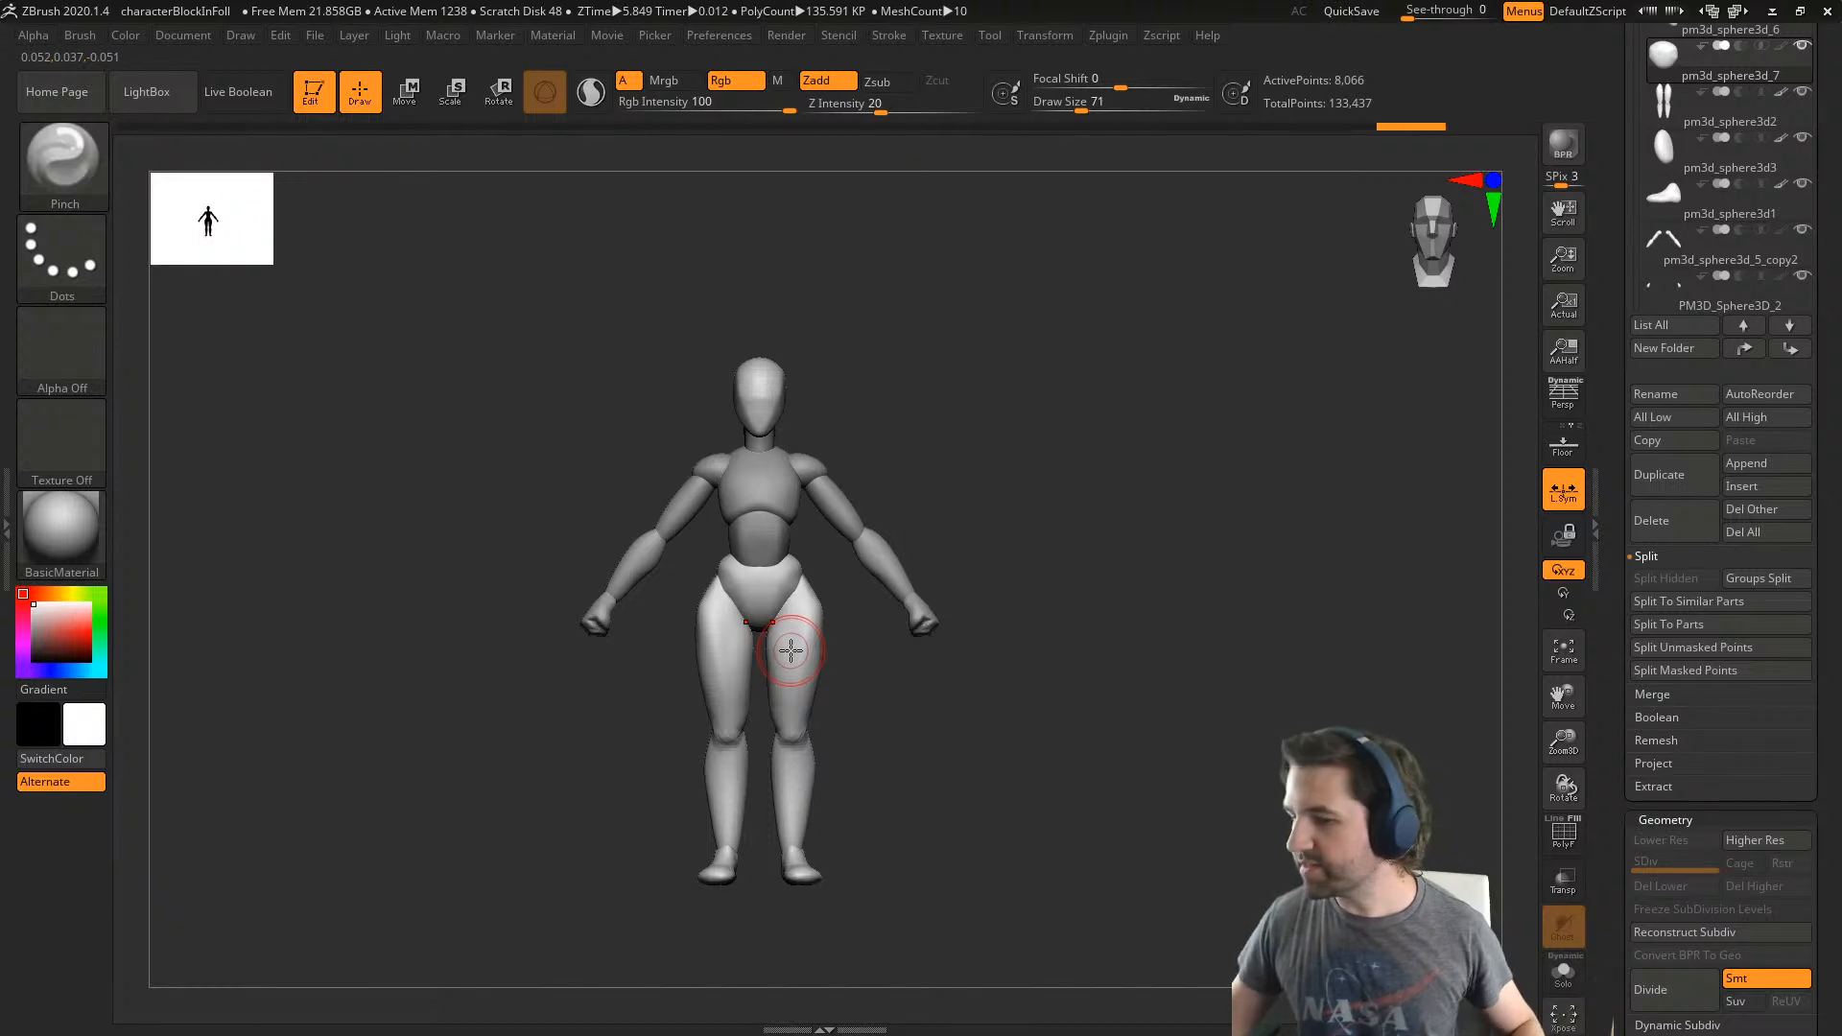
# - Preview the whole mannequin with the Outline Thin material and compare it with the Outline material
pyautogui.moveTo(279, 648); pyautogui.dragTo(119, 533, button='right')
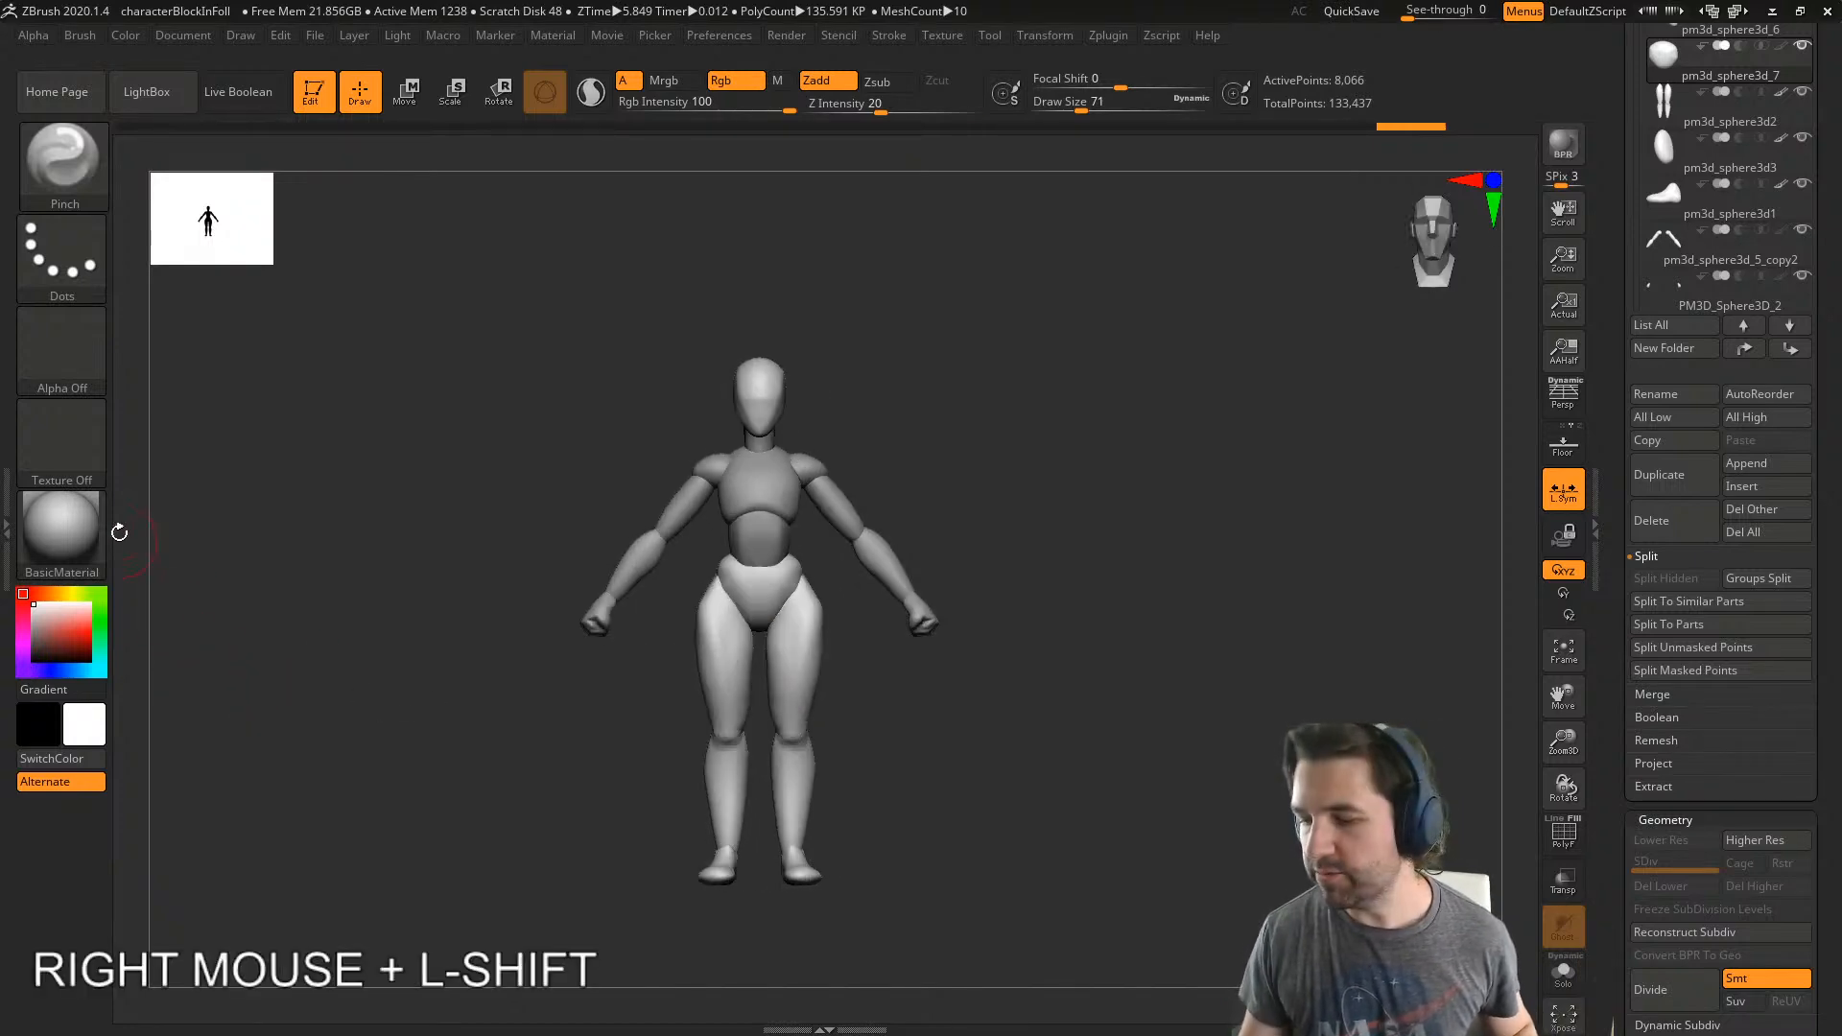
pyautogui.click(62, 528)
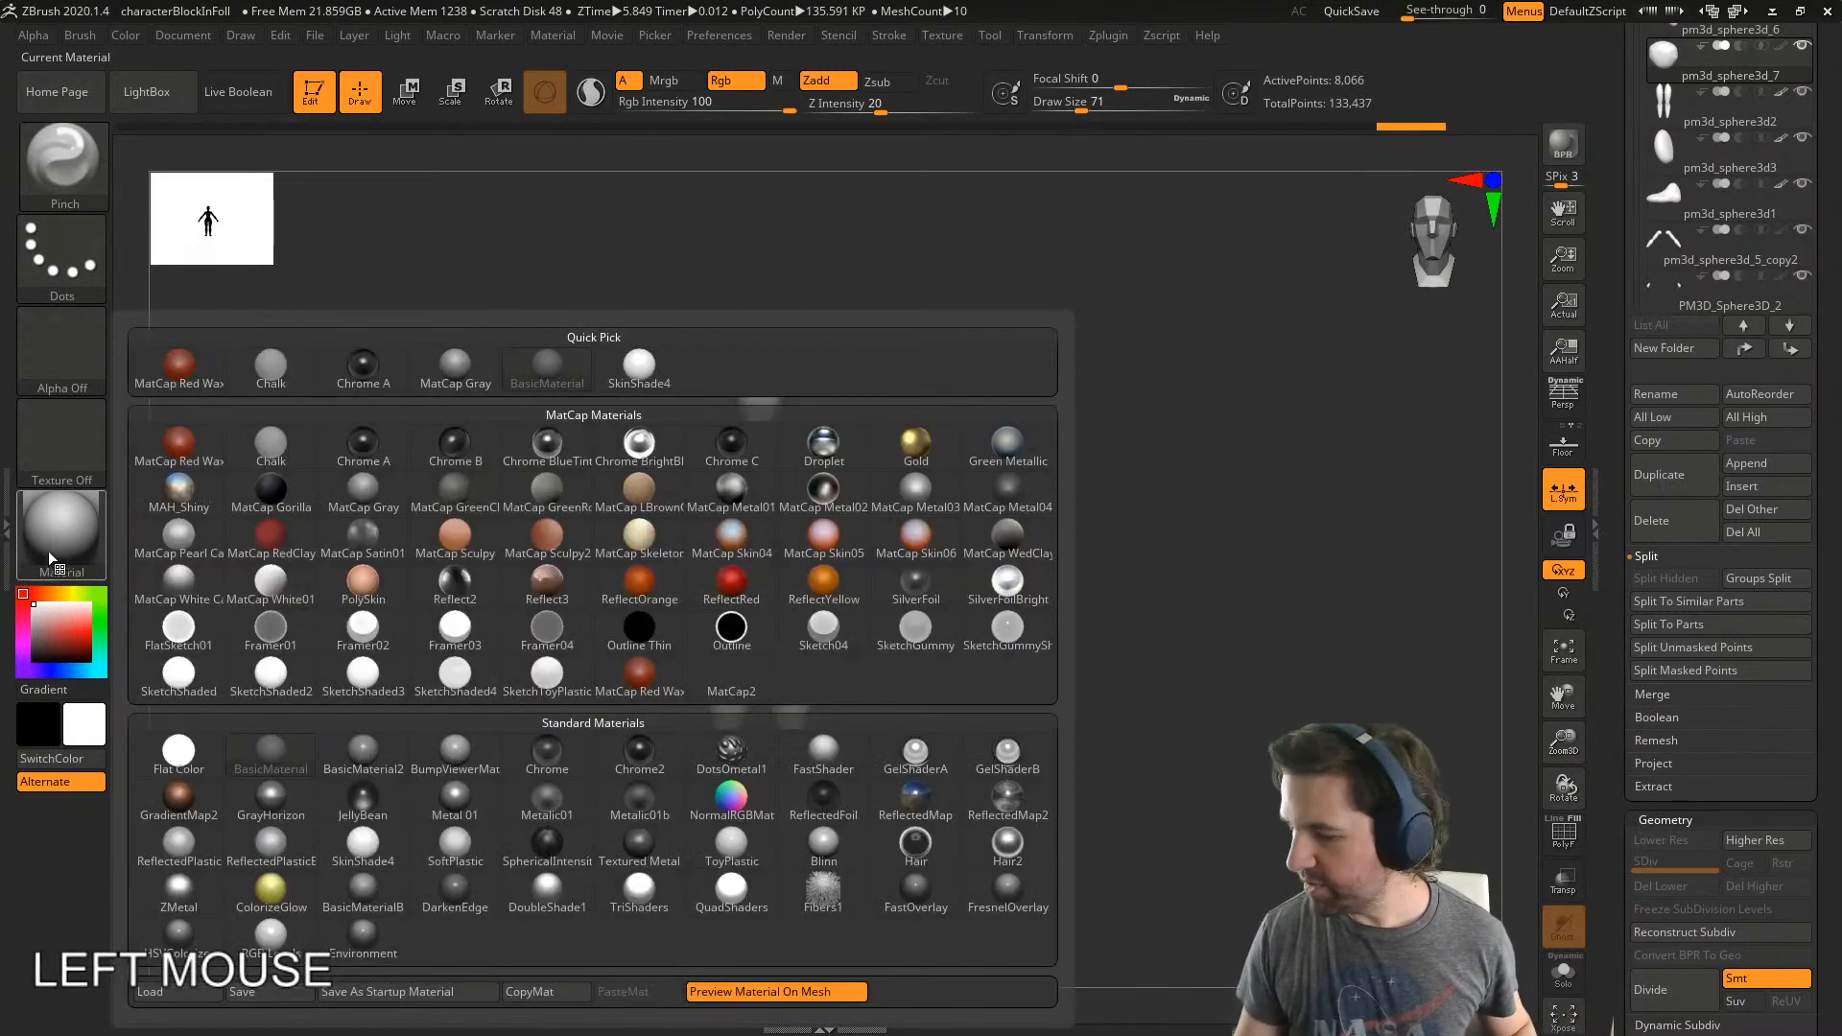
pyautogui.click(641, 633)
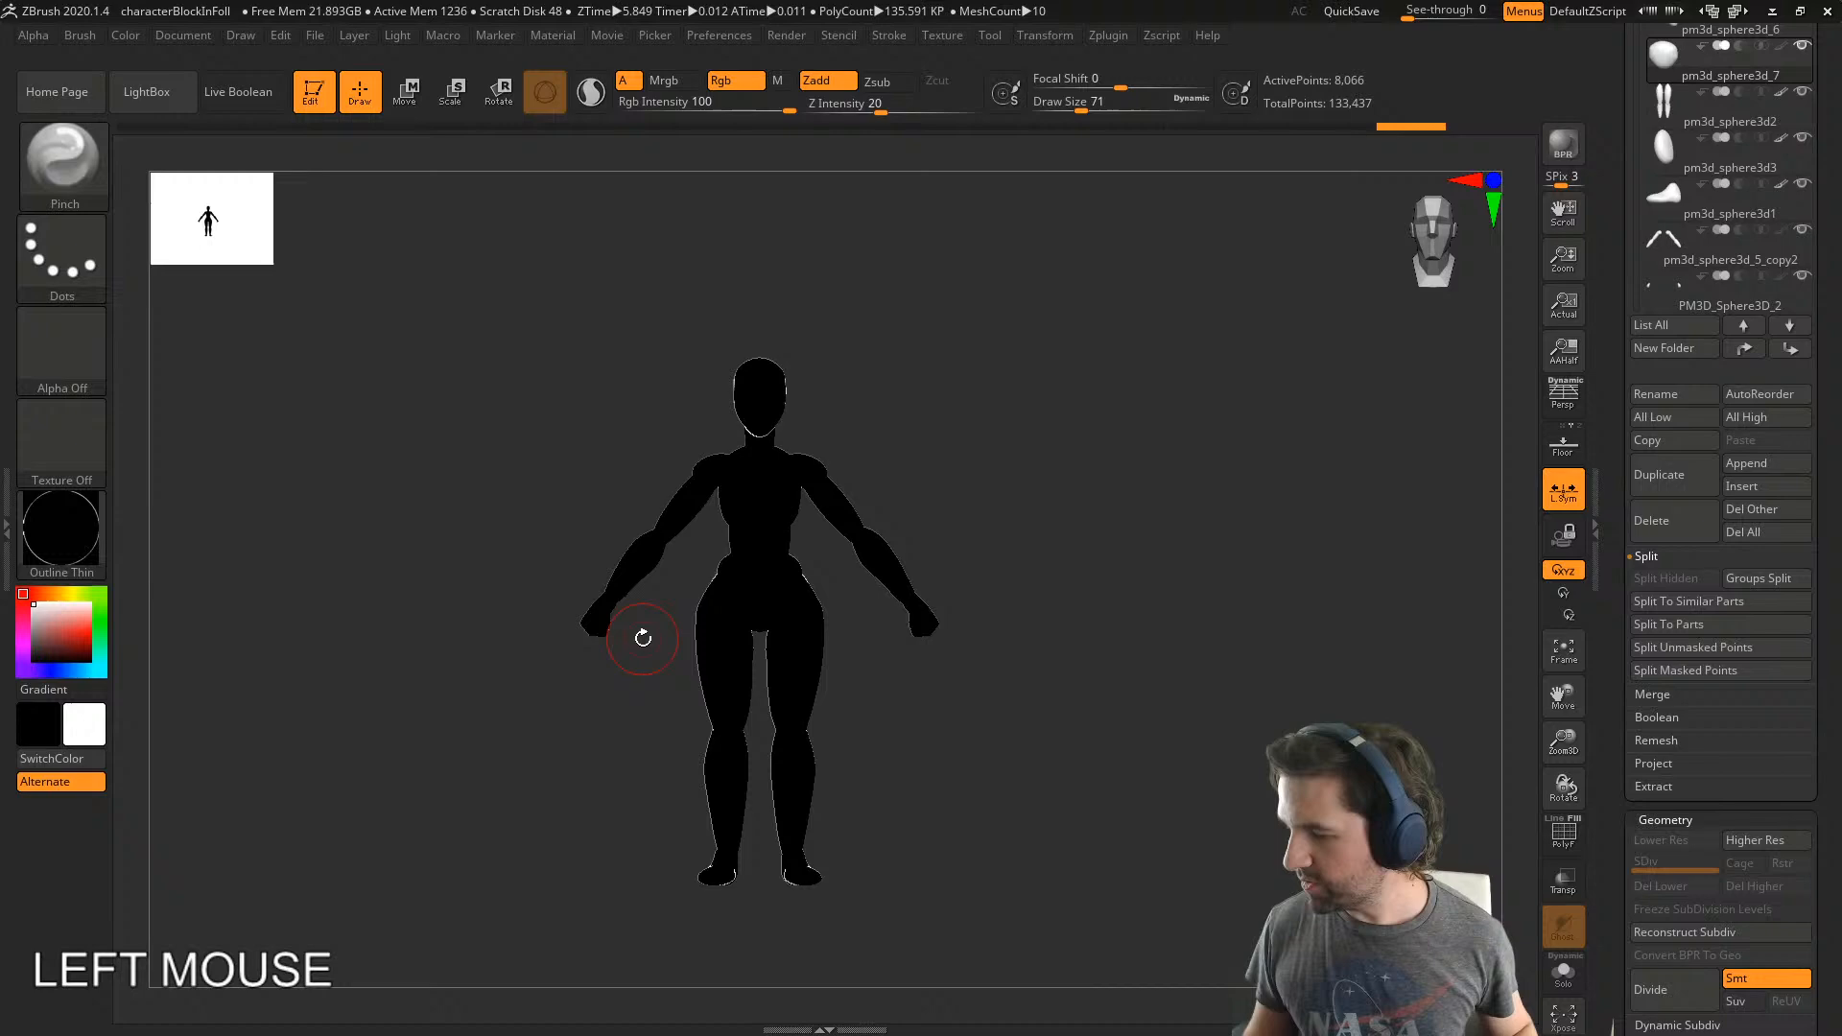
pyautogui.click(76, 562)
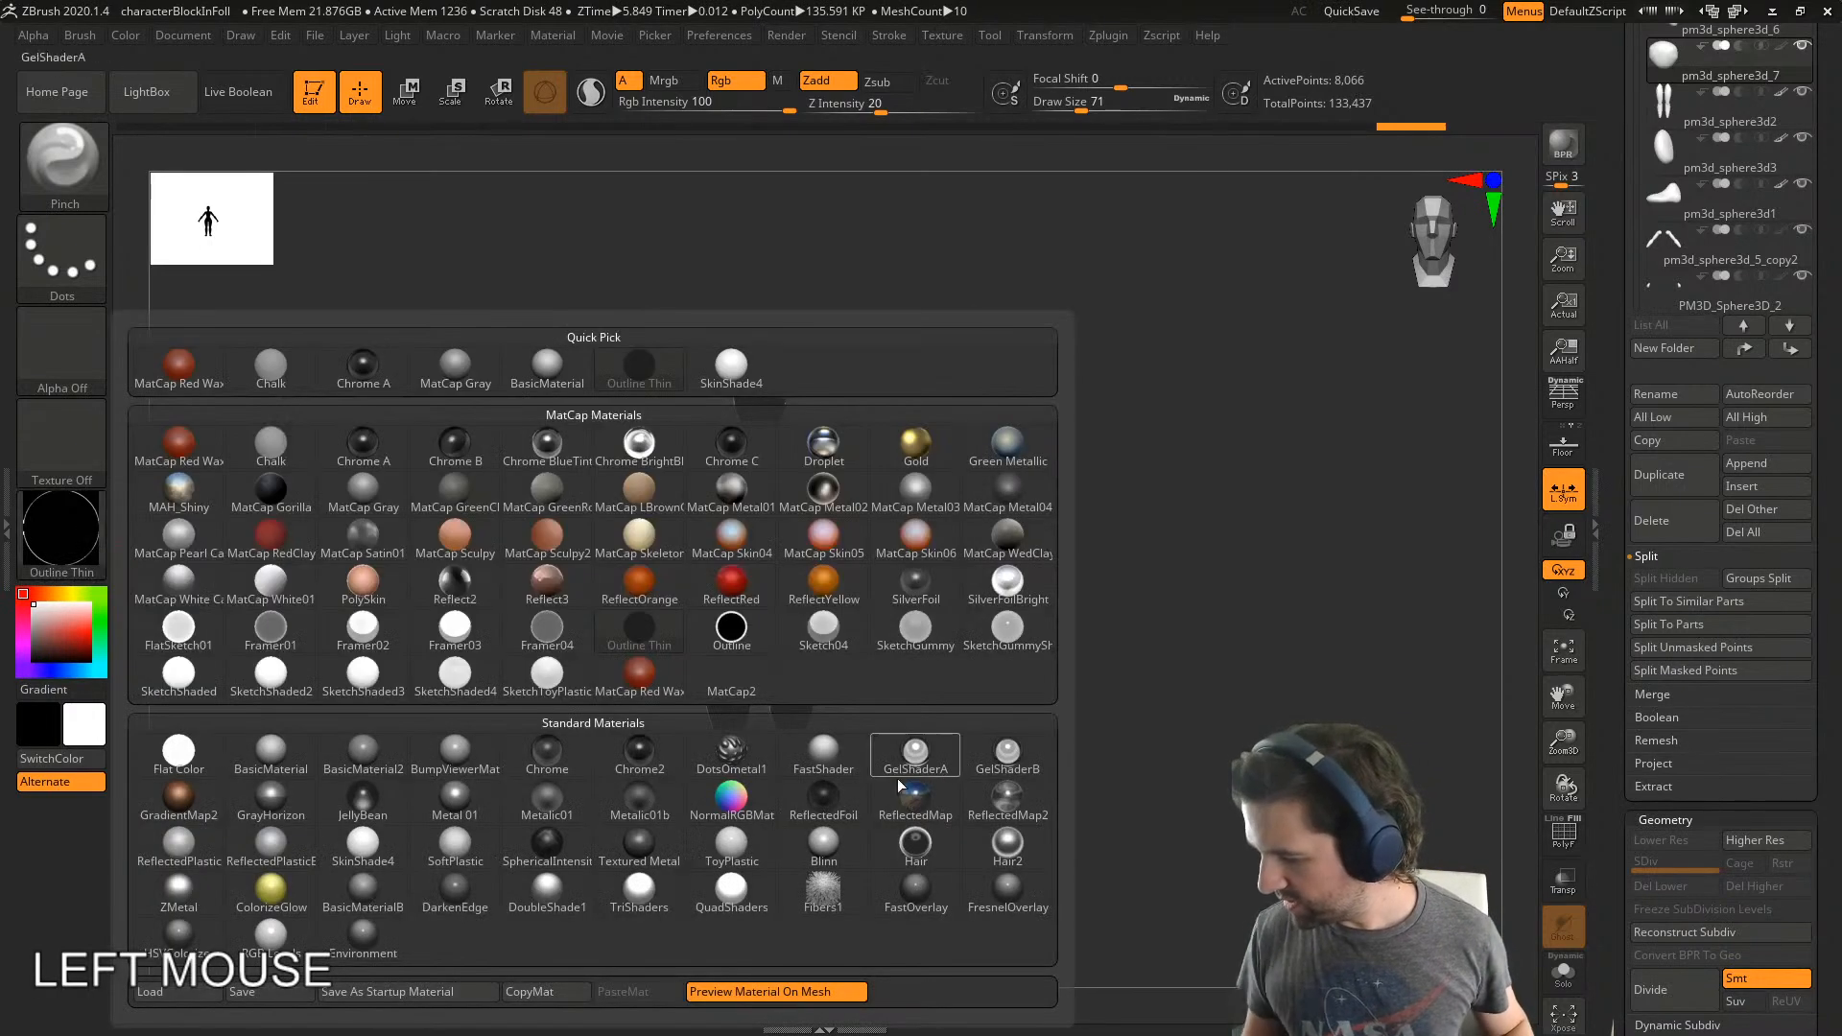
pyautogui.click(729, 635)
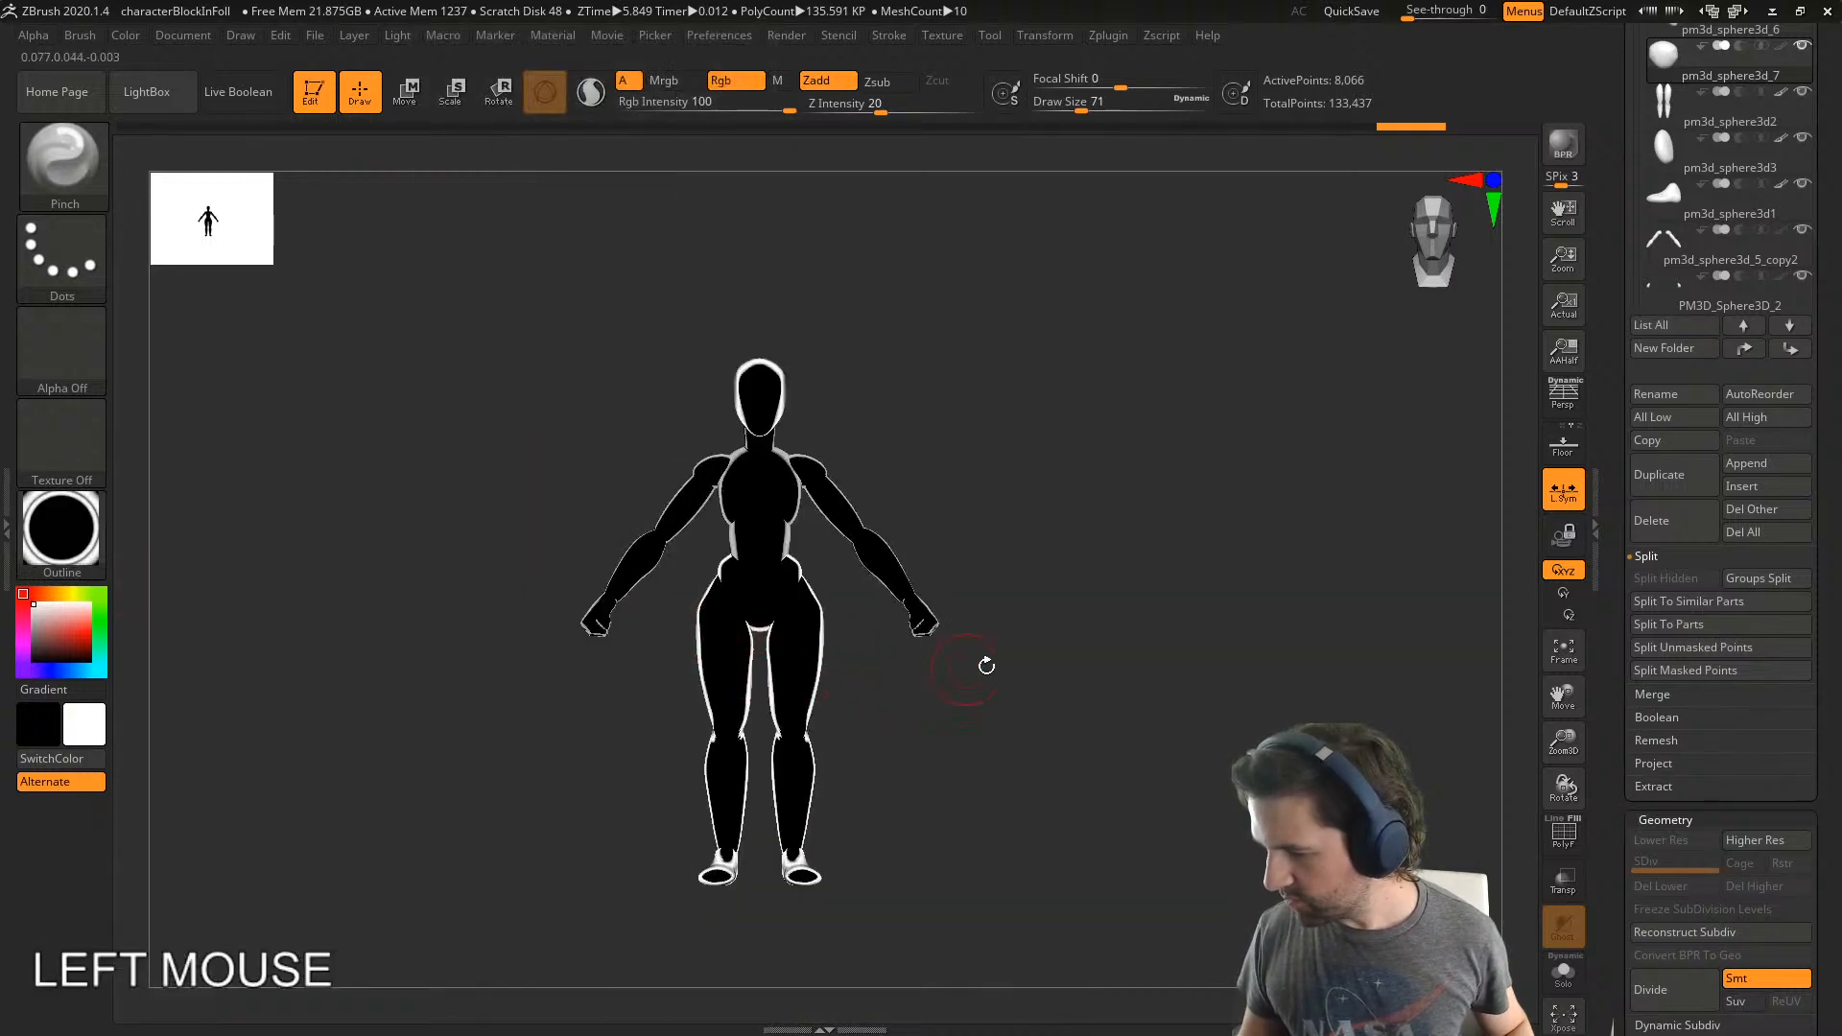
# - Apply the Outline Thin material to the mannequin and check its silhouette from the side and front
pyautogui.click(102, 576)
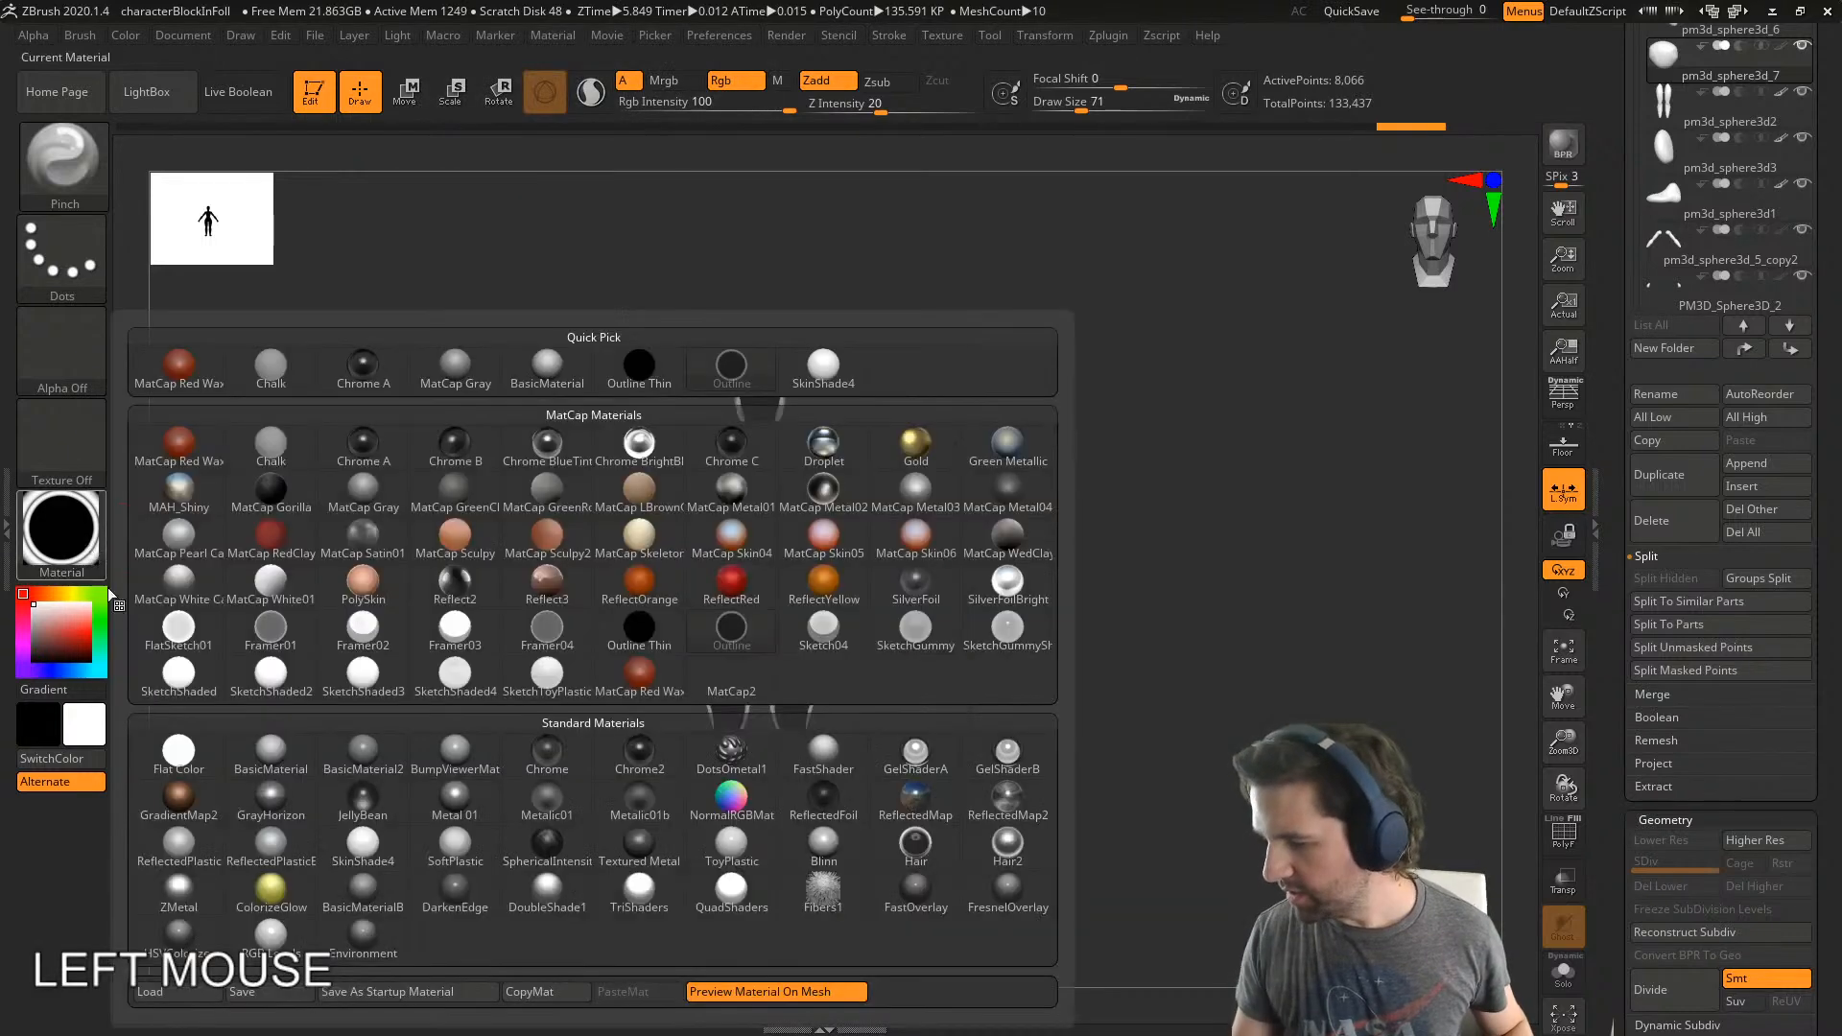
pyautogui.click(636, 639)
pyautogui.moveTo(1025, 678); pyautogui.dragTo(885, 702, button='right')
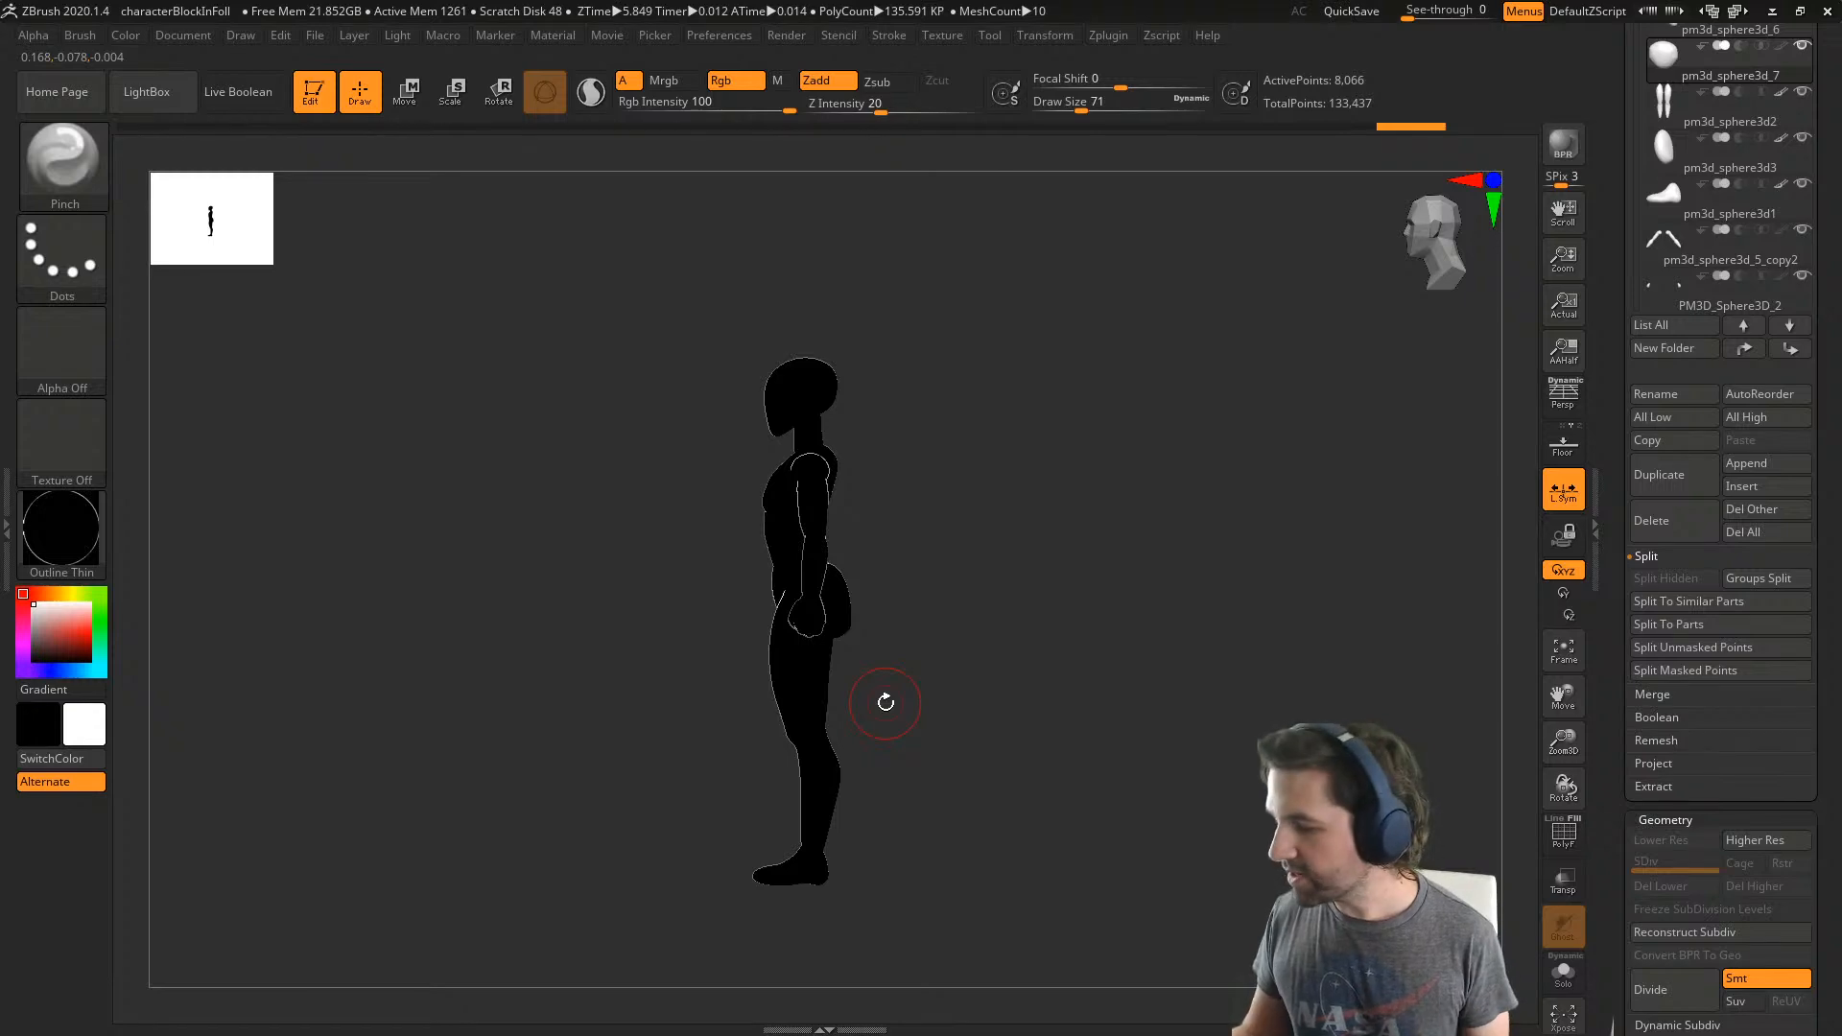
pyautogui.moveTo(885, 702); pyautogui.dragTo(1004, 793, button='right')
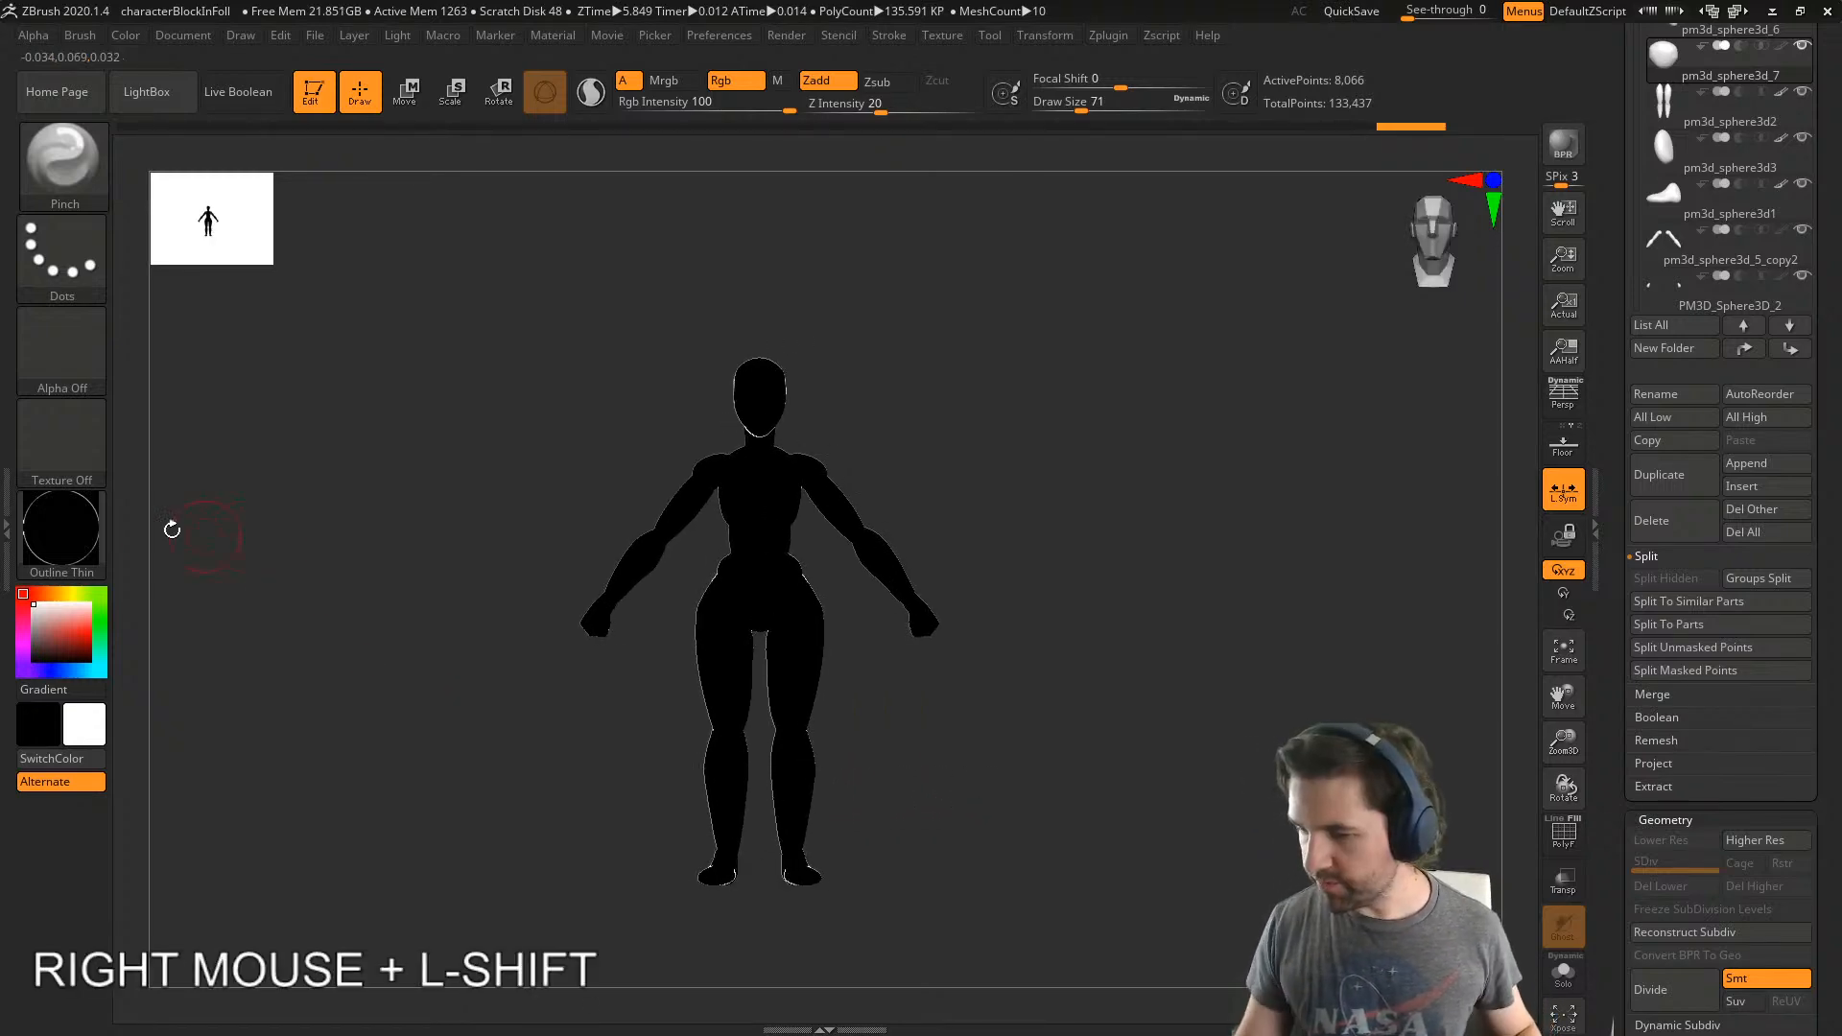
# - Set the mannequin's material back to BasicMaterial
pyautogui.keyDown('shift'); pyautogui.click(60, 540); pyautogui.keyUp('shift')
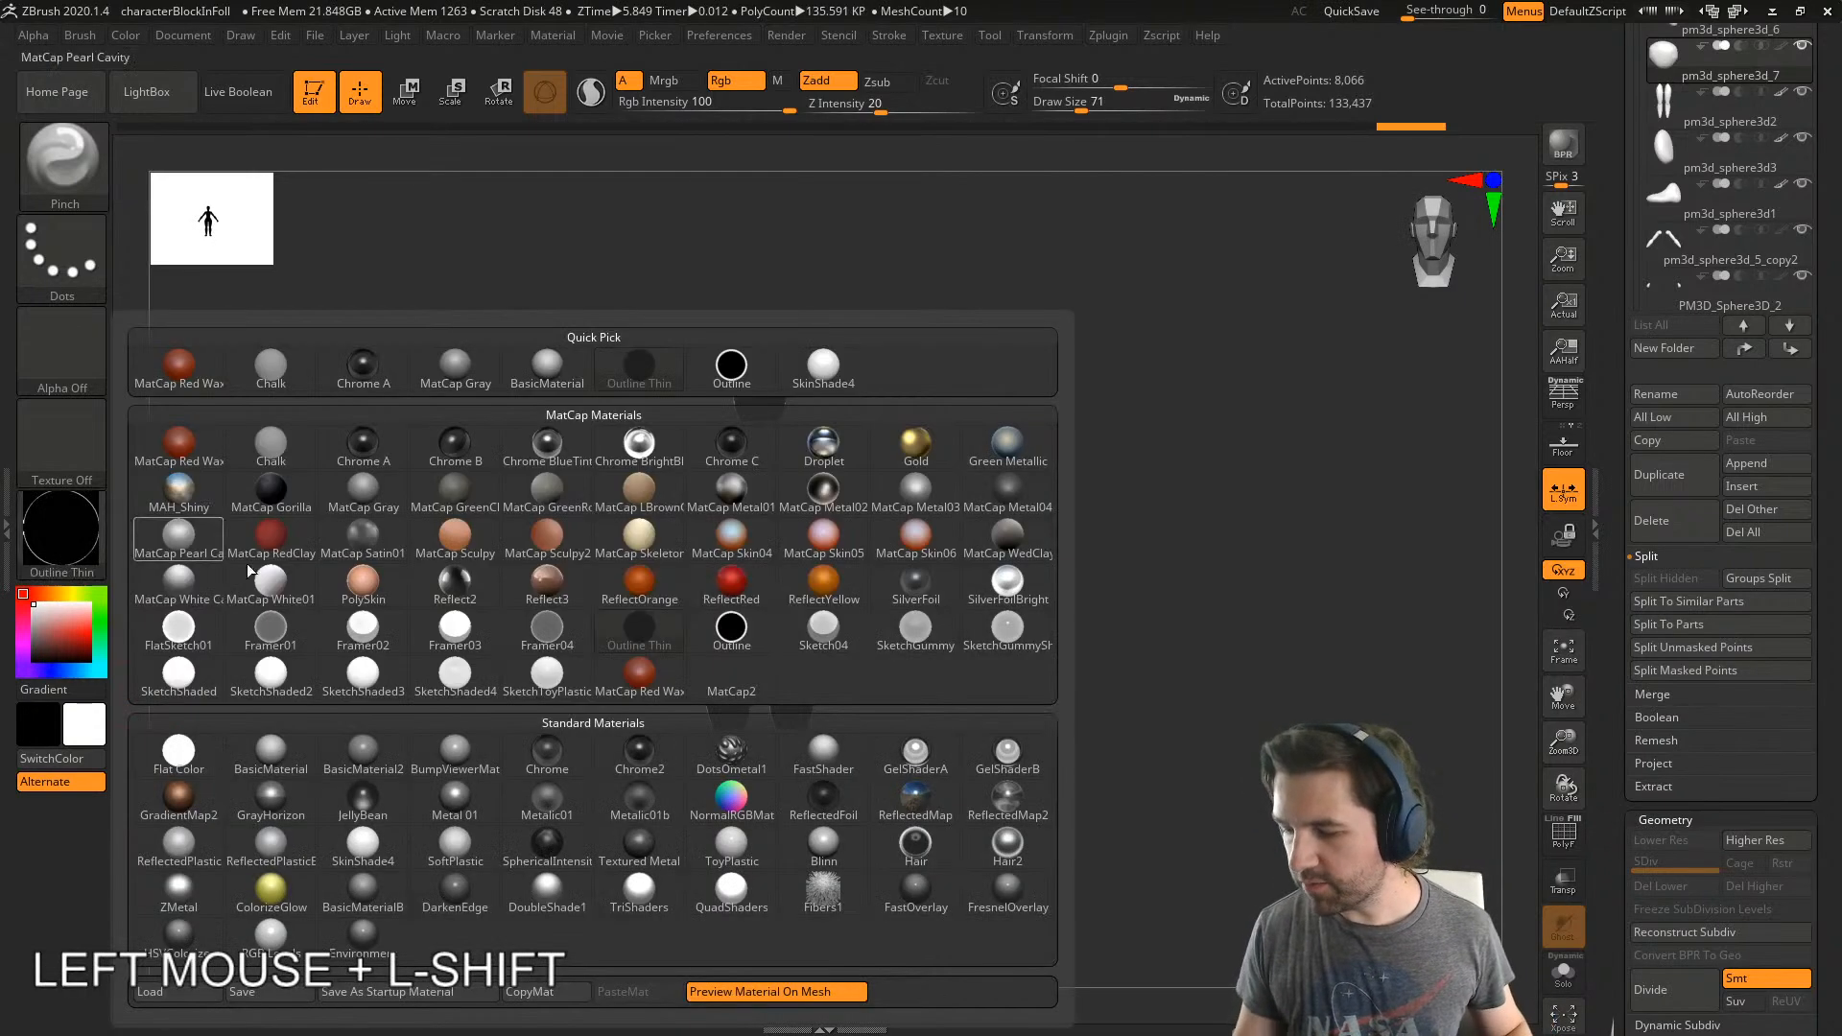
pyautogui.moveTo(268, 754)
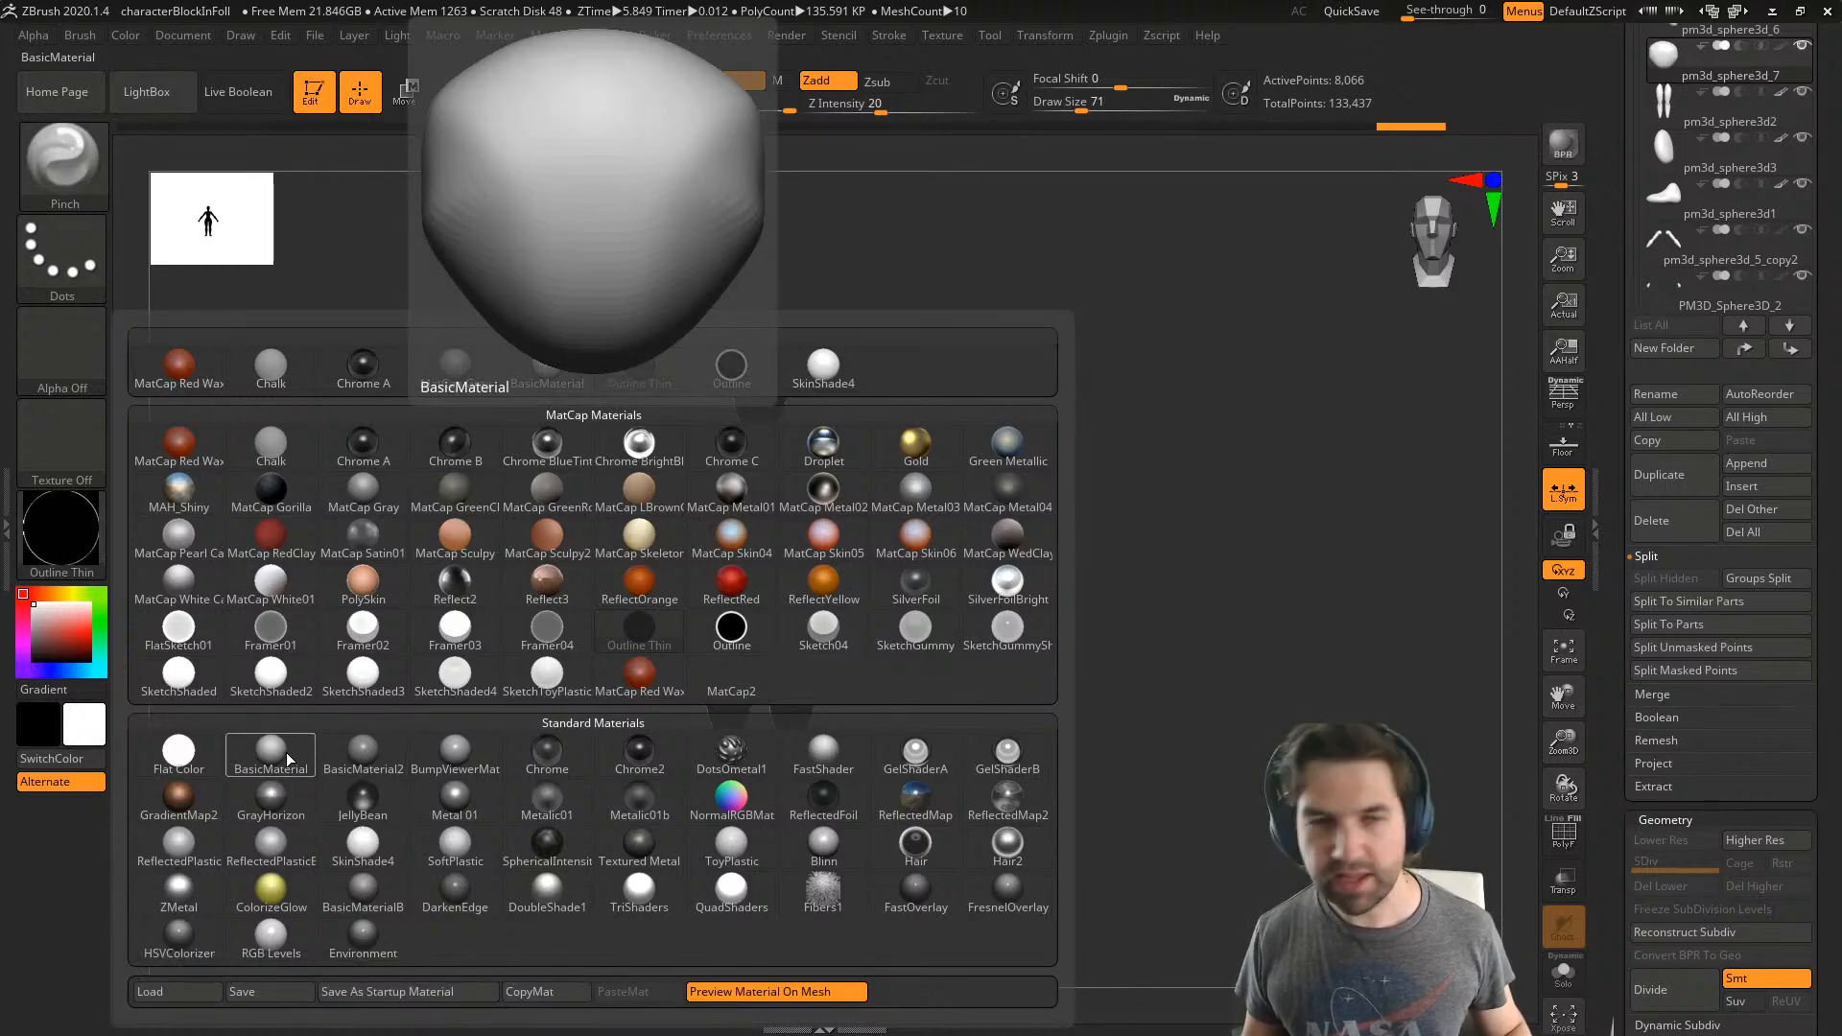
pyautogui.click(270, 754)
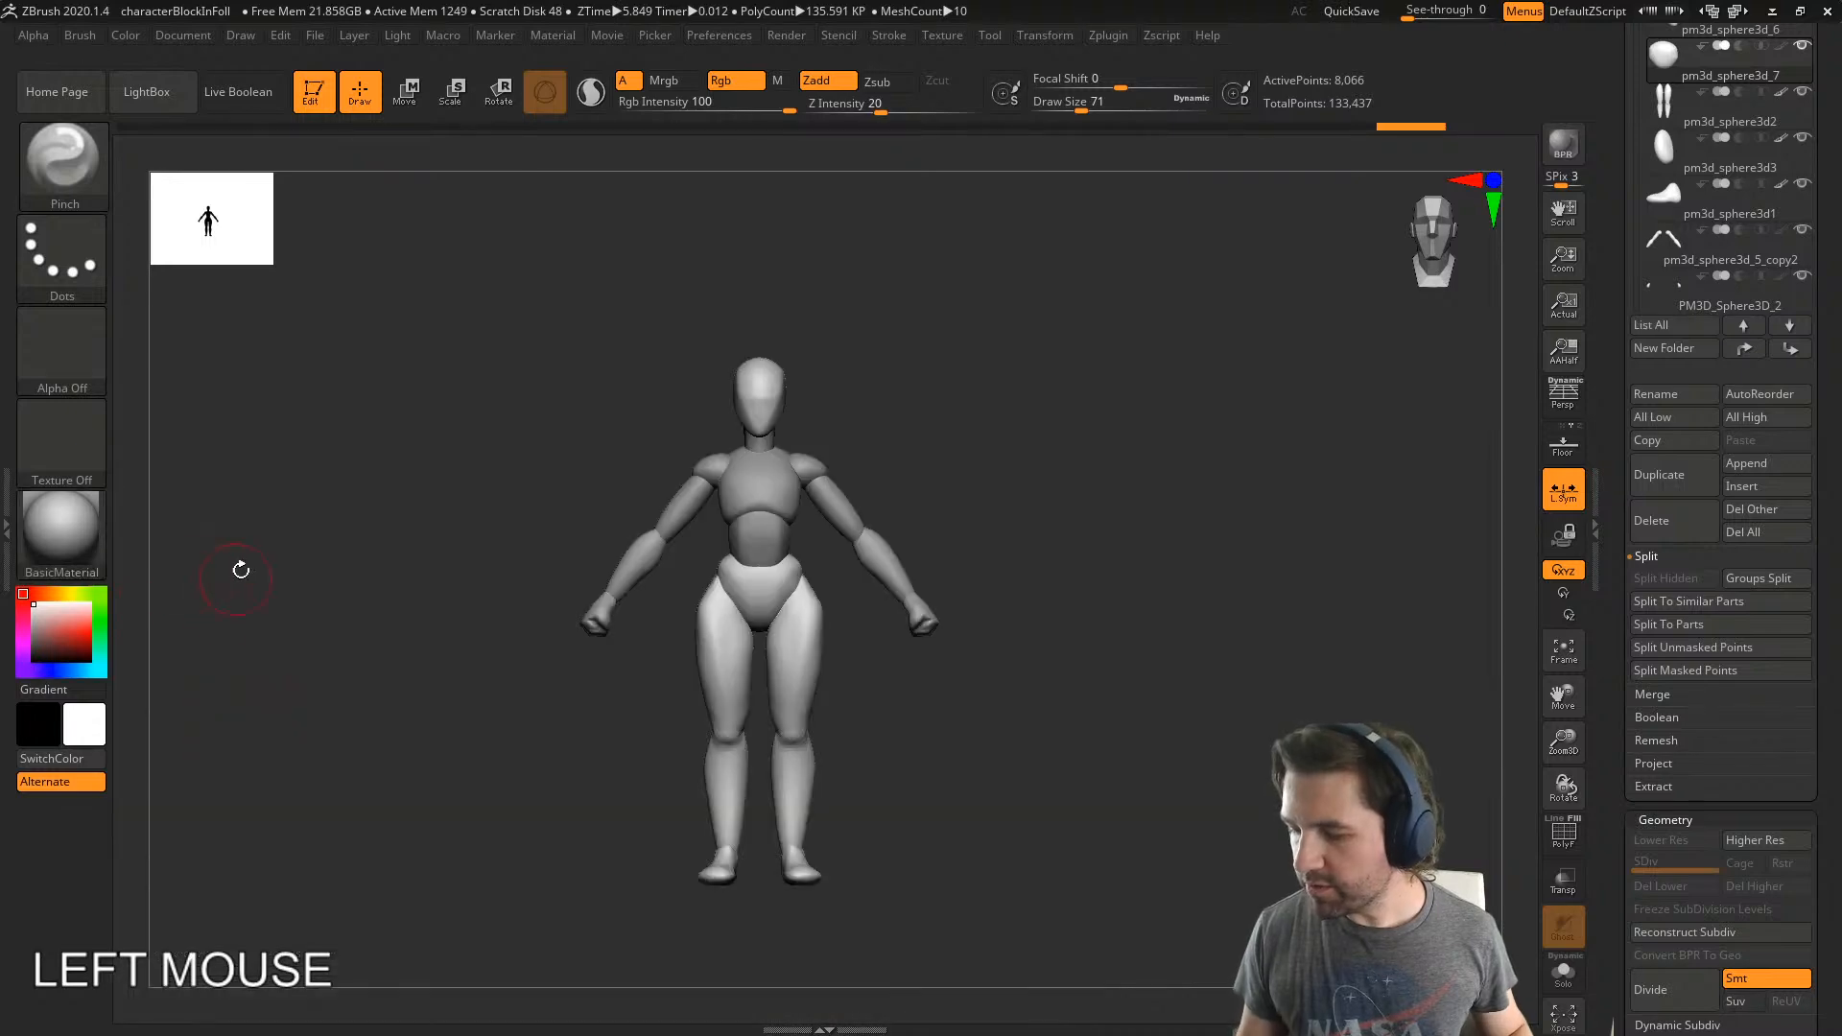
# - Try BasicMaterial2 on the mannequin and return it to BasicMaterial
pyautogui.click(62, 534)
pyautogui.click(360, 754)
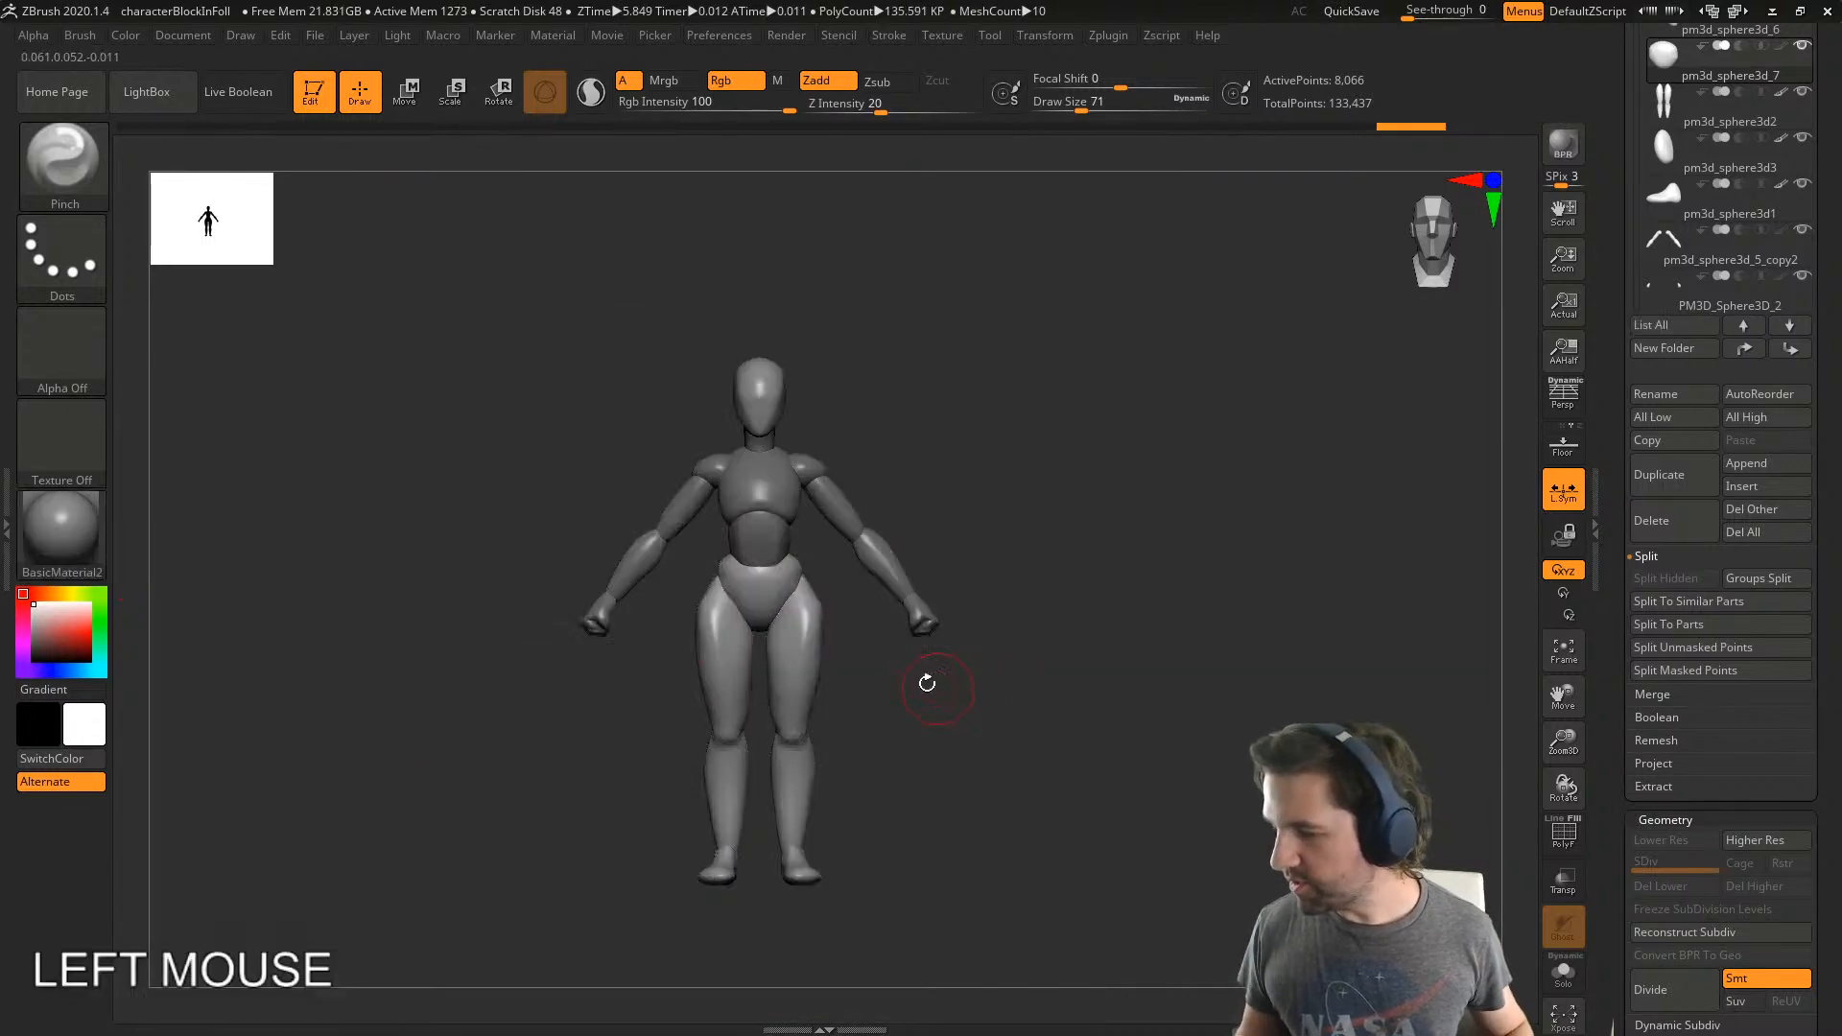
pyautogui.moveTo(902, 700)
pyautogui.mouseDown(button='right')
pyautogui.moveTo(882, 731)
pyautogui.moveTo(923, 691)
pyautogui.mouseUp(button='right')
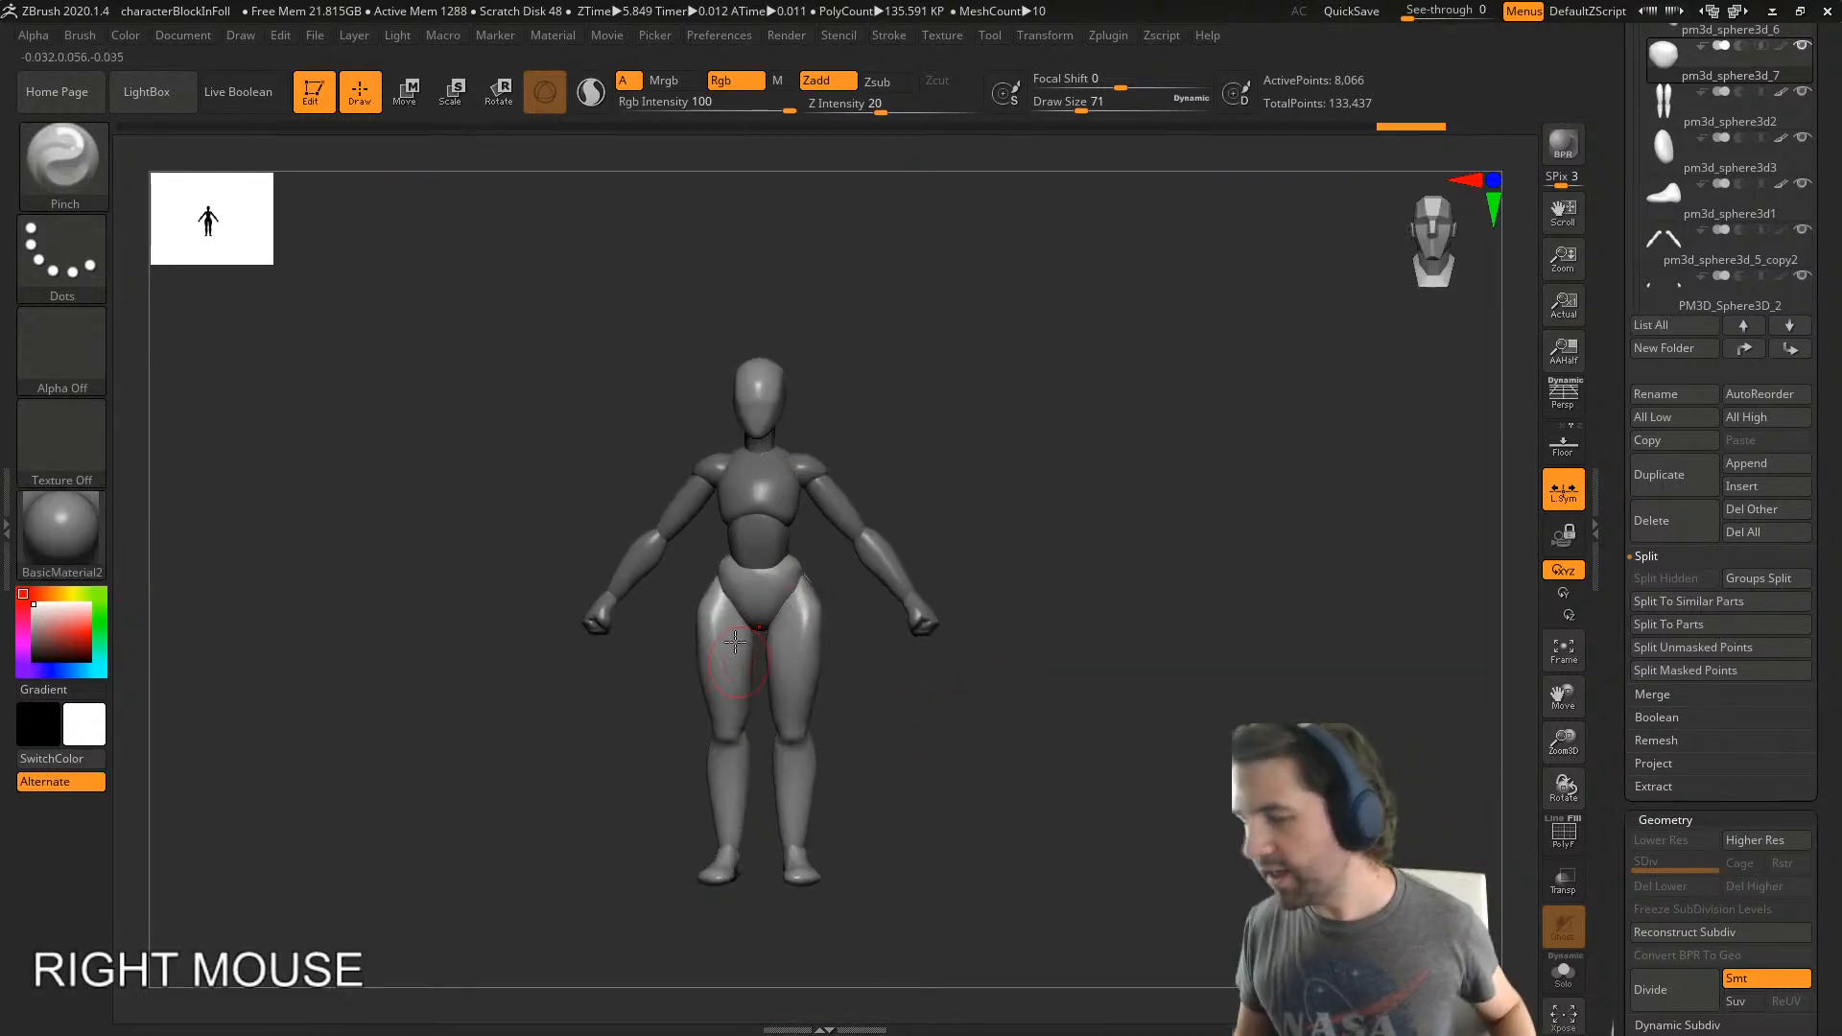
pyautogui.click(62, 532)
pyautogui.click(268, 754)
pyautogui.moveTo(990, 798); pyautogui.dragTo(1055, 679, button='right')
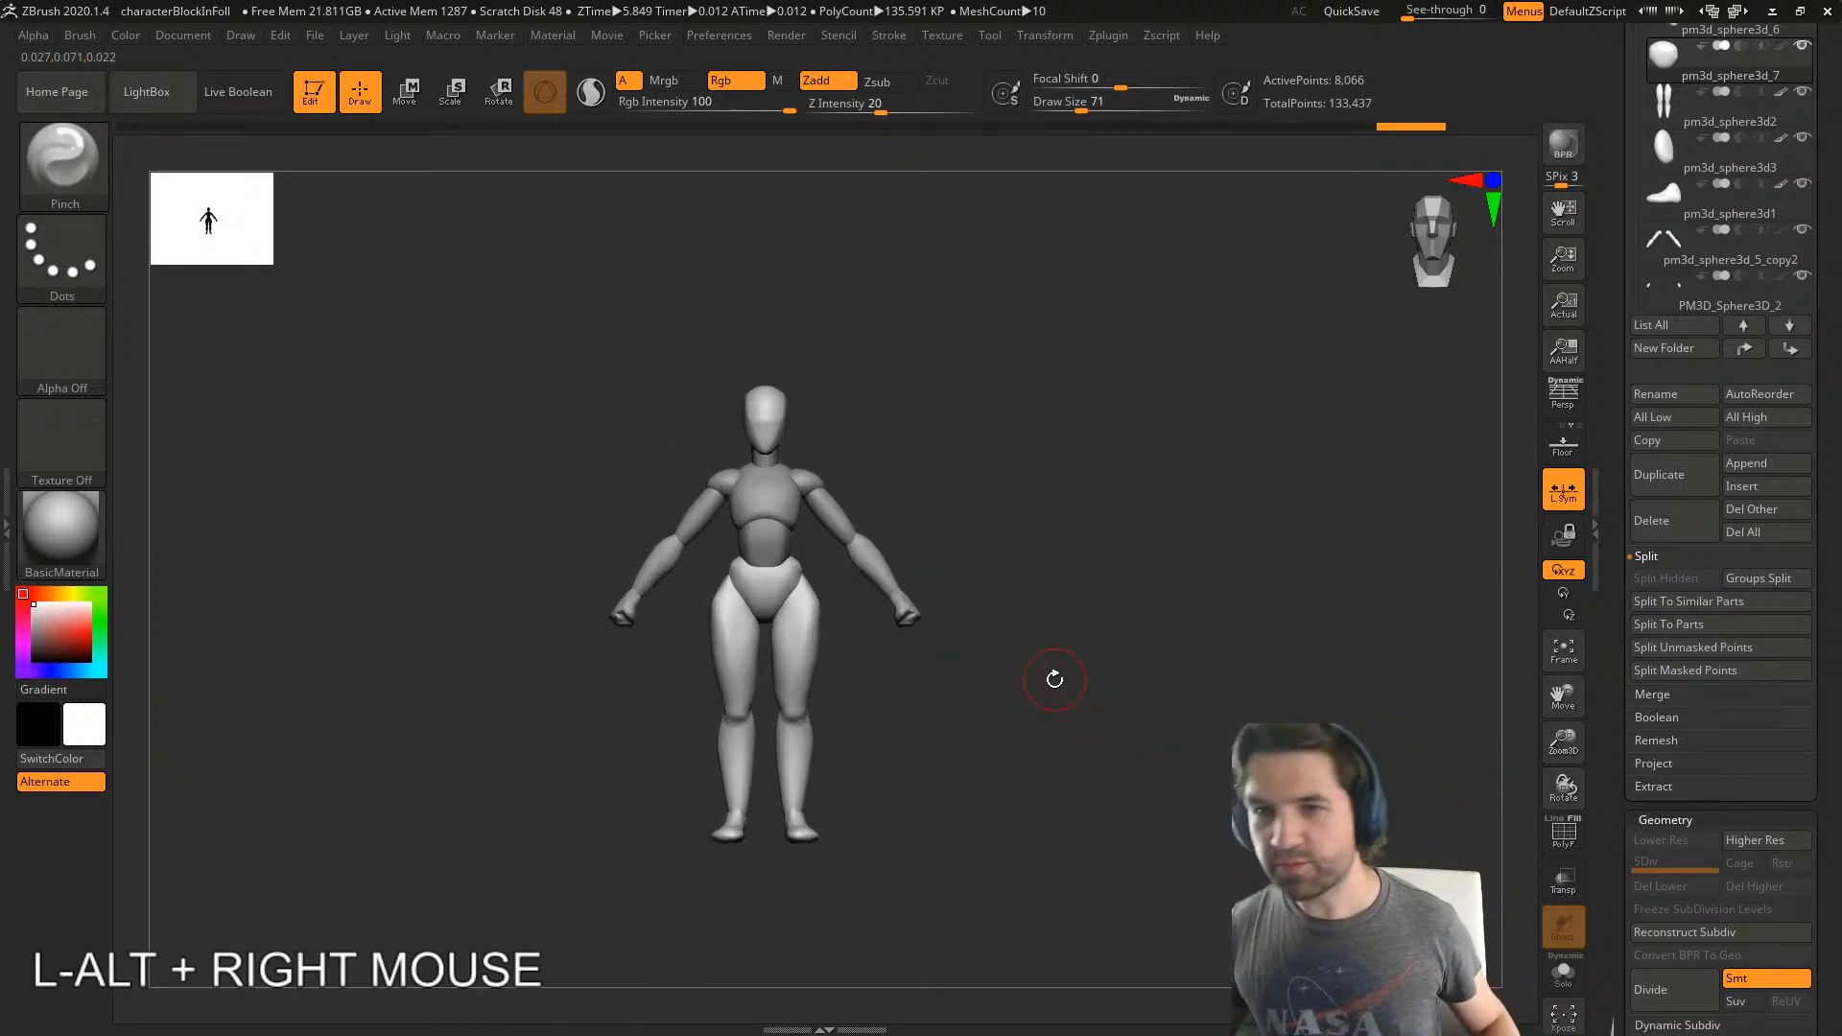
# - Collapse the Subtool section in the tool settings
pyautogui.click(1595, 448)
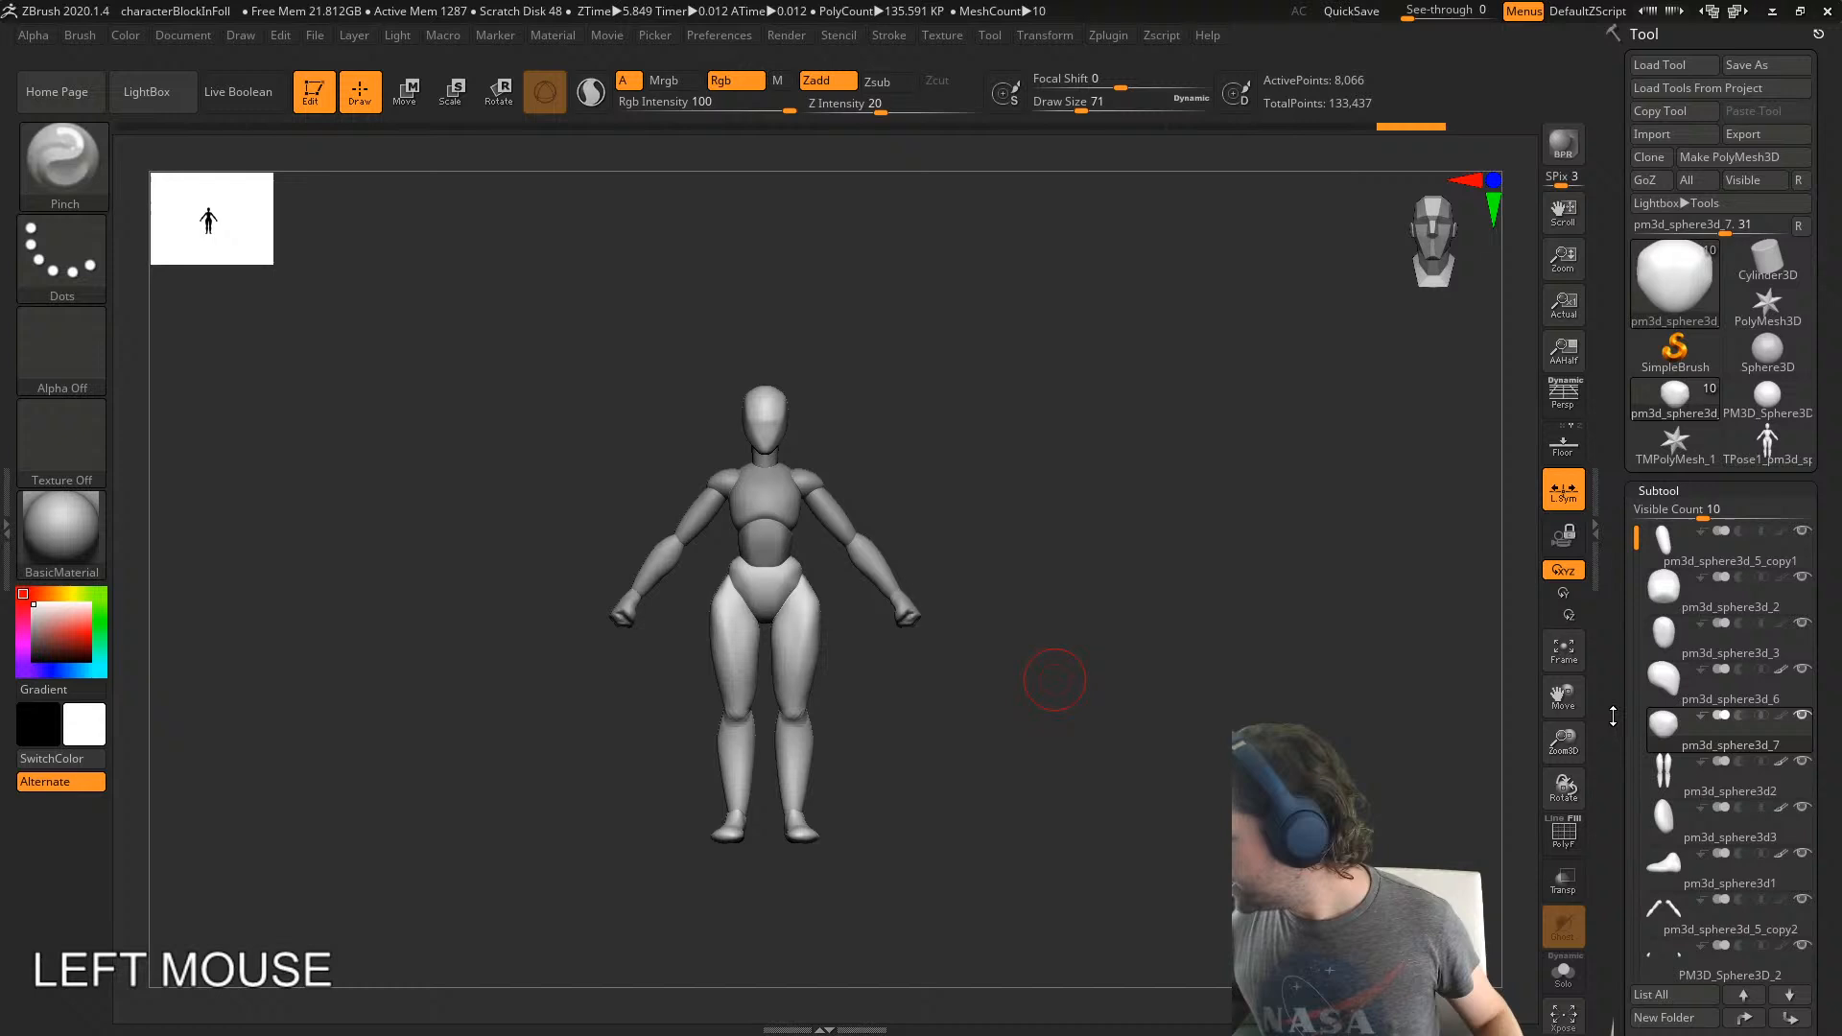
pyautogui.click(1677, 482)
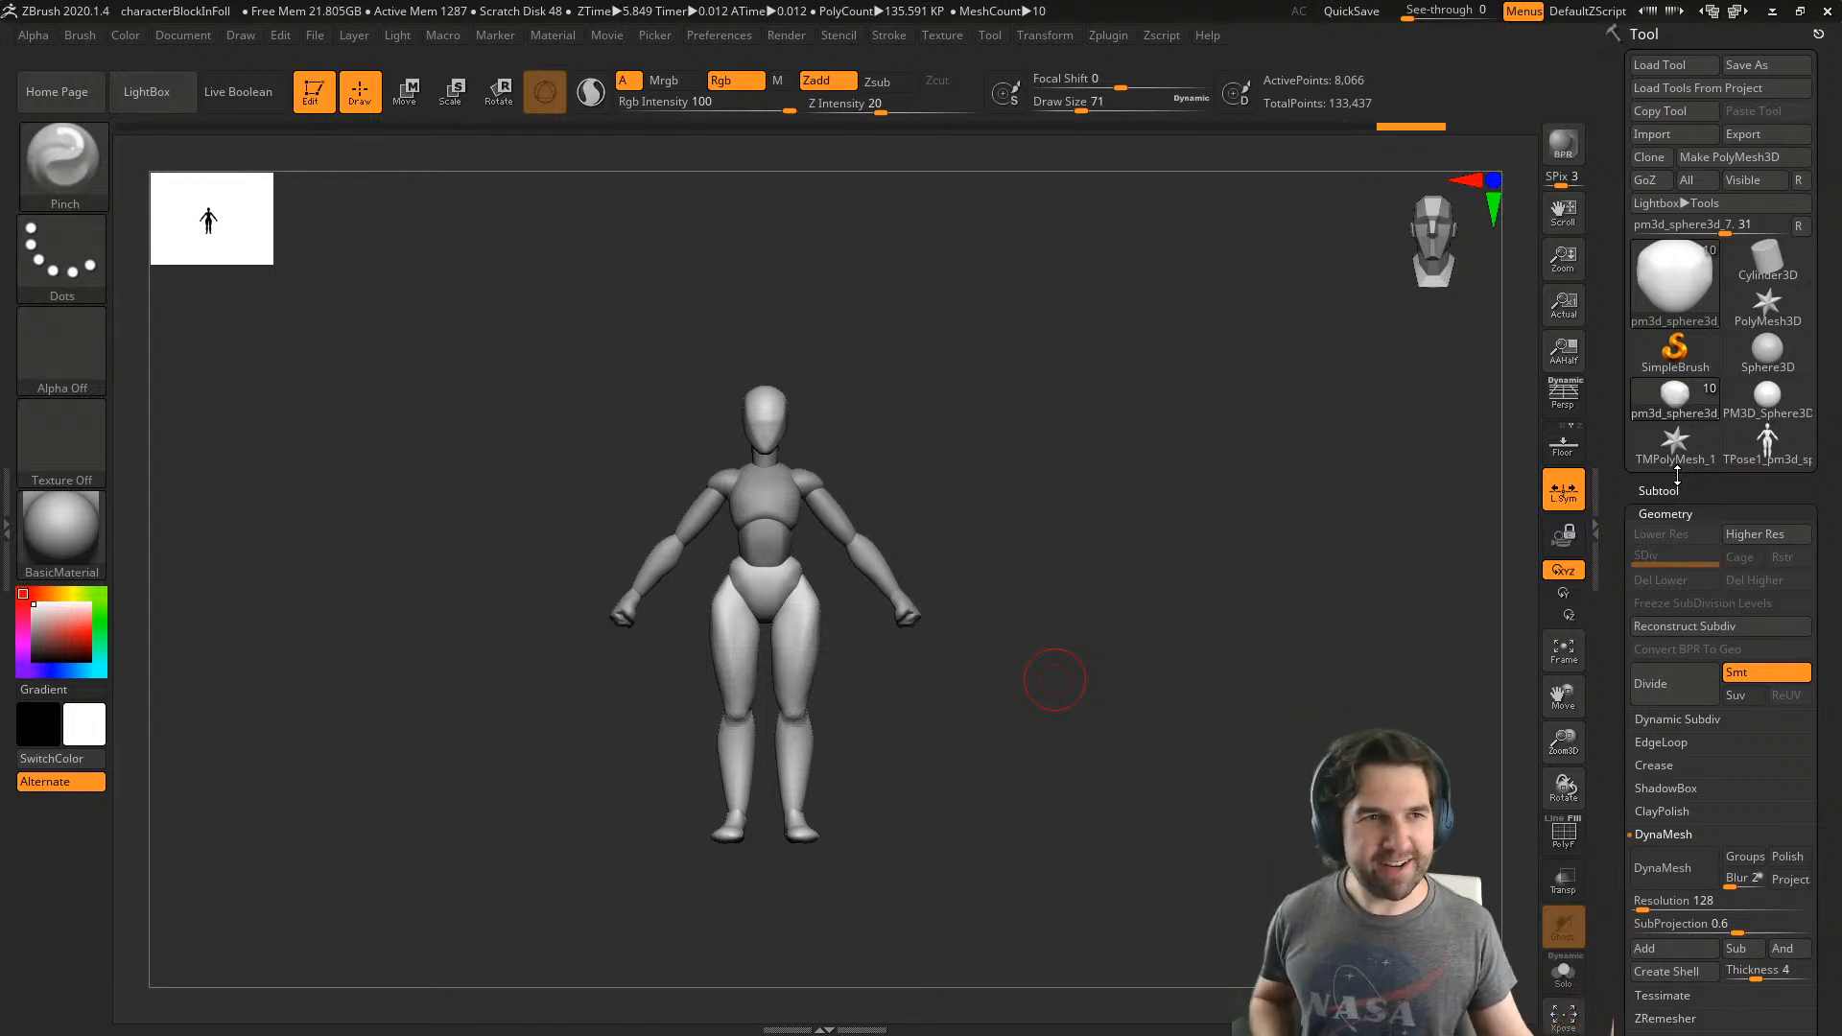
pyautogui.moveTo(1344, 624); pyautogui.dragTo(1168, 735, button='right')
pyautogui.click(1131, 672)
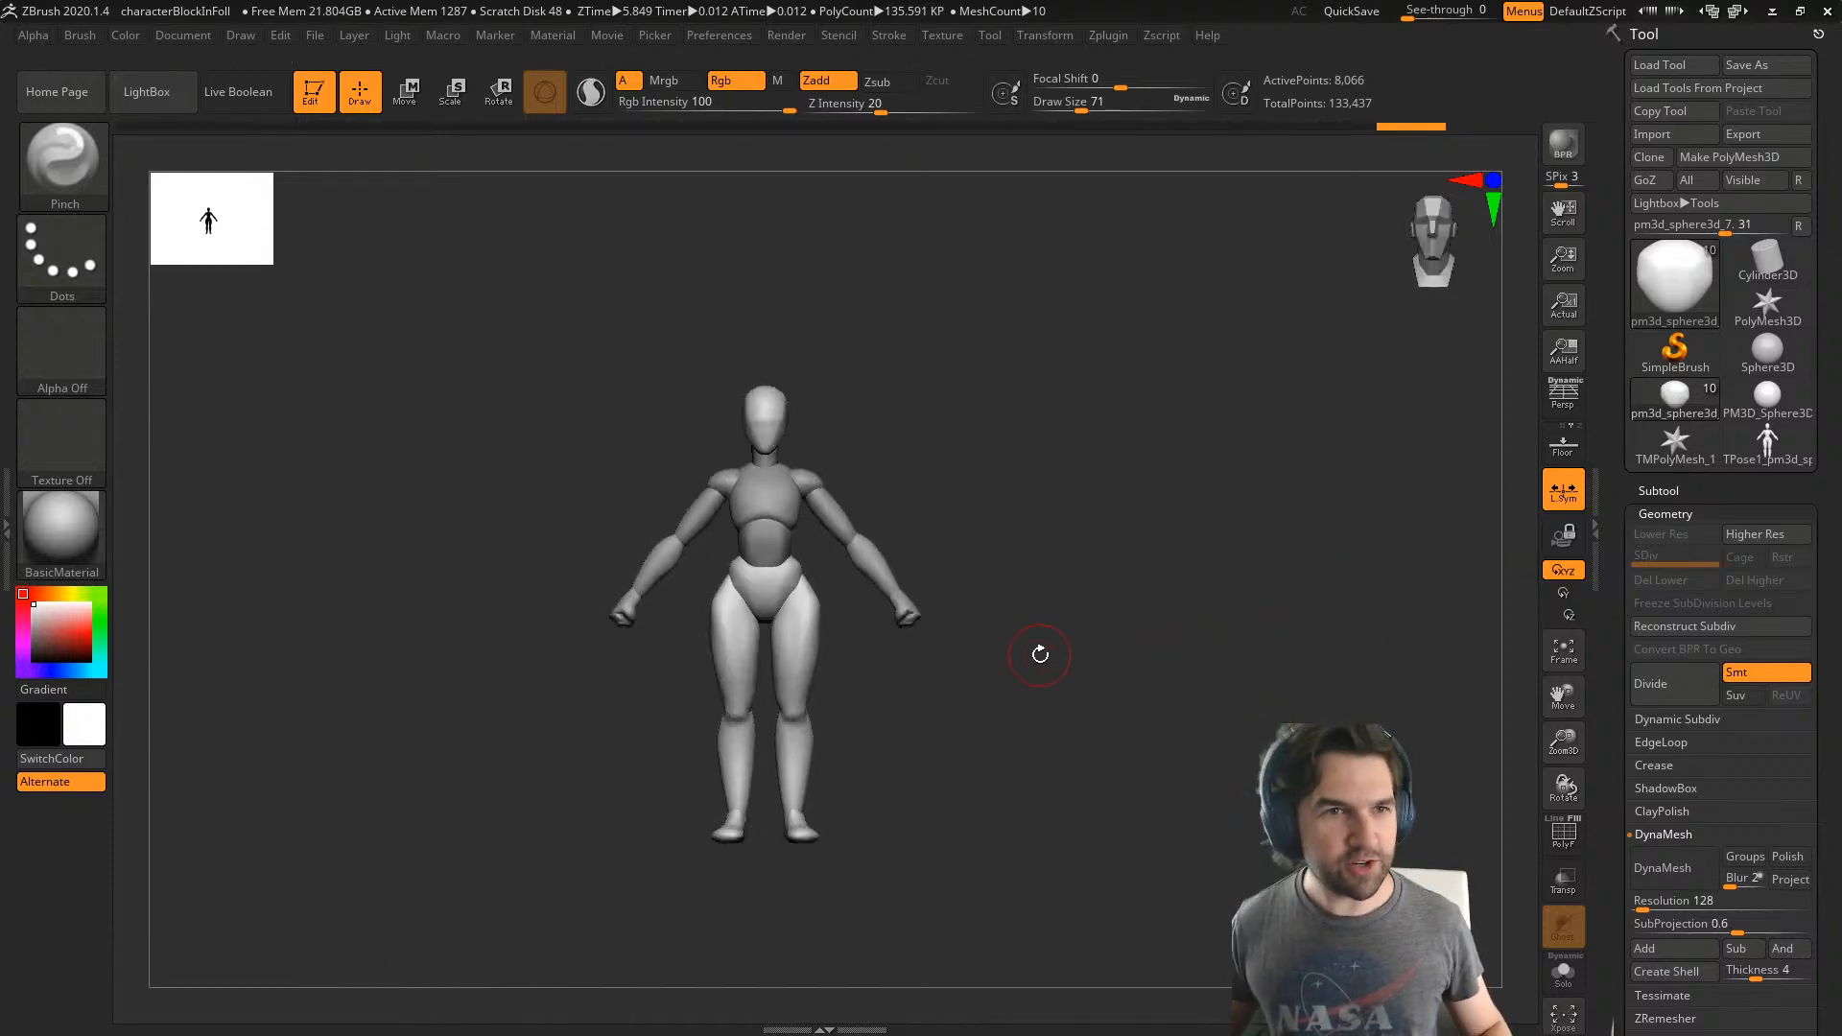
pyautogui.moveTo(1040, 652); pyautogui.dragTo(995, 643, button='right')
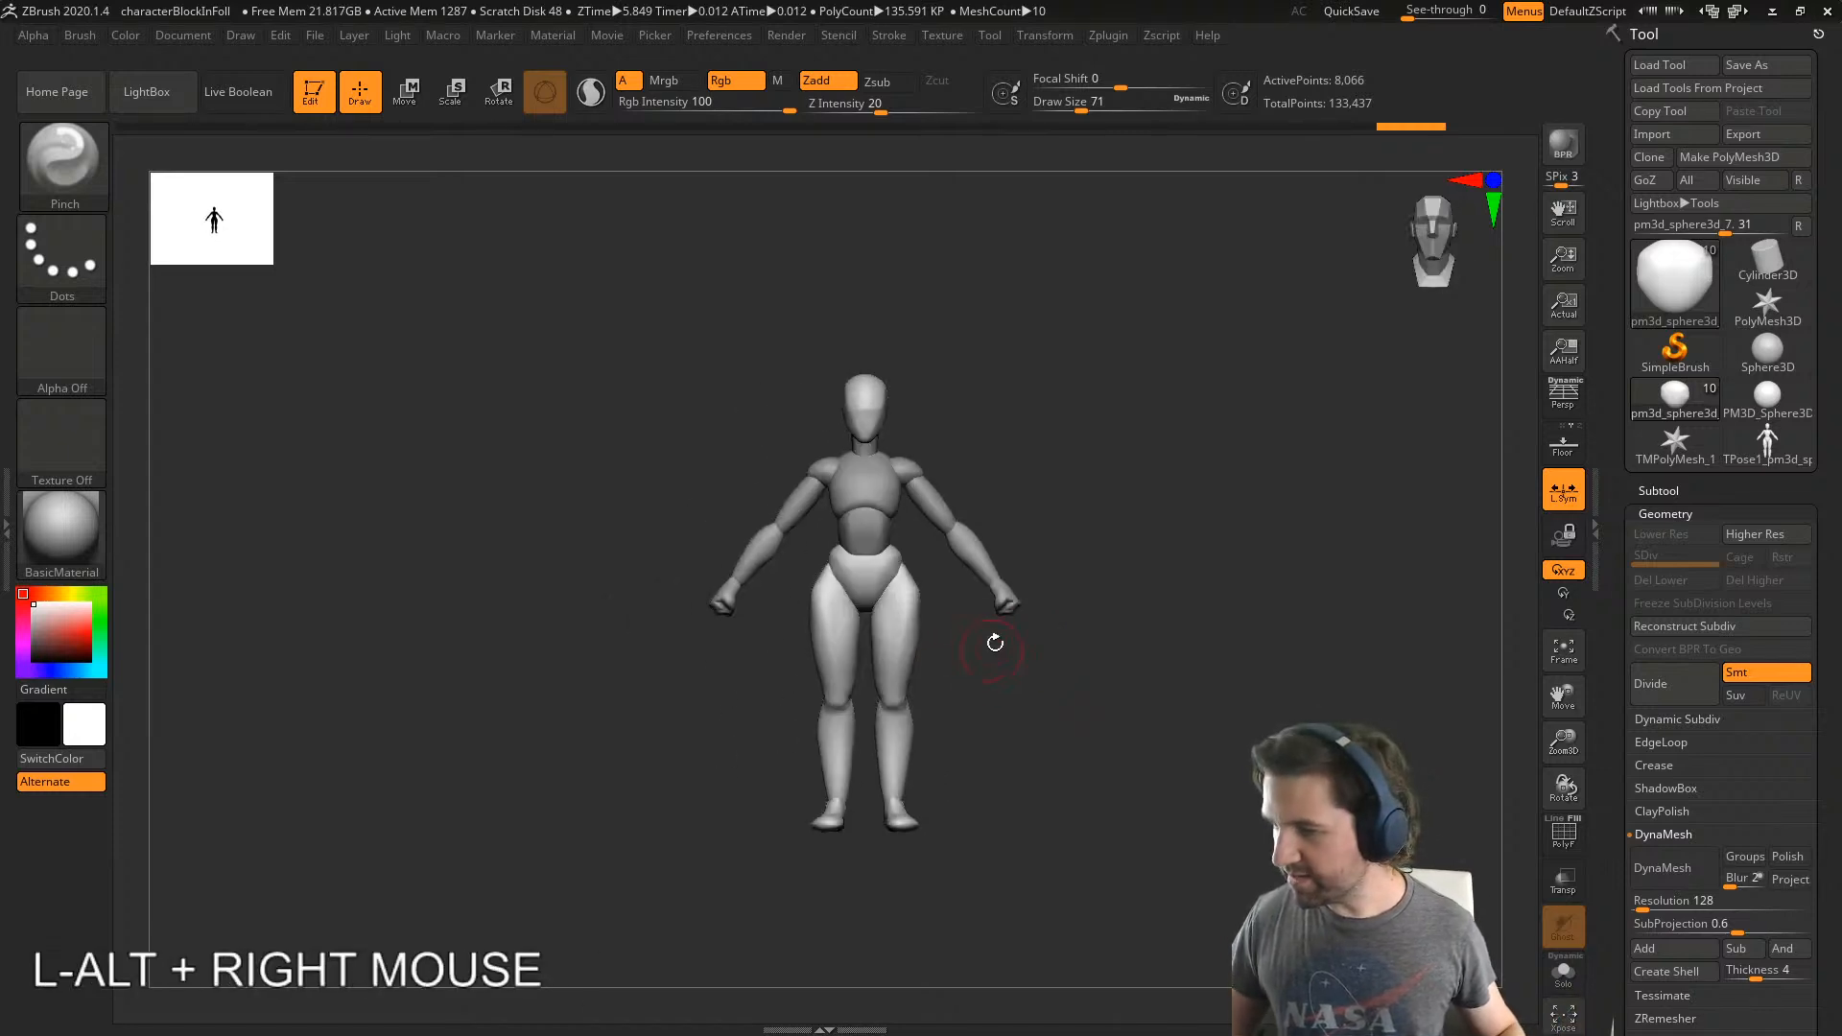
# - Leave Edit mode by switching to 2.5D mode and draw several overlapping copies of the mannequin on the canvas
pyautogui.click(314, 96)
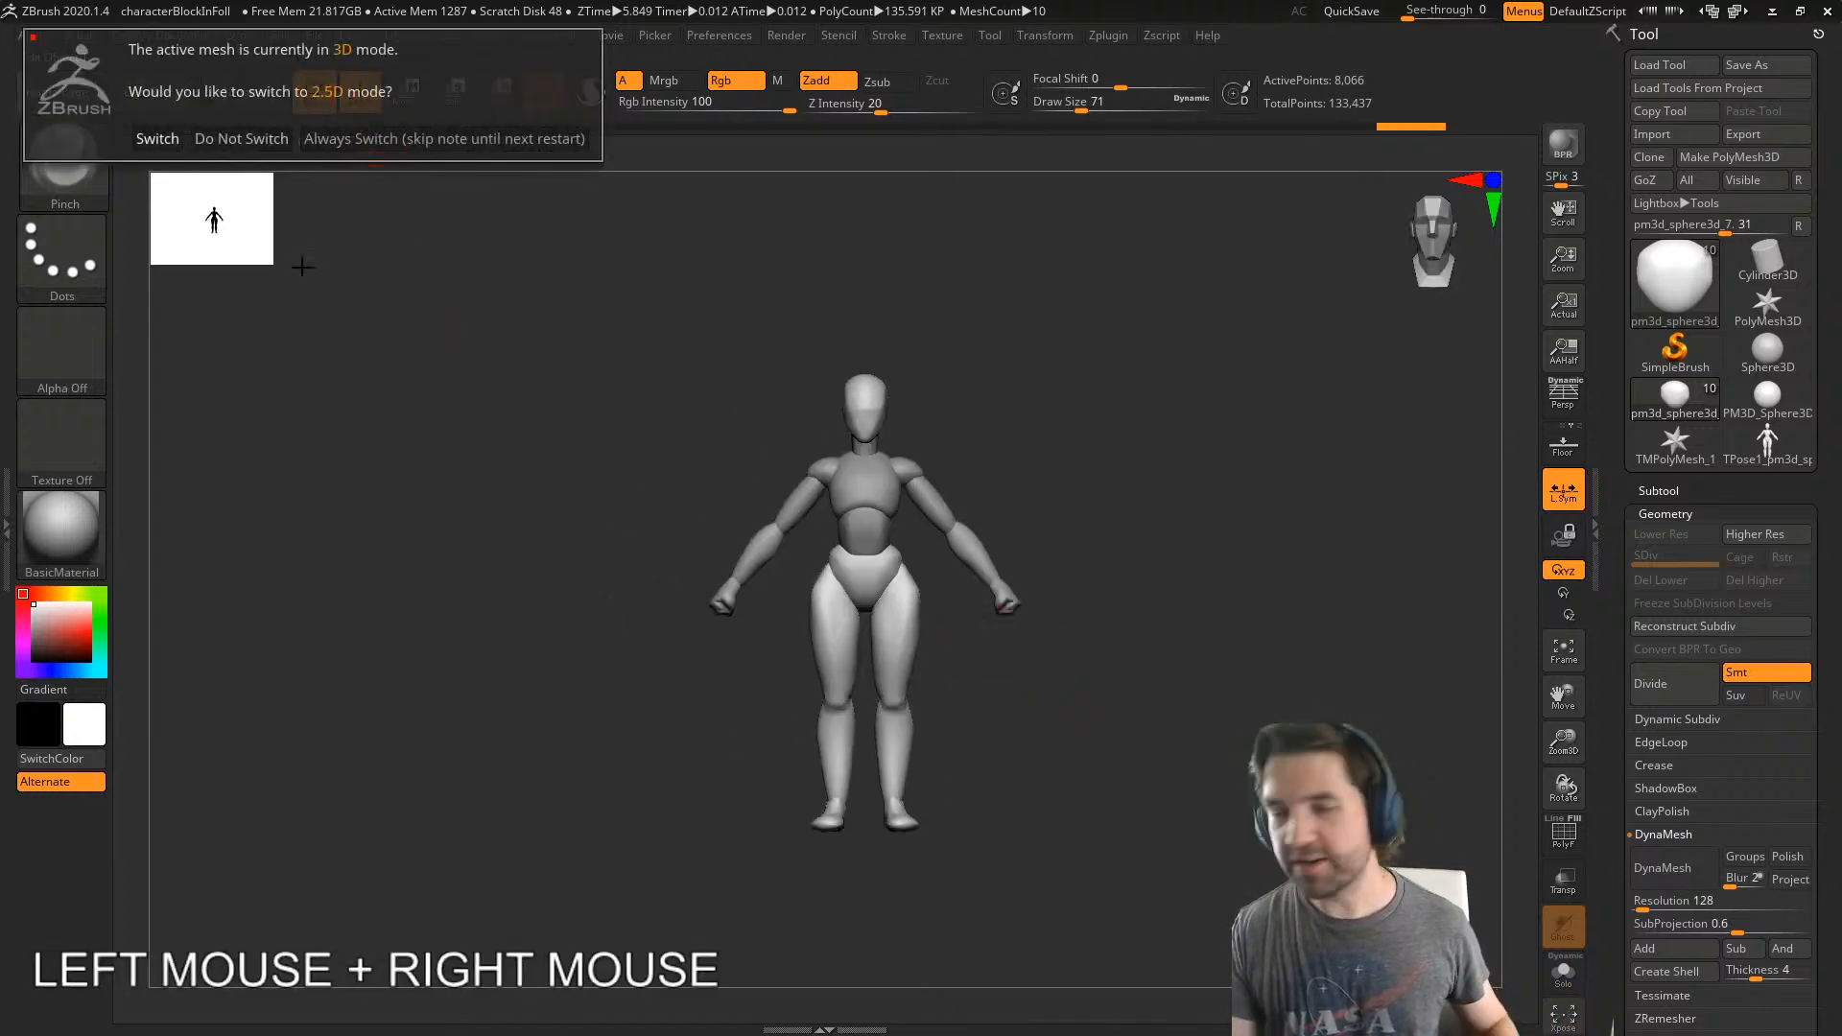
pyautogui.click(154, 138)
pyautogui.moveTo(821, 456)
pyautogui.mouseDown()
pyautogui.moveTo(844, 556)
pyautogui.moveTo(833, 520)
pyautogui.mouseUp()
pyautogui.keyDown('alt'); pyautogui.moveTo(833, 600); pyautogui.dragTo(948, 728); pyautogui.keyUp('alt')
pyautogui.moveTo(873, 647)
pyautogui.keyDown('alt'); pyautogui.mouseDown()
pyautogui.moveTo(926, 849)
pyautogui.moveTo(782, 854)
pyautogui.mouseUp(); pyautogui.keyUp('alt')
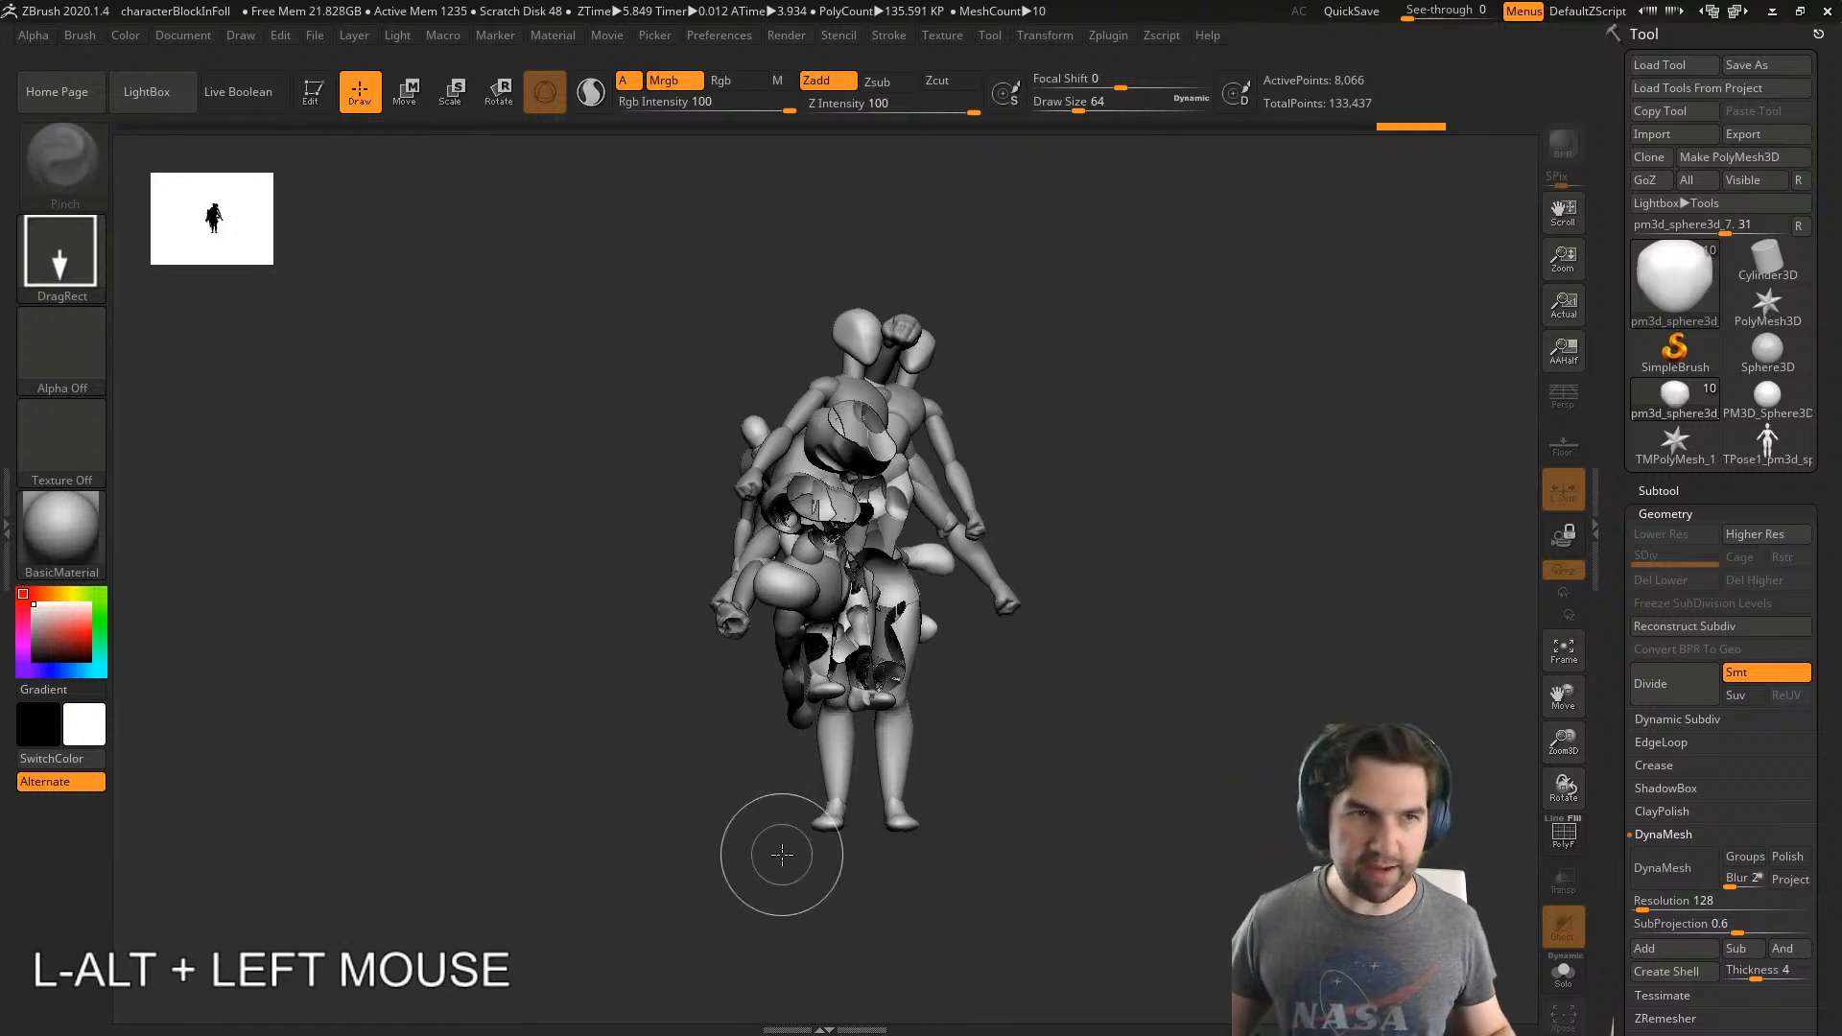
pyautogui.moveTo(1060, 614)
pyautogui.mouseDown()
pyautogui.moveTo(1142, 624)
pyautogui.moveTo(1053, 746)
pyautogui.moveTo(1025, 527)
pyautogui.moveTo(1090, 833)
pyautogui.mouseUp()
pyautogui.moveTo(926, 513); pyautogui.dragTo(887, 825)
pyautogui.moveTo(946, 547); pyautogui.dragTo(837, 938)
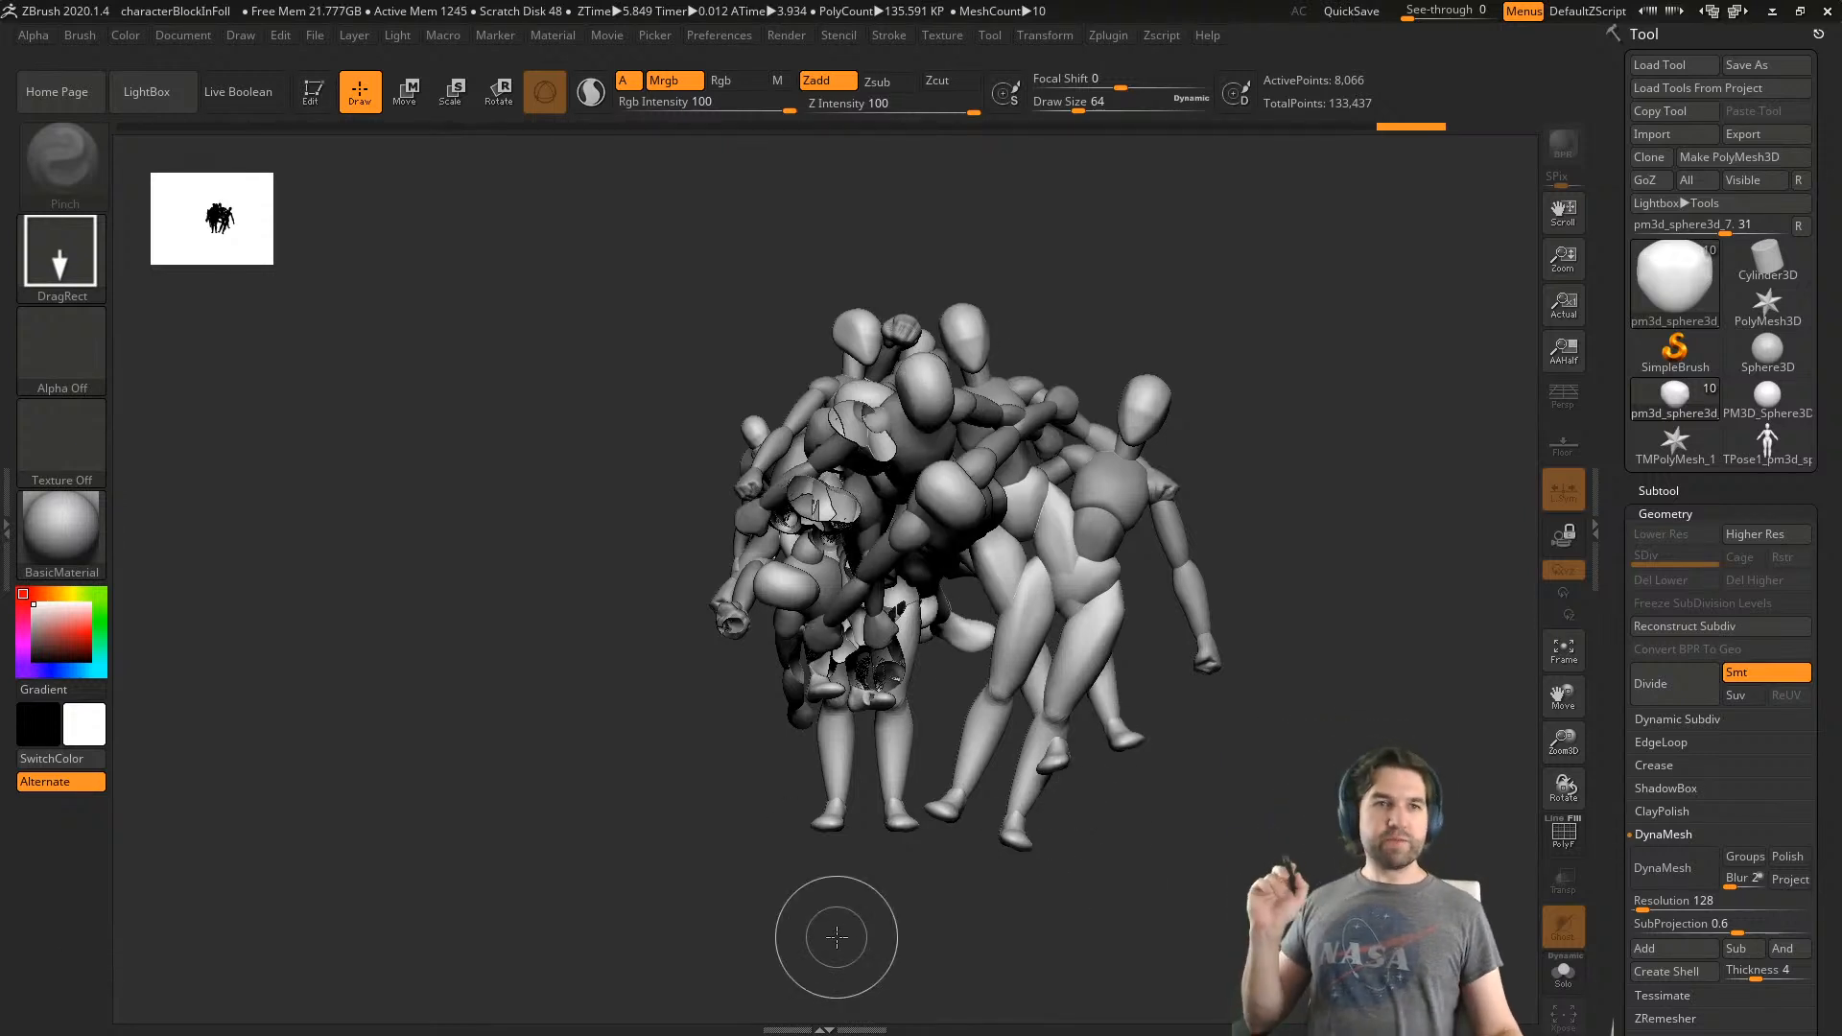
# - Clear the canvas, draw one mannequin in its centre and make it editable in Edit mode
pyautogui.press('ctrl')
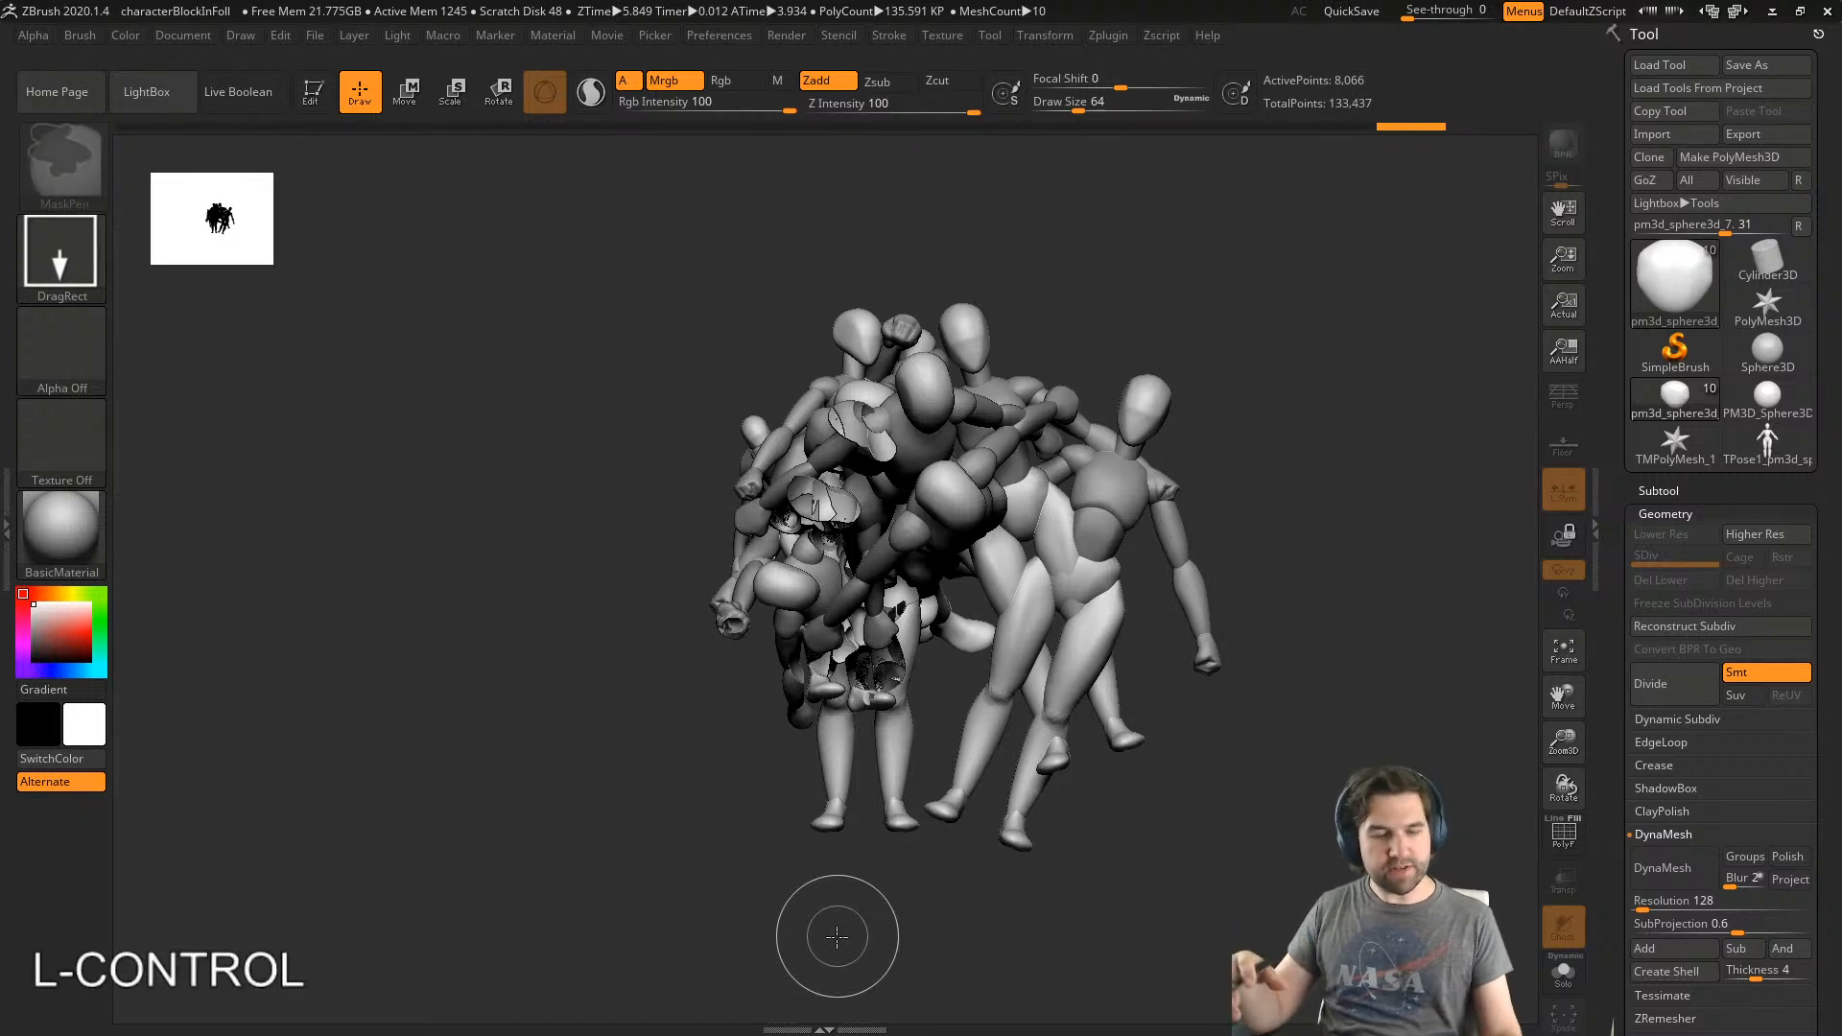
pyautogui.hotkey('ctrl', 'n')
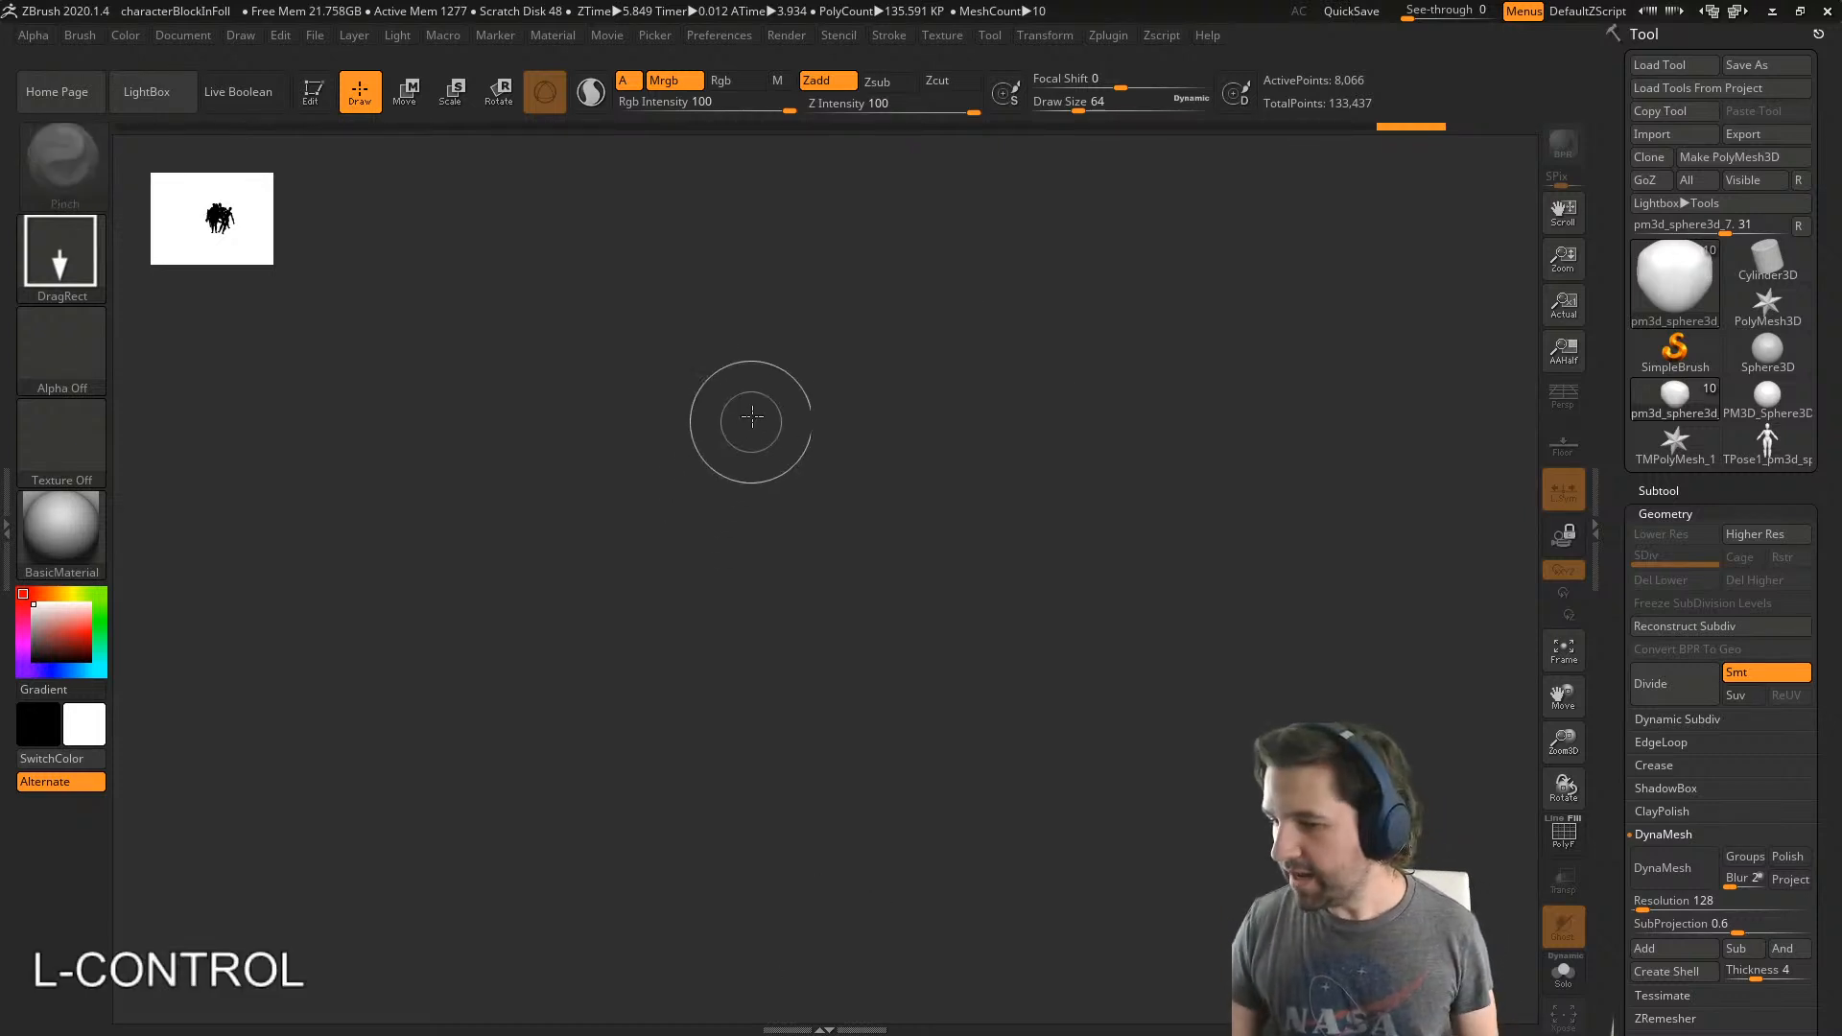
pyautogui.moveTo(758, 432); pyautogui.dragTo(769, 781)
pyautogui.click(310, 91)
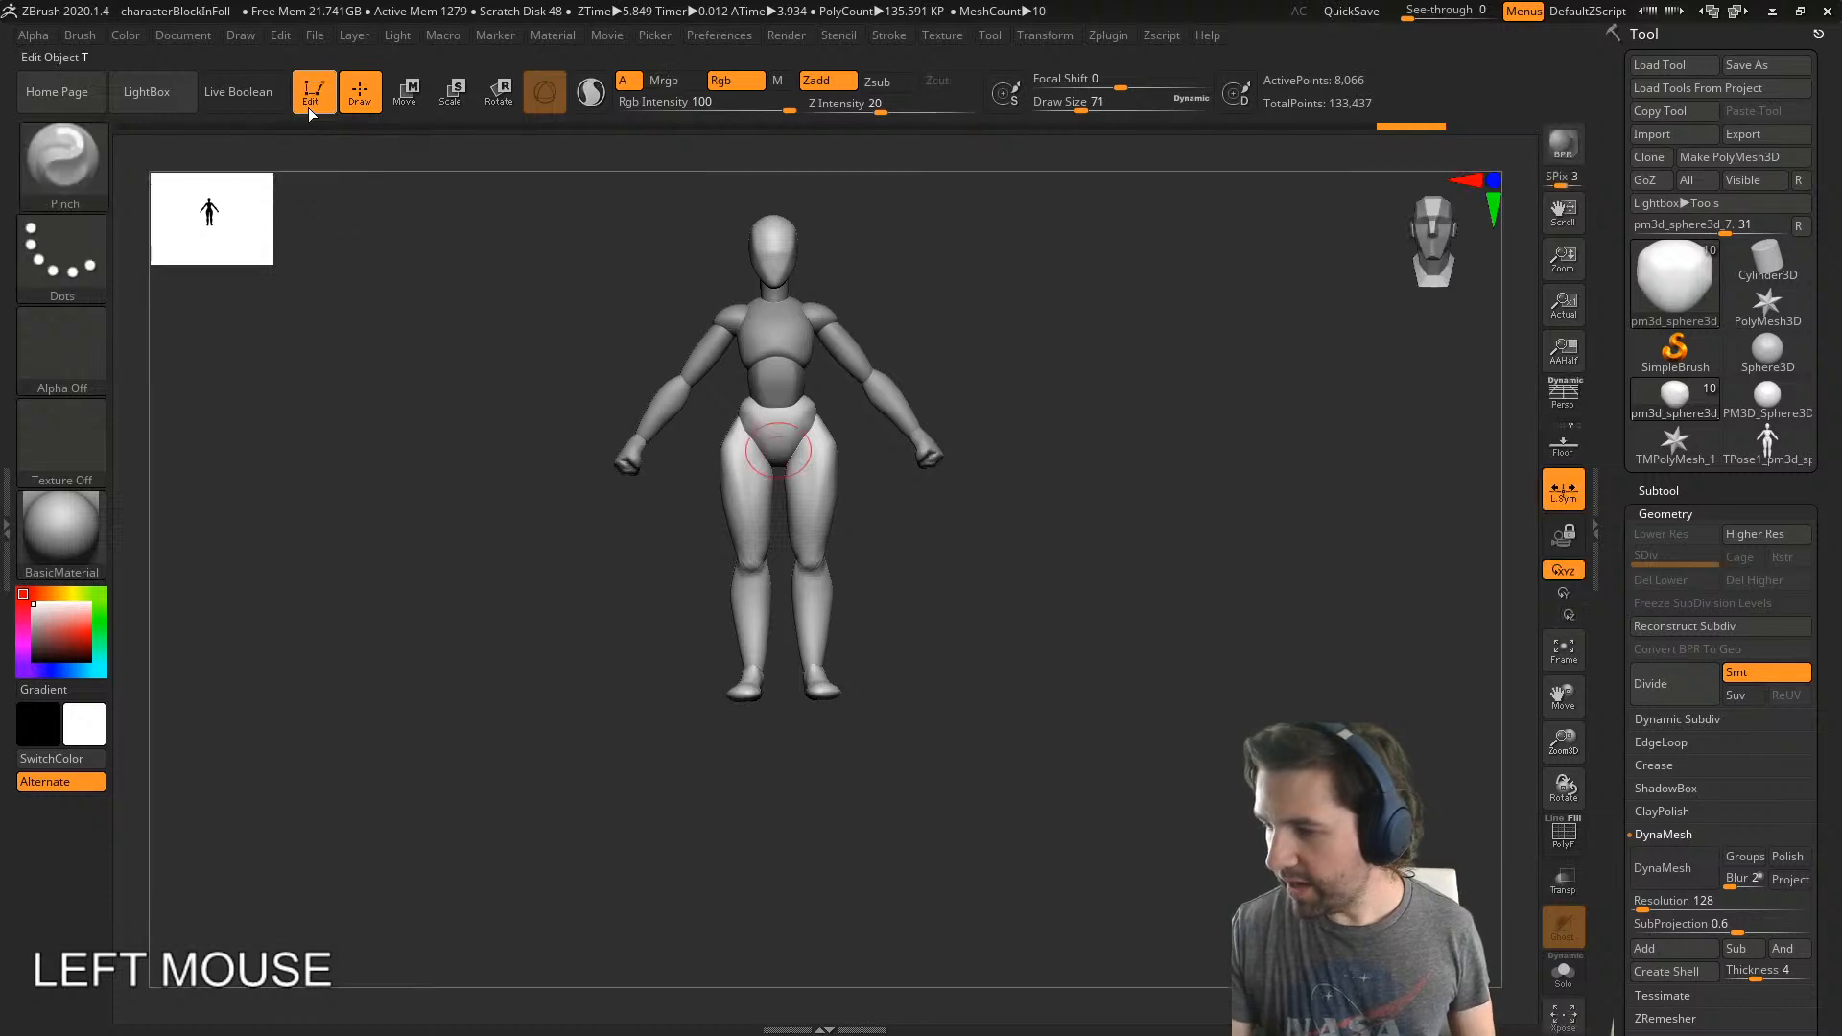
pyautogui.moveTo(941, 543); pyautogui.dragTo(937, 677, button='right')
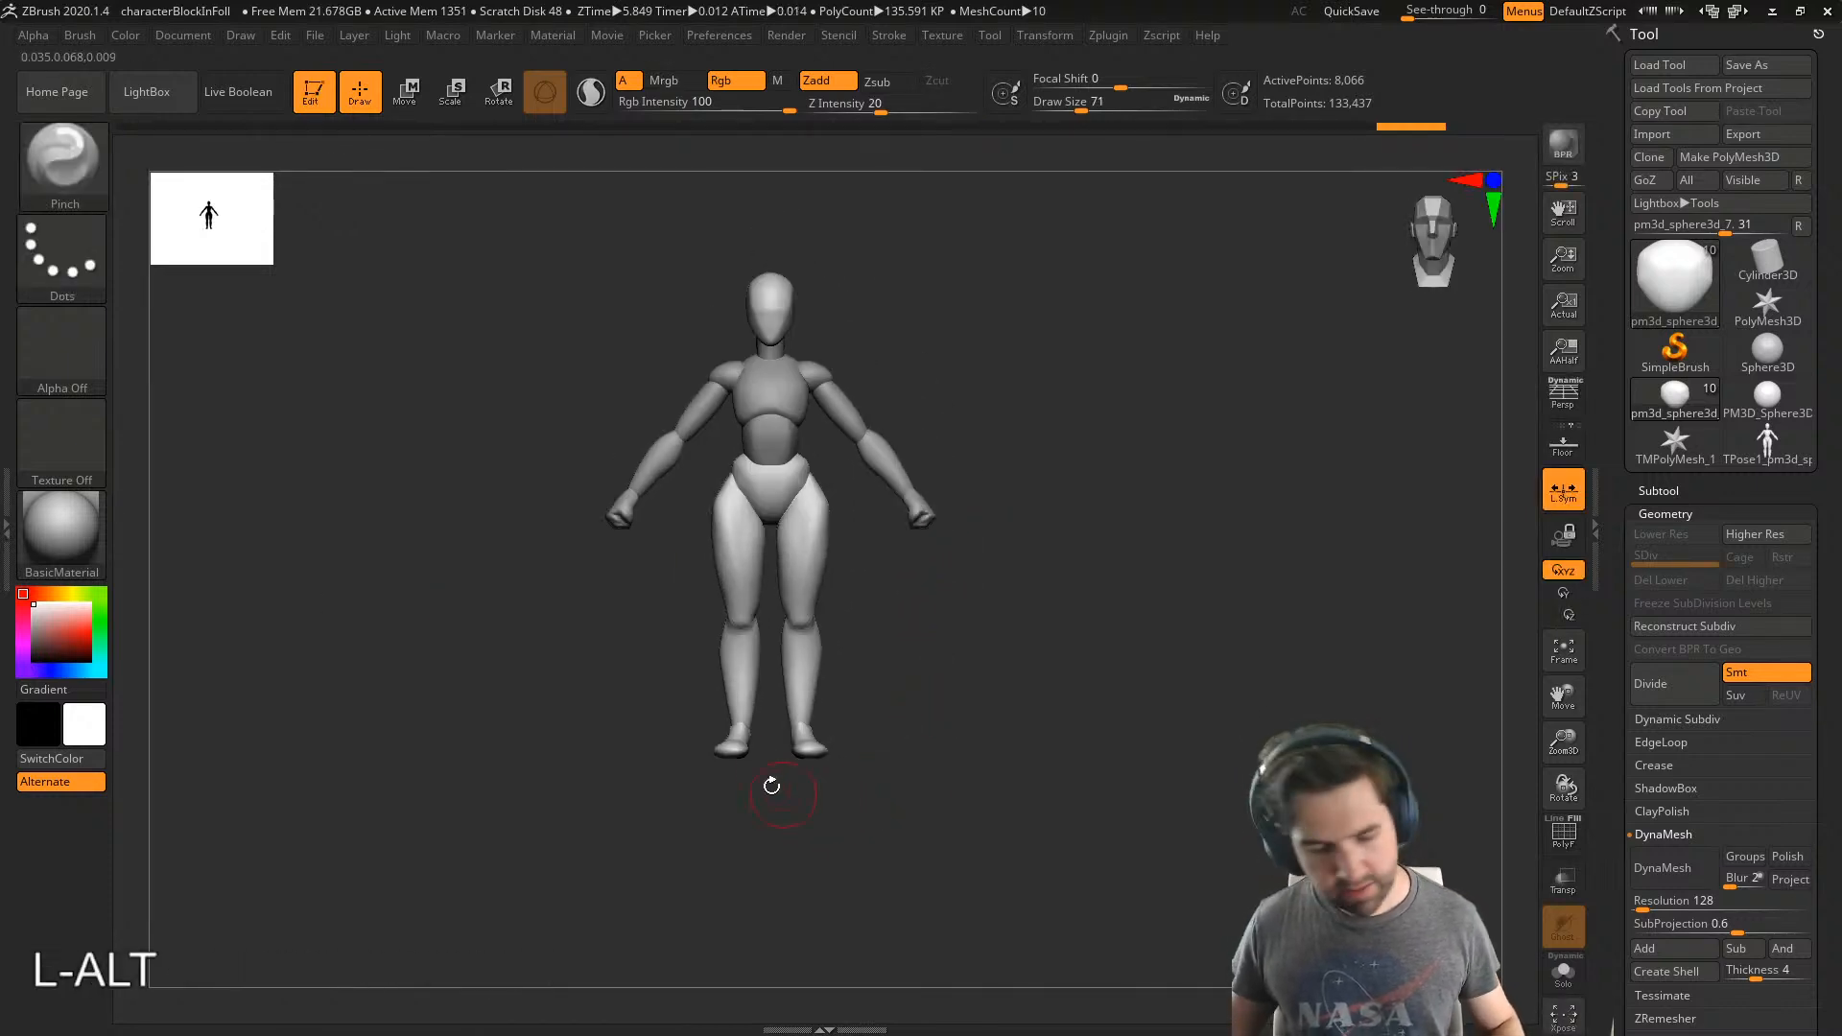
# - Leave Edit mode and clear the mannequin from the canvas
pyautogui.press('t')
pyautogui.click(563, 750)
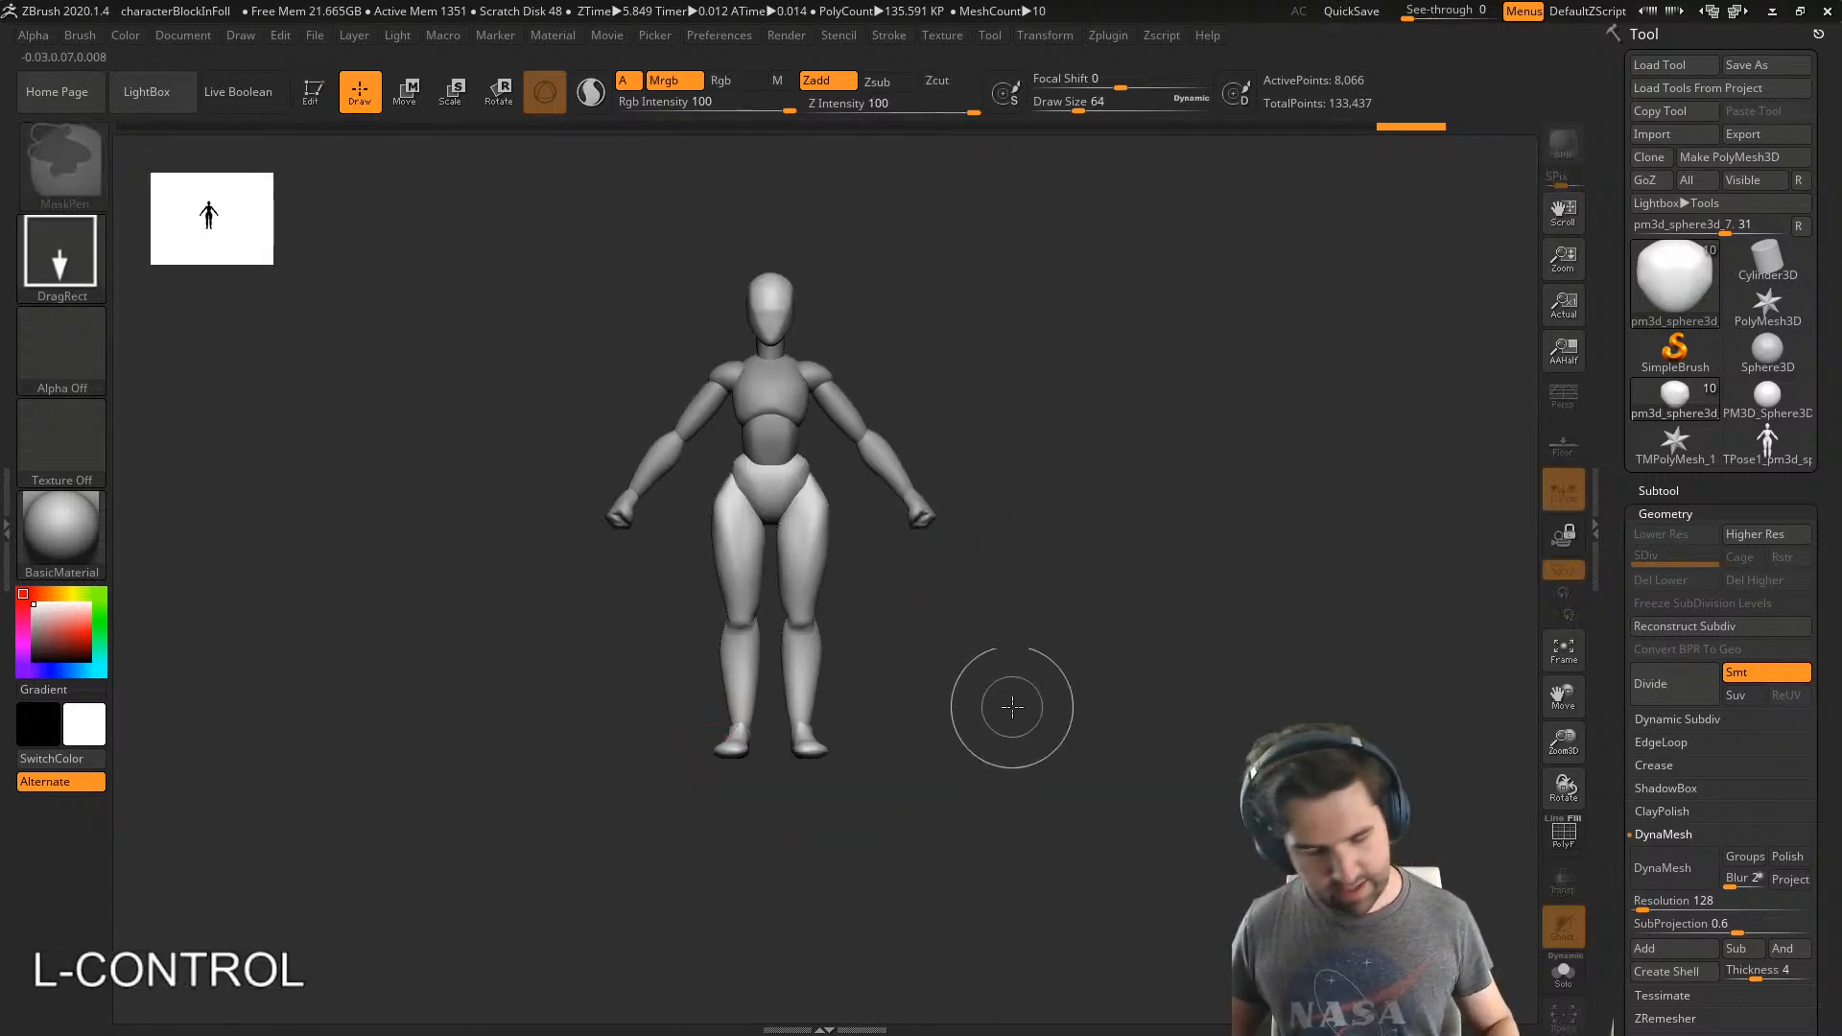
pyautogui.hotkey('ctrl', 'n')
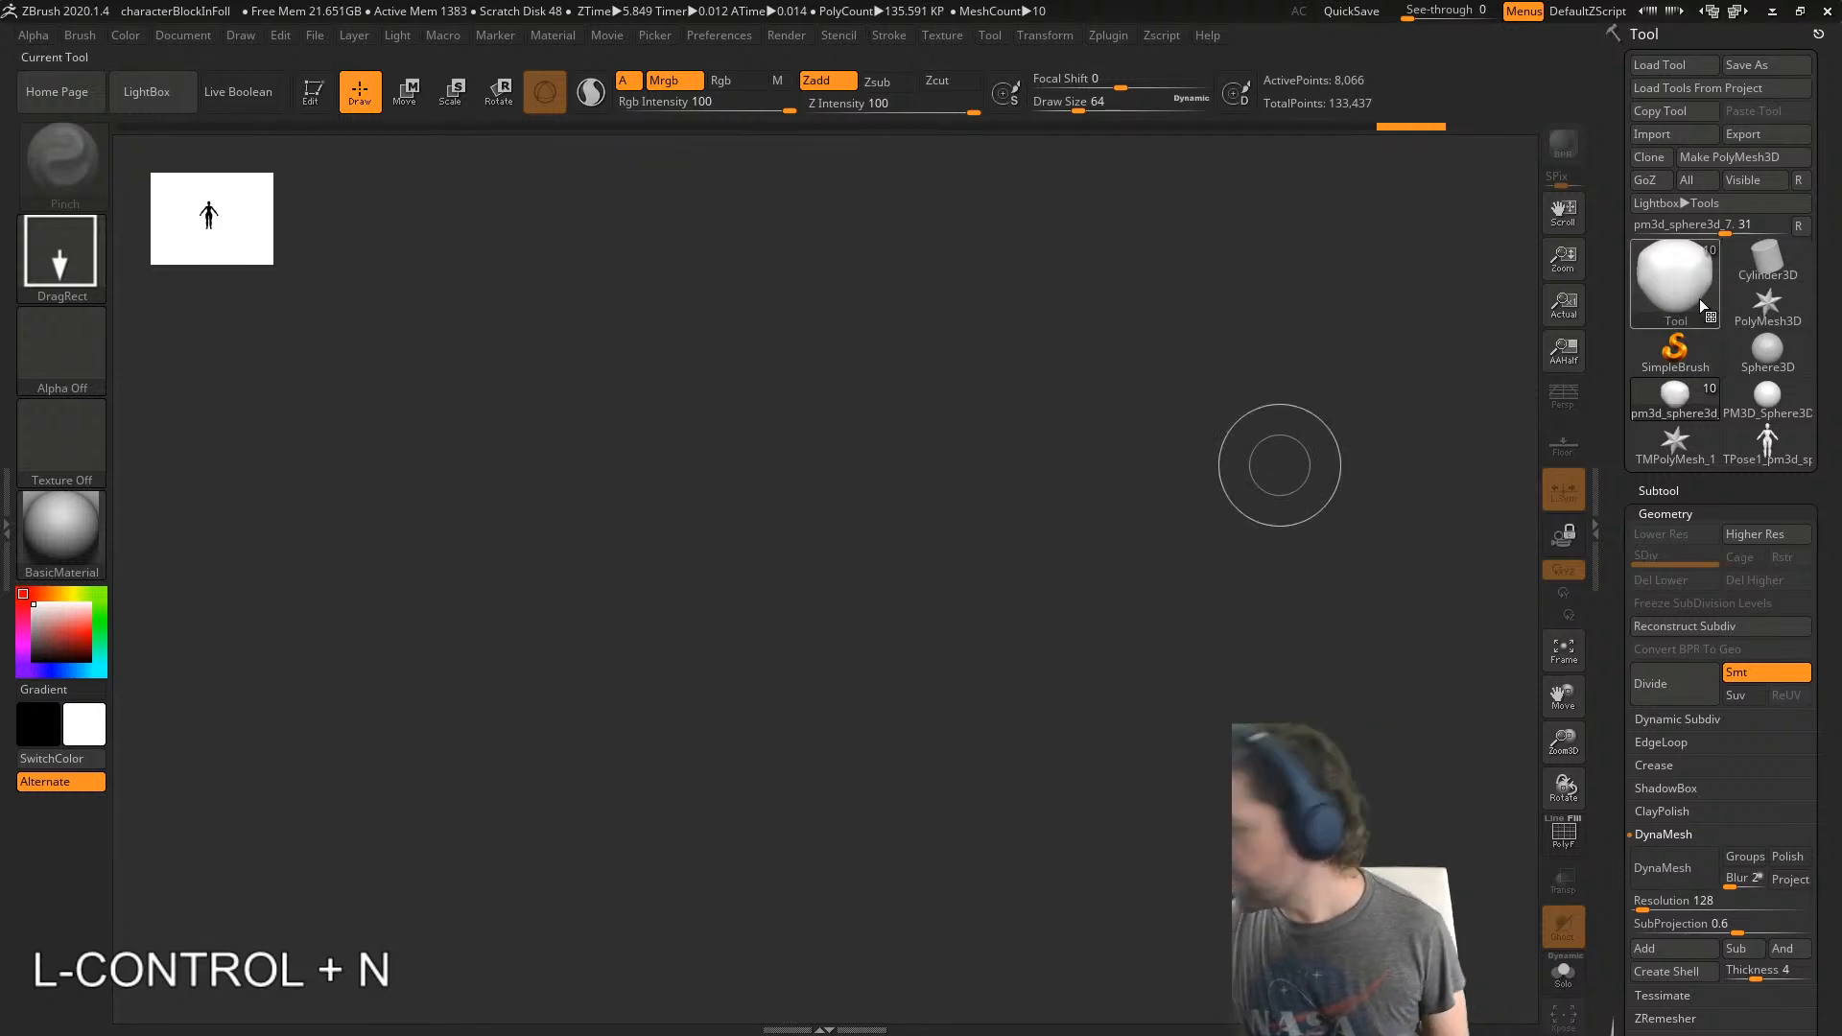
# - Draw a large Sphere3D in the middle of the canvas and turn on Edit mode for it
pyautogui.click(1677, 286)
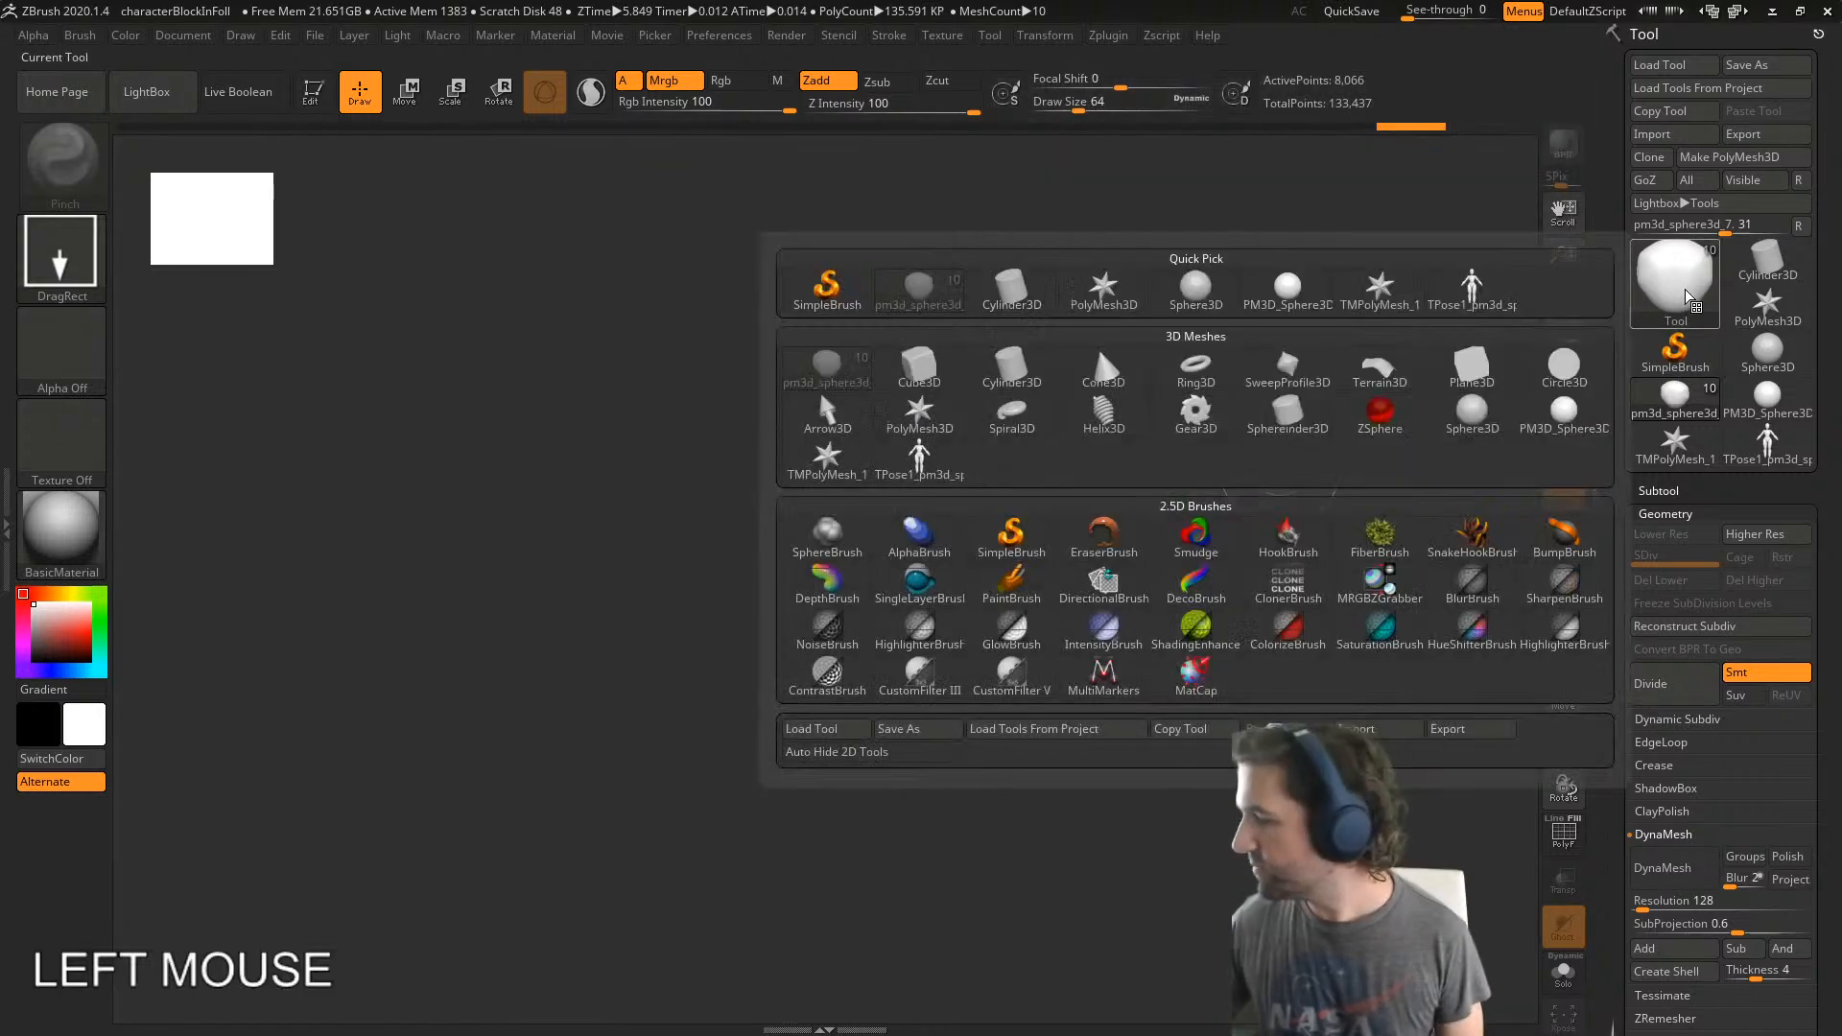
pyautogui.click(1472, 411)
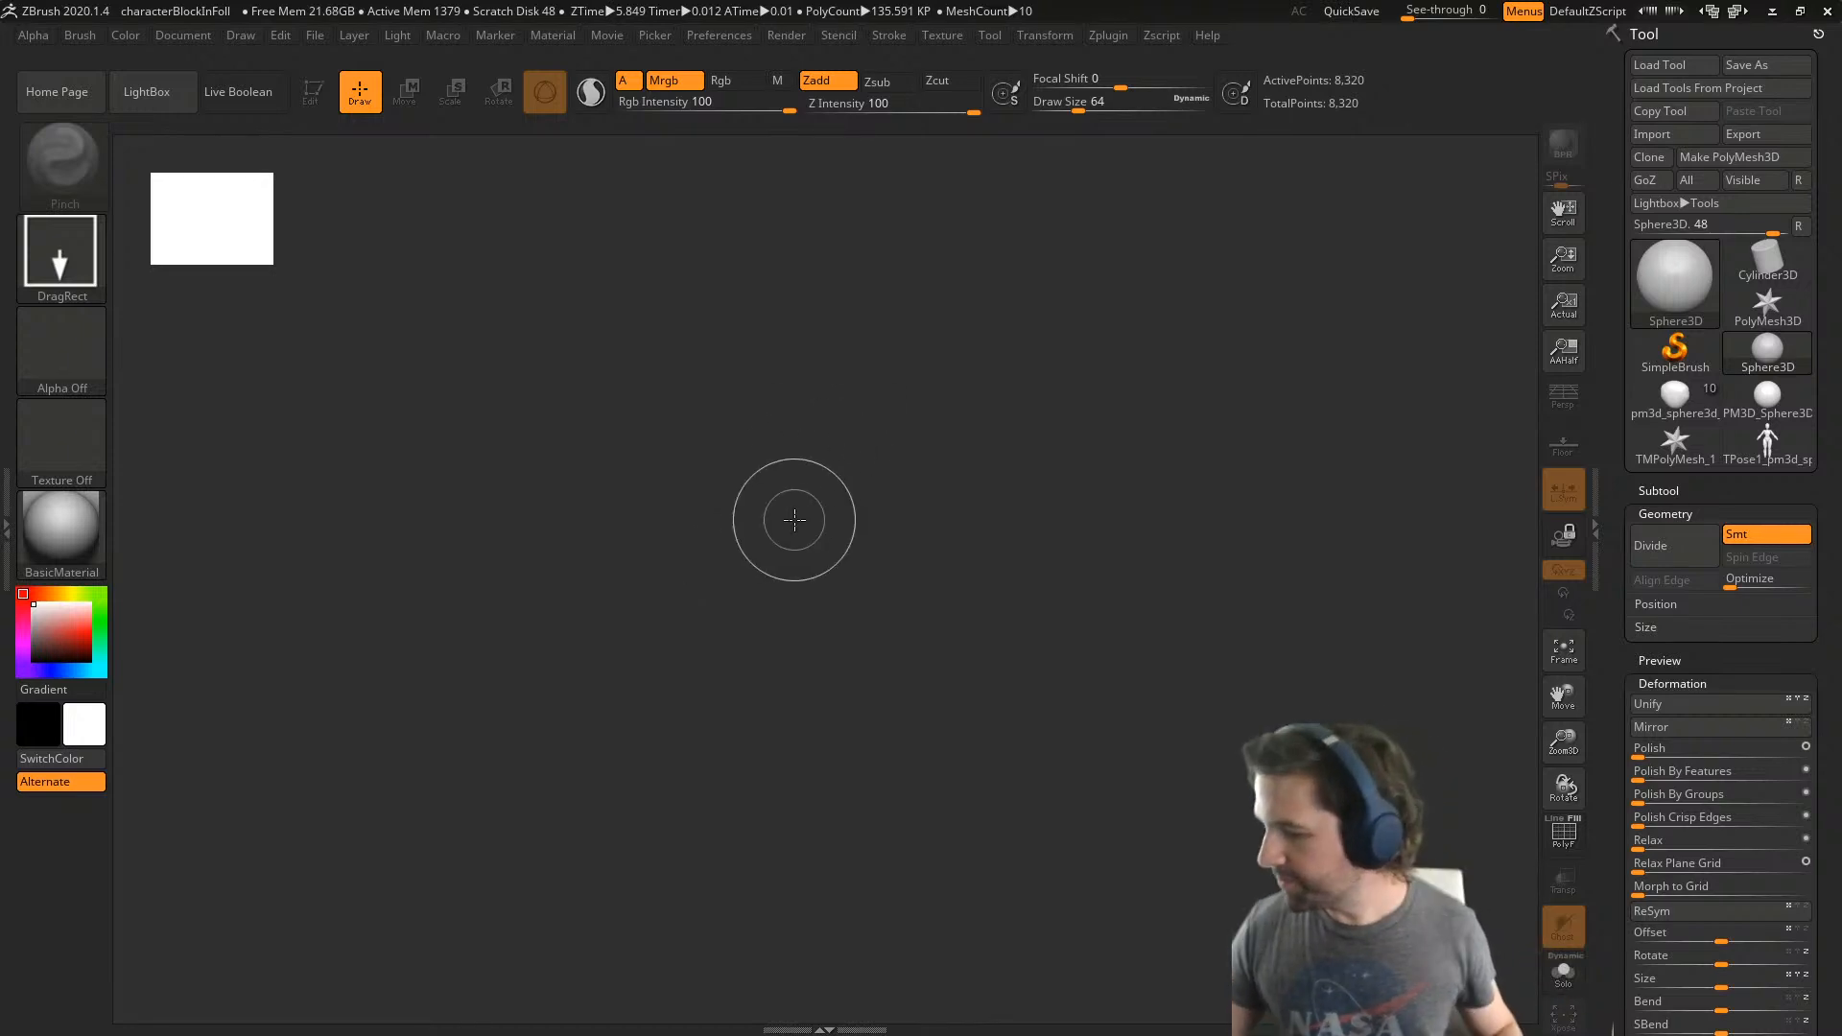
pyautogui.moveTo(795, 519); pyautogui.dragTo(790, 863)
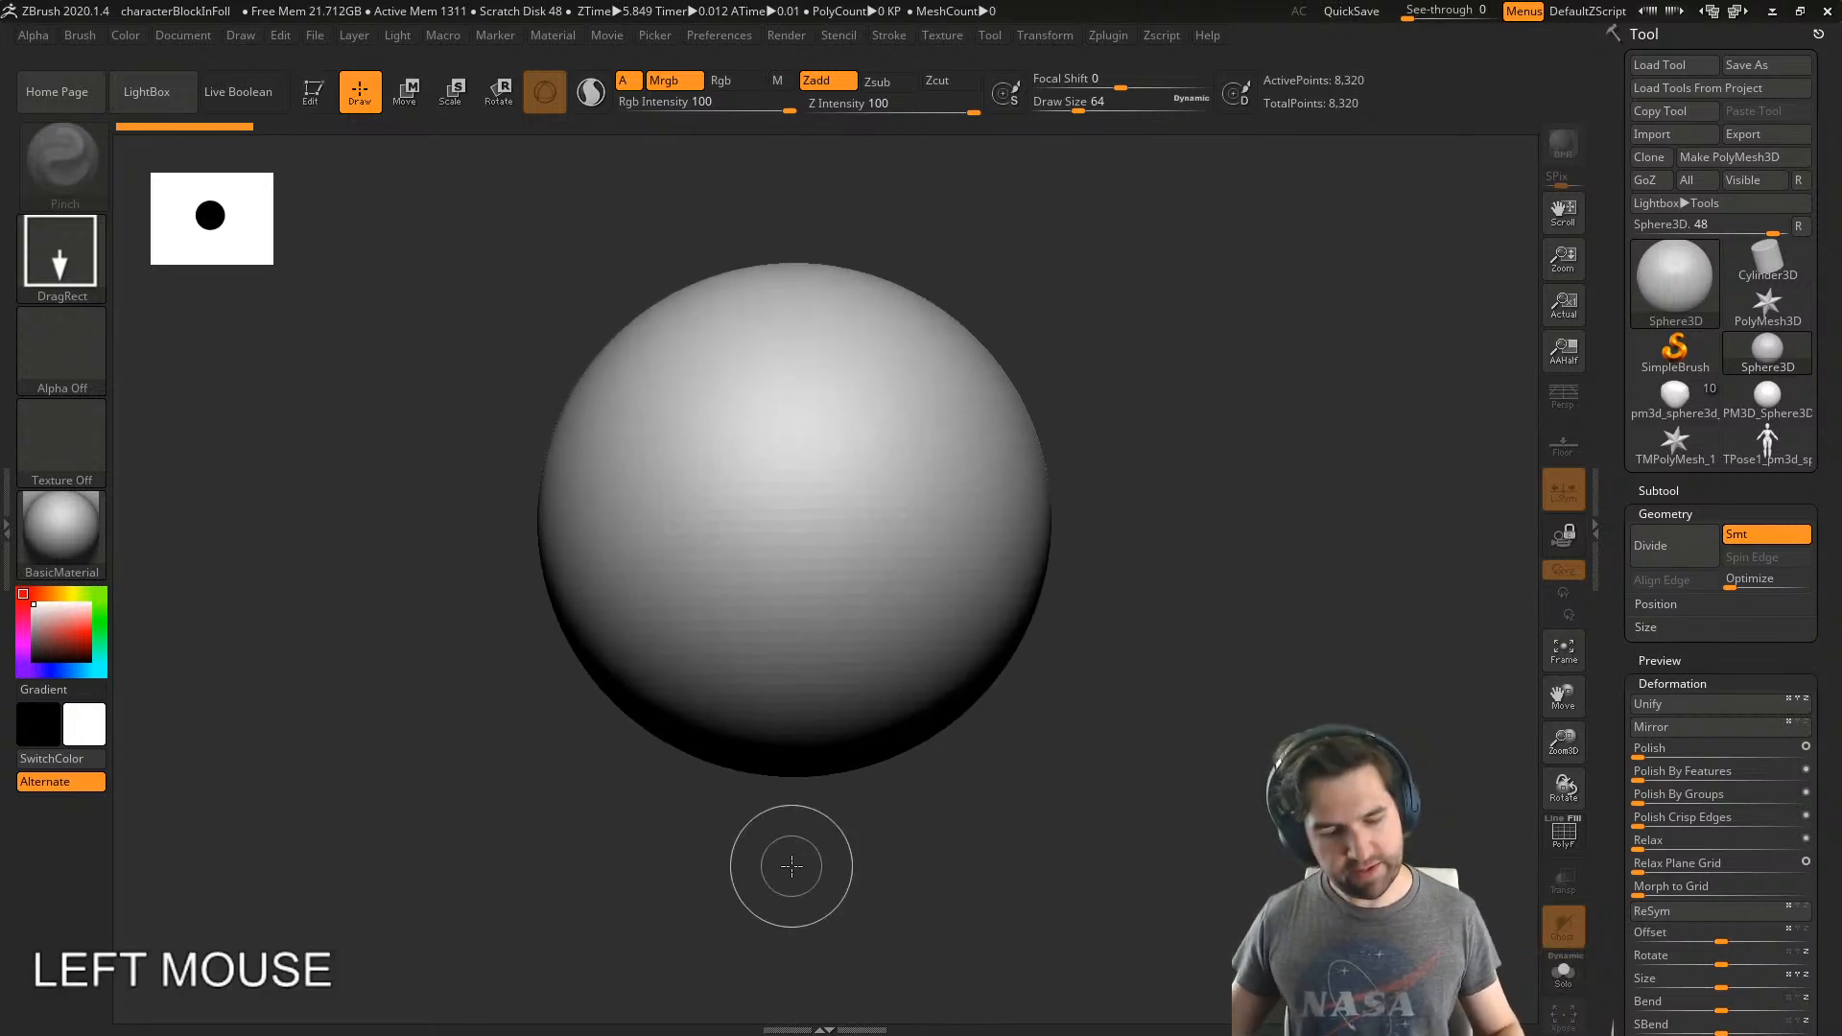
pyautogui.press('t')
pyautogui.moveTo(1069, 650); pyautogui.dragTo(826, 723, button='right')
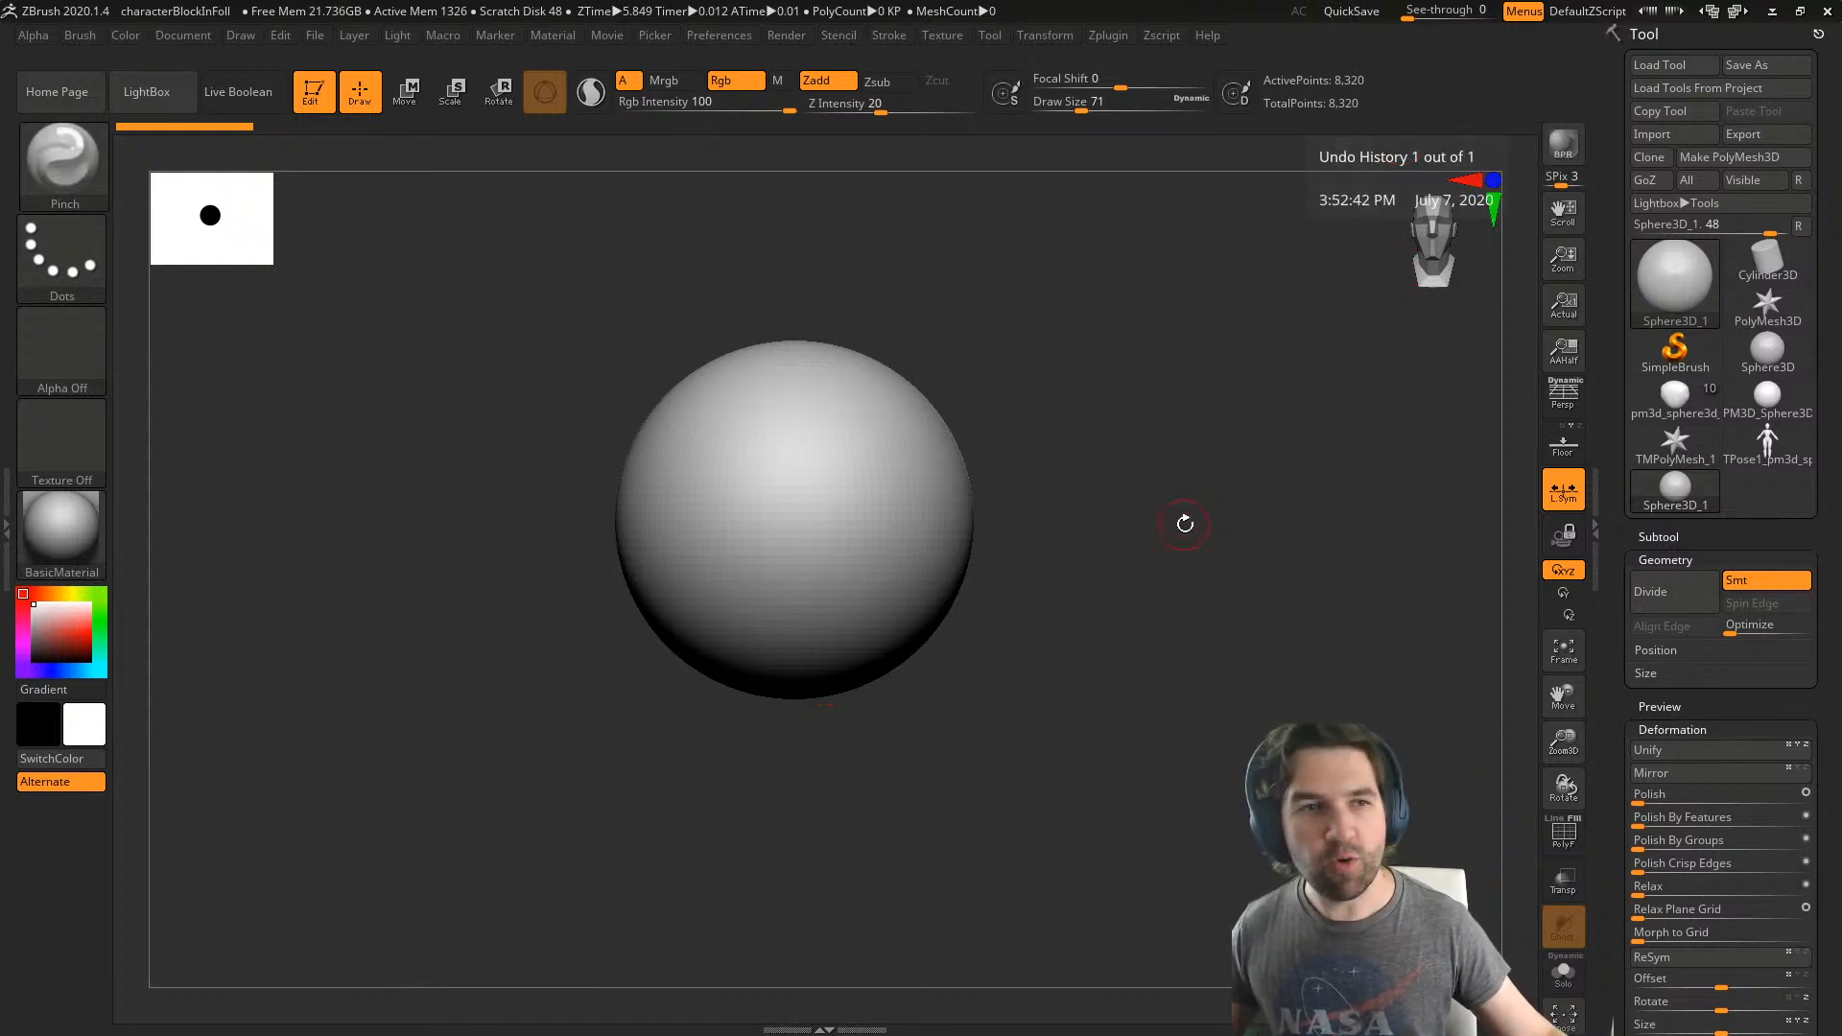
pyautogui.moveTo(1147, 642); pyautogui.dragTo(941, 736, button='right')
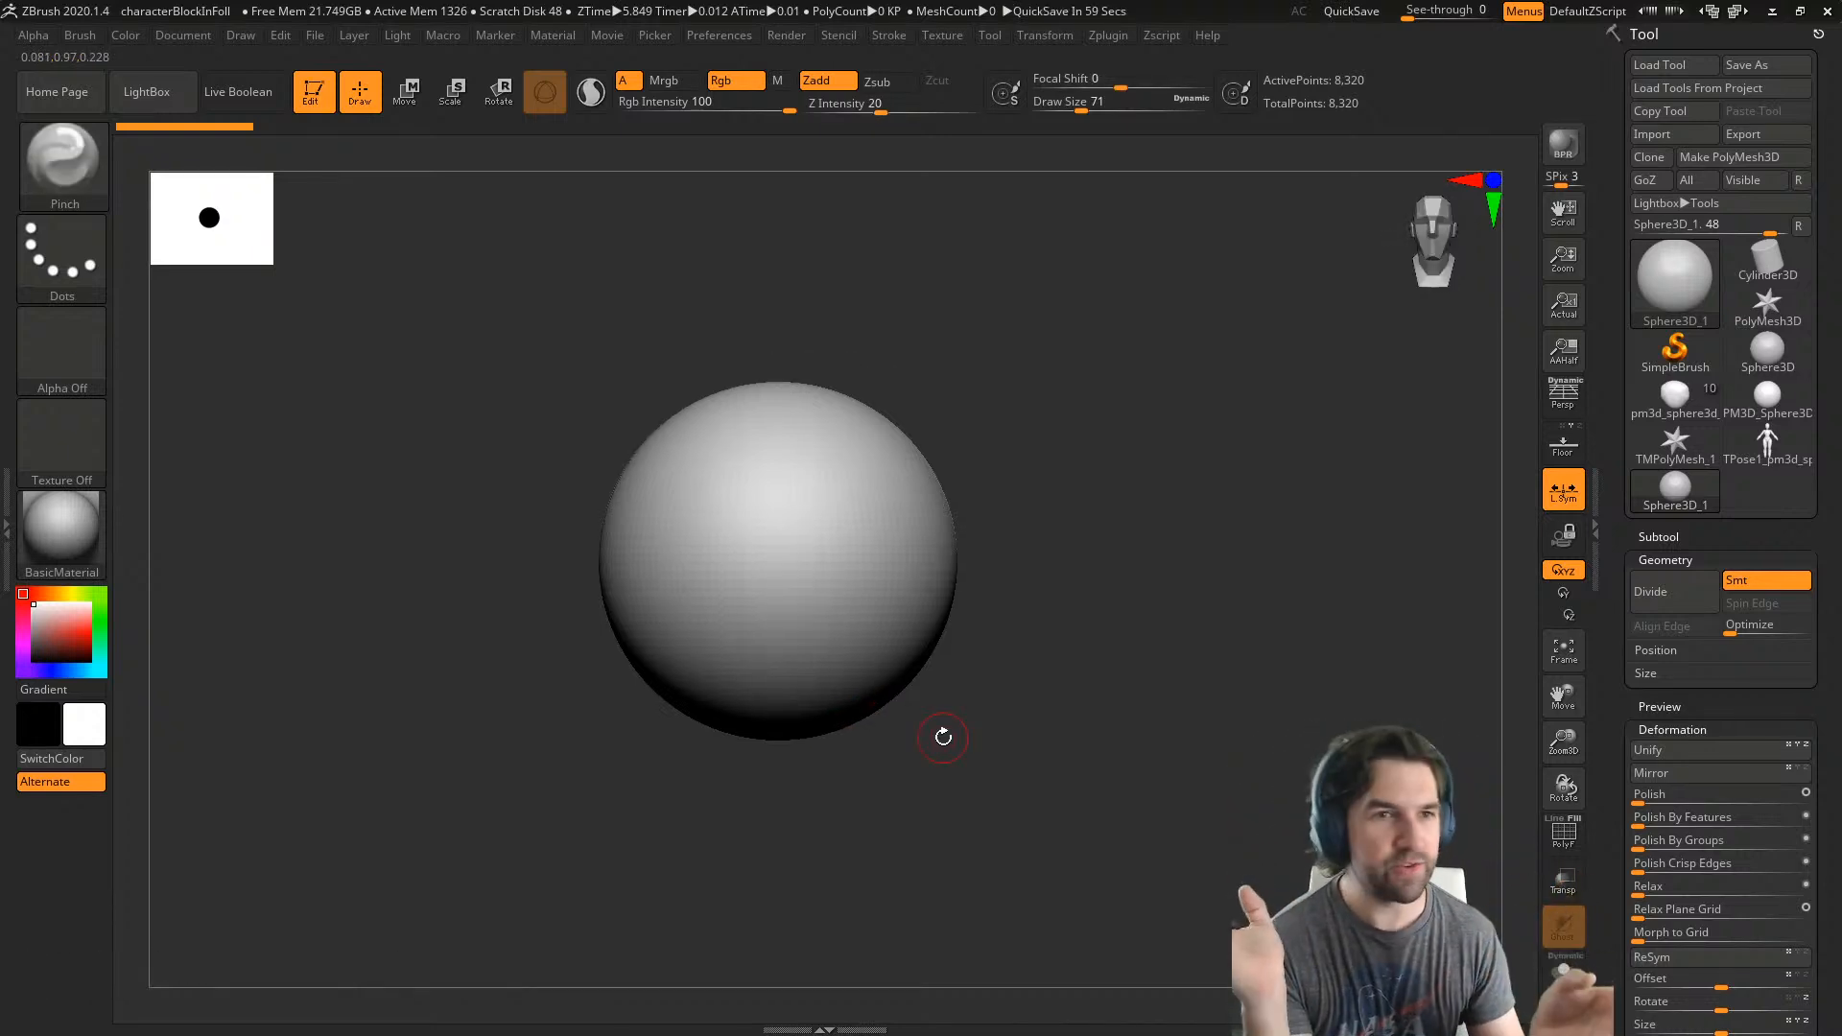
pyautogui.keyDown('shift'); pyautogui.moveTo(965, 722); pyautogui.dragTo(858, 753, button='right'); pyautogui.keyUp('shift')
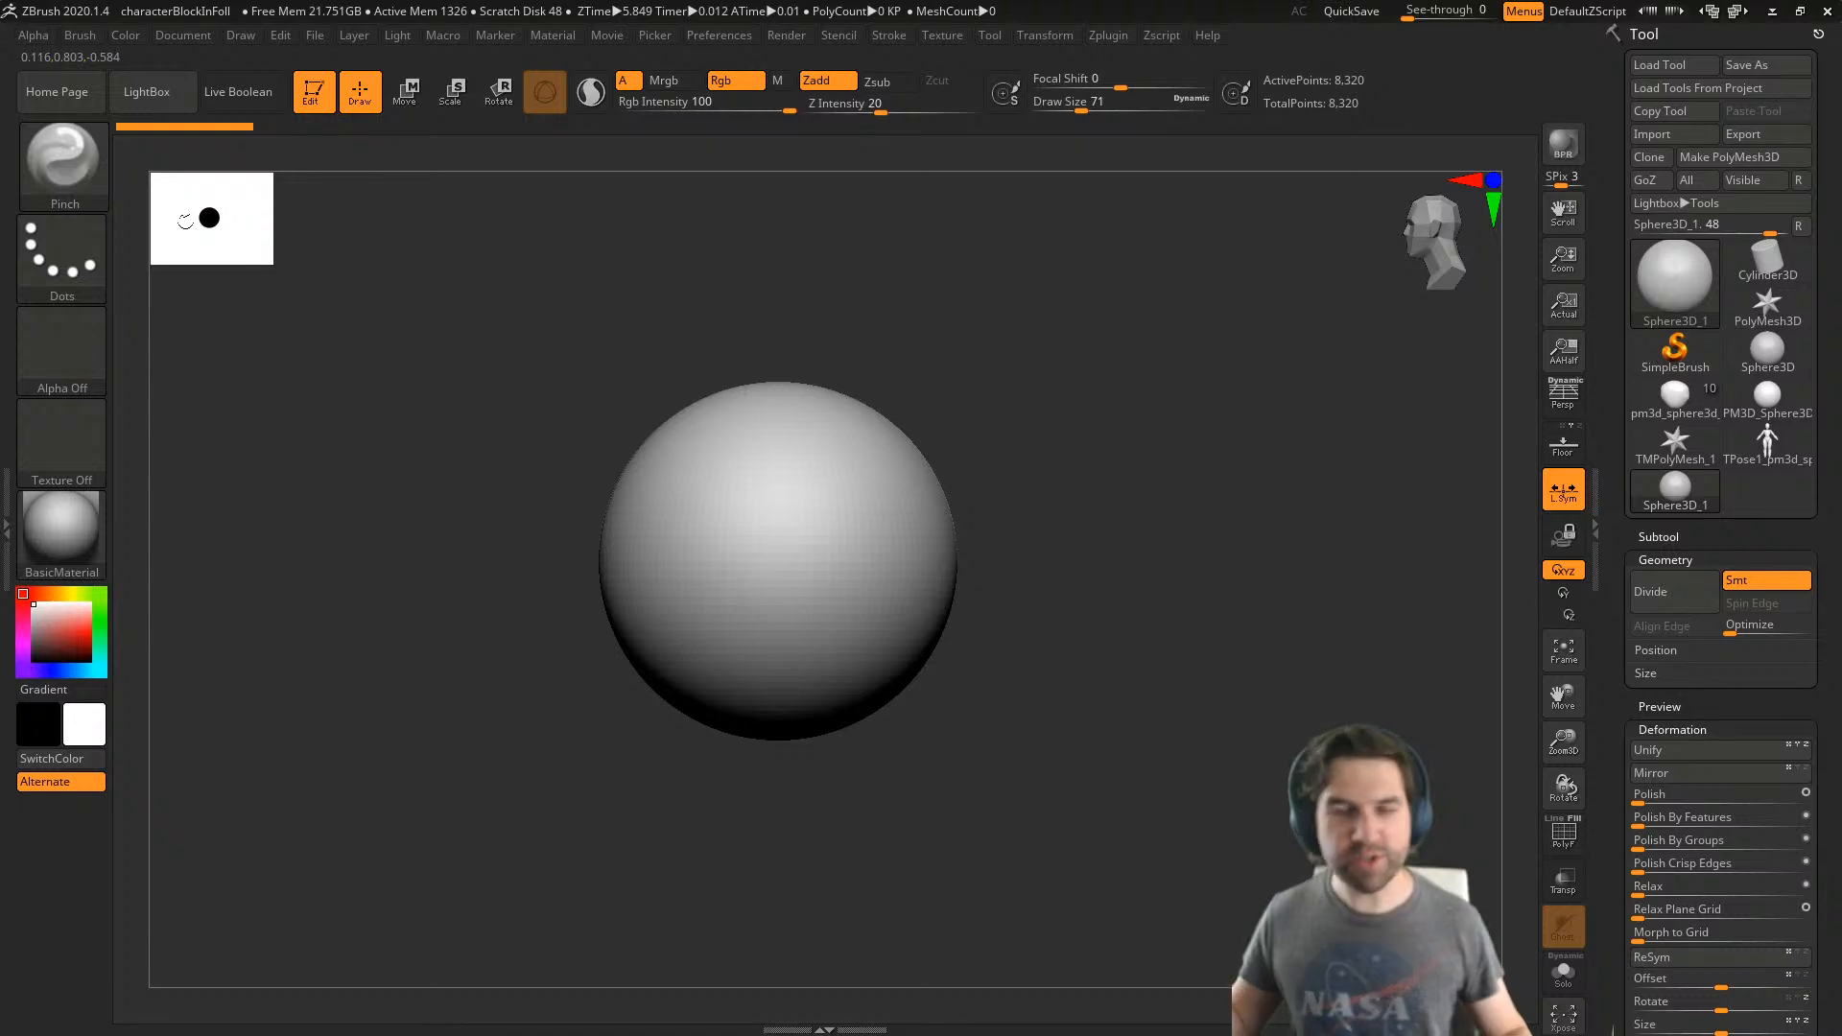
# - Preview the Outline Thin material on the sphere and return it to BasicMaterial
pyautogui.click(61, 527)
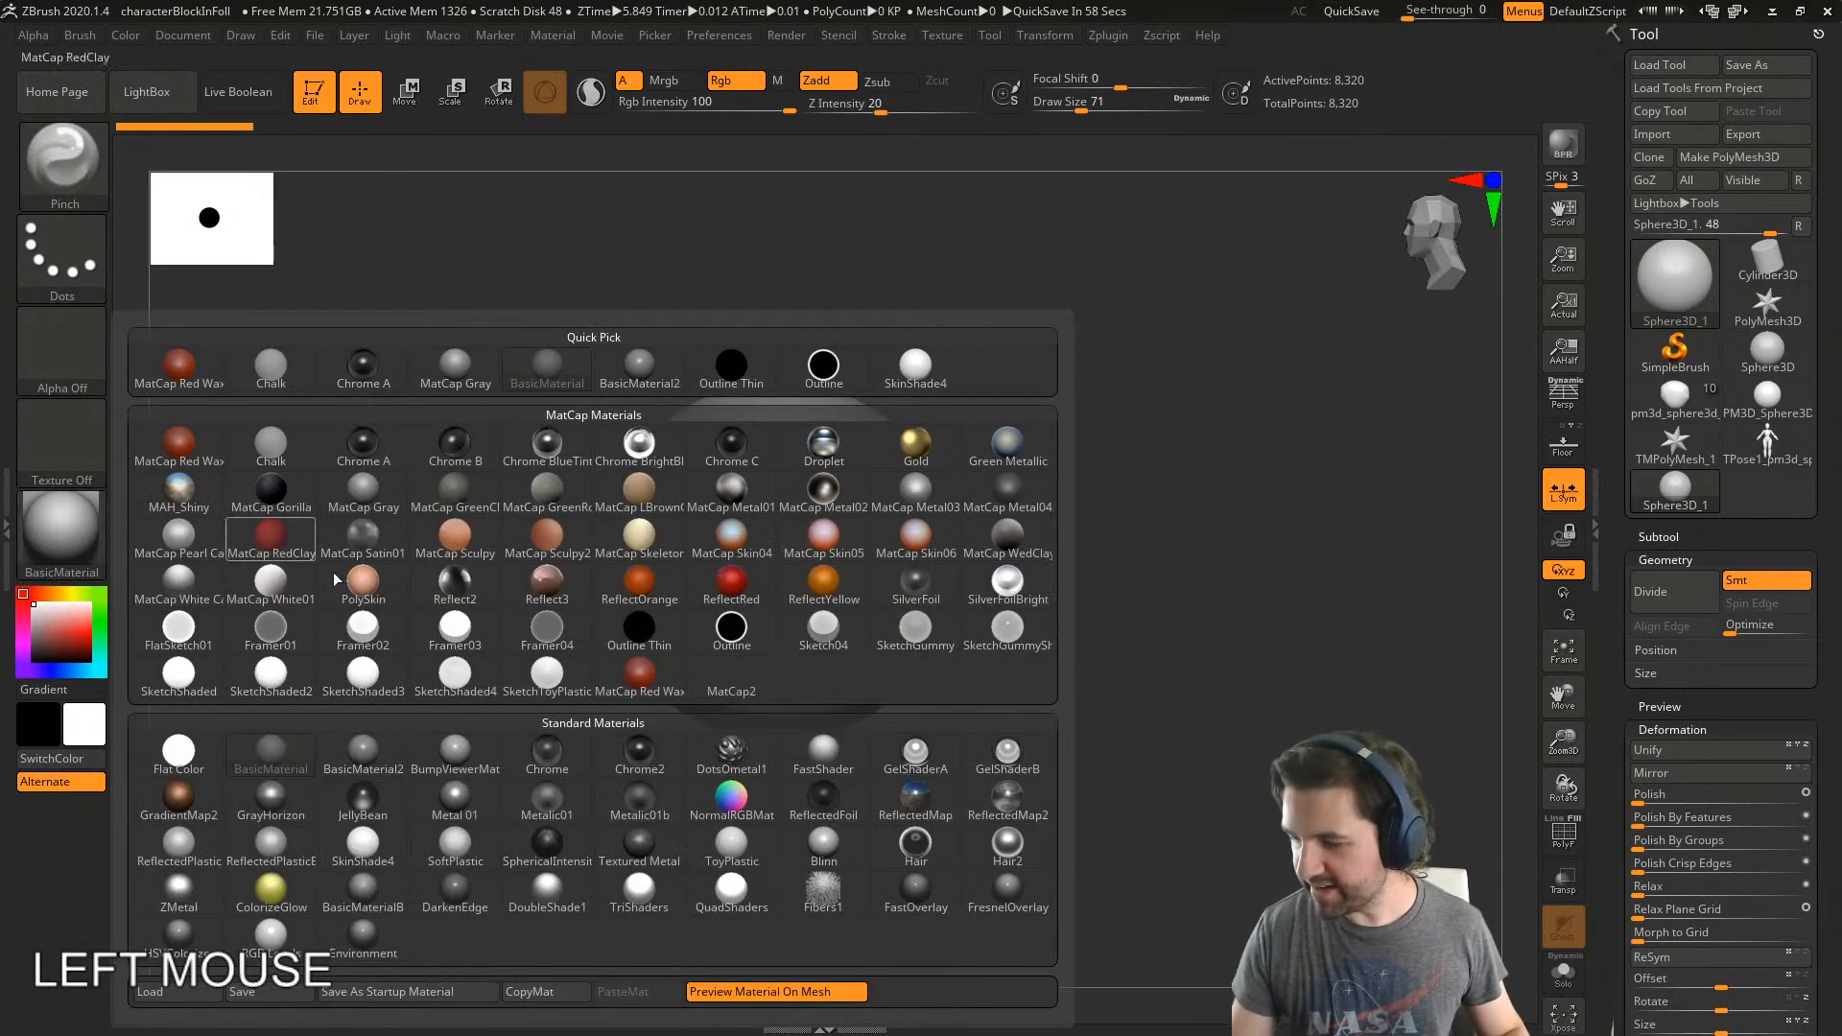
pyautogui.click(656, 650)
pyautogui.click(62, 535)
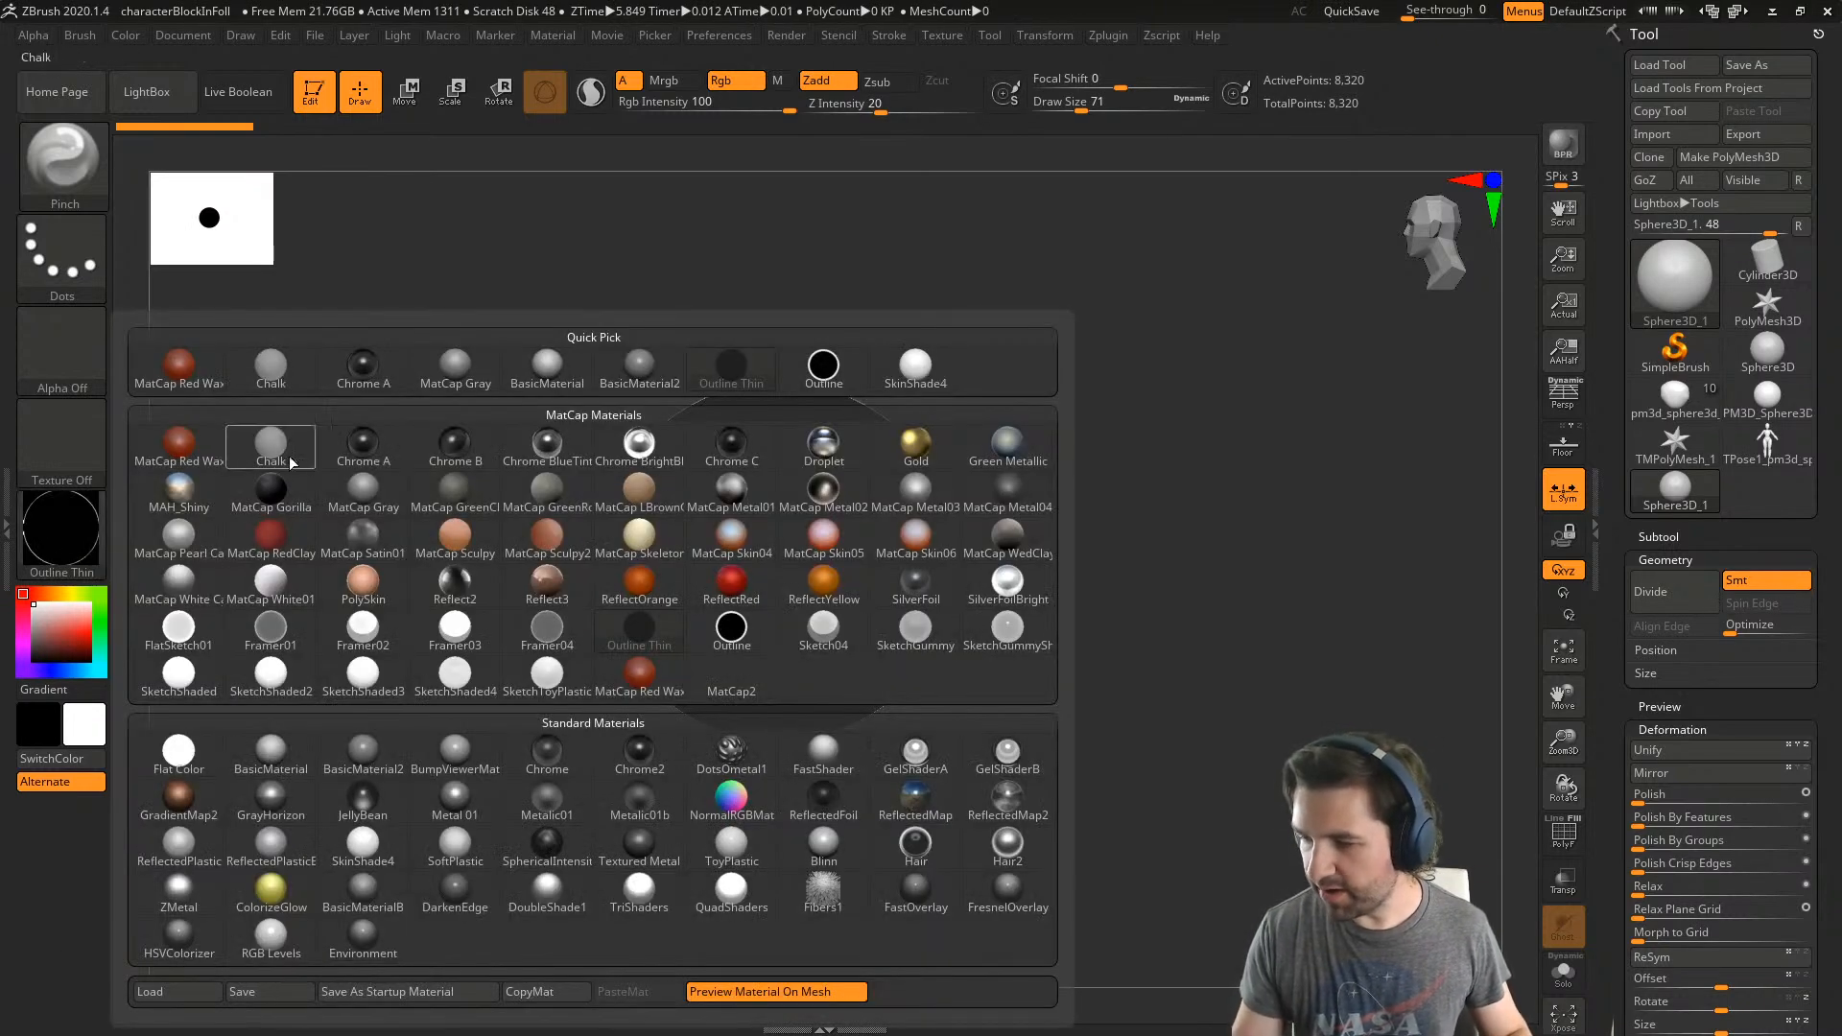
pyautogui.click(227, 758)
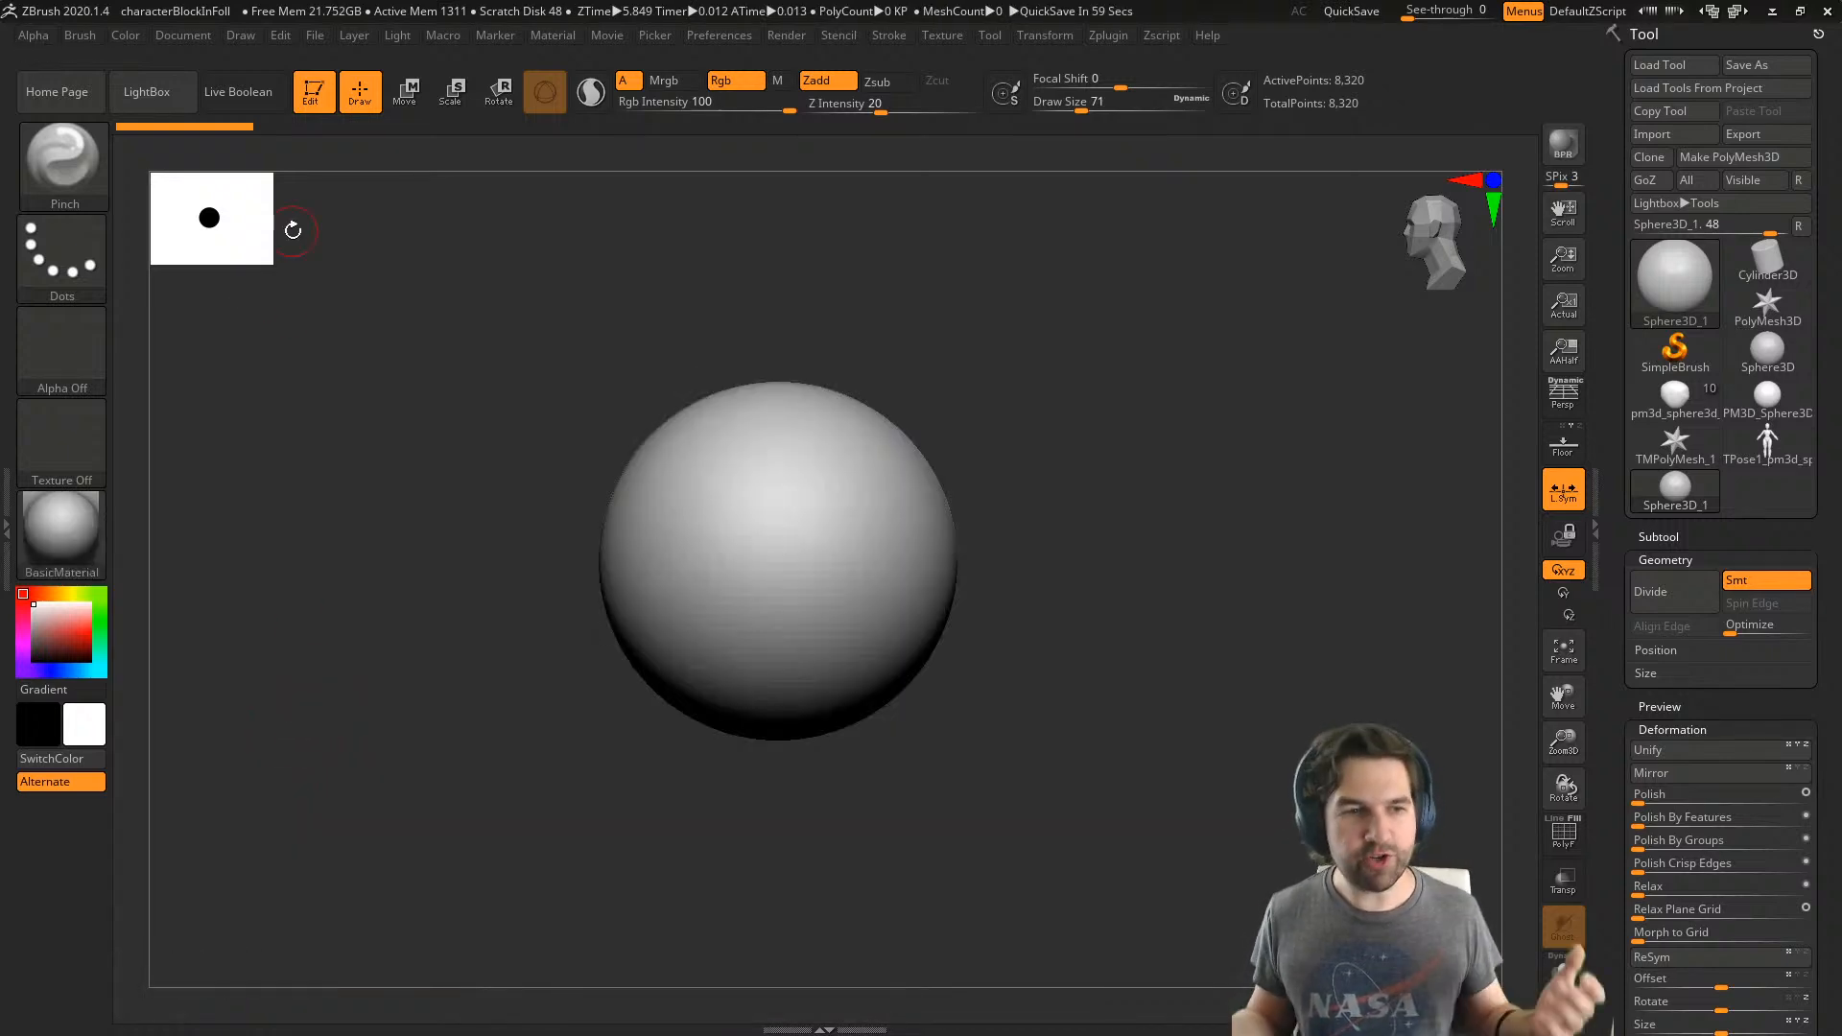
# - Show the subtool list, duplicate the sphere and move the copy straight down to sit below the original
pyautogui.click(1656, 536)
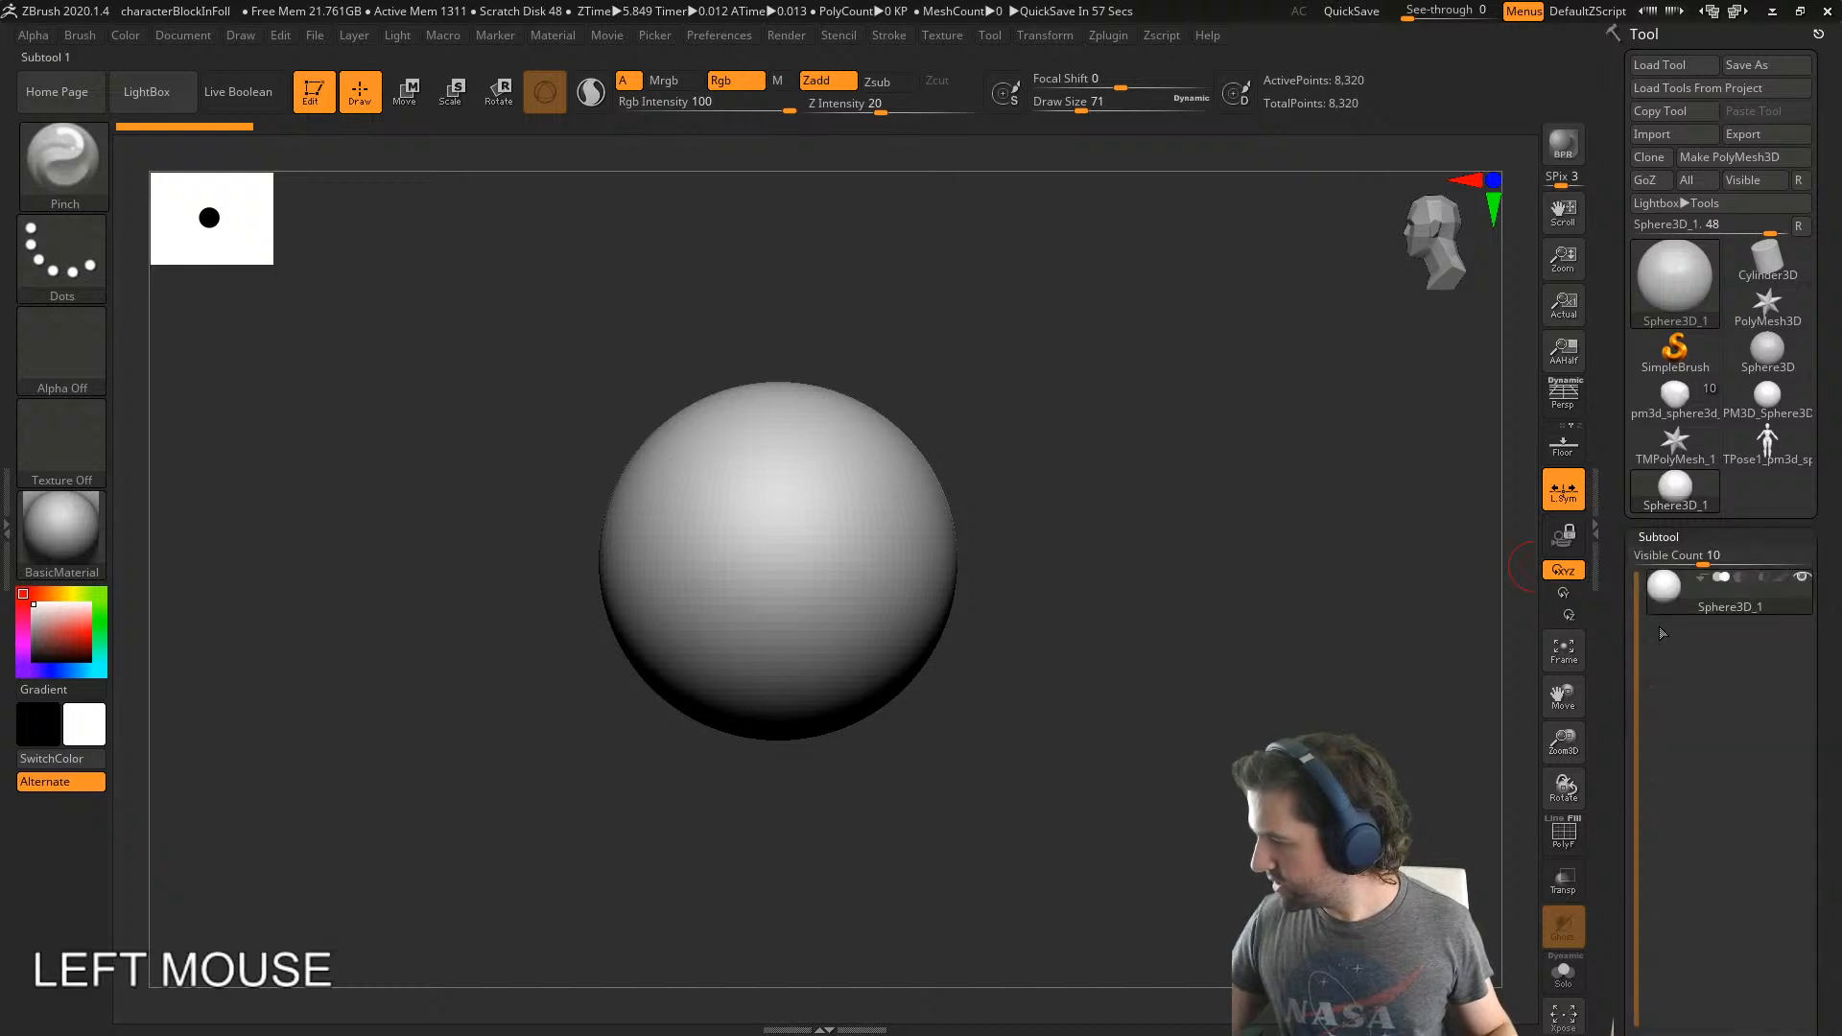
pyautogui.moveTo(1613, 638); pyautogui.dragTo(1614, 415)
pyautogui.keyDown('alt'); pyautogui.moveTo(1207, 711); pyautogui.dragTo(996, 641, button='right'); pyautogui.keyUp('alt')
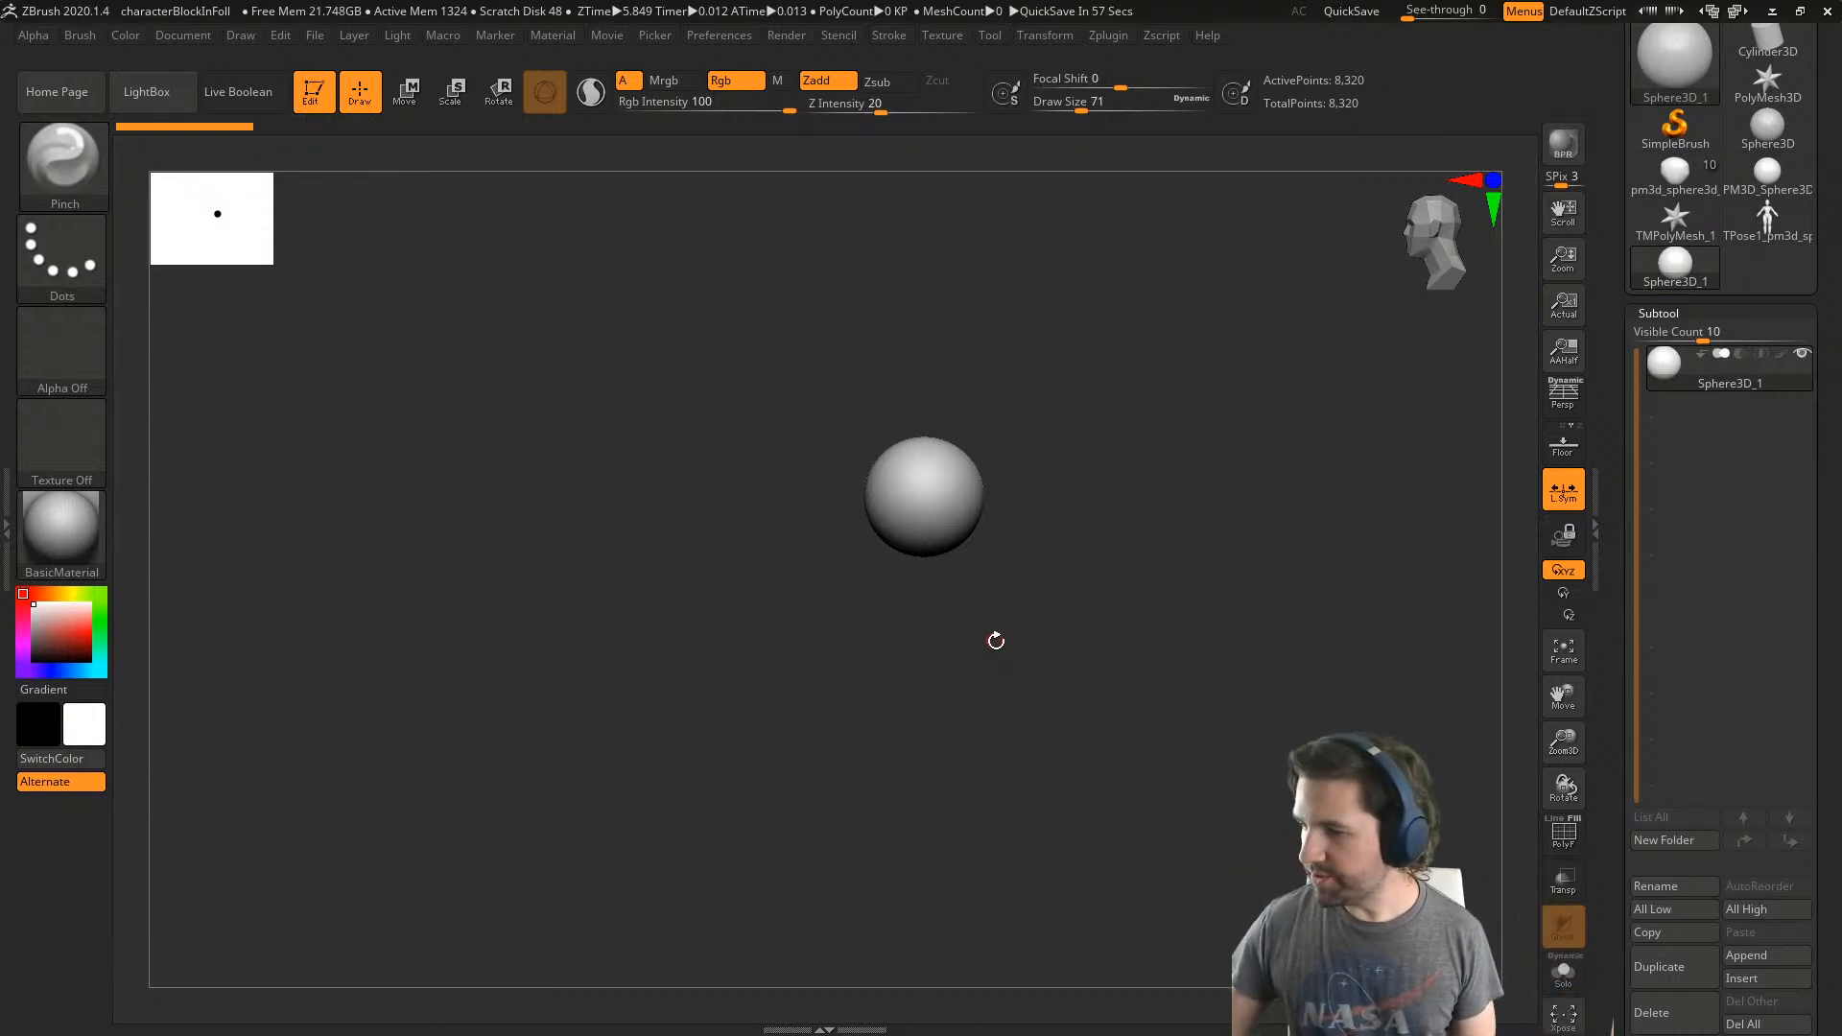
pyautogui.click(404, 91)
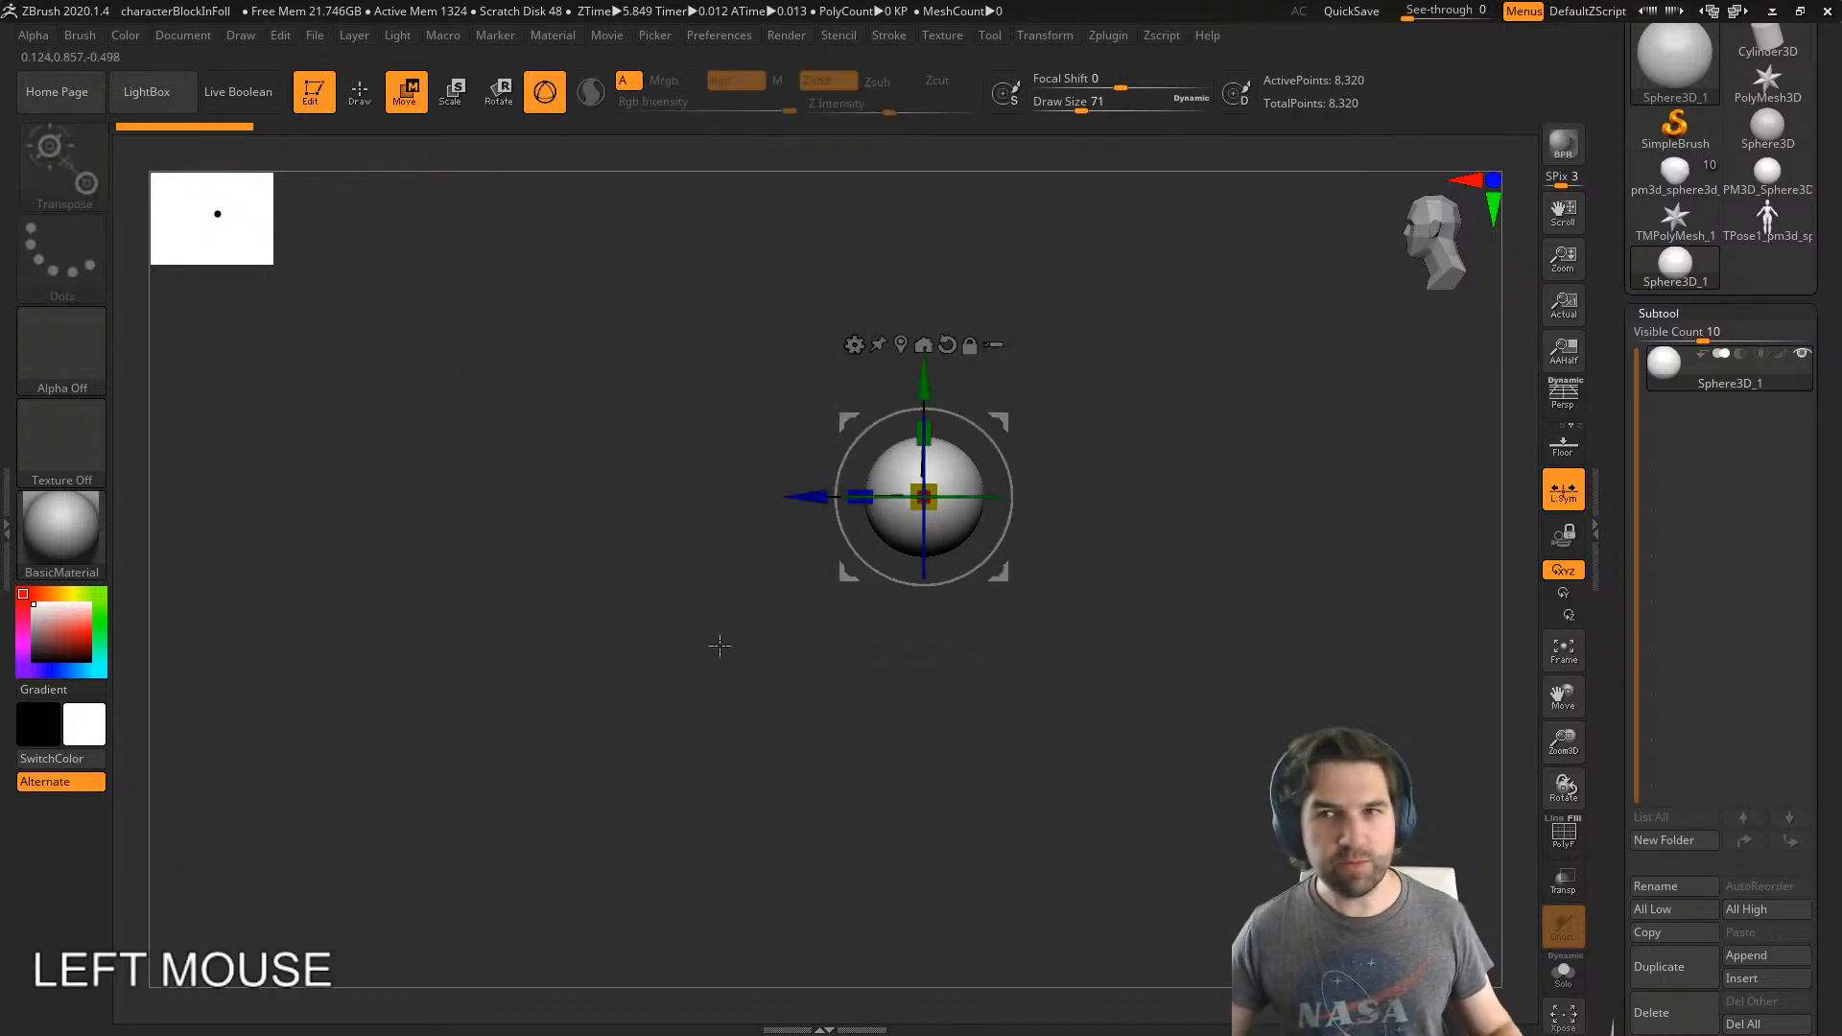
pyautogui.moveTo(923, 392); pyautogui.dragTo(923, 359)
pyautogui.hotkey('ctrl', 'z')
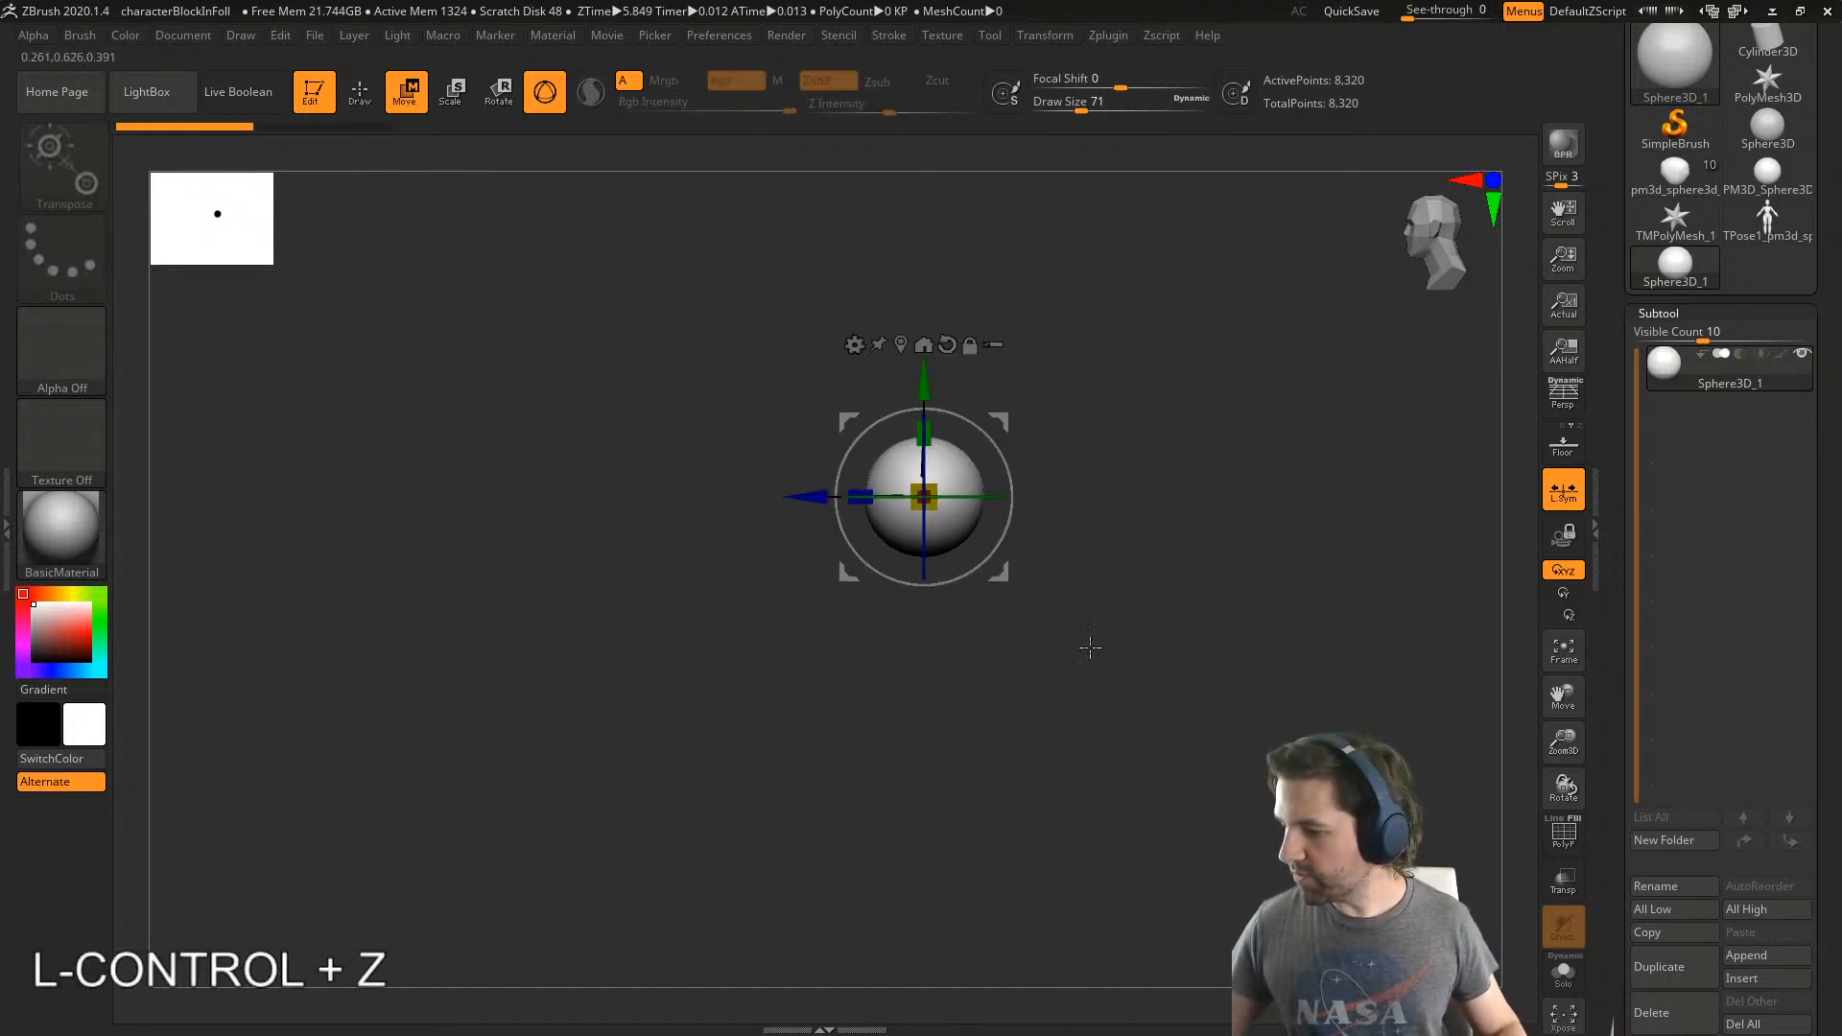
pyautogui.click(1663, 973)
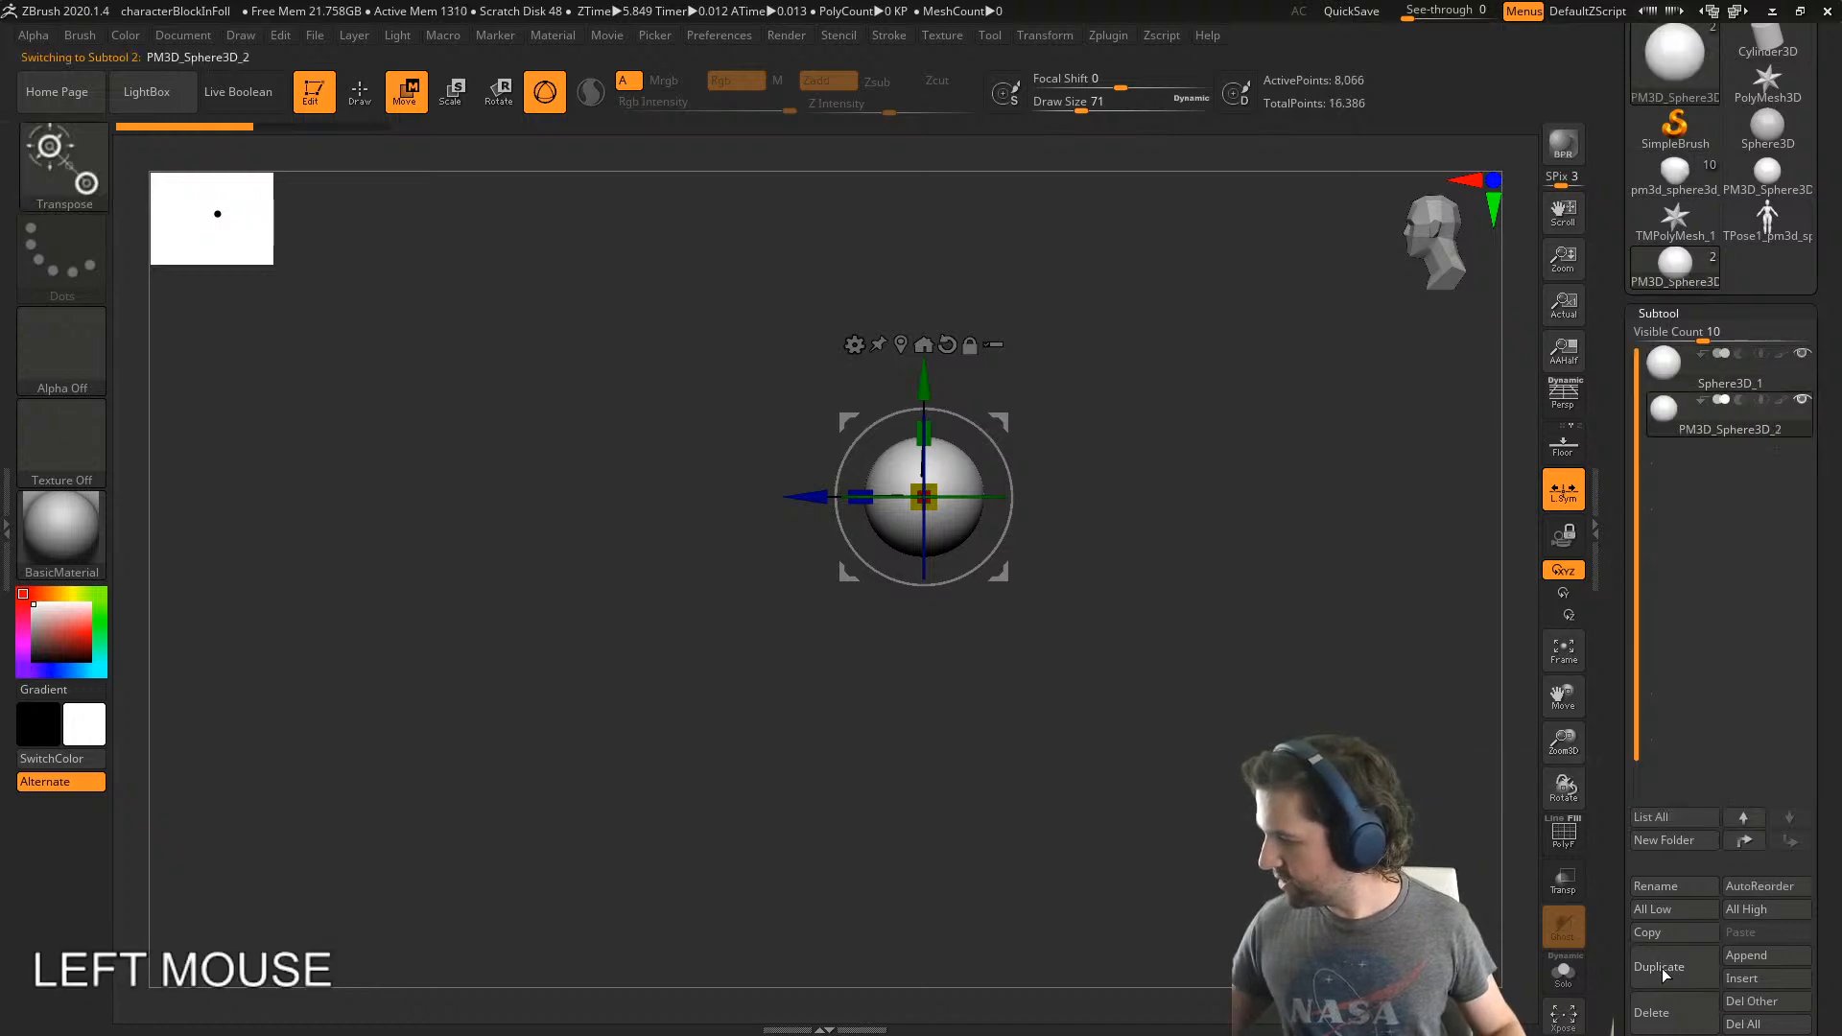
pyautogui.moveTo(923, 367); pyautogui.dragTo(964, 552)
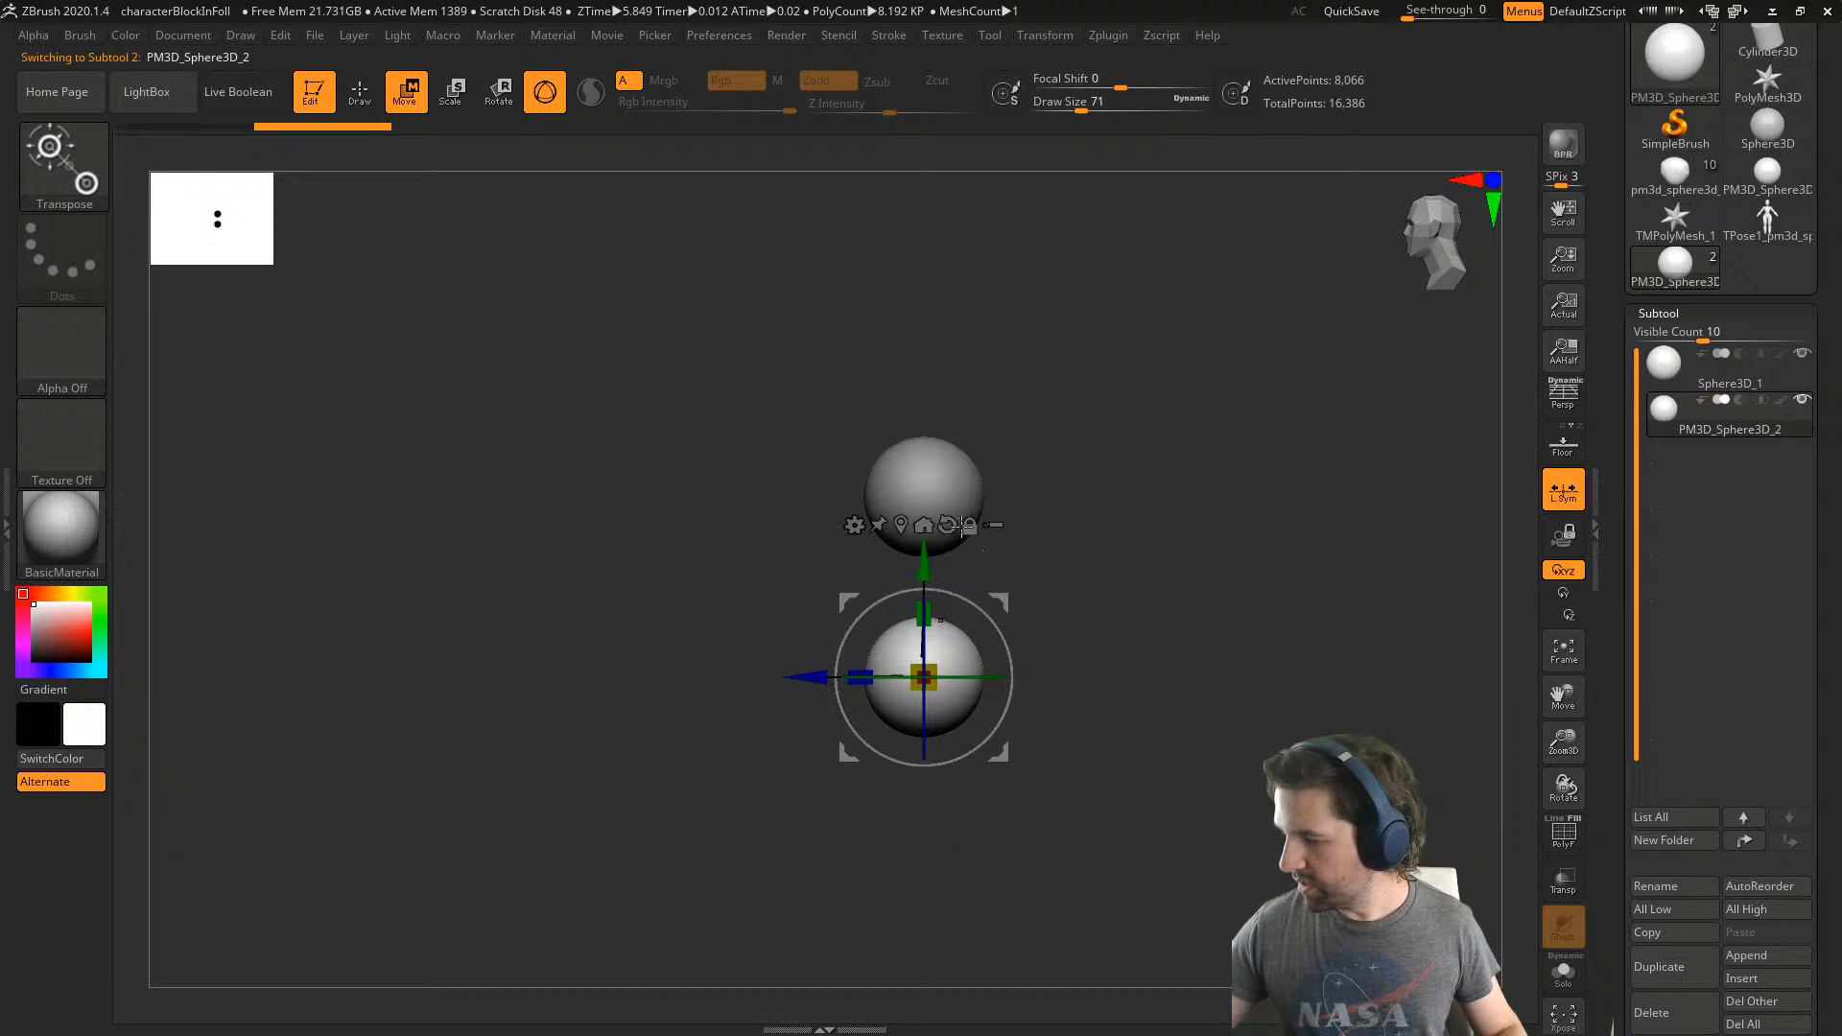
# - Duplicate the lower sphere twice, moving each copy further down to form an overlapping column
pyautogui.keyDown('alt'); pyautogui.moveTo(945, 611); pyautogui.dragTo(784, 456, button='right'); pyautogui.keyUp('alt')
pyautogui.moveTo(784, 455); pyautogui.dragTo(785, 447)
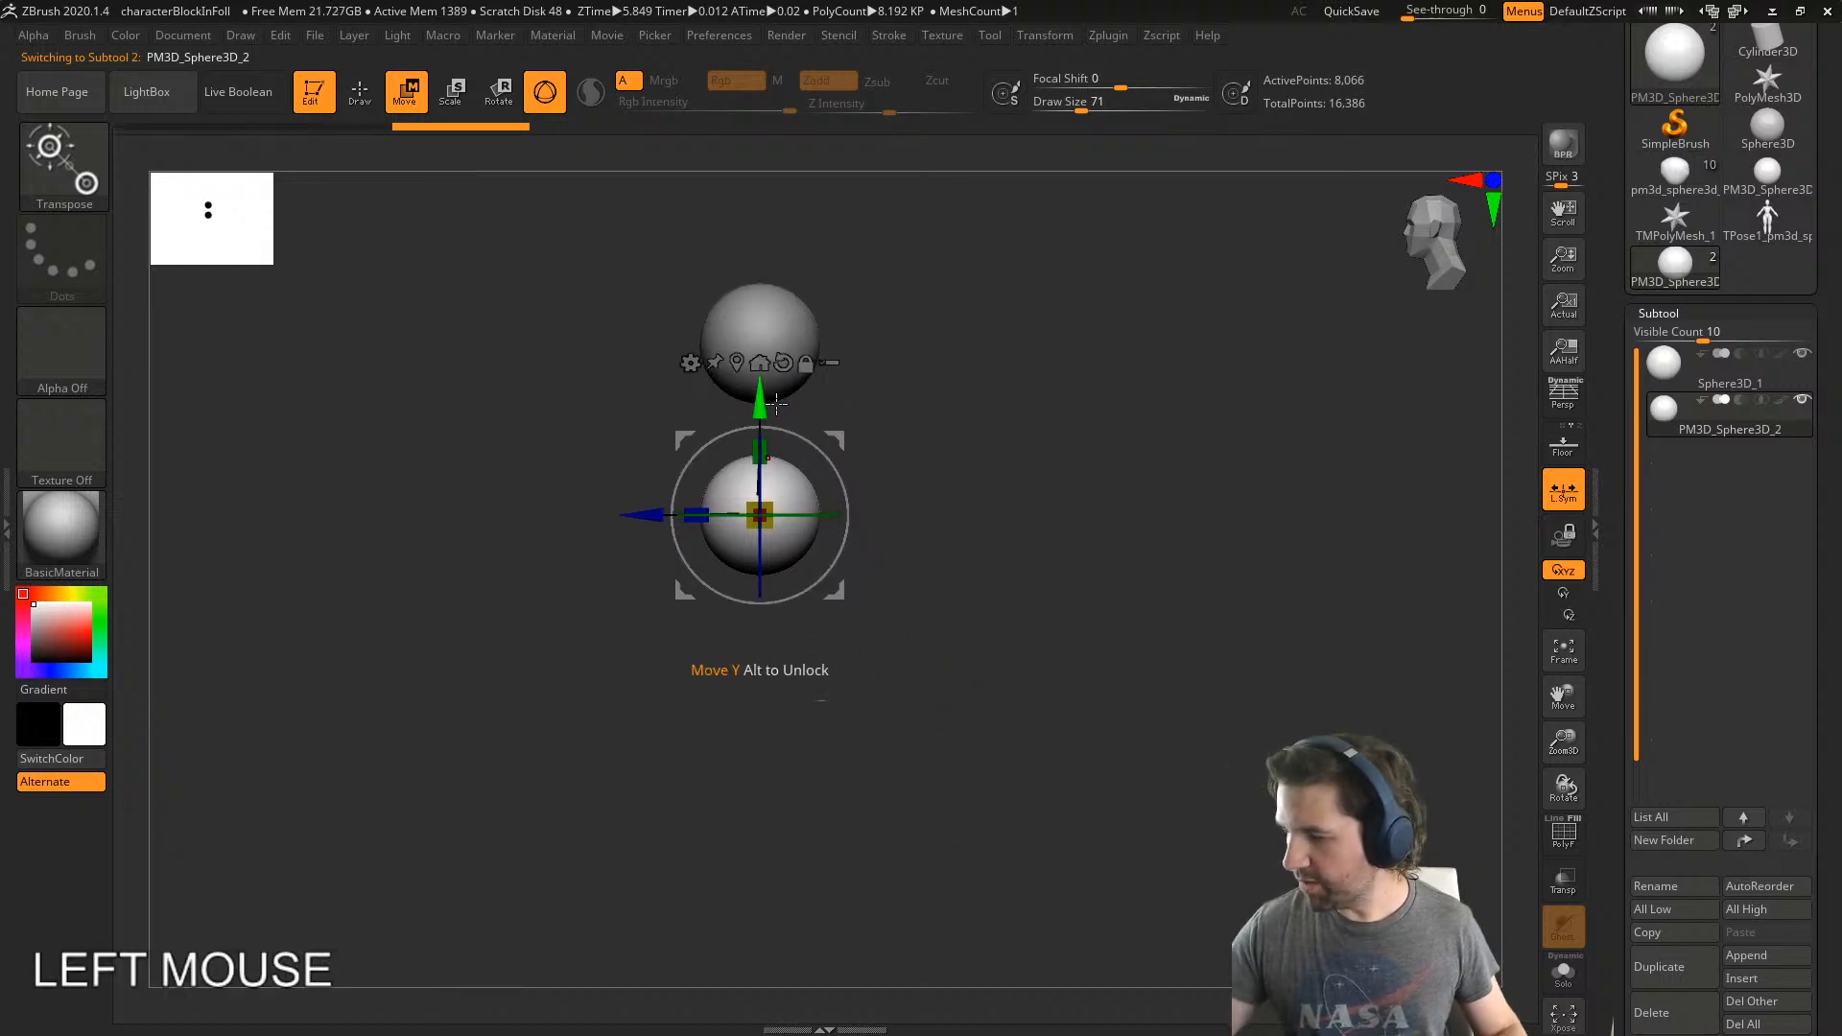
pyautogui.click(1679, 969)
pyautogui.moveTo(758, 393); pyautogui.dragTo(778, 594)
pyautogui.click(1659, 966)
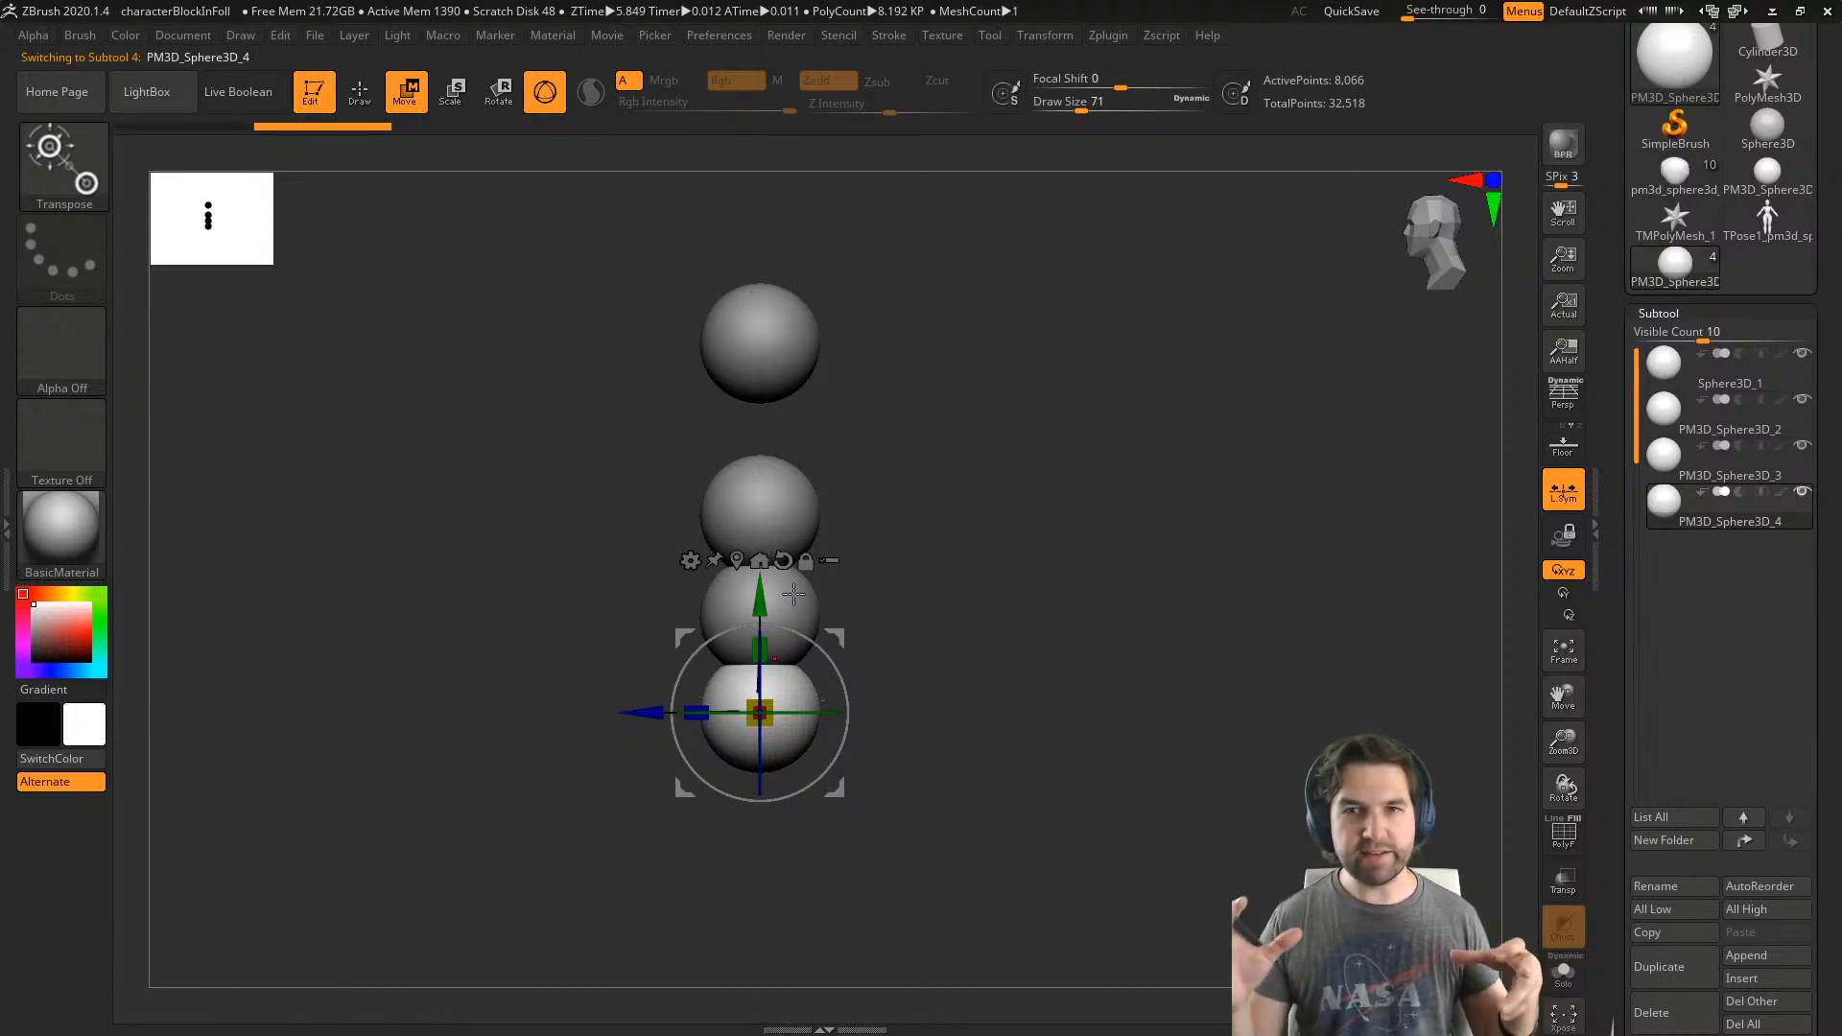
# - Make each of the three lower spheres the active subtool in turn, finishing with the top sphere
pyautogui.keyDown('alt'); pyautogui.click(787, 506); pyautogui.keyUp('alt')
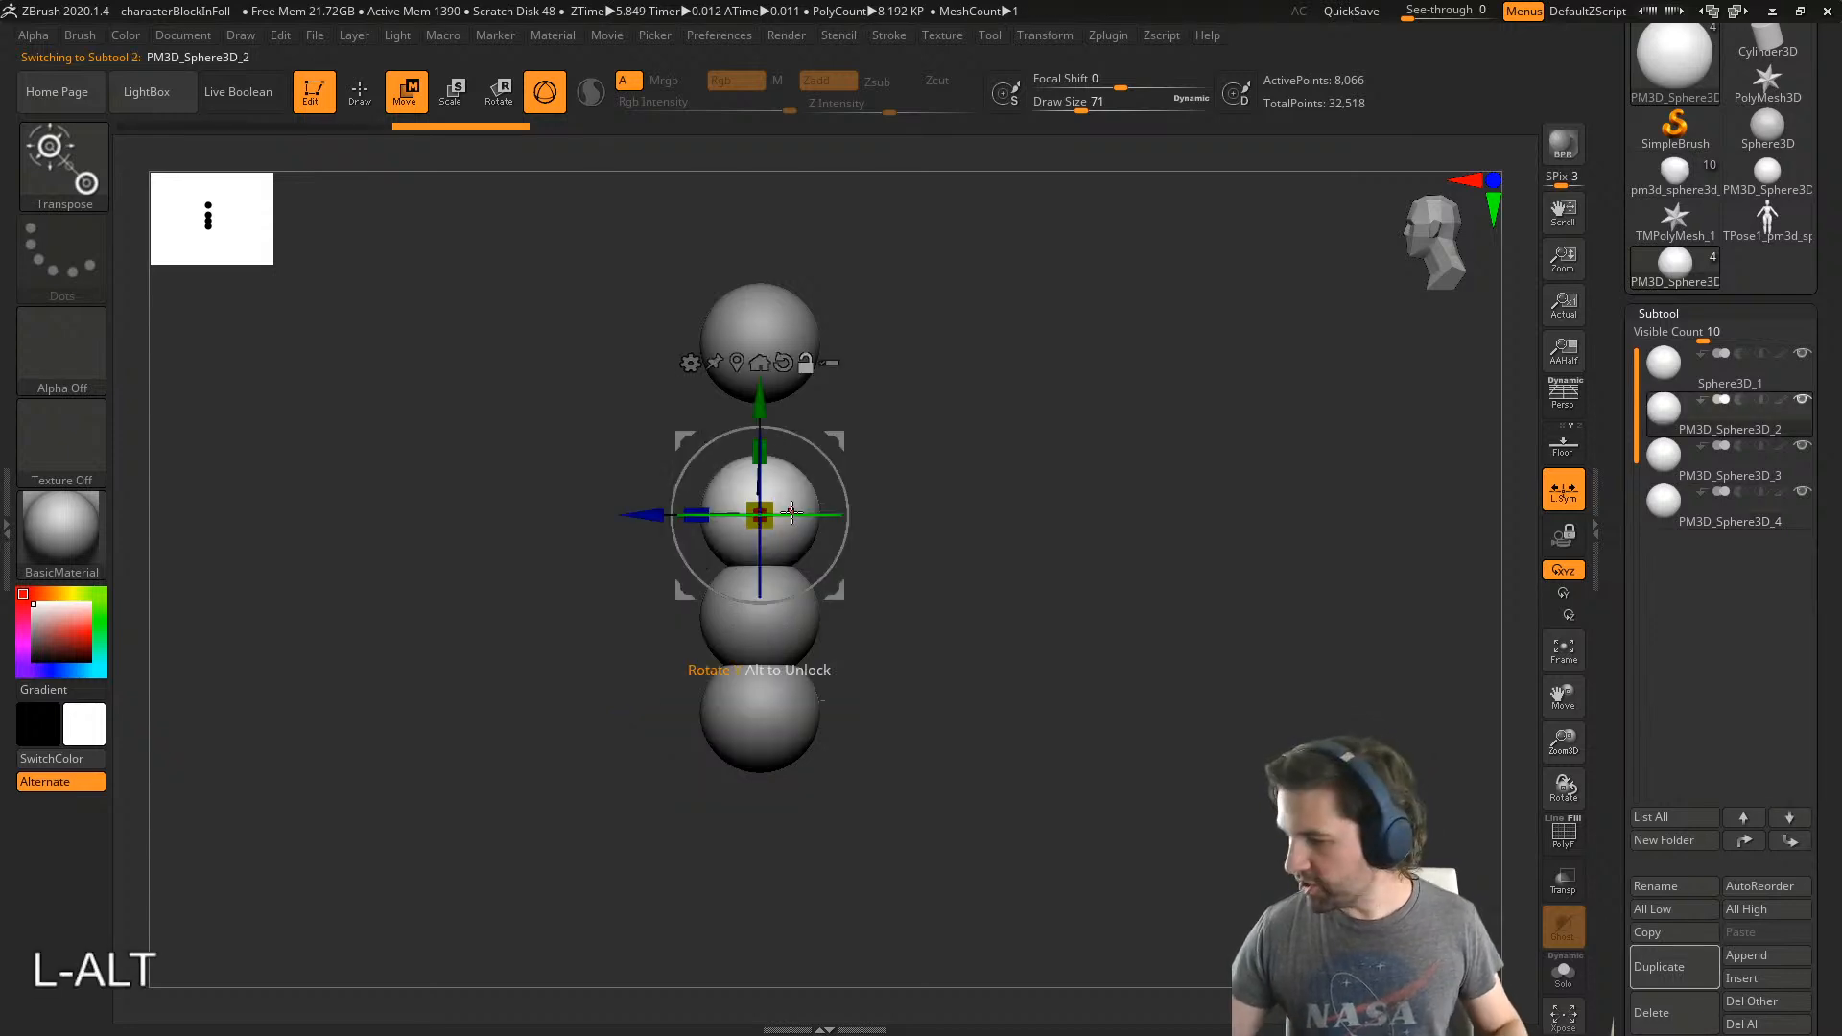
pyautogui.keyDown('alt'); pyautogui.click(750, 624); pyautogui.keyUp('alt')
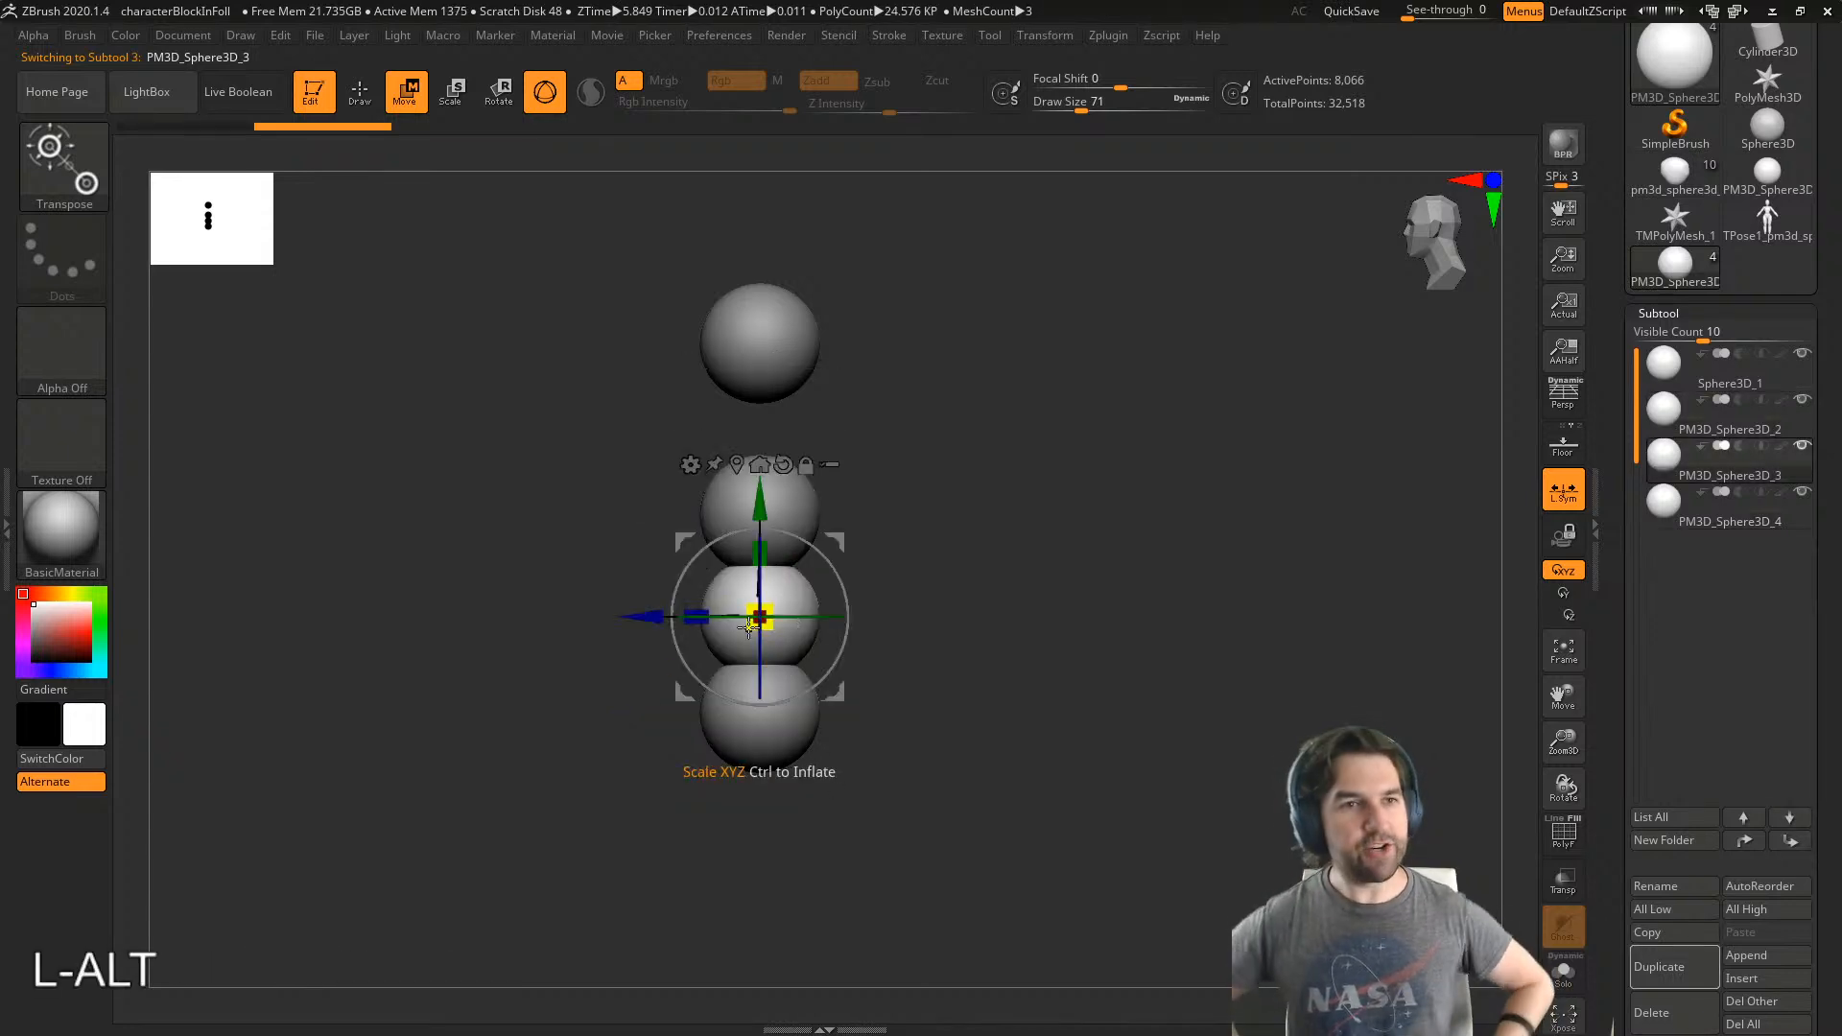
pyautogui.keyDown('alt'); pyautogui.click(768, 714); pyautogui.keyUp('alt')
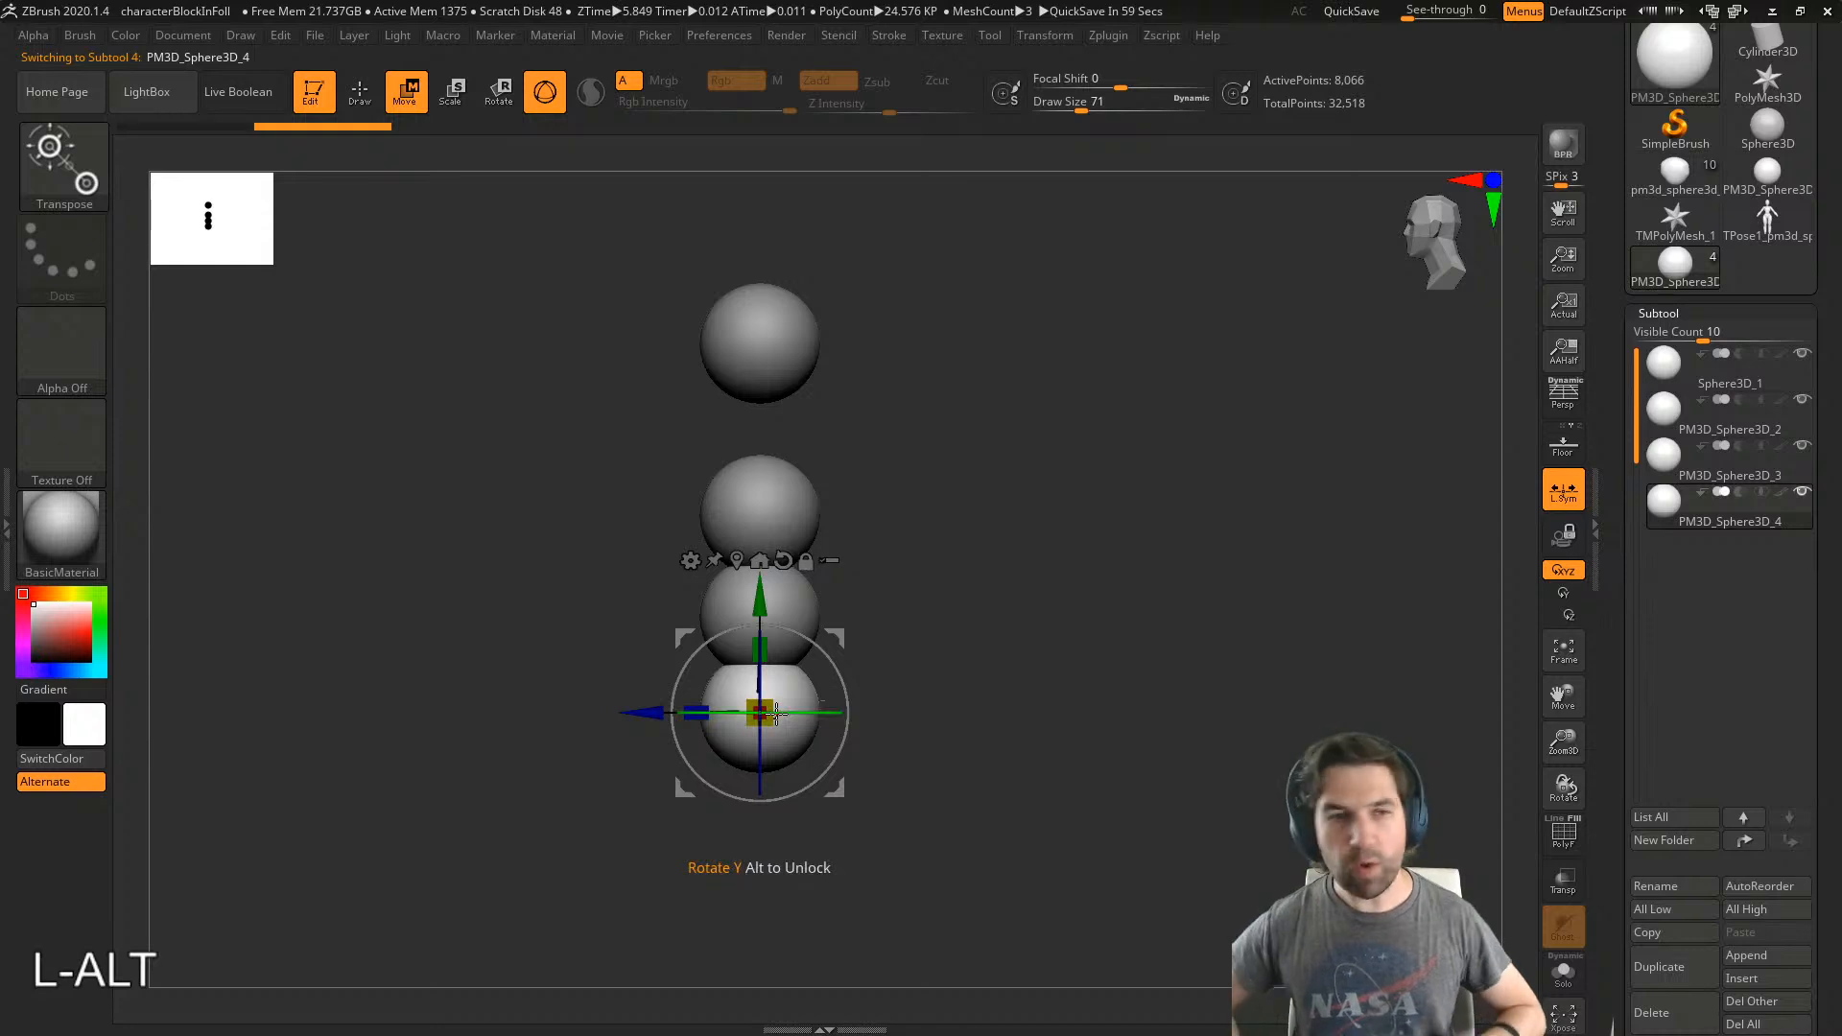
pyautogui.keyDown('alt'); pyautogui.click(789, 328); pyautogui.keyUp('alt')
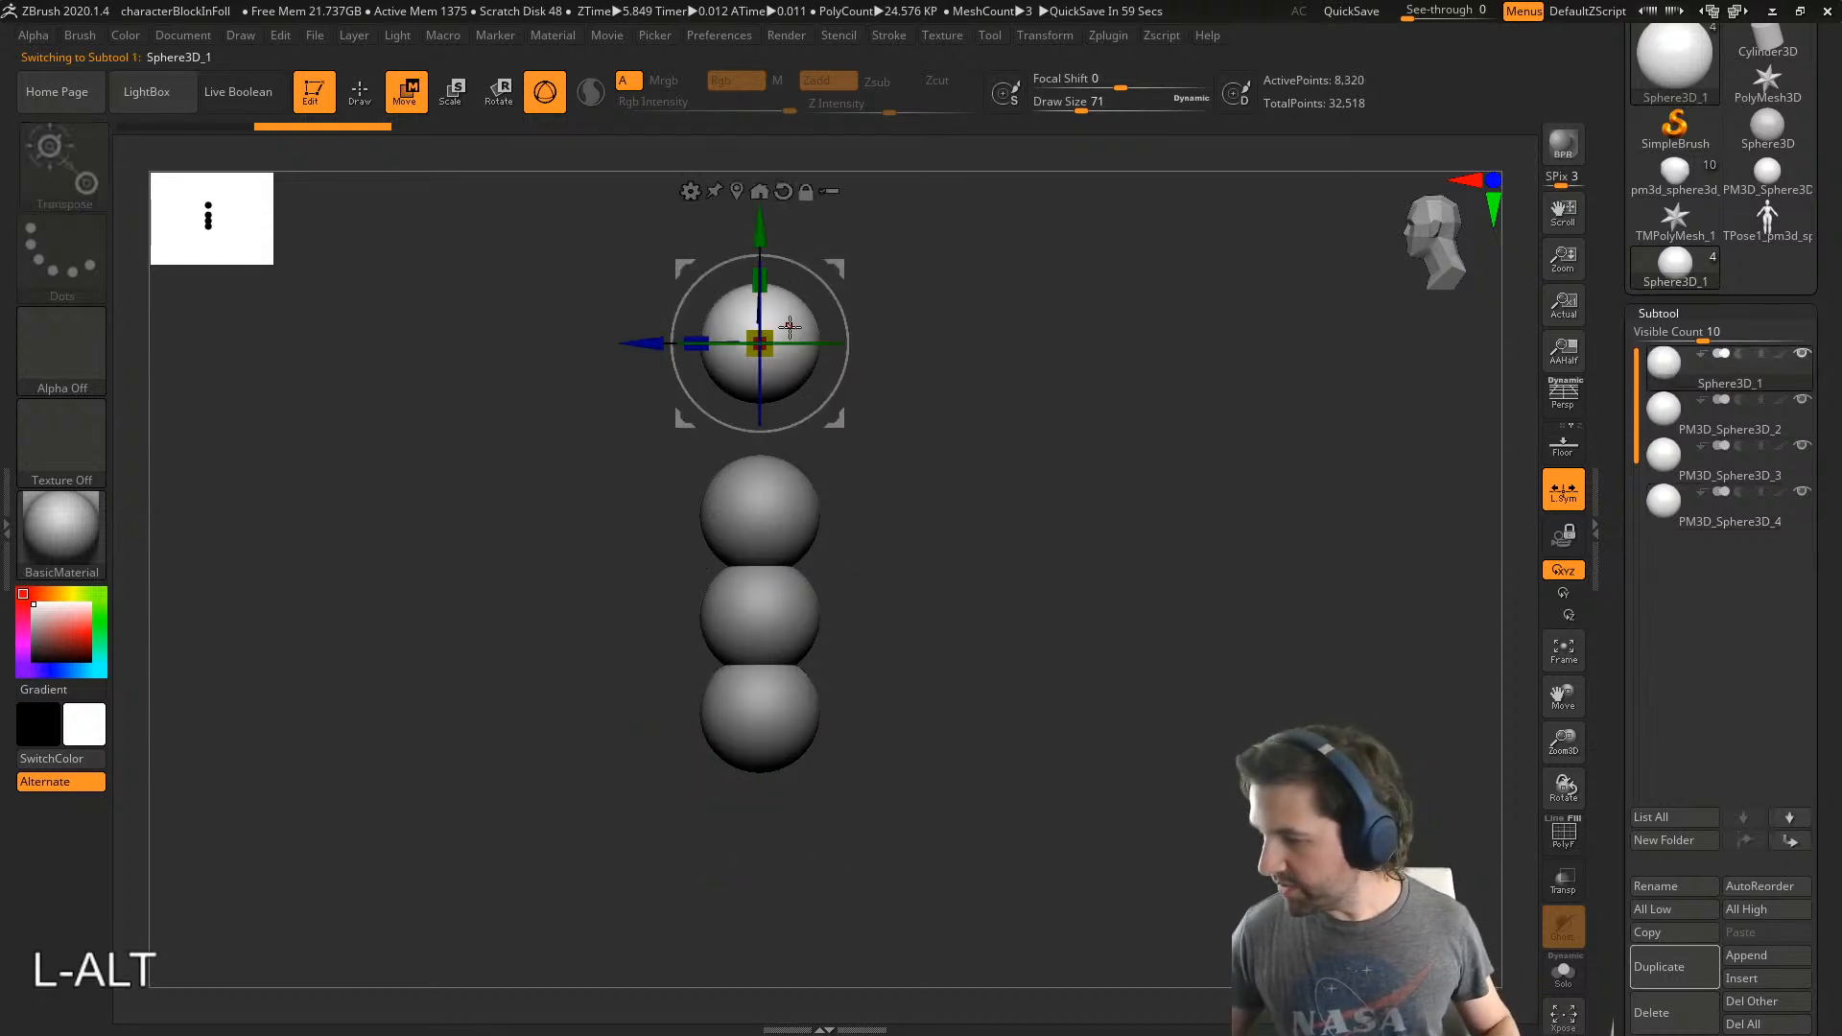
# - Duplicate the top sphere into the gap below it and scale the copy down uniformly
pyautogui.click(1675, 969)
pyautogui.moveTo(777, 229); pyautogui.dragTo(777, 312)
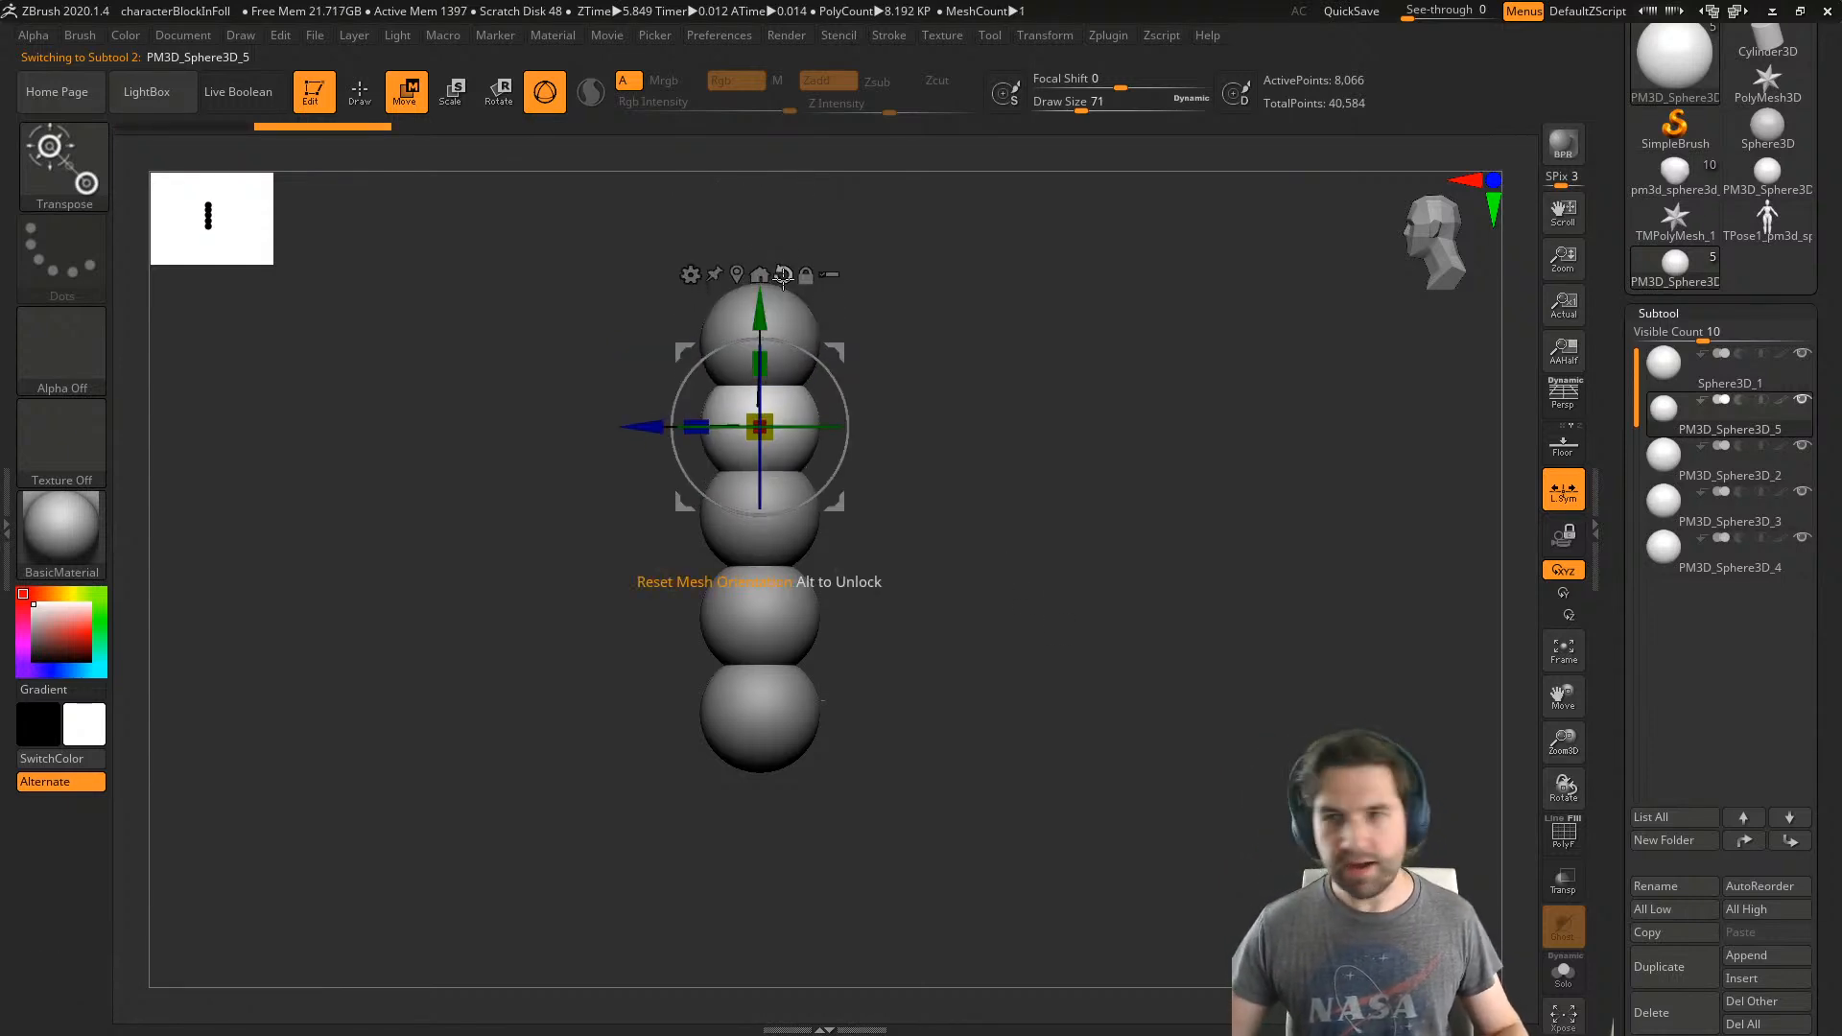
pyautogui.moveTo(760, 316); pyautogui.dragTo(760, 319)
pyautogui.moveTo(771, 437); pyautogui.dragTo(762, 430)
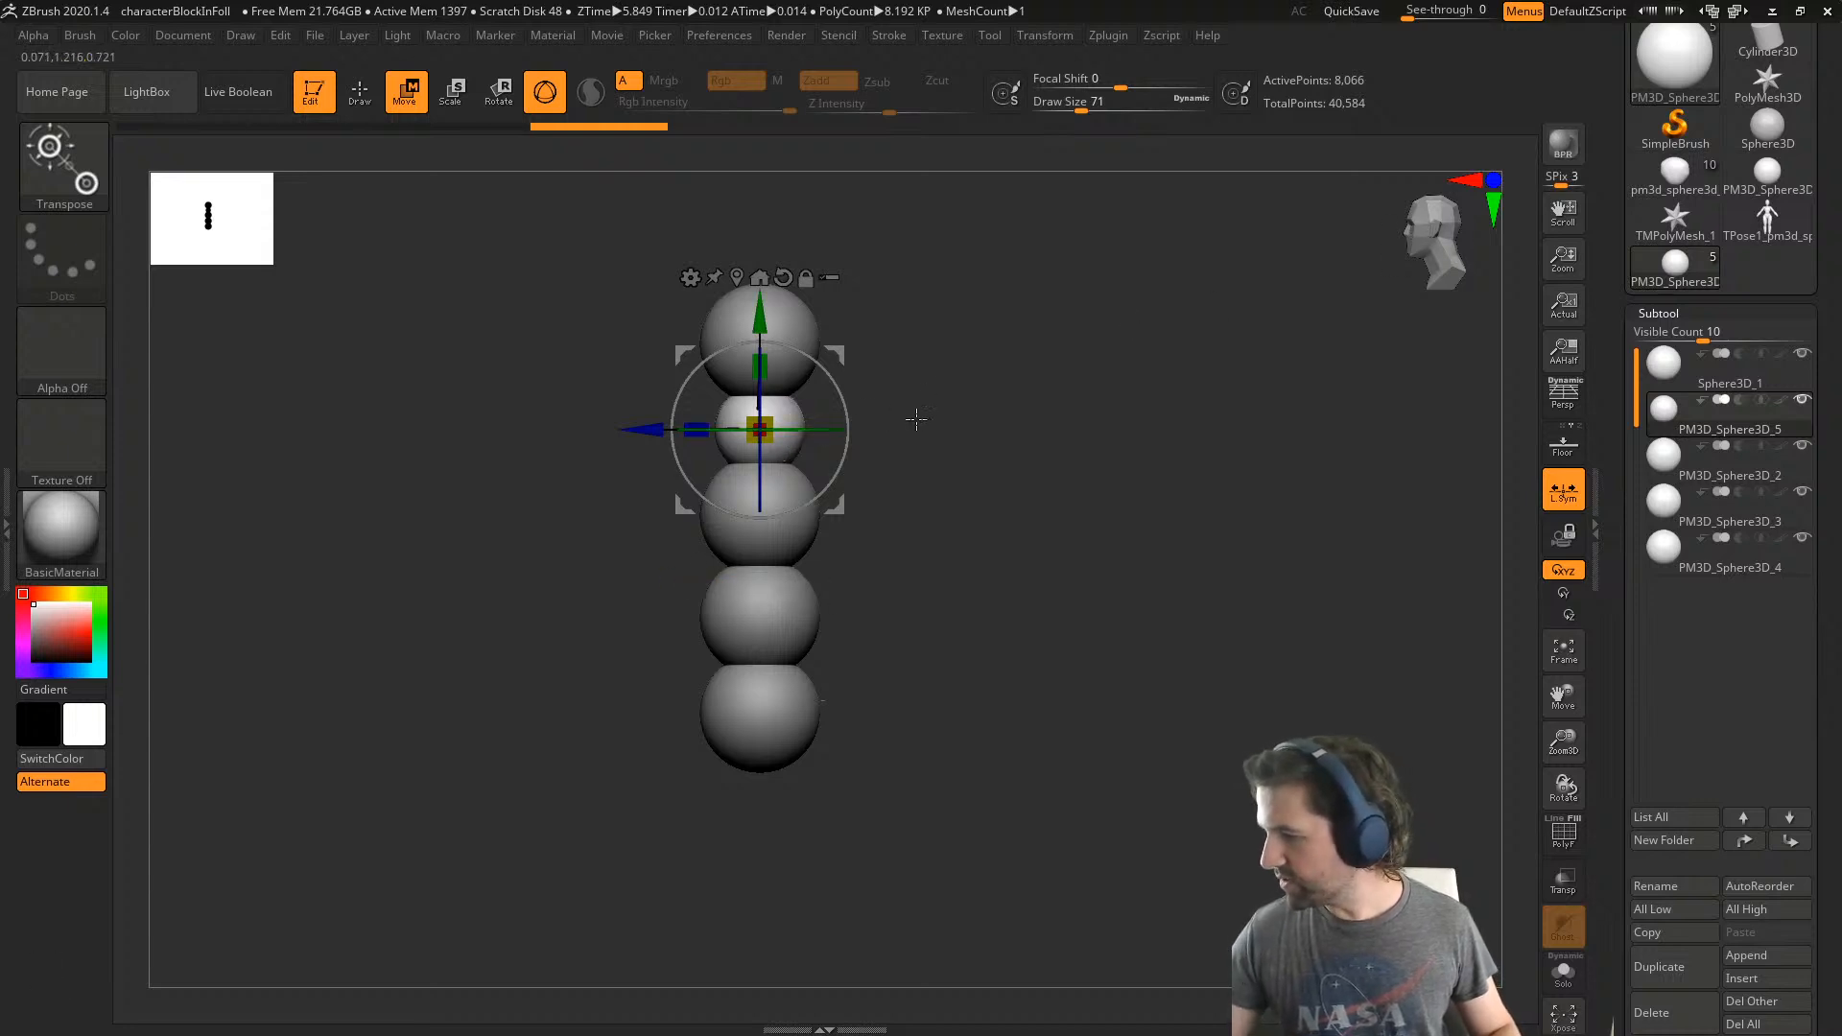
# - Turn on X symmetry and reshape the small sphere into a slim, vertically stretched neck
pyautogui.moveTo(916, 420); pyautogui.dragTo(1090, 370, button='right')
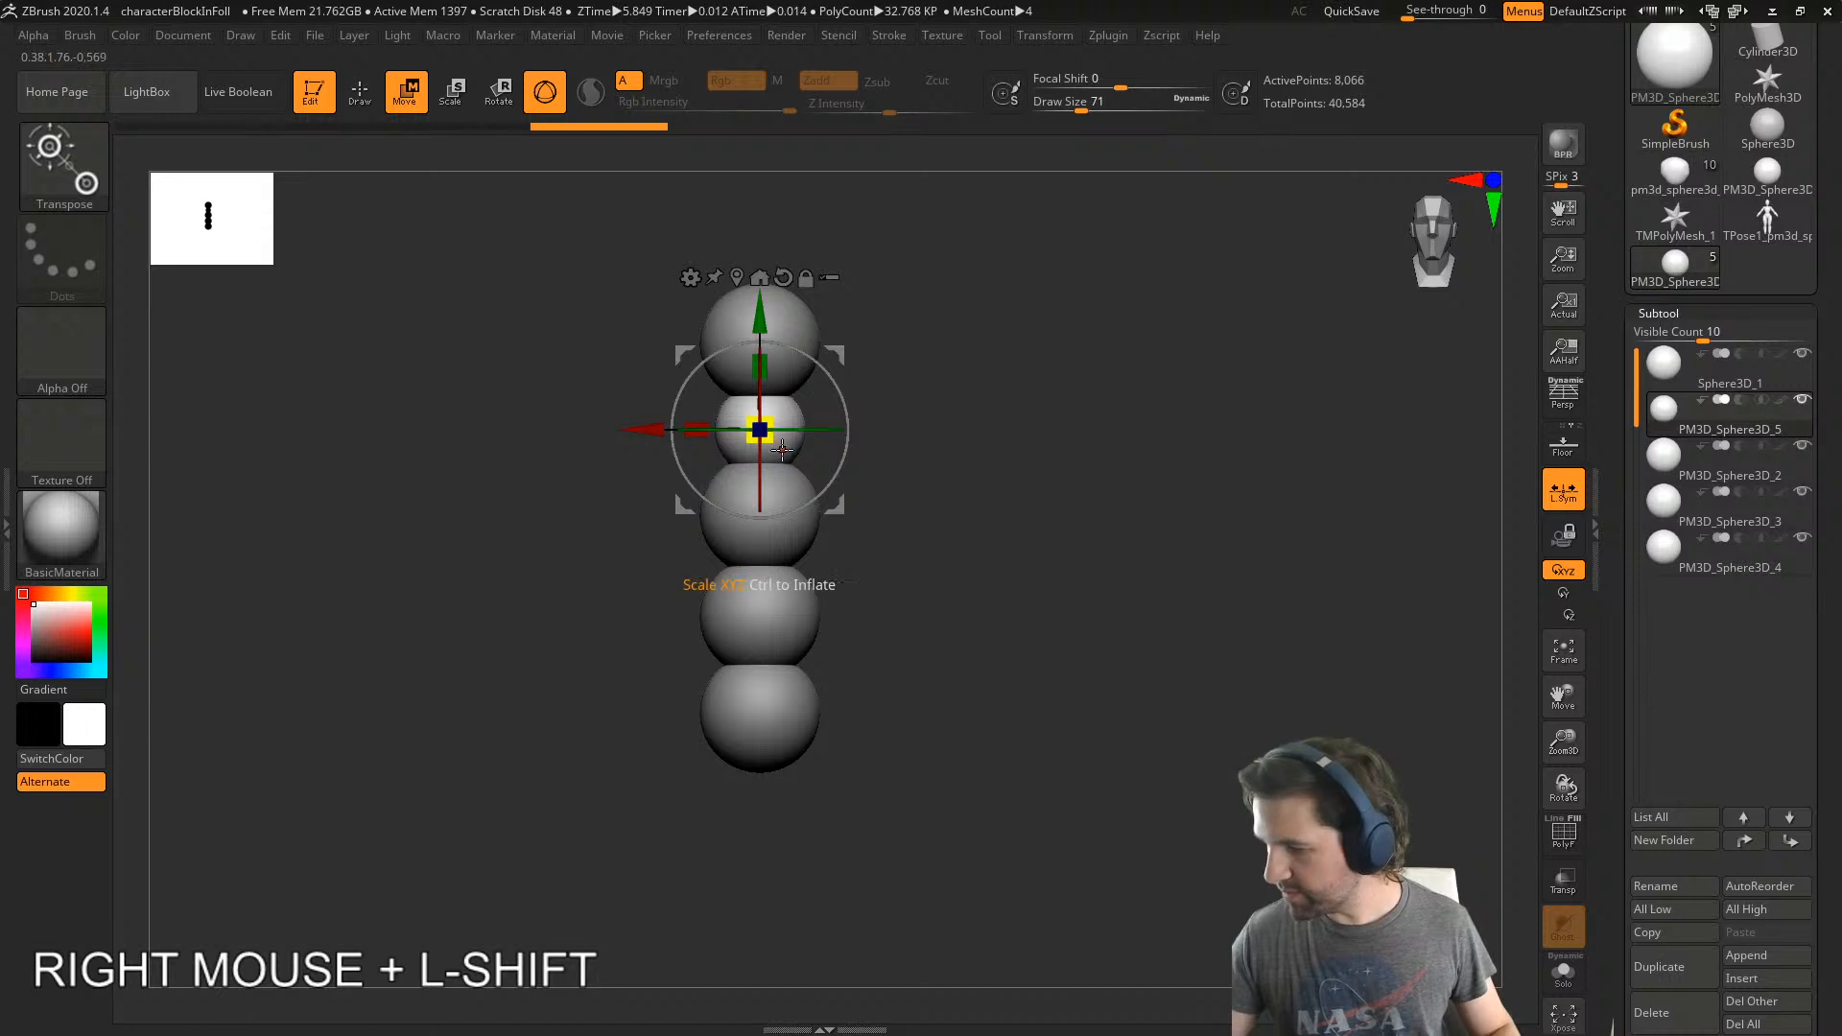
pyautogui.hotkey('shift', 'x')
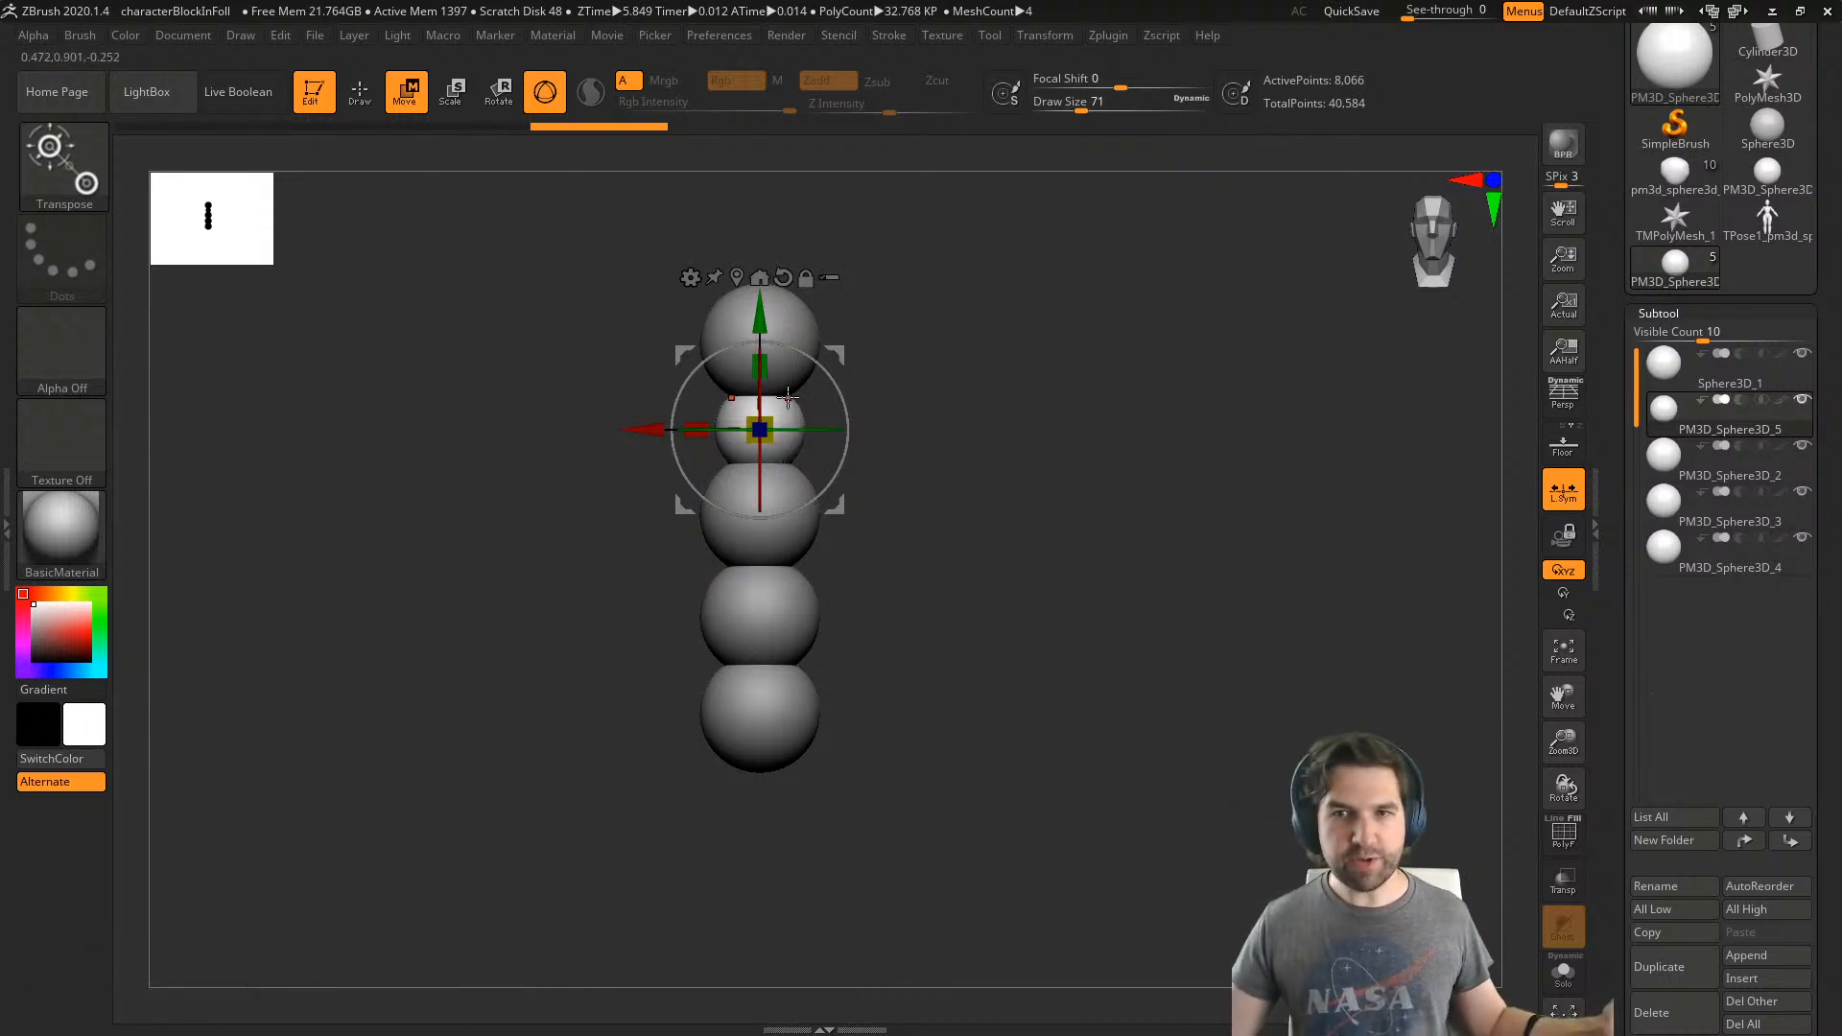
pyautogui.moveTo(933, 403); pyautogui.dragTo(897, 455, button='right')
pyautogui.moveTo(766, 368); pyautogui.dragTo(765, 363)
pyautogui.moveTo(765, 362); pyautogui.dragTo(921, 413, button='right')
pyautogui.moveTo(766, 362); pyautogui.dragTo(770, 373)
# - Make the sphere directly below the neck the active subtool and switch to the Move brush, viewing it from the front
pyautogui.keyDown('alt'); pyautogui.click(804, 538); pyautogui.keyUp('alt')
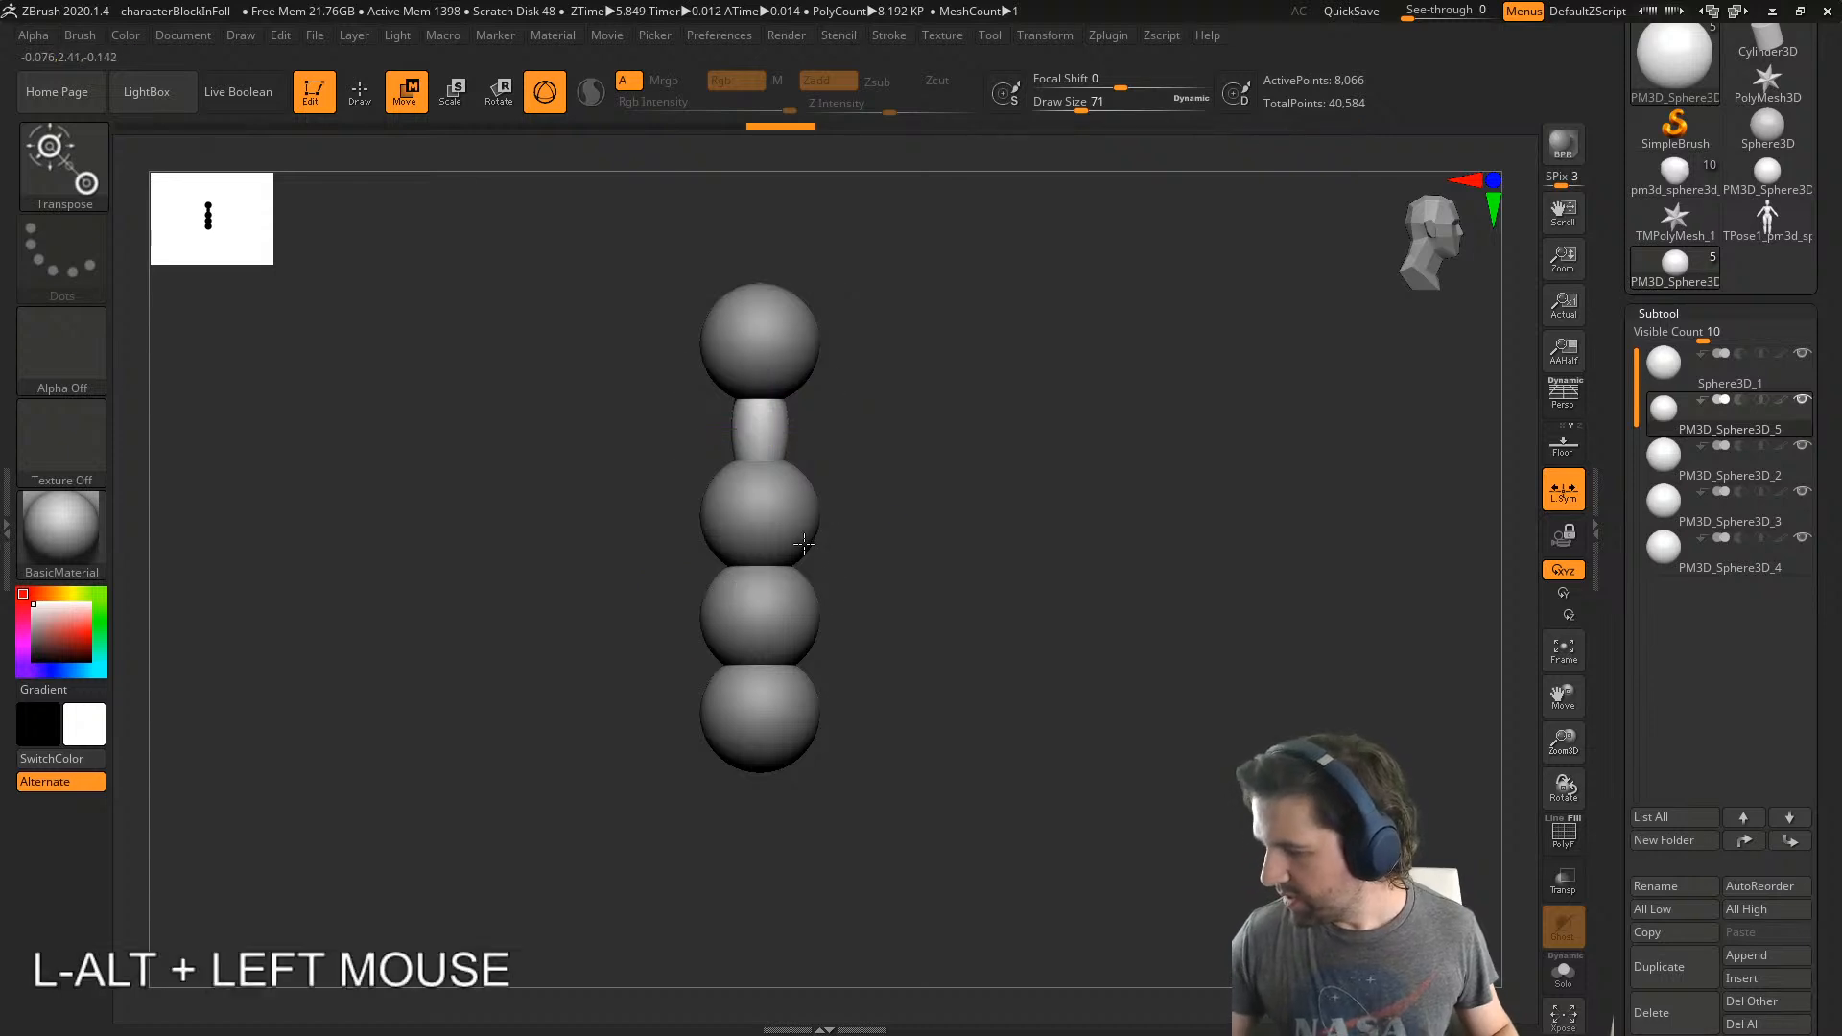
pyautogui.keyDown('alt'); pyautogui.moveTo(929, 602); pyautogui.dragTo(907, 566, button='right'); pyautogui.keyUp('alt')
pyautogui.moveTo(907, 566); pyautogui.dragTo(1121, 516, button='right')
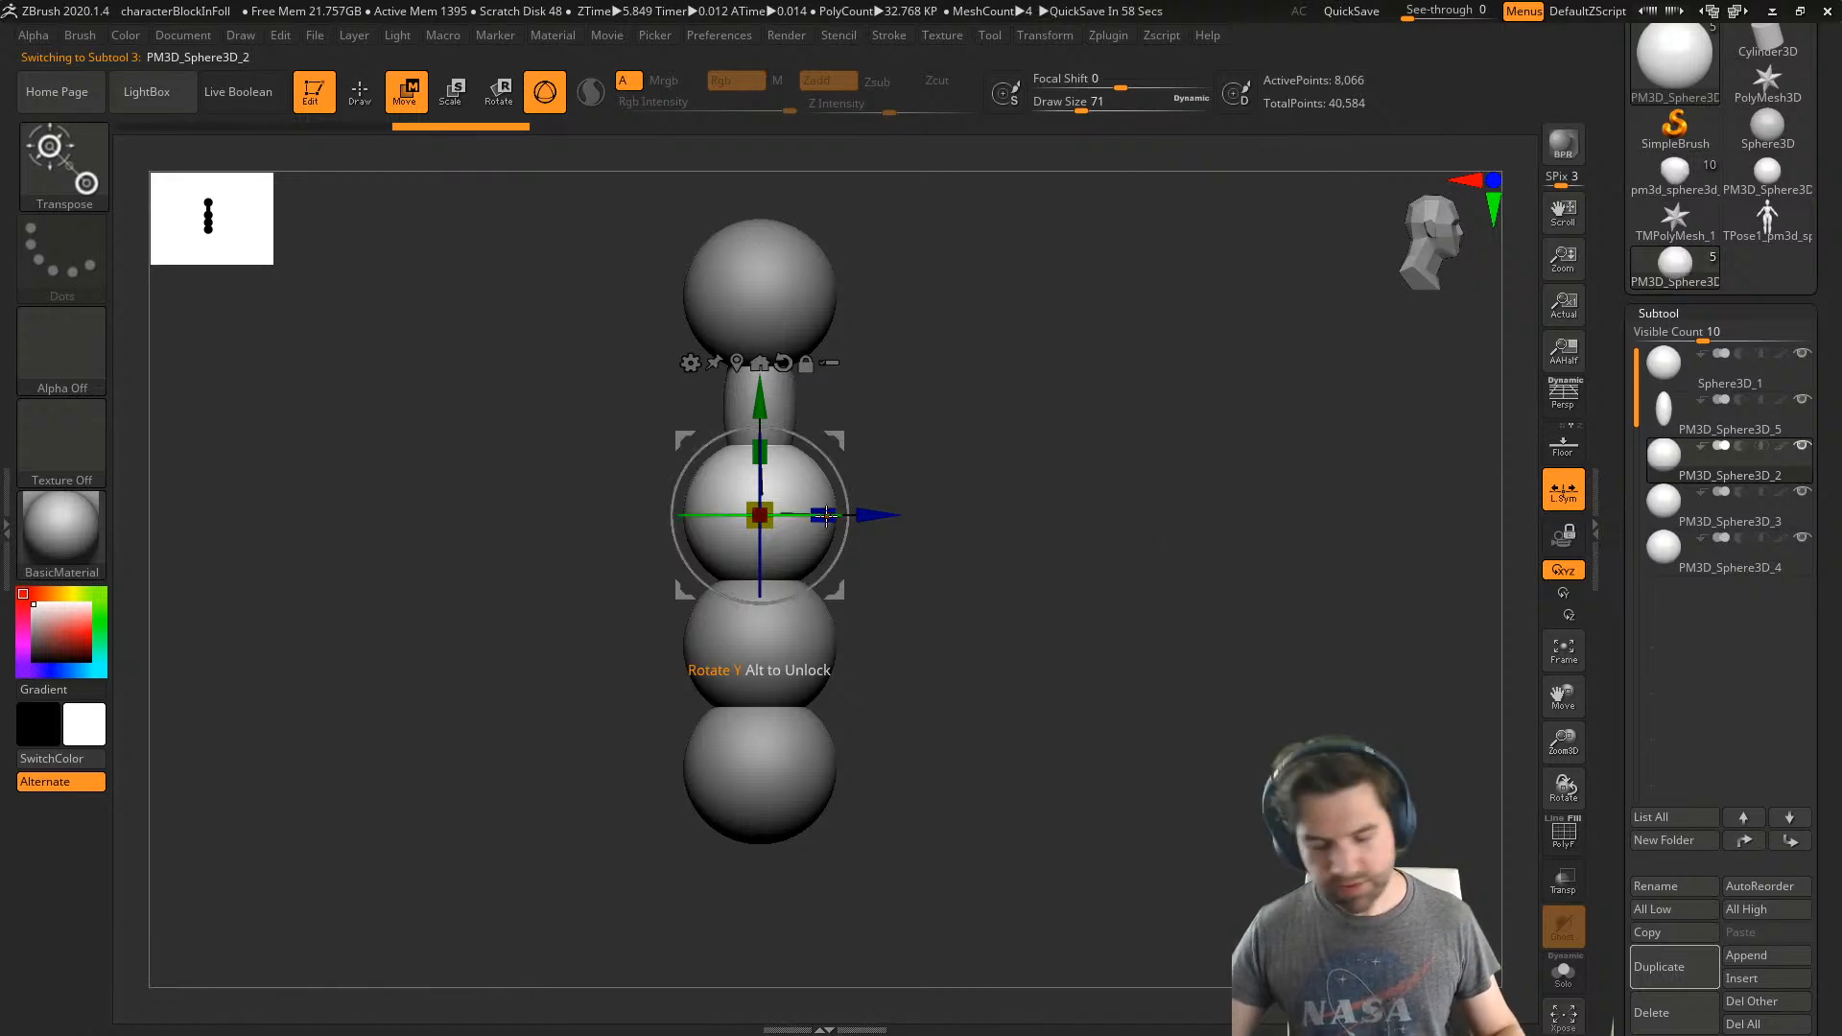
pyautogui.moveTo(941, 465); pyautogui.dragTo(814, 555, button='right')
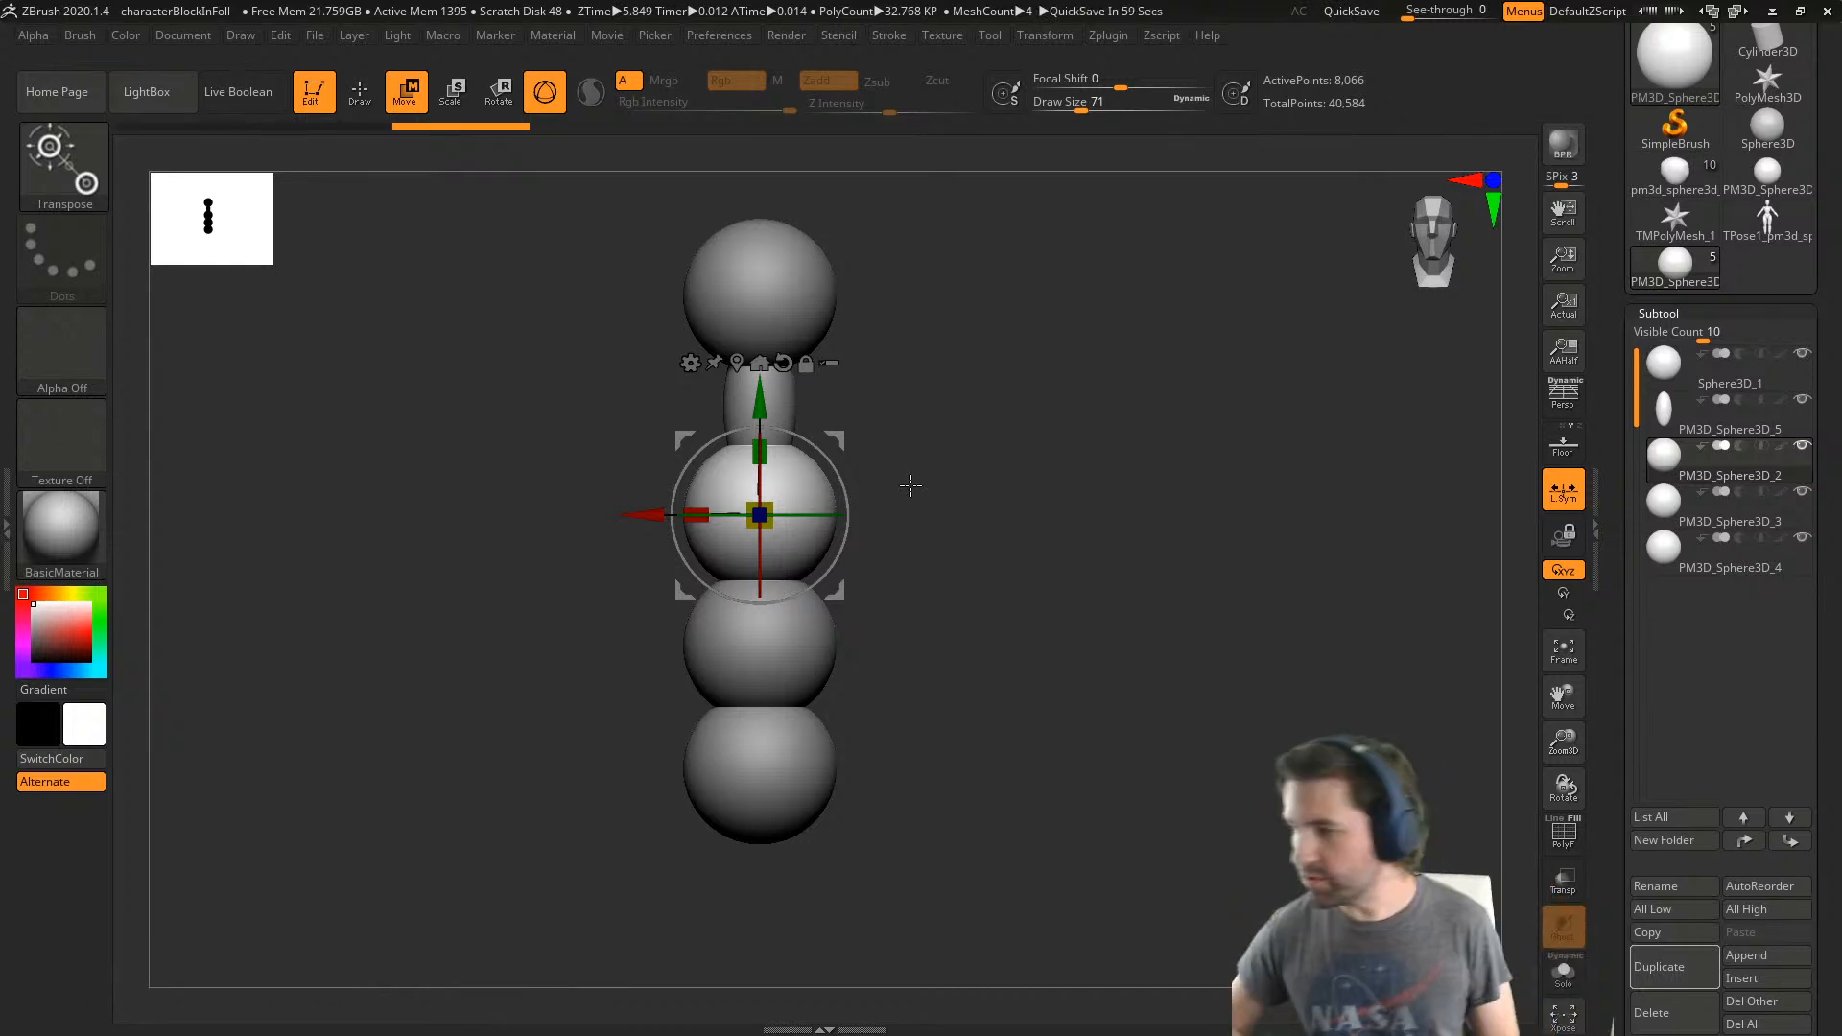
pyautogui.press('b')
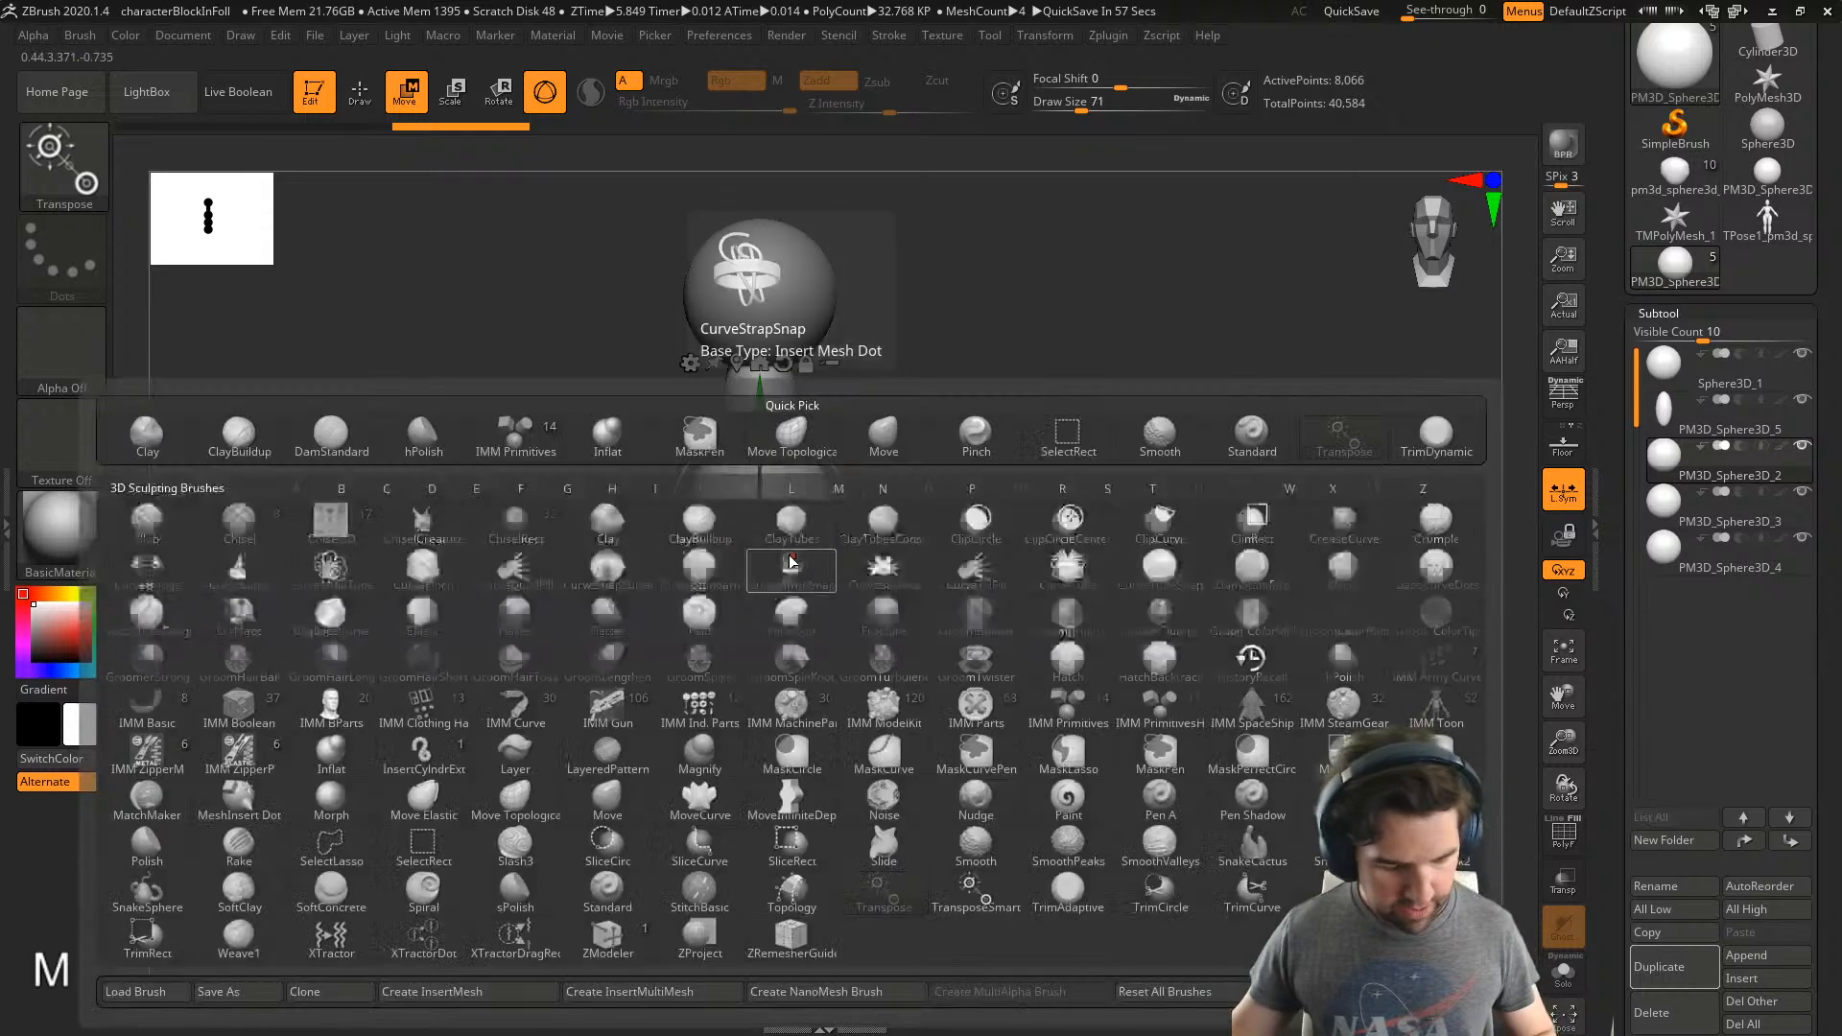
pyautogui.press('m')
pyautogui.press('v')
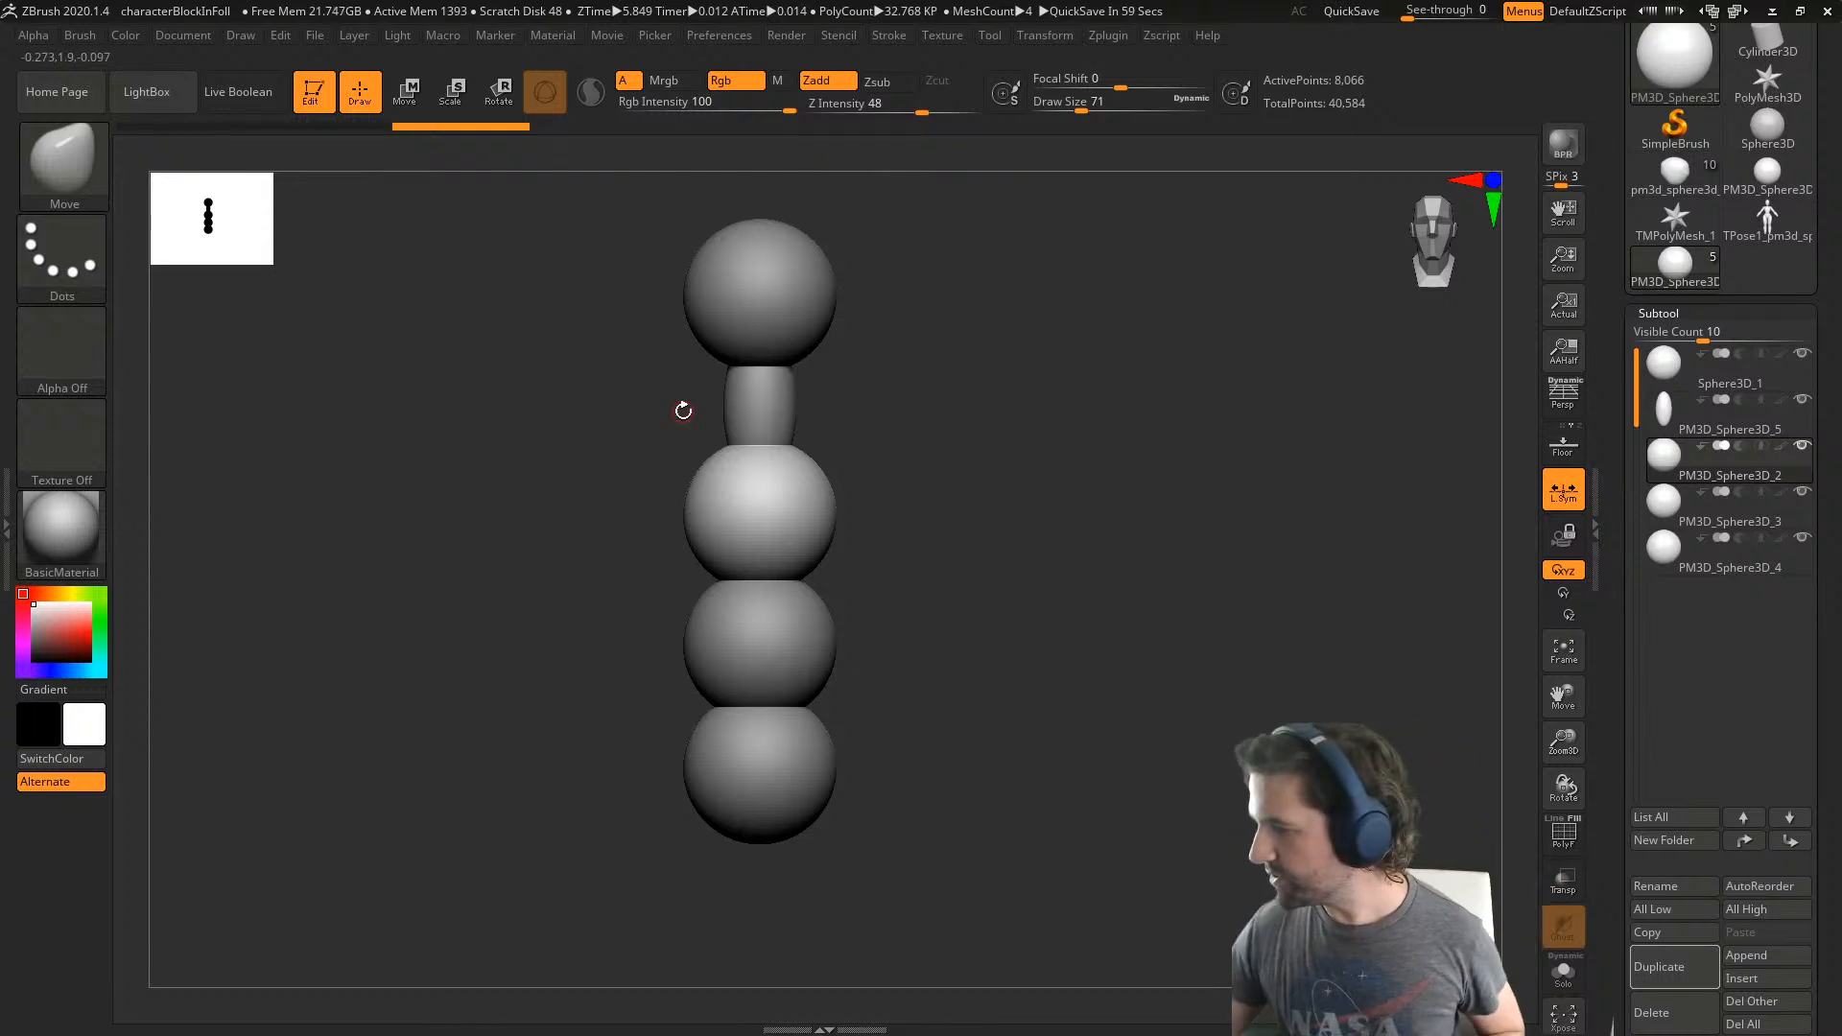
# - Switch to the interface layout with a quick-access shelf and try its TrimDynamic and hPolish brushes and Blinn and MatCap Gray materials
pyautogui.click(1710, 13)
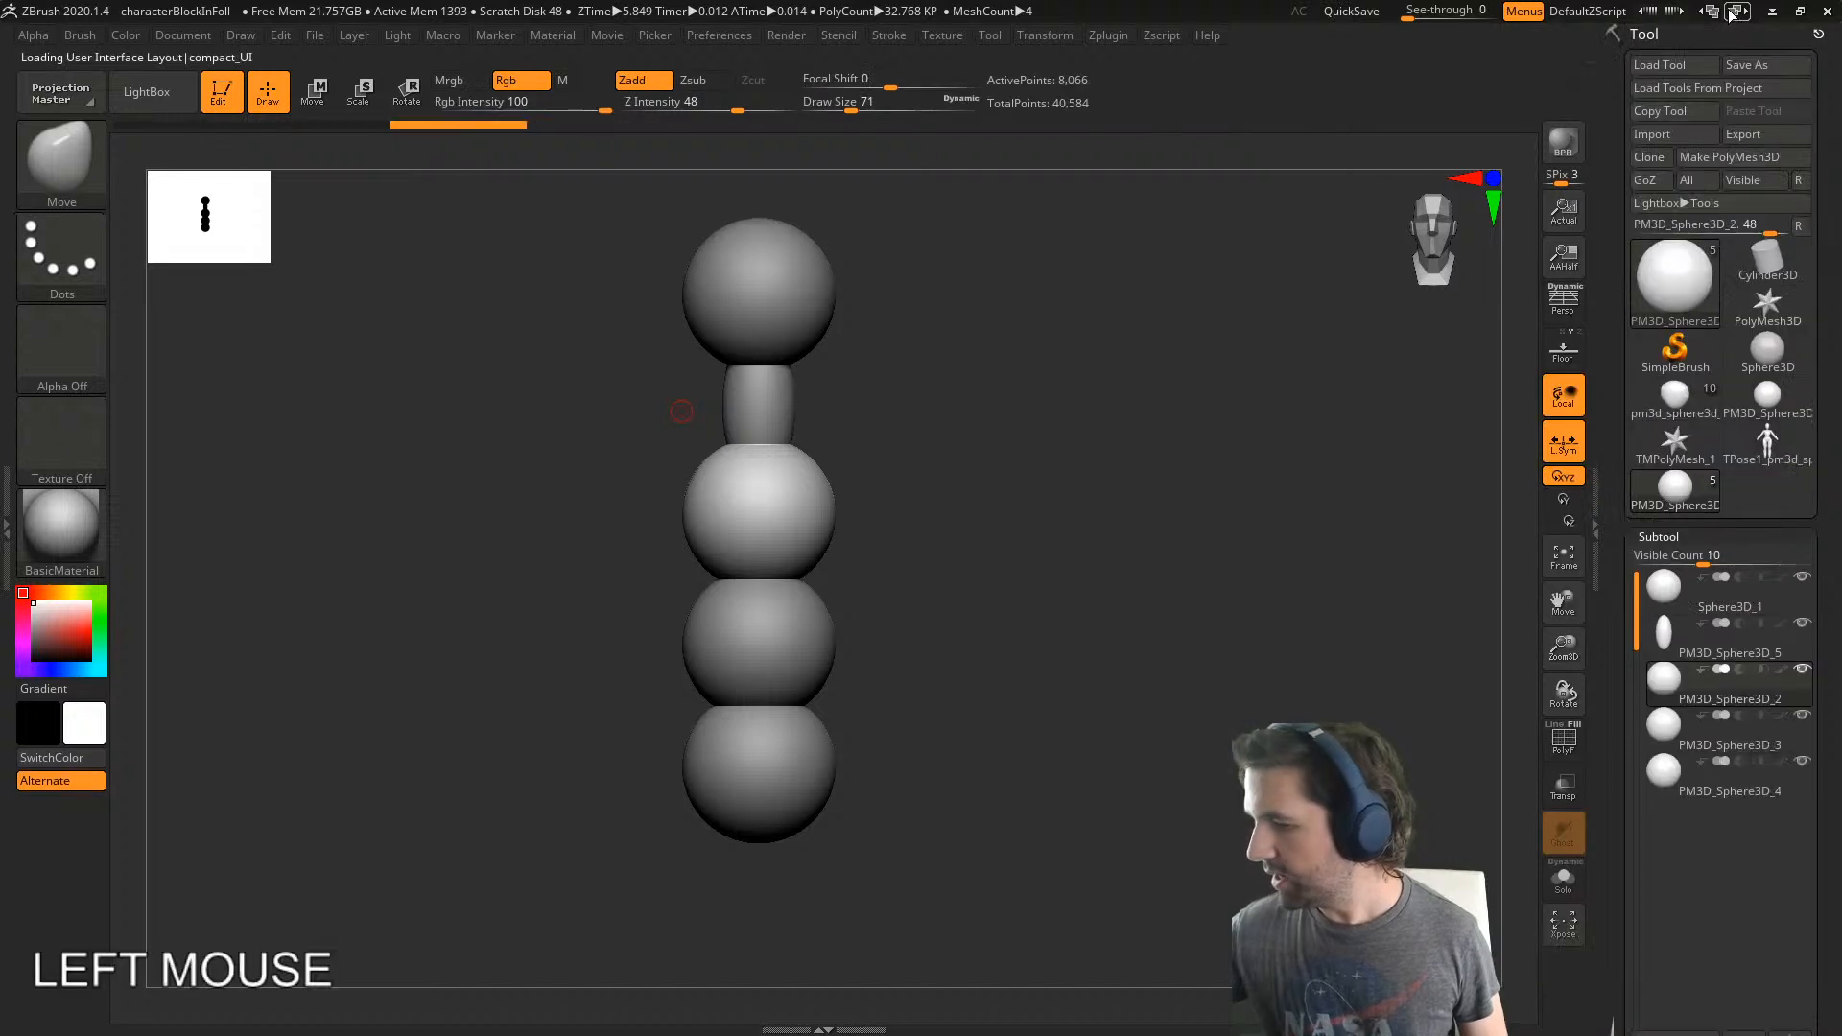
pyautogui.click(1731, 13)
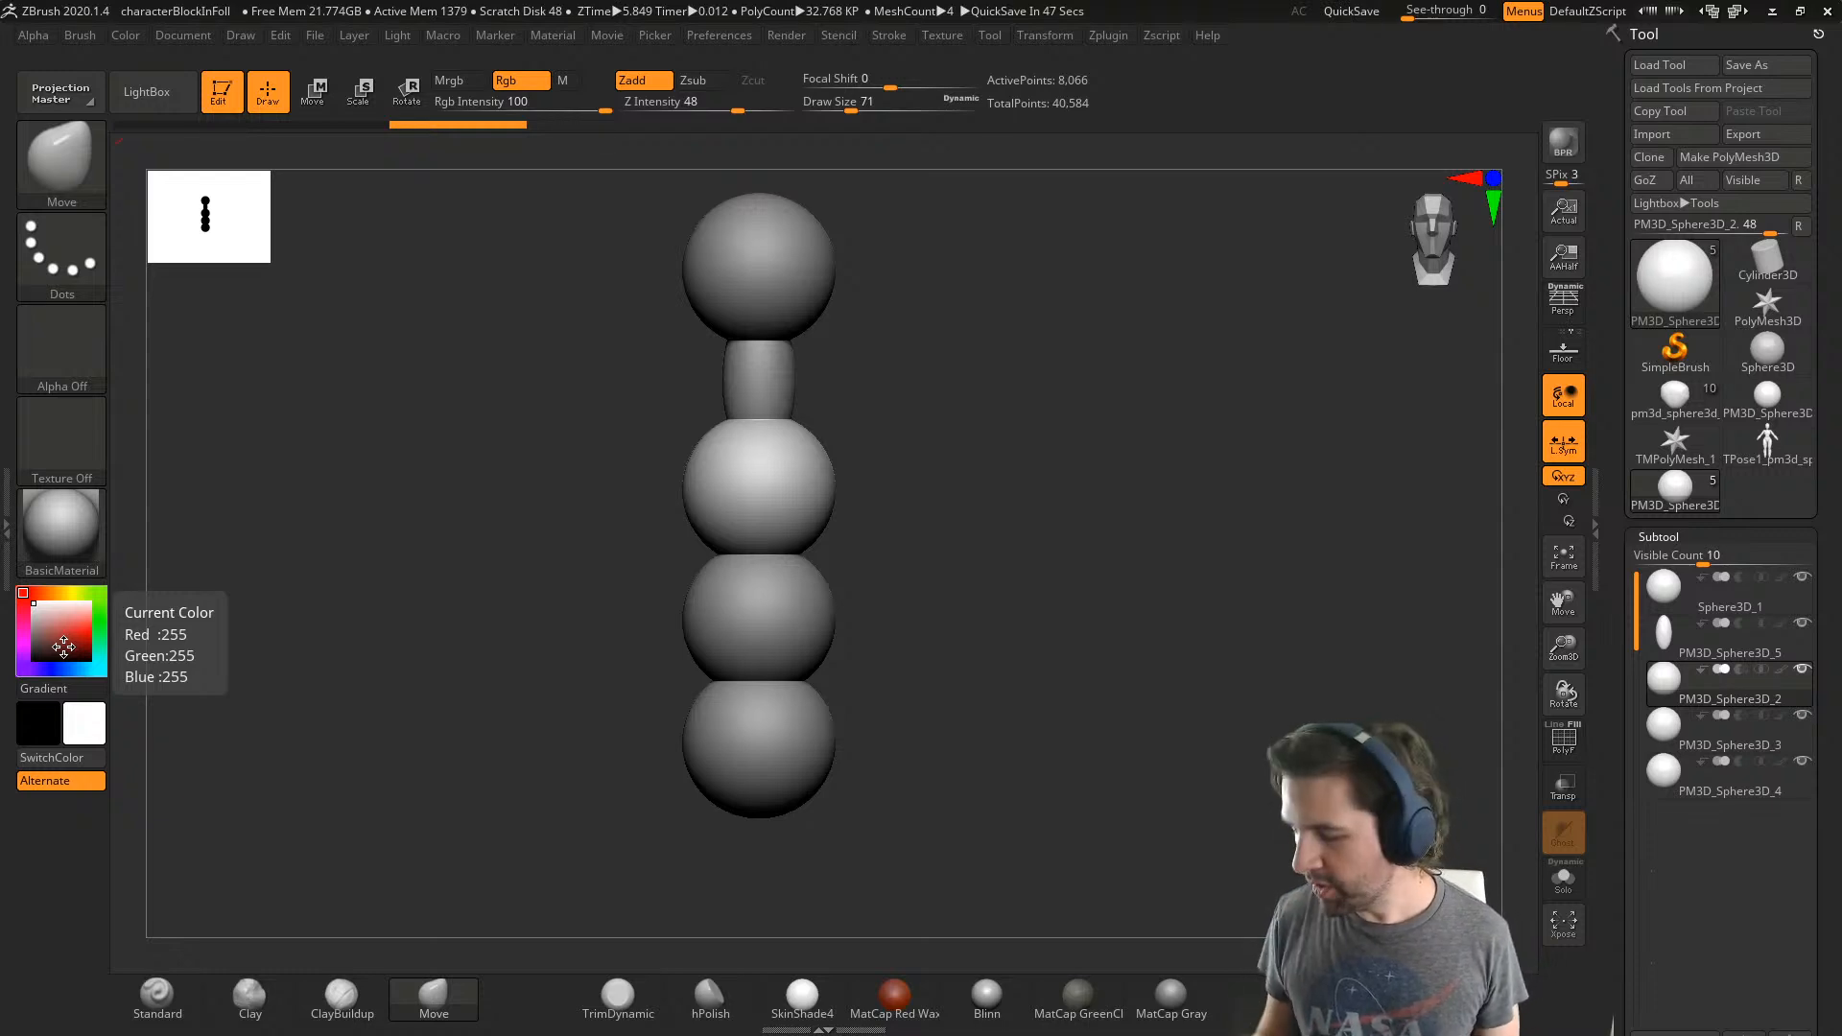
pyautogui.click(618, 996)
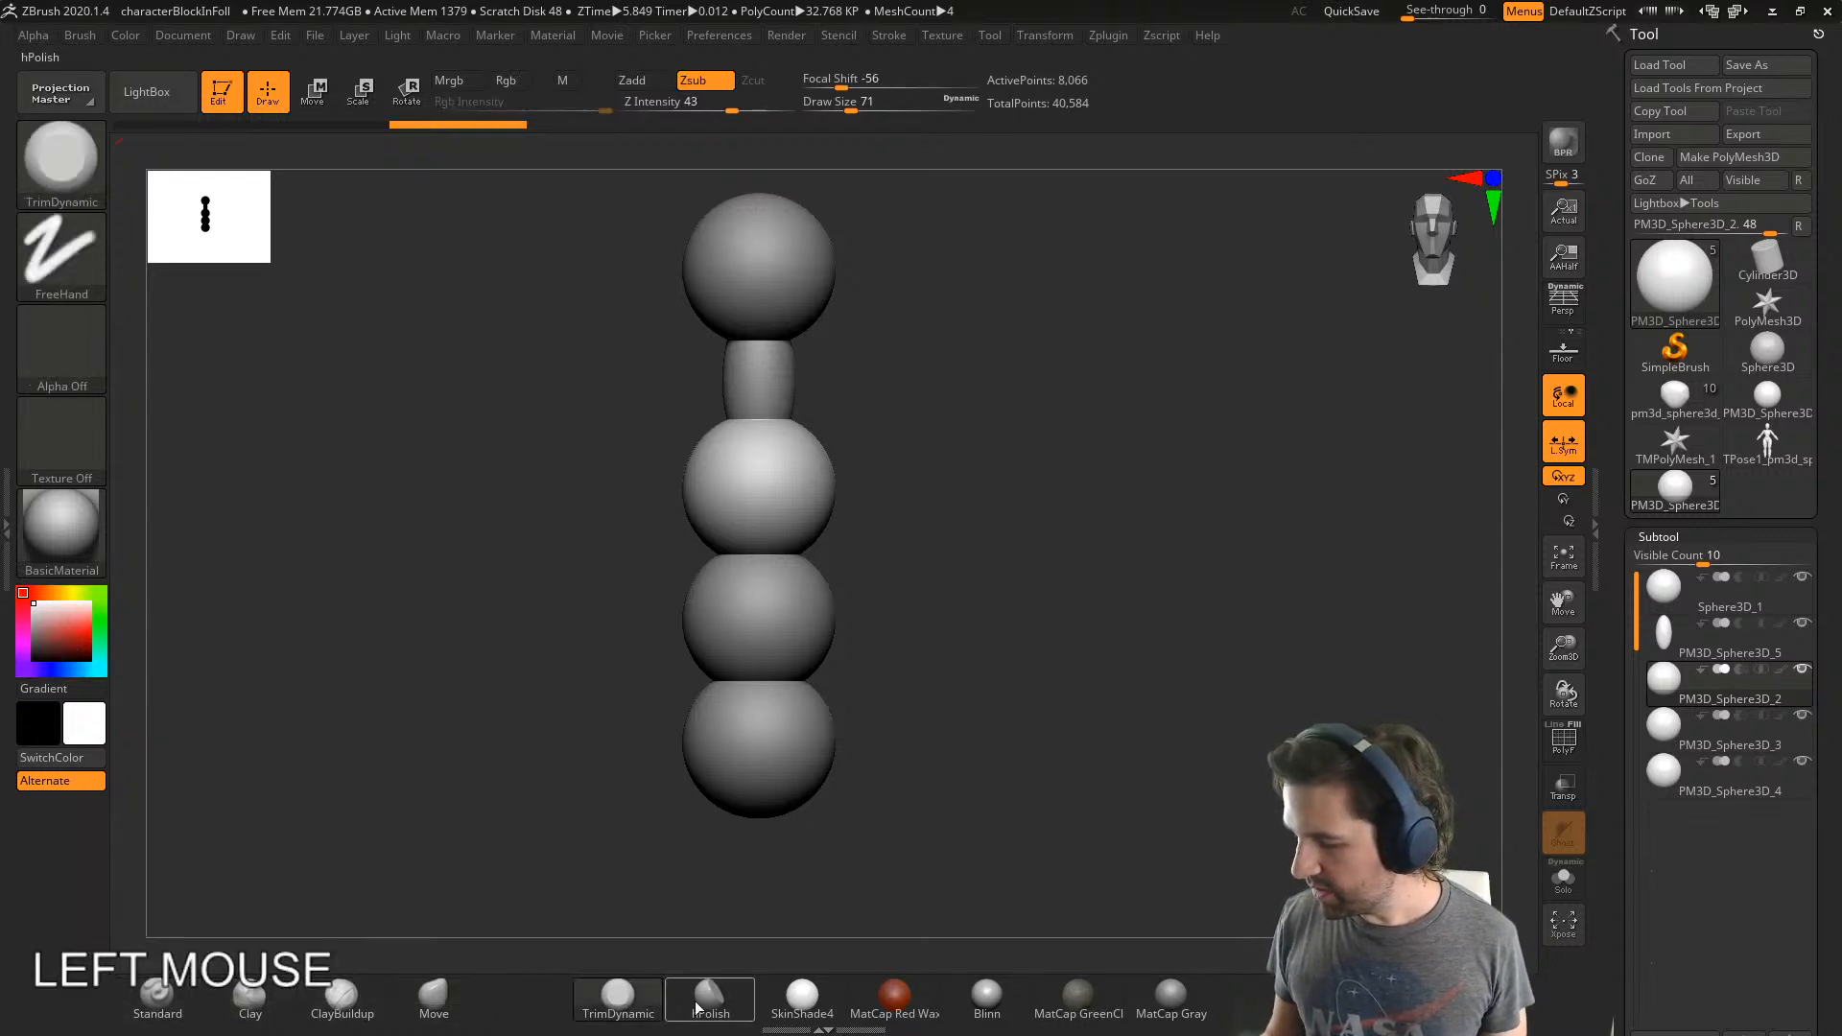
pyautogui.click(708, 998)
pyautogui.click(986, 998)
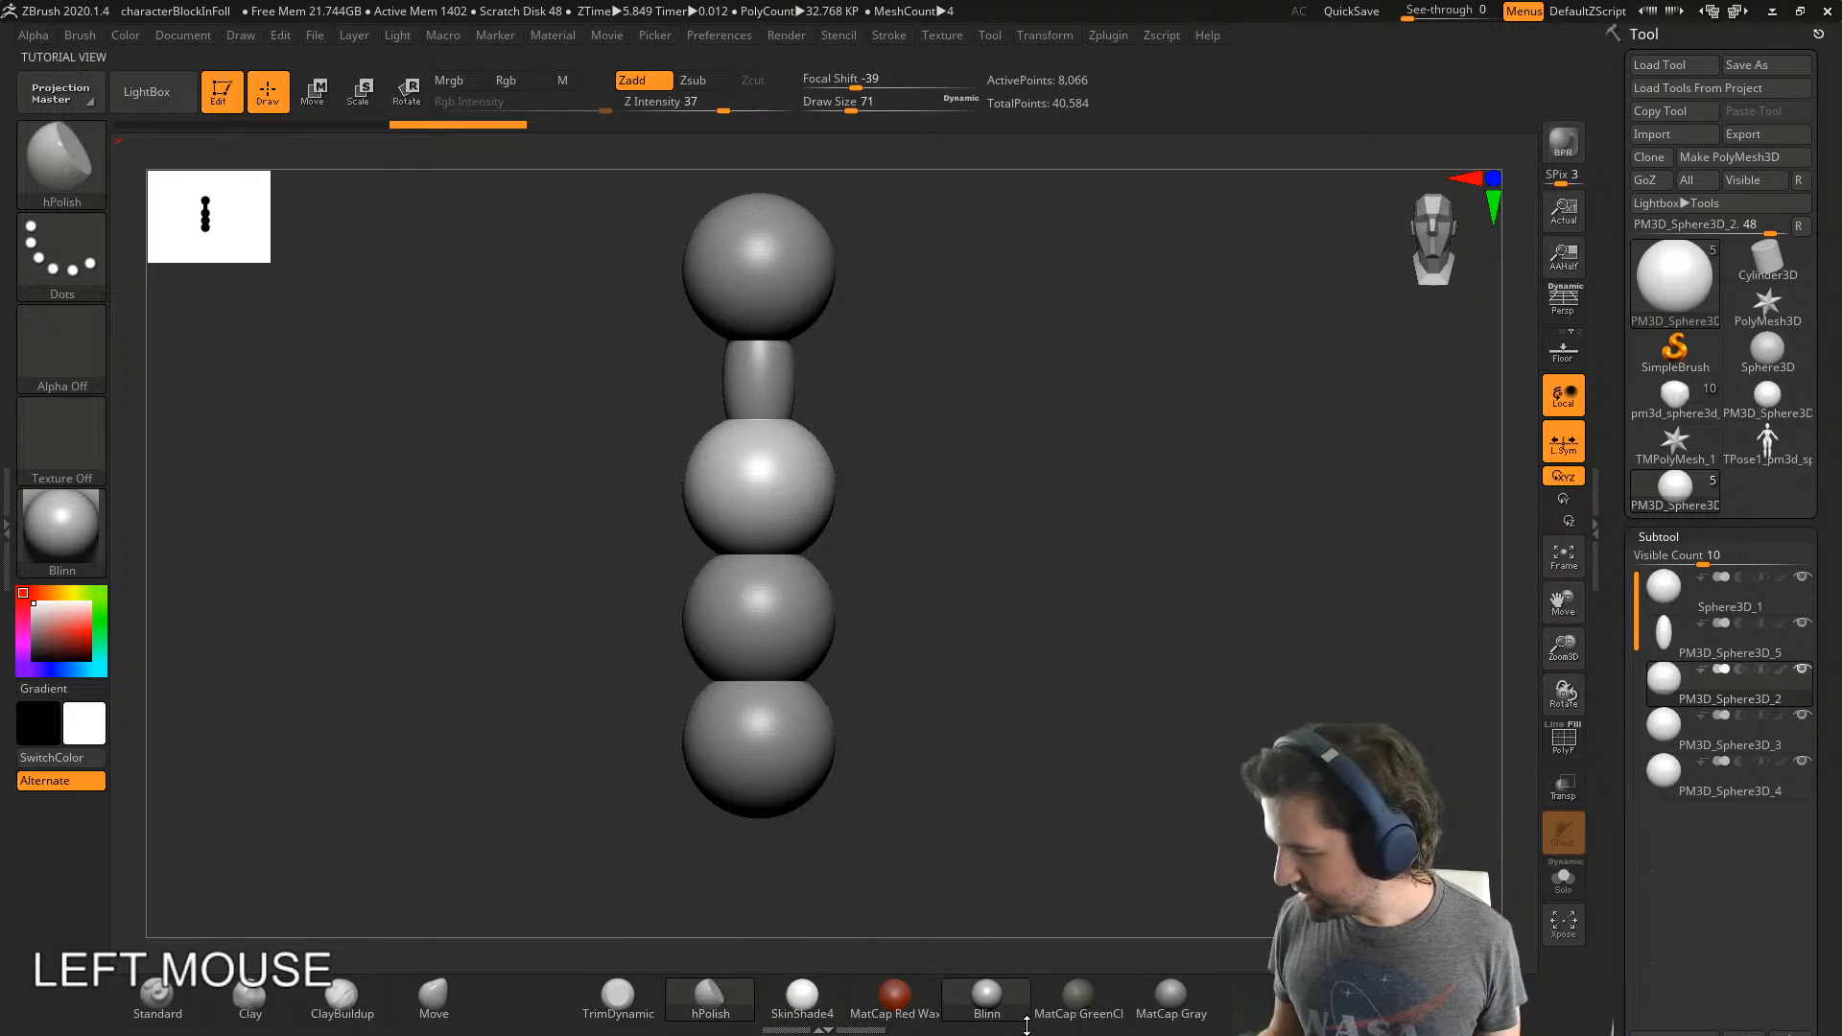
pyautogui.click(1170, 998)
# - Set the material back to BasicMaterial and choose the Move brush, followed by the Standard brush
pyautogui.click(61, 528)
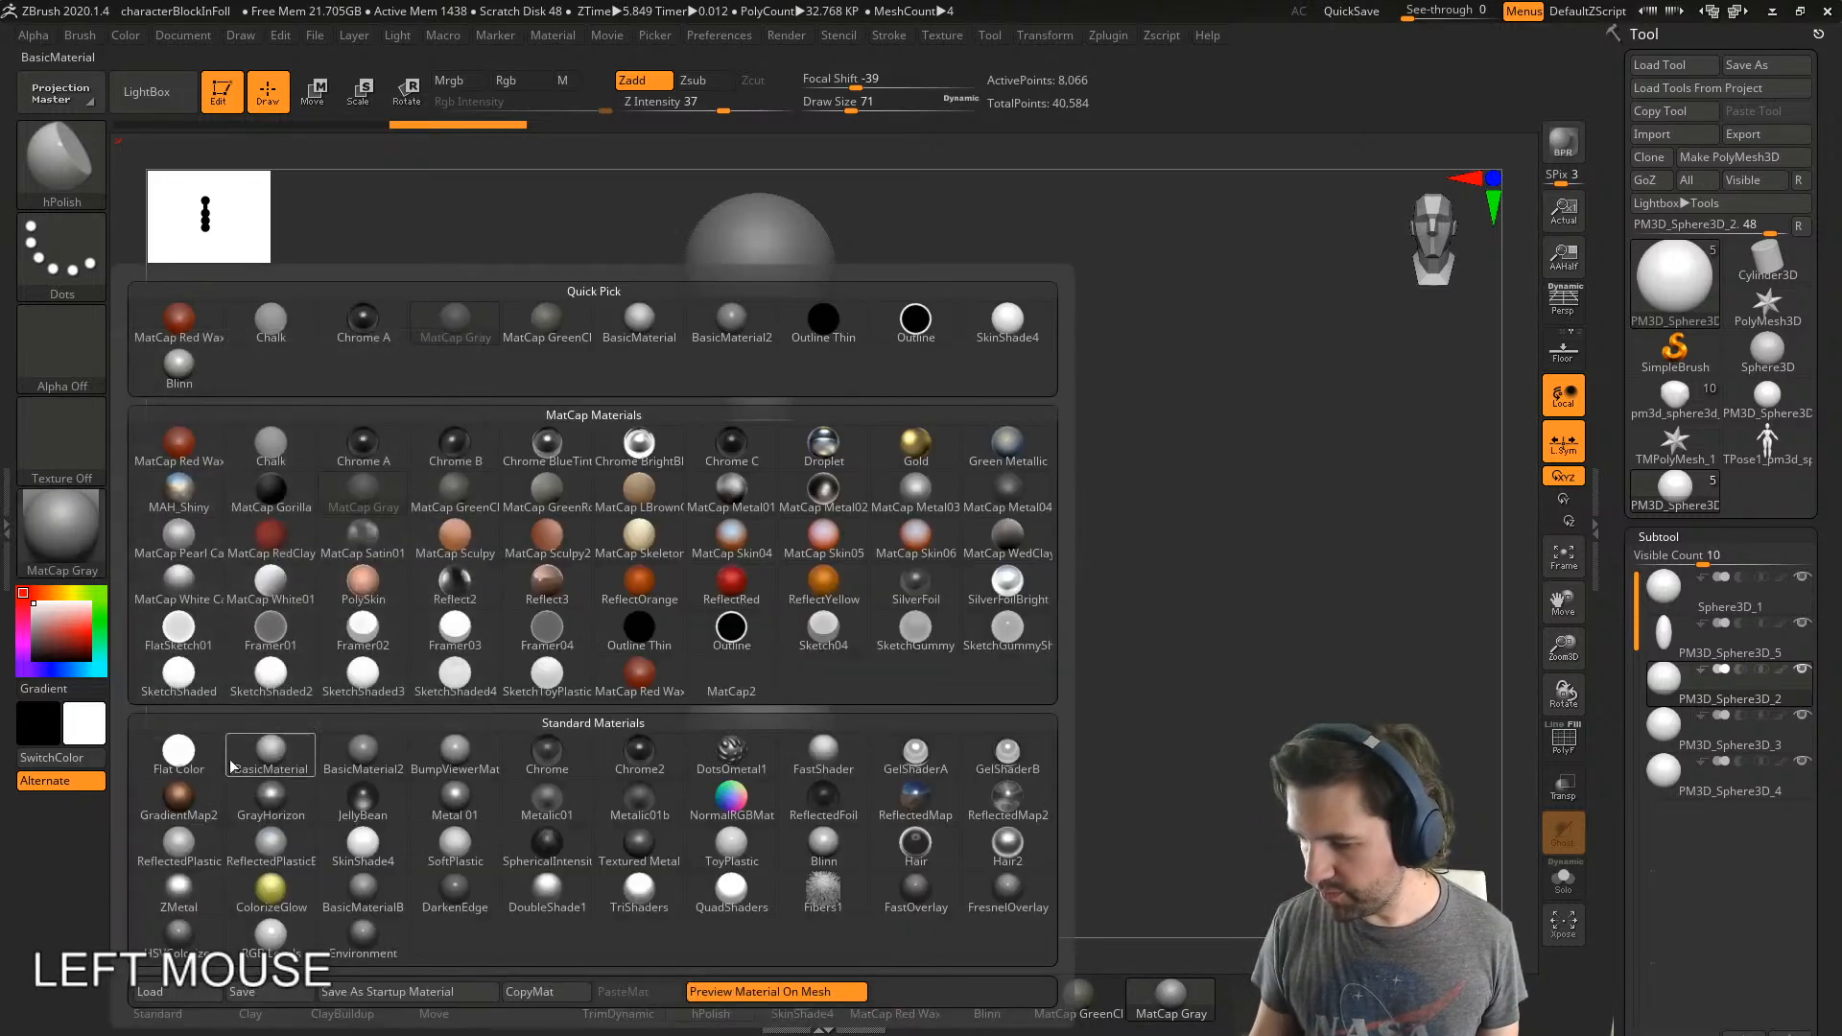
pyautogui.click(231, 765)
pyautogui.click(434, 998)
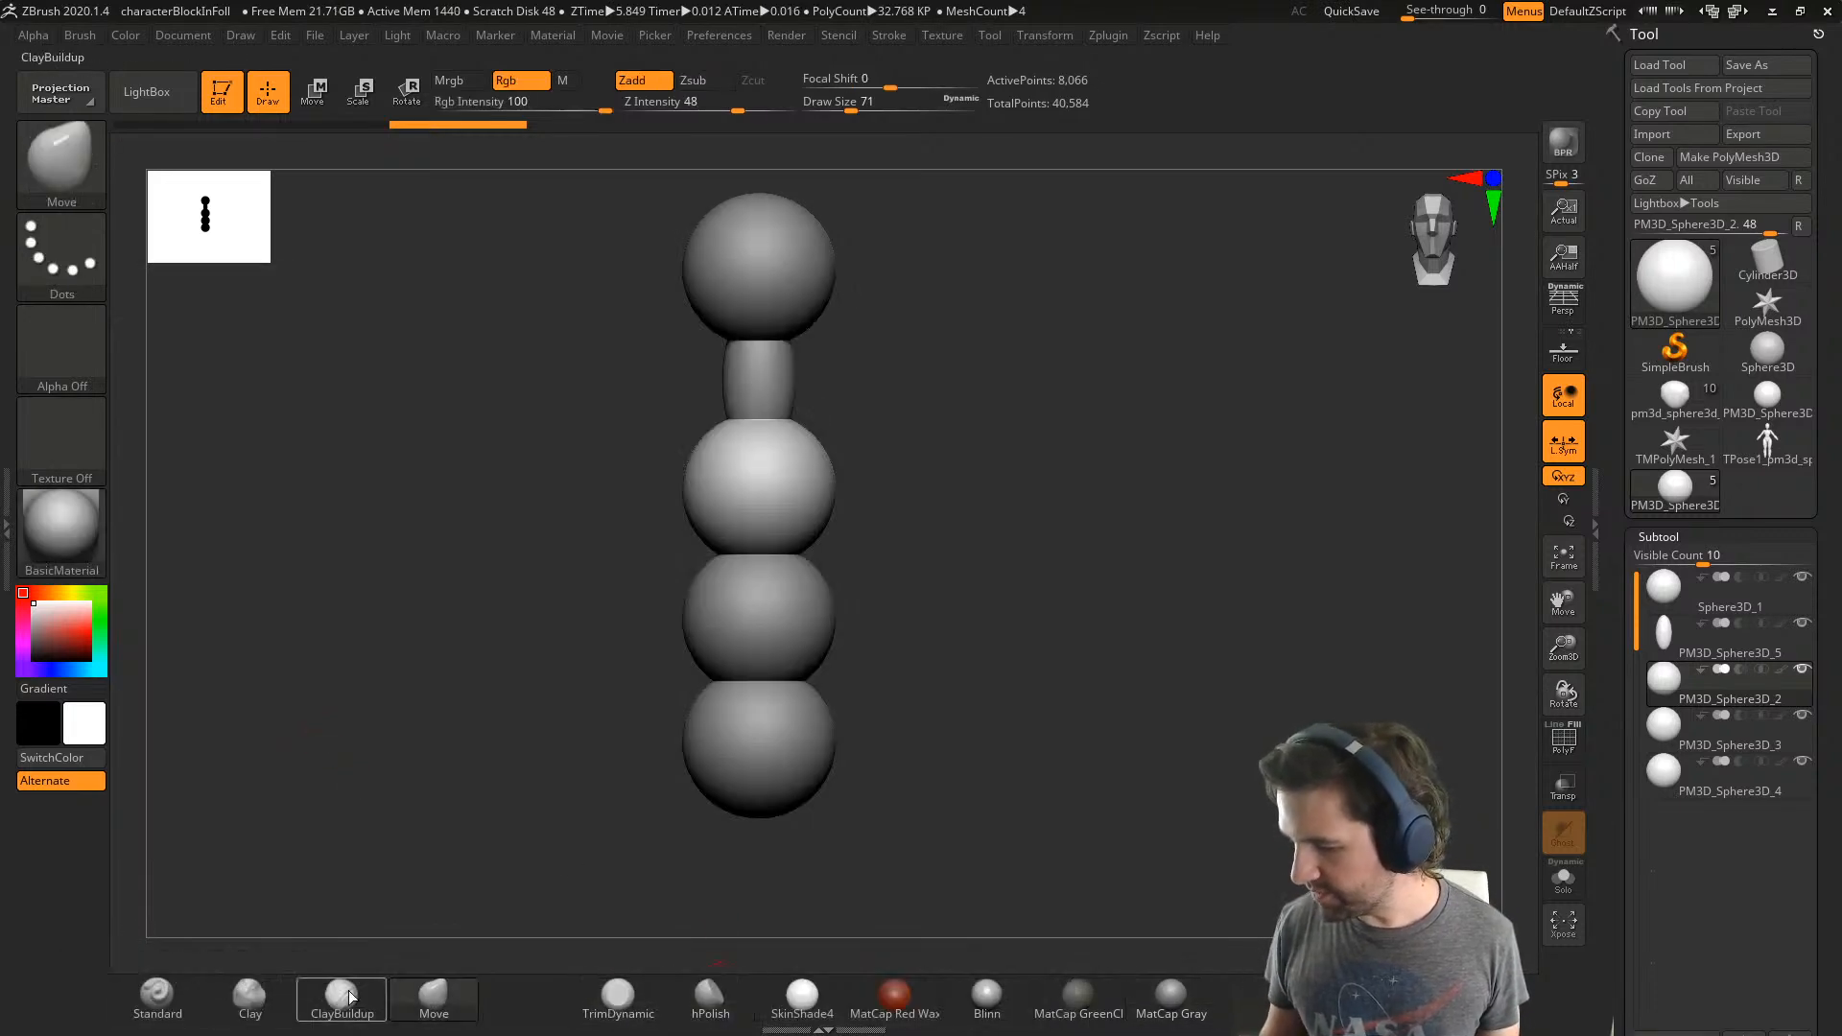
pyautogui.click(173, 993)
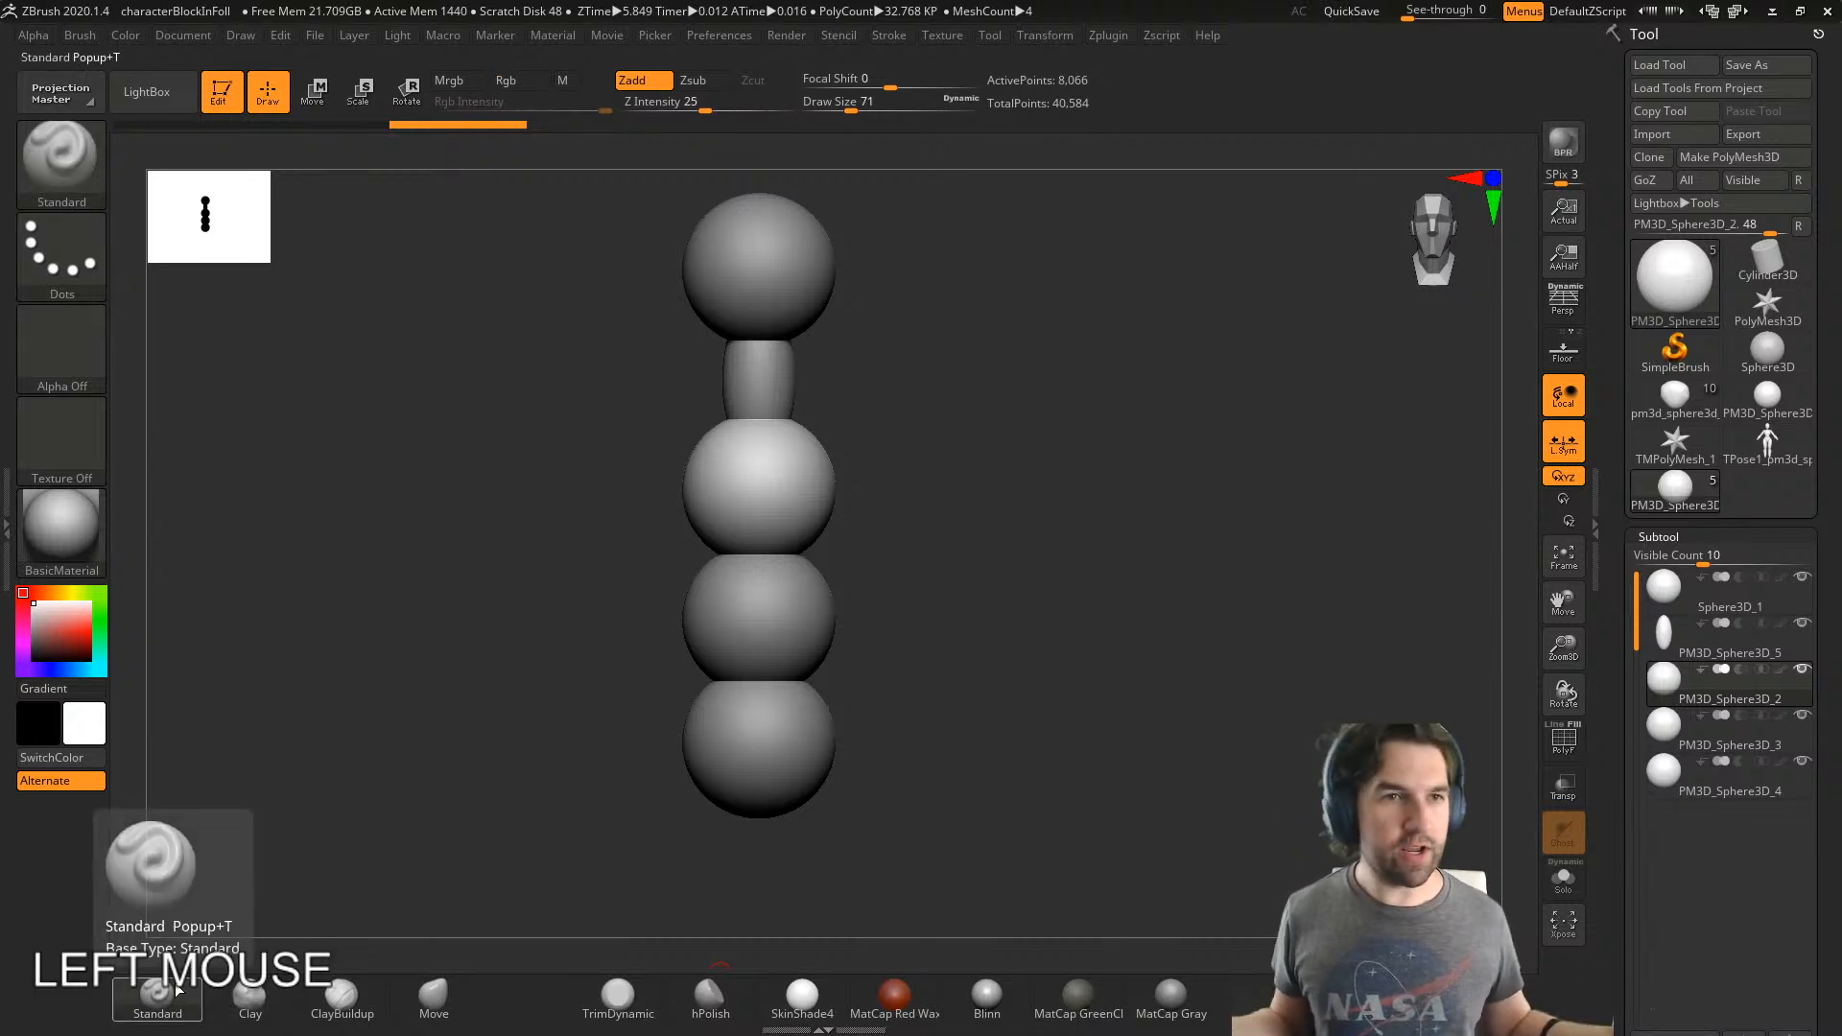
# - Open the side tray holding the Material palette and dock the Brush palette beneath it
pyautogui.click(944, 39)
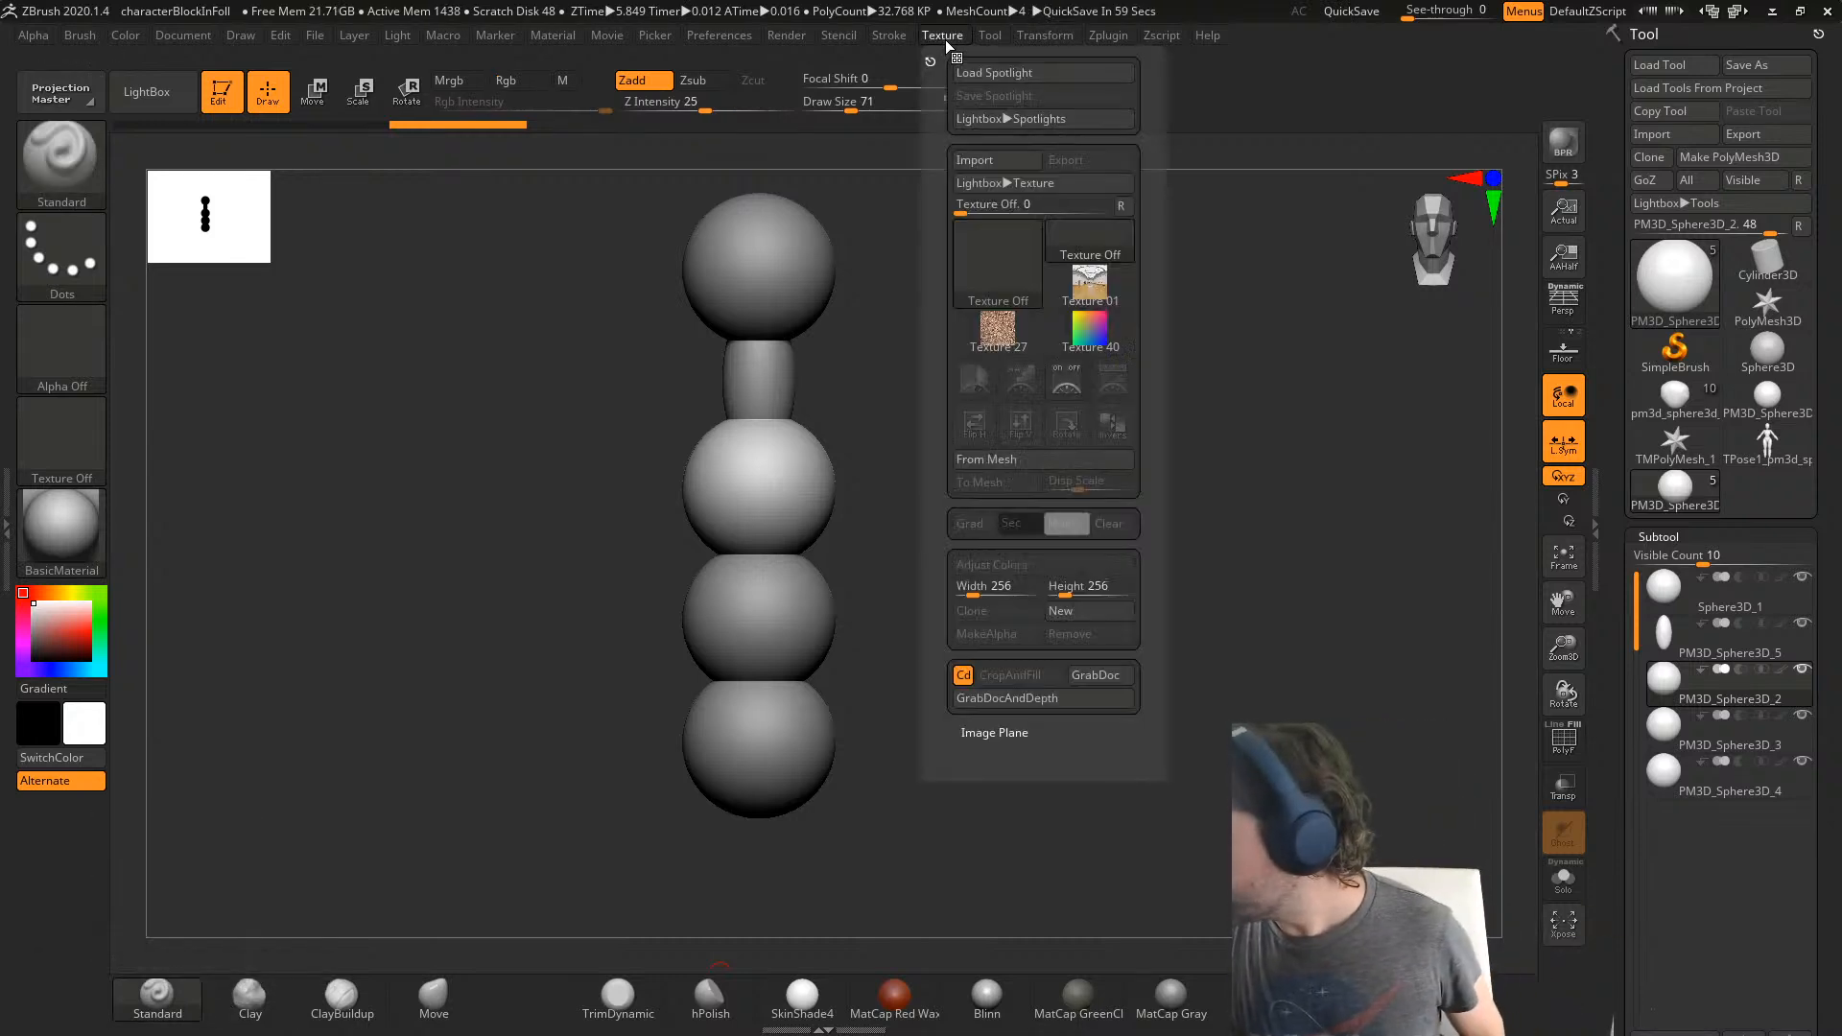
pyautogui.click(8, 531)
pyautogui.doubleClick(8, 531)
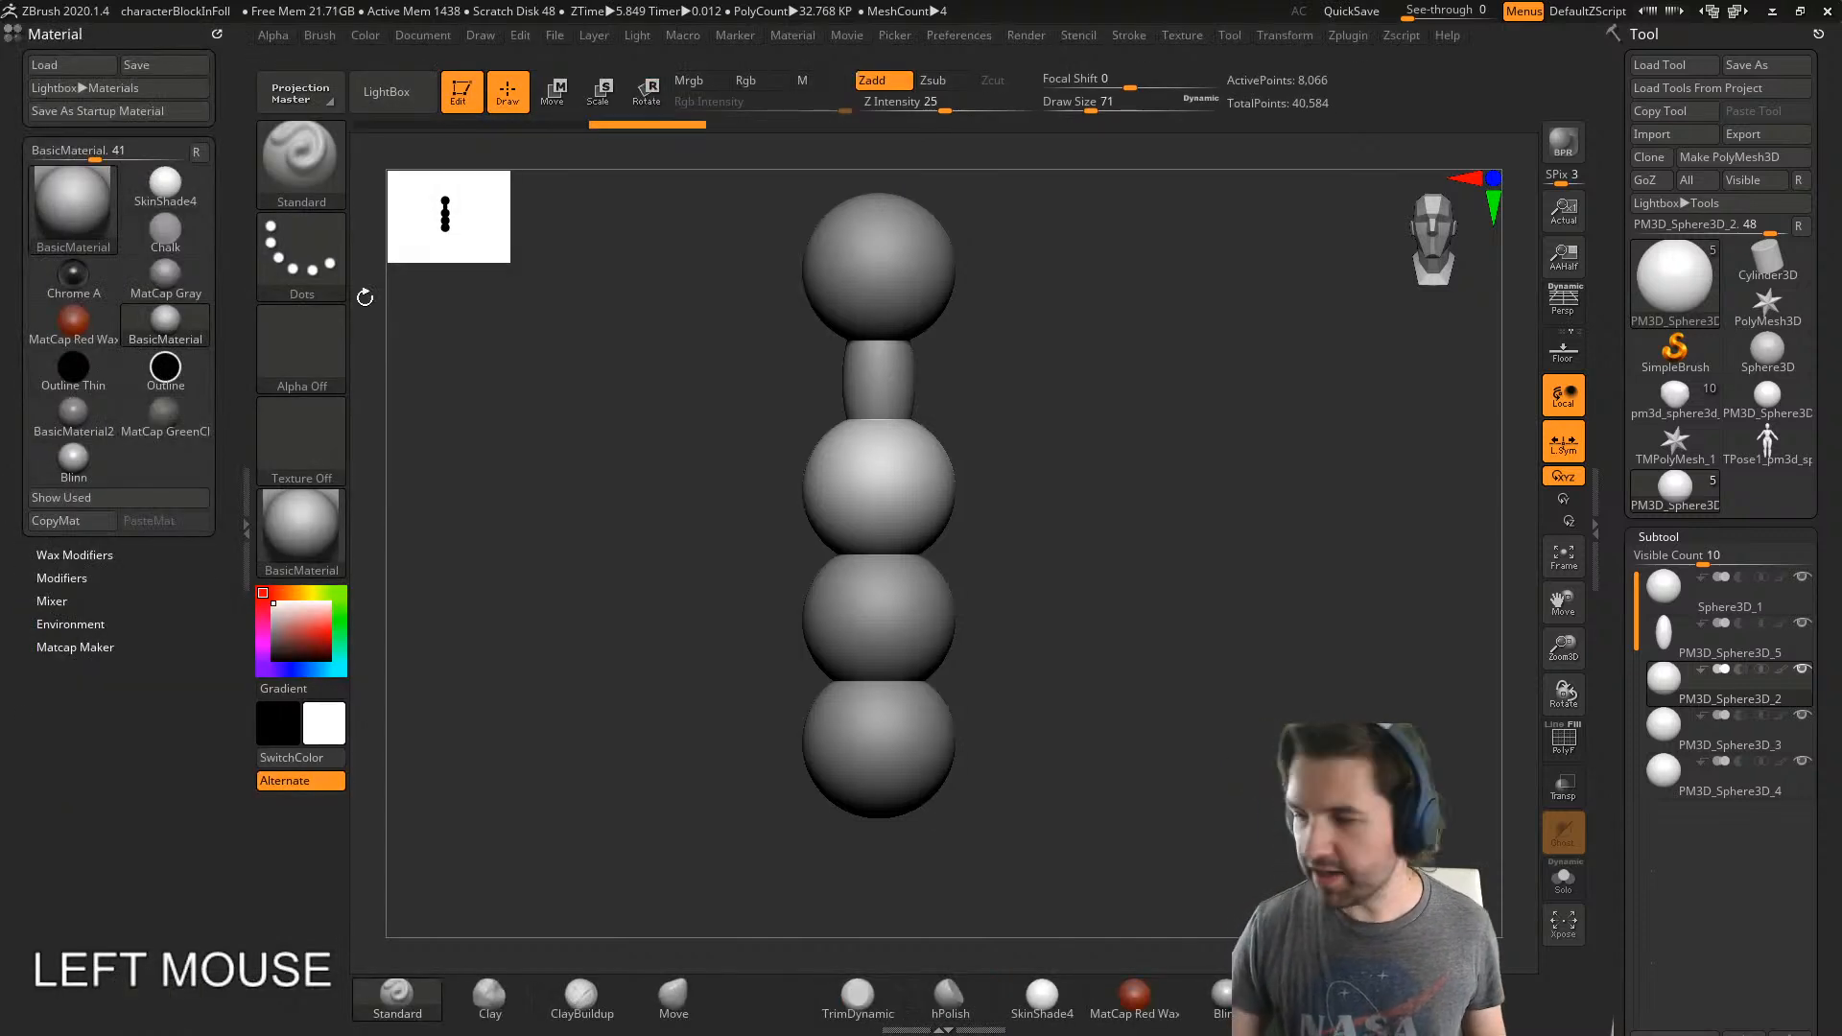
pyautogui.click(319, 37)
pyautogui.moveTo(314, 64)
pyautogui.mouseDown()
pyautogui.moveTo(136, 571)
pyautogui.moveTo(43, 731)
pyautogui.mouseUp()
pyautogui.moveTo(224, 900)
pyautogui.mouseDown()
pyautogui.moveTo(223, 243)
pyautogui.moveTo(224, 462)
pyautogui.mouseUp()
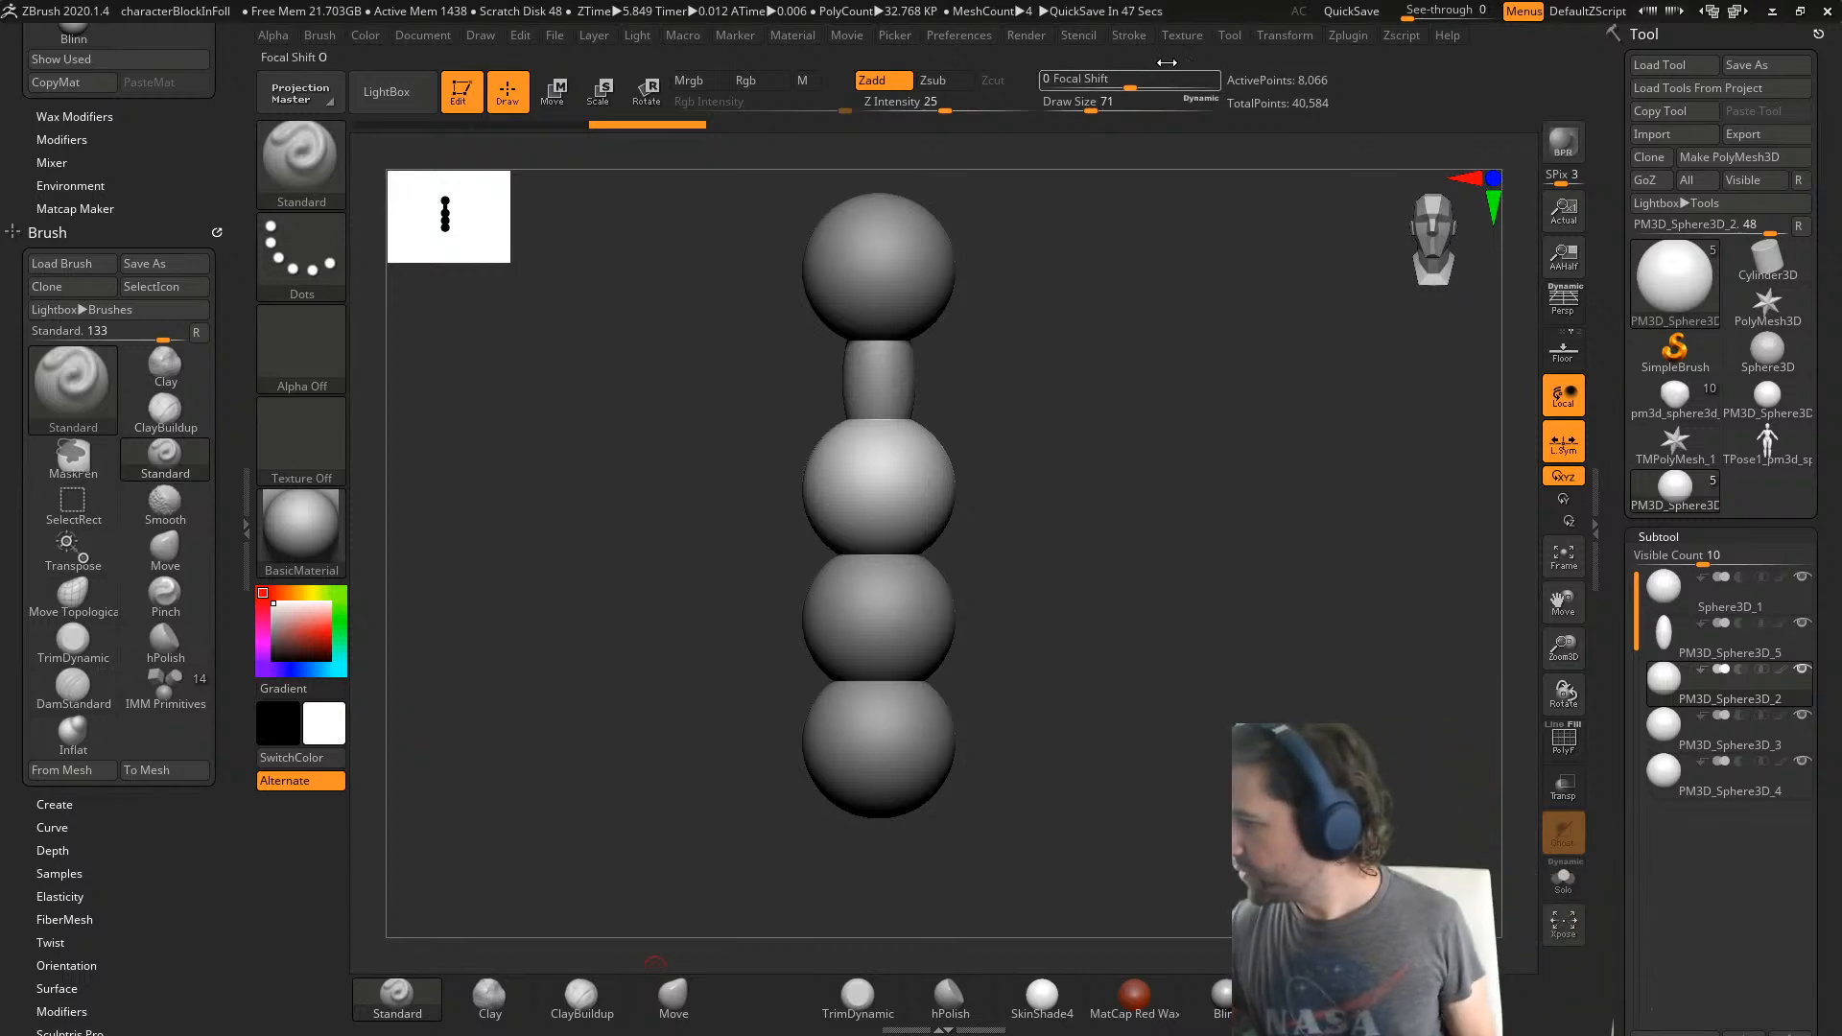
# - Turn on interface customisation in the Config preferences
pyautogui.click(978, 39)
pyautogui.click(994, 109)
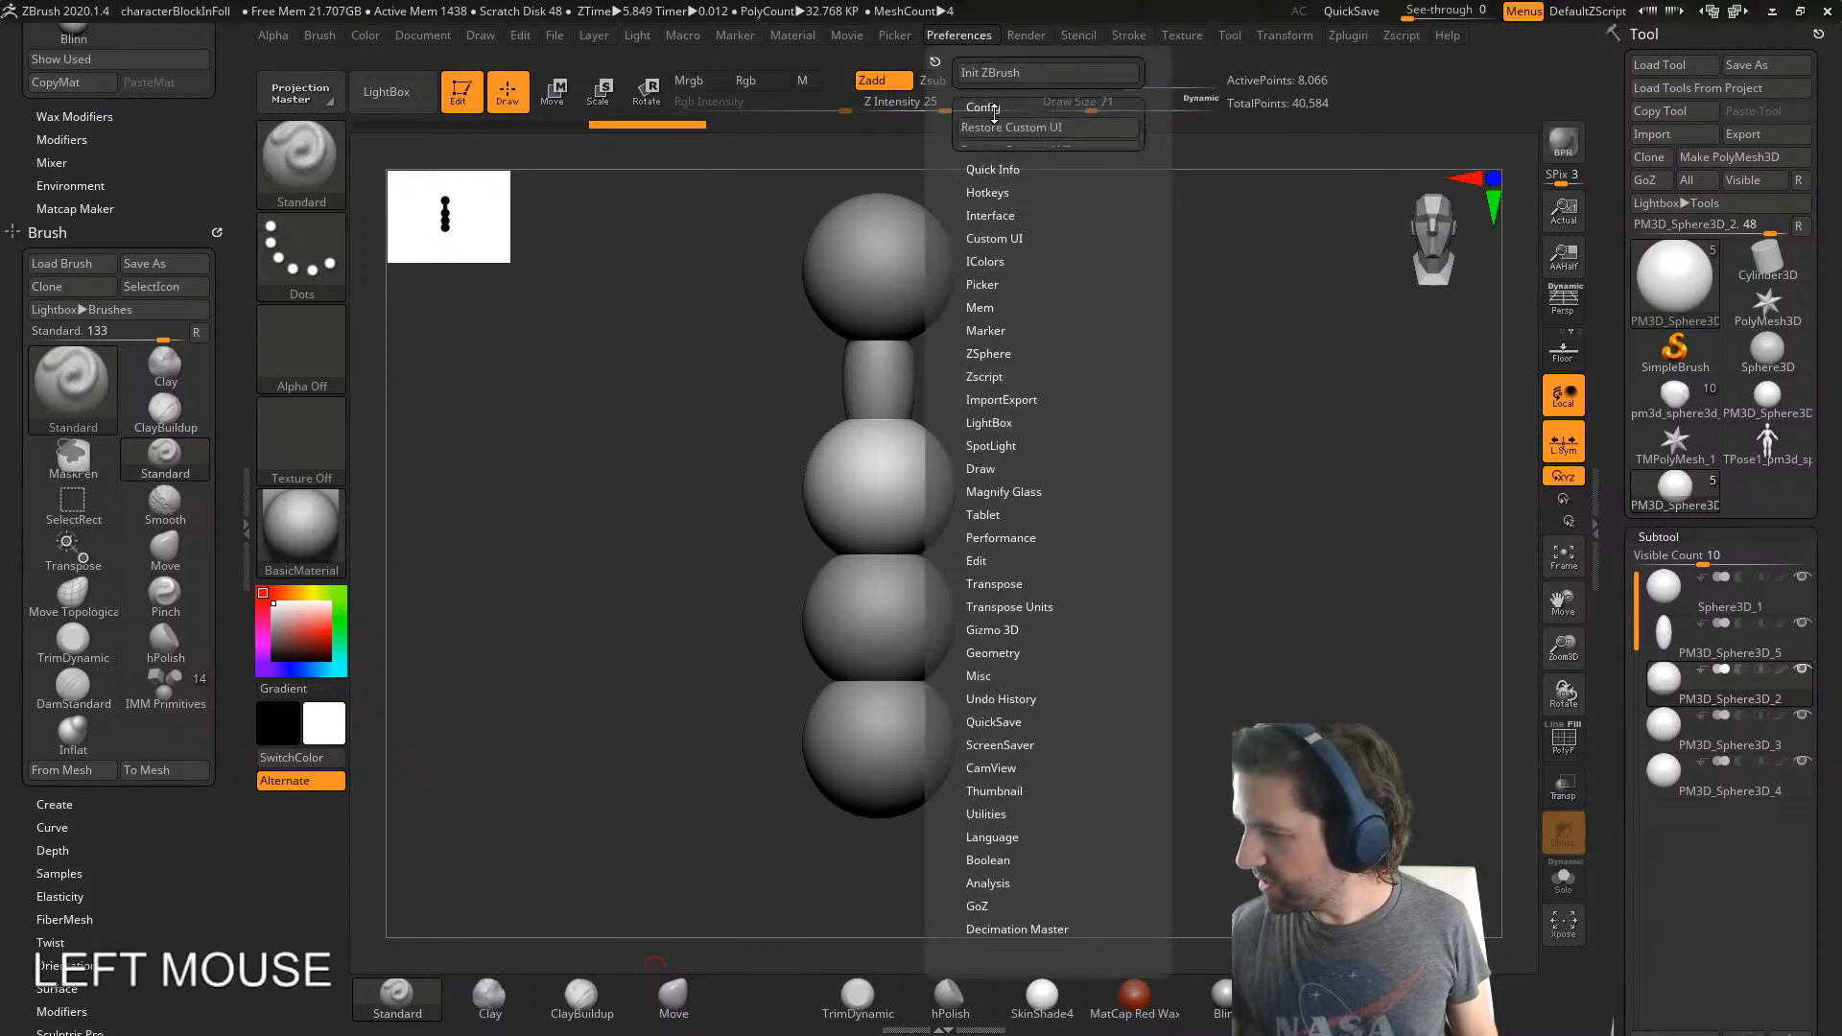
pyautogui.click(1021, 223)
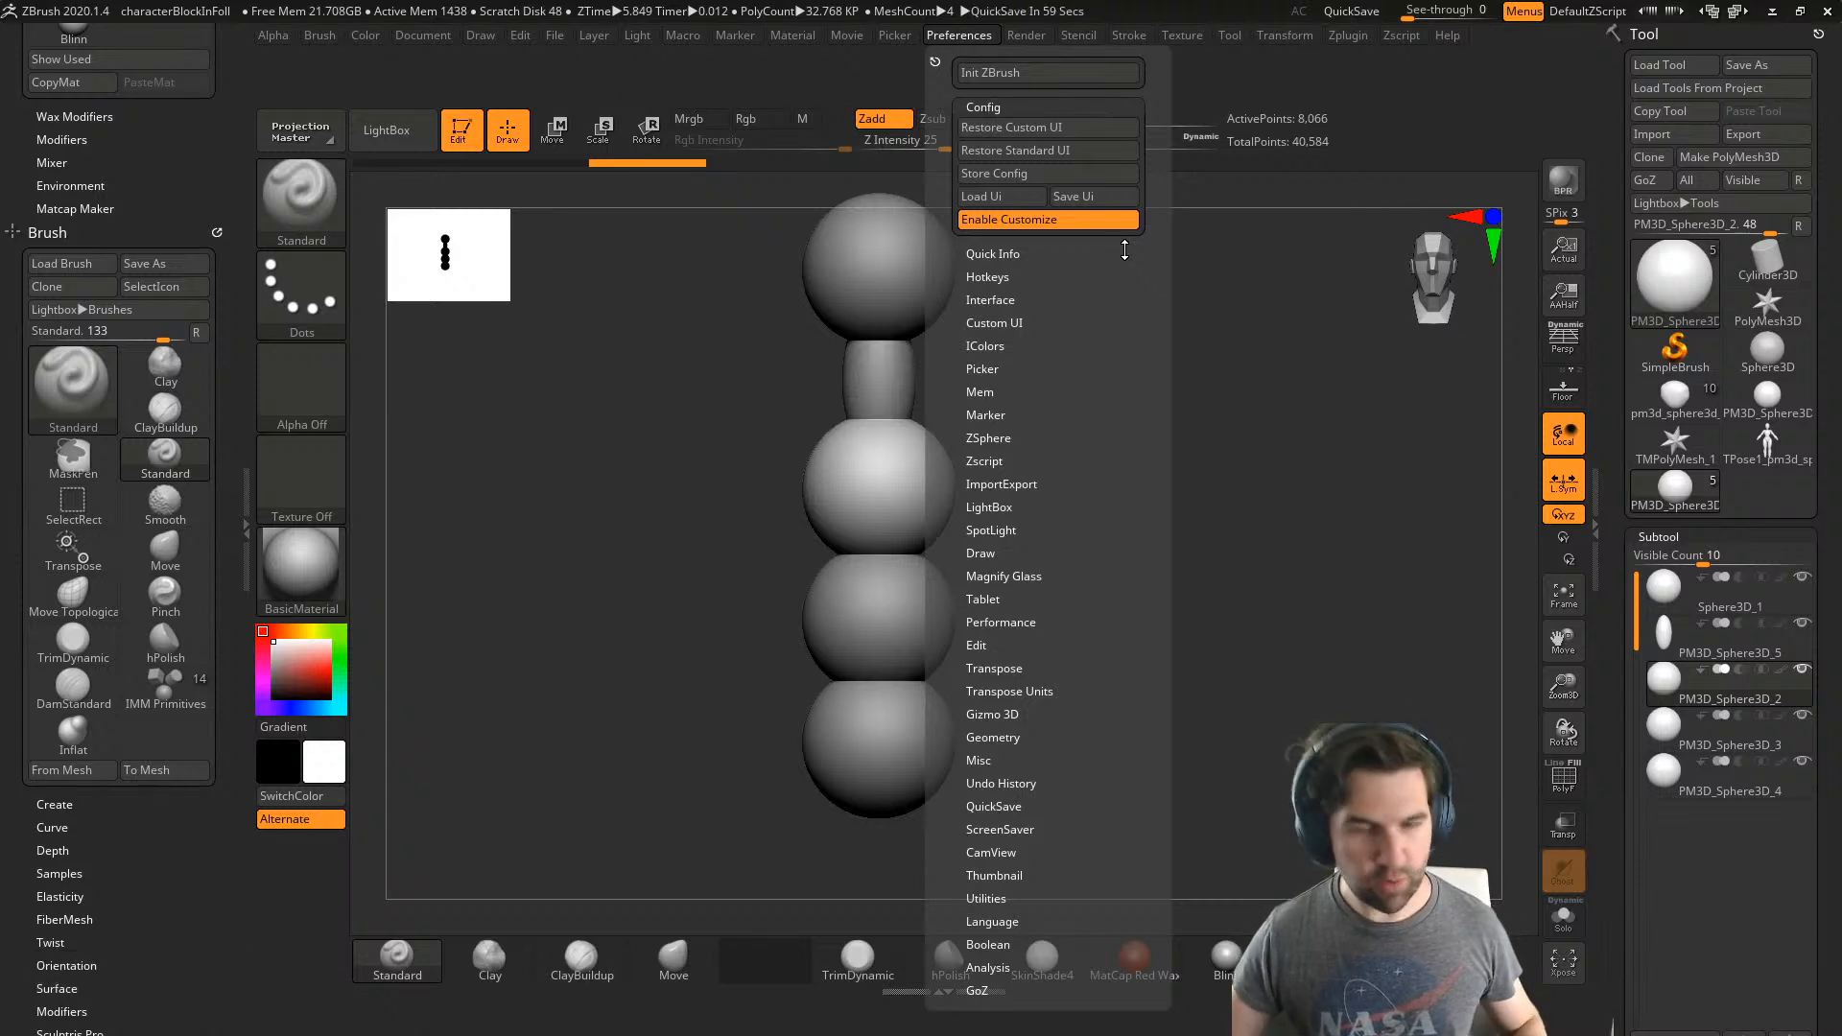
pyautogui.click(971, 42)
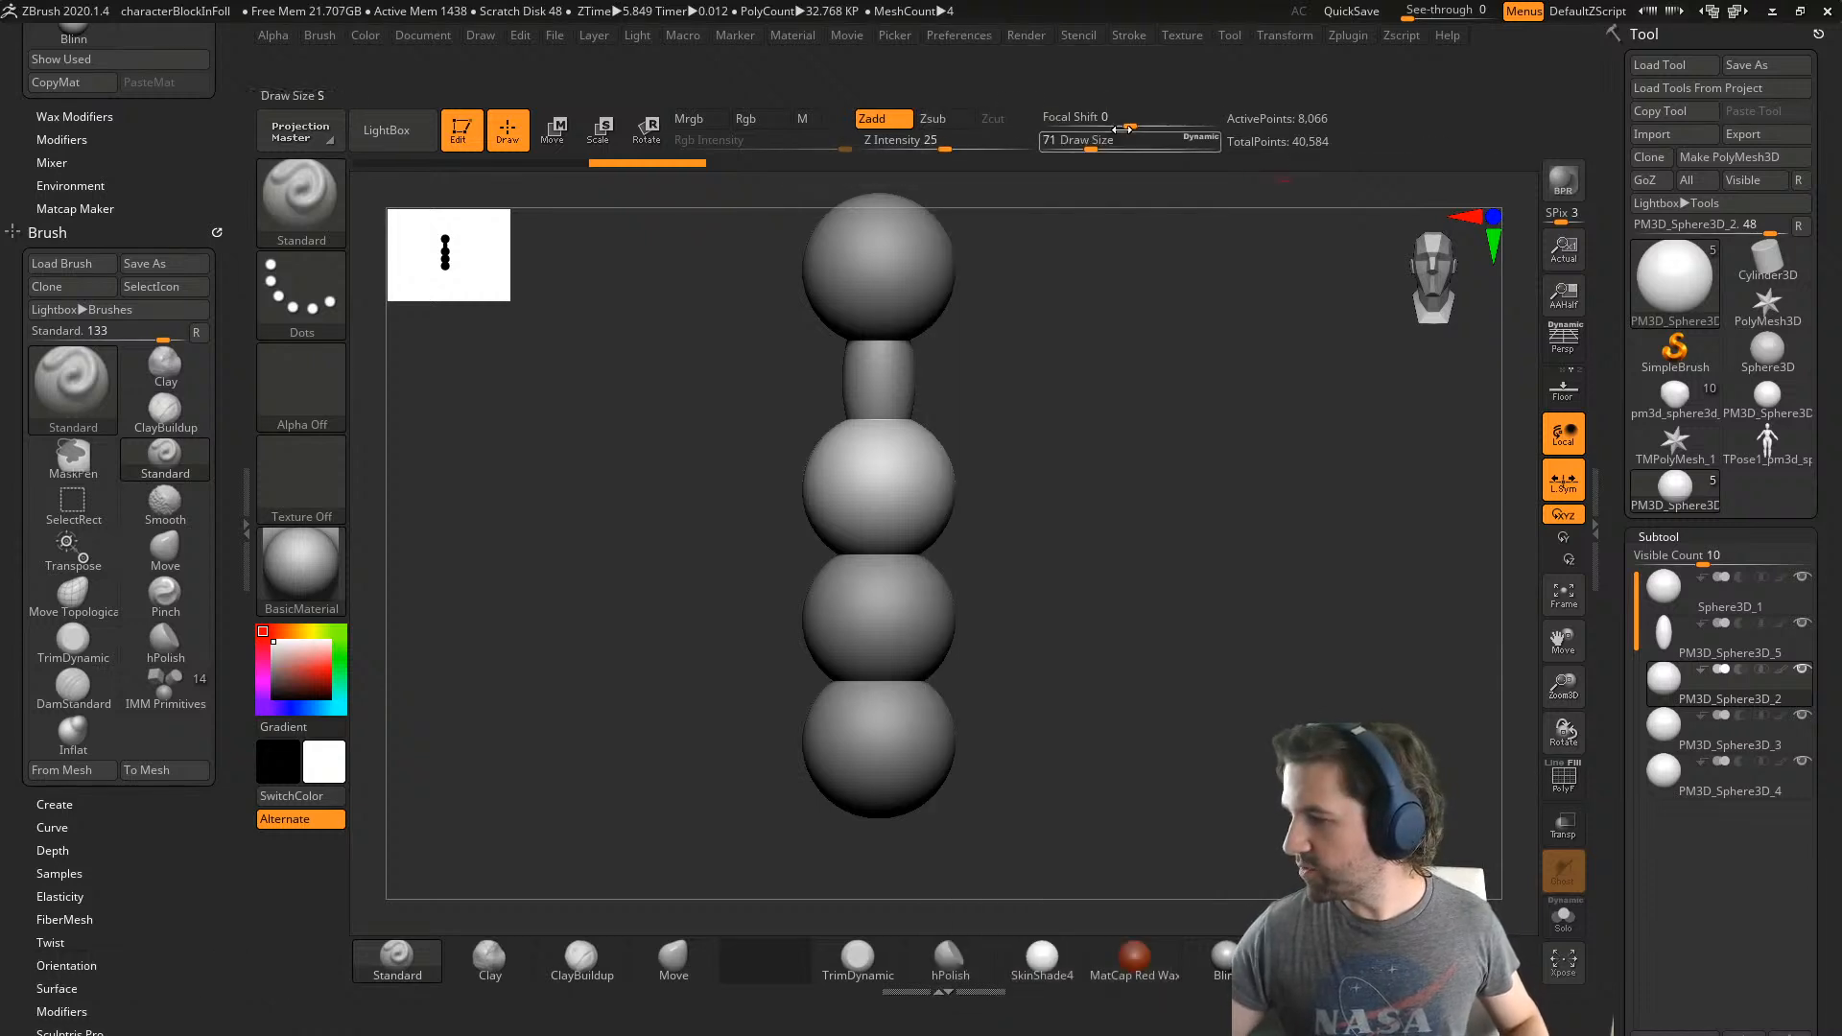
# - Place the Enable Customize switch on the upper shelf beside the point counts, and toggle customisation off and on with it
pyautogui.click(961, 43)
pyautogui.hotkey('ctrl', 'alt')
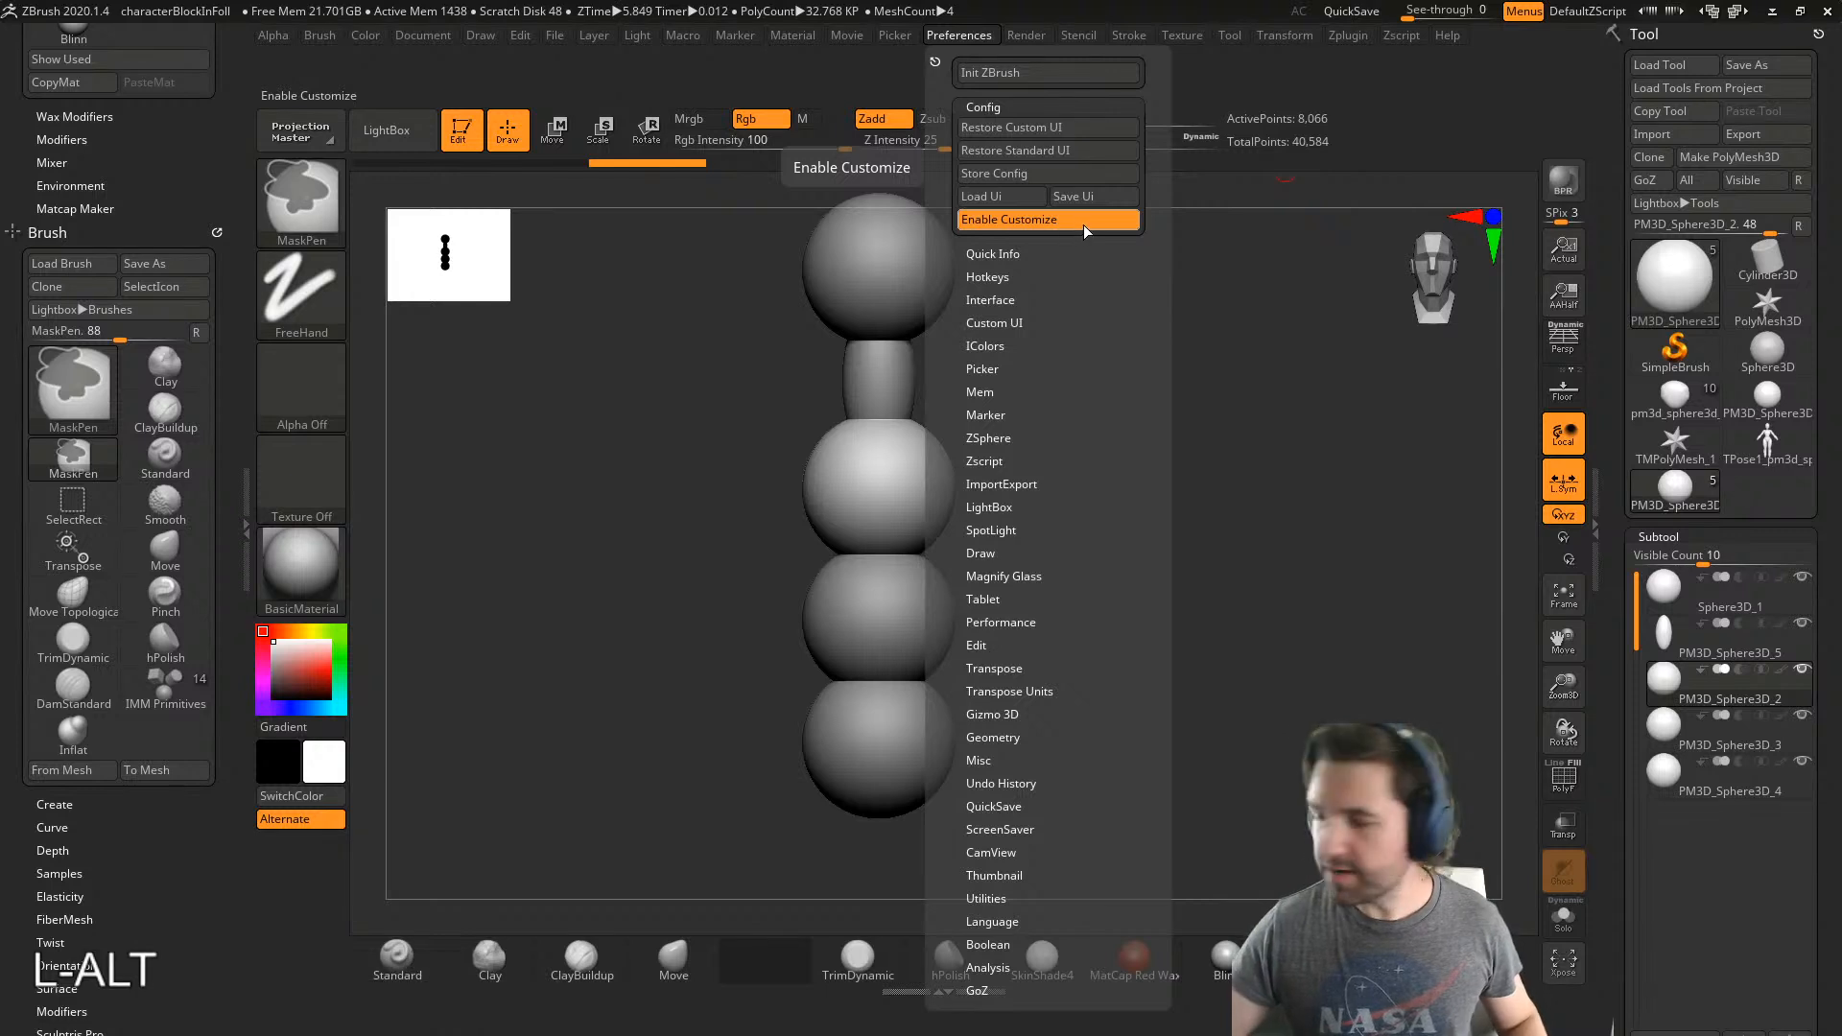
pyautogui.keyDown('ctrl'); pyautogui.keyDown('alt'); pyautogui.moveTo(1088, 226); pyautogui.dragTo(1537, 141); pyautogui.keyUp('alt'); pyautogui.keyUp('ctrl')
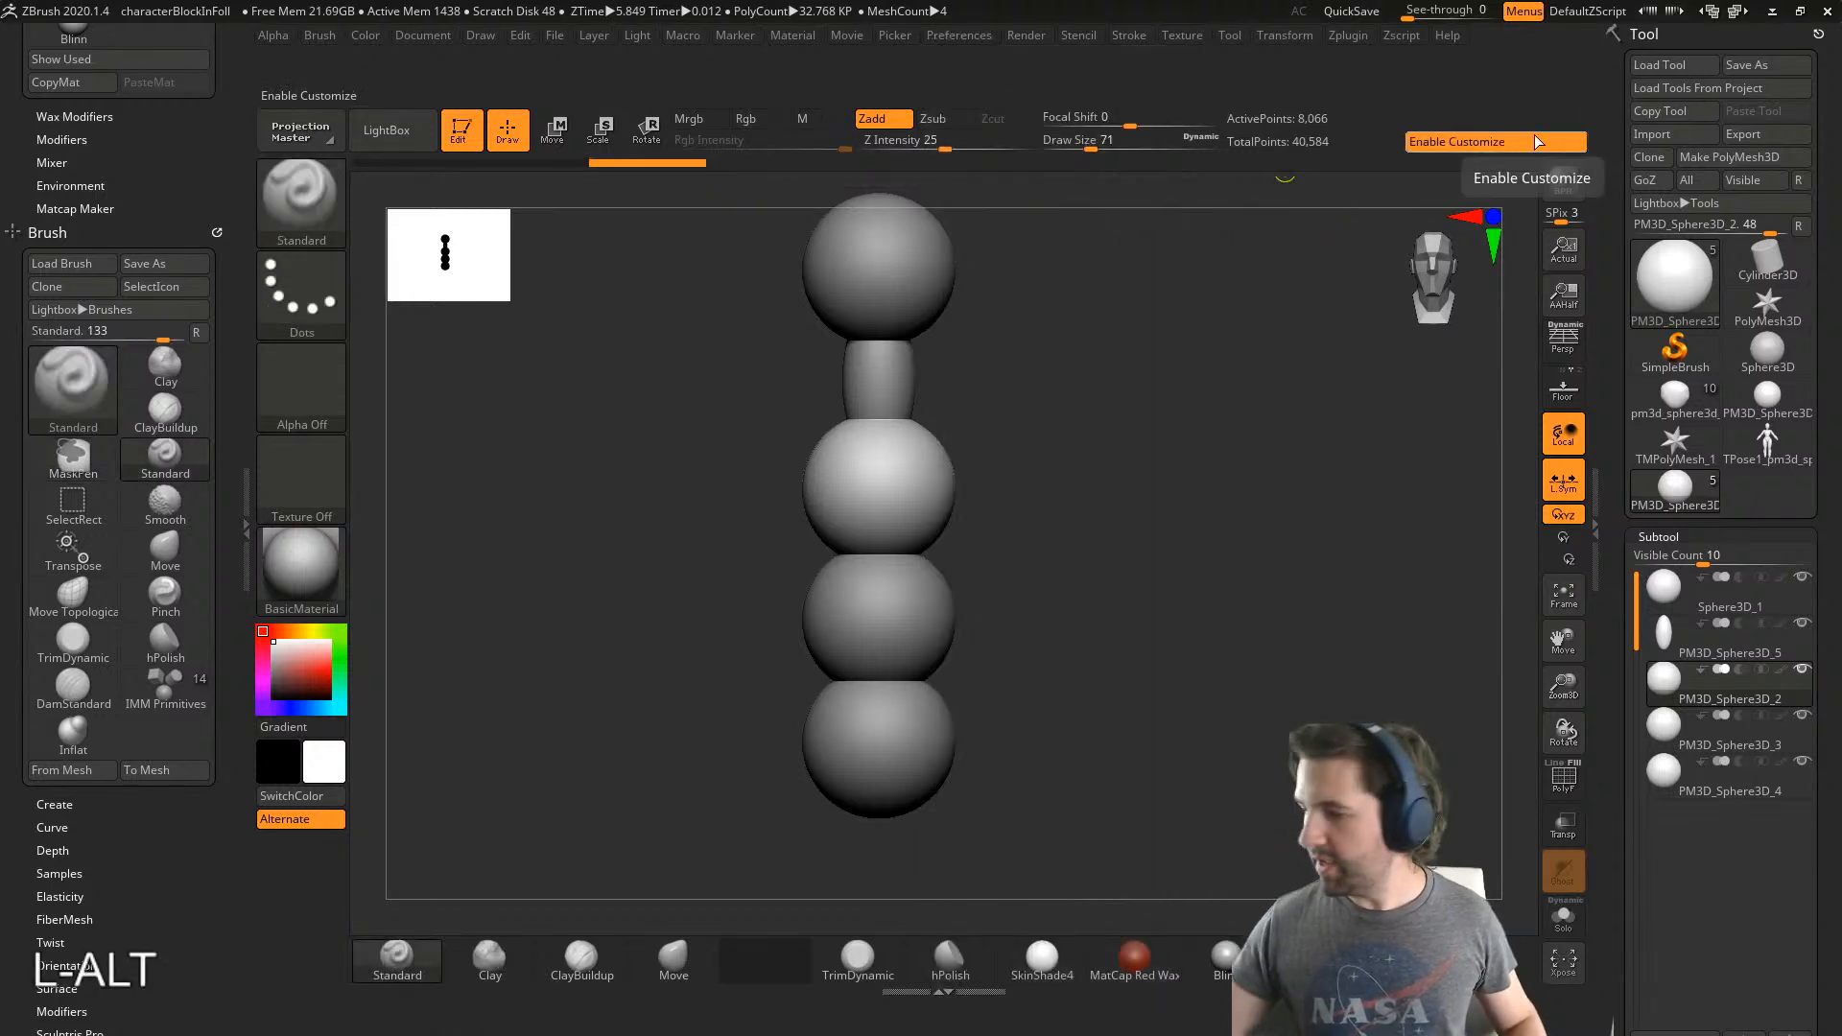
pyautogui.click(1511, 103)
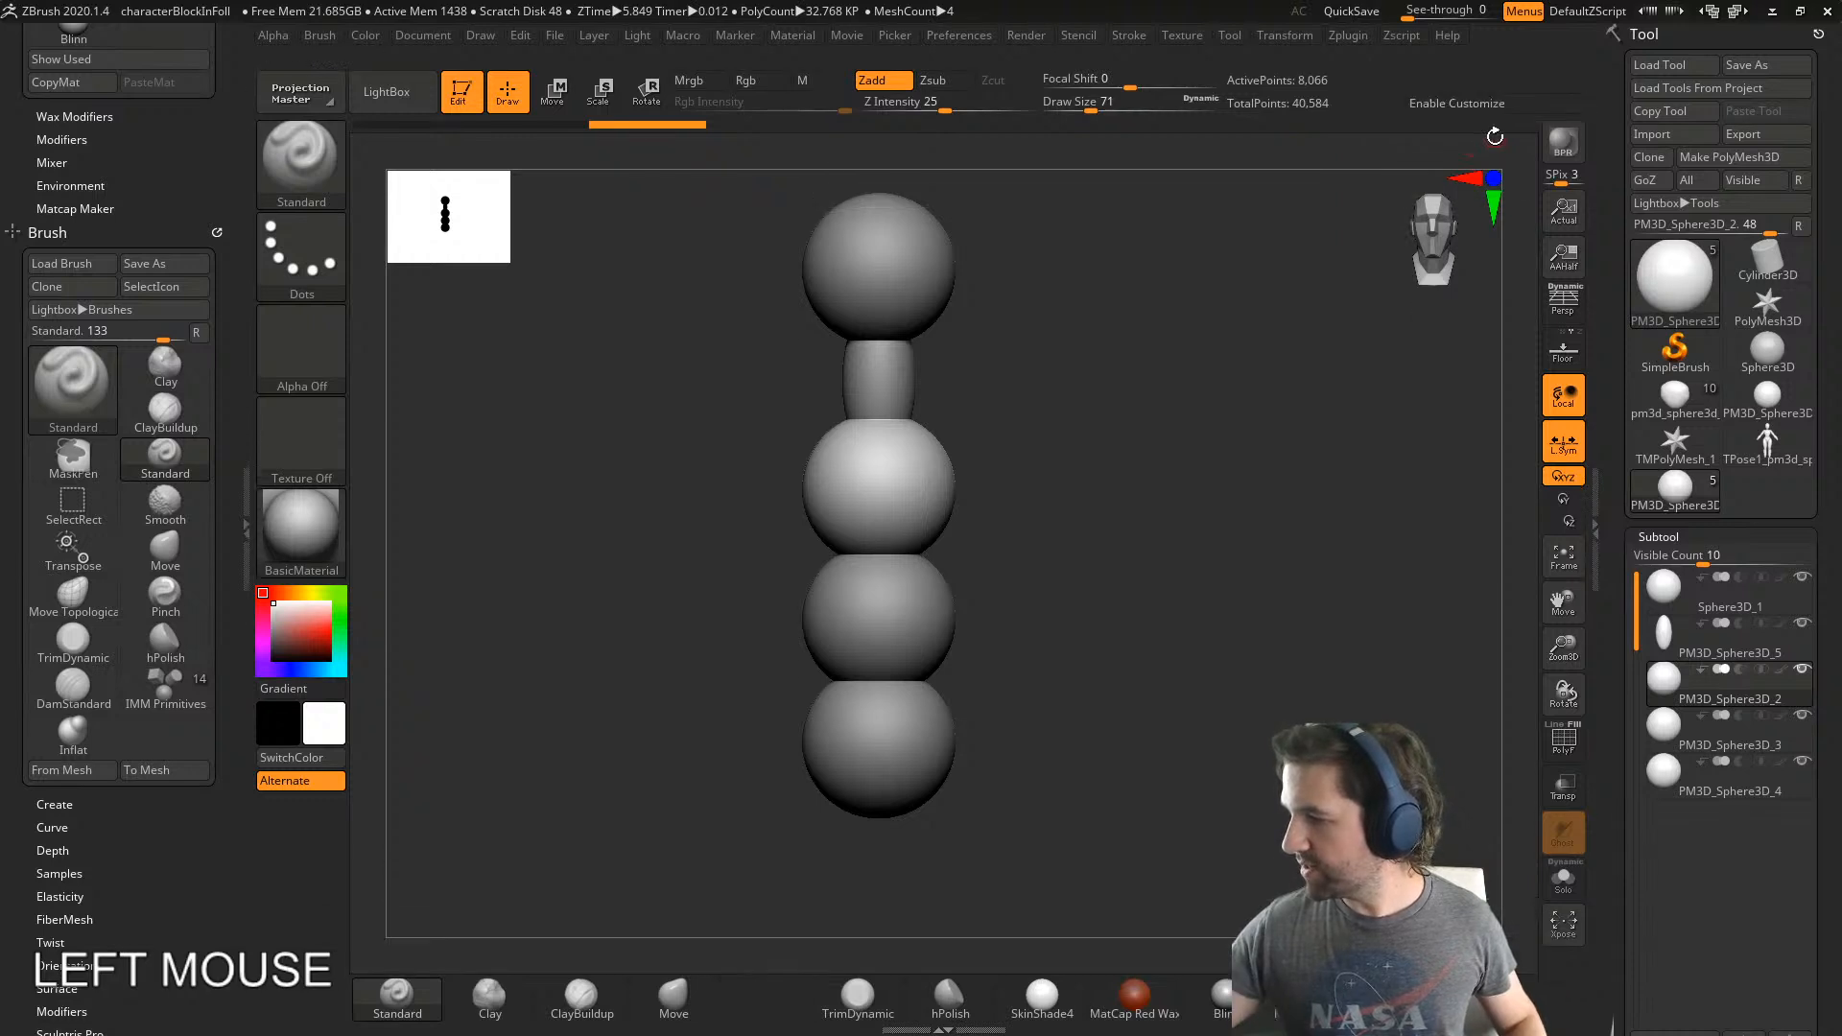
pyautogui.click(1497, 102)
# - Remove all brush and material shortcuts except Move from the quick-access shelf, and reposition Move at the shelf's start
pyautogui.keyDown('ctrl'); pyautogui.keyDown('alt'); pyautogui.moveTo(401, 965); pyautogui.dragTo(403, 912); pyautogui.keyUp('alt'); pyautogui.keyUp('ctrl')
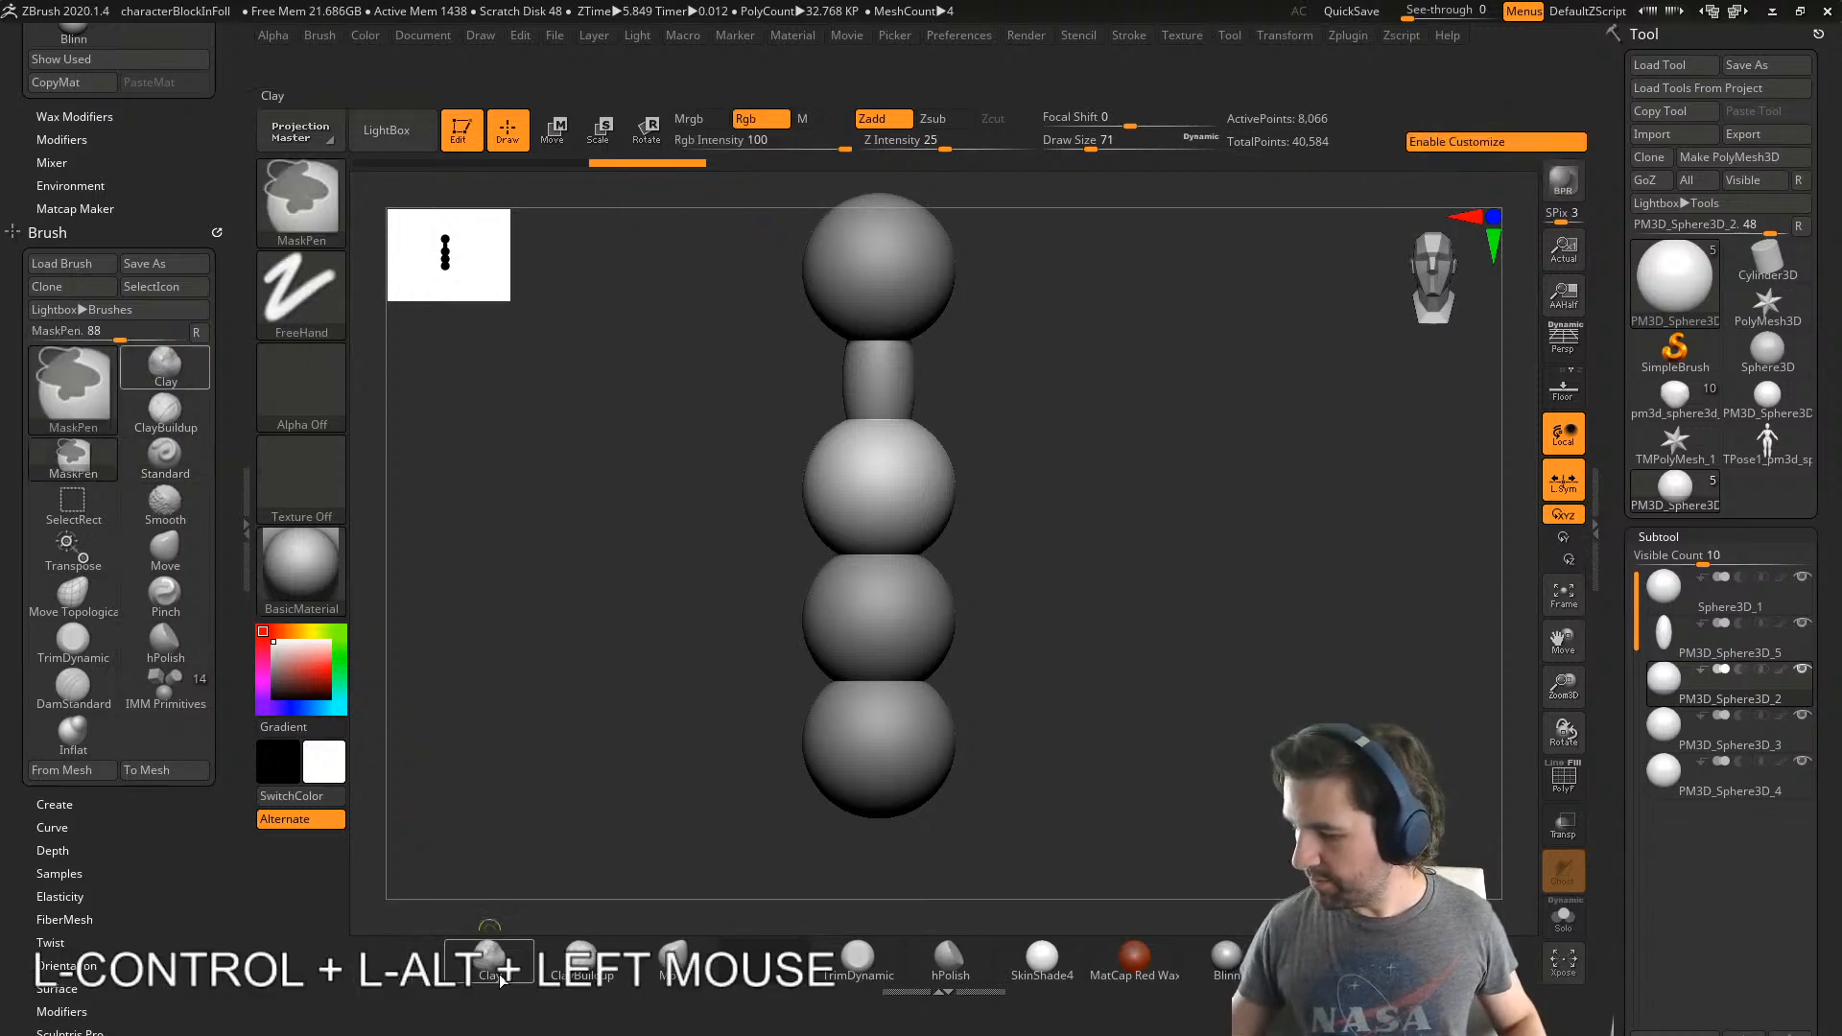
pyautogui.keyDown('ctrl'); pyautogui.keyDown('alt'); pyautogui.moveTo(501, 979); pyautogui.dragTo(509, 893); pyautogui.keyUp('alt'); pyautogui.keyUp('ctrl')
pyautogui.keyDown('ctrl'); pyautogui.keyDown('alt'); pyautogui.moveTo(583, 964); pyautogui.dragTo(653, 797); pyautogui.keyUp('alt'); pyautogui.keyUp('ctrl')
pyautogui.keyDown('ctrl'); pyautogui.keyDown('alt'); pyautogui.moveTo(856, 964); pyautogui.dragTo(839, 893); pyautogui.keyUp('alt'); pyautogui.keyUp('ctrl')
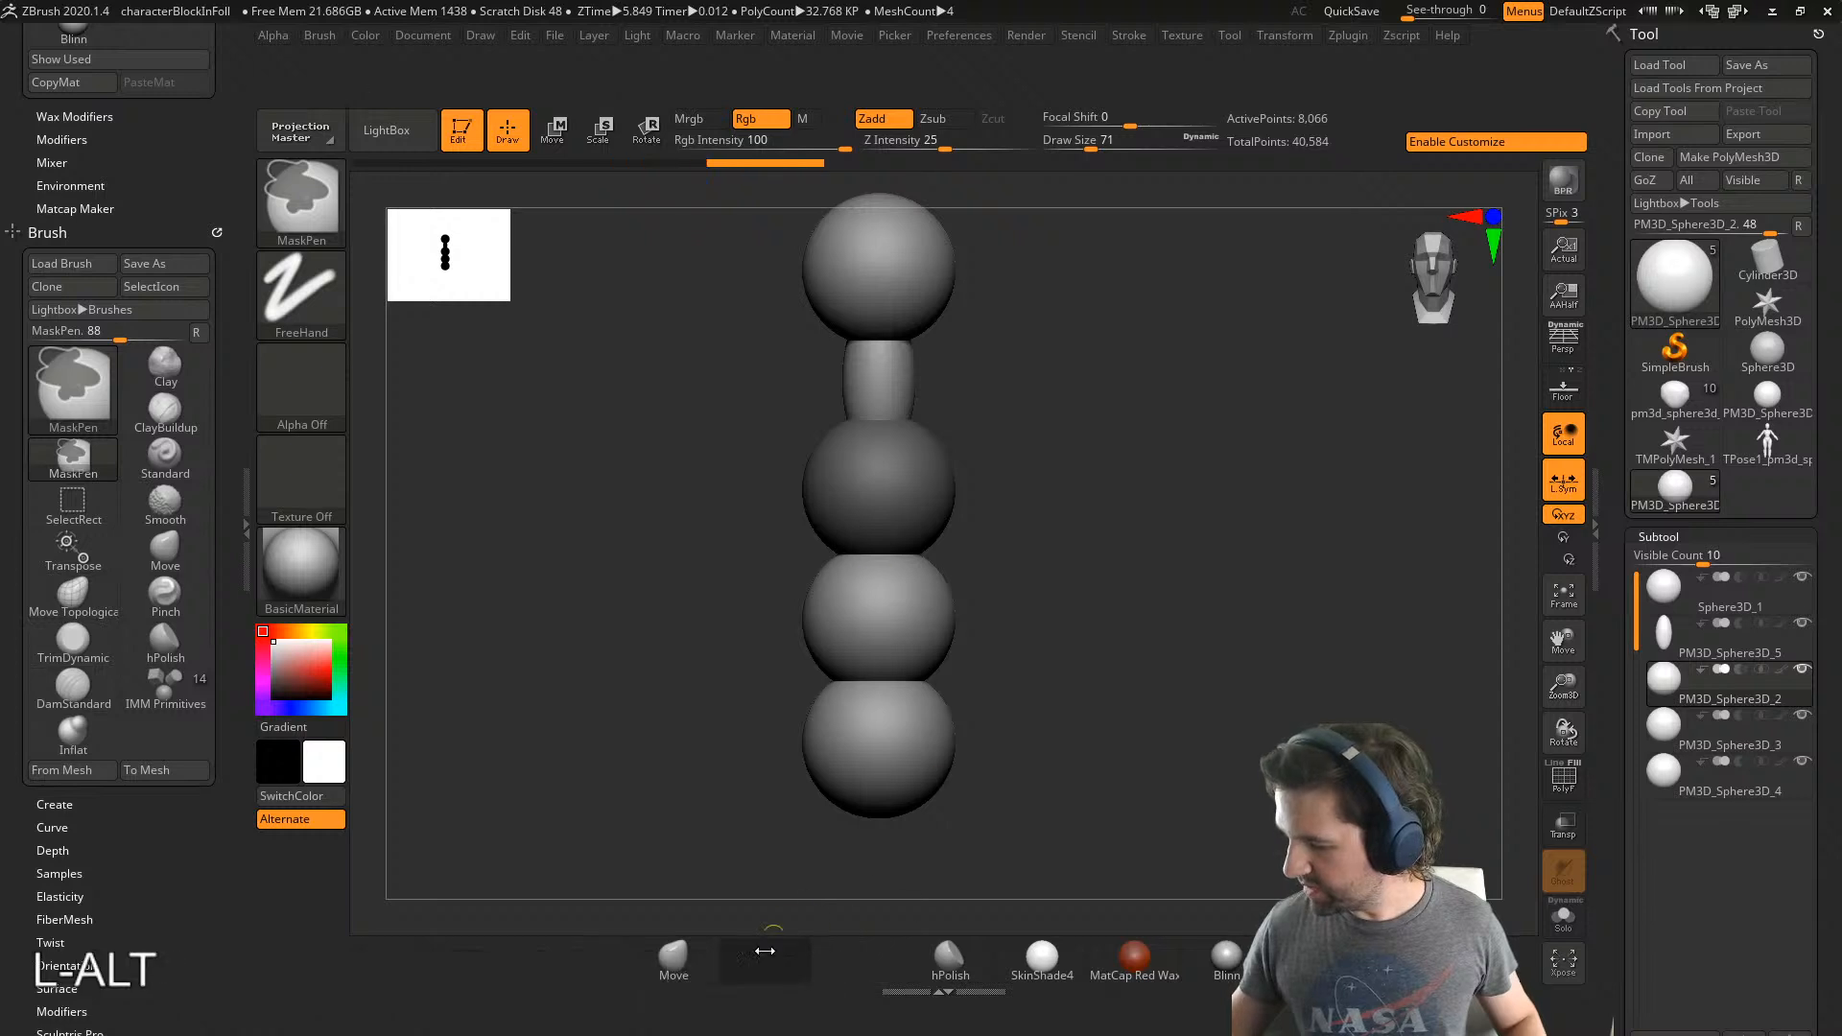
pyautogui.keyDown('ctrl'); pyautogui.keyDown('alt'); pyautogui.moveTo(949, 959); pyautogui.dragTo(1028, 843); pyautogui.keyUp('alt'); pyautogui.keyUp('ctrl')
pyautogui.keyDown('ctrl'); pyautogui.keyDown('alt'); pyautogui.moveTo(1042, 959); pyautogui.dragTo(1063, 885); pyautogui.keyUp('alt'); pyautogui.keyUp('ctrl')
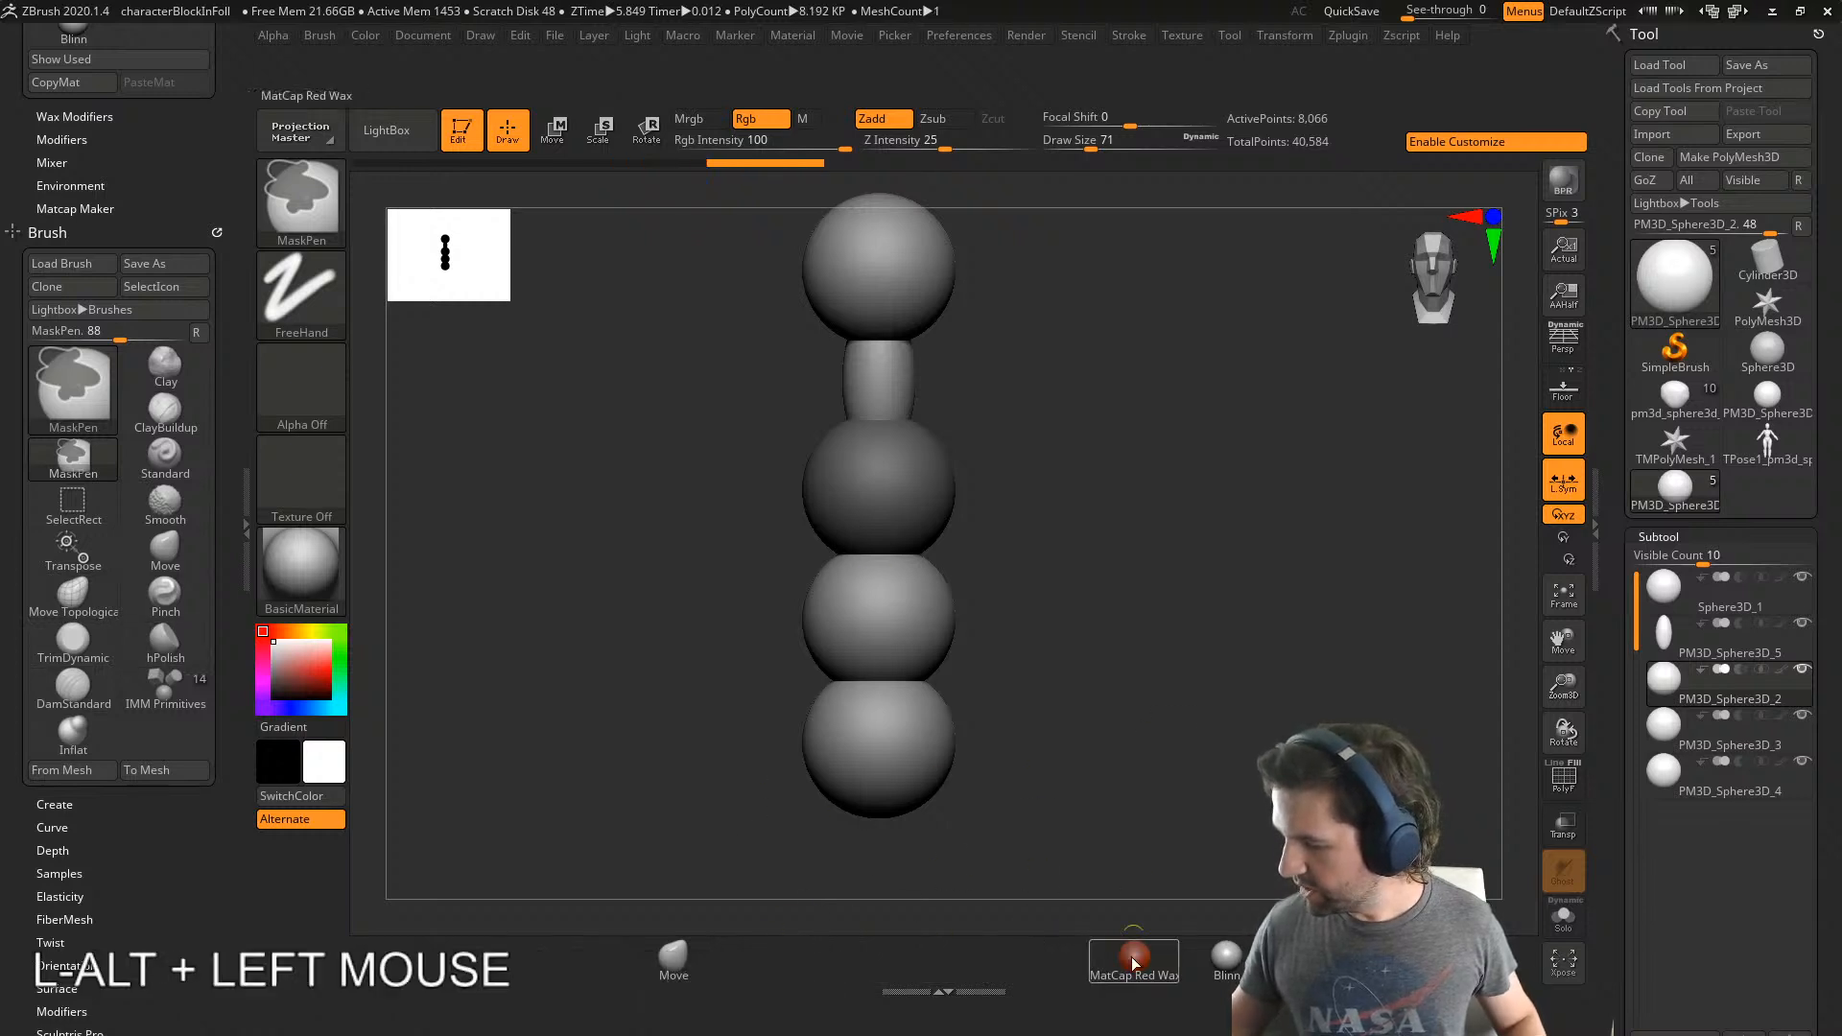
pyautogui.keyDown('ctrl'); pyautogui.keyDown('alt'); pyautogui.moveTo(1133, 962); pyautogui.dragTo(1187, 749); pyautogui.keyUp('alt'); pyautogui.keyUp('ctrl')
pyautogui.keyDown('ctrl'); pyautogui.keyDown('alt'); pyautogui.moveTo(1226, 960); pyautogui.dragTo(1271, 725); pyautogui.keyUp('alt'); pyautogui.keyUp('ctrl')
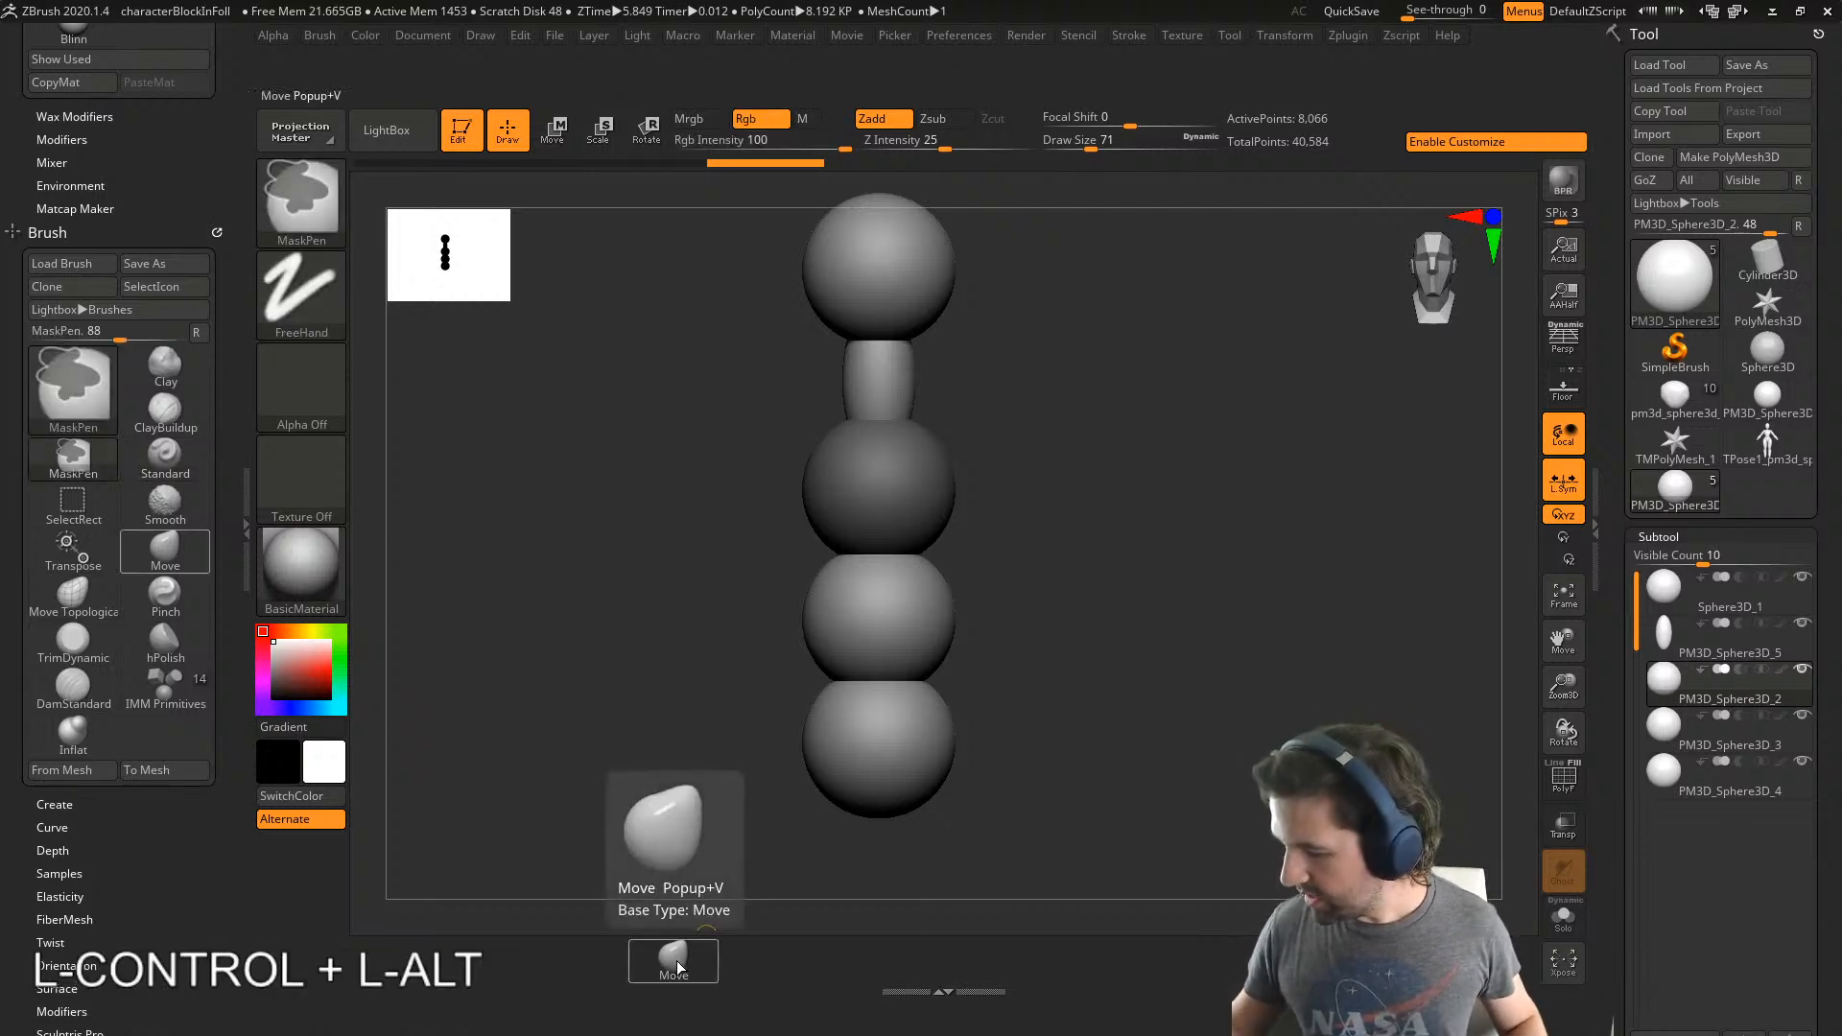
pyautogui.keyDown('ctrl'); pyautogui.keyDown('alt'); pyautogui.moveTo(674, 955); pyautogui.dragTo(389, 964); pyautogui.keyUp('alt'); pyautogui.keyUp('ctrl')
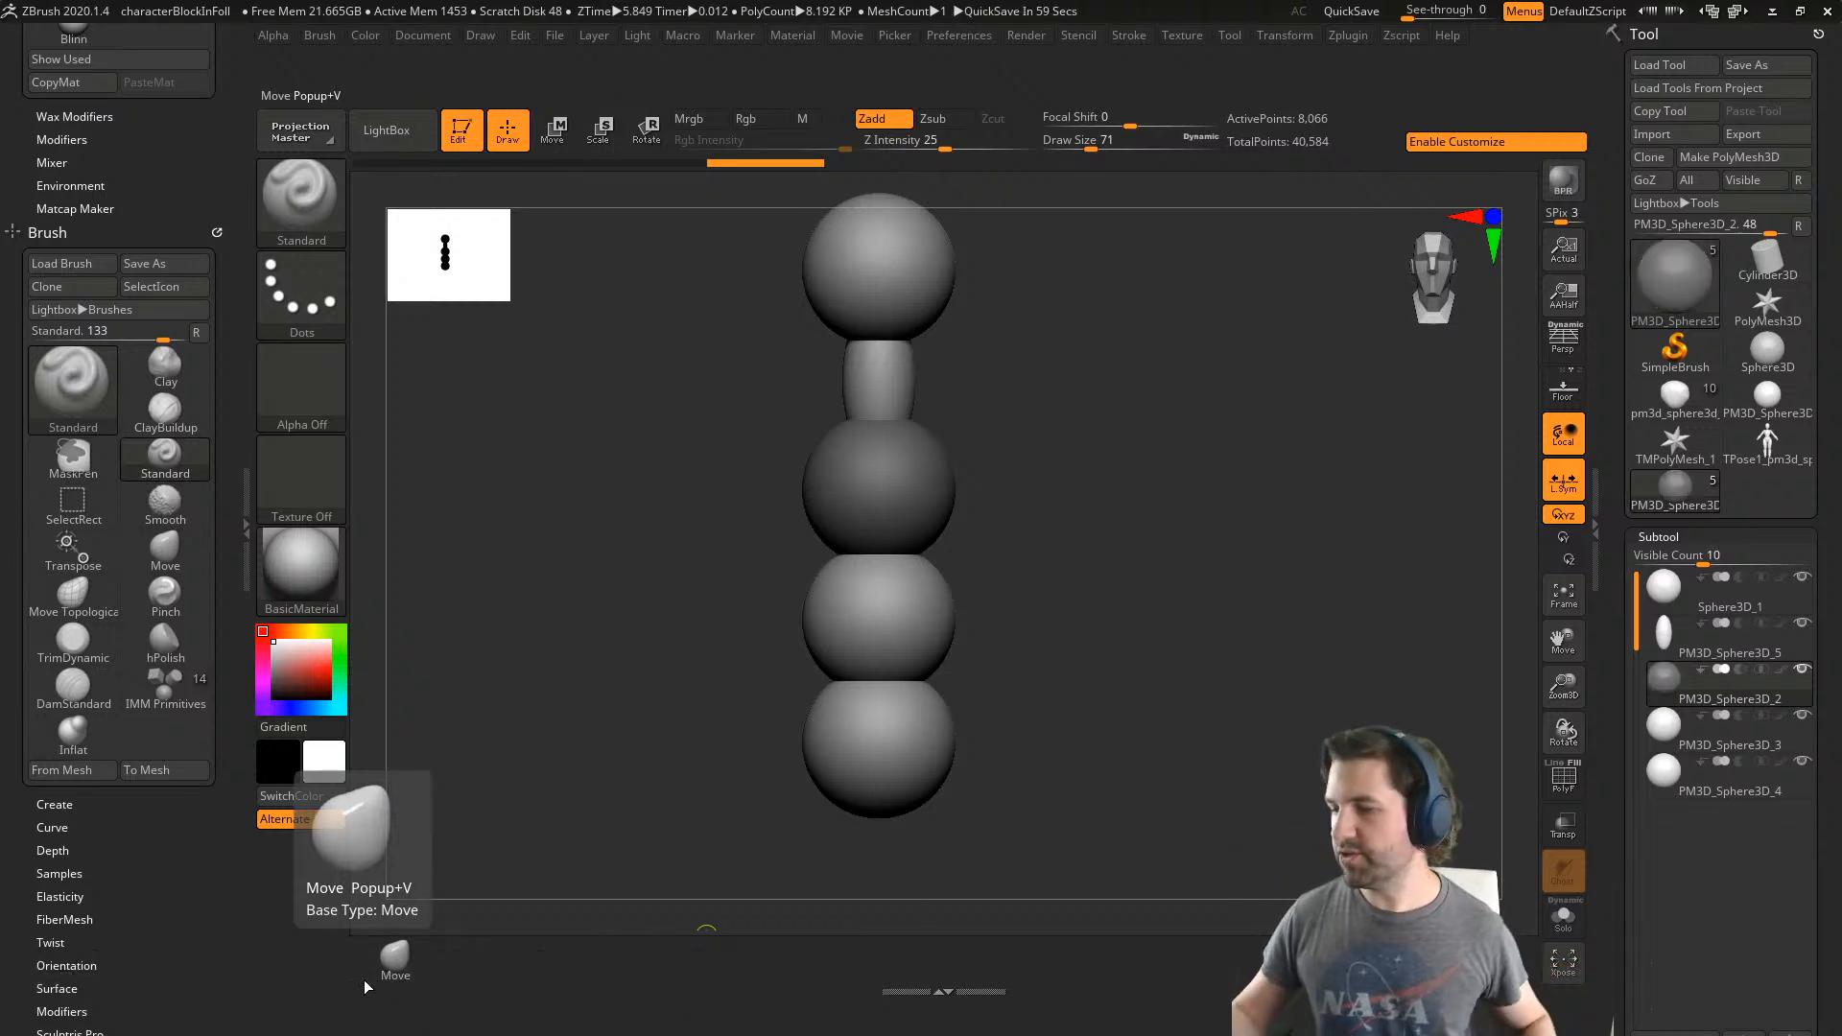
# - Choose the Move brush and enlarge its draw size to 1000
pyautogui.moveTo(1102, 588); pyautogui.dragTo(625, 800, button='right')
pyautogui.click(395, 962)
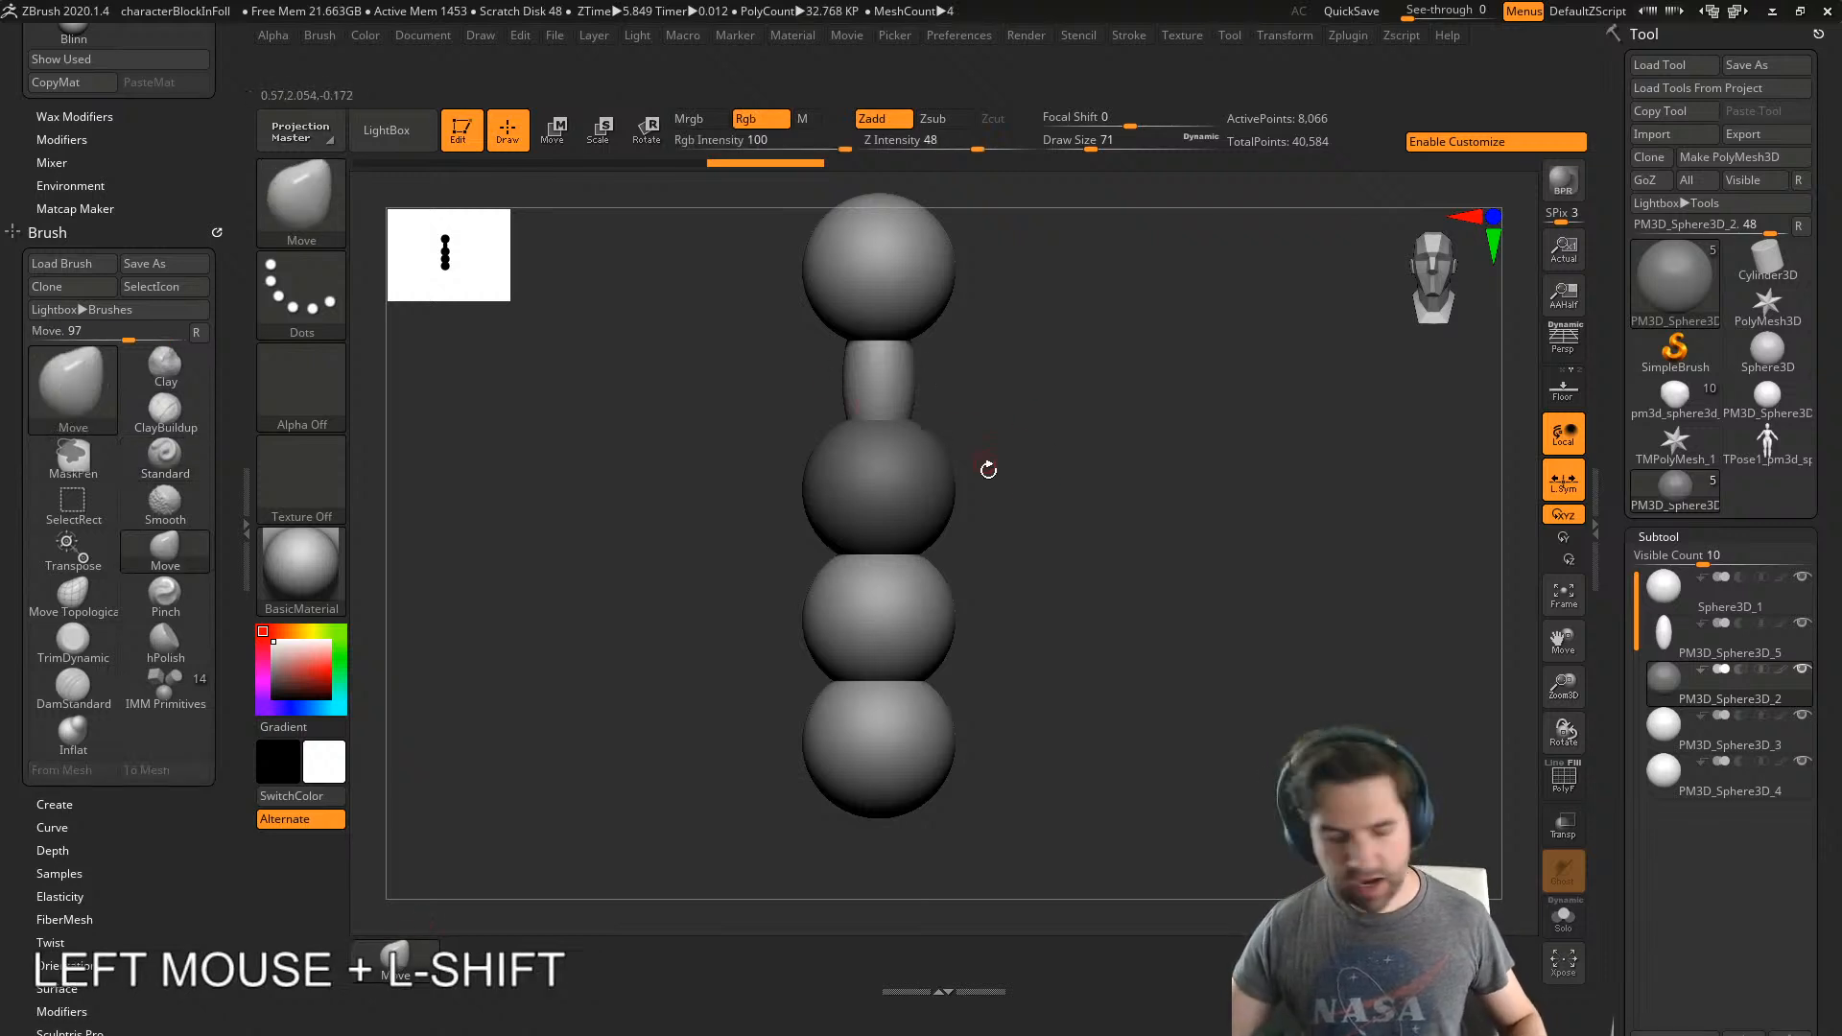
pyautogui.press('s')
pyautogui.moveTo(1027, 523); pyautogui.dragTo(1055, 525)
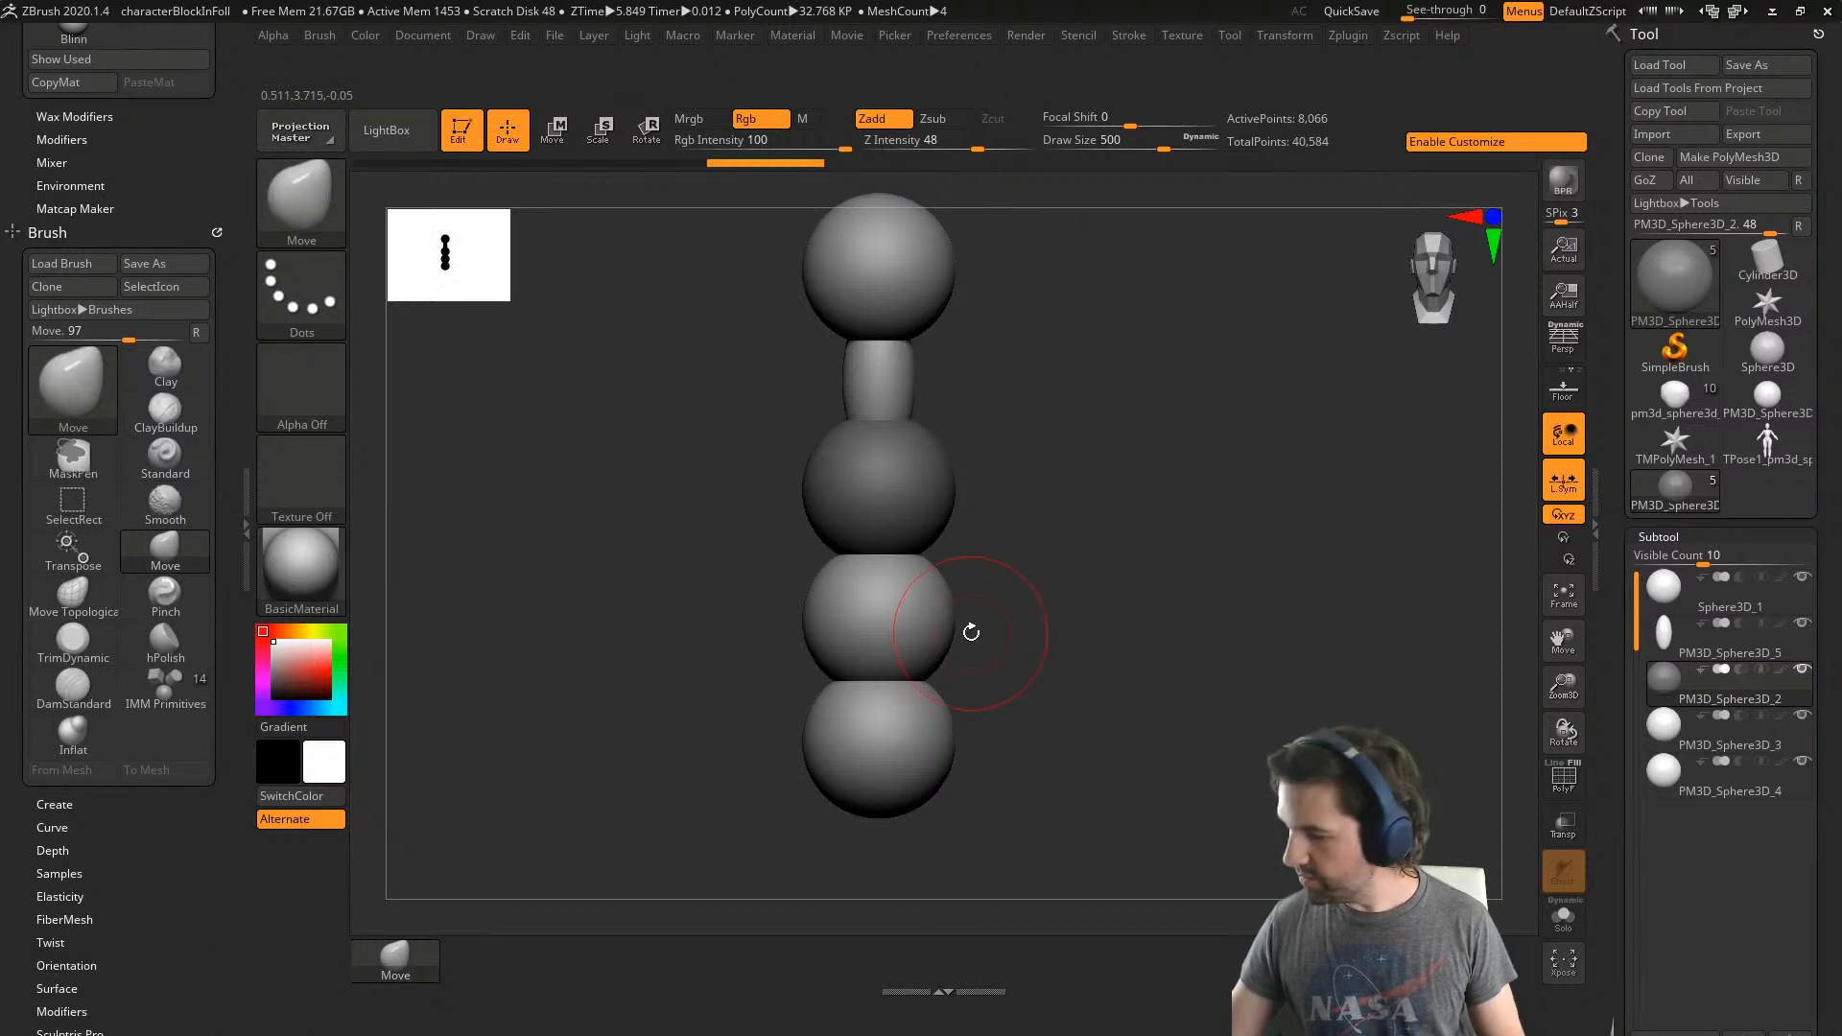
pyautogui.press(']')
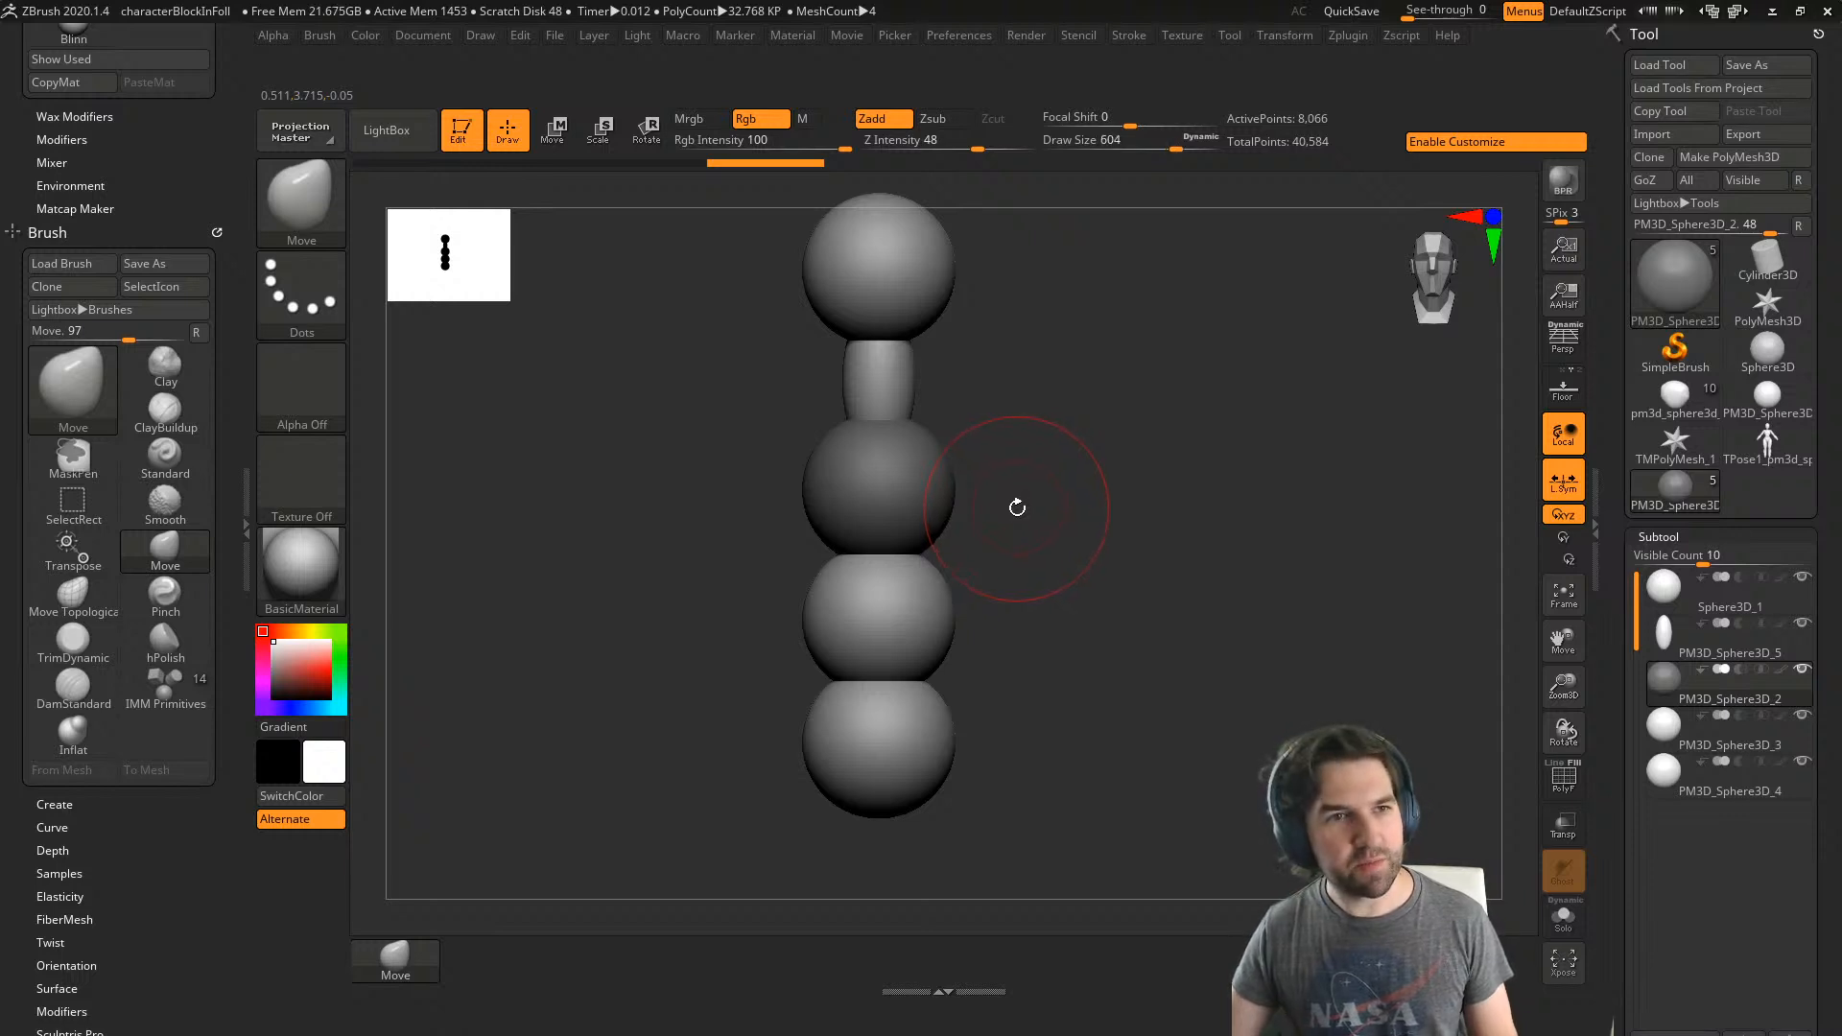
pyautogui.press('s')
pyautogui.moveTo(971, 543); pyautogui.dragTo(1059, 545)
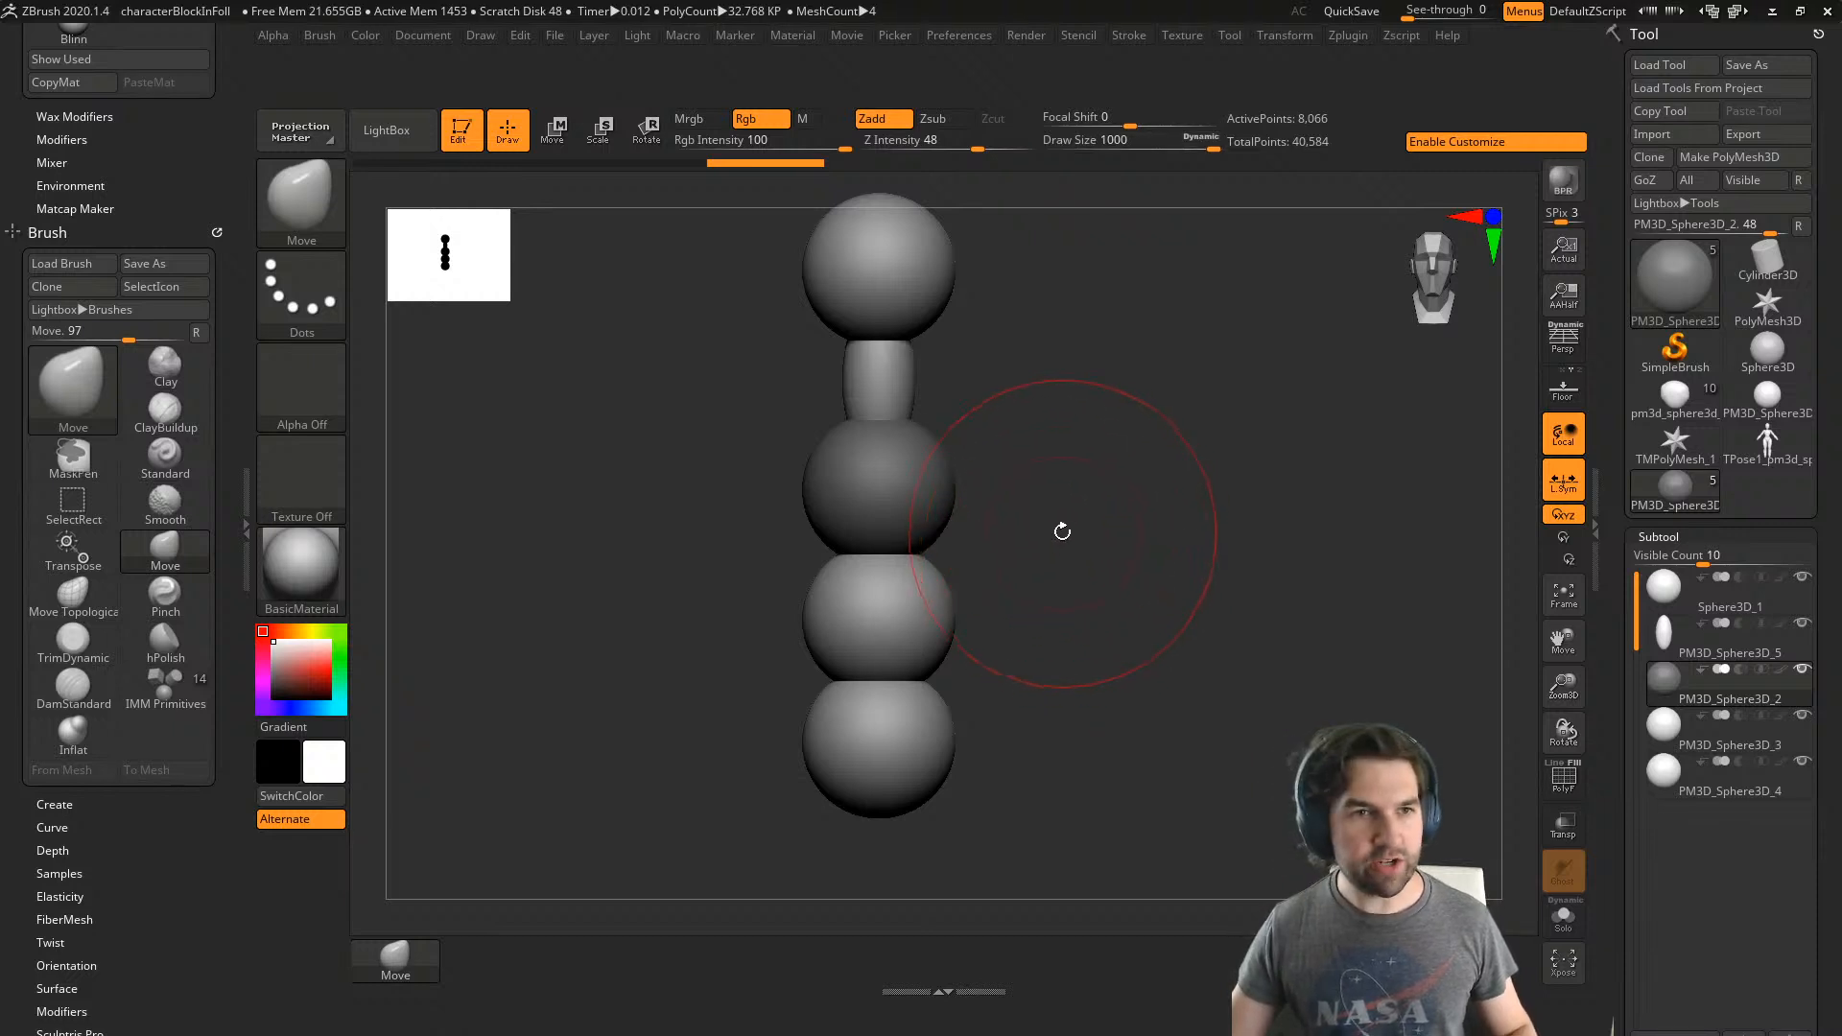
# - Pull the shoulders of the sphere below the neck up and outward, and extend its underside downward to form a chest
pyautogui.keyDown('alt'); pyautogui.moveTo(1003, 518); pyautogui.dragTo(978, 626, button='right'); pyautogui.keyUp('alt')
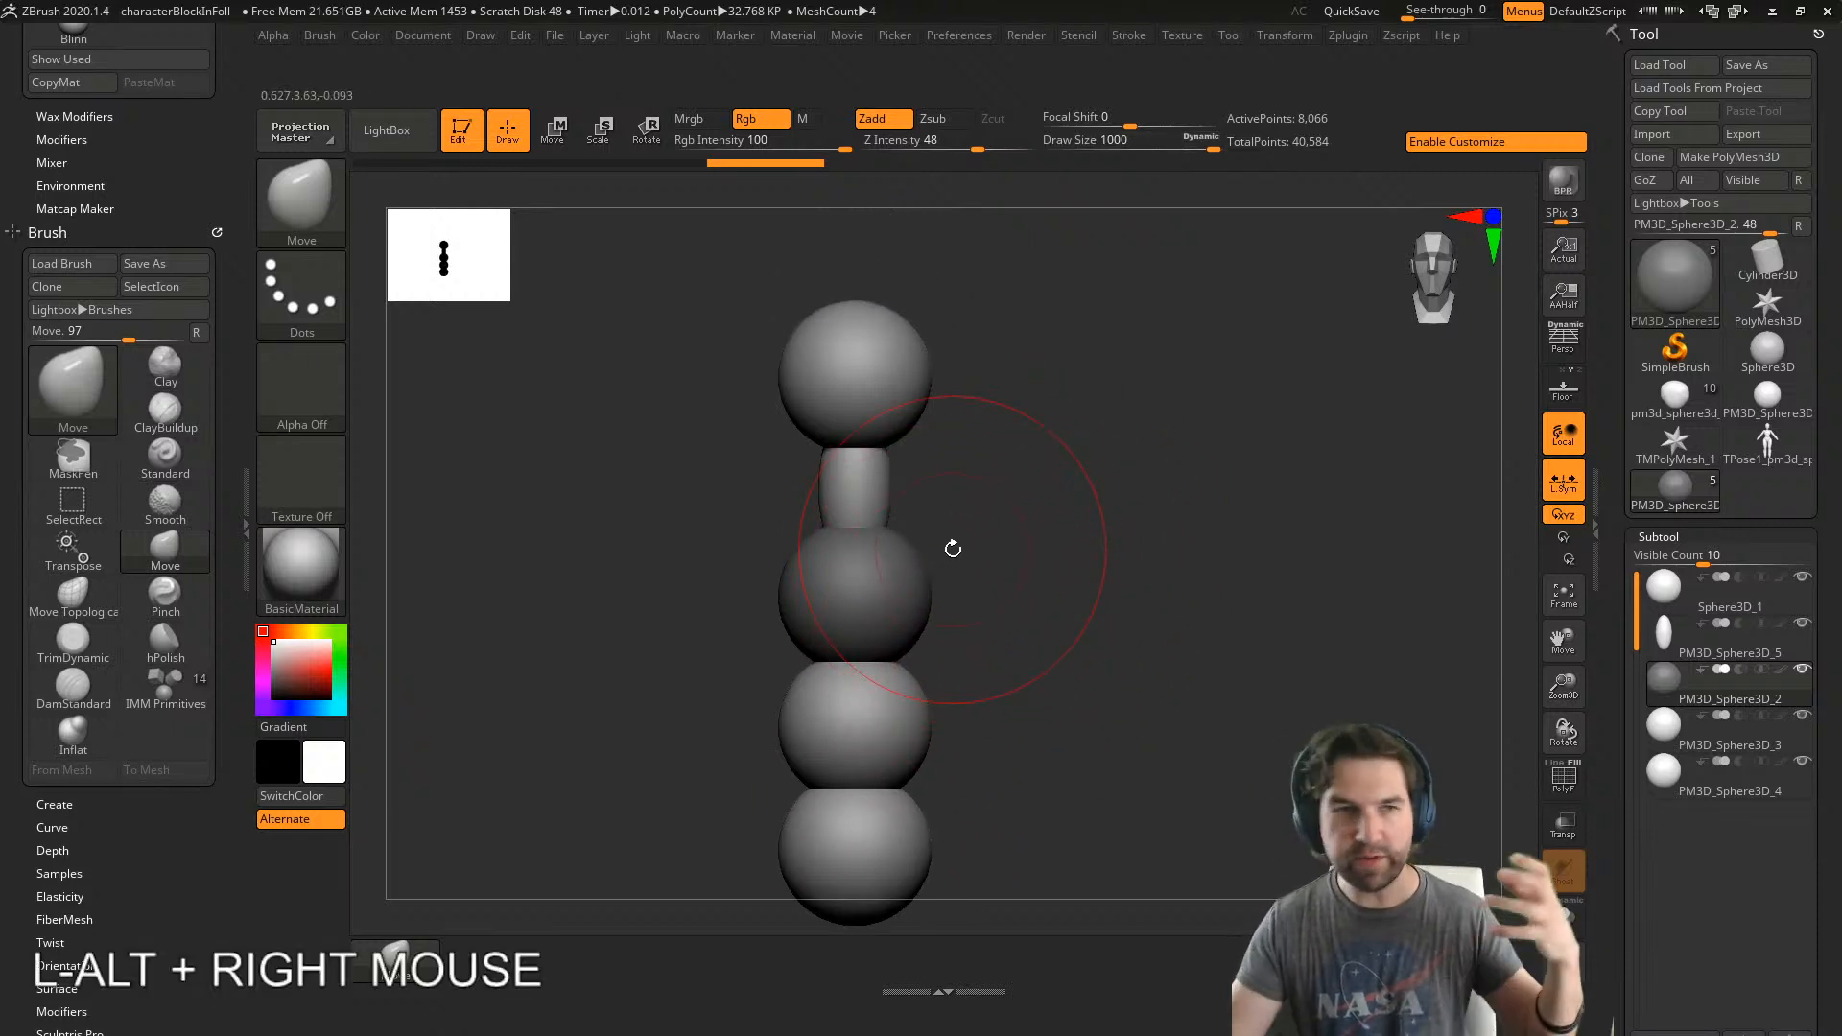
pyautogui.keyDown('ctrl'); pyautogui.moveTo(956, 611); pyautogui.dragTo(1000, 650); pyautogui.keyUp('ctrl')
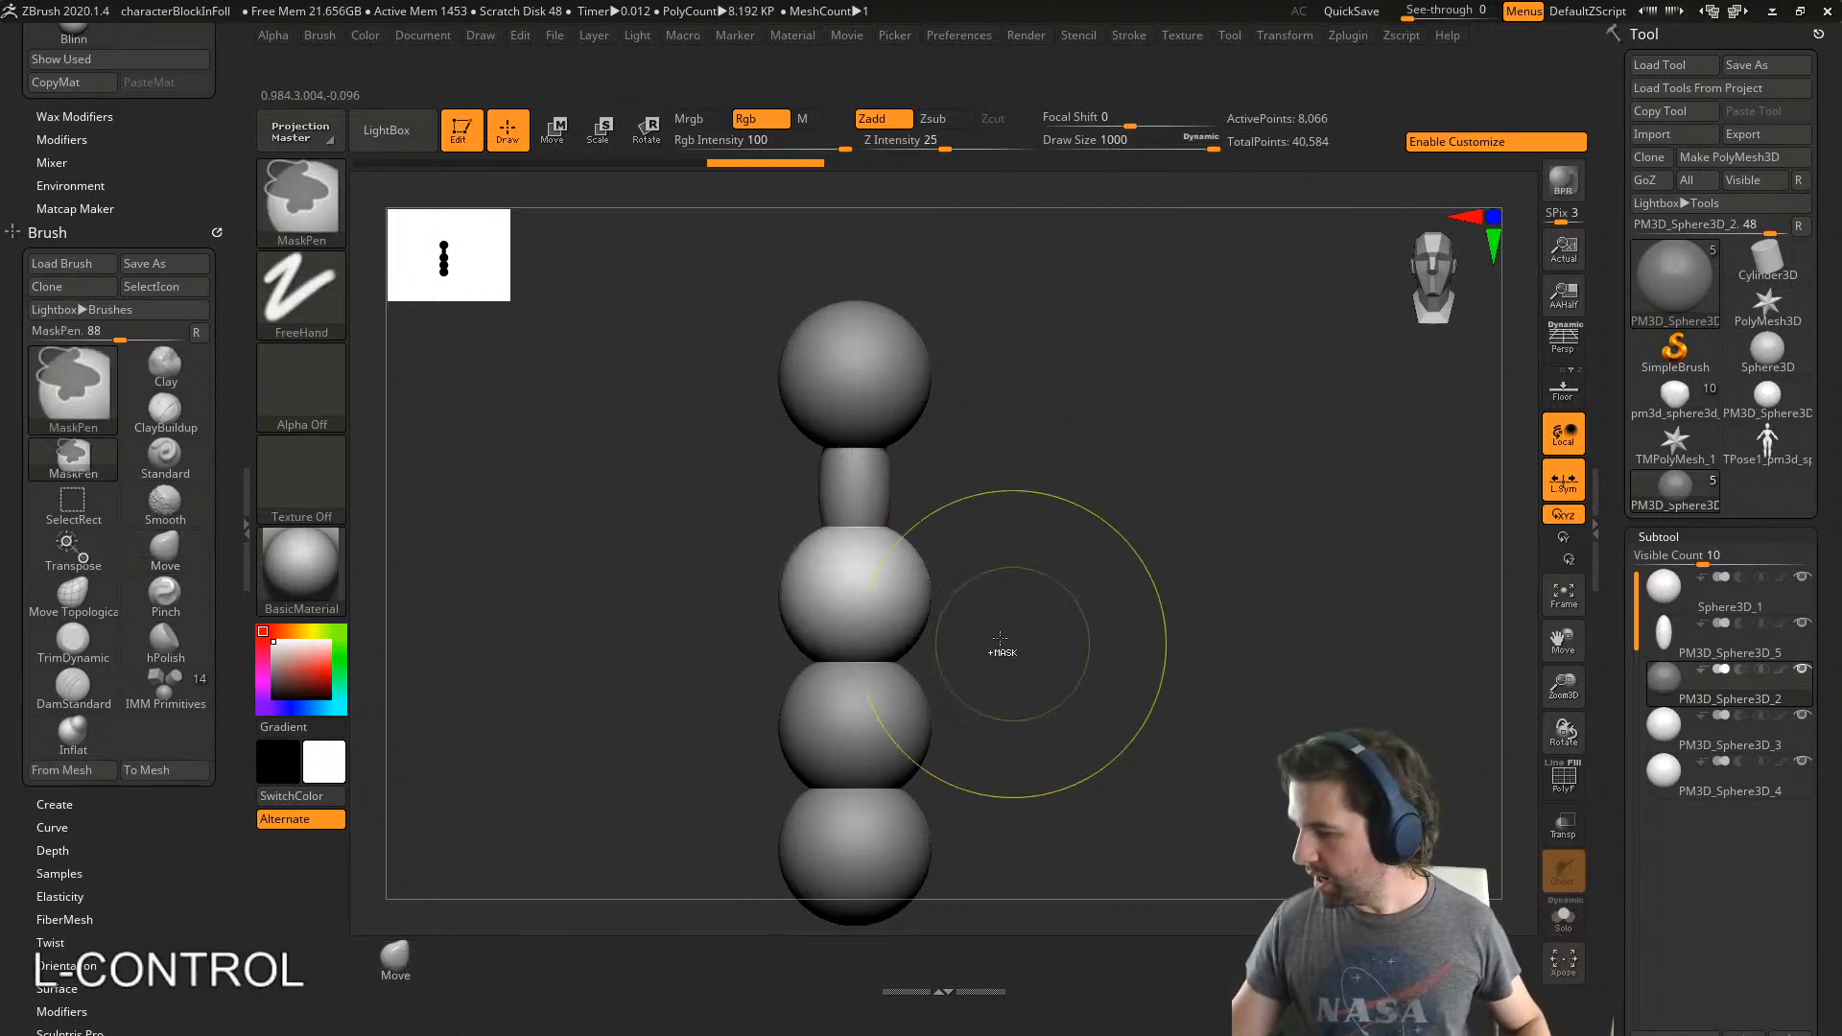
pyautogui.moveTo(931, 562); pyautogui.dragTo(971, 507)
pyautogui.moveTo(914, 621); pyautogui.dragTo(833, 629, button='right')
pyautogui.moveTo(863, 626); pyautogui.dragTo(857, 677)
pyautogui.moveTo(968, 629); pyautogui.dragTo(1135, 627, button='right')
# - Try pulling the chest with a small Move brush at draw size 351, distorting its shoulder, side and lower edge
pyautogui.press('s')
pyautogui.moveTo(1135, 629); pyautogui.dragTo(1076, 639)
pyautogui.moveTo(966, 535); pyautogui.dragTo(1008, 527, button='right')
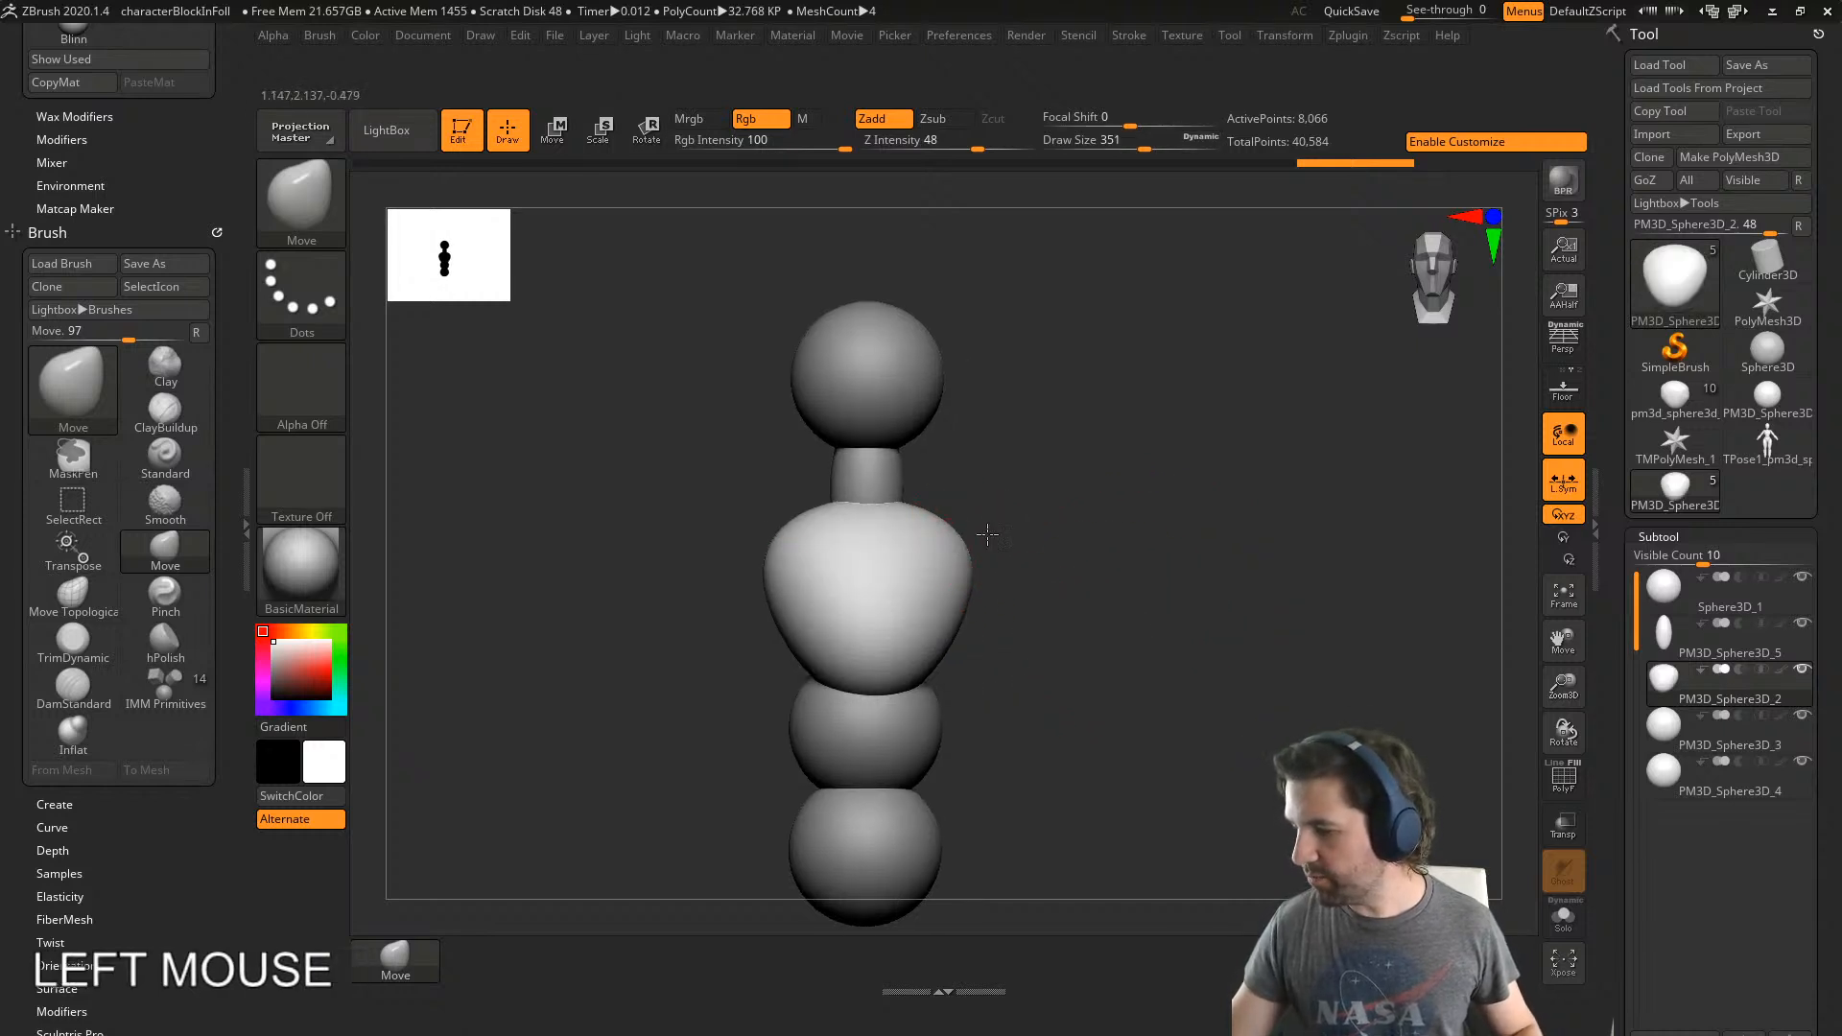
pyautogui.moveTo(975, 535); pyautogui.dragTo(1057, 509)
pyautogui.moveTo(1058, 523); pyautogui.dragTo(1016, 601, button='right')
pyautogui.hotkey('ctrl', 'z')
pyautogui.moveTo(1000, 555)
pyautogui.mouseDown()
pyautogui.moveTo(1048, 519)
pyautogui.moveTo(1037, 584)
pyautogui.mouseUp()
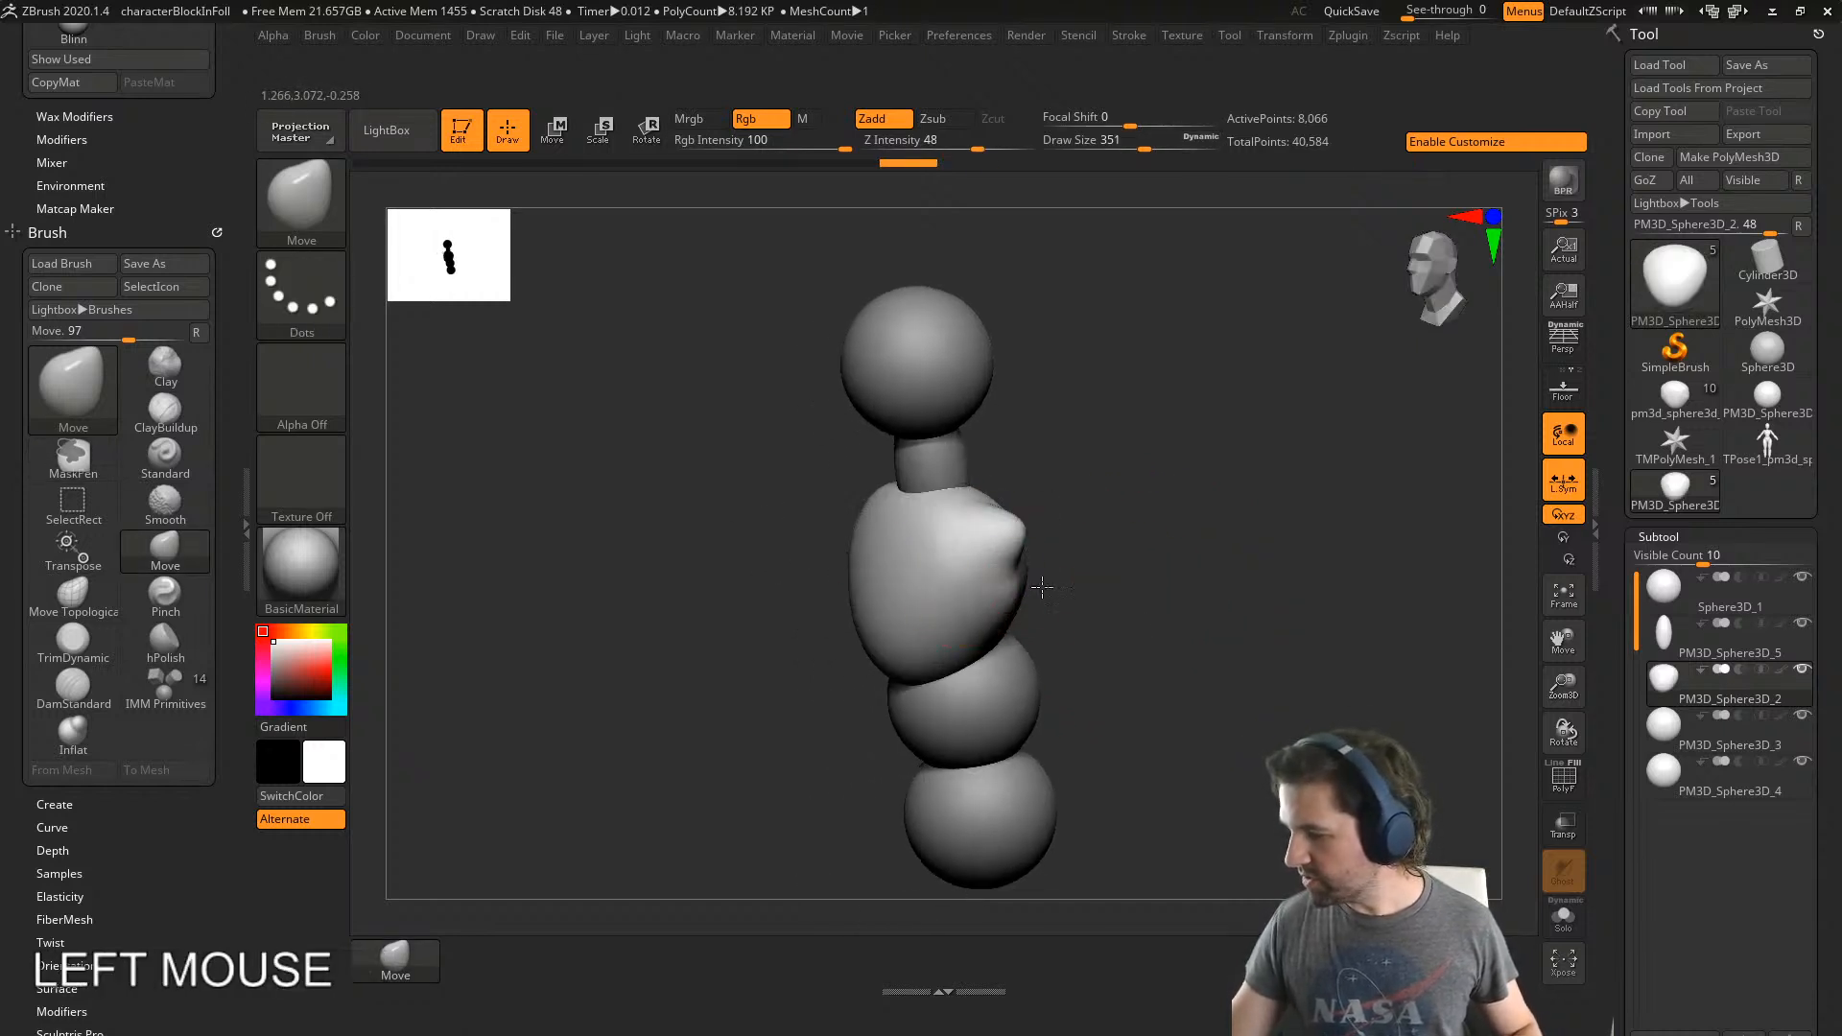
pyautogui.moveTo(1037, 594); pyautogui.dragTo(973, 614, button='right')
pyautogui.moveTo(973, 614)
pyautogui.mouseDown()
pyautogui.moveTo(1015, 589)
pyautogui.moveTo(988, 648)
pyautogui.moveTo(930, 666)
pyautogui.mouseUp()
pyautogui.moveTo(908, 664); pyautogui.dragTo(844, 612, button='right')
# - Undo the small-brush pulls on the chest
pyautogui.hotkey('ctrl', 'z')
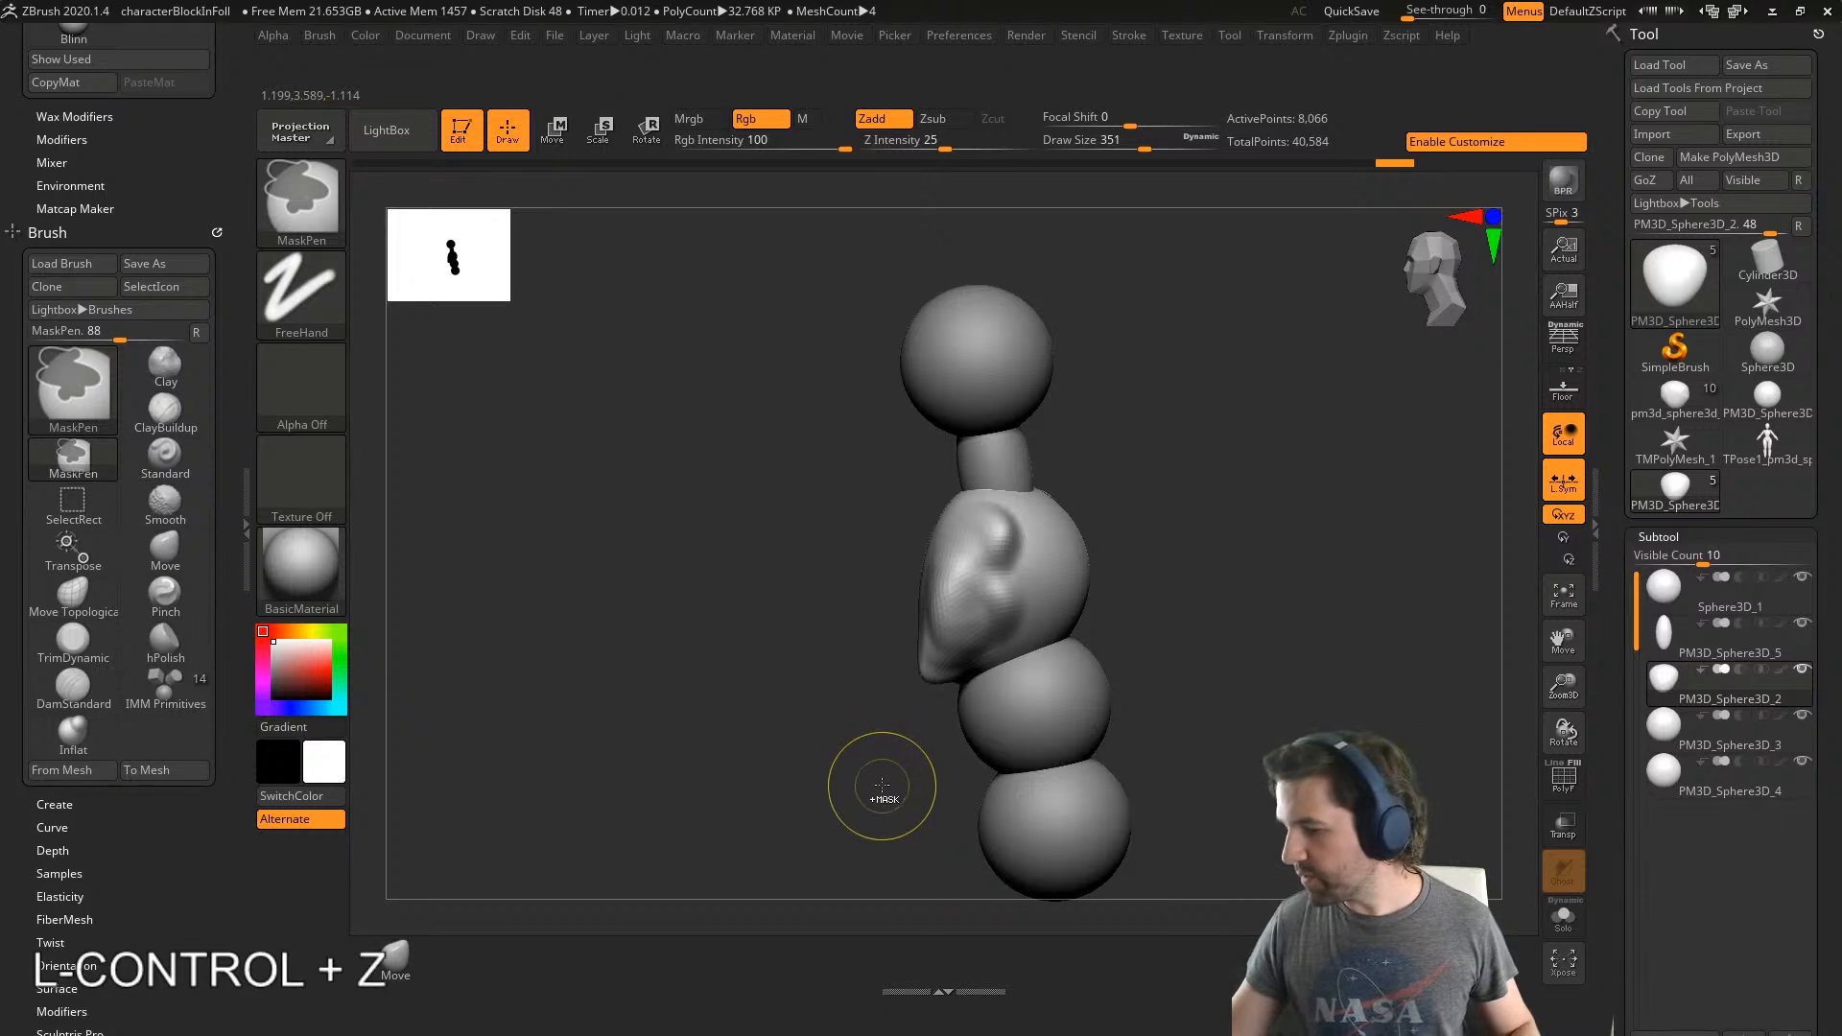
pyautogui.hotkey('ctrl', 'z')
pyautogui.hotkey('ctrl', 'z')
pyautogui.hotkey('ctrl', 'z')
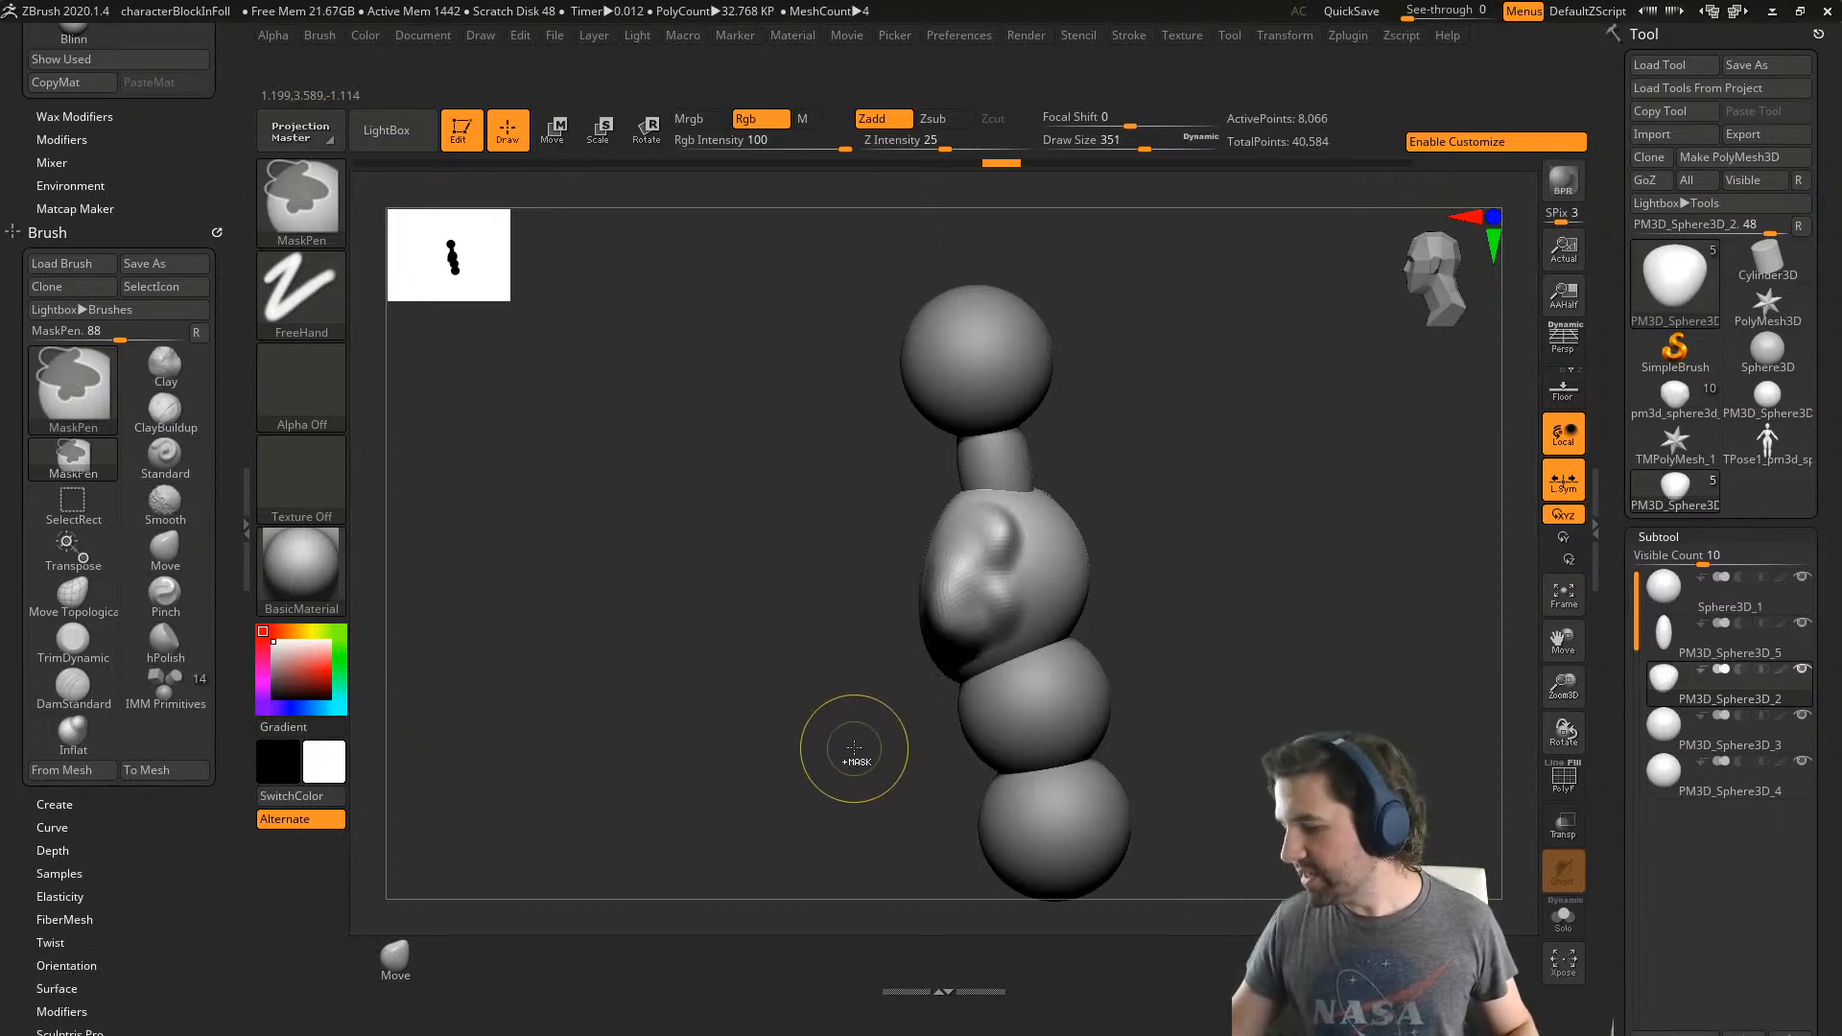
pyautogui.hotkey('ctrl', 'z')
# - Set the Move brush's draw size to 1000 and reshape the chest's sides and lower back from front and side views
pyautogui.keyDown('shift'); pyautogui.moveTo(876, 728); pyautogui.dragTo(1033, 683, button='right'); pyautogui.keyUp('shift')
pyautogui.press('s')
pyautogui.moveTo(1033, 683); pyautogui.dragTo(1143, 687)
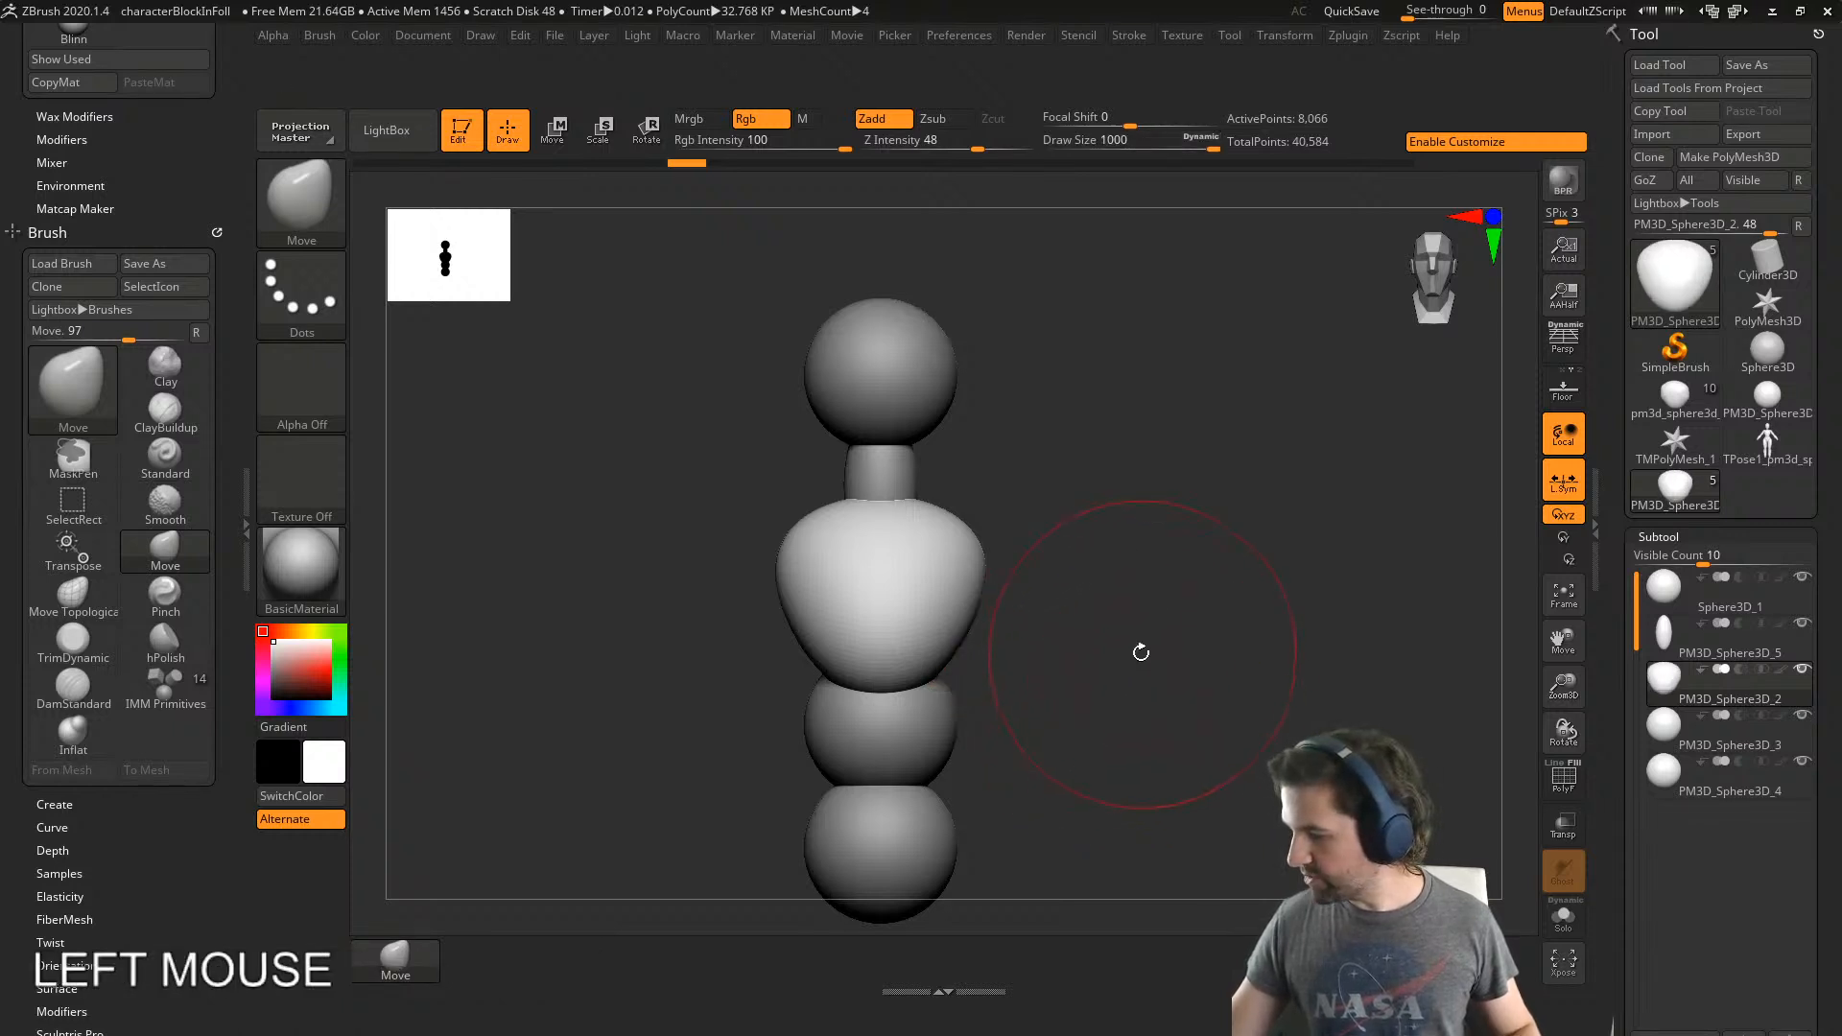
pyautogui.moveTo(957, 597); pyautogui.dragTo(940, 594)
pyautogui.moveTo(988, 606); pyautogui.dragTo(892, 599, button='right')
pyautogui.moveTo(950, 597); pyautogui.dragTo(916, 583)
pyautogui.moveTo(1031, 645); pyautogui.dragTo(1020, 619)
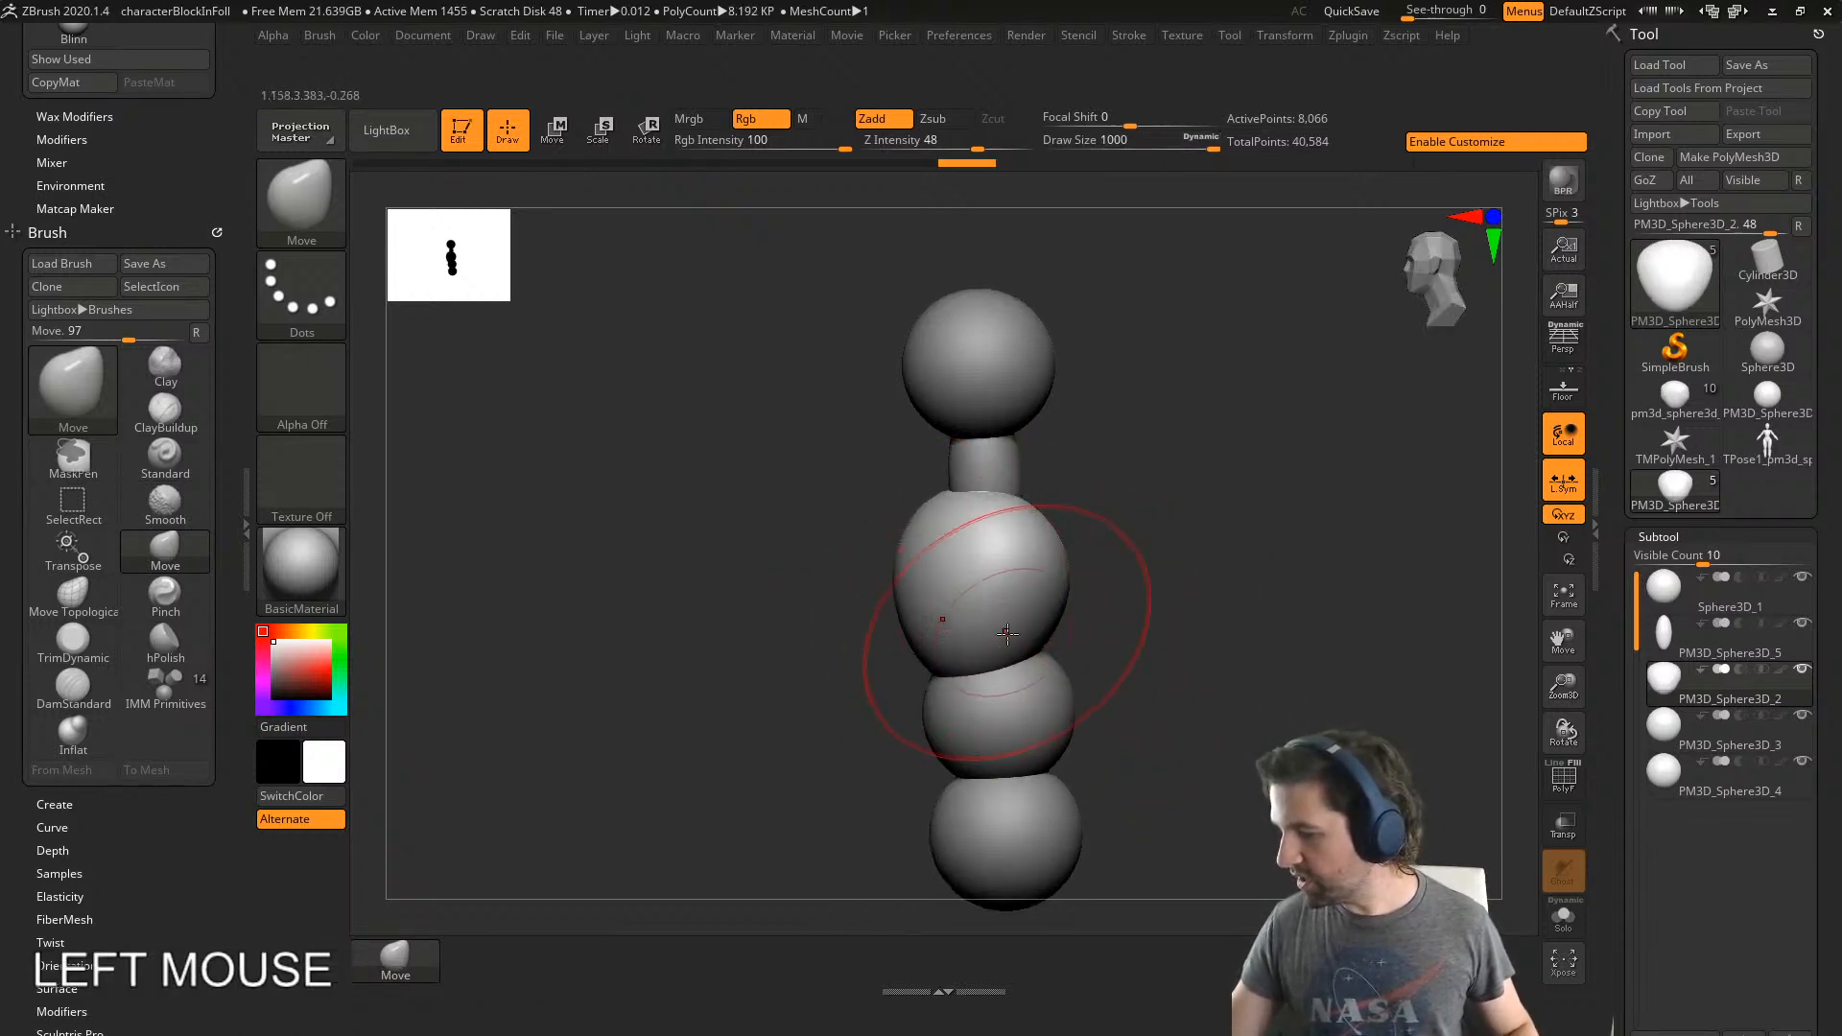
pyautogui.moveTo(1036, 624); pyautogui.dragTo(1017, 628, button='right')
pyautogui.moveTo(1046, 638); pyautogui.dragTo(1020, 654)
pyautogui.moveTo(969, 576); pyautogui.dragTo(964, 570)
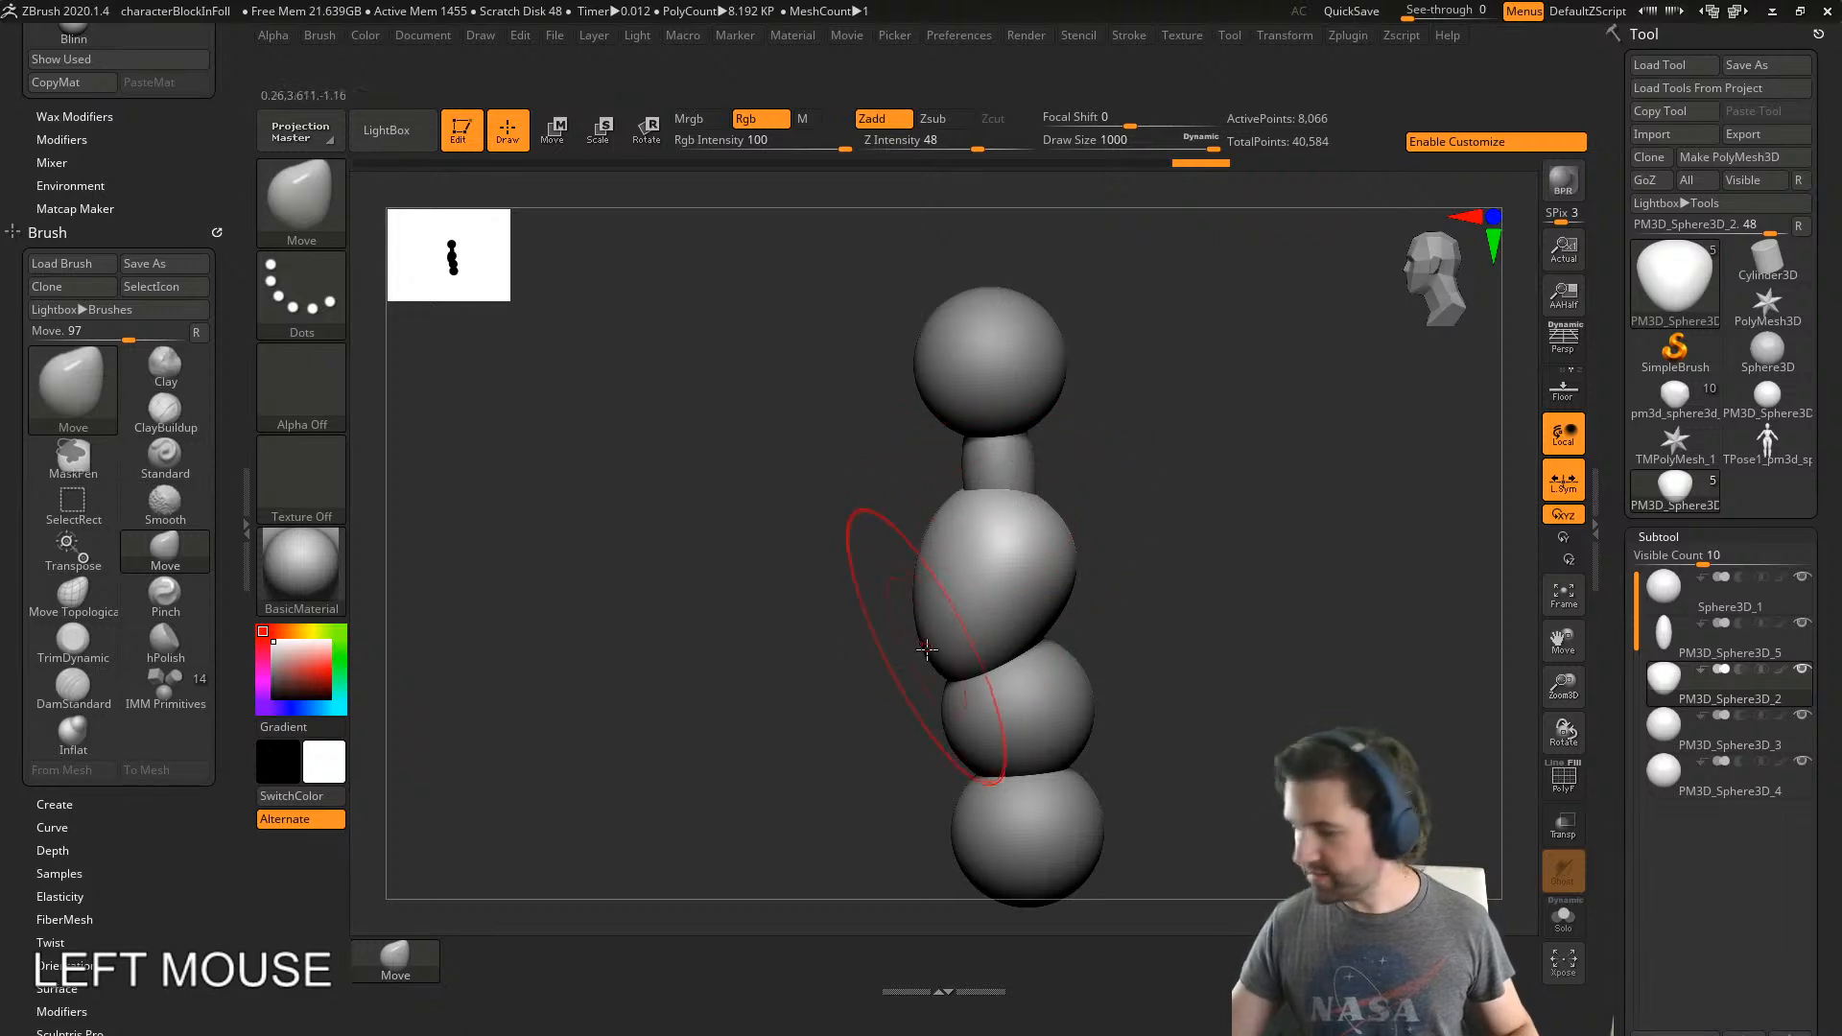
# - Adjust the lower chest from the front, and shape its back, shoulder and lower front edge in profile
pyautogui.keyDown('shift'); pyautogui.moveTo(917, 597); pyautogui.dragTo(1061, 584, button='right'); pyautogui.keyUp('shift')
pyautogui.moveTo(924, 641); pyautogui.dragTo(942, 654)
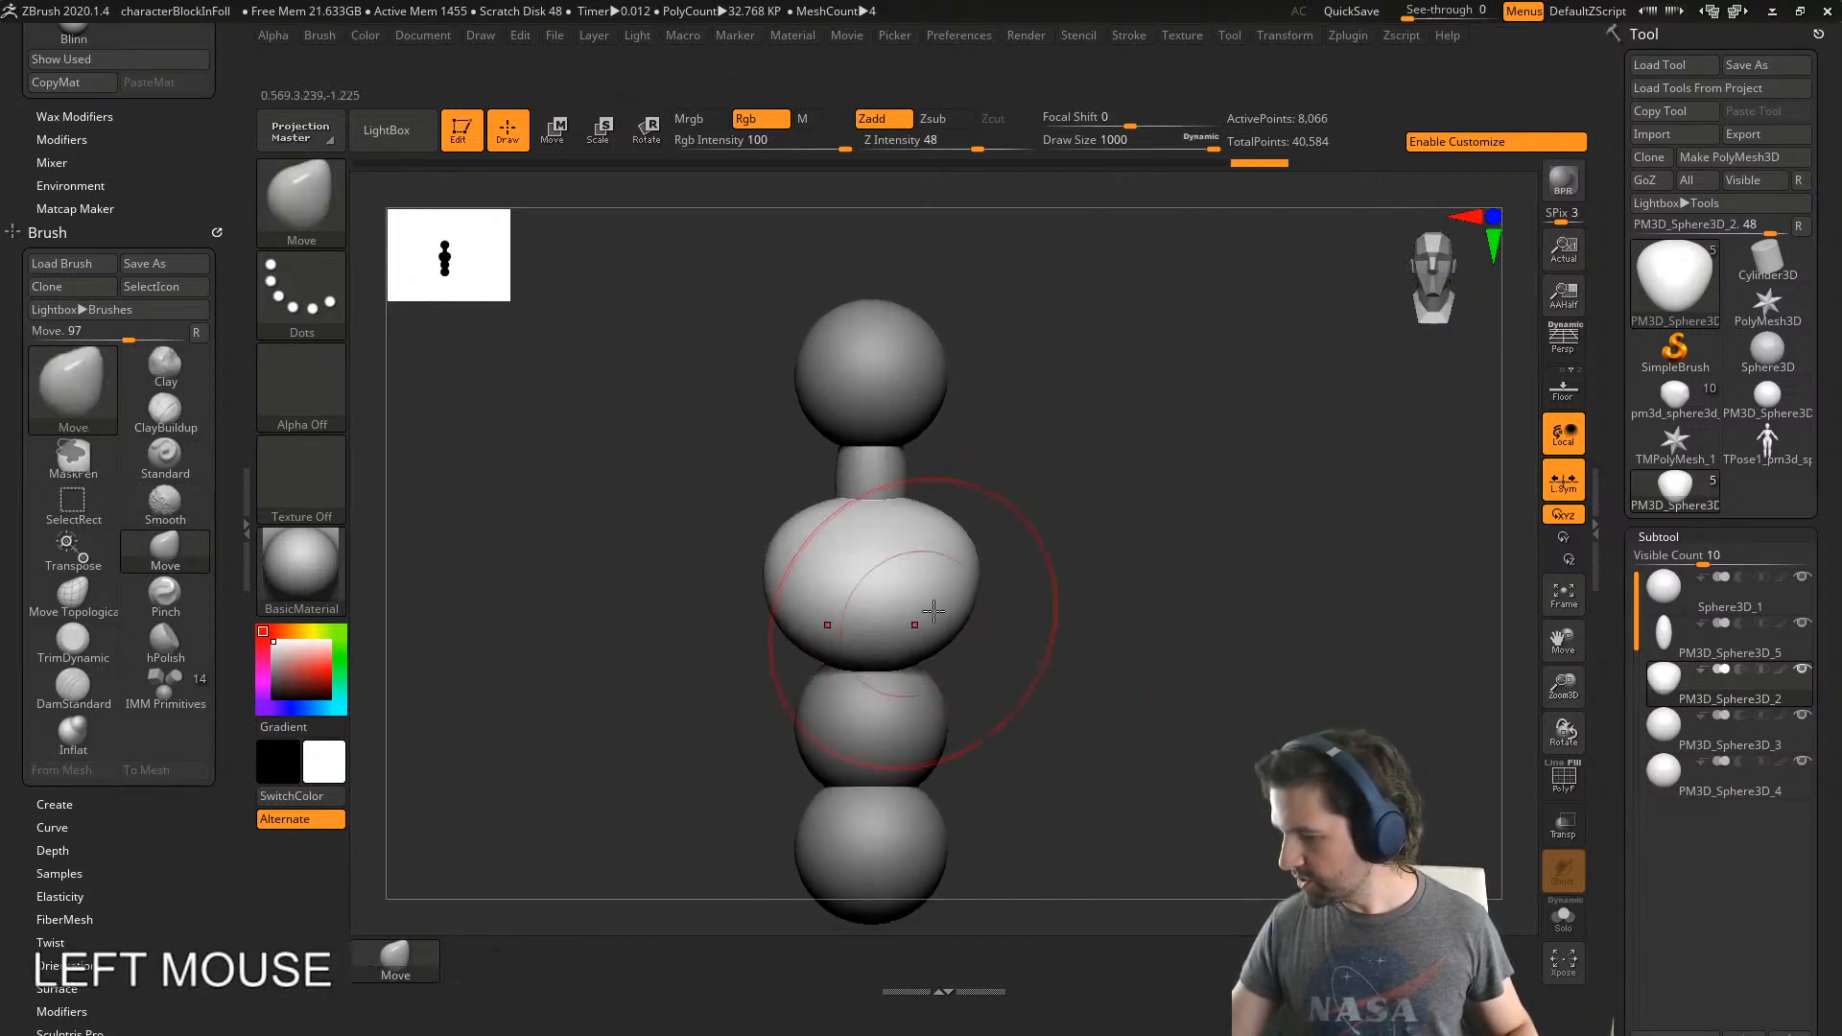
pyautogui.keyDown('shift'); pyautogui.moveTo(934, 611); pyautogui.dragTo(816, 614, button='right'); pyautogui.keyUp('shift')
pyautogui.moveTo(1001, 656); pyautogui.dragTo(1009, 628)
pyautogui.moveTo(1015, 518)
pyautogui.mouseDown()
pyautogui.moveTo(1030, 489)
pyautogui.moveTo(952, 524)
pyautogui.moveTo(1019, 545)
pyautogui.mouseUp()
pyautogui.moveTo(877, 587); pyautogui.dragTo(893, 622)
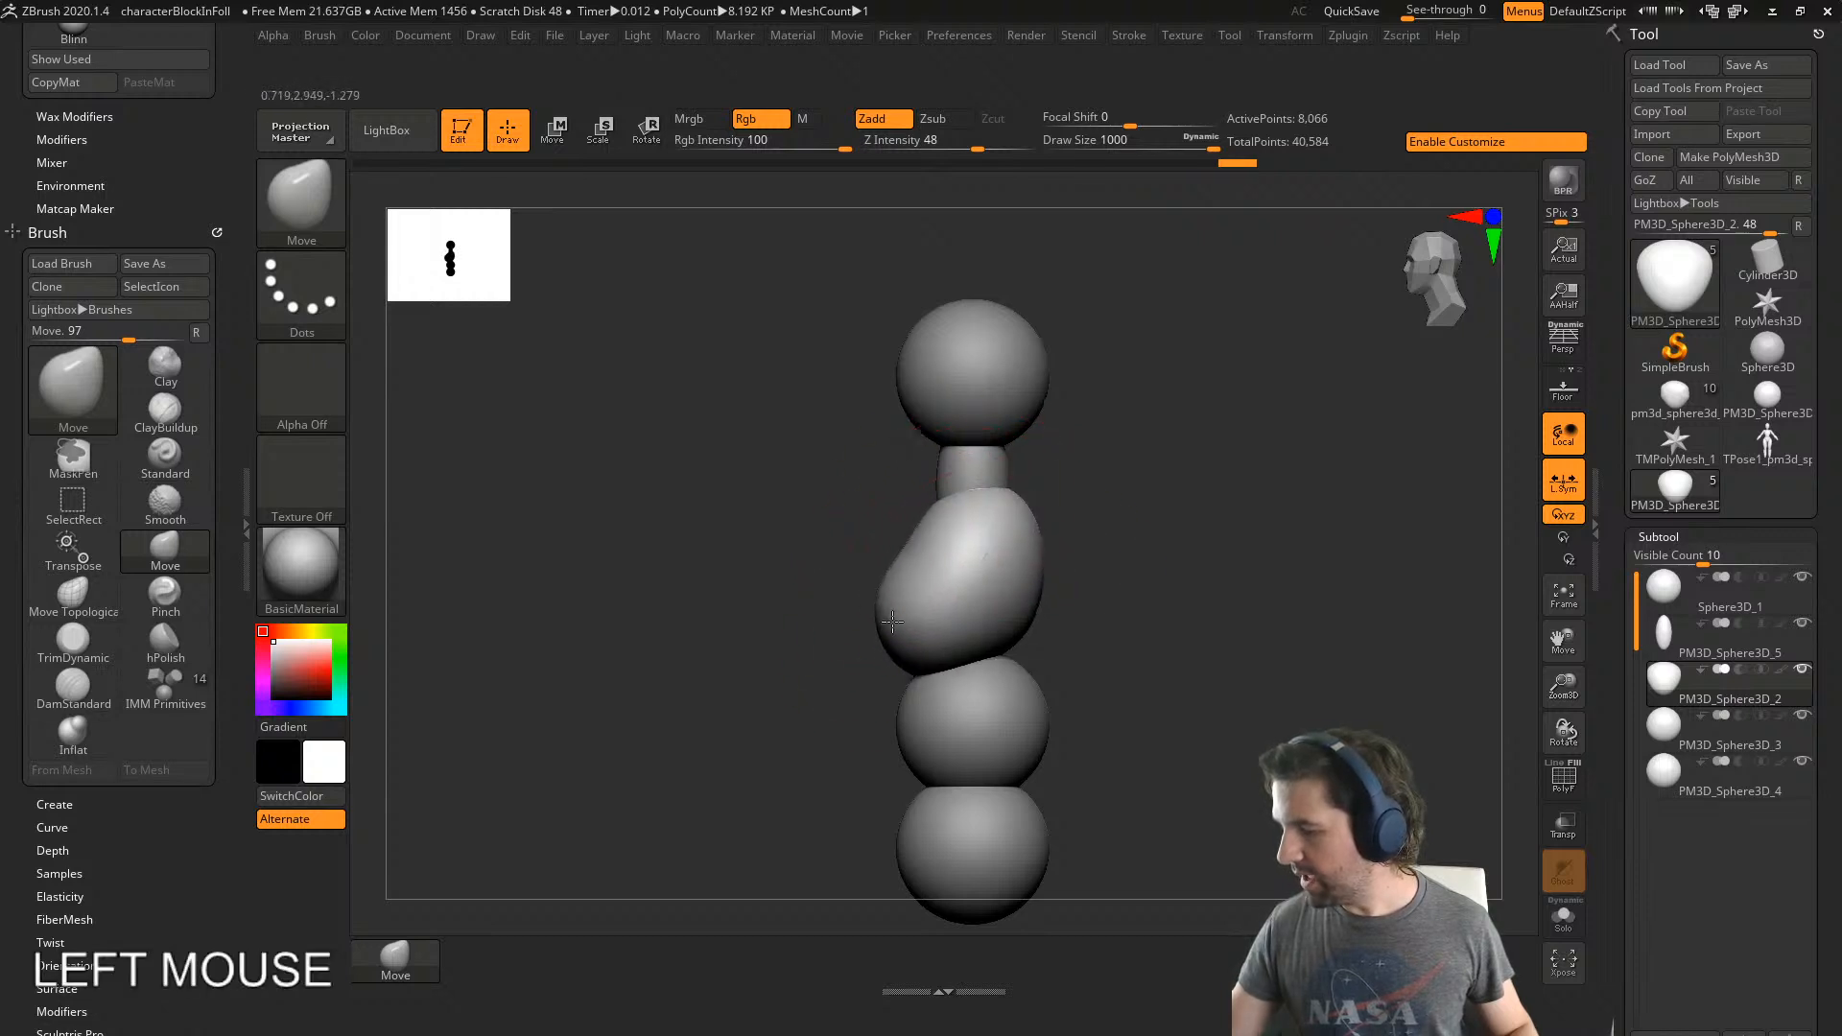
# - Reduce the draw size to 888 and push in the front of the chest to refine the ribcage profile
pyautogui.moveTo(894, 624); pyautogui.dragTo(1030, 641, button='right')
pyautogui.press('s')
pyautogui.moveTo(1033, 643); pyautogui.dragTo(1020, 642)
pyautogui.moveTo(1008, 634); pyautogui.dragTo(882, 561, button='right')
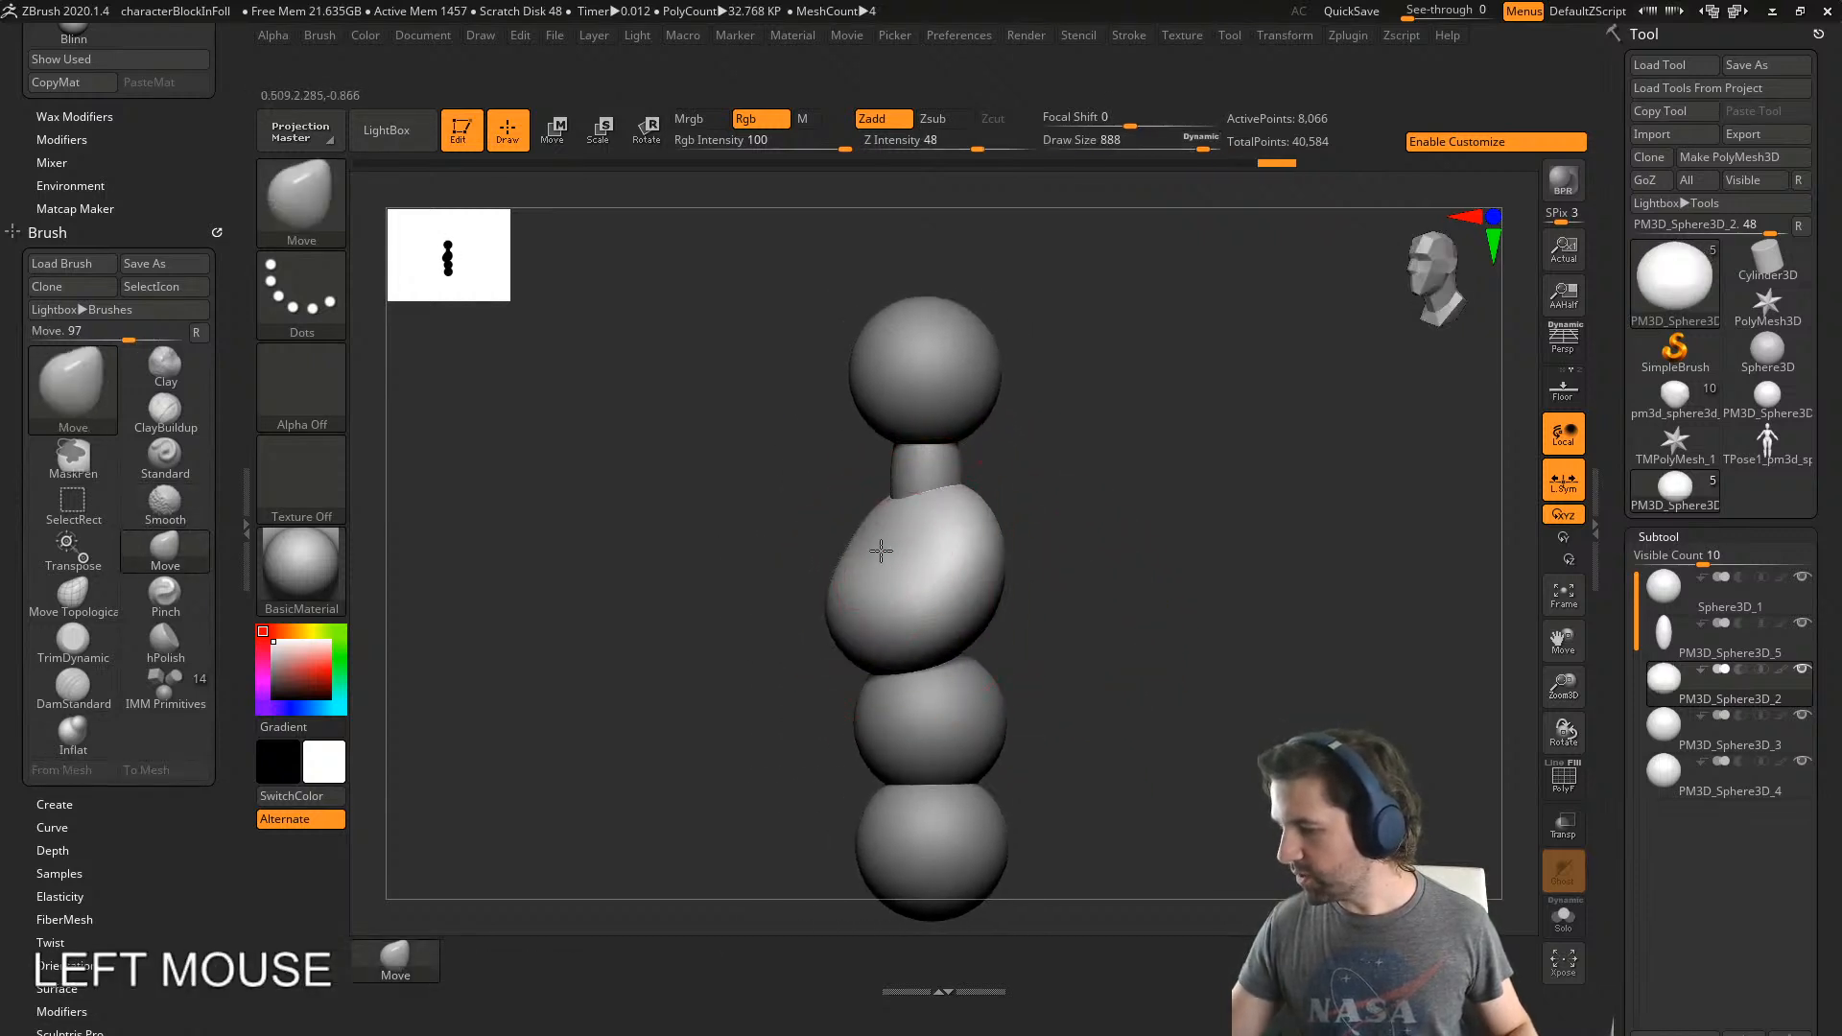
pyautogui.moveTo(881, 551); pyautogui.dragTo(889, 572)
pyautogui.keyDown('shift'); pyautogui.moveTo(929, 614); pyautogui.dragTo(898, 609, button='right'); pyautogui.keyUp('shift')
pyautogui.moveTo(900, 618); pyautogui.dragTo(905, 639)
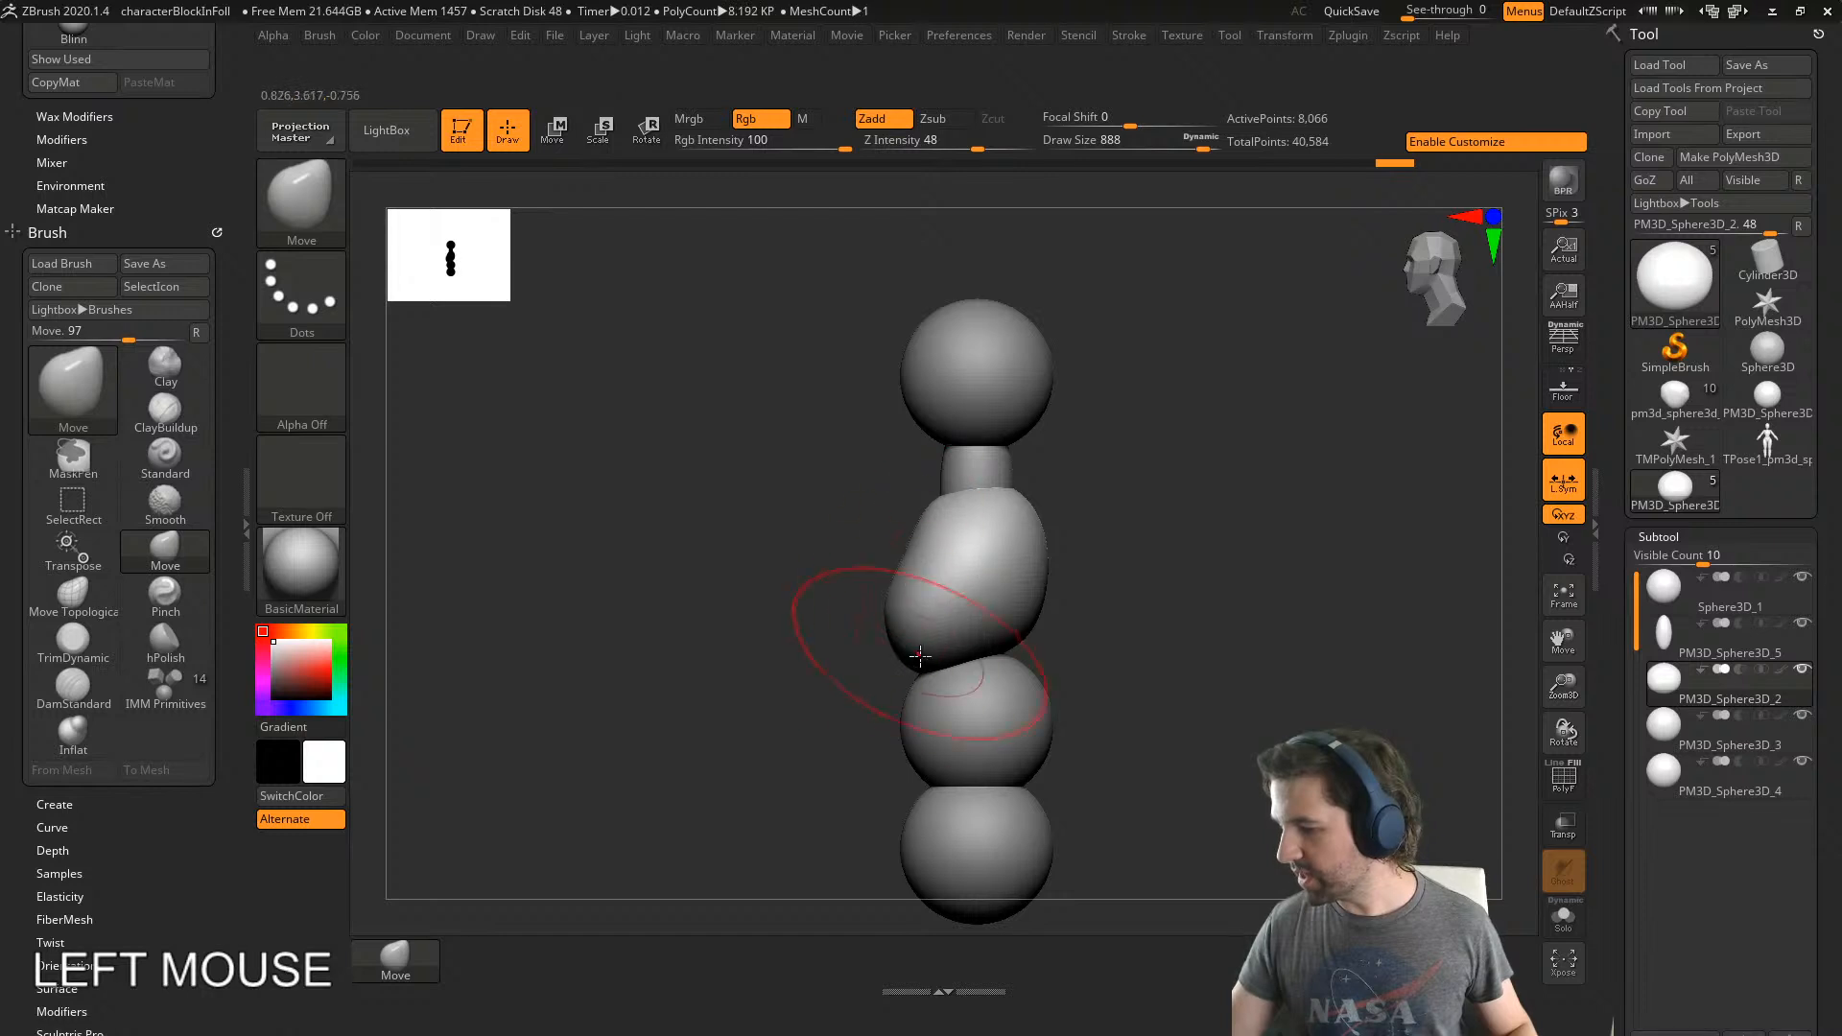
pyautogui.moveTo(919, 656); pyautogui.dragTo(1062, 588, button='right')
pyautogui.press('s')
pyautogui.moveTo(959, 617); pyautogui.dragTo(935, 617)
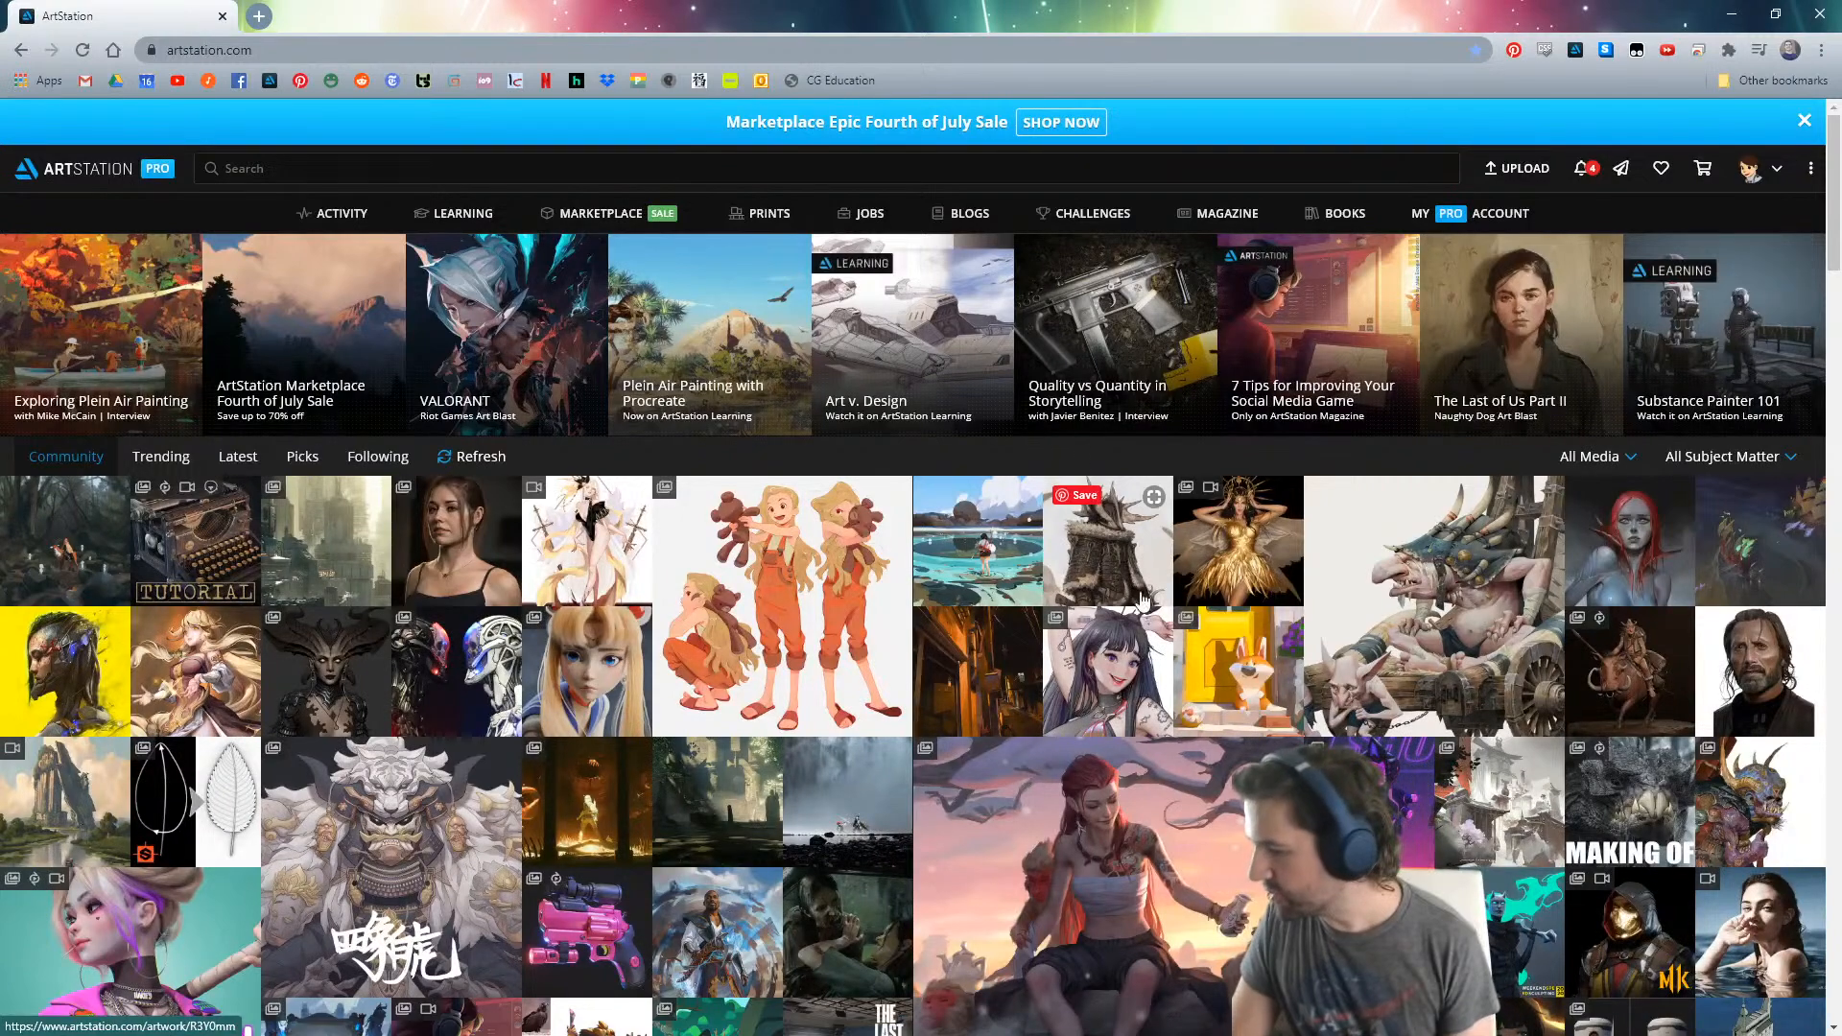
# - Switch to ArtStation in the browser, browse the community artwork and open the Valorant - Jett character project
pyautogui.scroll(-1, 1146, 623)
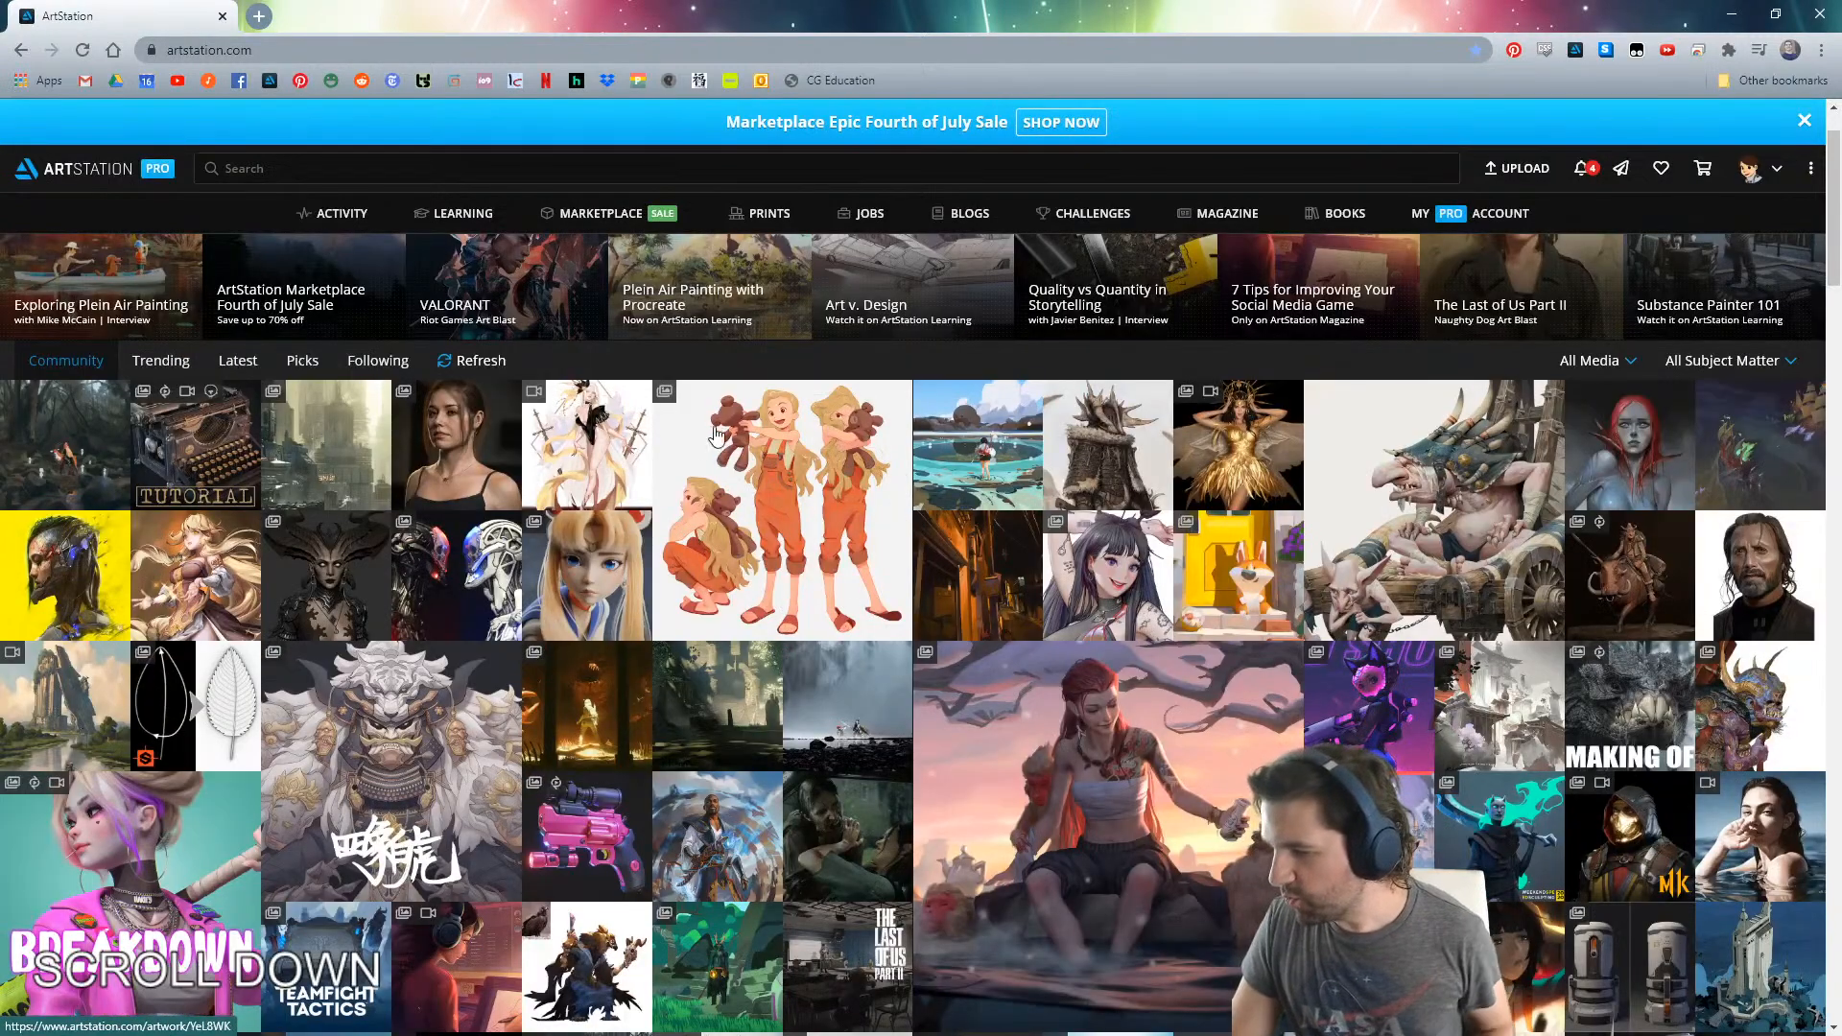
pyautogui.scroll(-1, 754, 646)
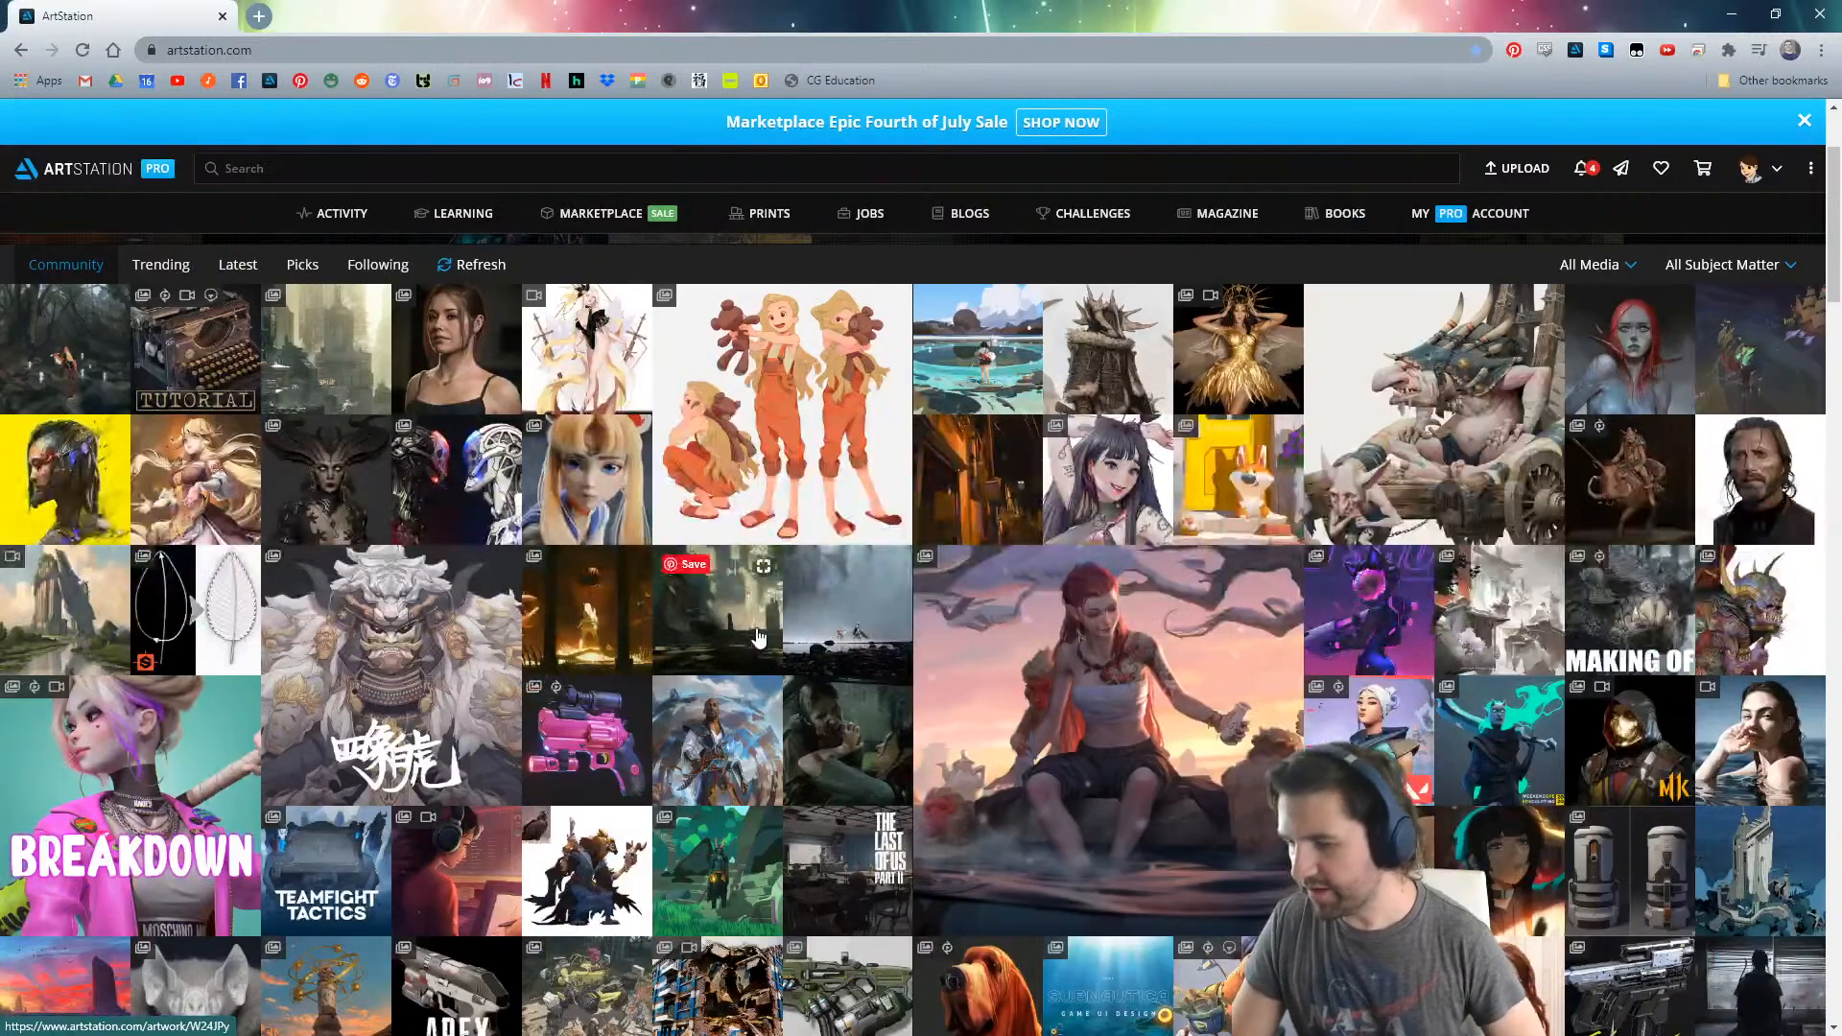
pyautogui.scroll(-4, 789, 596)
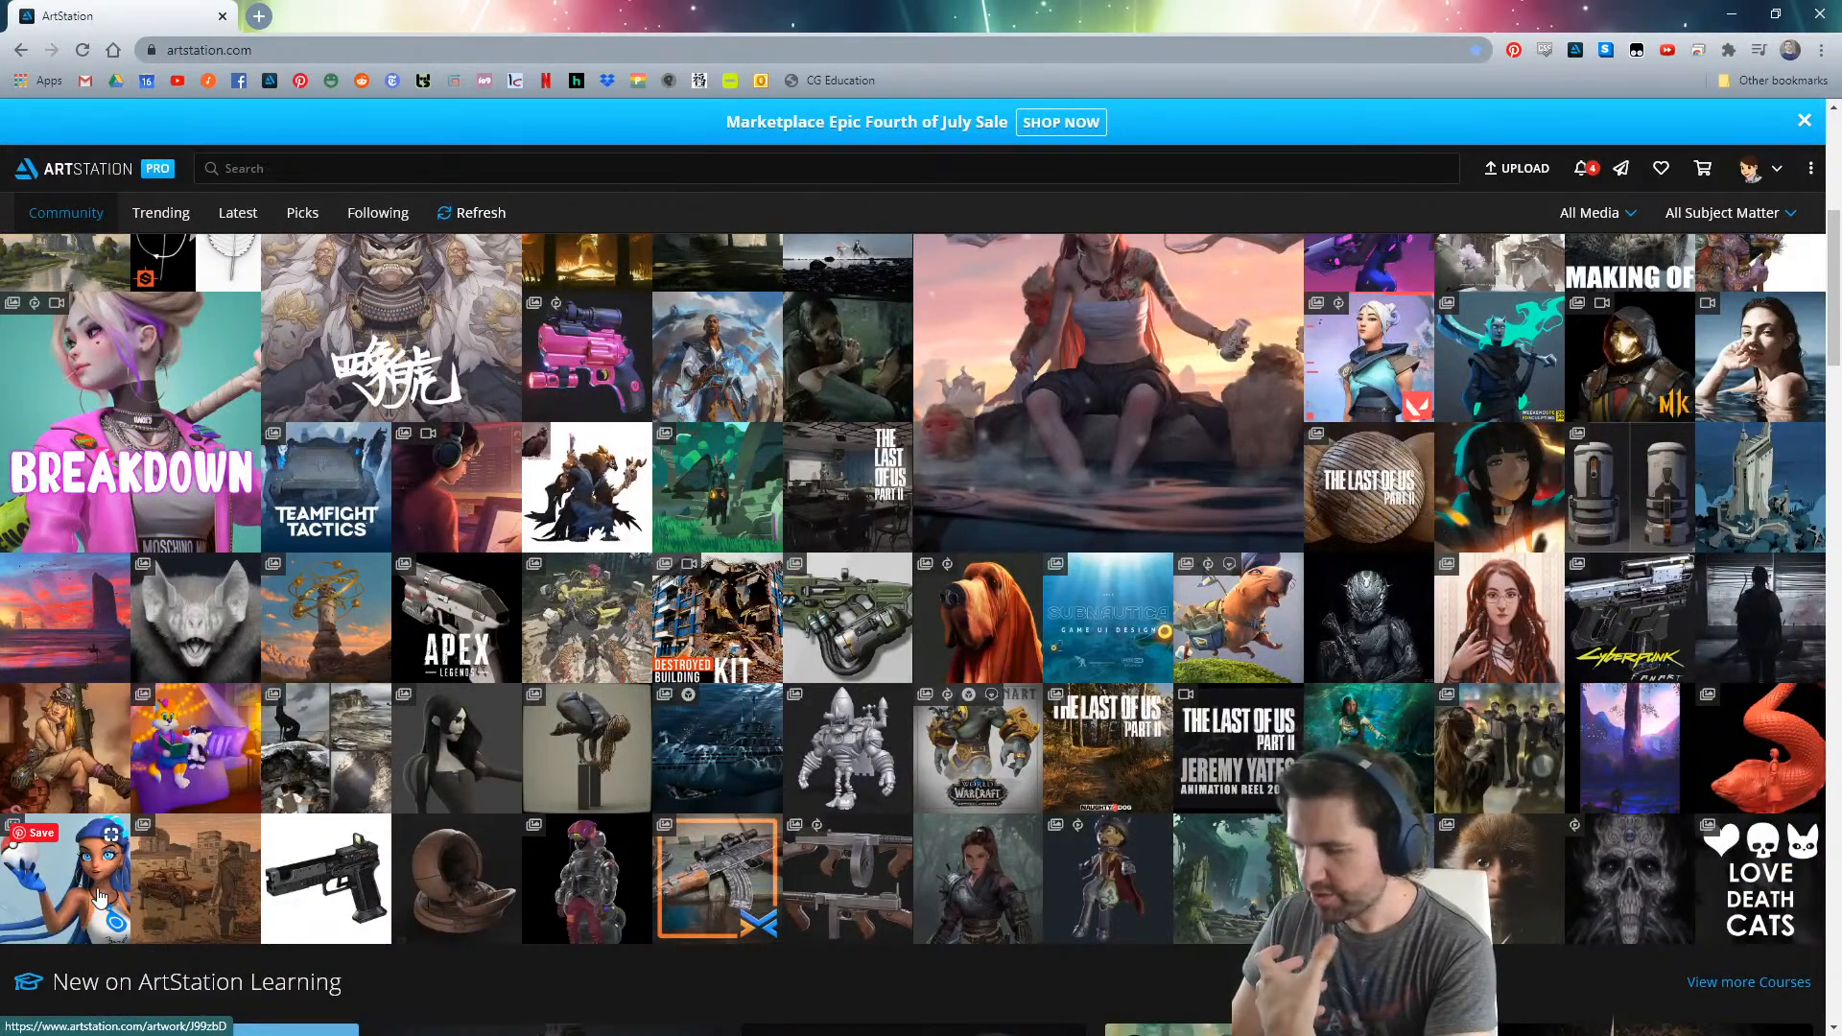
pyautogui.scroll(1, 98, 897)
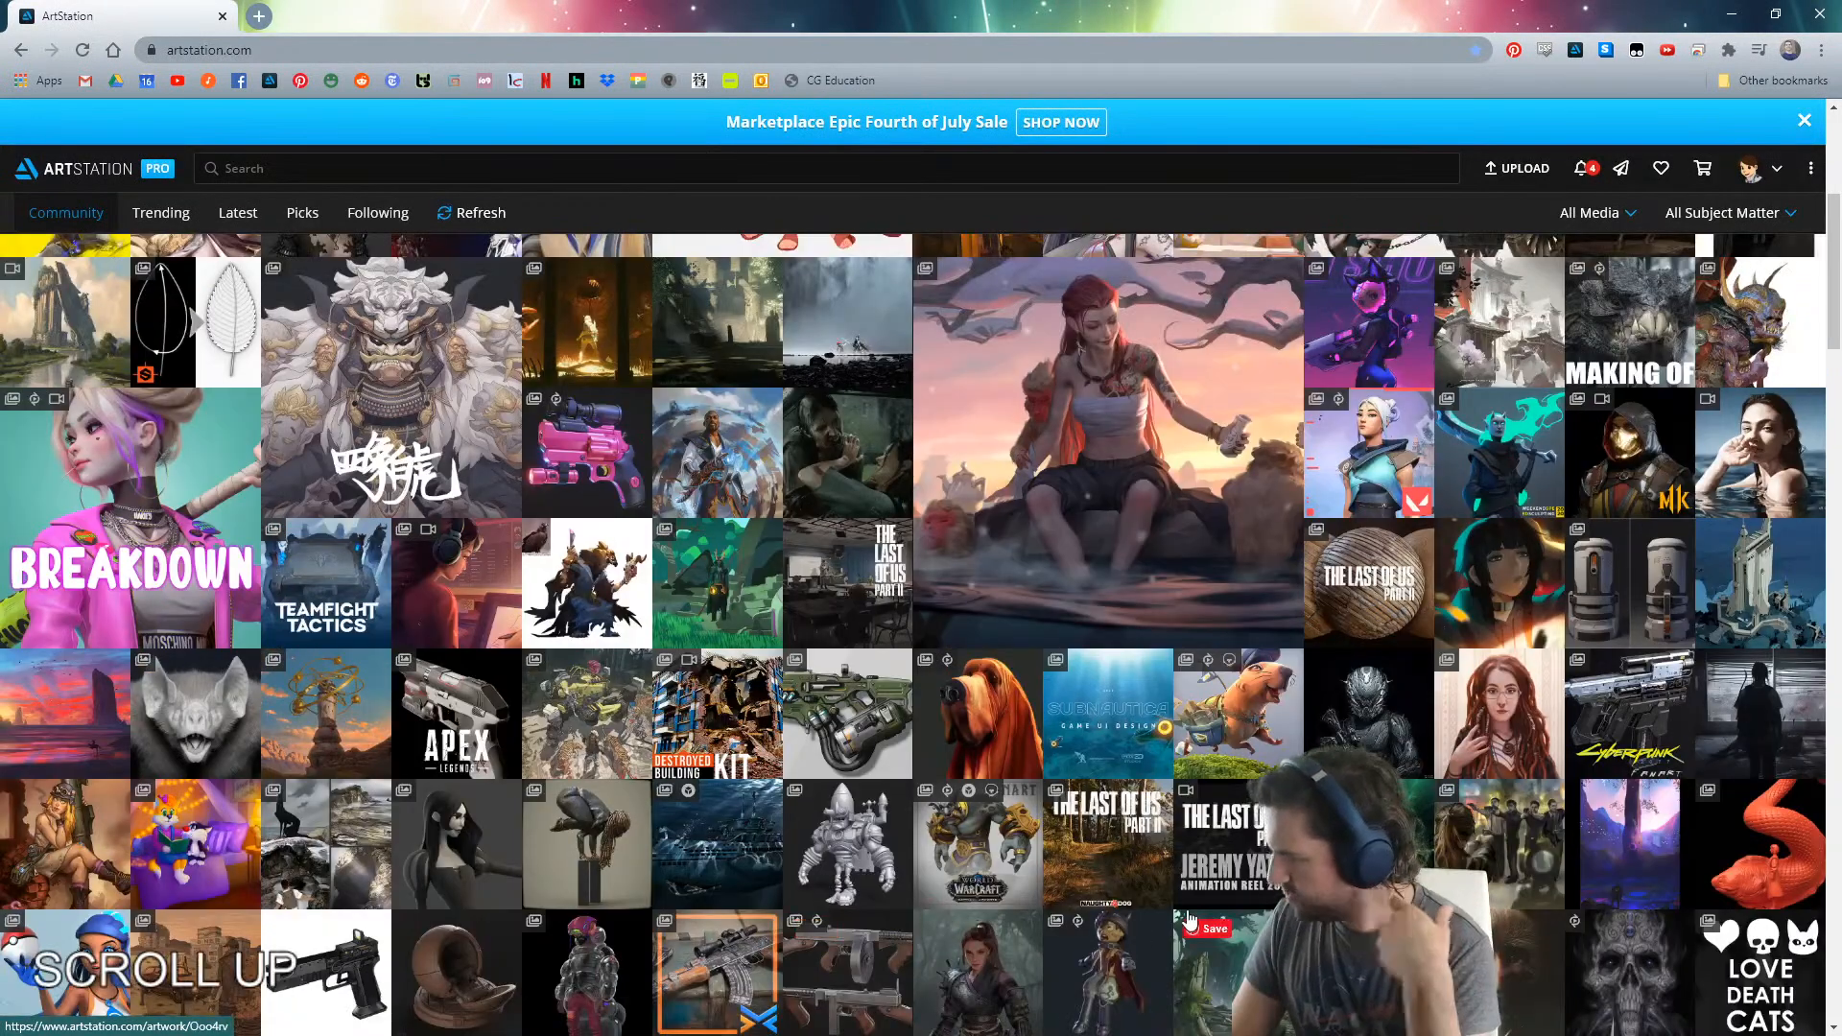
pyautogui.scroll(2, 1189, 919)
pyautogui.scroll(2, 1190, 919)
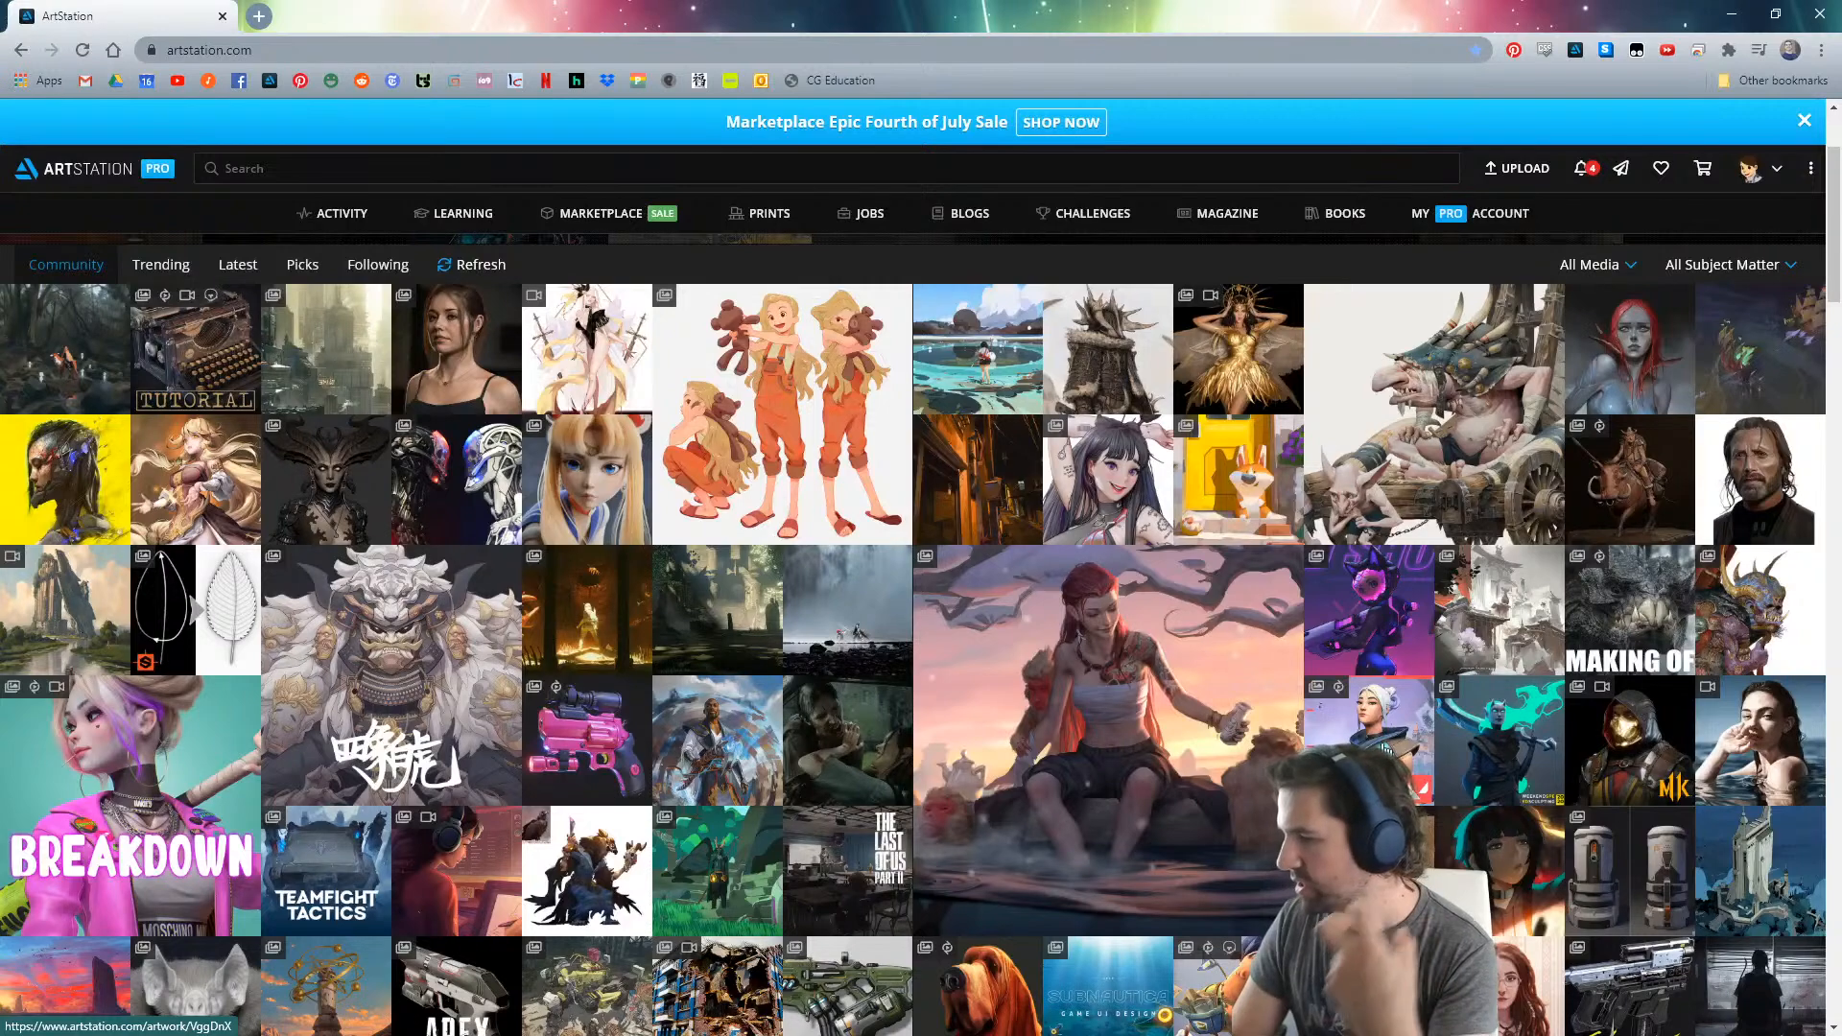
pyautogui.click(1362, 758)
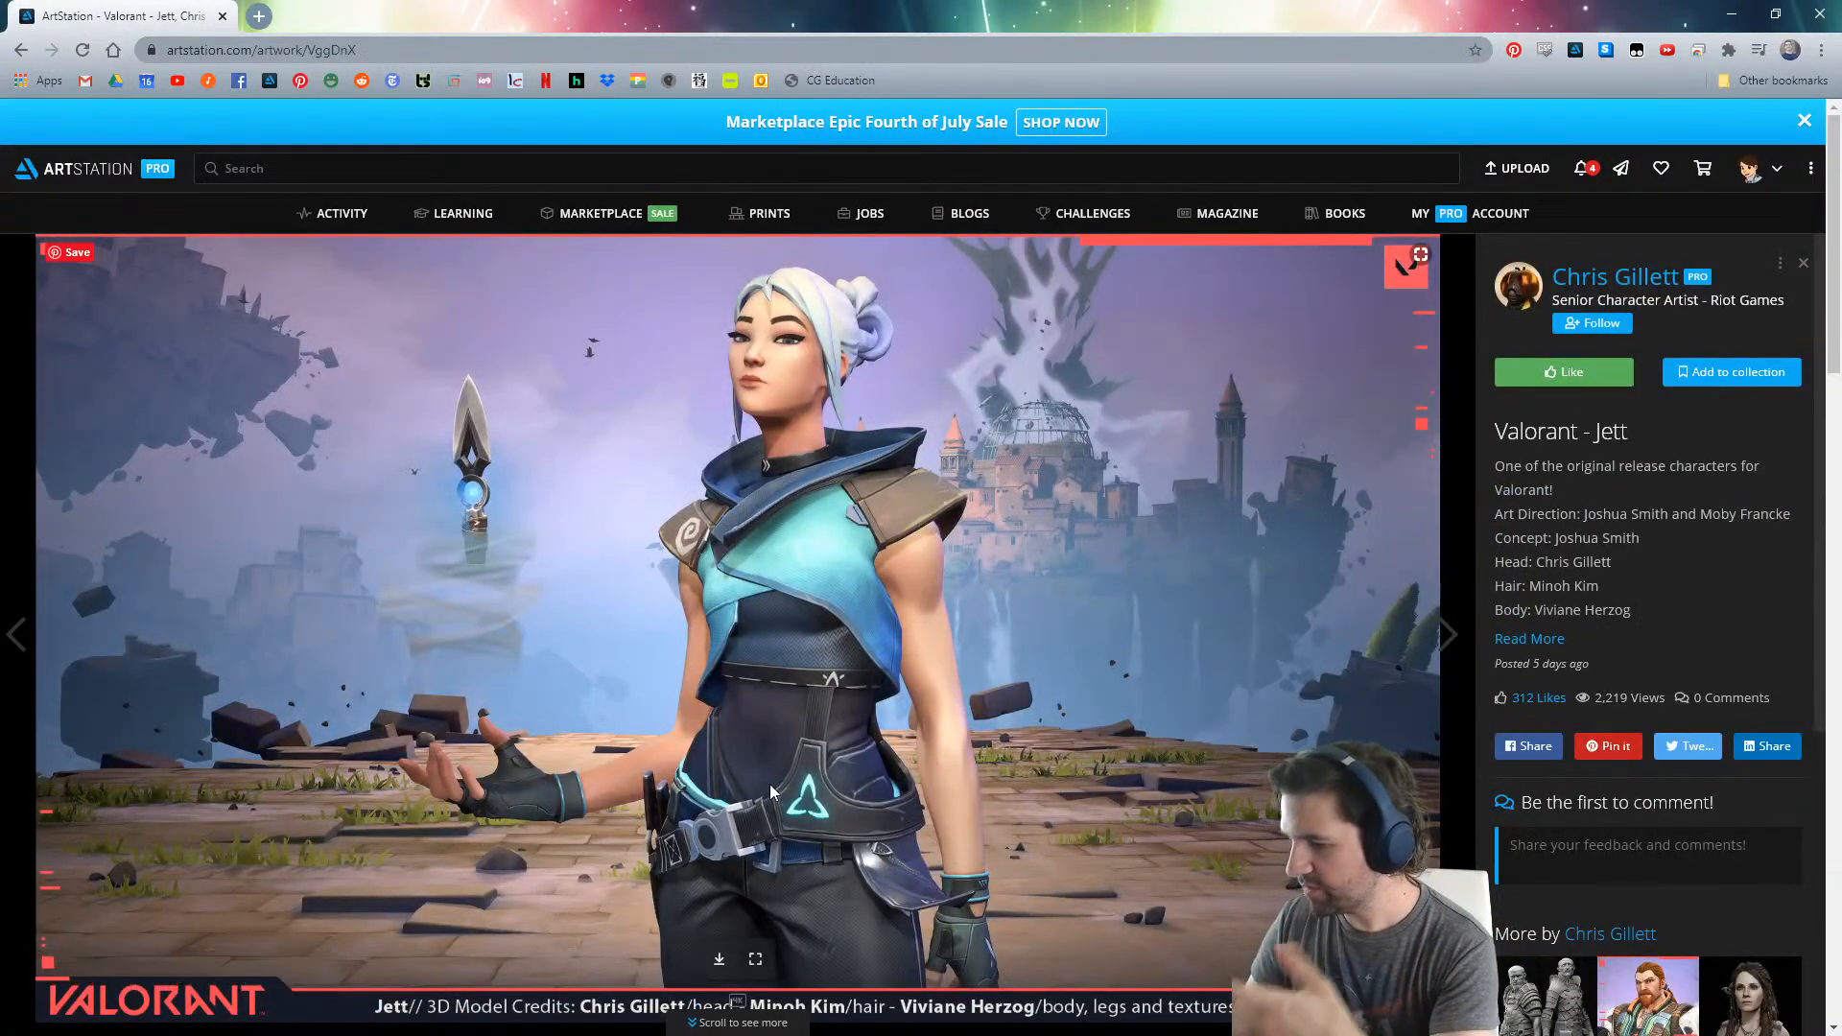
# - Return to the community artwork feed, refresh it and browse the new selection of artworks
pyautogui.click(19, 70)
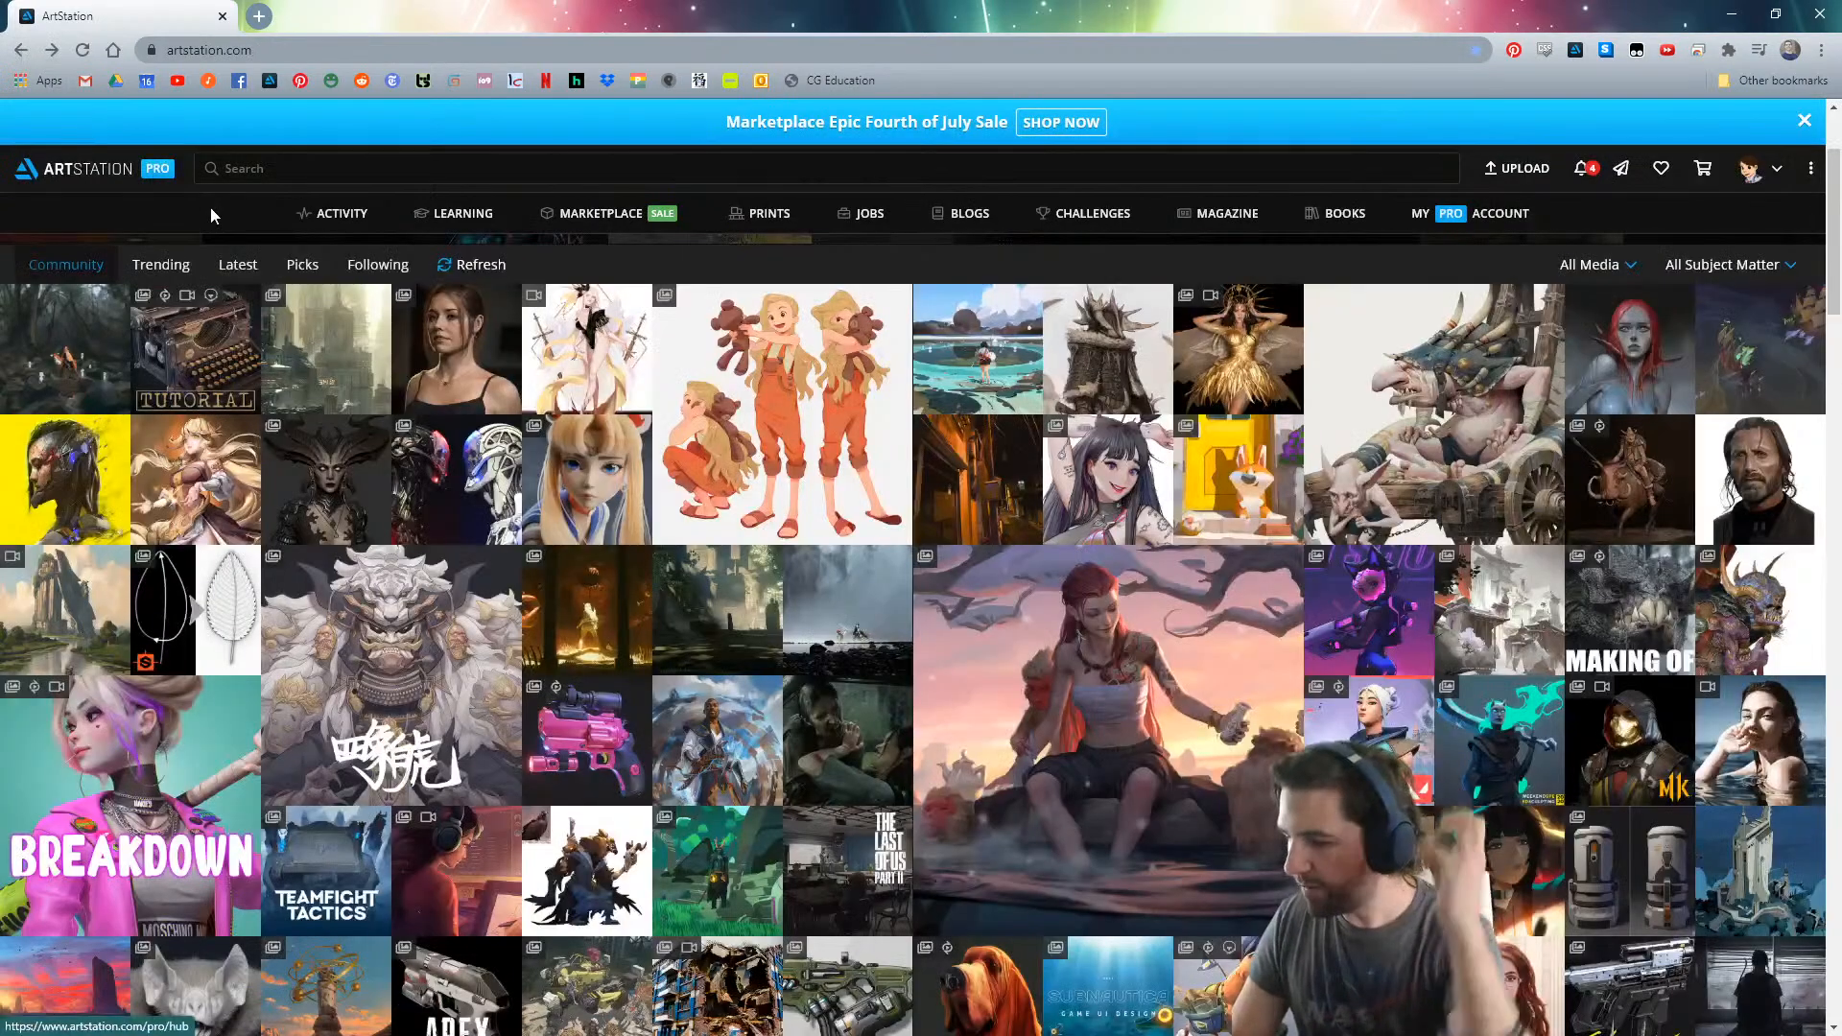
pyautogui.scroll(2, 387, 636)
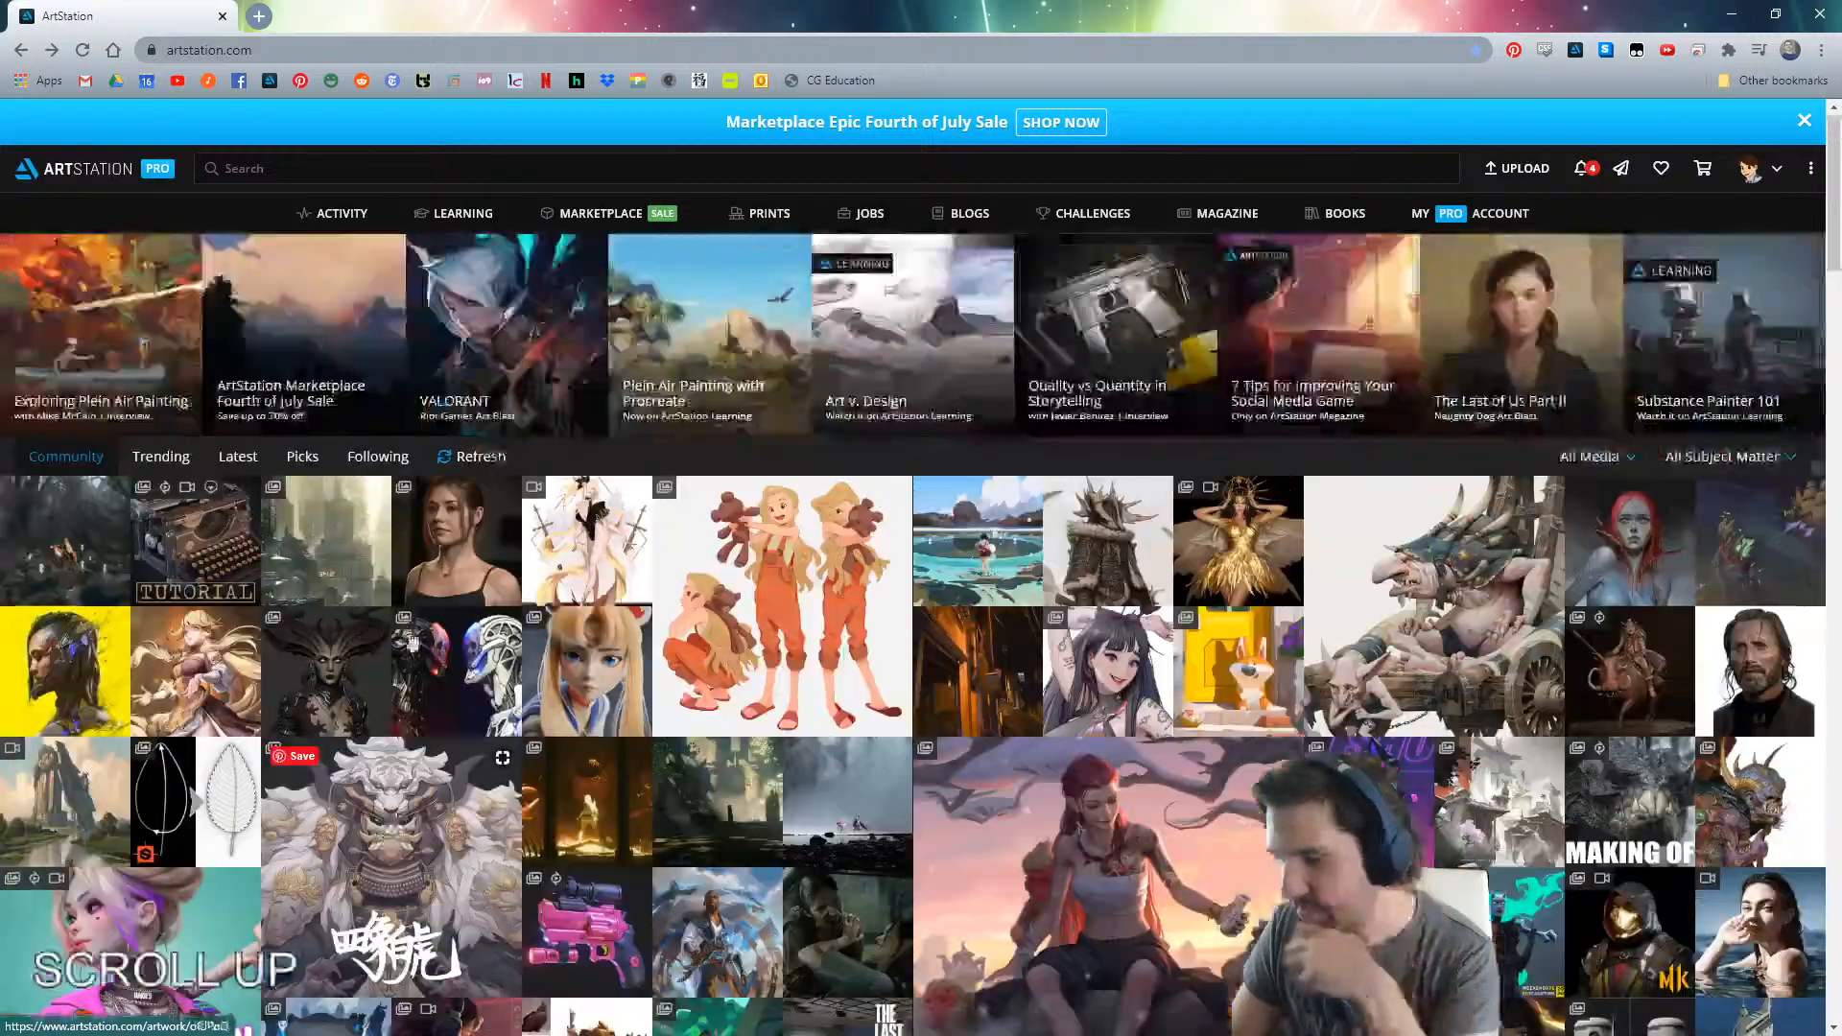
pyautogui.click(447, 455)
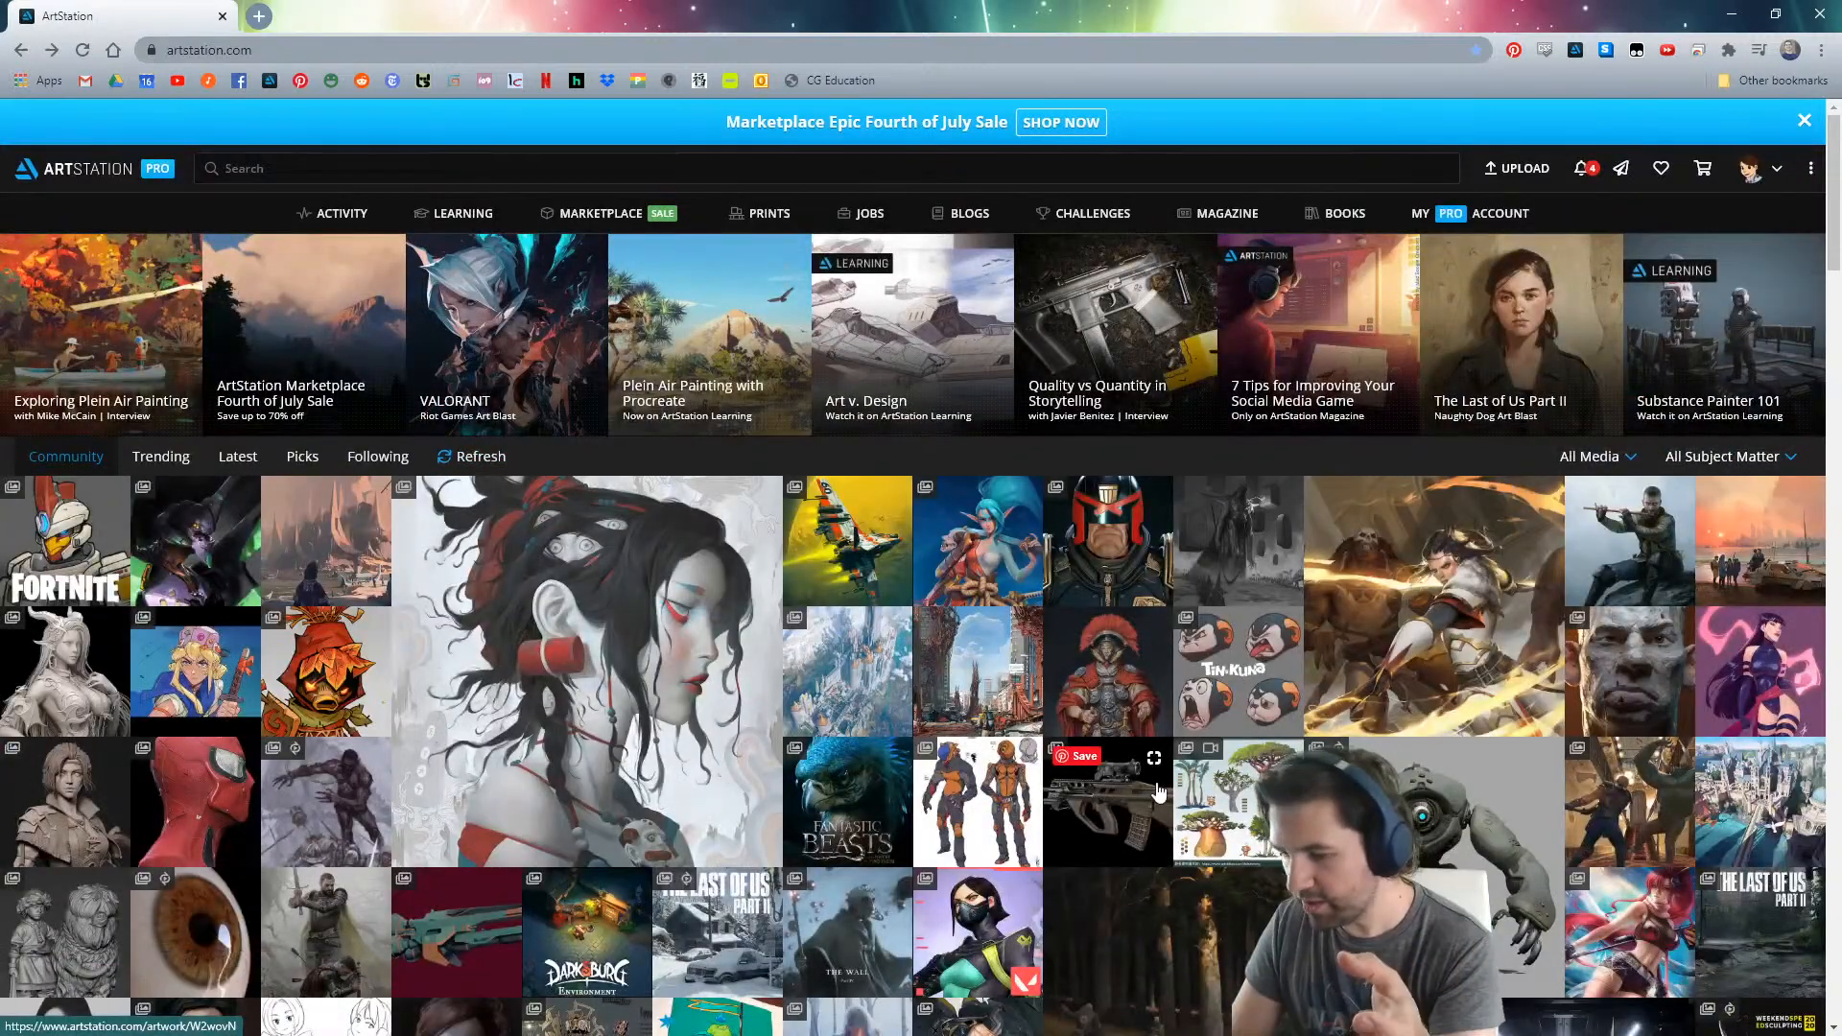
pyautogui.scroll(-1, 1158, 791)
pyautogui.scroll(-1, 1423, 804)
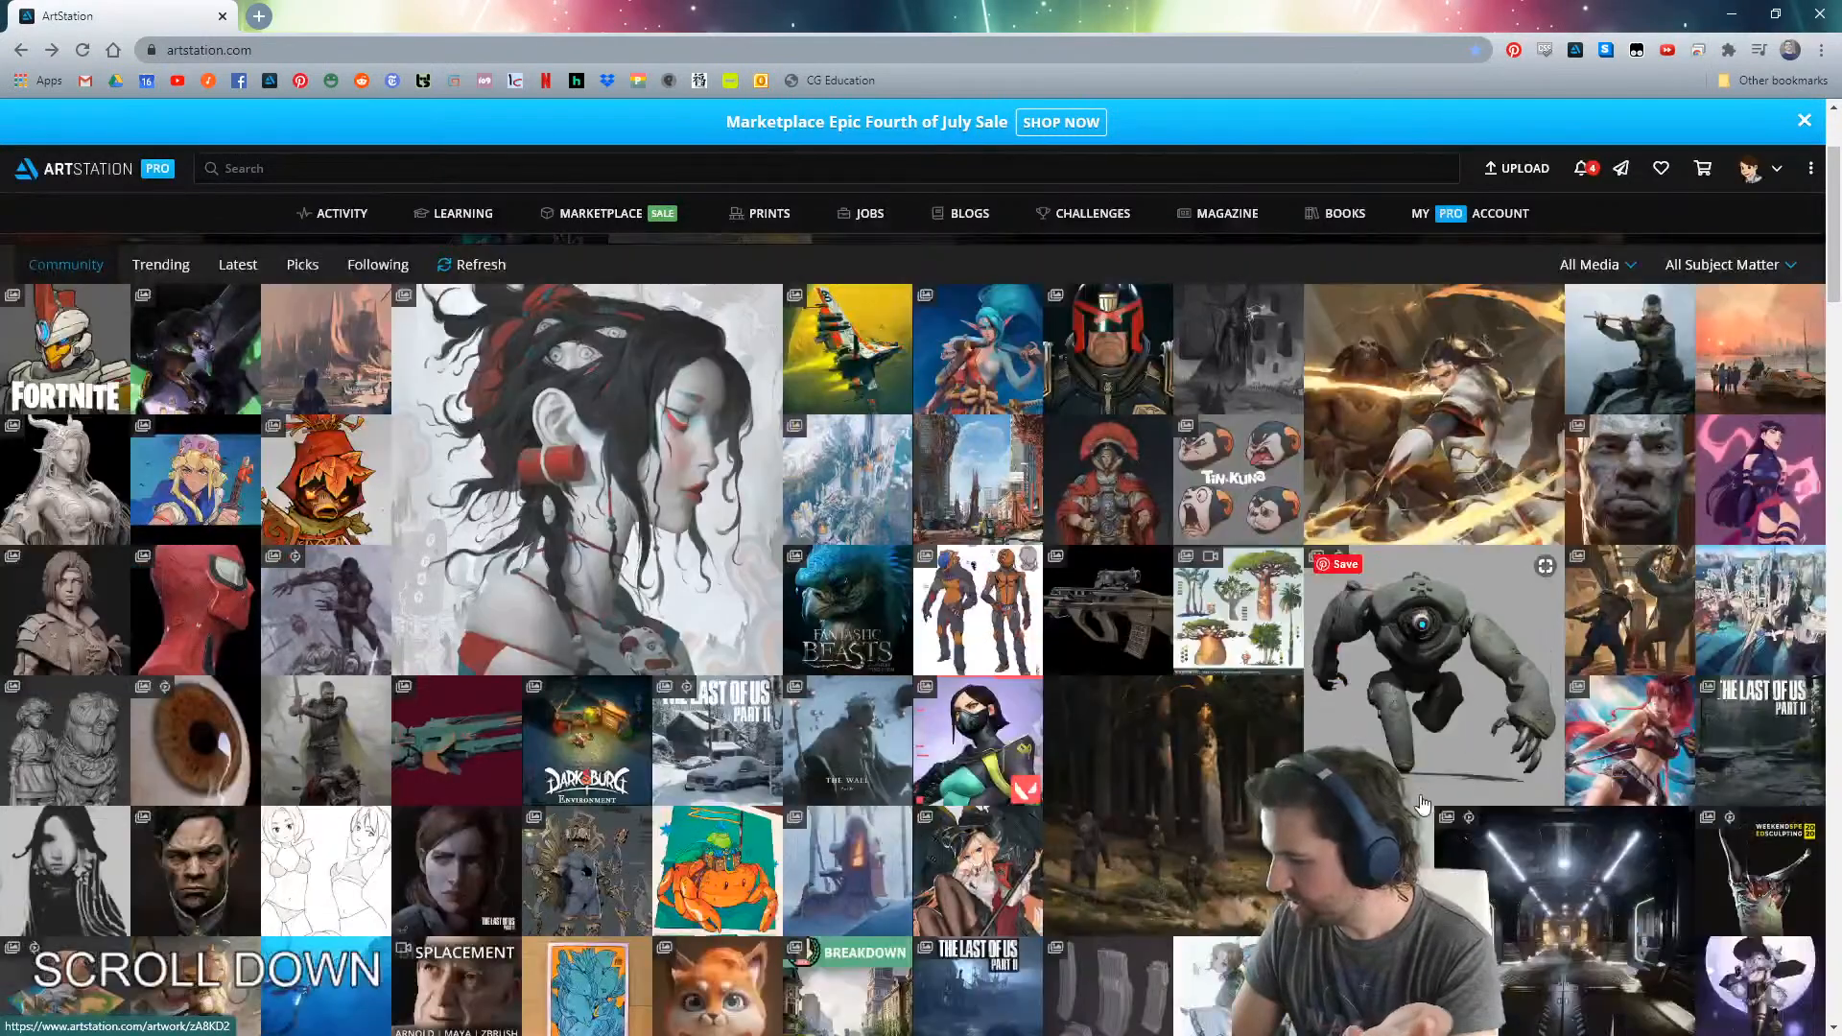
pyautogui.scroll(-2, 1536, 792)
pyautogui.scroll(-2, 1614, 782)
pyautogui.scroll(-1, 1614, 782)
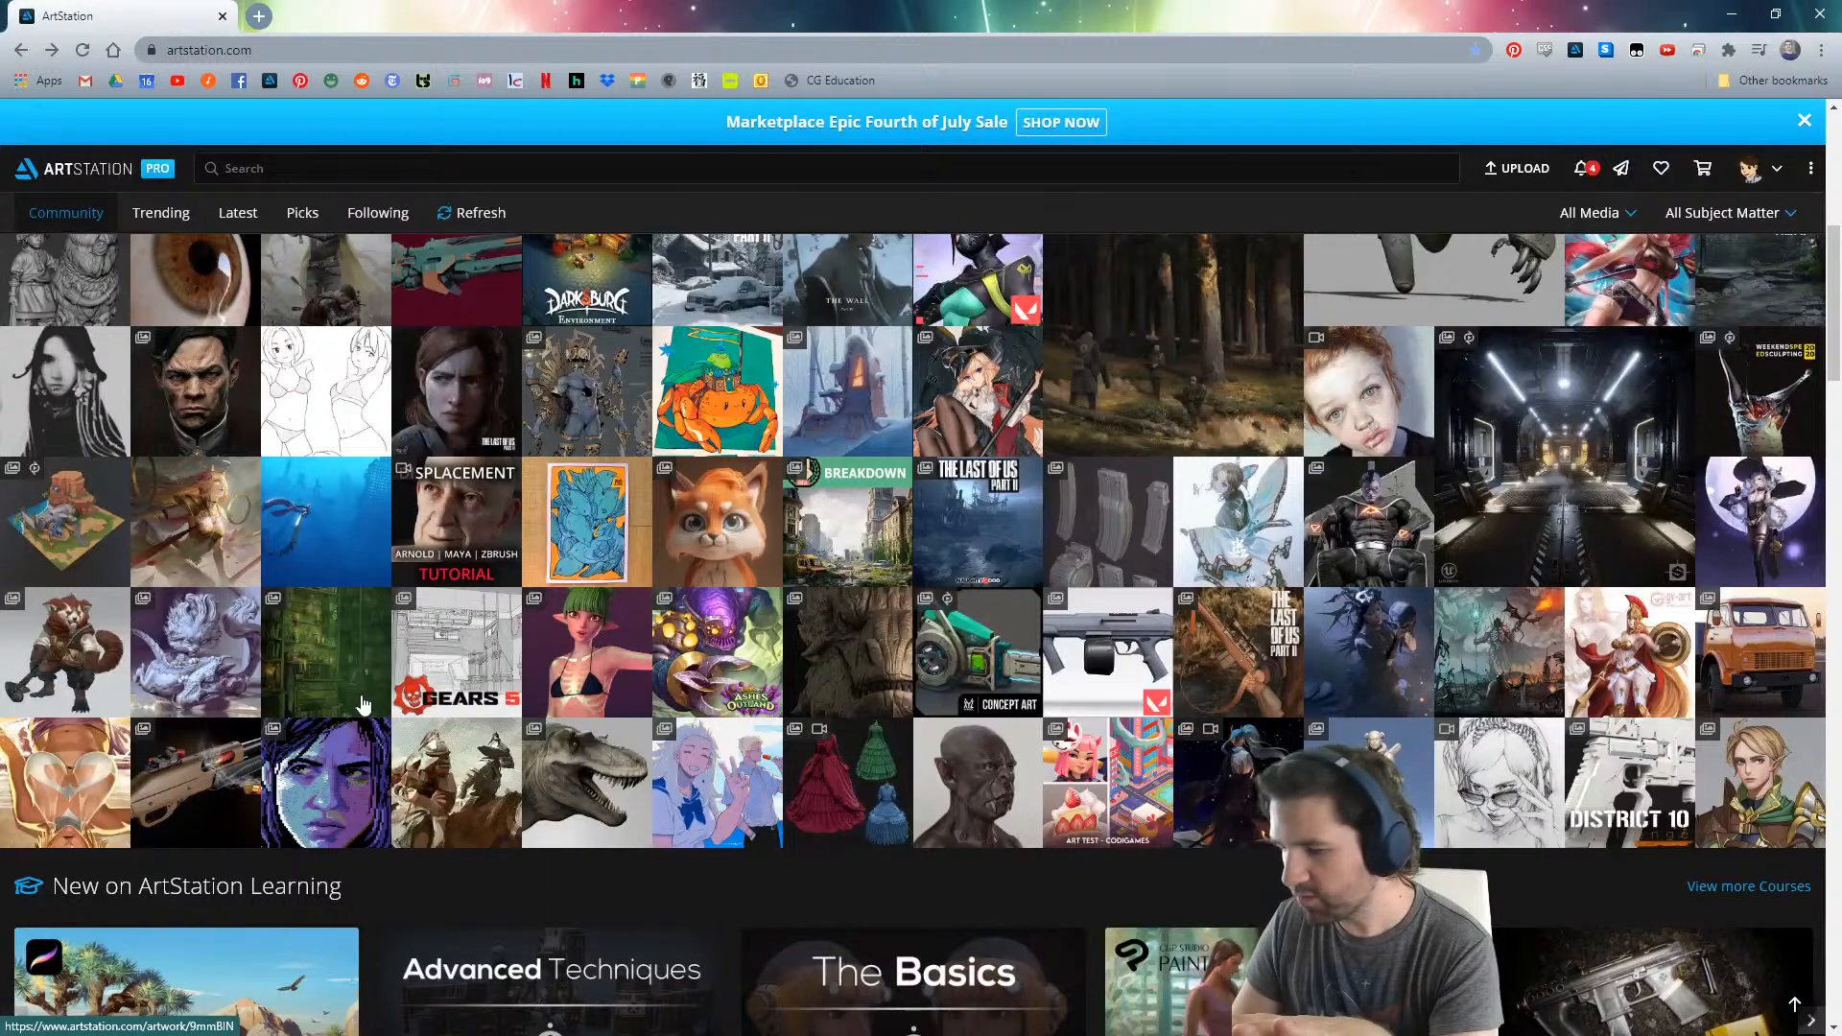
pyautogui.scroll(7, 940, 787)
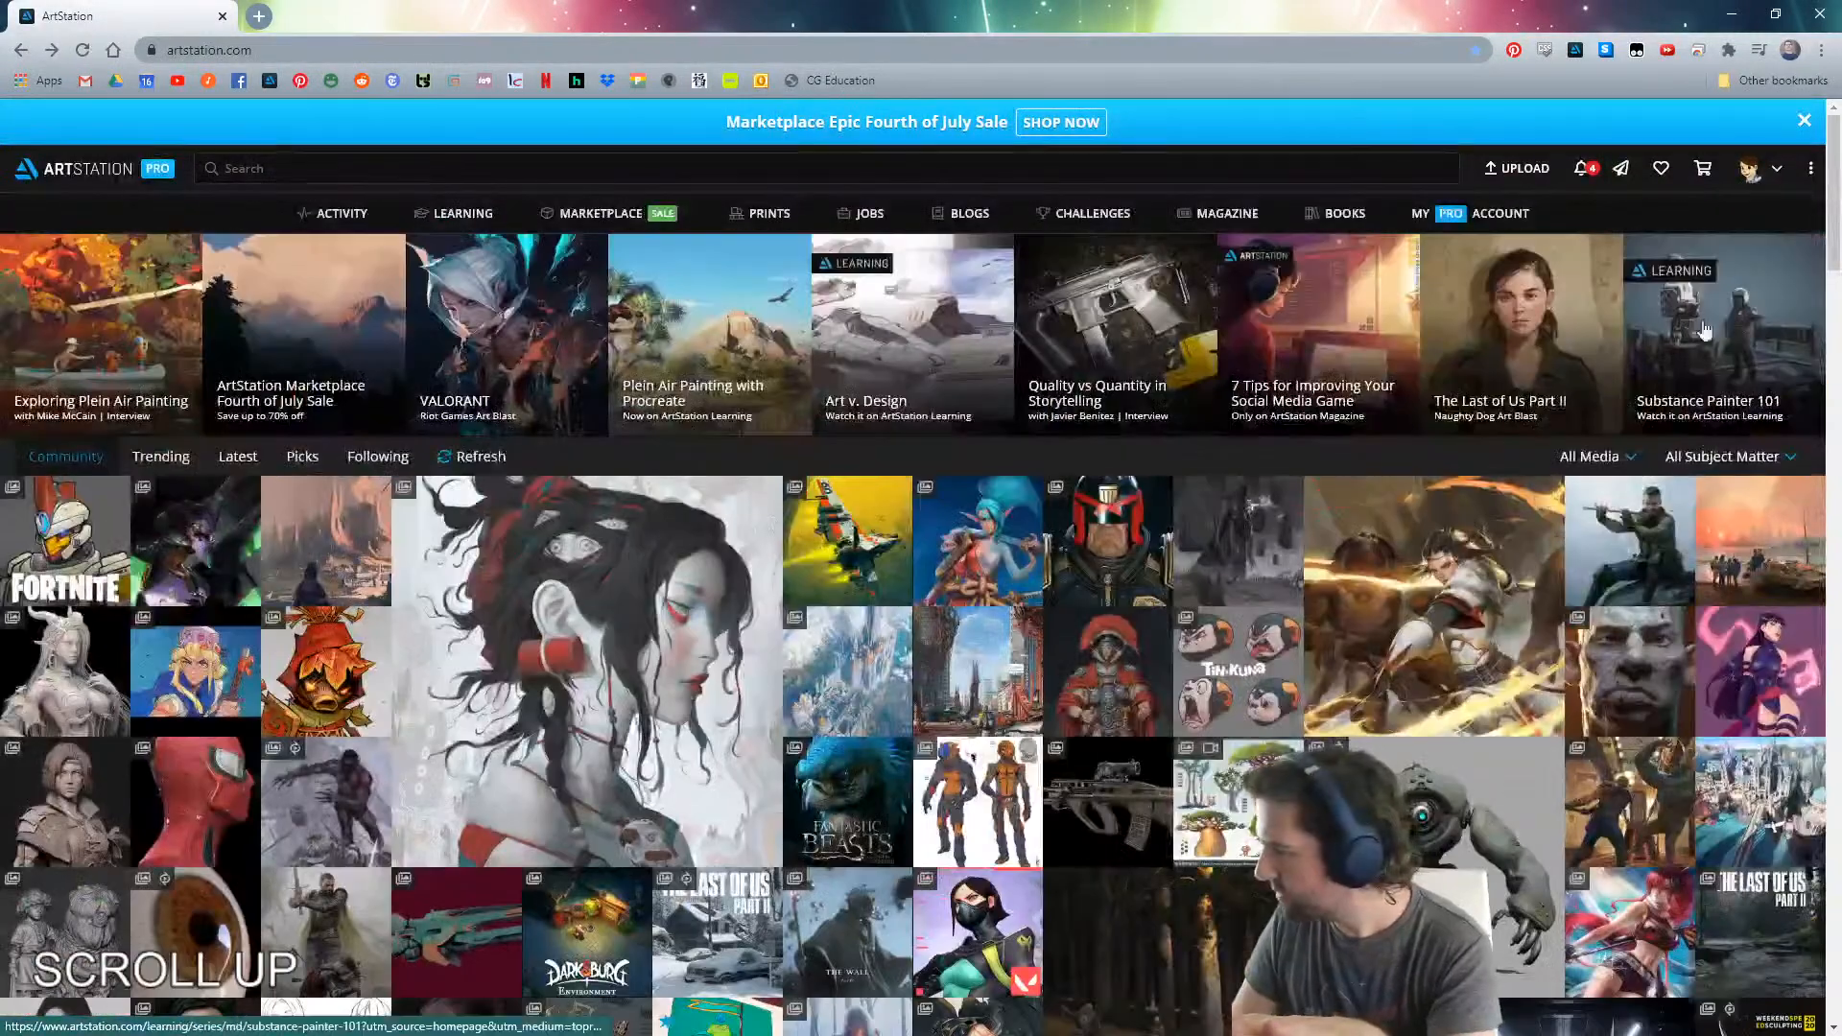
# - Filter the community artwork feed to the Digital 2D medium and the Character Design subject matter
pyautogui.click(1600, 462)
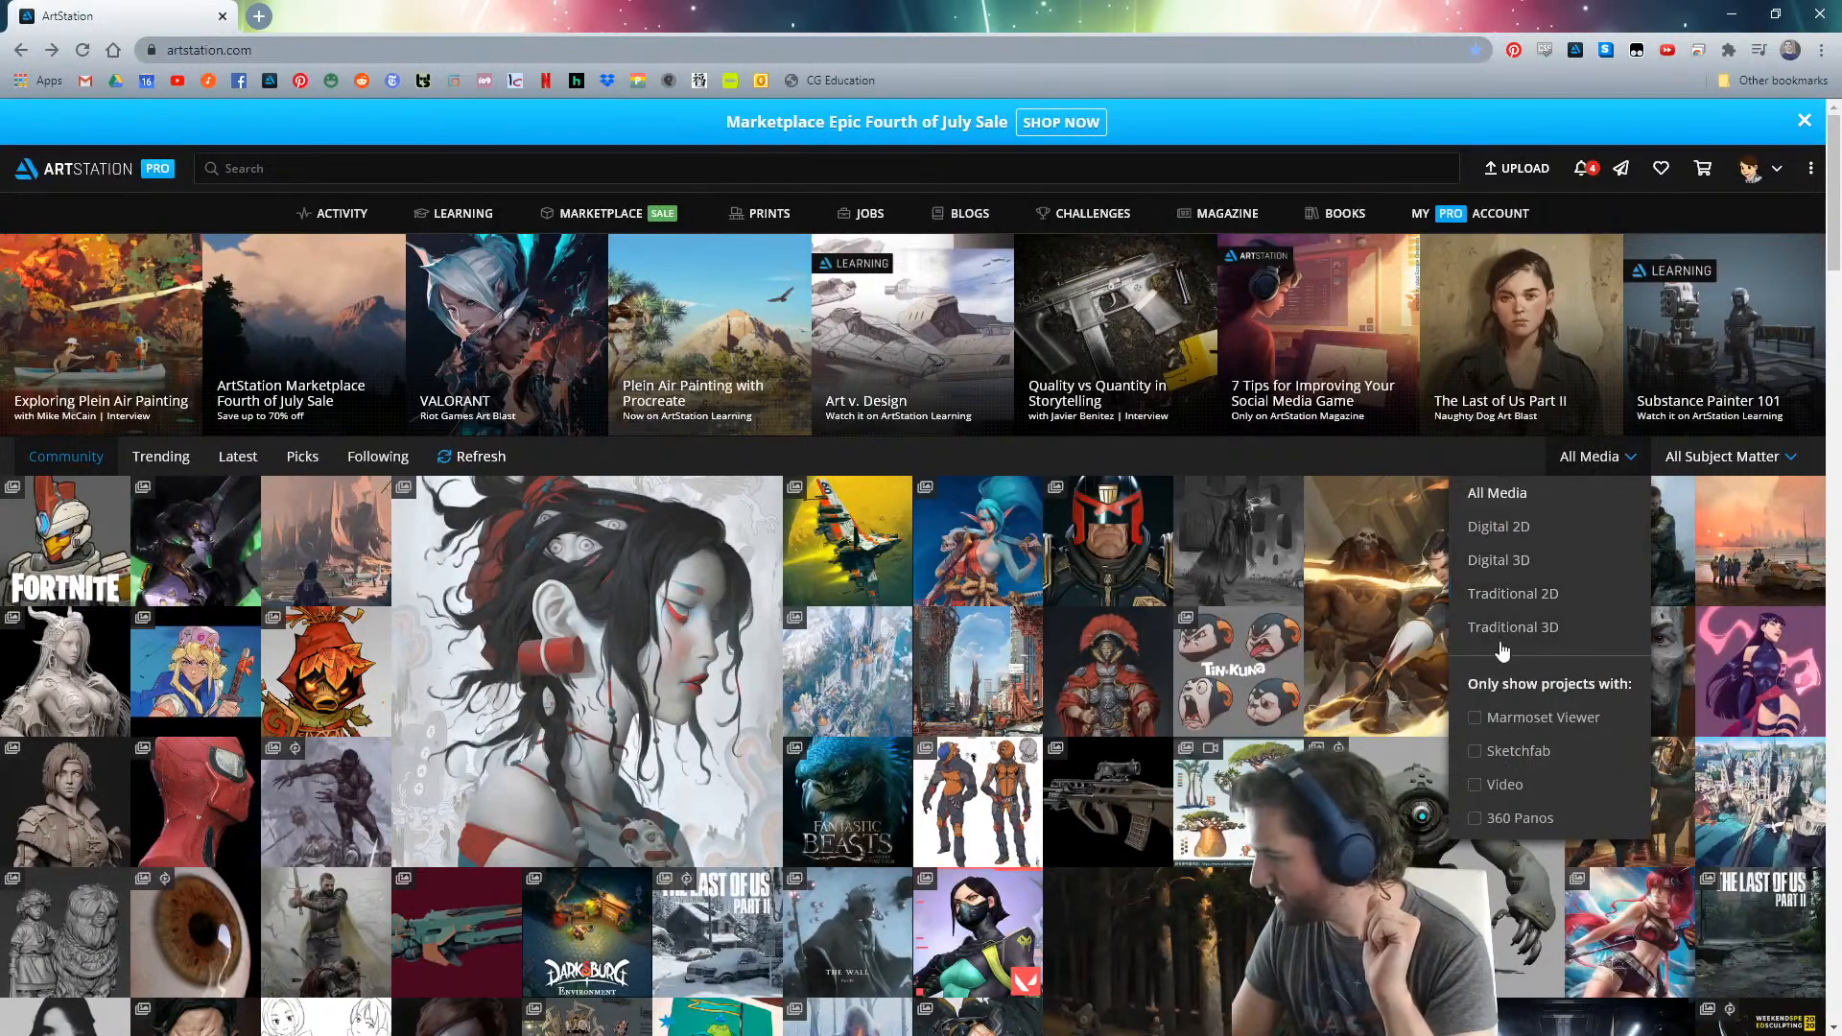
pyautogui.click(1556, 528)
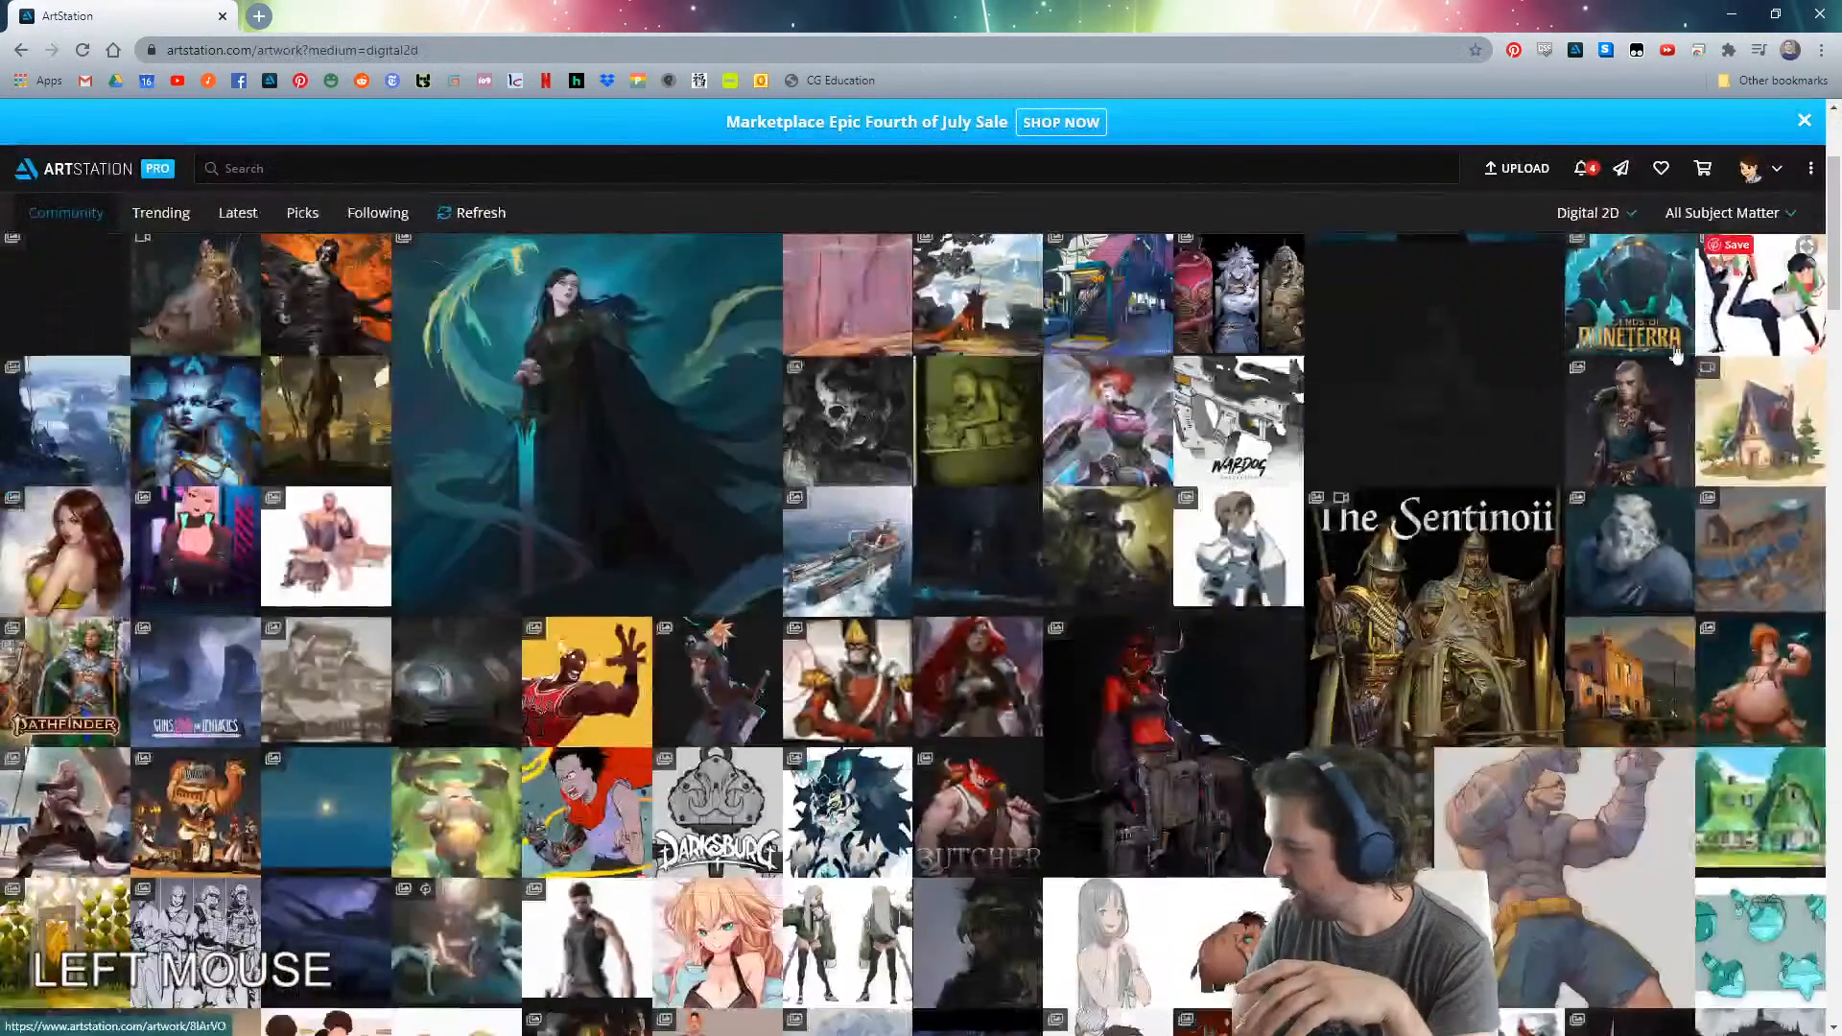
pyautogui.scroll(2, 1677, 355)
pyautogui.click(1738, 398)
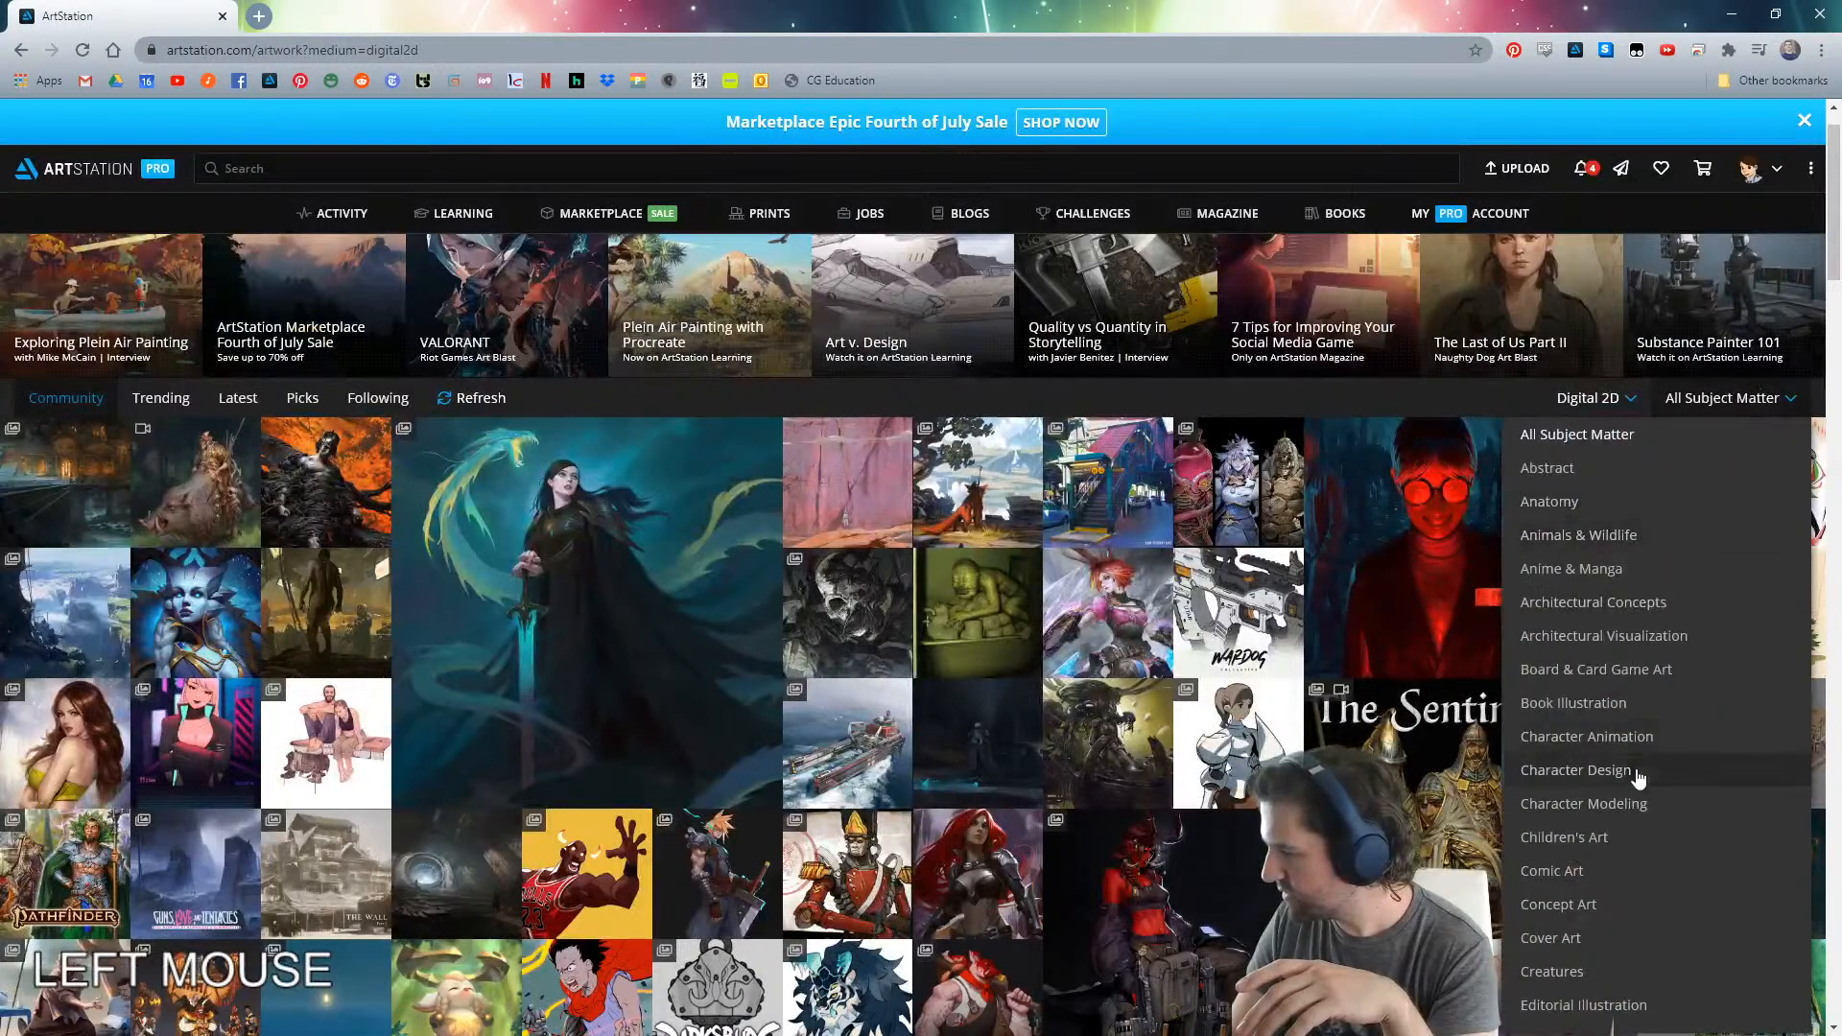
pyautogui.scroll(-1, 1650, 993)
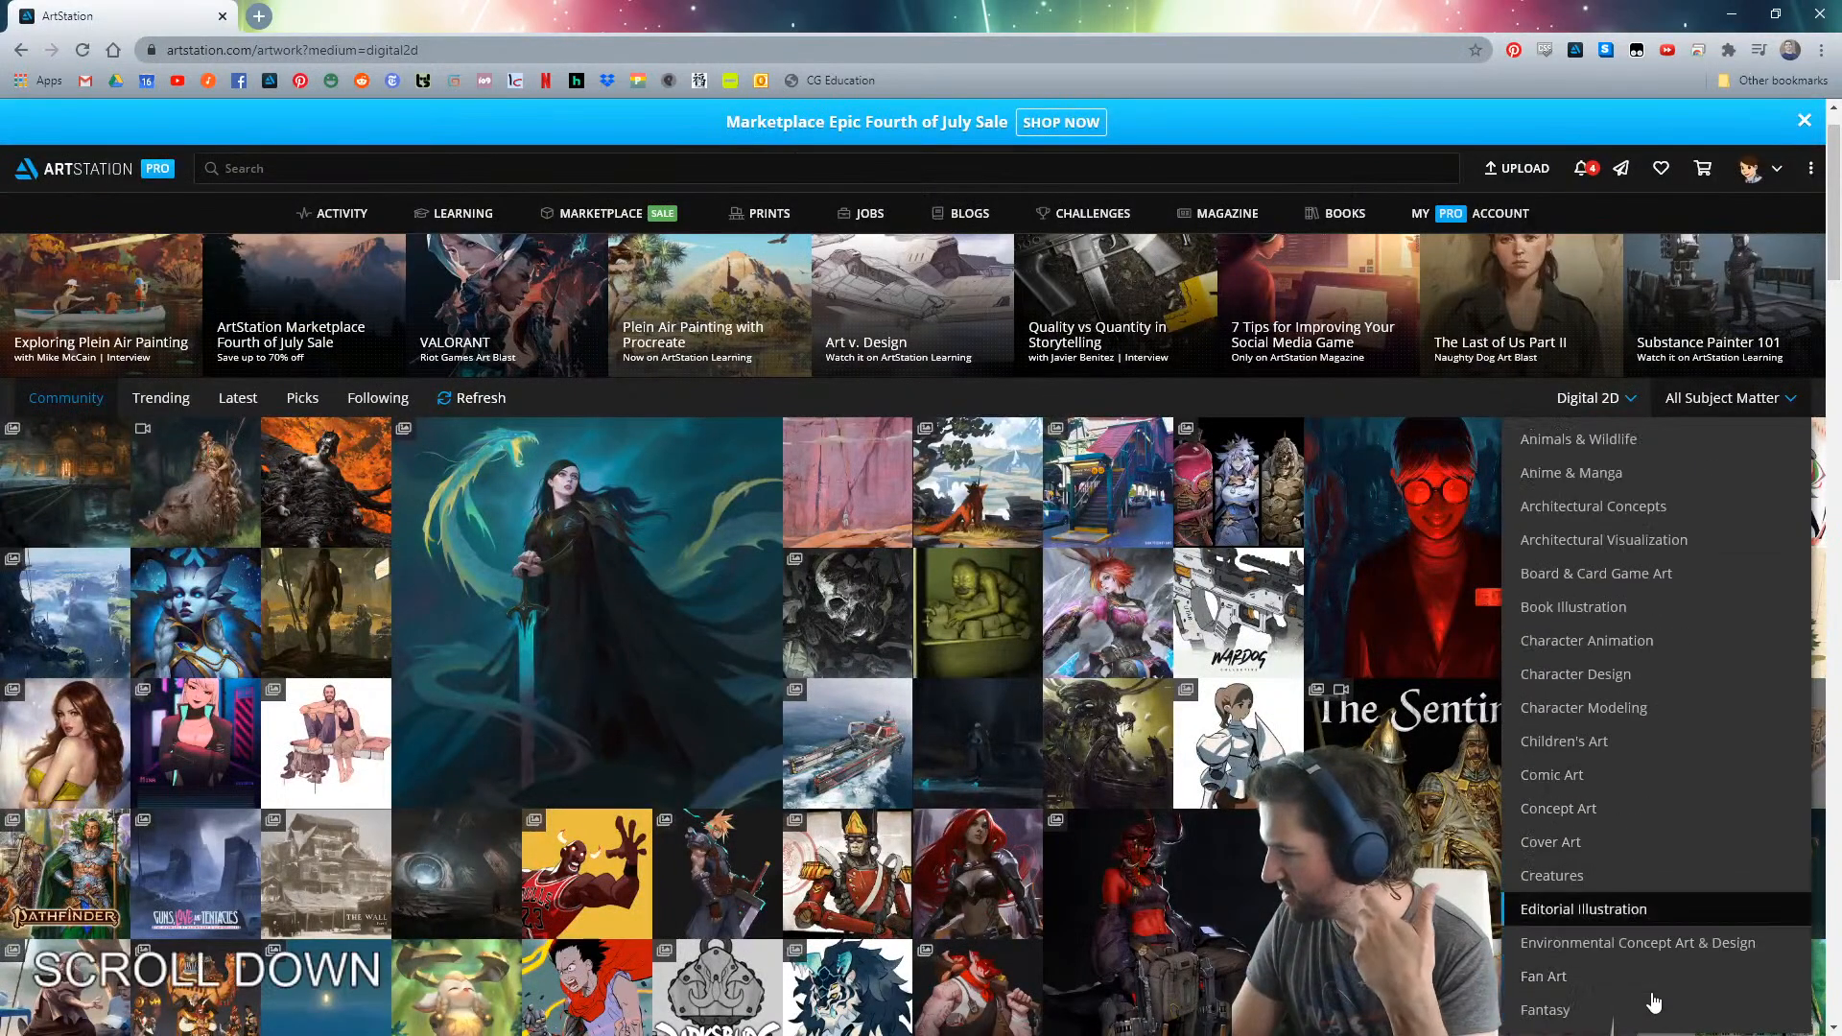
pyautogui.click(1691, 691)
pyautogui.scroll(-2, 473, 617)
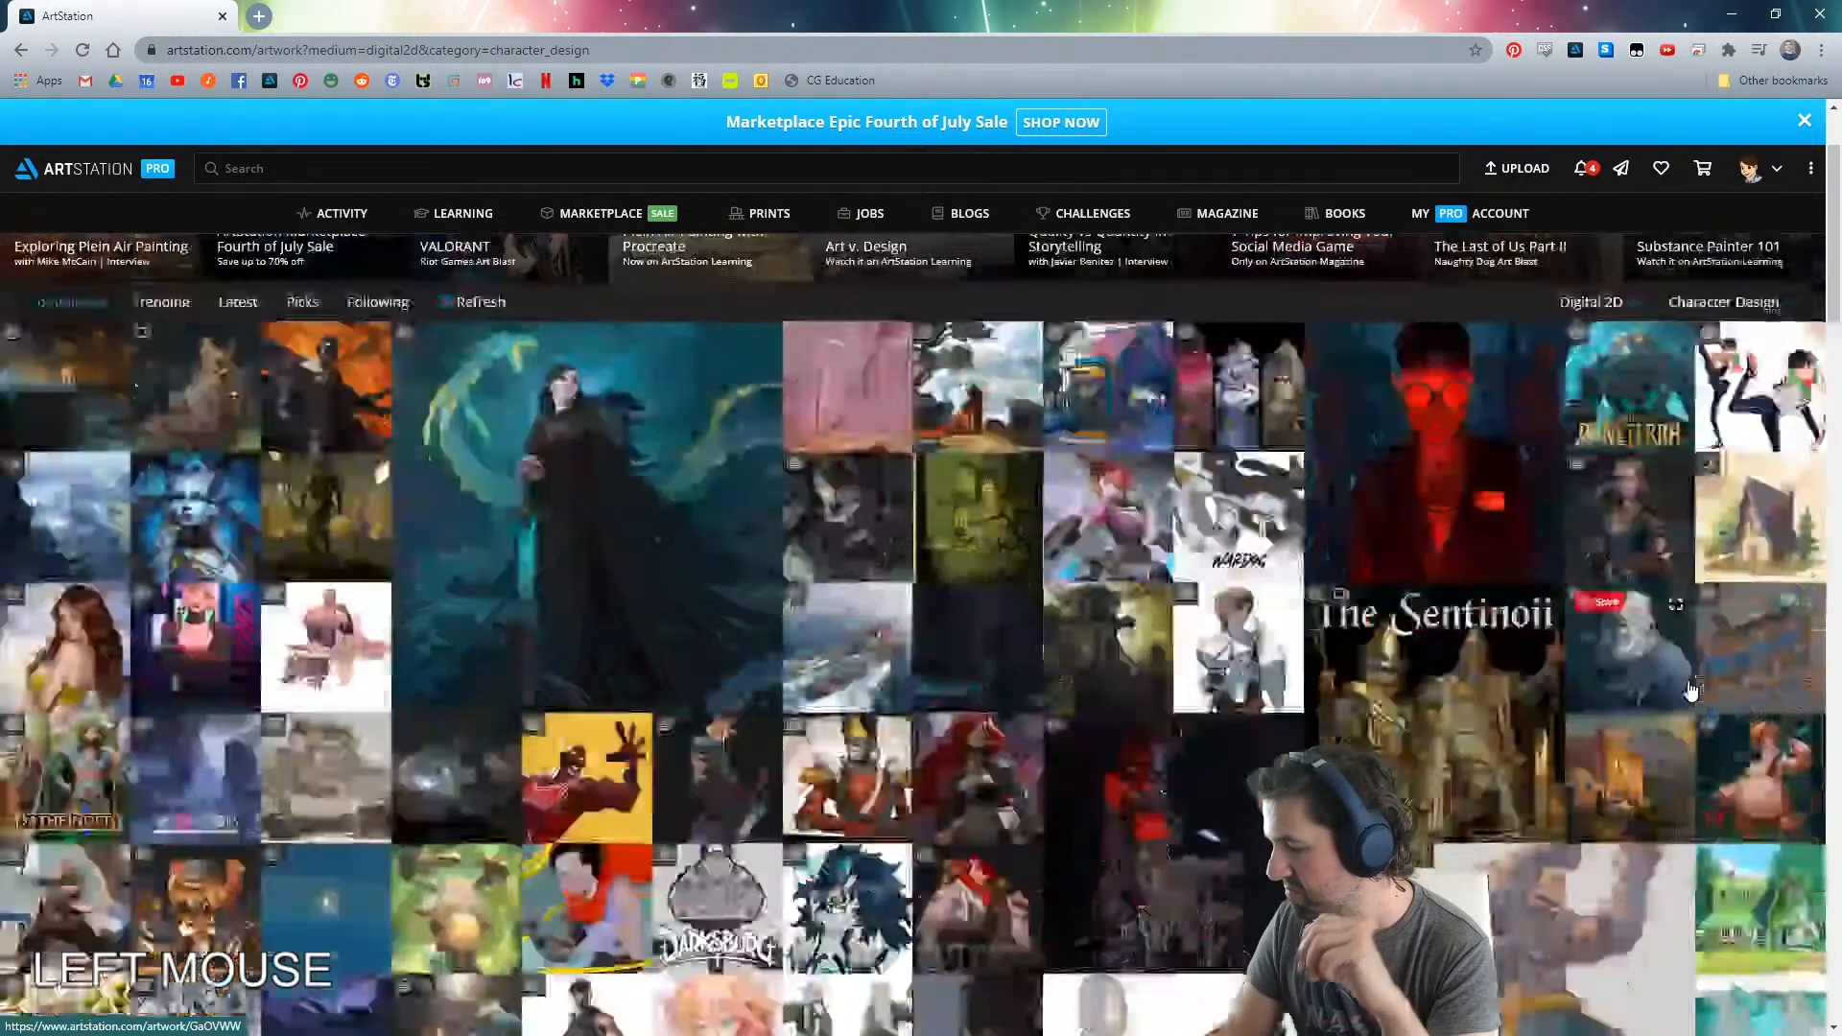
pyautogui.scroll(1, 473, 617)
pyautogui.scroll(1, 473, 617)
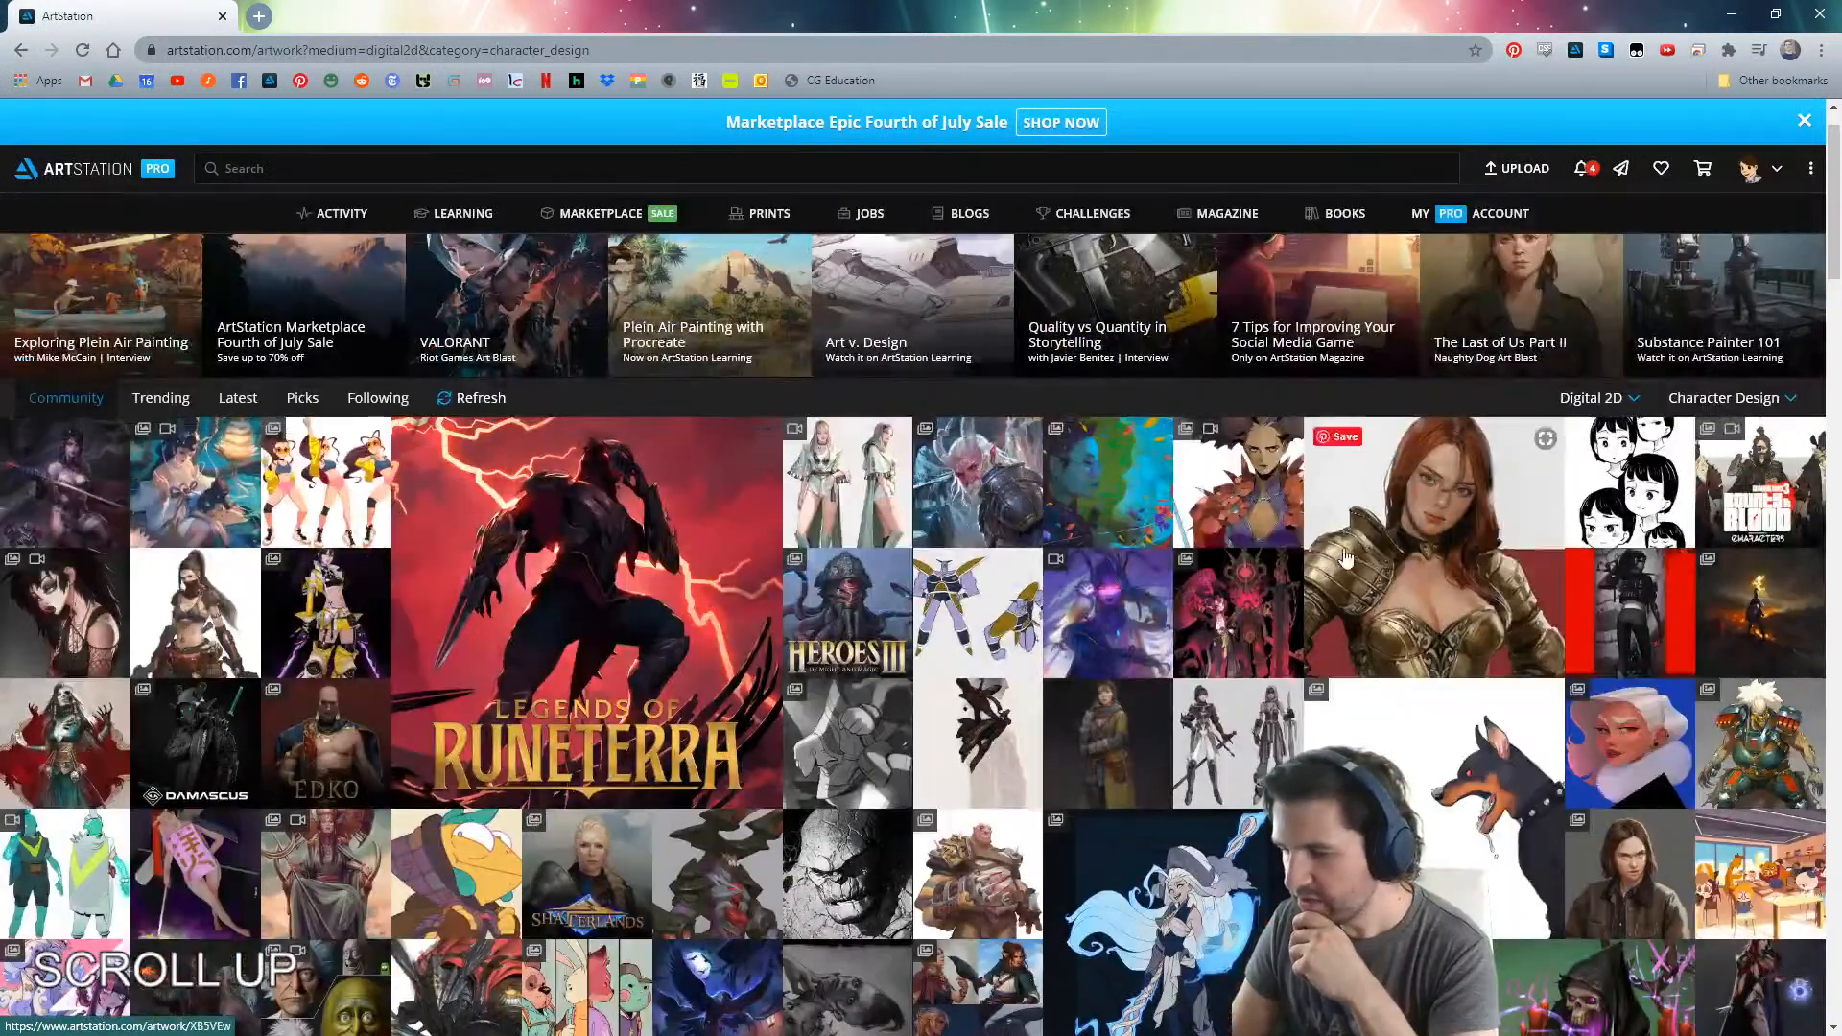
# - Open the Shake it character project, showing the girl in a yellow jacket, and examine its pose sheets
pyautogui.click(353, 489)
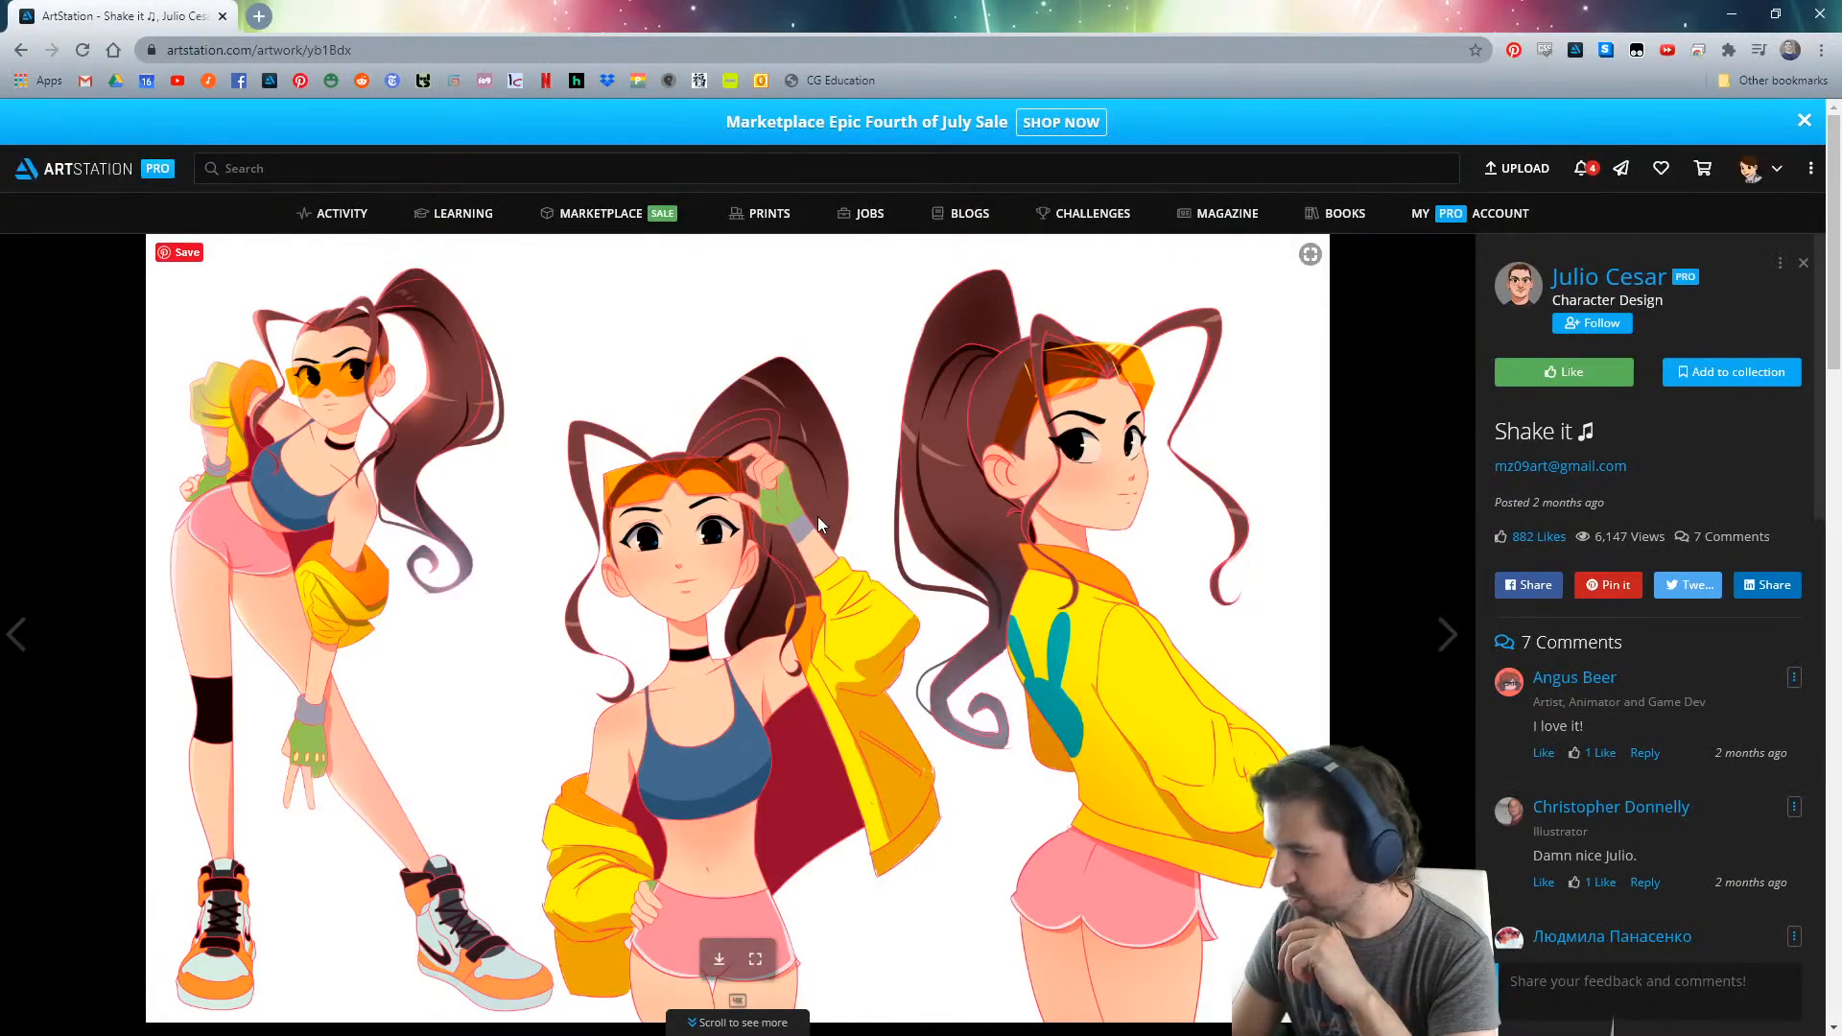
pyautogui.scroll(-15, 530, 491)
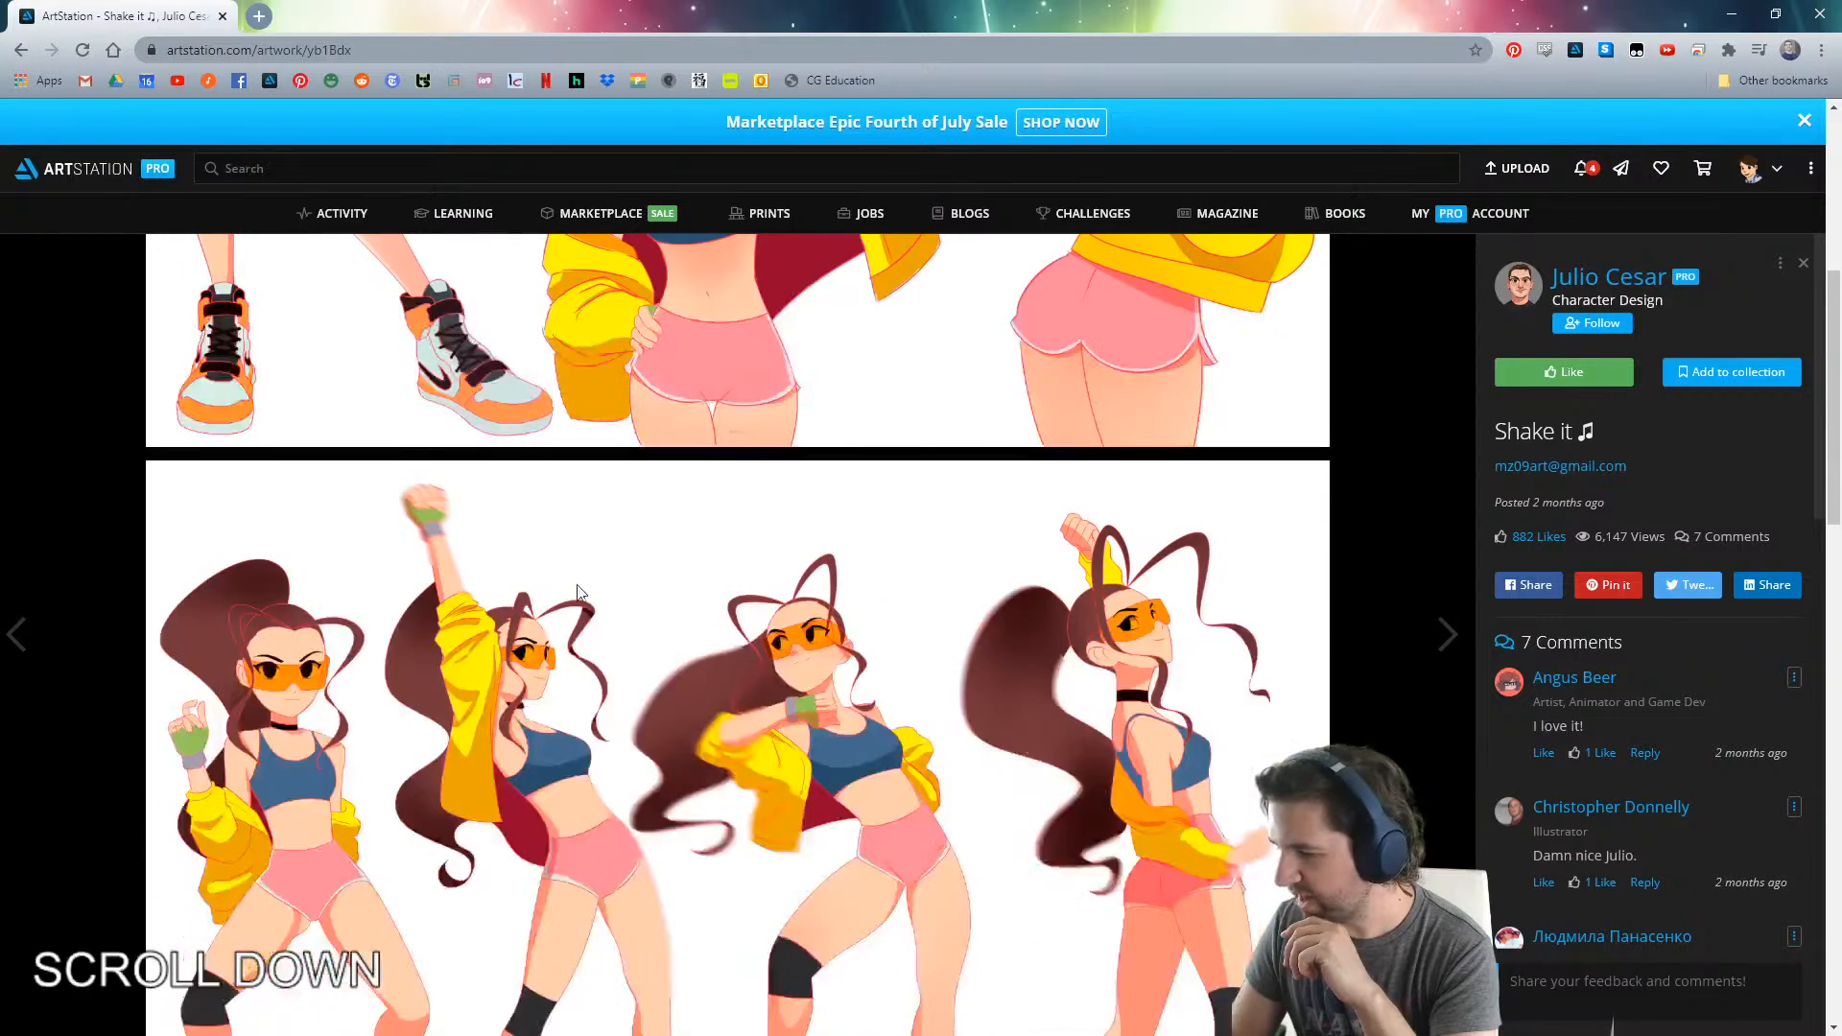
pyautogui.scroll(-3, 580, 597)
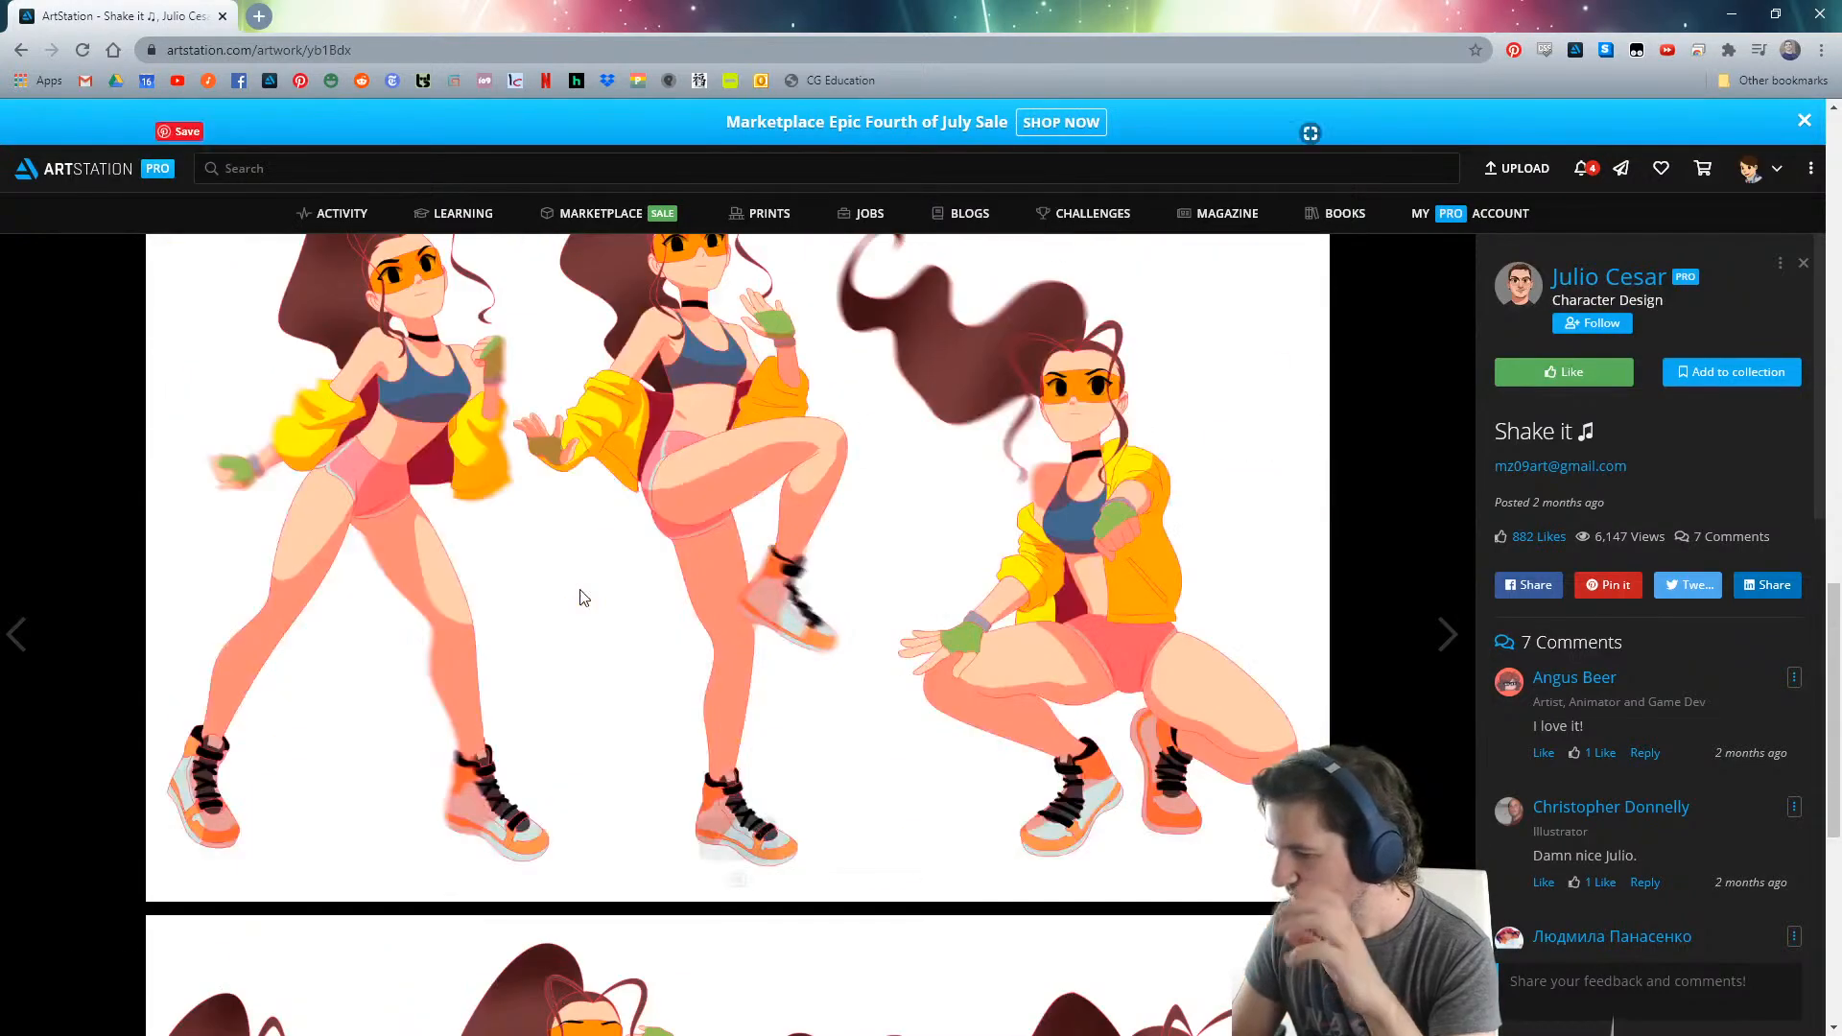
pyautogui.scroll(-5, 580, 593)
pyautogui.scroll(5, 582, 595)
pyautogui.scroll(10, 582, 592)
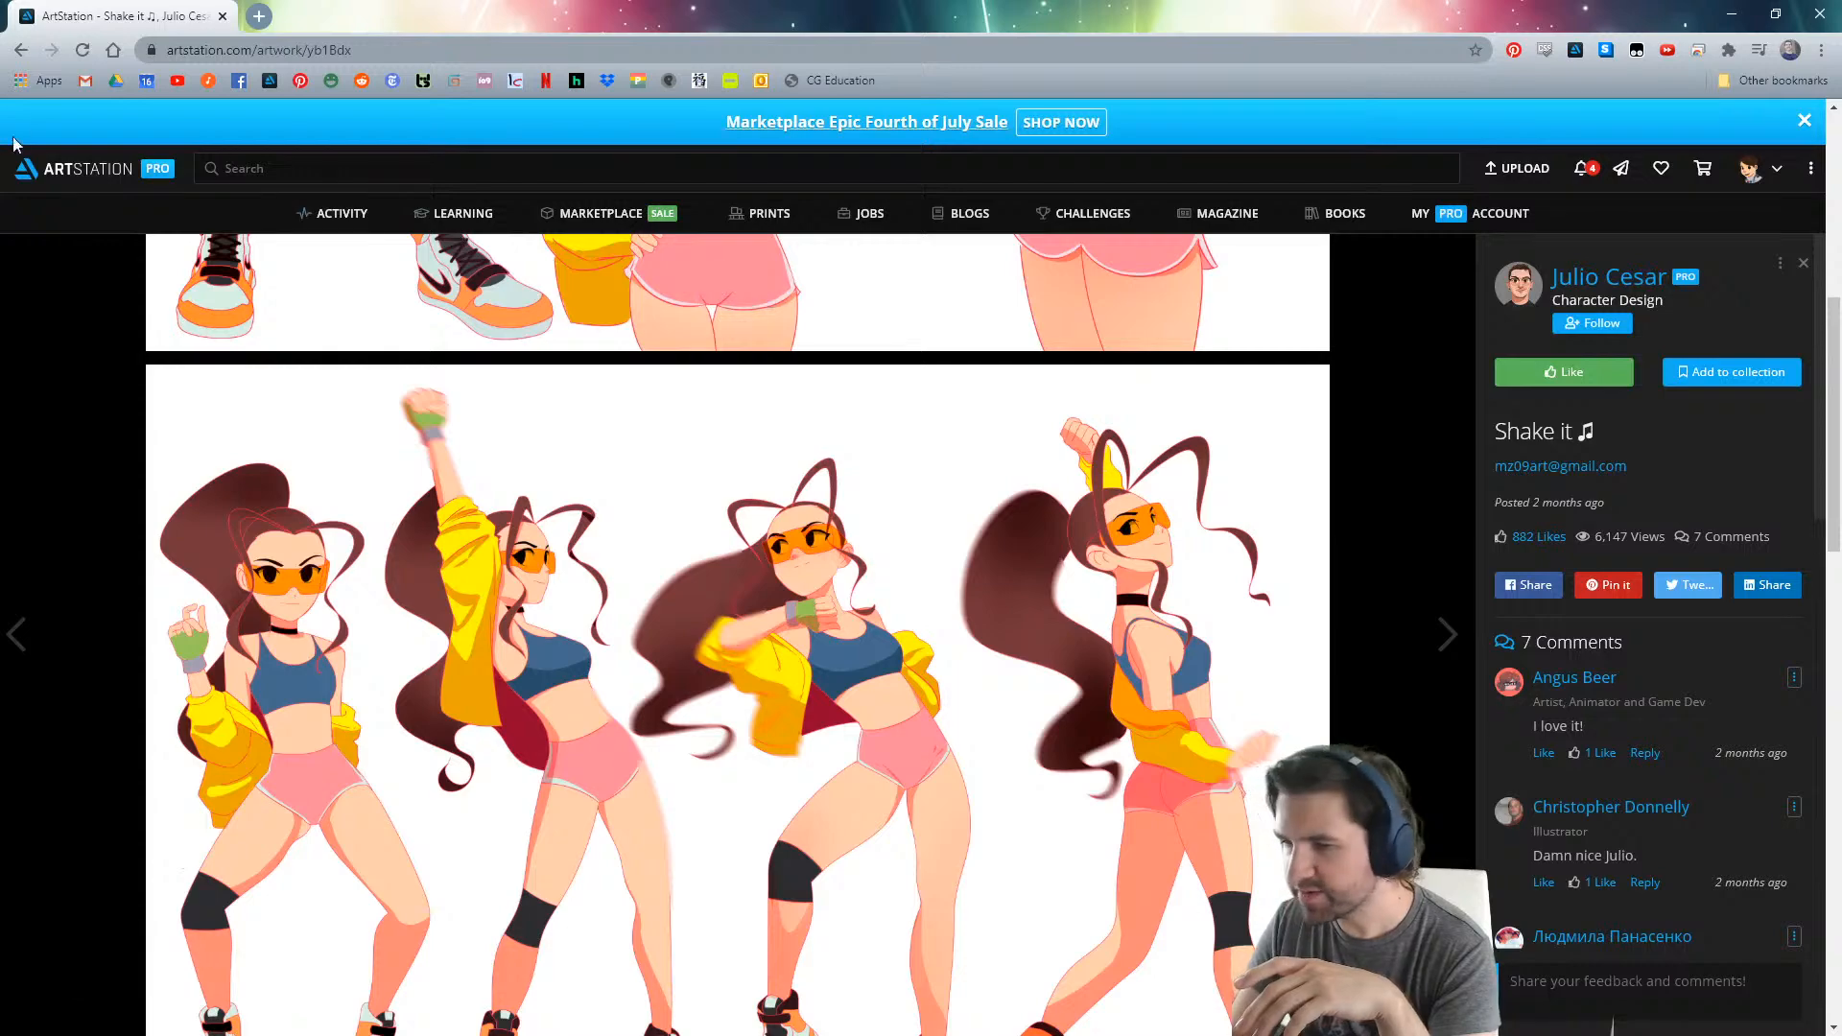
# - Go back to the filtered feed, open the Shake it project in a separate tab and browse the other character designs
pyautogui.click(20, 50)
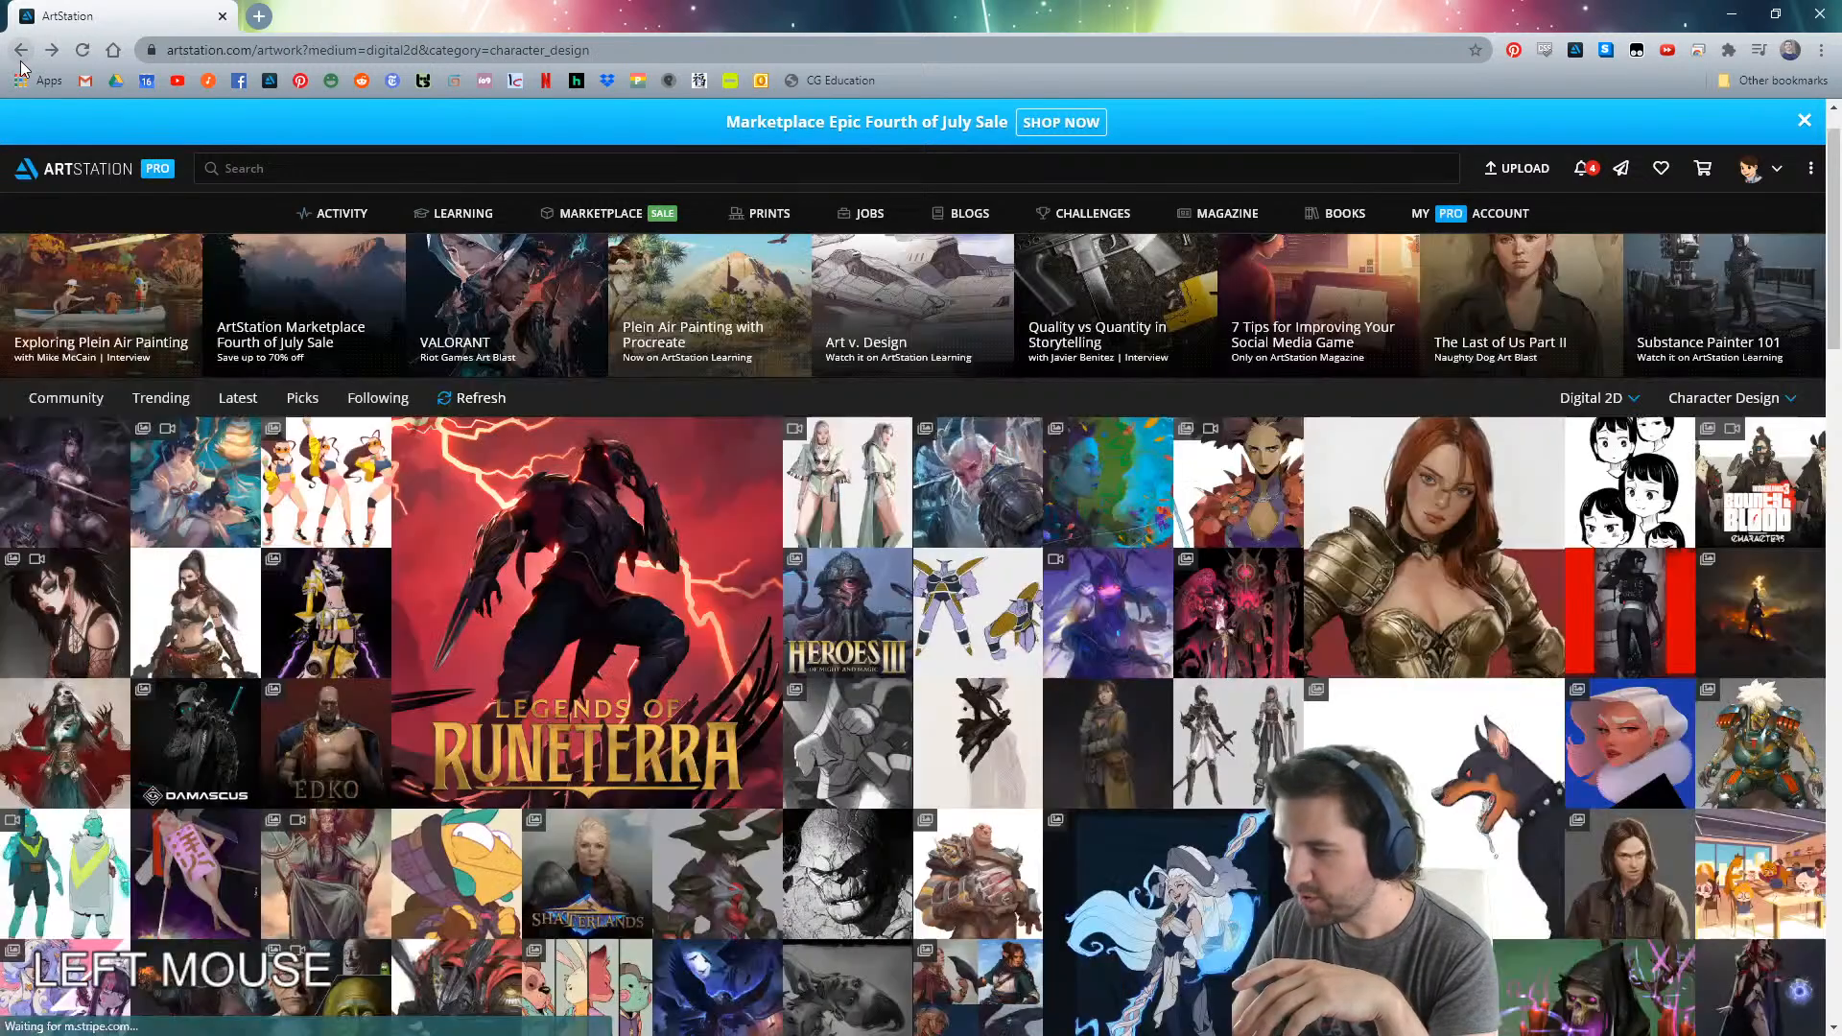
pyautogui.middleClick(335, 468)
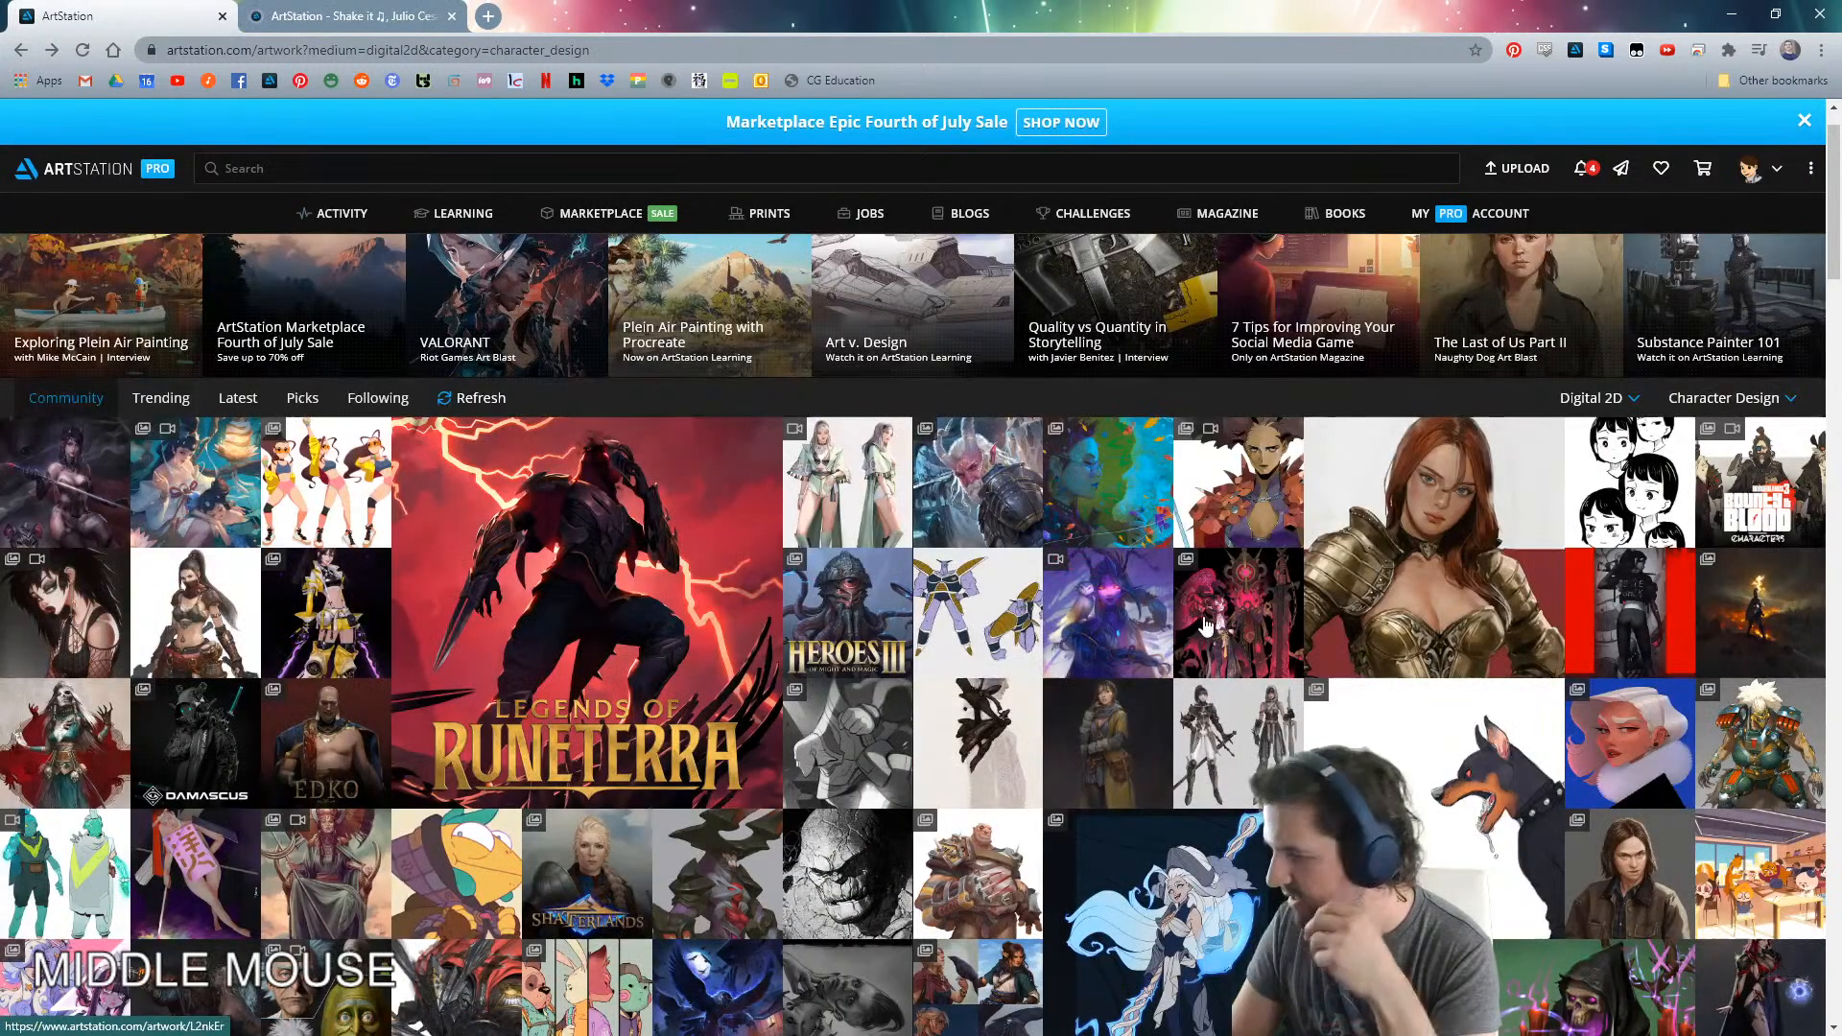
pyautogui.scroll(-2, 1113, 627)
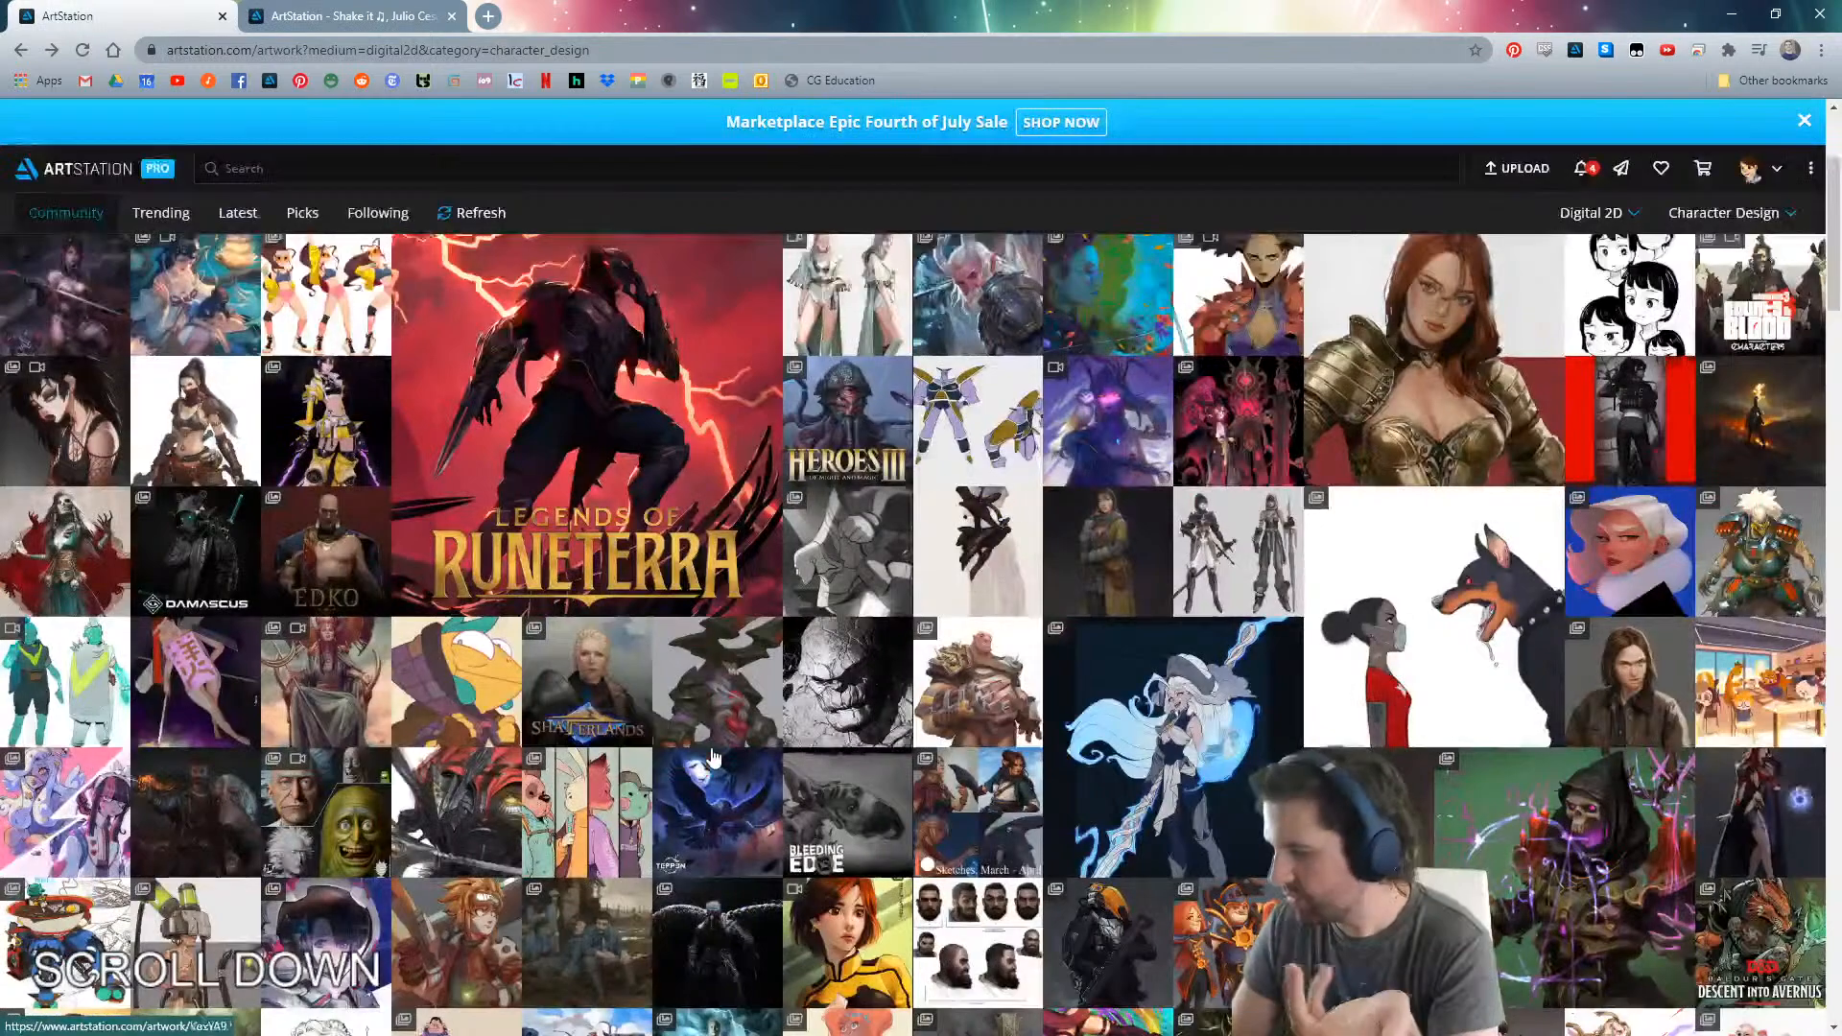
pyautogui.scroll(-1, 412, 710)
pyautogui.scroll(-2, 412, 710)
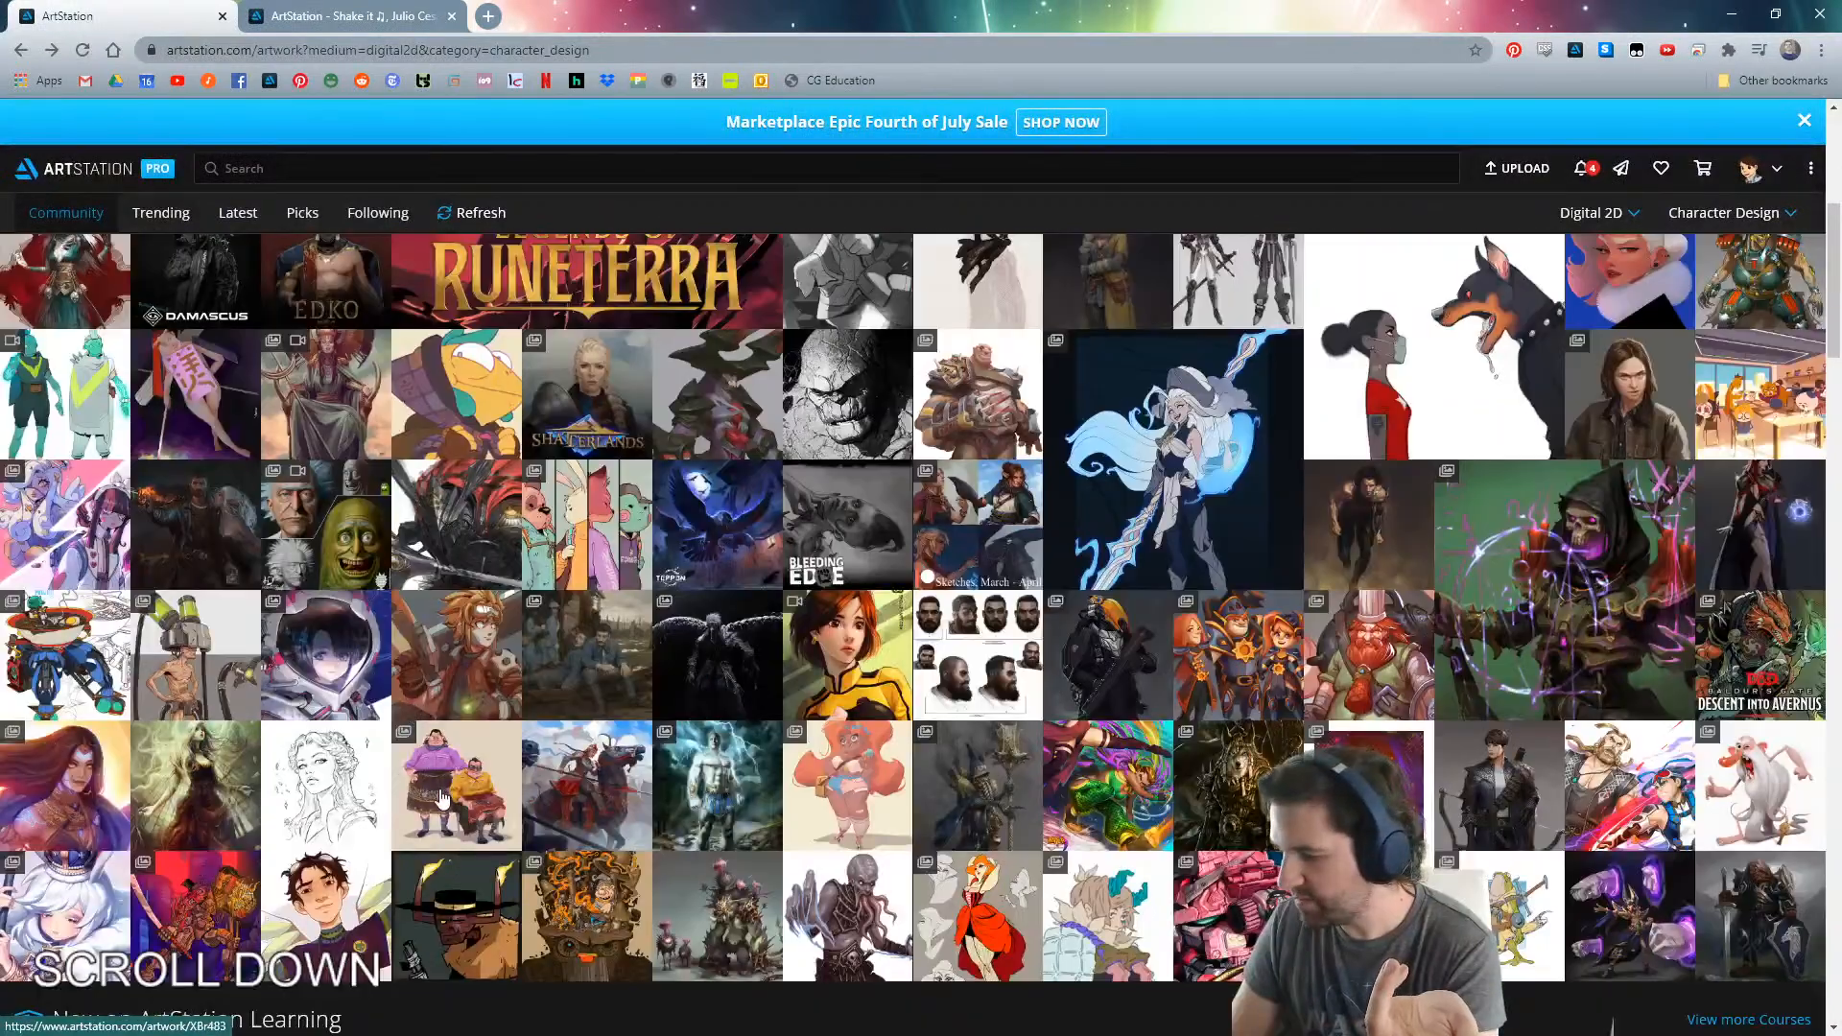
pyautogui.scroll(-2, 413, 710)
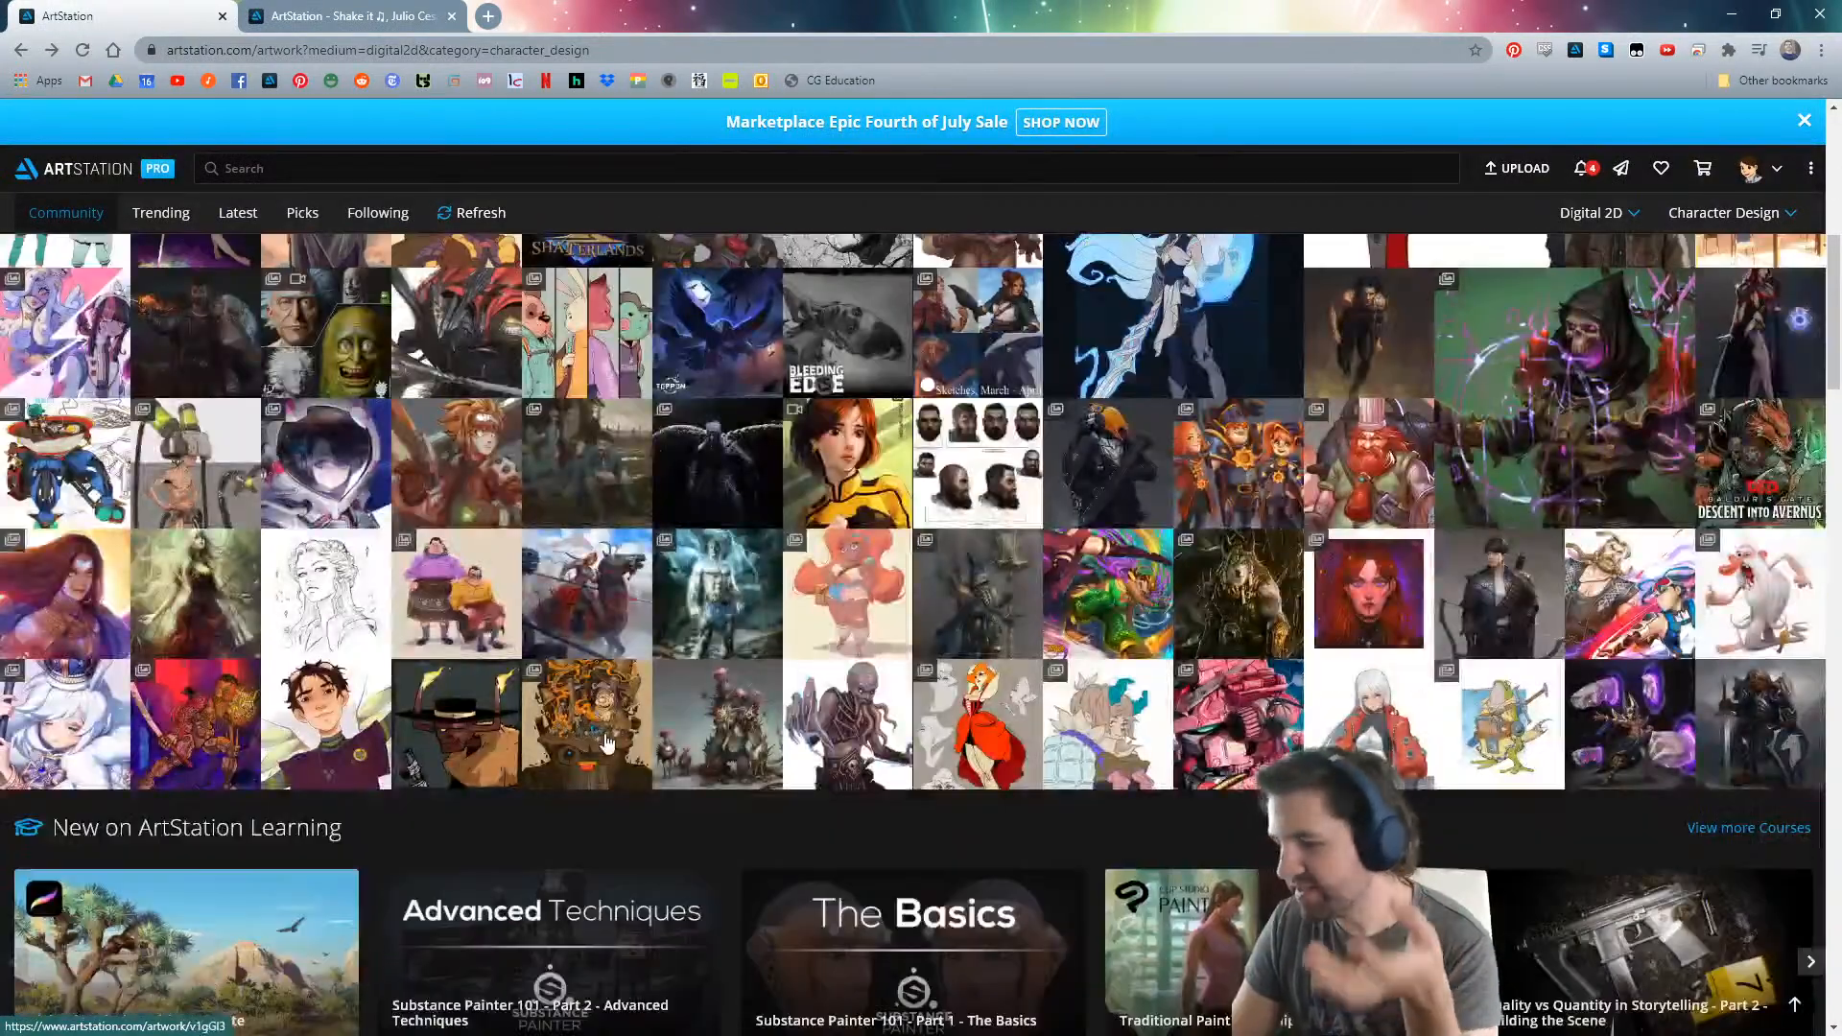
pyautogui.scroll(8, 192, 753)
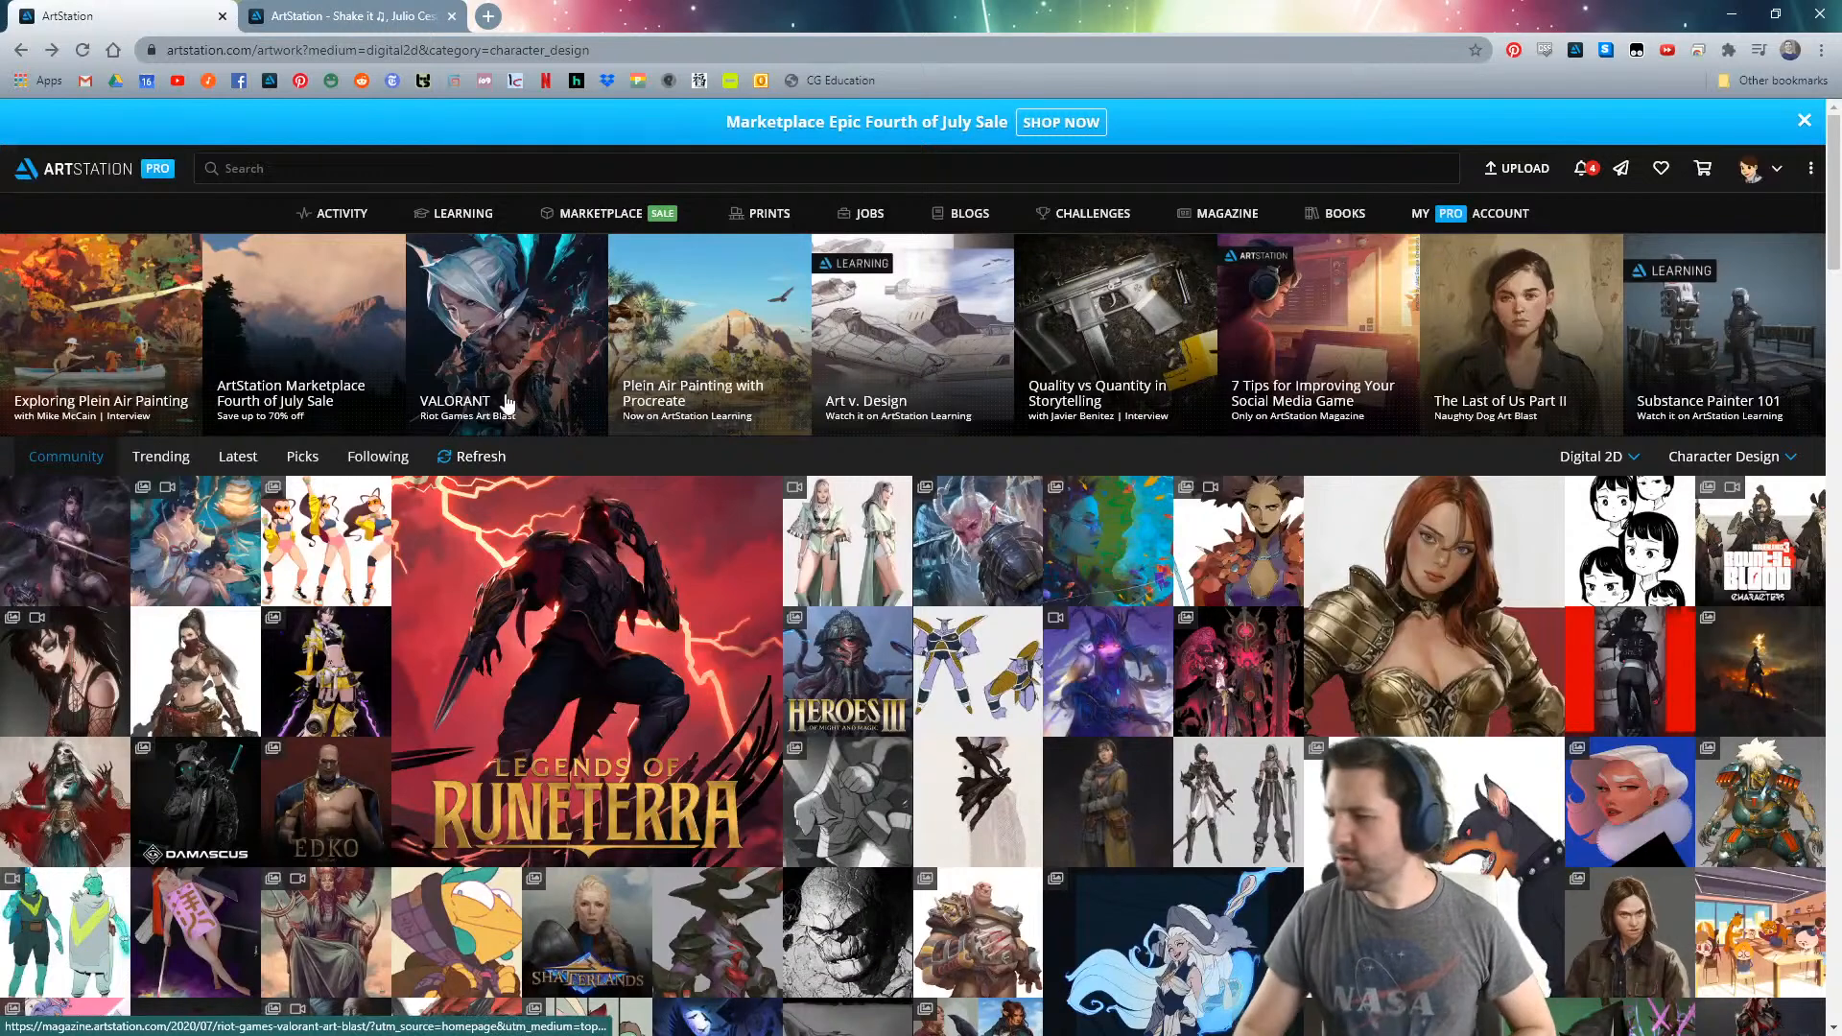
# - Search ArtStation artworks for "phasebook"
pyautogui.click(228, 169)
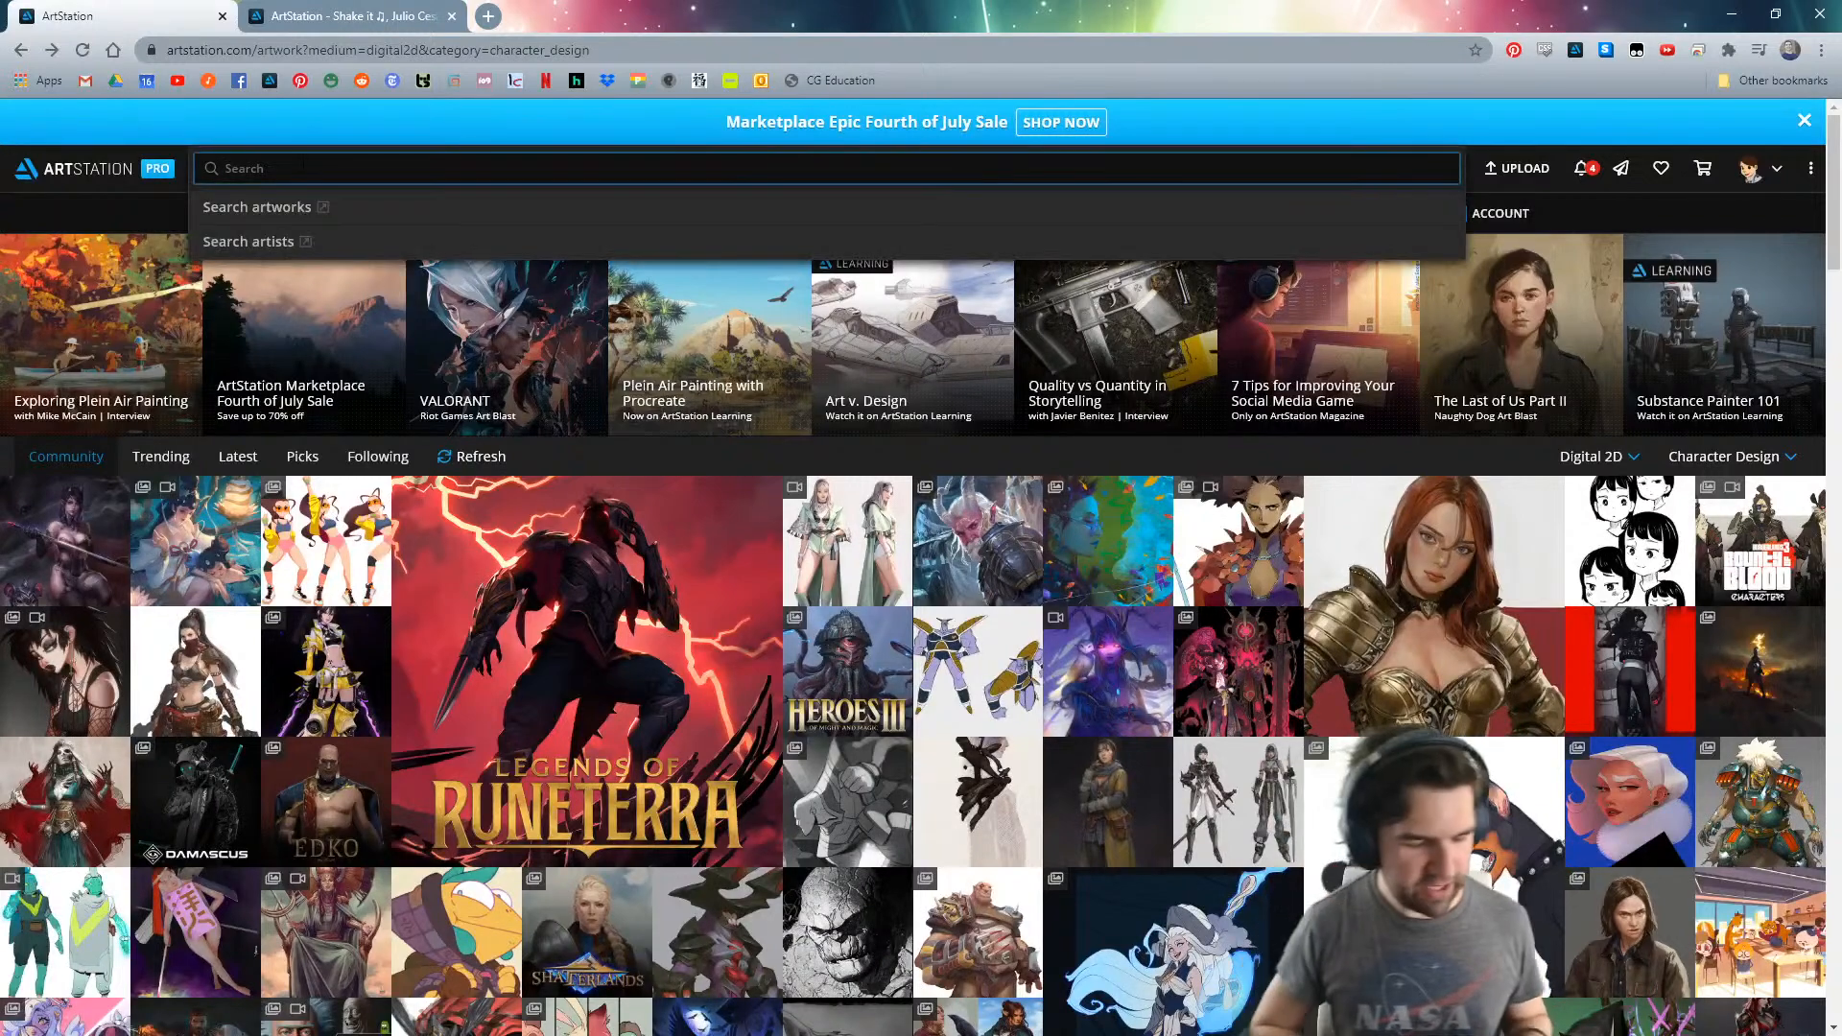
pyautogui.write('f')
pyautogui.press('BackSpace')
pyautogui.write('phasebook')
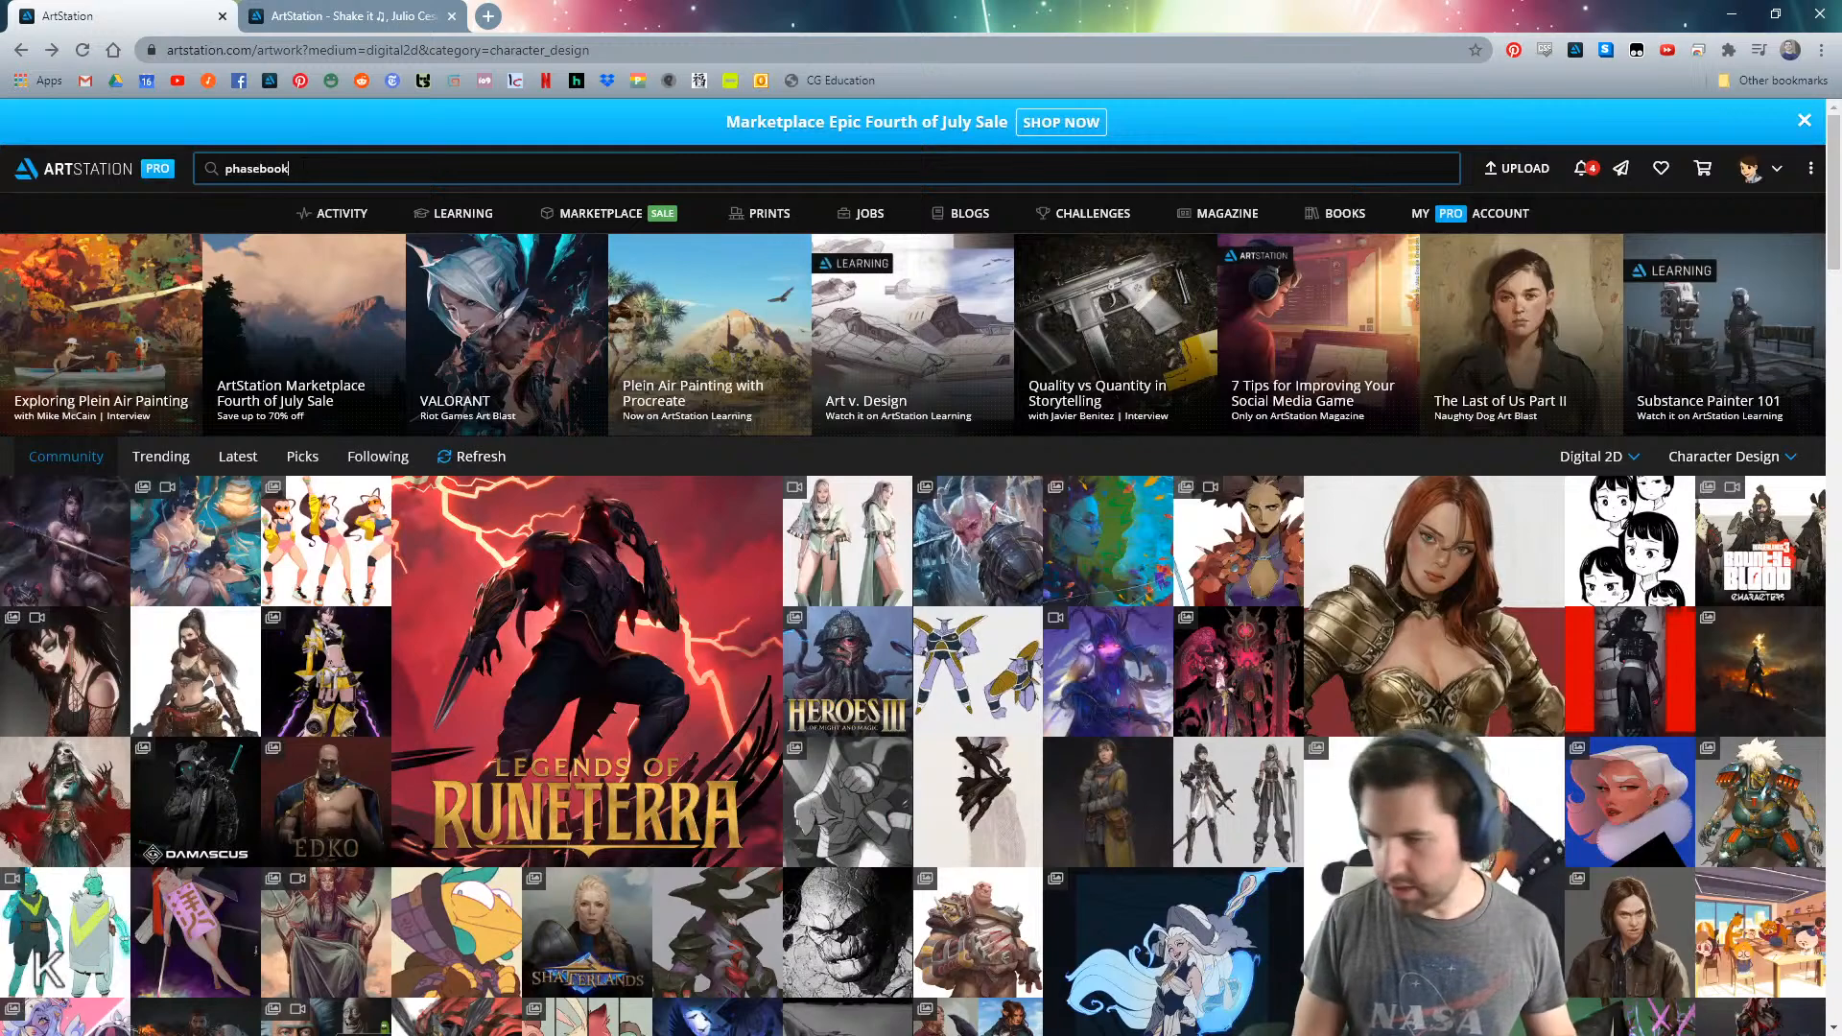
pyautogui.press('Return')
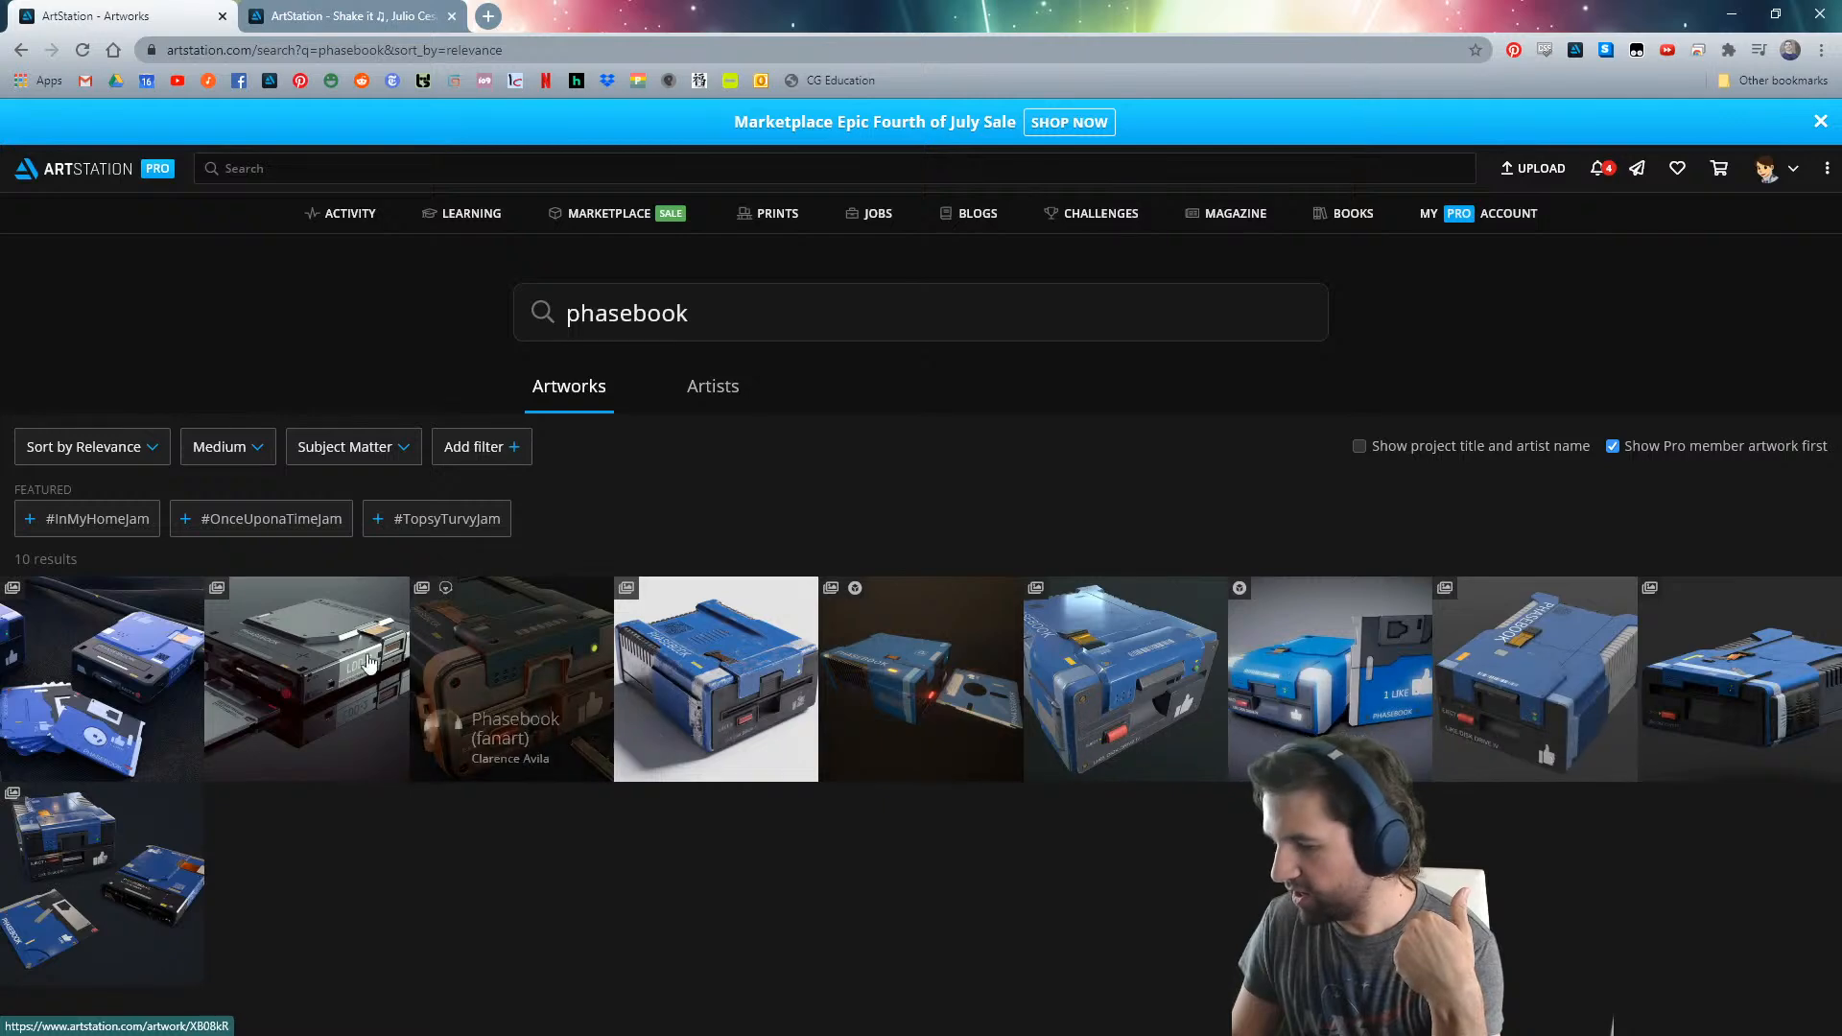
# - From the Phasebook (fanart) result, open the linked props concept project and examine its retro social media device designs
pyautogui.click(569, 671)
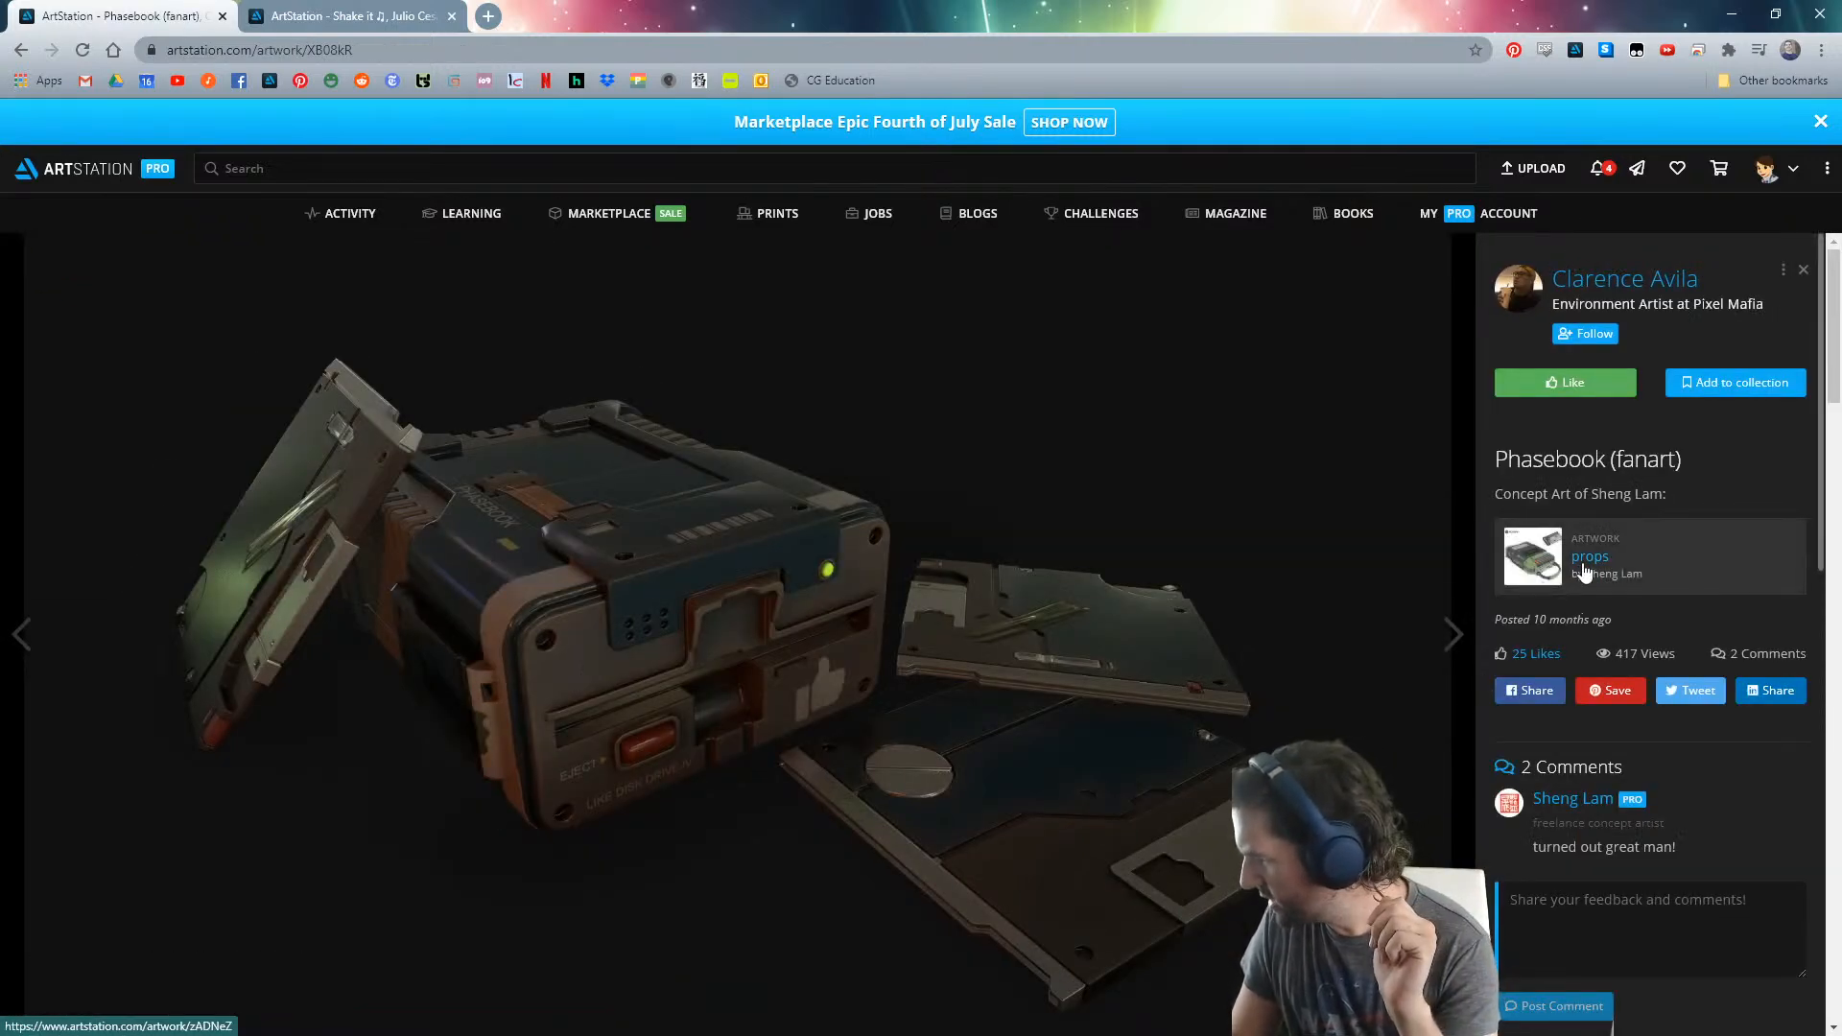
pyautogui.click(1590, 560)
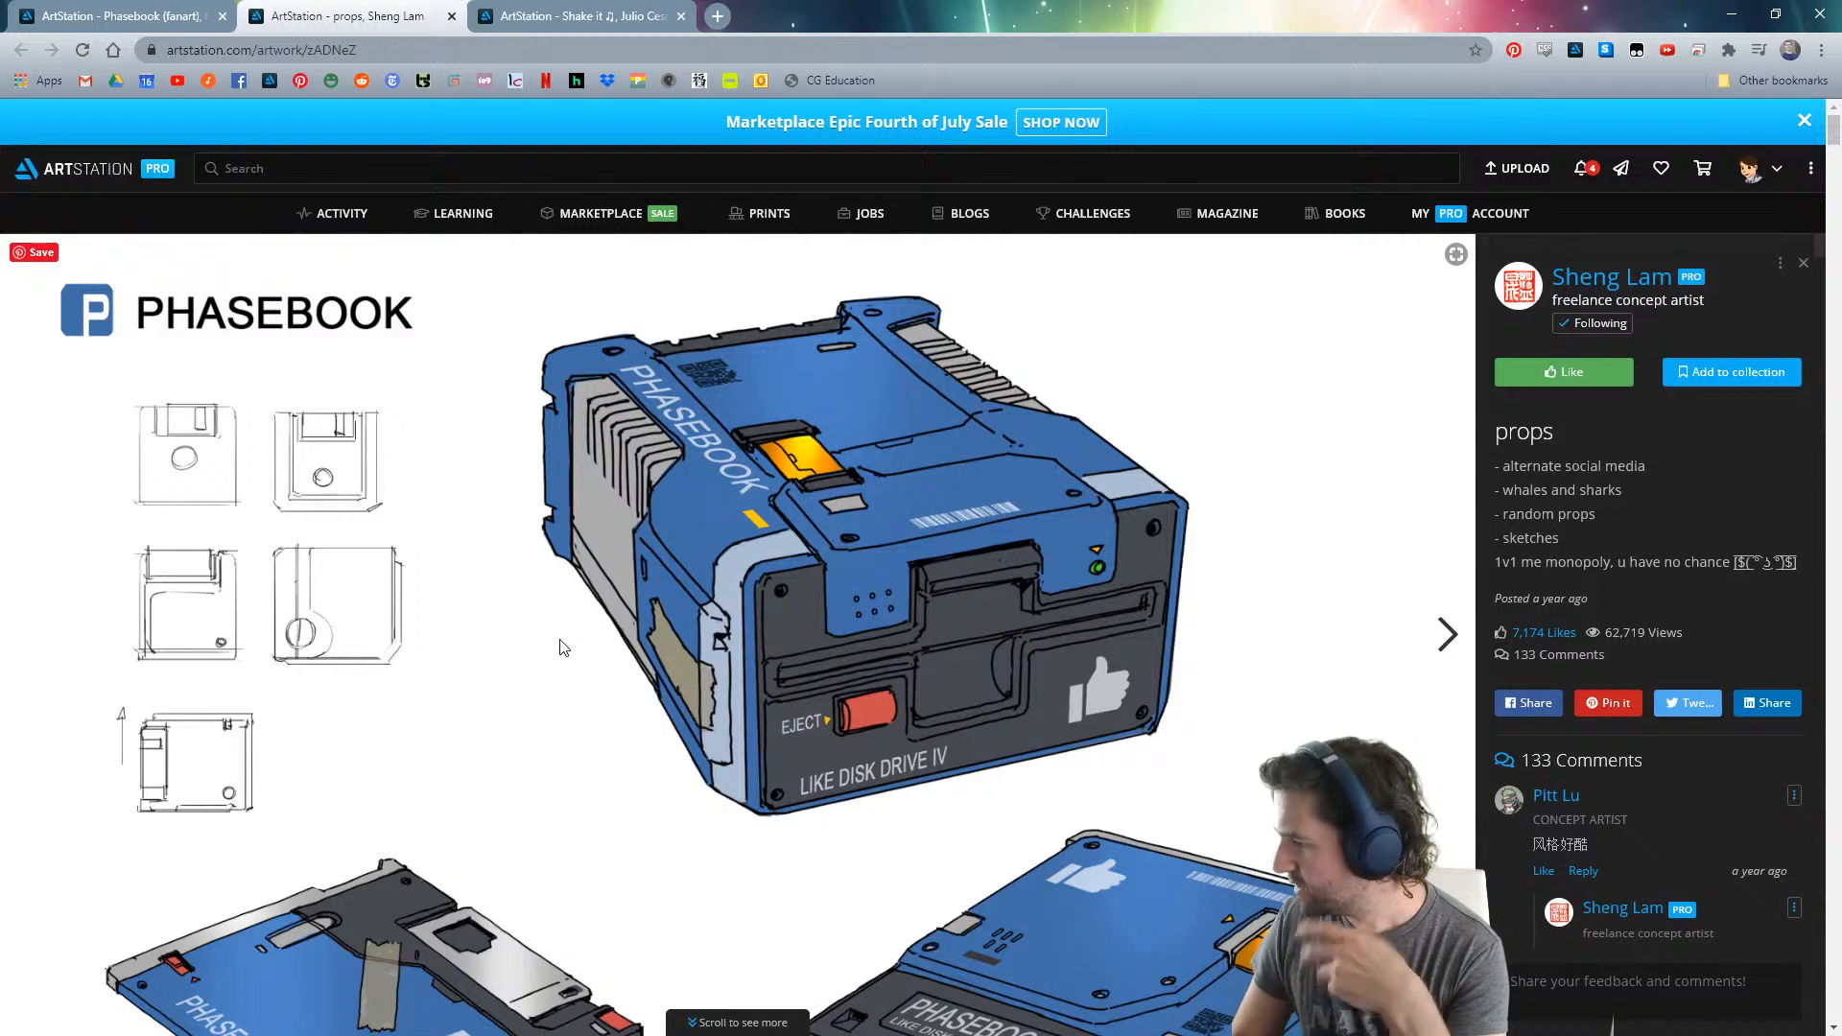
pyautogui.scroll(-10, 563, 649)
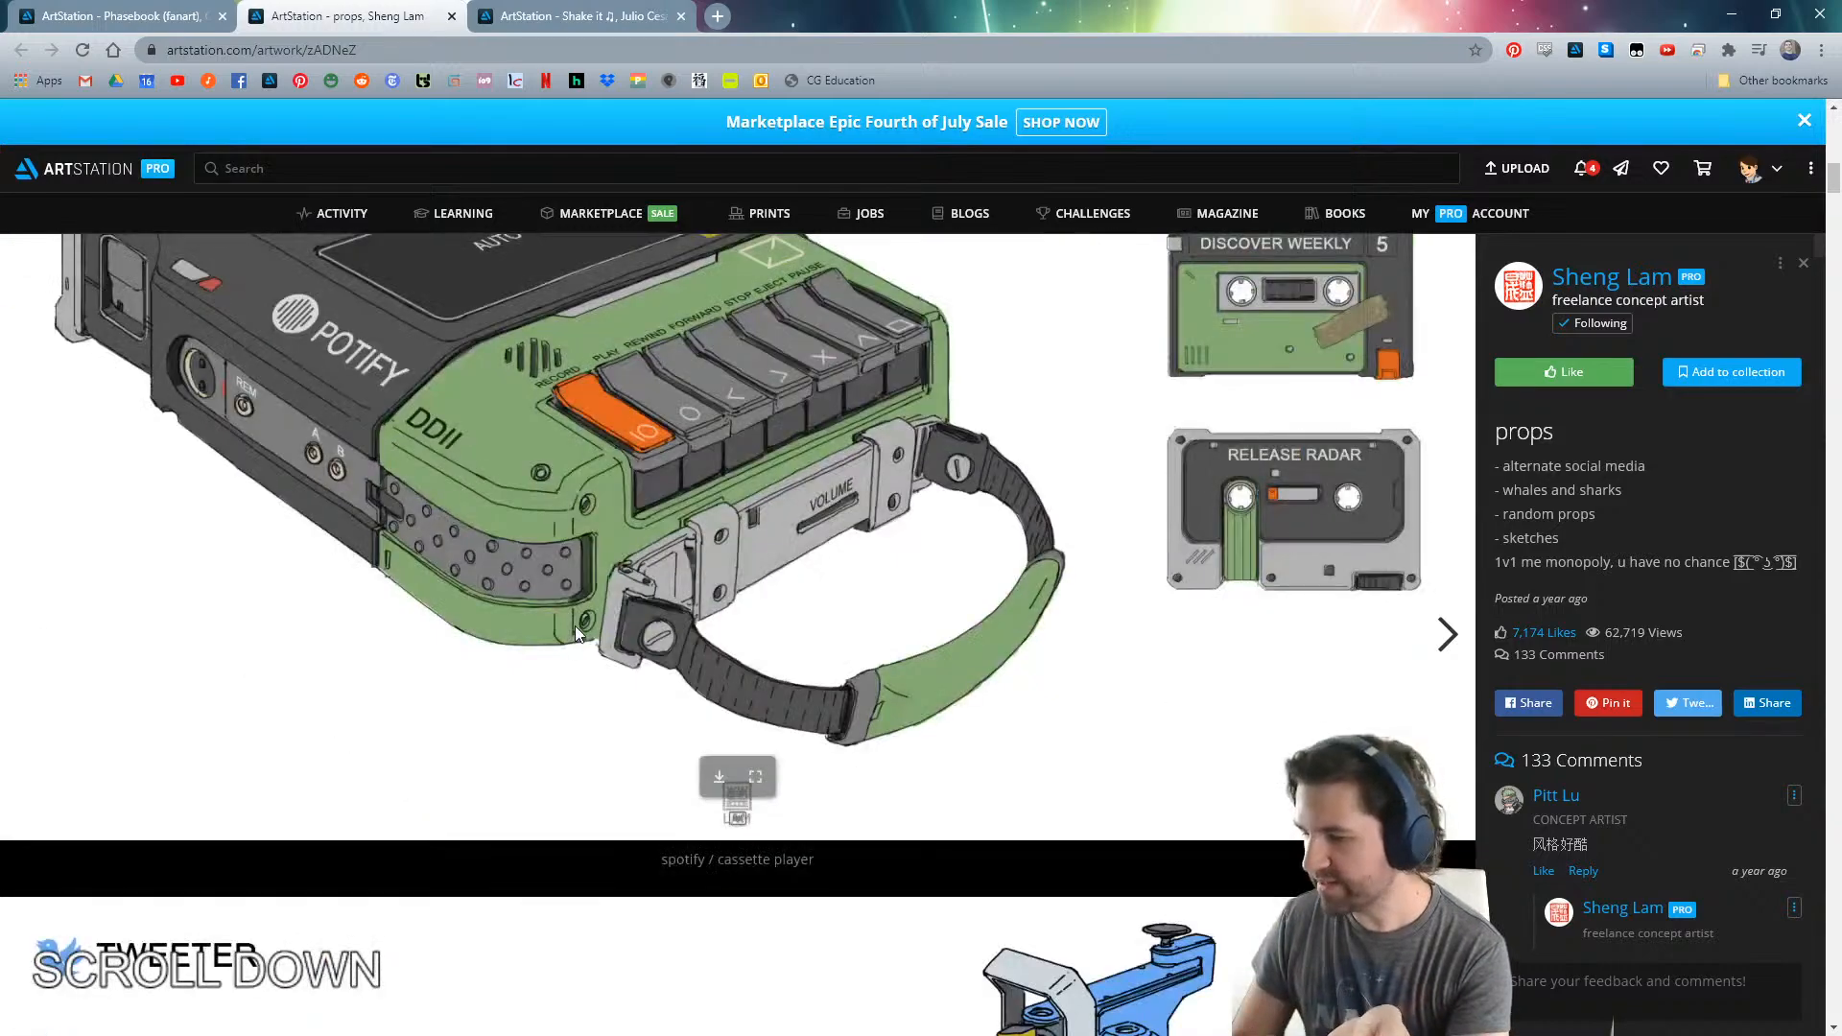
pyautogui.scroll(-15, 576, 643)
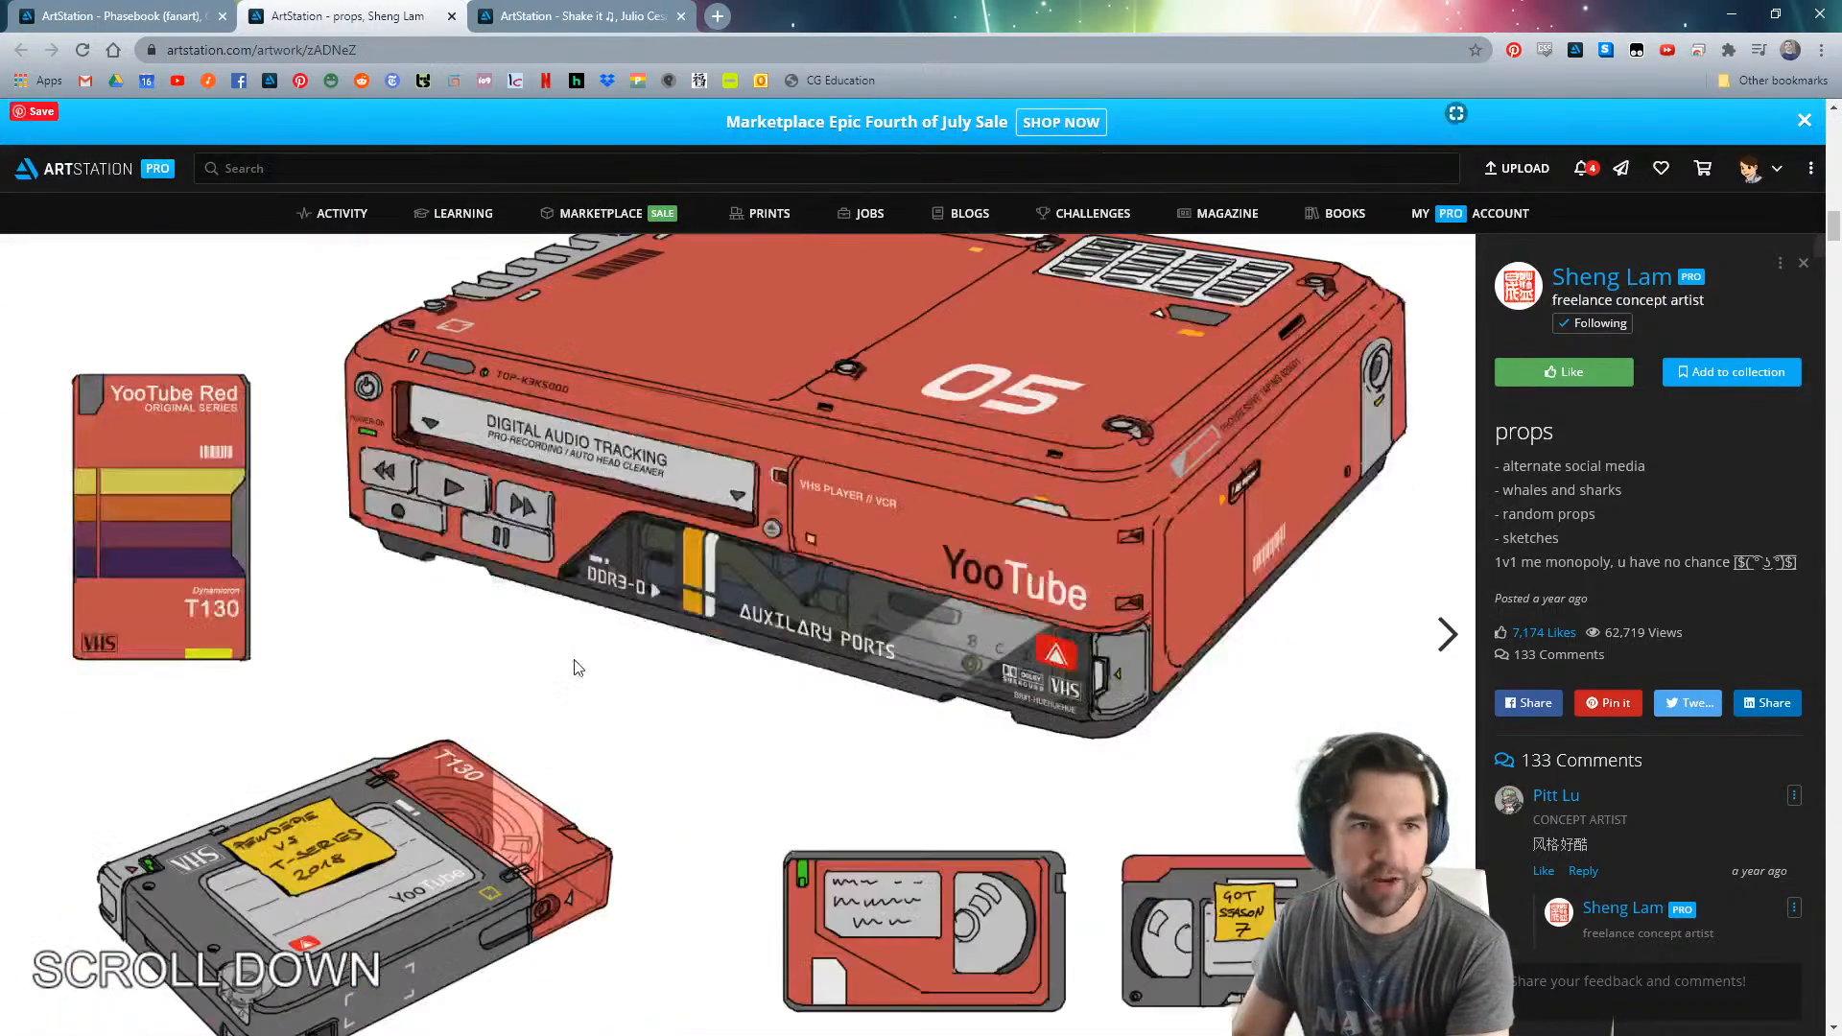
pyautogui.scroll(-12, 574, 666)
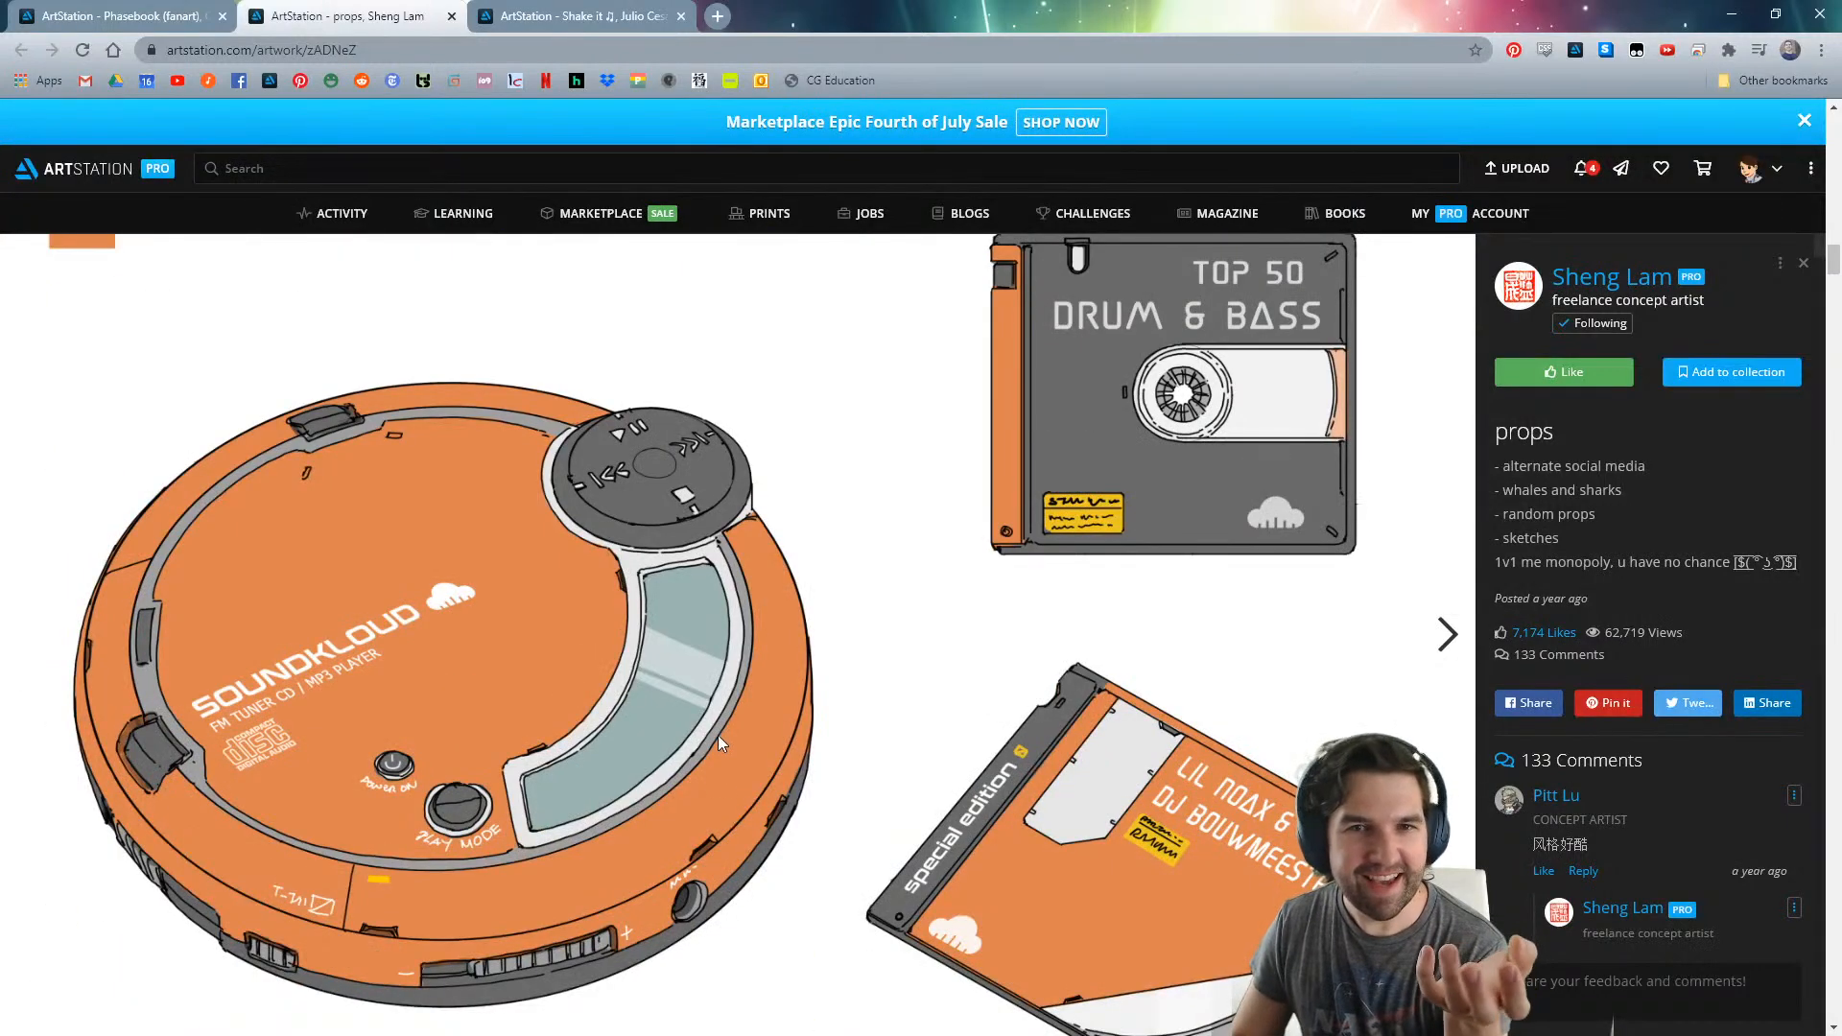
pyautogui.scroll(2, 706, 705)
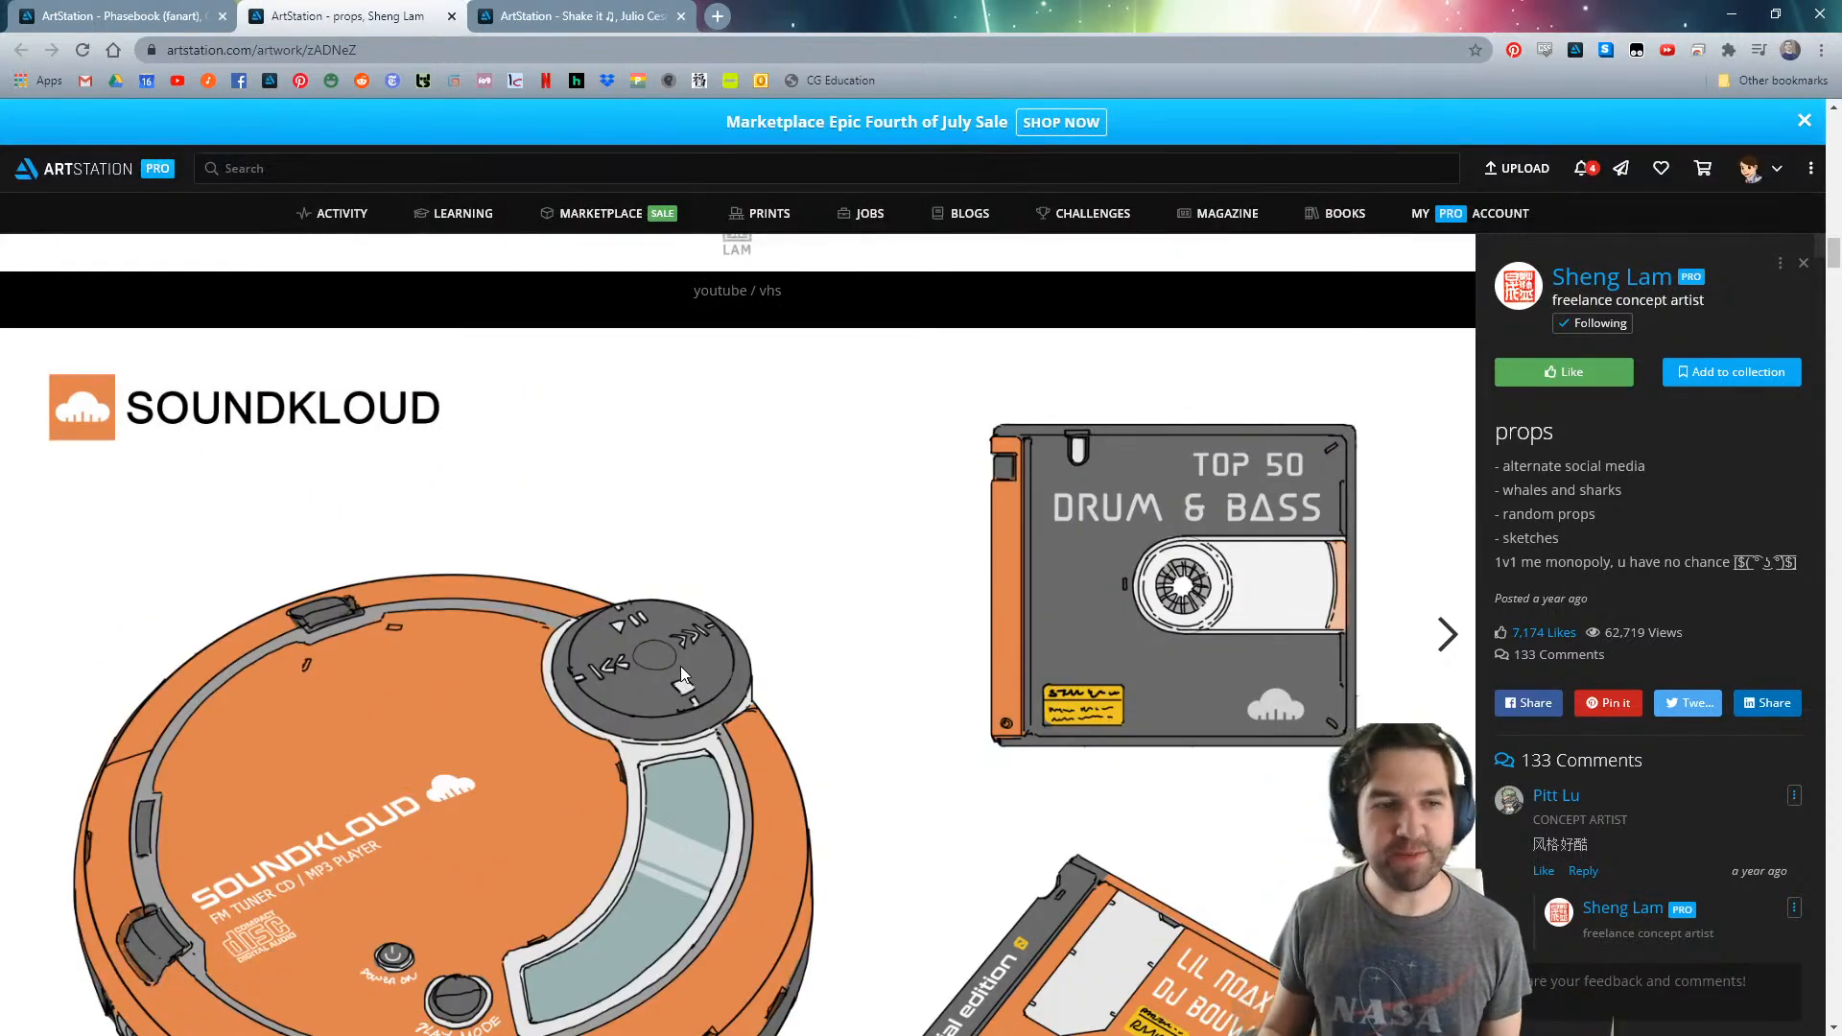
pyautogui.scroll(15, 681, 666)
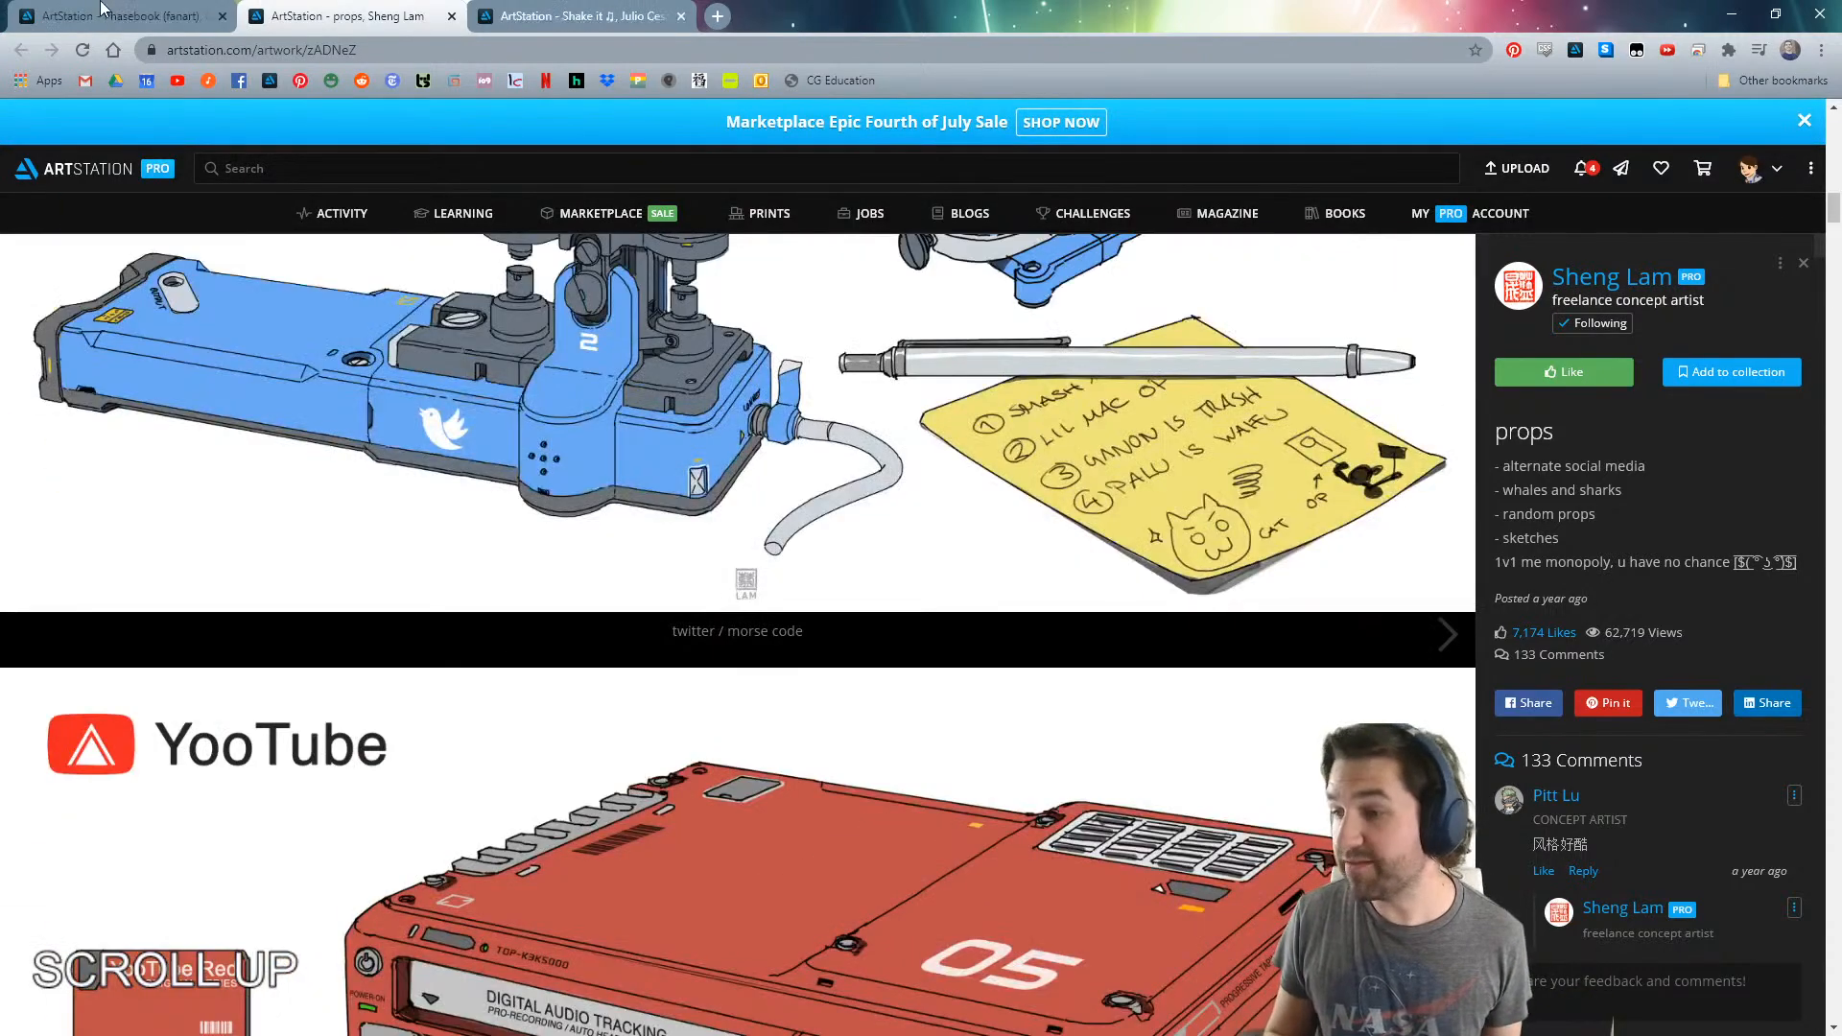
# - Switch to the open Shake it project and study the character's poses from different angles
pyautogui.click(566, 14)
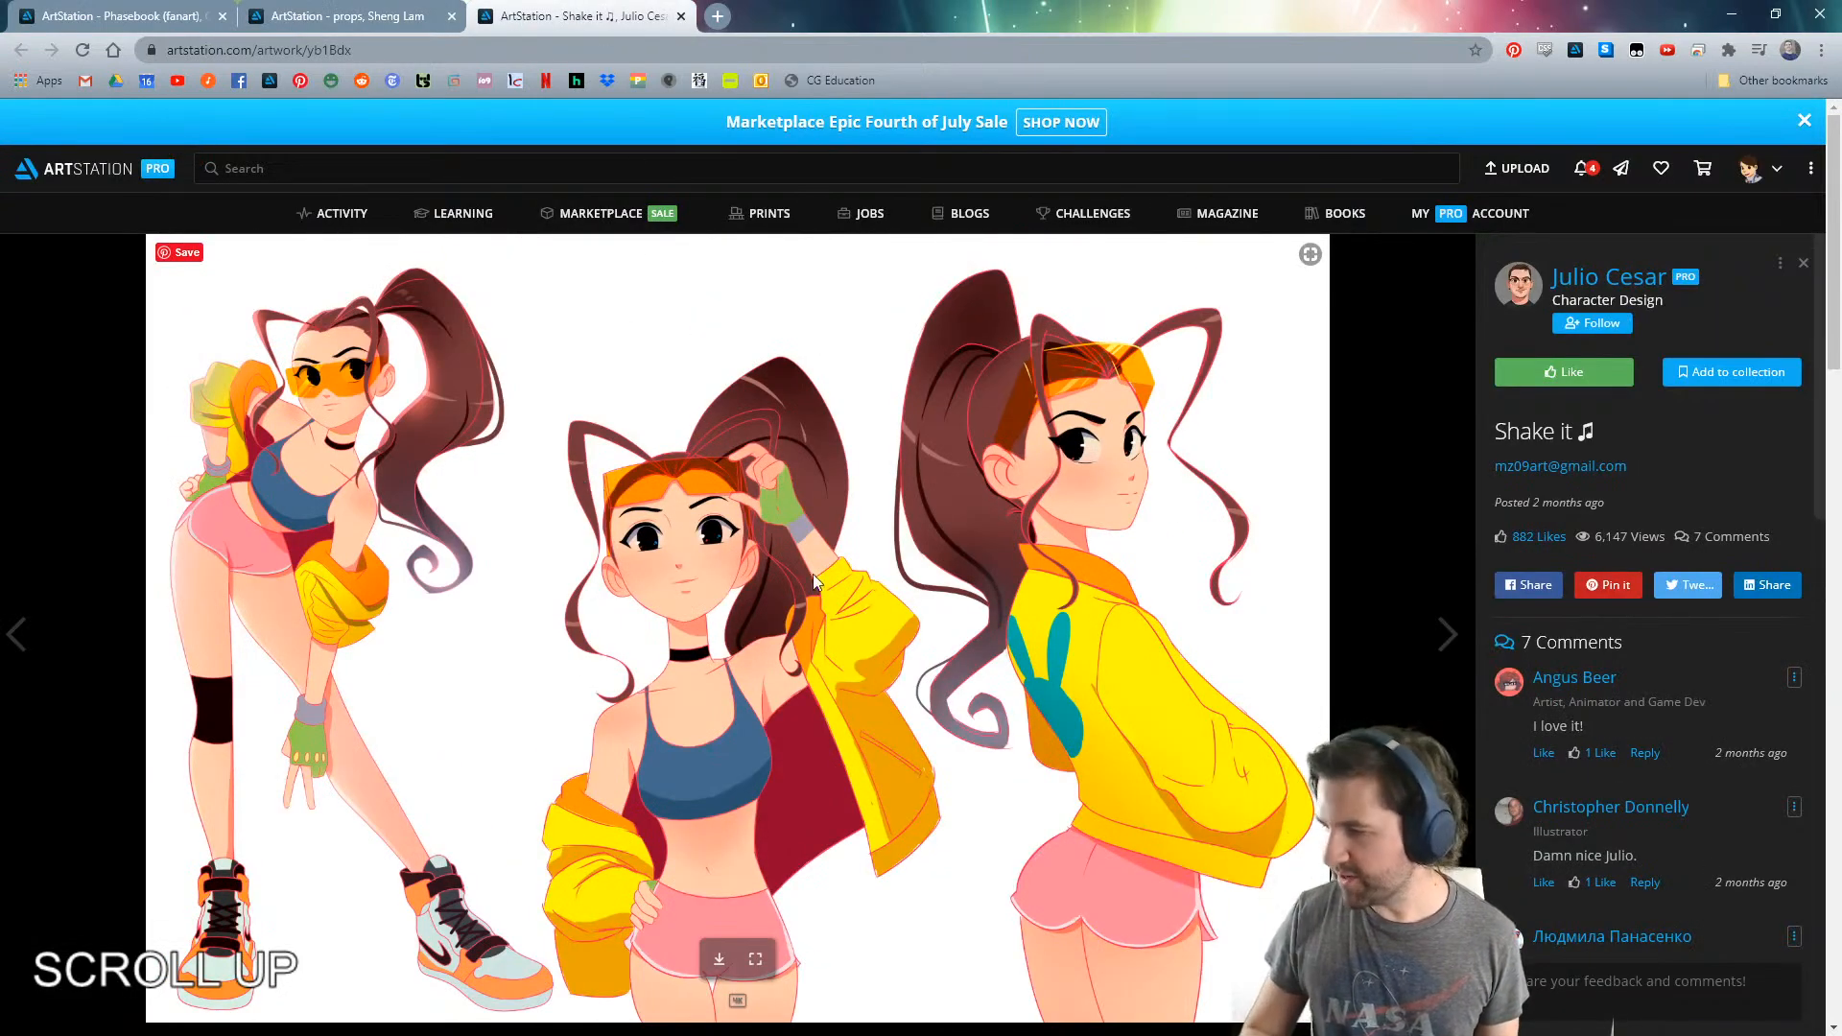
pyautogui.scroll(-10, 866, 644)
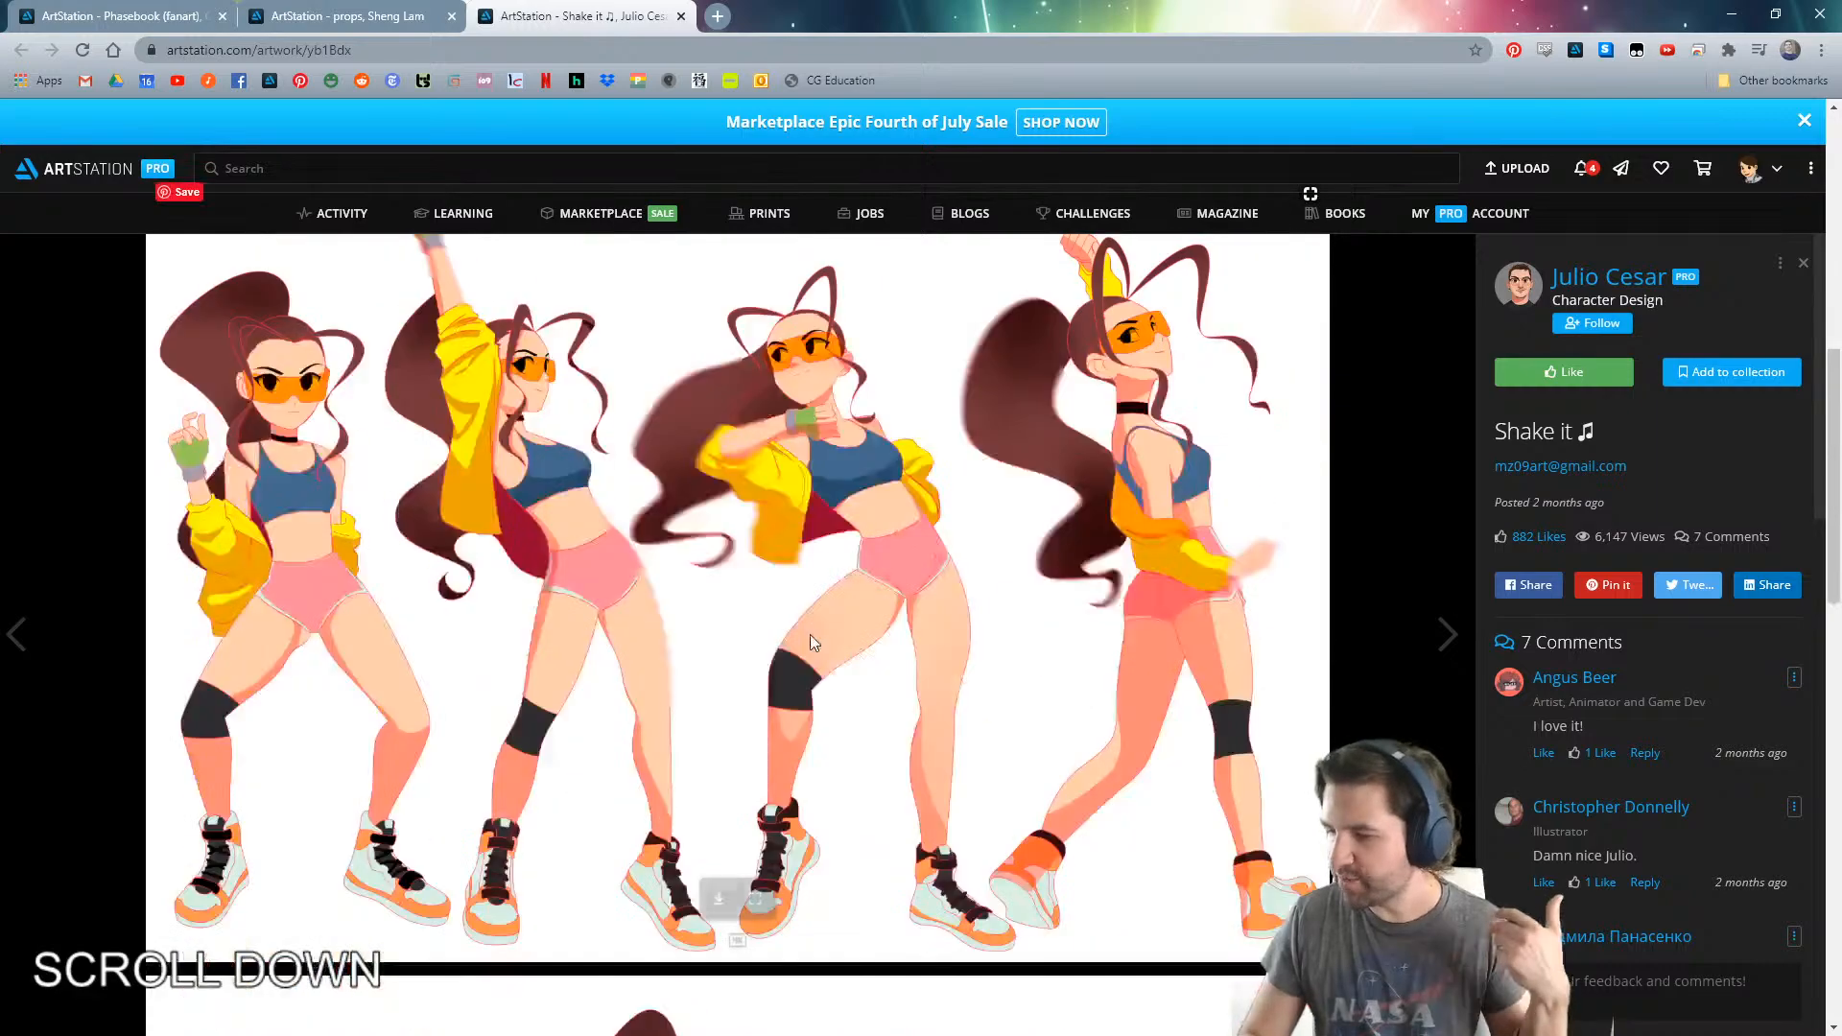
pyautogui.scroll(-5, 806, 607)
pyautogui.scroll(-8, 806, 606)
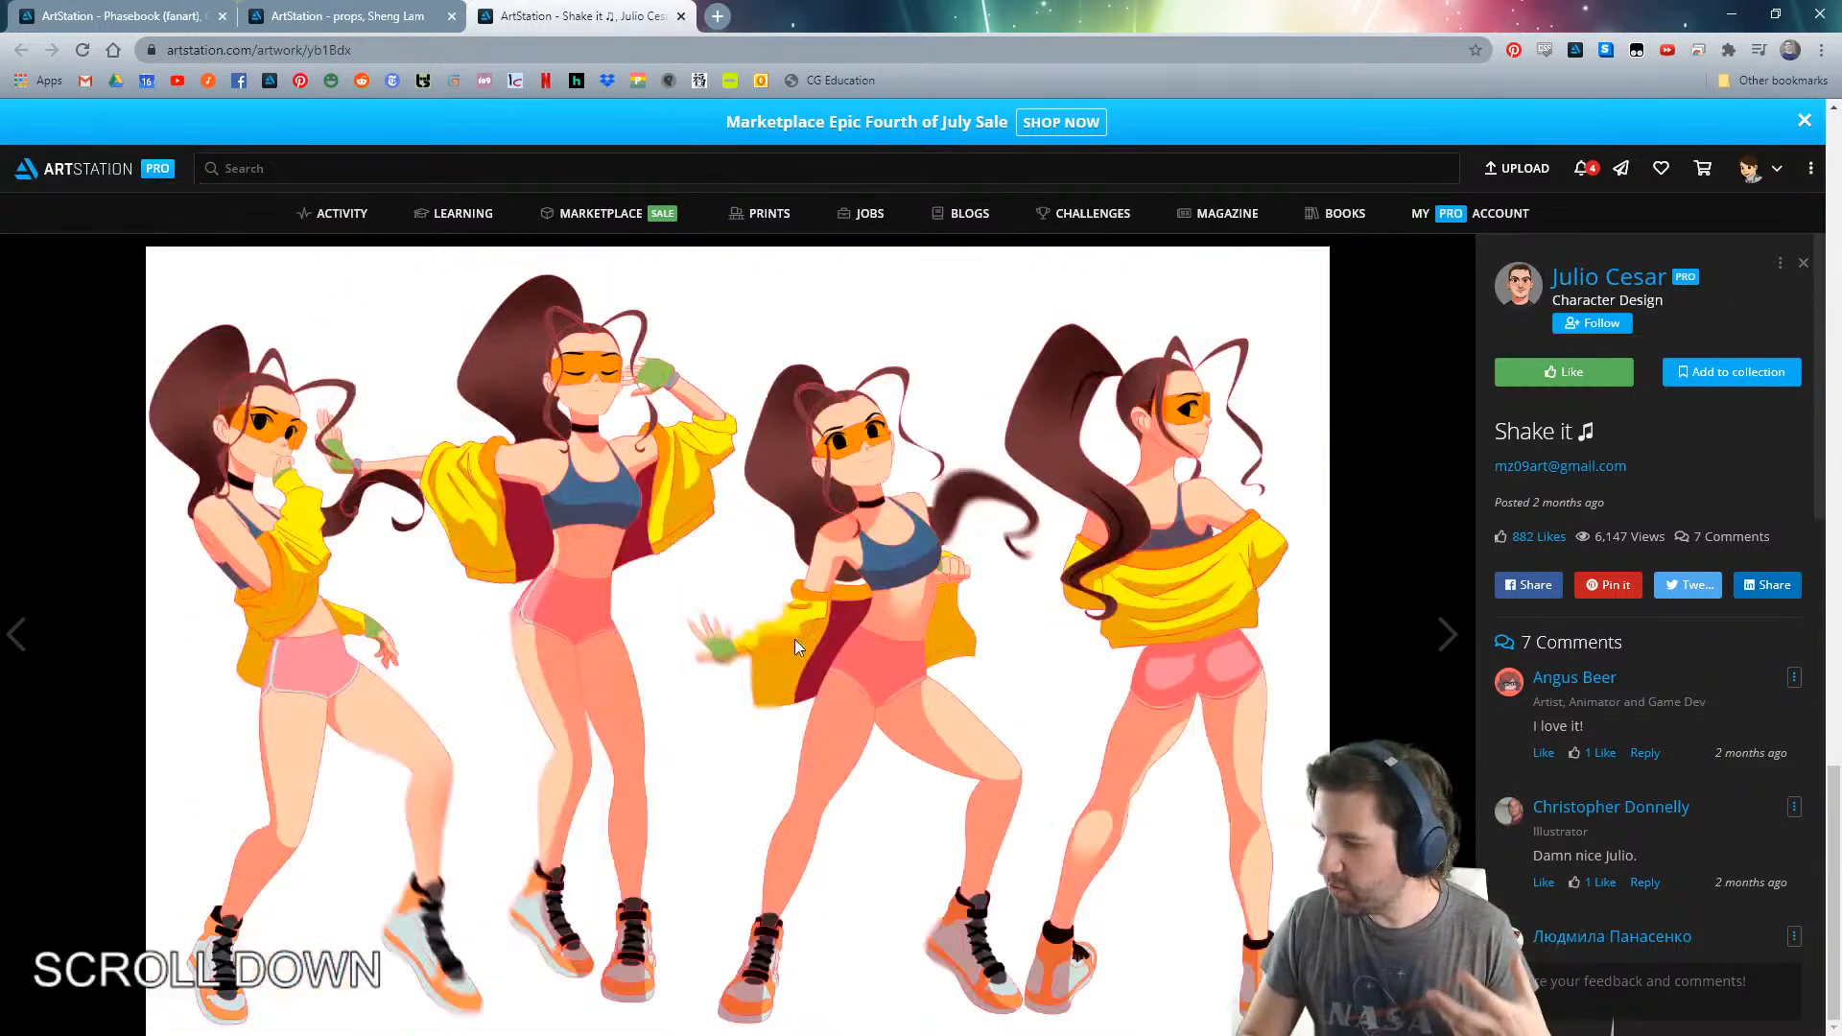
# - Compare the pose sheets in the Shake it project to judge which one suits sculpting reference
pyautogui.scroll(8, 832, 619)
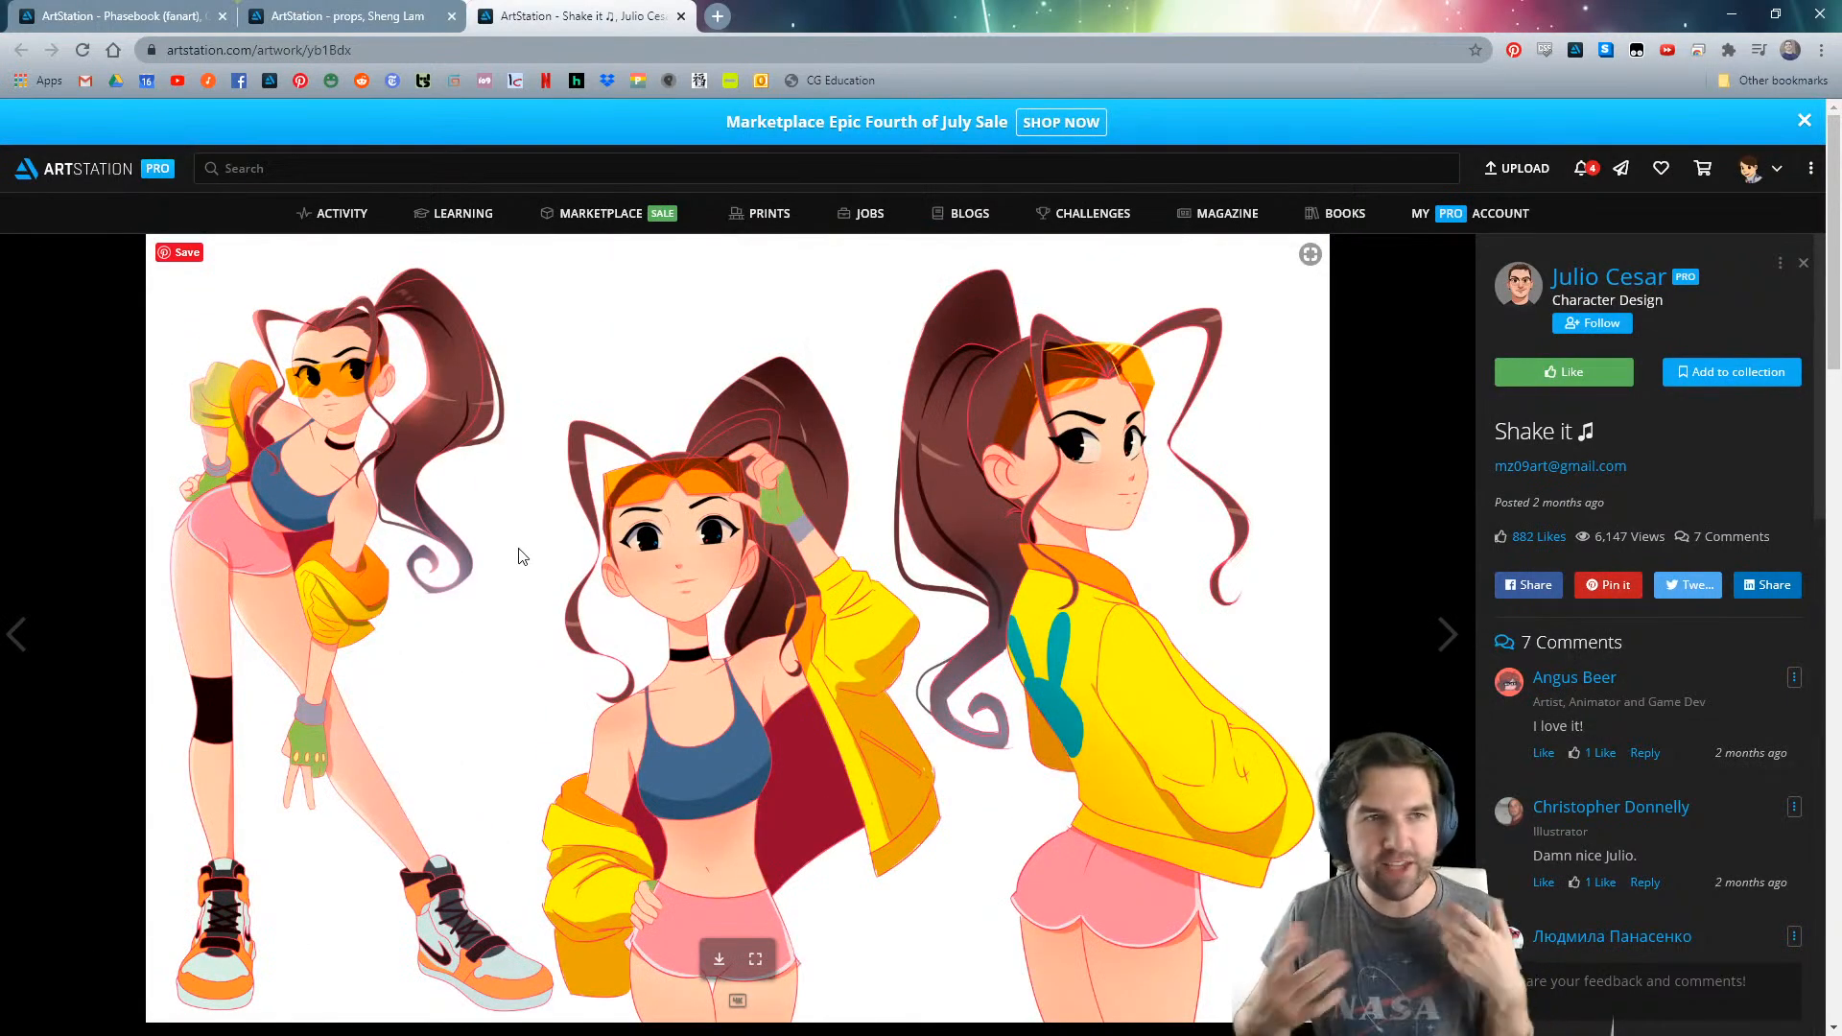
pyautogui.scroll(-8, 551, 525)
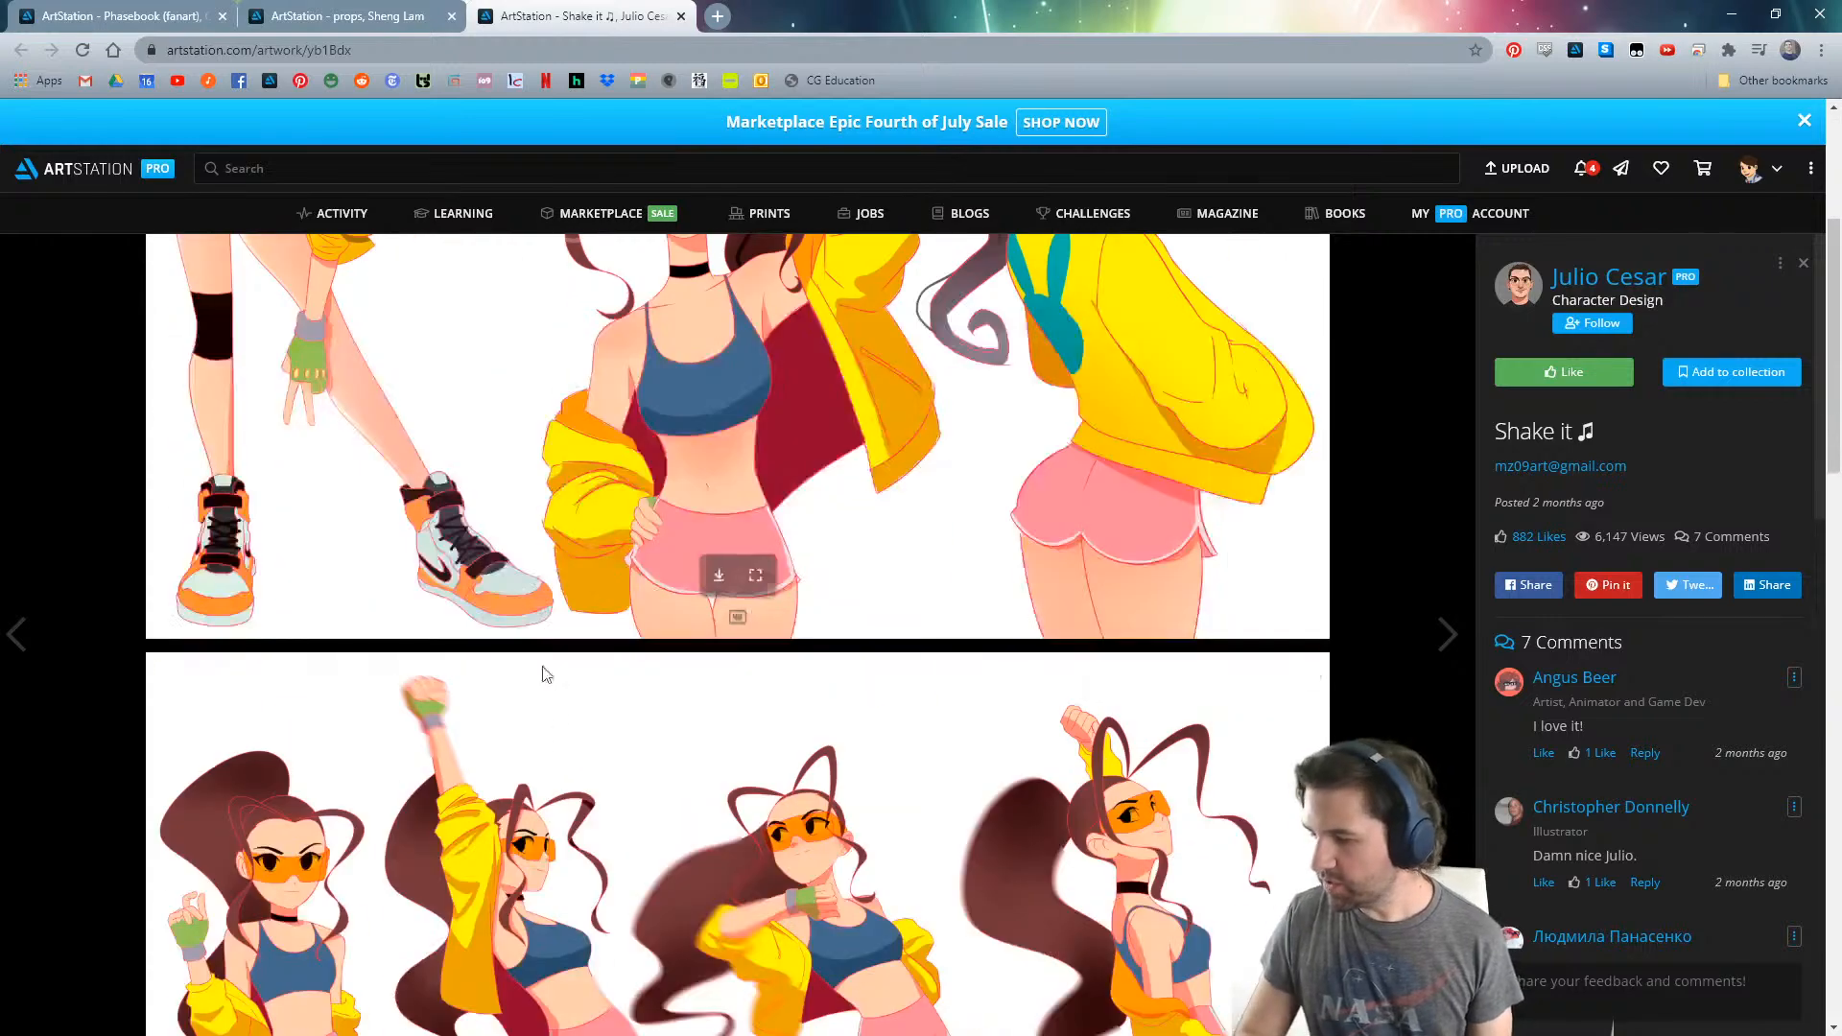
pyautogui.scroll(8, 576, 766)
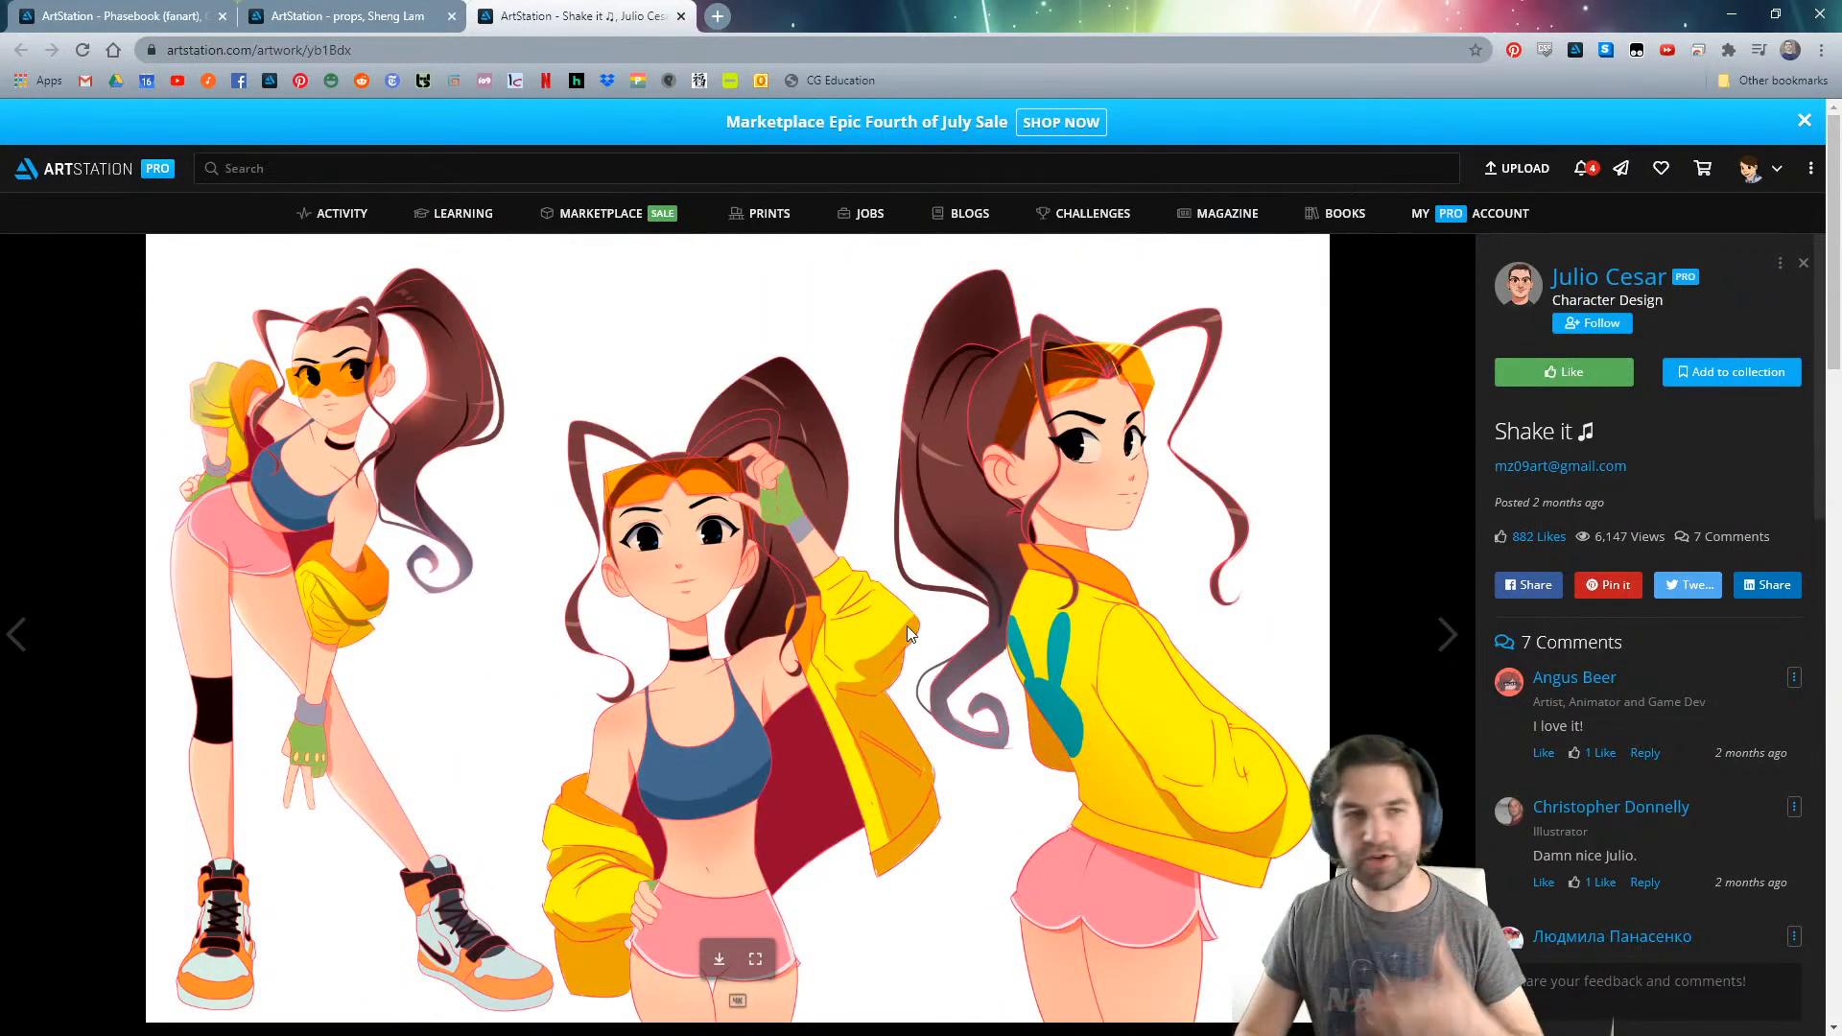
pyautogui.scroll(-10, 906, 631)
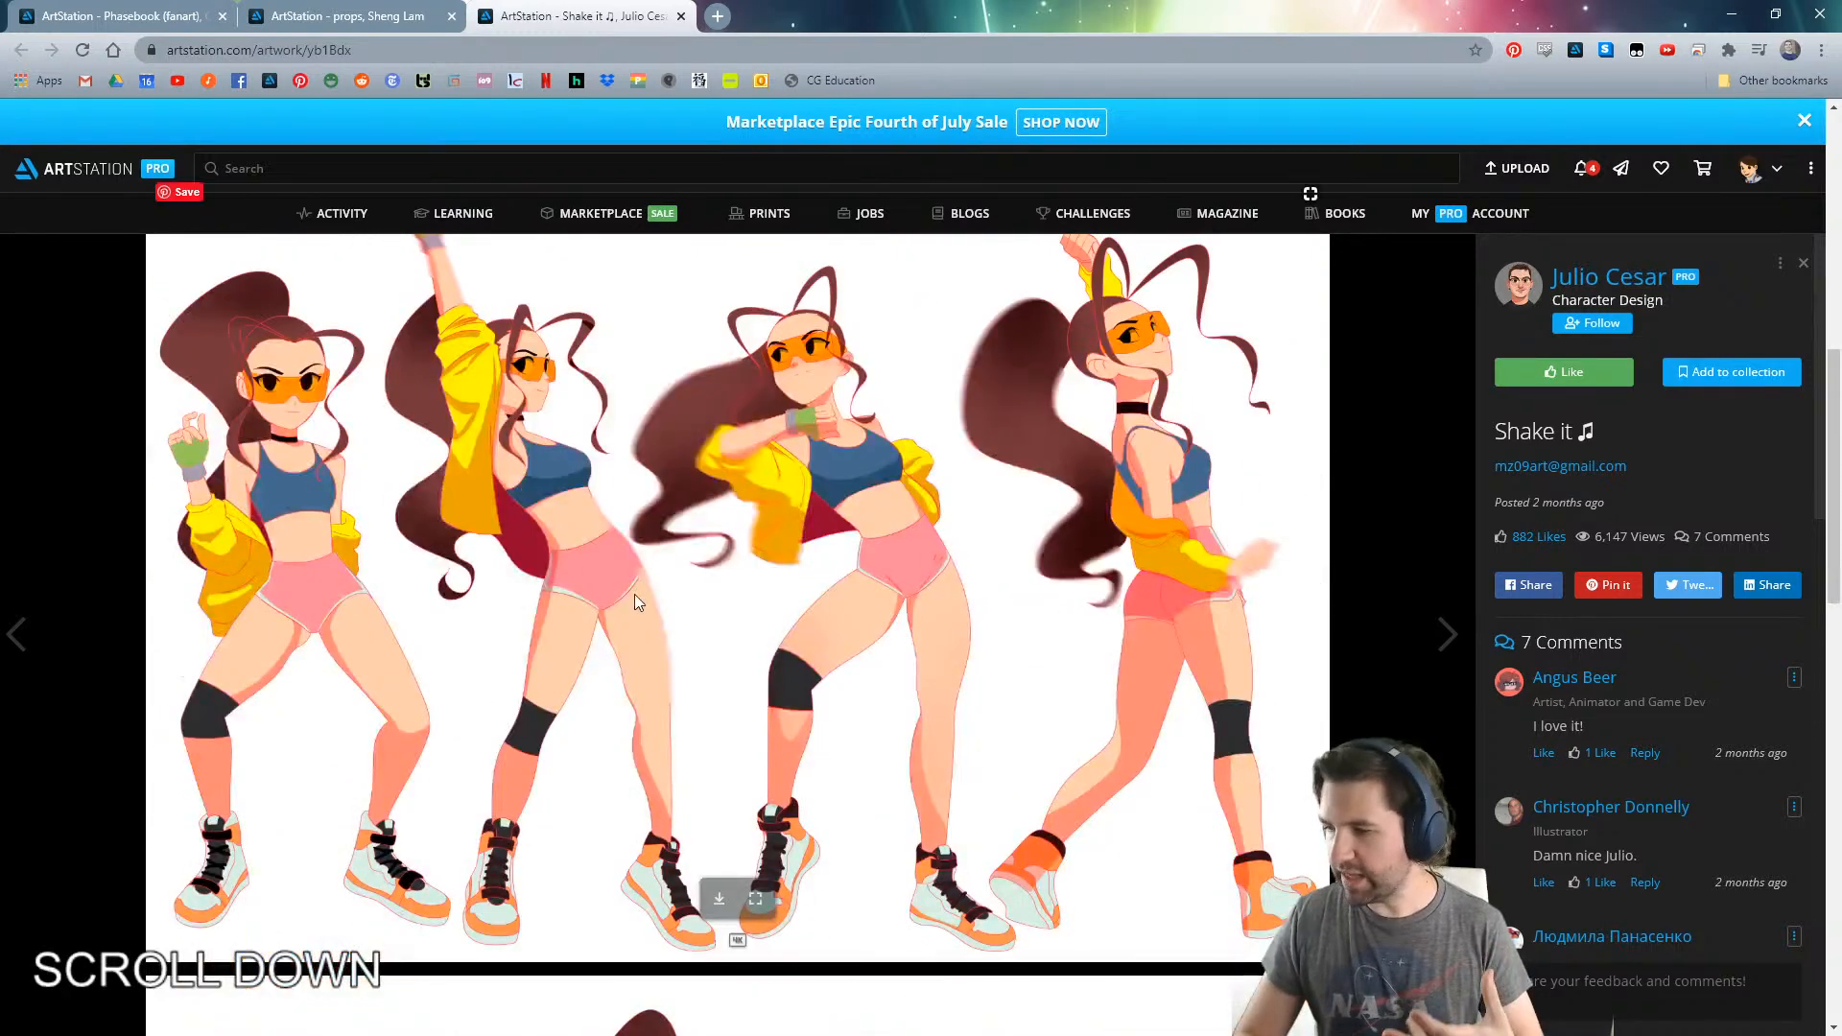
pyautogui.scroll(-4, 635, 602)
pyautogui.scroll(5, 329, 590)
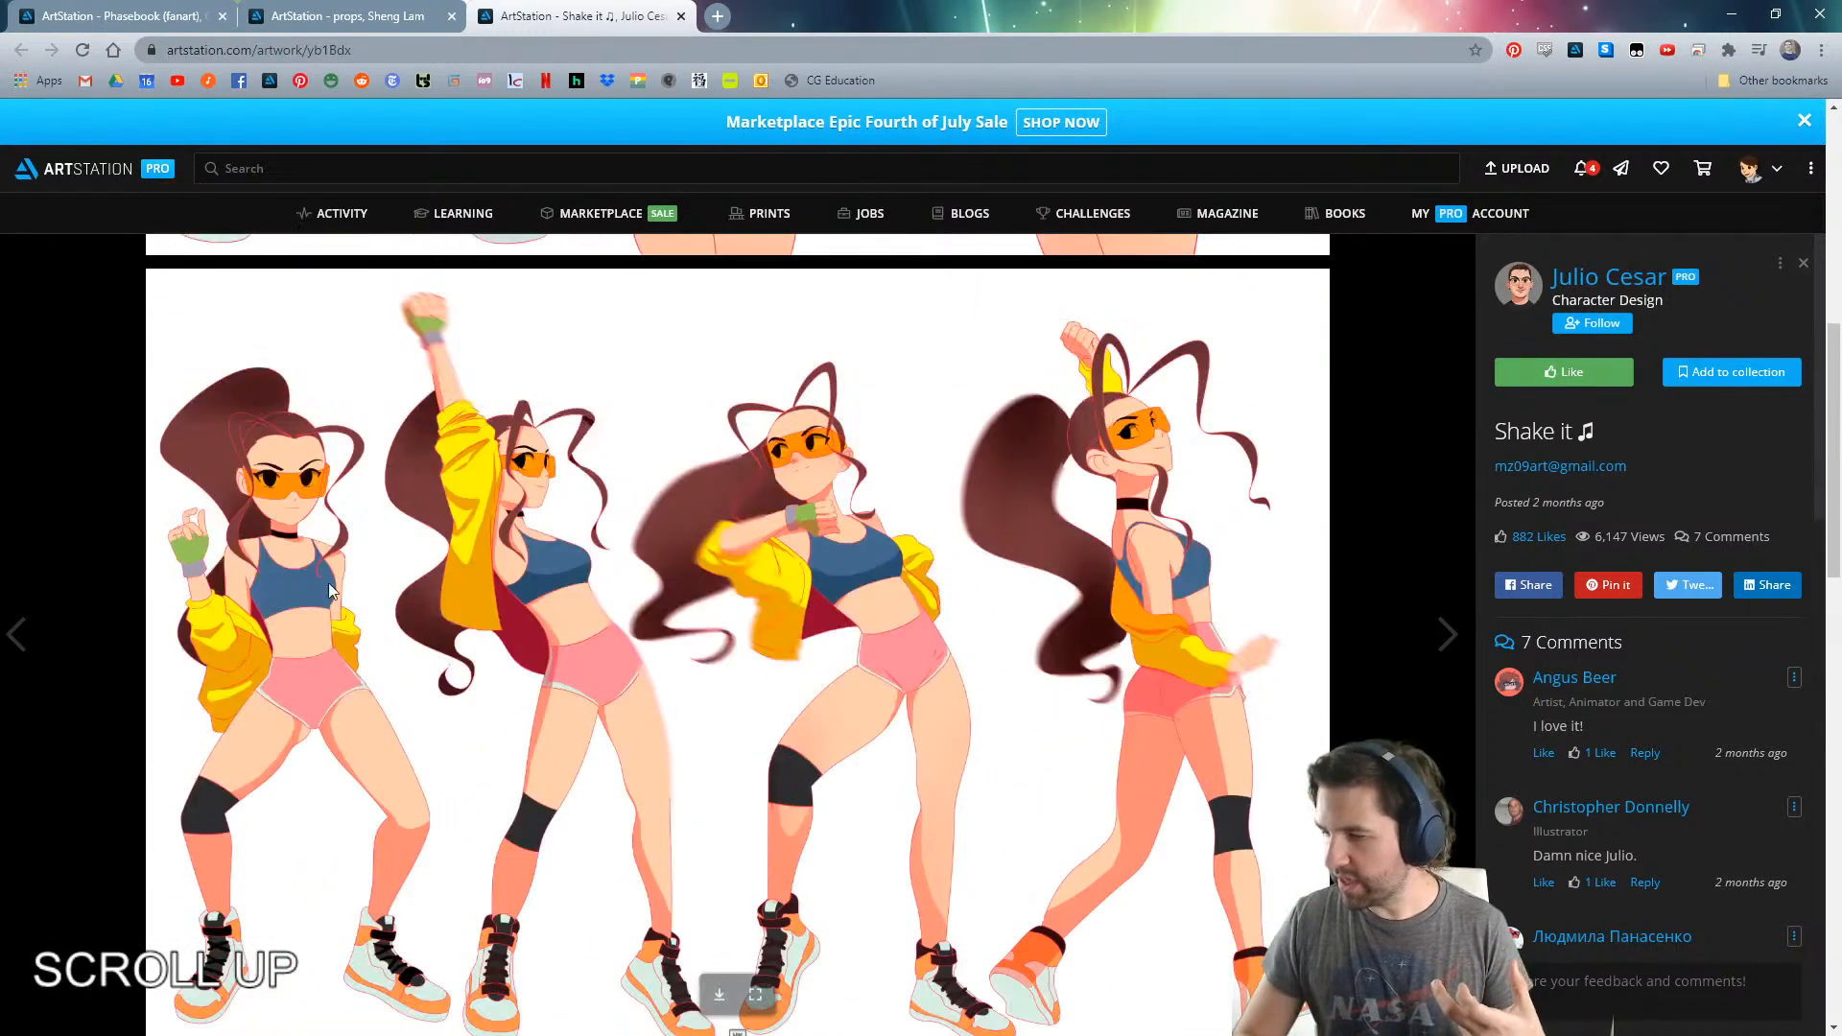
pyautogui.scroll(-8, 665, 719)
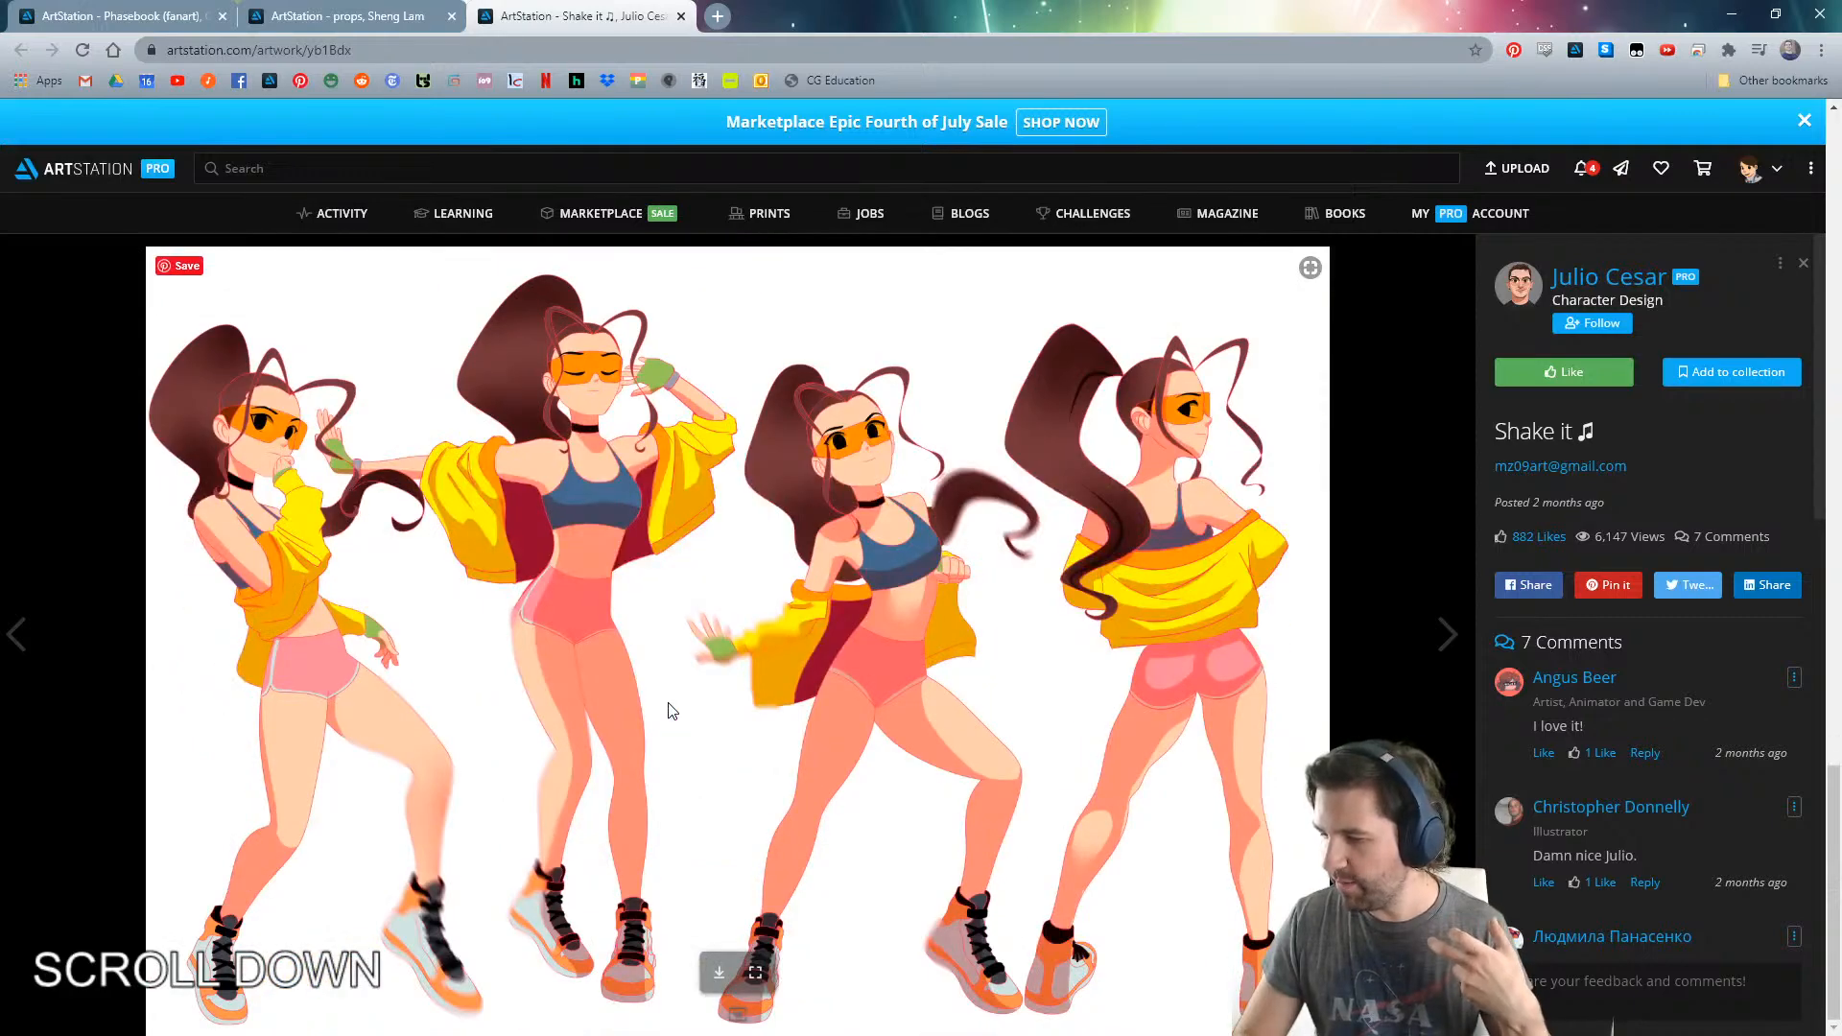
pyautogui.scroll(-7, 671, 710)
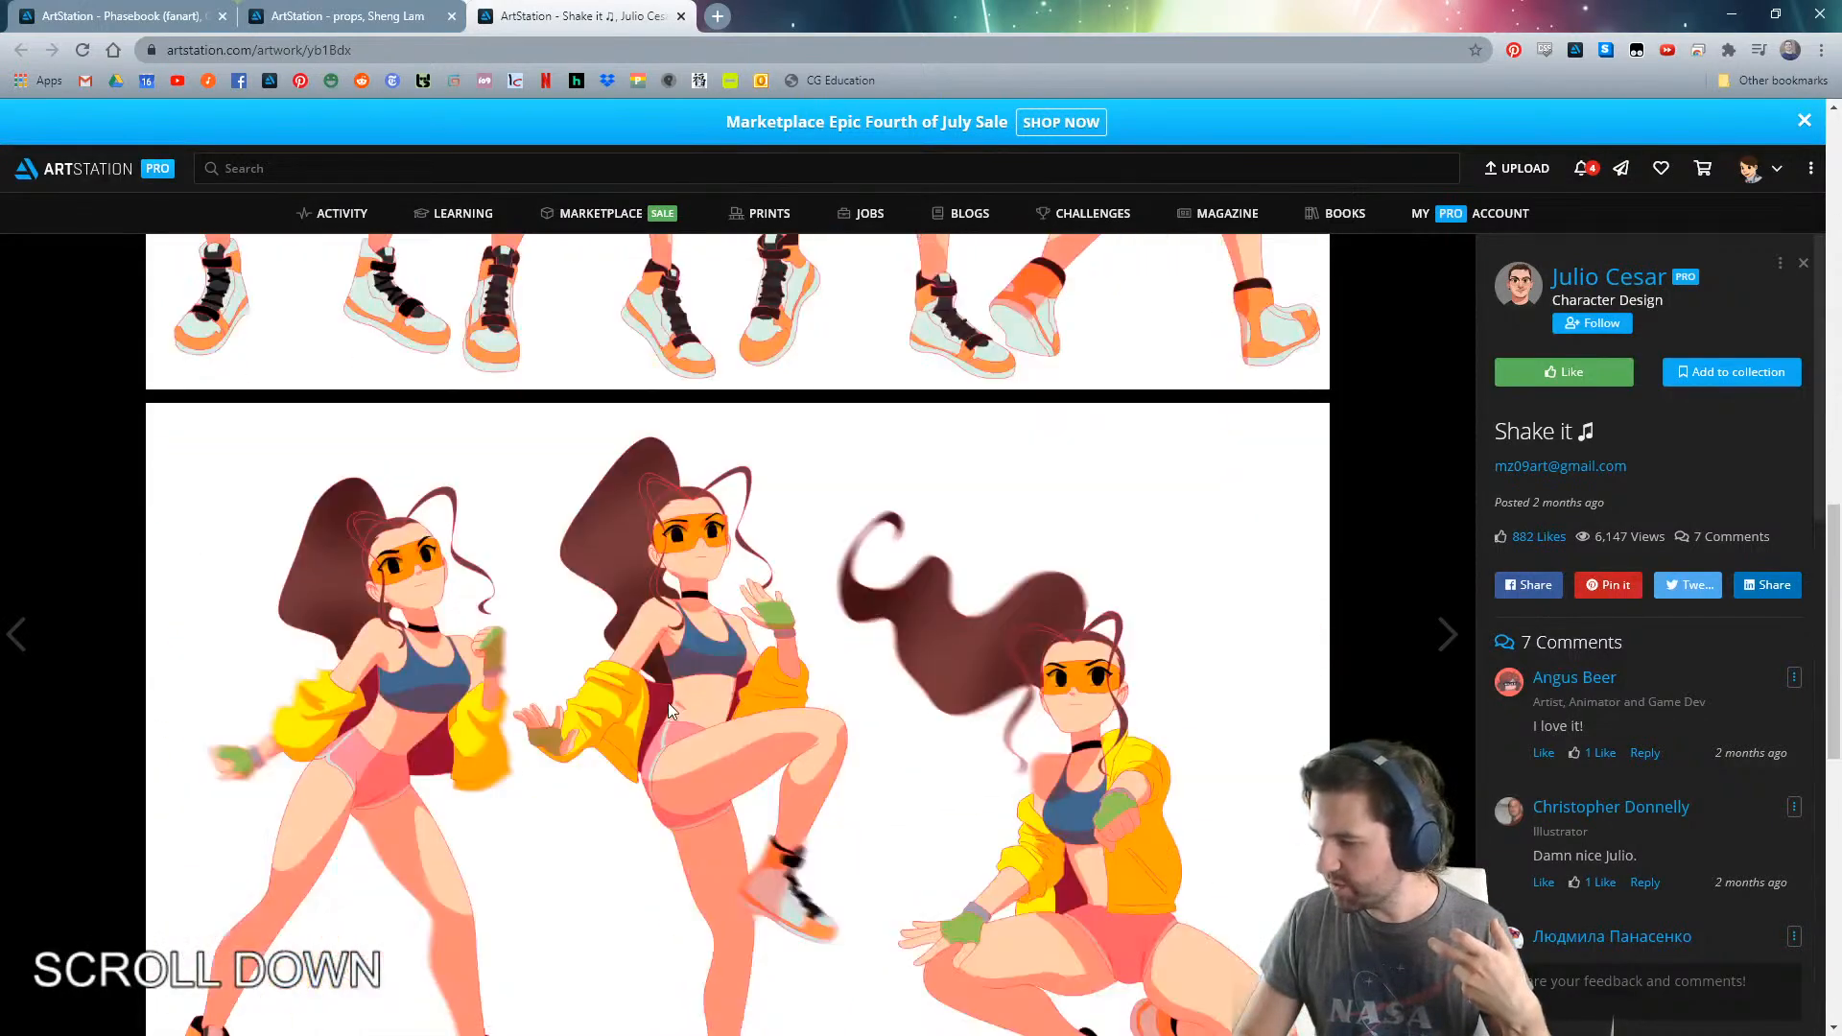
pyautogui.scroll(-2, 667, 702)
# - Shrink the browser window and minimise ZBrush to expose the desktop, keeping the Shake it pose sheets in view
pyautogui.click(1776, 14)
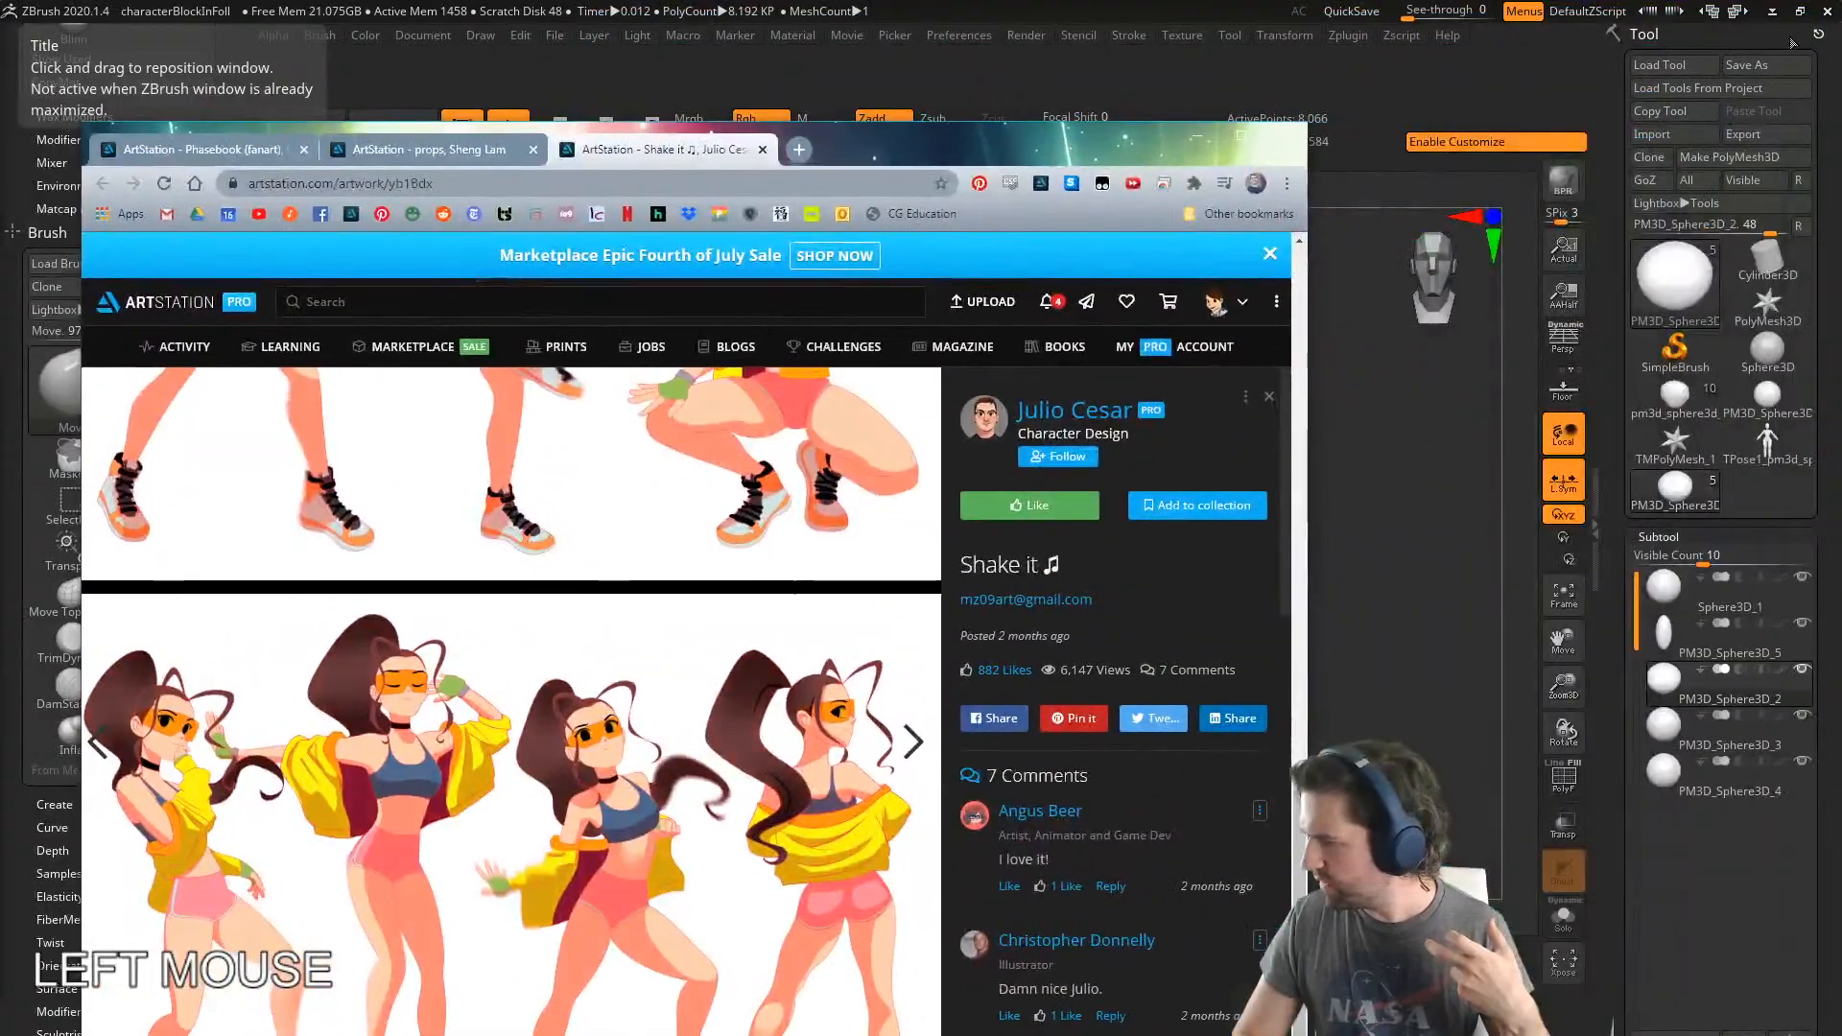
pyautogui.click(1774, 14)
pyautogui.scroll(5, 437, 714)
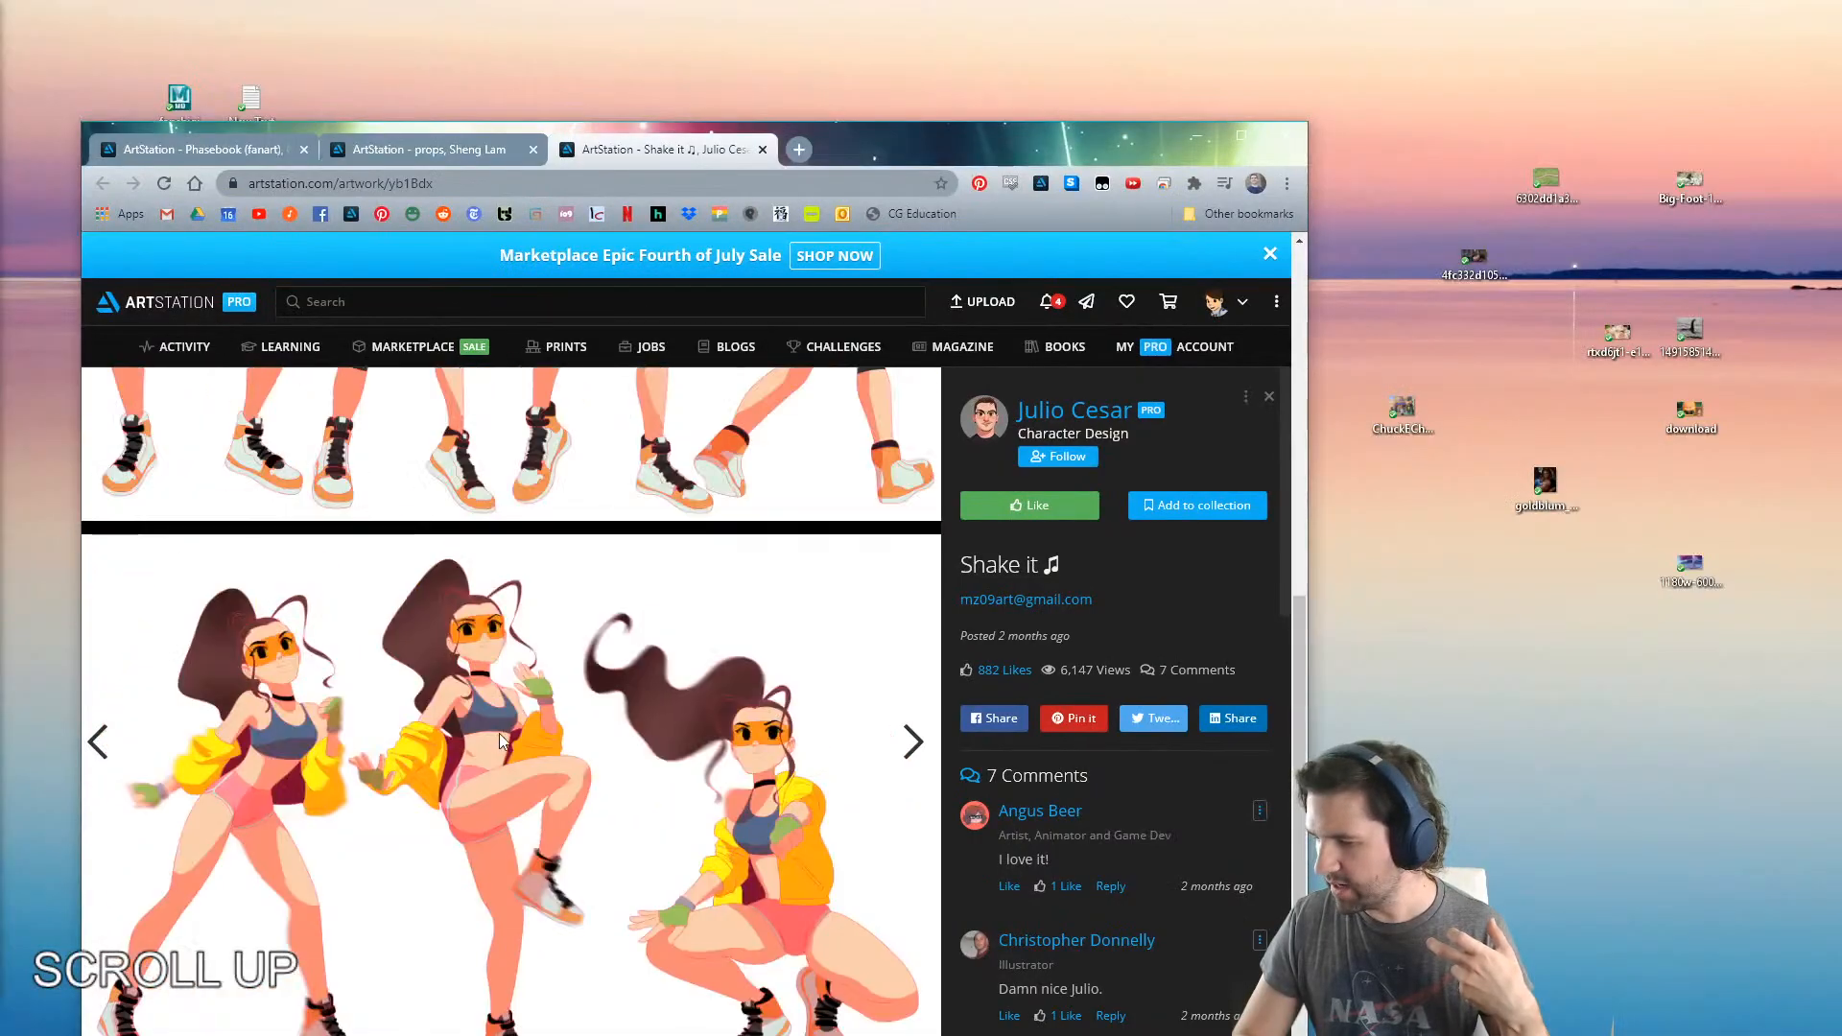
pyautogui.scroll(-2, 431, 706)
pyautogui.scroll(-3, 429, 706)
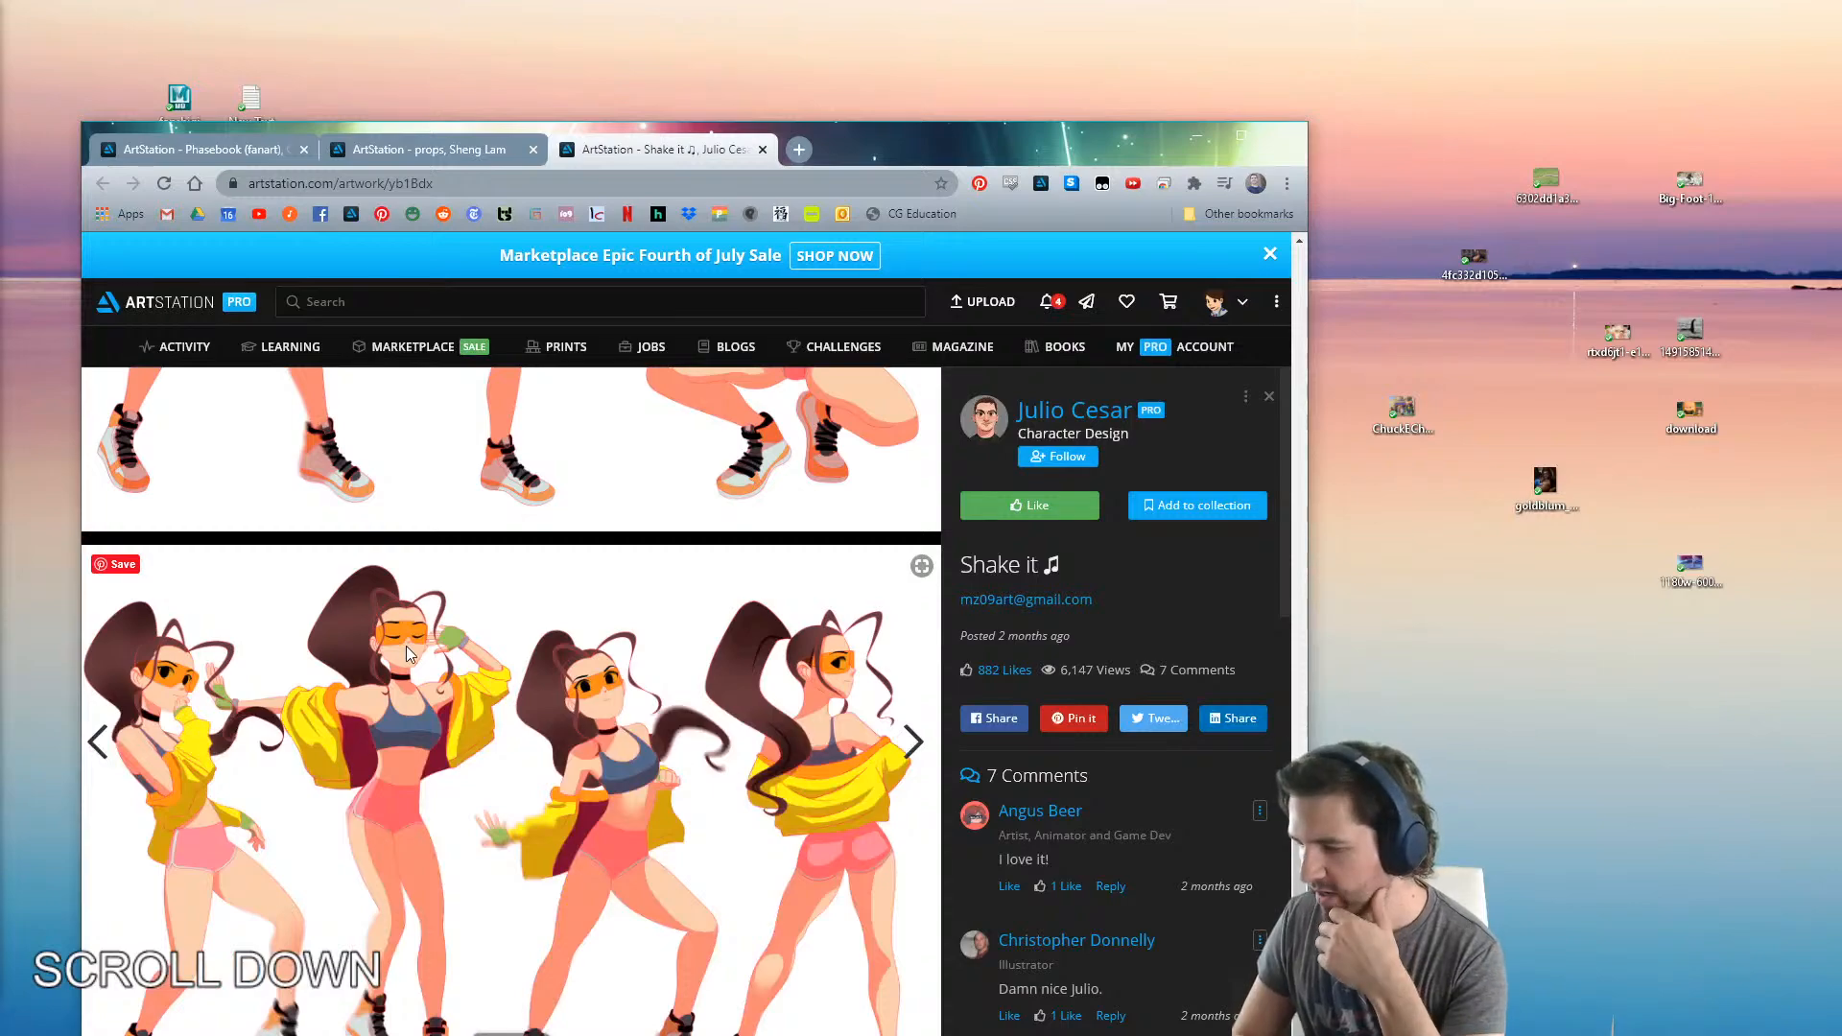
pyautogui.scroll(6, 634, 814)
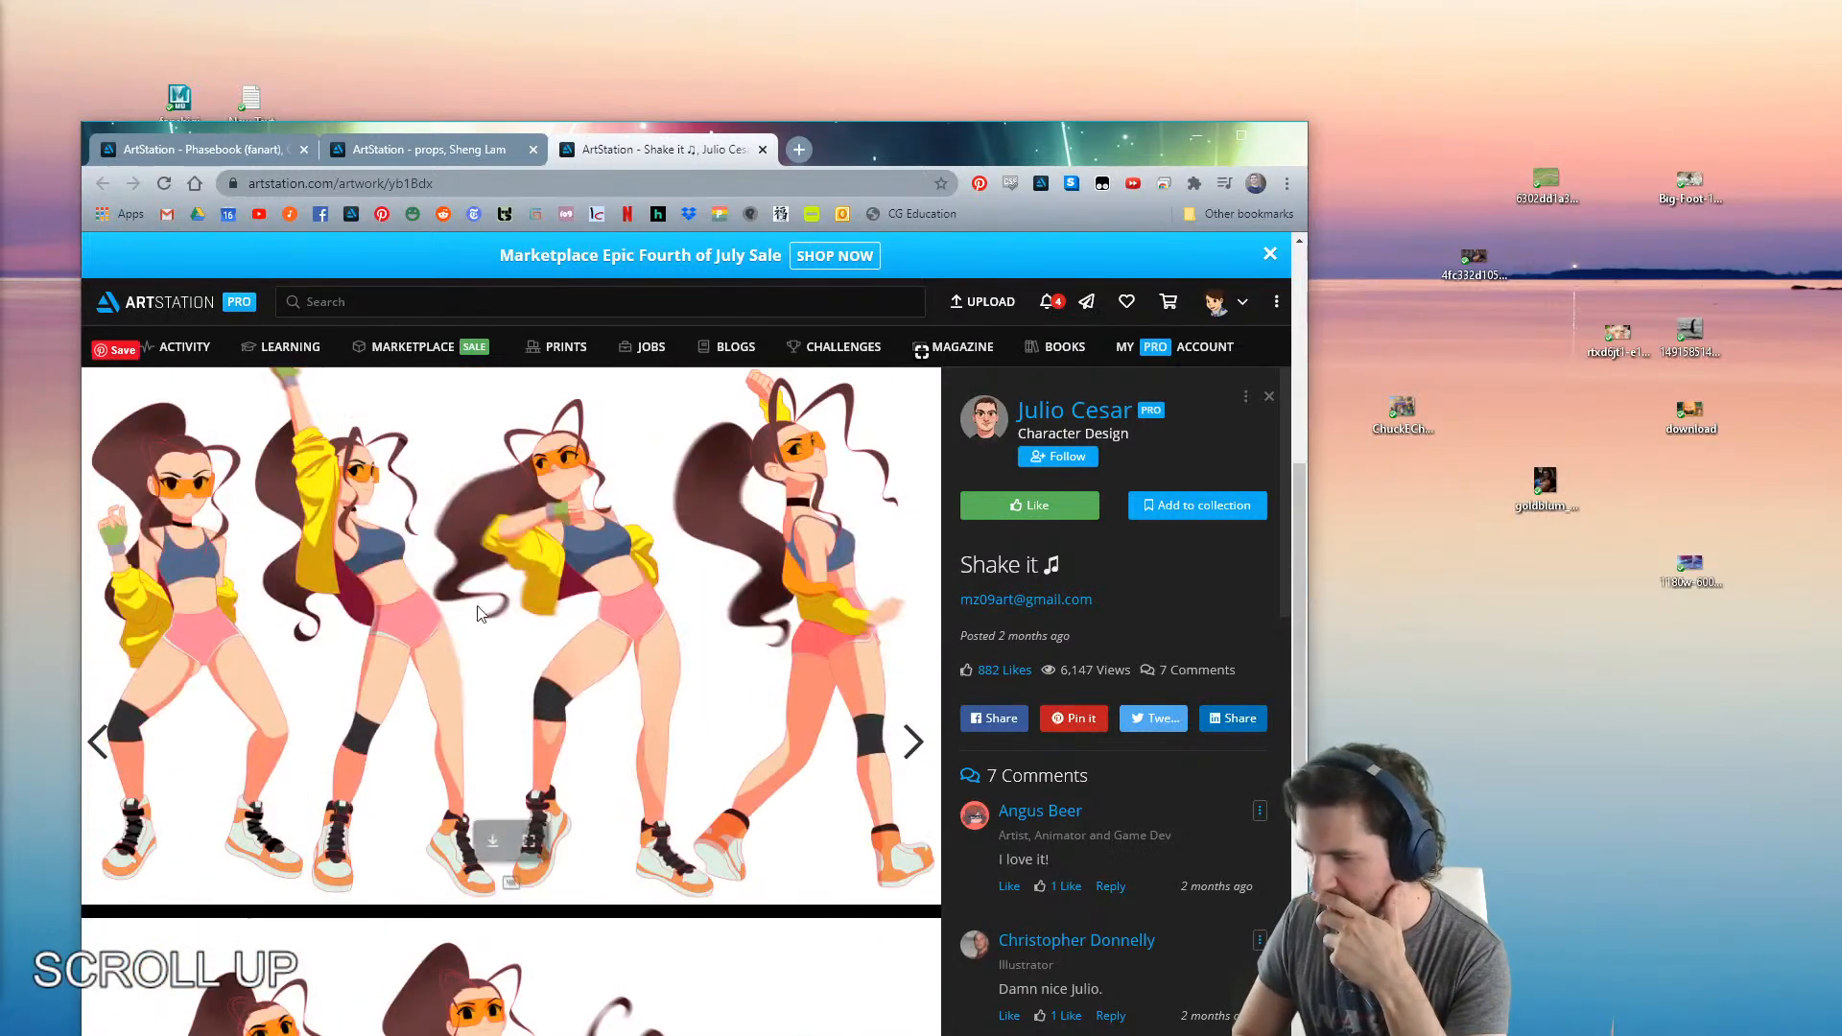
pyautogui.scroll(-2, 731, 744)
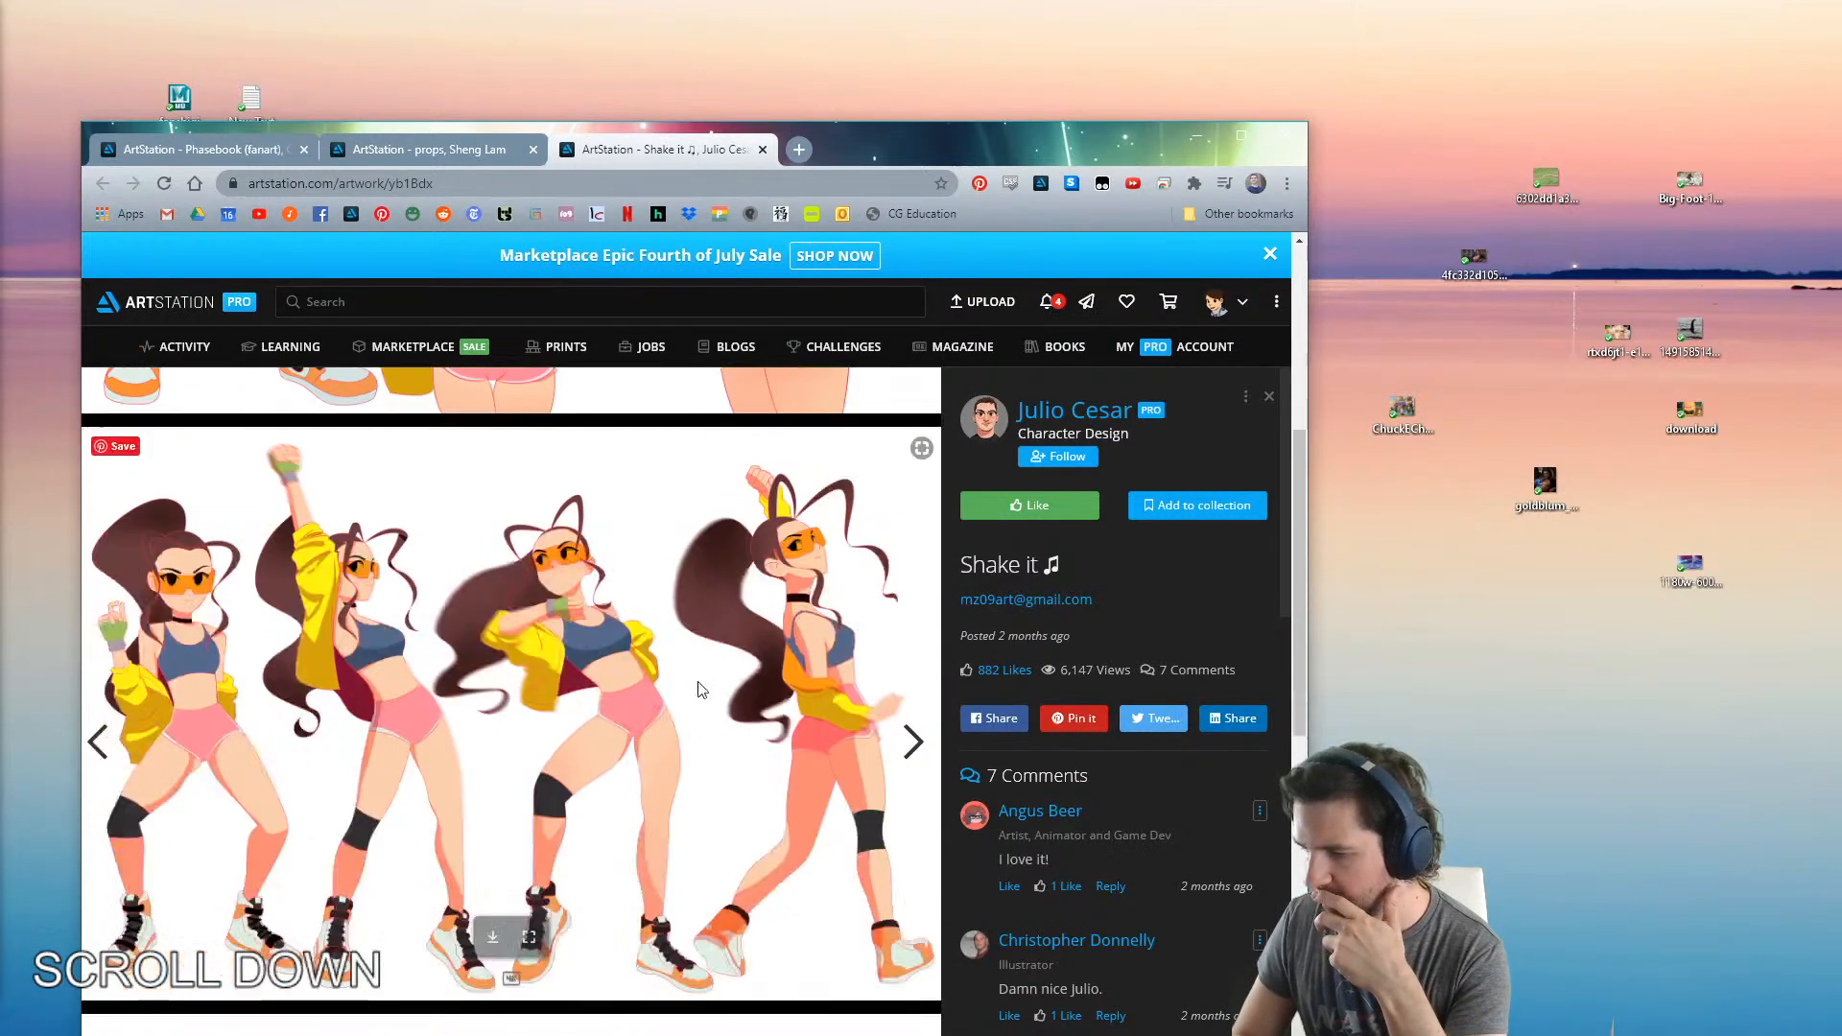
pyautogui.scroll(5, 702, 689)
pyautogui.scroll(-1, 650, 744)
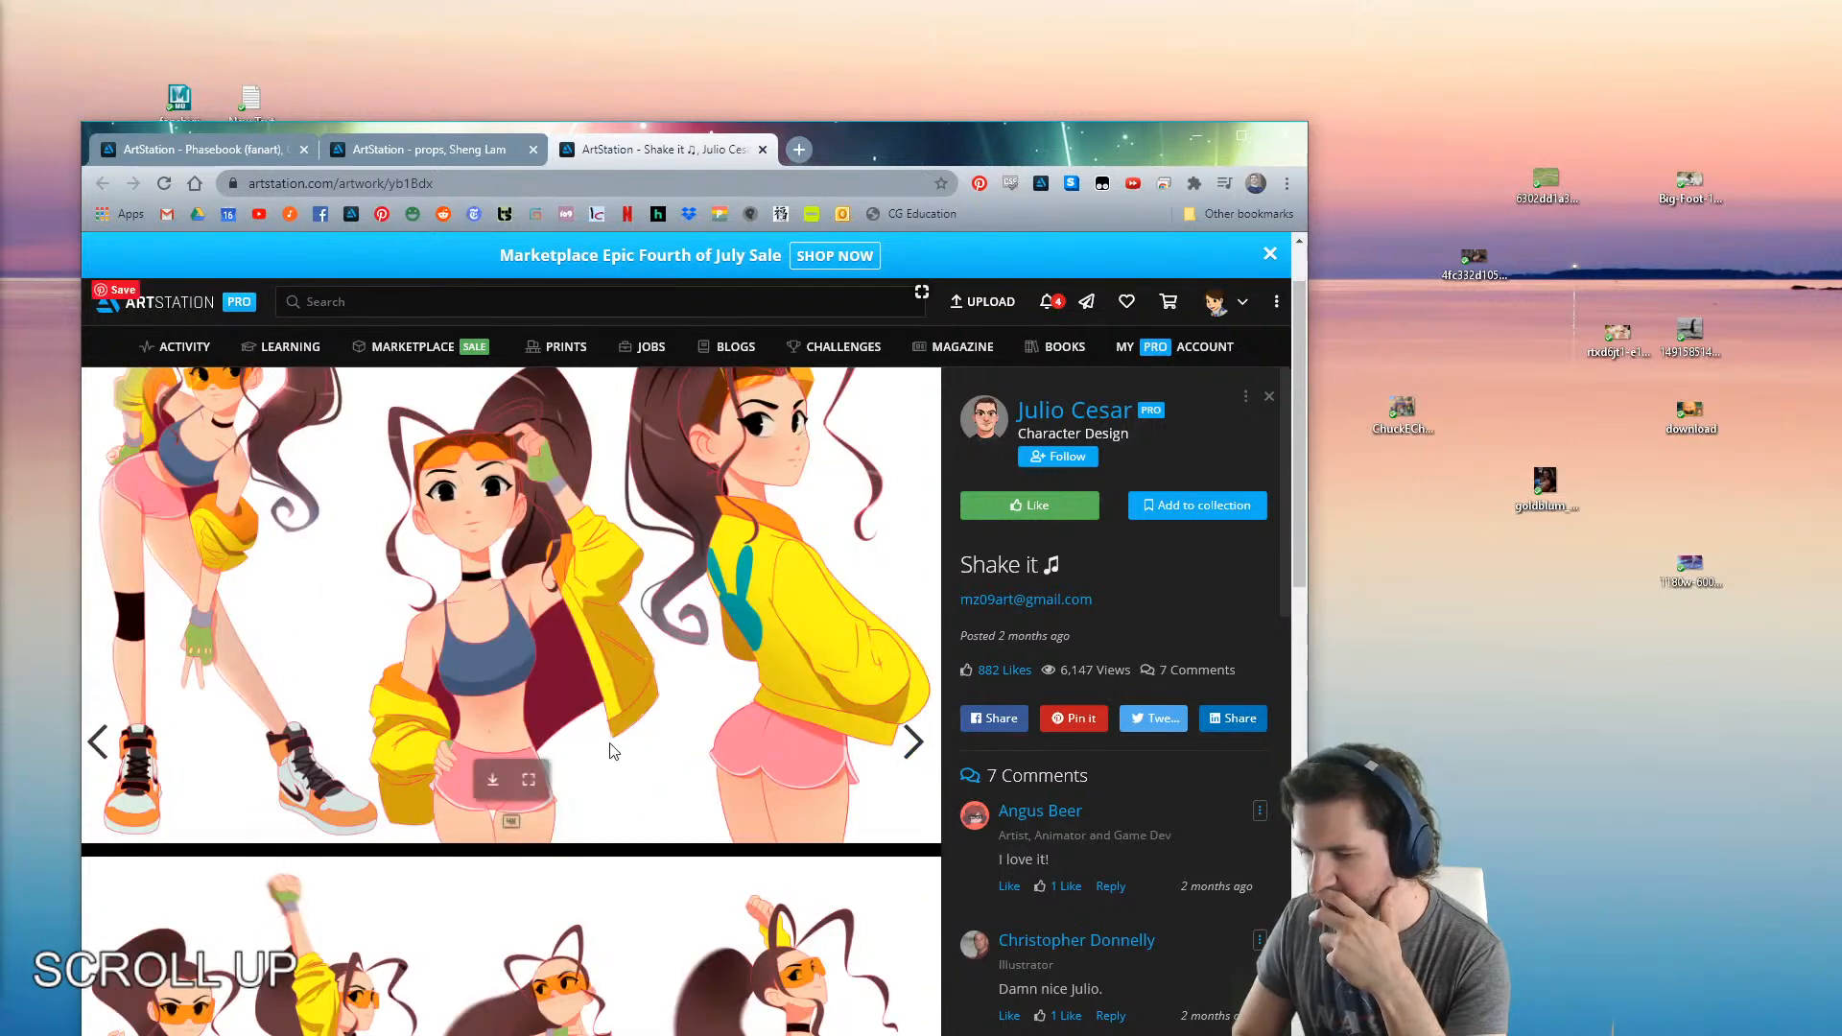
# - Save the second Shake it image, showing four dance poses, to the desktop and place its file below the existing image icons
pyautogui.scroll(-4, 614, 751)
pyautogui.moveTo(534, 781); pyautogui.dragTo(1464, 804)
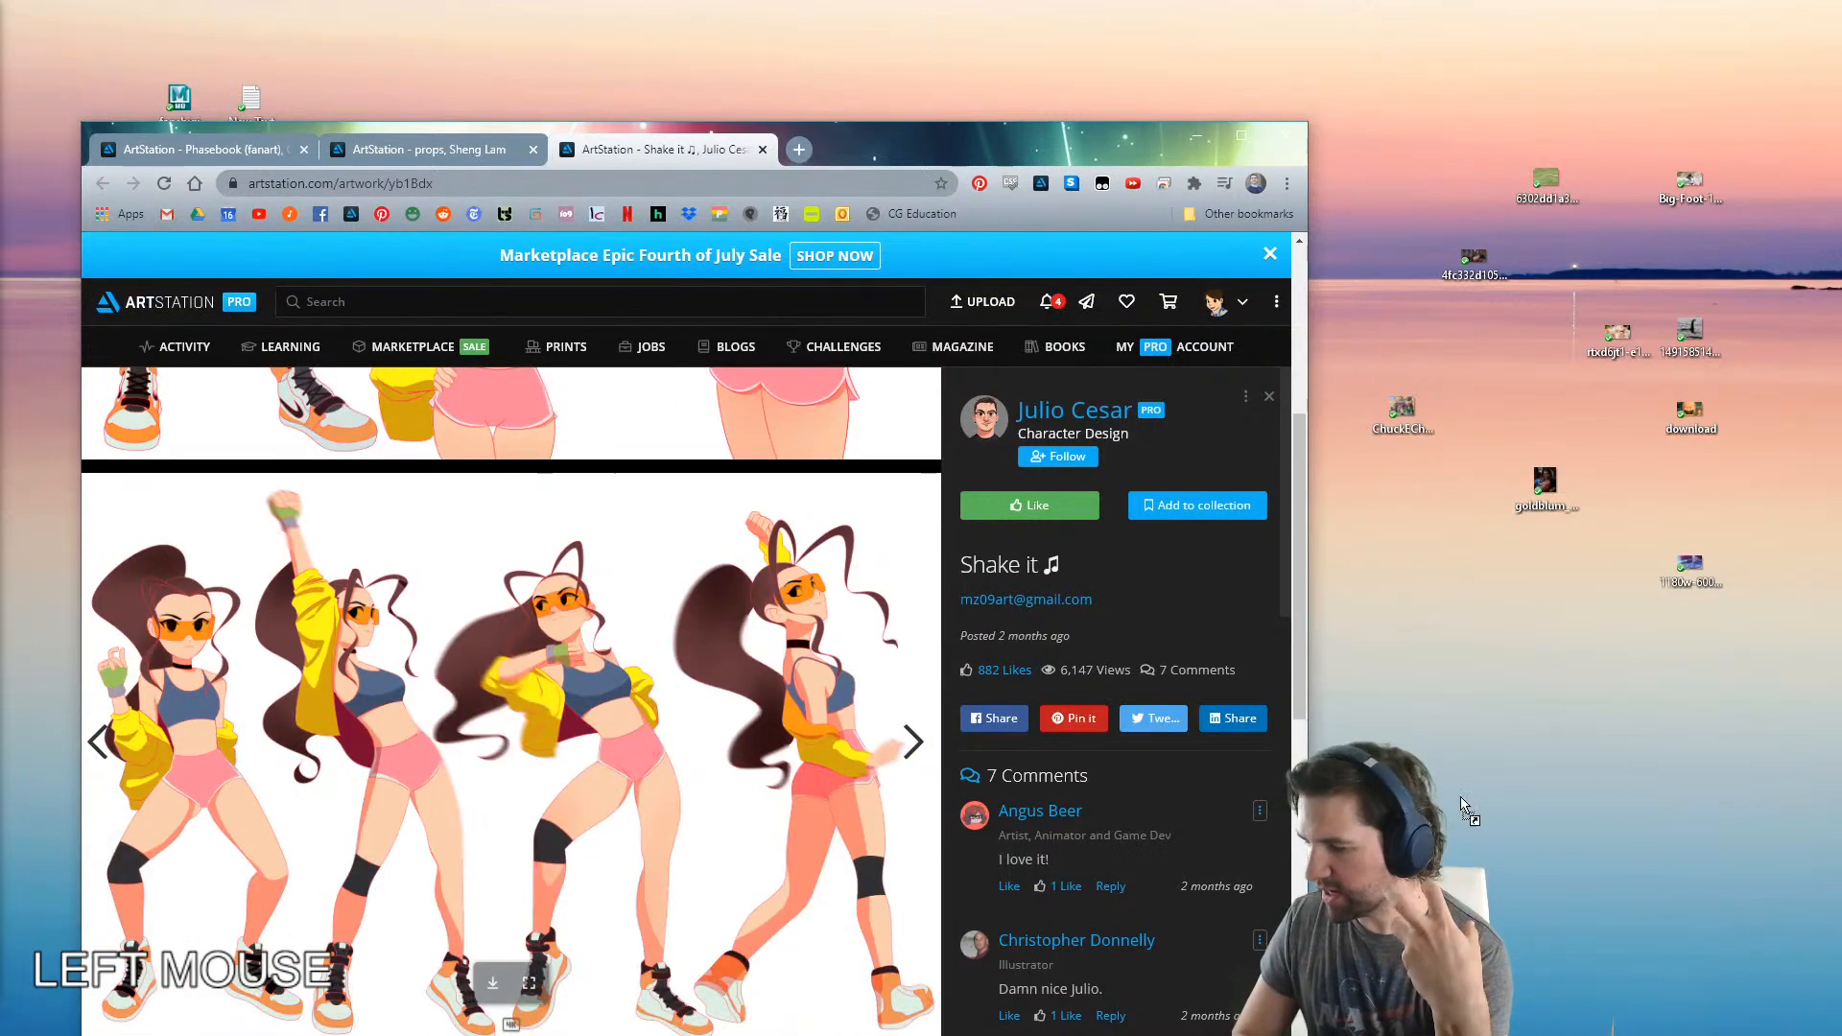
pyautogui.moveTo(1679, 690); pyautogui.dragTo(1681, 693)
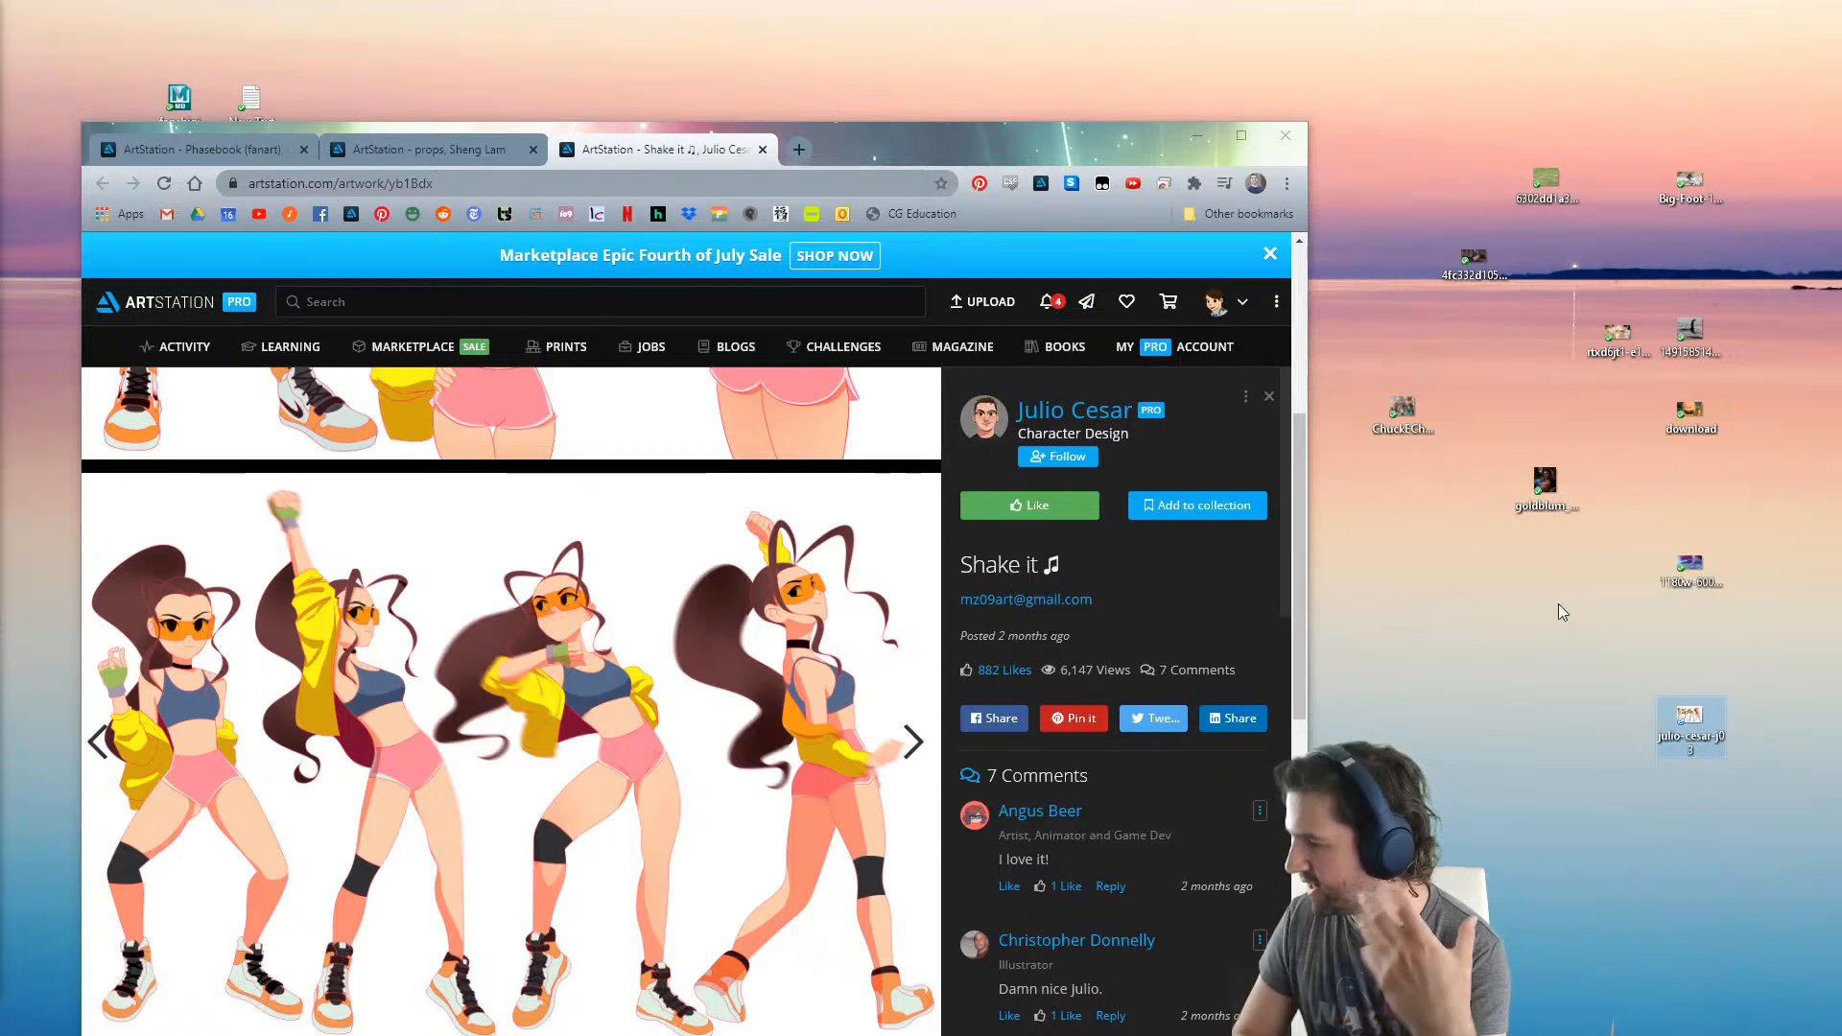
pyautogui.click(1618, 701)
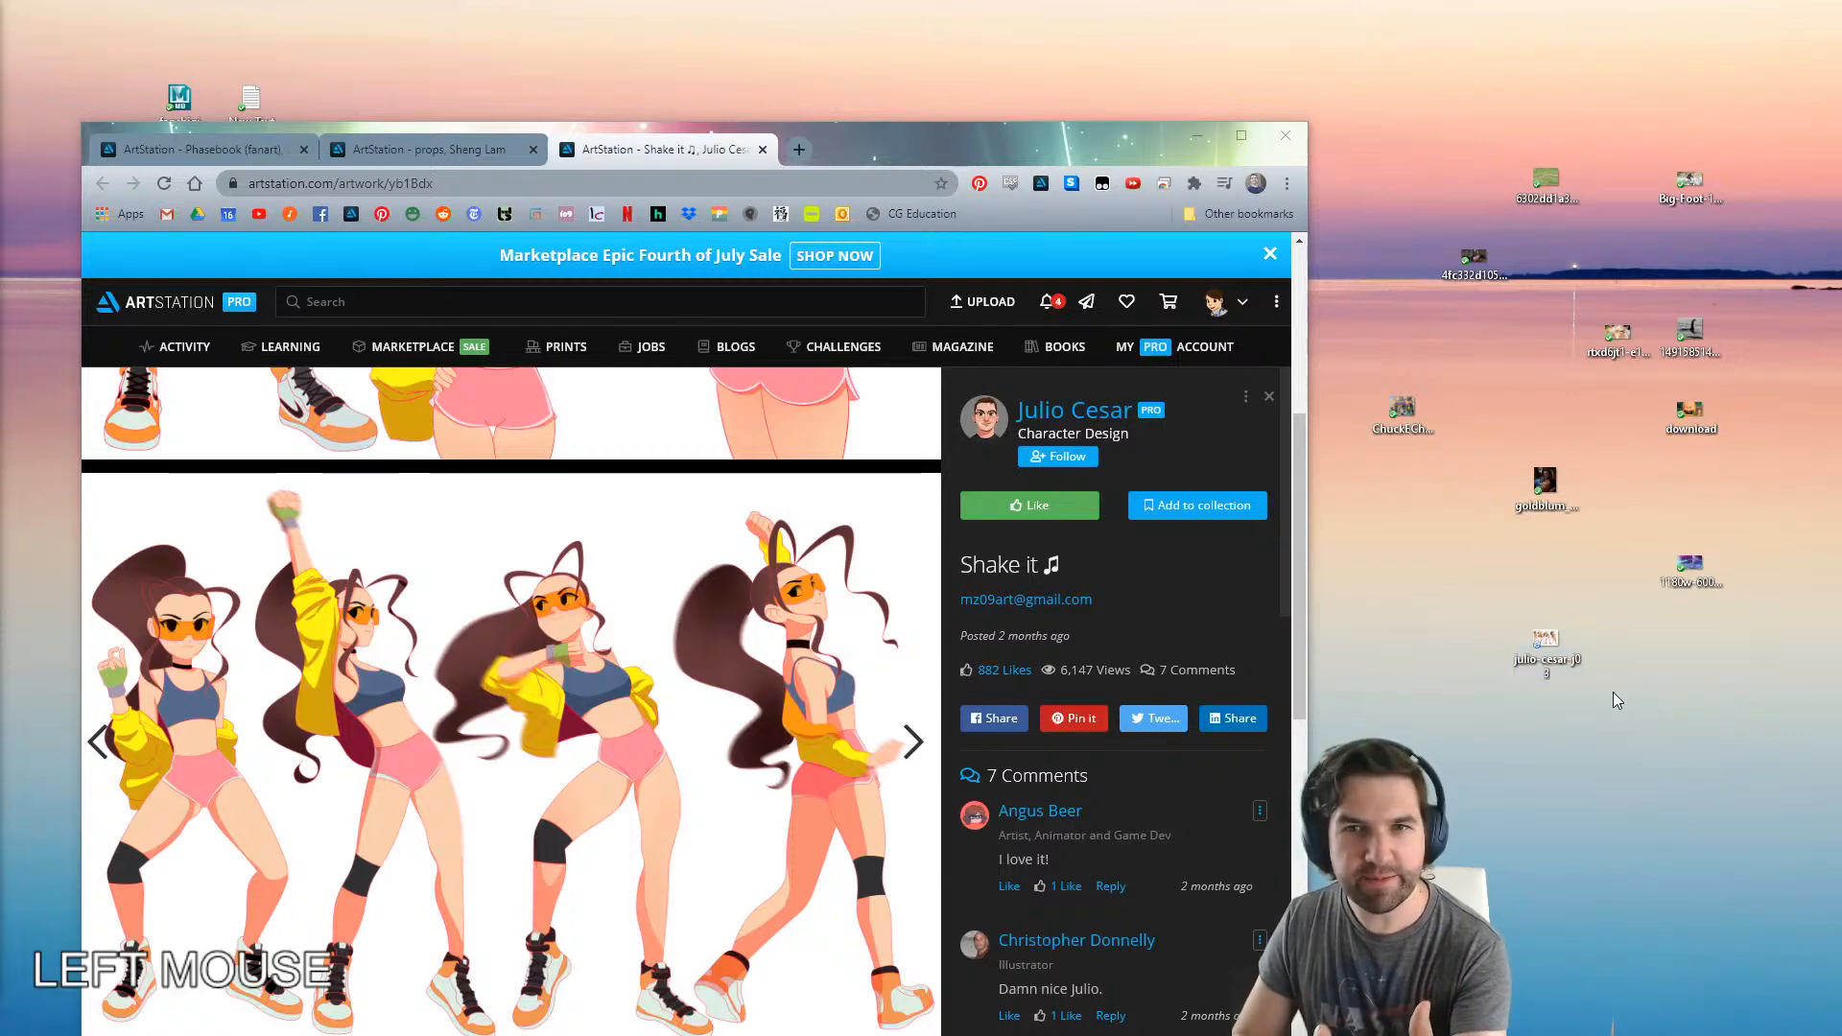
# - Check the Shake it images once more, minimise the browser and switch back to ZBrush
pyautogui.scroll(-1, 390, 811)
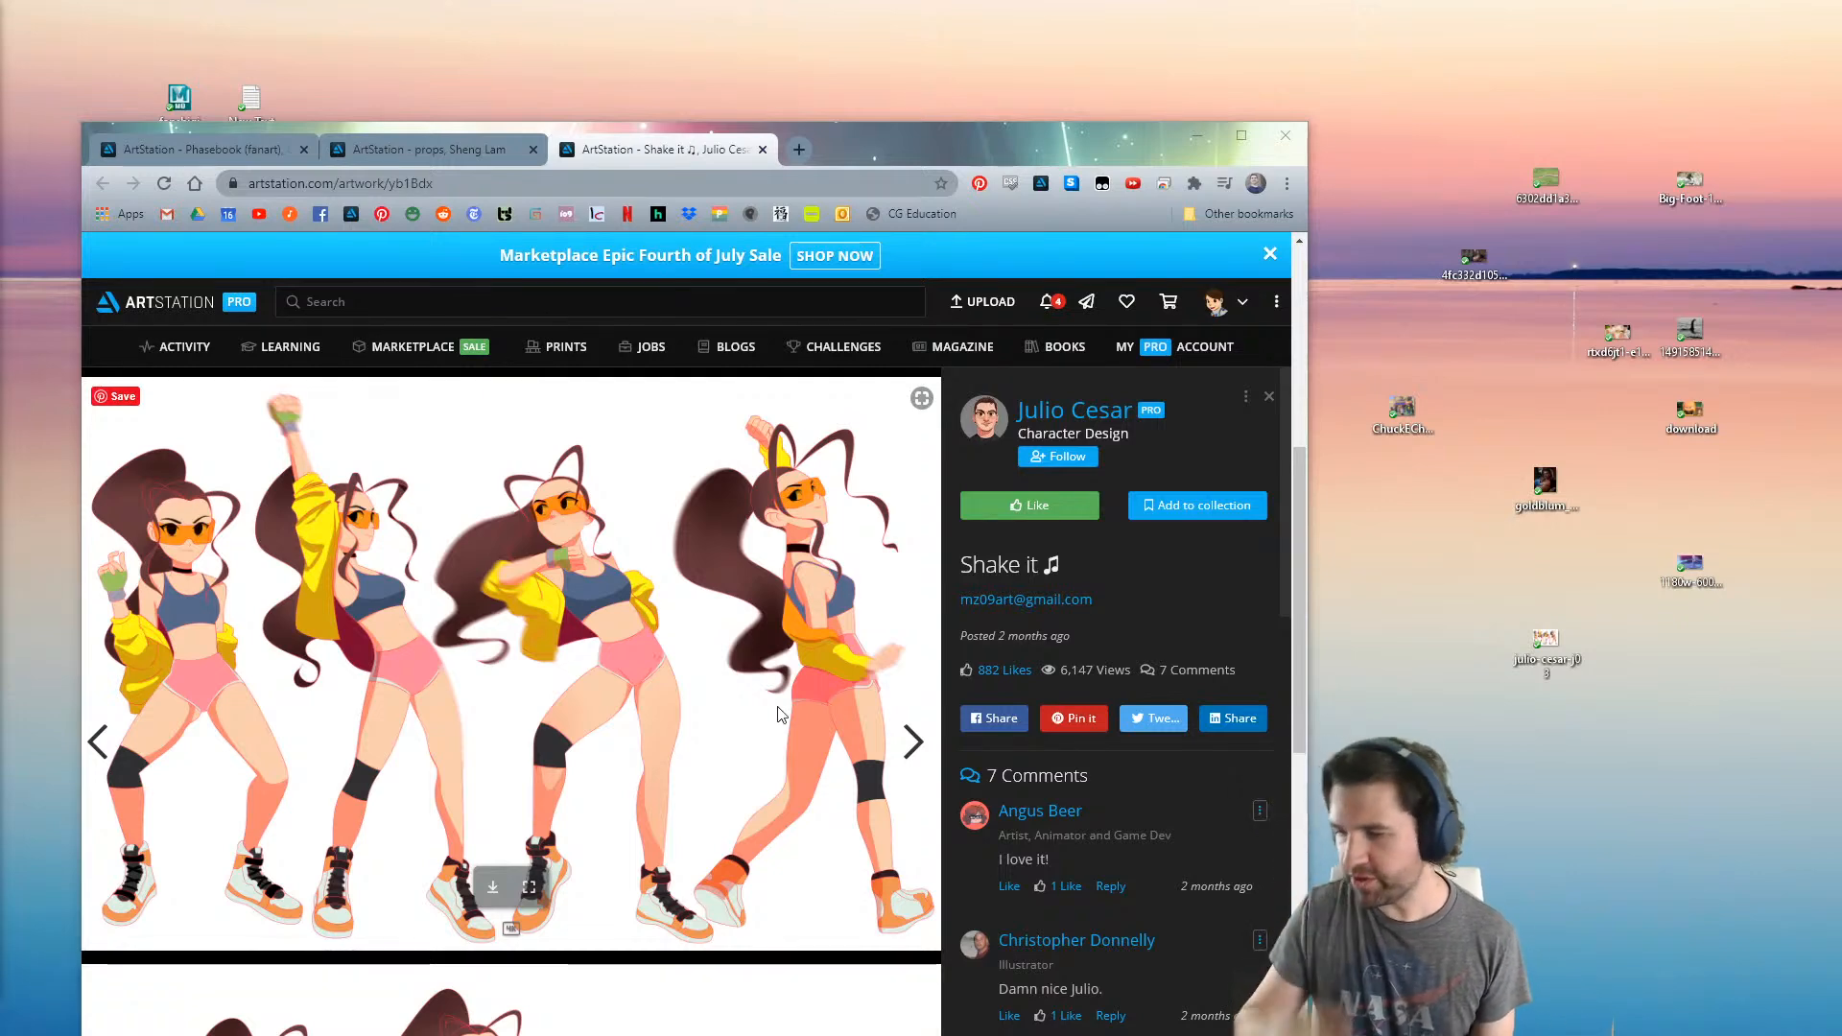
pyautogui.scroll(6, 412, 576)
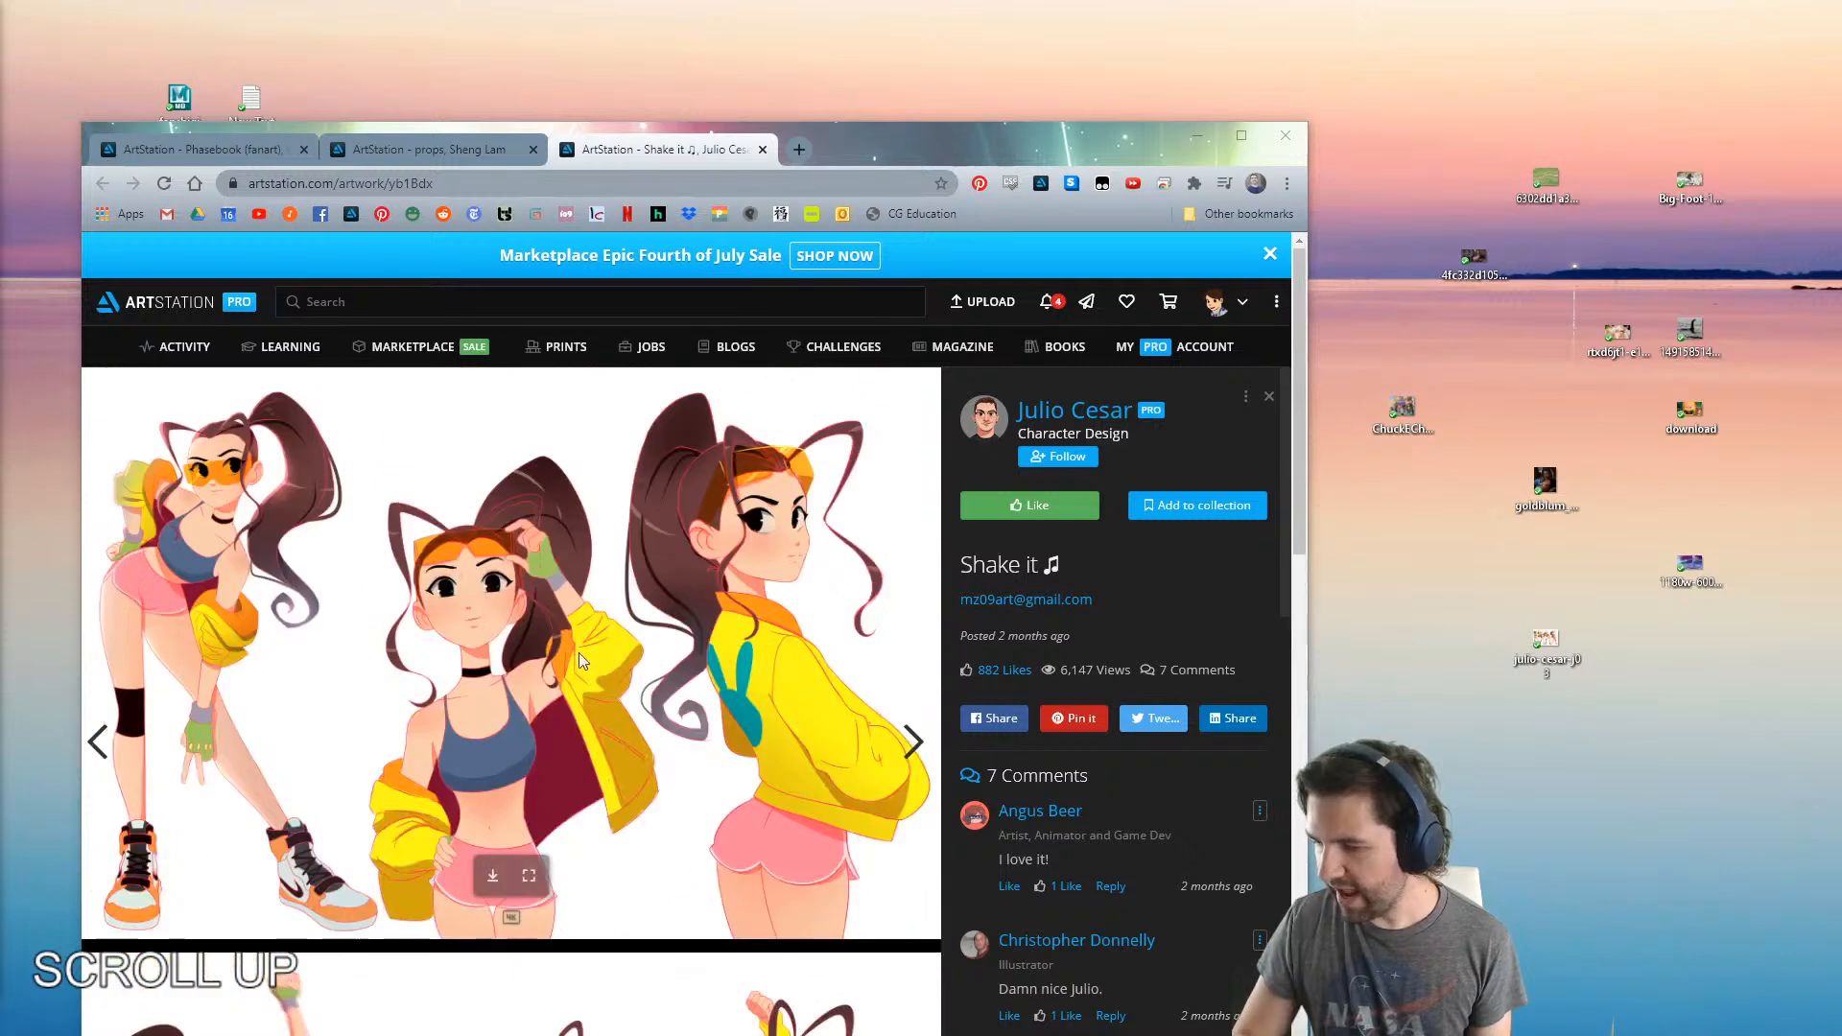
pyautogui.scroll(-5, 595, 700)
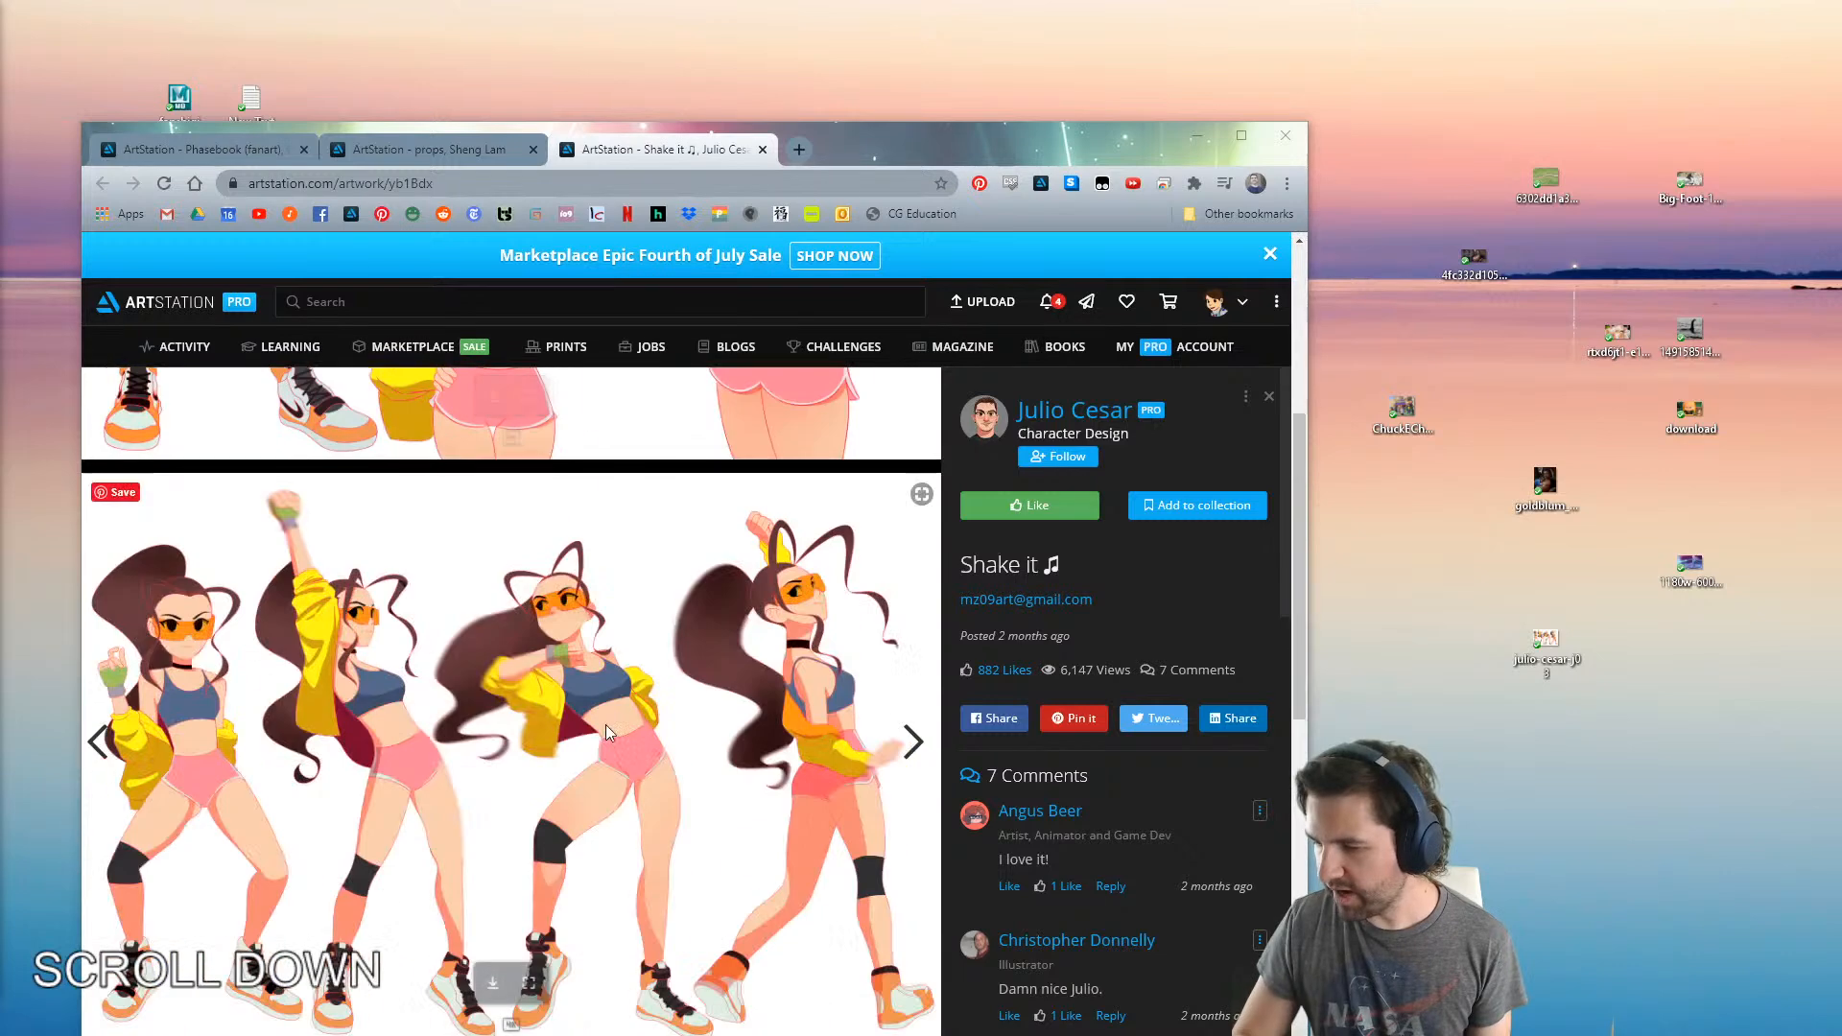
pyautogui.click(1204, 142)
pyautogui.click(1547, 645)
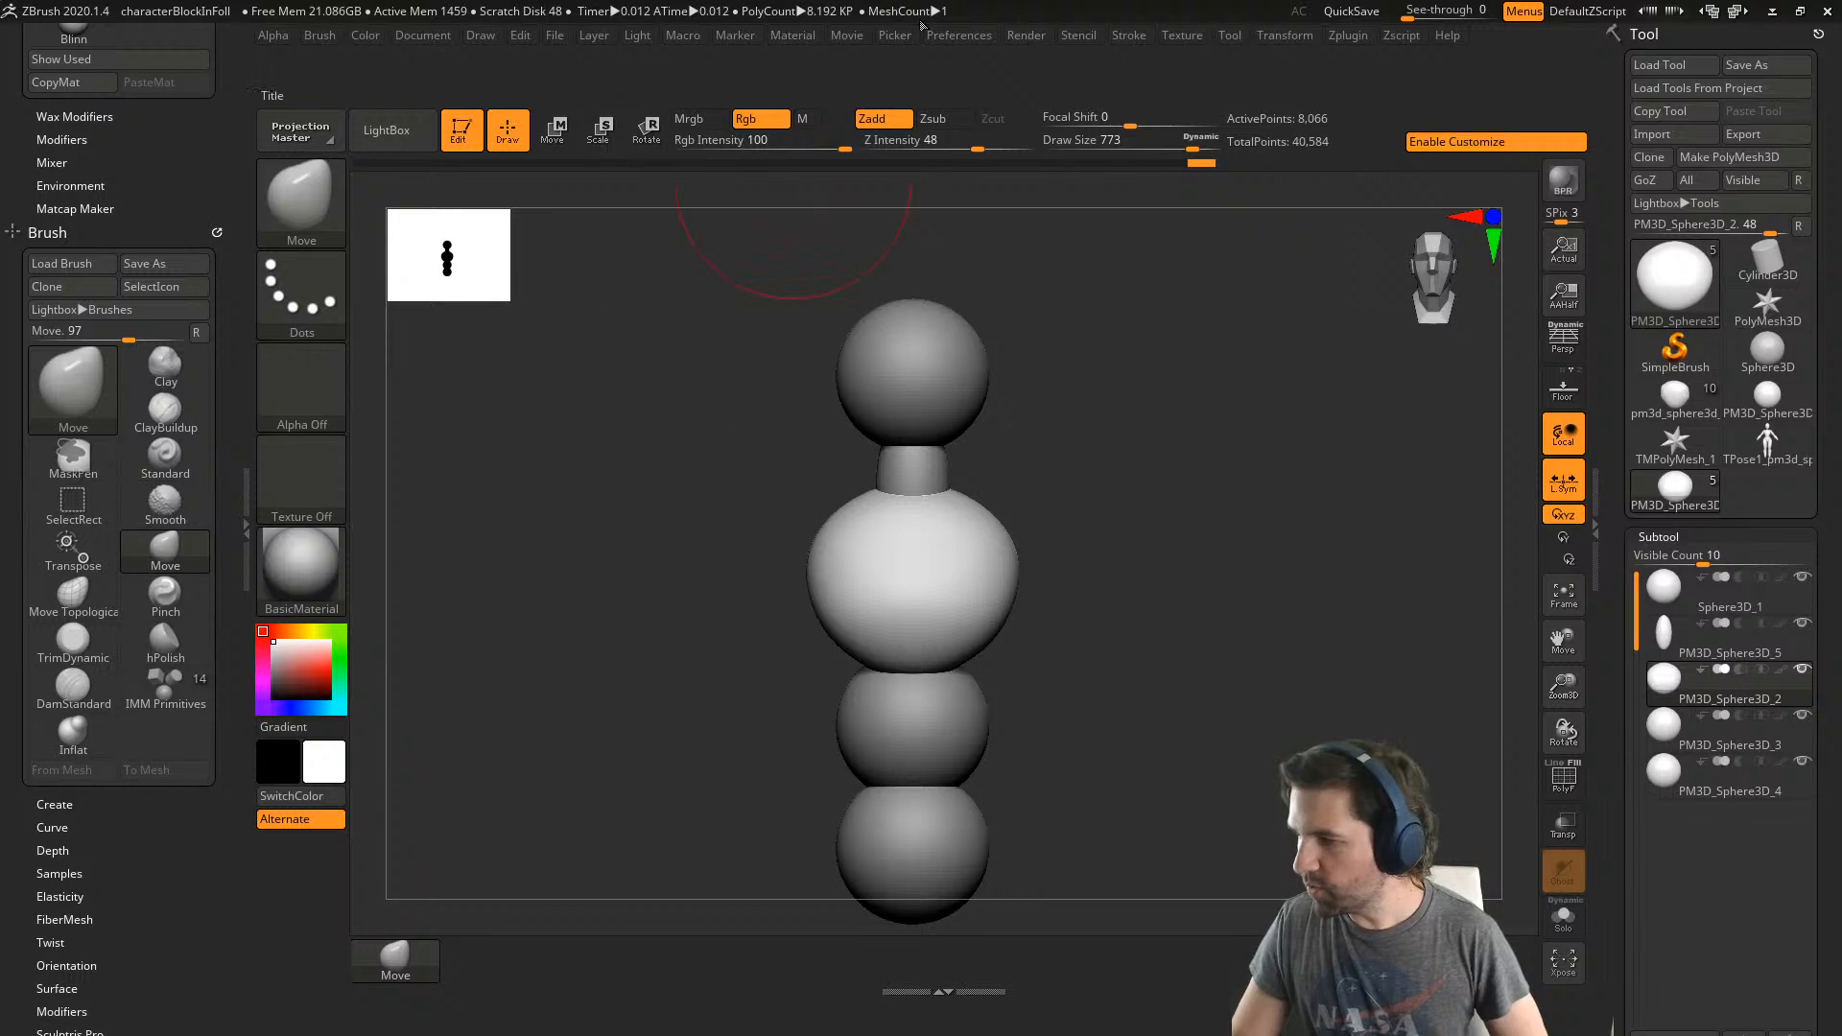
# - Import the saved four-pose character image from the Desktop folder as a texture
pyautogui.click(299, 485)
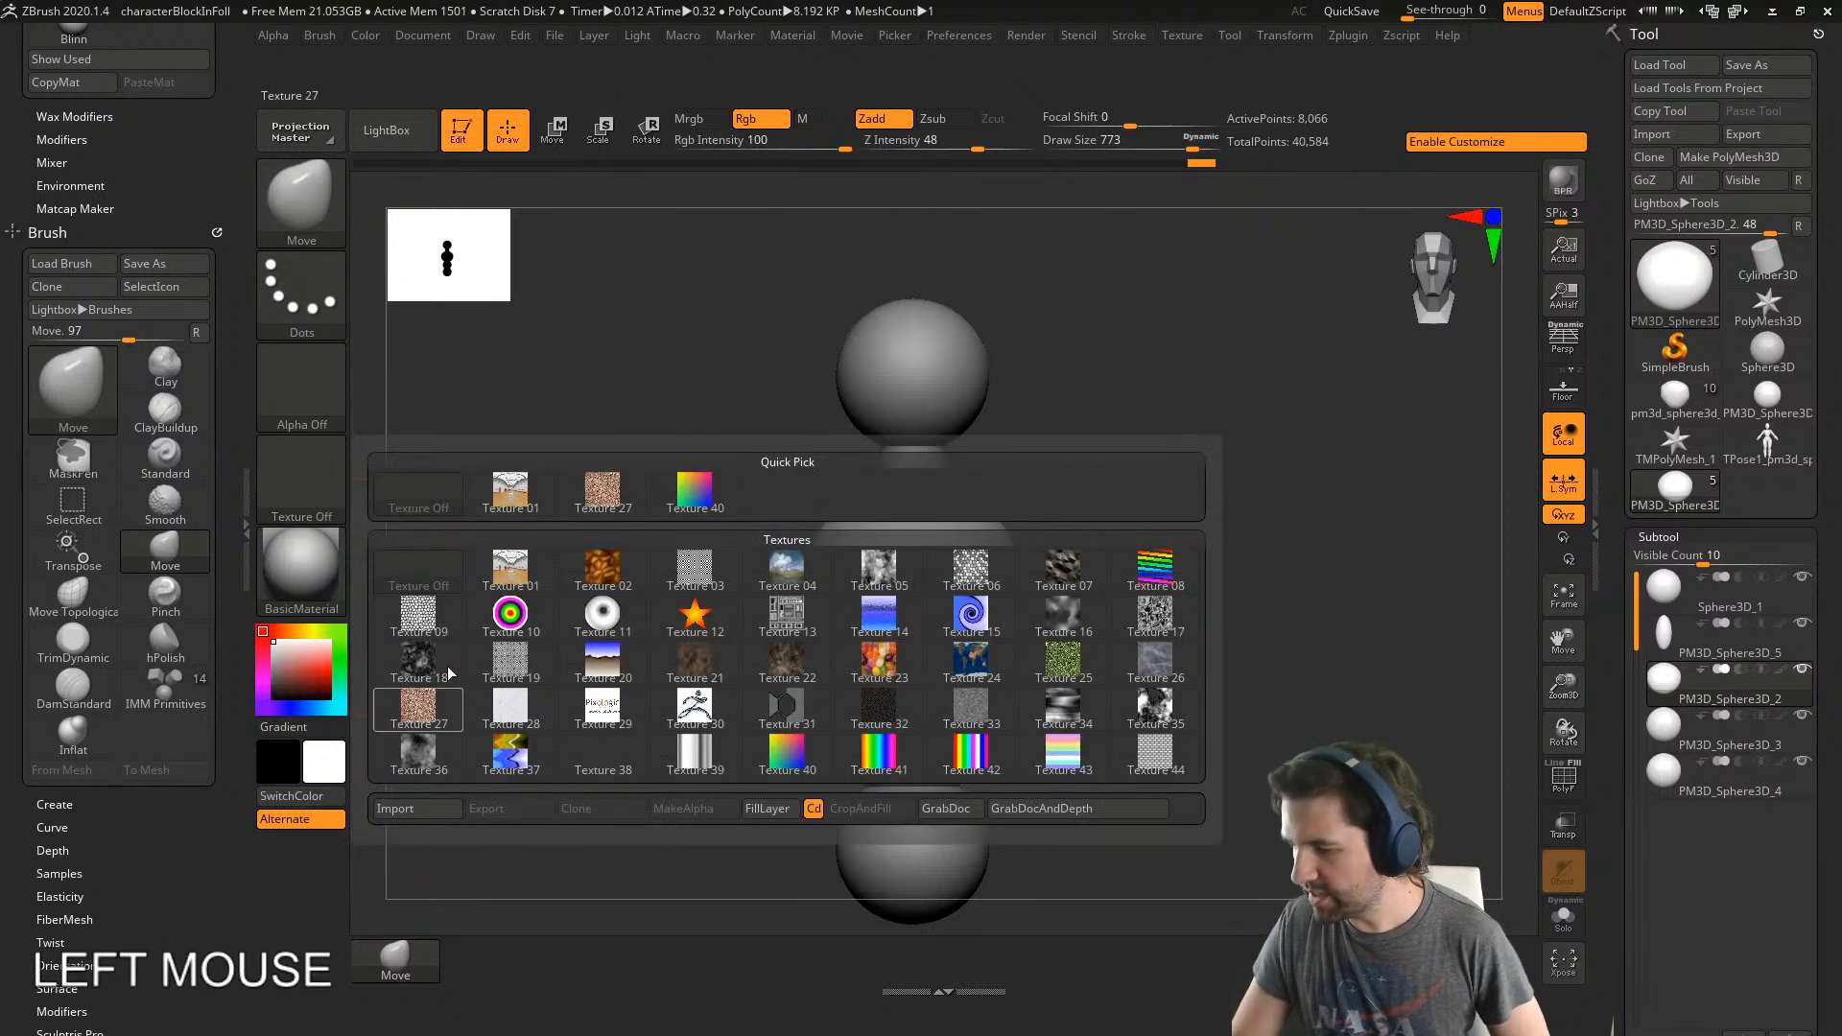
pyautogui.click(417, 808)
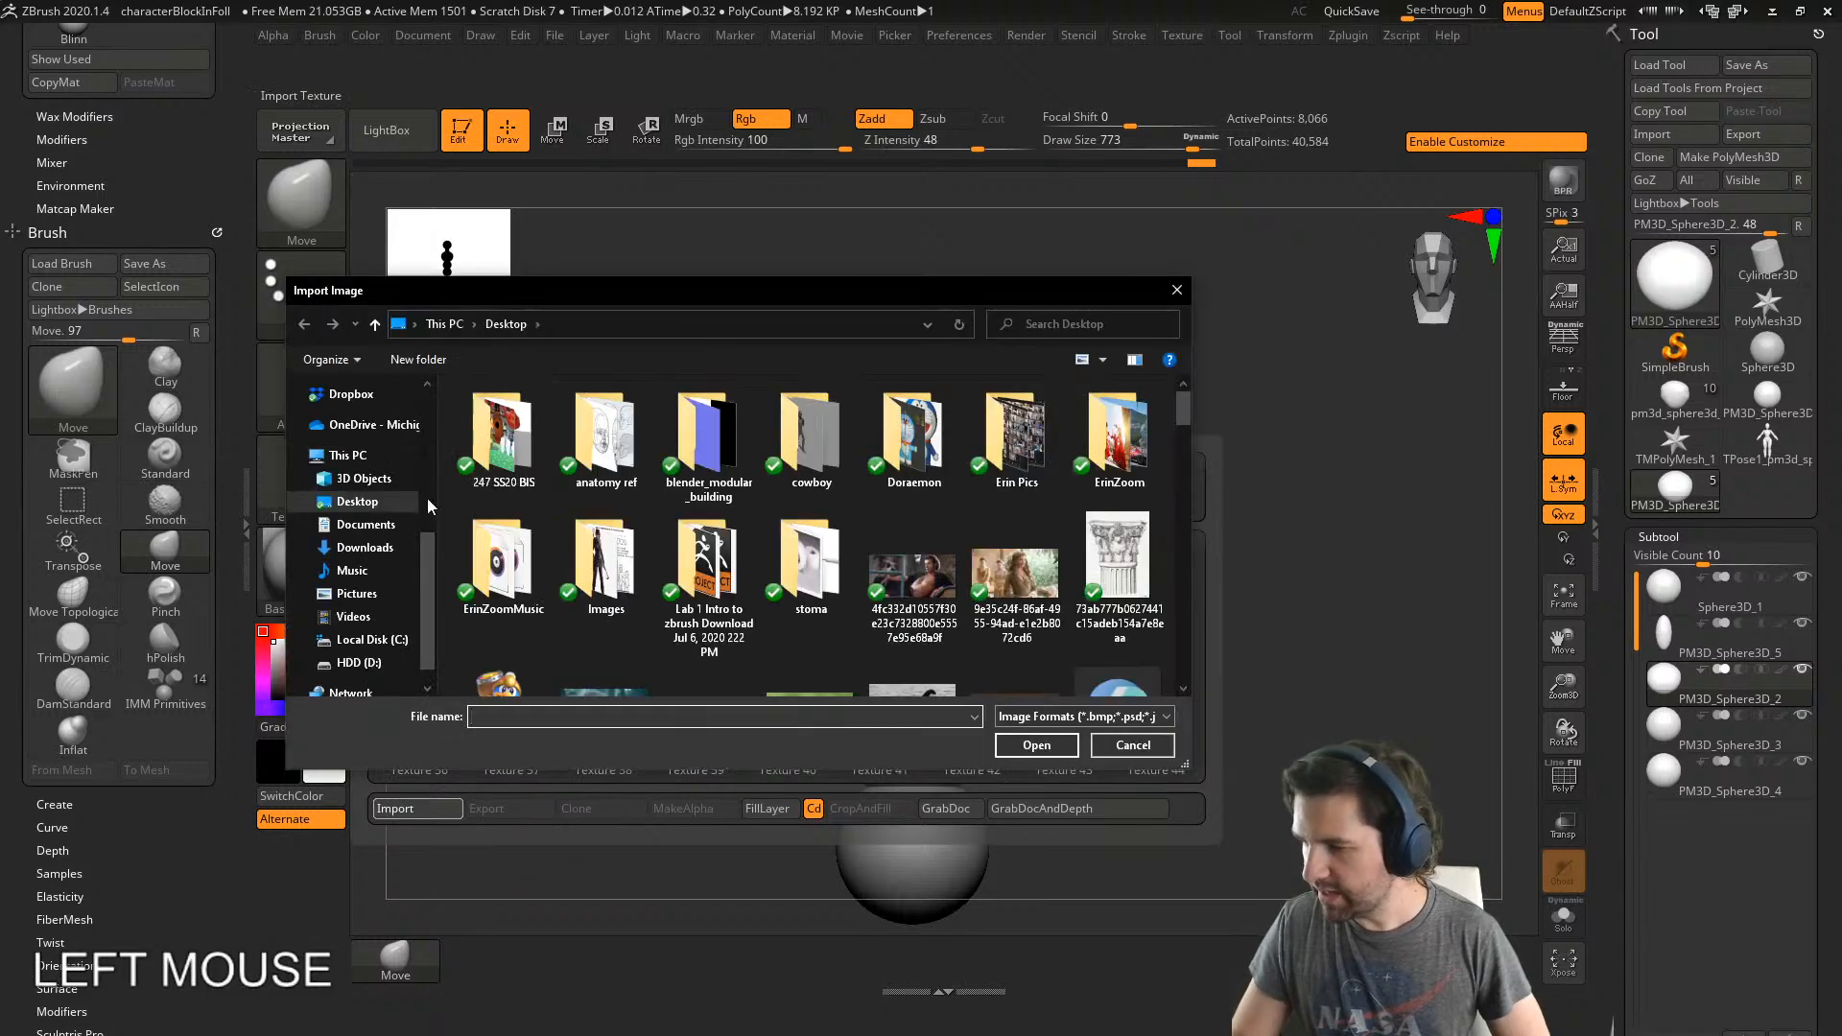
pyautogui.scroll(-3, 847, 624)
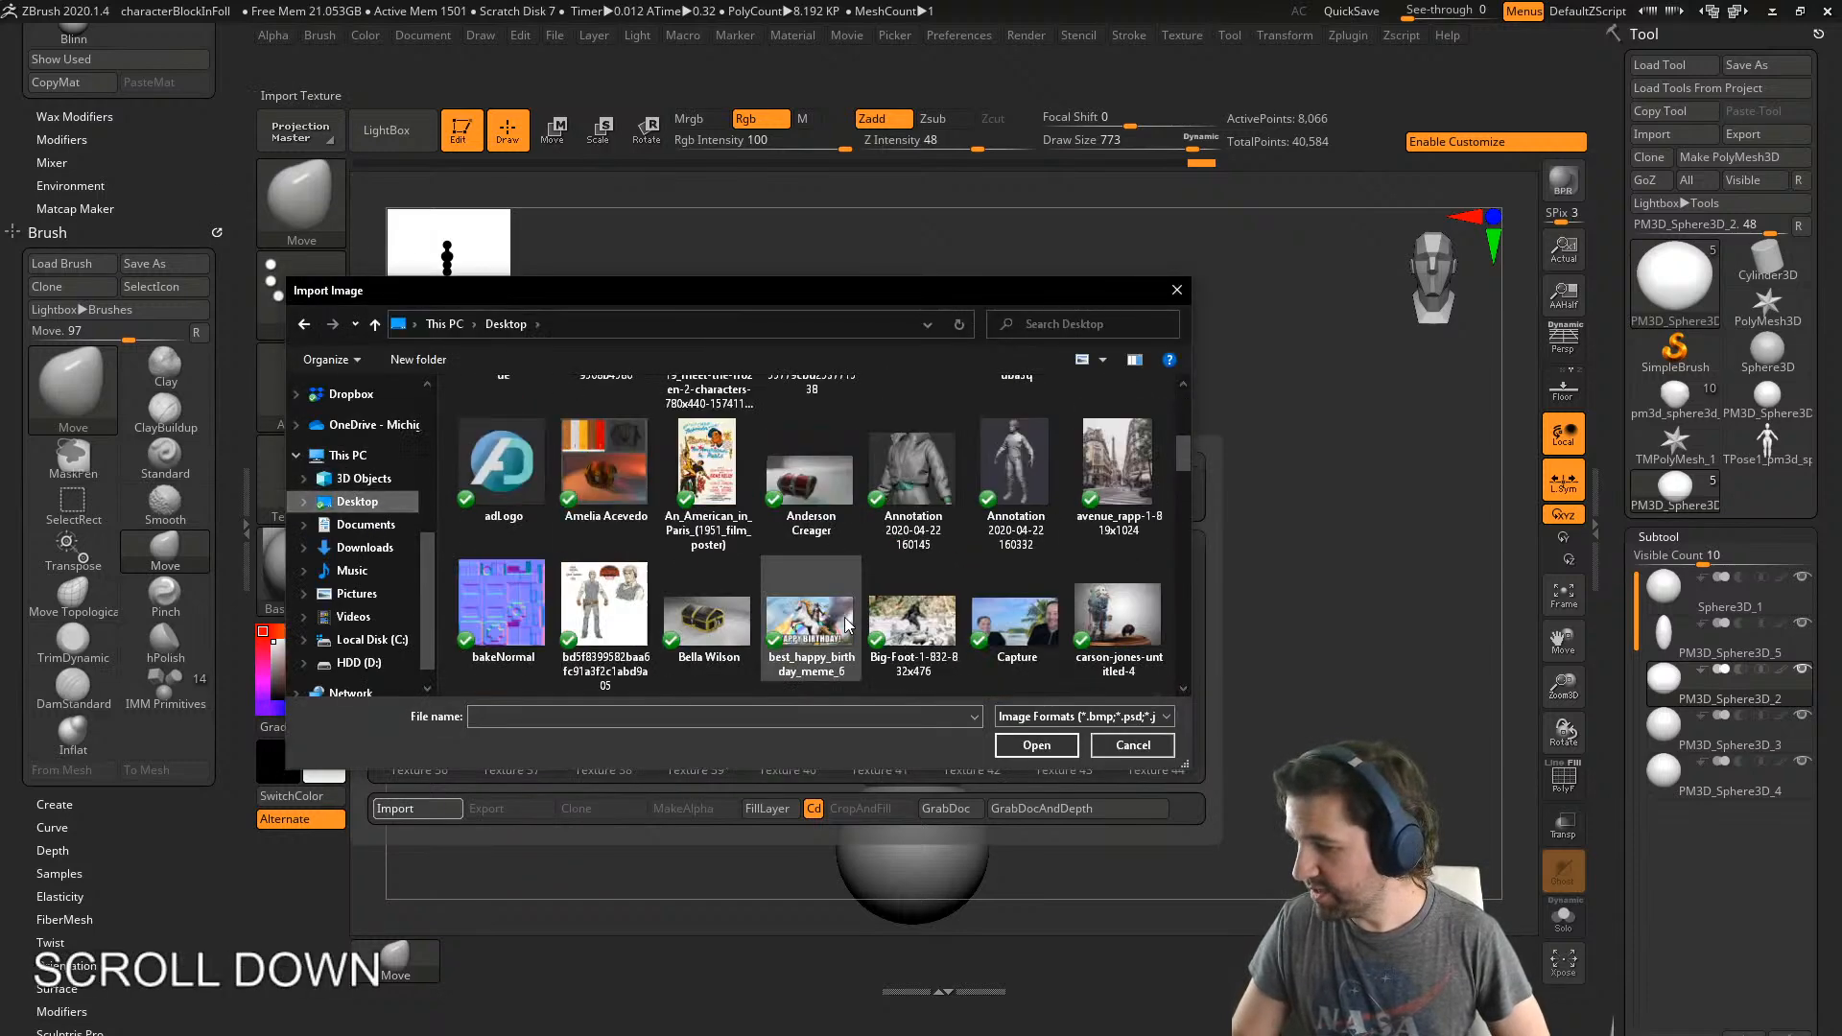
pyautogui.scroll(4, 847, 624)
pyautogui.scroll(-3, 936, 604)
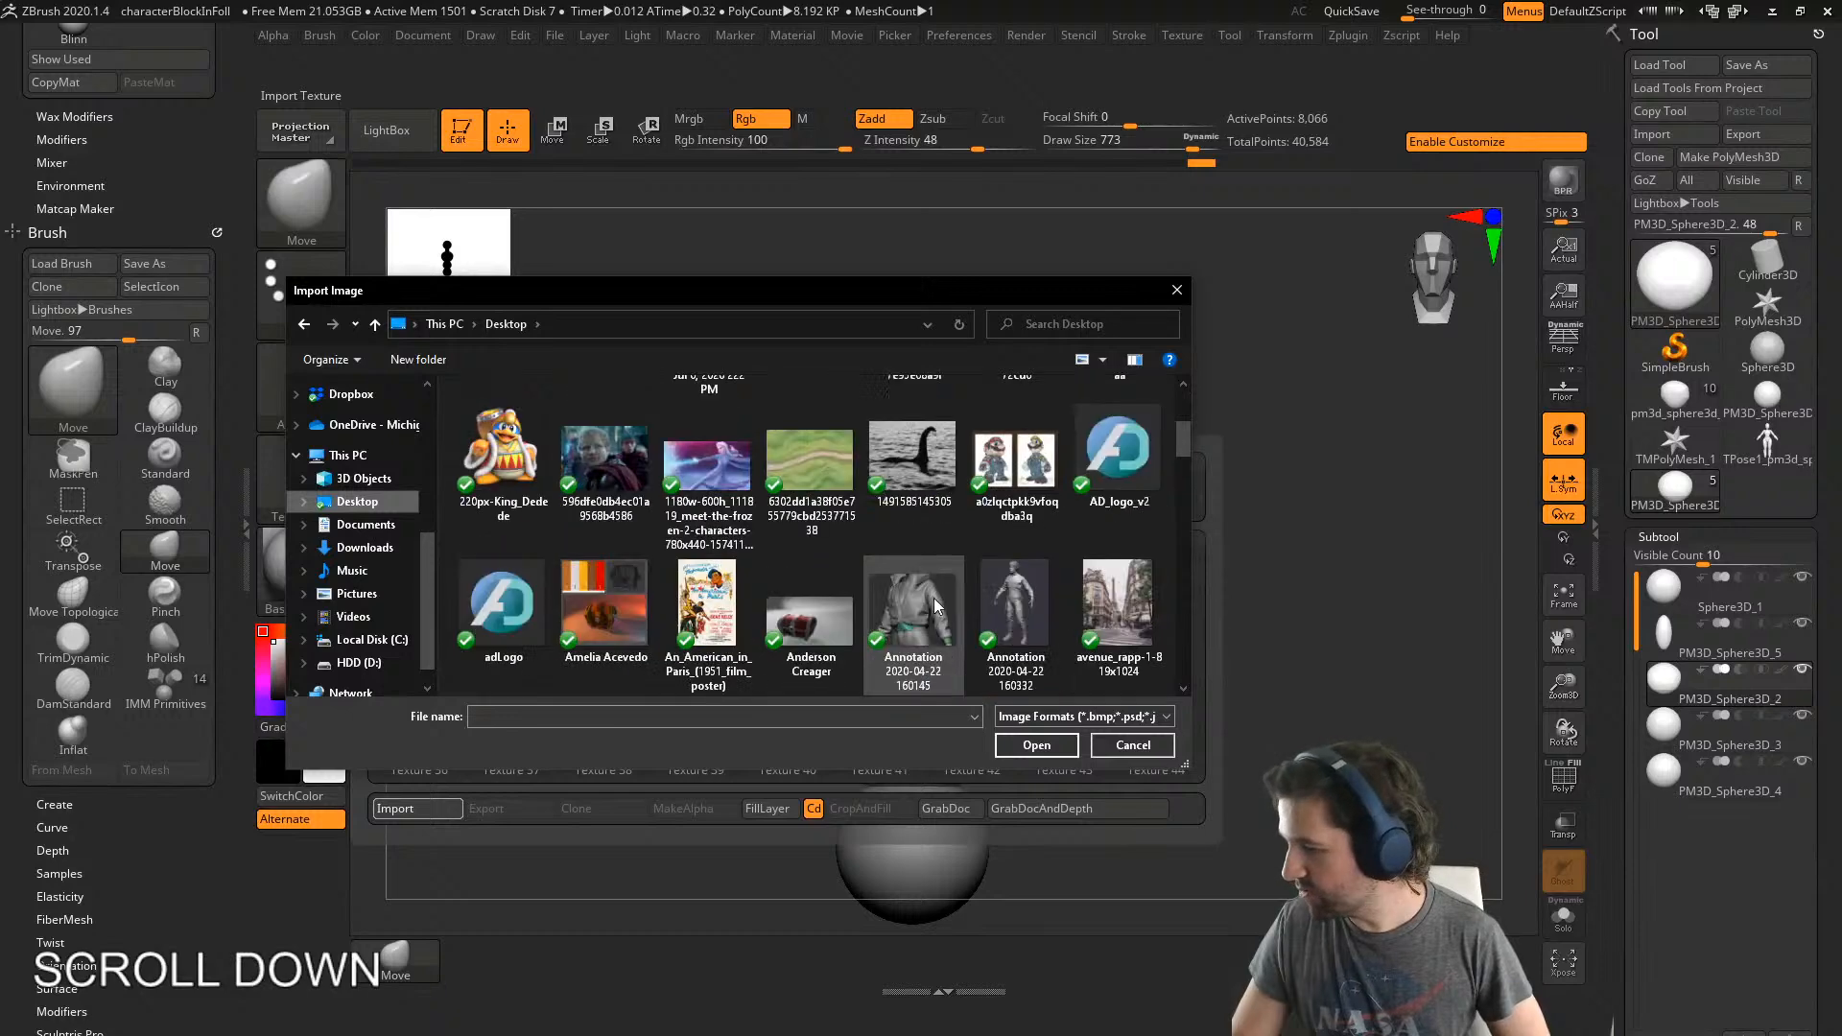
pyautogui.scroll(-1, 711, 599)
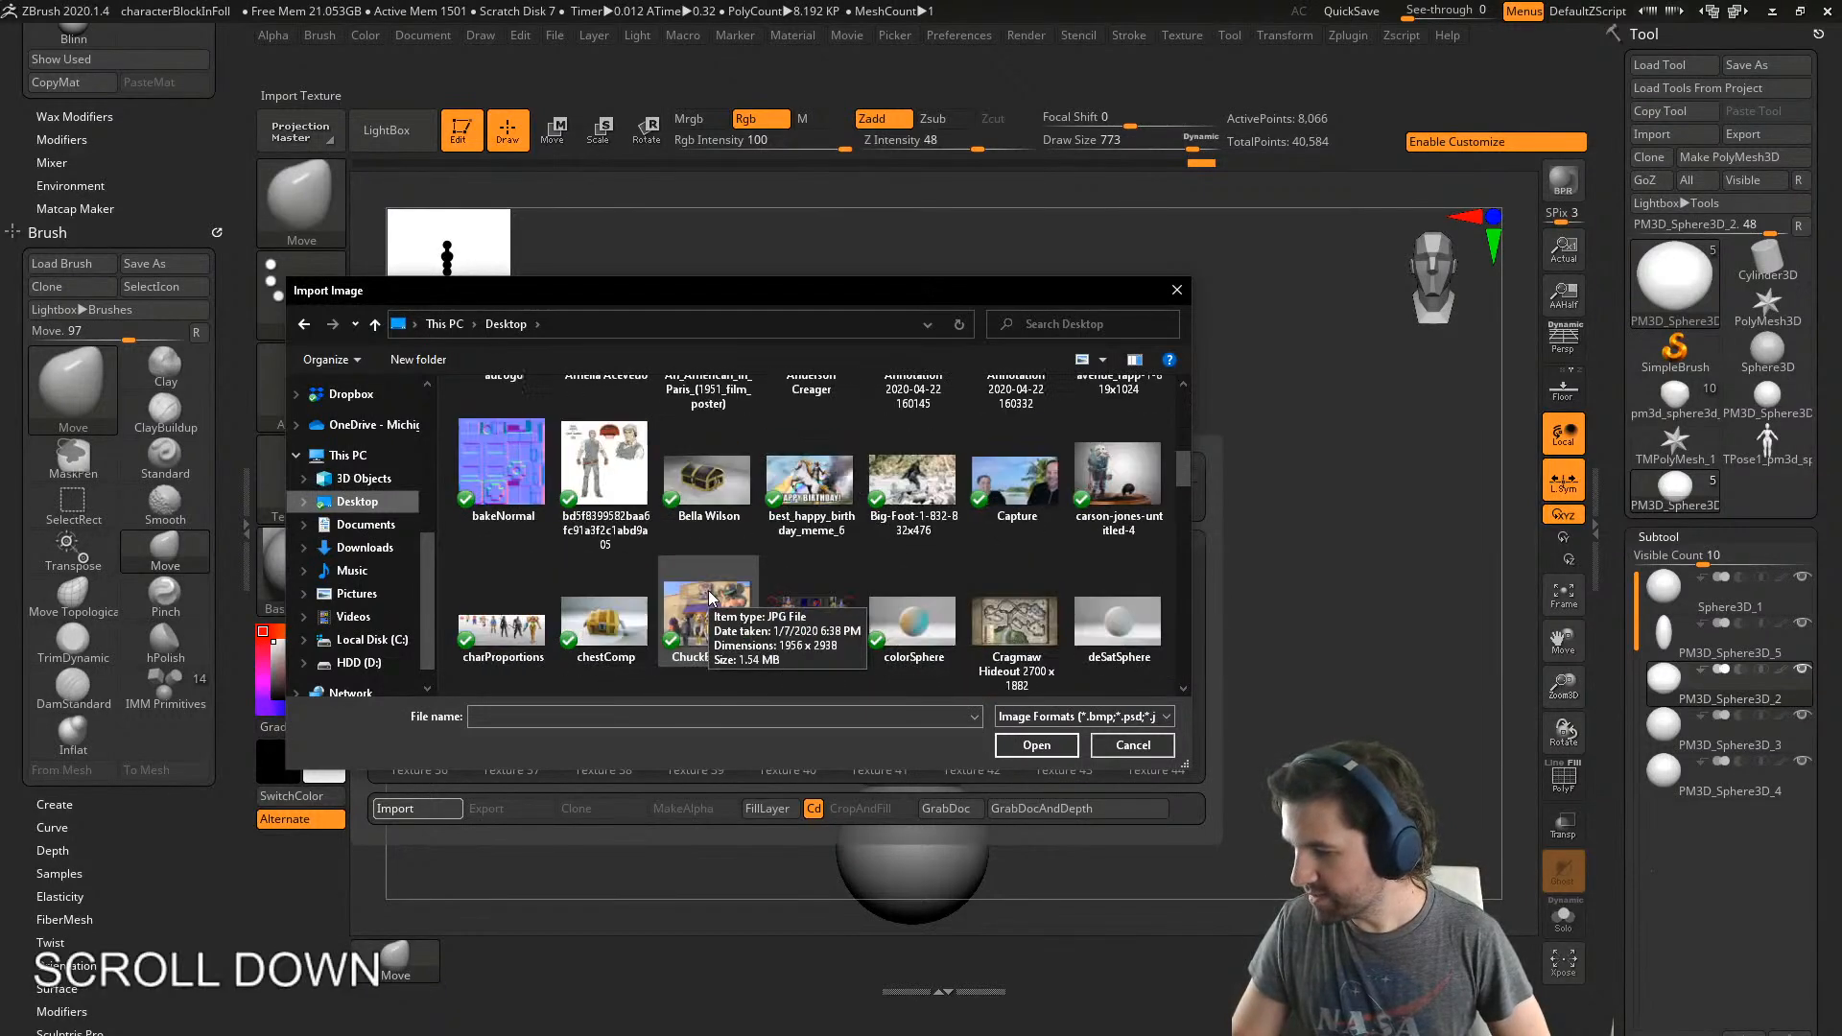
pyautogui.scroll(-4, 715, 595)
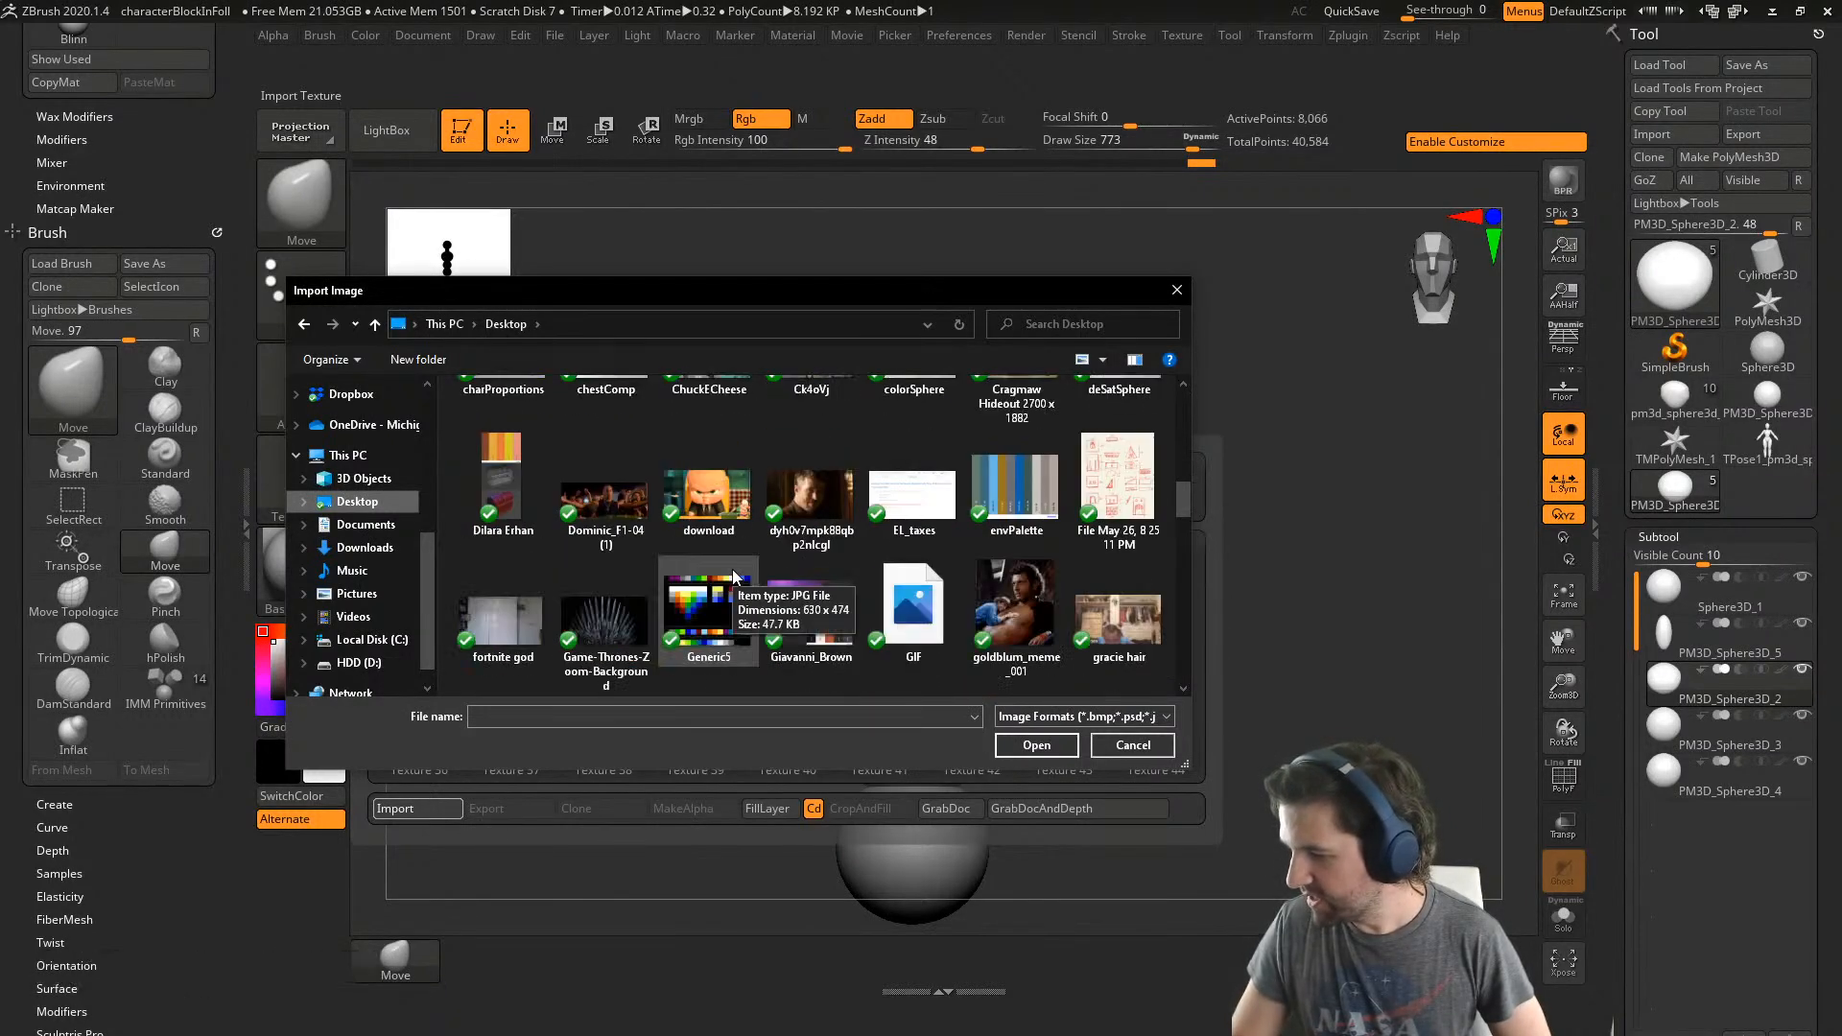
pyautogui.scroll(-2, 1074, 436)
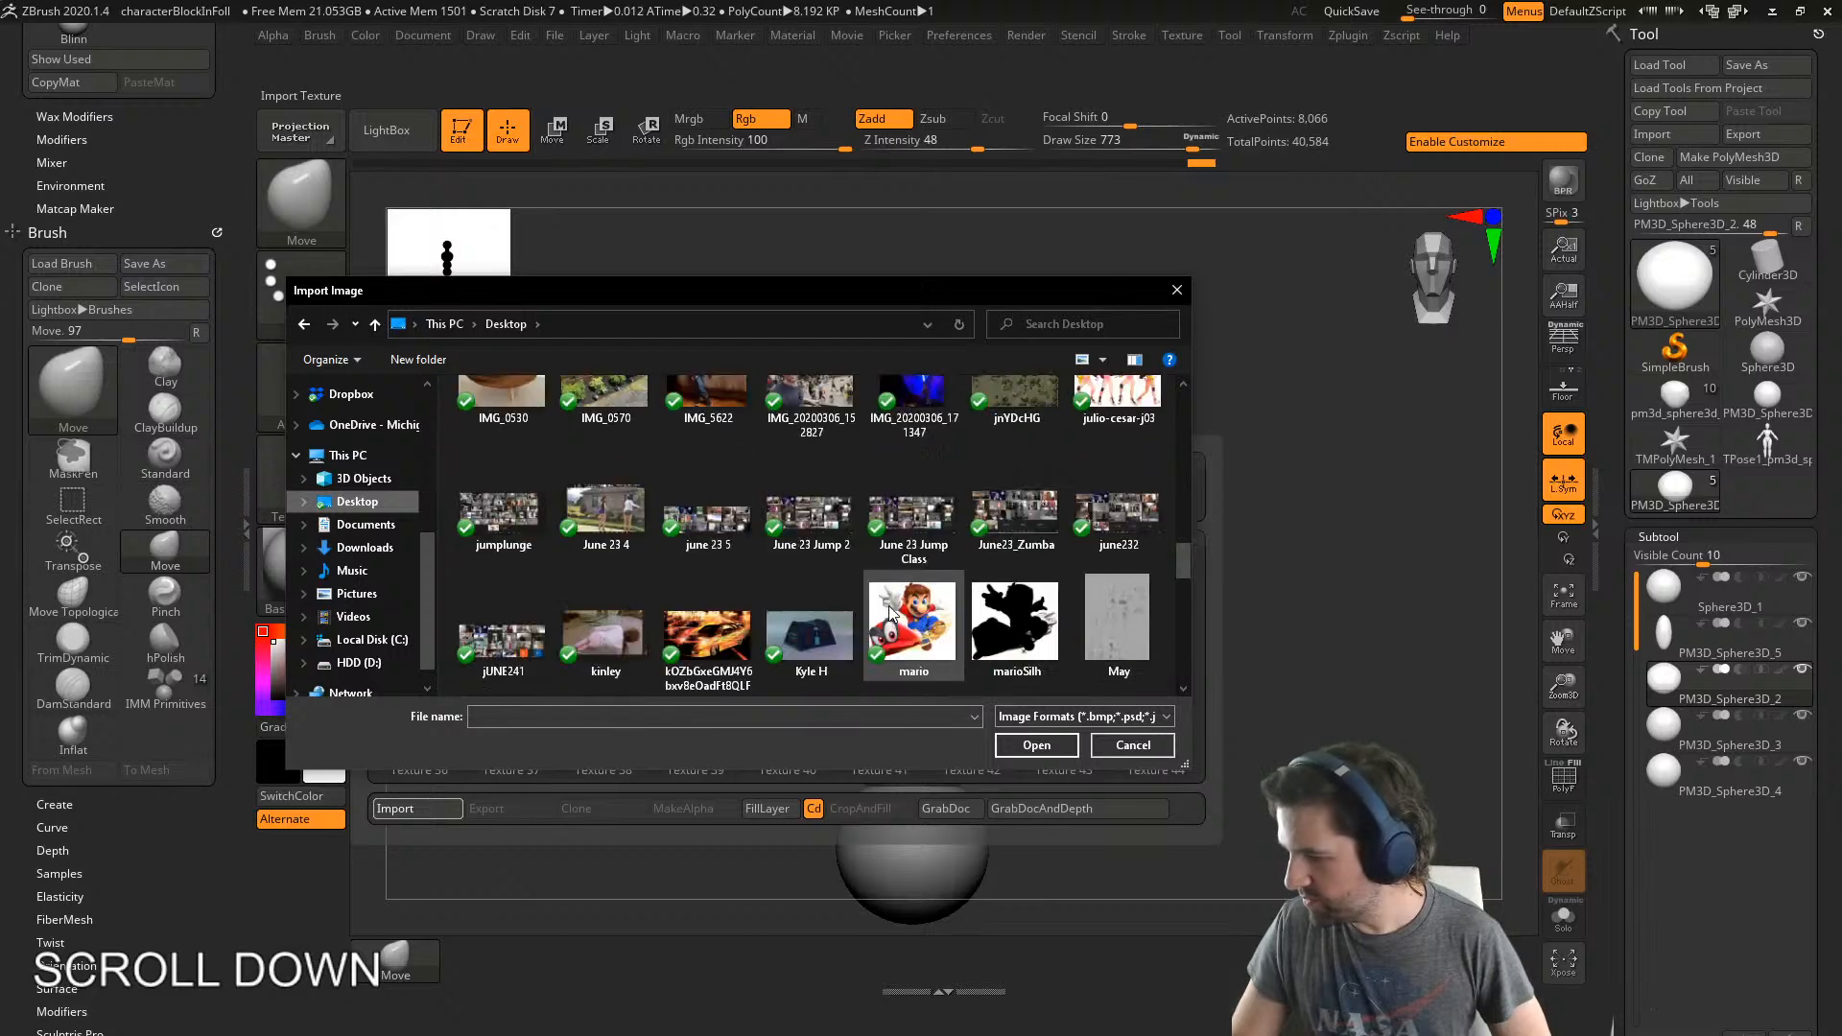
pyautogui.click(1103, 420)
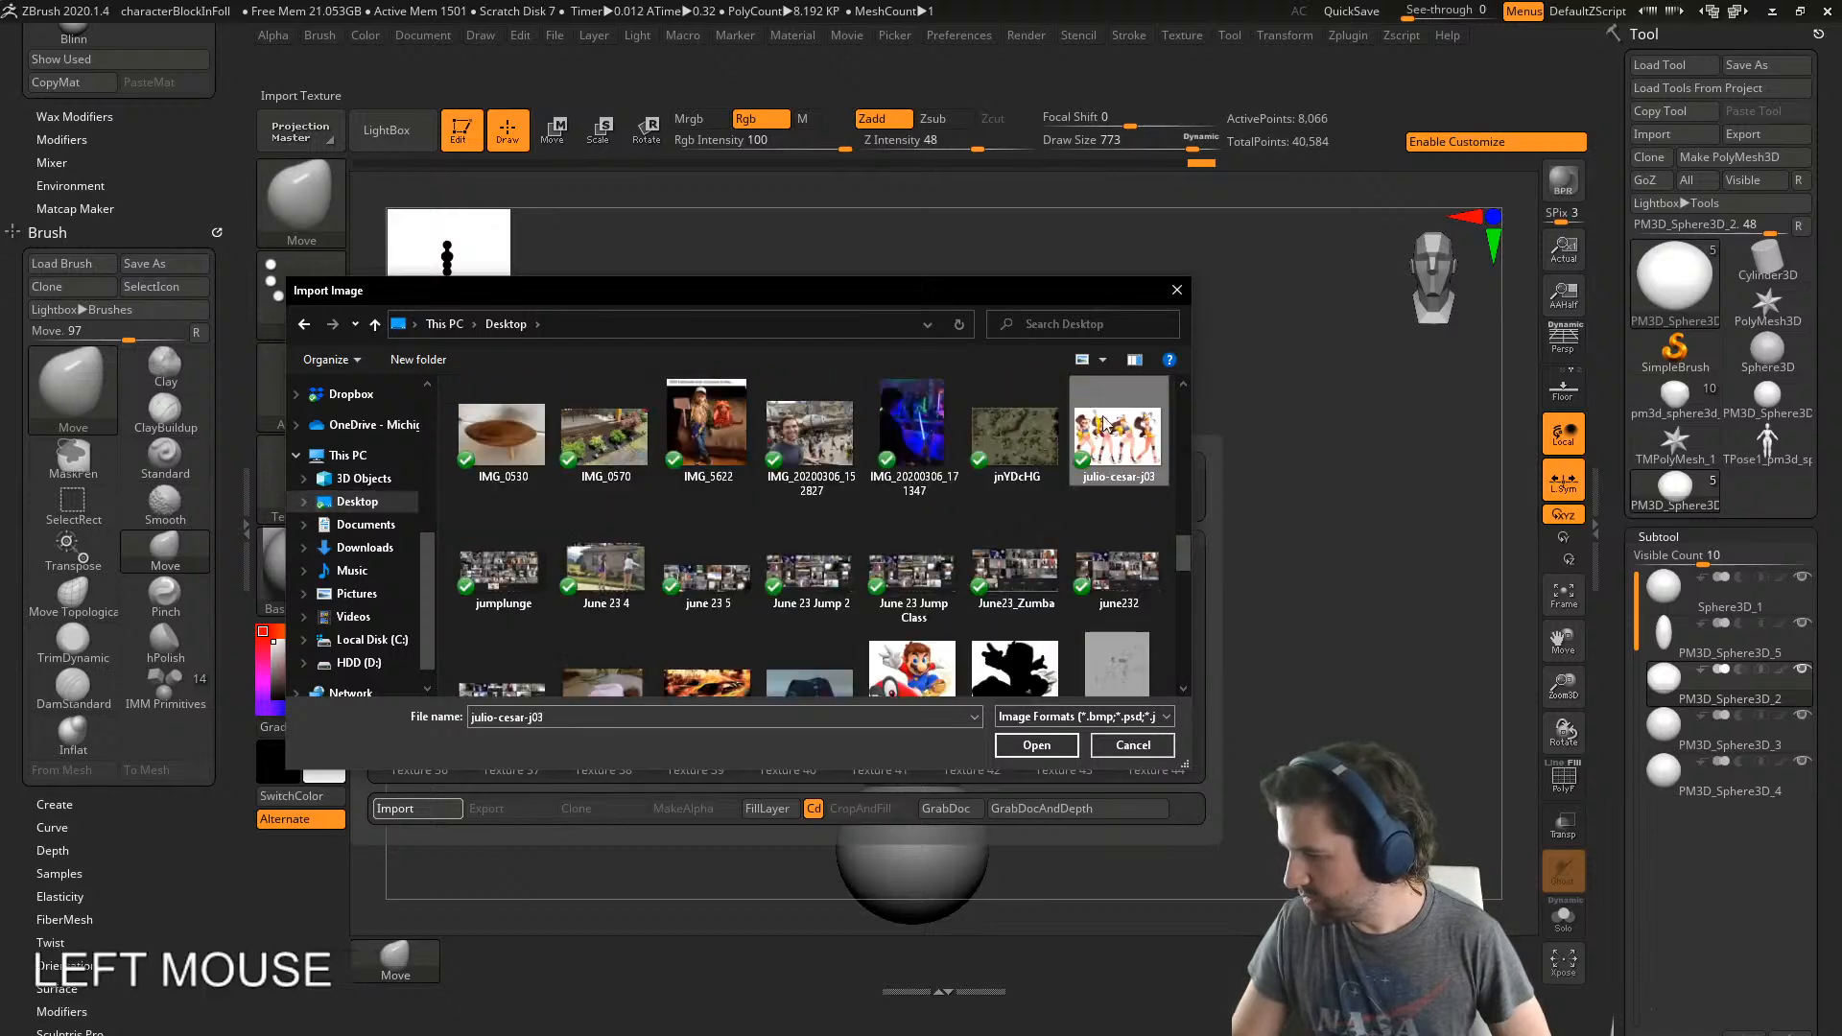
pyautogui.click(1036, 746)
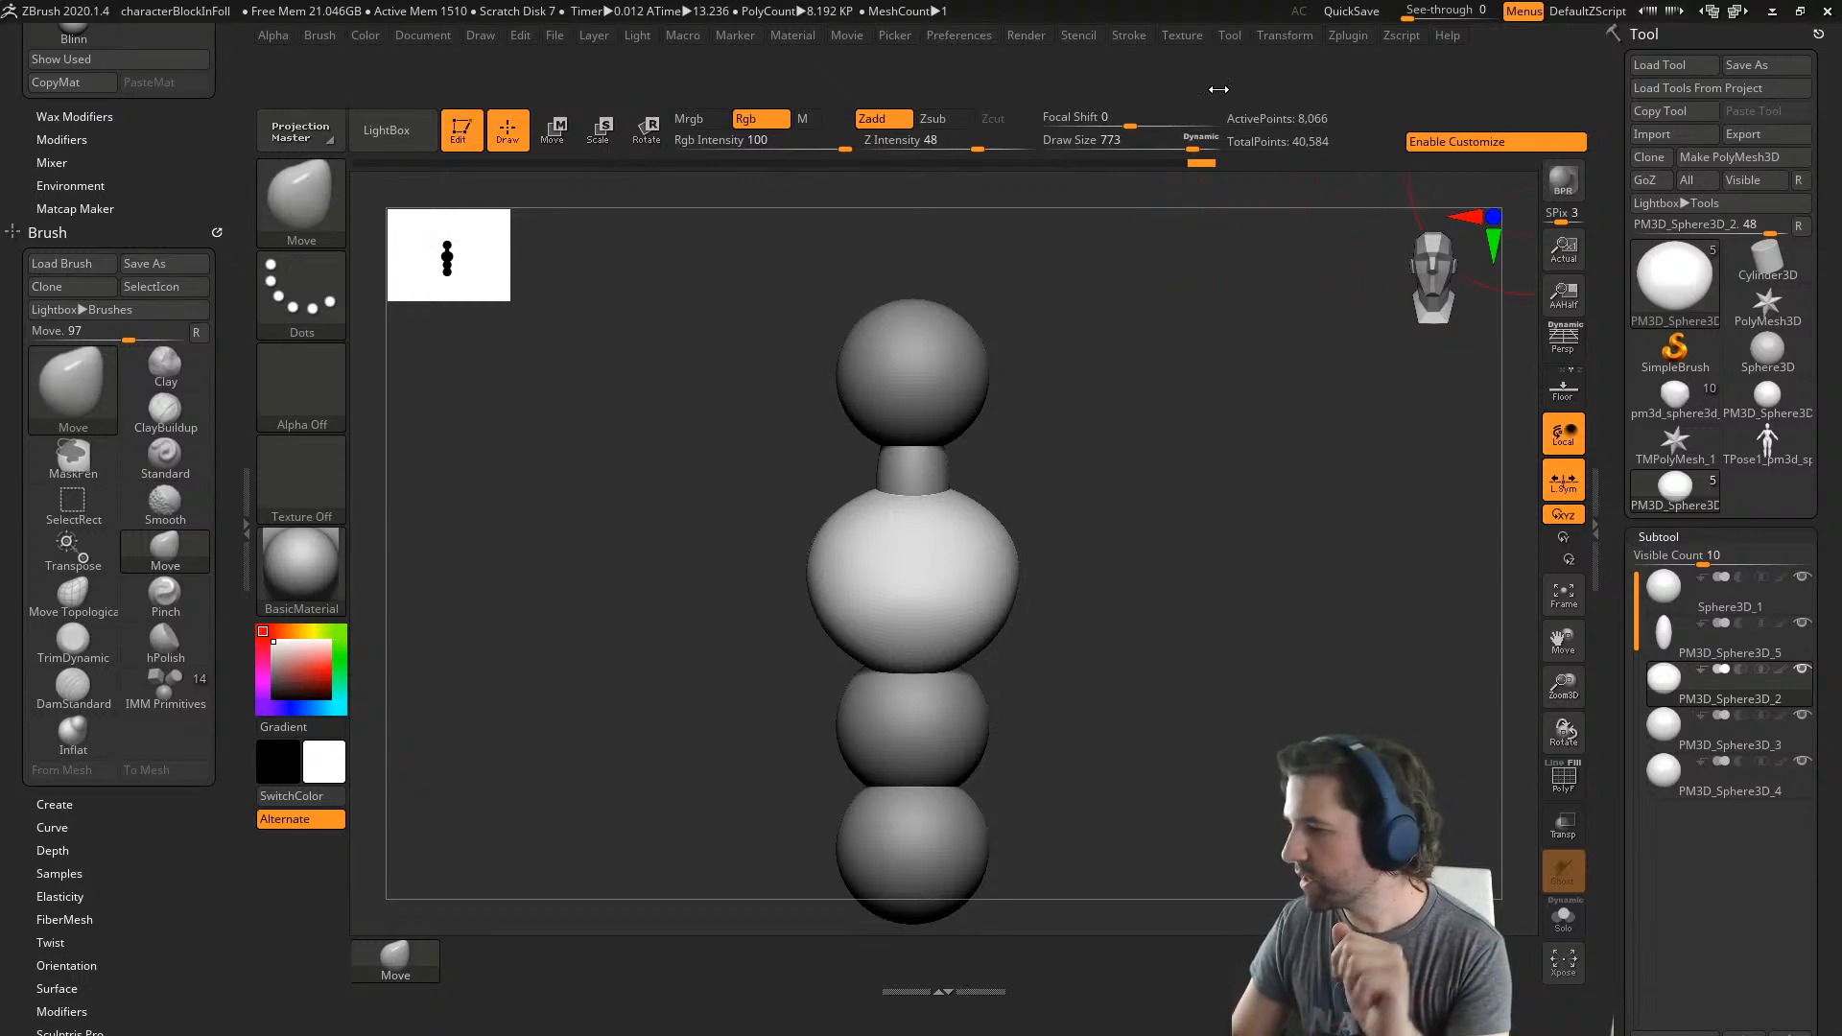
# - Add the imported four-pose texture to Spotlight, then scale it down and place it beside the stacked spheres
pyautogui.click(959, 35)
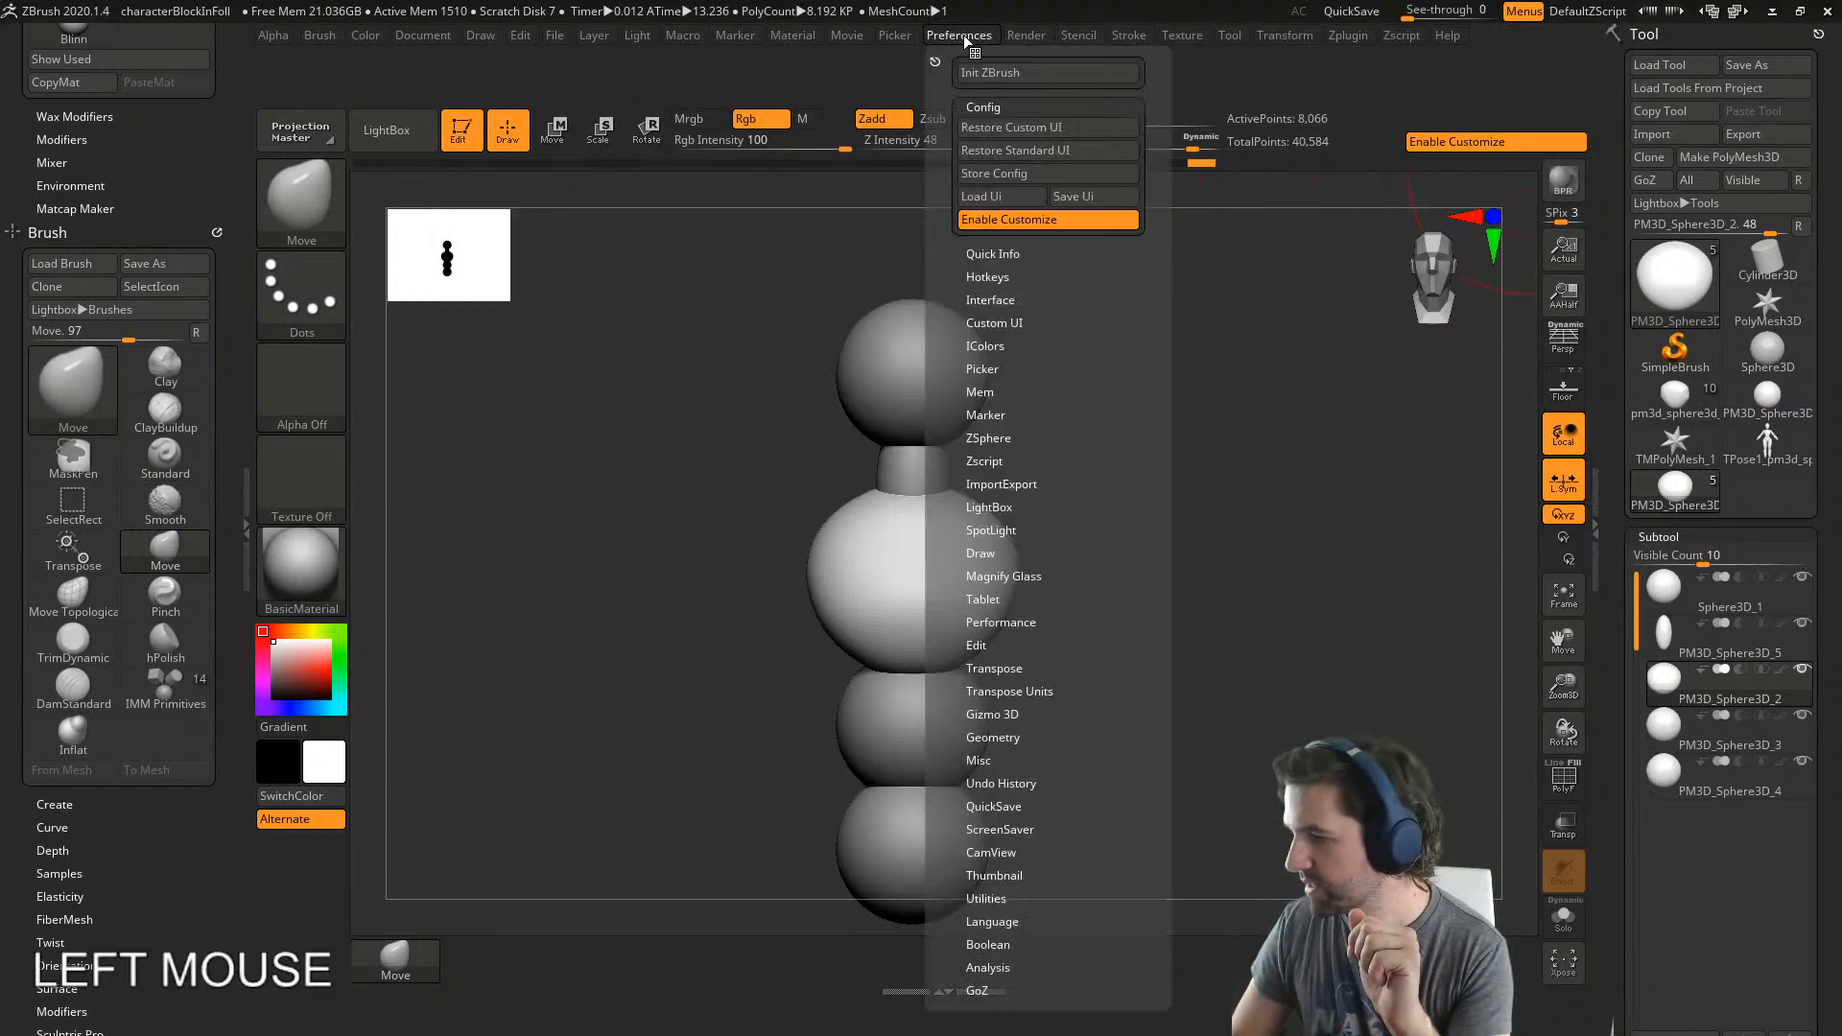
pyautogui.click(1178, 36)
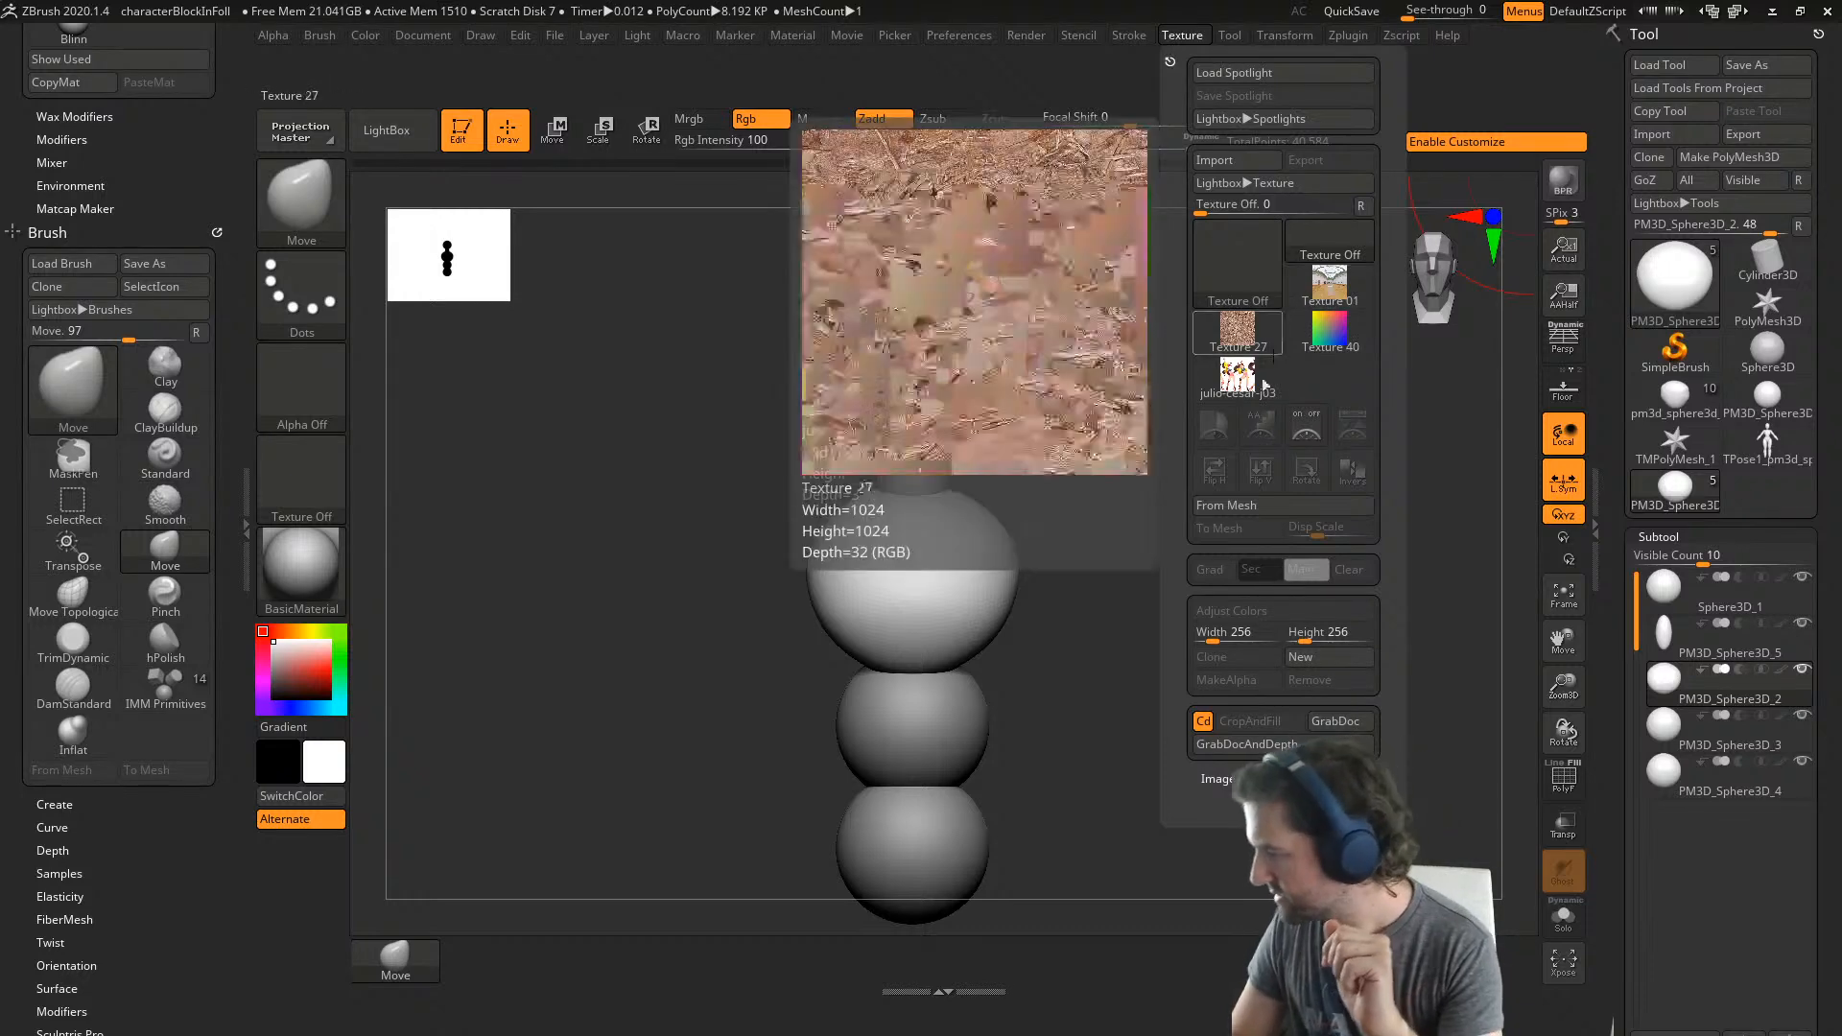
pyautogui.moveTo(1250, 384)
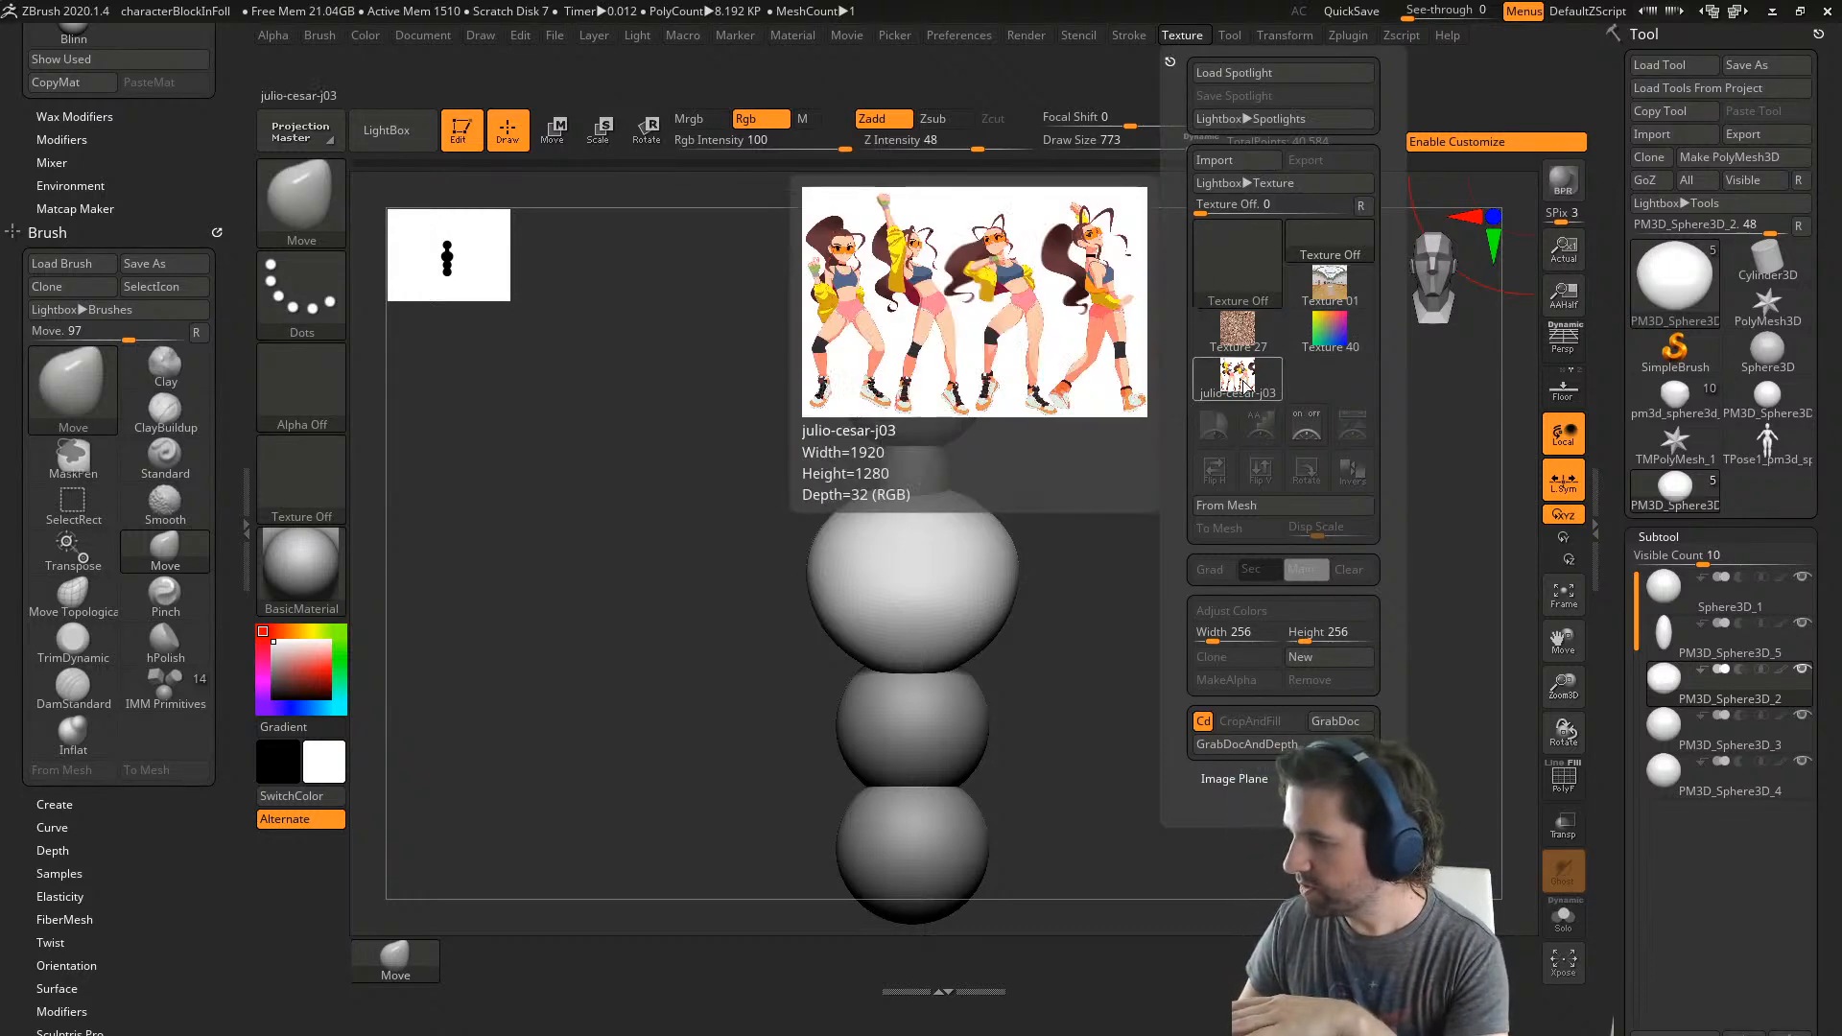
pyautogui.click(1243, 379)
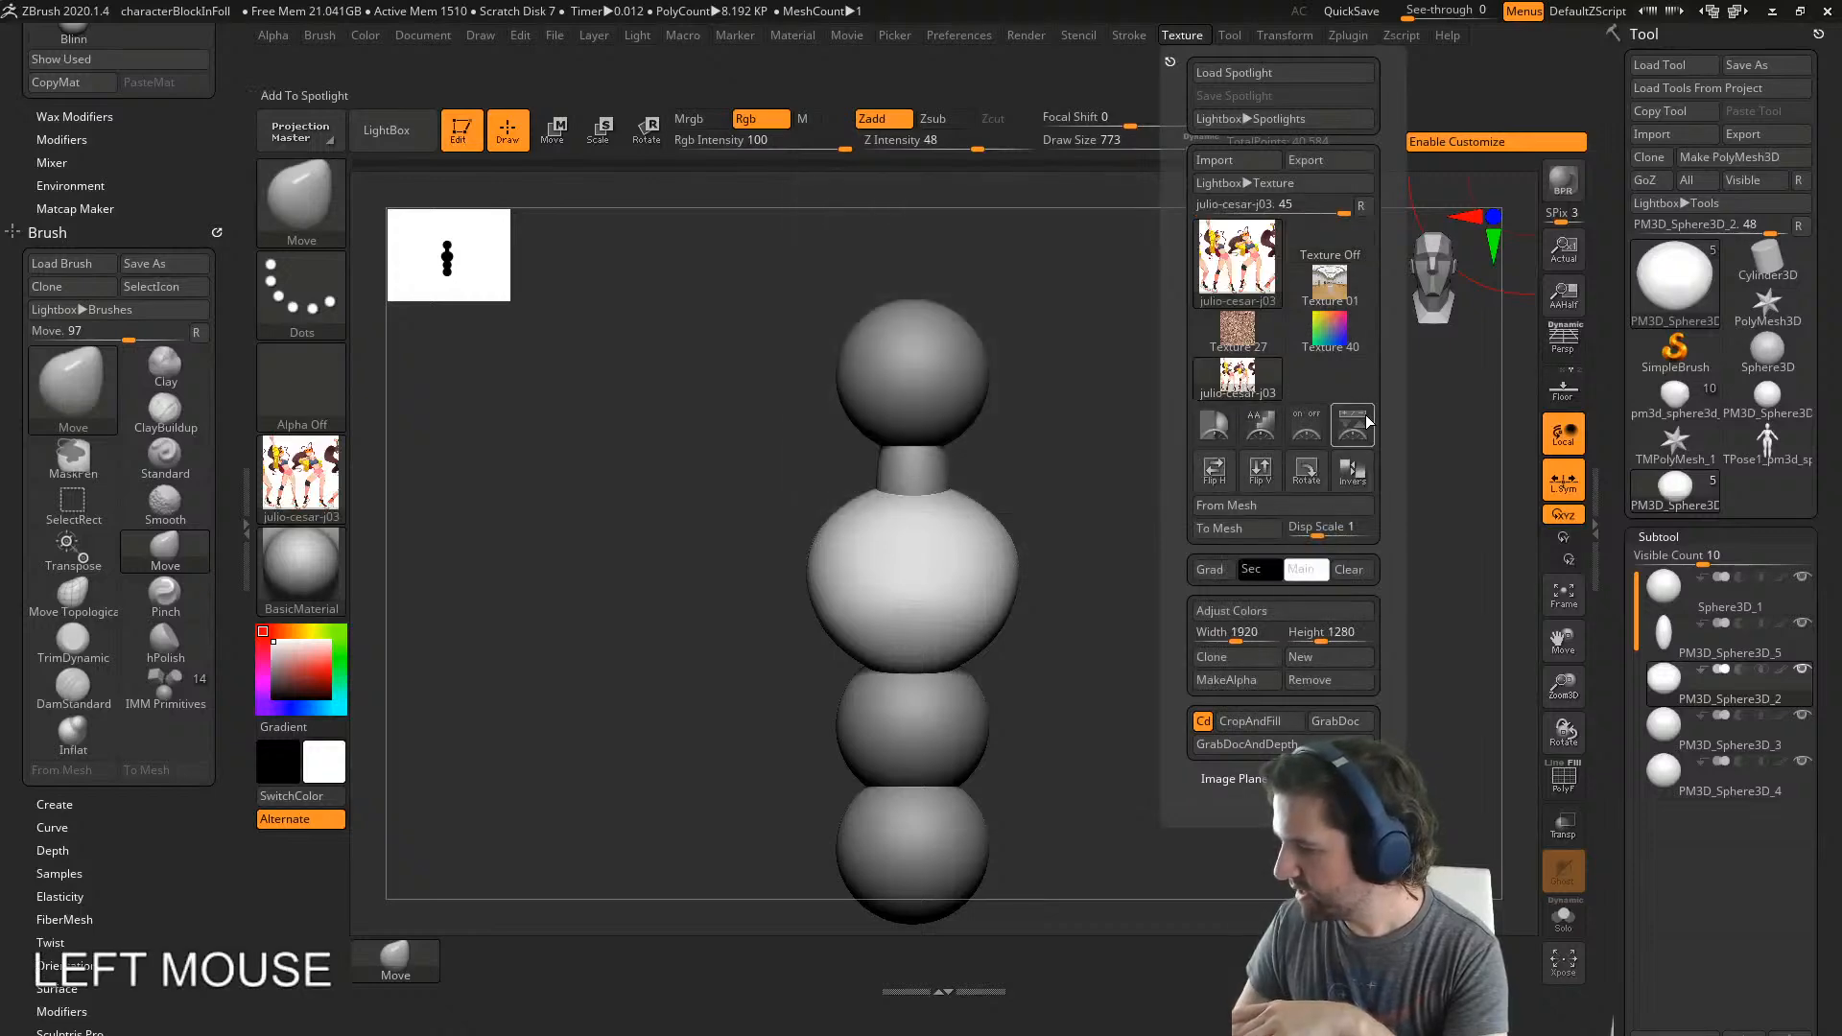
pyautogui.click(1356, 426)
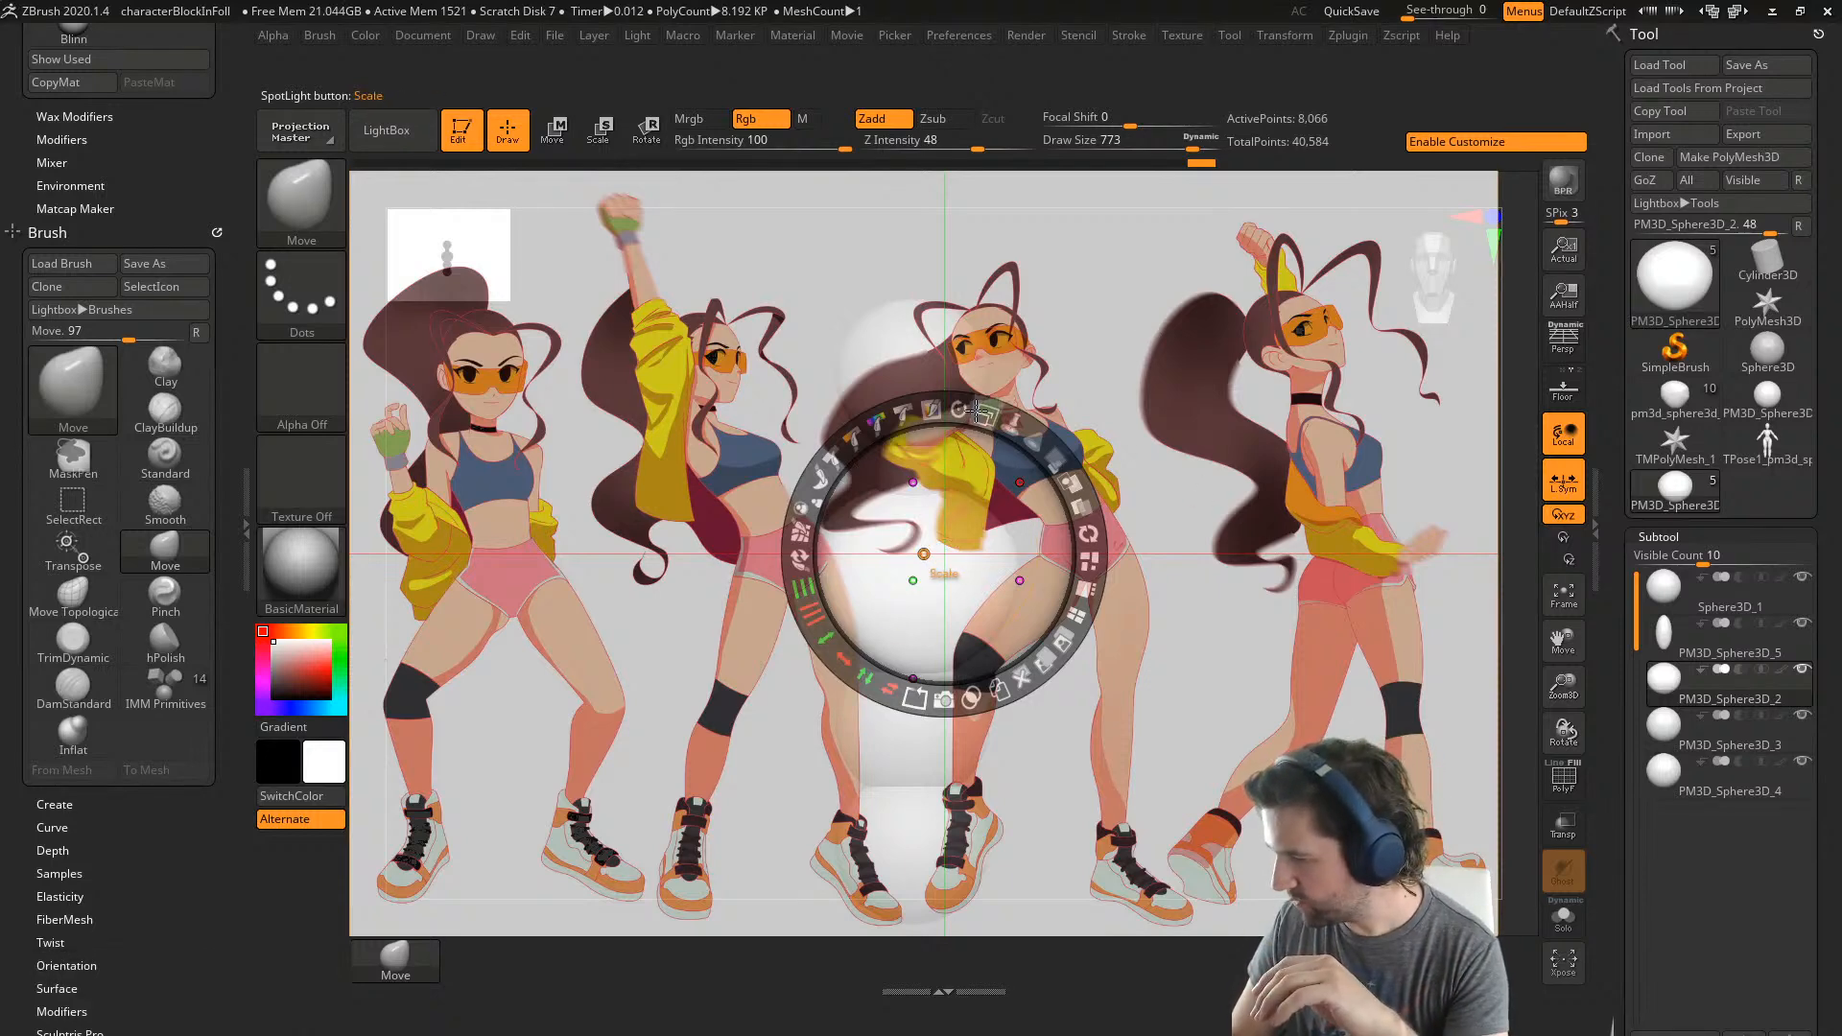
pyautogui.moveTo(976, 410); pyautogui.dragTo(959, 500)
pyautogui.moveTo(1032, 609); pyautogui.dragTo(562, 678)
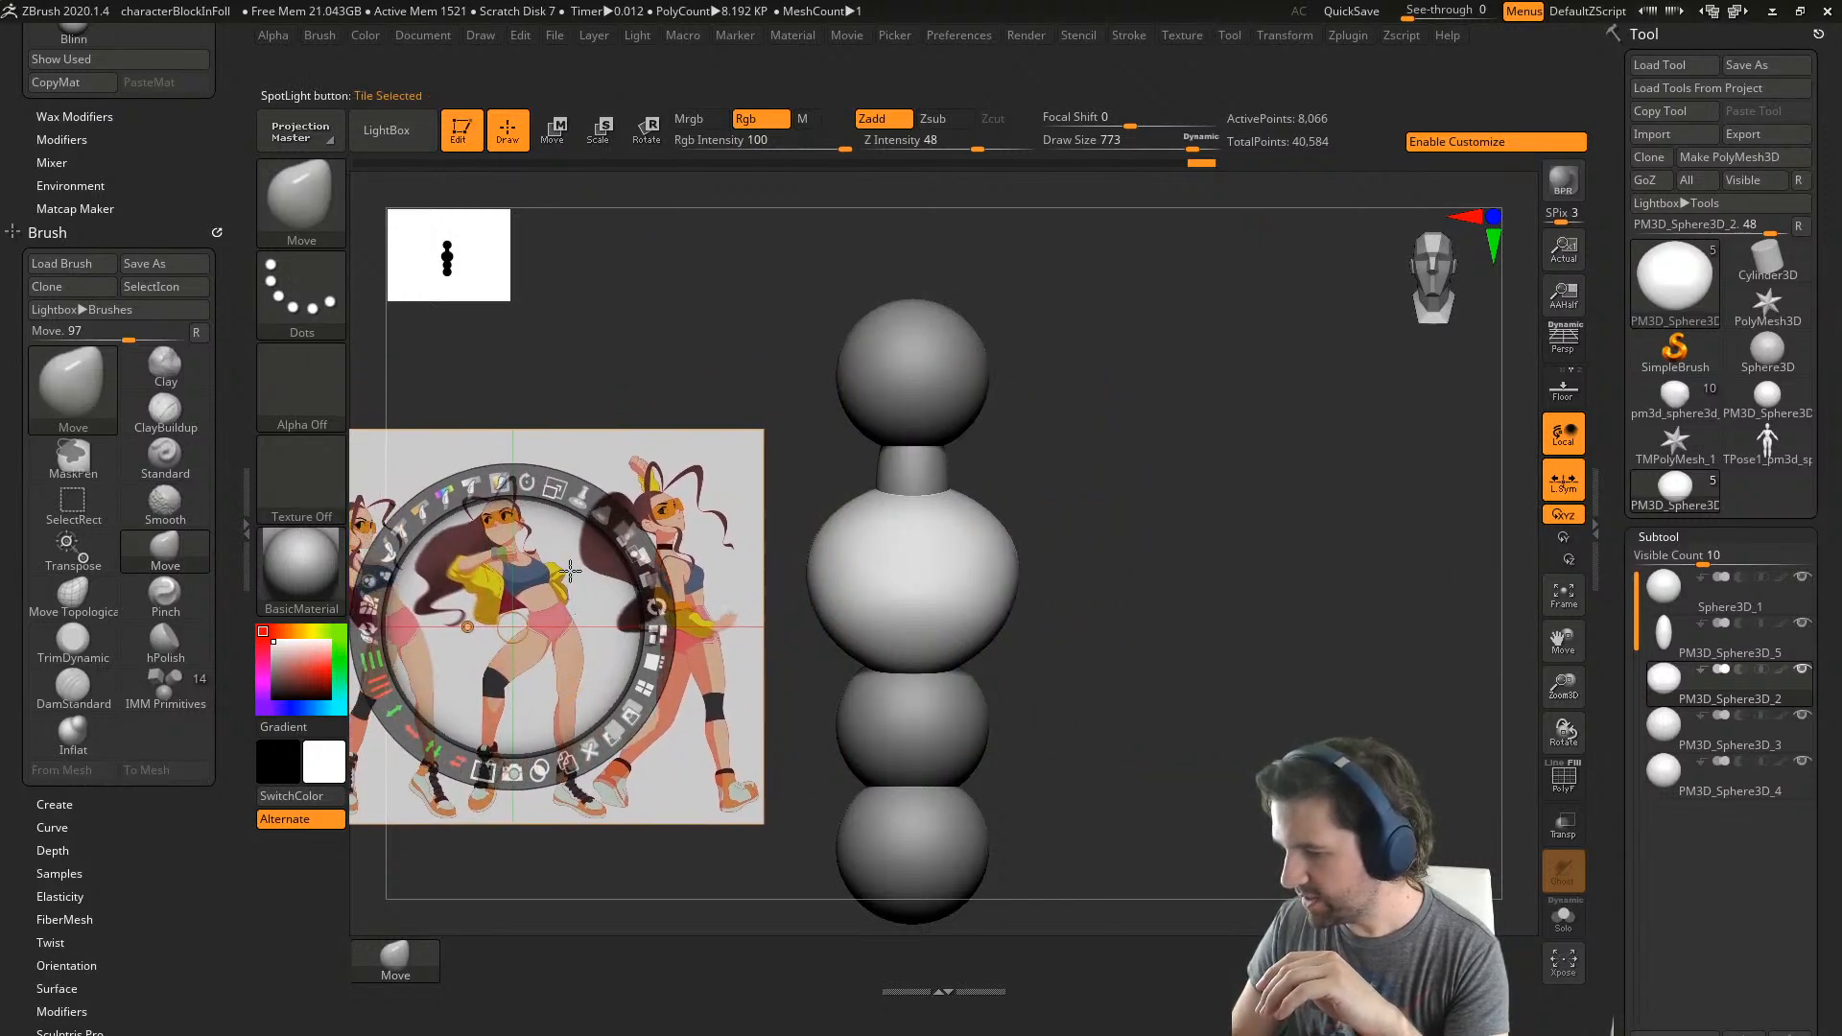
# - Scale down the four-pose Spotlight reference slightly, raise its opacity and place it just below the canvas thumbnail
pyautogui.moveTo(553, 485); pyautogui.dragTo(520, 488)
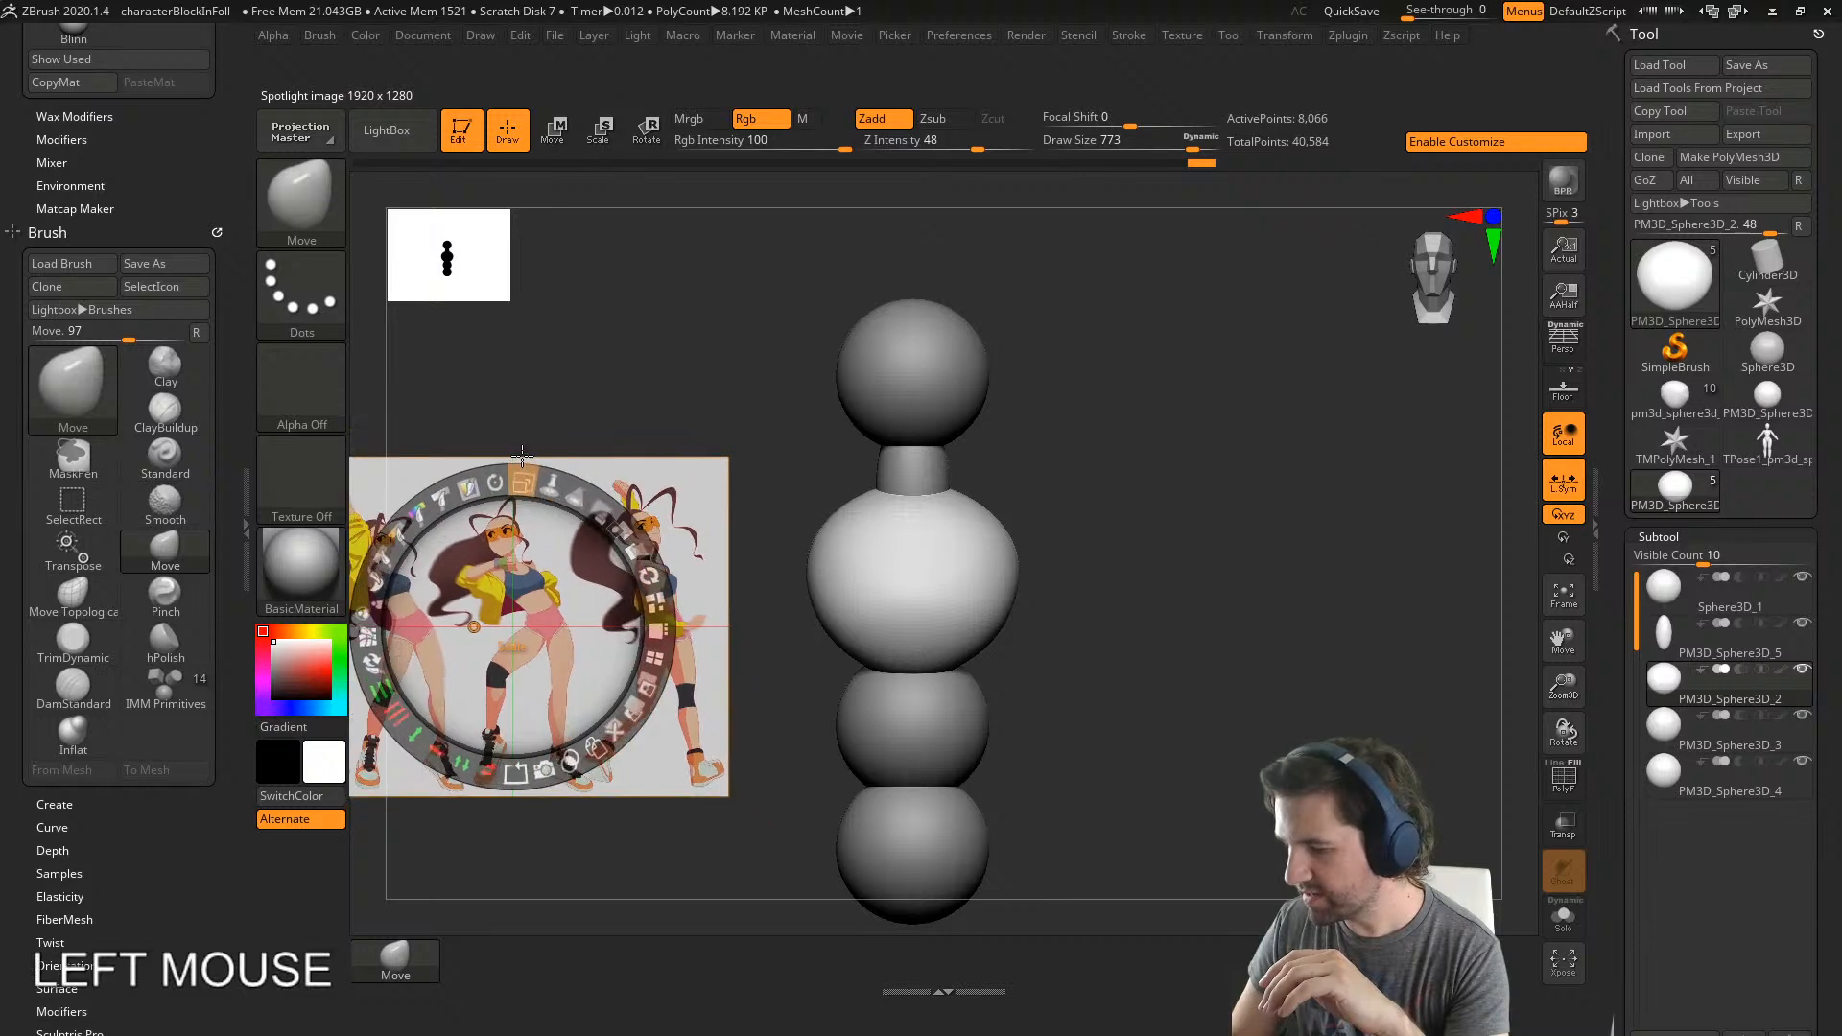
pyautogui.moveTo(513, 626); pyautogui.dragTo(582, 631)
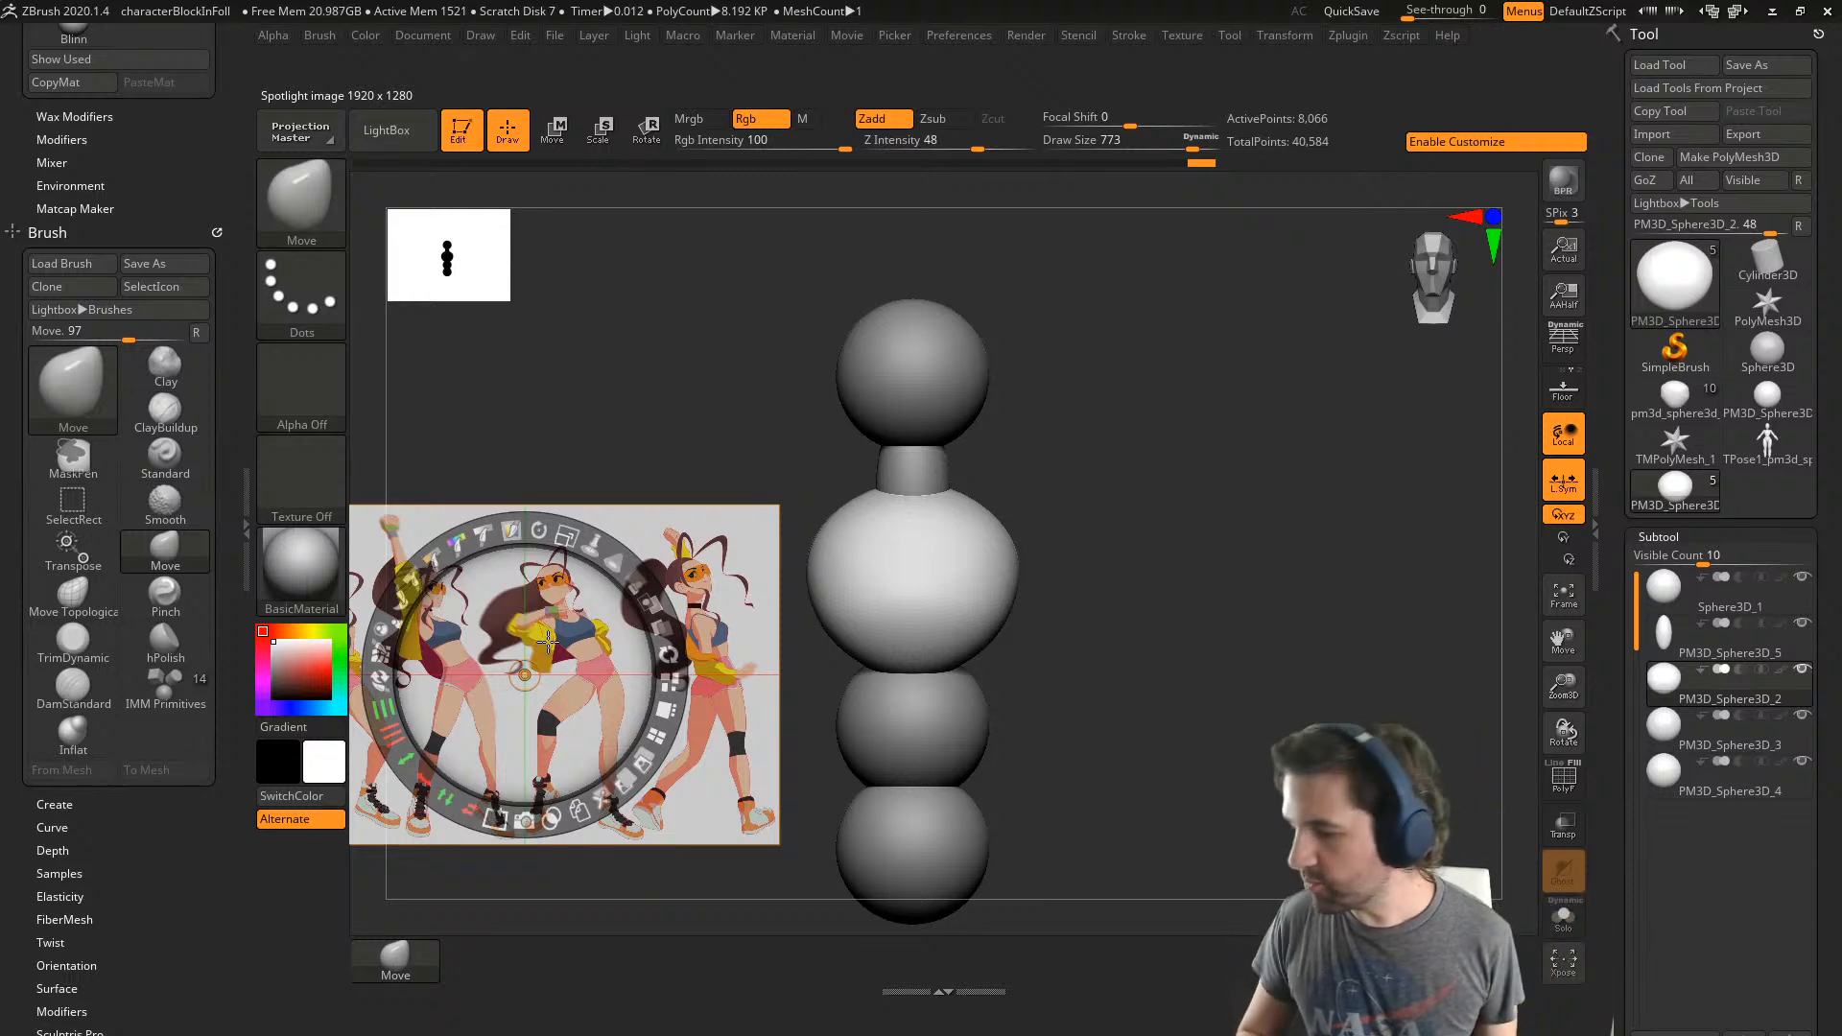
pyautogui.moveTo(585, 698); pyautogui.dragTo(526, 360)
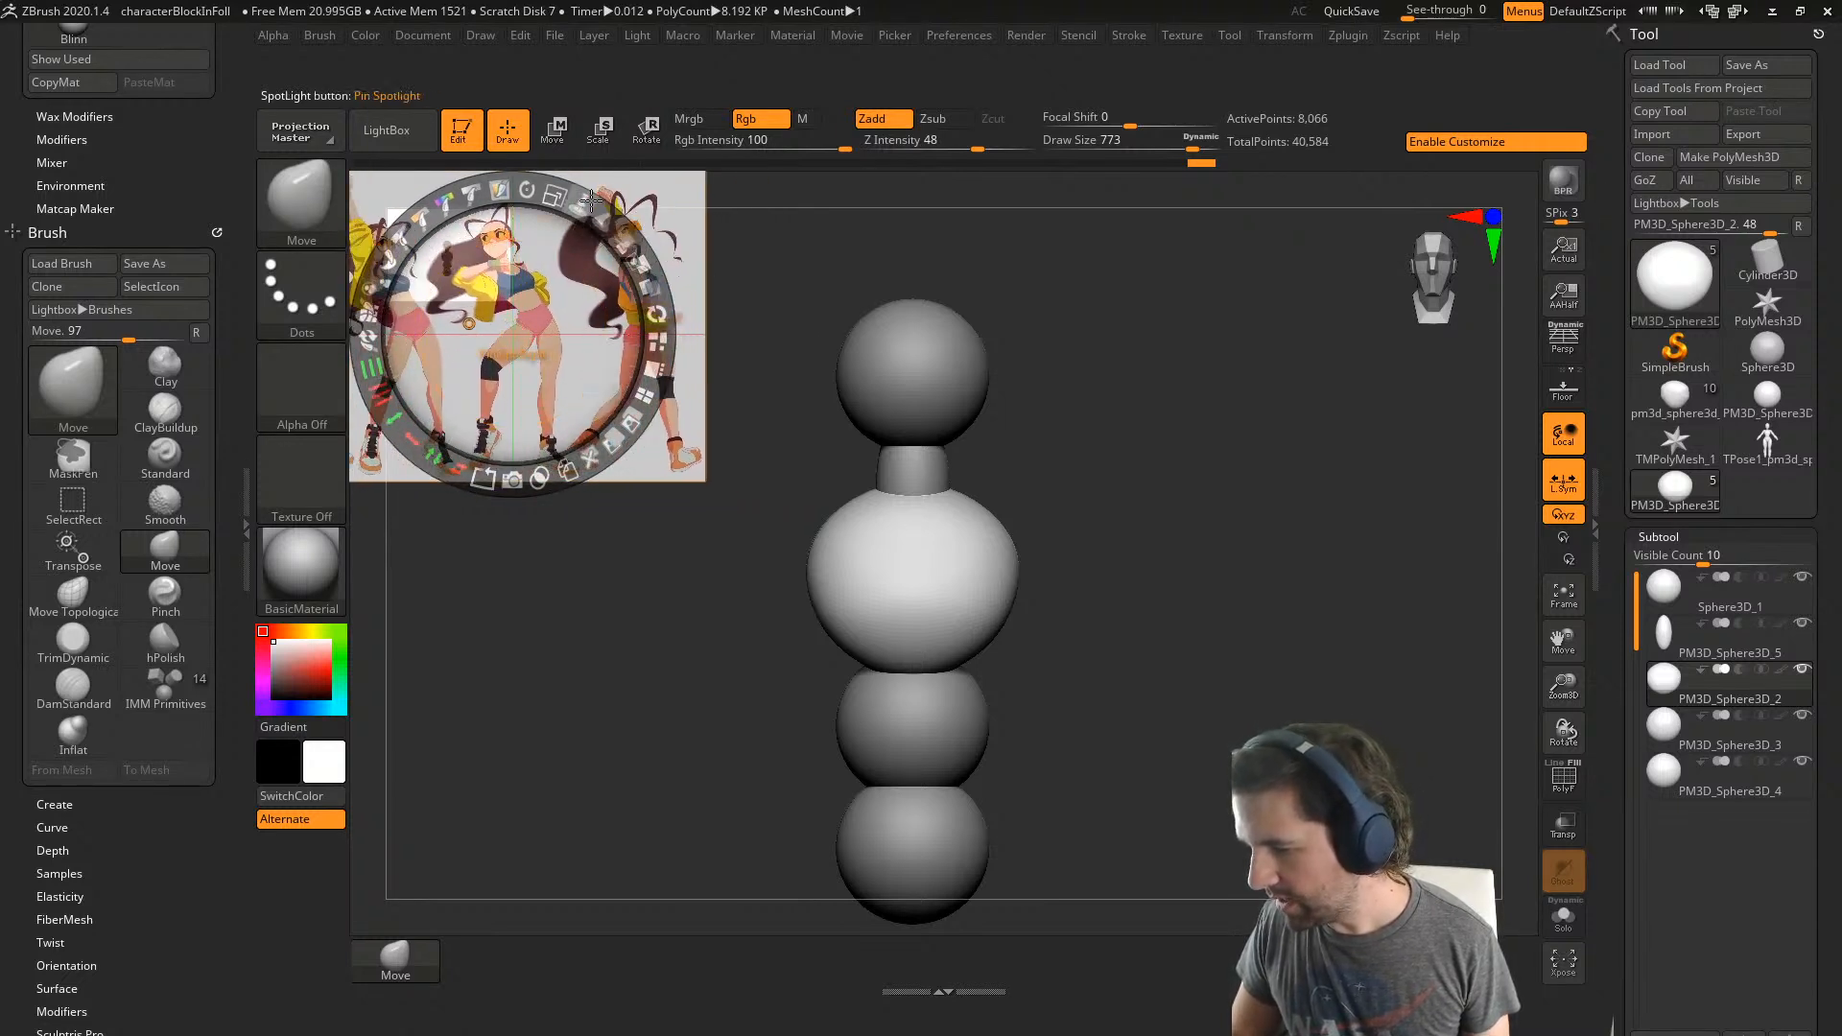
pyautogui.moveTo(630, 242); pyautogui.dragTo(436, 457)
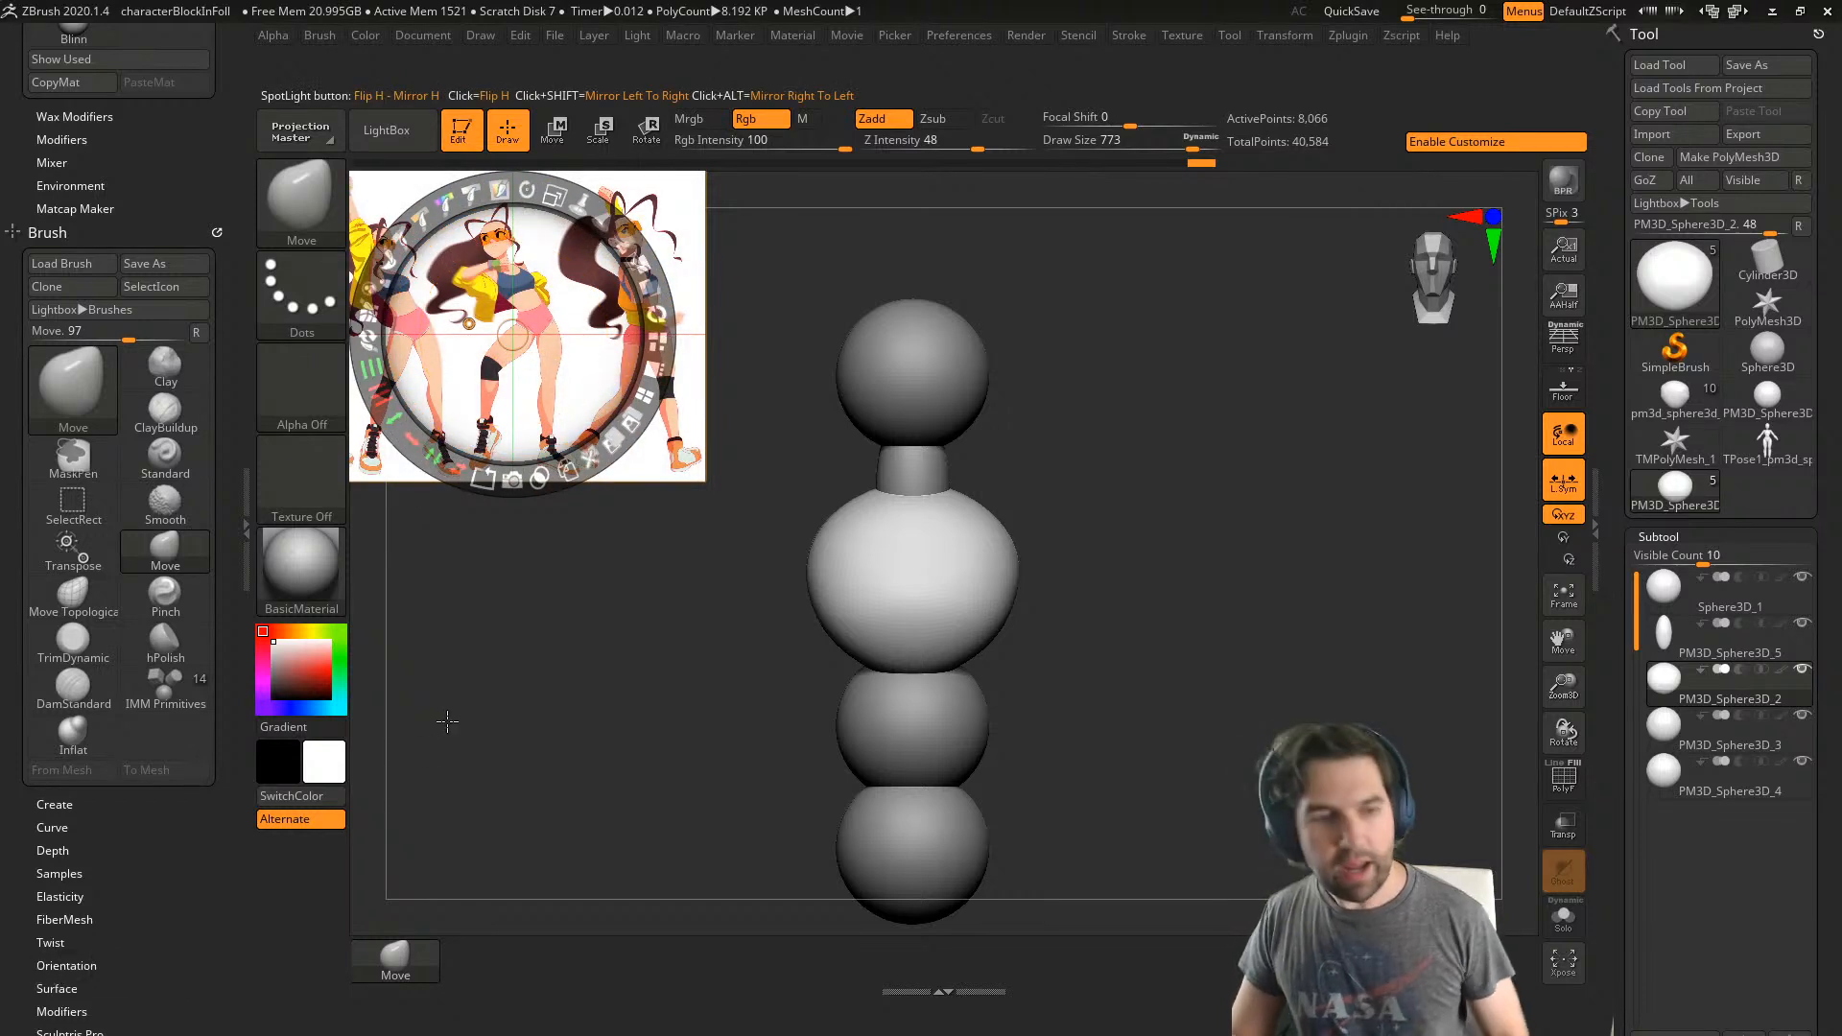
pyautogui.press('z')
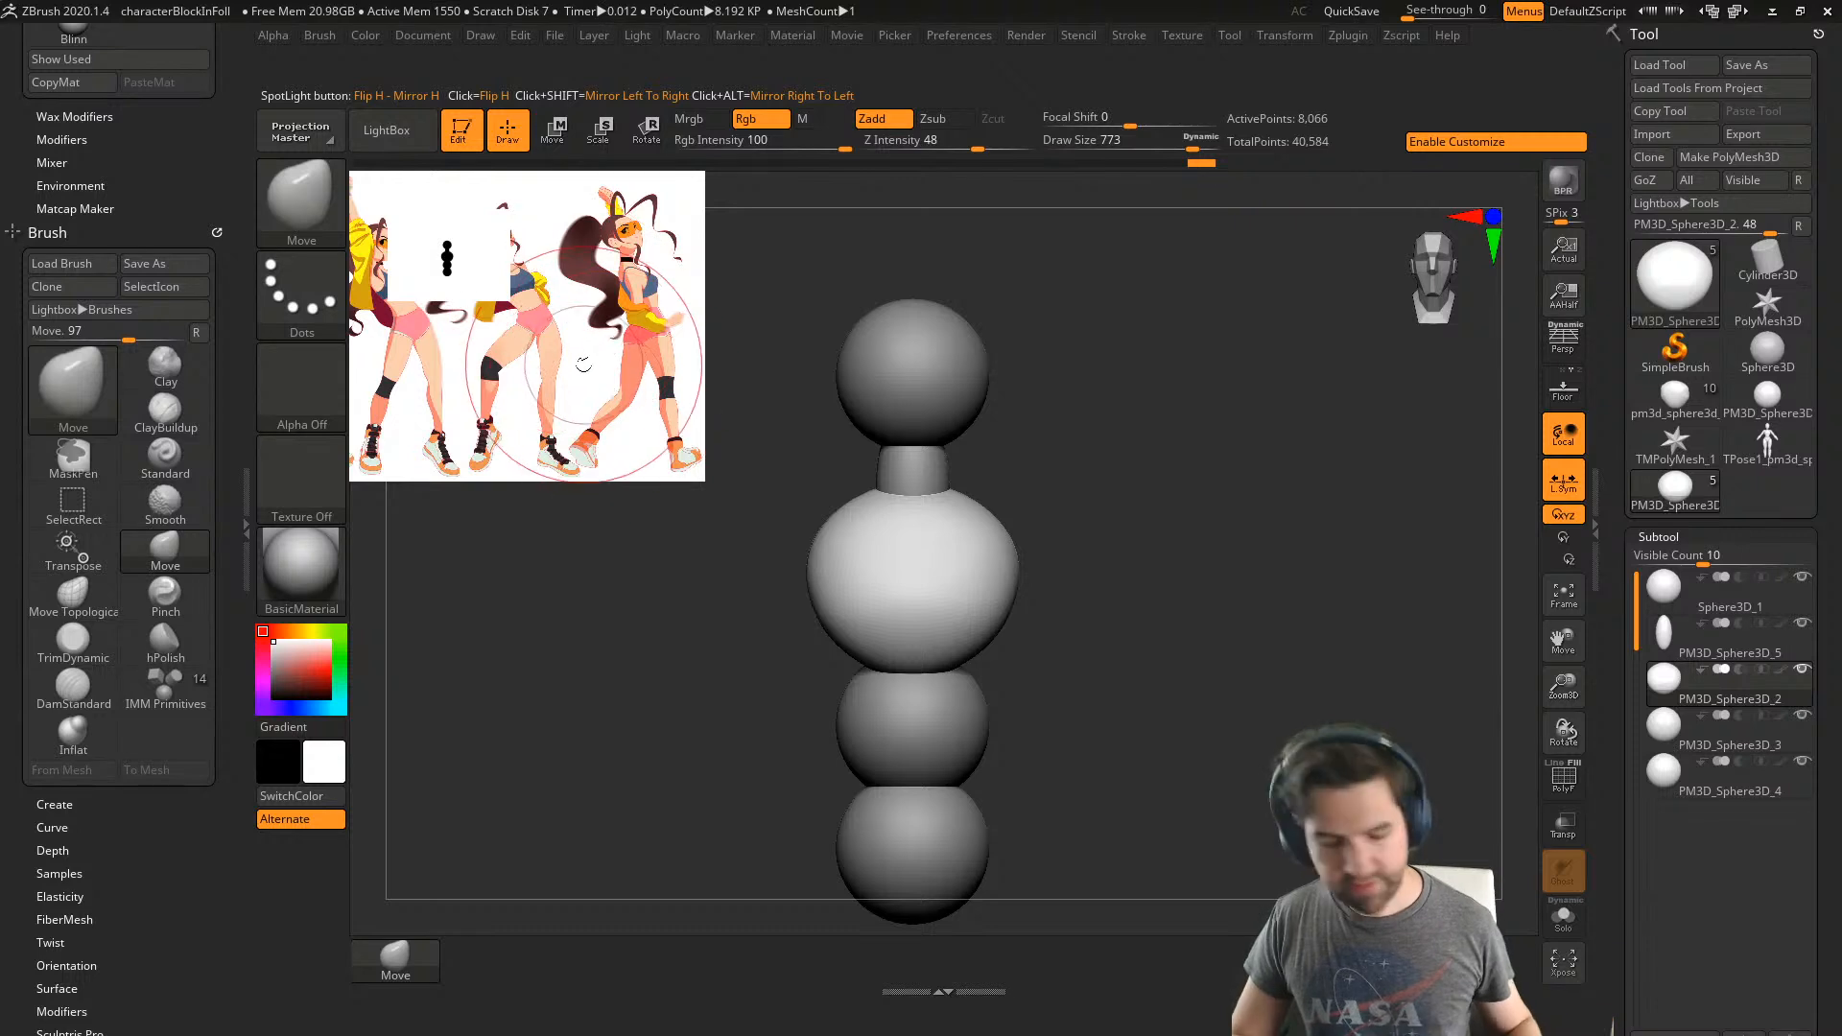
pyautogui.press('z')
pyautogui.moveTo(569, 287)
pyautogui.mouseDown()
pyautogui.moveTo(571, 433)
pyautogui.moveTo(653, 397)
pyautogui.moveTo(584, 431)
pyautogui.mouseUp()
pyautogui.press('z')
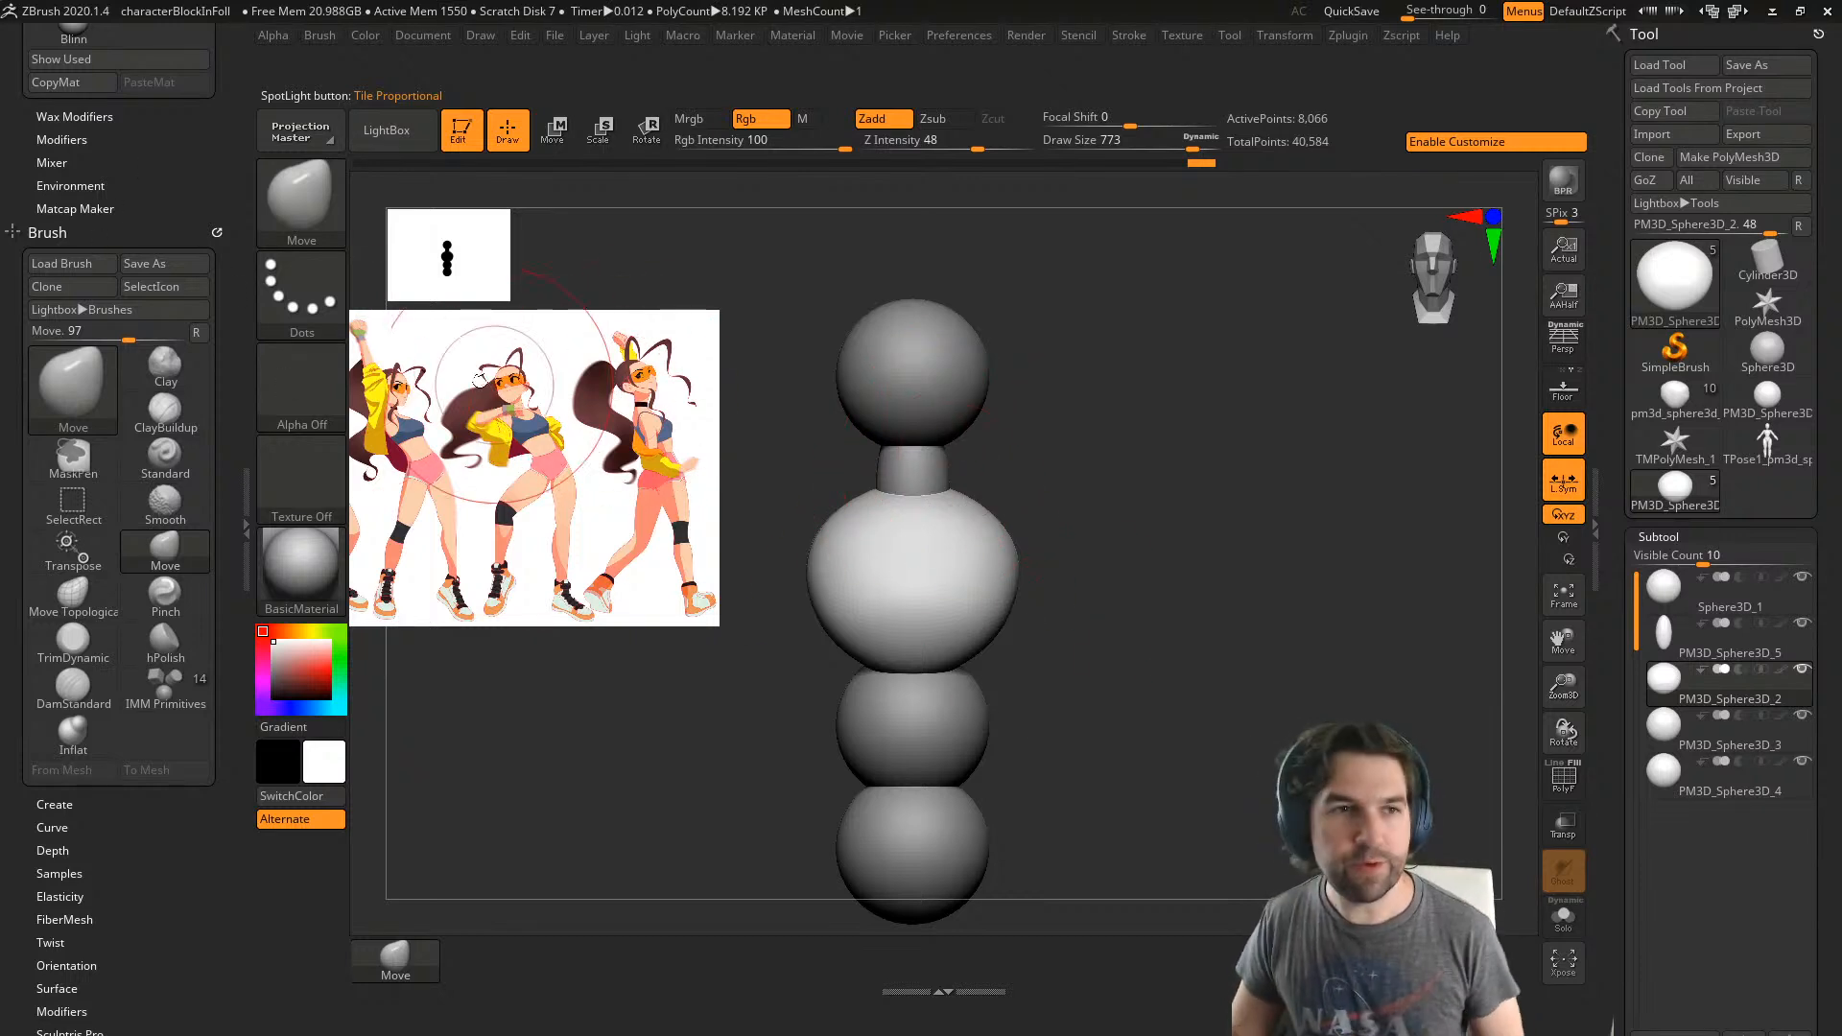
# - Turn off Spotlight Projection in the Move brush's Samples settings
pyautogui.scroll(-1, 68, 851)
pyautogui.scroll(-1, 132, 903)
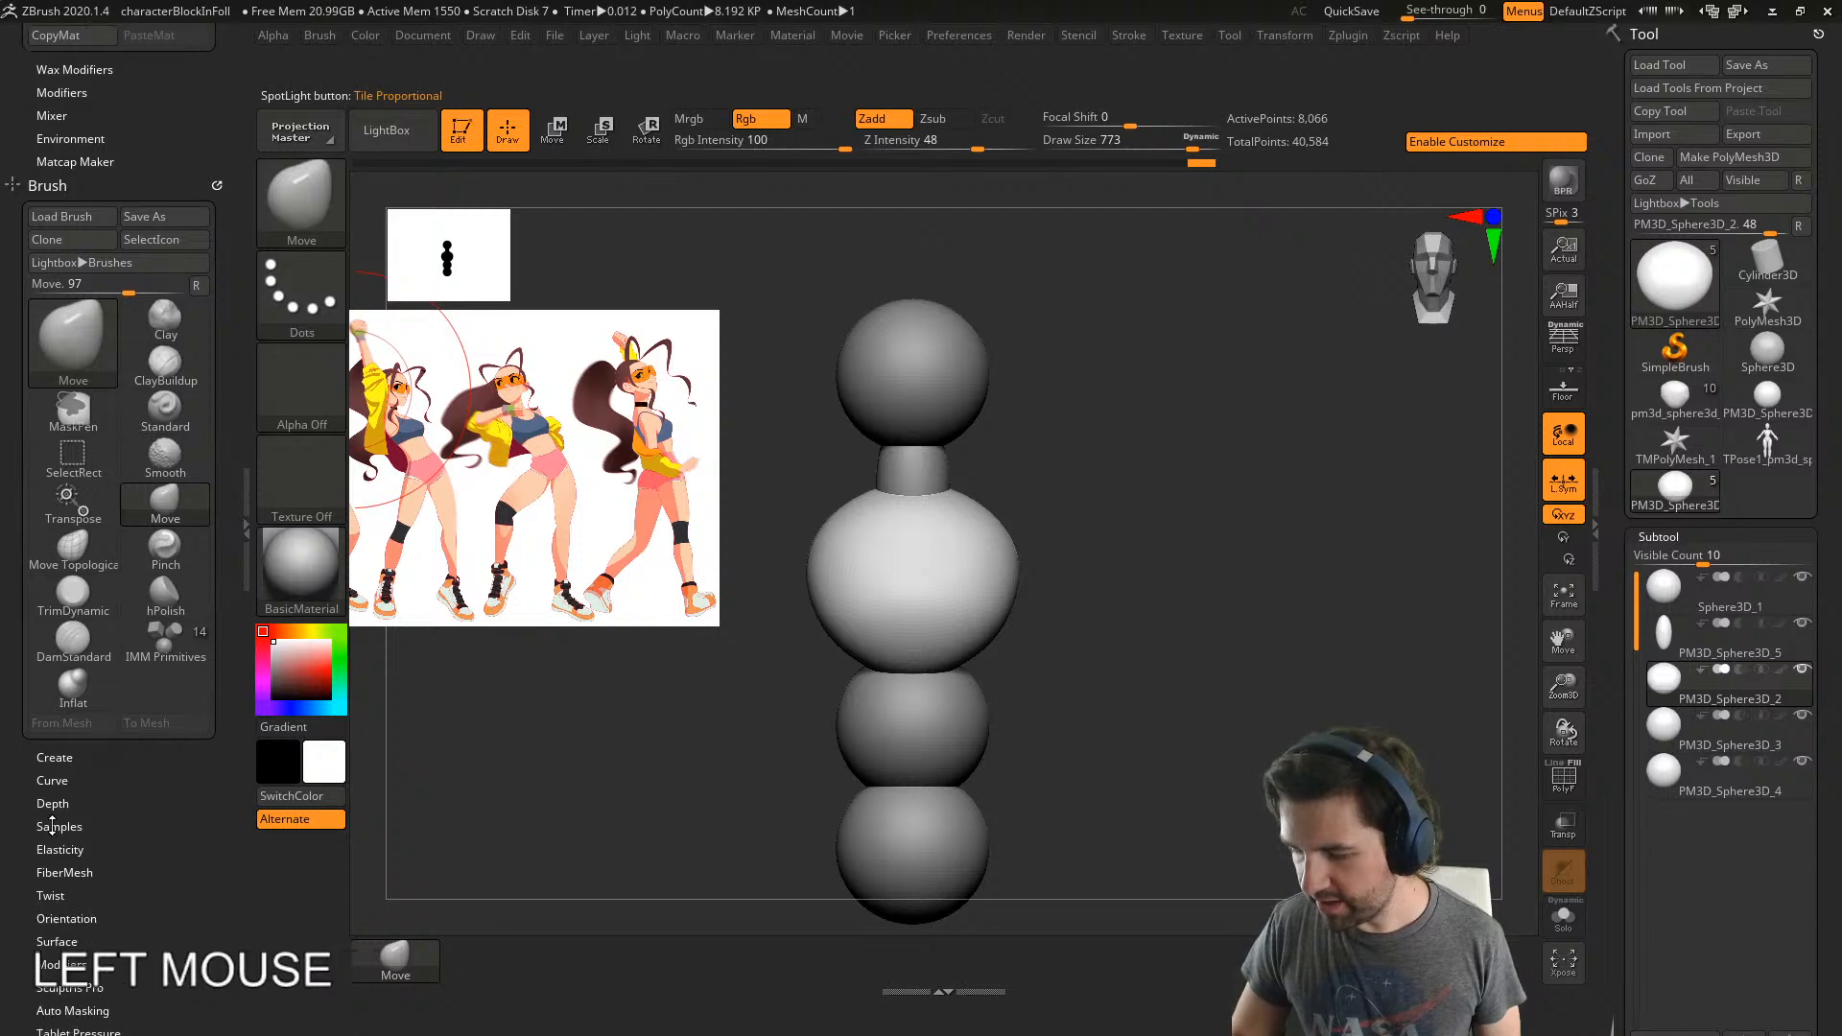
pyautogui.click(59, 826)
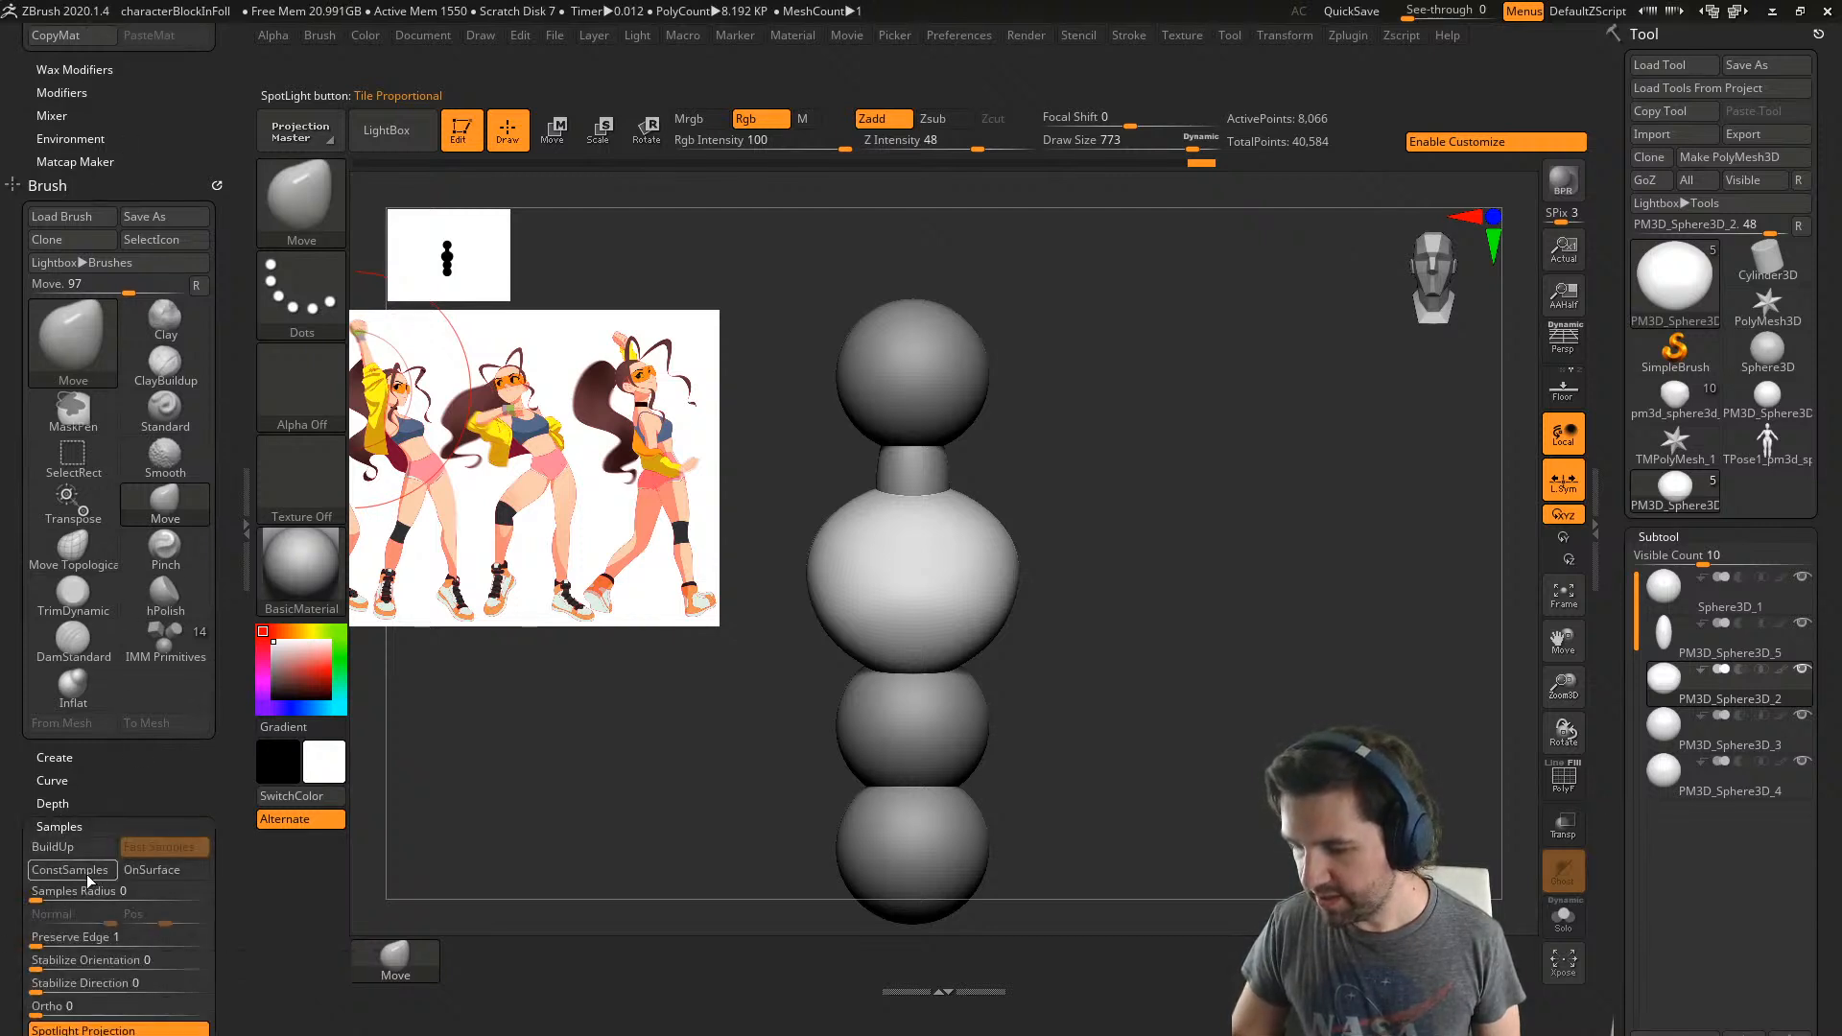
pyautogui.moveTo(230, 894); pyautogui.dragTo(230, 645)
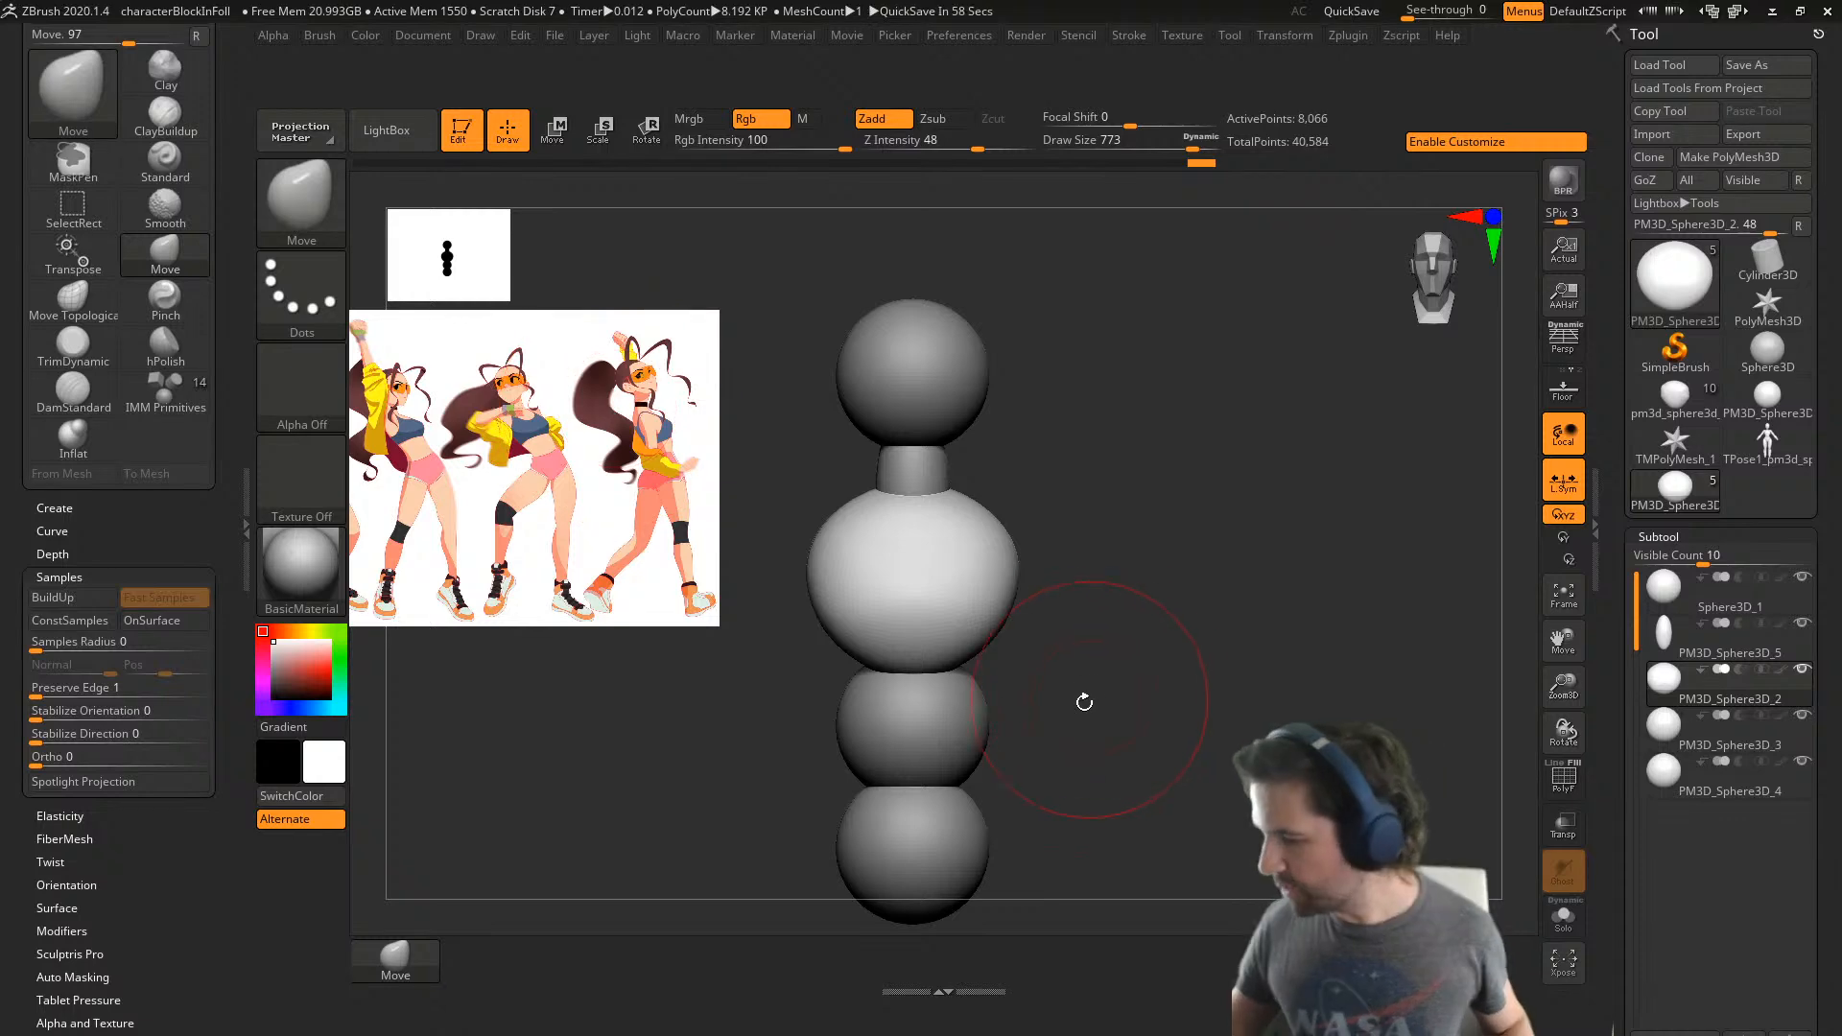
# - Collapse the tray holding the brush palette and shift the Spotlight reference to the freed edge of the canvas
pyautogui.moveTo(1081, 700); pyautogui.dragTo(1016, 671, button='right')
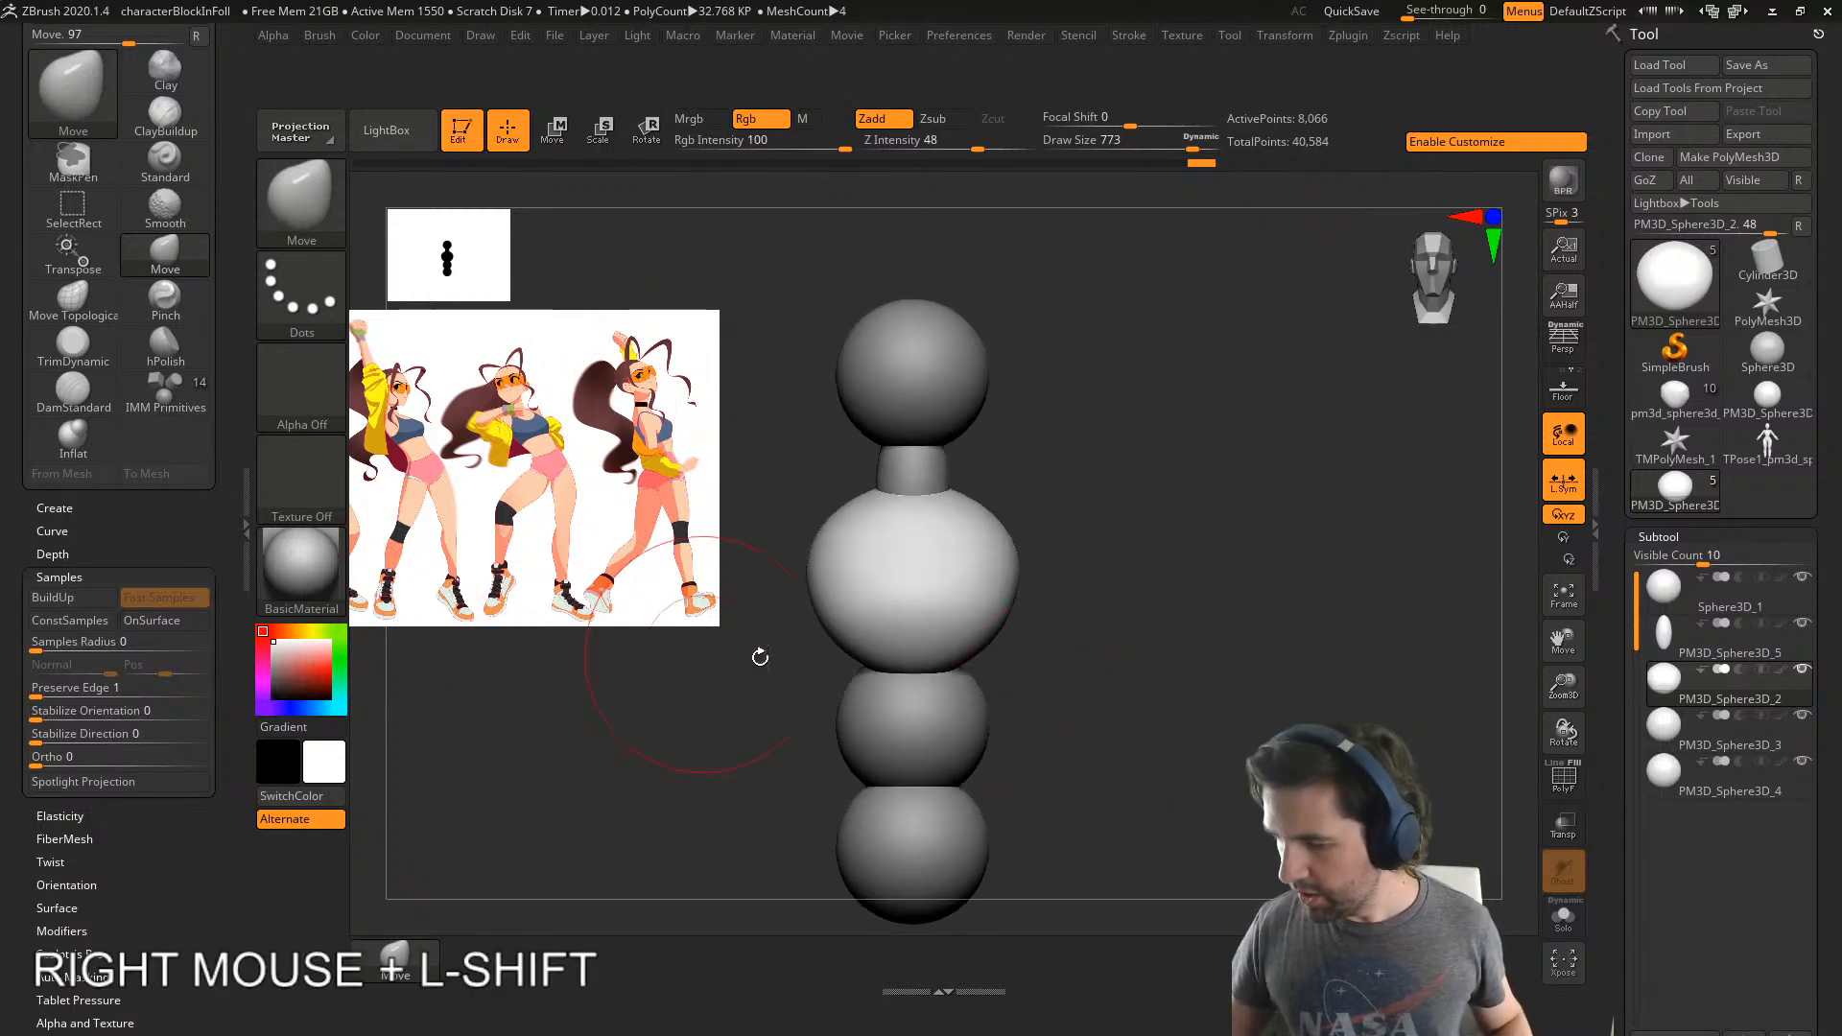
pyautogui.keyDown('alt'); pyautogui.moveTo(760, 655); pyautogui.dragTo(728, 682, button='right'); pyautogui.keyUp('alt')
pyautogui.click(243, 533)
pyautogui.keyDown('alt'); pyautogui.moveTo(994, 685); pyautogui.dragTo(1030, 689, button='right'); pyautogui.keyUp('alt')
pyautogui.press('z')
pyautogui.moveTo(520, 570); pyautogui.dragTo(320, 526)
pyautogui.press('z')
pyautogui.moveTo(1008, 699); pyautogui.dragTo(1027, 707, button='right')
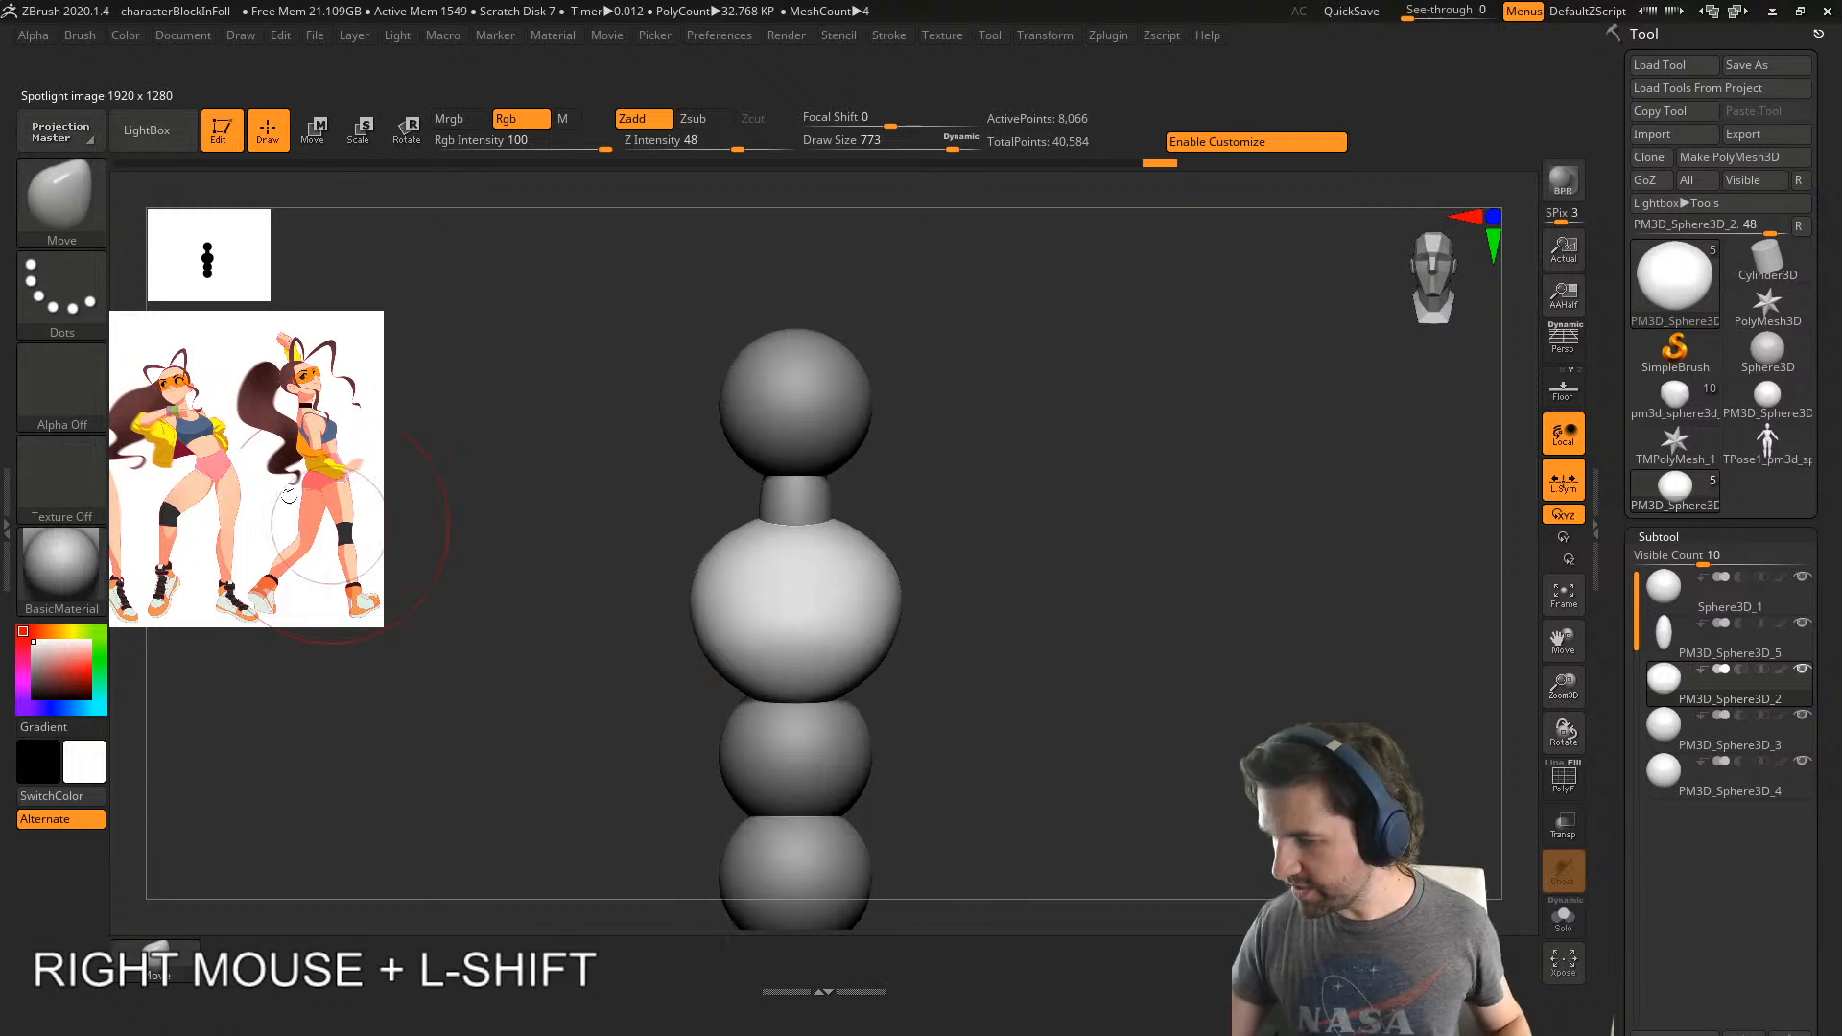
# - Enlarge the Spotlight reference and position it so the side-facing pose stands in full beside the stacked spheres
pyautogui.keyDown('alt'); pyautogui.moveTo(552, 564); pyautogui.dragTo(674, 564, button='right'); pyautogui.keyUp('alt')
pyautogui.press('z')
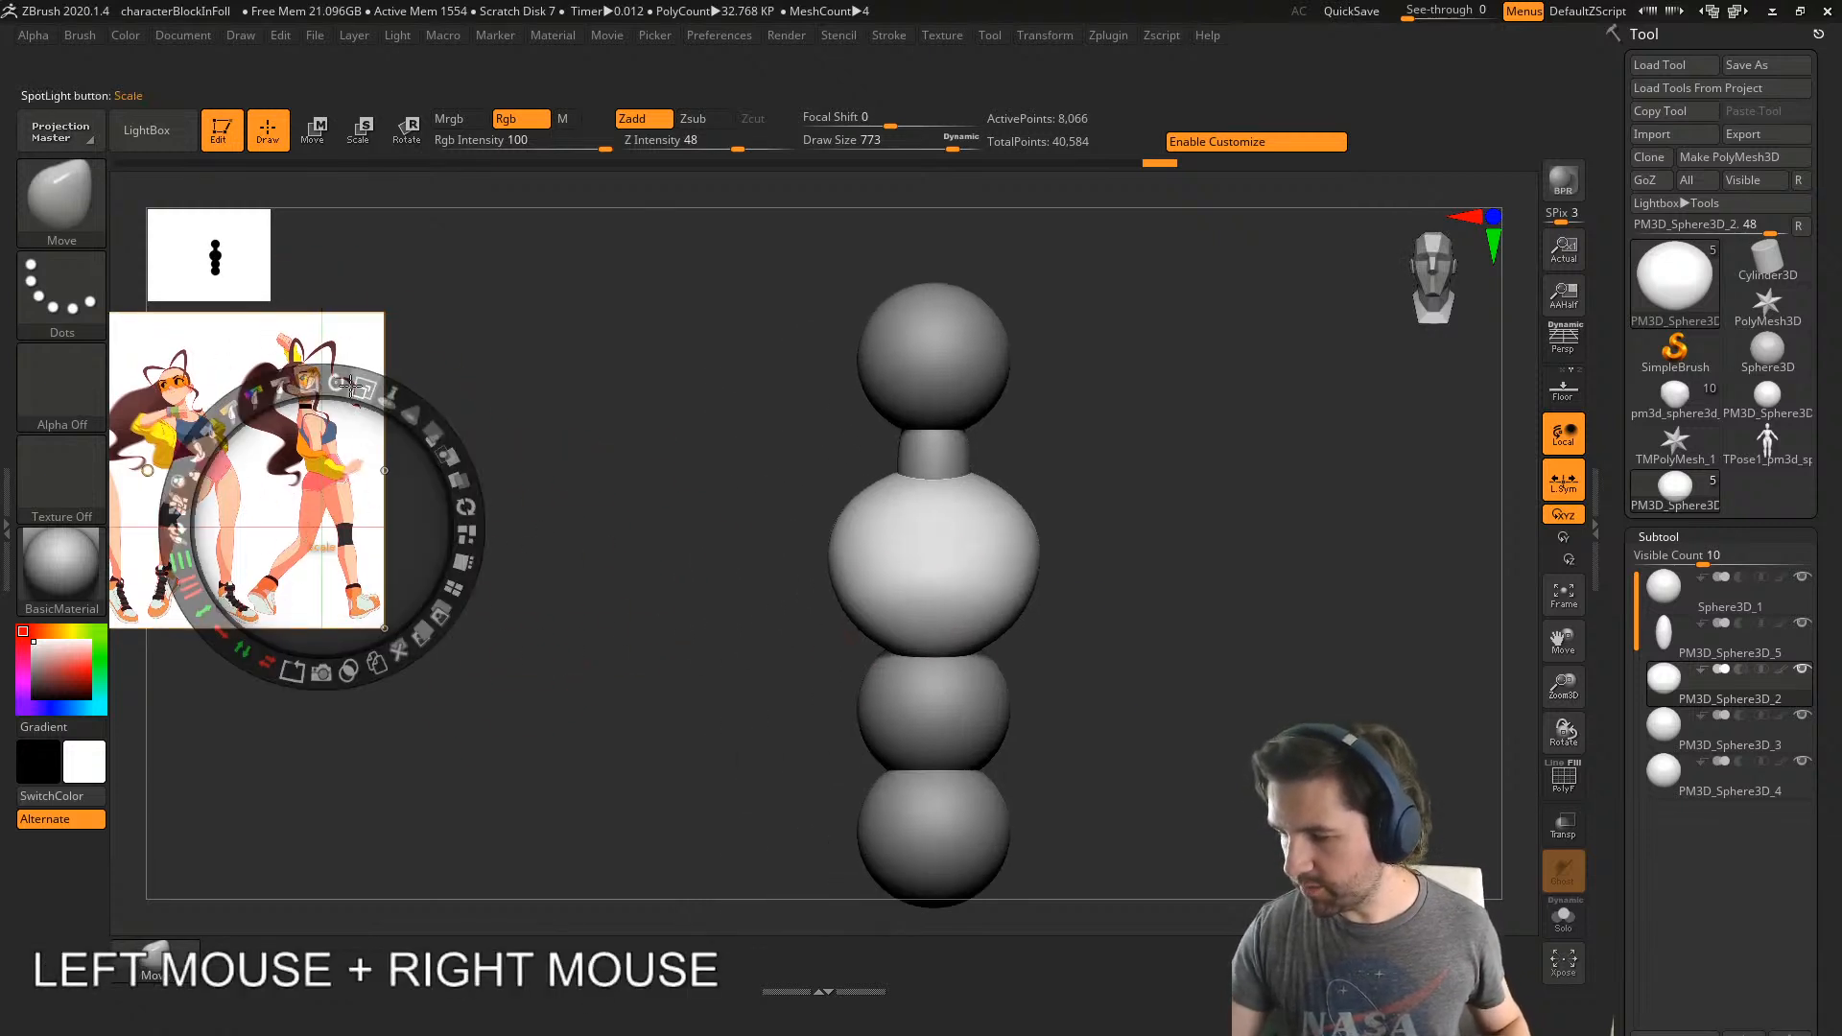
pyautogui.moveTo(348, 381); pyautogui.dragTo(354, 732)
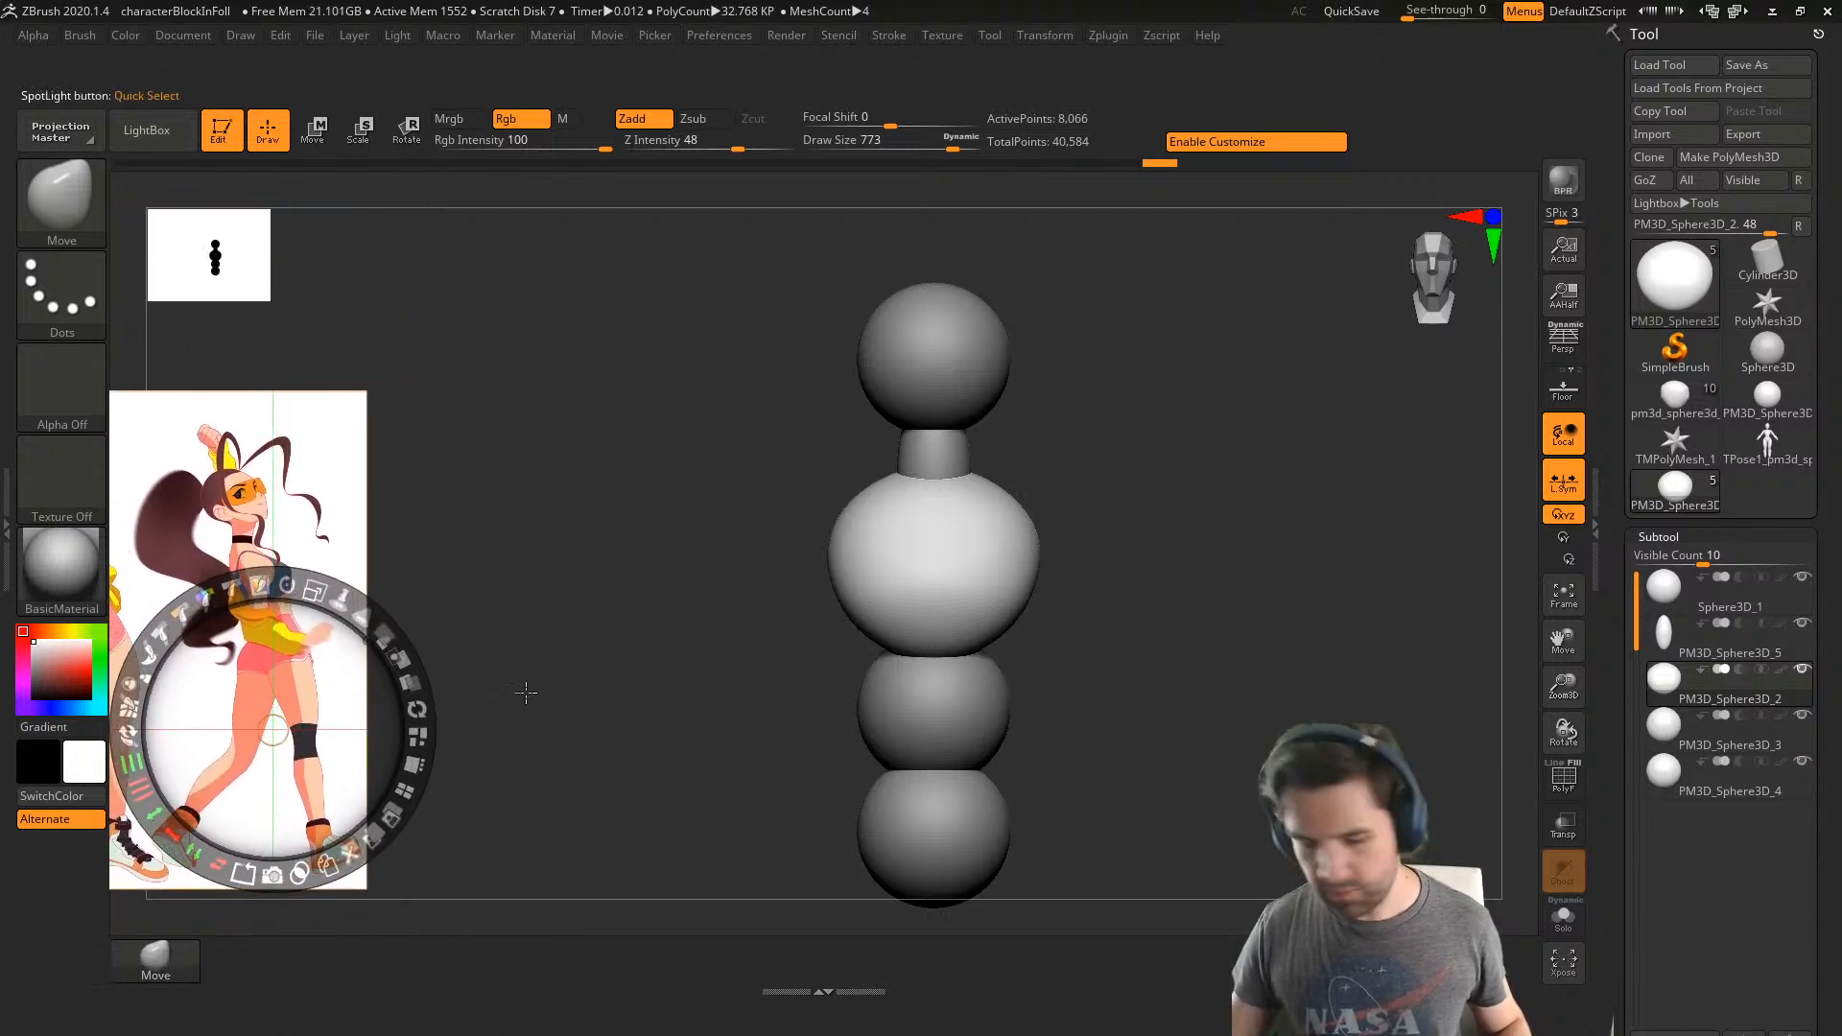
pyautogui.press('z')
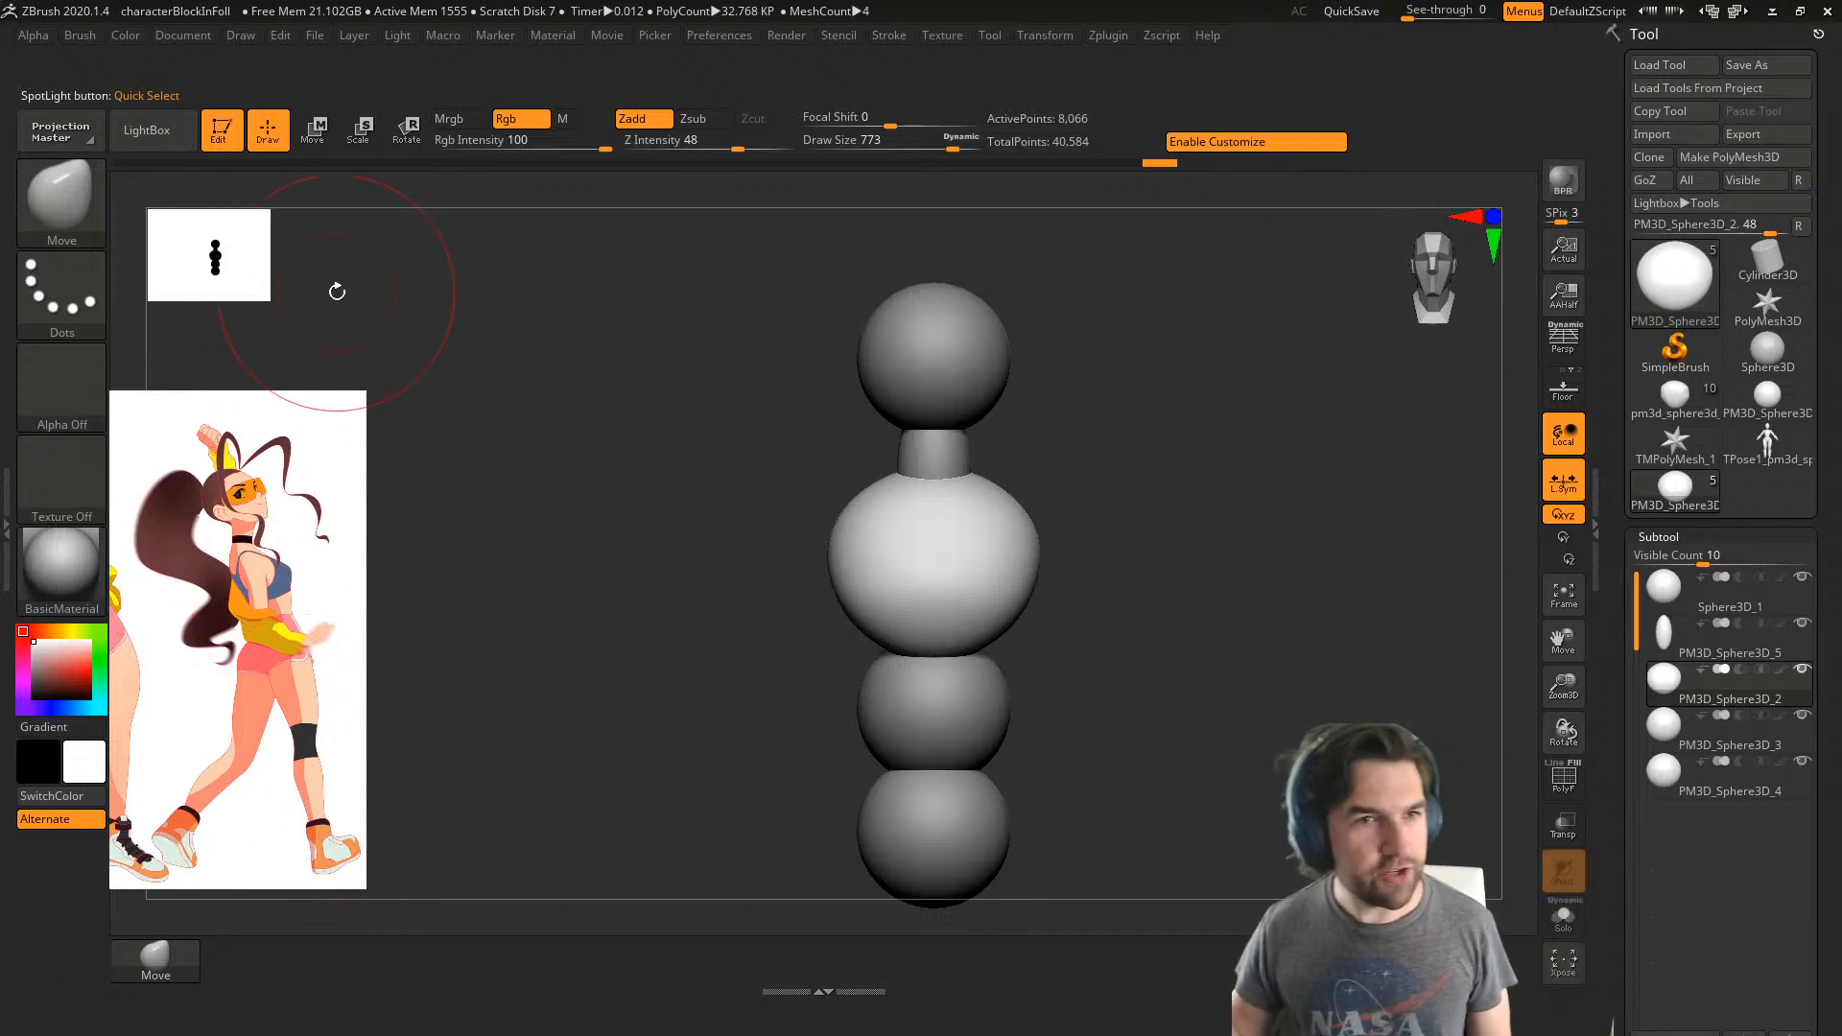
# - Select the abdomen sphere below the ribcage, set the Draw Size to 899 and pull its upper part up towards the ribcage in side view
pyautogui.moveTo(1042, 705); pyautogui.dragTo(1041, 629, button='right')
pyautogui.moveTo(997, 690); pyautogui.dragTo(975, 588, button='right')
pyautogui.keyDown('alt'); pyautogui.click(943, 624); pyautogui.keyUp('alt')
pyautogui.keyDown('shift'); pyautogui.rightClick(975, 588); pyautogui.keyUp('shift')
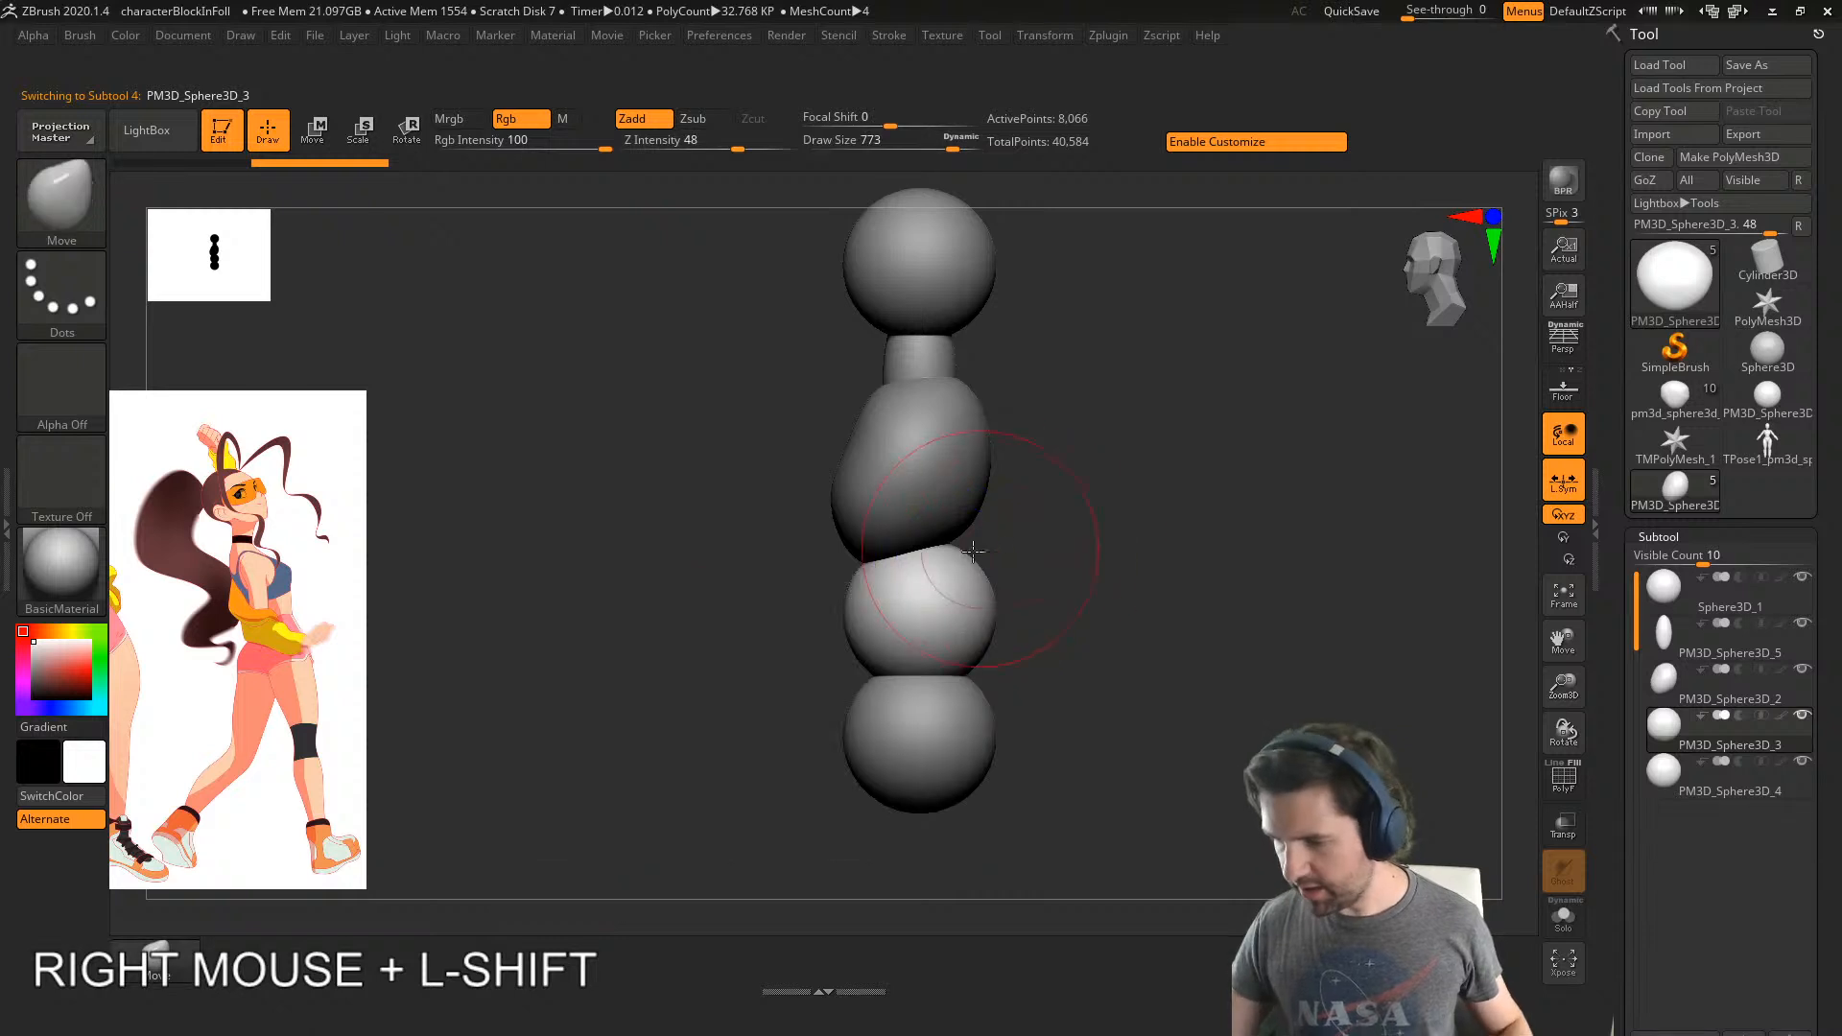
pyautogui.press('s')
pyautogui.moveTo(1016, 578); pyautogui.dragTo(1027, 580)
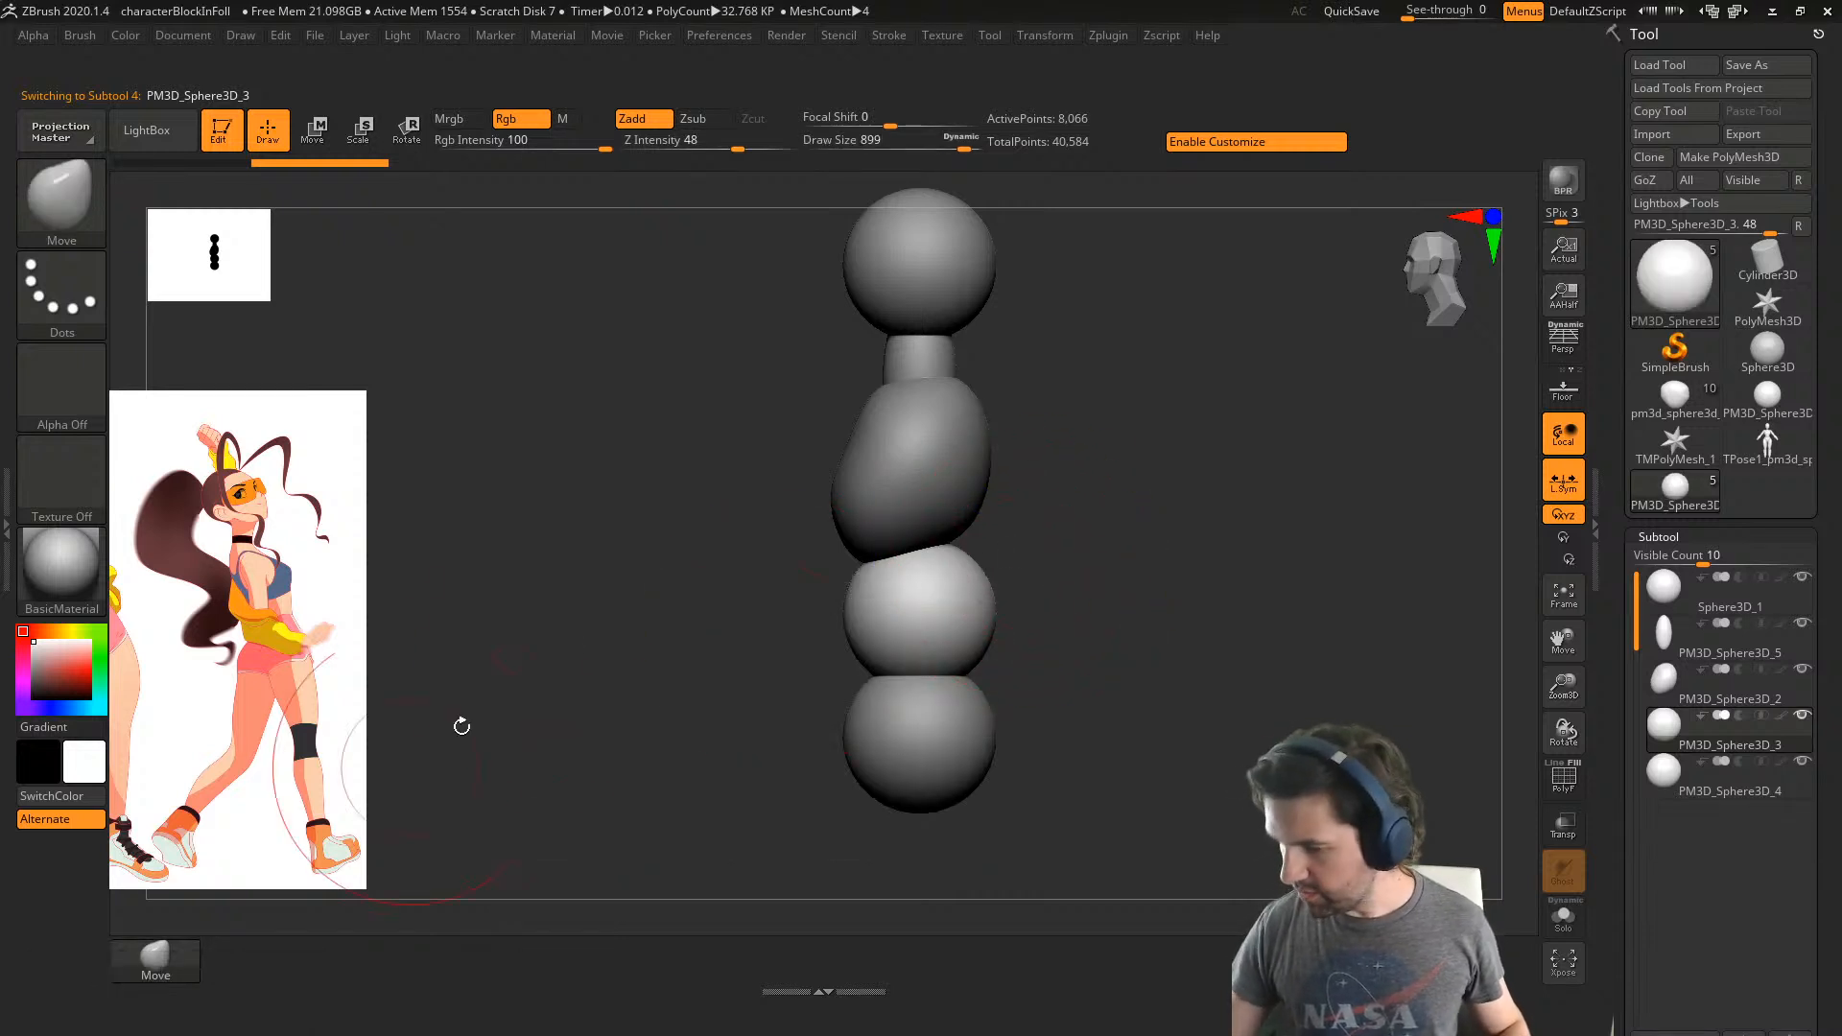
pyautogui.moveTo(950, 628)
pyautogui.mouseDown()
pyautogui.moveTo(970, 603)
pyautogui.moveTo(943, 576)
pyautogui.mouseUp()
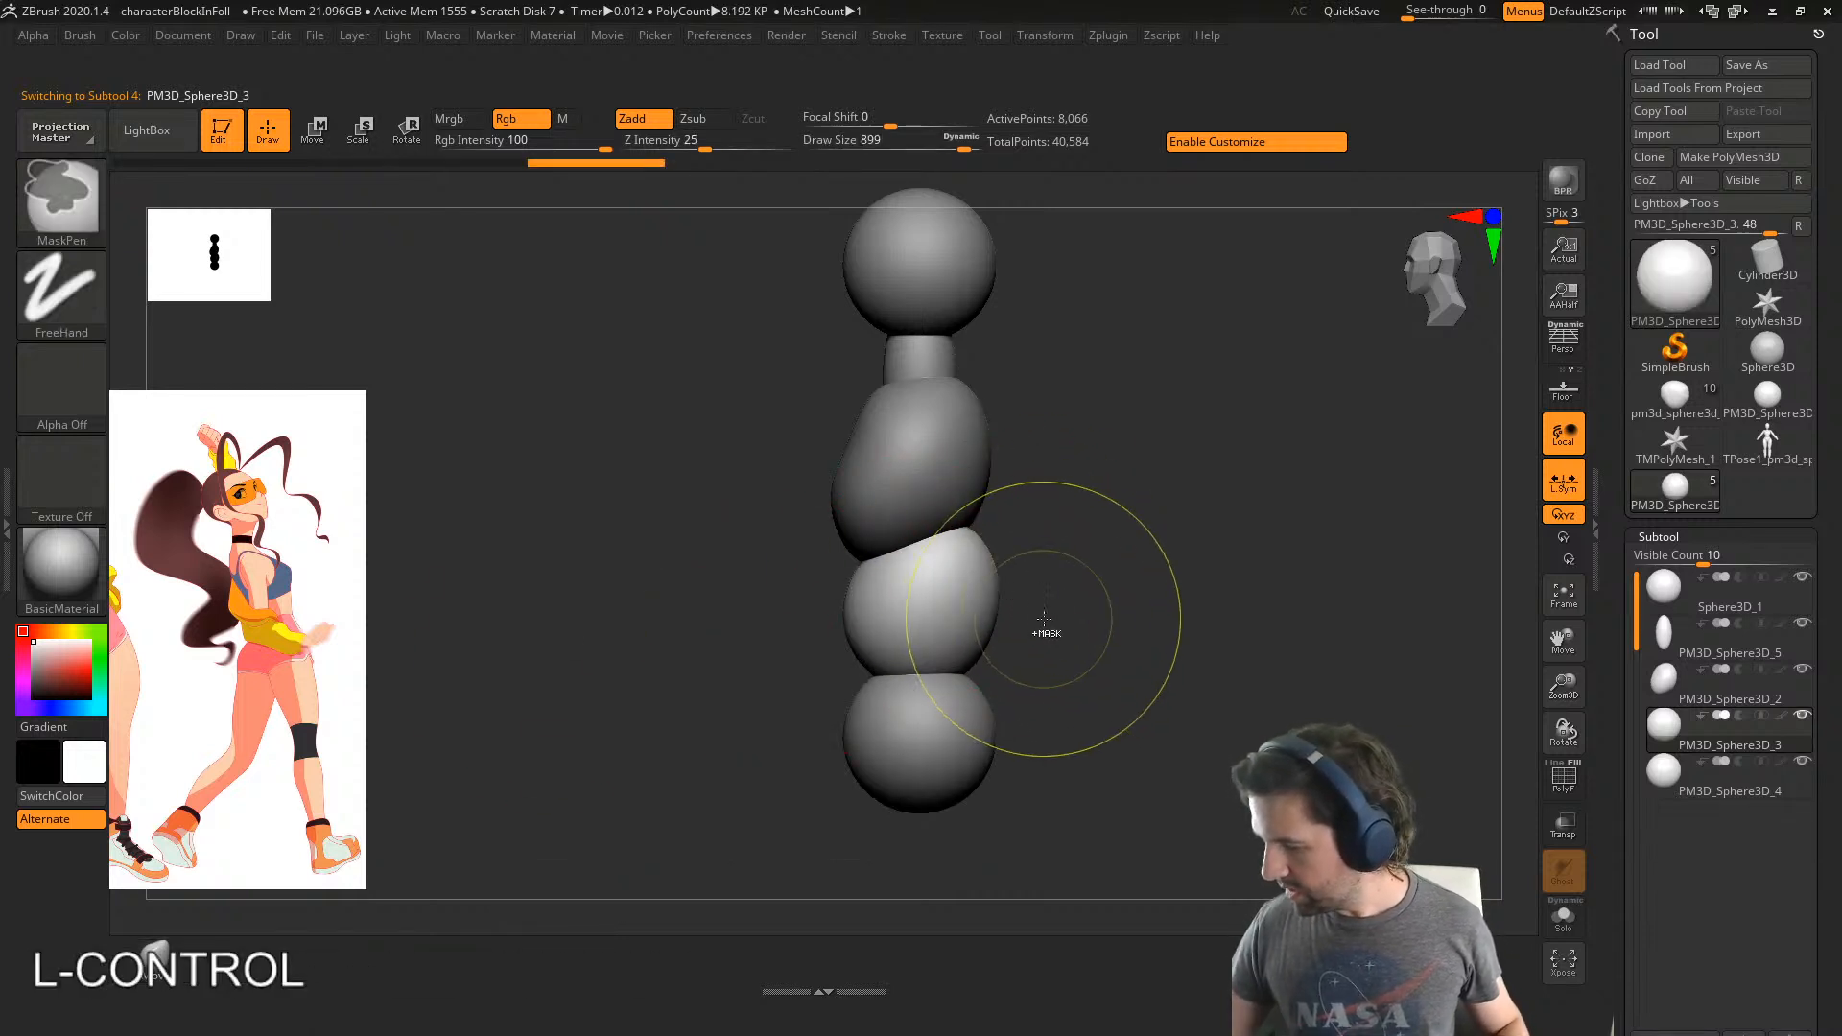
pyautogui.hotkey('ctrl', 'z')
pyautogui.press('s')
pyautogui.moveTo(1049, 617); pyautogui.dragTo(1057, 619)
pyautogui.moveTo(952, 559); pyautogui.dragTo(944, 505)
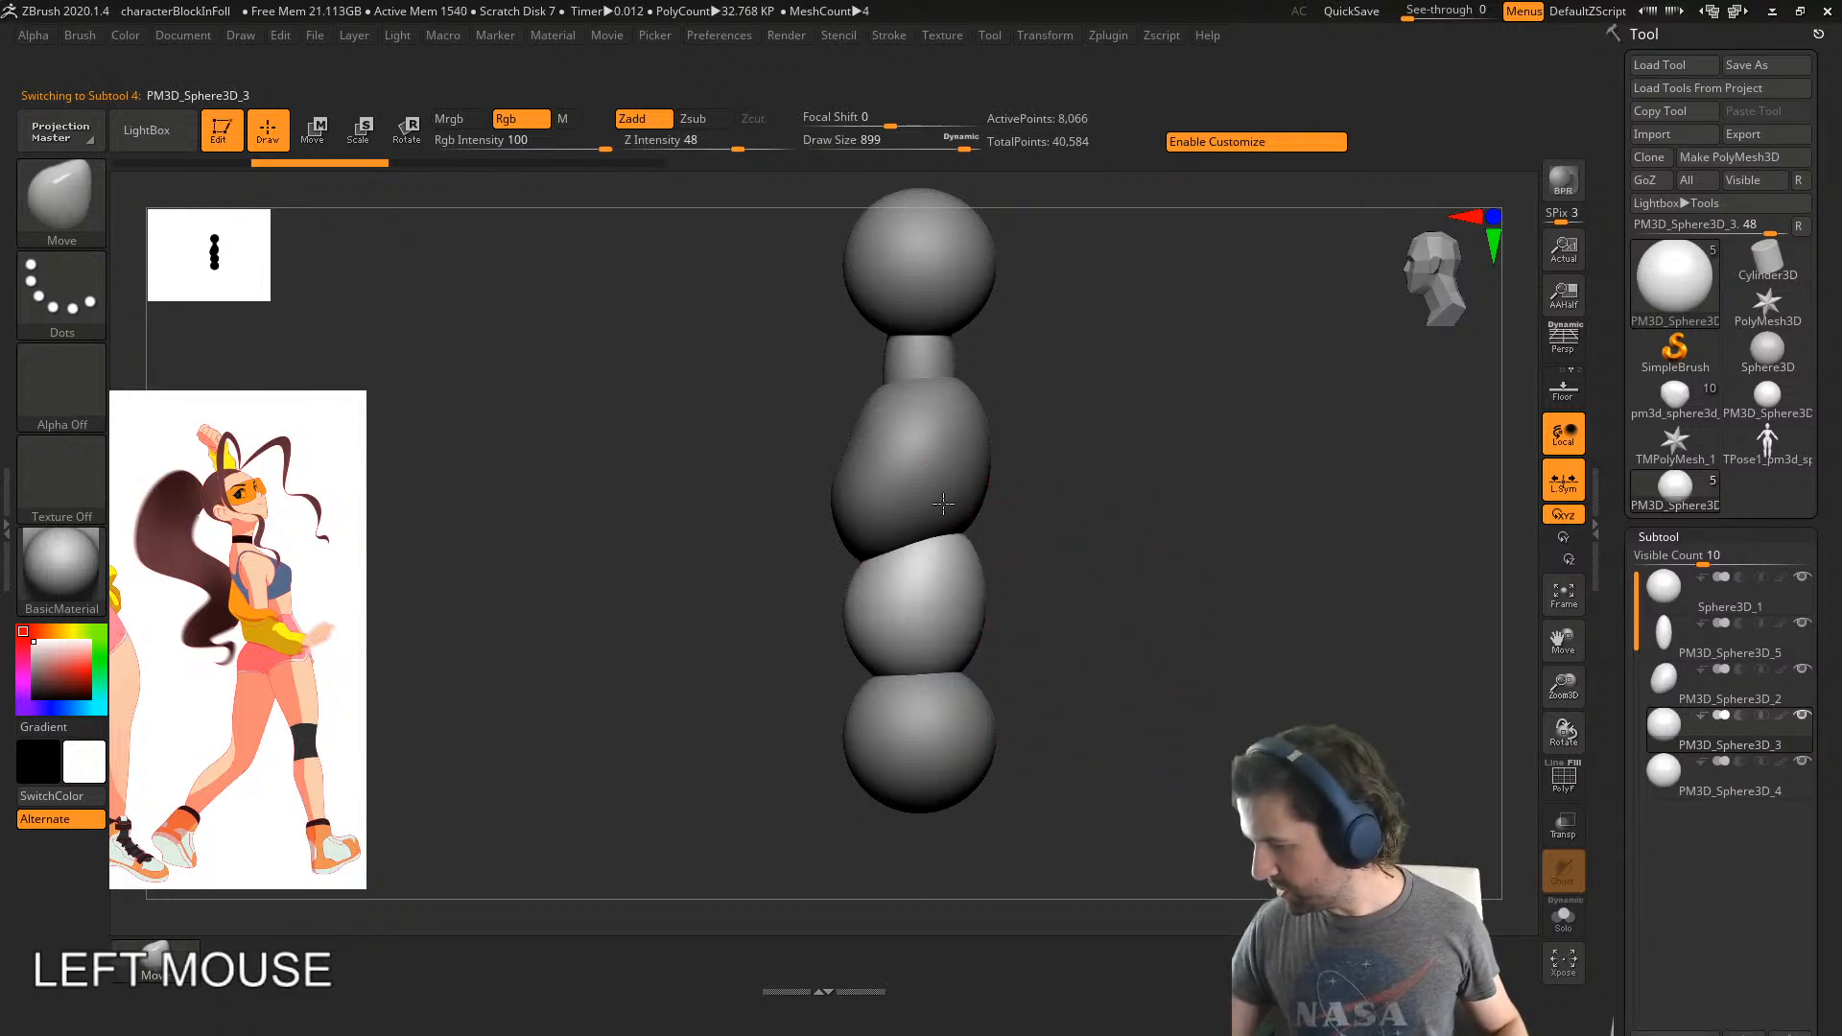
# - Refine the abdomen's side outline with the Move brush and nudge the ribcage's upper back outward
pyautogui.moveTo(984, 635); pyautogui.dragTo(987, 653)
pyautogui.moveTo(879, 574); pyautogui.dragTo(885, 554)
pyautogui.moveTo(880, 657)
pyautogui.mouseDown()
pyautogui.moveTo(884, 633)
pyautogui.moveTo(848, 605)
pyautogui.moveTo(888, 613)
pyautogui.moveTo(904, 526)
pyautogui.moveTo(859, 465)
pyautogui.moveTo(936, 485)
pyautogui.mouseUp()
pyautogui.keyDown('alt'); pyautogui.click(904, 523); pyautogui.keyUp('alt')
pyautogui.moveTo(958, 401); pyautogui.dragTo(965, 407)
# - Reselect the abdomen sphere and make it symmetrical with Mirror And Weld
pyautogui.moveTo(1015, 461); pyautogui.dragTo(1078, 470, button='right')
pyautogui.keyDown('alt'); pyautogui.click(875, 614); pyautogui.keyUp('alt')
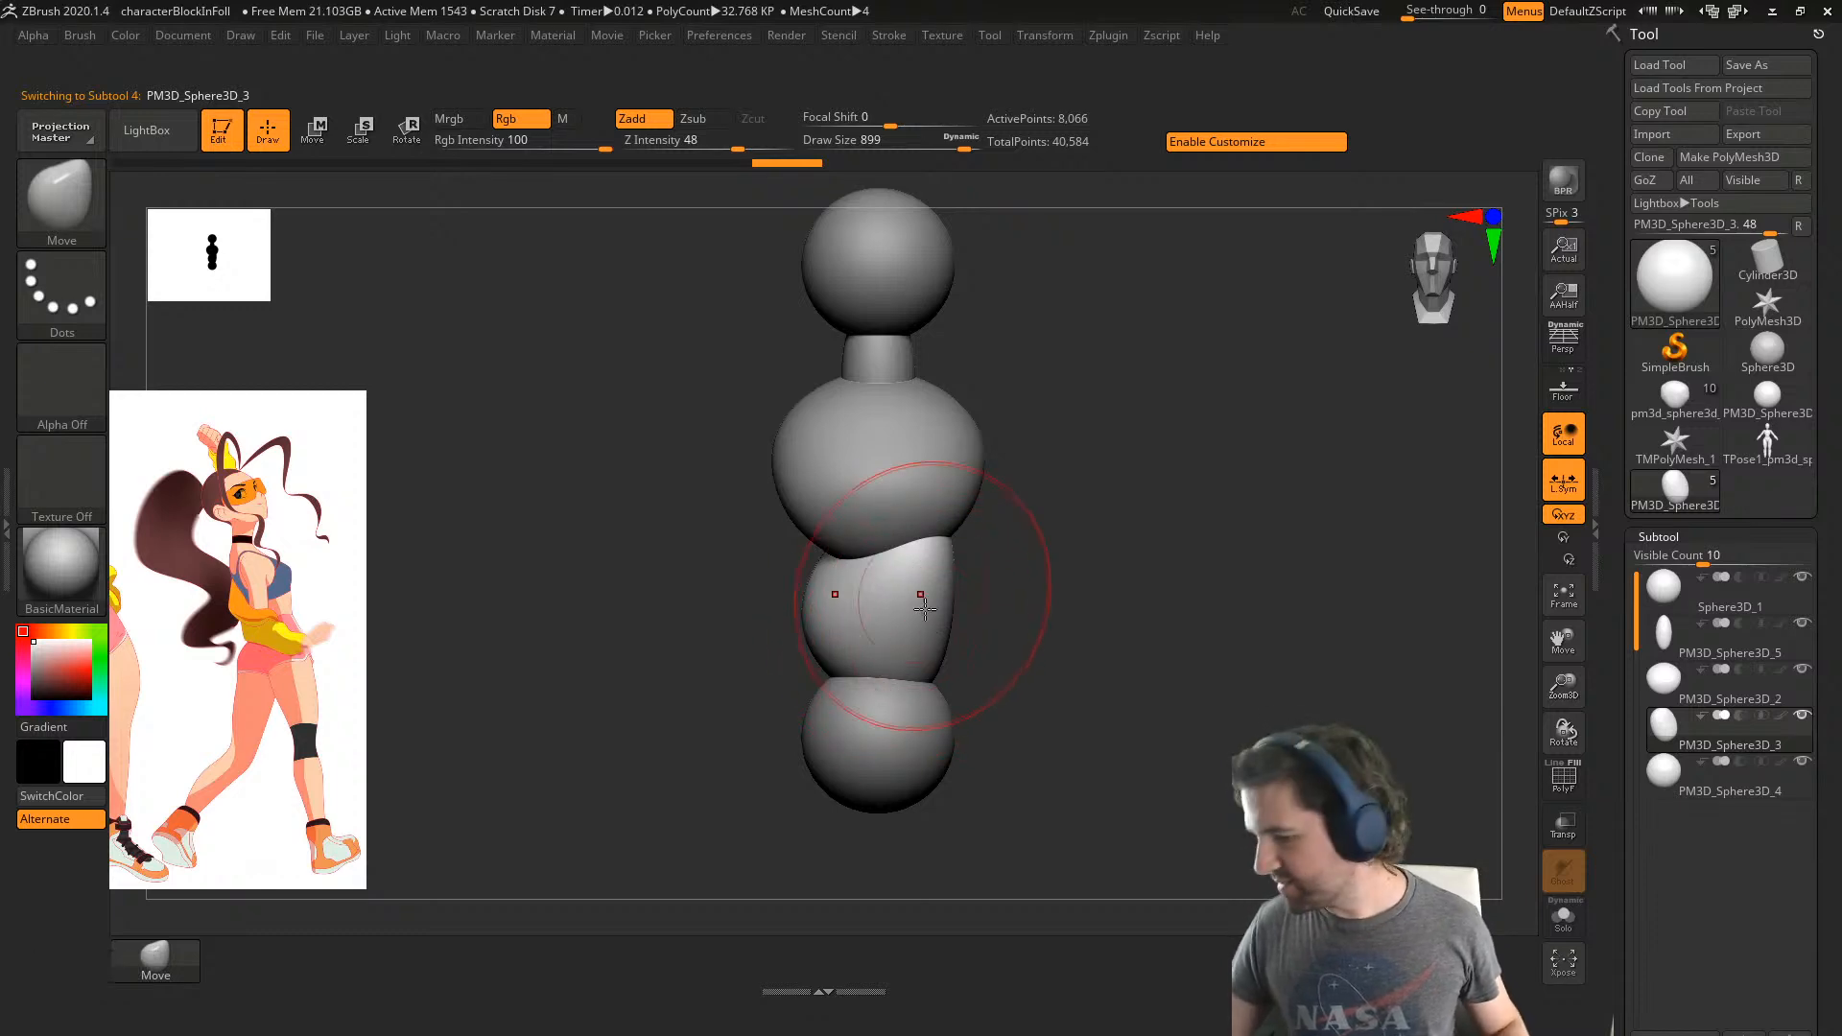
pyautogui.moveTo(1621, 780); pyautogui.dragTo(1641, 539)
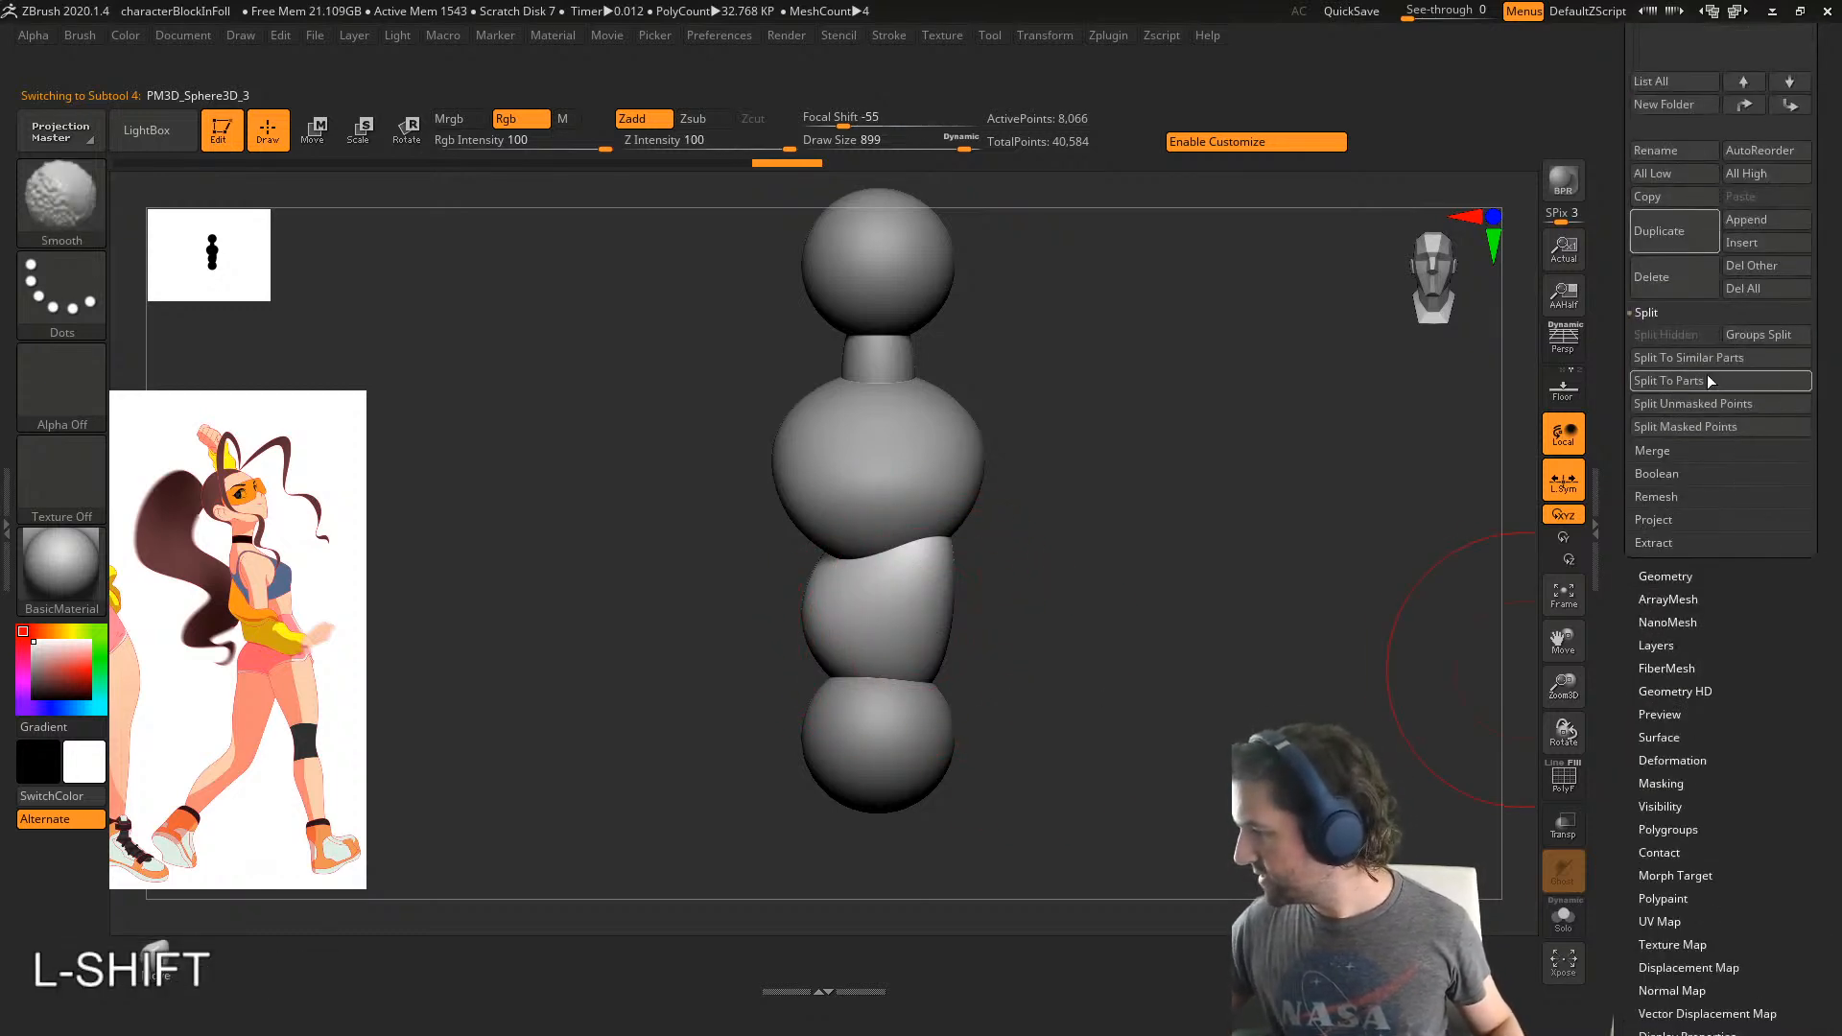
pyautogui.click(1693, 577)
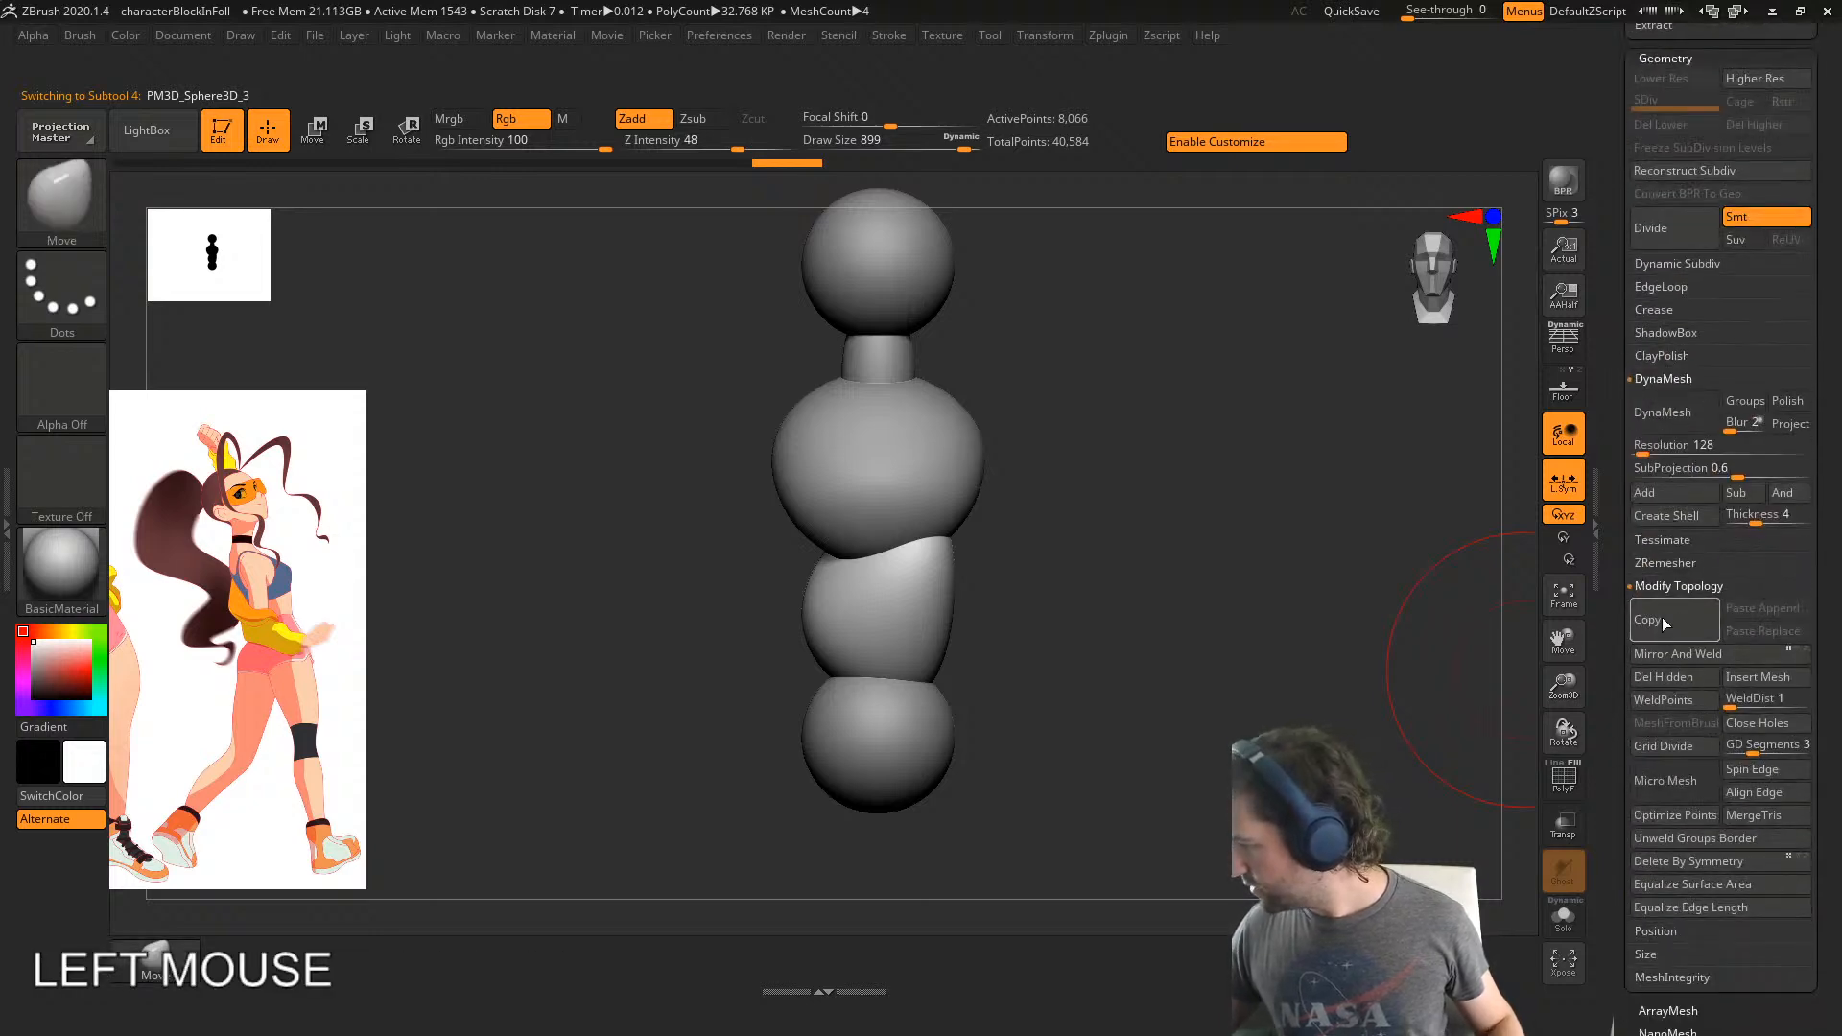
pyautogui.moveTo(1620, 703); pyautogui.dragTo(1646, 612)
pyautogui.click(1689, 547)
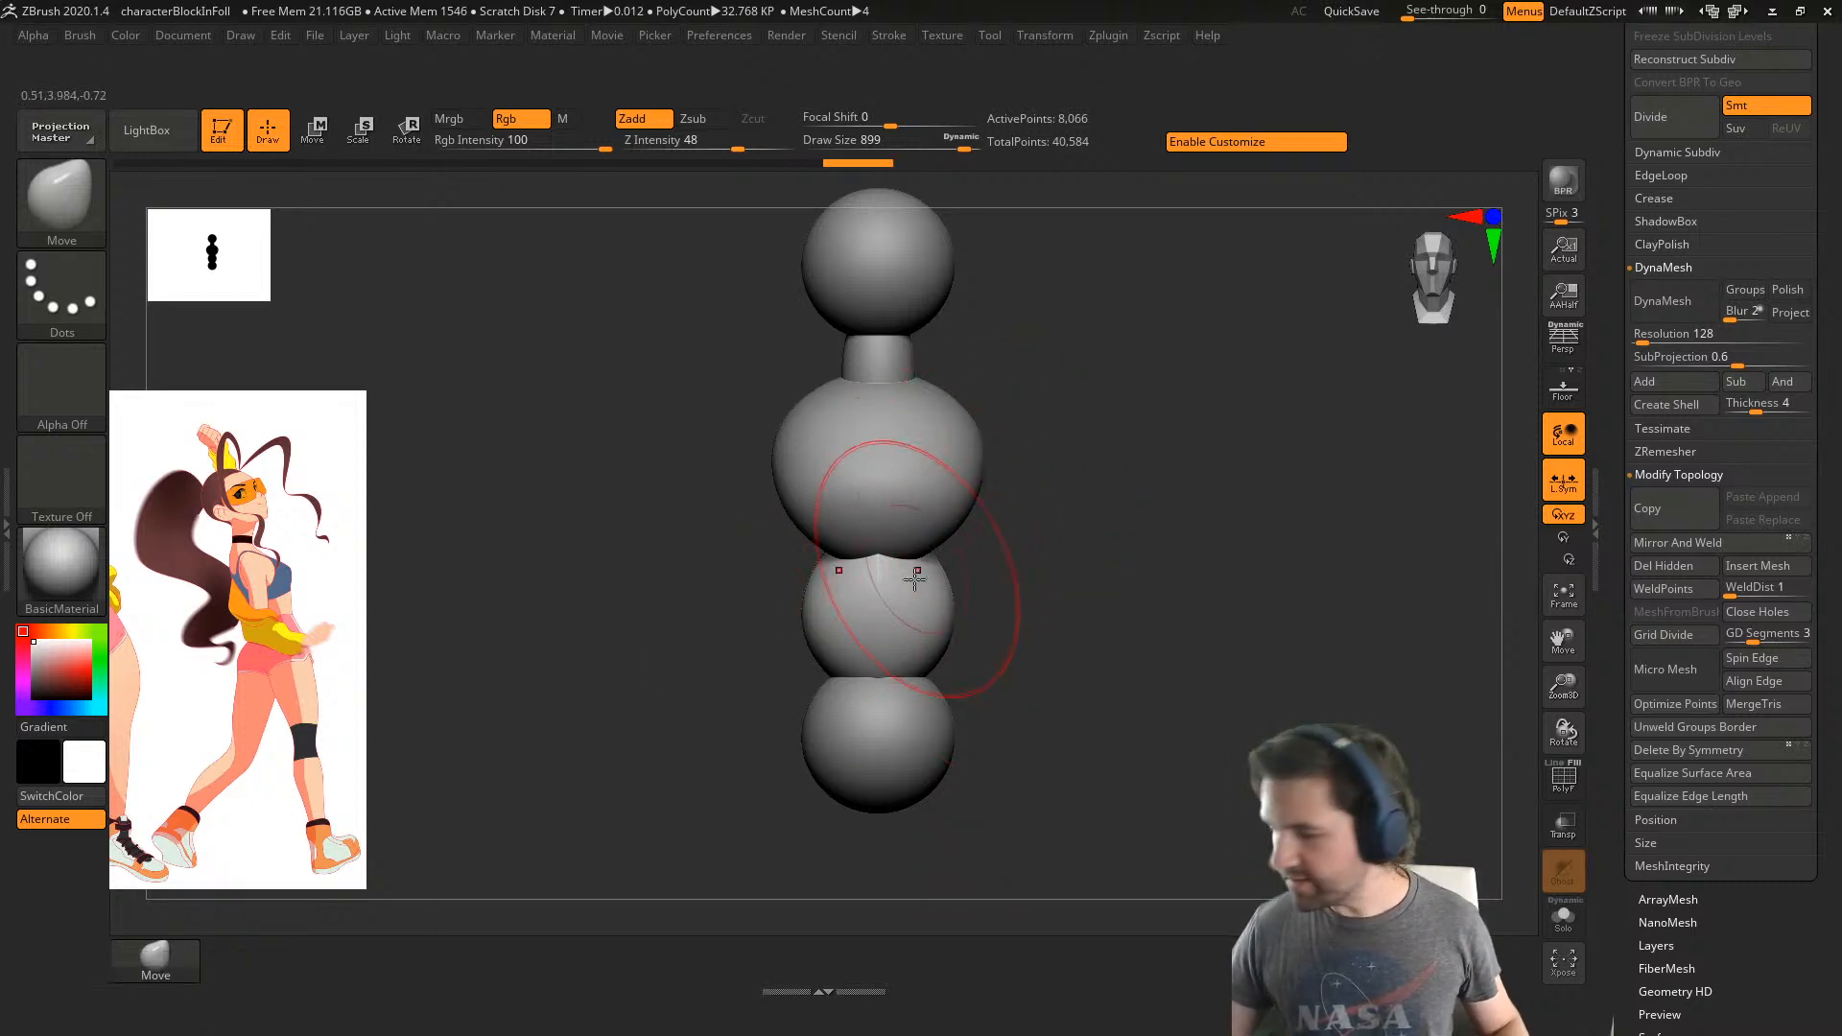
# - Smooth and reshape the mirrored abdomen from several angles so it flows from the ribcage down to the pelvis
pyautogui.moveTo(888, 611)
pyautogui.keyDown('shift'); pyautogui.mouseDown()
pyautogui.moveTo(885, 592)
pyautogui.moveTo(933, 582)
pyautogui.mouseUp(); pyautogui.keyUp('shift')
pyautogui.moveTo(963, 547); pyautogui.dragTo(930, 588, button='right')
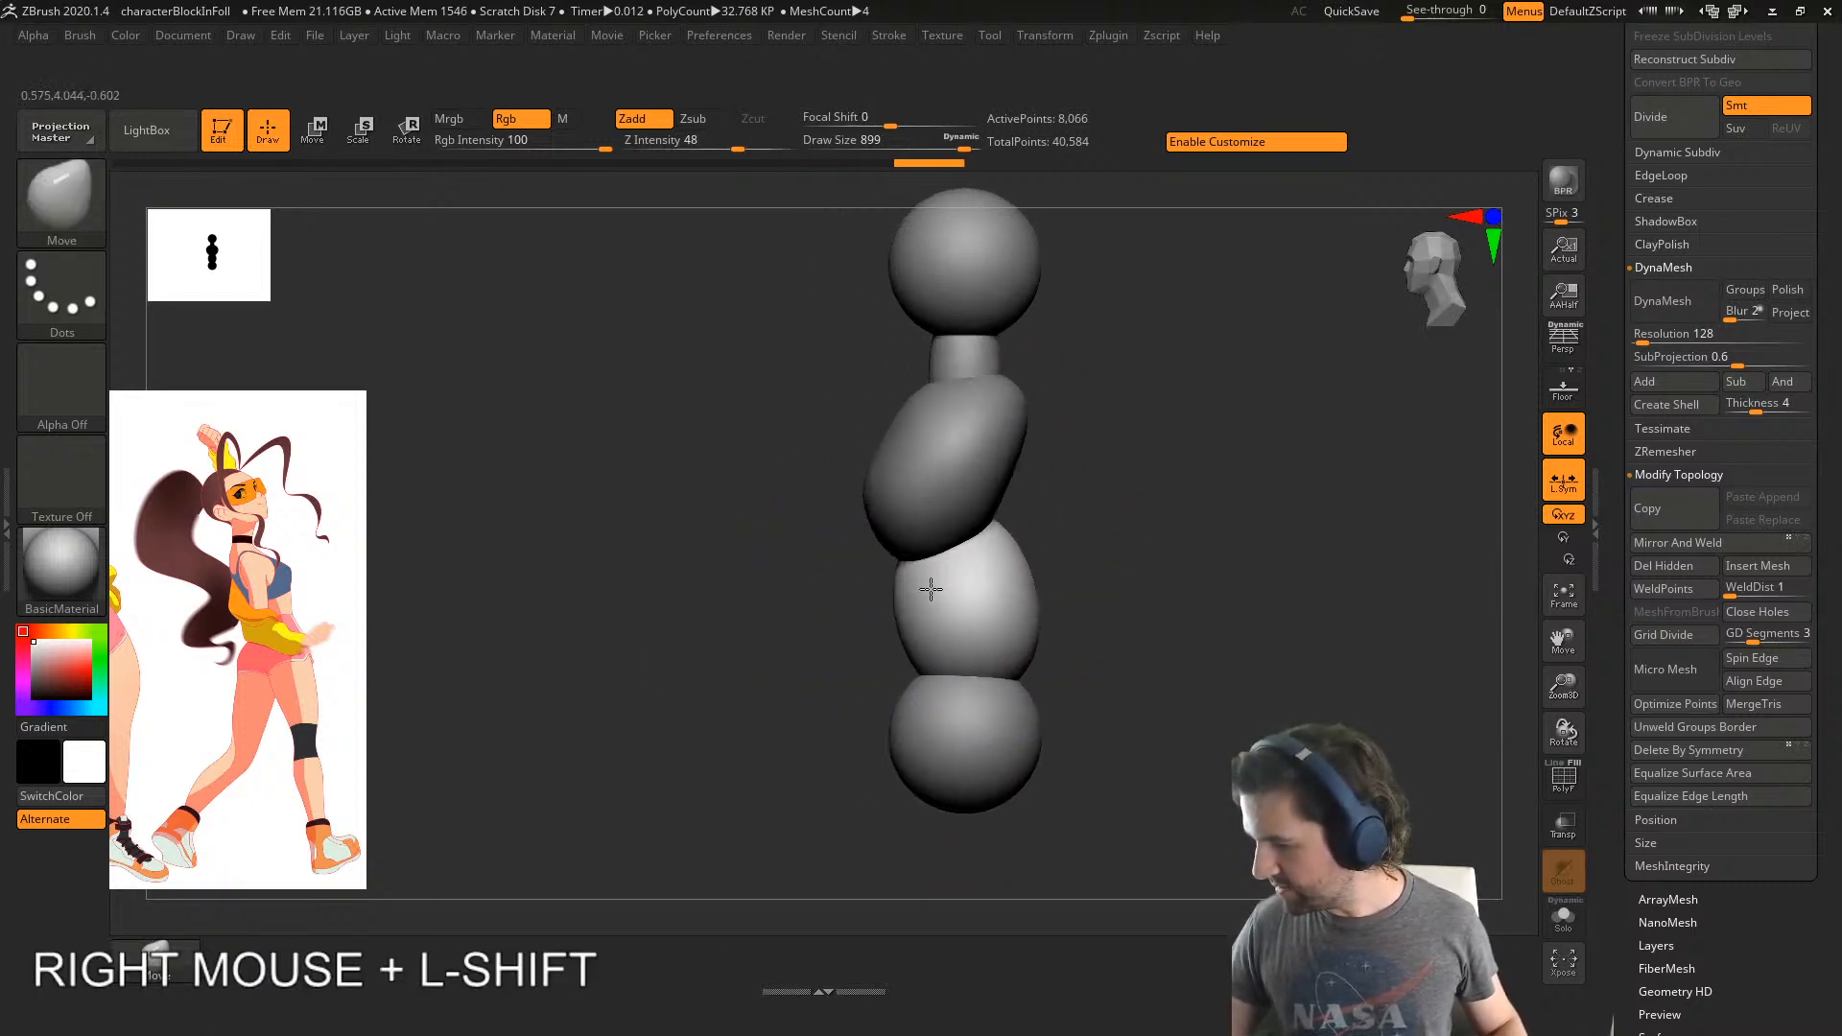
pyautogui.keyDown('shift'); pyautogui.moveTo(930, 588); pyautogui.dragTo(912, 576); pyautogui.keyUp('shift')
pyautogui.moveTo(936, 557)
pyautogui.mouseDown(button='right')
pyautogui.moveTo(994, 537)
pyautogui.moveTo(964, 548)
pyautogui.mouseUp(button='right')
pyautogui.moveTo(928, 569); pyautogui.dragTo(947, 580)
pyautogui.moveTo(933, 647); pyautogui.dragTo(944, 641)
pyautogui.moveTo(946, 626); pyautogui.dragTo(980, 605, button='right')
pyautogui.moveTo(885, 615); pyautogui.dragTo(871, 616)
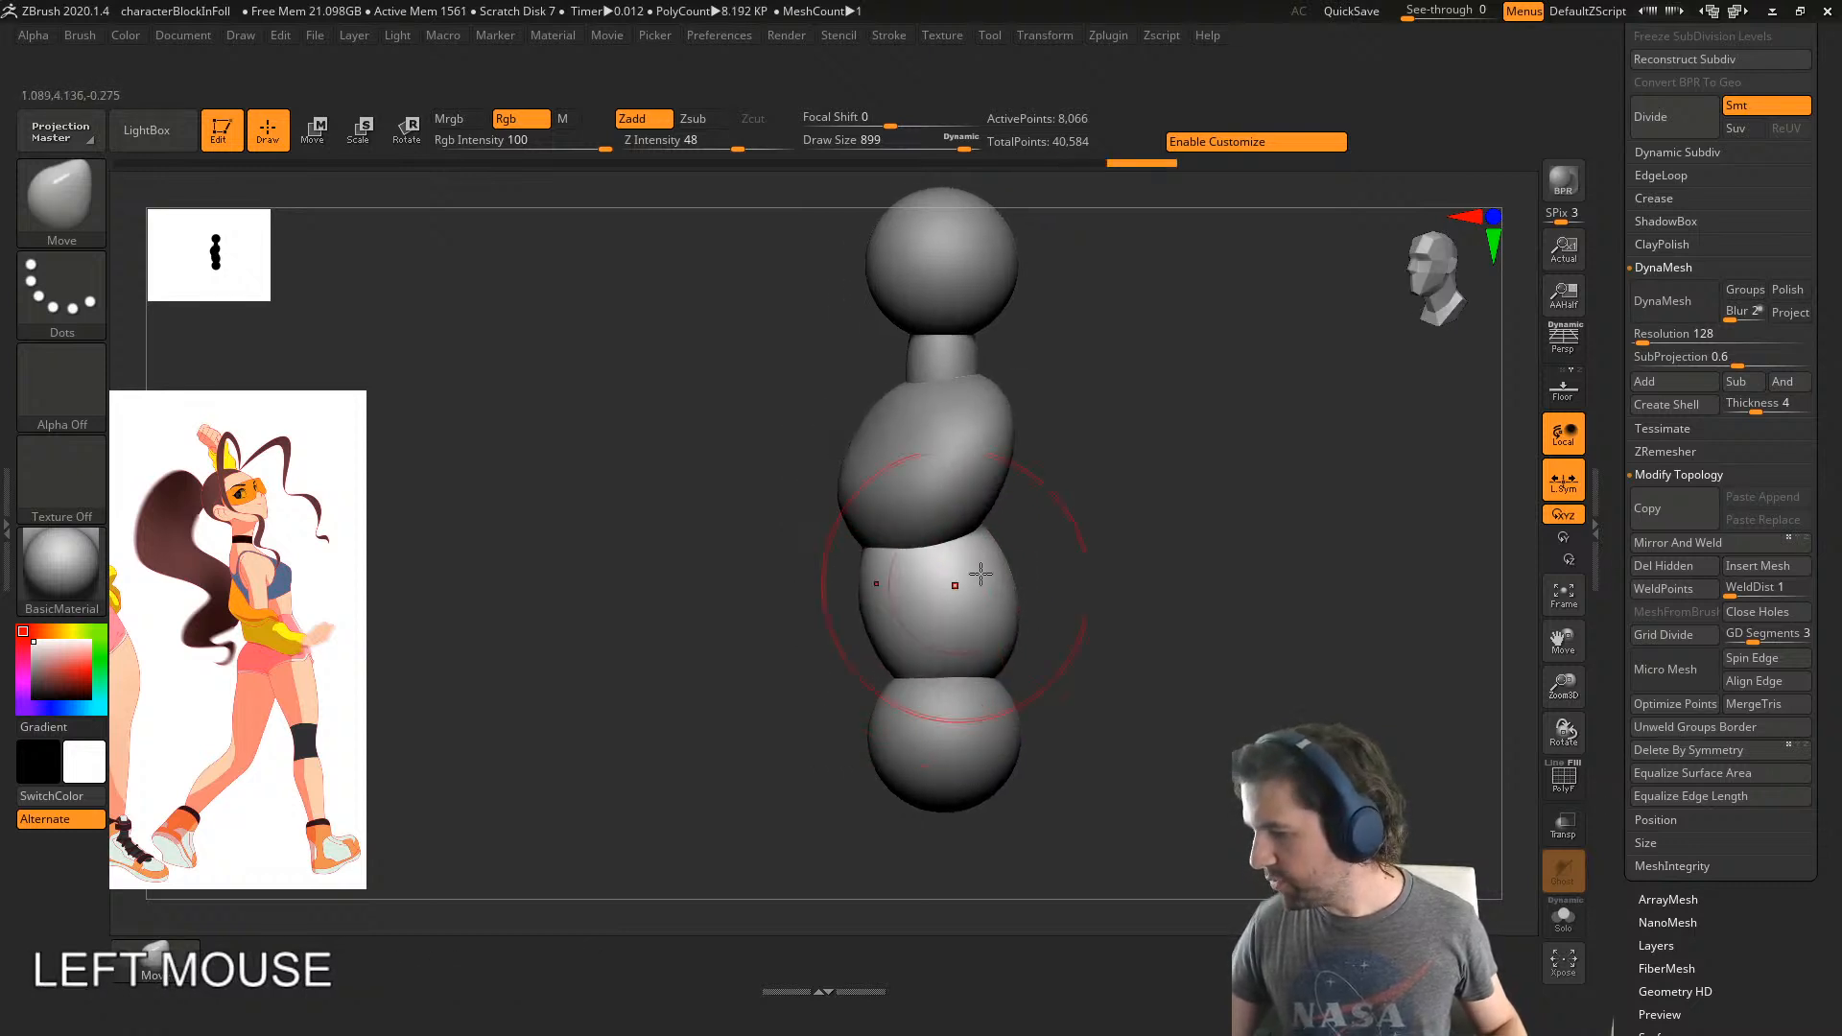
pyautogui.keyDown('shift'); pyautogui.moveTo(978, 574); pyautogui.dragTo(1053, 608, button='right'); pyautogui.keyUp('shift')
pyautogui.moveTo(1035, 578)
pyautogui.mouseDown()
pyautogui.moveTo(1005, 574)
pyautogui.moveTo(1002, 629)
pyautogui.mouseUp()
pyautogui.moveTo(1065, 693)
pyautogui.mouseDown(button='right')
pyautogui.moveTo(1001, 723)
pyautogui.moveTo(1040, 693)
pyautogui.mouseUp(button='right')
# - Select the pelvis sphere, scale it up, raise it into the abdomen and tilt it in side view
pyautogui.keyDown('alt'); pyautogui.click(959, 763); pyautogui.keyUp('alt')
pyautogui.press('w')
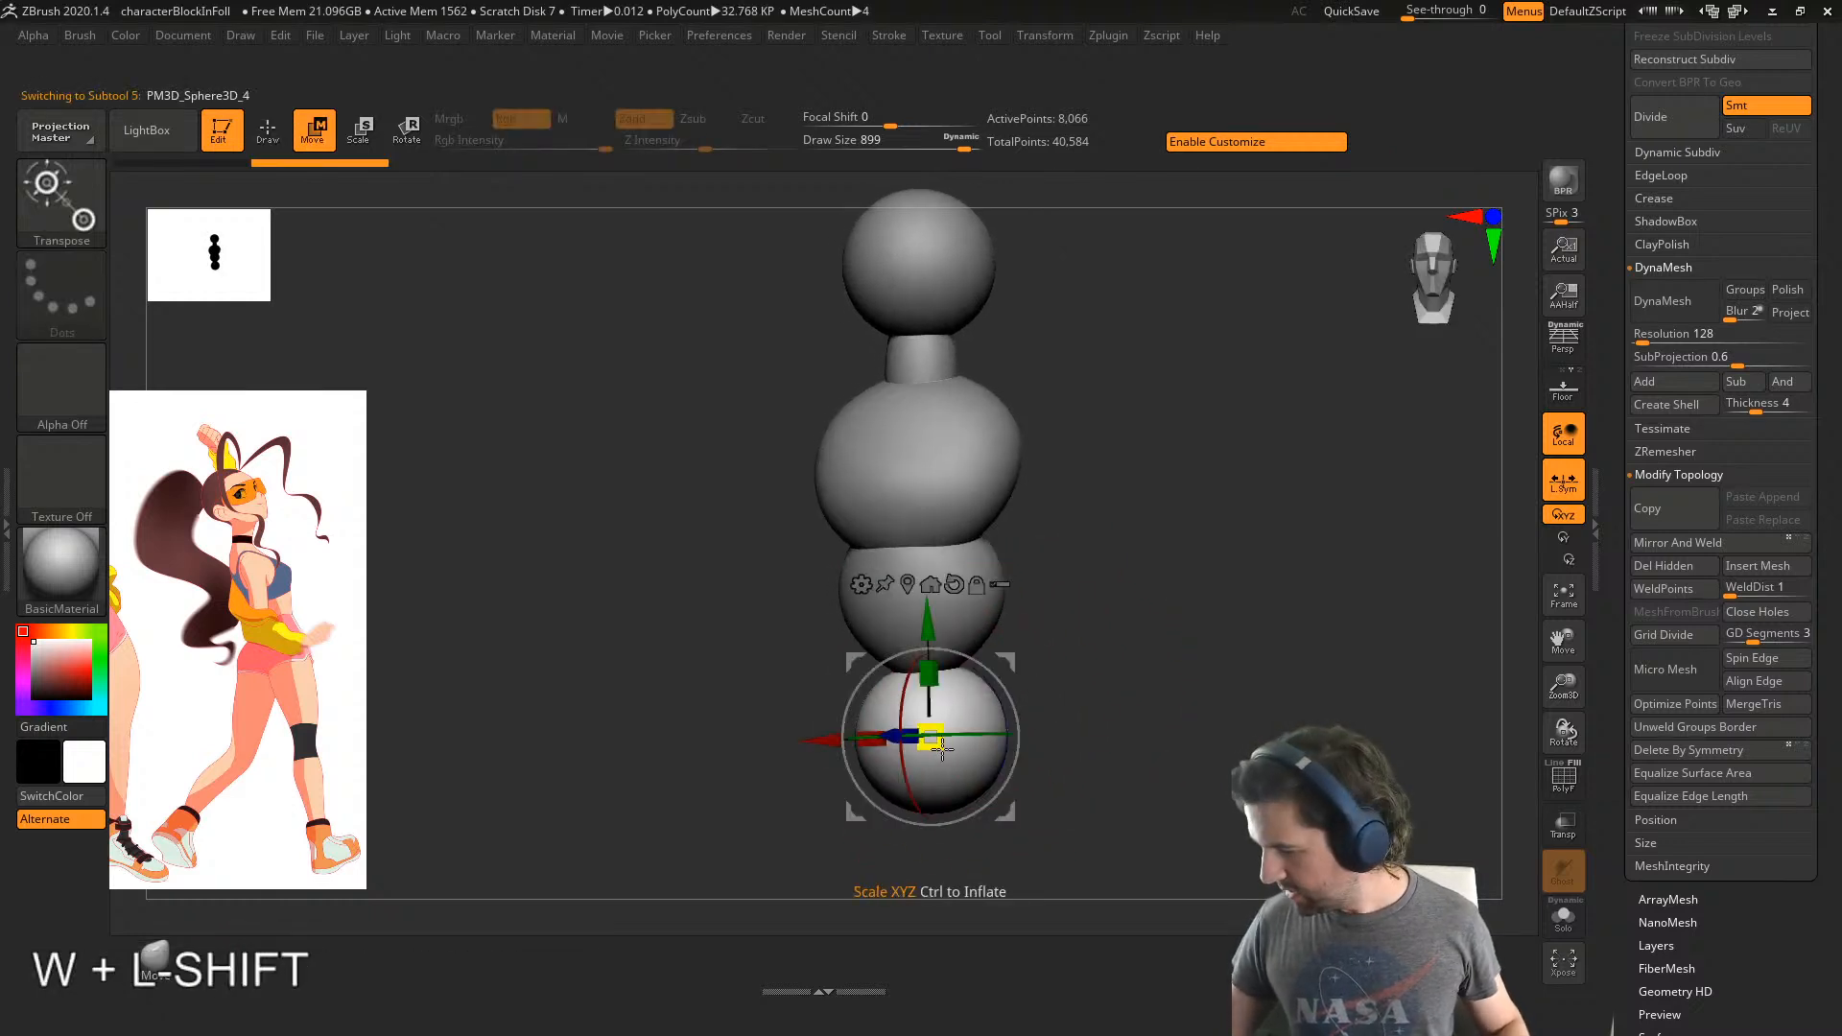
pyautogui.moveTo(942, 751); pyautogui.dragTo(966, 750)
pyautogui.keyDown('shift'); pyautogui.moveTo(1063, 714); pyautogui.dragTo(1022, 713, button='right'); pyautogui.keyUp('shift')
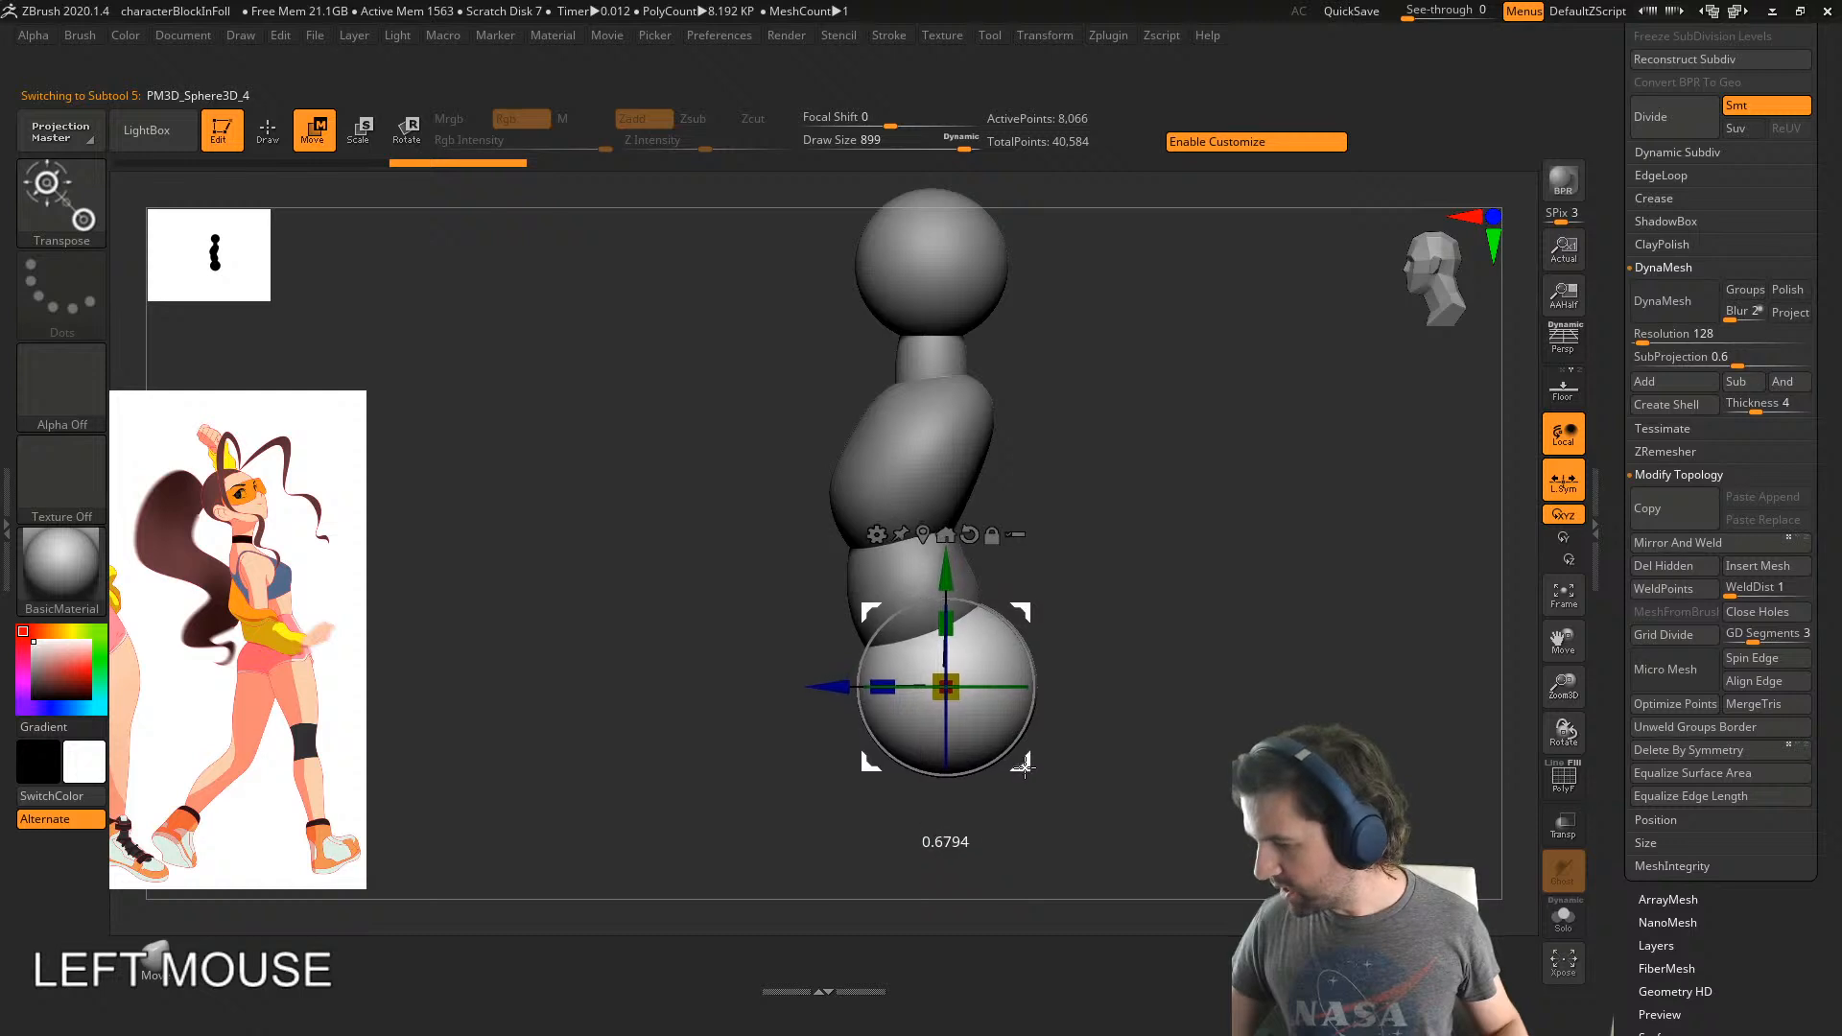
pyautogui.moveTo(1024, 765); pyautogui.dragTo(1026, 650)
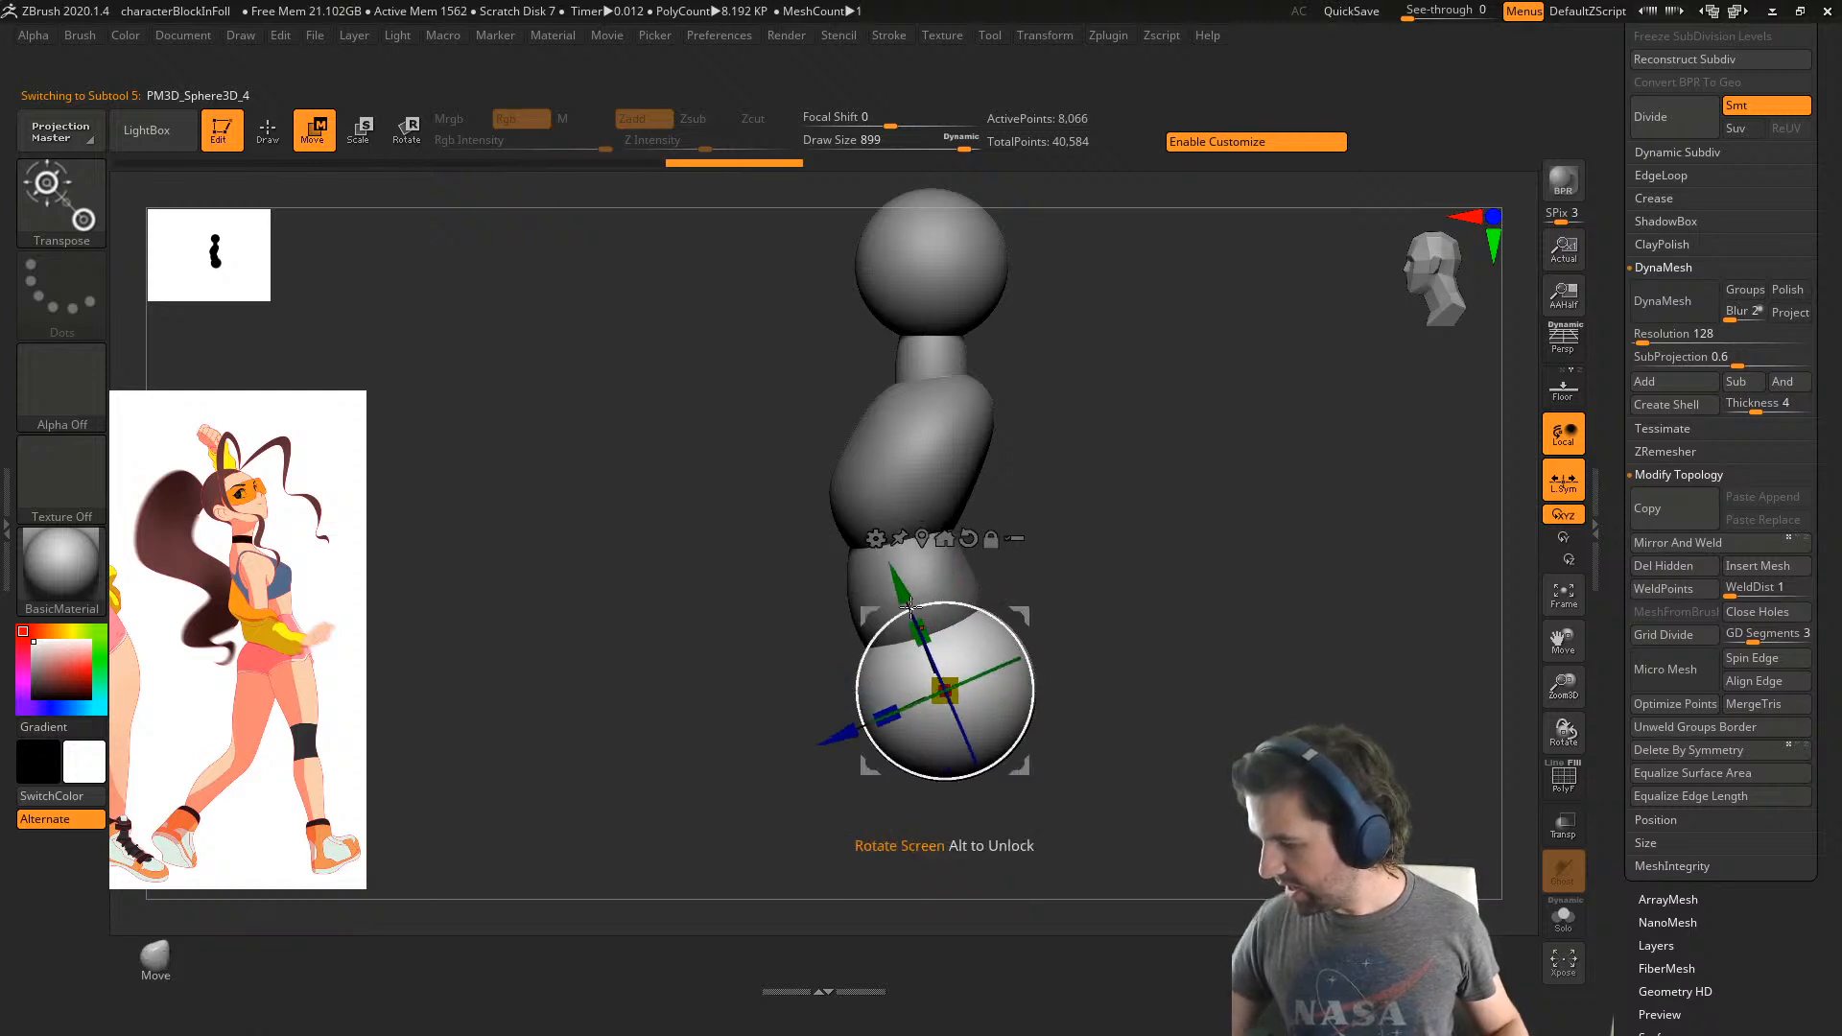
# - Stretch the pelvis along its tilted axis, adjust its rotation and widen it slightly in front view
pyautogui.moveTo(909, 606); pyautogui.dragTo(909, 602)
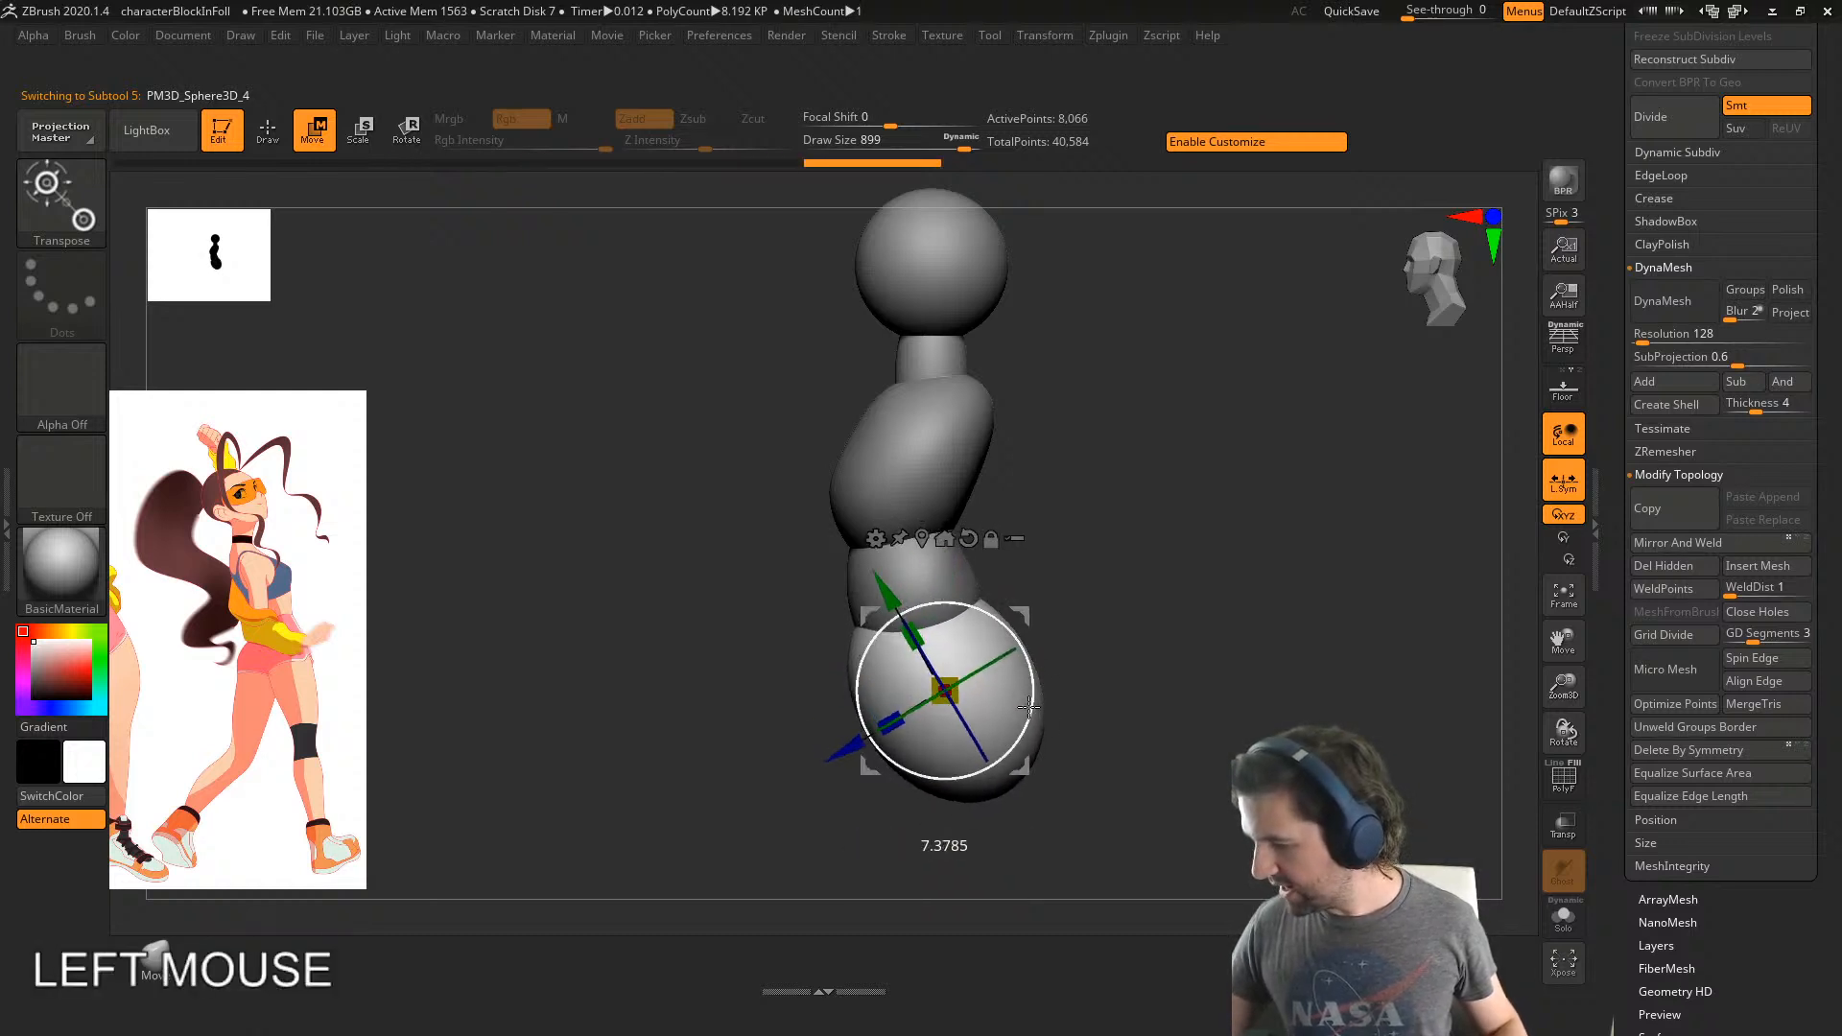
pyautogui.moveTo(1029, 707); pyautogui.dragTo(935, 676)
pyautogui.moveTo(1020, 751); pyautogui.dragTo(1018, 743)
pyautogui.keyDown('shift'); pyautogui.moveTo(1048, 624); pyautogui.dragTo(1194, 603, button='right'); pyautogui.keyUp('shift')
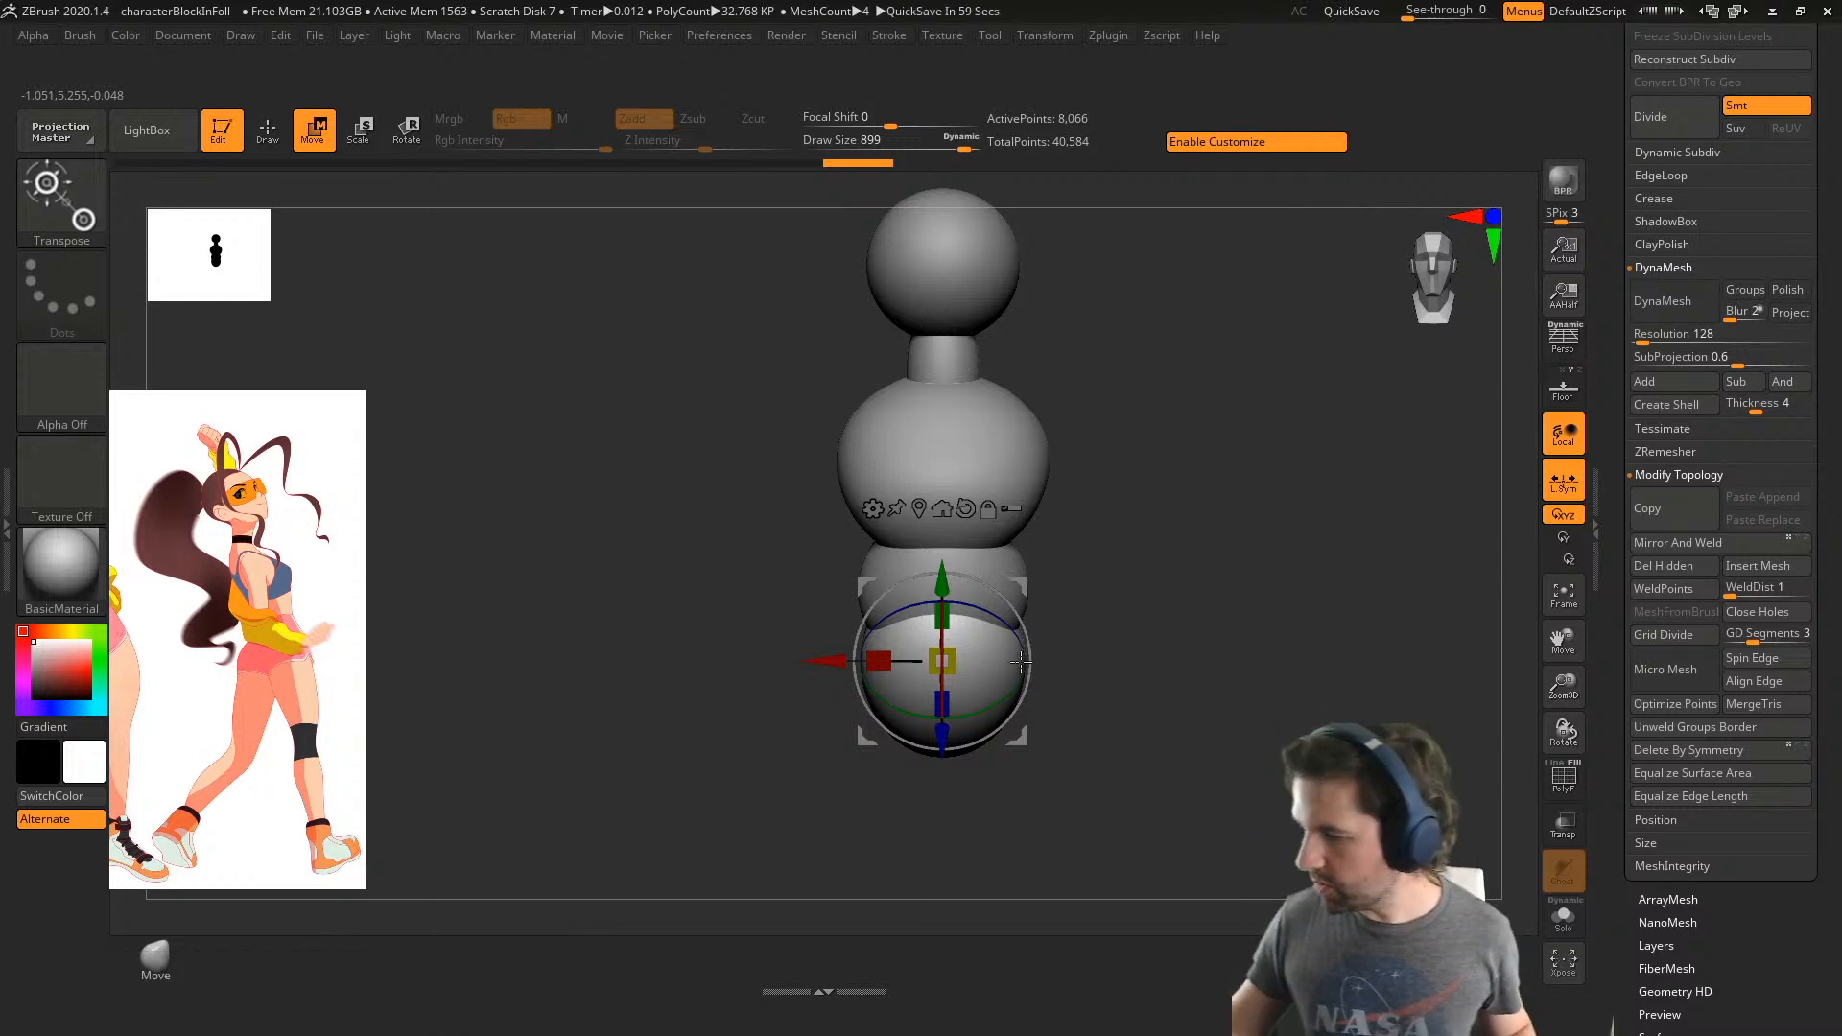
pyautogui.moveTo(879, 660); pyautogui.dragTo(875, 660)
pyautogui.moveTo(875, 660); pyautogui.dragTo(1143, 608, button='right')
# - Return to the abdomen with the Move brush and draw in its outline at the waist from the front and side
pyautogui.keyDown('alt'); pyautogui.click(936, 619); pyautogui.keyUp('alt')
pyautogui.press('q')
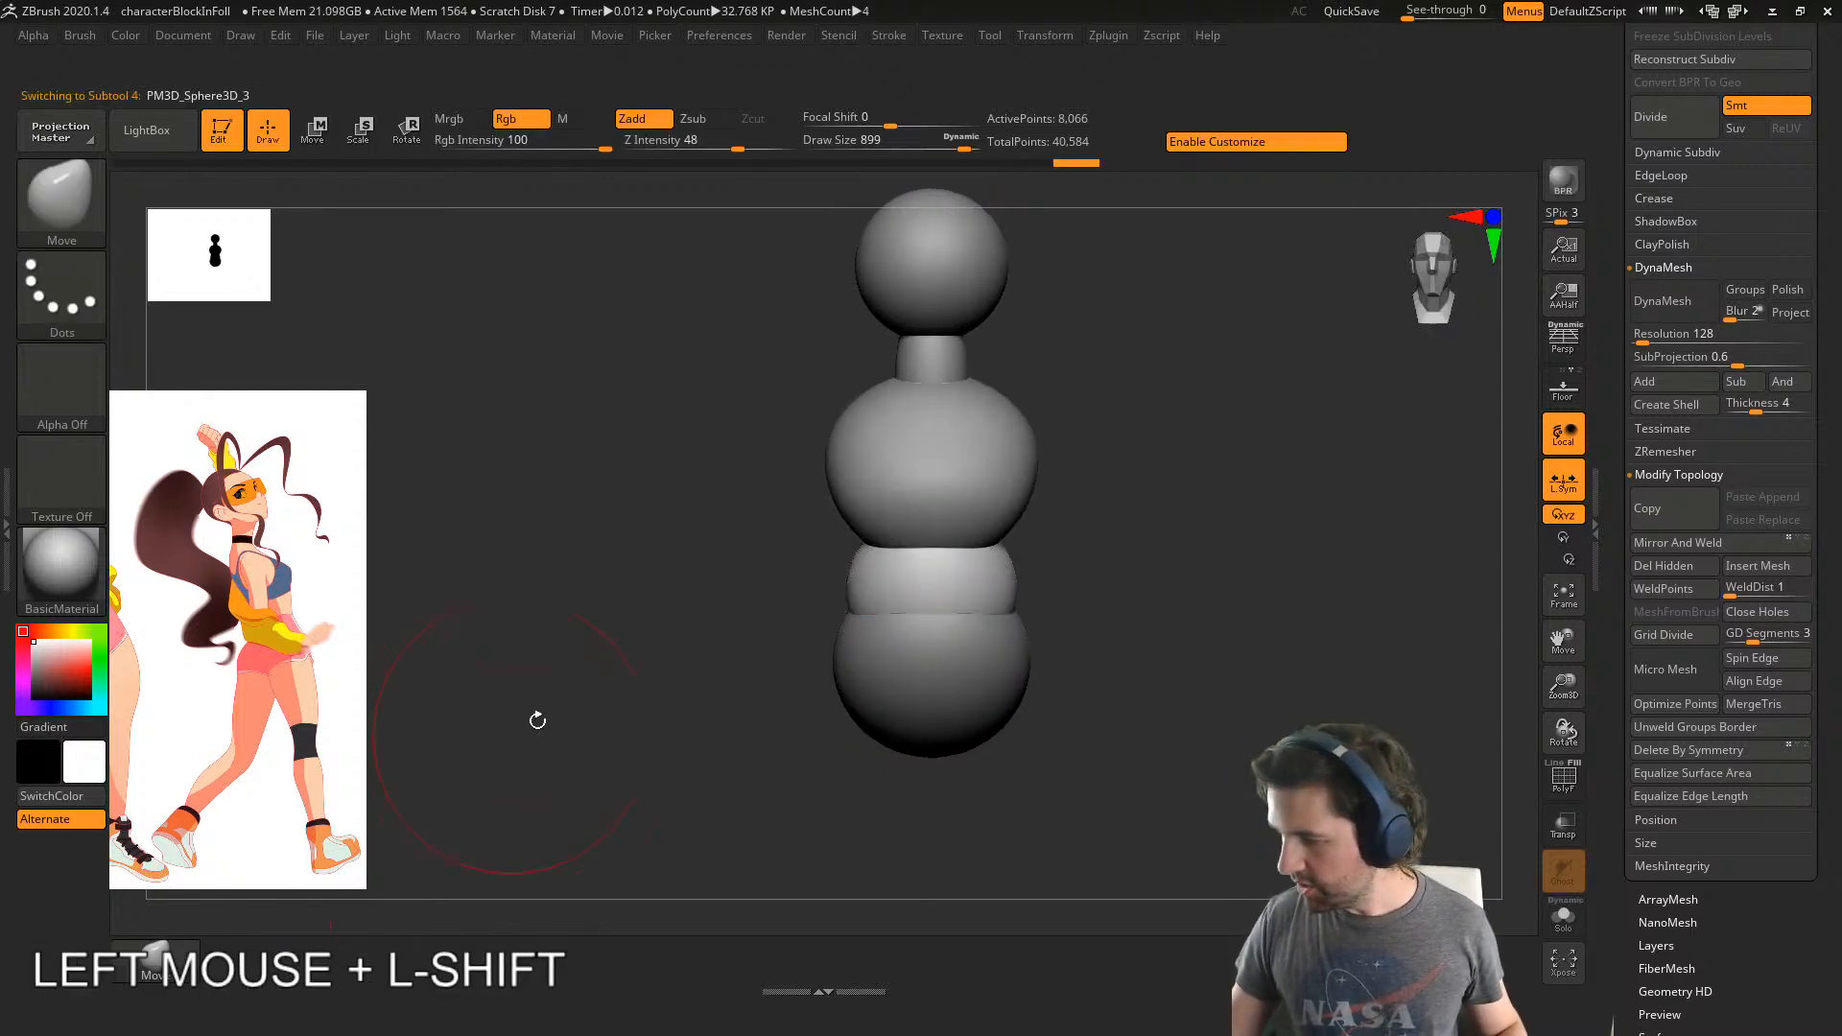
pyautogui.moveTo(1015, 609)
pyautogui.keyDown('shift'); pyautogui.mouseDown()
pyautogui.moveTo(1007, 529)
pyautogui.moveTo(998, 559)
pyautogui.mouseUp(); pyautogui.keyUp('shift')
pyautogui.moveTo(1017, 568); pyautogui.dragTo(834, 576, button='right')
pyautogui.keyDown('shift'); pyautogui.moveTo(1077, 581); pyautogui.dragTo(1073, 537); pyautogui.keyUp('shift')
pyautogui.moveTo(1074, 536); pyautogui.dragTo(1161, 558, button='right')
# - Set the Draw Size to 585, then shape and smooth the abdomen's lower-back curve where it meets the ribcage and pelvis
pyautogui.press('s')
pyautogui.moveTo(1173, 567); pyautogui.dragTo(1145, 567)
pyautogui.moveTo(1072, 538); pyautogui.dragTo(1115, 521, button='right')
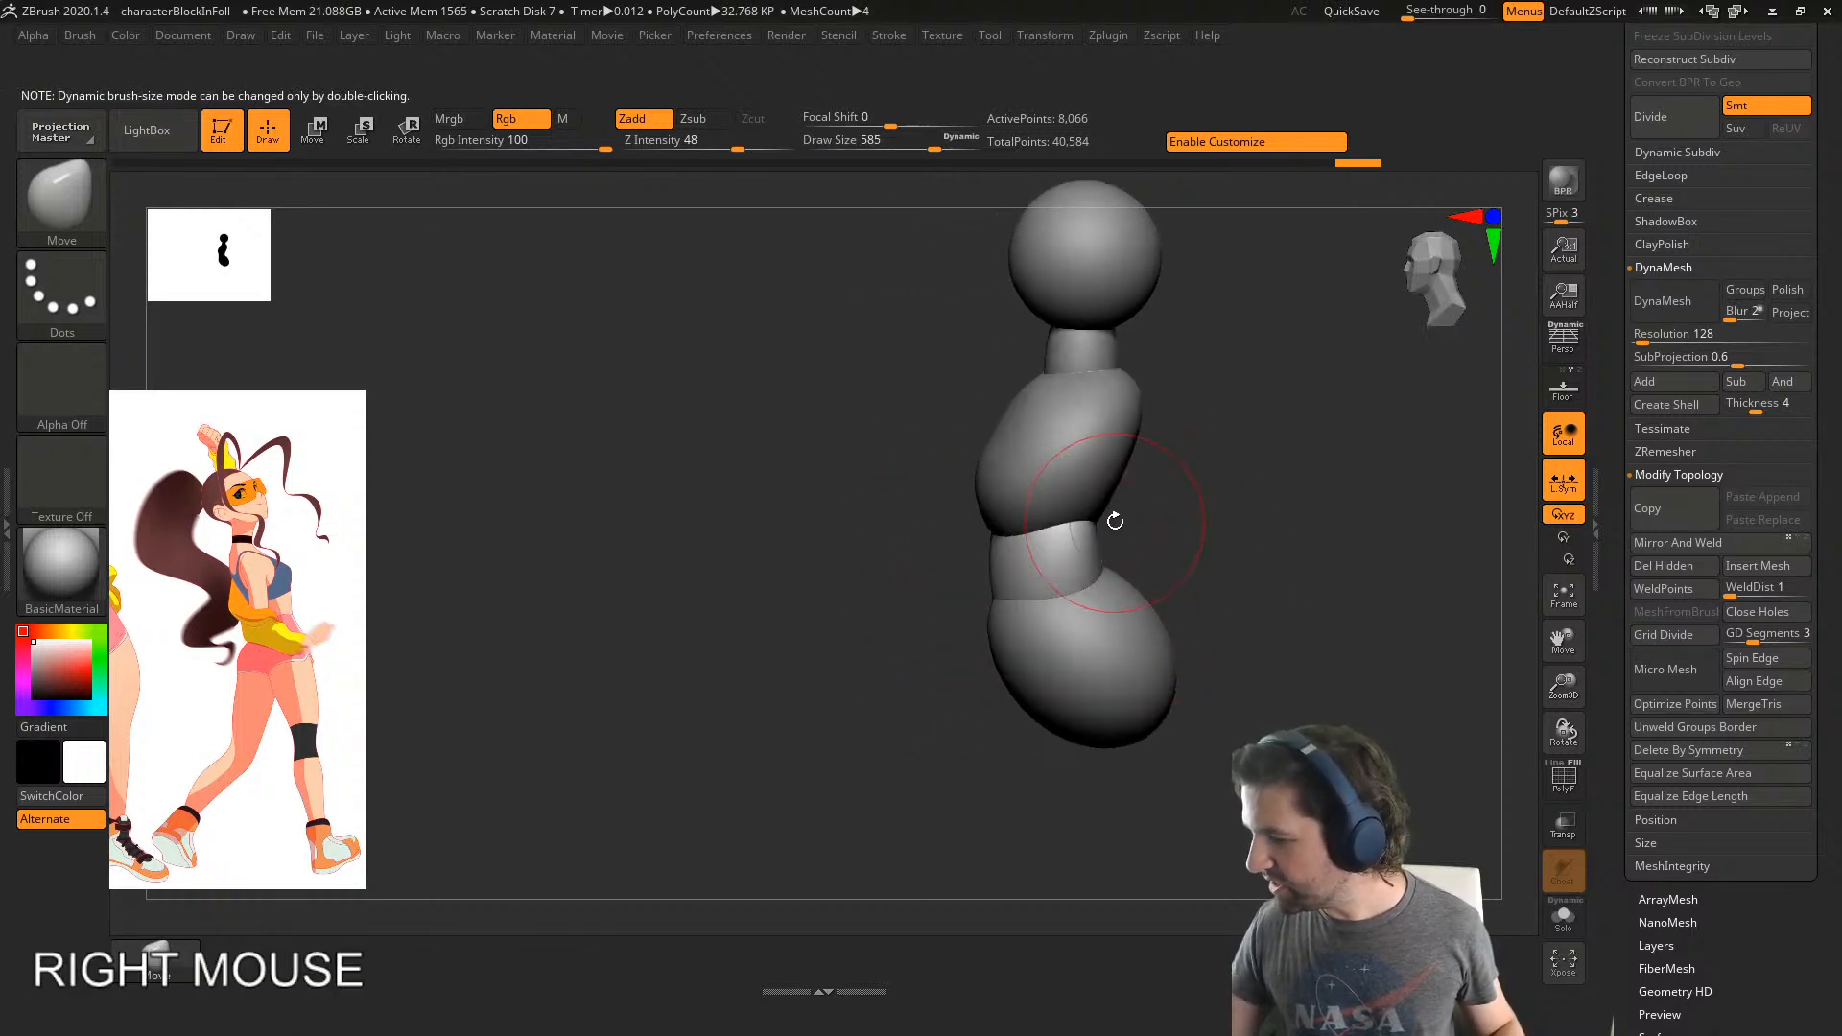
pyautogui.moveTo(1104, 513); pyautogui.dragTo(1100, 515)
pyautogui.moveTo(1100, 518); pyautogui.dragTo(1103, 568, button='right')
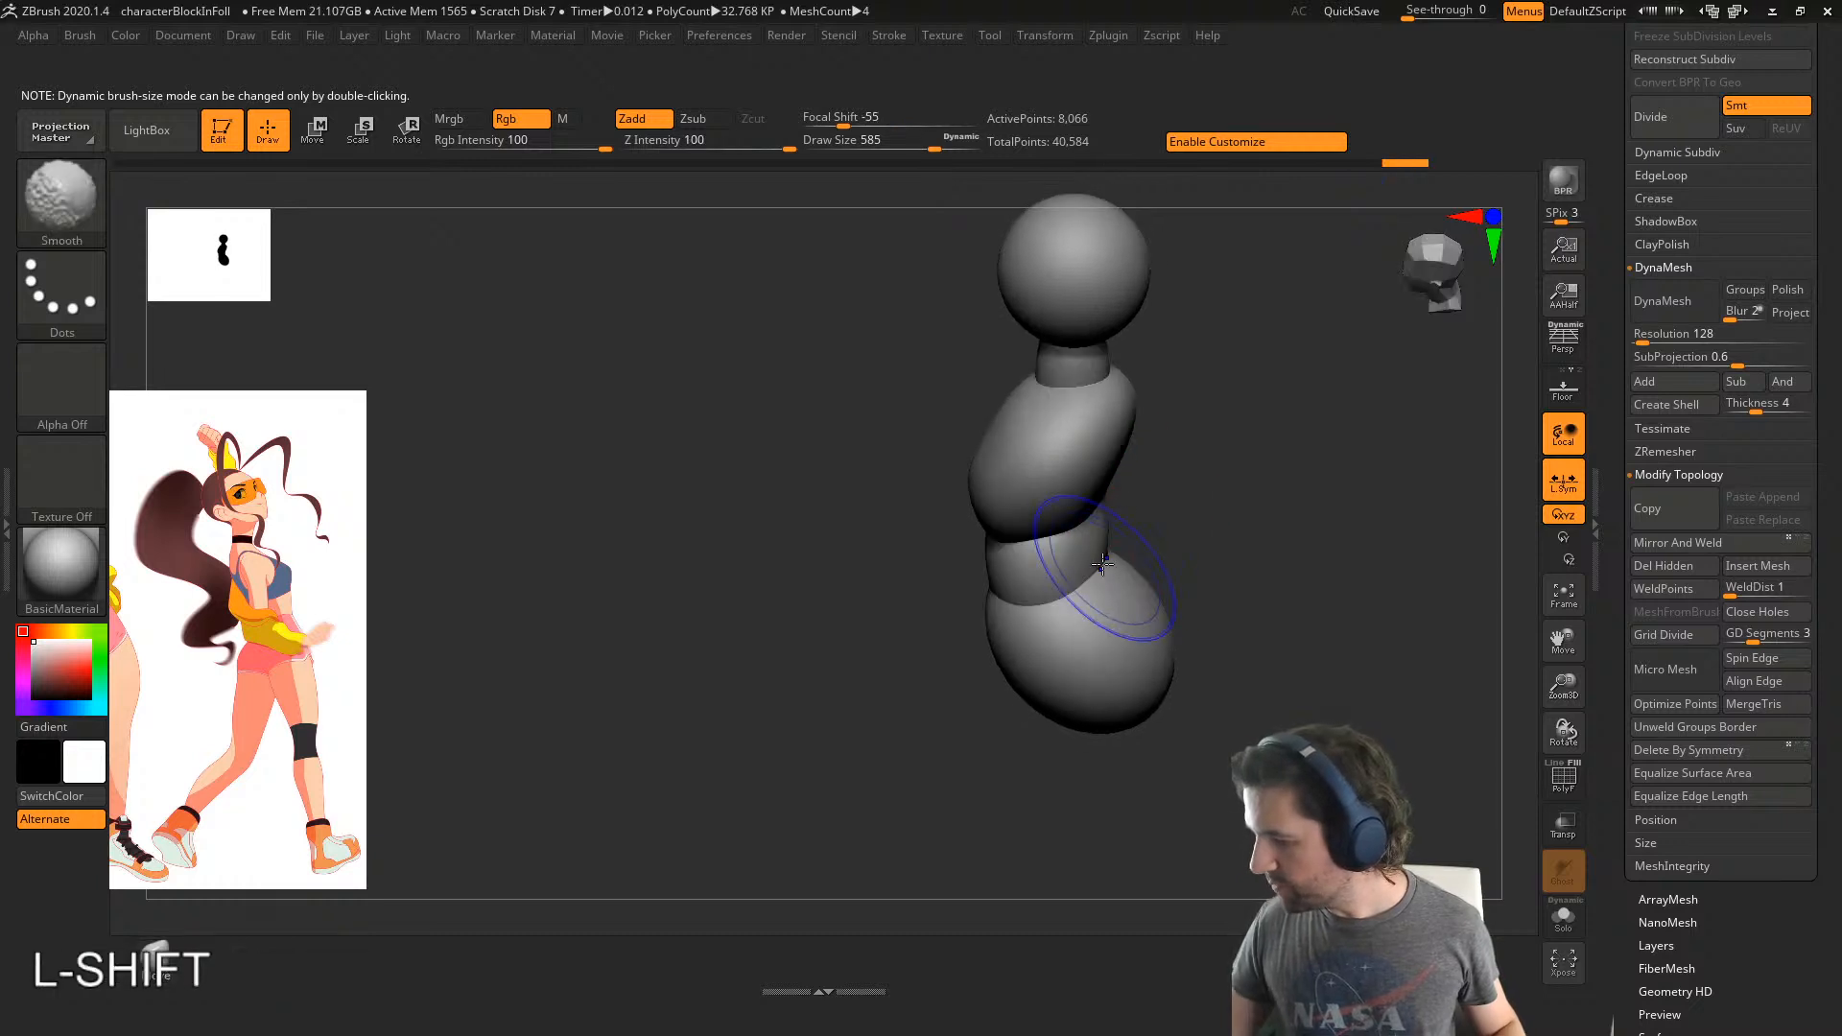
pyautogui.keyDown('shift'); pyautogui.moveTo(1065, 568); pyautogui.dragTo(1041, 571); pyautogui.keyUp('shift')
pyautogui.moveTo(1055, 571); pyautogui.dragTo(1105, 580, button='right')
pyautogui.moveTo(1105, 579); pyautogui.dragTo(1101, 568)
pyautogui.keyDown('shift'); pyautogui.moveTo(1103, 563); pyautogui.dragTo(1148, 493, button='right'); pyautogui.keyUp('shift')
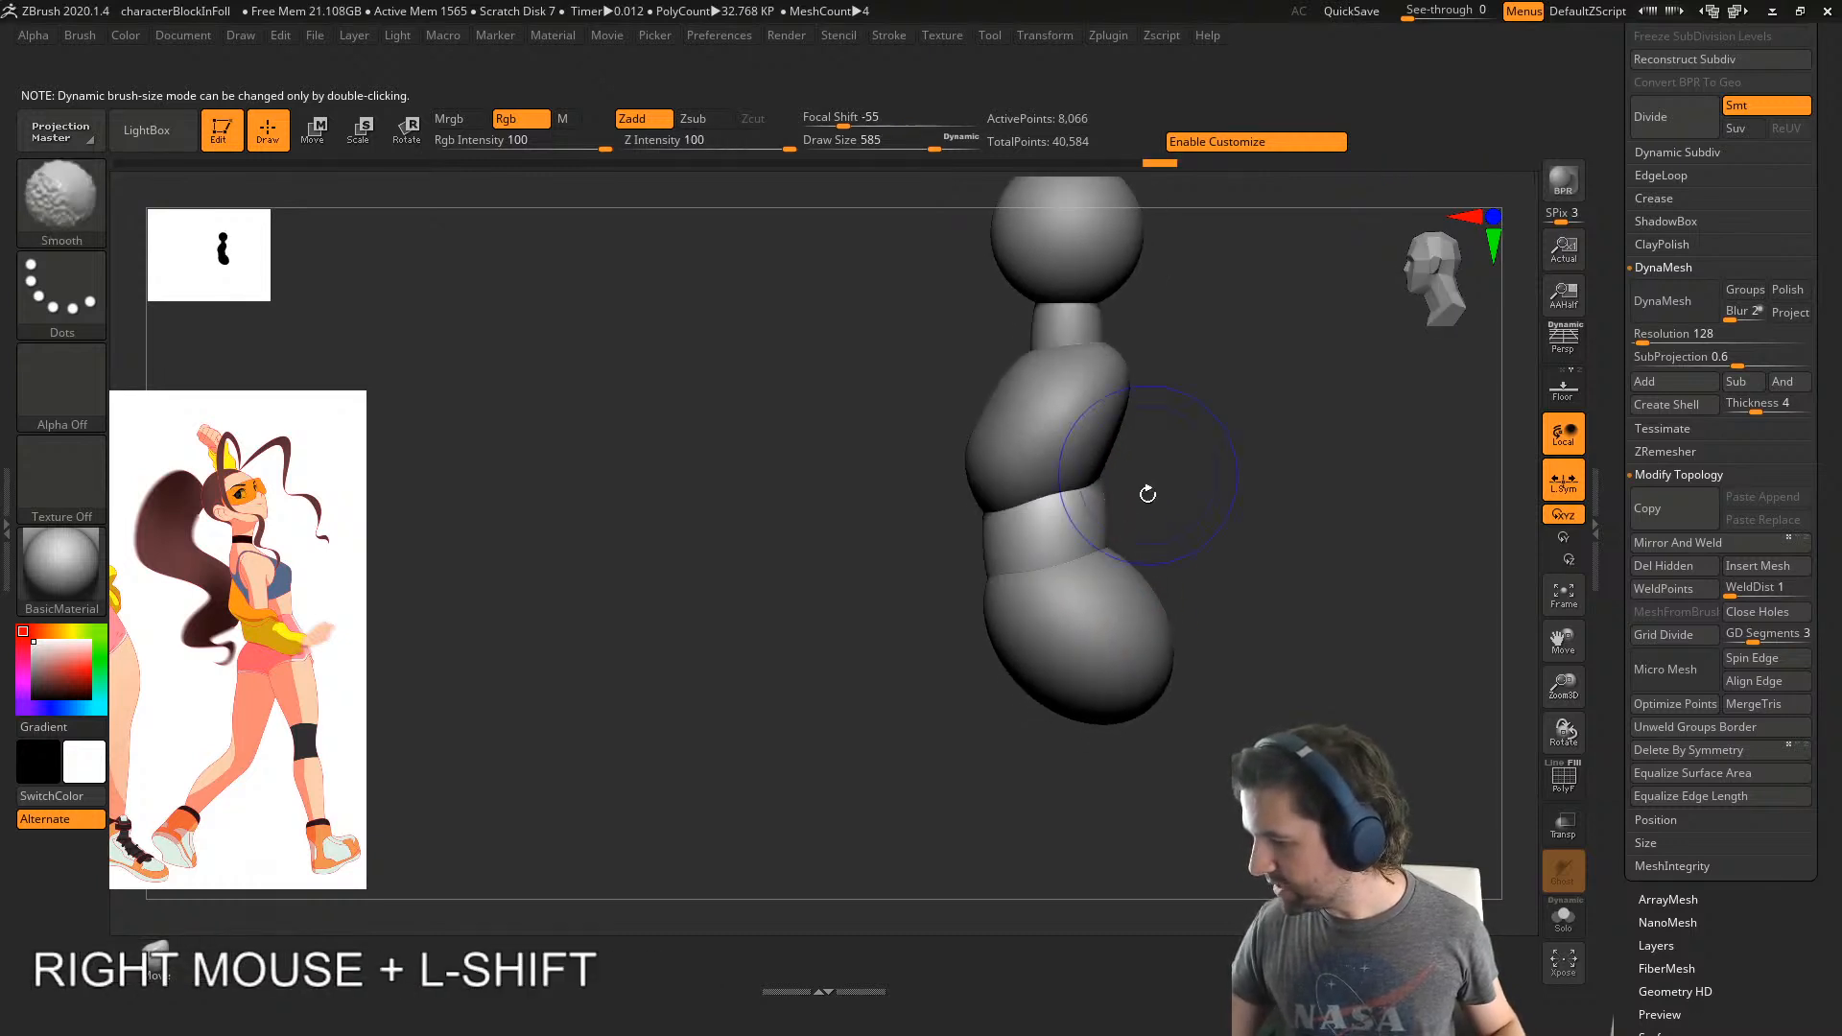
# - Select the pelvis, set the Draw Size to 1000 and adjust its lower rear outline with the Move brush
pyautogui.keyDown('alt'); pyautogui.click(1131, 662); pyautogui.keyUp('alt')
pyautogui.press('s')
pyautogui.moveTo(1131, 701); pyautogui.dragTo(1149, 700)
pyautogui.keyDown('shift'); pyautogui.moveTo(1153, 697); pyautogui.dragTo(1261, 666, button='right'); pyautogui.keyUp('shift')
pyautogui.press('s')
pyautogui.moveTo(1263, 666); pyautogui.dragTo(1291, 664)
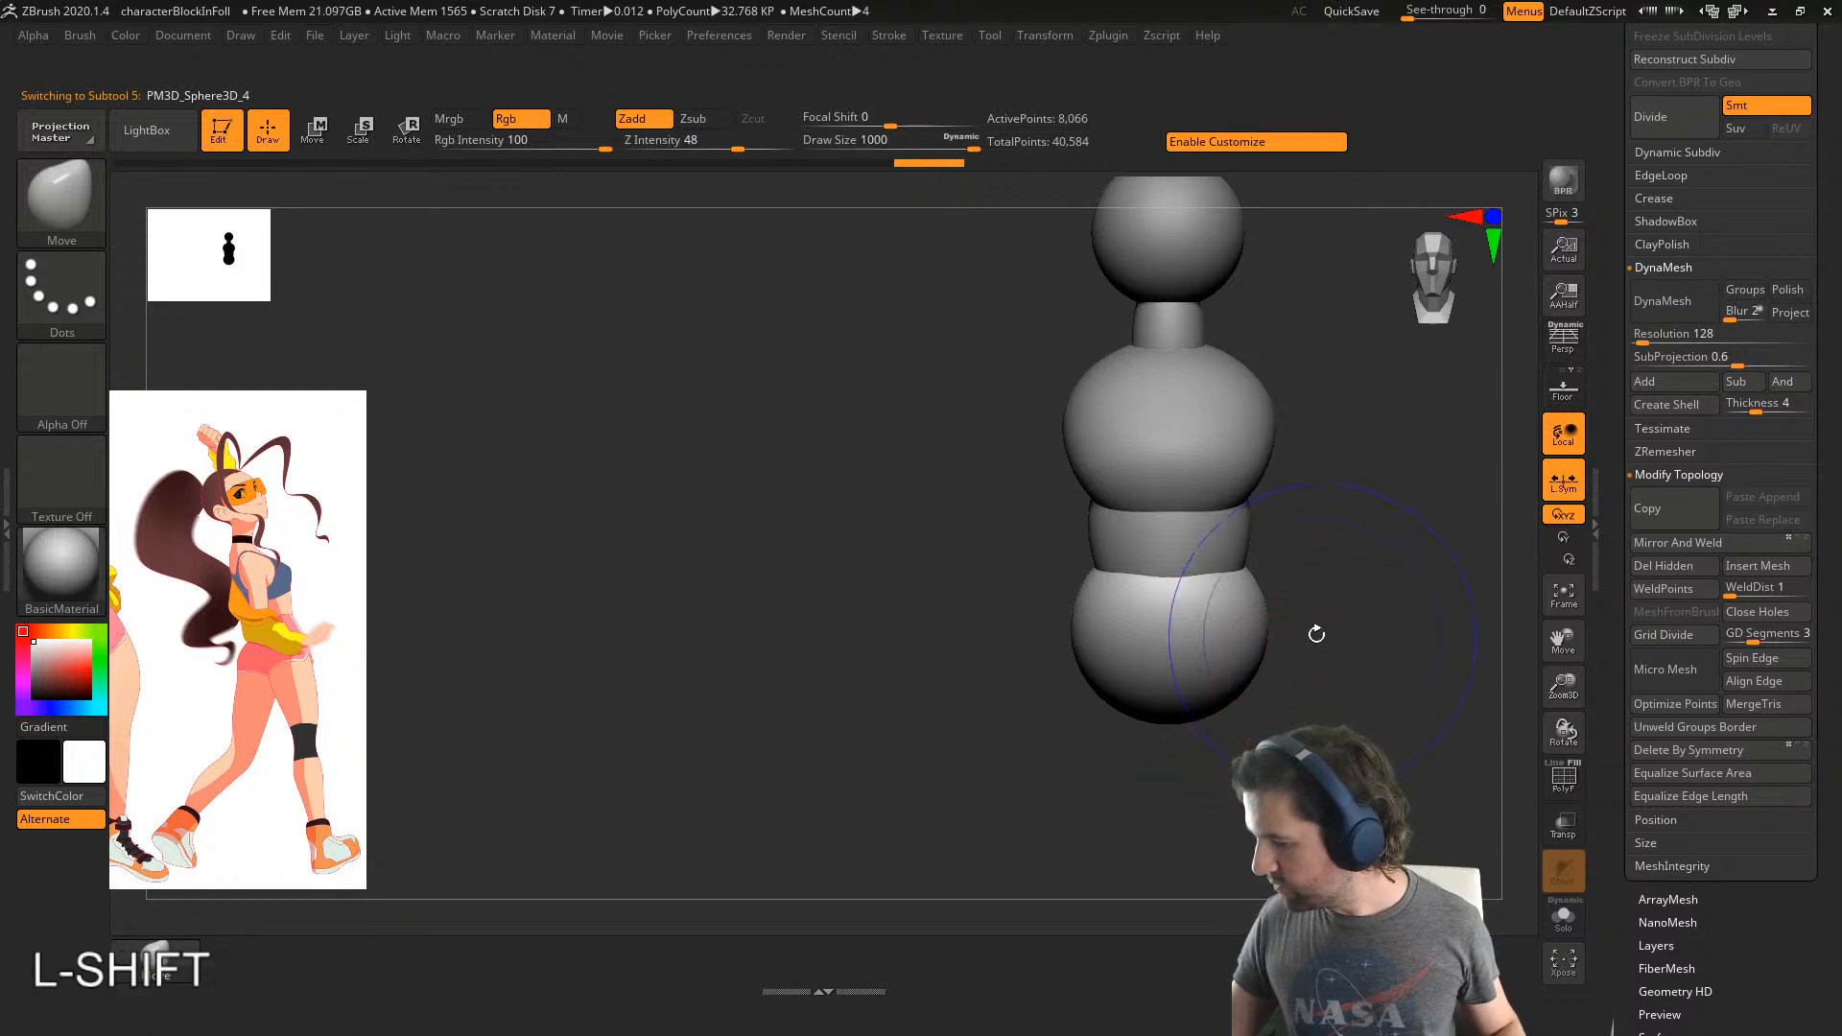
pyautogui.moveTo(1151, 581)
pyautogui.mouseDown(button='right')
pyautogui.moveTo(1131, 592)
pyautogui.moveTo(1247, 595)
pyautogui.mouseUp(button='right')
pyautogui.moveTo(1214, 731); pyautogui.dragTo(1184, 726)
pyautogui.moveTo(1184, 725); pyautogui.dragTo(1249, 660, button='right')
pyautogui.keyDown('alt'); pyautogui.moveTo(1249, 660); pyautogui.dragTo(1159, 624, button='right'); pyautogui.keyUp('alt')
# - Turn on X symmetry and apply Mirror And Weld to the pelvis
pyautogui.press('x')
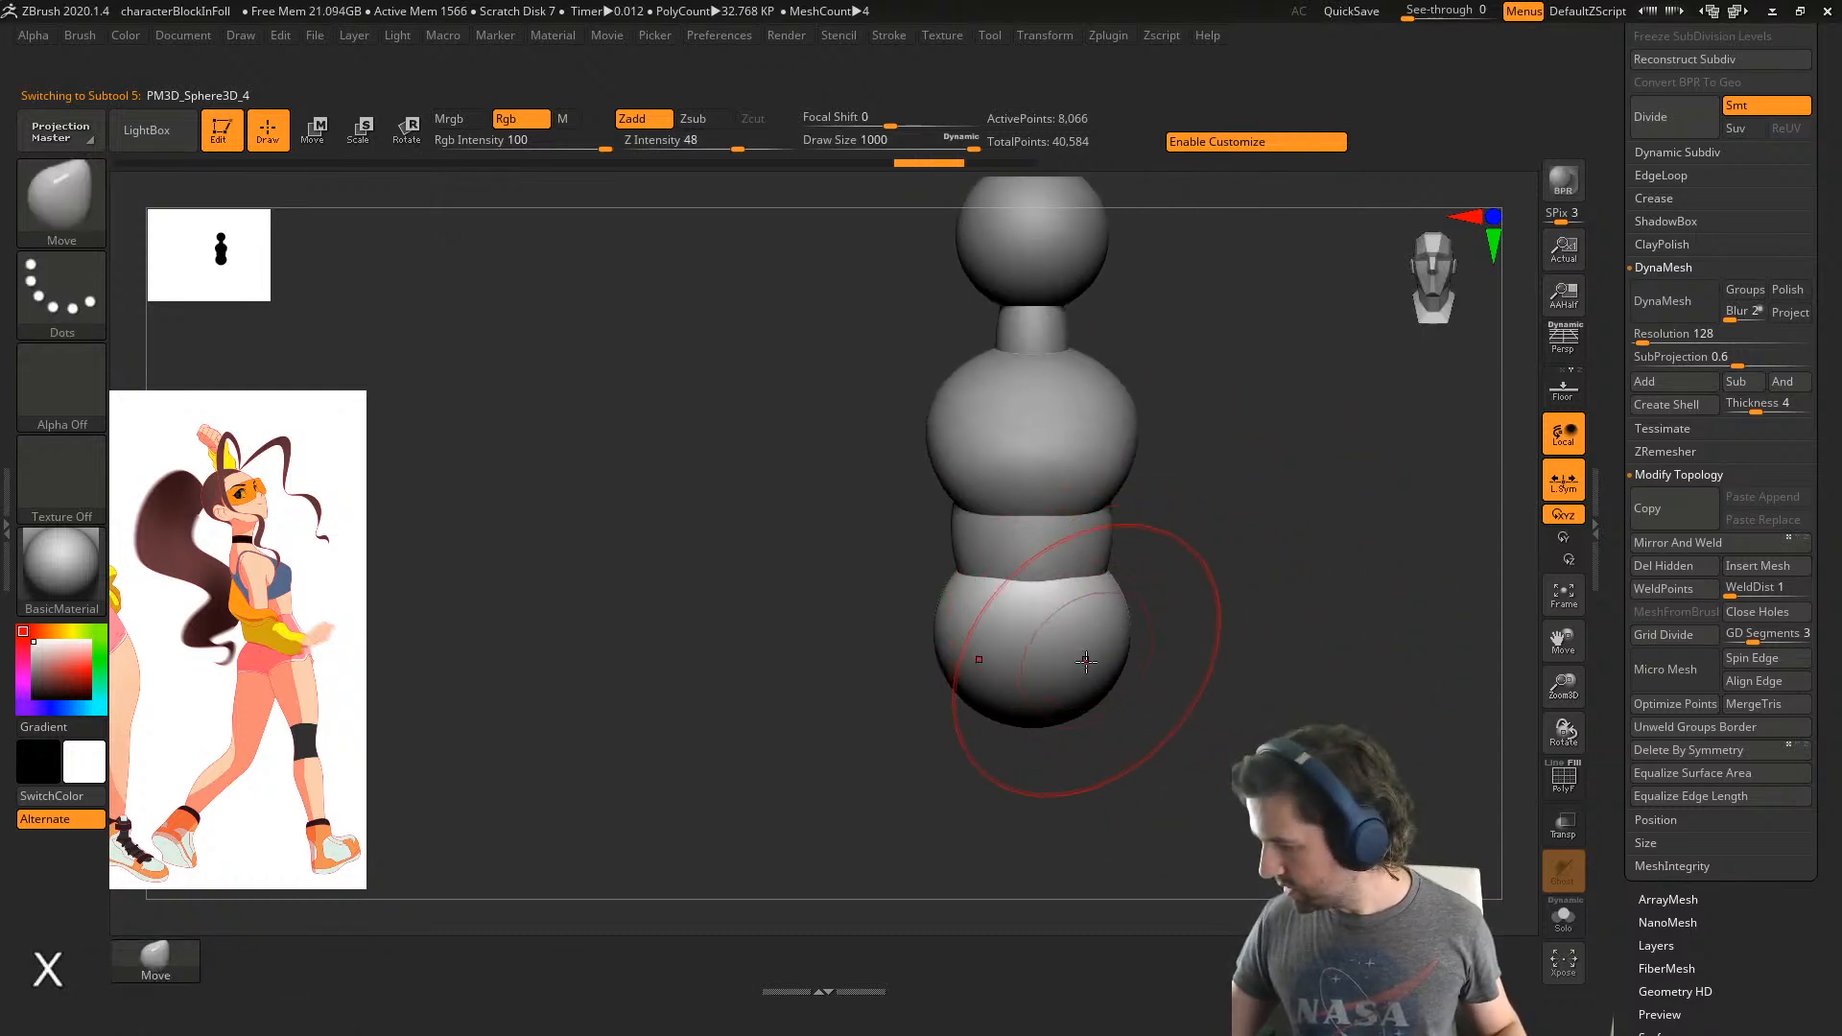
pyautogui.click(1693, 548)
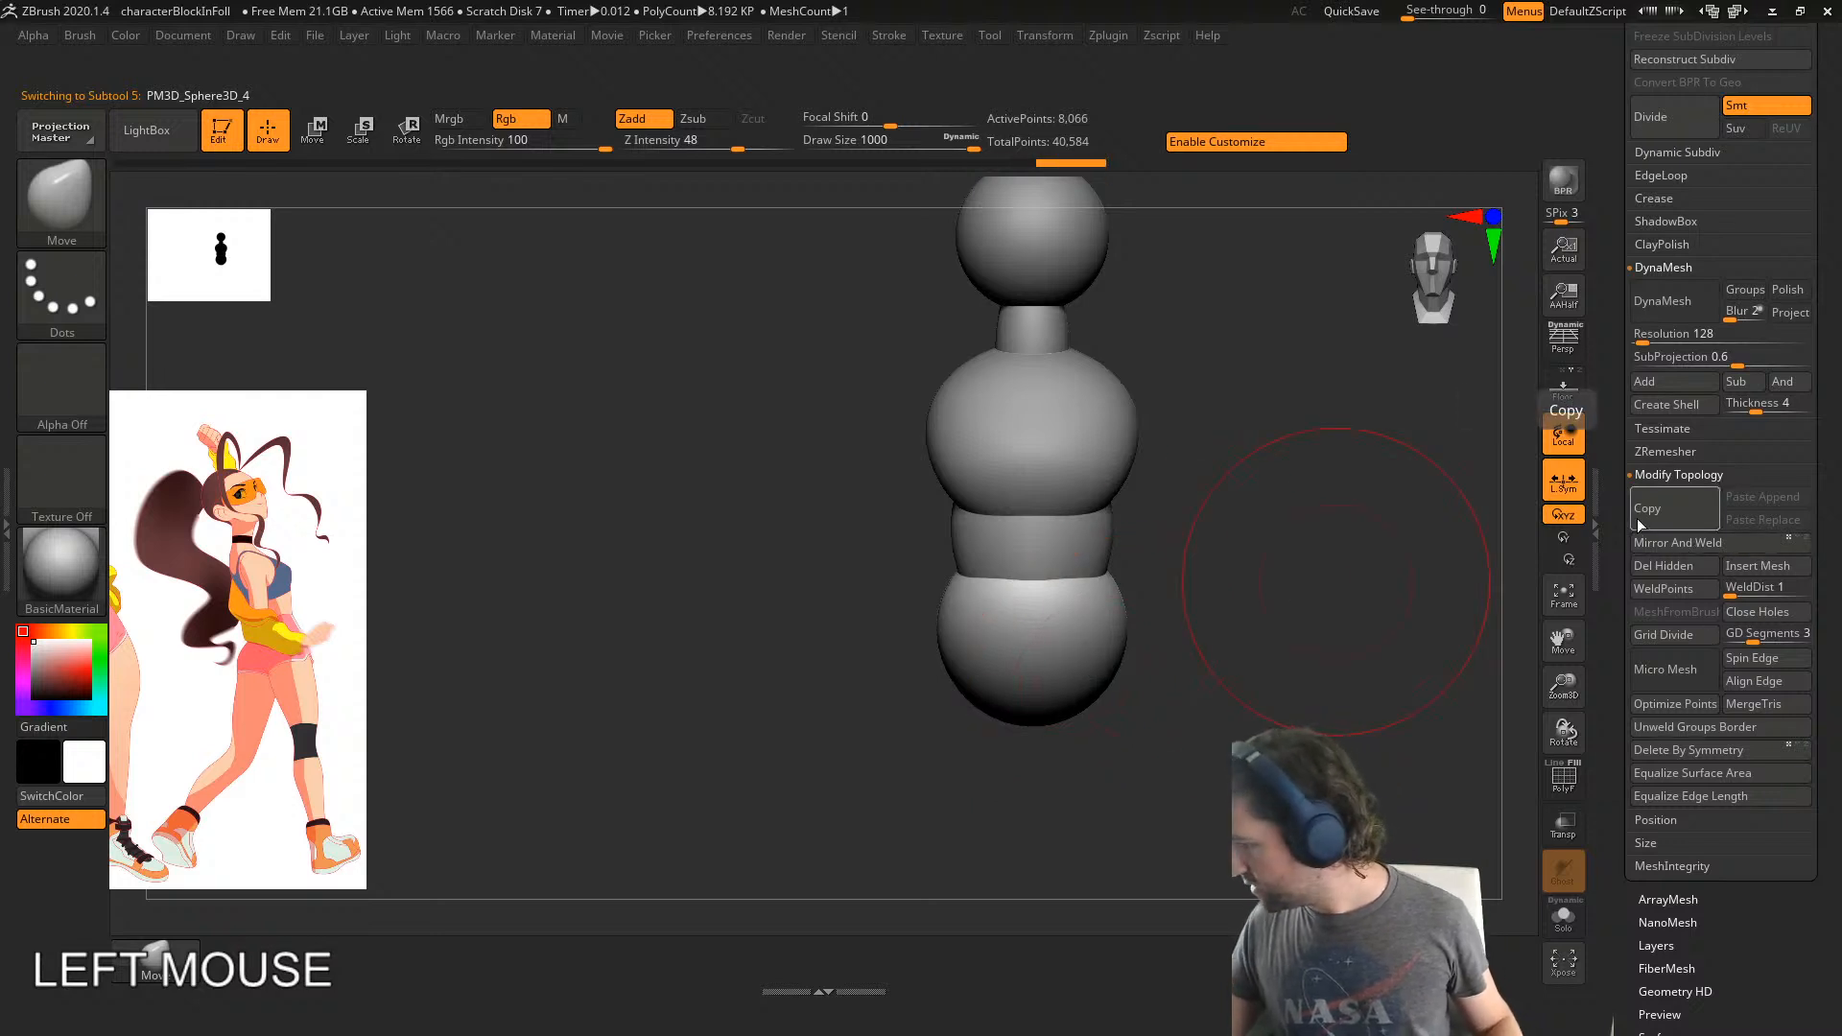
pyautogui.keyDown('shift'); pyautogui.moveTo(1032, 638); pyautogui.dragTo(1034, 672); pyautogui.keyUp('shift')
# - Set the Draw Size to 888 and refine the pelvis's outer side and rear outline with the Move brush
pyautogui.moveTo(1172, 655); pyautogui.dragTo(1135, 662, button='right')
pyautogui.press('s')
pyautogui.moveTo(1110, 678); pyautogui.dragTo(1143, 625)
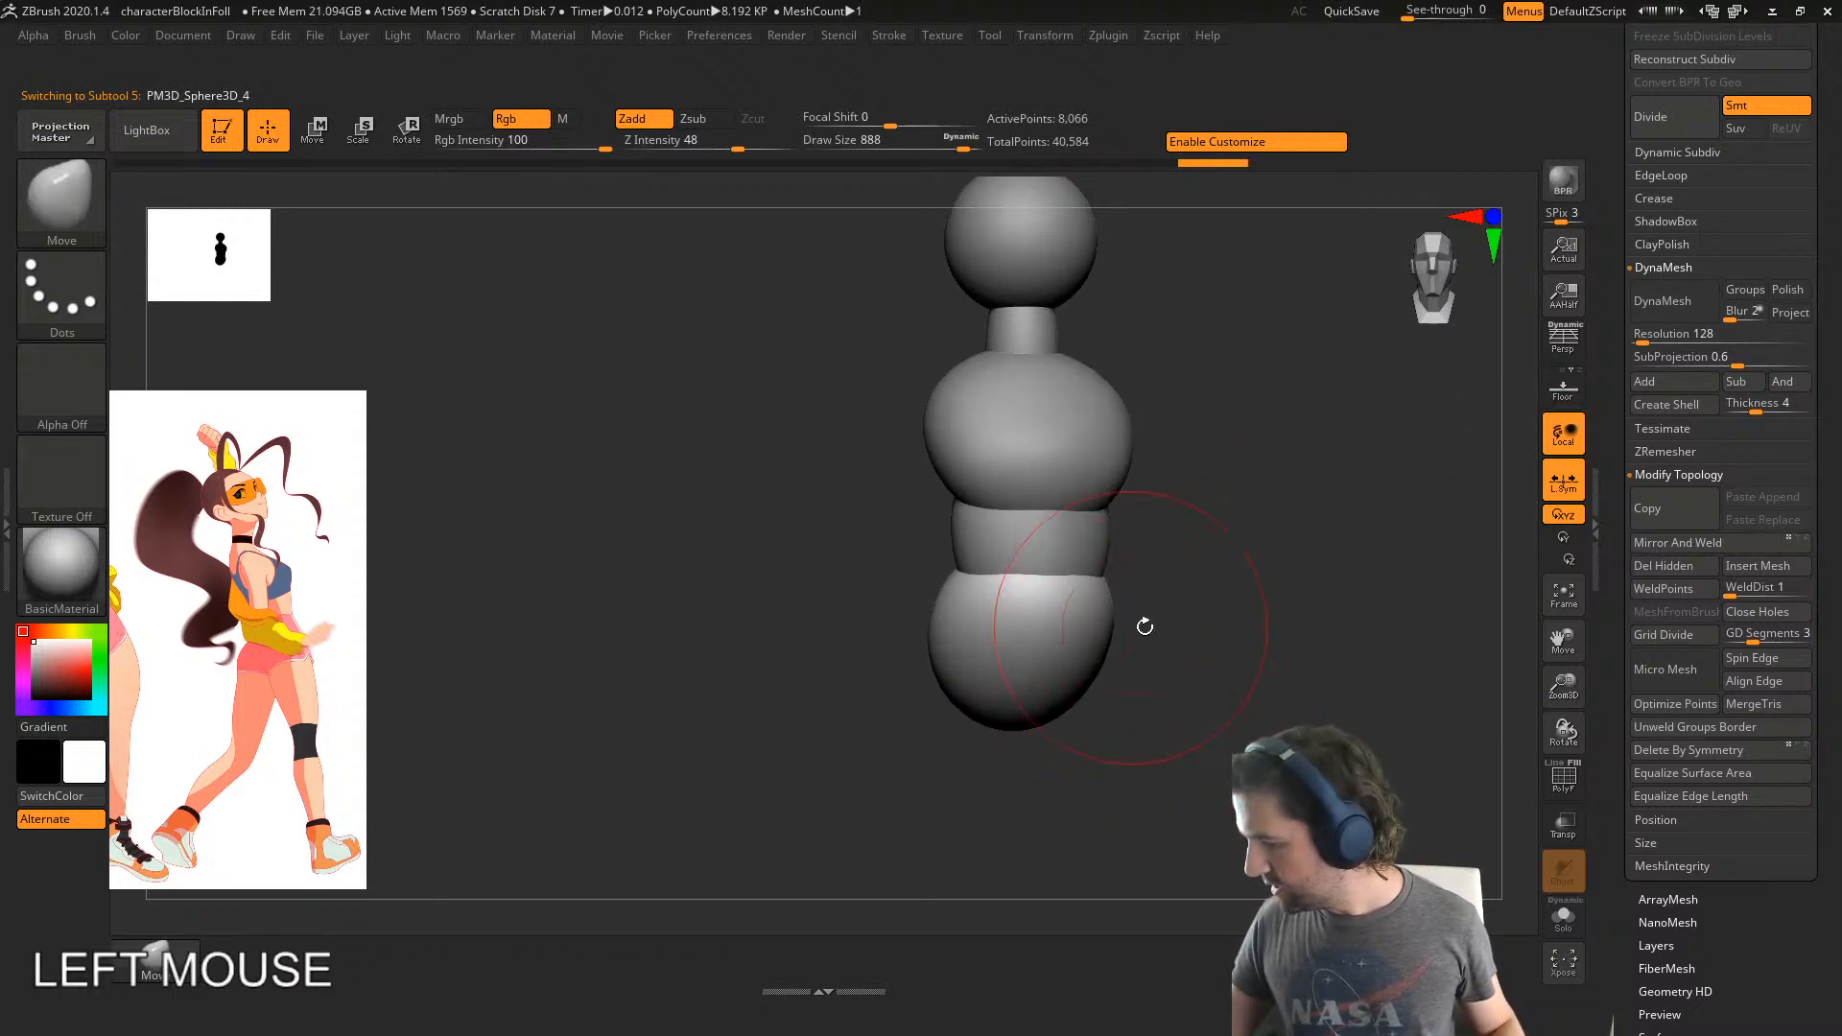
pyautogui.moveTo(1143, 625); pyautogui.dragTo(1067, 612, button='right')
pyautogui.moveTo(1180, 706); pyautogui.dragTo(1161, 709)
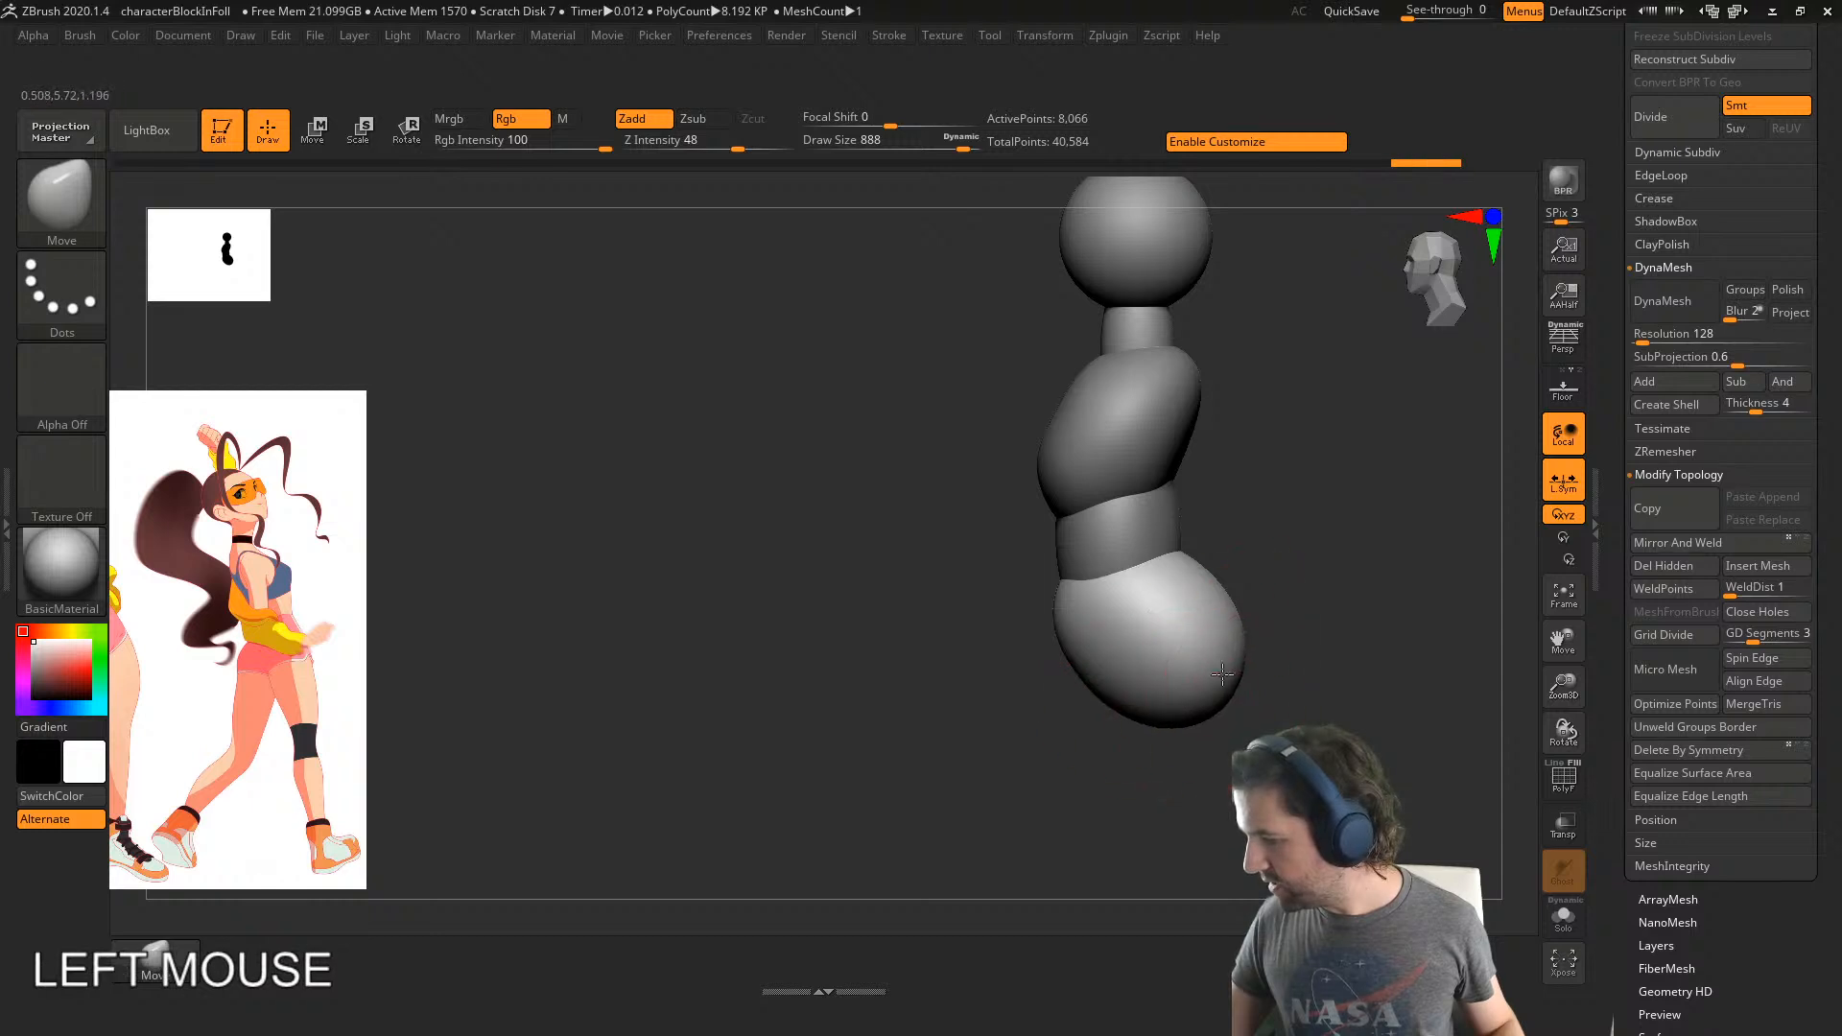
pyautogui.moveTo(1232, 642); pyautogui.dragTo(1205, 625)
pyautogui.moveTo(1269, 574); pyautogui.dragTo(1268, 597, button='right')
pyautogui.keyDown('alt'); pyautogui.moveTo(1268, 597); pyautogui.dragTo(1131, 666, button='right'); pyautogui.keyUp('alt')
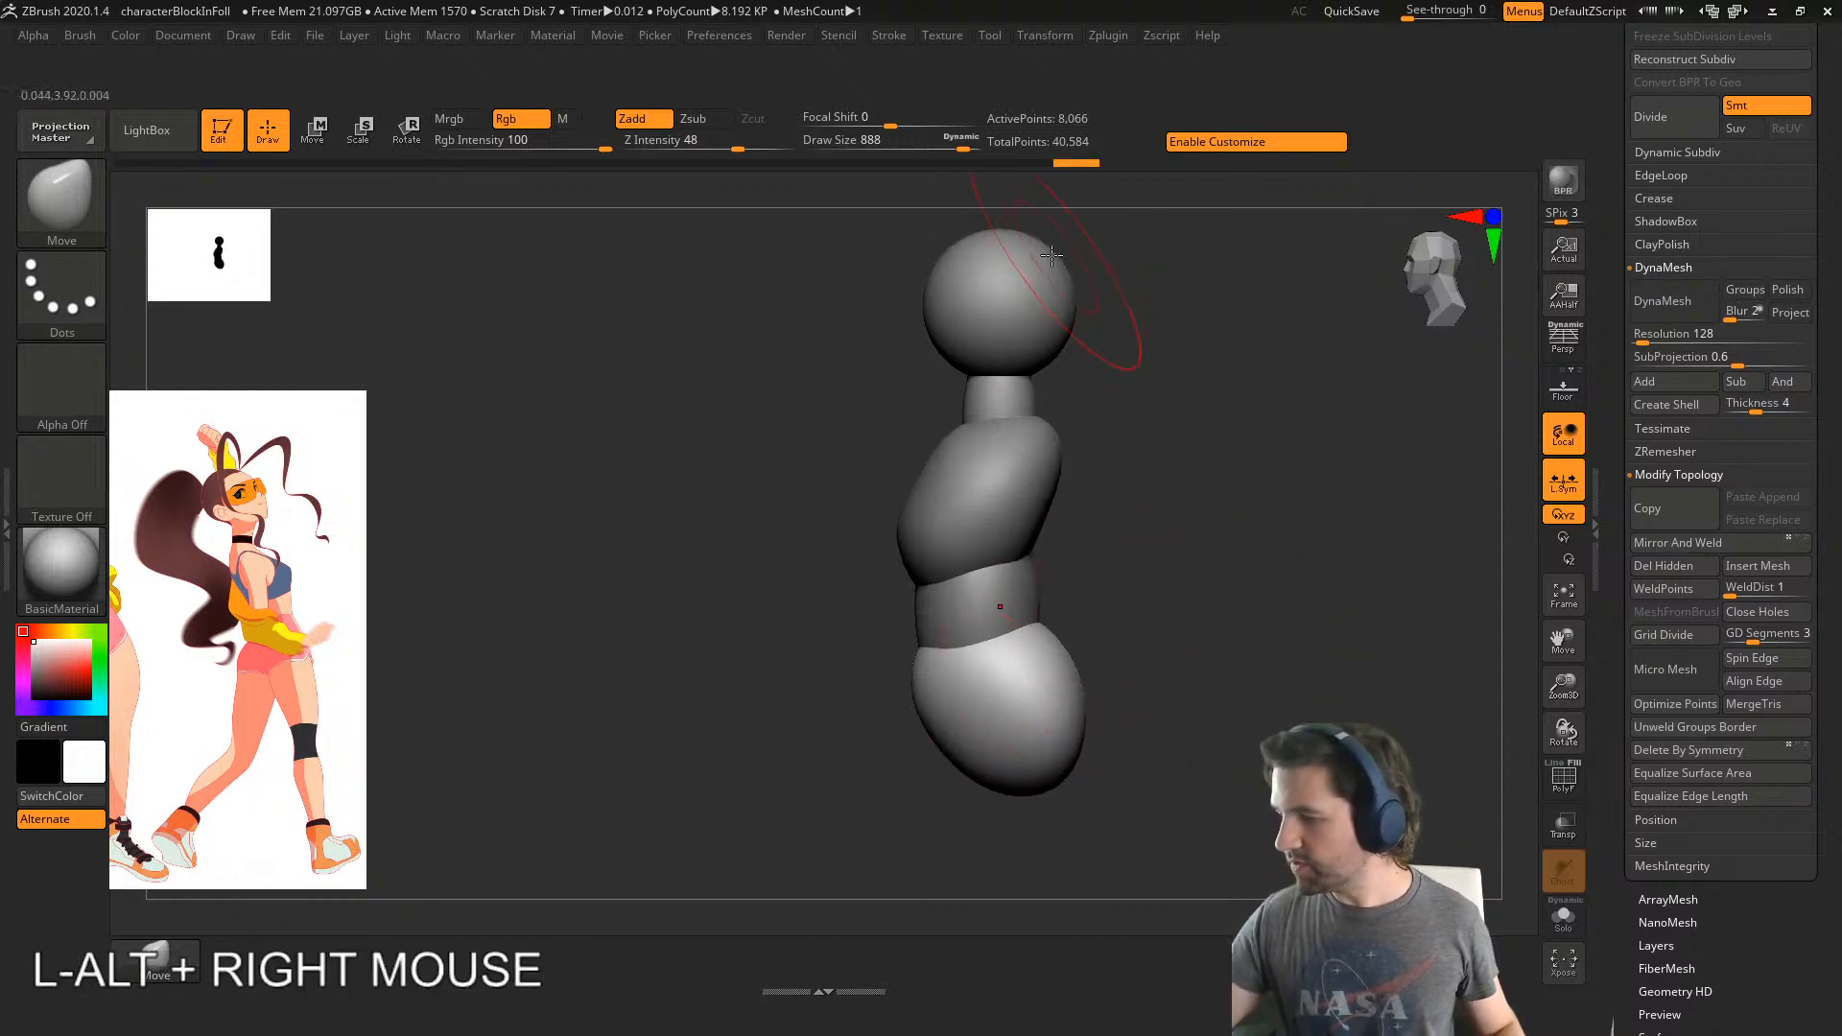
# - Select the abdomen and push its lower-back side inward so it curves between ribcage and pelvis, then smooth it
pyautogui.press('s')
pyautogui.moveTo(1109, 623); pyautogui.dragTo(1132, 622)
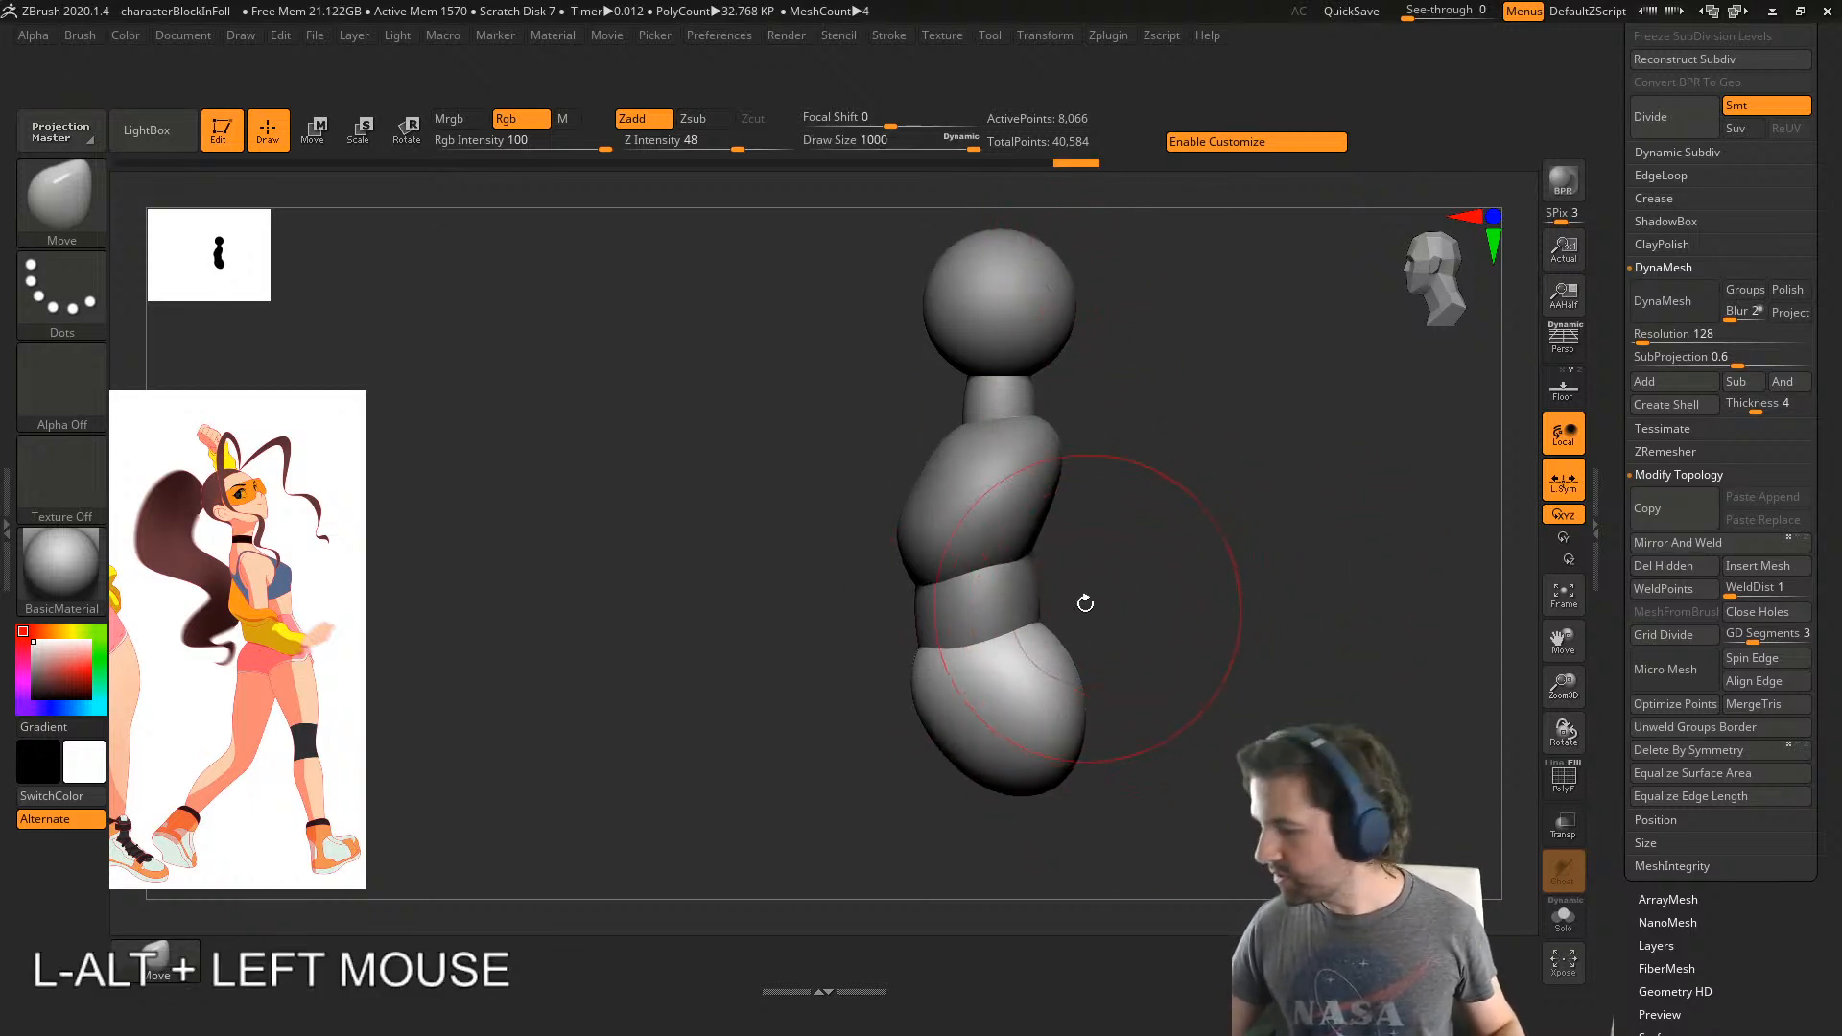
pyautogui.keyDown('alt'); pyautogui.click(1034, 589); pyautogui.keyUp('alt')
pyautogui.press('s')
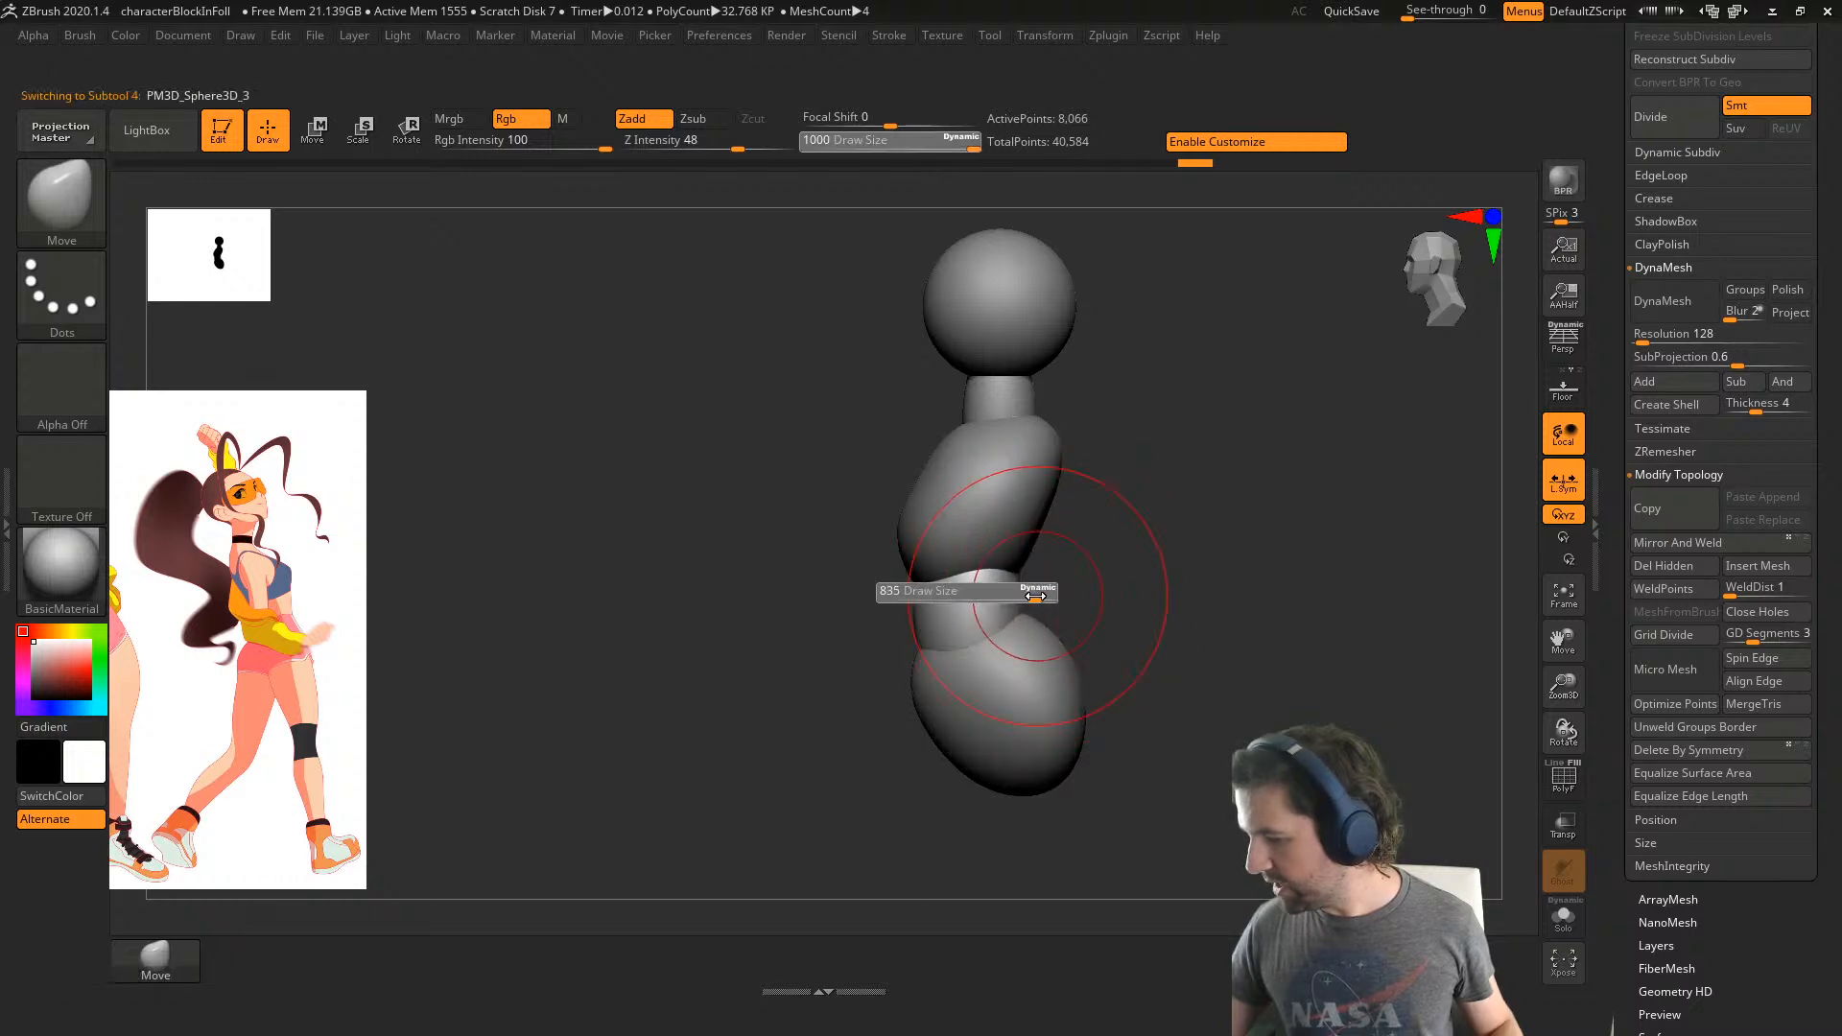
pyautogui.moveTo(1060, 589)
pyautogui.mouseDown()
pyautogui.moveTo(1001, 566)
pyautogui.moveTo(1000, 611)
pyautogui.mouseUp()
pyautogui.keyDown('alt'); pyautogui.click(1000, 609); pyautogui.keyUp('alt')
pyautogui.moveTo(998, 606); pyautogui.dragTo(970, 588, button='right')
pyautogui.moveTo(935, 593); pyautogui.dragTo(918, 589)
pyautogui.keyDown('shift'); pyautogui.moveTo(918, 589); pyautogui.dragTo(902, 585, button='right'); pyautogui.keyUp('shift')
pyautogui.keyDown('shift'); pyautogui.moveTo(913, 587); pyautogui.dragTo(1003, 629); pyautogui.keyUp('shift')
# - Select the ribcage, set the Draw Size to 878 and narrow its sides in front view
pyautogui.press('s')
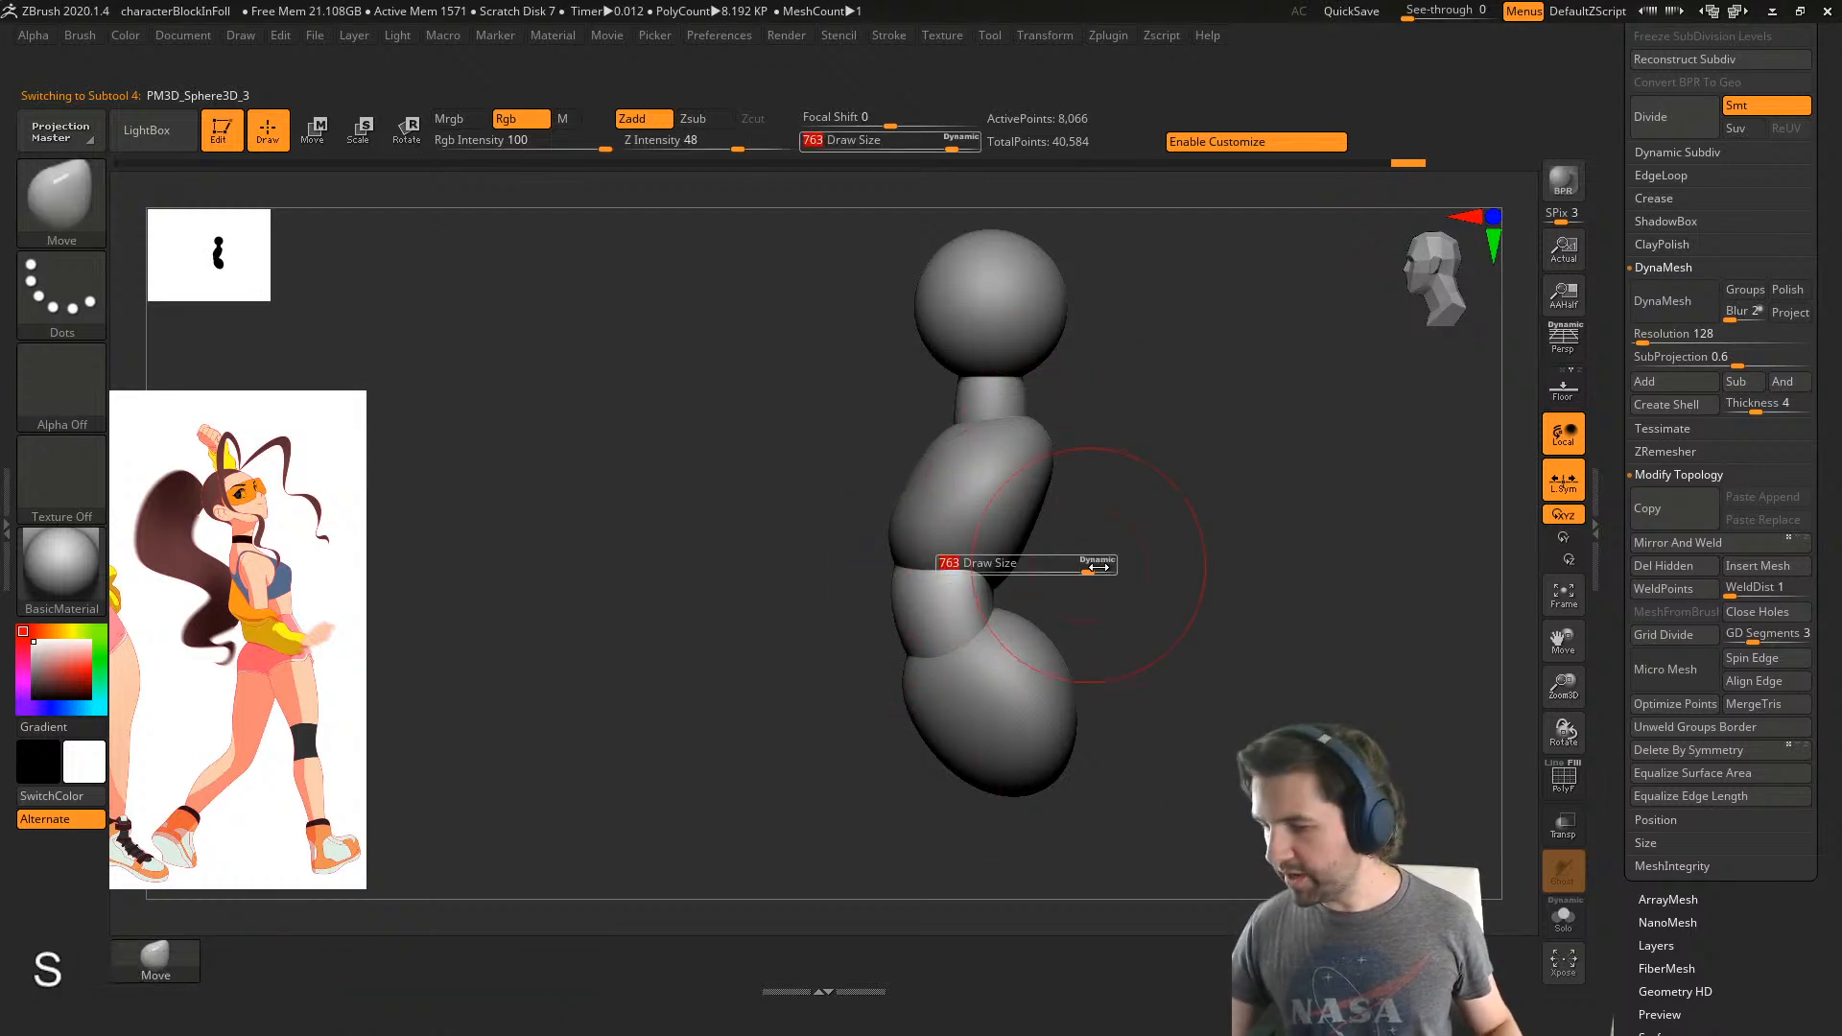
pyautogui.moveTo(1092, 564)
pyautogui.mouseDown()
pyautogui.moveTo(1121, 562)
pyautogui.moveTo(1034, 535)
pyautogui.moveTo(1012, 550)
pyautogui.mouseUp()
pyautogui.keyDown('alt'); pyautogui.click(1024, 537); pyautogui.keyUp('alt')
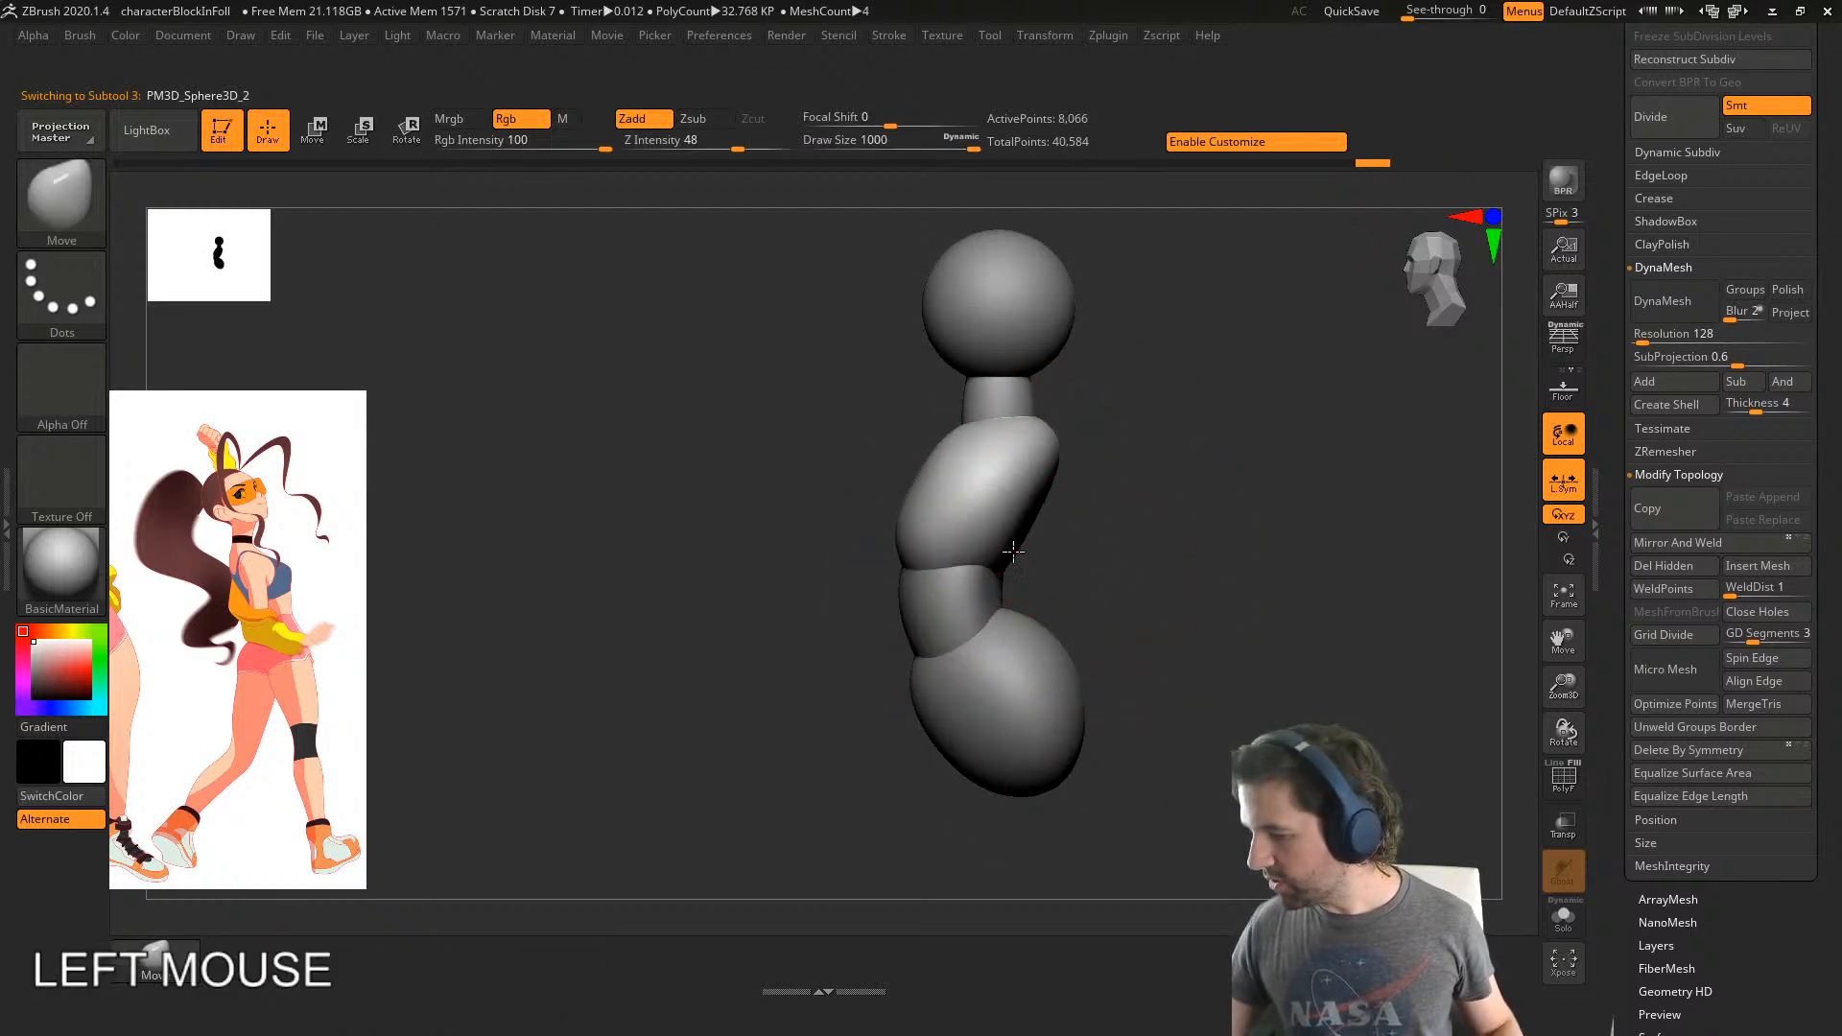
pyautogui.moveTo(1053, 545); pyautogui.dragTo(1172, 518, button='right')
pyautogui.press('s')
pyautogui.moveTo(1170, 499)
pyautogui.mouseDown()
pyautogui.moveTo(974, 461)
pyautogui.moveTo(1041, 431)
pyautogui.moveTo(1077, 465)
pyautogui.moveTo(1046, 461)
pyautogui.mouseUp()
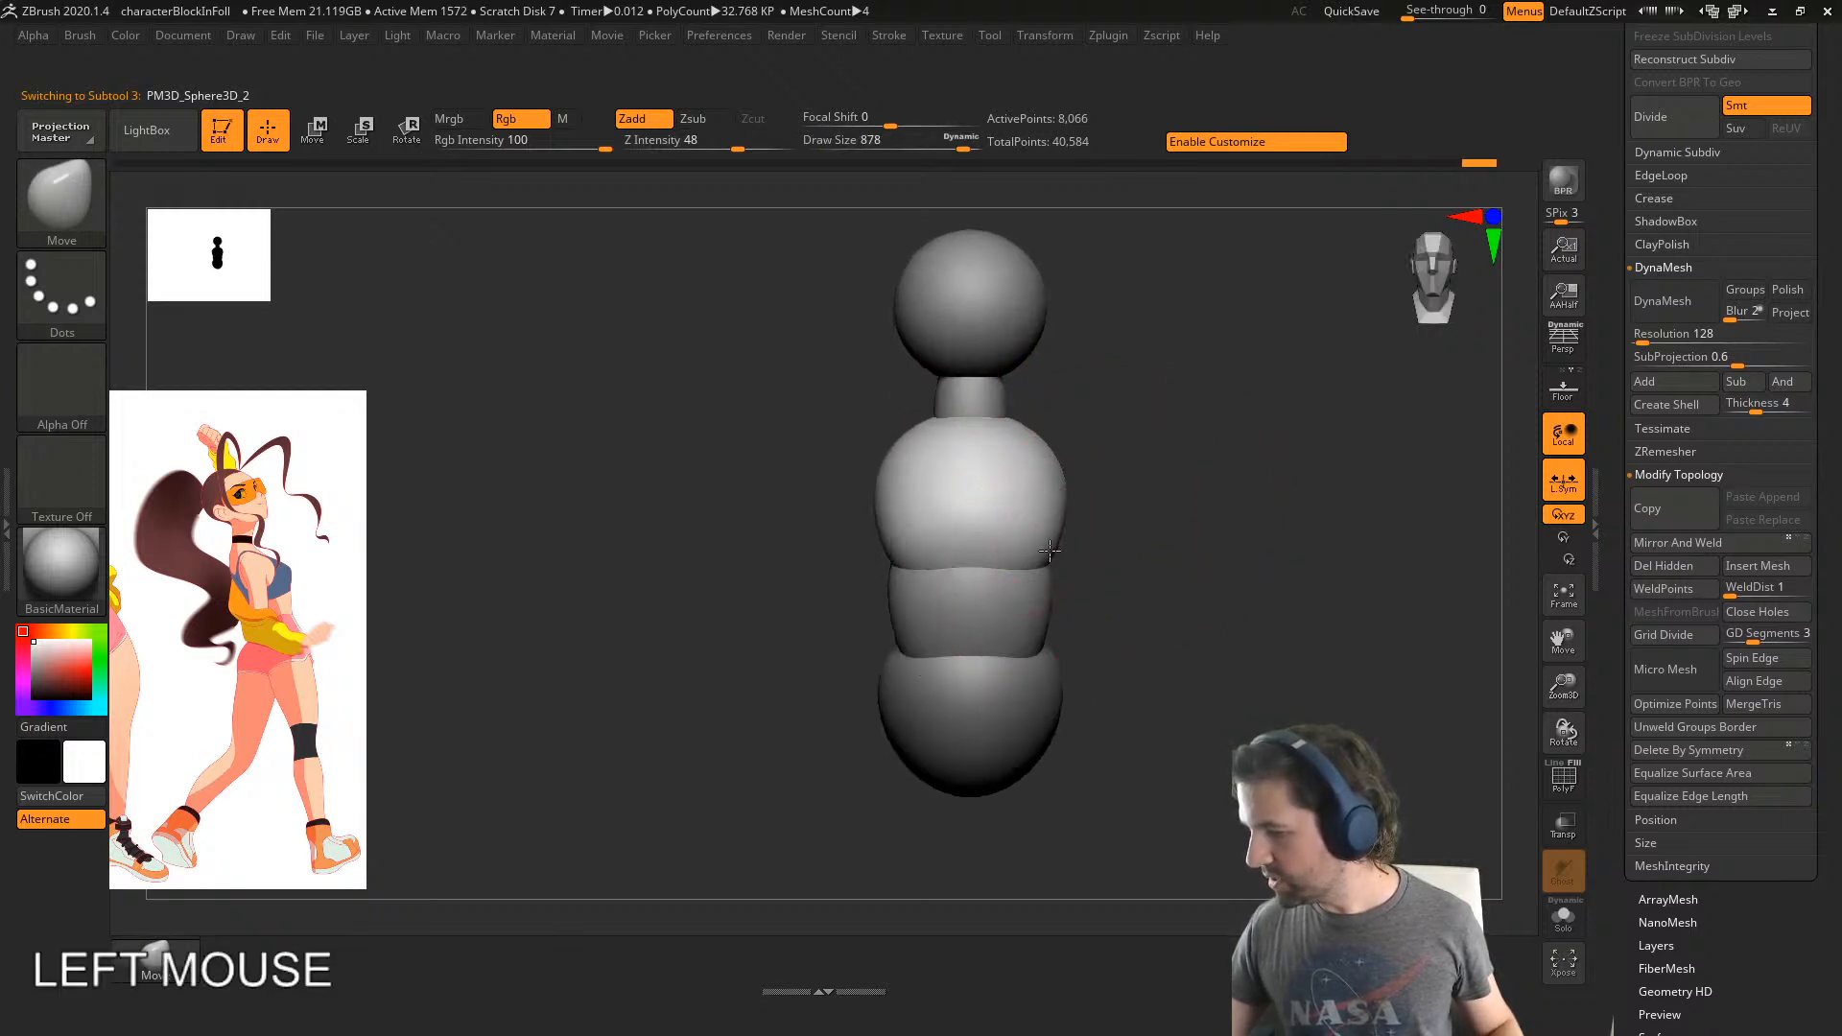
pyautogui.moveTo(1049, 550); pyautogui.dragTo(1038, 547)
pyautogui.moveTo(1113, 523); pyautogui.dragTo(1041, 456)
# - Slope the ribcage's upper chest and draw its upper back up toward the neck in side view
pyautogui.moveTo(1094, 453); pyautogui.dragTo(1019, 470, button='right')
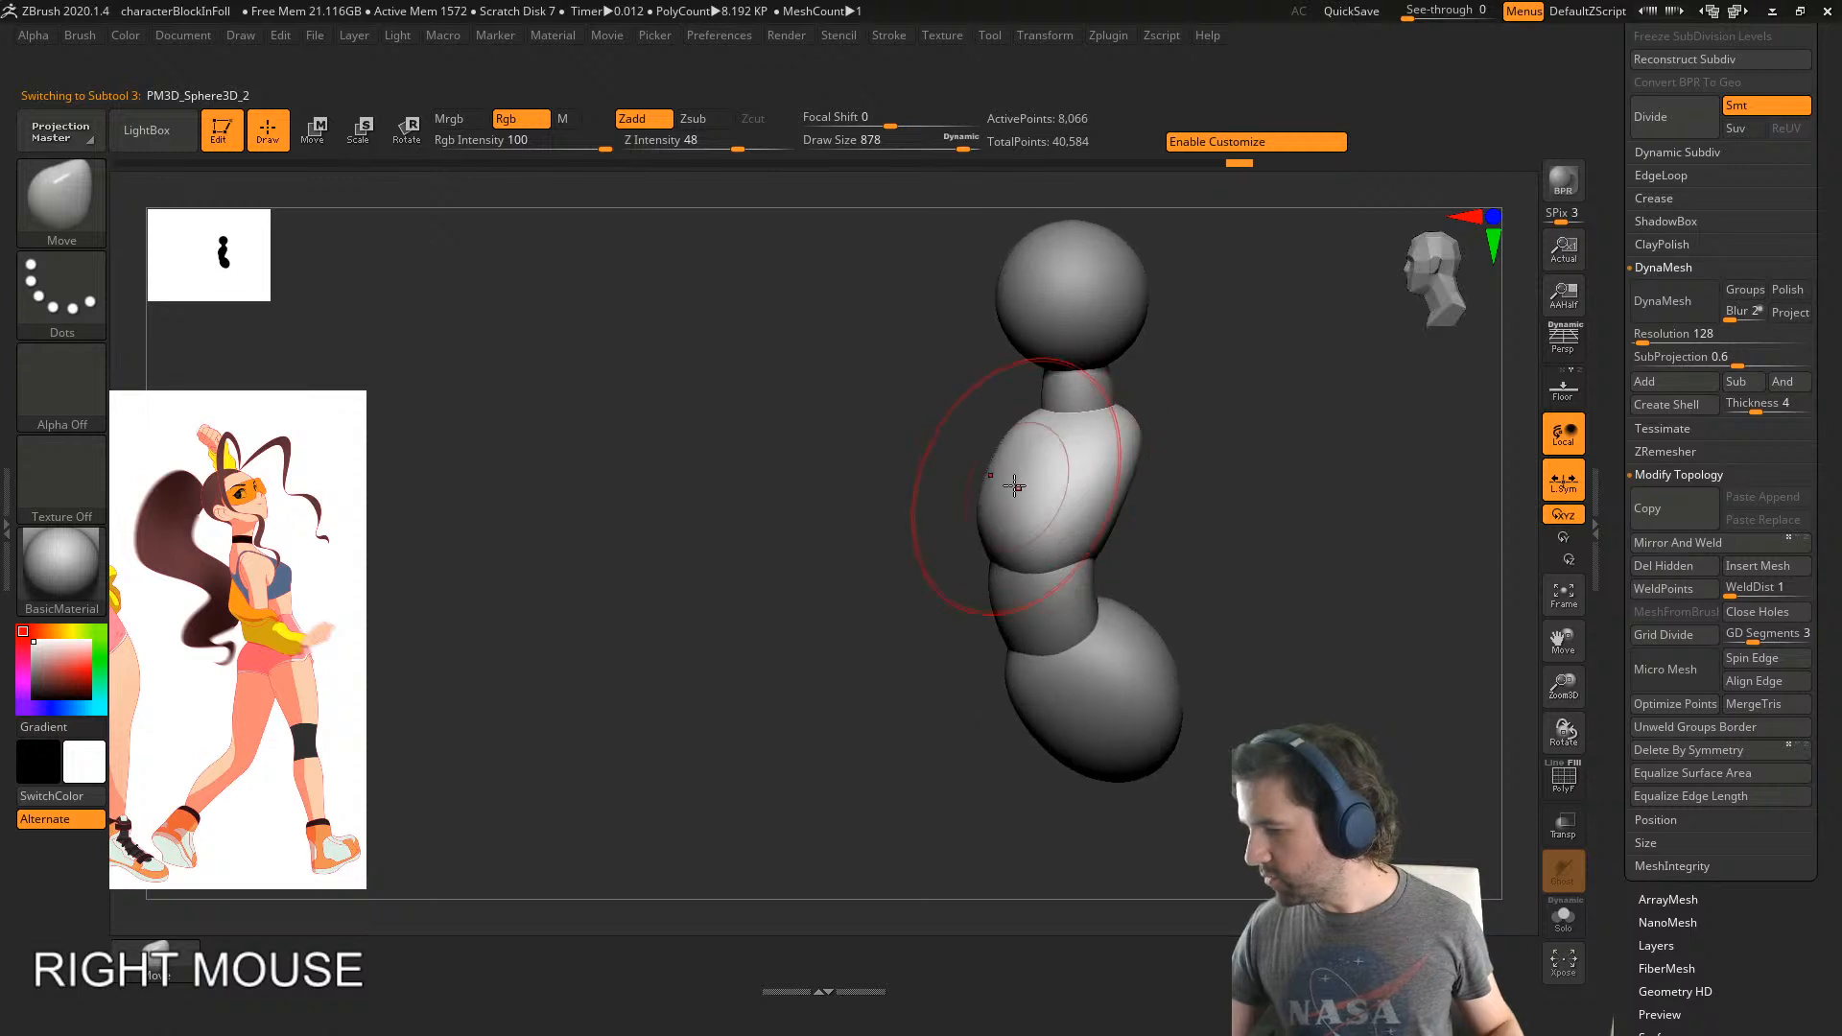
pyautogui.moveTo(1015, 487); pyautogui.dragTo(1023, 437)
pyautogui.moveTo(1116, 403)
pyautogui.keyDown('shift'); pyautogui.mouseDown(button='right')
pyautogui.moveTo(1094, 413)
pyautogui.moveTo(1180, 423)
pyautogui.moveTo(1128, 386)
pyautogui.mouseUp(button='right'); pyautogui.keyUp('shift')
pyautogui.moveTo(1050, 414); pyautogui.dragTo(1134, 419)
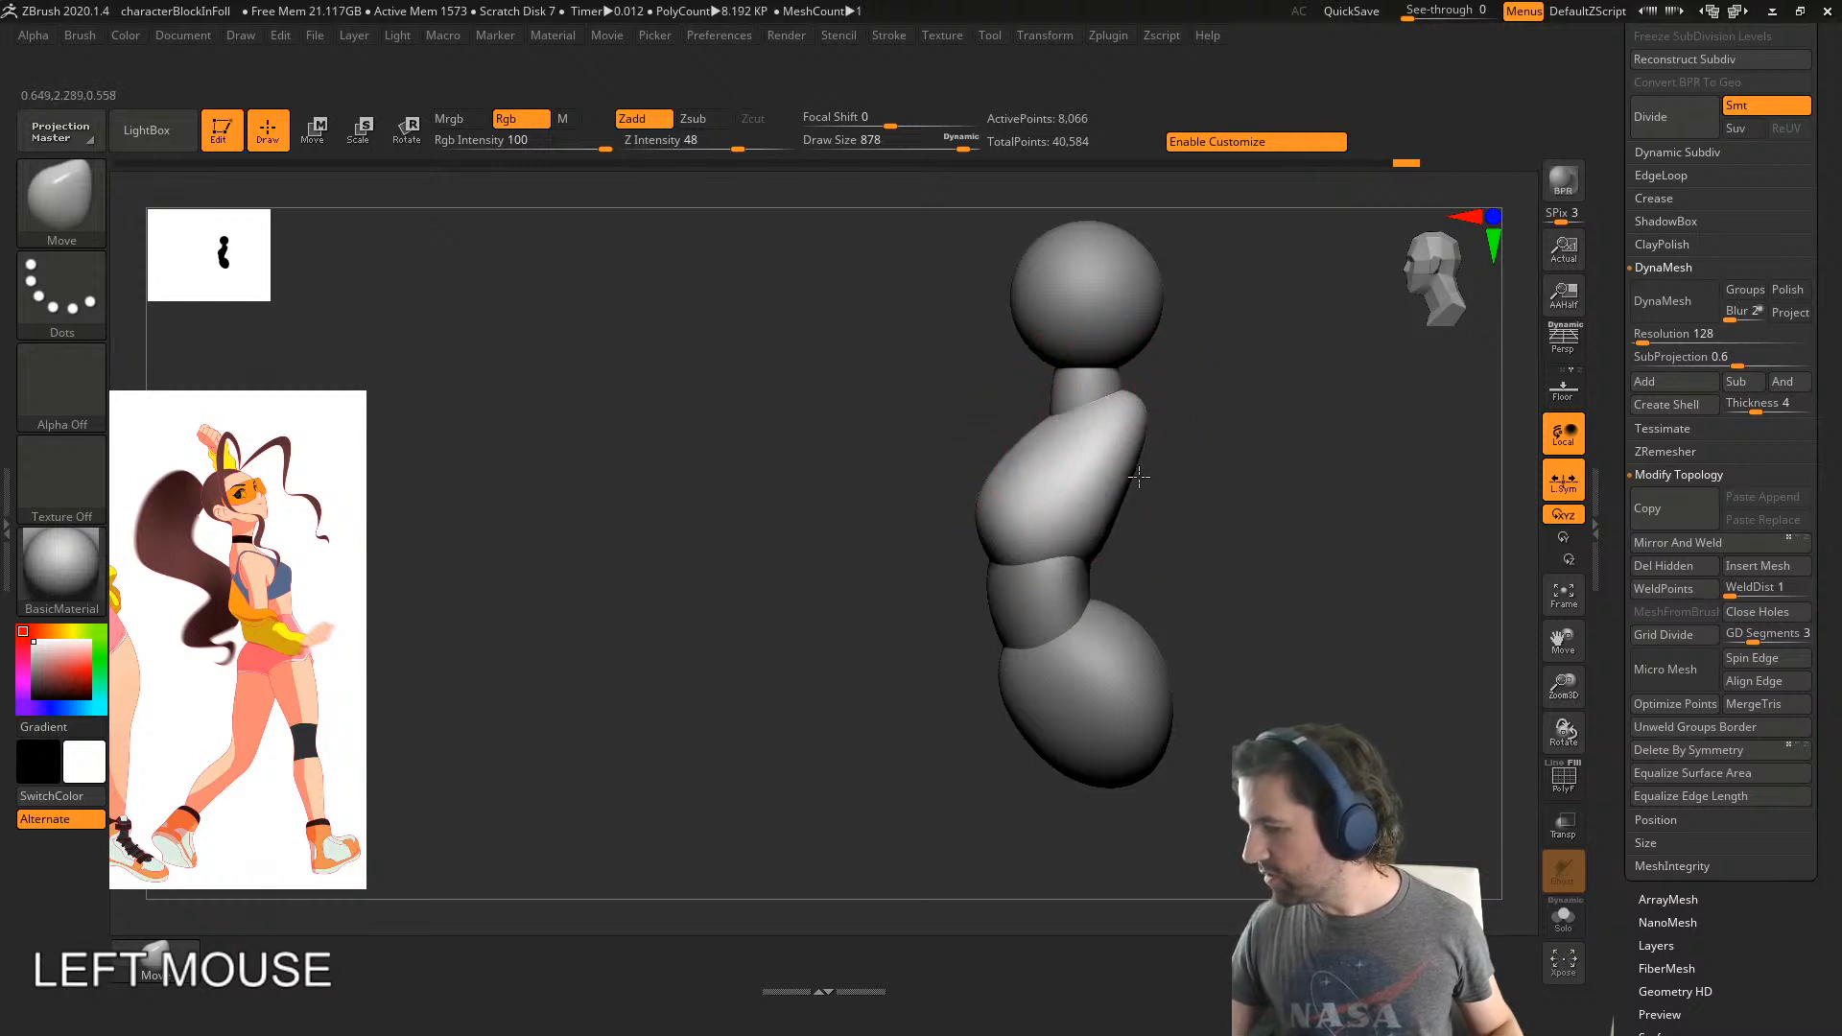
pyautogui.keyDown('shift'); pyautogui.moveTo(1111, 464); pyautogui.dragTo(1217, 485, button='right'); pyautogui.keyUp('shift')
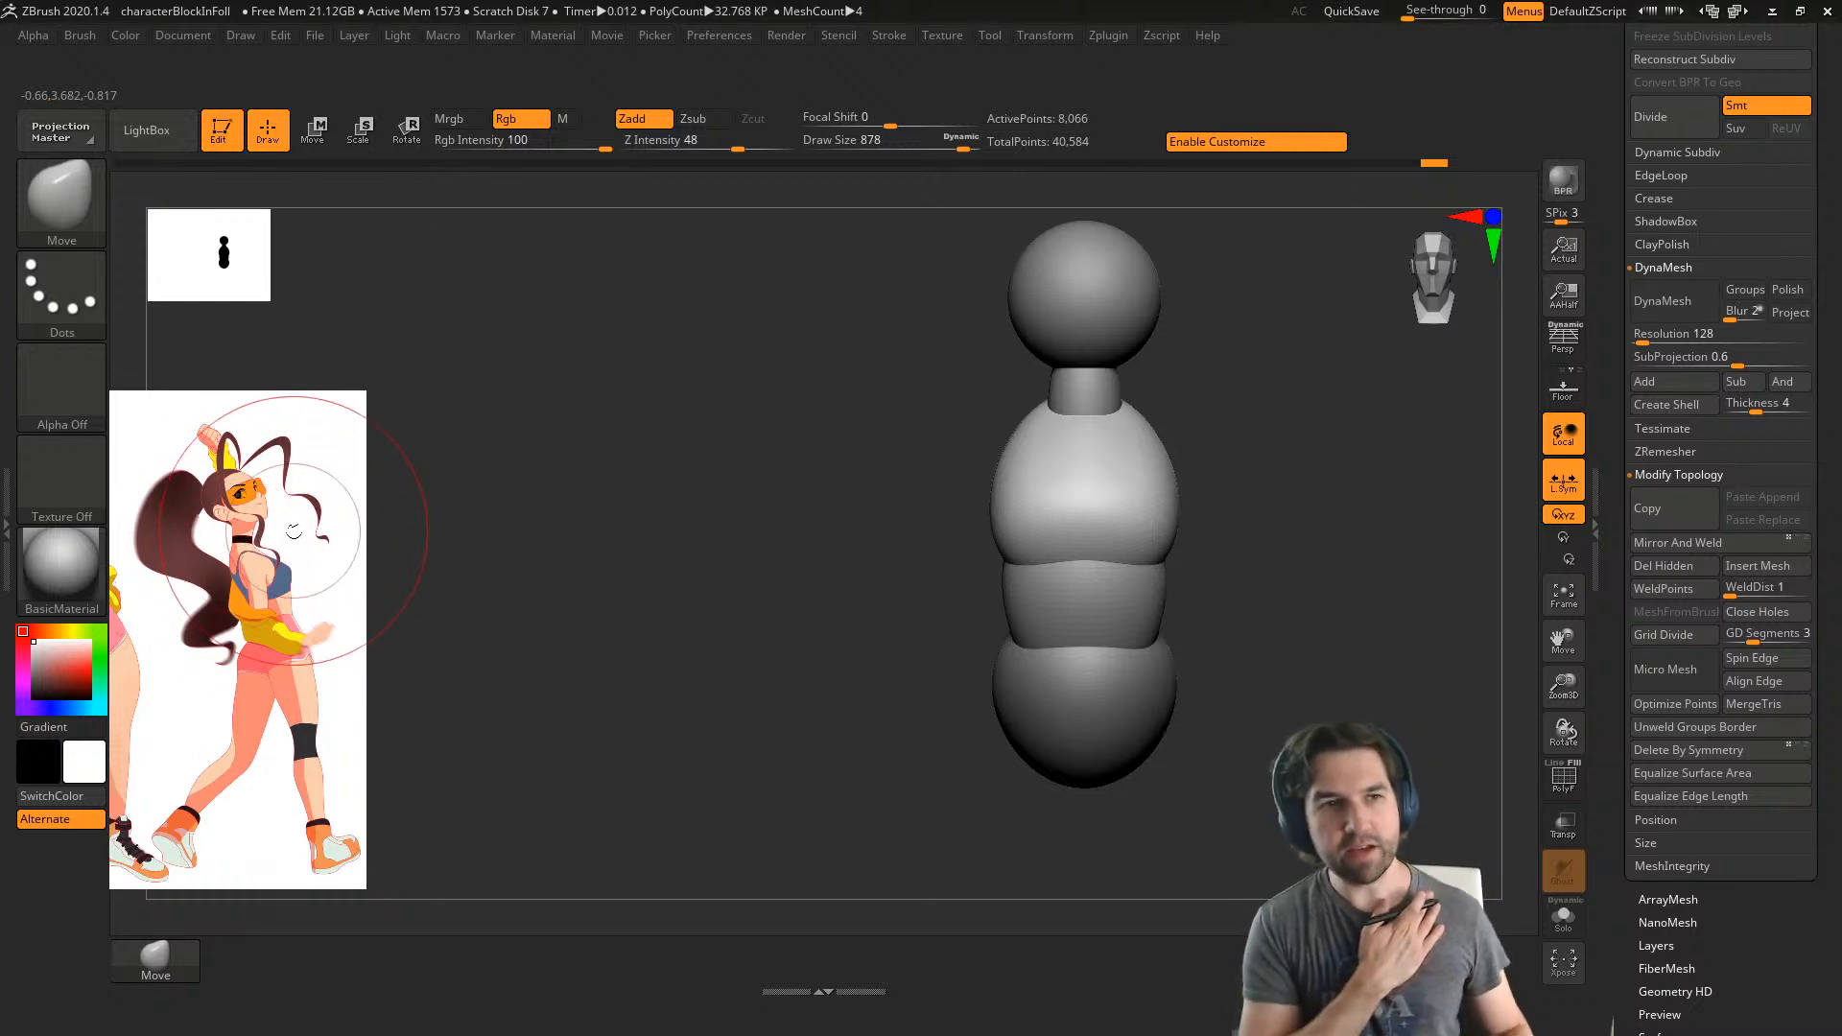
pyautogui.keyDown('shift'); pyautogui.moveTo(1175, 499); pyautogui.dragTo(1061, 464, button='right'); pyautogui.keyUp('shift')
pyautogui.moveTo(1061, 464); pyautogui.dragTo(1028, 452)
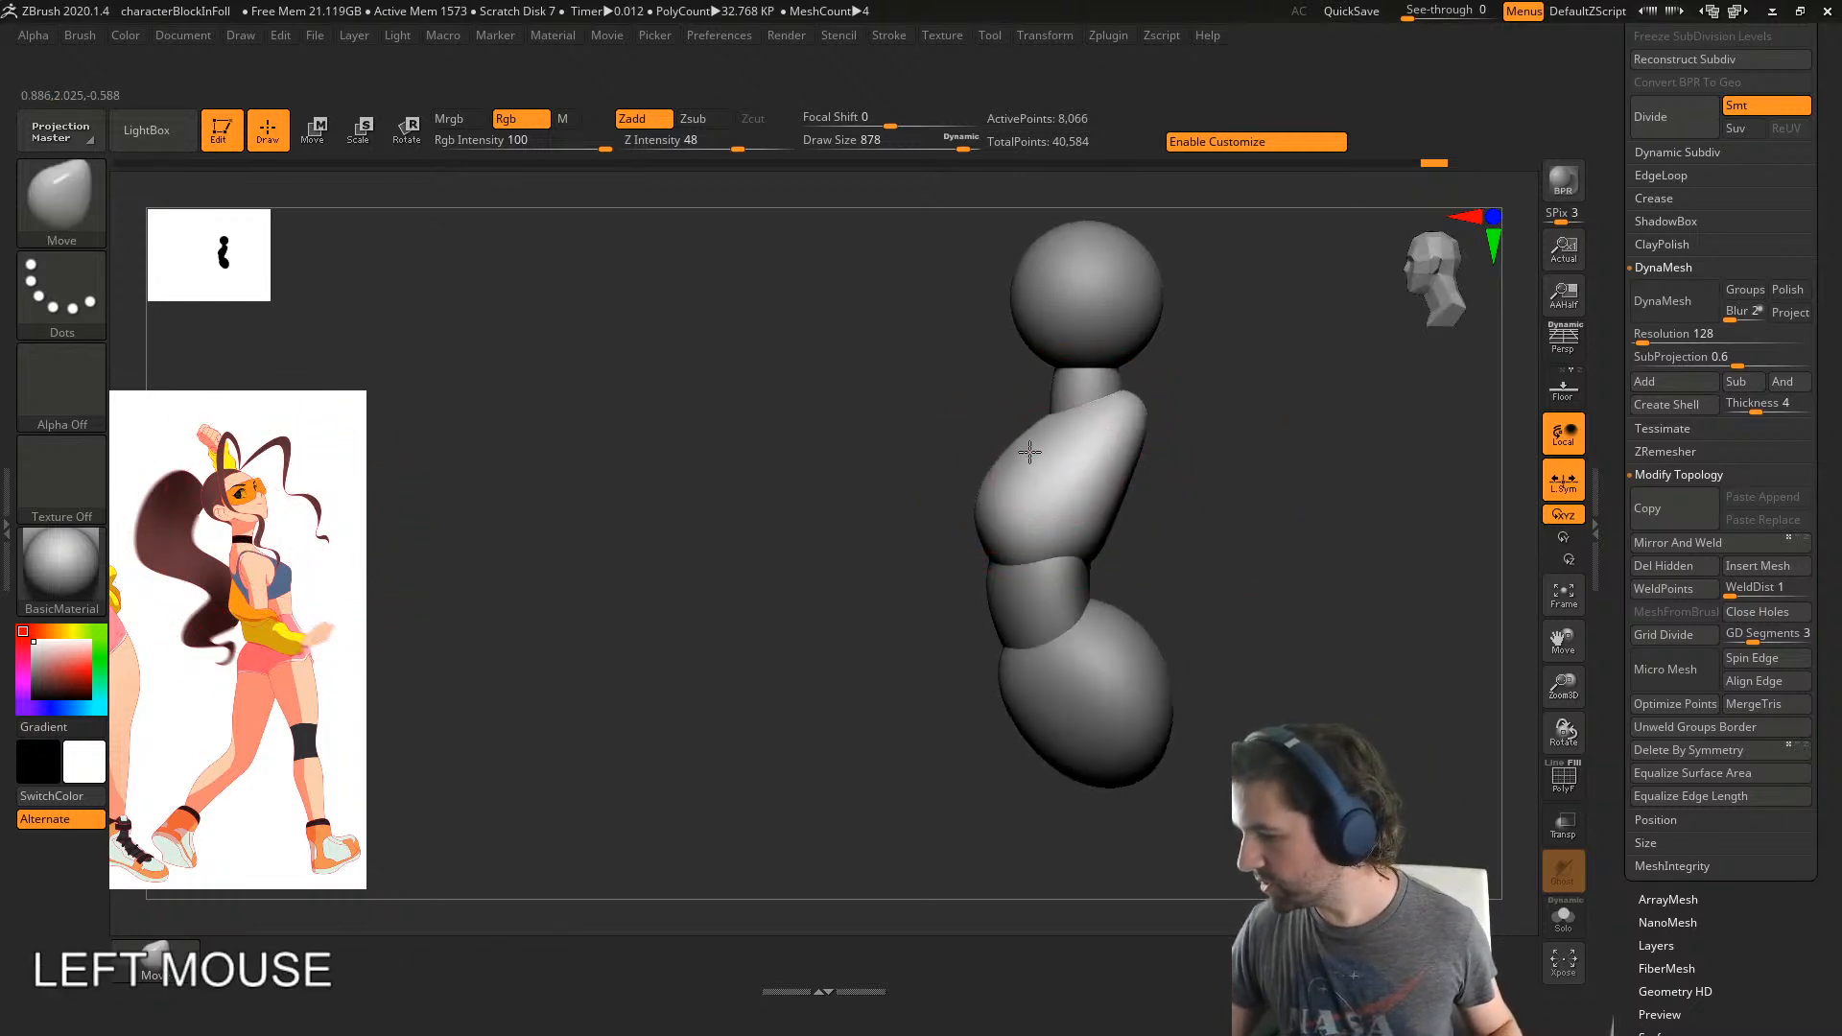
pyautogui.moveTo(1029, 452)
pyautogui.keyDown('shift'); pyautogui.mouseDown(button='right')
pyautogui.moveTo(1102, 506)
pyautogui.moveTo(1028, 498)
pyautogui.moveTo(1056, 501)
pyautogui.mouseUp(button='right'); pyautogui.keyUp('shift')
pyautogui.moveTo(1056, 500); pyautogui.dragTo(1046, 523)
pyautogui.moveTo(1094, 504); pyautogui.dragTo(1037, 513, button='right')
pyautogui.moveTo(1053, 575); pyautogui.dragTo(1030, 589, button='right')
# - Select the abdomen and reshape its front and back where it joins the ribcage and pelvis
pyautogui.keyDown('alt'); pyautogui.click(1036, 598); pyautogui.keyUp('alt')
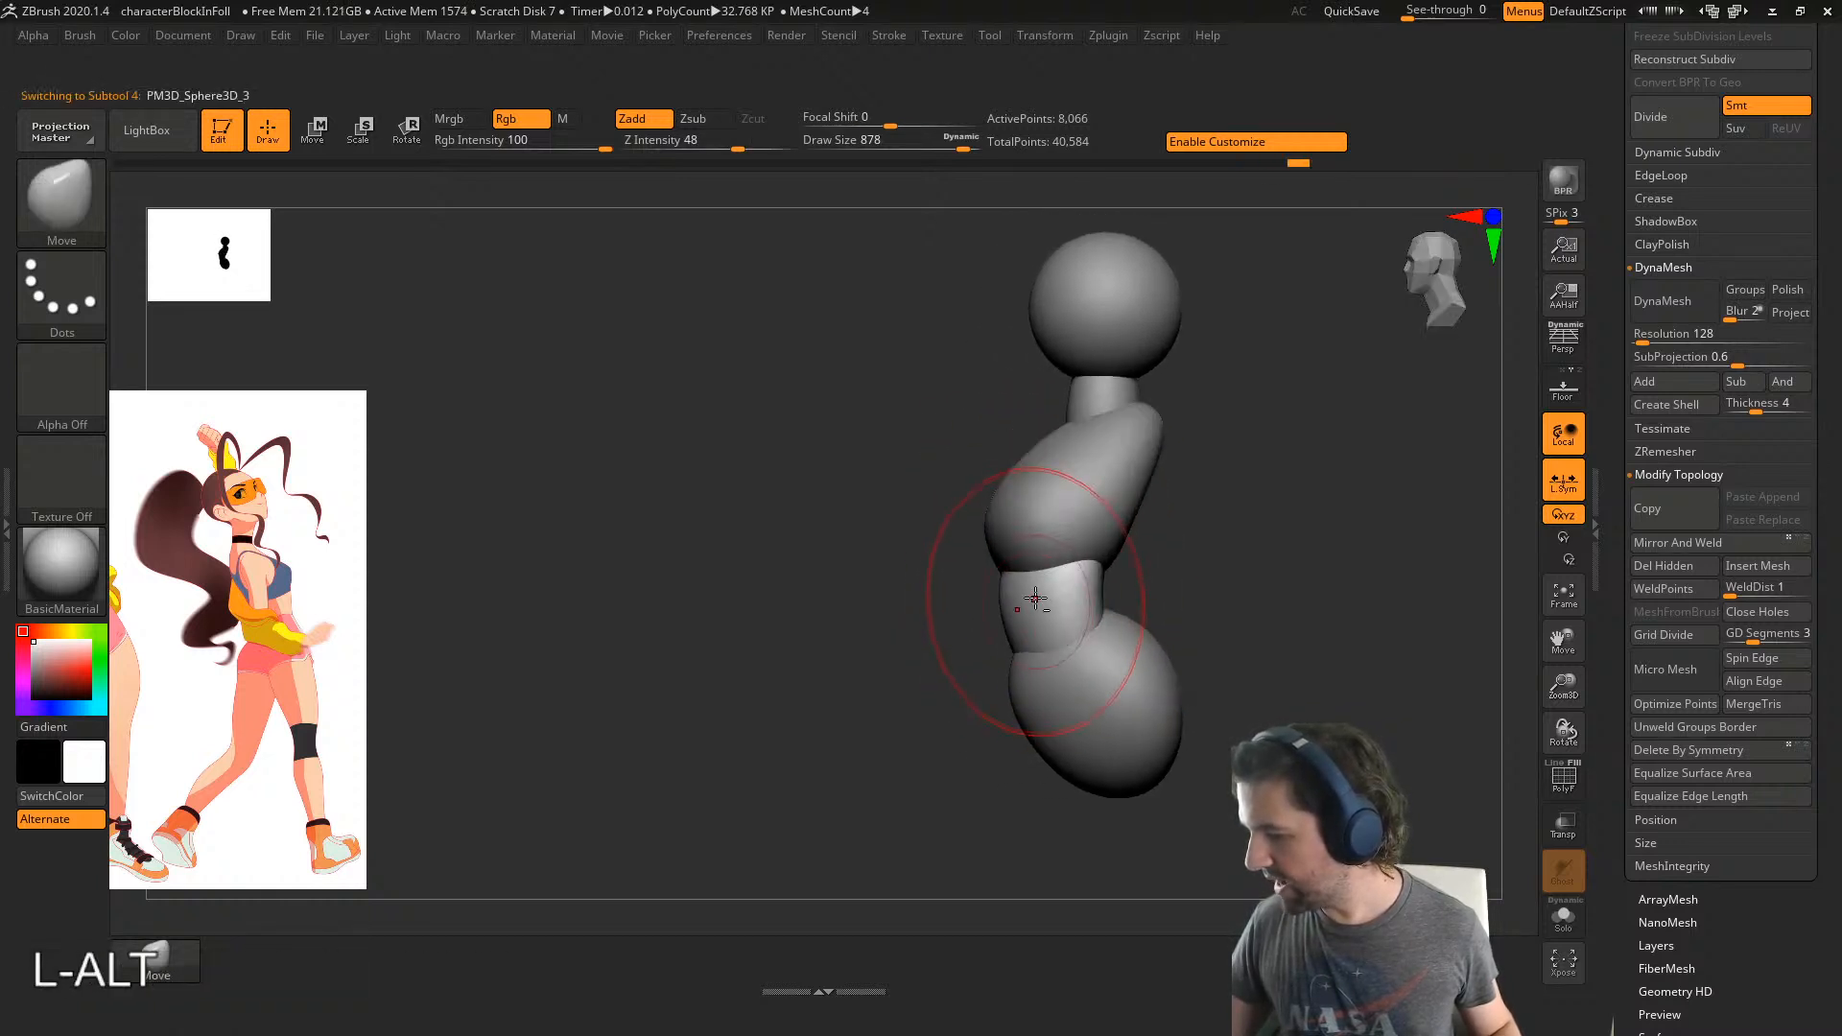
pyautogui.moveTo(1015, 581); pyautogui.dragTo(1019, 555)
pyautogui.moveTo(1051, 538); pyautogui.dragTo(1140, 530, button='right')
pyautogui.moveTo(1032, 582); pyautogui.dragTo(1054, 589)
pyautogui.moveTo(1118, 595)
pyautogui.mouseDown(button='right')
pyautogui.moveTo(1101, 601)
pyautogui.moveTo(1046, 518)
pyautogui.mouseUp(button='right')
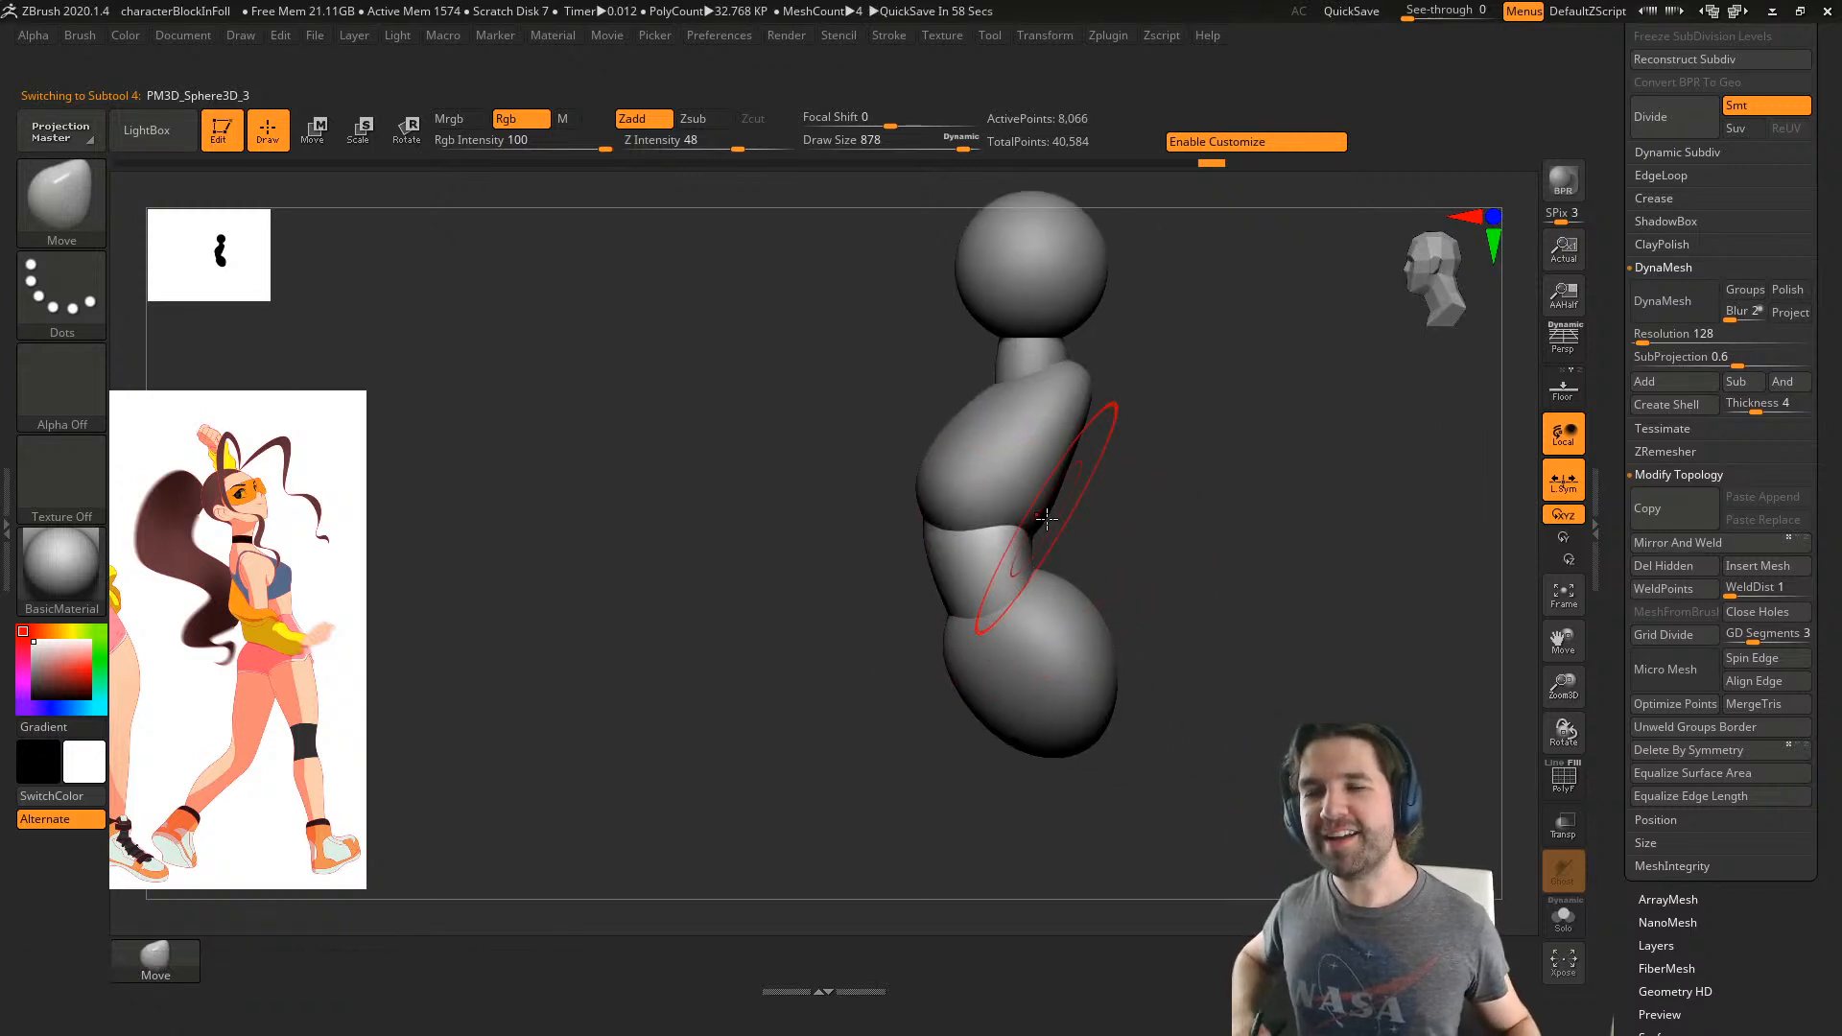
pyautogui.moveTo(1046, 519)
pyautogui.mouseDown(button='right')
pyautogui.moveTo(1098, 514)
pyautogui.moveTo(1095, 491)
pyautogui.moveTo(1094, 539)
pyautogui.moveTo(1021, 537)
pyautogui.moveTo(1103, 527)
pyautogui.mouseUp(button='right')
# - Set the Draw Size to 408, pull in the waist from the back view and smooth the abdomen
pyautogui.press('s')
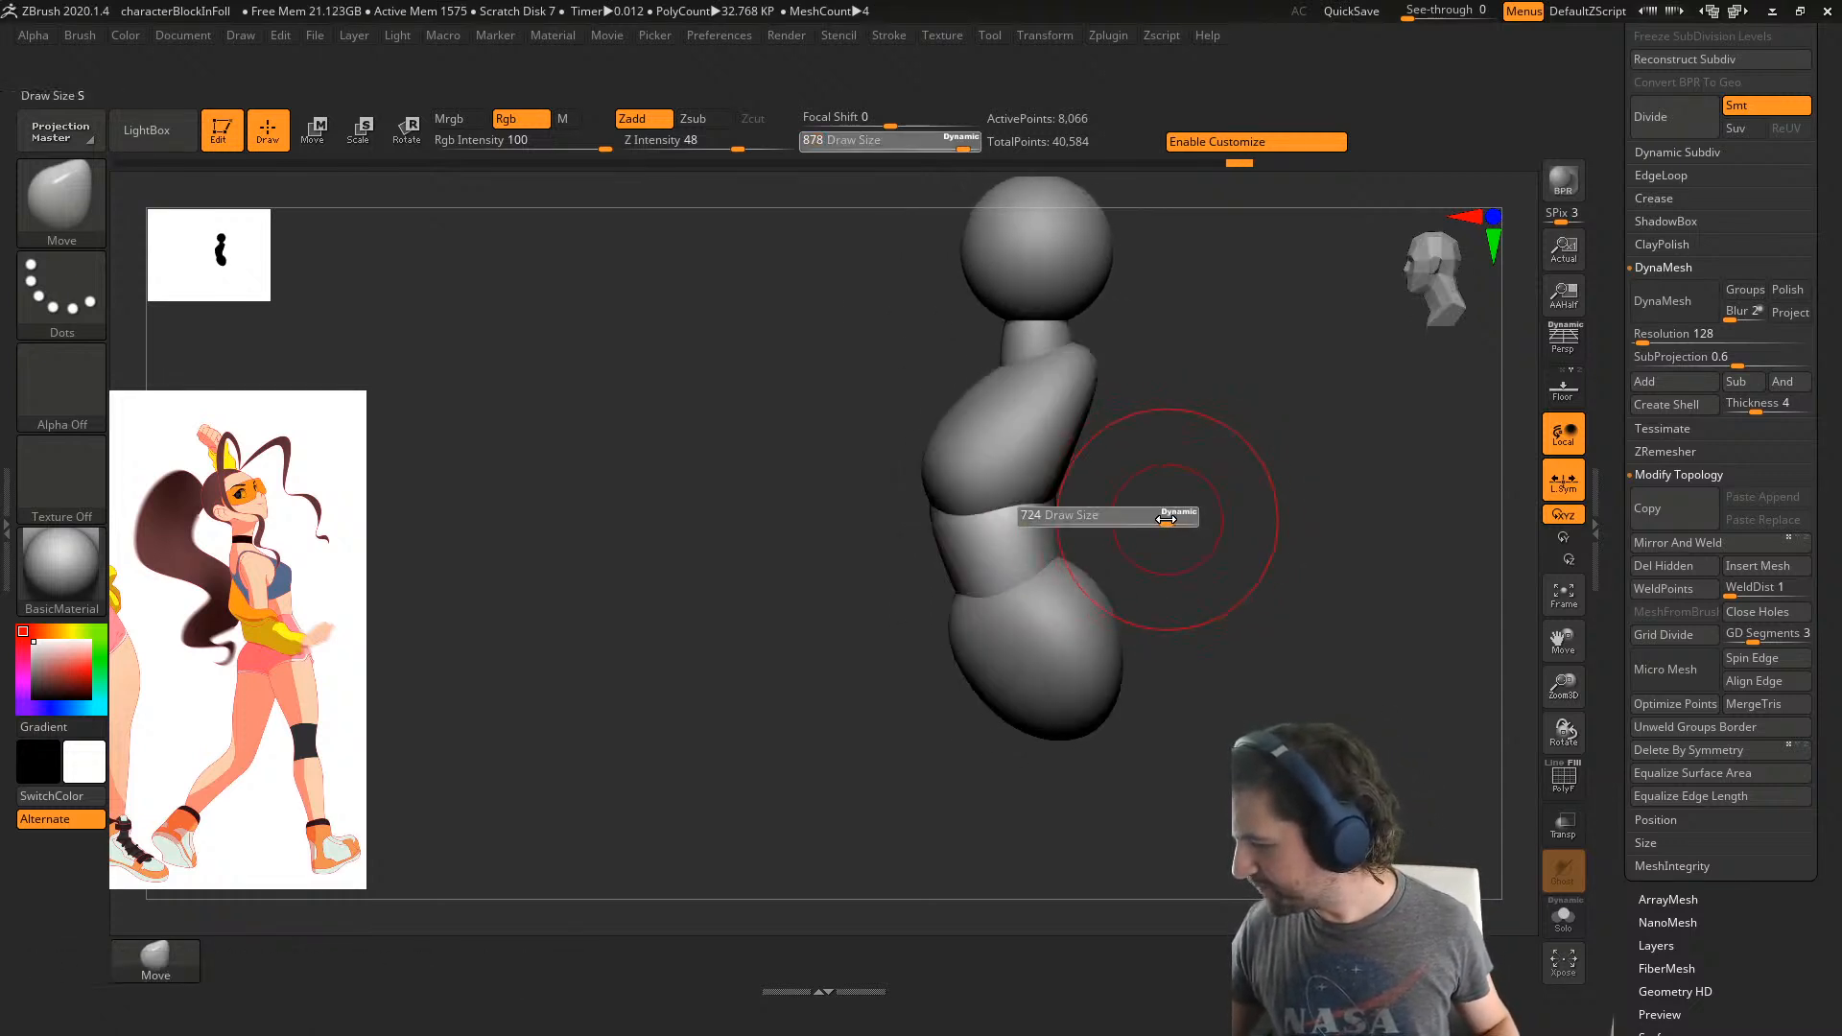
pyautogui.moveTo(1170, 521); pyautogui.dragTo(1134, 521)
pyautogui.keyDown('shift'); pyautogui.moveTo(1168, 502); pyautogui.dragTo(1132, 518, button='right'); pyautogui.keyUp('shift')
pyautogui.moveTo(1133, 545); pyautogui.dragTo(1117, 541)
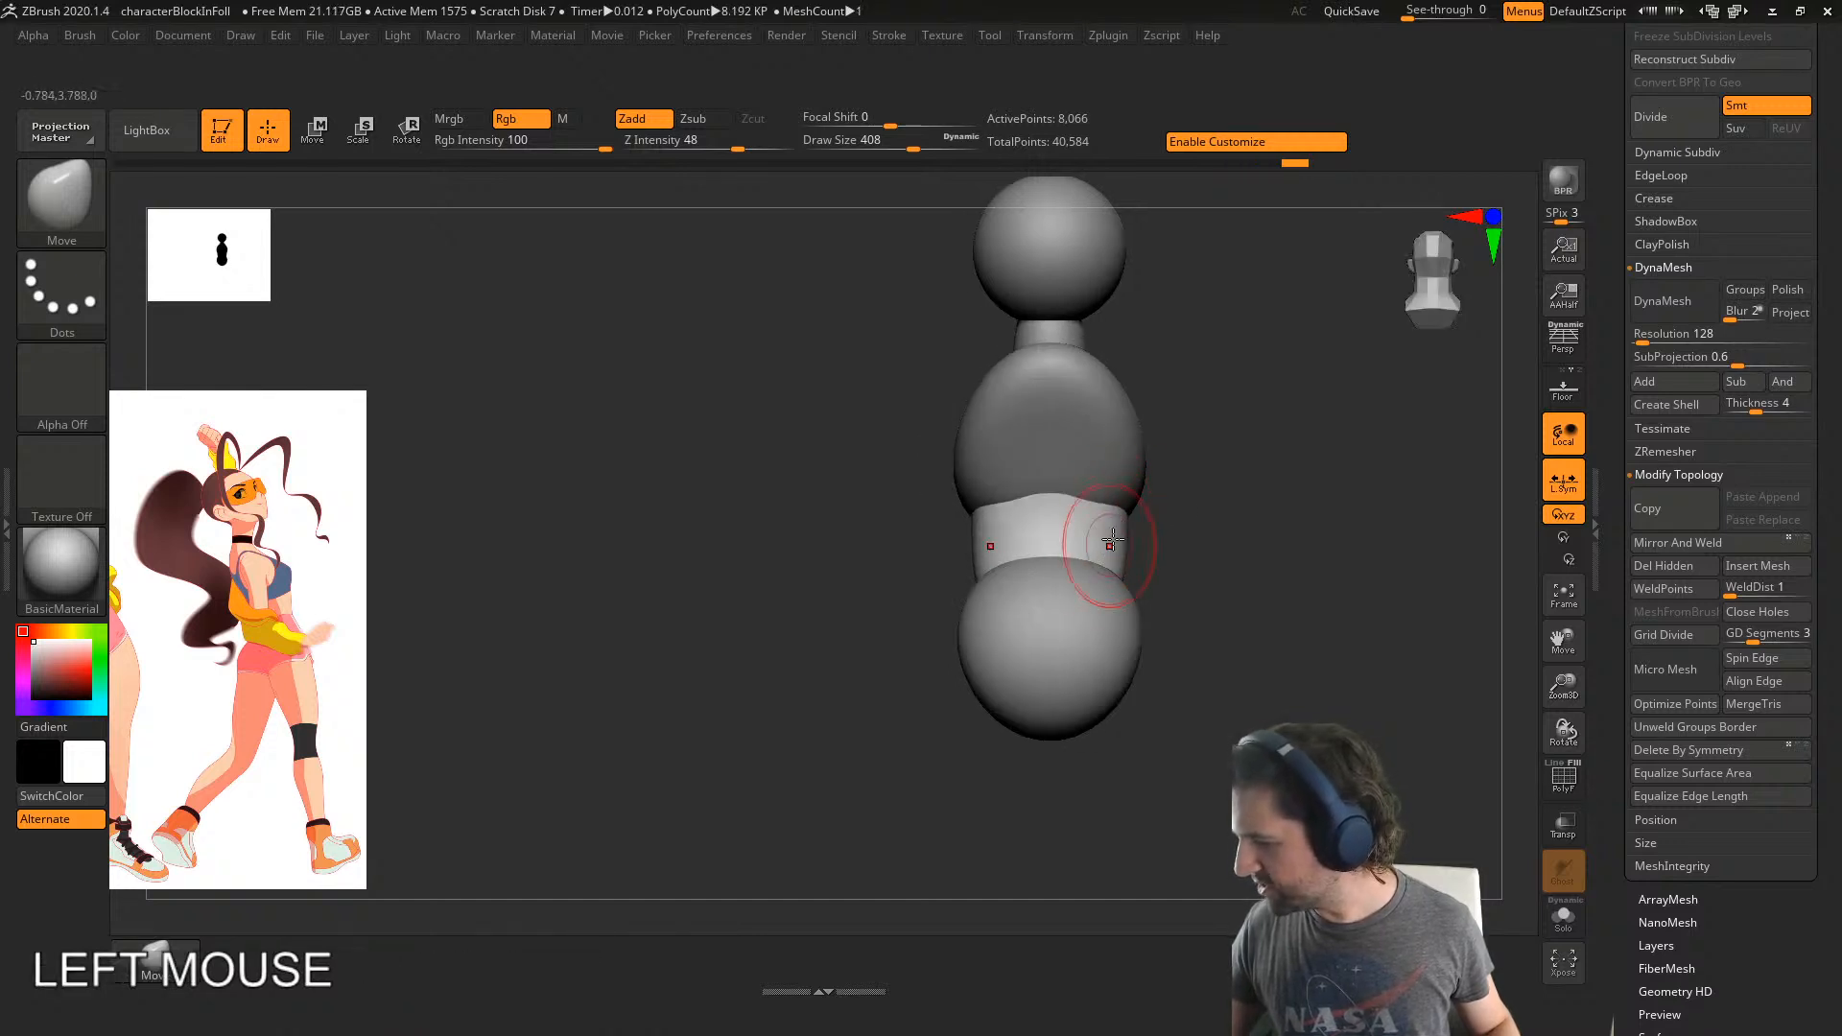
pyautogui.moveTo(1133, 498); pyautogui.dragTo(1086, 508, button='right')
pyautogui.keyDown('shift'); pyautogui.moveTo(1086, 507); pyautogui.dragTo(1073, 508); pyautogui.keyUp('shift')
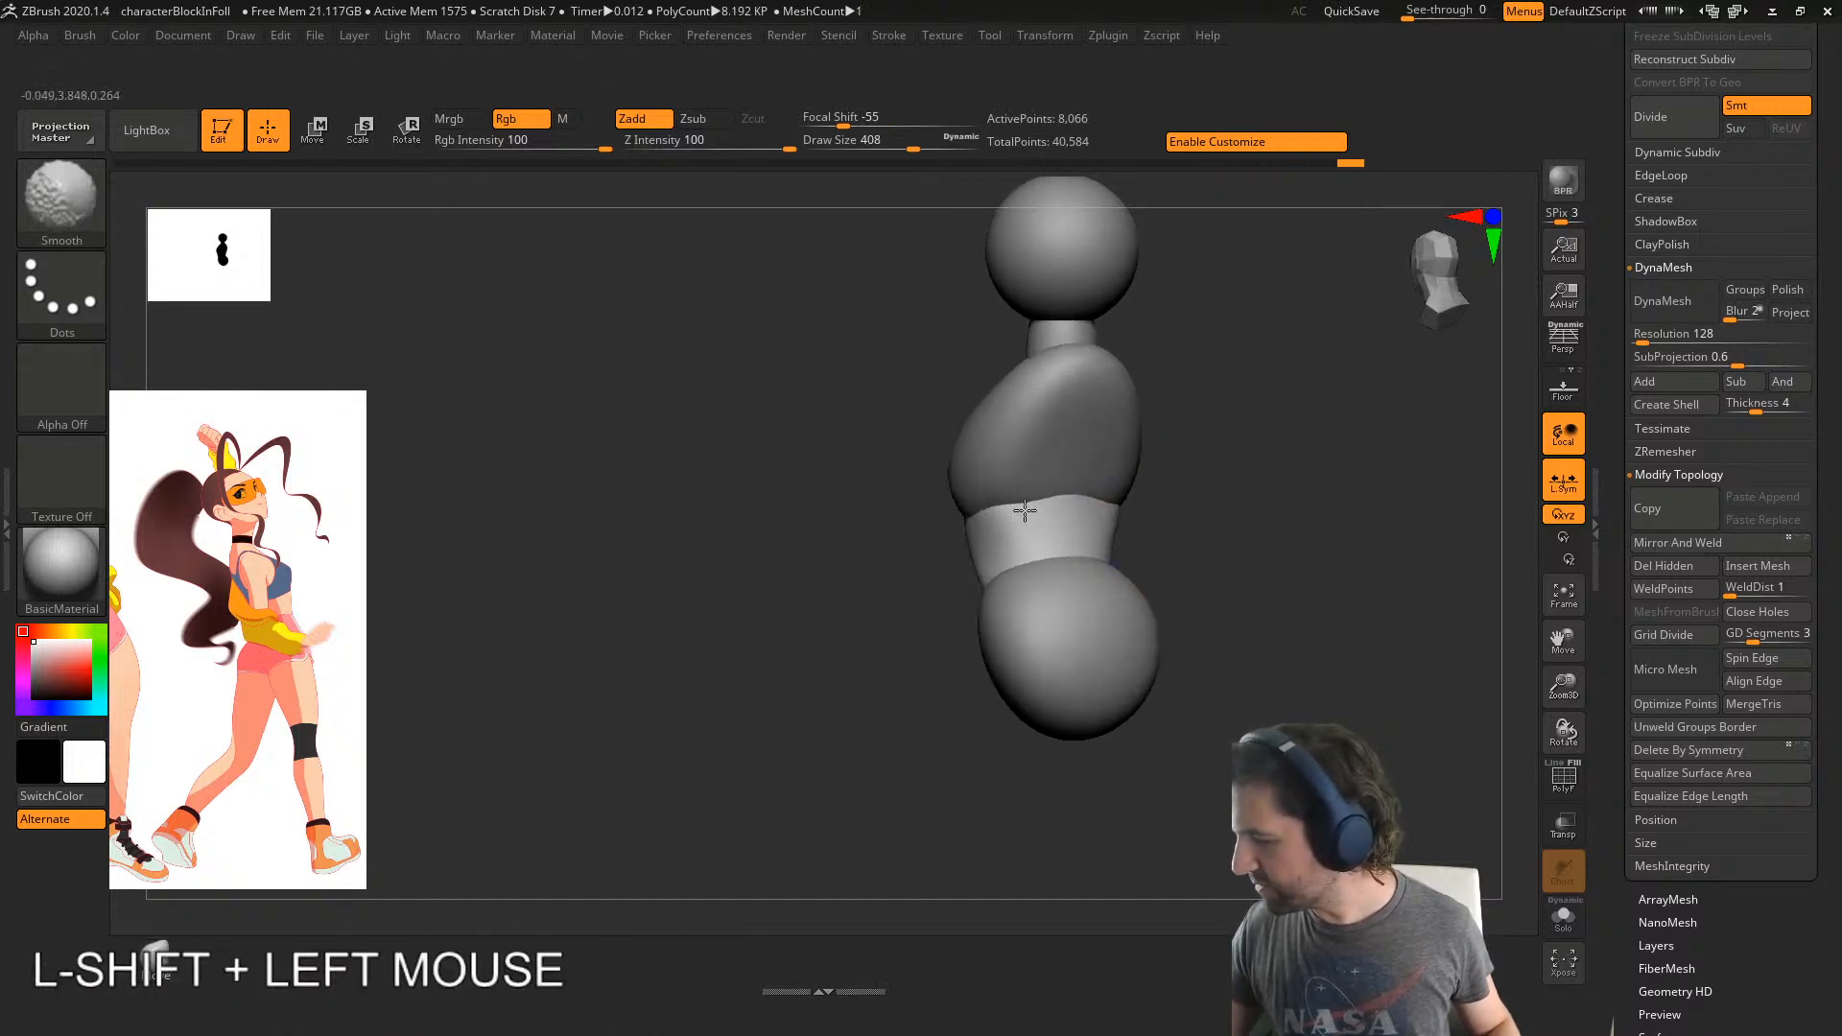
pyautogui.moveTo(1025, 511); pyautogui.dragTo(1073, 510, button='right')
# - Set the Draw Size to 517, select the ribcage and push in its lower rear edge
pyautogui.press('s')
pyautogui.moveTo(1156, 501); pyautogui.dragTo(1172, 501)
pyautogui.moveTo(1142, 450)
pyautogui.mouseDown(button='right')
pyautogui.moveTo(1129, 537)
pyautogui.moveTo(1147, 473)
pyautogui.mouseUp(button='right')
pyautogui.keyDown('alt'); pyautogui.click(1127, 433); pyautogui.keyUp('alt')
pyautogui.moveTo(1142, 461); pyautogui.dragTo(1122, 474)
pyautogui.moveTo(1123, 474); pyautogui.dragTo(1153, 423, button='right')
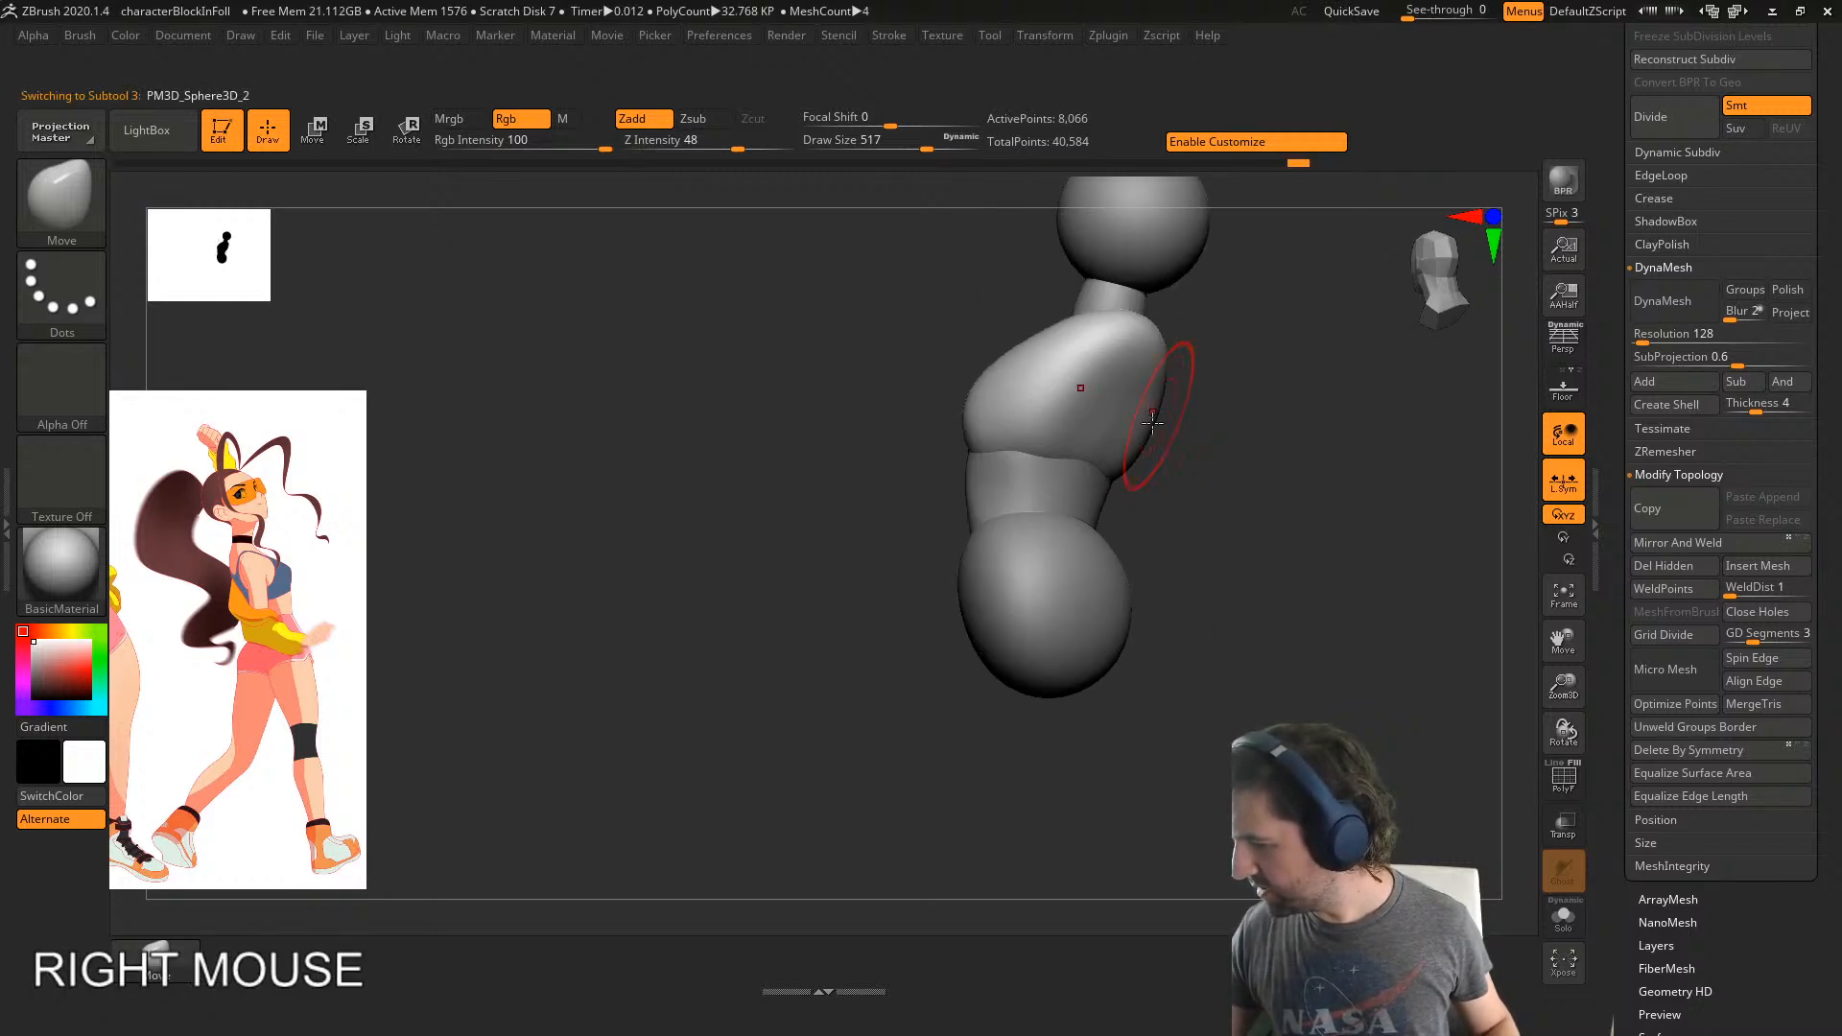
# - Set the Draw Size to 620 and reshape the ribcage's upper back behind the neck
pyautogui.press('s')
pyautogui.moveTo(1142, 444)
pyautogui.mouseDown()
pyautogui.moveTo(1057, 414)
pyautogui.moveTo(1150, 422)
pyautogui.mouseUp()
pyautogui.keyDown('shift'); pyautogui.moveTo(1150, 423); pyautogui.dragTo(1128, 374, button='right'); pyautogui.keyUp('shift')
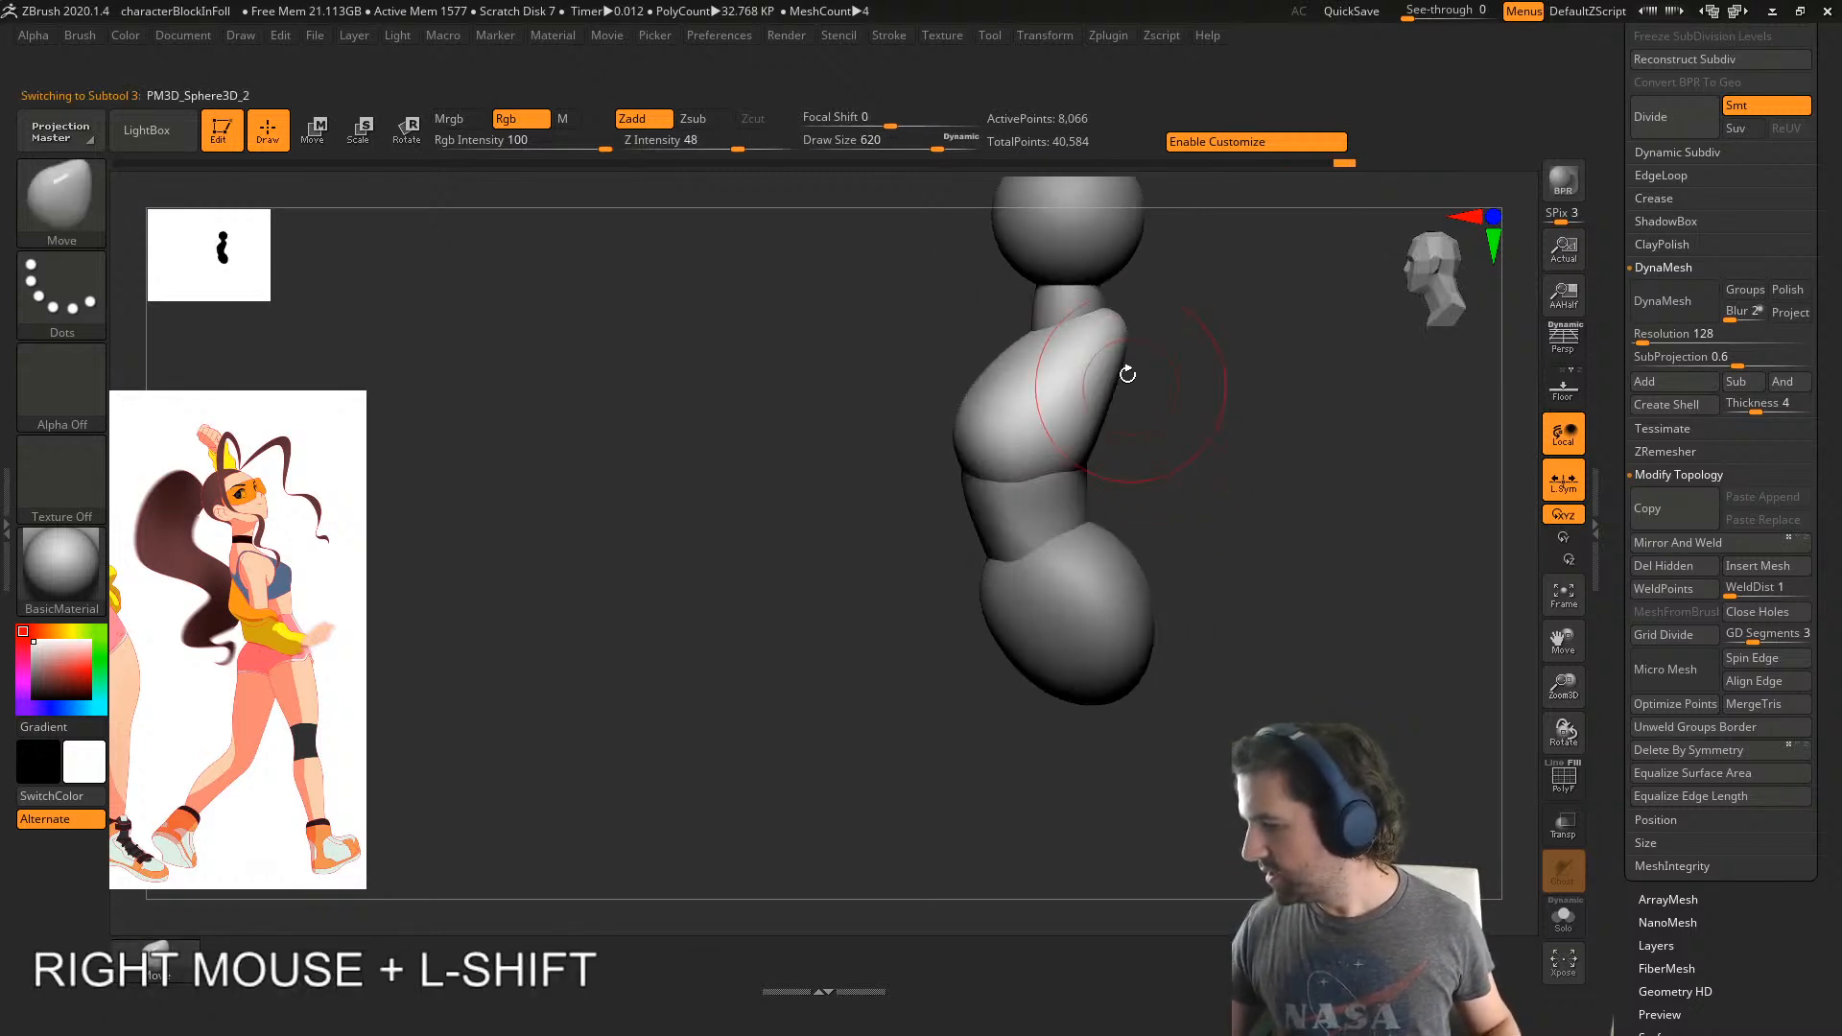
pyautogui.moveTo(1109, 338); pyautogui.dragTo(1102, 313)
pyautogui.keyDown('alt'); pyautogui.moveTo(1145, 313); pyautogui.dragTo(1052, 493, button='right'); pyautogui.keyUp('alt')
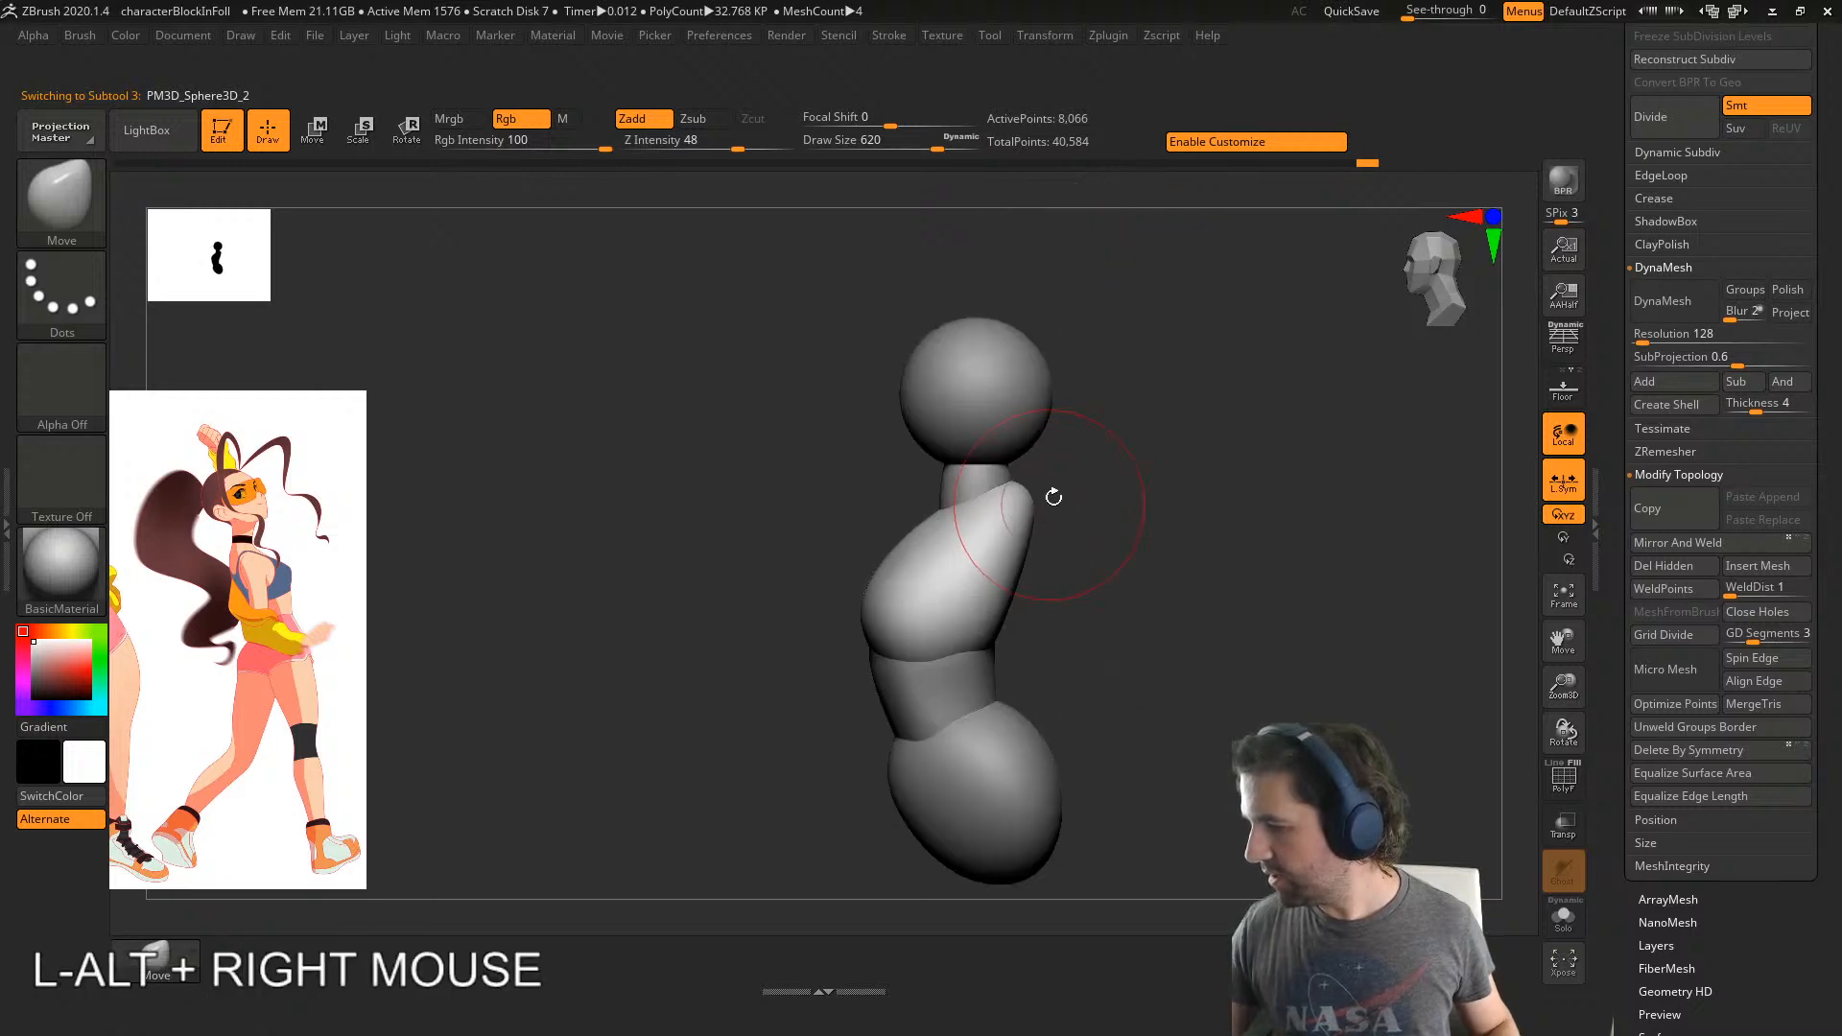
# - Select the neck and adjust its outline between head and ribcage with the Move brush in side view
pyautogui.keyDown('alt'); pyautogui.click(985, 462); pyautogui.keyUp('alt')
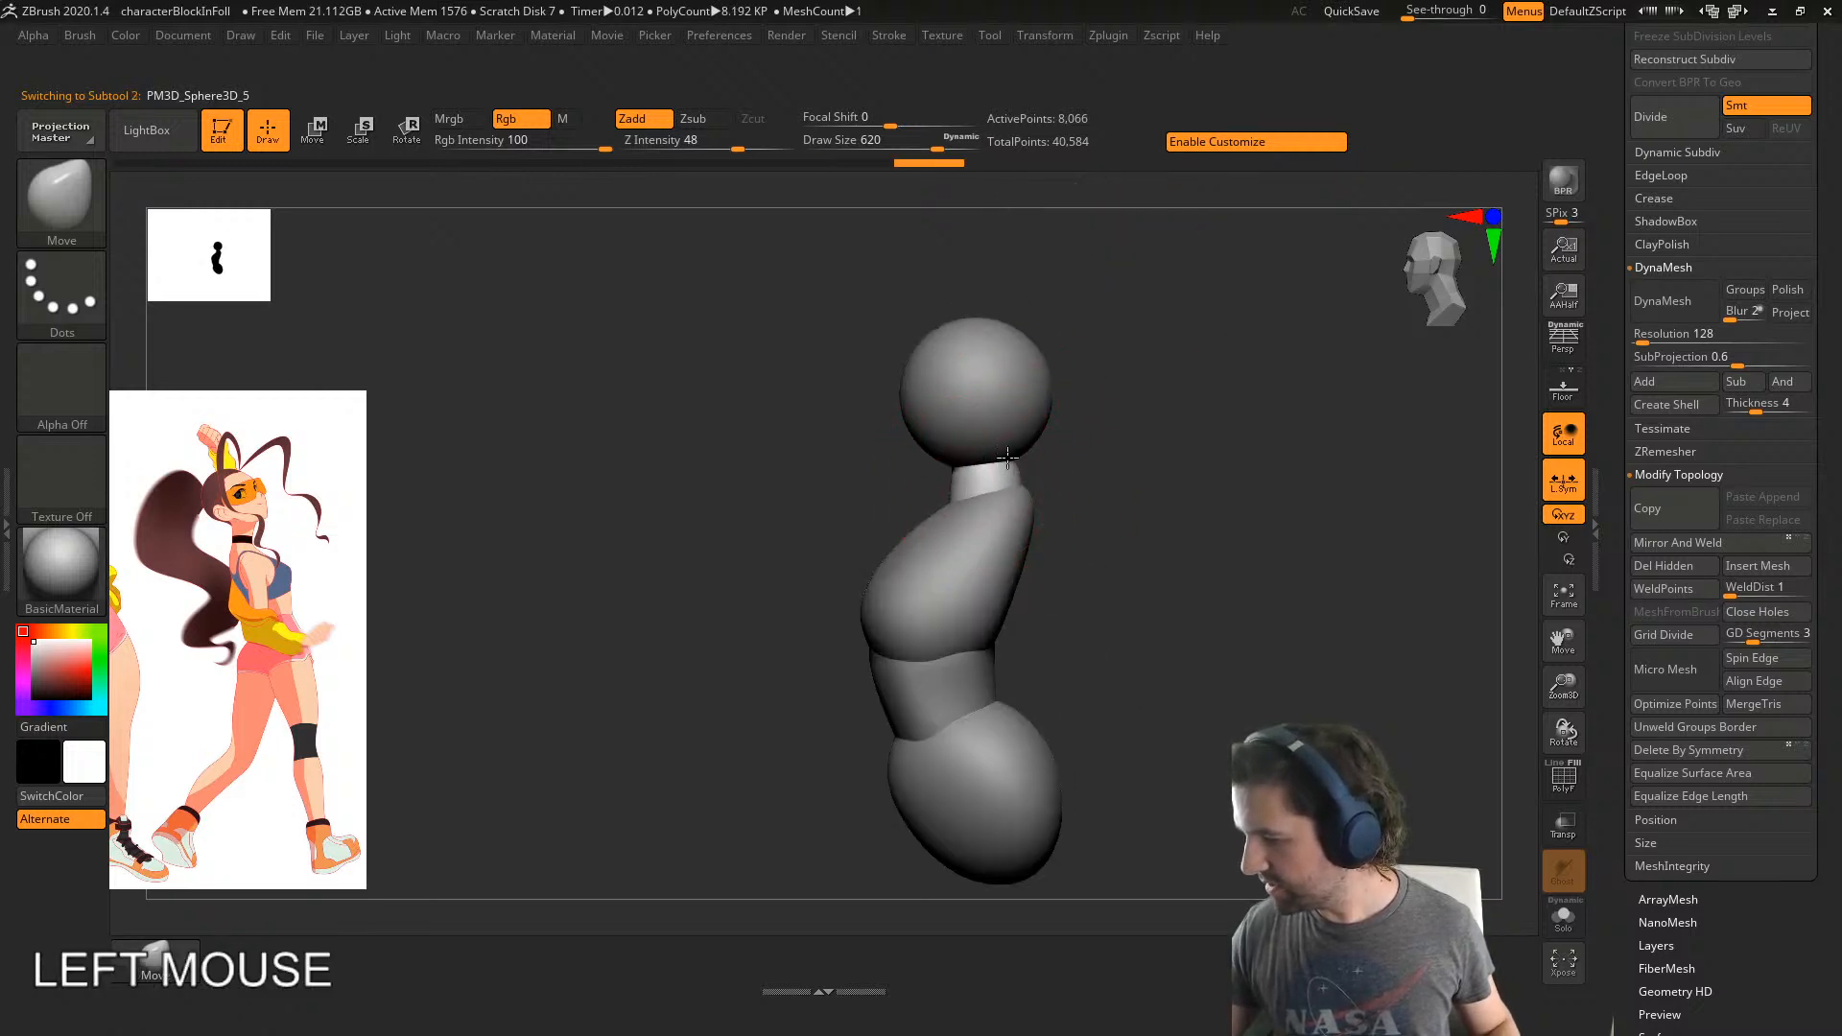
pyautogui.moveTo(944, 501); pyautogui.dragTo(946, 497)
pyautogui.moveTo(997, 488); pyautogui.dragTo(994, 471)
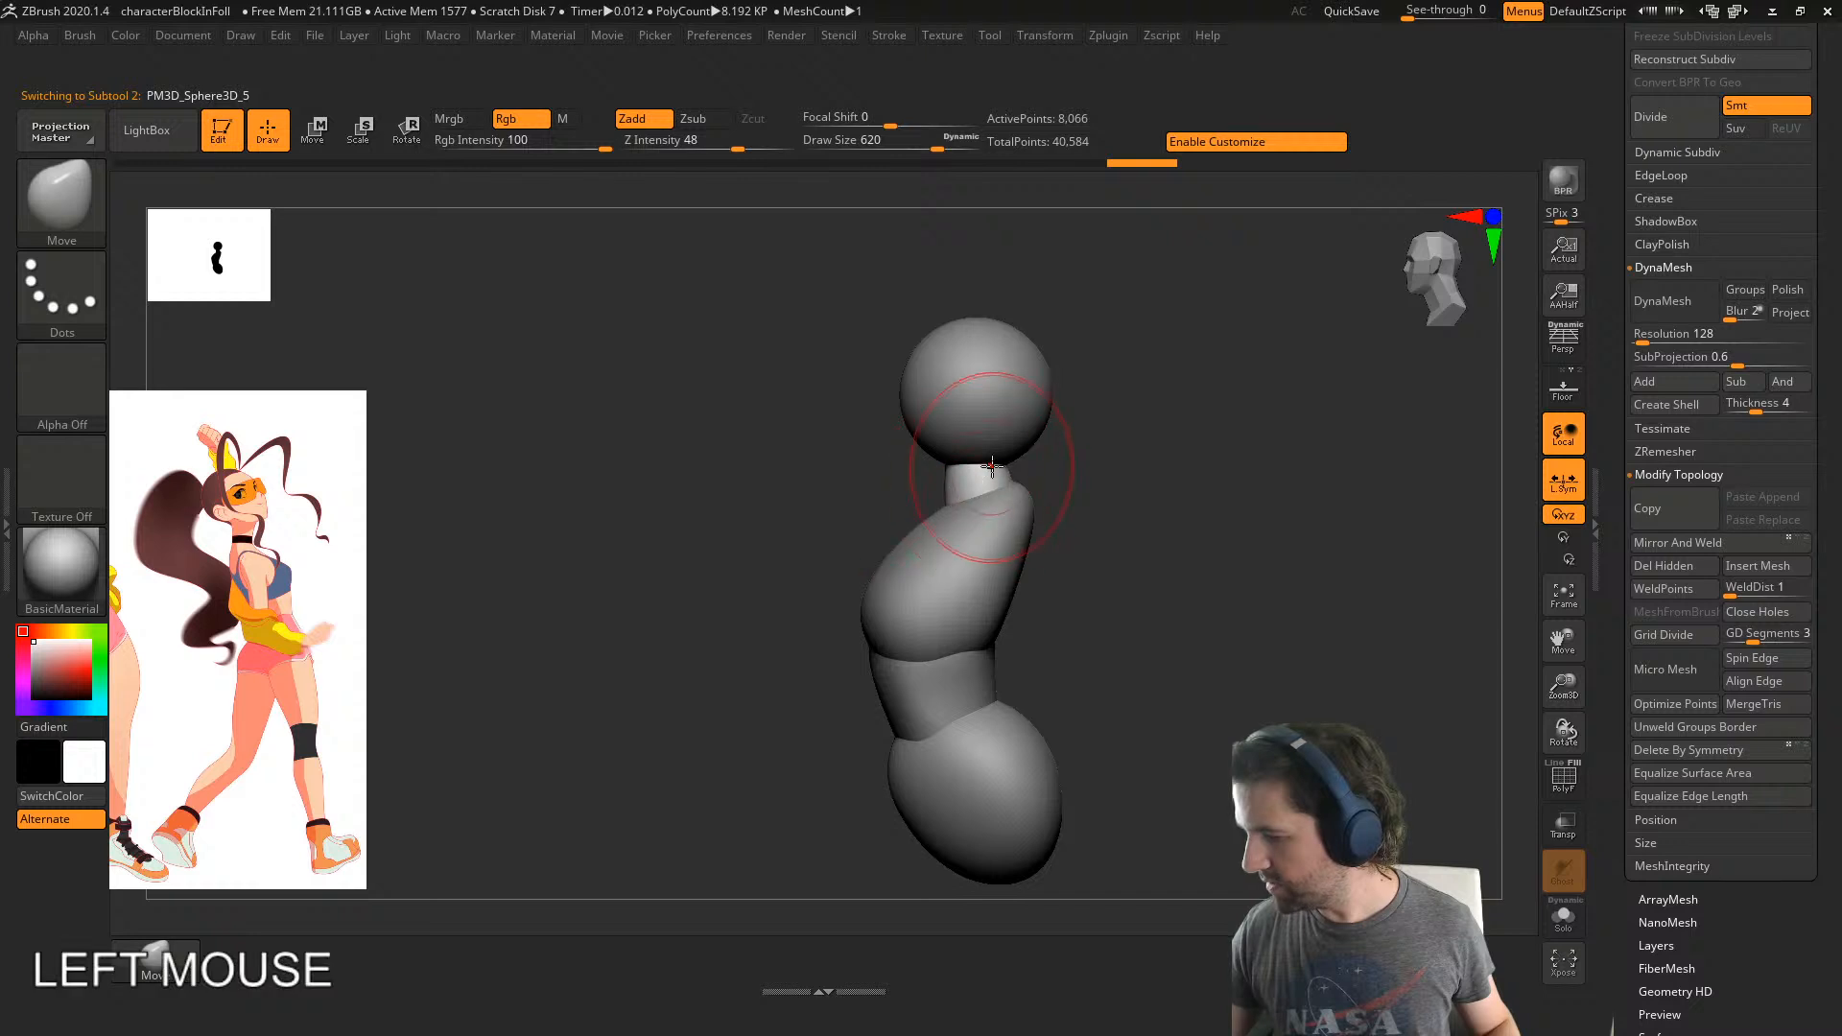
# - Select the head sphere, set the Draw Size to 846 and try to shape it with the Move brush
pyautogui.keyDown('alt'); pyautogui.click(948, 466); pyautogui.keyUp('alt')
pyautogui.press('s')
pyautogui.moveTo(834, 467); pyautogui.dragTo(913, 469)
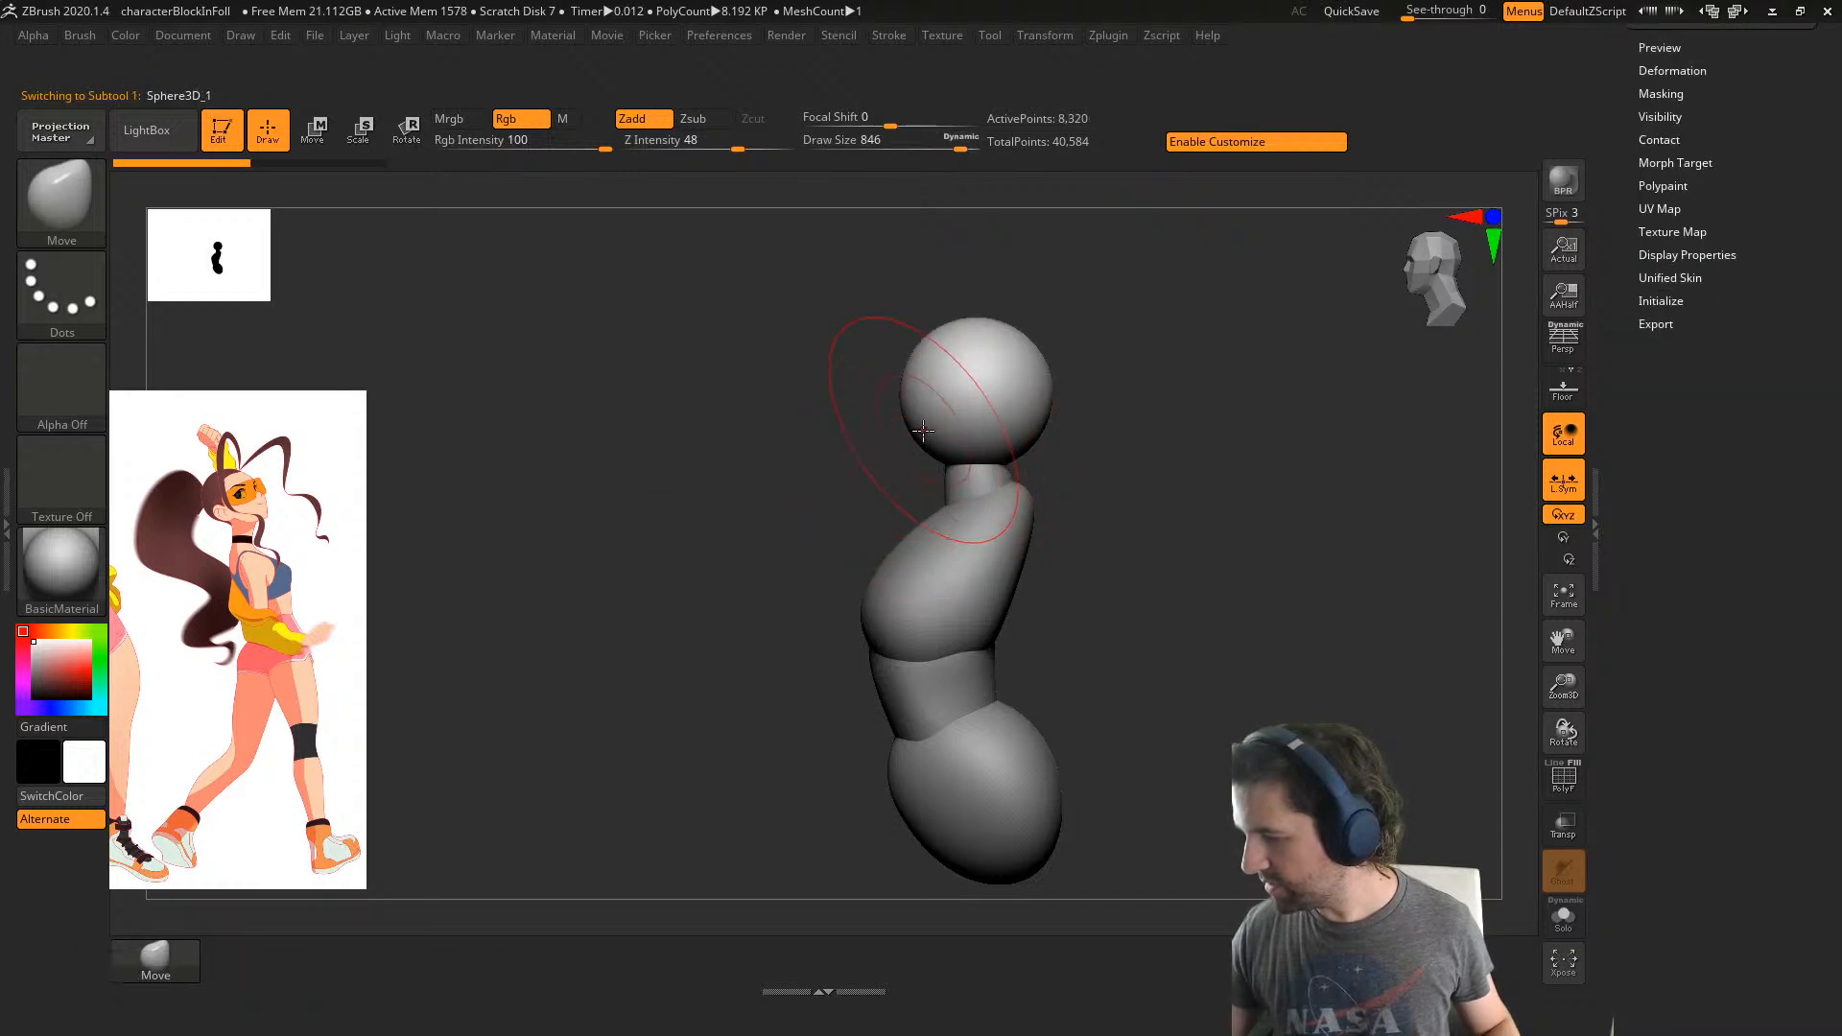
pyautogui.click(1052, 384)
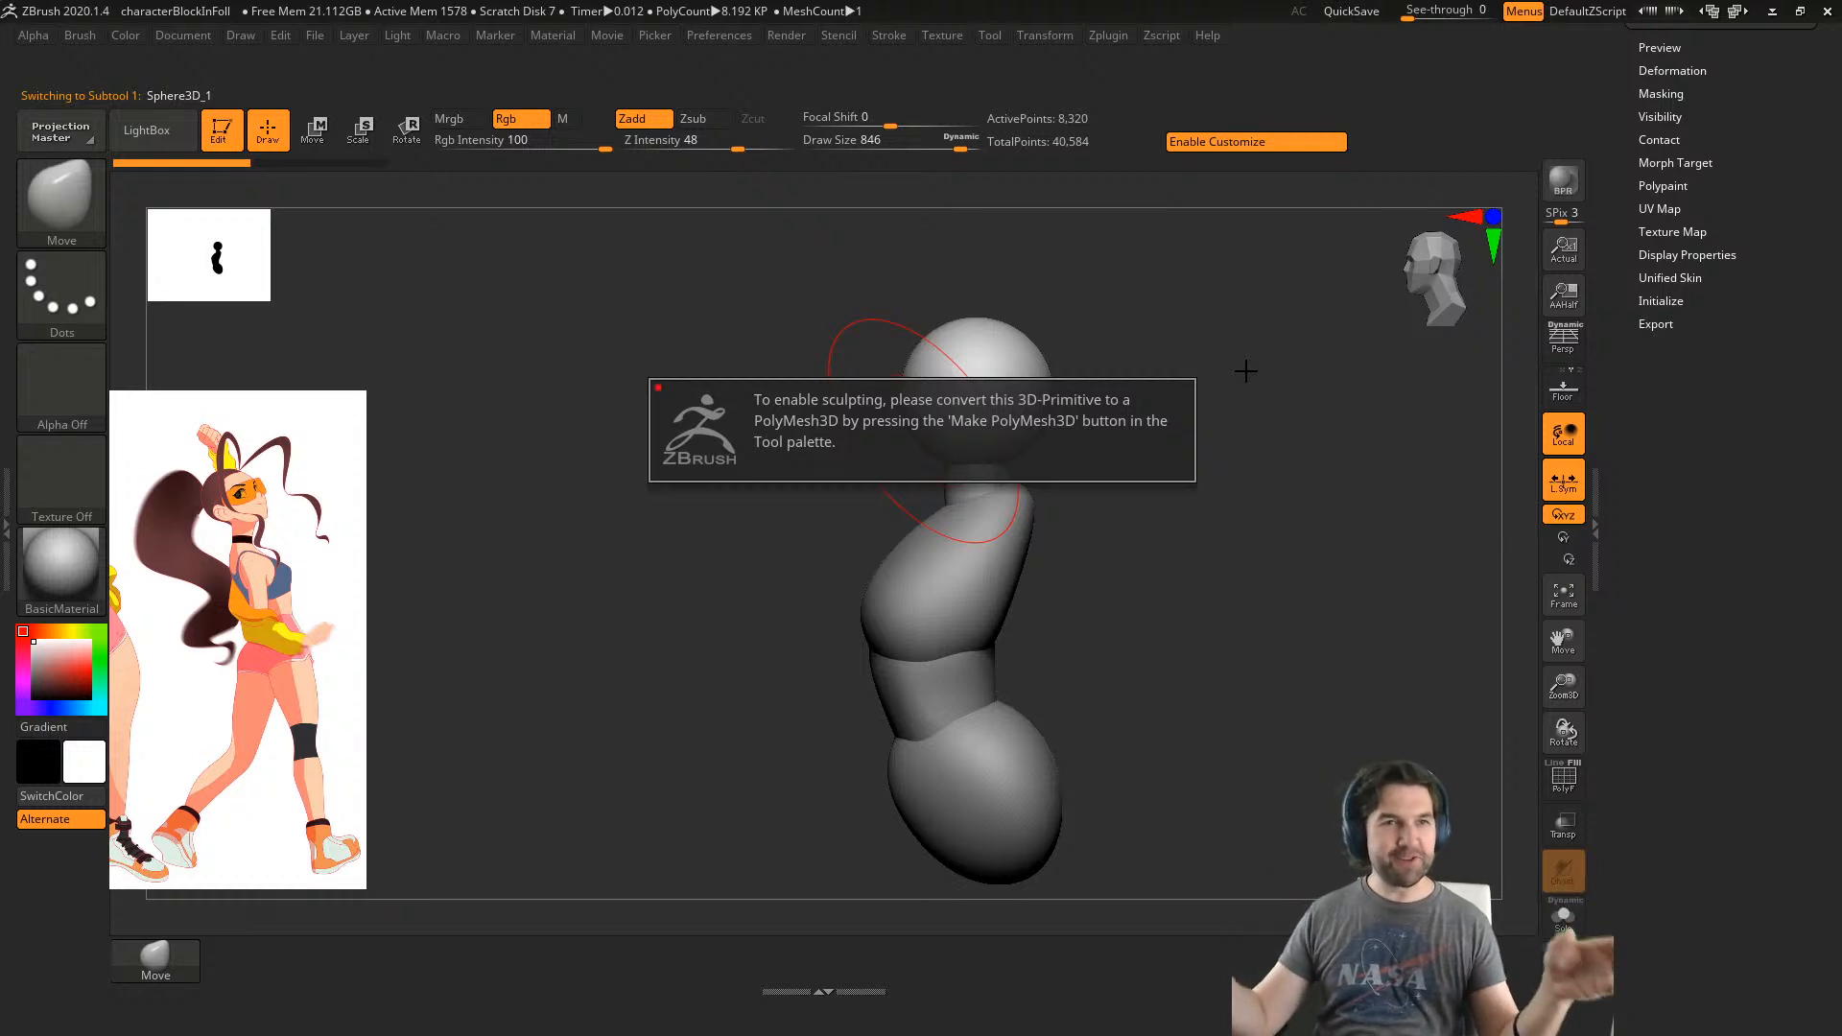
pyautogui.click(1374, 464)
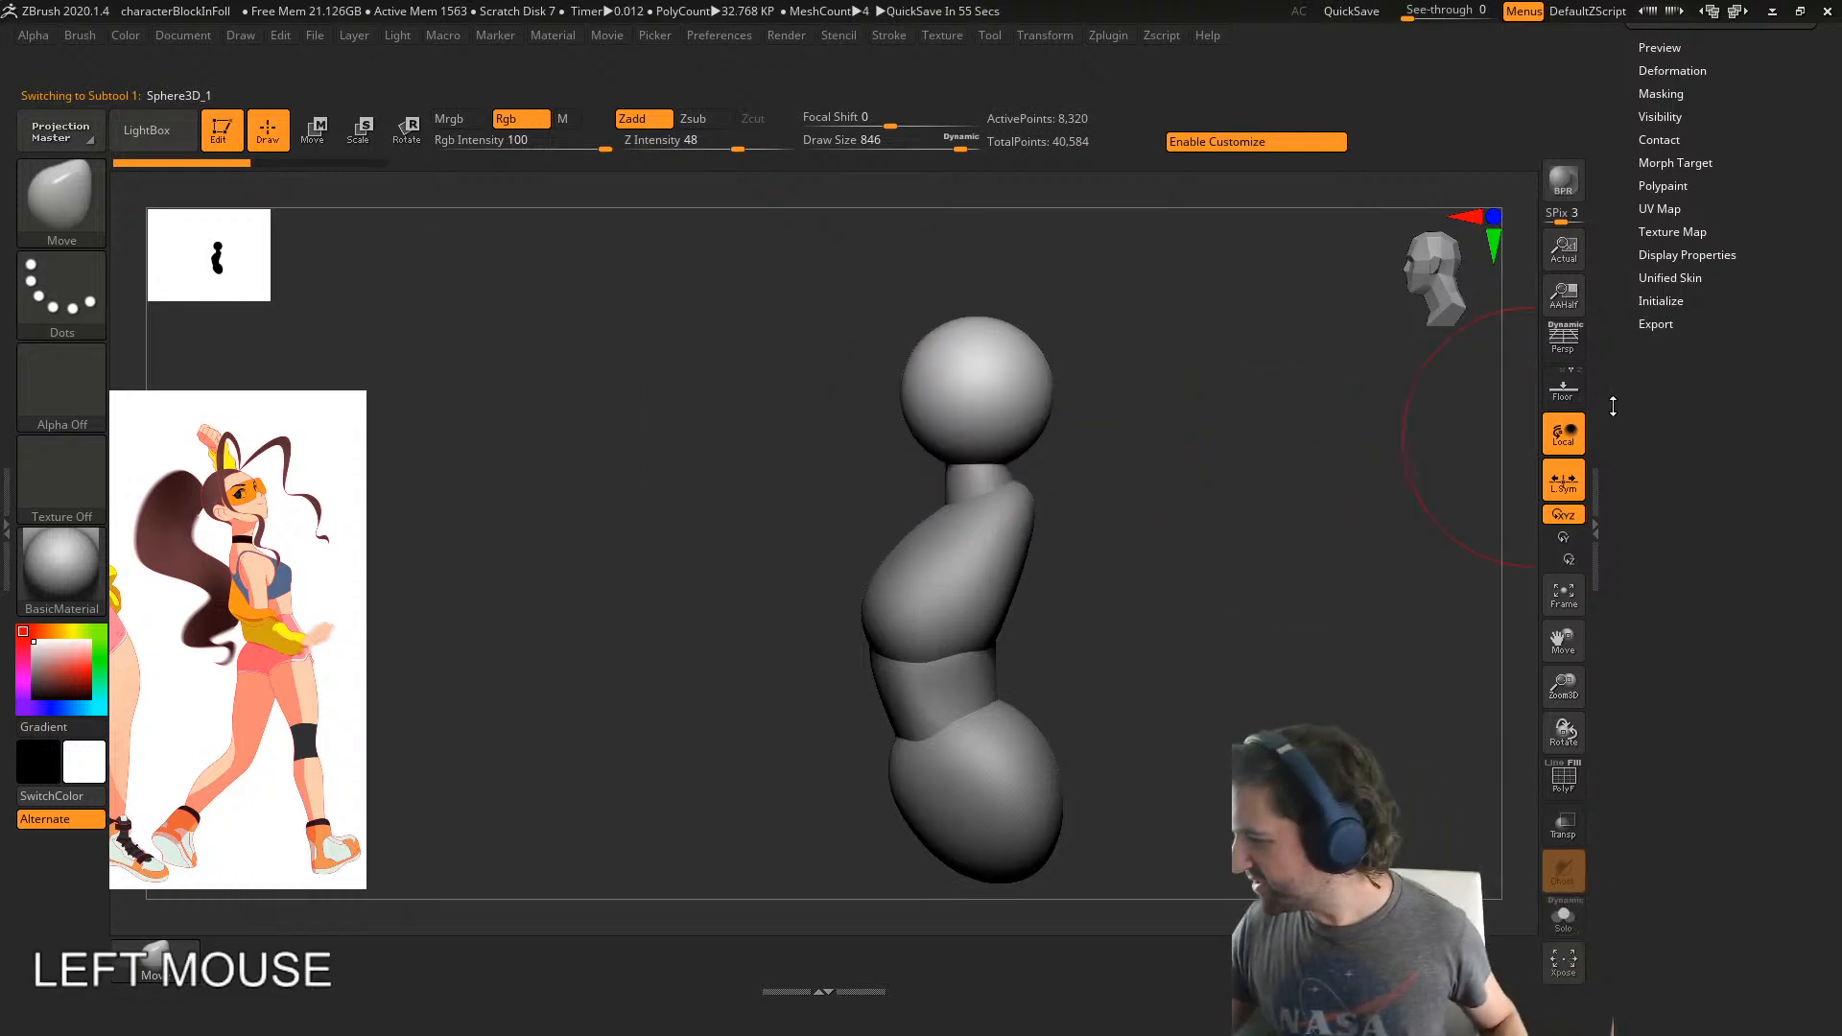
# - Append a PM3D_Sphere3D polymesh sphere as a new subtool
pyautogui.moveTo(1613, 406); pyautogui.dragTo(1597, 573)
pyautogui.moveTo(1104, 547); pyautogui.dragTo(1469, 497, button='right')
pyautogui.moveTo(1624, 497); pyautogui.dragTo(1631, 921)
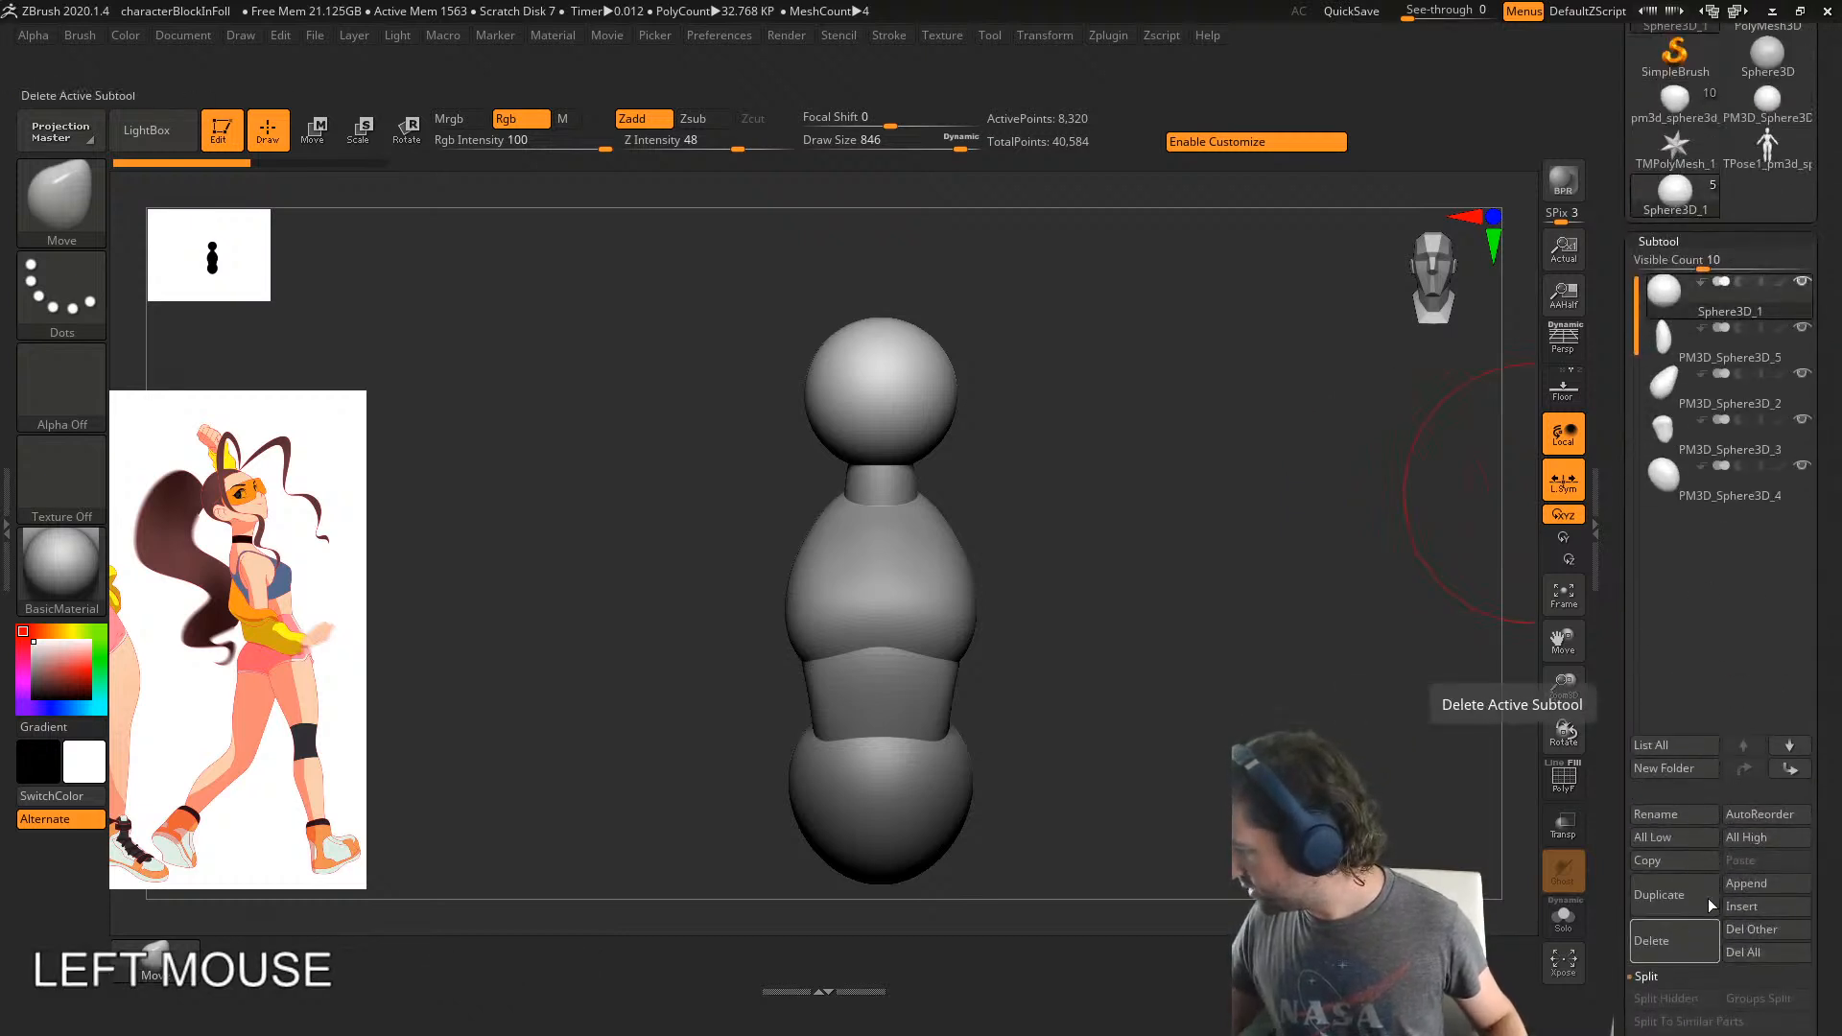
pyautogui.click(1746, 883)
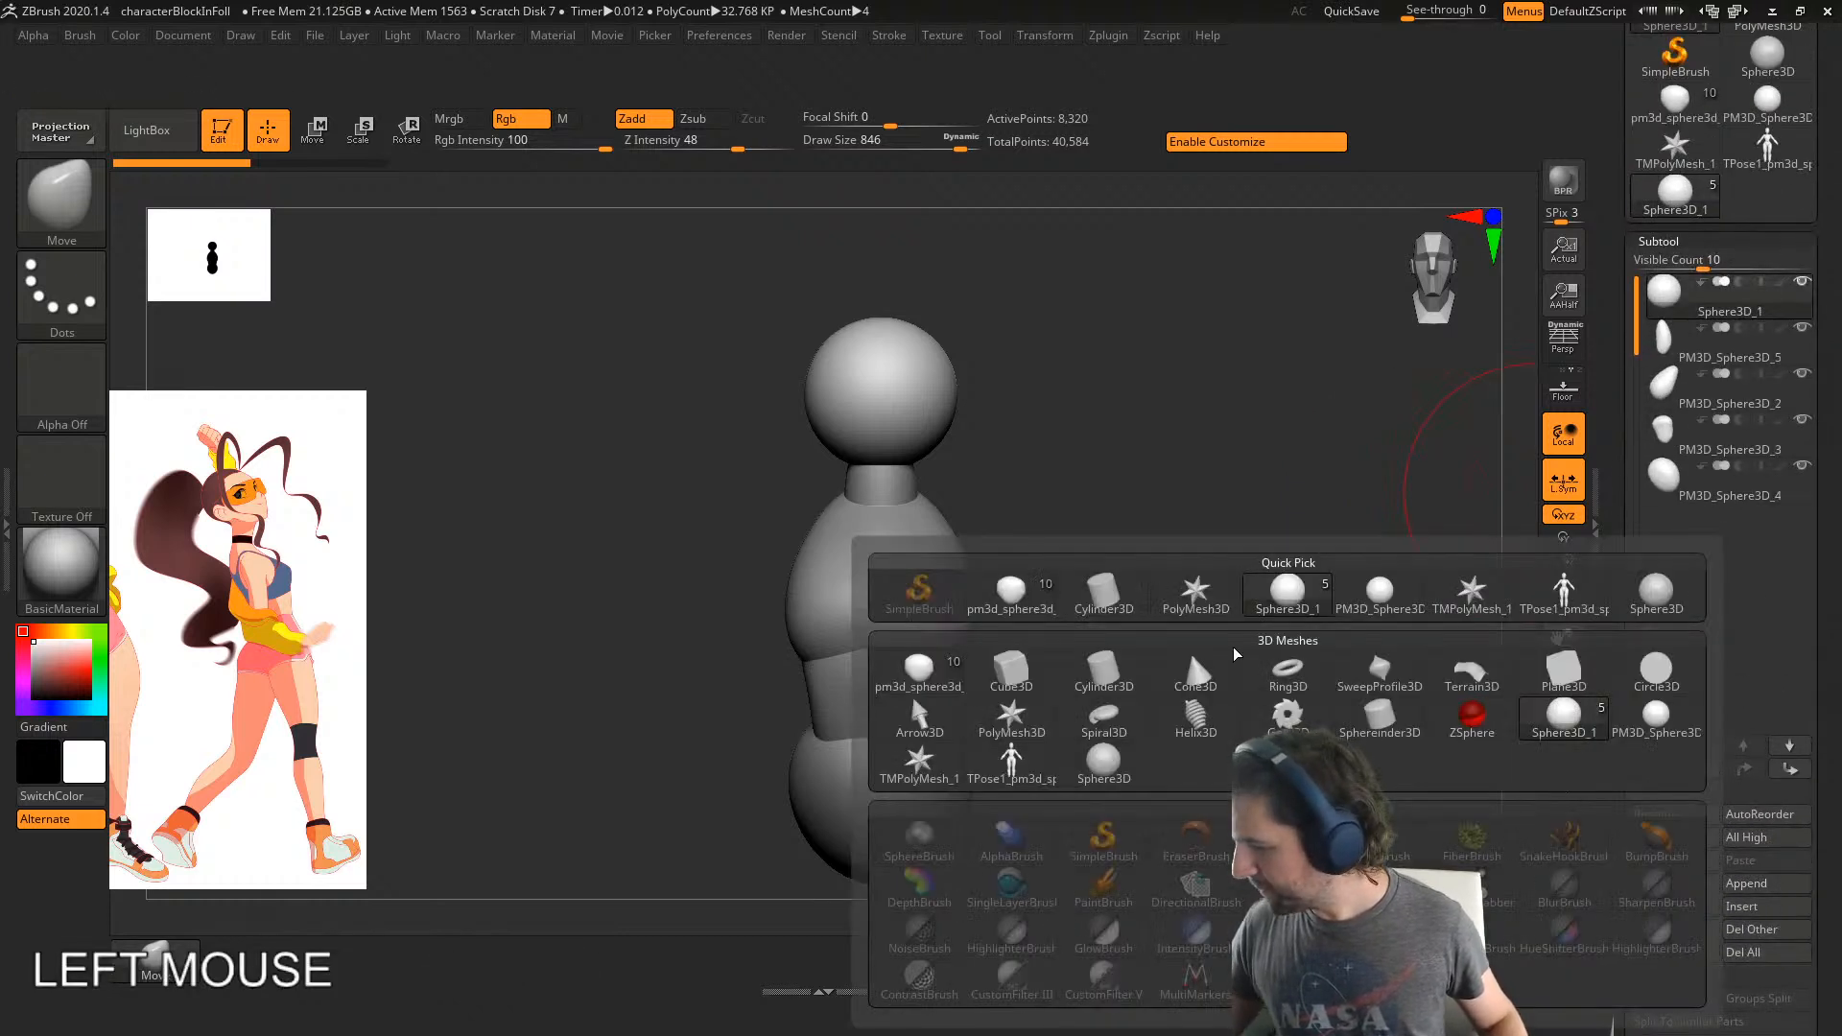
pyautogui.click(1655, 725)
# - Delete the Sphere3D_1 primitive subtool, select the polymesh sphere as the head and switch to side view
pyautogui.keyDown('alt'); pyautogui.click(936, 393); pyautogui.keyUp('alt')
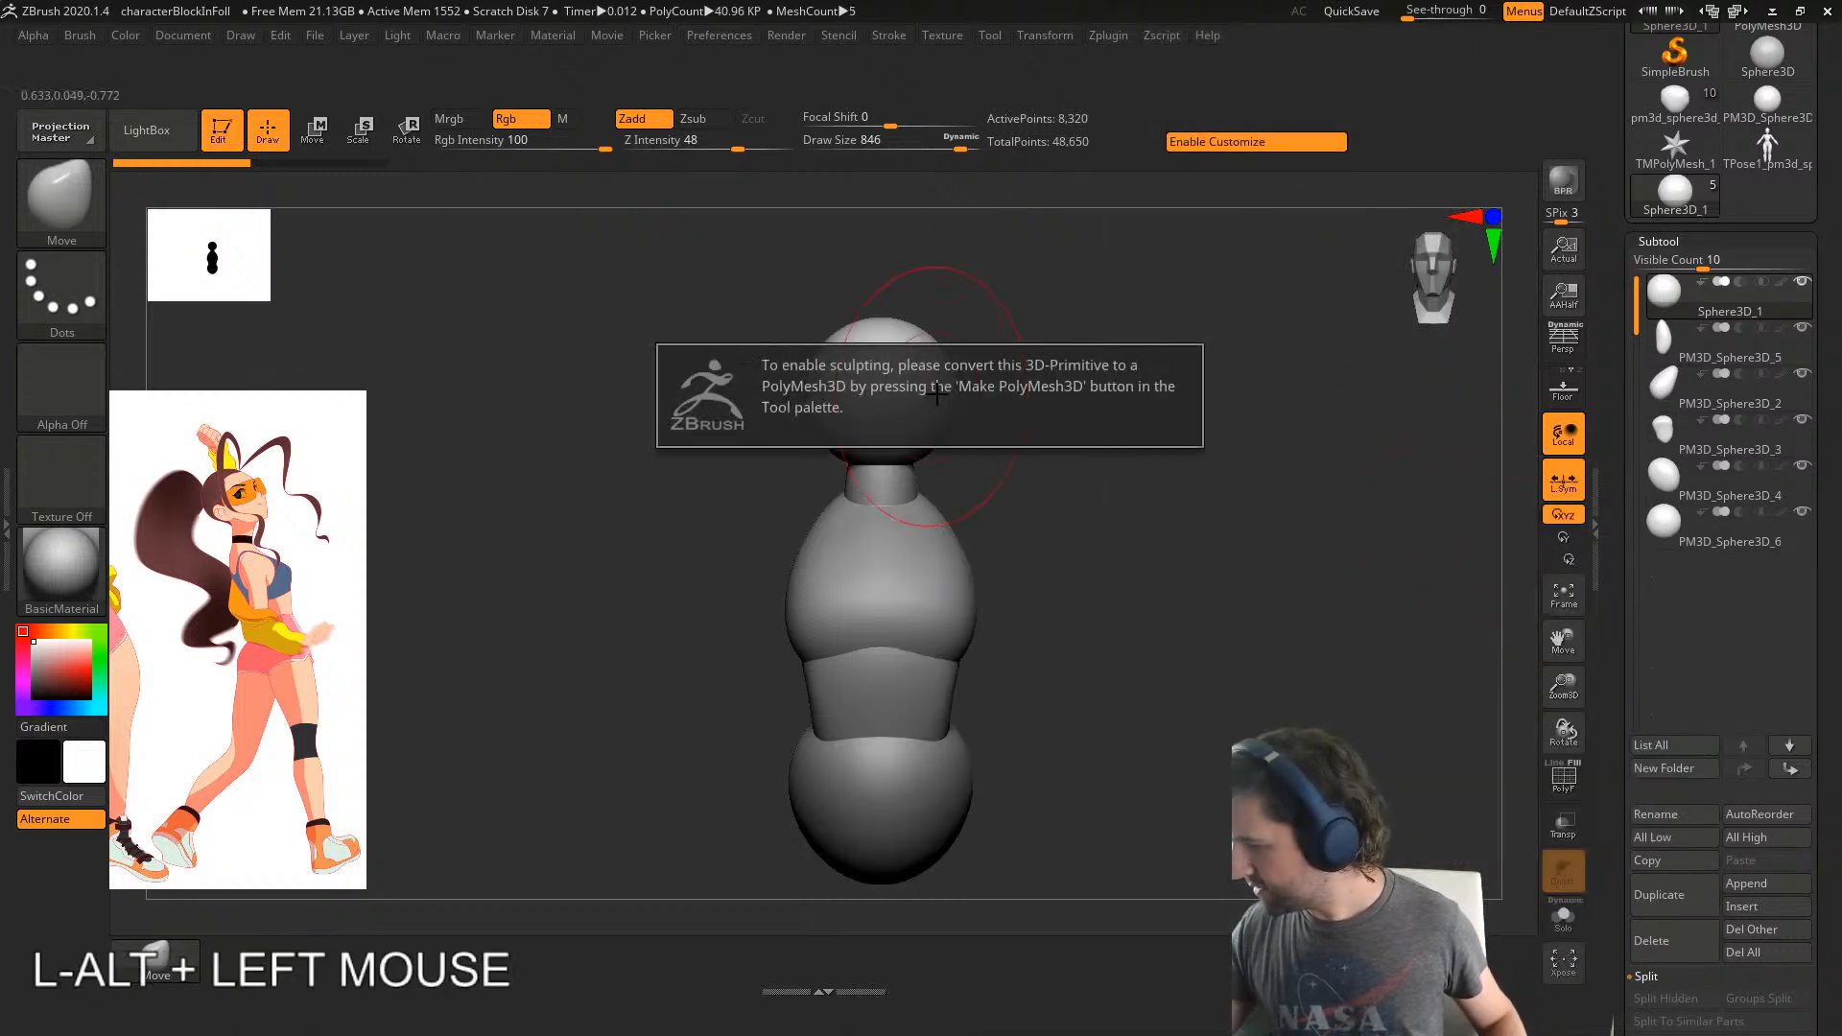
pyautogui.click(1665, 940)
pyautogui.click(1499, 983)
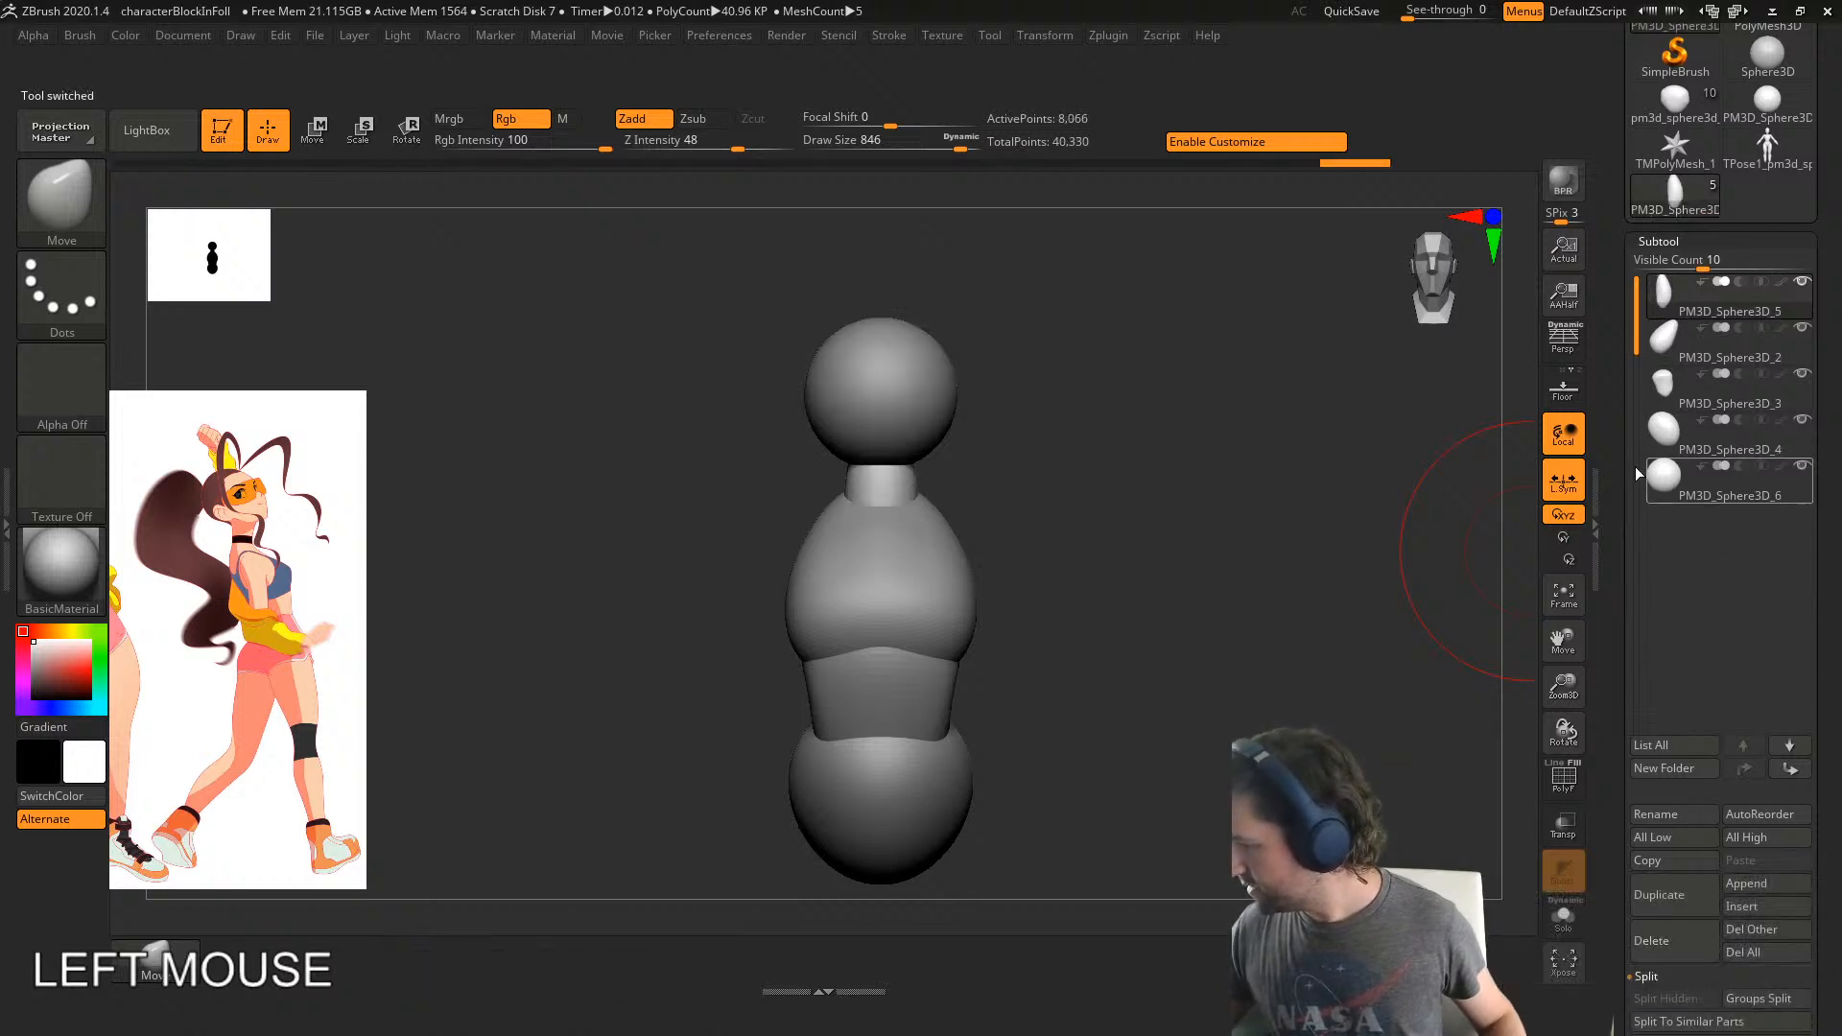
pyautogui.keyDown('alt'); pyautogui.click(929, 394); pyautogui.keyUp('alt')
pyautogui.moveTo(929, 394); pyautogui.dragTo(939, 457, button='right')
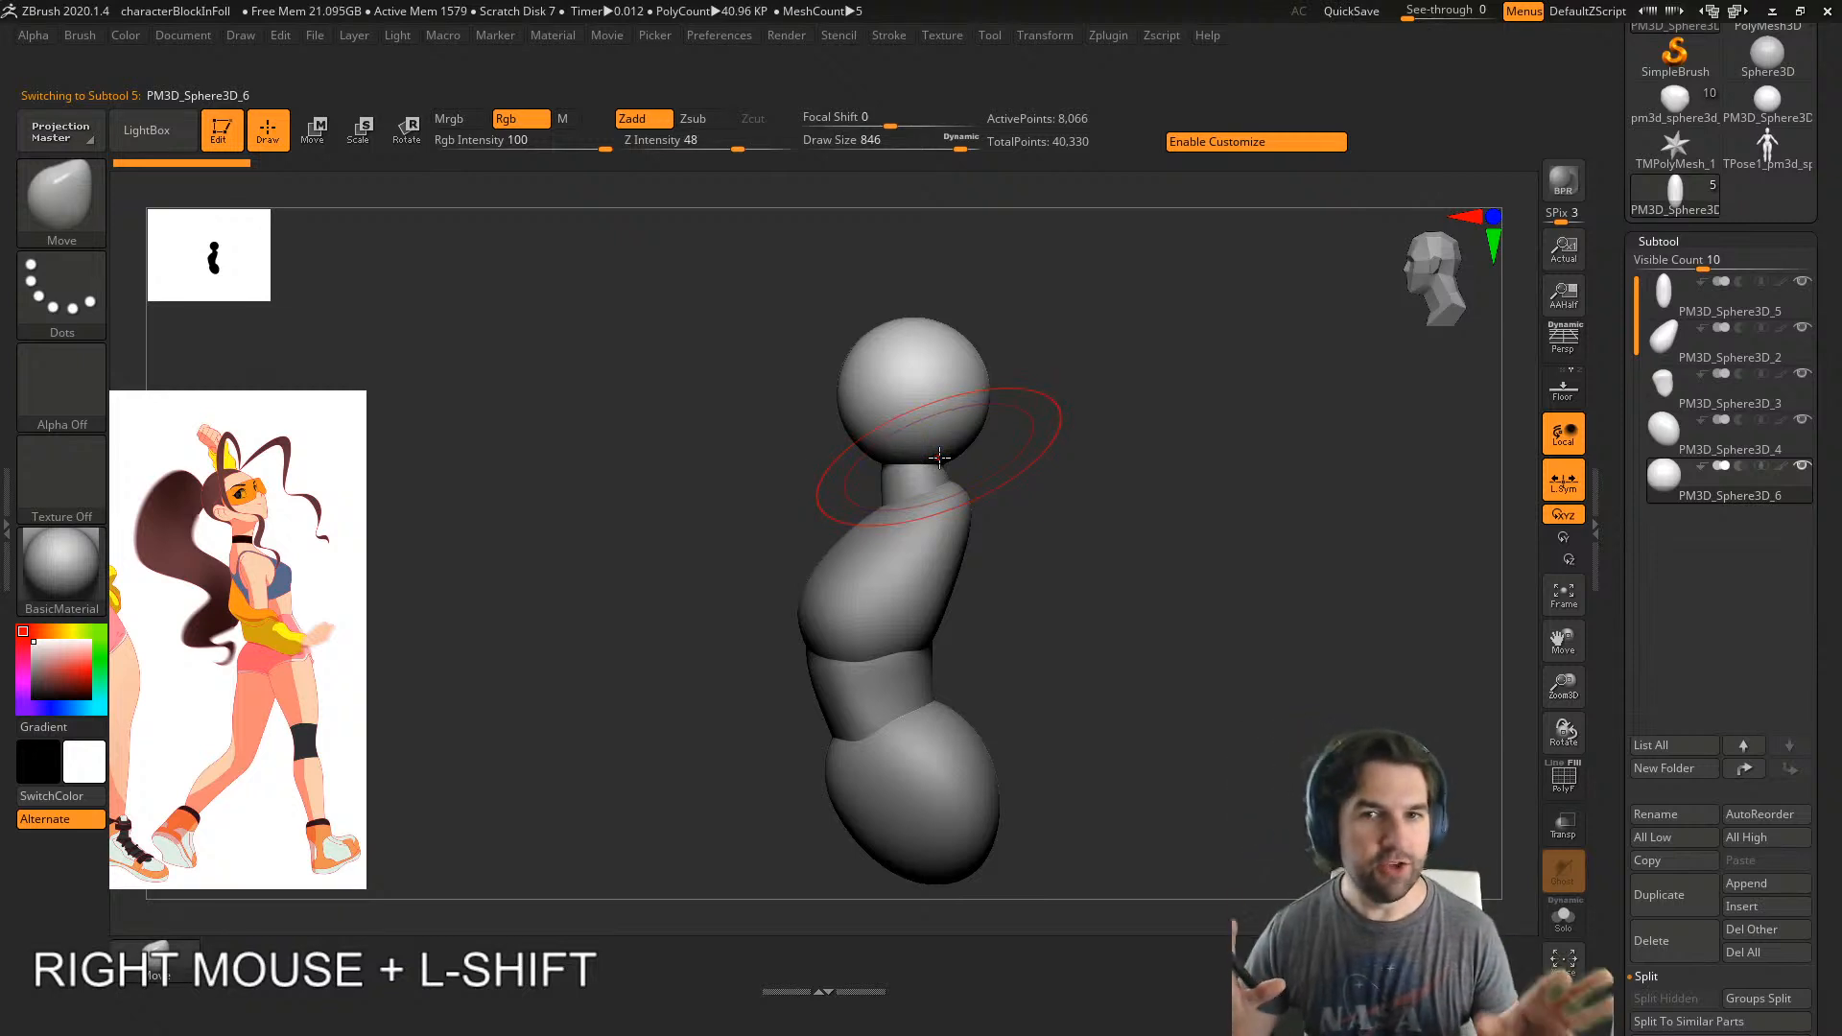
pyautogui.moveTo(1610, 413); pyautogui.dragTo(1609, 614)
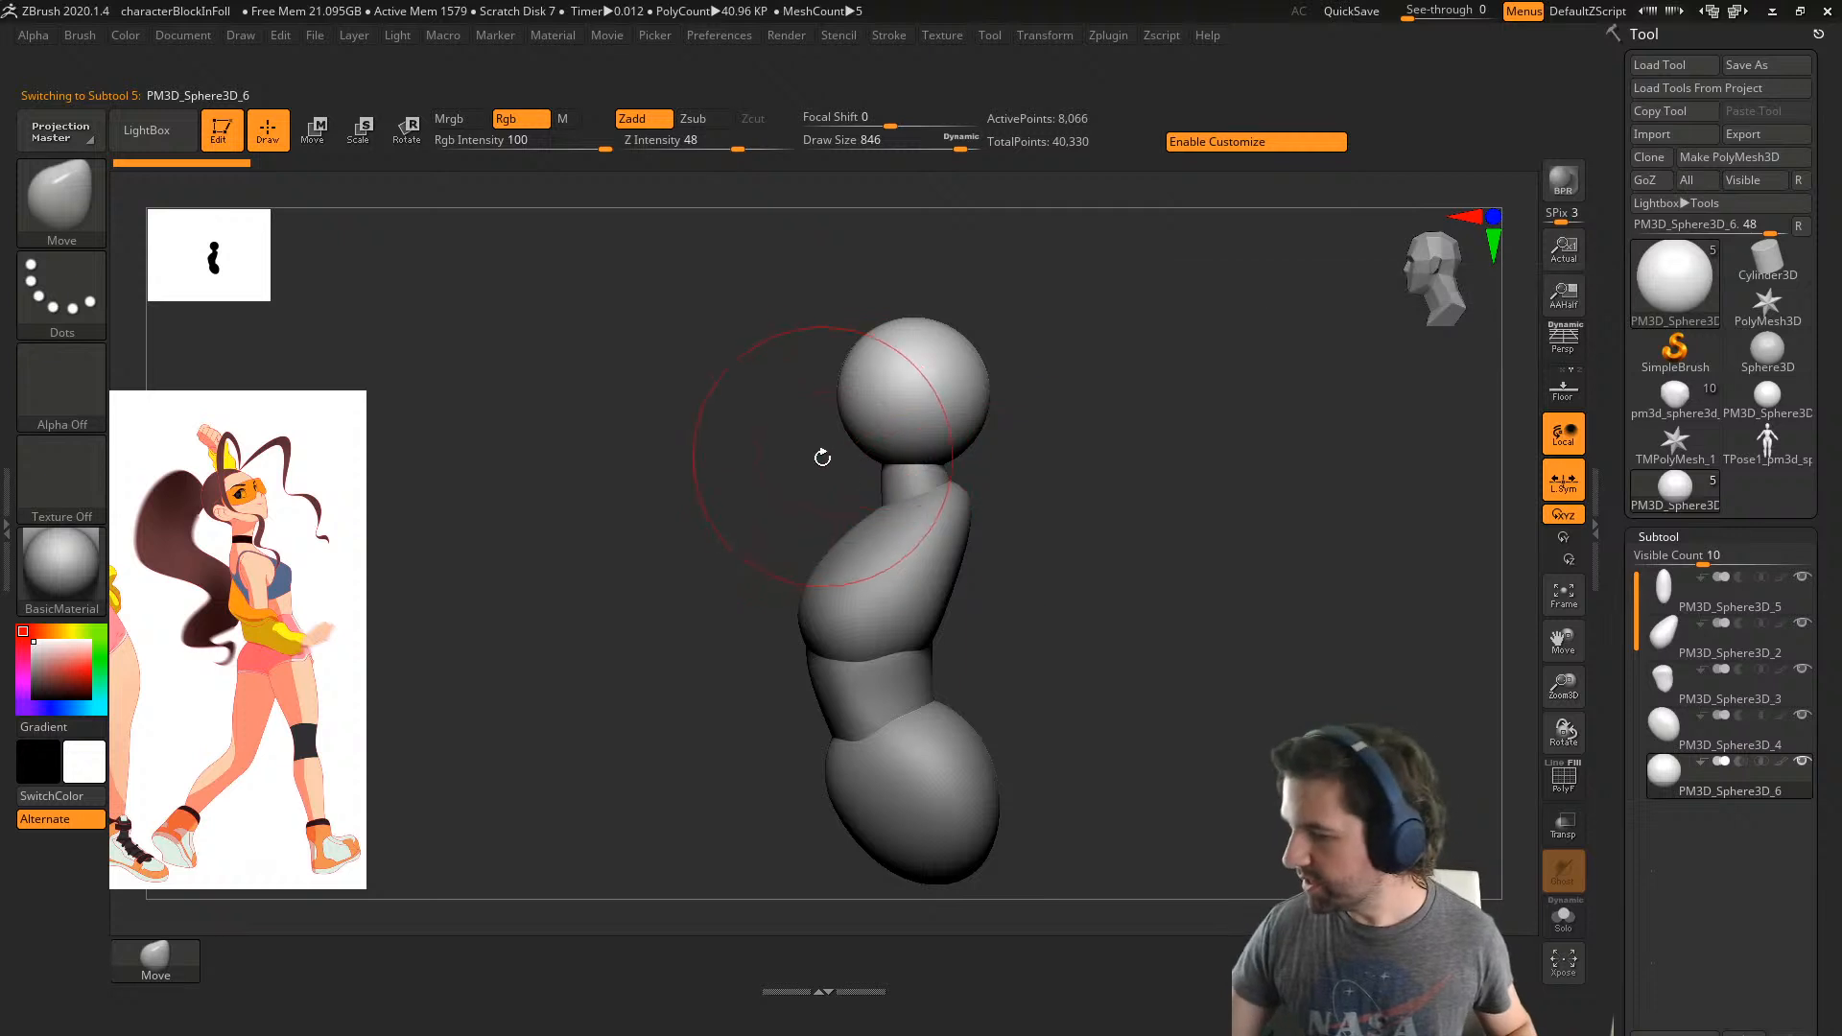
# - Try to shape the lower part of the head with a larger Move brush from the side and front
pyautogui.press('s')
pyautogui.moveTo(794, 483); pyautogui.dragTo(854, 448)
pyautogui.moveTo(867, 375); pyautogui.dragTo(861, 369)
pyautogui.moveTo(866, 455)
pyautogui.mouseDown()
pyautogui.moveTo(873, 475)
pyautogui.moveTo(863, 371)
pyautogui.mouseUp()
pyautogui.moveTo(843, 455)
pyautogui.mouseDown(button='right')
pyautogui.moveTo(975, 441)
pyautogui.moveTo(861, 428)
pyautogui.mouseUp(button='right')
pyautogui.moveTo(861, 428); pyautogui.dragTo(912, 428)
# - Undo the Move brush strokes on the head
pyautogui.hotkey('ctrl', 'z')
pyautogui.hotkey('ctrl', 'z')
pyautogui.hotkey('ctrl', 'z')
pyautogui.hotkey('ctrl', 'z')
pyautogui.hotkey('ctrl', 'z')
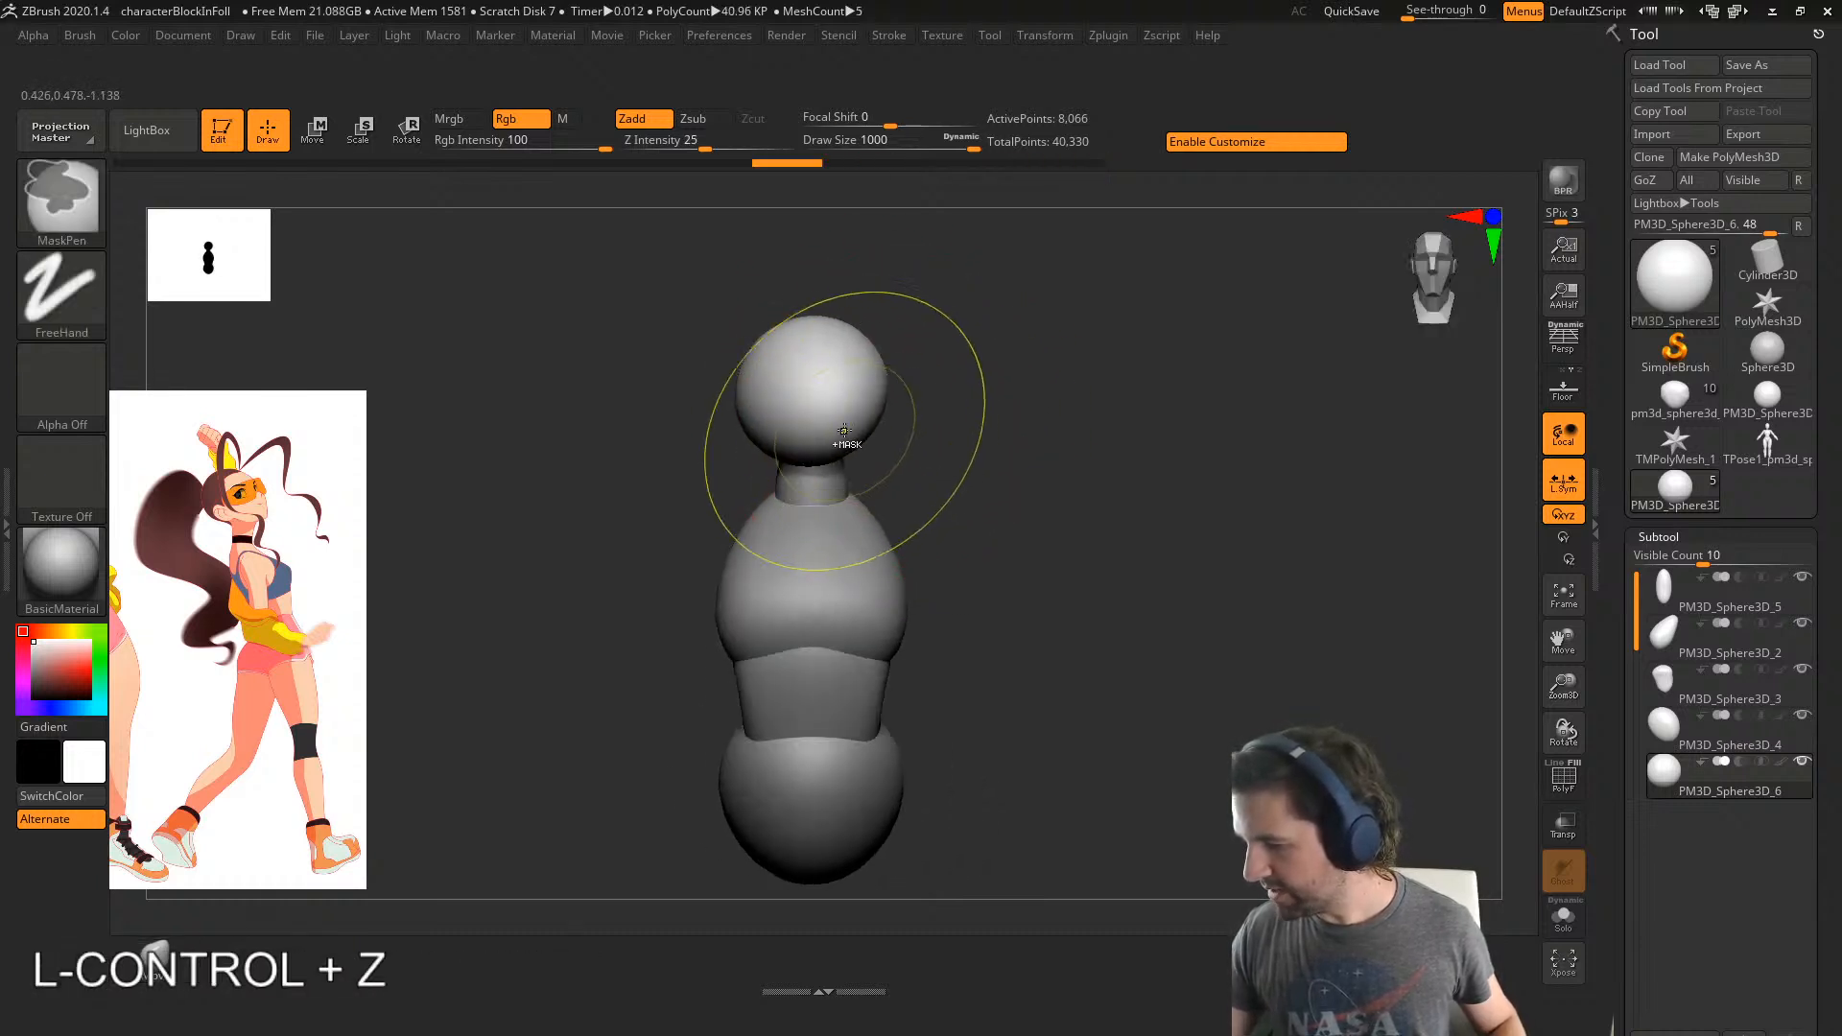
# - Undo the remaining head strokes, then enable X symmetry and apply Mirror And Weld to the head mesh
pyautogui.hotkey('ctrl', 'z')
pyautogui.hotkey('ctrl', 'z')
pyautogui.press('x')
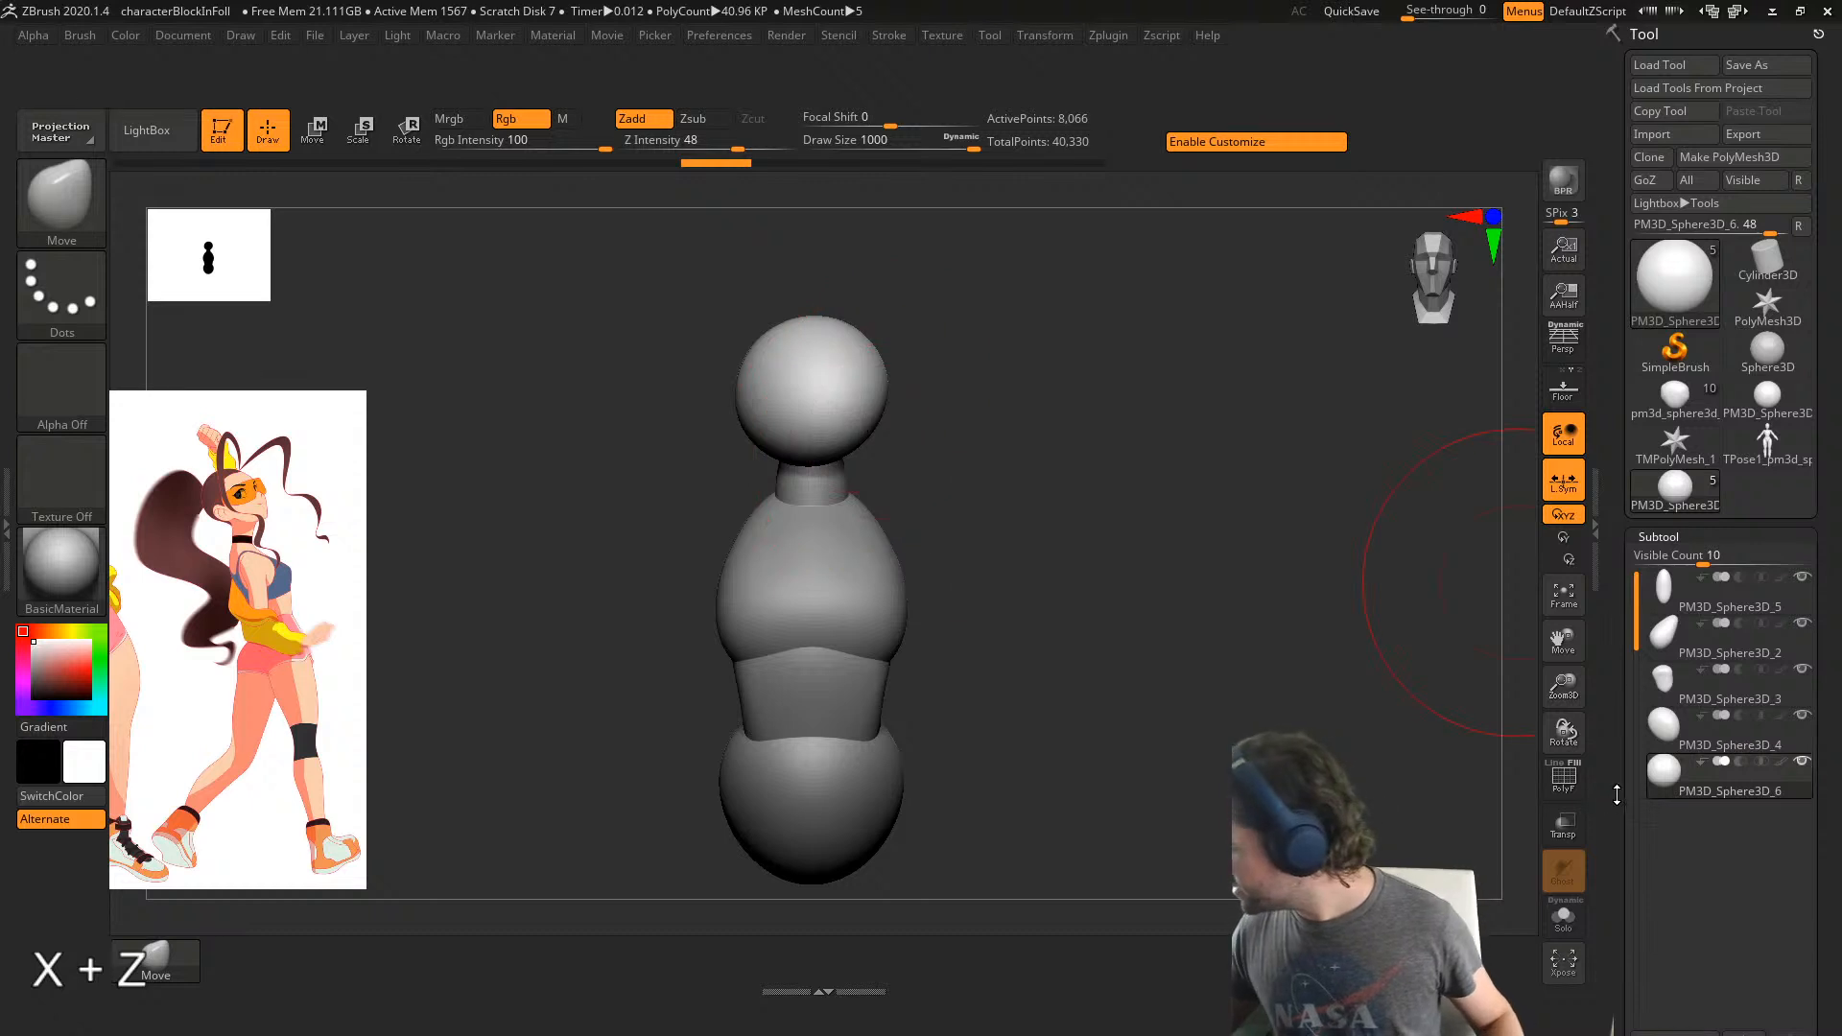
pyautogui.moveTo(1616, 796); pyautogui.dragTo(1721, 671)
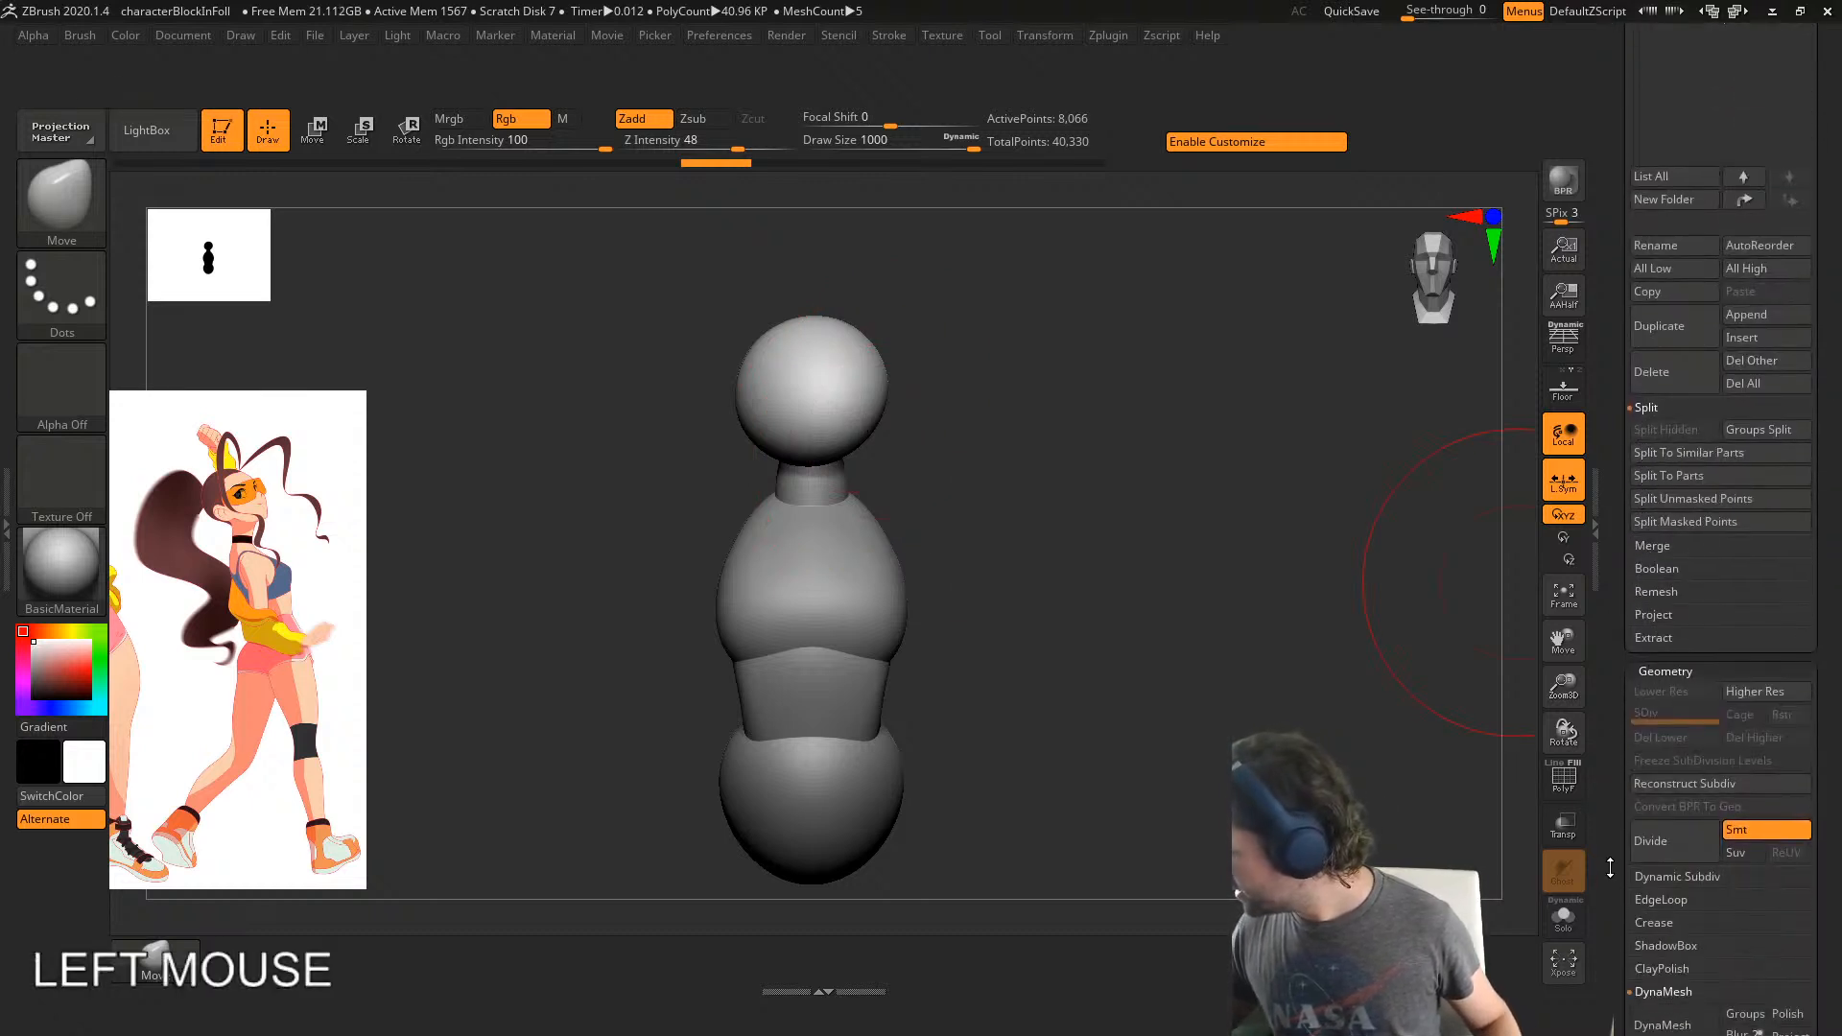
pyautogui.moveTo(1610, 868); pyautogui.dragTo(1706, 637)
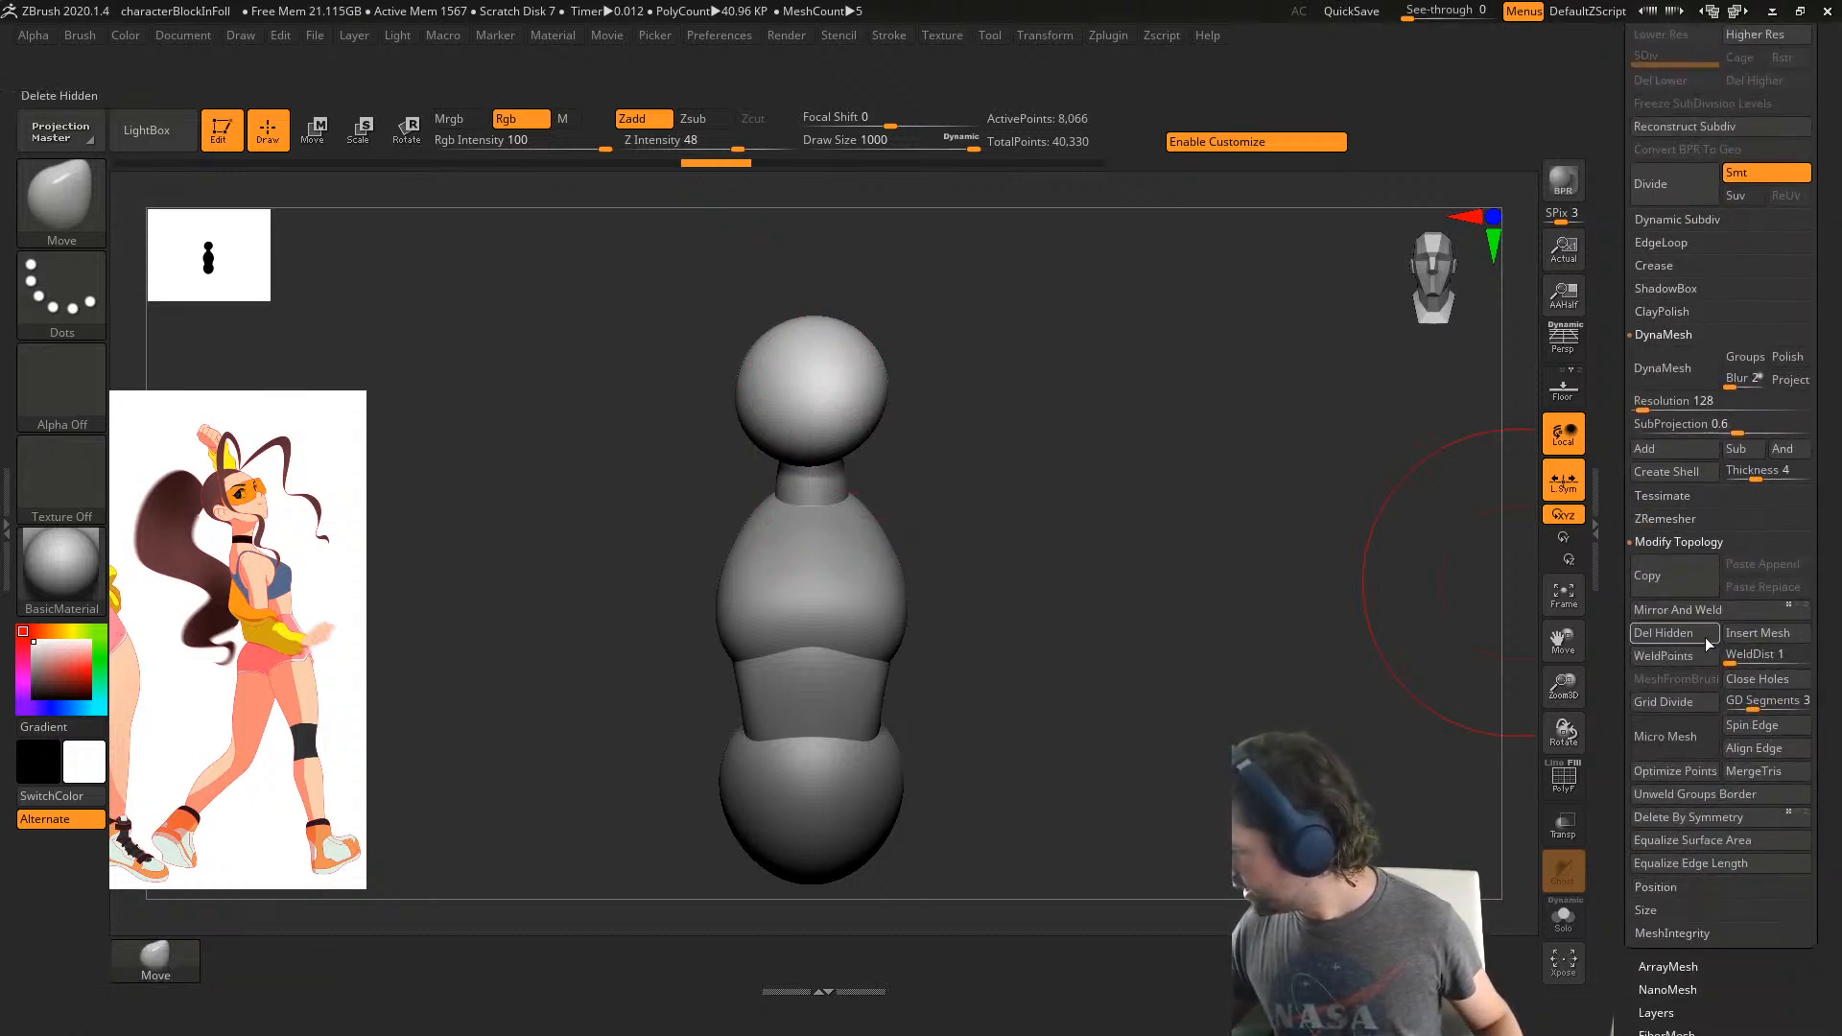
pyautogui.click(1700, 611)
# - Shape the head's side profile with the Move brush, pulling out the face and the back of the skull, and smooth it
pyautogui.keyDown('shift'); pyautogui.moveTo(822, 362); pyautogui.dragTo(826, 387); pyautogui.keyUp('shift')
pyautogui.moveTo(826, 387)
pyautogui.mouseDown(button='right')
pyautogui.moveTo(792, 445)
pyautogui.moveTo(758, 447)
pyautogui.mouseUp(button='right')
pyautogui.moveTo(933, 458); pyautogui.dragTo(943, 418)
pyautogui.moveTo(877, 356); pyautogui.dragTo(867, 347)
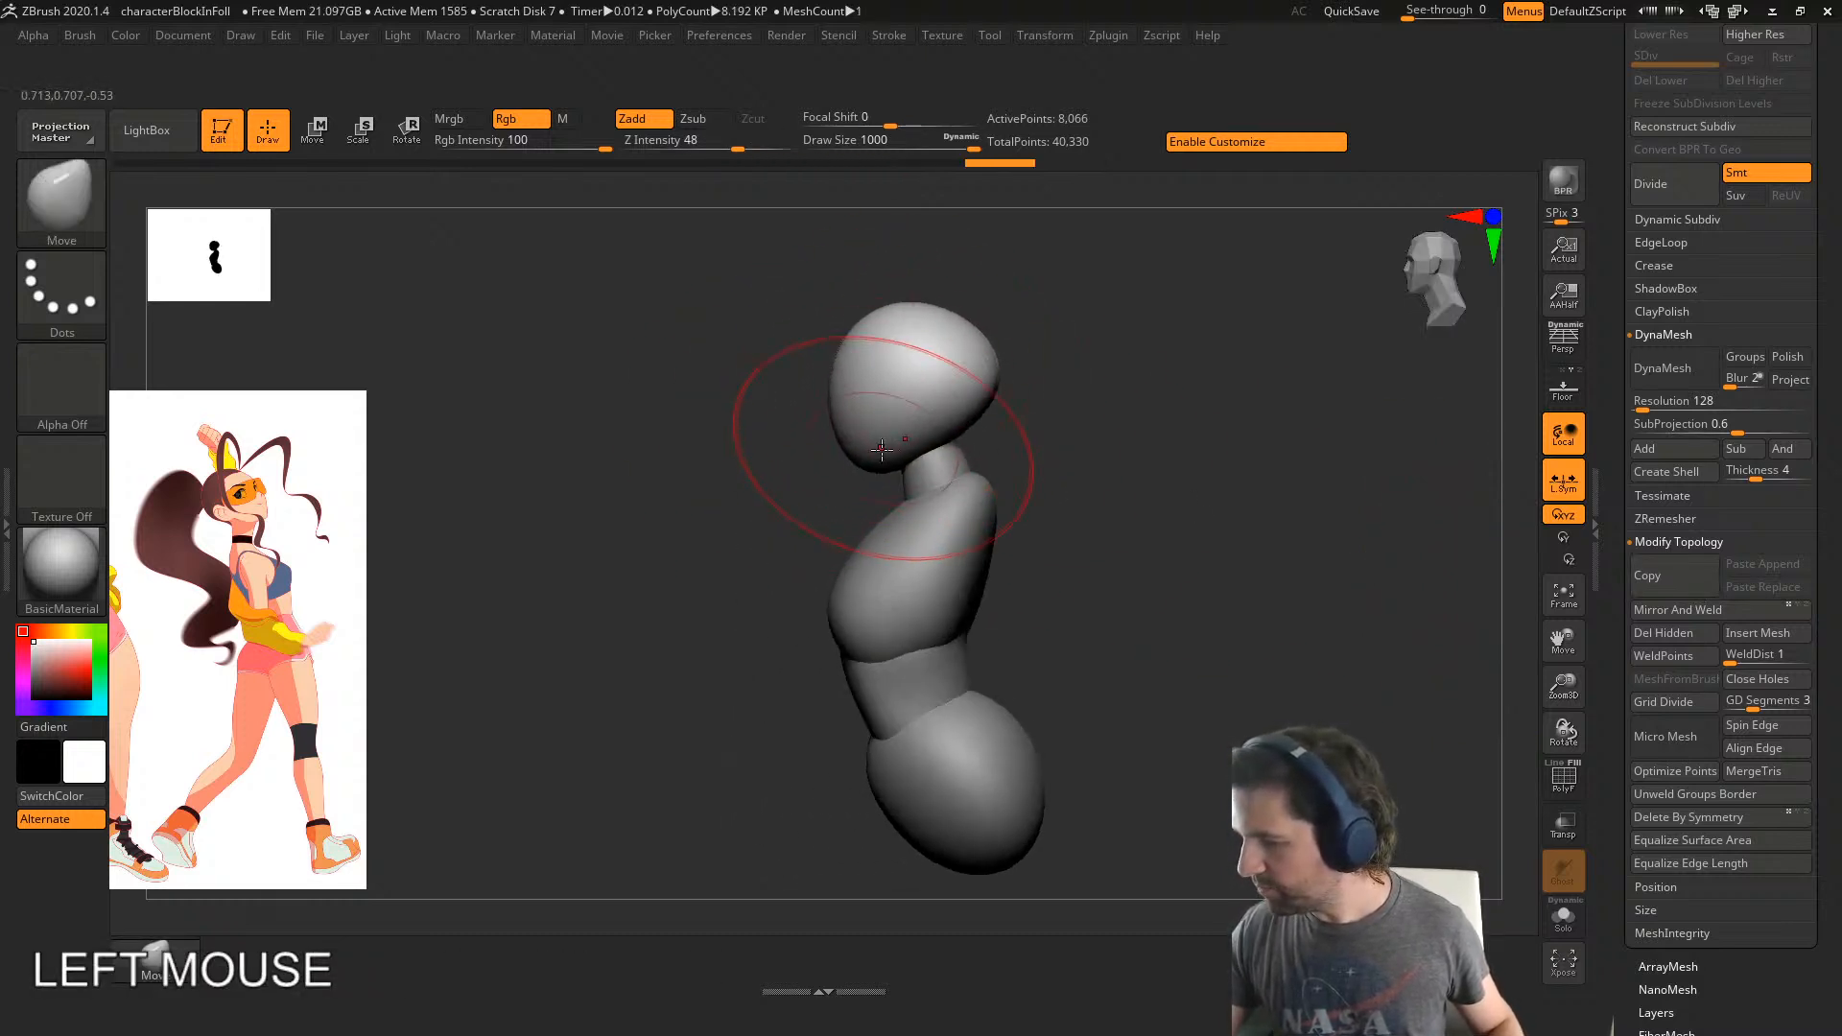
pyautogui.moveTo(974, 402); pyautogui.dragTo(971, 322)
pyautogui.moveTo(957, 422)
pyautogui.mouseDown()
pyautogui.moveTo(943, 427)
pyautogui.moveTo(950, 405)
pyautogui.moveTo(986, 449)
pyautogui.moveTo(999, 362)
pyautogui.mouseUp()
pyautogui.press('s')
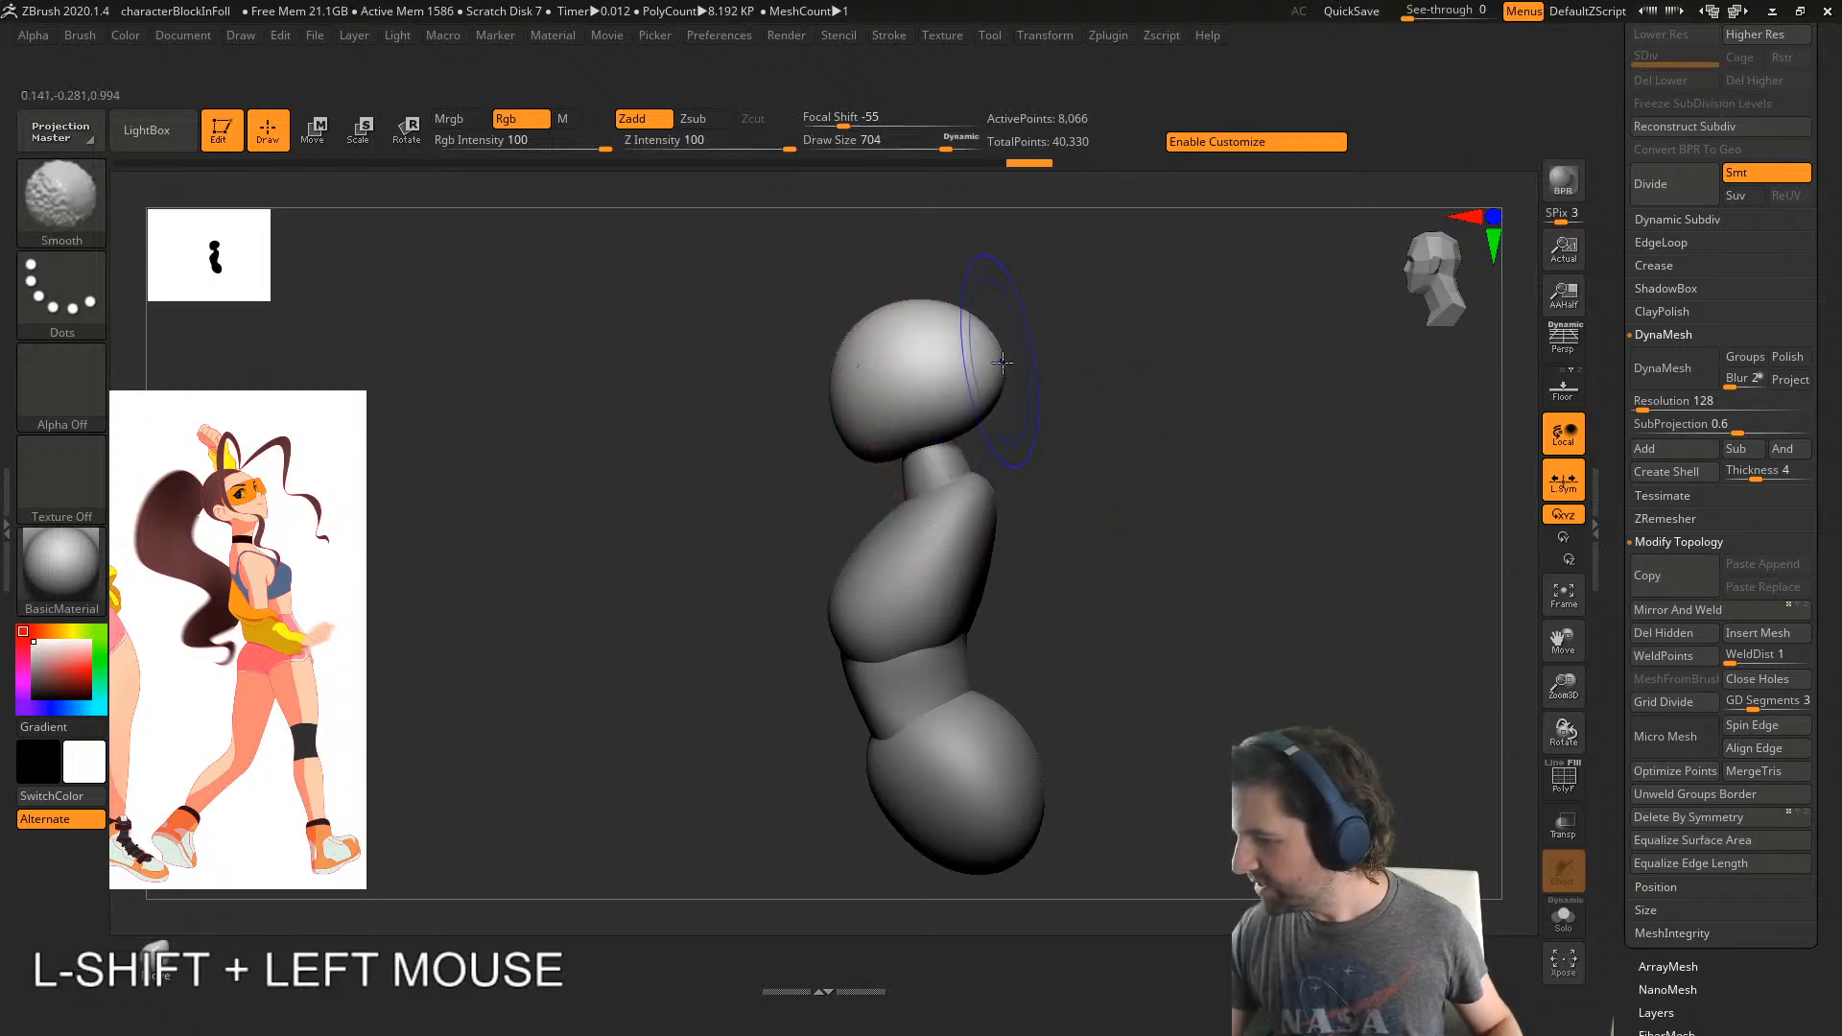
pyautogui.moveTo(999, 362)
pyautogui.mouseDown(button='right')
pyautogui.moveTo(985, 399)
pyautogui.moveTo(1435, 296)
pyautogui.mouseUp(button='right')
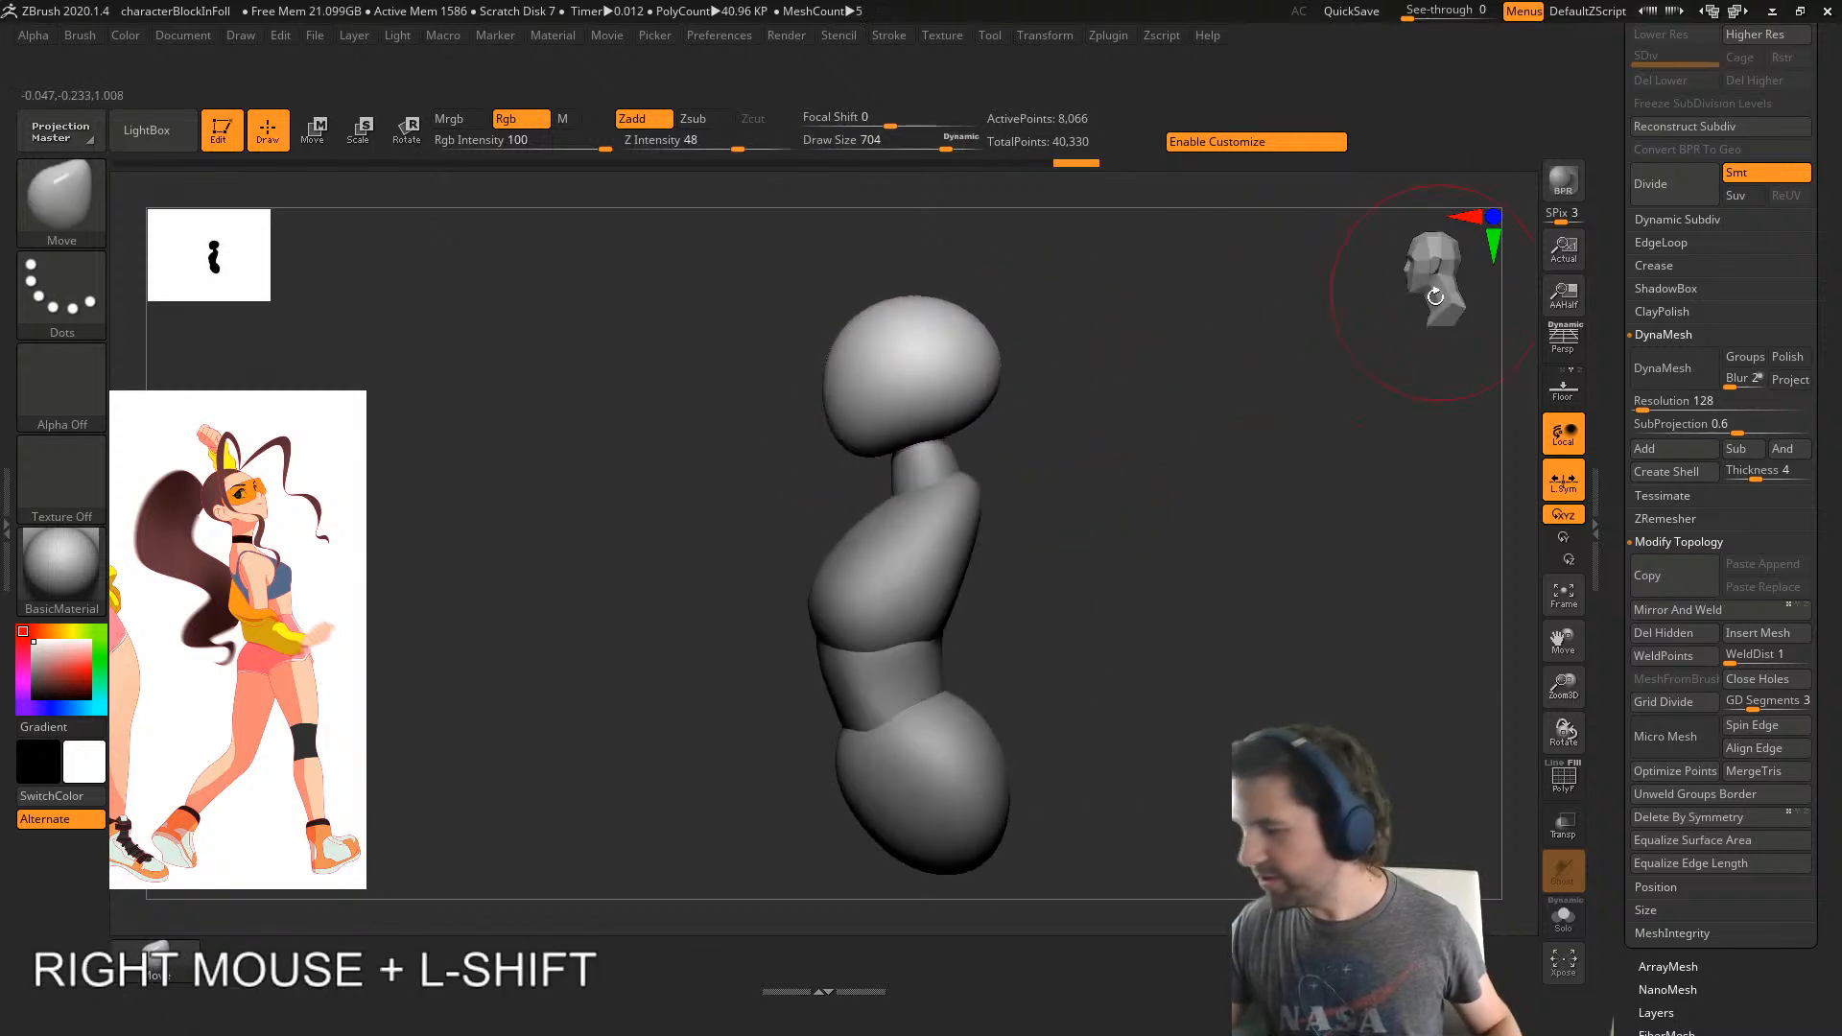
# - Refine the front of the face and pull down the chin using the Move brush at draw size 734
pyautogui.press('s')
pyautogui.moveTo(968, 457); pyautogui.dragTo(971, 457)
pyautogui.moveTo(834, 397); pyautogui.dragTo(857, 396)
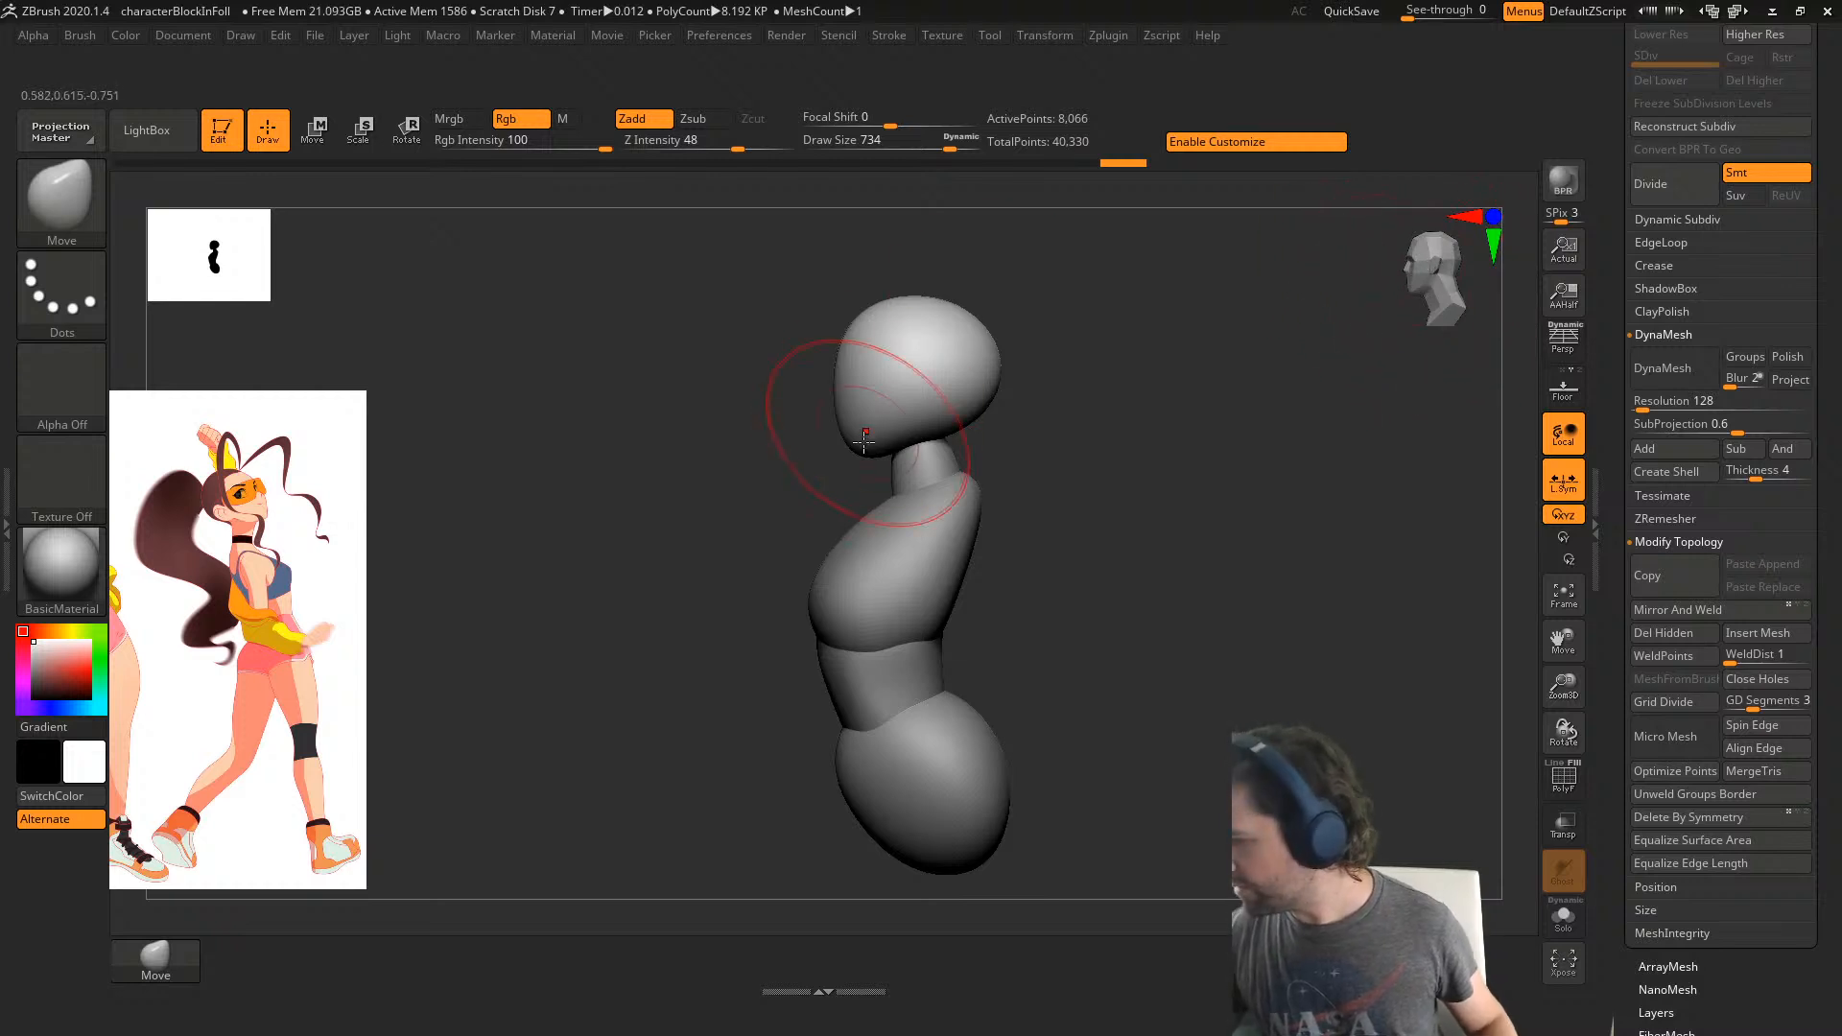
pyautogui.moveTo(864, 440); pyautogui.dragTo(856, 439)
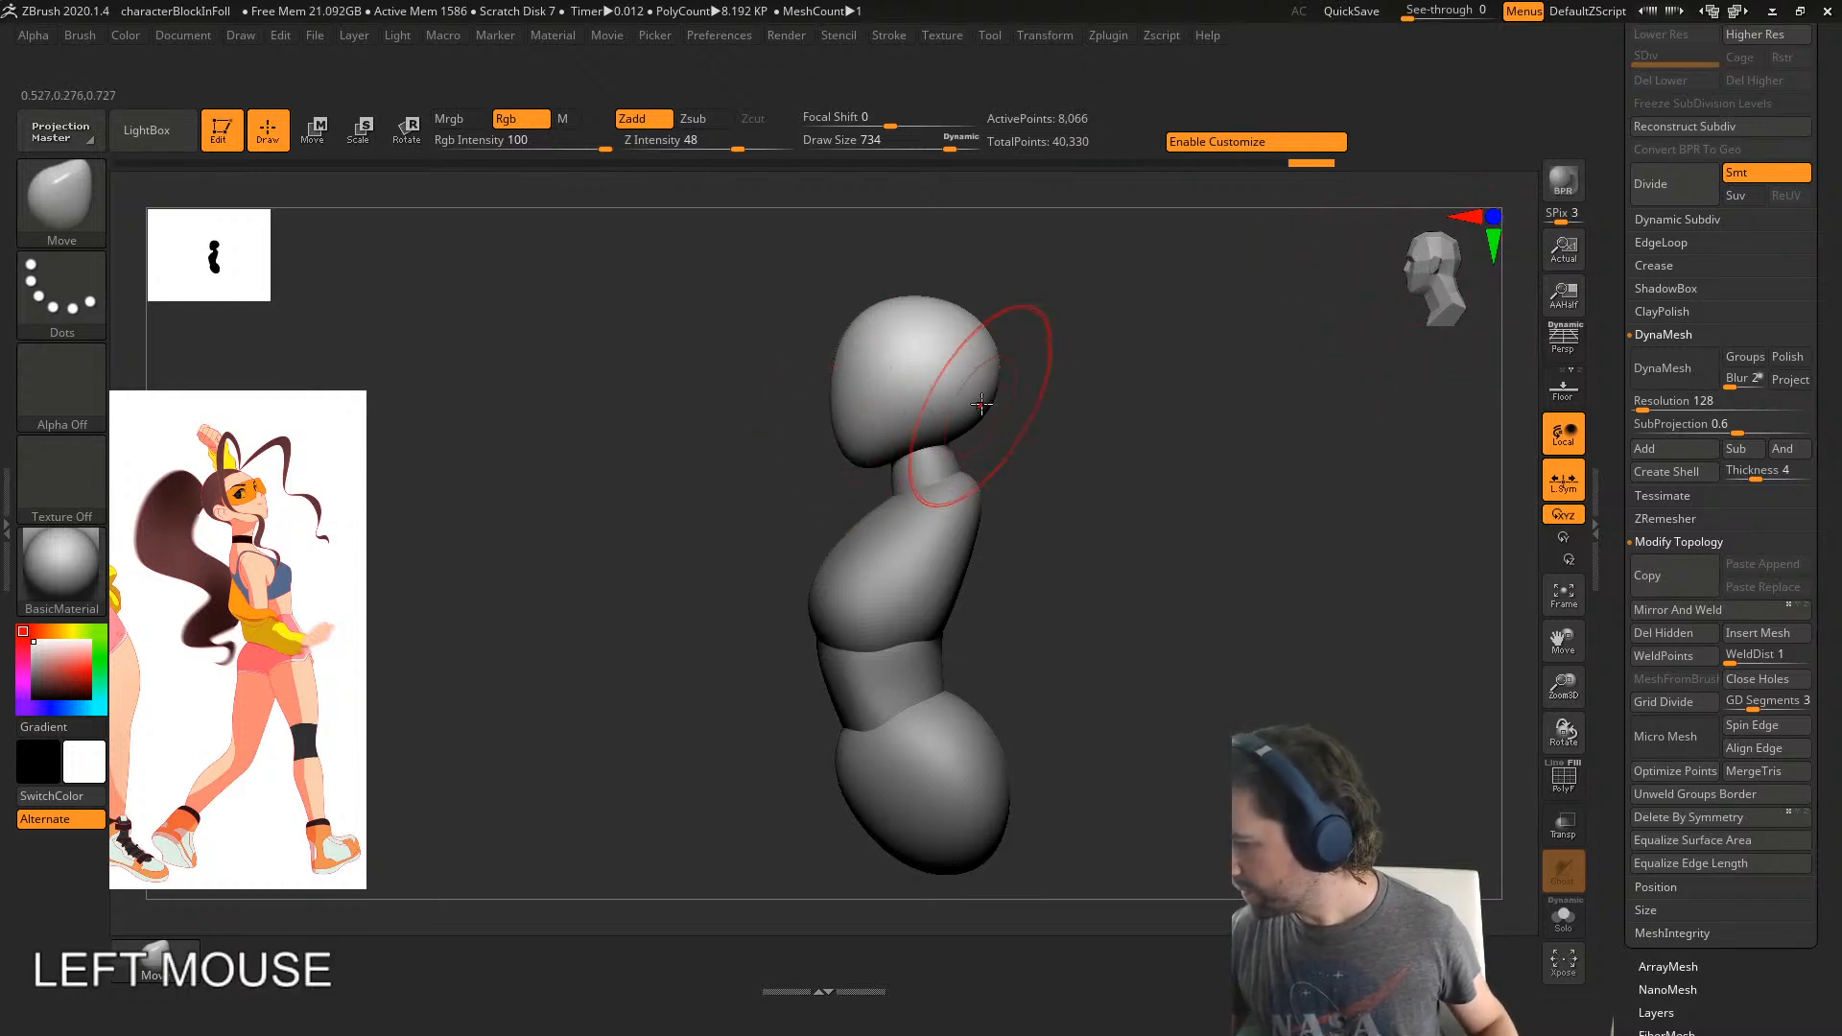
# - Push in the back of the skull and raise the head's underside behind the jaw, using Move brush draw sizes 1000 and 585
pyautogui.press('s')
pyautogui.moveTo(981, 404)
pyautogui.mouseDown()
pyautogui.moveTo(1013, 411)
pyautogui.moveTo(992, 356)
pyautogui.mouseUp()
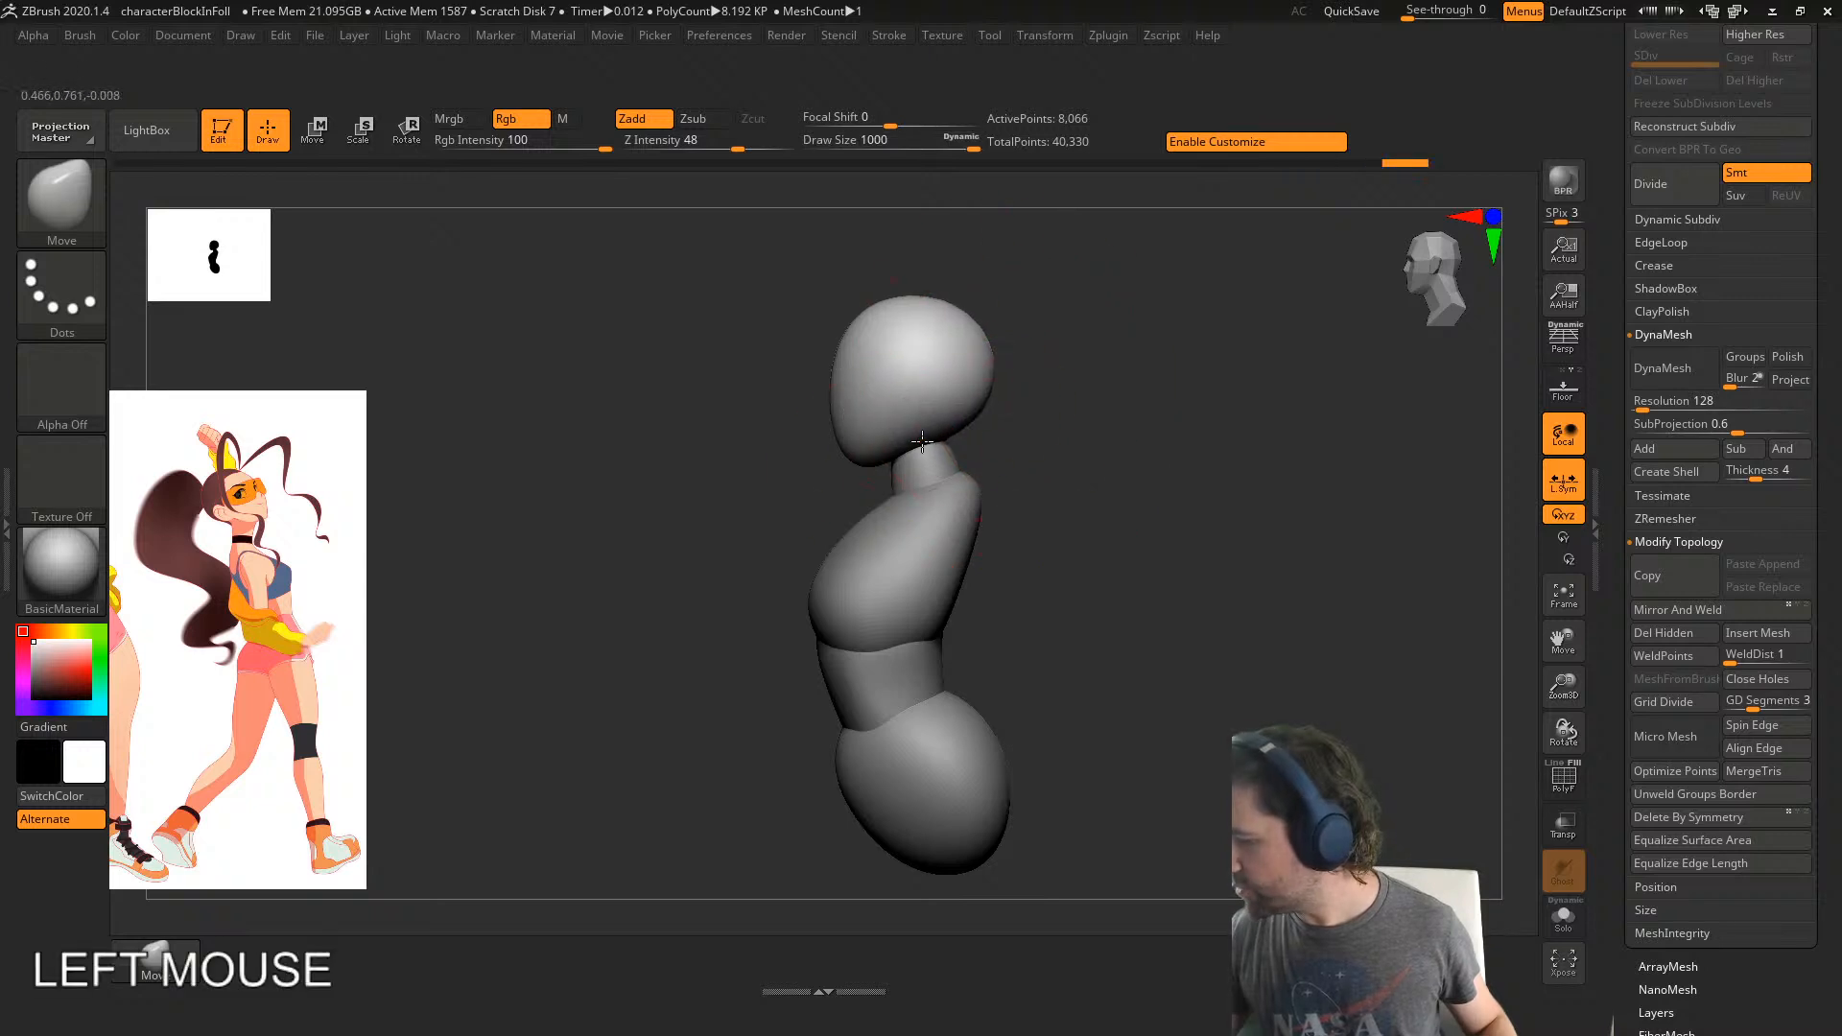
pyautogui.press('s')
pyautogui.moveTo(1026, 445)
pyautogui.mouseDown()
pyautogui.moveTo(911, 446)
pyautogui.moveTo(906, 426)
pyautogui.mouseUp()
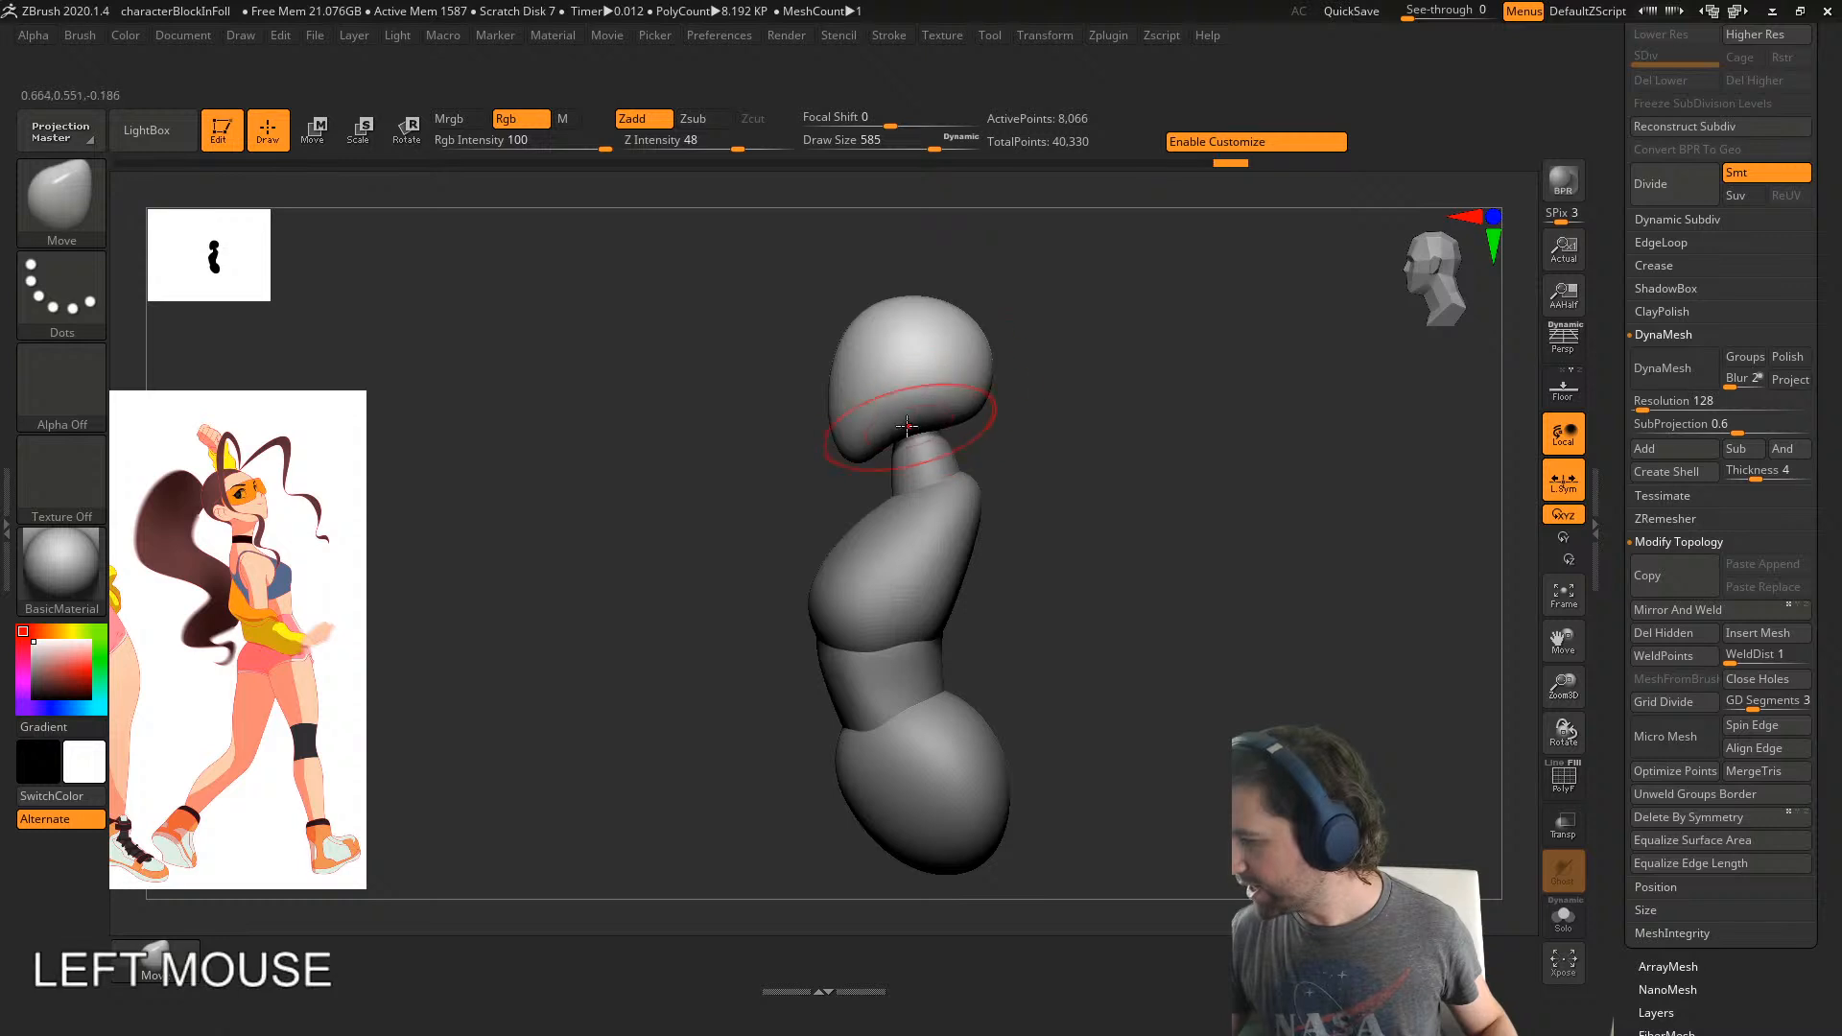
# - Select the neck subtool and touch up its form beneath the skull from the side and back
pyautogui.keyDown('alt'); pyautogui.click(921, 443); pyautogui.keyUp('alt')
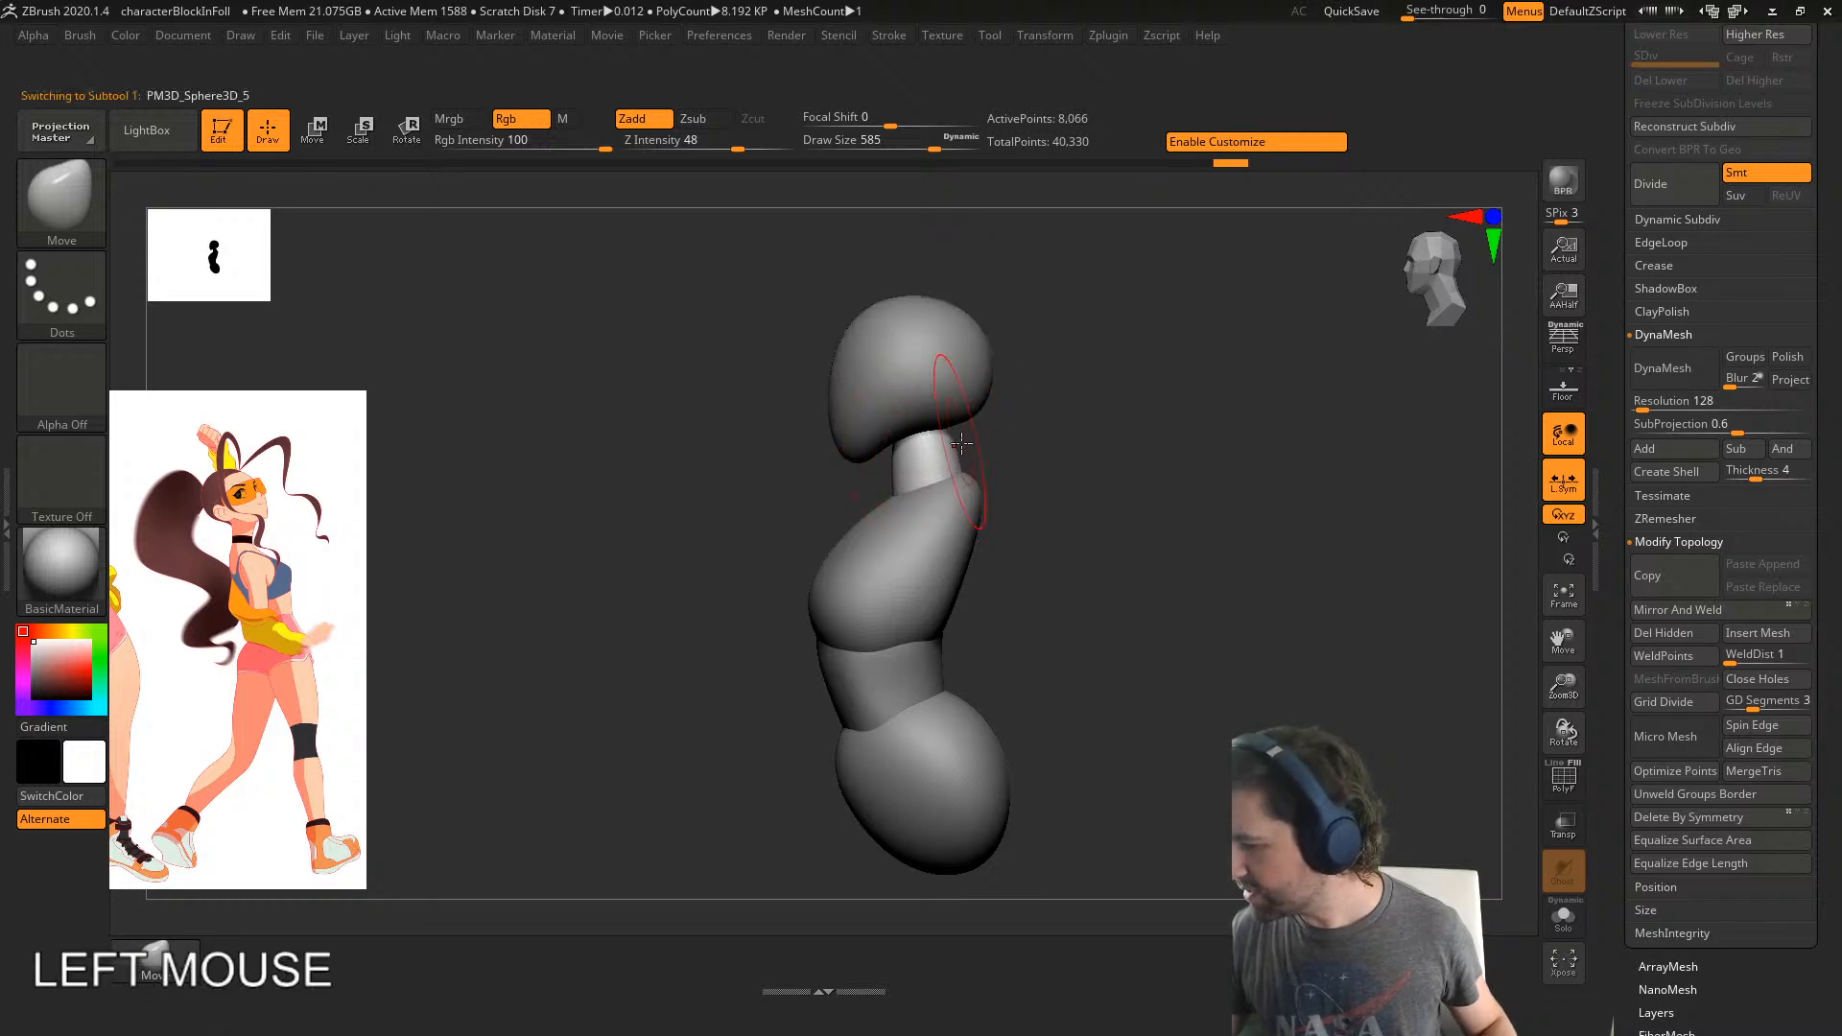
pyautogui.keyDown('shift'); pyautogui.moveTo(977, 418); pyautogui.dragTo(962, 473); pyautogui.keyUp('shift')
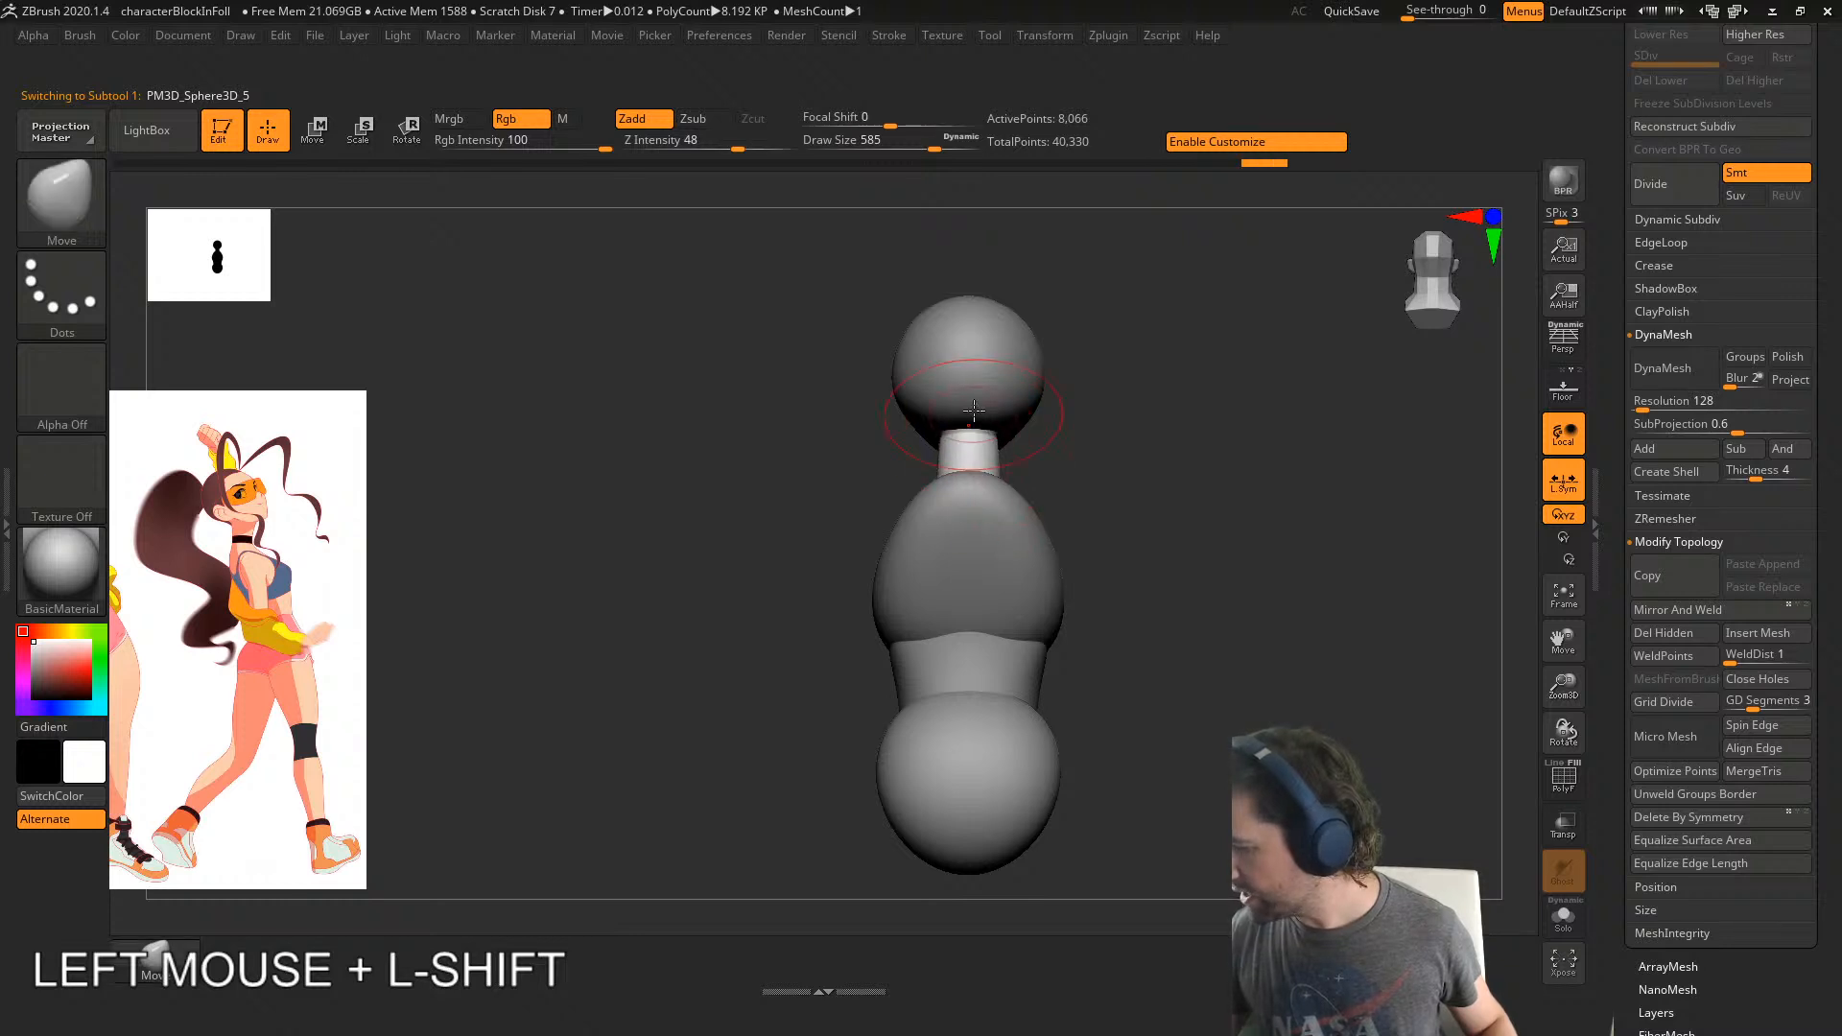
pyautogui.keyDown('shift'); pyautogui.moveTo(974, 411); pyautogui.dragTo(1073, 379, button='right'); pyautogui.keyUp('shift')
# - Reselect the head subtool and reshape the sides of the cranium from the top view with the Move brush at draw size 714
pyautogui.keyDown('alt'); pyautogui.click(891, 455); pyautogui.keyUp('alt')
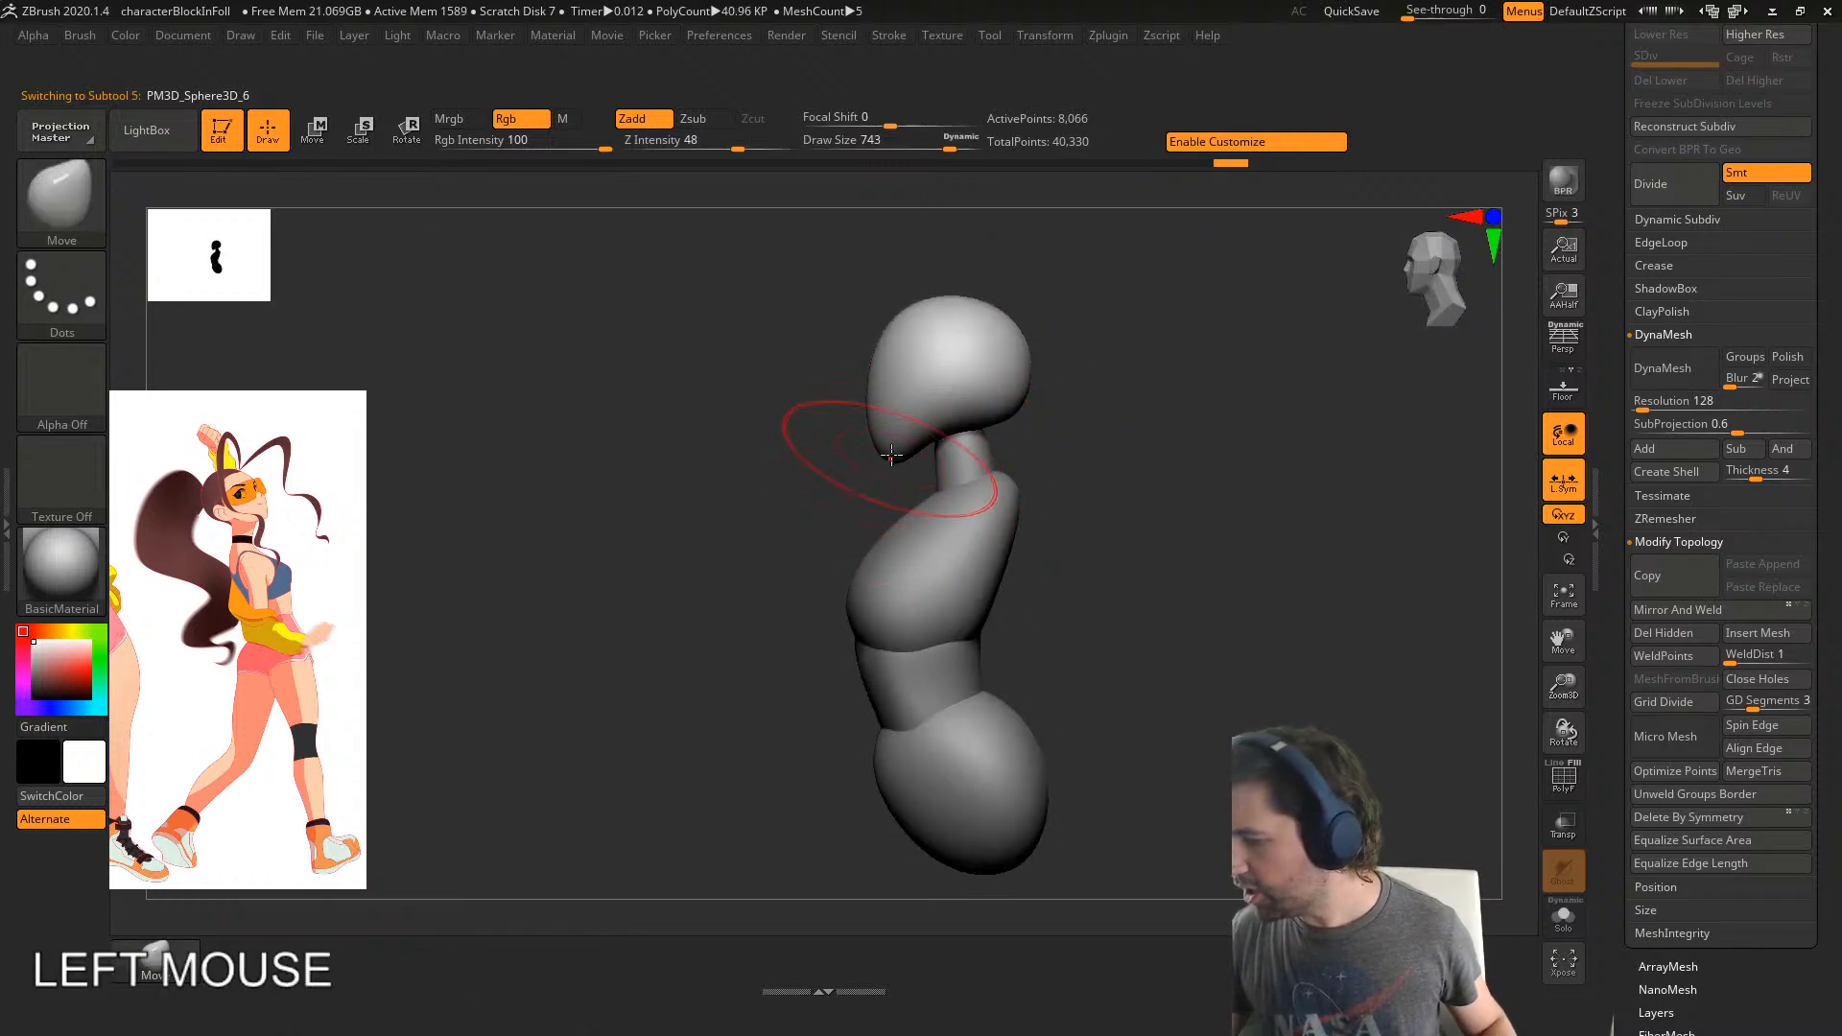
pyautogui.keyDown('shift'); pyautogui.moveTo(917, 439); pyautogui.dragTo(1040, 399, button='right'); pyautogui.keyUp('shift')
pyautogui.press('s')
pyautogui.moveTo(1015, 442); pyautogui.dragTo(1027, 442)
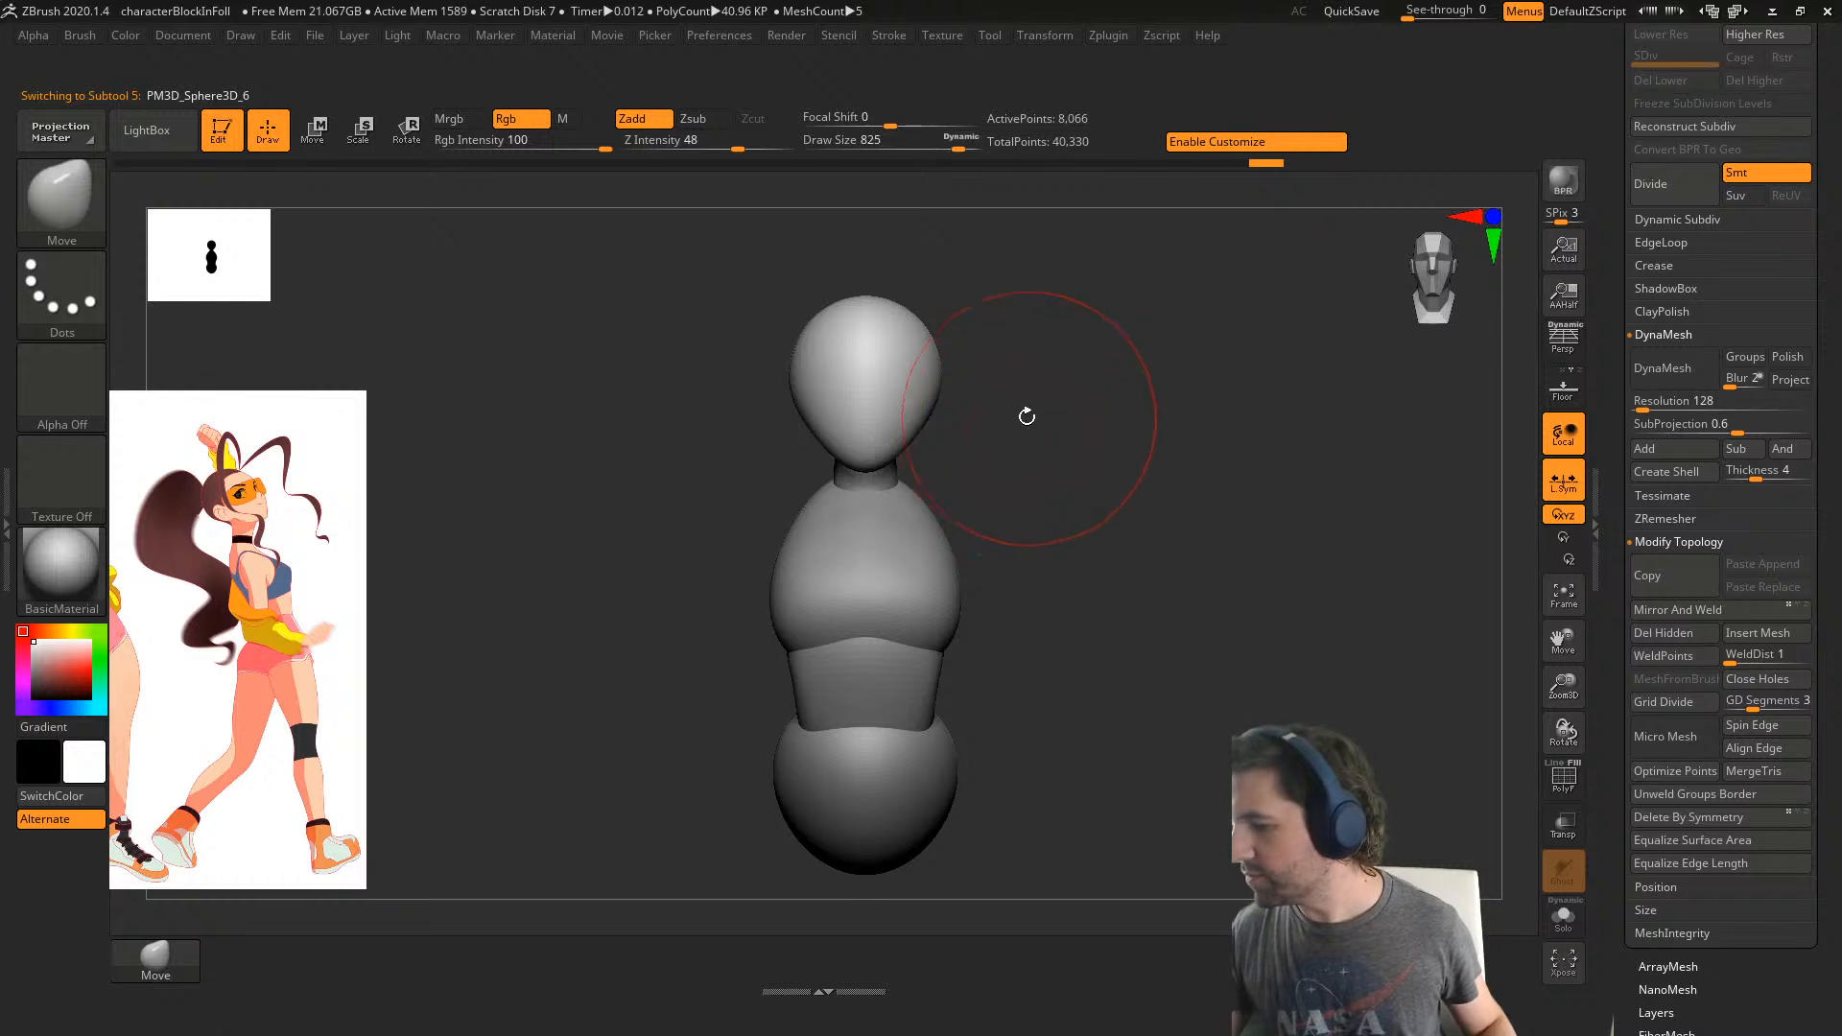
pyautogui.moveTo(948, 378)
pyautogui.mouseDown(button='right')
pyautogui.moveTo(971, 444)
pyautogui.moveTo(935, 466)
pyautogui.mouseUp(button='right')
pyautogui.moveTo(929, 443); pyautogui.dragTo(922, 420)
pyautogui.press('s')
pyautogui.moveTo(1050, 403); pyautogui.dragTo(1037, 403)
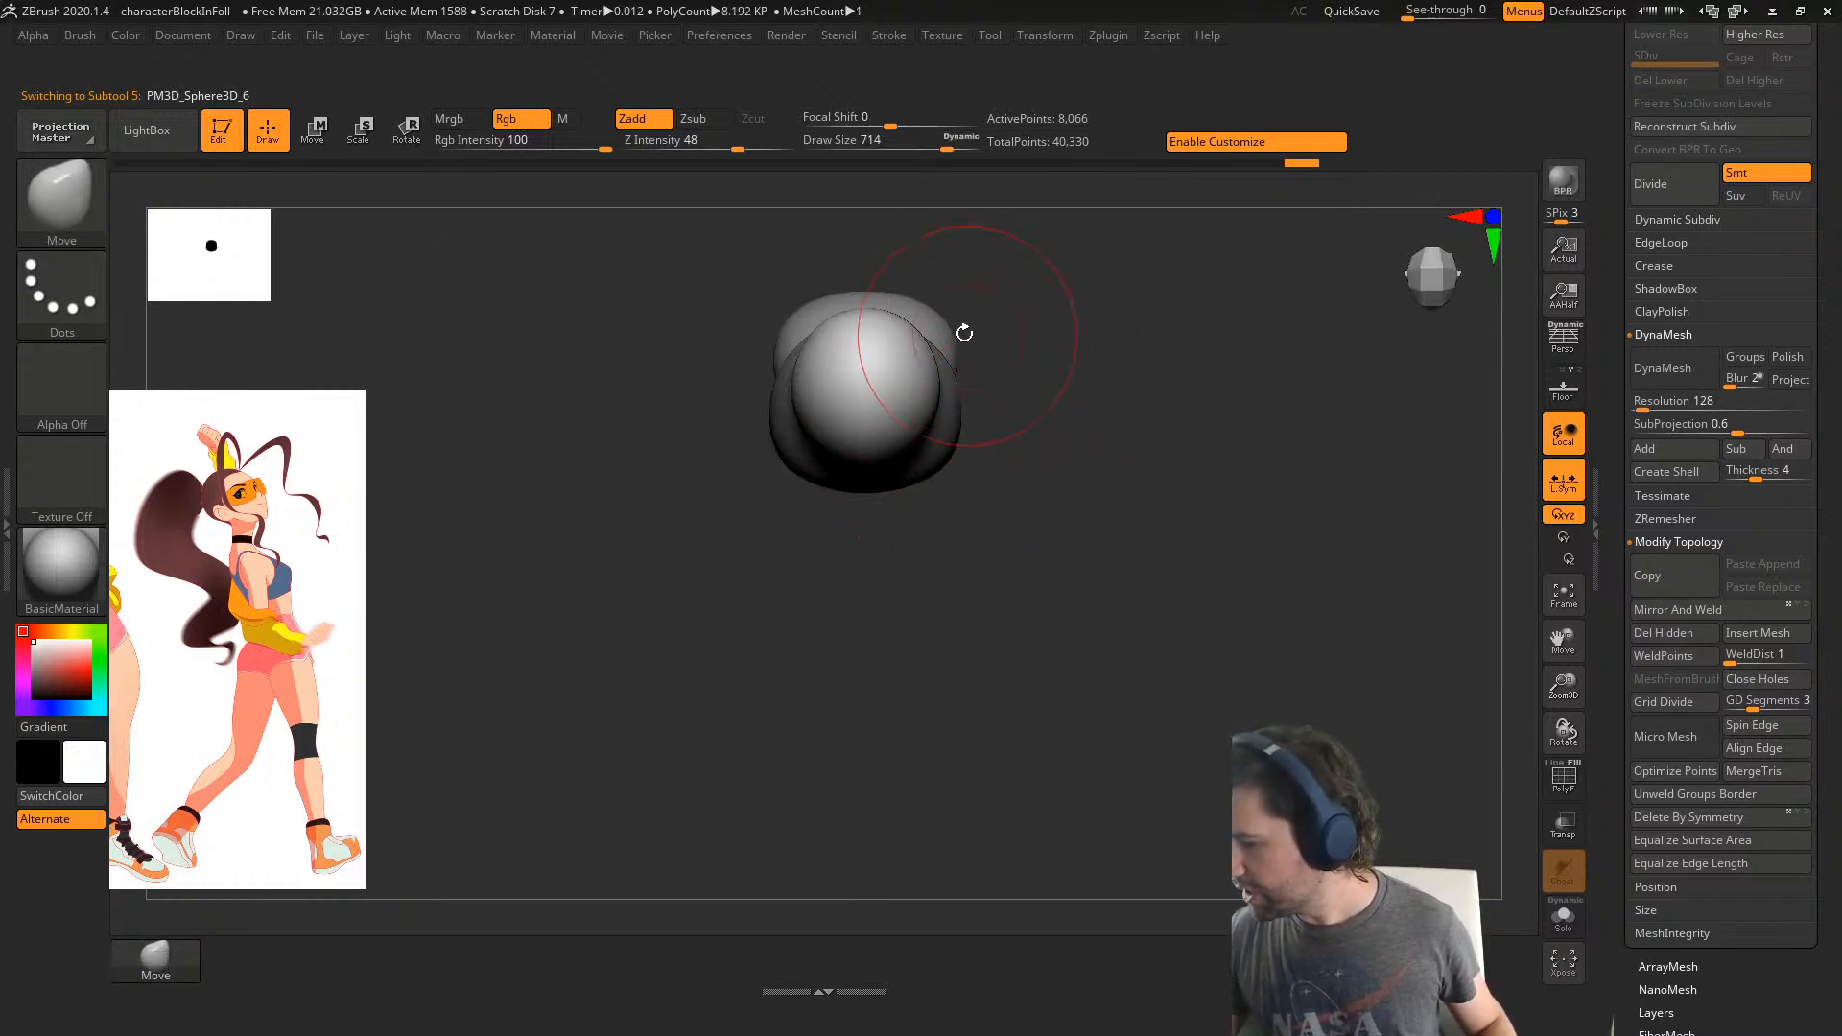
pyautogui.moveTo(914, 333); pyautogui.dragTo(921, 326)
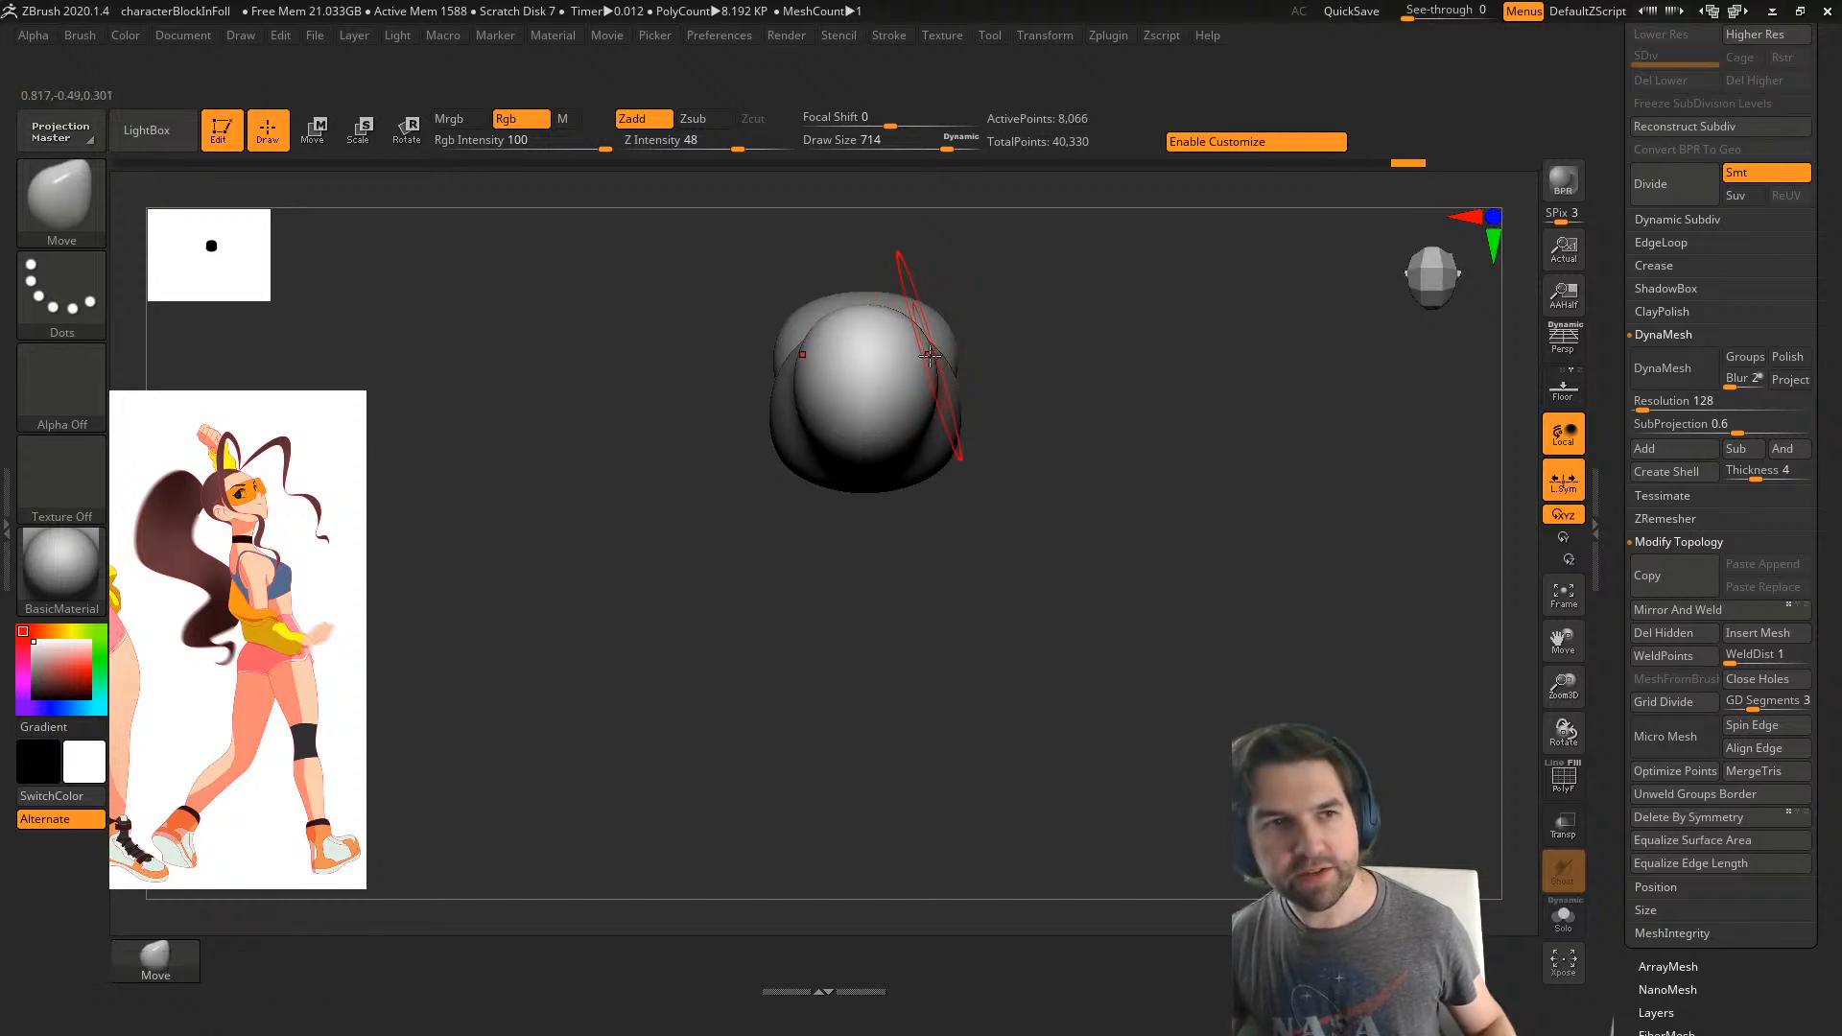
pyautogui.moveTo(918, 428); pyautogui.dragTo(916, 432)
# - Refine the sides of the head from the front and pull the face forward in side view
pyautogui.moveTo(942, 379); pyautogui.dragTo(929, 288, button='right')
pyautogui.moveTo(916, 370); pyautogui.dragTo(914, 374)
pyautogui.moveTo(1074, 373); pyautogui.dragTo(906, 368, button='right')
pyautogui.moveTo(905, 369); pyautogui.dragTo(863, 370)
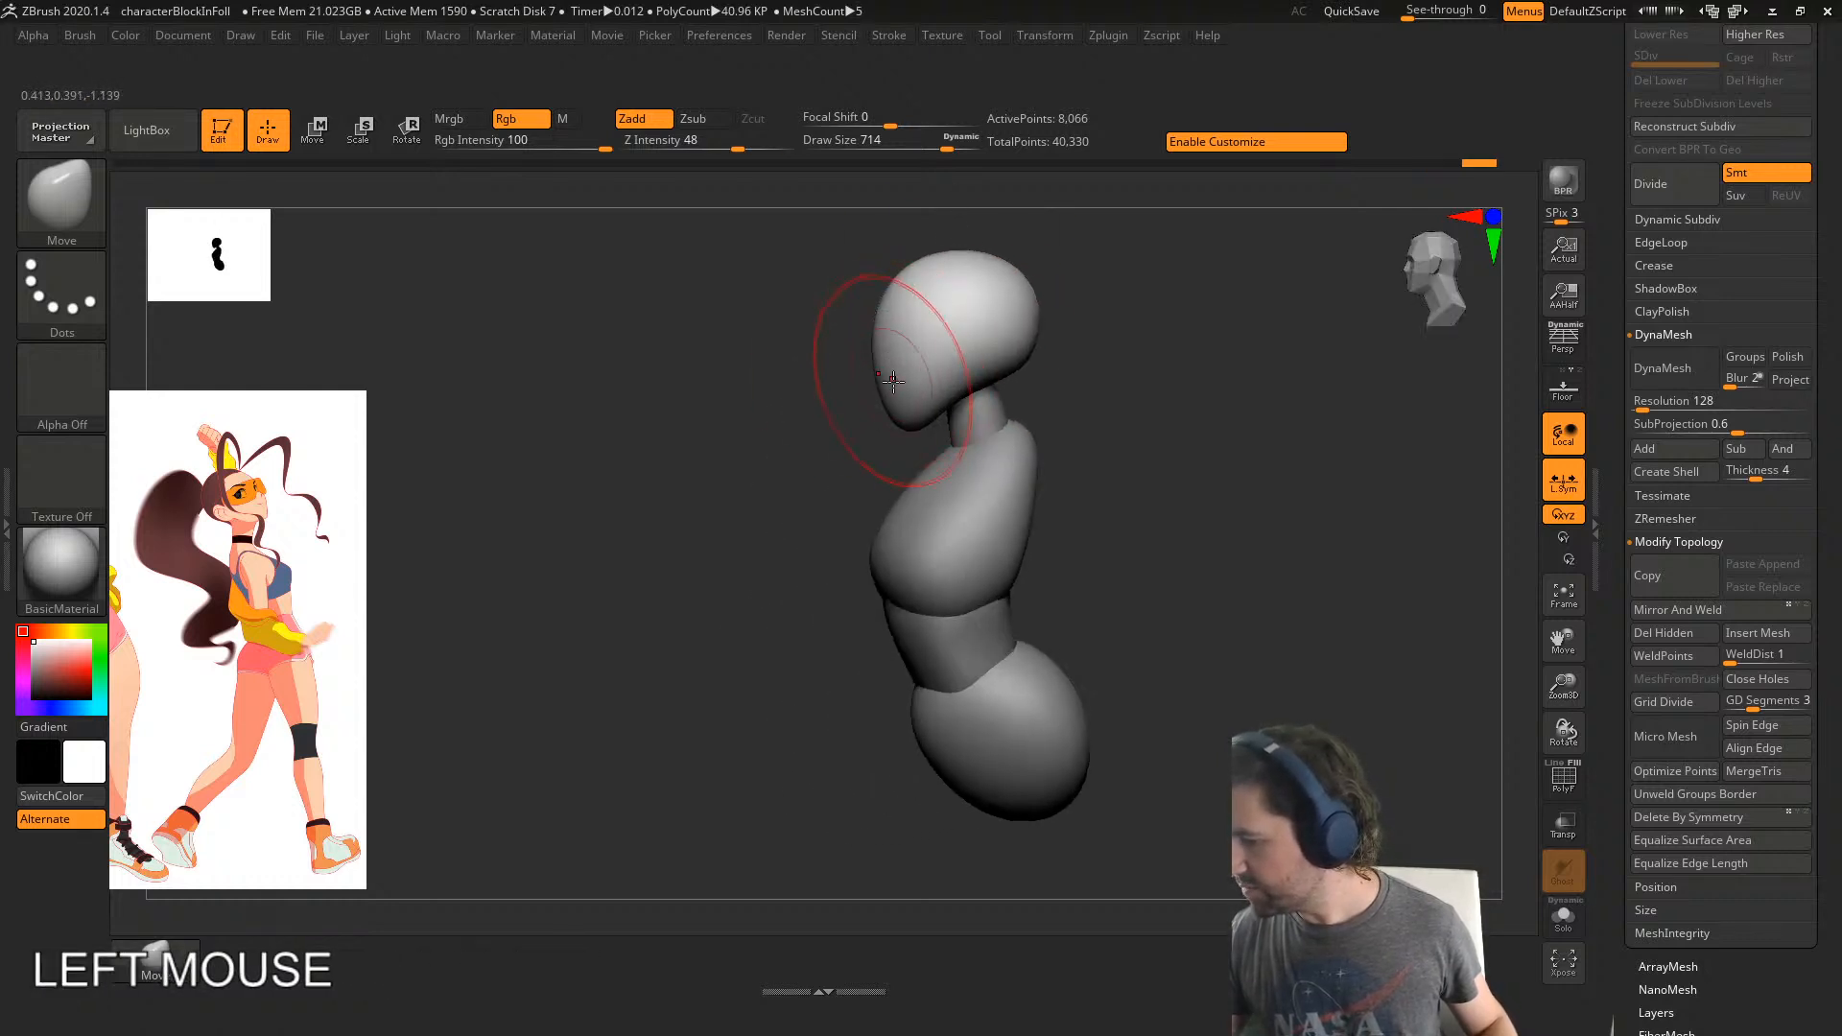
pyautogui.moveTo(863, 370)
pyautogui.keyDown('shift'); pyautogui.mouseDown(button='right')
pyautogui.moveTo(962, 360)
pyautogui.moveTo(863, 378)
pyautogui.moveTo(1087, 534)
pyautogui.mouseUp(button='right'); pyautogui.keyUp('shift')
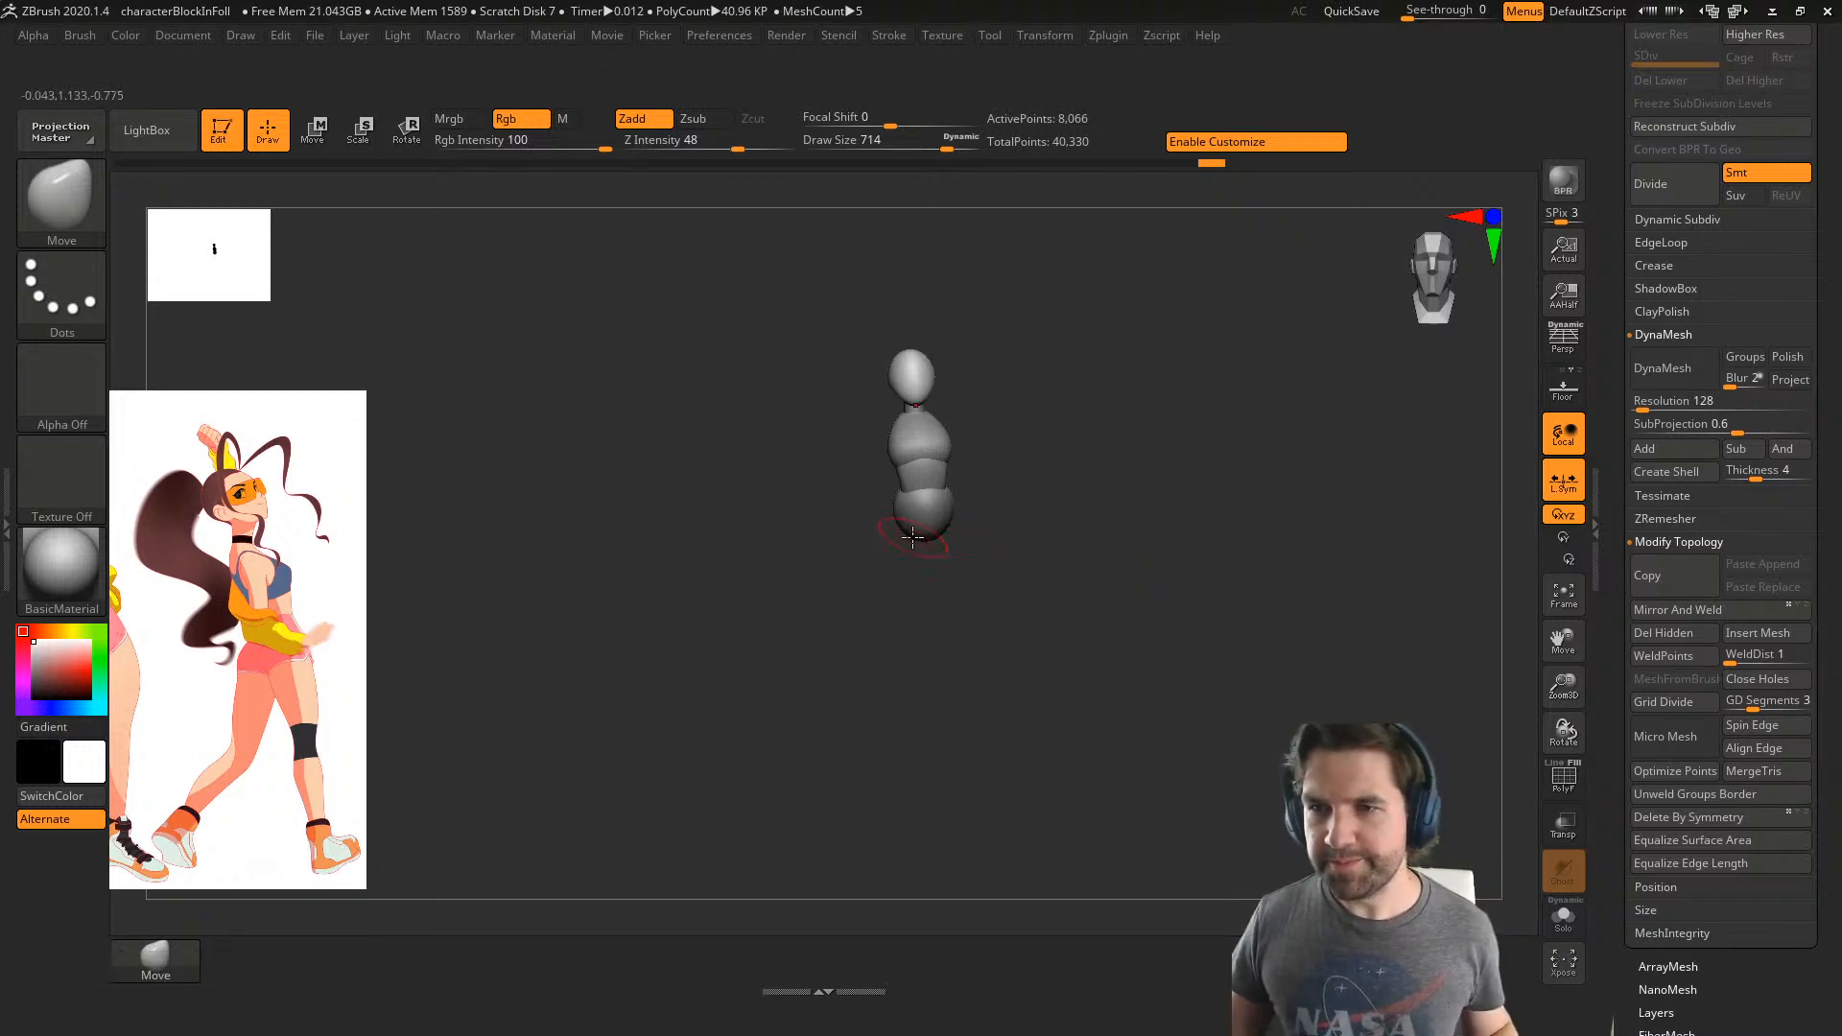
# - Select the chest subtool and adjust its contour with the Move brush
pyautogui.moveTo(1062, 587); pyautogui.dragTo(942, 547, button='right')
pyautogui.keyDown('alt'); pyautogui.click(827, 418); pyautogui.keyUp('alt')
pyautogui.moveTo(840, 437)
pyautogui.mouseDown(button='right')
pyautogui.moveTo(785, 547)
pyautogui.moveTo(812, 471)
pyautogui.mouseUp(button='right')
pyautogui.moveTo(783, 422); pyautogui.dragTo(768, 420)
pyautogui.moveTo(792, 427); pyautogui.dragTo(883, 443, button='right')
pyautogui.moveTo(826, 534)
pyautogui.mouseDown(button='right')
pyautogui.moveTo(765, 518)
pyautogui.moveTo(804, 499)
pyautogui.mouseUp(button='right')
# - Select the waist subtool and adjust its front and back contours between the chest and hips with the Move brush
pyautogui.keyDown('alt'); pyautogui.click(764, 518); pyautogui.keyUp('alt')
pyautogui.moveTo(792, 511)
pyautogui.keyDown('shift'); pyautogui.mouseDown()
pyautogui.moveTo(770, 529)
pyautogui.moveTo(773, 513)
pyautogui.mouseUp(); pyautogui.keyUp('shift')
pyautogui.moveTo(868, 519); pyautogui.dragTo(779, 524, button='right')
pyautogui.moveTo(865, 534); pyautogui.dragTo(868, 534)
pyautogui.keyDown('alt'); pyautogui.moveTo(970, 509); pyautogui.dragTo(856, 497, button='right'); pyautogui.keyUp('alt')
pyautogui.moveTo(857, 497)
pyautogui.mouseDown(button='right')
pyautogui.moveTo(835, 497)
pyautogui.moveTo(869, 496)
pyautogui.mouseUp(button='right')
pyautogui.moveTo(903, 496); pyautogui.dragTo(886, 499)
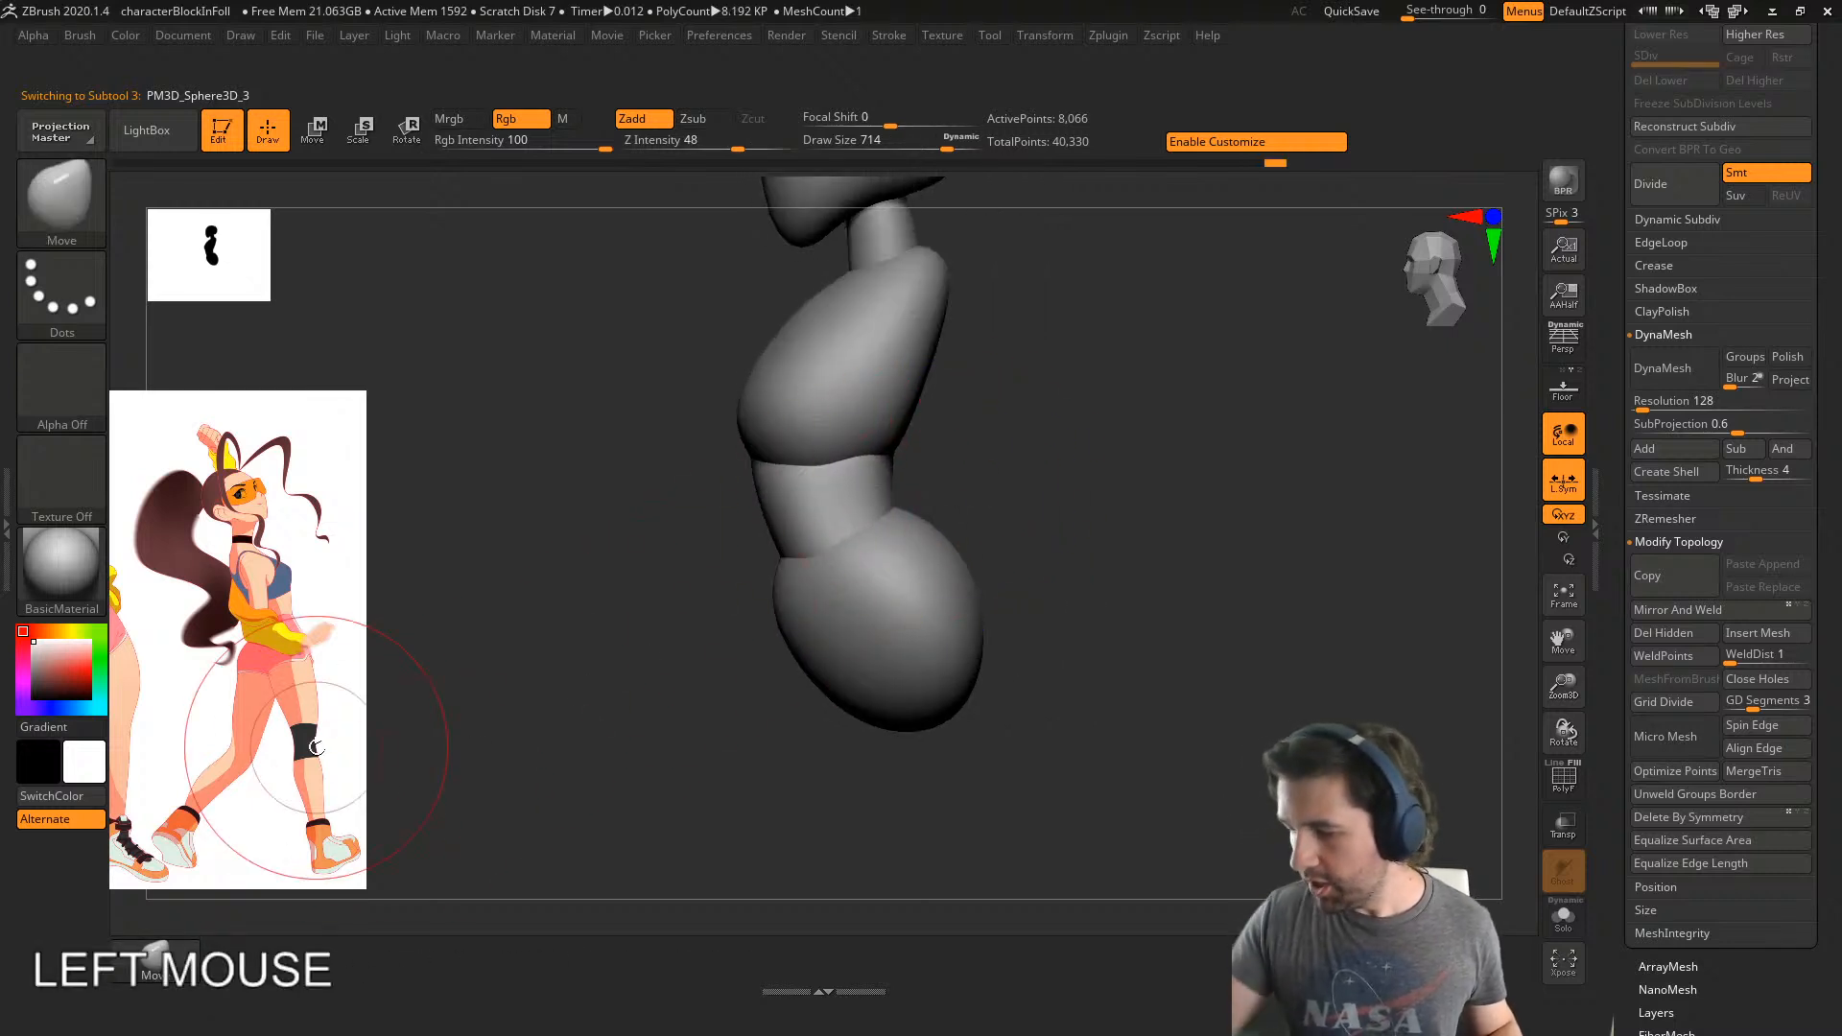
# - Append a PM3D_Sphere3D polymesh sphere as a new subtool for the leg
pyautogui.moveTo(969, 638); pyautogui.dragTo(1078, 624, button='right')
pyautogui.keyDown('alt'); pyautogui.click(938, 637); pyautogui.keyUp('alt')
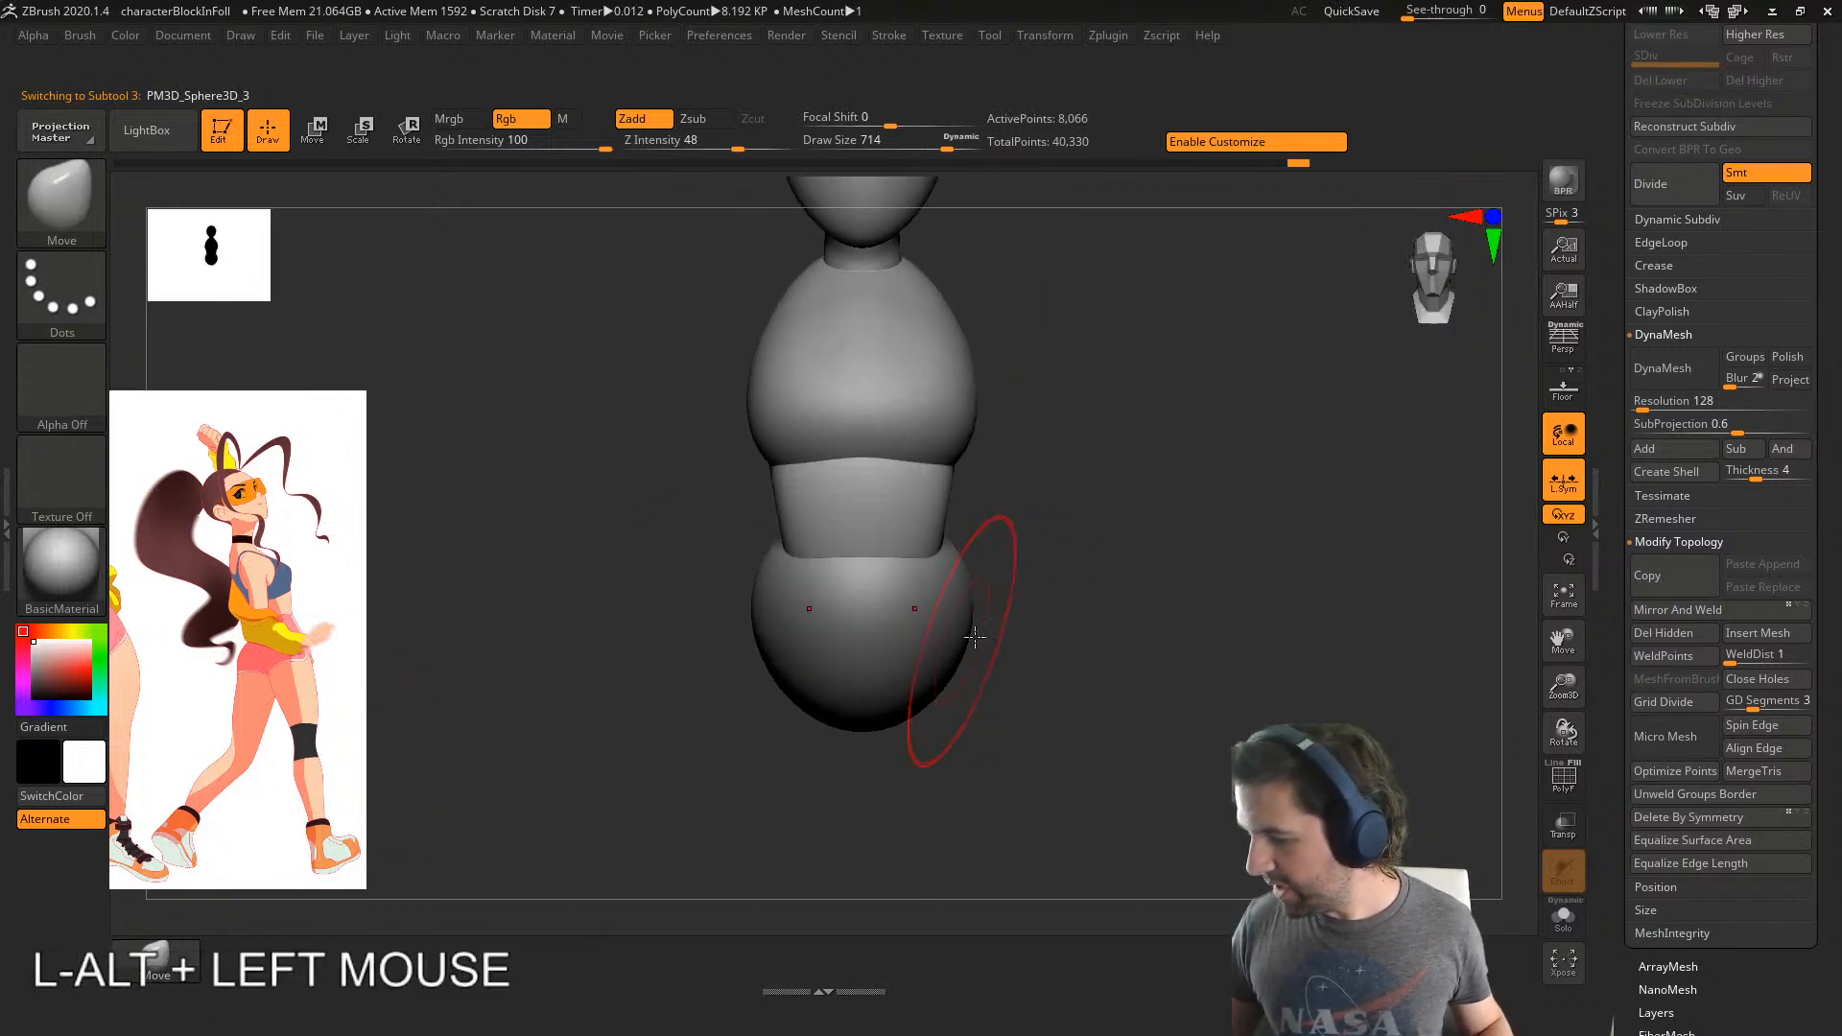
pyautogui.keyDown('alt'); pyautogui.moveTo(937, 637); pyautogui.dragTo(848, 632, button='right'); pyautogui.keyUp('alt')
pyautogui.moveTo(1625, 298); pyautogui.dragTo(1627, 930)
pyautogui.click(1777, 290)
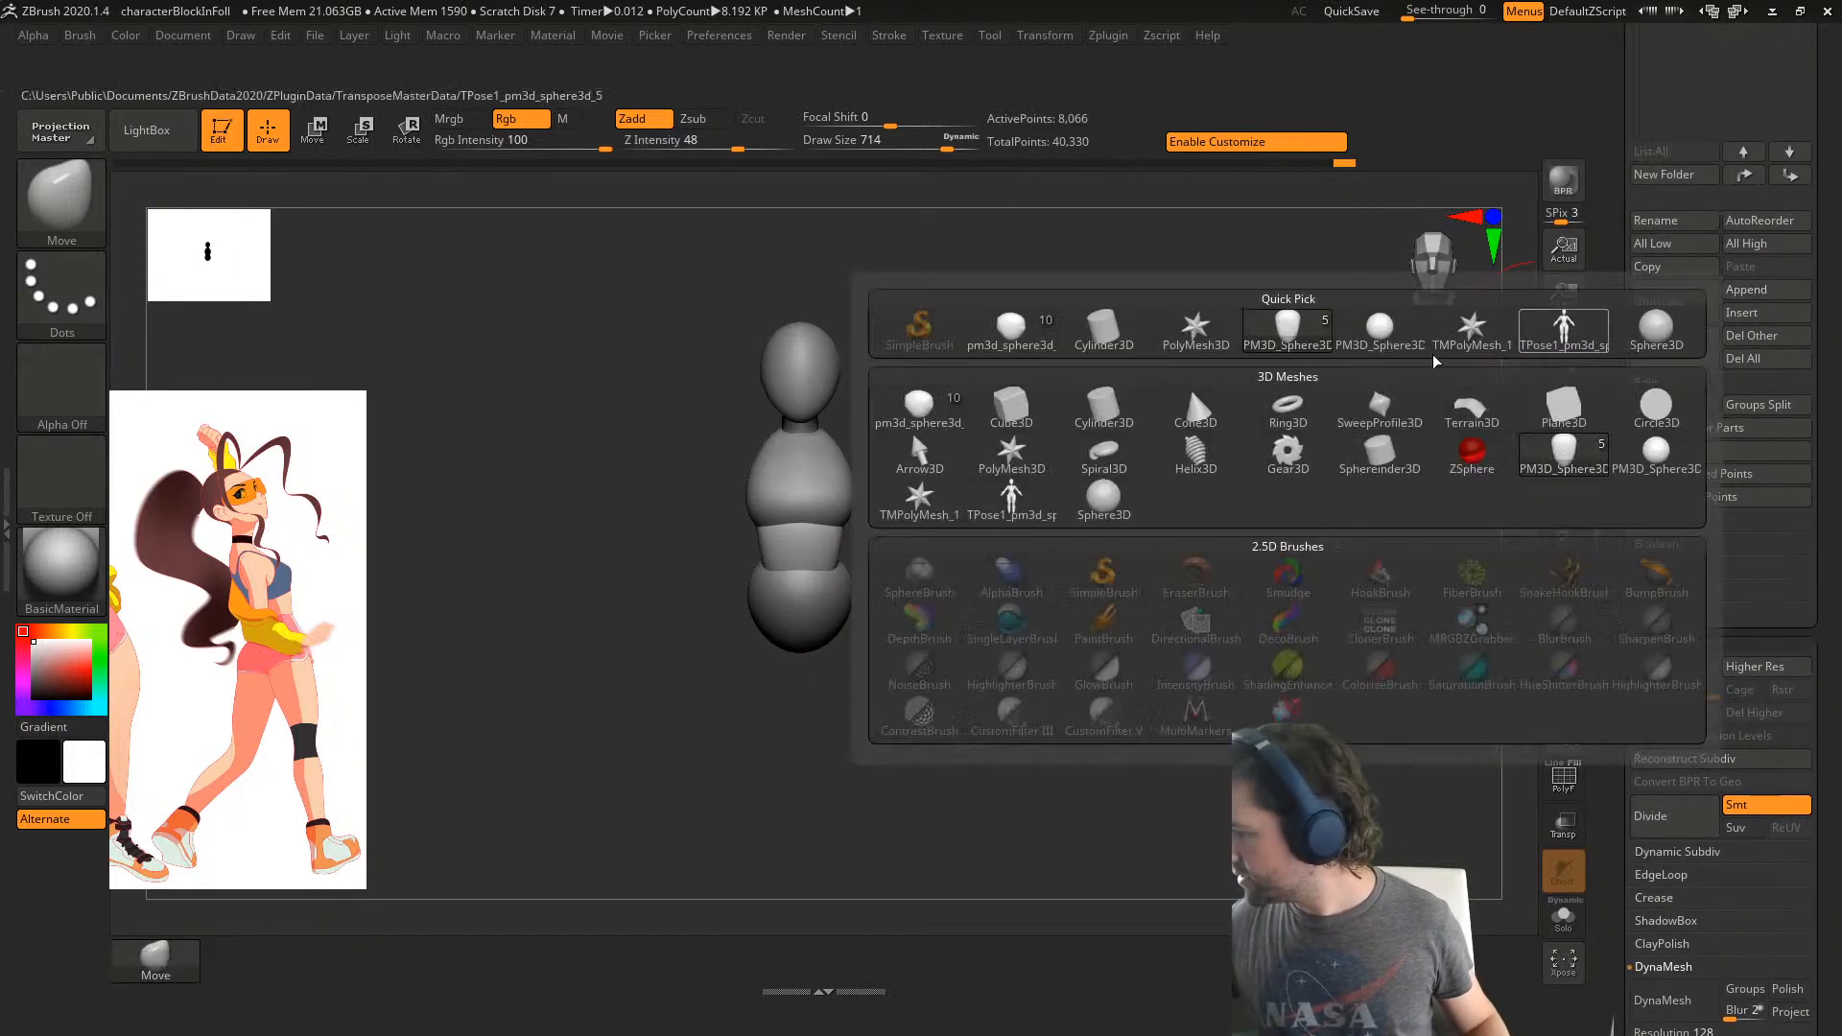
pyautogui.click(1667, 459)
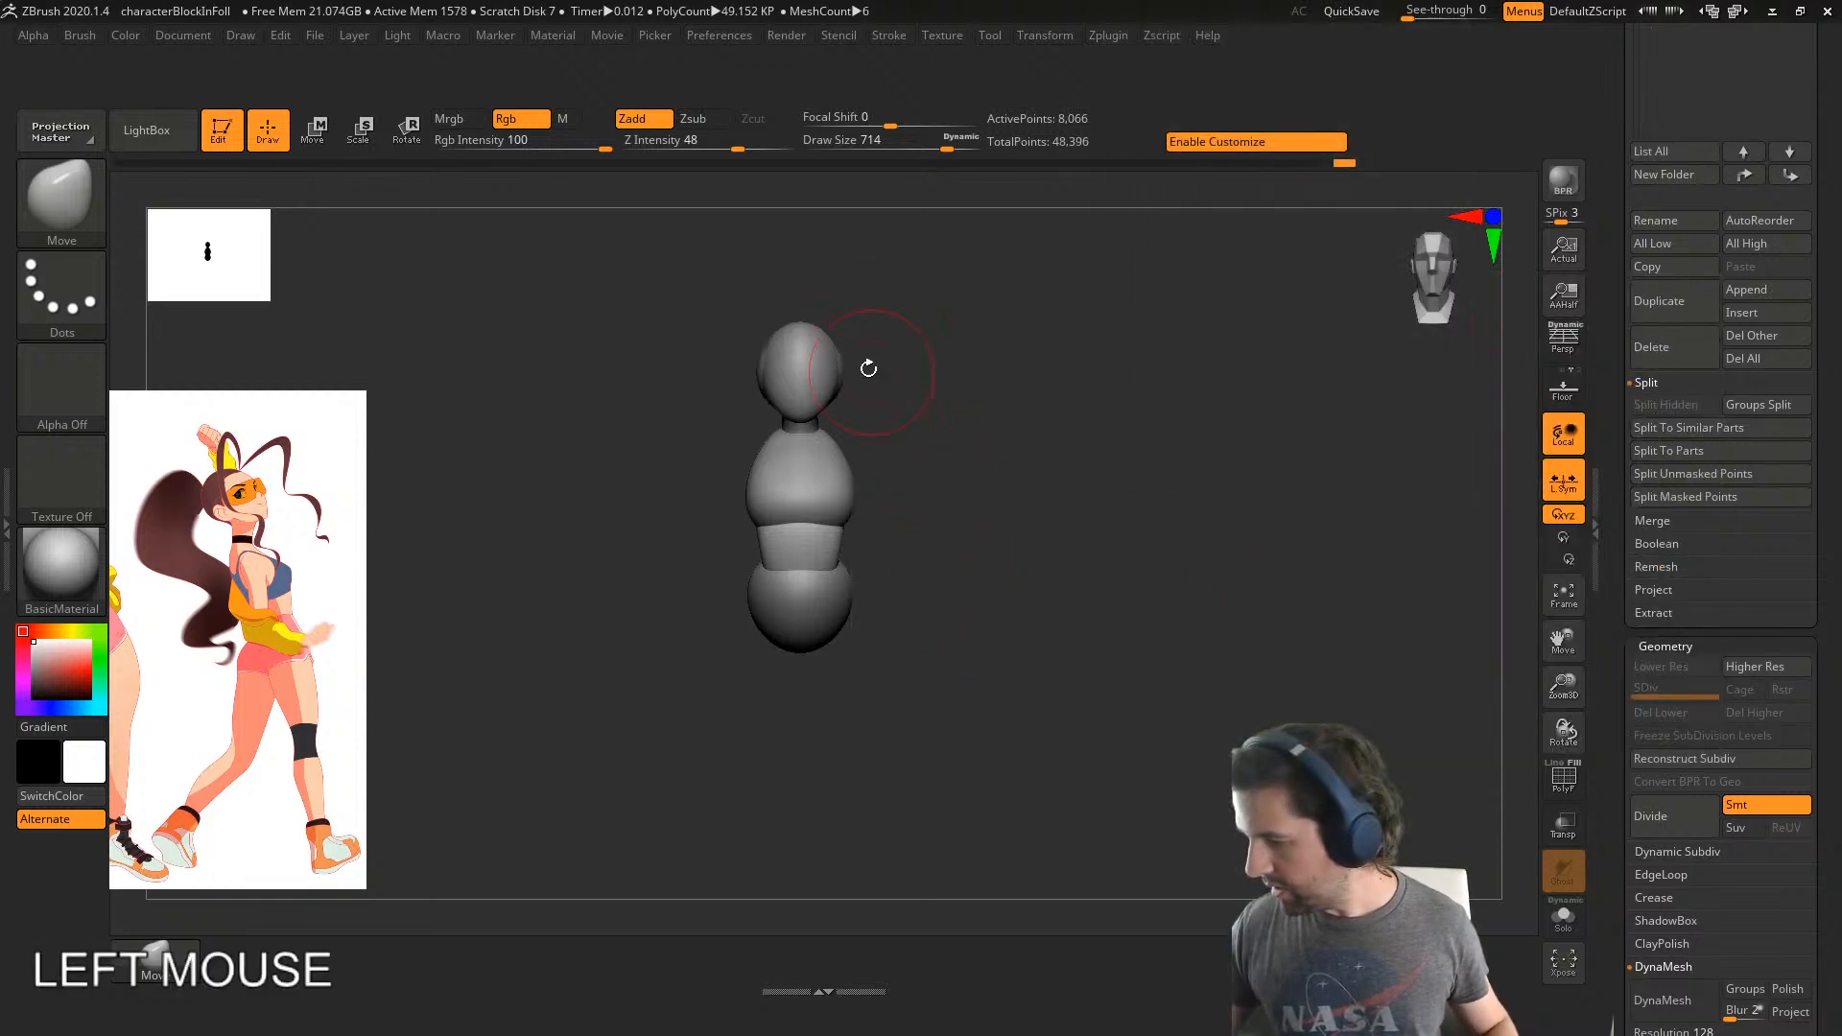
# - Select the new sphere and move it down to one side below the hips with the transform gizmo
pyautogui.moveTo(869, 368); pyautogui.dragTo(965, 378, button='right')
pyautogui.keyDown('alt'); pyautogui.click(789, 368); pyautogui.keyUp('alt')
pyautogui.moveTo(1065, 460); pyautogui.dragTo(956, 446, button='right')
pyautogui.press('w')
pyautogui.moveTo(889, 448); pyautogui.dragTo(974, 760)
pyautogui.keyDown('alt'); pyautogui.moveTo(975, 760); pyautogui.dragTo(929, 643, button='right'); pyautogui.keyUp('alt')
# - Resize the leg sphere and stretch it vertically into an elongated thigh shape
pyautogui.moveTo(852, 573); pyautogui.dragTo(866, 577)
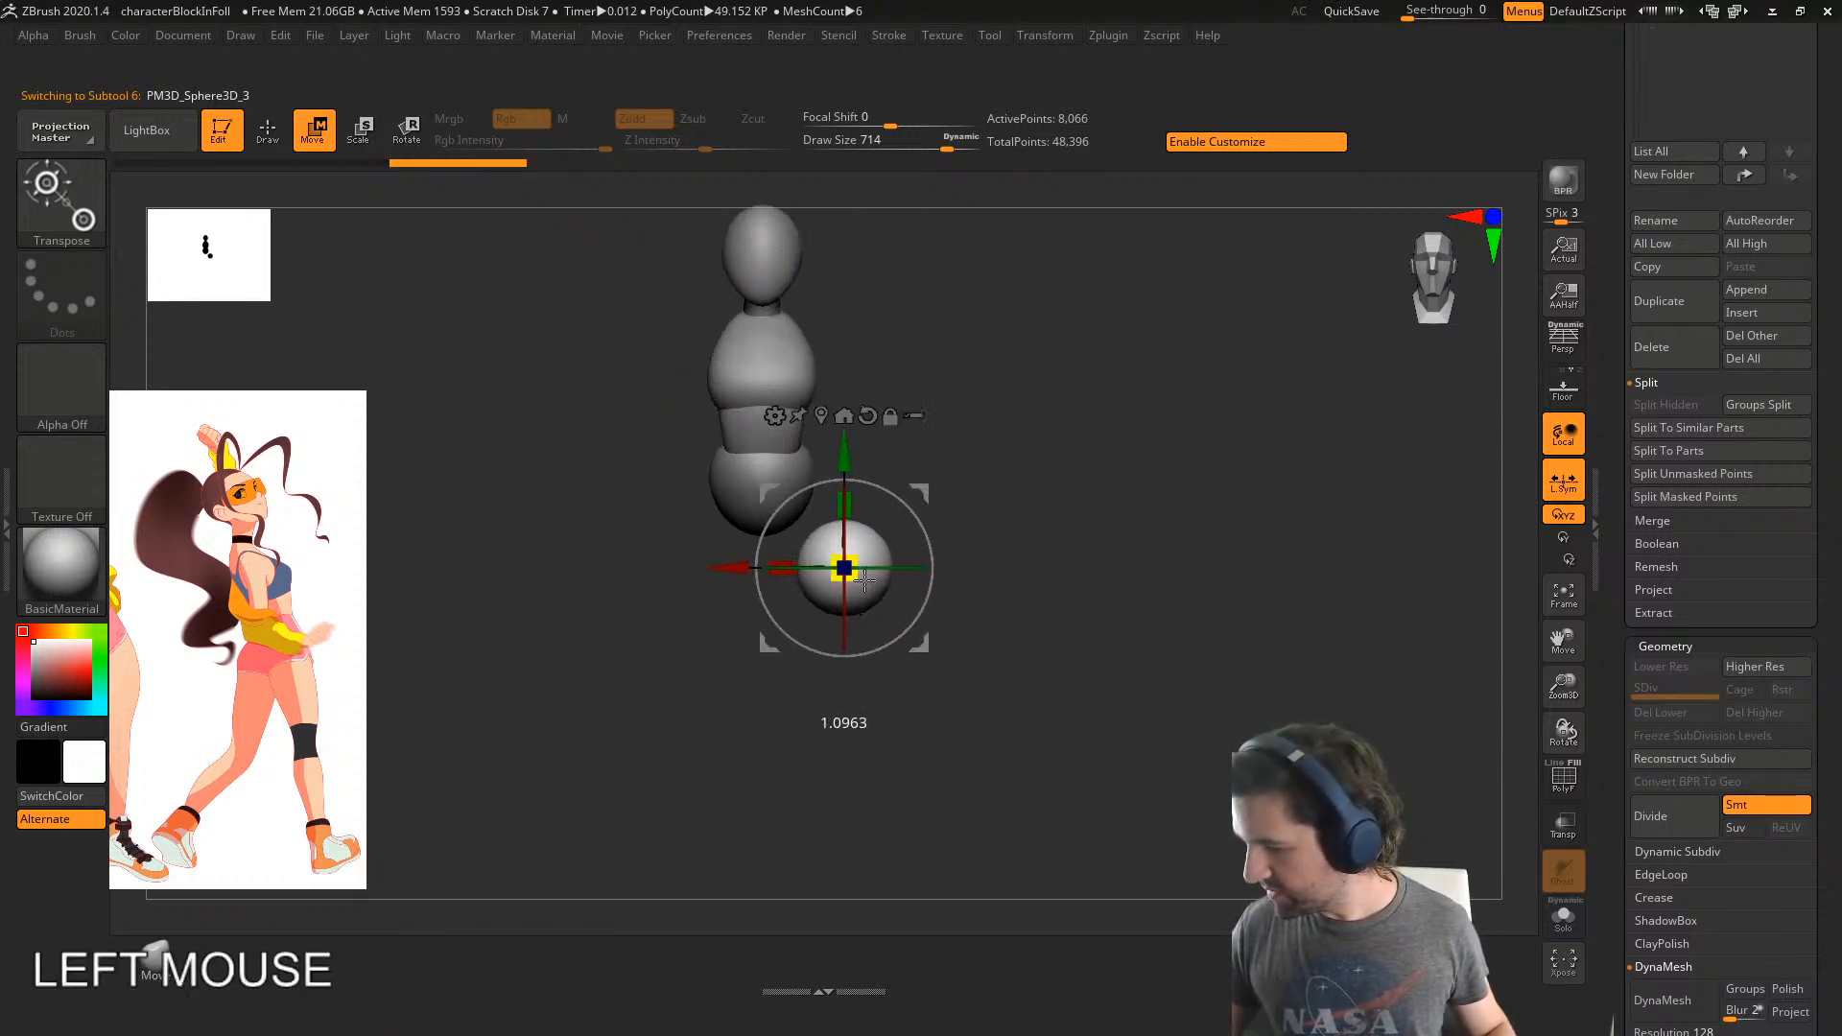
pyautogui.moveTo(844, 504); pyautogui.dragTo(877, 621)
pyautogui.keyDown('alt'); pyautogui.moveTo(996, 580); pyautogui.dragTo(758, 758, button='right'); pyautogui.keyUp('alt')
pyautogui.keyDown('alt'); pyautogui.moveTo(338, 617); pyautogui.dragTo(808, 720, button='right'); pyautogui.keyUp('alt')
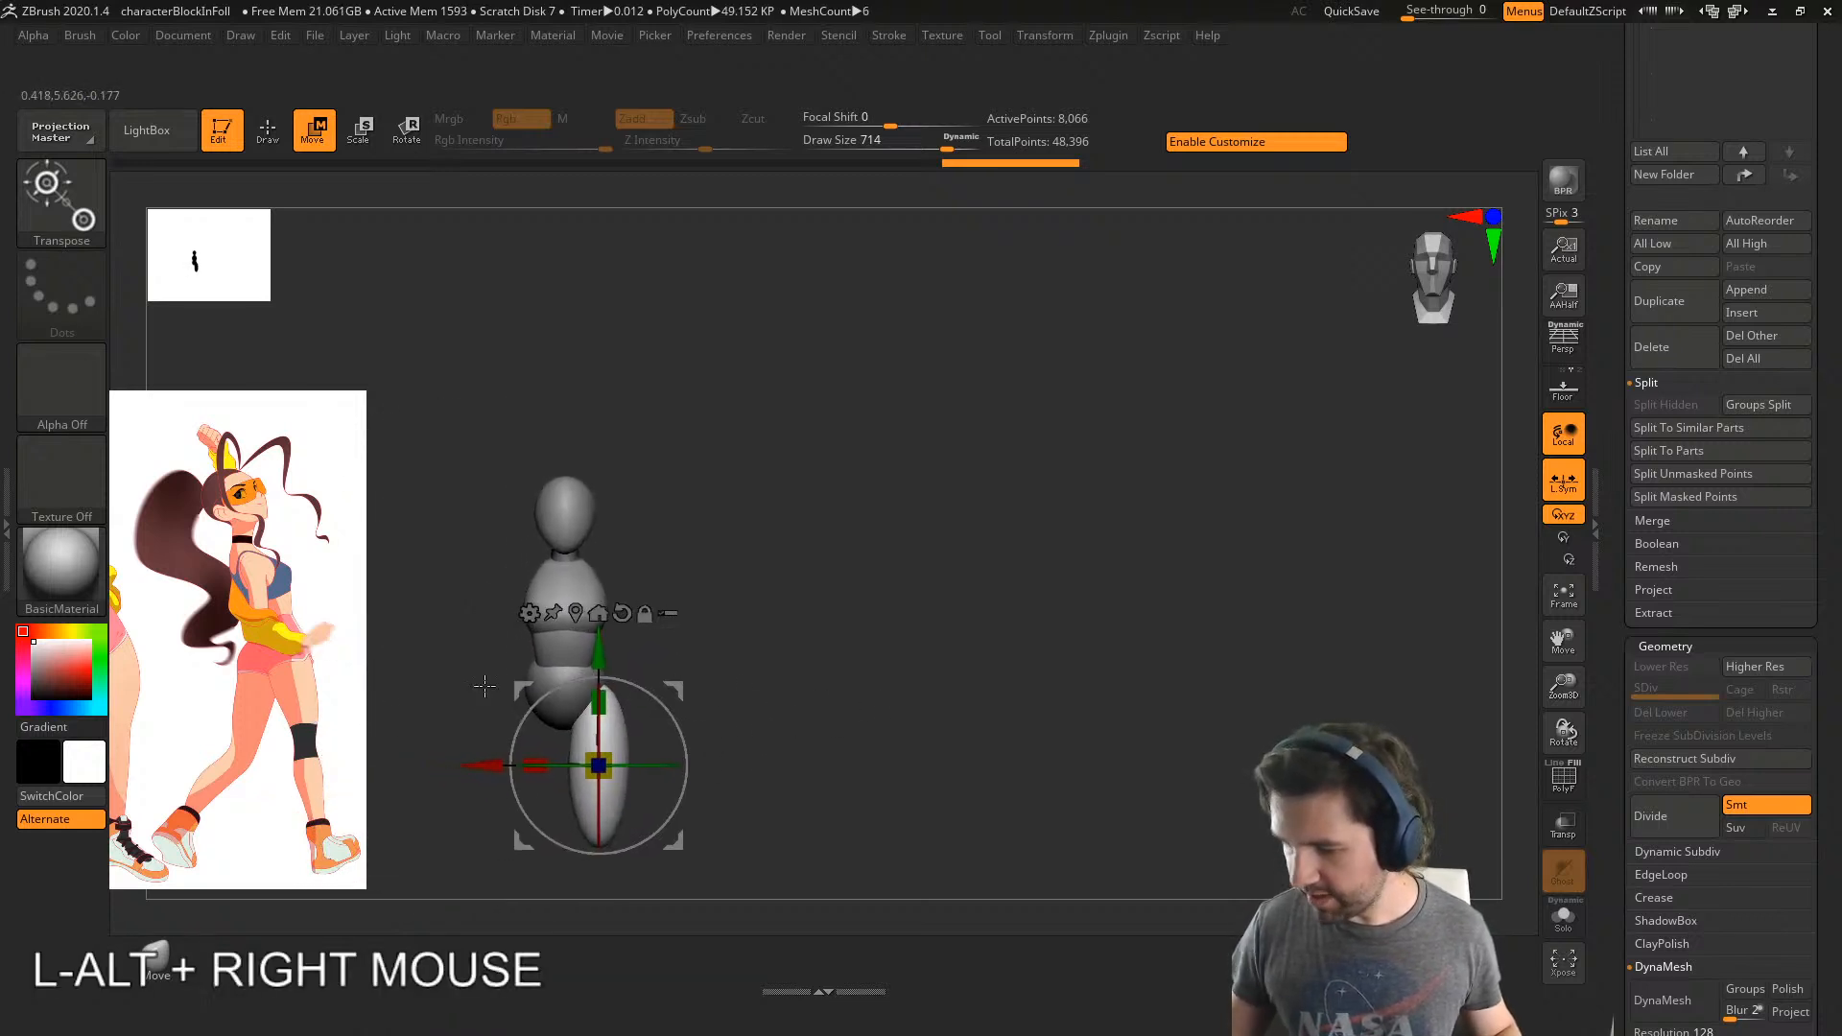
# - Fade the Spotlight reference image and bring the model over it to compare the body proportions
pyautogui.press('z')
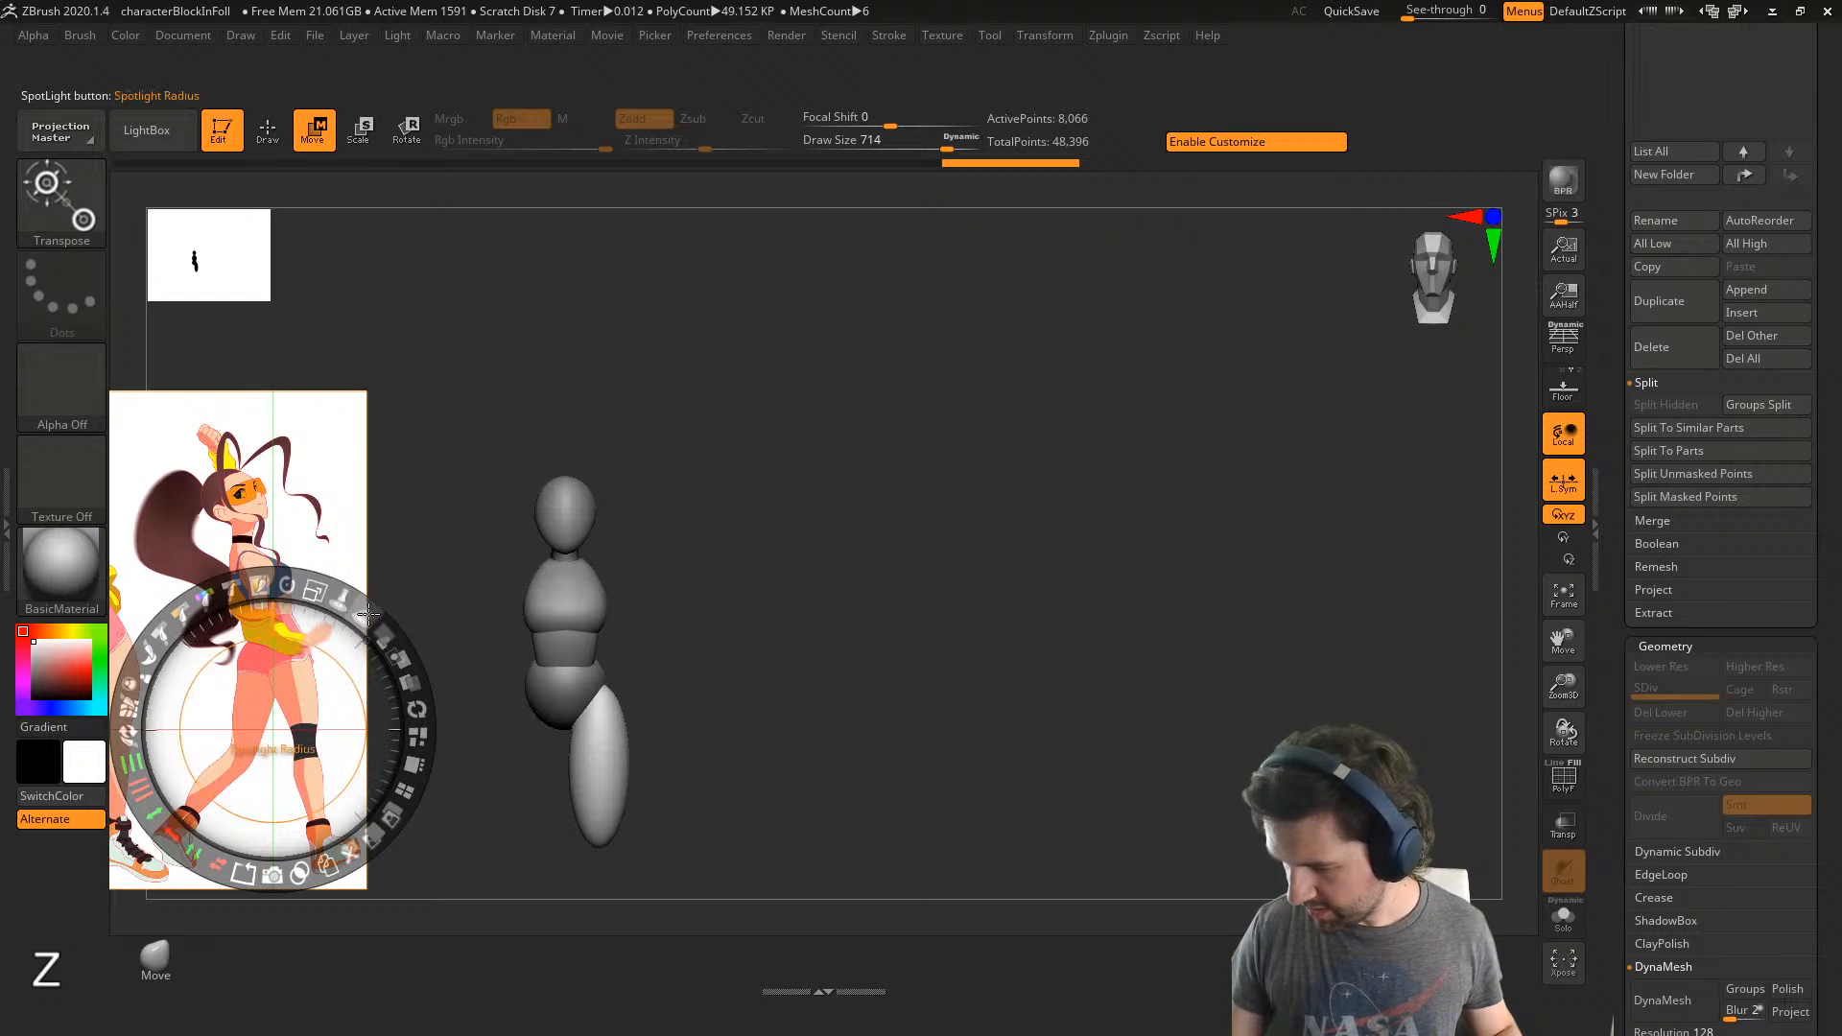
pyautogui.moveTo(354, 596); pyautogui.dragTo(368, 642)
pyautogui.press('z')
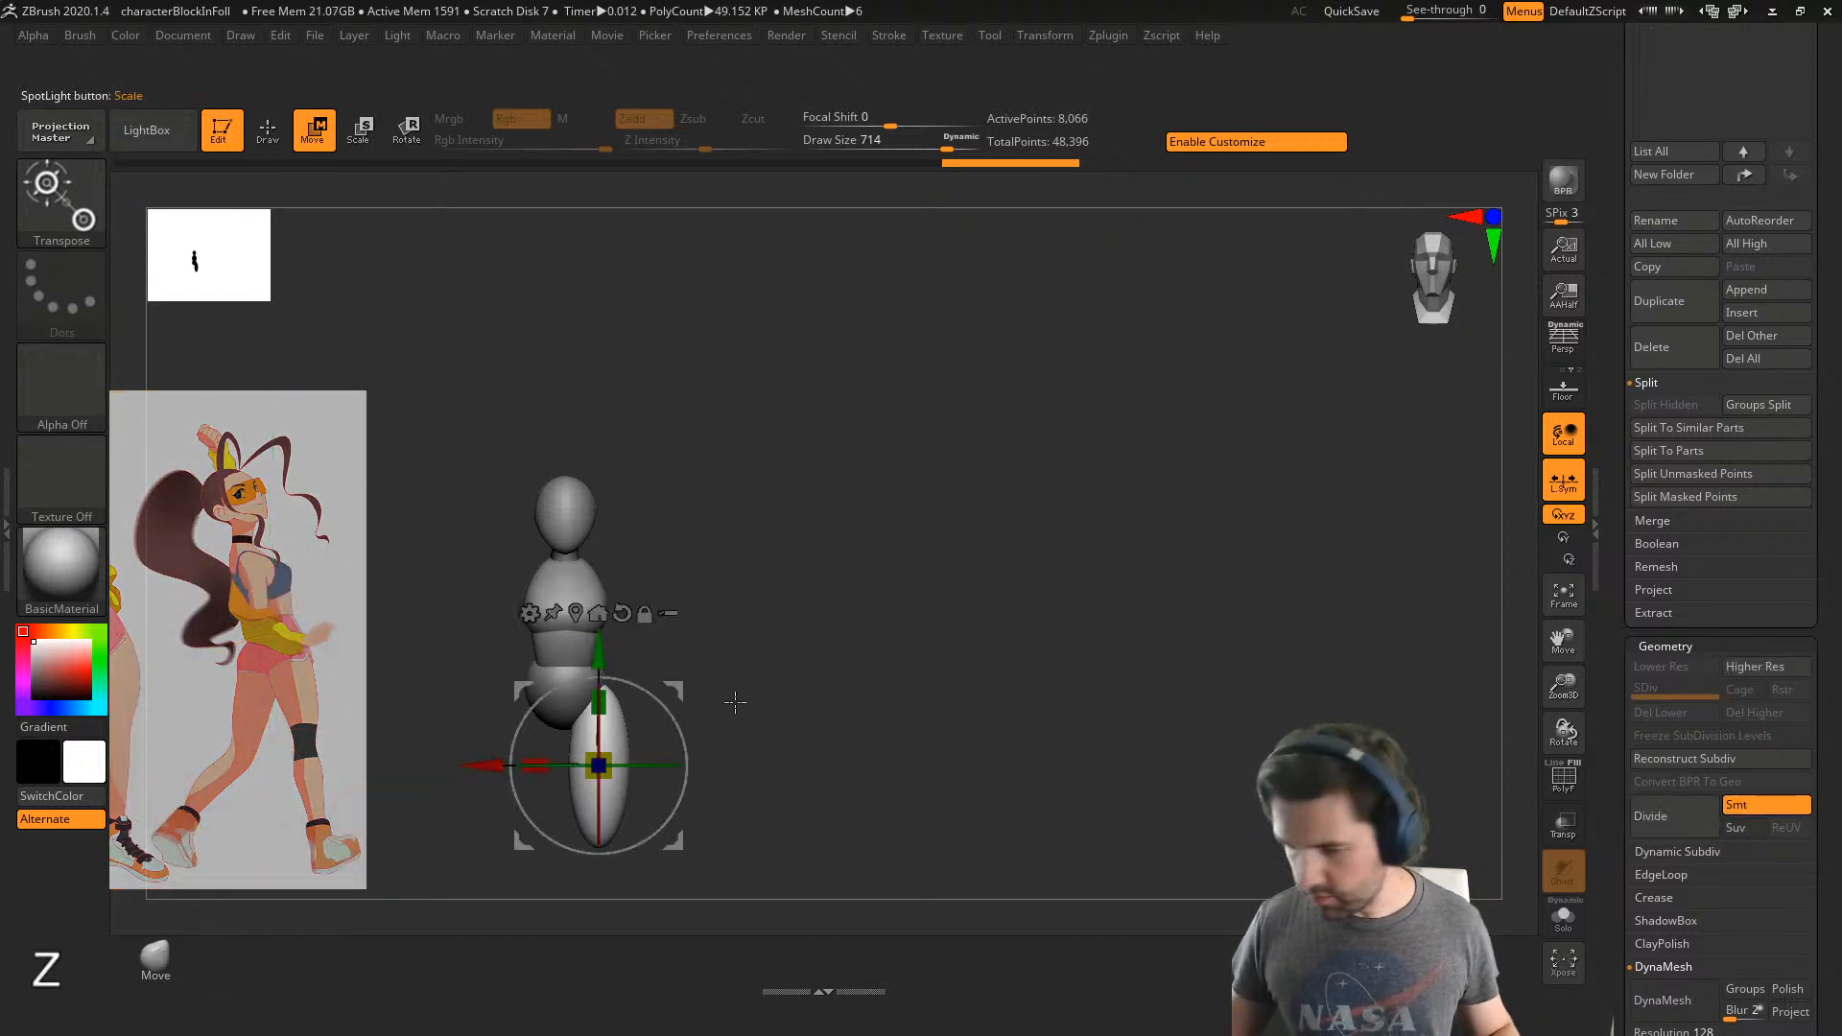
pyautogui.keyDown('alt'); pyautogui.moveTo(732, 699); pyautogui.dragTo(457, 722, button='right'); pyautogui.keyUp('alt')
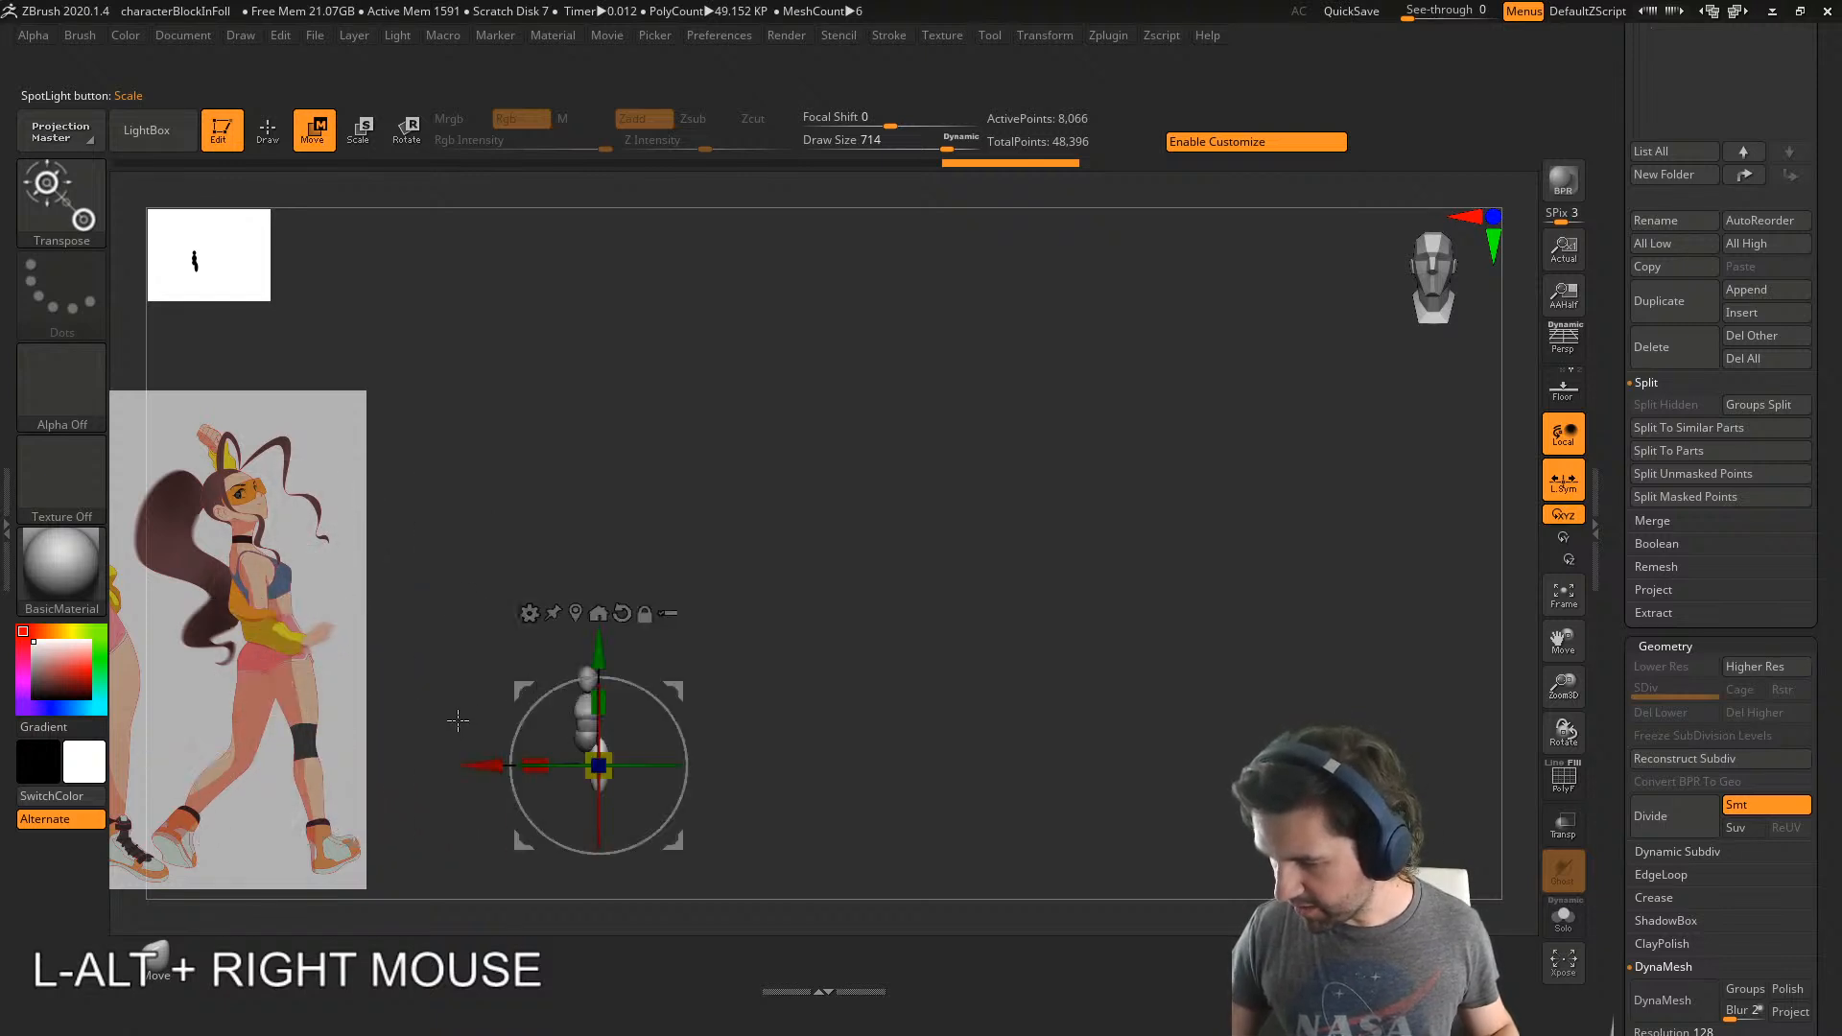
pyautogui.keyDown('alt'); pyautogui.moveTo(794, 716); pyautogui.dragTo(485, 633, button='right'); pyautogui.keyUp('alt')
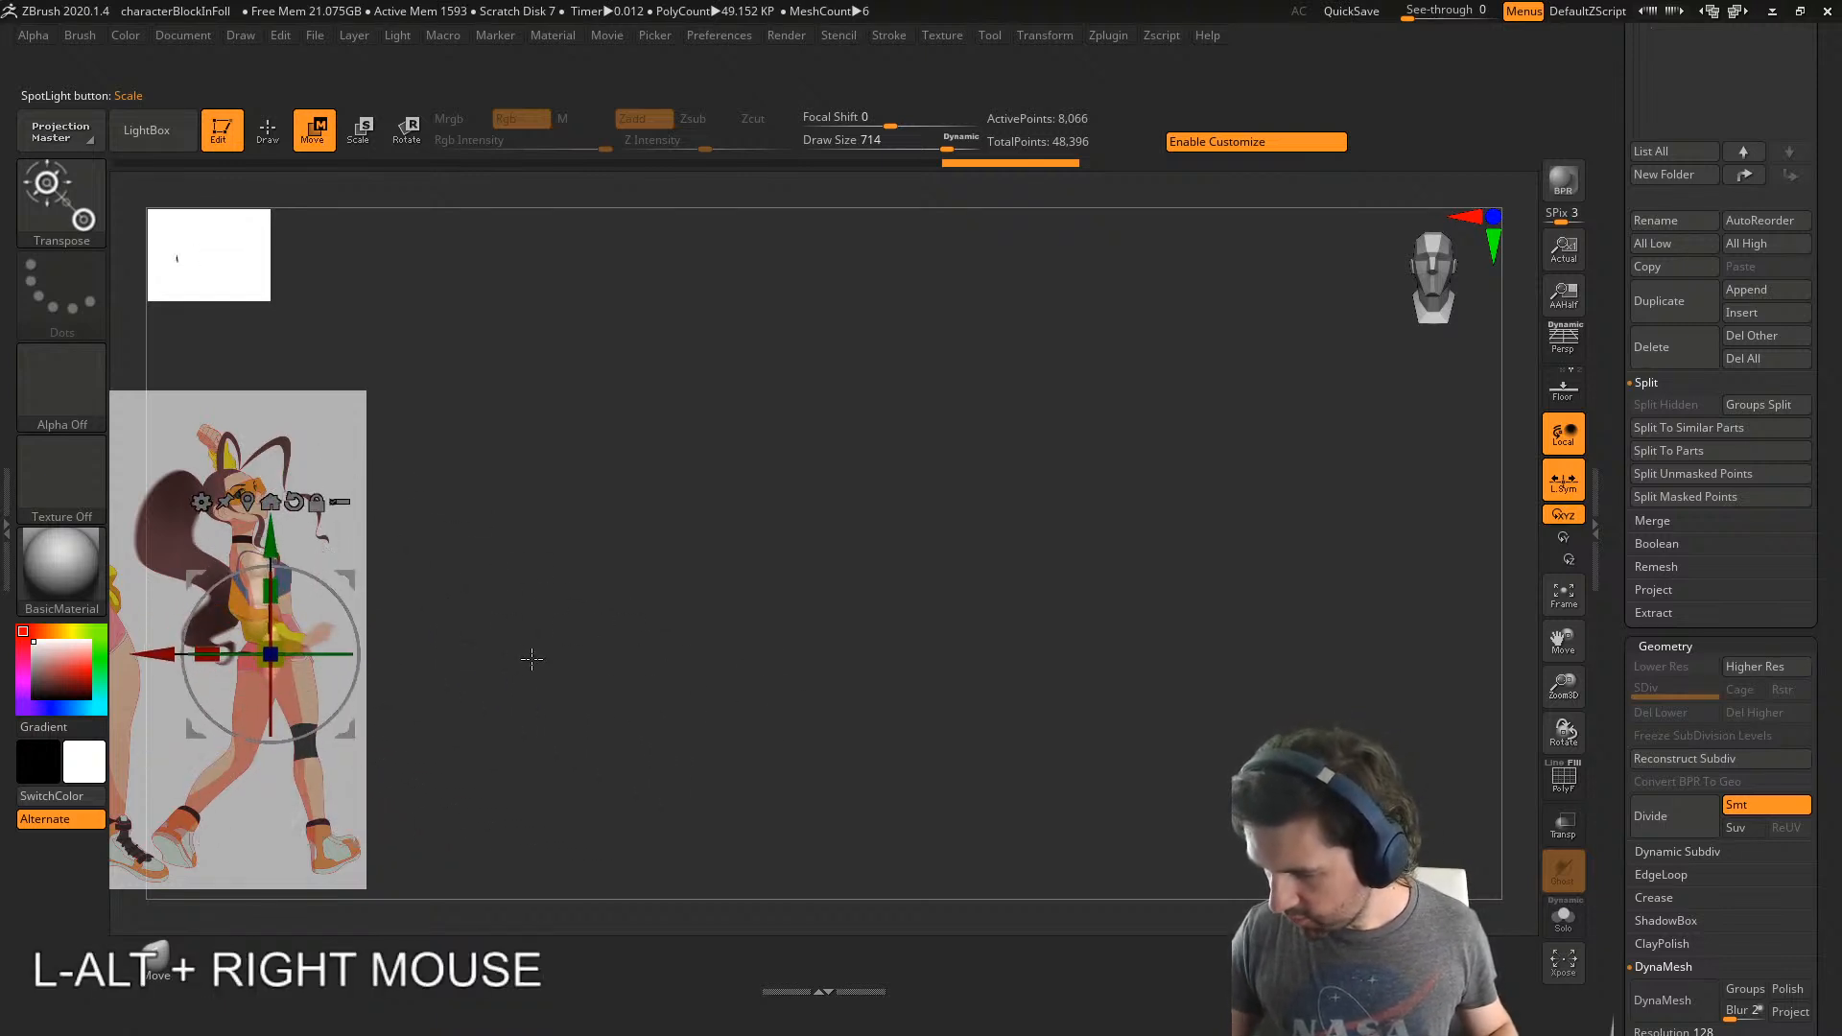
pyautogui.moveTo(694, 658)
pyautogui.keyDown('alt'); pyautogui.mouseDown(button='right')
pyautogui.moveTo(637, 646)
pyautogui.moveTo(661, 668)
pyautogui.mouseUp(button='right'); pyautogui.keyUp('alt')
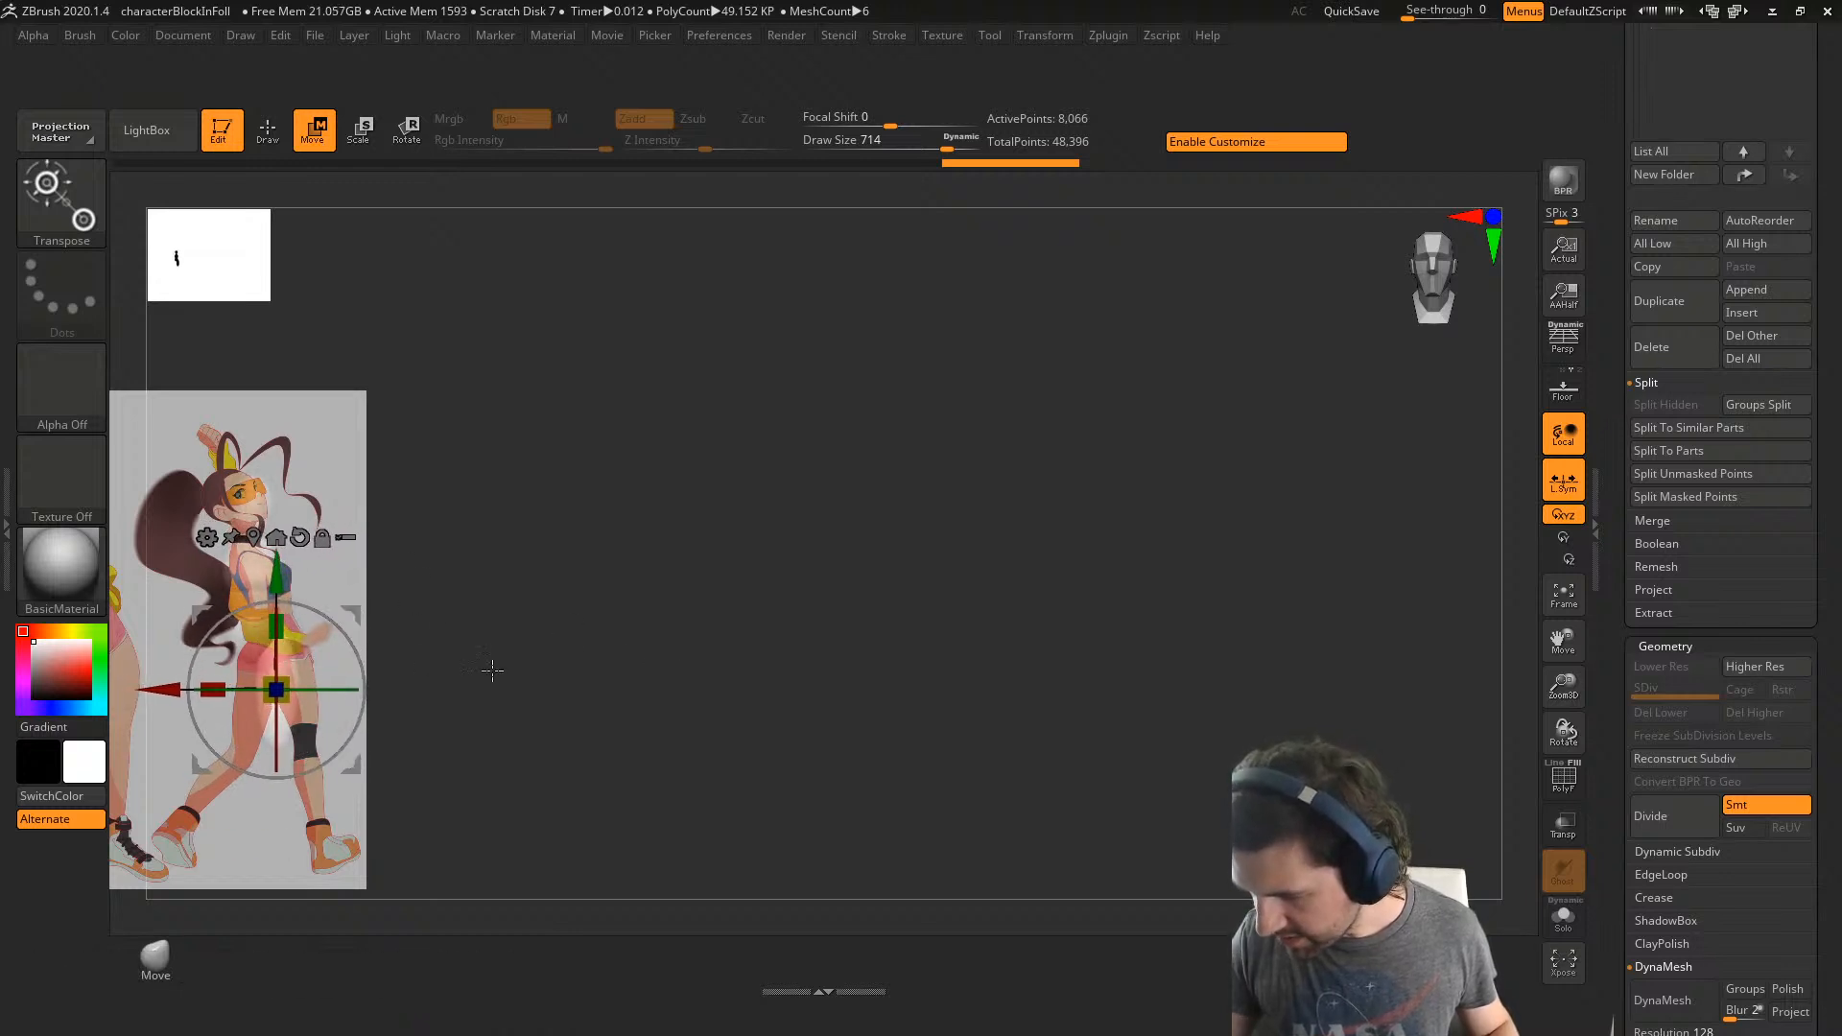
pyautogui.keyDown('alt'); pyautogui.moveTo(492, 671); pyautogui.dragTo(998, 650, button='right'); pyautogui.keyUp('alt')
pyautogui.moveTo(950, 448)
pyautogui.mouseDown(button='right')
pyautogui.moveTo(897, 473)
pyautogui.moveTo(921, 466)
pyautogui.mouseUp(button='right')
# - Select the head subtool and move it upward above the torso with the transform gizmo
pyautogui.keyDown('alt'); pyautogui.click(809, 477); pyautogui.keyUp('alt')
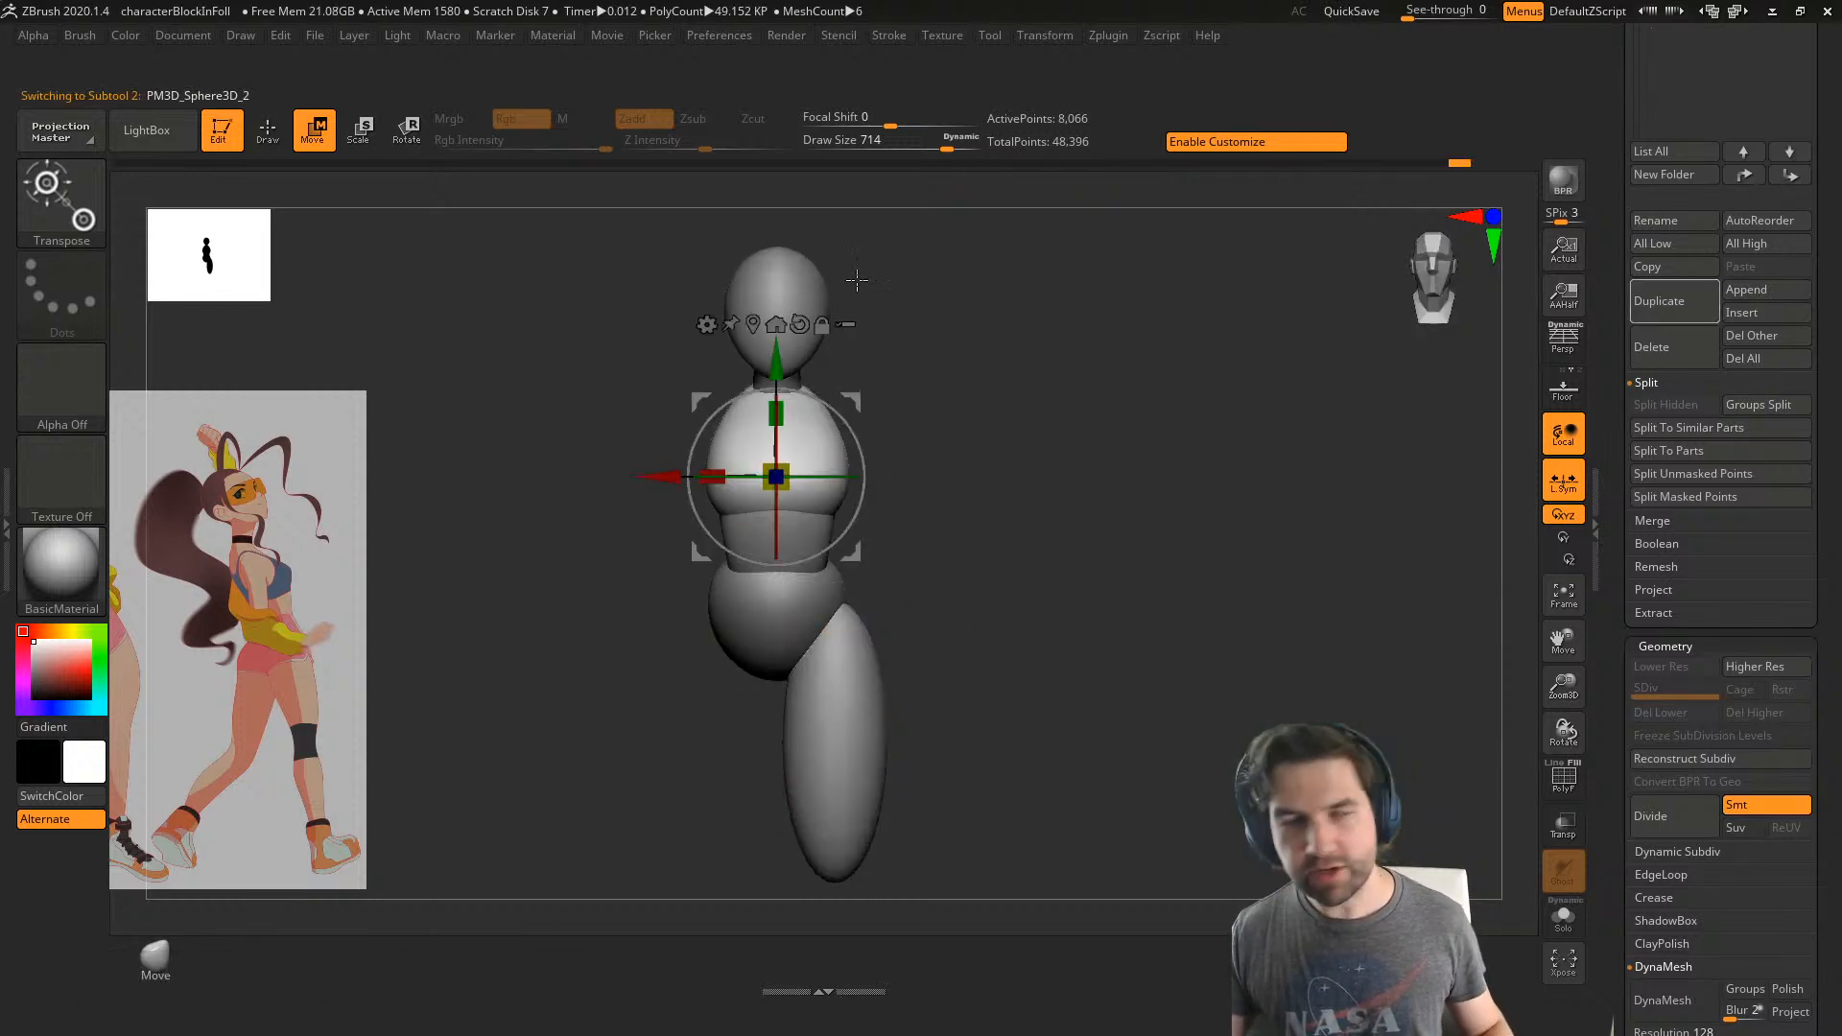
pyautogui.keyDown('alt'); pyautogui.click(809, 294); pyautogui.keyUp('alt')
pyautogui.keyDown('alt'); pyautogui.moveTo(882, 283); pyautogui.dragTo(887, 425, button='right'); pyautogui.keyUp('alt')
pyautogui.moveTo(778, 335); pyautogui.dragTo(778, 299)
# - Select the neck subtool and extend it up to the raised head in side view with the Move brush, increasing the draw size to 943
pyautogui.moveTo(921, 489)
pyautogui.mouseDown(button='right')
pyautogui.moveTo(954, 506)
pyautogui.moveTo(911, 513)
pyautogui.mouseUp(button='right')
pyautogui.keyDown('alt'); pyautogui.click(904, 516); pyautogui.keyUp('alt')
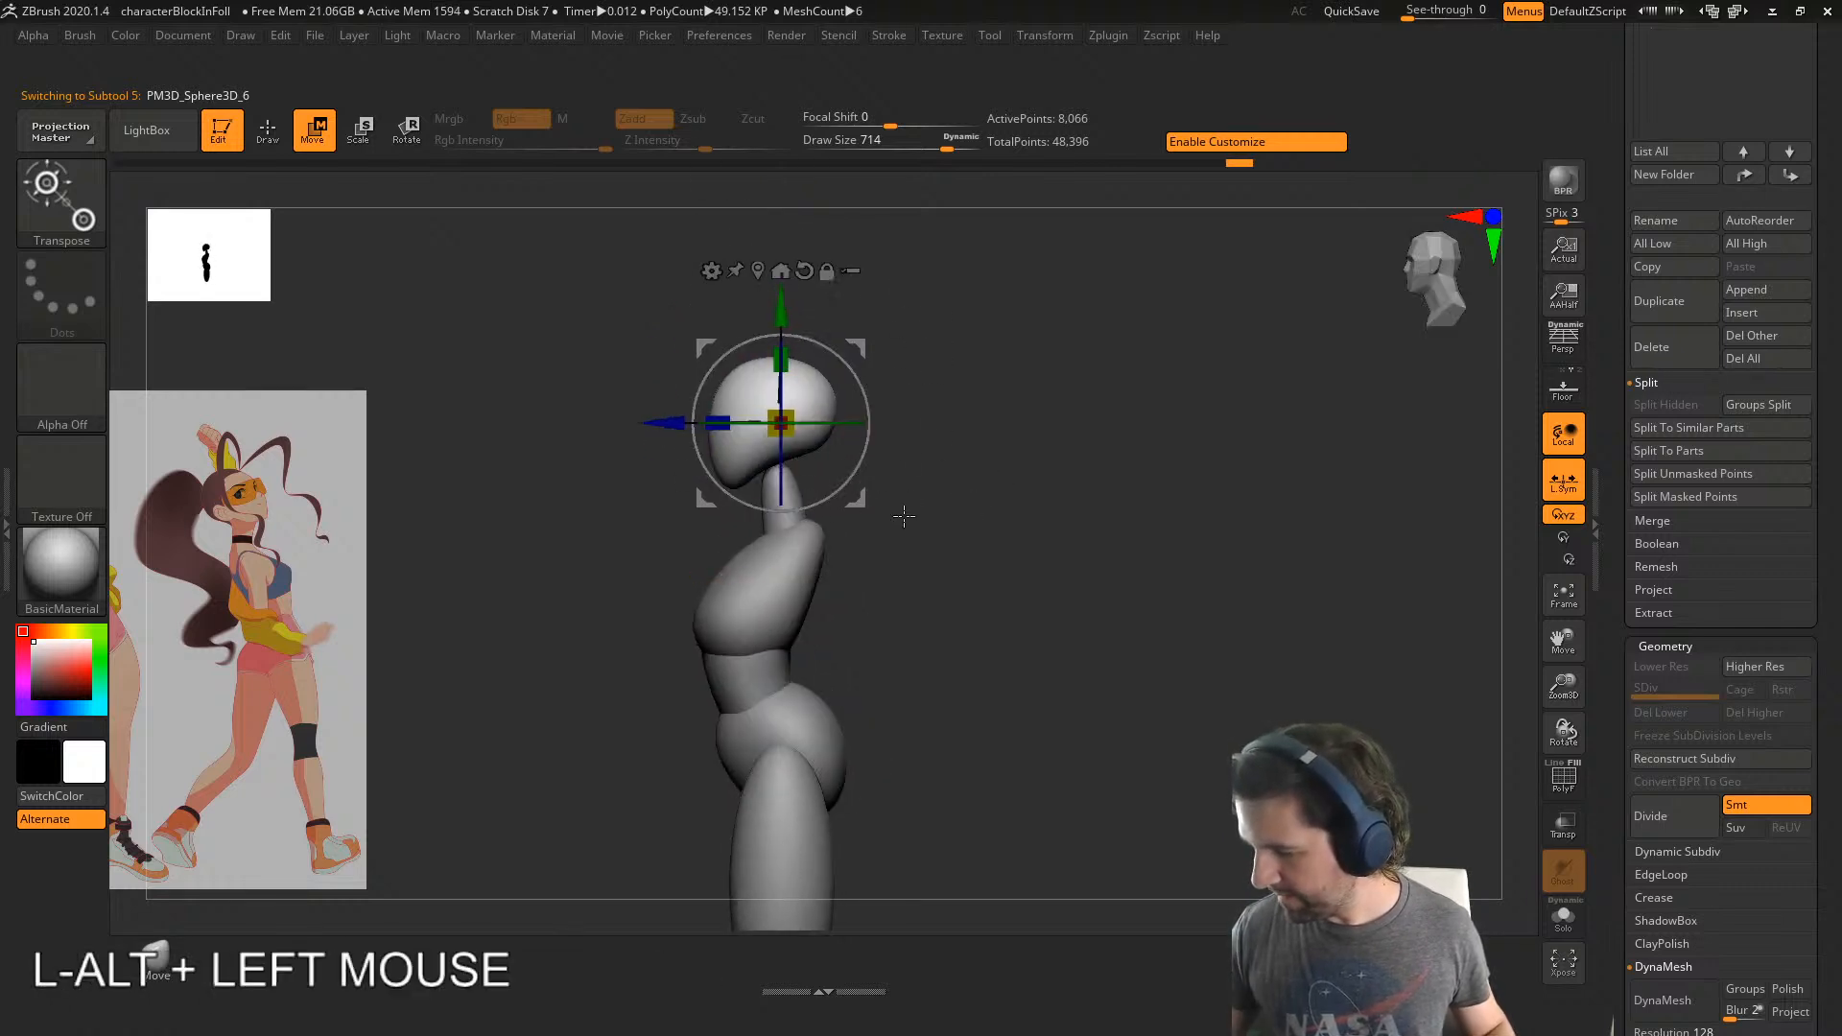
pyautogui.keyDown('alt'); pyautogui.click(758, 542); pyautogui.keyUp('alt')
pyautogui.press('q')
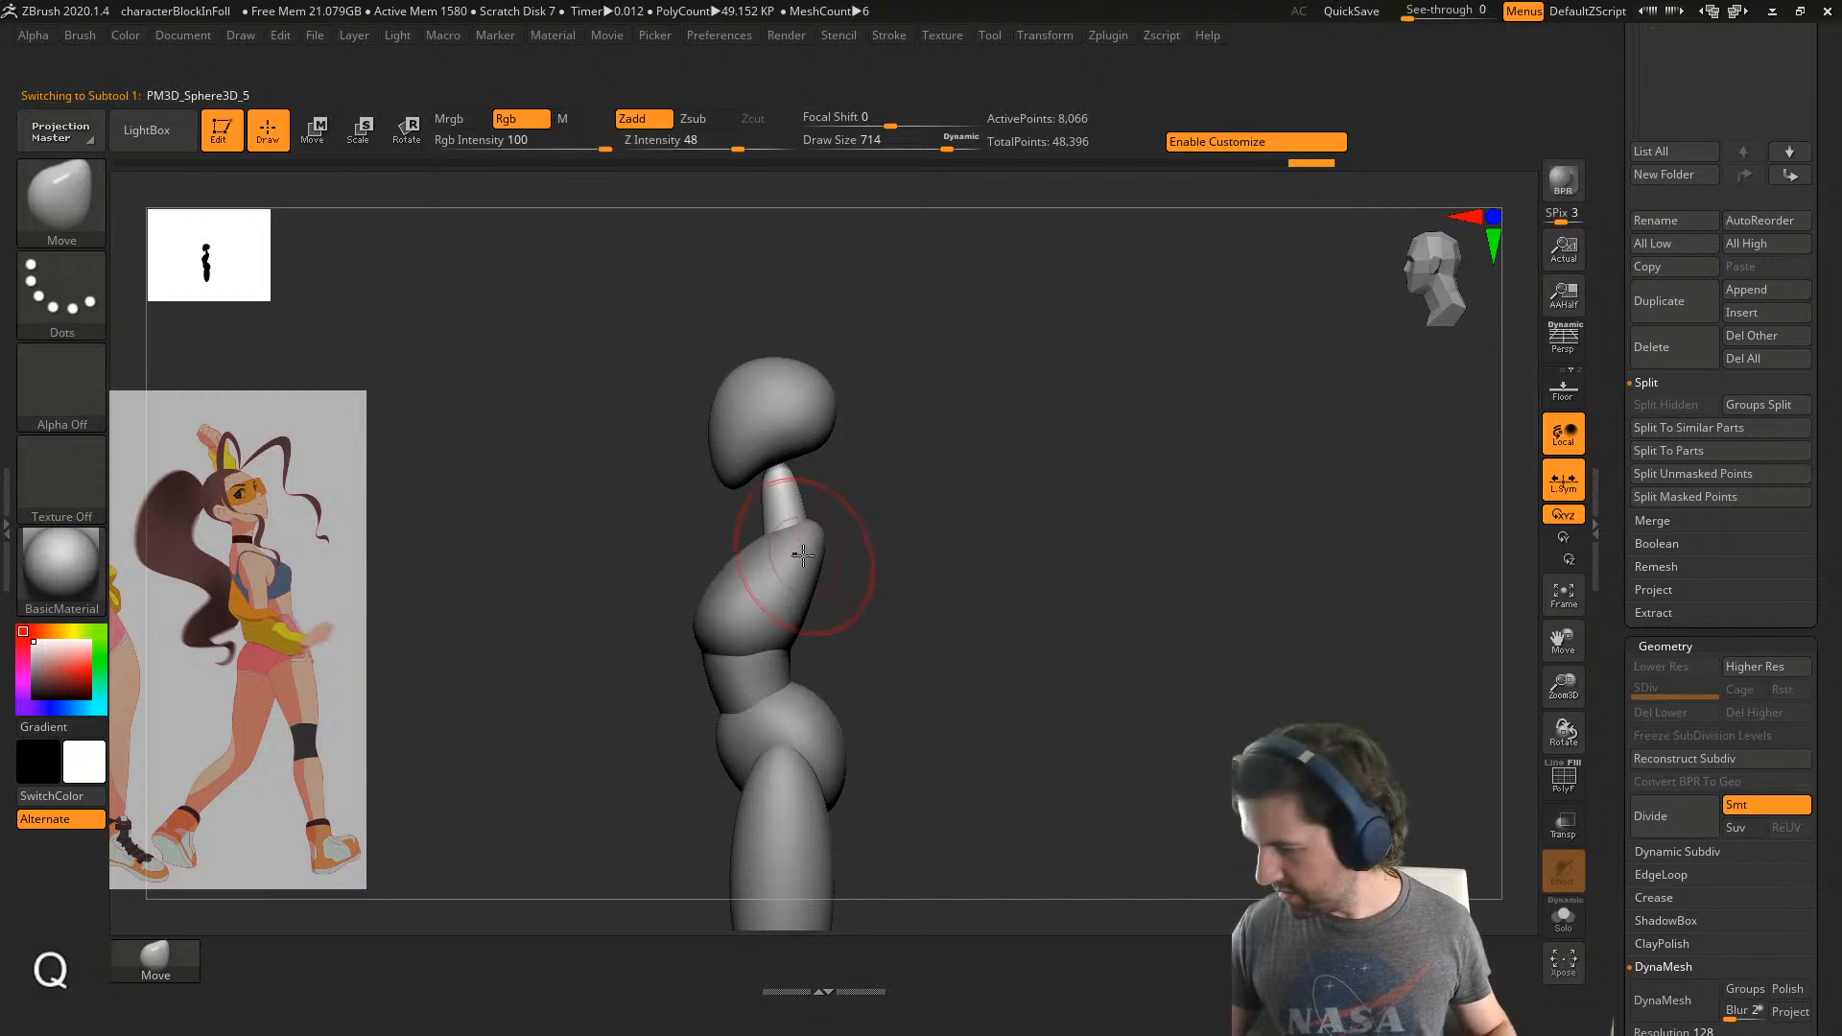
pyautogui.moveTo(782, 462); pyautogui.dragTo(782, 439)
pyautogui.press('d')
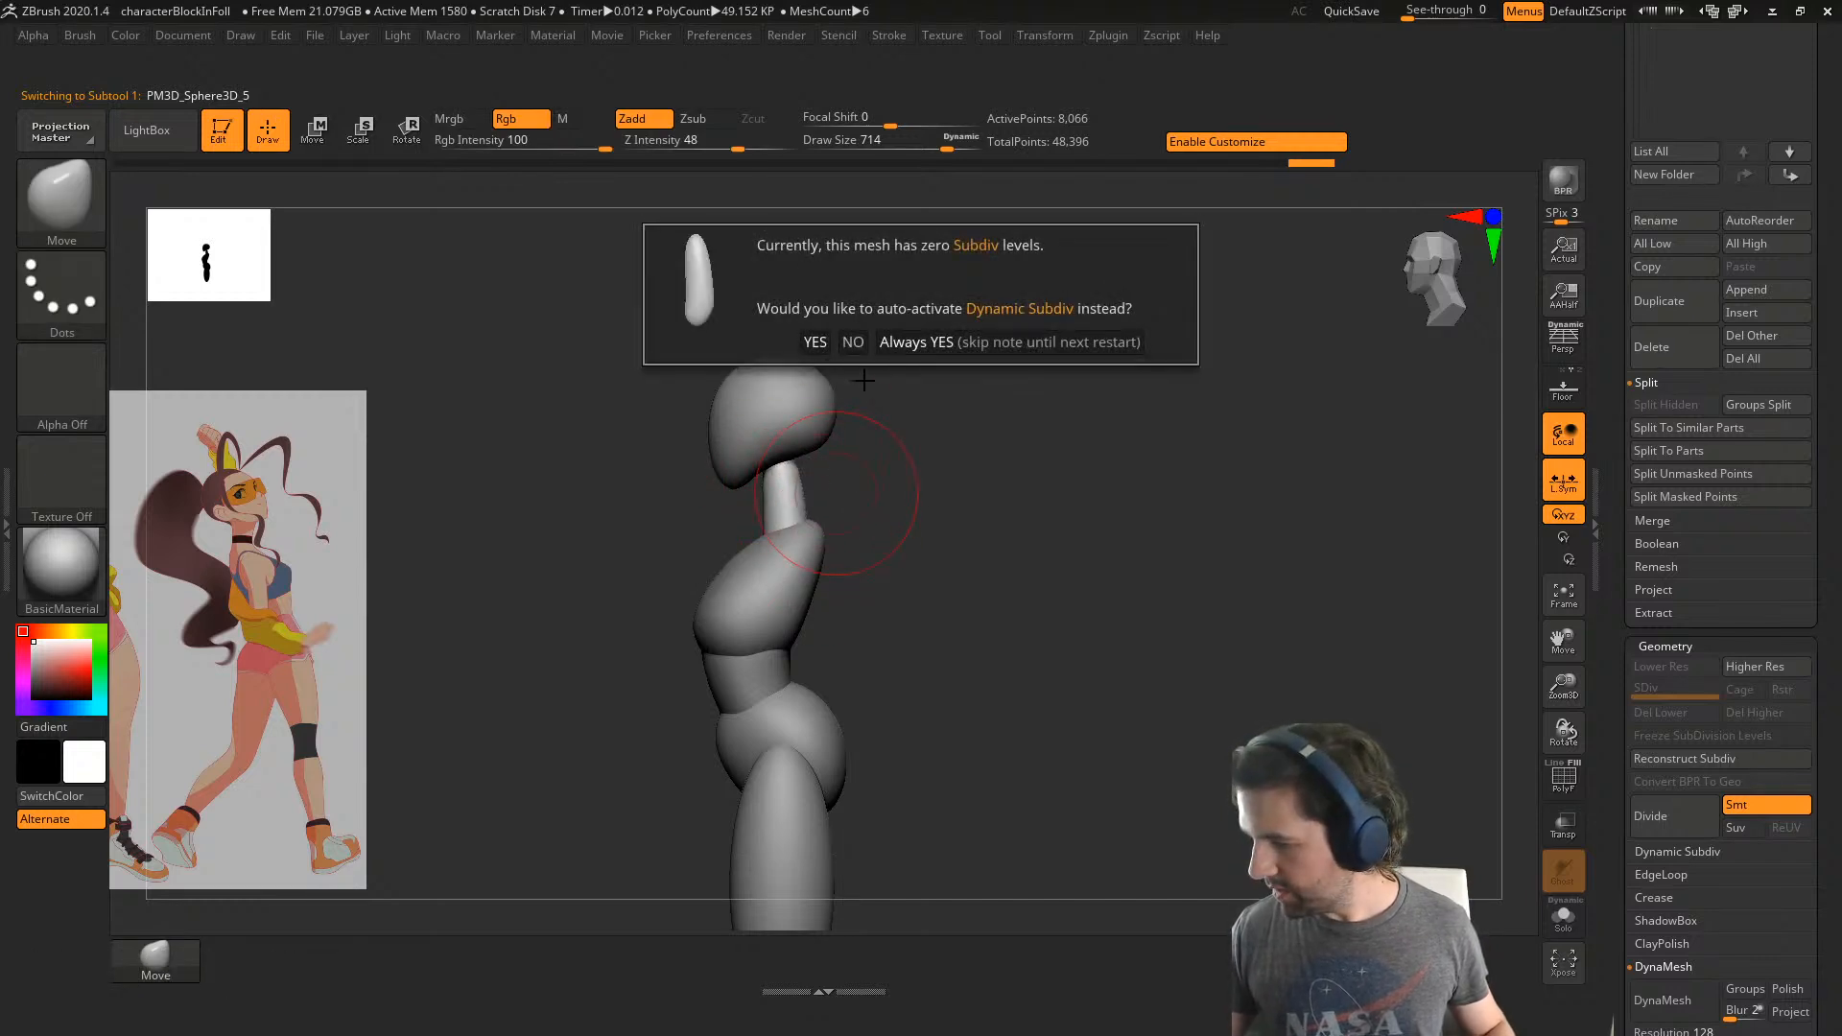
pyautogui.click(855, 346)
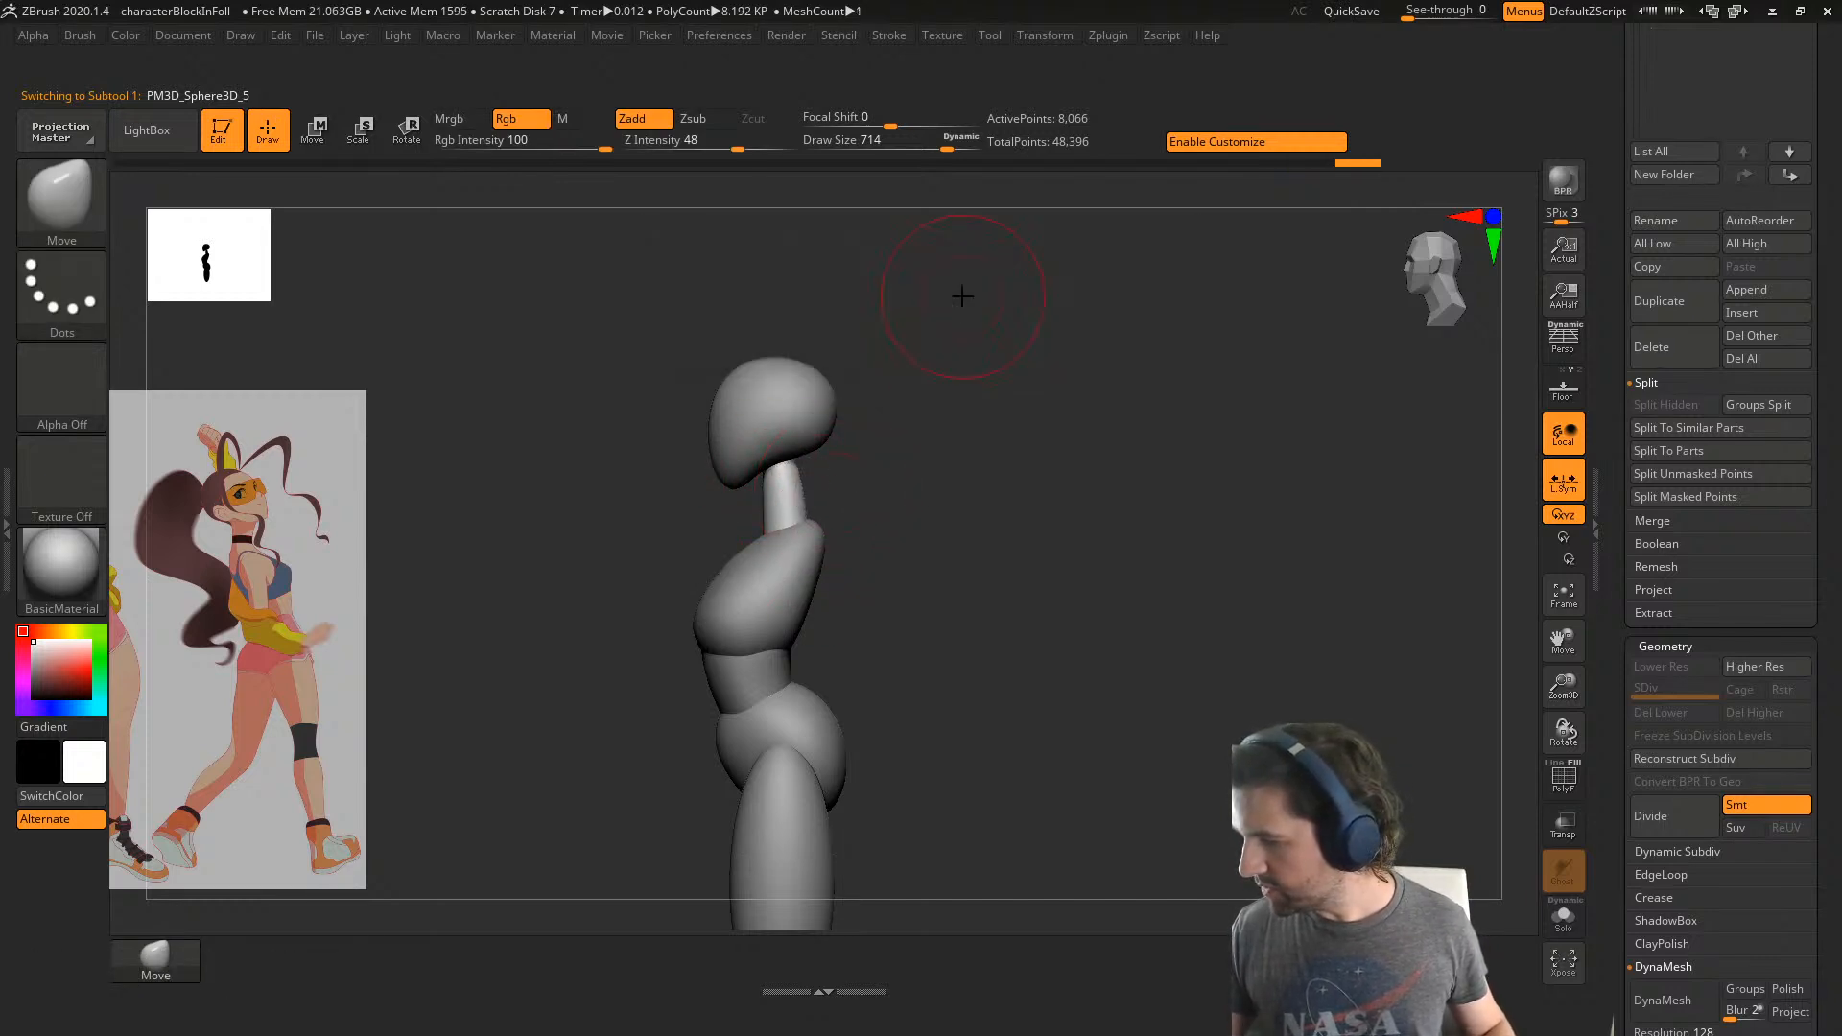
pyautogui.press('s')
pyautogui.moveTo(957, 530); pyautogui.dragTo(983, 526)
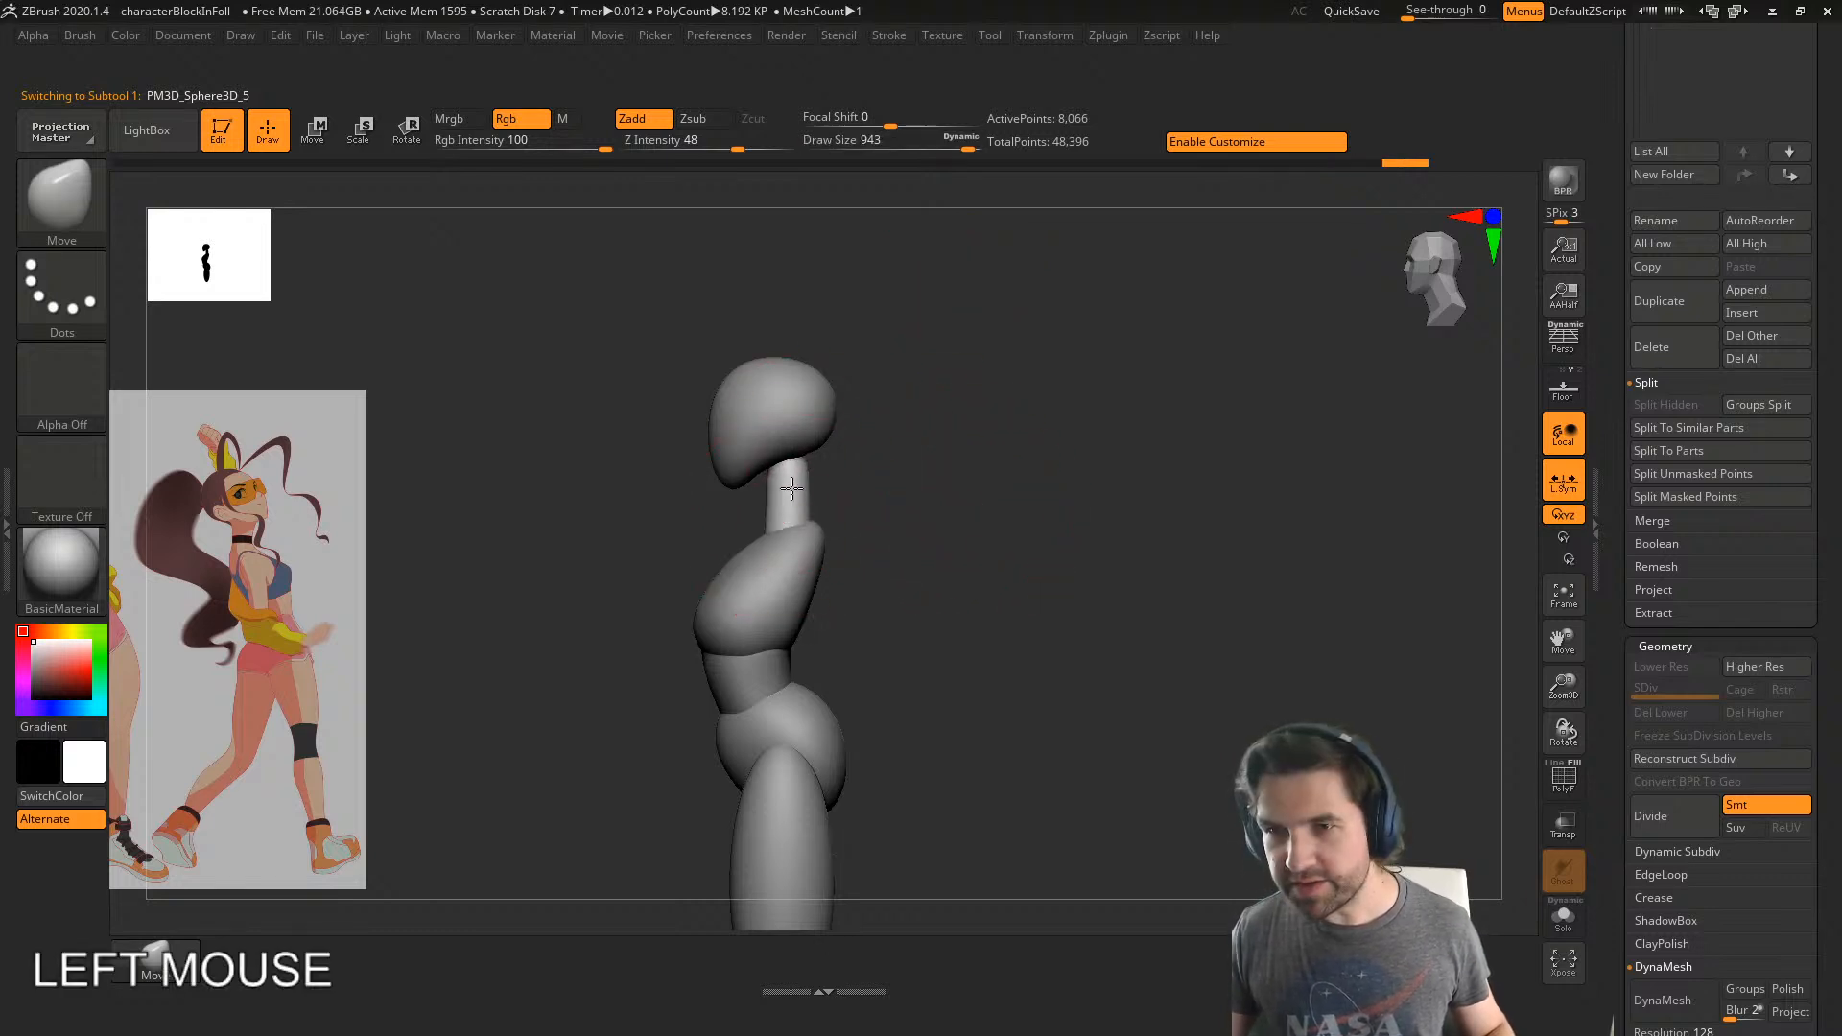
# - Undo the last neck stroke and readjust the neck's position under the head with the Move brush at draw size 743
pyautogui.moveTo(869, 488)
pyautogui.mouseDown(button='right')
pyautogui.moveTo(913, 465)
pyautogui.moveTo(843, 510)
pyautogui.mouseUp(button='right')
pyautogui.hotkey('ctrl', 'z')
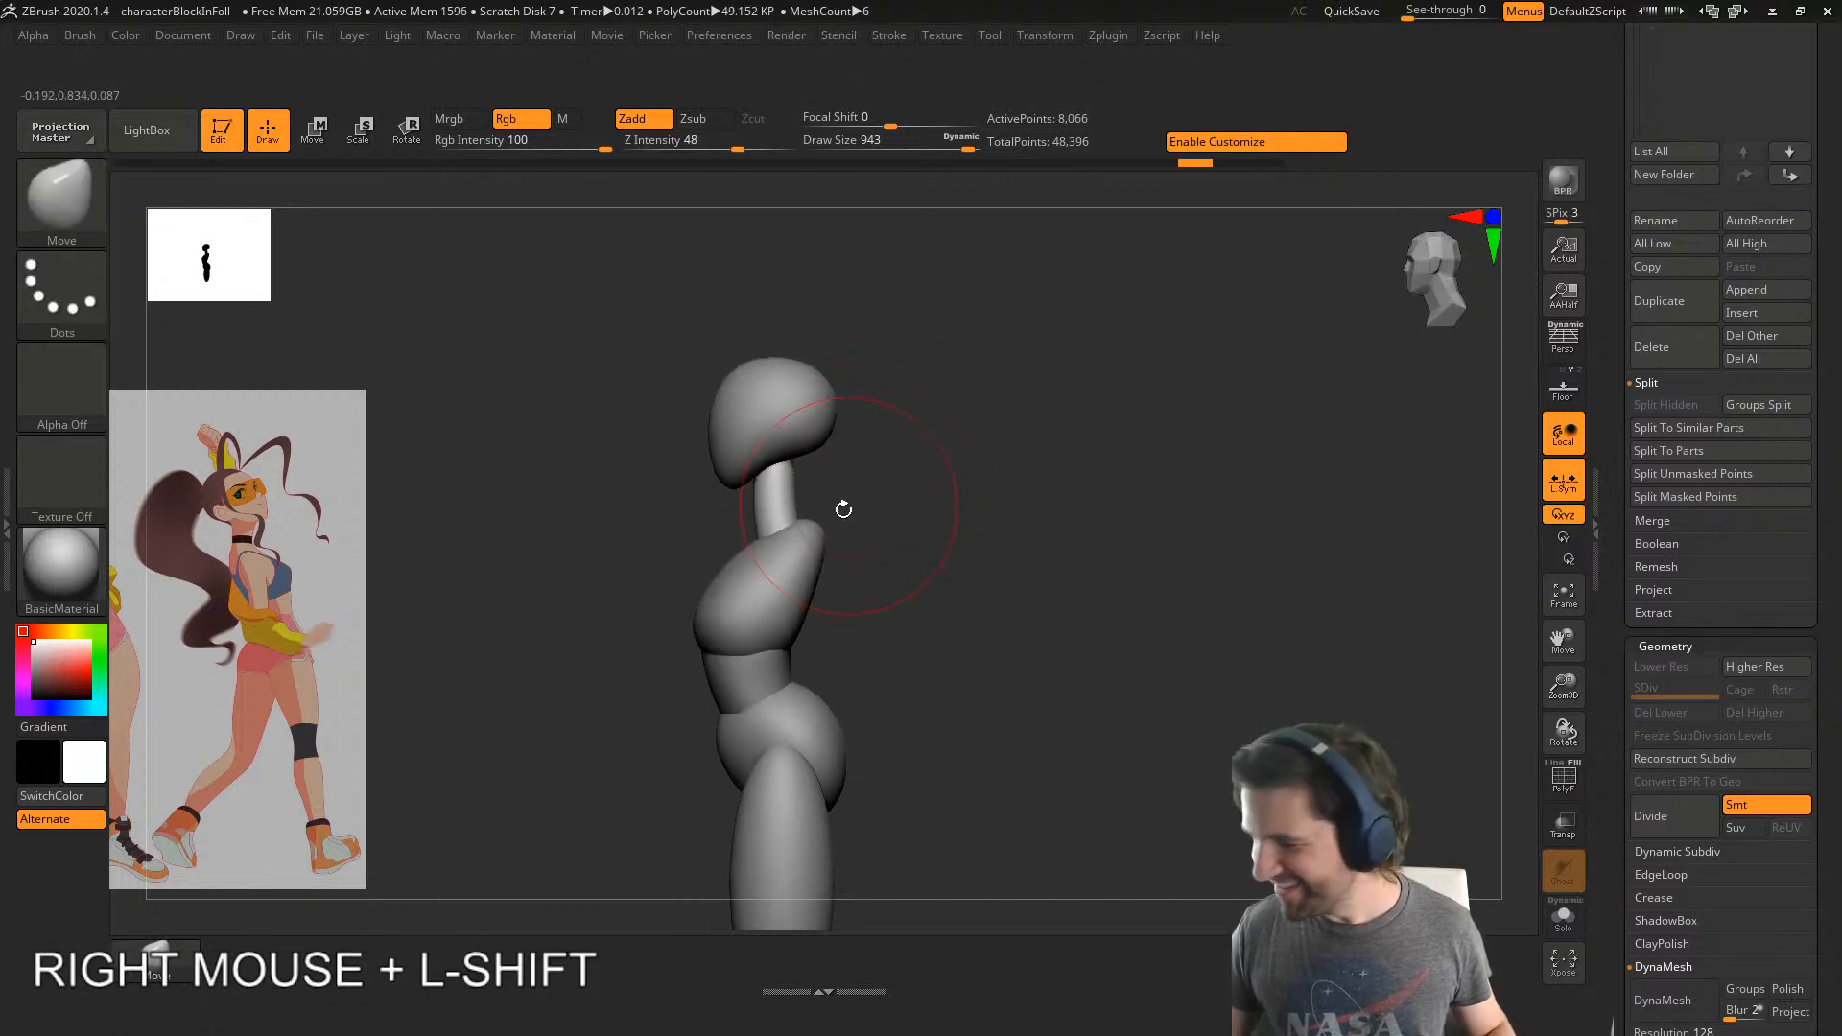
pyautogui.click(808, 525)
pyautogui.press('s')
pyautogui.moveTo(810, 495); pyautogui.dragTo(801, 500)
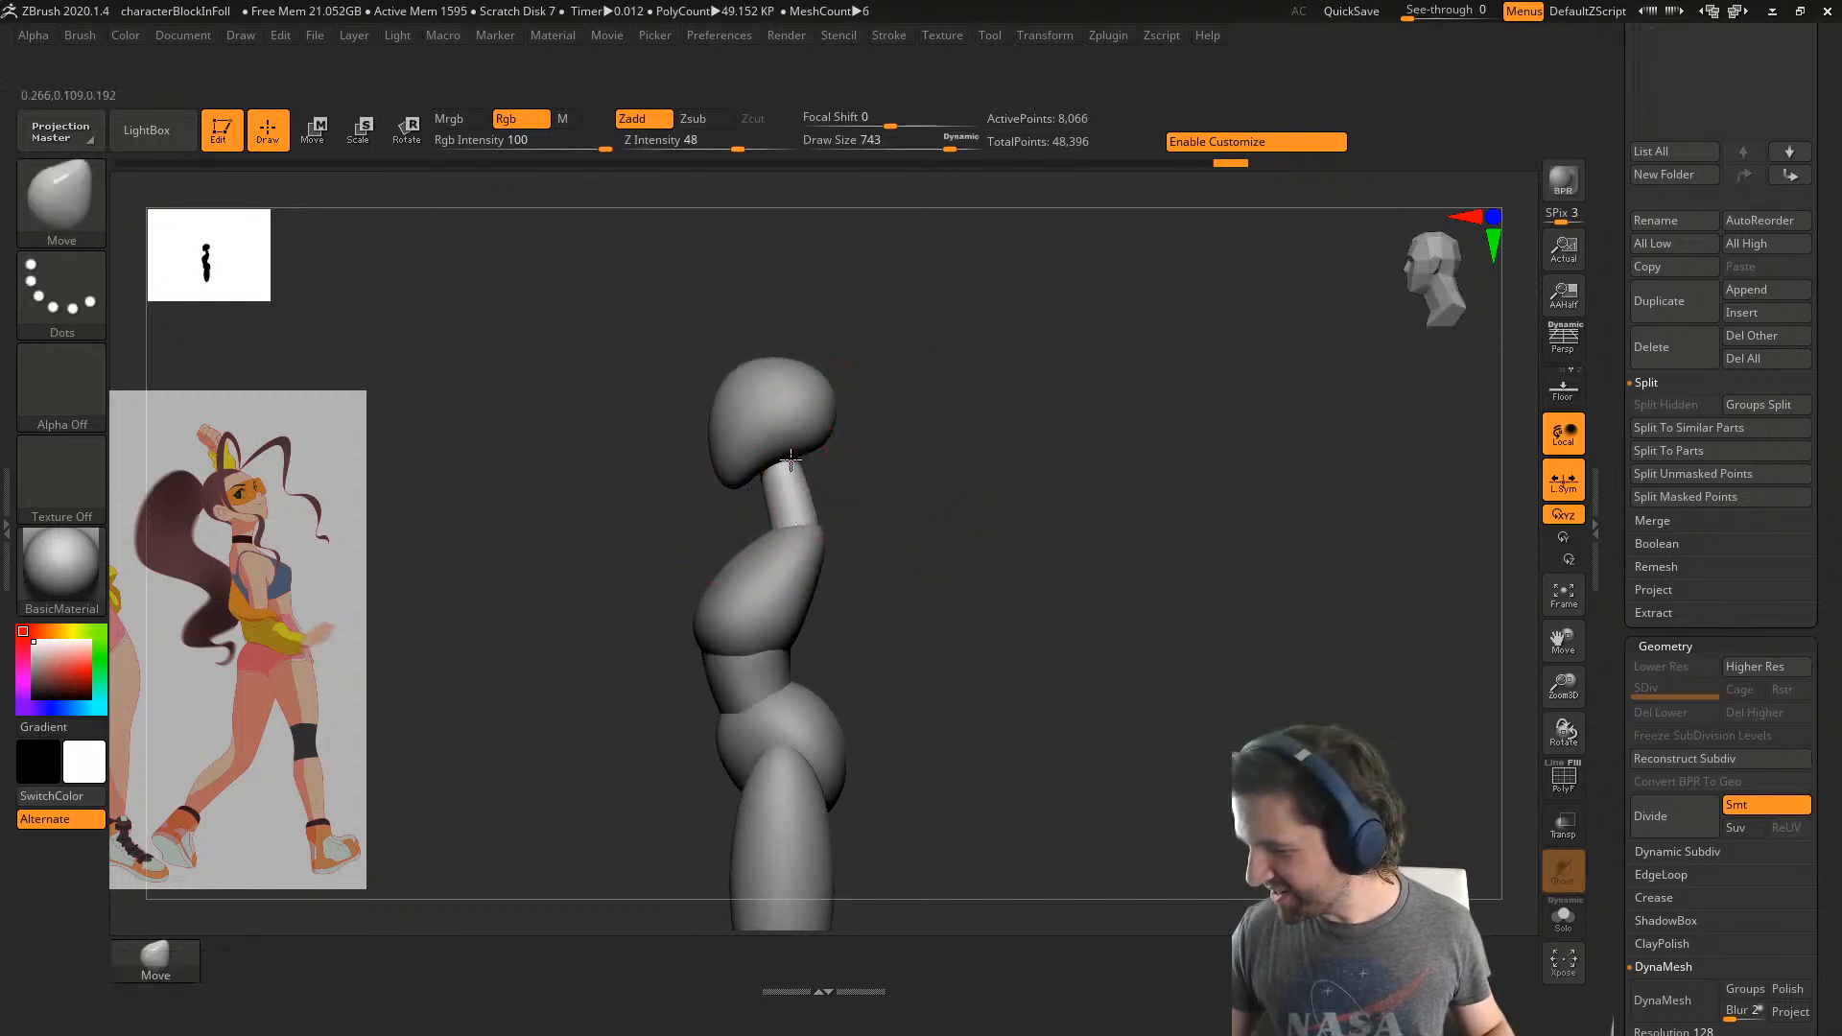
# - Select the chest subtool and adjust its upper back and lower edge with the Move brush at draw size 932
pyautogui.keyDown('alt'); pyautogui.click(806, 429); pyautogui.keyUp('alt')
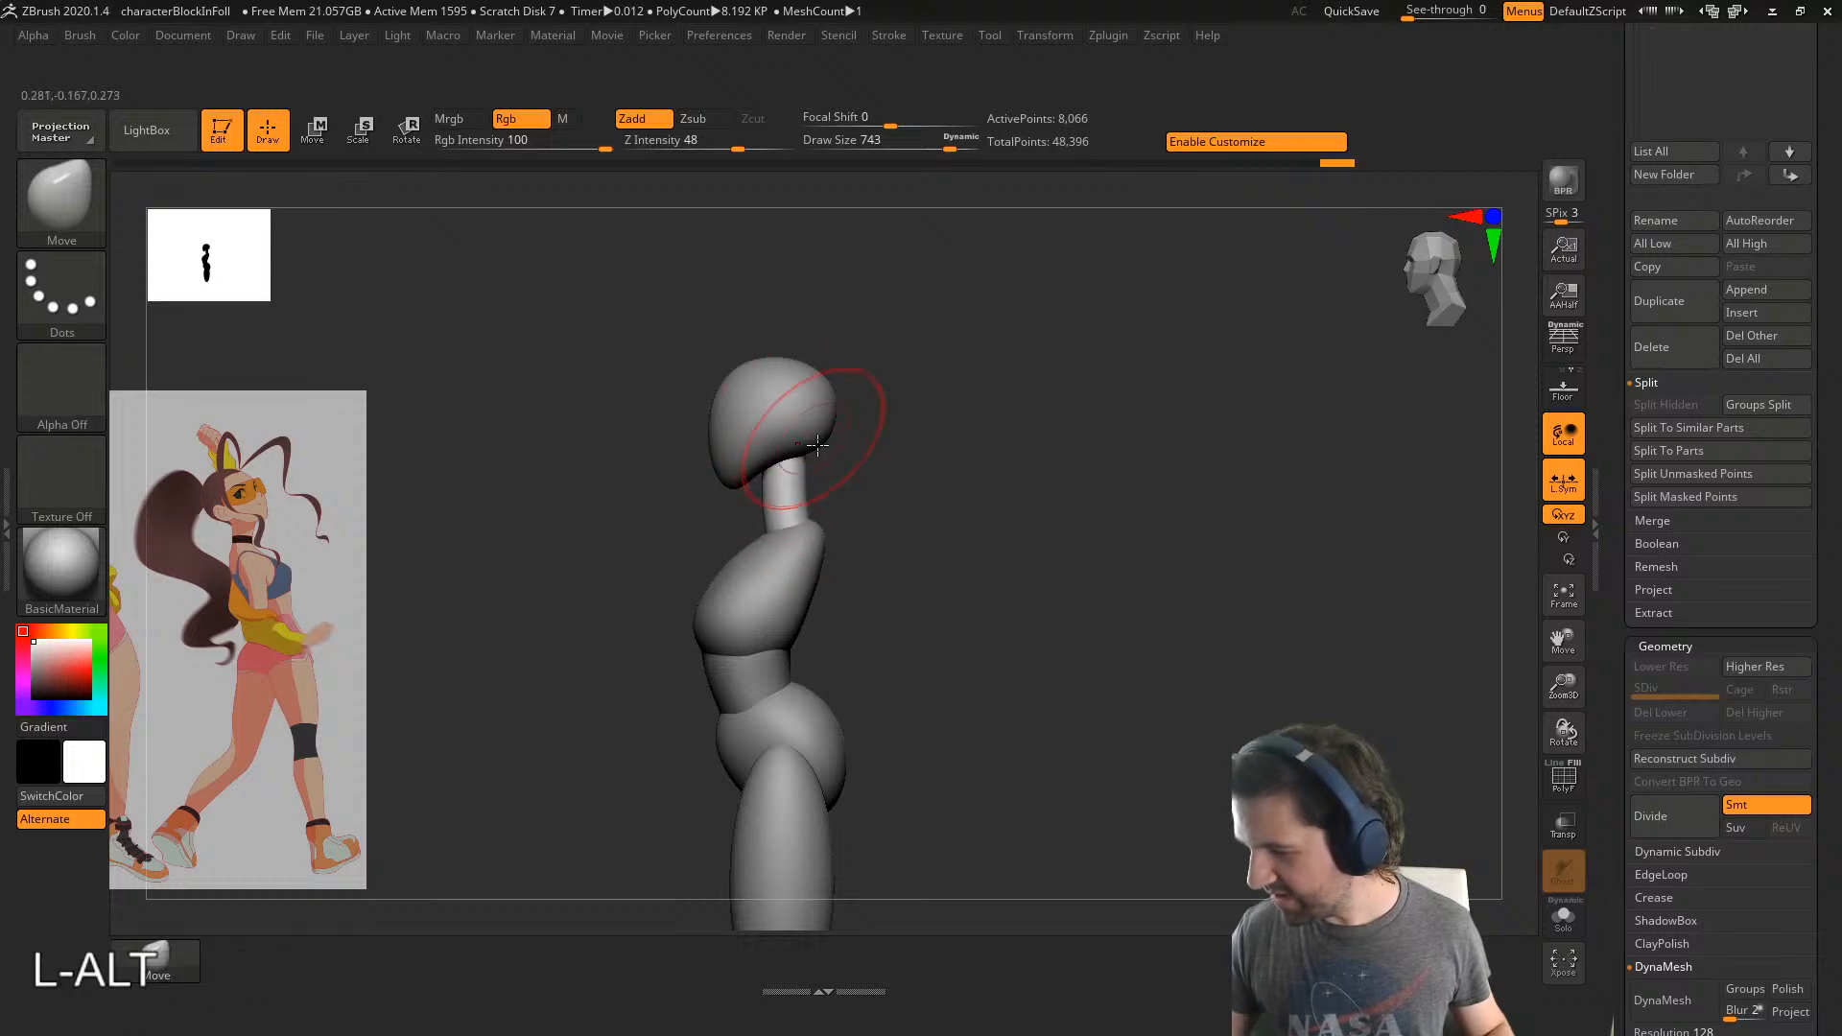
pyautogui.press('s')
pyautogui.click(868, 501)
pyautogui.moveTo(888, 491)
pyautogui.keyDown('shift'); pyautogui.mouseDown(button='right')
pyautogui.moveTo(938, 477)
pyautogui.moveTo(824, 514)
pyautogui.moveTo(860, 523)
pyautogui.mouseUp(button='right'); pyautogui.keyUp('shift')
pyautogui.keyDown('alt'); pyautogui.click(802, 545); pyautogui.keyUp('alt')
pyautogui.moveTo(810, 521); pyautogui.dragTo(790, 520)
pyautogui.moveTo(852, 517); pyautogui.dragTo(831, 519, button='right')
pyautogui.moveTo(787, 652); pyautogui.dragTo(785, 642)
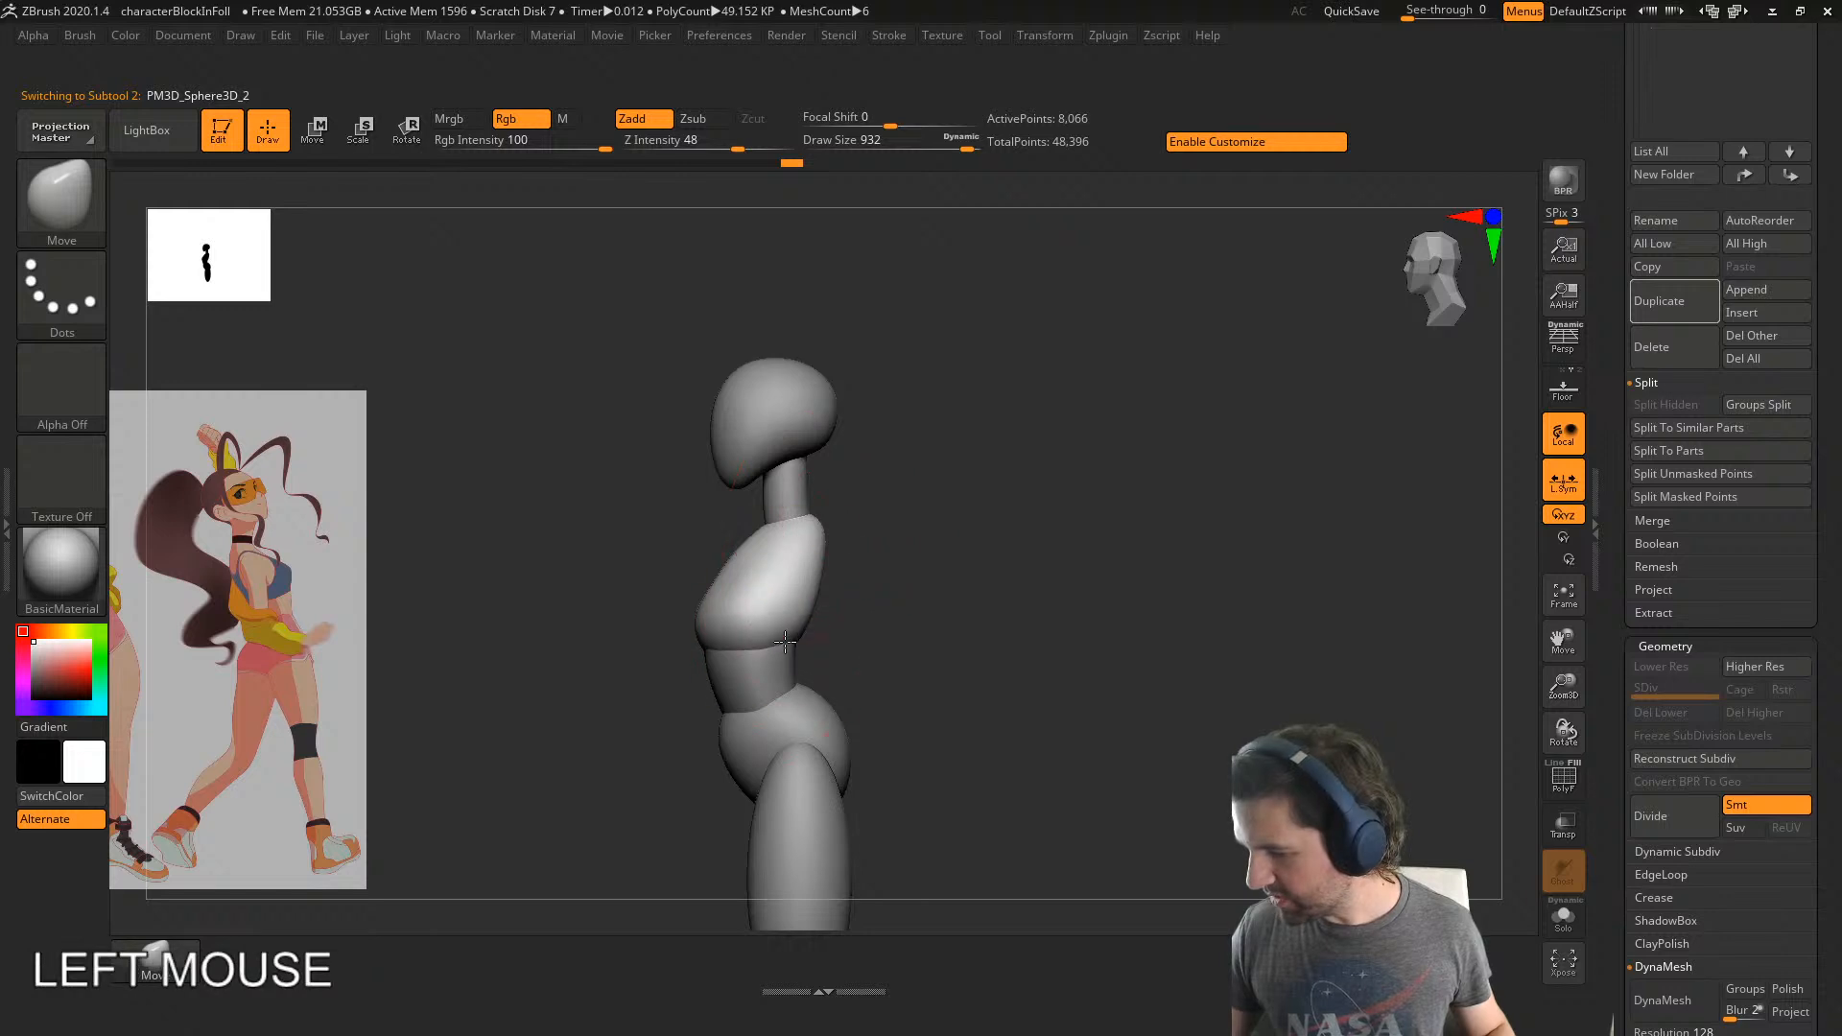
# - Select the waist subtool, set the draw size to 867 and try to adjust the waist's back edge
pyautogui.keyDown('alt'); pyautogui.click(773, 681); pyautogui.keyUp('alt')
pyautogui.moveTo(772, 681)
pyautogui.mouseDown(button='right')
pyautogui.moveTo(854, 616)
pyautogui.moveTo(839, 625)
pyautogui.mouseUp(button='right')
pyautogui.press('s')
pyautogui.moveTo(894, 626); pyautogui.dragTo(888, 626)
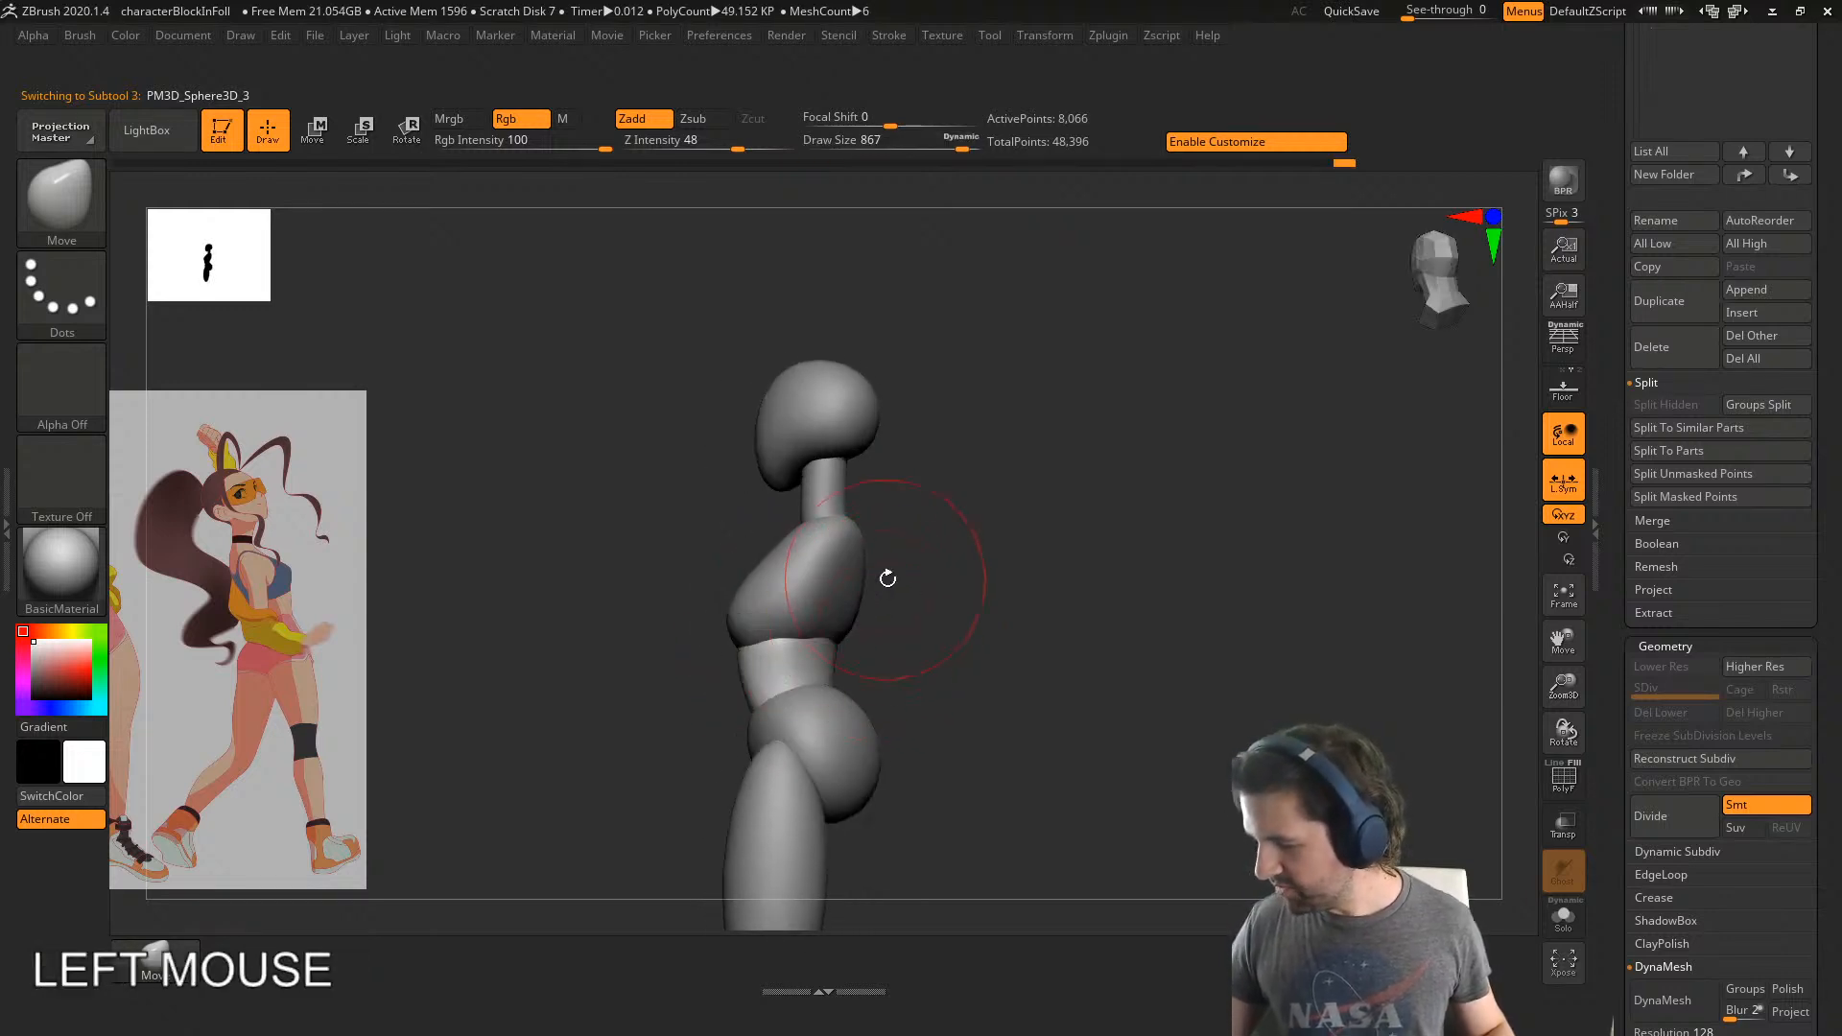
pyautogui.moveTo(889, 577); pyautogui.dragTo(833, 603, button='right')
pyautogui.moveTo(842, 641); pyautogui.dragTo(856, 619)
pyautogui.hotkey('ctrl', 'z')
# - Select the chest subtool and refine its back and lower contour where it meets the waist
pyautogui.moveTo(908, 541)
pyautogui.mouseDown(button='right')
pyautogui.moveTo(854, 576)
pyautogui.moveTo(843, 620)
pyautogui.mouseUp(button='right')
pyautogui.keyDown('alt'); pyautogui.click(848, 578); pyautogui.keyUp('alt')
pyautogui.moveTo(846, 620); pyautogui.dragTo(838, 611)
pyautogui.keyDown('shift'); pyautogui.moveTo(888, 581); pyautogui.dragTo(840, 576, button='right'); pyautogui.keyUp('shift')
pyautogui.keyDown('shift'); pyautogui.moveTo(829, 580); pyautogui.dragTo(781, 605); pyautogui.keyUp('shift')
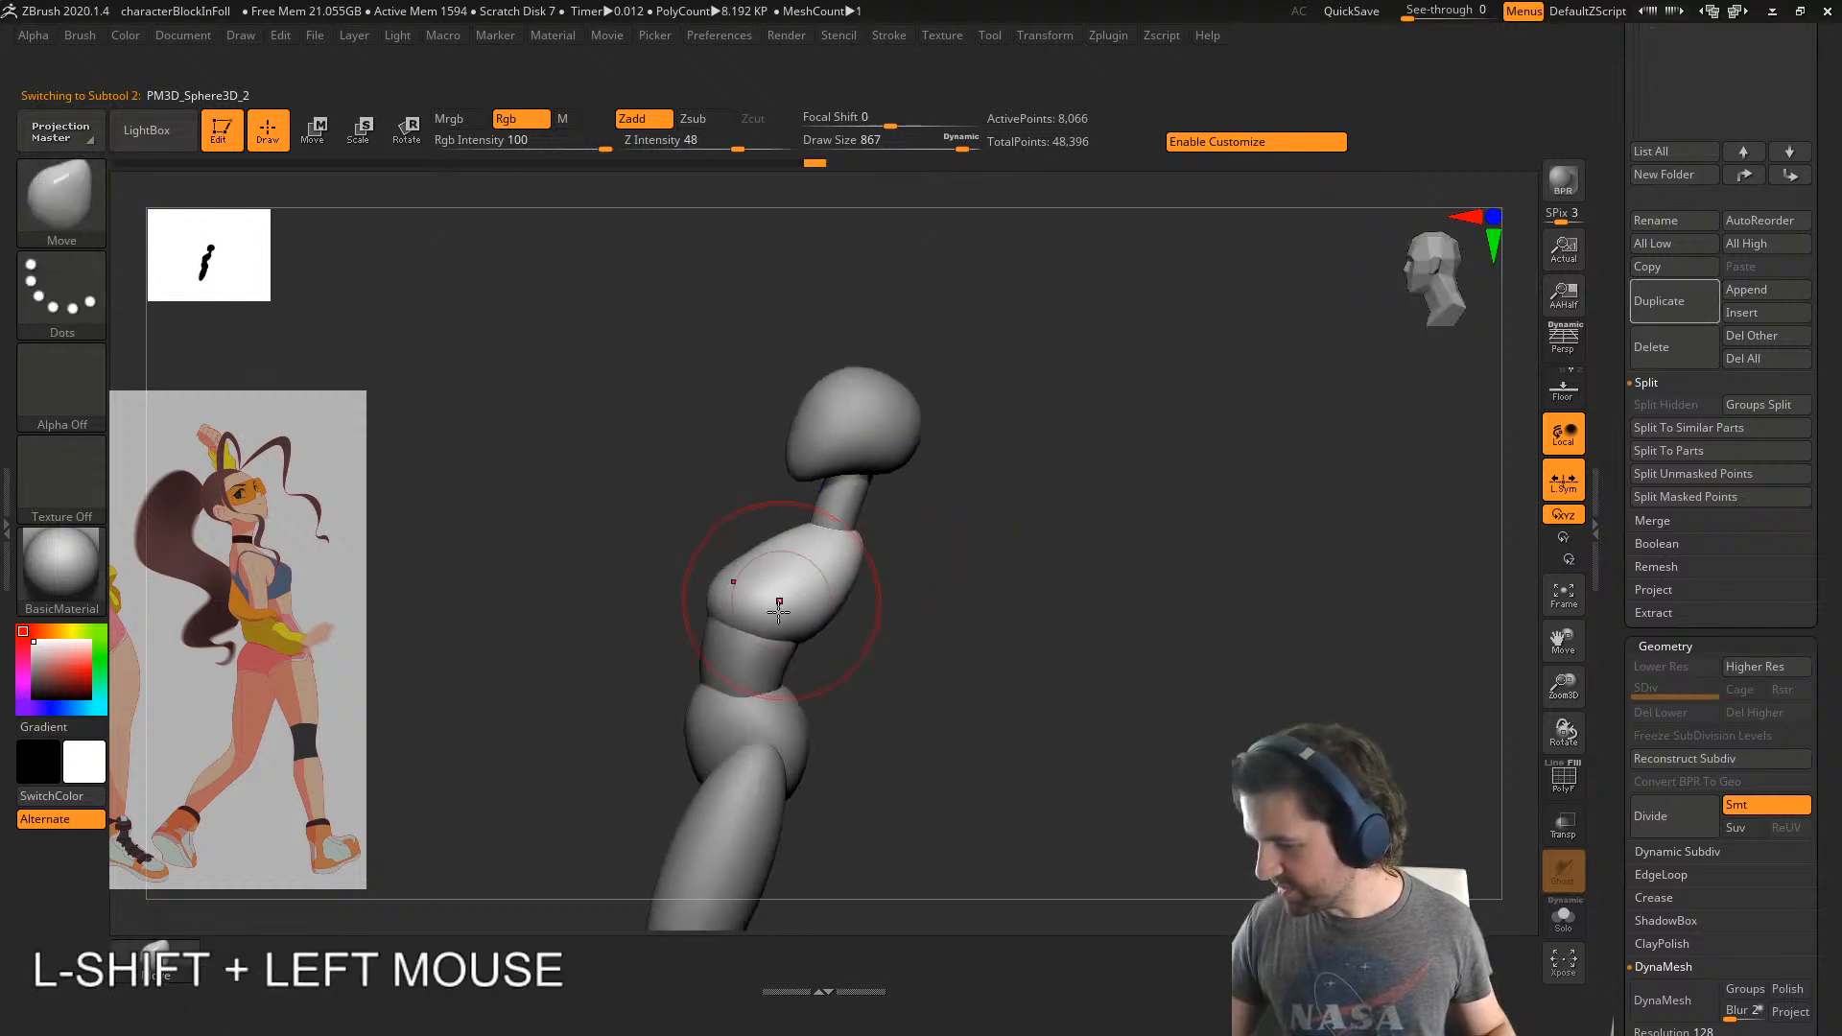
pyautogui.keyDown('shift'); pyautogui.moveTo(783, 599); pyautogui.dragTo(894, 572, button='right'); pyautogui.keyUp('shift')
pyautogui.keyDown('ctrl'); pyautogui.moveTo(894, 572); pyautogui.dragTo(928, 624, button='right'); pyautogui.keyUp('ctrl')
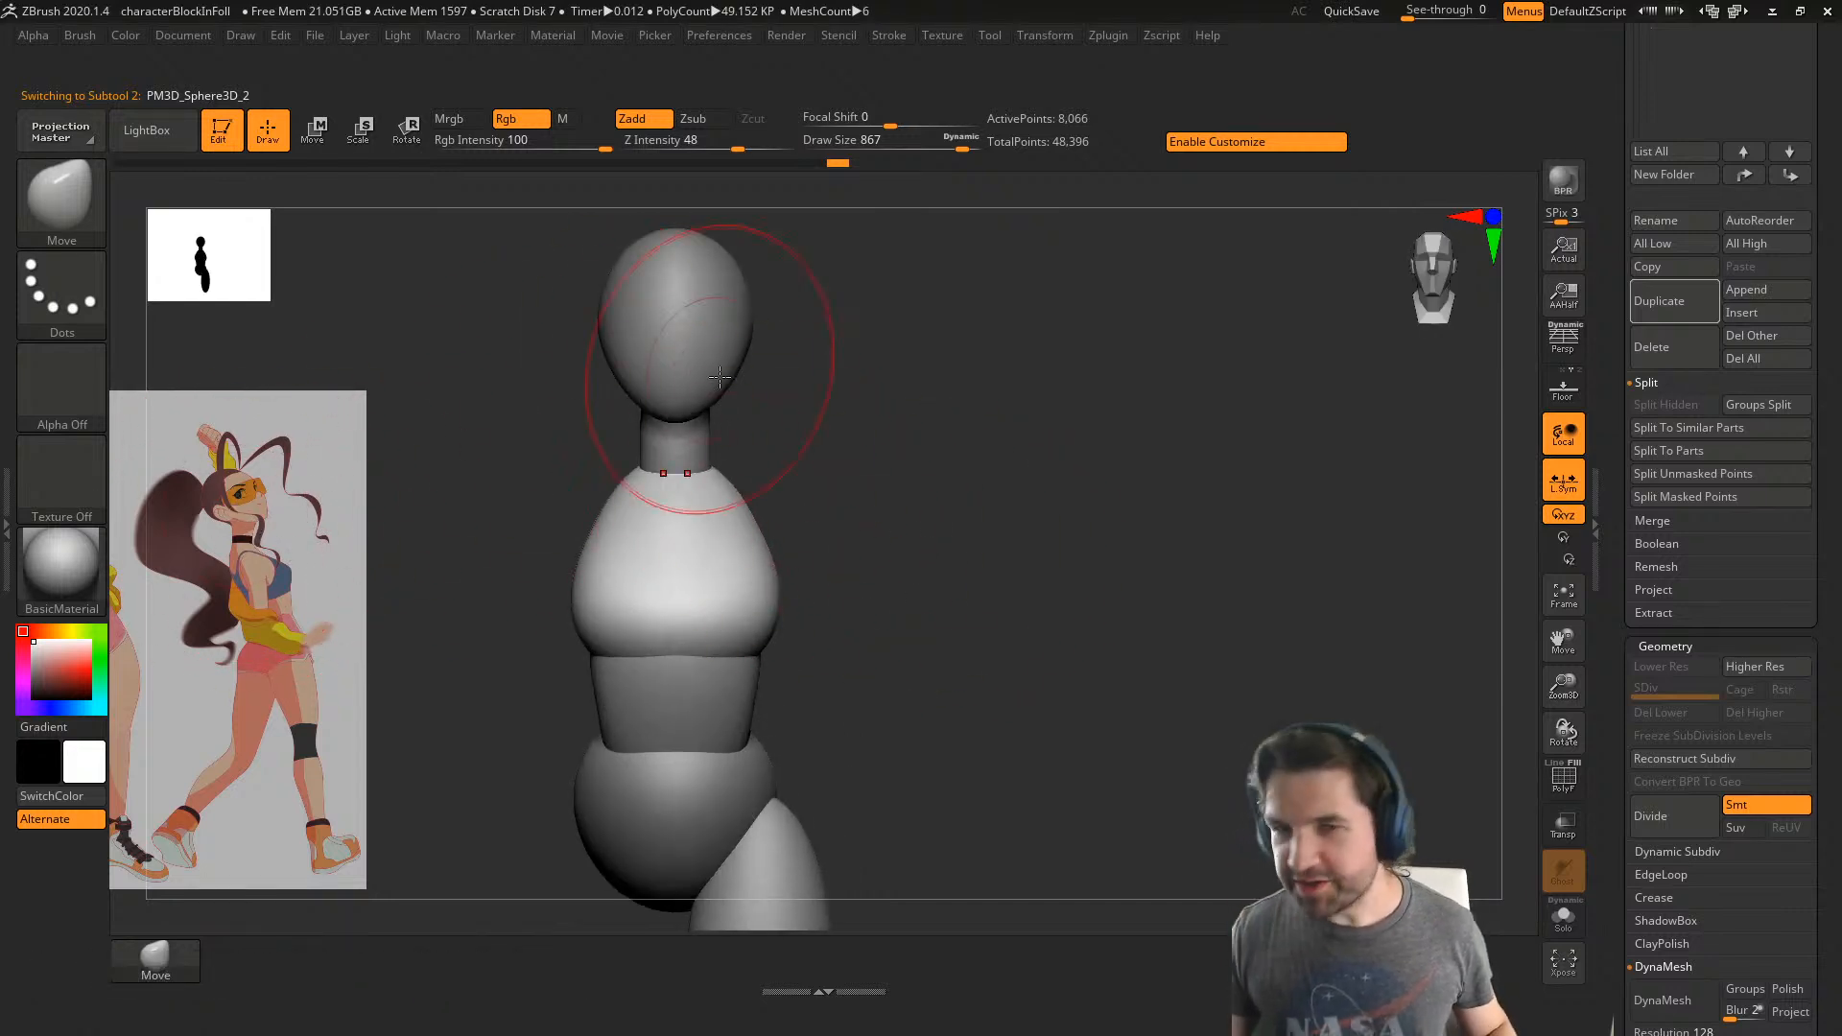
# - Select the neck subtool and smooth and slim it from the back view
pyautogui.keyDown('alt'); pyautogui.click(758, 454); pyautogui.keyUp('alt')
pyautogui.keyDown('shift'); pyautogui.moveTo(806, 409); pyautogui.dragTo(738, 434, button='right'); pyautogui.keyUp('shift')
pyautogui.keyDown('alt'); pyautogui.click(704, 428); pyautogui.keyUp('alt')
pyautogui.keyDown('shift'); pyautogui.moveTo(743, 437); pyautogui.dragTo(748, 460); pyautogui.keyUp('shift')
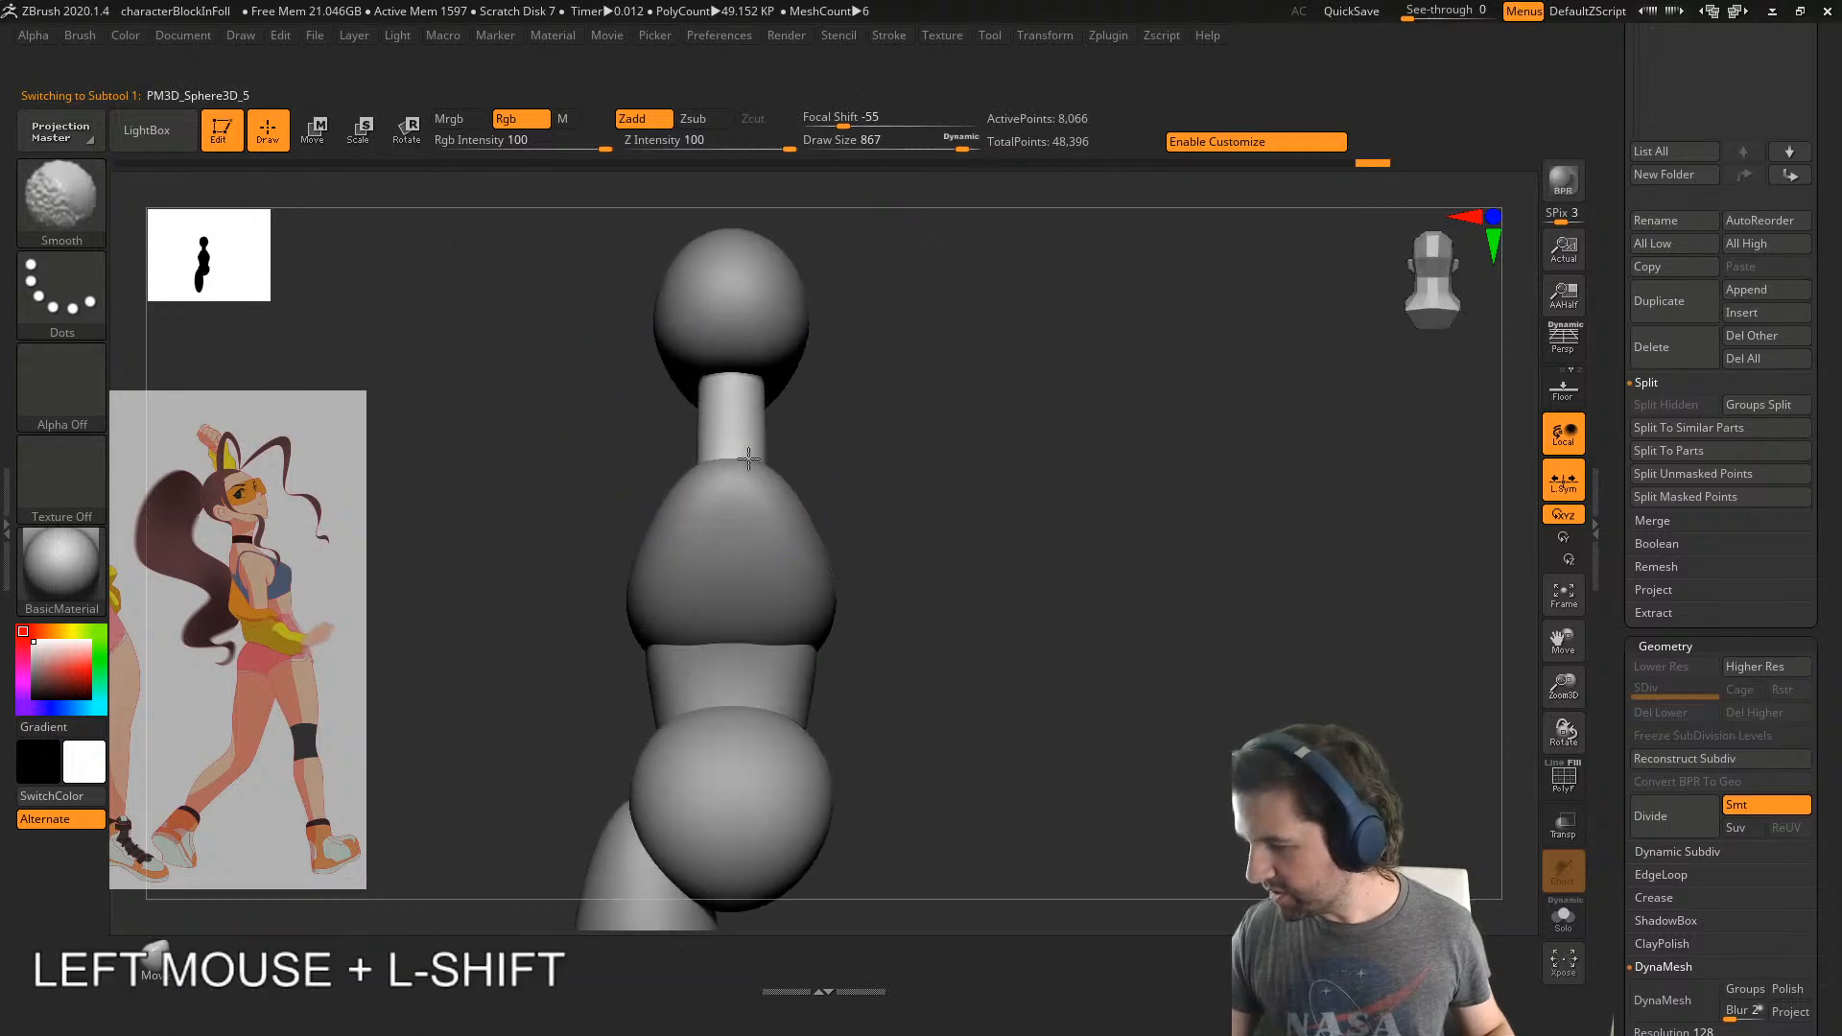
pyautogui.keyDown('shift'); pyautogui.moveTo(782, 362); pyautogui.dragTo(742, 451); pyautogui.keyUp('shift')
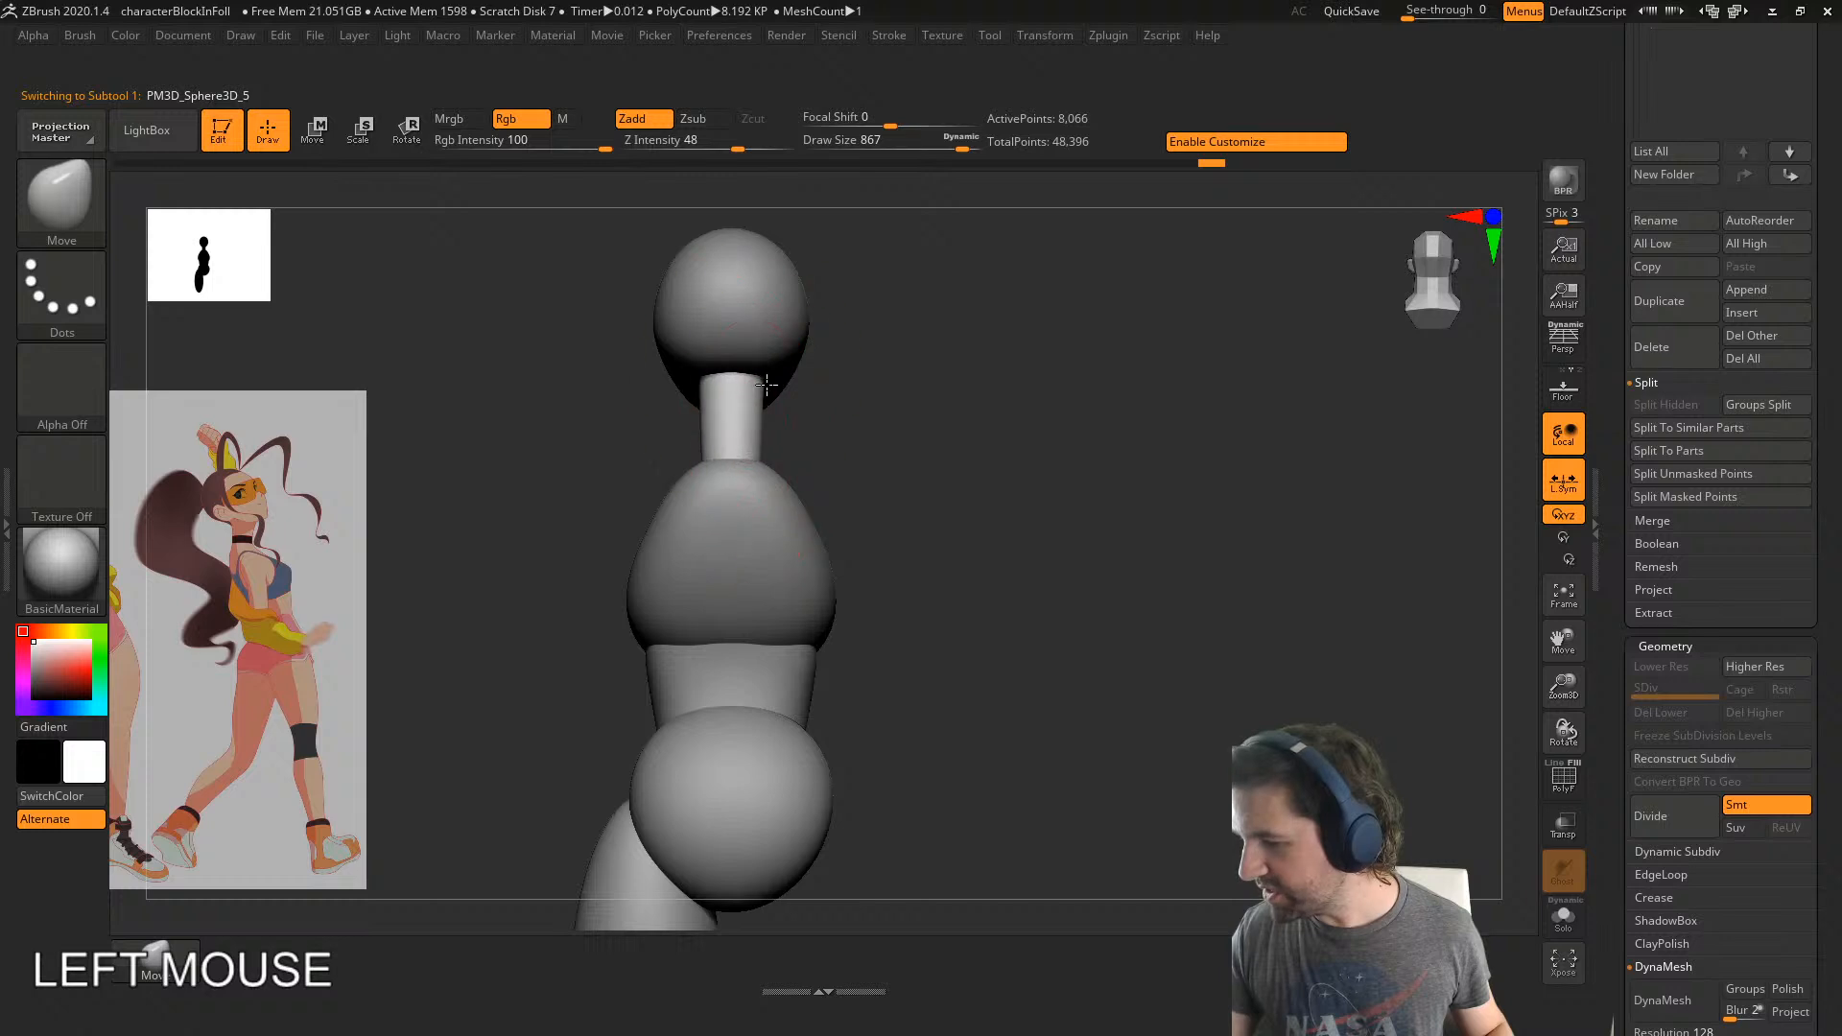
pyautogui.moveTo(746, 464); pyautogui.dragTo(685, 372, button='right')
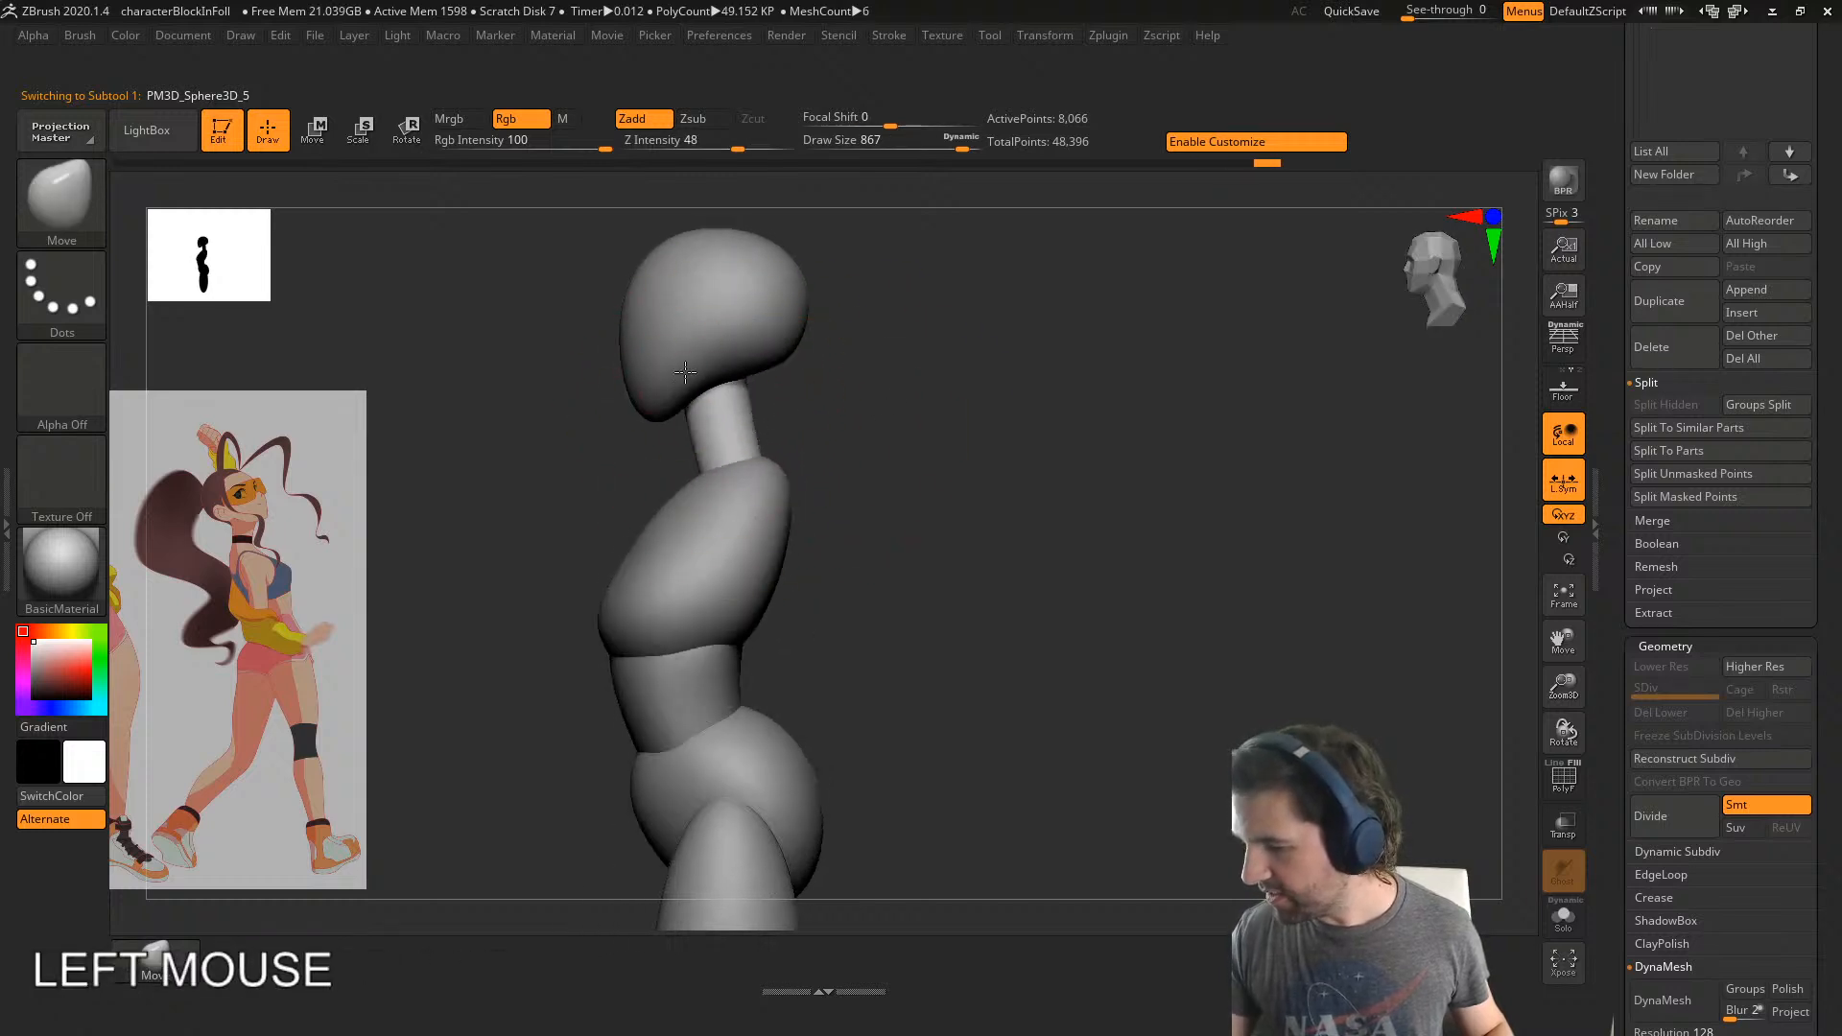
# - Reduce the draw size to 620 and shift the neck between the chest and head in side view with the Move brush
pyautogui.press('s')
pyautogui.moveTo(794, 441); pyautogui.dragTo(757, 438)
pyautogui.moveTo(757, 437); pyautogui.dragTo(766, 444, button='right')
pyautogui.moveTo(766, 444); pyautogui.dragTo(758, 434)
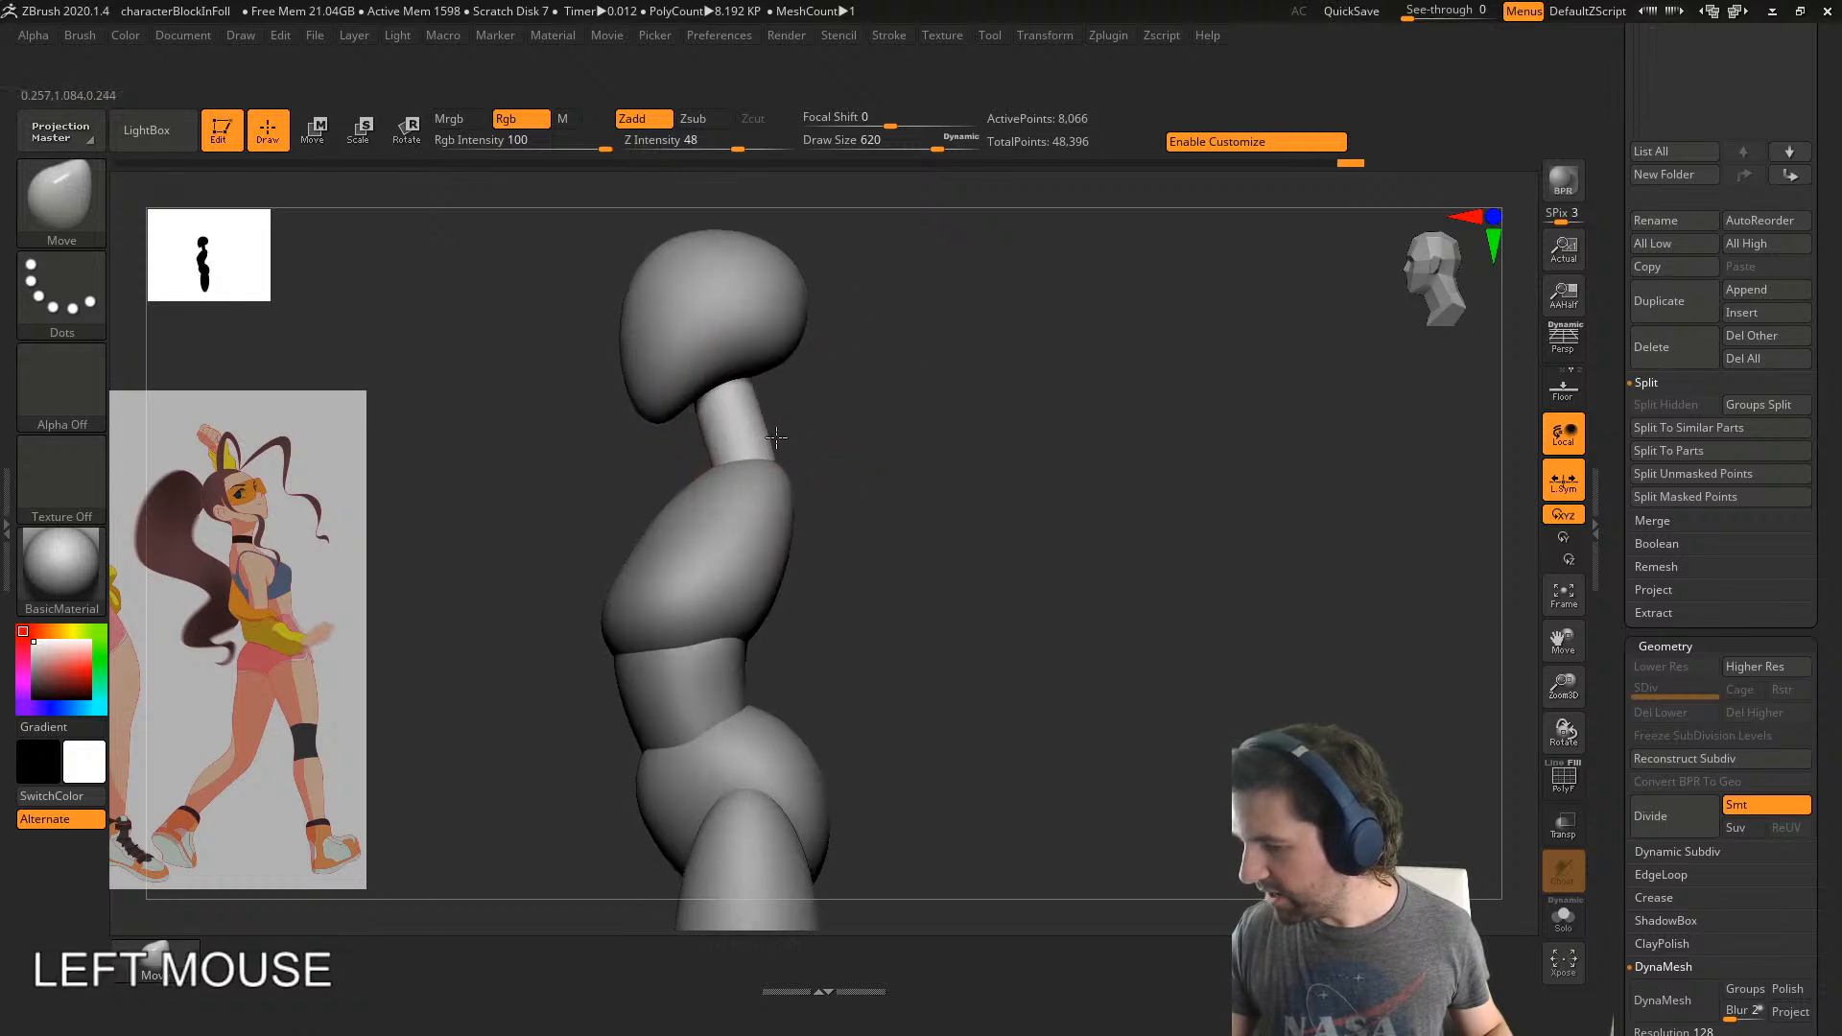
pyautogui.moveTo(758, 434); pyautogui.dragTo(747, 423, button='right')
pyautogui.moveTo(747, 422); pyautogui.dragTo(747, 404)
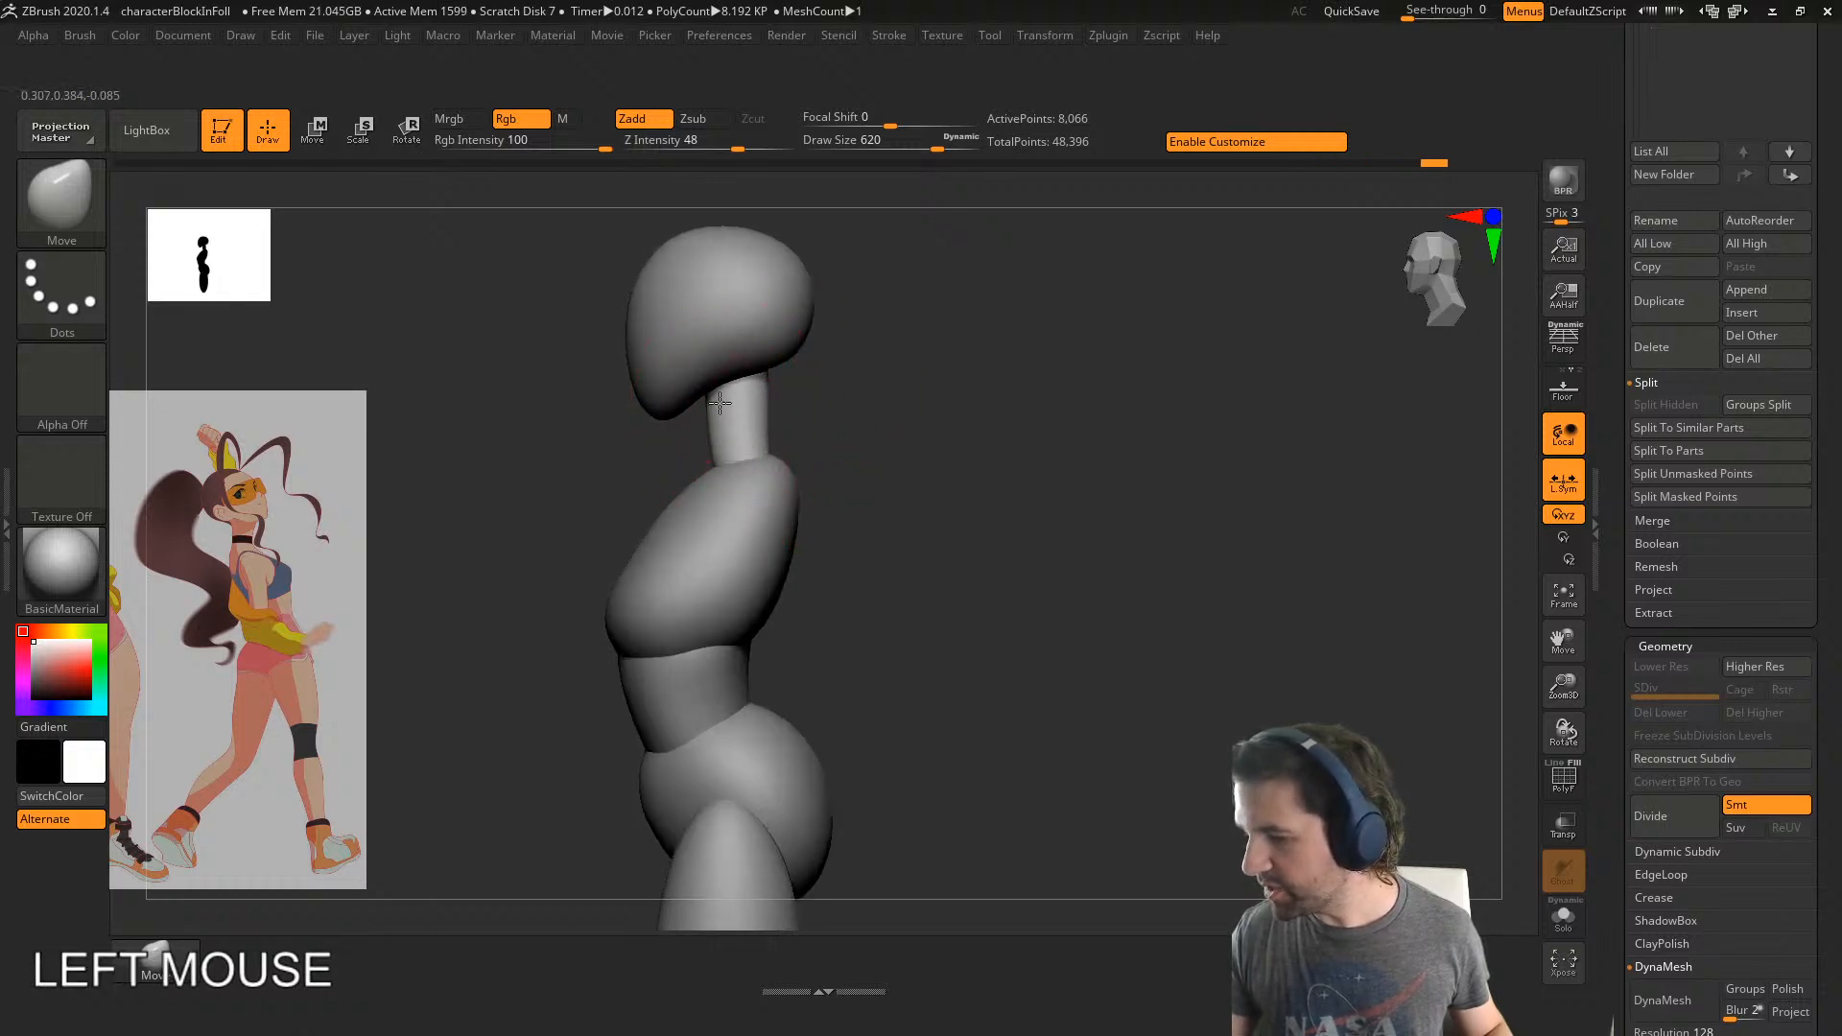
# - Refine the neck's width from behind and adjust its front edge under the chin in side view
pyautogui.moveTo(867, 391)
pyautogui.keyDown('shift'); pyautogui.mouseDown(button='right')
pyautogui.moveTo(910, 393)
pyautogui.moveTo(739, 415)
pyautogui.mouseUp(button='right'); pyautogui.keyUp('shift')
pyautogui.moveTo(739, 416); pyautogui.dragTo(749, 414)
pyautogui.moveTo(815, 398); pyautogui.dragTo(778, 373, button='right')
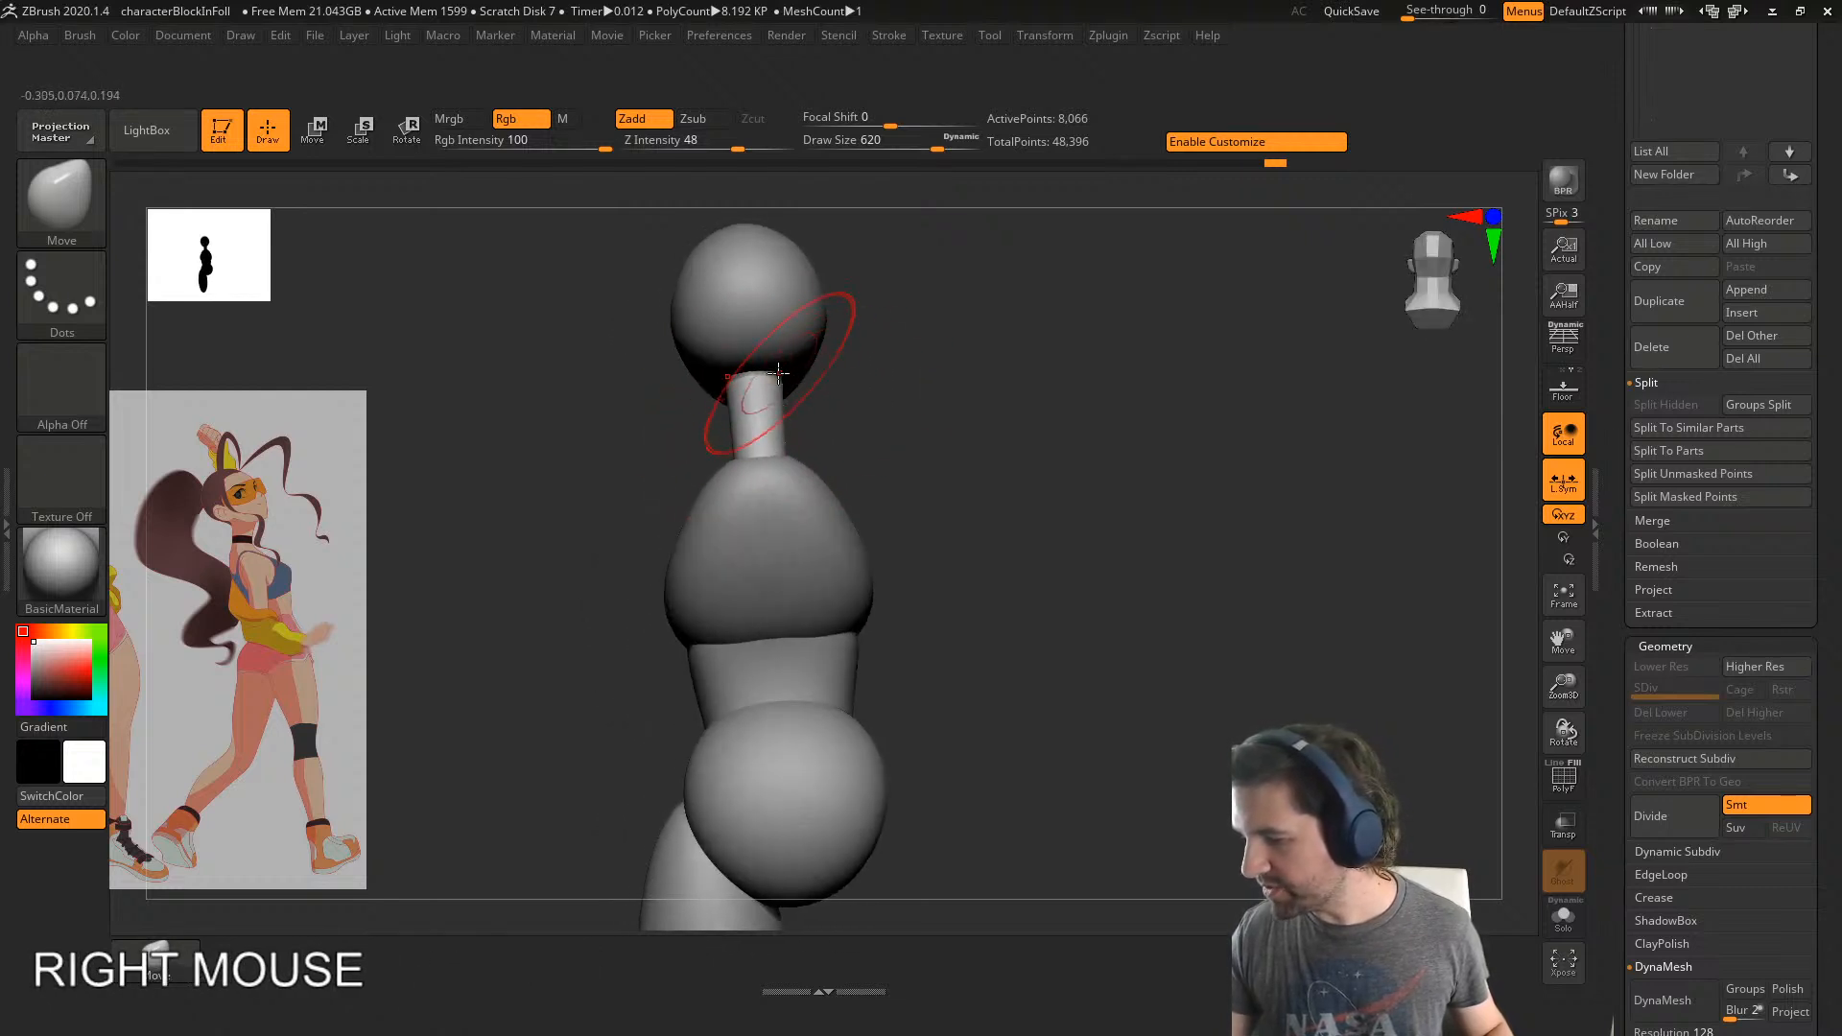
pyautogui.moveTo(778, 373); pyautogui.dragTo(768, 375)
pyautogui.moveTo(830, 376)
pyautogui.mouseDown(button='right')
pyautogui.moveTo(967, 374)
pyautogui.moveTo(991, 415)
pyautogui.moveTo(969, 369)
pyautogui.mouseUp(button='right')
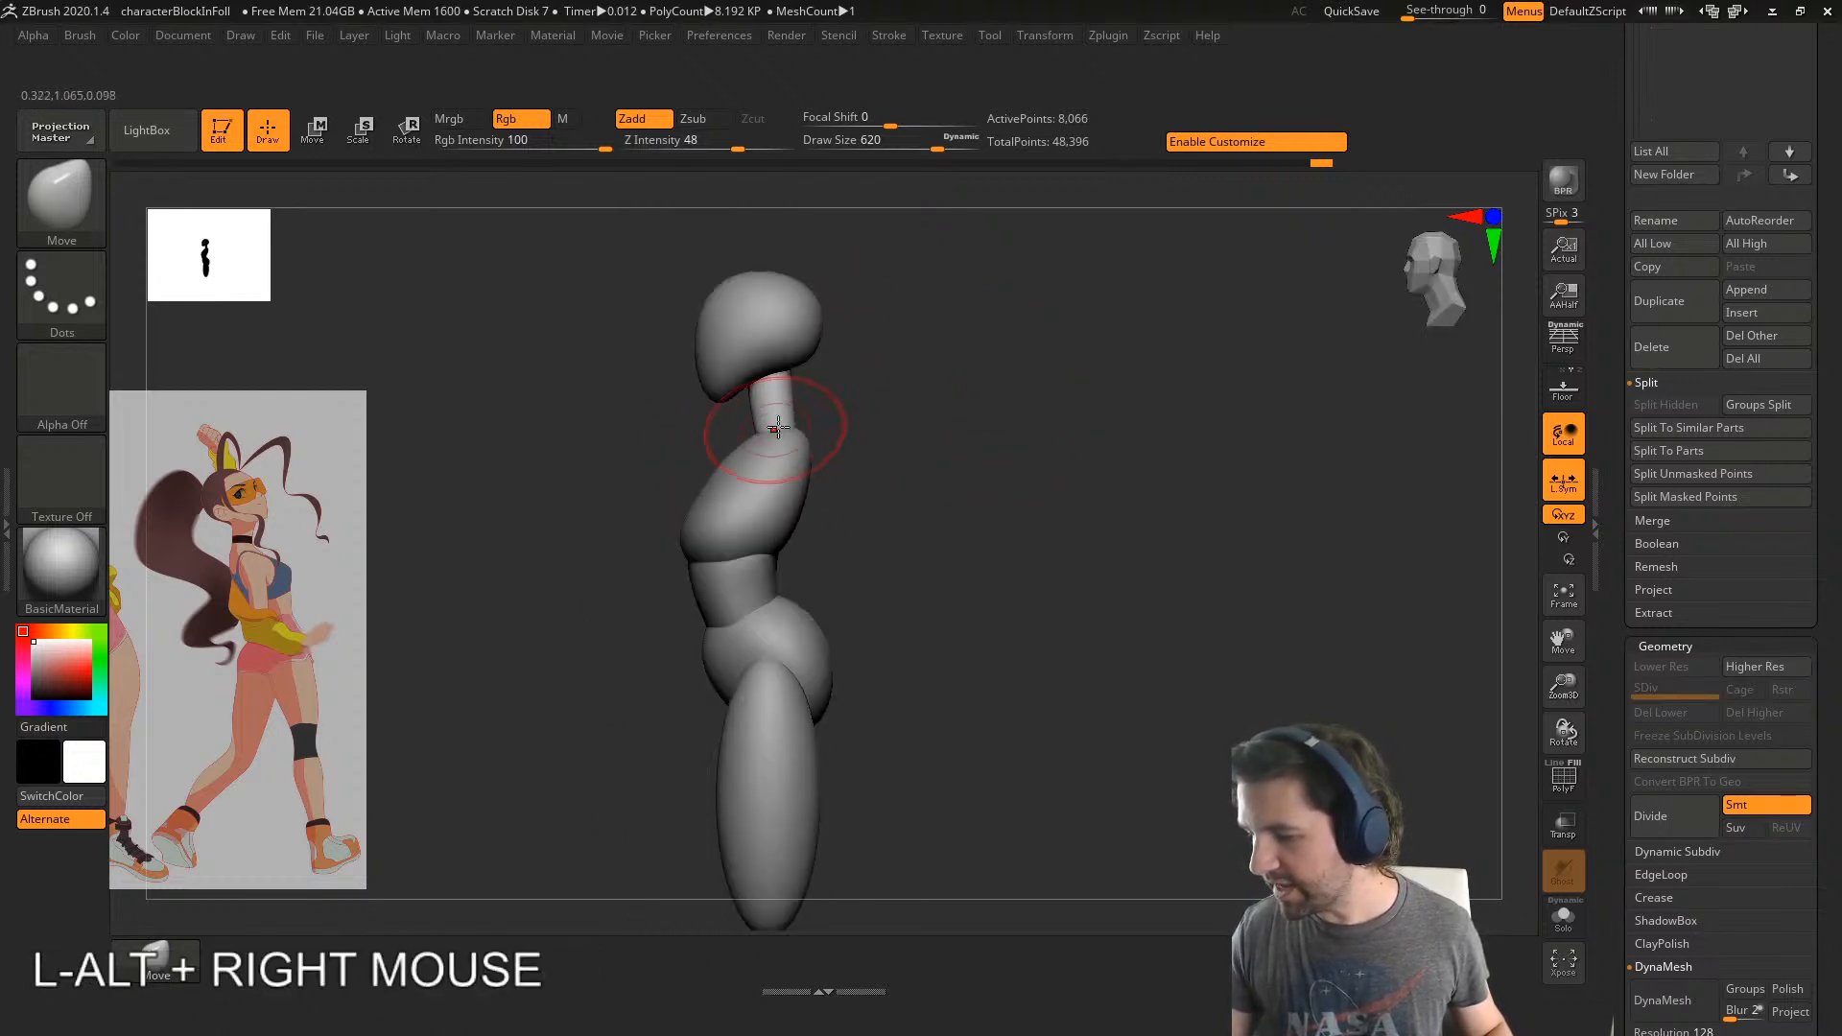
pyautogui.keyDown('alt'); pyautogui.moveTo(778, 427); pyautogui.dragTo(999, 318, button='right'); pyautogui.keyUp('alt')
pyautogui.moveTo(700, 378); pyautogui.dragTo(711, 371)
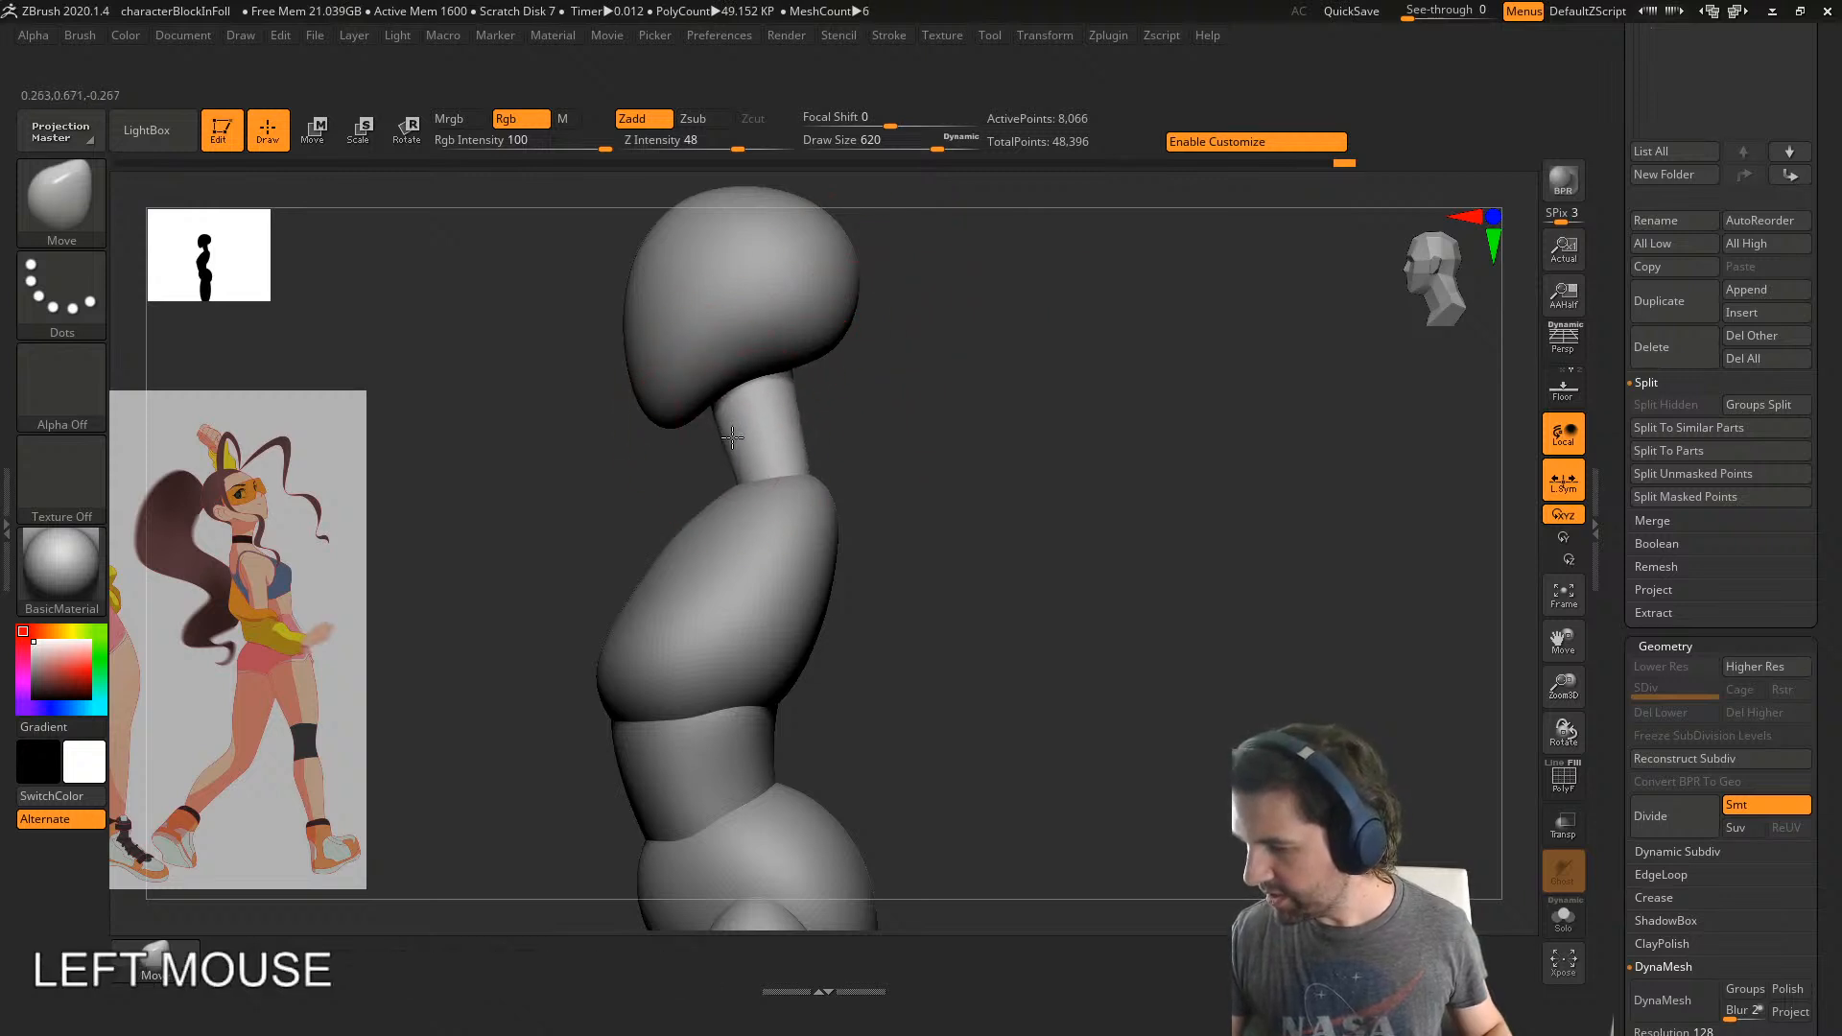
# - Set the draw size to 331 and shape the neck's profile, narrowing its middle and flaring its base onto the upper back
pyautogui.press('s')
pyautogui.moveTo(749, 441)
pyautogui.mouseDown()
pyautogui.moveTo(718, 436)
pyautogui.moveTo(702, 395)
pyautogui.mouseUp()
pyautogui.moveTo(835, 384); pyautogui.dragTo(854, 384, button='right')
pyautogui.moveTo(794, 403); pyautogui.dragTo(786, 404)
pyautogui.keyDown('shift'); pyautogui.moveTo(841, 377); pyautogui.dragTo(856, 370, button='right'); pyautogui.keyUp('shift')
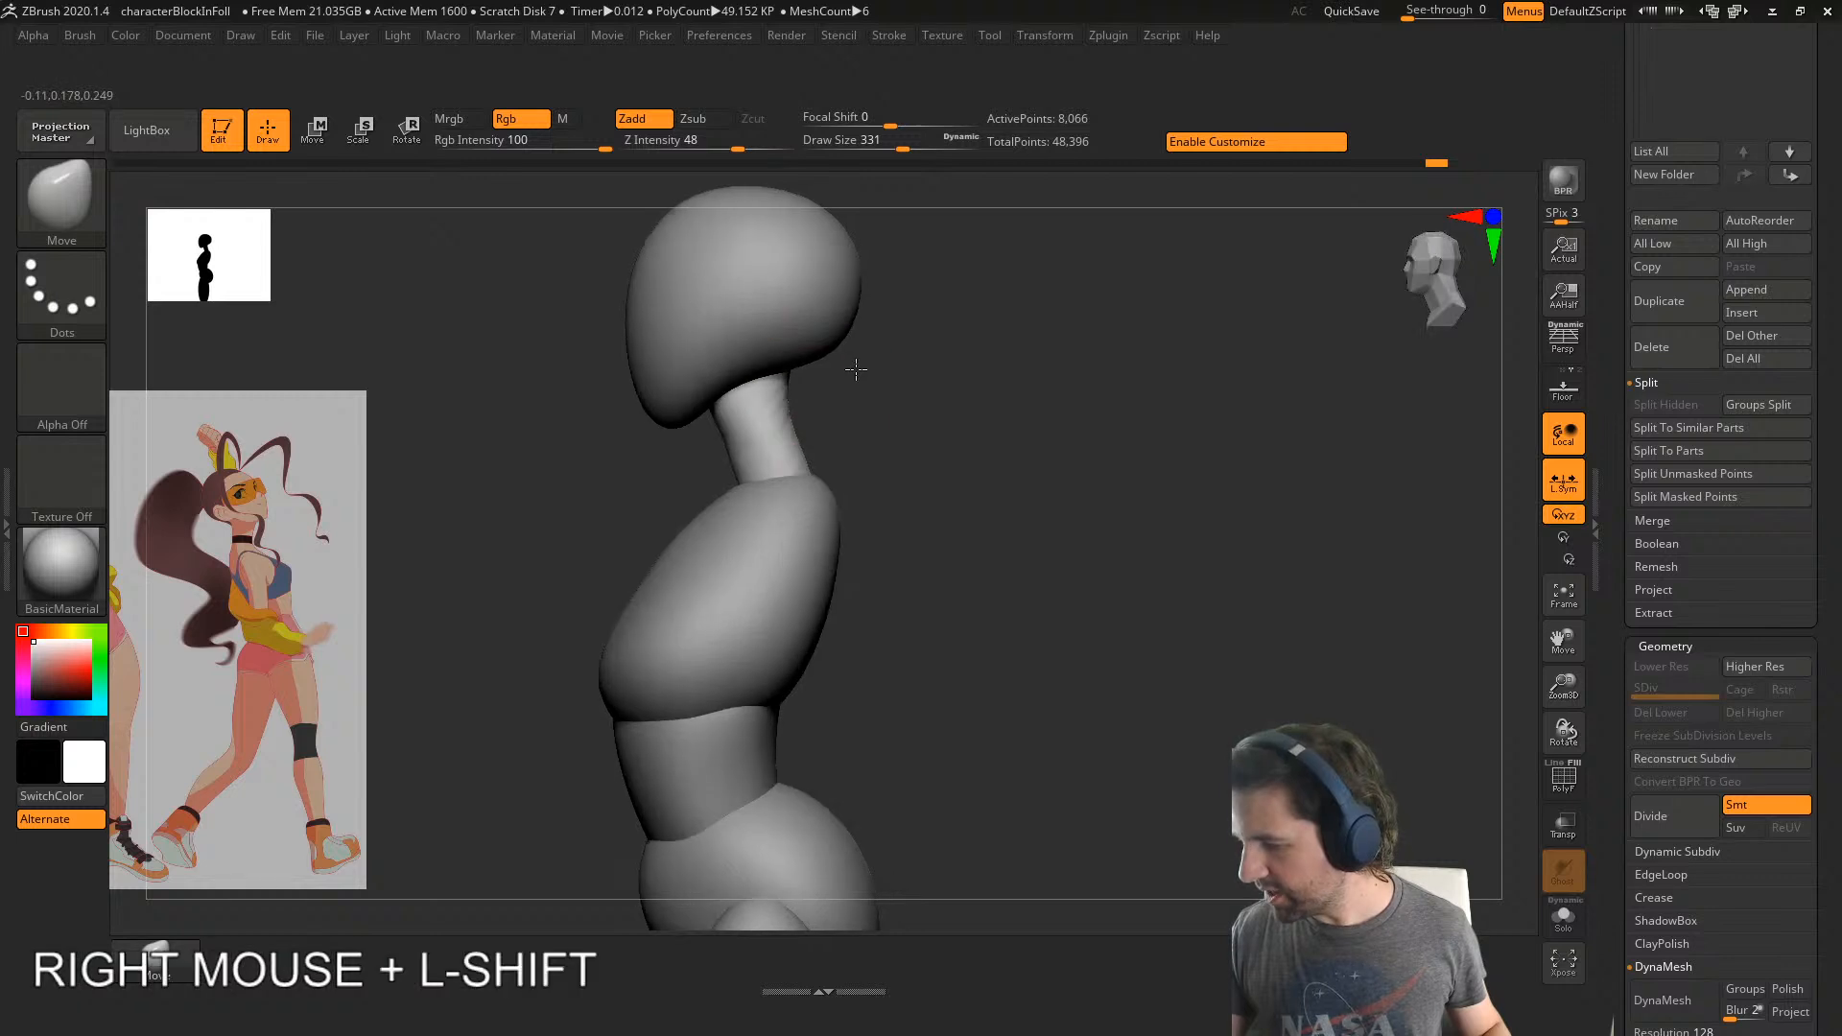
pyautogui.moveTo(789, 373); pyautogui.dragTo(811, 370)
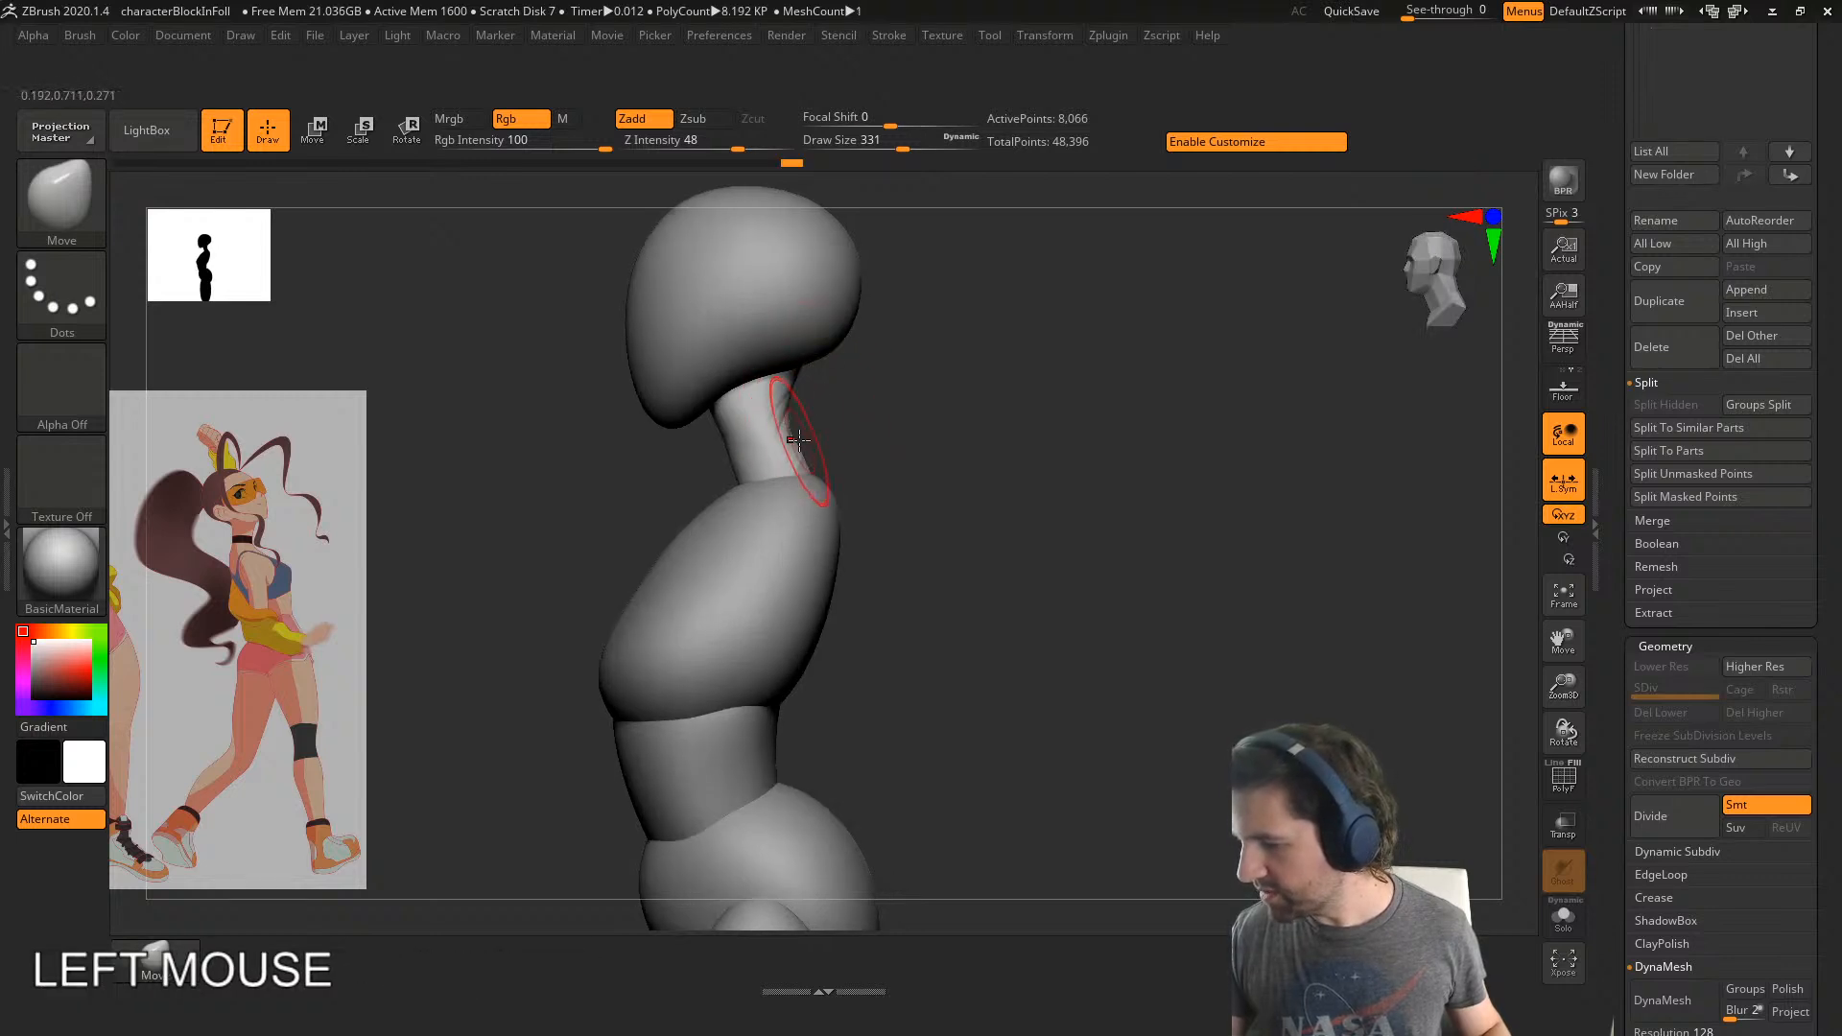
pyautogui.moveTo(816, 465); pyautogui.dragTo(744, 484)
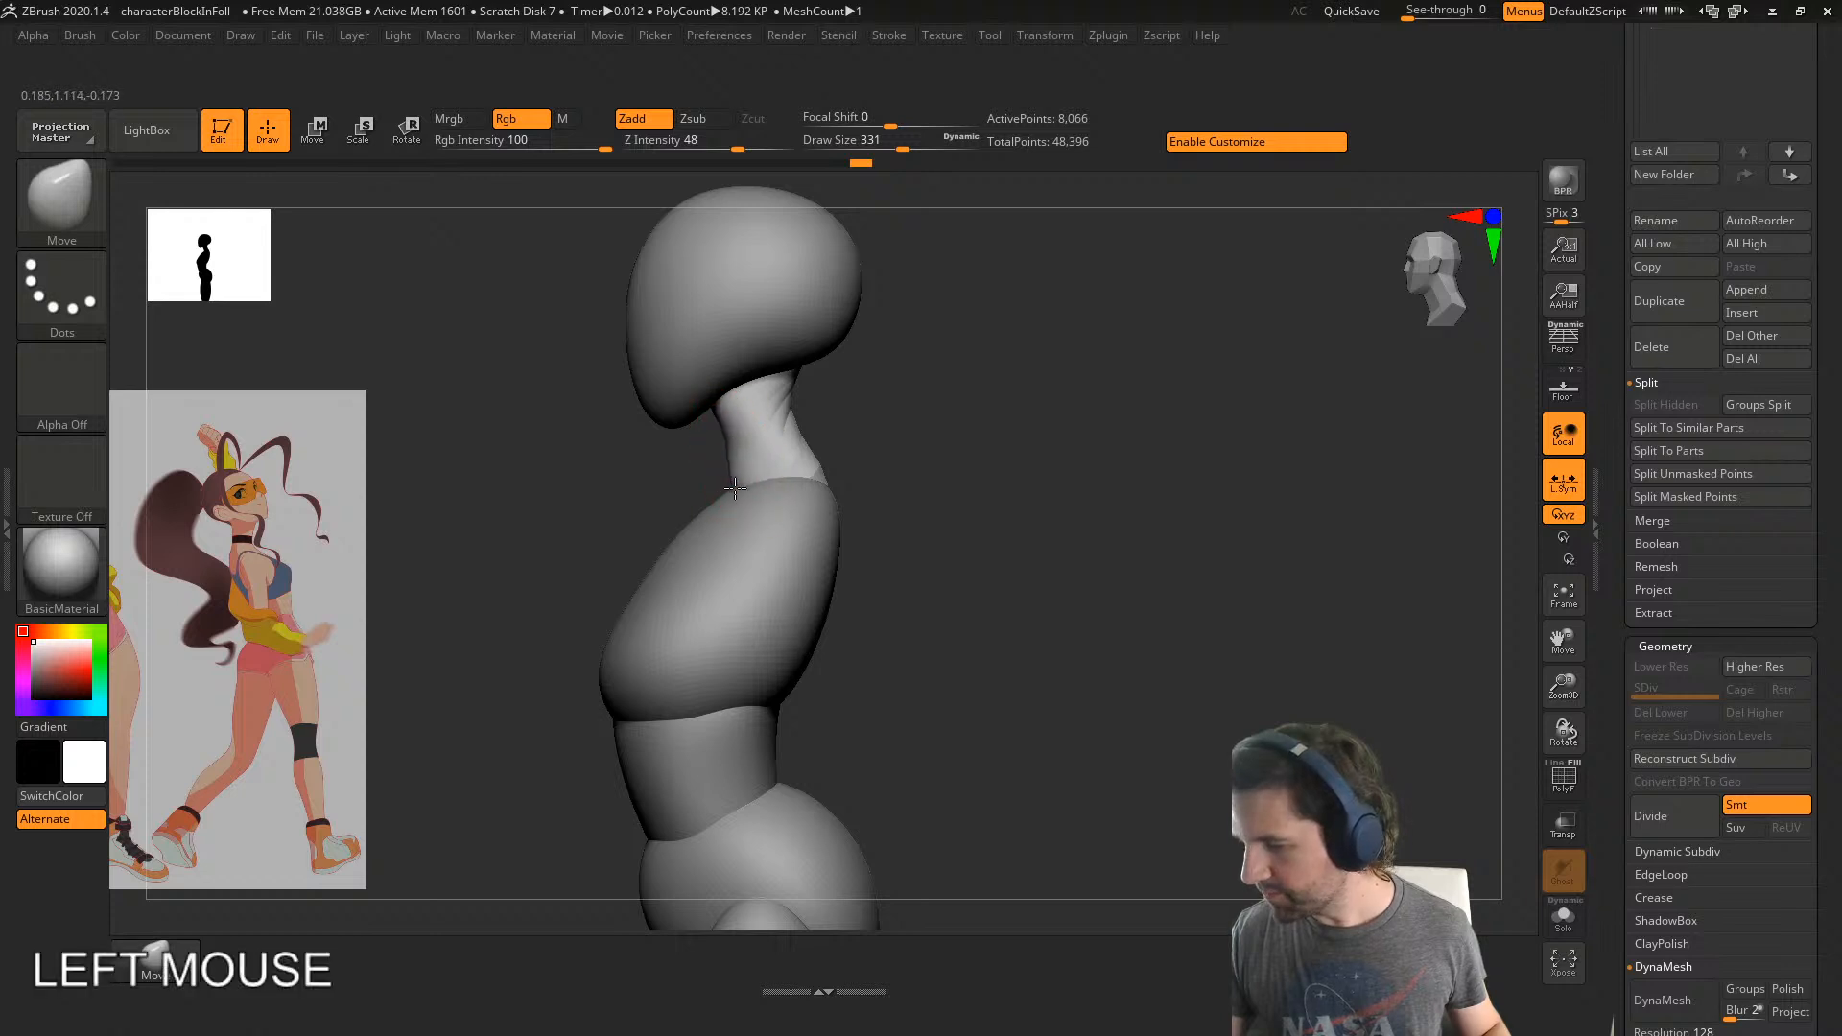
# - Select the pelvis subtool and reshape its lower and rear contours with the Move brush at draw size 753
pyautogui.keyDown('shift'); pyautogui.moveTo(758, 425); pyautogui.dragTo(860, 635, button='right'); pyautogui.keyUp('shift')
pyautogui.keyDown('alt'); pyautogui.click(649, 606); pyautogui.keyUp('alt')
pyautogui.press('s')
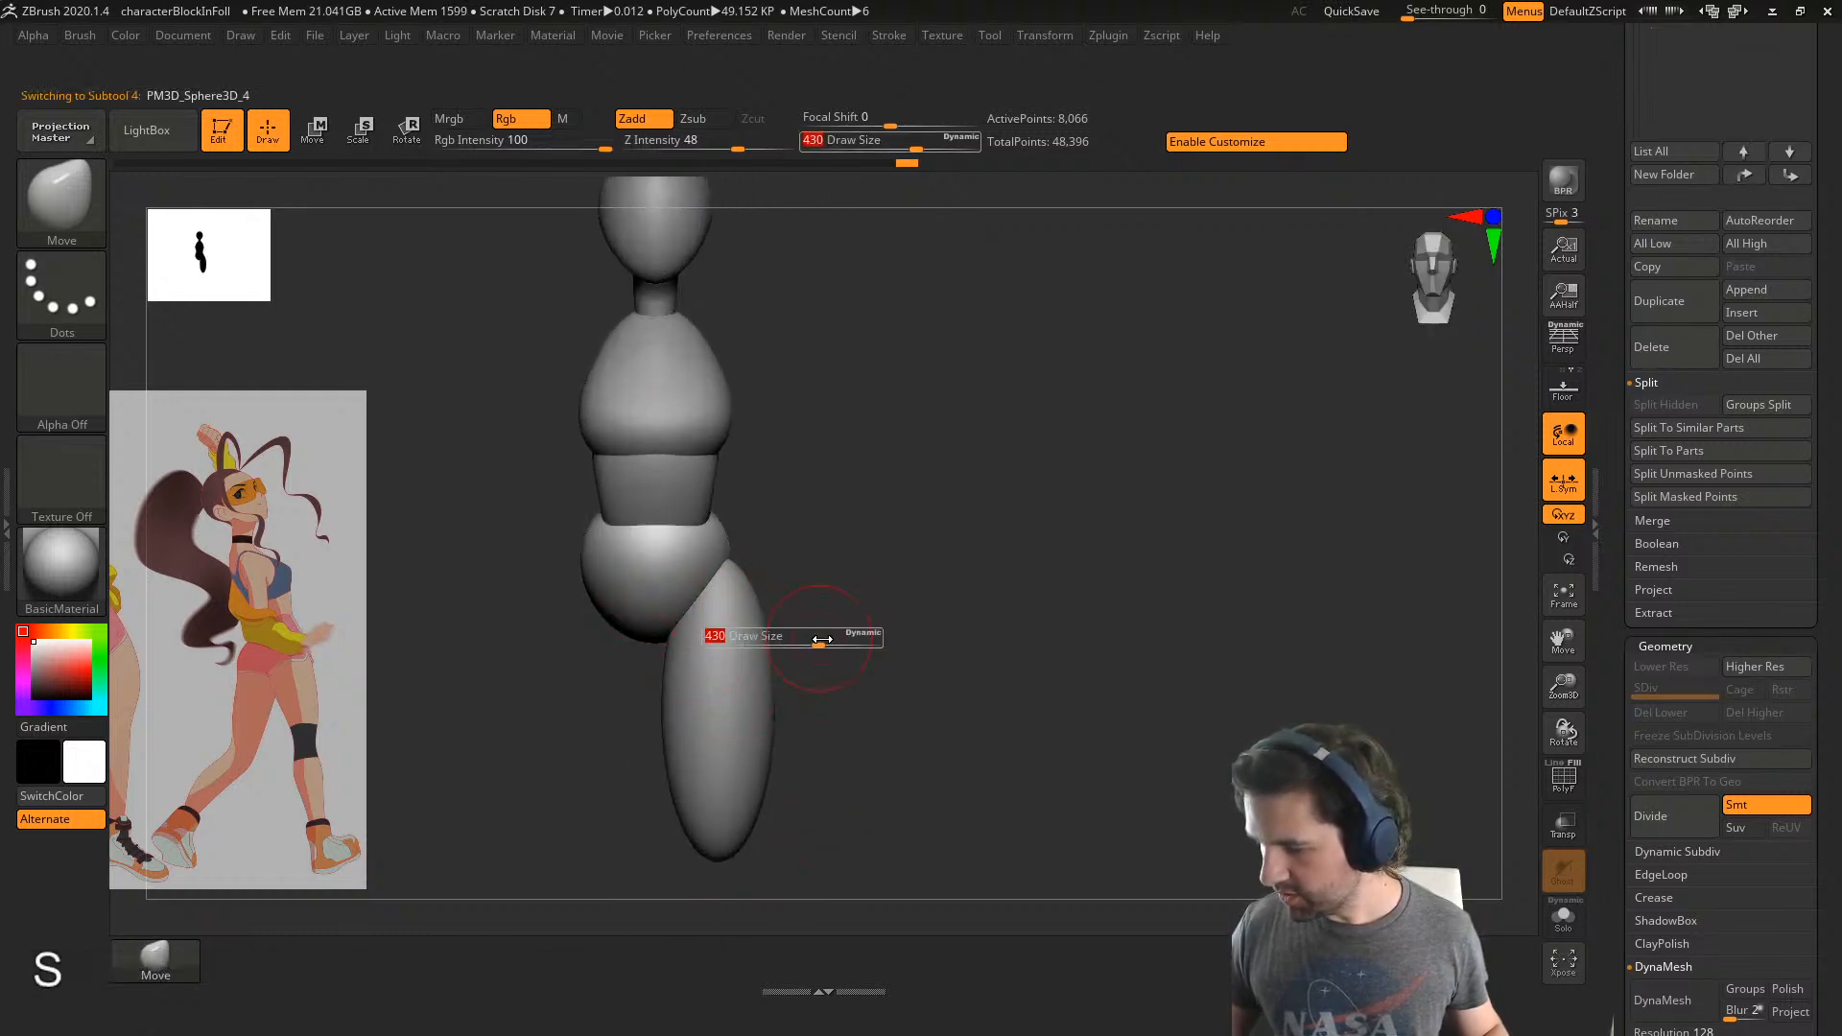
pyautogui.moveTo(822, 641); pyautogui.dragTo(855, 641)
pyautogui.moveTo(792, 626); pyautogui.dragTo(888, 605, button='right')
pyautogui.moveTo(694, 610)
pyautogui.mouseDown()
pyautogui.moveTo(697, 632)
pyautogui.moveTo(669, 612)
pyautogui.mouseUp()
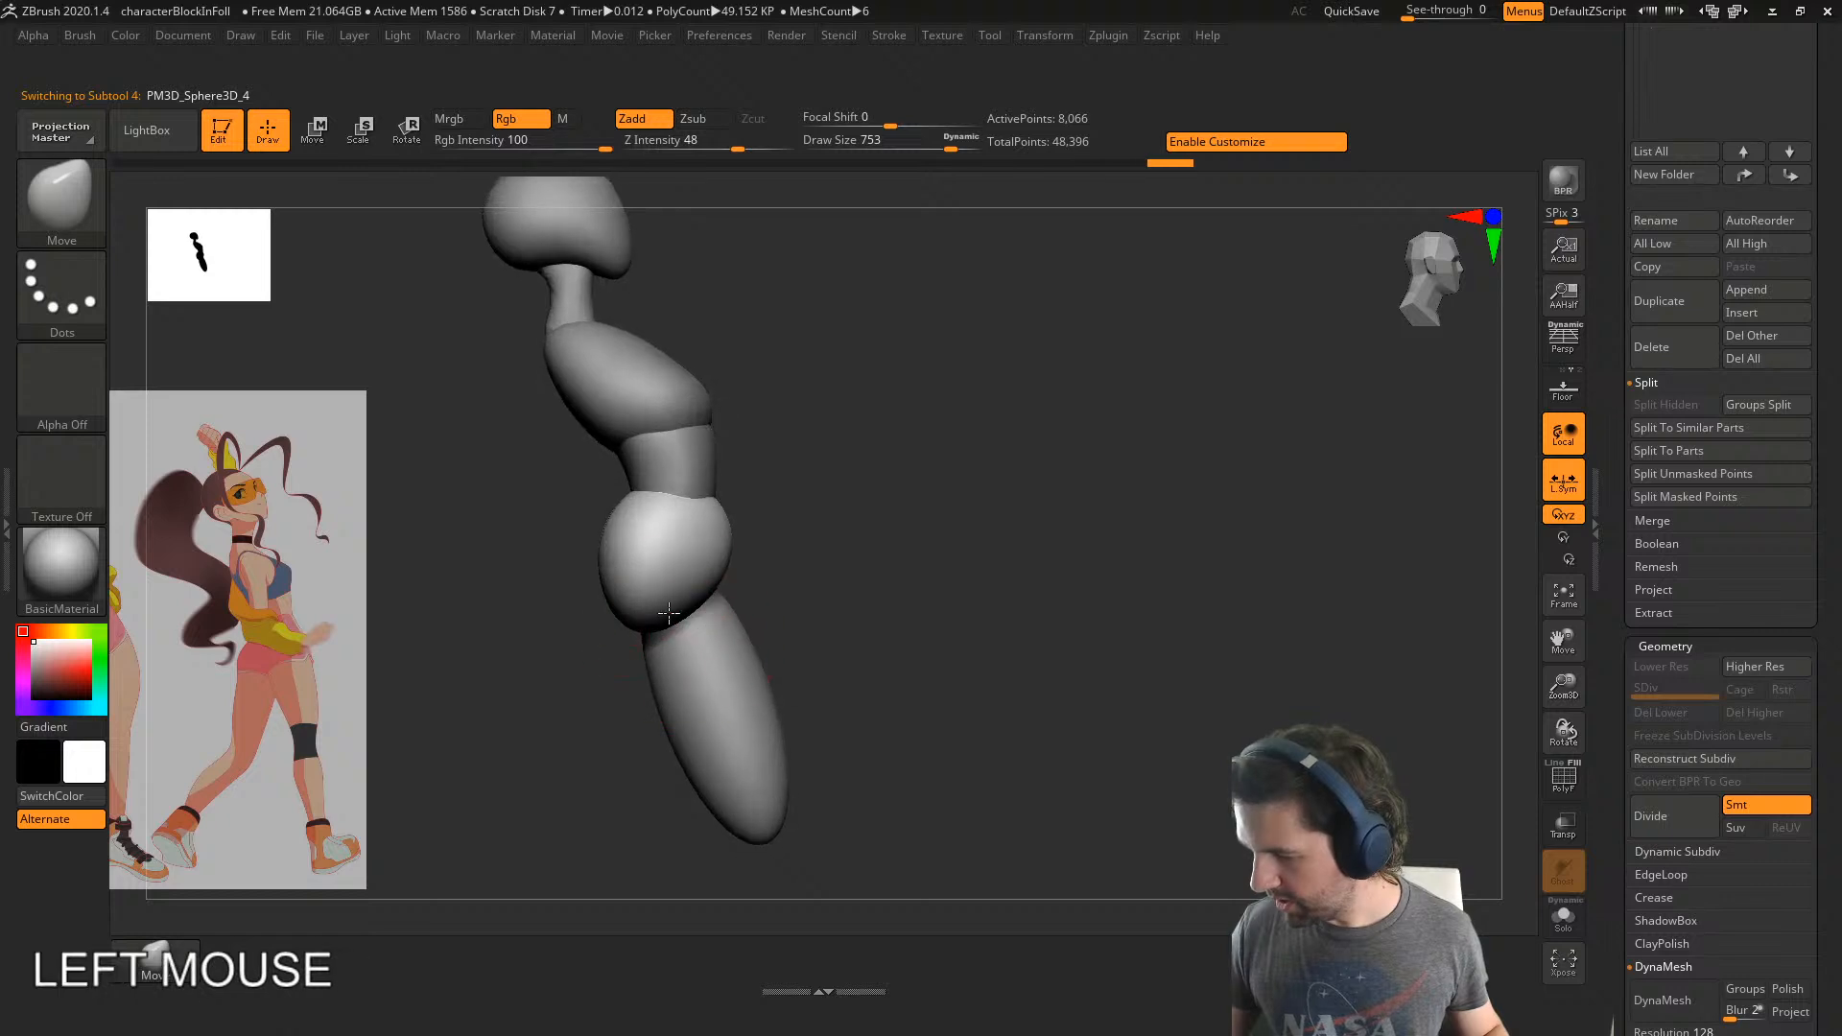
pyautogui.keyDown('shift'); pyautogui.moveTo(720, 589); pyautogui.dragTo(727, 576, button='right'); pyautogui.keyUp('shift')
pyautogui.click(723, 578)
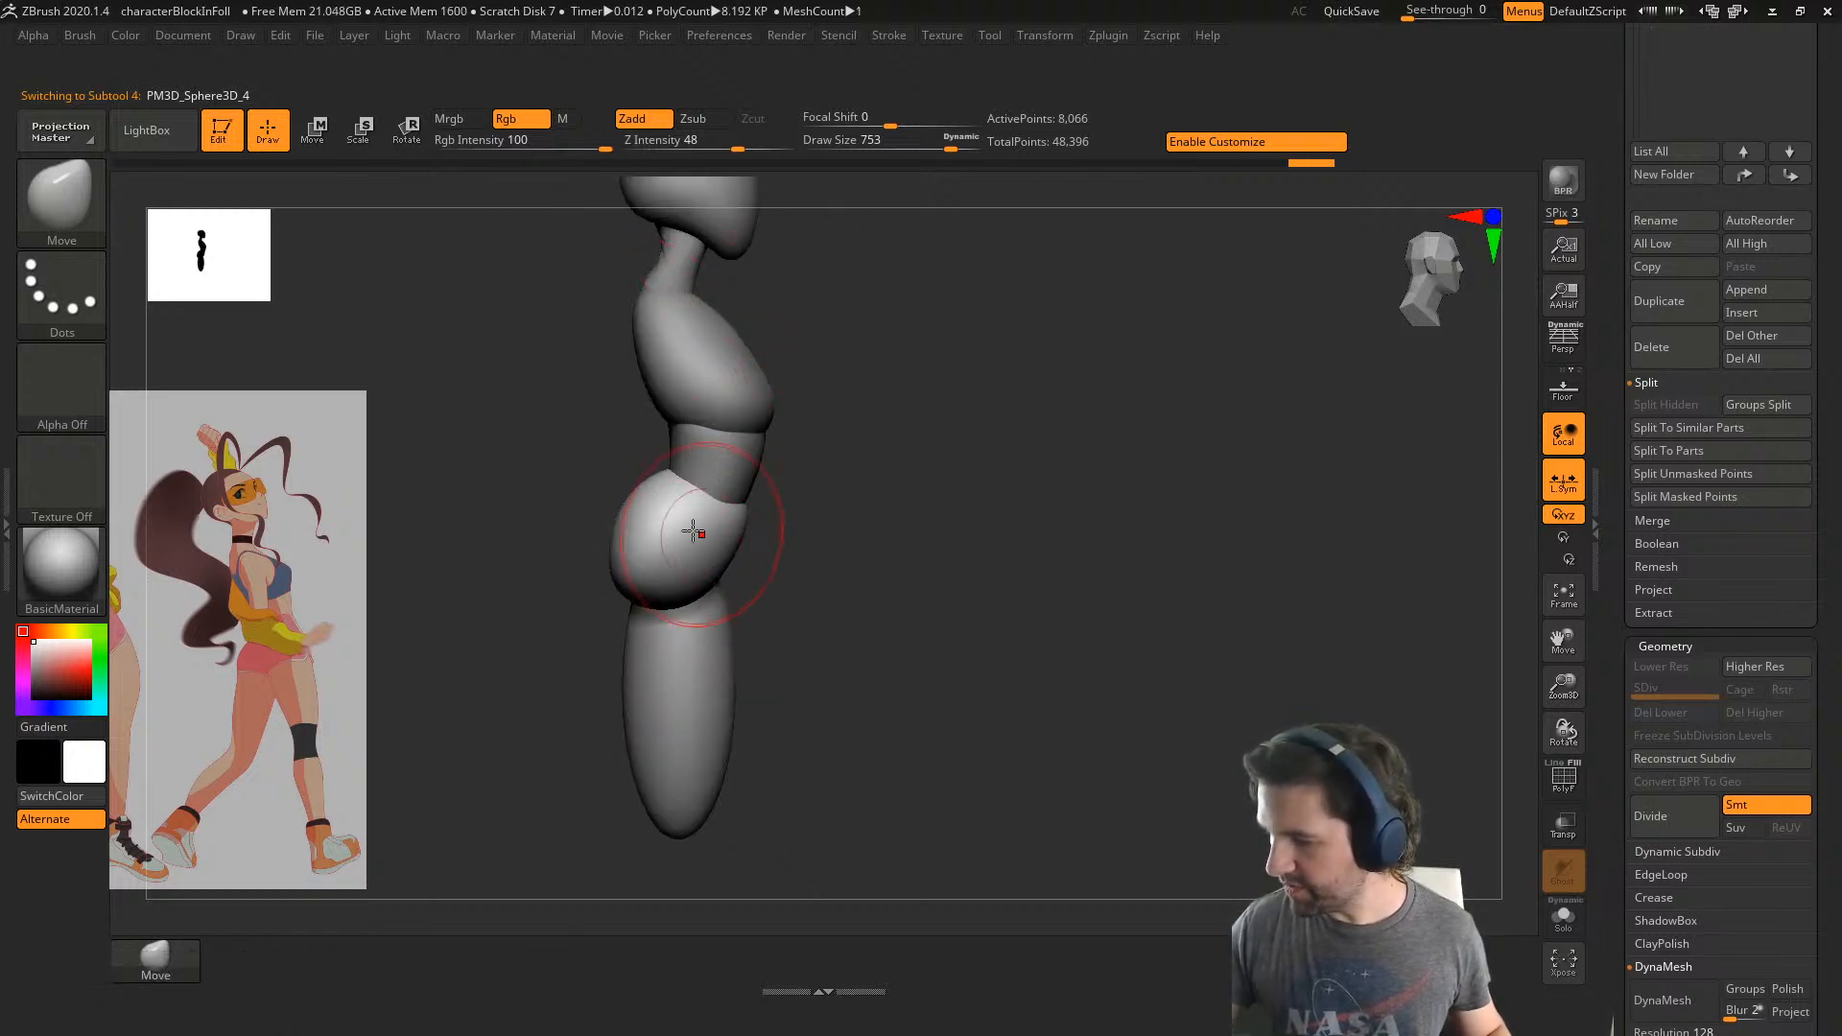
pyautogui.click(727, 574)
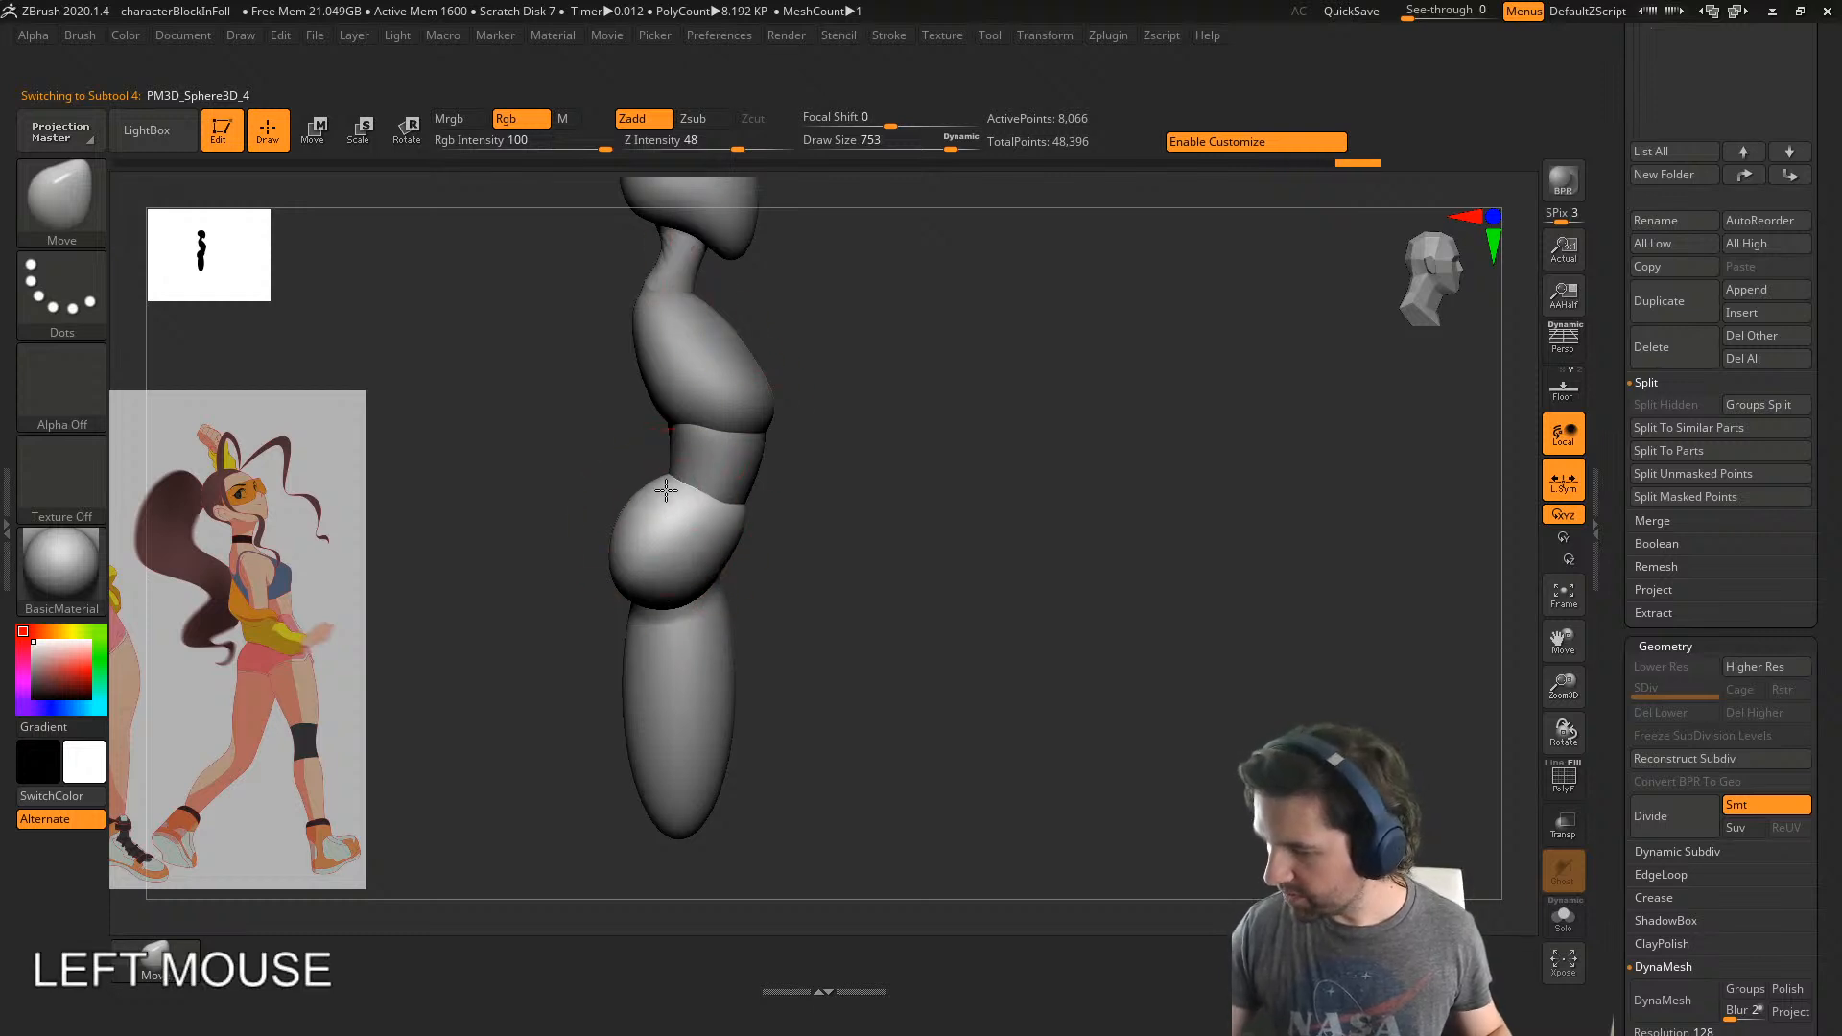
pyautogui.click(600, 537)
# - Select the thigh subtool and duplicate its shape straight down with the transform gizmo to form the lower leg
pyautogui.moveTo(676, 579)
pyautogui.keyDown('shift'); pyautogui.mouseDown(button='right')
pyautogui.moveTo(773, 538)
pyautogui.moveTo(662, 595)
pyautogui.moveTo(740, 600)
pyautogui.moveTo(779, 561)
pyautogui.mouseUp(button='right'); pyautogui.keyUp('shift')
pyautogui.keyDown('alt'); pyautogui.moveTo(780, 556); pyautogui.dragTo(781, 383, button='right'); pyautogui.keyUp('alt')
pyautogui.keyDown('alt'); pyautogui.click(676, 460); pyautogui.keyUp('alt')
pyautogui.keyDown('alt'); pyautogui.moveTo(673, 639); pyautogui.dragTo(676, 596, button='right'); pyautogui.keyUp('alt')
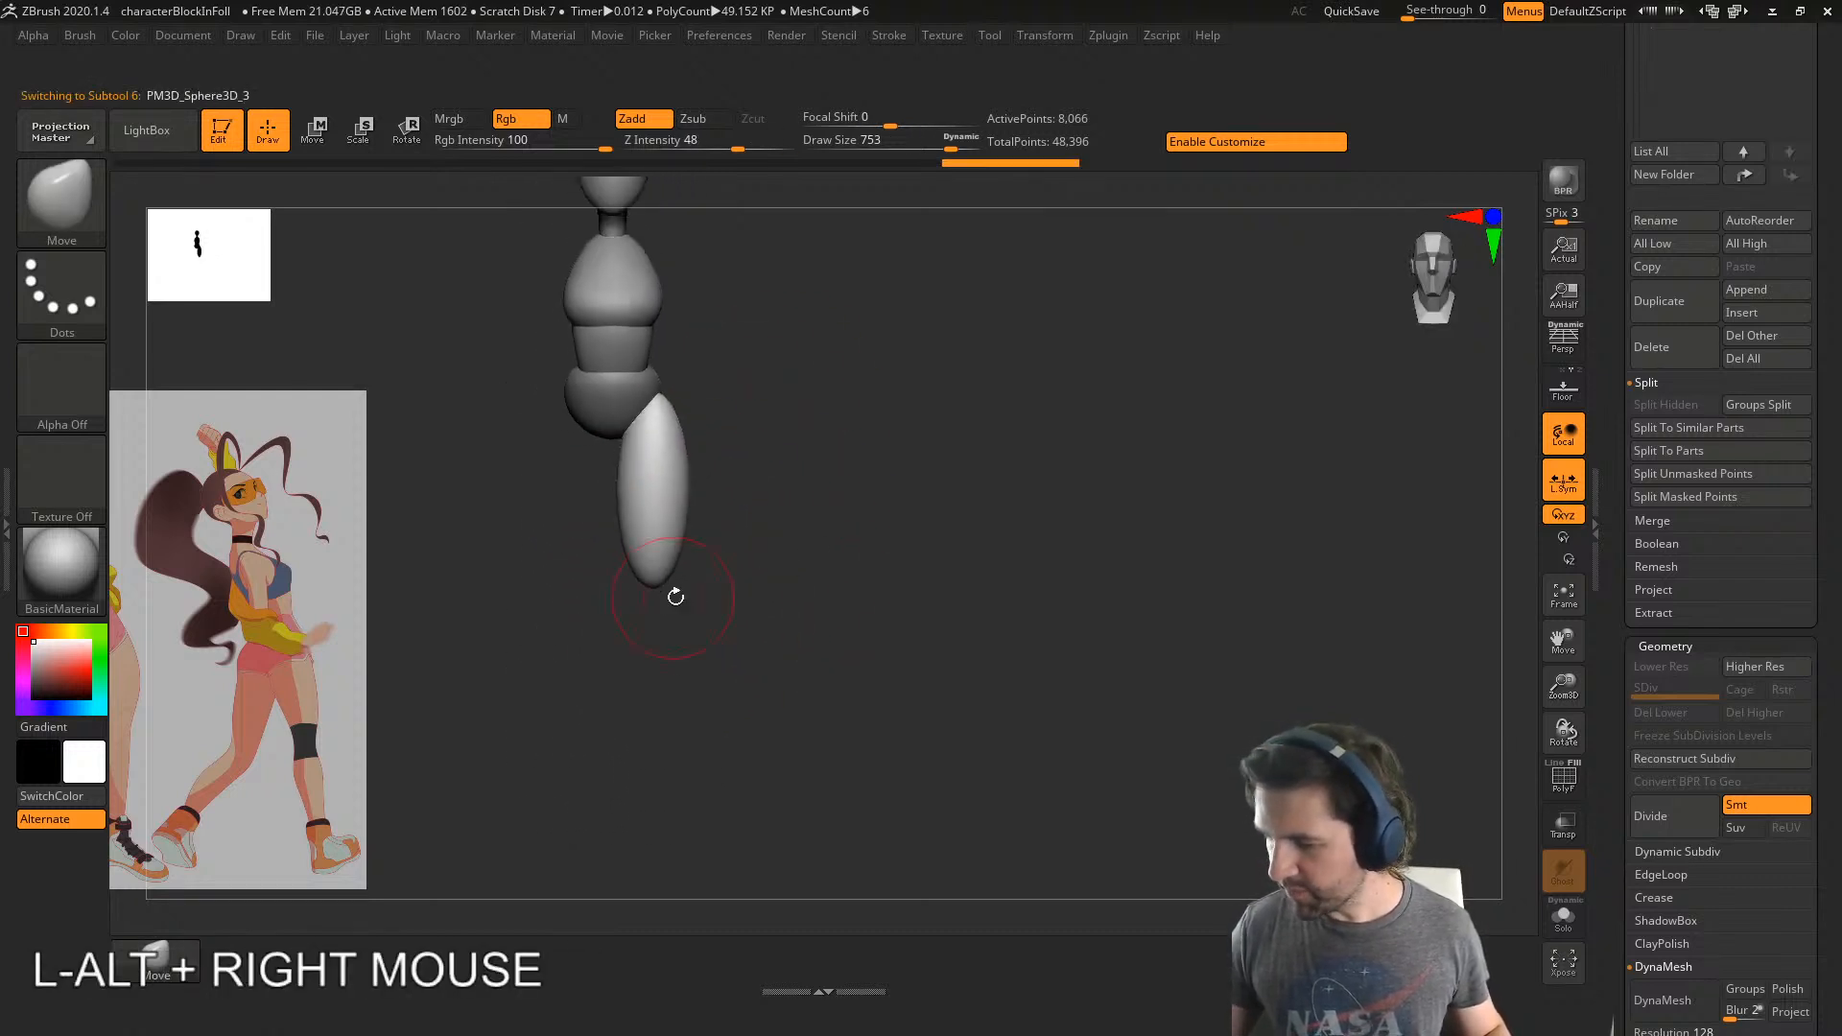
pyautogui.press('w')
pyautogui.moveTo(801, 568)
pyautogui.keyDown('alt'); pyautogui.mouseDown(button='right')
pyautogui.moveTo(884, 519)
pyautogui.moveTo(802, 593)
pyautogui.mouseUp(button='right'); pyautogui.keyUp('alt')
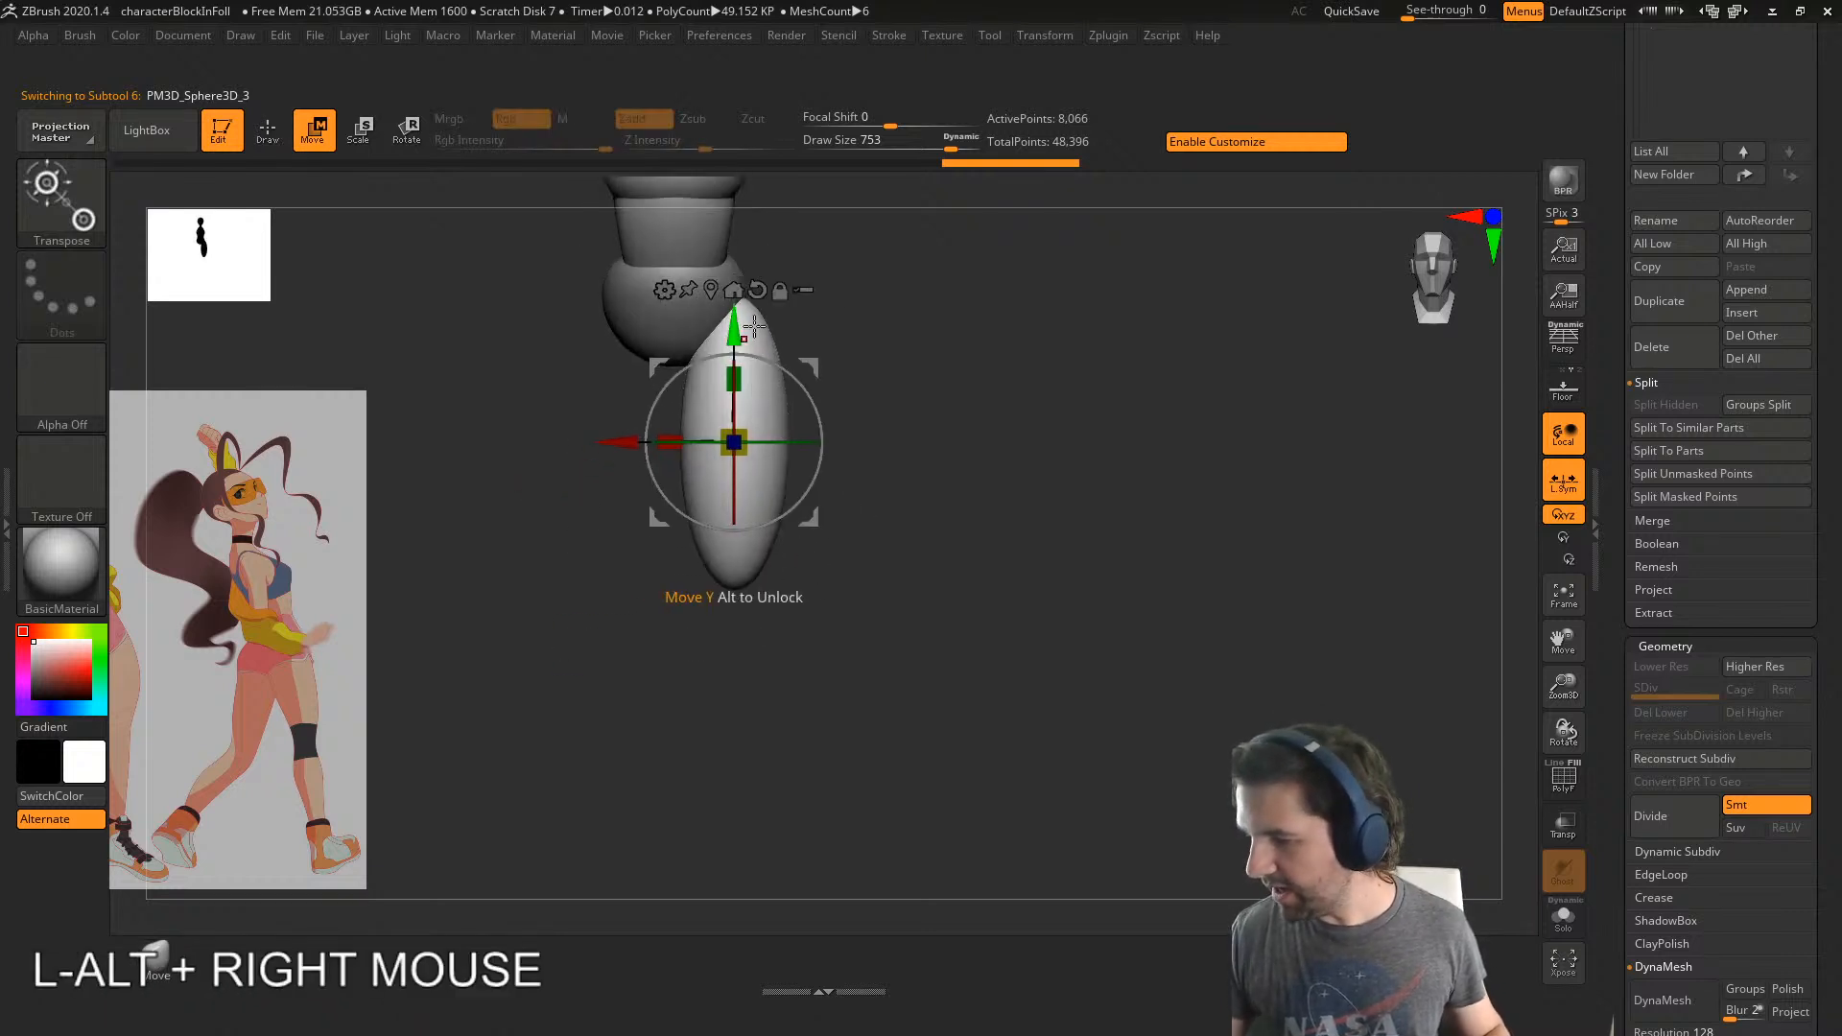
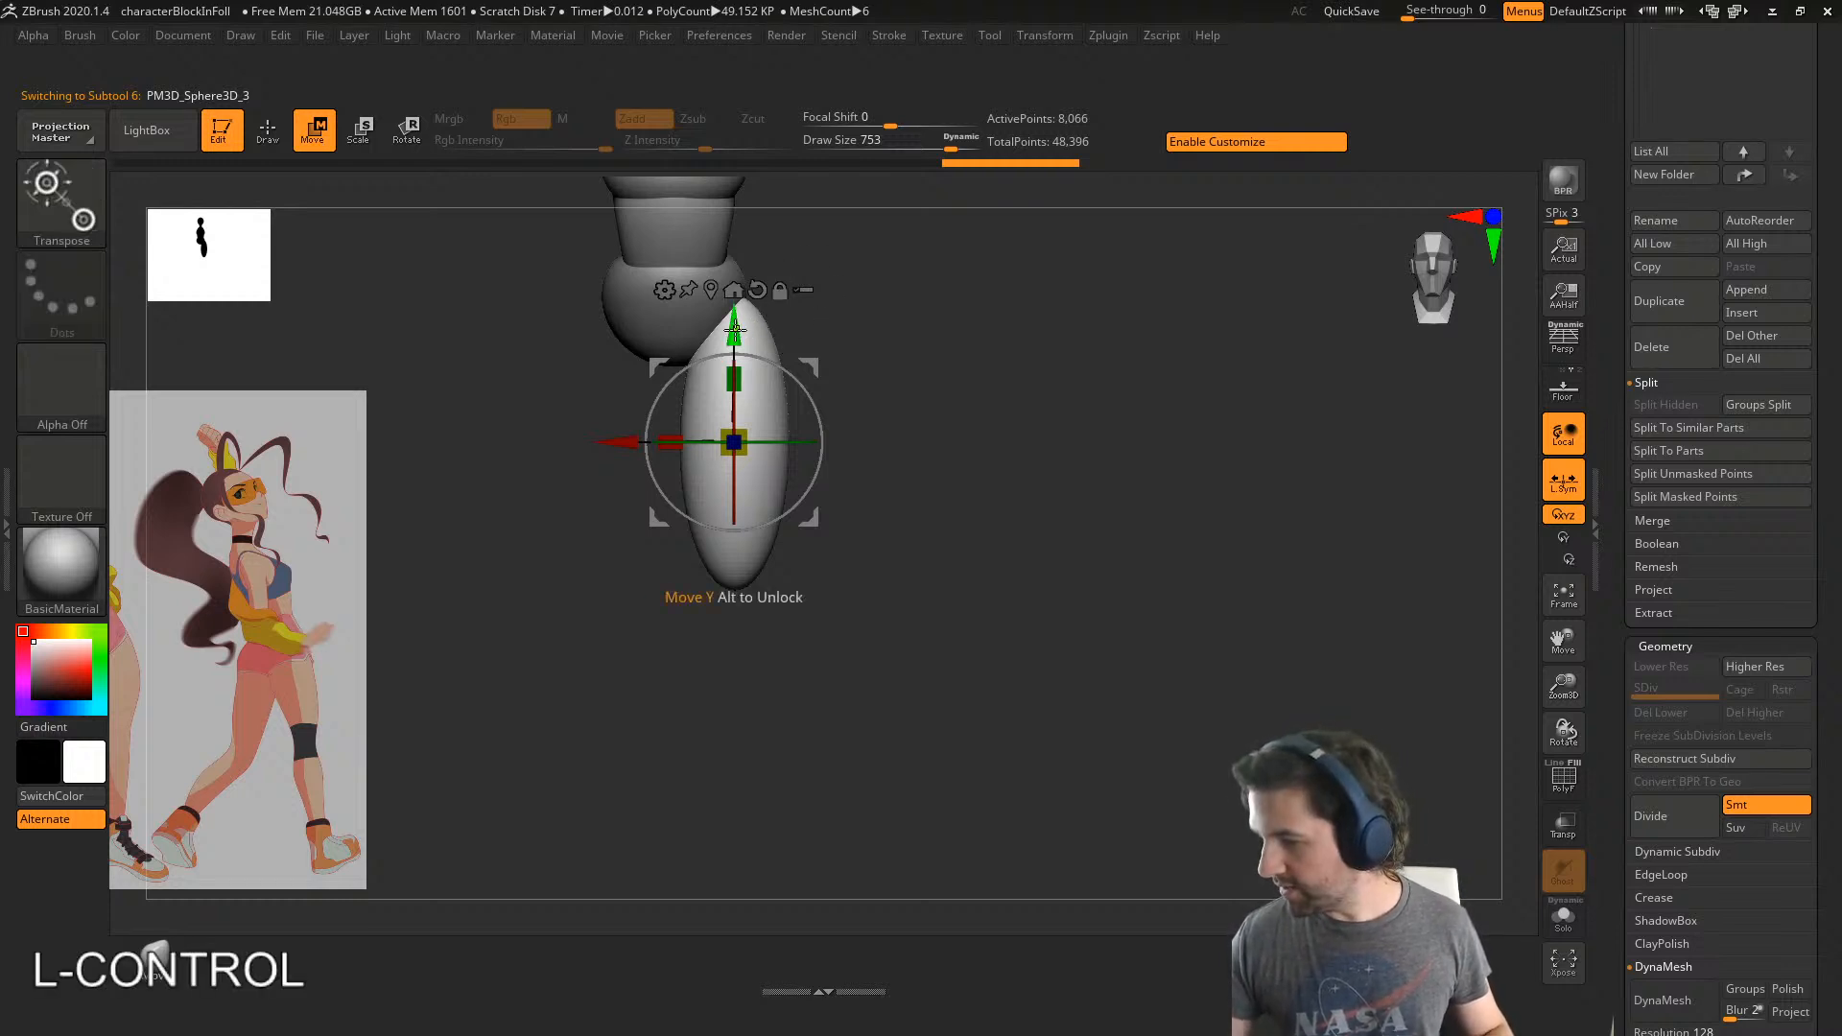
pyautogui.keyDown('ctrl'); pyautogui.moveTo(736, 346); pyautogui.dragTo(737, 613); pyautogui.keyUp('ctrl')
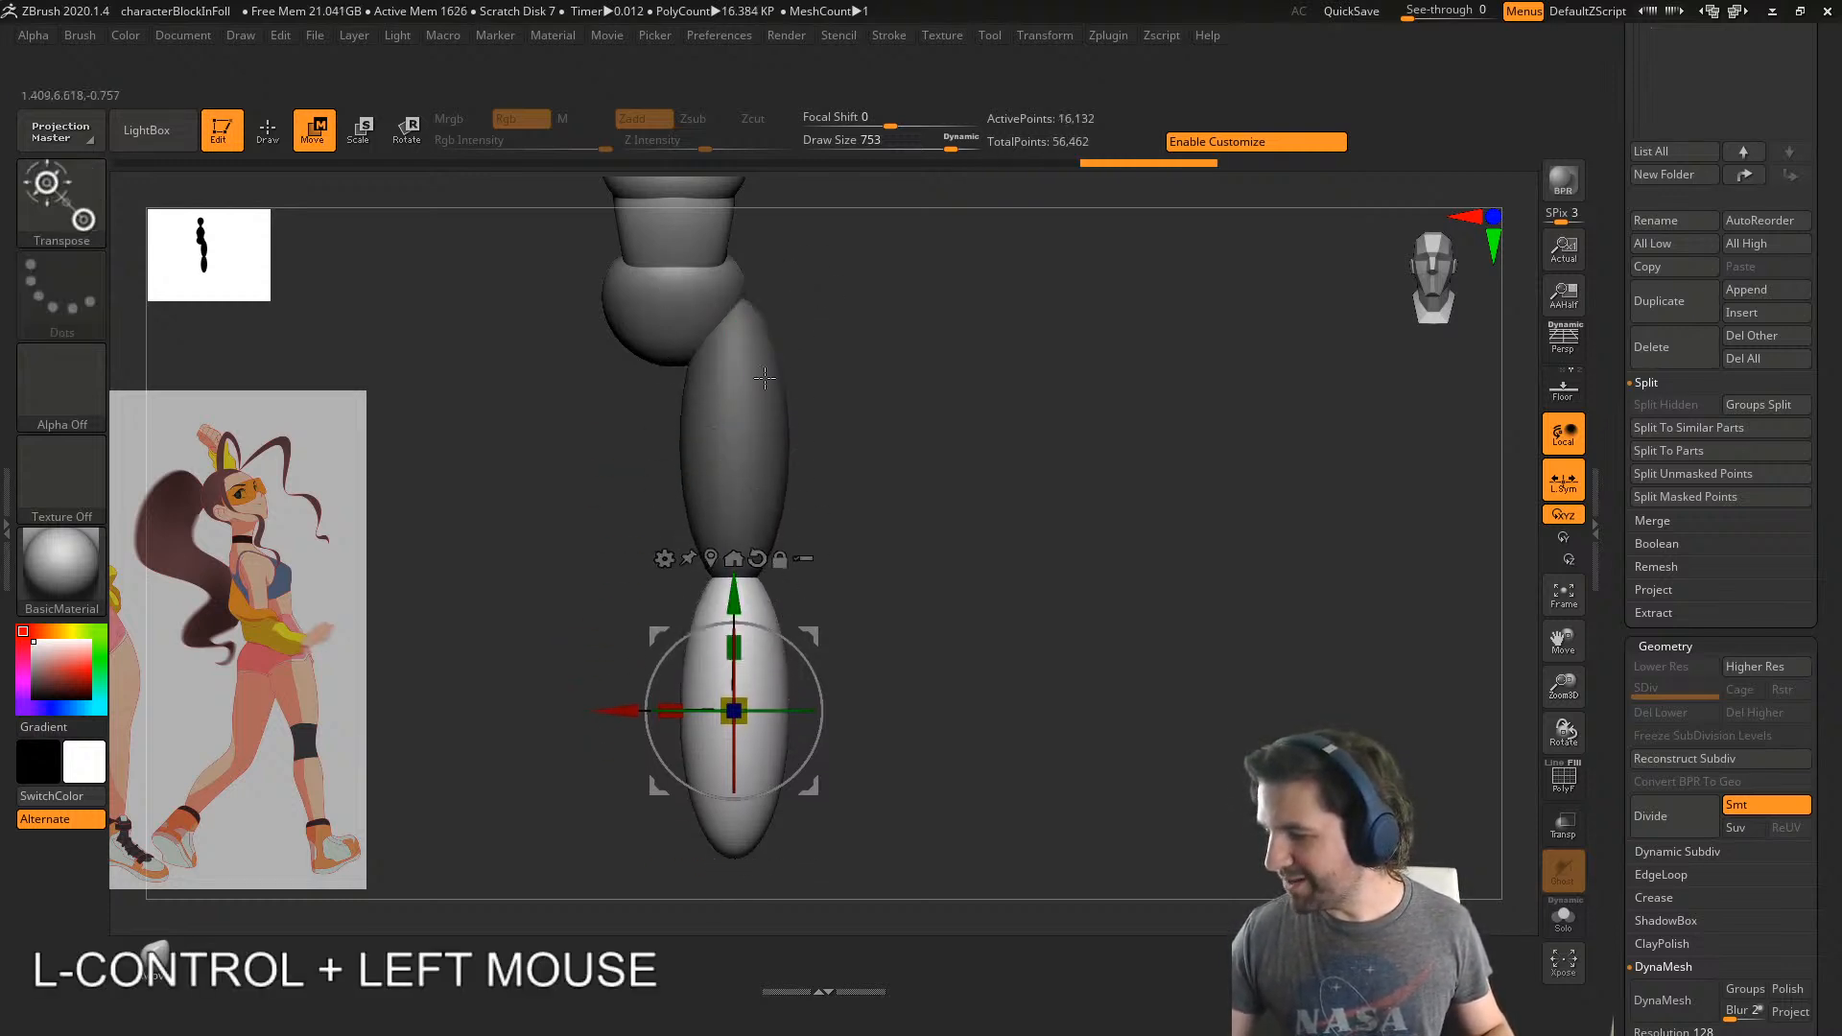
# - Scale the duplicated lower leg into a thinner shape with the transform gizmo and check it against the reference
pyautogui.keyDown('alt'); pyautogui.moveTo(862, 524); pyautogui.dragTo(892, 419, button='right'); pyautogui.keyUp('alt')
pyautogui.moveTo(823, 559); pyautogui.dragTo(770, 576, button='right')
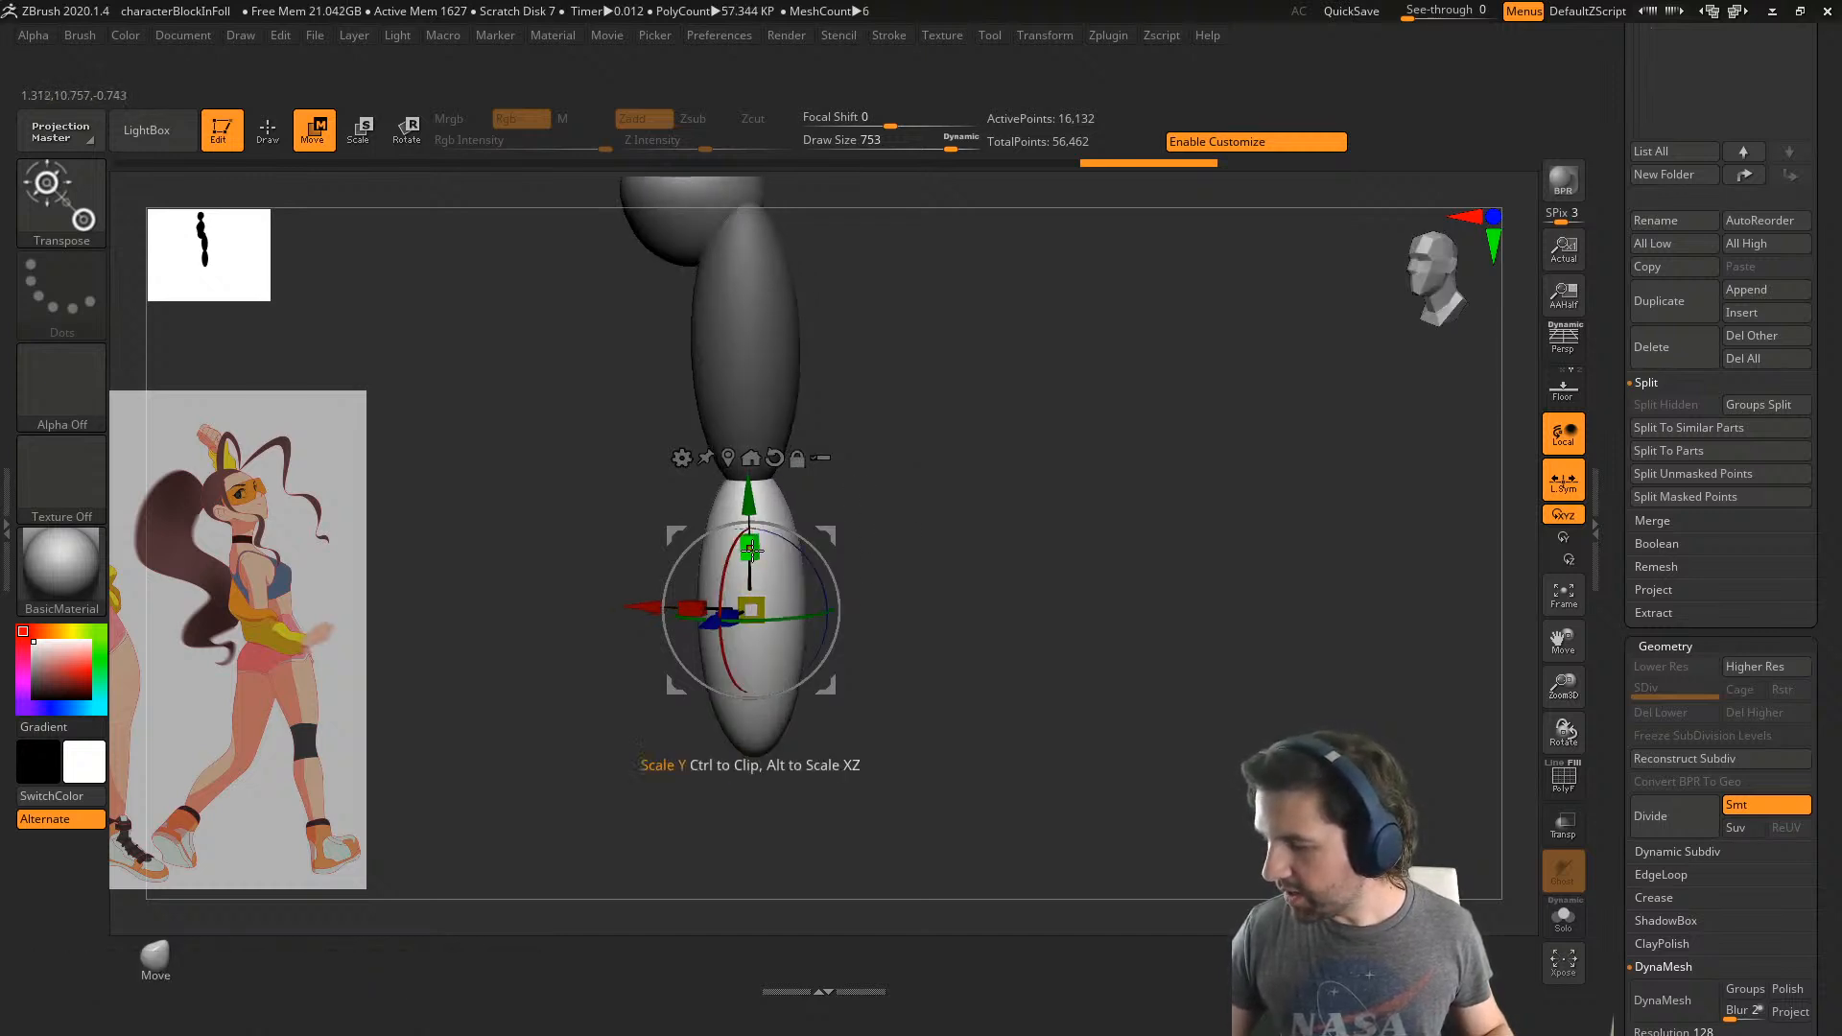
pyautogui.moveTo(752, 553); pyautogui.dragTo(754, 584)
pyautogui.keyDown('shift'); pyautogui.moveTo(767, 576); pyautogui.dragTo(873, 508, button='right'); pyautogui.keyUp('shift')
pyautogui.moveTo(750, 560); pyautogui.dragTo(751, 546)
pyautogui.keyDown('alt'); pyautogui.moveTo(769, 534); pyautogui.dragTo(682, 610, button='right'); pyautogui.keyUp('alt')
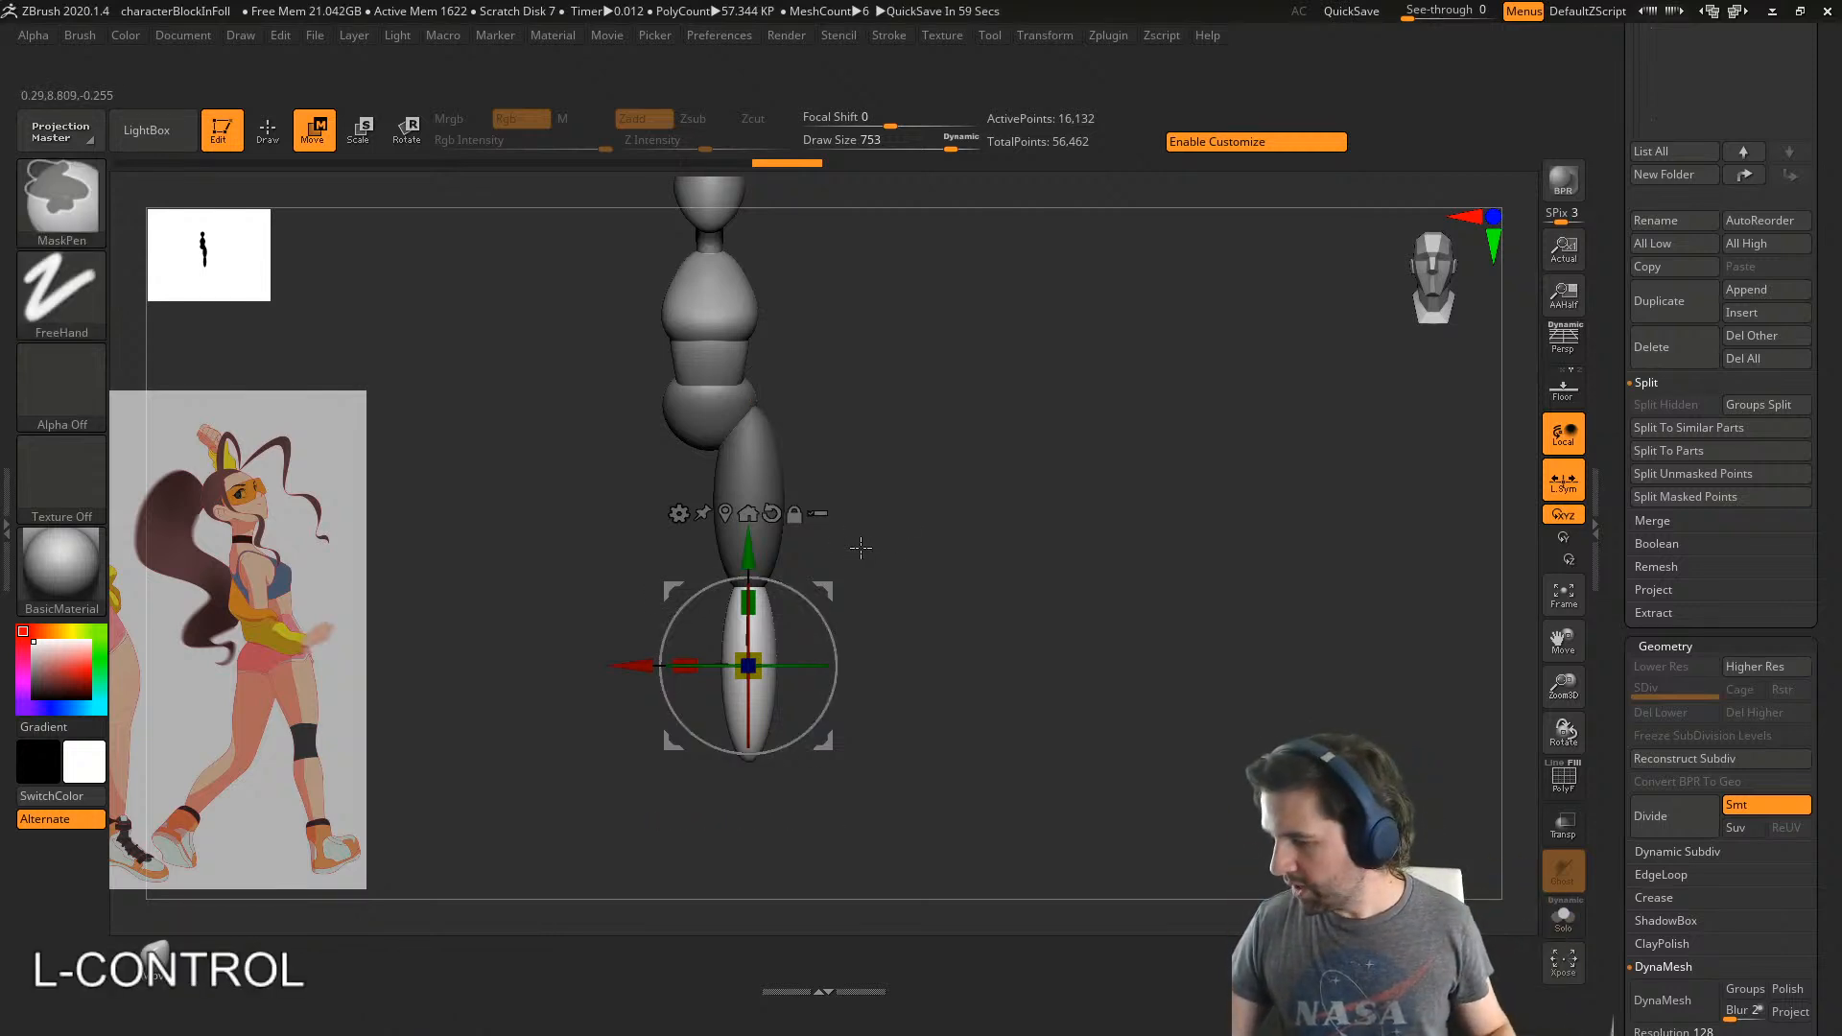
pyautogui.moveTo(888, 547); pyautogui.dragTo(1017, 580, button='right')
pyautogui.keyDown('shift'); pyautogui.moveTo(818, 603); pyautogui.dragTo(710, 633, button='right'); pyautogui.keyUp('shift')
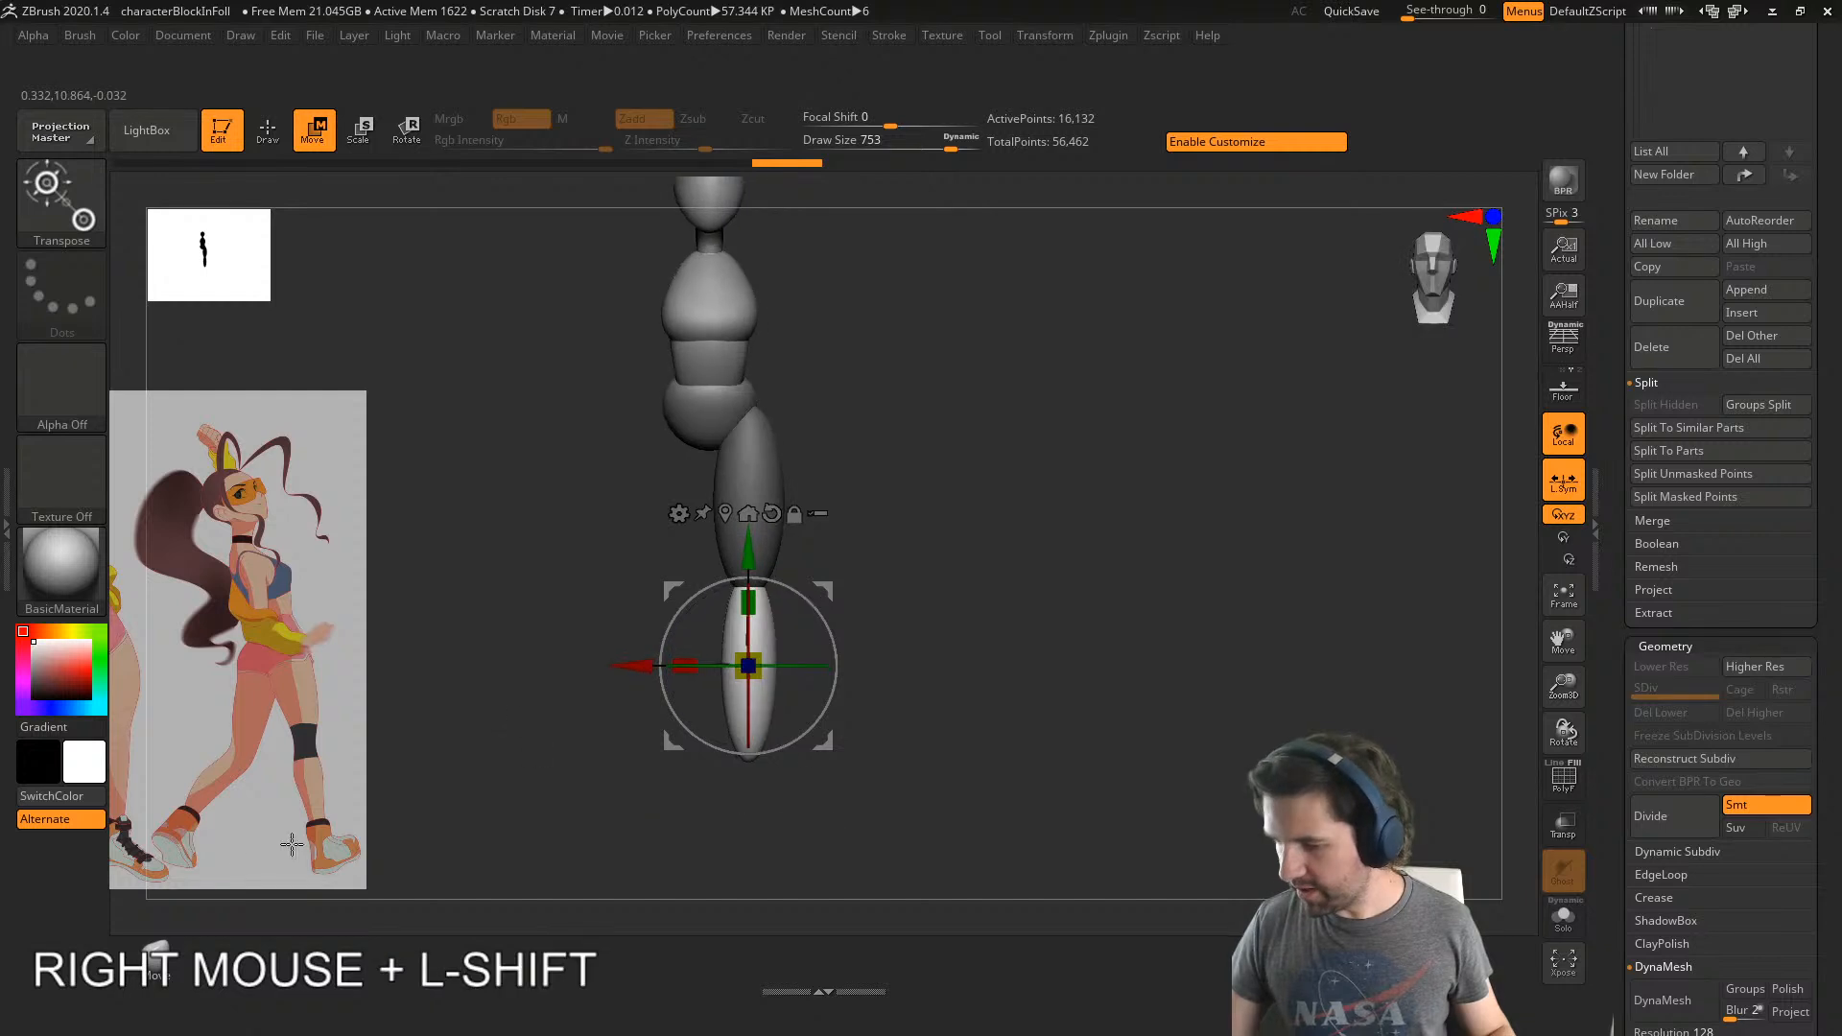
# - Shape the lower leg with the Move brush at draw size 1000, tapering it towards the ankle and curving it backwards in side view
pyautogui.click(156, 960)
pyautogui.keyDown('alt'); pyautogui.moveTo(614, 719); pyautogui.dragTo(917, 662, button='right'); pyautogui.keyUp('alt')
pyautogui.press('s')
pyautogui.moveTo(917, 662); pyautogui.dragTo(932, 661)
pyautogui.keyDown('alt'); pyautogui.moveTo(932, 661); pyautogui.dragTo(872, 546, button='right'); pyautogui.keyUp('alt')
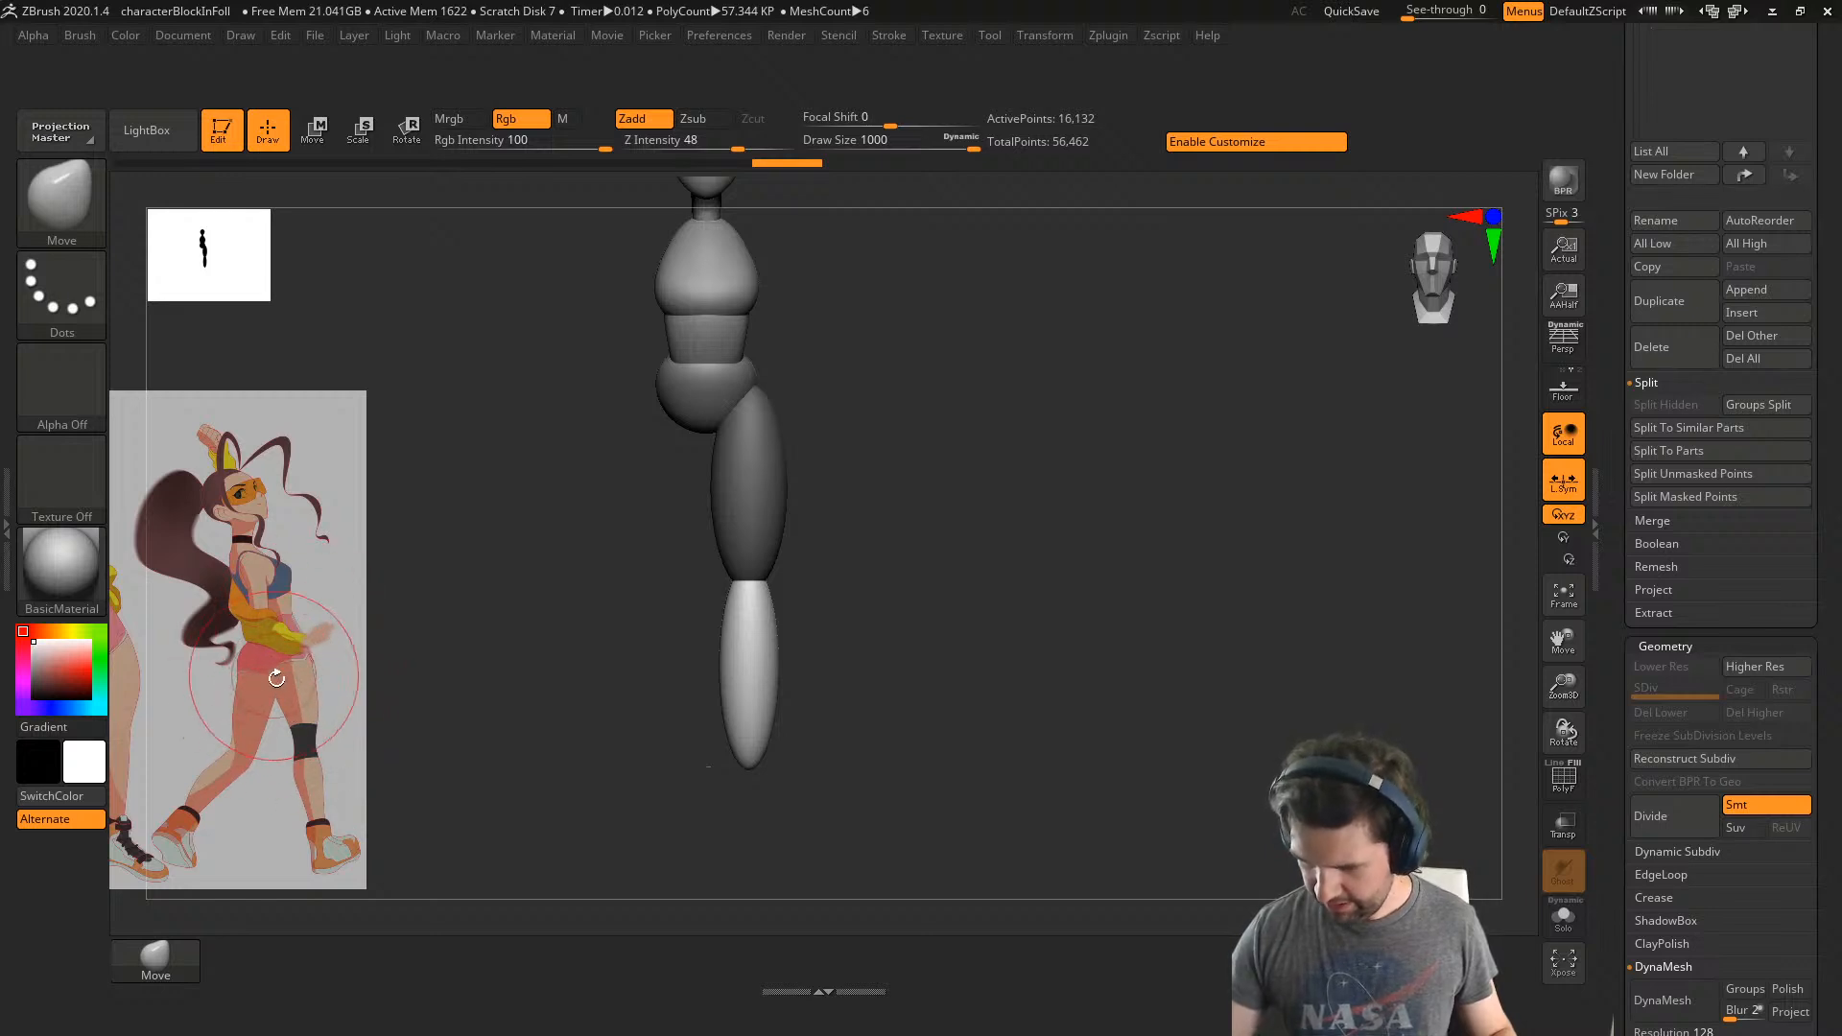
pyautogui.press('s')
pyautogui.click(801, 687)
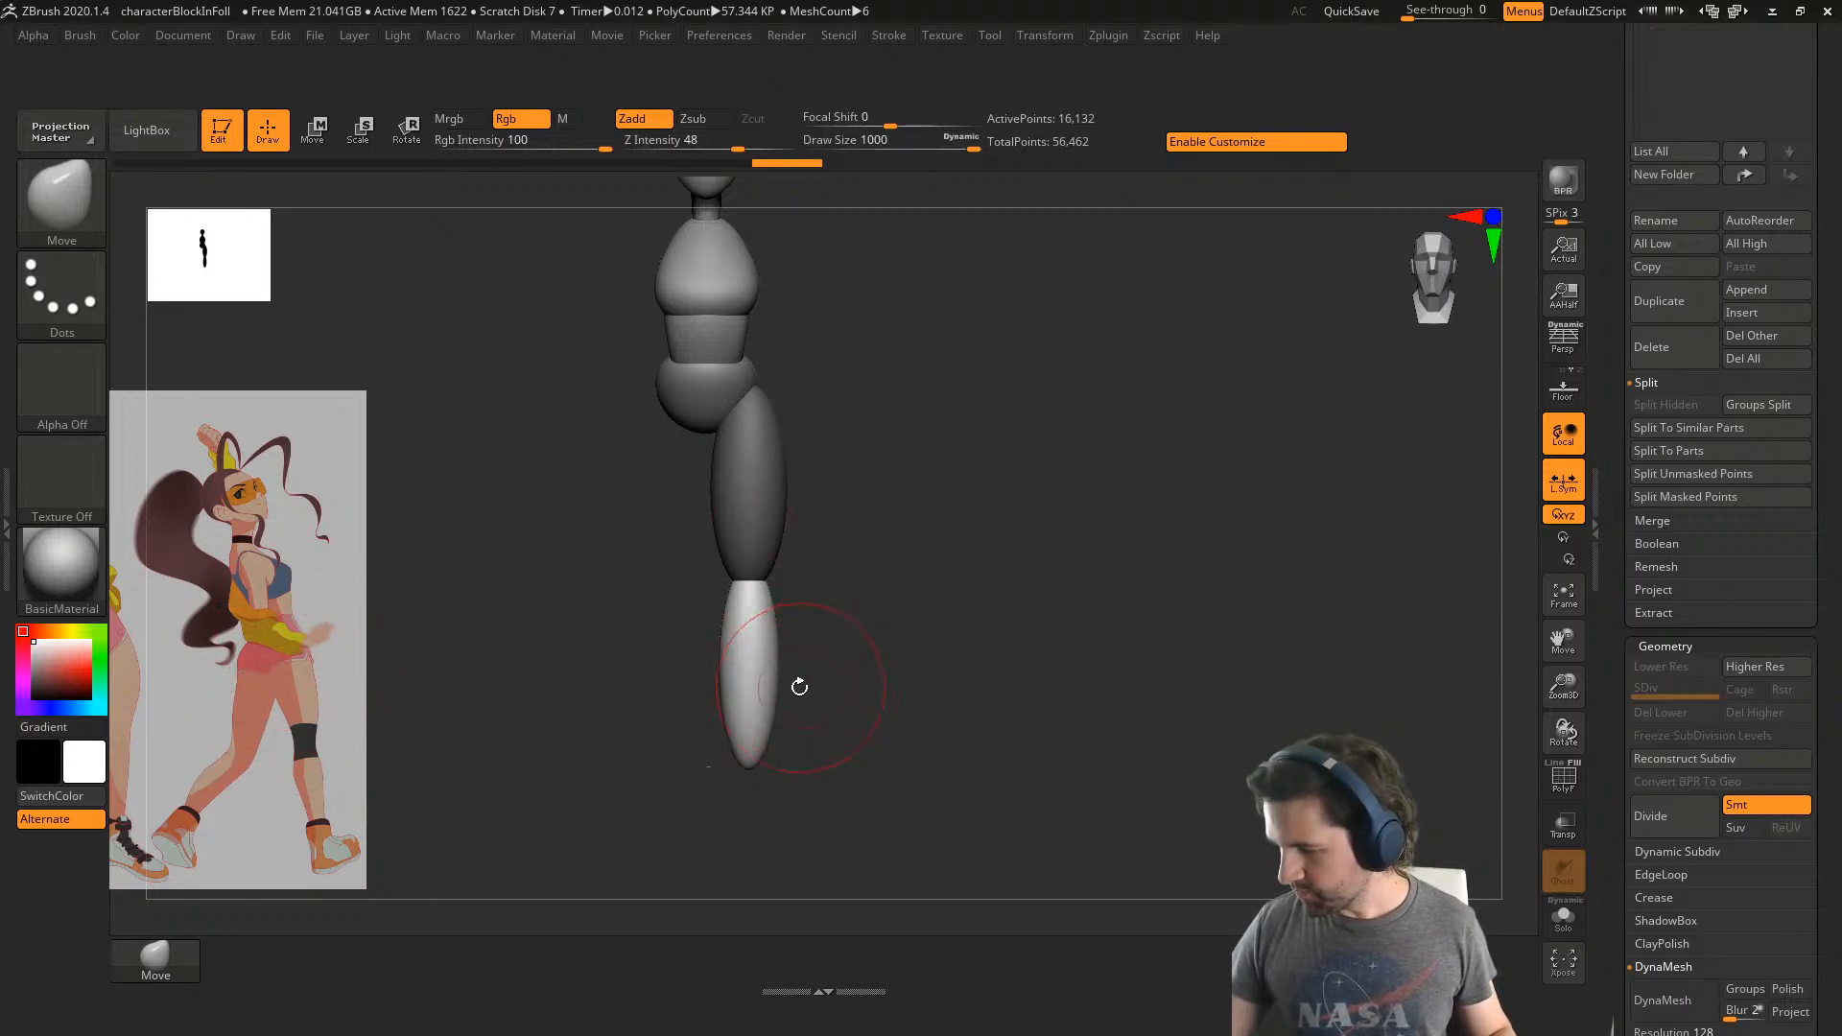
pyautogui.moveTo(775, 695)
pyautogui.keyDown('shift'); pyautogui.mouseDown()
pyautogui.moveTo(725, 660)
pyautogui.moveTo(786, 624)
pyautogui.mouseUp(); pyautogui.keyUp('shift')
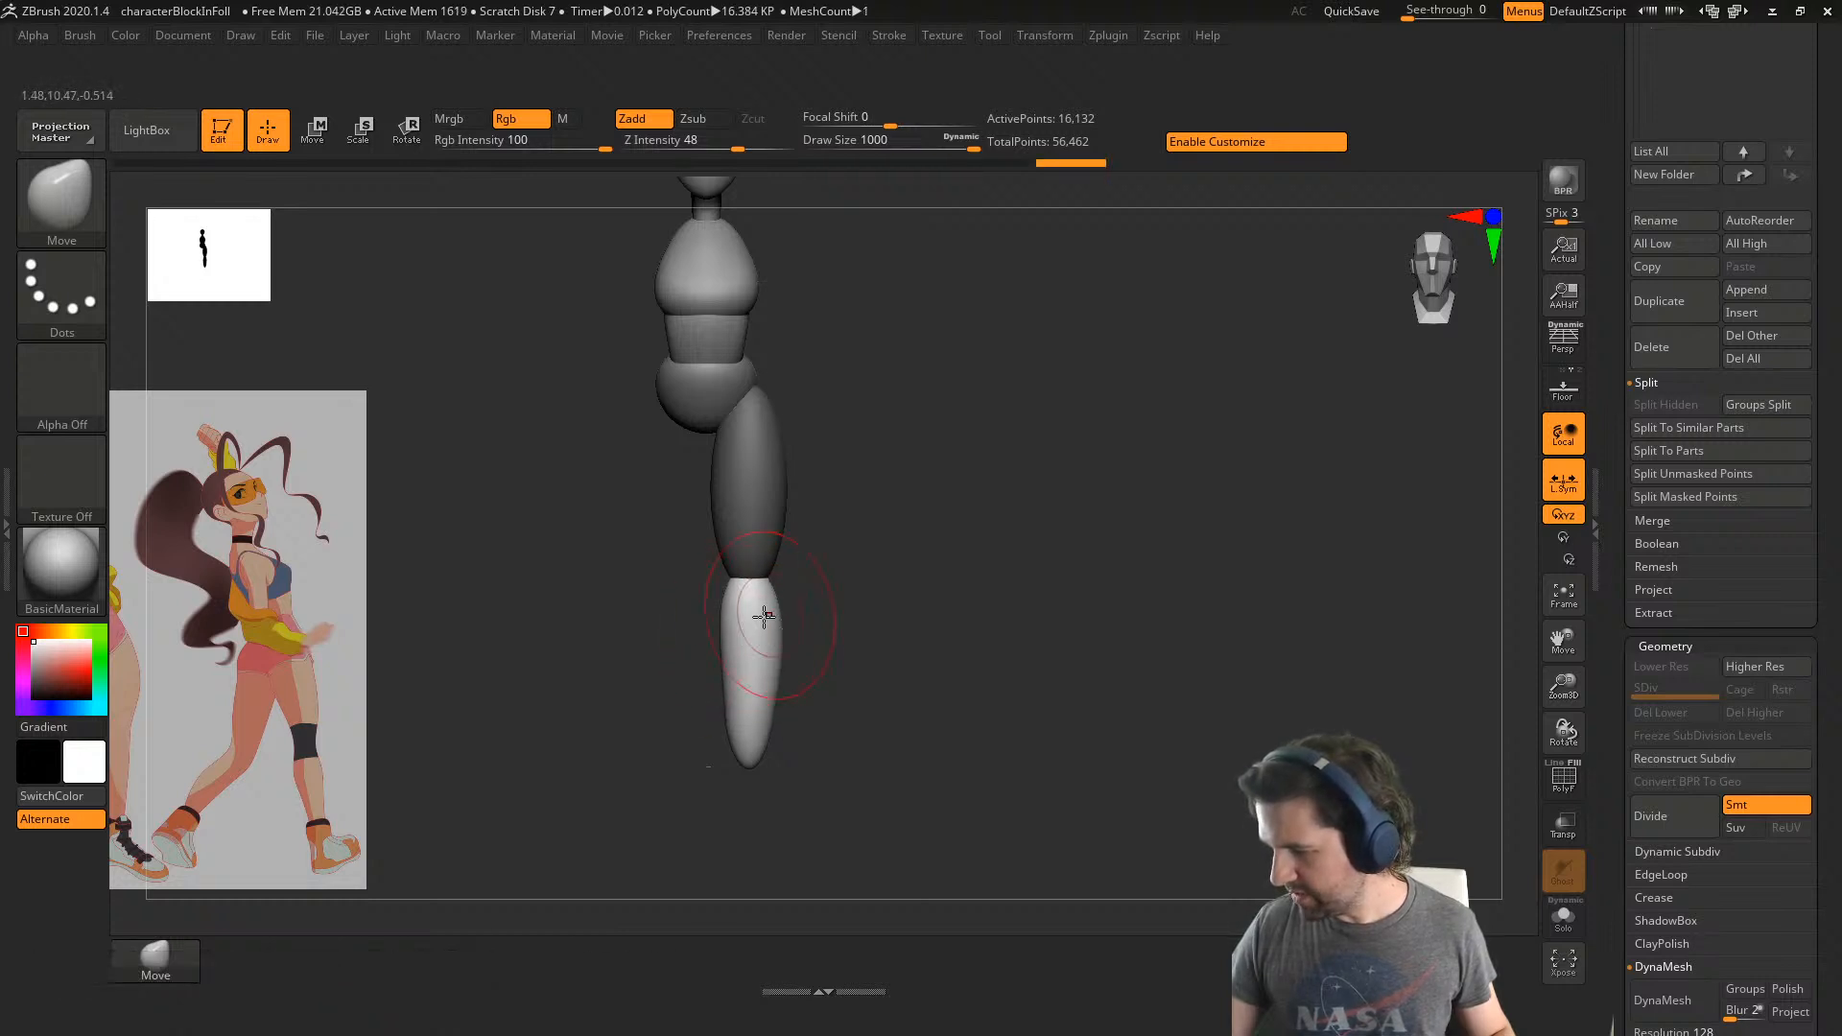
pyautogui.moveTo(779, 679); pyautogui.dragTo(761, 626)
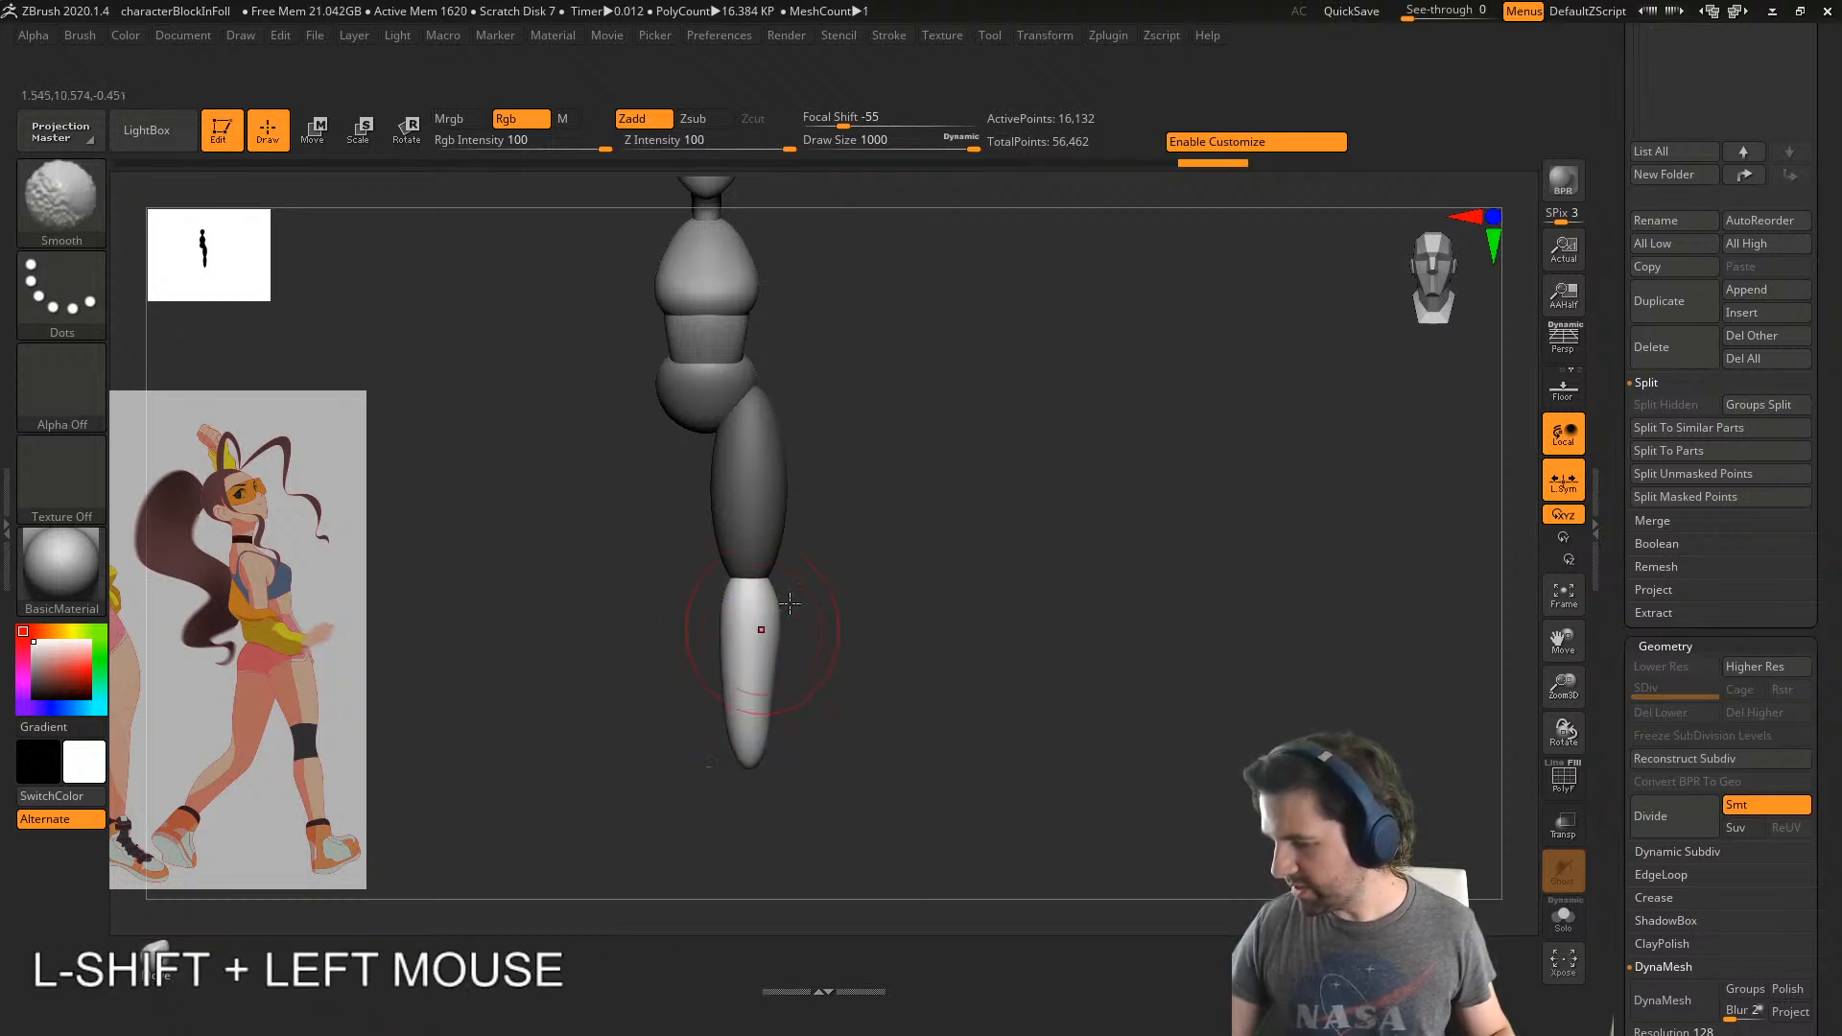
pyautogui.keyDown('shift'); pyautogui.moveTo(761, 625); pyautogui.dragTo(764, 614, button='right'); pyautogui.keyUp('shift')
pyautogui.moveTo(779, 624)
pyautogui.mouseDown()
pyautogui.moveTo(746, 687)
pyautogui.moveTo(748, 656)
pyautogui.mouseUp()
# - Invert the mask so that the lower leg is protected and the thigh is editable
pyautogui.press('s')
pyautogui.press('ctrl')
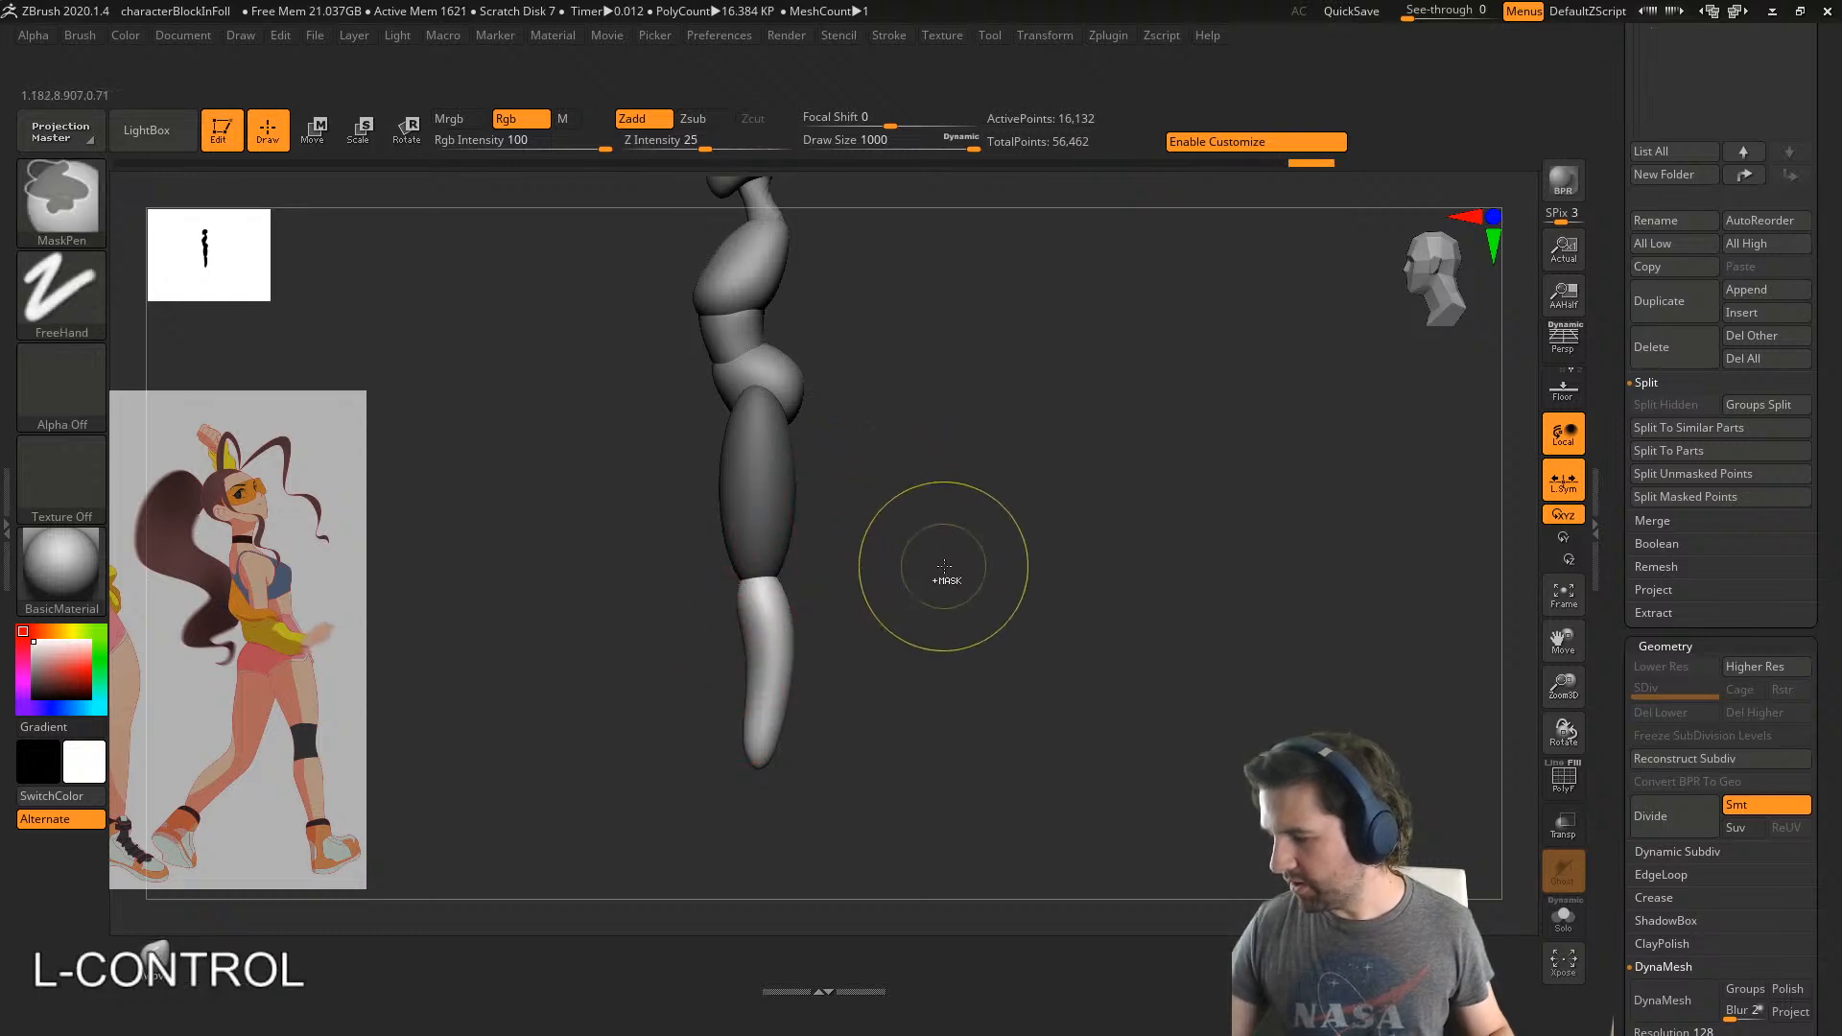
pyautogui.keyDown('ctrl'); pyautogui.click(956, 554); pyautogui.keyUp('ctrl')
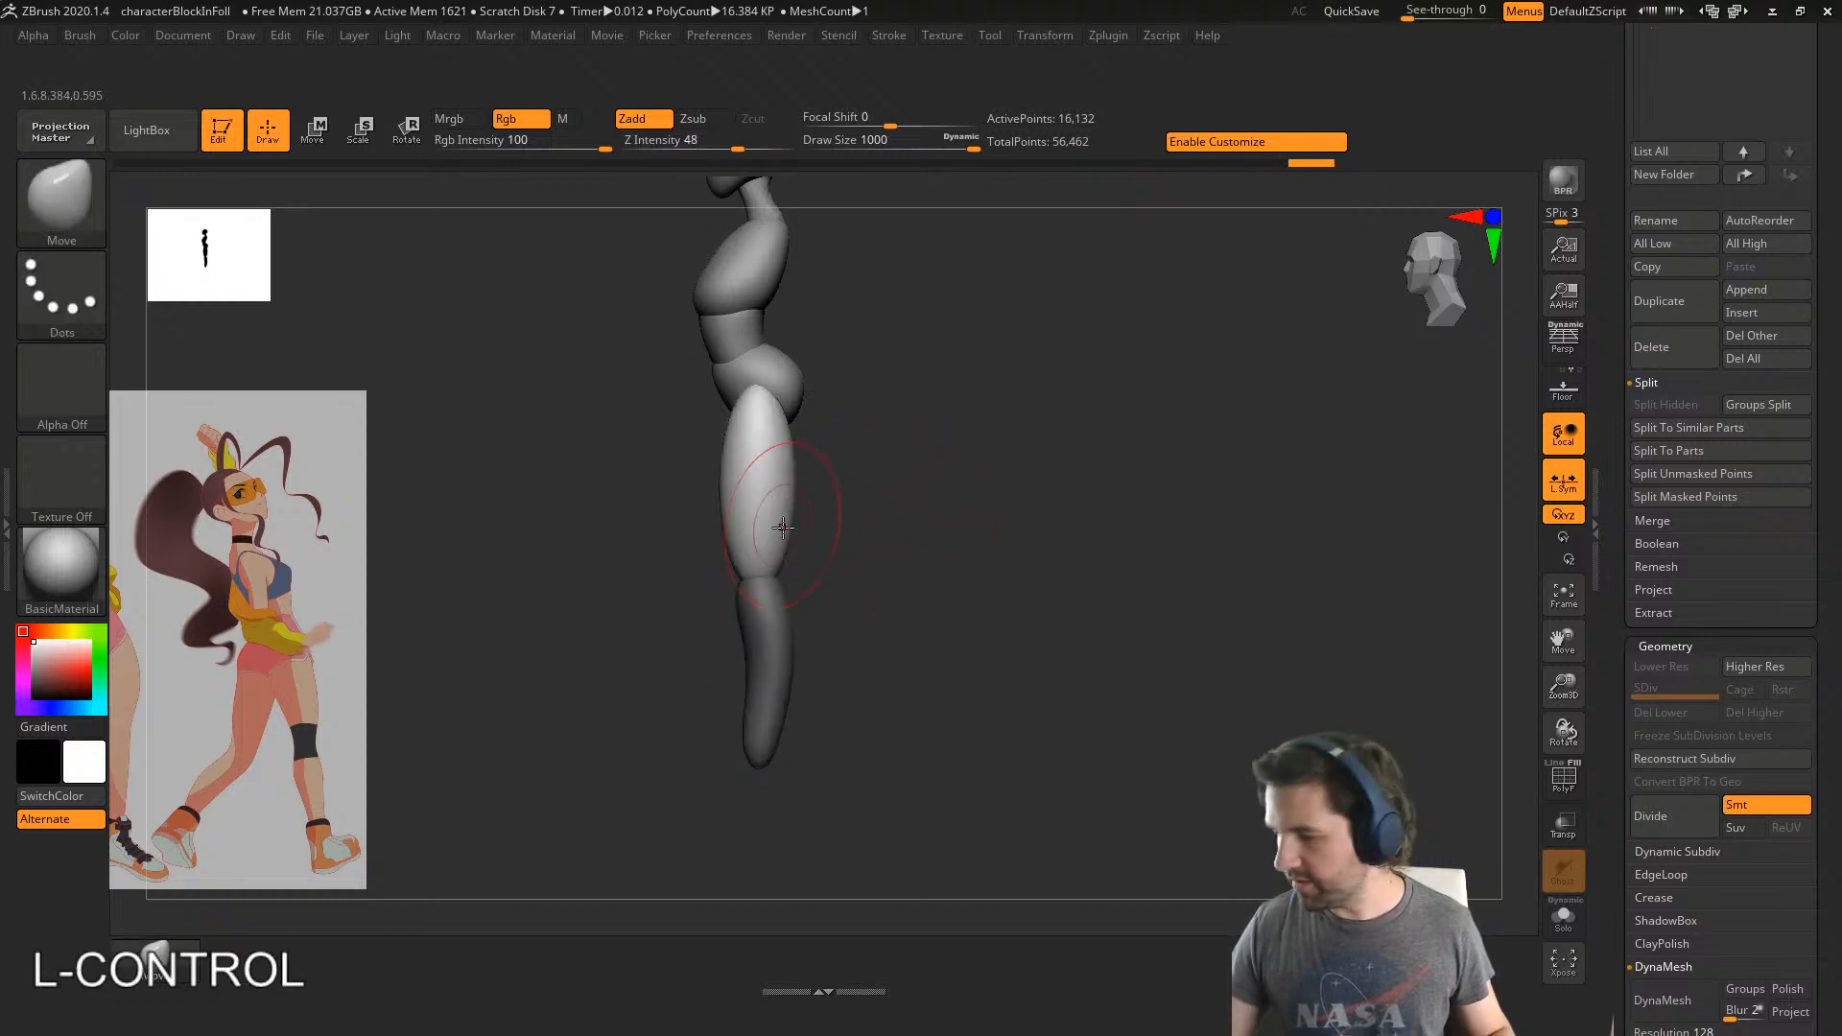
# - Widen the upper thigh with the Move brush in side view, pushing its rear and front contours slightly outwards
pyautogui.click(777, 575)
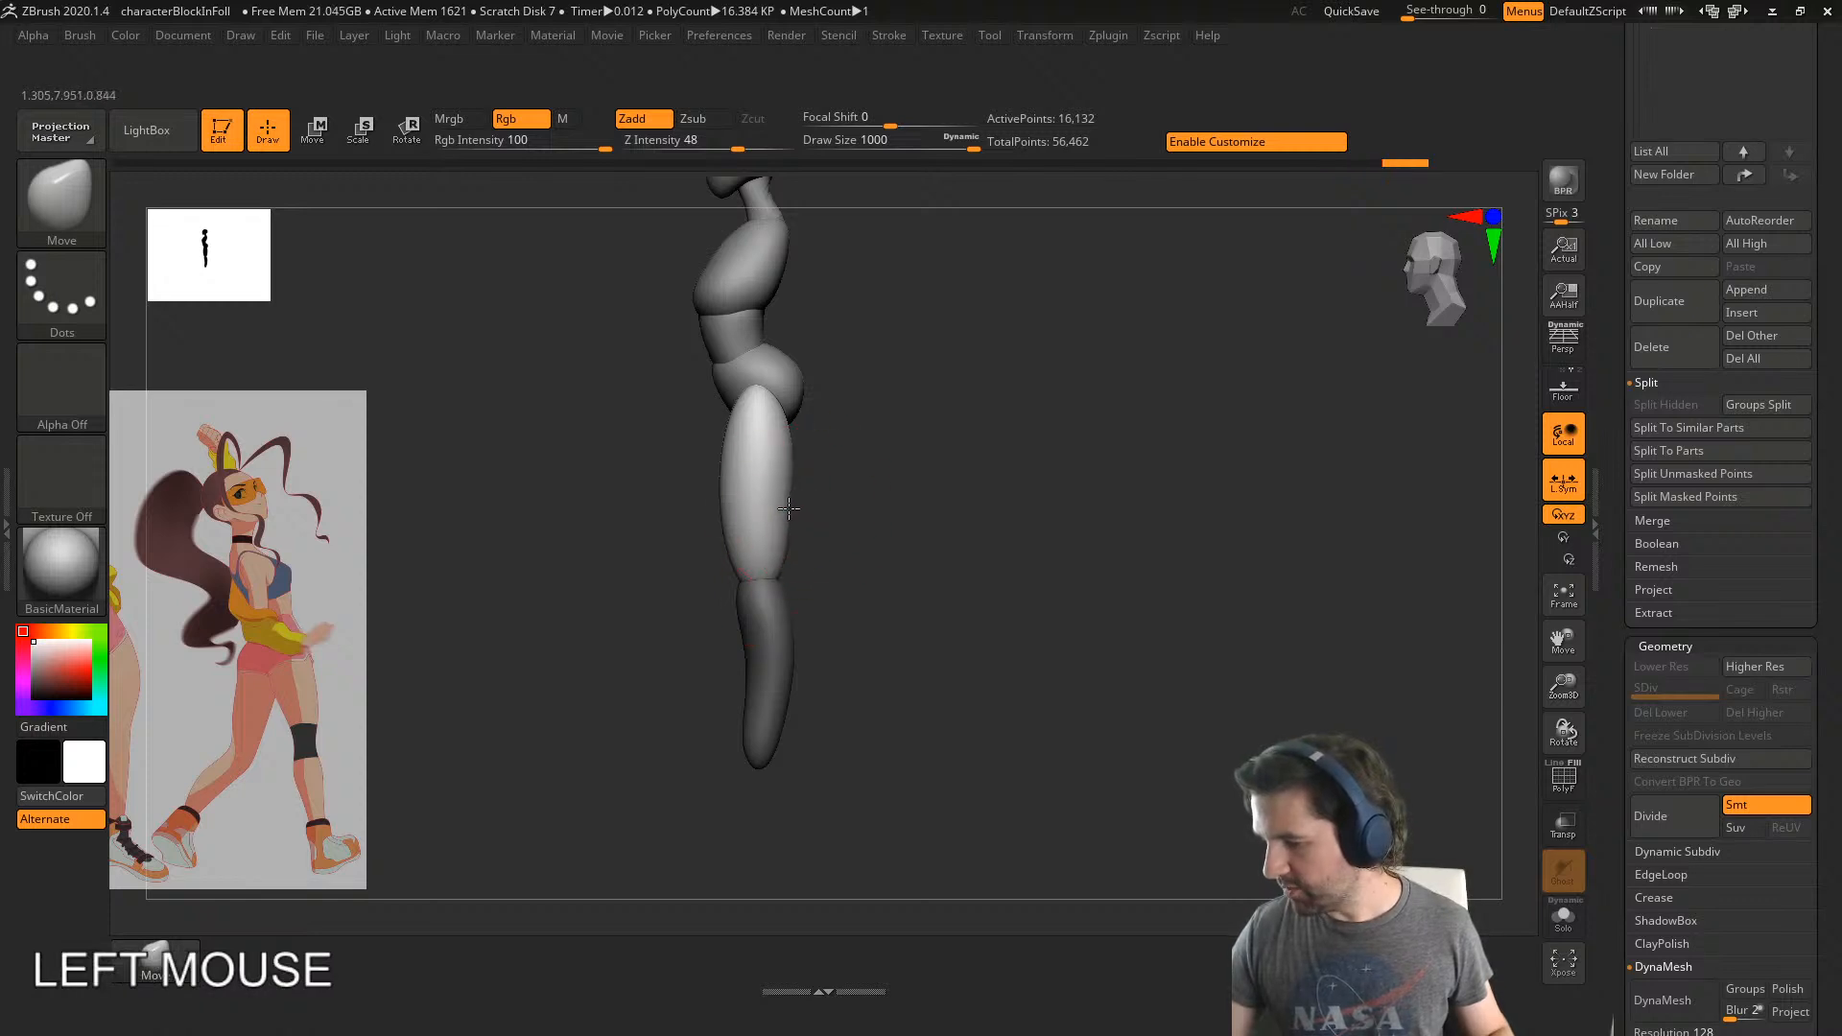
pyautogui.moveTo(778, 422); pyautogui.dragTo(785, 414)
pyautogui.moveTo(732, 469); pyautogui.dragTo(727, 469)
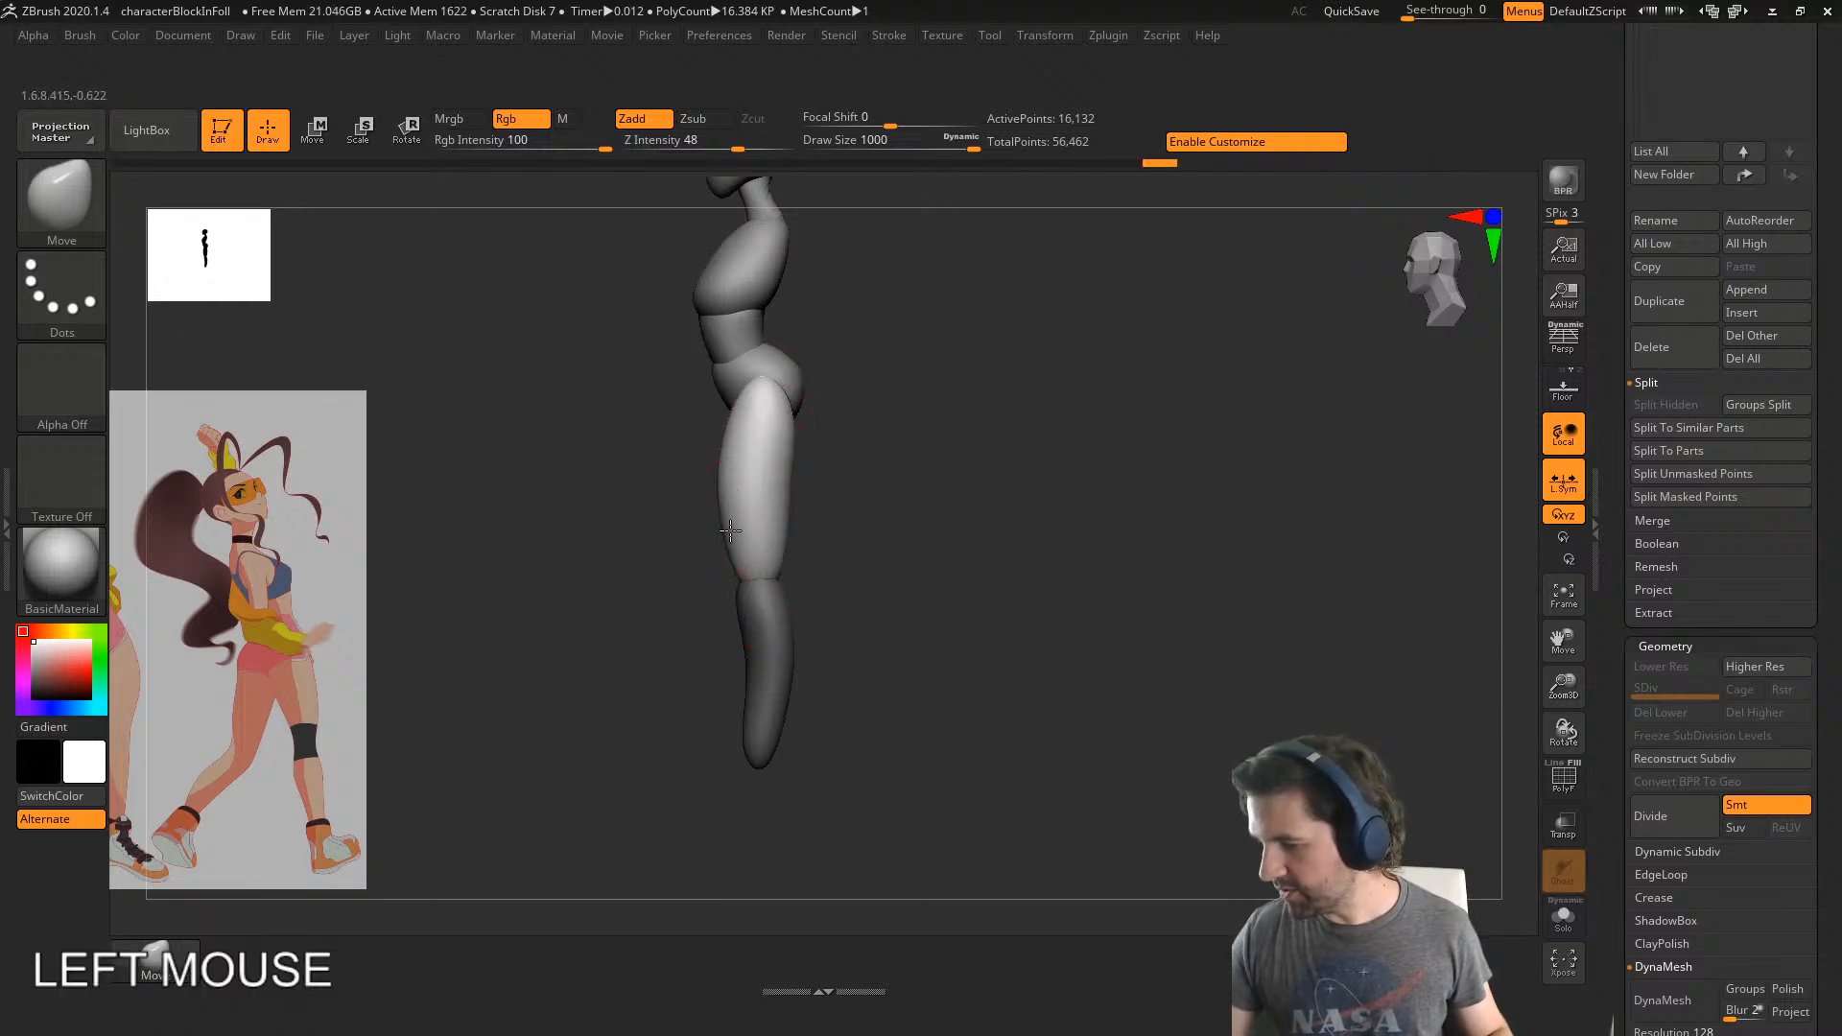
# - Shape the thigh in front view with the Move brush, bulging the outer hip side and slimming the inner side towards the knee
pyautogui.moveTo(730, 531); pyautogui.dragTo(770, 474, button='right')
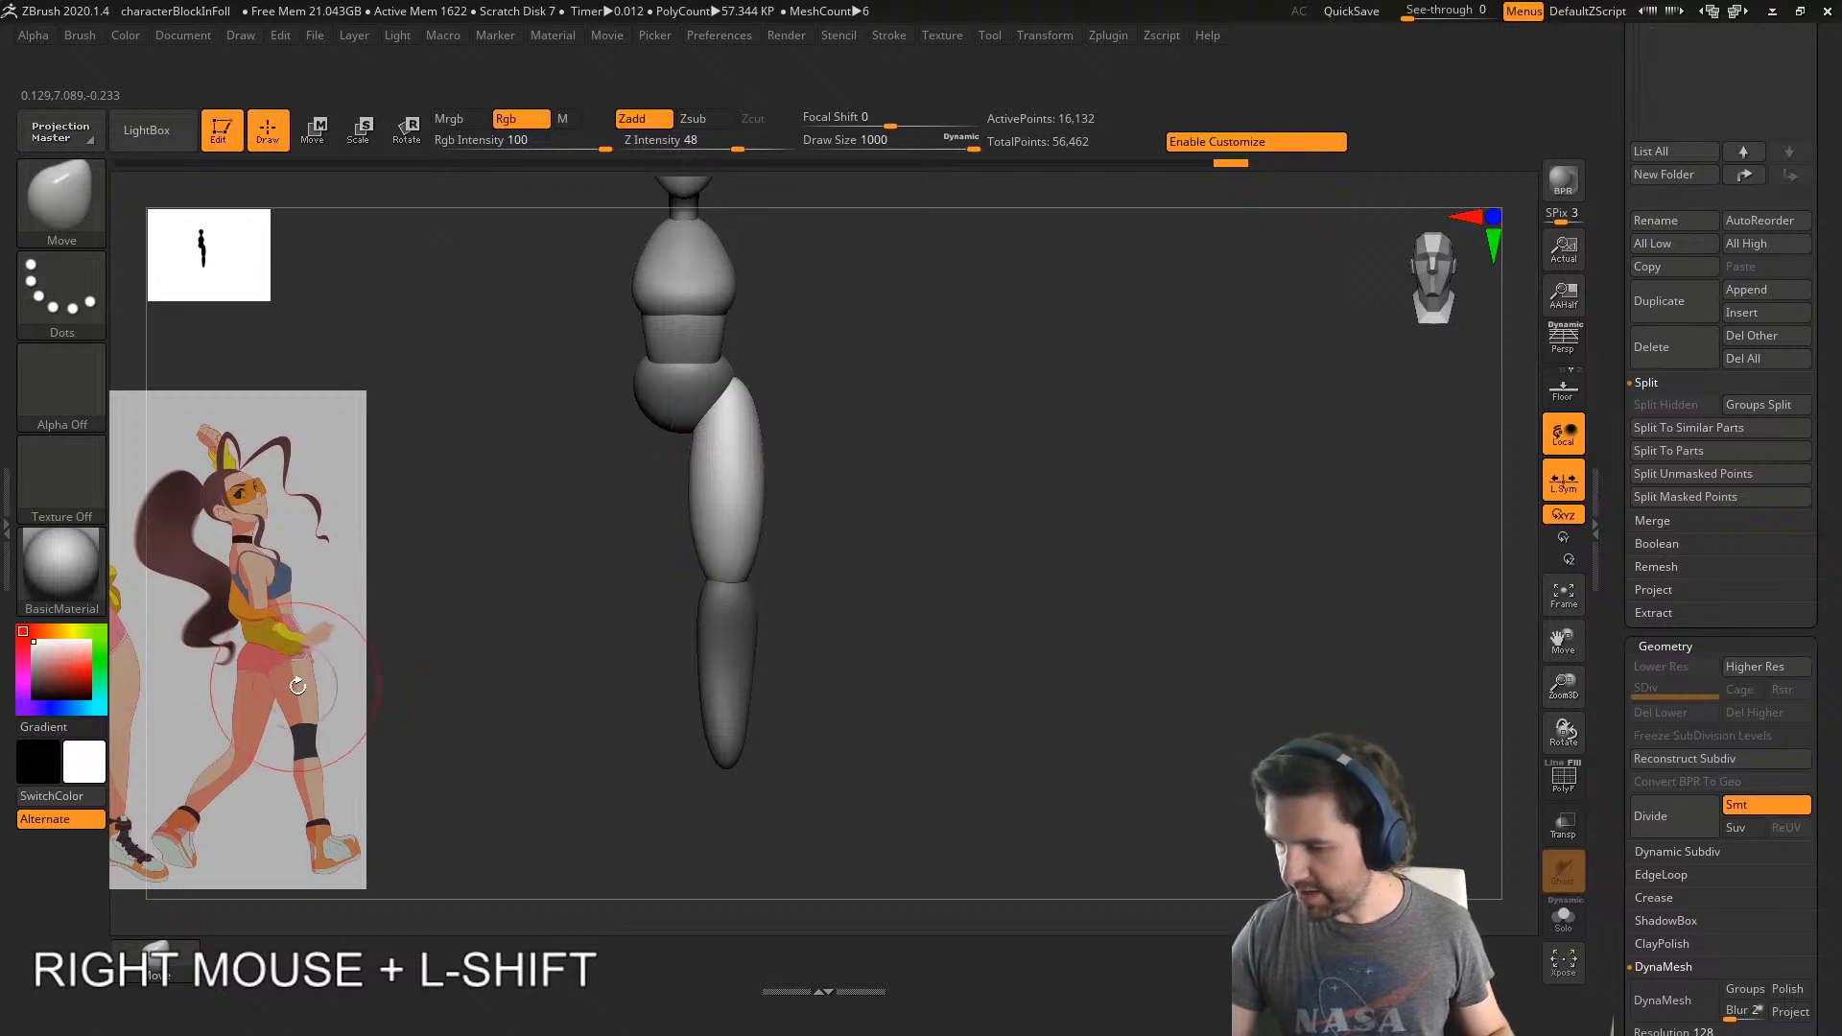
pyautogui.moveTo(760, 412); pyautogui.dragTo(767, 409)
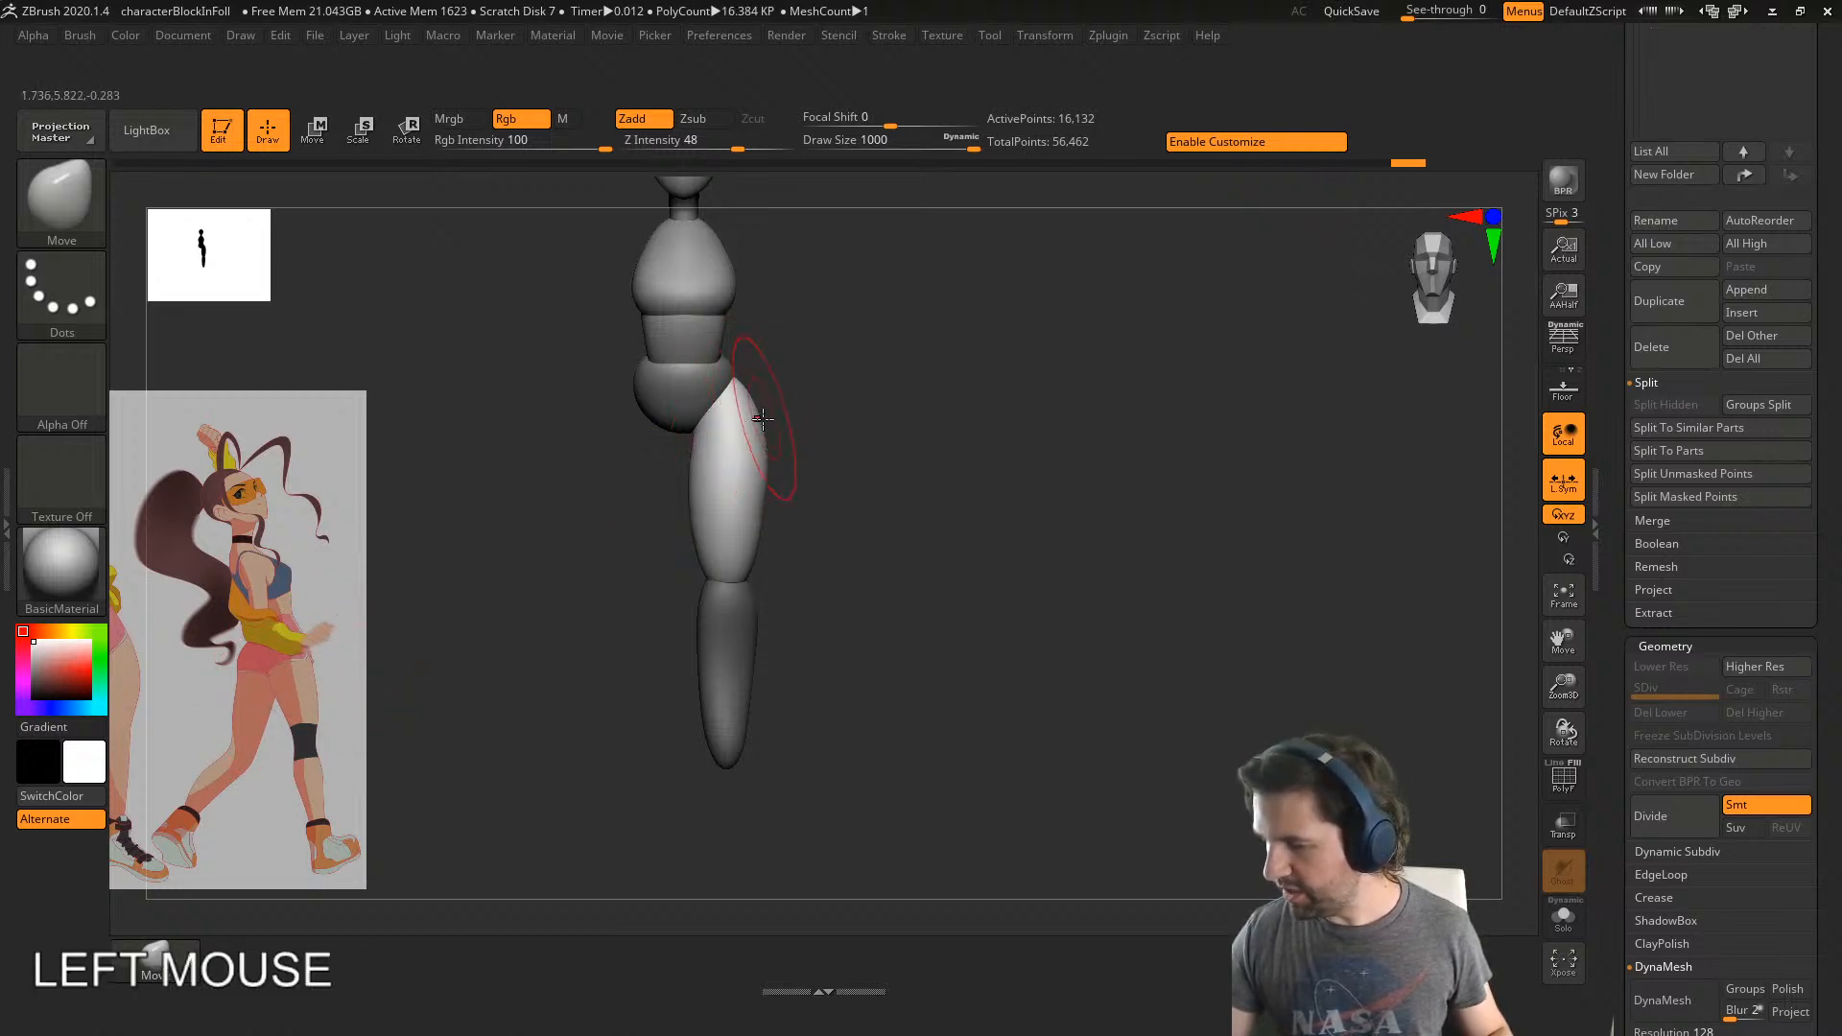
pyautogui.moveTo(725, 361); pyautogui.dragTo(726, 357)
pyautogui.moveTo(759, 431); pyautogui.dragTo(761, 431)
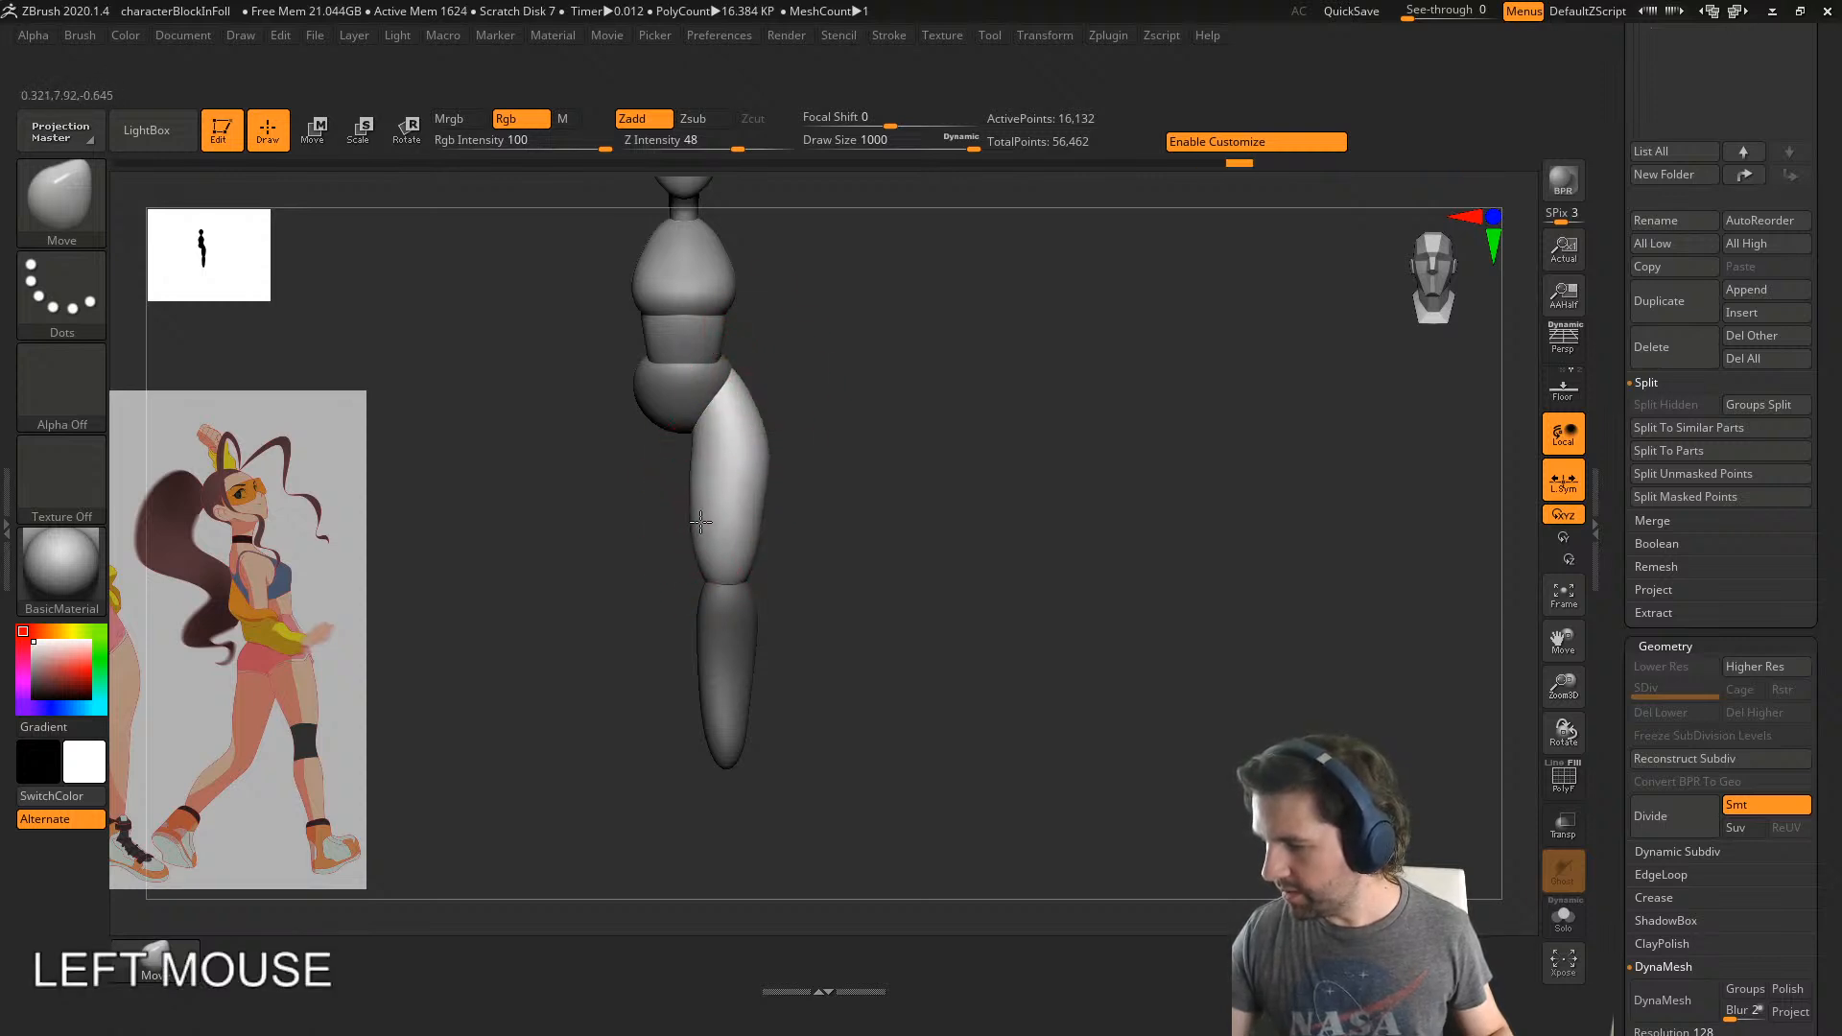
pyautogui.moveTo(697, 547); pyautogui.dragTo(705, 549)
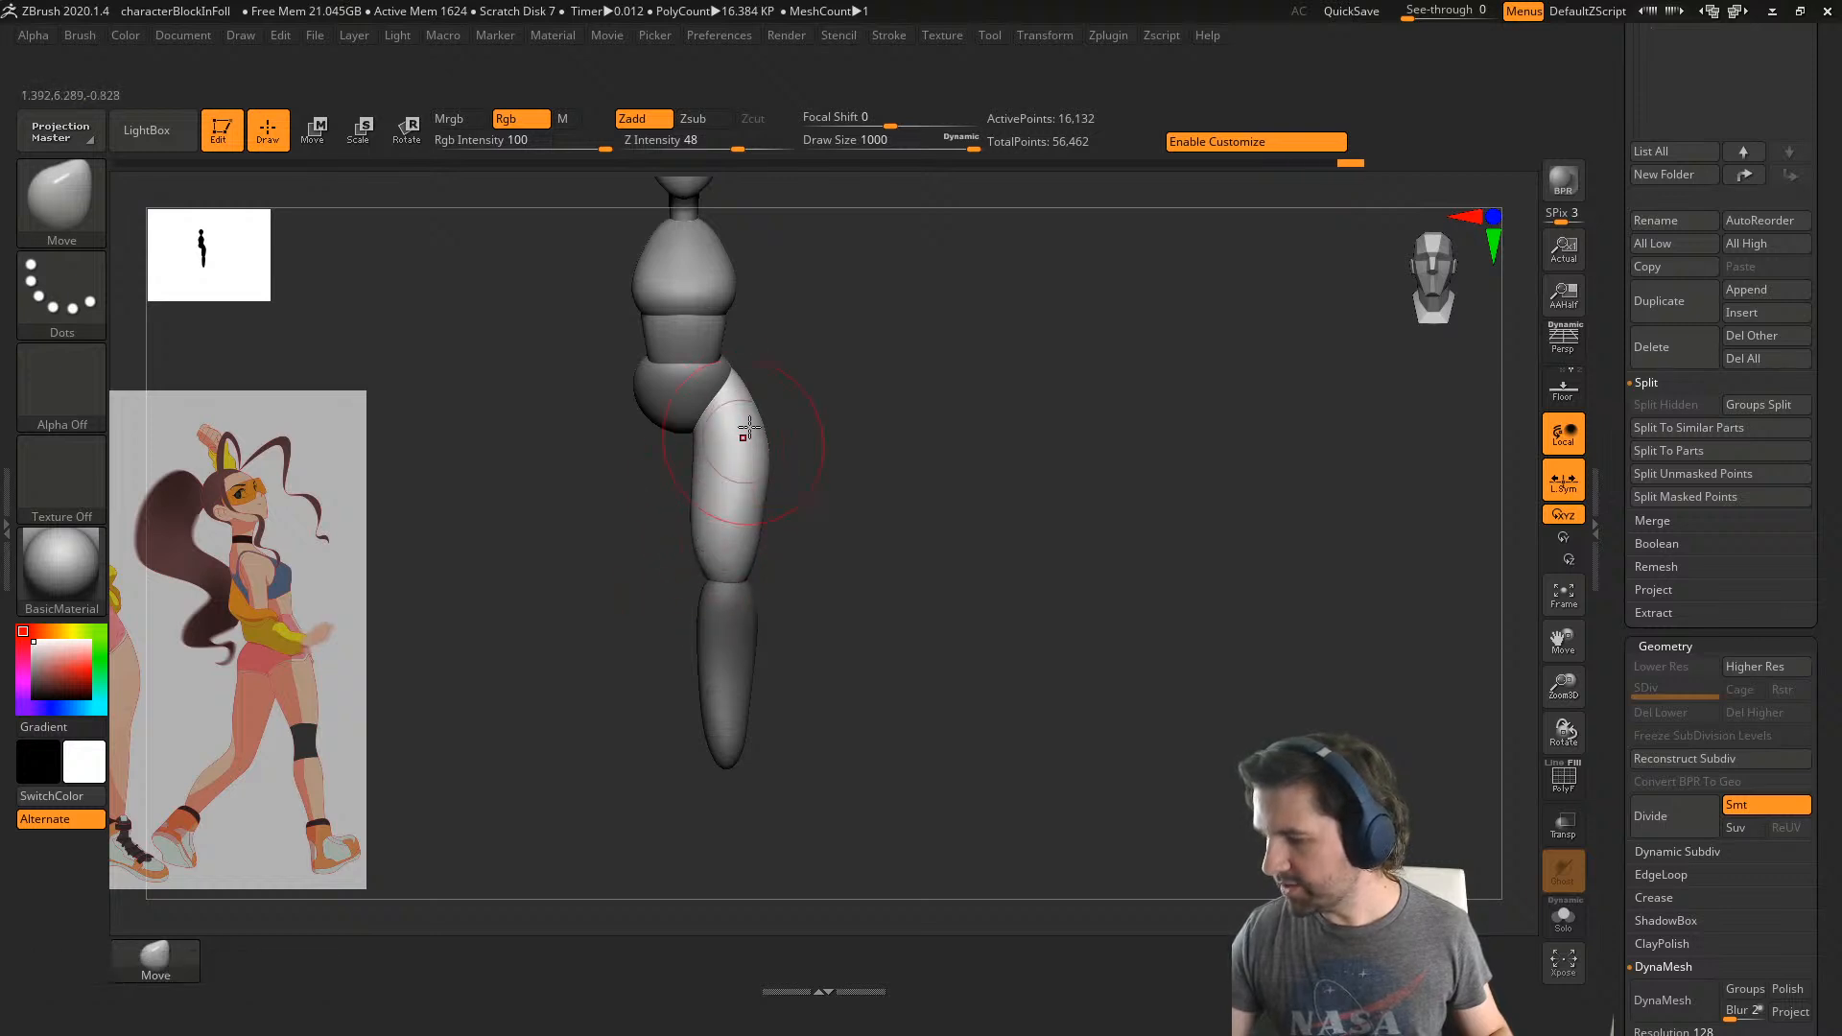
pyautogui.moveTo(701, 537); pyautogui.dragTo(712, 540)
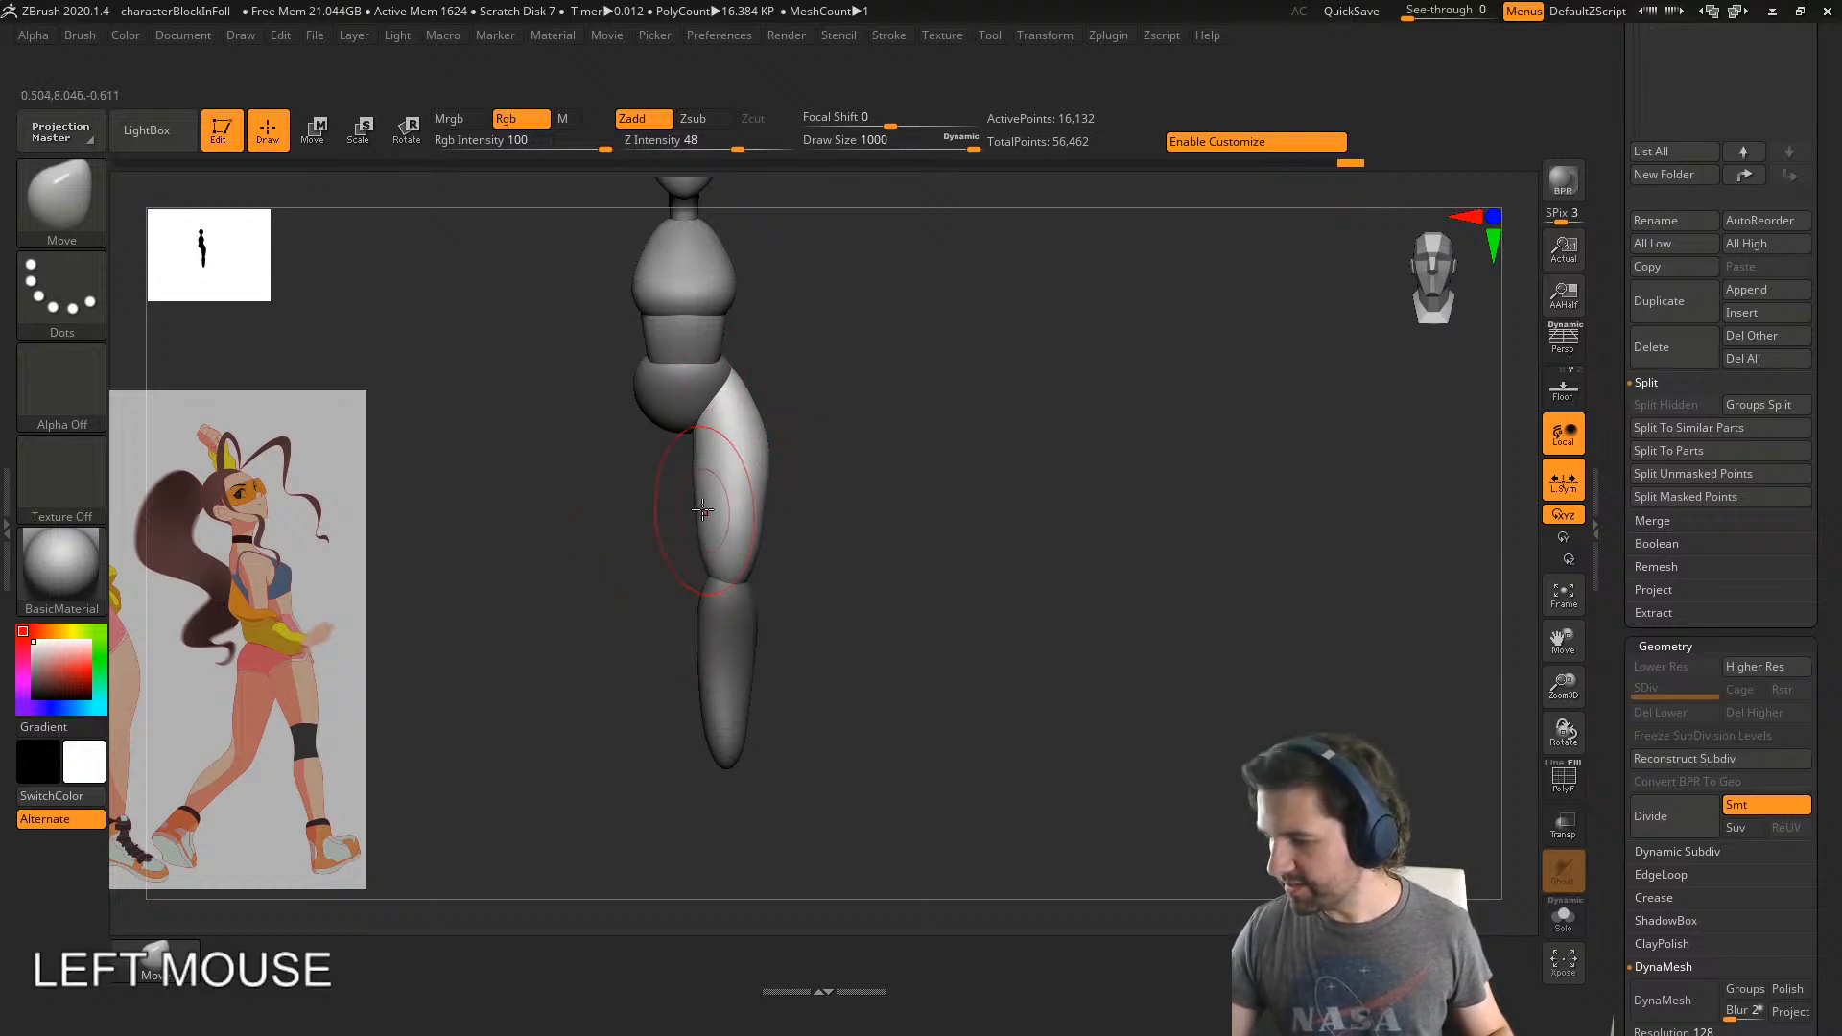
pyautogui.moveTo(698, 428); pyautogui.dragTo(702, 426)
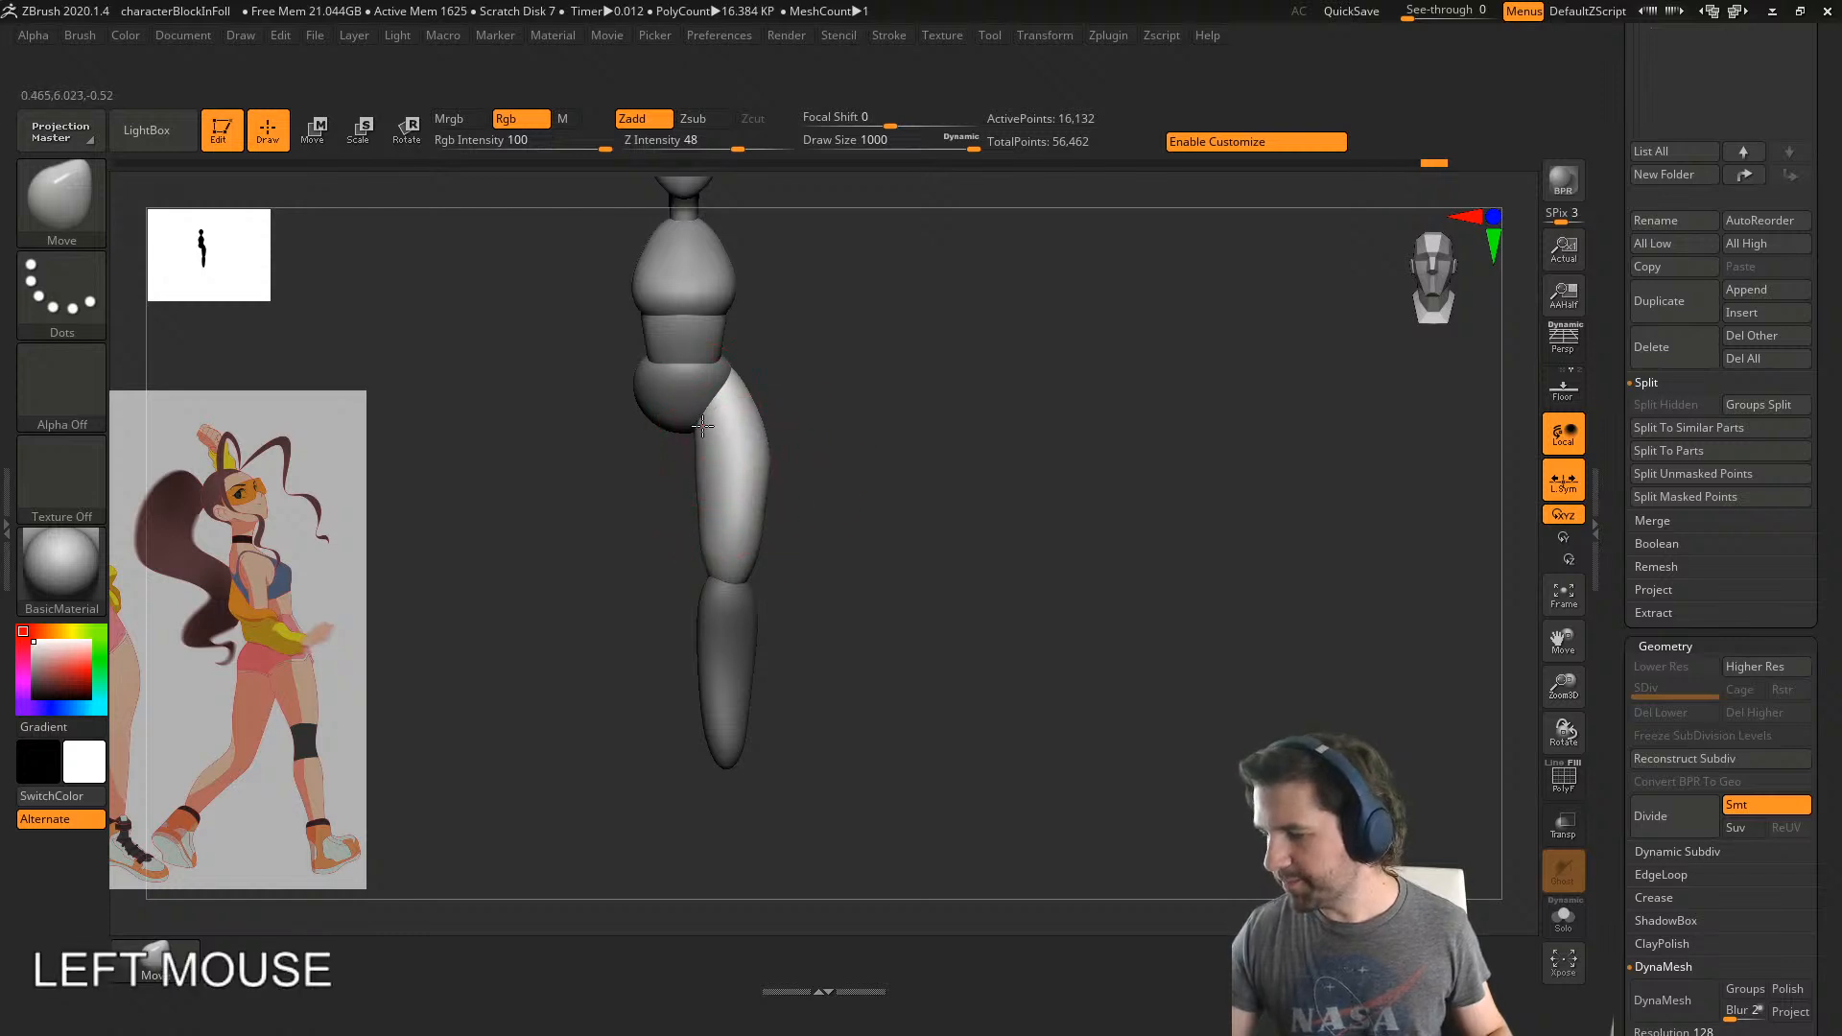
# - Refine the upper thigh's inner and rear contours with the Move brush in front and side views, and clear the mask
pyautogui.keyDown('shift'); pyautogui.moveTo(868, 378); pyautogui.dragTo(729, 389, button='right'); pyautogui.keyUp('shift')
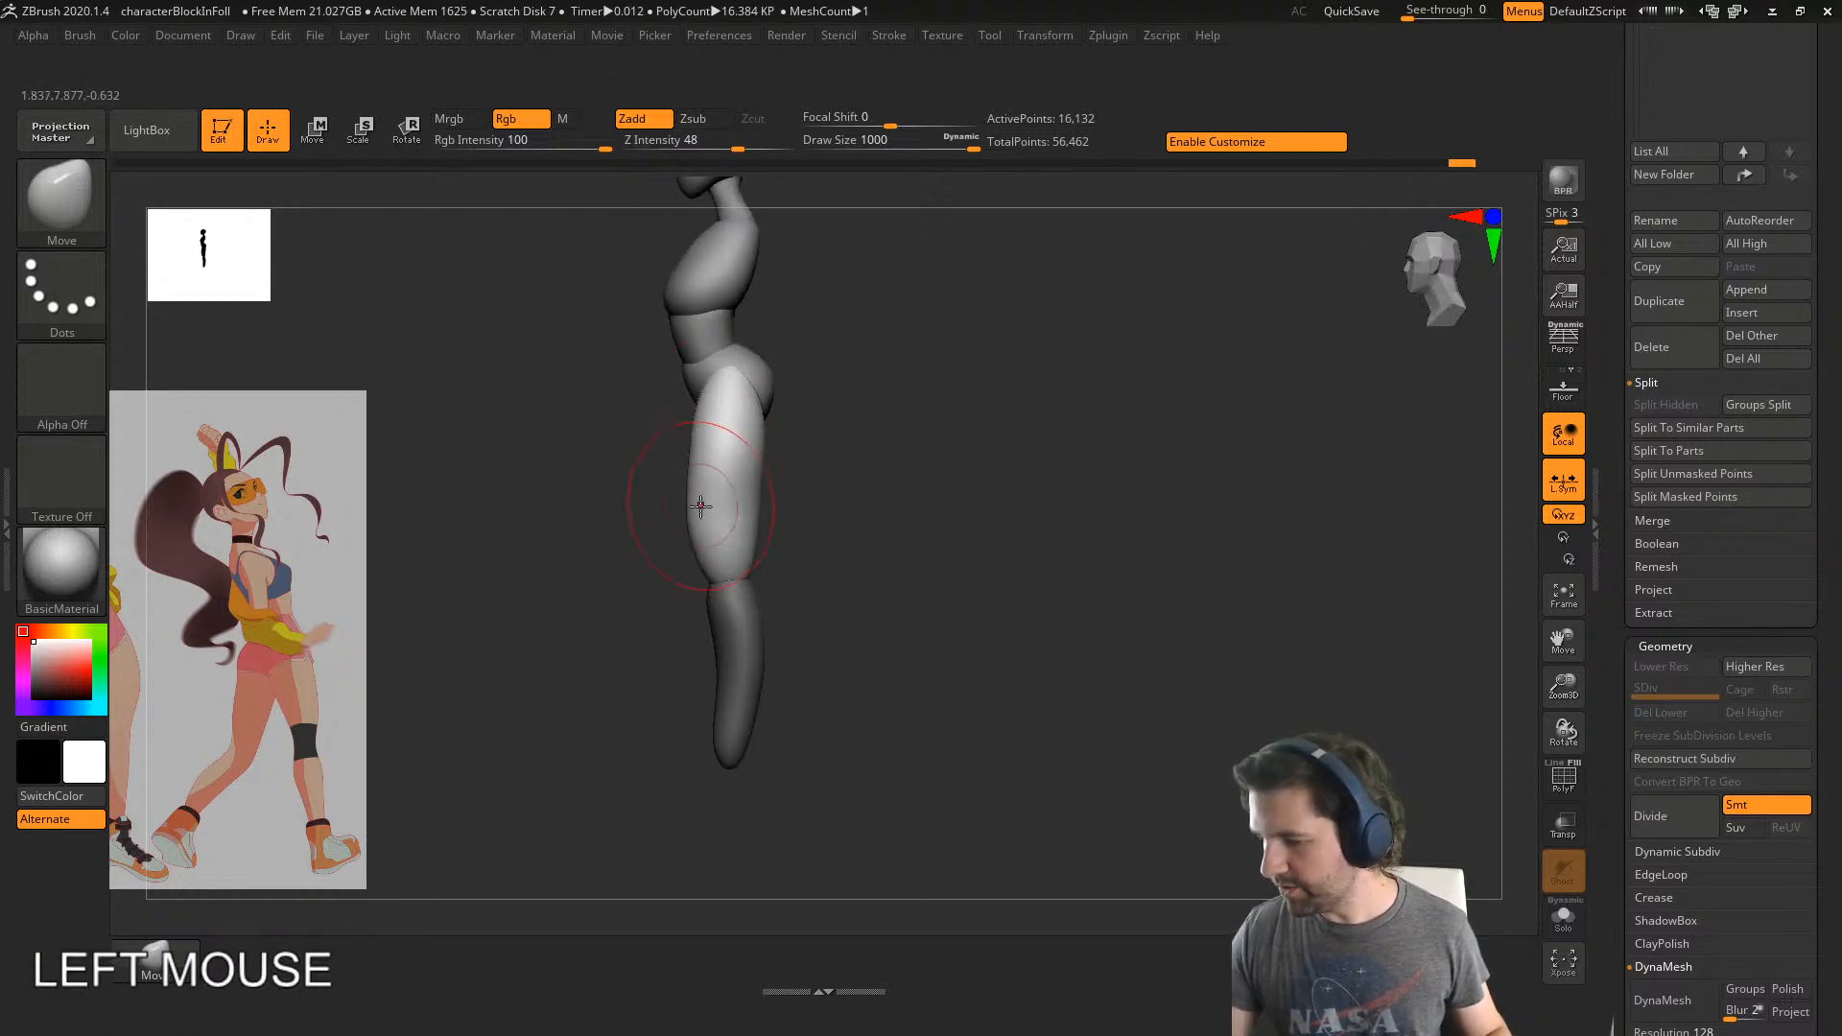
pyautogui.keyDown('shift'); pyautogui.moveTo(789, 446); pyautogui.dragTo(844, 441, button='right'); pyautogui.keyUp('shift')
pyautogui.moveTo(614, 430); pyautogui.dragTo(645, 434)
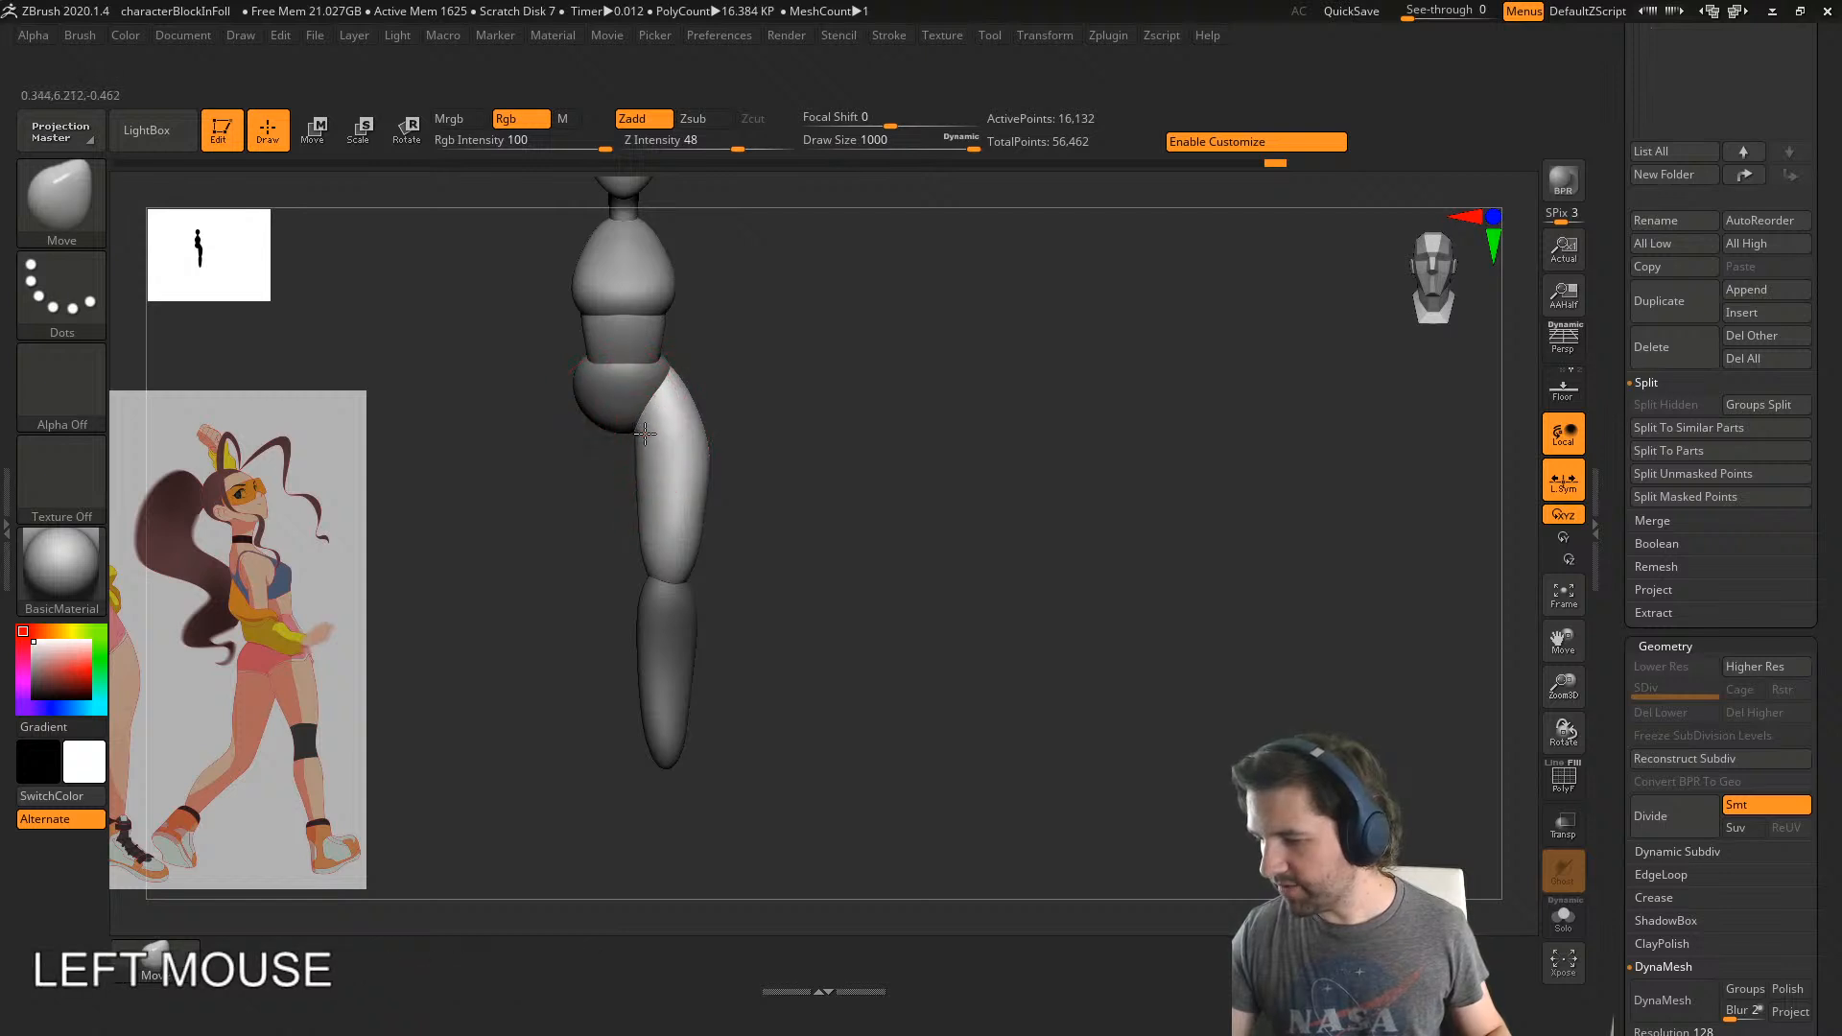
pyautogui.moveTo(790, 464)
pyautogui.mouseDown(button='right')
pyautogui.moveTo(687, 637)
pyautogui.moveTo(671, 588)
pyautogui.moveTo(749, 490)
pyautogui.mouseUp(button='right')
pyautogui.moveTo(686, 439); pyautogui.dragTo(695, 435)
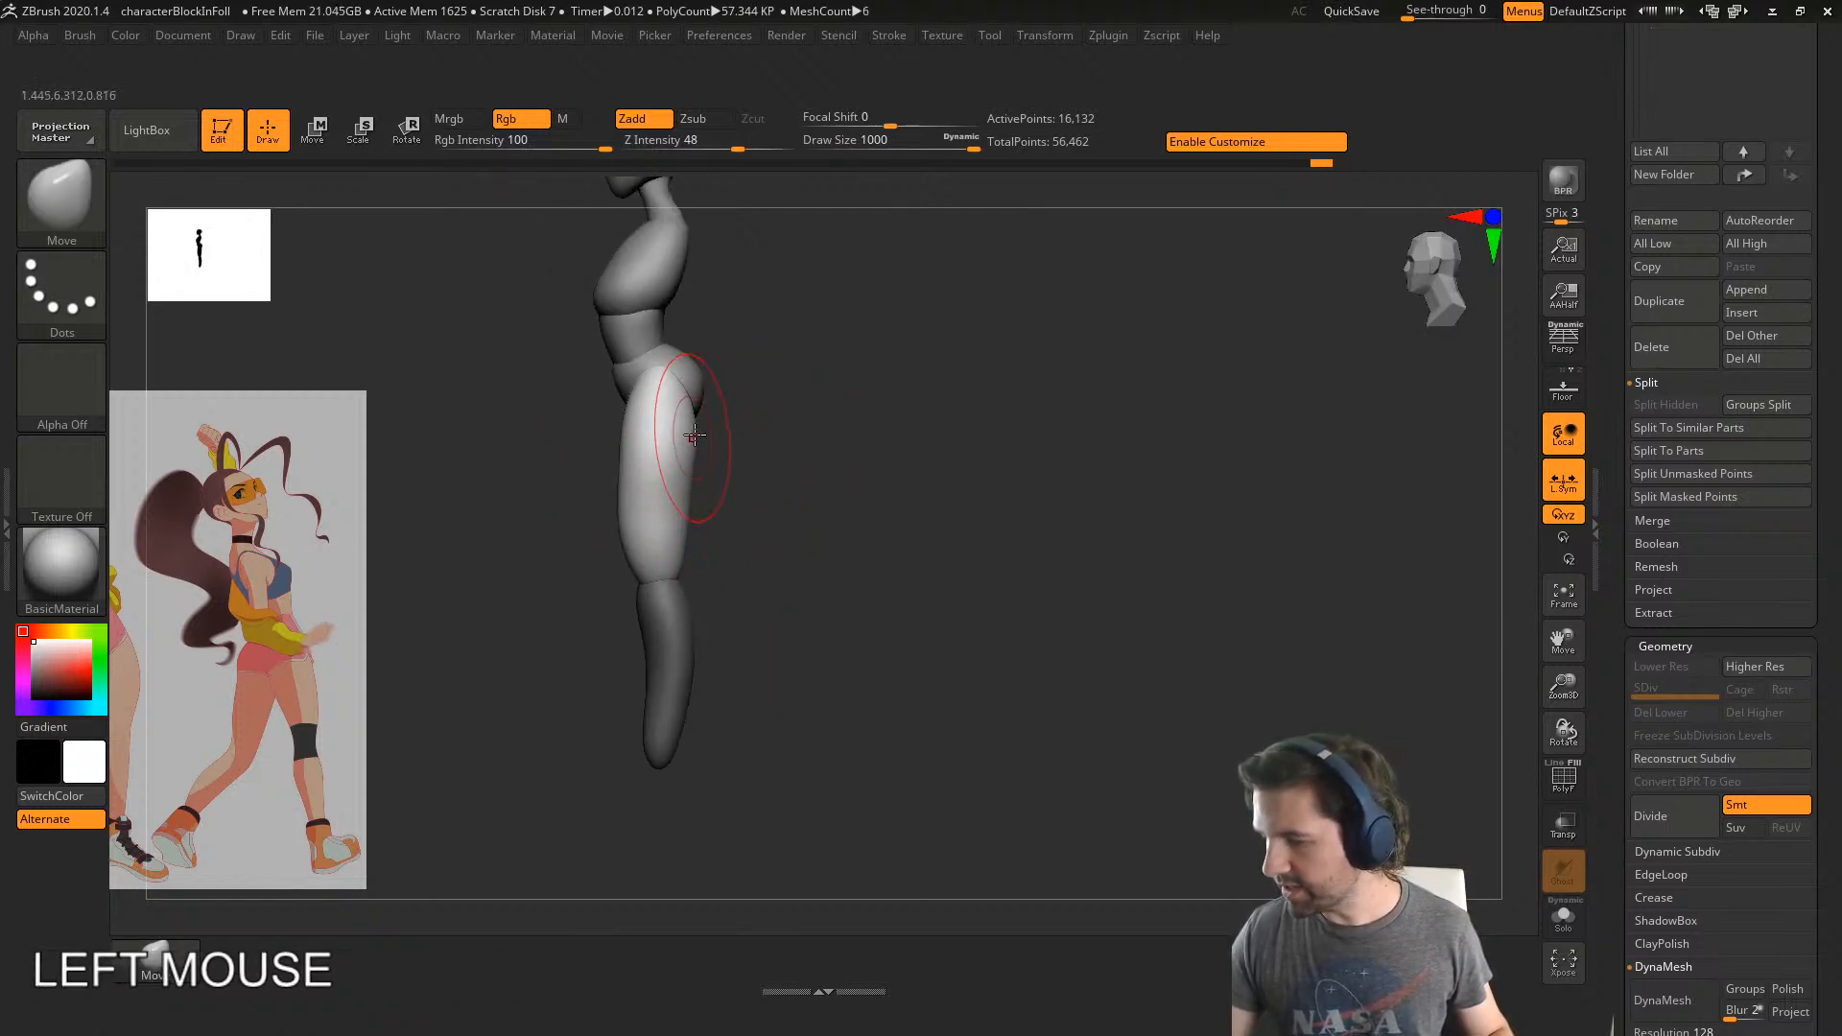
pyautogui.moveTo(883, 429)
pyautogui.mouseDown(button='right')
pyautogui.moveTo(802, 539)
pyautogui.moveTo(1193, 638)
pyautogui.mouseUp(button='right')
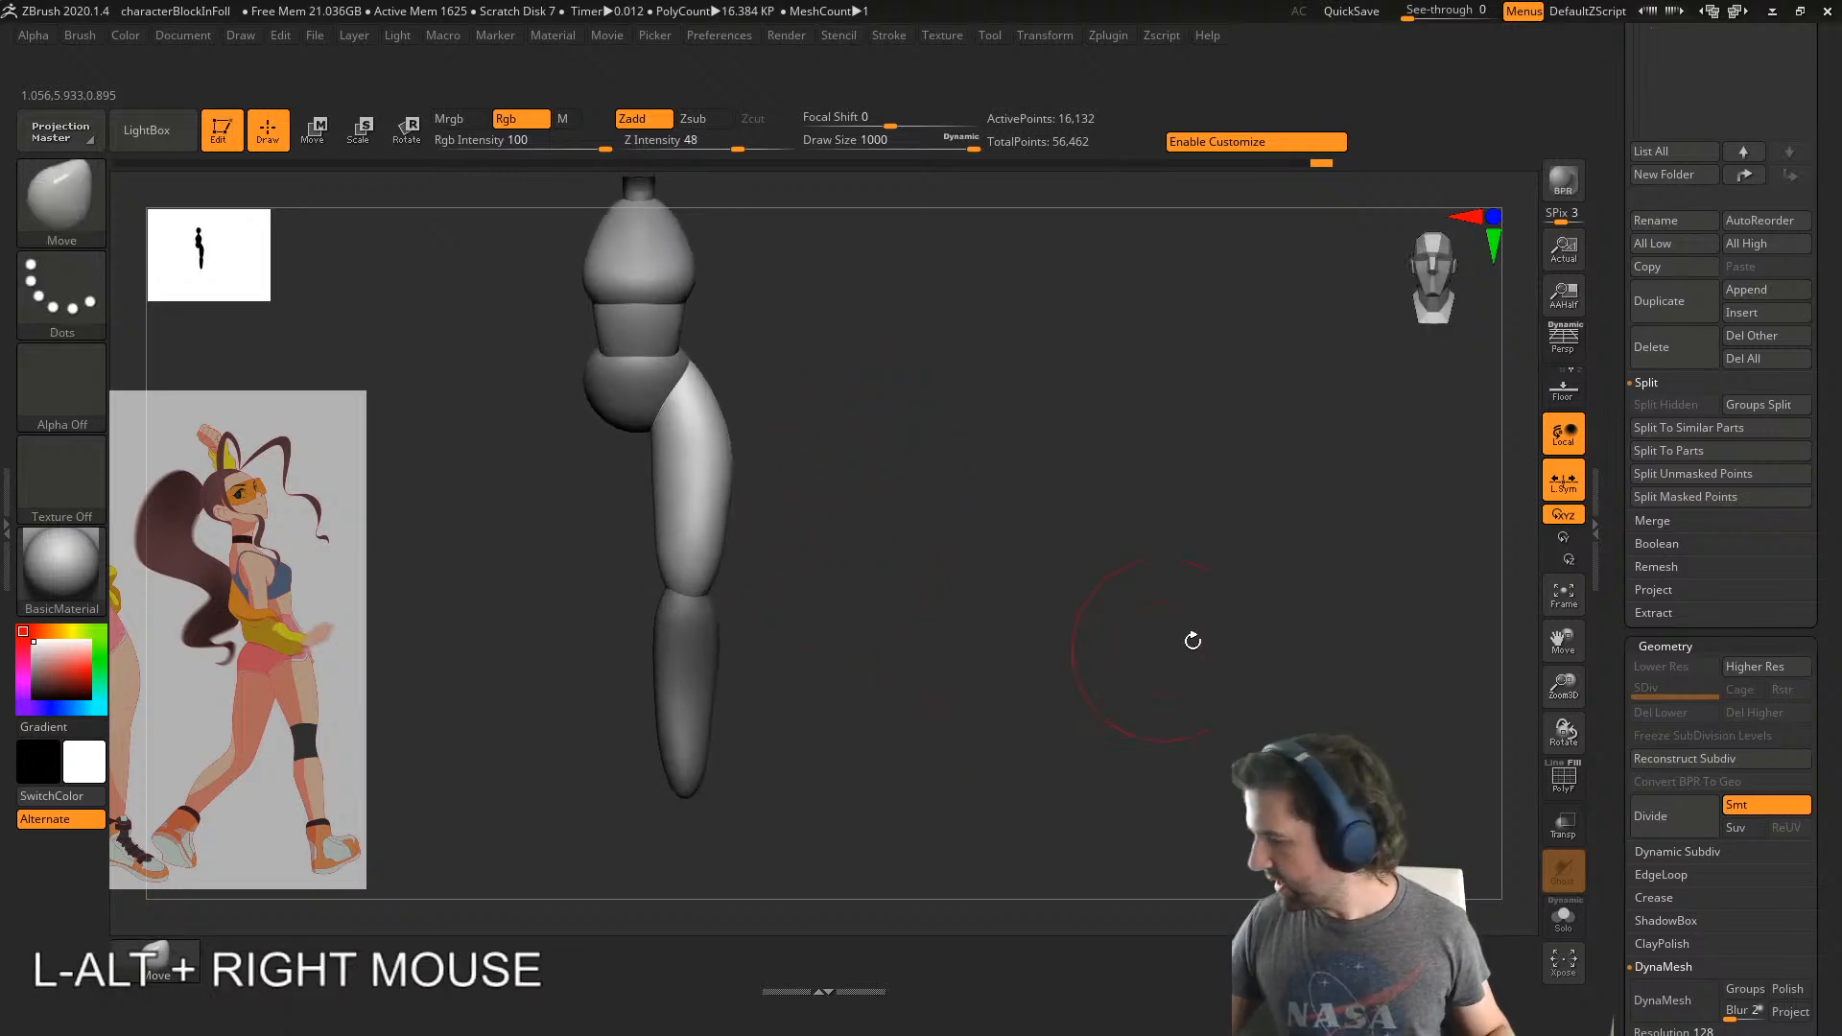
pyautogui.keyDown('ctrl'); pyautogui.moveTo(1106, 708); pyautogui.dragTo(1094, 672); pyautogui.keyUp('ctrl')
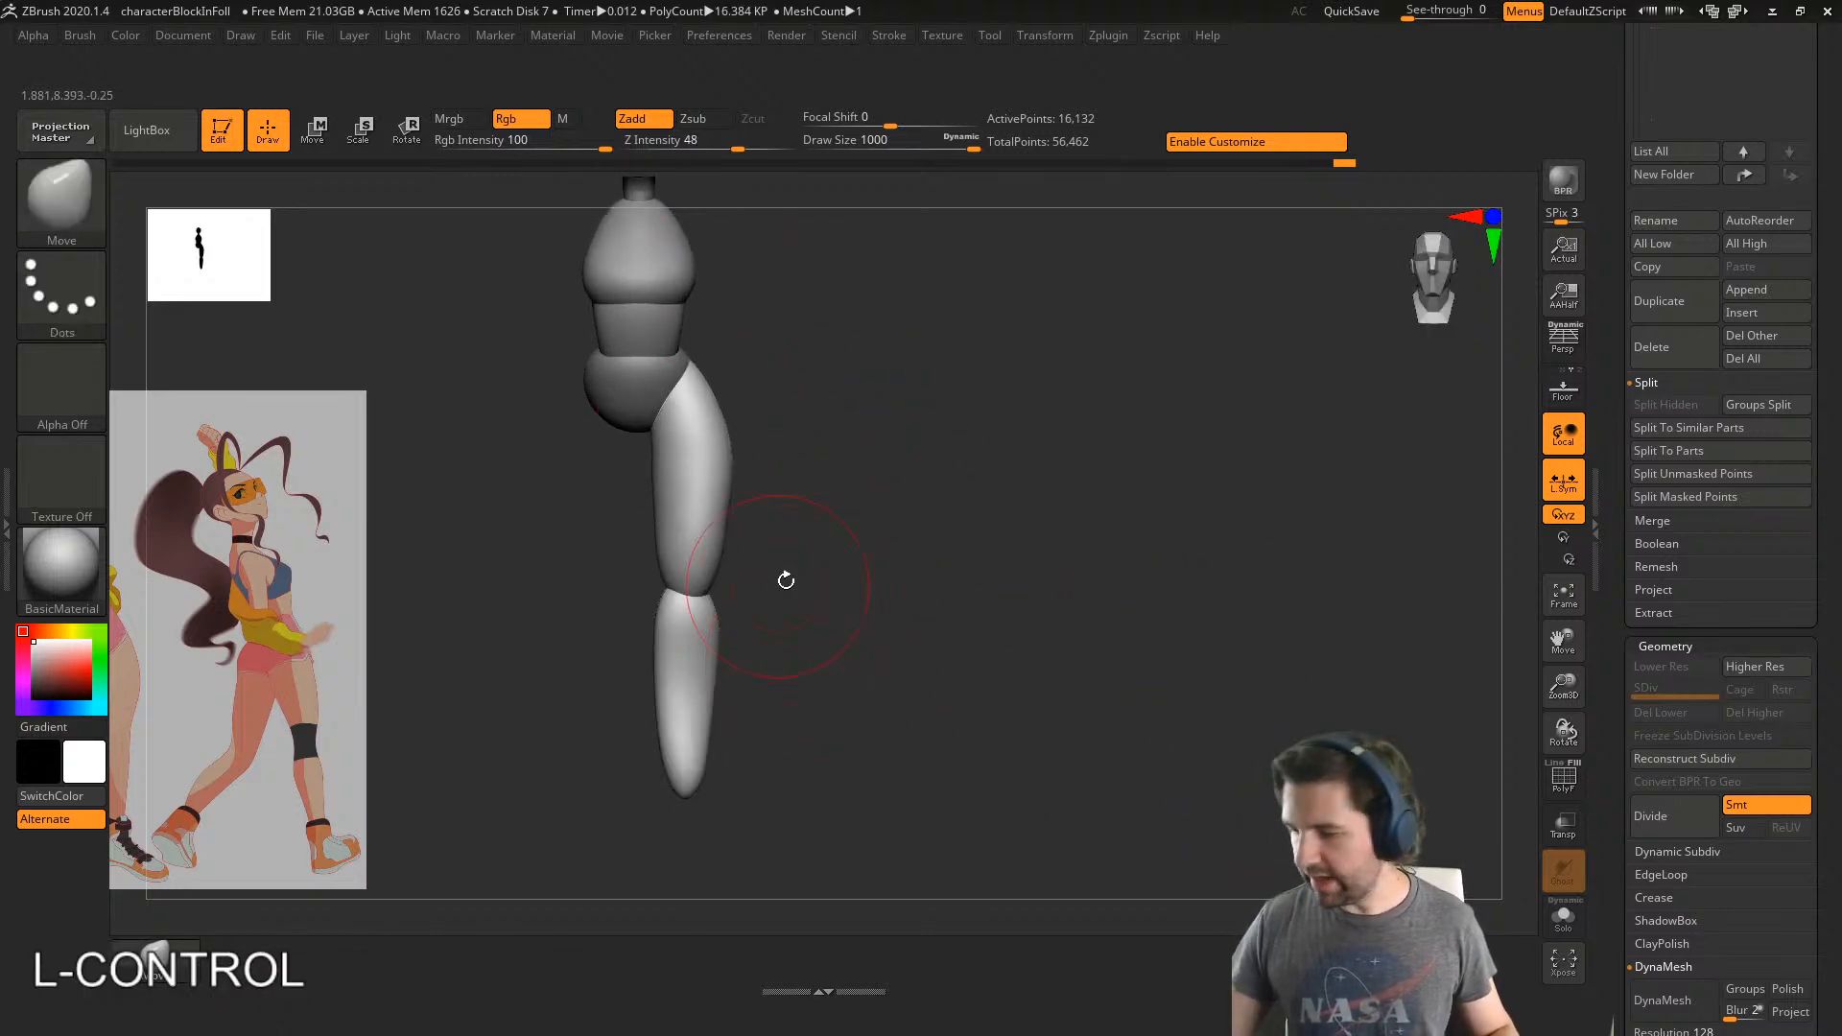
# - Try to mirror the leg with Mirror And Weld while Local Symmetry is on, and undo it
pyautogui.moveTo(786, 580); pyautogui.dragTo(864, 595, button='right')
pyautogui.moveTo(1648, 967); pyautogui.dragTo(1647, 278)
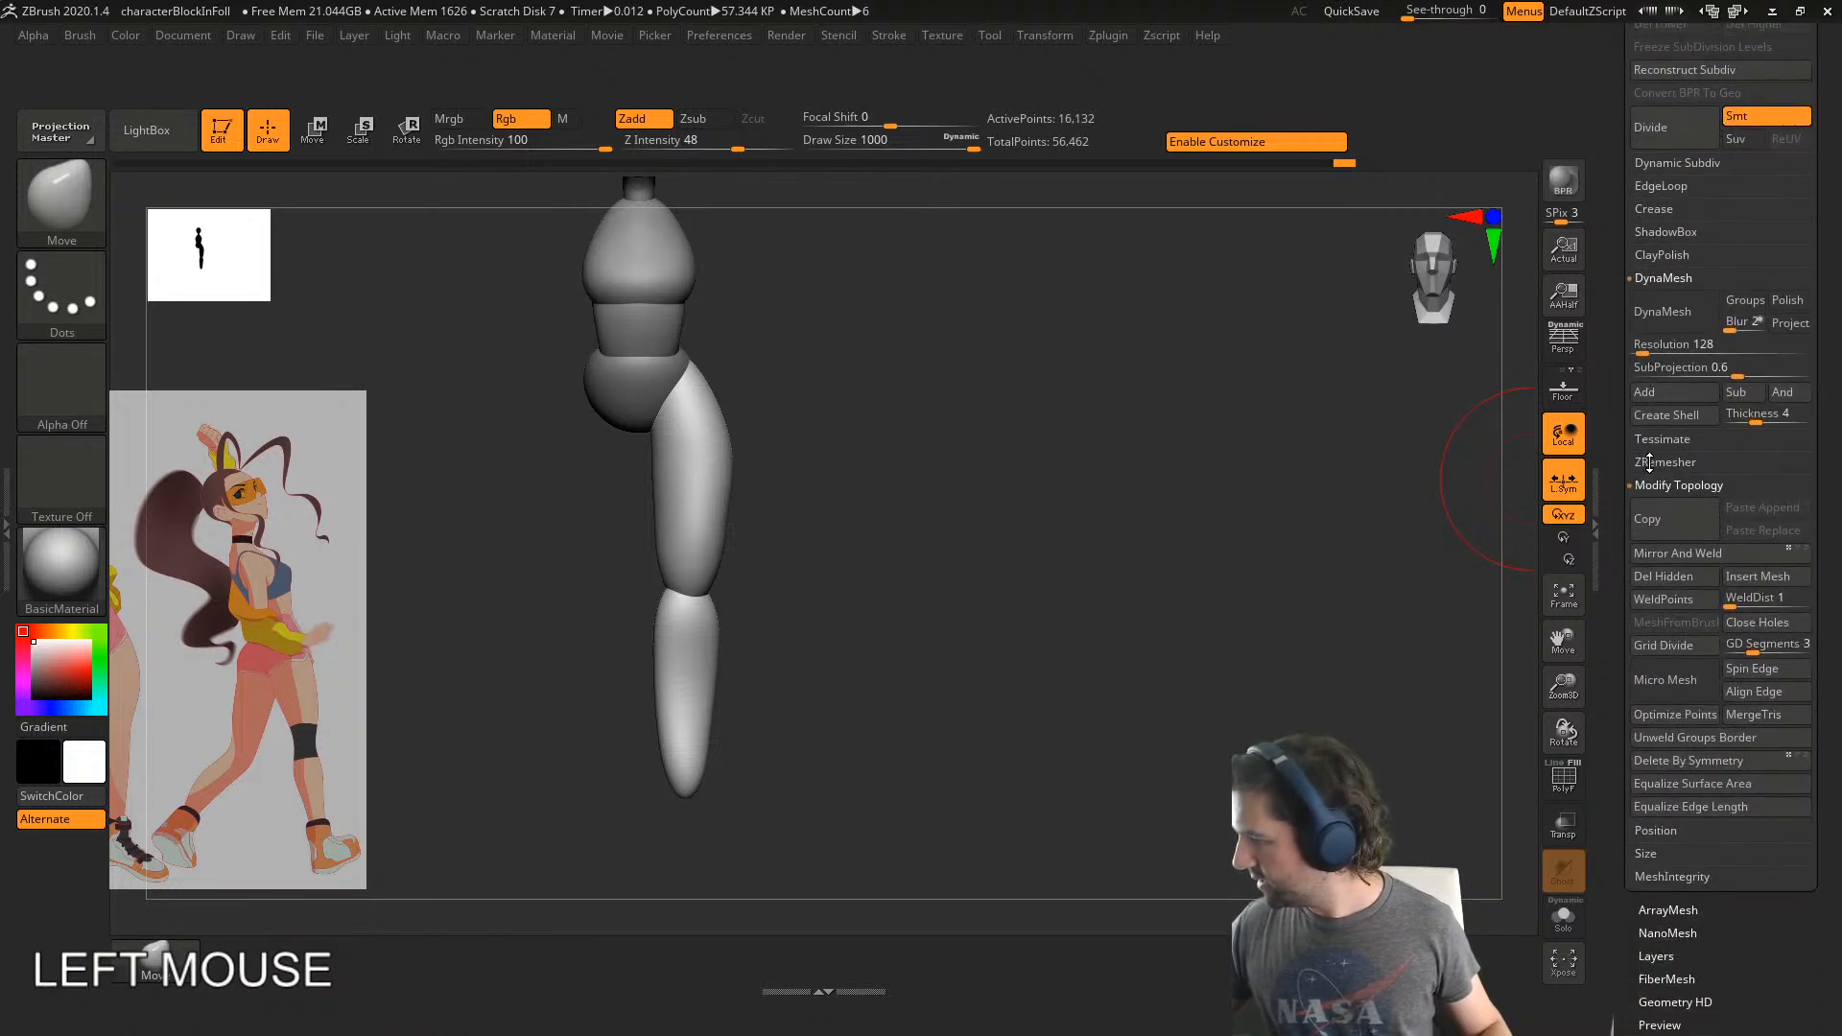
pyautogui.click(1694, 555)
pyautogui.keyDown('alt'); pyautogui.moveTo(822, 700); pyautogui.dragTo(1409, 588, button='right'); pyautogui.keyUp('alt')
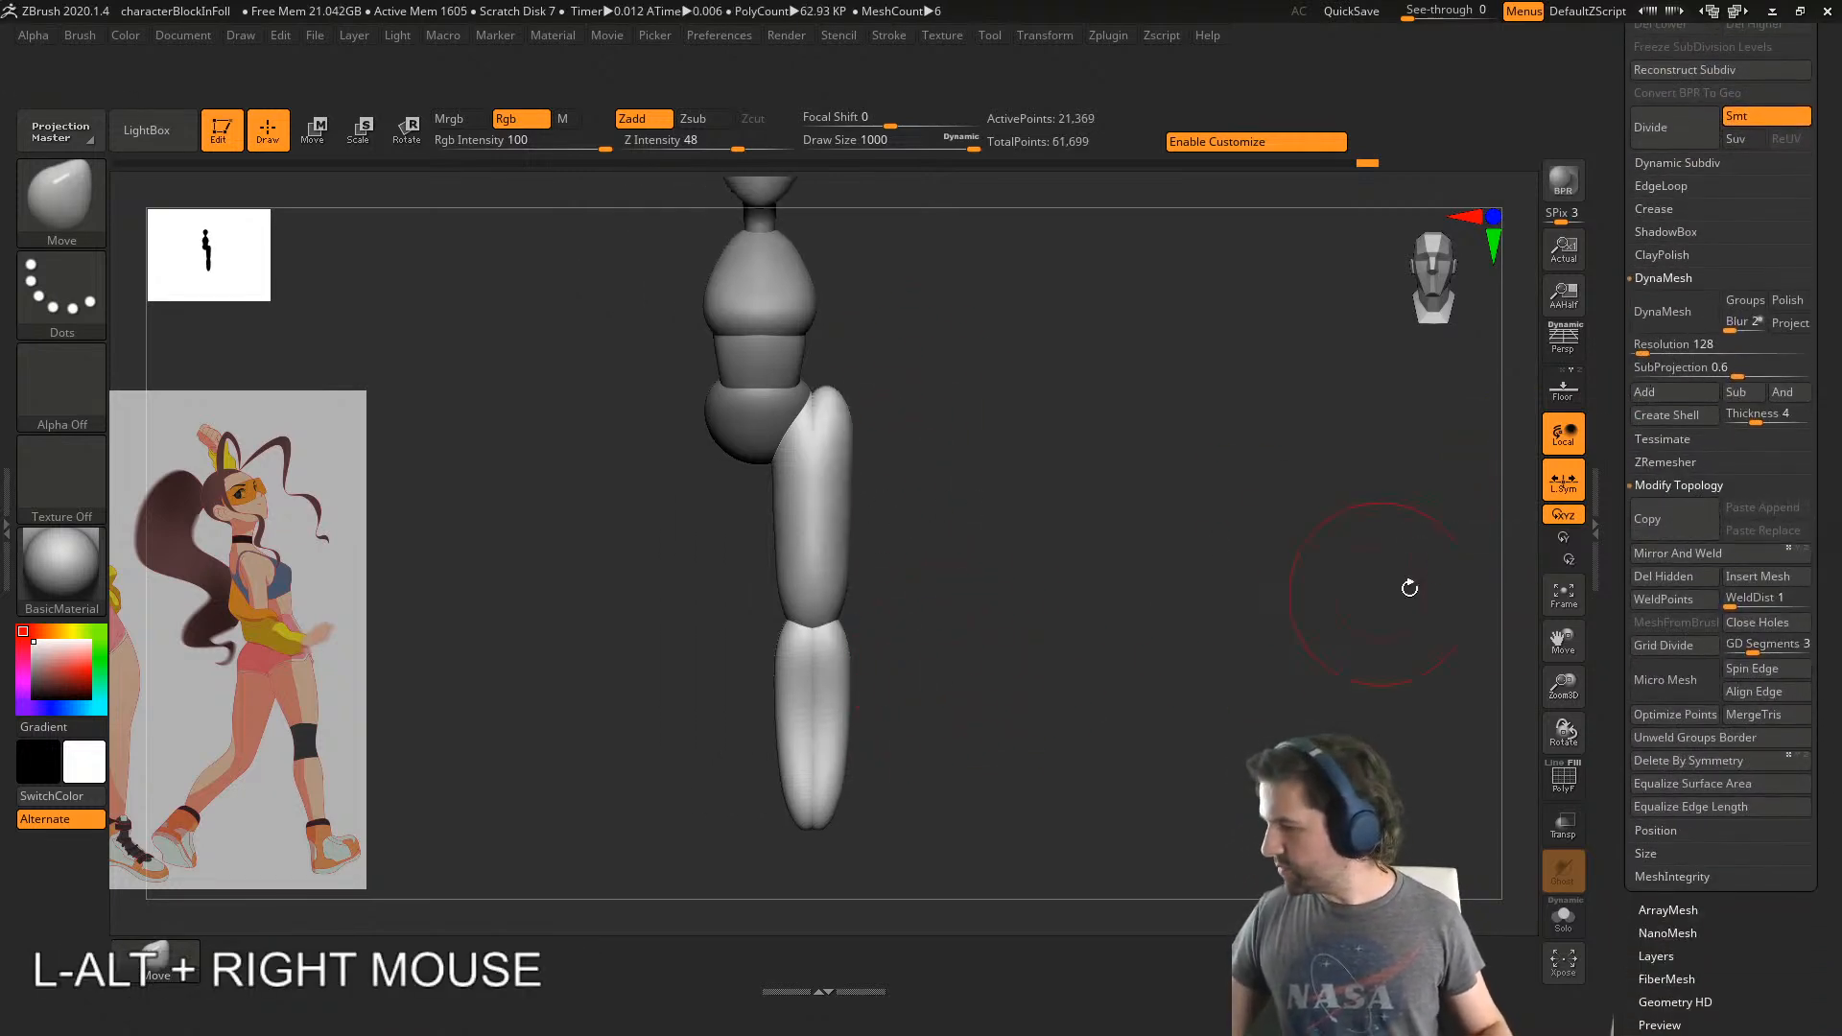
pyautogui.hotkey('ctrl', 'z')
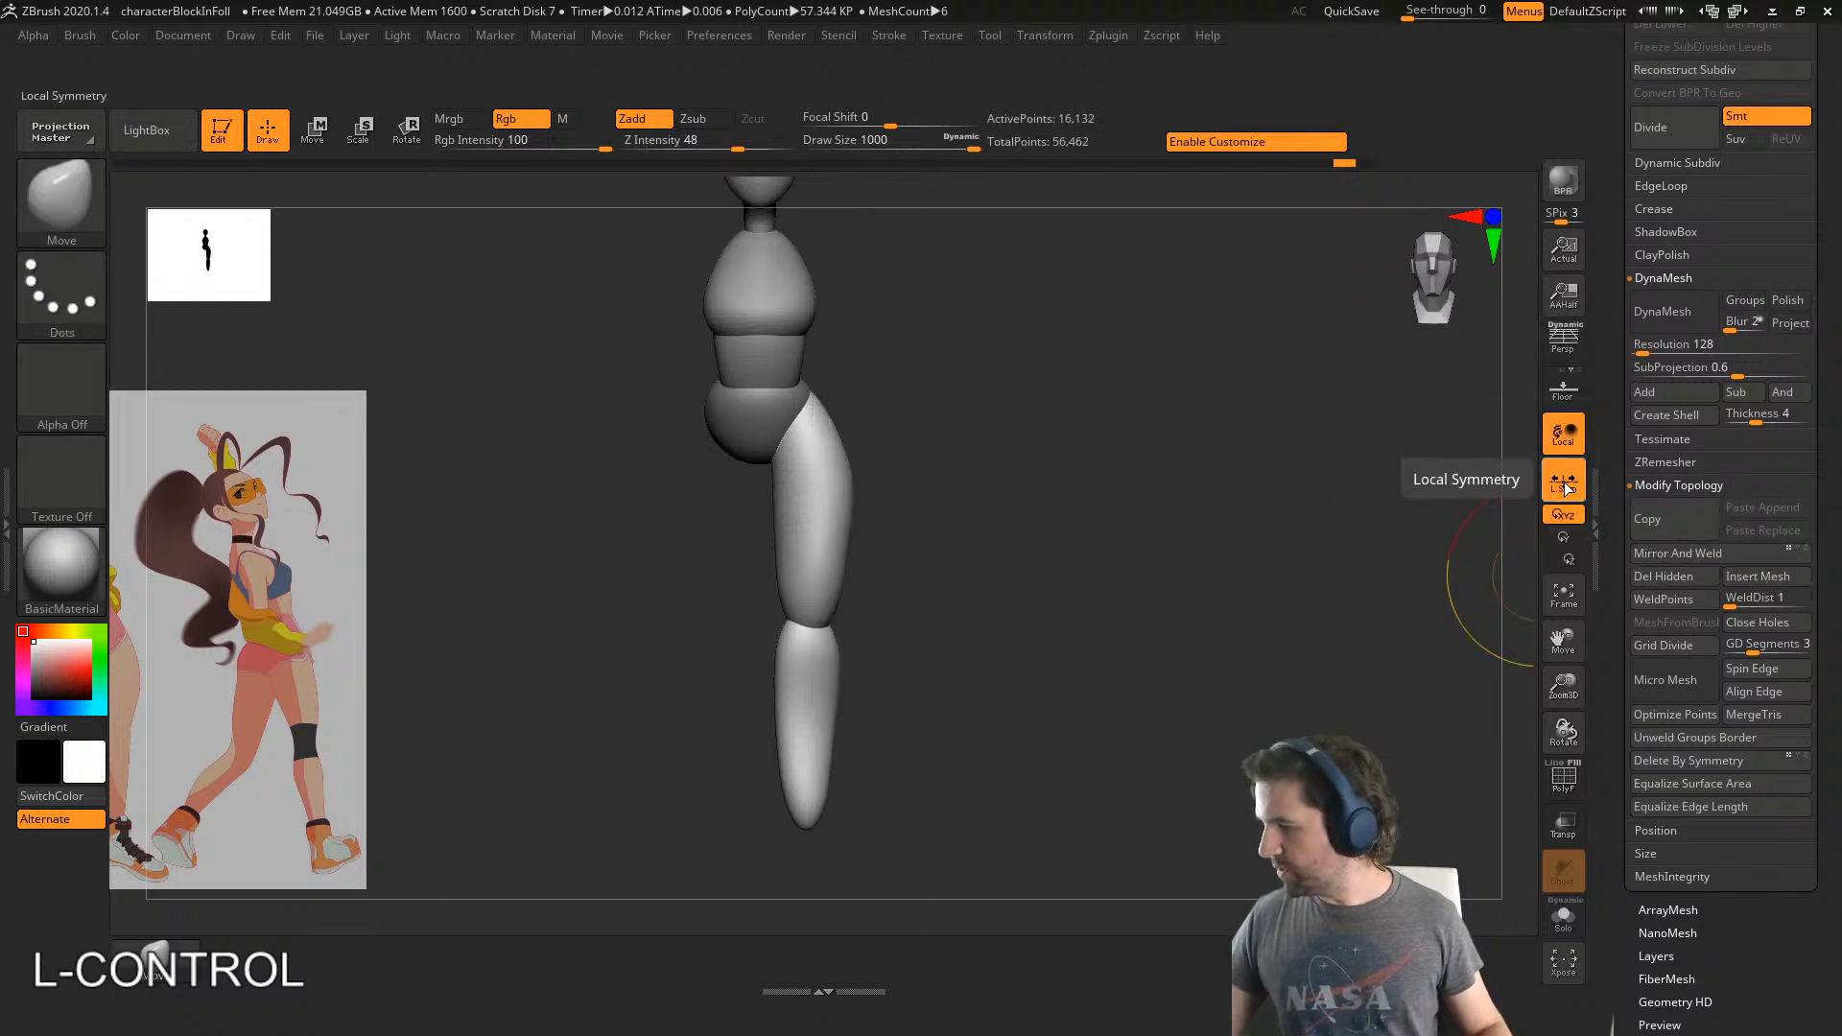
# - Turn off Local Symmetry and mirror the leg to the other side of the body with Mirror And Weld
pyautogui.click(1561, 483)
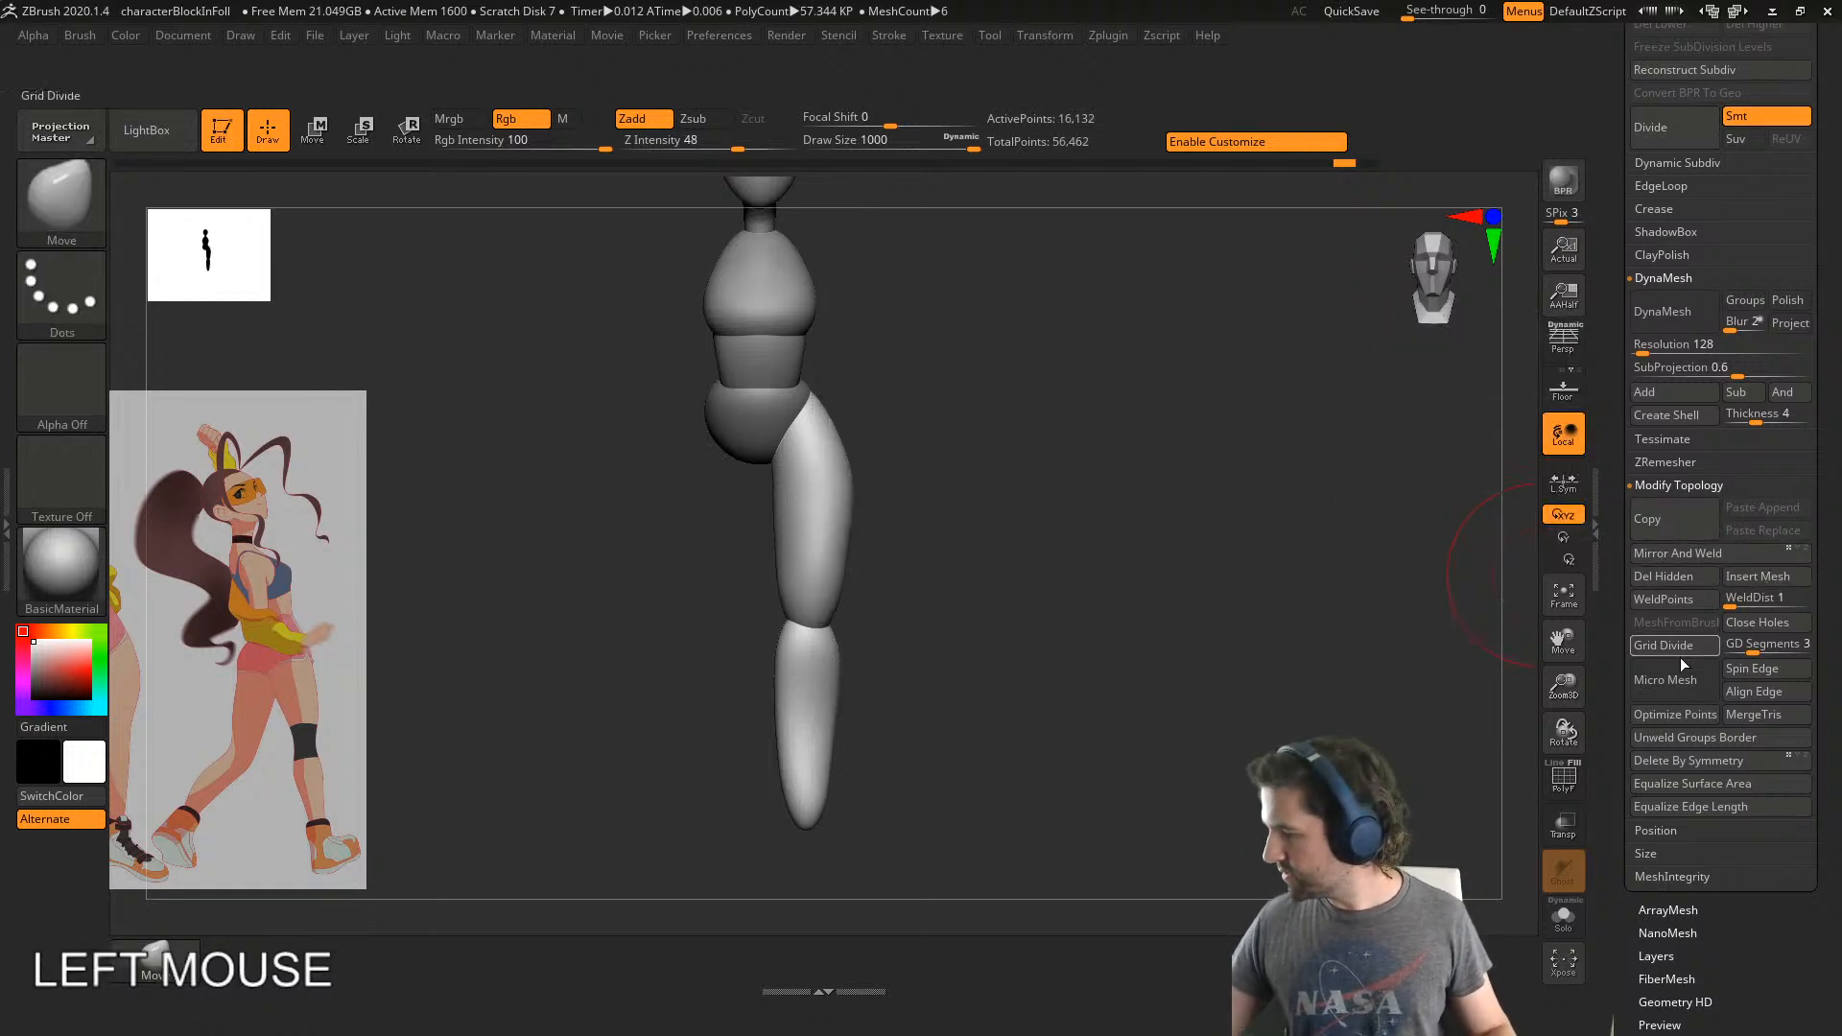
pyautogui.click(1685, 555)
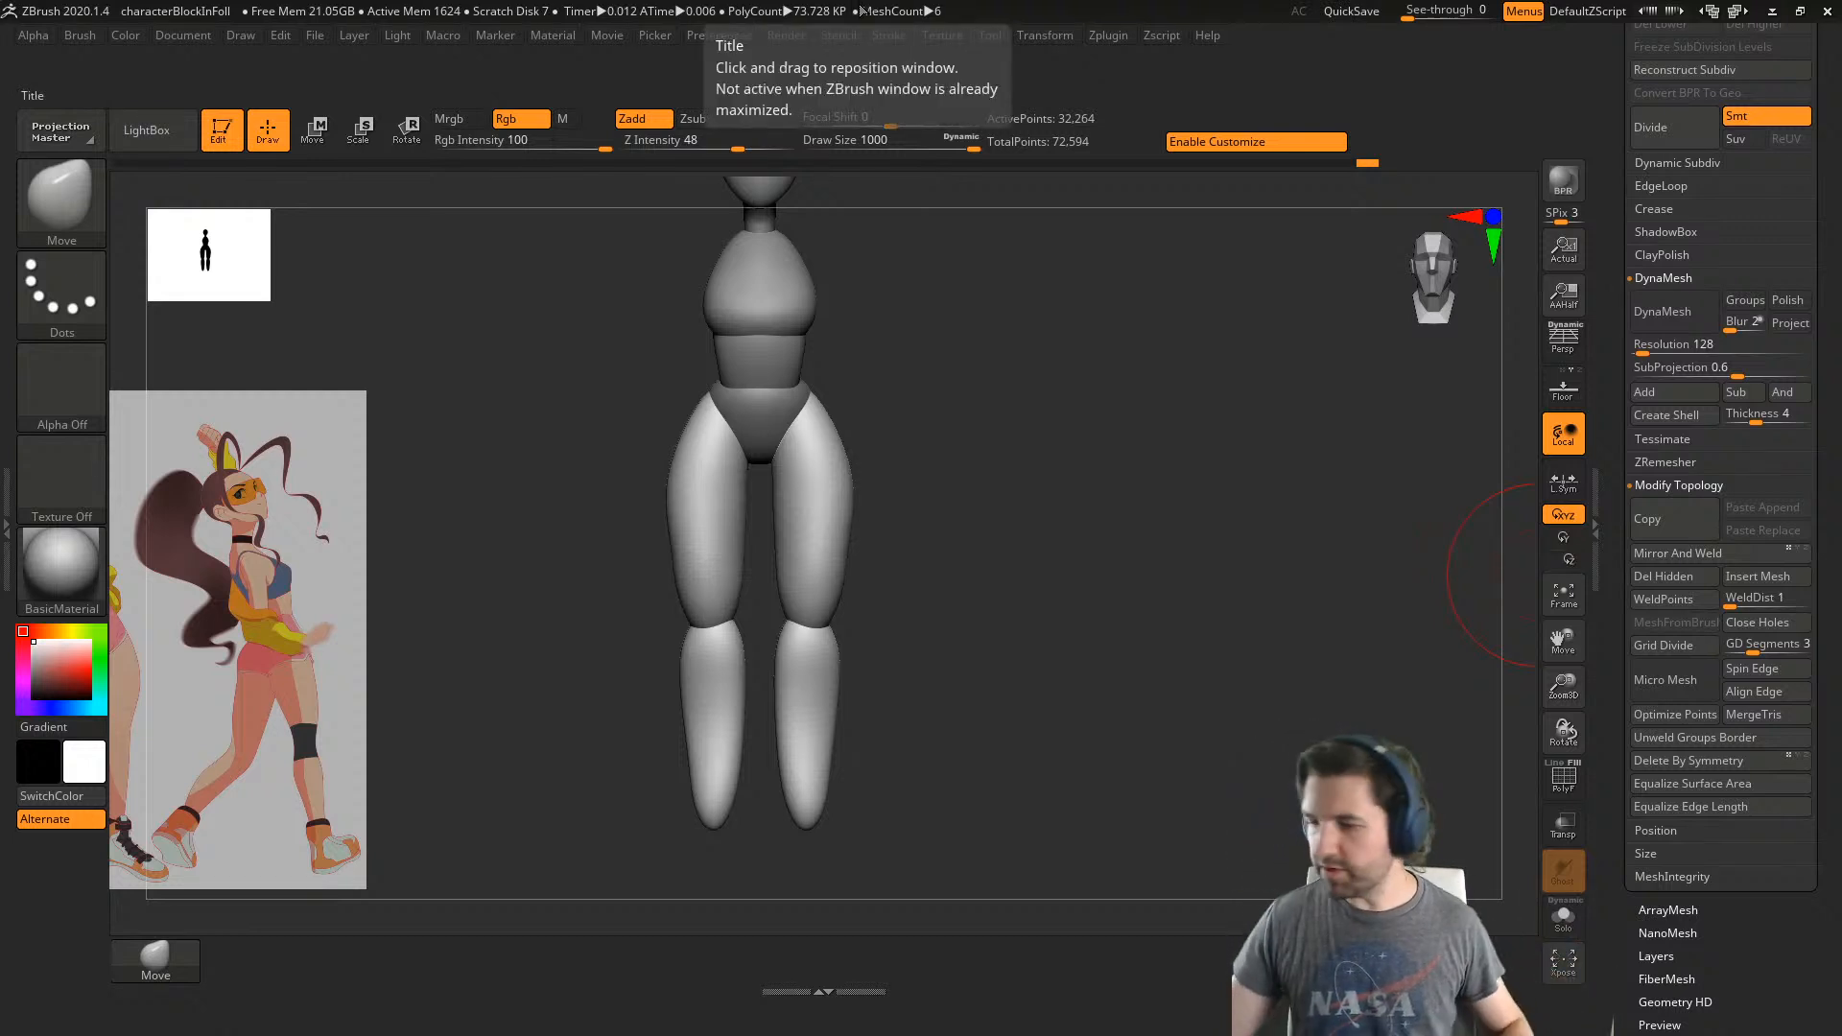
# - Smooth the outer lower thighs and adjust the outer hip contours of both legs symmetrically with the Move brush
pyautogui.moveTo(729, 553); pyautogui.dragTo(843, 515, button='right')
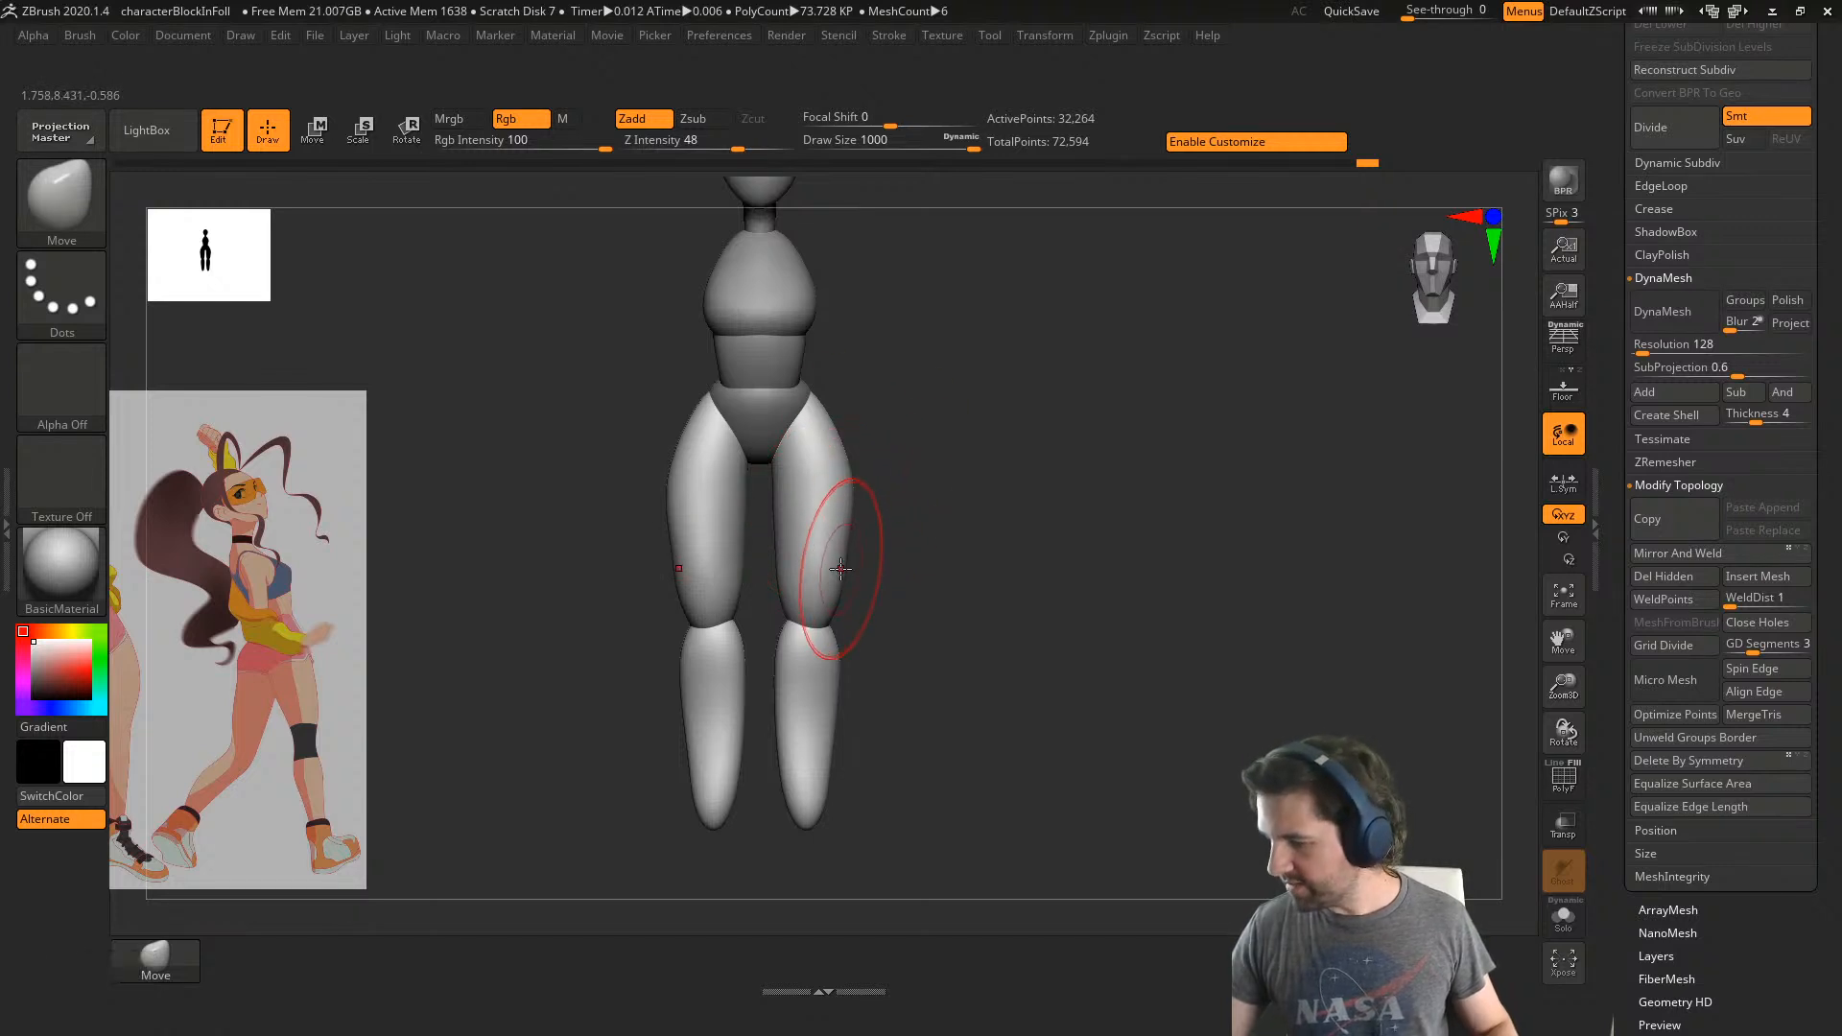
pyautogui.keyDown('shift'); pyautogui.moveTo(836, 556); pyautogui.dragTo(829, 589); pyautogui.keyUp('shift')
pyautogui.moveTo(847, 474); pyautogui.dragTo(857, 470)
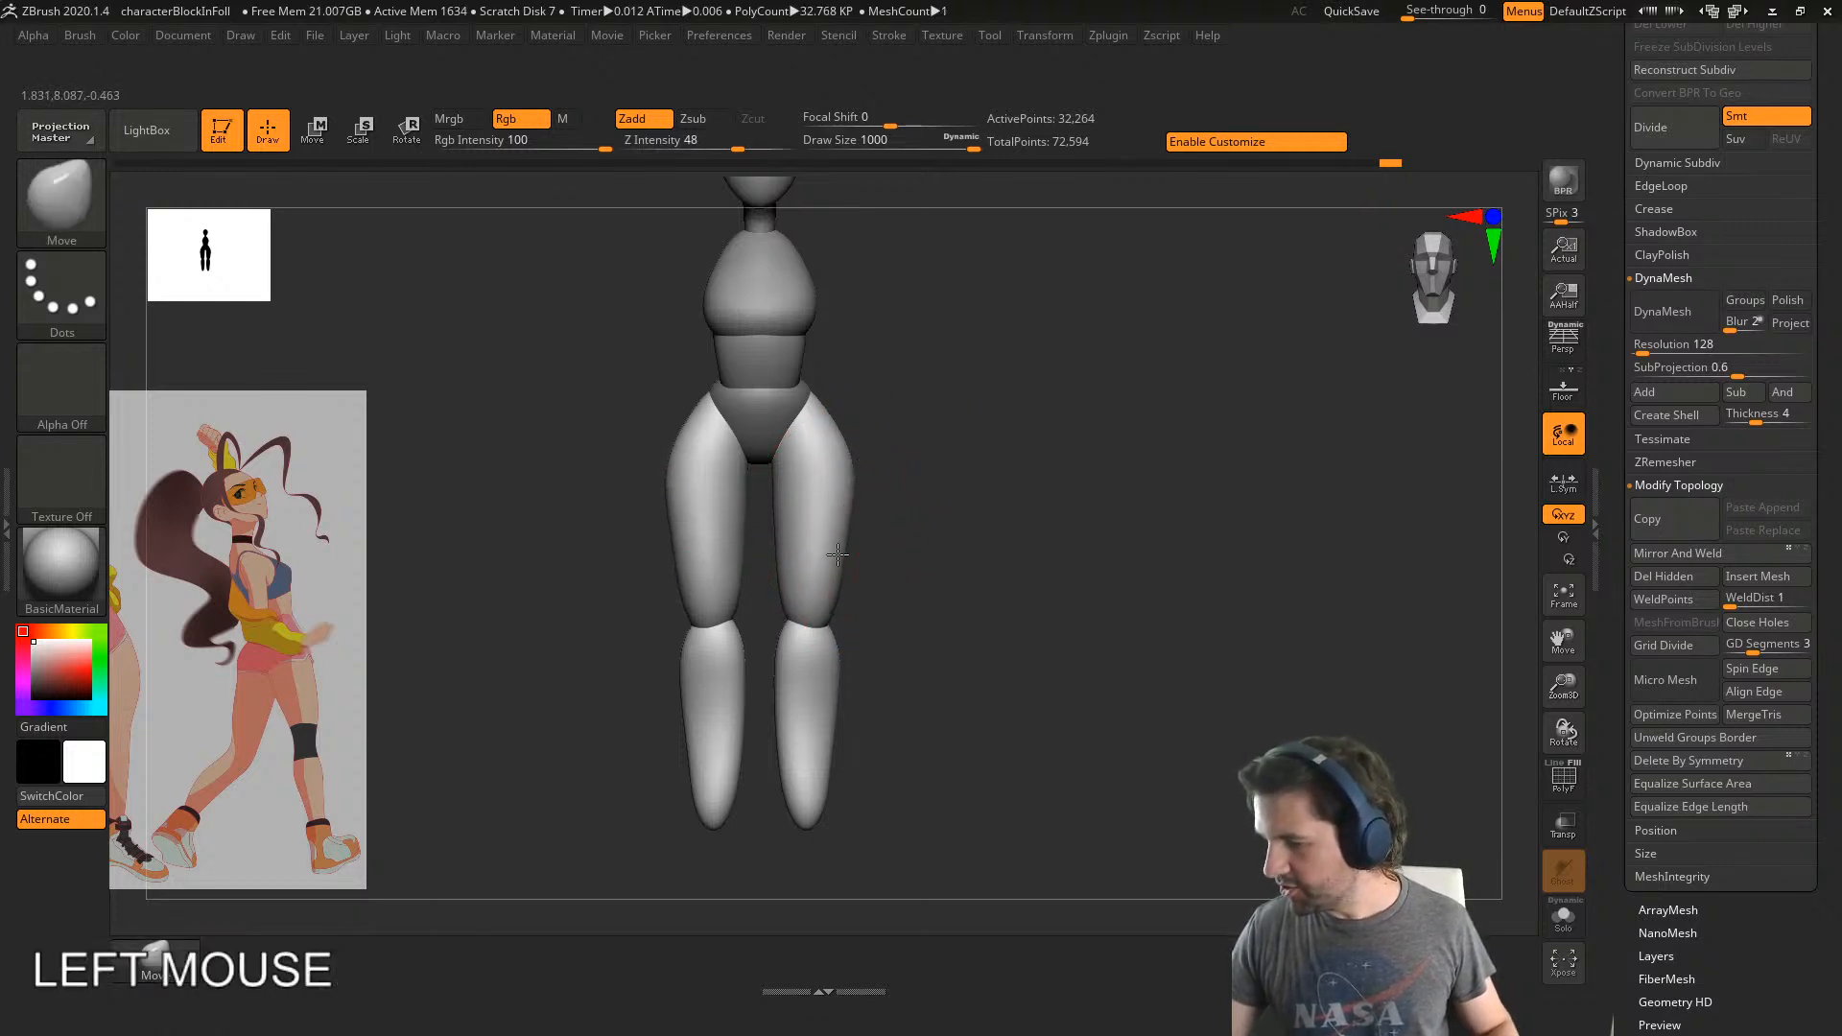
pyautogui.moveTo(837, 554); pyautogui.dragTo(831, 553)
pyautogui.moveTo(846, 434); pyautogui.dragTo(839, 441)
pyautogui.rightClick(825, 409)
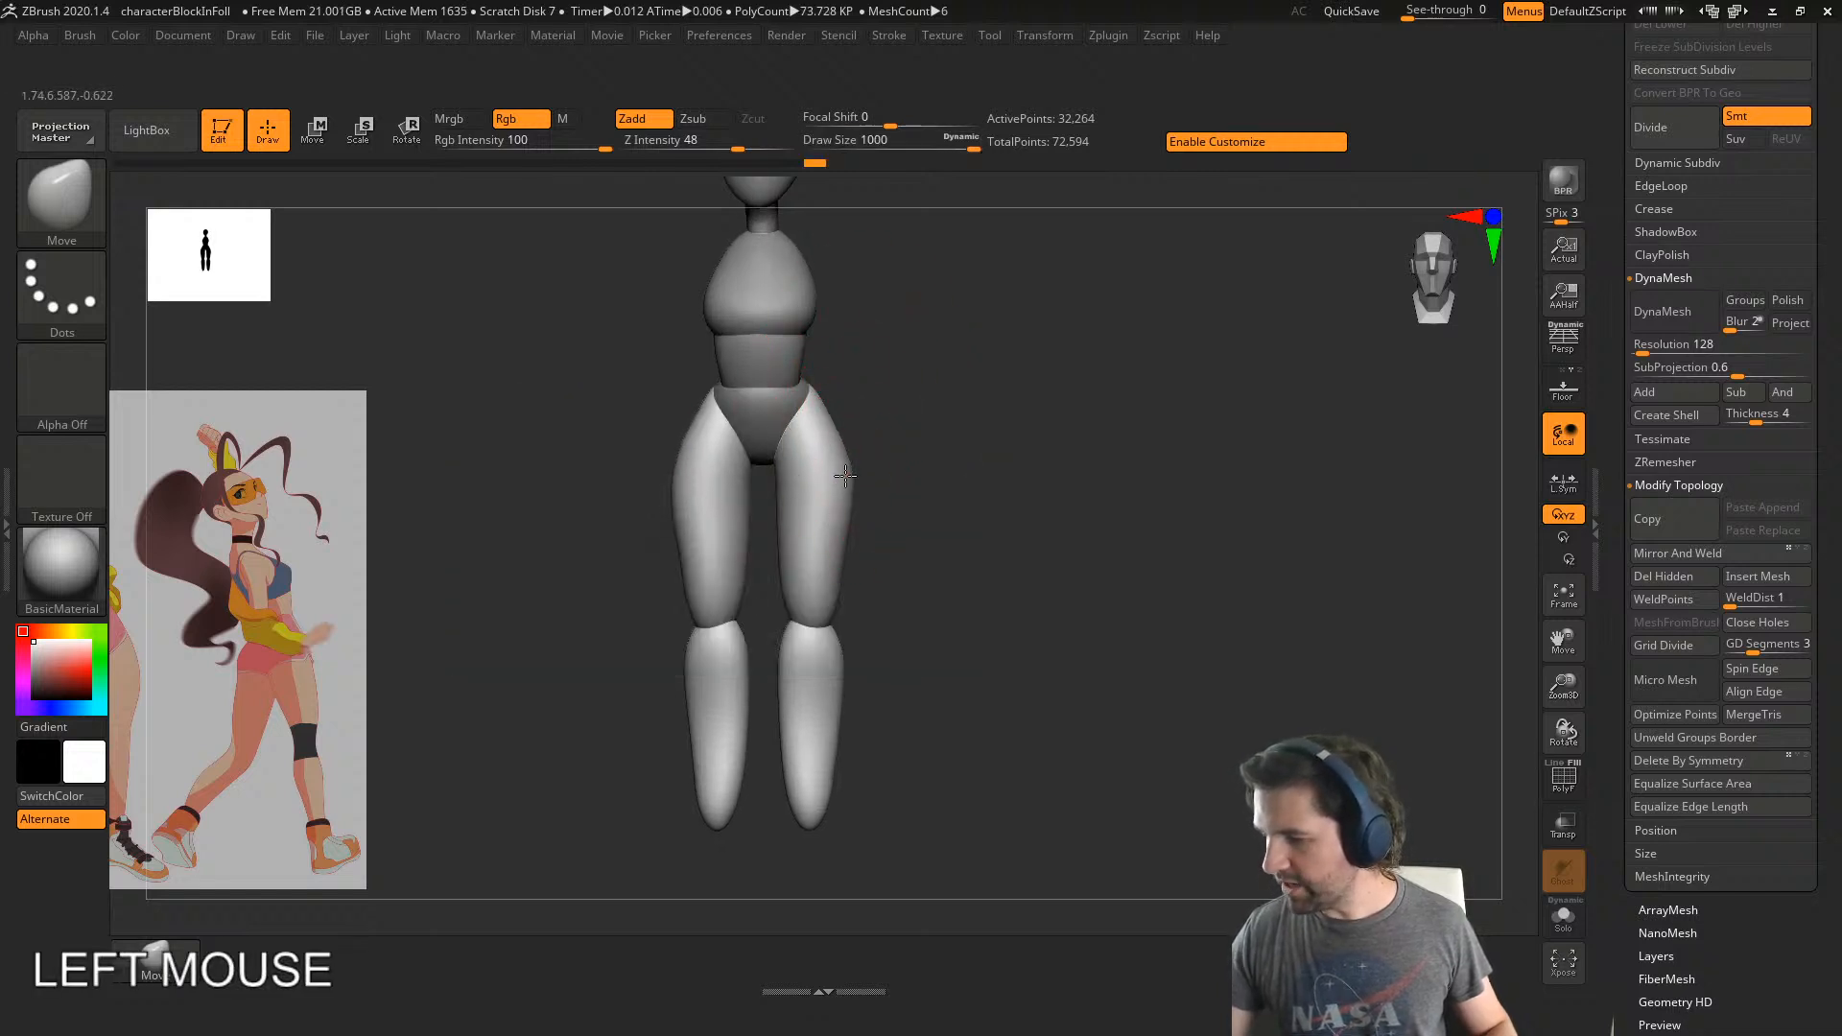
pyautogui.moveTo(845, 475); pyautogui.dragTo(890, 490, button='right')
# - Refine the outer curve of both thighs from hip to knee with the Move brush in a closer front view
pyautogui.click(835, 527)
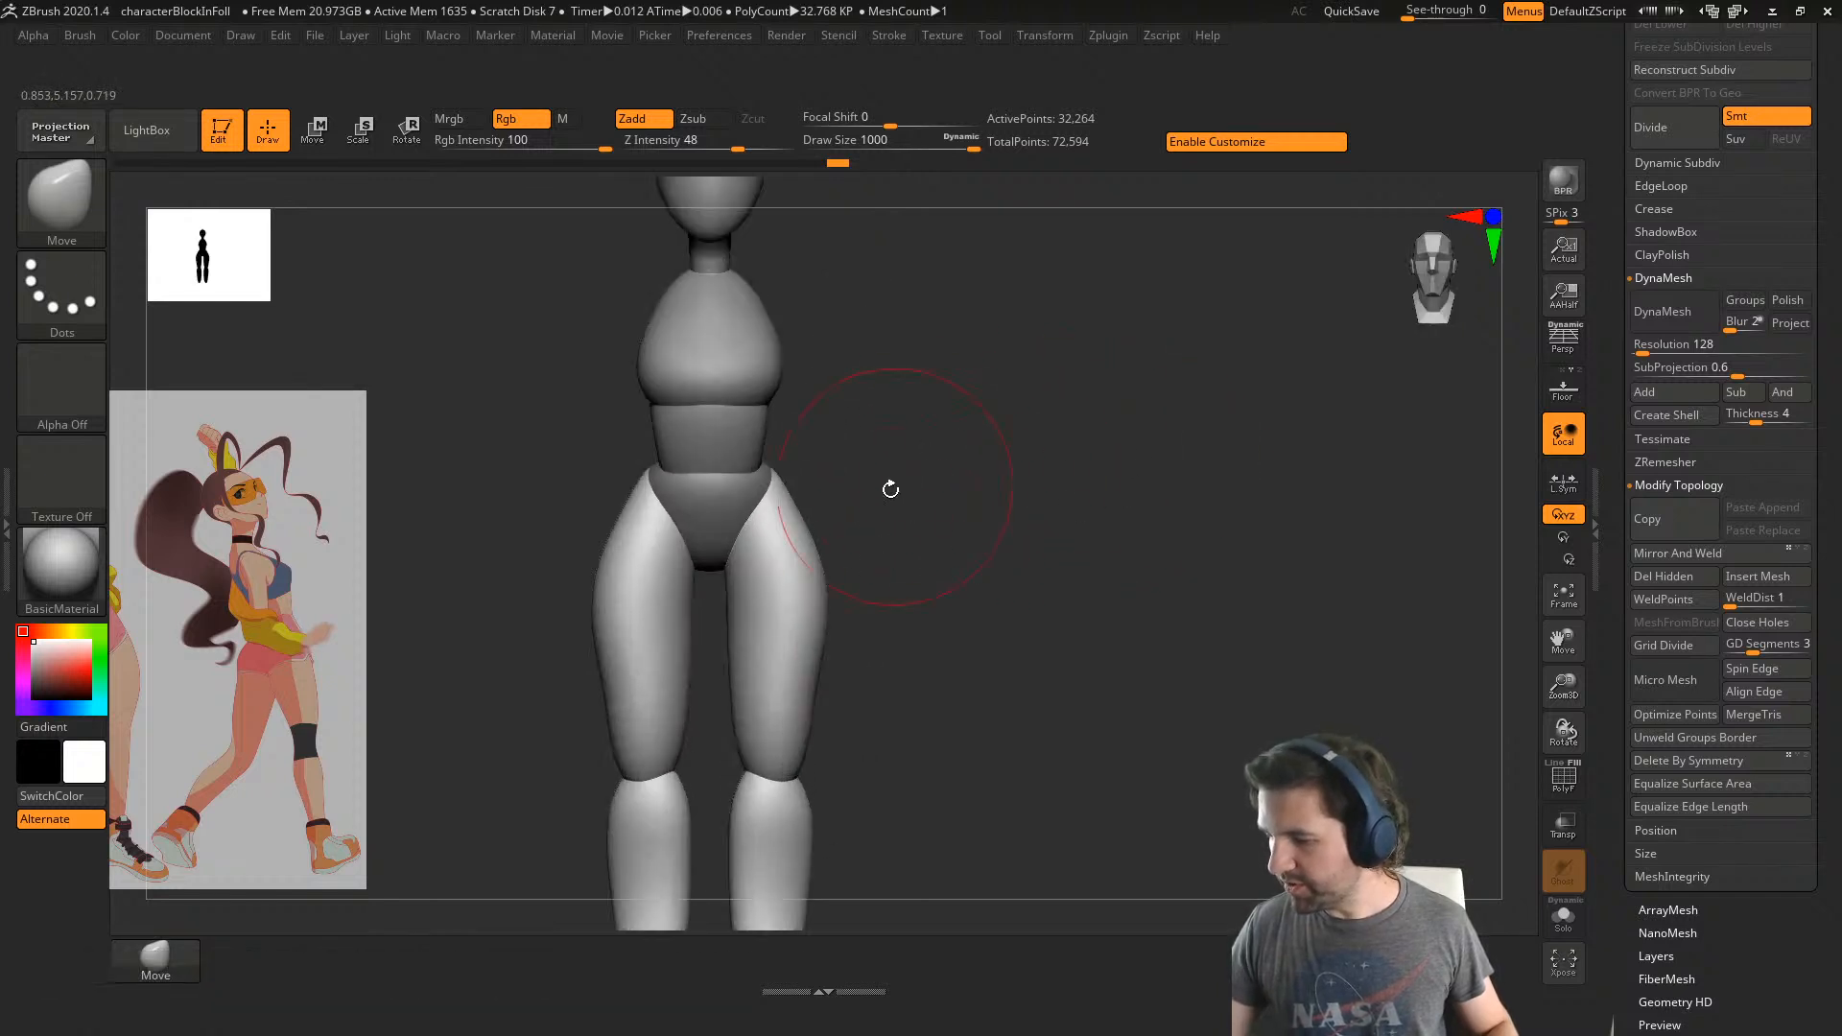
pyautogui.moveTo(815, 675)
pyautogui.mouseDown()
pyautogui.moveTo(773, 702)
pyautogui.moveTo(773, 775)
pyautogui.mouseUp()
pyautogui.keyDown('shift'); pyautogui.moveTo(781, 663); pyautogui.dragTo(722, 614, button='right'); pyautogui.keyUp('shift')
pyautogui.moveTo(802, 682); pyautogui.dragTo(804, 714)
pyautogui.moveTo(810, 616); pyautogui.dragTo(822, 611)
pyautogui.keyDown('shift'); pyautogui.moveTo(823, 610); pyautogui.dragTo(826, 638, button='right'); pyautogui.keyUp('shift')
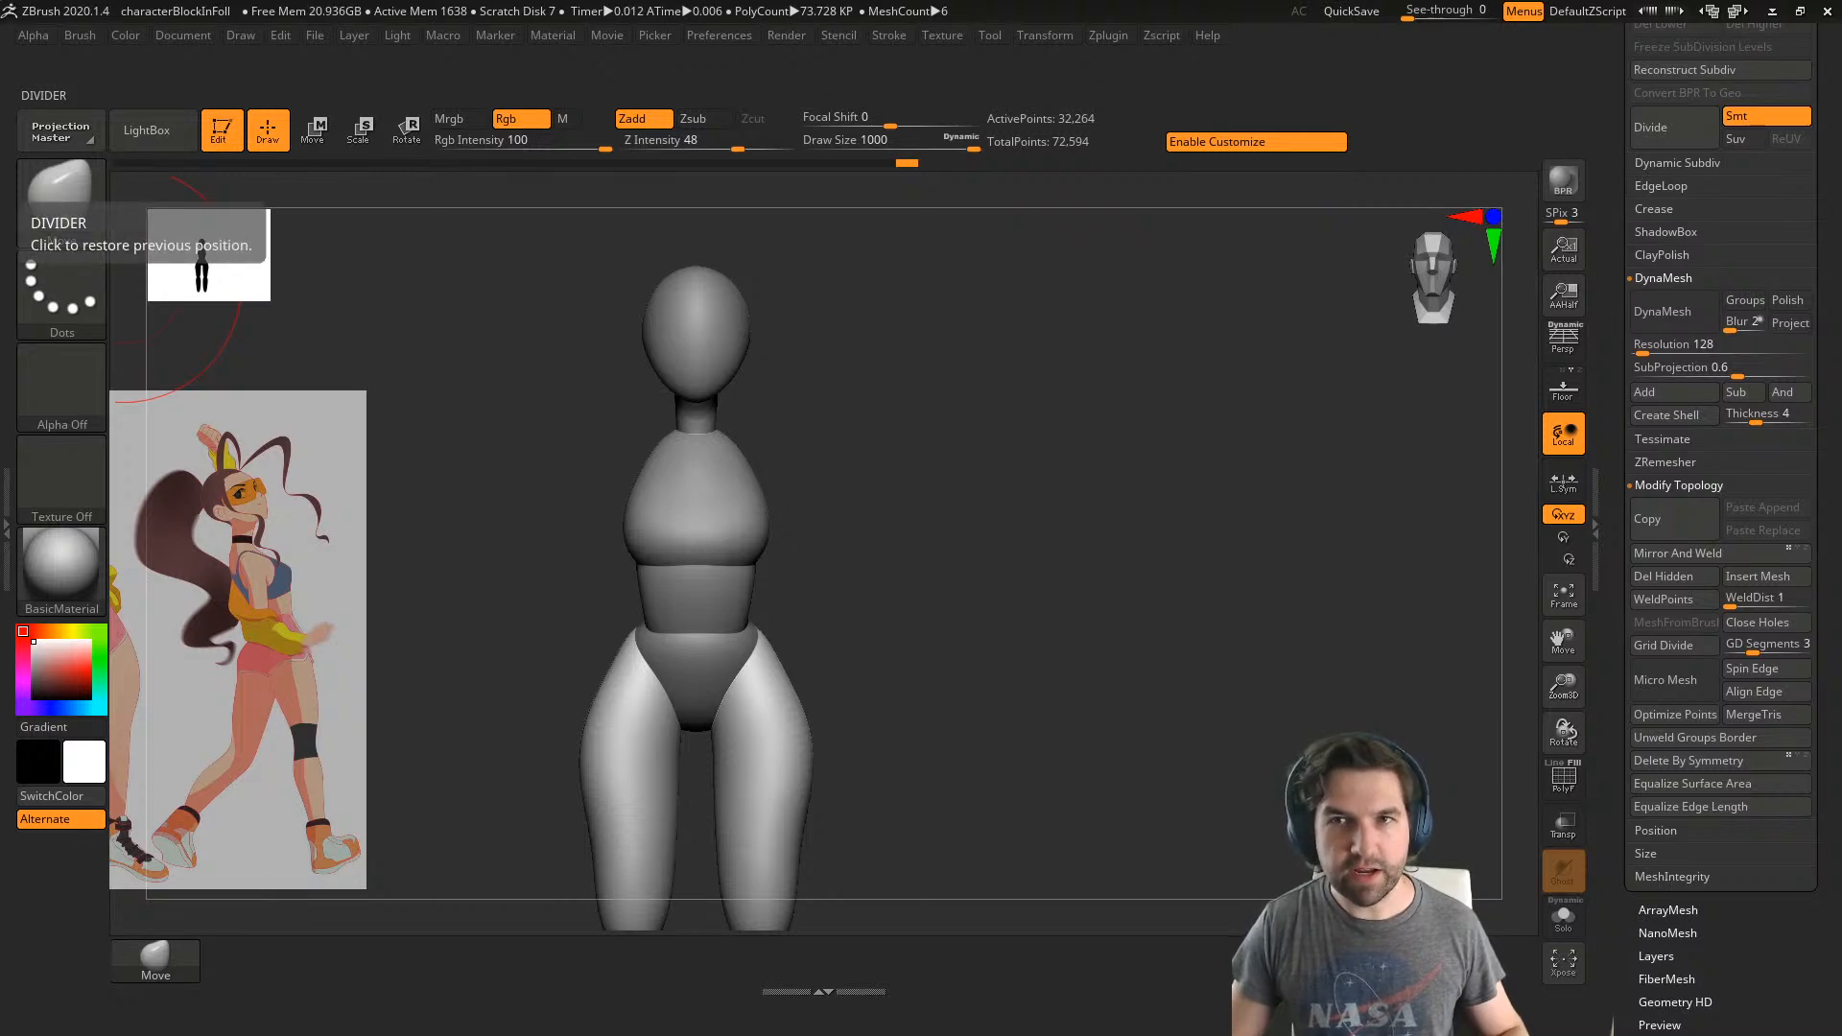
# - Switch to the Chrome browser and search Google for "zbrush block in"
pyautogui.moveTo(1108, 0); pyautogui.dragTo(1057, 6)
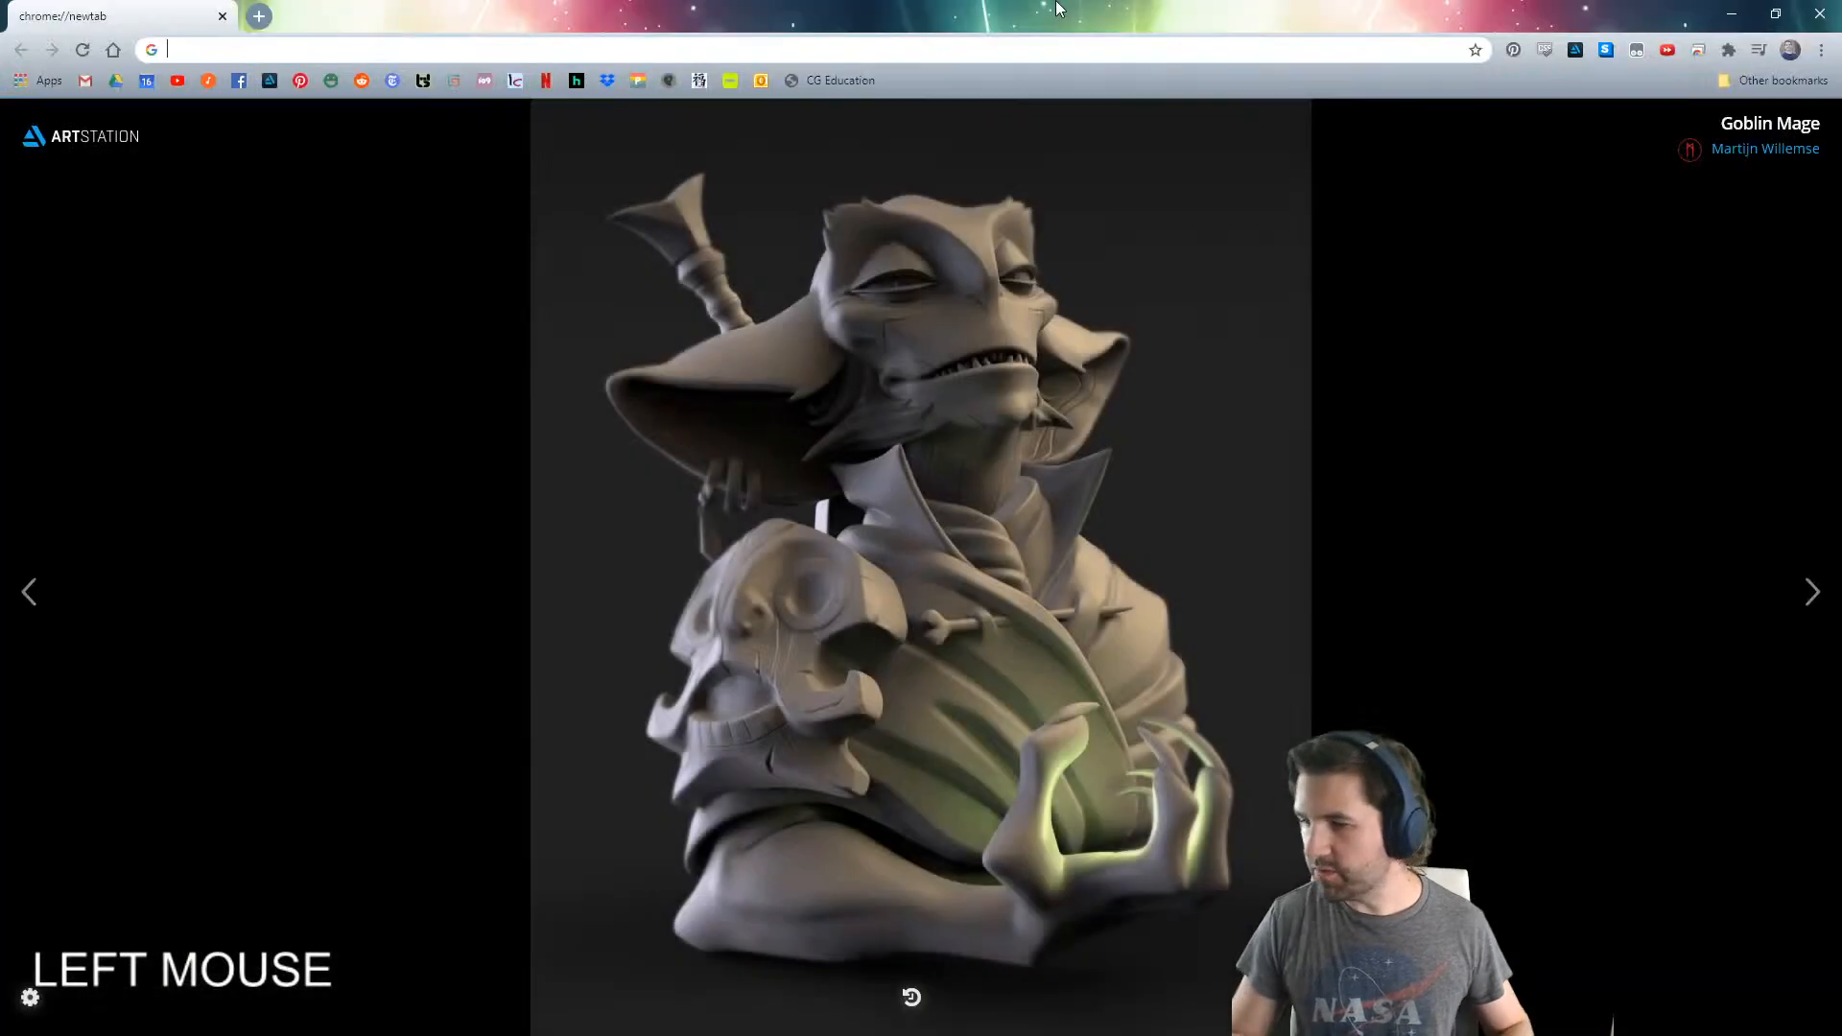
pyautogui.write('zbrush block in')
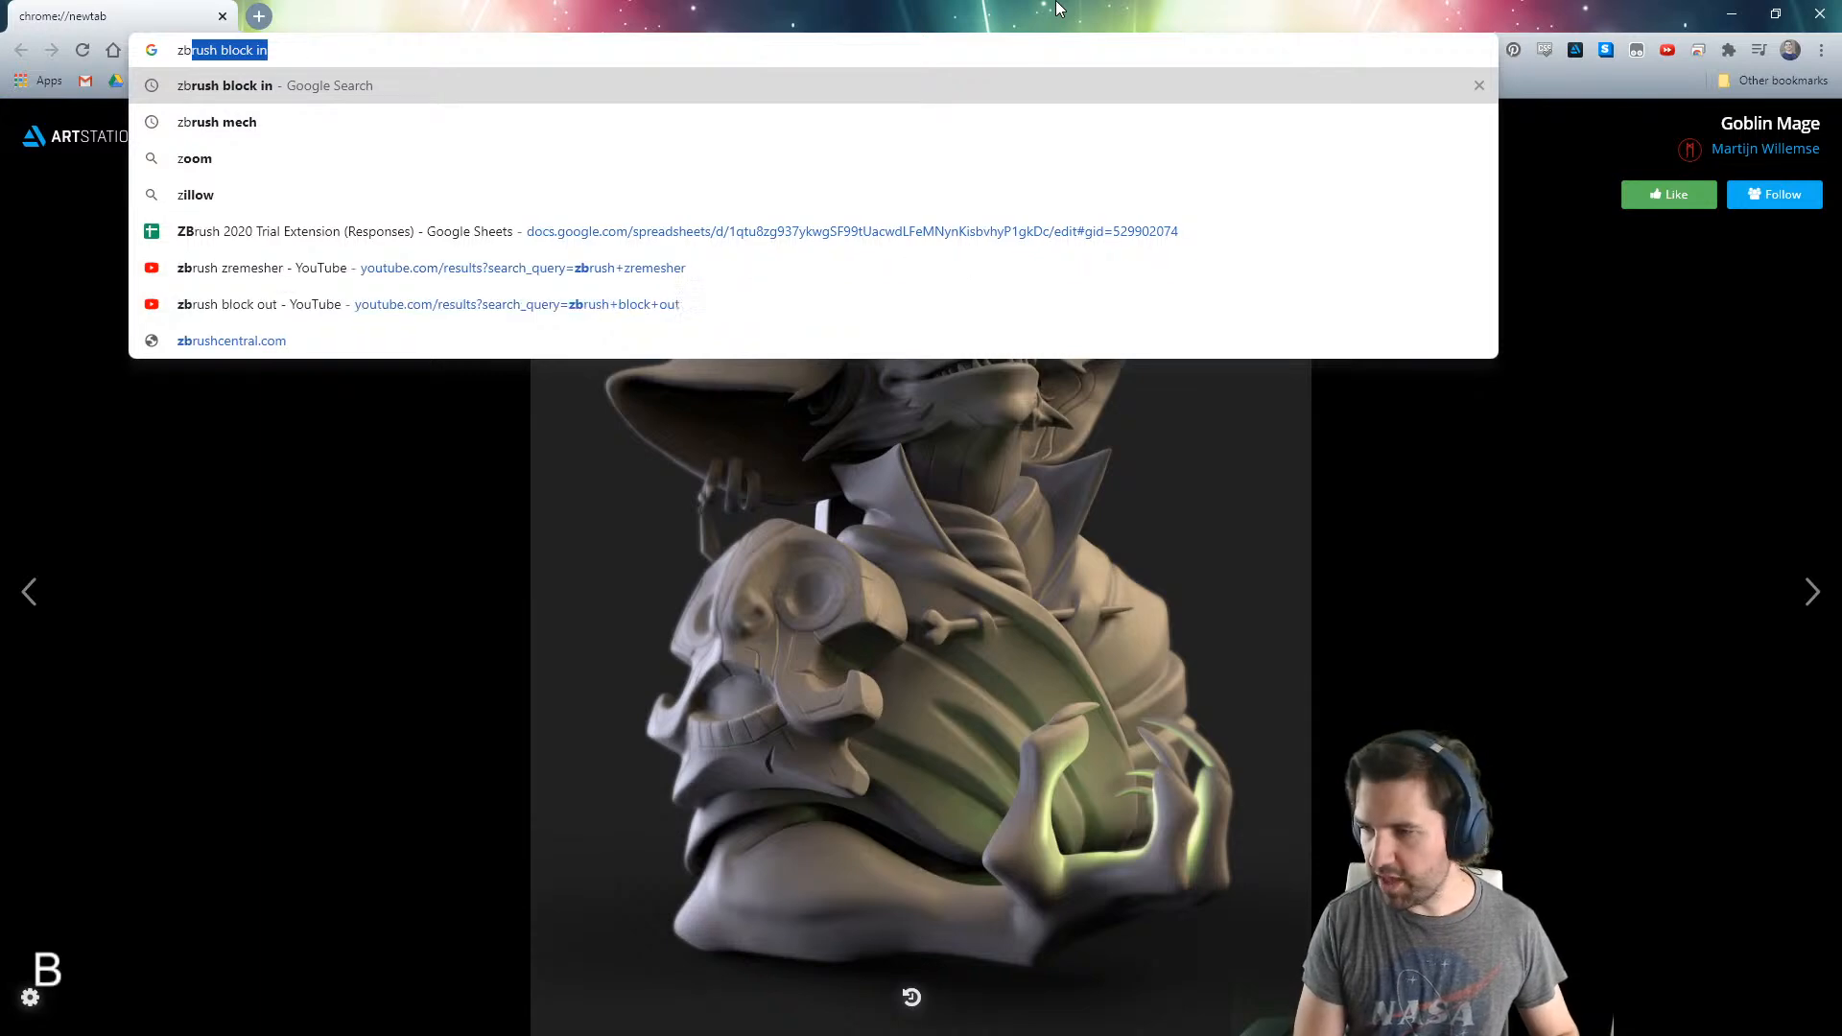
pyautogui.press('Right')
pyautogui.press('Return')
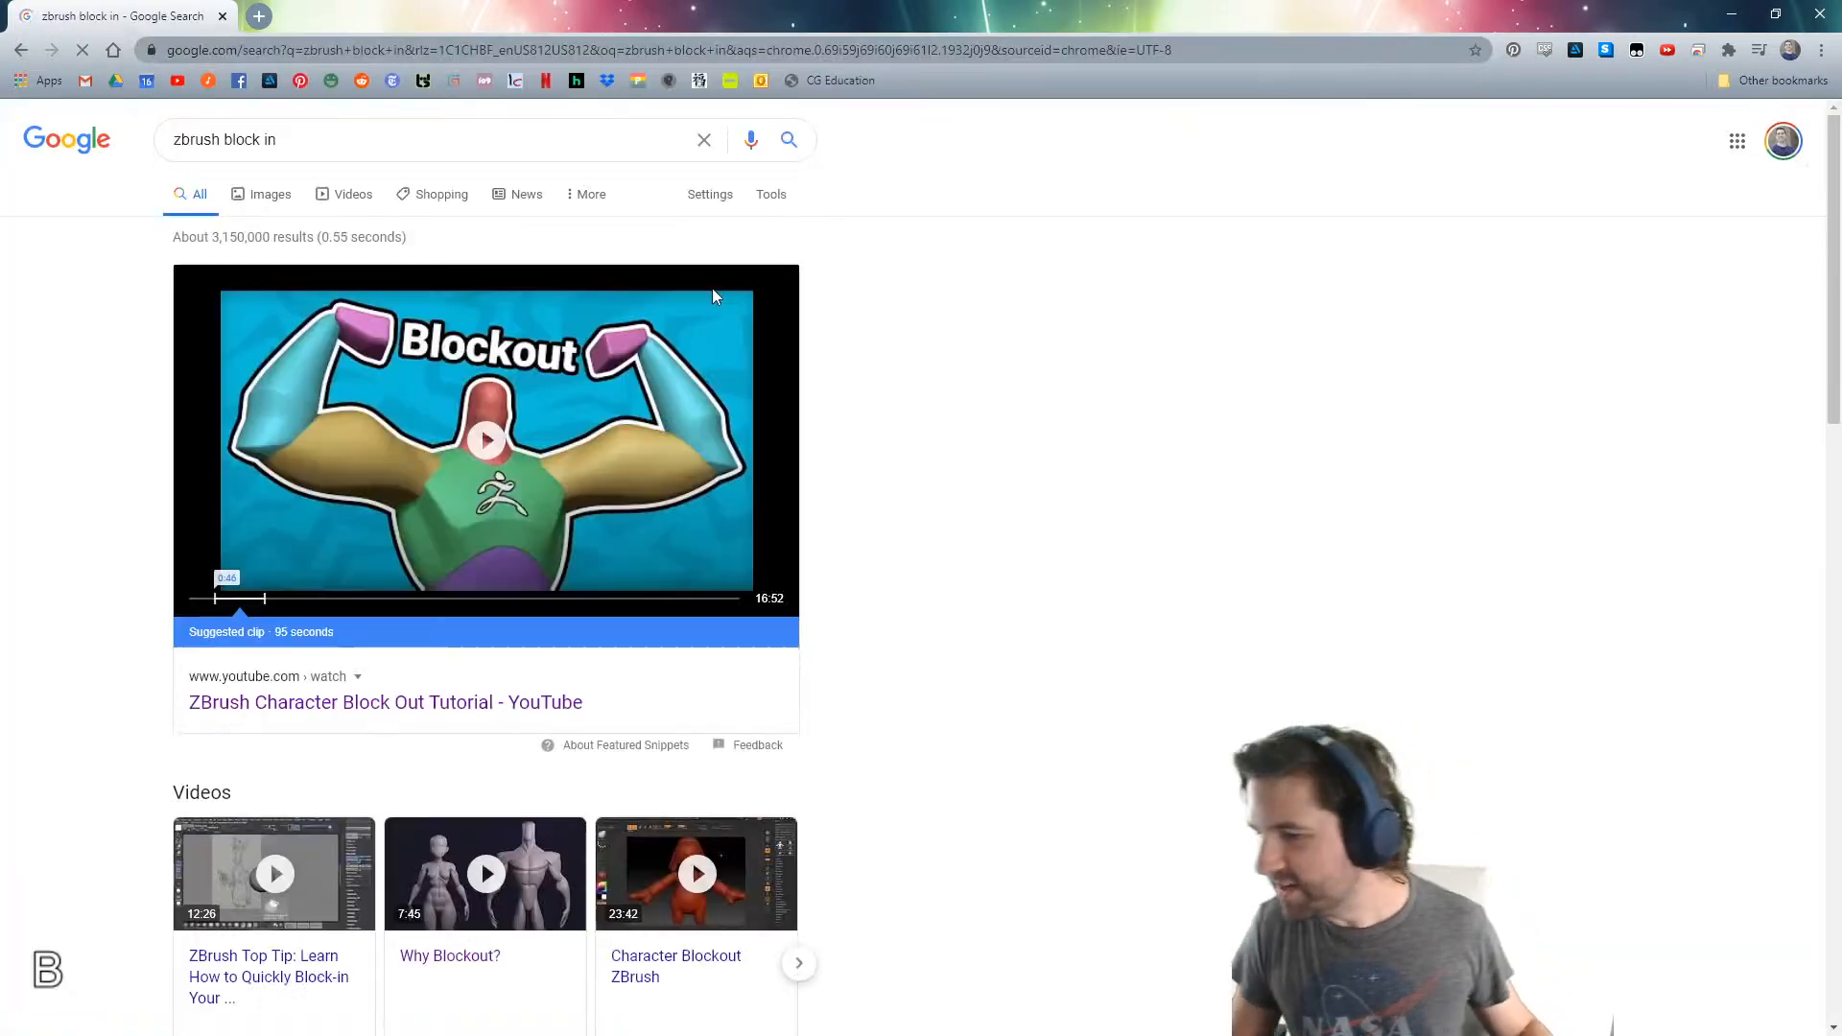
# - Show image results for "zbrush block in" and open the Pinterest source page of a color-coded character blockout
pyautogui.click(268, 210)
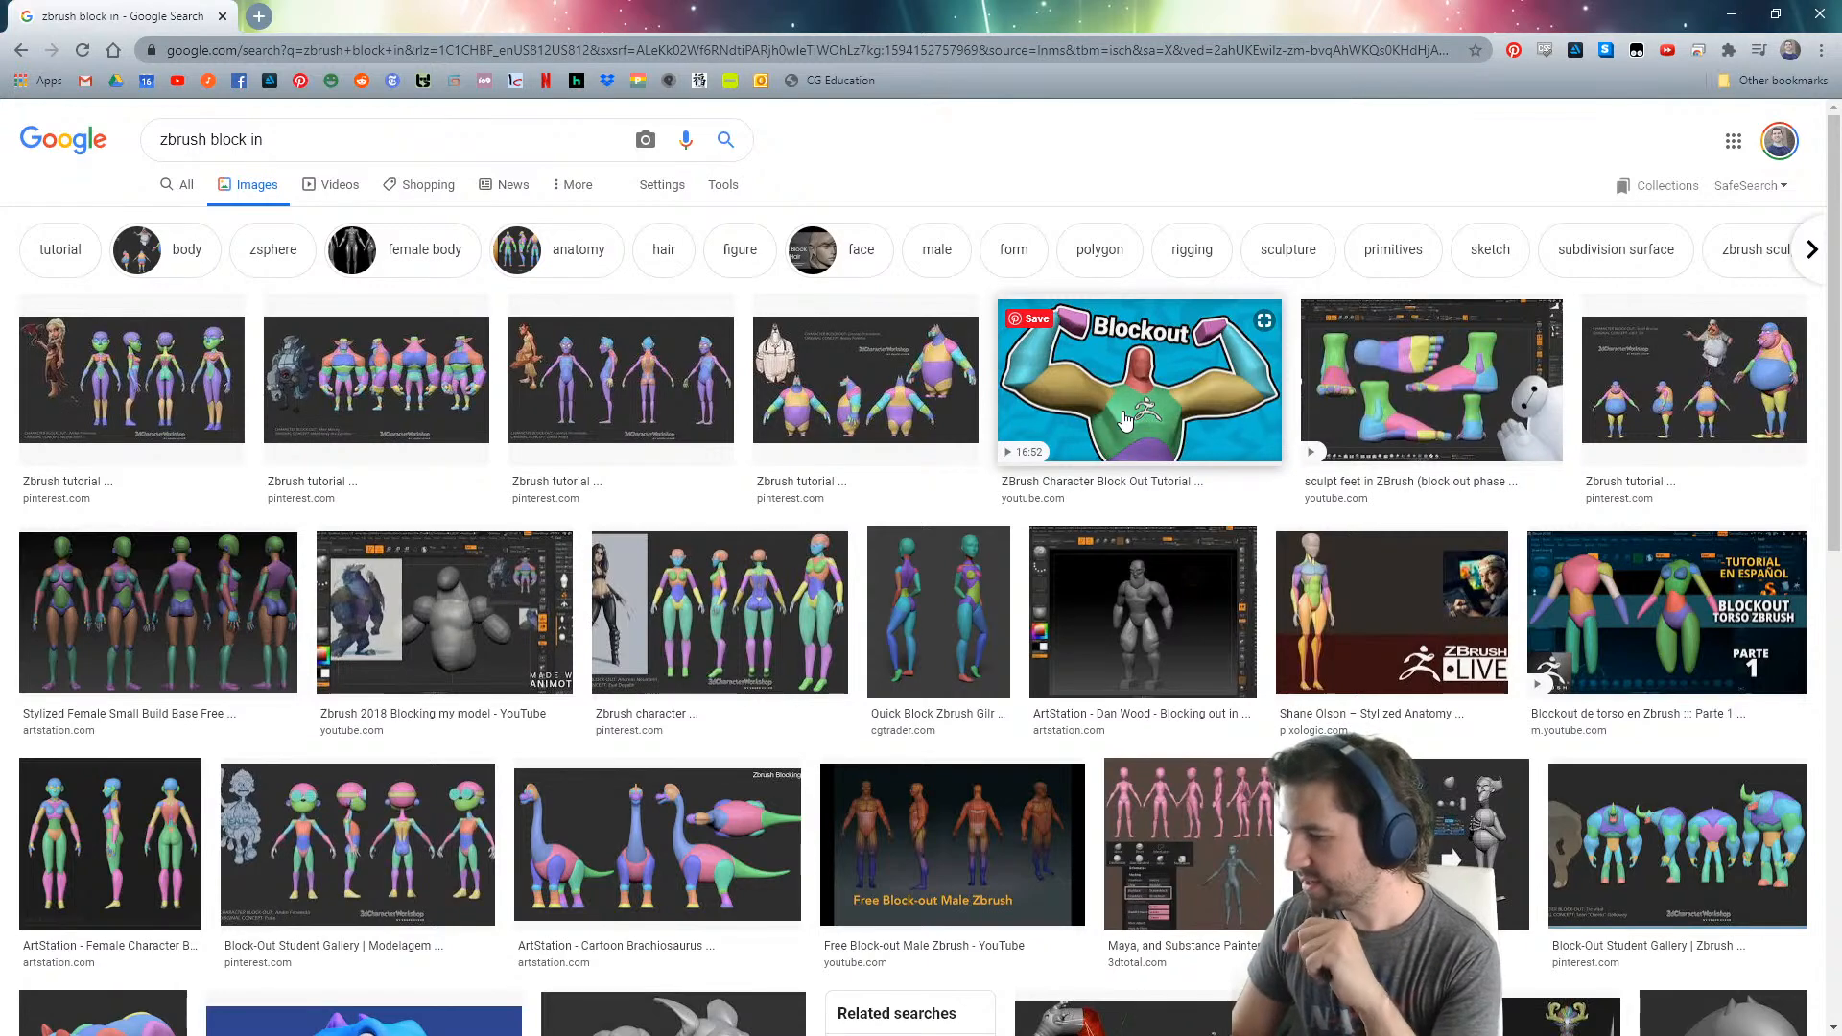
pyautogui.click(143, 383)
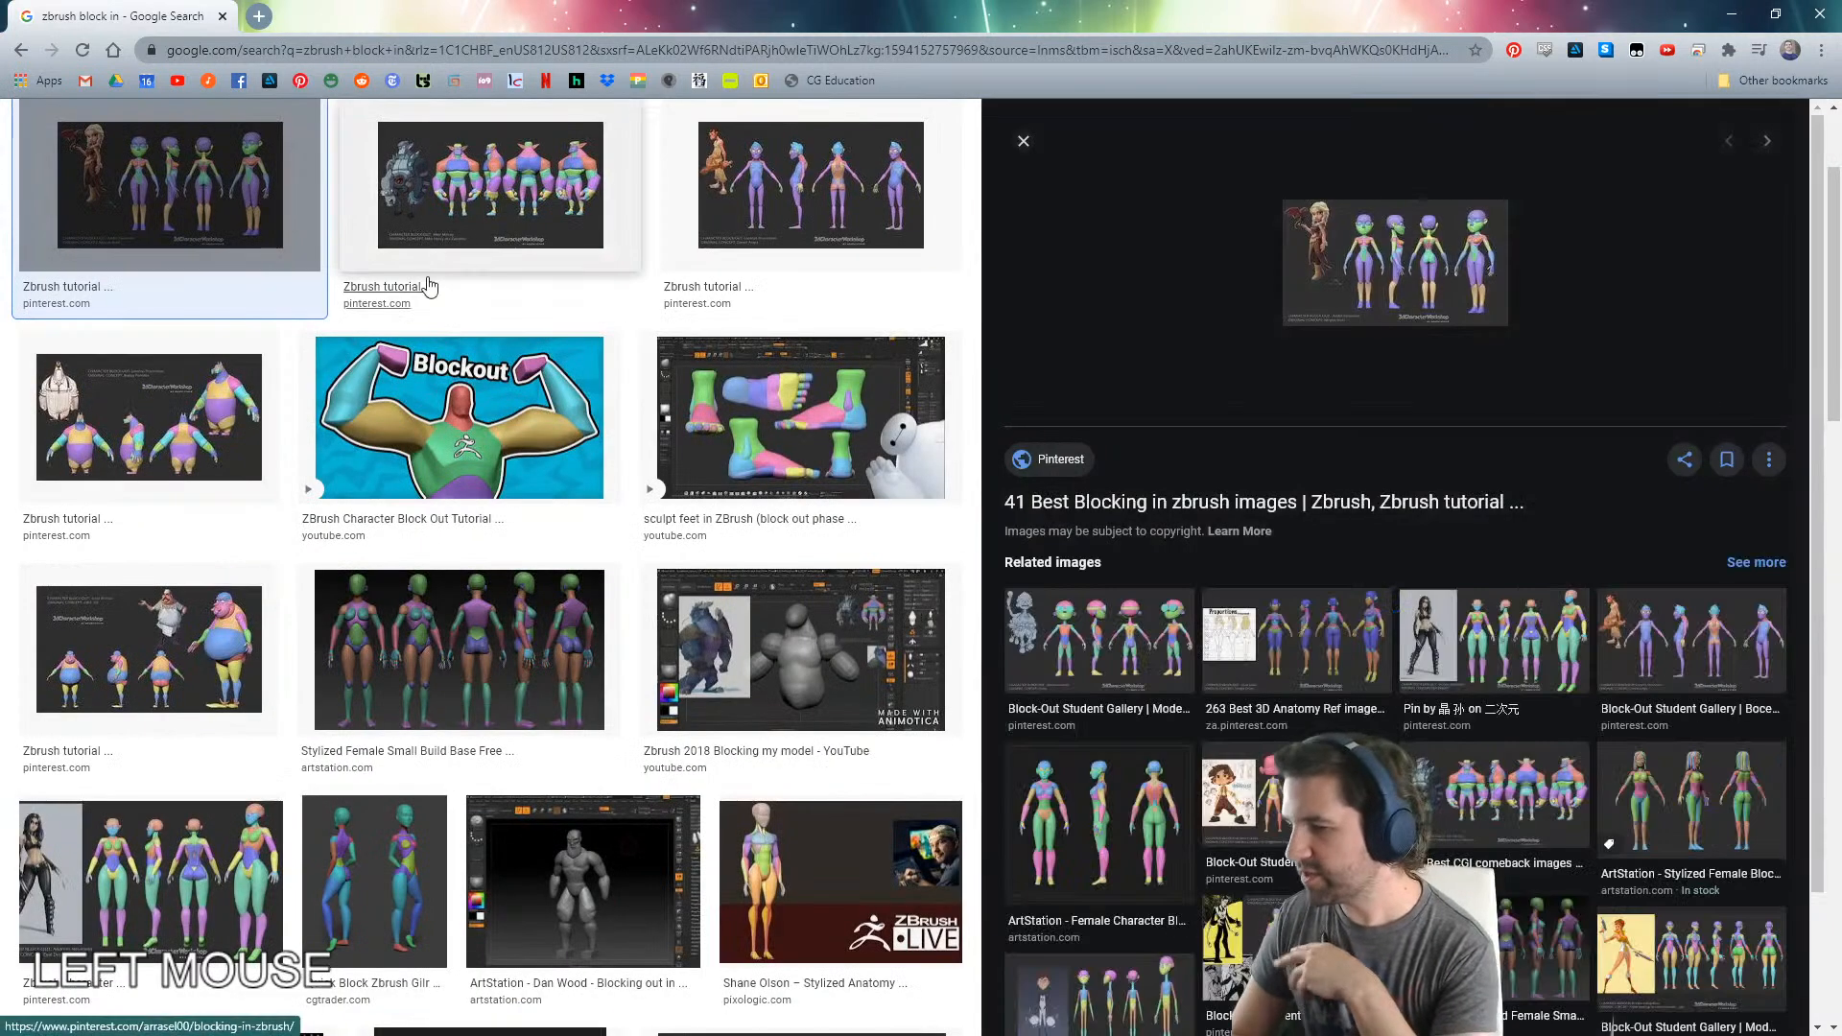
pyautogui.click(432, 239)
pyautogui.click(1365, 279)
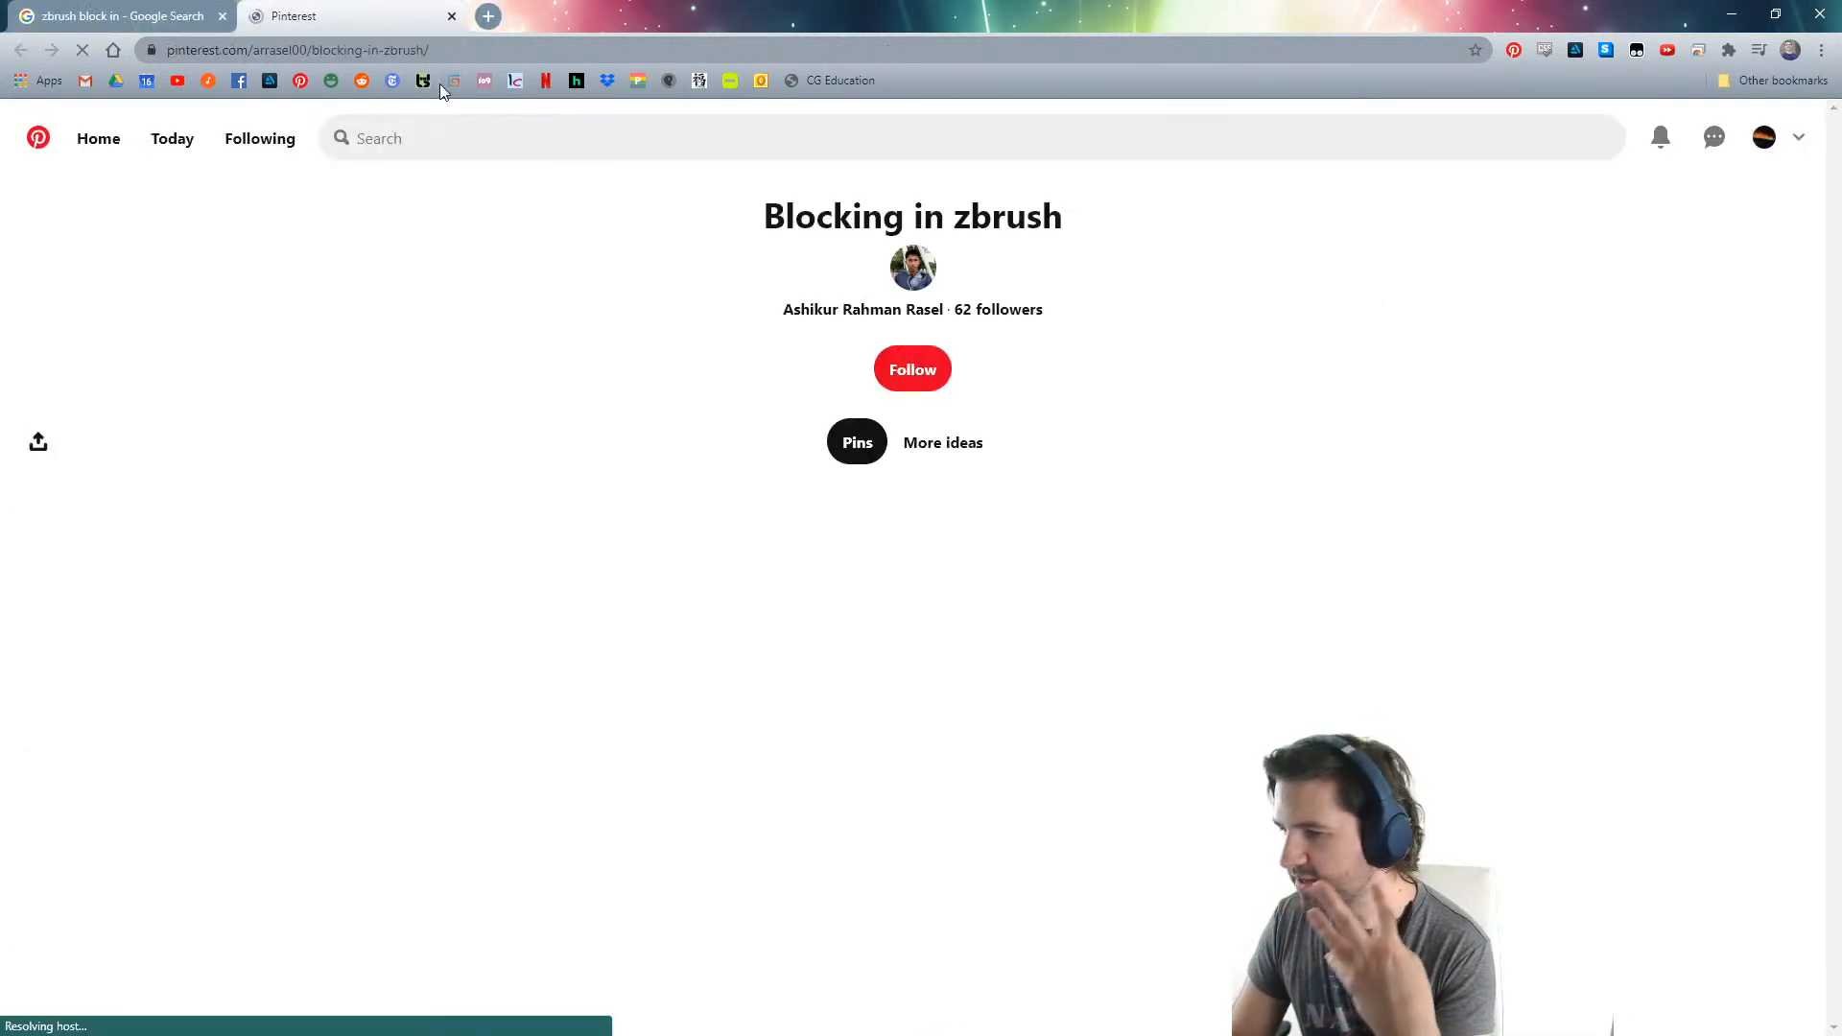
# - Browse the blockout examples on the "Blocking in zbrush" board, viewing the frog pin, and return to ZBrush
pyautogui.scroll(-2, 628, 730)
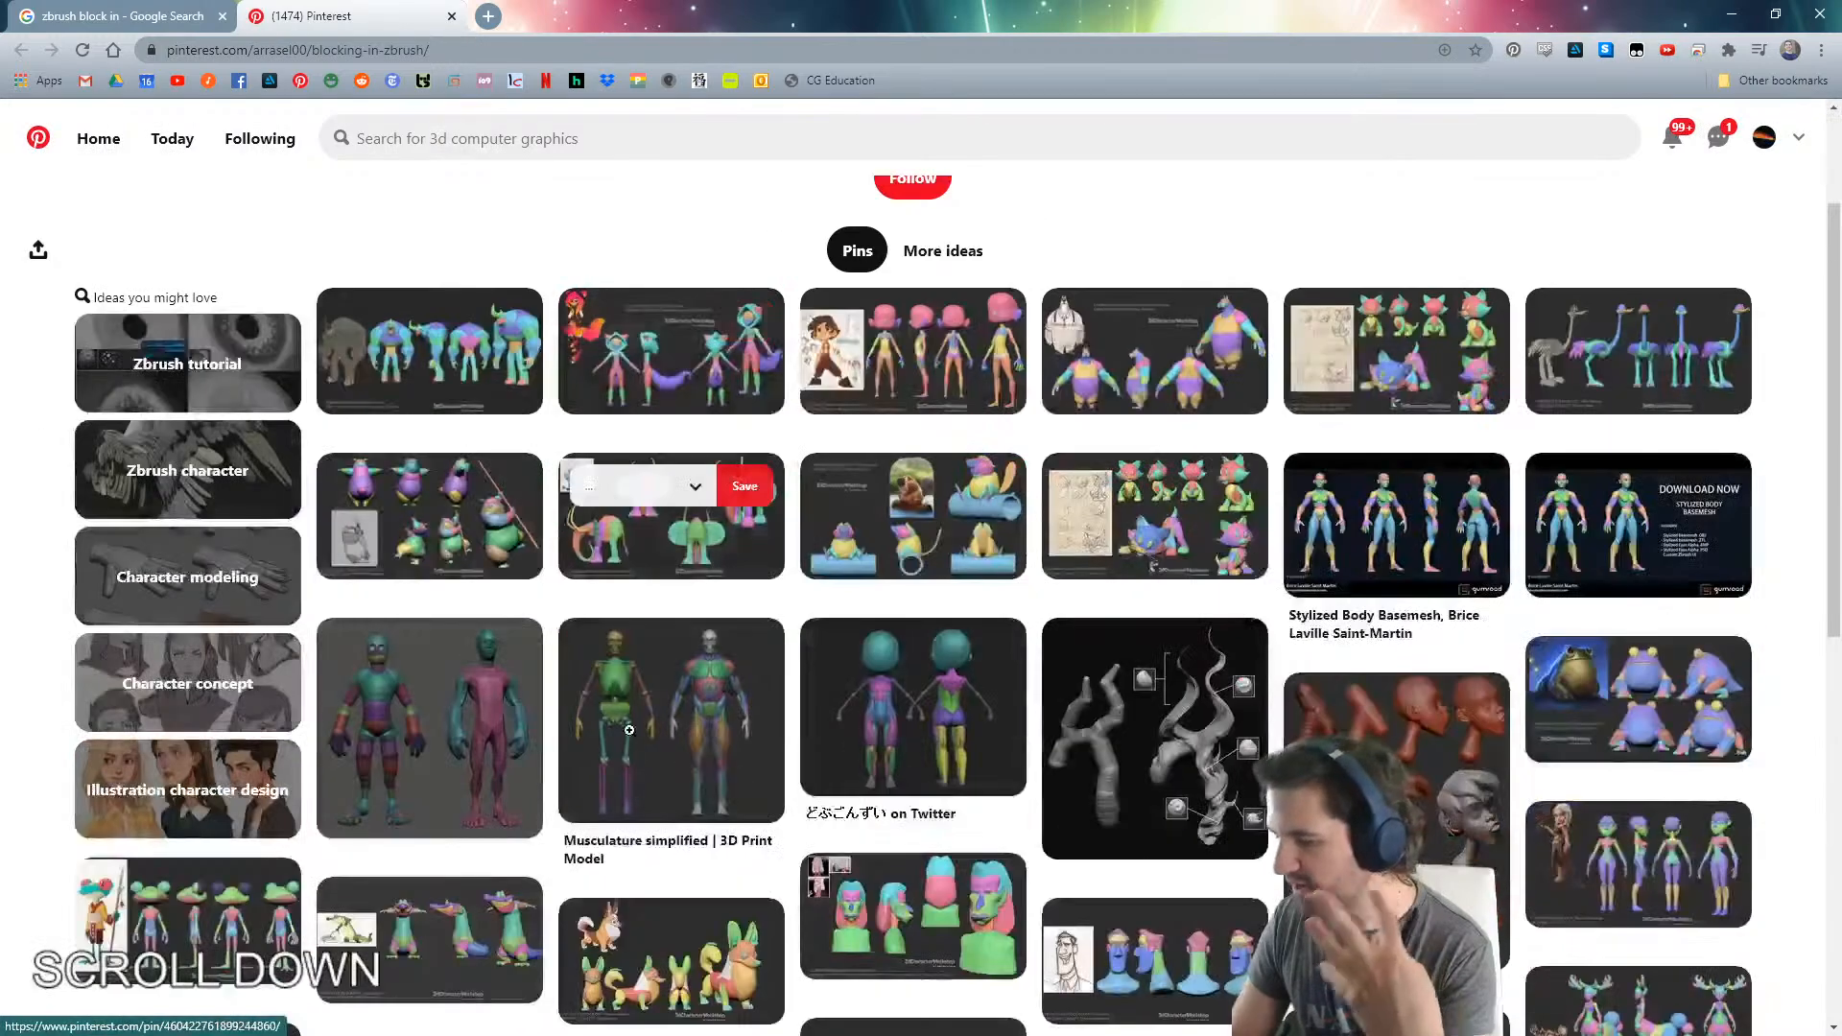
pyautogui.click(1652, 734)
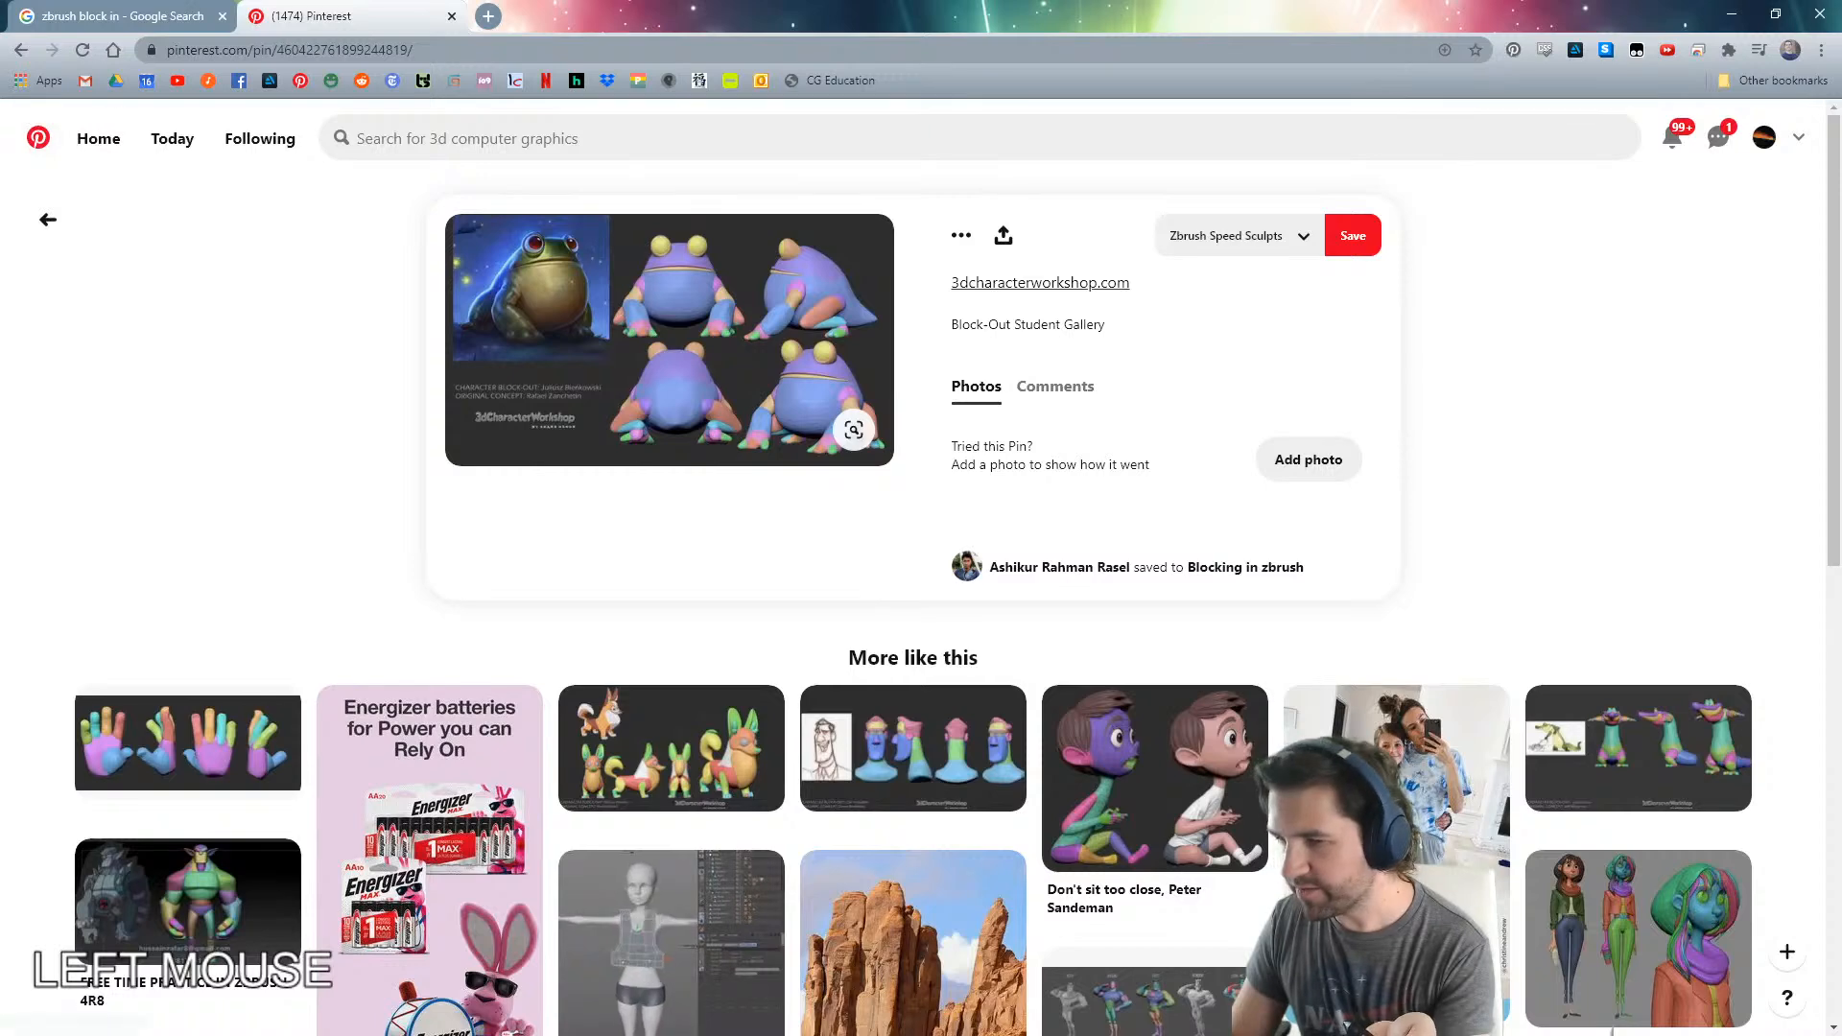
pyautogui.click(22, 50)
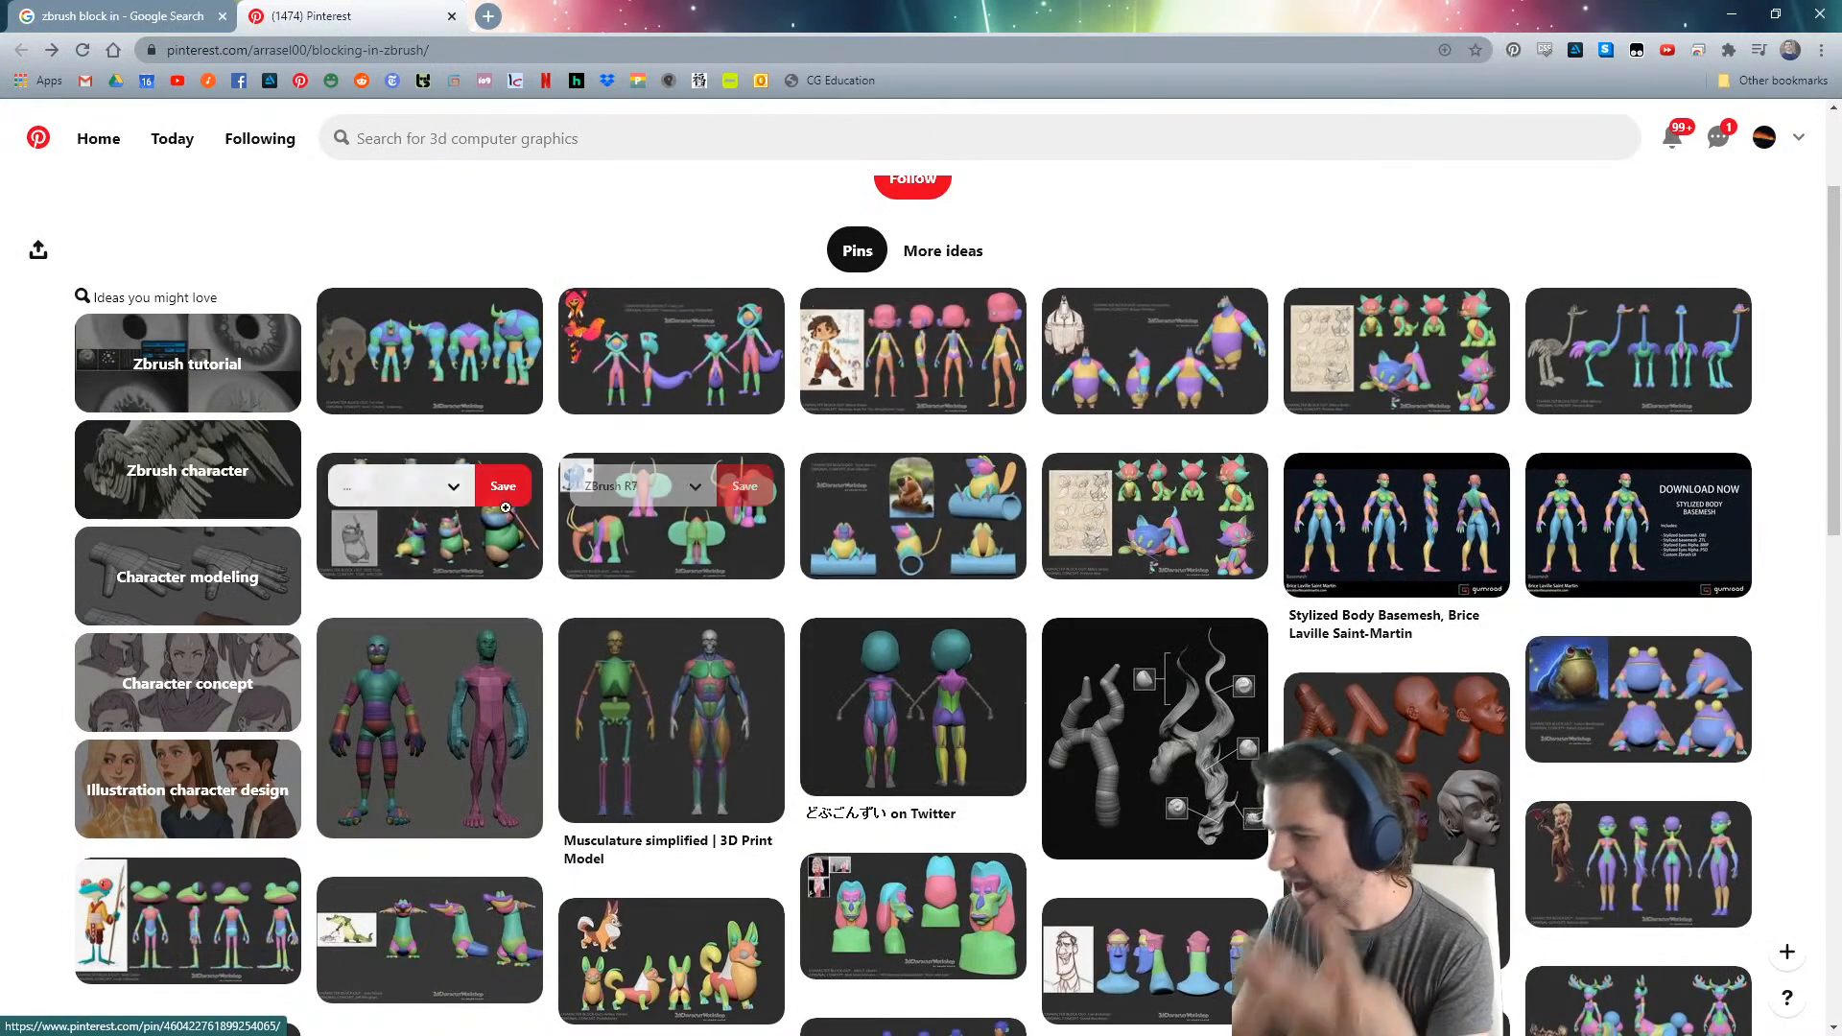
pyautogui.scroll(-4, 1056, 317)
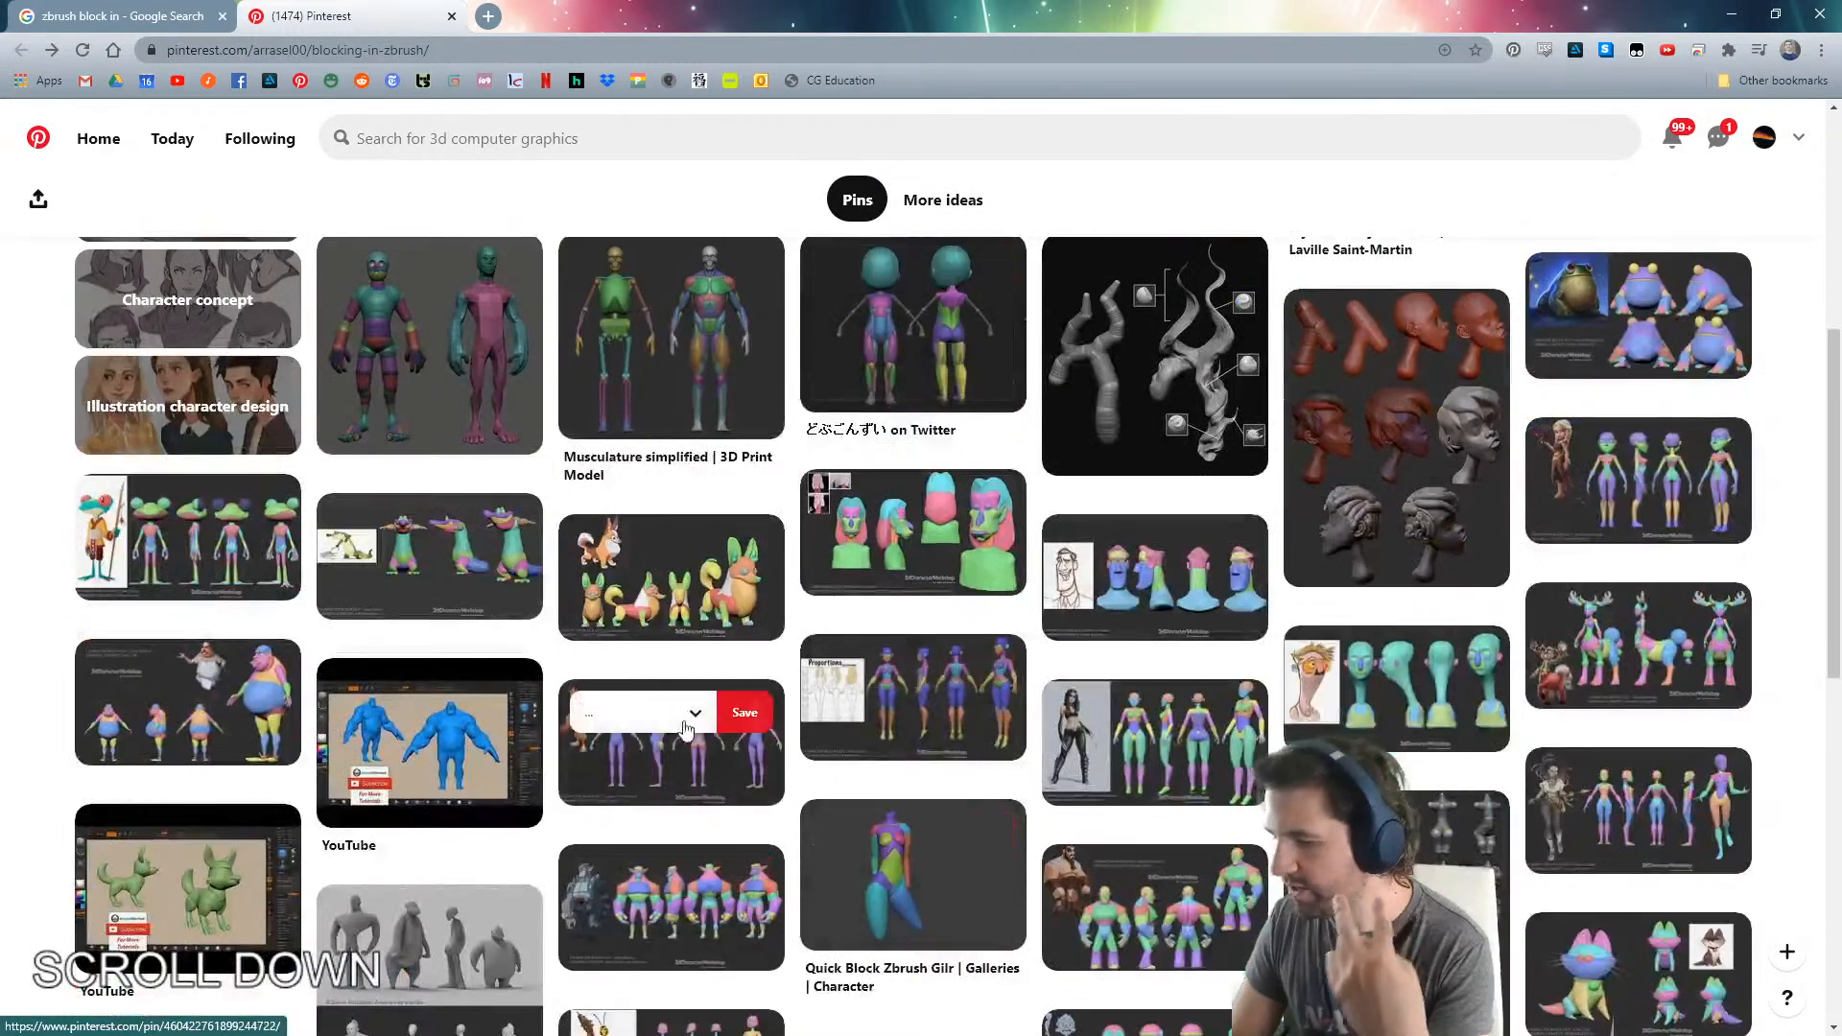
pyautogui.scroll(-3, 1458, 835)
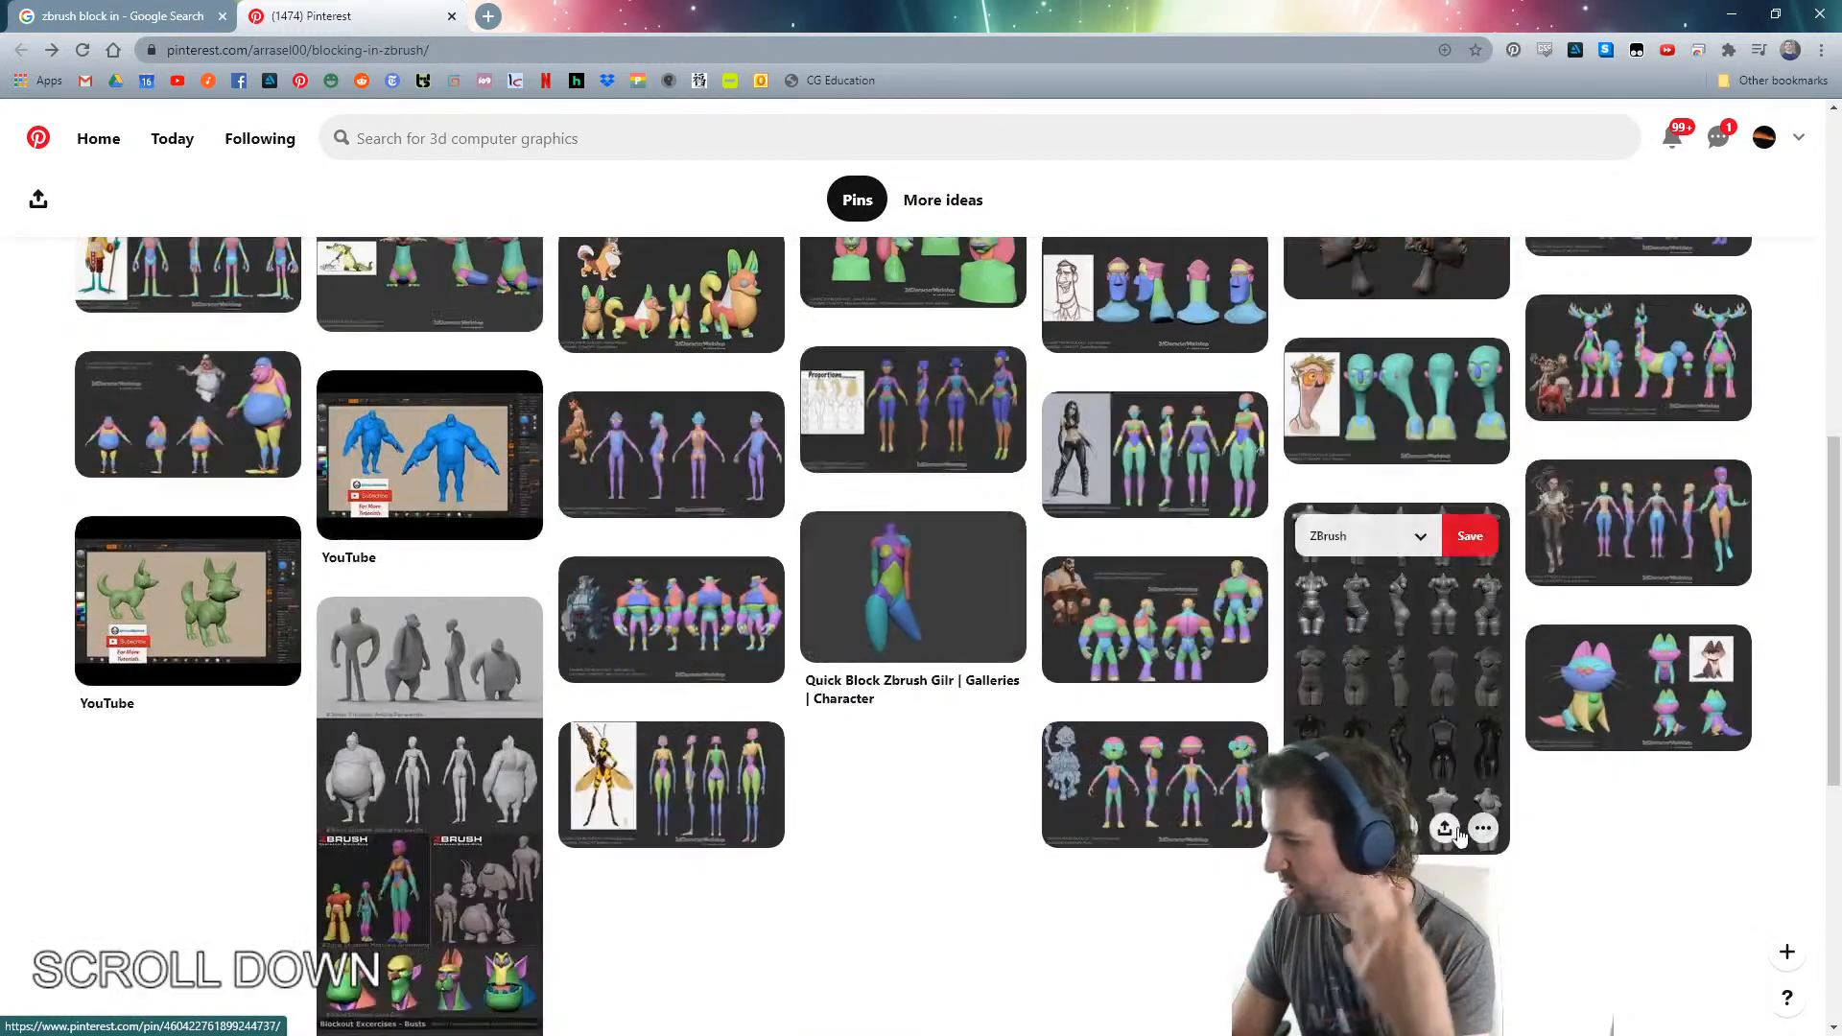
pyautogui.scroll(2, 913, 773)
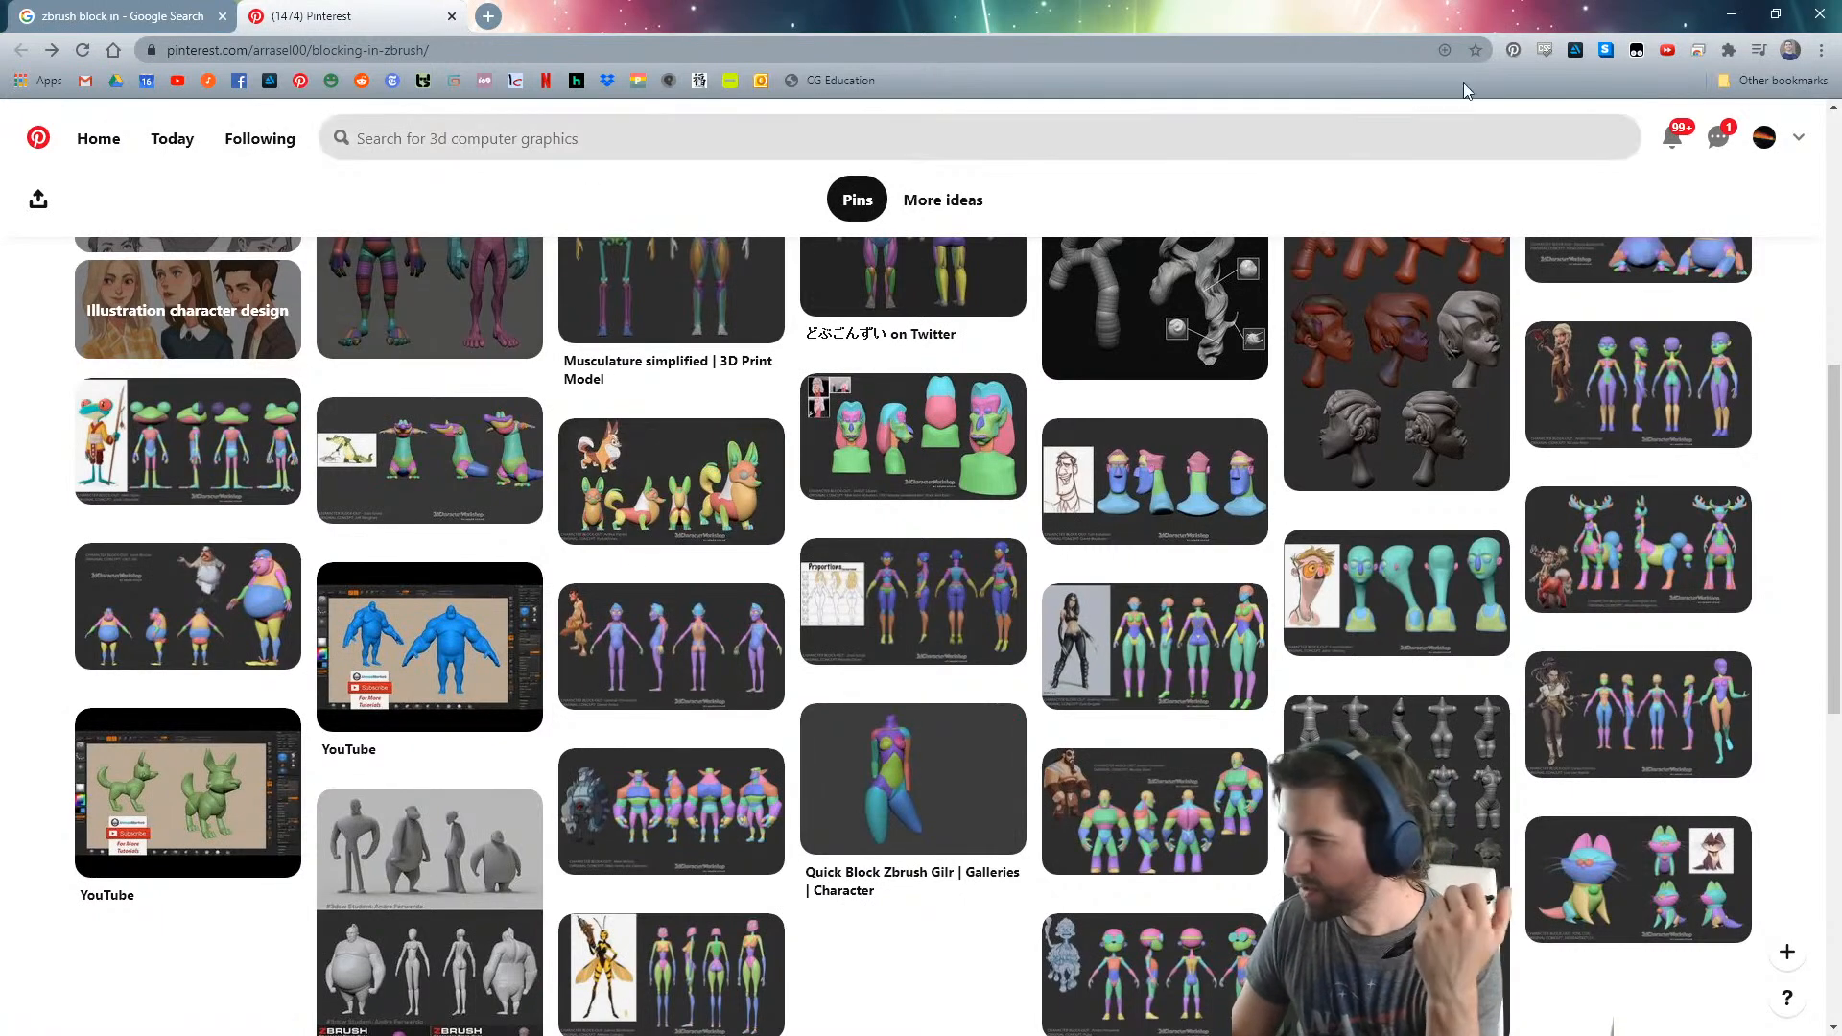
pyautogui.click(452, 18)
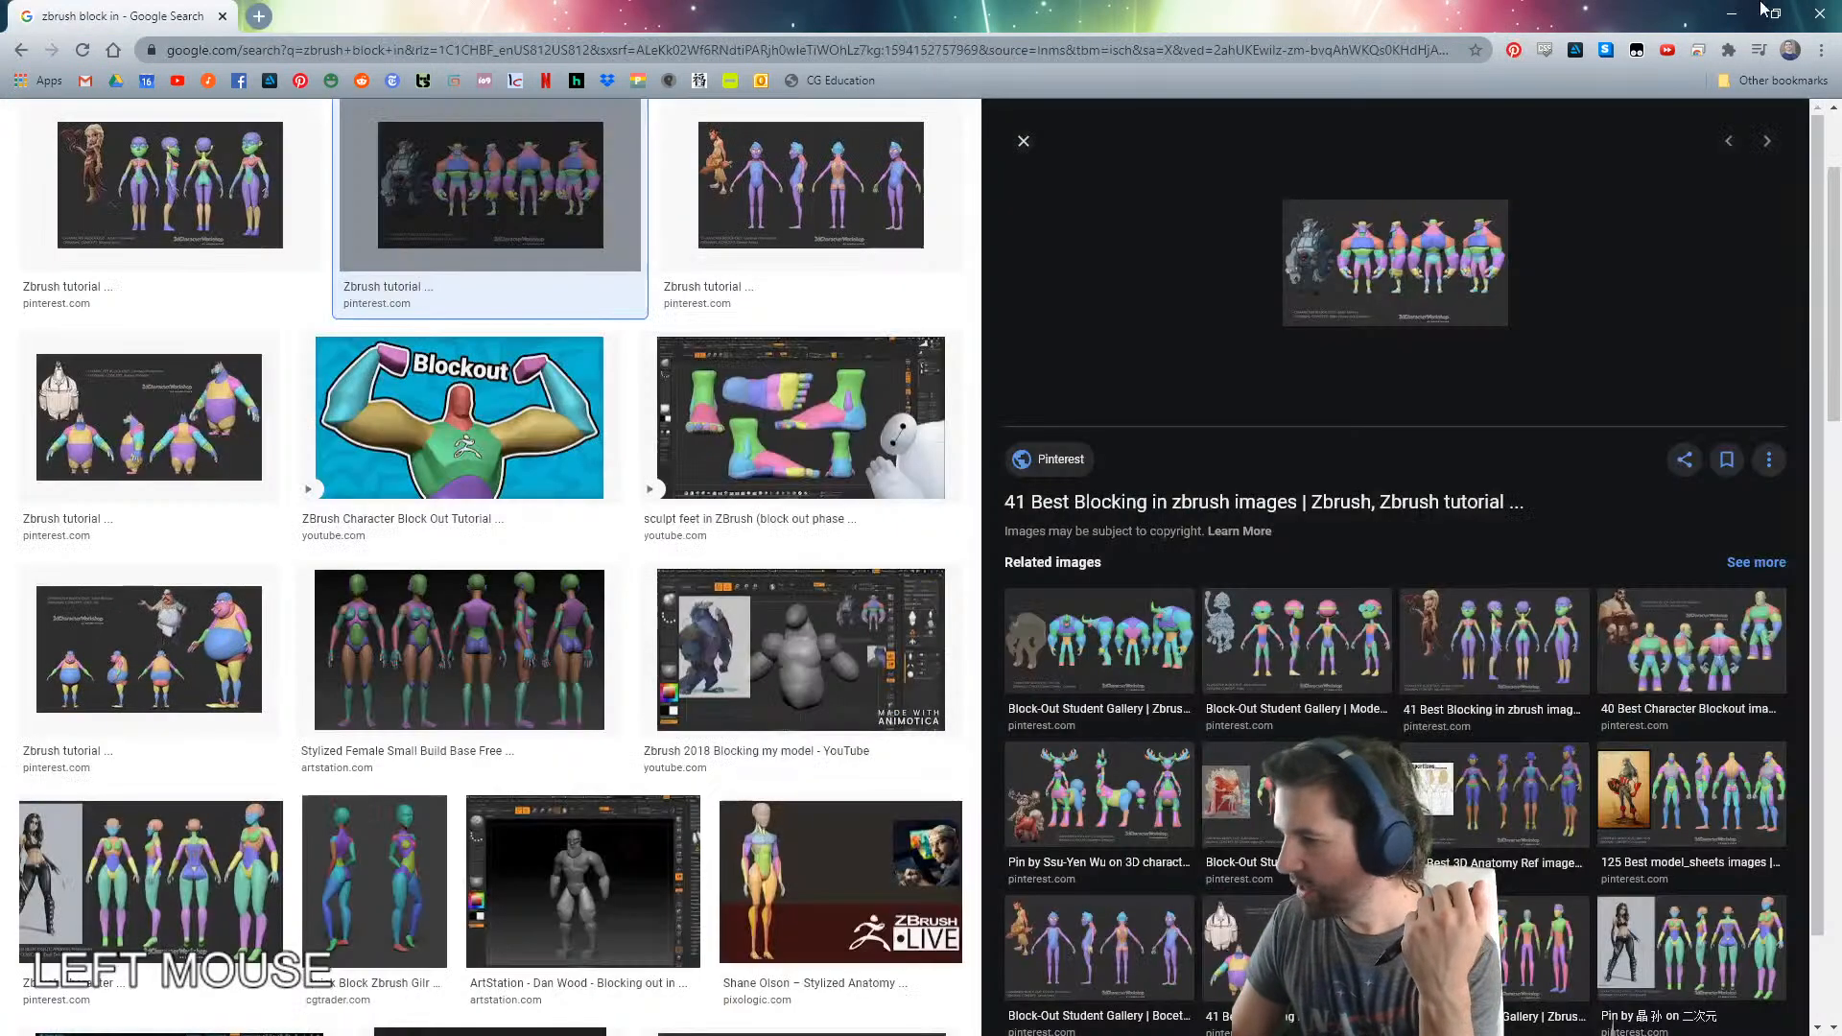
pyautogui.click(1732, 13)
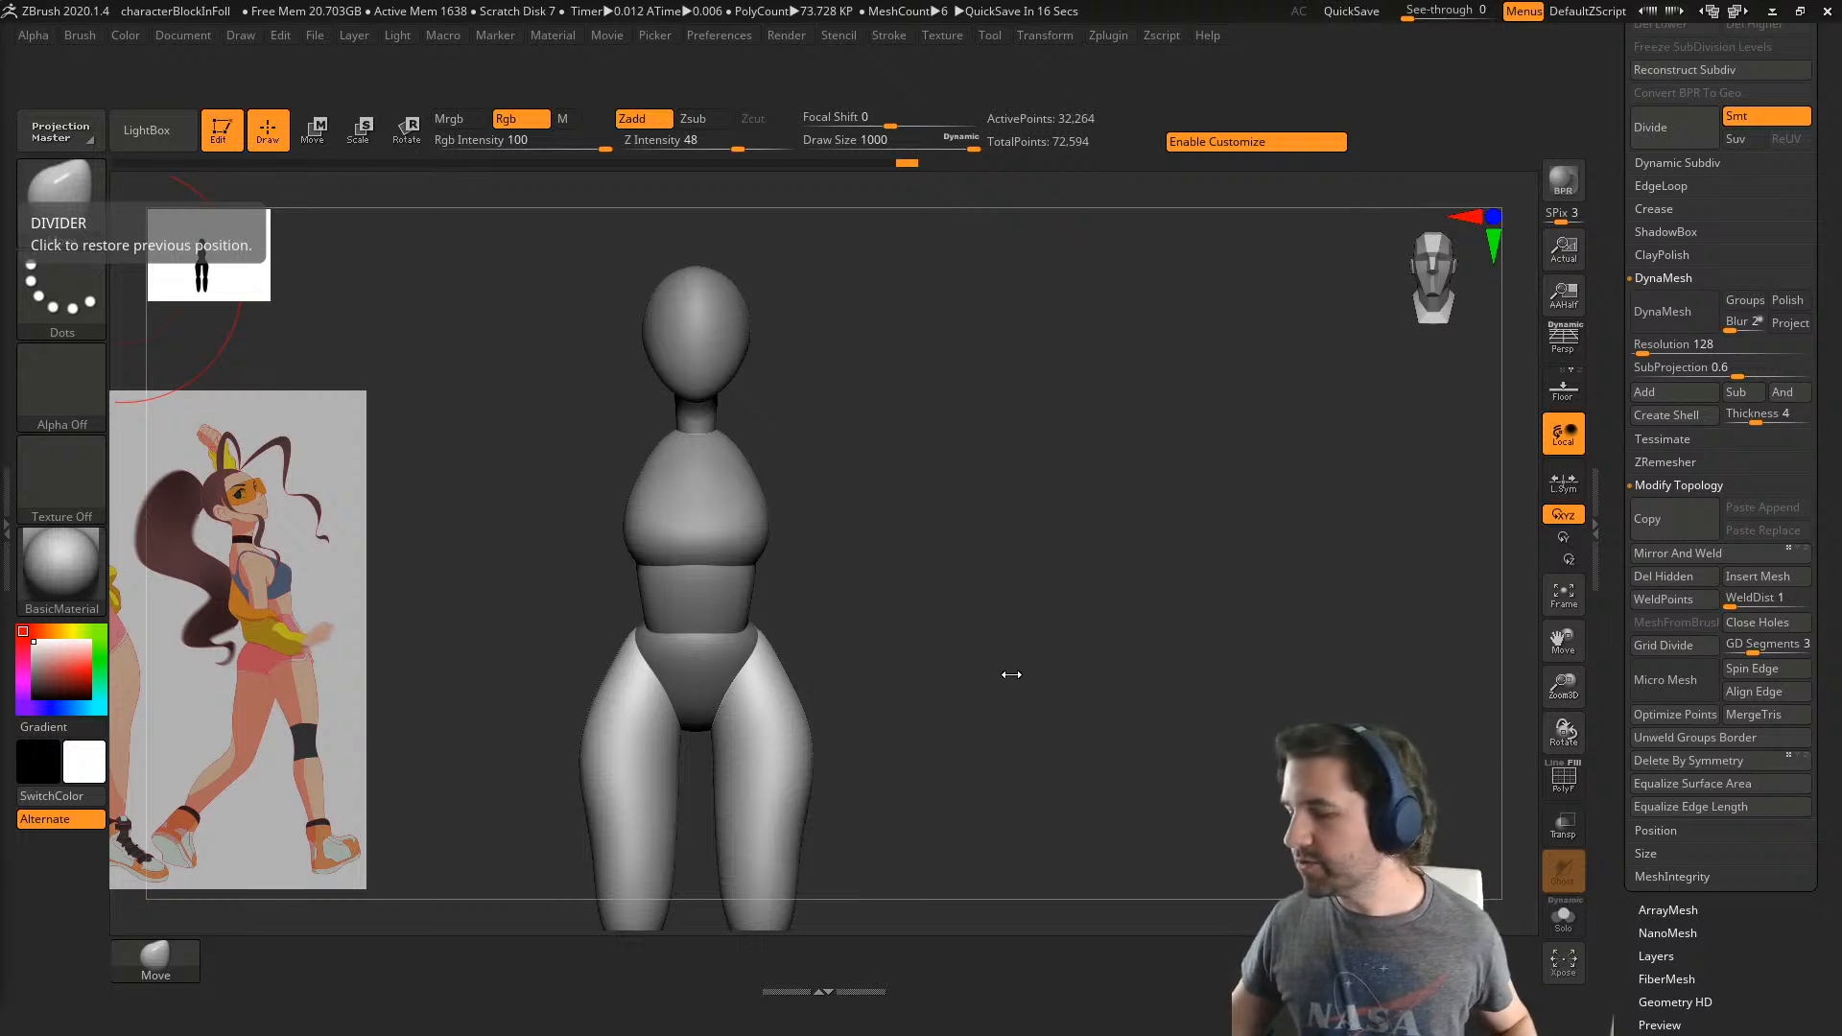
# - Reshape the lower thighs with the Move brush, adjusting their contour in both side and front views
pyautogui.moveTo(1011, 675); pyautogui.dragTo(742, 674)
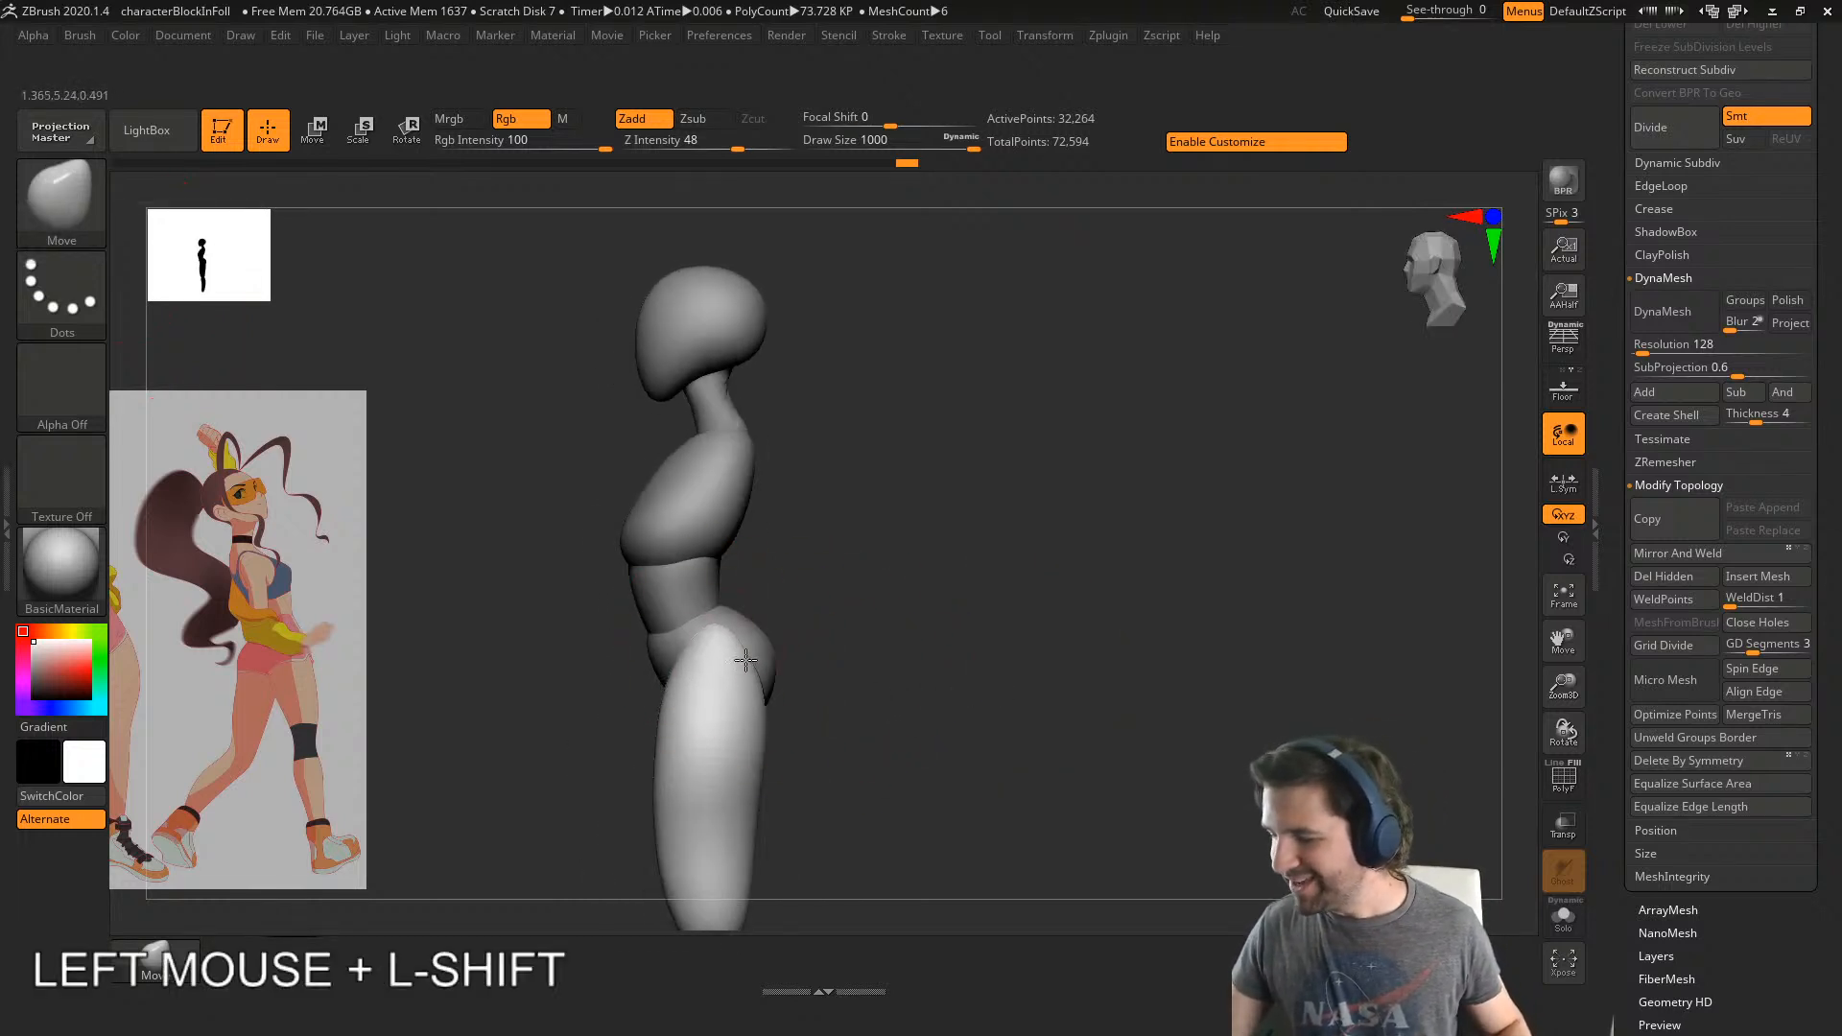
pyautogui.keyDown('alt'); pyautogui.moveTo(747, 660); pyautogui.dragTo(776, 534, button='right'); pyautogui.keyUp('alt')
pyautogui.moveTo(734, 749); pyautogui.dragTo(704, 752)
pyautogui.moveTo(706, 739); pyautogui.dragTo(827, 704, button='right')
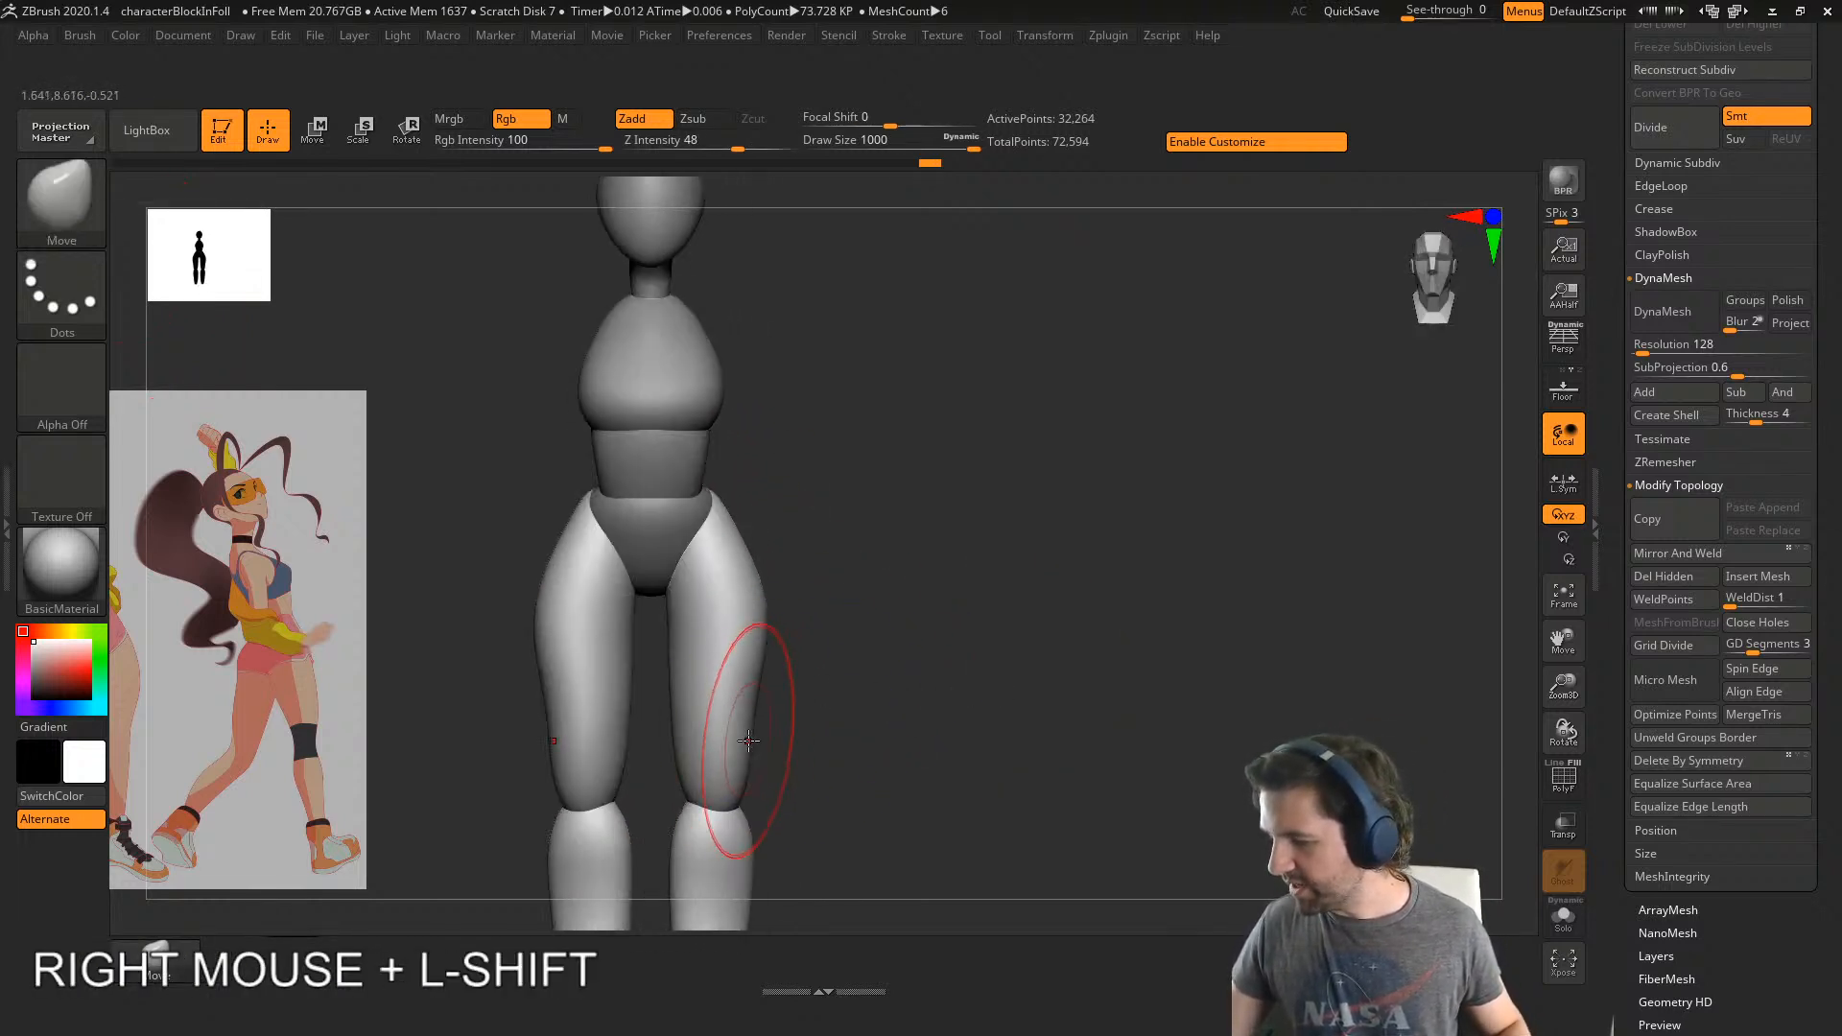
pyautogui.moveTo(748, 741); pyautogui.dragTo(757, 737)
# - Select the chest subtool and append a sphere as a new subtool
pyautogui.keyDown('alt'); pyautogui.moveTo(876, 560); pyautogui.dragTo(781, 456, button='right'); pyautogui.keyUp('alt')
pyautogui.keyDown('alt'); pyautogui.click(898, 337); pyautogui.keyUp('alt')
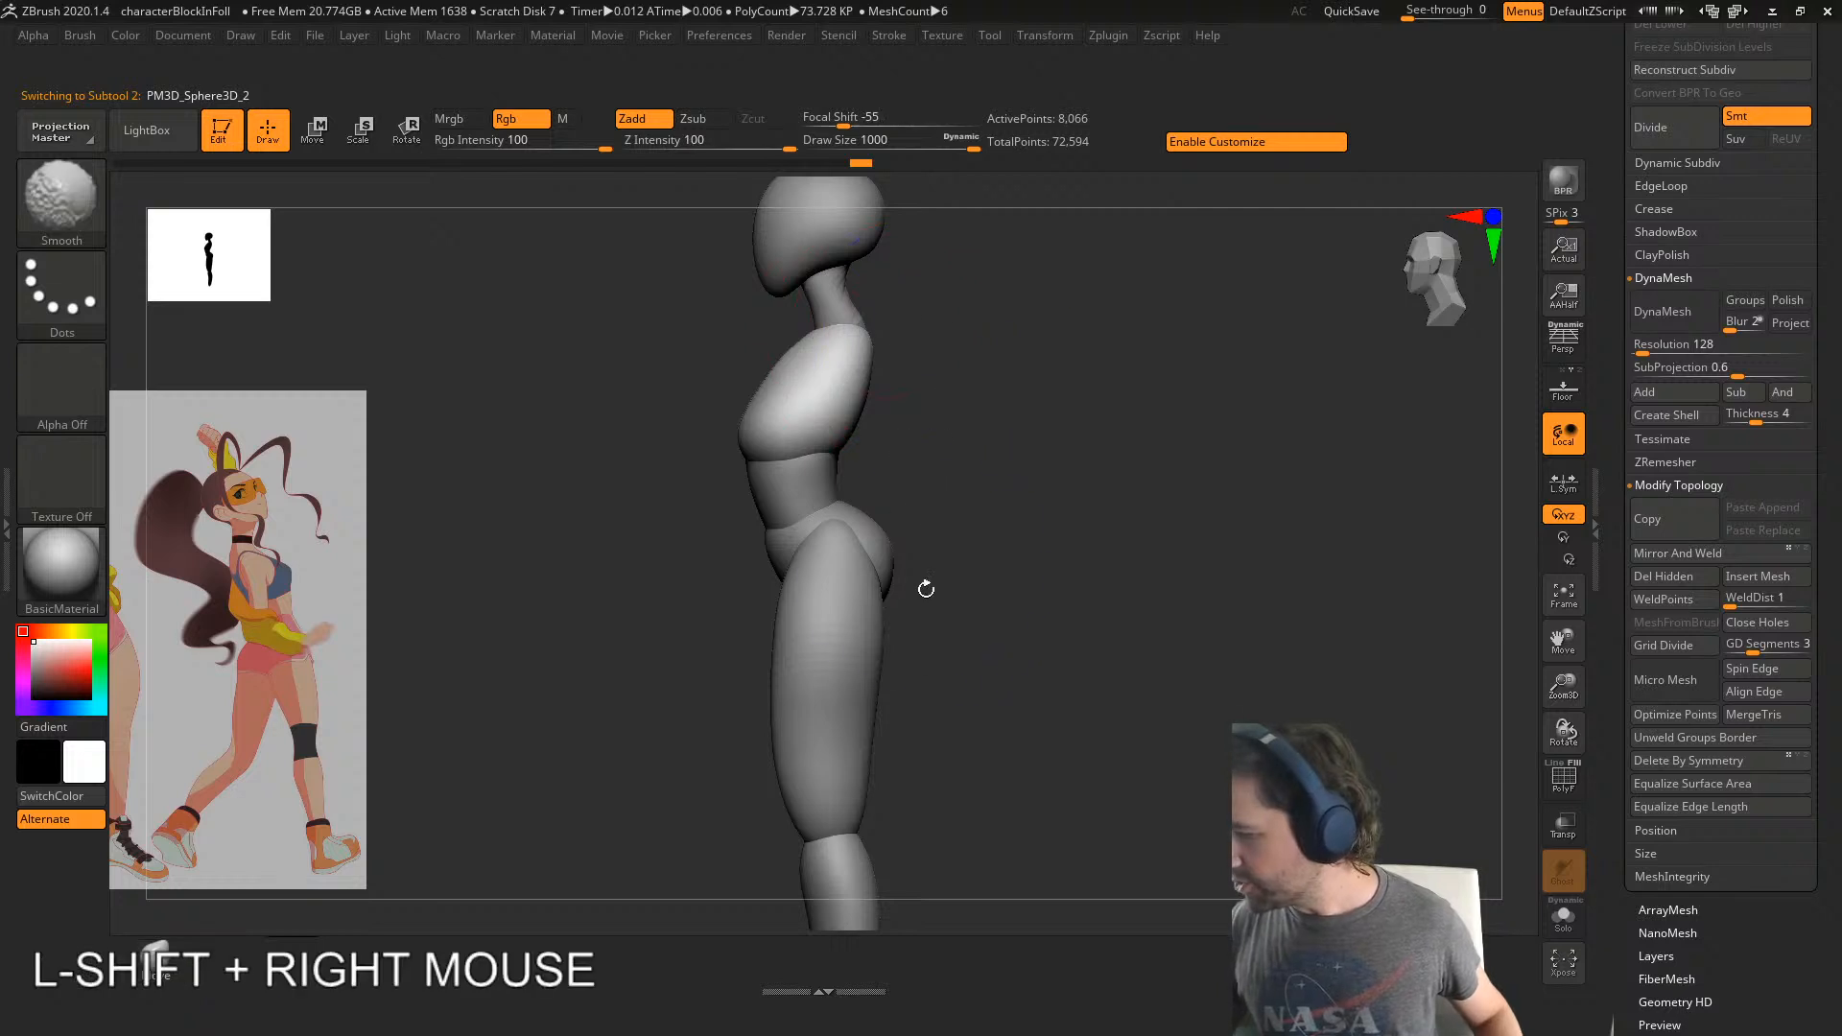
pyautogui.keyDown('alt'); pyautogui.moveTo(949, 463); pyautogui.dragTo(852, 643, button='right'); pyautogui.keyUp('alt')
pyautogui.moveTo(852, 644); pyautogui.dragTo(1009, 758, button='right')
pyautogui.keyDown('alt'); pyautogui.moveTo(1010, 758); pyautogui.dragTo(954, 732, button='right'); pyautogui.keyUp('alt')
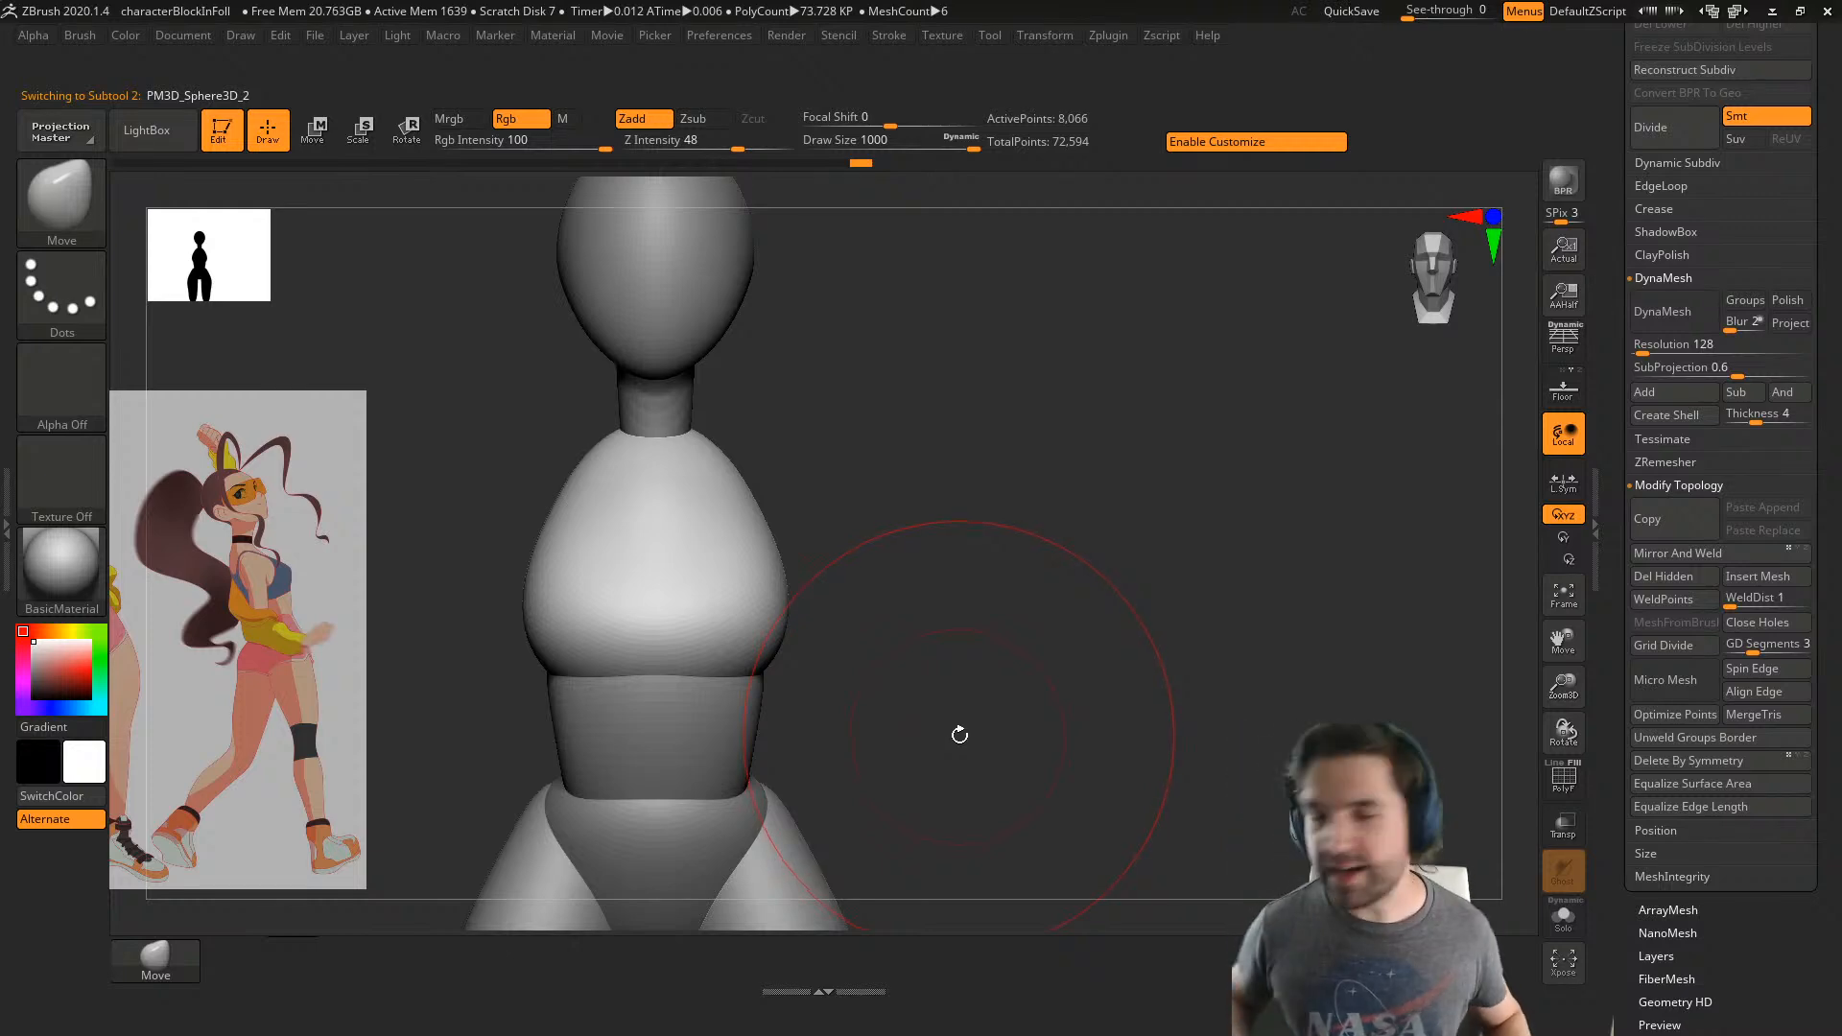
pyautogui.moveTo(1646, 48); pyautogui.dragTo(1646, 599)
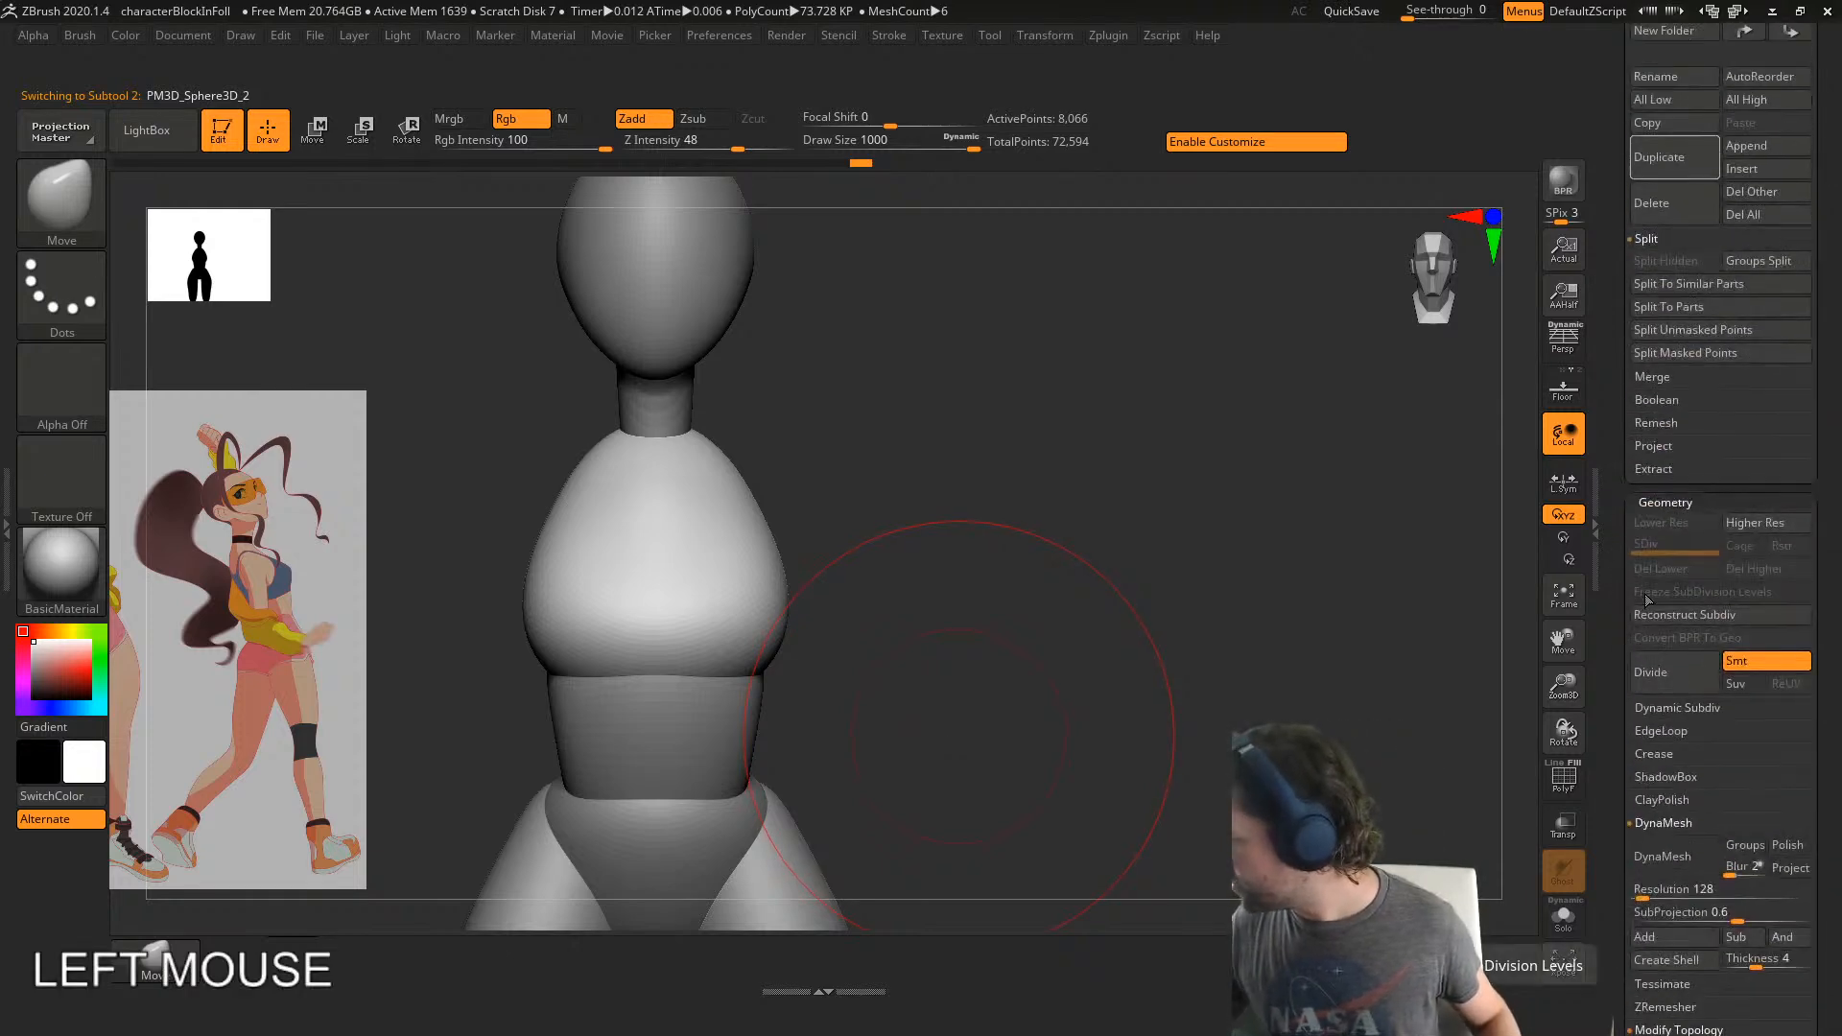
pyautogui.moveTo(1614, 456); pyautogui.dragTo(1639, 624)
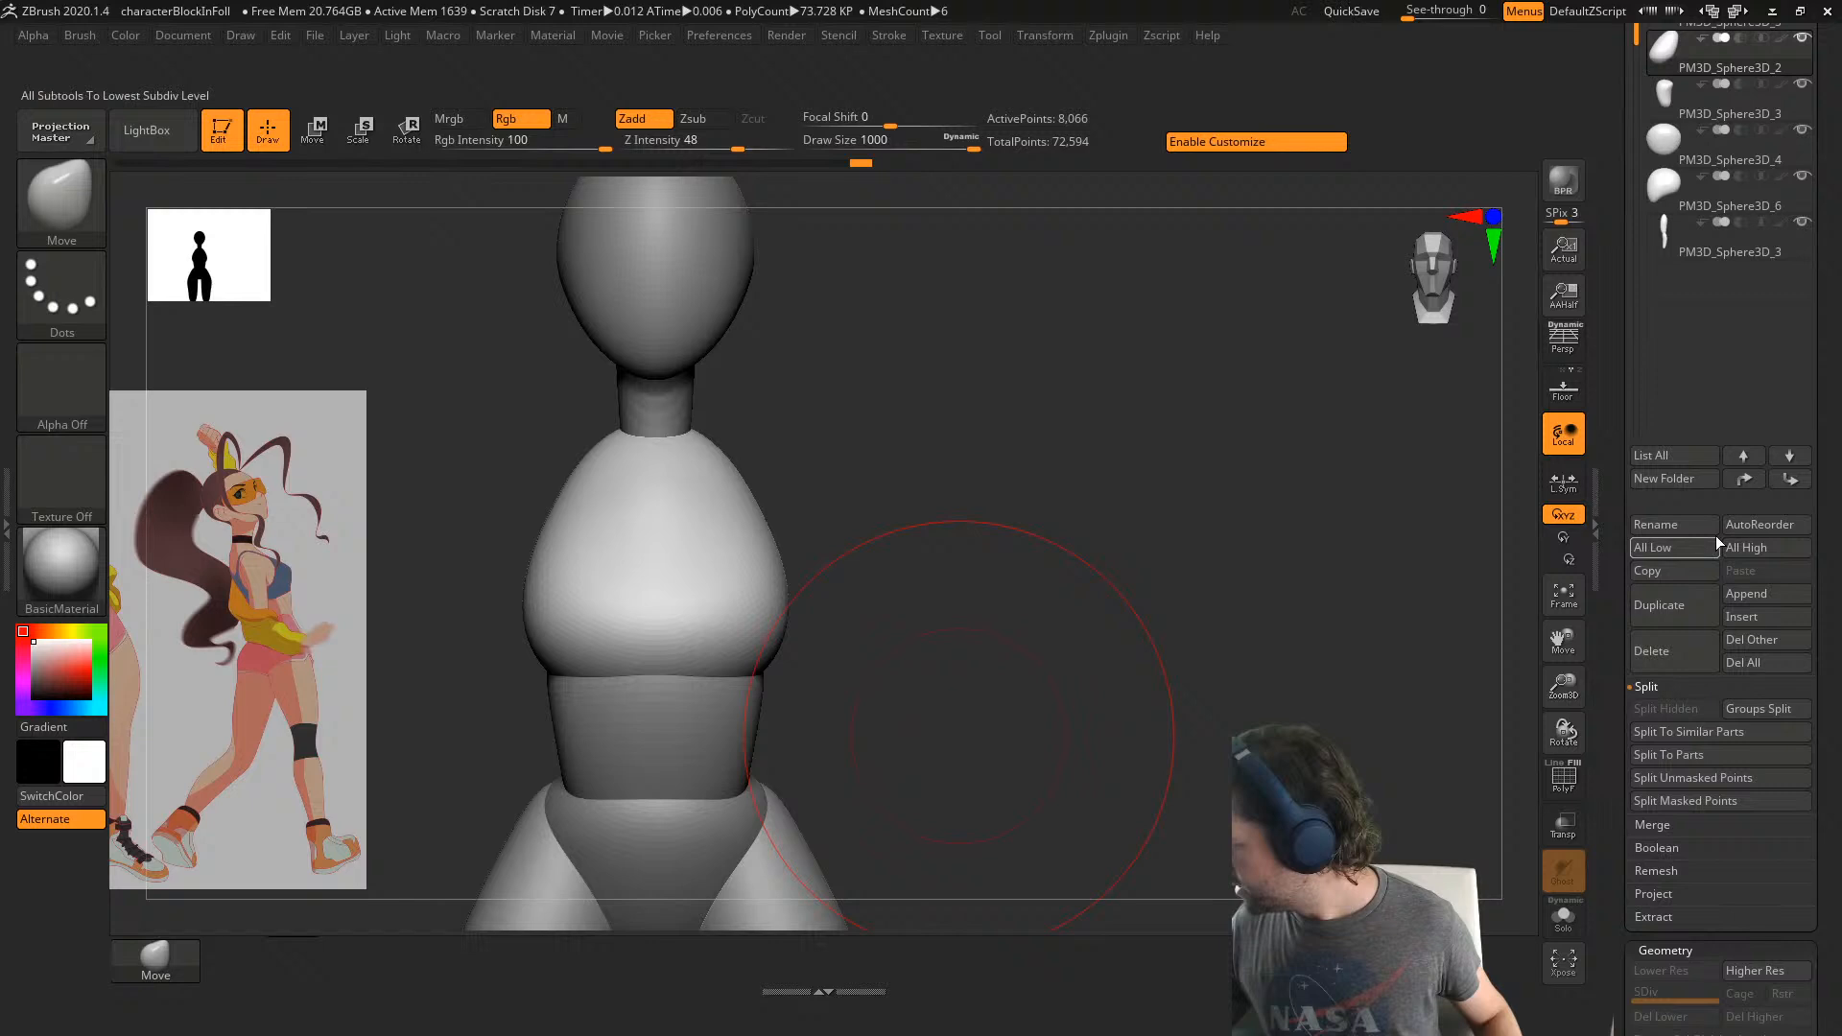
pyautogui.click(1757, 593)
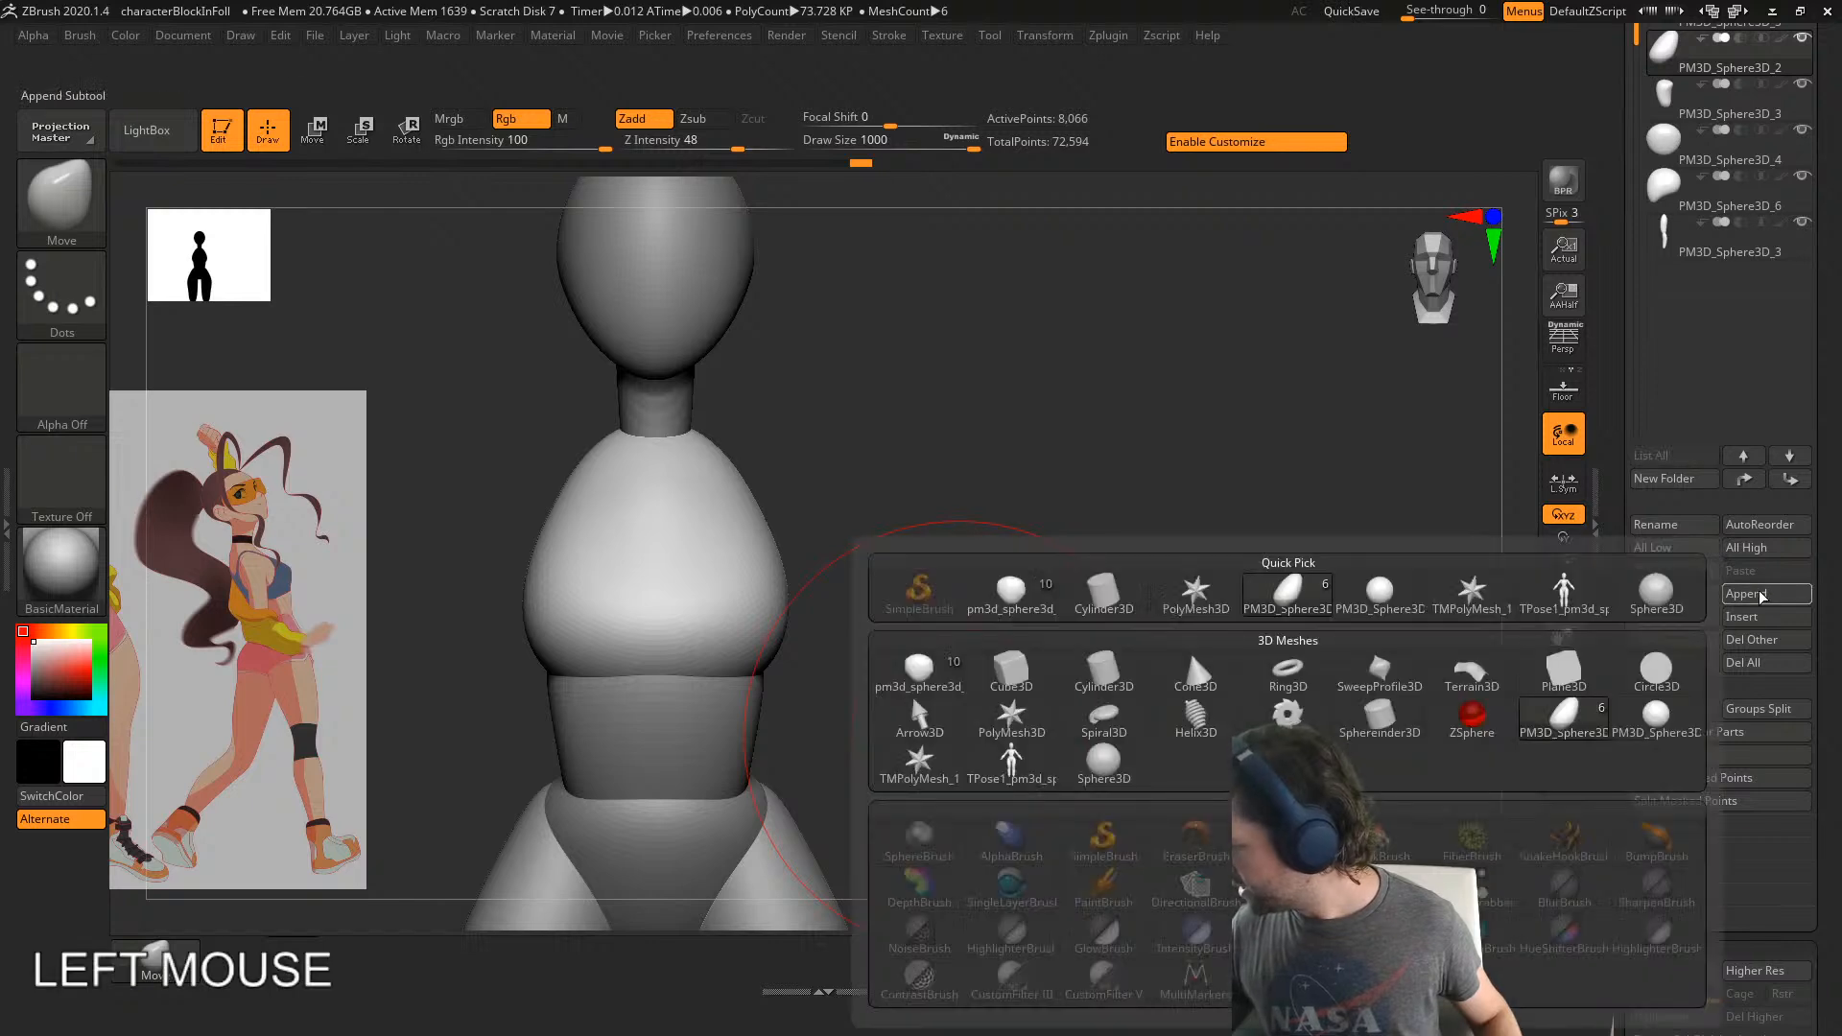
pyautogui.click(1658, 722)
# - Select the appended sphere, shrink it, and move it to the character's shoulder
pyautogui.keyDown('alt'); pyautogui.moveTo(1156, 707); pyautogui.dragTo(741, 534, button='right'); pyautogui.keyUp('alt')
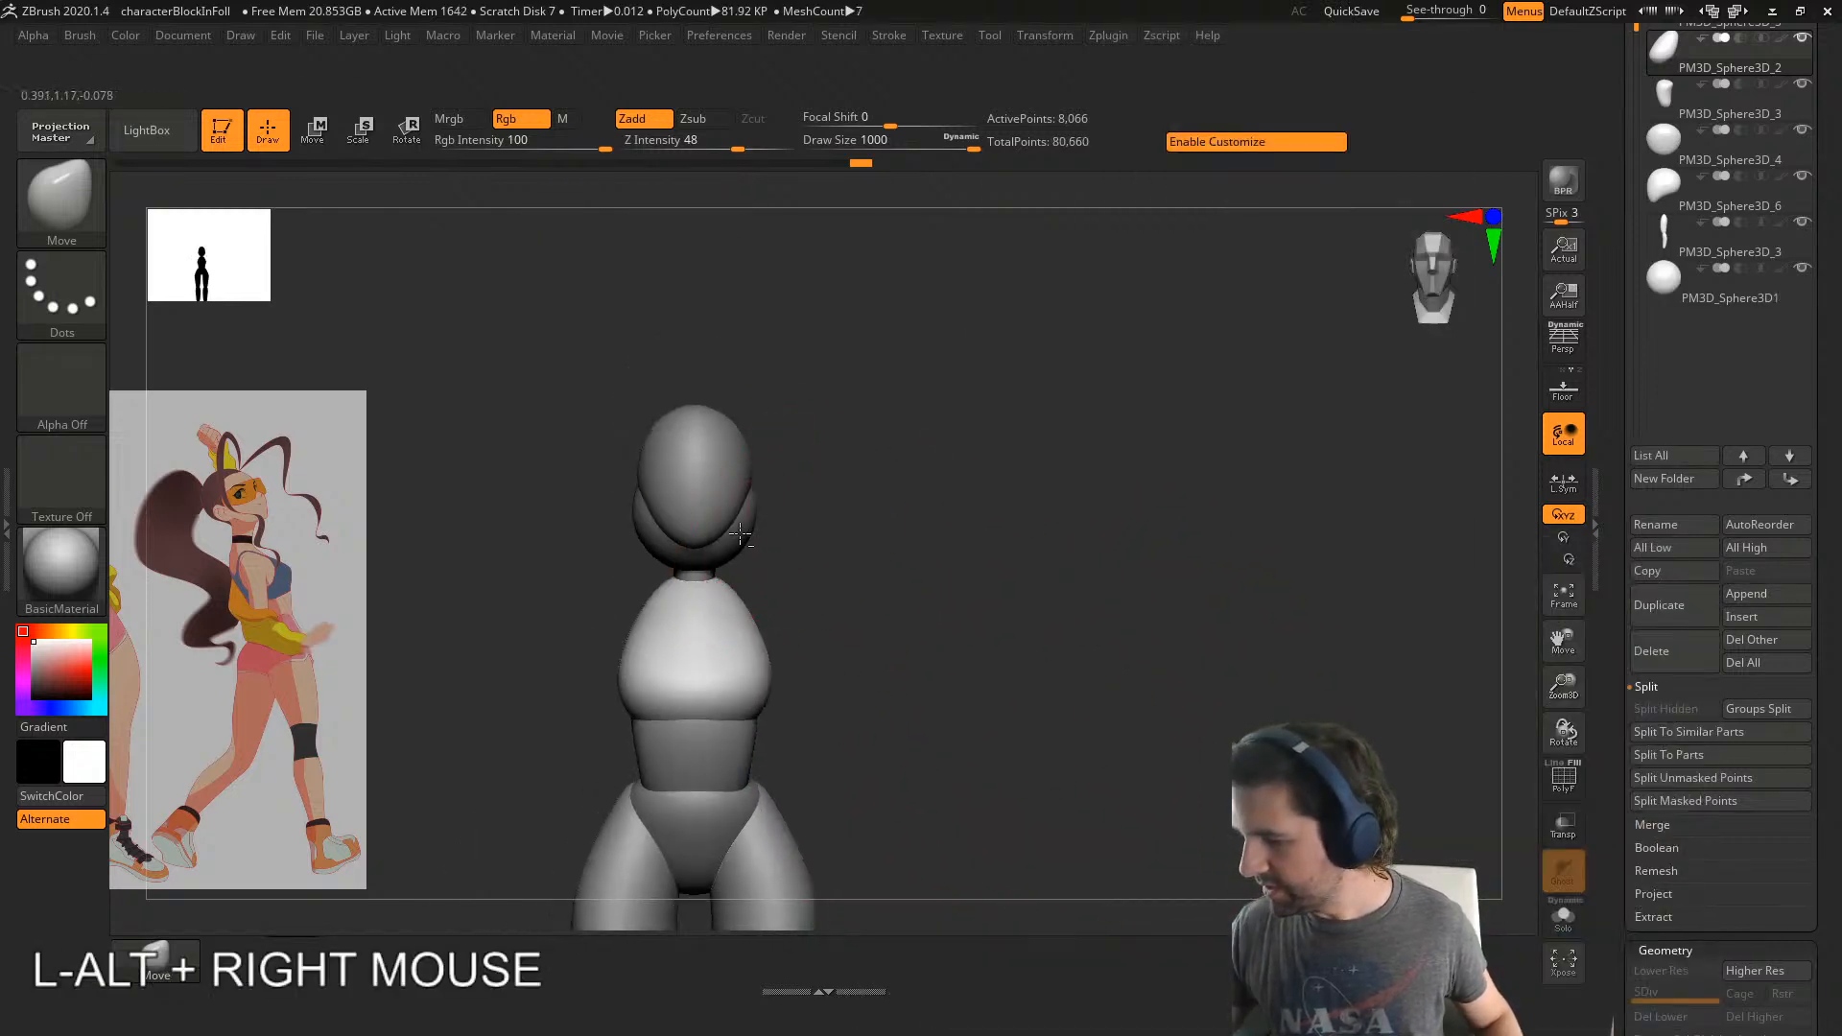
pyautogui.keyDown('alt'); pyautogui.click(742, 528); pyautogui.keyUp('alt')
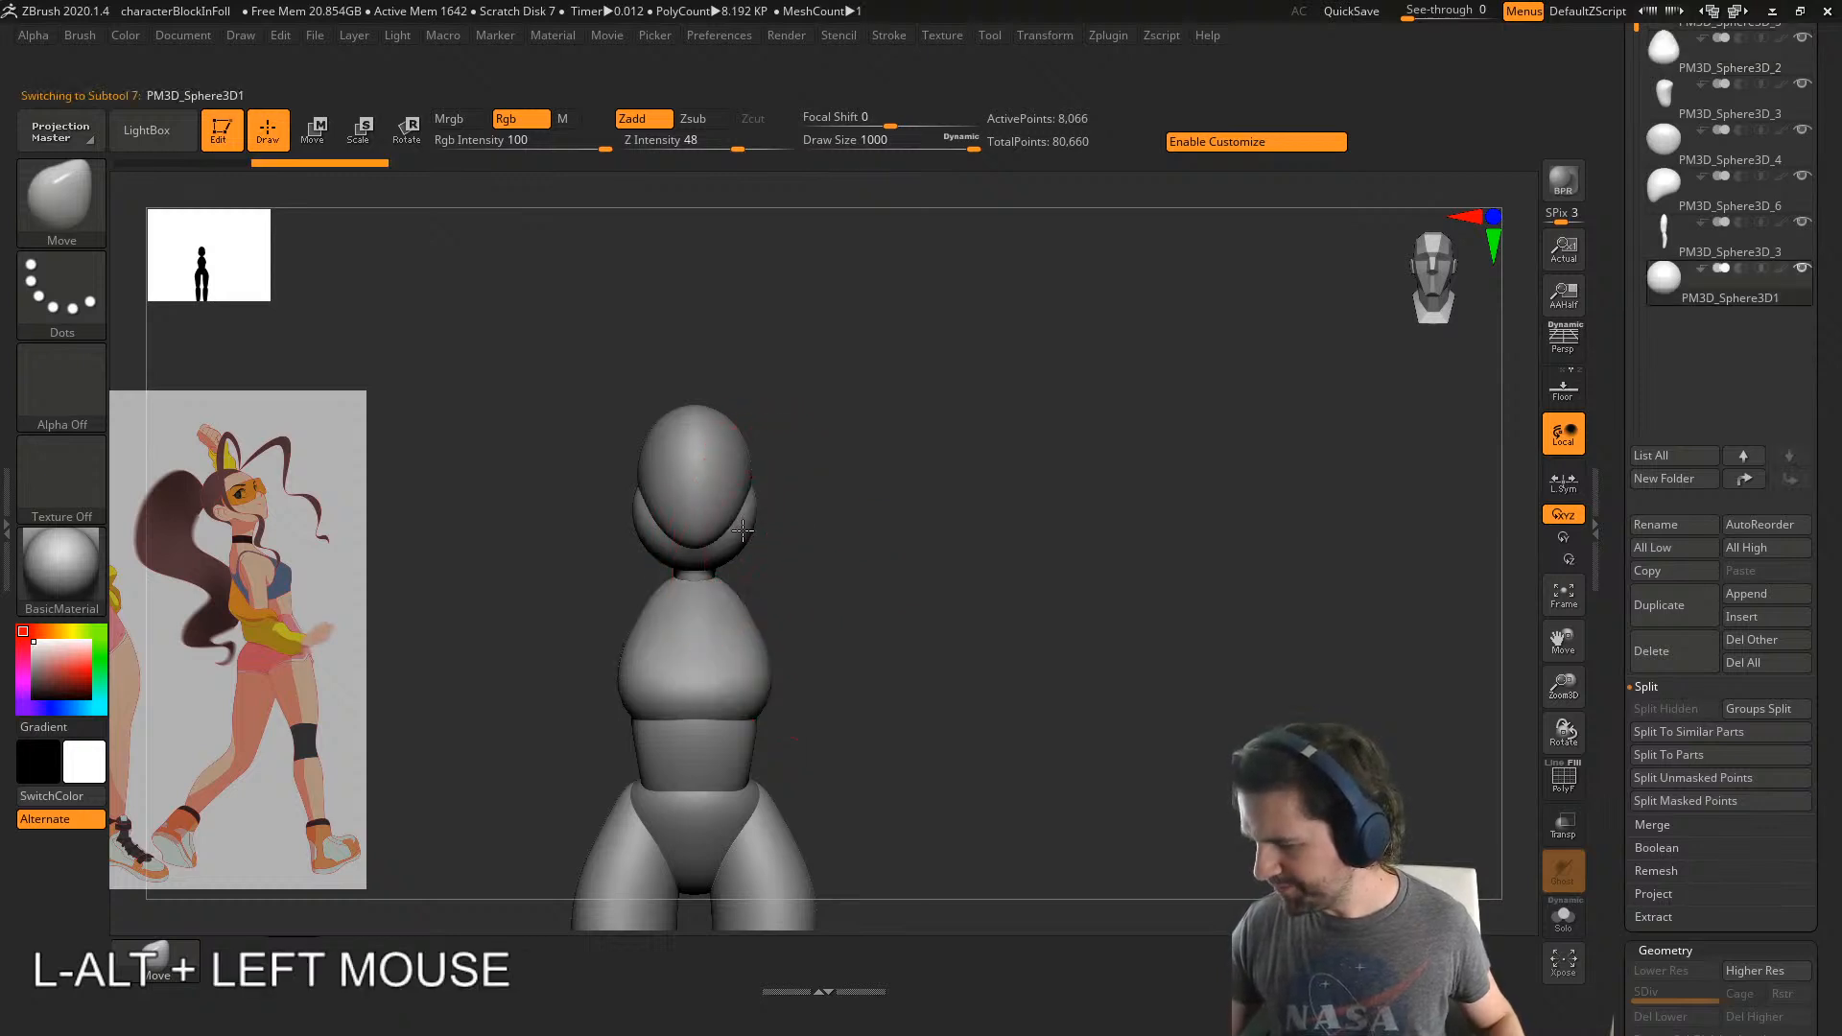
pyautogui.press('w')
pyautogui.moveTo(696, 512); pyautogui.dragTo(765, 616)
# - Fine-tune the shoulder sphere's placement against the upper chest from the side and front
pyautogui.keyDown('shift'); pyautogui.moveTo(862, 587); pyautogui.dragTo(801, 614, button='right'); pyautogui.keyUp('shift')
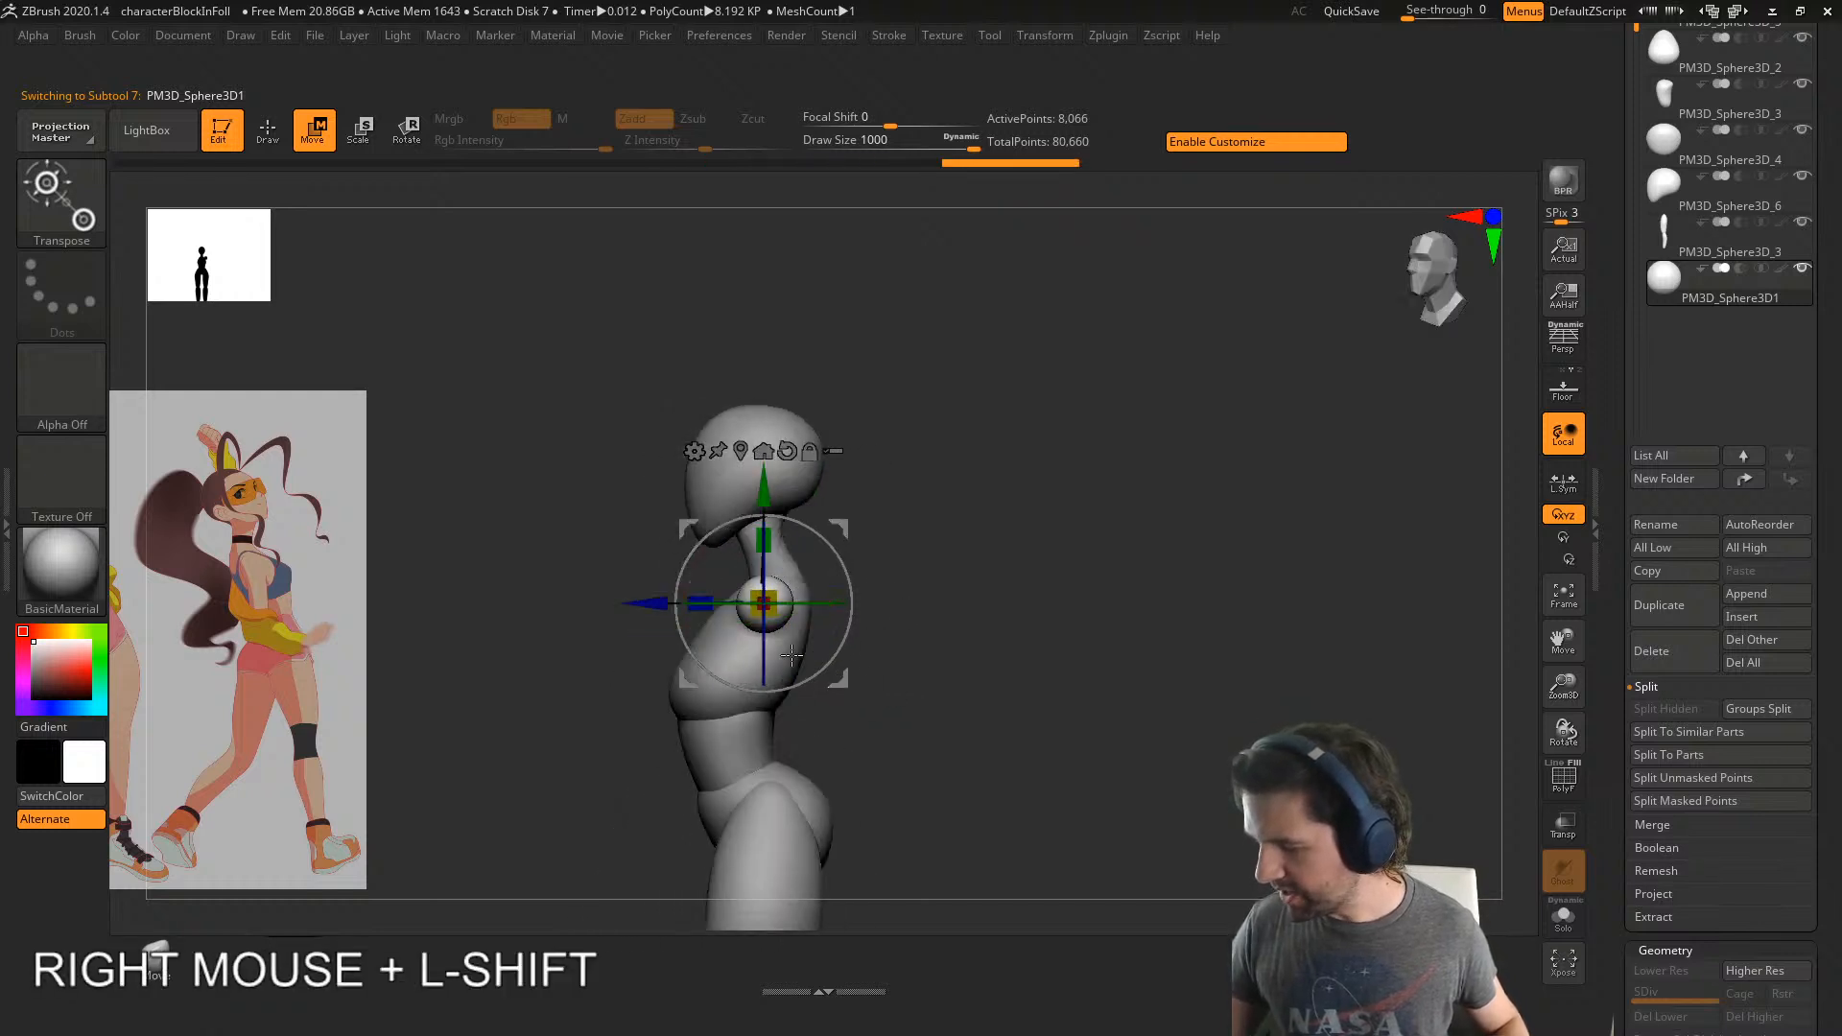
pyautogui.moveTo(836, 680); pyautogui.dragTo(846, 685)
pyautogui.moveTo(885, 629); pyautogui.dragTo(960, 612, button='right')
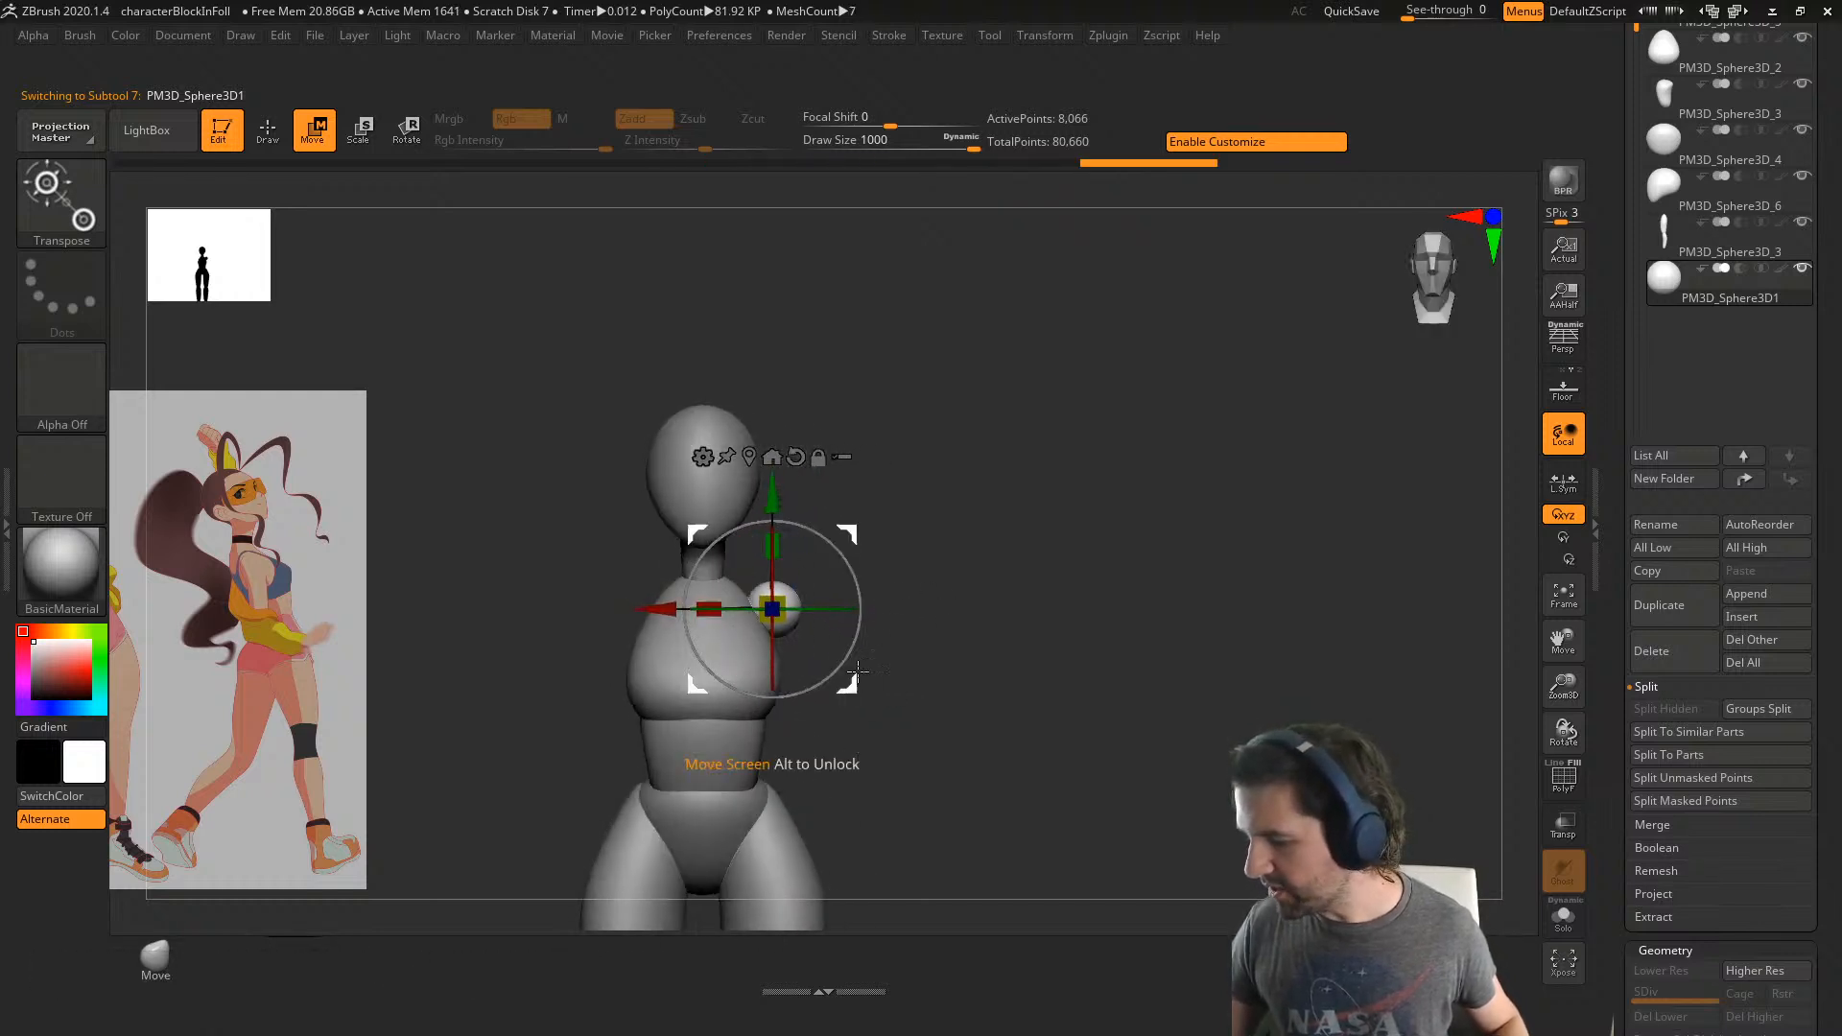
pyautogui.moveTo(784, 617); pyautogui.dragTo(765, 607)
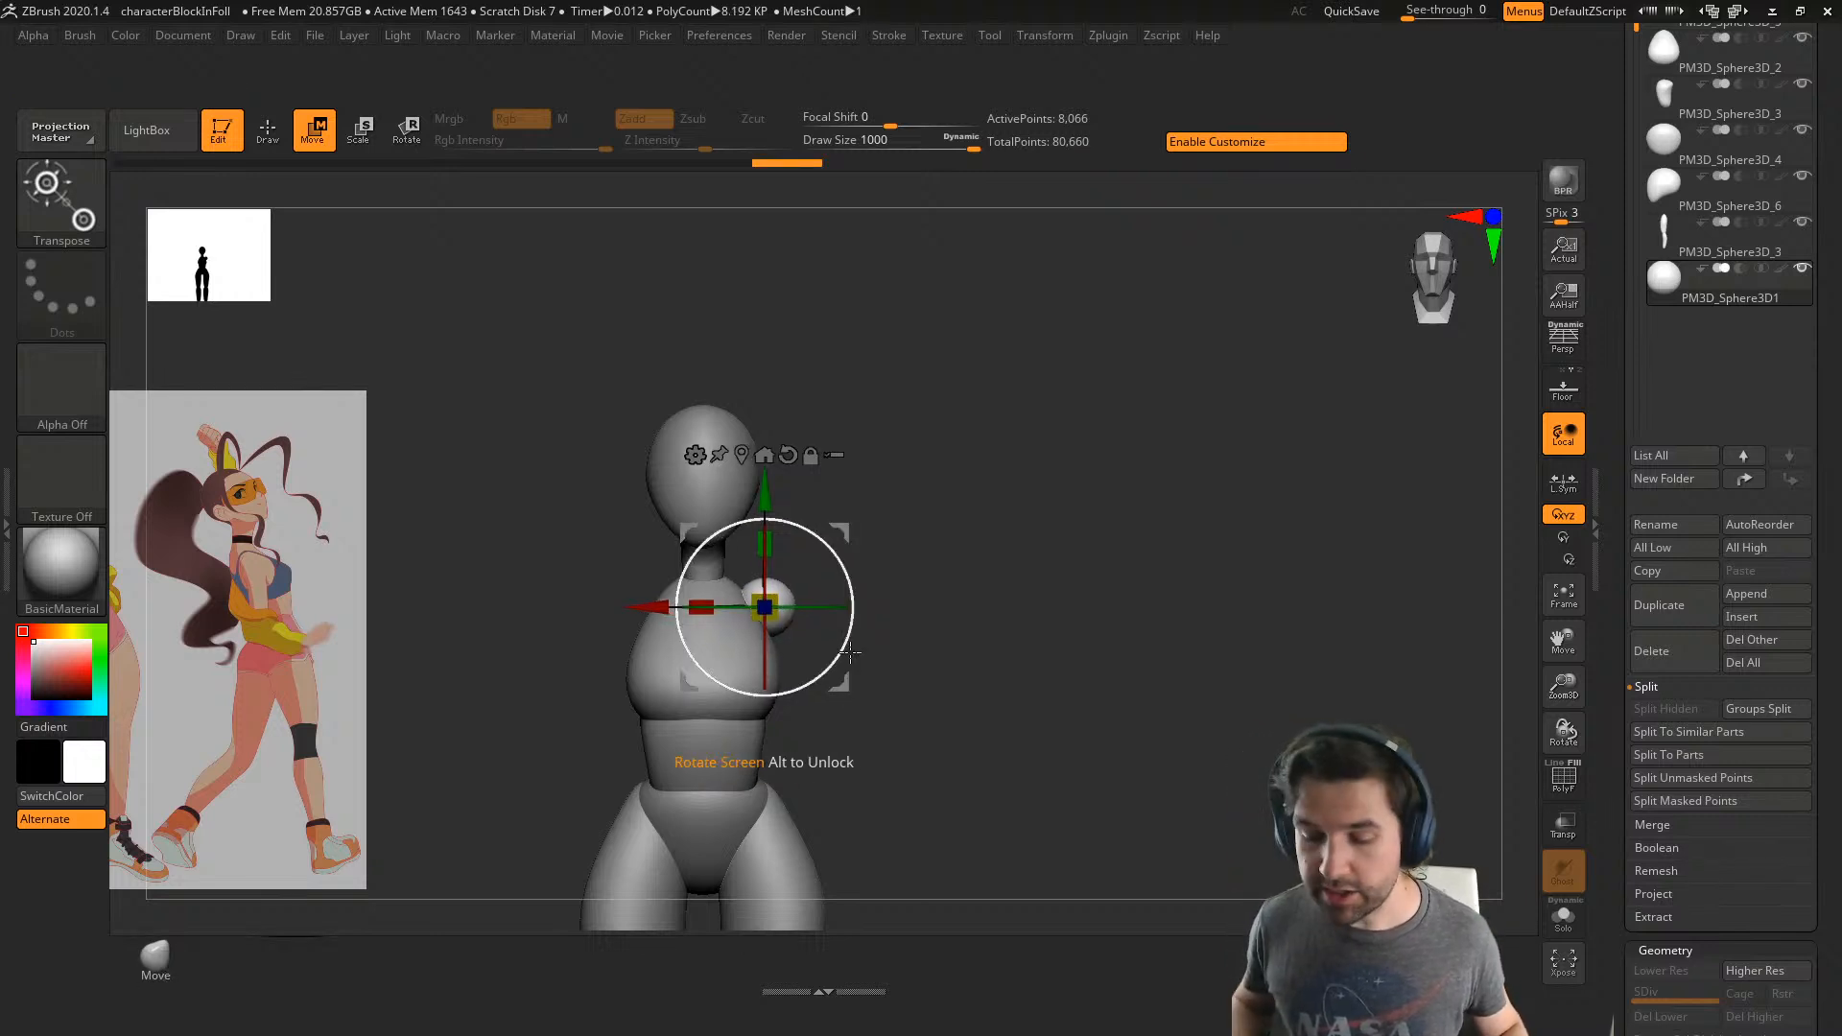
pyautogui.keyDown('shift'); pyautogui.moveTo(850, 652); pyautogui.dragTo(892, 658, button='right'); pyautogui.keyUp('shift')
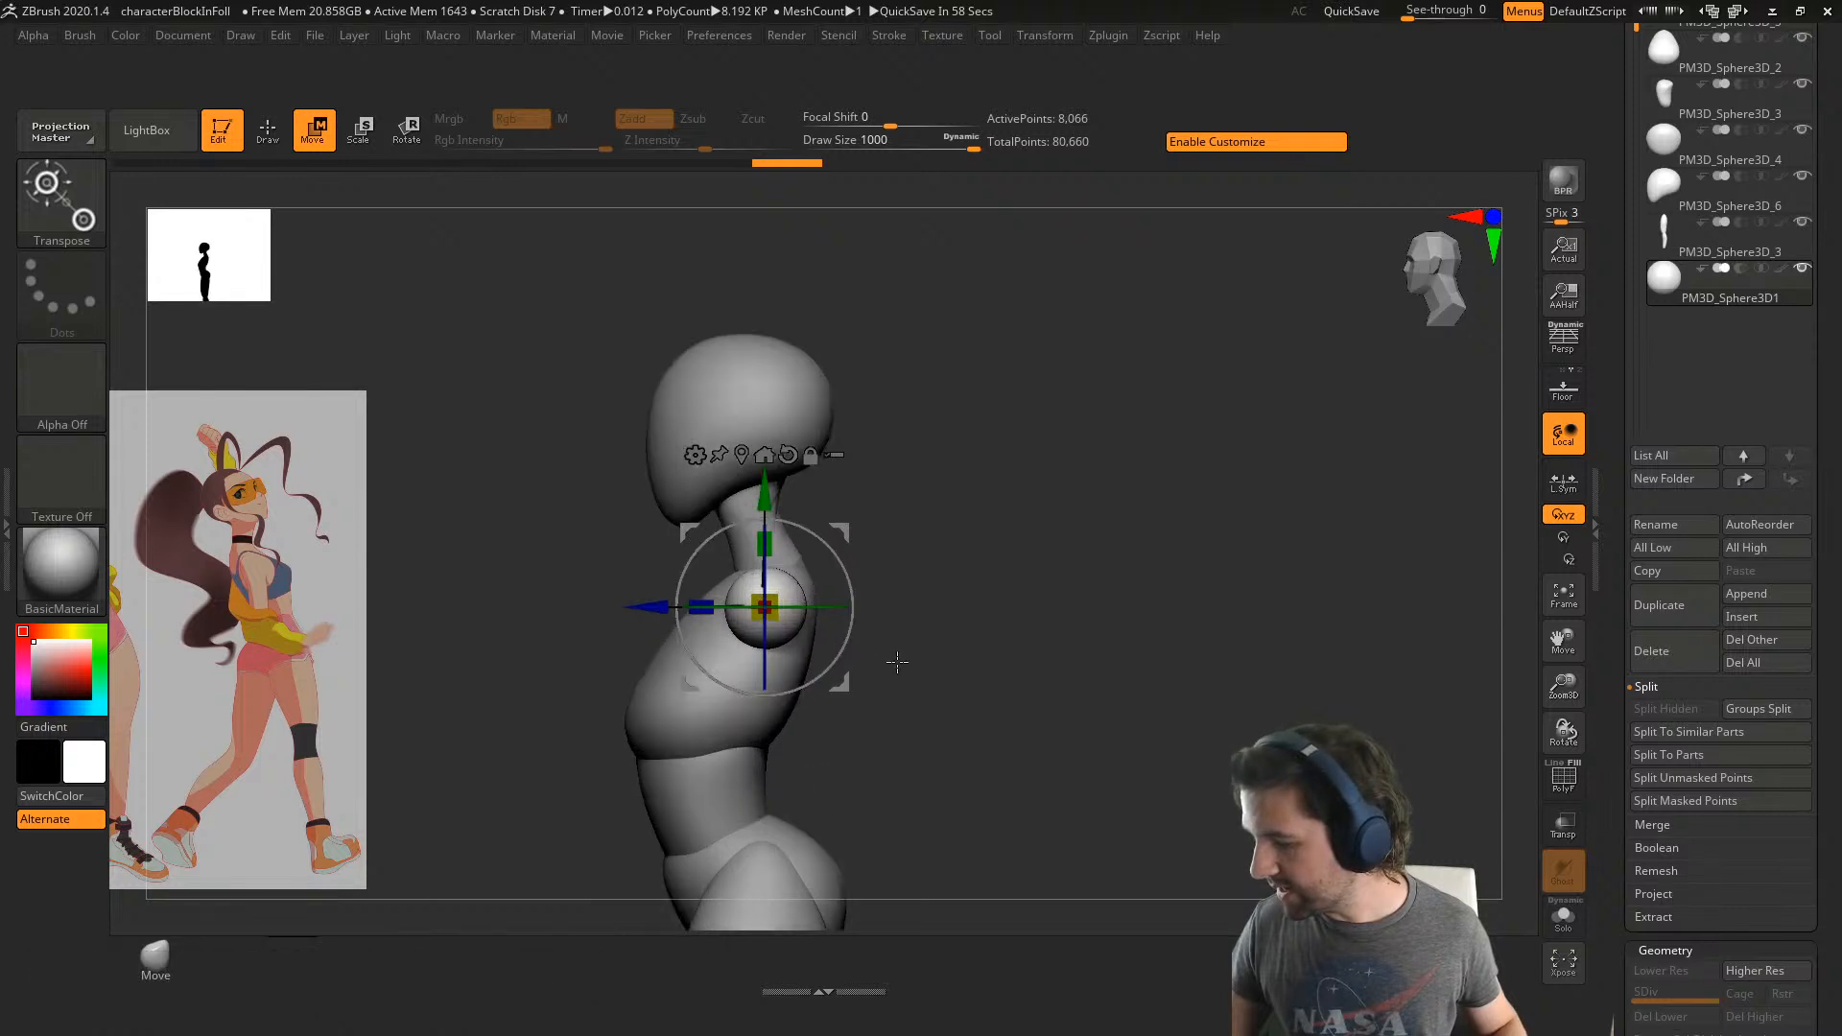
pyautogui.moveTo(764, 607); pyautogui.dragTo(780, 619)
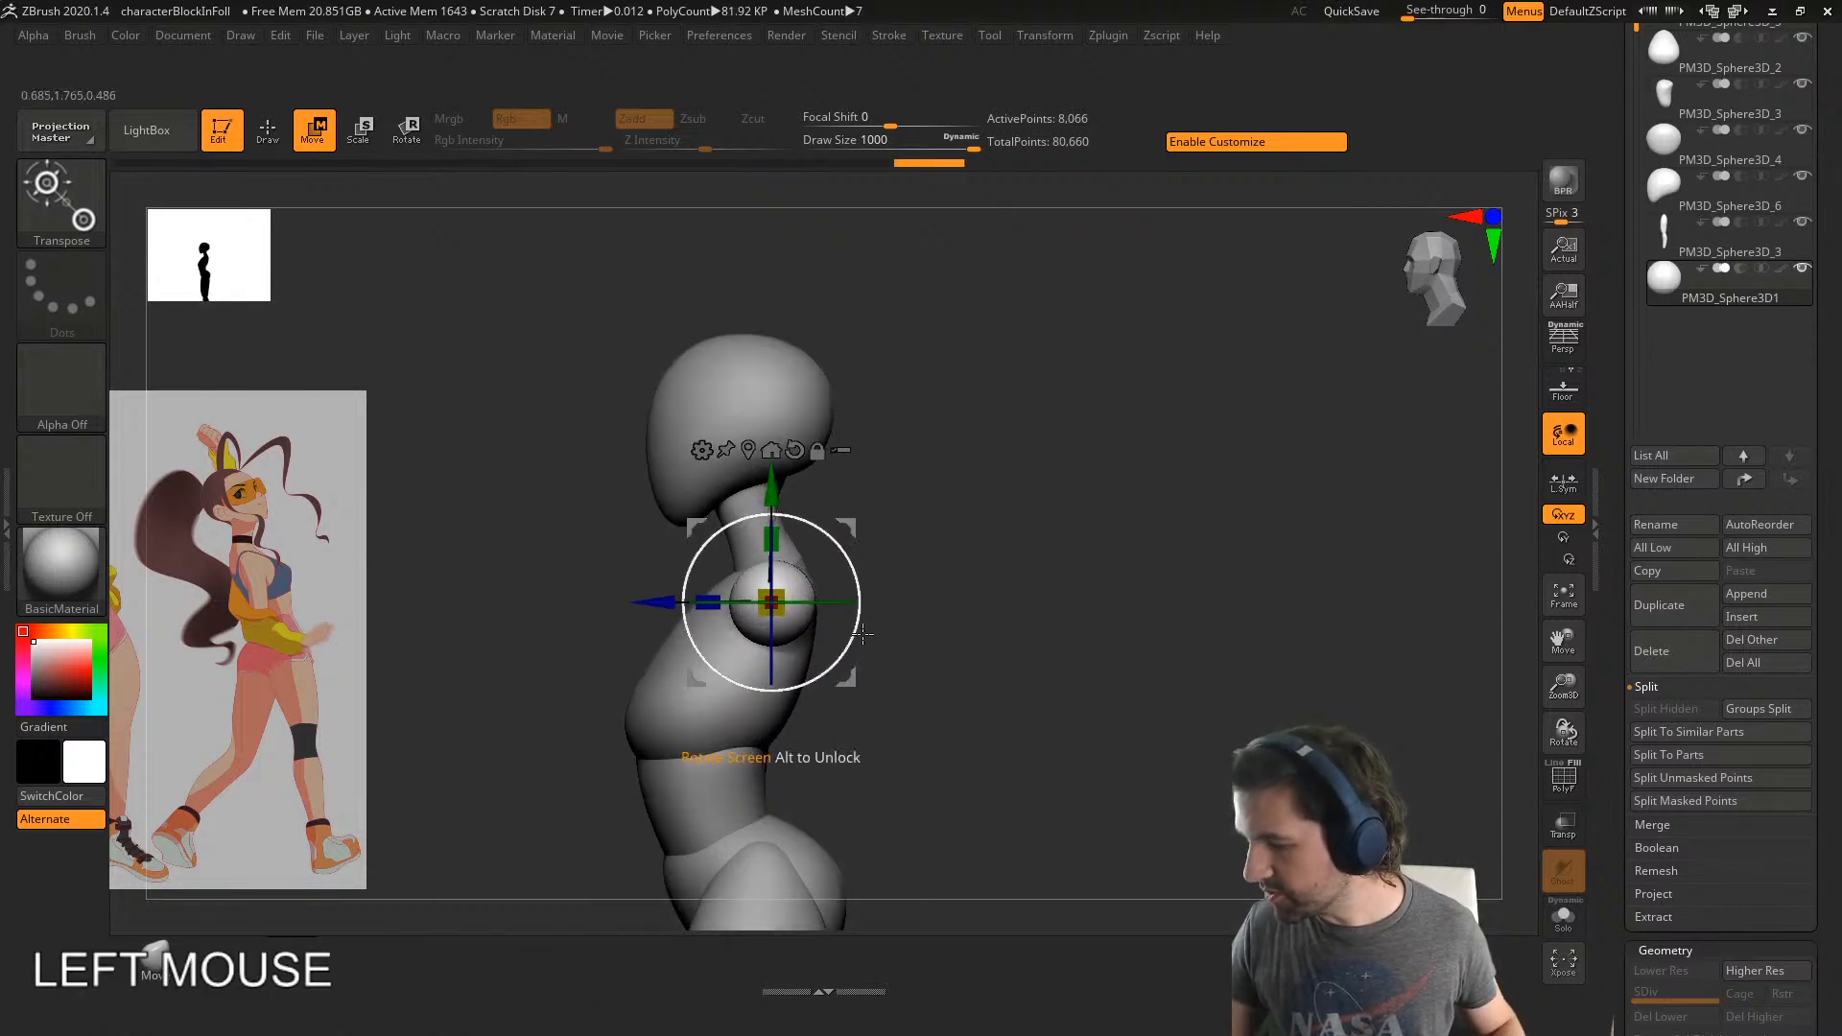
pyautogui.keyDown('shift'); pyautogui.moveTo(863, 634); pyautogui.dragTo(962, 616, button='right'); pyautogui.keyUp('shift')
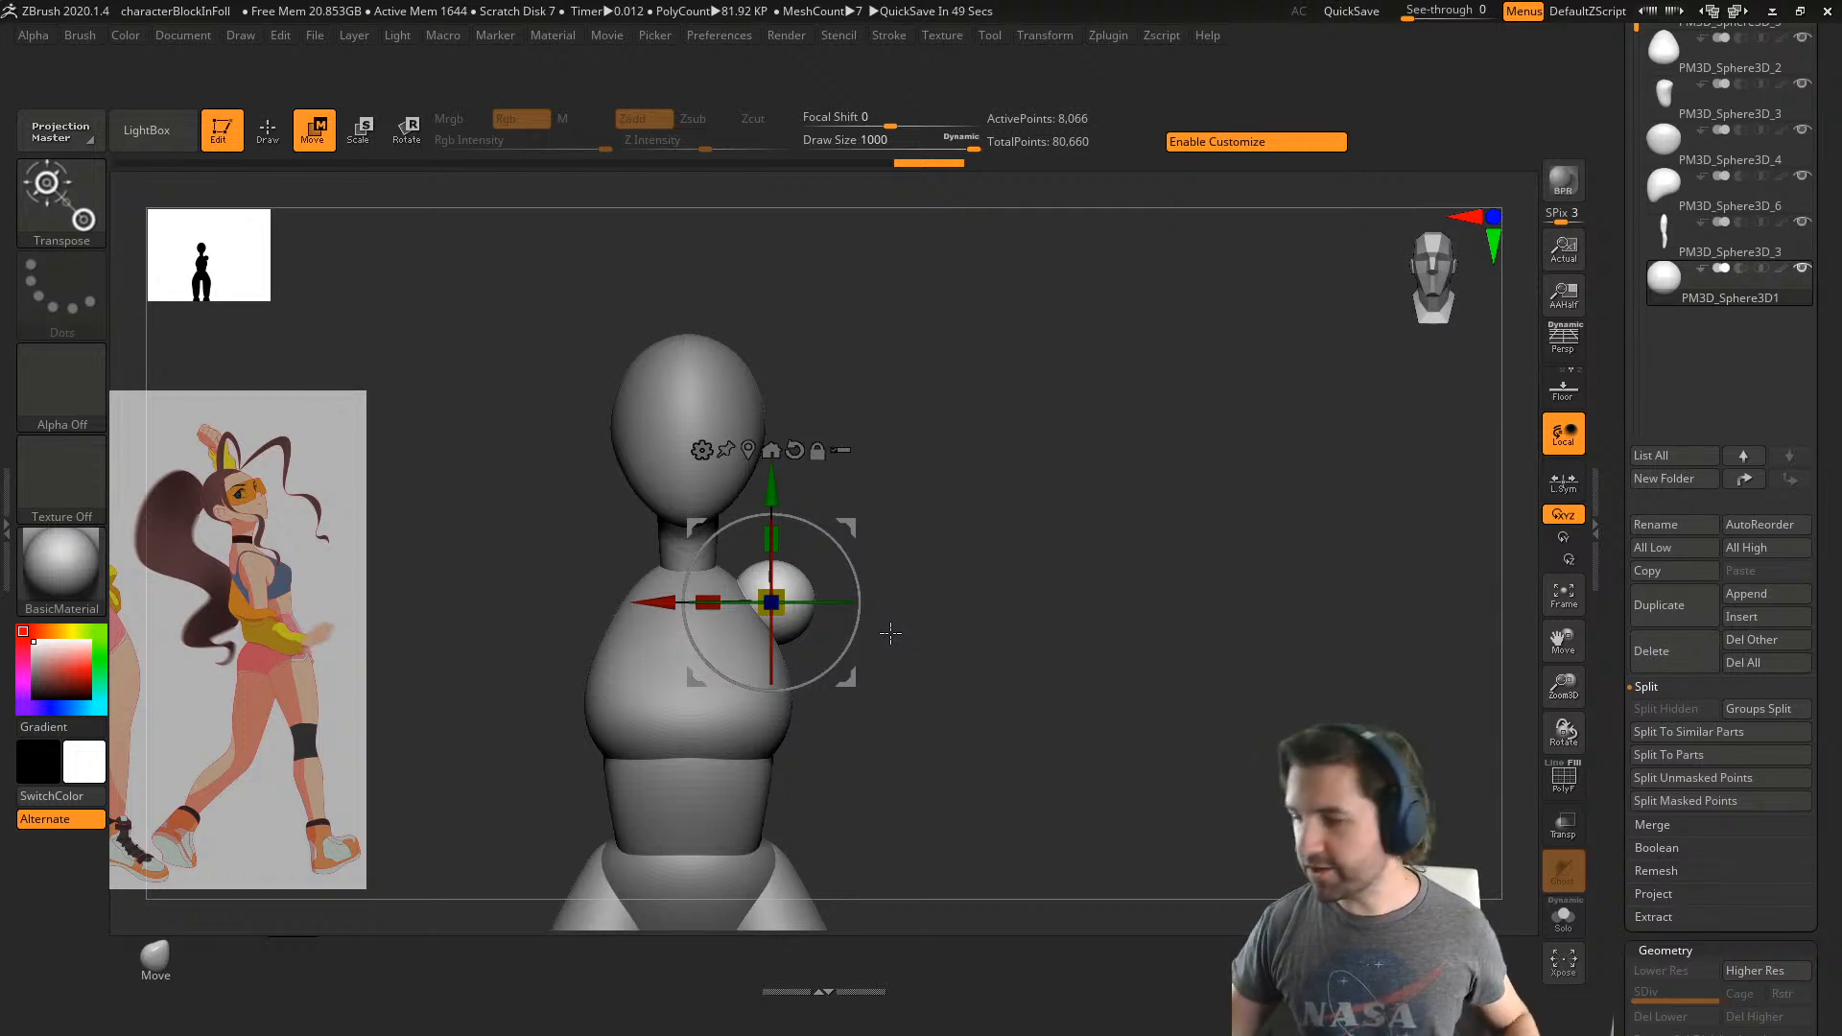
# - Duplicate the shoulder sphere within its subtool, stretch the copy about 2.6 times lengthwise, and angle it below the shoulder as an upper arm
pyautogui.moveTo(893, 651); pyautogui.dragTo(858, 507, button='right')
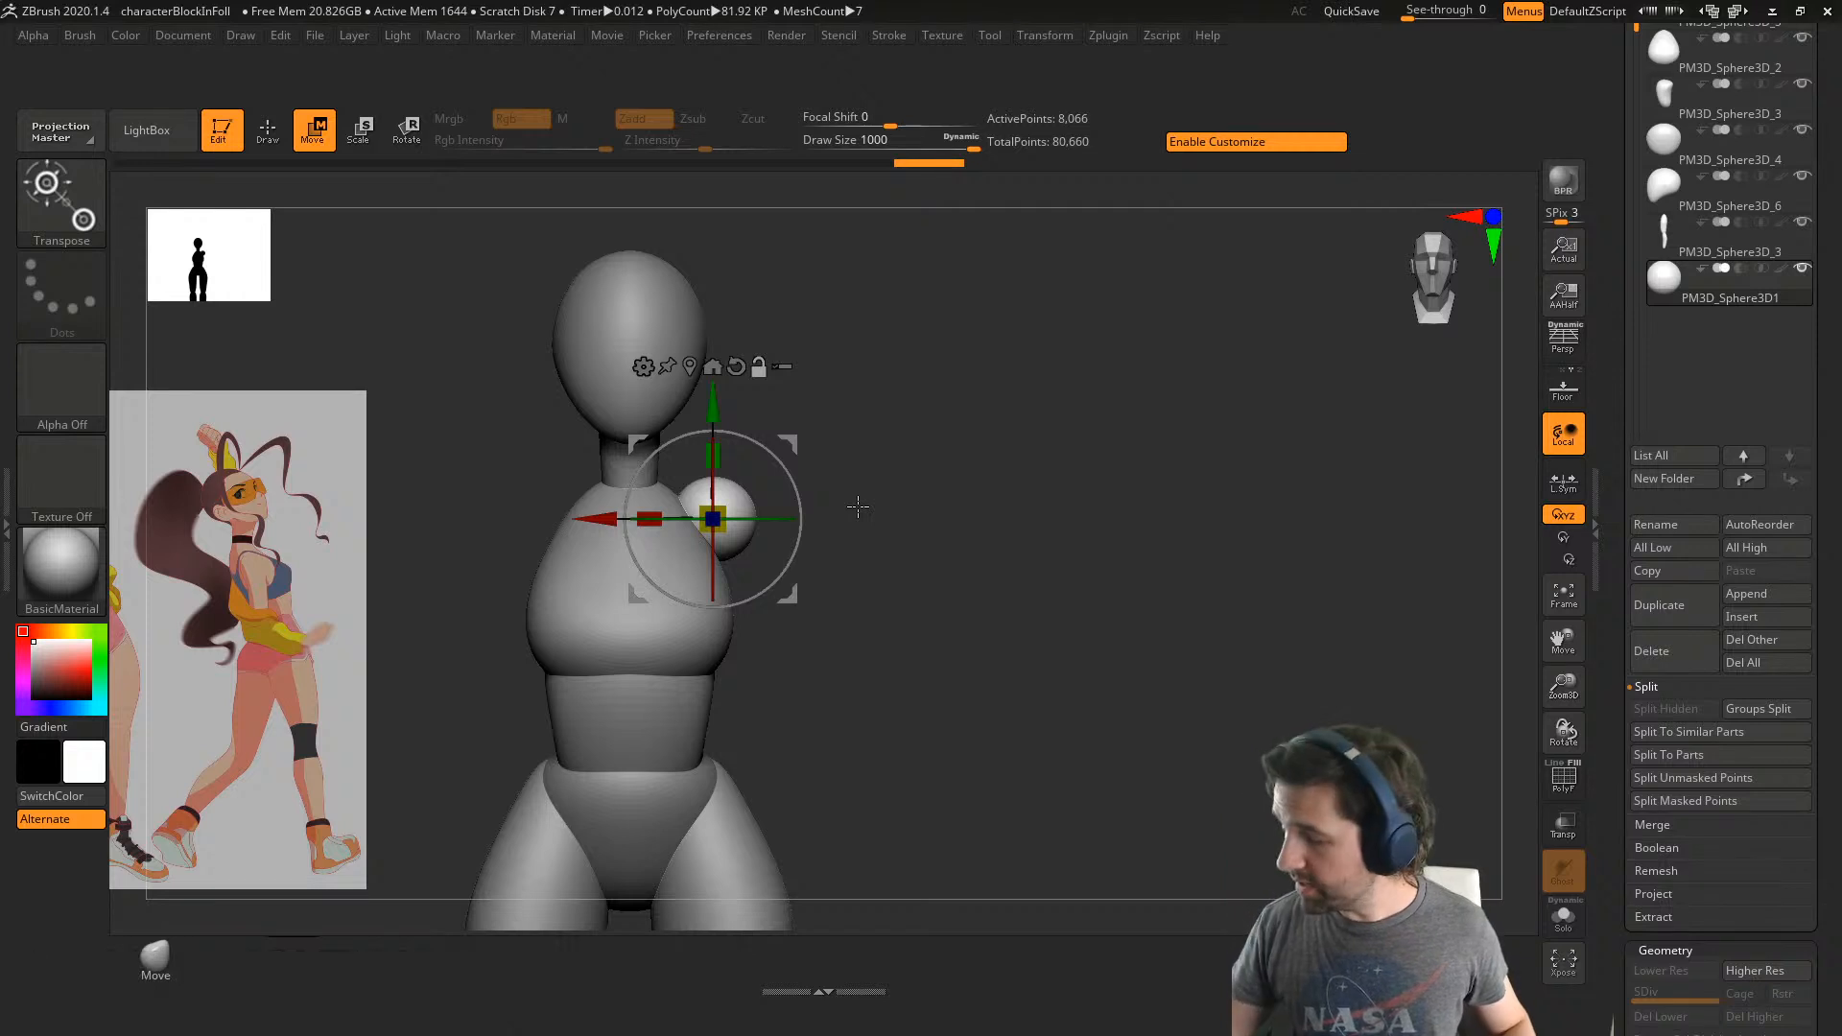
pyautogui.moveTo(797, 561)
pyautogui.keyDown('ctrl'); pyautogui.mouseDown()
pyautogui.moveTo(916, 626)
pyautogui.moveTo(900, 641)
pyautogui.mouseUp(); pyautogui.keyUp('ctrl')
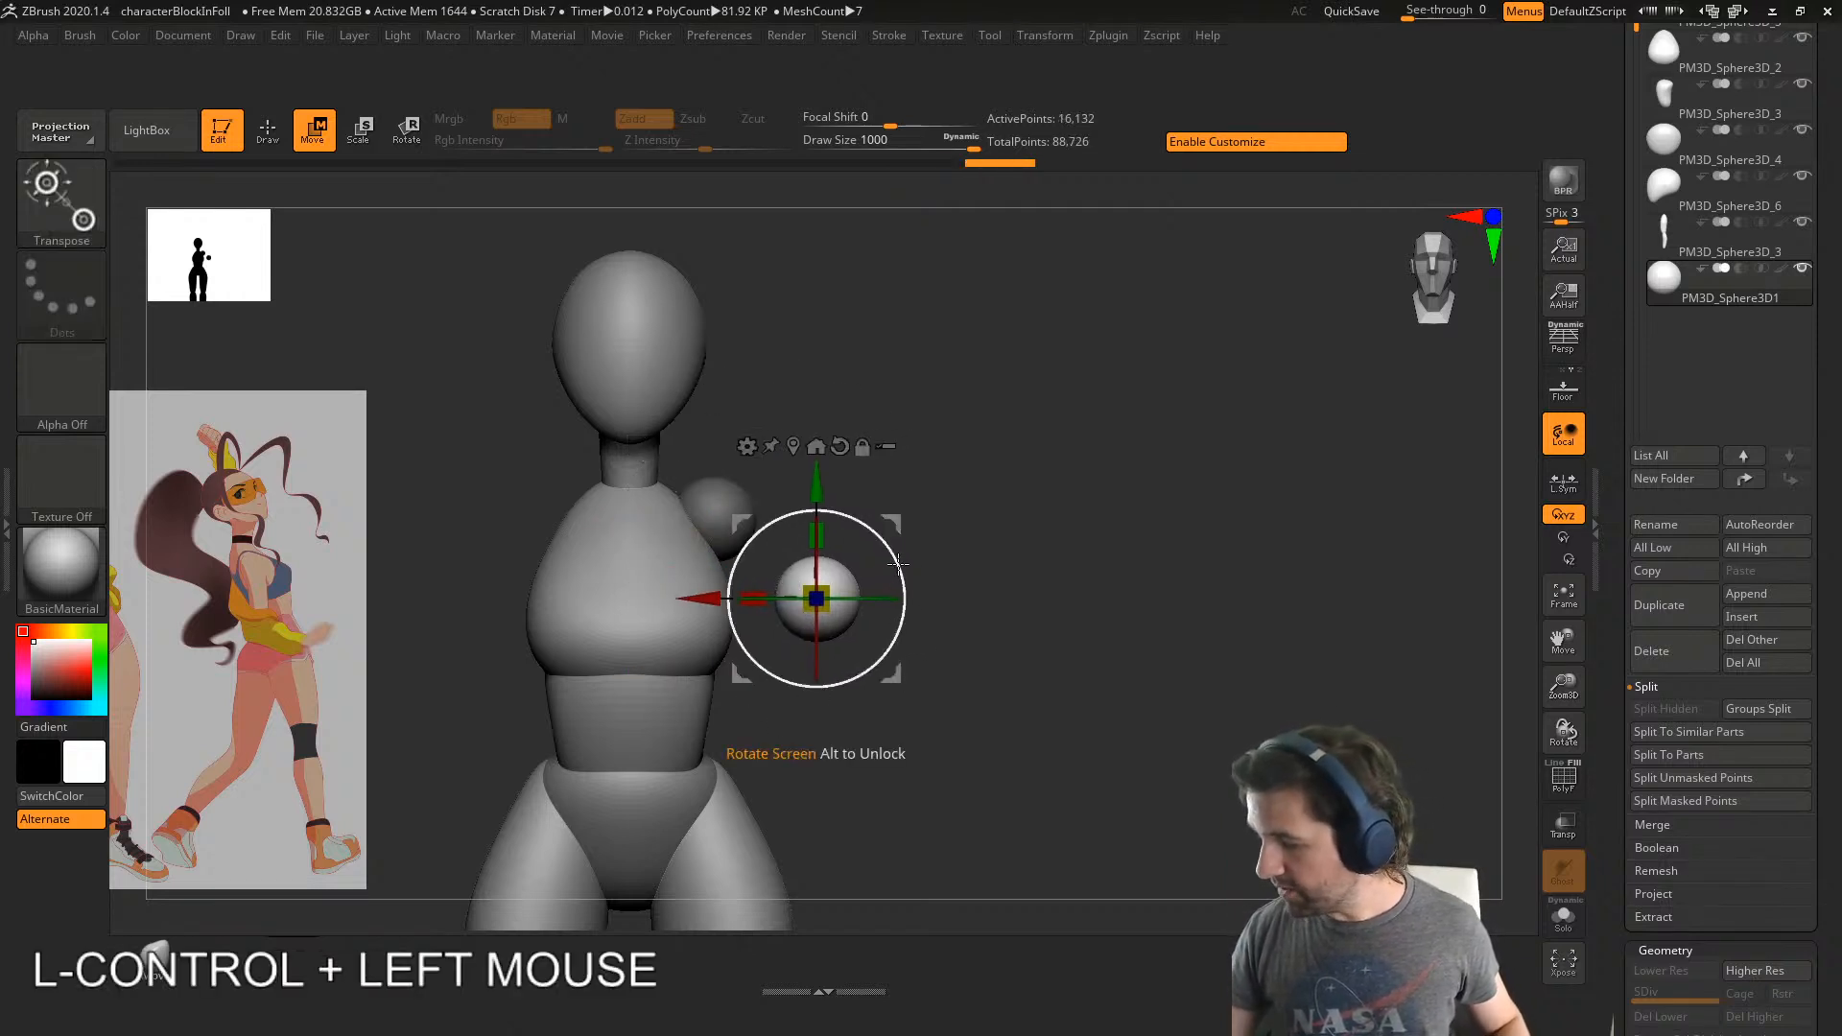
pyautogui.moveTo(817, 534); pyautogui.dragTo(835, 470)
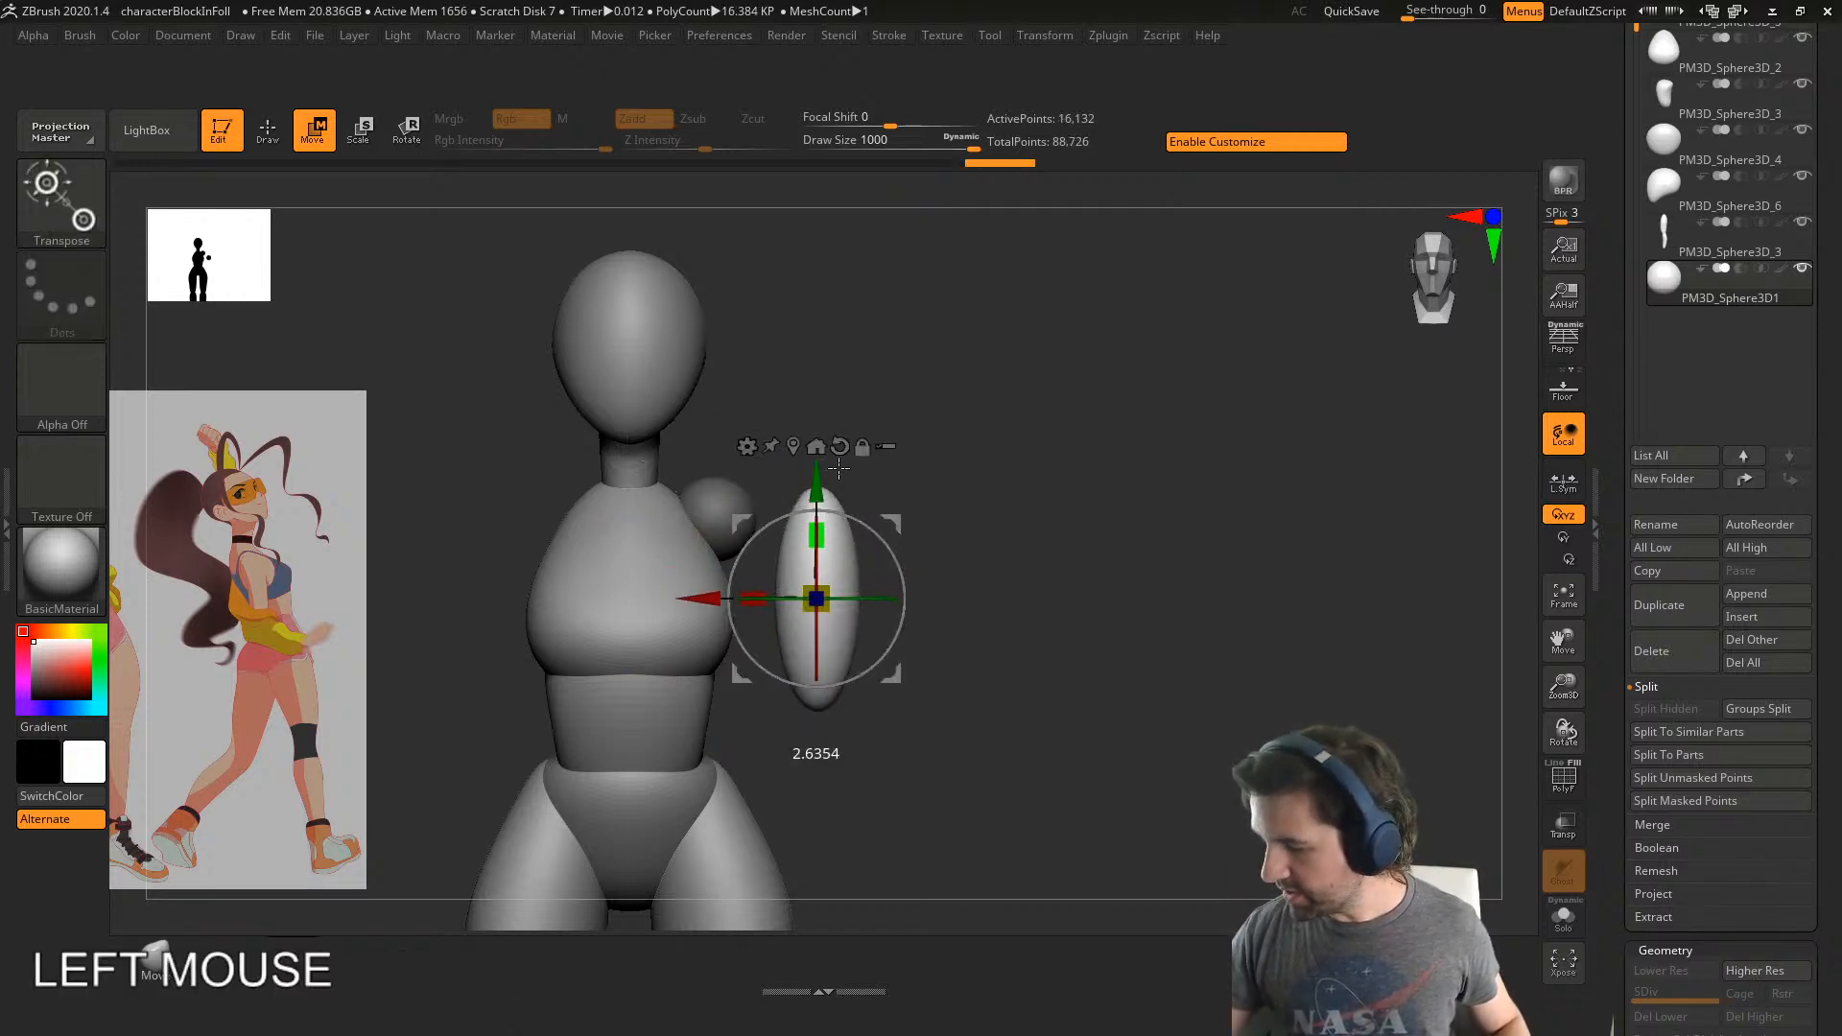
pyautogui.moveTo(897, 667); pyautogui.dragTo(873, 532)
pyautogui.moveTo(885, 625); pyautogui.dragTo(879, 679)
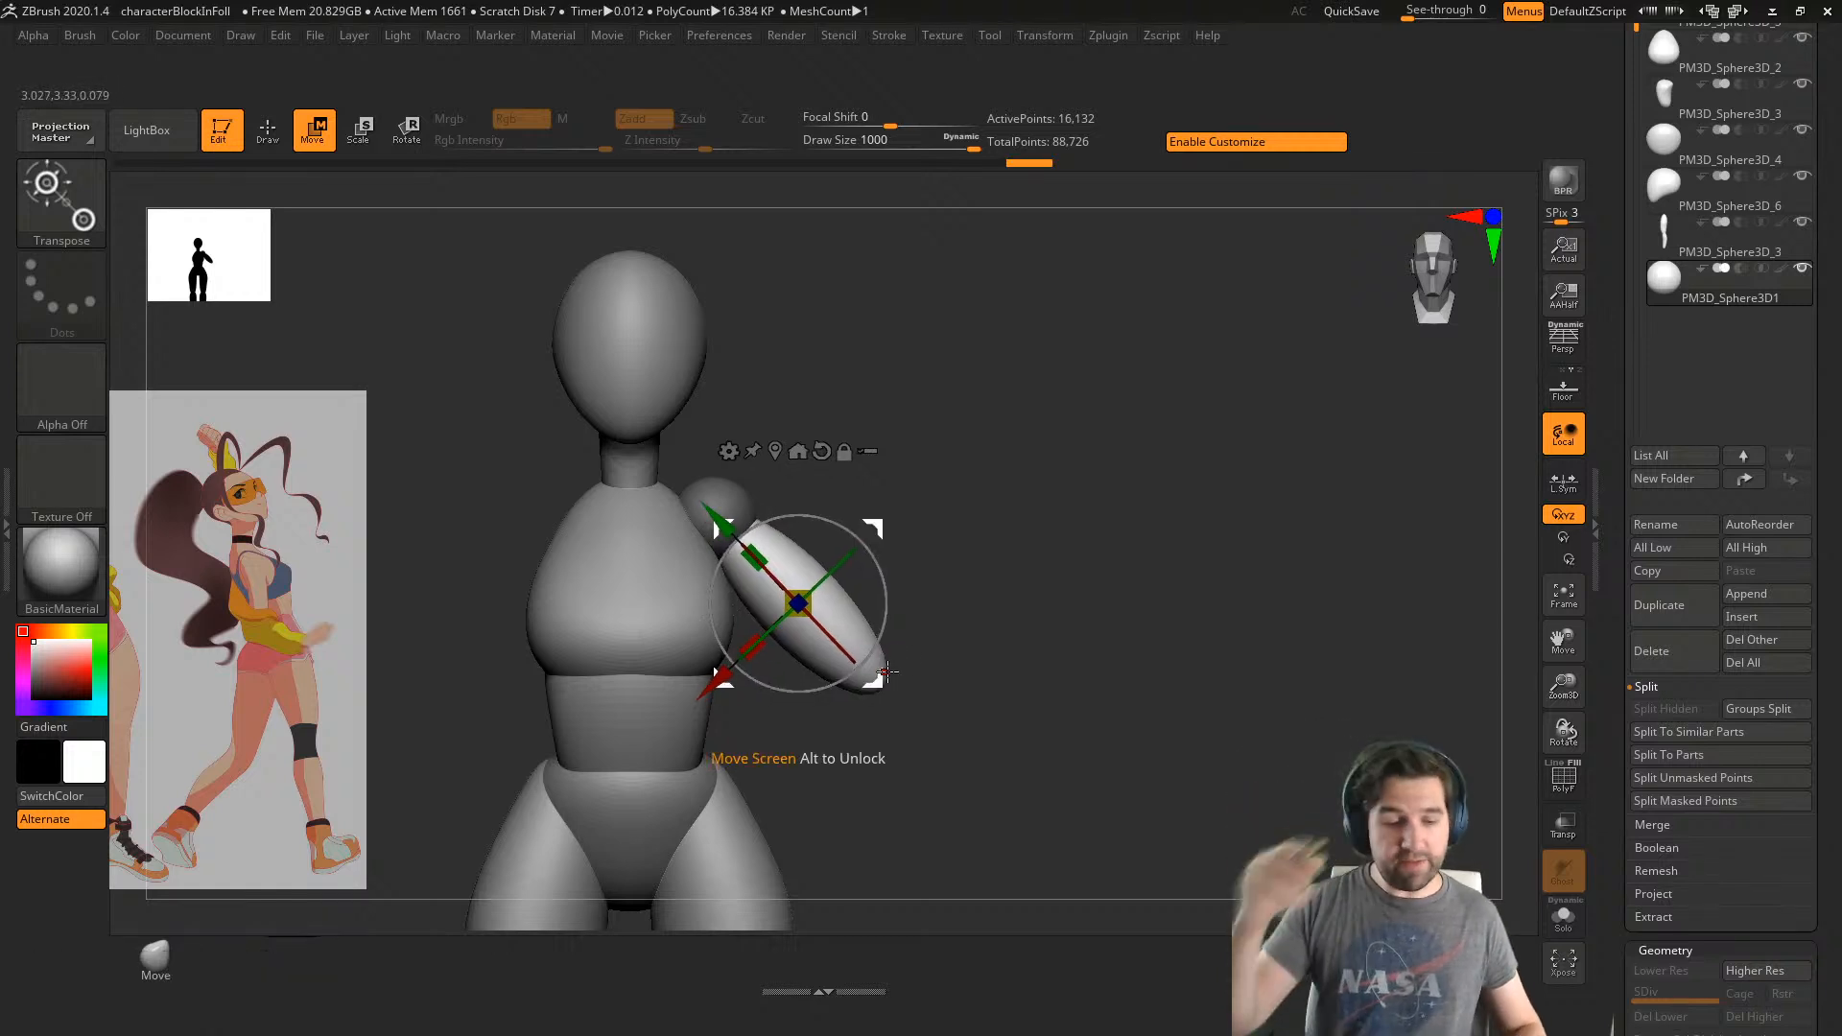
# - Align the transform gizmo along the upper arm and place its pivot at the center of the shoulder sphere
pyautogui.press('y')
pyautogui.moveTo(721, 506); pyautogui.dragTo(944, 731)
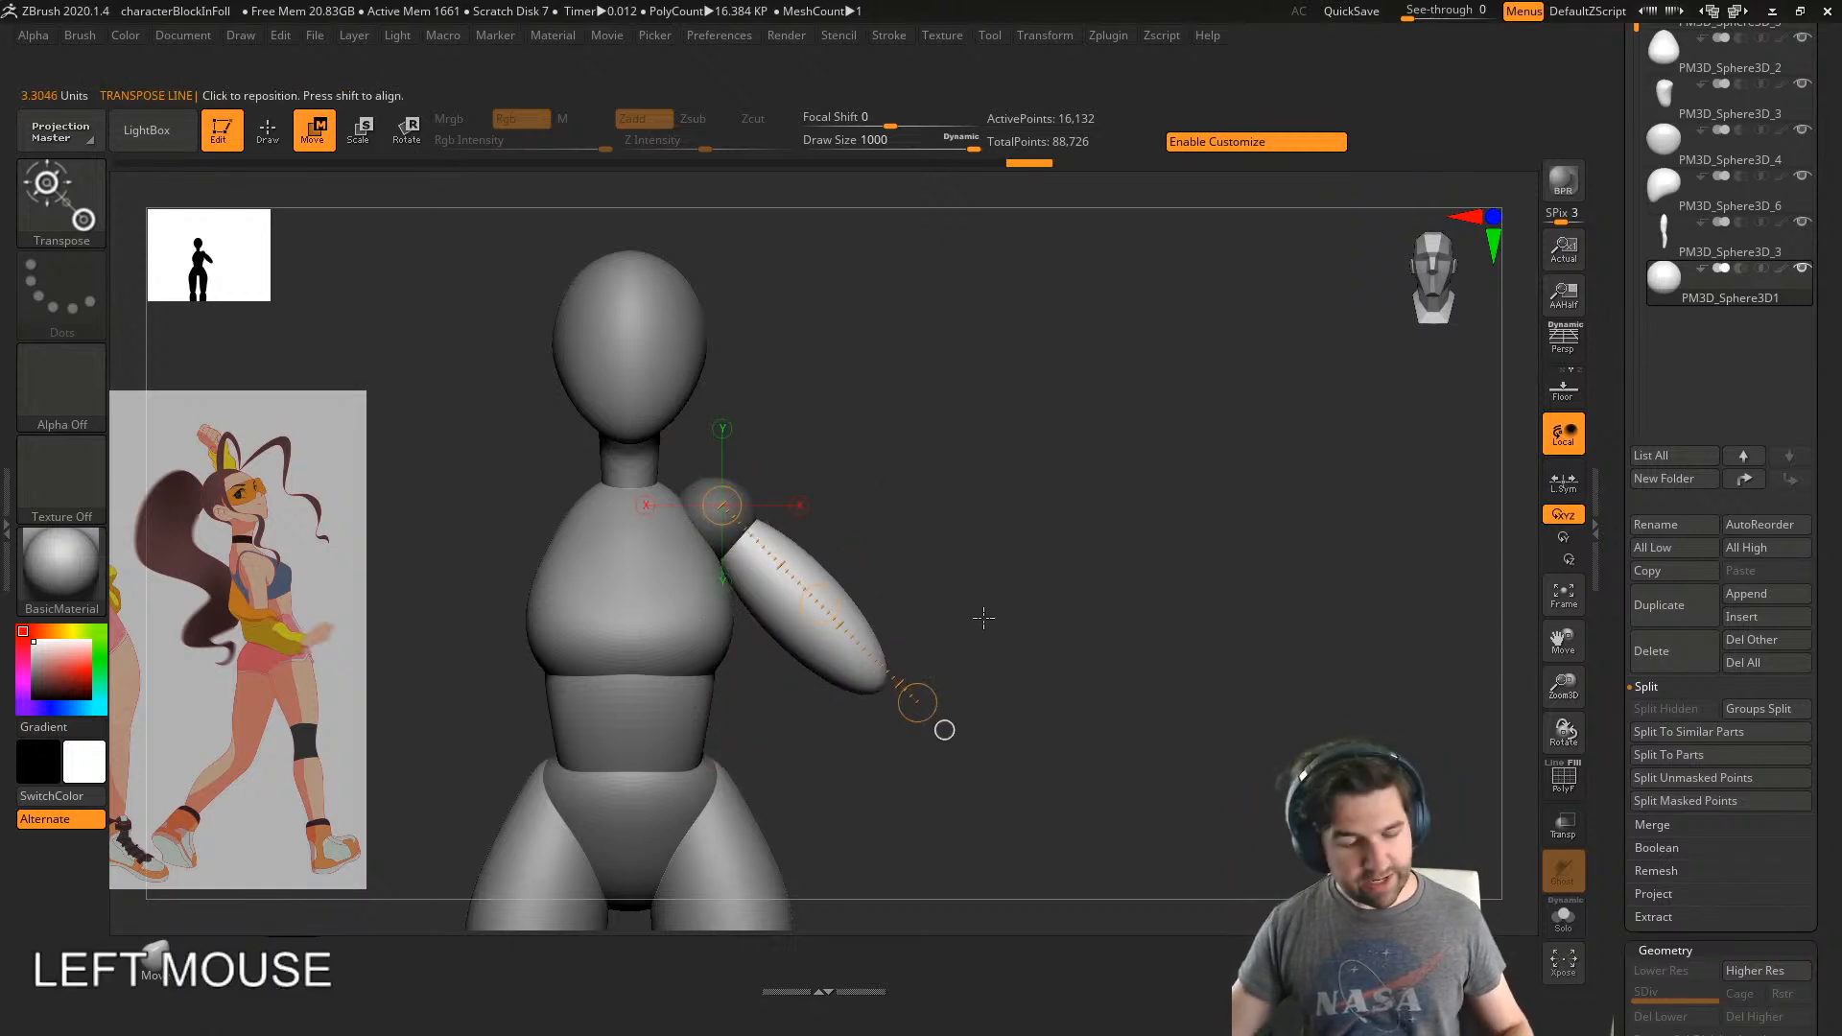
pyautogui.press('y')
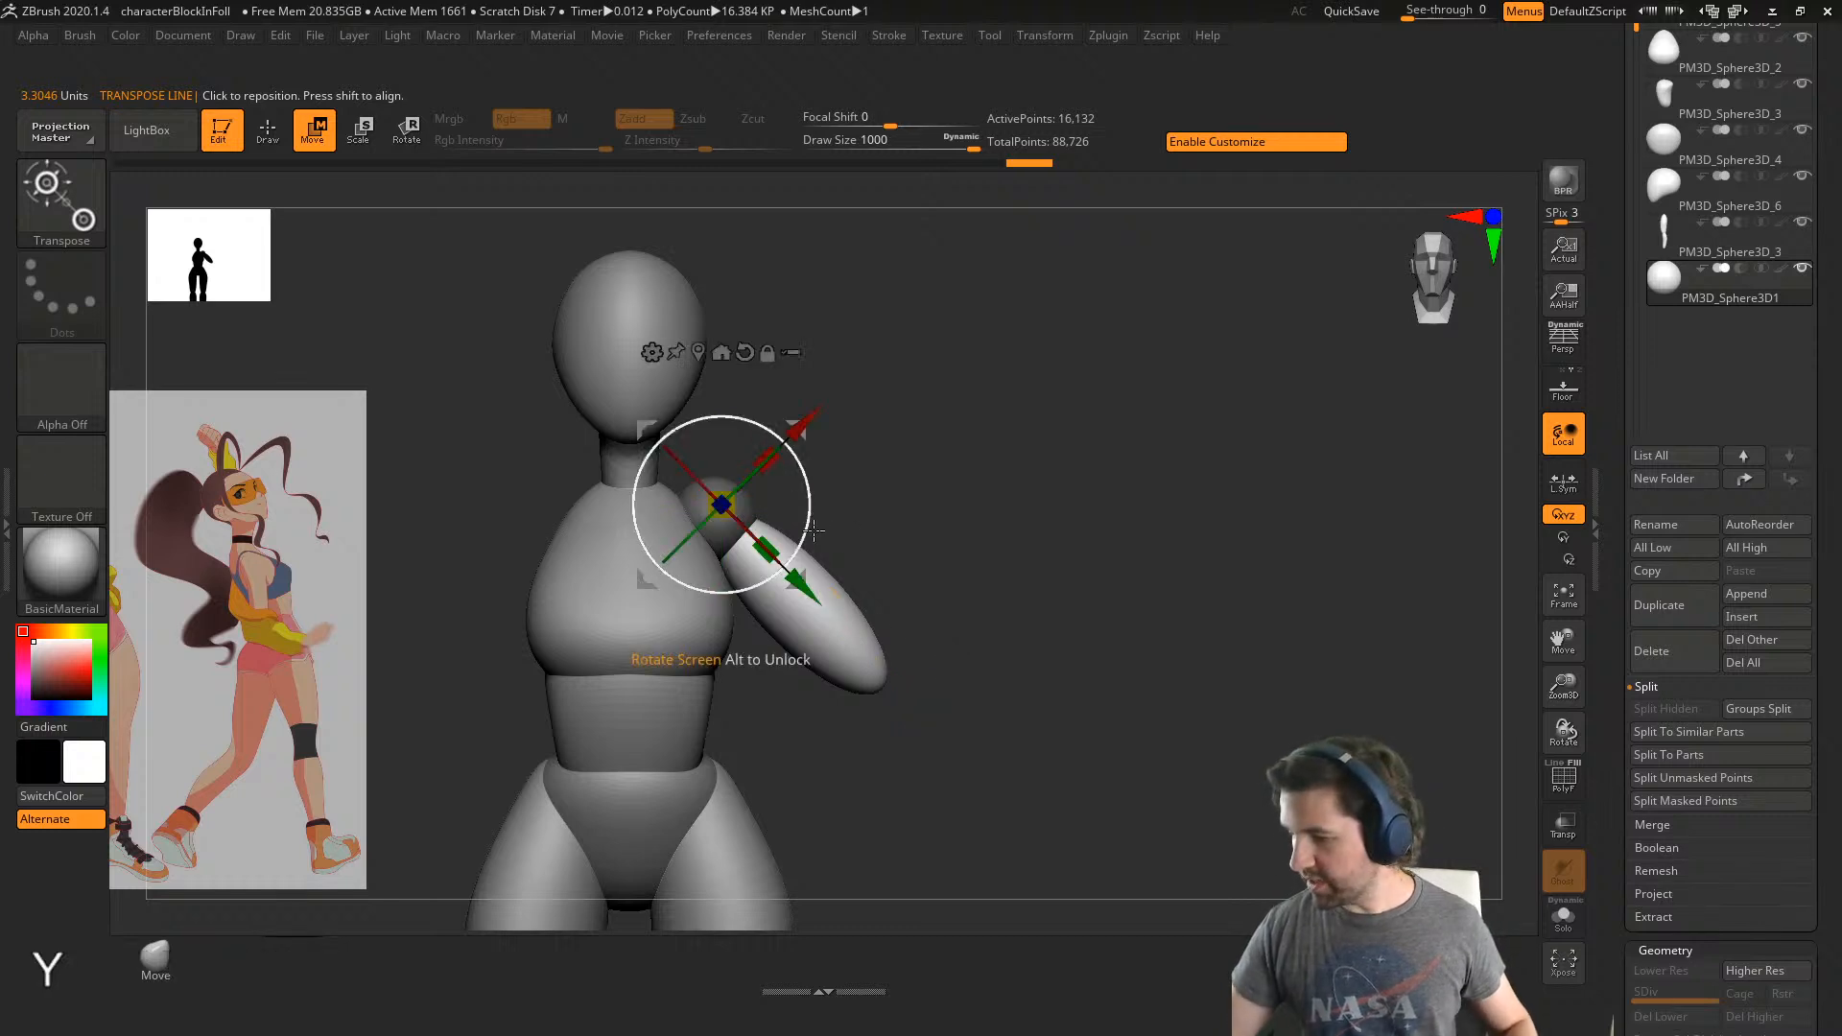
pyautogui.keyDown('alt'); pyautogui.moveTo(804, 419); pyautogui.dragTo(811, 432); pyautogui.keyUp('alt')
pyautogui.keyDown('alt'); pyautogui.moveTo(809, 604); pyautogui.dragTo(803, 596); pyautogui.keyUp('alt')
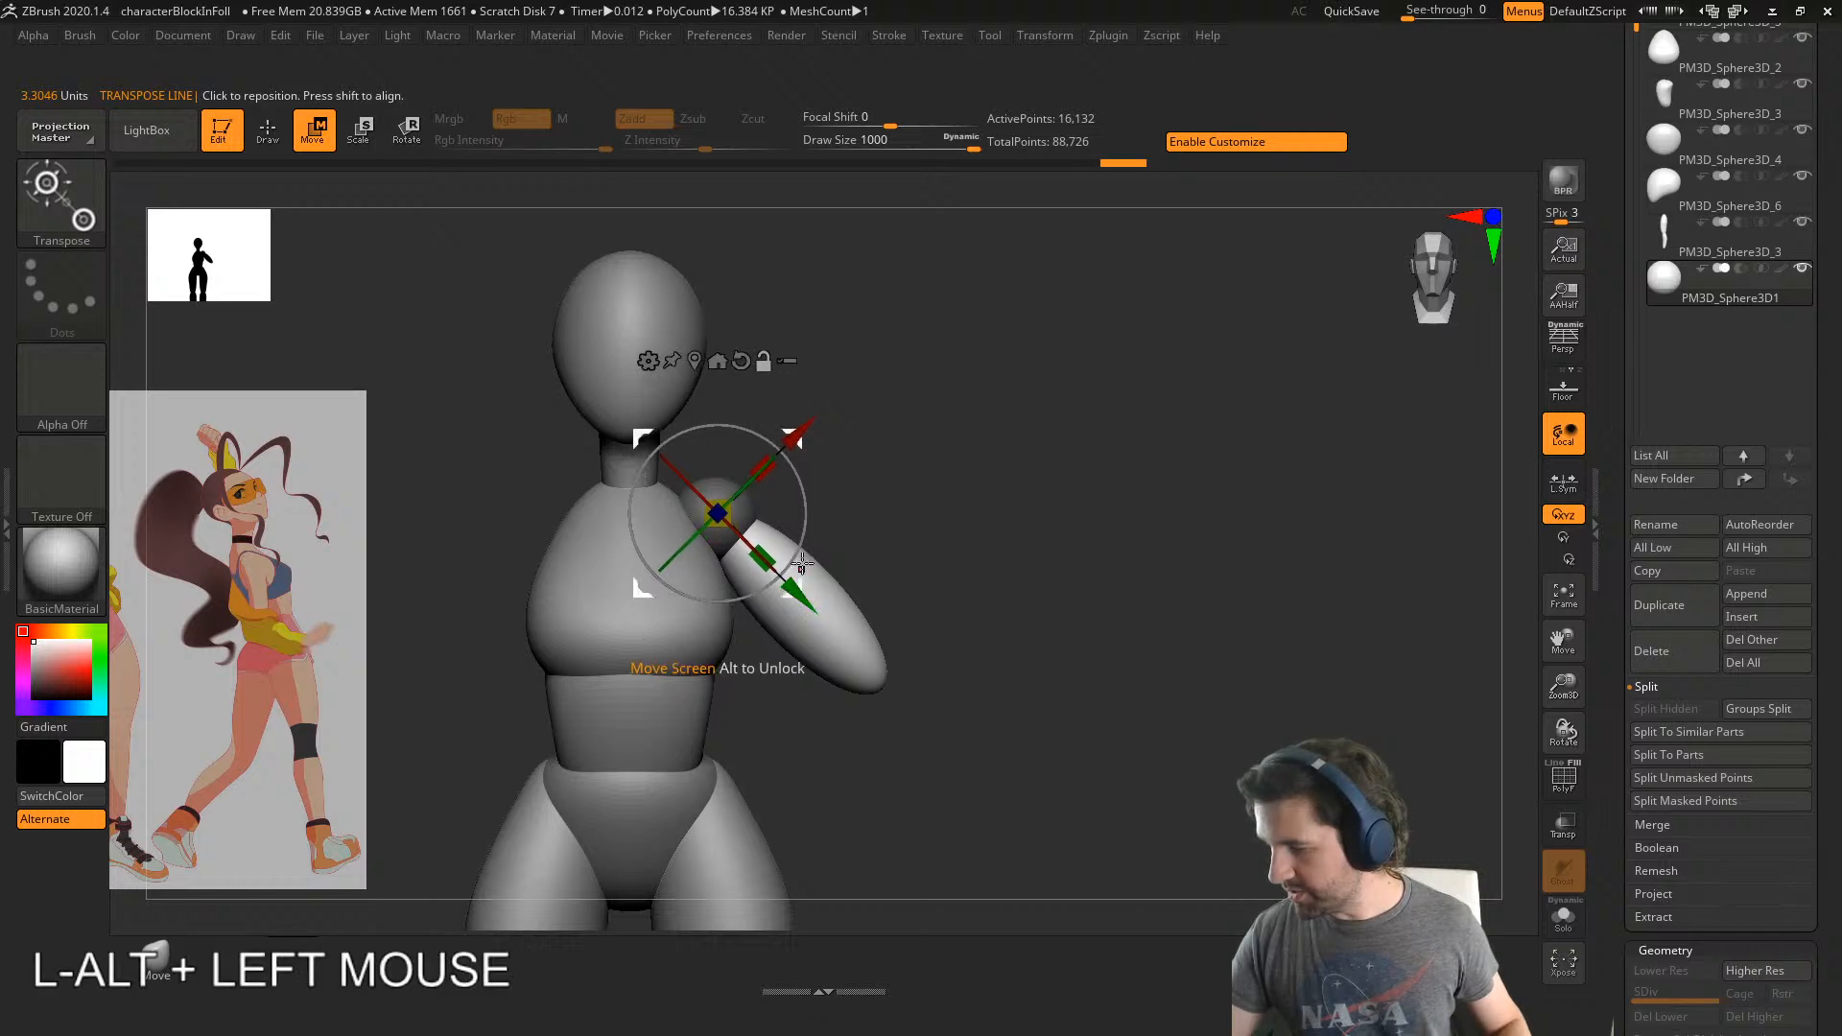
pyautogui.keyDown('alt'); pyautogui.moveTo(804, 432); pyautogui.dragTo(801, 435); pyautogui.keyUp('alt')
# - Adjust the upper arm's angle around the shoulder pivot and slim its cross-section to about 0.62 while keeping its length
pyautogui.moveTo(804, 514)
pyautogui.mouseDown()
pyautogui.moveTo(785, 572)
pyautogui.moveTo(801, 501)
pyautogui.moveTo(799, 590)
pyautogui.moveTo(804, 509)
pyautogui.mouseUp()
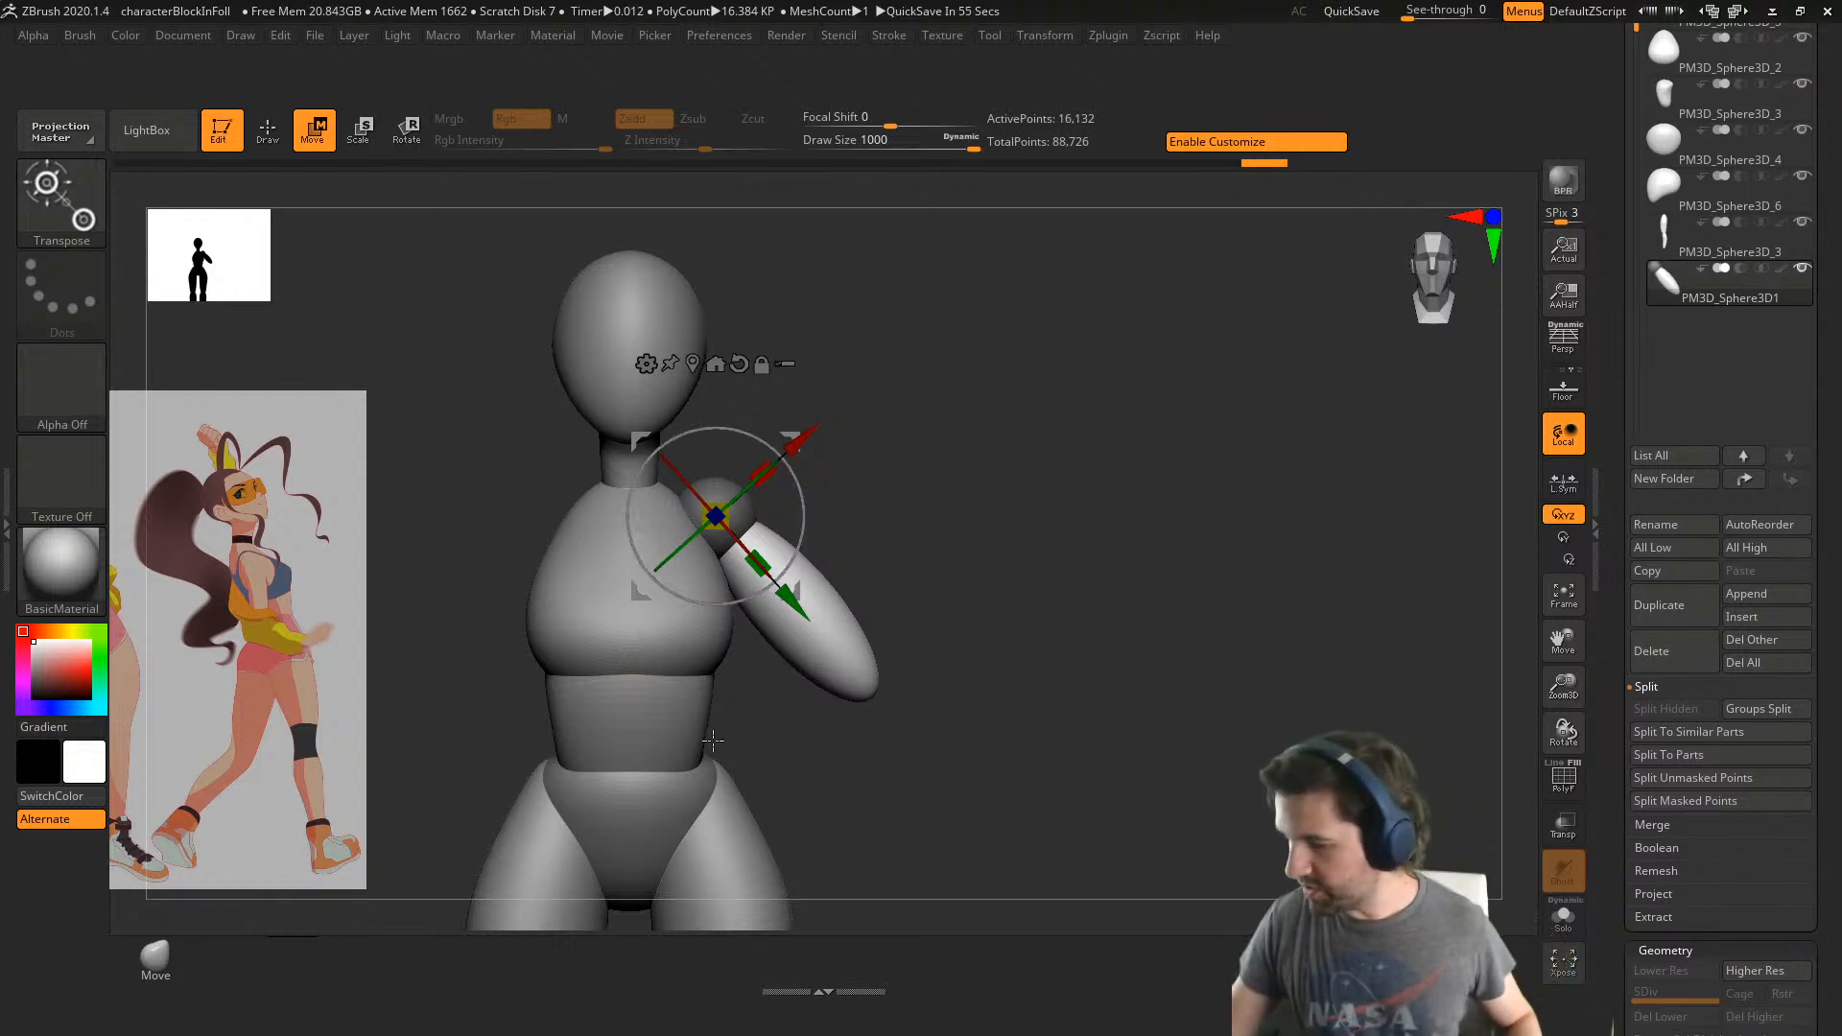
pyautogui.moveTo(802, 526)
pyautogui.mouseDown()
pyautogui.moveTo(792, 597)
pyautogui.moveTo(821, 523)
pyautogui.mouseUp()
pyautogui.moveTo(867, 551); pyautogui.dragTo(806, 510, button='right')
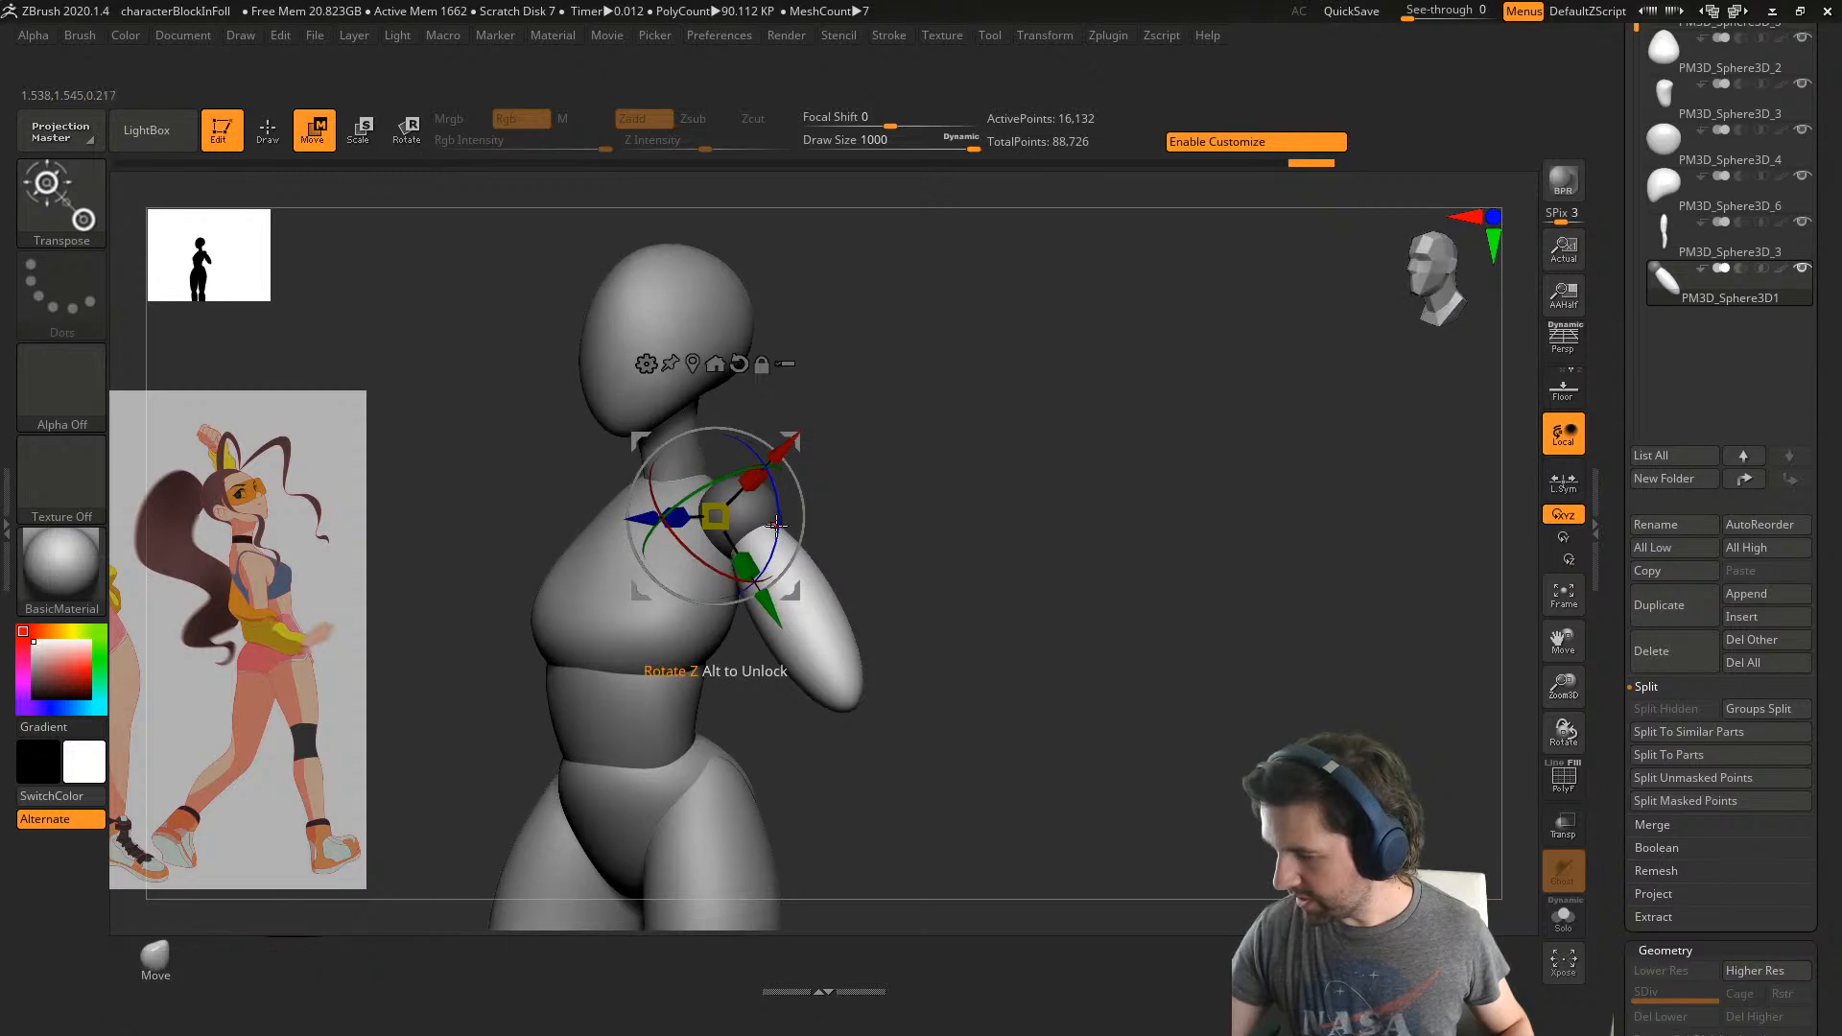
pyautogui.moveTo(804, 517); pyautogui.dragTo(829, 494)
pyautogui.moveTo(829, 493); pyautogui.dragTo(771, 561, button='right')
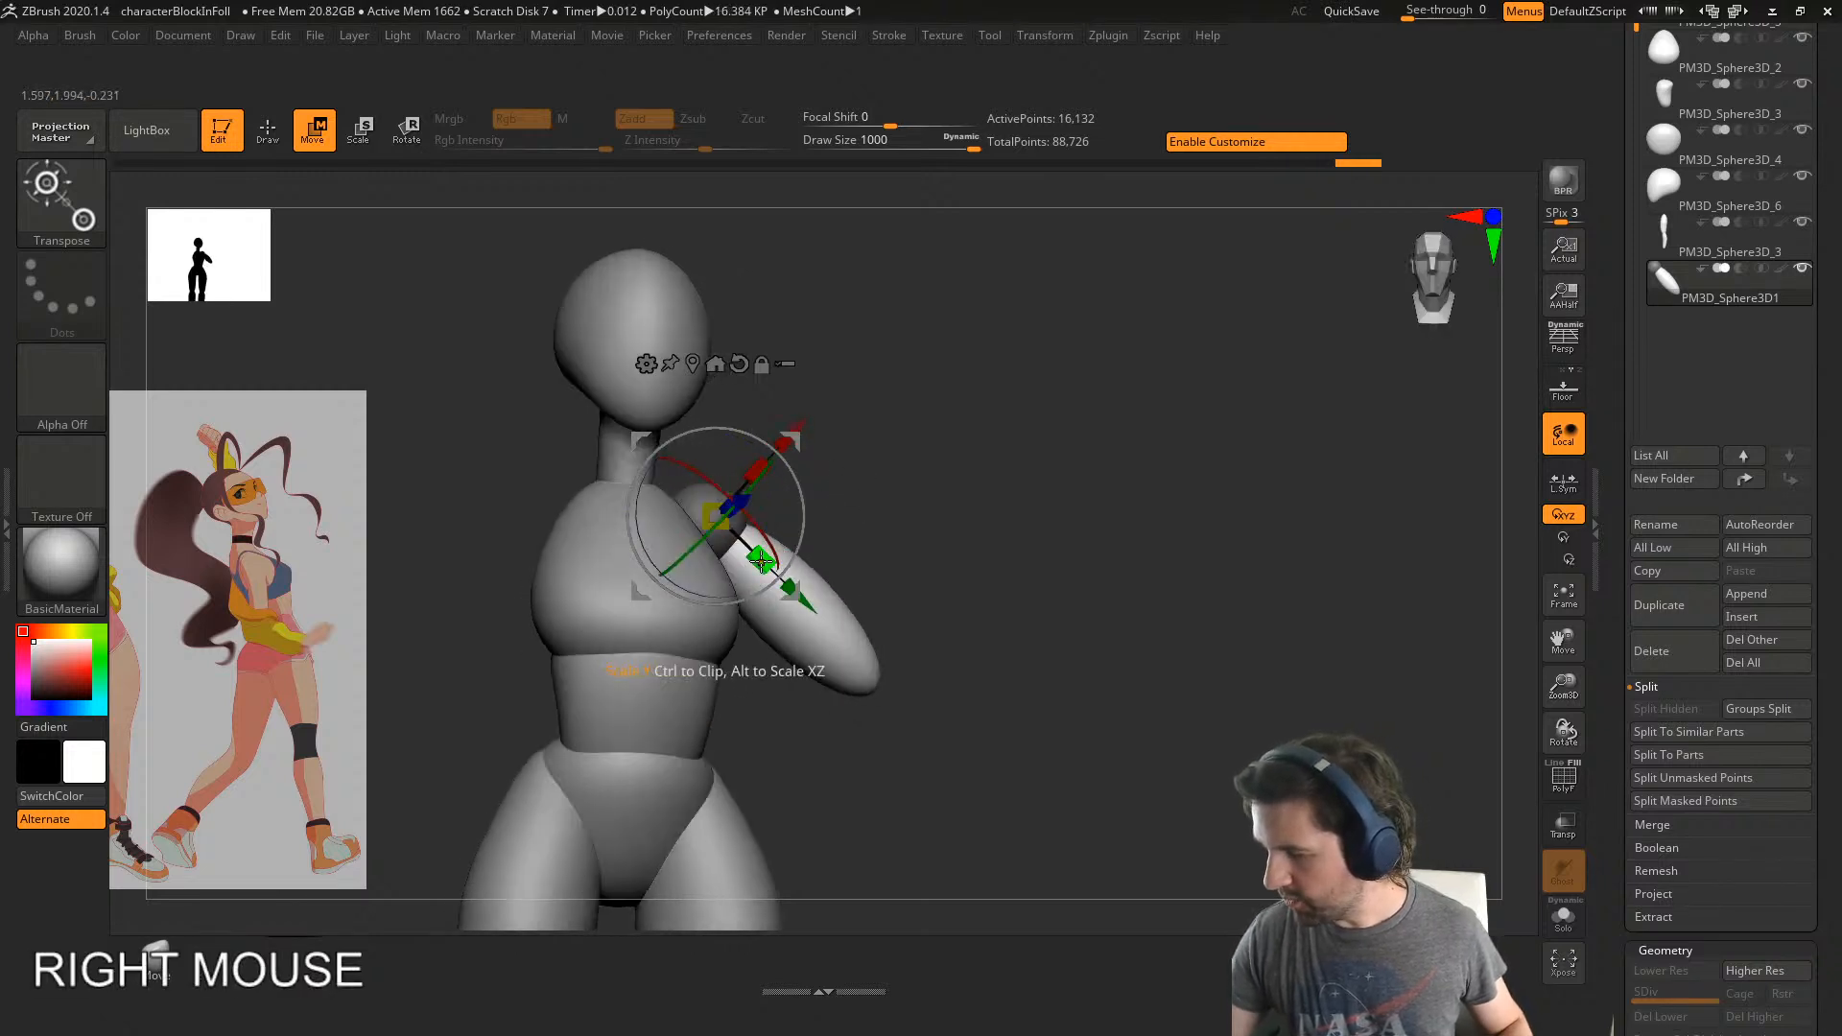
pyautogui.moveTo(761, 559); pyautogui.dragTo(774, 569)
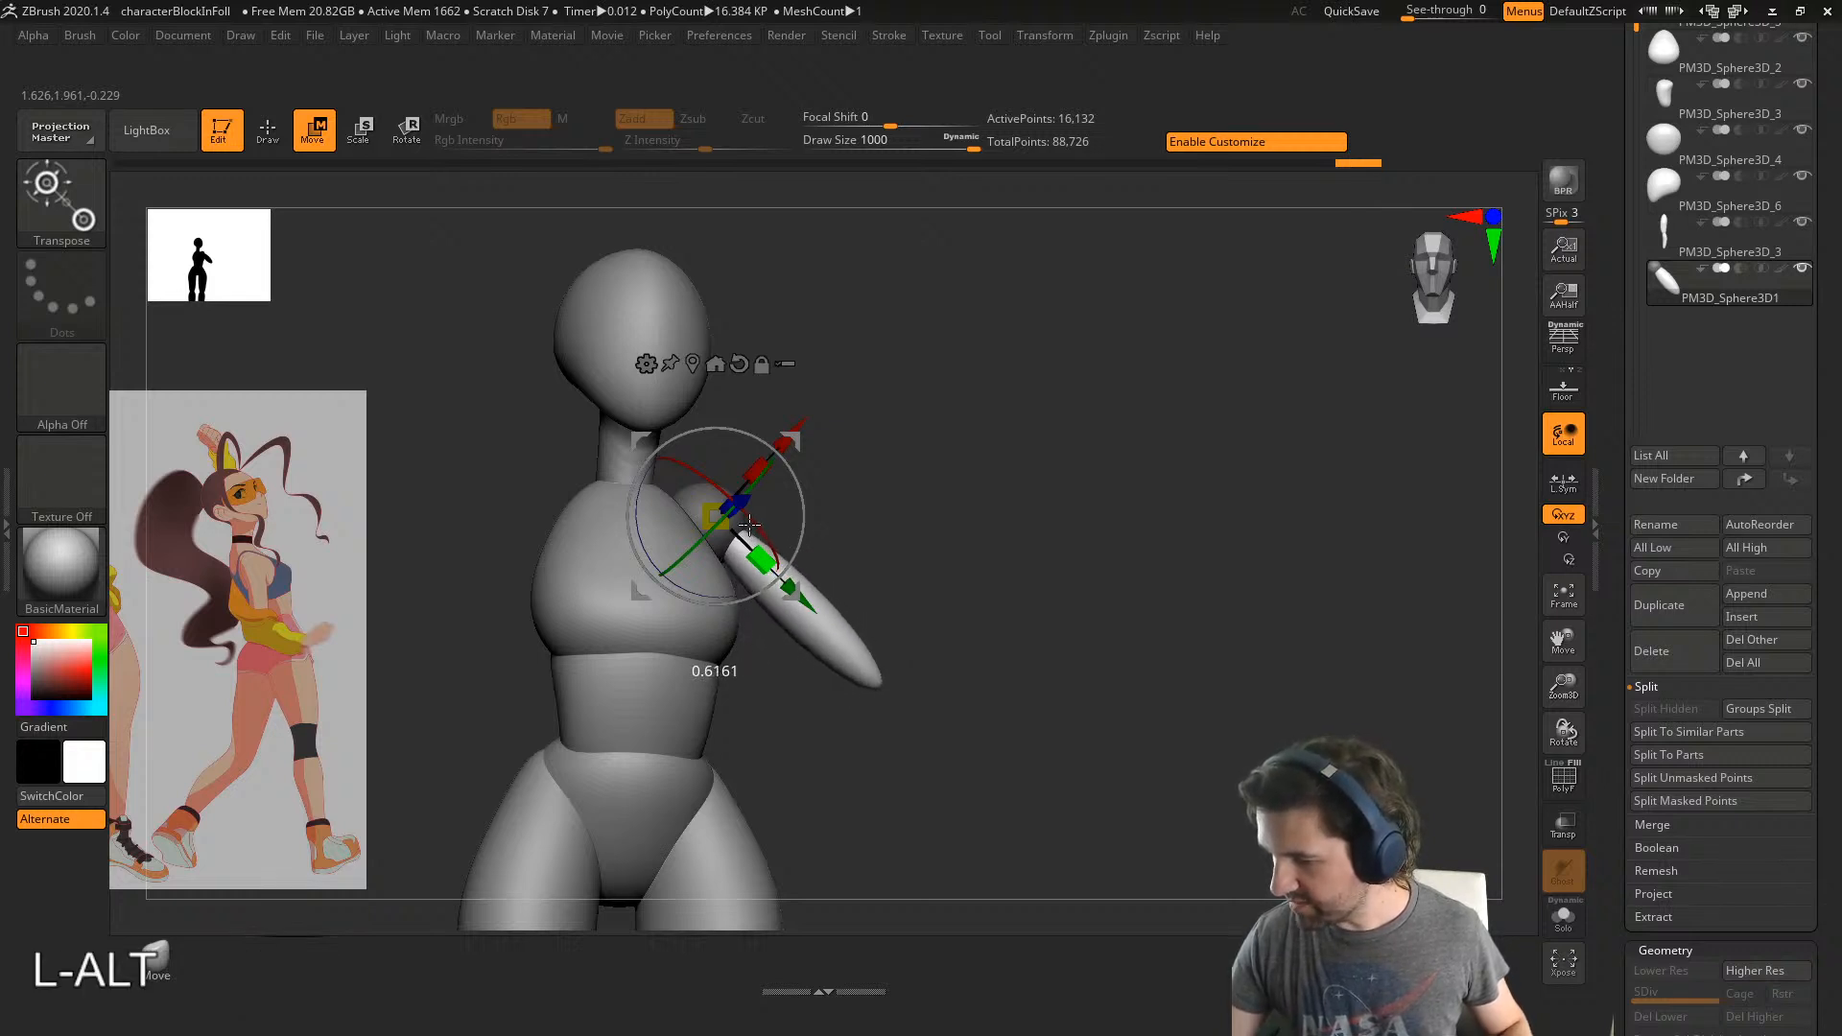
# - Shift the upper arm back under the shoulder sphere in the side view and refine its thickness, centering the pivot on the shoulder
pyautogui.moveTo(751, 527); pyautogui.dragTo(784, 546, button='right')
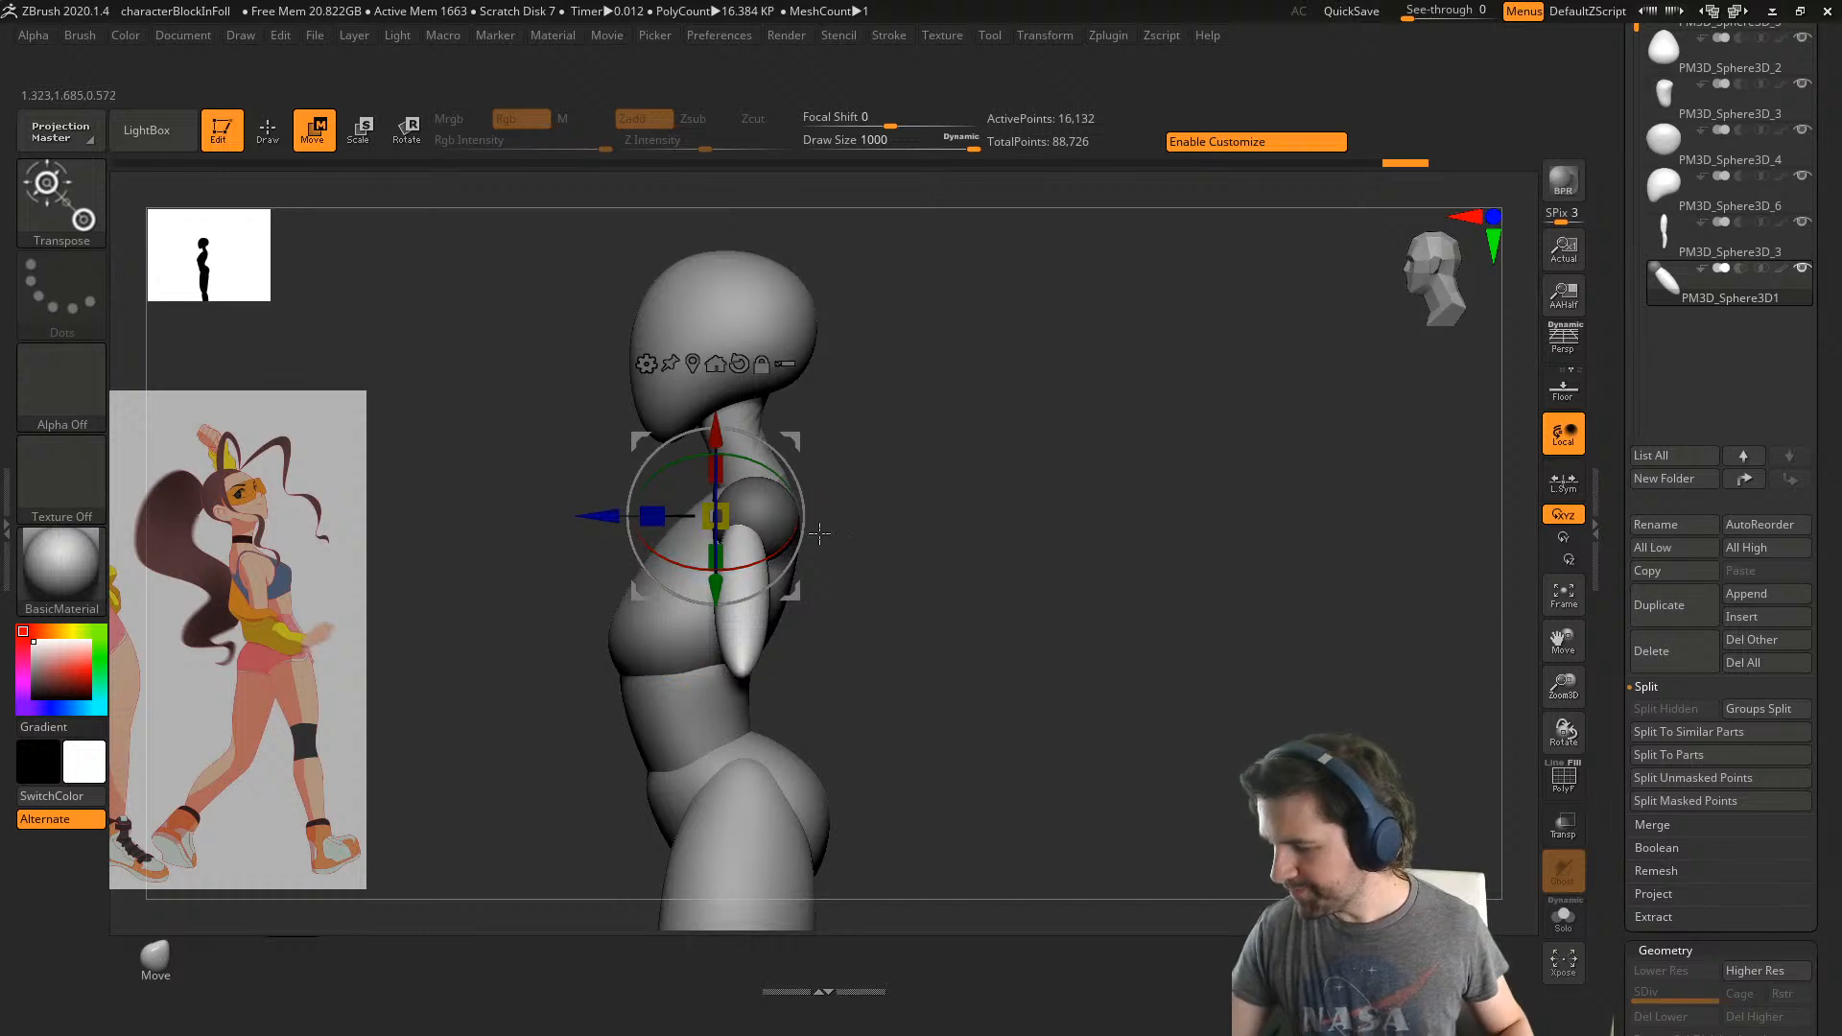
pyautogui.moveTo(599, 519); pyautogui.dragTo(624, 516)
pyautogui.moveTo(645, 487); pyautogui.dragTo(846, 494, button='right')
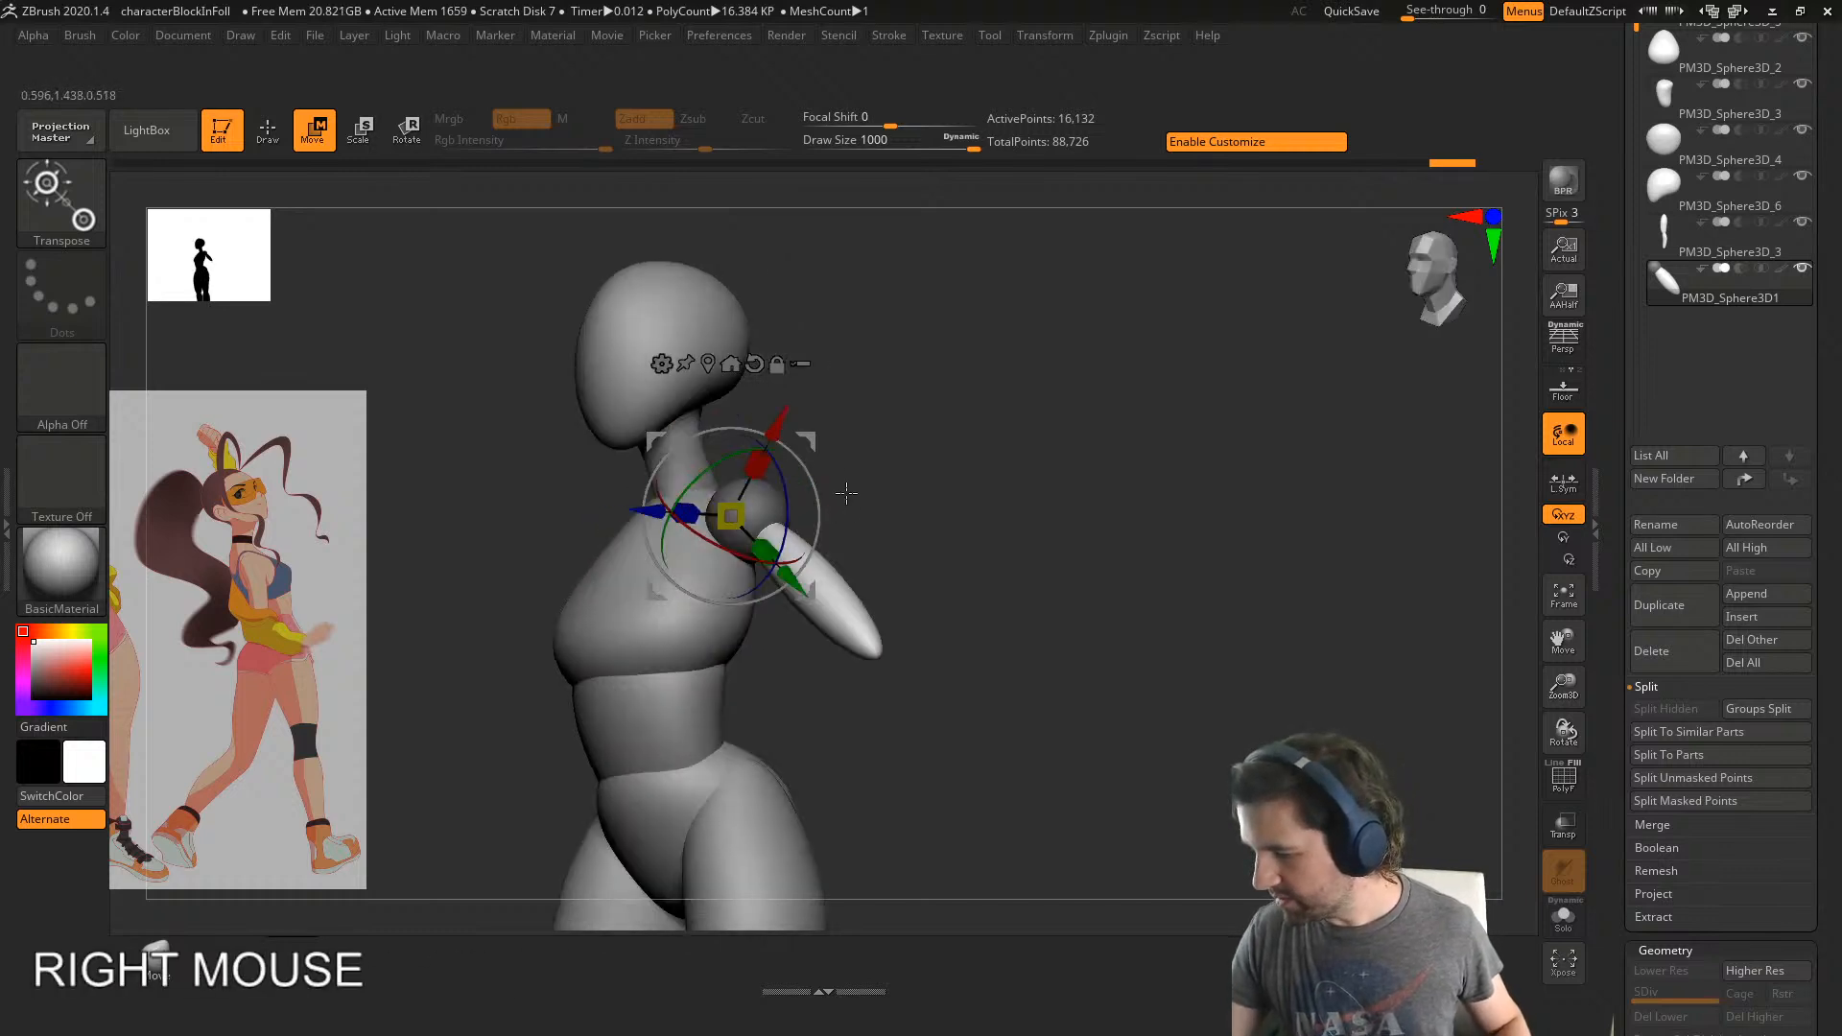
pyautogui.keyDown('alt'); pyautogui.moveTo(768, 548); pyautogui.dragTo(792, 556); pyautogui.keyUp('alt')
pyautogui.moveTo(793, 556); pyautogui.dragTo(830, 553, button='right')
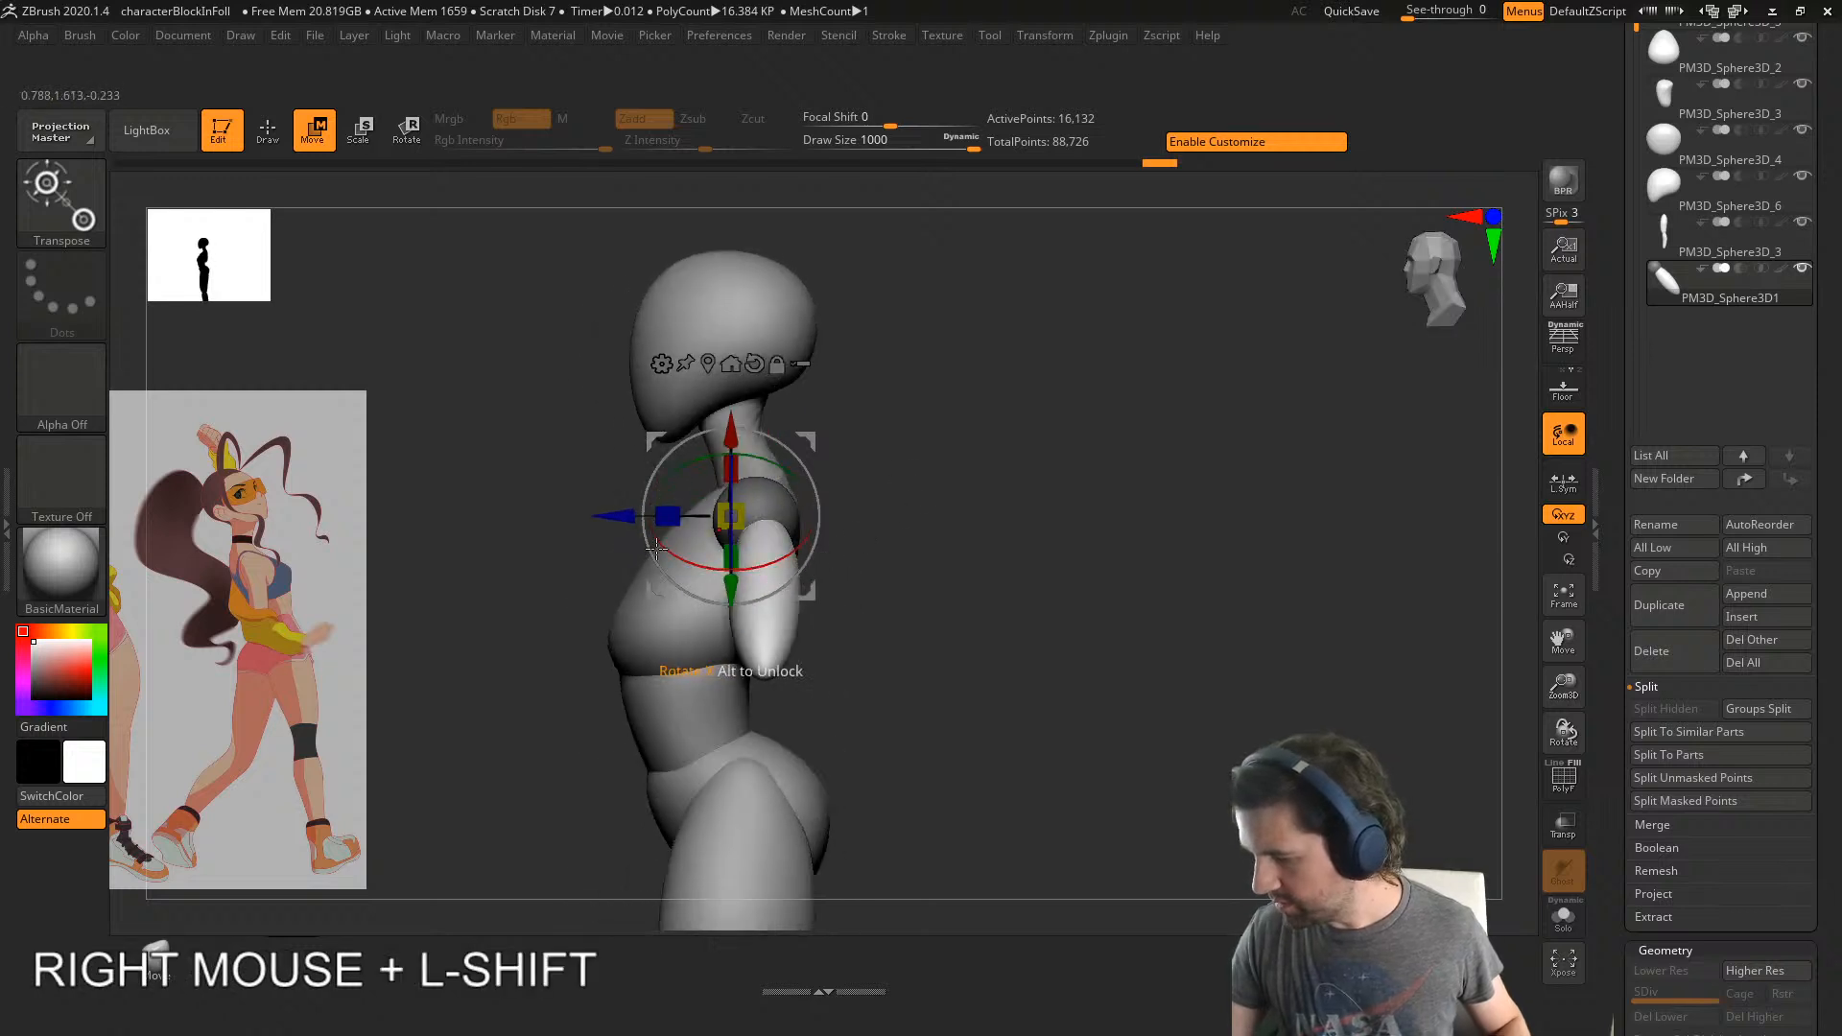
pyautogui.keyDown('alt'); pyautogui.moveTo(616, 519); pyautogui.dragTo(641, 521); pyautogui.keyUp('alt')
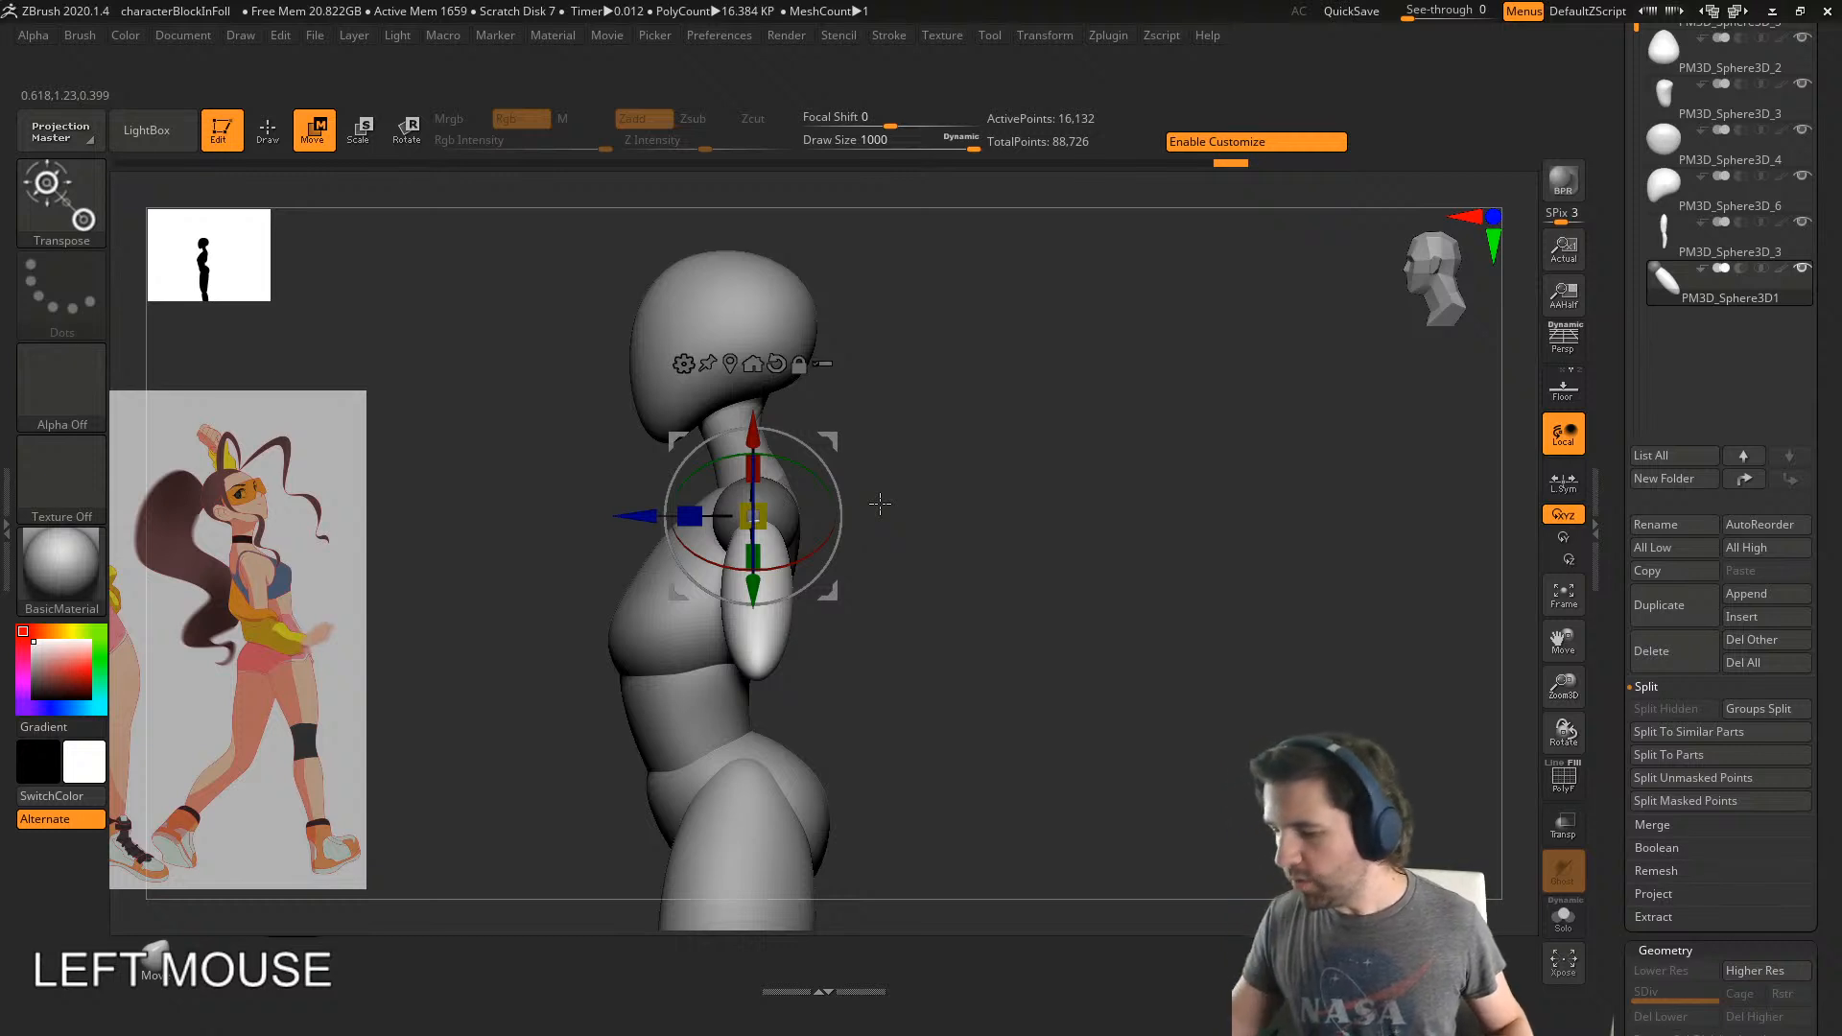
pyautogui.moveTo(880, 502); pyautogui.dragTo(791, 429, button='right')
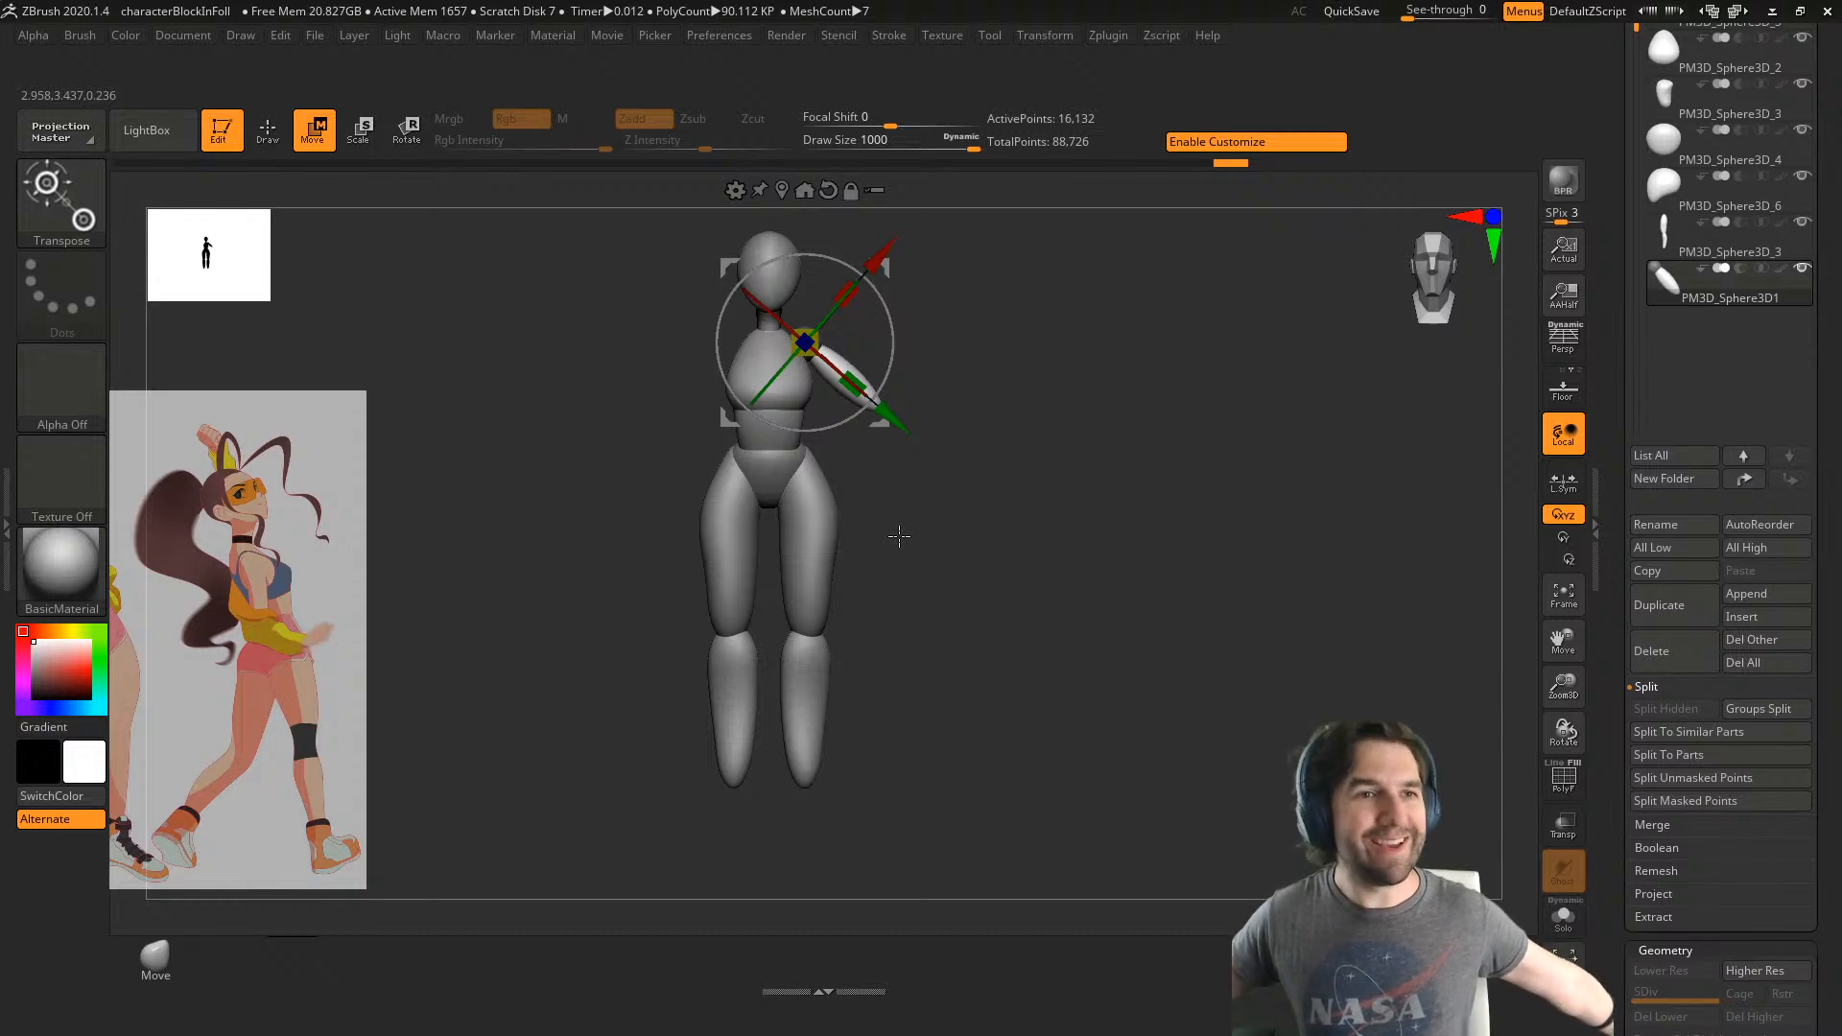
pyautogui.moveTo(893, 357); pyautogui.dragTo(910, 272)
pyautogui.hotkey('ctrl', 'z')
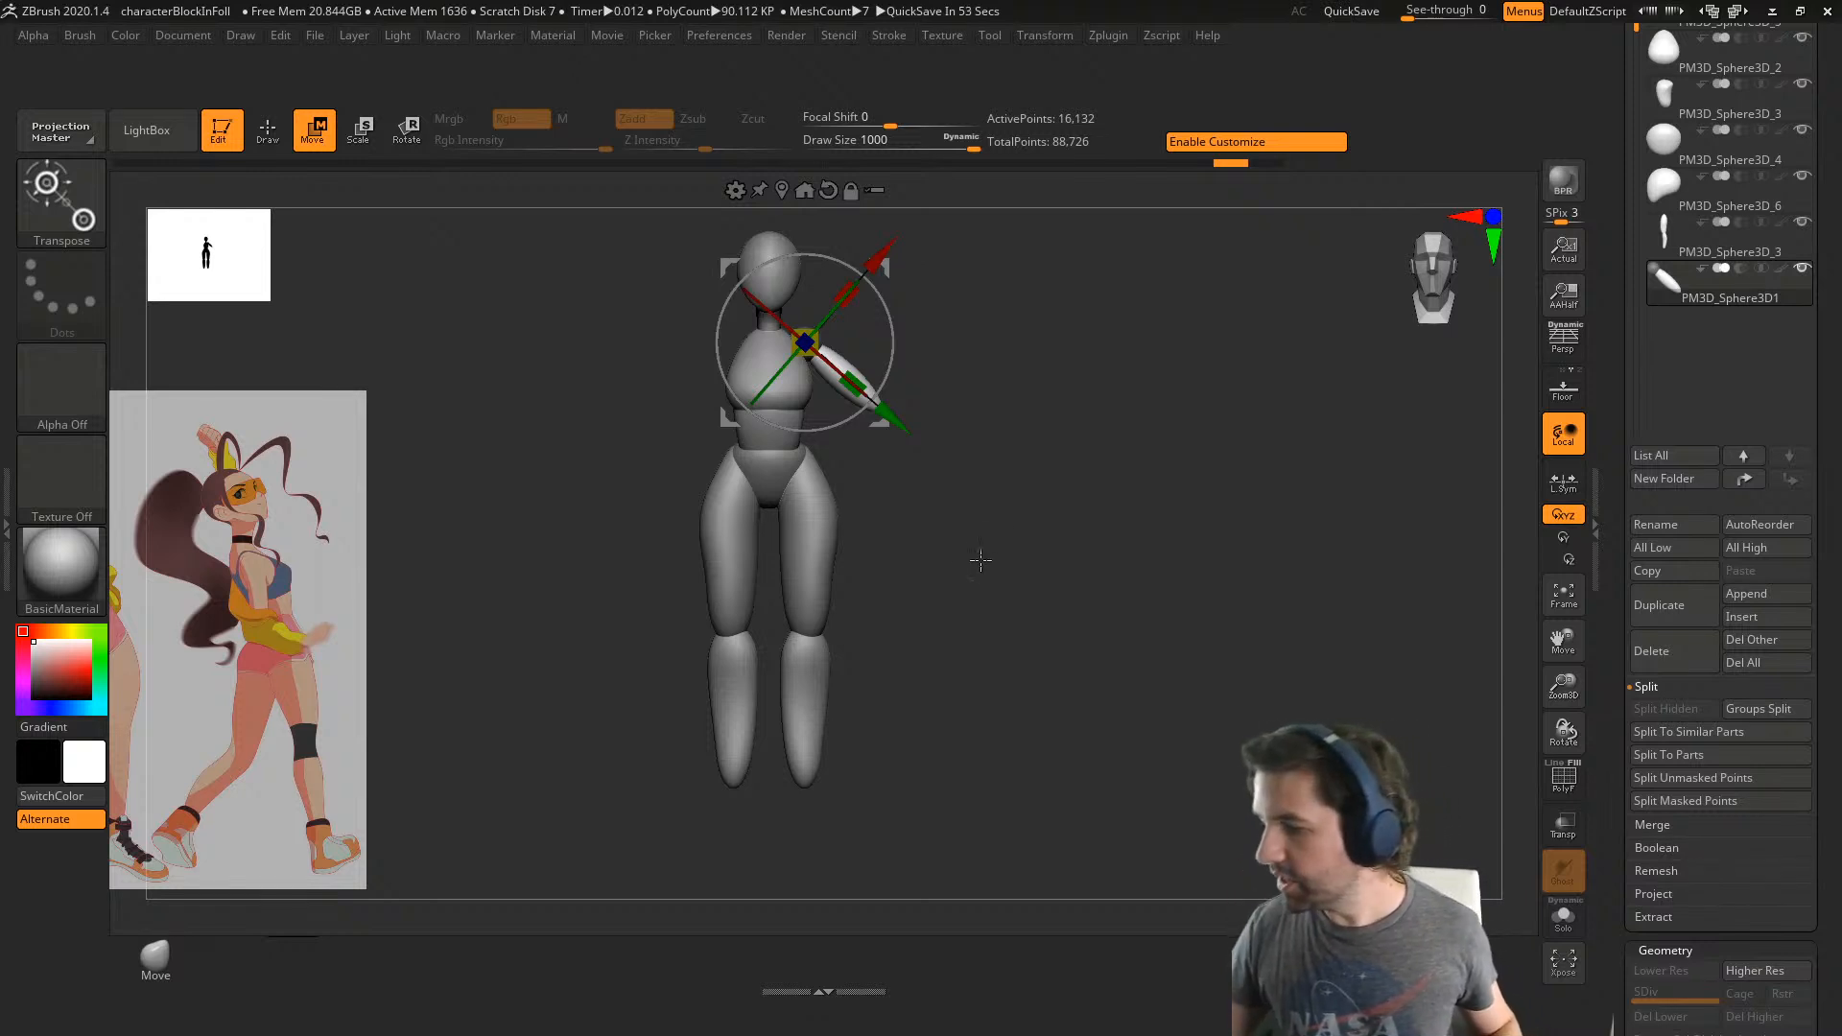
# - Duplicate the upper arm from its lower end as a forearm, widening it from the front and thinning it from the side
pyautogui.moveTo(951, 515)
pyautogui.mouseDown(button='right')
pyautogui.moveTo(958, 534)
pyautogui.moveTo(921, 537)
pyautogui.moveTo(970, 518)
pyautogui.mouseUp(button='right')
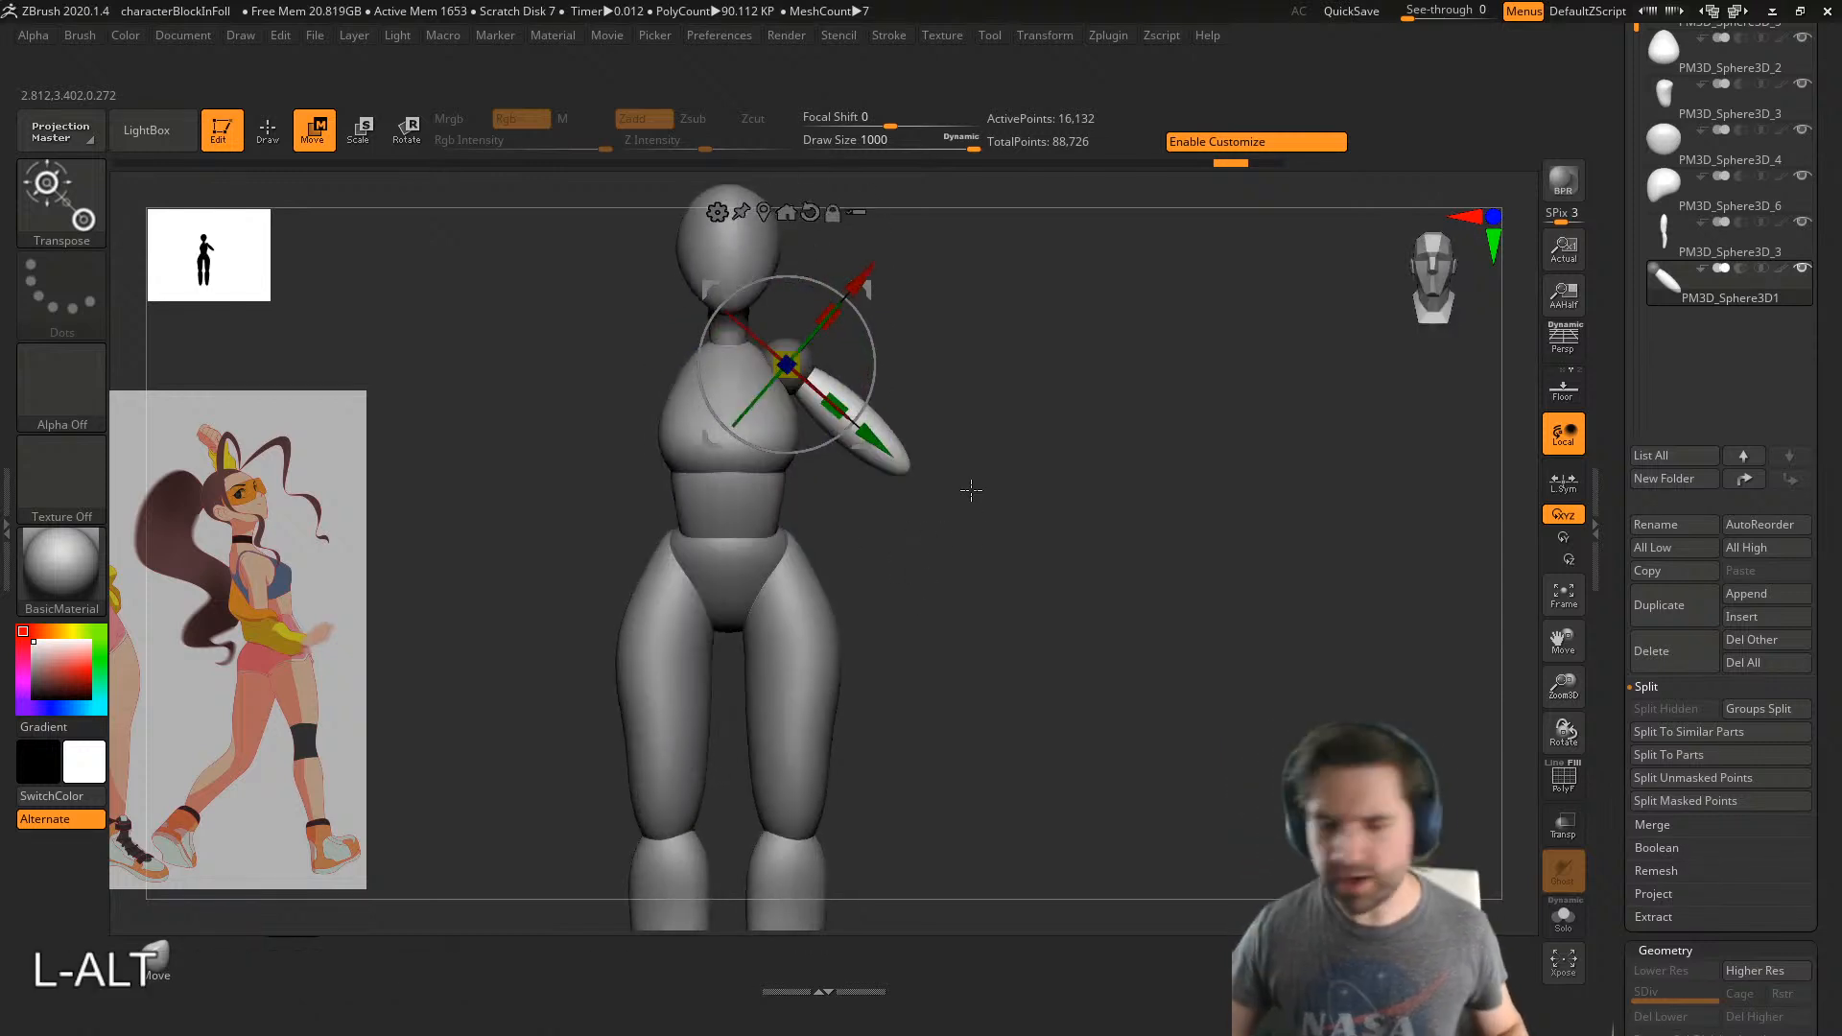
pyautogui.moveTo(975, 430); pyautogui.dragTo(889, 426, button='right')
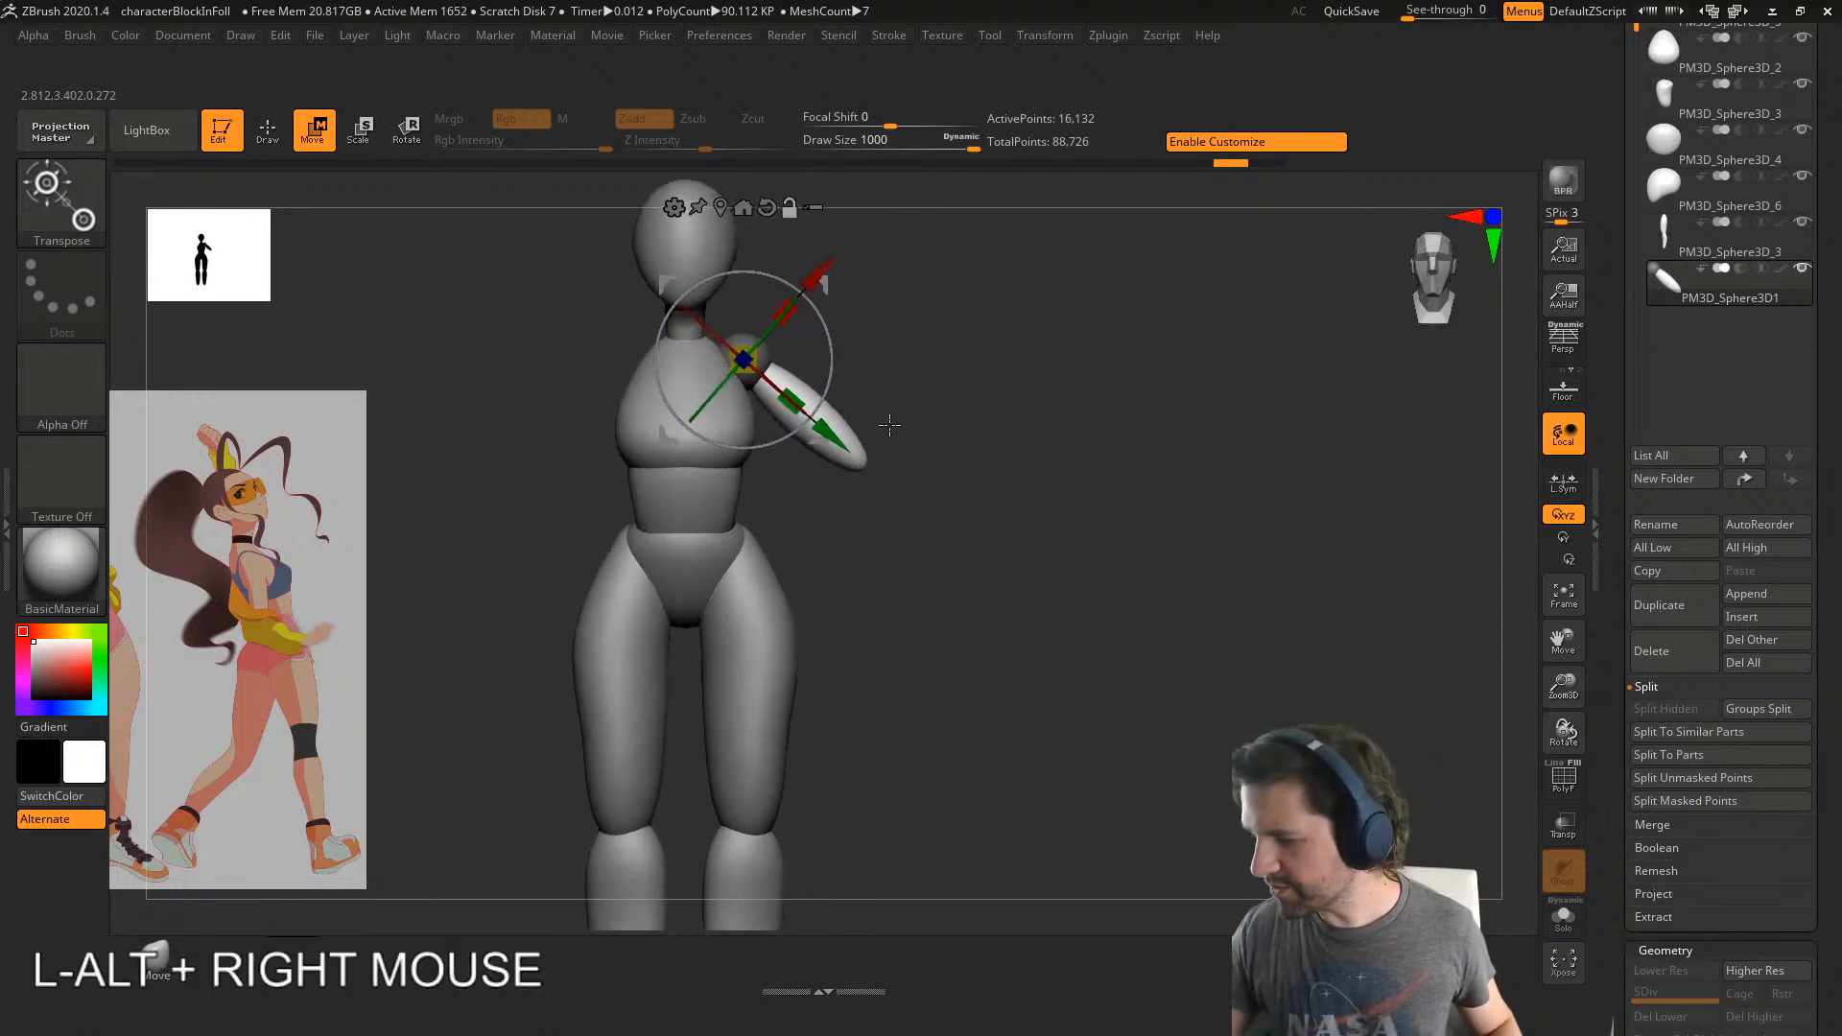
pyautogui.keyDown('ctrl'); pyautogui.moveTo(839, 439); pyautogui.dragTo(937, 522); pyautogui.keyUp('ctrl')
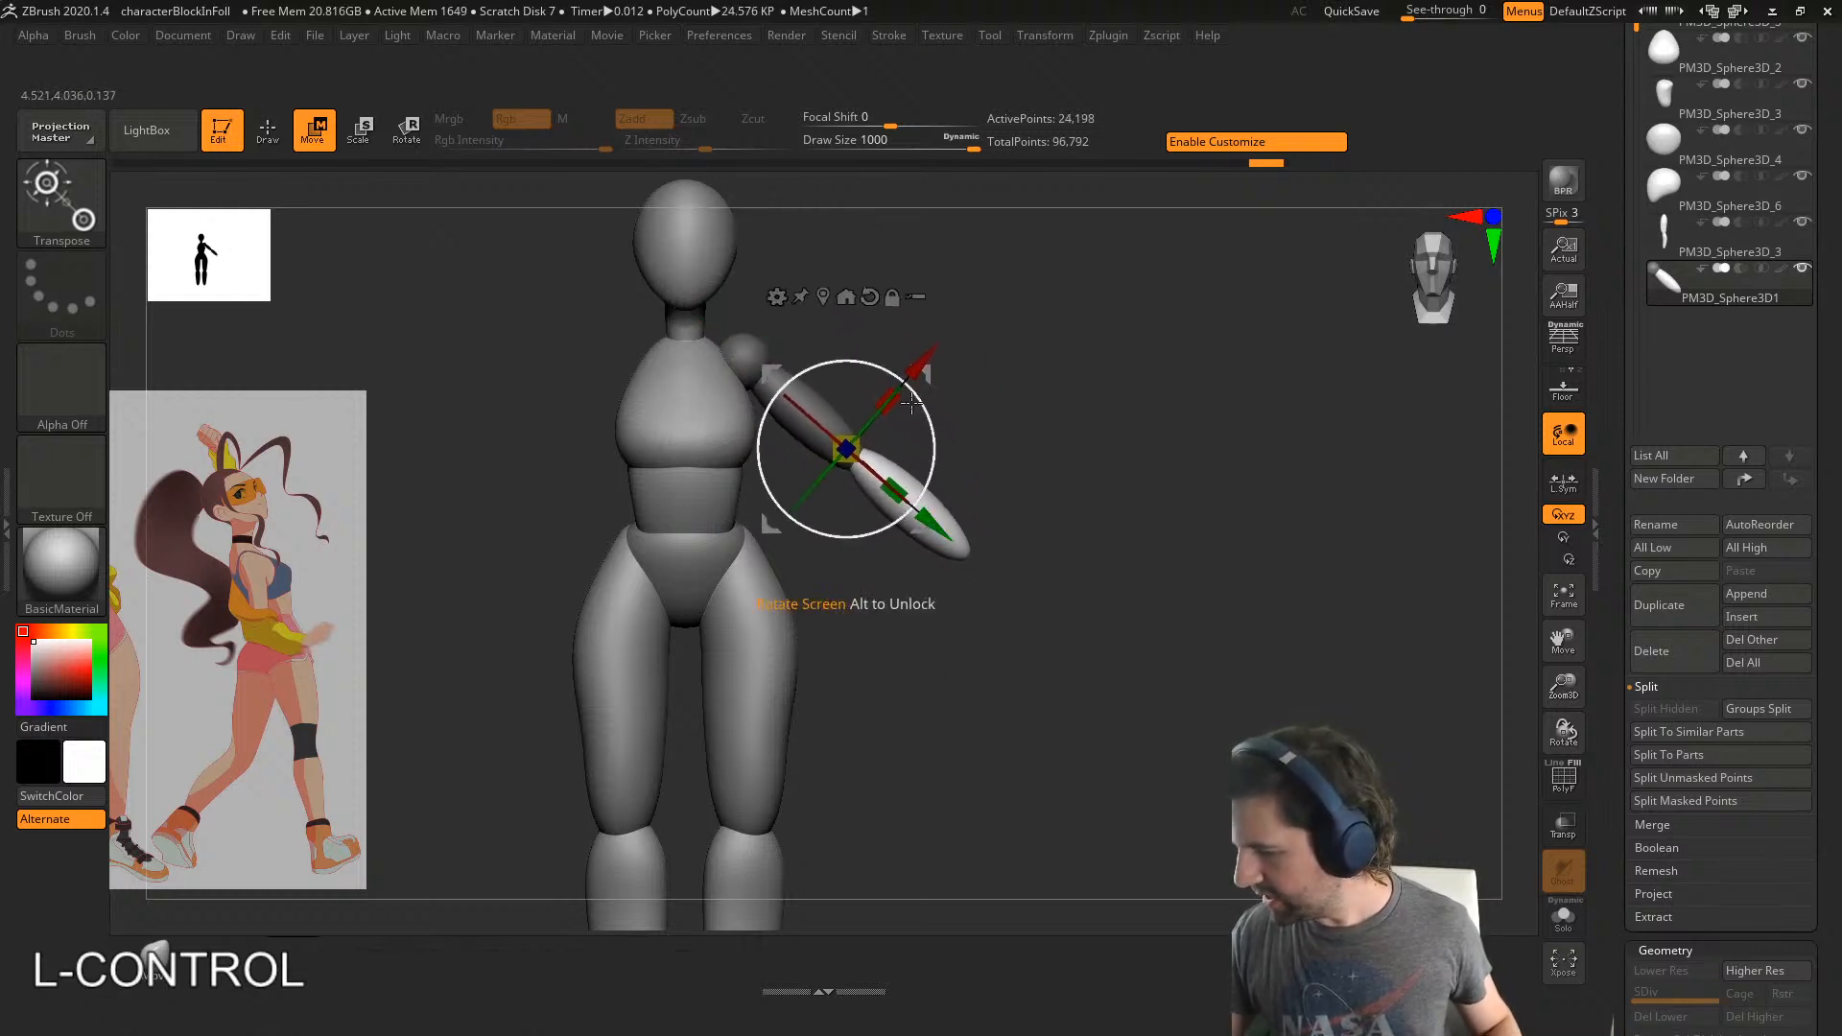
pyautogui.moveTo(892, 401); pyautogui.dragTo(901, 396)
pyautogui.moveTo(1046, 460); pyautogui.dragTo(907, 461, button='right')
pyautogui.moveTo(783, 448); pyautogui.dragTo(803, 448)
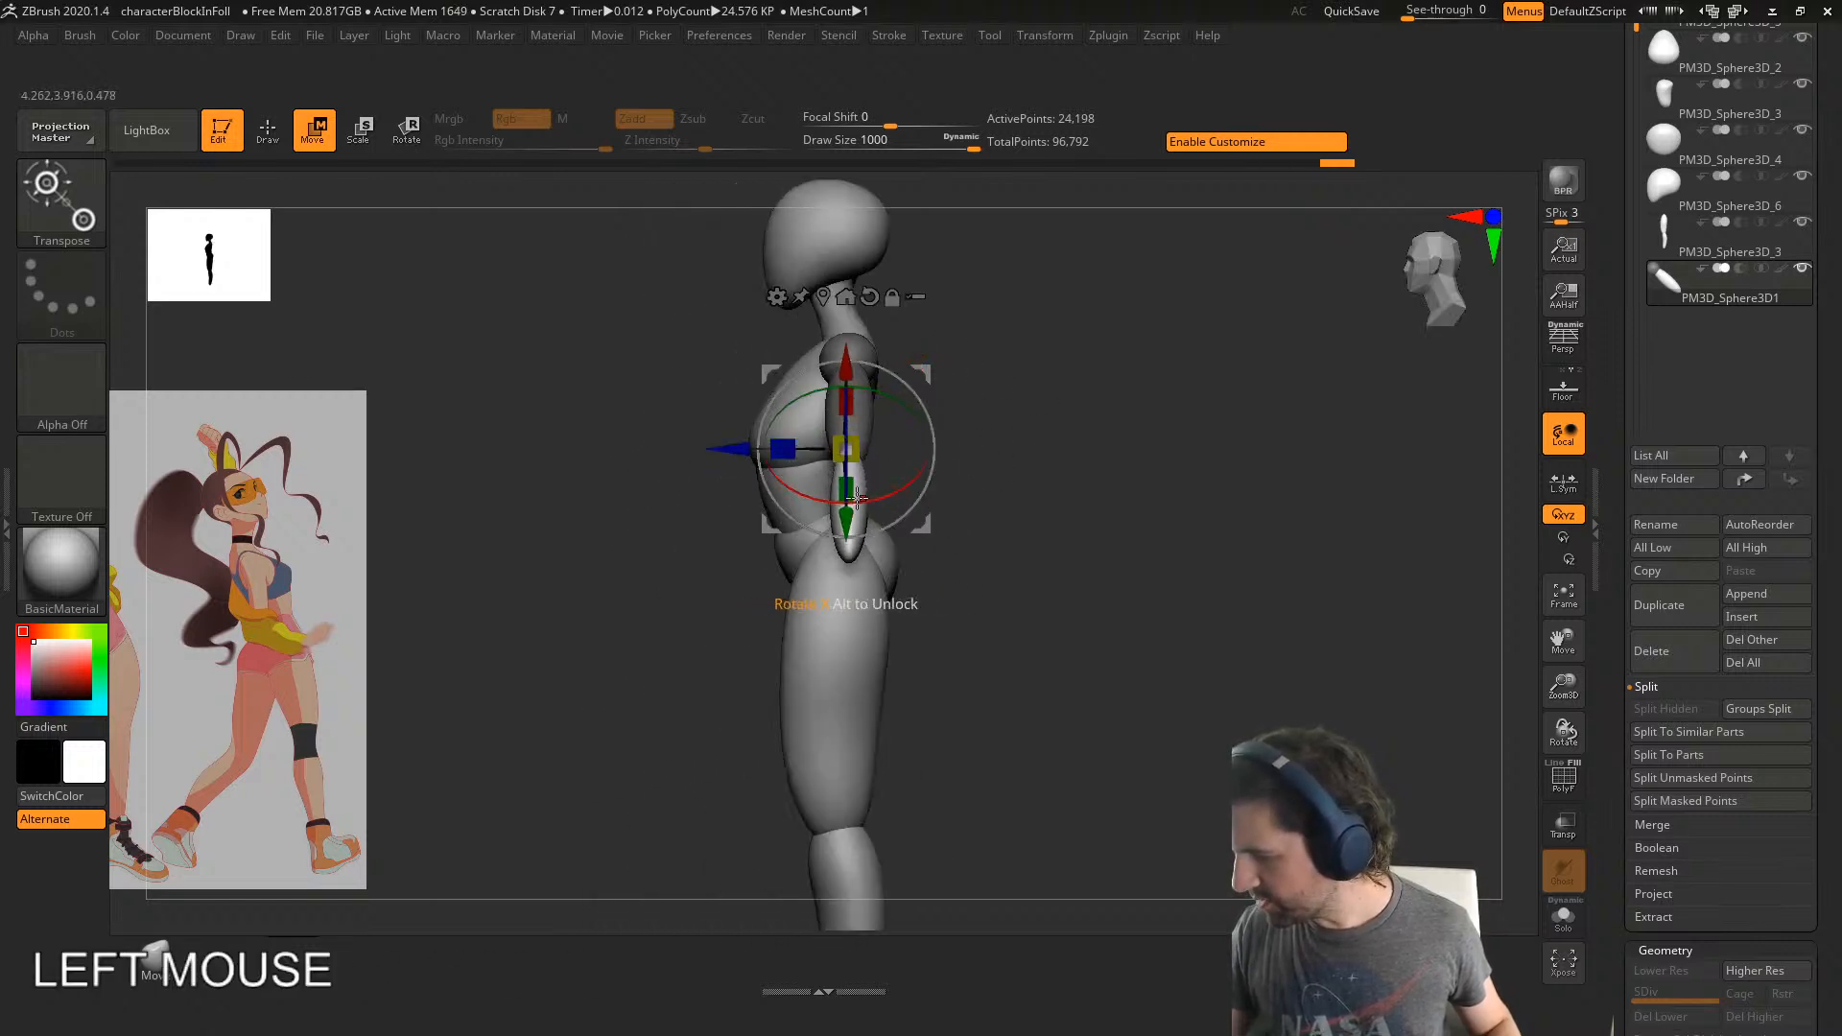
pyautogui.moveTo(959, 470); pyautogui.dragTo(1049, 450, button='right')
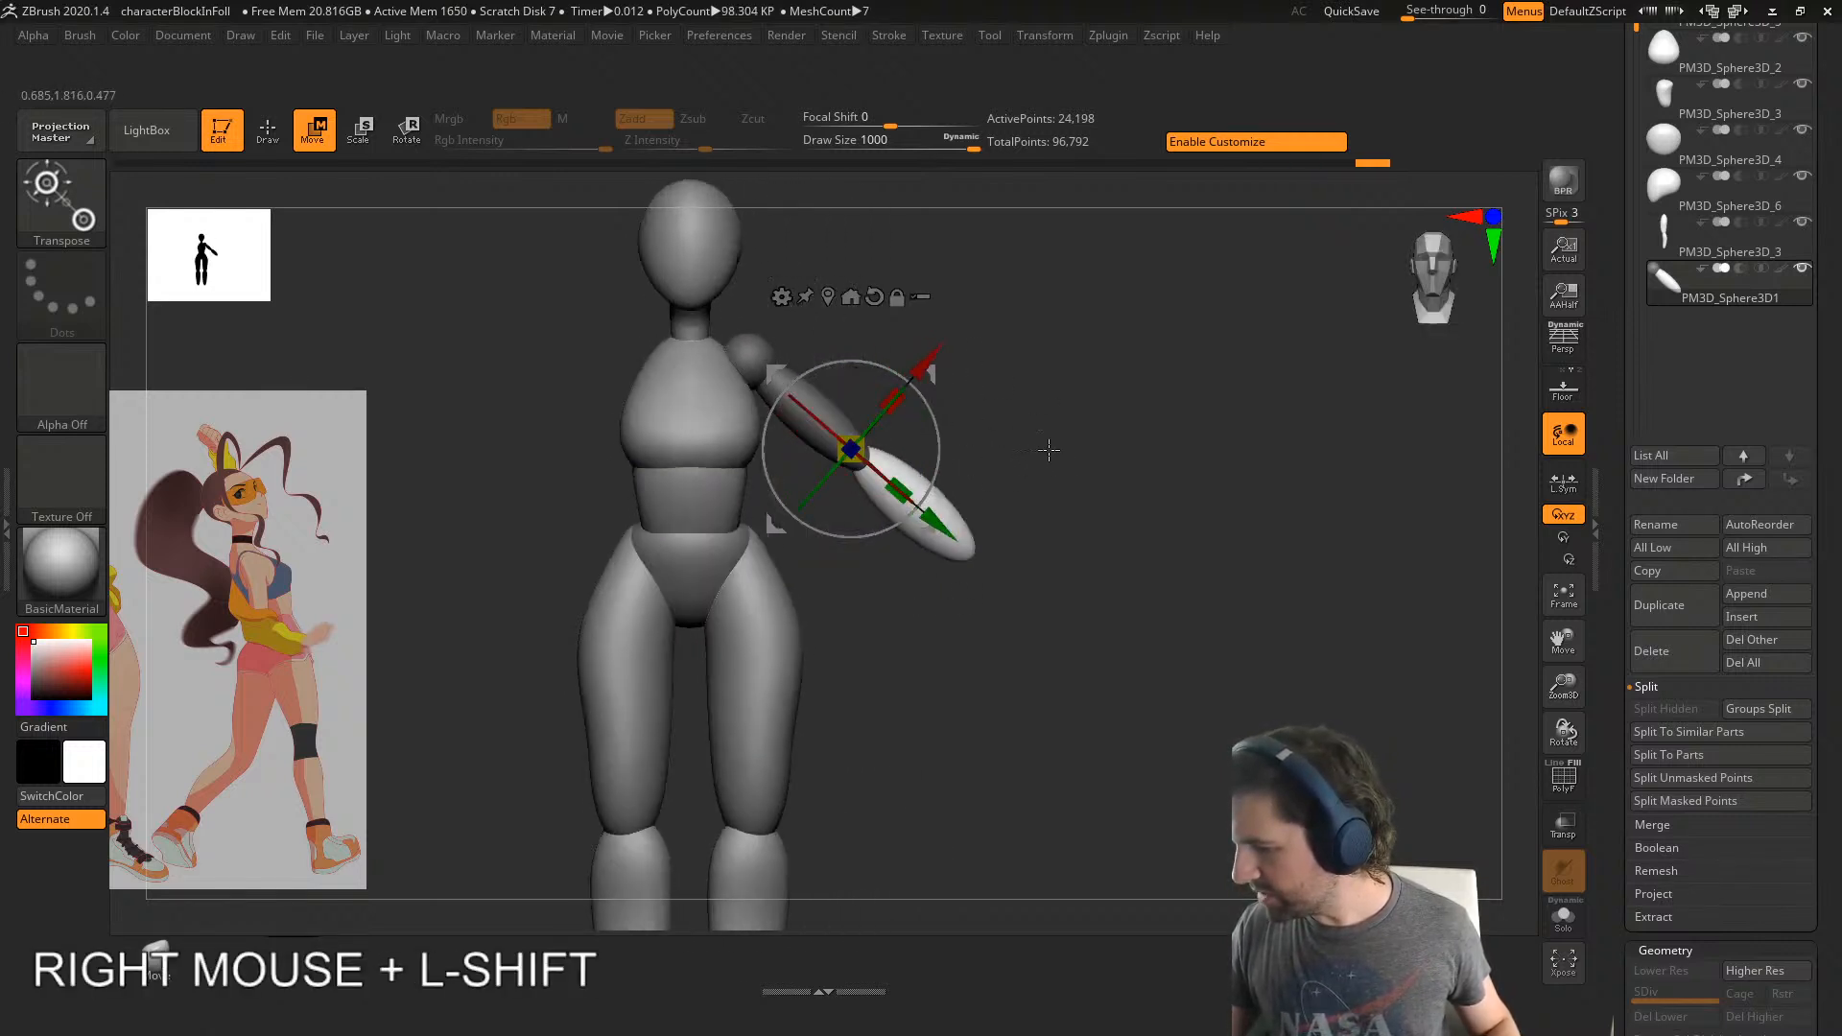
# - Taper the forearm toward the wrist with the Move brush at size 825, refining its profile from the front and side
pyautogui.press('q')
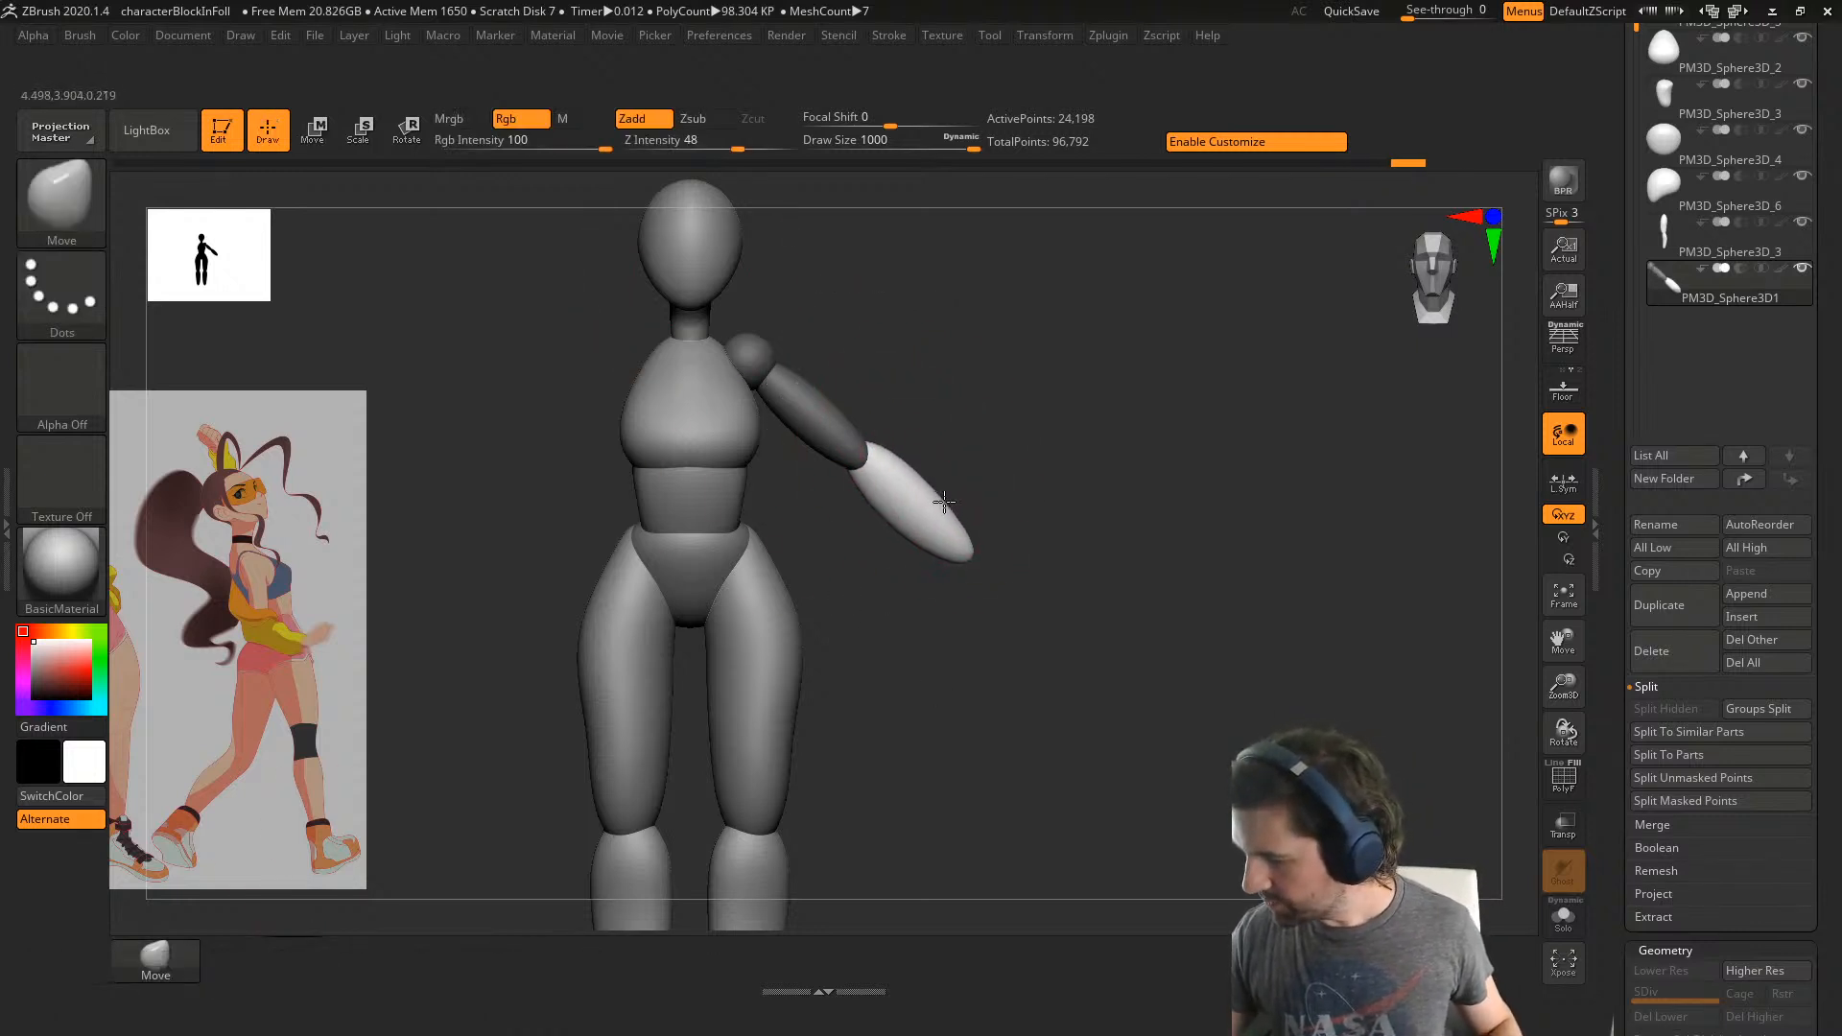
pyautogui.press('s')
pyautogui.moveTo(987, 531)
pyautogui.mouseDown()
pyautogui.moveTo(917, 534)
pyautogui.moveTo(919, 470)
pyautogui.moveTo(957, 528)
pyautogui.moveTo(950, 510)
pyautogui.mouseUp()
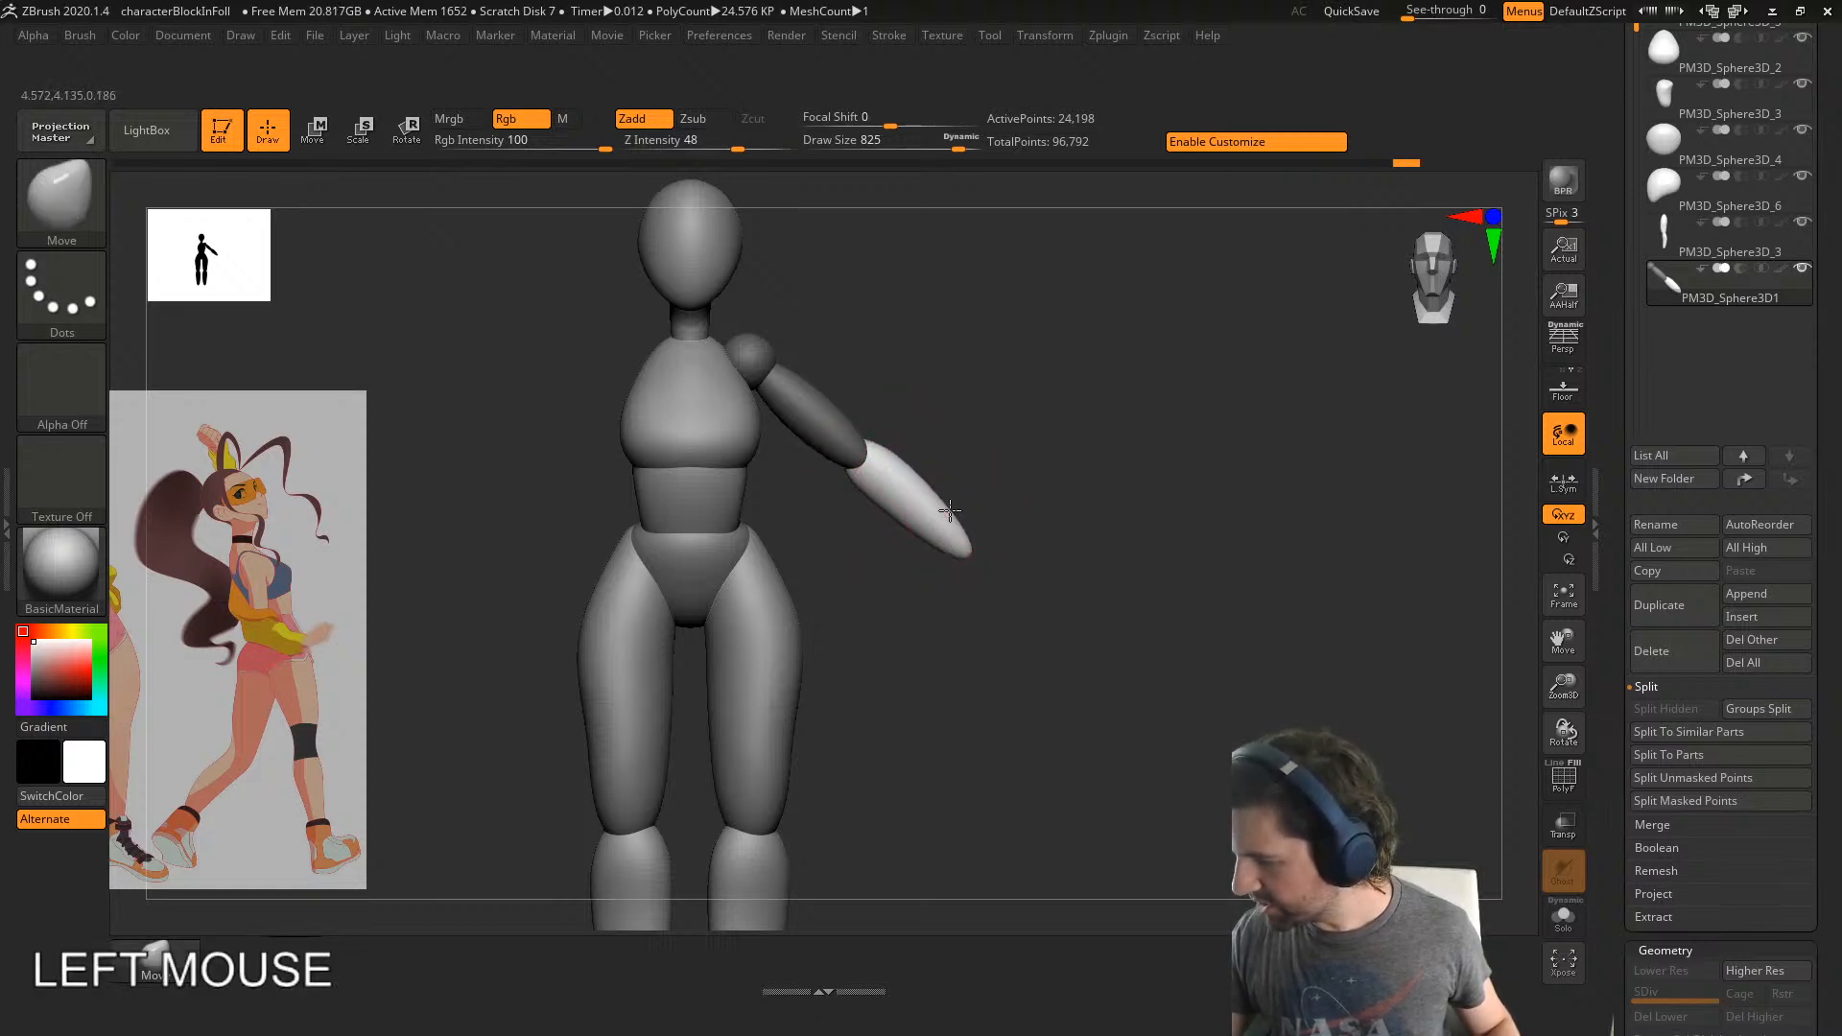
pyautogui.keyDown('shift'); pyautogui.moveTo(950, 473); pyautogui.dragTo(892, 467, button='right'); pyautogui.keyUp('shift')
pyautogui.moveTo(967, 485); pyautogui.dragTo(961, 472)
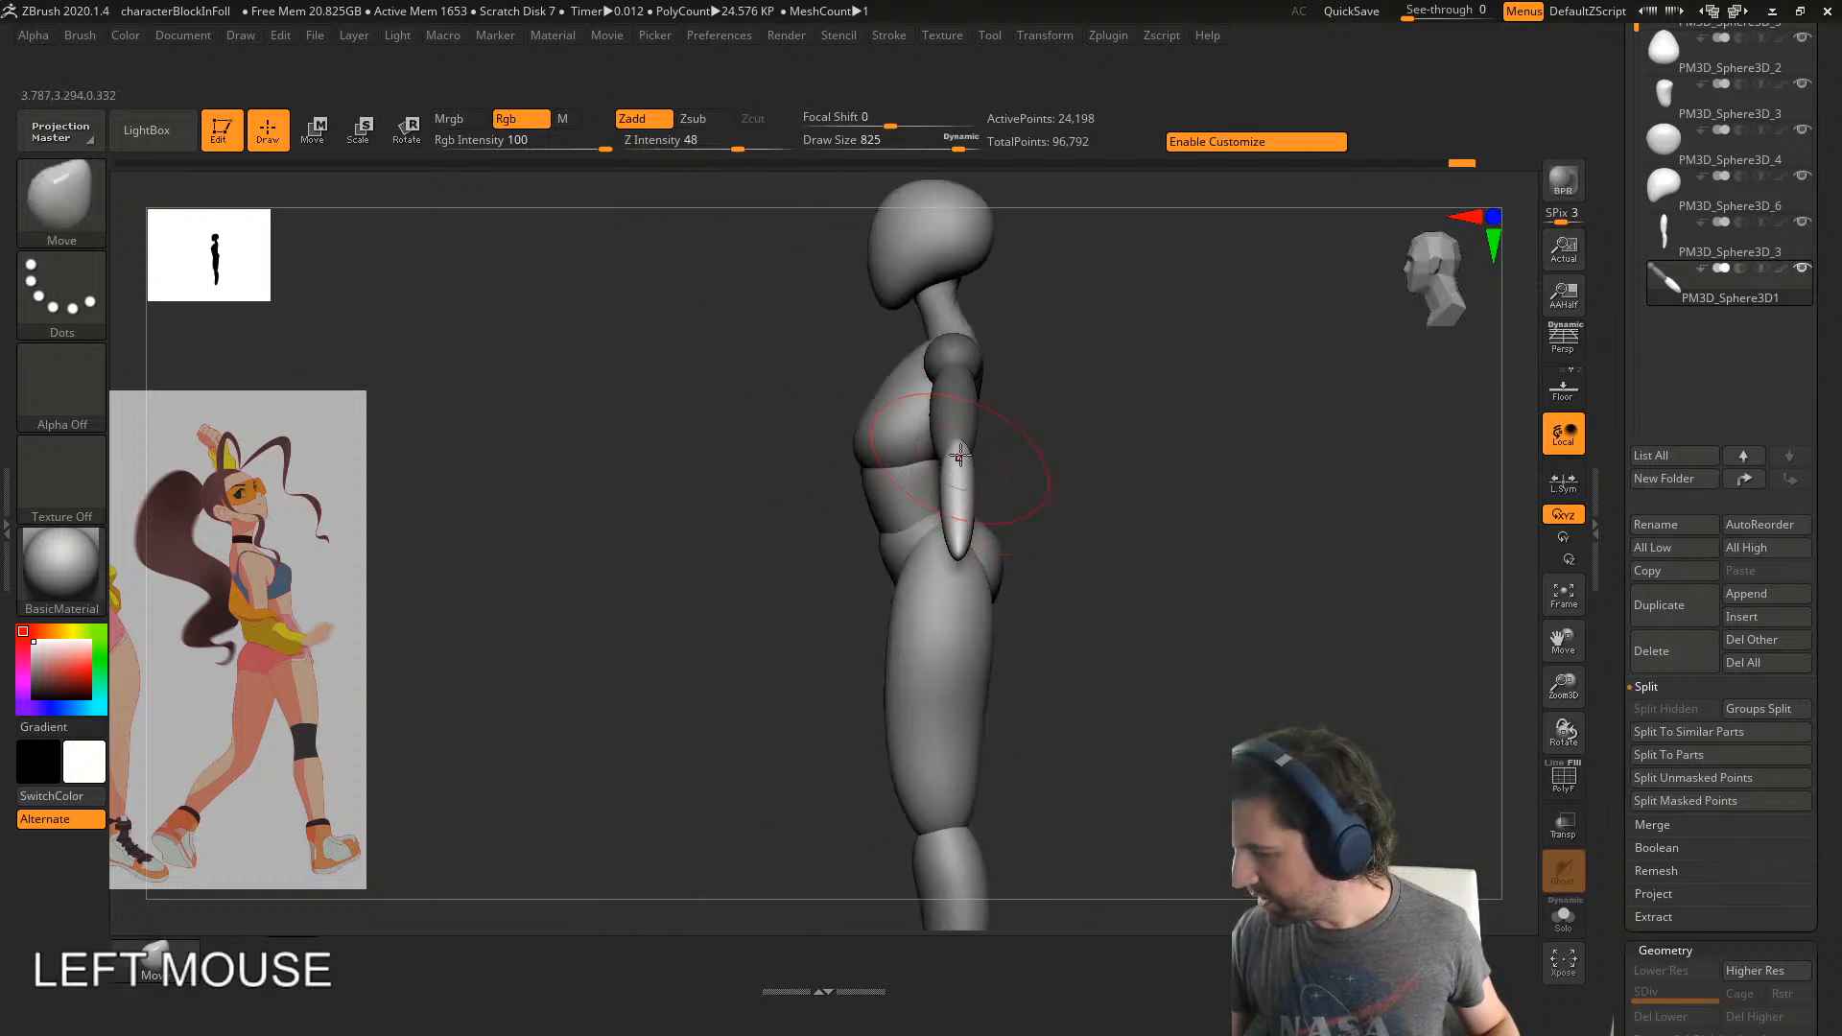
pyautogui.keyDown('shift'); pyautogui.moveTo(945, 451); pyautogui.dragTo(995, 435, button='right'); pyautogui.keyUp('shift')
pyautogui.click(956, 446)
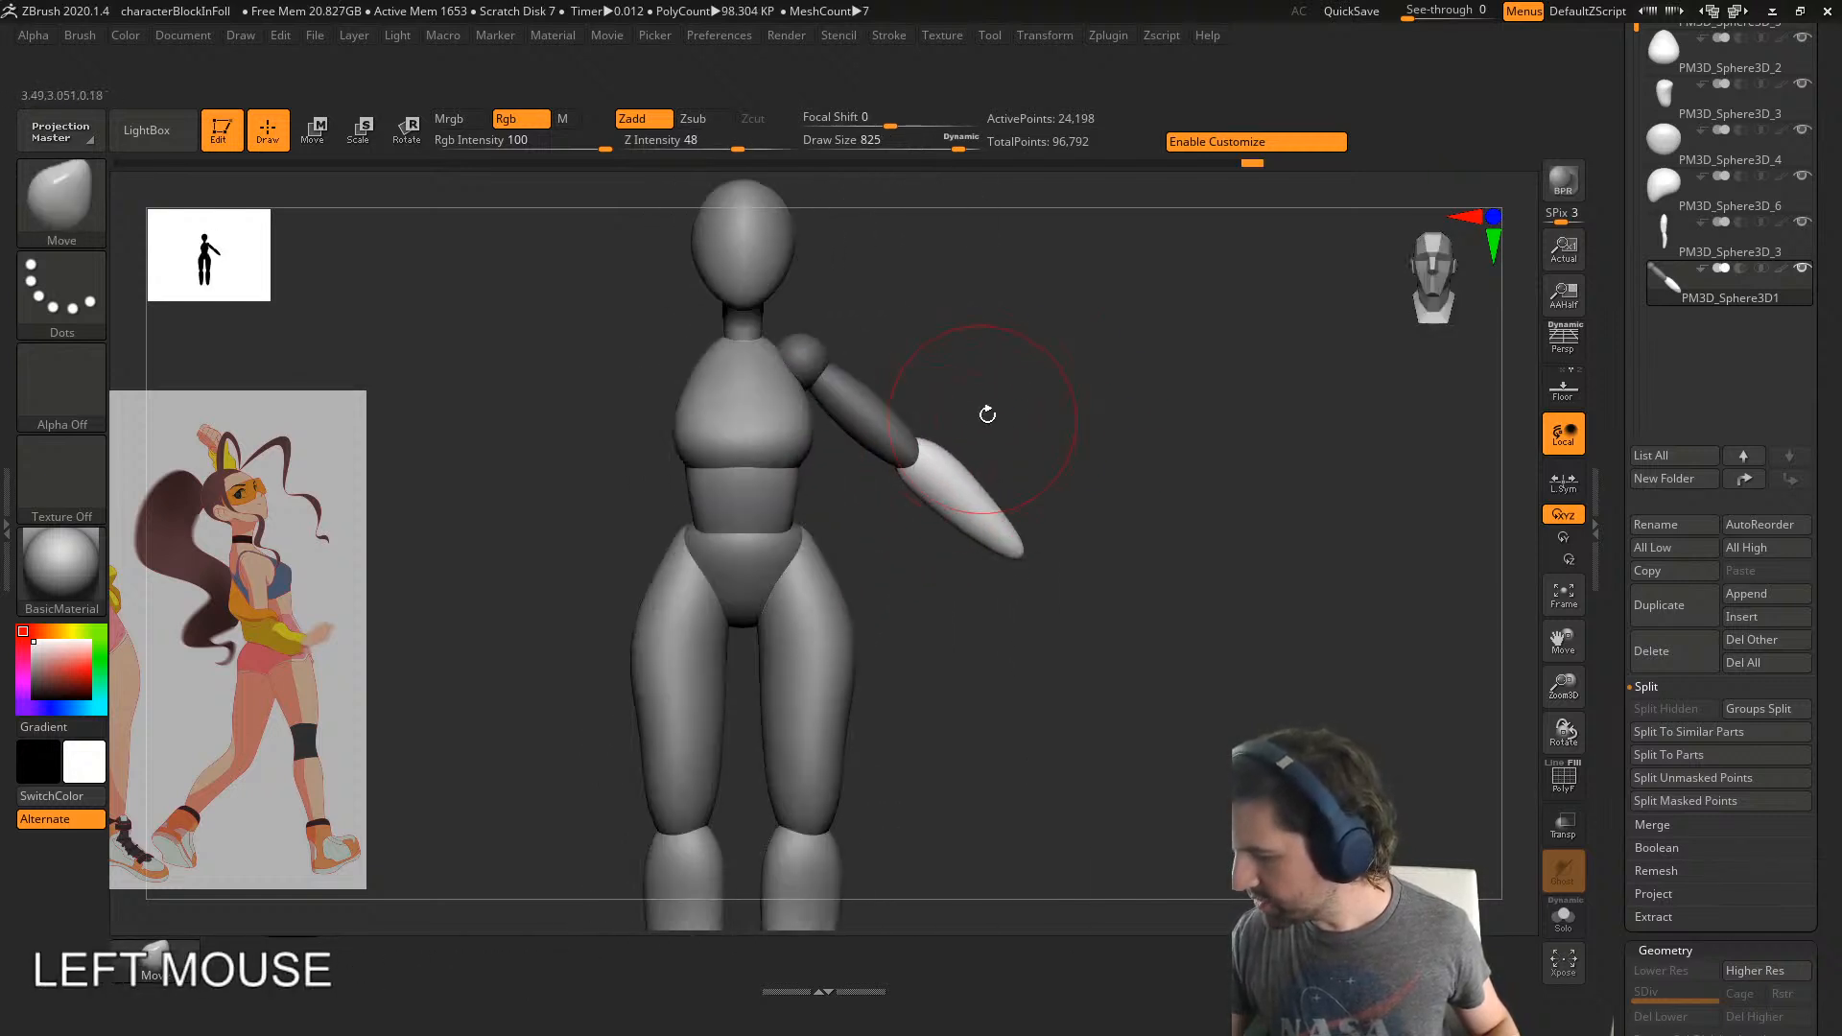
# - Clear the mask from the shoulder and upper arm so the whole arm subtool is editable
pyautogui.keyDown('alt'); pyautogui.click(893, 427); pyautogui.keyUp('alt')
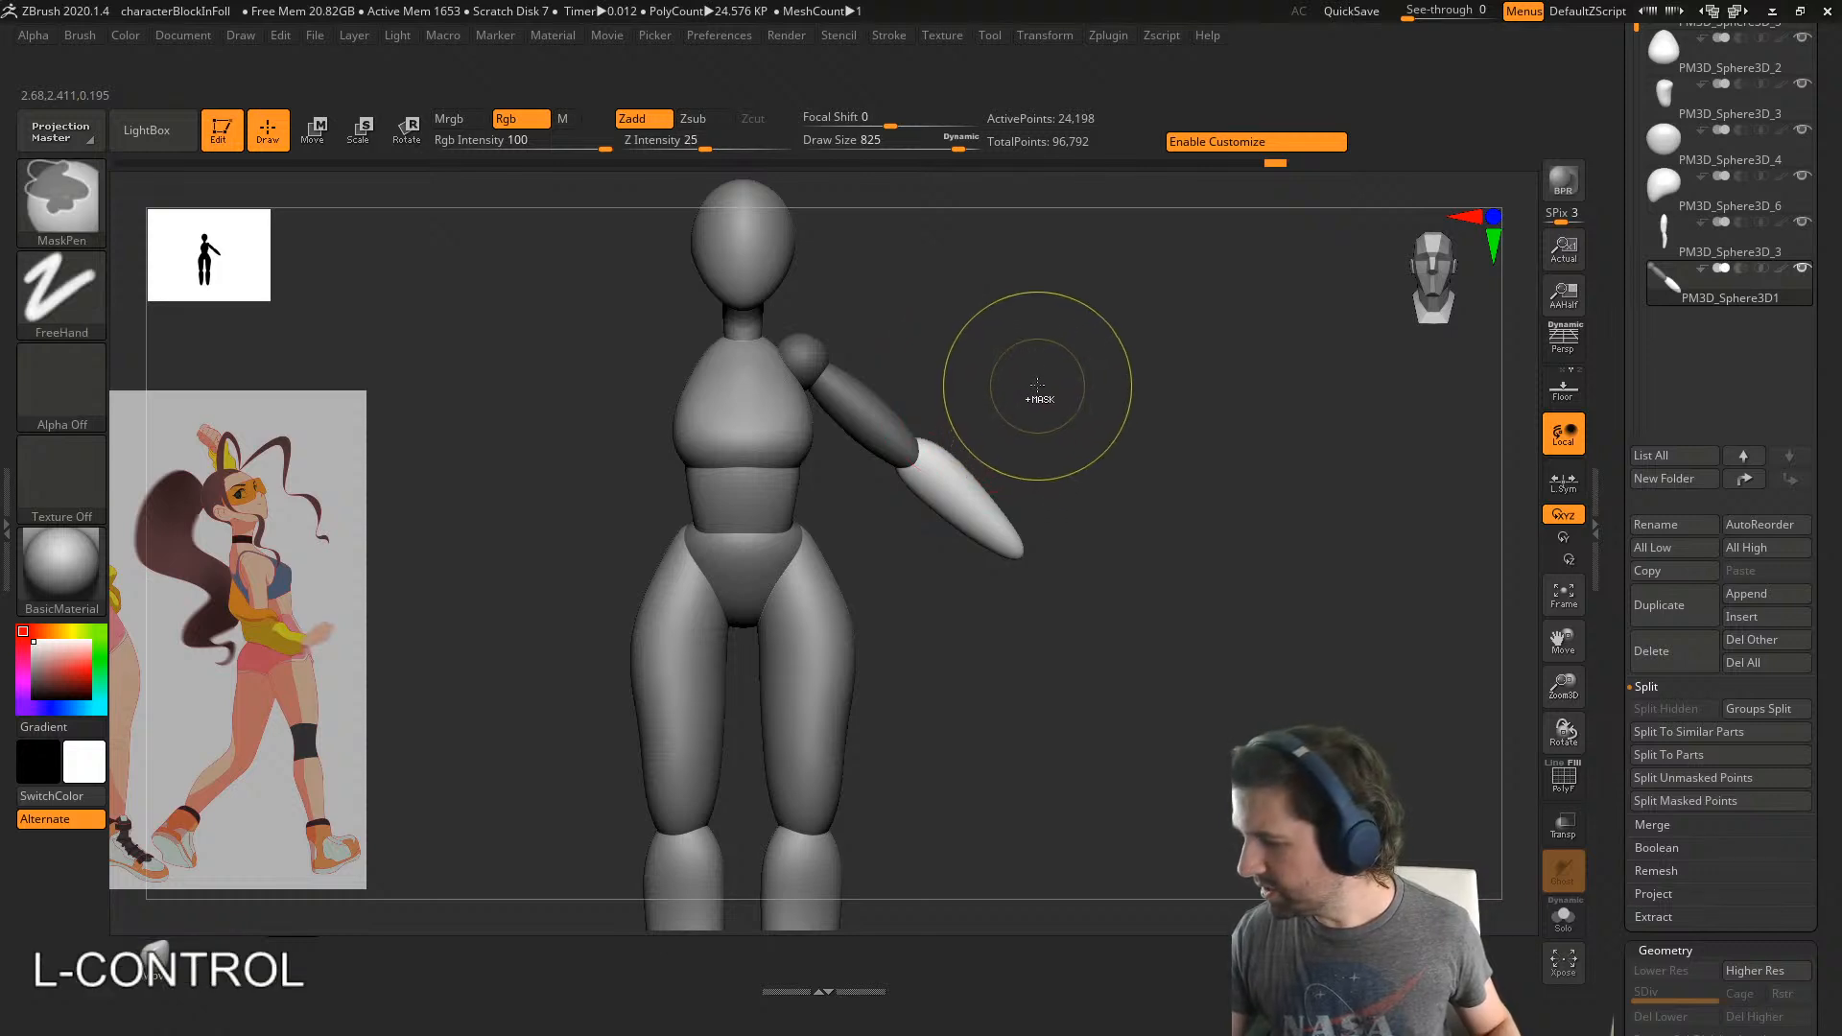
pyautogui.moveTo(1024, 366)
pyautogui.mouseDown(button='right')
pyautogui.moveTo(954, 375)
pyautogui.moveTo(920, 403)
pyautogui.moveTo(1056, 460)
pyautogui.mouseUp(button='right')
pyautogui.moveTo(1055, 460)
pyautogui.mouseDown(button='right')
pyautogui.moveTo(1098, 419)
pyautogui.moveTo(1065, 444)
pyautogui.mouseUp(button='right')
pyautogui.keyDown('ctrl'); pyautogui.moveTo(1065, 444); pyautogui.dragTo(1055, 449); pyautogui.keyUp('ctrl')
pyautogui.moveTo(1055, 449); pyautogui.dragTo(1112, 441, button='right')
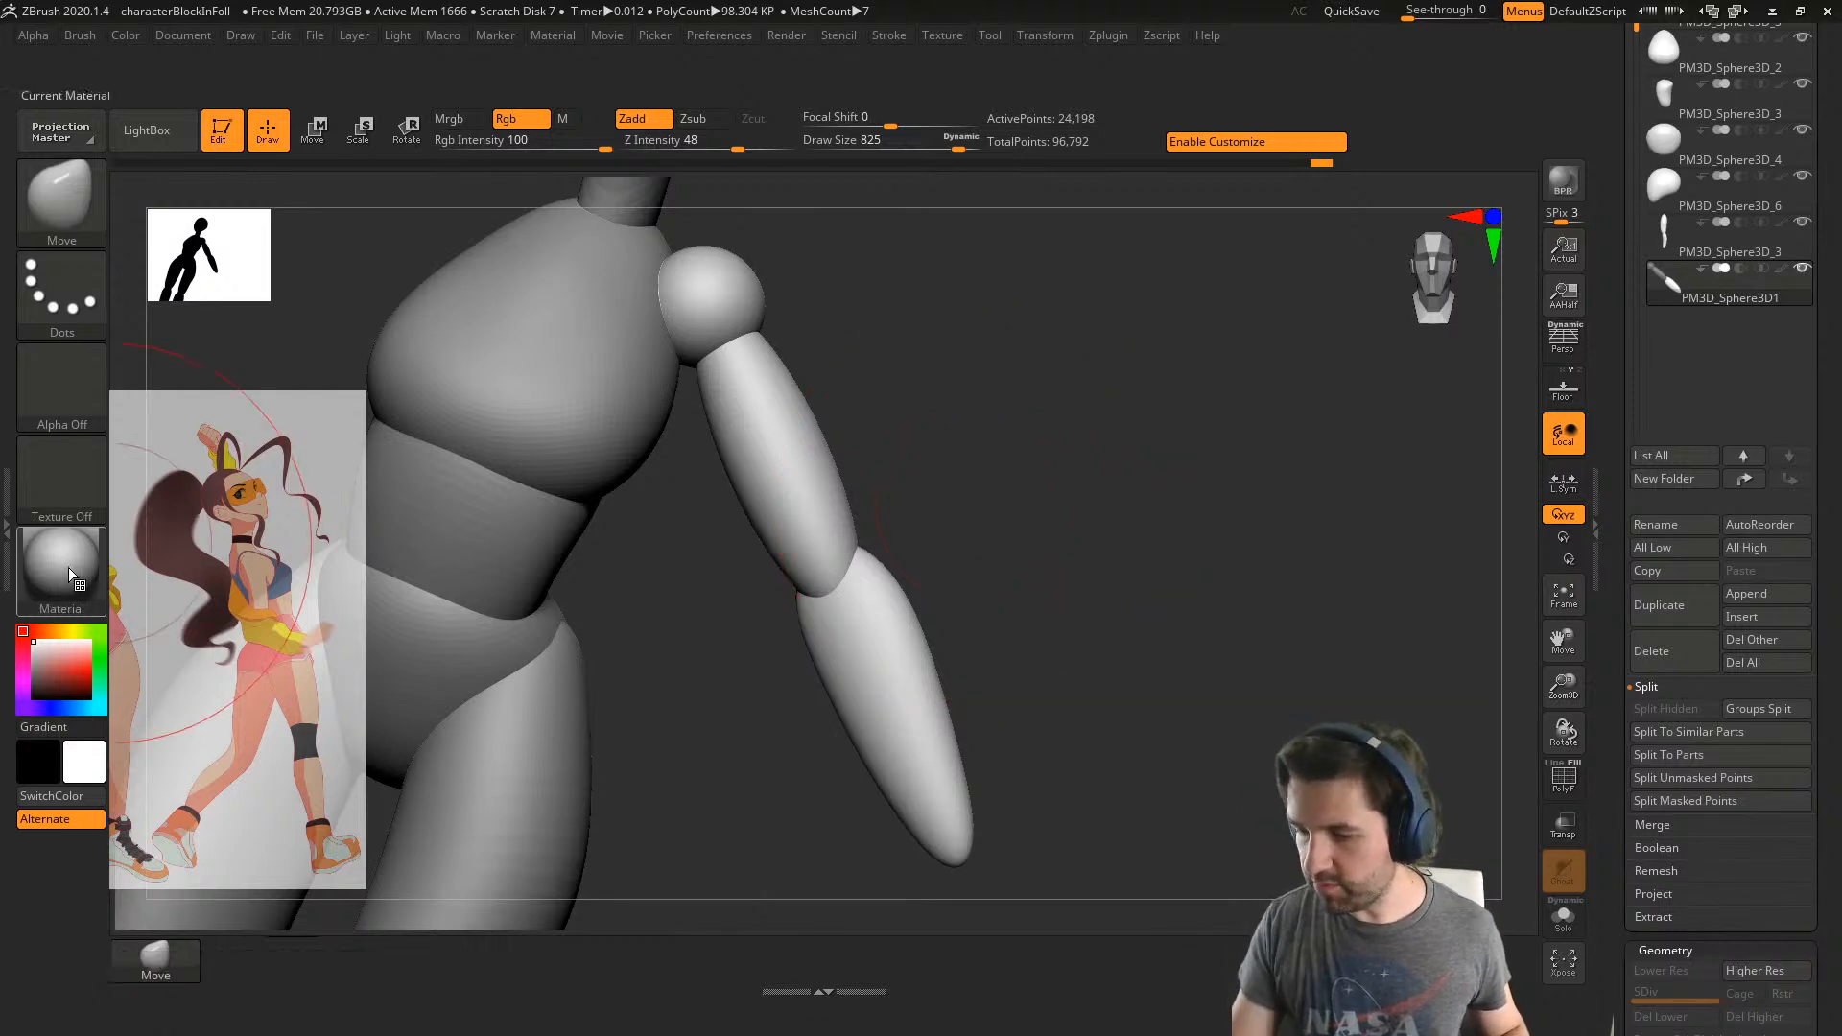
# - Add the Move Topological brush to the custom shelf beside Move and turn off interface customization
pyautogui.click(11, 538)
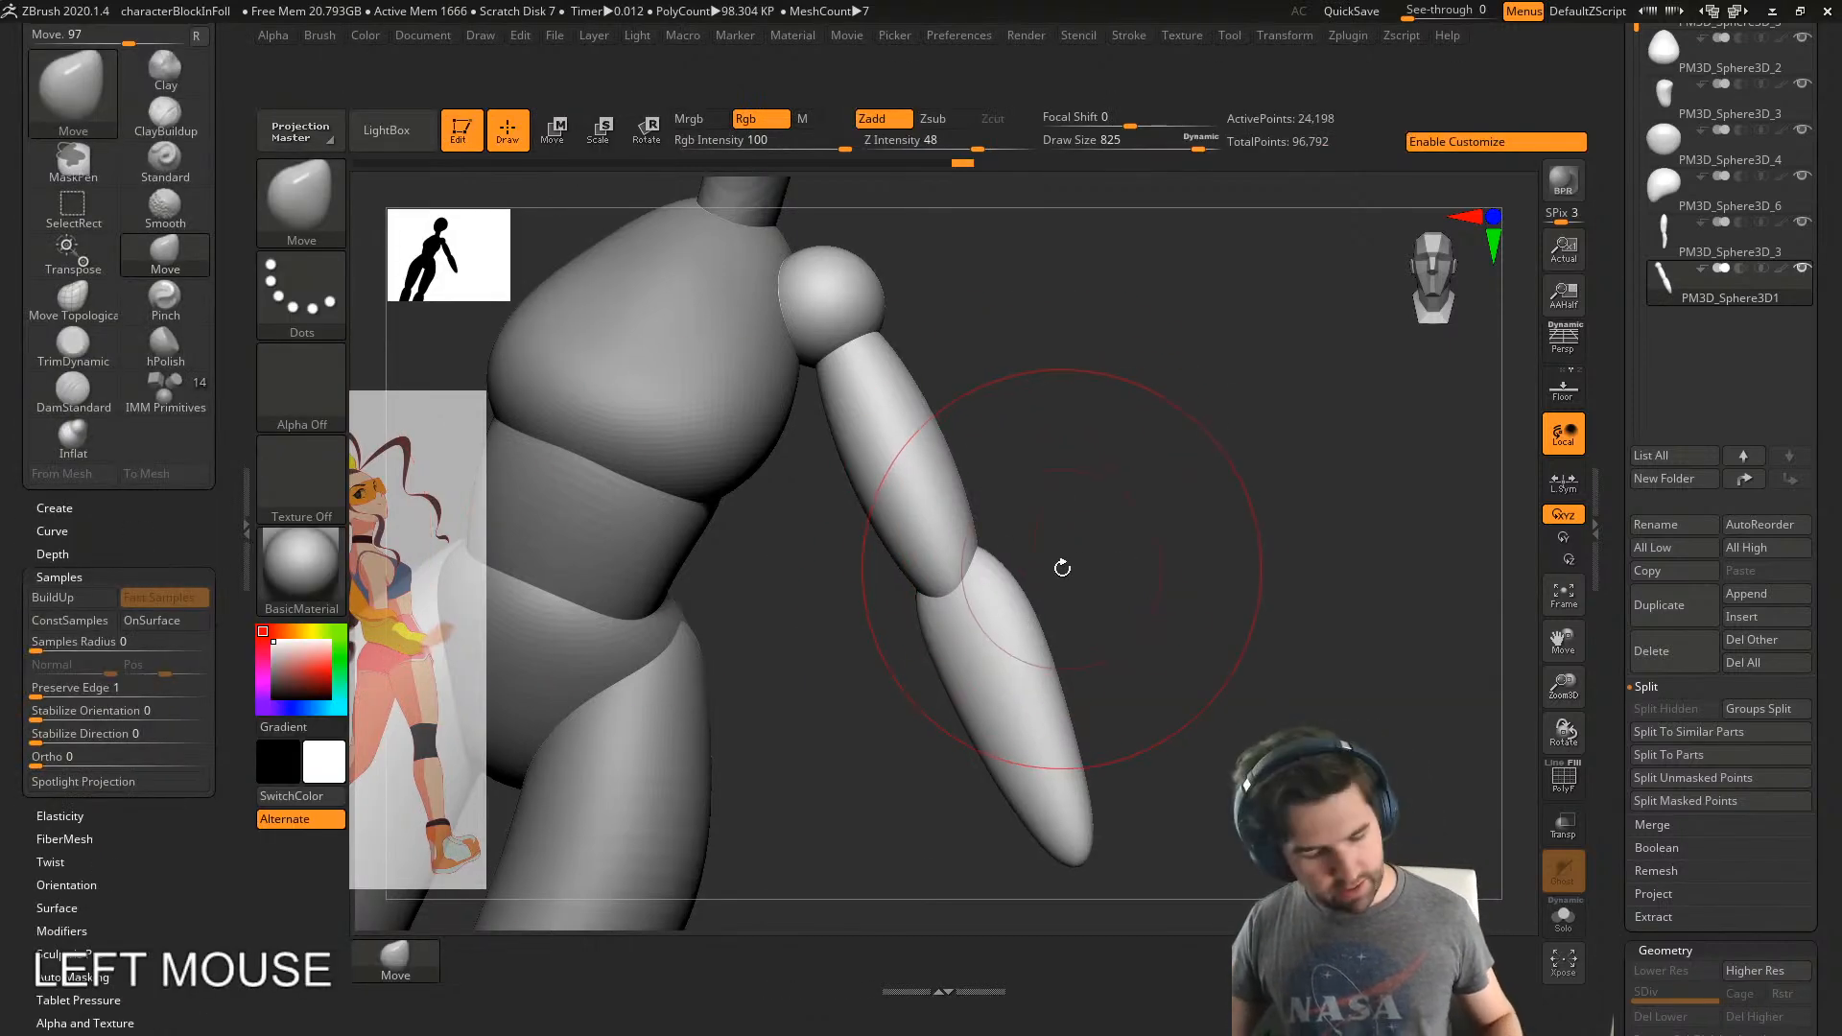
pyautogui.press('b')
pyautogui.press('m')
pyautogui.press('t')
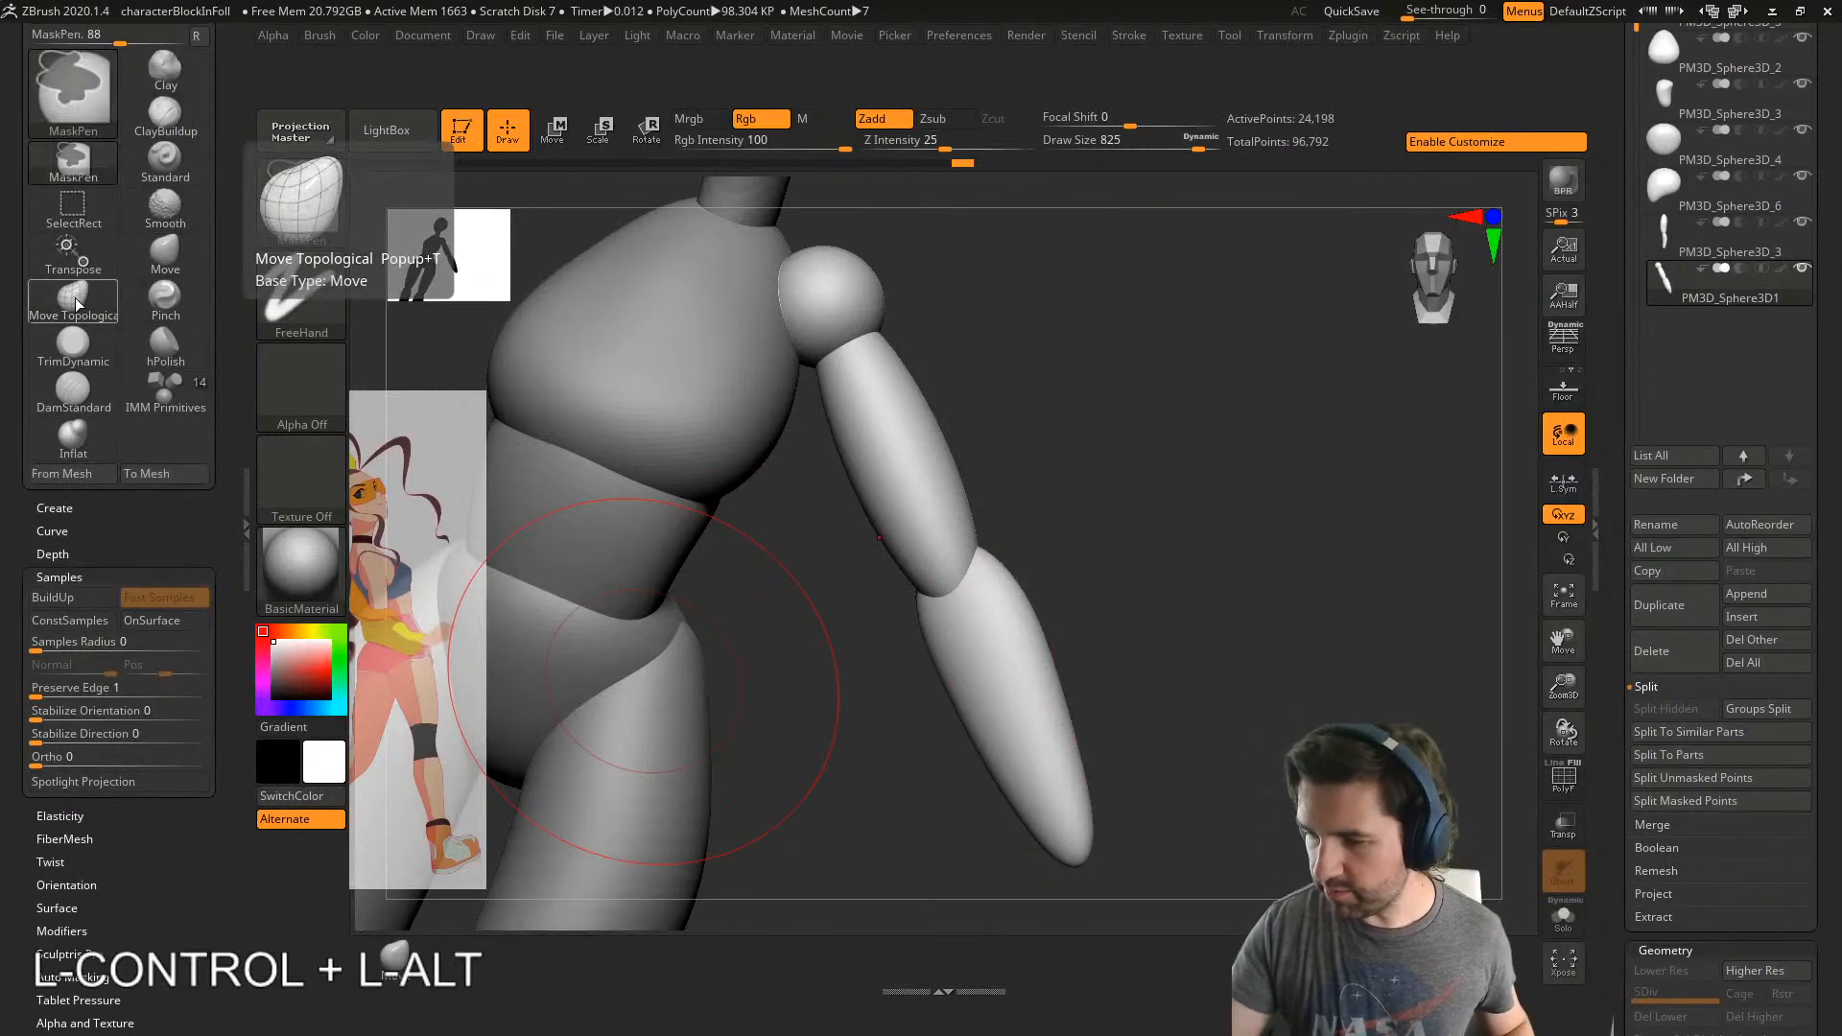
pyautogui.moveTo(81, 308)
pyautogui.keyDown('ctrl'); pyautogui.keyDown('alt'); pyautogui.mouseDown()
pyautogui.moveTo(427, 964)
pyautogui.moveTo(470, 981)
pyautogui.mouseUp(); pyautogui.keyUp('alt'); pyautogui.keyUp('ctrl')
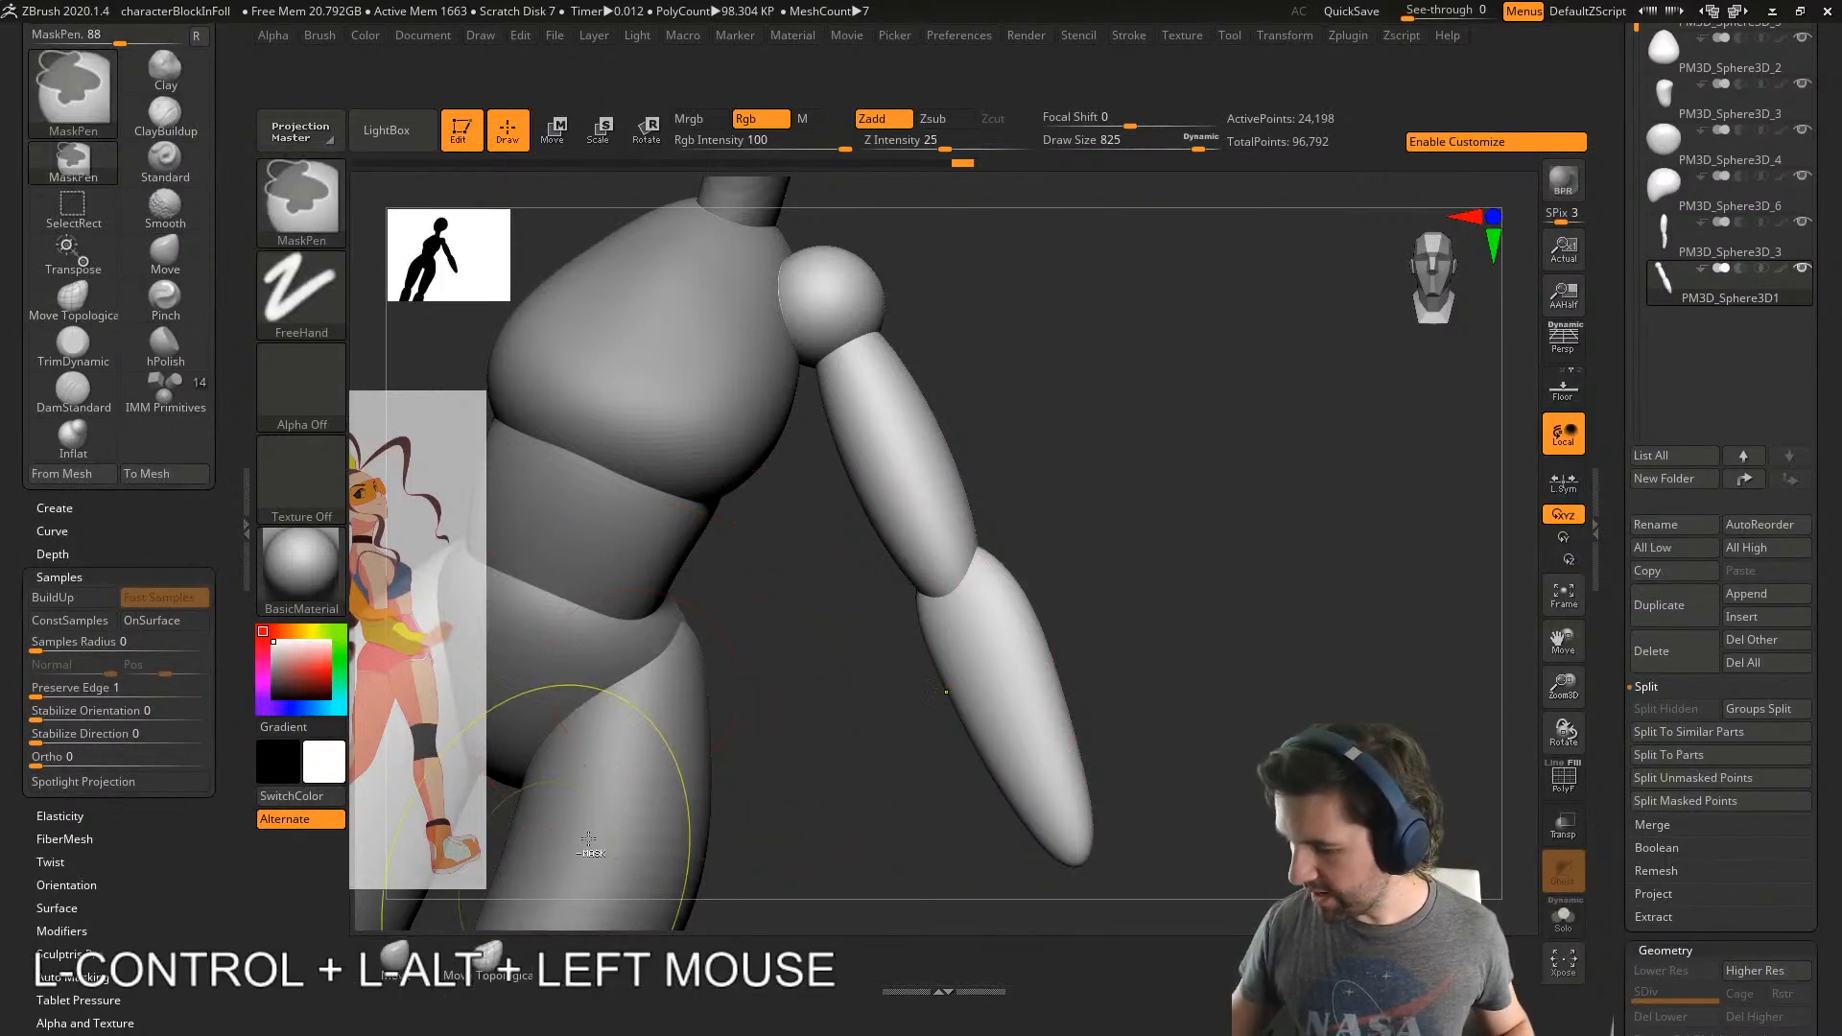
pyautogui.click(1518, 140)
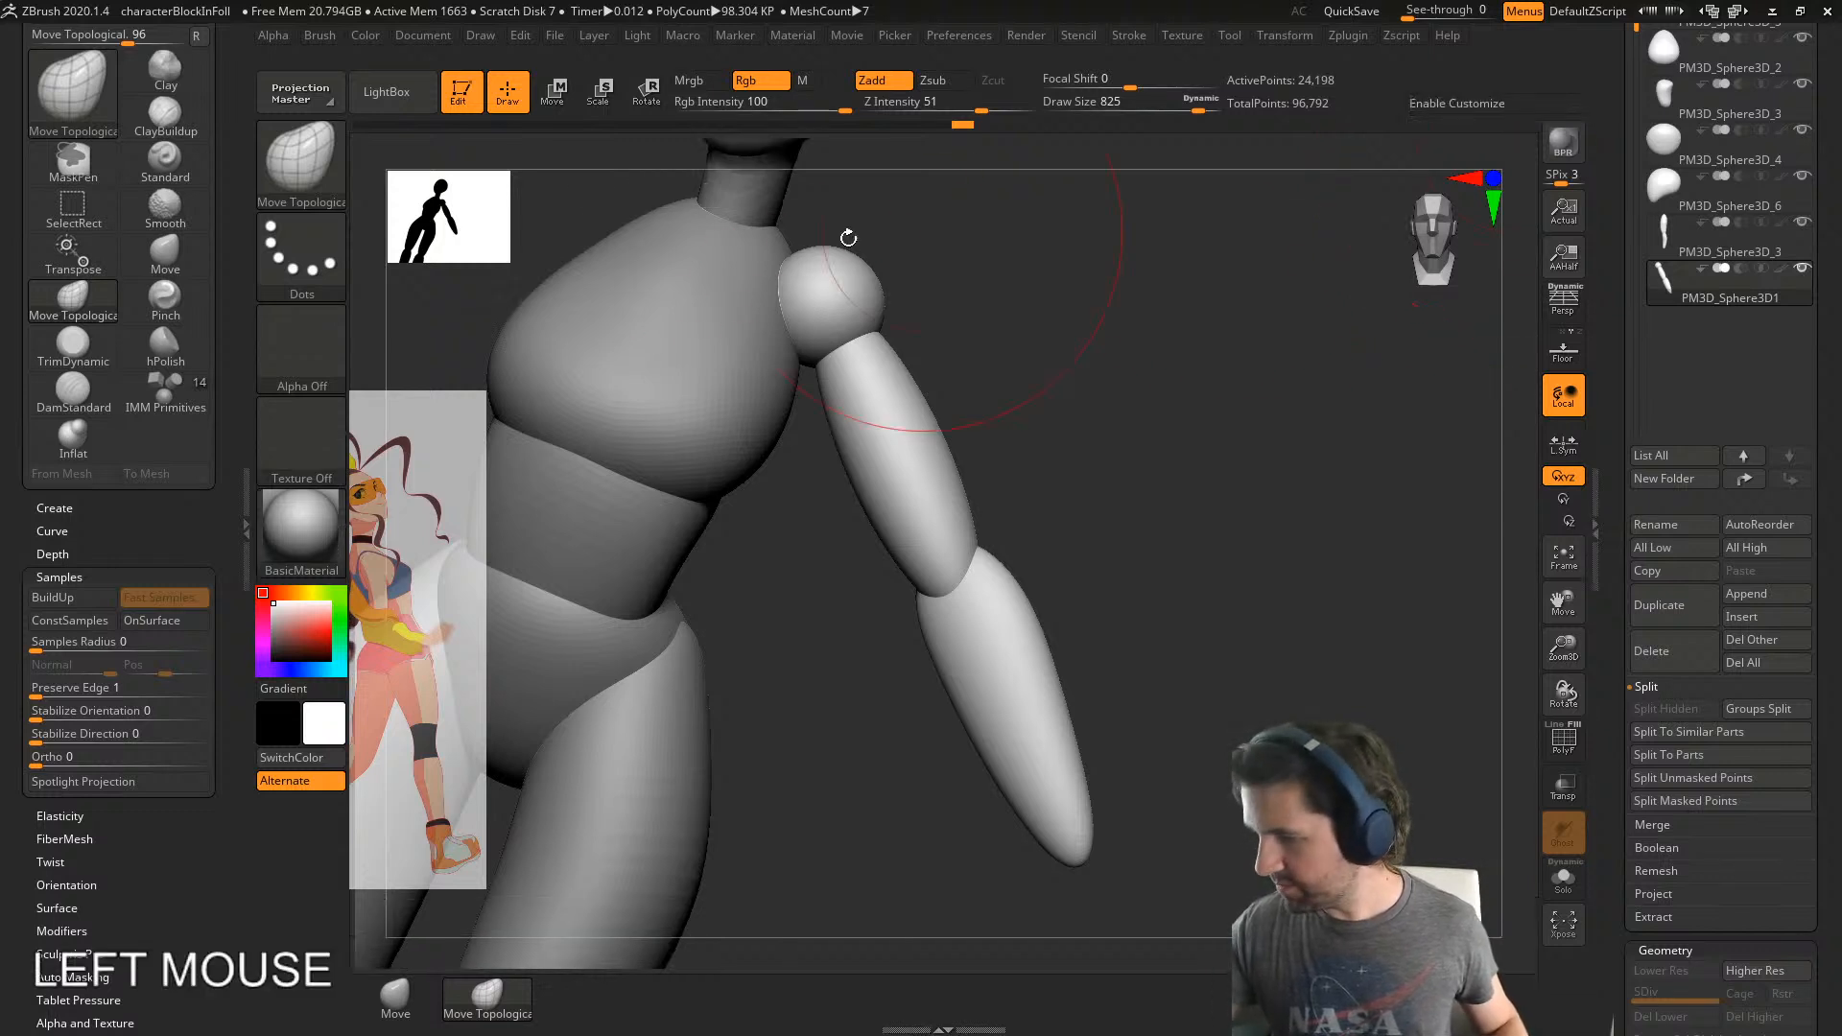
pyautogui.click(243, 519)
pyautogui.click(248, 1002)
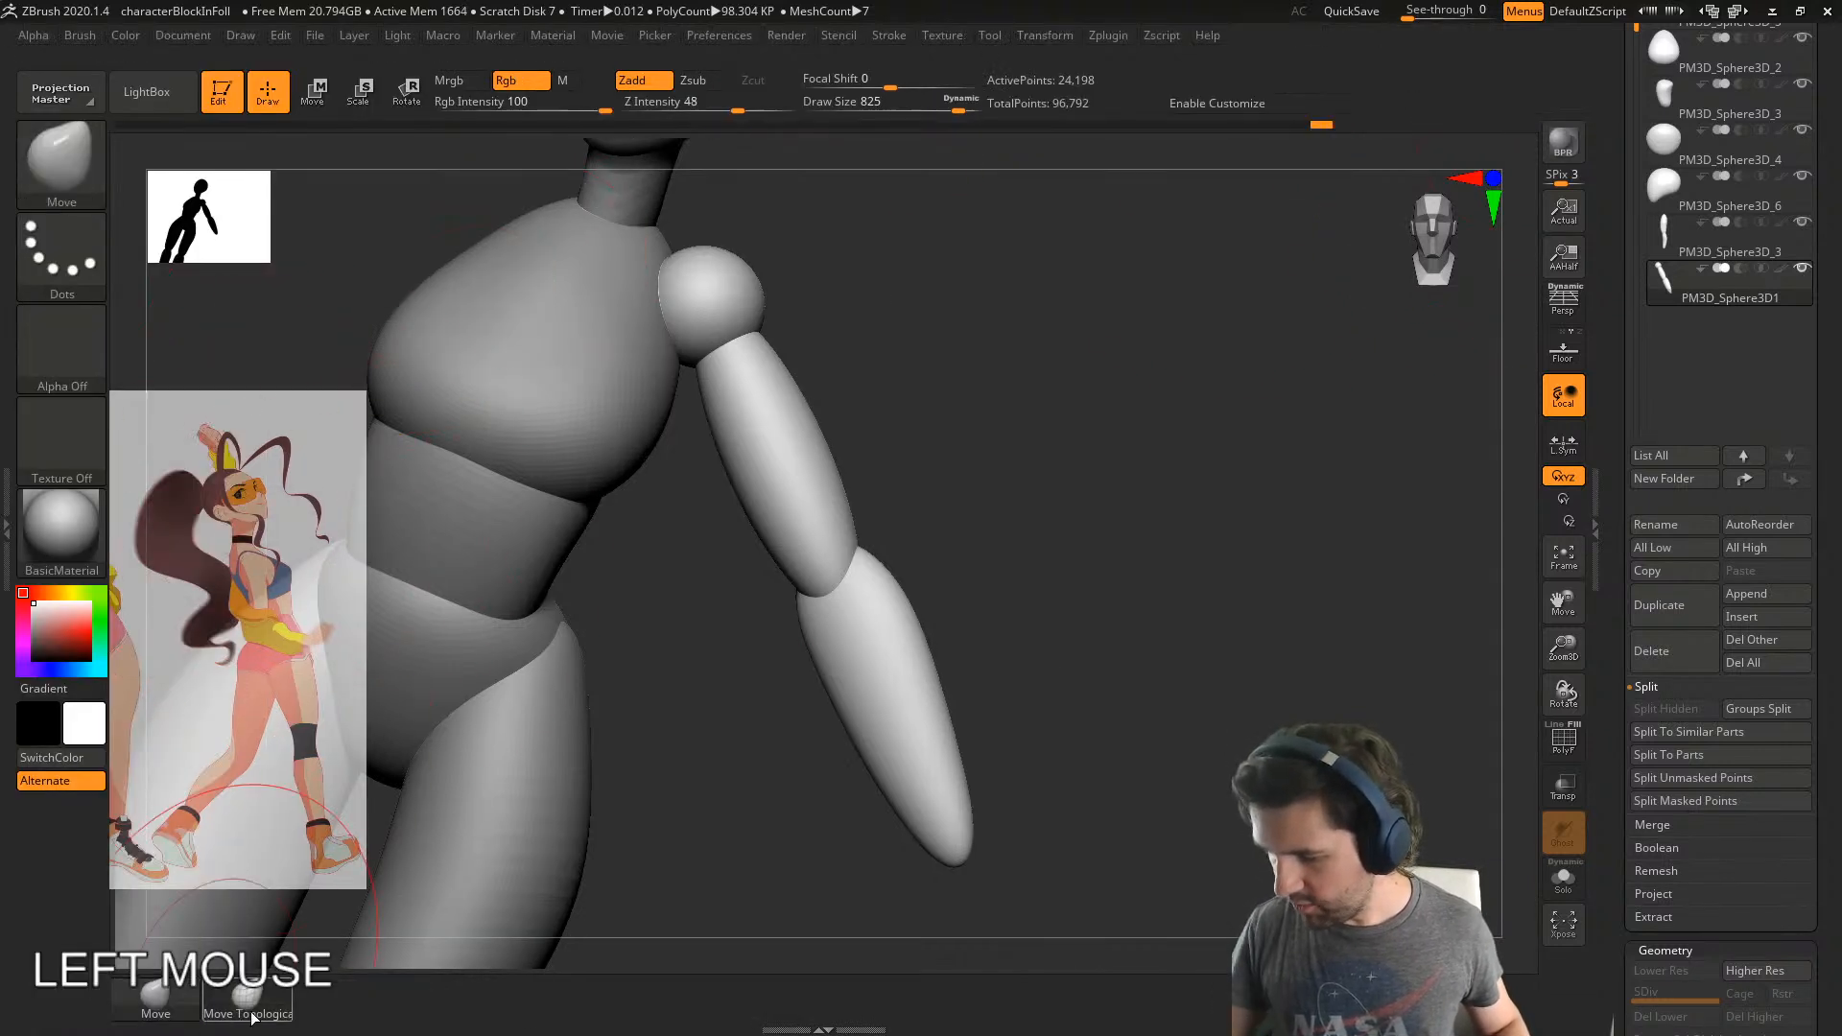
pyautogui.click(168, 1015)
pyautogui.moveTo(835, 523); pyautogui.dragTo(768, 424, button='right')
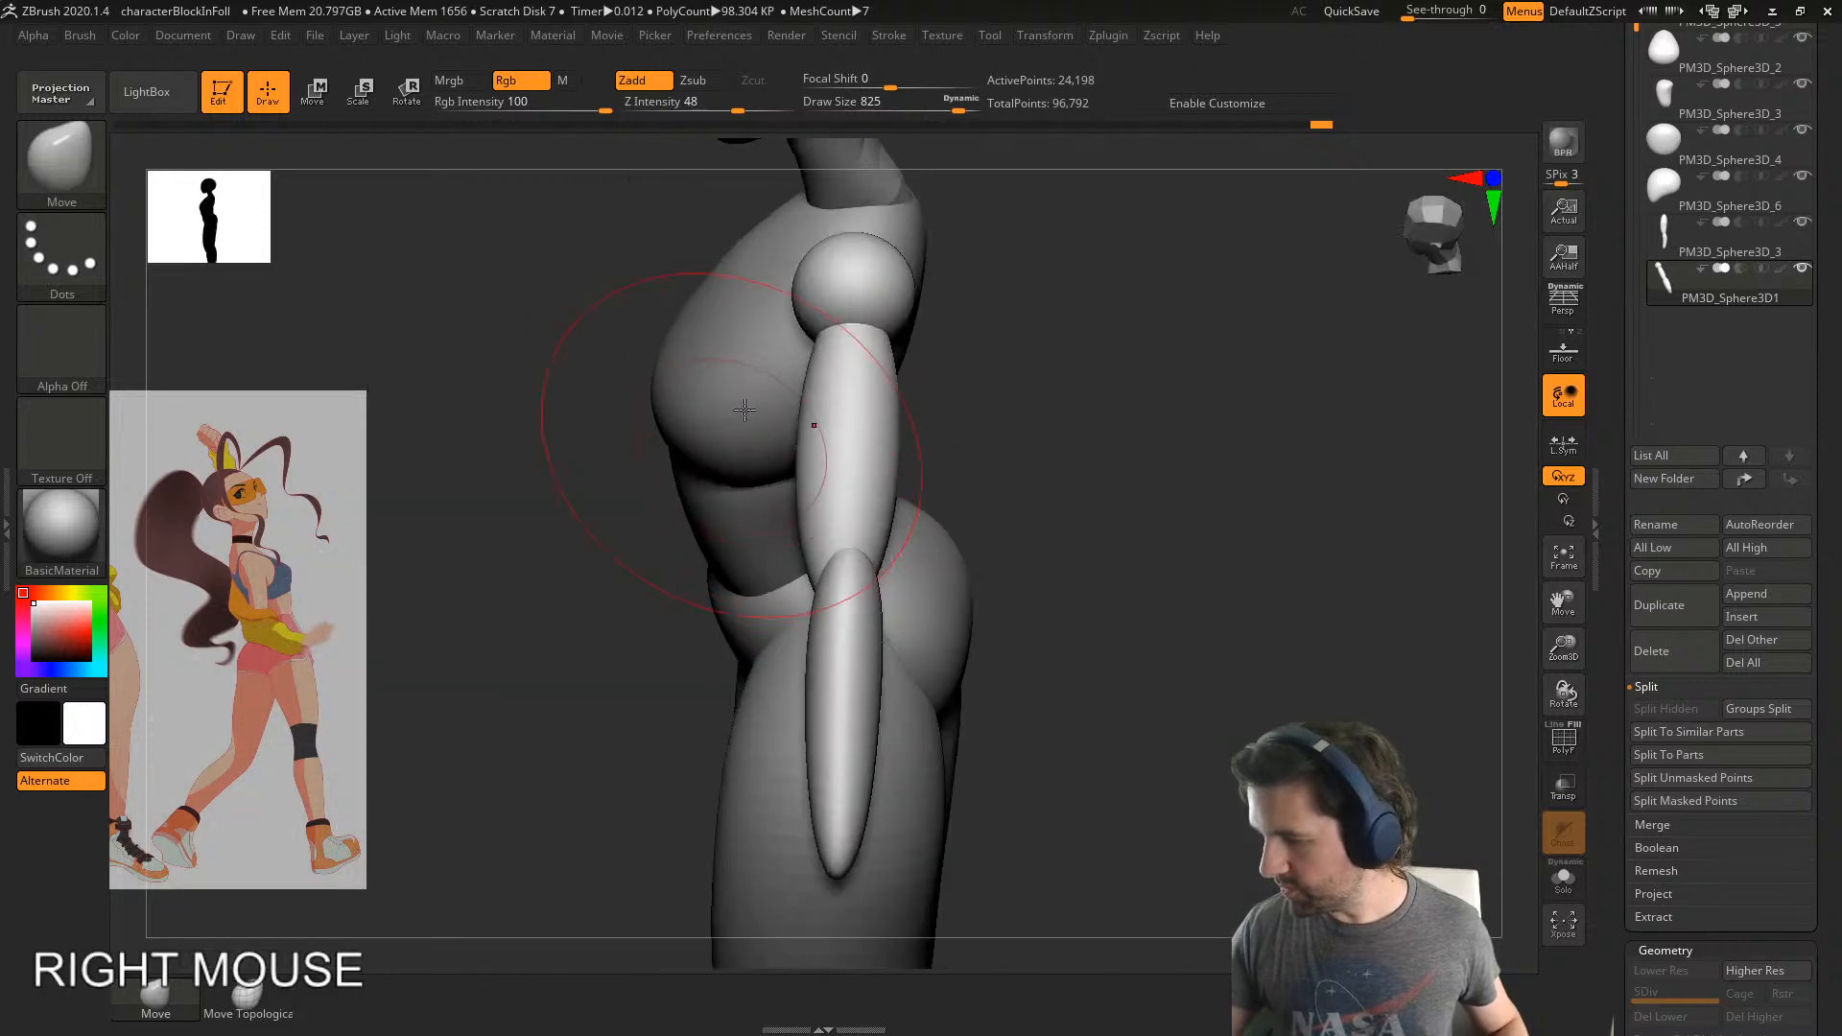
pyautogui.moveTo(861, 347)
pyautogui.mouseDown()
pyautogui.moveTo(838, 362)
pyautogui.moveTo(852, 348)
pyautogui.mouseUp()
pyautogui.hotkey('ctrl', 'z')
# - Reshape the upper arm beneath the shoulder with the Move Topological brush, reducing the brush size to 648
pyautogui.click(248, 1003)
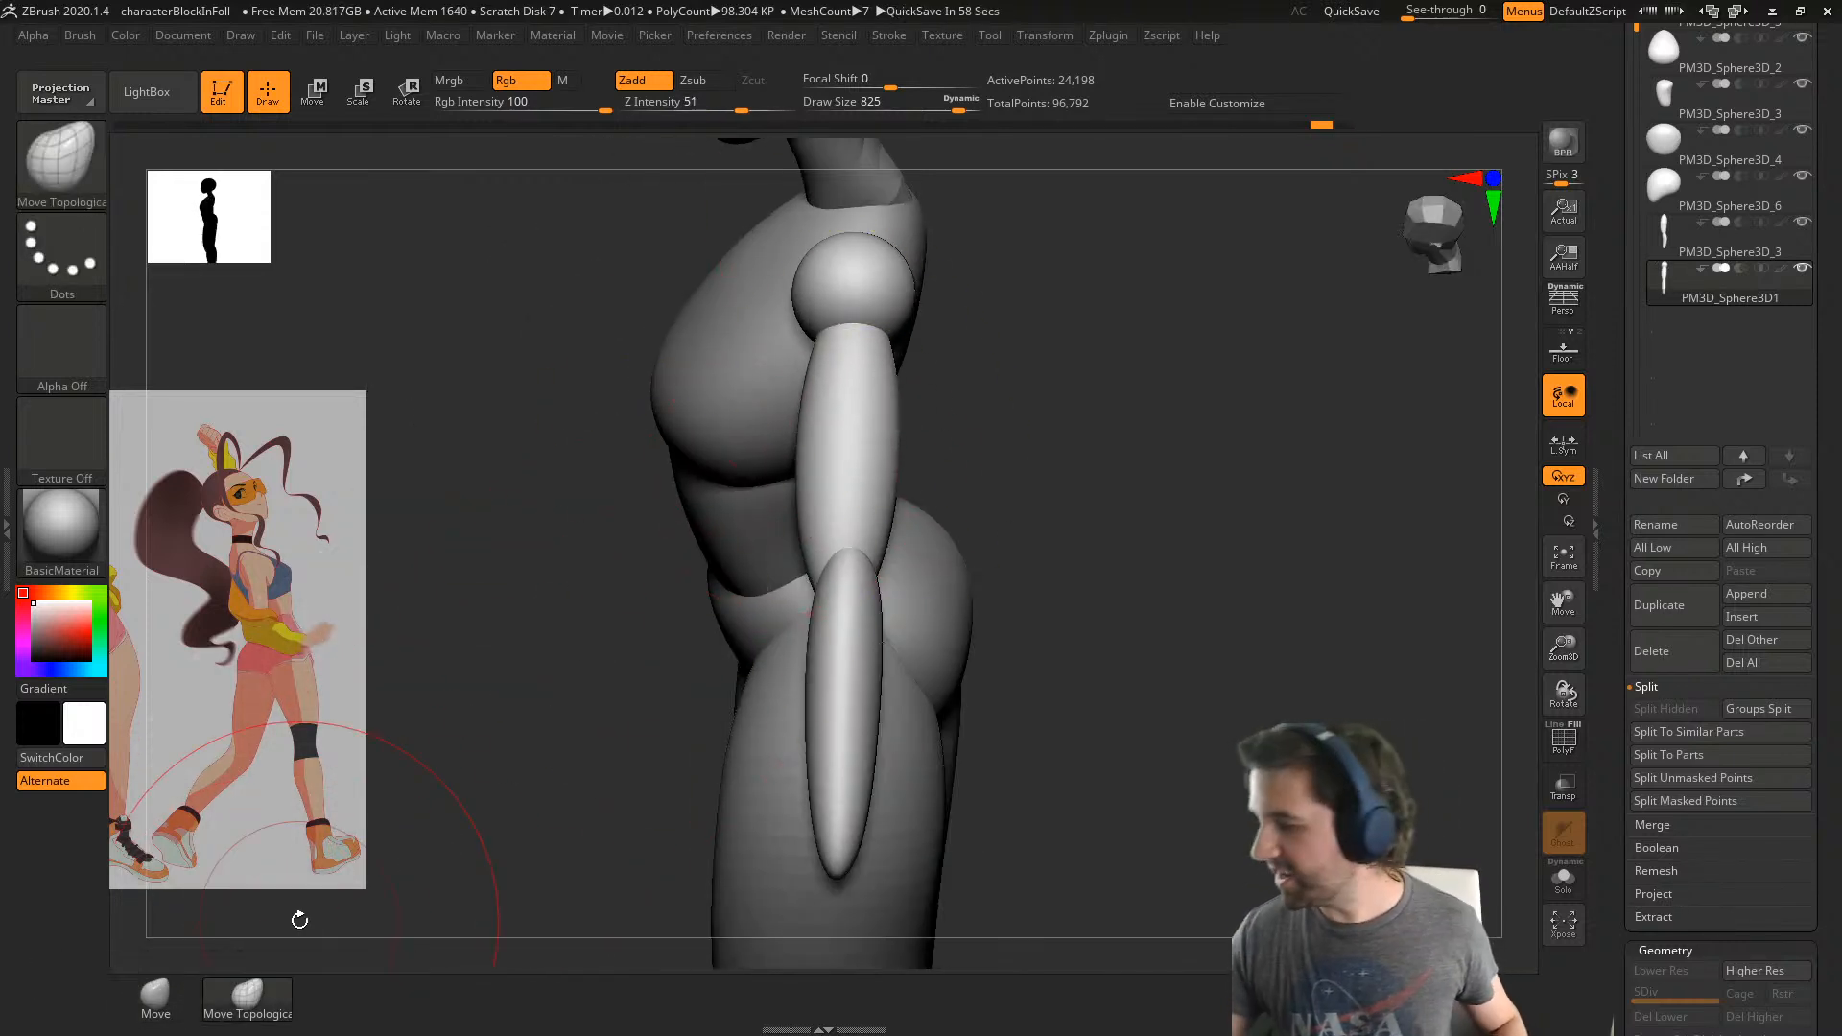
pyautogui.moveTo(874, 351); pyautogui.dragTo(889, 345)
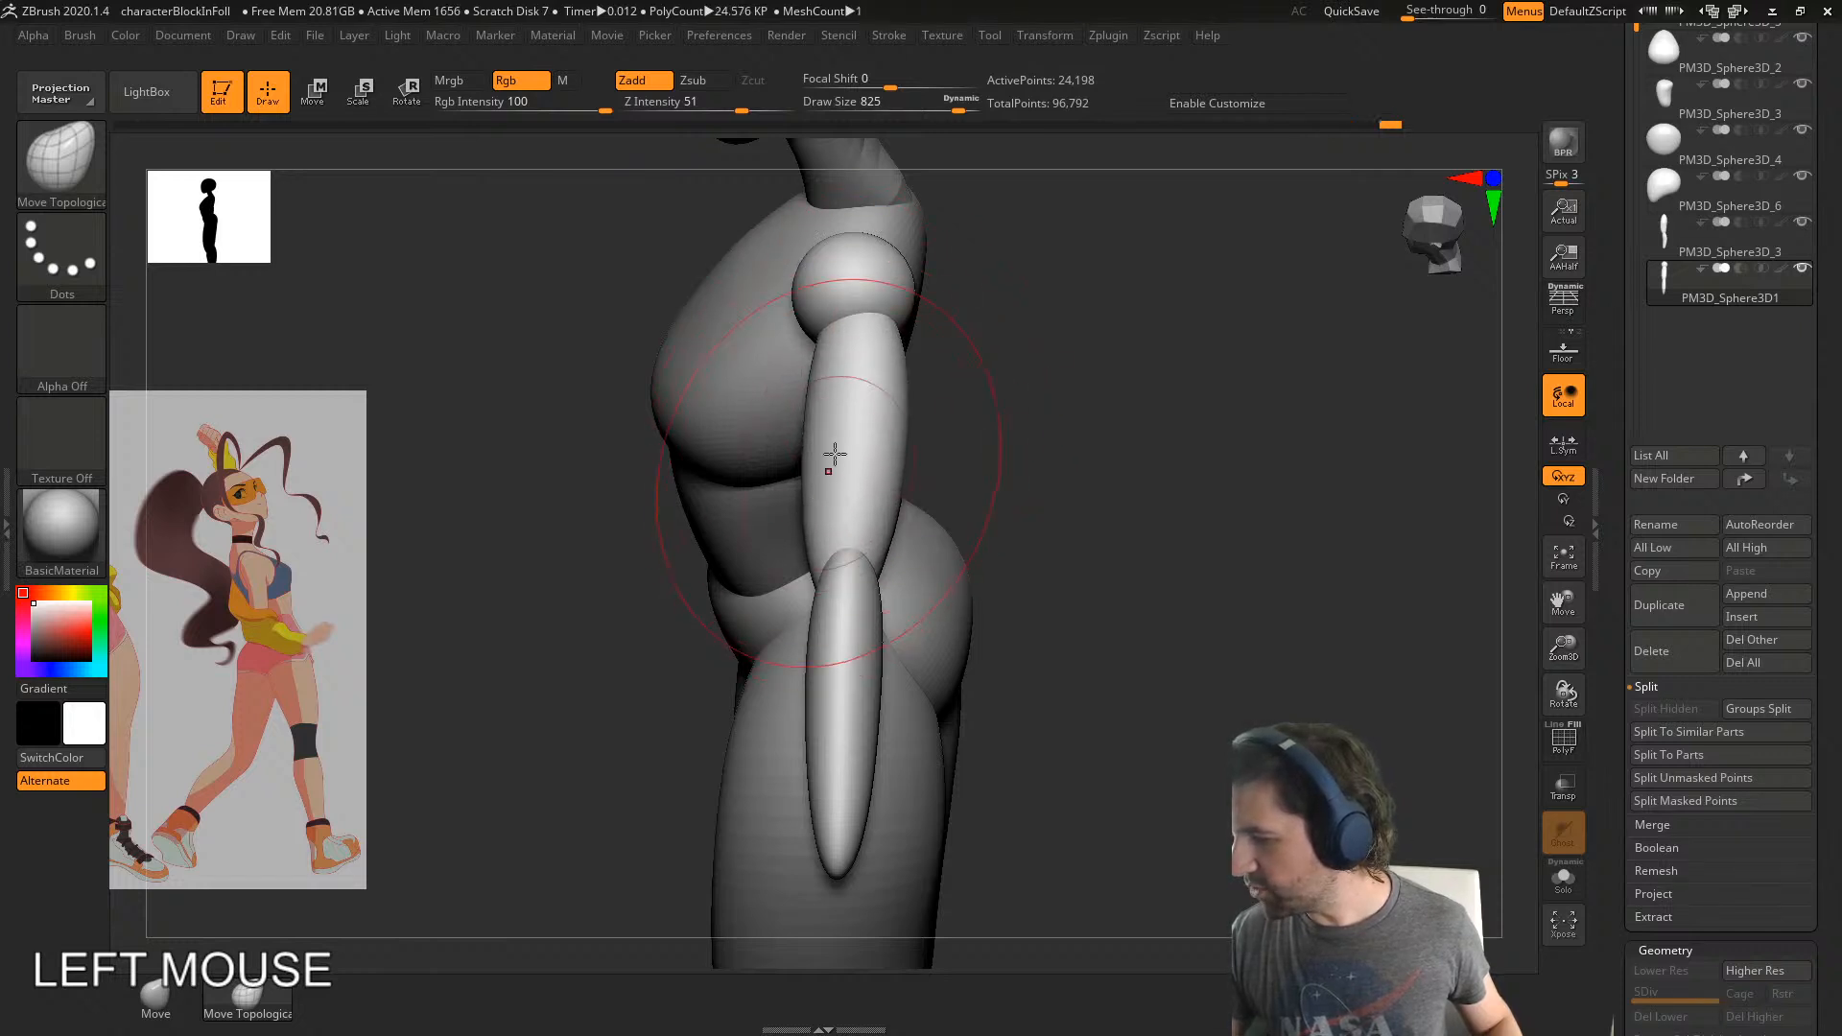
pyautogui.moveTo(863, 349)
pyautogui.mouseDown(button='right')
pyautogui.moveTo(972, 363)
pyautogui.moveTo(962, 379)
pyautogui.mouseUp(button='right')
pyautogui.moveTo(960, 419); pyautogui.dragTo(993, 432)
pyautogui.press('s')
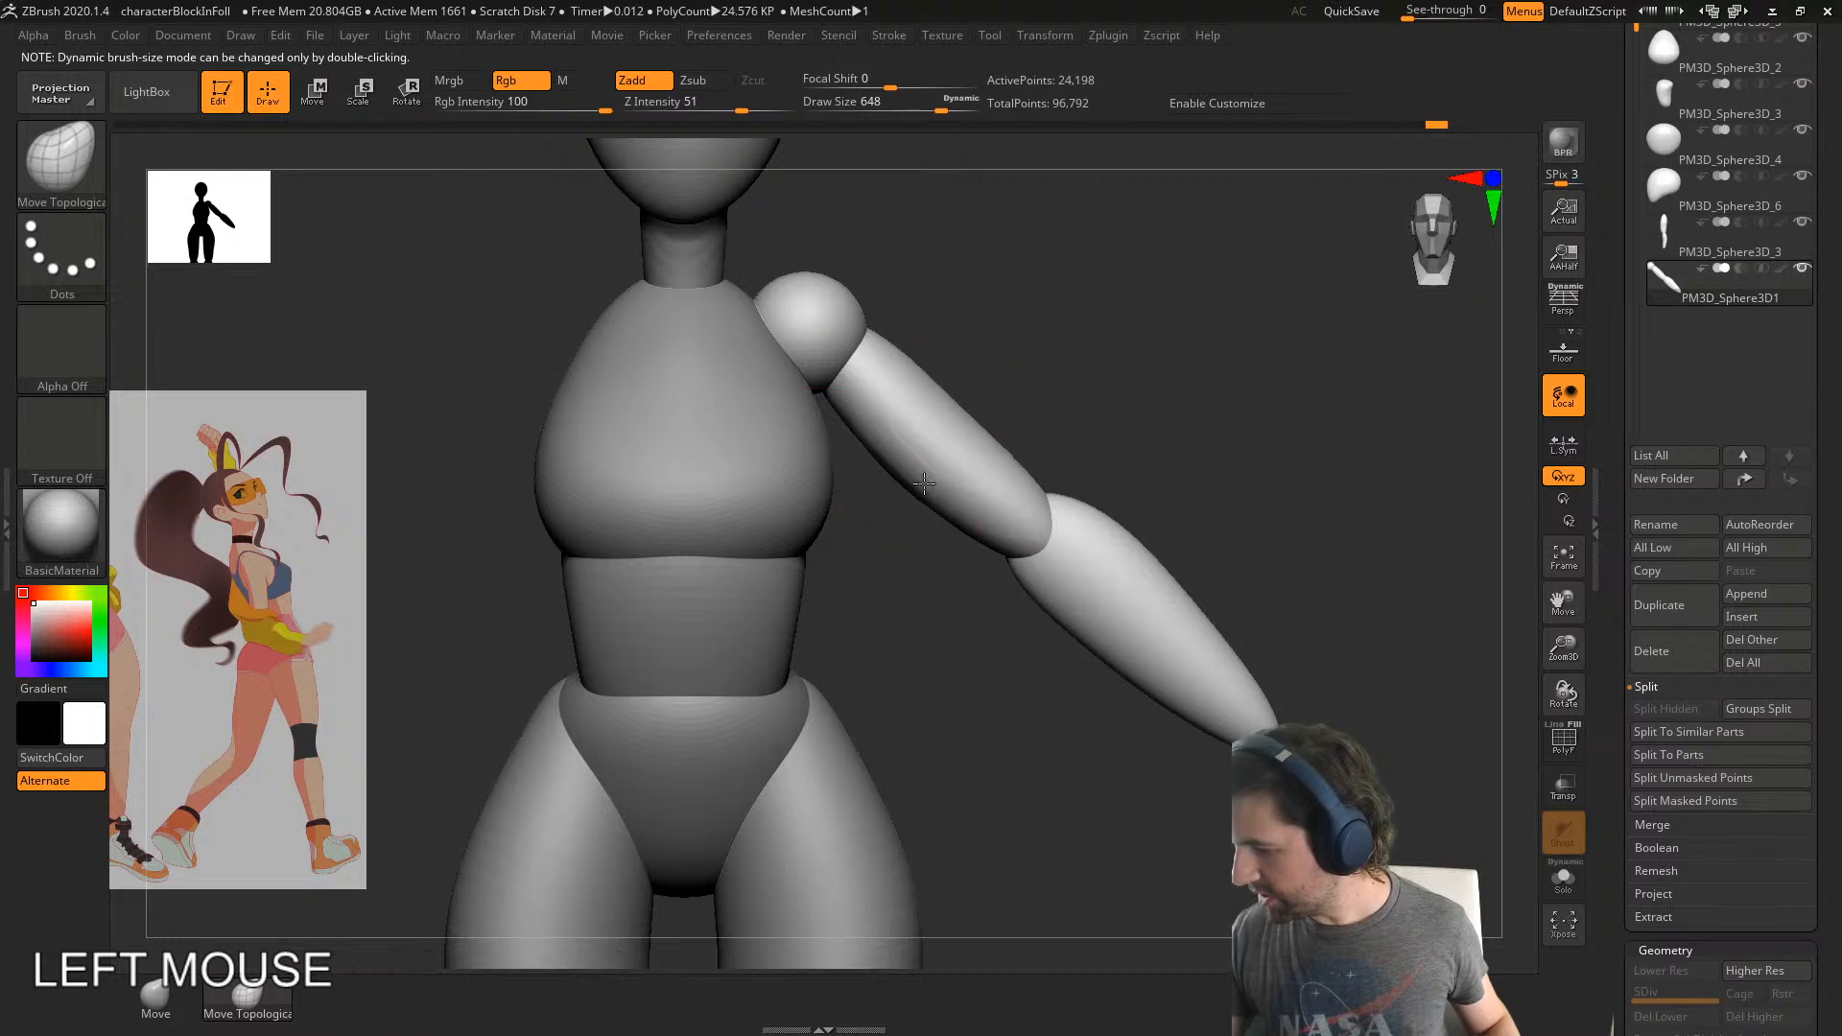
pyautogui.moveTo(970, 529)
pyautogui.mouseDown(button='right')
pyautogui.moveTo(979, 393)
pyautogui.moveTo(1034, 375)
pyautogui.mouseUp(button='right')
pyautogui.moveTo(1034, 377); pyautogui.dragTo(1027, 380)
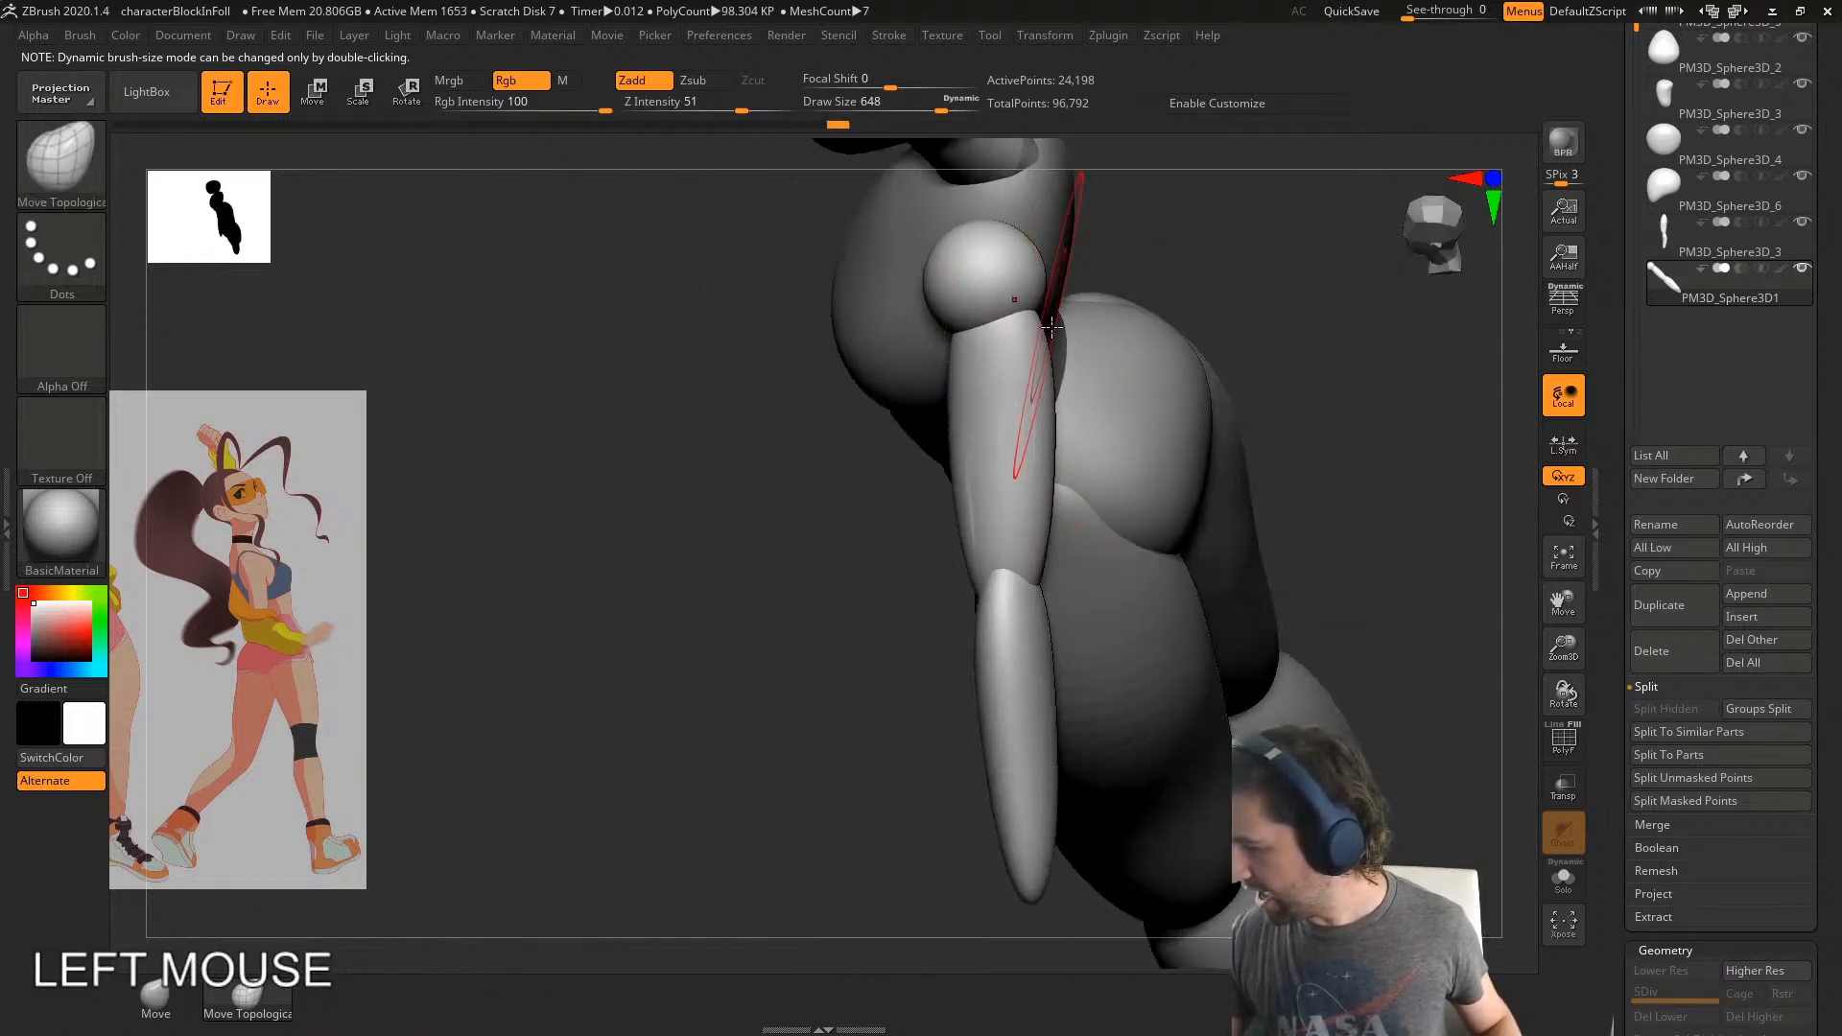
# - Slim and contour the upper arm down to the elbow with Move Topological from several angles, using brush size 639
pyautogui.moveTo(1024, 376); pyautogui.dragTo(991, 362, button='right')
pyautogui.moveTo(985, 445); pyautogui.dragTo(982, 447)
pyautogui.moveTo(989, 554); pyautogui.dragTo(994, 554)
pyautogui.moveTo(998, 547); pyautogui.dragTo(1087, 484, button='right')
pyautogui.moveTo(1088, 487); pyautogui.dragTo(1080, 489)
pyautogui.moveTo(1086, 518); pyautogui.dragTo(1083, 594, button='right')
pyautogui.press('space')
pyautogui.moveTo(1083, 594); pyautogui.dragTo(1072, 580)
pyautogui.moveTo(1012, 493)
pyautogui.keyDown('shift'); pyautogui.mouseDown(button='right')
pyautogui.moveTo(1164, 383)
pyautogui.moveTo(1218, 480)
pyautogui.mouseUp(button='right'); pyautogui.keyUp('shift')
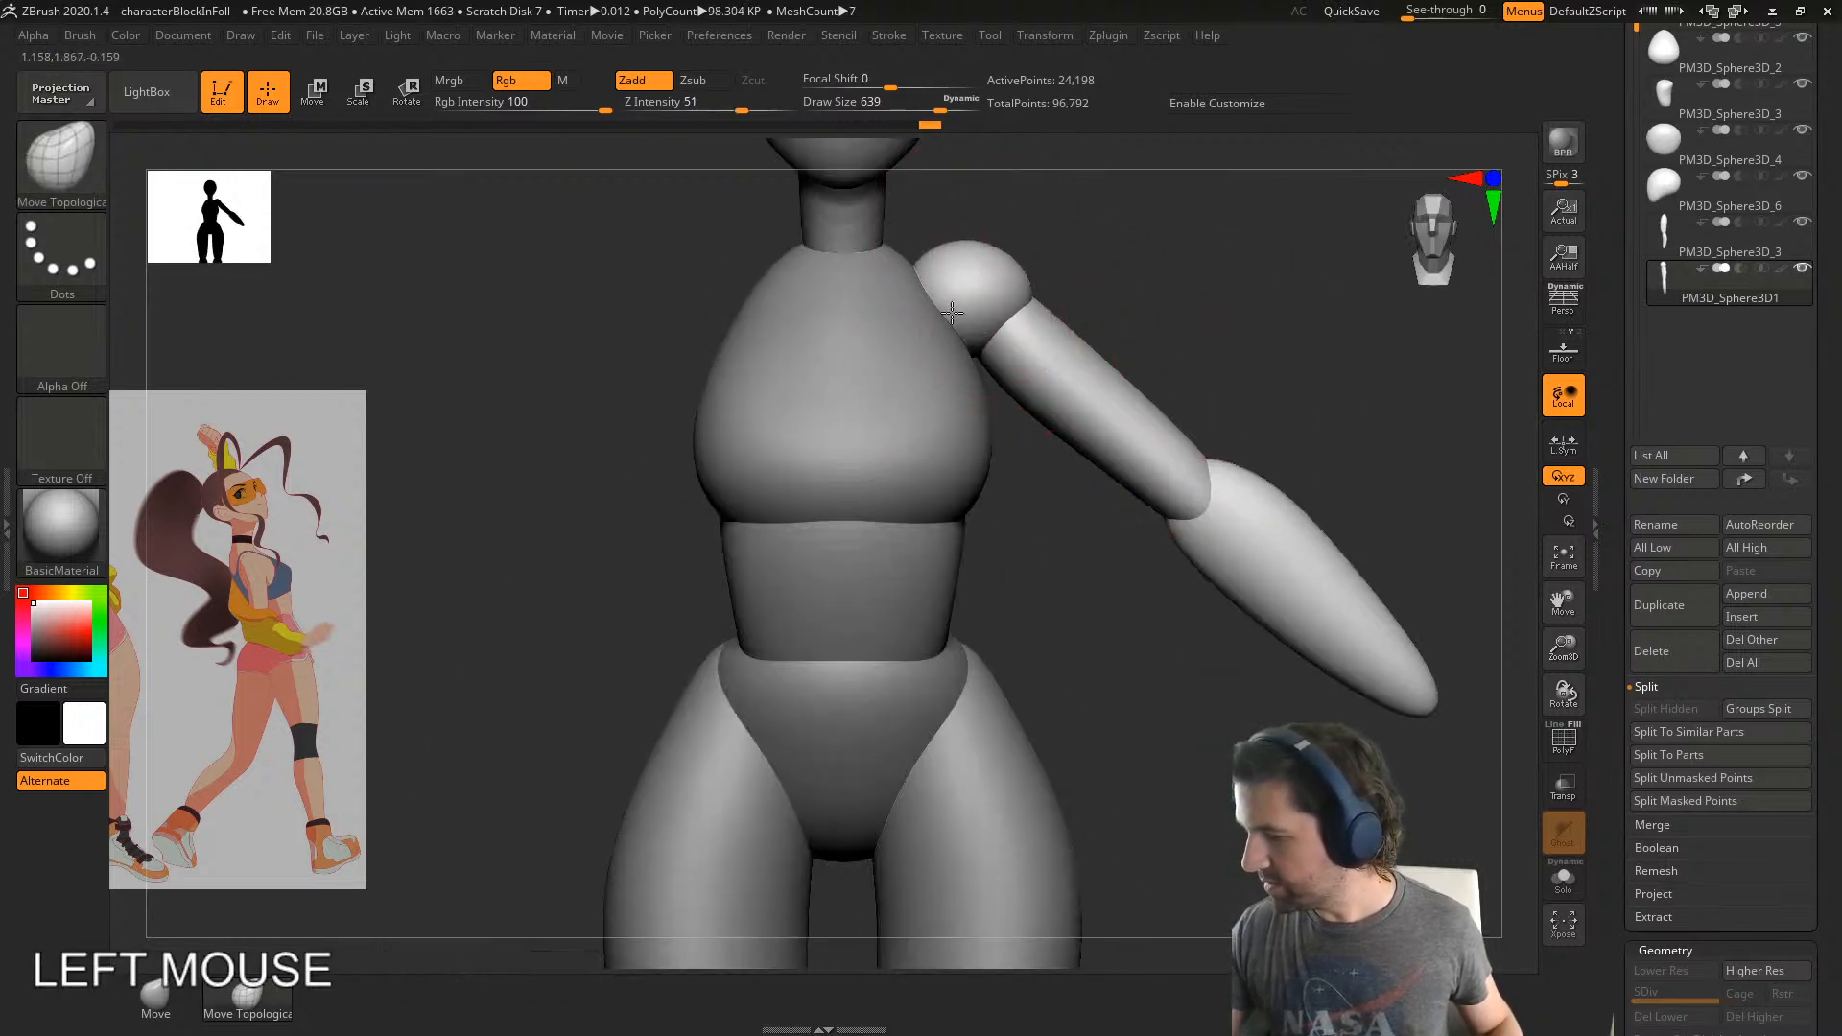
# - Reshape the top and back of the shoulder sphere with Move Topological so it sits closer to the upper chest
pyautogui.moveTo(1069, 230); pyautogui.dragTo(1000, 239, button='right')
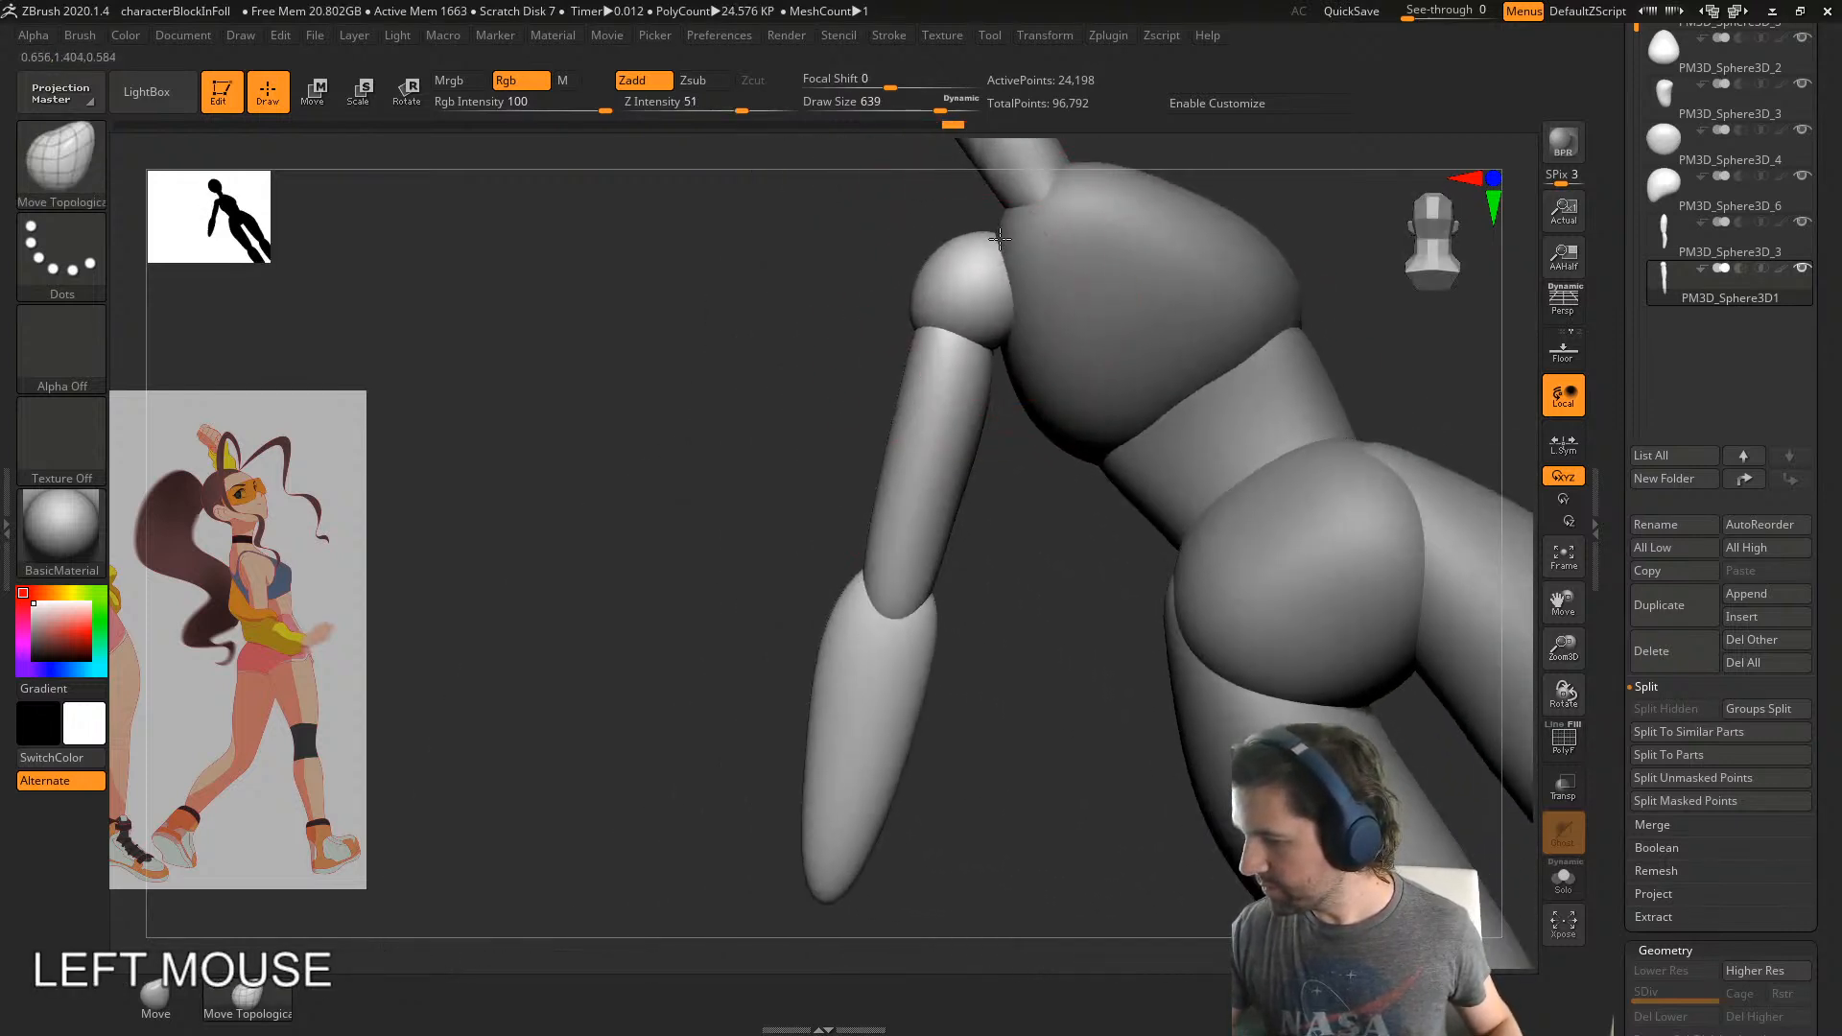
pyautogui.moveTo(999, 239); pyautogui.dragTo(988, 253)
pyautogui.moveTo(950, 317); pyautogui.dragTo(1015, 307, button='right')
pyautogui.moveTo(899, 246); pyautogui.dragTo(902, 263)
pyautogui.moveTo(912, 321)
pyautogui.mouseDown(button='right')
pyautogui.moveTo(1002, 308)
pyautogui.moveTo(969, 317)
pyautogui.mouseUp(button='right')
pyautogui.moveTo(913, 305); pyautogui.dragTo(925, 320)
# - Smooth the shoulder sphere's surface and refine its outline with a small Move Topological adjustment
pyautogui.moveTo(998, 317); pyautogui.dragTo(1031, 288, button='right')
pyautogui.keyDown('shift'); pyautogui.moveTo(893, 288); pyautogui.dragTo(871, 276); pyautogui.keyUp('shift')
pyautogui.moveTo(969, 393); pyautogui.dragTo(1046, 374, button='right')
pyautogui.keyDown('shift'); pyautogui.moveTo(907, 254); pyautogui.dragTo(914, 233); pyautogui.keyUp('shift')
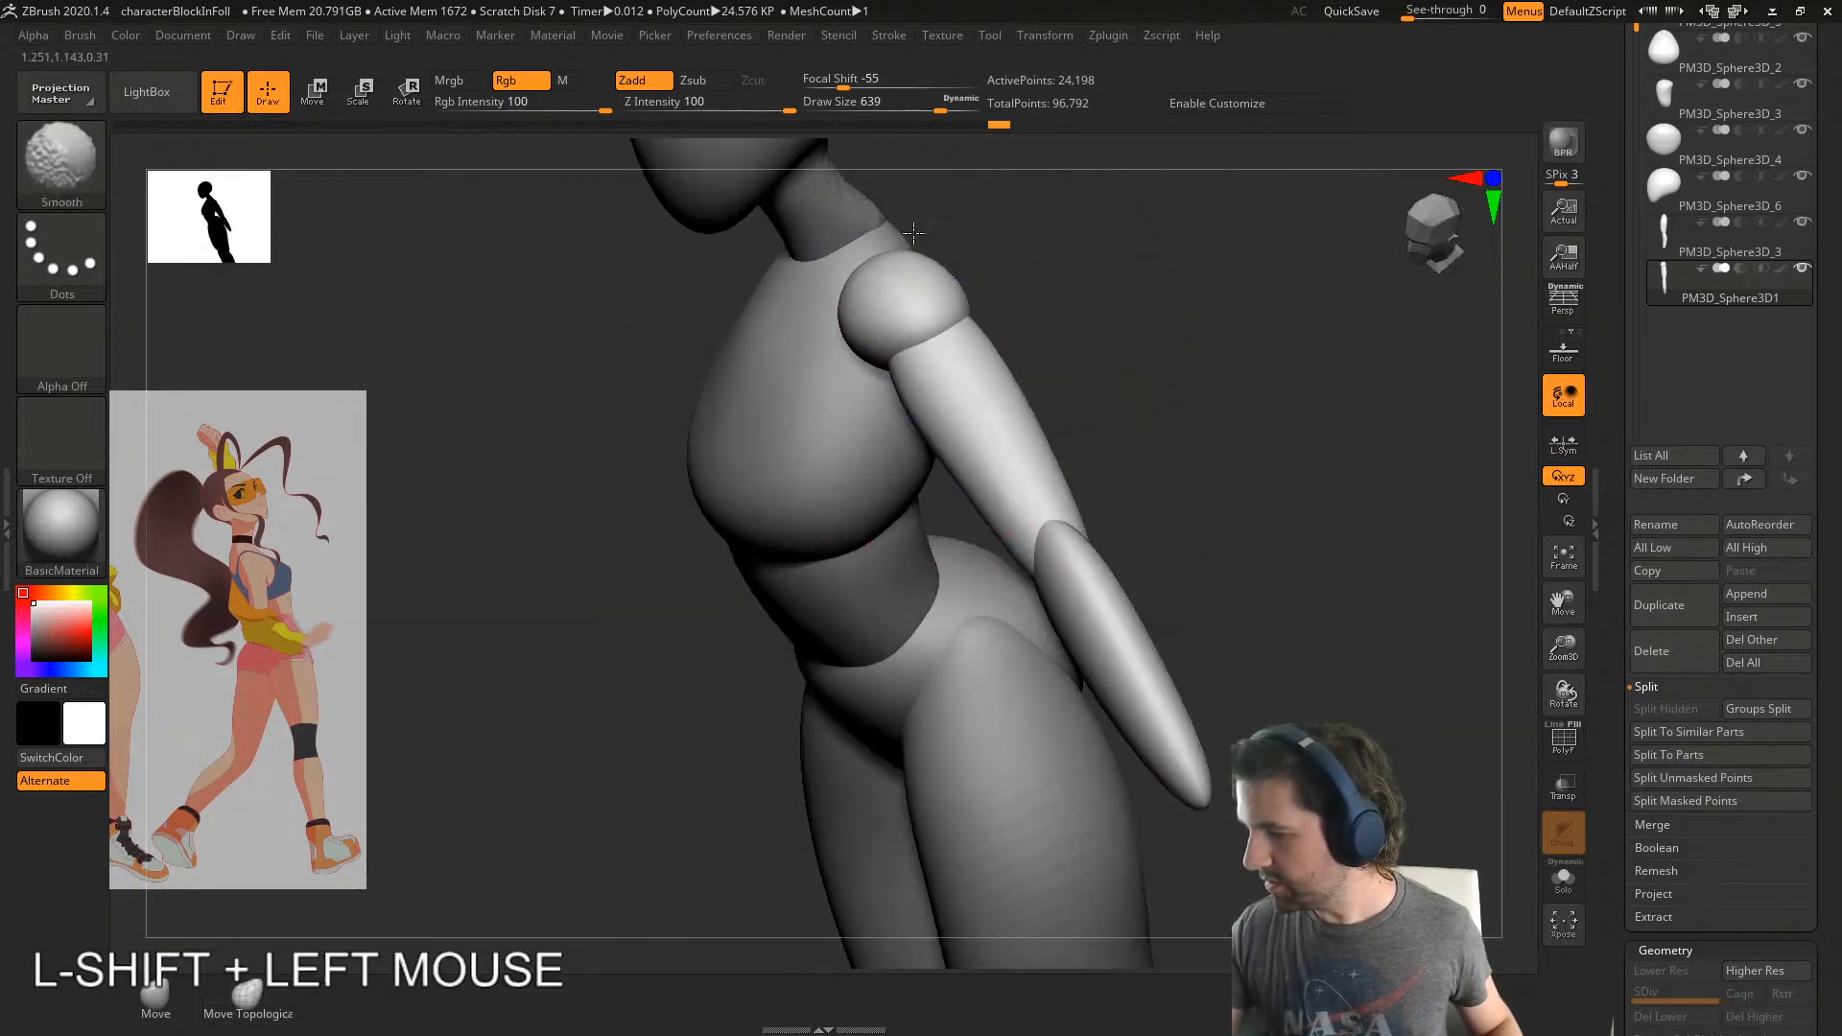
pyautogui.moveTo(1041, 297); pyautogui.dragTo(892, 336, button='right')
pyautogui.moveTo(926, 305); pyautogui.dragTo(941, 294)
# - Make the arm subtool PM3D_Sphere3D1 active again and bring the forearm's end into close view
pyautogui.moveTo(997, 336)
pyautogui.mouseDown(button='right')
pyautogui.moveTo(1160, 354)
pyautogui.moveTo(960, 432)
pyautogui.moveTo(704, 616)
pyautogui.moveTo(1028, 576)
pyautogui.moveTo(872, 739)
pyautogui.mouseUp(button='right')
pyautogui.keyDown('alt'); pyautogui.click(865, 434); pyautogui.keyUp('alt')
pyautogui.moveTo(1045, 466); pyautogui.dragTo(981, 437, button='right')
pyautogui.keyDown('alt'); pyautogui.click(900, 323); pyautogui.keyUp('alt')
pyautogui.moveTo(981, 436)
pyautogui.keyDown('alt'); pyautogui.mouseDown(button='right')
pyautogui.moveTo(1003, 653)
pyautogui.moveTo(1017, 633)
pyautogui.moveTo(869, 614)
pyautogui.mouseUp(button='right'); pyautogui.keyUp('alt')
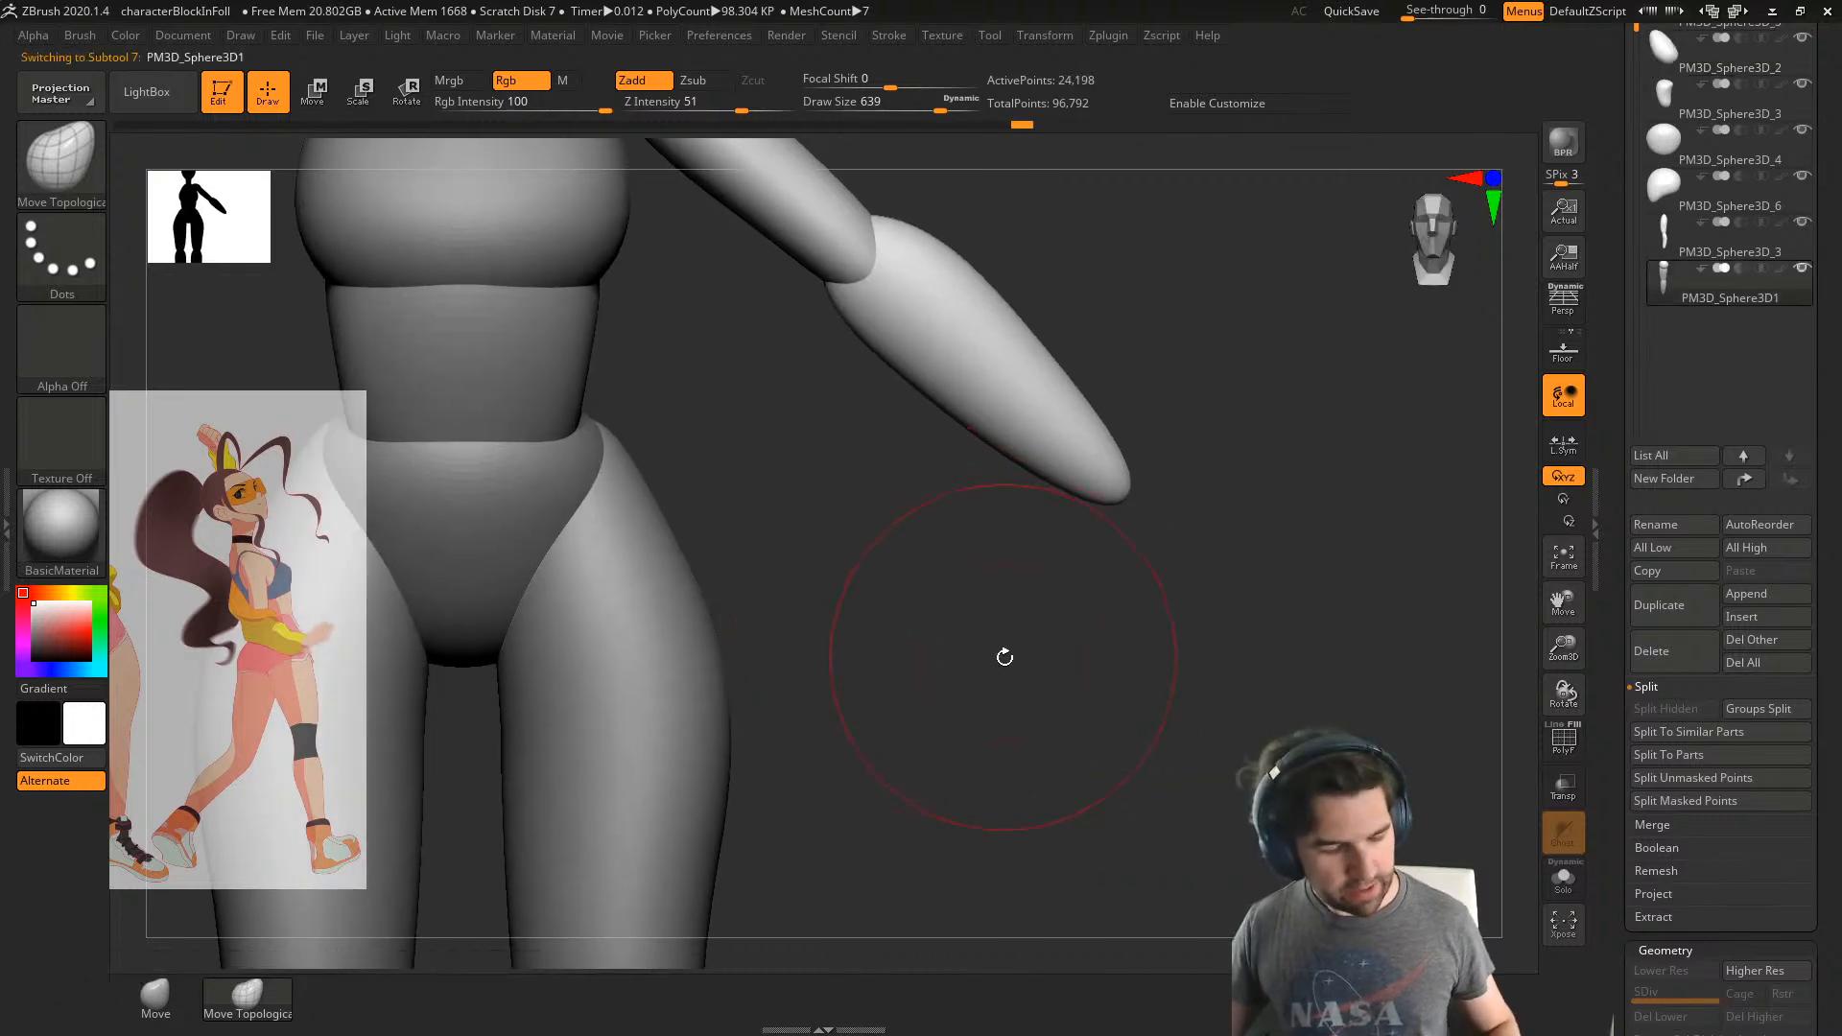
# - Switch to the IMM Primitives brush with the Insert Sphere mesh active
pyautogui.press('b')
pyautogui.press('i')
pyautogui.press('t')
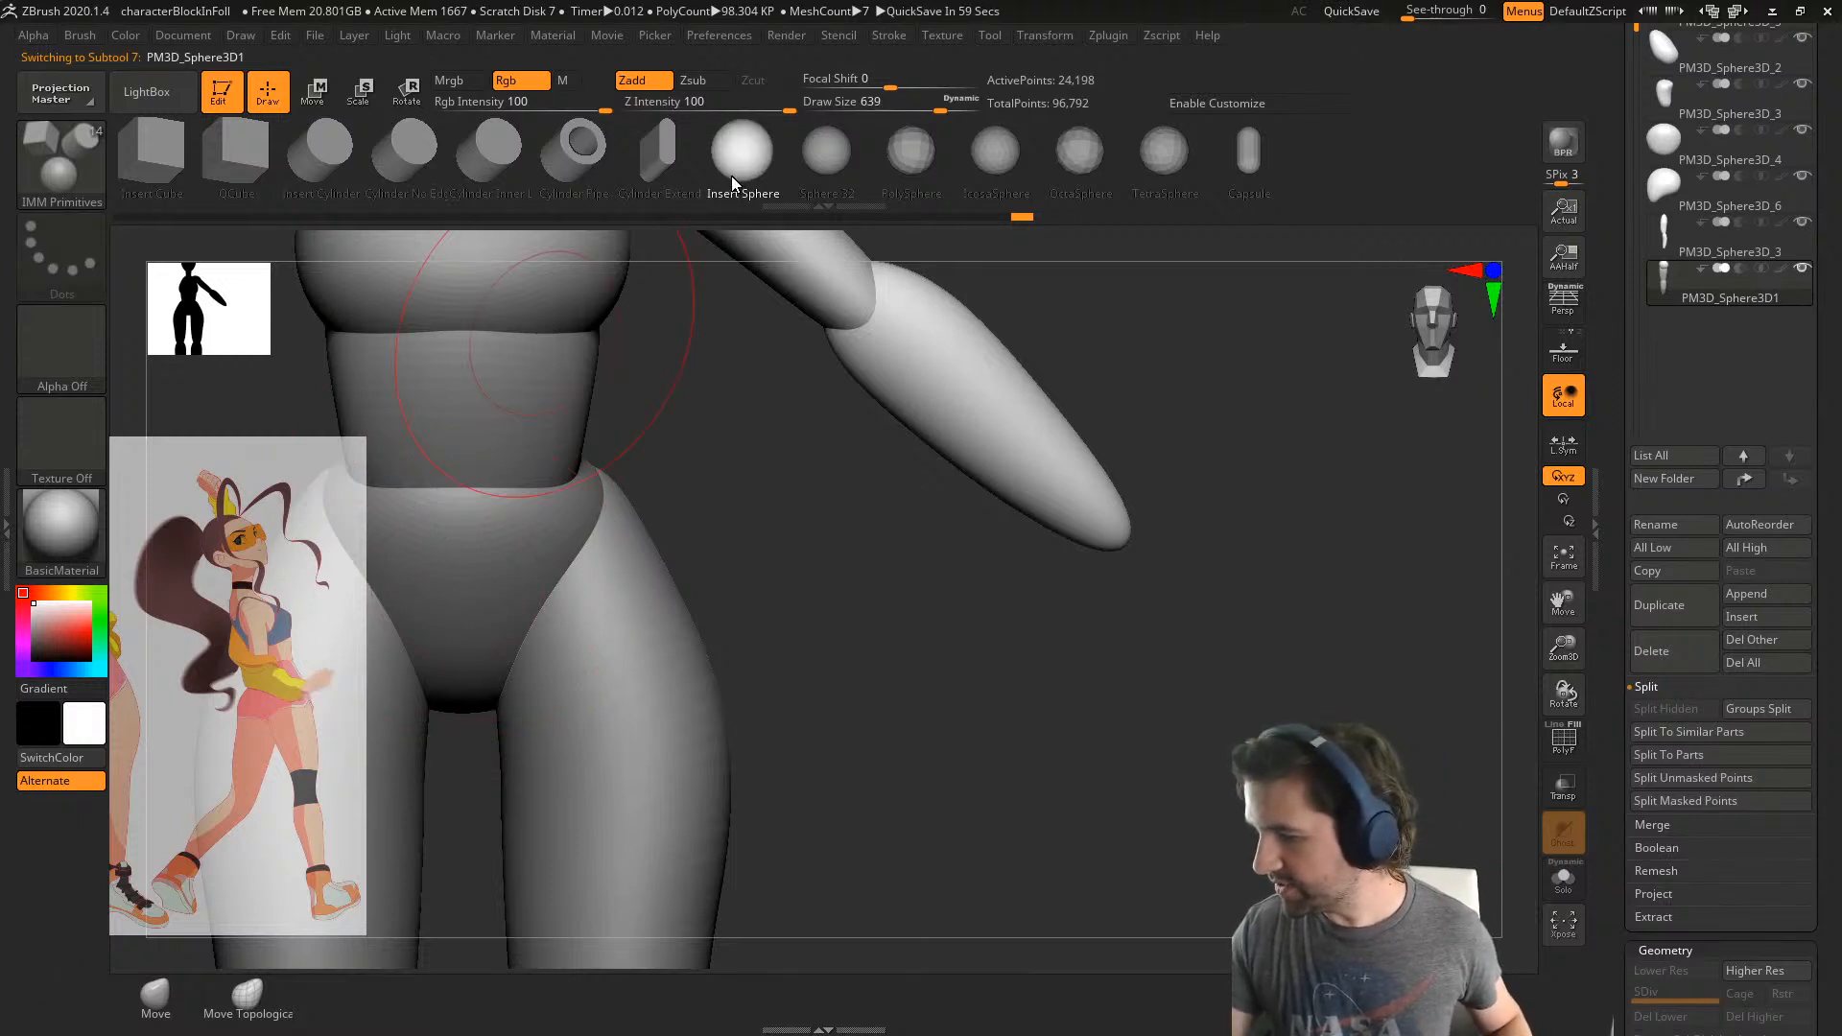
pyautogui.keyDown('alt'); pyautogui.moveTo(1090, 629); pyautogui.dragTo(994, 680, button='right'); pyautogui.keyUp('alt')
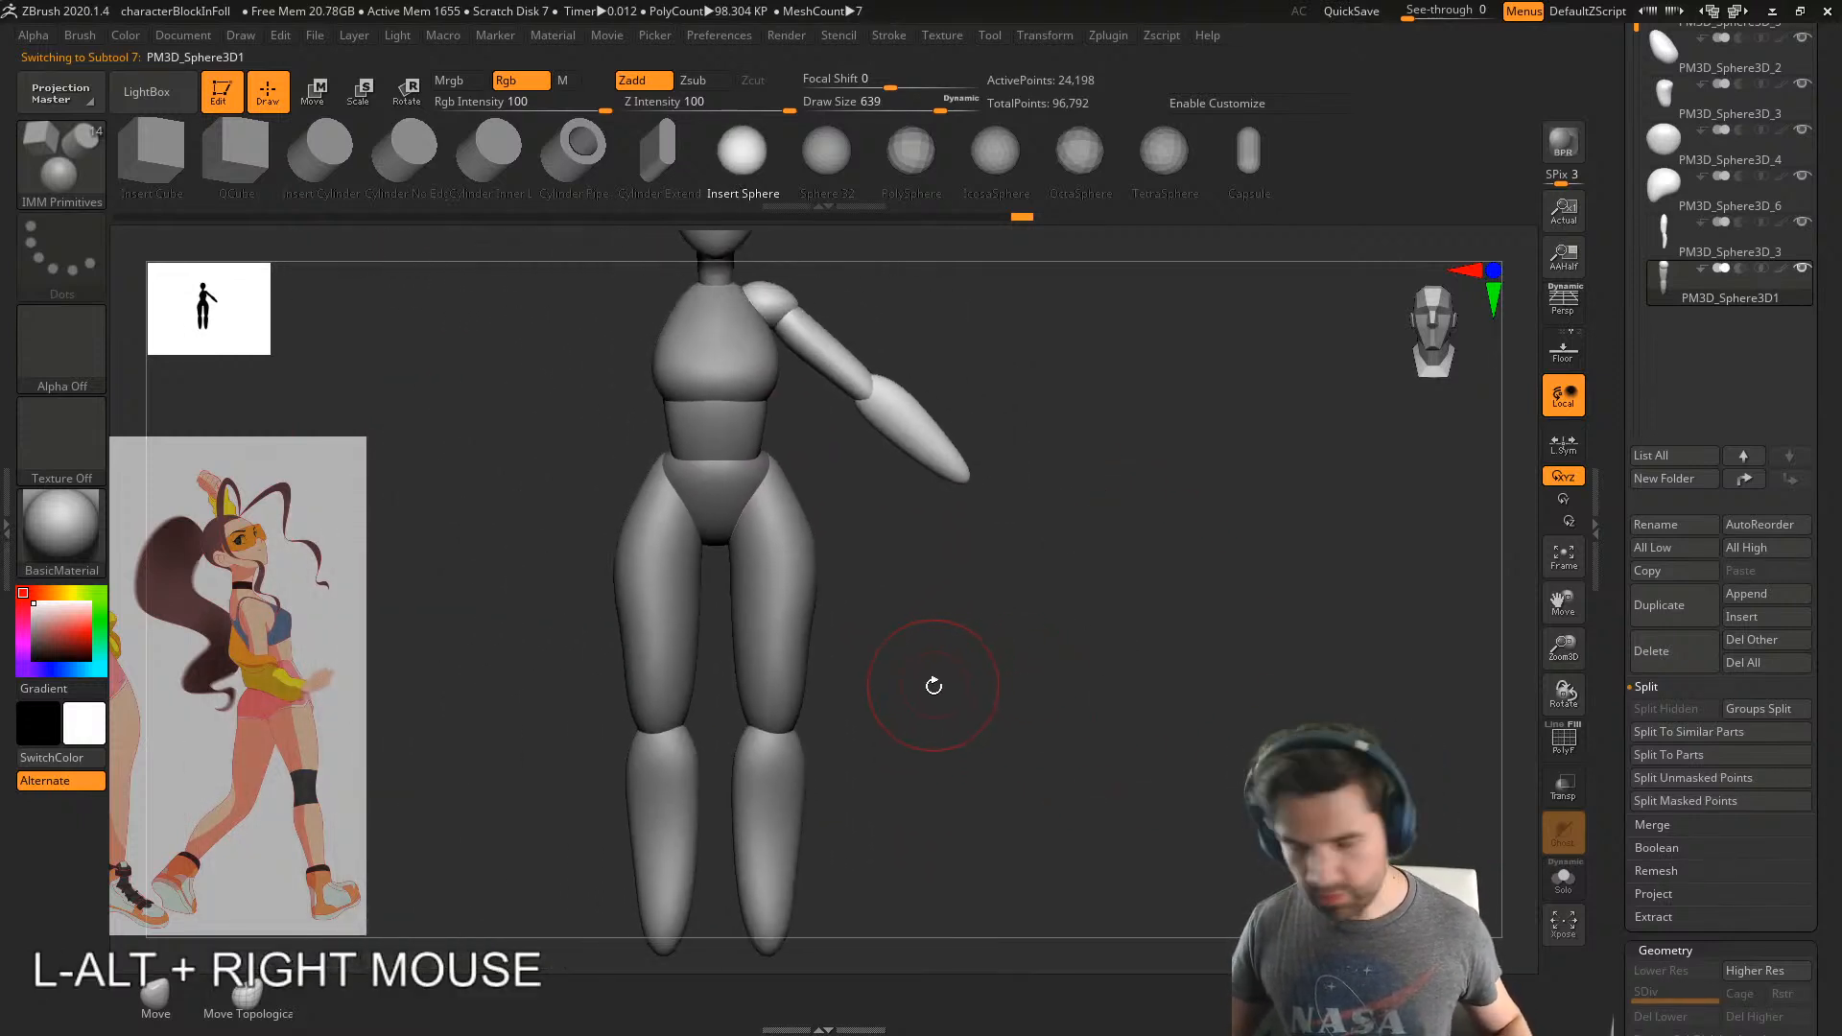
pyautogui.press('q')
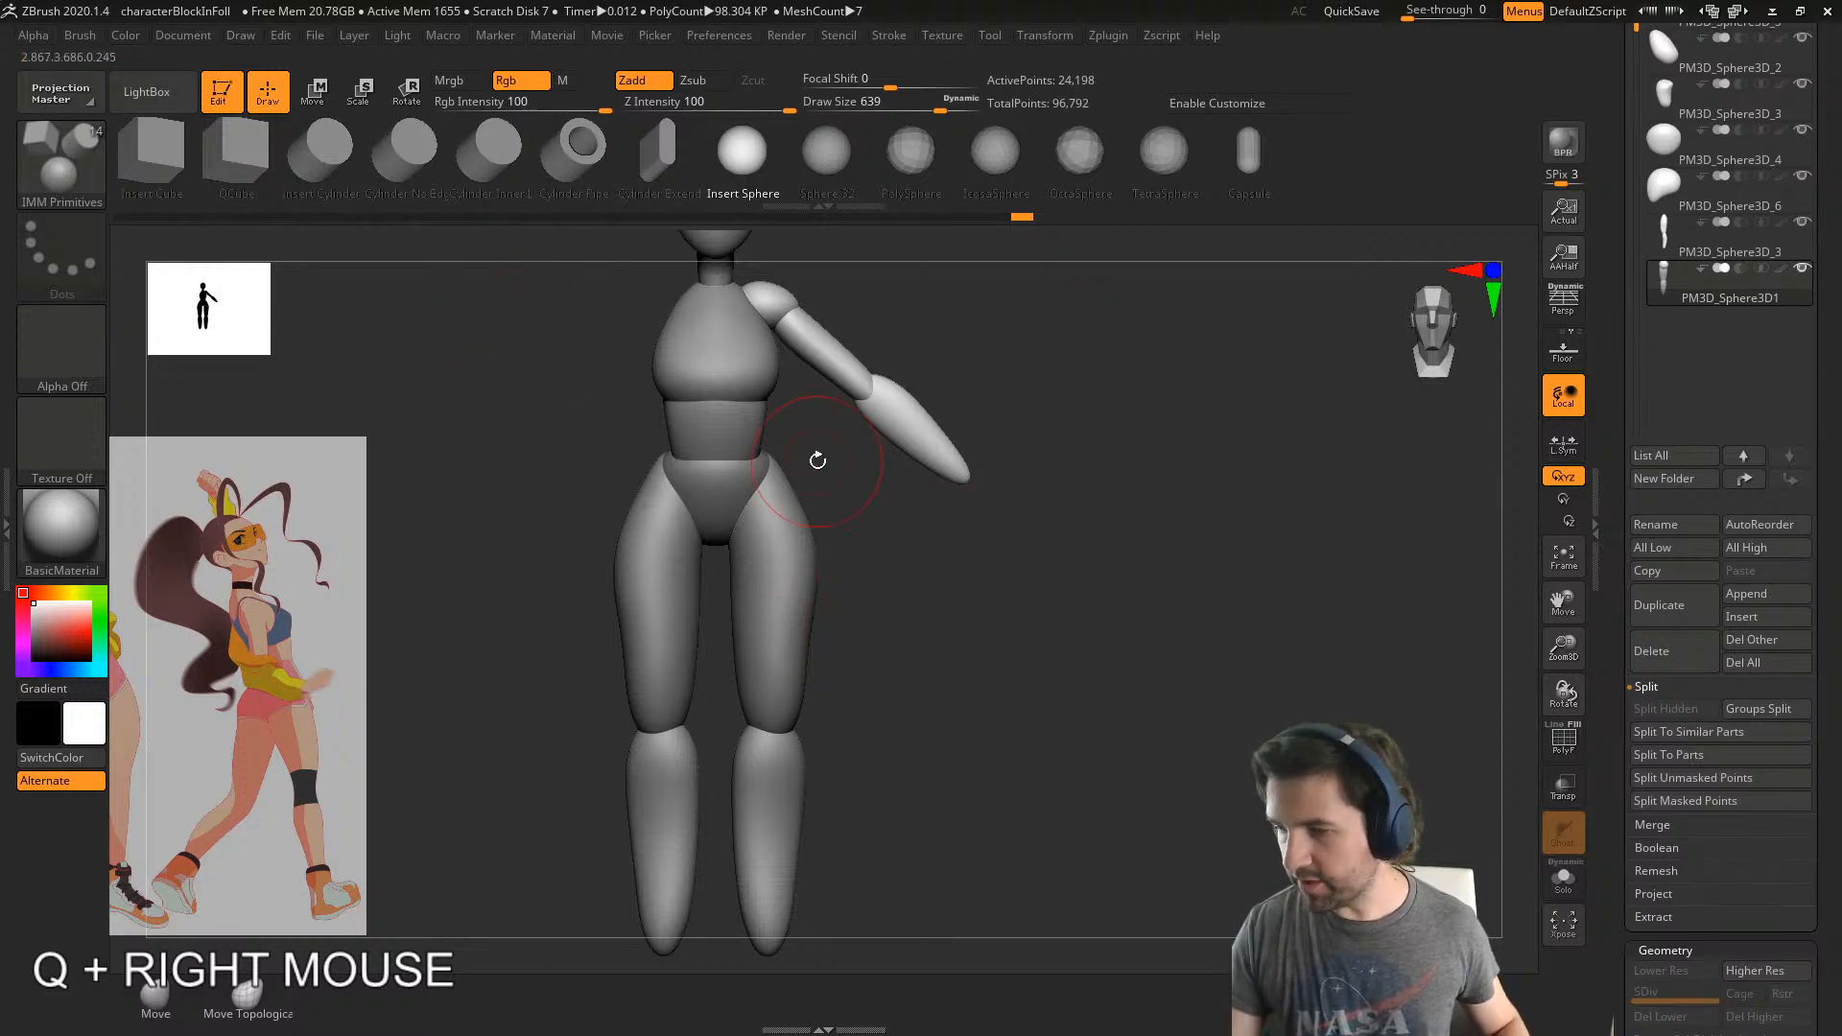
pyautogui.moveTo(919, 424); pyautogui.dragTo(818, 744)
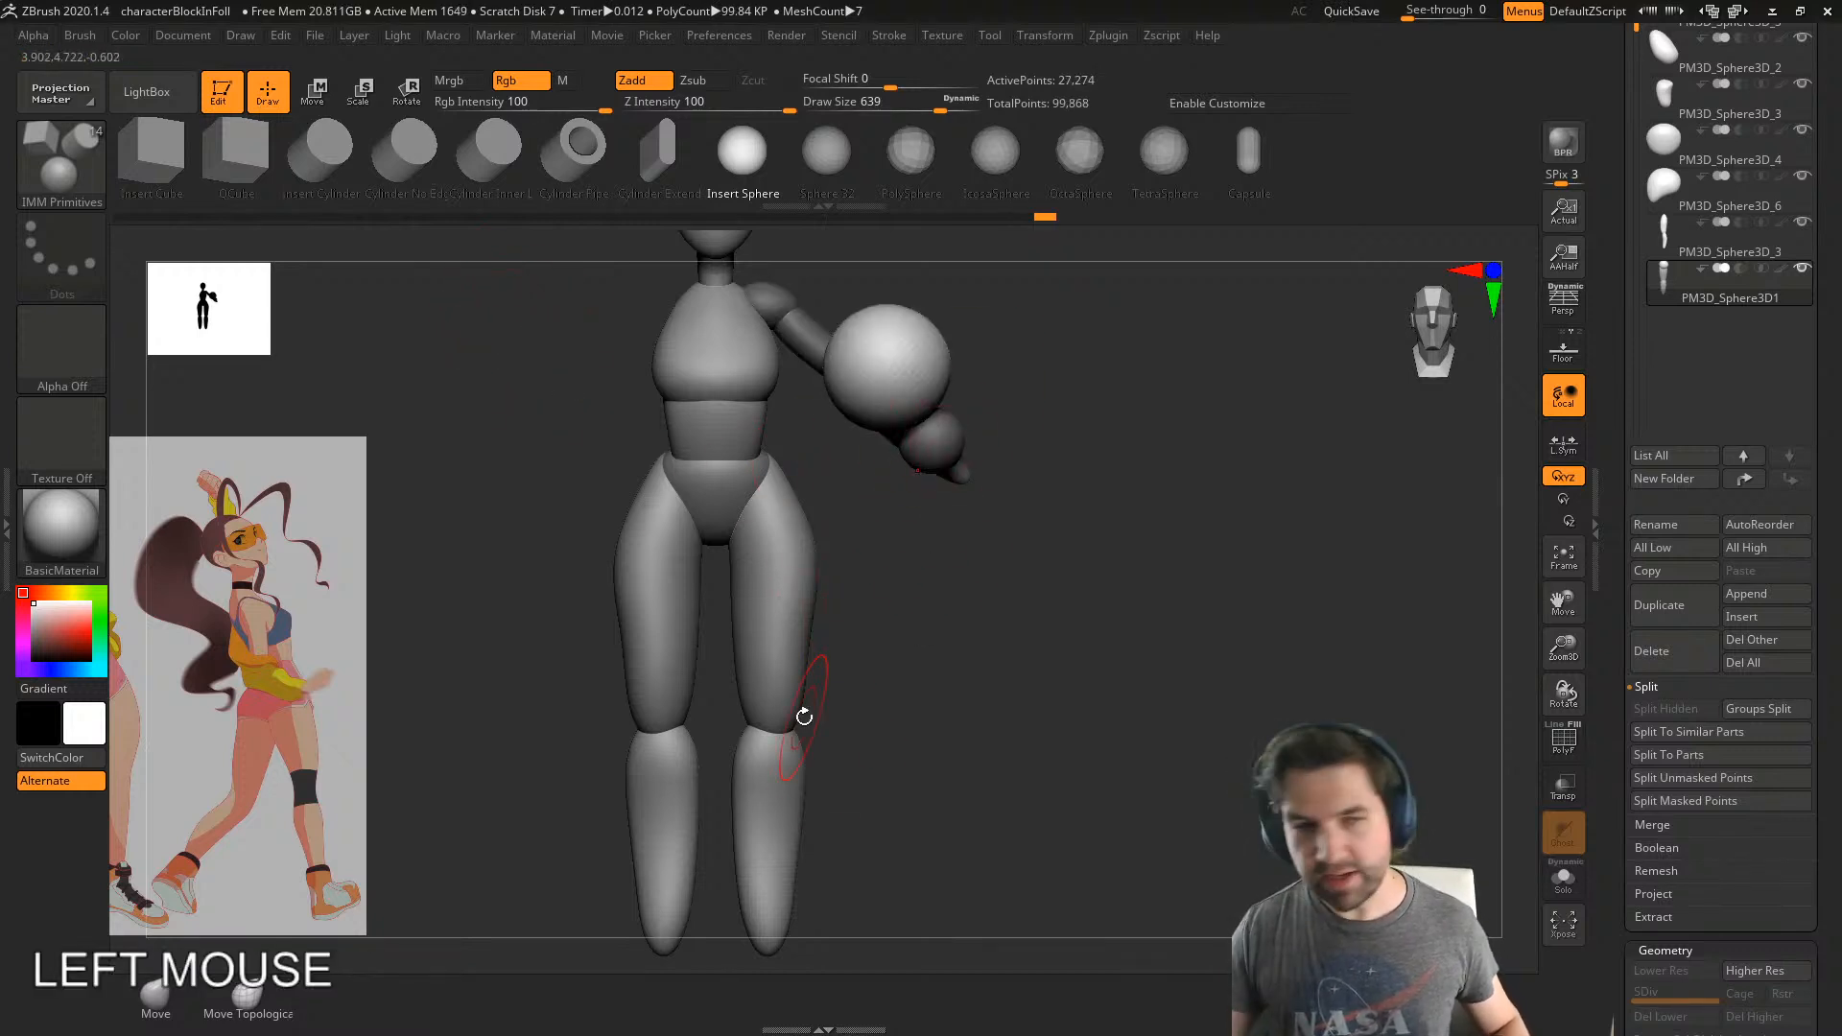
pyautogui.hotkey('ctrl', 'z')
pyautogui.hotkey('ctrl', 'z')
# - Customize the interface by adding the IMM Primitives brush to the shelf below the canvas, and turn customization off again
pyautogui.moveTo(985, 558); pyautogui.dragTo(792, 631, button='right')
pyautogui.keyDown('shift'); pyautogui.click(6, 531); pyautogui.keyUp('shift')
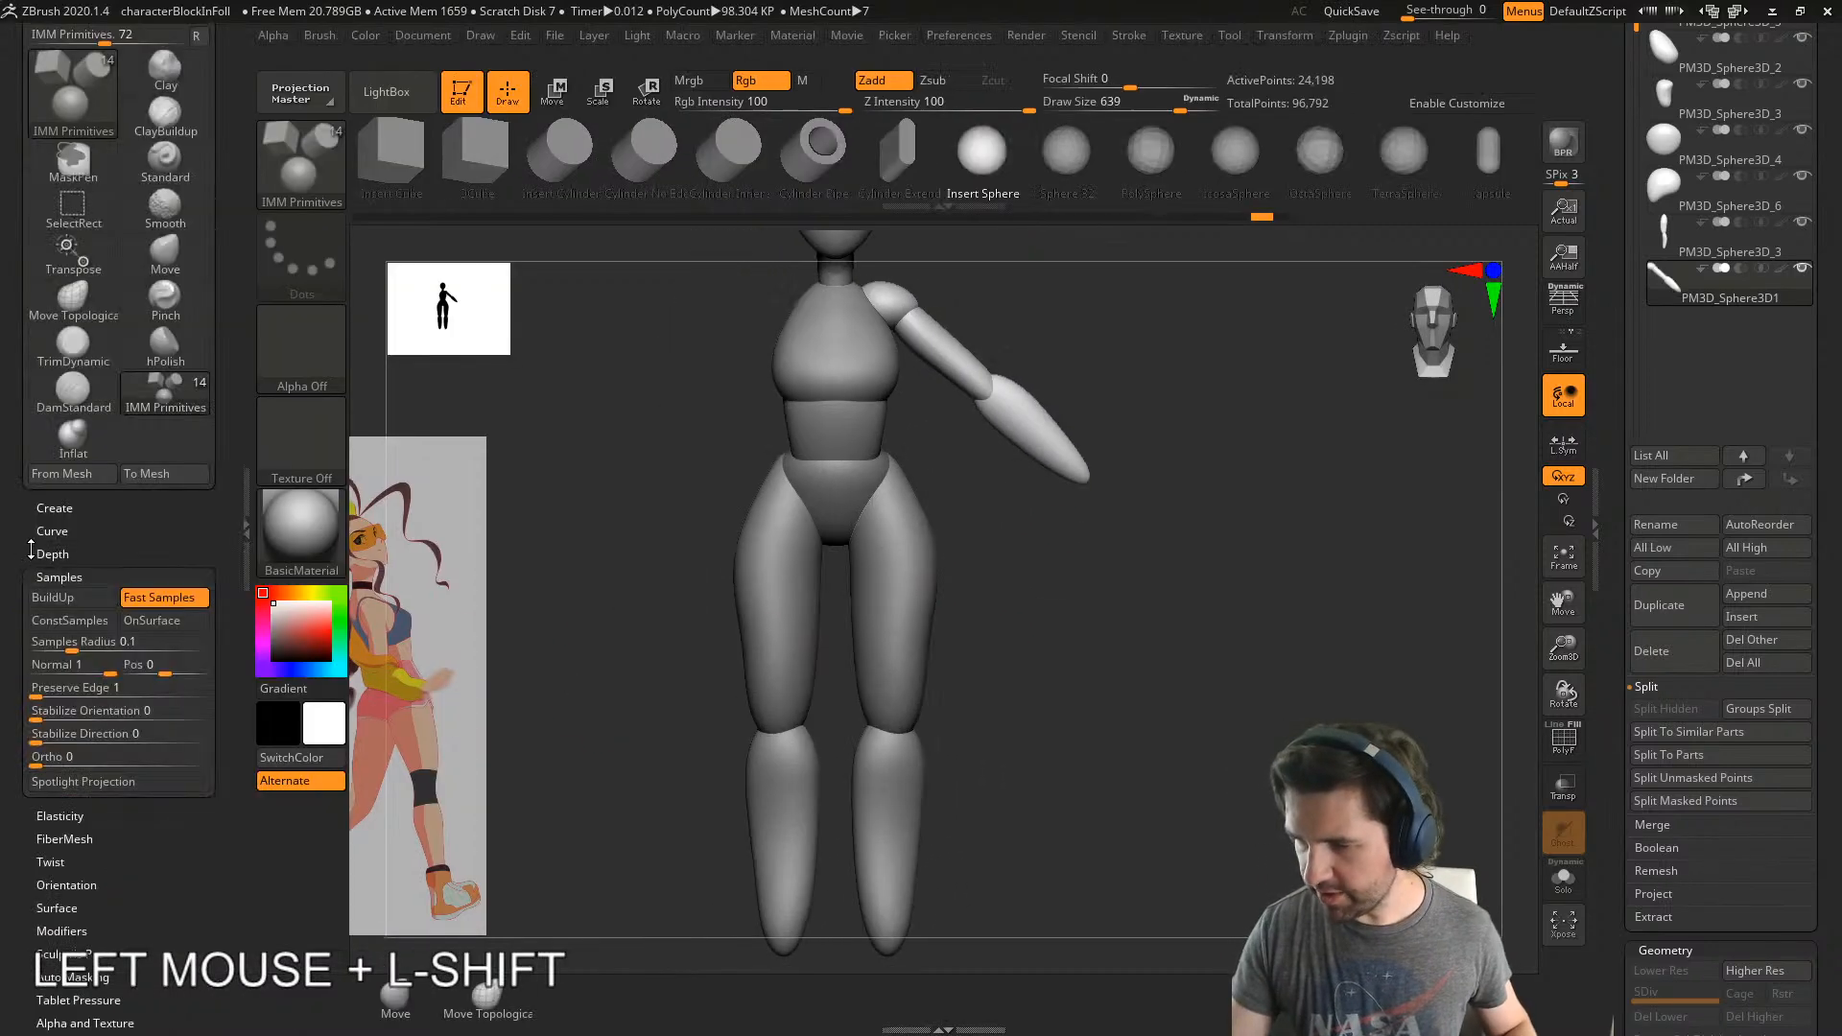
pyautogui.click(1459, 105)
pyautogui.moveTo(176, 410)
pyautogui.keyDown('ctrl'); pyautogui.keyDown('alt'); pyautogui.mouseDown()
pyautogui.moveTo(1234, 905)
pyautogui.moveTo(1514, 957)
pyautogui.mouseUp(); pyautogui.keyUp('alt'); pyautogui.keyUp('ctrl')
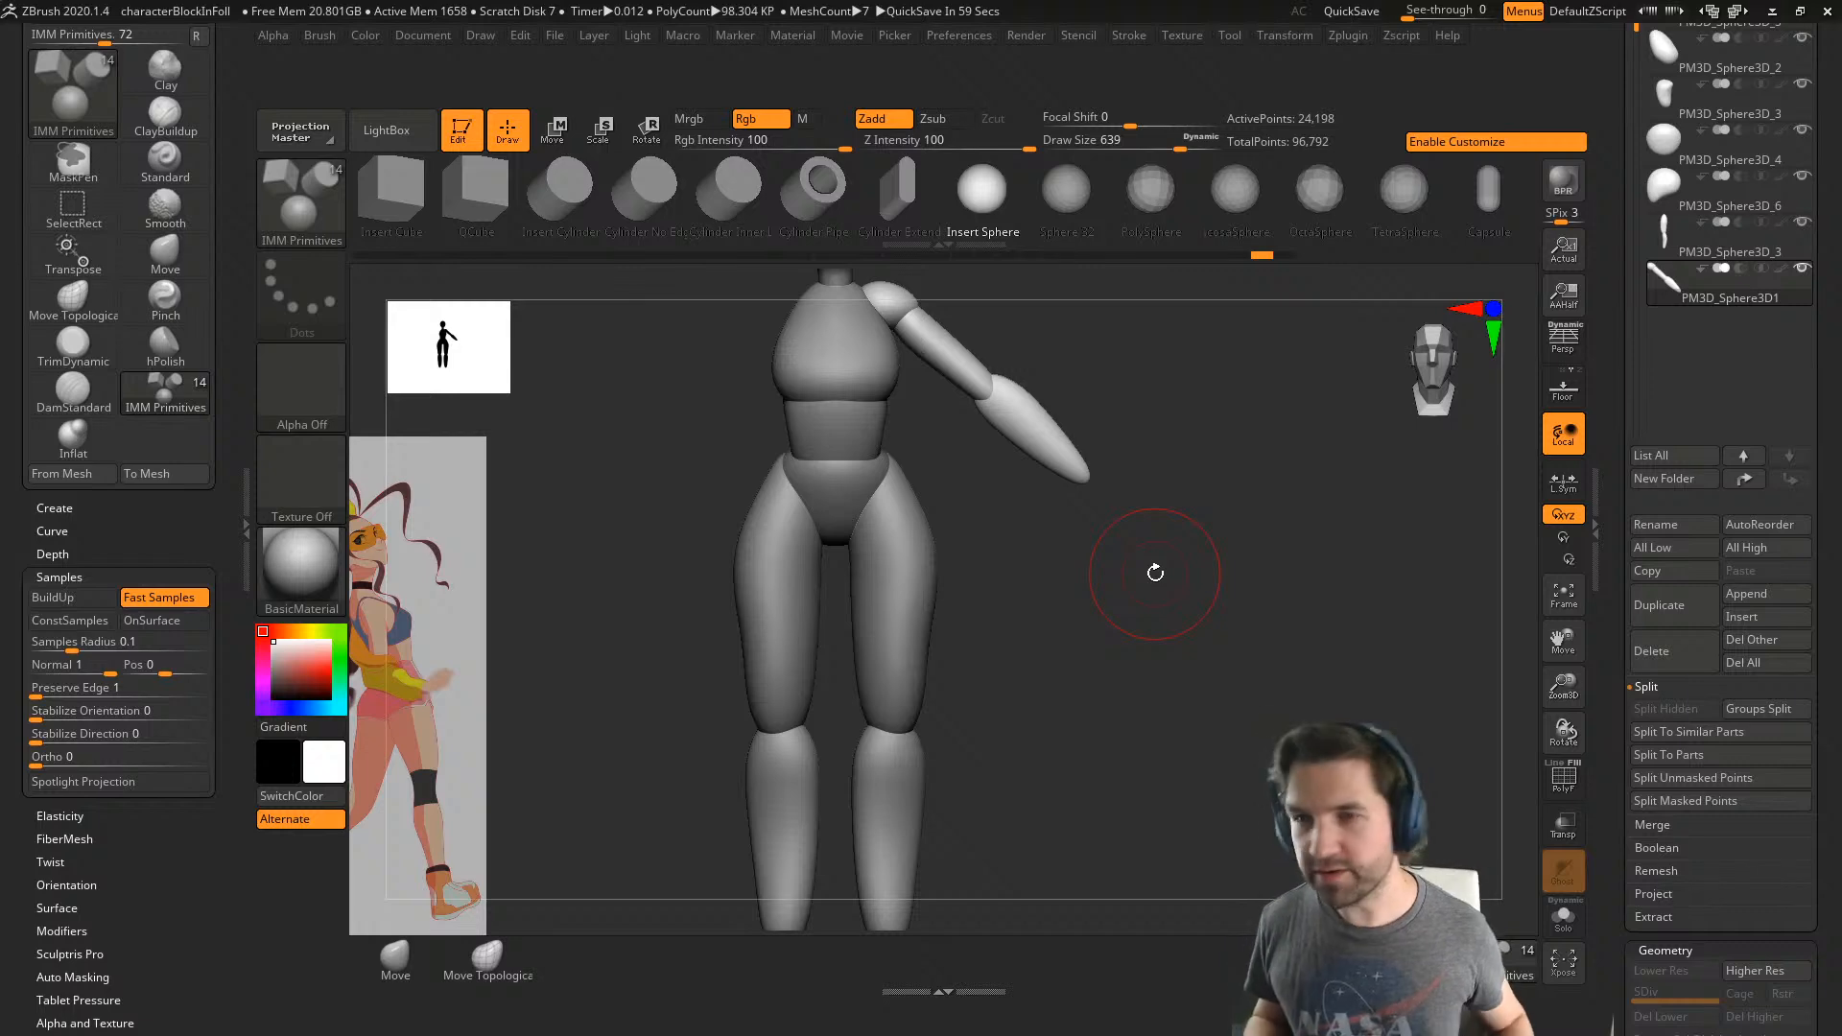
pyautogui.click(245, 528)
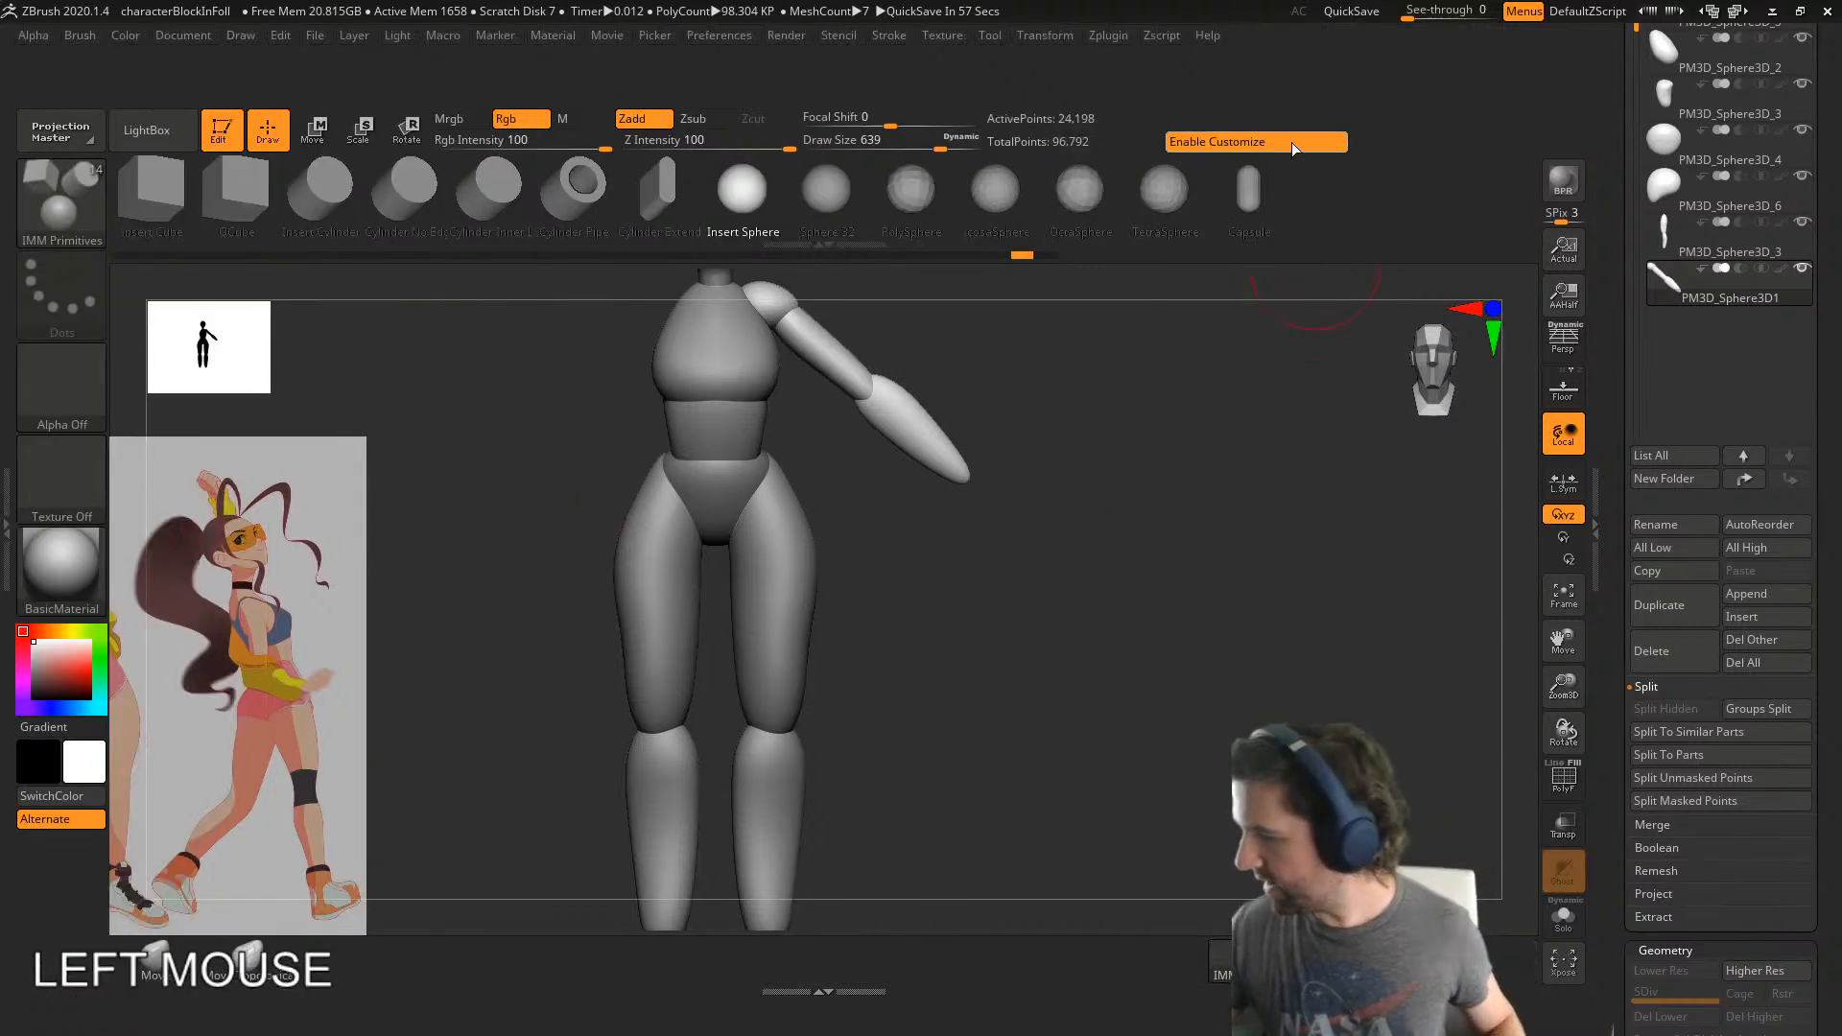
pyautogui.click(1291, 143)
# - Insert a small sphere for the hand at the tip of the forearm with the IMM Primitives brush
pyautogui.moveTo(1160, 555); pyautogui.dragTo(974, 576, button='right')
pyautogui.moveTo(974, 576); pyautogui.dragTo(1061, 456, button='right')
pyautogui.moveTo(1061, 457); pyautogui.dragTo(1106, 479)
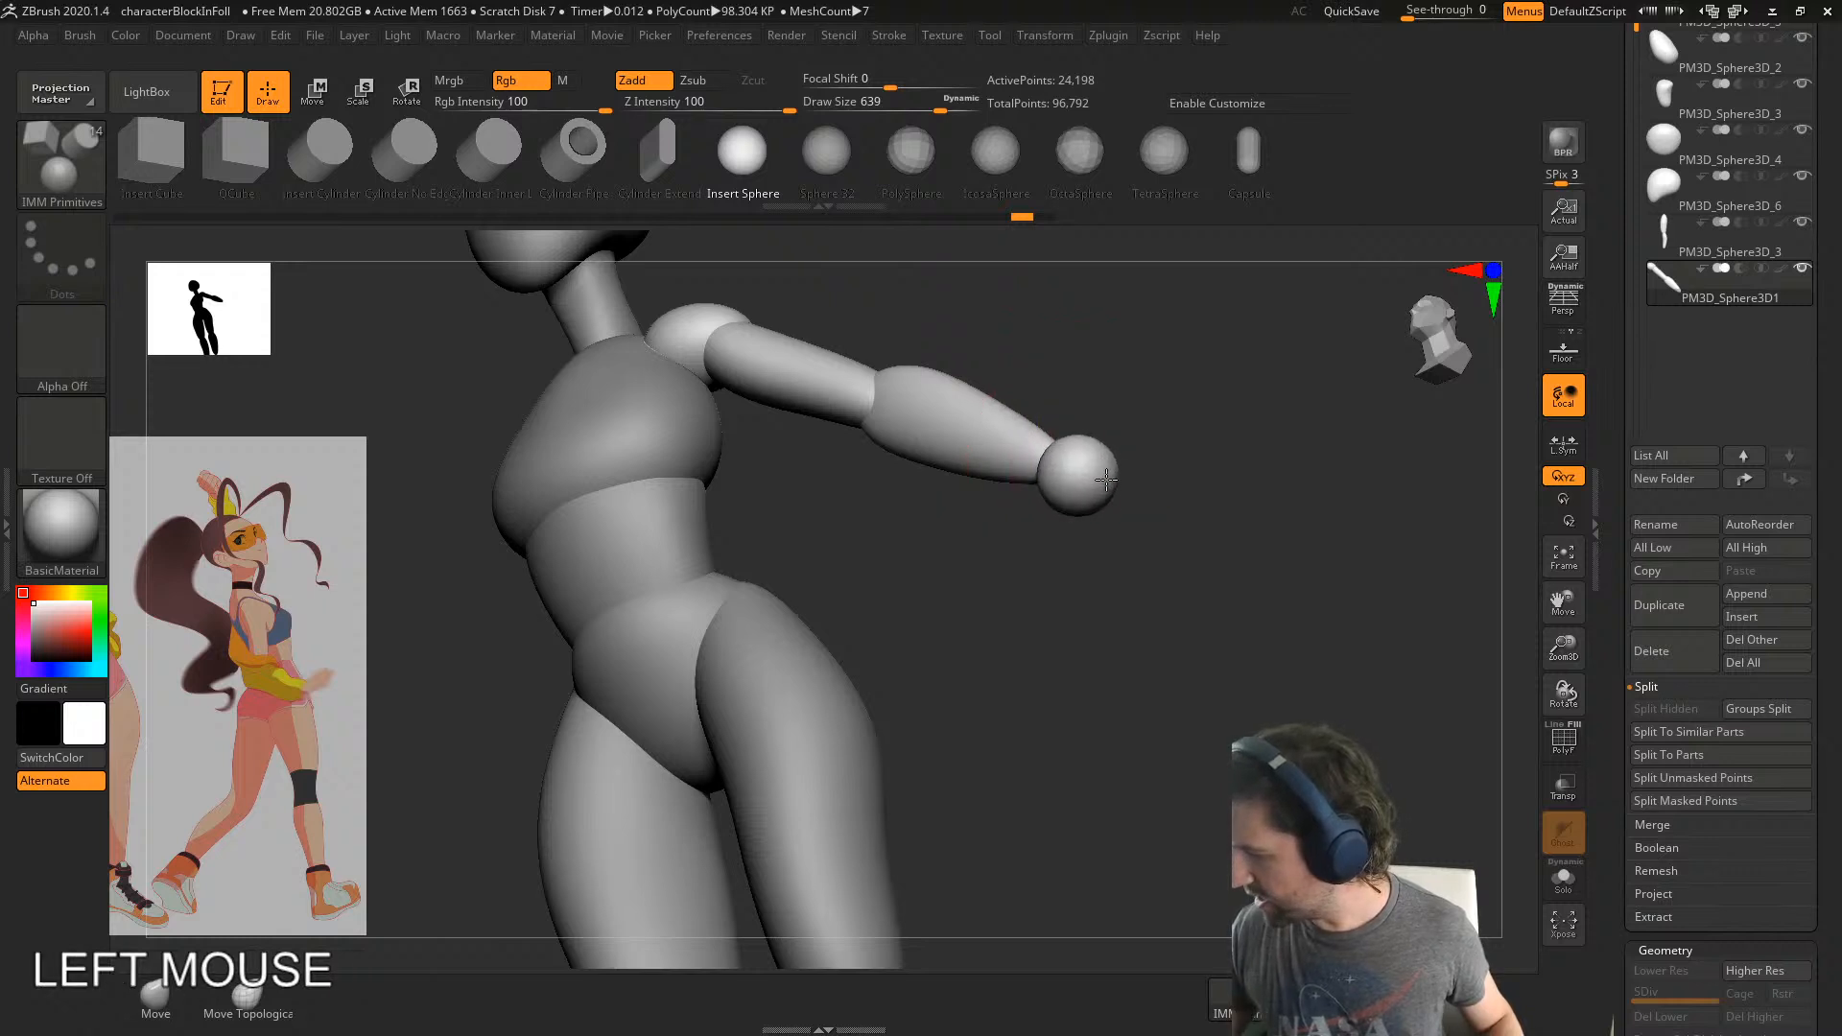
pyautogui.moveTo(1106, 479); pyautogui.dragTo(1153, 588, button='right')
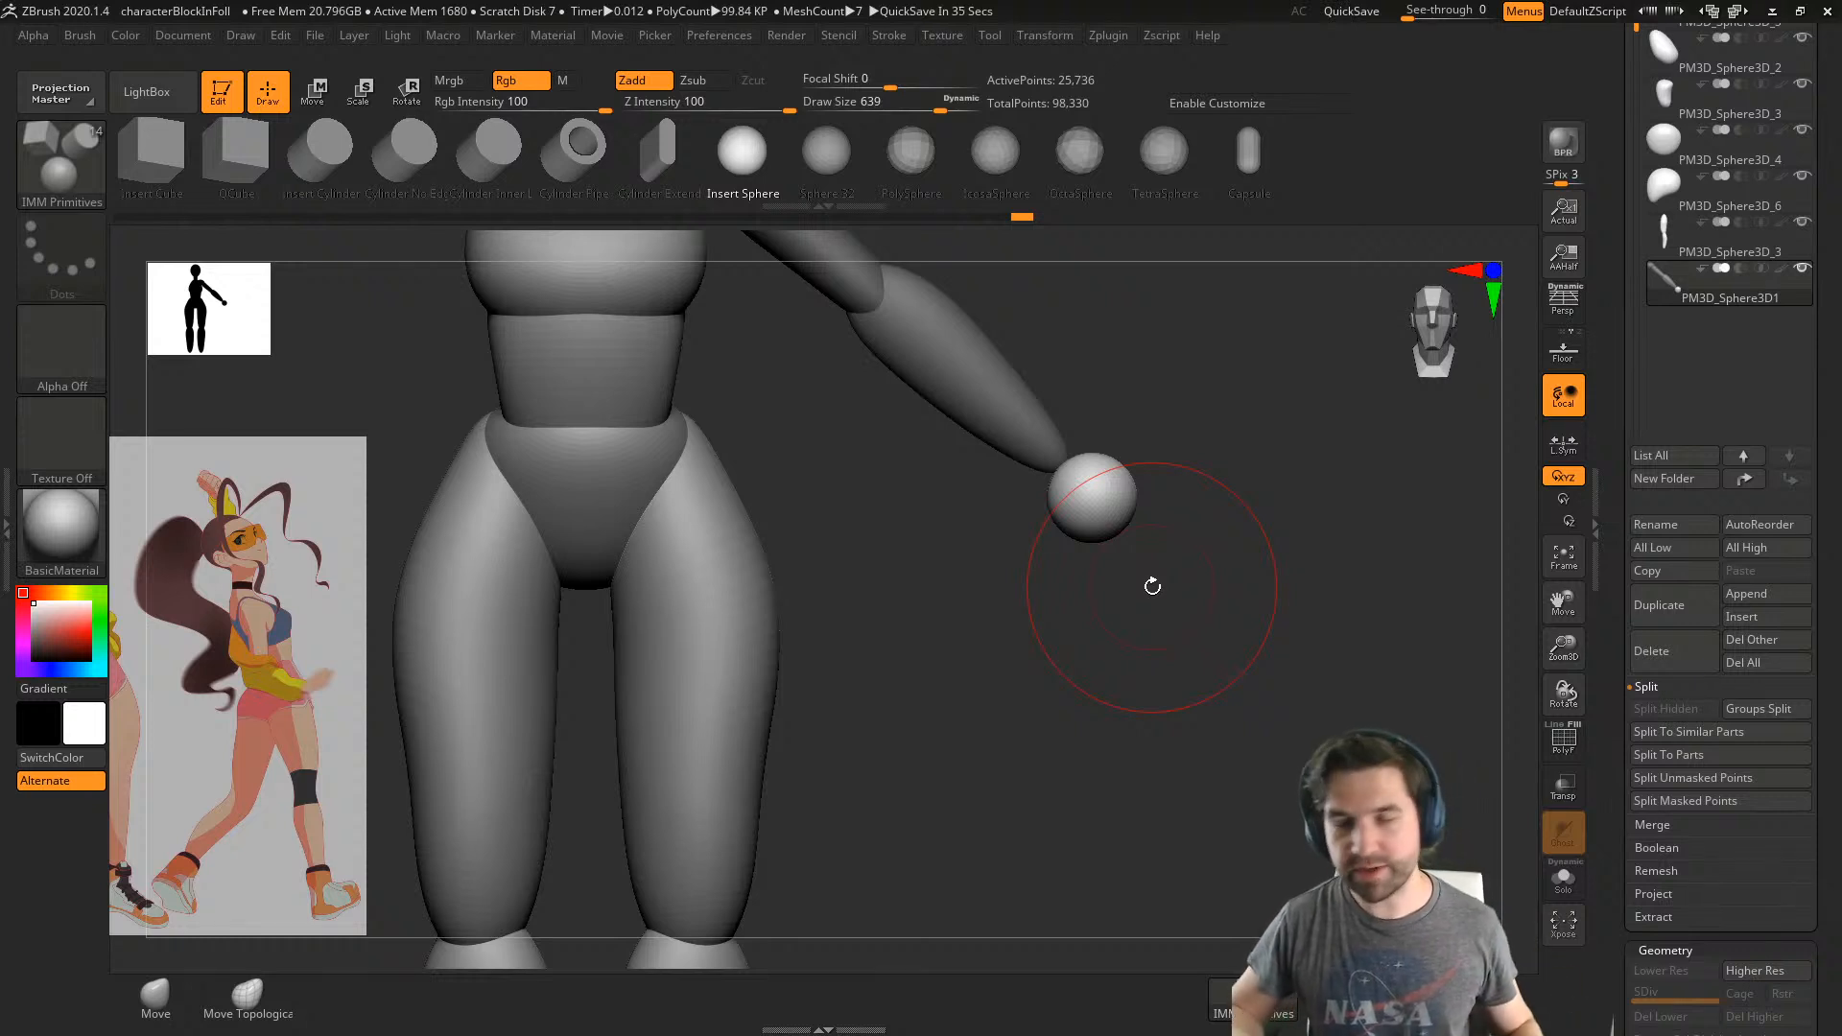
# - Adjust the hand sphere's placement with the transform gizmo so it lines up with the end of the forearm
pyautogui.moveTo(1250, 565); pyautogui.dragTo(1091, 701, button='right')
pyautogui.press('w')
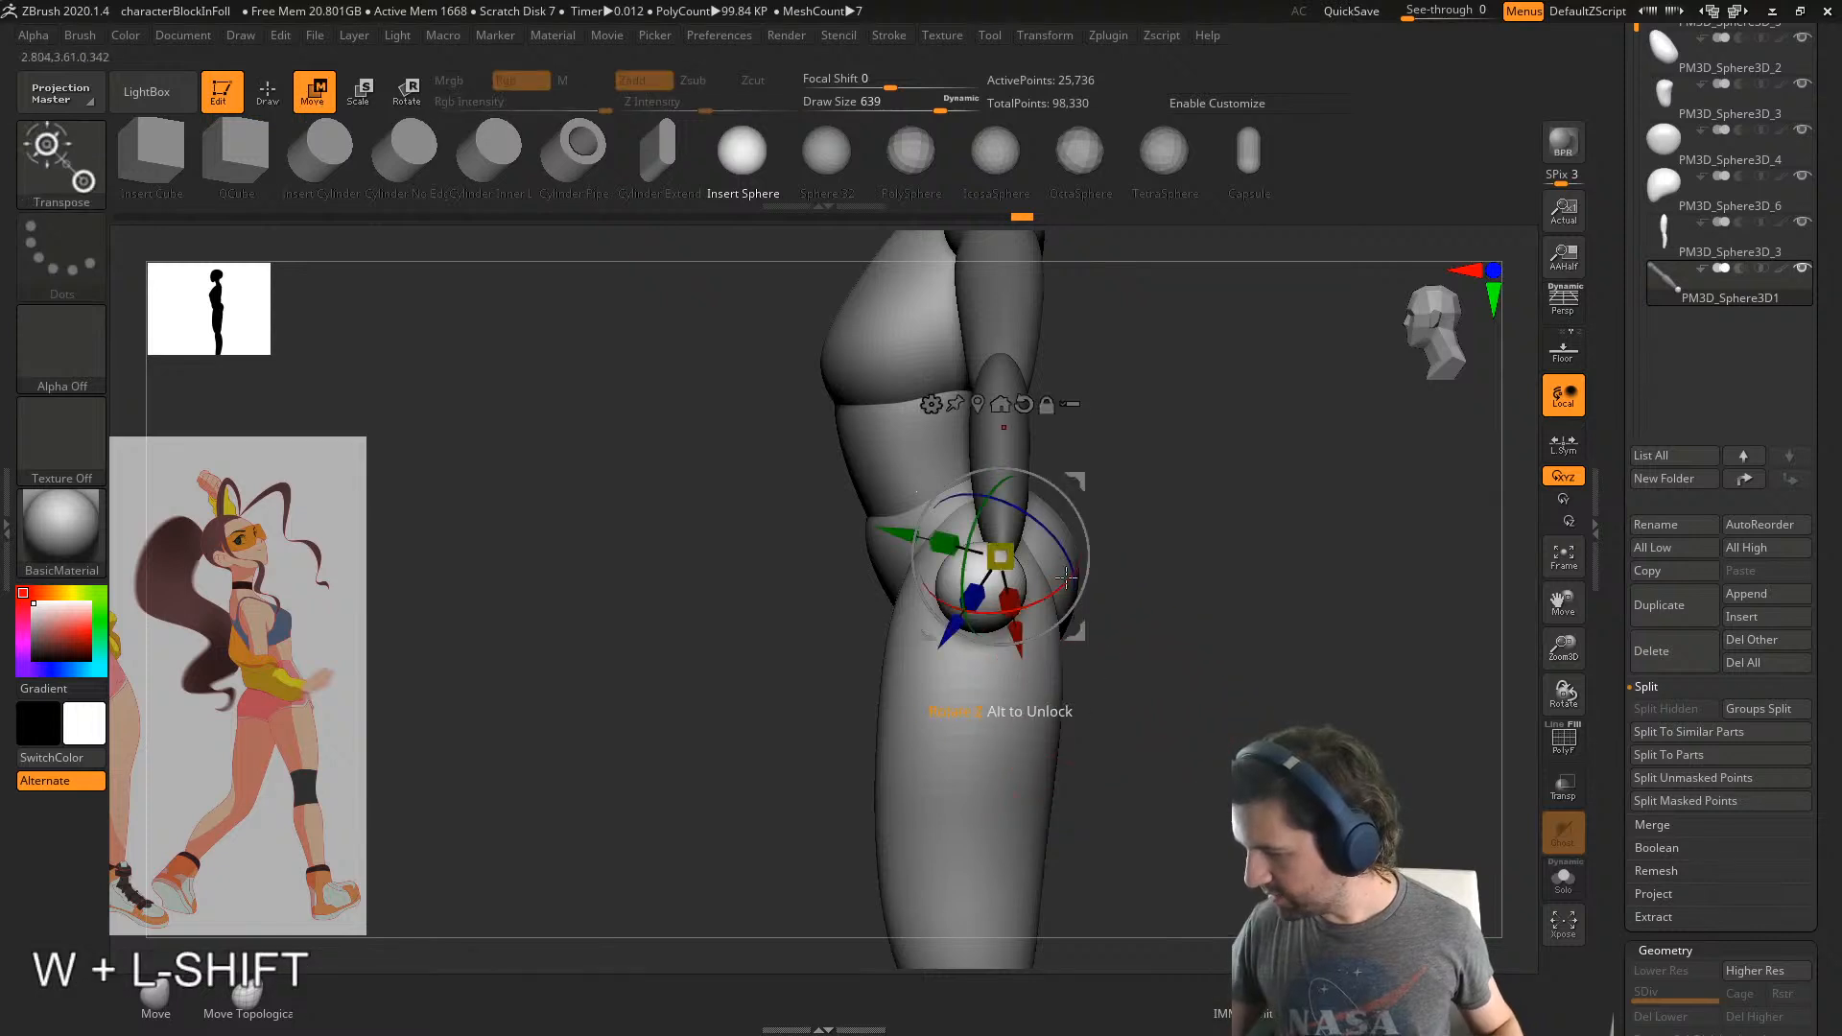
pyautogui.moveTo(1048, 485); pyautogui.dragTo(1080, 508)
pyautogui.moveTo(1228, 590); pyautogui.dragTo(1103, 629, button='right')
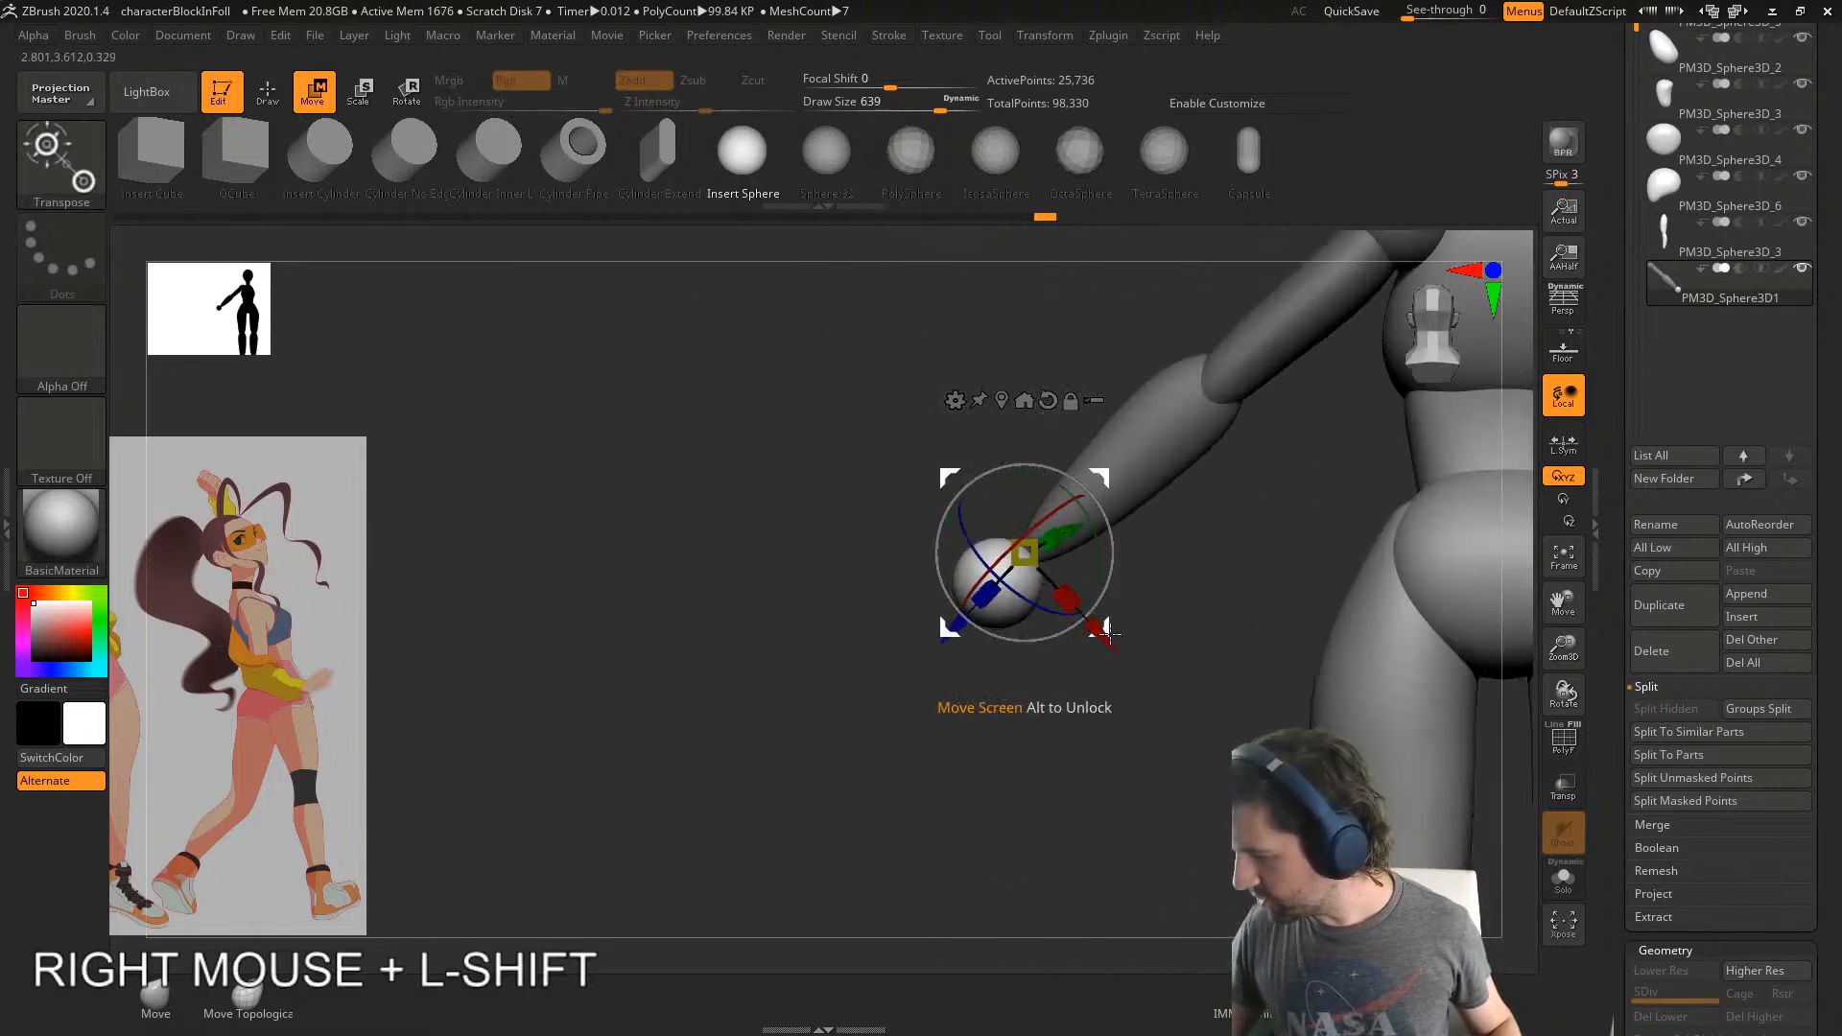
pyautogui.moveTo(1102, 631); pyautogui.dragTo(1113, 626)
pyautogui.keyDown('shift'); pyautogui.moveTo(1133, 595); pyautogui.dragTo(1181, 572, button='right'); pyautogui.keyUp('shift')
# - Begin shaping the hand sphere with the Move brush, making small adjustments around the wrist from several angles
pyautogui.click(157, 998)
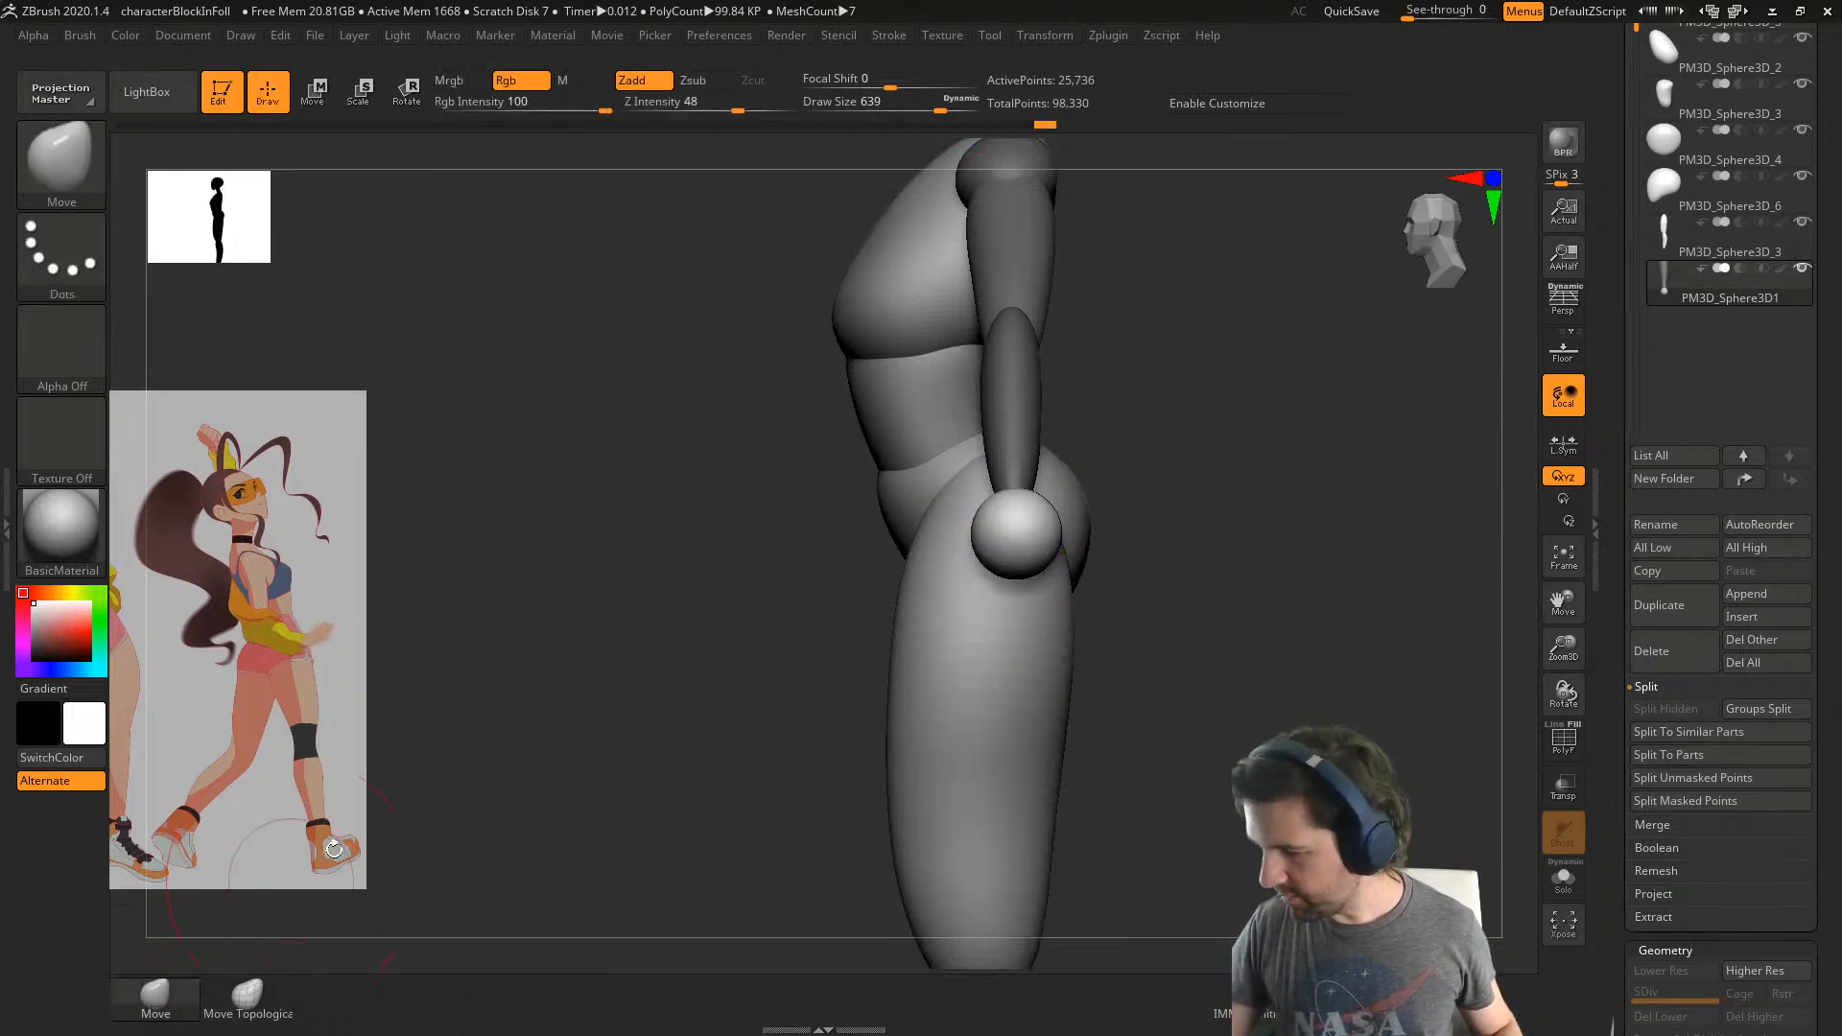
pyautogui.moveTo(1103, 503); pyautogui.dragTo(896, 519, button='right')
pyautogui.moveTo(760, 529); pyautogui.dragTo(773, 525)
pyautogui.keyDown('shift'); pyautogui.moveTo(779, 527); pyautogui.dragTo(912, 515, button='right'); pyautogui.keyUp('shift')
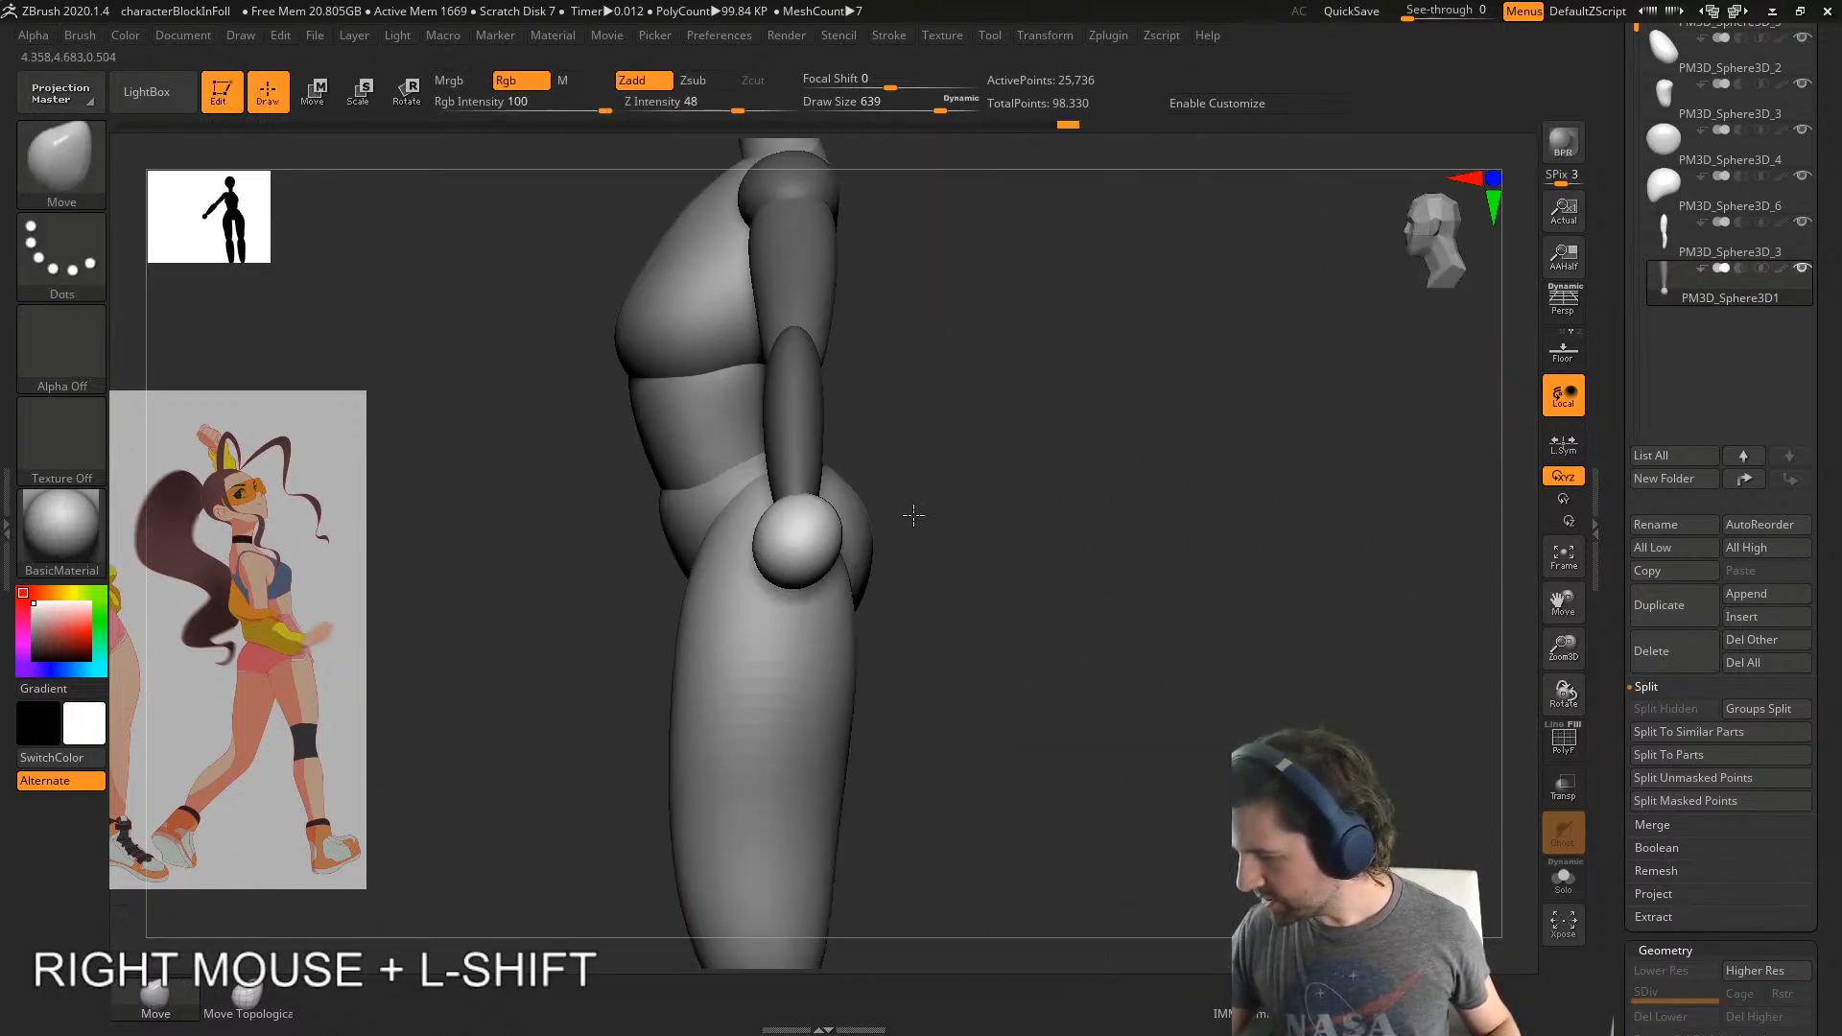
pyautogui.moveTo(799, 534); pyautogui.dragTo(808, 536)
pyautogui.moveTo(863, 523); pyautogui.dragTo(1017, 461, button='right')
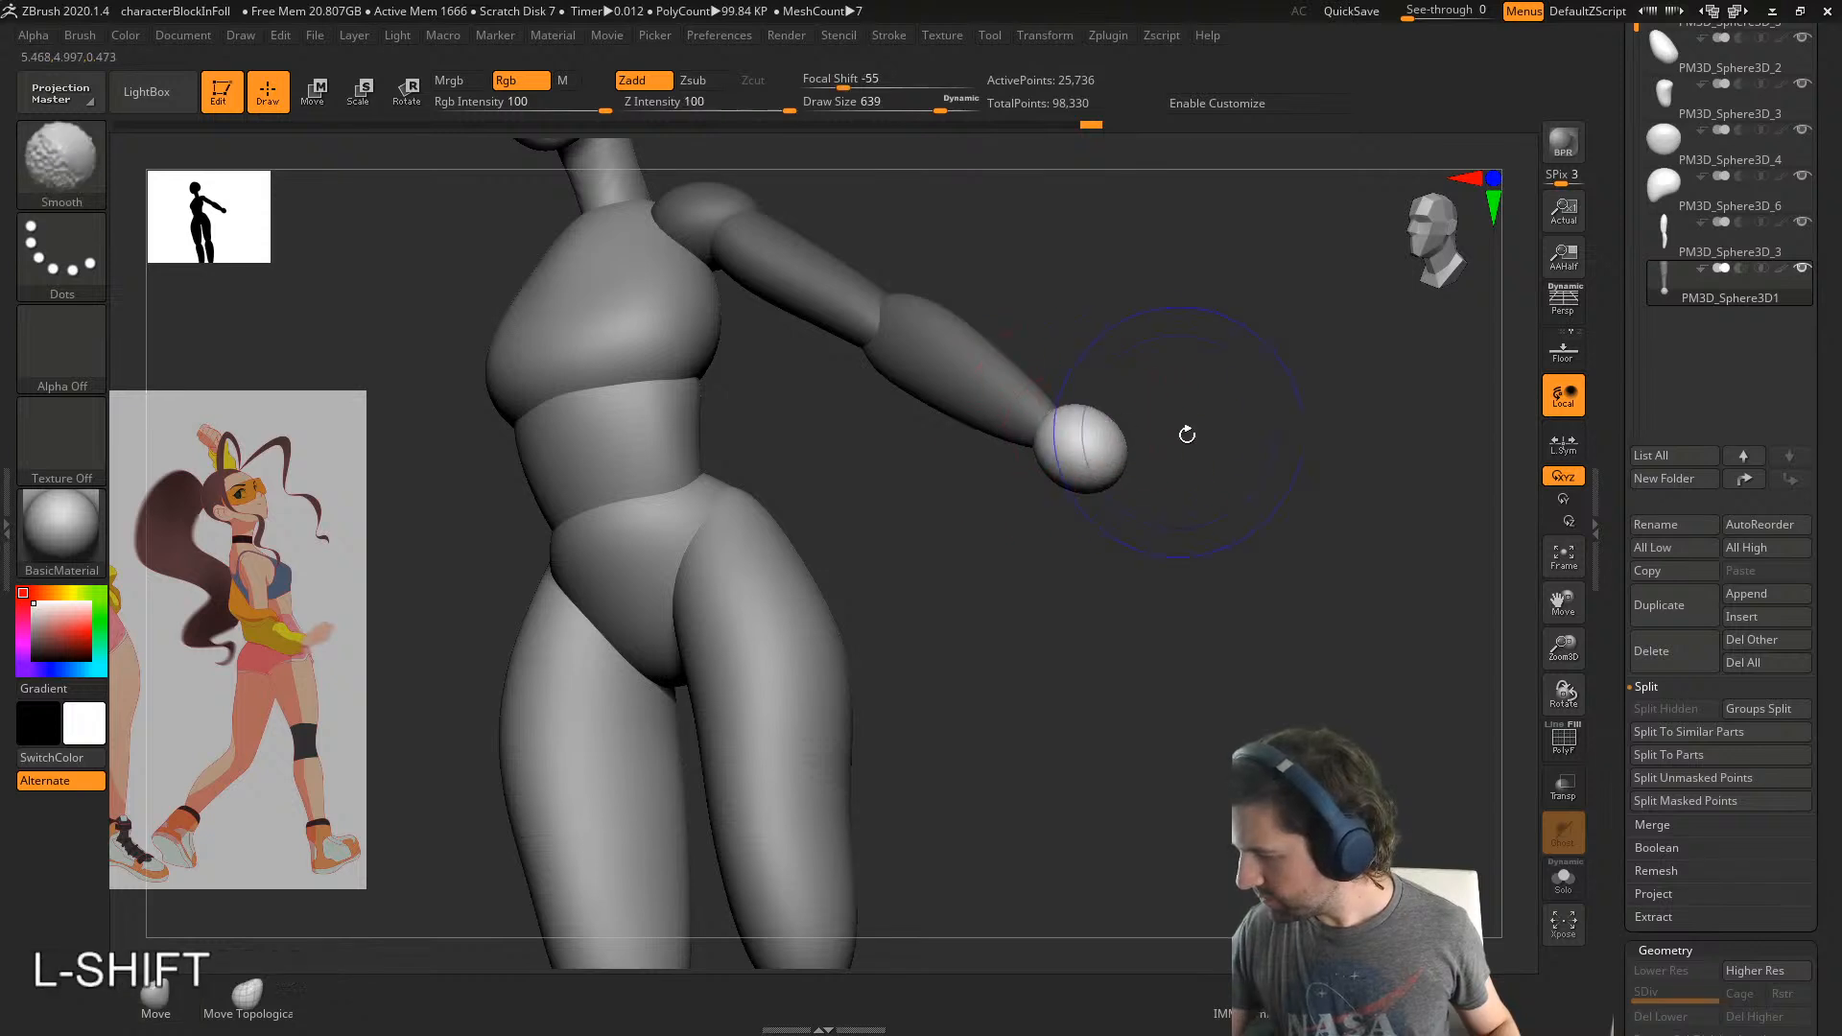
pyautogui.moveTo(1184, 432)
pyautogui.keyDown('shift'); pyautogui.mouseDown(button='right')
pyautogui.moveTo(1028, 459)
pyautogui.moveTo(1111, 473)
pyautogui.moveTo(1045, 489)
pyautogui.mouseUp(button='right'); pyautogui.keyUp('shift')
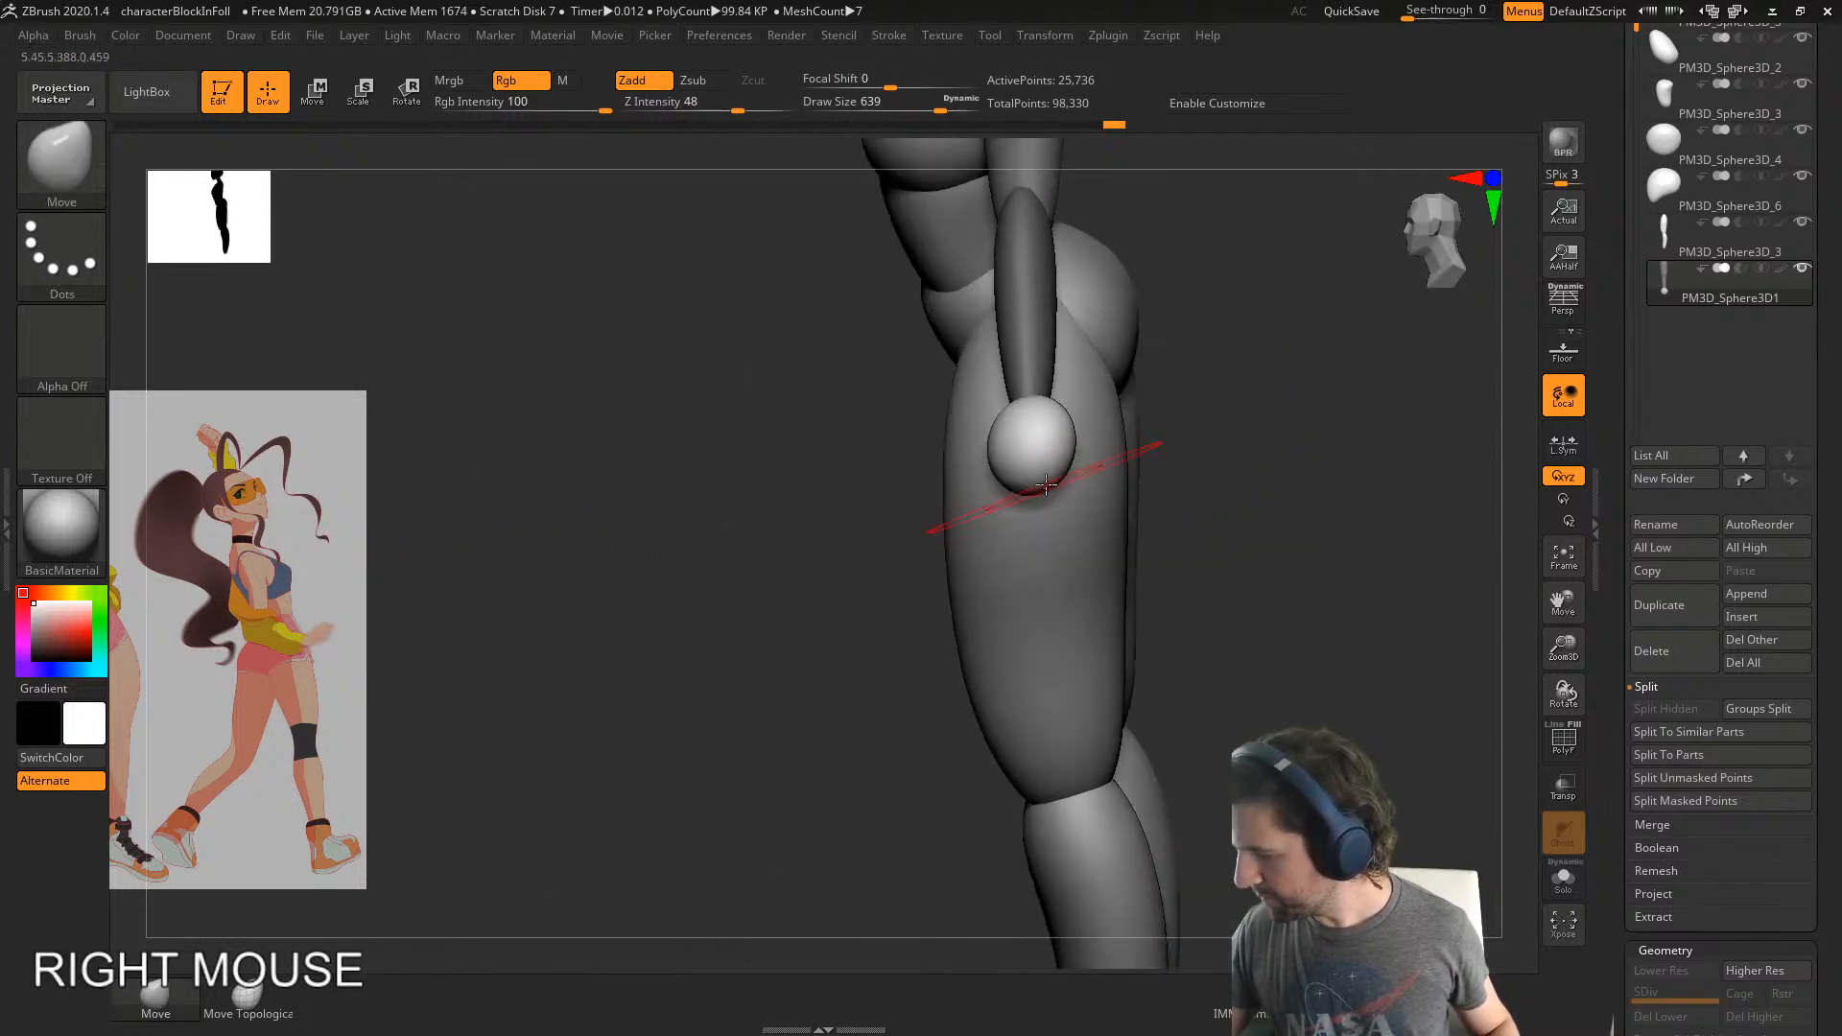
# - Elongate the hand sphere into an egg shape that narrows toward the wrist, using short Move brush strokes
pyautogui.moveTo(1033, 494); pyautogui.dragTo(1036, 509)
pyautogui.moveTo(1099, 475); pyautogui.dragTo(1056, 523, button='right')
pyautogui.moveTo(1058, 538); pyautogui.dragTo(1067, 545)
pyautogui.moveTo(1006, 552); pyautogui.dragTo(1007, 552)
pyautogui.moveTo(998, 480); pyautogui.dragTo(1147, 422, button='right')
pyautogui.moveTo(993, 519); pyautogui.dragTo(998, 499, button='right')
pyautogui.moveTo(998, 499); pyautogui.dragTo(1003, 485)
pyautogui.moveTo(1002, 485); pyautogui.dragTo(1011, 472, button='right')
pyautogui.moveTo(1011, 472); pyautogui.dragTo(1008, 459)
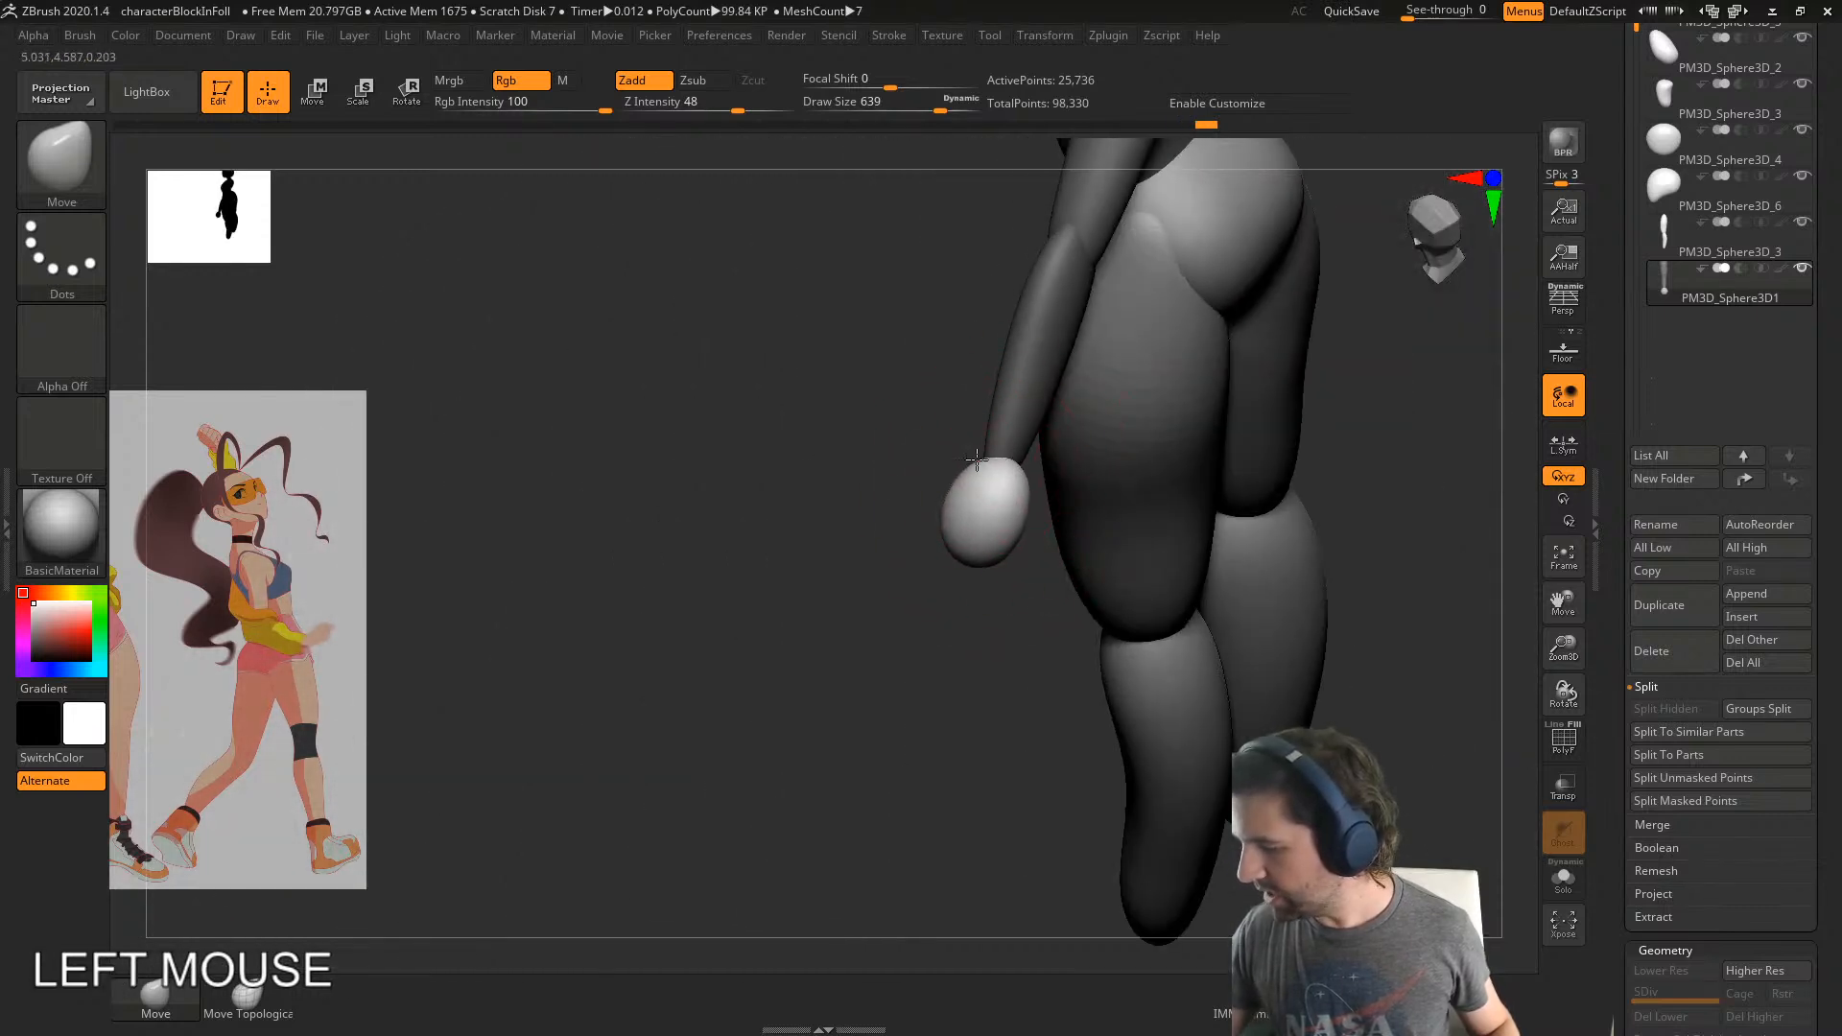
pyautogui.moveTo(1007, 459)
pyautogui.keyDown('shift'); pyautogui.mouseDown(button='right')
pyautogui.moveTo(1075, 484)
pyautogui.moveTo(987, 585)
pyautogui.moveTo(763, 687)
pyautogui.mouseUp(button='right'); pyautogui.keyUp('shift')
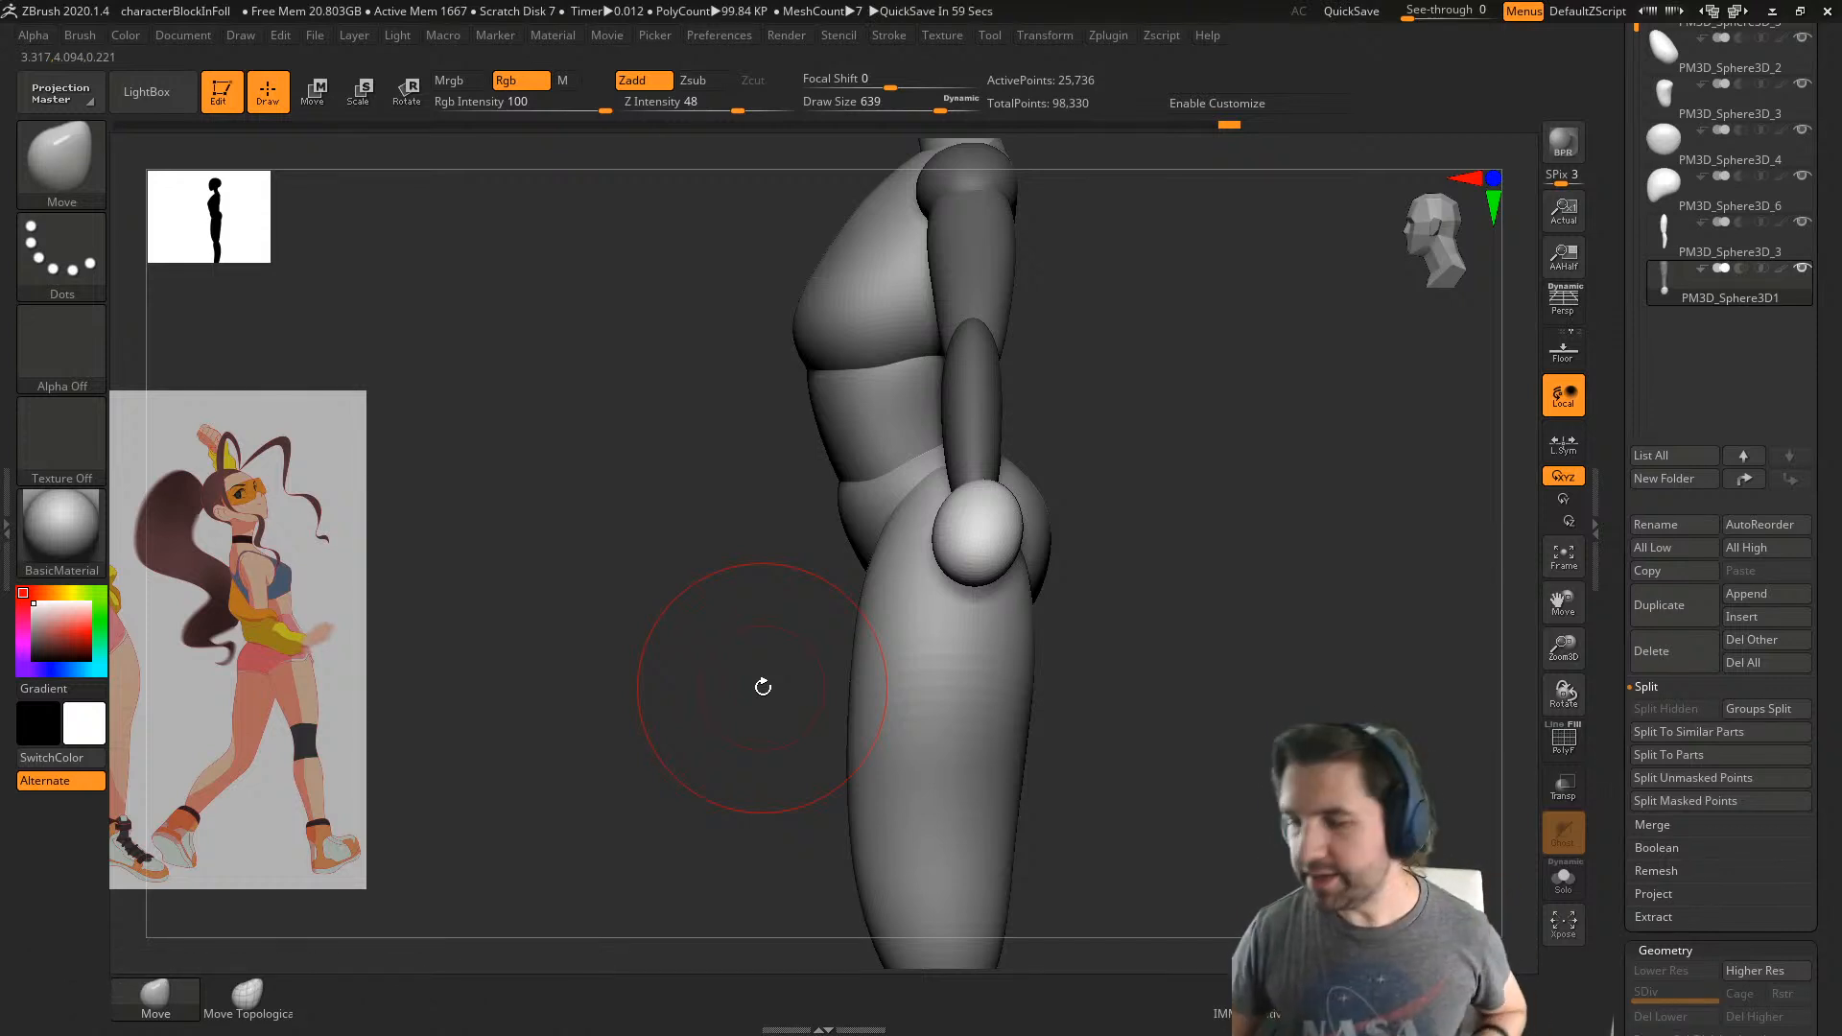
# - Select the Pinch brush and, with interface customization enabled, add it to the brush shelf below the canvas
pyautogui.click(7, 526)
pyautogui.press('b')
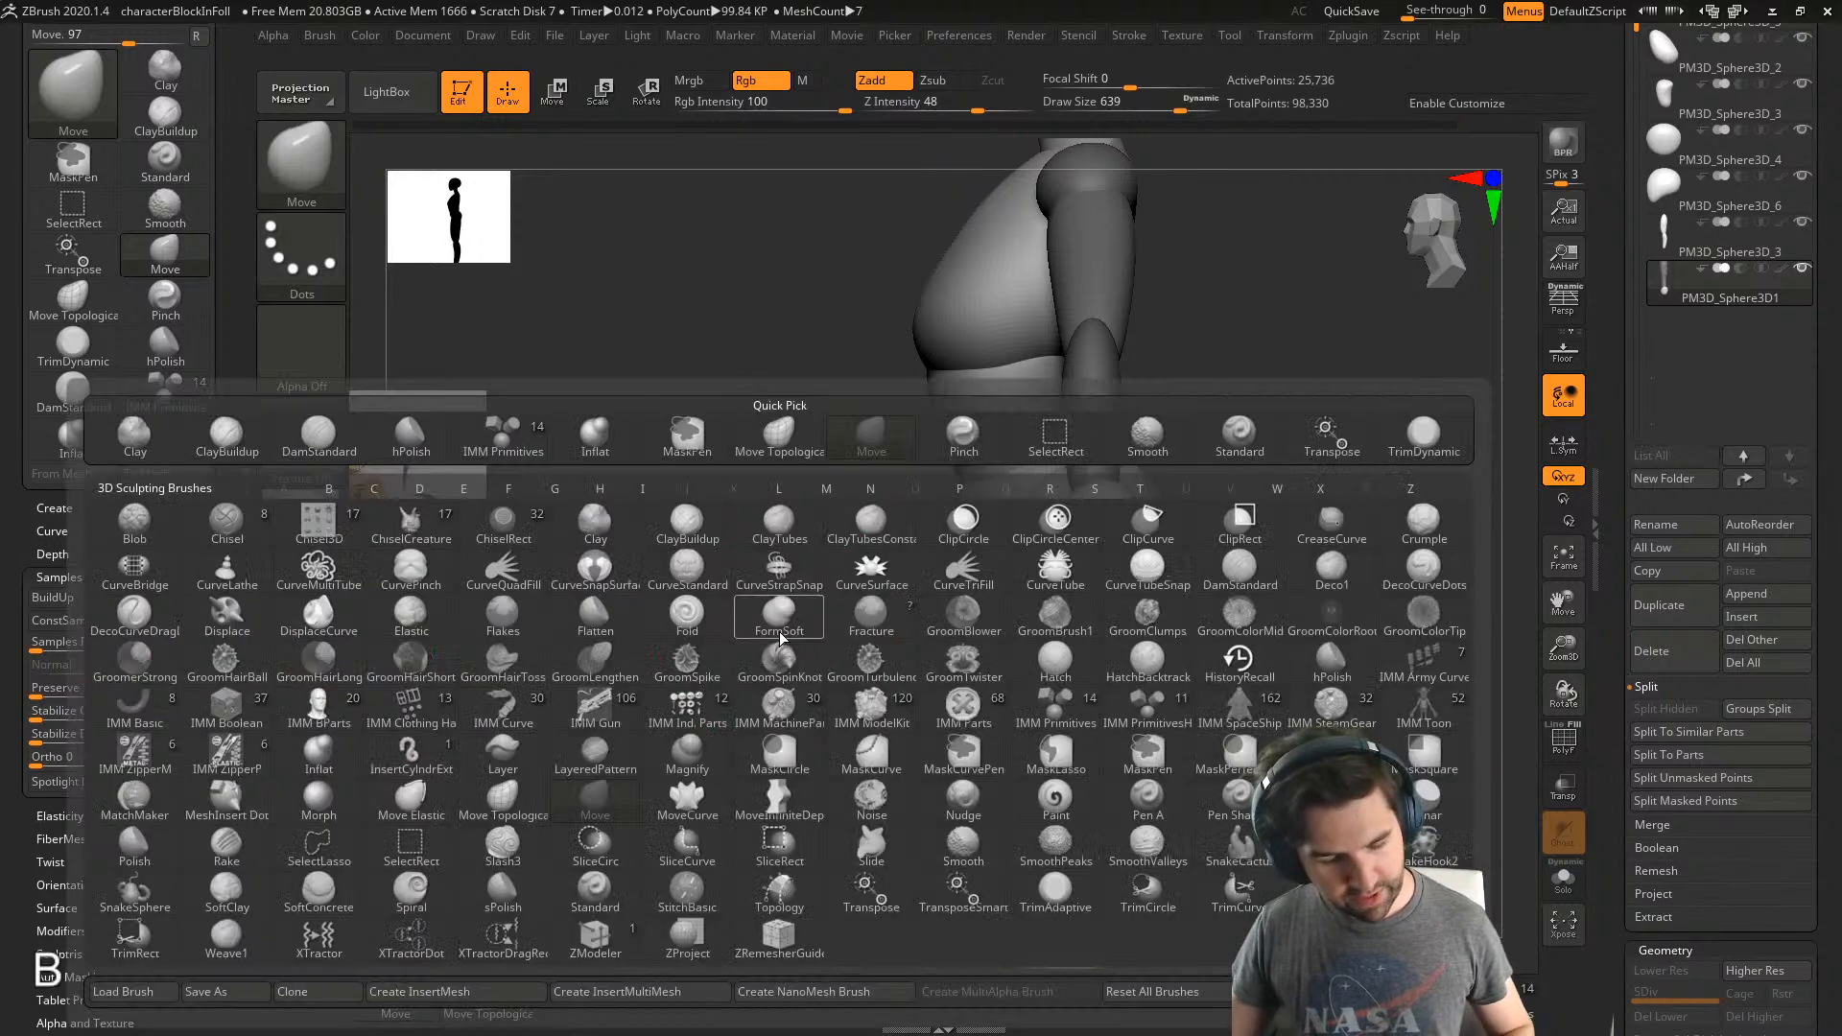
pyautogui.press('p')
pyautogui.press('i')
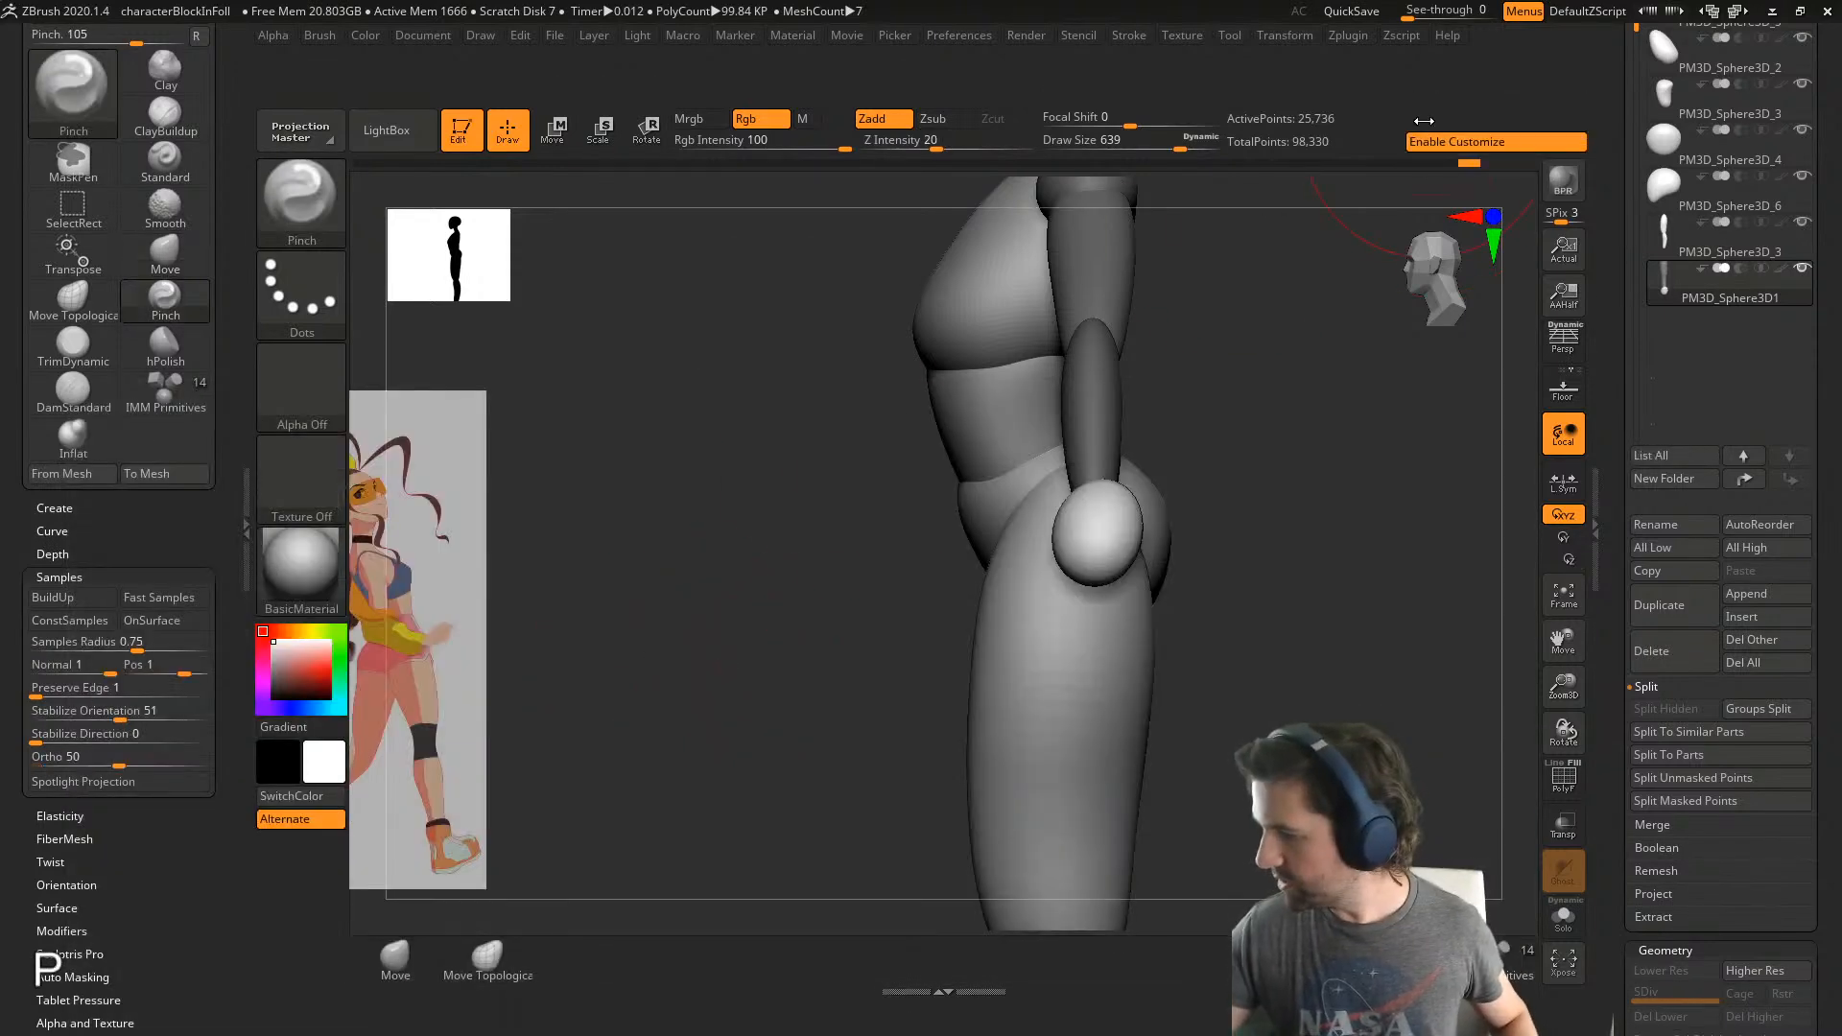
pyautogui.hotkey('ctrl', 'alt')
pyautogui.moveTo(174, 317)
pyautogui.keyDown('ctrl'); pyautogui.keyDown('alt'); pyautogui.mouseDown()
pyautogui.moveTo(656, 782)
pyautogui.moveTo(801, 960)
pyautogui.moveTo(592, 971)
pyautogui.moveTo(758, 960)
pyautogui.mouseUp(); pyautogui.keyUp('alt'); pyautogui.keyUp('ctrl')
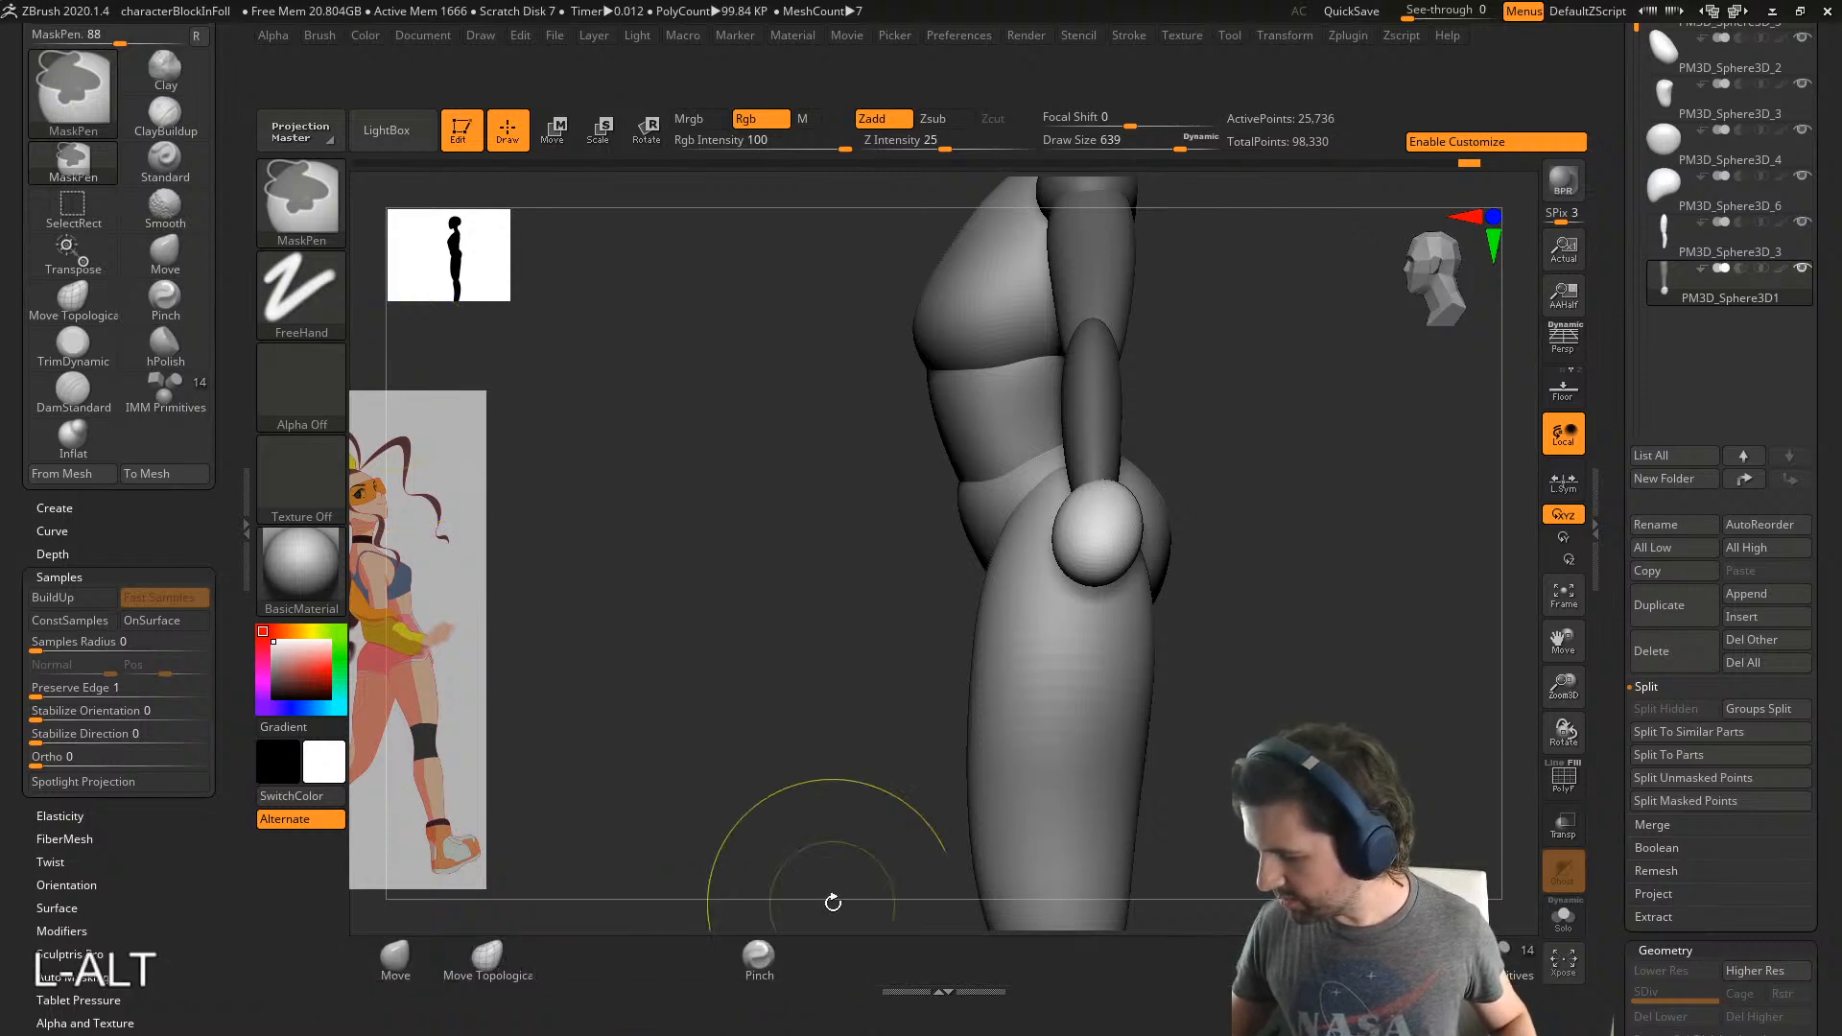
# - Select the Inflat brush and place it beside Pinch on the custom brush shelf
pyautogui.press('b')
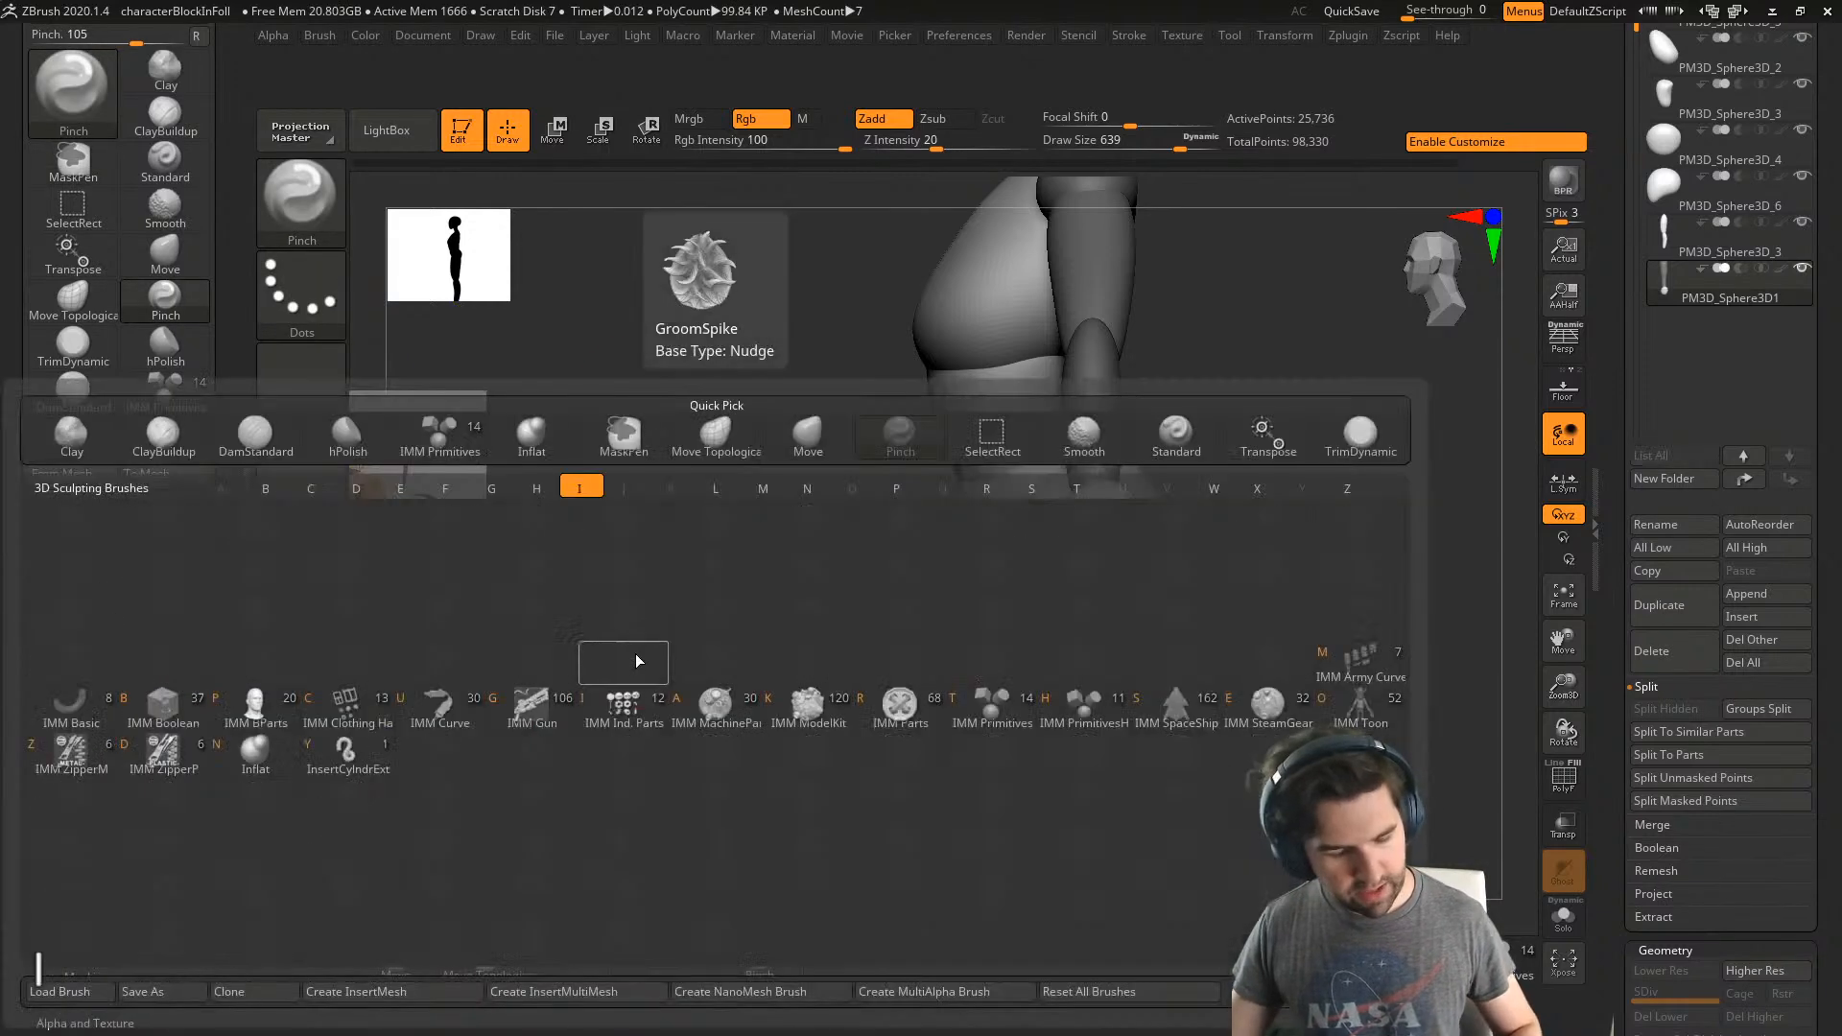
pyautogui.press('i')
pyautogui.press('n')
pyautogui.moveTo(73, 436)
pyautogui.keyDown('ctrl'); pyautogui.keyDown('alt'); pyautogui.mouseDown()
pyautogui.moveTo(580, 626)
pyautogui.moveTo(854, 960)
pyautogui.mouseUp(); pyautogui.keyUp('alt'); pyautogui.keyUp('ctrl')
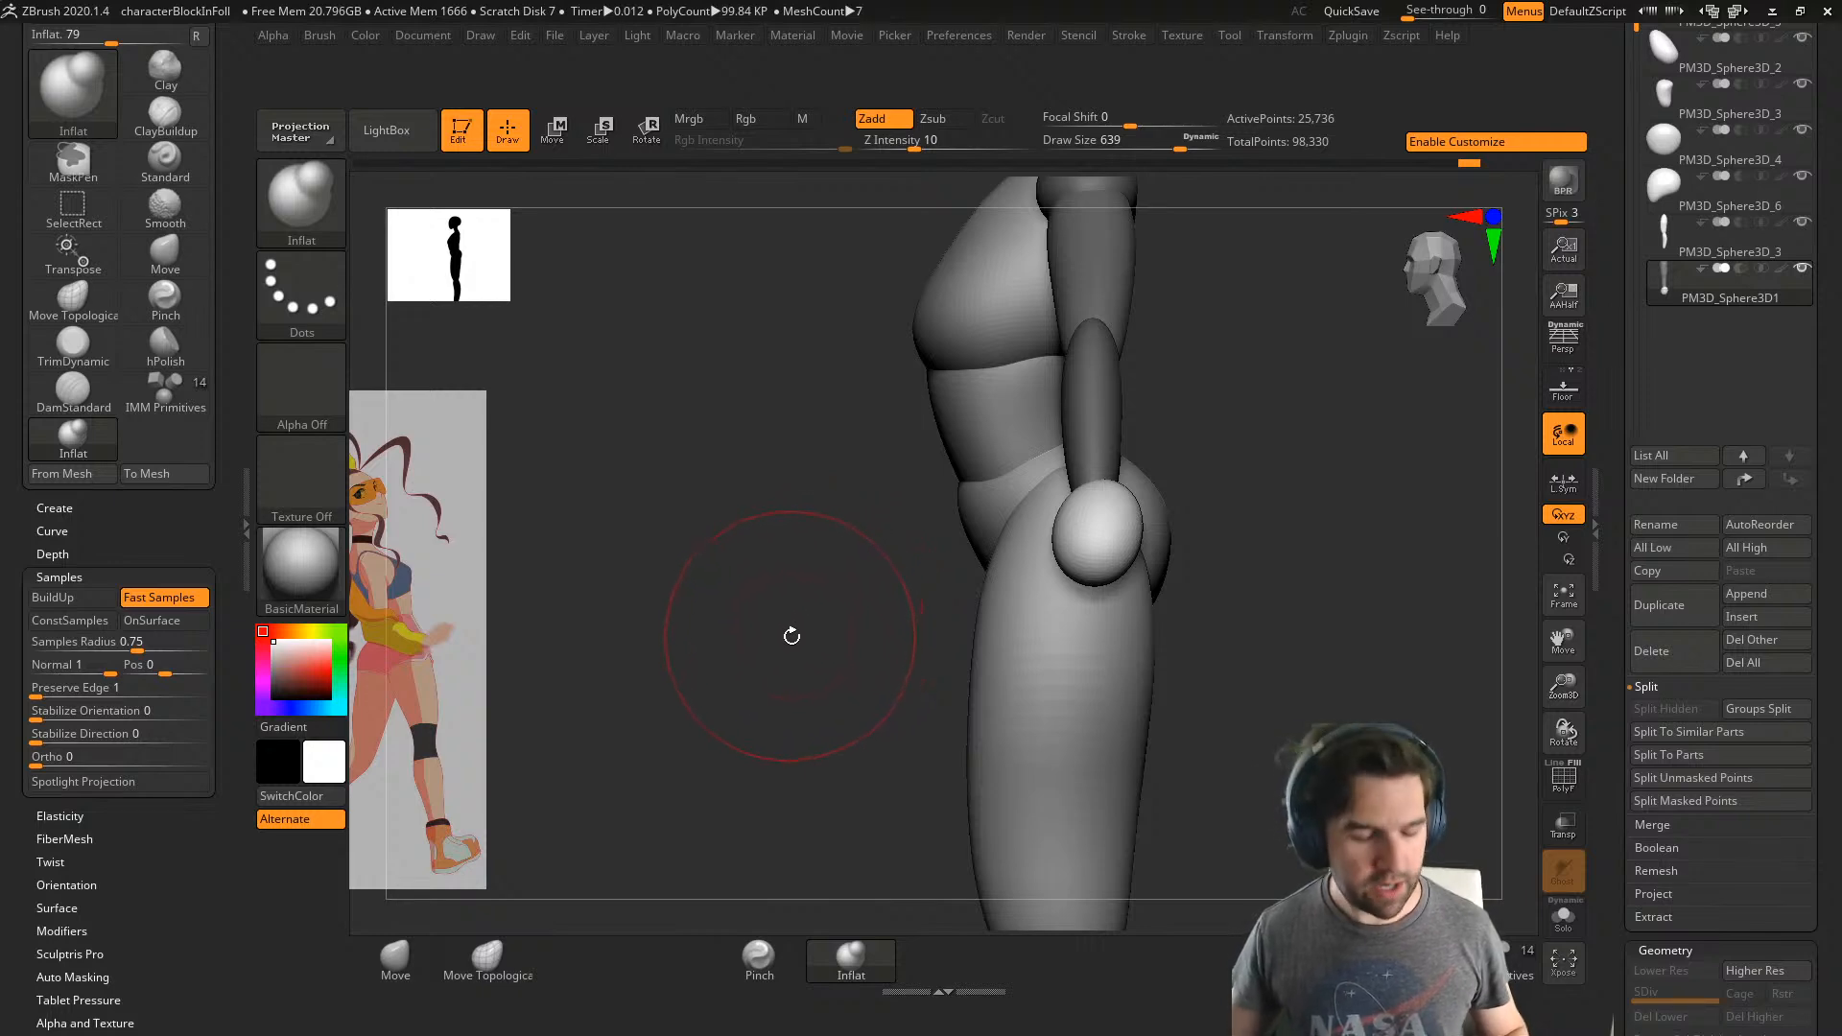
# - Add the TrimDynamic brush to the shelf beside Inflat, keep it active, and turn interface customization off
pyautogui.press('b')
pyautogui.press('t')
pyautogui.press('d')
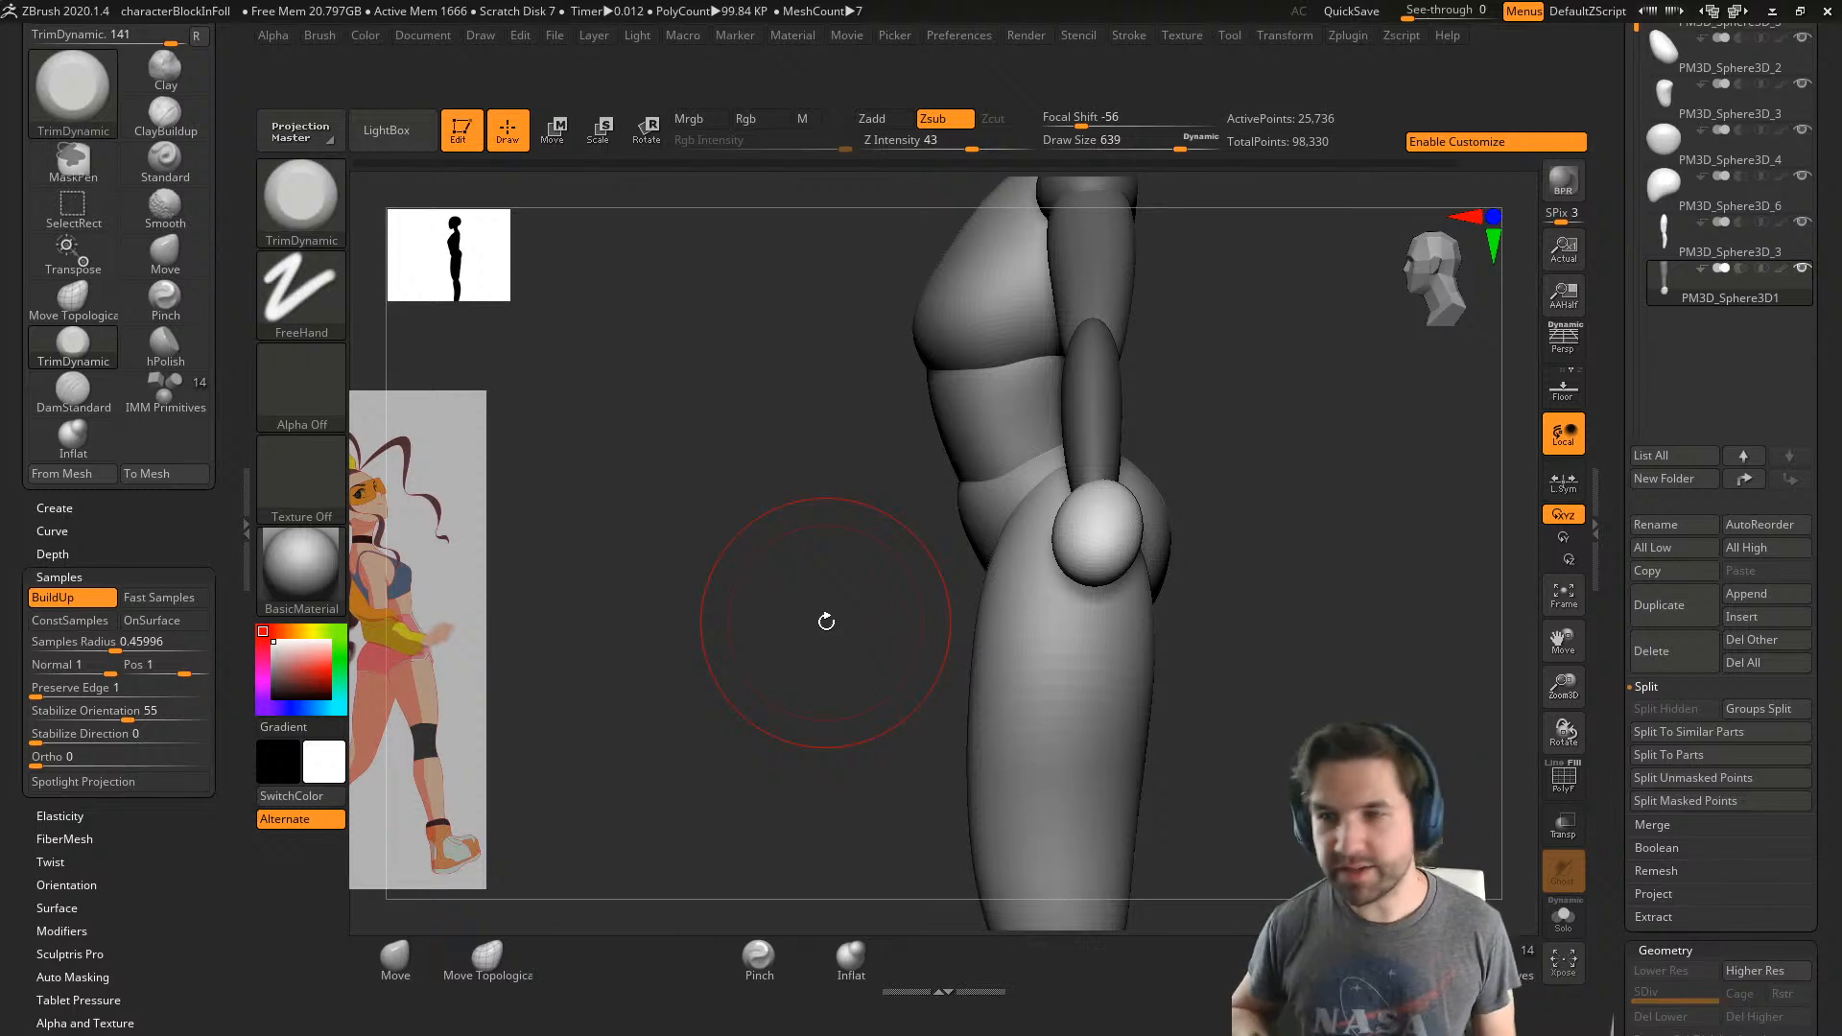
pyautogui.moveTo(73, 344)
pyautogui.keyDown('ctrl'); pyautogui.keyDown('alt'); pyautogui.mouseDown()
pyautogui.moveTo(954, 890)
pyautogui.moveTo(965, 965)
pyautogui.mouseUp(); pyautogui.keyUp('alt'); pyautogui.keyUp('ctrl')
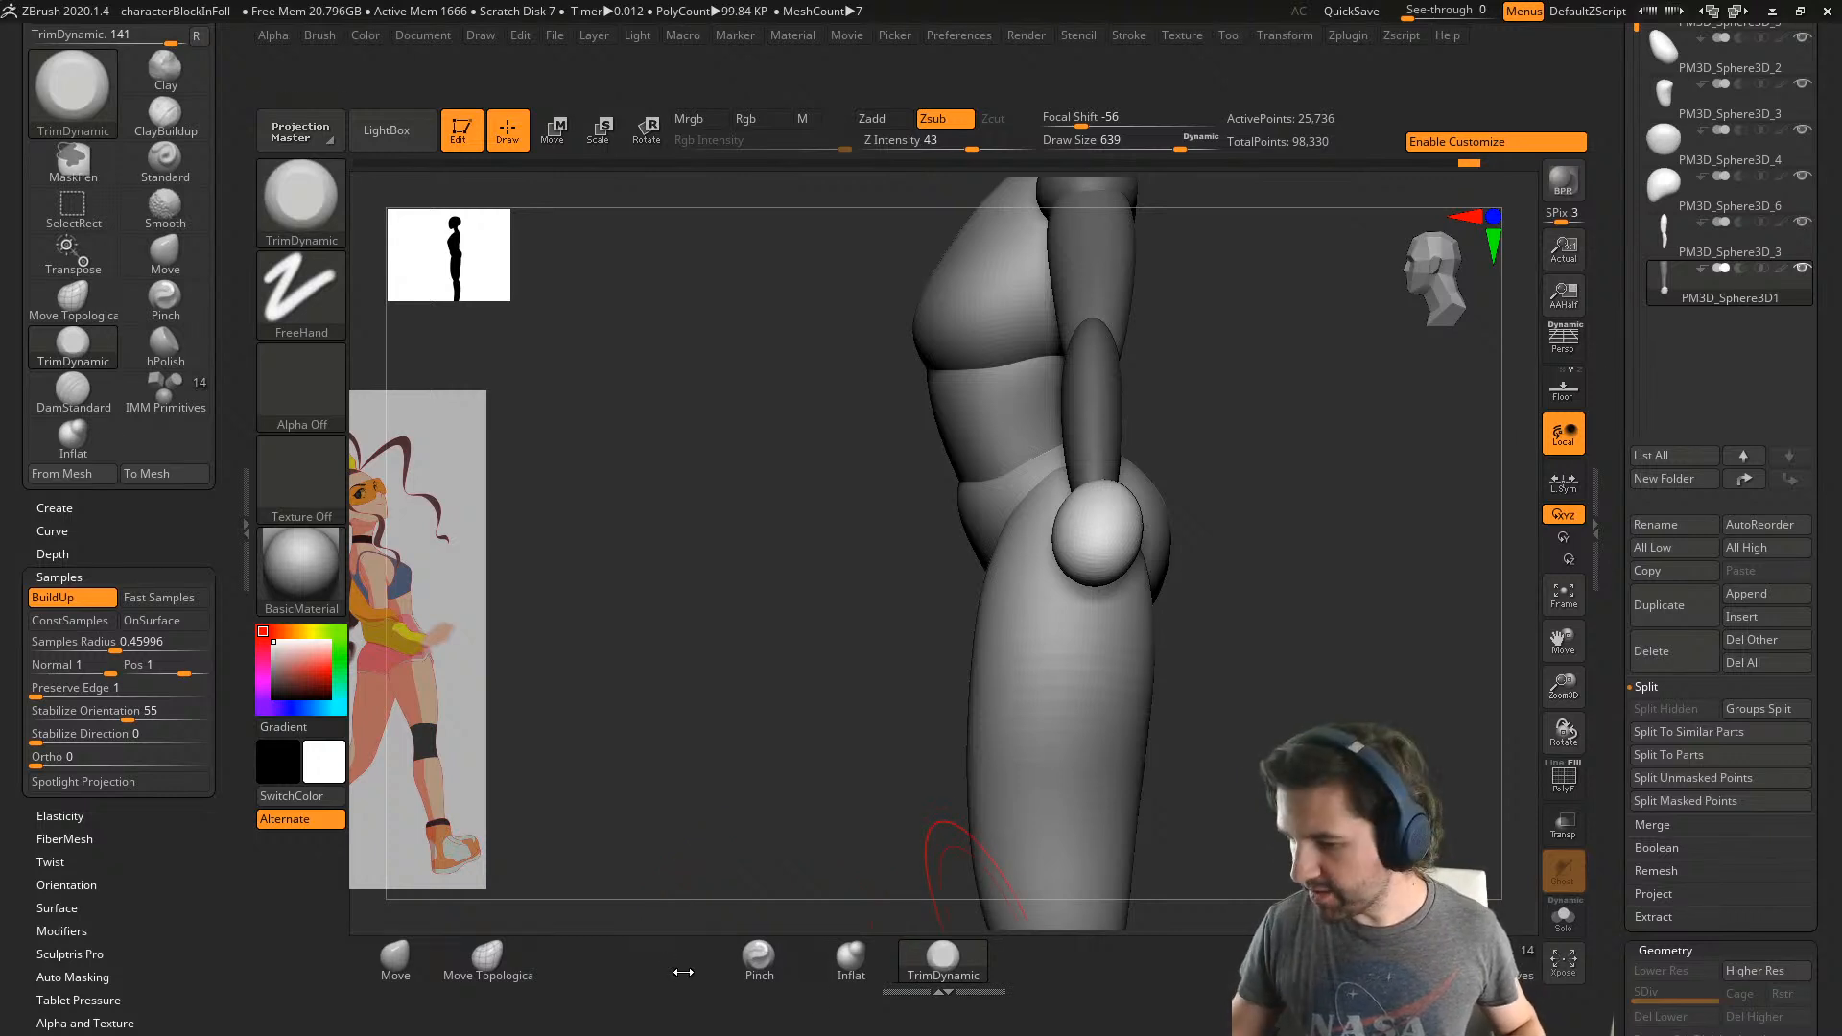
pyautogui.click(243, 540)
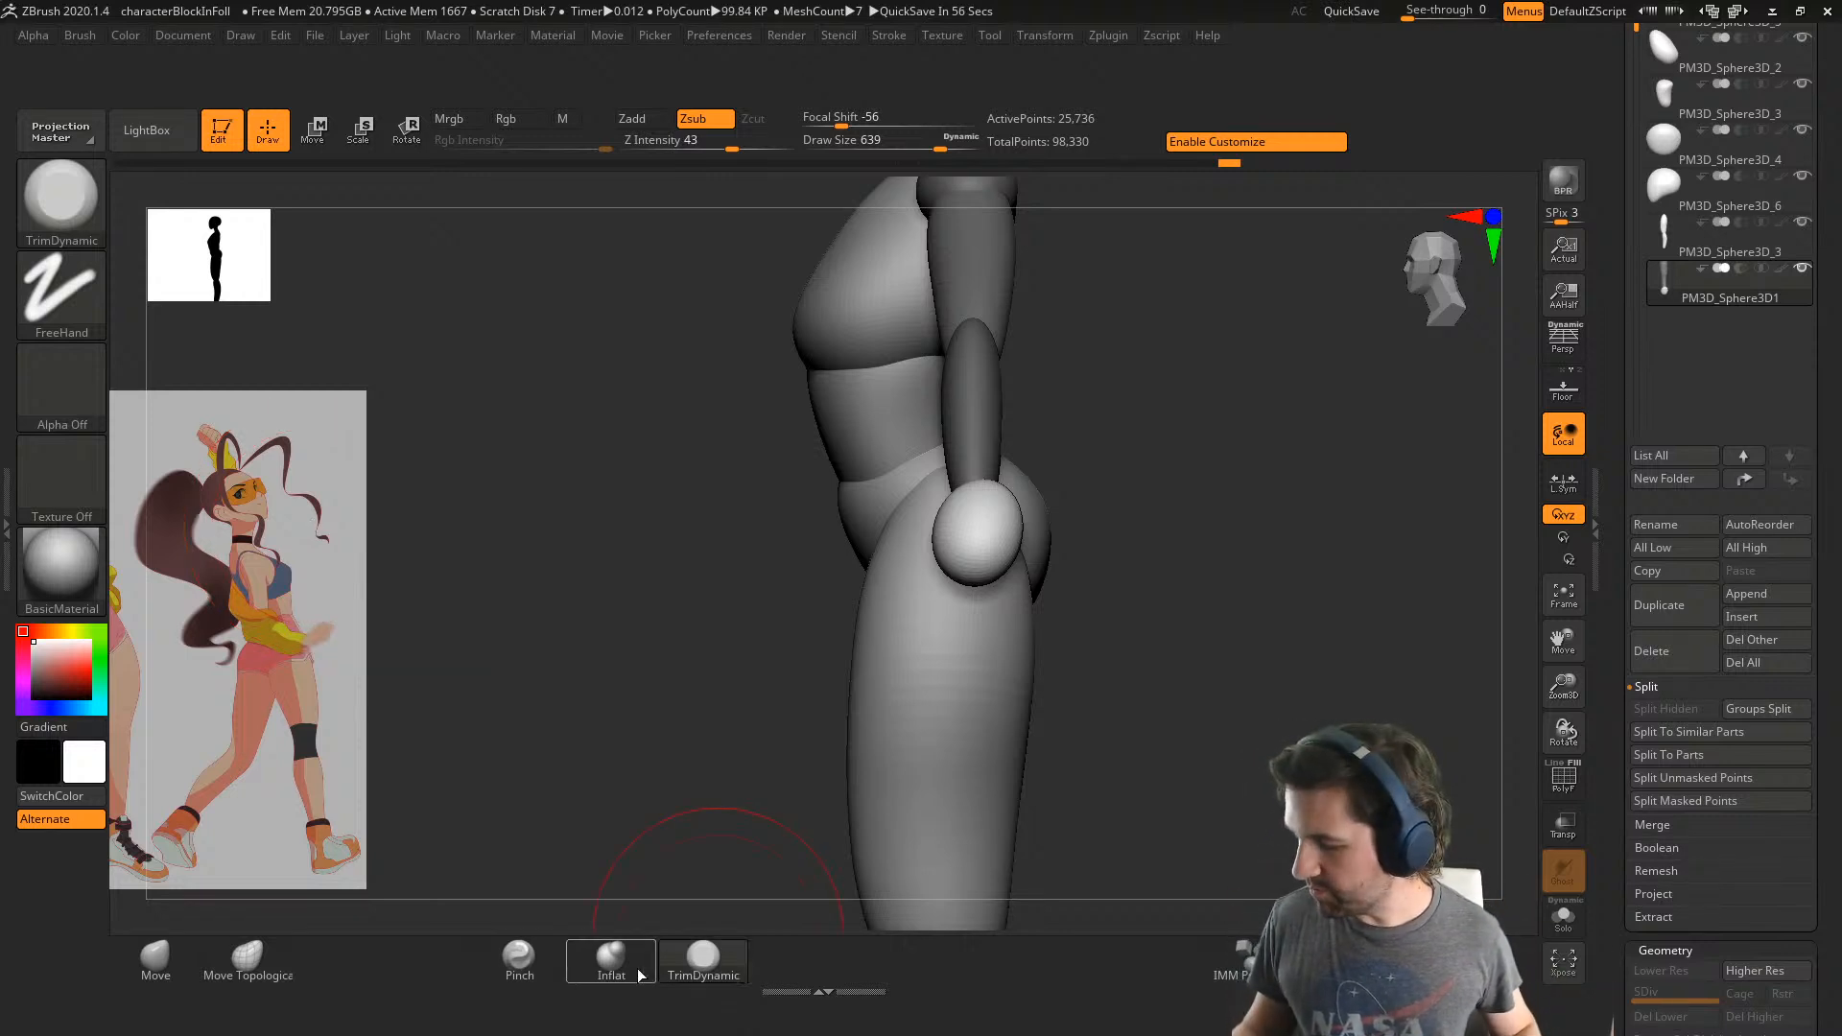
pyautogui.moveTo(1080, 518); pyautogui.dragTo(1090, 434)
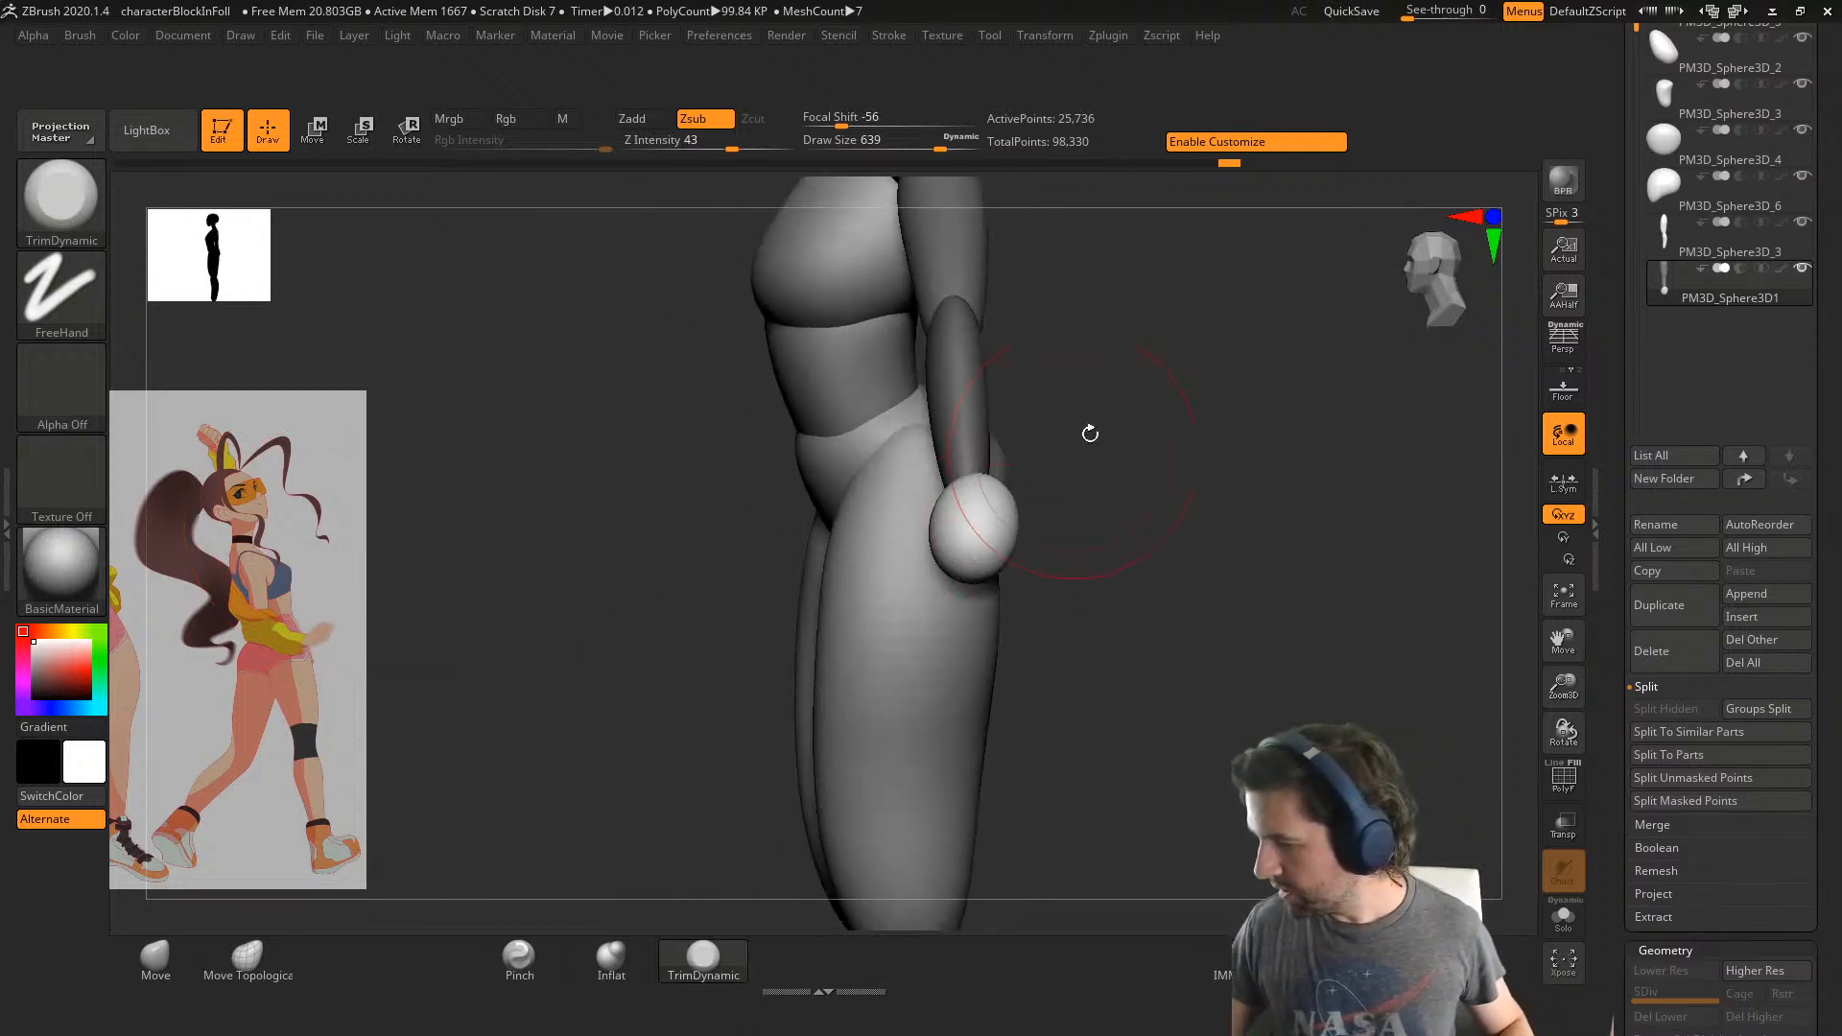
pyautogui.click(1265, 149)
pyautogui.moveTo(1040, 526); pyautogui.dragTo(977, 522, button='right')
pyautogui.click(975, 522)
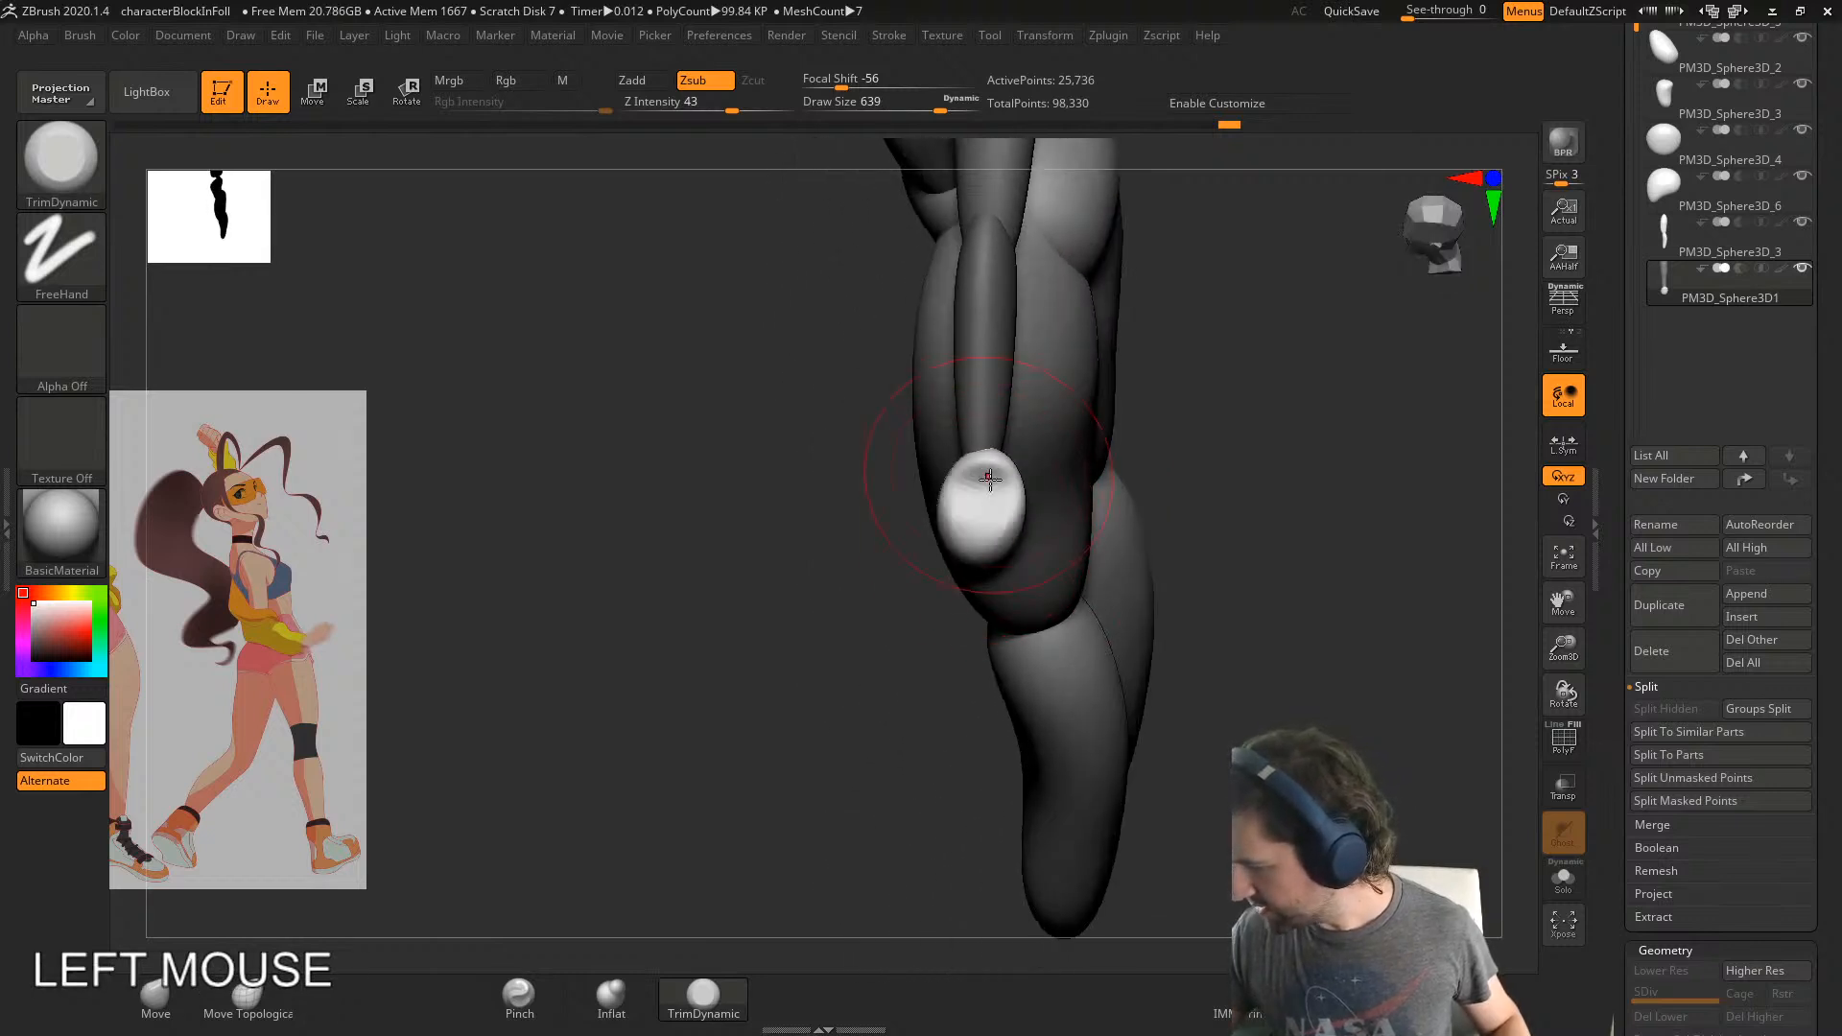
pyautogui.hotkey('ctrl', 'z')
# - Set the brush size to 468 and flatten the hand's outer face with TrimDynamic, undoing the last stroke
pyautogui.press('s')
pyautogui.moveTo(1199, 588); pyautogui.dragTo(1169, 585)
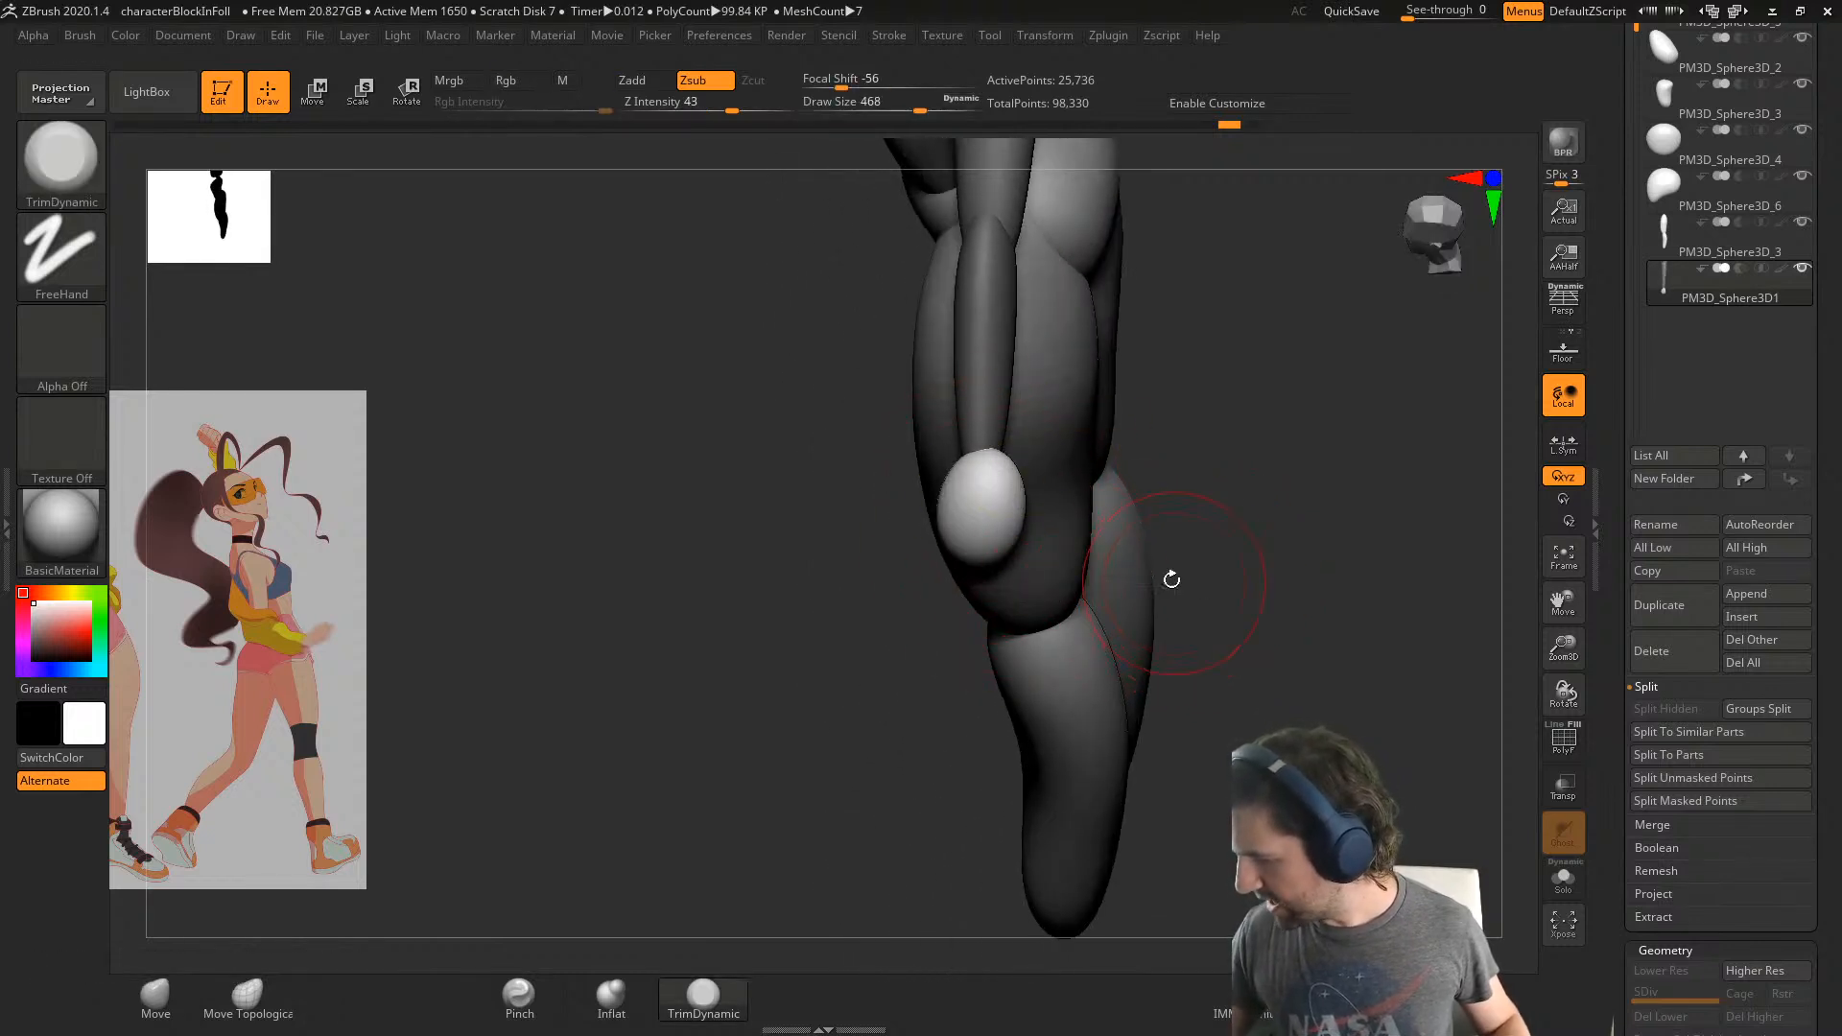
pyautogui.click(978, 482)
pyautogui.moveTo(983, 486)
pyautogui.mouseDown()
pyautogui.moveTo(967, 558)
pyautogui.moveTo(979, 528)
pyautogui.mouseUp()
pyautogui.moveTo(979, 518); pyautogui.dragTo(1037, 444, button='right')
pyautogui.moveTo(981, 489); pyautogui.dragTo(973, 537)
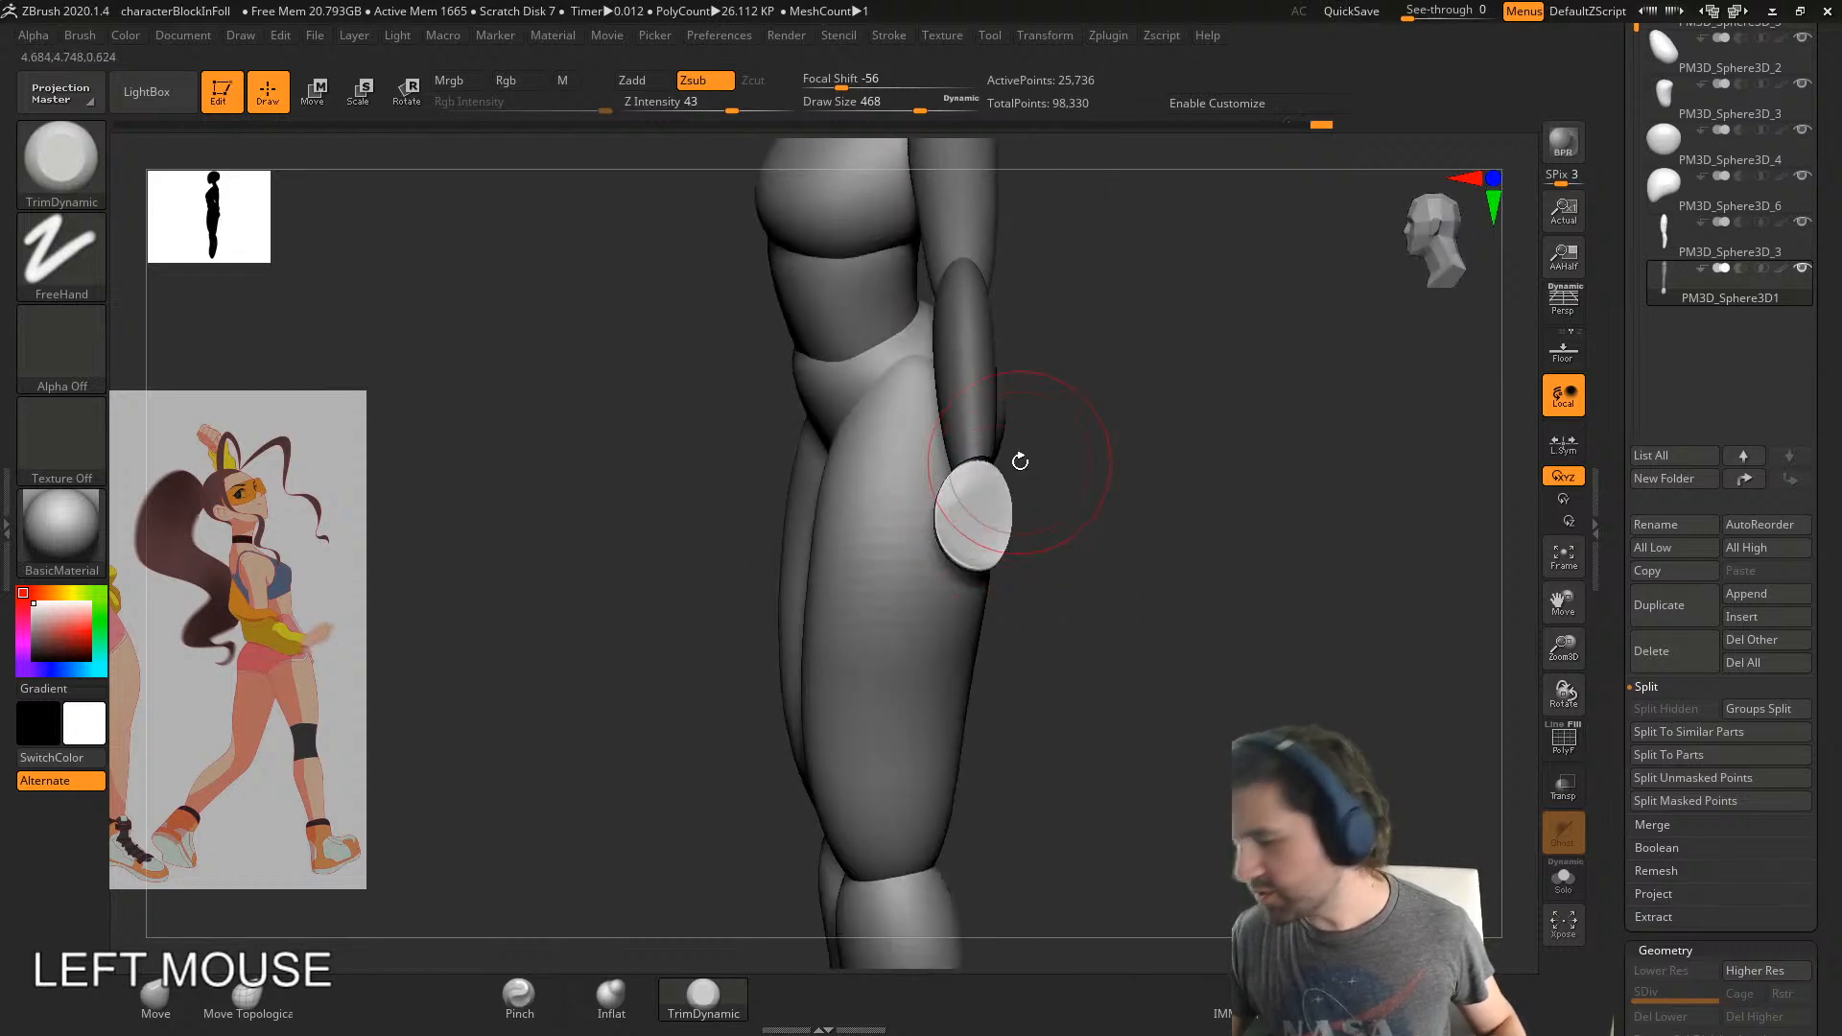
pyautogui.hotkey('ctrl', 'z')
# - Try flattening the lower part of the hand sphere with TrimDynamic strokes and undo them
pyautogui.moveTo(1032, 551); pyautogui.dragTo(967, 470, button='right')
pyautogui.moveTo(971, 509); pyautogui.dragTo(975, 537)
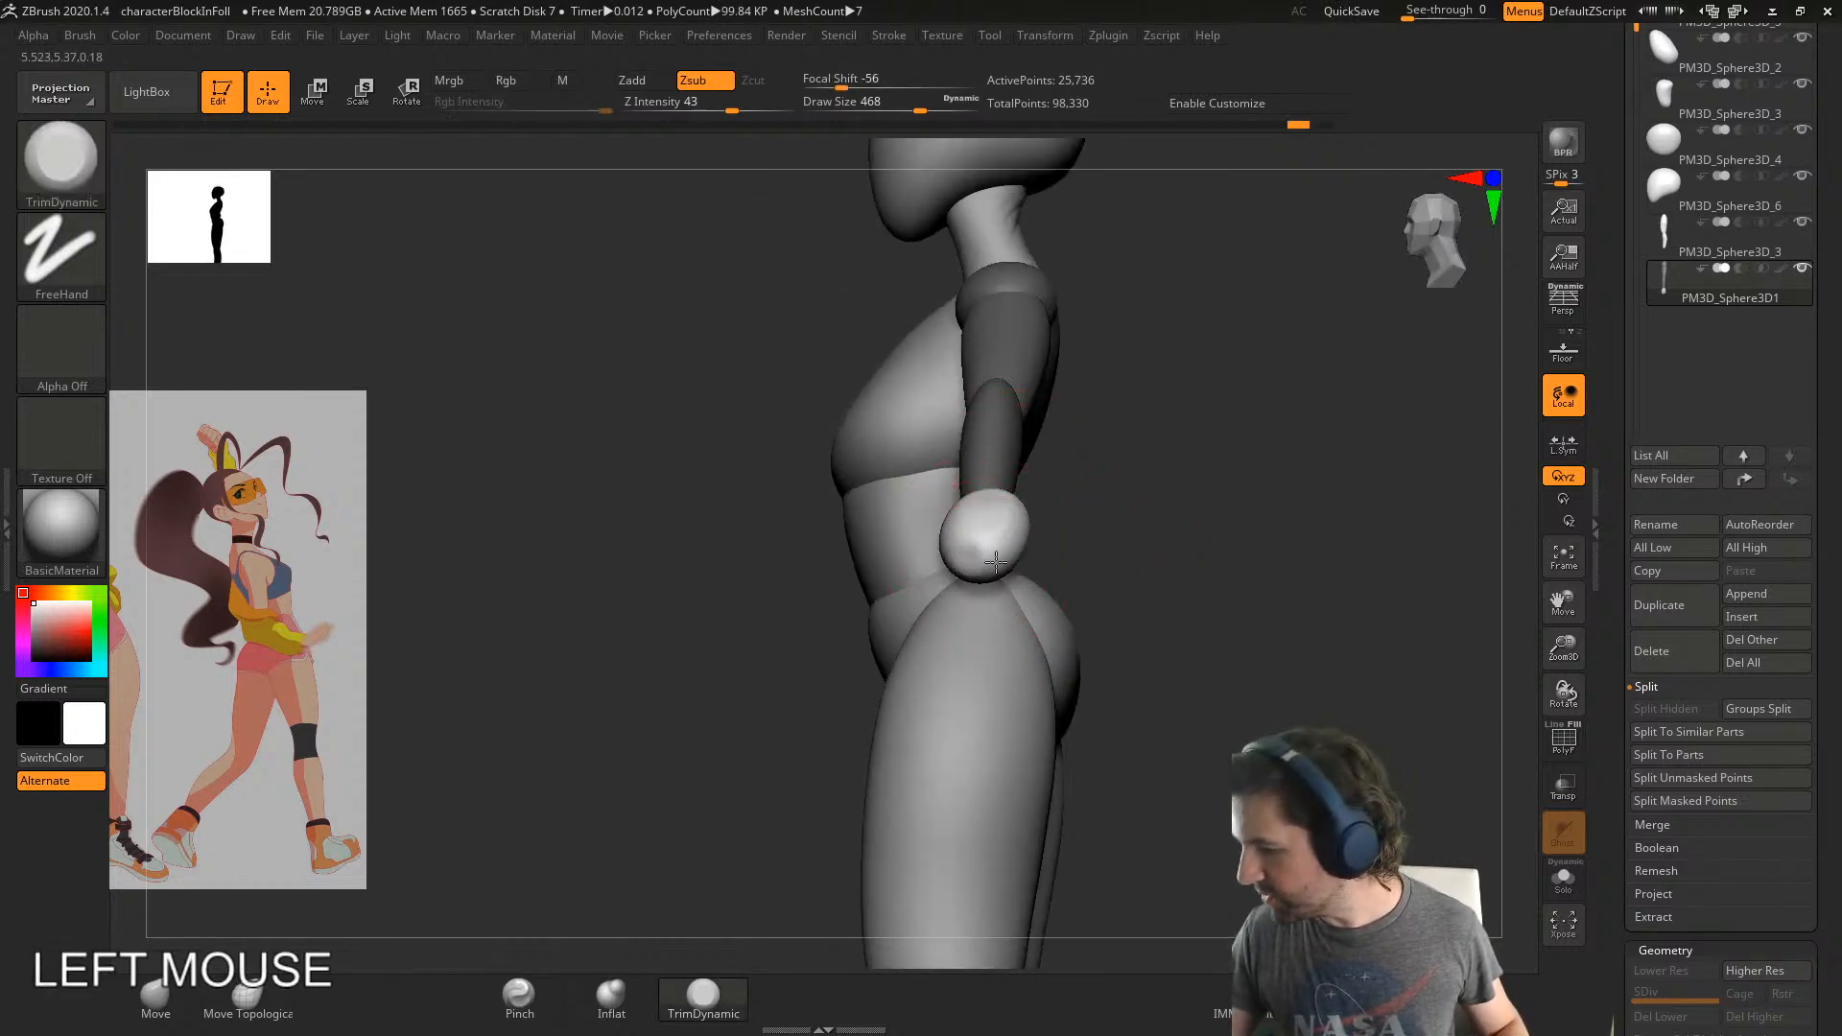
pyautogui.hotkey('ctrl', 'z')
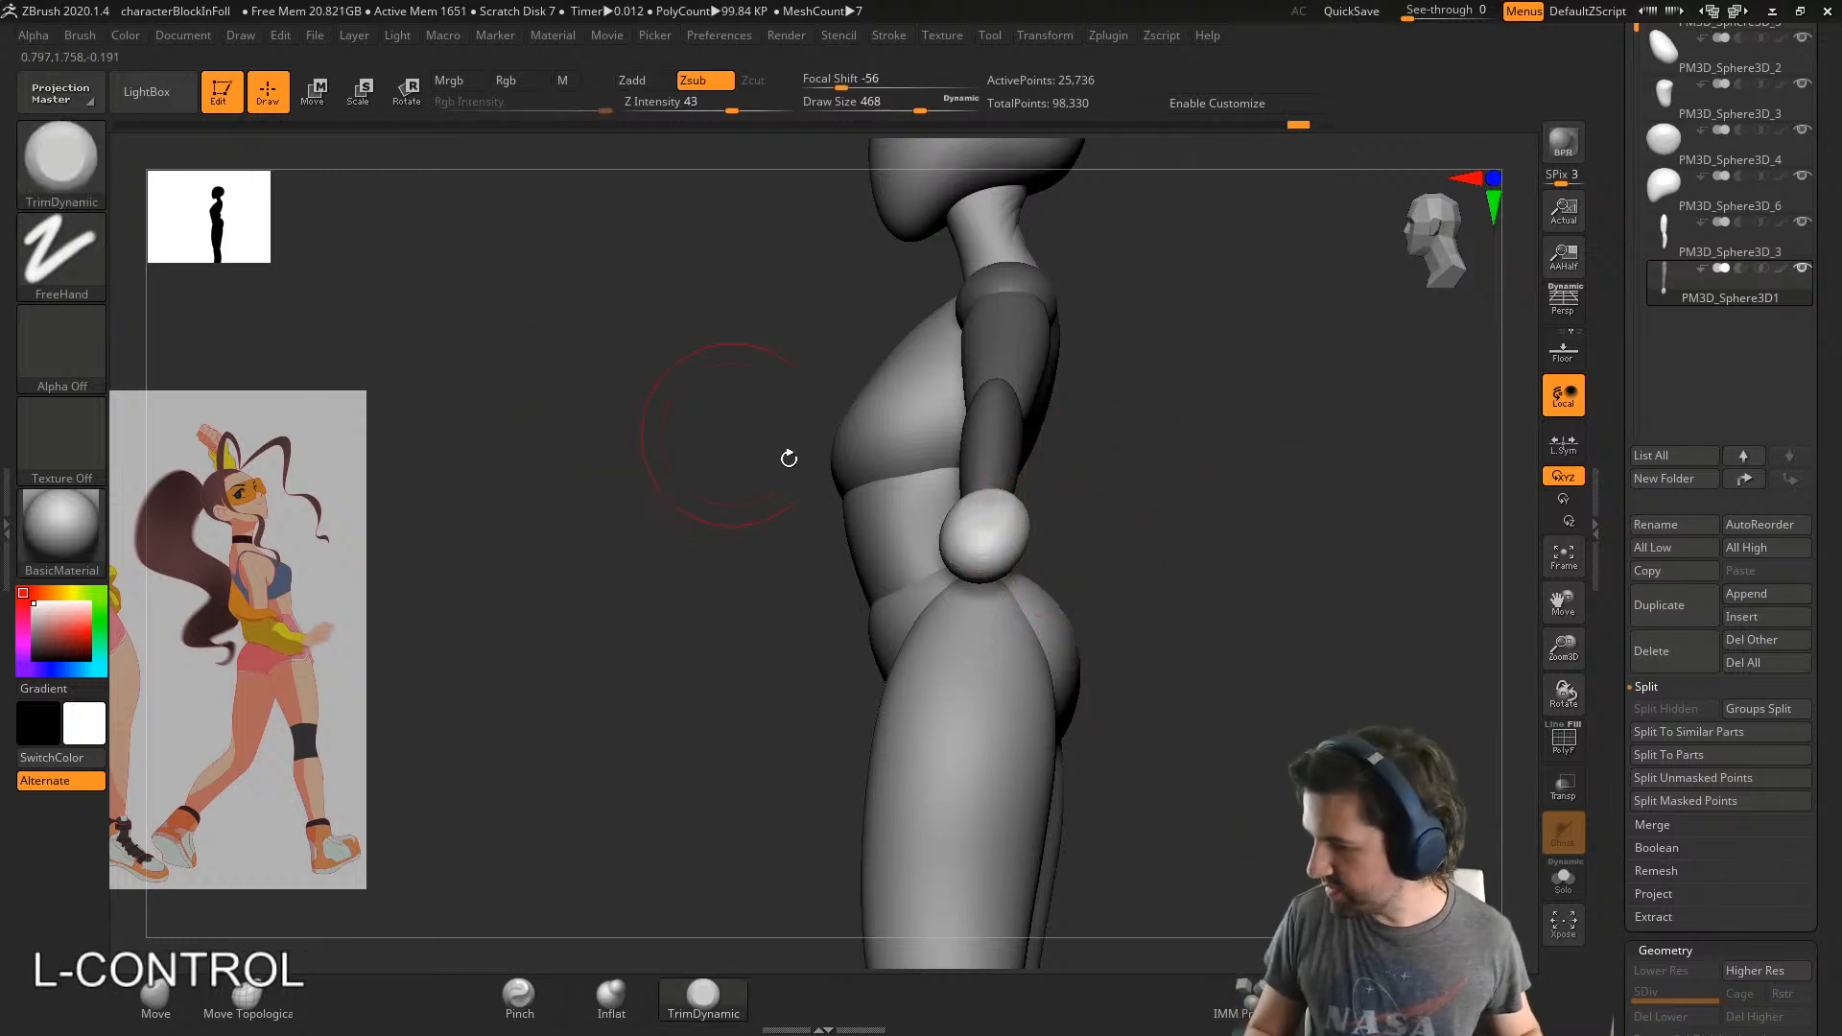
pyautogui.keyDown('ctrl'); pyautogui.click(975, 535); pyautogui.keyUp('ctrl')
pyautogui.moveTo(995, 548); pyautogui.dragTo(979, 538)
pyautogui.hotkey('ctrl', 'z')
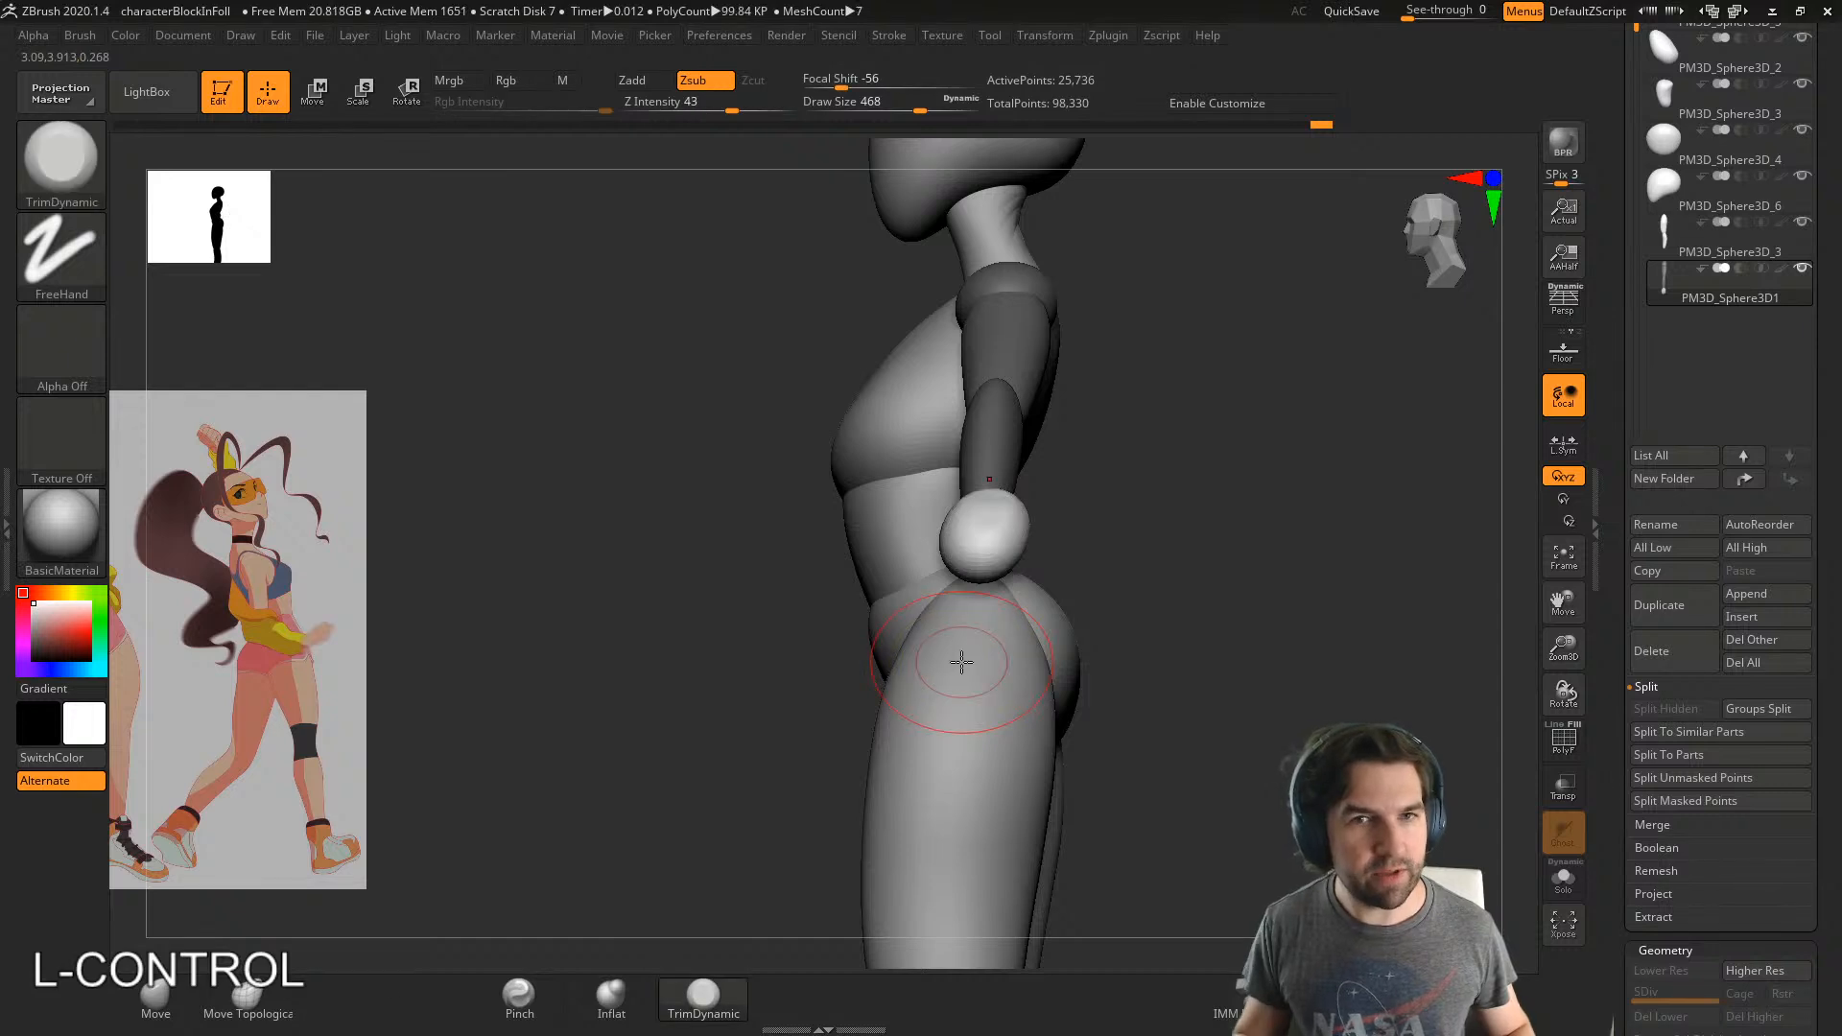
# - Carve flat planes around the front, back and sides of the hand with TrimDynamic to make it blockier
pyautogui.moveTo(961, 662); pyautogui.dragTo(1033, 553, button='right')
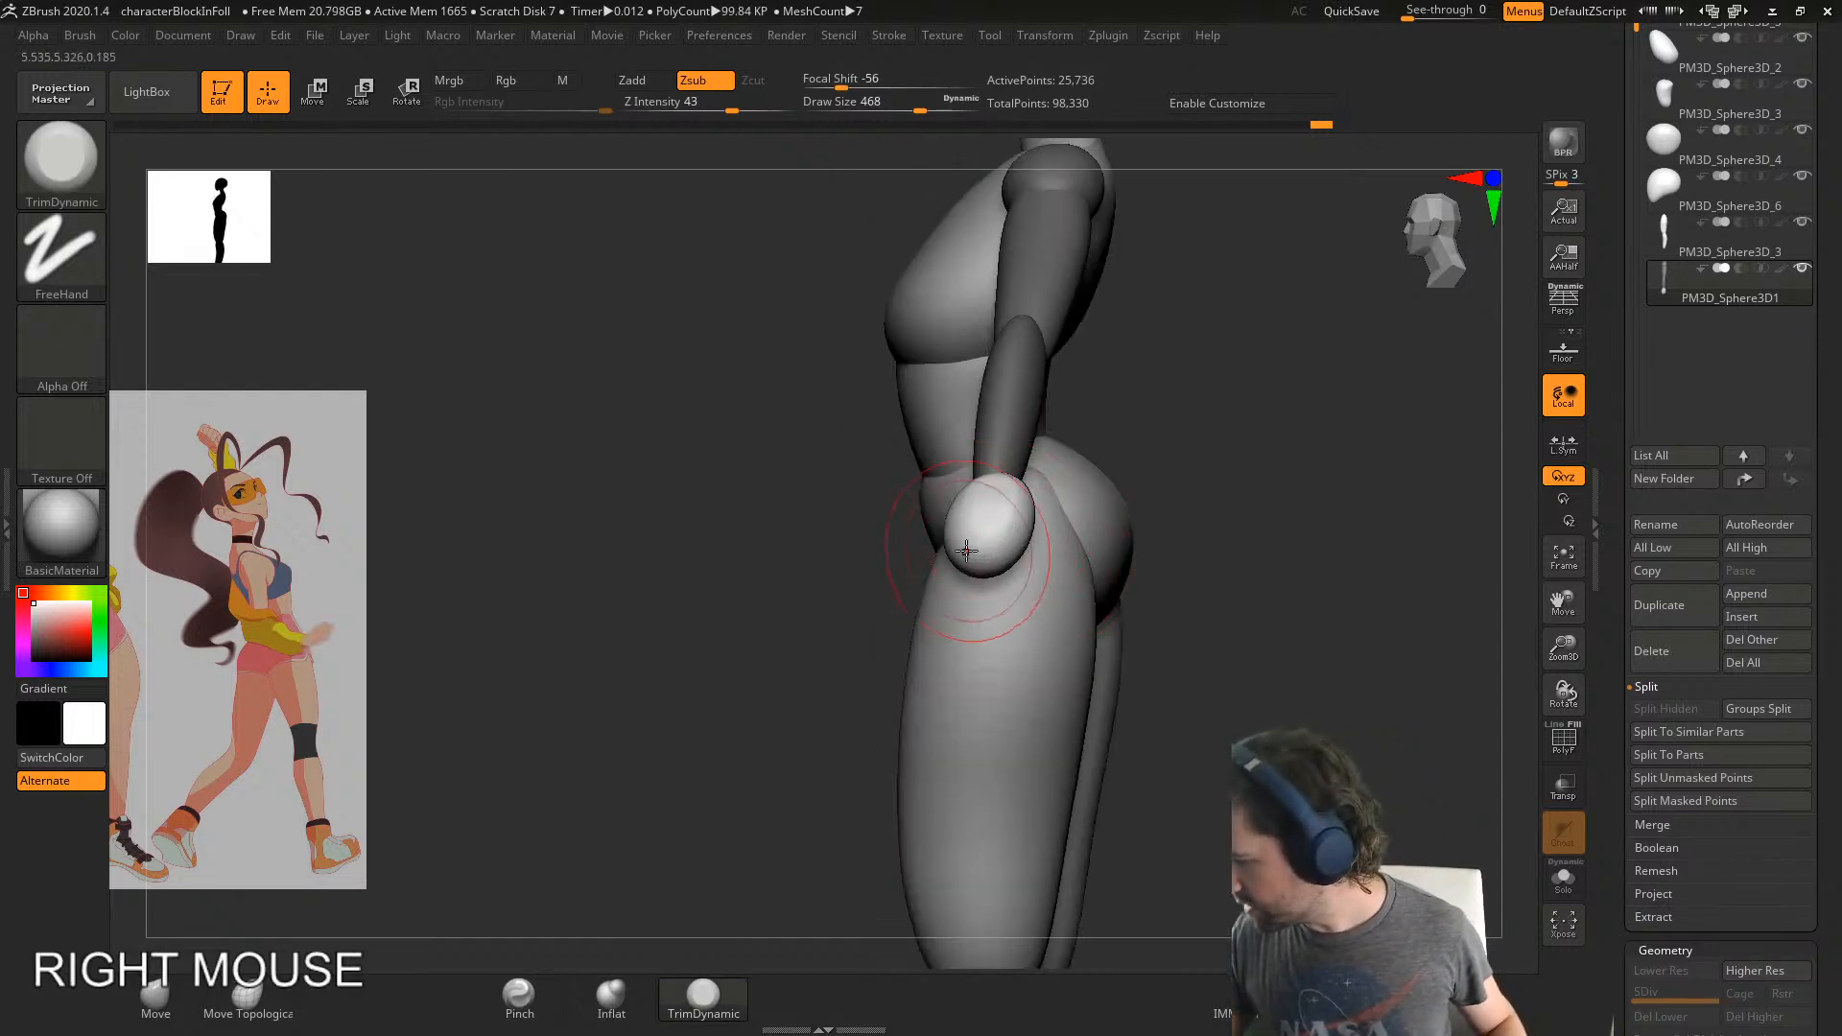
pyautogui.moveTo(966, 550); pyautogui.dragTo(1015, 555)
pyautogui.moveTo(1017, 554); pyautogui.dragTo(953, 546, button='right')
pyautogui.moveTo(893, 551)
pyautogui.mouseDown()
pyautogui.moveTo(931, 500)
pyautogui.moveTo(957, 507)
pyautogui.mouseUp()
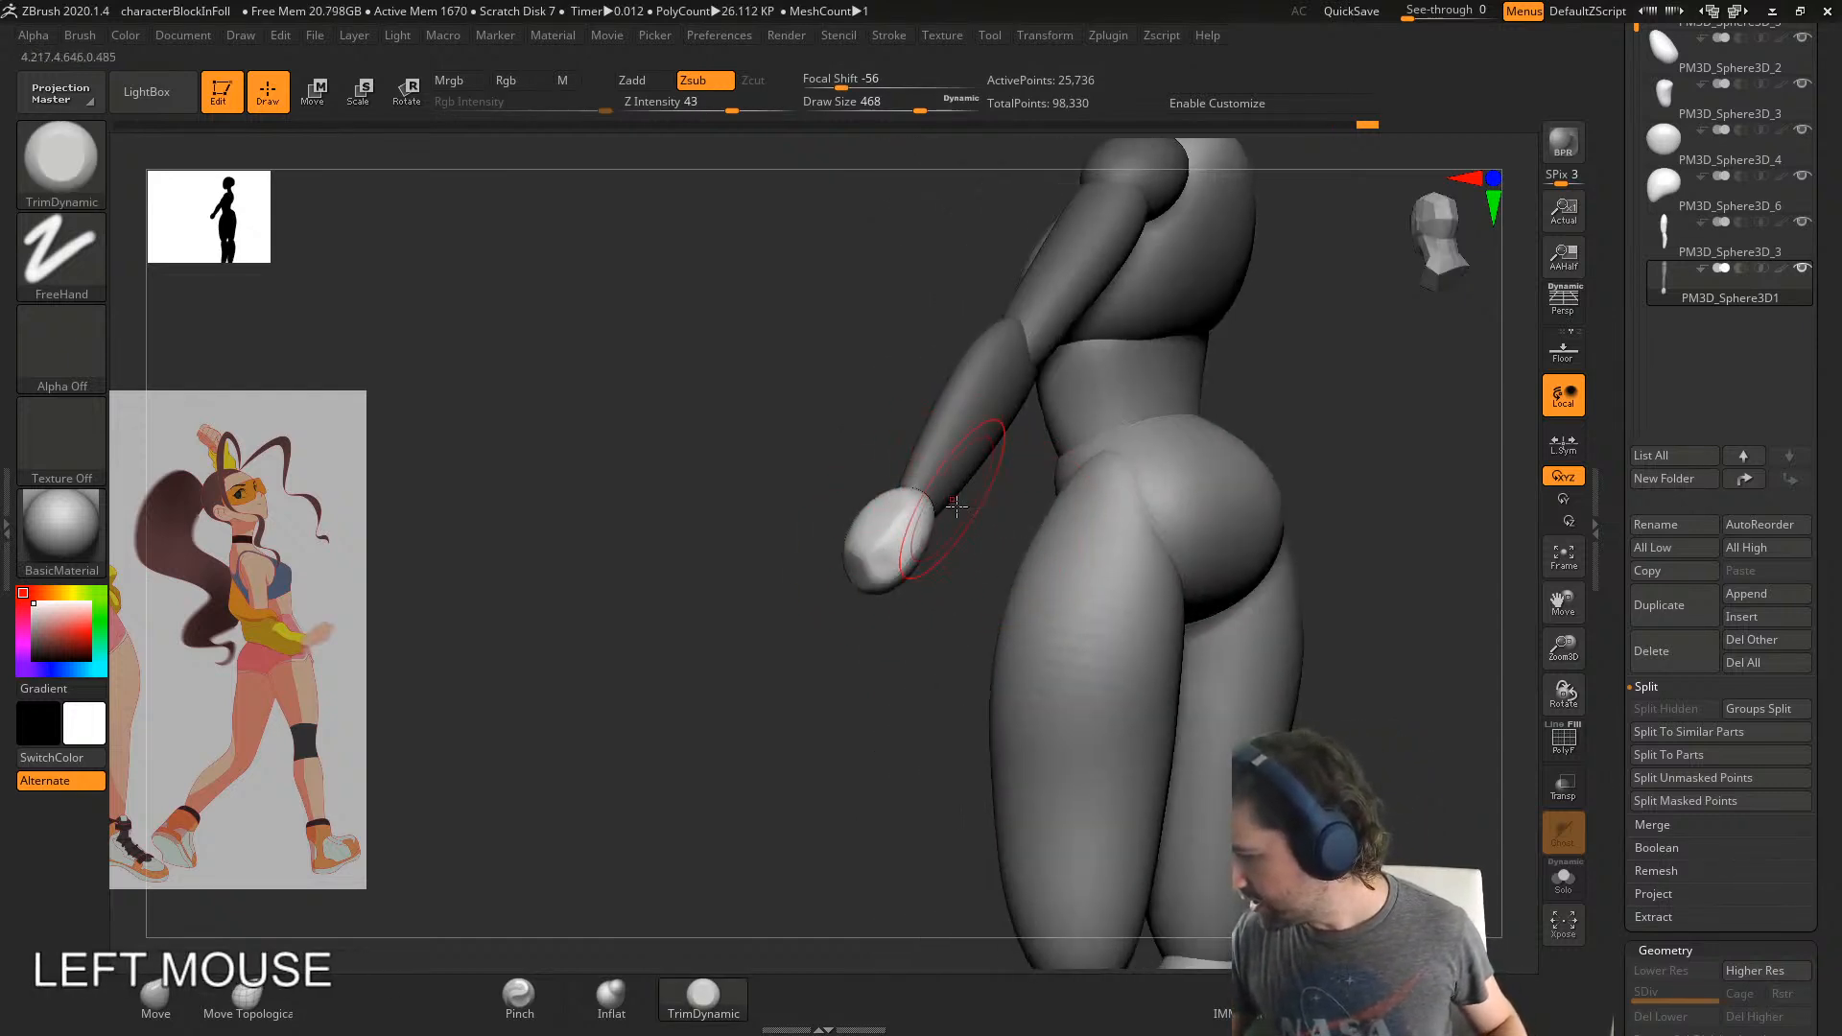
pyautogui.moveTo(956, 506)
pyautogui.mouseDown(button='right')
pyautogui.moveTo(917, 543)
pyautogui.moveTo(999, 543)
pyautogui.mouseUp(button='right')
pyautogui.moveTo(918, 561); pyautogui.dragTo(909, 526)
pyautogui.moveTo(965, 473)
pyautogui.mouseDown(button='right')
pyautogui.moveTo(987, 447)
pyautogui.moveTo(897, 614)
pyautogui.mouseUp(button='right')
pyautogui.moveTo(898, 614); pyautogui.dragTo(924, 548)
pyautogui.moveTo(864, 568); pyautogui.dragTo(1000, 532, button='right')
# - Reshape the wrist end and upper sides of the hand with the Move brush from several angles
pyautogui.click(156, 999)
pyautogui.keyDown('shift'); pyautogui.moveTo(1017, 652); pyautogui.dragTo(863, 662, button='right'); pyautogui.keyUp('shift')
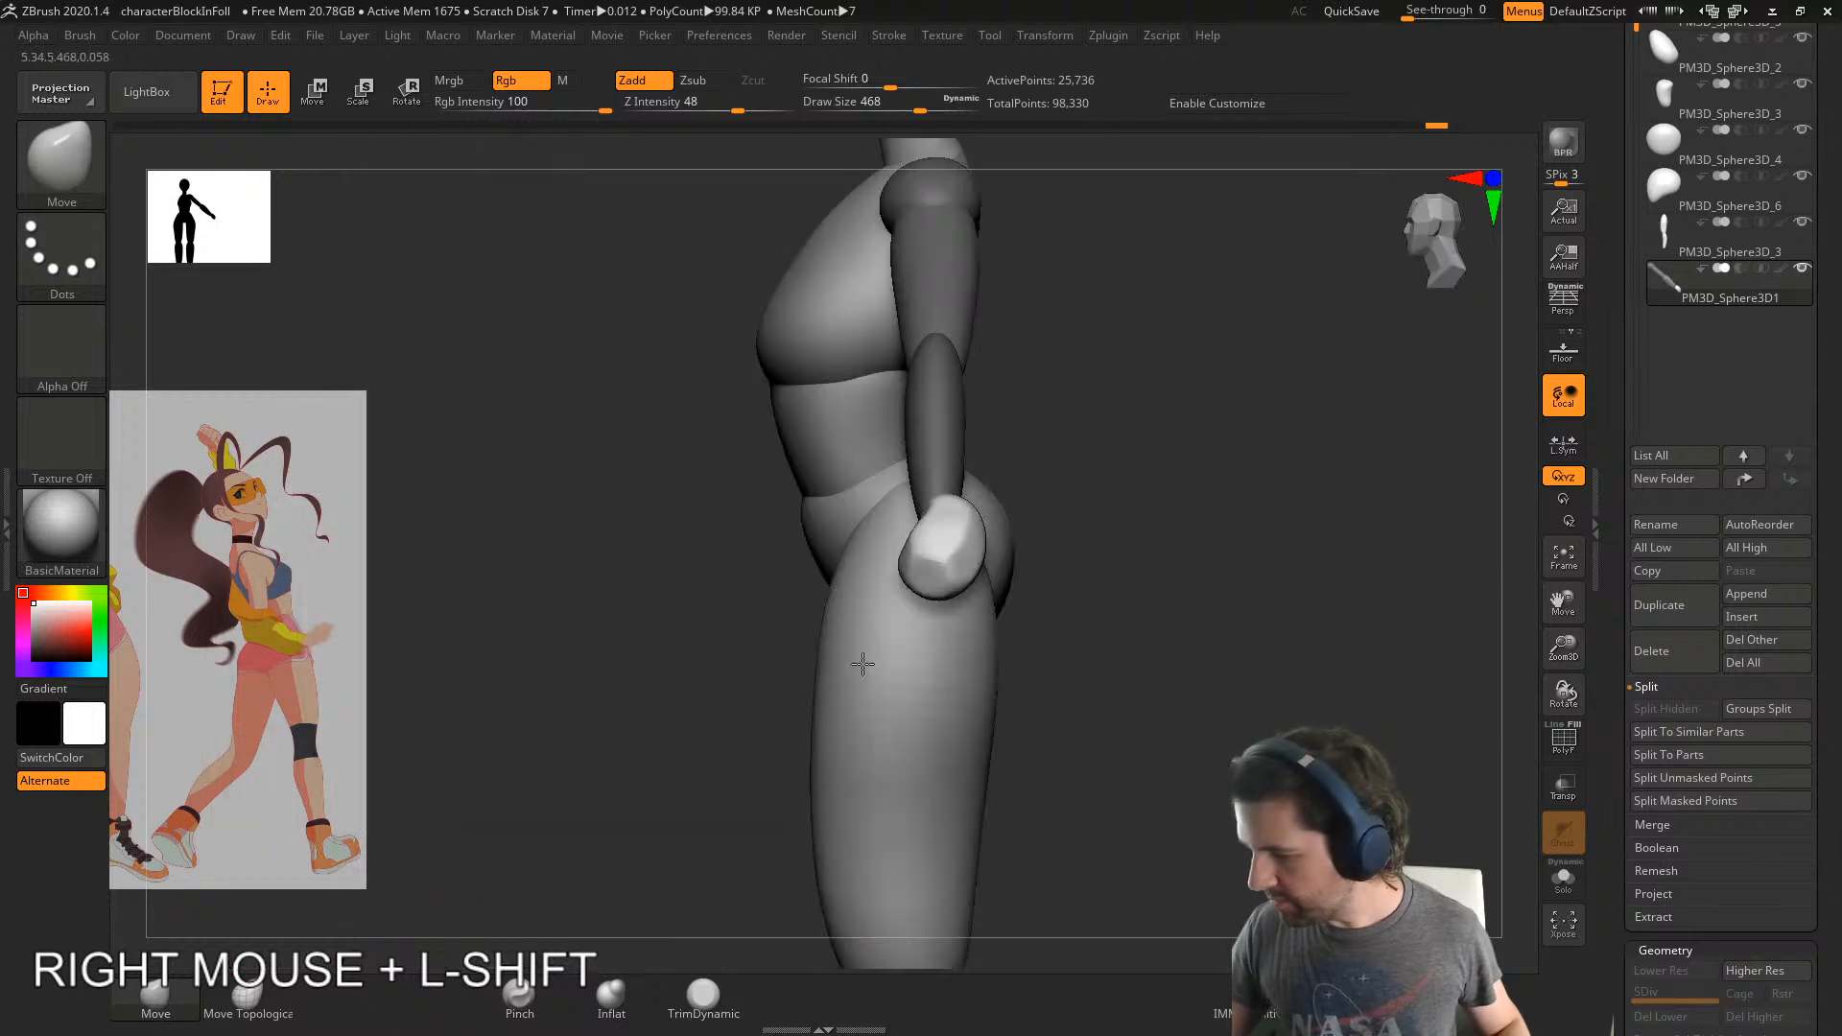
pyautogui.moveTo(913, 556); pyautogui.dragTo(960, 603, button='right')
pyautogui.moveTo(932, 504); pyautogui.dragTo(915, 490)
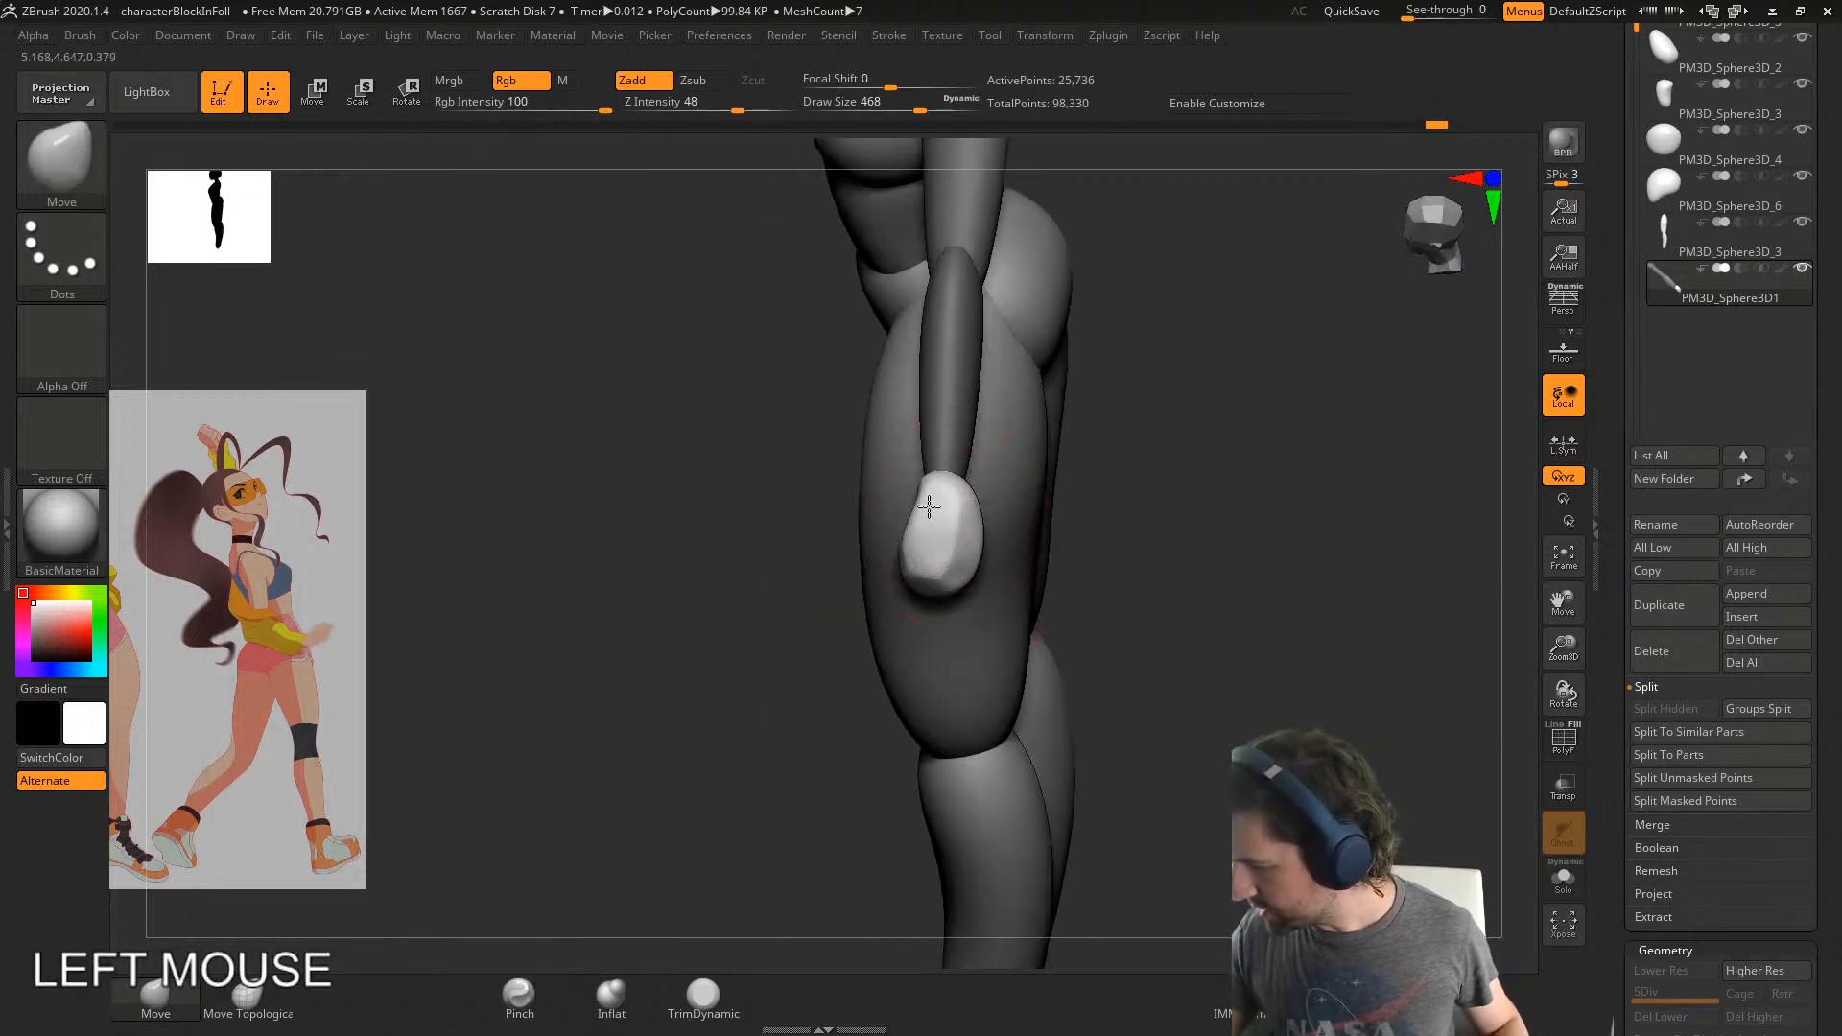
pyautogui.moveTo(970, 514); pyautogui.dragTo(921, 507, button='right')
pyautogui.moveTo(930, 508); pyautogui.dragTo(938, 516)
pyautogui.moveTo(1002, 518); pyautogui.dragTo(966, 498, button='right')
pyautogui.moveTo(981, 509); pyautogui.dragTo(992, 505)
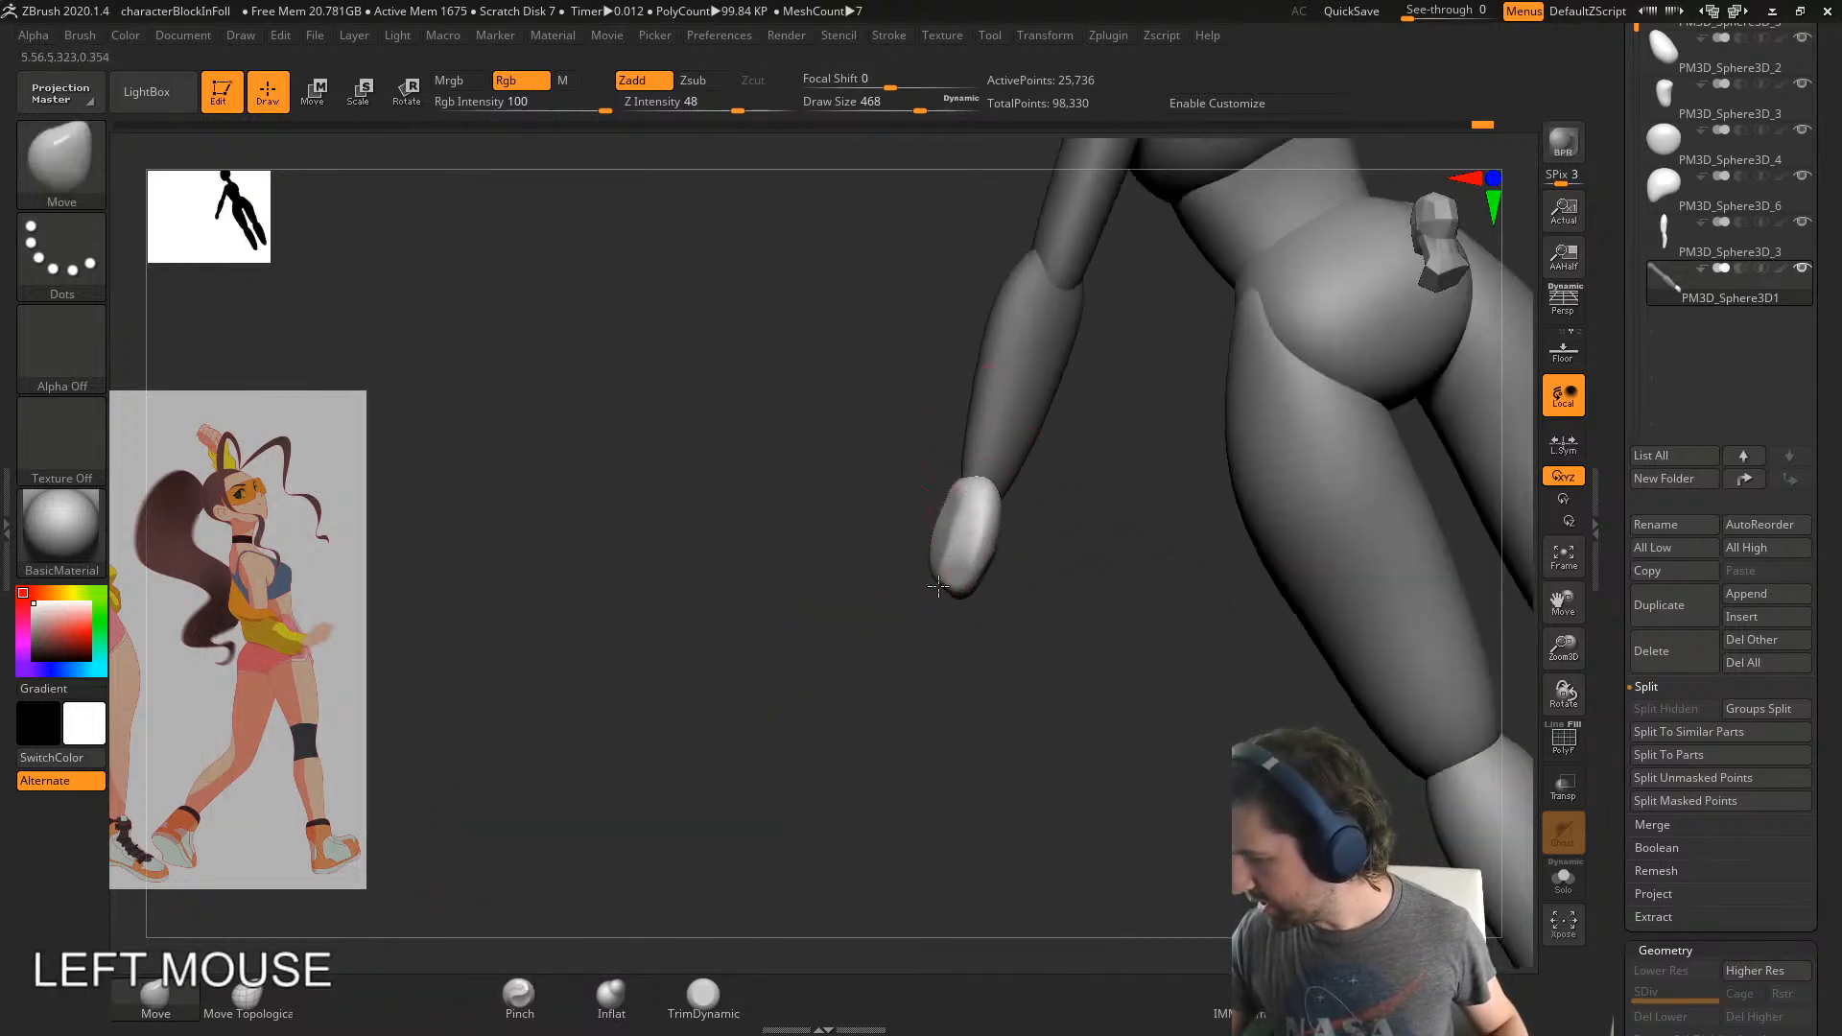
# - Adjust the fingertip end and side contours of the hand with Move brush strokes to refine its silhouette
pyautogui.moveTo(938, 587); pyautogui.dragTo(950, 581)
pyautogui.moveTo(1017, 566); pyautogui.dragTo(1102, 556, button='right')
pyautogui.moveTo(989, 547); pyautogui.dragTo(966, 537)
pyautogui.moveTo(864, 547); pyautogui.dragTo(945, 551, button='right')
pyautogui.moveTo(938, 551); pyautogui.dragTo(928, 548)
pyautogui.moveTo(940, 545)
pyautogui.mouseDown(button='right')
pyautogui.moveTo(977, 533)
pyautogui.moveTo(912, 547)
pyautogui.mouseUp(button='right')
pyautogui.moveTo(927, 563); pyautogui.dragTo(941, 576)
pyautogui.moveTo(966, 485); pyautogui.dragTo(925, 527, button='right')
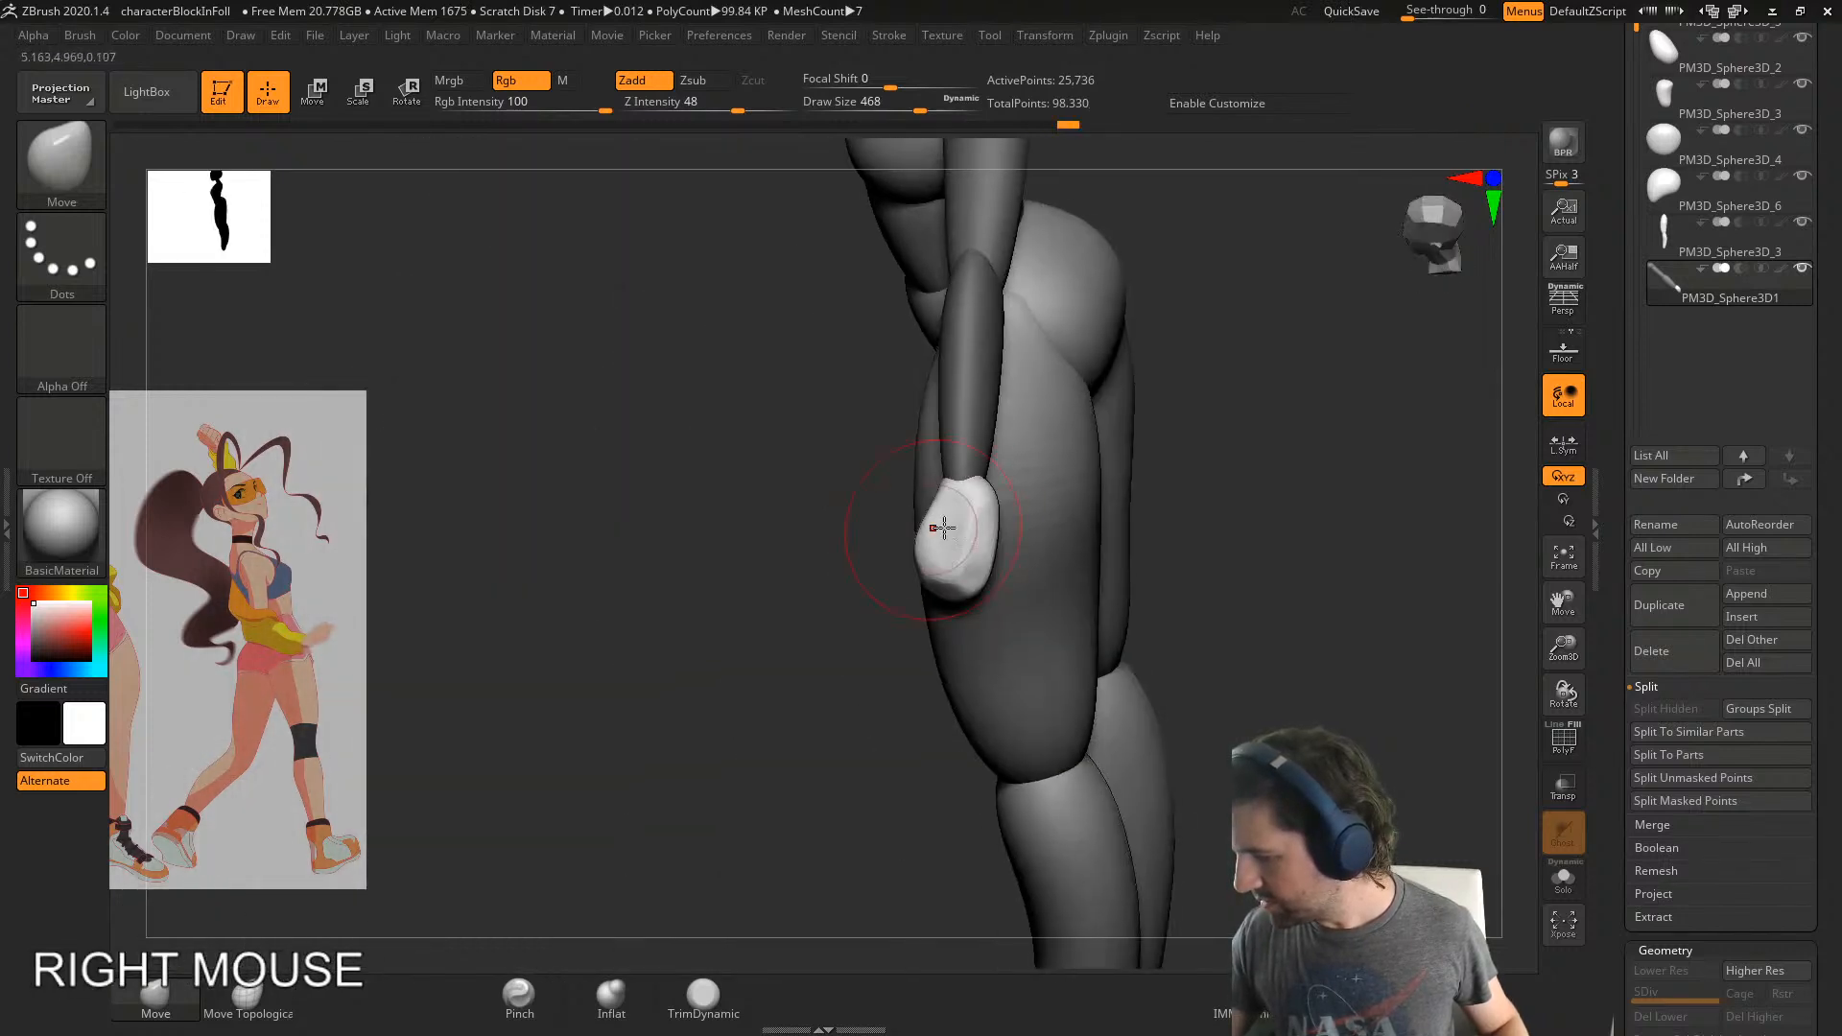
pyautogui.moveTo(950, 528); pyautogui.dragTo(969, 523)
# - Inflate a raised pad on the palm side of the hand using the Inflat brush at size 192
pyautogui.moveTo(969, 523)
pyautogui.mouseDown(button='right')
pyautogui.moveTo(1045, 571)
pyautogui.moveTo(971, 717)
pyautogui.moveTo(1085, 658)
pyautogui.moveTo(1017, 691)
pyautogui.mouseUp(button='right')
pyautogui.click(611, 997)
pyautogui.press('s')
pyautogui.moveTo(821, 805); pyautogui.dragTo(785, 805)
pyautogui.click(920, 466)
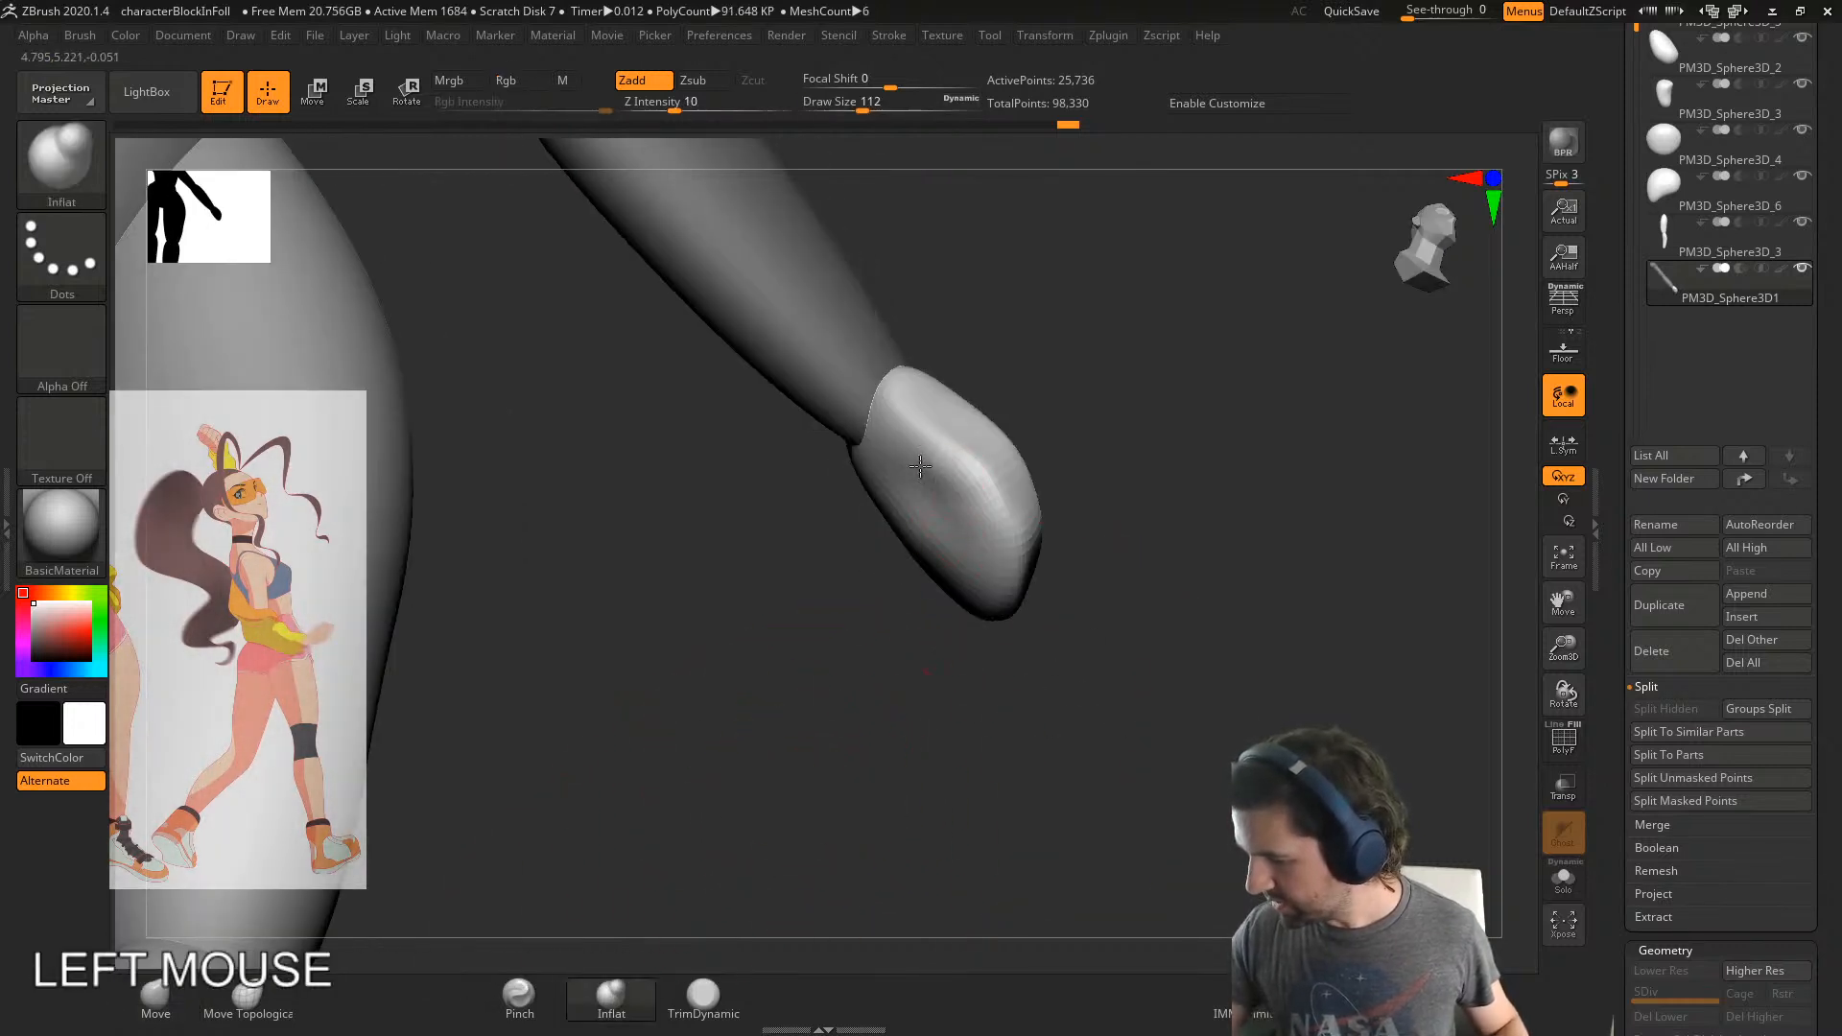
pyautogui.press('s')
pyautogui.moveTo(946, 469); pyautogui.dragTo(986, 446)
pyautogui.moveTo(994, 451); pyautogui.dragTo(1026, 469, button='right')
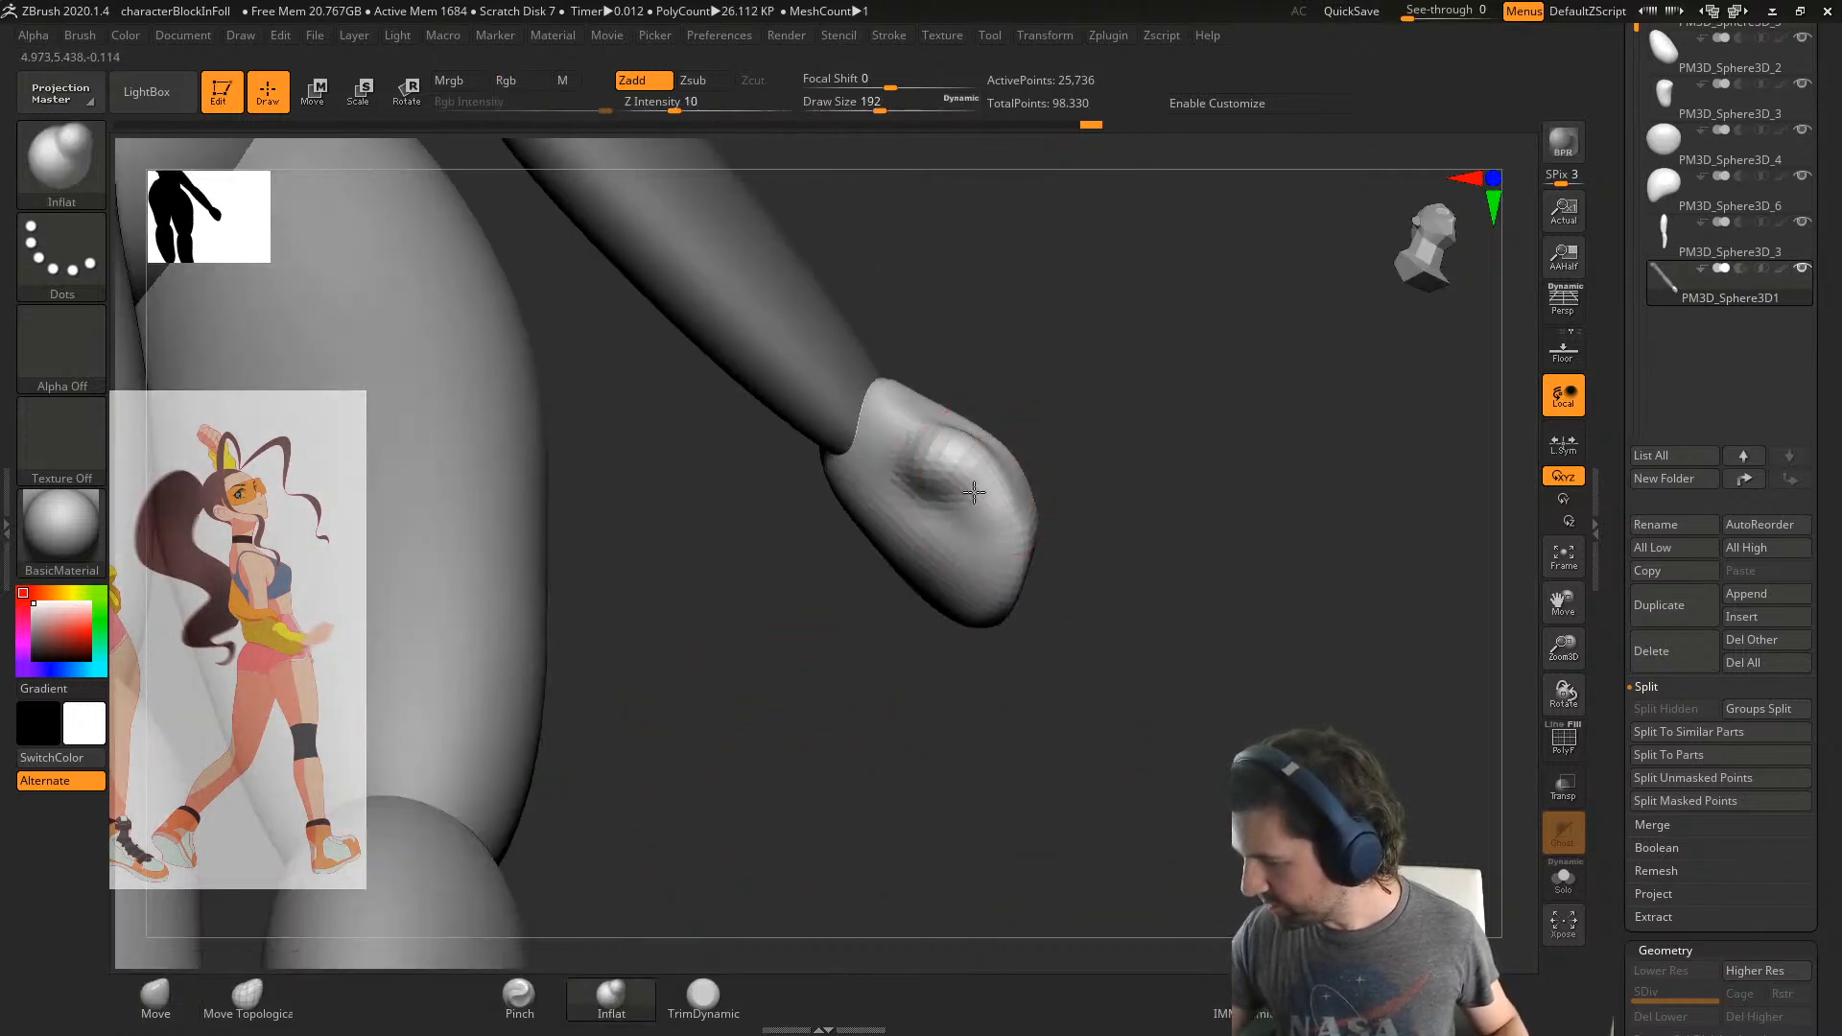
pyautogui.moveTo(985, 486); pyautogui.dragTo(988, 537)
pyautogui.moveTo(998, 537)
pyautogui.mouseDown(button='right')
pyautogui.moveTo(1023, 469)
pyautogui.moveTo(998, 556)
pyautogui.mouseUp(button='right')
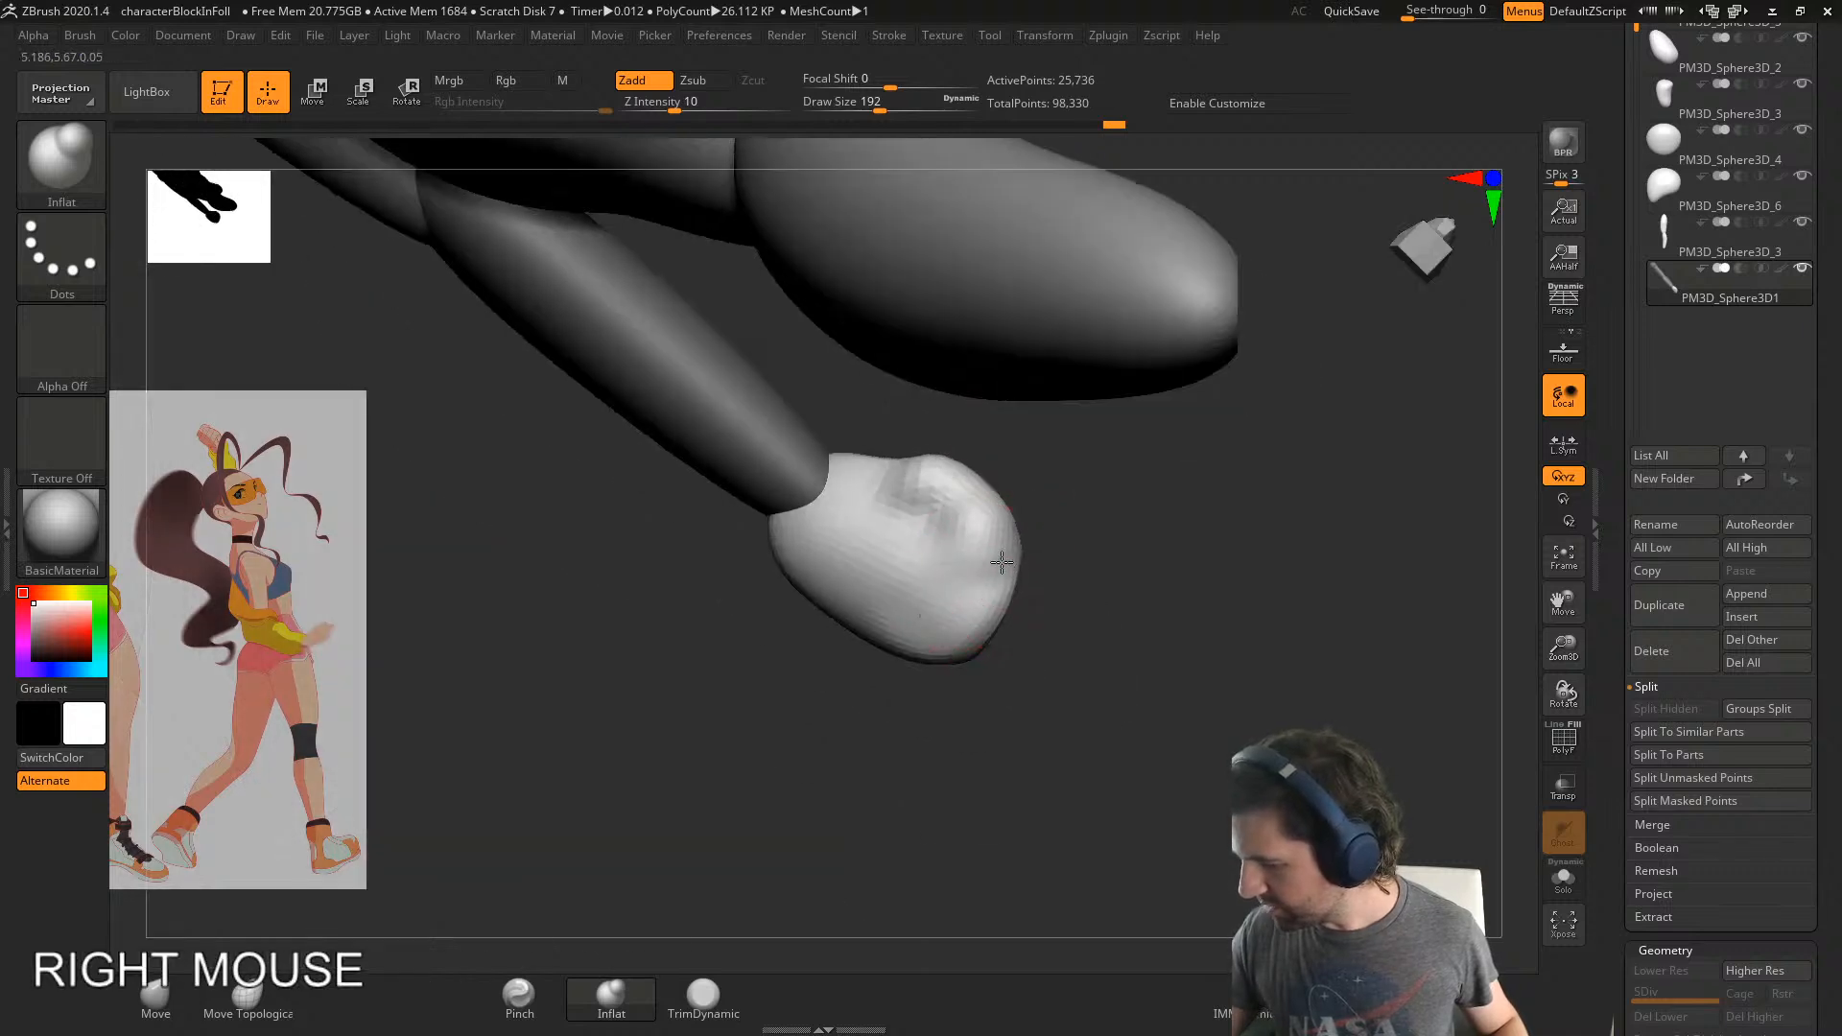
# - Set the Inflat brush size to 167 and add volume along the lower palm and edges of the hand
pyautogui.press('s')
pyautogui.moveTo(1001, 550); pyautogui.dragTo(972, 550)
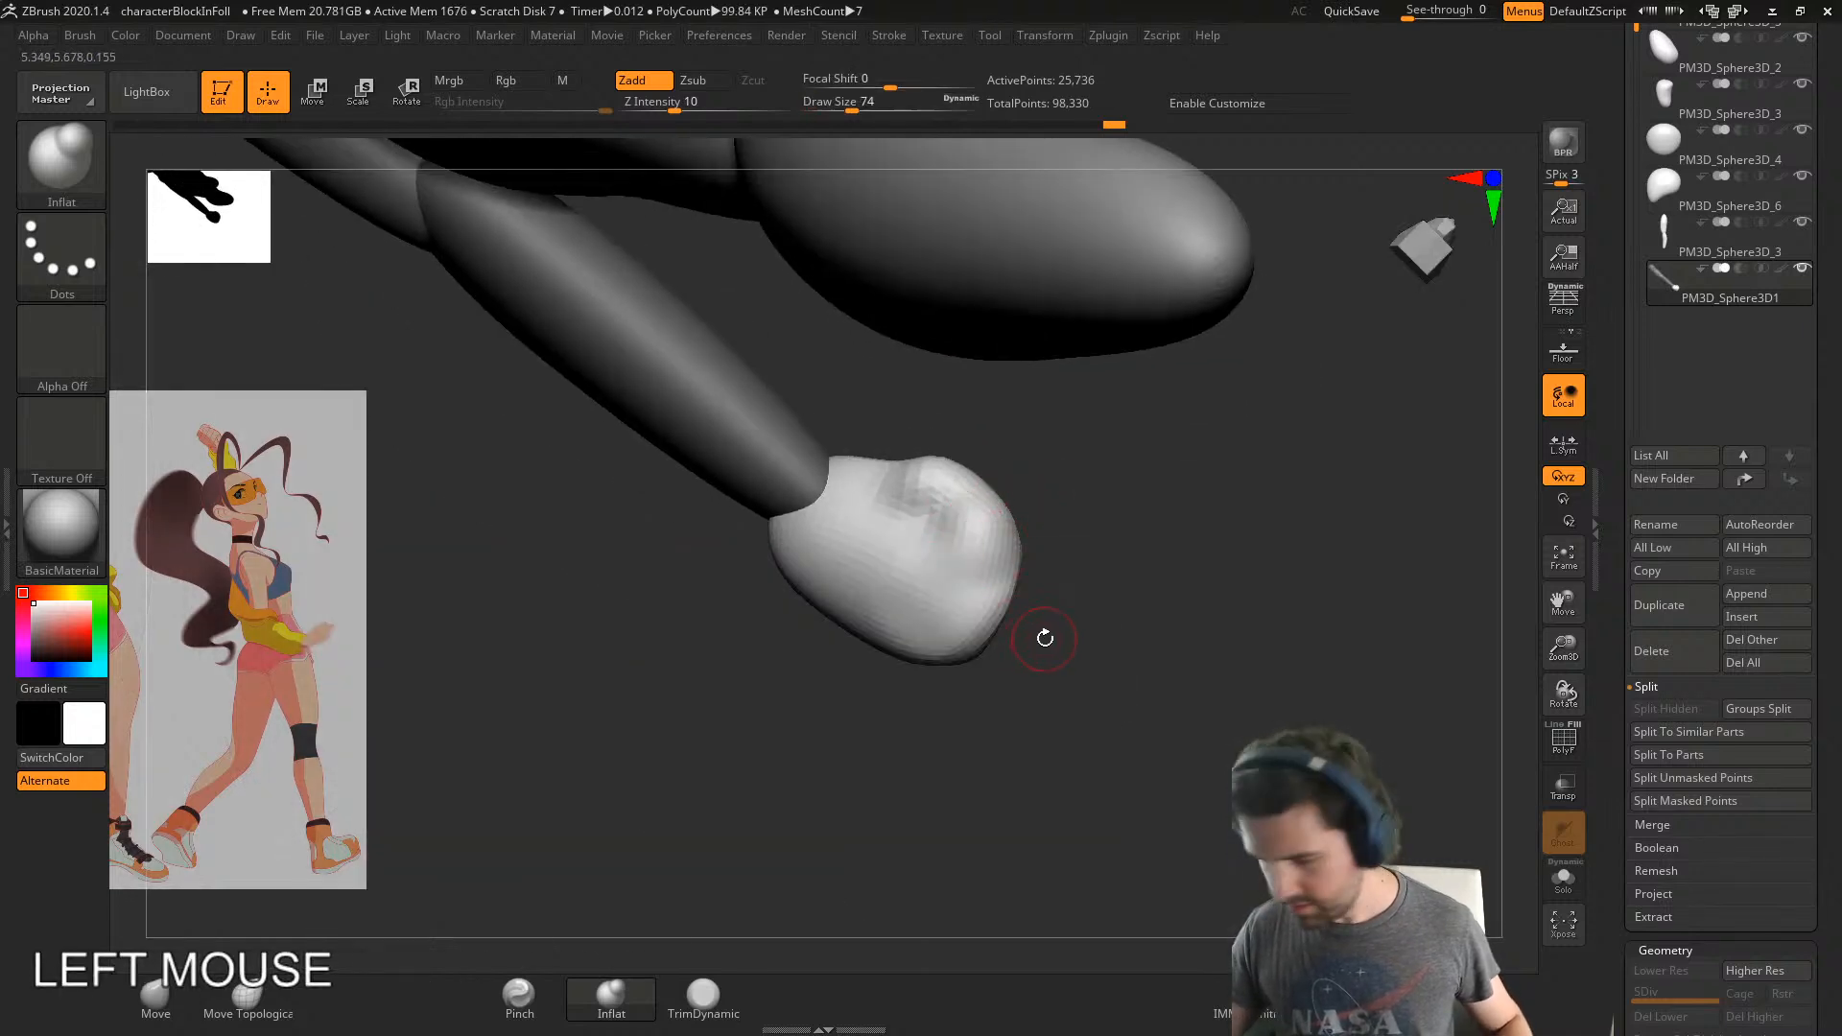
pyautogui.press('s')
pyautogui.moveTo(1045, 642); pyautogui.dragTo(1077, 645)
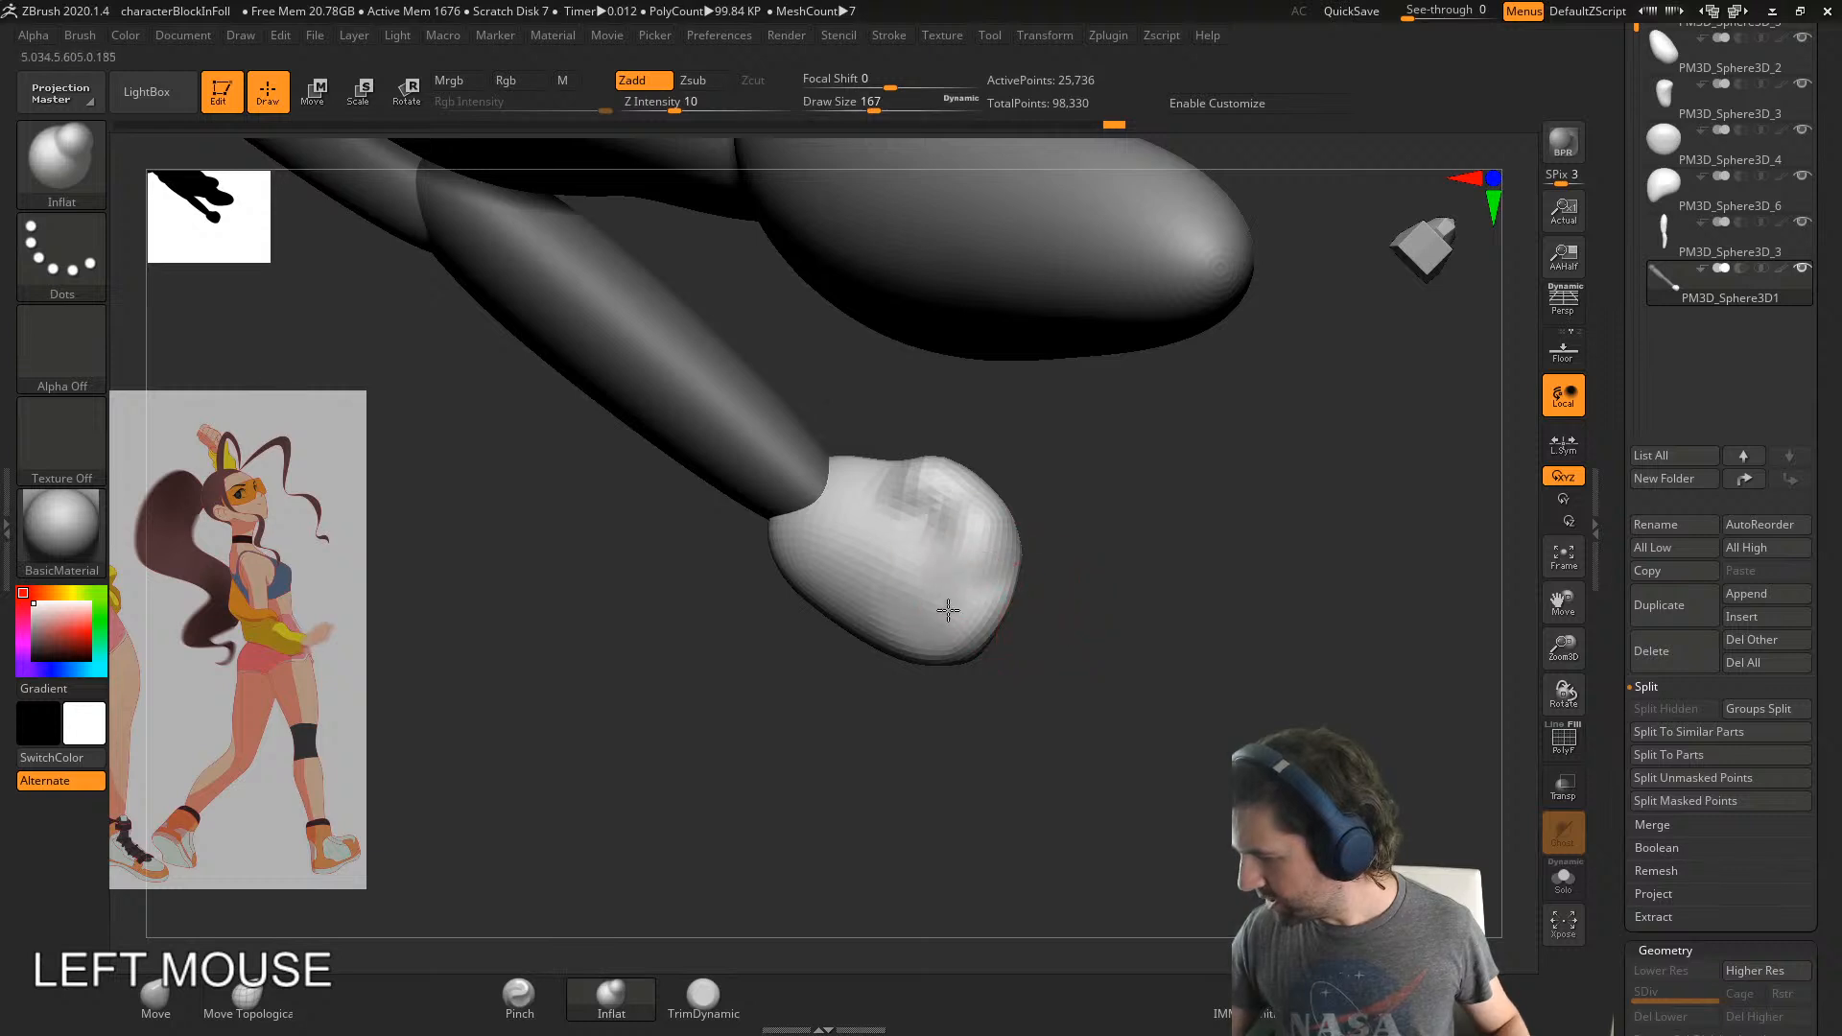
pyautogui.moveTo(948, 610); pyautogui.dragTo(975, 556)
pyautogui.moveTo(975, 556)
pyautogui.mouseDown(button='right')
pyautogui.moveTo(978, 535)
pyautogui.moveTo(933, 608)
pyautogui.mouseUp(button='right')
pyautogui.moveTo(933, 609); pyautogui.dragTo(1020, 584)
pyautogui.moveTo(1020, 584); pyautogui.dragTo(988, 534, button='right')
pyautogui.moveTo(987, 534); pyautogui.dragTo(1060, 587)
pyautogui.moveTo(1061, 587)
pyautogui.mouseDown(button='right')
pyautogui.moveTo(996, 684)
pyautogui.moveTo(1052, 625)
pyautogui.moveTo(1061, 724)
pyautogui.moveTo(1090, 617)
pyautogui.moveTo(1085, 636)
pyautogui.moveTo(1036, 601)
pyautogui.mouseUp(button='right')
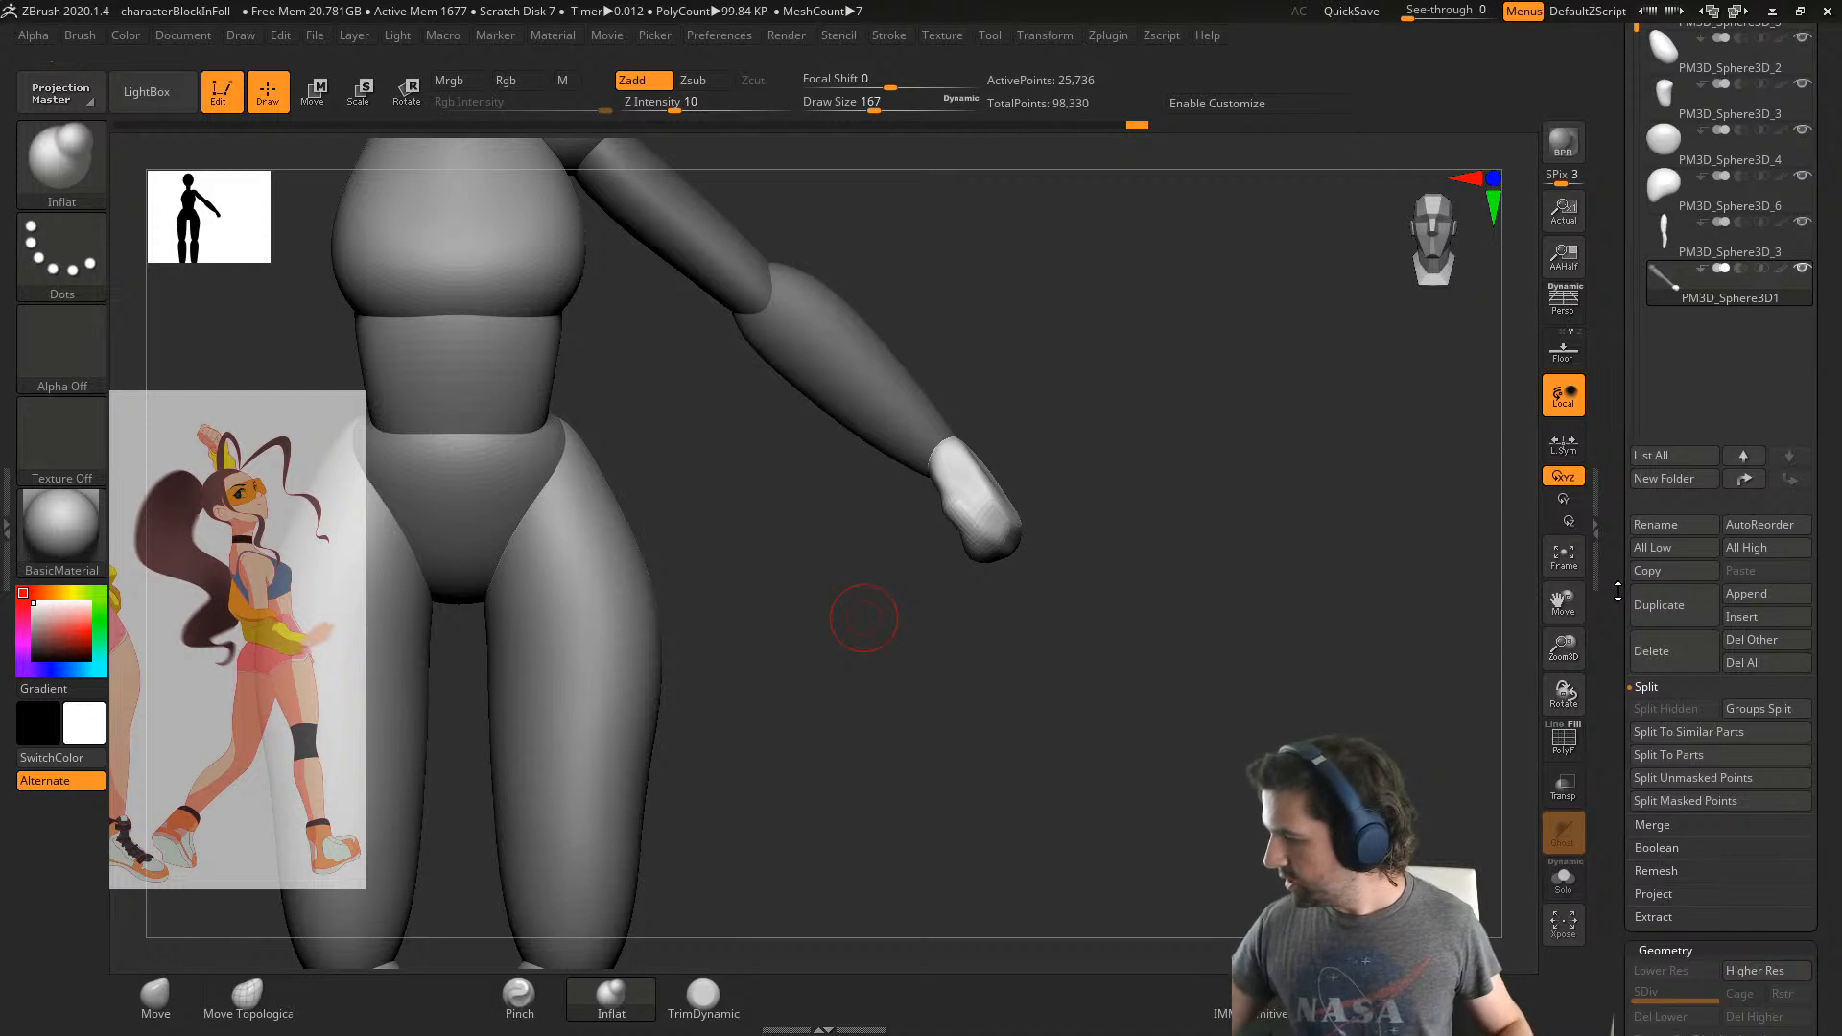
# - Display the arm's polygroups and wireframe with PolyFrame line and fill turned on
pyautogui.moveTo(1615, 588); pyautogui.dragTo(1612, 667)
pyautogui.keyDown('alt'); pyautogui.moveTo(877, 493); pyautogui.dragTo(989, 625, button='right'); pyautogui.keyUp('alt')
pyautogui.hotkey('shift', 'f')
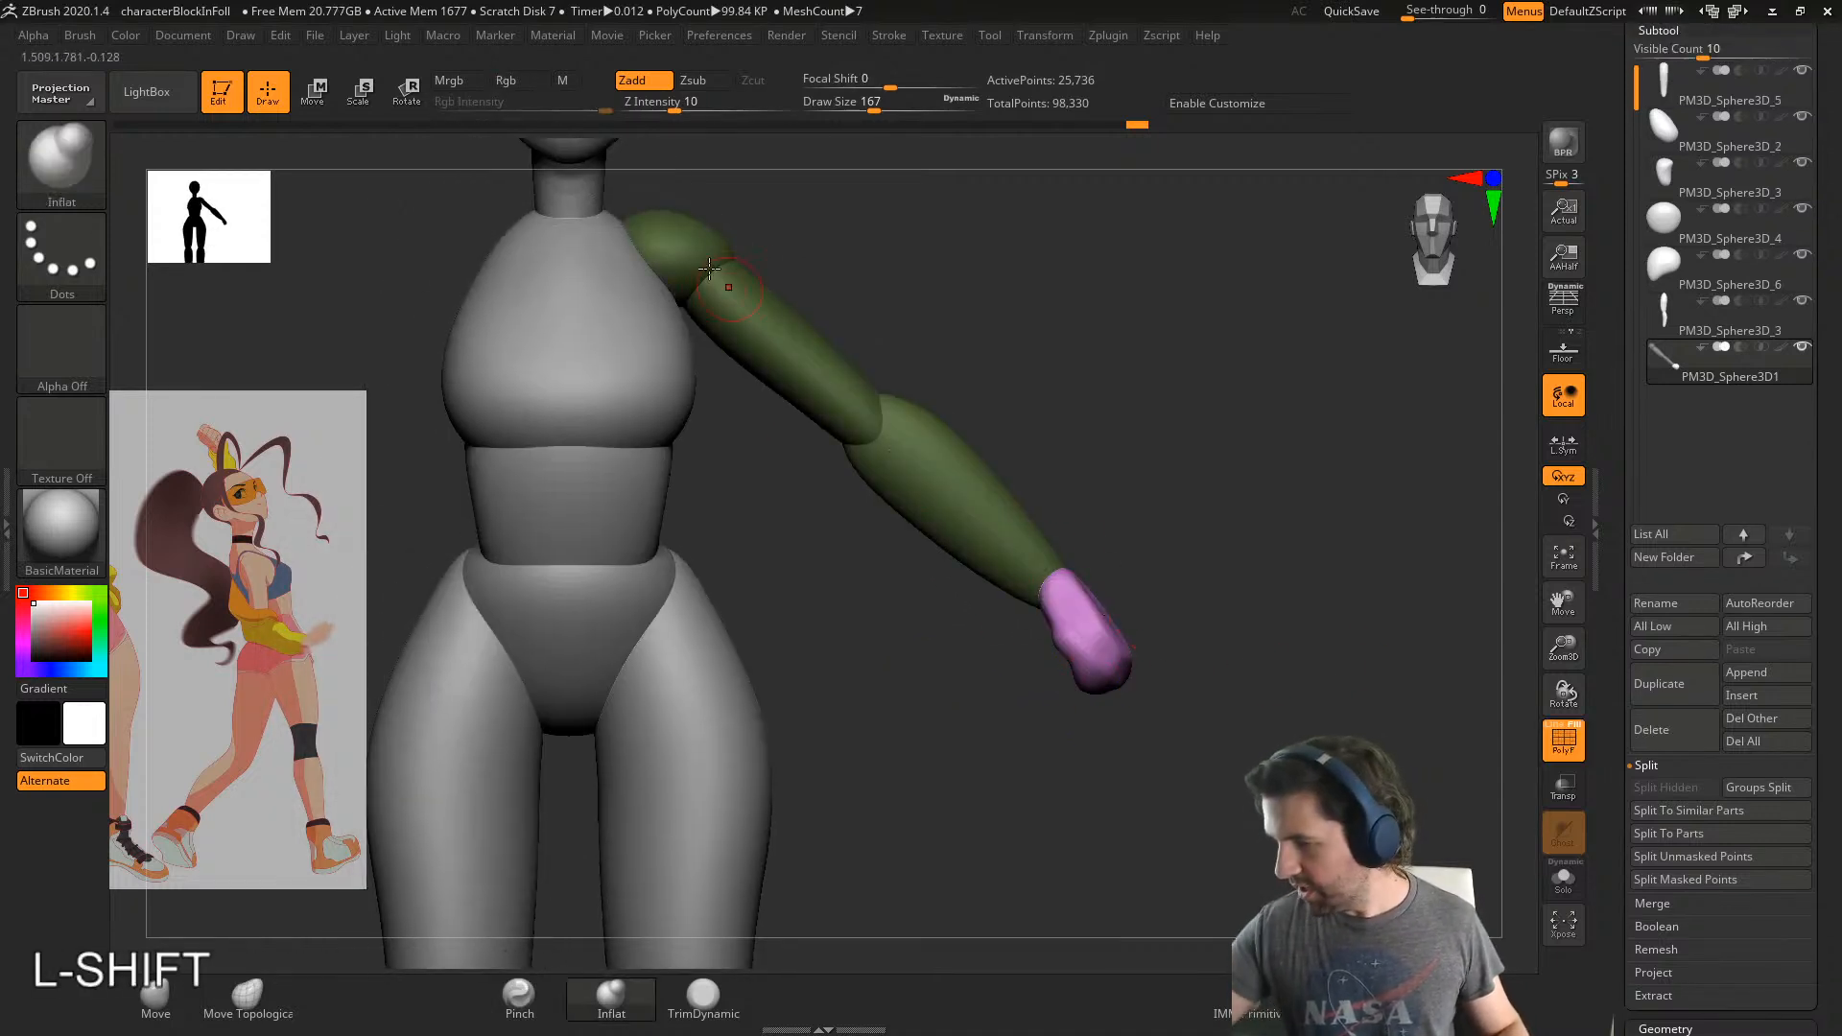
pyautogui.click(1560, 731)
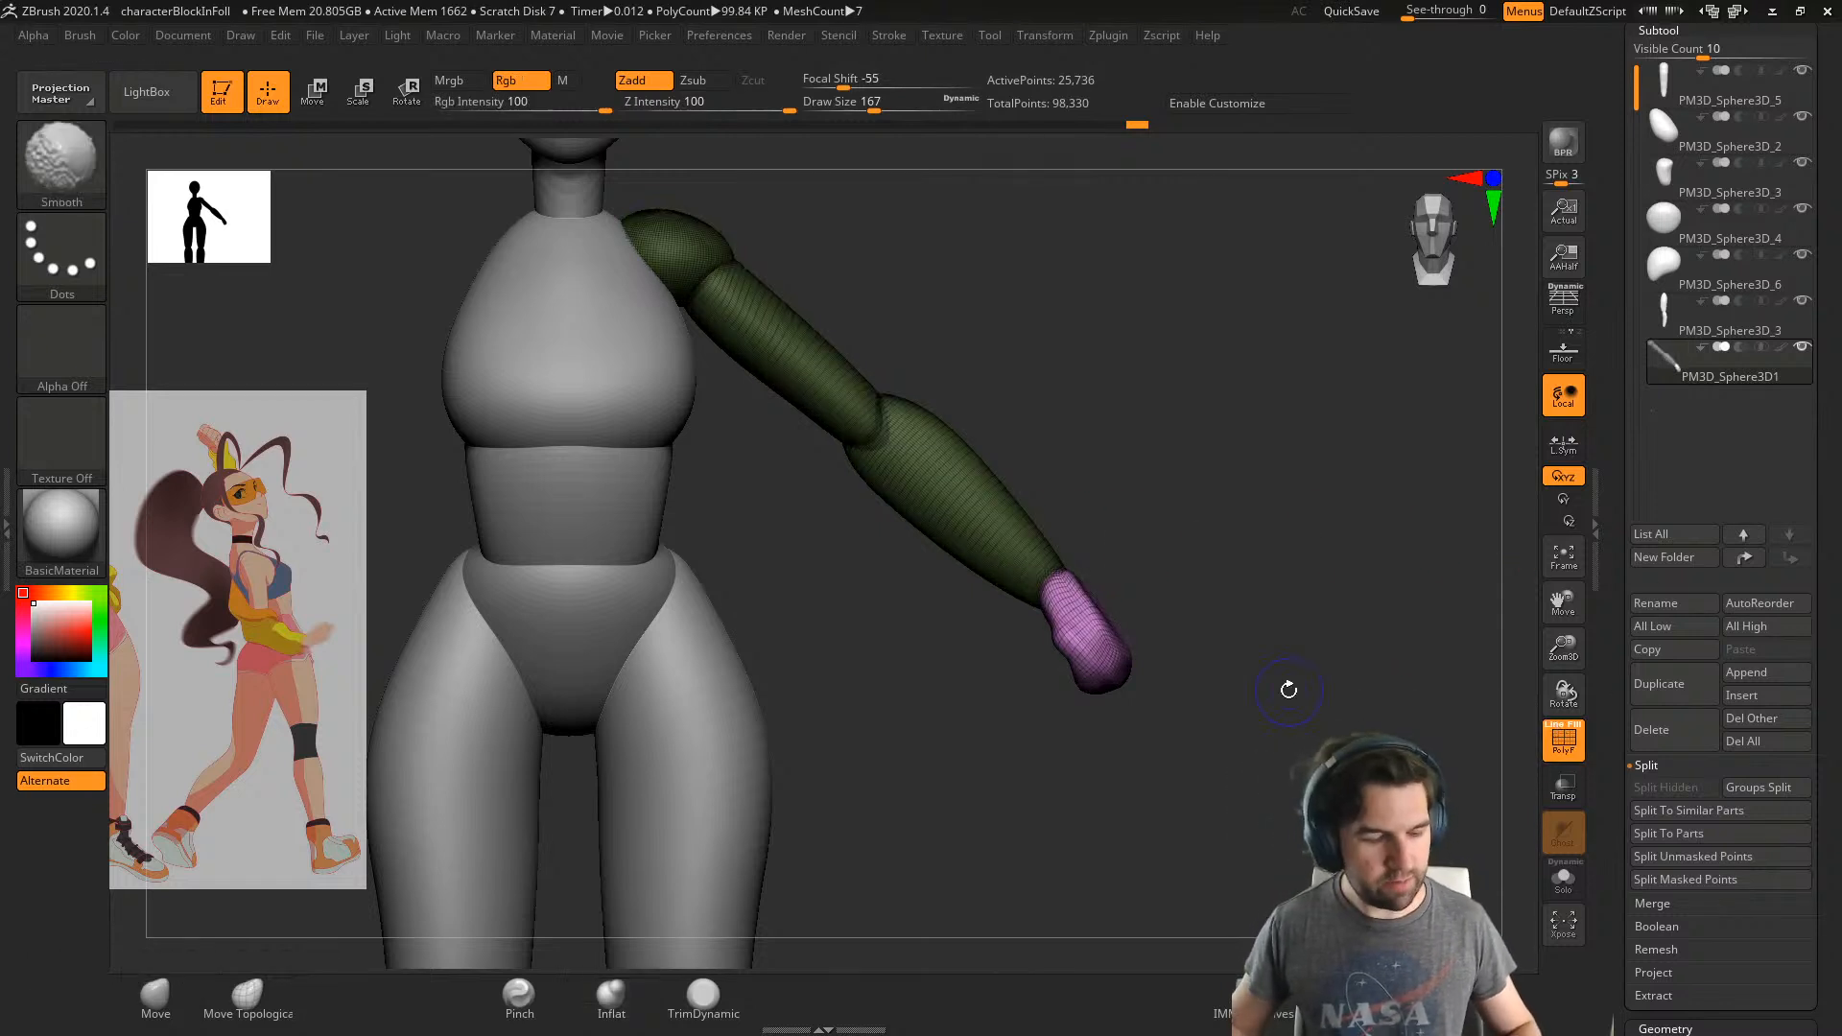
pyautogui.hotkey('shift', 'f')
pyautogui.hotkey('shift', 'f')
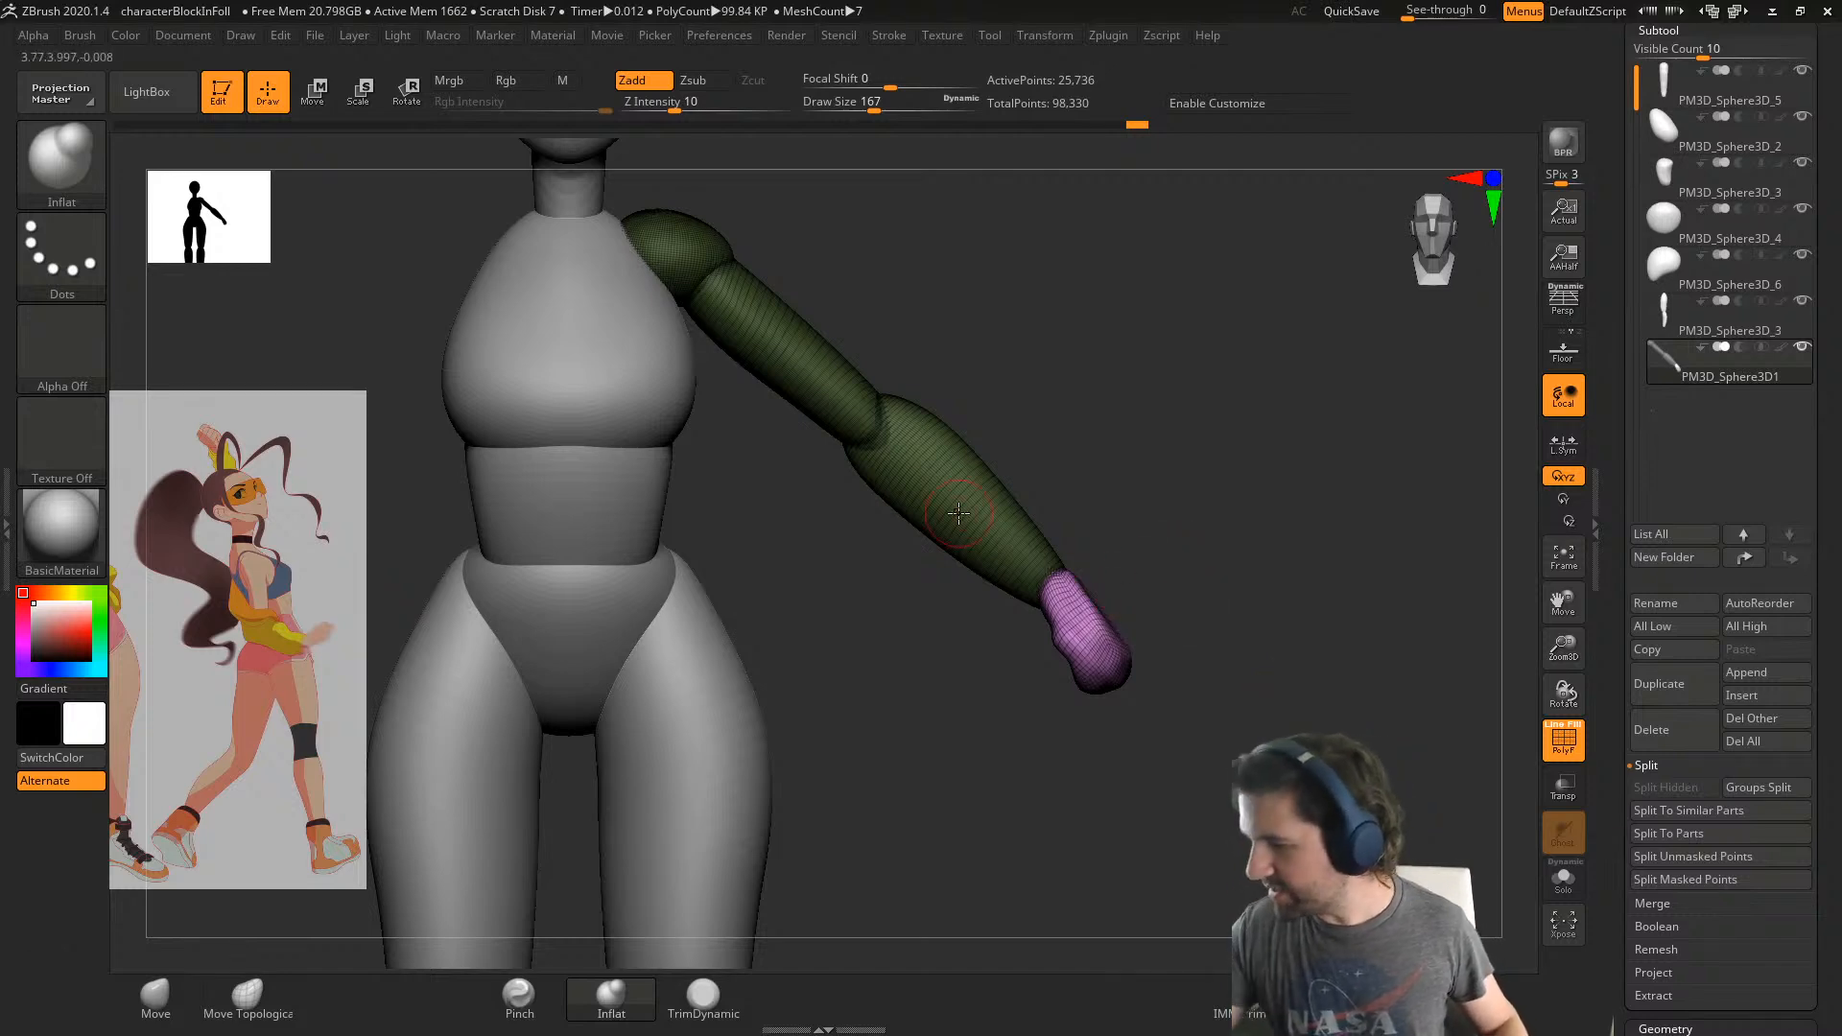
# - Split the arm subtool by polygroups, accept the non-undoable operation, and select the separated hand
pyautogui.moveTo(1125, 662); pyautogui.dragTo(864, 652, button='right')
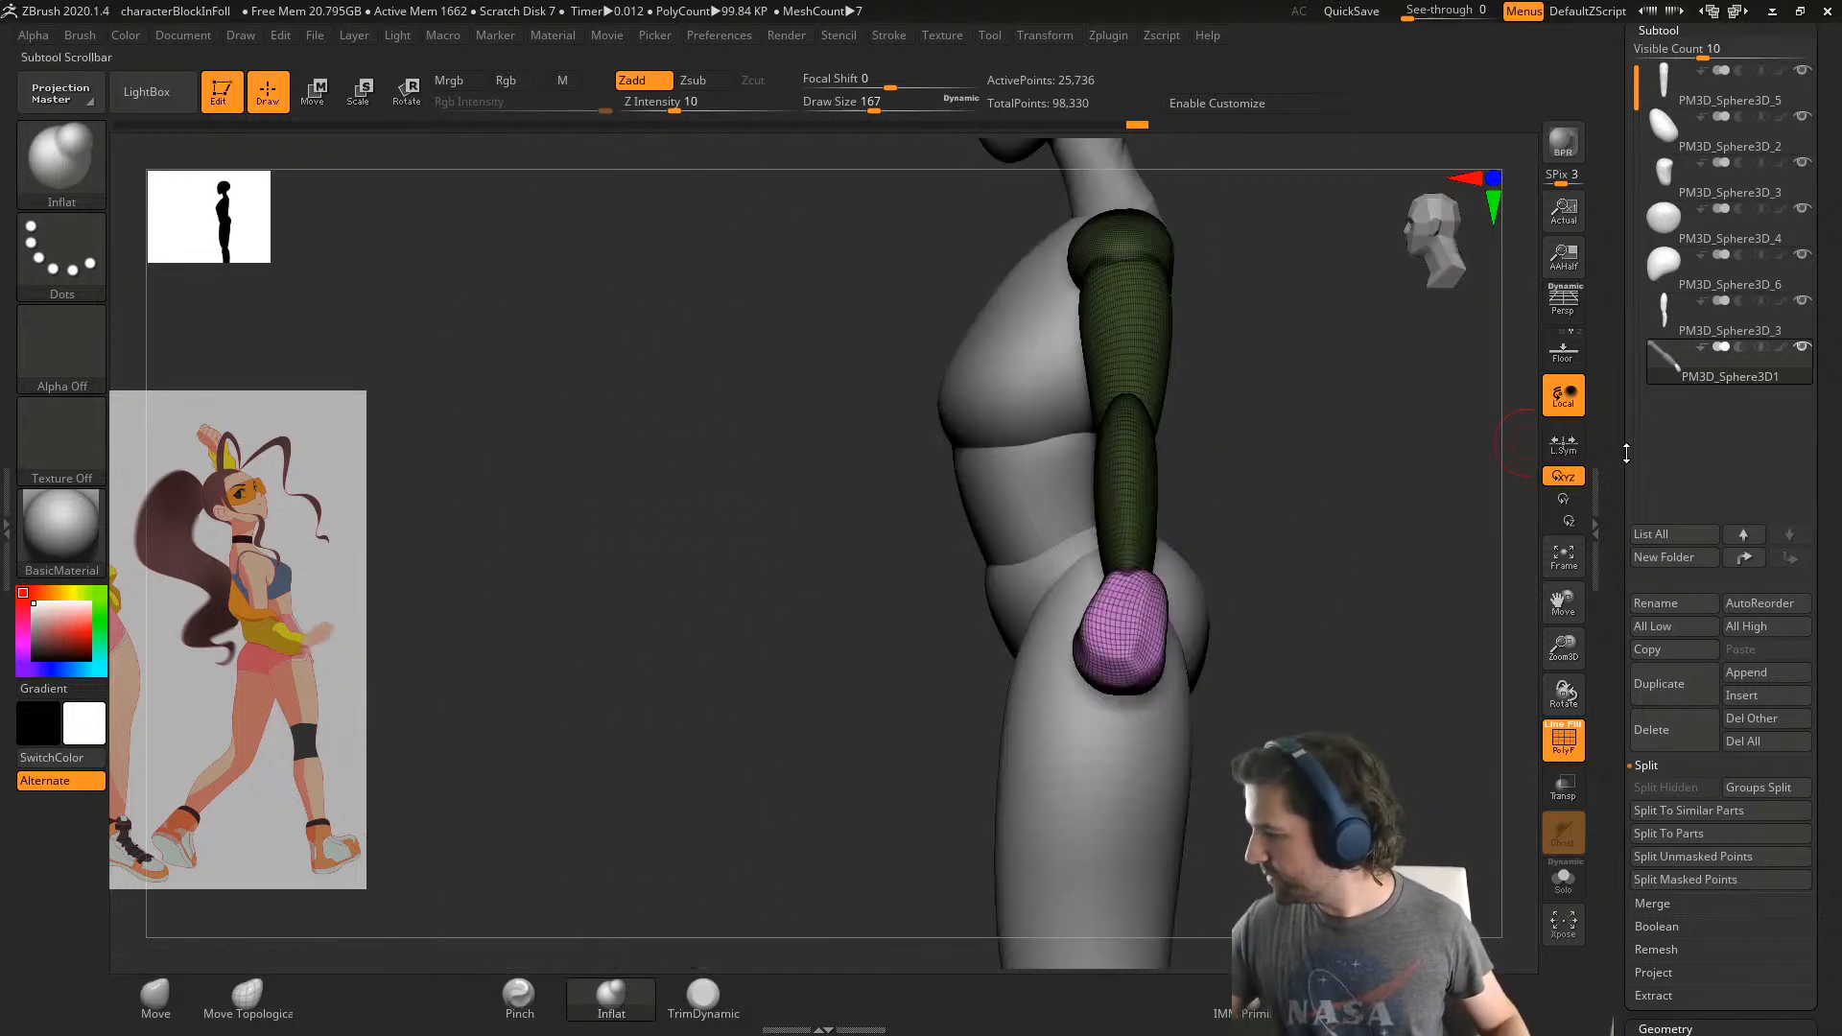
pyautogui.moveTo(1619, 476); pyautogui.dragTo(1618, 411)
pyautogui.click(1763, 721)
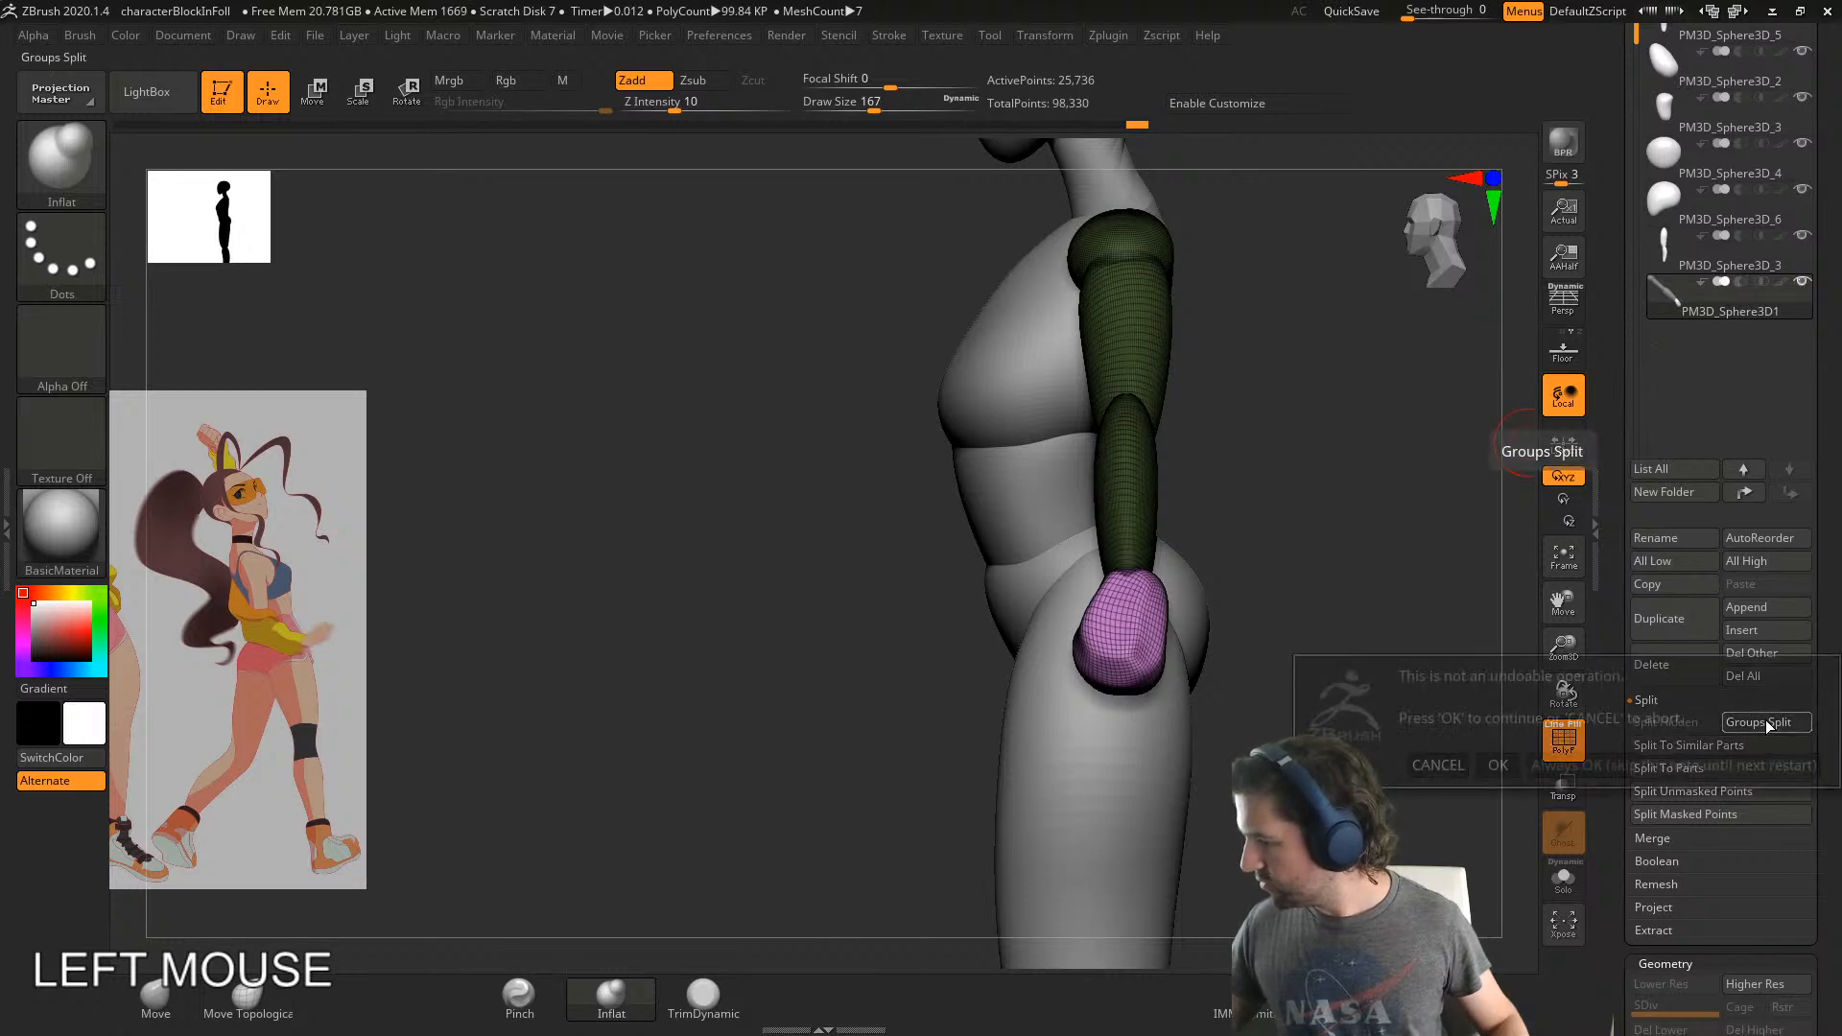
pyautogui.click(1386, 757)
pyautogui.moveTo(1190, 662); pyautogui.dragTo(1053, 666, button='right')
pyautogui.keyDown('alt'); pyautogui.click(1094, 638); pyautogui.keyUp('alt')
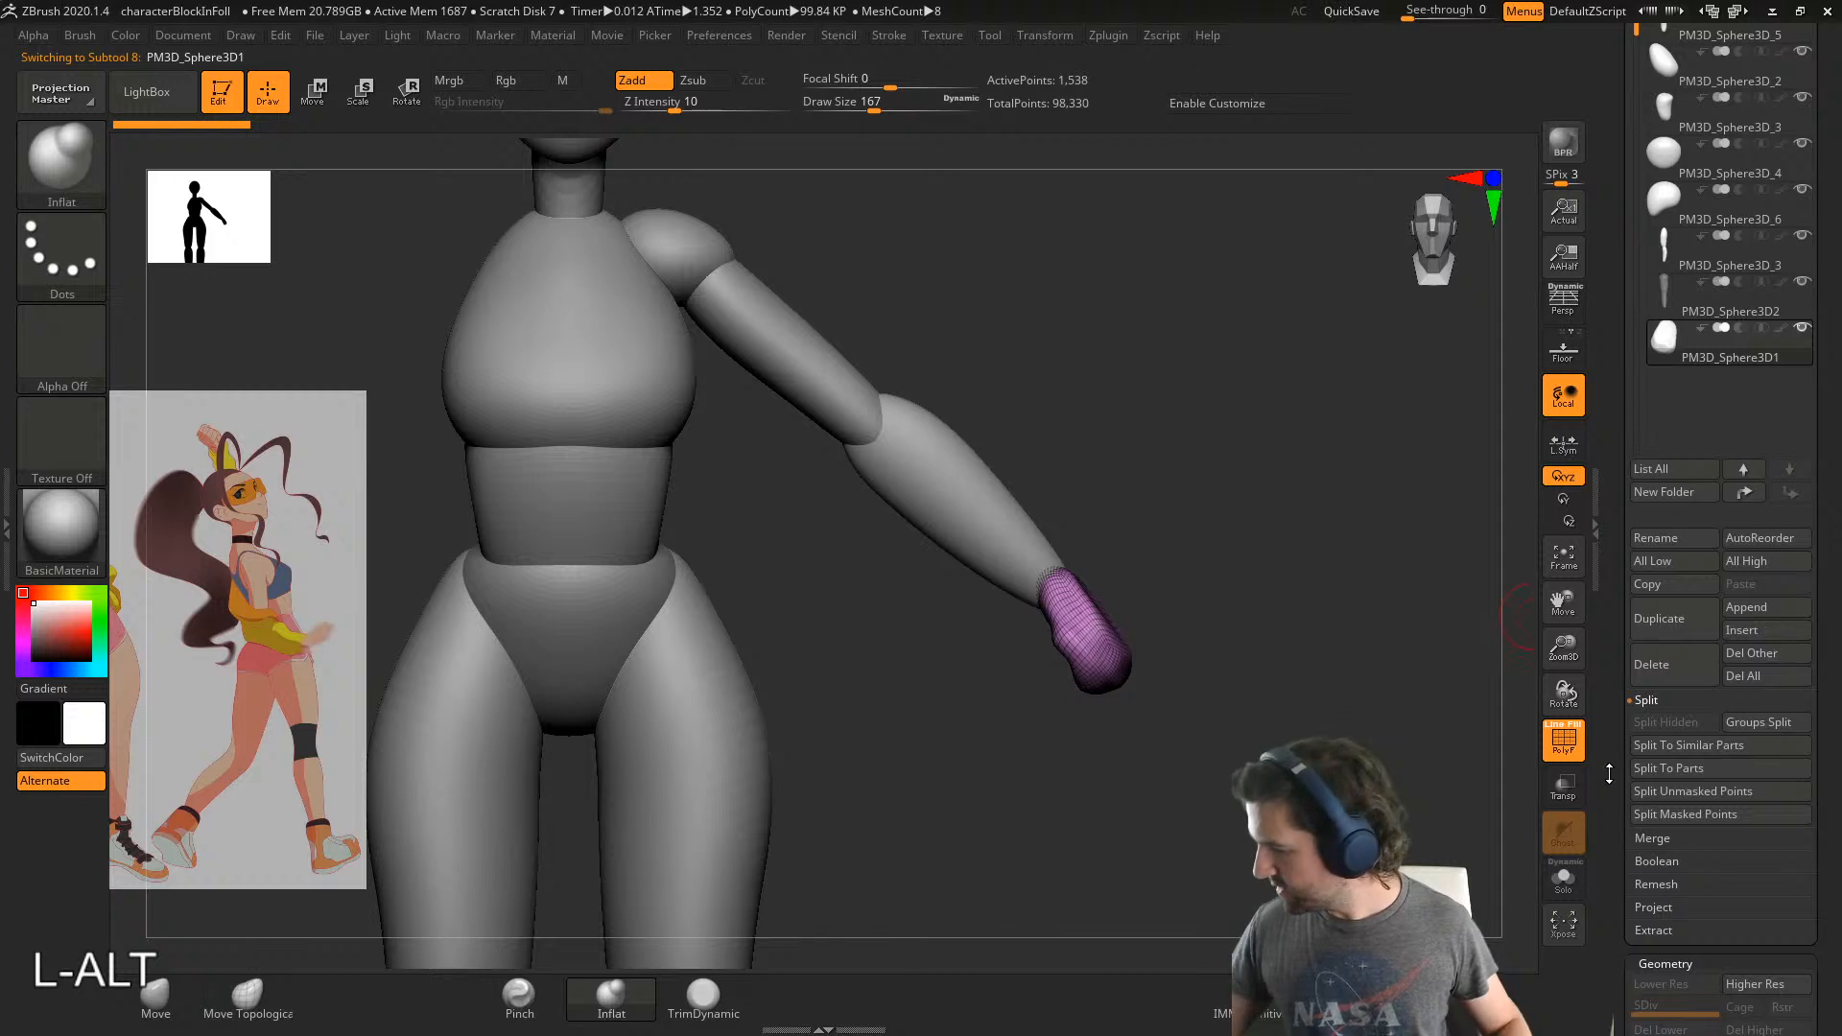
# - Try DynaMesh on the hand at resolution 128, inspect the mesh density, and undo it
pyautogui.moveTo(1609, 773); pyautogui.dragTo(1609, 165)
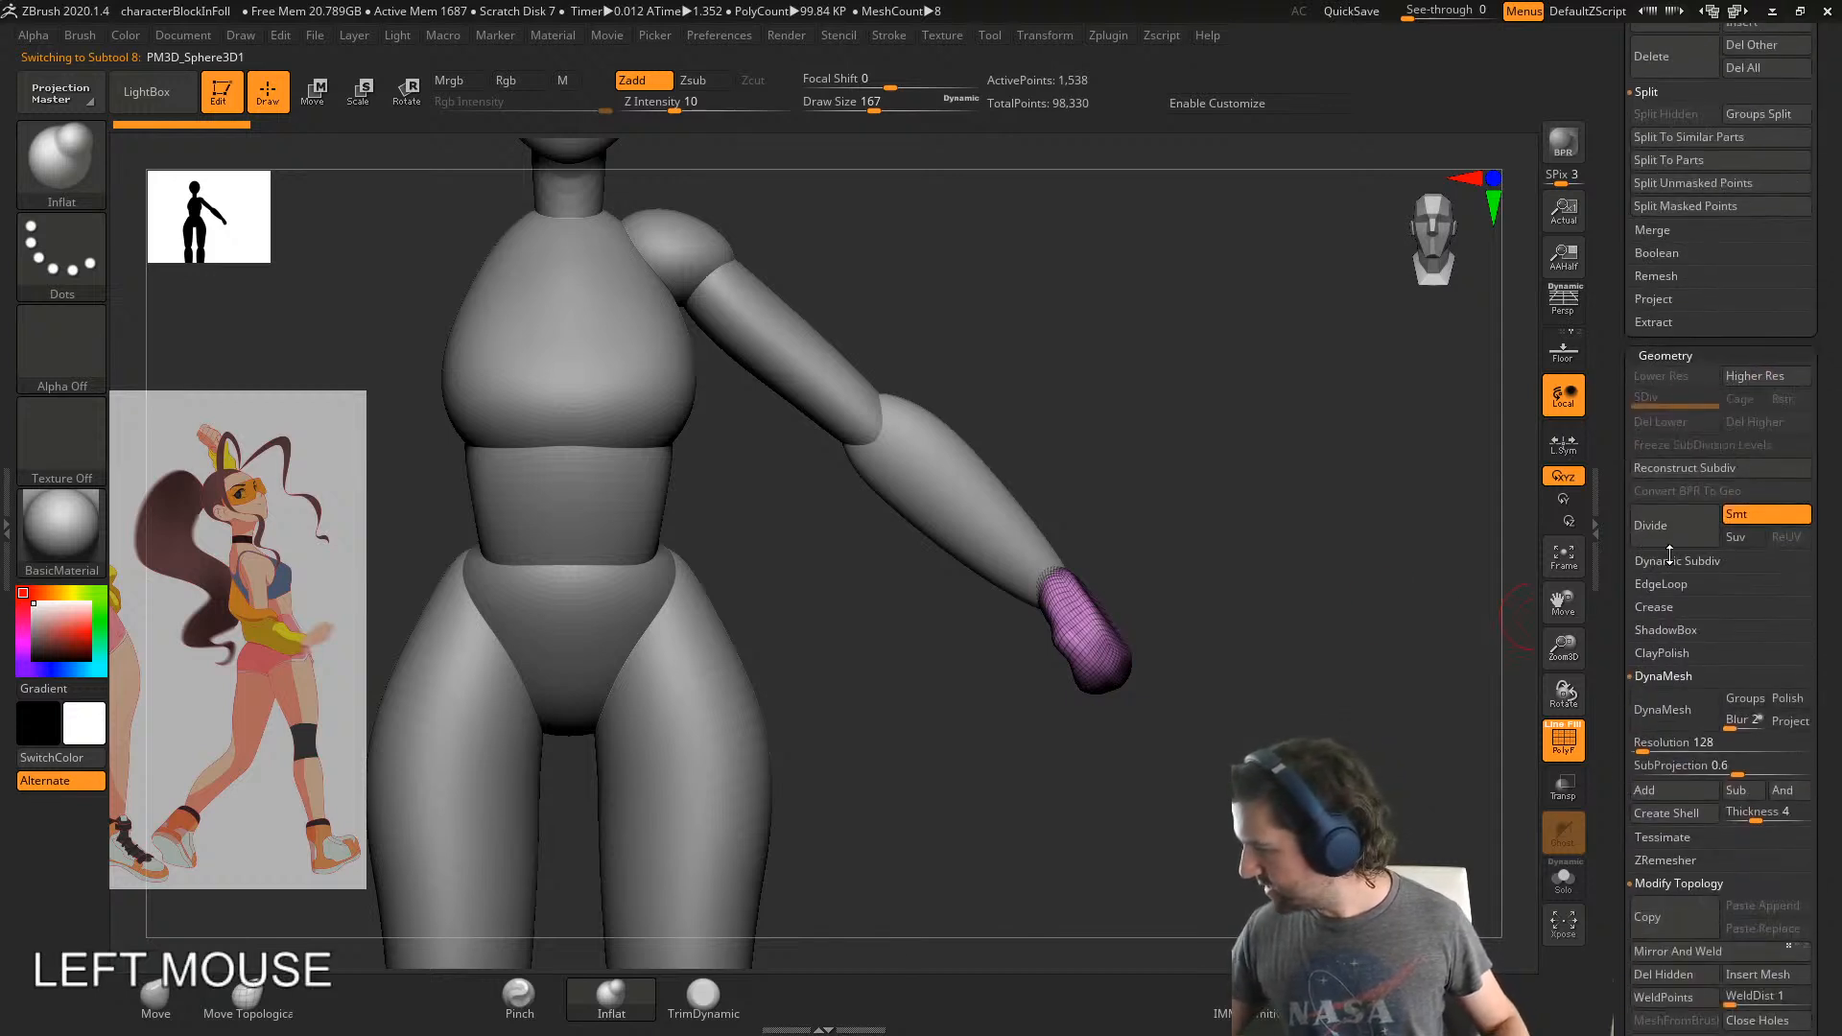
pyautogui.click(1686, 710)
pyautogui.moveTo(1267, 672); pyautogui.dragTo(1076, 629, button='right')
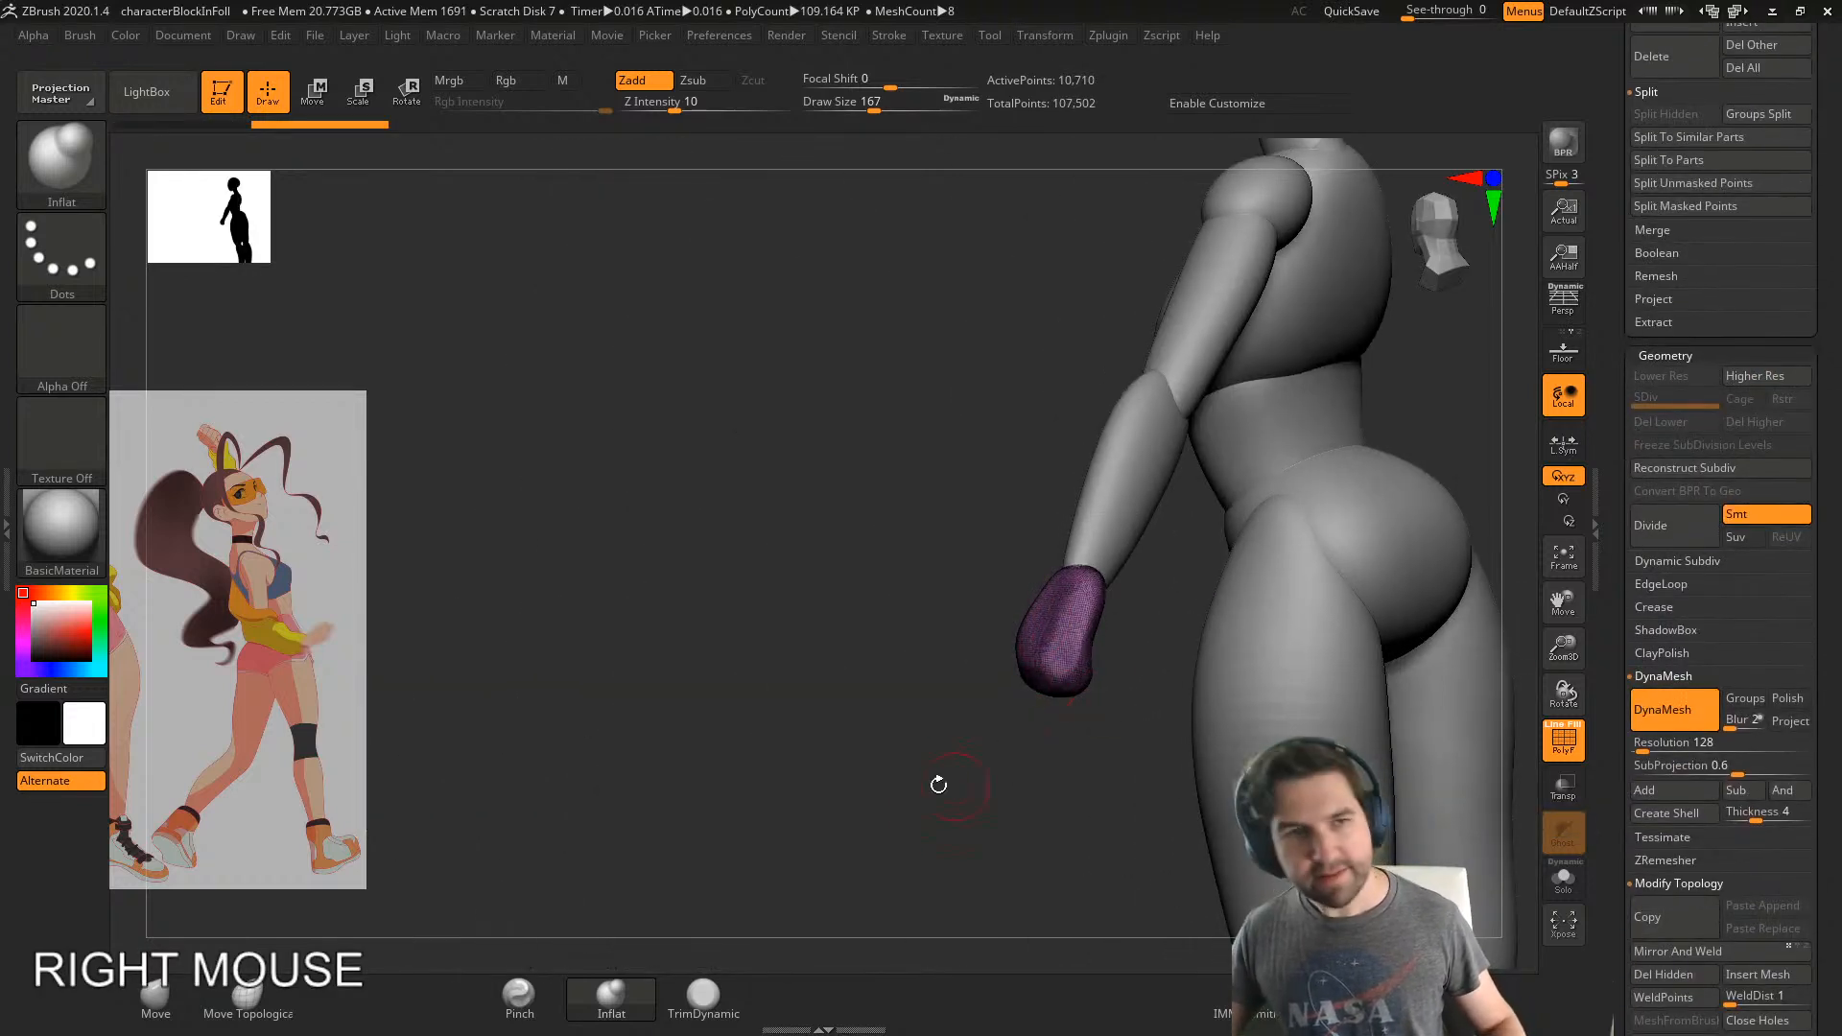
pyautogui.moveTo(938, 784); pyautogui.dragTo(1264, 747, button='right')
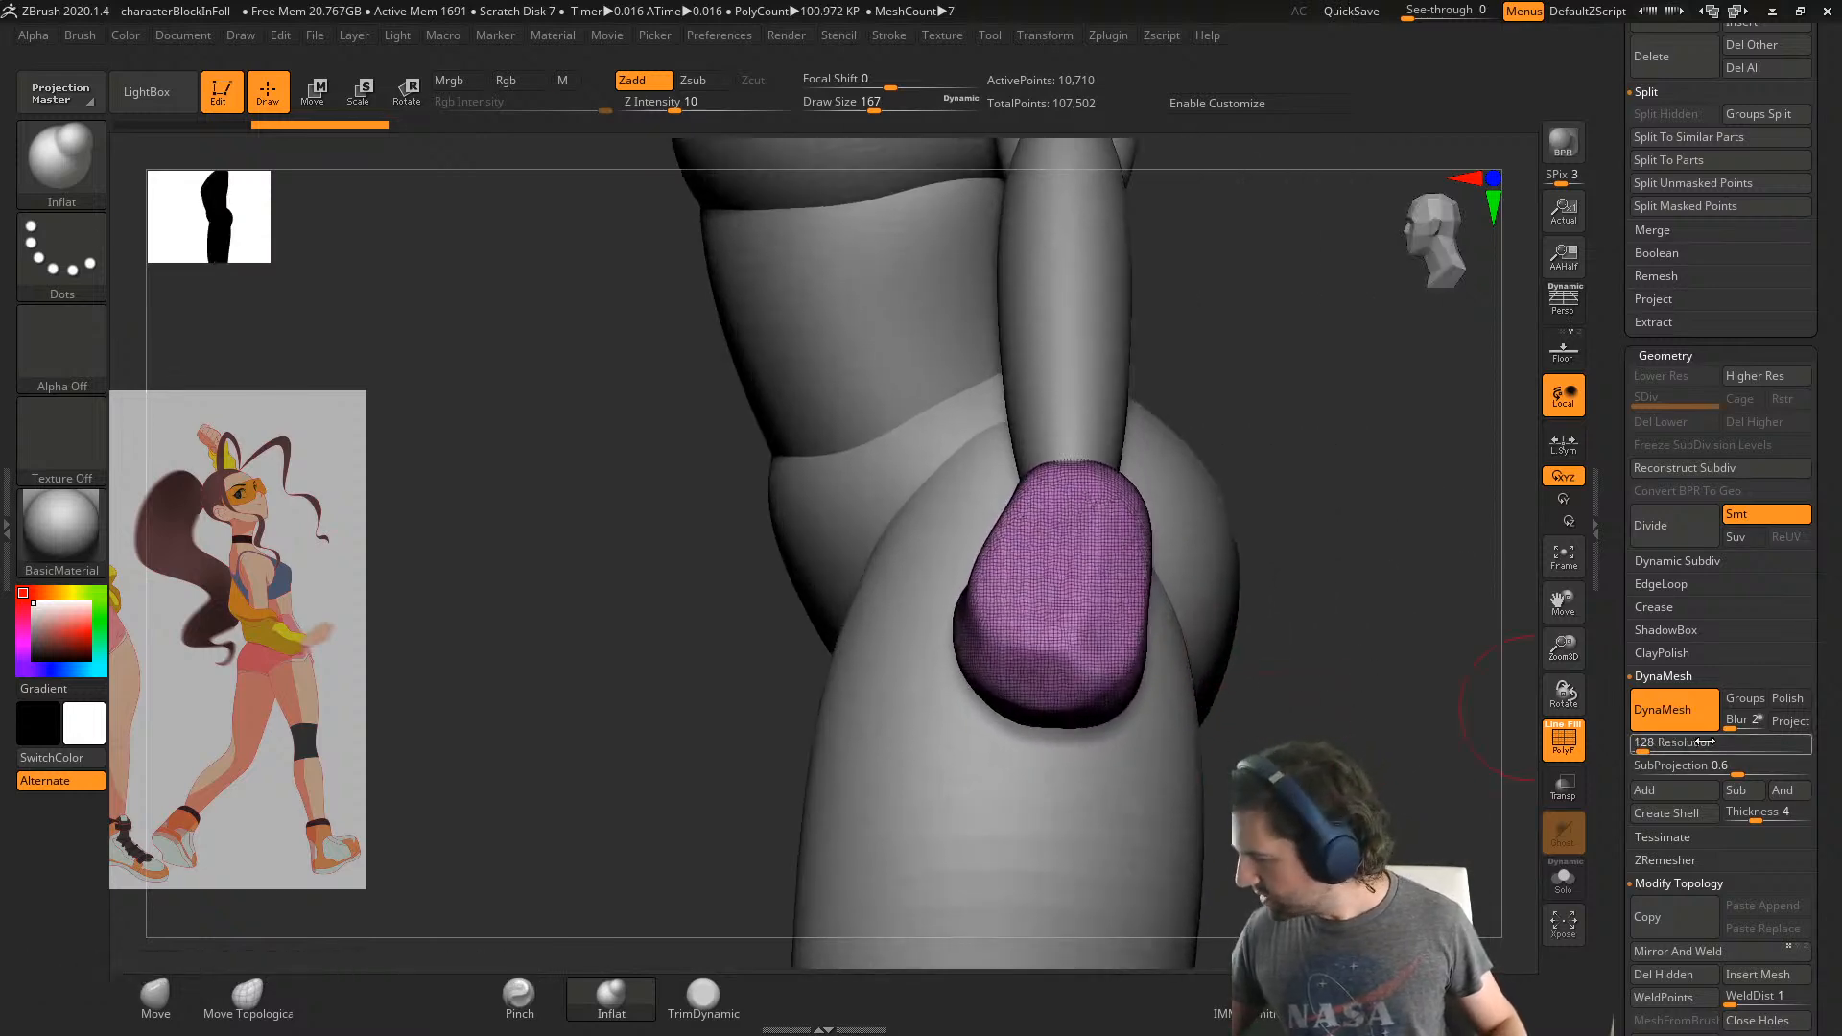
pyautogui.hotkey('ctrl', 'z')
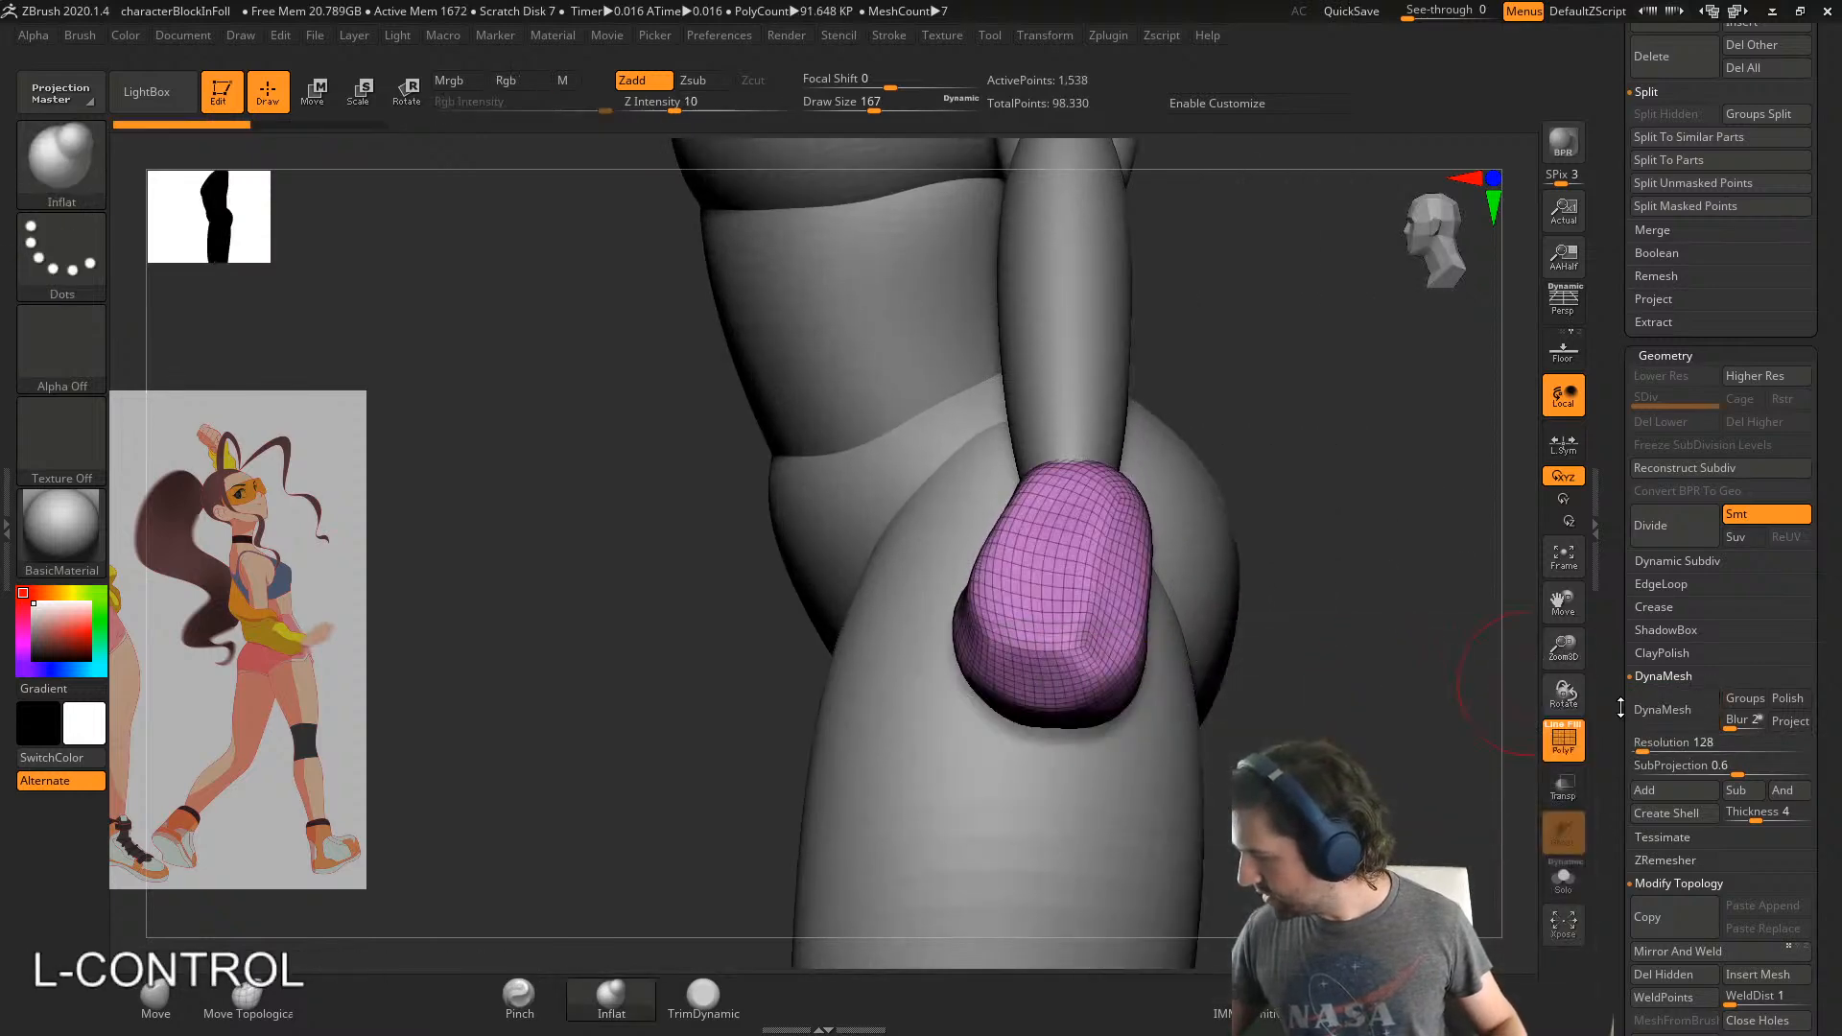
# - DynaMesh the hand at resolution 32, inspect its topology, and turn off the PolyFrame display
pyautogui.click(1679, 708)
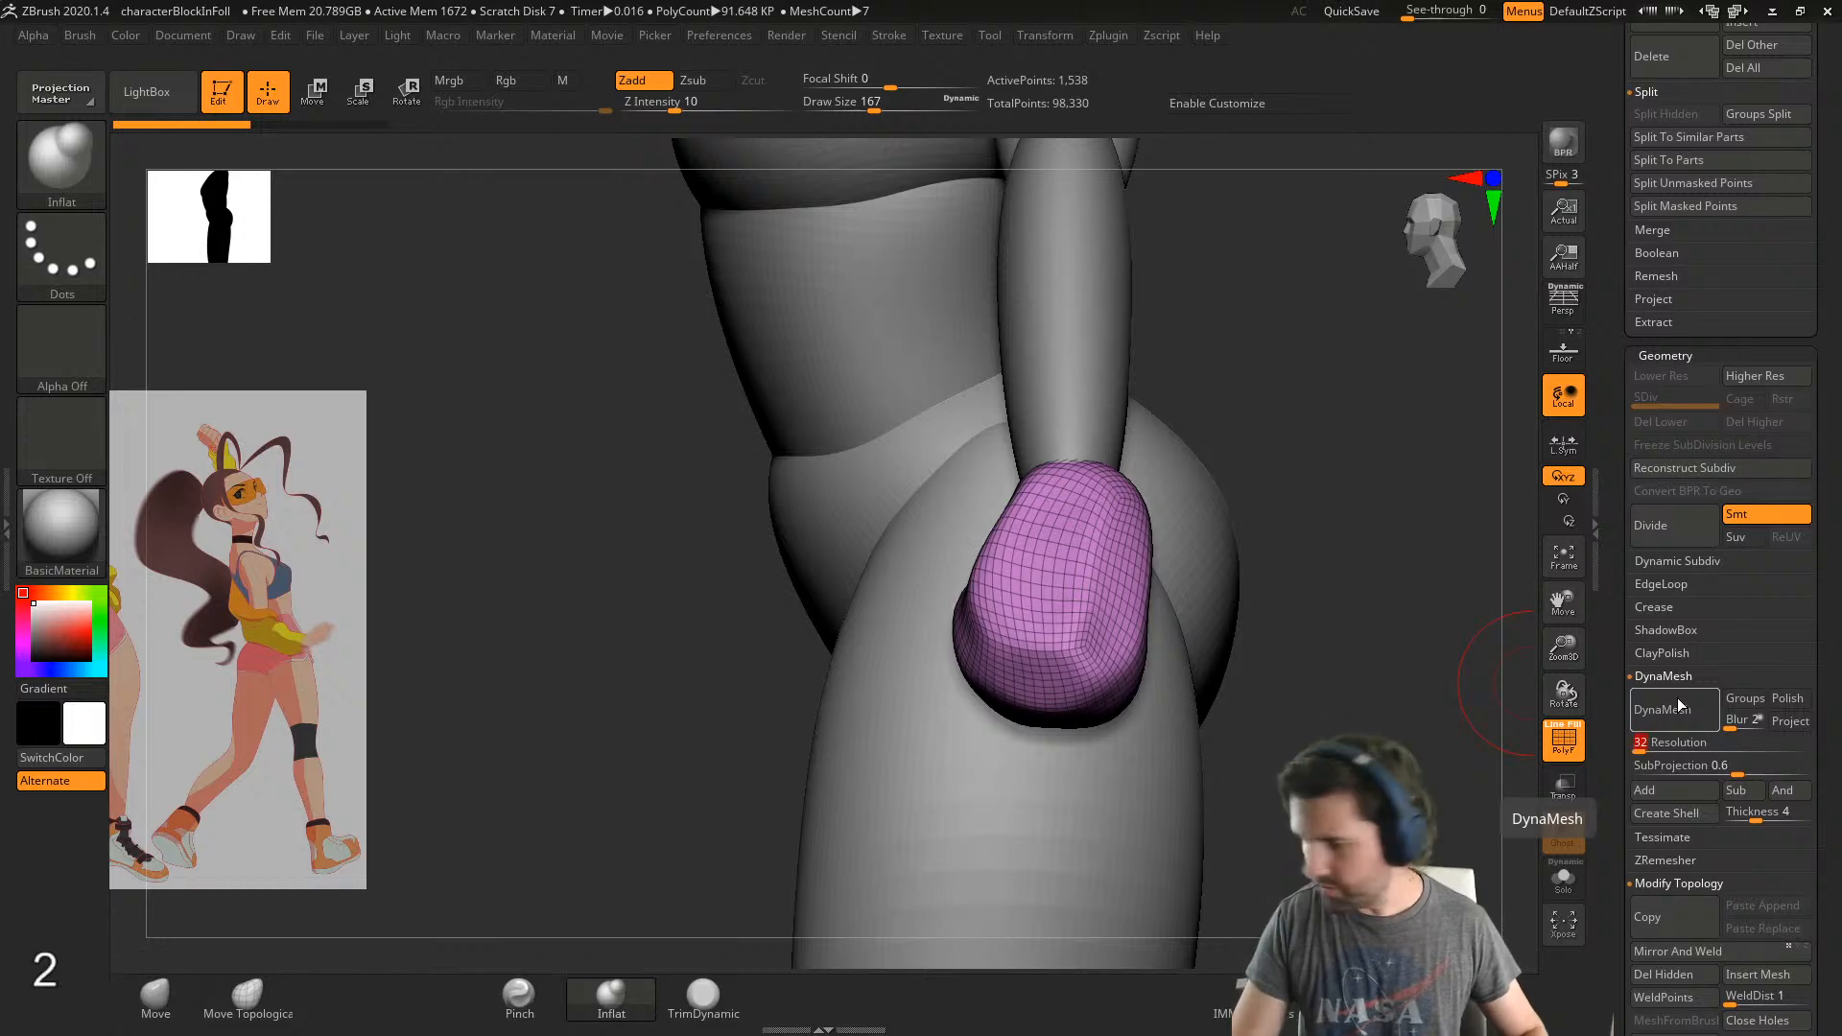
pyautogui.click(1670, 707)
pyautogui.moveTo(1182, 615); pyautogui.dragTo(1056, 679, button='right')
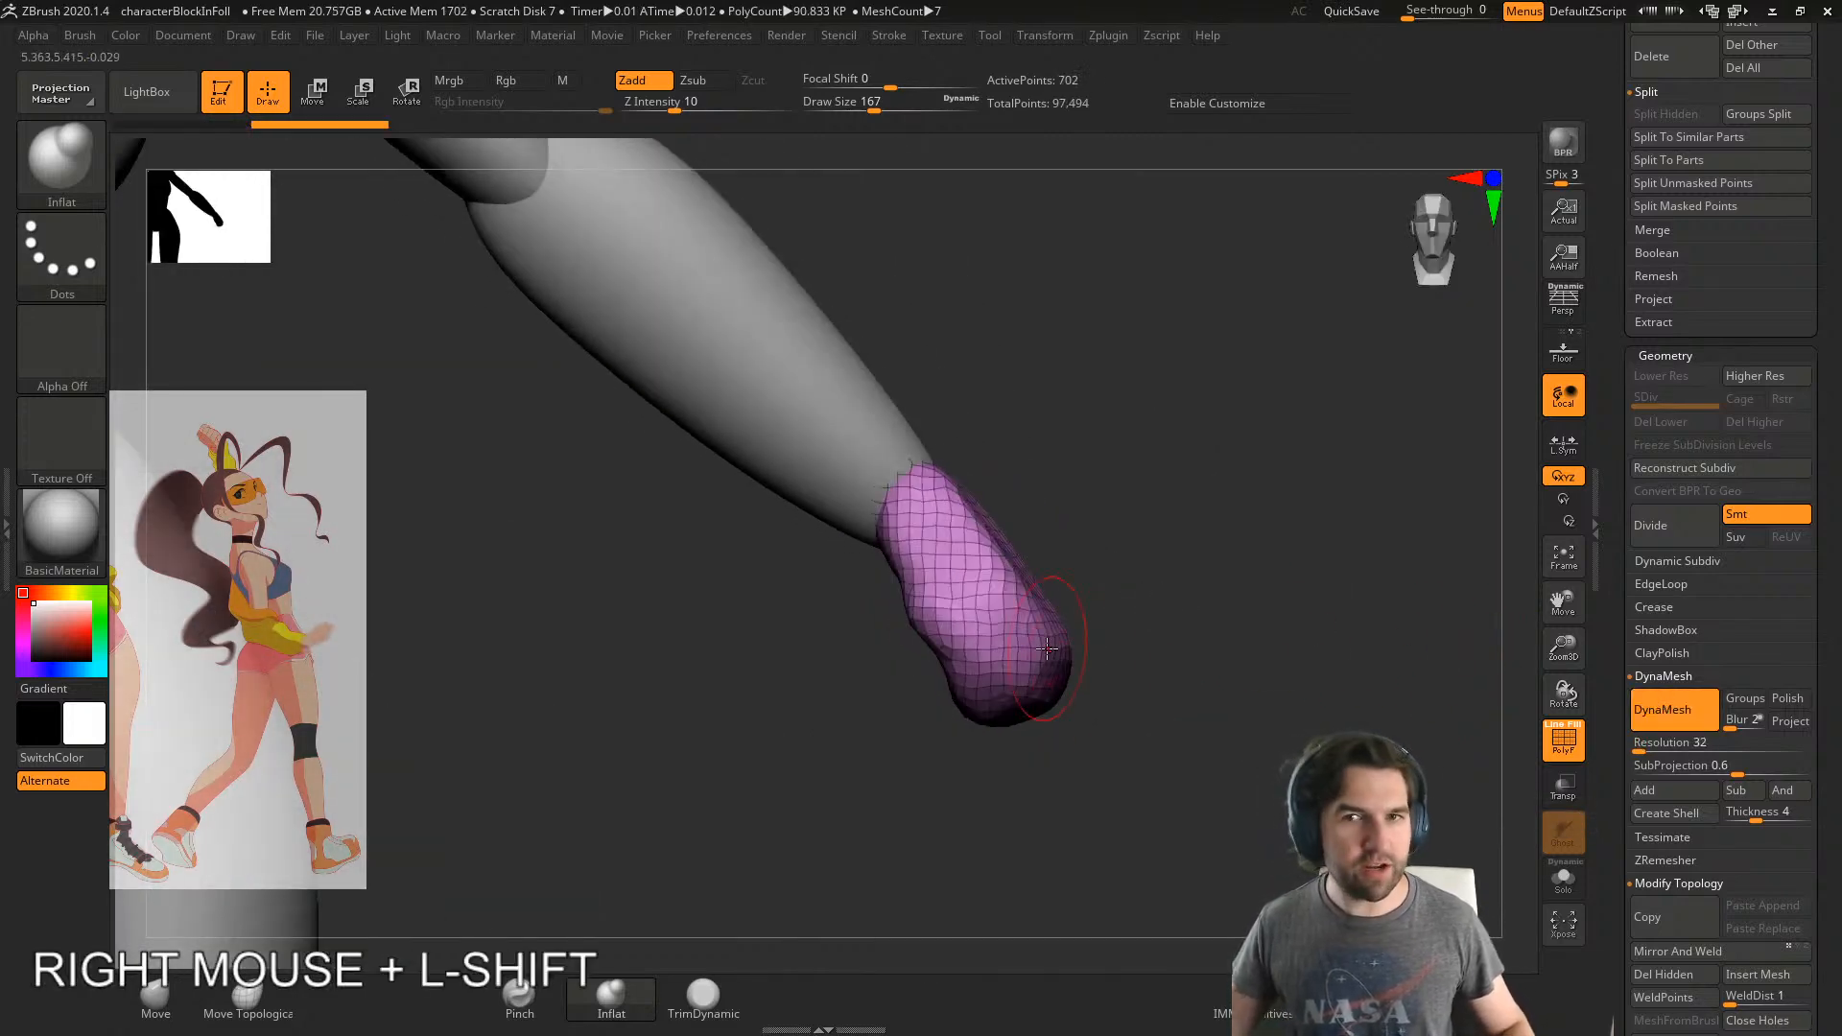
pyautogui.moveTo(971, 739); pyautogui.dragTo(1008, 681, button='right')
pyautogui.hotkey('shift', 'f')
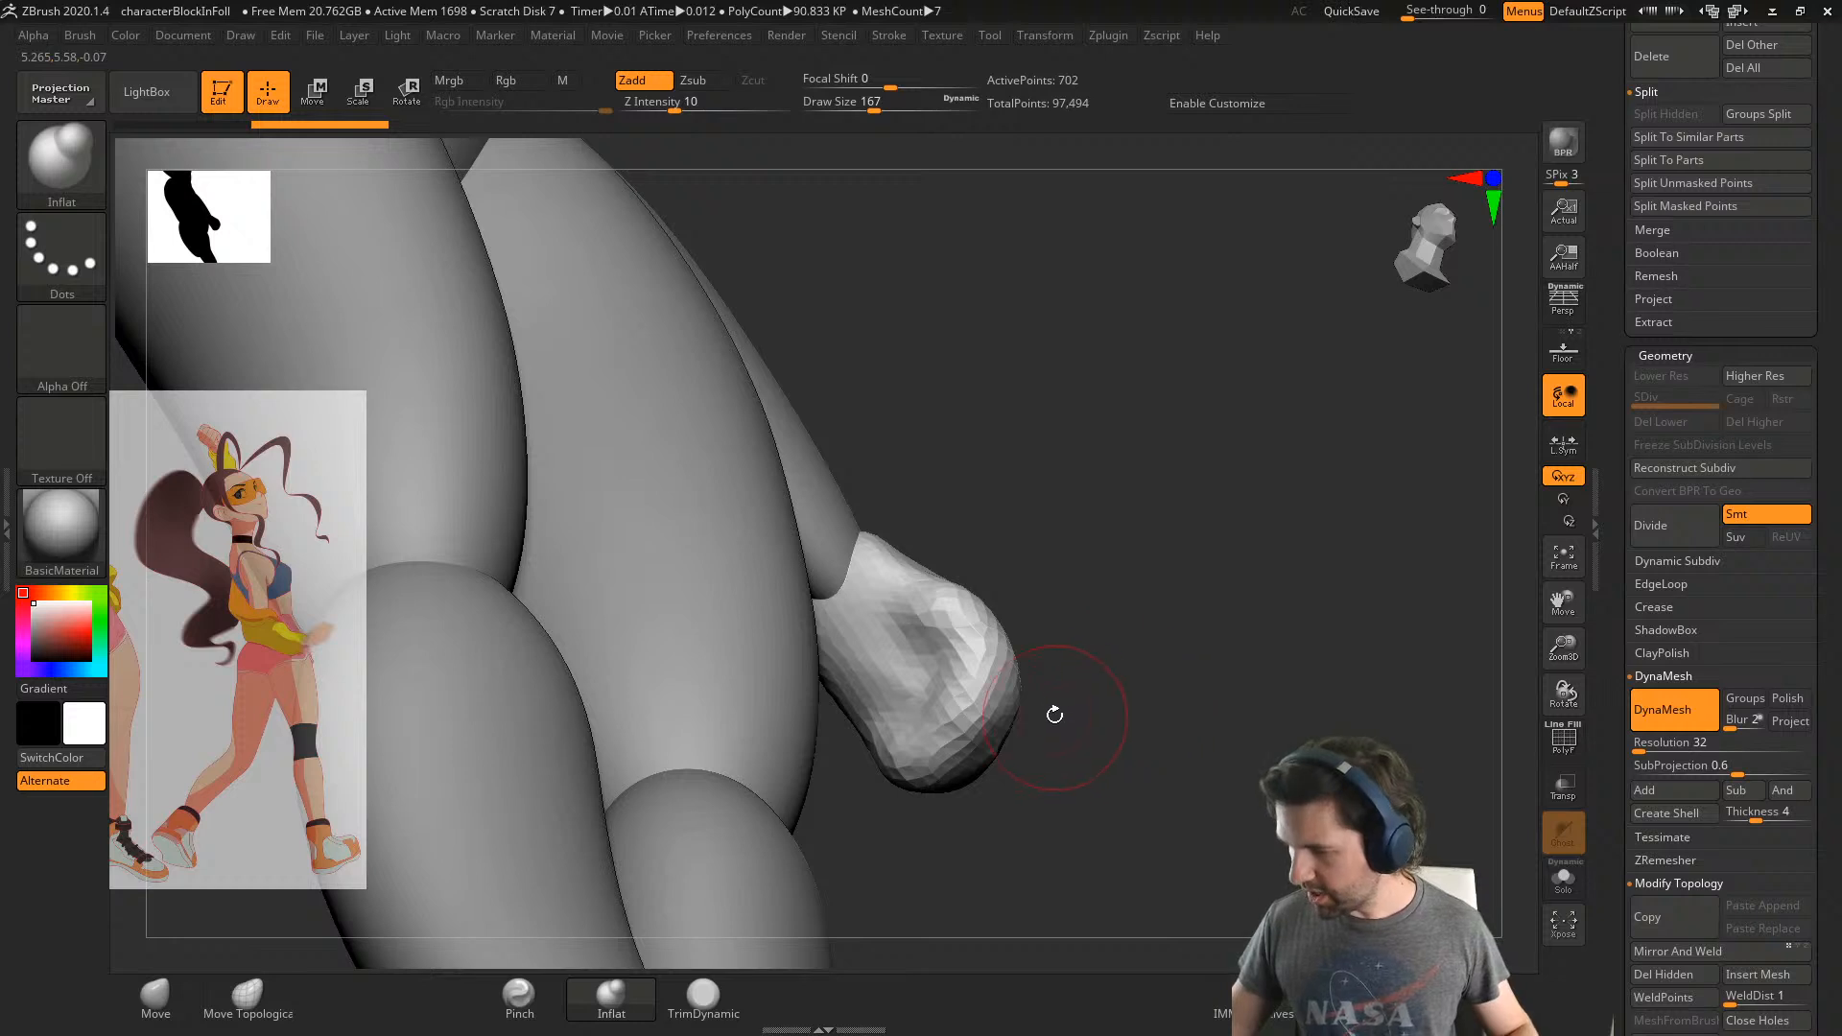
# - Raise the DynaMesh resolution to 64, add a short Inflat stroke to the palm, and remesh the hand
pyautogui.moveTo(1054, 715); pyautogui.dragTo(1497, 724, button='right')
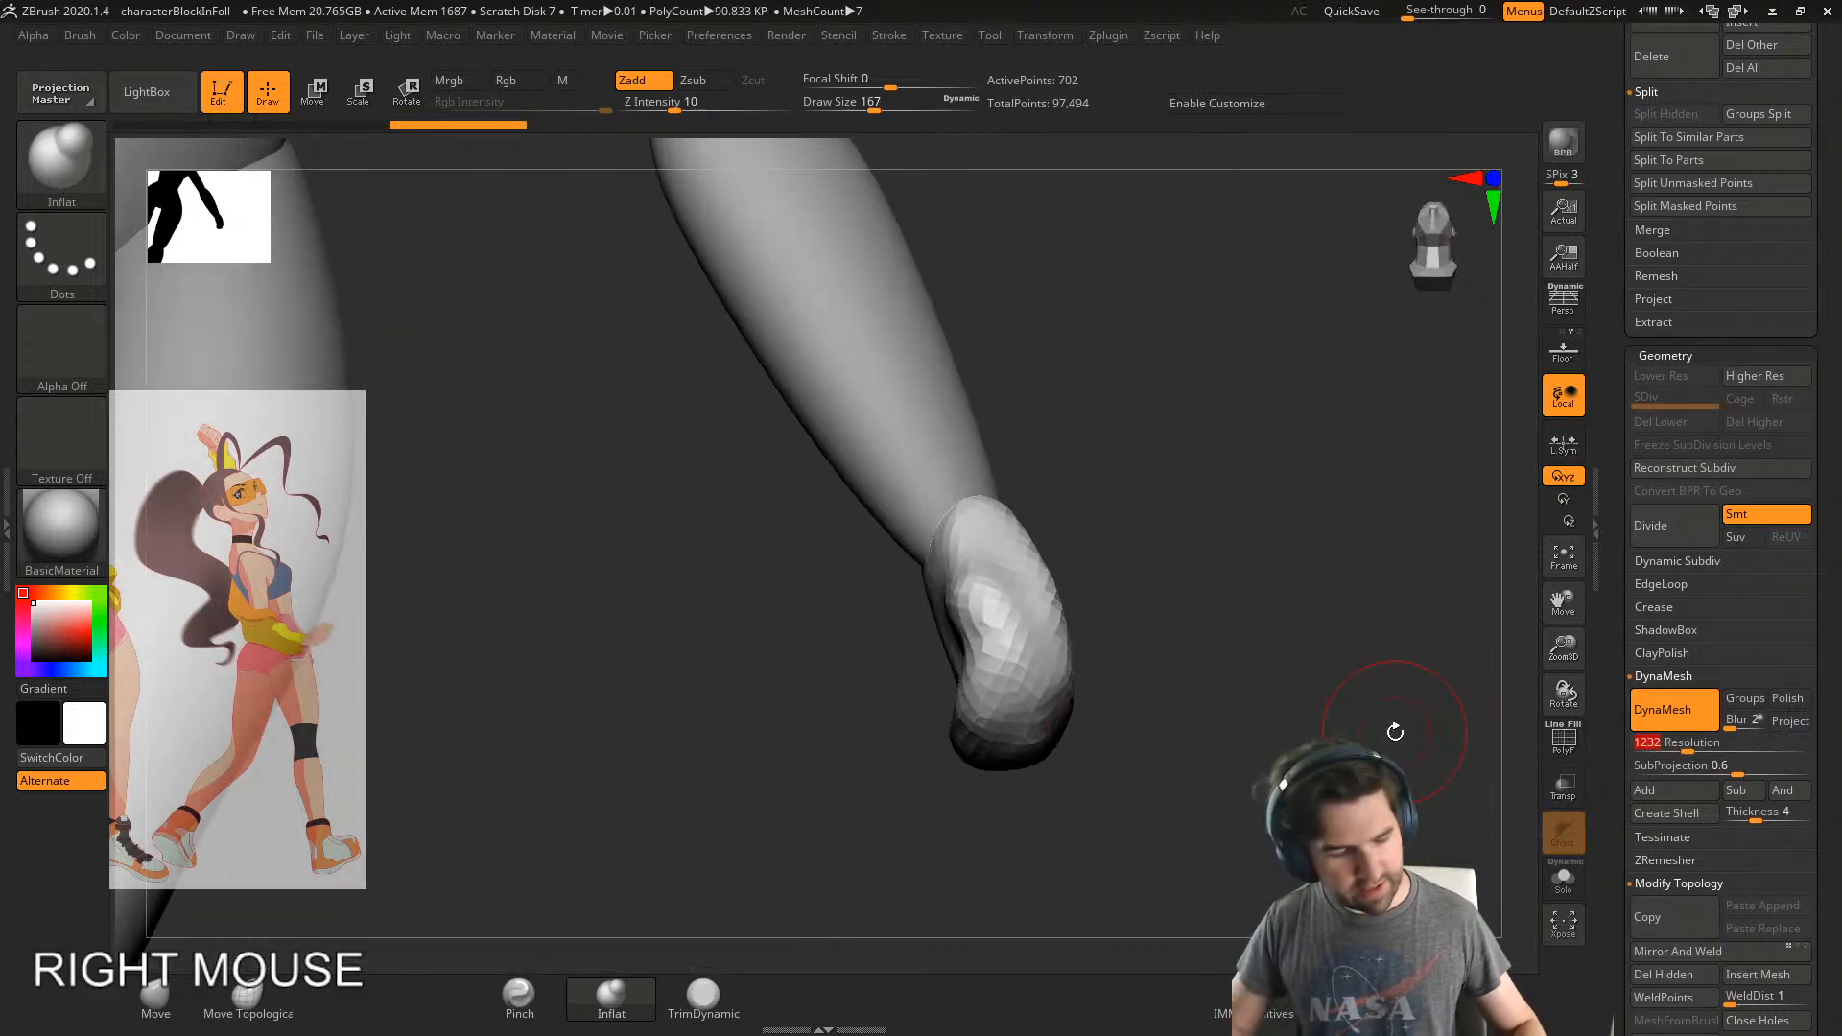
pyautogui.keyDown('ctrl'); pyautogui.click(1168, 658); pyautogui.keyUp('ctrl')
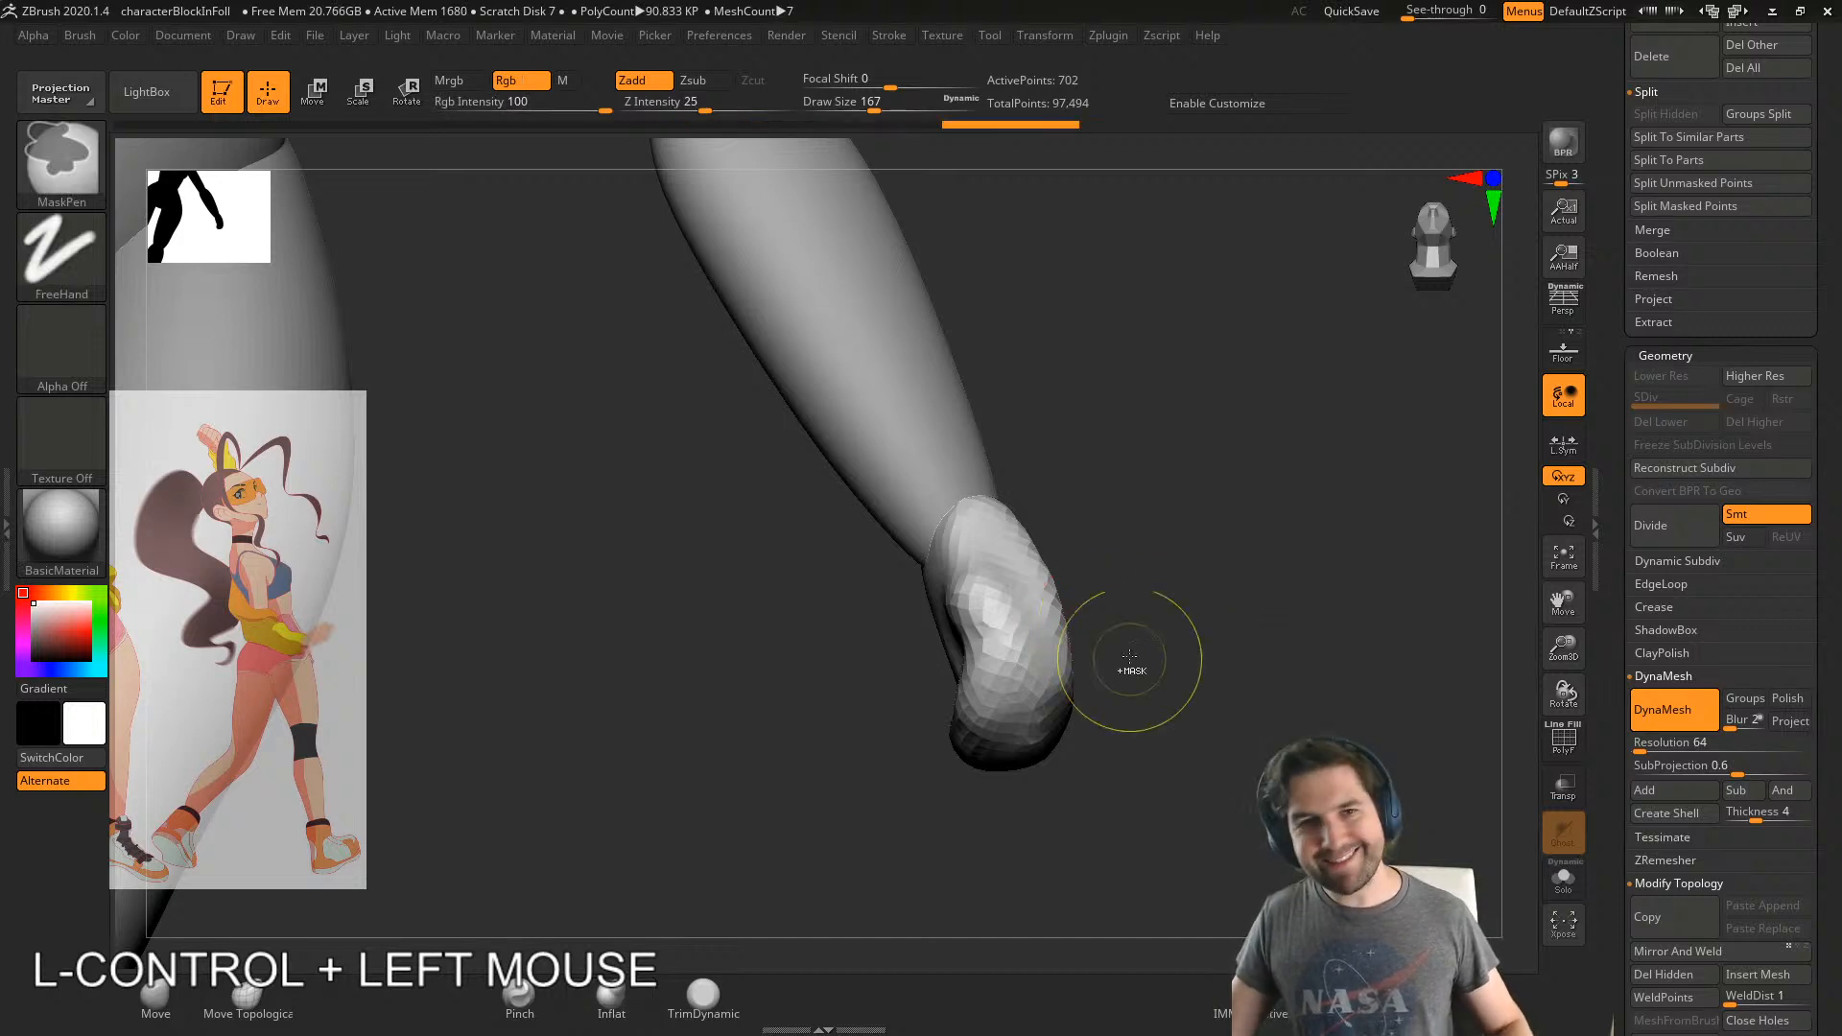
pyautogui.moveTo(1103, 637); pyautogui.dragTo(1001, 628, button='right')
pyautogui.moveTo(984, 666); pyautogui.dragTo(986, 651)
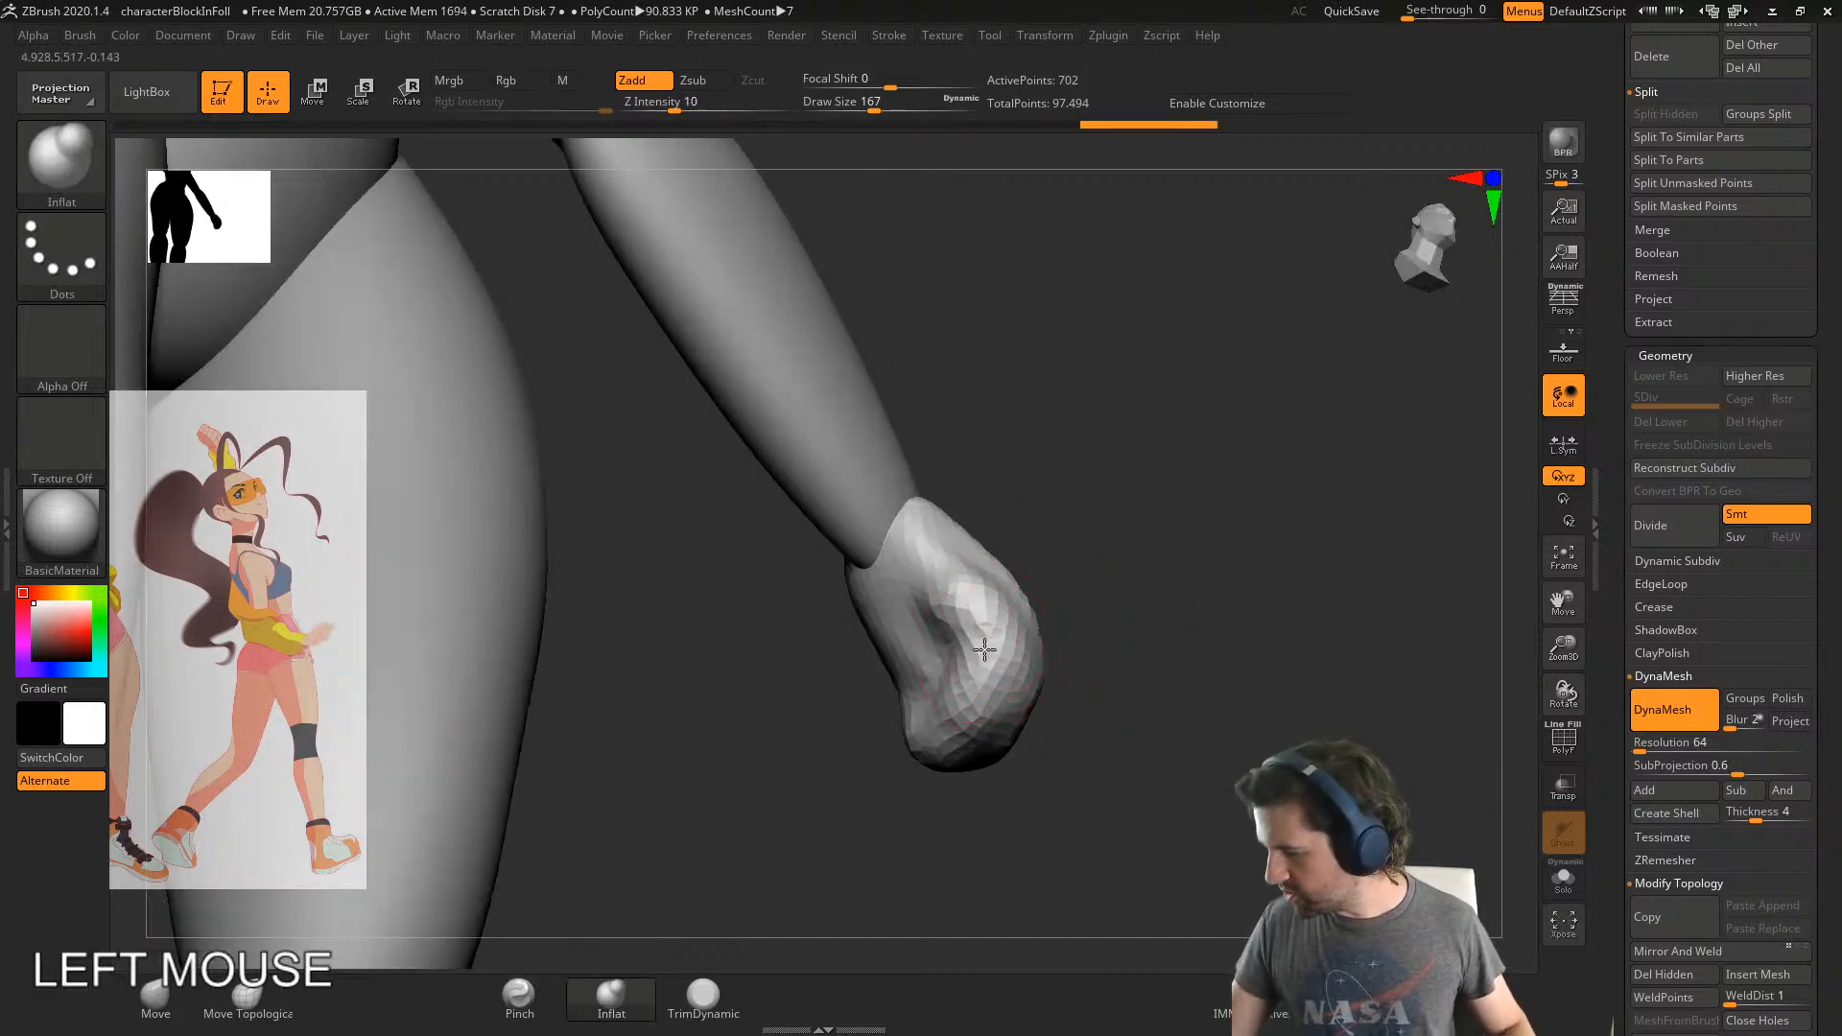
pyautogui.keyDown('ctrl'); pyautogui.moveTo(1166, 589); pyautogui.dragTo(1254, 649); pyautogui.keyUp('ctrl')
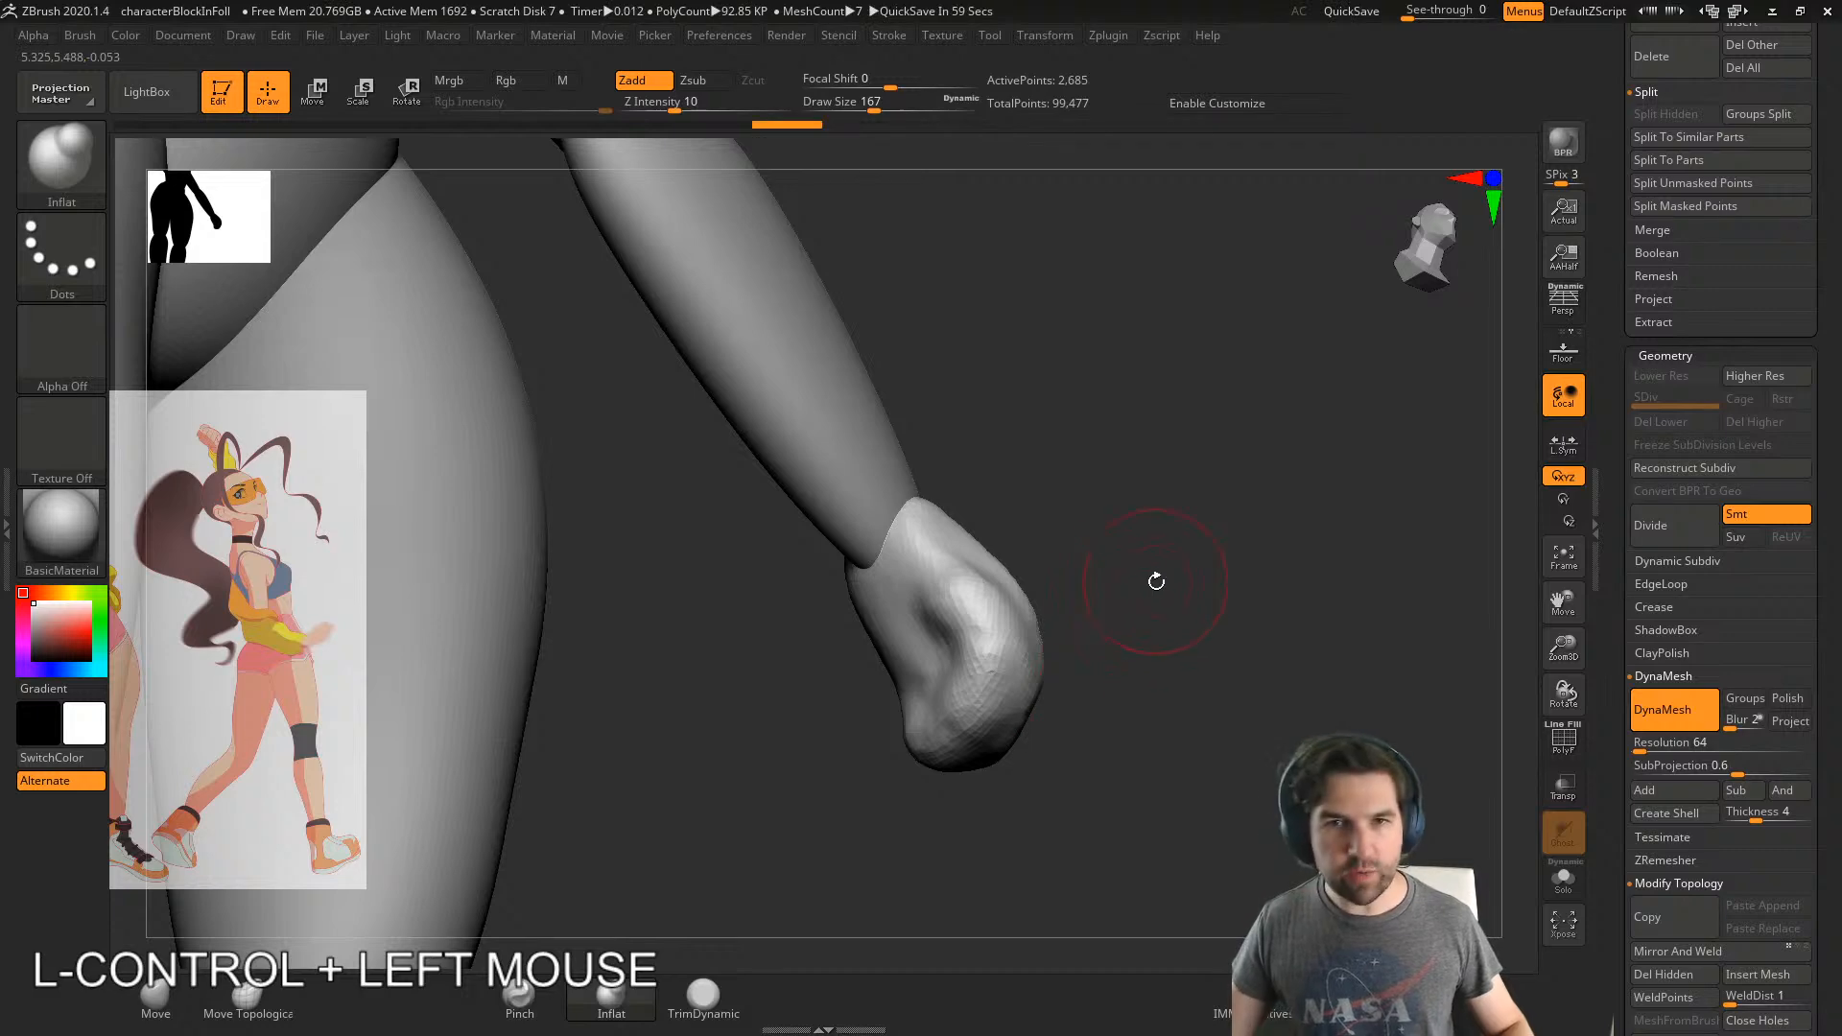
# - Smooth the faceted palm, back and edges of the hand
pyautogui.keyDown('shift'); pyautogui.moveTo(989, 696); pyautogui.dragTo(959, 728); pyautogui.keyUp('shift')
pyautogui.moveTo(960, 727); pyautogui.dragTo(1032, 662, button='right')
pyautogui.keyDown('shift'); pyautogui.moveTo(1033, 658); pyautogui.dragTo(1041, 614); pyautogui.keyUp('shift')
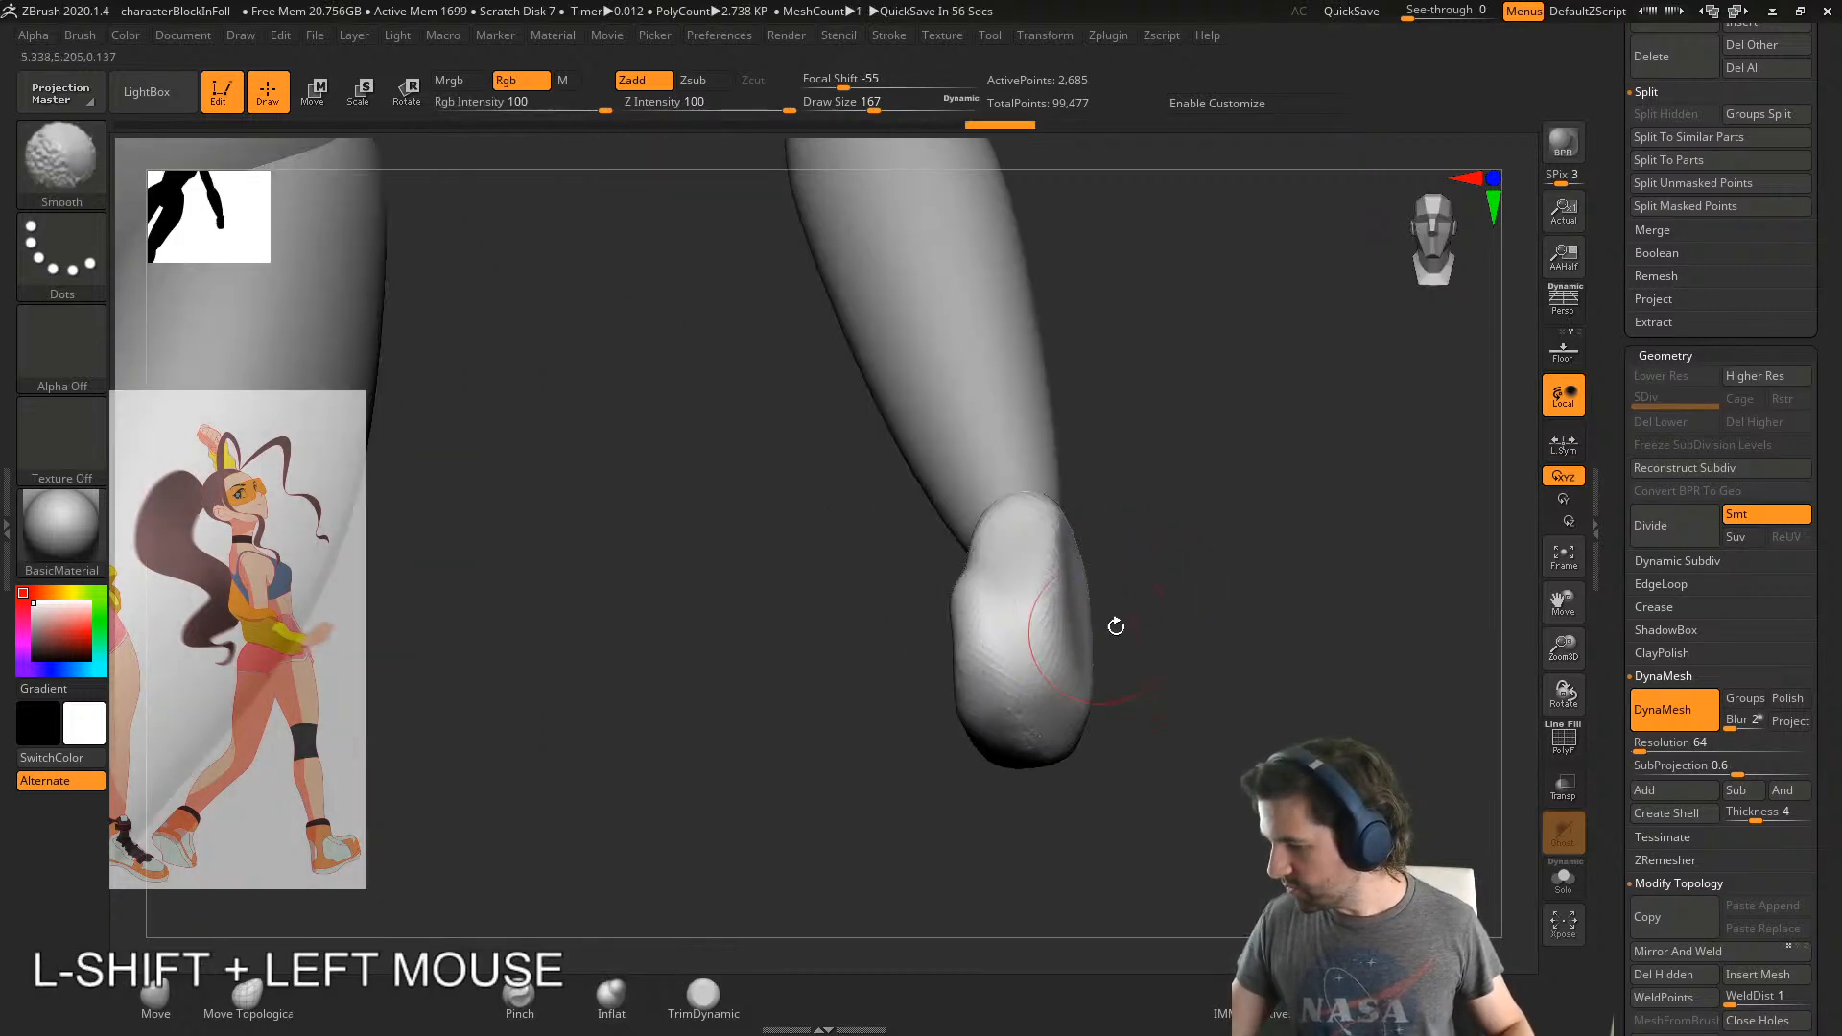
pyautogui.moveTo(1114, 625); pyautogui.dragTo(989, 604, button='right')
pyautogui.keyDown('shift'); pyautogui.moveTo(1135, 615); pyautogui.dragTo(1166, 565); pyautogui.keyUp('shift')
pyautogui.keyDown('shift'); pyautogui.moveTo(1062, 627); pyautogui.dragTo(1117, 560); pyautogui.keyUp('shift')
pyautogui.moveTo(1117, 561)
pyautogui.mouseDown(button='right')
pyautogui.moveTo(1258, 585)
pyautogui.moveTo(1093, 626)
pyautogui.mouseUp(button='right')
# - Isolate the hand with Solo mode and frame it up close
pyautogui.keyDown('alt'); pyautogui.moveTo(1386, 640); pyautogui.dragTo(1246, 670, button='right'); pyautogui.keyUp('alt')
pyautogui.click(1576, 892)
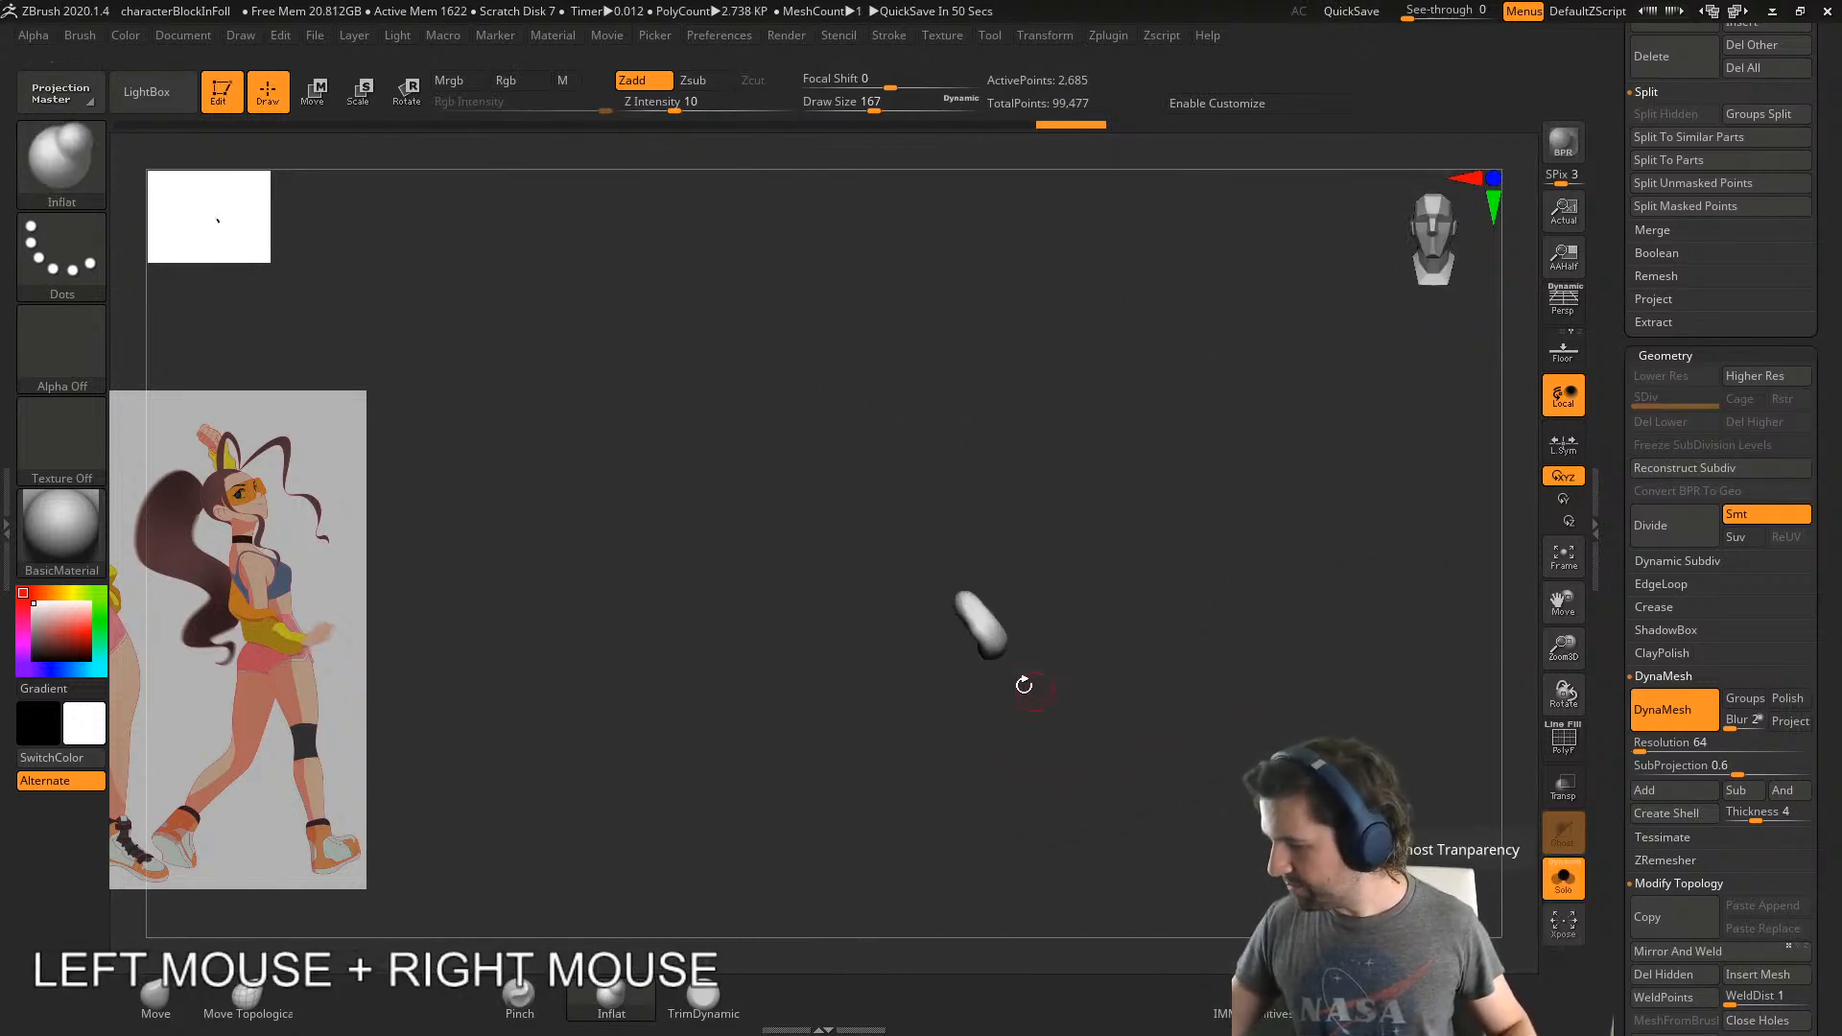
pyautogui.moveTo(1020, 684); pyautogui.dragTo(918, 653, button='right')
# - Enable interface customization and add the ClayBuildup brush to the shelf between Move Topological and Pinch
pyautogui.click(13, 508)
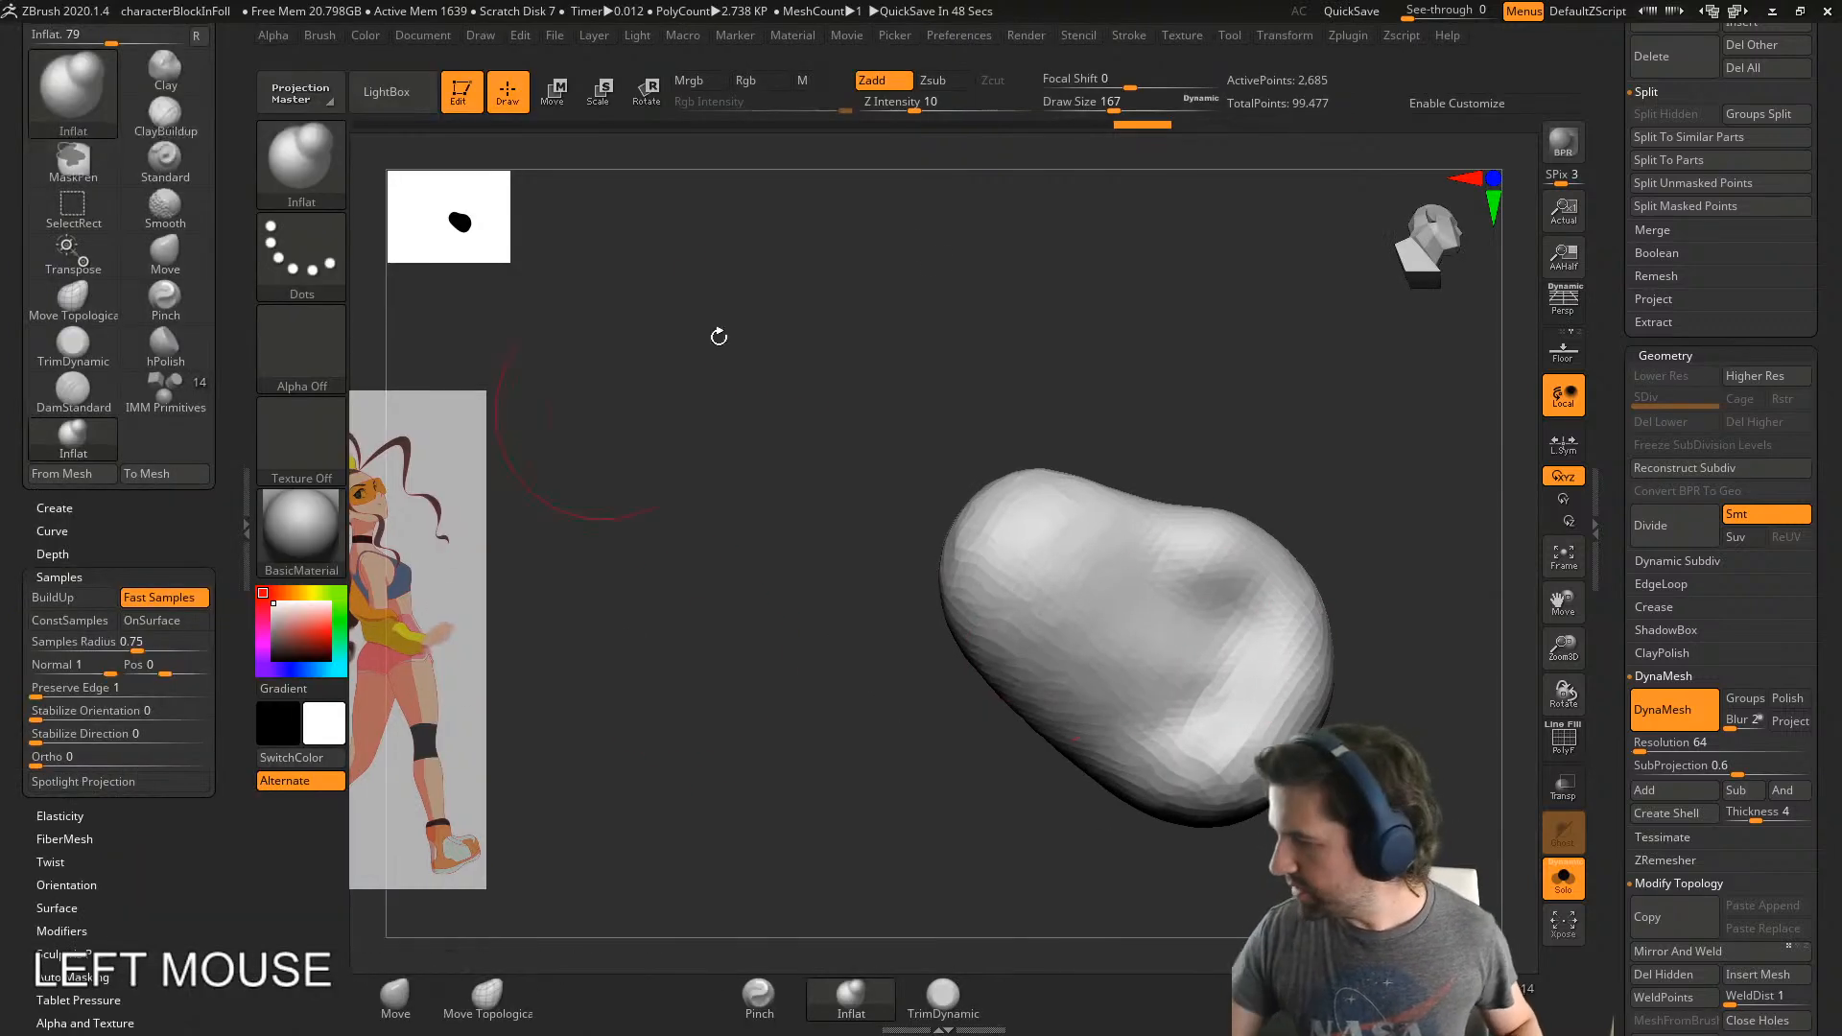
pyautogui.click(1438, 104)
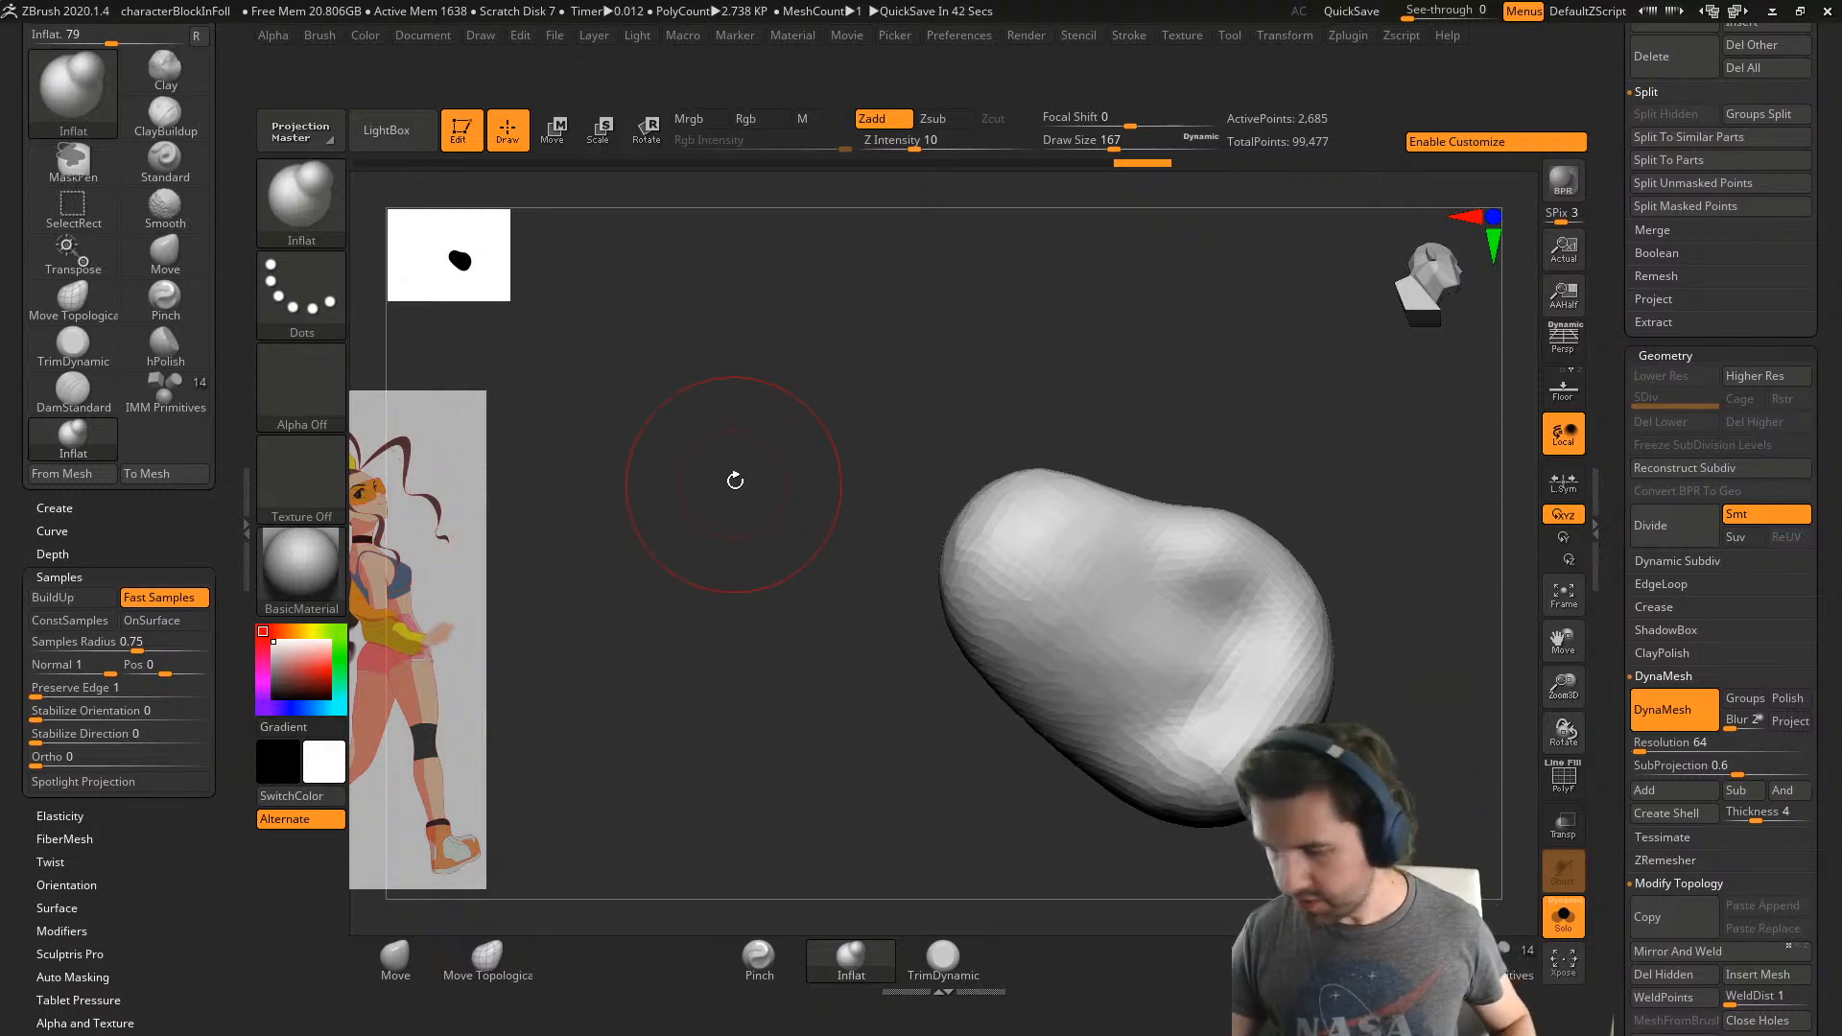
pyautogui.press('b')
pyautogui.press('c')
pyautogui.press('b')
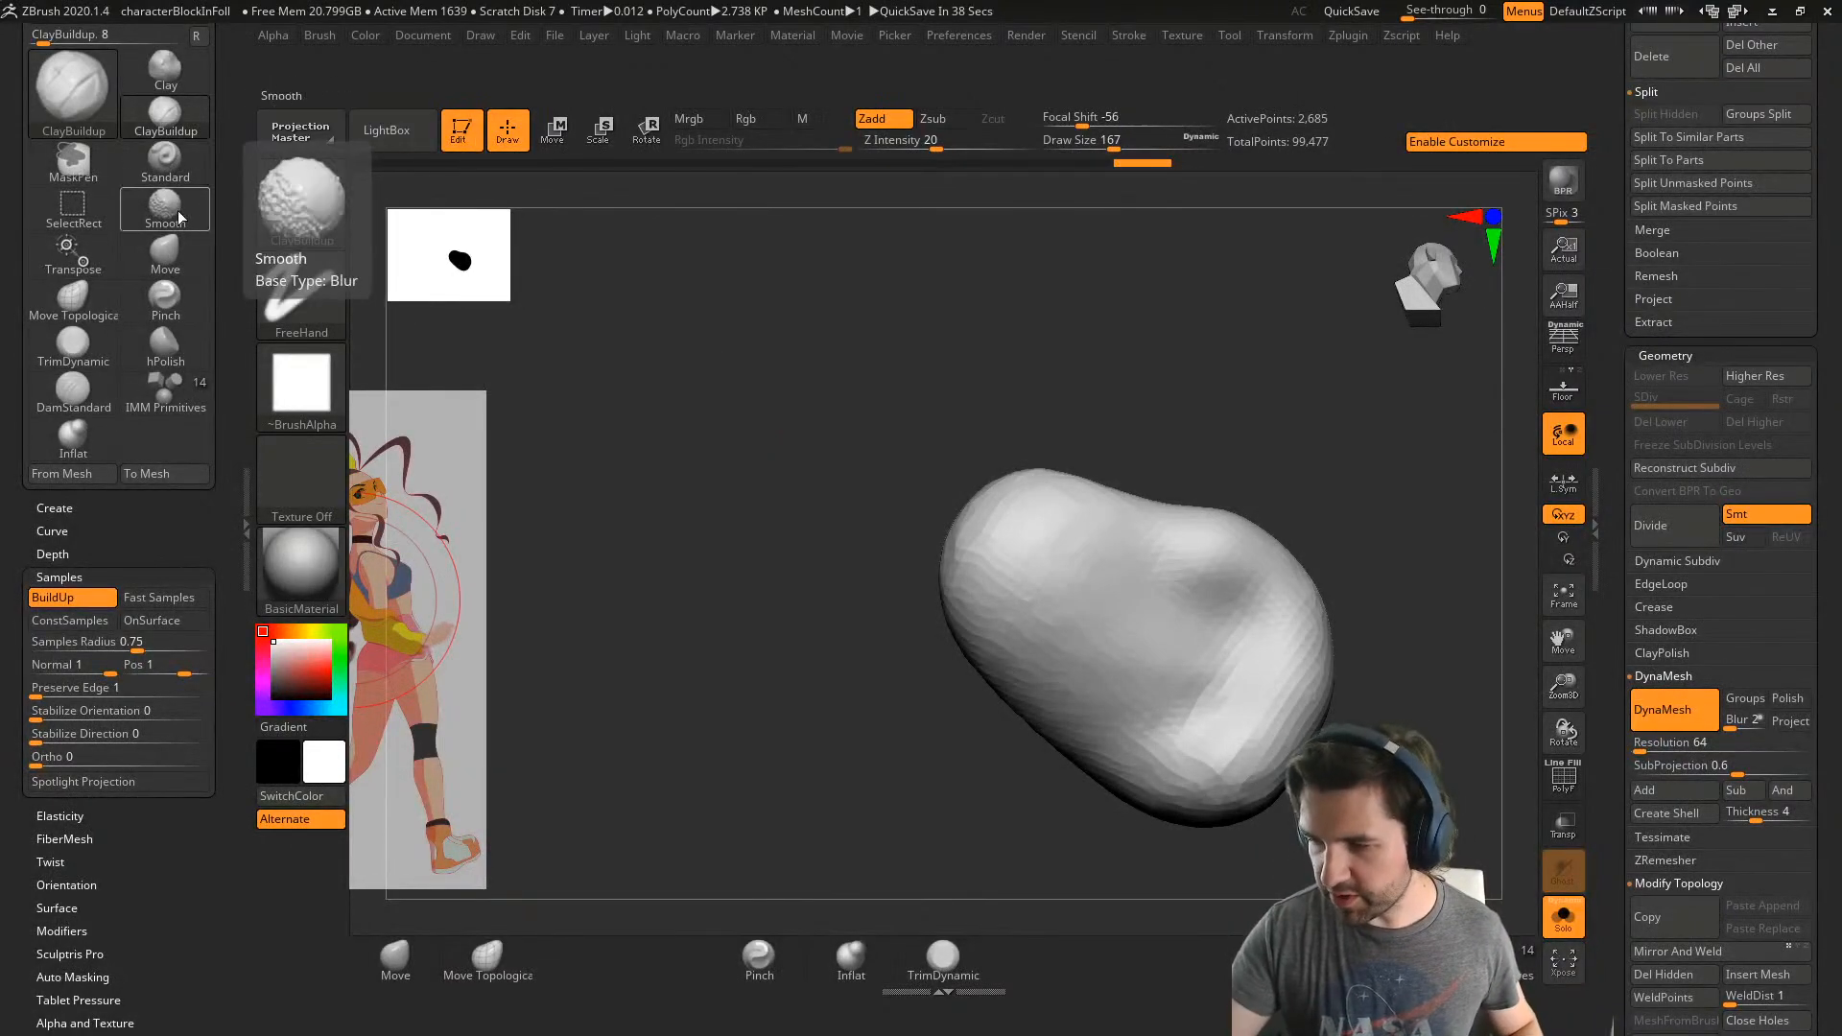
pyautogui.moveTo(165, 115)
pyautogui.keyDown('ctrl'); pyautogui.keyDown('alt'); pyautogui.mouseDown()
pyautogui.moveTo(413, 492)
pyautogui.moveTo(607, 953)
pyautogui.mouseUp(); pyautogui.keyUp('alt'); pyautogui.keyUp('ctrl')
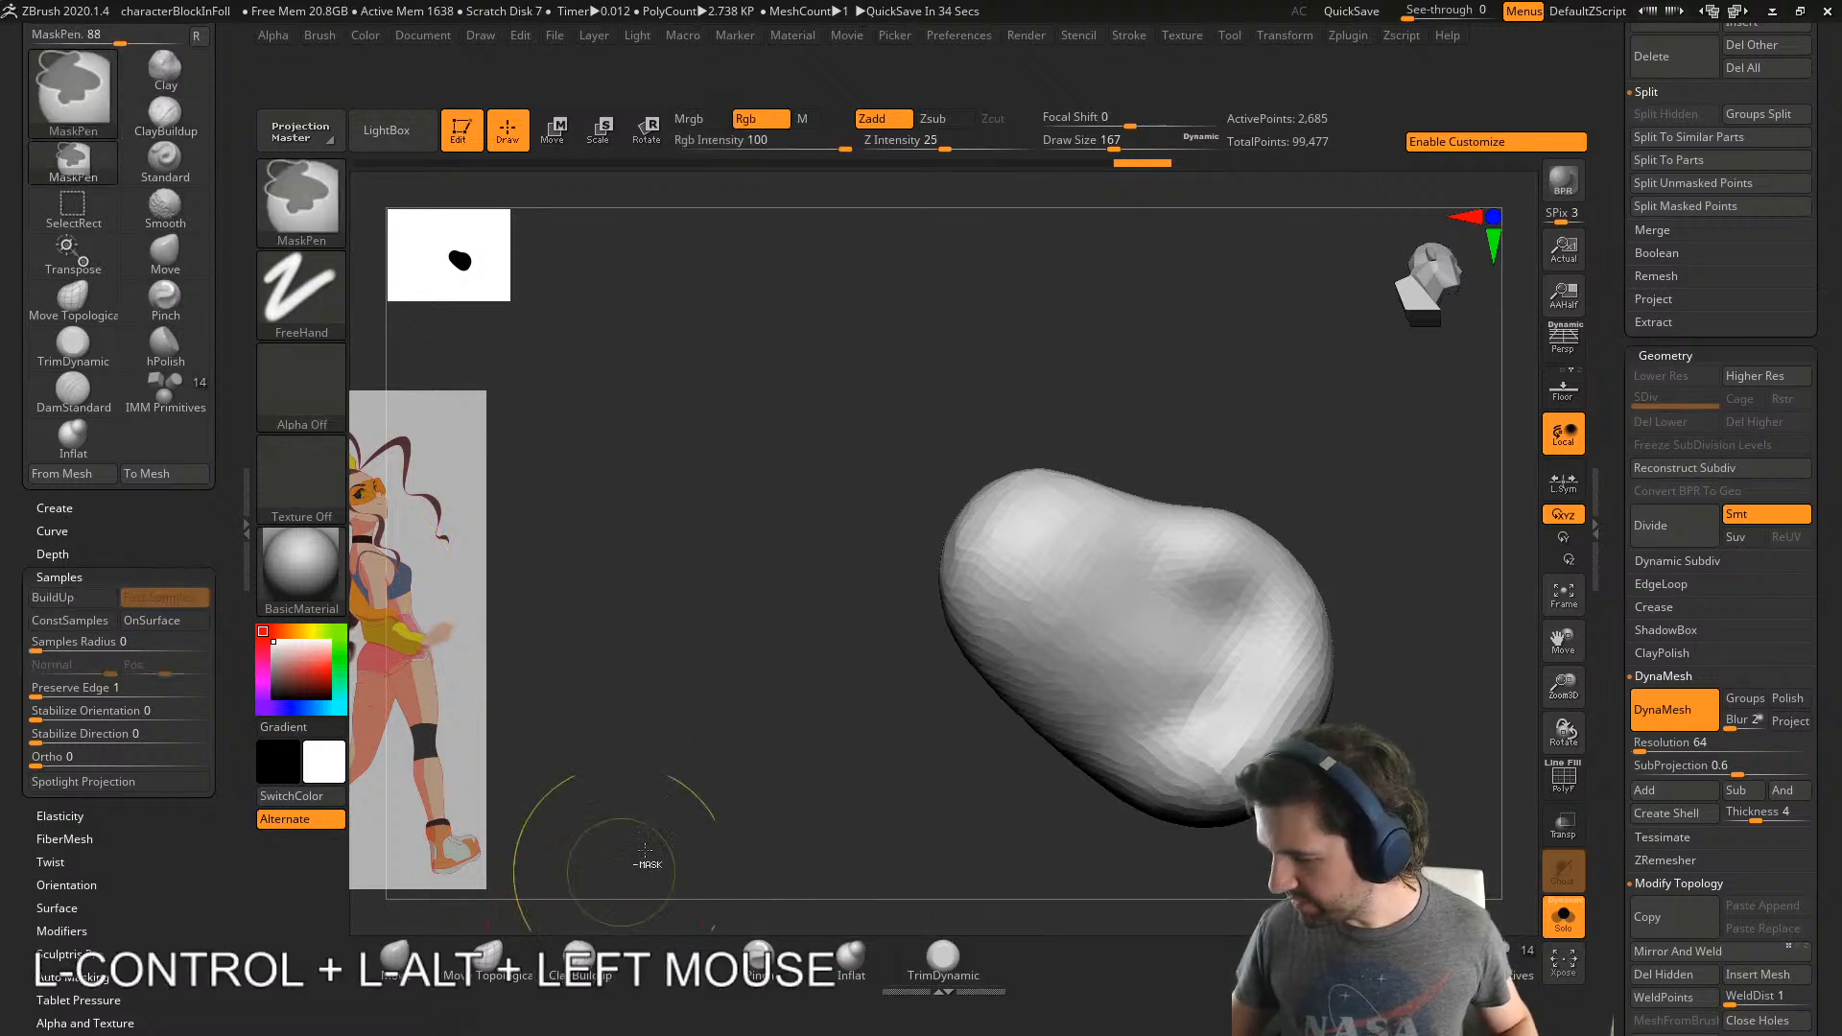
pyautogui.moveTo(1166, 605); pyautogui.dragTo(1228, 645)
pyautogui.hotkey('ctrl', 'z')
pyautogui.hotkey('ctrl', 'z')
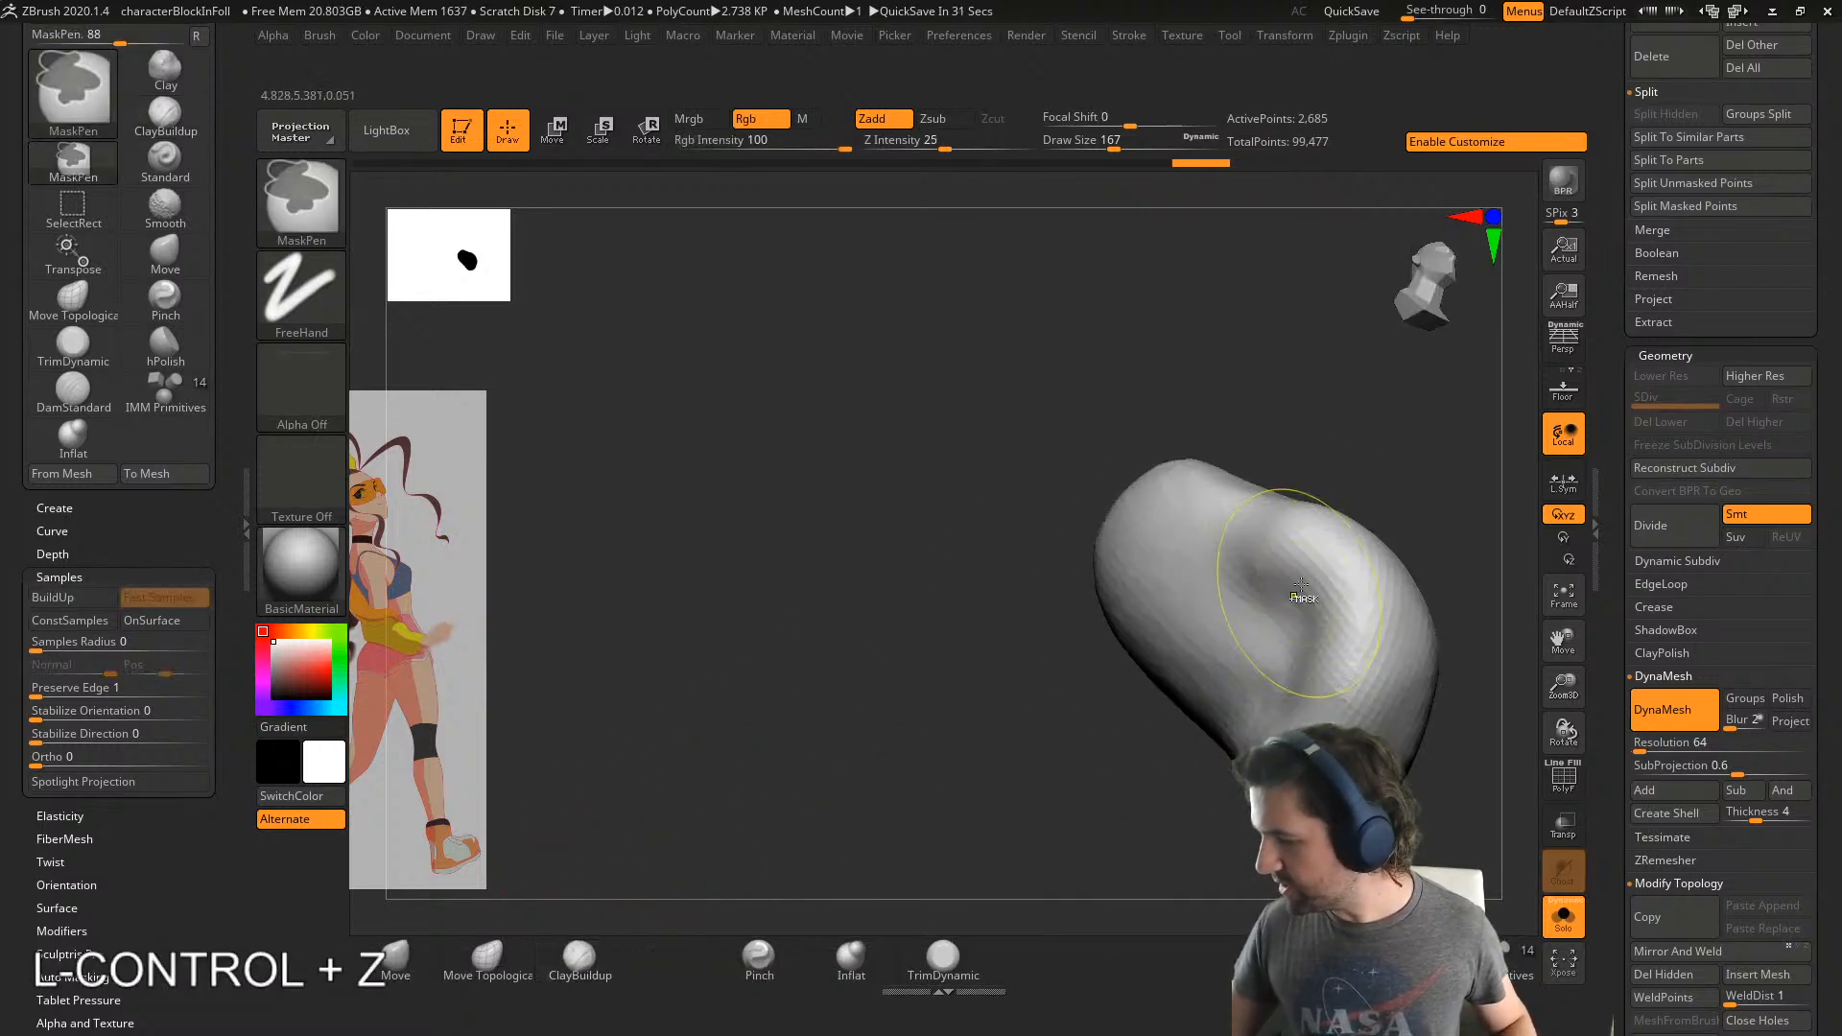
# - Build up volume around the hollow and thumb side of the hand with the ClayBuildup brush at draw size 167
pyautogui.moveTo(1224, 566)
pyautogui.mouseDown()
pyautogui.moveTo(1250, 527)
pyautogui.moveTo(1312, 590)
pyautogui.mouseUp()
pyautogui.moveTo(1334, 566); pyautogui.dragTo(1312, 612, button='right')
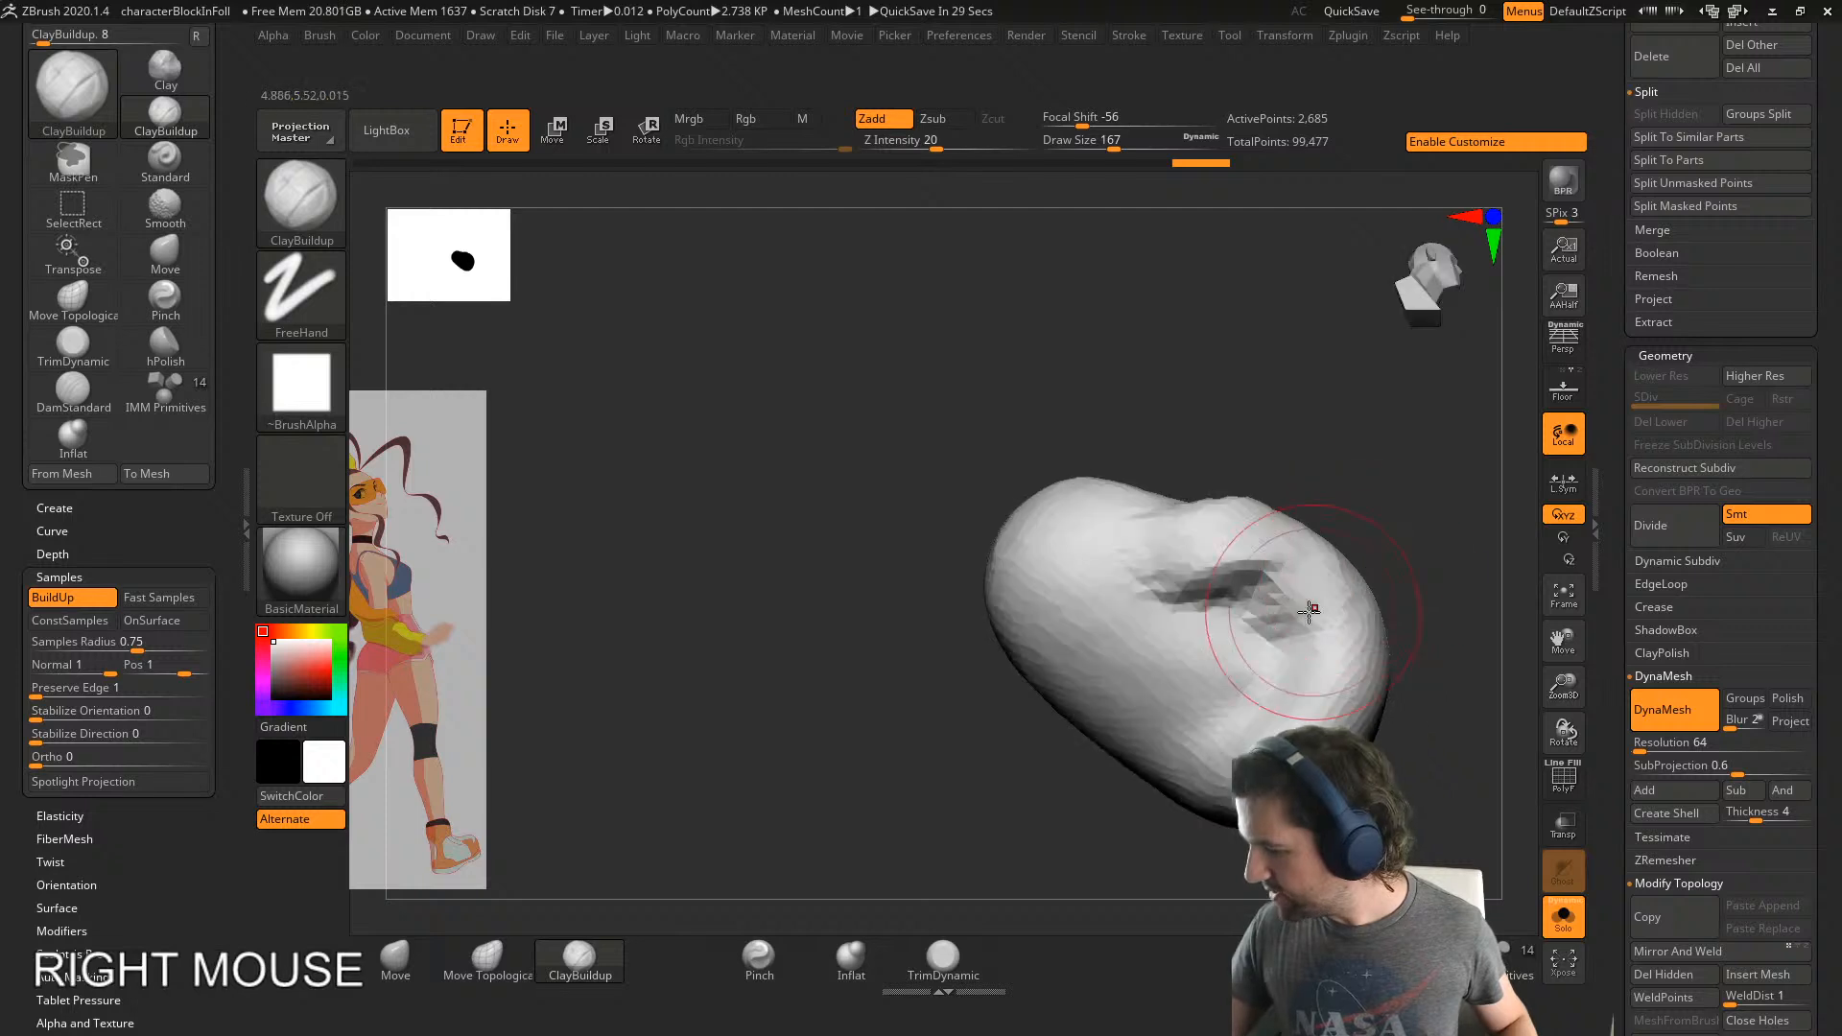
pyautogui.moveTo(1312, 612)
pyautogui.mouseDown()
pyautogui.moveTo(1282, 639)
pyautogui.moveTo(1290, 585)
pyautogui.mouseUp()
pyautogui.moveTo(1291, 585); pyautogui.dragTo(1328, 592, button='right')
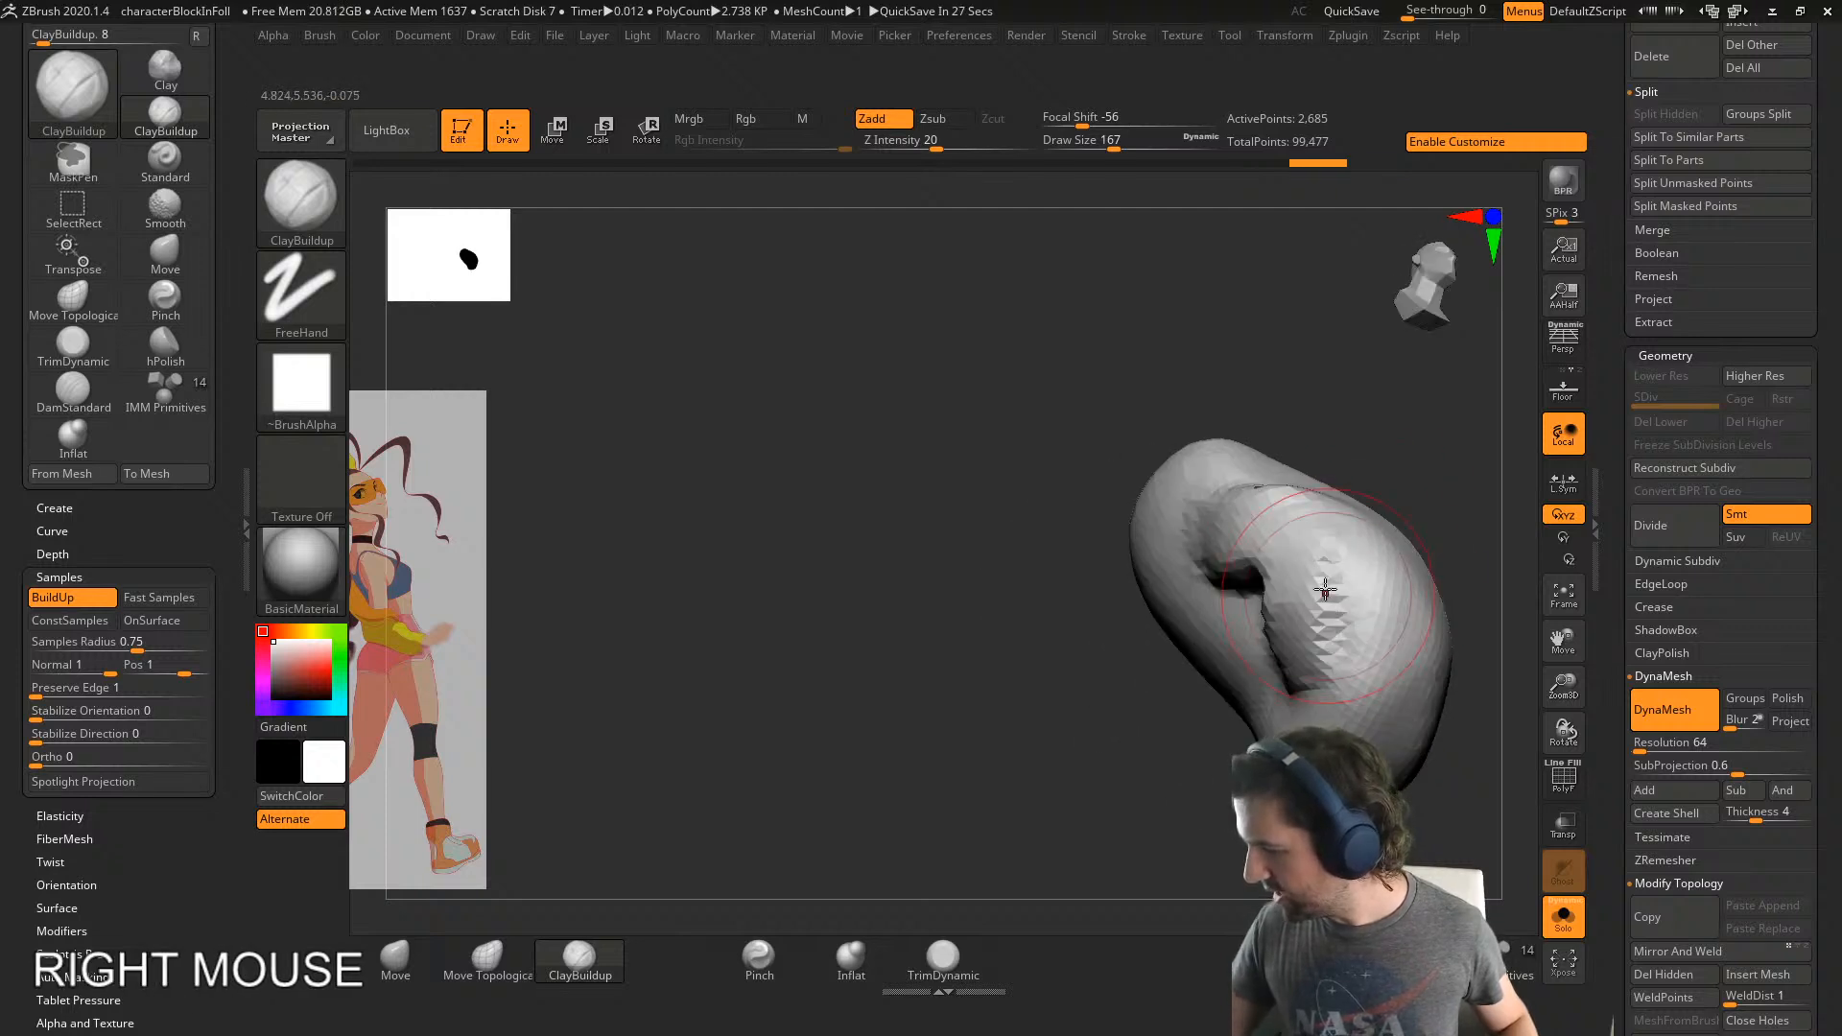
pyautogui.moveTo(1328, 592); pyautogui.dragTo(1317, 587)
pyautogui.moveTo(1316, 587)
pyautogui.mouseDown(button='right')
pyautogui.moveTo(1348, 624)
pyautogui.moveTo(1346, 666)
pyautogui.moveTo(1334, 628)
pyautogui.moveTo(1301, 619)
pyautogui.moveTo(1108, 609)
pyautogui.mouseUp(button='right')
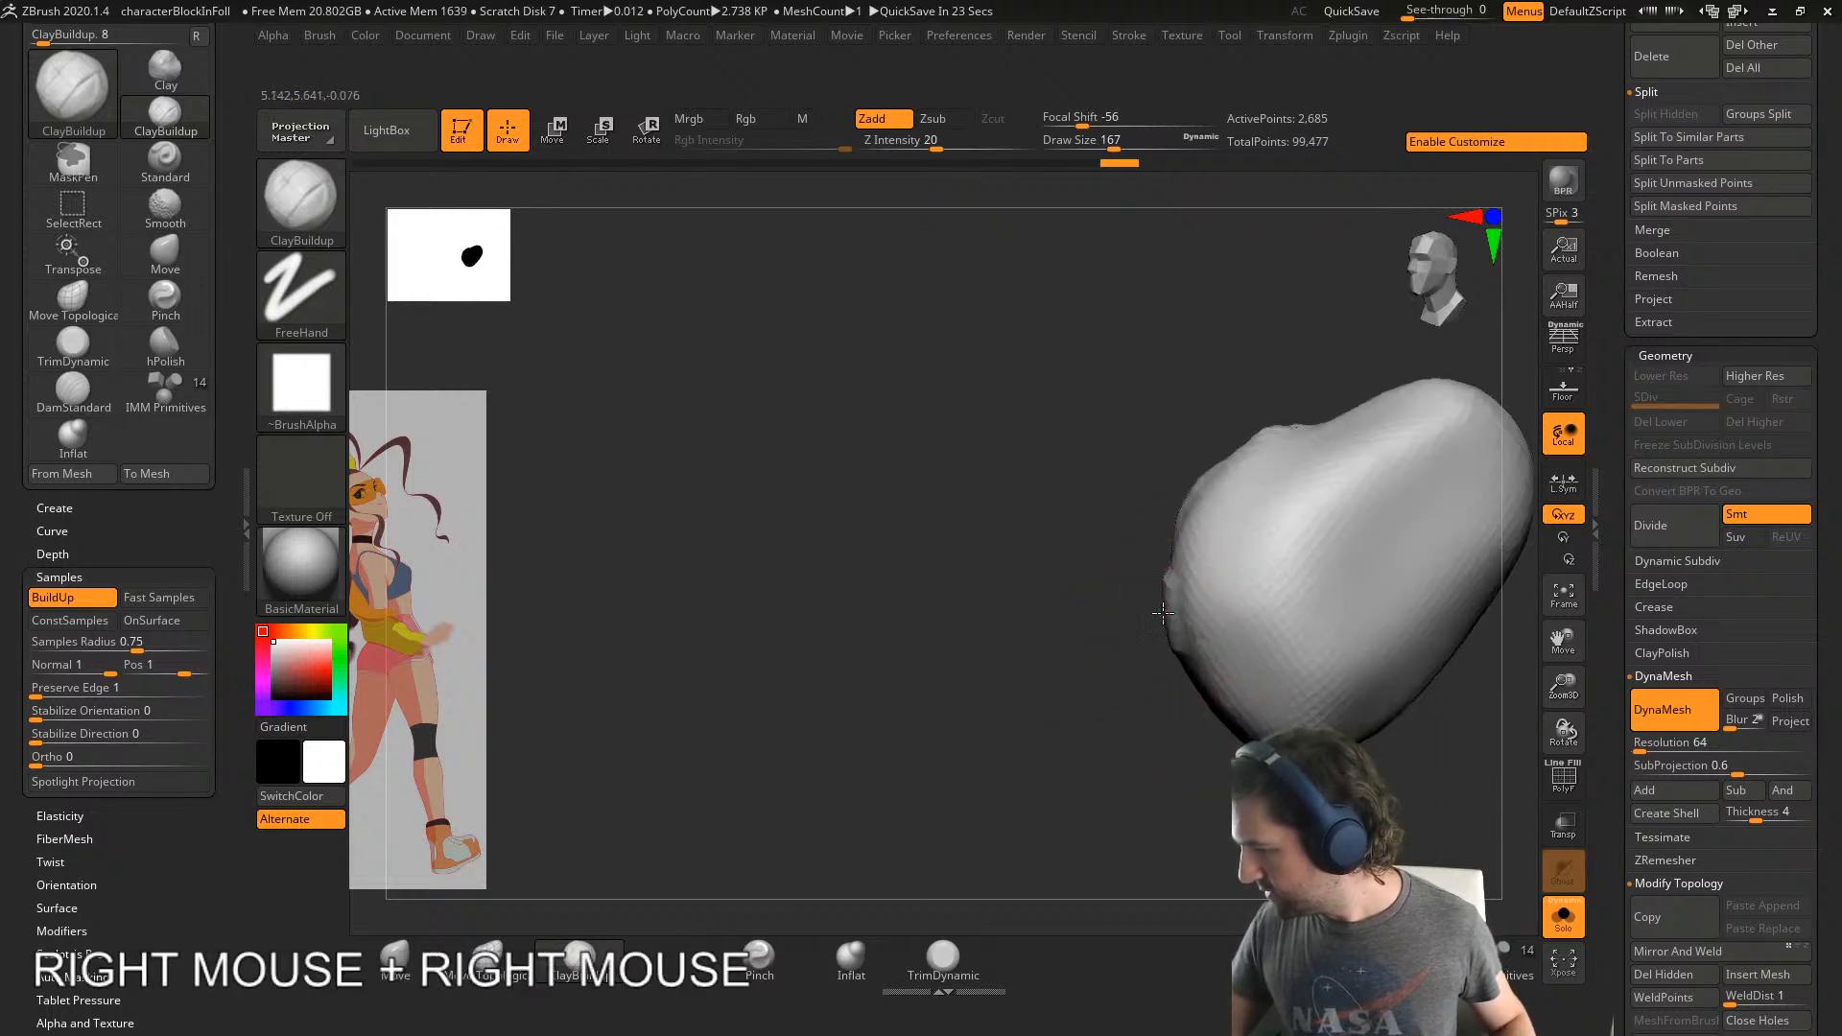
# - Reduce the ClayBuildup draw size to 68 and lay raised strips for the fingers across the front of the hand
pyautogui.moveTo(1188, 597)
pyautogui.mouseDown()
pyautogui.moveTo(1225, 560)
pyautogui.moveTo(1218, 617)
pyautogui.mouseUp()
pyautogui.press('s')
pyautogui.moveTo(1223, 604)
pyautogui.mouseDown(button='right')
pyautogui.moveTo(1288, 571)
pyautogui.moveTo(1289, 649)
pyautogui.mouseUp(button='right')
pyautogui.moveTo(1289, 648); pyautogui.dragTo(1209, 675)
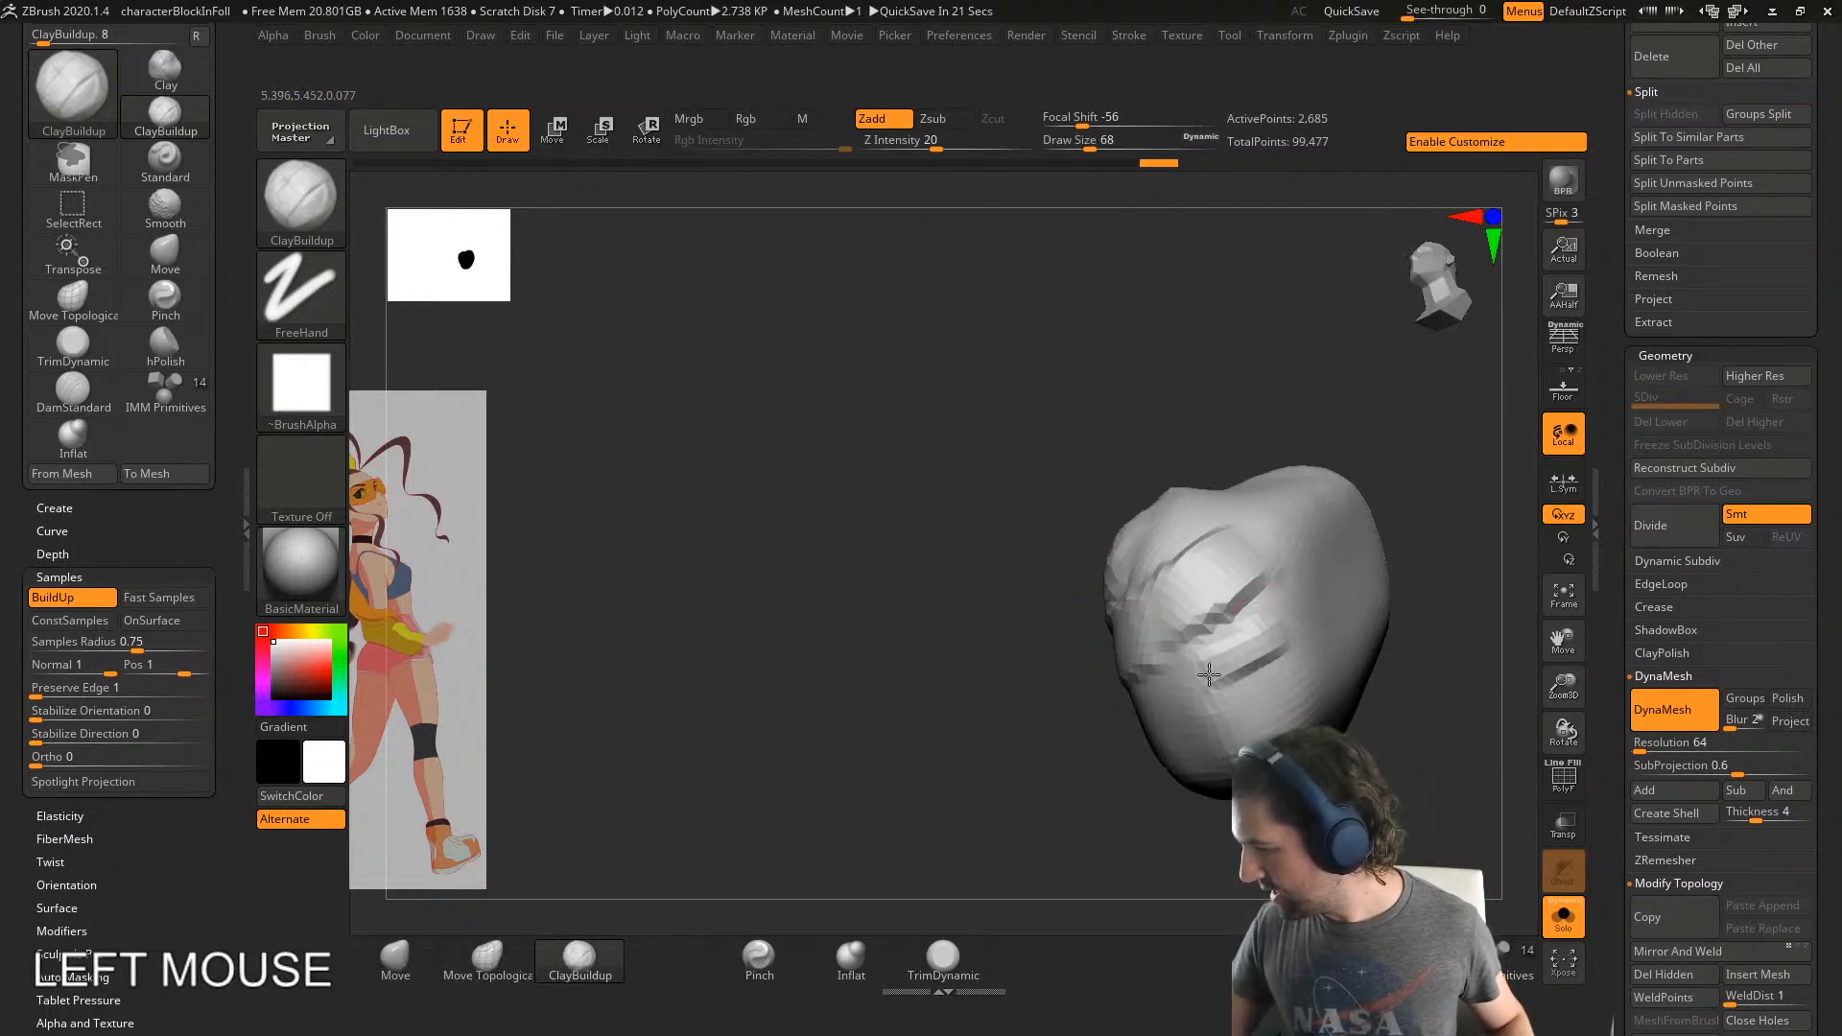
pyautogui.moveTo(1194, 705); pyautogui.dragTo(1180, 676, button='right')
pyautogui.moveTo(1180, 676); pyautogui.dragTo(1123, 729)
pyautogui.moveTo(1123, 729); pyautogui.dragTo(1152, 691, button='right')
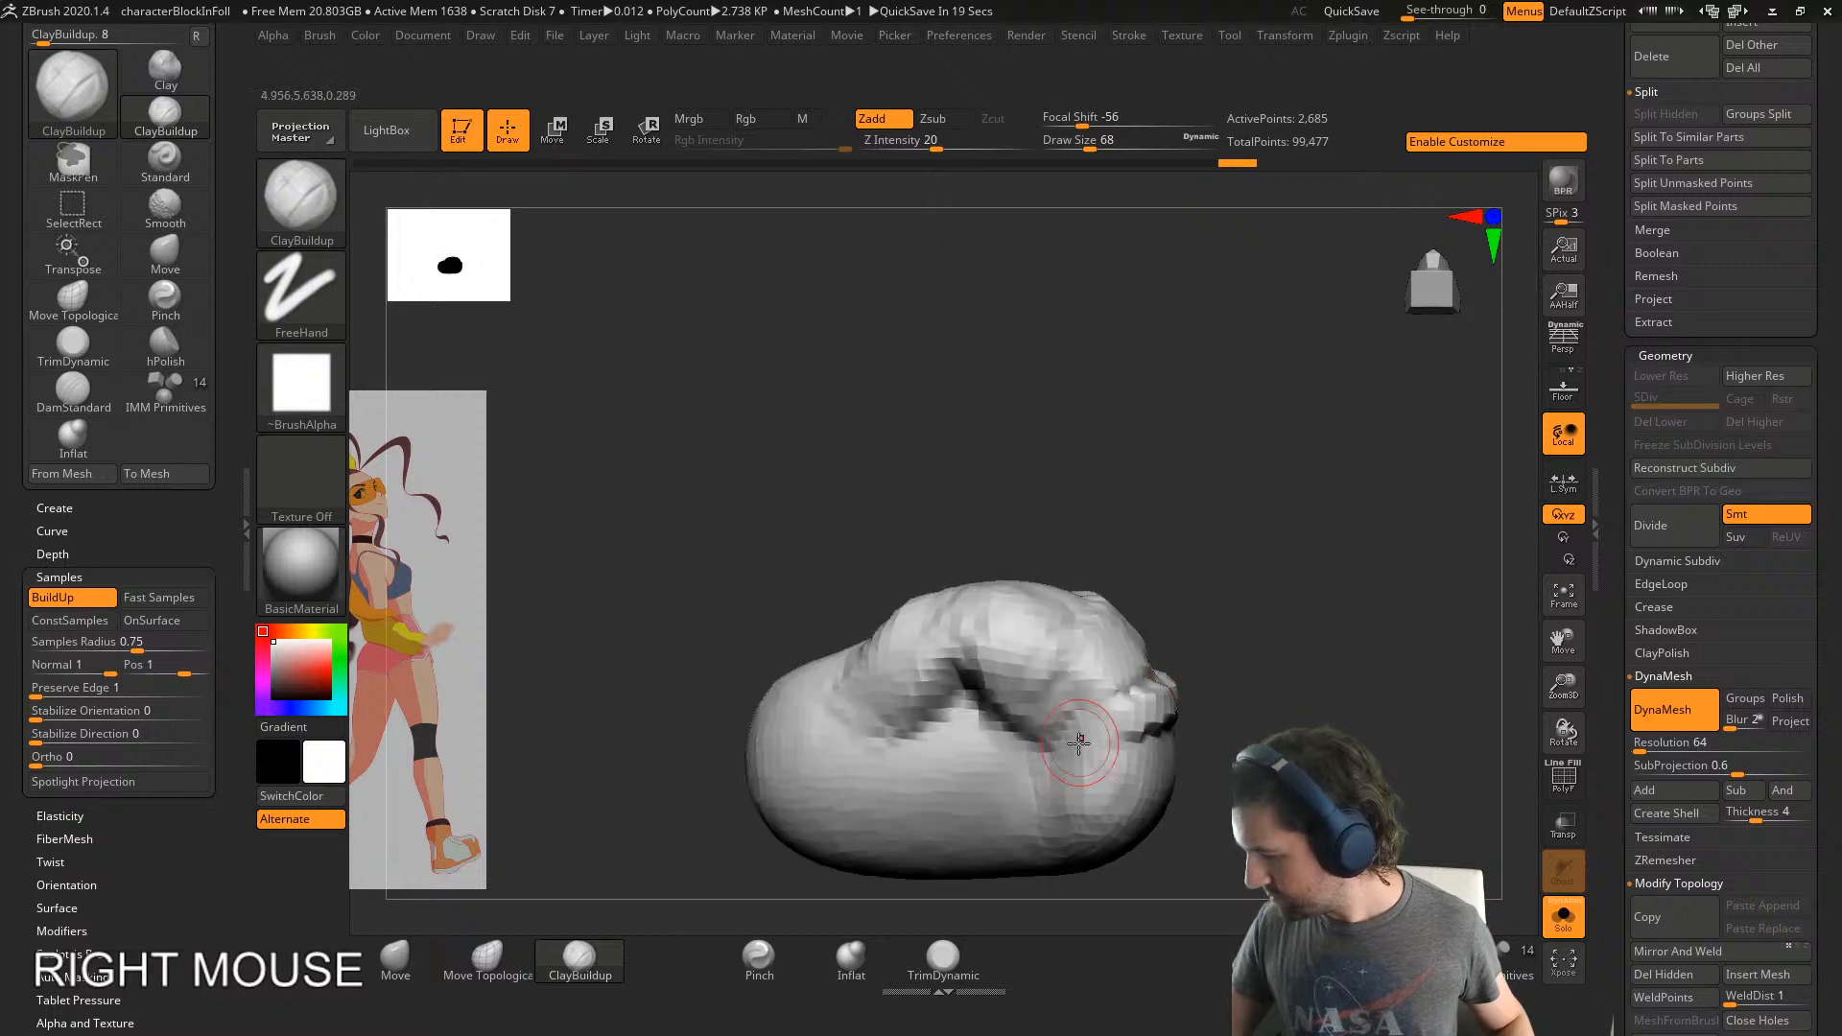
# - Continue the curled finger ridges around the front and underside of the fist with ClayBuildup strokes
pyautogui.moveTo(1152, 691); pyautogui.dragTo(1063, 745)
pyautogui.moveTo(1166, 691); pyautogui.dragTo(1067, 768, button='right')
pyautogui.moveTo(1067, 772); pyautogui.dragTo(1190, 758)
pyautogui.moveTo(1199, 753); pyautogui.dragTo(1103, 772, button='right')
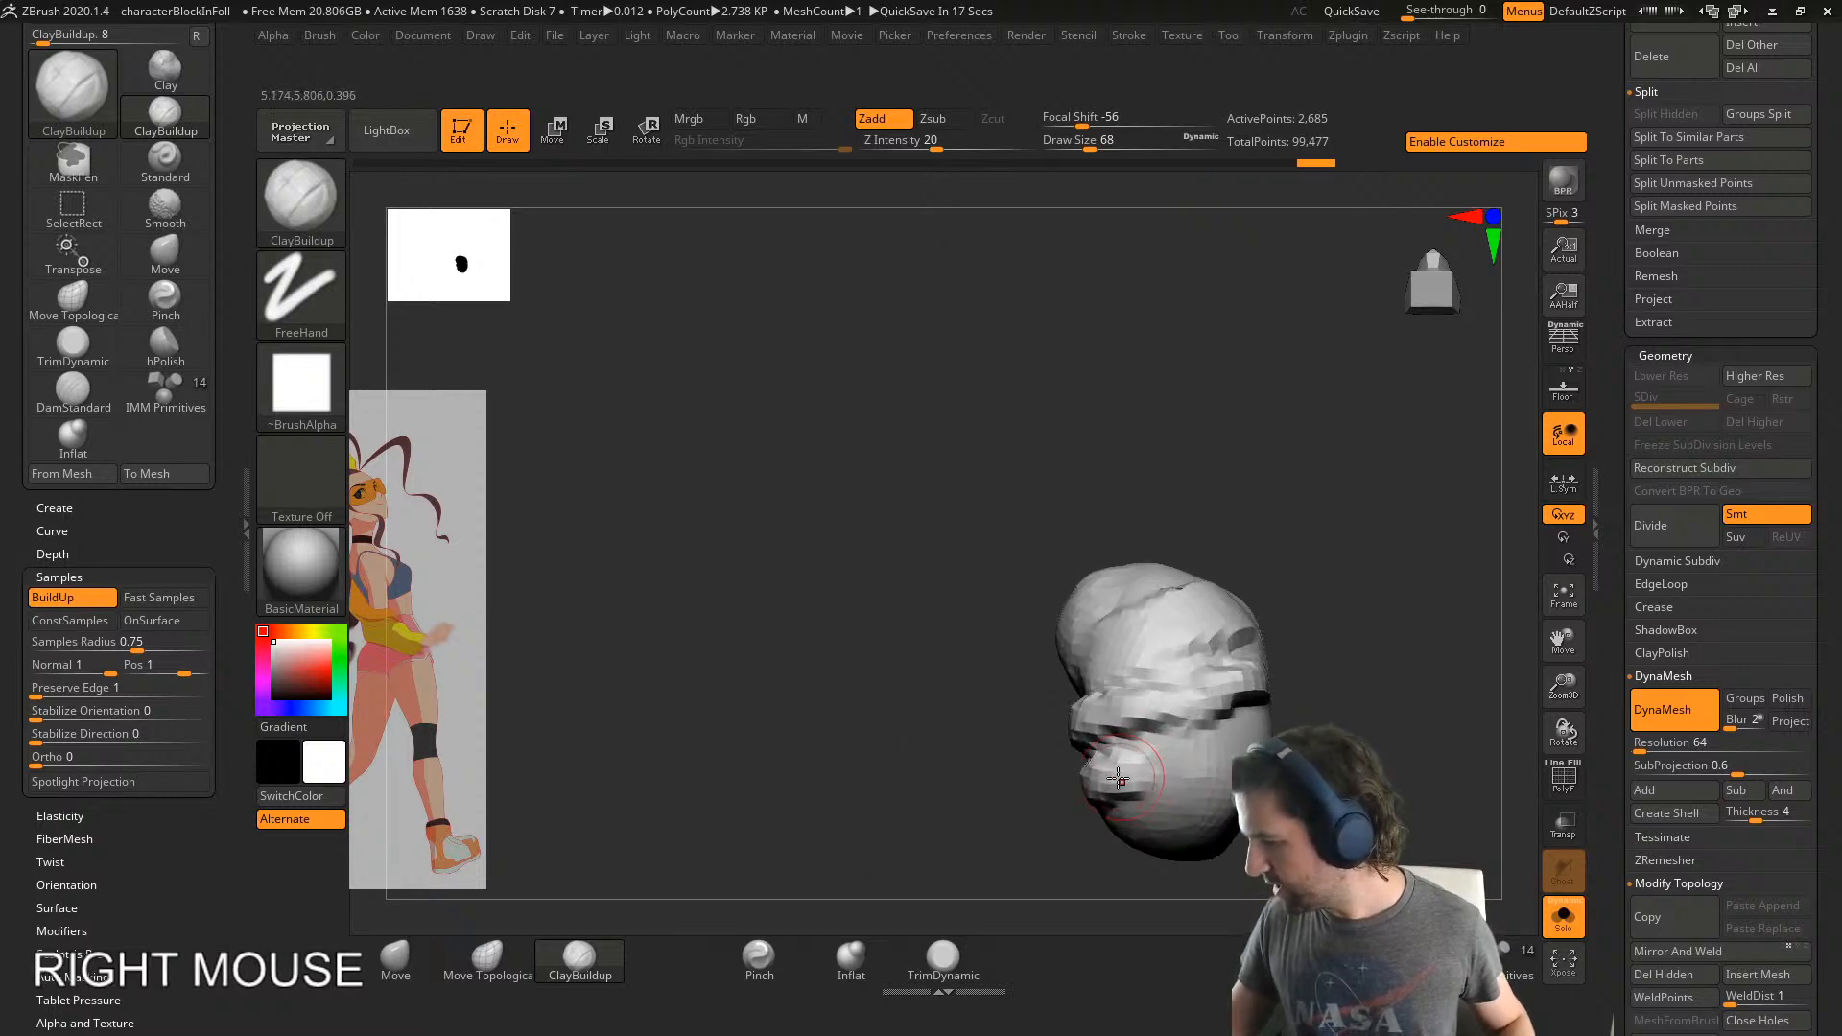
pyautogui.moveTo(1104, 779); pyautogui.dragTo(1267, 724)
pyautogui.moveTo(1266, 727); pyautogui.dragTo(1238, 690, button='right')
pyautogui.moveTo(1238, 691)
pyautogui.mouseDown()
pyautogui.moveTo(1295, 649)
pyautogui.moveTo(1286, 633)
pyautogui.mouseUp()
# - Add further clay strokes to the curled fingers and thumb, and smooth the rough transition into the palm
pyautogui.moveTo(1286, 633)
pyautogui.mouseDown(button='right')
pyautogui.moveTo(1274, 649)
pyautogui.moveTo(1209, 634)
pyautogui.mouseUp(button='right')
pyautogui.keyDown('shift'); pyautogui.moveTo(1209, 633); pyautogui.dragTo(1205, 590); pyautogui.keyUp('shift')
pyautogui.moveTo(1173, 642)
pyautogui.mouseDown(button='right')
pyautogui.moveTo(1257, 749)
pyautogui.moveTo(1180, 502)
pyautogui.moveTo(1195, 542)
pyautogui.mouseUp(button='right')
pyautogui.moveTo(1053, 529); pyautogui.dragTo(1104, 523)
pyautogui.moveTo(1103, 523); pyautogui.dragTo(1118, 545, button='right')
pyautogui.moveTo(1117, 545)
pyautogui.mouseDown()
pyautogui.moveTo(1202, 569)
pyautogui.moveTo(1224, 606)
pyautogui.moveTo(1152, 568)
pyautogui.mouseUp()
pyautogui.moveTo(1152, 568); pyautogui.dragTo(1175, 537, button='right')
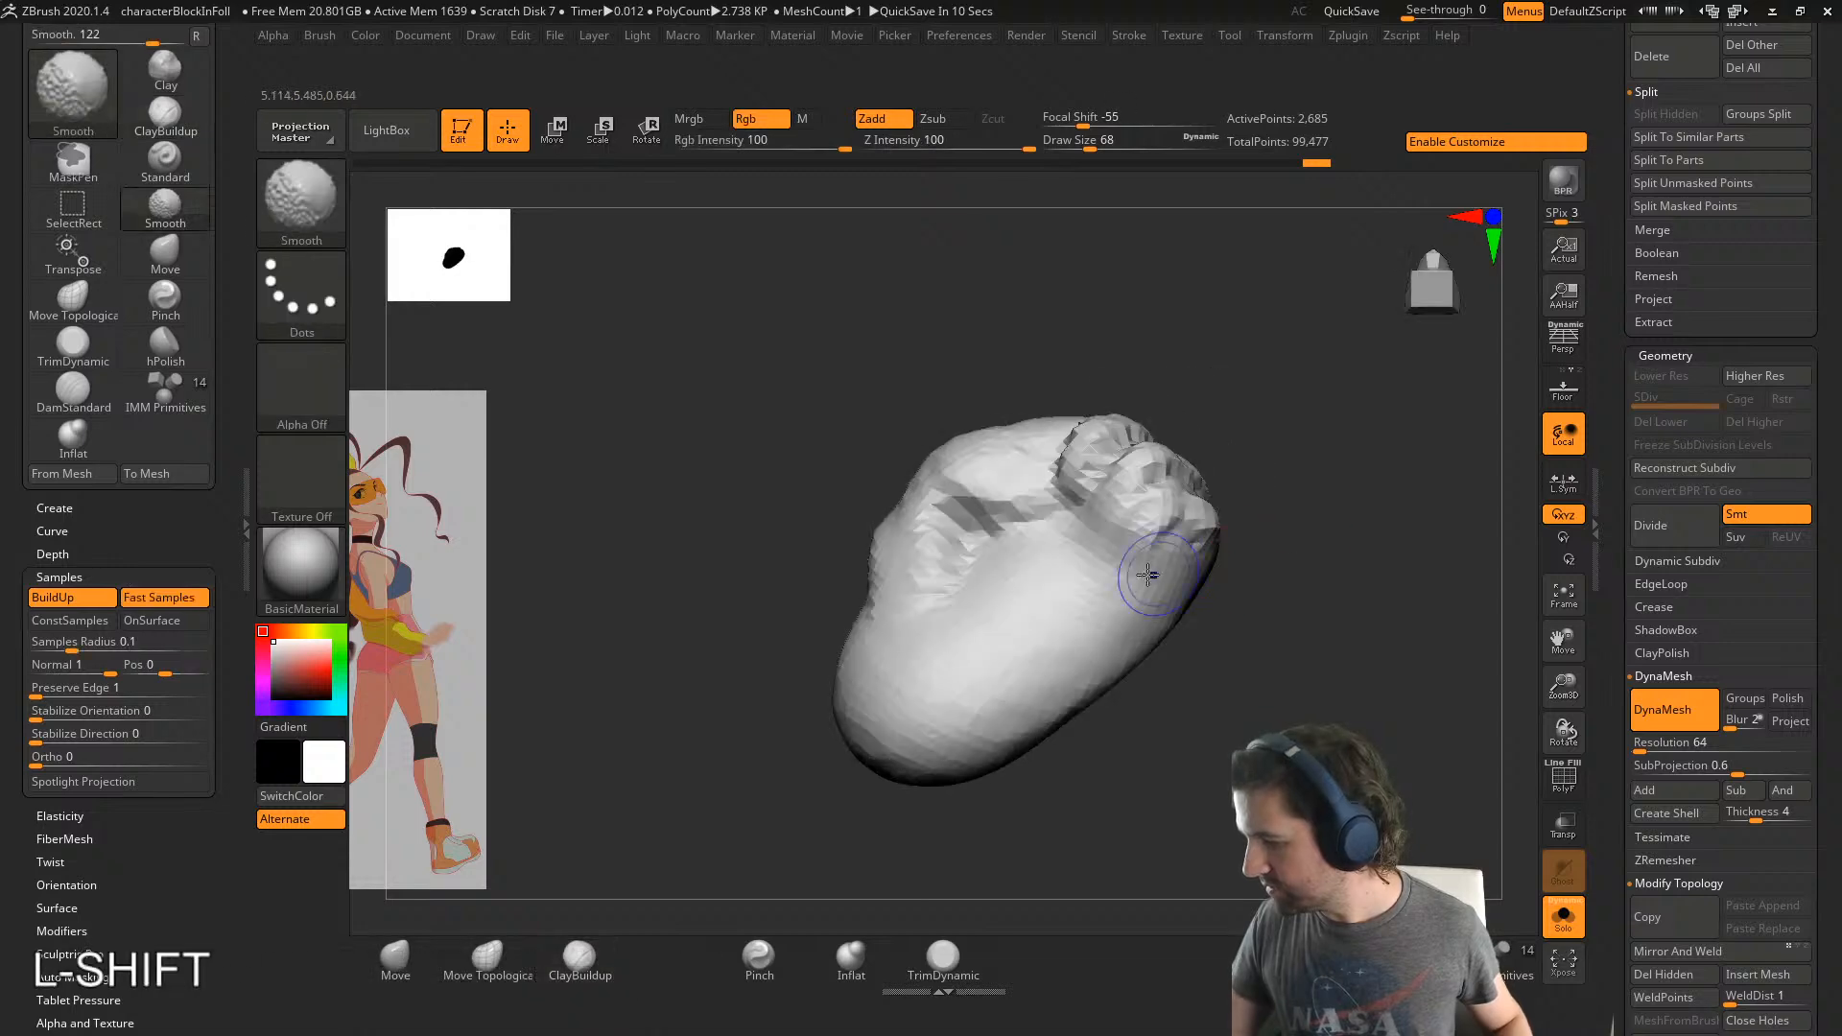
pyautogui.keyDown('shift'); pyautogui.moveTo(1152, 574); pyautogui.dragTo(1118, 561); pyautogui.keyUp('shift')
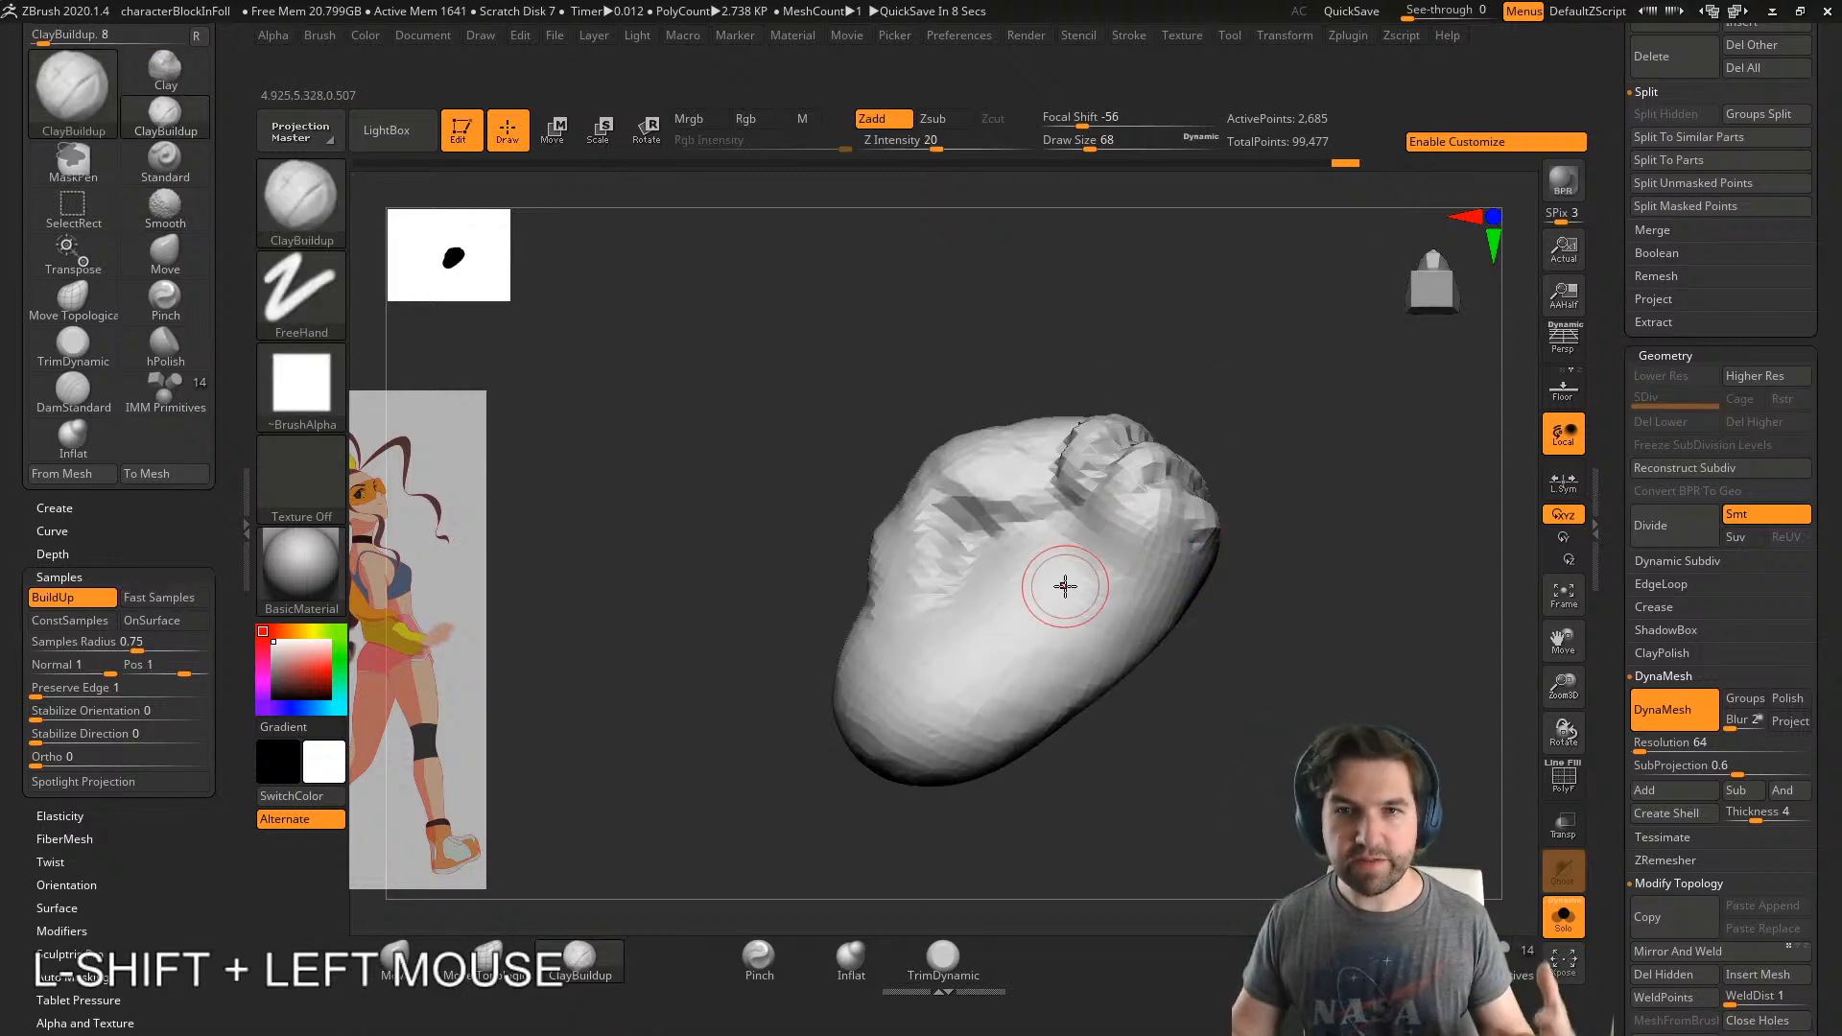
# - Choose the DamStandard brush and add it to the shelf between ClayBuildup and Pinch
pyautogui.press('b')
pyautogui.press('d')
pyautogui.press('s')
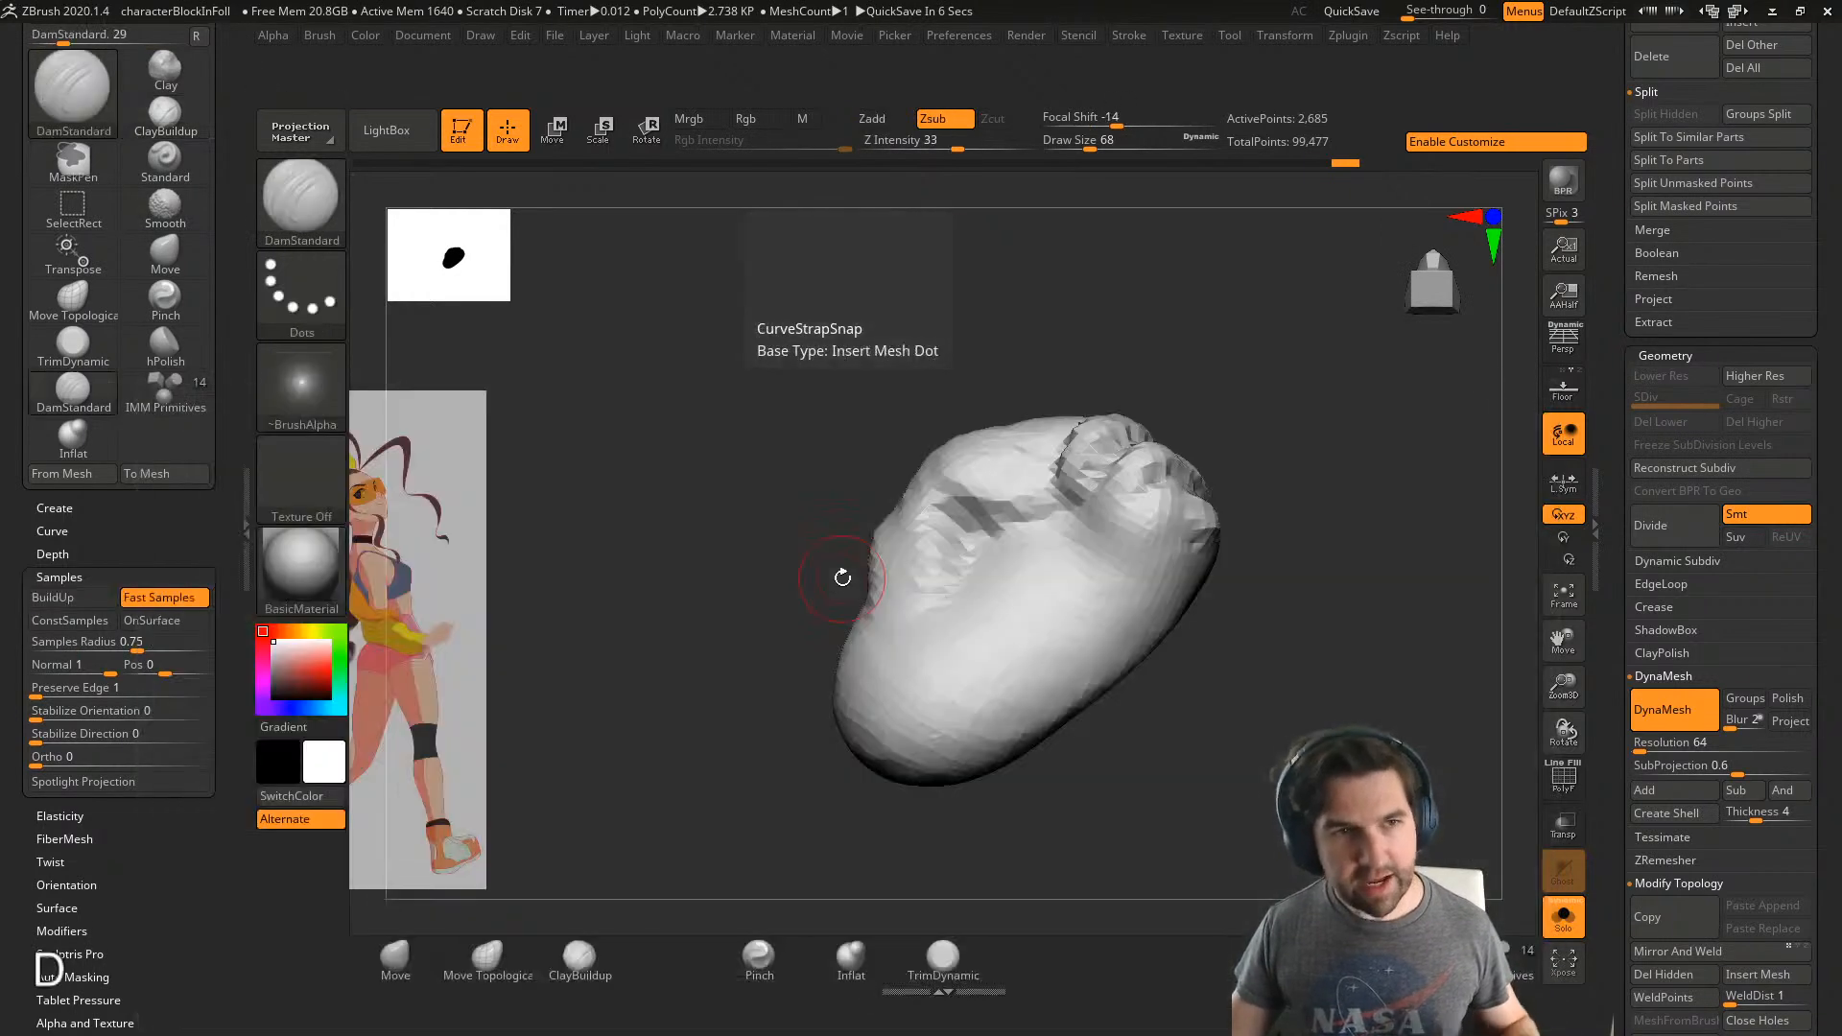
pyautogui.moveTo(78, 391)
pyautogui.keyDown('ctrl'); pyautogui.keyDown('alt'); pyautogui.mouseDown()
pyautogui.moveTo(929, 753)
pyautogui.moveTo(719, 963)
pyautogui.mouseUp(); pyautogui.keyUp('alt'); pyautogui.keyUp('ctrl')
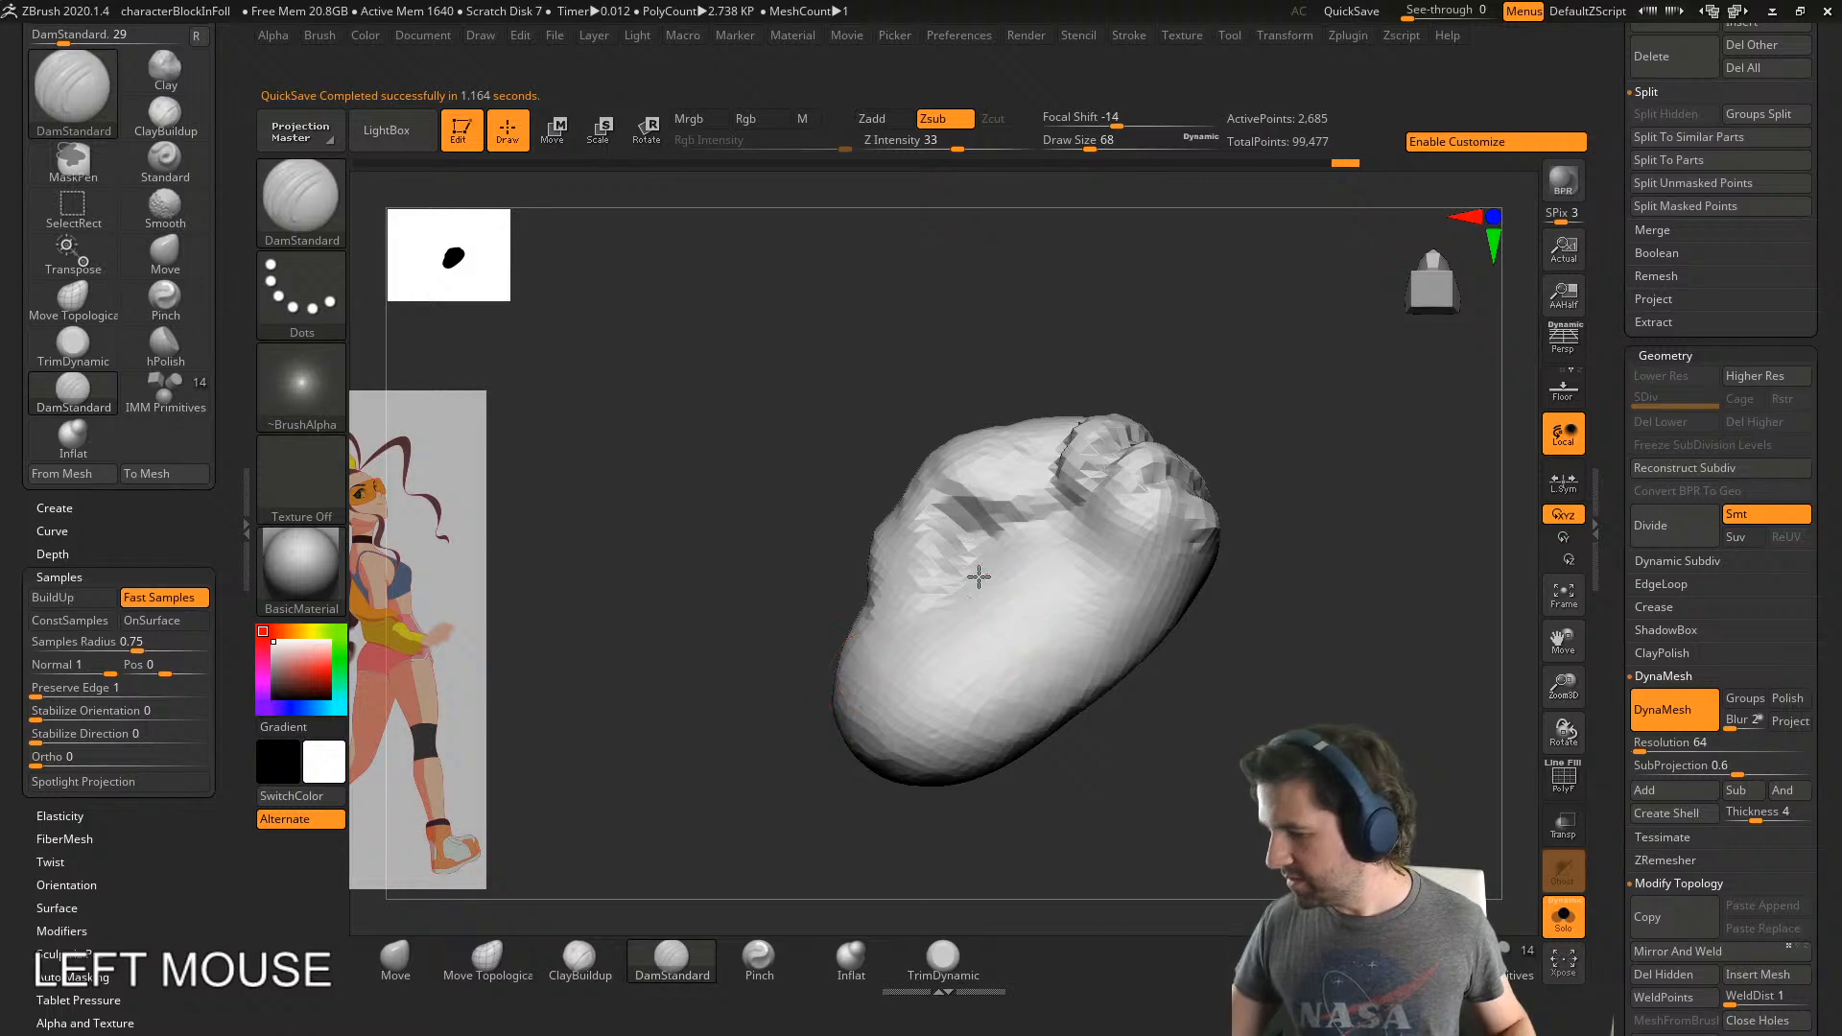
# - Try a DamStandard crease beside the thumb, undo it, and carve the crease between thumb and palm again
pyautogui.moveTo(978, 577); pyautogui.dragTo(1049, 535)
pyautogui.moveTo(1049, 535); pyautogui.dragTo(987, 605, button='right')
pyautogui.hotkey('ctrl', 'z')
pyautogui.moveTo(936, 624); pyautogui.dragTo(993, 467)
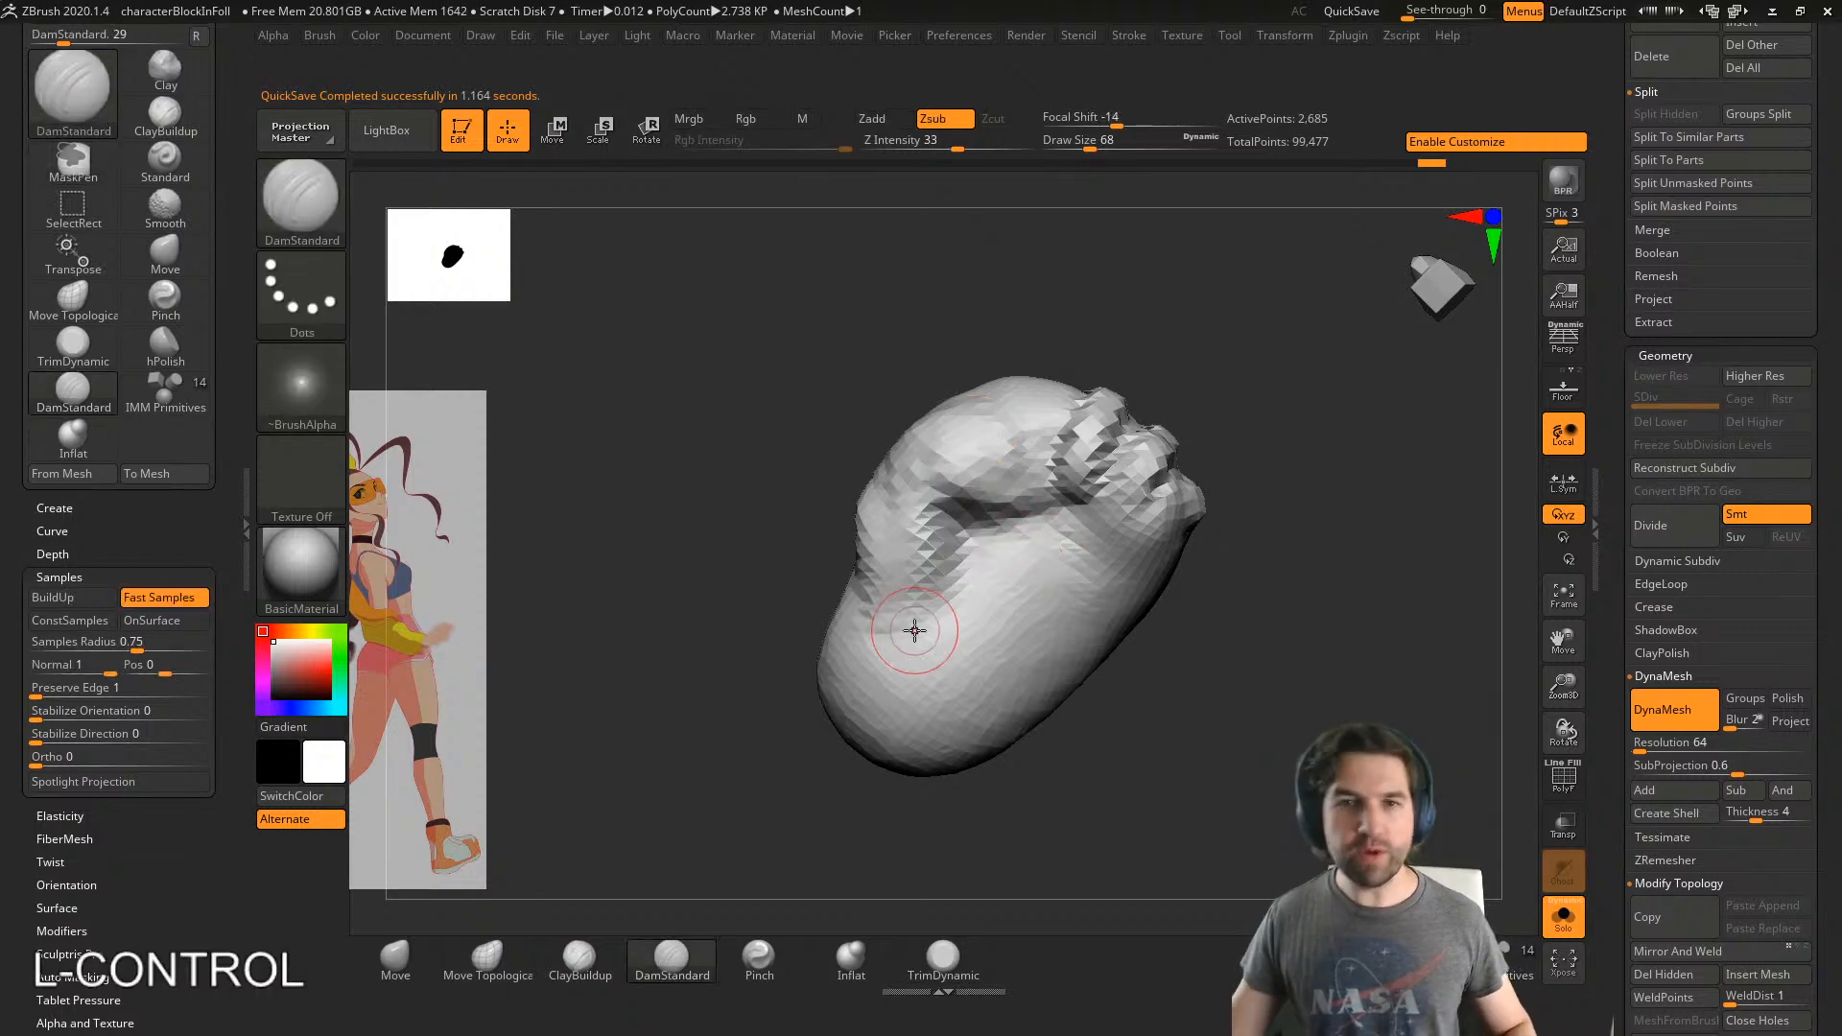
# - Save the project to the Desktop under the new file name HpiHopDancer
pyautogui.hotkey('ctrl', 's')
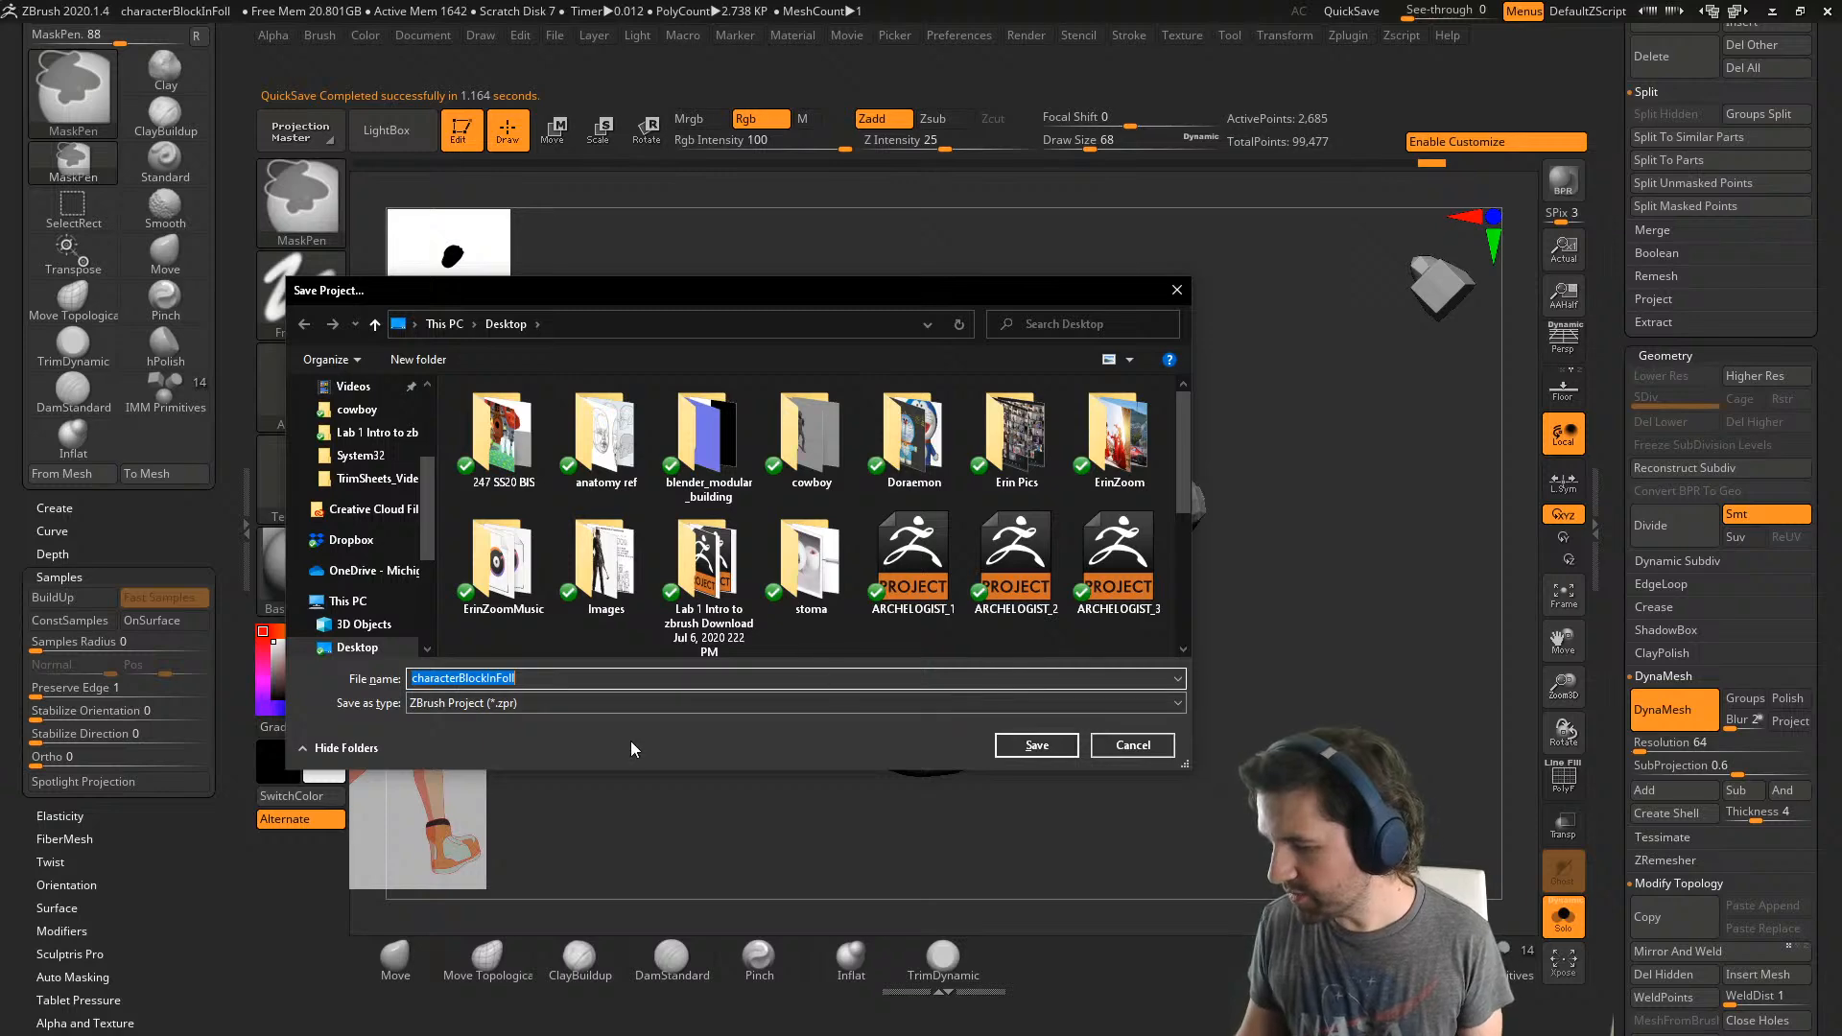
pyautogui.click(573, 673)
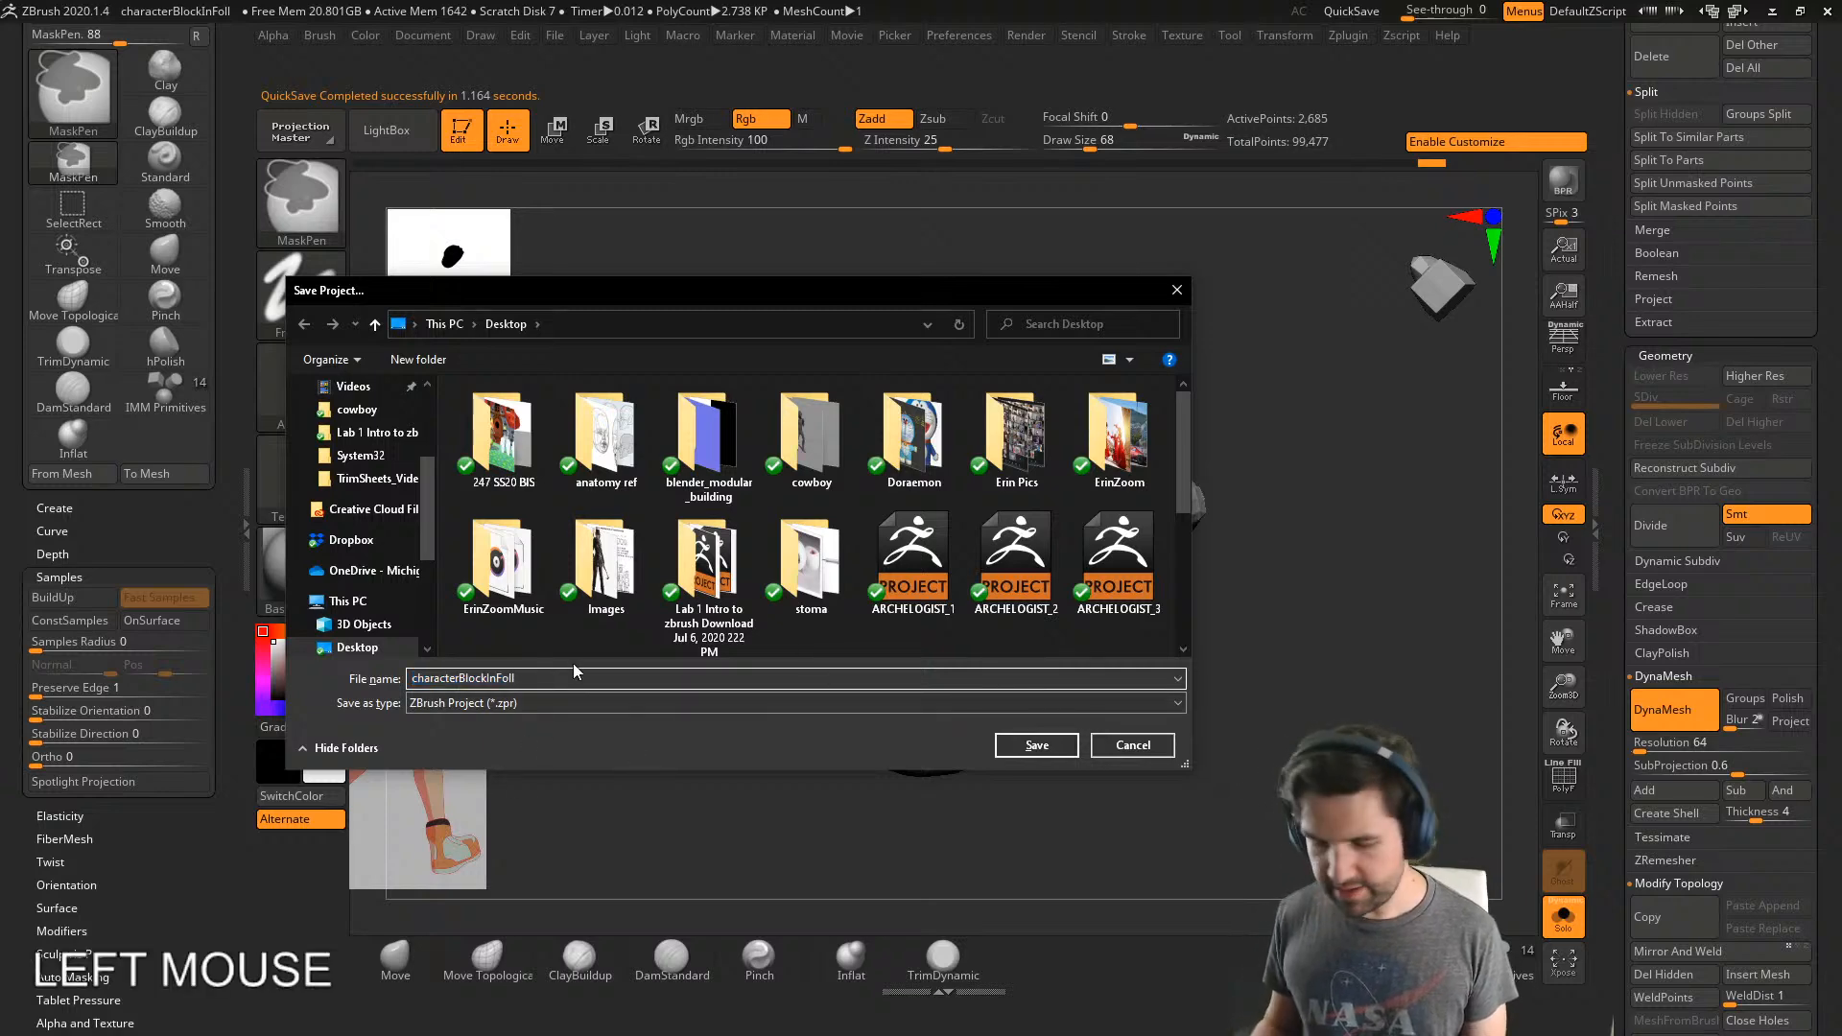
pyautogui.press('BackSpace')
pyautogui.press('BackSpace')
pyautogui.press('BackSpace')
pyautogui.press('BackSpace')
pyautogui.press('BackSpace')
pyautogui.press('BackSpace')
pyautogui.press('BackSpace')
pyautogui.press('BackSpace')
pyautogui.press('BackSpace')
pyautogui.press('BackSpace')
pyautogui.press('BackSpace')
pyautogui.press('BackSpace')
pyautogui.press('BackSpace')
pyautogui.press('BackSpace')
pyautogui.press('BackSpace')
pyautogui.press('BackSpace')
pyautogui.press('BackSpace')
pyautogui.press('BackSpace')
pyautogui.press('BackSpace')
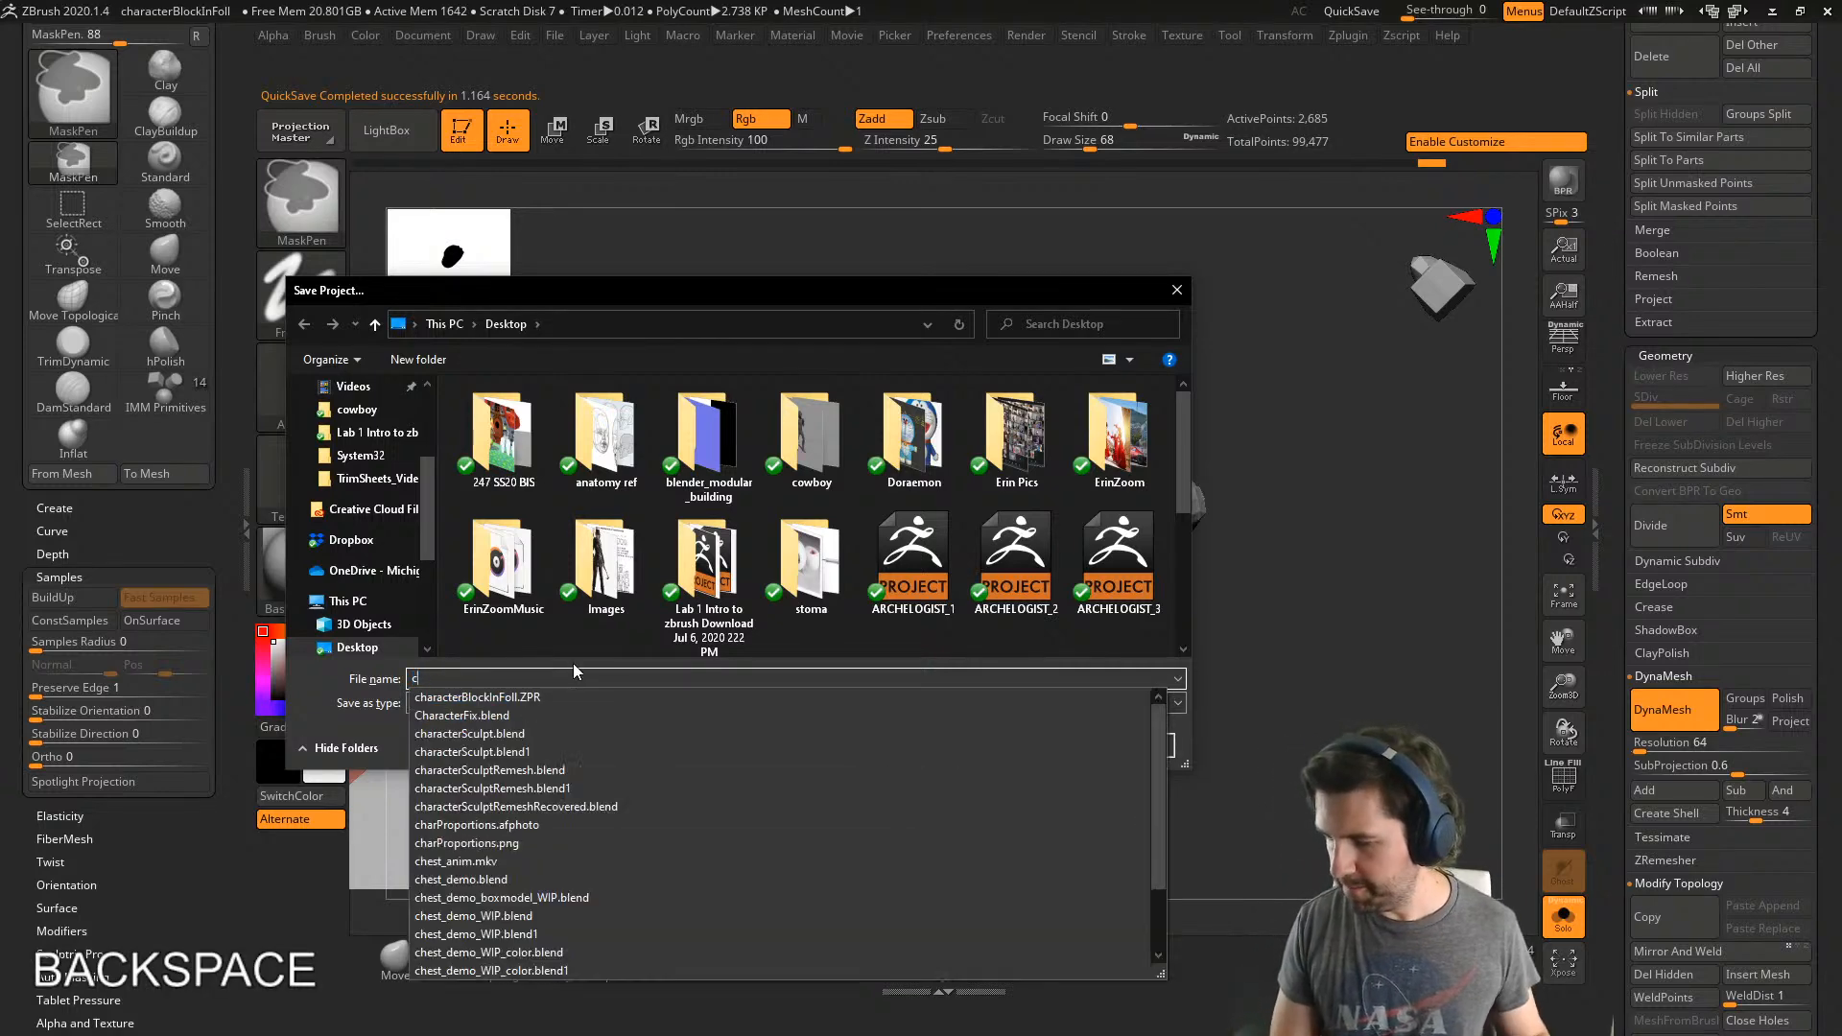
pyautogui.press('BackSpace')
pyautogui.write('J')
pyautogui.press('BackSpace')
pyautogui.write('H')
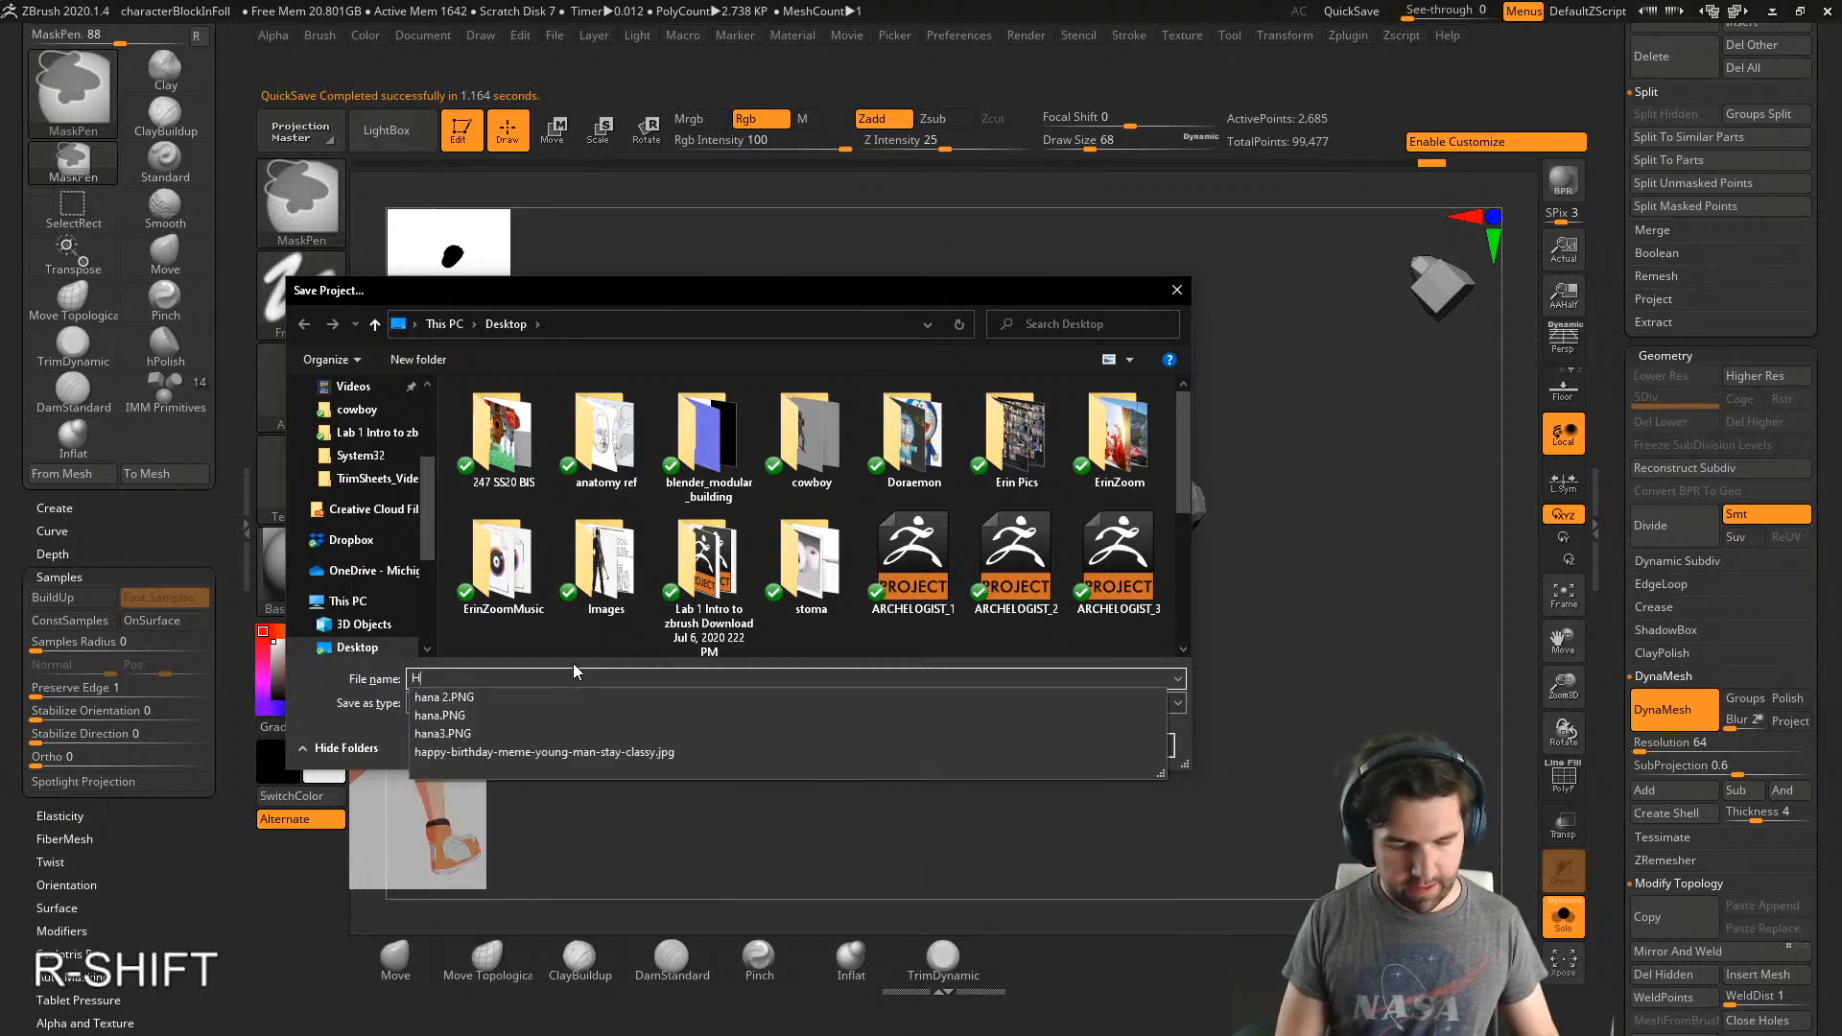
pyautogui.write('piHopDancer')
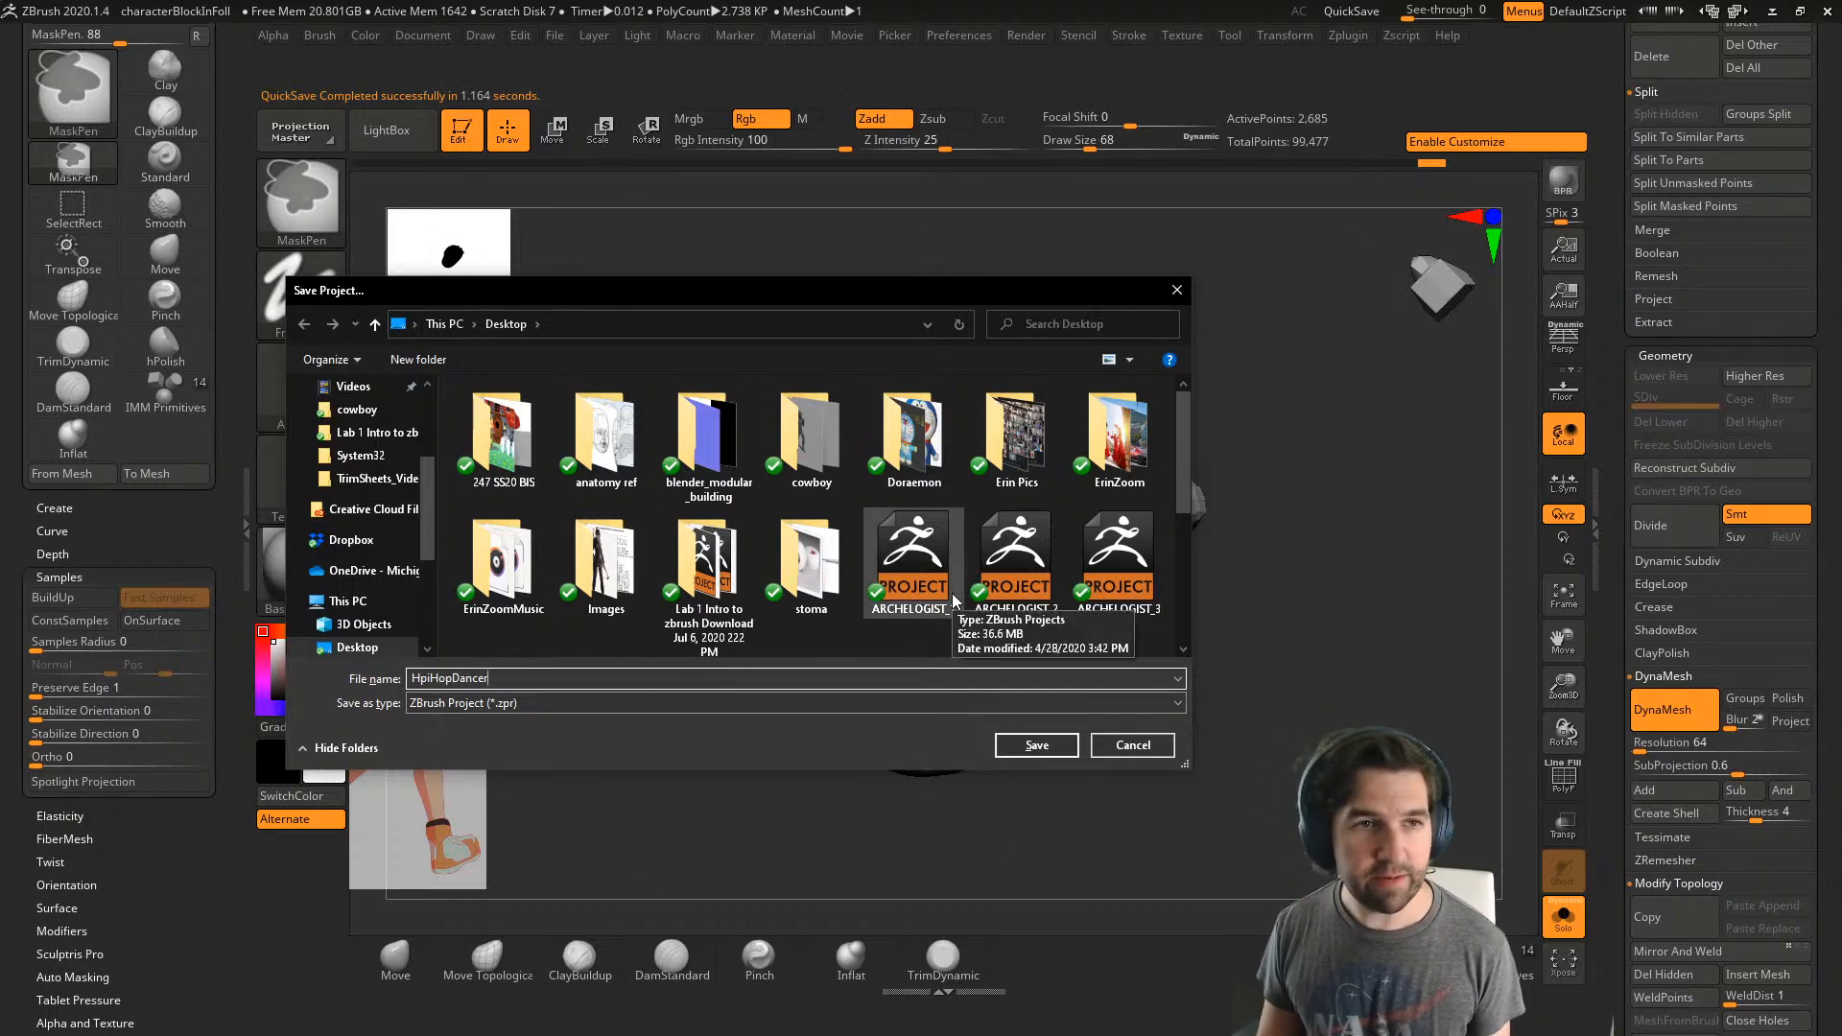
pyautogui.click(1025, 747)
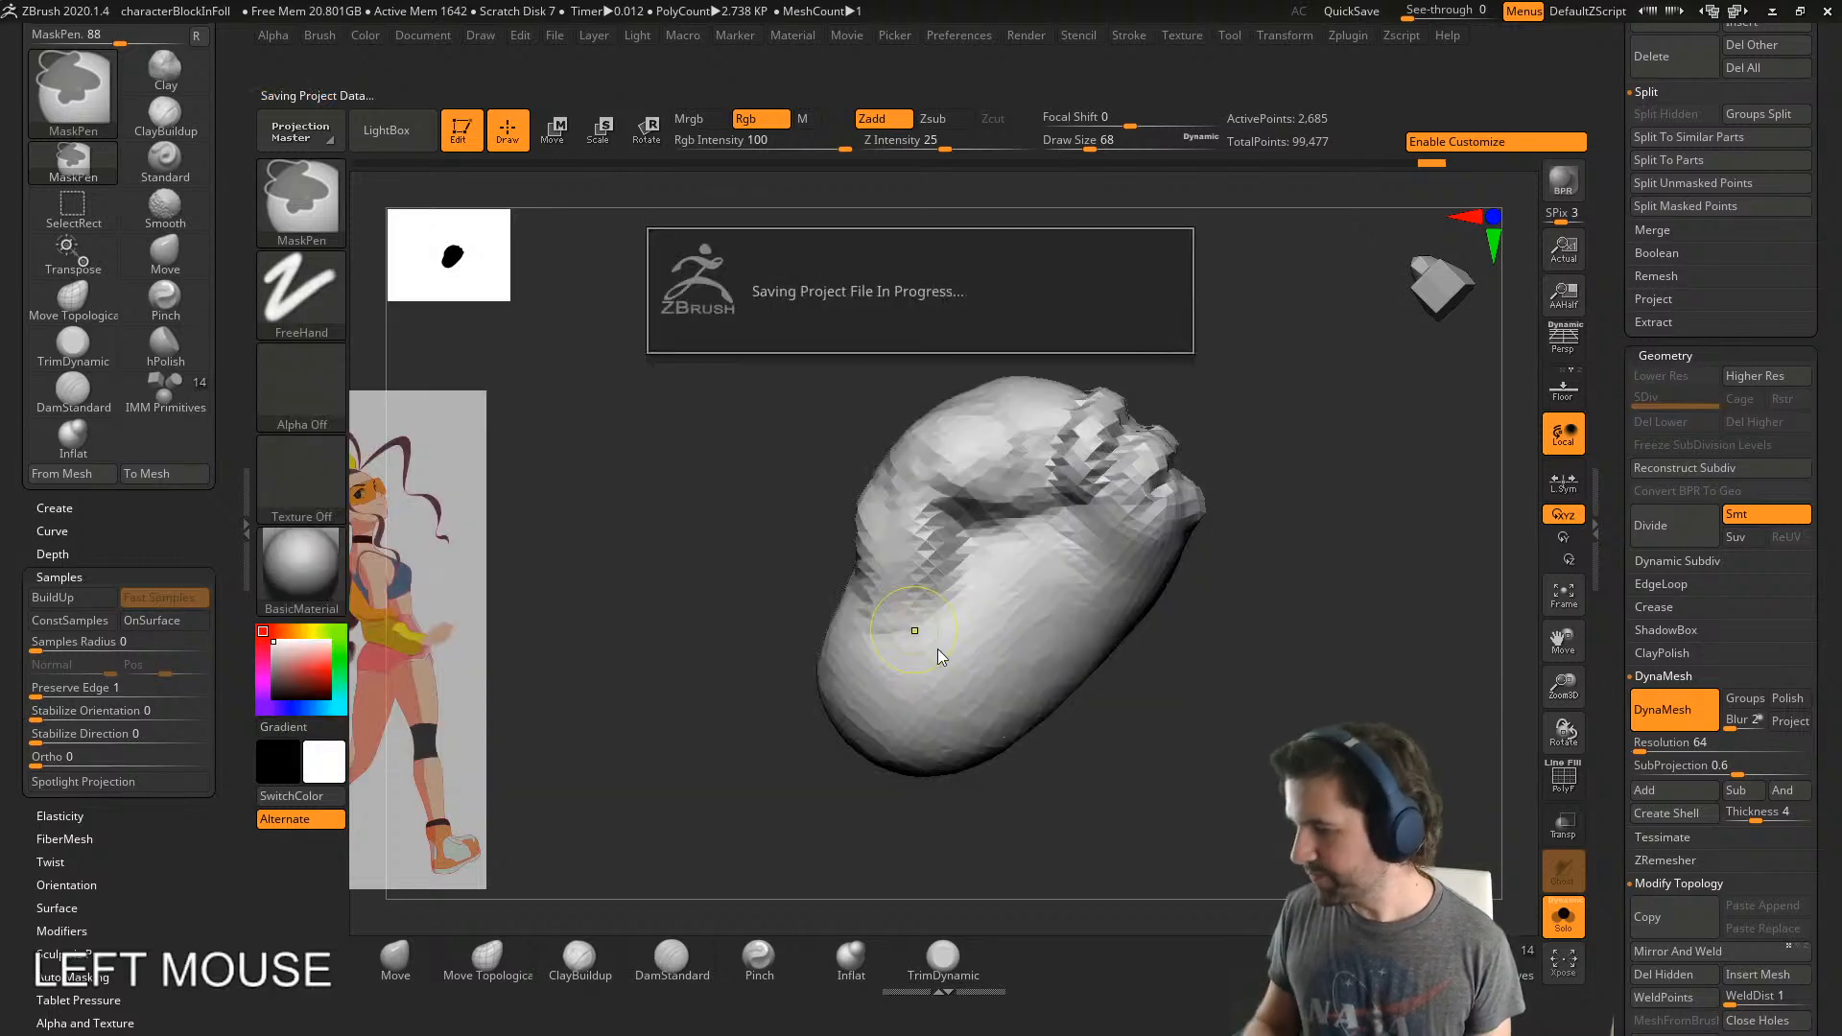
# - Enlarge the draw size to 212 and smooth the jagged finger ridges on the front of the fist
pyautogui.moveTo(938, 649)
pyautogui.mouseDown(button='right')
pyautogui.moveTo(1103, 768)
pyautogui.moveTo(1184, 493)
pyautogui.moveTo(1202, 692)
pyautogui.mouseUp(button='right')
pyautogui.press('s')
pyautogui.moveTo(1203, 693); pyautogui.dragTo(1236, 688)
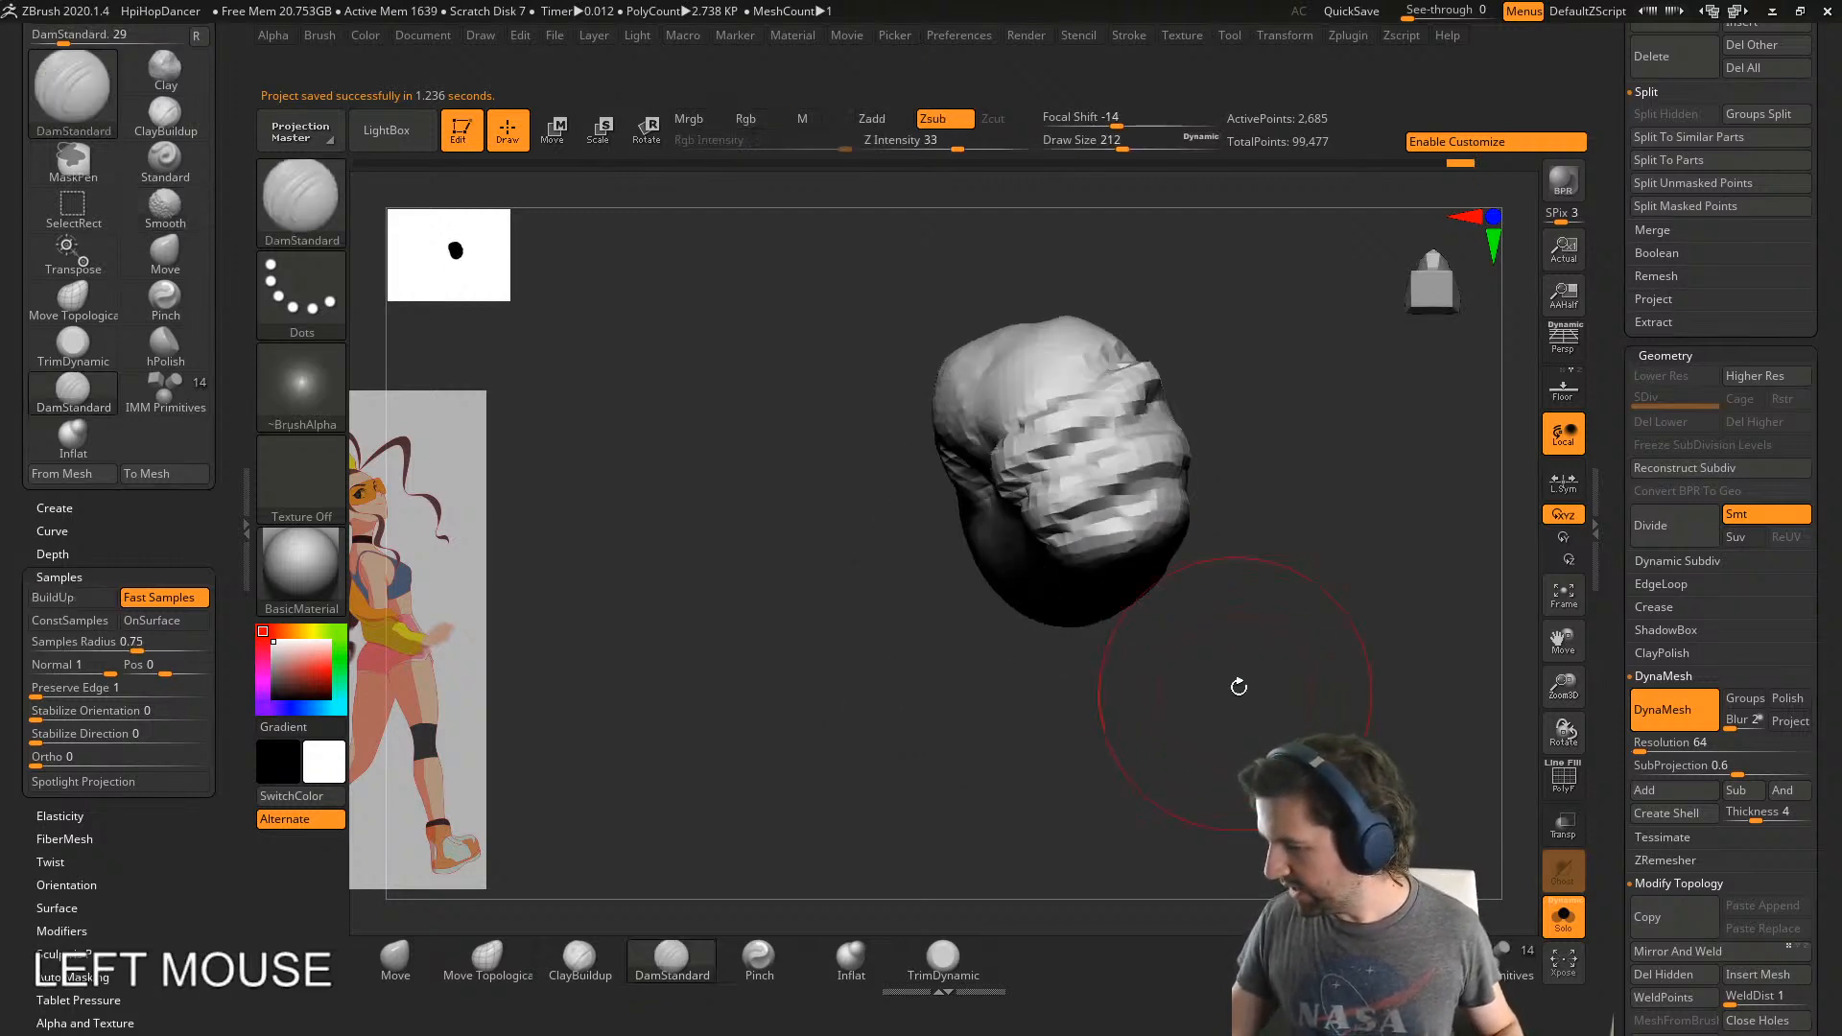
pyautogui.moveTo(1098, 384)
pyautogui.keyDown('shift'); pyautogui.mouseDown()
pyautogui.moveTo(1075, 422)
pyautogui.moveTo(1104, 499)
pyautogui.mouseUp(); pyautogui.keyUp('shift')
pyautogui.moveTo(1147, 537); pyautogui.dragTo(1242, 514, button='right')
pyautogui.moveTo(1101, 413); pyautogui.dragTo(990, 482, button='right')
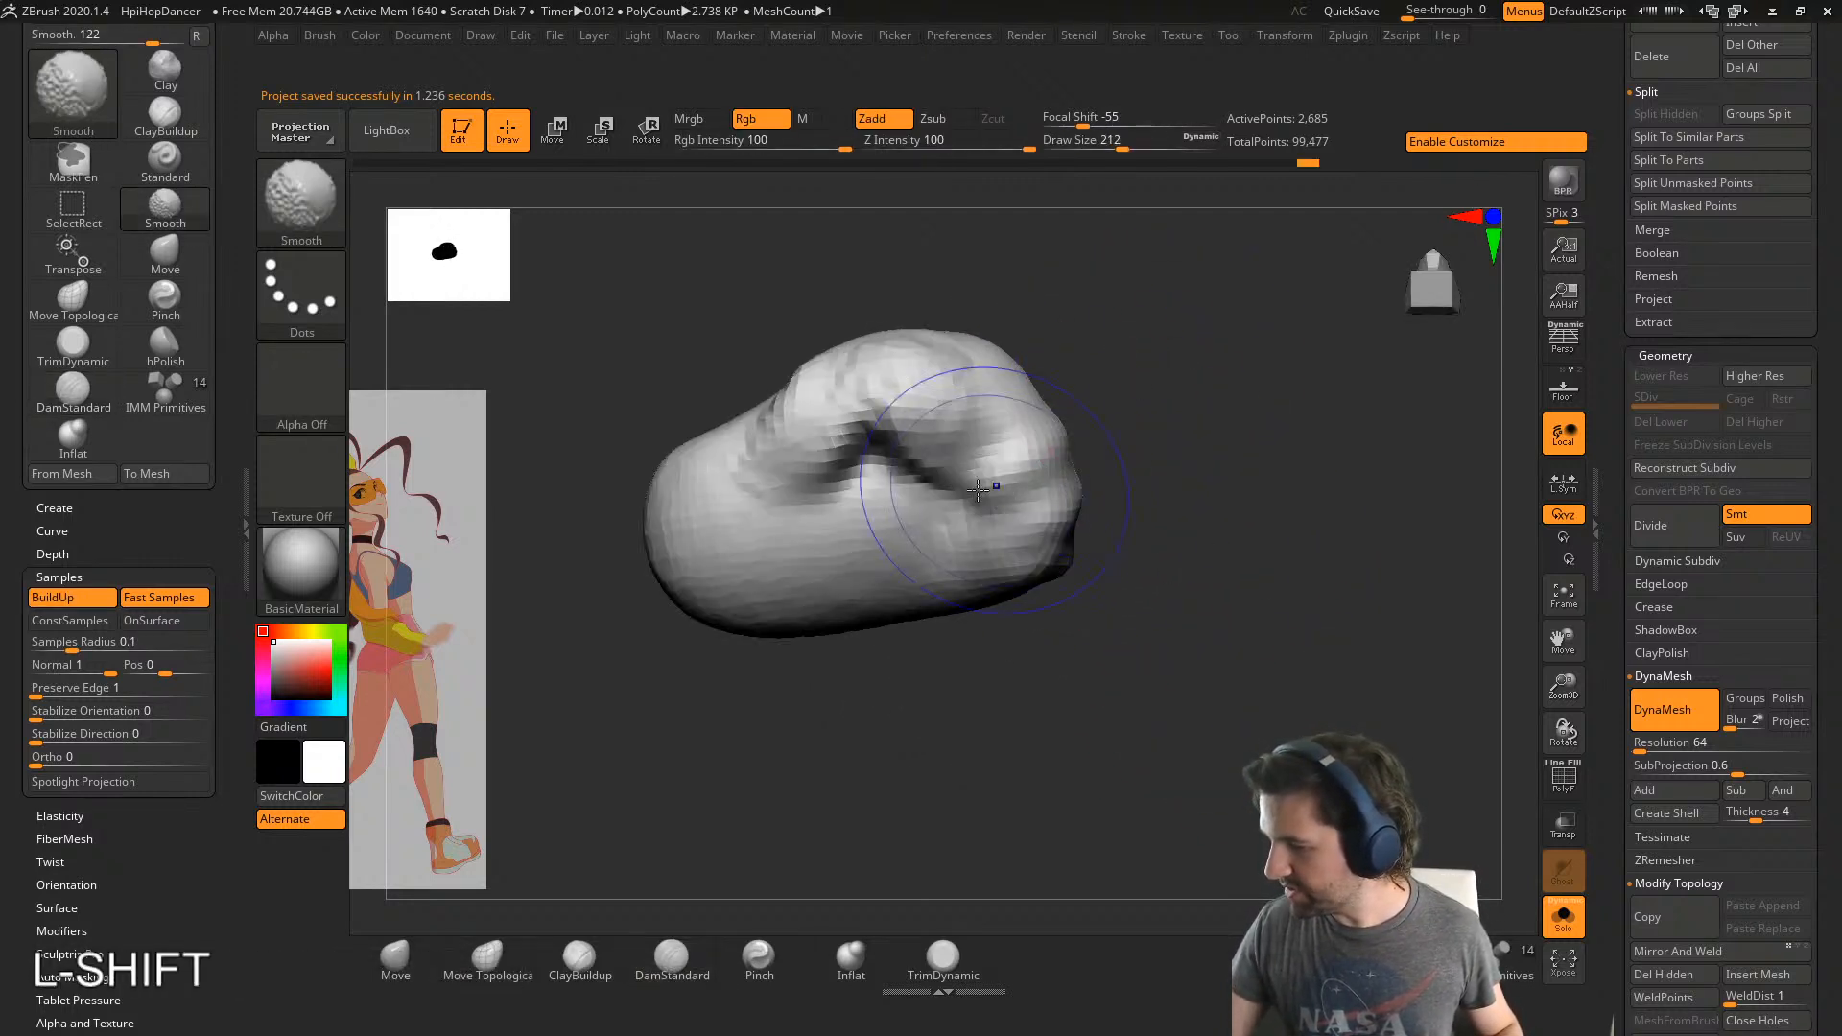
pyautogui.keyDown('shift'); pyautogui.moveTo(990, 482); pyautogui.dragTo(960, 451); pyautogui.keyUp('shift')
pyautogui.moveTo(959, 451); pyautogui.dragTo(1131, 514, button='right')
pyautogui.keyDown('shift'); pyautogui.moveTo(1061, 402); pyautogui.dragTo(1065, 446); pyautogui.keyUp('shift')
# - Remesh the hand with DynaMesh at resolution 64
pyautogui.keyDown('ctrl'); pyautogui.moveTo(1133, 537); pyautogui.dragTo(1110, 650, button='right'); pyautogui.keyUp('ctrl')
pyautogui.keyDown('ctrl'); pyautogui.moveTo(1110, 650); pyautogui.dragTo(1171, 705); pyautogui.keyUp('ctrl')
pyautogui.moveTo(1090, 658)
pyautogui.mouseDown(button='right')
pyautogui.moveTo(1089, 562)
pyautogui.moveTo(1123, 629)
pyautogui.moveTo(1155, 576)
pyautogui.moveTo(1114, 581)
pyautogui.mouseUp(button='right')
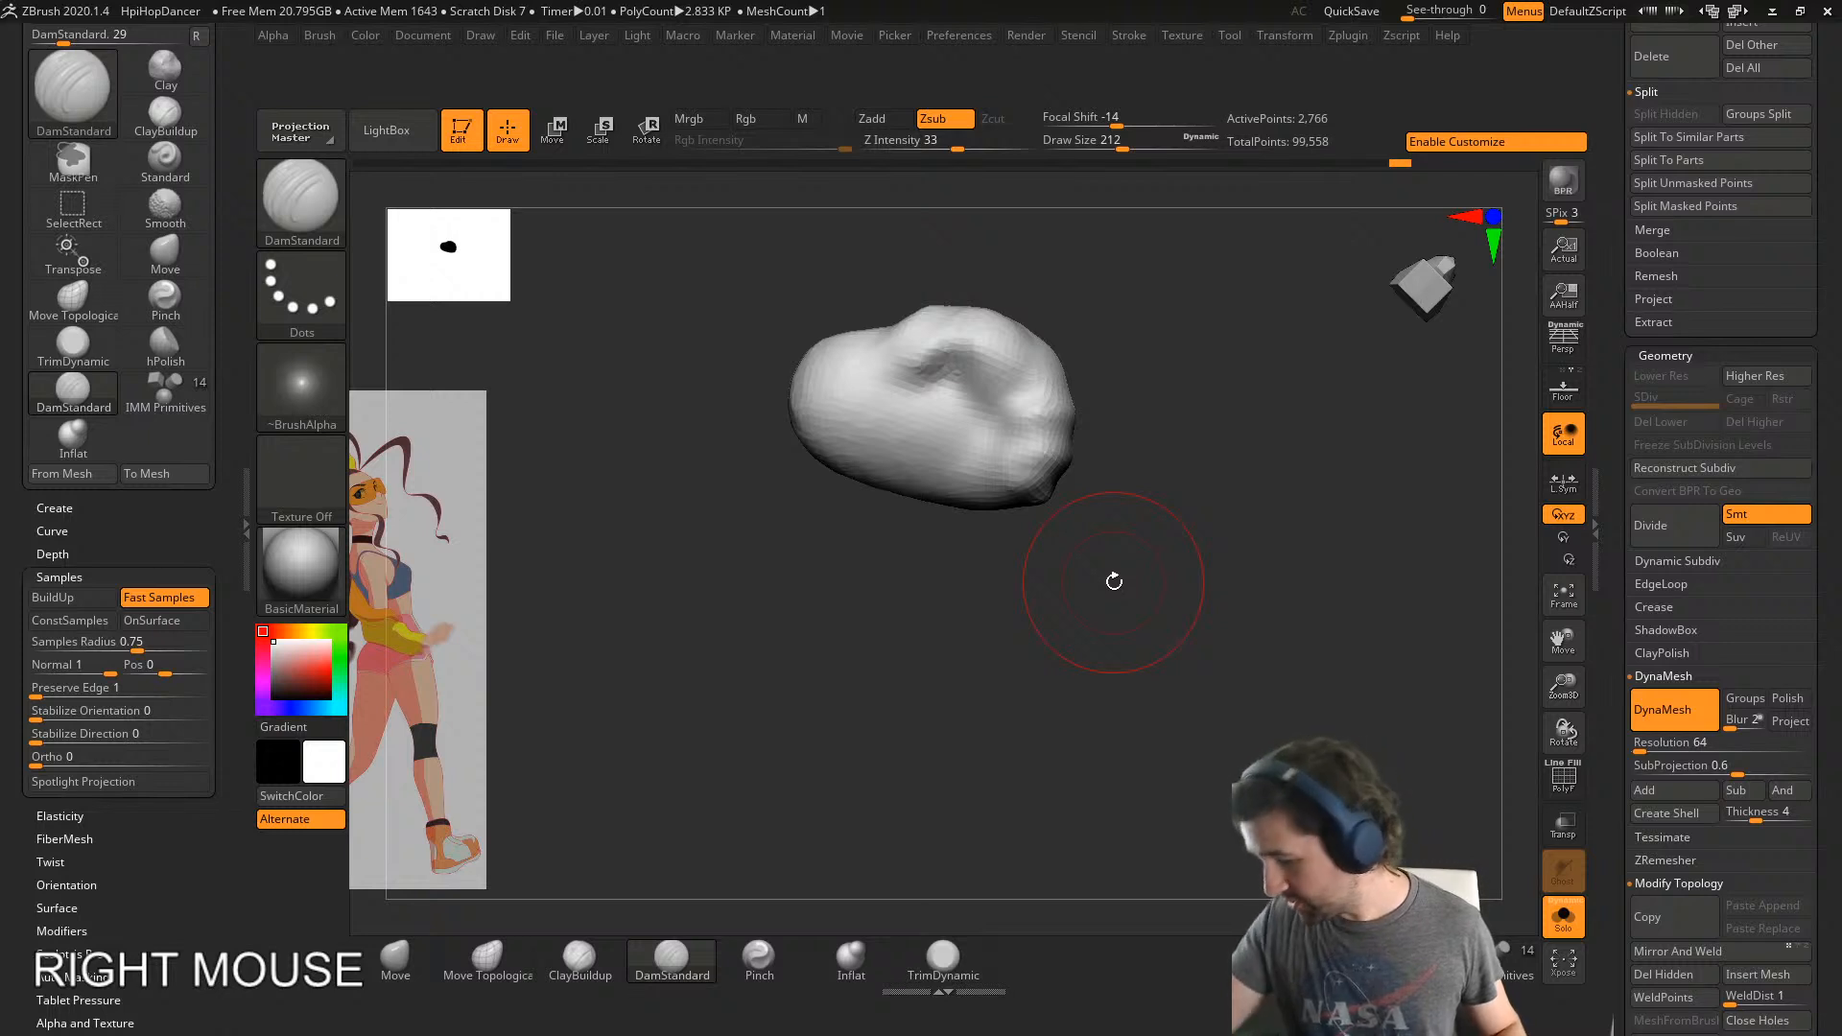
# - Set the DamStandard draw size to 87 and carve creases around the hollow between the thumb and curled fingers
pyautogui.keyDown('alt'); pyautogui.moveTo(930, 592); pyautogui.dragTo(888, 527, button='right'); pyautogui.keyUp('alt')
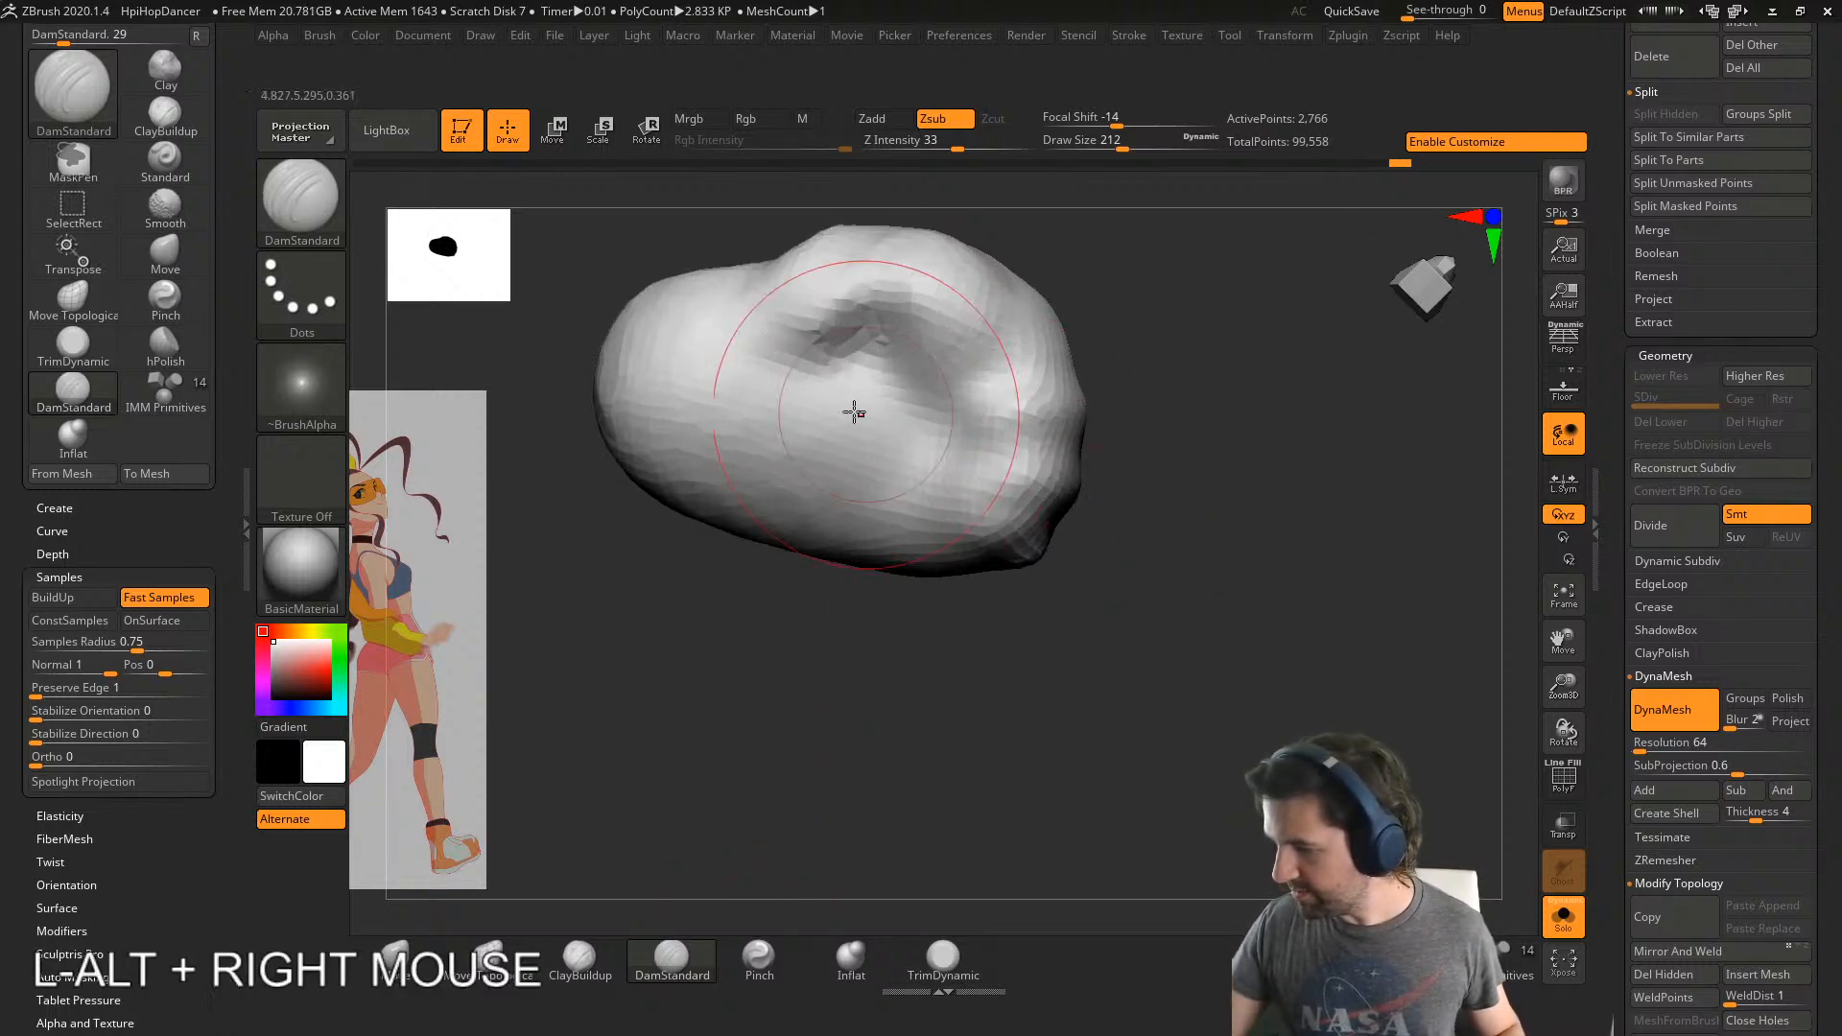
pyautogui.press('s')
pyautogui.moveTo(853, 401)
pyautogui.mouseDown()
pyautogui.moveTo(824, 397)
pyautogui.moveTo(882, 326)
pyautogui.moveTo(908, 359)
pyautogui.mouseUp()
pyautogui.moveTo(907, 362); pyautogui.dragTo(950, 389, button='right')
pyautogui.moveTo(985, 363); pyautogui.dragTo(1017, 287)
pyautogui.moveTo(1031, 364)
pyautogui.mouseDown(button='right')
pyautogui.moveTo(1058, 322)
pyautogui.moveTo(1079, 422)
pyautogui.moveTo(953, 554)
pyautogui.mouseUp(button='right')
pyautogui.moveTo(852, 474); pyautogui.dragTo(871, 419)
pyautogui.moveTo(873, 422); pyautogui.dragTo(856, 374, button='right')
# - Deepen the crease that separates the thumb from the palm and index finger with DamStandard
pyautogui.moveTo(856, 374)
pyautogui.keyDown('alt'); pyautogui.mouseDown(button='right')
pyautogui.moveTo(844, 576)
pyautogui.moveTo(833, 523)
pyautogui.mouseUp(button='right'); pyautogui.keyUp('alt')
pyautogui.moveTo(833, 523); pyautogui.dragTo(793, 590, button='right')
pyautogui.moveTo(740, 577); pyautogui.dragTo(856, 495)
pyautogui.moveTo(906, 492); pyautogui.dragTo(964, 472, button='right')
pyautogui.moveTo(875, 473); pyautogui.dragTo(869, 476)
pyautogui.moveTo(954, 574); pyautogui.dragTo(923, 593, button='right')
pyautogui.moveTo(923, 593); pyautogui.dragTo(918, 599)
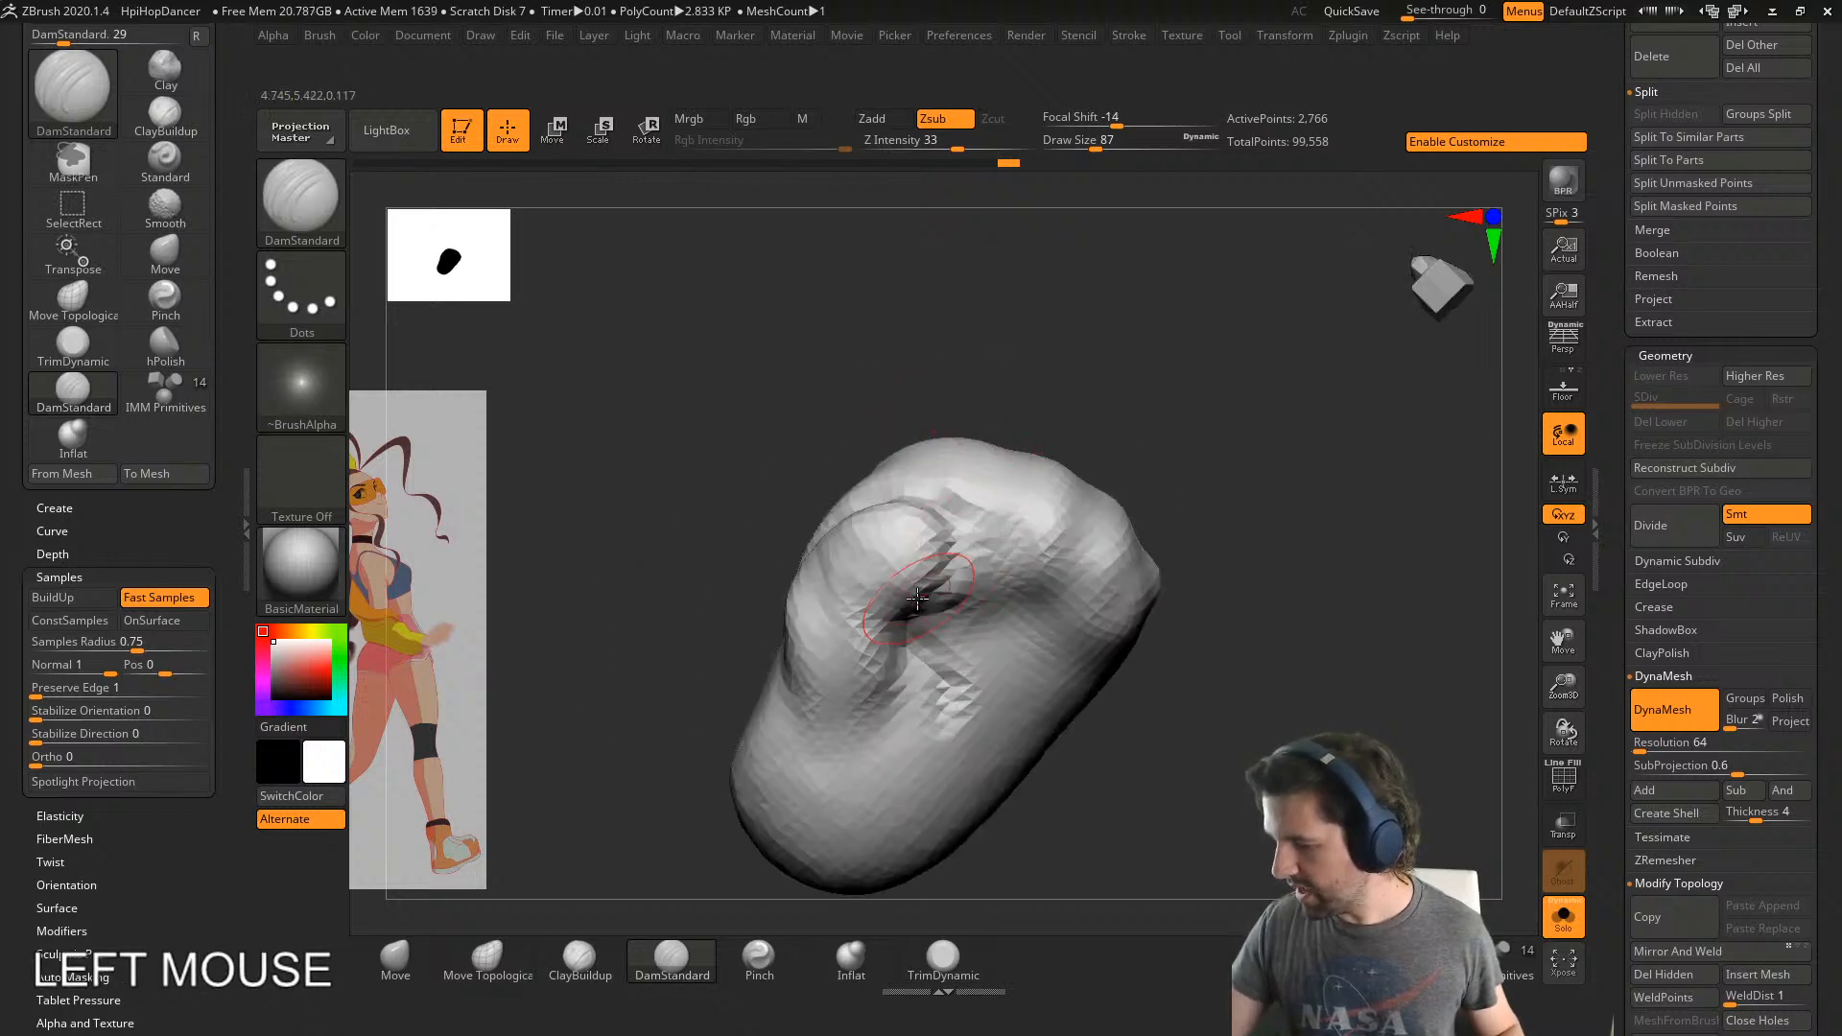
# - Carve grooves between the curled fingers across the front of the fist with DamStandard
pyautogui.moveTo(1026, 537); pyautogui.dragTo(996, 710, button='right')
pyautogui.moveTo(1007, 493); pyautogui.dragTo(1079, 374)
pyautogui.moveTo(1046, 509); pyautogui.dragTo(1142, 514, button='right')
pyautogui.moveTo(1097, 540); pyautogui.dragTo(1127, 446)
pyautogui.moveTo(1133, 451); pyautogui.dragTo(1187, 486, button='right')
pyautogui.moveTo(1188, 485); pyautogui.dragTo(1204, 480)
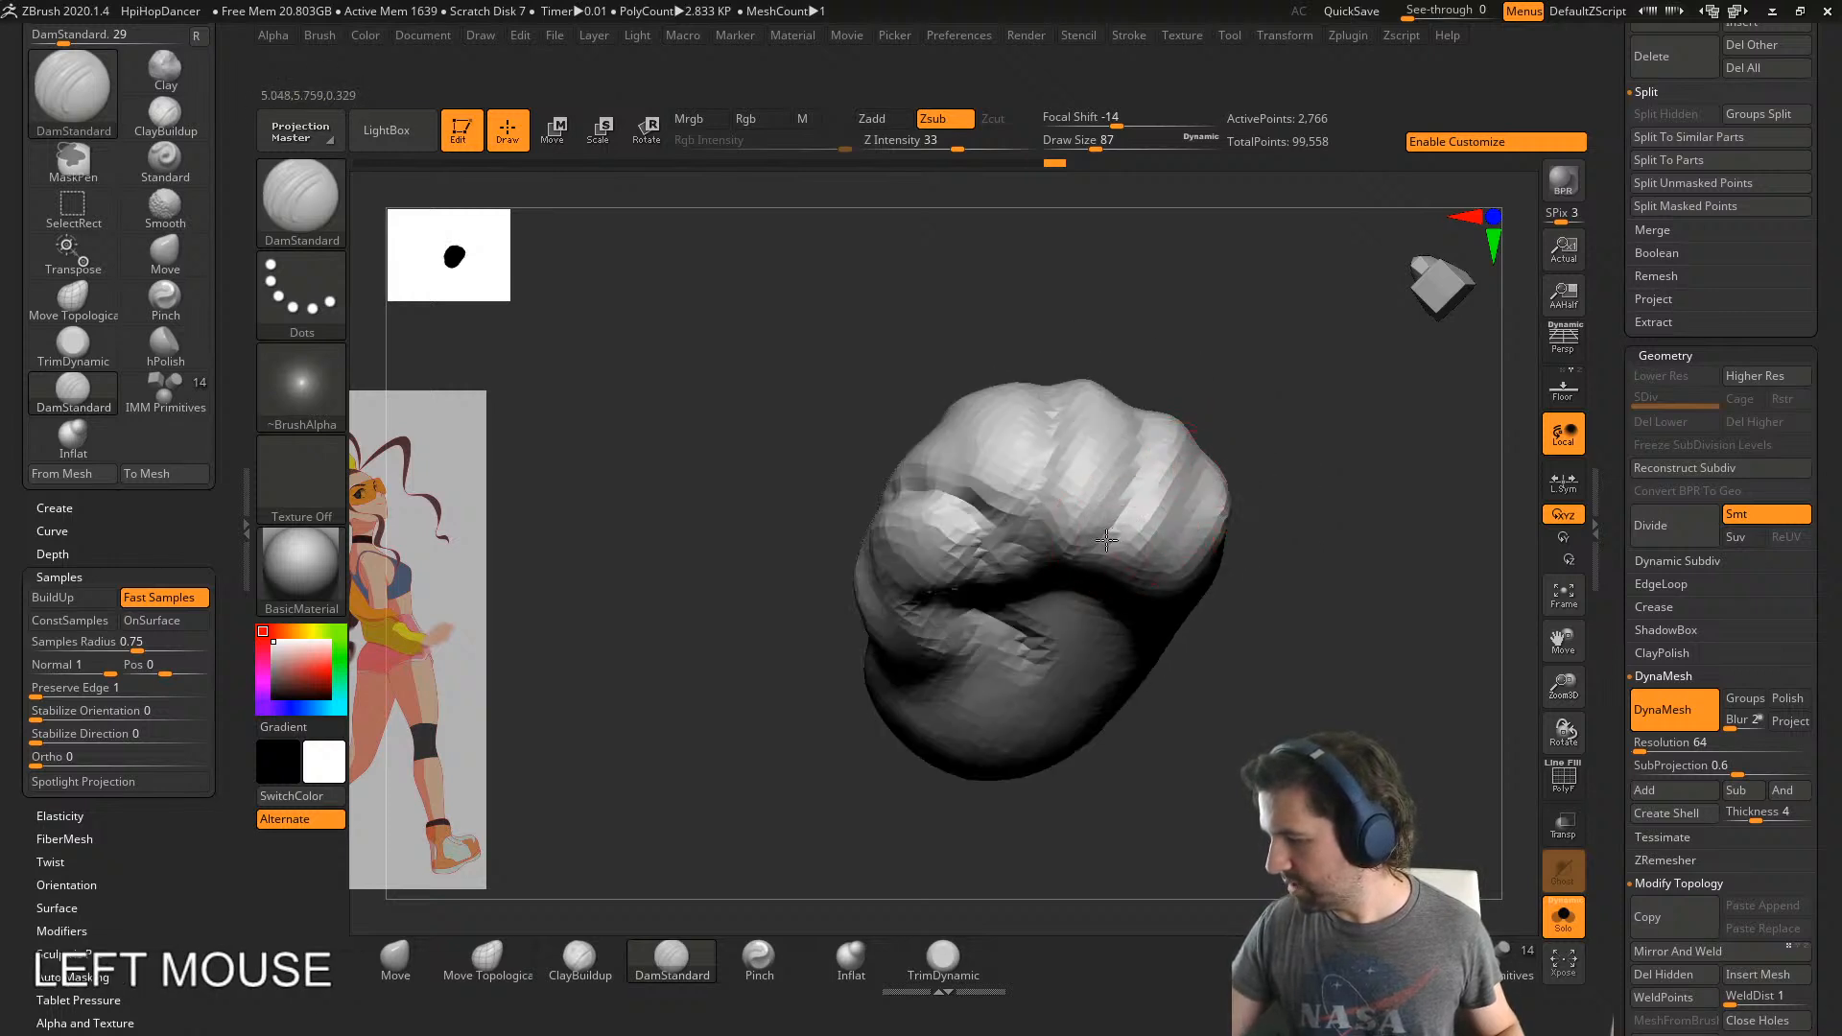
pyautogui.moveTo(1106, 540); pyautogui.dragTo(1090, 564)
# - Extend the finger grooves under the fist and over the knuckles onto the back of the hand
pyautogui.moveTo(1094, 556); pyautogui.dragTo(1121, 388, button='right')
pyautogui.moveTo(1042, 562); pyautogui.dragTo(1067, 622)
pyautogui.moveTo(1075, 614); pyautogui.dragTo(1103, 690, button='right')
pyautogui.moveTo(1159, 571)
pyautogui.mouseDown()
pyautogui.moveTo(1128, 607)
pyautogui.moveTo(1149, 581)
pyautogui.mouseUp()
pyautogui.moveTo(1149, 582)
pyautogui.mouseDown(button='right')
pyautogui.moveTo(1184, 614)
pyautogui.moveTo(1210, 566)
pyautogui.mouseUp(button='right')
pyautogui.moveTo(1197, 540); pyautogui.dragTo(1218, 510)
pyautogui.moveTo(1218, 514)
pyautogui.mouseDown(button='right')
pyautogui.moveTo(1226, 534)
pyautogui.moveTo(1257, 509)
pyautogui.mouseUp(button='right')
pyautogui.moveTo(1236, 510); pyautogui.dragTo(1259, 483)
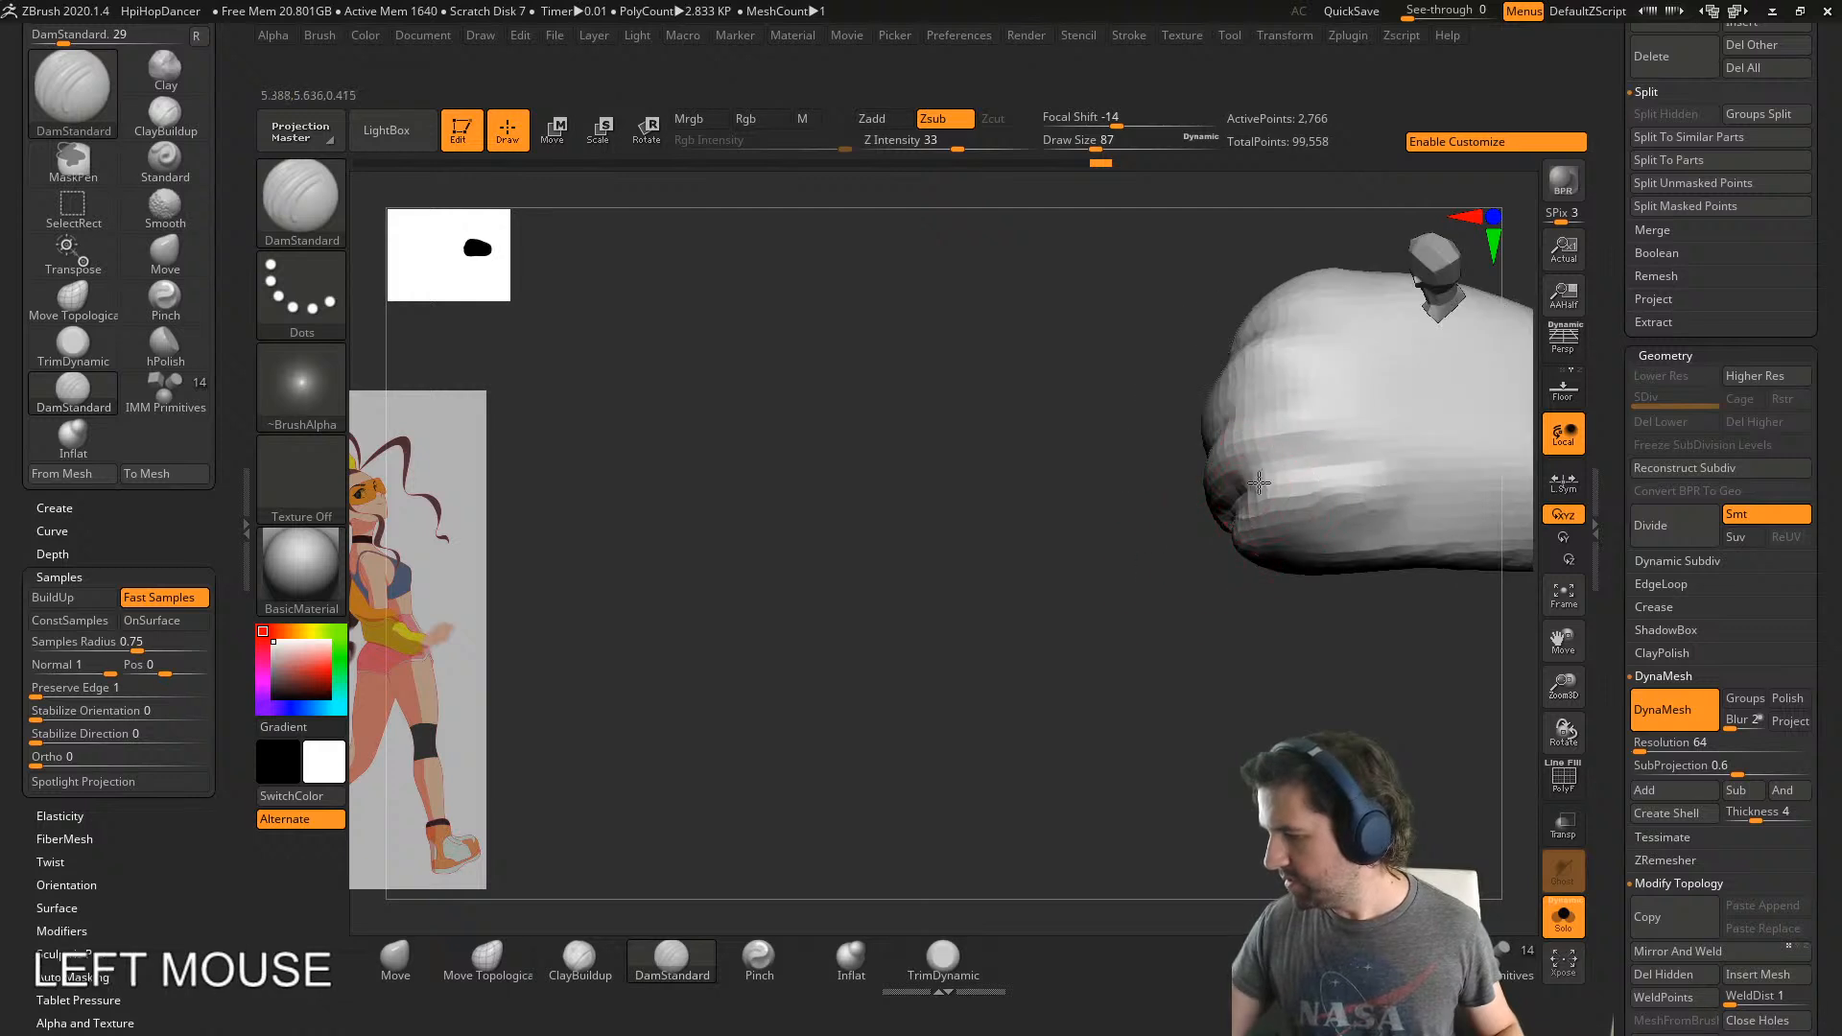
pyautogui.moveTo(1294, 404); pyautogui.dragTo(1291, 408)
pyautogui.moveTo(1291, 408)
pyautogui.keyDown('alt'); pyautogui.mouseDown(button='right')
pyautogui.moveTo(1102, 604)
pyautogui.moveTo(1103, 711)
pyautogui.mouseUp(button='right'); pyautogui.keyUp('alt')
pyautogui.moveTo(1007, 494); pyautogui.dragTo(1014, 485)
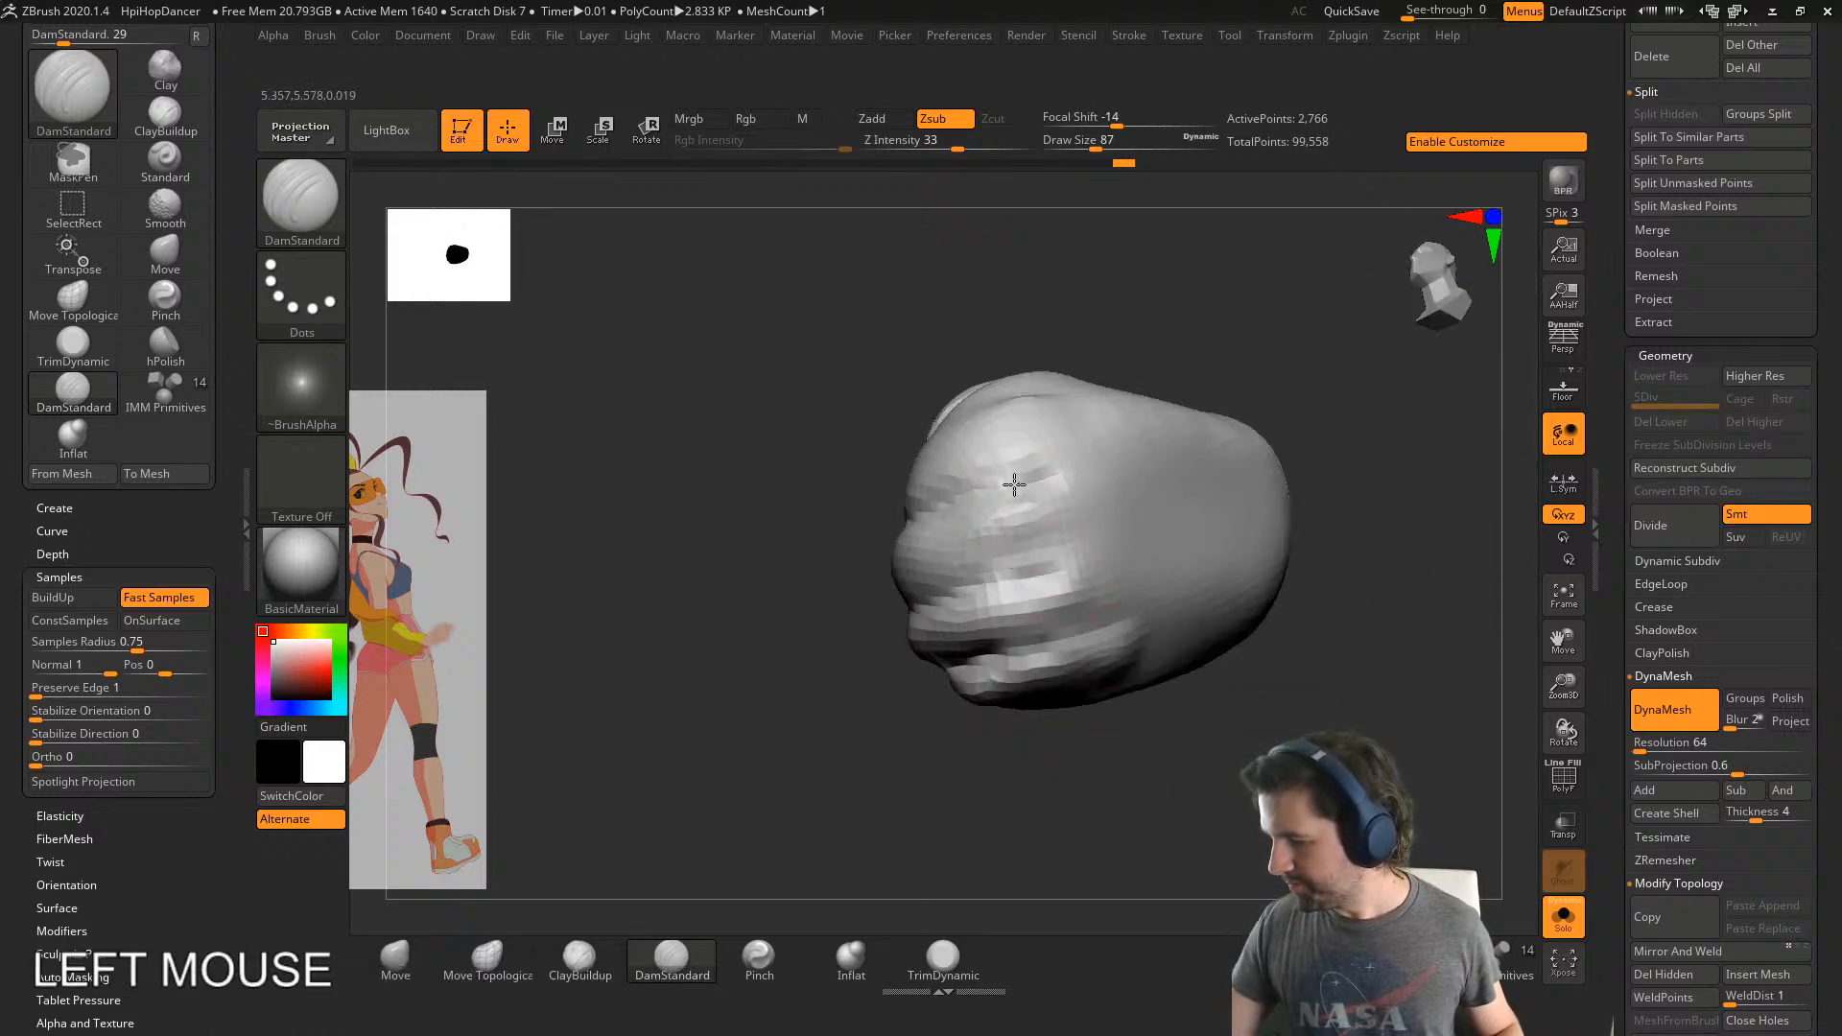
# - Switch to the Pinch brush, reduce its draw size to 56, and tighten the grooves between the knuckles
pyautogui.click(758, 960)
pyautogui.press('s')
pyautogui.moveTo(861, 829); pyautogui.dragTo(879, 829)
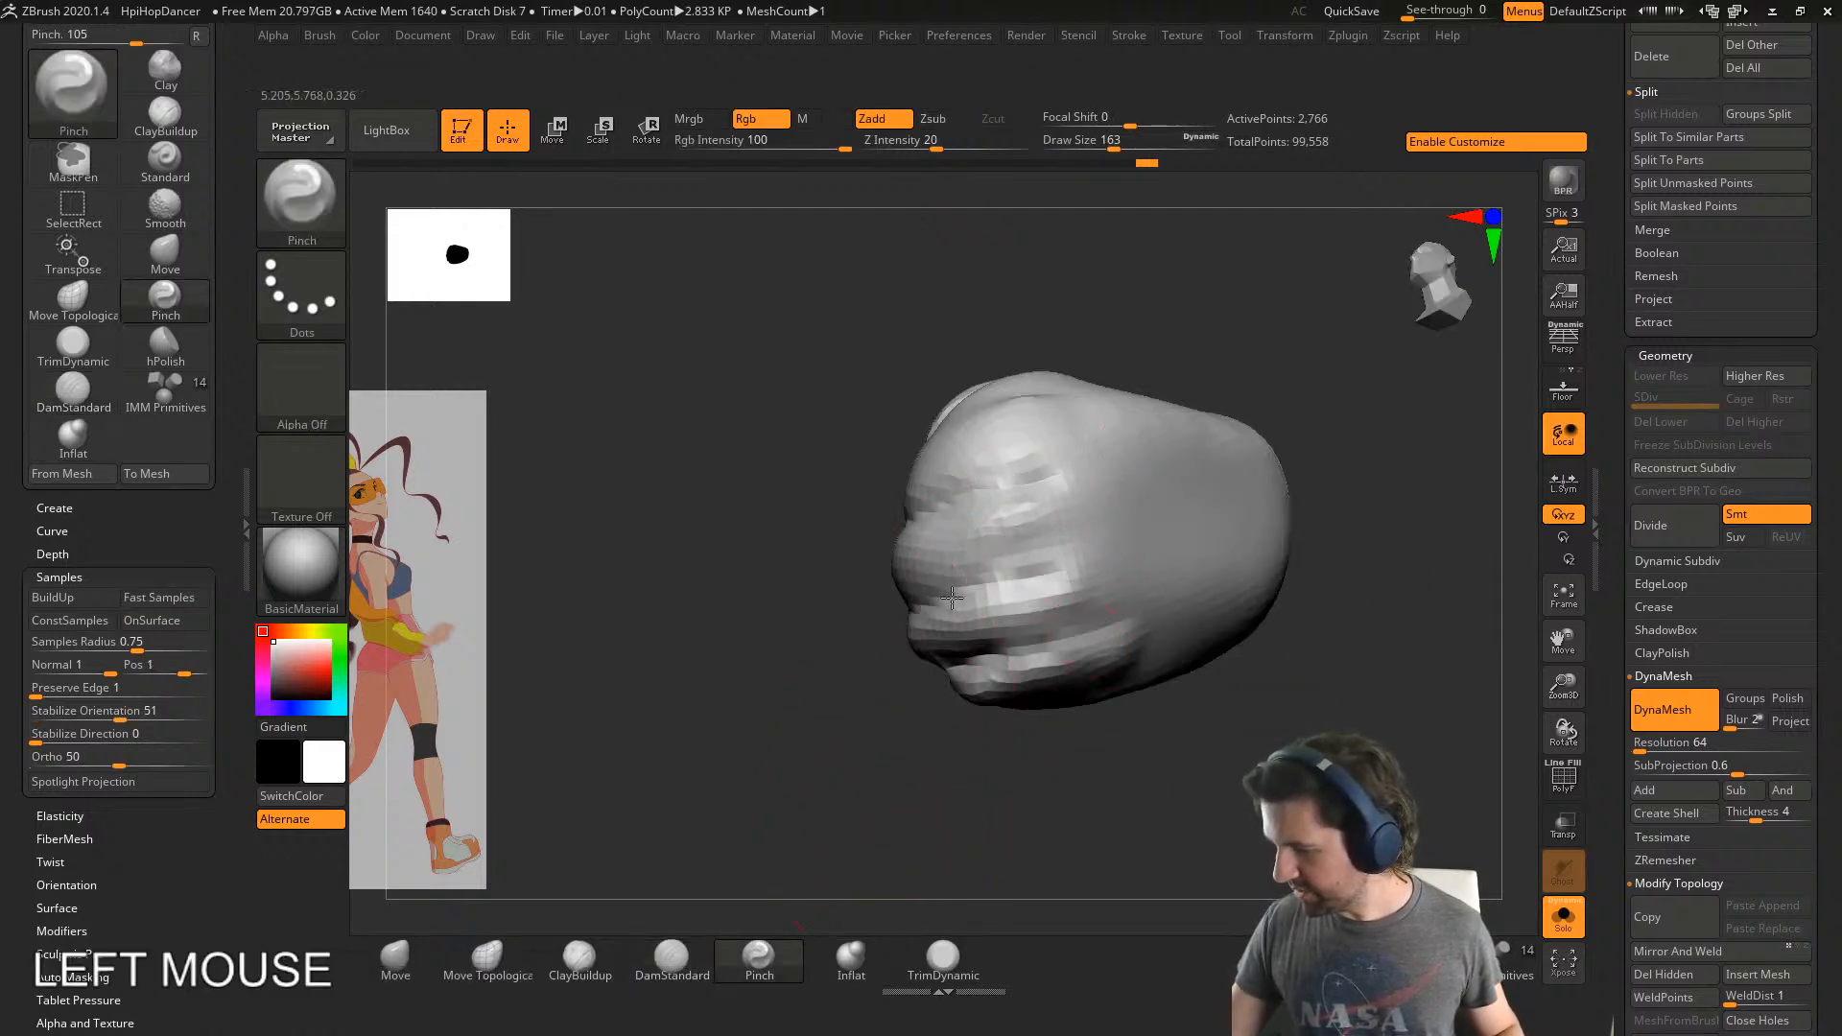
pyautogui.press('s')
pyautogui.moveTo(978, 593); pyautogui.dragTo(956, 593)
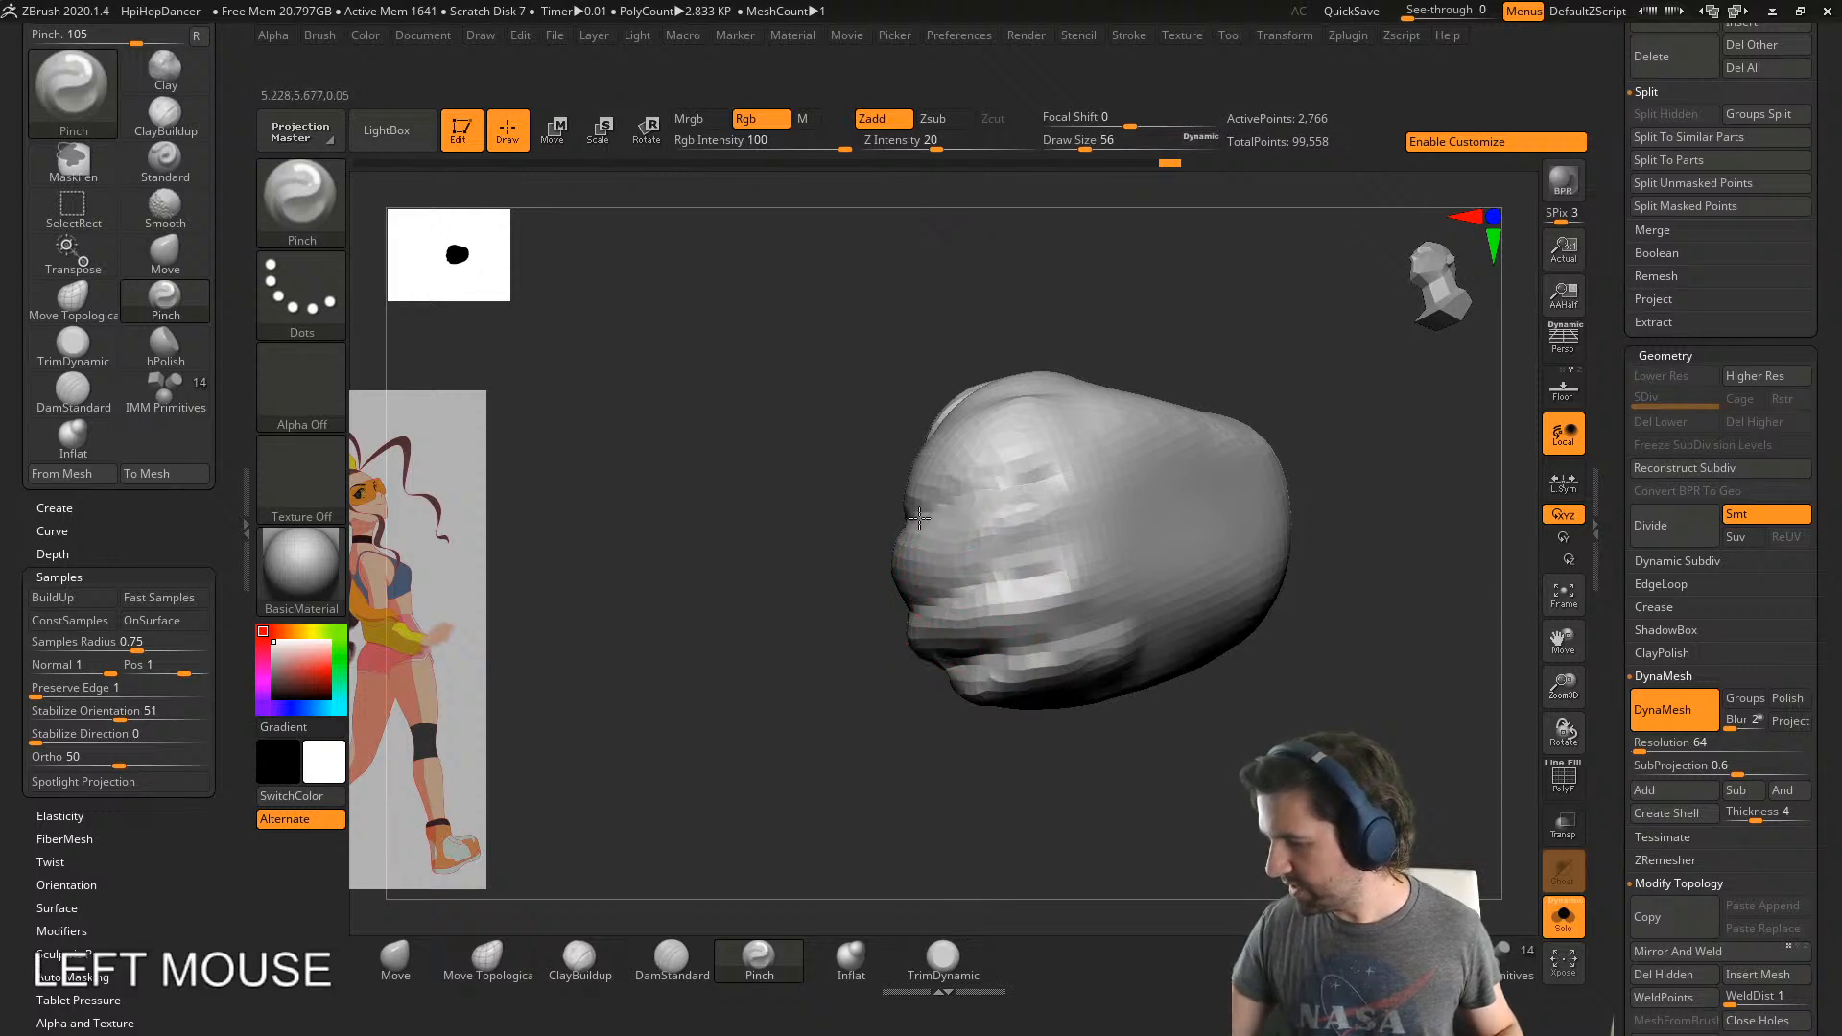
# - Raise the Pinch draw size to 128 and sharpen the finger grooves around the knuckles and front of the fist
pyautogui.moveTo(1017, 482); pyautogui.dragTo(975, 556, button='right')
pyautogui.press('s')
pyautogui.moveTo(975, 555); pyautogui.dragTo(1021, 515)
pyautogui.moveTo(1005, 518); pyautogui.dragTo(1012, 462, button='right')
pyautogui.moveTo(975, 480); pyautogui.dragTo(966, 460)
pyautogui.moveTo(966, 460); pyautogui.dragTo(1069, 461, button='right')
pyautogui.moveTo(1049, 600); pyautogui.dragTo(1012, 607)
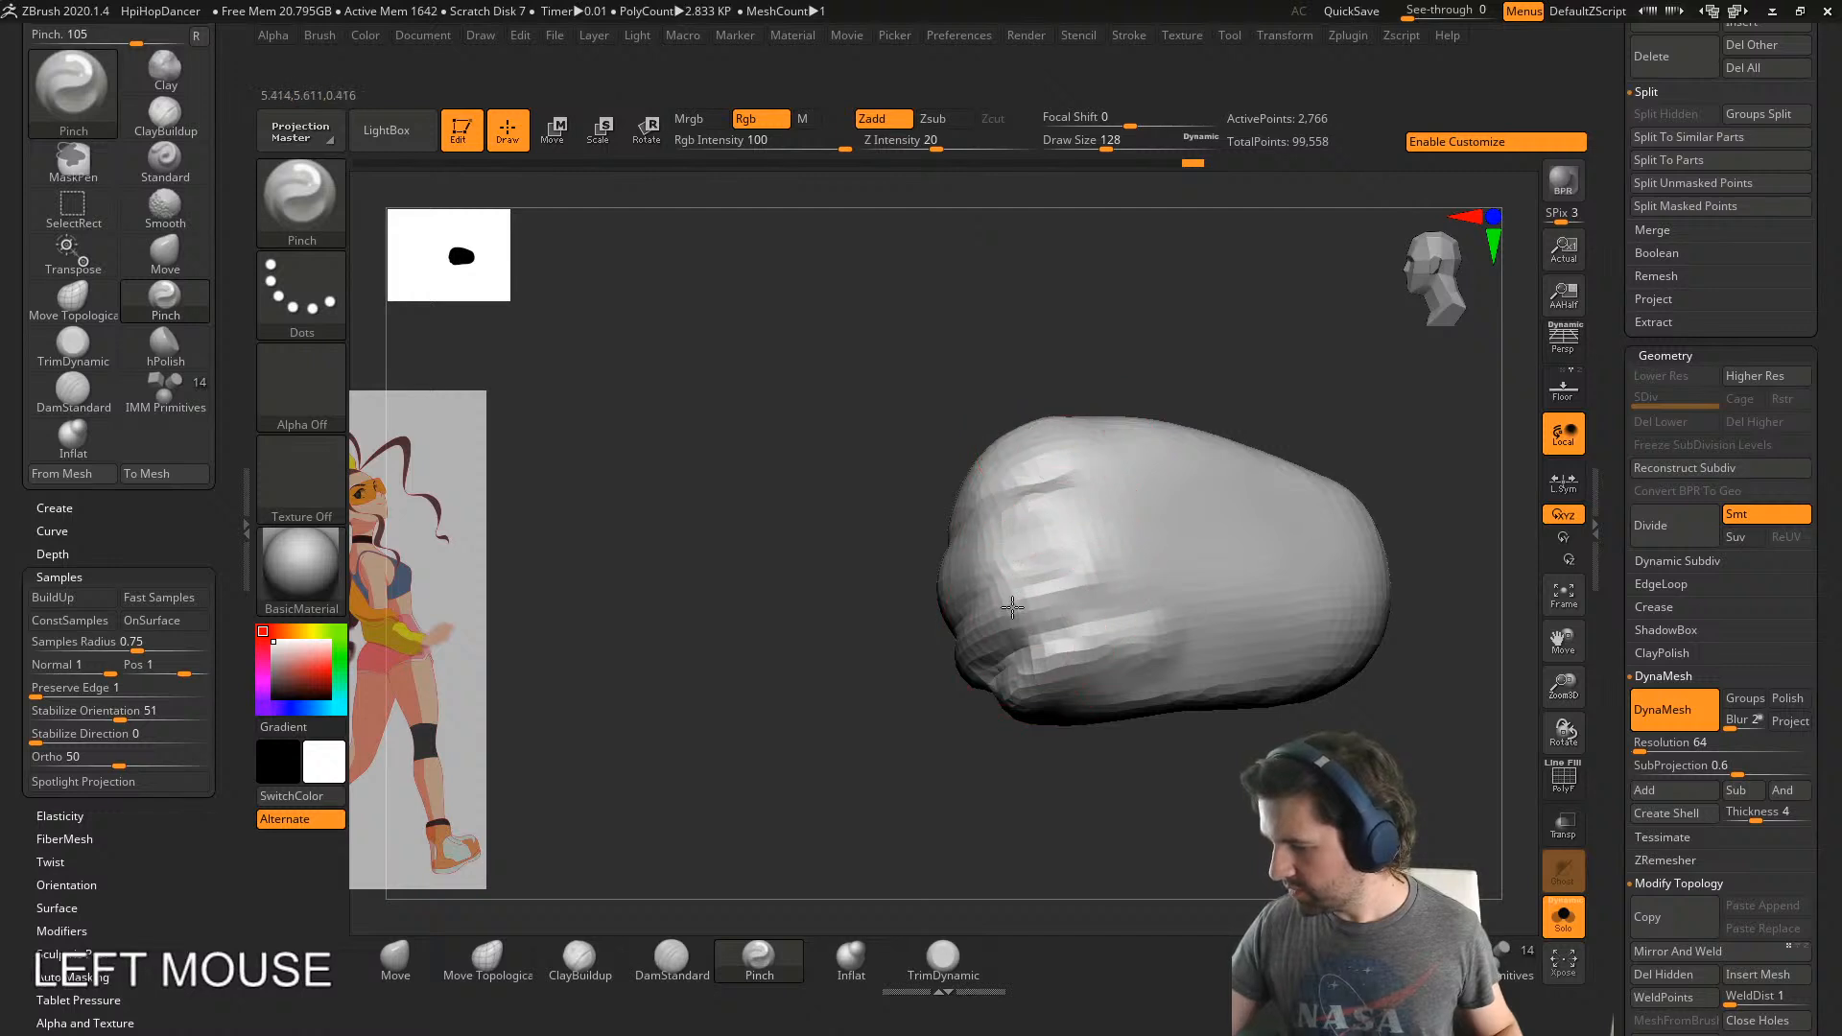
pyautogui.moveTo(1009, 630); pyautogui.dragTo(923, 699, button='right')
pyautogui.moveTo(923, 698); pyautogui.dragTo(922, 700)
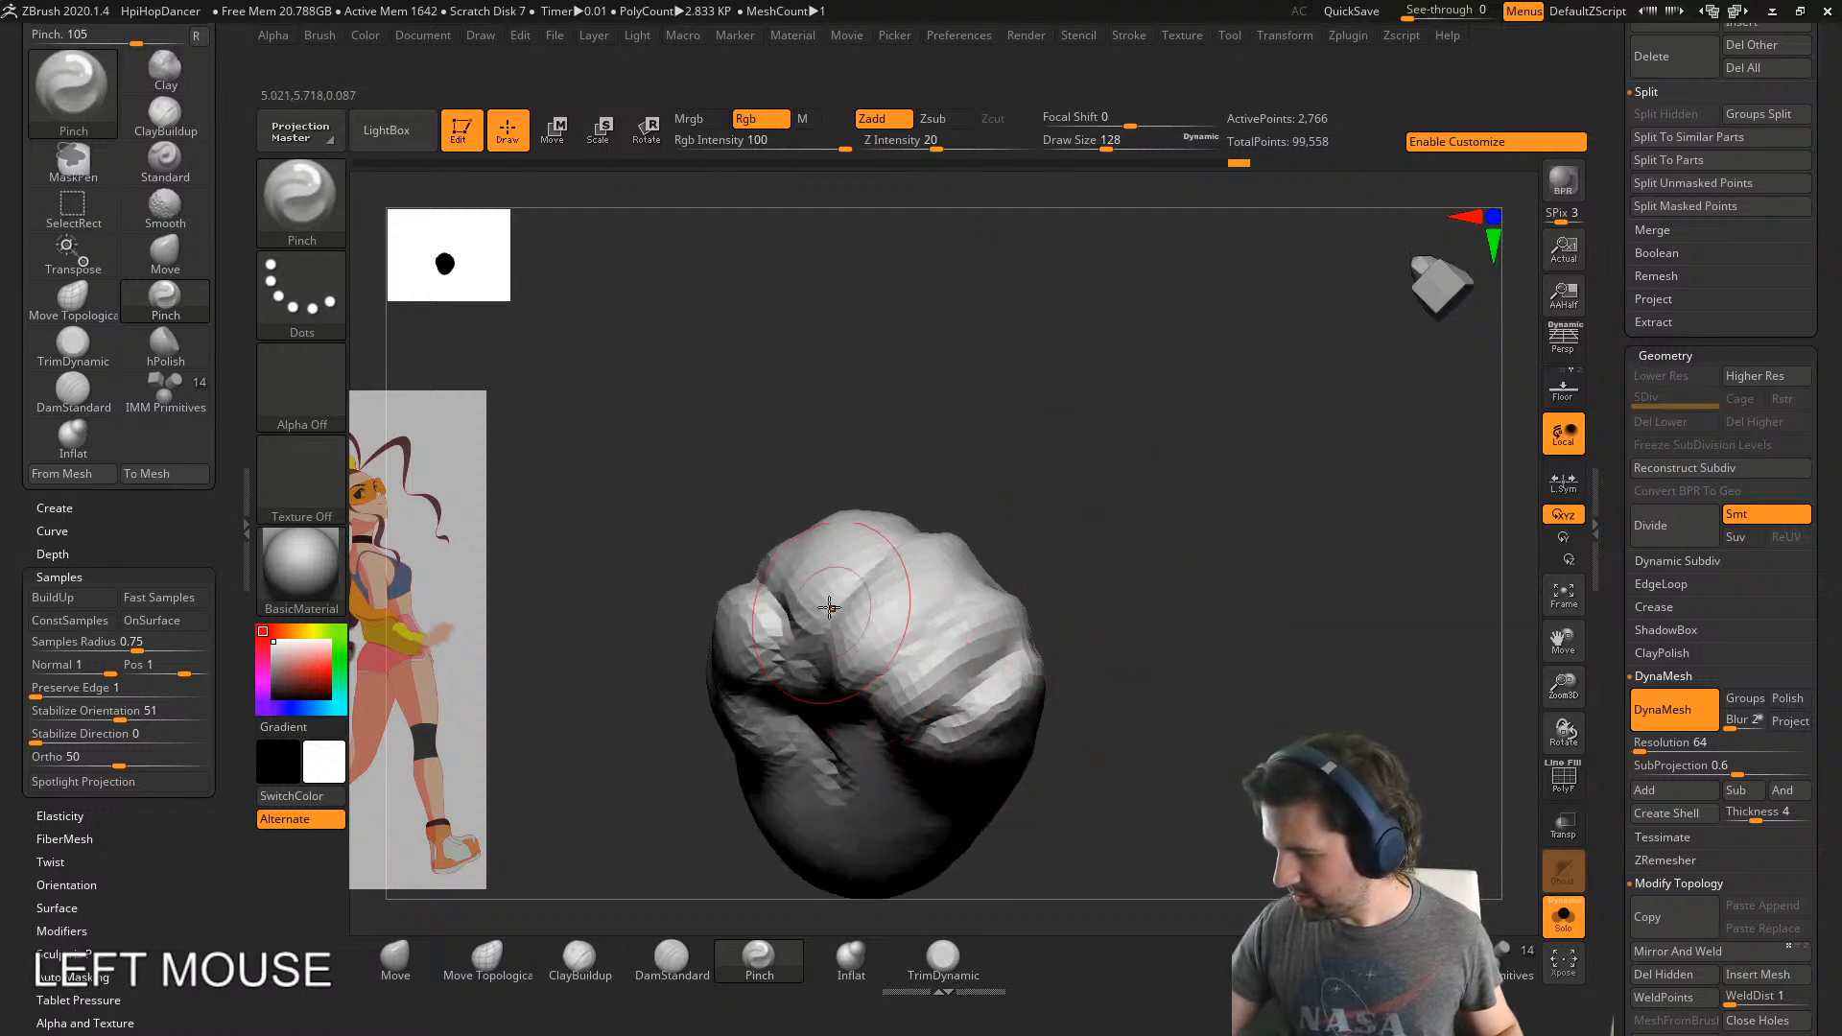
# - Return to DamStandard at draw size 54 and carve the fold line across the side of the index finger
pyautogui.moveTo(829, 607); pyautogui.dragTo(1023, 588, button='right')
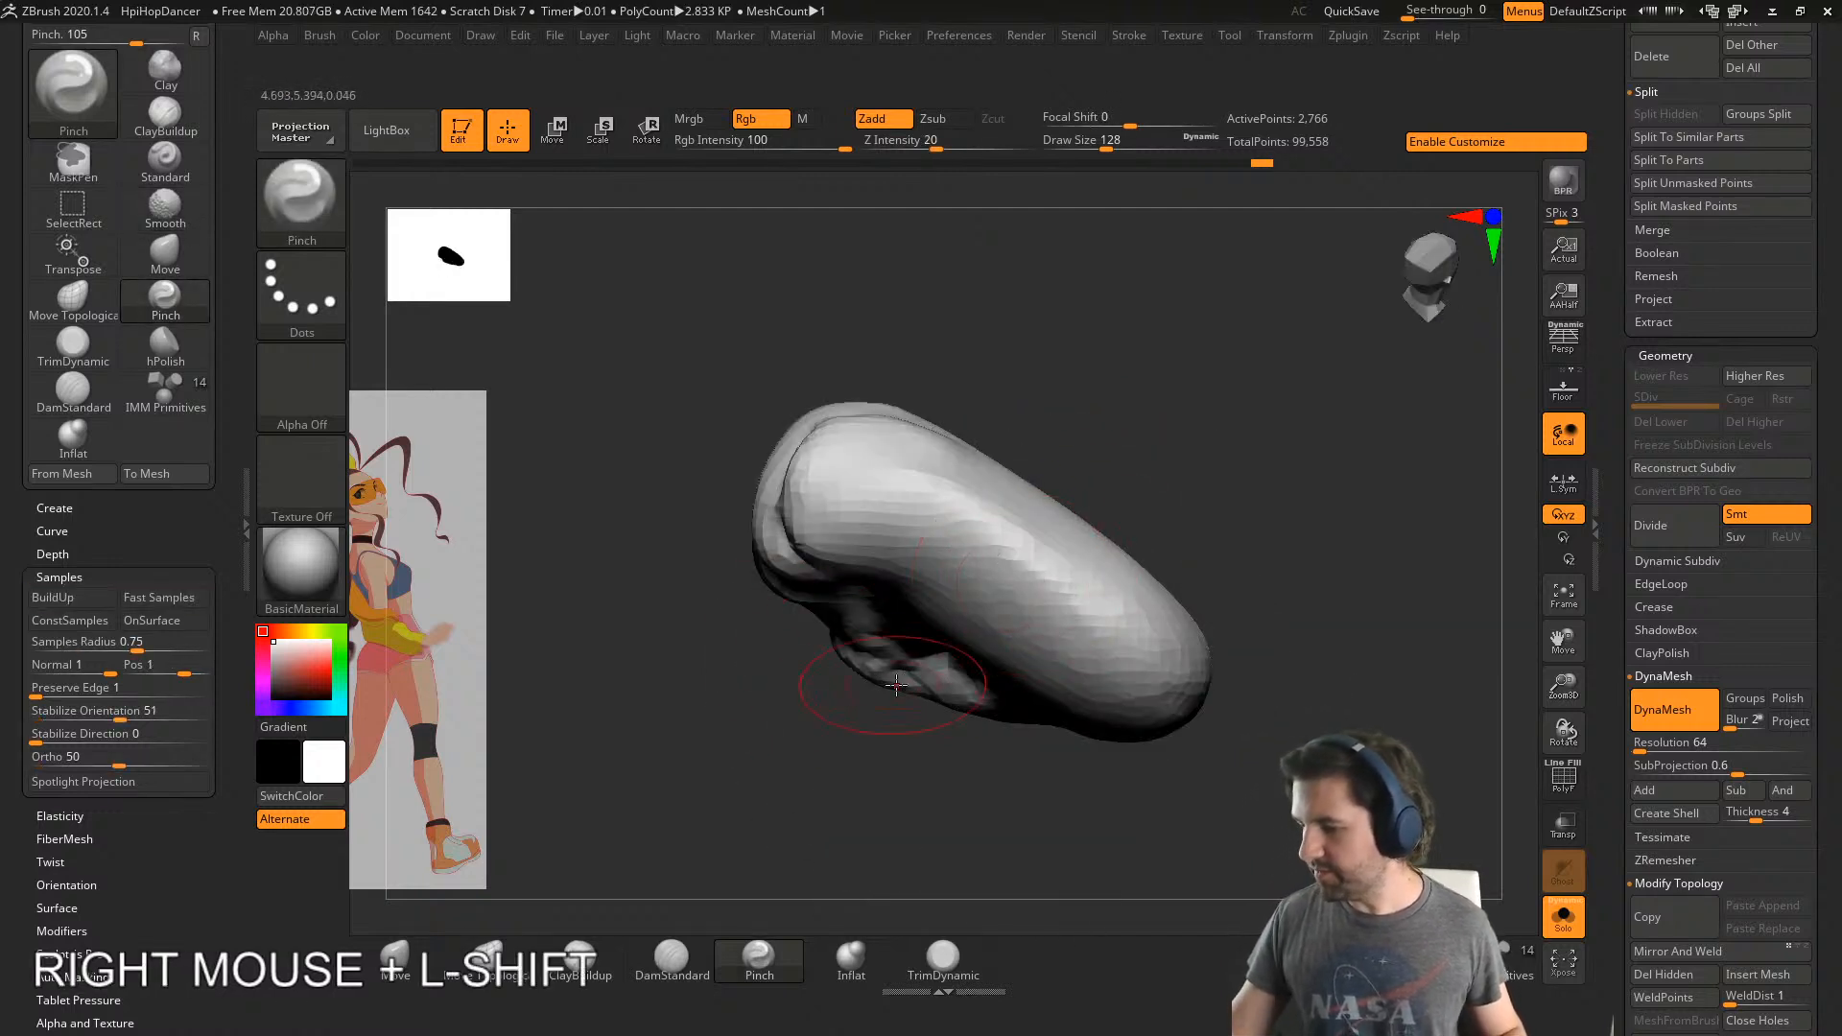
pyautogui.keyDown('shift'); pyautogui.moveTo(896, 684); pyautogui.dragTo(935, 595, button='right'); pyautogui.keyUp('shift')
pyautogui.click(672, 957)
pyautogui.press('s')
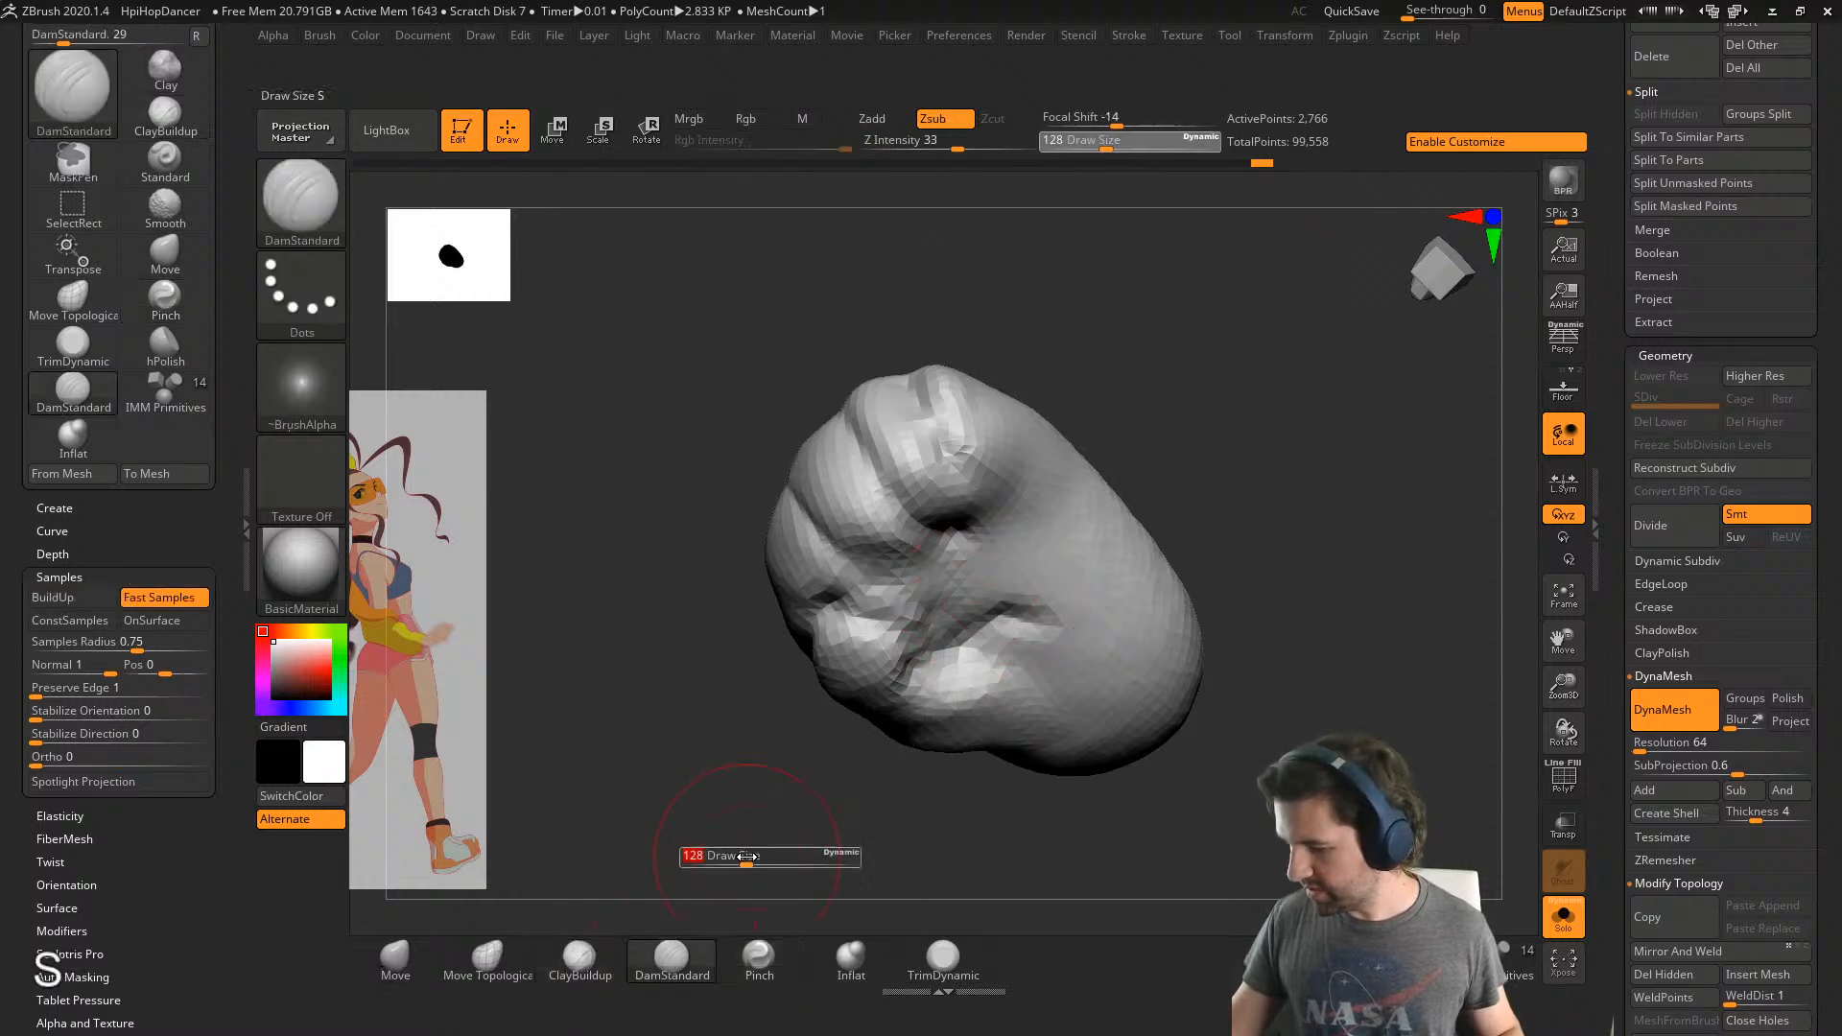
pyautogui.moveTo(746, 857); pyautogui.dragTo(725, 857)
pyautogui.moveTo(752, 778); pyautogui.dragTo(832, 766)
pyautogui.moveTo(999, 486); pyautogui.dragTo(1042, 467, button='right')
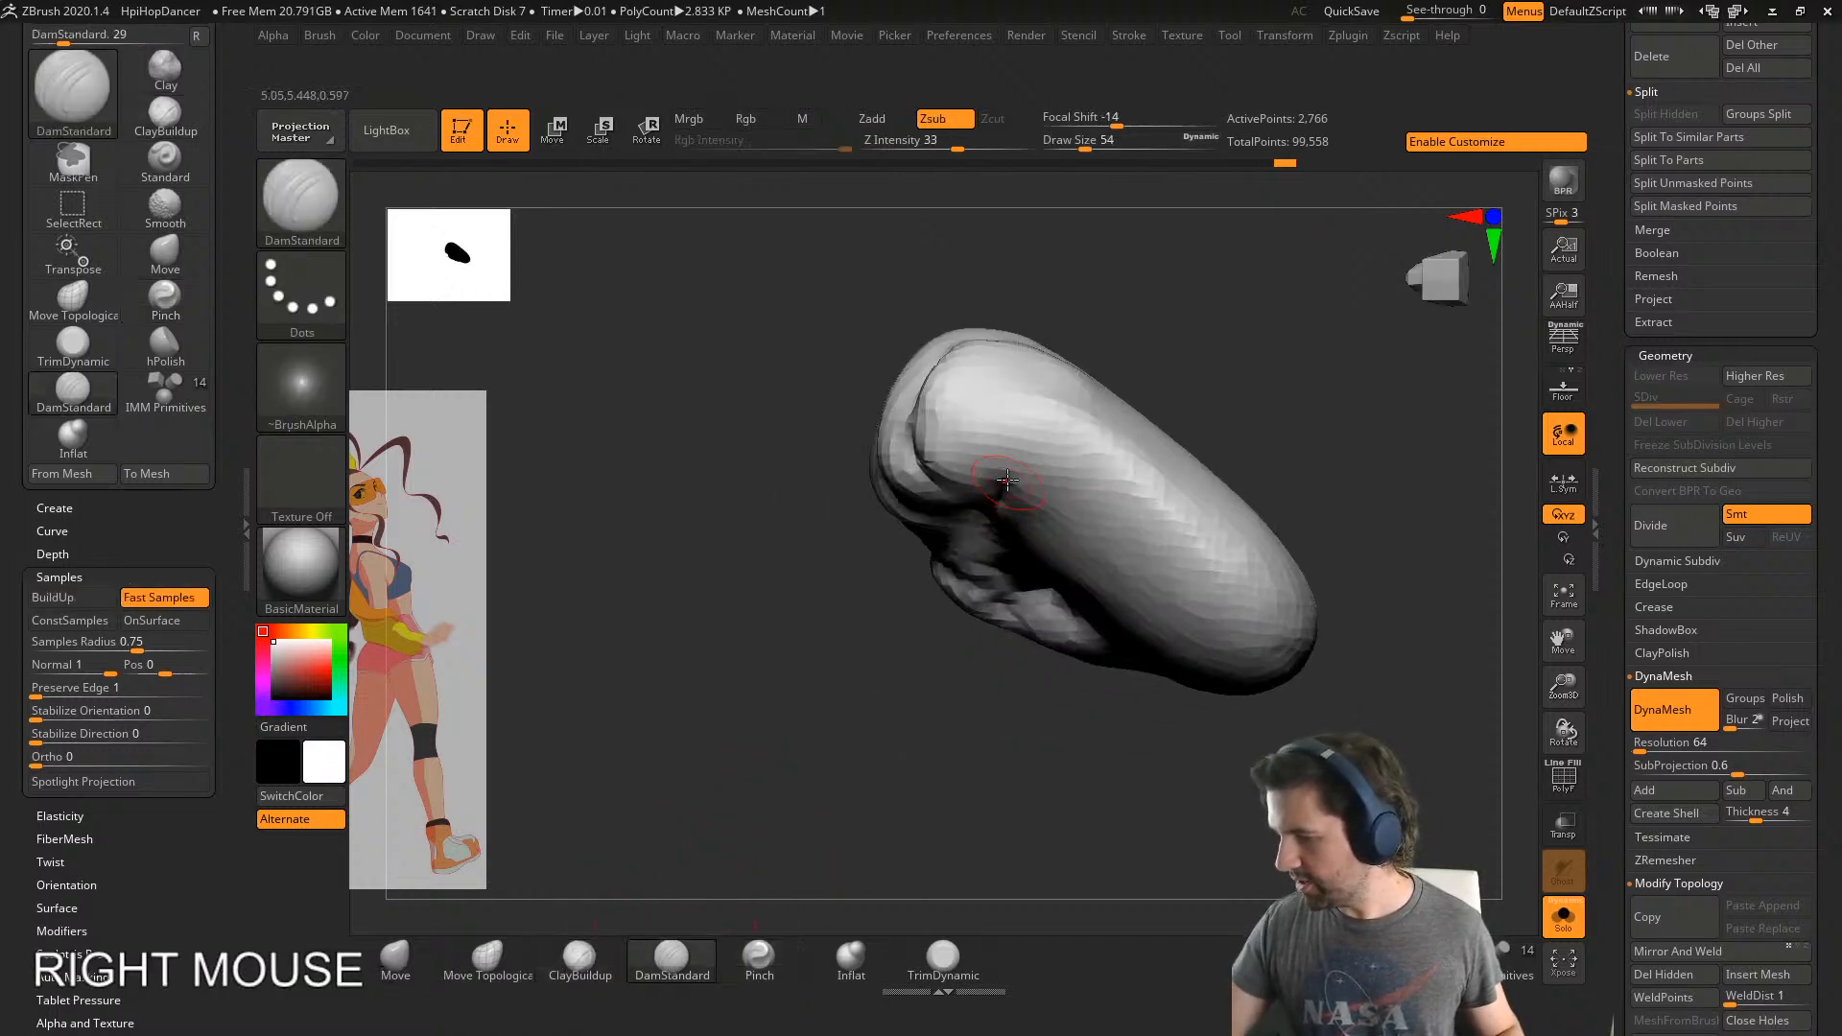
pyautogui.moveTo(1001, 487); pyautogui.dragTo(994, 450)
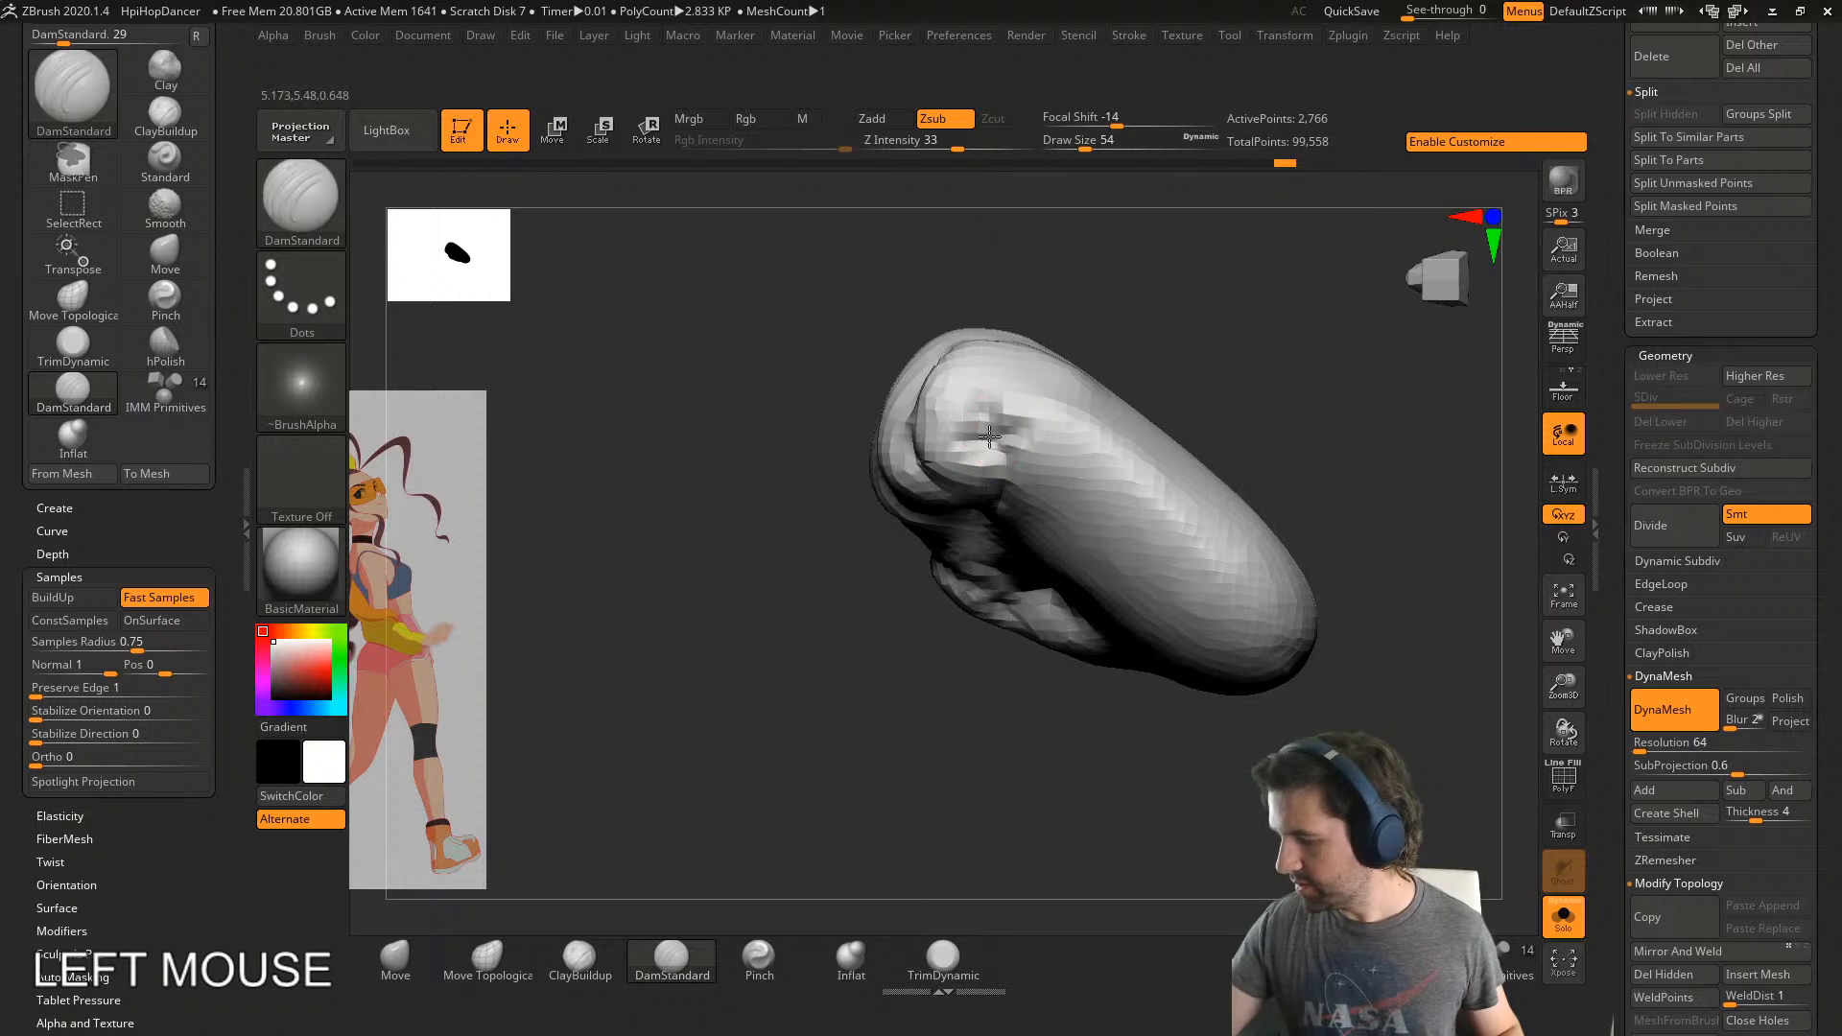
pyautogui.moveTo(989, 437); pyautogui.dragTo(998, 446, button='right')
pyautogui.moveTo(997, 446); pyautogui.dragTo(983, 405)
# - Increase the draw size to 116 and smooth the side of the index finger around its fold
pyautogui.moveTo(1055, 405)
pyautogui.mouseDown(button='right')
pyautogui.moveTo(1160, 452)
pyautogui.moveTo(1132, 480)
pyautogui.mouseUp(button='right')
pyautogui.press('s')
pyautogui.moveTo(1092, 543); pyautogui.dragTo(1110, 544)
pyautogui.keyDown('shift'); pyautogui.moveTo(1069, 420); pyautogui.dragTo(1090, 424); pyautogui.keyUp('shift')
pyautogui.moveTo(1090, 424); pyautogui.dragTo(1107, 455, button='right')
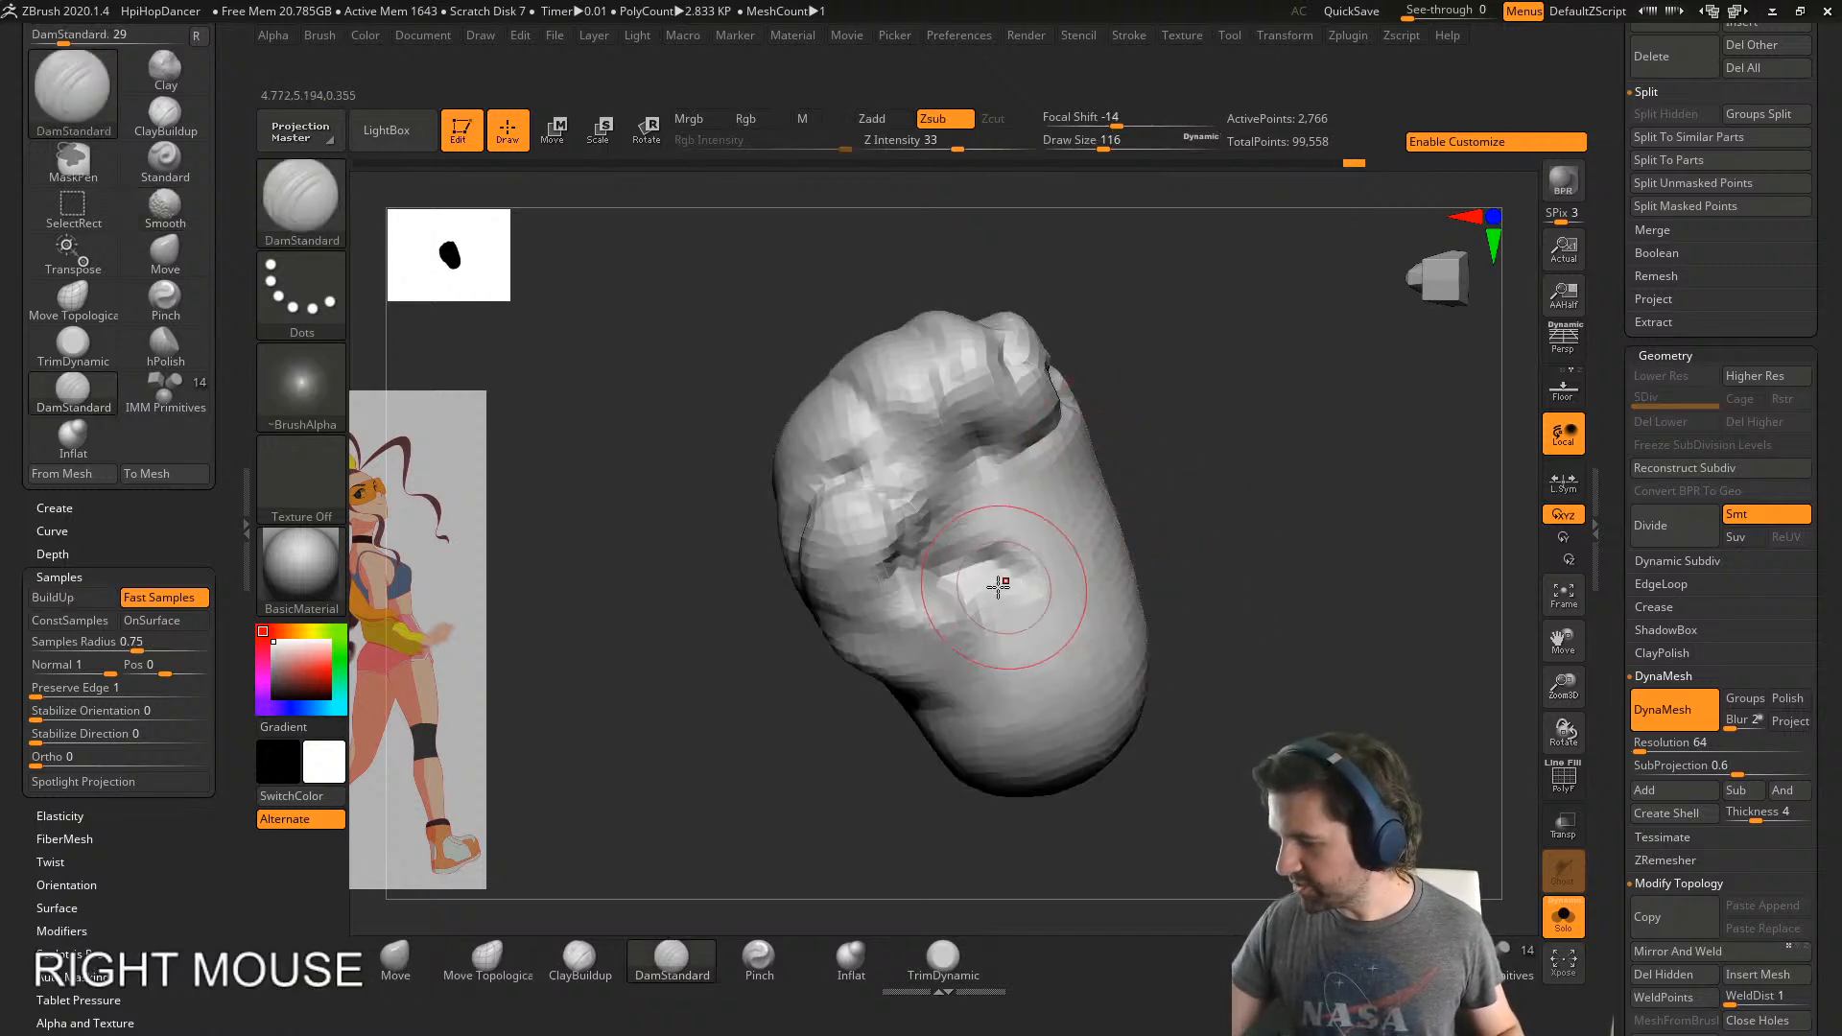
# - Switch to ClayBuildup at draw size 172 and build up the palm and thumb-base area of the fist
pyautogui.moveTo(999, 585)
pyautogui.mouseDown()
pyautogui.moveTo(1028, 624)
pyautogui.moveTo(959, 682)
pyautogui.mouseUp()
pyautogui.click(851, 959)
pyautogui.click(580, 960)
pyautogui.moveTo(926, 622); pyautogui.dragTo(1007, 628, button='right')
pyautogui.moveTo(887, 673); pyautogui.dragTo(940, 697)
pyautogui.moveTo(1031, 693); pyautogui.dragTo(964, 686, button='right')
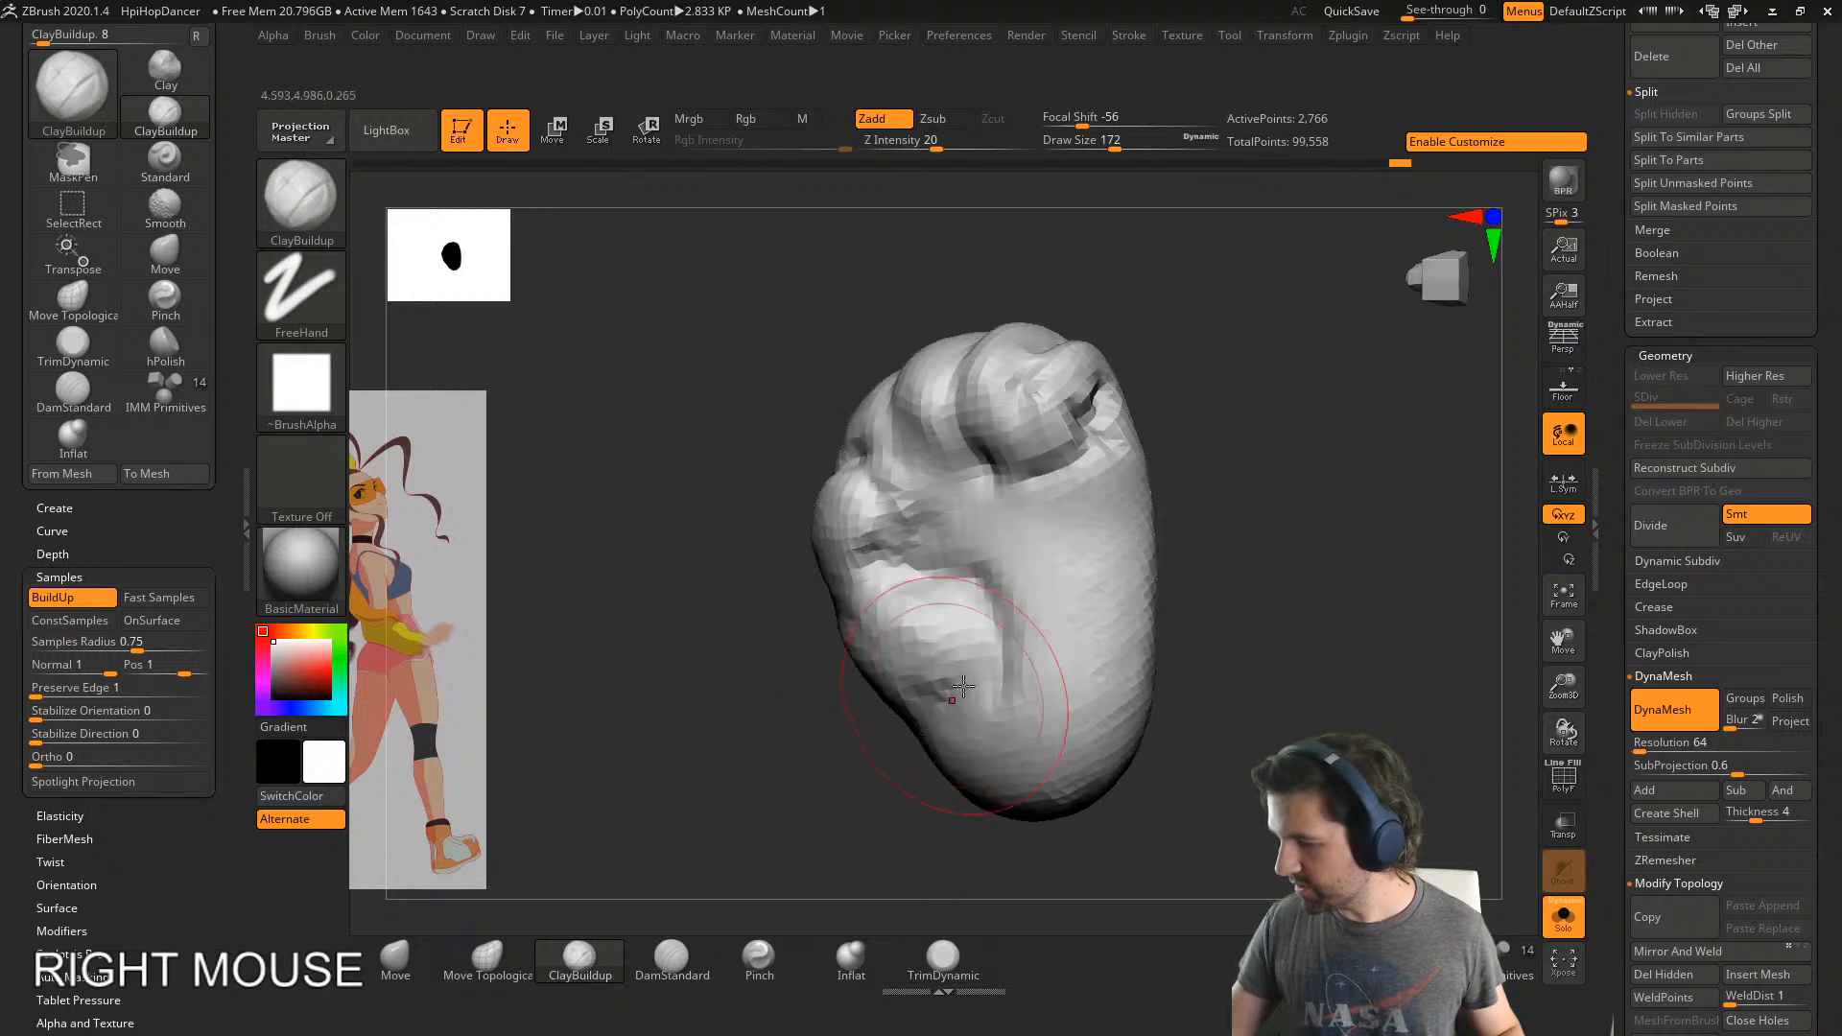
pyautogui.moveTo(963, 687)
pyautogui.mouseDown()
pyautogui.moveTo(959, 633)
pyautogui.moveTo(1090, 584)
pyautogui.moveTo(1094, 624)
pyautogui.moveTo(1045, 551)
pyautogui.moveTo(1065, 526)
pyautogui.moveTo(957, 536)
pyautogui.moveTo(1082, 487)
pyautogui.moveTo(1013, 477)
pyautogui.moveTo(1069, 463)
pyautogui.mouseUp()
# - Return to DamStandard at draw size 68 and carve the creases between the curled fingers and the palm
pyautogui.click(673, 956)
pyautogui.moveTo(1069, 456); pyautogui.dragTo(993, 439, button='right')
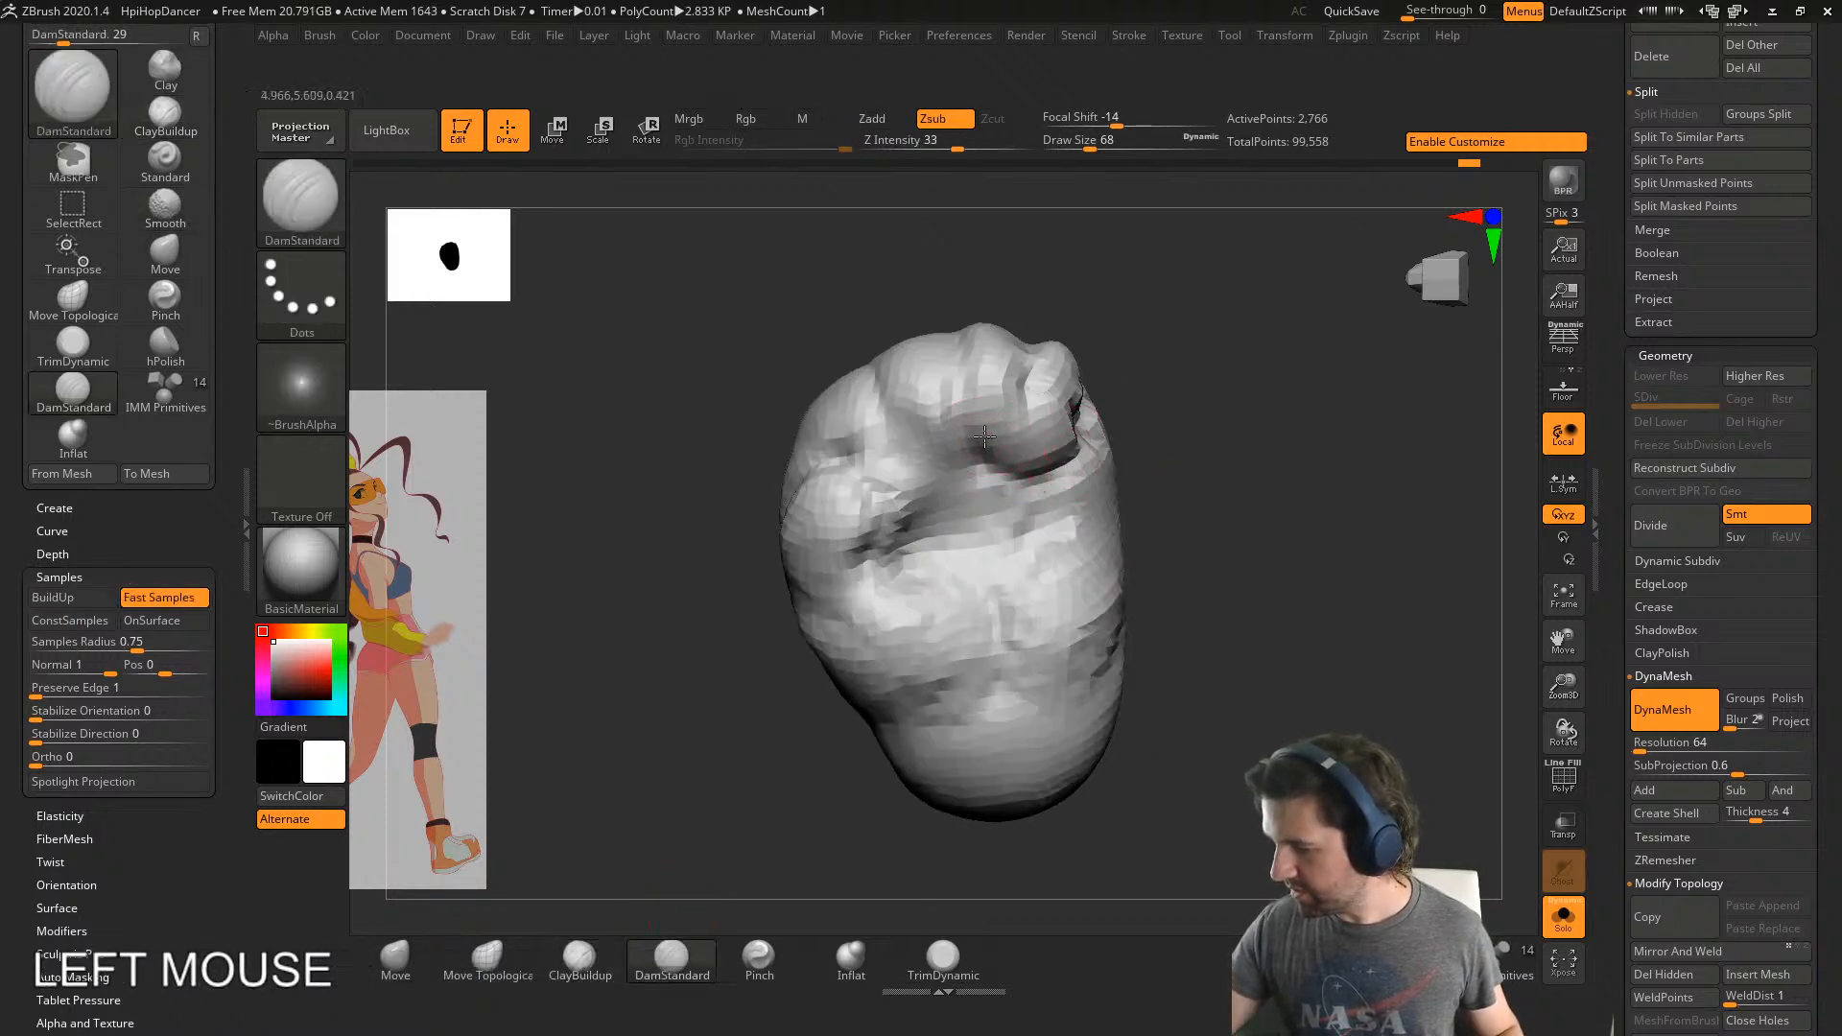
pyautogui.moveTo(982, 492)
pyautogui.mouseDown()
pyautogui.moveTo(902, 451)
pyautogui.moveTo(900, 499)
pyautogui.mouseUp()
pyautogui.moveTo(900, 489); pyautogui.dragTo(902, 567, button='right')
pyautogui.moveTo(892, 422); pyautogui.dragTo(872, 360)
pyautogui.moveTo(892, 413); pyautogui.dragTo(1061, 428, button='right')
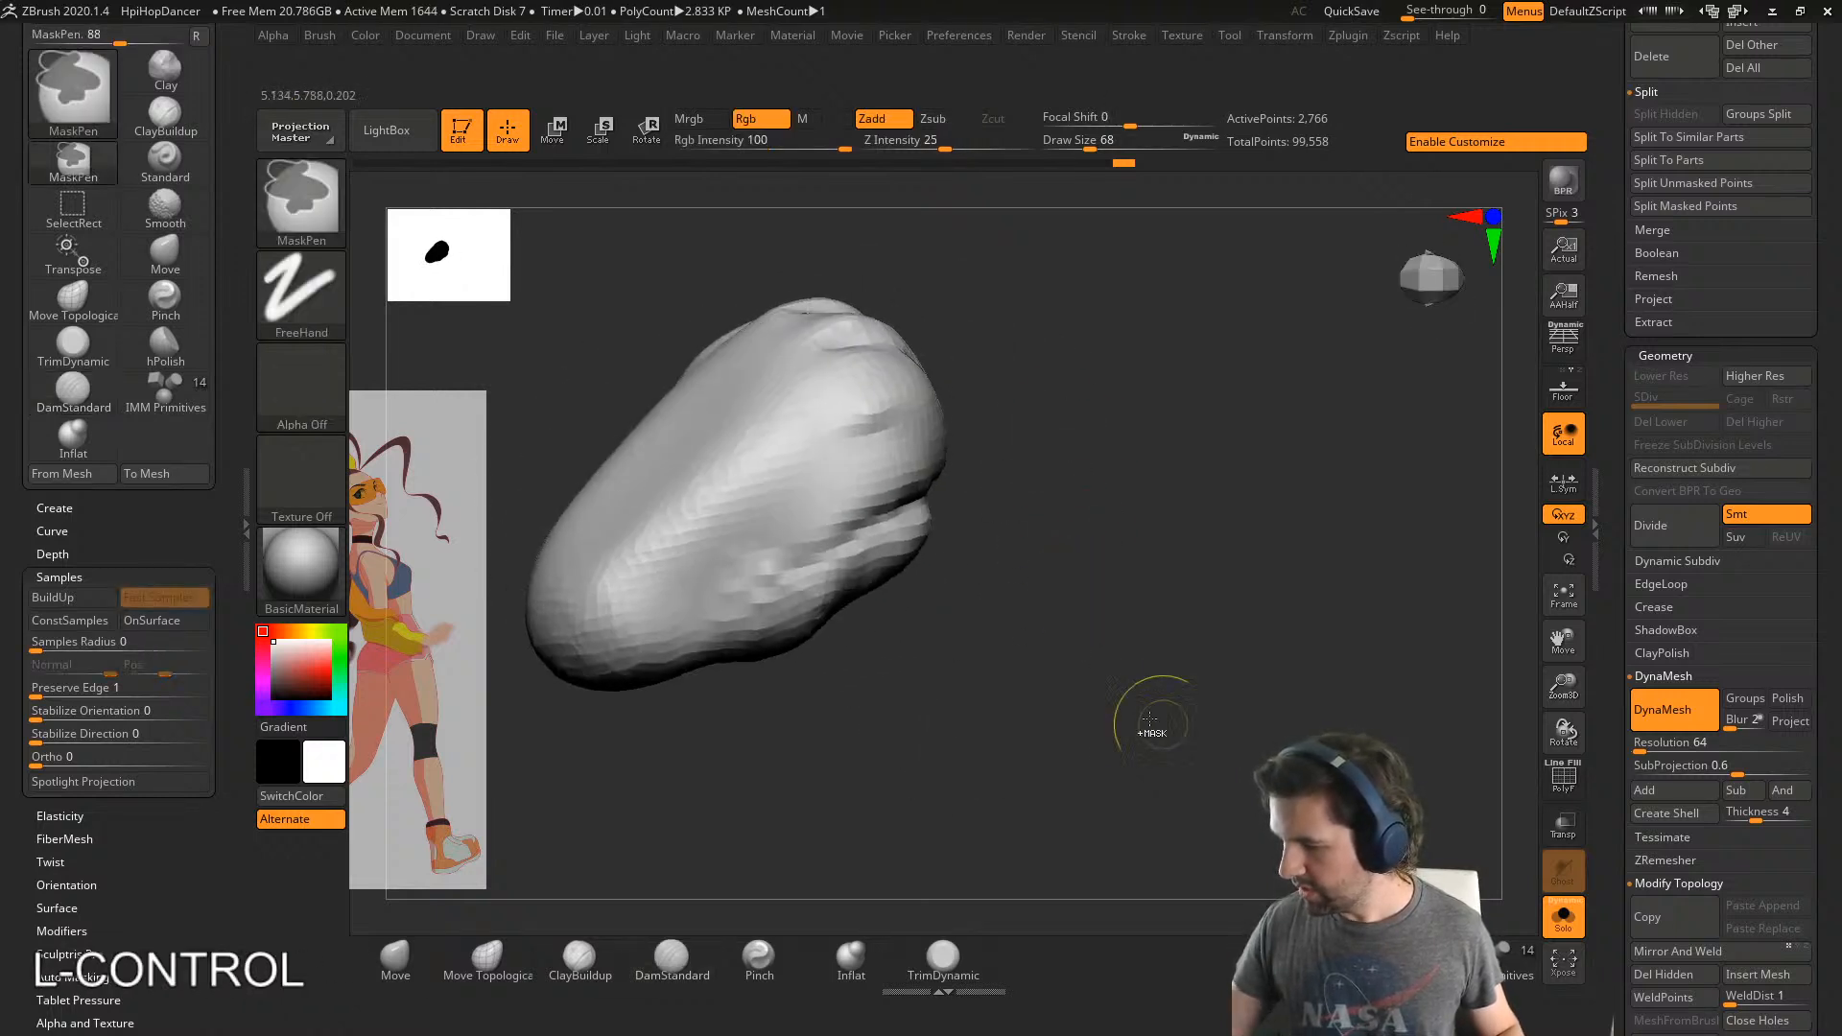
# - Remesh the hand with DynaMesh and carve the finger grooves along the outer side of the fist
pyautogui.moveTo(1118, 676); pyautogui.dragTo(916, 545, button='right')
pyautogui.moveTo(844, 466)
pyautogui.mouseDown()
pyautogui.moveTo(727, 477)
pyautogui.moveTo(758, 418)
pyautogui.mouseUp()
pyautogui.moveTo(758, 422); pyautogui.dragTo(786, 422, button='right')
pyautogui.moveTo(794, 427)
pyautogui.mouseDown()
pyautogui.moveTo(767, 427)
pyautogui.moveTo(736, 478)
pyautogui.mouseUp()
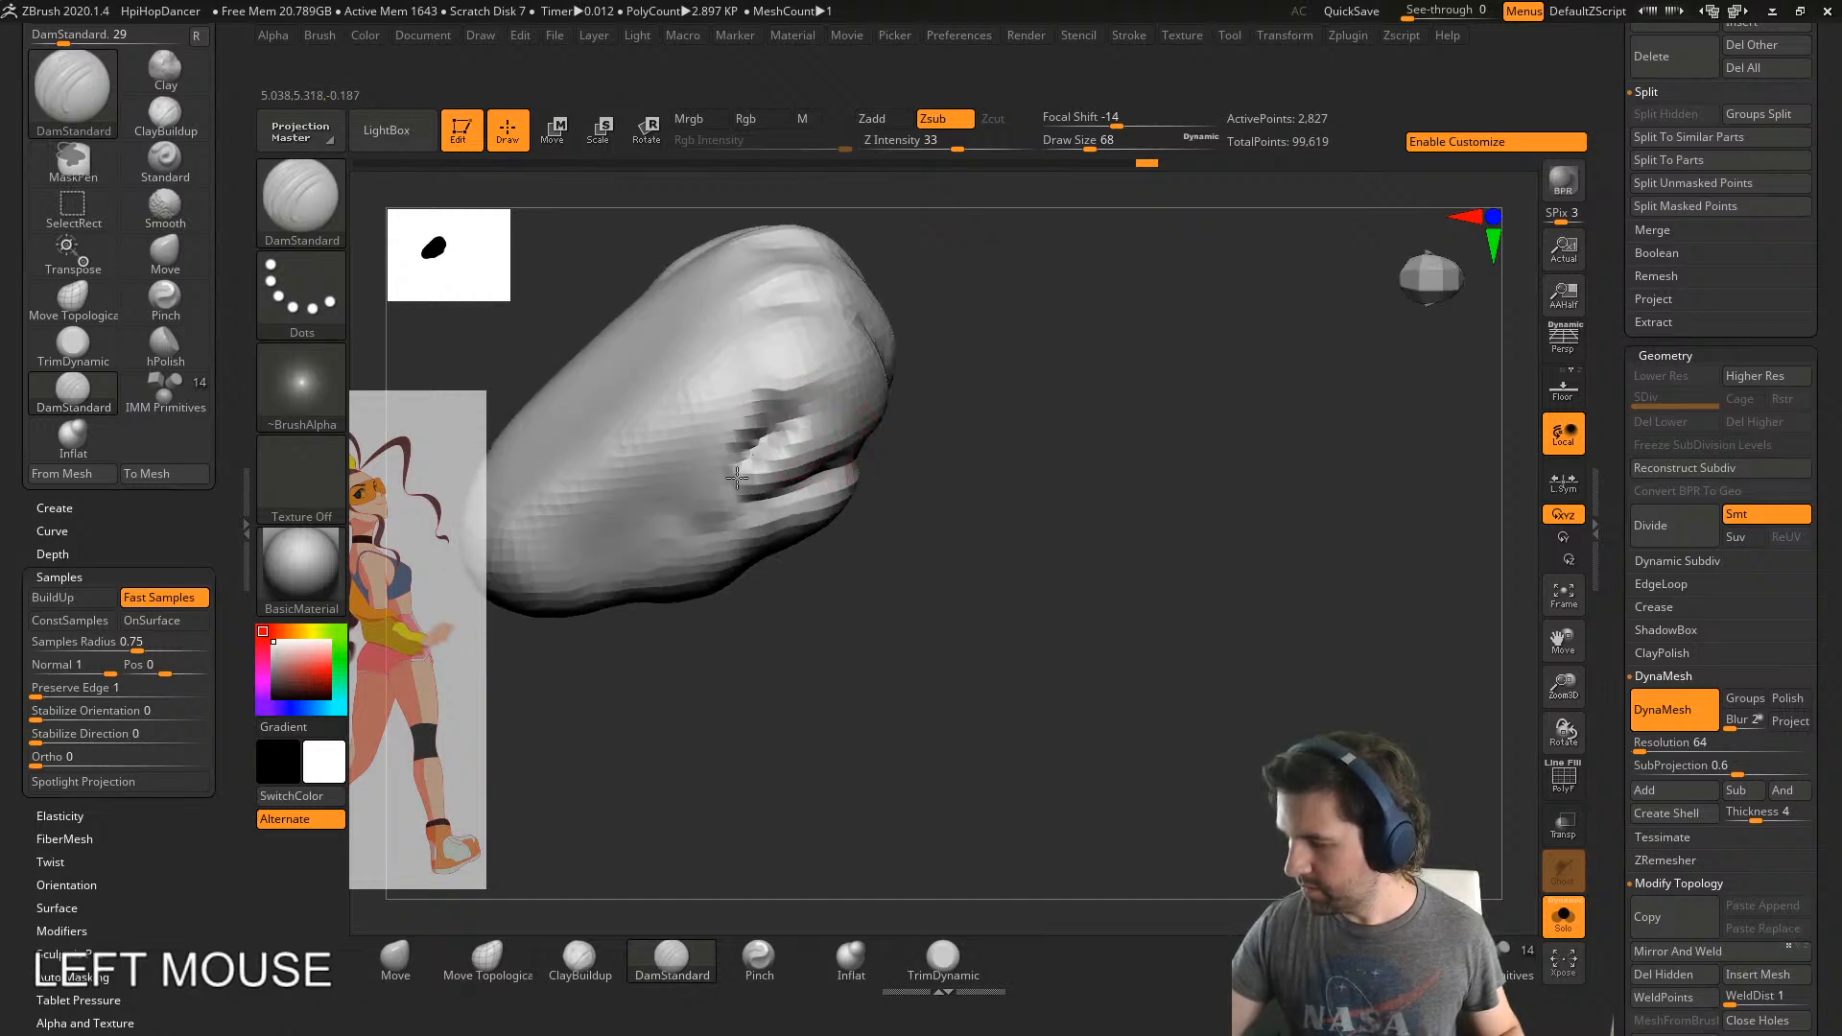
pyautogui.moveTo(817, 482); pyautogui.dragTo(766, 474, button='right')
pyautogui.moveTo(738, 465); pyautogui.dragTo(782, 372)
pyautogui.press('ctrl')
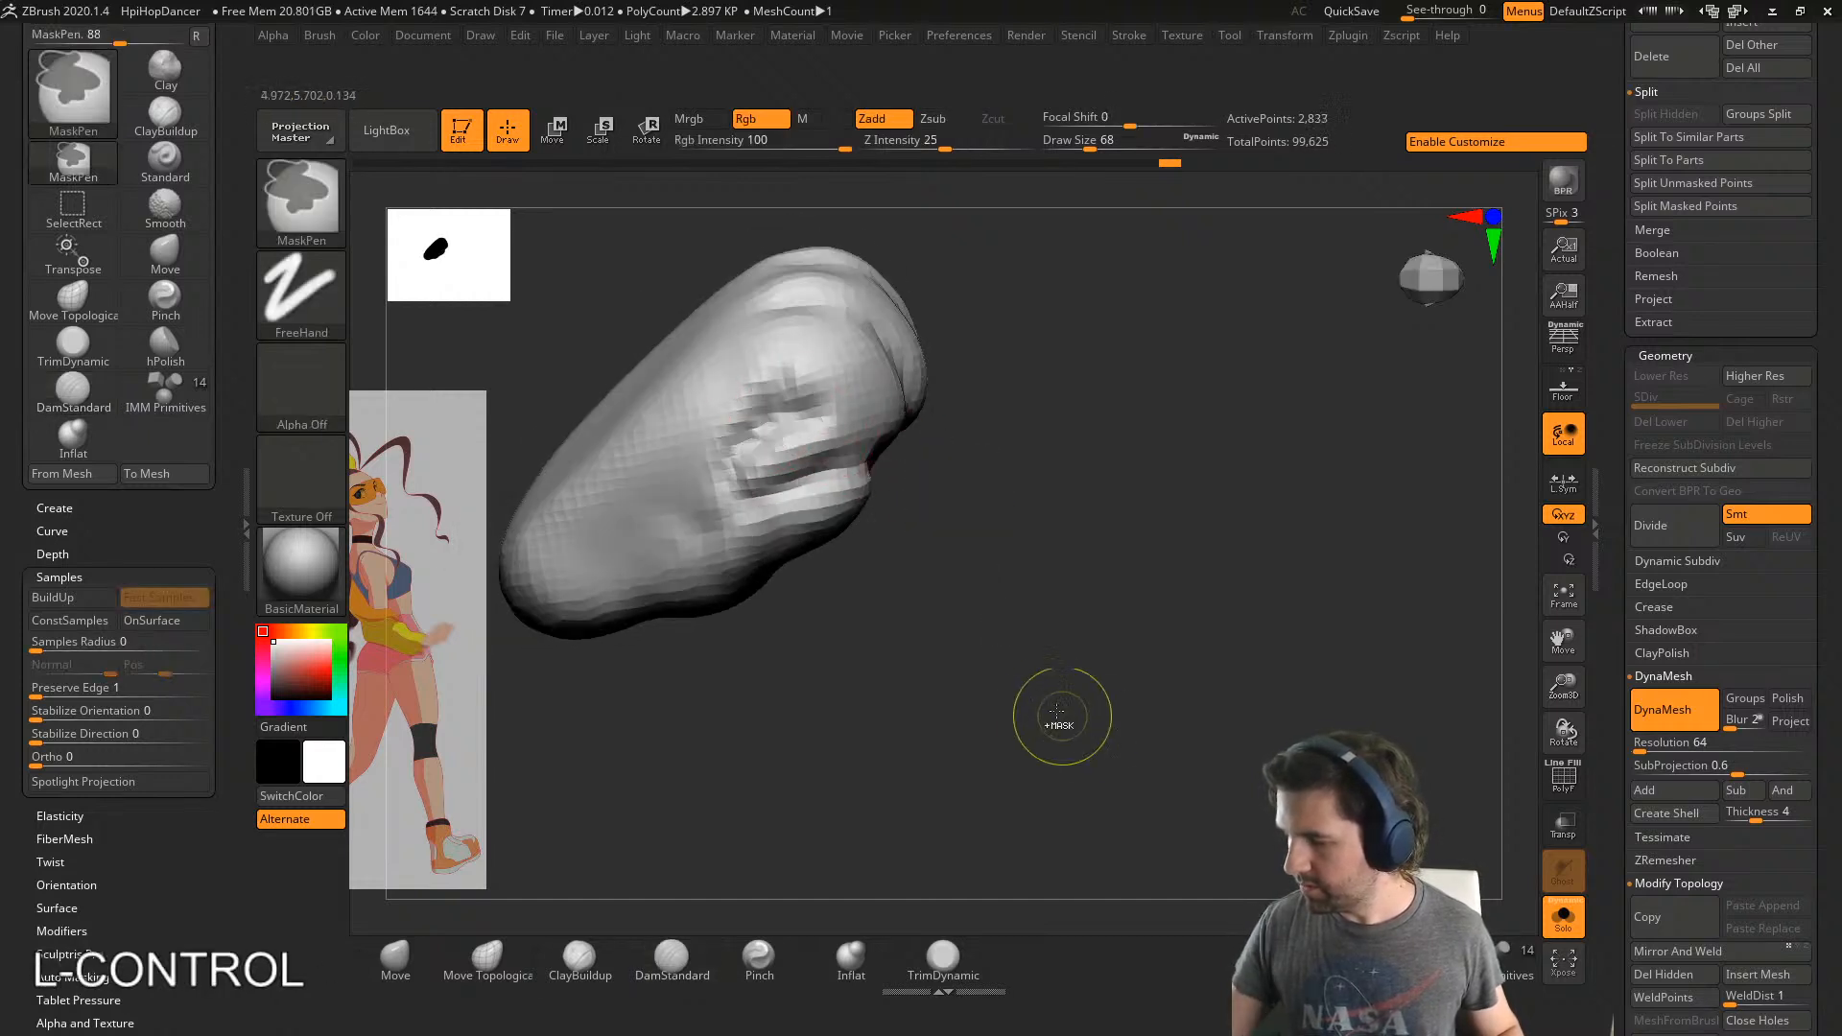
pyautogui.moveTo(1061, 708)
pyautogui.mouseDown(button='right')
pyautogui.moveTo(1020, 588)
pyautogui.moveTo(940, 571)
pyautogui.moveTo(979, 556)
pyautogui.mouseUp(button='right')
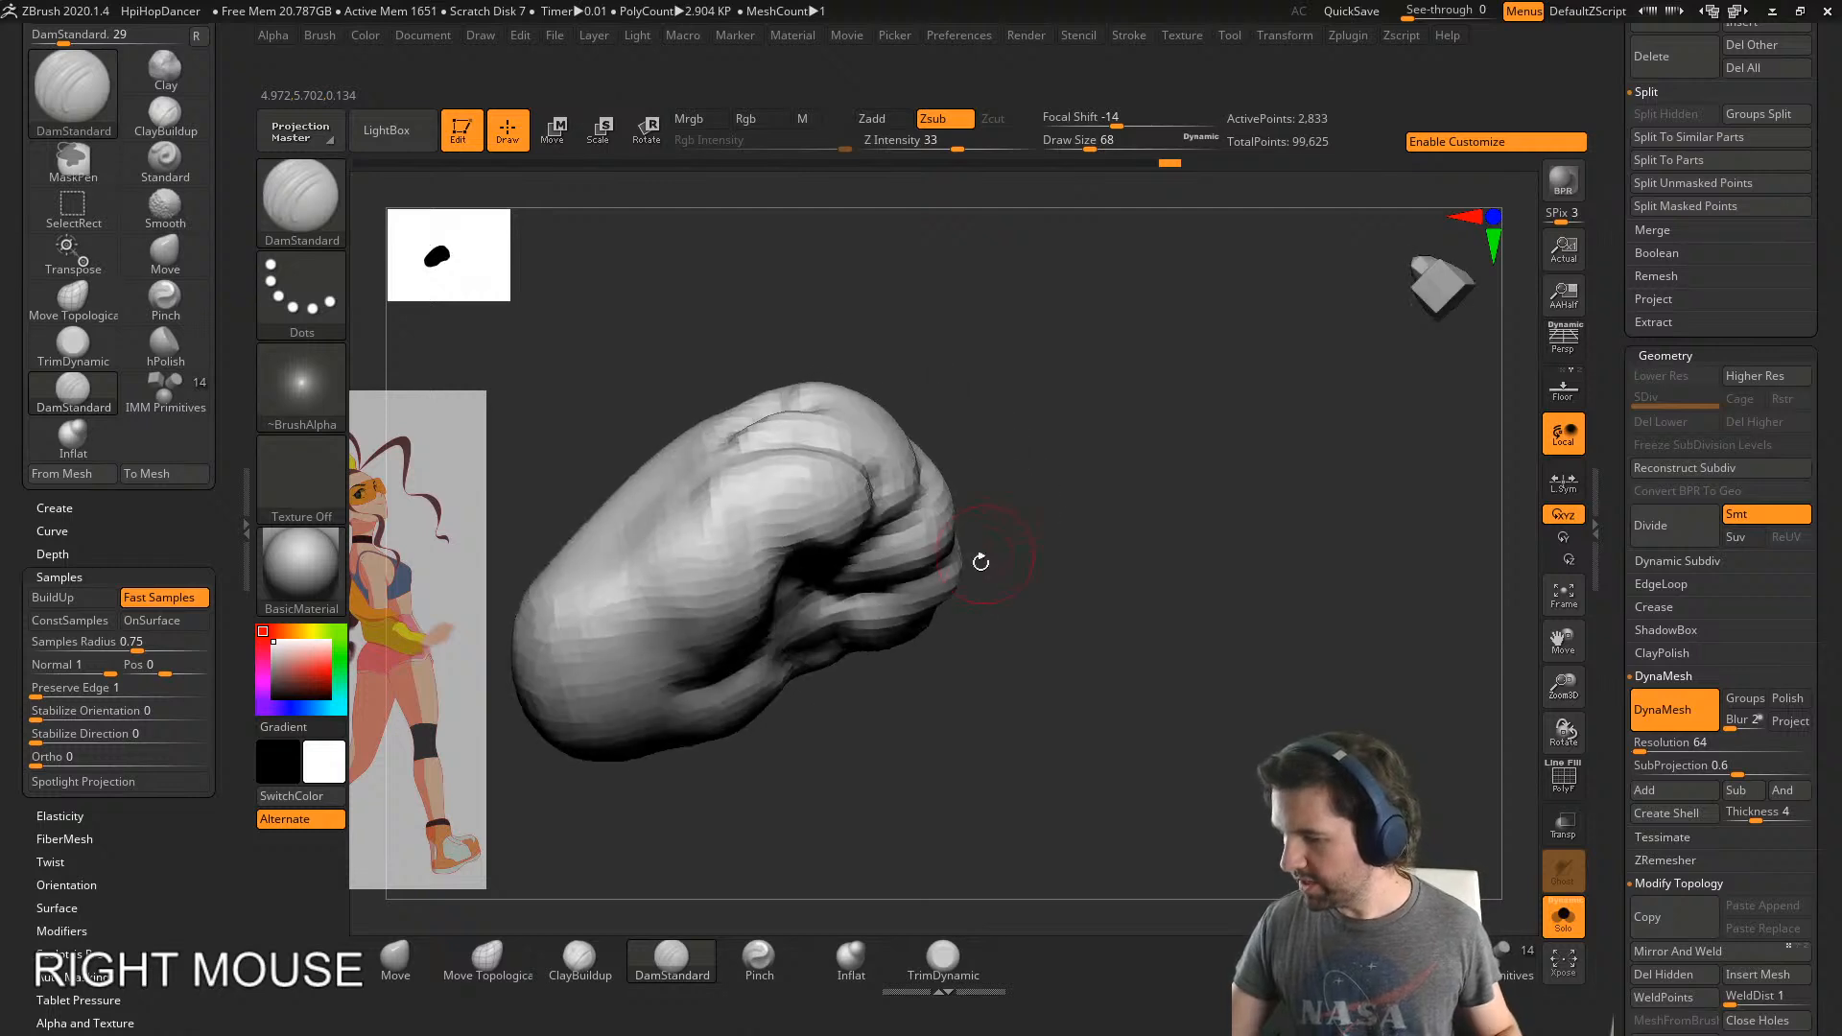
# - Build up the side and back of the fist with ClayBuildup at draw size 112, and remesh the hand
pyautogui.click(580, 958)
pyautogui.moveTo(566, 634); pyautogui.dragTo(740, 494)
pyautogui.moveTo(740, 509)
pyautogui.mouseDown(button='right')
pyautogui.moveTo(724, 662)
pyautogui.moveTo(889, 613)
pyautogui.moveTo(864, 657)
pyautogui.mouseUp(button='right')
pyautogui.press('s')
pyautogui.moveTo(862, 660); pyautogui.dragTo(839, 649)
pyautogui.moveTo(838, 650); pyautogui.dragTo(769, 522, button='right')
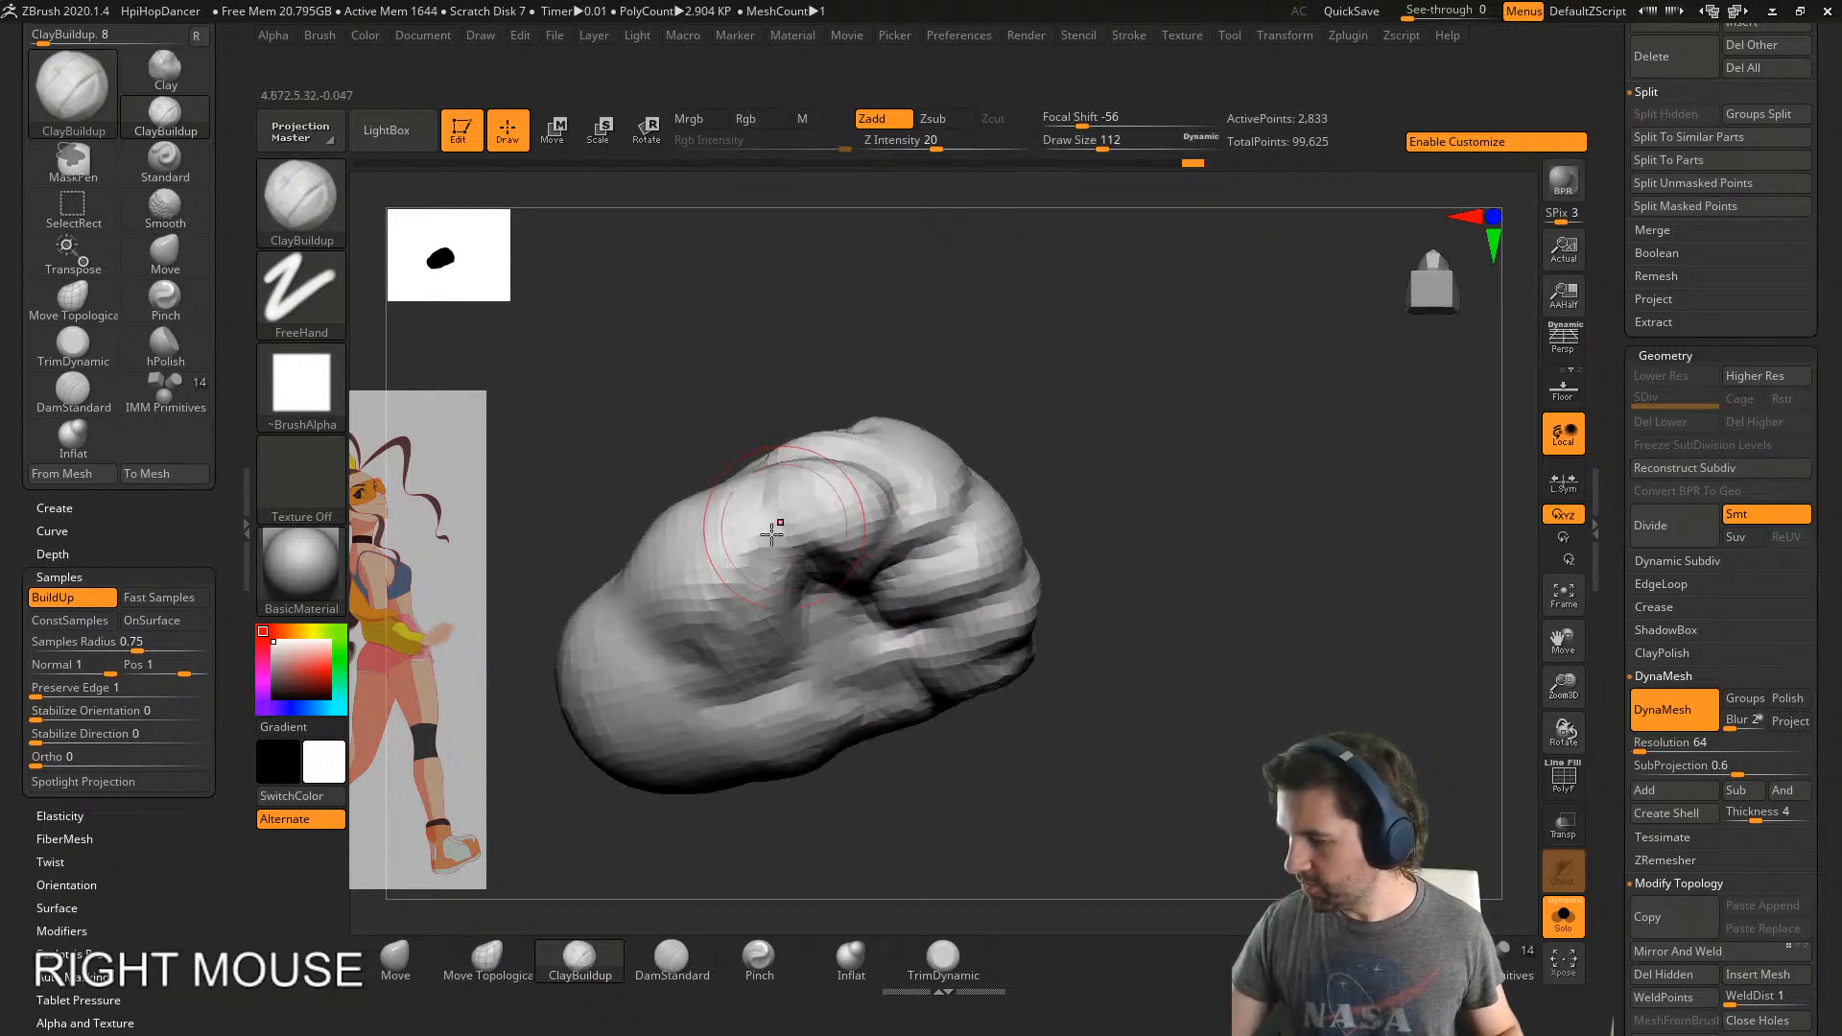
pyautogui.moveTo(768, 522); pyautogui.dragTo(754, 515)
pyautogui.moveTo(850, 538); pyautogui.dragTo(868, 499, button='right')
pyautogui.moveTo(825, 518); pyautogui.dragTo(854, 561)
pyautogui.keyDown('ctrl'); pyautogui.moveTo(1093, 495); pyautogui.dragTo(1137, 576); pyautogui.keyUp('ctrl')
# - Turn off Solo mode to show the whole figure around the hand
pyautogui.moveTo(1141, 595); pyautogui.dragTo(1160, 700, button='right')
pyautogui.keyDown('alt'); pyautogui.moveTo(1190, 655); pyautogui.dragTo(1000, 765, button='right'); pyautogui.keyUp('alt')
pyautogui.click(1562, 917)
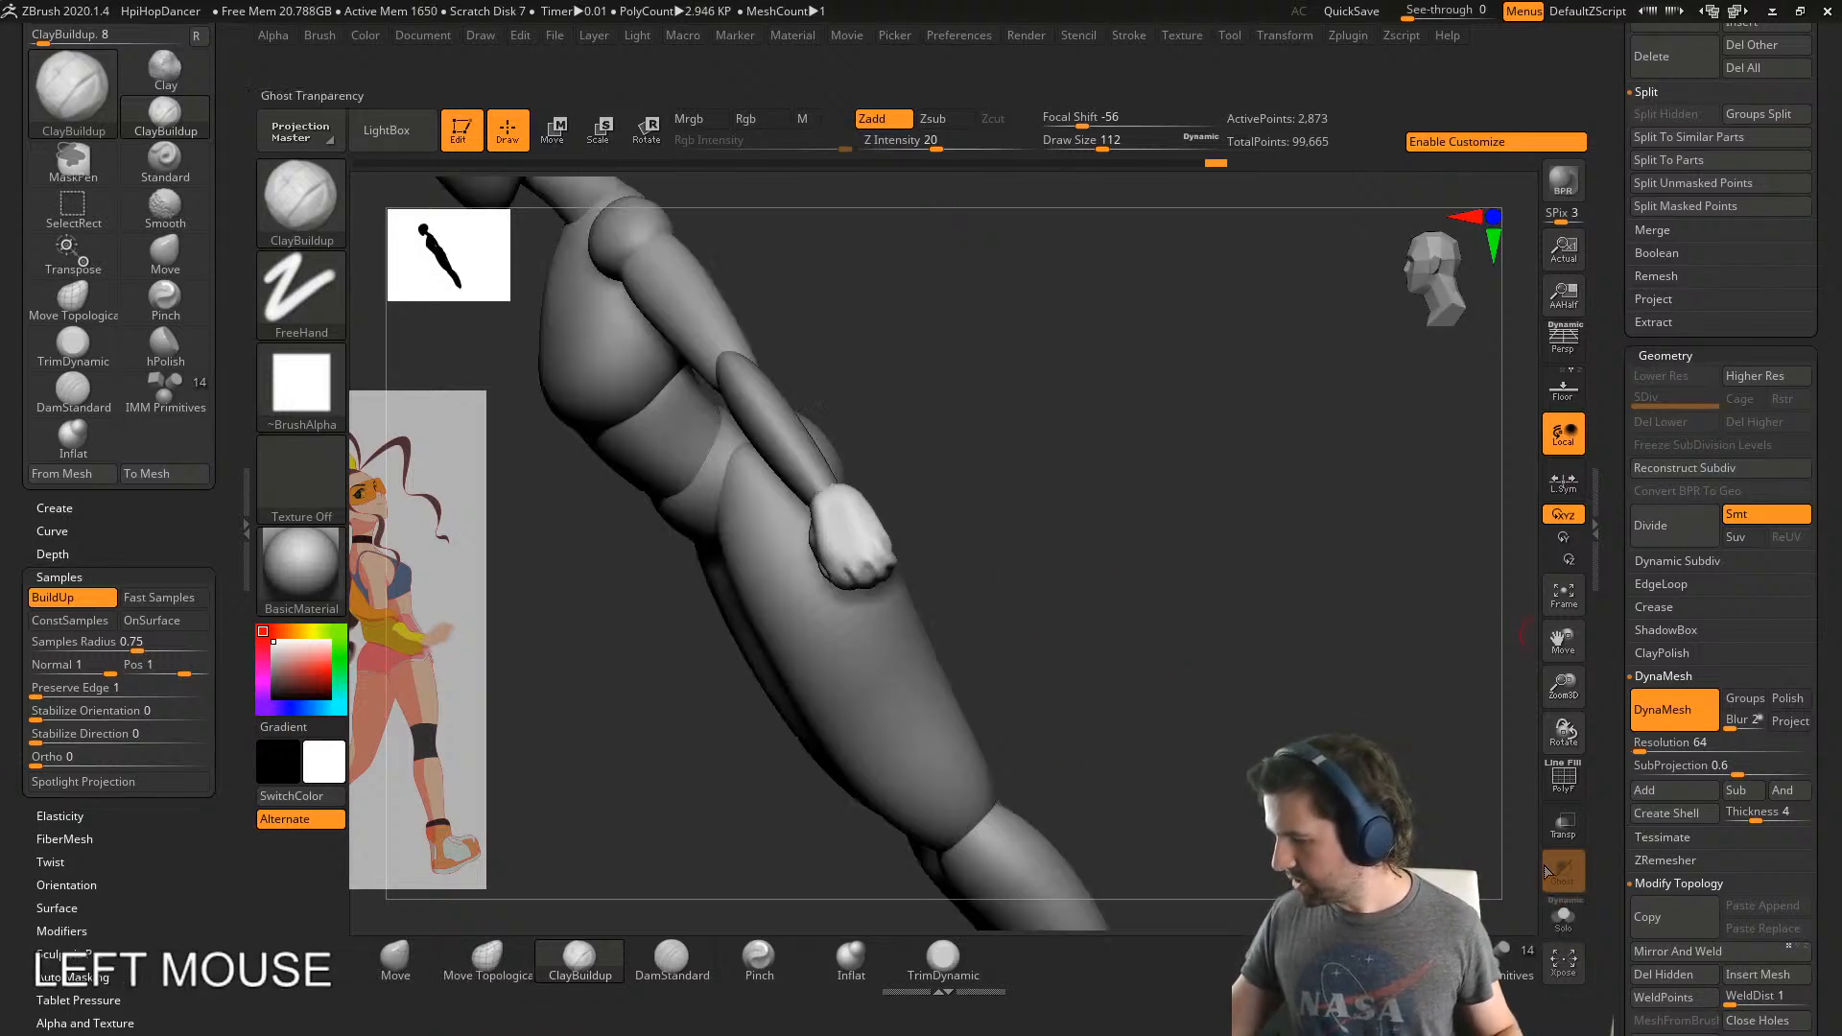
# - Switch to the Move brush at draw size 685 and reshape the fist to fit the end of the forearm
pyautogui.click(396, 960)
pyautogui.moveTo(767, 614)
pyautogui.mouseDown(button='right')
pyautogui.moveTo(962, 553)
pyautogui.moveTo(967, 608)
pyautogui.mouseUp(button='right')
pyautogui.press('s')
pyautogui.moveTo(941, 611); pyautogui.dragTo(989, 609)
pyautogui.keyDown('shift'); pyautogui.moveTo(1085, 672); pyautogui.dragTo(969, 660, button='right'); pyautogui.keyUp('shift')
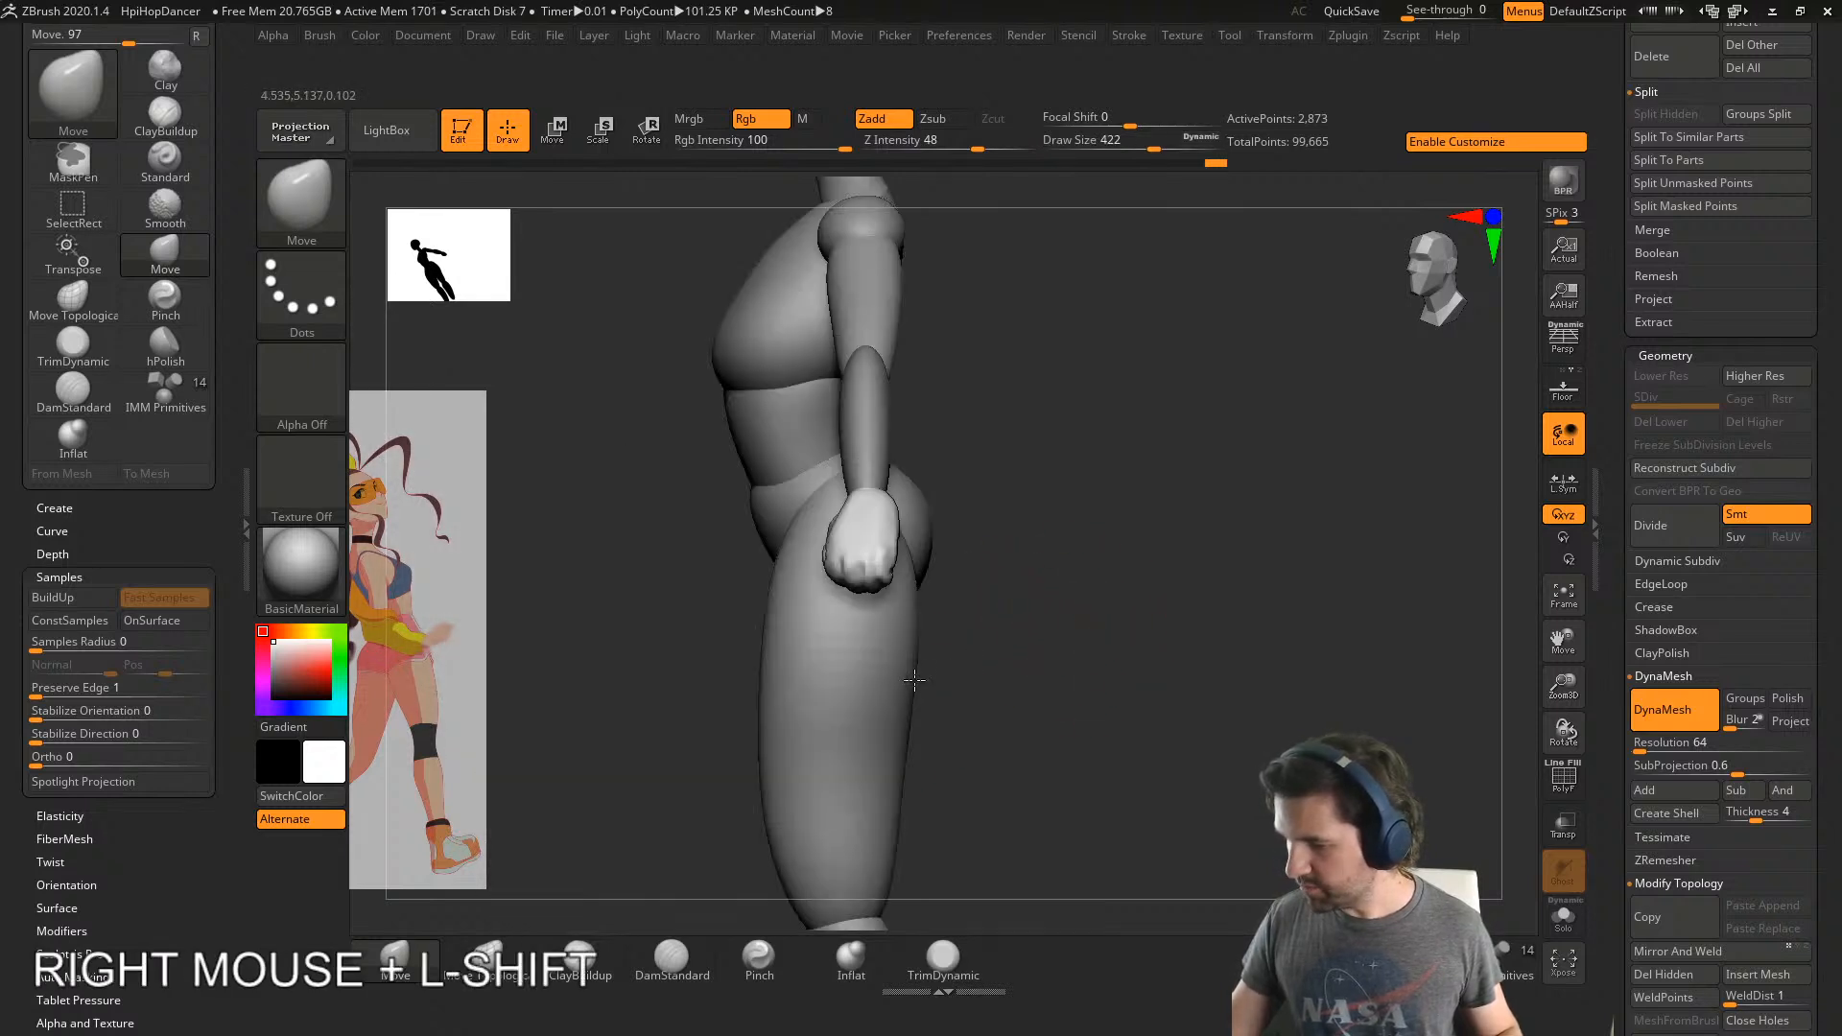
pyautogui.press('s')
pyautogui.moveTo(991, 662); pyautogui.dragTo(1023, 663)
pyautogui.moveTo(897, 619); pyautogui.dragTo(967, 666, button='right')
pyautogui.moveTo(888, 577); pyautogui.dragTo(889, 550)
pyautogui.moveTo(935, 535)
pyautogui.mouseDown(button='right')
pyautogui.moveTo(875, 511)
pyautogui.moveTo(946, 486)
pyautogui.mouseUp(button='right')
pyautogui.moveTo(947, 485); pyautogui.dragTo(952, 501)
pyautogui.keyDown('shift'); pyautogui.moveTo(951, 501); pyautogui.dragTo(966, 520, button='right'); pyautogui.keyUp('shift')
pyautogui.moveTo(940, 556); pyautogui.dragTo(963, 540)
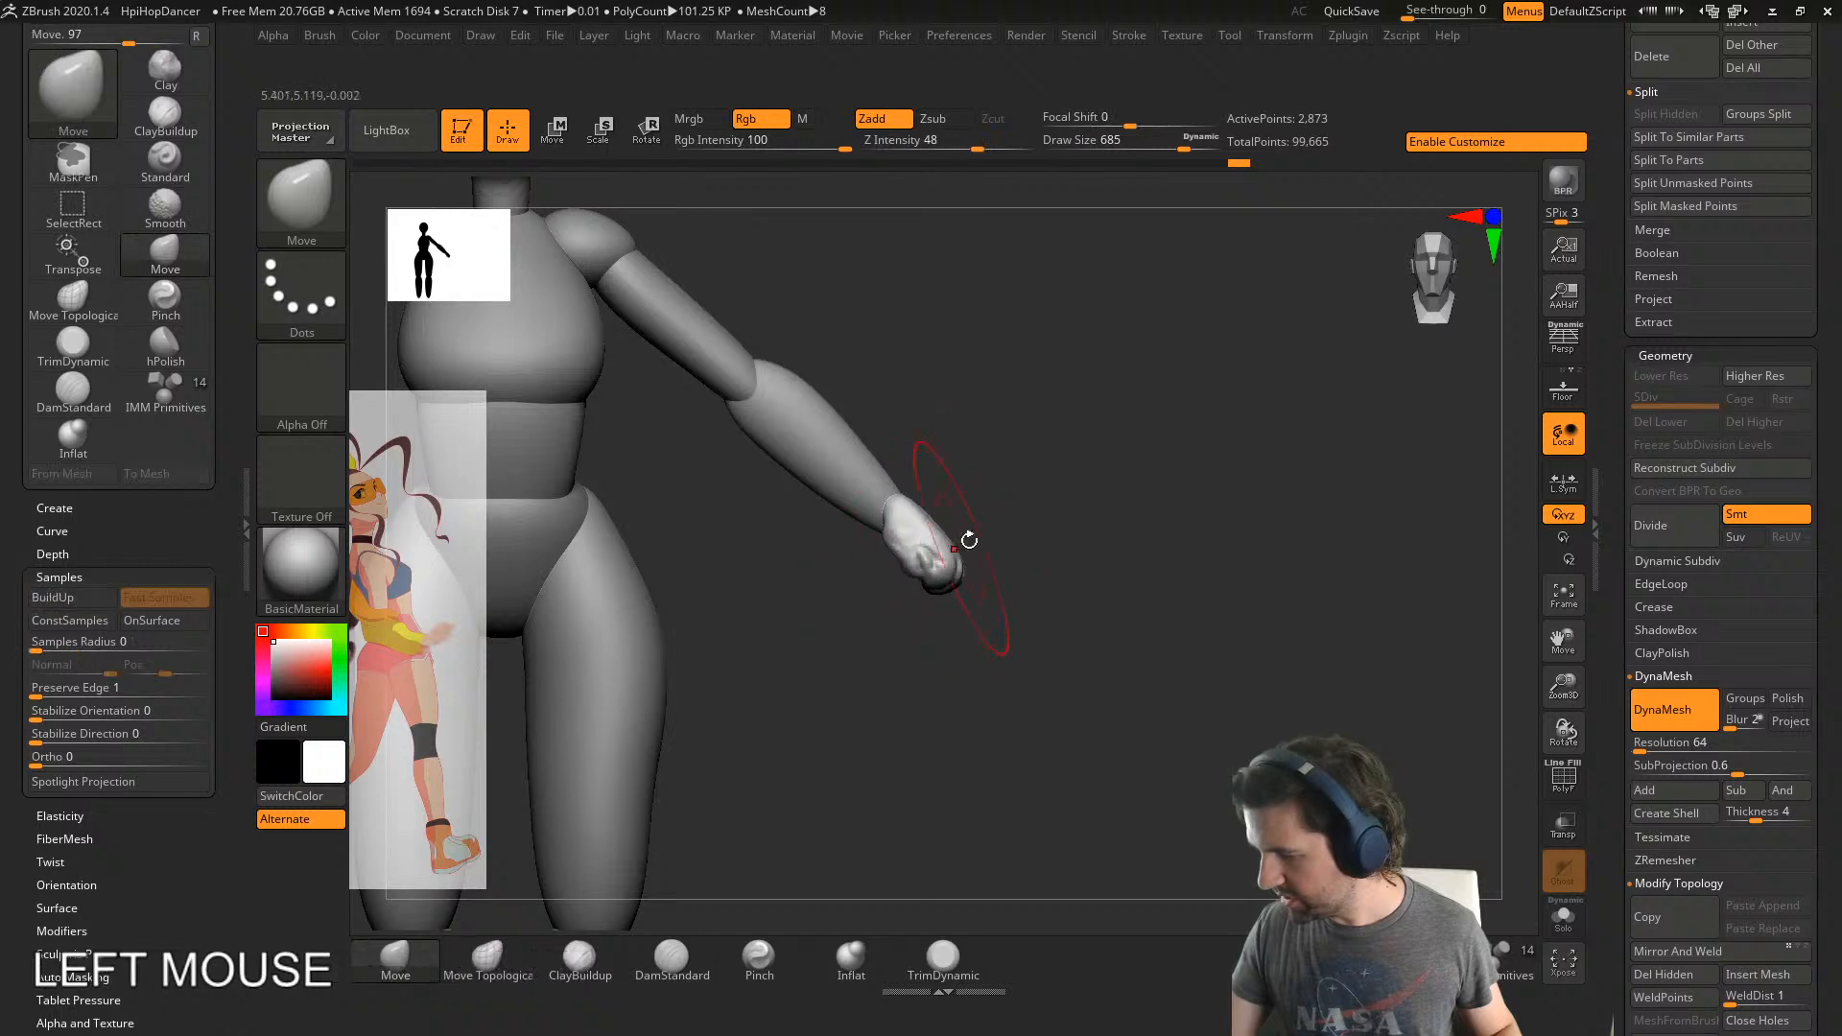
# - Refine the fist's silhouette and its connection to the wrist from the back and side with the Move brush
pyautogui.moveTo(970, 539); pyautogui.dragTo(898, 530, button='right')
pyautogui.moveTo(899, 530); pyautogui.dragTo(907, 530)
pyautogui.moveTo(930, 528)
pyautogui.mouseDown(button='right')
pyautogui.moveTo(898, 540)
pyautogui.moveTo(1025, 485)
pyautogui.moveTo(1020, 463)
pyautogui.mouseUp(button='right')
pyautogui.moveTo(881, 557); pyautogui.dragTo(872, 565)
pyautogui.moveTo(898, 542)
pyautogui.mouseDown(button='right')
pyautogui.moveTo(975, 481)
pyautogui.moveTo(961, 469)
pyautogui.mouseUp(button='right')
pyautogui.moveTo(871, 545); pyautogui.dragTo(880, 545)
pyautogui.moveTo(897, 546); pyautogui.dragTo(889, 519, button='right')
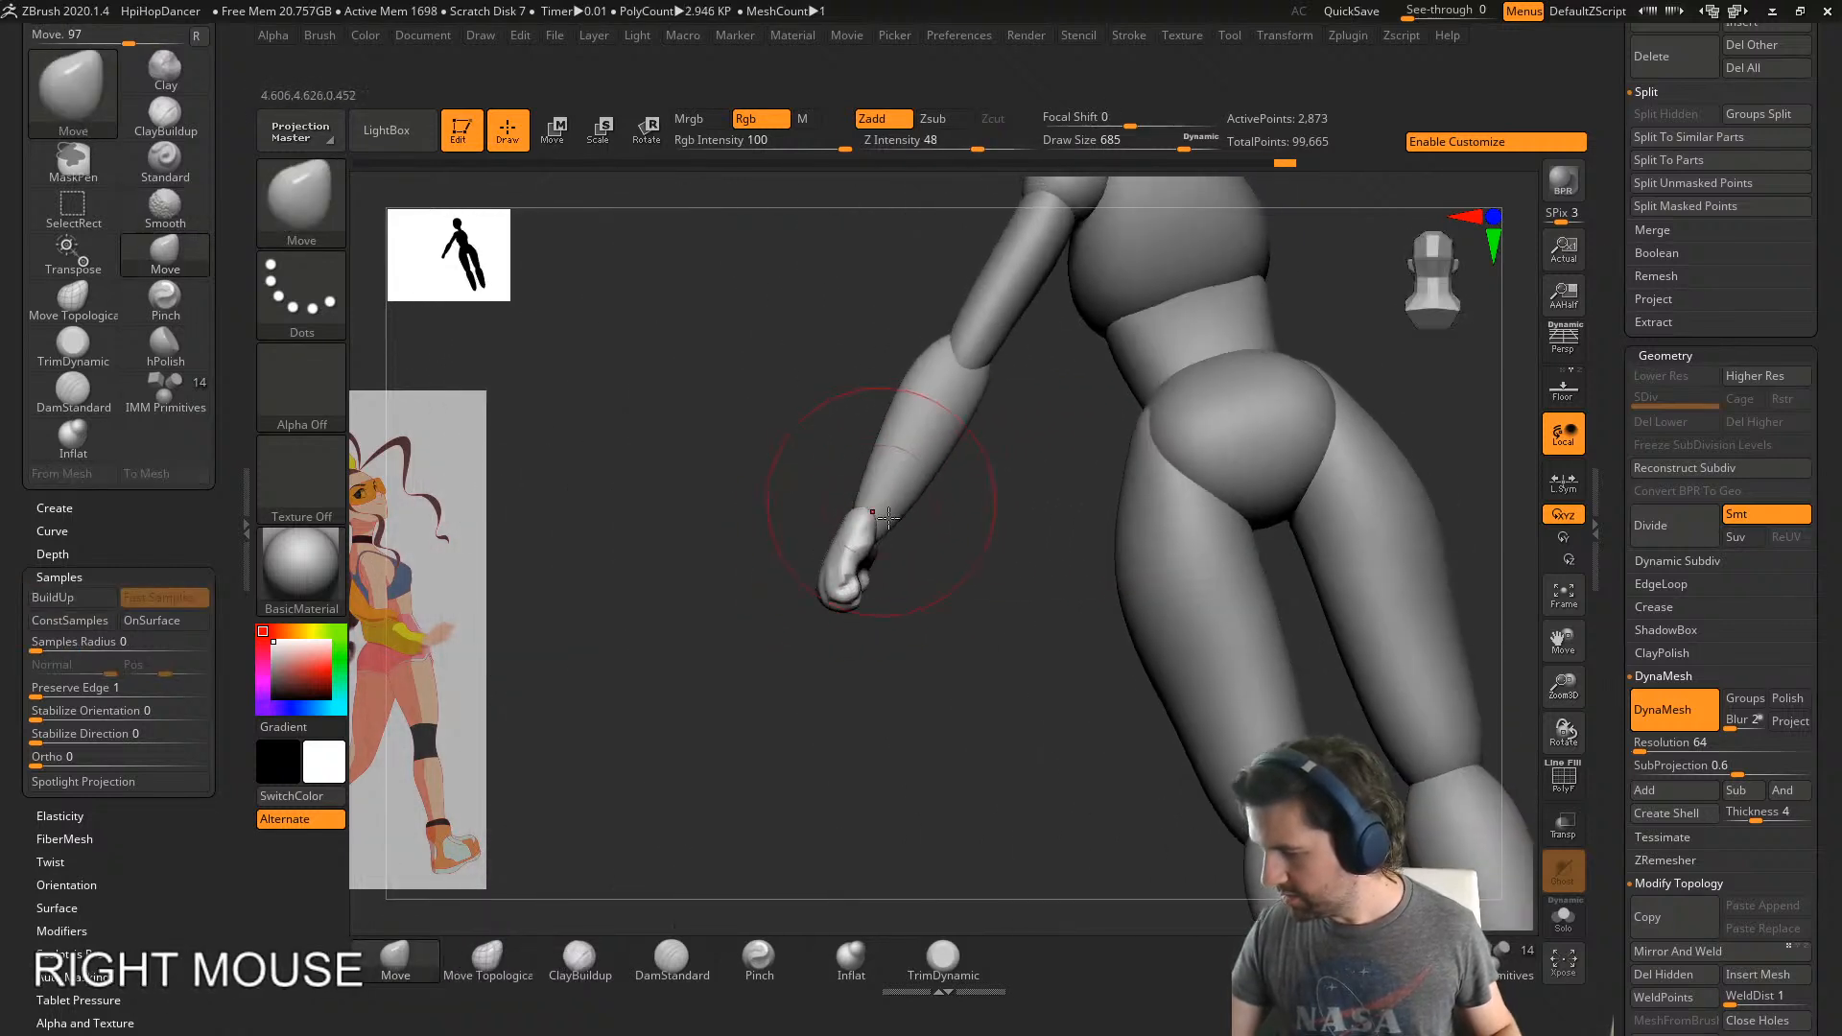
pyautogui.moveTo(859, 528); pyautogui.dragTo(857, 552)
pyautogui.keyDown('shift'); pyautogui.moveTo(869, 549); pyautogui.dragTo(941, 567, button='right'); pyautogui.keyUp('shift')
pyautogui.moveTo(825, 526); pyautogui.dragTo(815, 527)
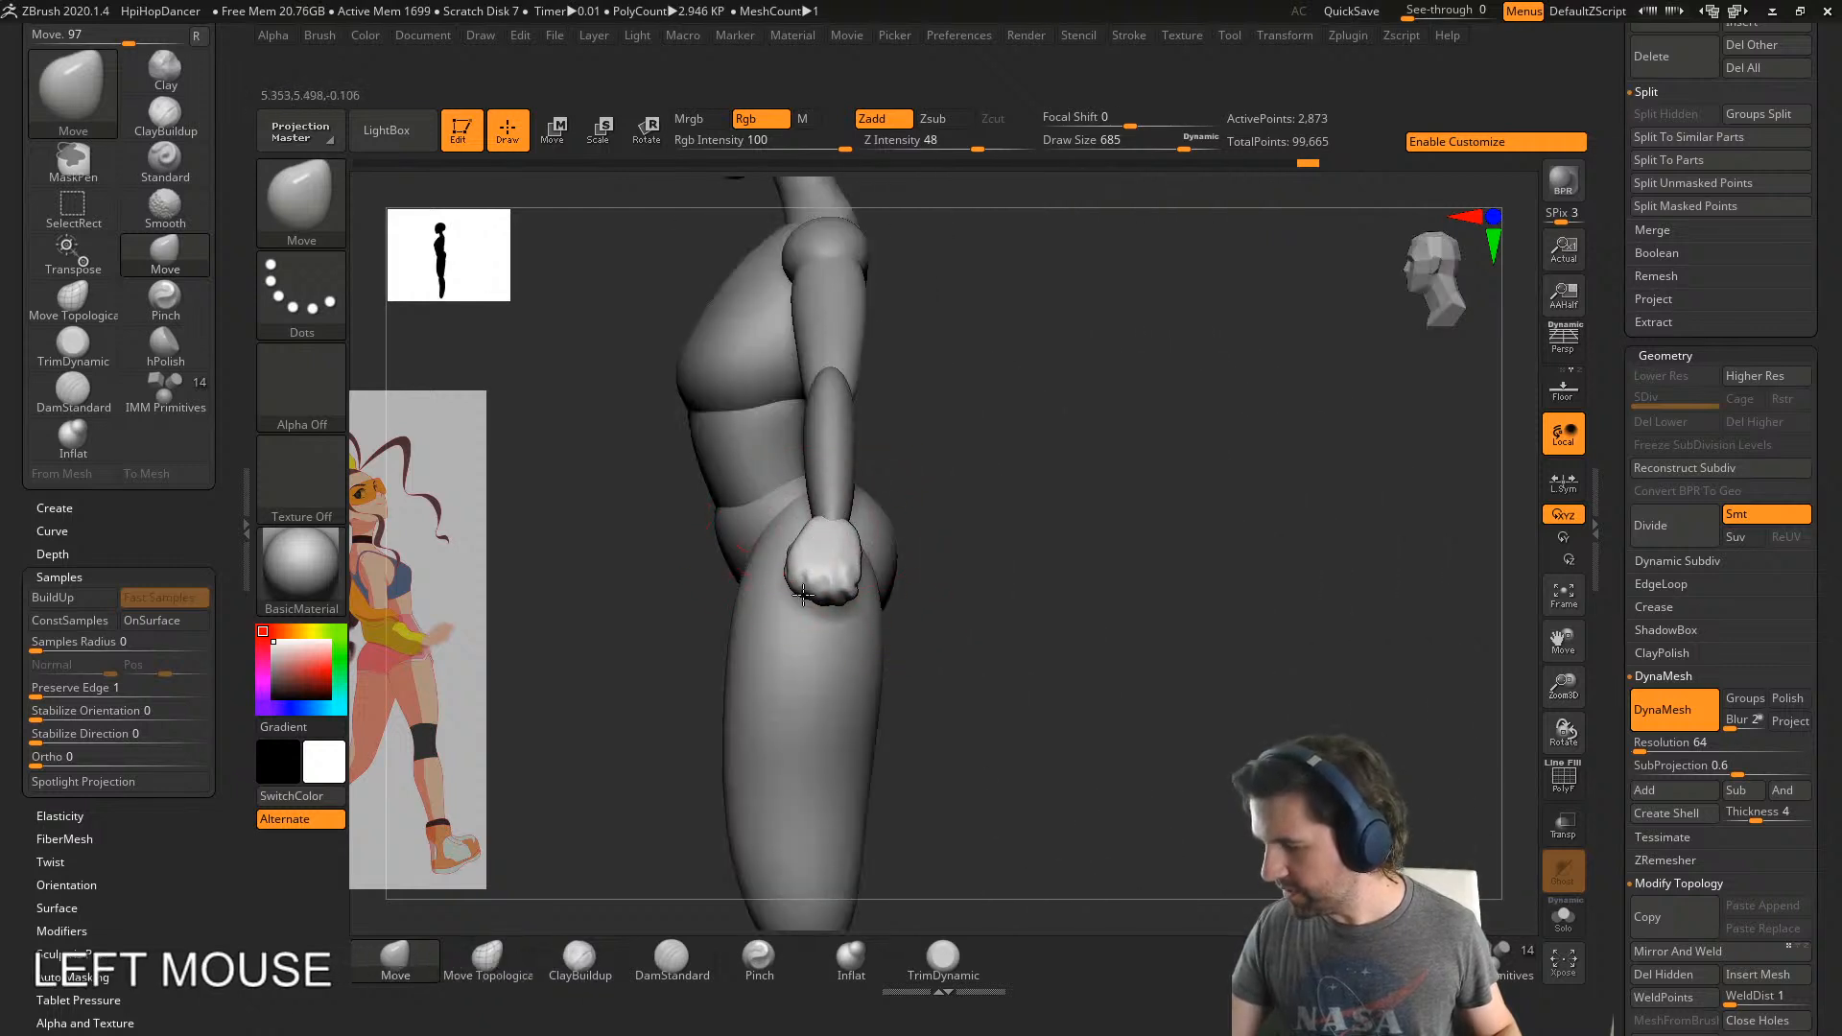
# - Adjust the Move brush size and fine-tune the fist's proportions against the forearm
pyautogui.moveTo(825, 530)
pyautogui.mouseDown(button='right')
pyautogui.moveTo(954, 535)
pyautogui.moveTo(876, 555)
pyautogui.mouseUp(button='right')
pyautogui.moveTo(959, 552)
pyautogui.mouseDown()
pyautogui.moveTo(980, 548)
pyautogui.moveTo(964, 596)
pyautogui.mouseUp()
pyautogui.press('s')
pyautogui.moveTo(938, 575); pyautogui.dragTo(967, 557, button='right')
pyautogui.moveTo(887, 551); pyautogui.dragTo(896, 522)
pyautogui.moveTo(896, 522); pyautogui.dragTo(991, 453, button='right')
# - Select the lower-leg subtool and insert mirrored IMM Primitives spheres at the lower ends of the calves
pyautogui.keyDown('alt'); pyautogui.click(843, 652); pyautogui.keyUp('alt')
pyautogui.moveTo(929, 767)
pyautogui.keyDown('alt'); pyautogui.mouseDown(button='right')
pyautogui.moveTo(991, 626)
pyautogui.moveTo(1172, 728)
pyautogui.moveTo(1223, 719)
pyautogui.mouseUp(button='right'); pyautogui.keyUp('alt')
pyautogui.click(1496, 959)
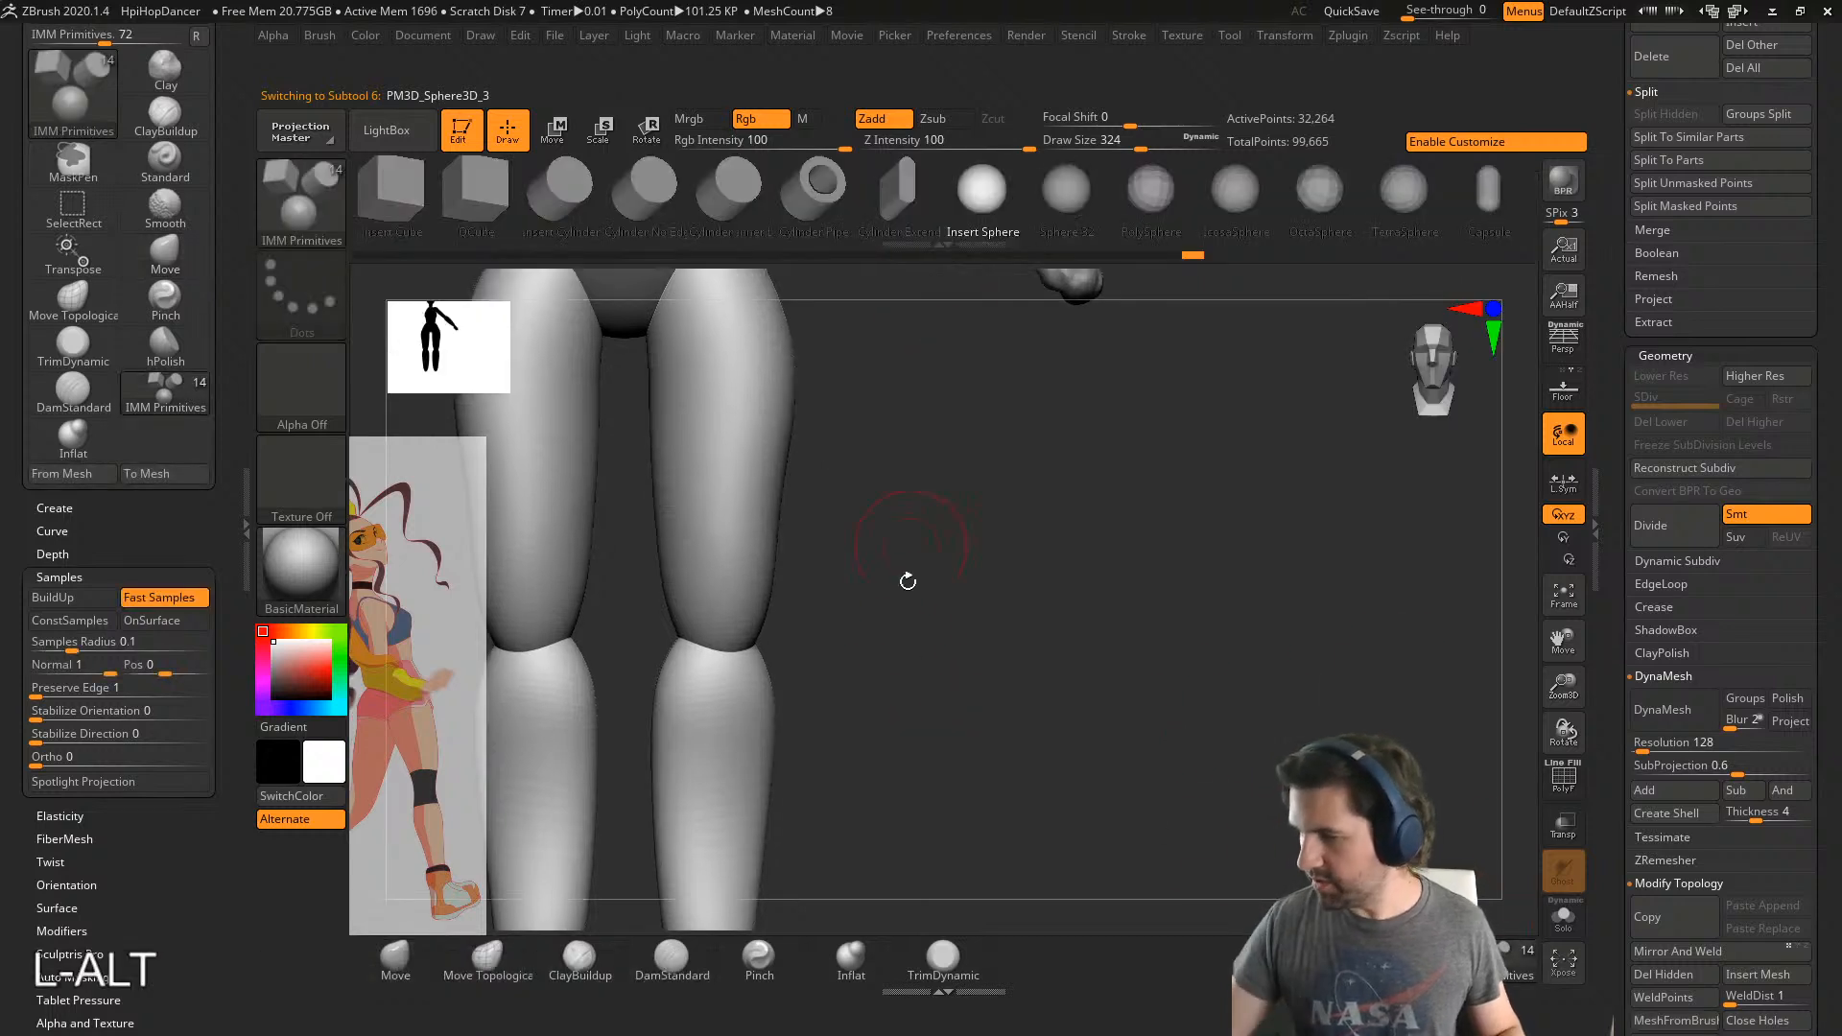
pyautogui.keyDown('alt'); pyautogui.moveTo(905, 576); pyautogui.dragTo(843, 514, button='right'); pyautogui.keyUp('alt')
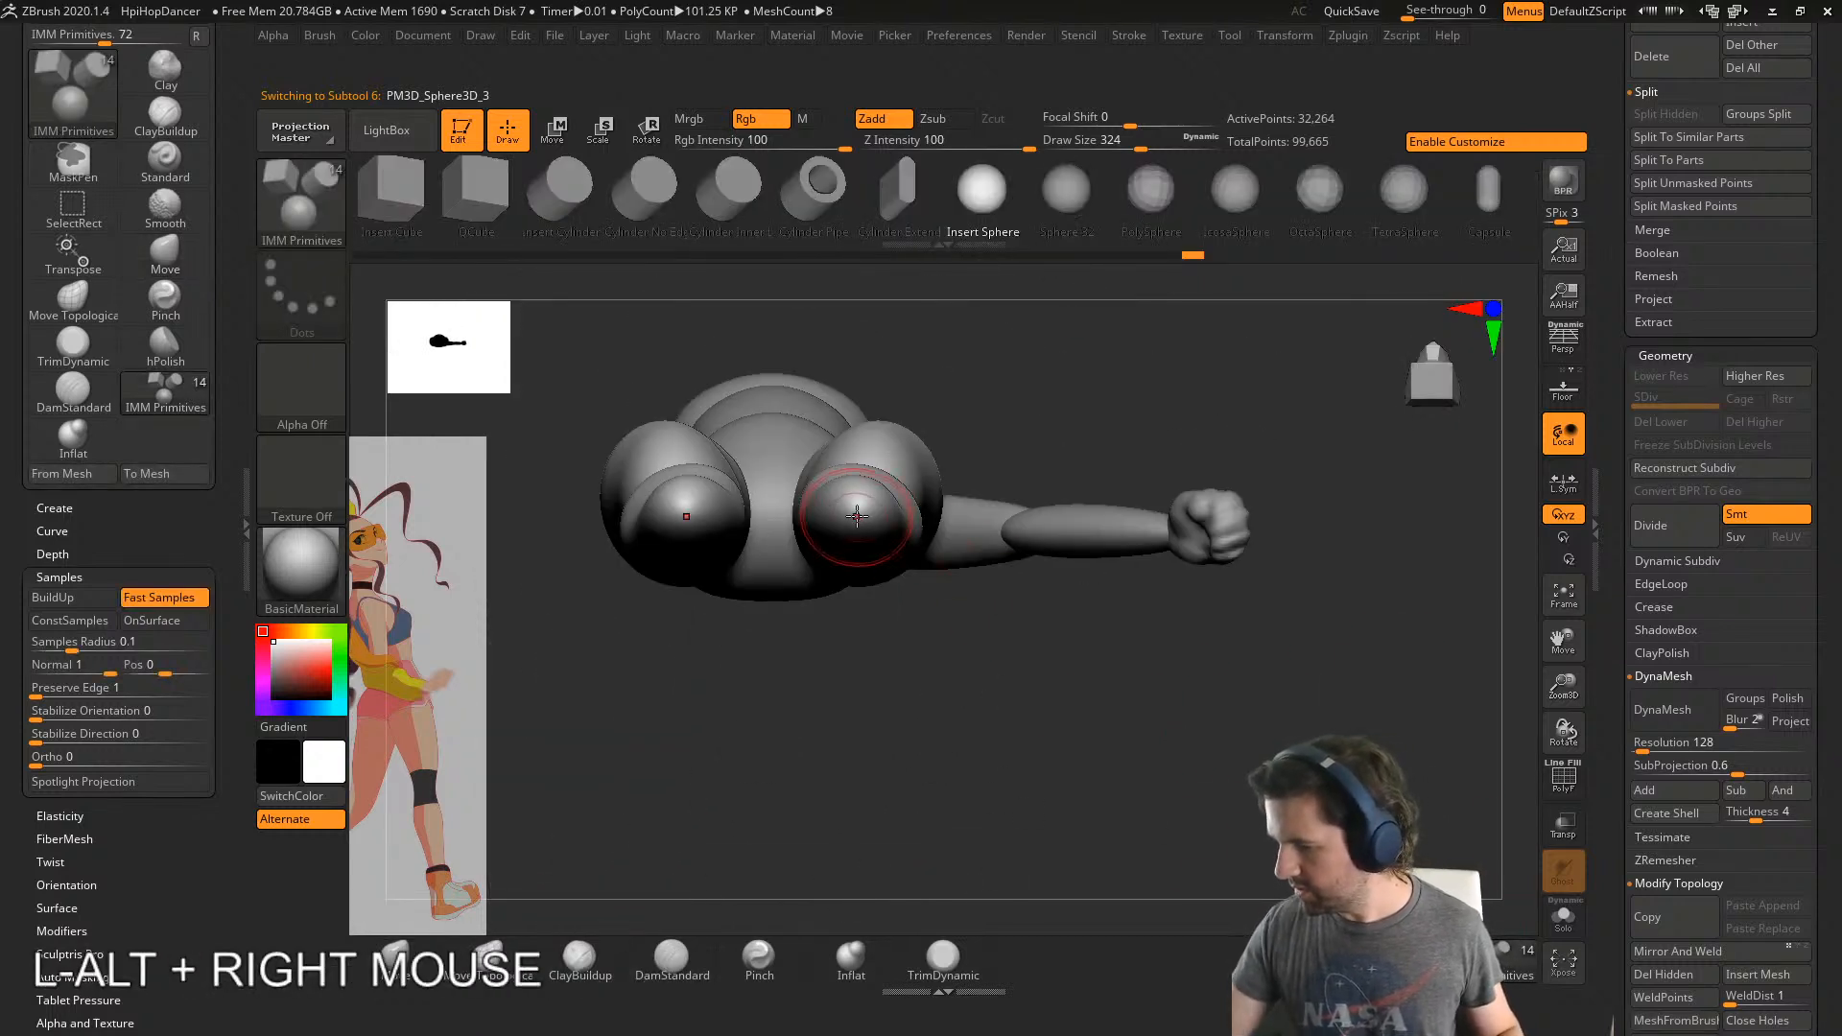
pyautogui.moveTo(891, 516); pyautogui.dragTo(897, 516)
pyautogui.moveTo(897, 517); pyautogui.dragTo(990, 602, button='right')
# - Centre the transform gizmo on the inserted ankle spheres, reset its orientation, and adjust the spheres below the calves
pyautogui.press('w')
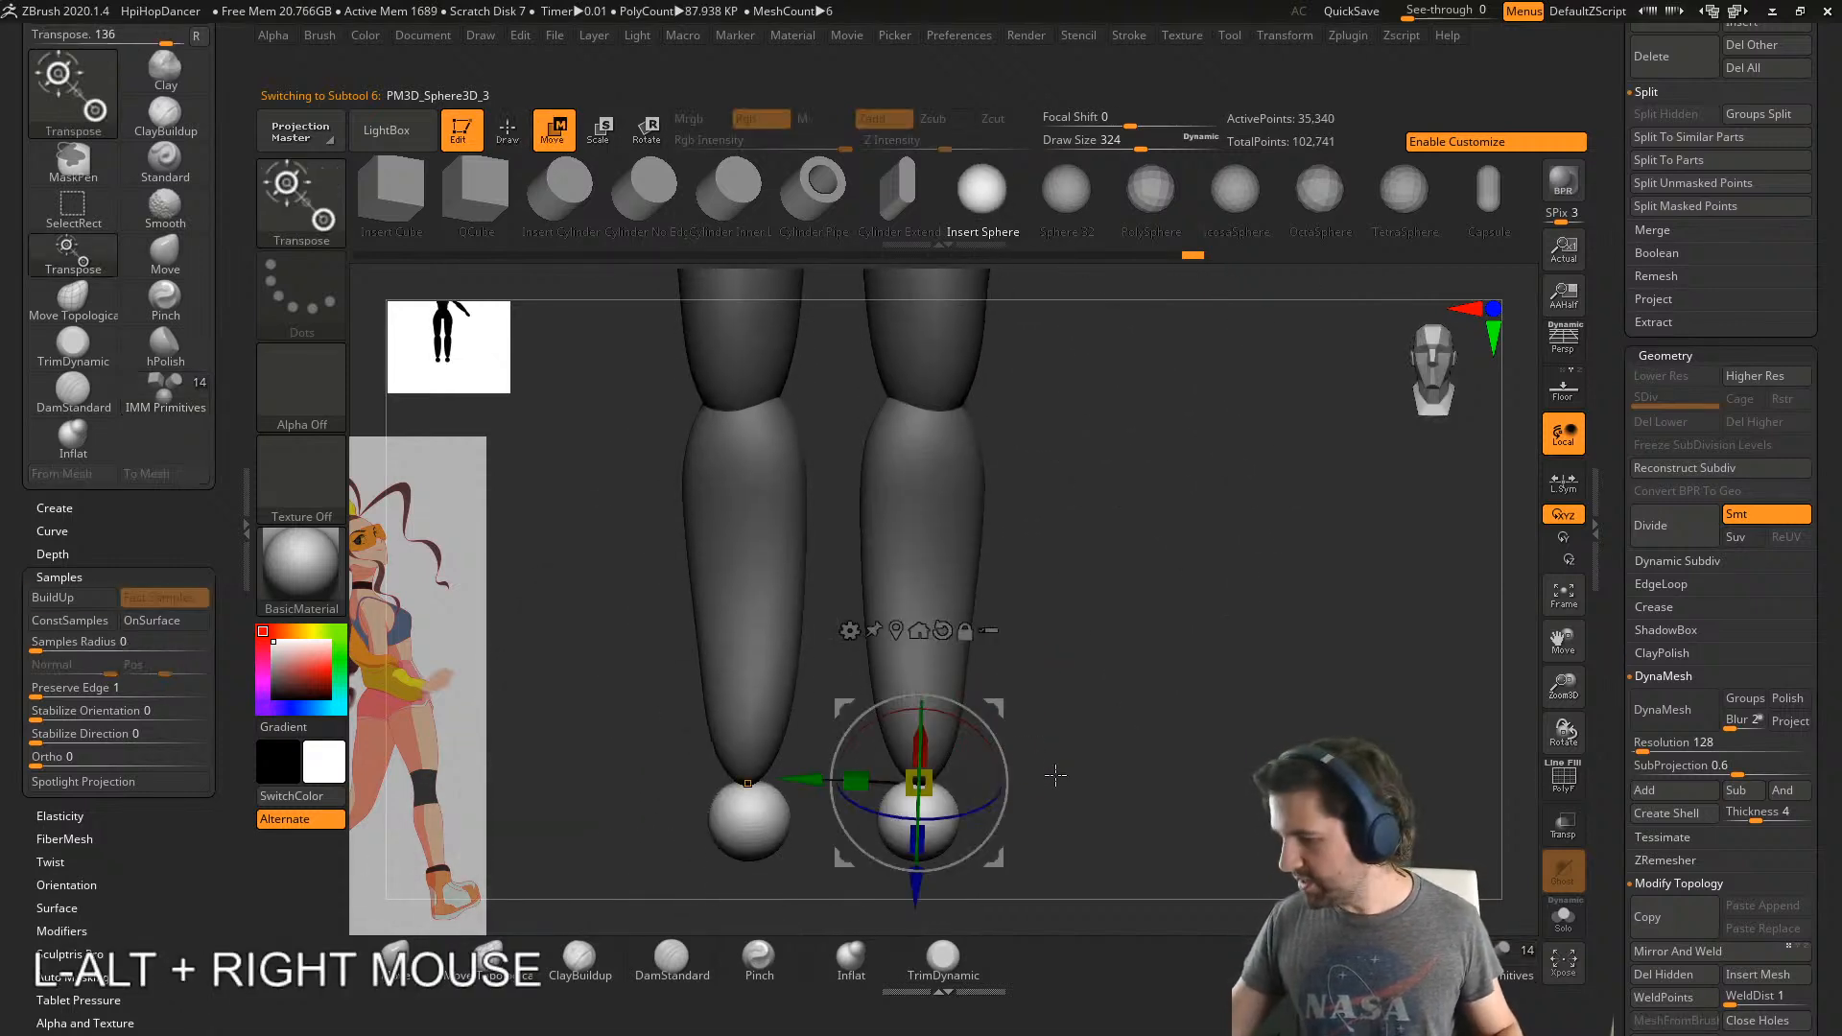
pyautogui.keyDown('alt'); pyautogui.moveTo(1015, 729); pyautogui.dragTo(1085, 607, button='right'); pyautogui.keyUp('alt')
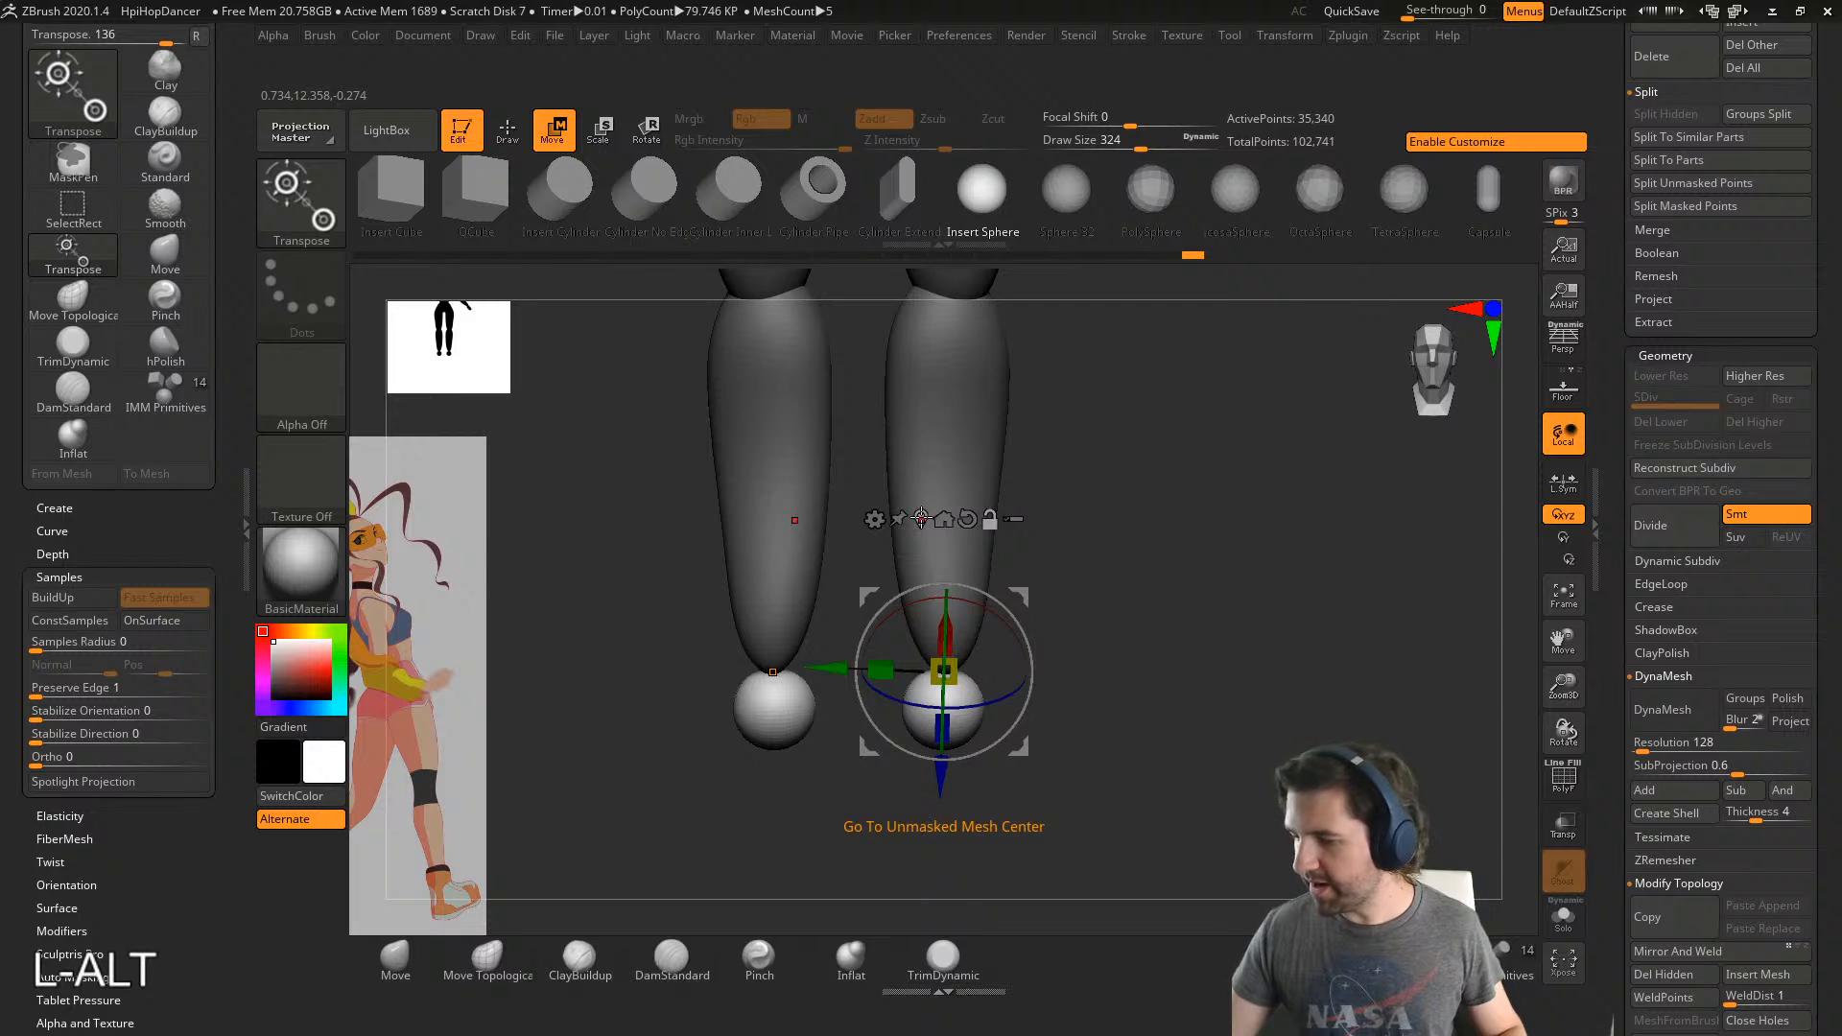
pyautogui.keyDown('alt'); pyautogui.click(921, 518); pyautogui.keyUp('alt')
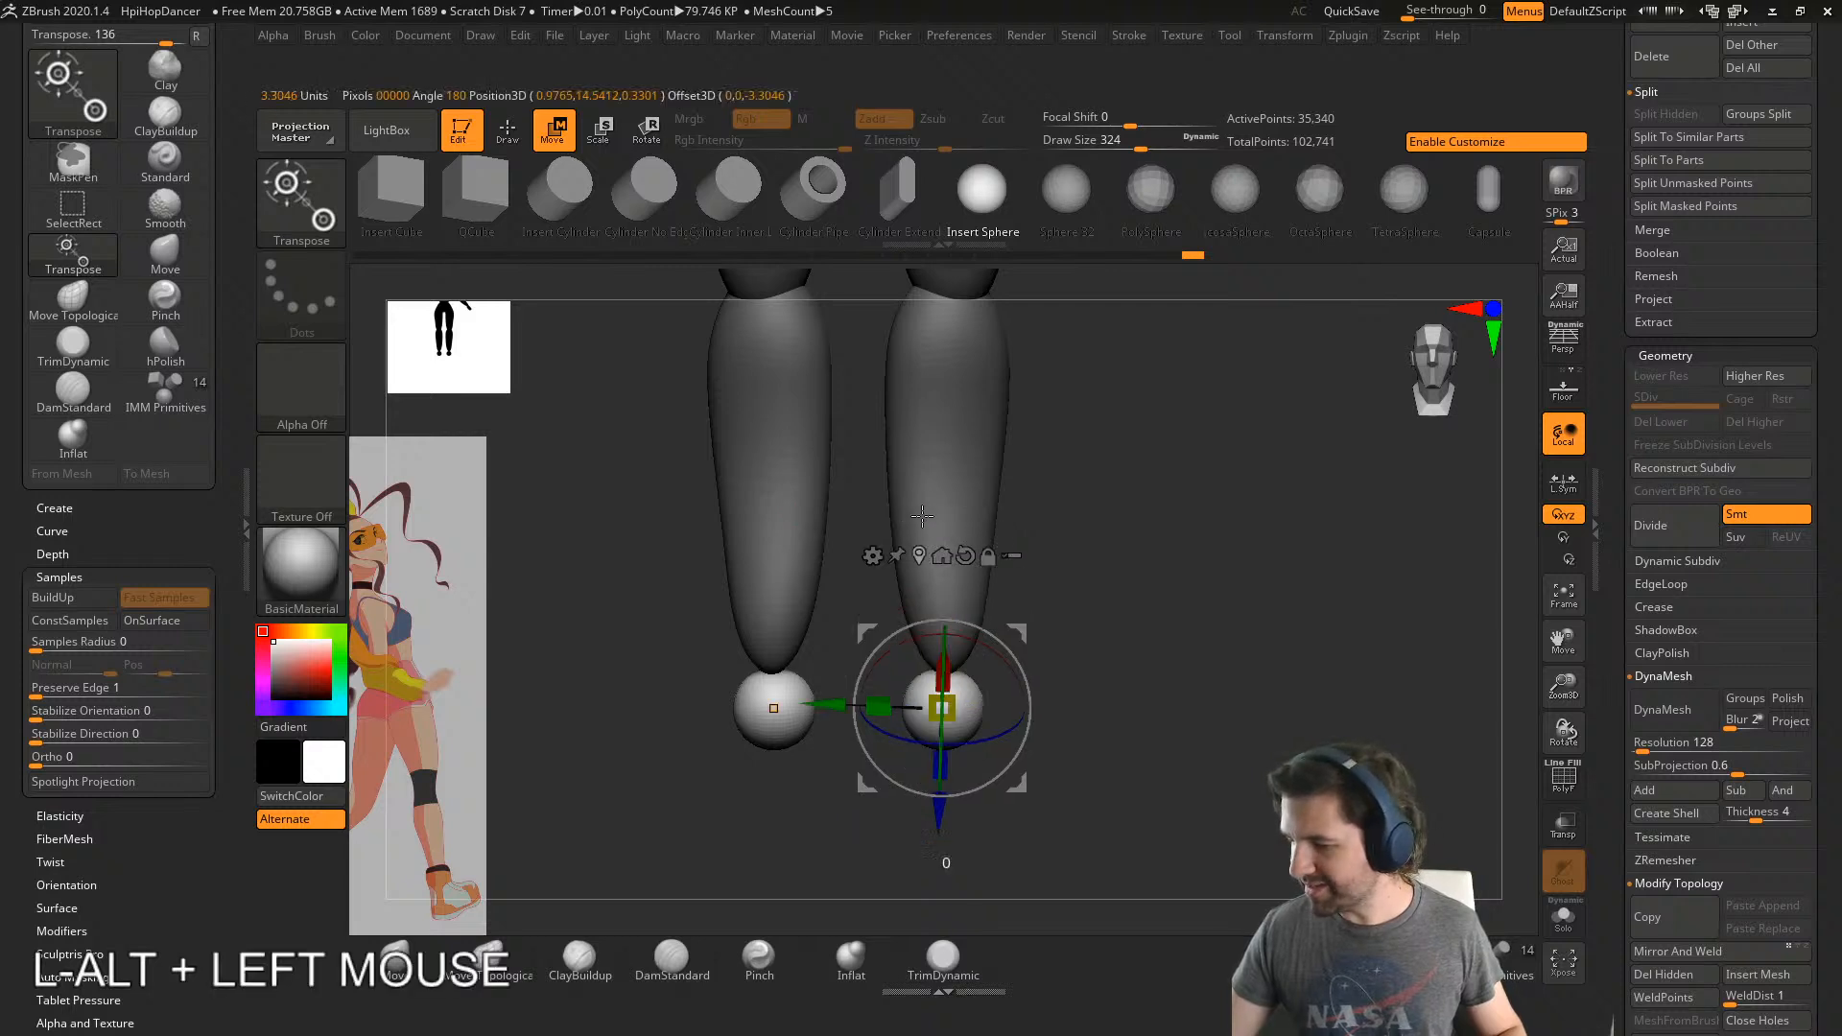
pyautogui.keyDown('alt'); pyautogui.click(965, 555); pyautogui.keyUp('alt')
pyautogui.keyDown('ctrl'); pyautogui.click(965, 555); pyautogui.keyUp('ctrl')
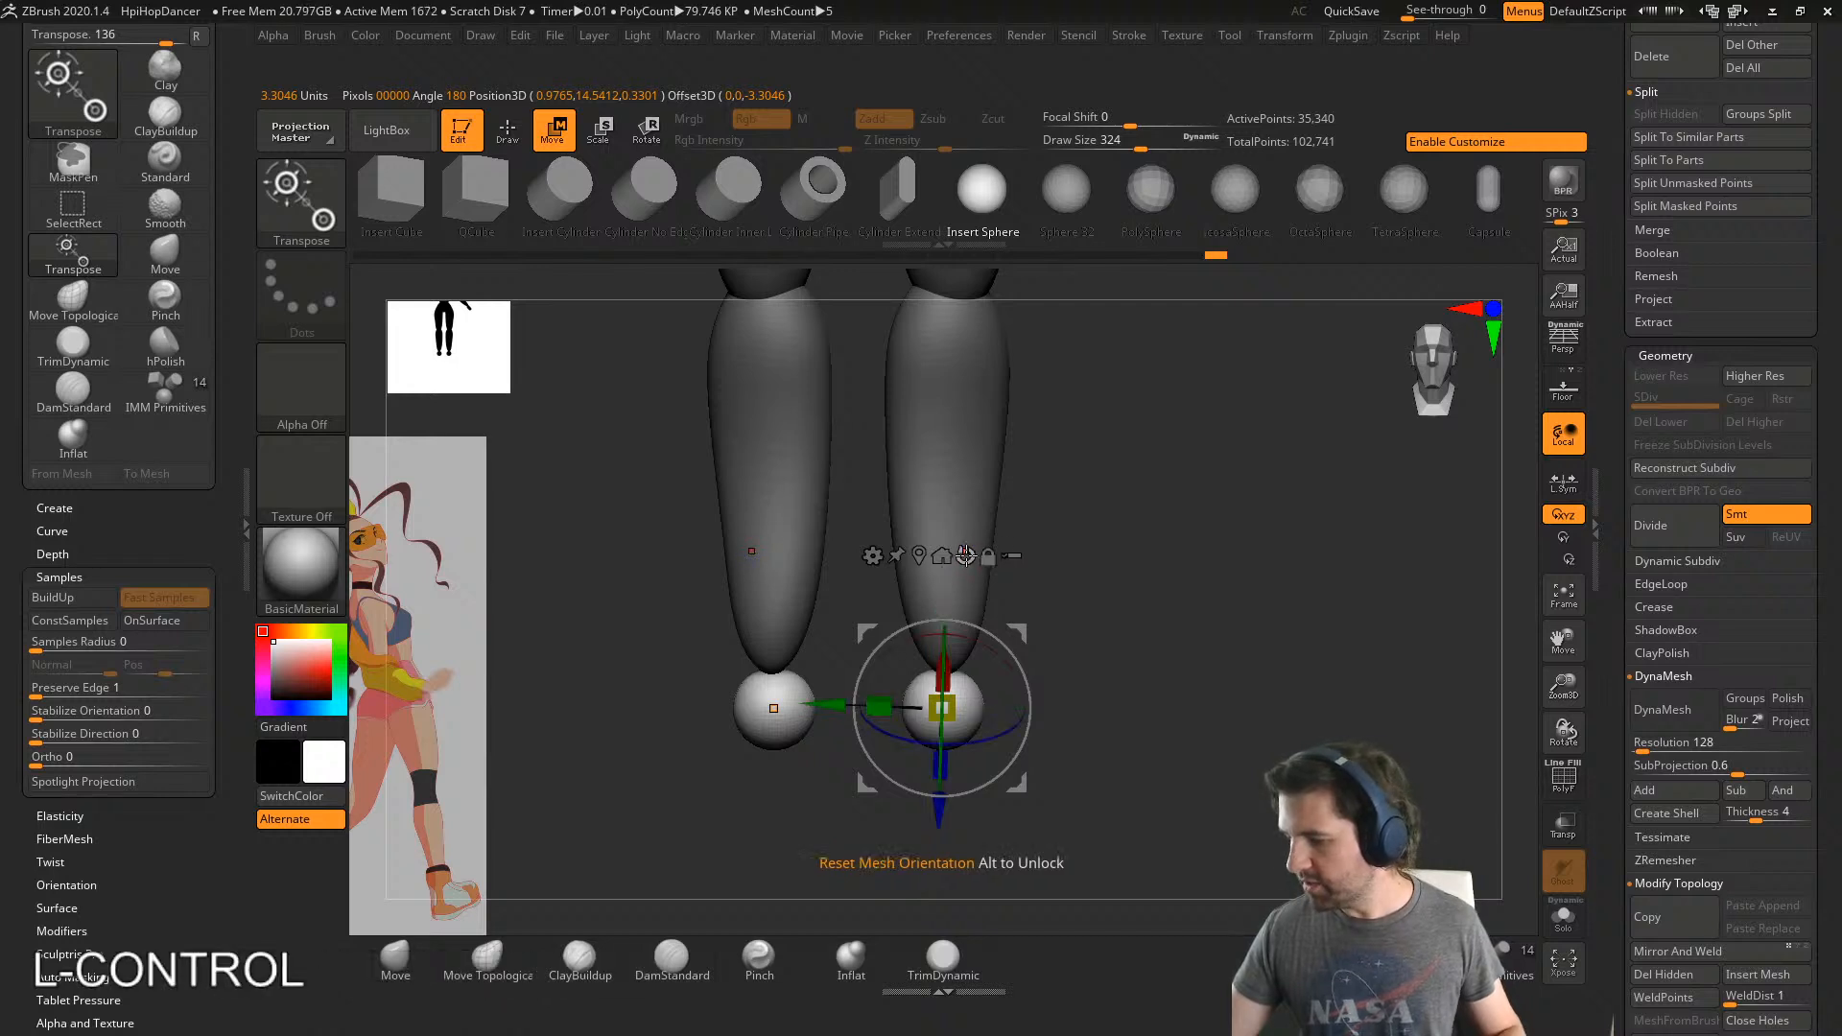
pyautogui.click(966, 554)
pyautogui.hotkey('ctrl', 'z')
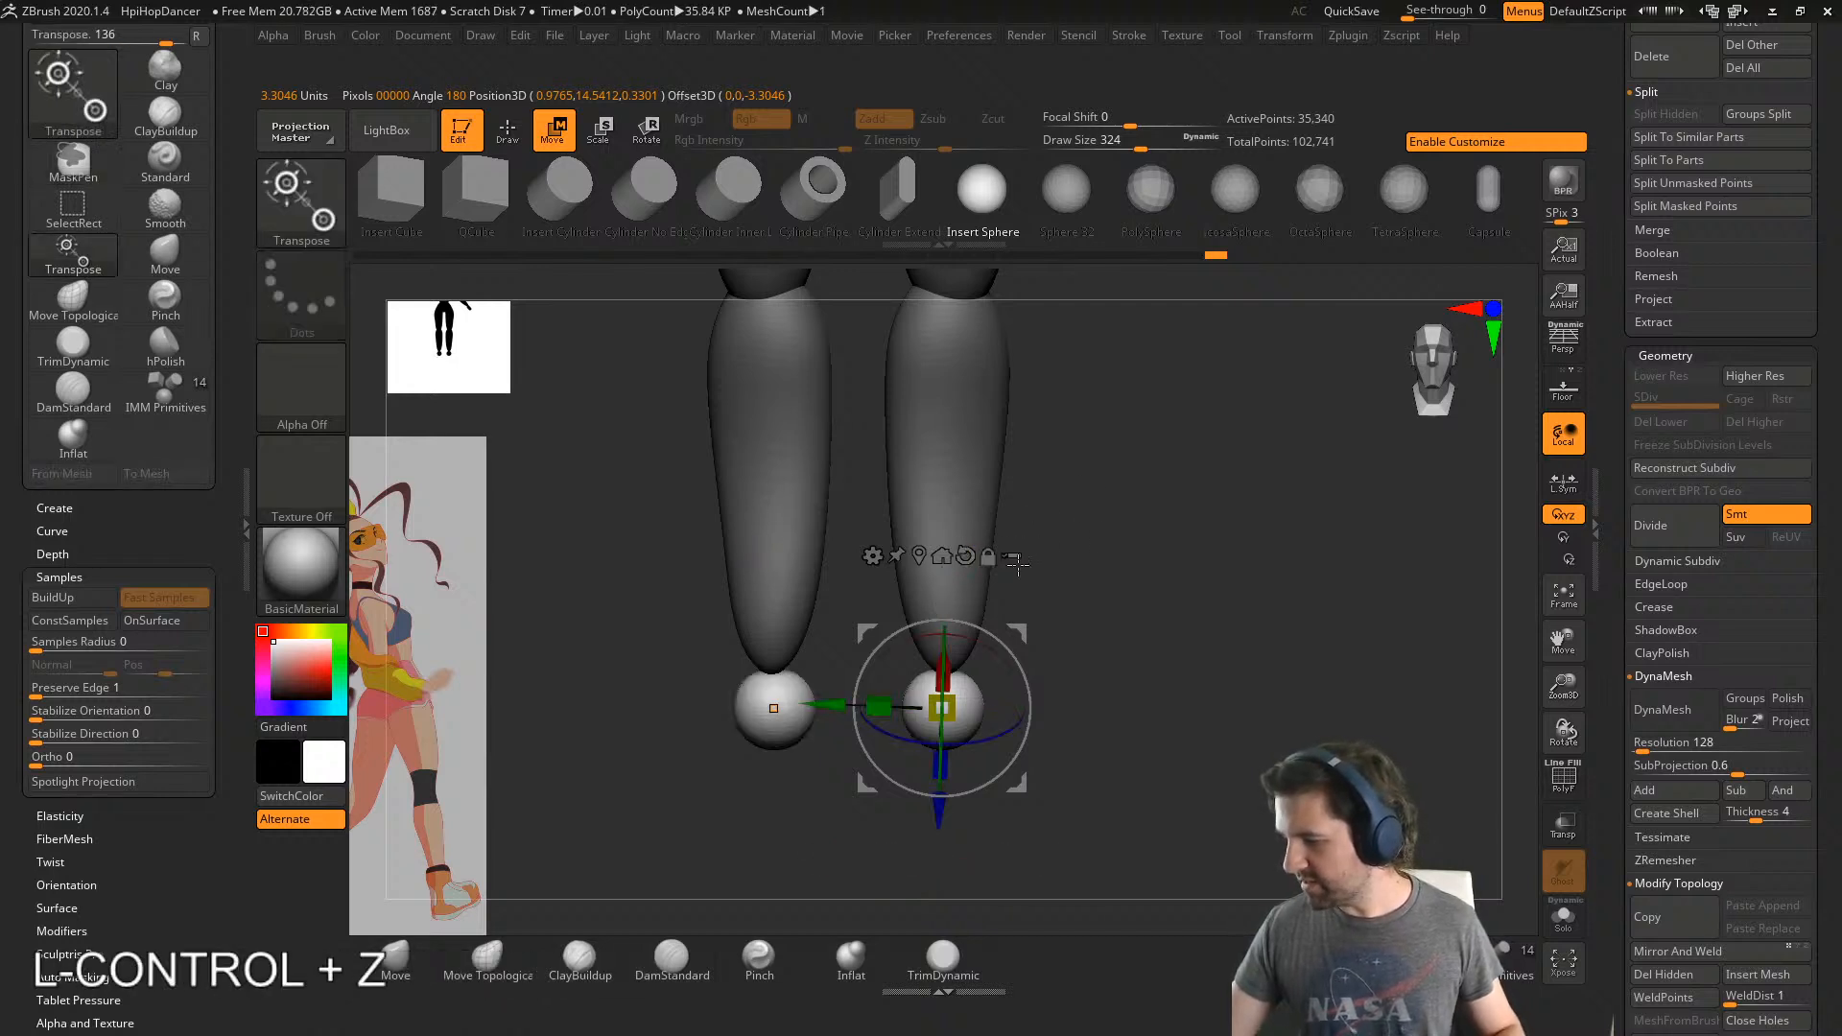
pyautogui.keyDown('alt'); pyautogui.click(965, 555); pyautogui.keyUp('alt')
pyautogui.moveTo(966, 566); pyautogui.dragTo(1141, 648, button='right')
pyautogui.moveTo(989, 701); pyautogui.dragTo(933, 690)
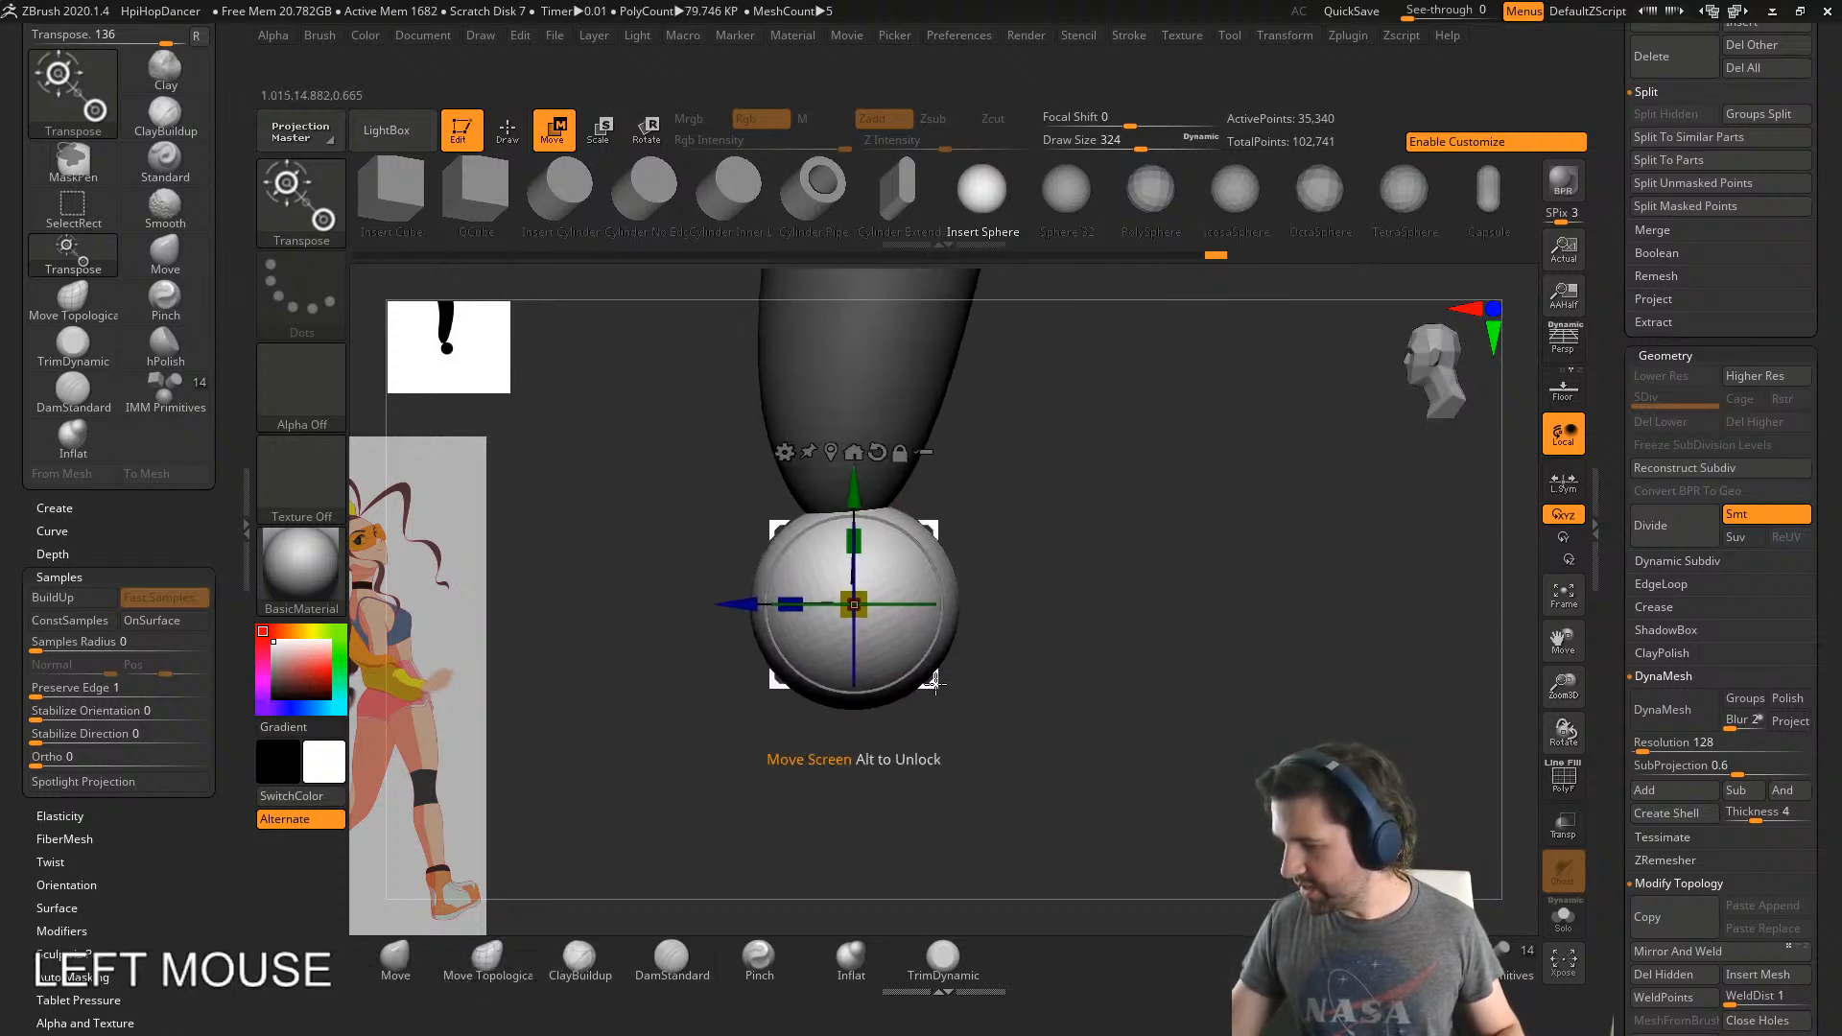
# - Enable local symmetry, narrow the ankle spheres to about 0.72 of their width, and raise them against the calves
pyautogui.keyDown('shift'); pyautogui.moveTo(1013, 664); pyautogui.dragTo(1022, 623, button='right'); pyautogui.keyUp('shift')
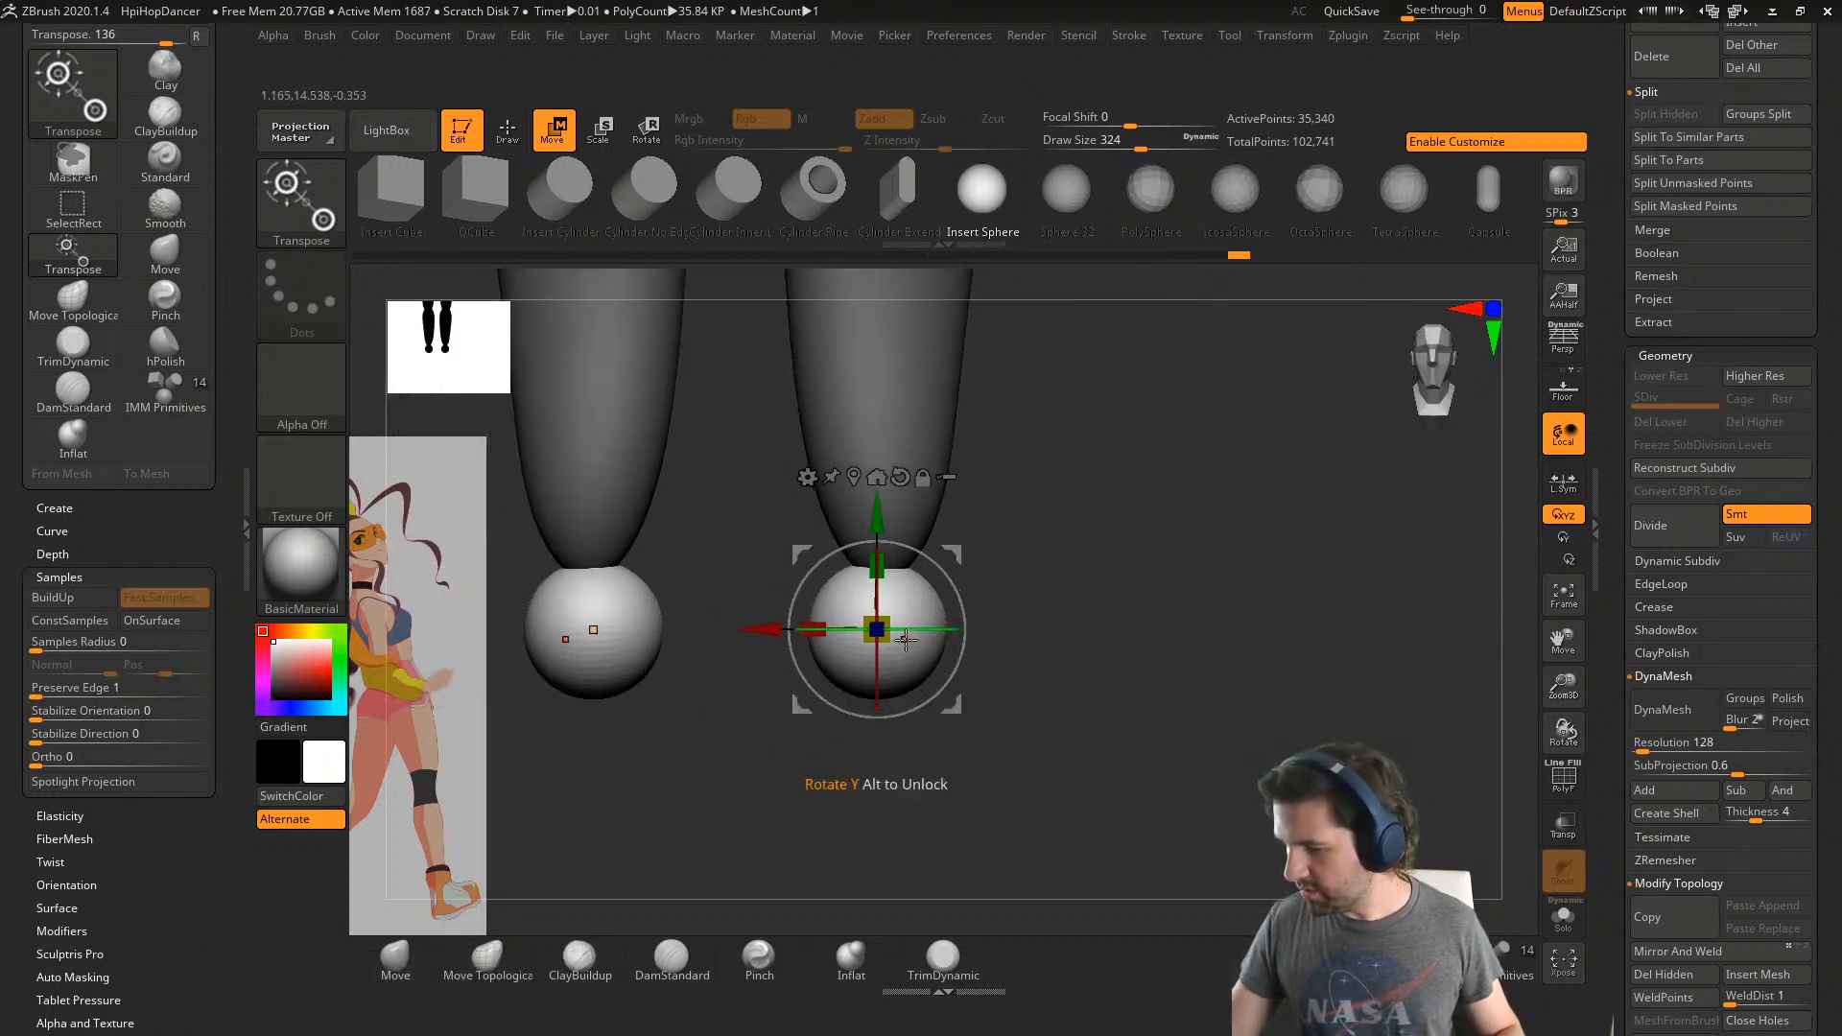
pyautogui.moveTo(910, 661); pyautogui.dragTo(962, 654, button='right')
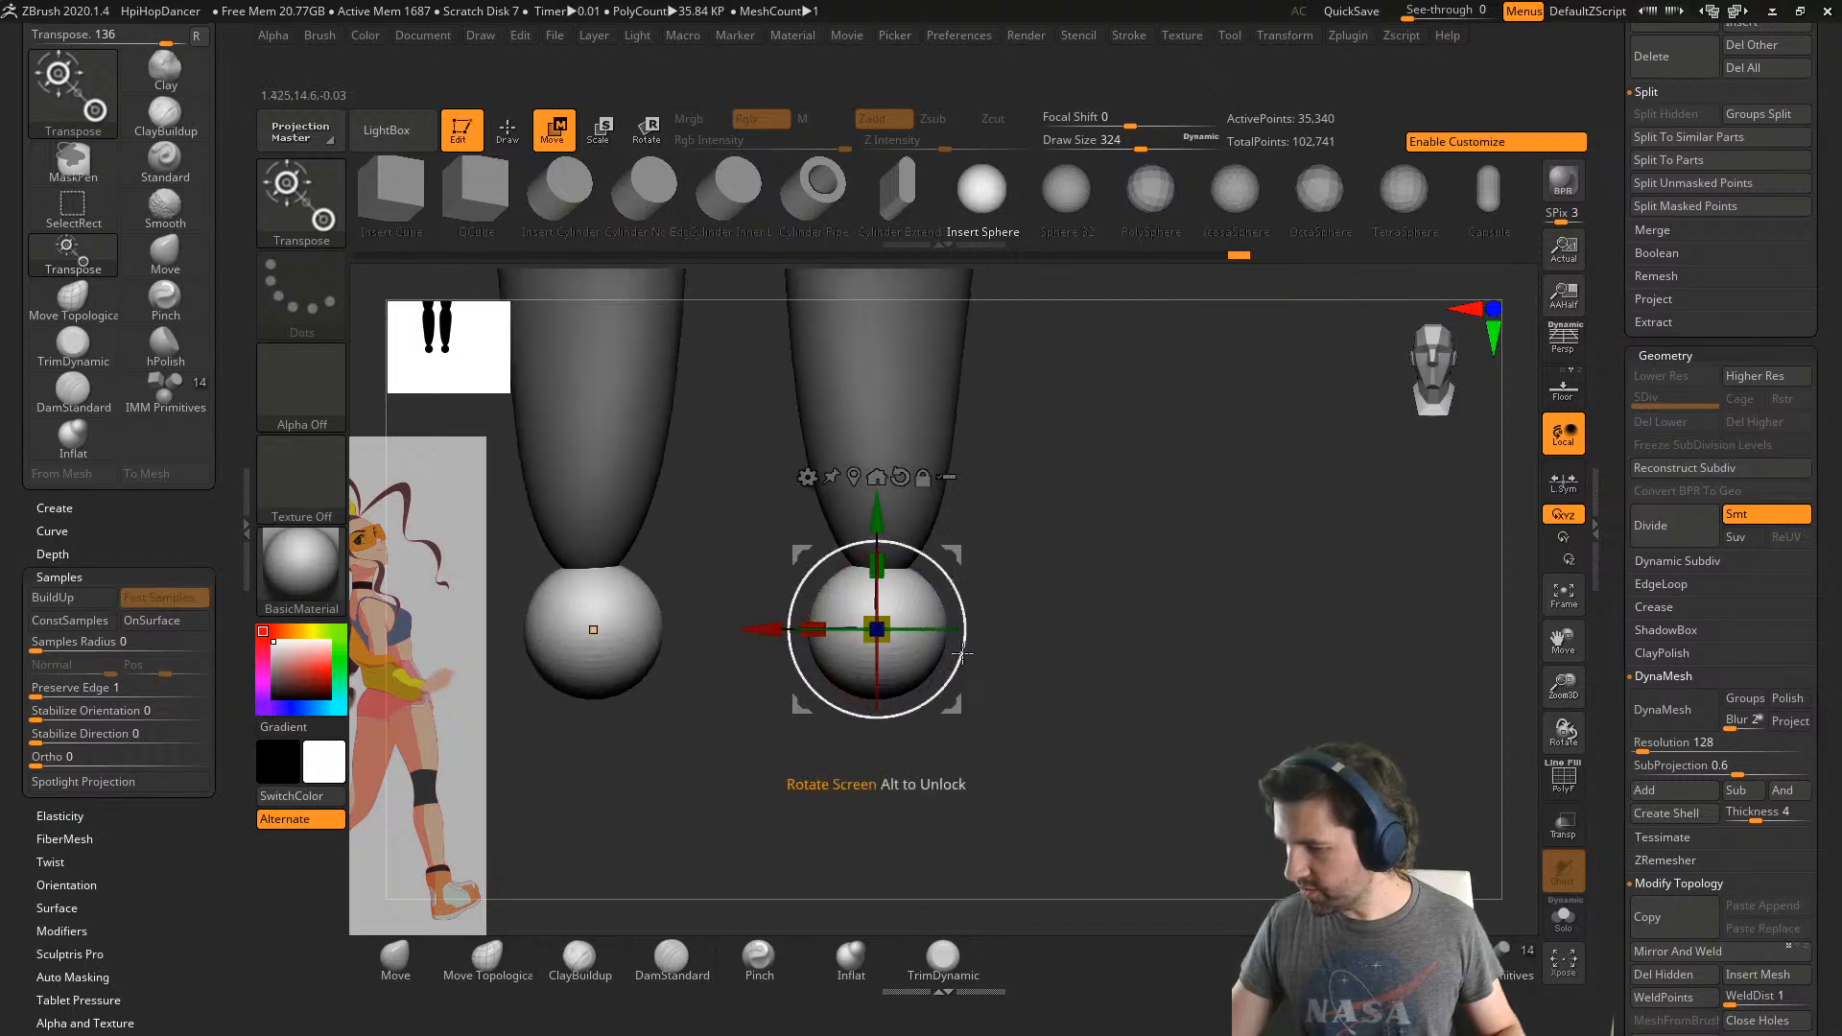
pyautogui.click(834, 641)
pyautogui.hotkey('ctrl', 'z')
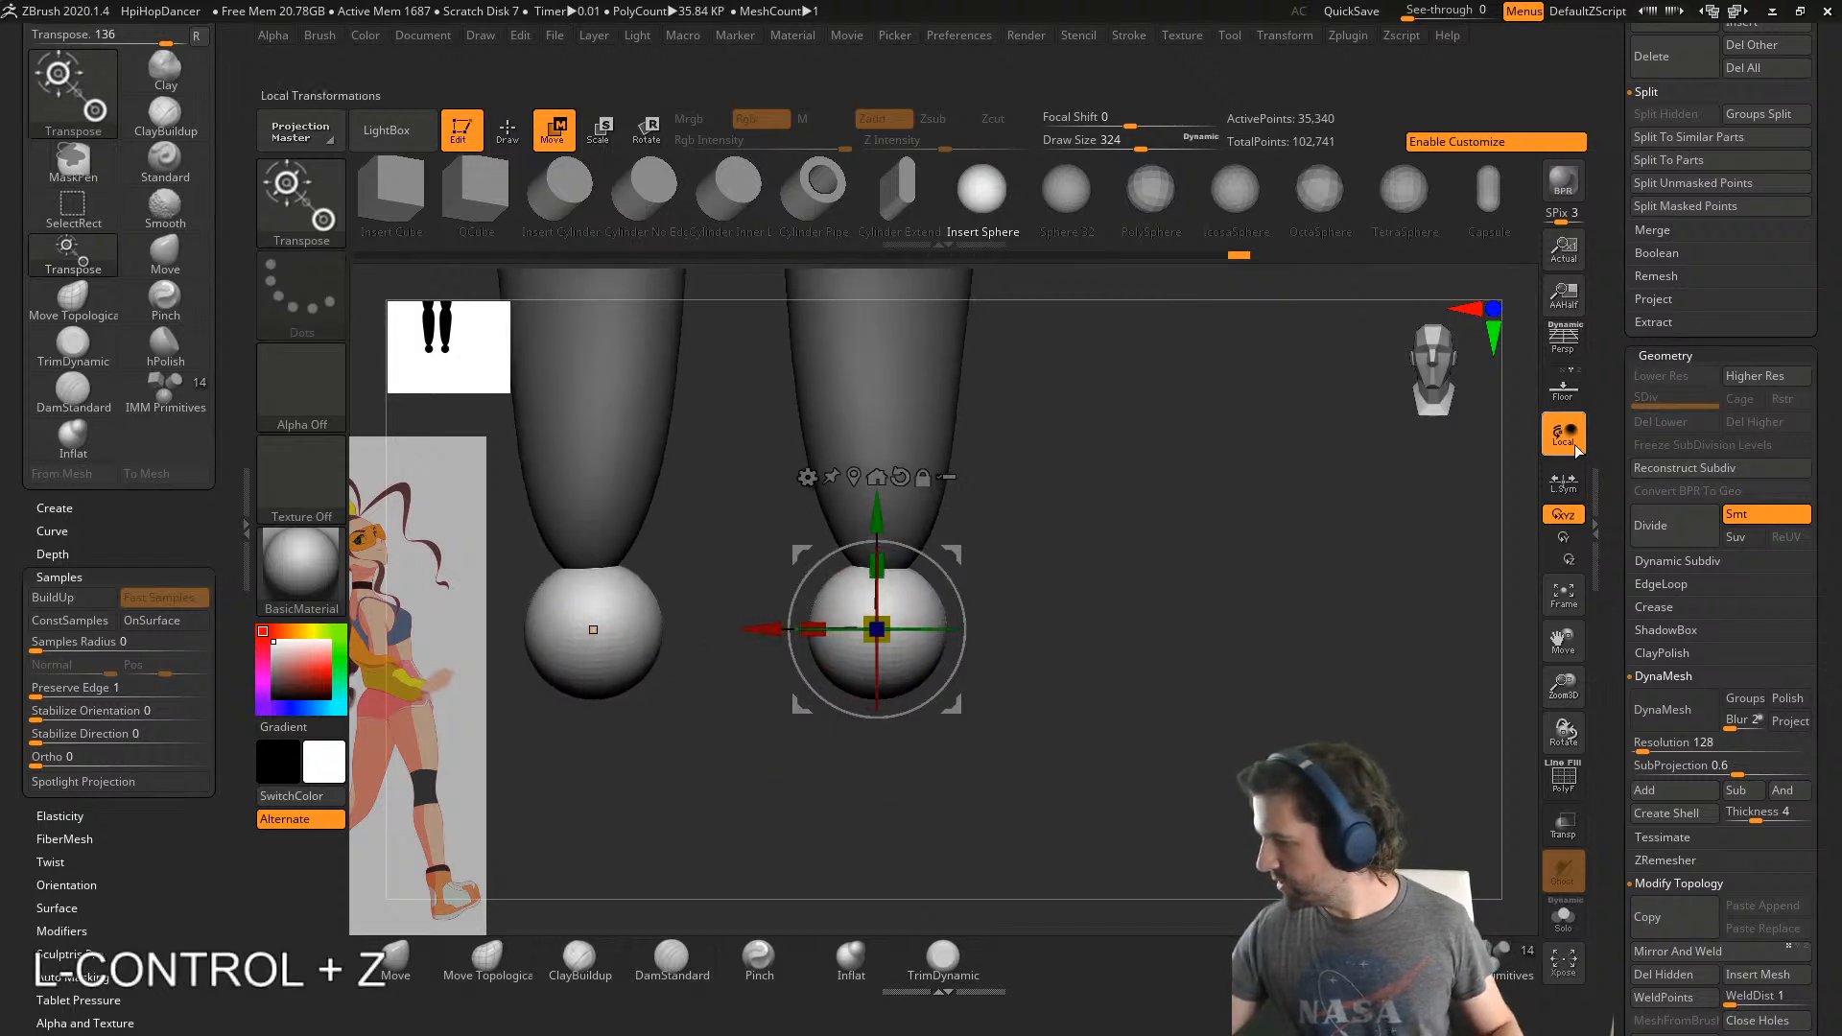
pyautogui.click(1563, 483)
pyautogui.moveTo(827, 642); pyautogui.dragTo(865, 642)
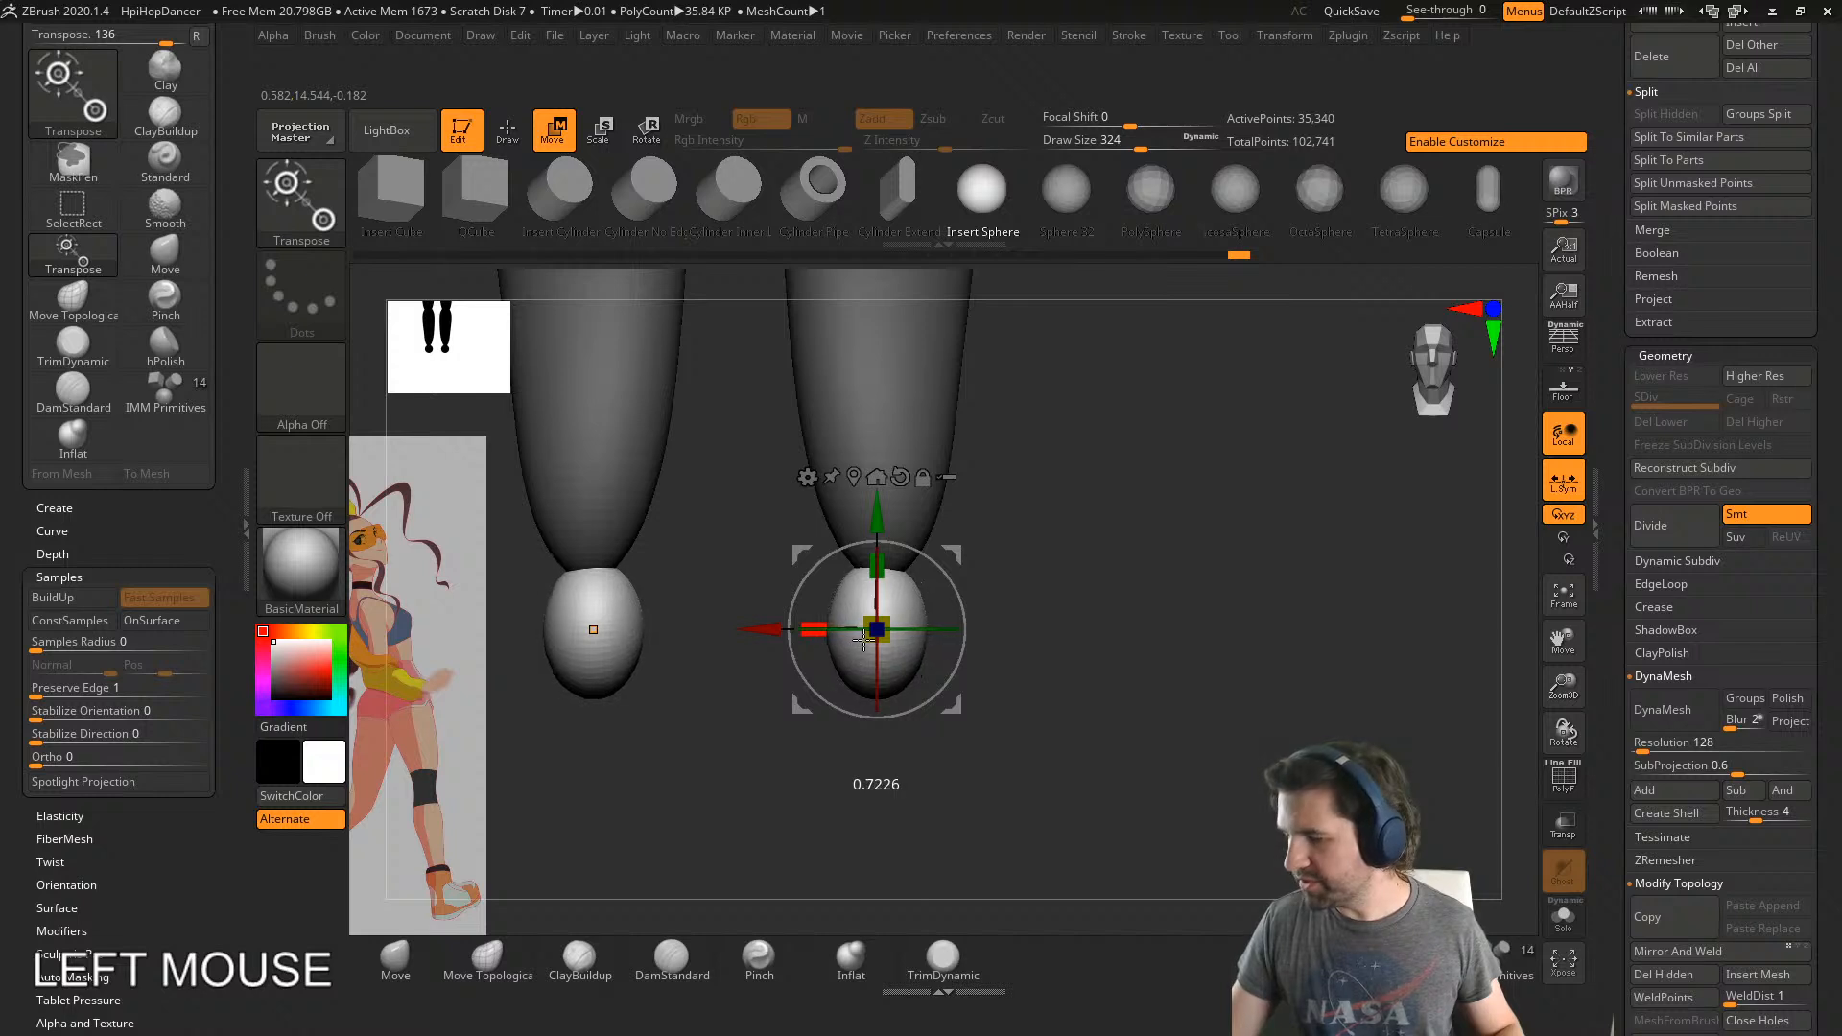
pyautogui.moveTo(876, 523); pyautogui.dragTo(876, 508)
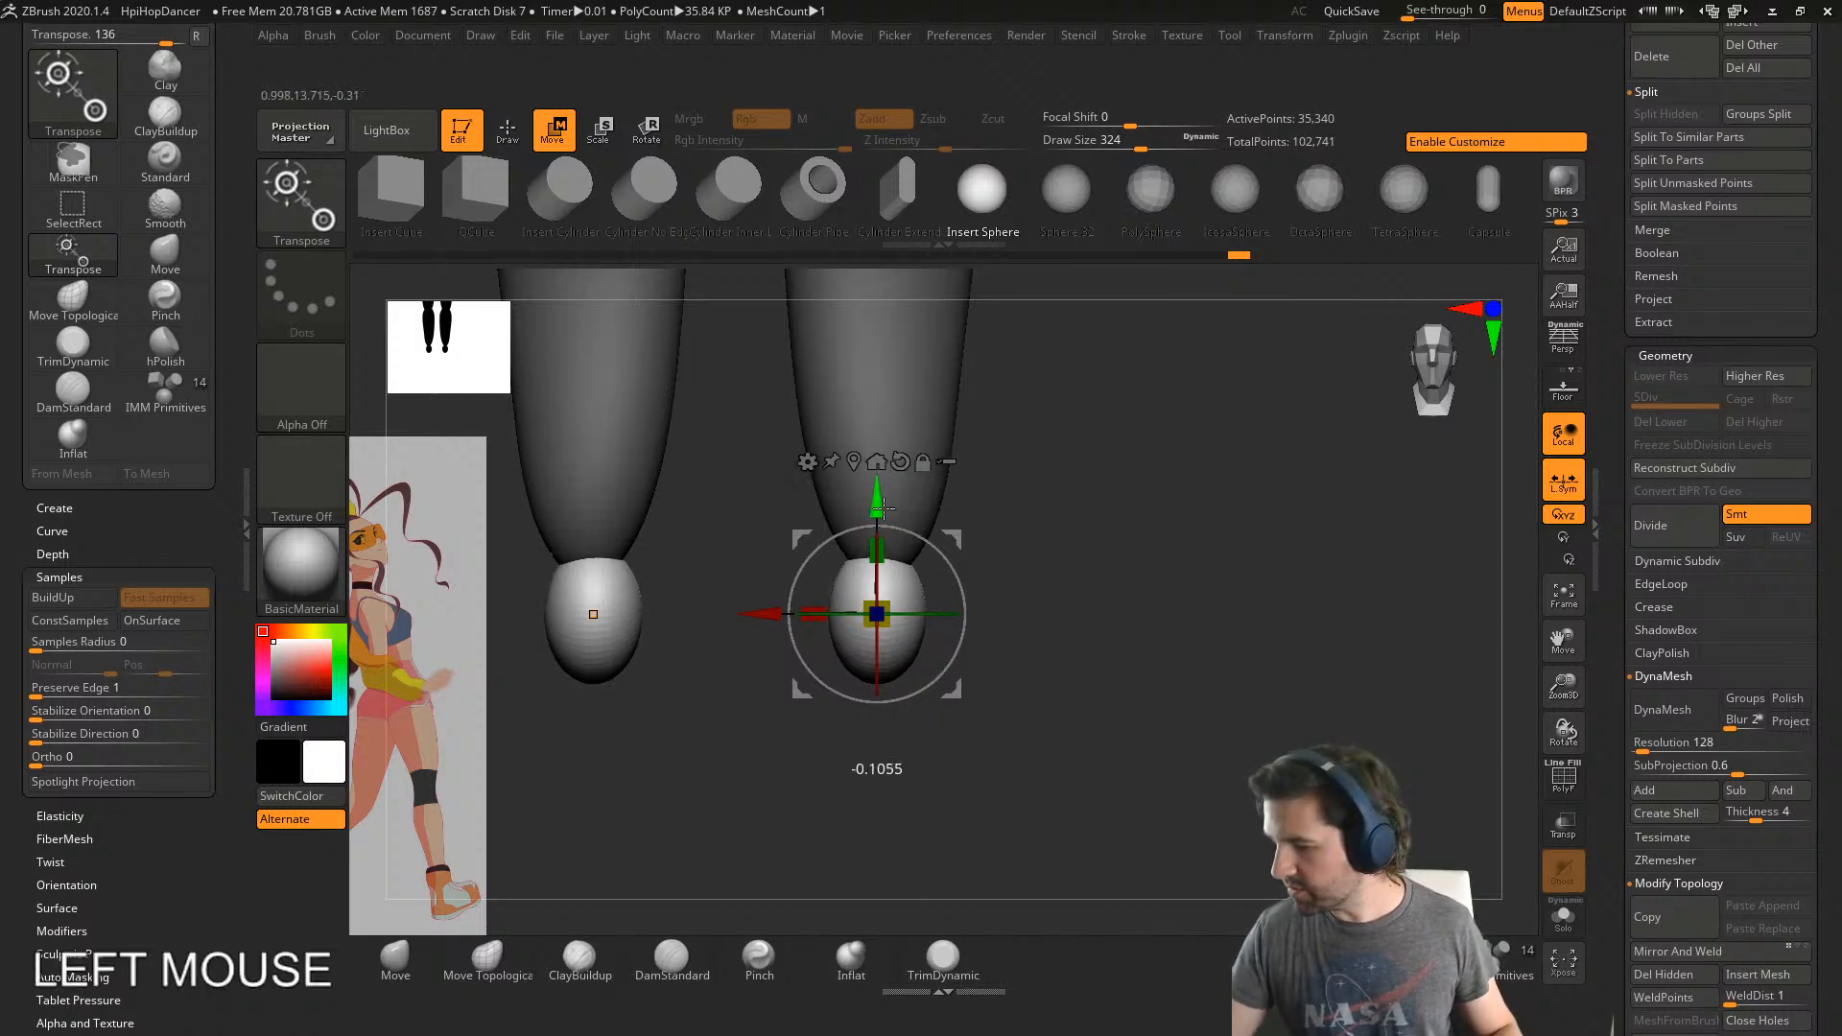
pyautogui.moveTo(765, 614); pyautogui.dragTo(767, 615)
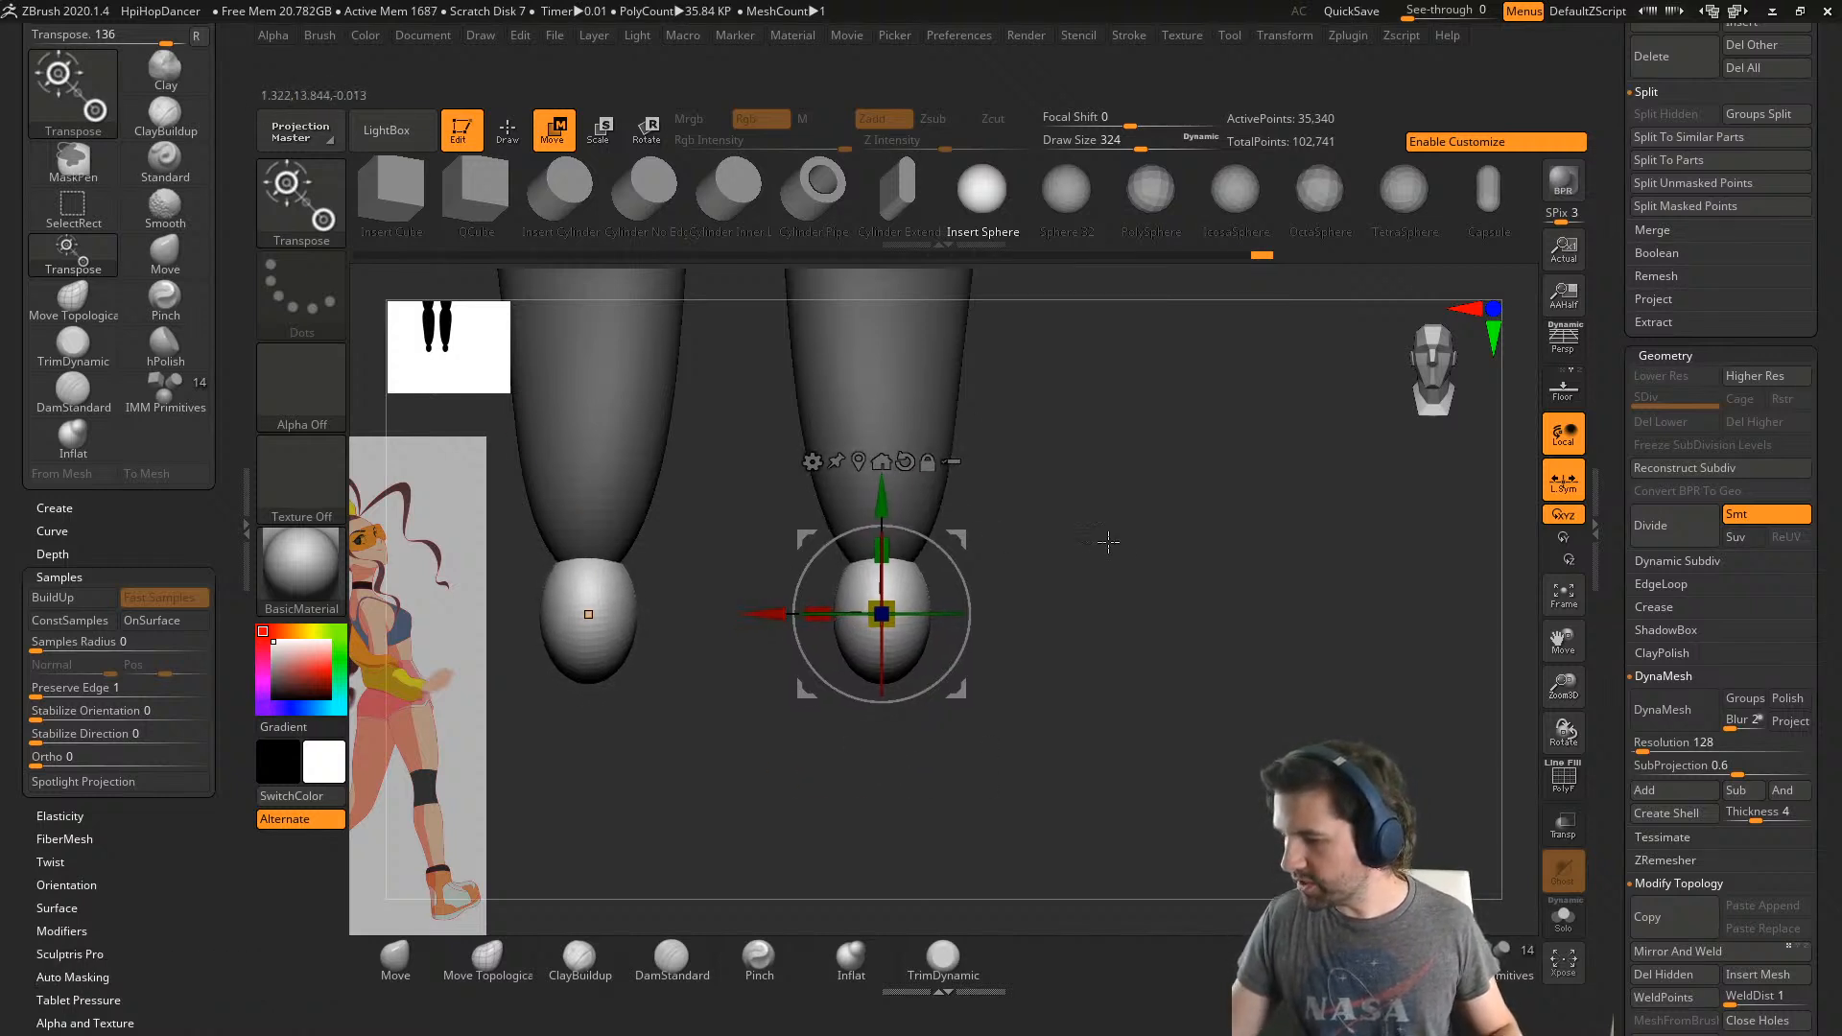
# - Fine-tune the ankle spheres' depth, width and position so they match the calf ends
pyautogui.keyDown('shift'); pyautogui.moveTo(941, 578); pyautogui.dragTo(995, 577, button='right'); pyautogui.keyUp('shift')
pyautogui.moveTo(831, 617); pyautogui.dragTo(830, 621)
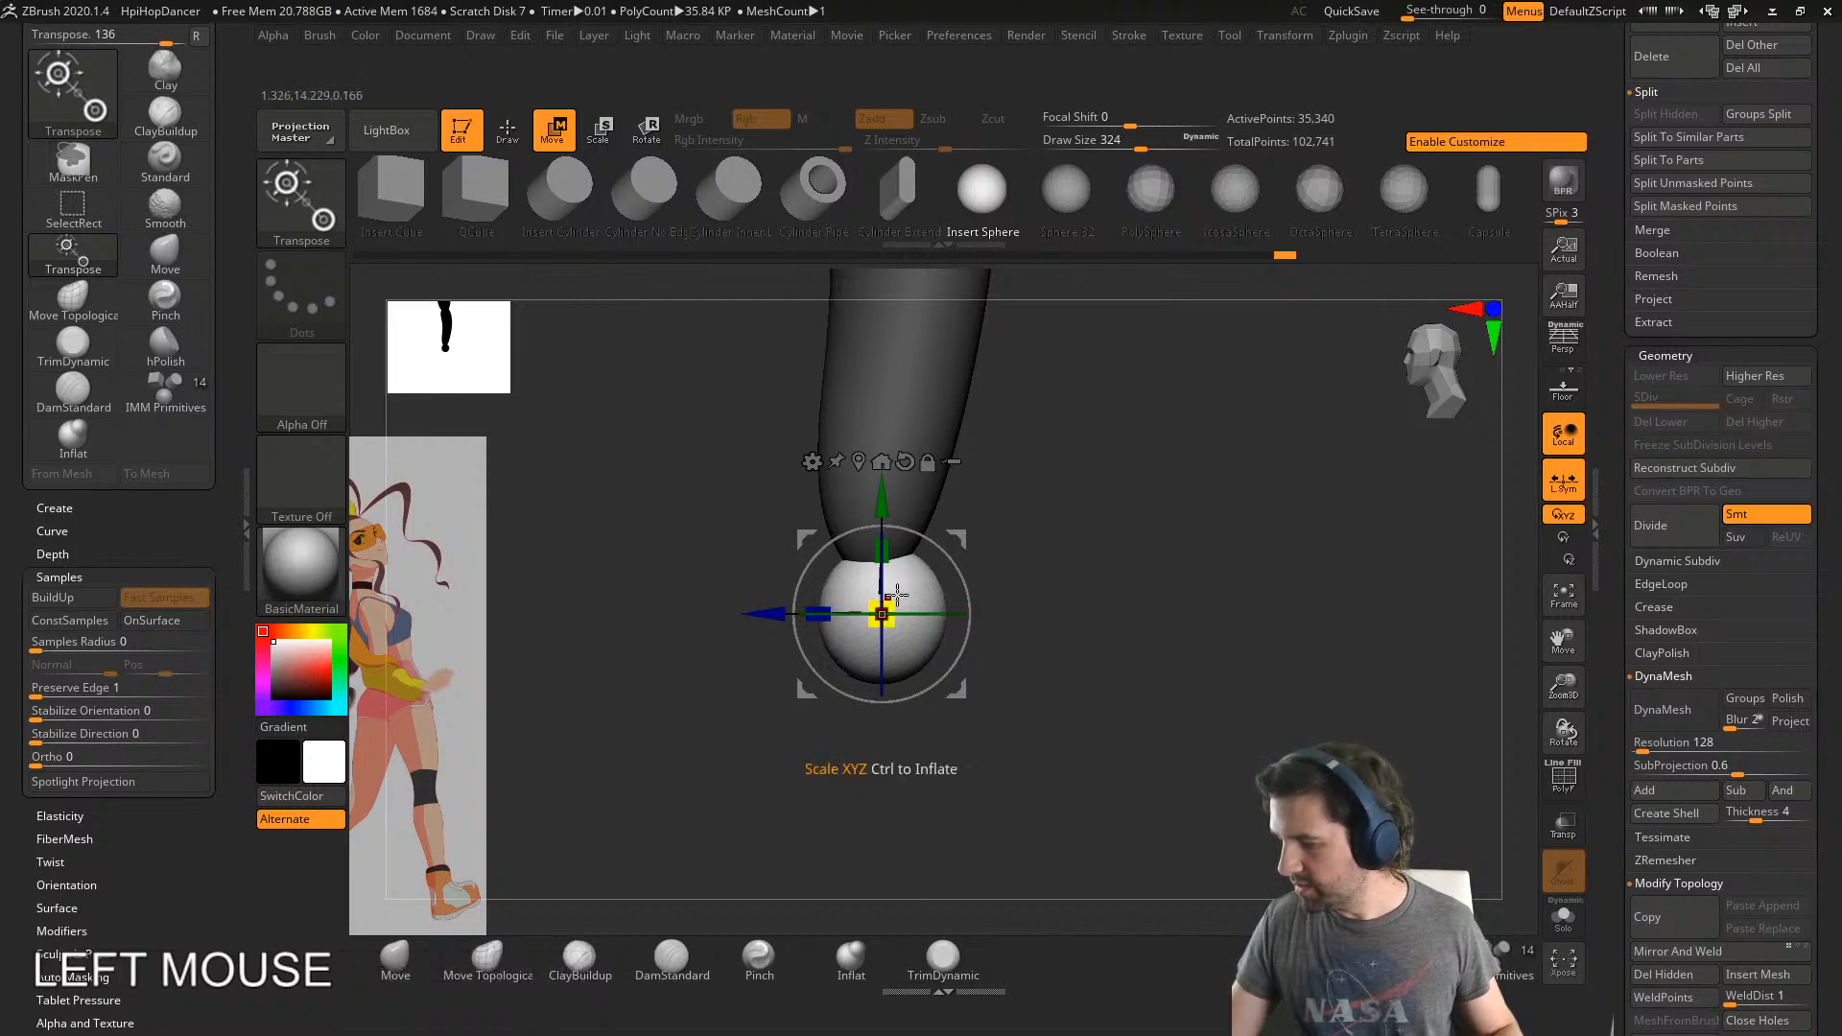
pyautogui.keyDown('shift'); pyautogui.moveTo(895, 597); pyautogui.dragTo(954, 593, button='right'); pyautogui.keyUp('shift')
pyautogui.moveTo(817, 619); pyautogui.dragTo(812, 621)
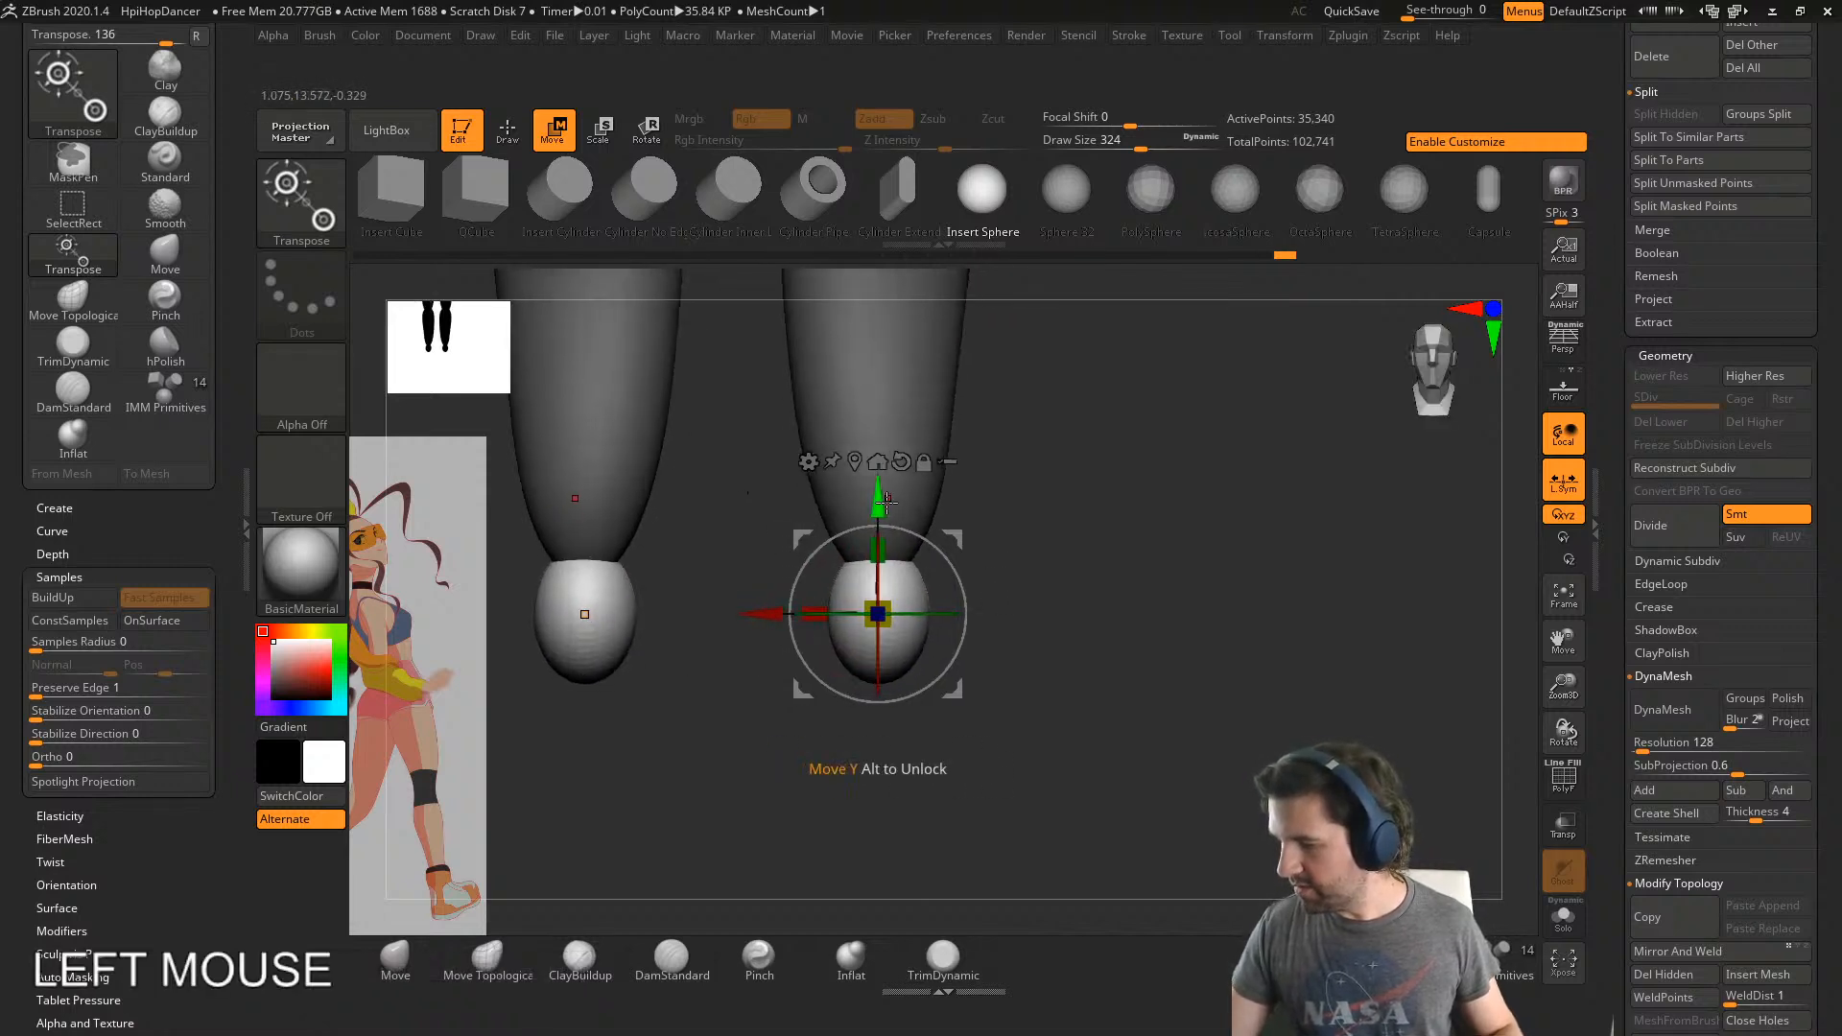
pyautogui.moveTo(888, 502); pyautogui.dragTo(887, 503)
pyautogui.keyDown('ctrl'); pyautogui.moveTo(979, 523); pyautogui.dragTo(677, 586, button='right'); pyautogui.keyUp('ctrl')
pyautogui.moveTo(887, 624); pyautogui.dragTo(907, 628)
pyautogui.keyDown('alt'); pyautogui.moveTo(907, 629); pyautogui.dragTo(1048, 540, button='right'); pyautogui.keyUp('alt')
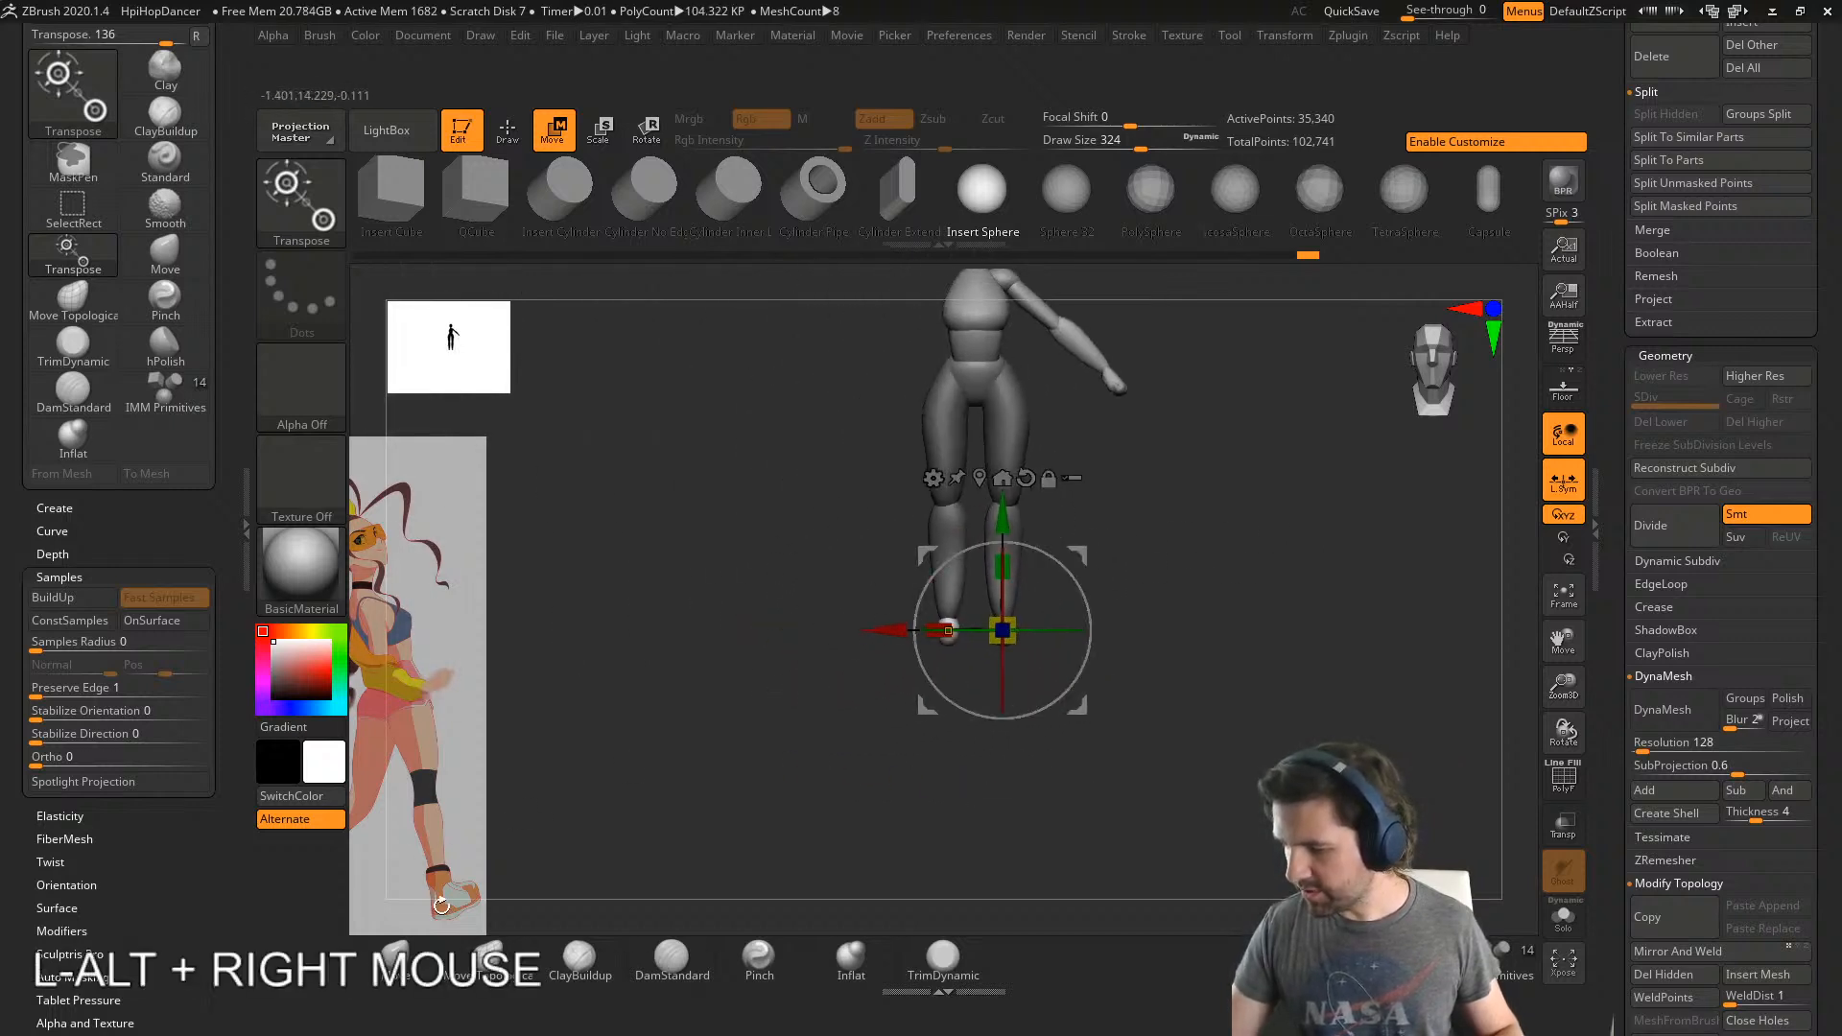
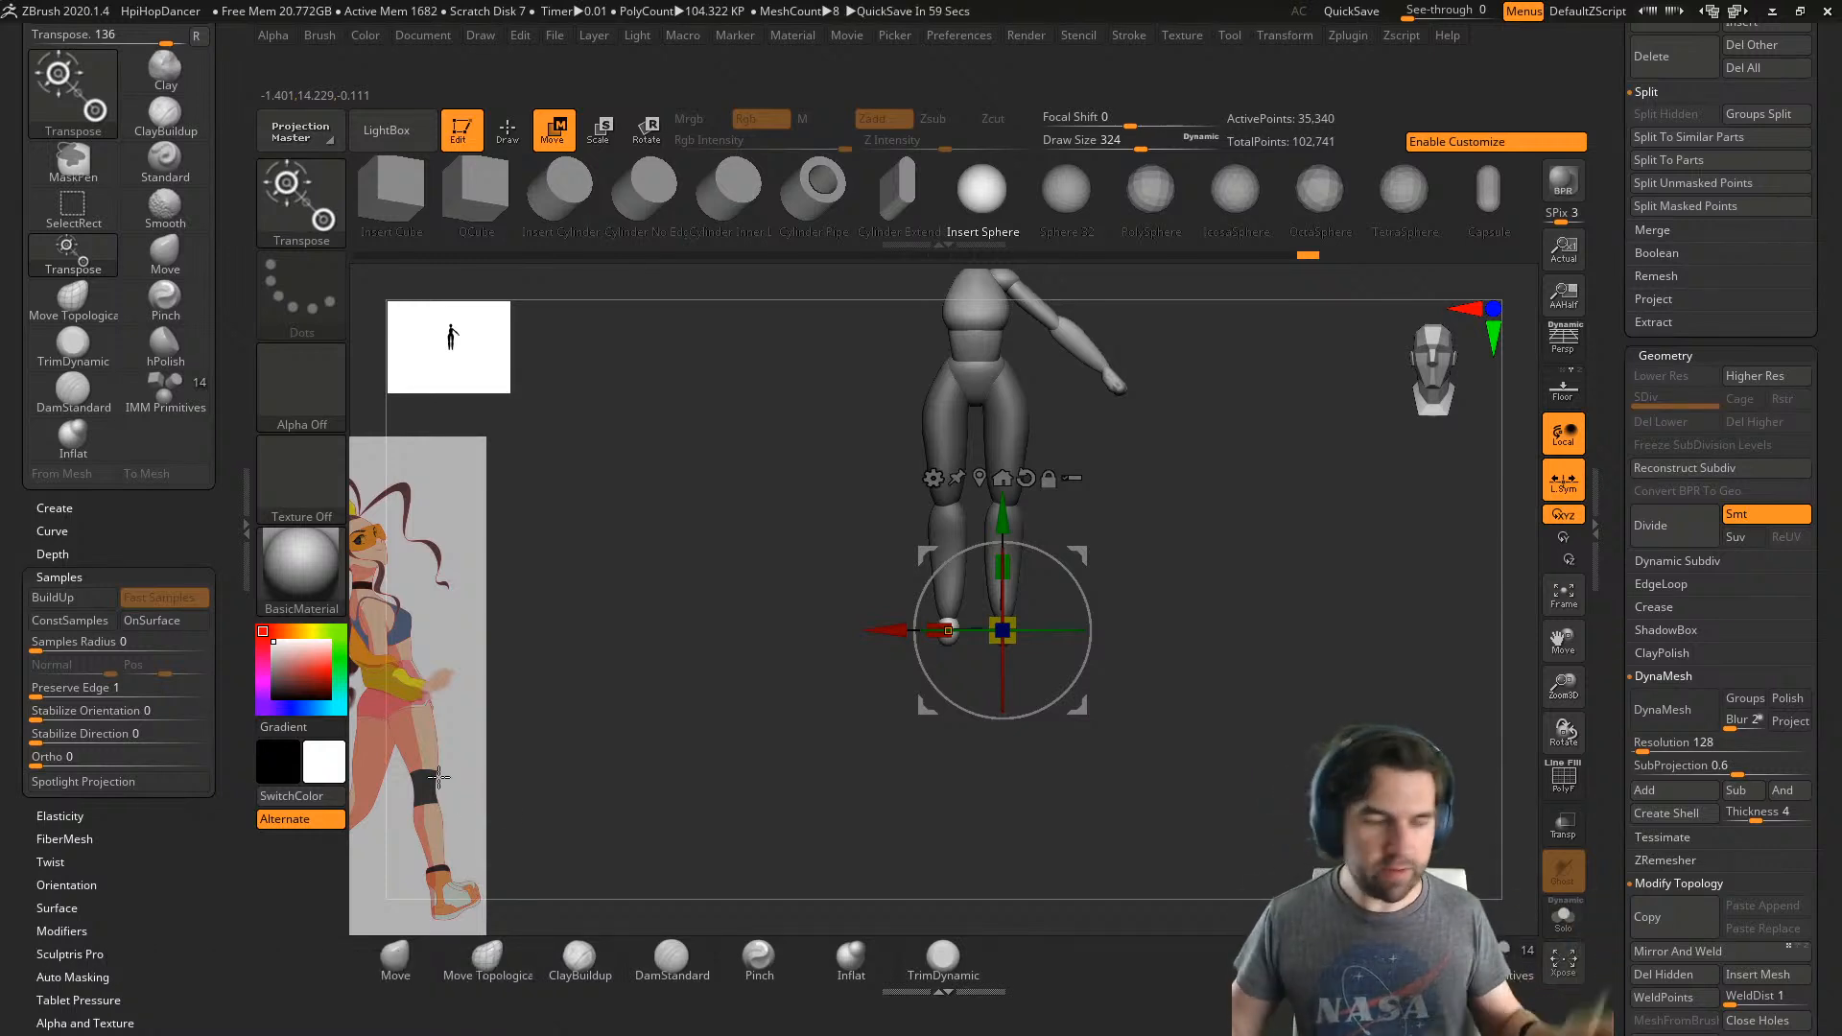
# - Switch to the Move brush at draw size 932 and pull the ankle spheres forward to start the feet
pyautogui.keyDown('shift'); pyautogui.moveTo(1081, 550); pyautogui.dragTo(999, 621, button='right'); pyautogui.keyUp('shift')
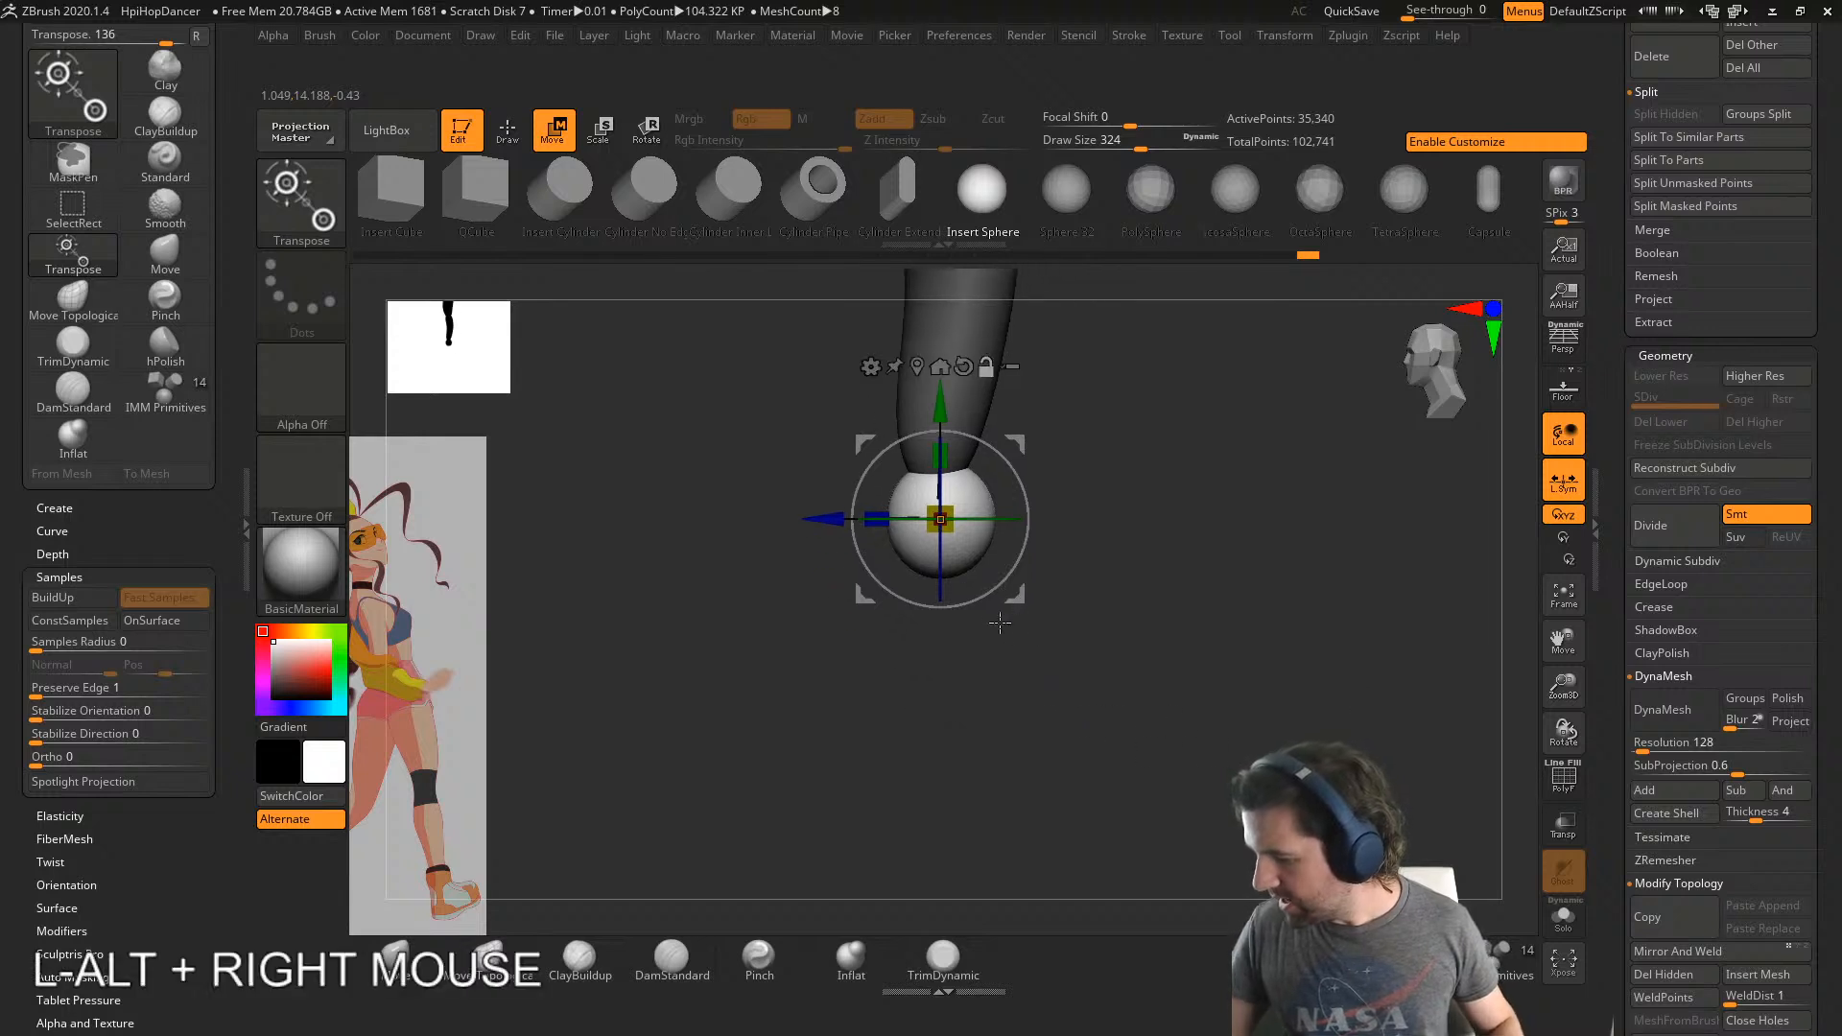
pyautogui.moveTo(1140, 398)
pyautogui.keyDown('ctrl'); pyautogui.mouseDown()
pyautogui.moveTo(951, 705)
pyautogui.moveTo(894, 739)
pyautogui.moveTo(948, 736)
pyautogui.mouseUp(); pyautogui.keyUp('ctrl')
pyautogui.click(395, 961)
pyautogui.press('s')
pyautogui.moveTo(908, 501)
pyautogui.mouseDown()
pyautogui.moveTo(733, 534)
pyautogui.moveTo(823, 523)
pyautogui.moveTo(745, 516)
pyautogui.mouseUp()
pyautogui.keyDown('shift'); pyautogui.moveTo(796, 573); pyautogui.dragTo(964, 568); pyautogui.keyUp('shift')
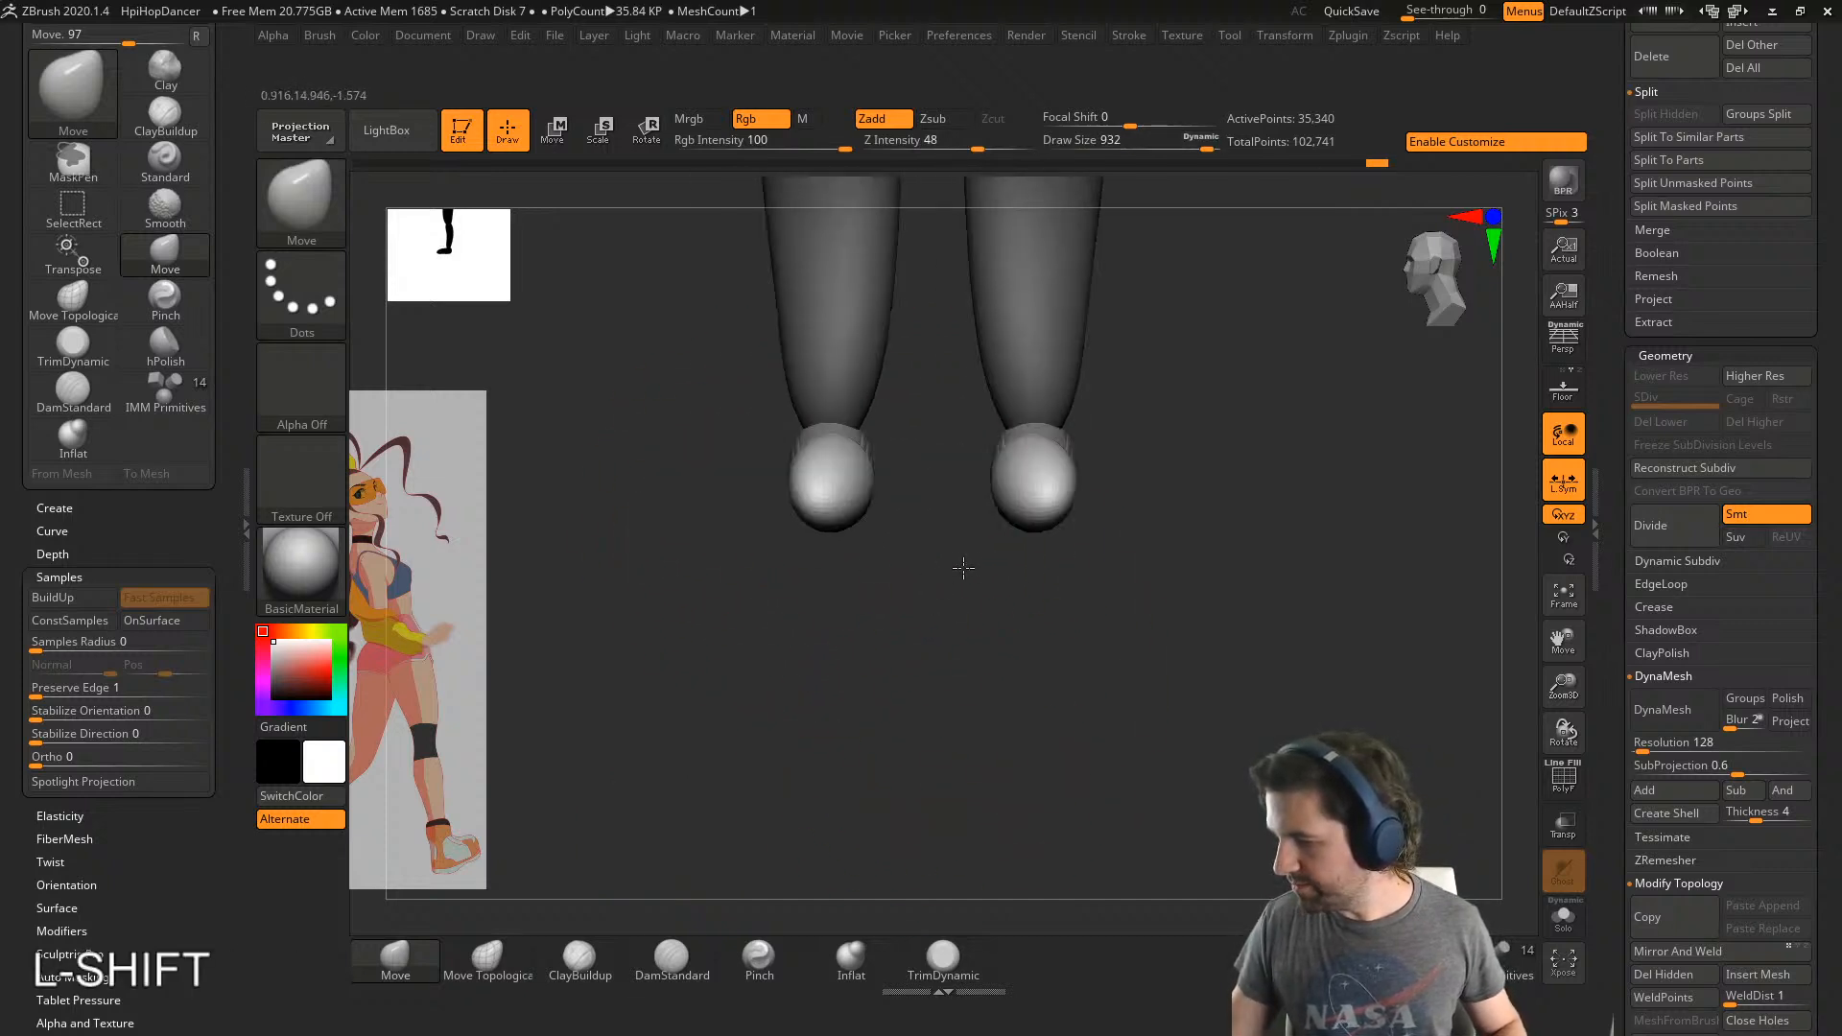
# - Extend the feet with the Move brush and widen the toes at draw size 888
pyautogui.moveTo(963, 568)
pyautogui.mouseDown(button='right')
pyautogui.moveTo(1085, 646)
pyautogui.moveTo(1085, 403)
pyautogui.moveTo(971, 628)
pyautogui.moveTo(1004, 608)
pyautogui.mouseUp(button='right')
pyautogui.keyDown('alt'); pyautogui.moveTo(1020, 334); pyautogui.dragTo(971, 590, button='right'); pyautogui.keyUp('alt')
pyautogui.moveTo(947, 480)
pyautogui.mouseDown()
pyautogui.moveTo(984, 474)
pyautogui.moveTo(900, 490)
pyautogui.moveTo(871, 459)
pyautogui.moveTo(877, 420)
pyautogui.mouseUp()
pyautogui.press('s')
pyautogui.keyDown('shift'); pyautogui.moveTo(969, 461); pyautogui.dragTo(974, 383, button='right'); pyautogui.keyUp('shift')
pyautogui.moveTo(963, 440); pyautogui.dragTo(955, 454)
pyautogui.moveTo(956, 456)
pyautogui.mouseDown(button='right')
pyautogui.moveTo(1057, 629)
pyautogui.moveTo(959, 470)
pyautogui.mouseUp(button='right')
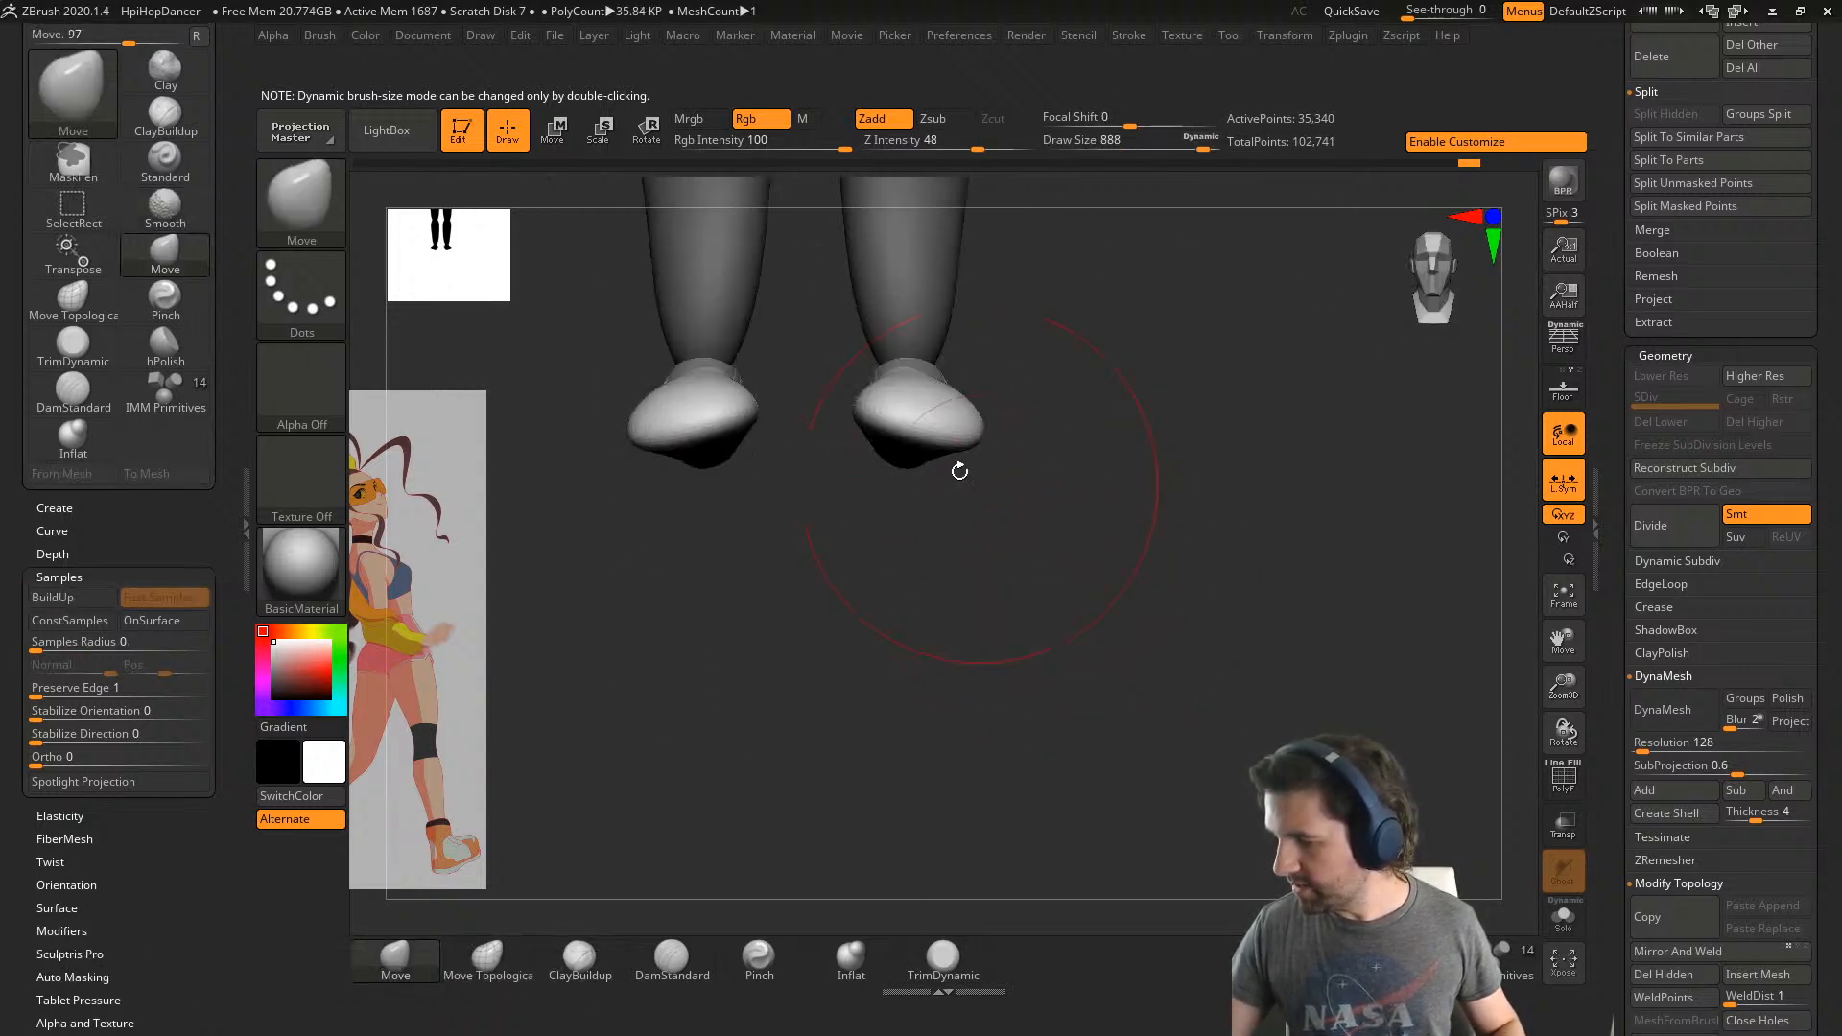
# - Pull the front of the feet downward and even out their soles with the Move brush
pyautogui.moveTo(914, 420); pyautogui.dragTo(914, 455)
pyautogui.moveTo(994, 449); pyautogui.dragTo(920, 469, button='right')
pyautogui.keyDown('shift'); pyautogui.moveTo(929, 471); pyautogui.dragTo(933, 445); pyautogui.keyUp('shift')
pyautogui.moveTo(960, 485); pyautogui.dragTo(1058, 501, button='right')
pyautogui.moveTo(892, 461)
pyautogui.mouseDown()
pyautogui.moveTo(924, 471)
pyautogui.moveTo(894, 466)
pyautogui.mouseUp()
pyautogui.moveTo(906, 586); pyautogui.dragTo(878, 487, button='right')
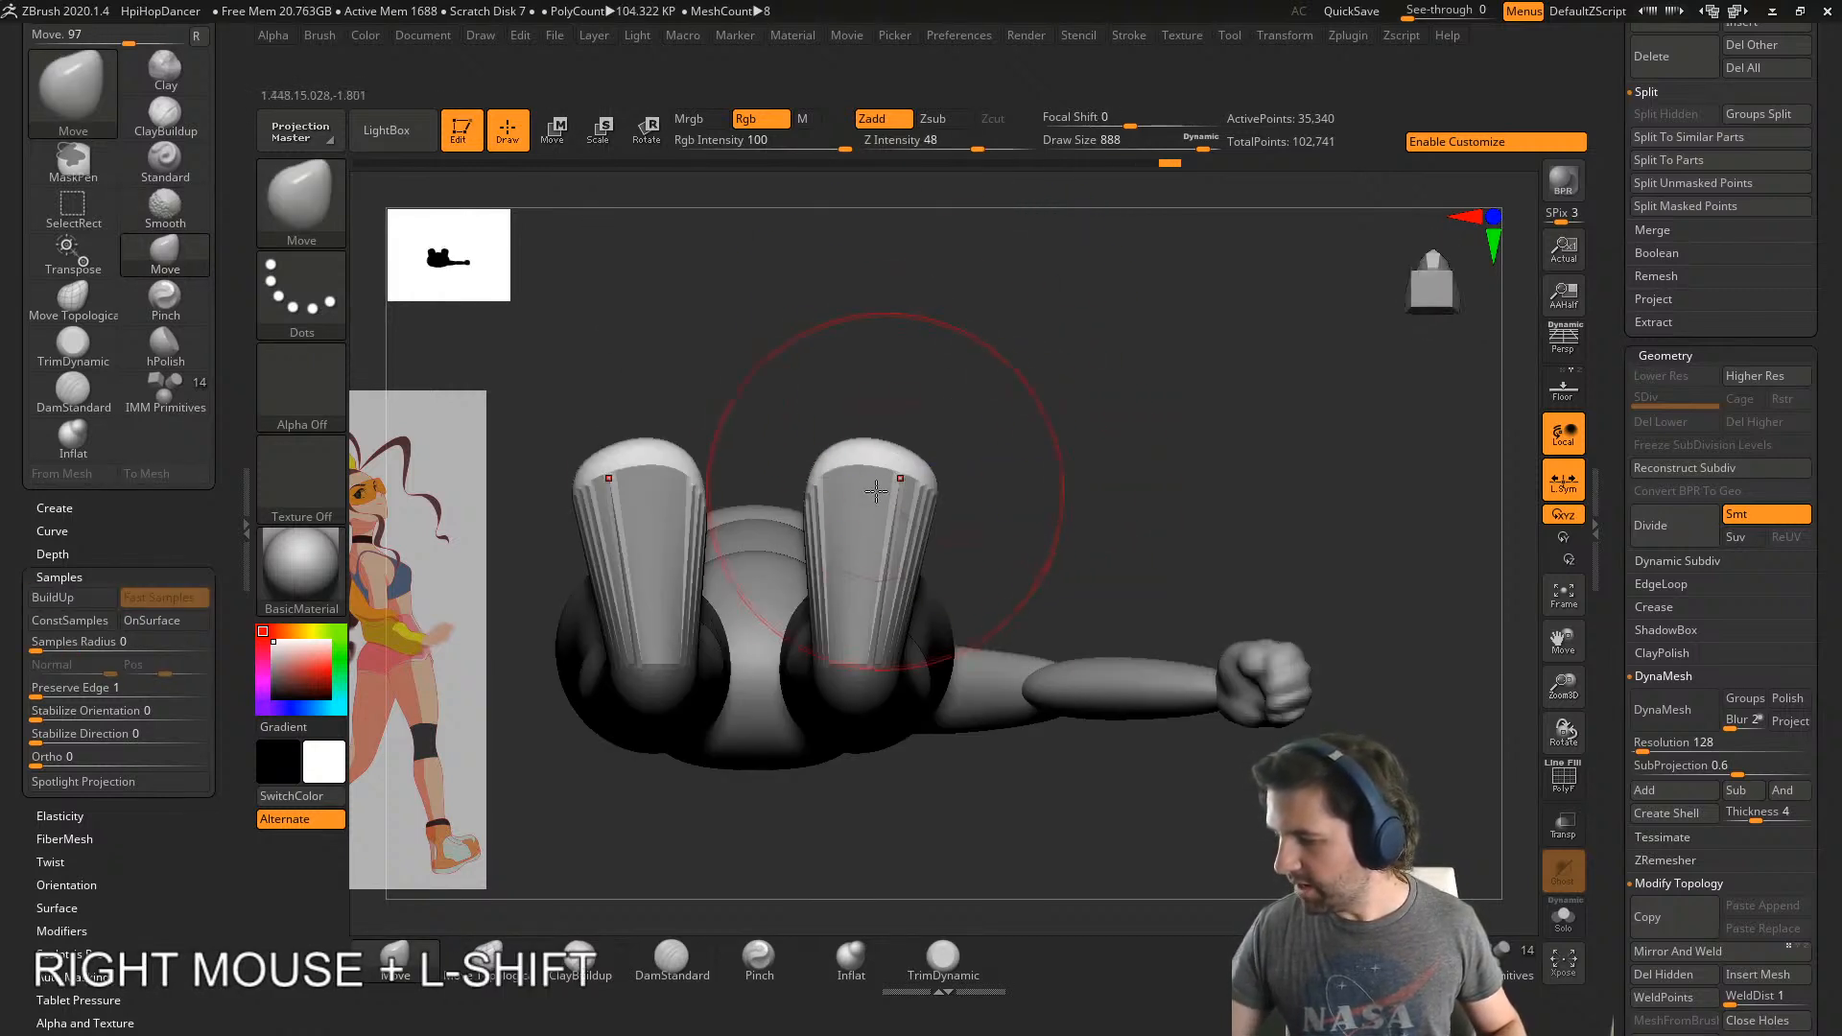
# - Reduce the Move draw size to 550 and adjust the shape of the feet's undersides
pyautogui.press('s')
pyautogui.moveTo(849, 551)
pyautogui.mouseDown()
pyautogui.moveTo(816, 551)
pyautogui.moveTo(841, 524)
pyautogui.moveTo(842, 566)
pyautogui.mouseUp()
pyautogui.moveTo(891, 567); pyautogui.dragTo(1100, 615, button='right')
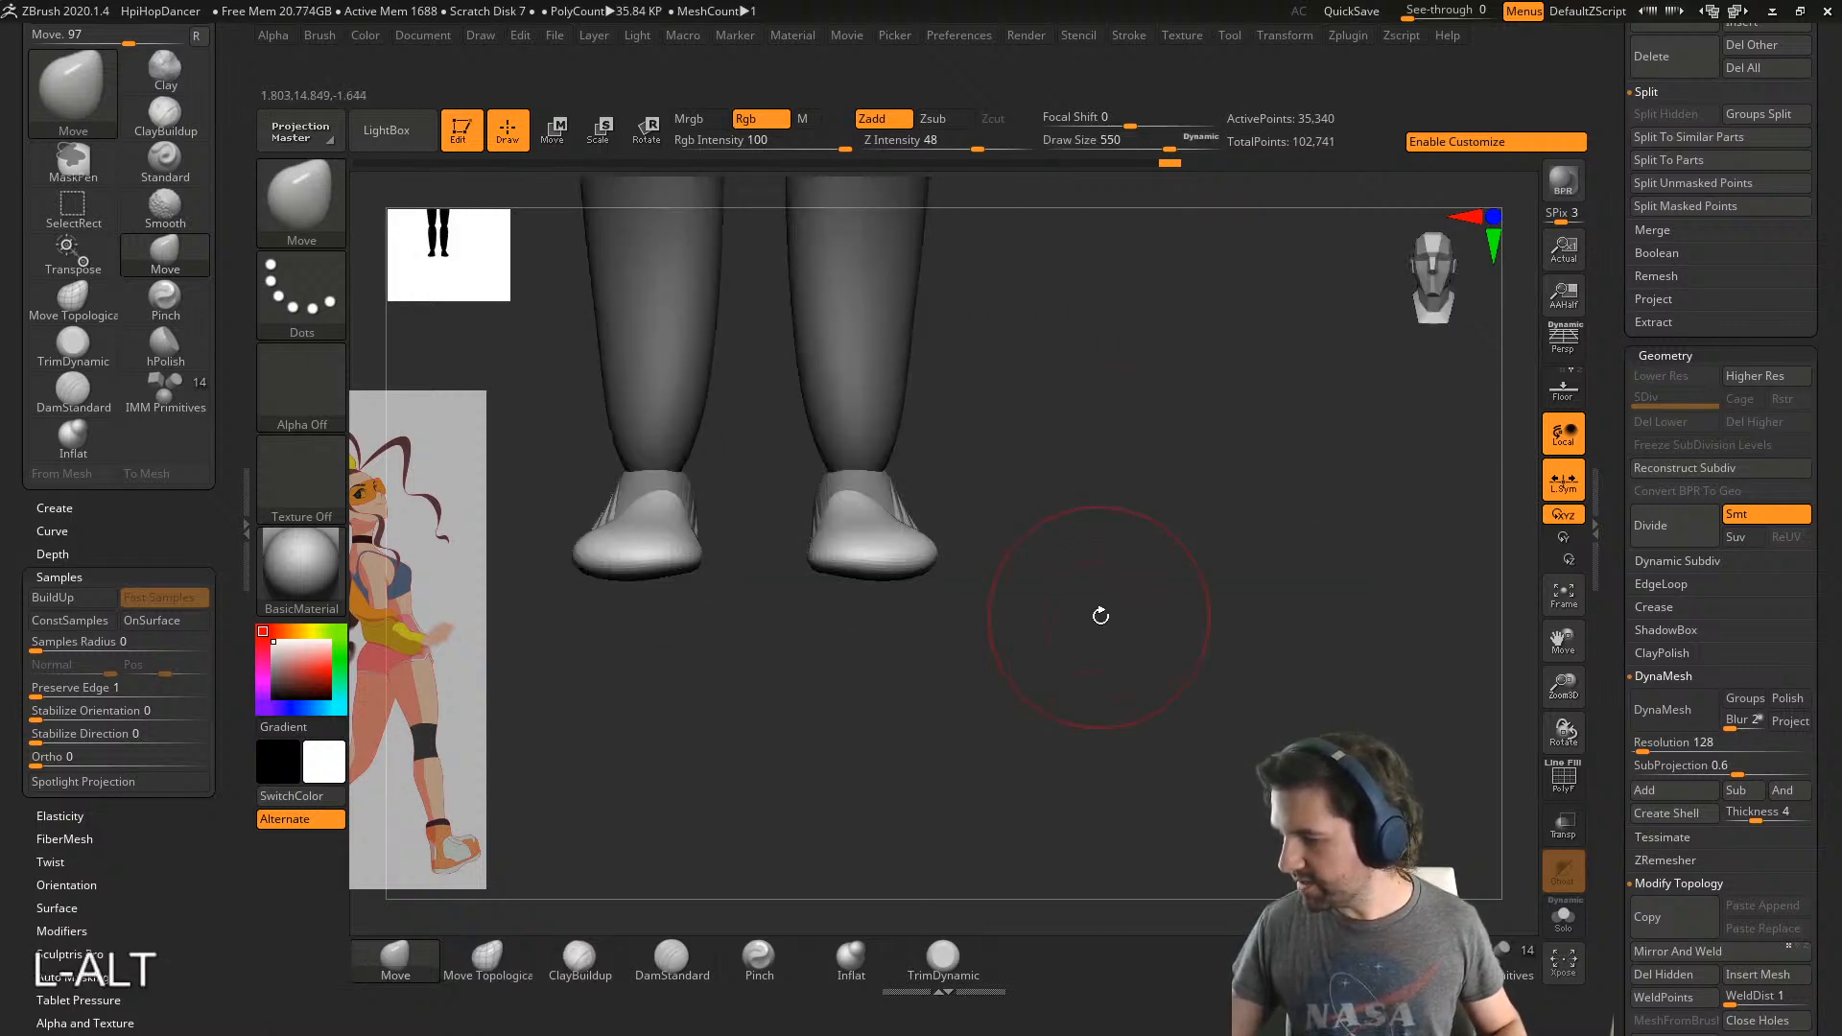
# - Clear the mask and split the feet from the lower legs into a separate subtool with Groups Split, accepting the non-undoable operation
pyautogui.moveTo(1615, 763); pyautogui.dragTo(1615, 859)
pyautogui.keyDown('ctrl'); pyautogui.moveTo(1247, 652); pyautogui.dragTo(1176, 639); pyautogui.keyUp('ctrl')
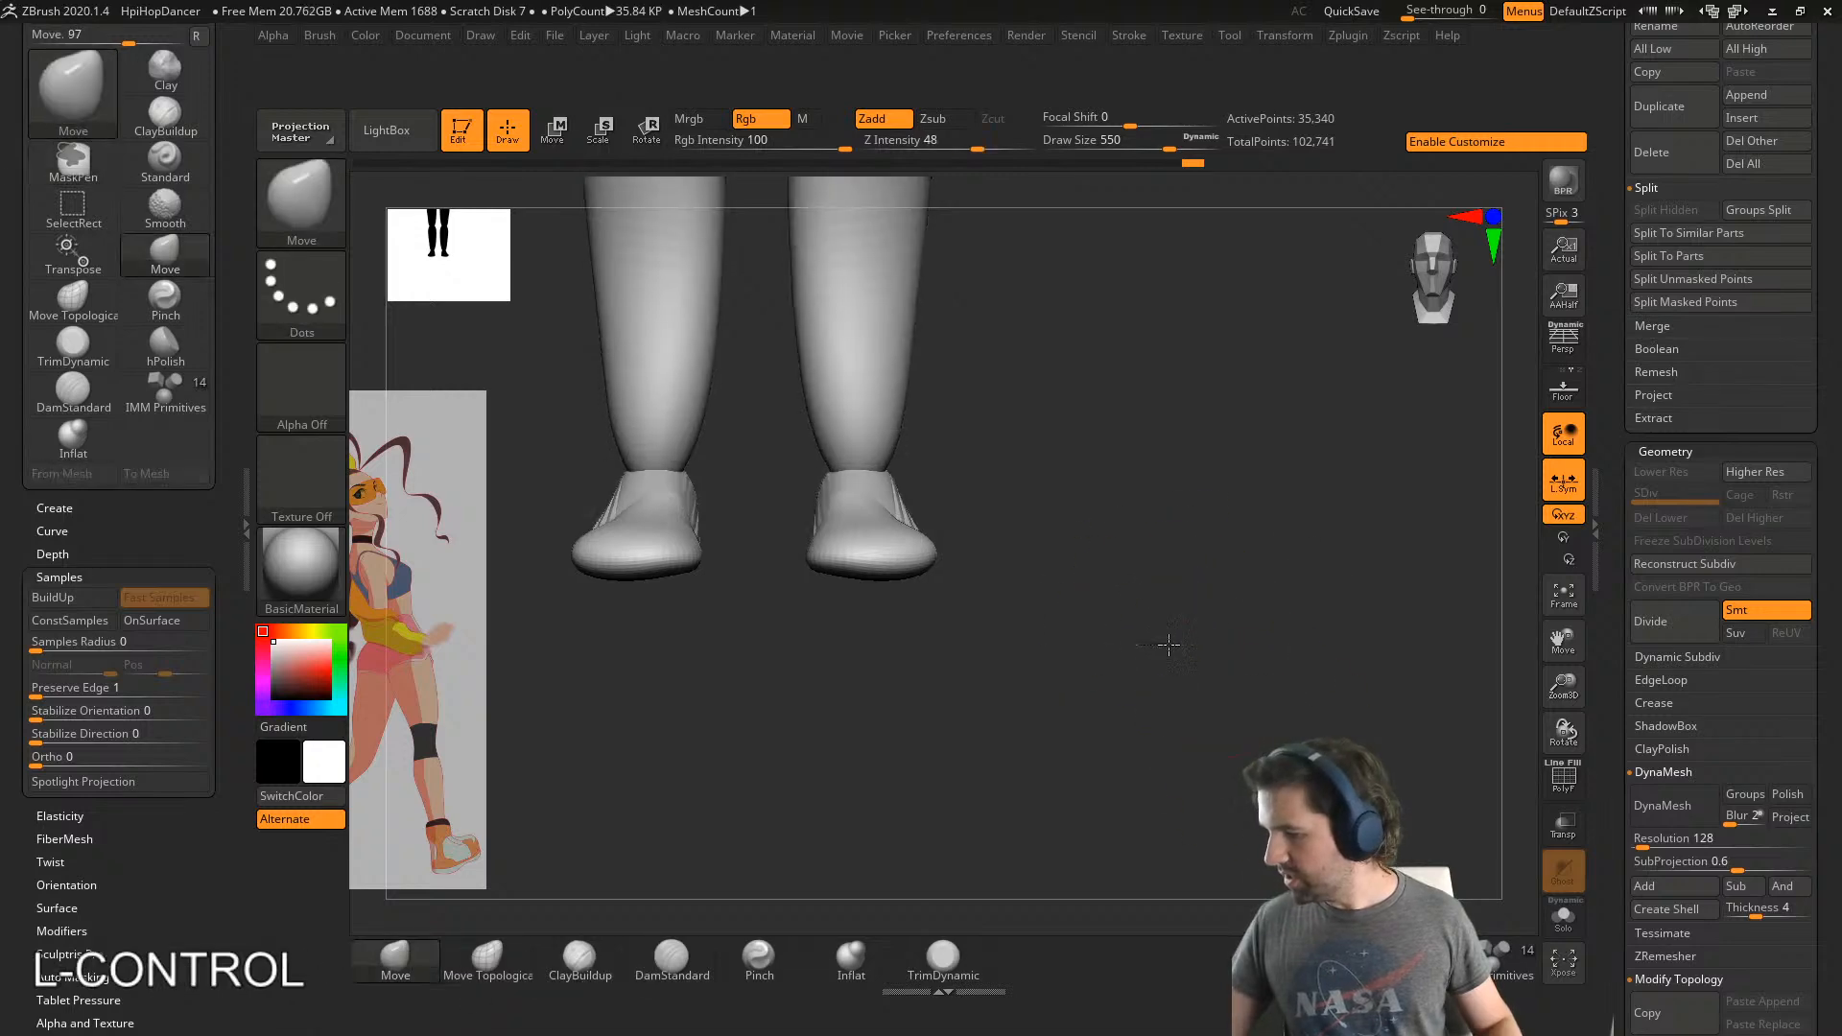
pyautogui.moveTo(1168, 638); pyautogui.dragTo(999, 637, button='right')
pyautogui.keyDown('shift'); pyautogui.moveTo(907, 501); pyautogui.dragTo(945, 547); pyautogui.keyUp('shift')
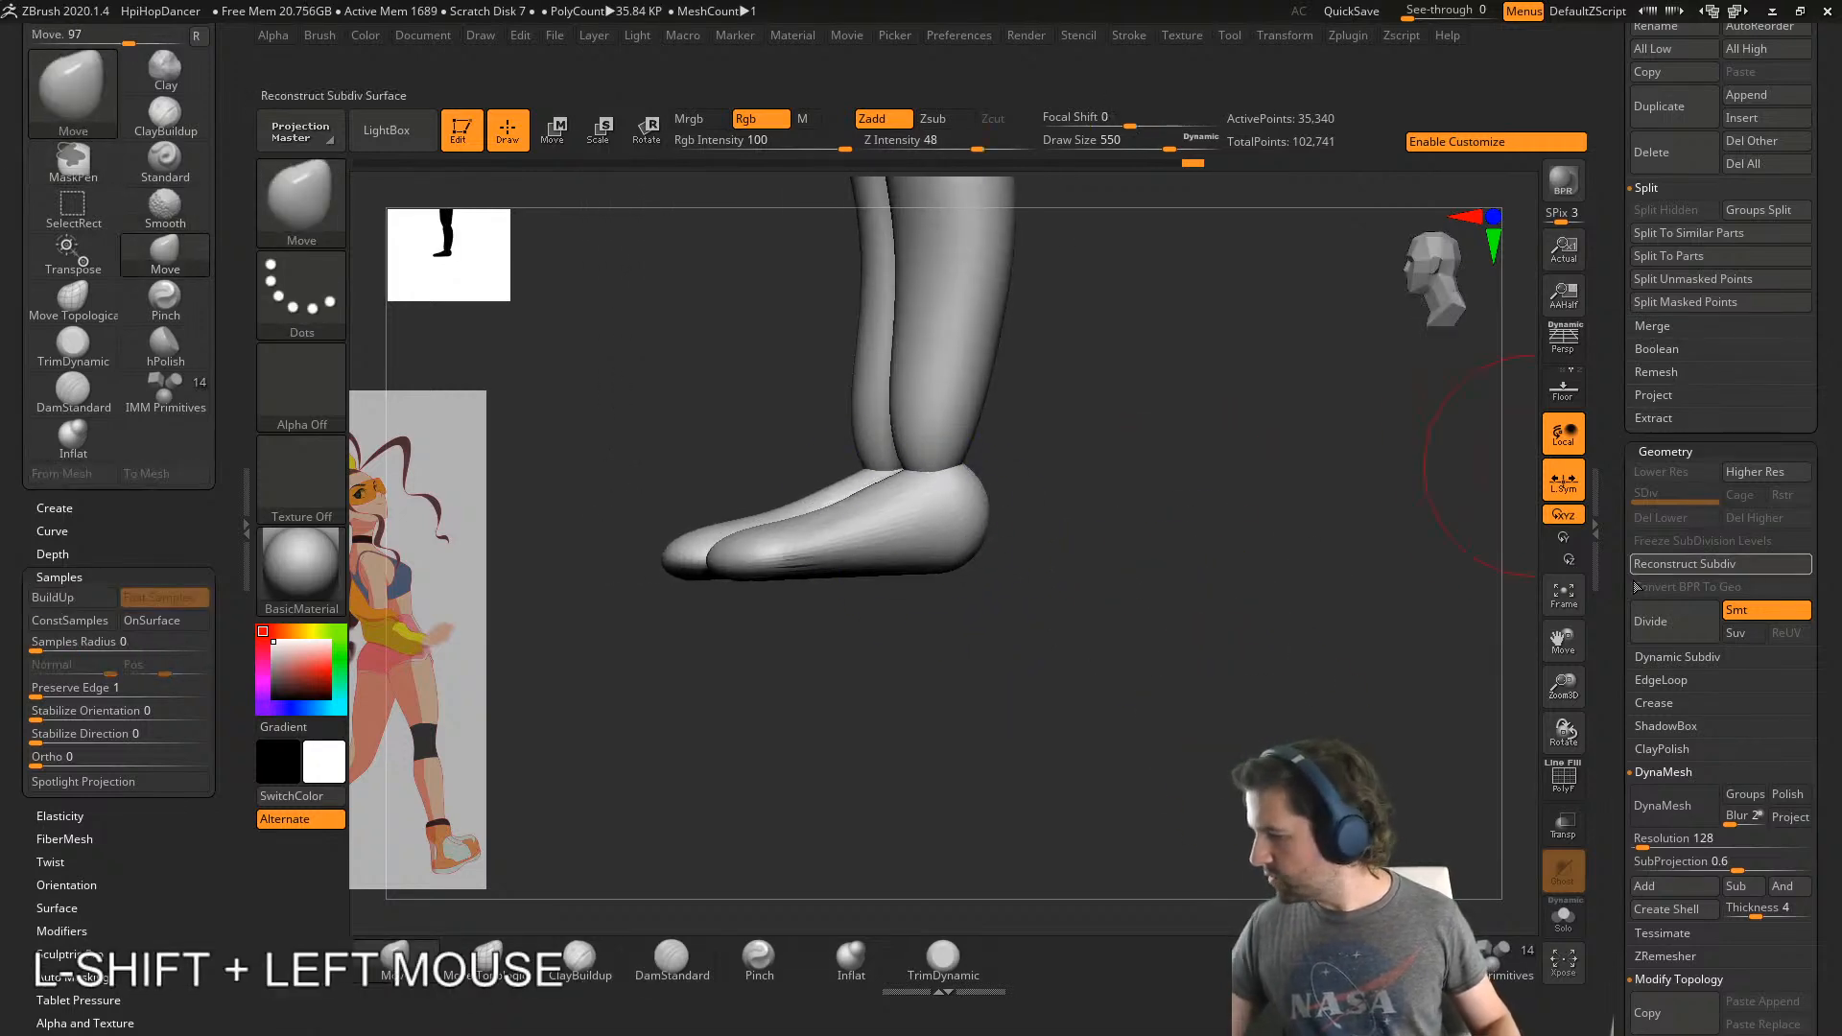
pyautogui.moveTo(1609, 613); pyautogui.dragTo(1609, 750)
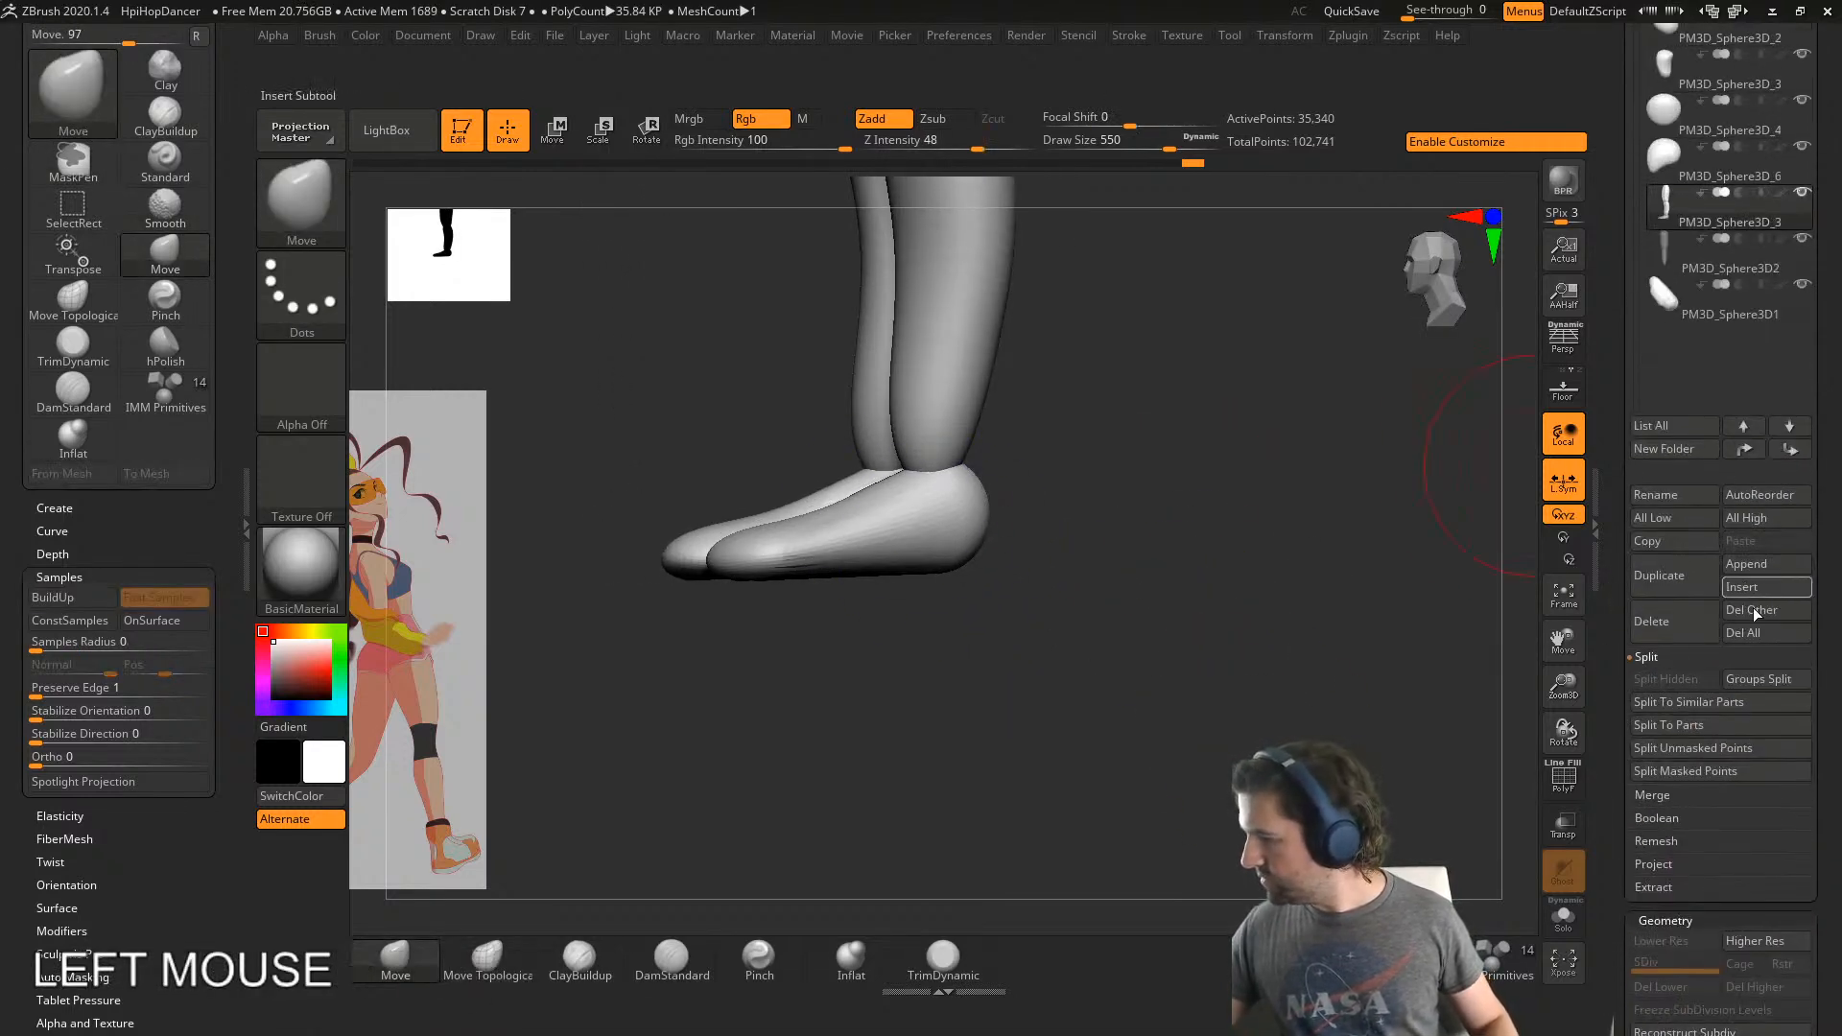
pyautogui.click(1768, 678)
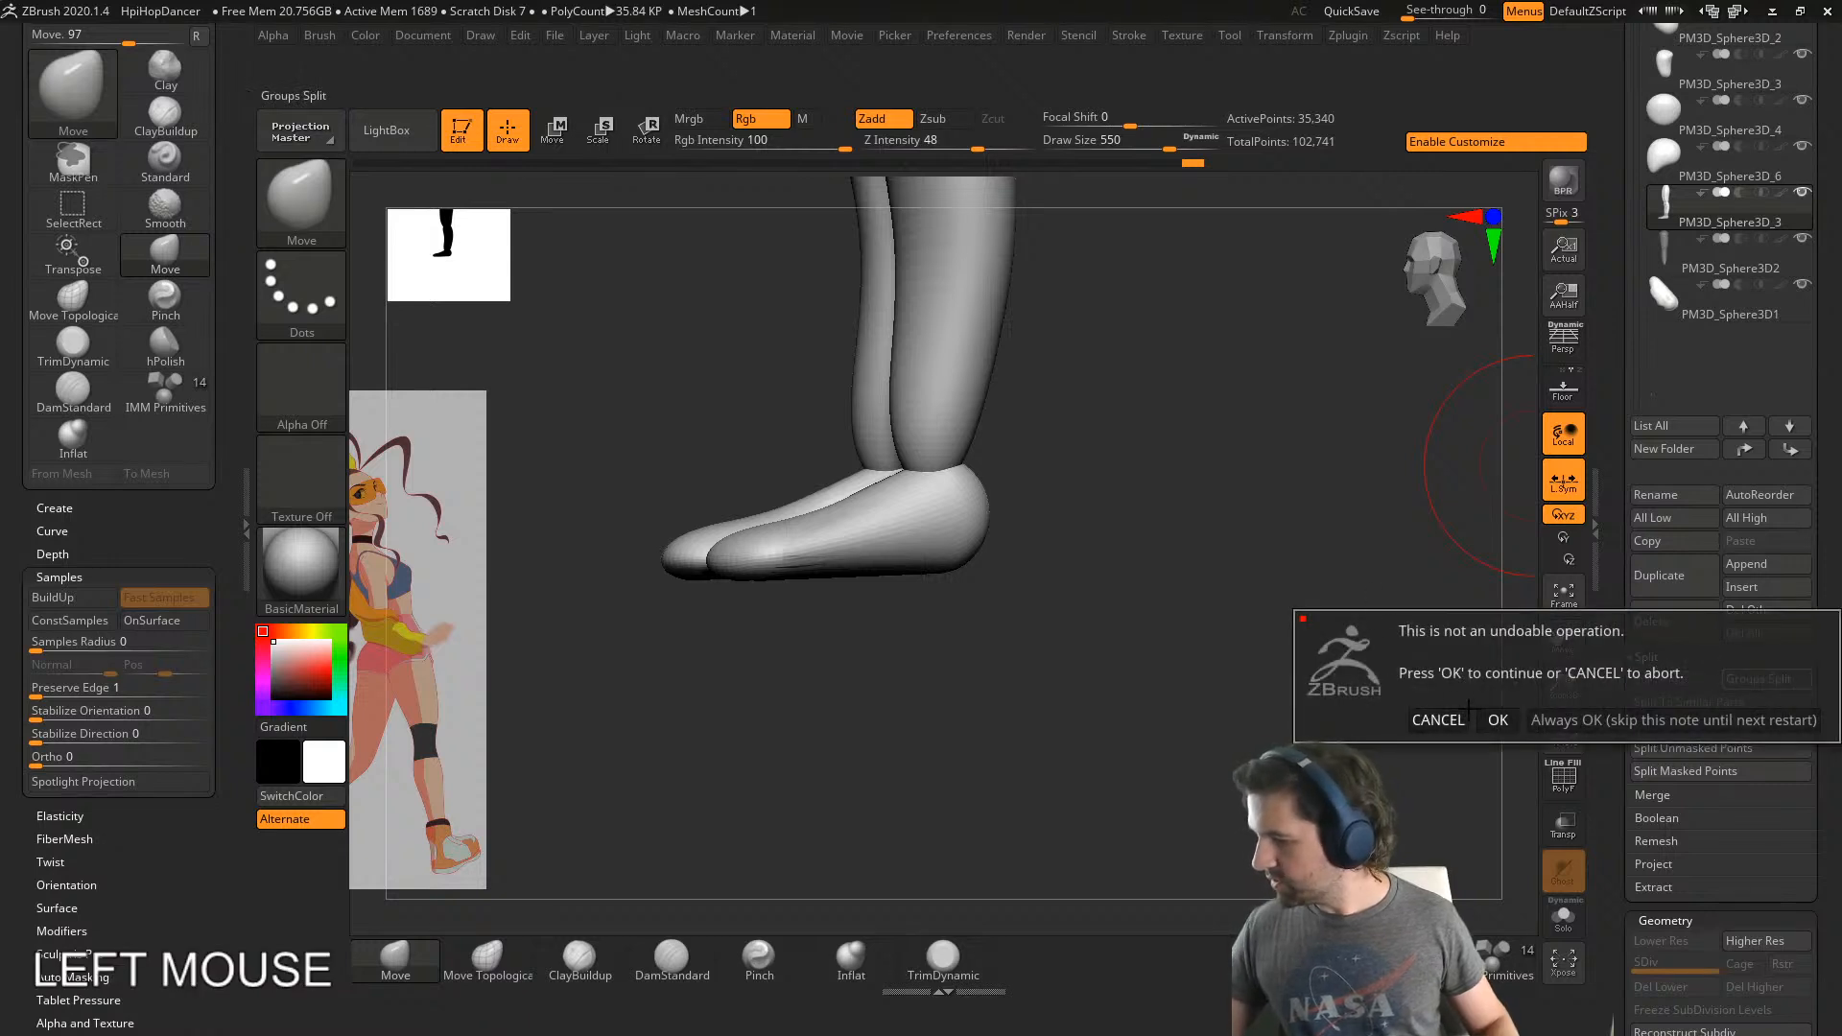
pyautogui.click(1498, 719)
# - Select the new feet subtool, place the Move gizmo on the foot and reset the gizmo's orientation
pyautogui.moveTo(888, 446); pyautogui.dragTo(999, 576, button='right')
pyautogui.keyDown('alt'); pyautogui.click(925, 543); pyautogui.keyUp('alt')
pyautogui.press('w')
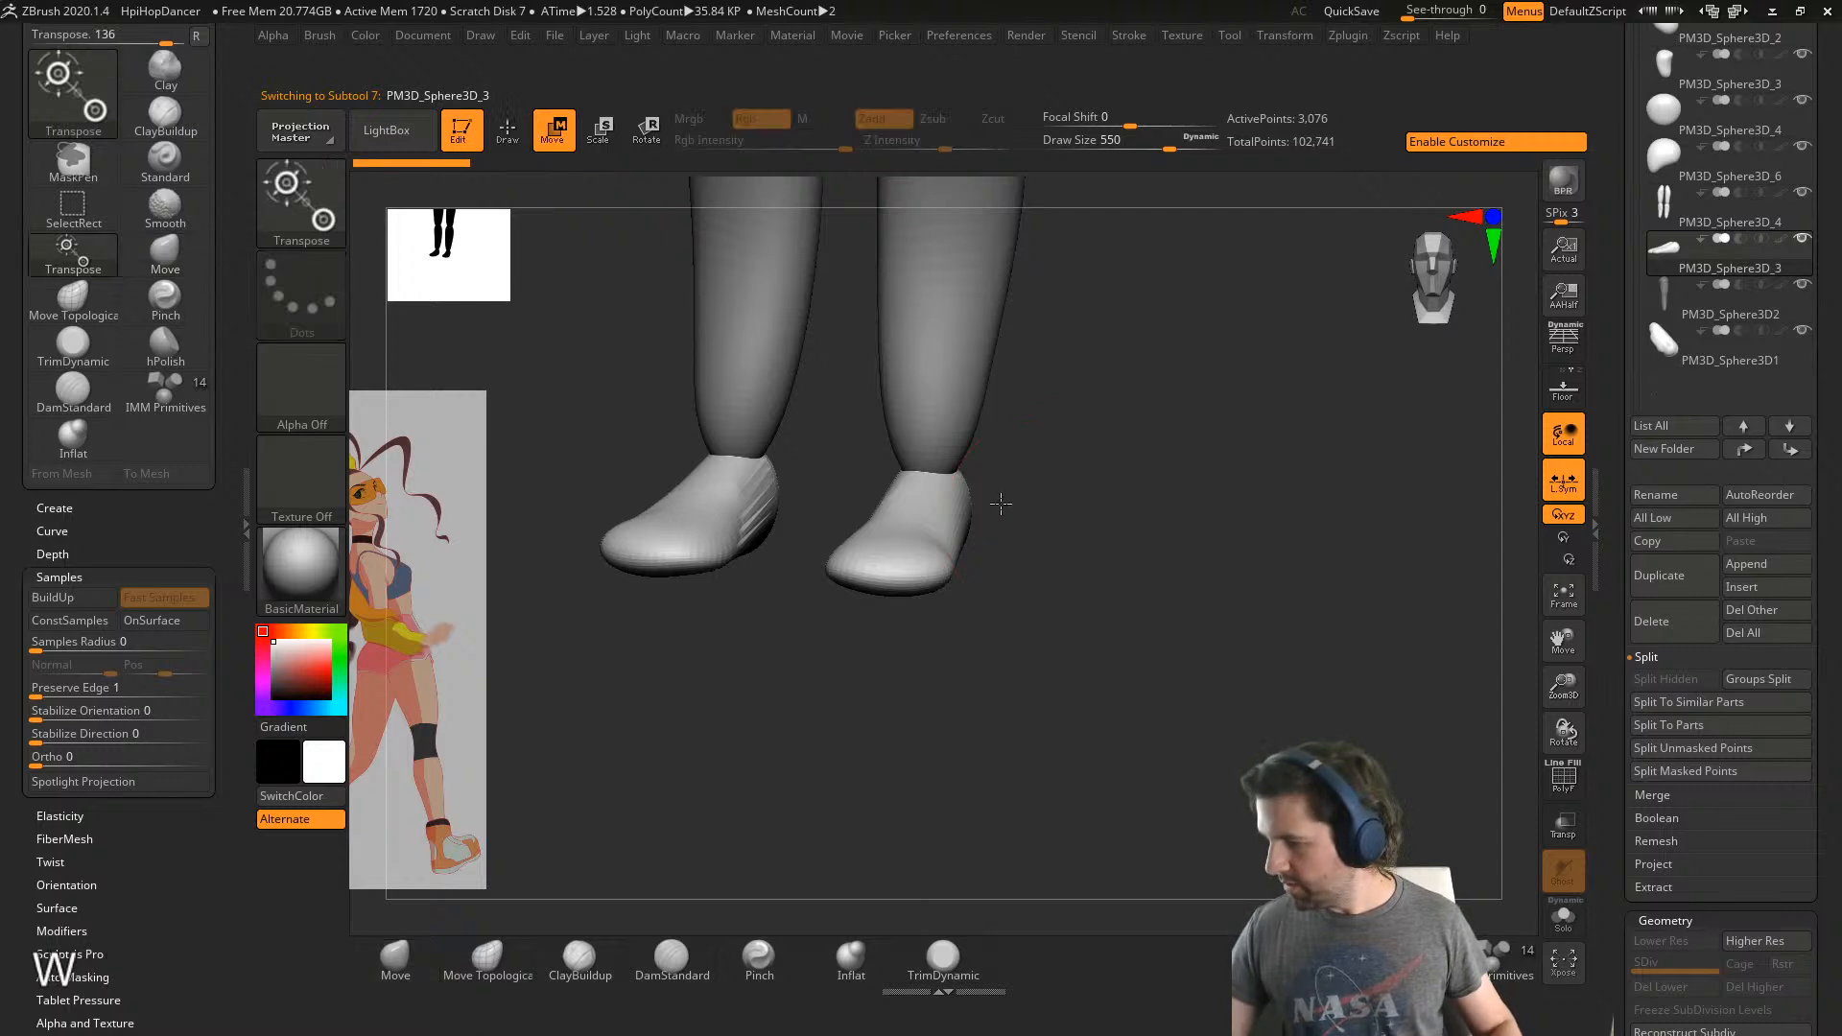
pyautogui.keyDown('alt'); pyautogui.moveTo(988, 495); pyautogui.dragTo(1322, 672, button='right'); pyautogui.keyUp('alt')
pyautogui.press('f')
pyautogui.keyDown('alt'); pyautogui.click(953, 885); pyautogui.keyUp('alt')
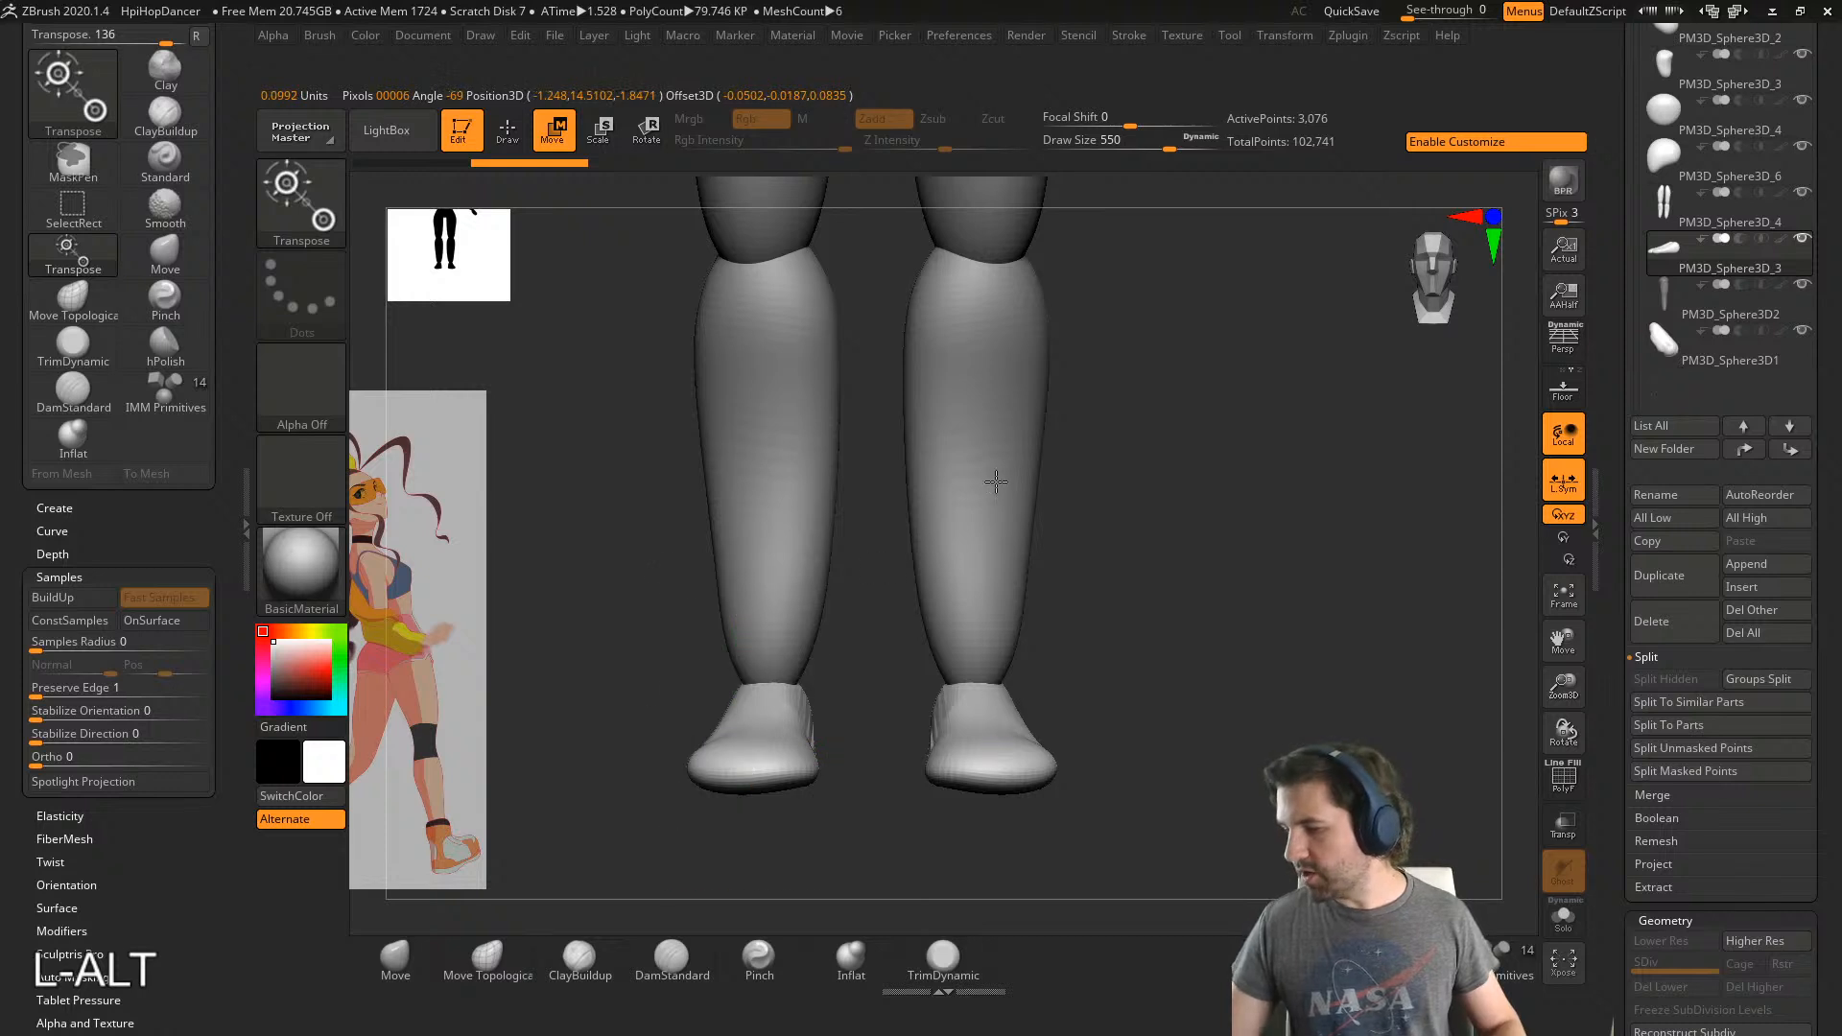
pyautogui.keyDown('alt'); pyautogui.click(990, 749); pyautogui.keyUp('alt')
pyautogui.keyDown('alt'); pyautogui.click(754, 740); pyautogui.keyUp('alt')
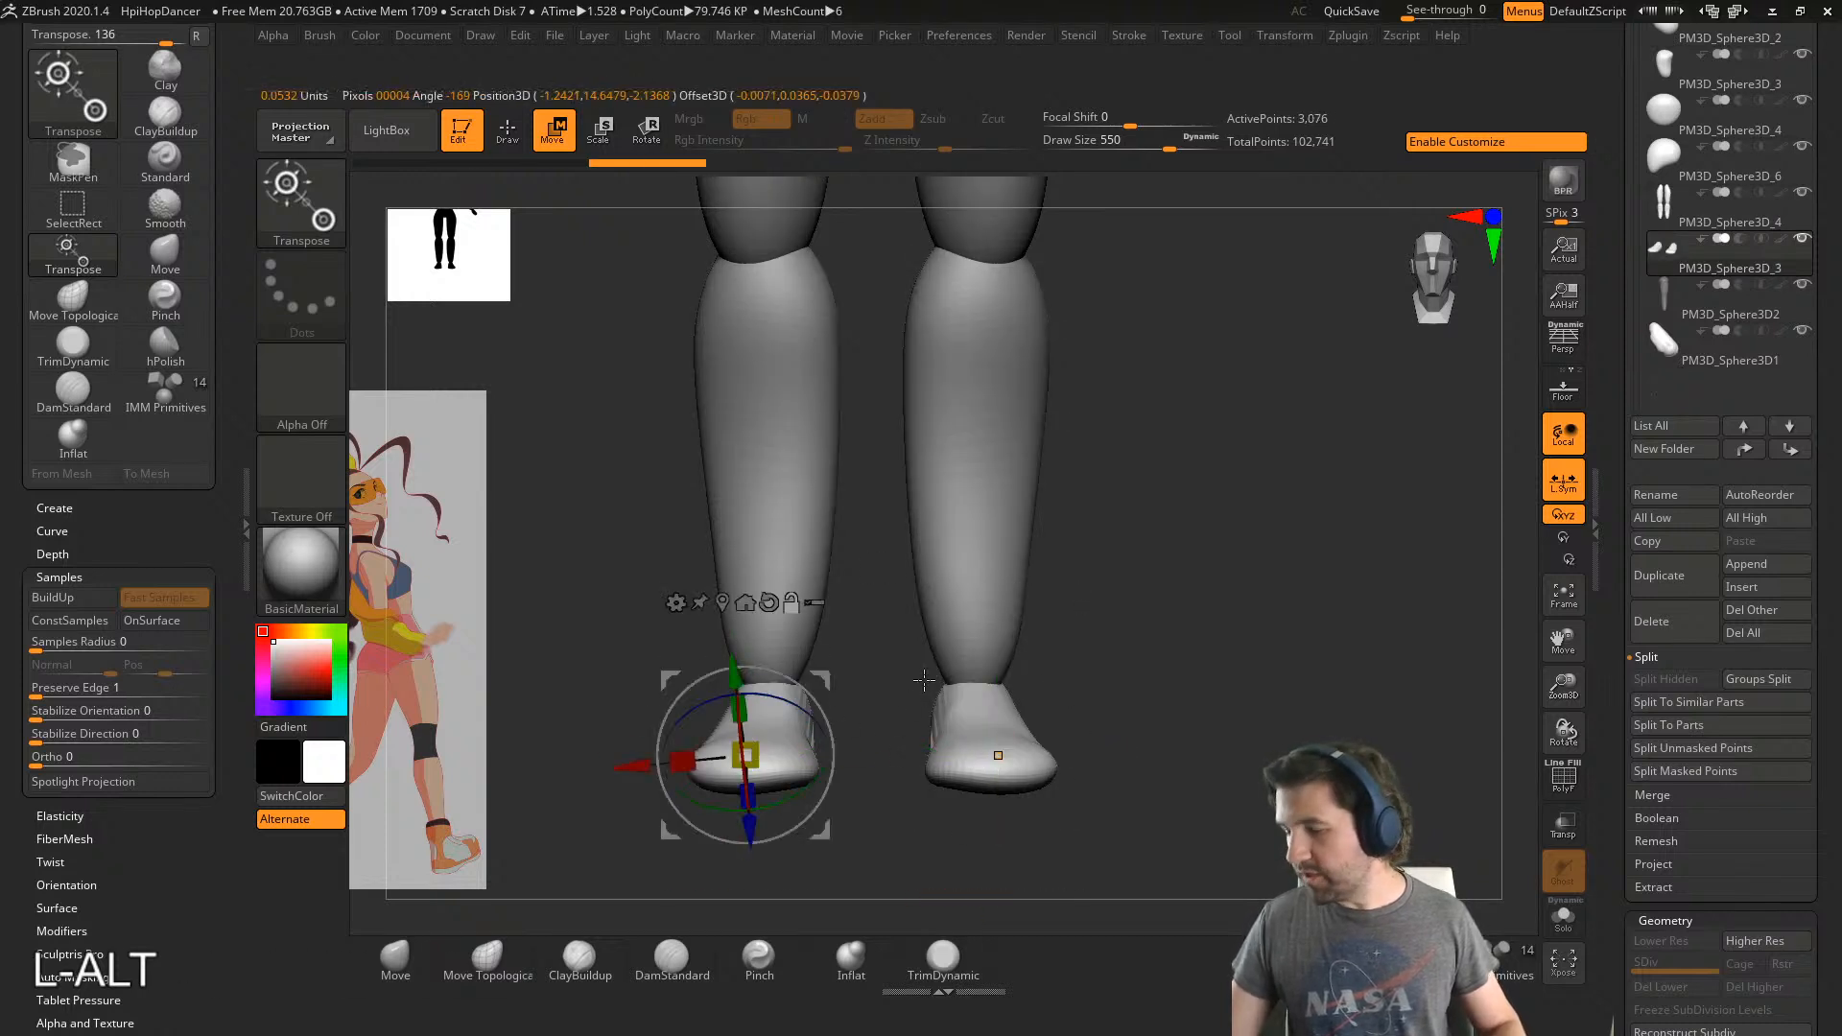
pyautogui.keyDown('alt'); pyautogui.click(770, 603); pyautogui.keyUp('alt')
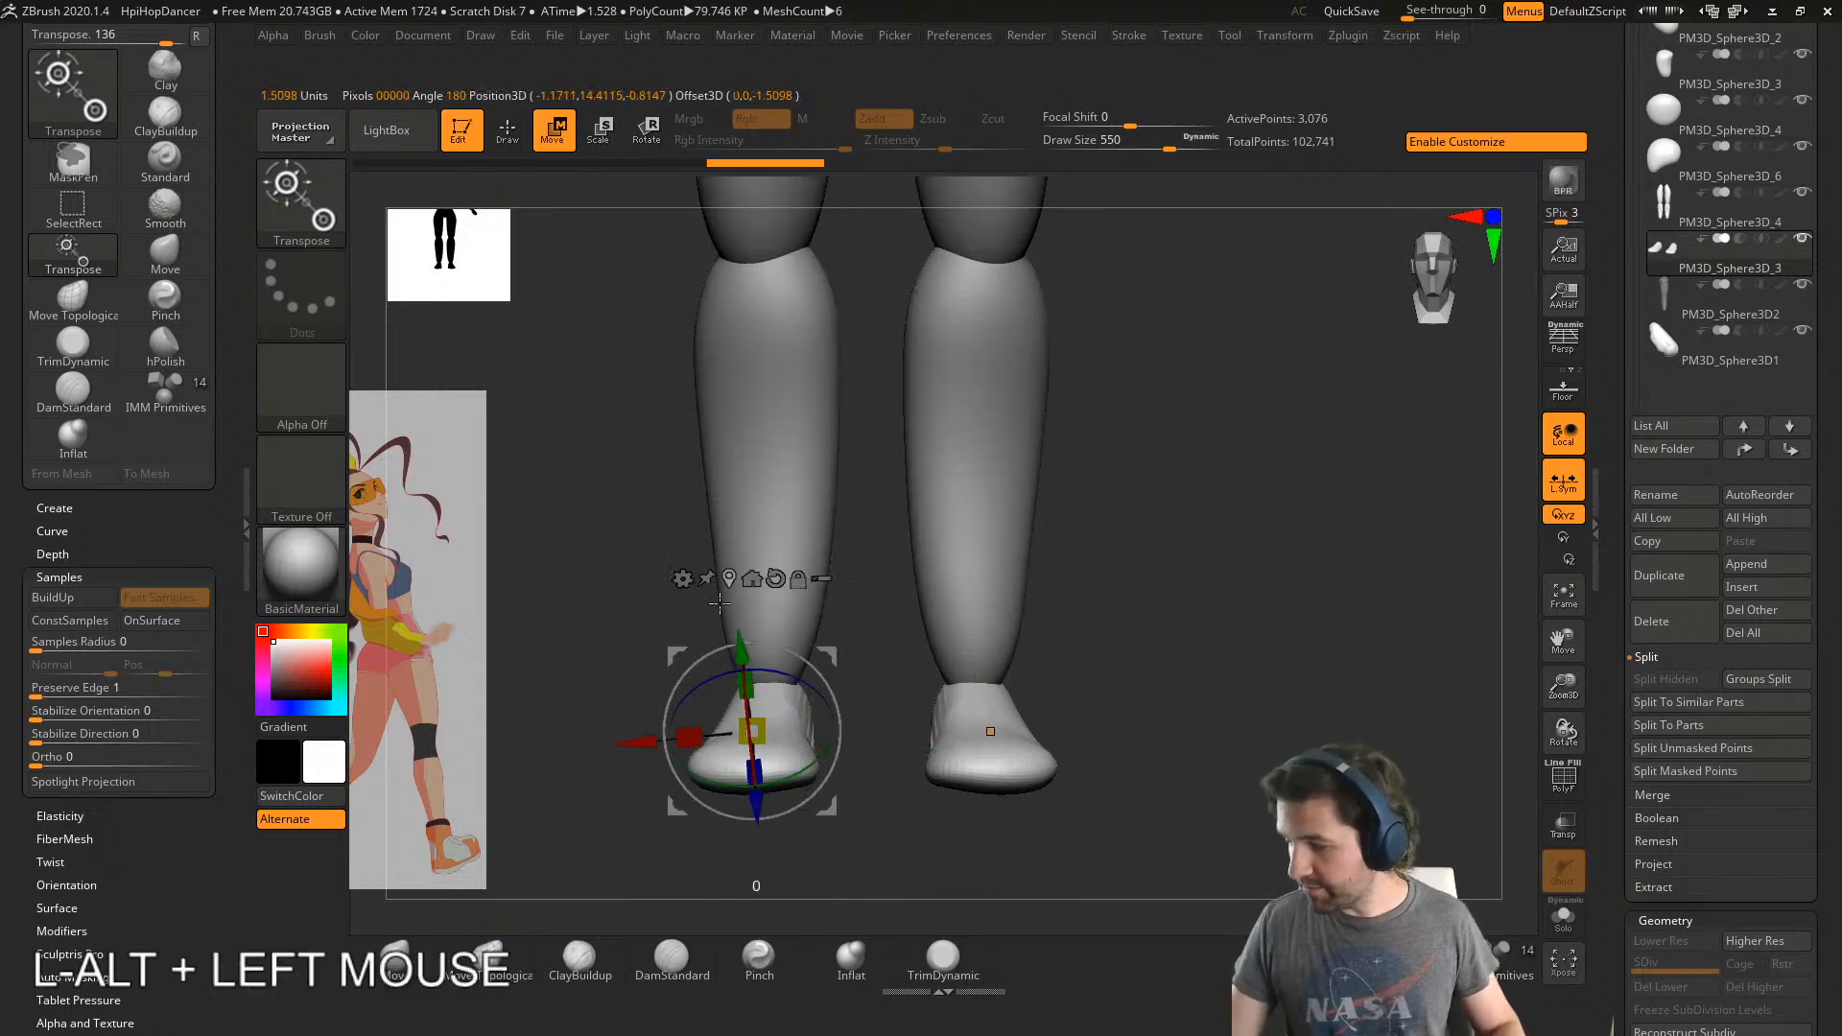
pyautogui.click(776, 578)
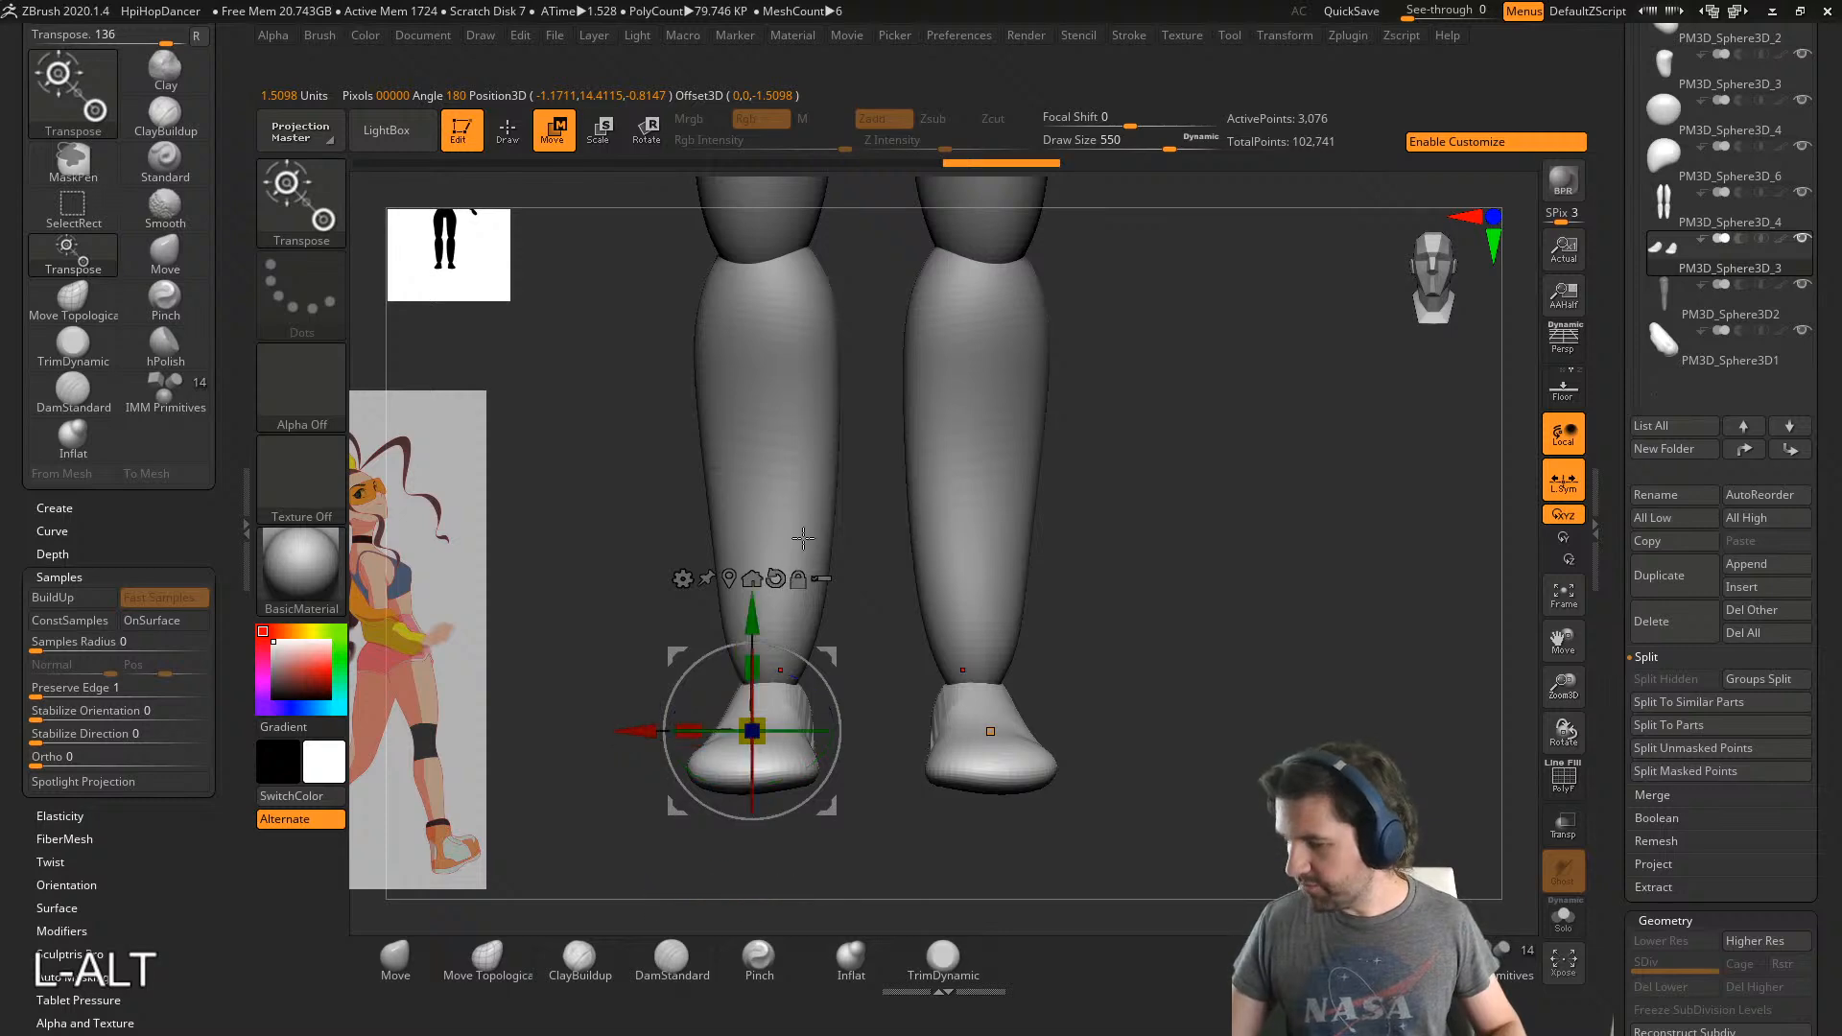
pyautogui.click(739, 602)
pyautogui.hotkey('ctrl', 'z')
# - DynaMesh the feet subtool at a resolution of 64
pyautogui.moveTo(1616, 848); pyautogui.dragTo(1654, 636)
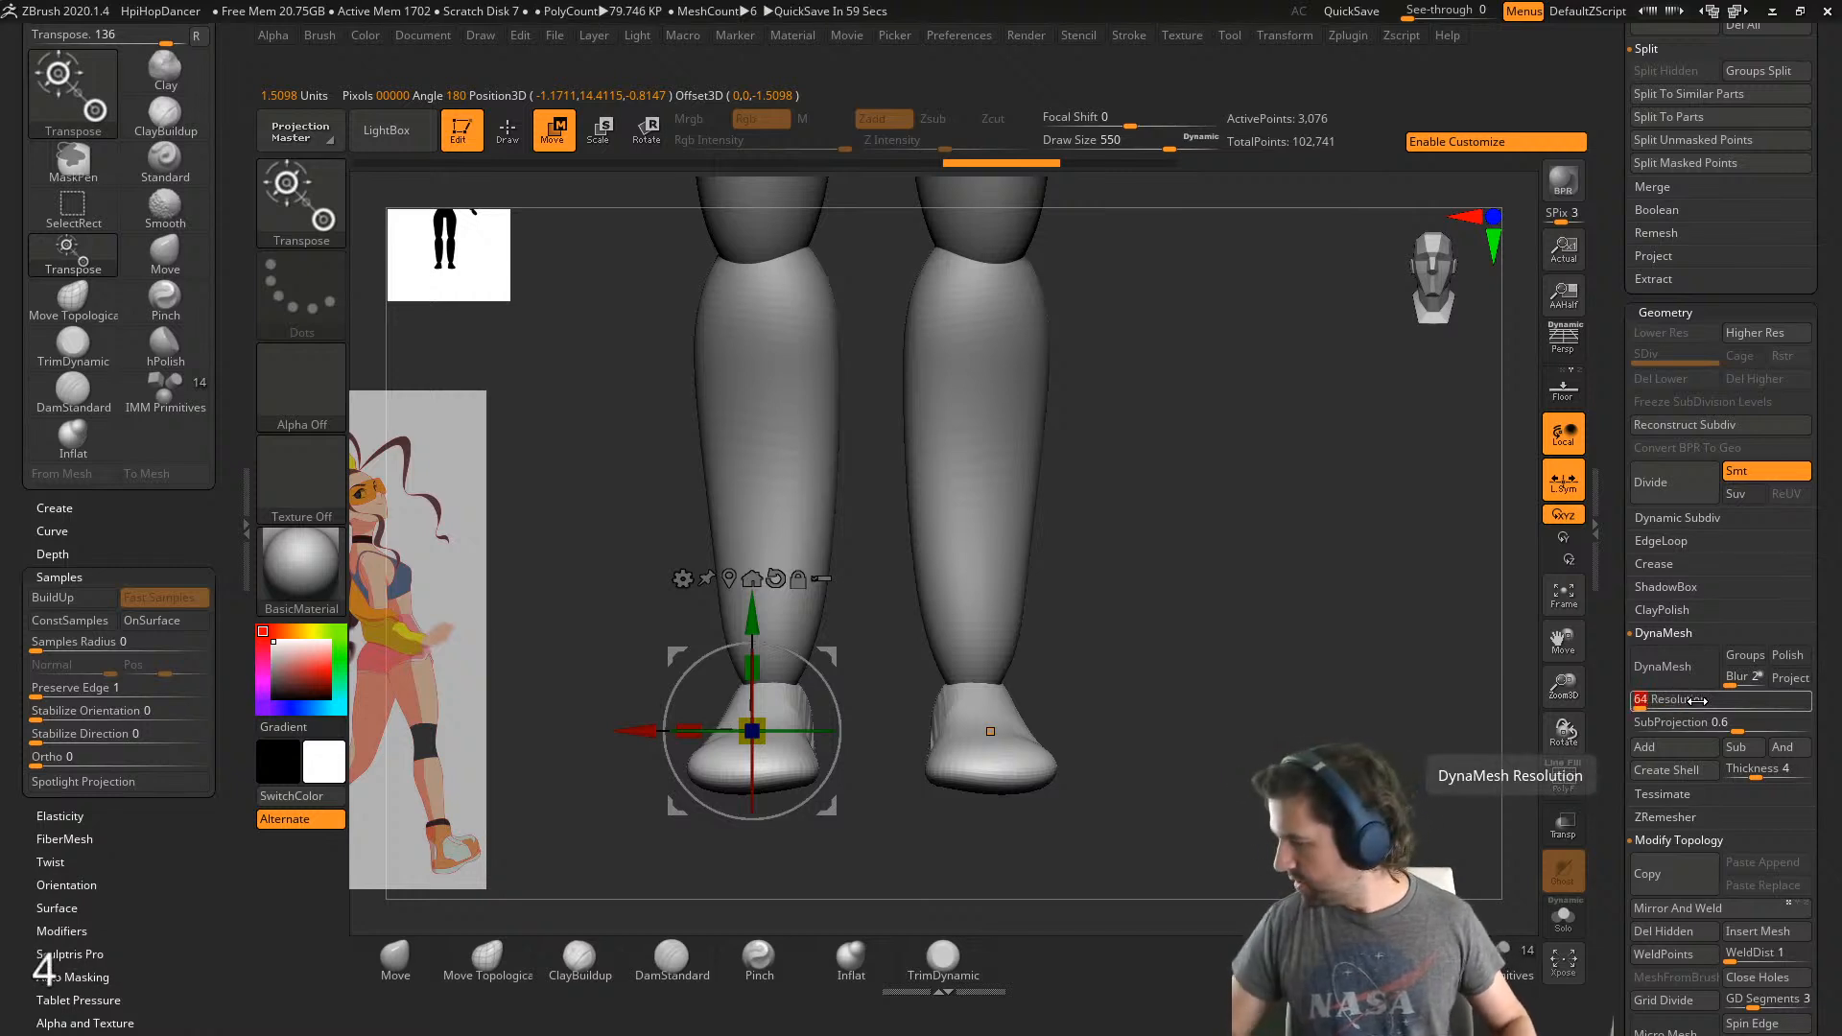
pyautogui.click(1642, 672)
pyautogui.moveTo(945, 748); pyautogui.dragTo(974, 751, button='right')
# - Switch to the Move brush at draw size 685 and smooth the feet around the heels and insteps
pyautogui.click(395, 959)
pyautogui.press('s')
pyautogui.moveTo(928, 813); pyautogui.dragTo(943, 814)
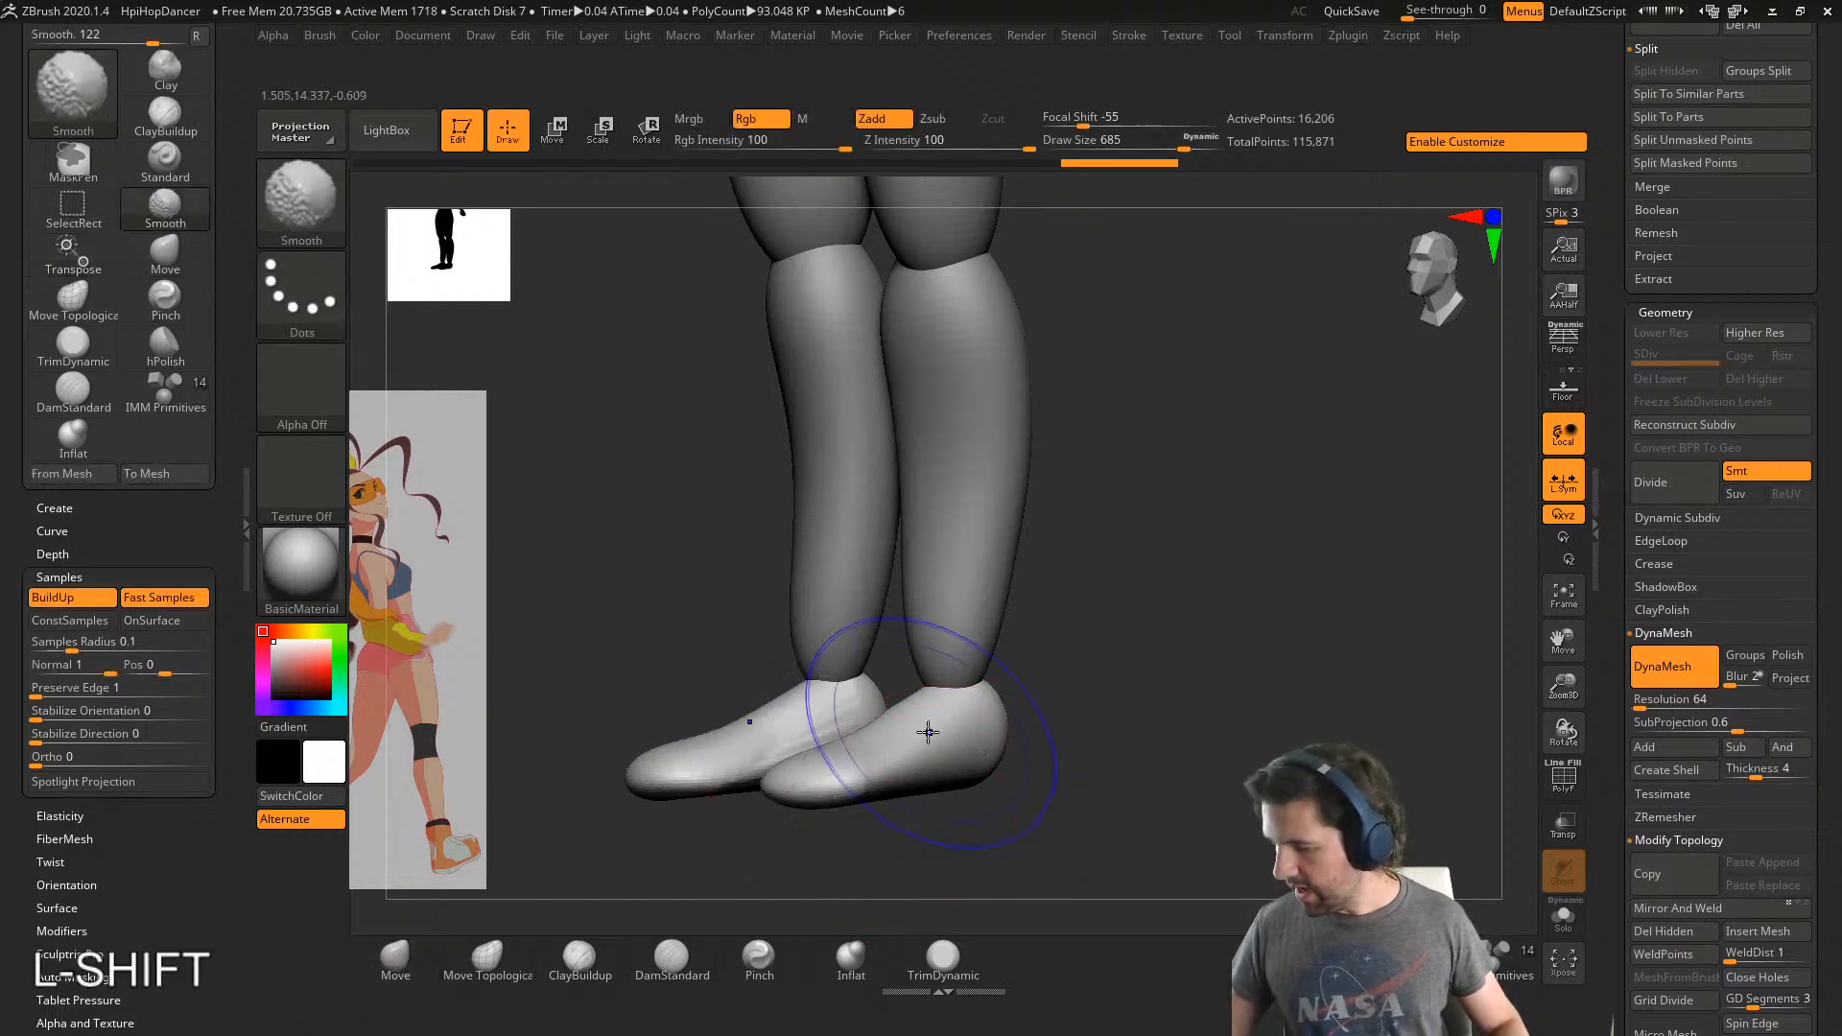
pyautogui.keyDown('shift'); pyautogui.moveTo(929, 732); pyautogui.dragTo(936, 725); pyautogui.keyUp('shift')
pyautogui.moveTo(935, 705)
pyautogui.mouseDown(button='right')
pyautogui.moveTo(967, 686)
pyautogui.moveTo(946, 617)
pyautogui.mouseUp(button='right')
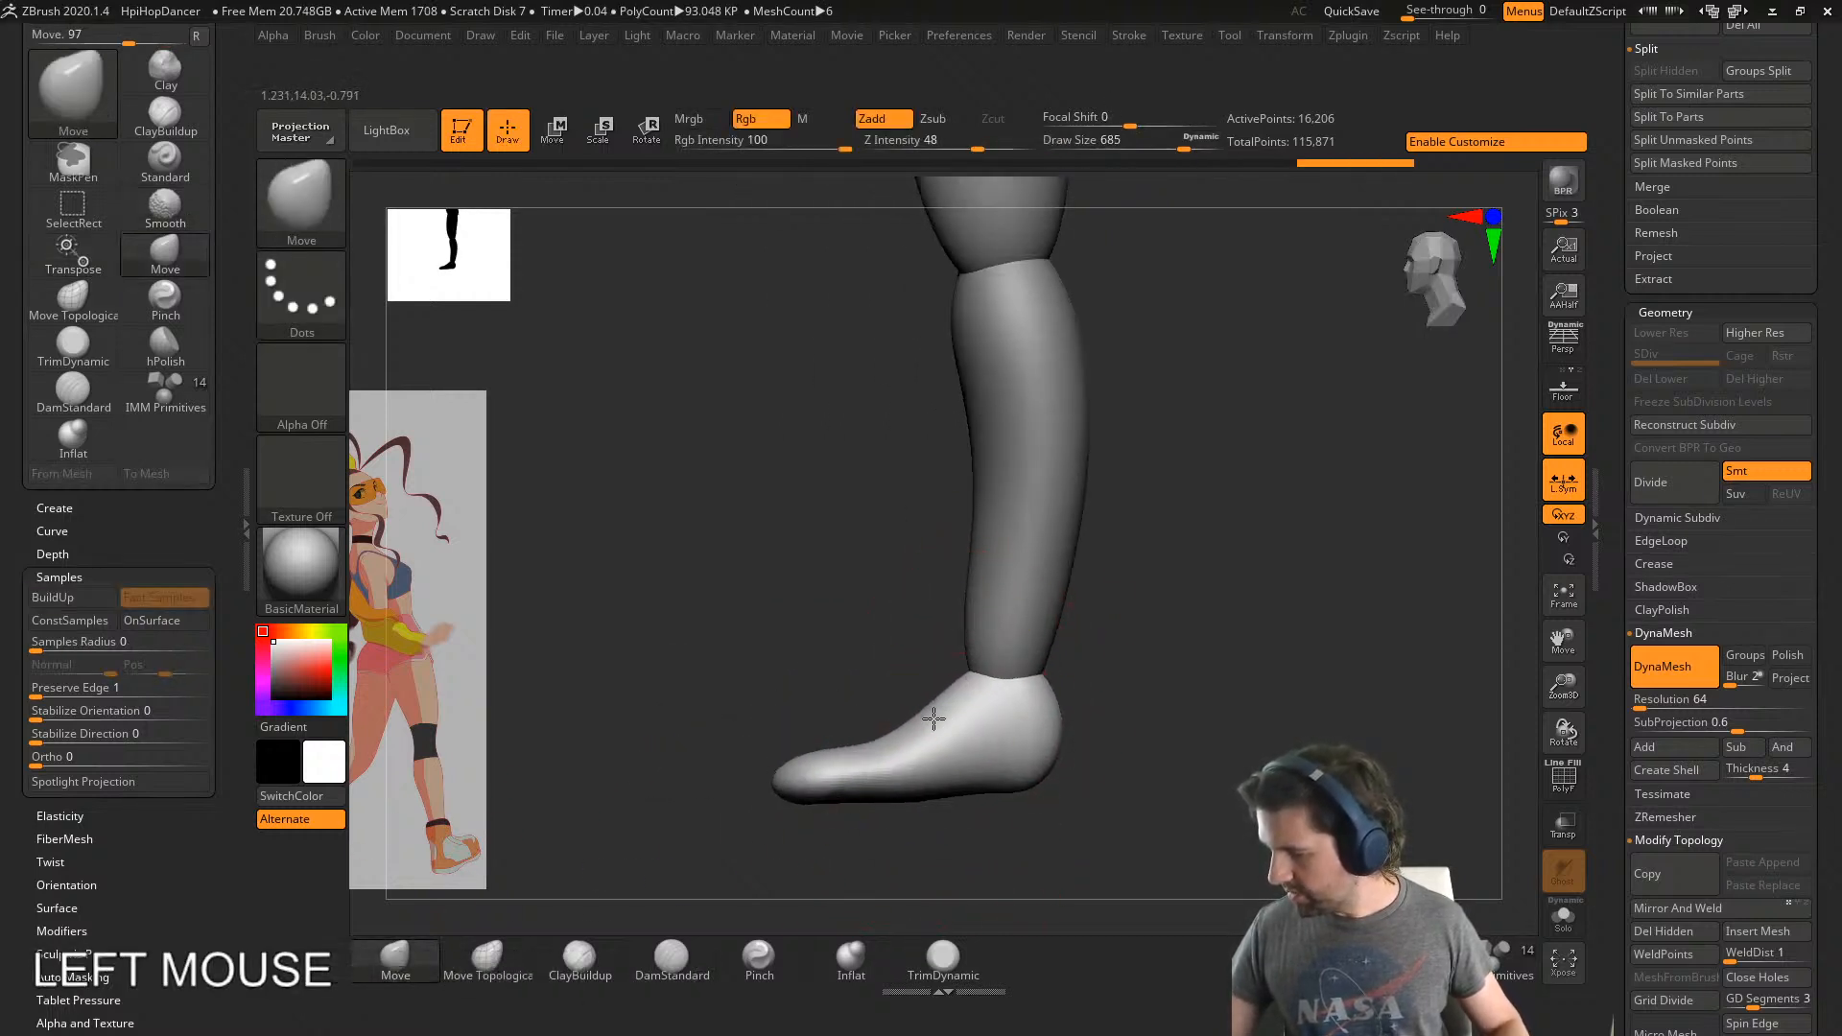
# - Reduce the Move draw size to 400, raise the instep in profile and smooth the top of the foot
pyautogui.press('s')
pyautogui.moveTo(918, 745); pyautogui.dragTo(887, 745)
pyautogui.moveTo(863, 744); pyautogui.dragTo(856, 728)
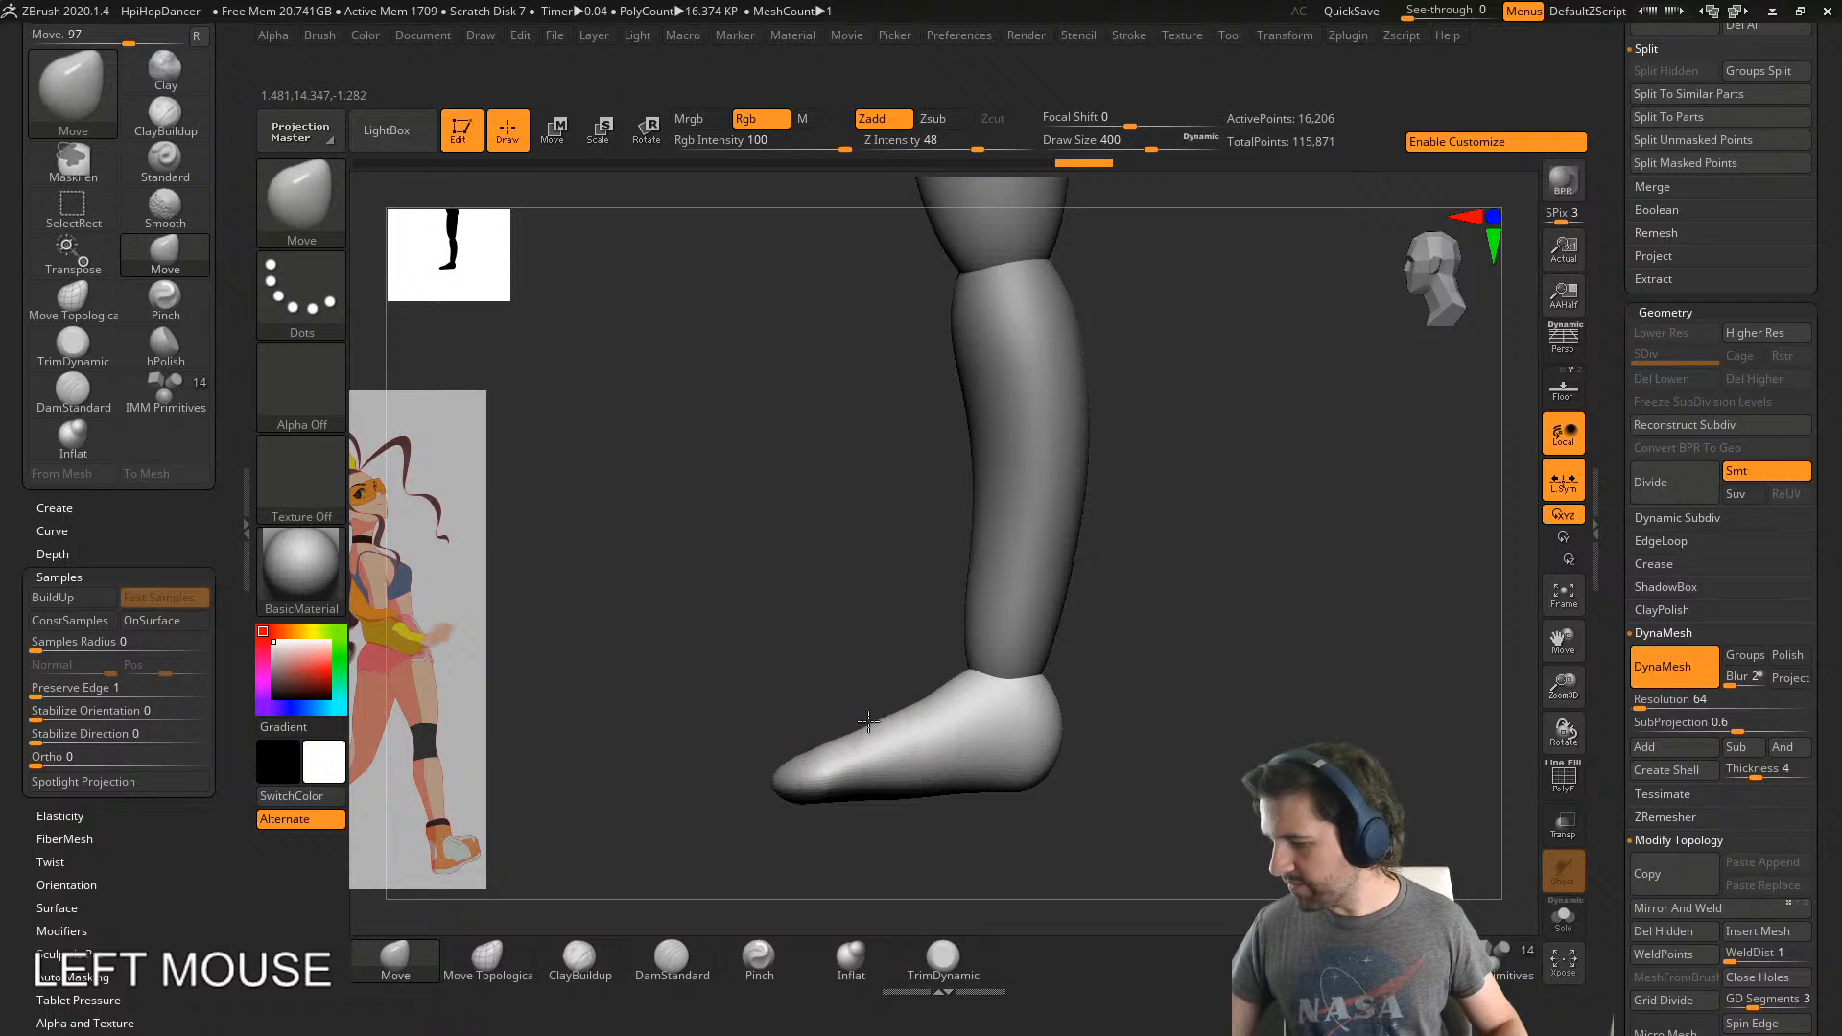
pyautogui.moveTo(959, 687); pyautogui.dragTo(1089, 698, button='right')
pyautogui.keyDown('shift'); pyautogui.moveTo(946, 719); pyautogui.dragTo(946, 725); pyautogui.keyUp('shift')
# - Enlarge the Move draw size to 763 and adjust the ankle area of the feet from the front
pyautogui.press('s')
pyautogui.moveTo(948, 726); pyautogui.dragTo(989, 725)
pyautogui.moveTo(1016, 700); pyautogui.dragTo(1014, 693, button='right')
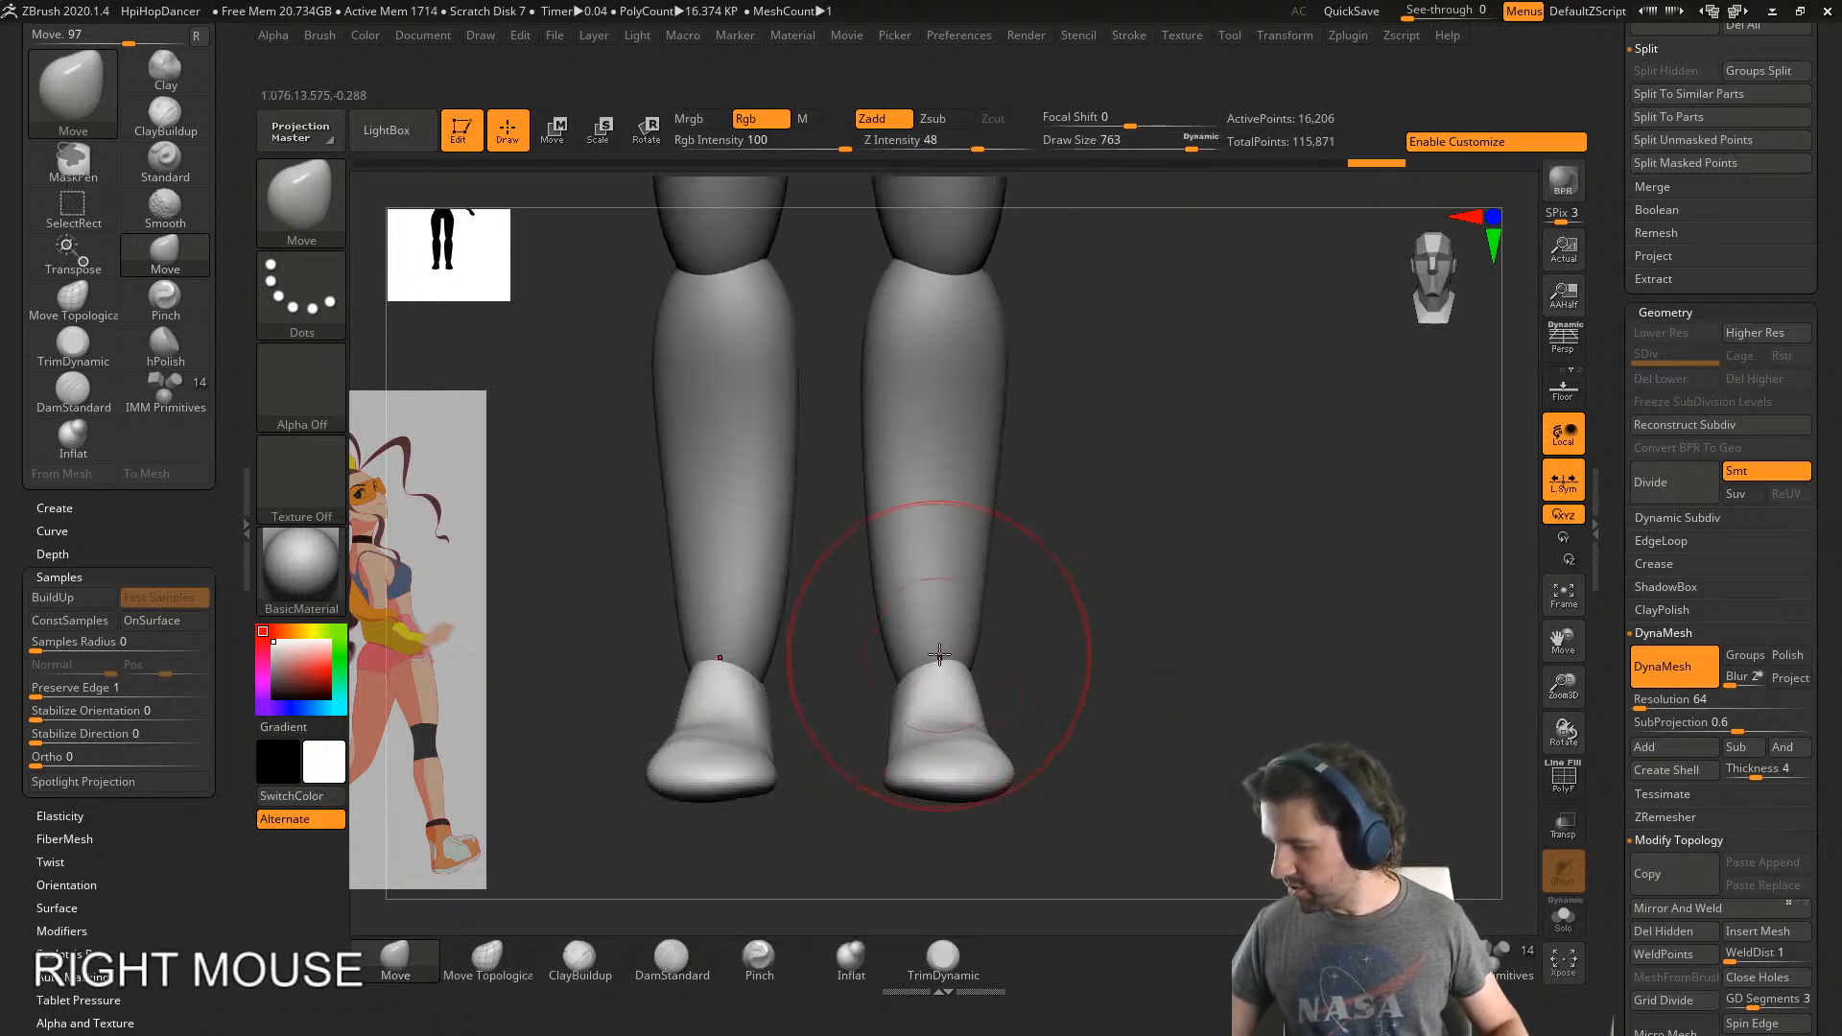
pyautogui.press('s')
pyautogui.moveTo(941, 662); pyautogui.dragTo(908, 689)
pyautogui.moveTo(967, 685)
pyautogui.mouseDown(button='right')
pyautogui.moveTo(958, 752)
pyautogui.moveTo(946, 485)
pyautogui.mouseUp(button='right')
# - Smooth the soles and reshape the toe ends from below with the Move brush at draw size 453
pyautogui.press('s')
pyautogui.moveTo(1000, 578); pyautogui.dragTo(1021, 580)
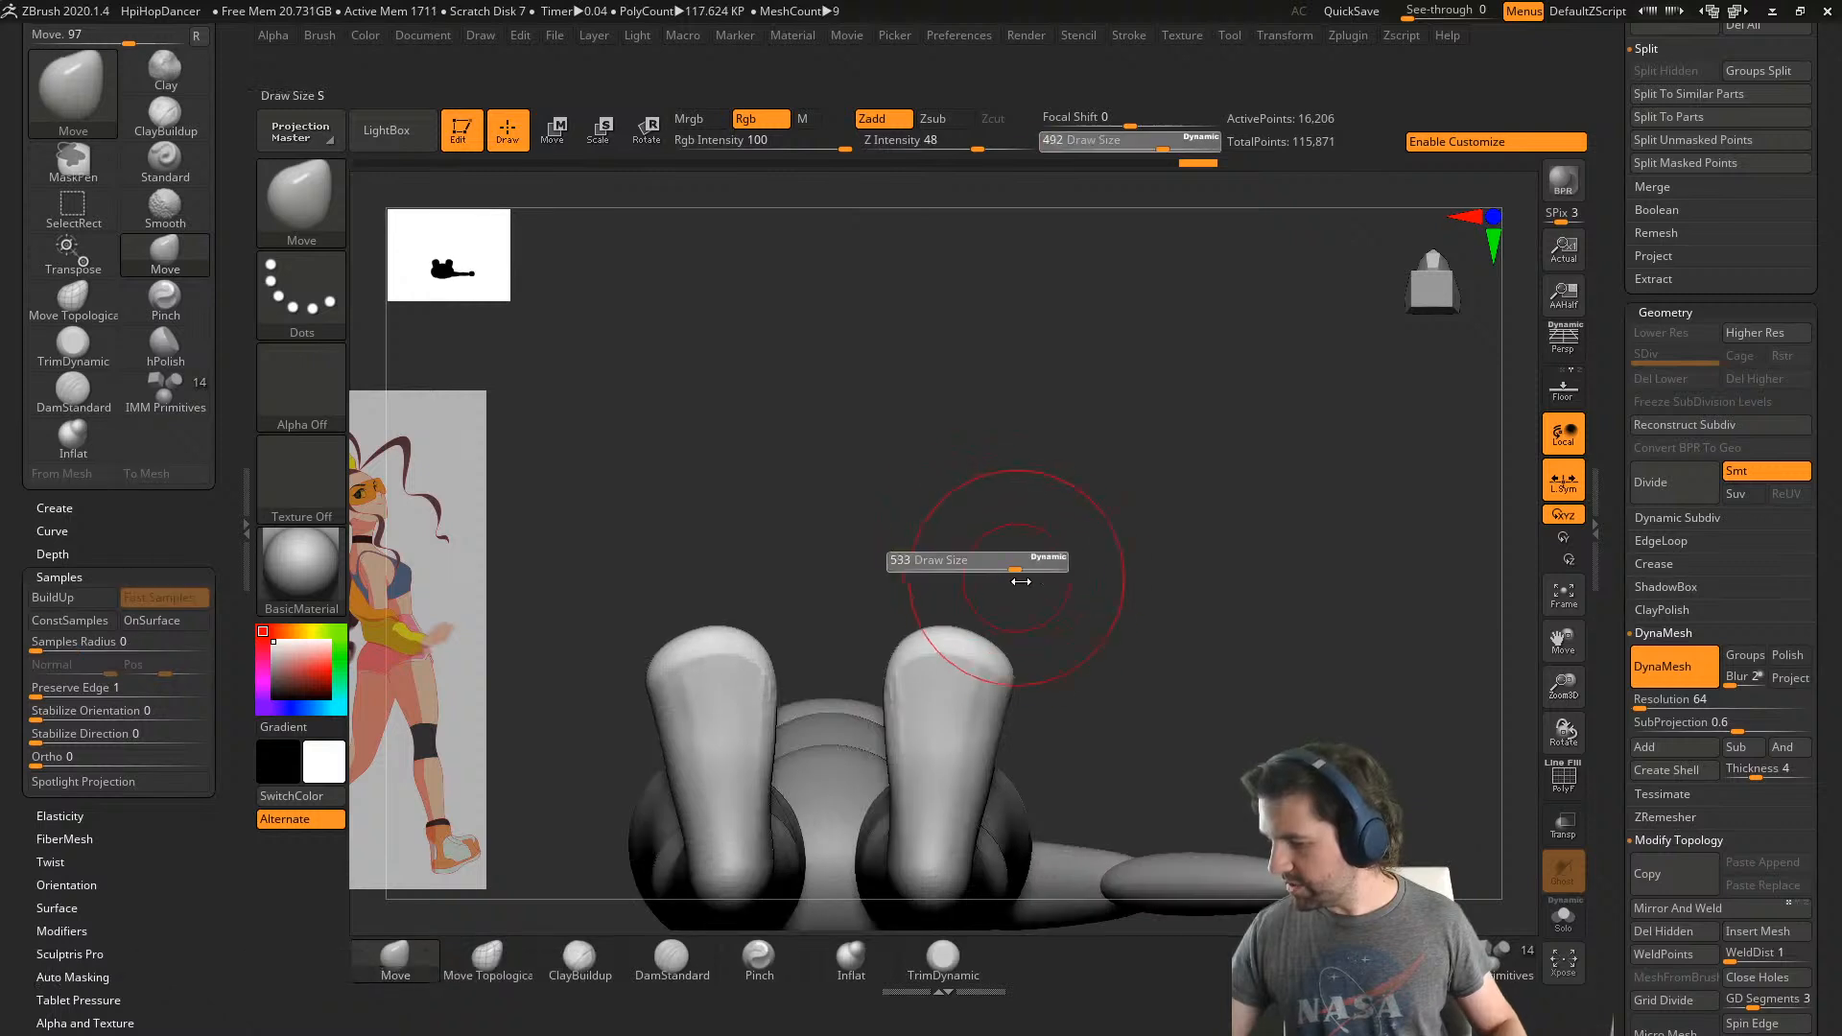
pyautogui.moveTo(945, 681)
pyautogui.keyDown('shift'); pyautogui.mouseDown()
pyautogui.moveTo(928, 772)
pyautogui.moveTo(935, 720)
pyautogui.moveTo(1069, 745)
pyautogui.moveTo(1008, 787)
pyautogui.moveTo(883, 765)
pyautogui.moveTo(906, 775)
pyautogui.mouseUp(); pyautogui.keyUp('shift')
pyautogui.press('s')
pyautogui.hotkey('shift', 'f')
pyautogui.press('s')
pyautogui.press('s')
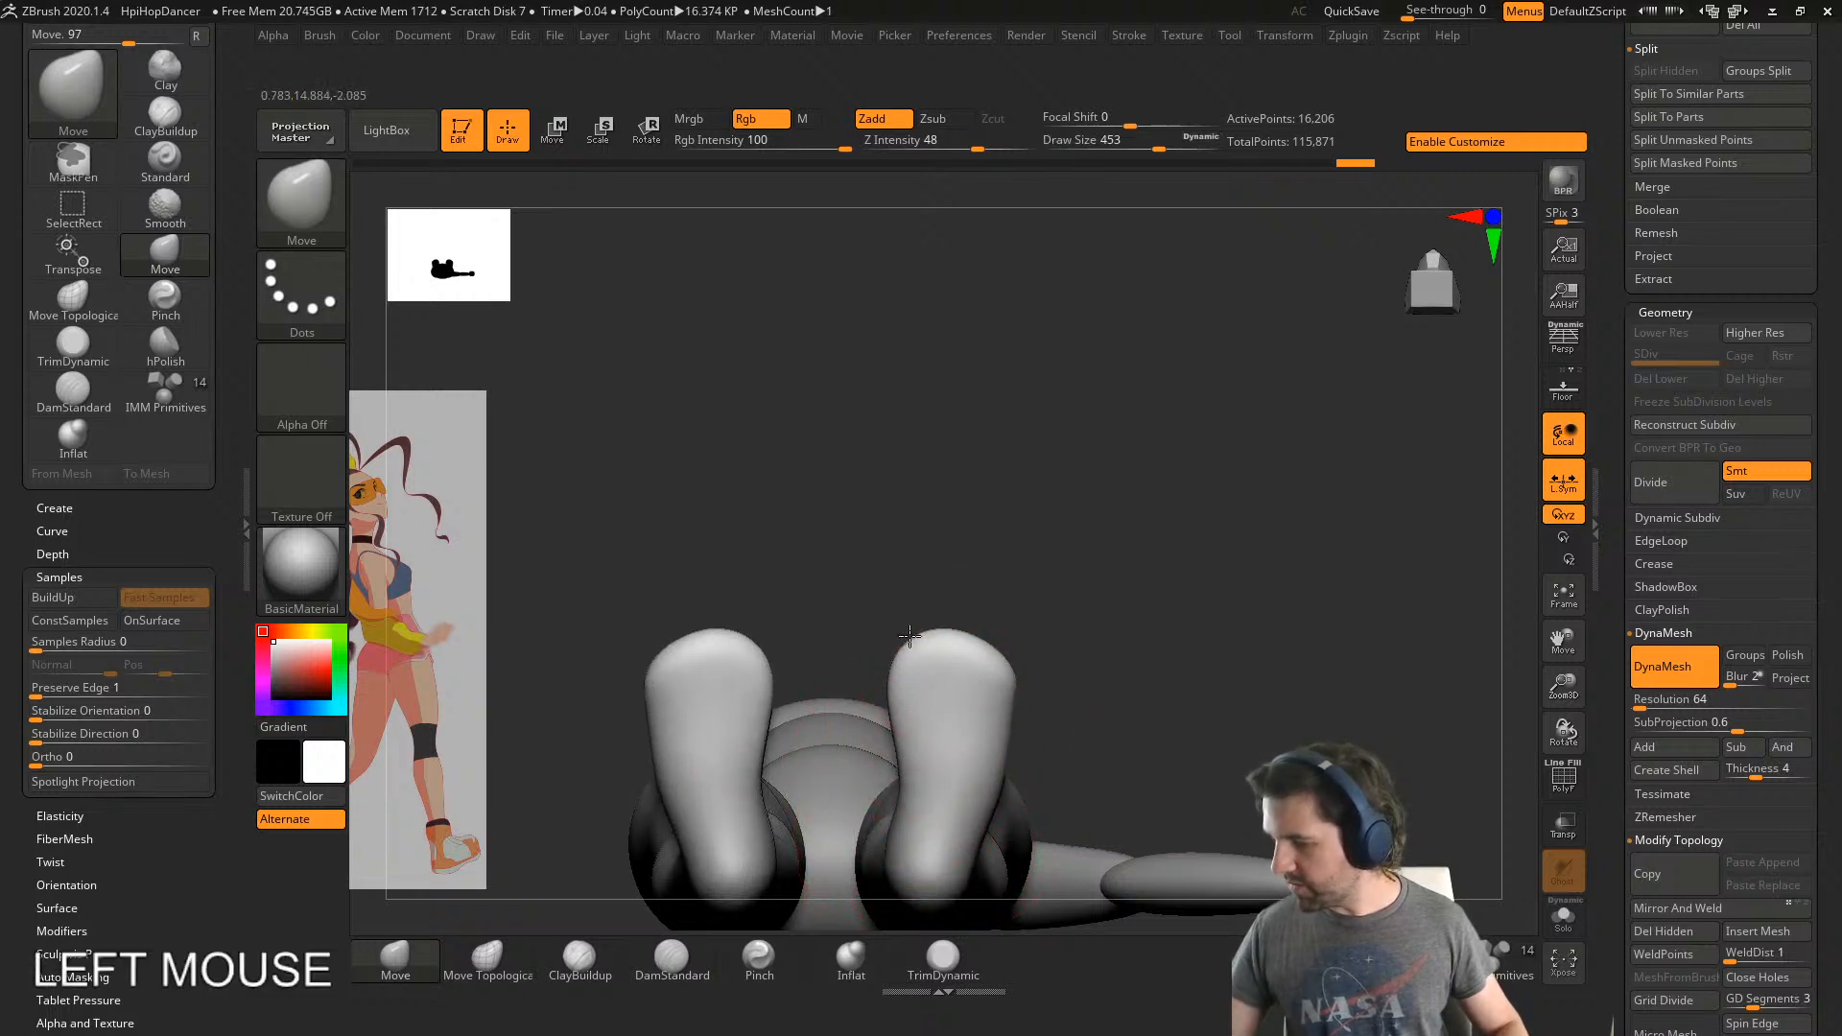
# - Refine the outer edges and heels of the soles from below with Move strokes, smoothing the result
pyautogui.keyDown('shift'); pyautogui.moveTo(1051, 626); pyautogui.dragTo(1066, 629, button='right'); pyautogui.keyUp('shift')
pyautogui.keyDown('alt'); pyautogui.rightClick(1071, 630); pyautogui.keyUp('alt')
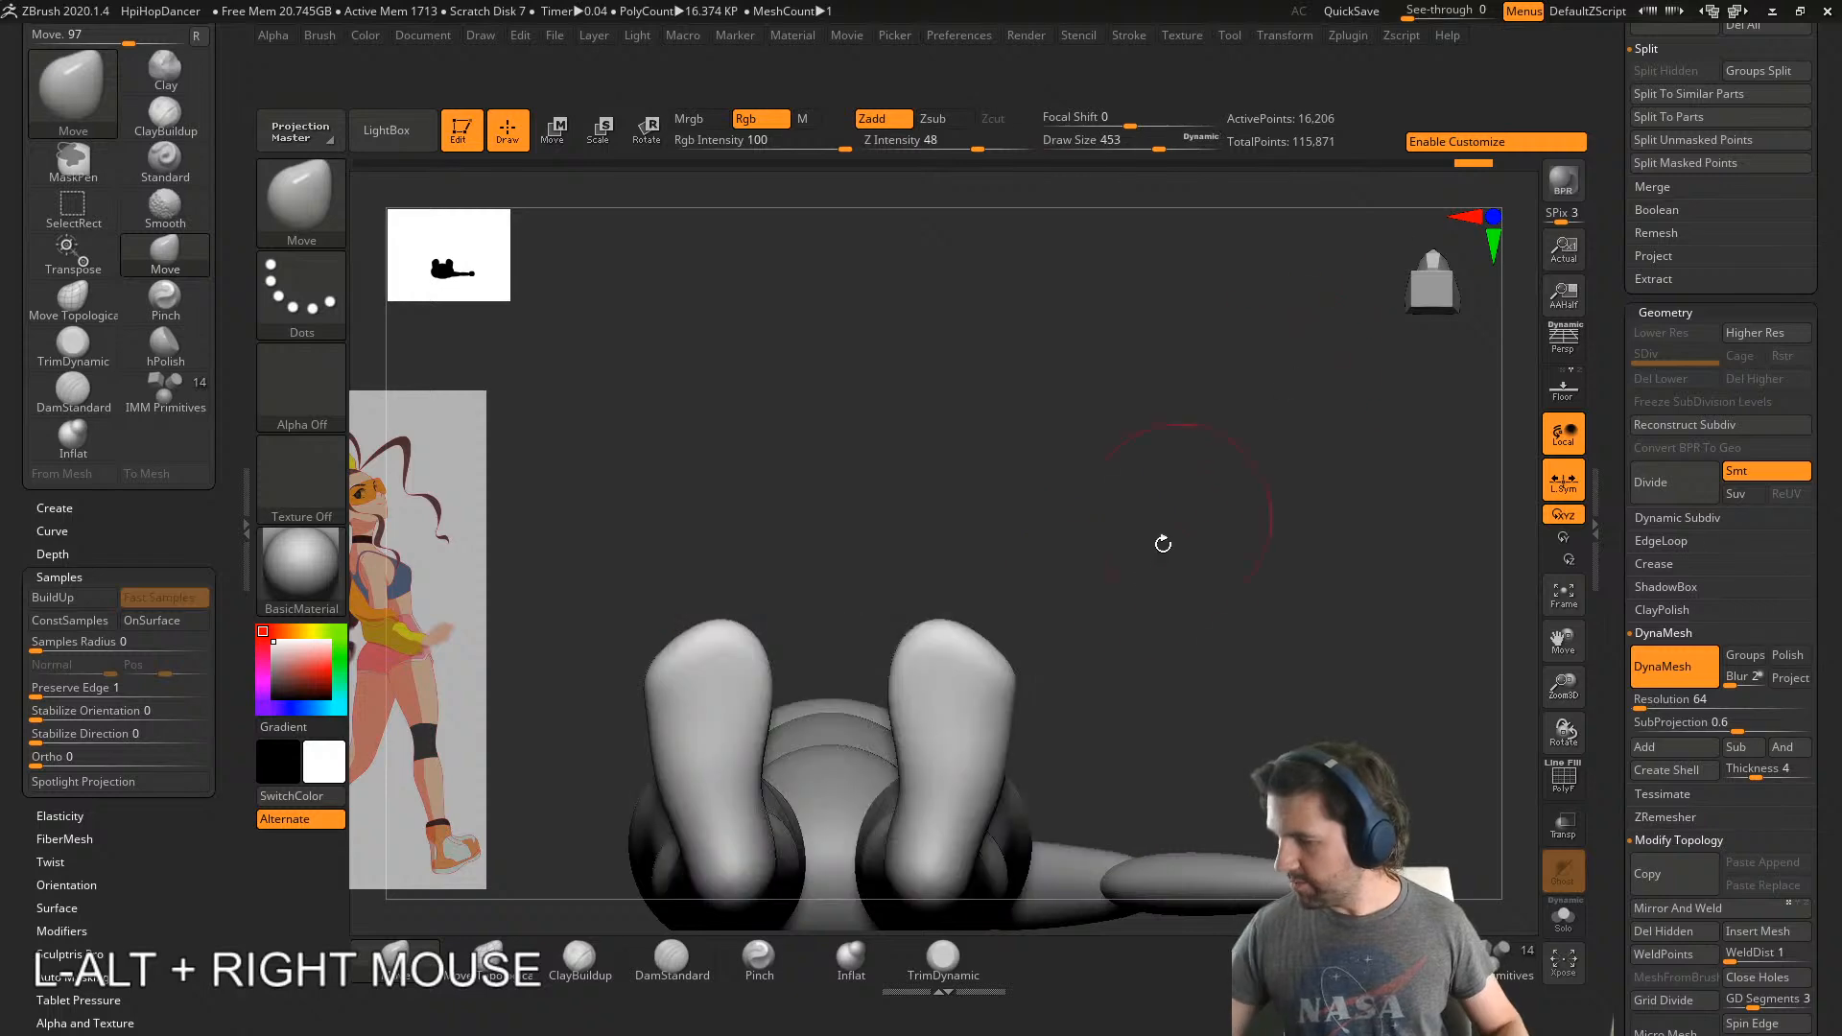
pyautogui.moveTo(1163, 543)
pyautogui.keyDown('shift'); pyautogui.mouseDown(button='right')
pyautogui.moveTo(1144, 648)
pyautogui.moveTo(1133, 487)
pyautogui.mouseUp(button='right'); pyautogui.keyUp('shift')
pyautogui.keyDown('shift'); pyautogui.moveTo(1013, 506); pyautogui.dragTo(1001, 563); pyautogui.keyUp('shift')
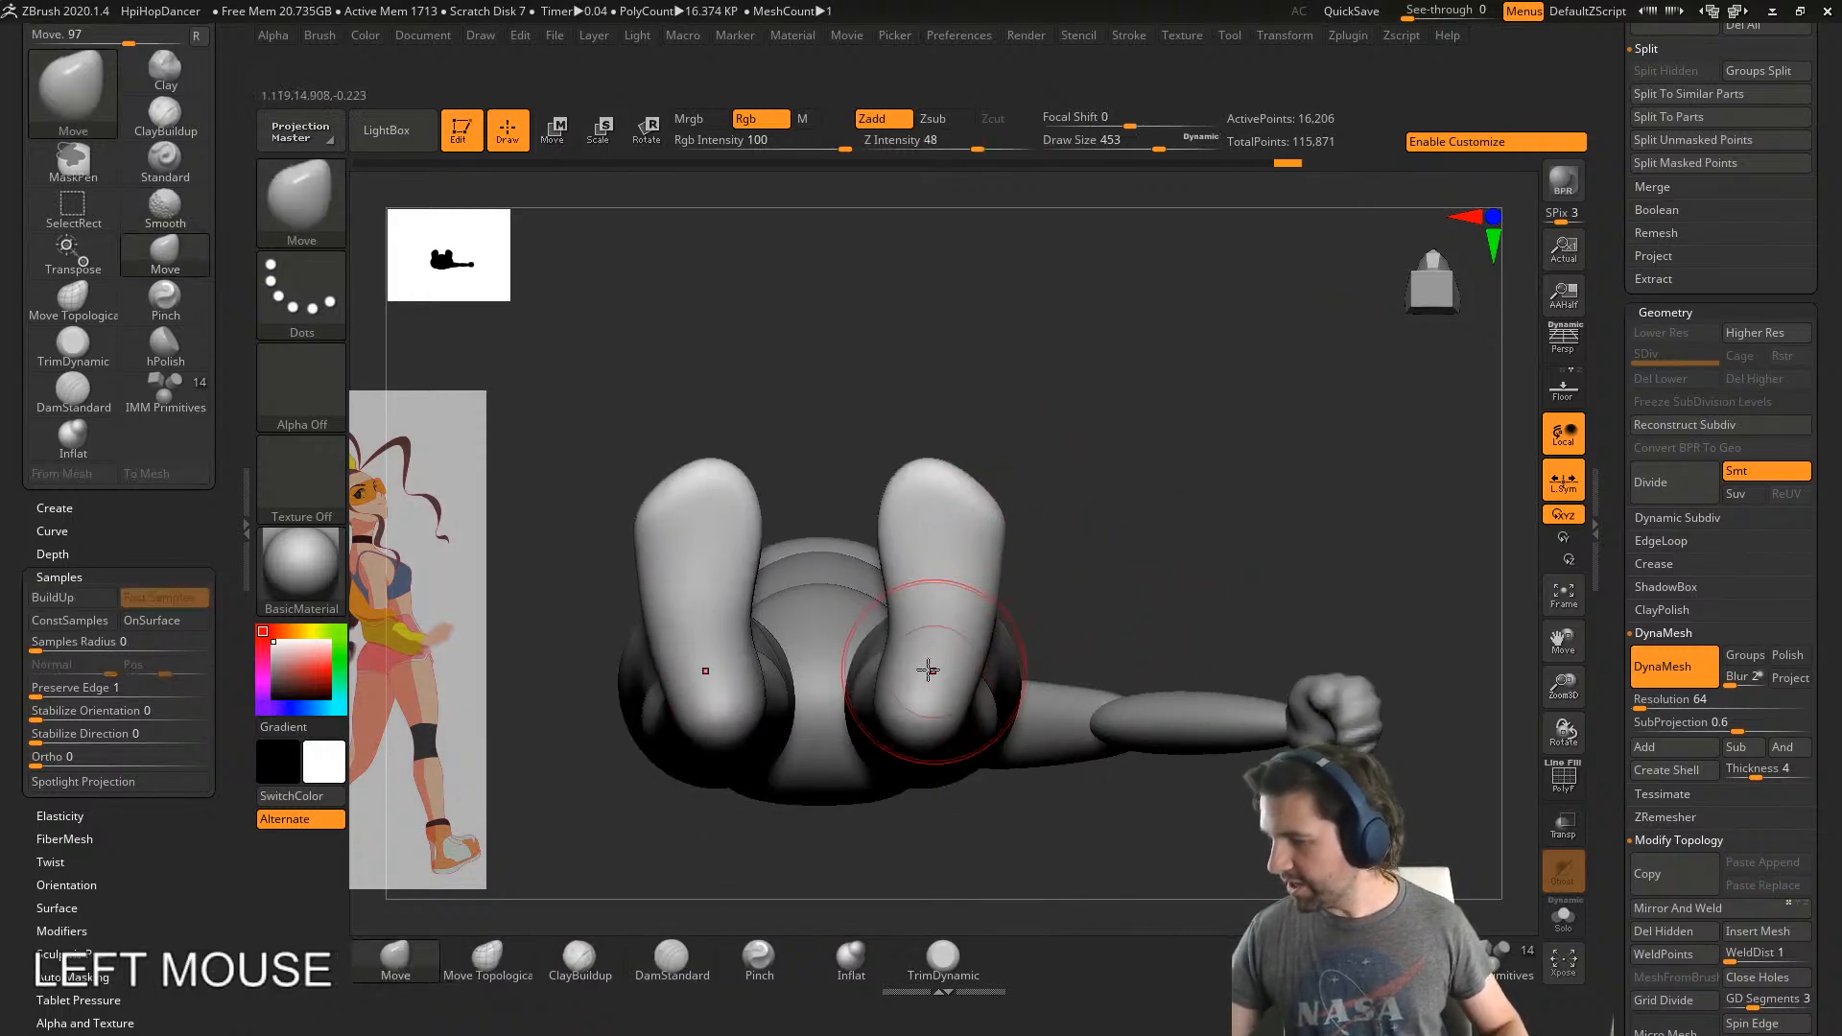
pyautogui.moveTo(899, 671); pyautogui.dragTo(903, 670)
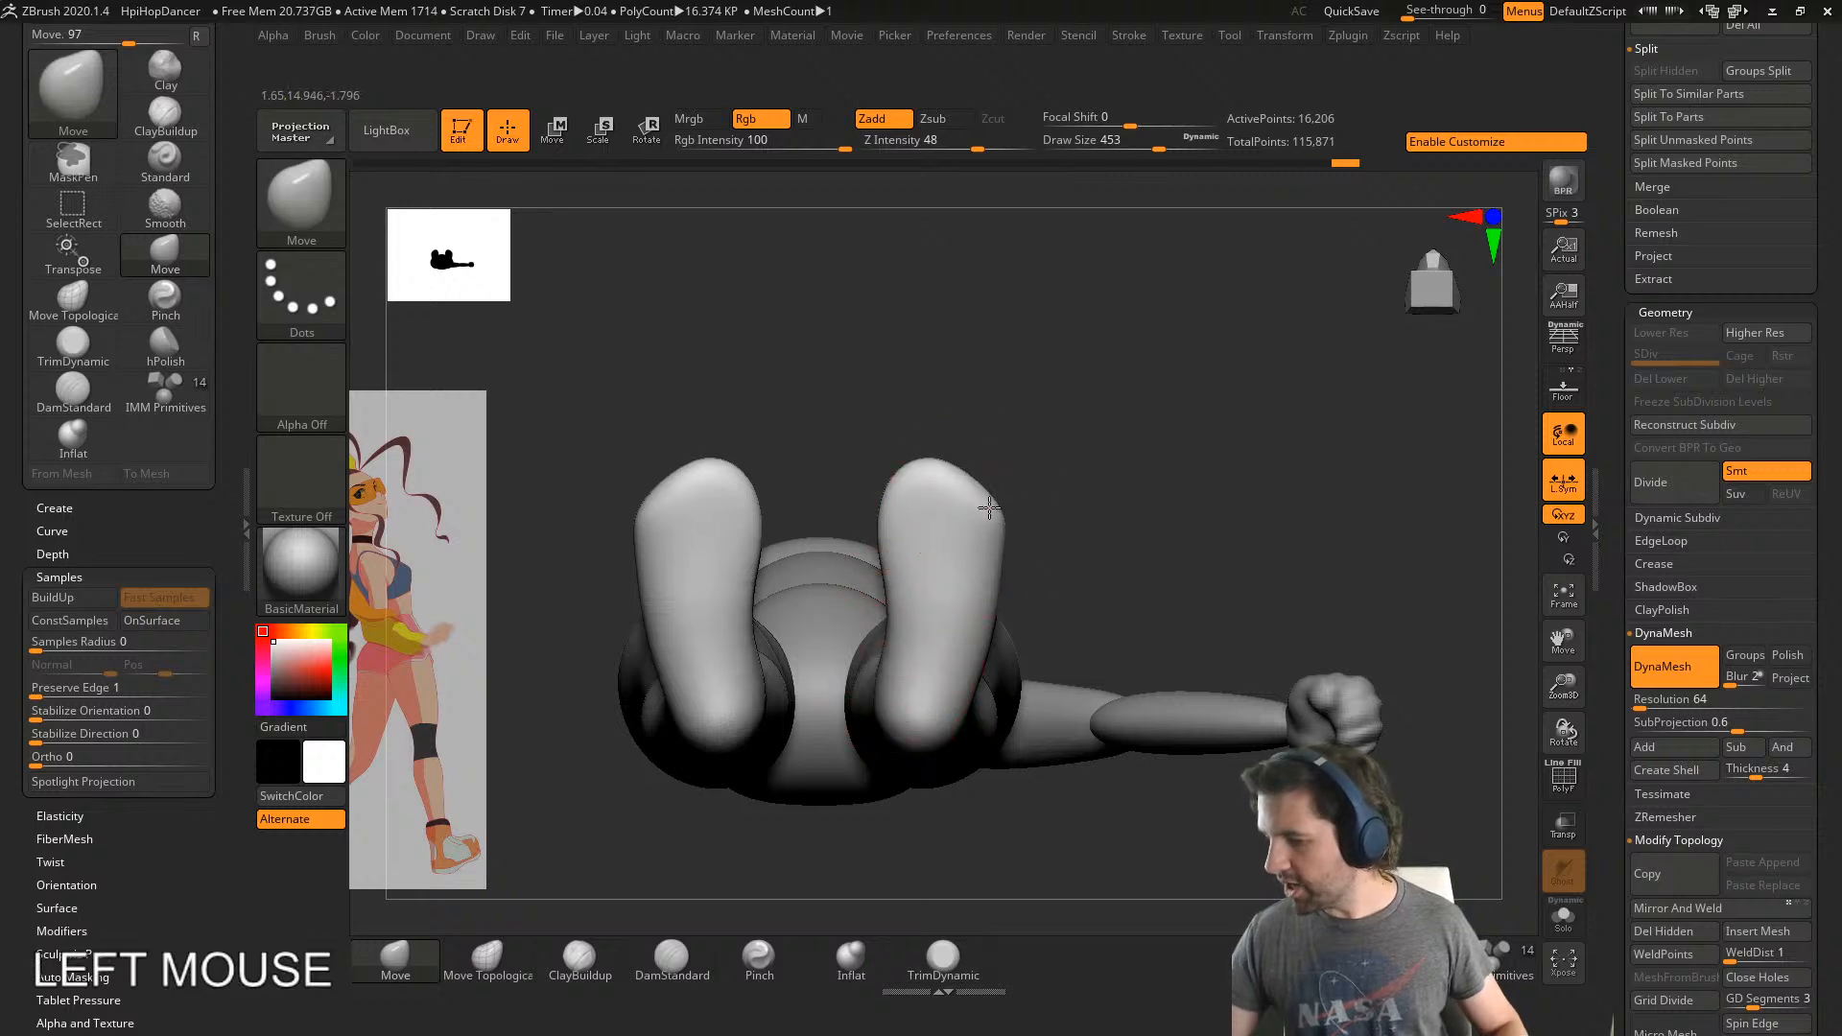
pyautogui.moveTo(987, 498); pyautogui.dragTo(984, 501)
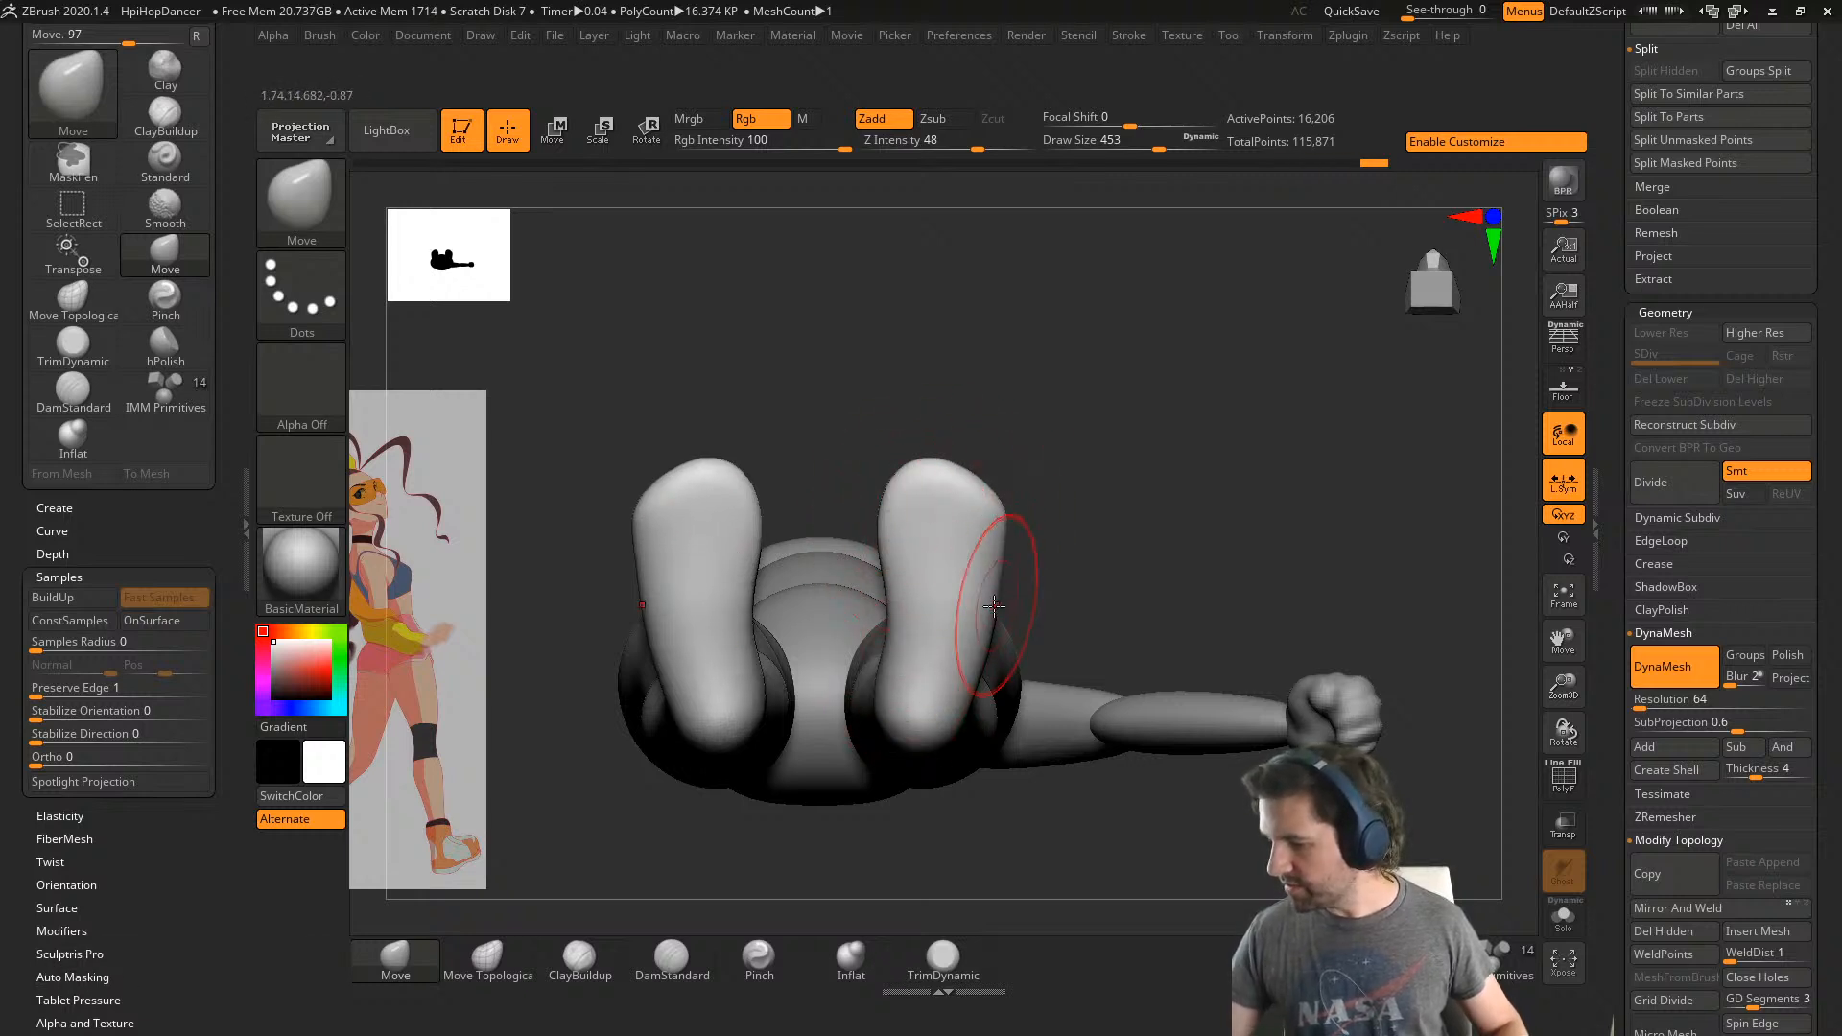
pyautogui.moveTo(994, 605); pyautogui.dragTo(999, 596)
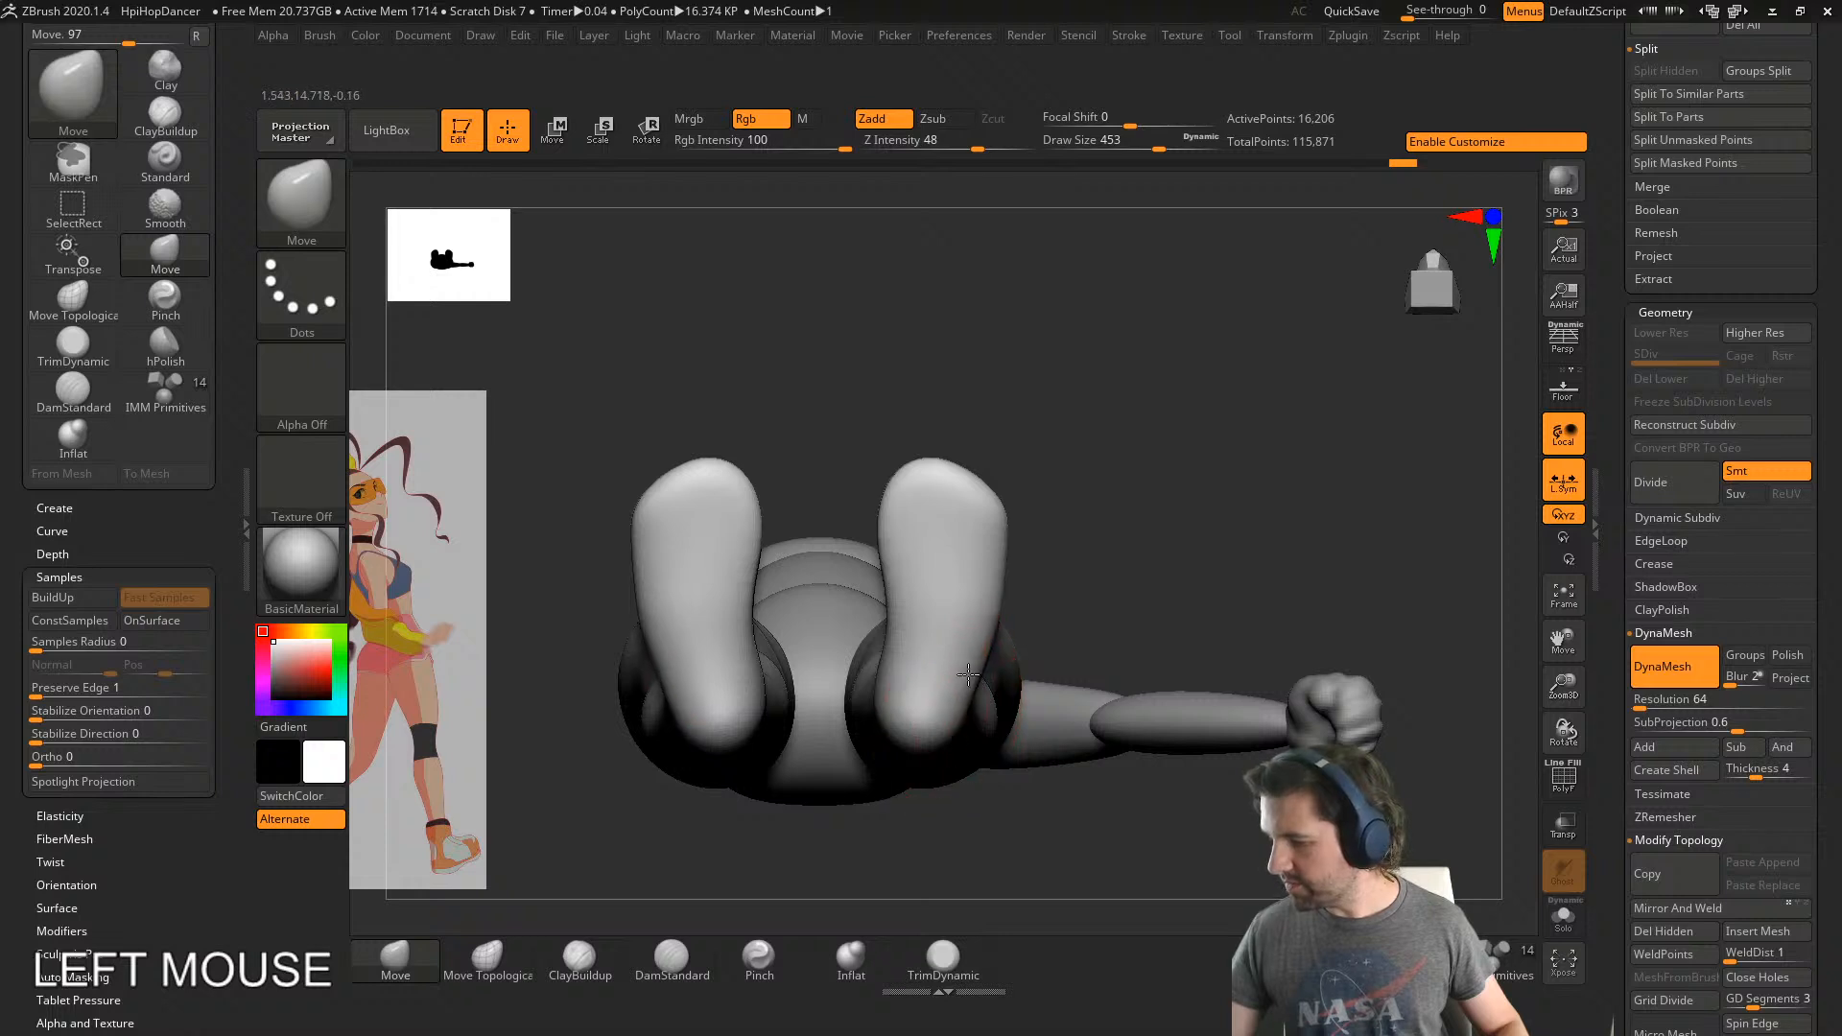
pyautogui.moveTo(968, 674); pyautogui.dragTo(986, 631)
pyautogui.keyDown('shift'); pyautogui.moveTo(983, 653); pyautogui.dragTo(894, 631); pyautogui.keyUp('shift')
# - Reduce the Move draw size to 358 and adjust the shape of the heels from behind
pyautogui.moveTo(934, 650)
pyautogui.mouseDown(button='right')
pyautogui.moveTo(999, 729)
pyautogui.moveTo(1013, 620)
pyautogui.mouseUp(button='right')
pyautogui.moveTo(1077, 595)
pyautogui.mouseDown()
pyautogui.moveTo(1090, 627)
pyautogui.moveTo(1035, 582)
pyautogui.moveTo(1112, 601)
pyautogui.moveTo(1077, 618)
pyautogui.moveTo(1208, 569)
pyautogui.moveTo(1142, 554)
pyautogui.mouseUp()
pyautogui.press('s')
pyautogui.press('s')
pyautogui.moveTo(1185, 547); pyautogui.dragTo(1139, 533, button='right')
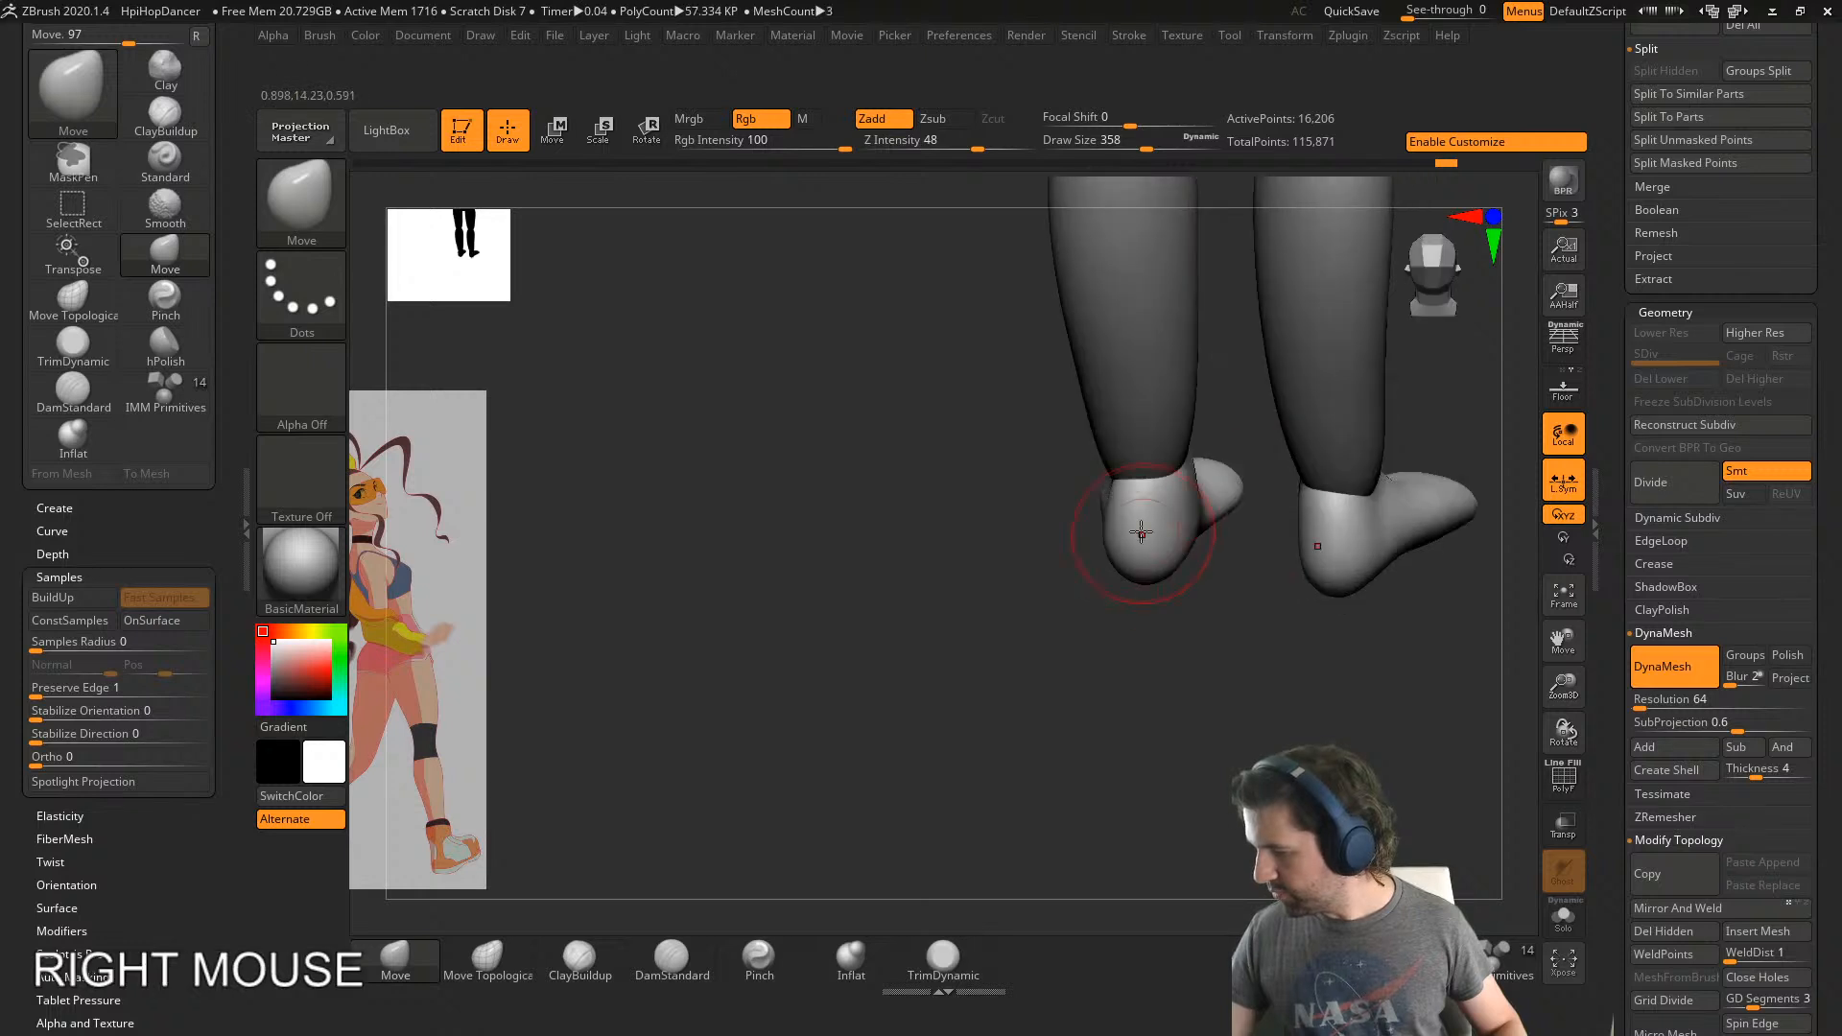
pyautogui.moveTo(1139, 532); pyautogui.dragTo(1158, 534)
pyautogui.moveTo(1157, 535); pyautogui.dragTo(866, 804, button='right')
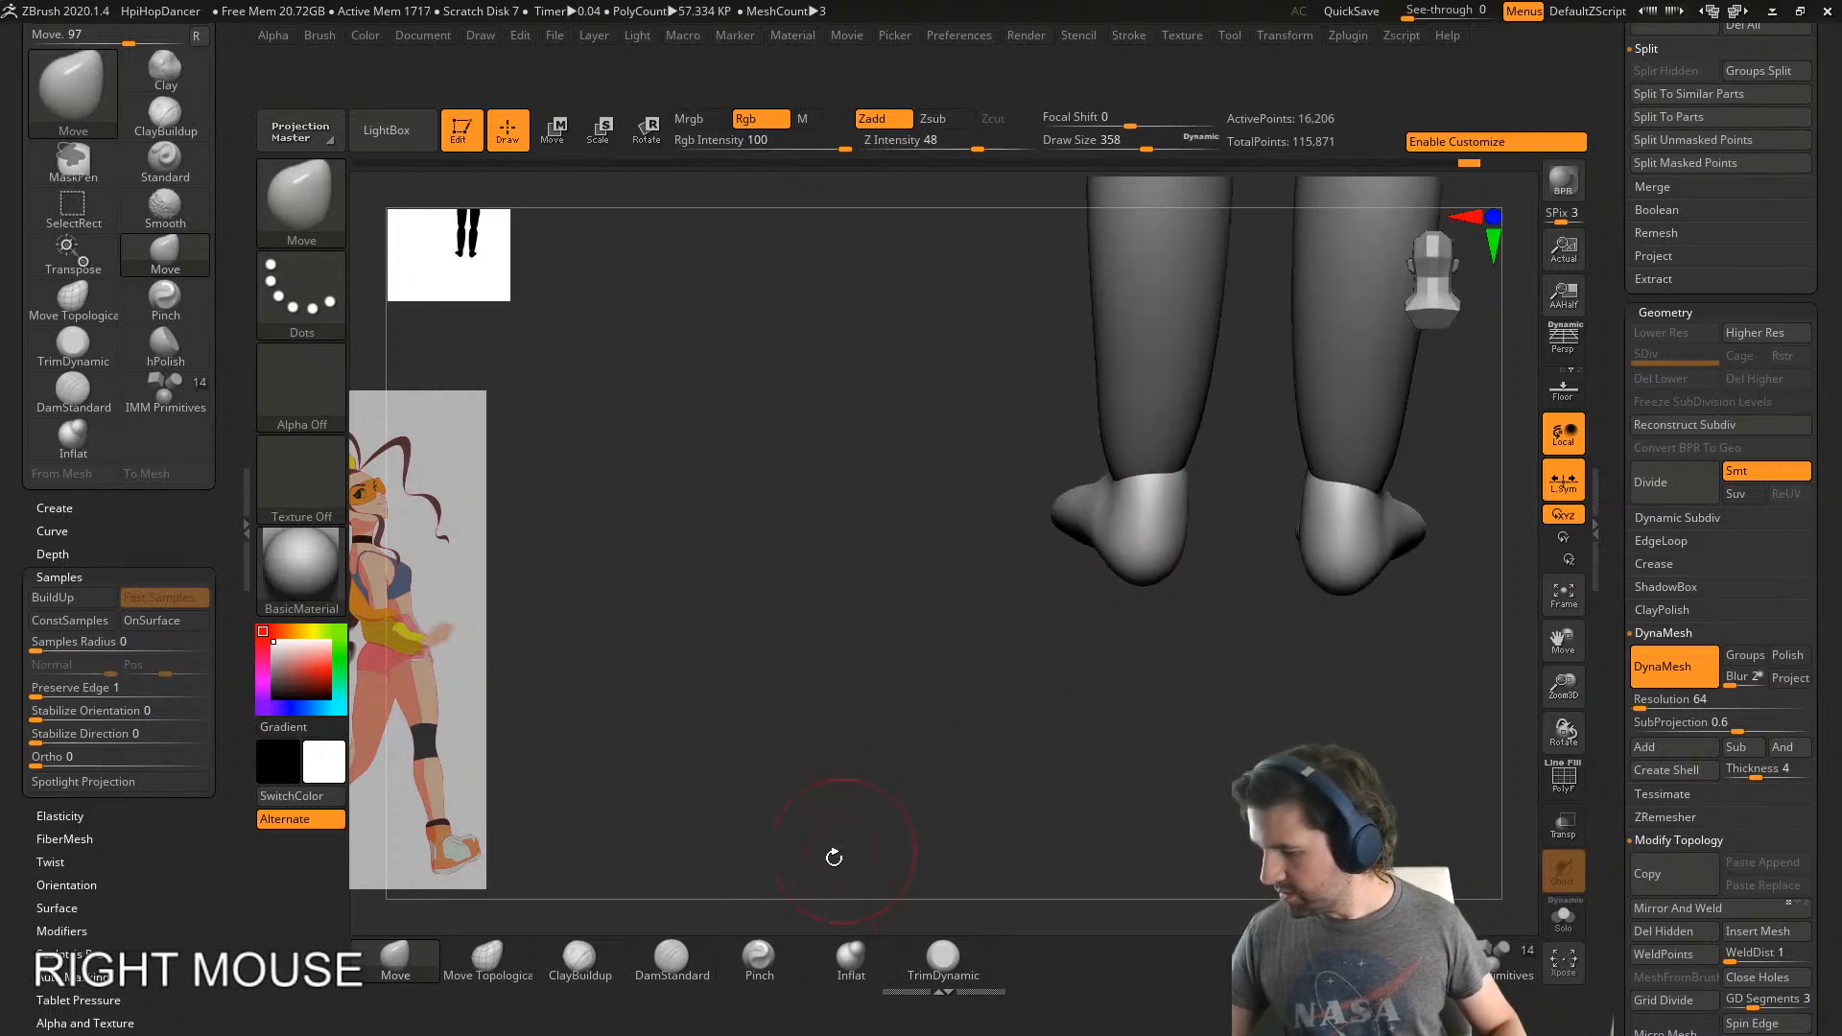
# - Carve hollows beside the Achilles tendons above the heels with the DamStandard brush and smooth them
pyautogui.click(672, 960)
pyautogui.moveTo(896, 757); pyautogui.dragTo(900, 789, button='right')
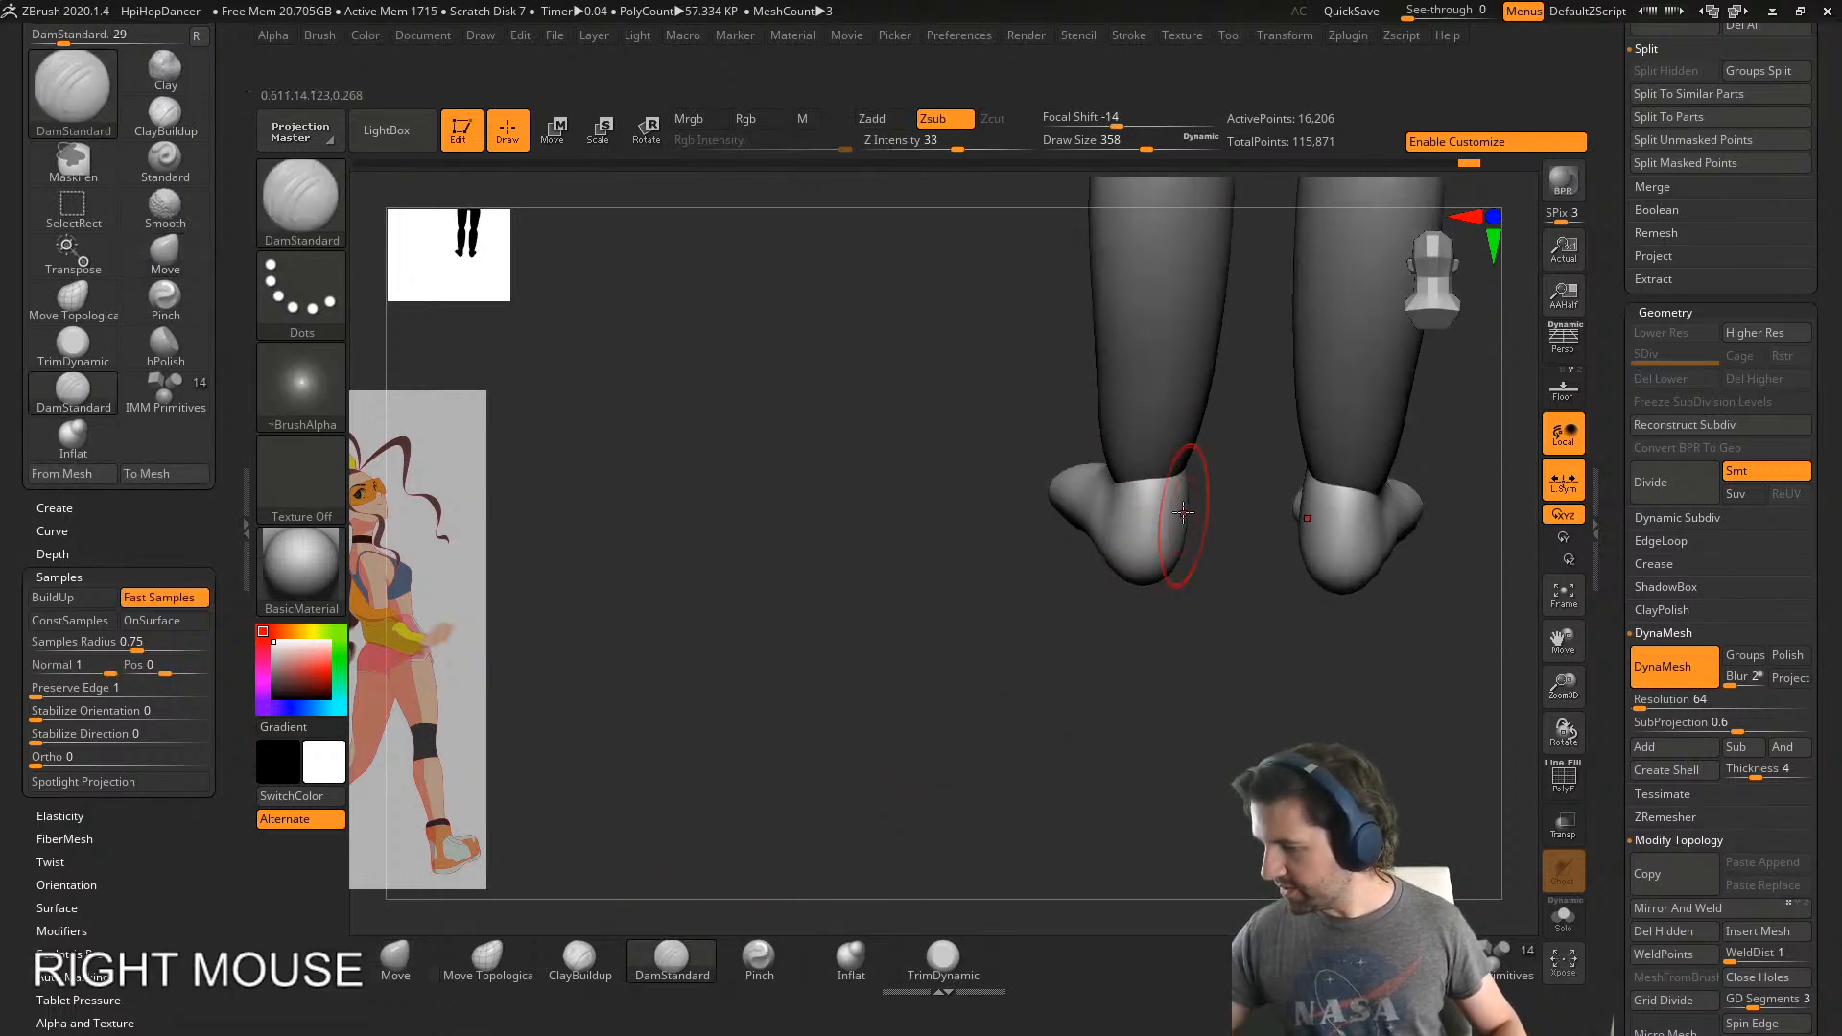
pyautogui.moveTo(1179, 530); pyautogui.dragTo(1177, 480)
pyautogui.moveTo(1204, 463); pyautogui.dragTo(1157, 460, button='right')
pyautogui.moveTo(1164, 485)
pyautogui.mouseDown()
pyautogui.moveTo(1168, 518)
pyautogui.moveTo(1169, 484)
pyautogui.mouseUp()
pyautogui.moveTo(1171, 450); pyautogui.dragTo(1258, 416, button='right')
pyautogui.moveTo(1165, 513)
pyautogui.mouseDown()
pyautogui.moveTo(1156, 451)
pyautogui.moveTo(1143, 474)
pyautogui.moveTo(1165, 508)
pyautogui.mouseUp()
pyautogui.moveTo(1223, 480); pyautogui.dragTo(1156, 499, button='right')
pyautogui.keyDown('shift'); pyautogui.moveTo(1176, 528); pyautogui.dragTo(1199, 510); pyautogui.keyUp('shift')
pyautogui.moveTo(1200, 510); pyautogui.dragTo(1329, 528, button='right')
pyautogui.keyDown('alt'); pyautogui.moveTo(1127, 567); pyautogui.dragTo(1104, 690, button='right'); pyautogui.keyUp('alt')
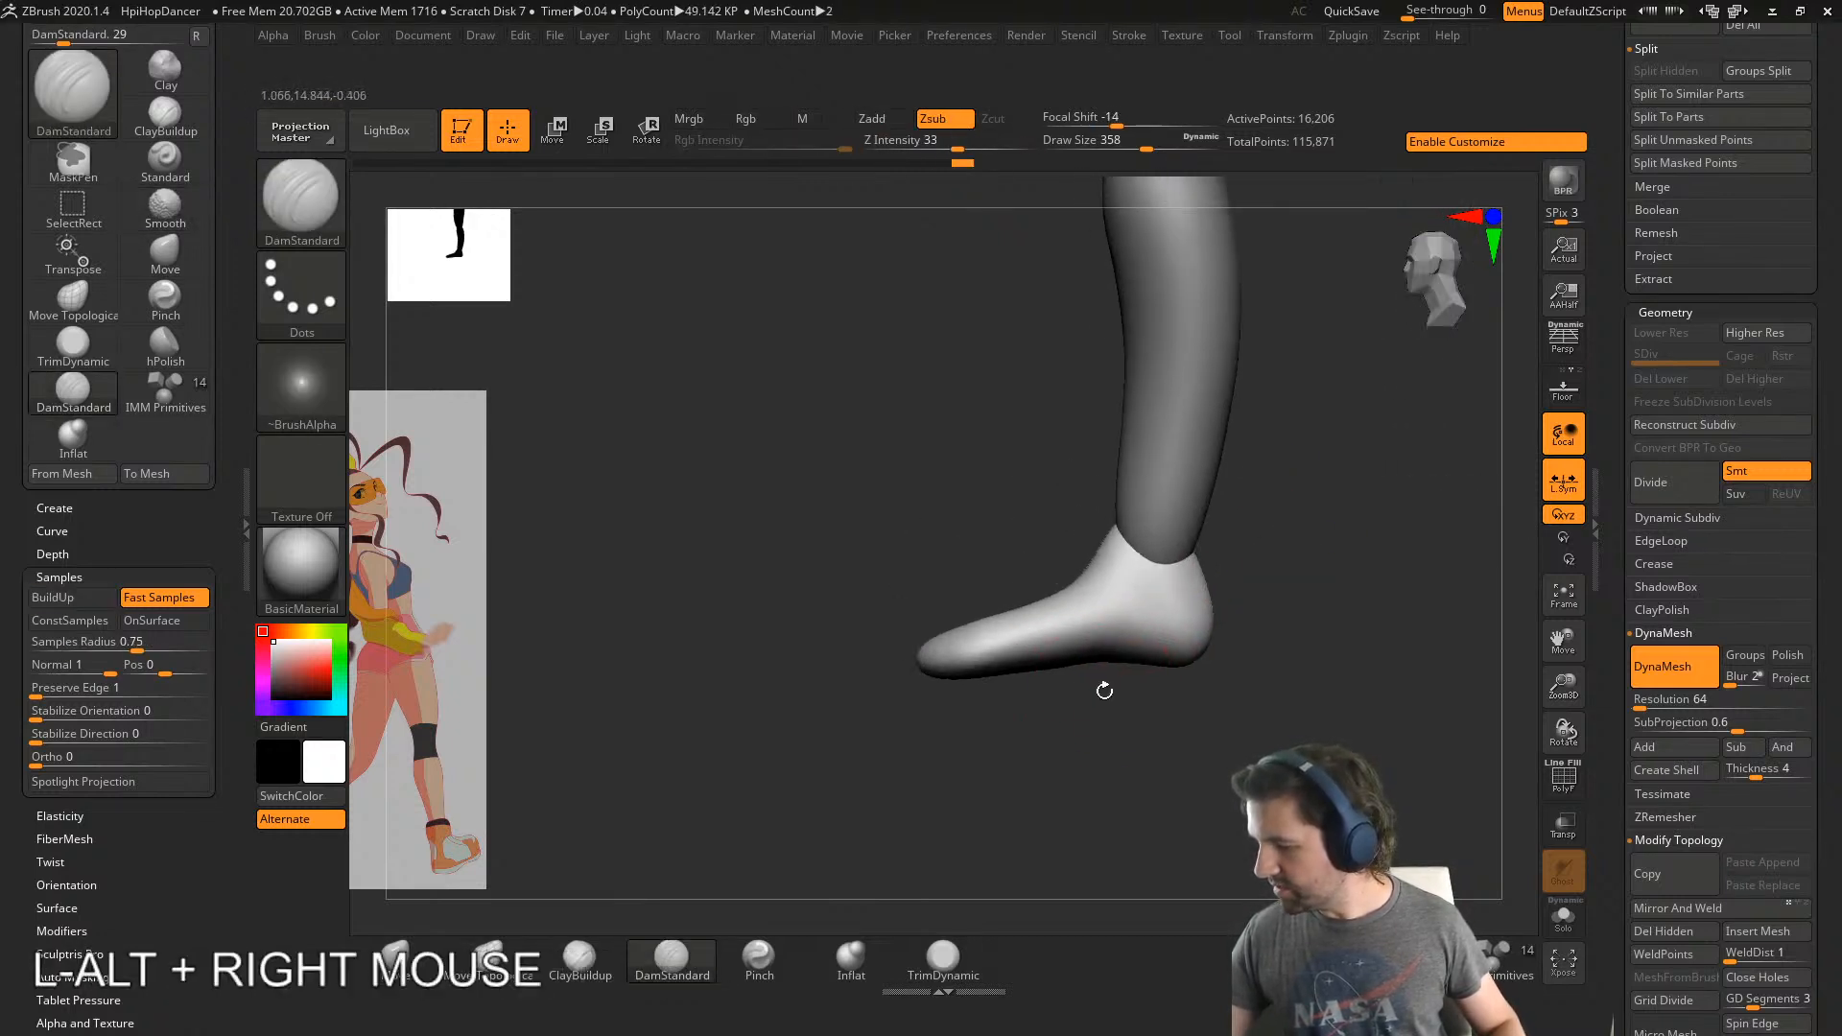
# - Build up the tops of the feet with the ClayBuildup brush at draw size 293 and smooth the added clay
pyautogui.click(578, 970)
pyautogui.moveTo(786, 777); pyautogui.dragTo(907, 811, button='right')
pyautogui.click(1188, 732)
pyautogui.keyDown('shift'); pyautogui.moveTo(907, 811); pyautogui.dragTo(1023, 822, button='right'); pyautogui.keyUp('shift')
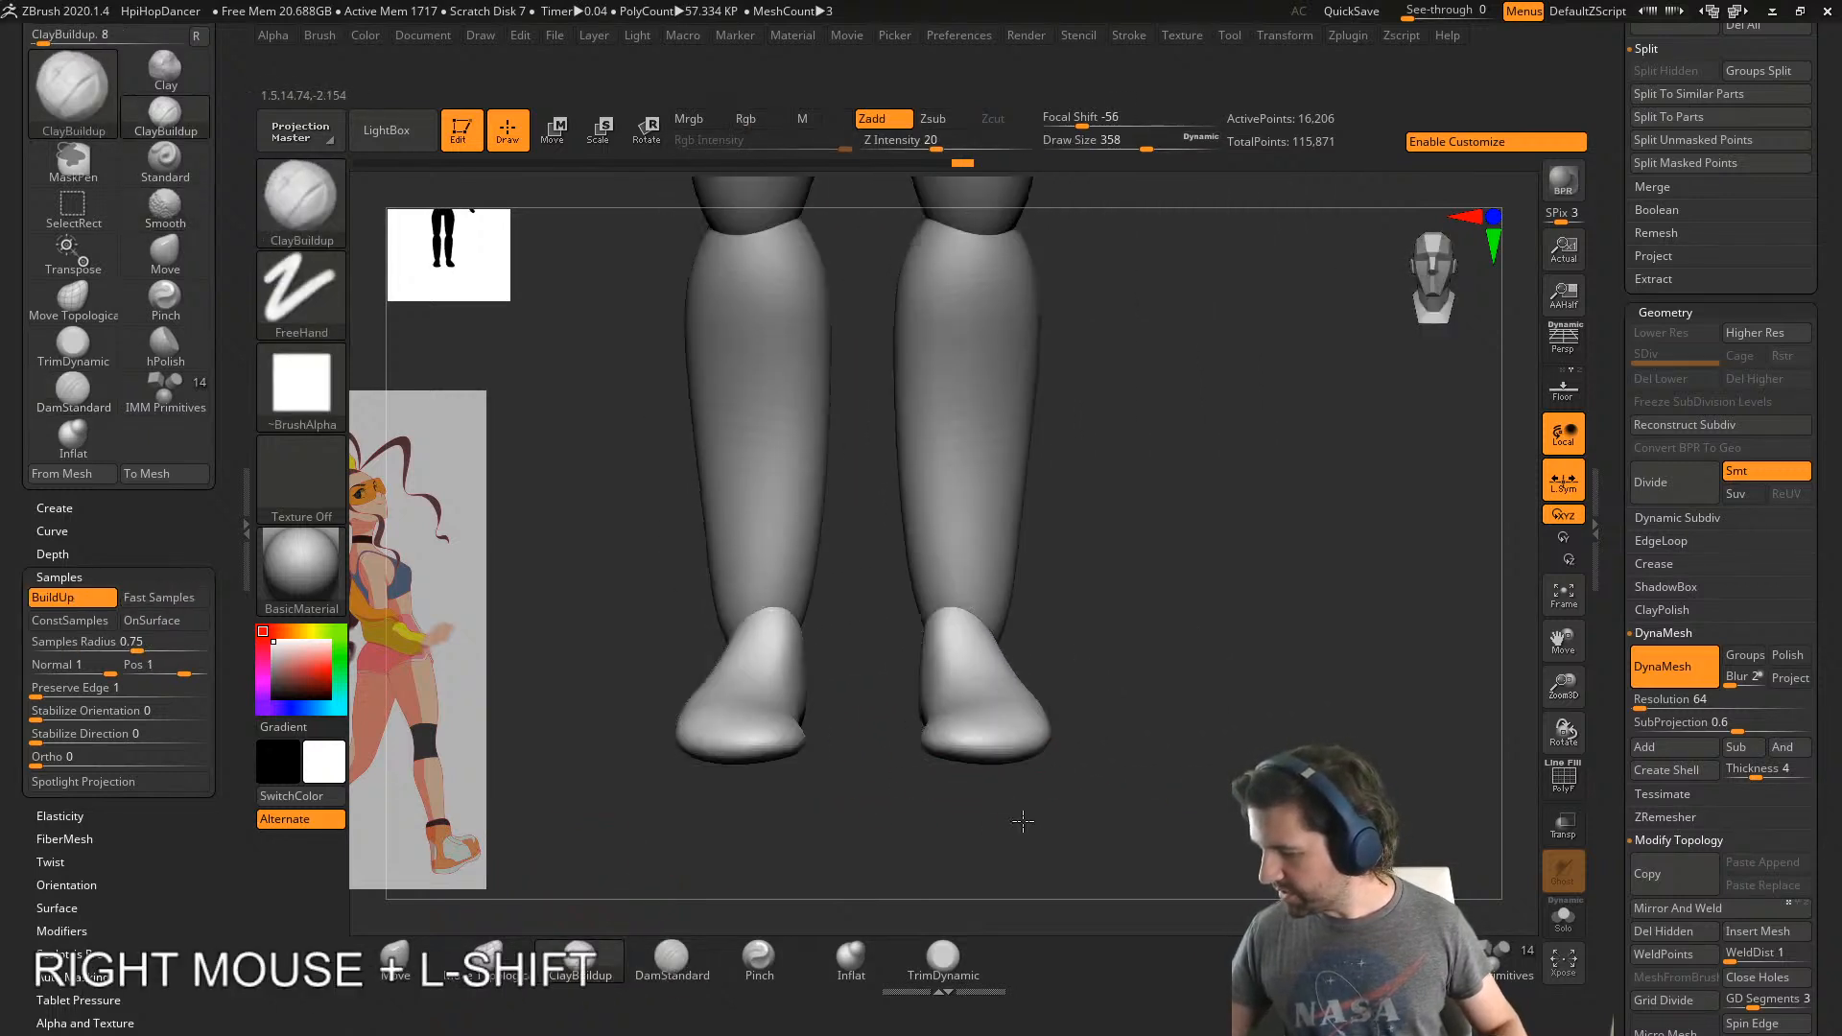
pyautogui.press('s')
pyautogui.moveTo(1067, 784); pyautogui.dragTo(1078, 782)
pyautogui.moveTo(1113, 715); pyautogui.dragTo(1127, 794, button='right')
pyautogui.press('s')
pyautogui.moveTo(1132, 781); pyautogui.dragTo(1111, 782)
pyautogui.moveTo(950, 548); pyautogui.dragTo(947, 548)
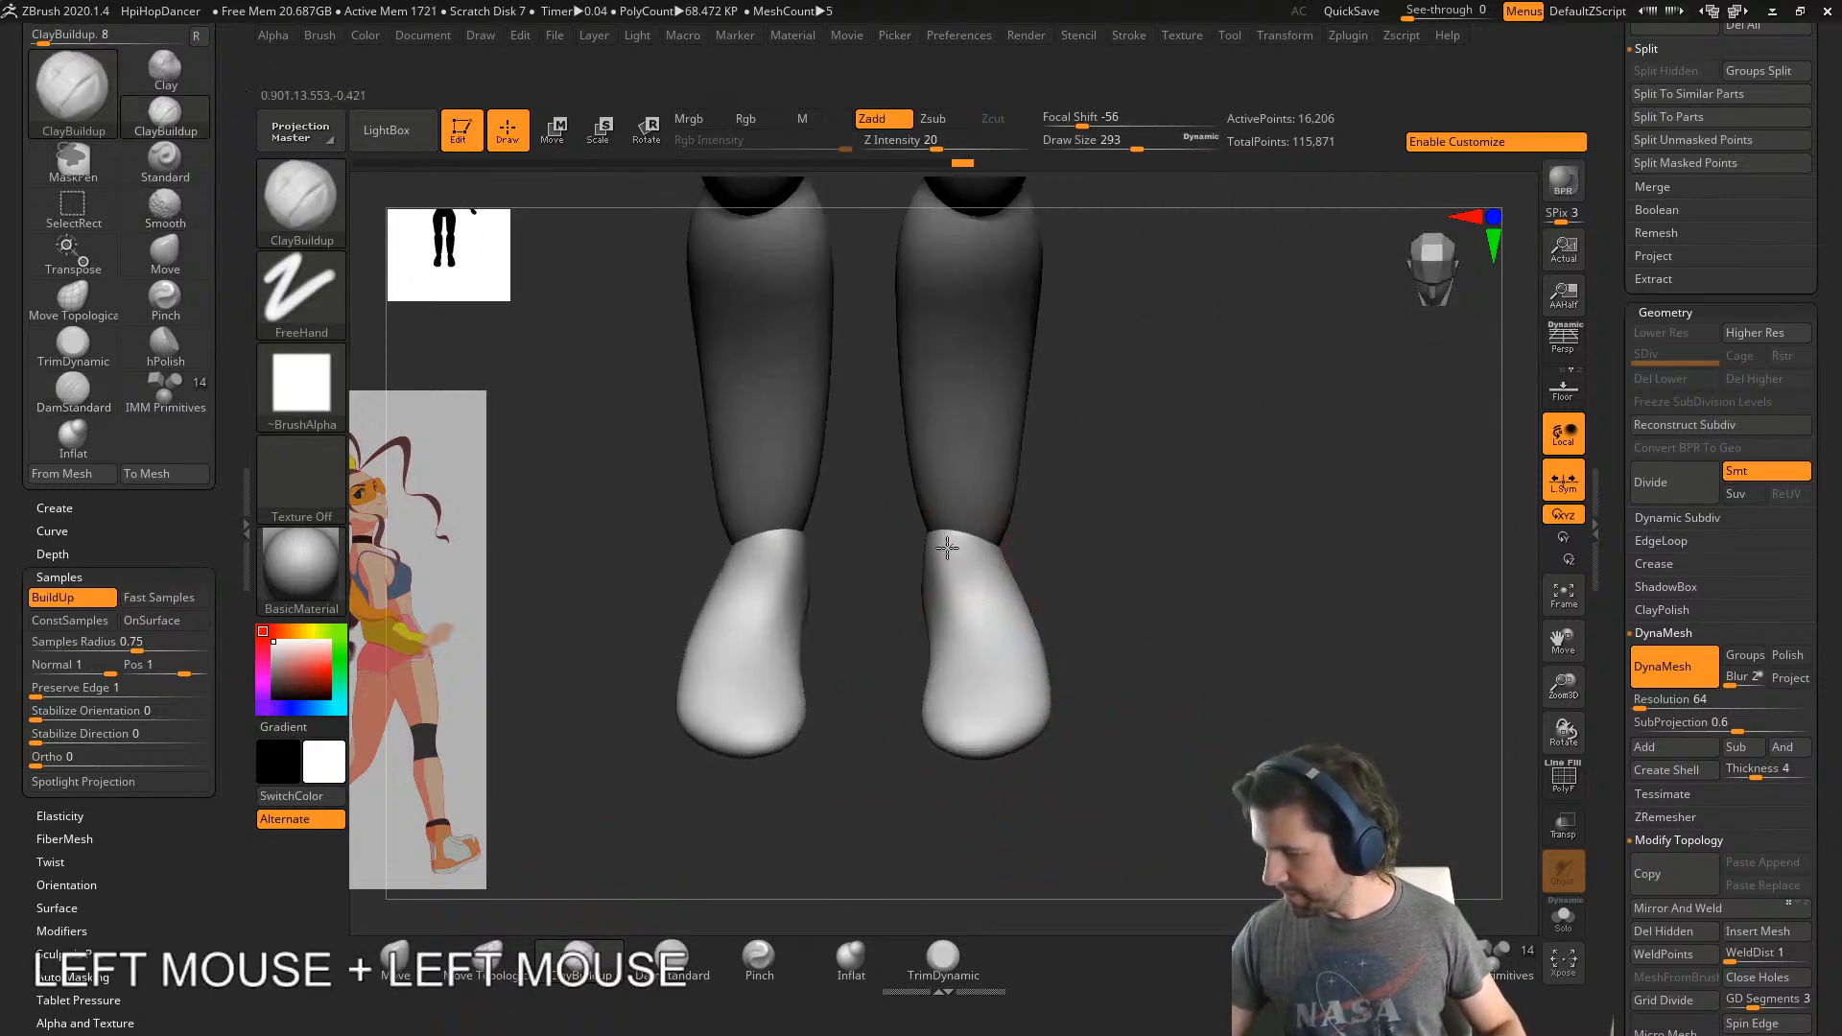
pyautogui.moveTo(964, 656); pyautogui.dragTo(967, 653)
pyautogui.press('shift')
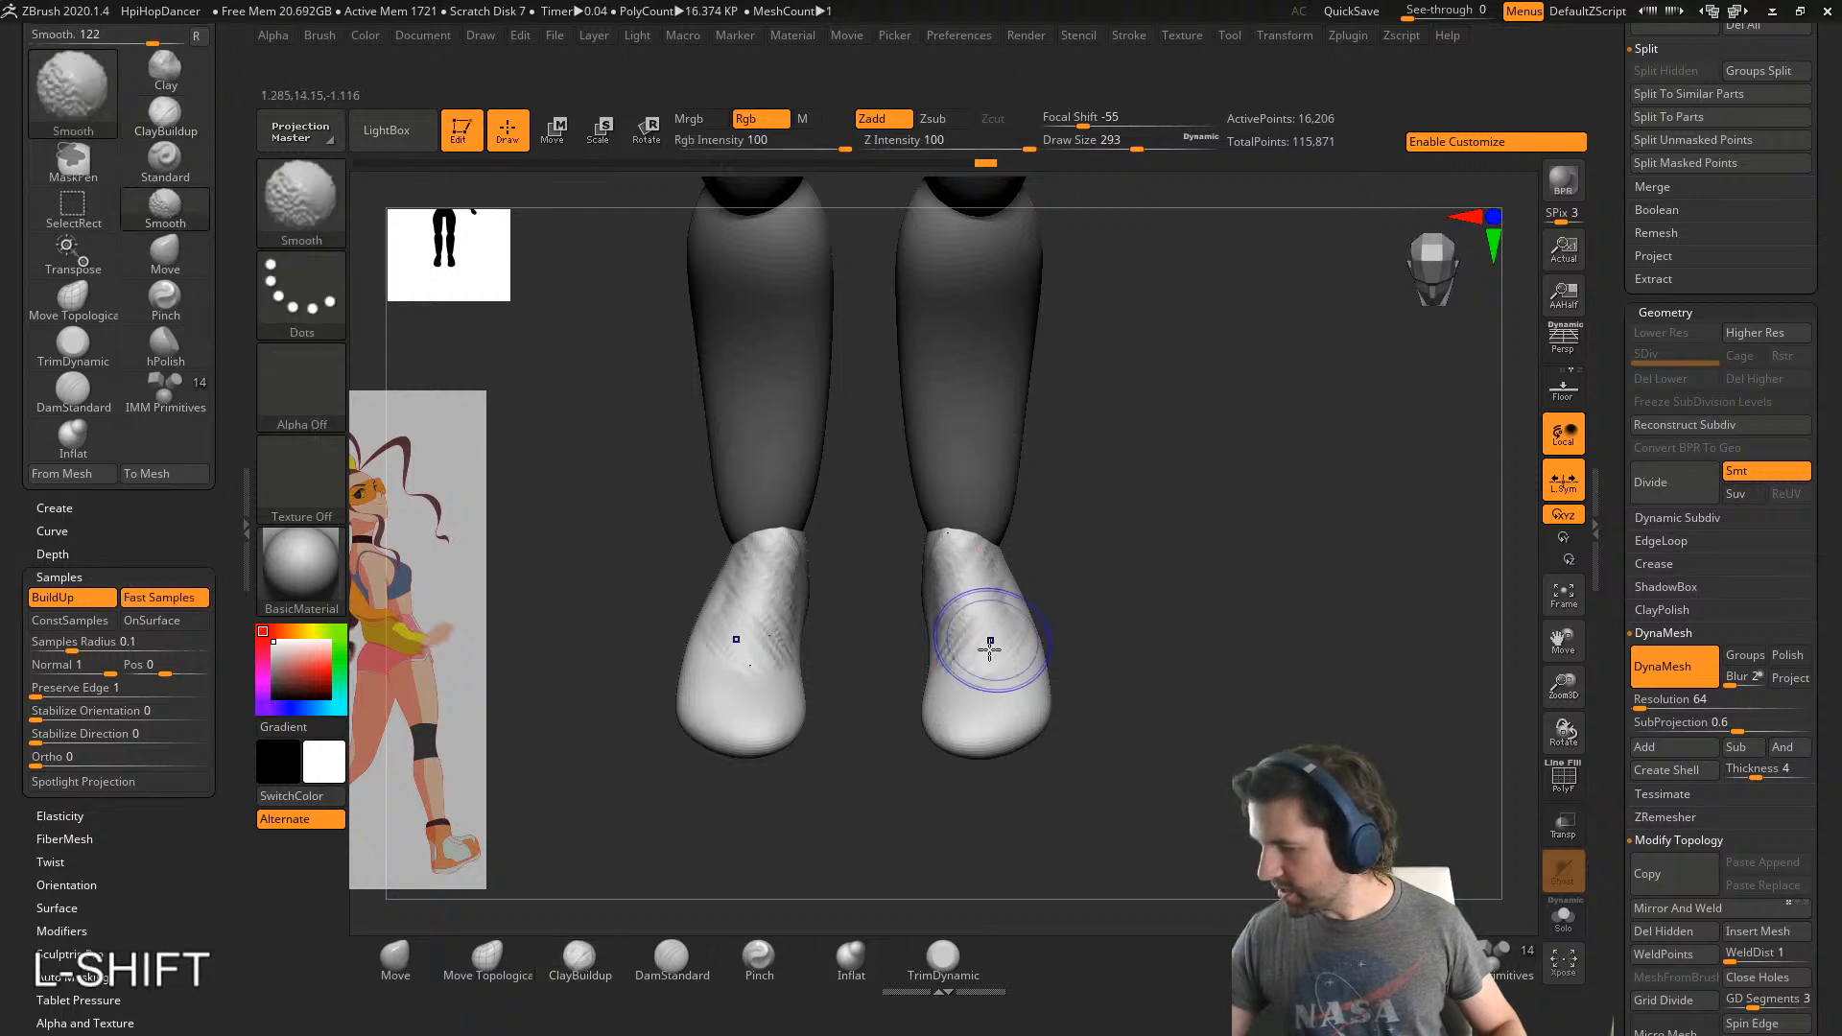
pyautogui.keyDown('shift'); pyautogui.moveTo(942, 573); pyautogui.dragTo(958, 545); pyautogui.keyUp('shift')
# - Add ClayBuildup strokes over the front of the feet near the toes and smooth them
pyautogui.moveTo(1074, 543)
pyautogui.mouseDown(button='right')
pyautogui.moveTo(1094, 547)
pyautogui.moveTo(1070, 638)
pyautogui.mouseUp(button='right')
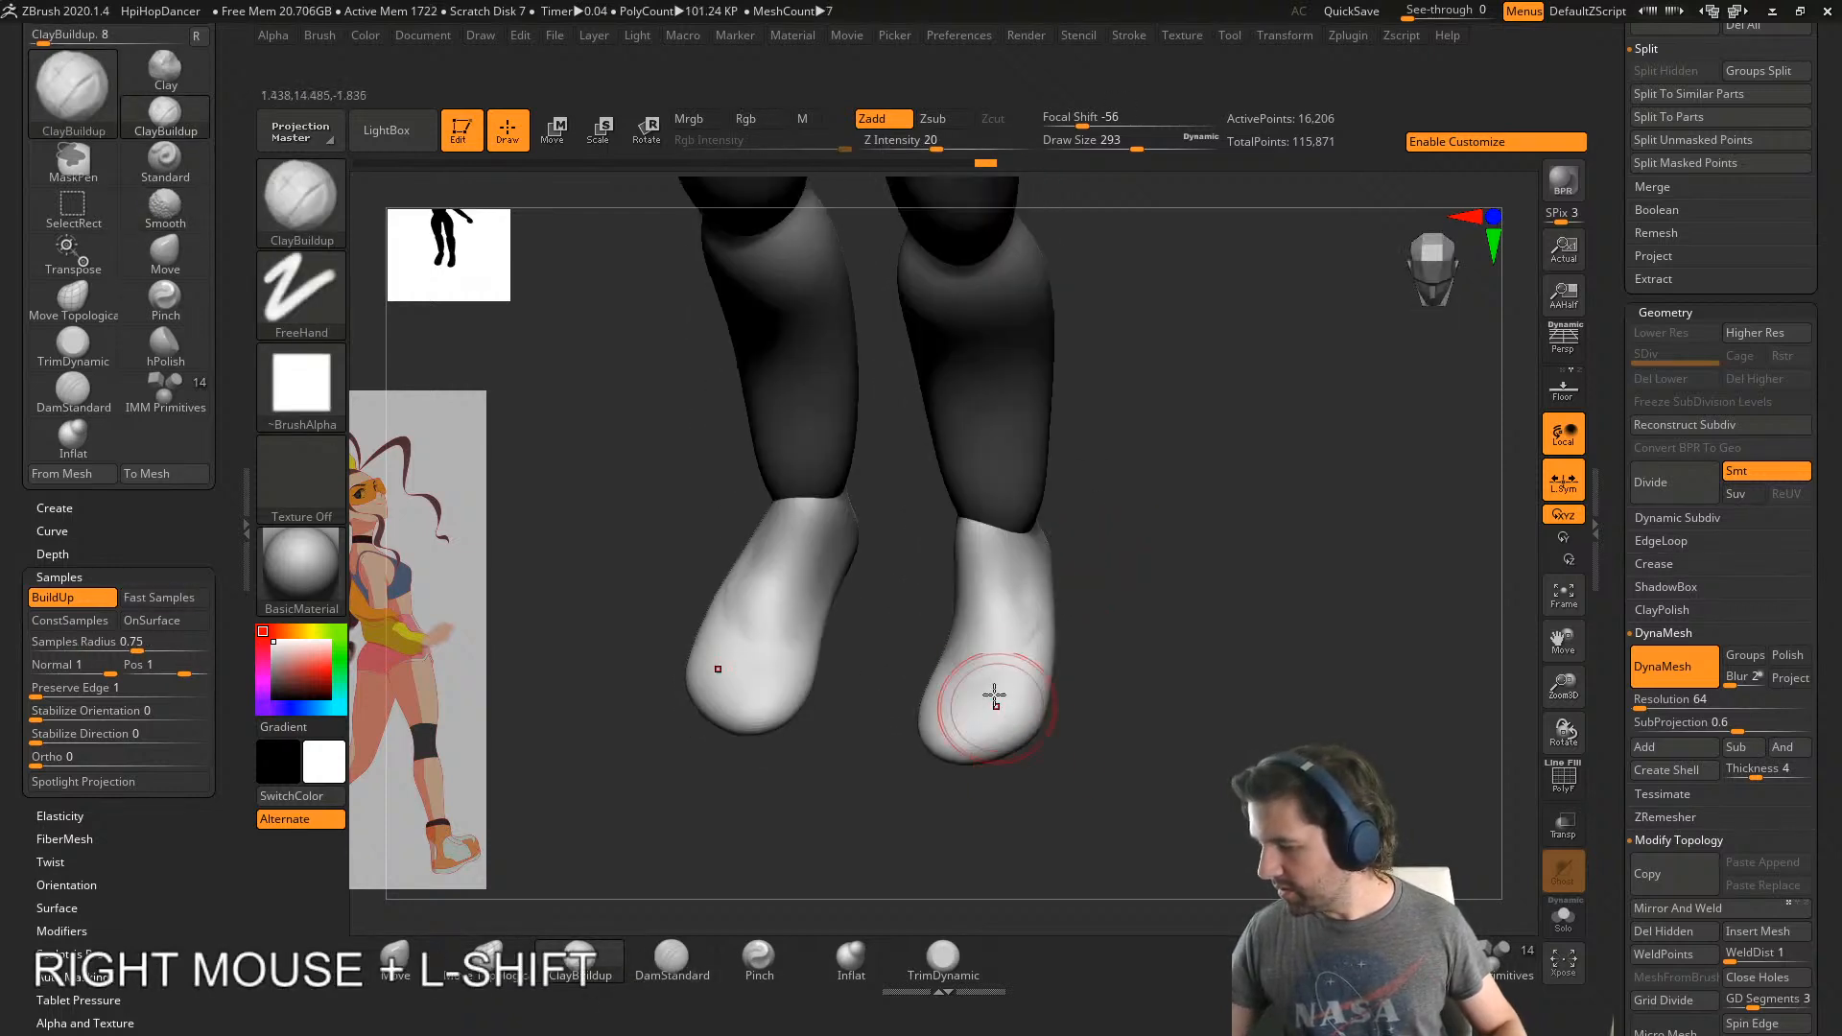
pyautogui.moveTo(992, 694)
pyautogui.mouseDown()
pyautogui.moveTo(1005, 634)
pyautogui.moveTo(1008, 665)
pyautogui.moveTo(984, 684)
pyautogui.mouseUp()
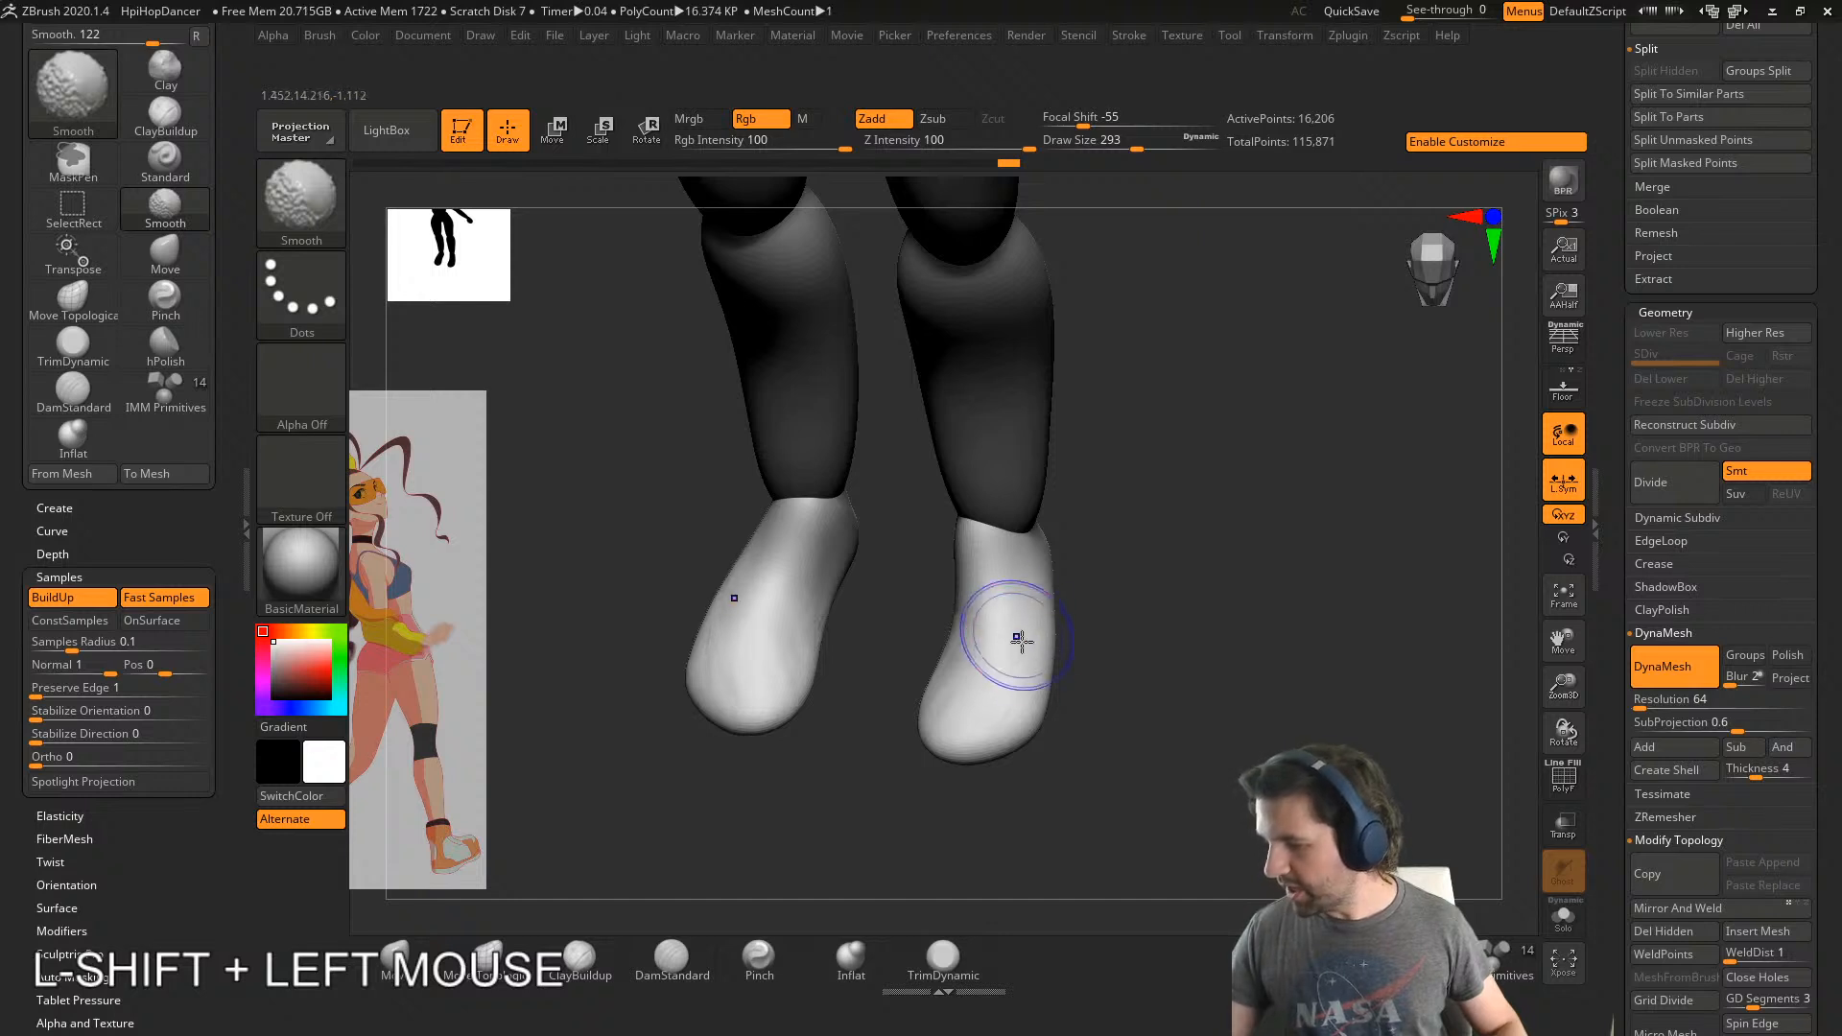
pyautogui.moveTo(1020, 639)
pyautogui.mouseDown(button='right')
pyautogui.moveTo(1084, 460)
pyautogui.moveTo(1155, 342)
pyautogui.moveTo(1097, 572)
pyautogui.mouseUp(button='right')
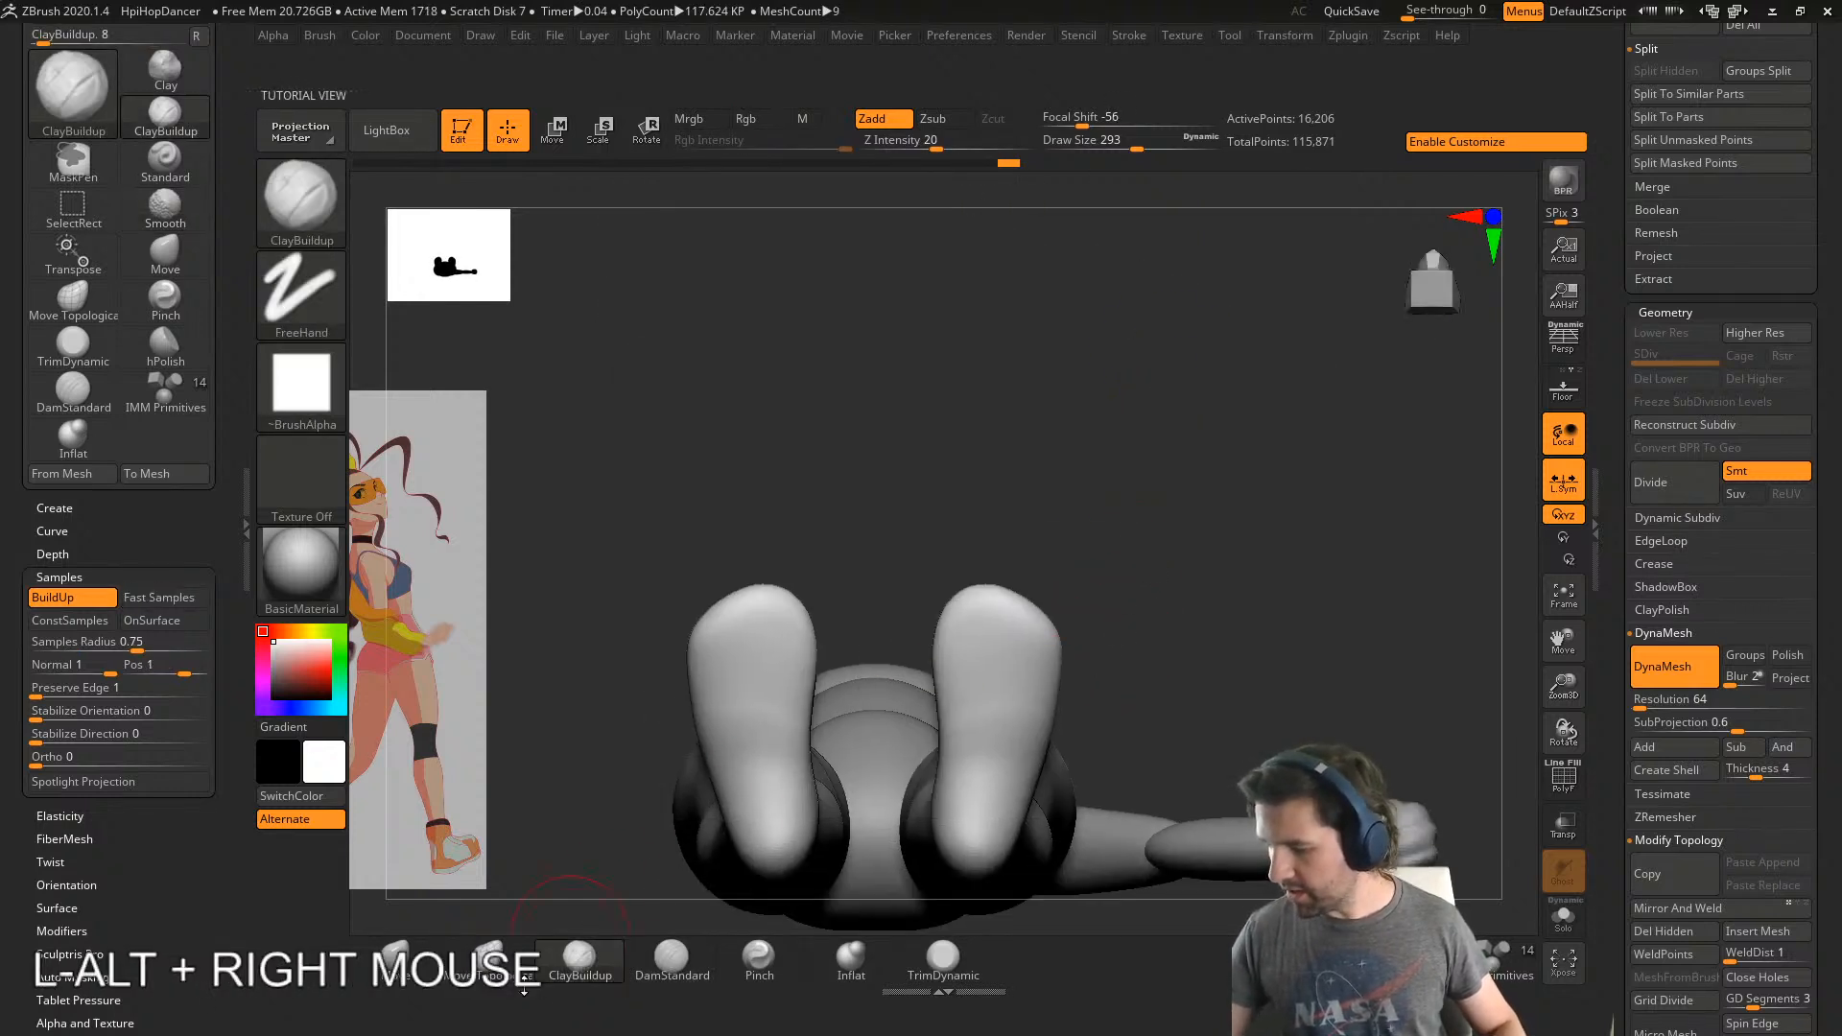
# - Widen the outer toe area of the soles and adjust the midfoot with the Move brush at draw size 714
pyautogui.click(395, 959)
pyautogui.press('s')
pyautogui.moveTo(1043, 629); pyautogui.dragTo(1058, 639)
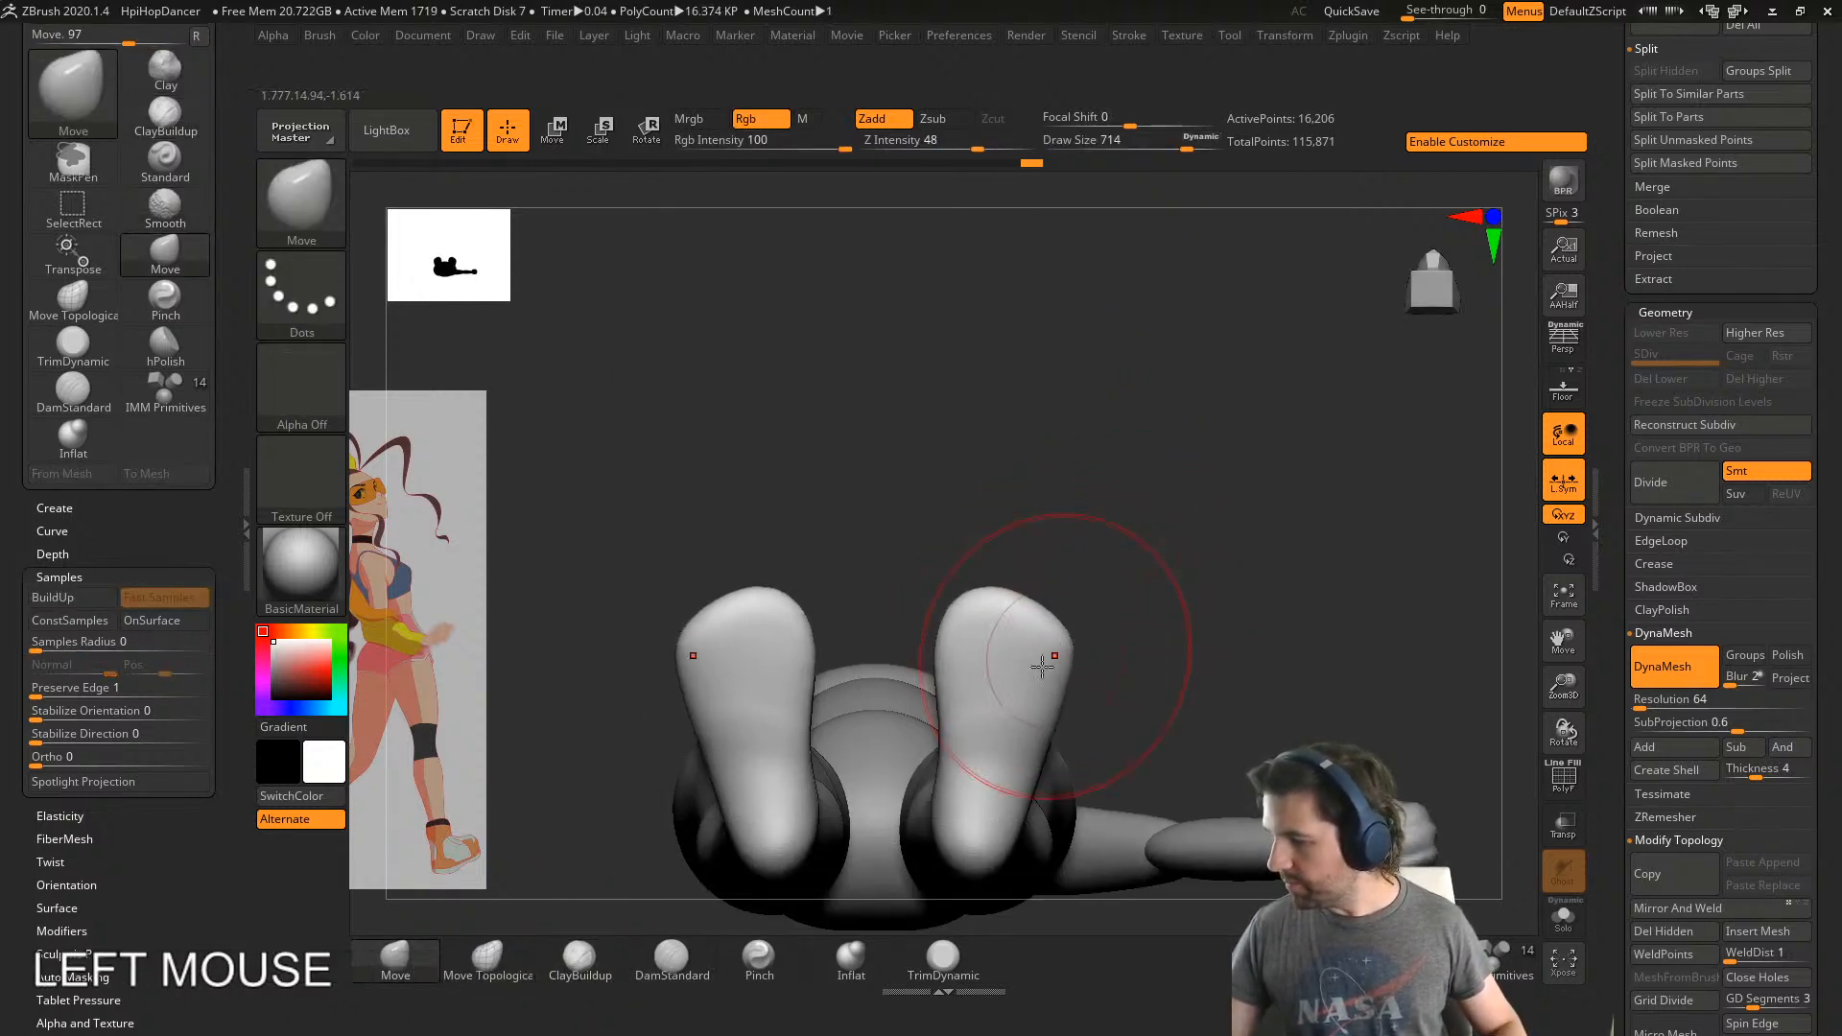
pyautogui.moveTo(975, 722); pyautogui.dragTo(956, 714)
# - Refine the toe ends and inner arches of the soles with the Move brush at draw sizes 344 and 257, smoothing the arches
pyautogui.press('s')
pyautogui.moveTo(1002, 588); pyautogui.dragTo(1005, 591)
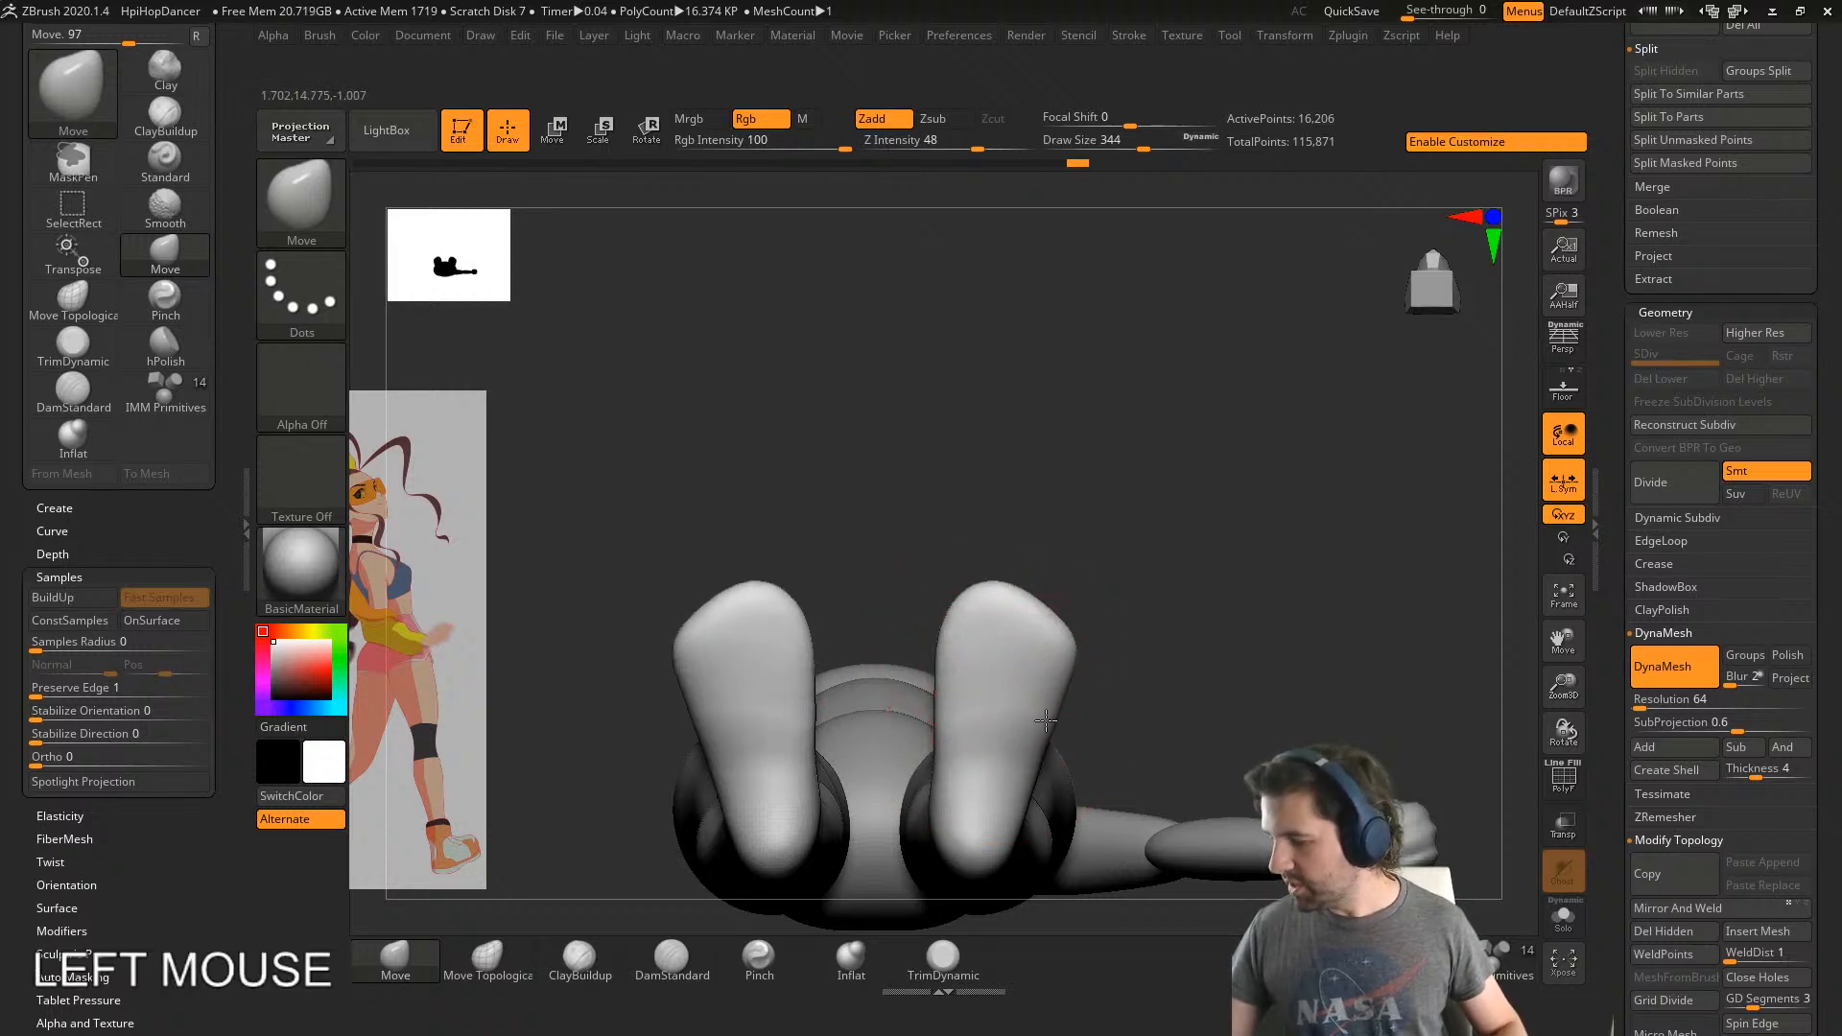
pyautogui.press('s')
pyautogui.moveTo(1046, 721)
pyautogui.mouseDown()
pyautogui.moveTo(1075, 718)
pyautogui.moveTo(1058, 636)
pyautogui.mouseUp()
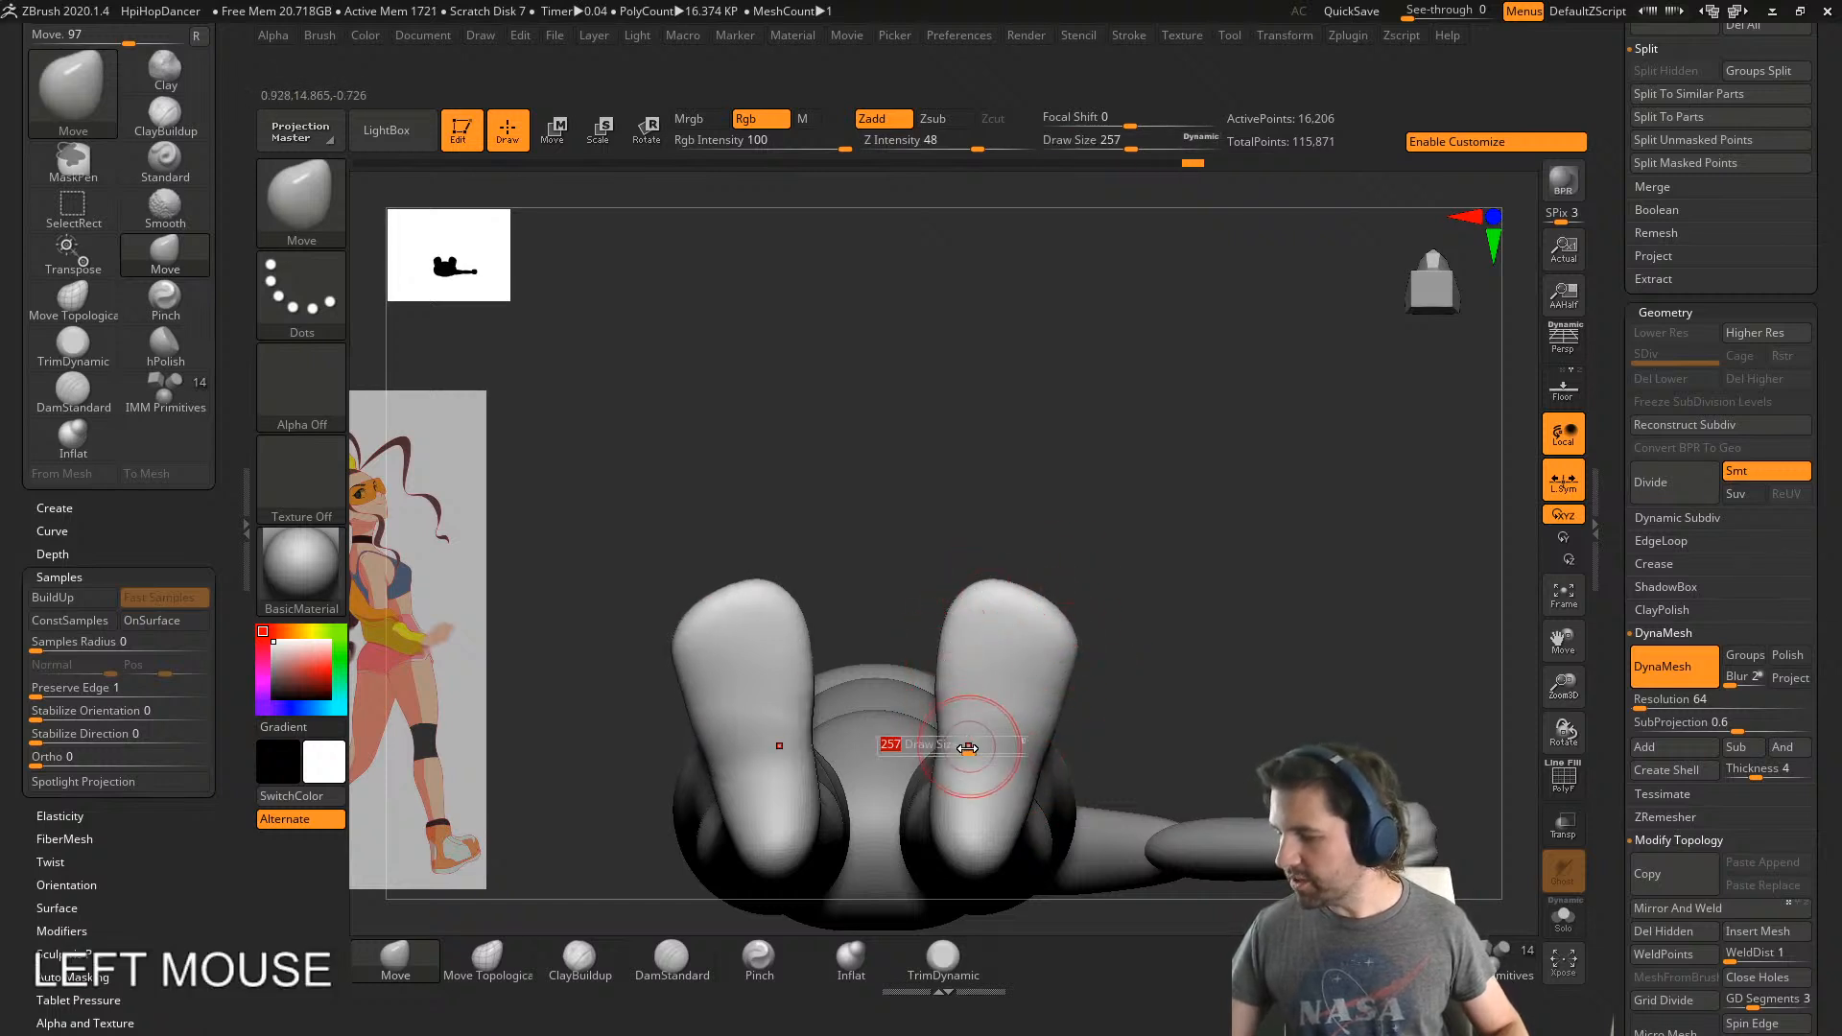
pyautogui.moveTo(968, 748)
pyautogui.mouseDown()
pyautogui.moveTo(1017, 749)
pyautogui.moveTo(971, 754)
pyautogui.mouseUp()
pyautogui.press('shift')
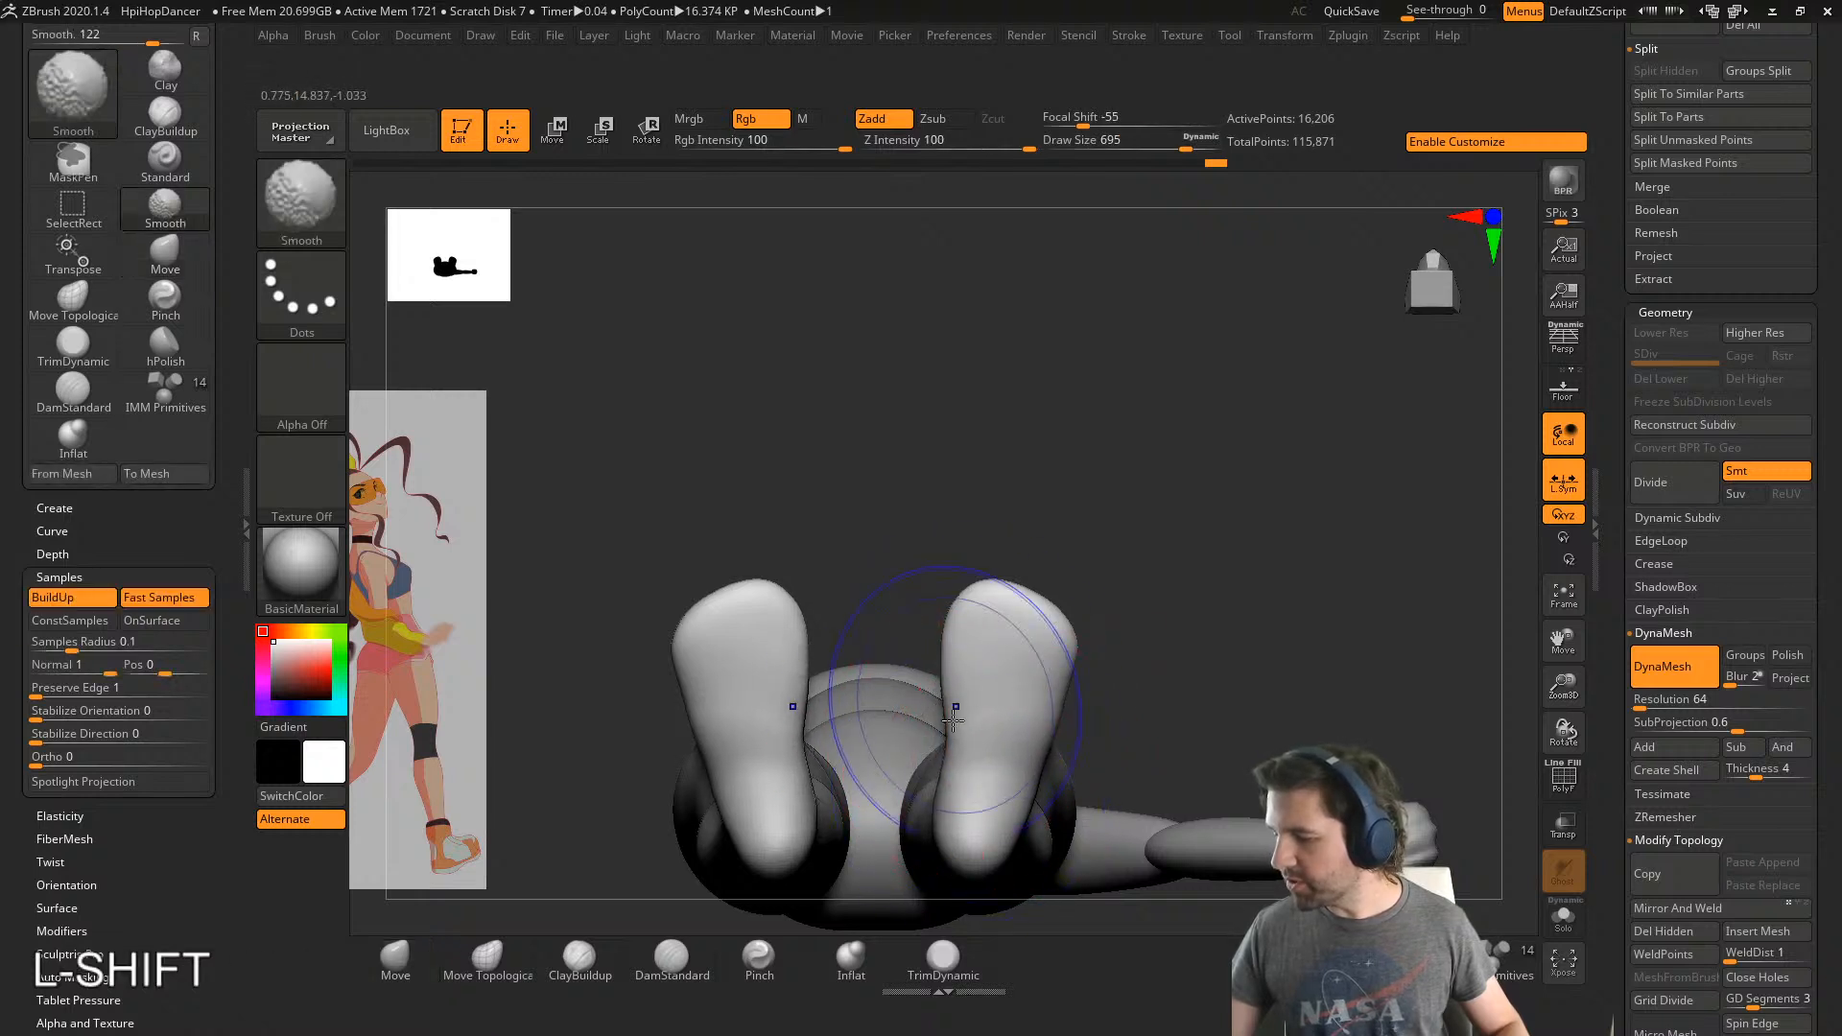
pyautogui.keyDown('shift'); pyautogui.moveTo(953, 720); pyautogui.dragTo(1039, 857, button='right'); pyautogui.keyUp('shift')
pyautogui.keyDown('shift'); pyautogui.moveTo(1094, 675); pyautogui.dragTo(1193, 622, button='right'); pyautogui.keyUp('shift')
pyautogui.moveTo(1177, 636); pyautogui.dragTo(1131, 651)
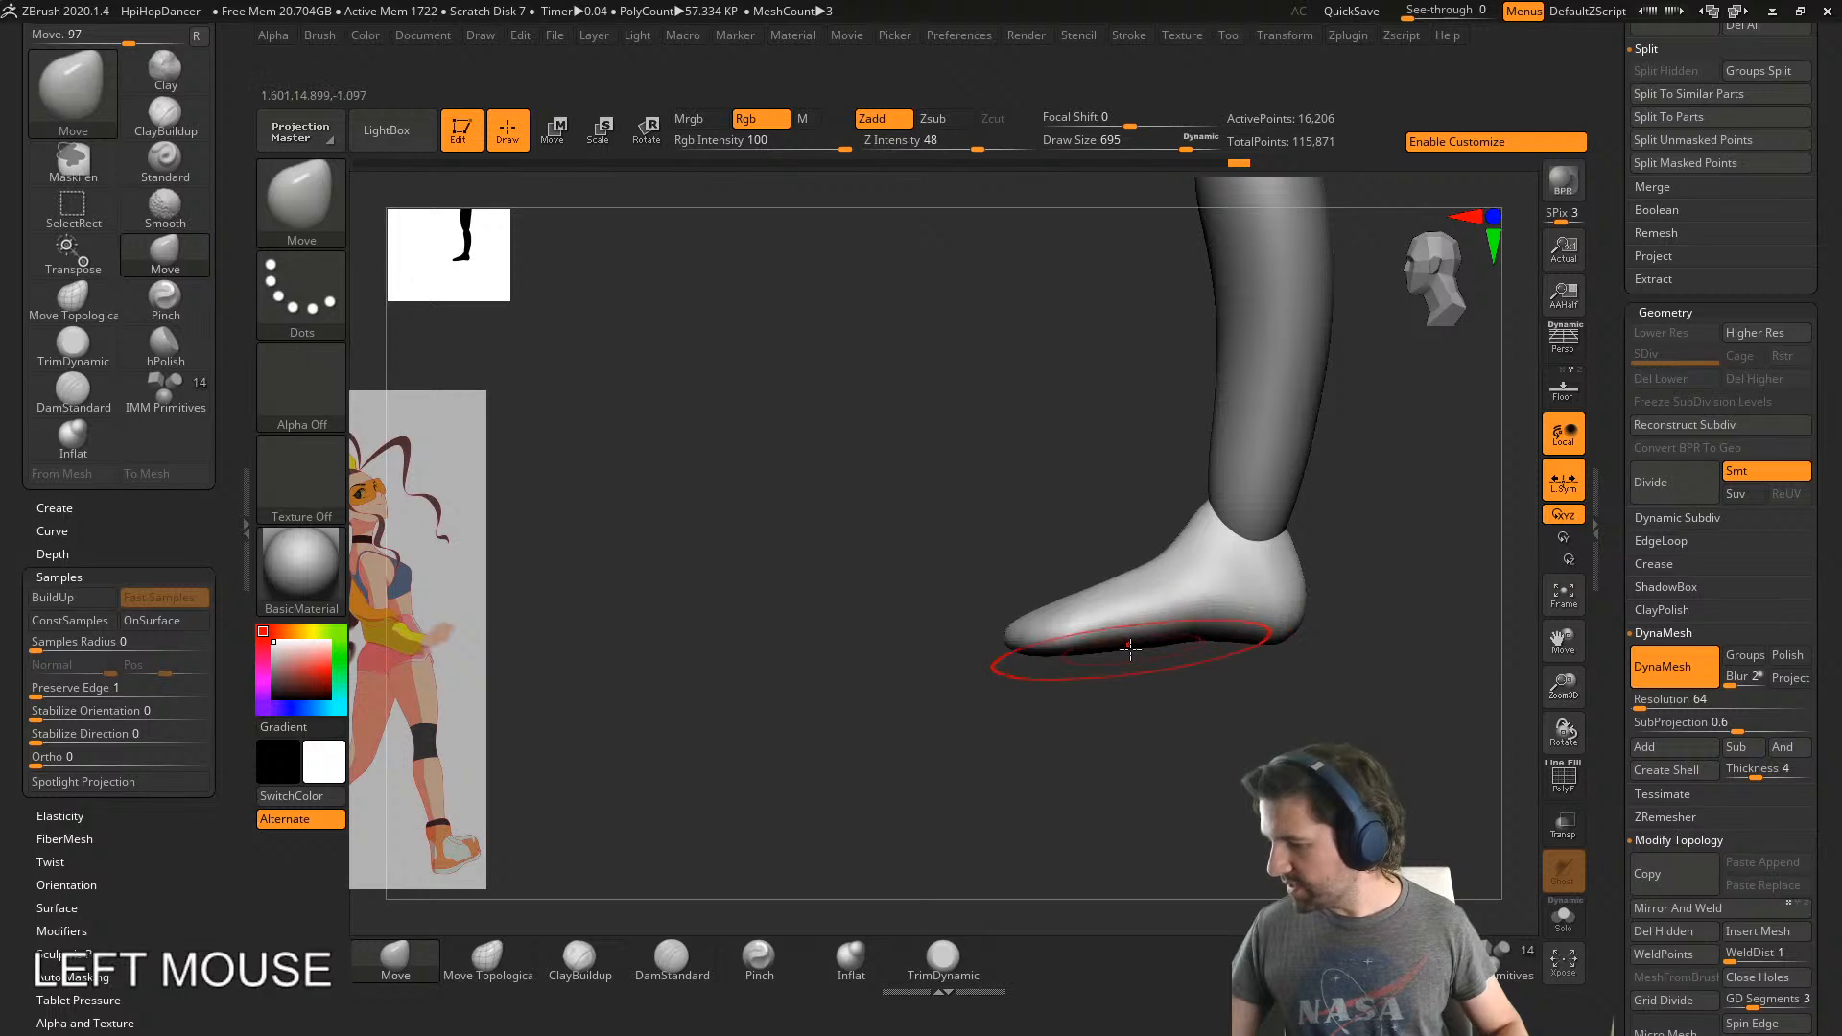
# - Carve the arch area on the undersides of the feet with the DamStandard brush and smooth it
pyautogui.click(670, 962)
pyautogui.moveTo(922, 700); pyautogui.dragTo(1075, 432, button='right')
pyautogui.keyDown('alt'); pyautogui.moveTo(1156, 638); pyautogui.dragTo(1040, 736, button='right'); pyautogui.keyUp('alt')
pyautogui.moveTo(1042, 736); pyautogui.dragTo(1039, 683)
pyautogui.keyDown('shift'); pyautogui.moveTo(1046, 677); pyautogui.dragTo(1067, 687); pyautogui.keyUp('shift')
pyautogui.moveTo(1067, 683); pyautogui.dragTo(1113, 749, button='right')
pyautogui.keyDown('shift'); pyautogui.moveTo(1099, 715); pyautogui.dragTo(1087, 708); pyautogui.keyUp('shift')
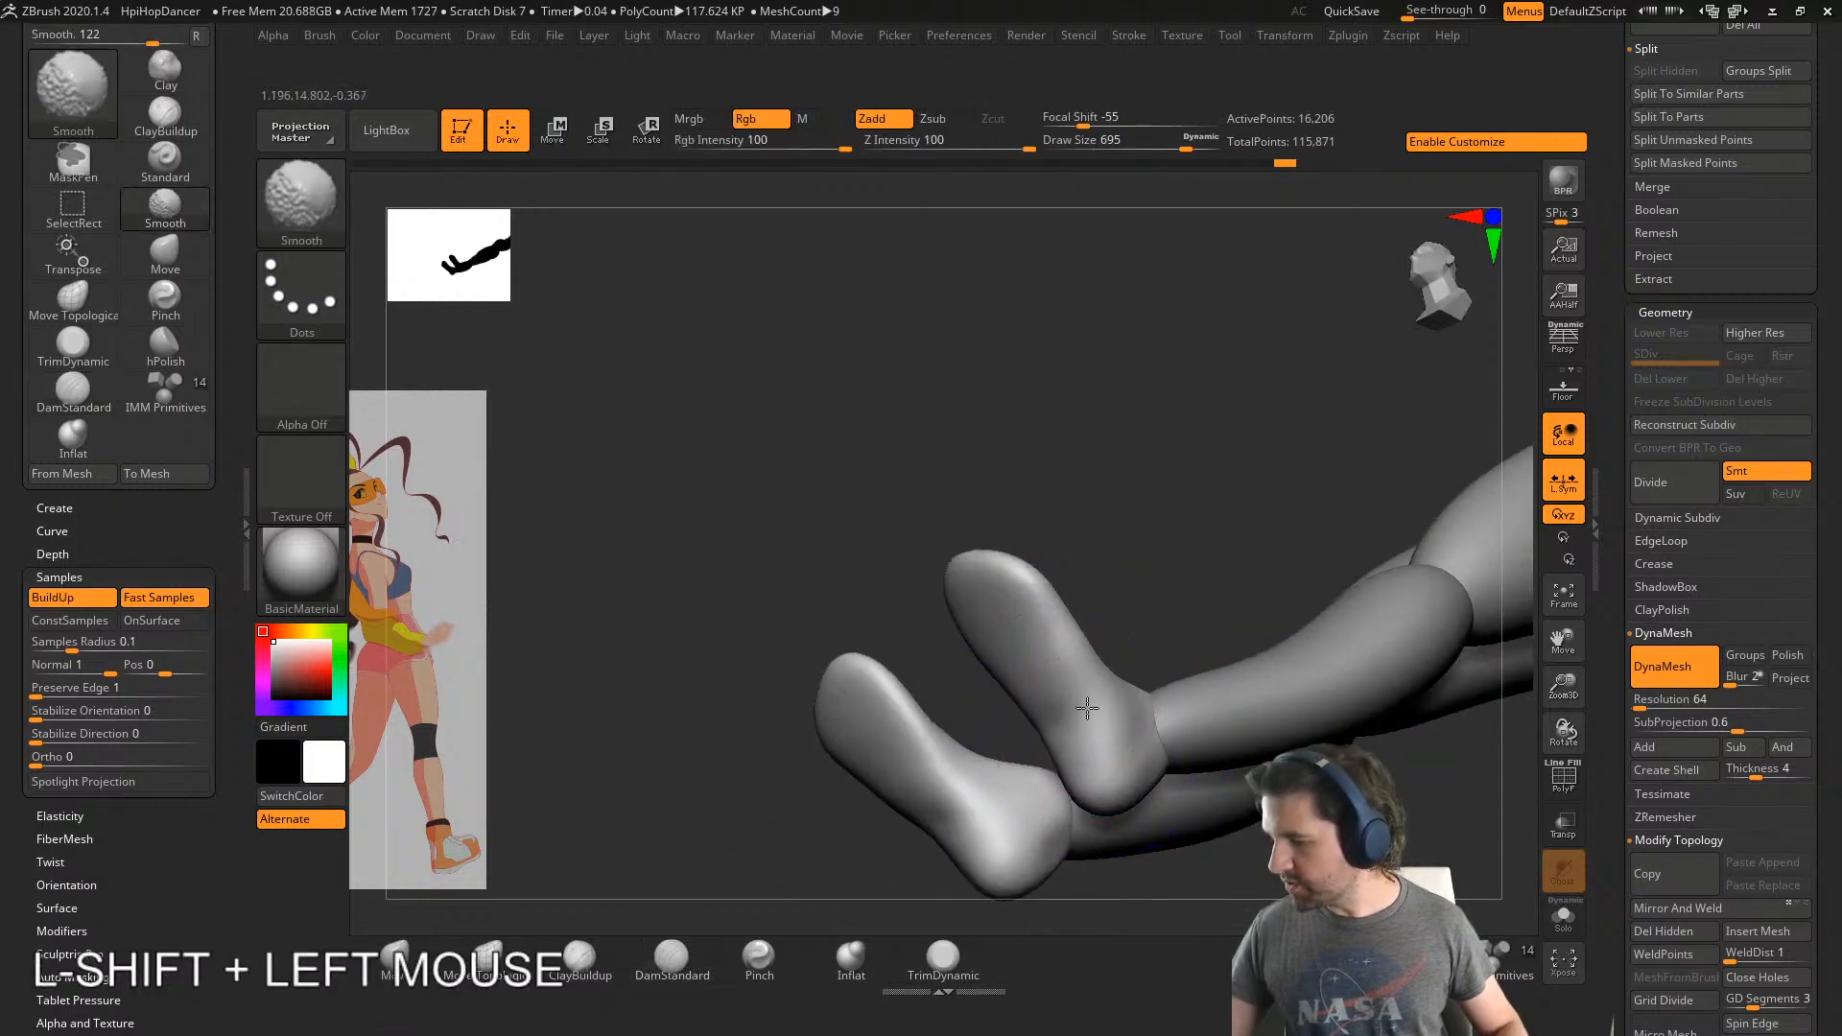
pyautogui.moveTo(1087, 708); pyautogui.dragTo(1213, 730, button='right')
# - Adjust the inner edges of the soles with the Move brush at draw size 492
pyautogui.keyDown('shift'); pyautogui.moveTo(1079, 688); pyautogui.dragTo(1176, 554, button='right'); pyautogui.keyUp('shift')
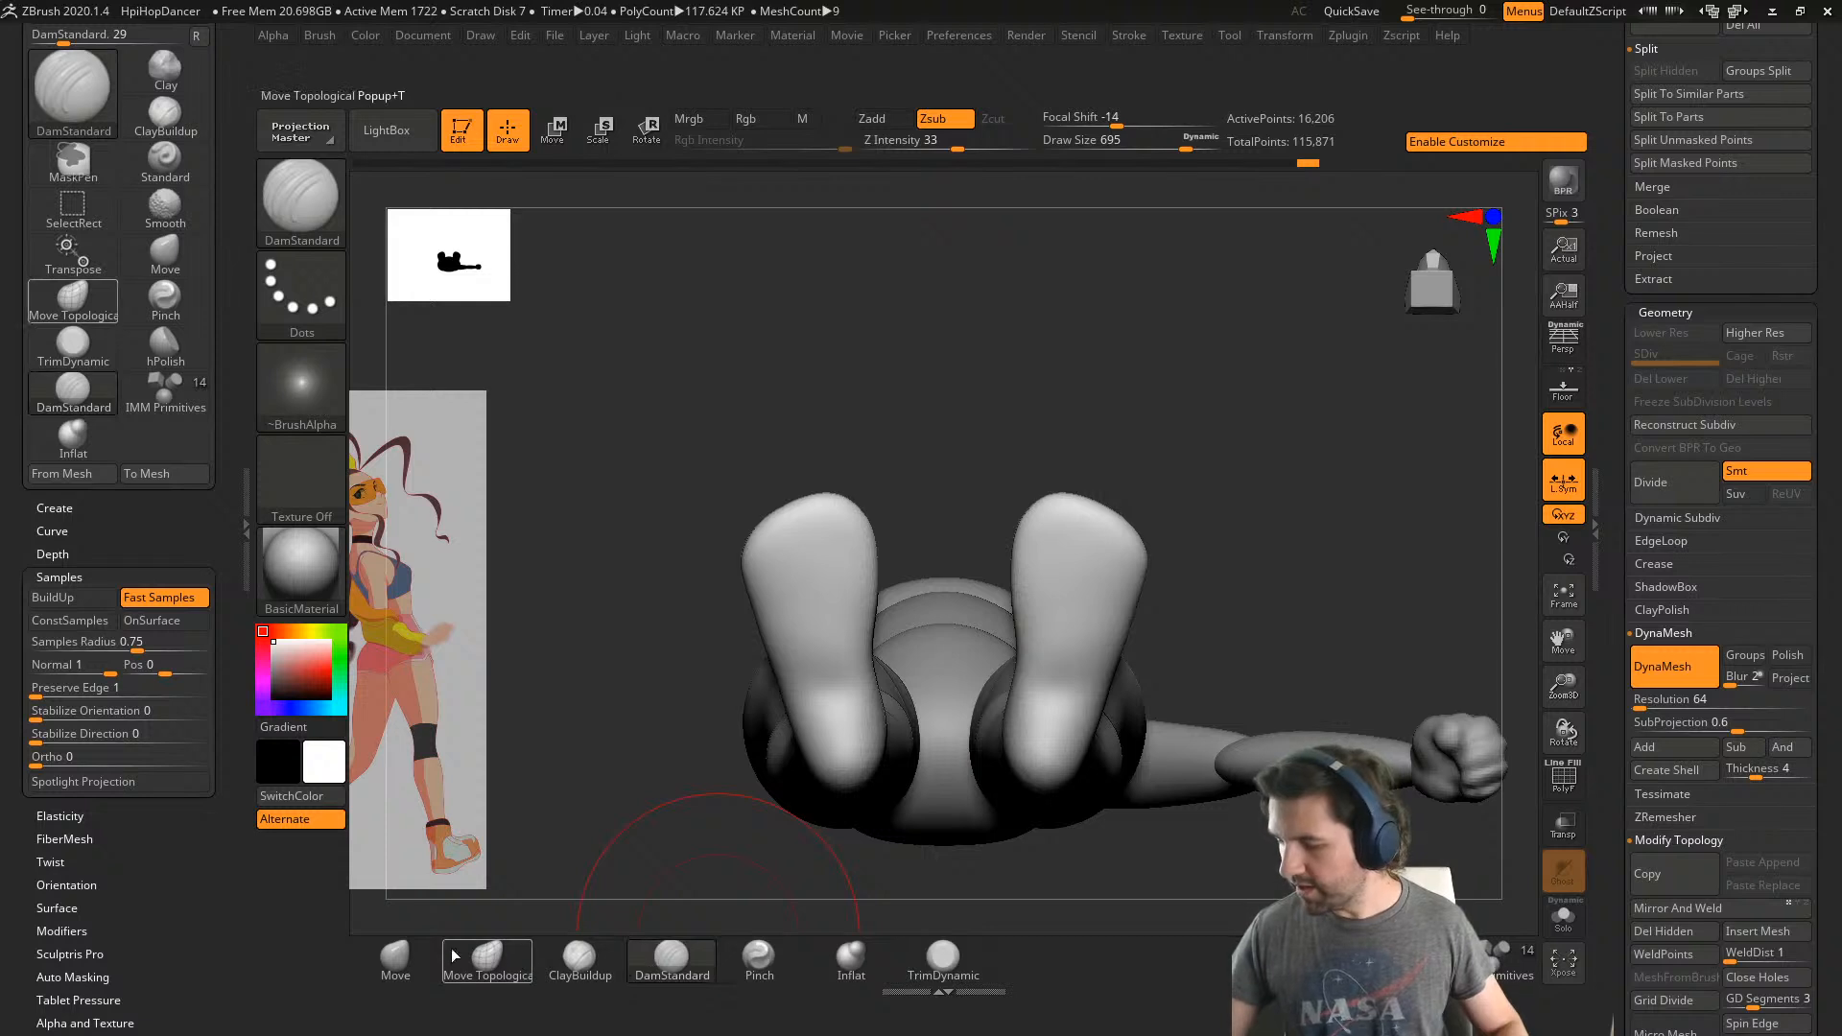
pyautogui.click(396, 958)
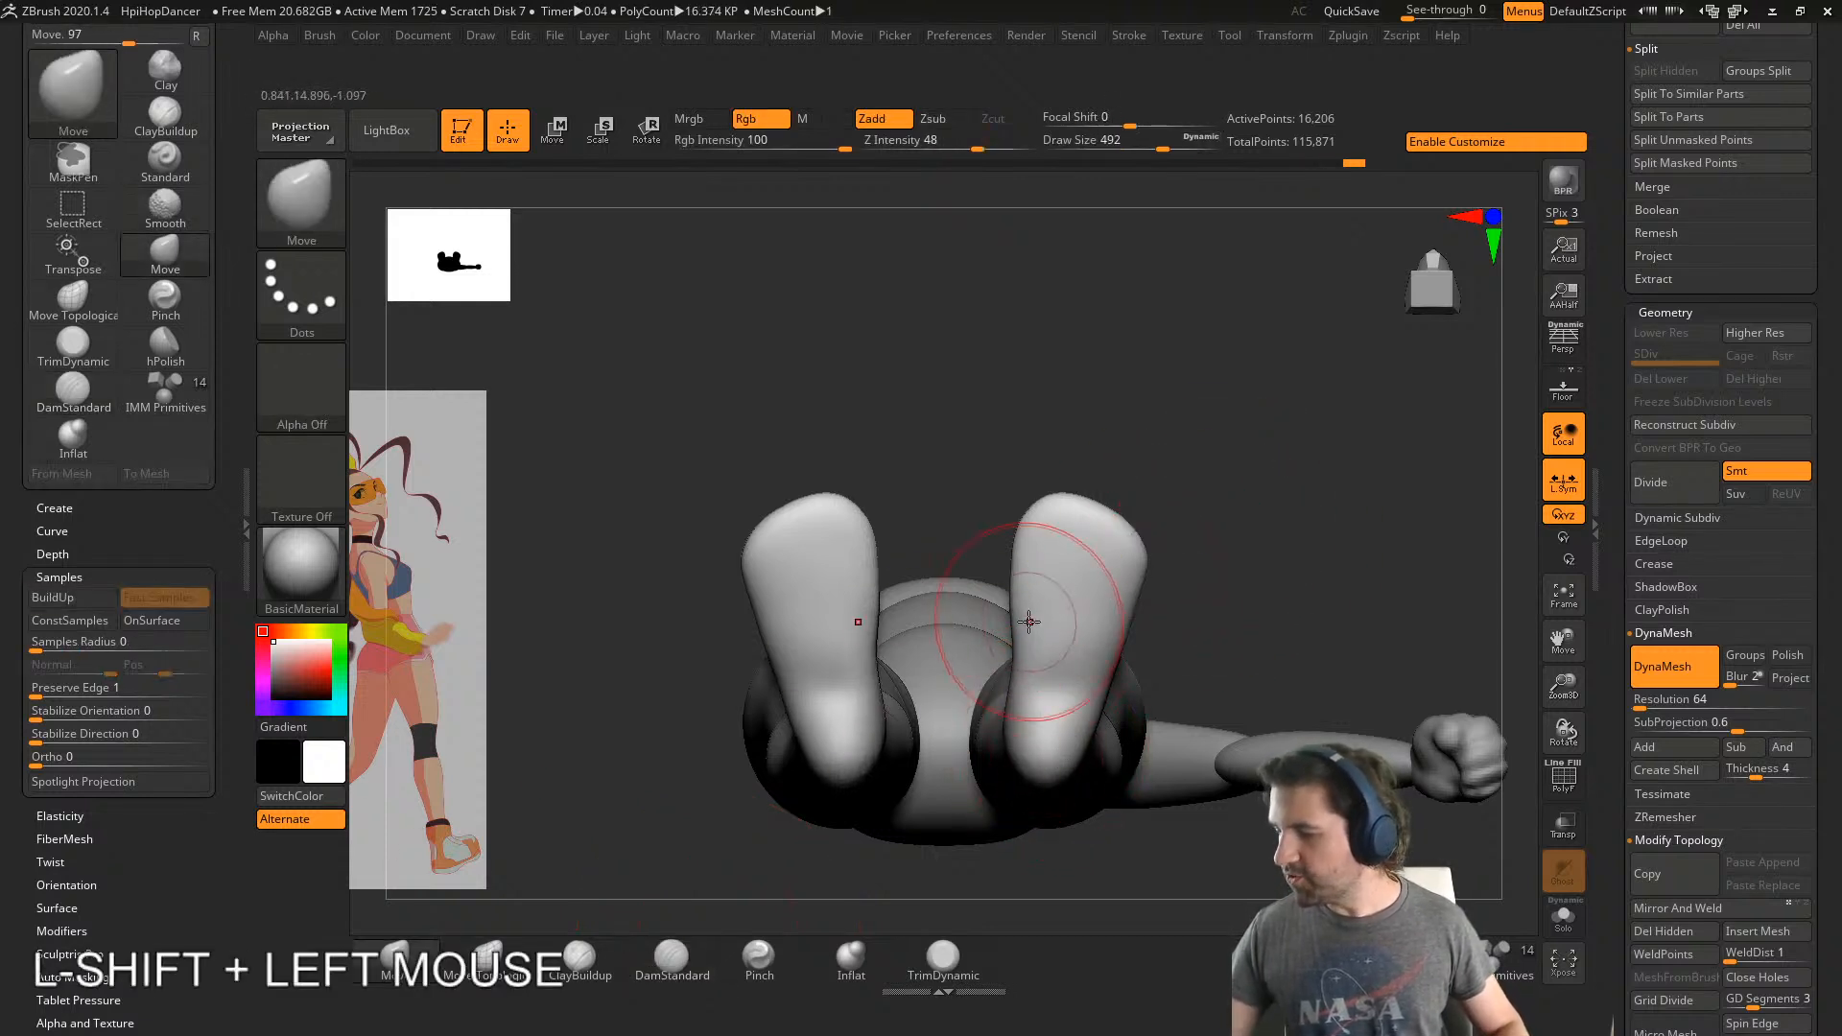
pyautogui.keyDown('shift'); pyautogui.moveTo(1078, 555); pyautogui.dragTo(740, 872, button='right'); pyautogui.keyUp('shift')
# - Add ClayBuildup strokes at draw size 422 over the tops and inner sides of the feet and smooth them
pyautogui.click(605, 950)
pyautogui.press('s')
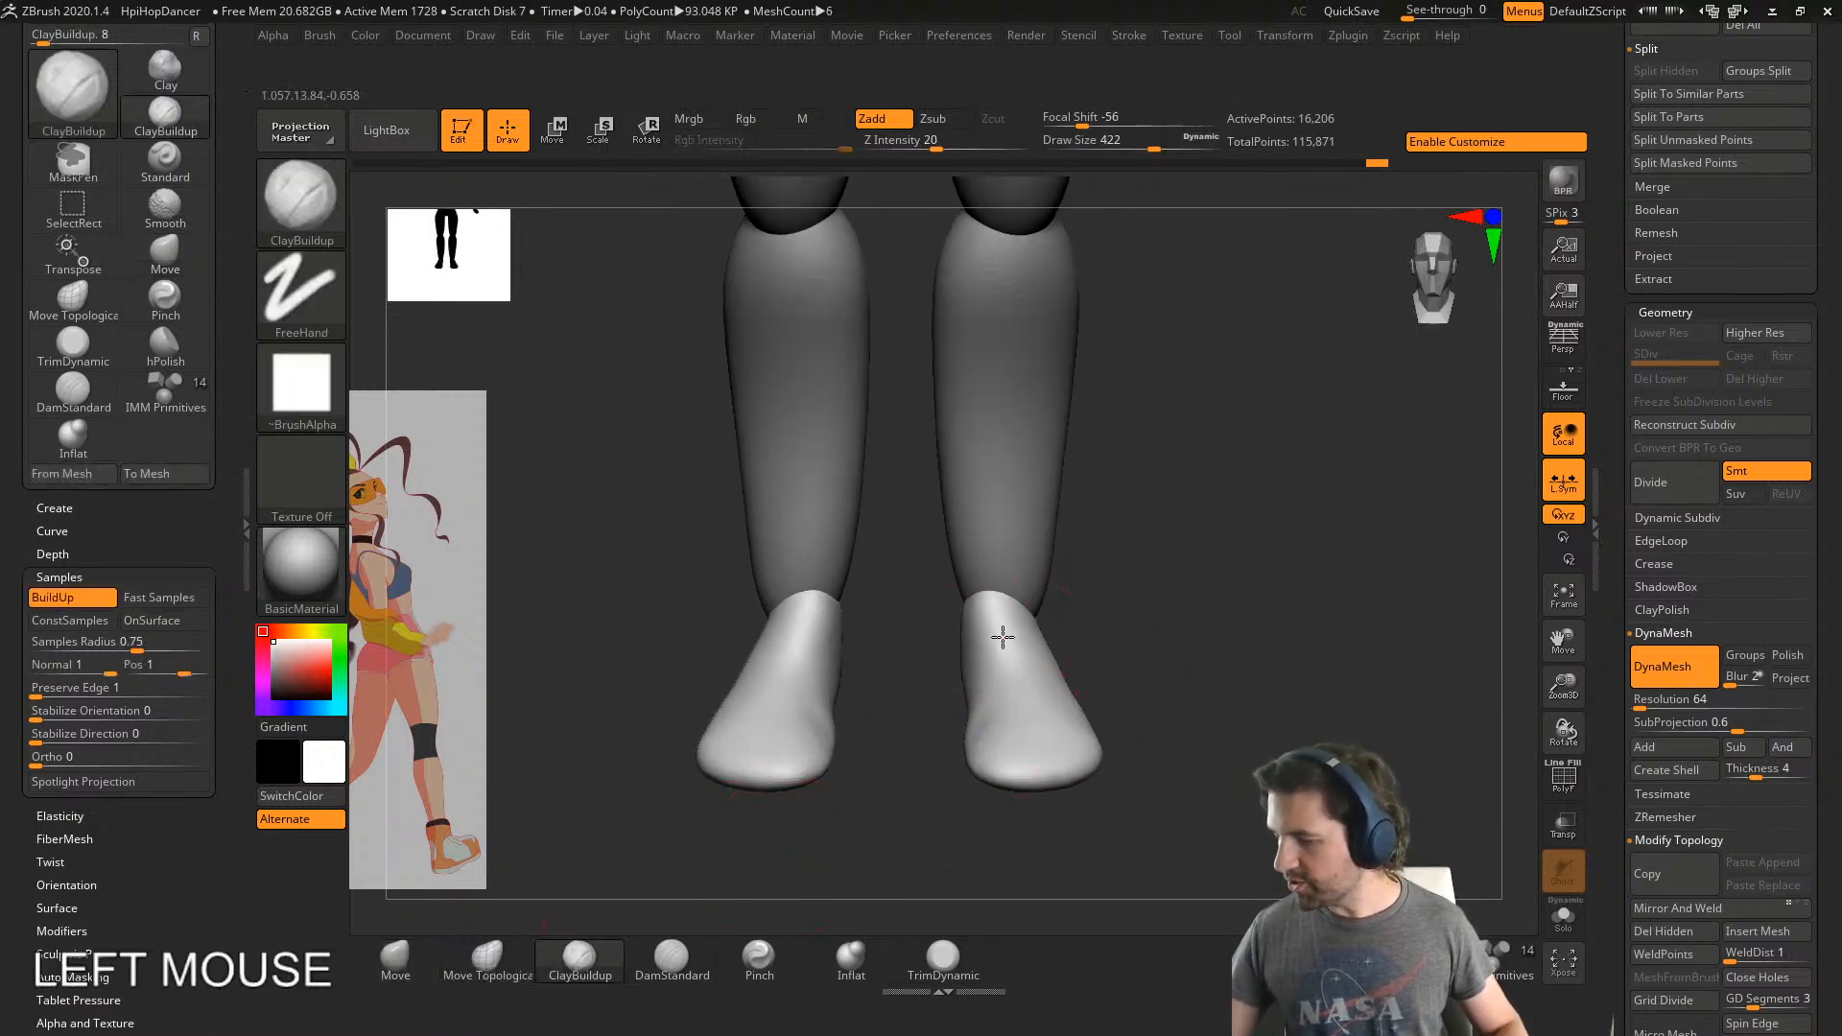
pyautogui.moveTo(989, 727)
pyautogui.mouseDown()
pyautogui.moveTo(1061, 723)
pyautogui.moveTo(1022, 727)
pyautogui.mouseUp()
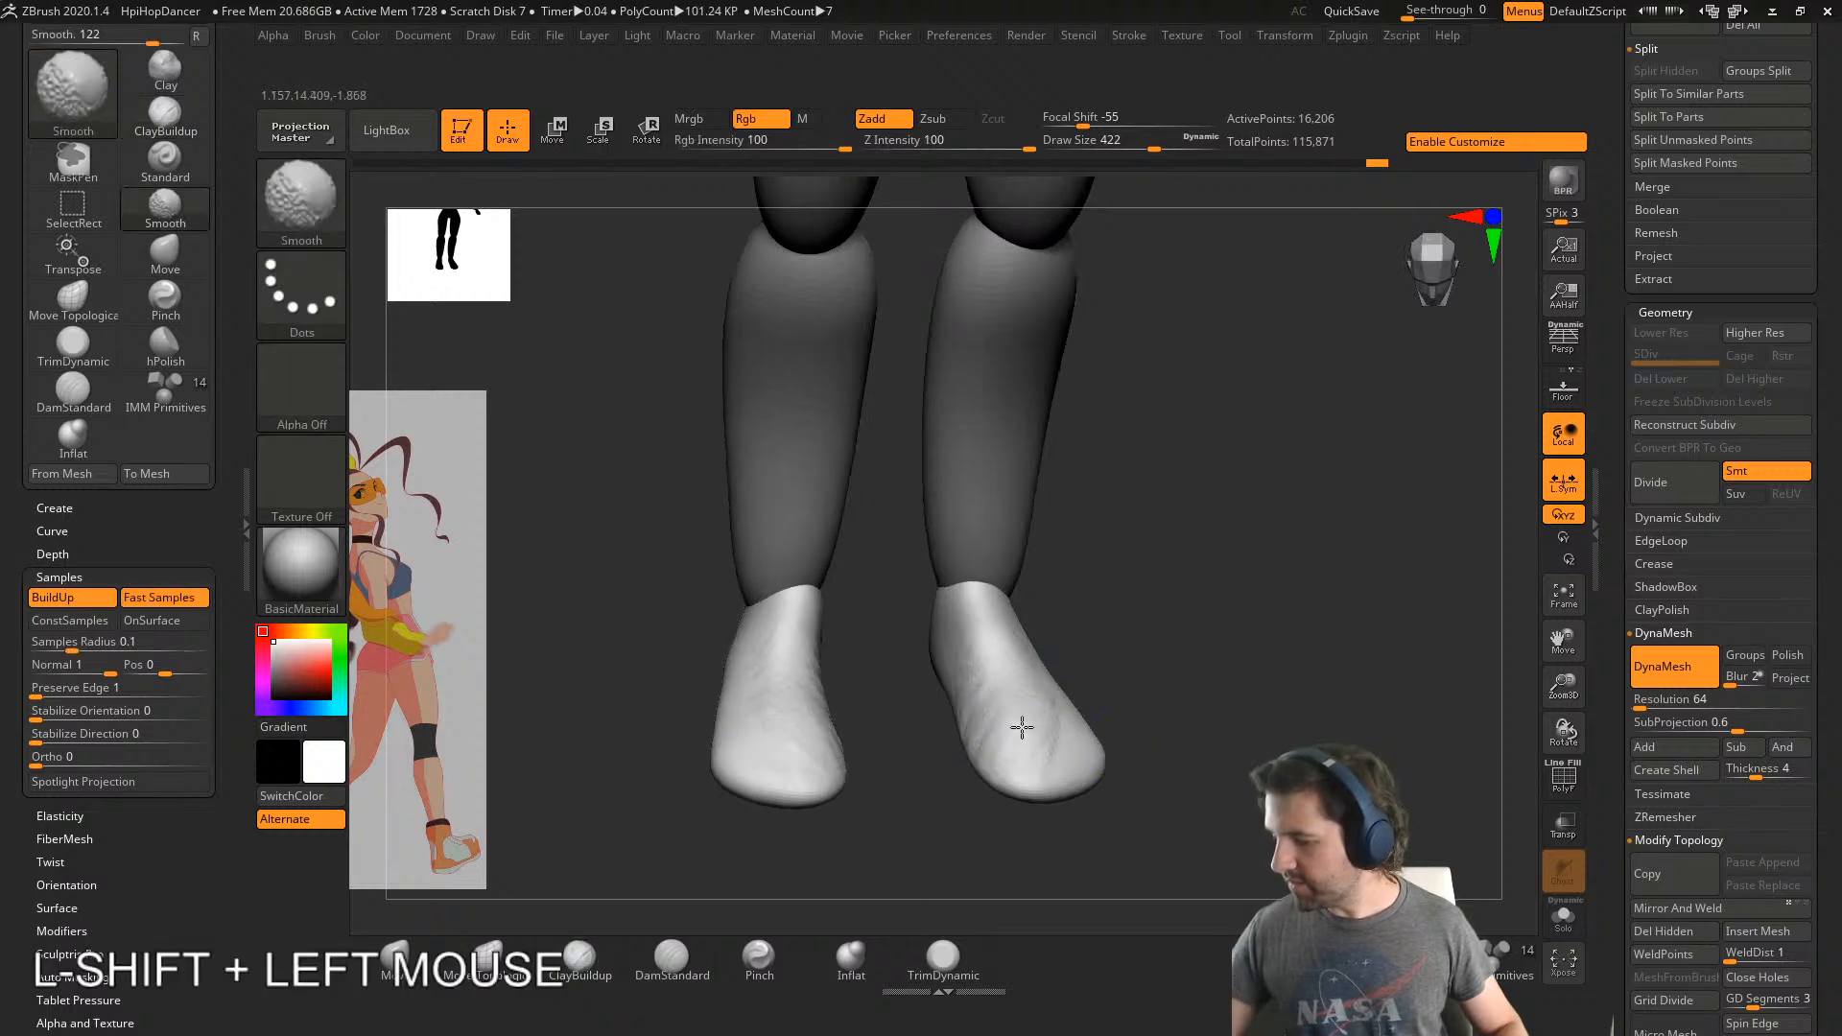
pyautogui.moveTo(1130, 649)
pyautogui.mouseDown(button='right')
pyautogui.moveTo(1096, 632)
pyautogui.moveTo(1075, 732)
pyautogui.mouseUp(button='right')
pyautogui.moveTo(1100, 576); pyautogui.dragTo(1071, 583, button='right')
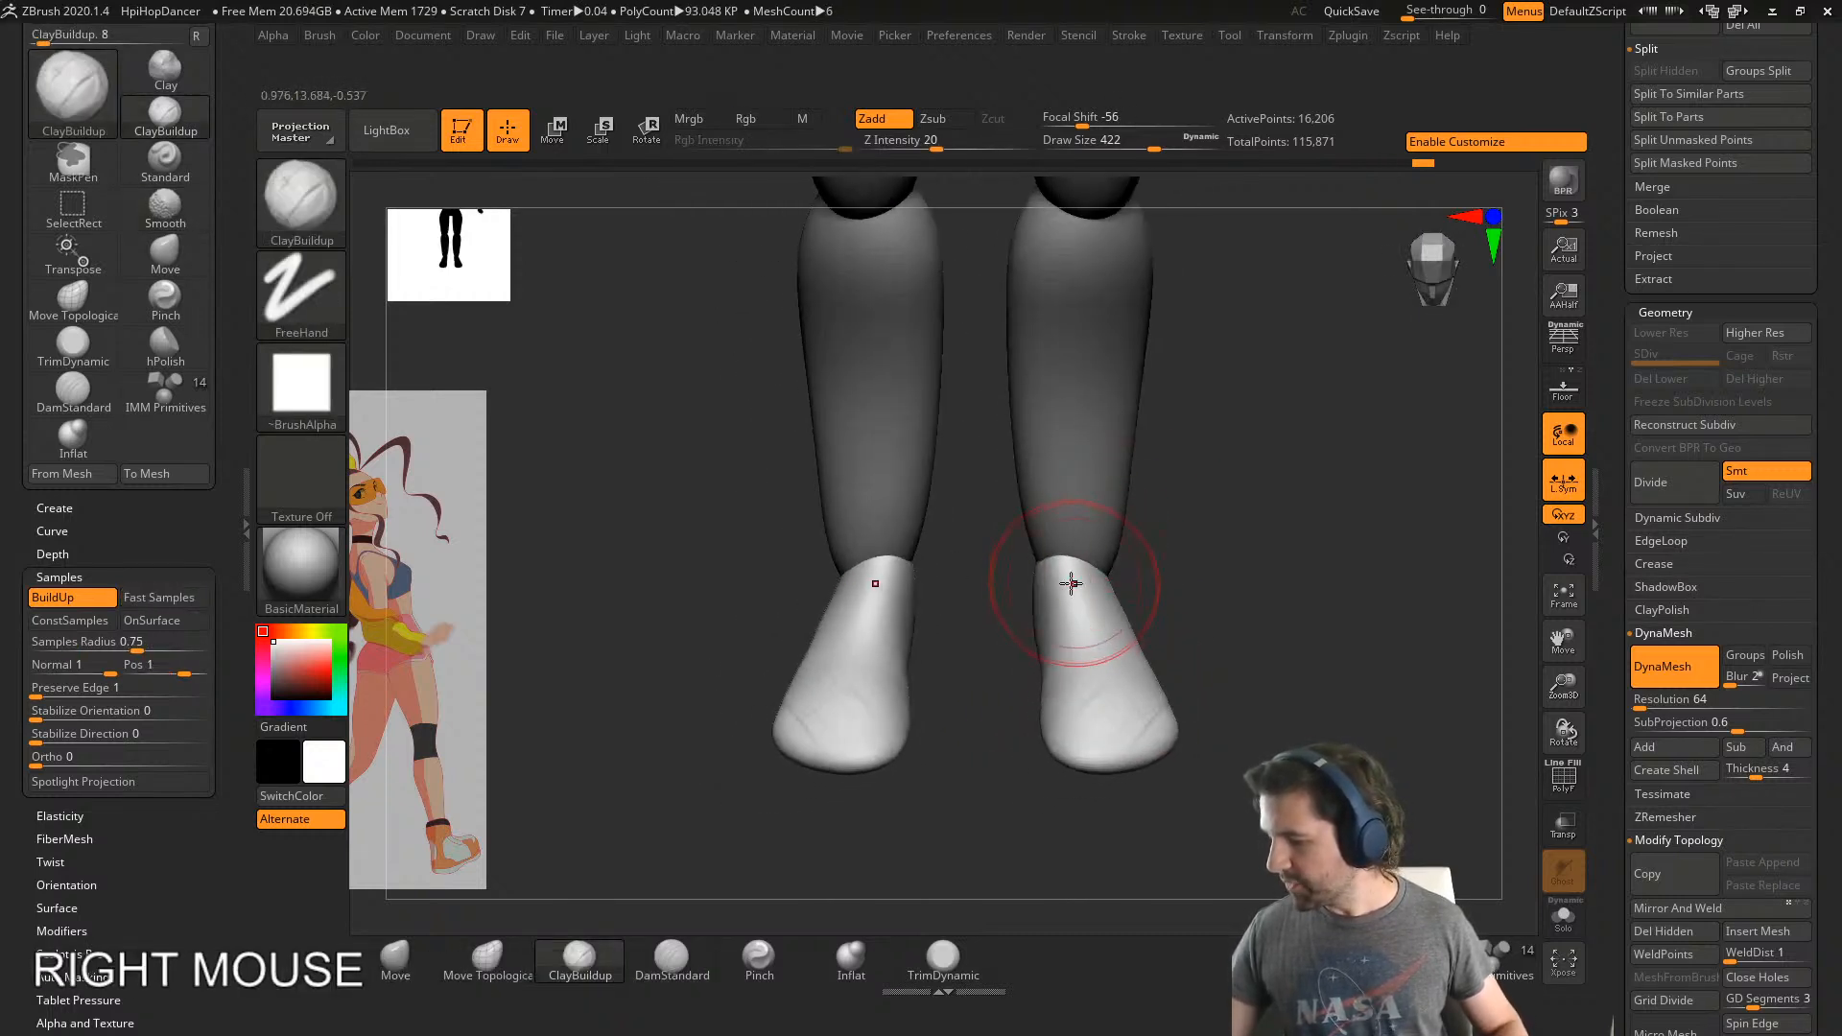
pyautogui.moveTo(1055, 627); pyautogui.dragTo(1047, 655)
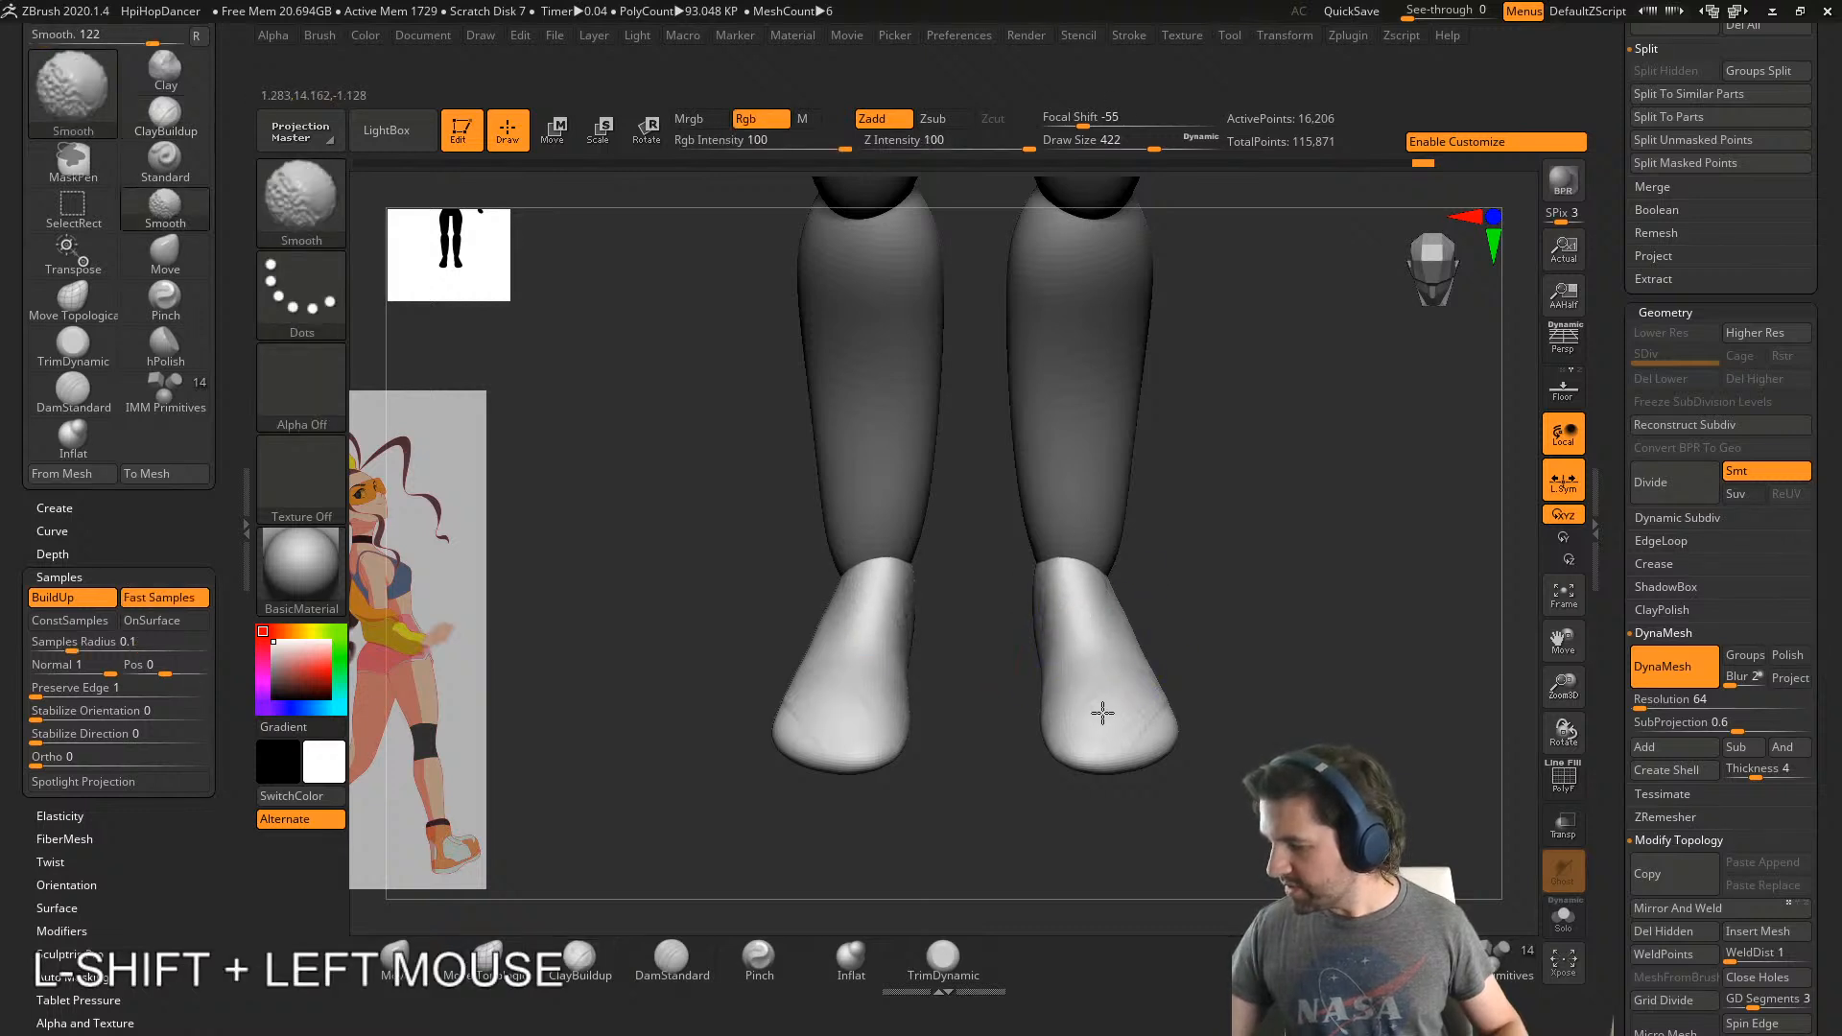
pyautogui.moveTo(1103, 712); pyautogui.dragTo(1250, 585, button='right')
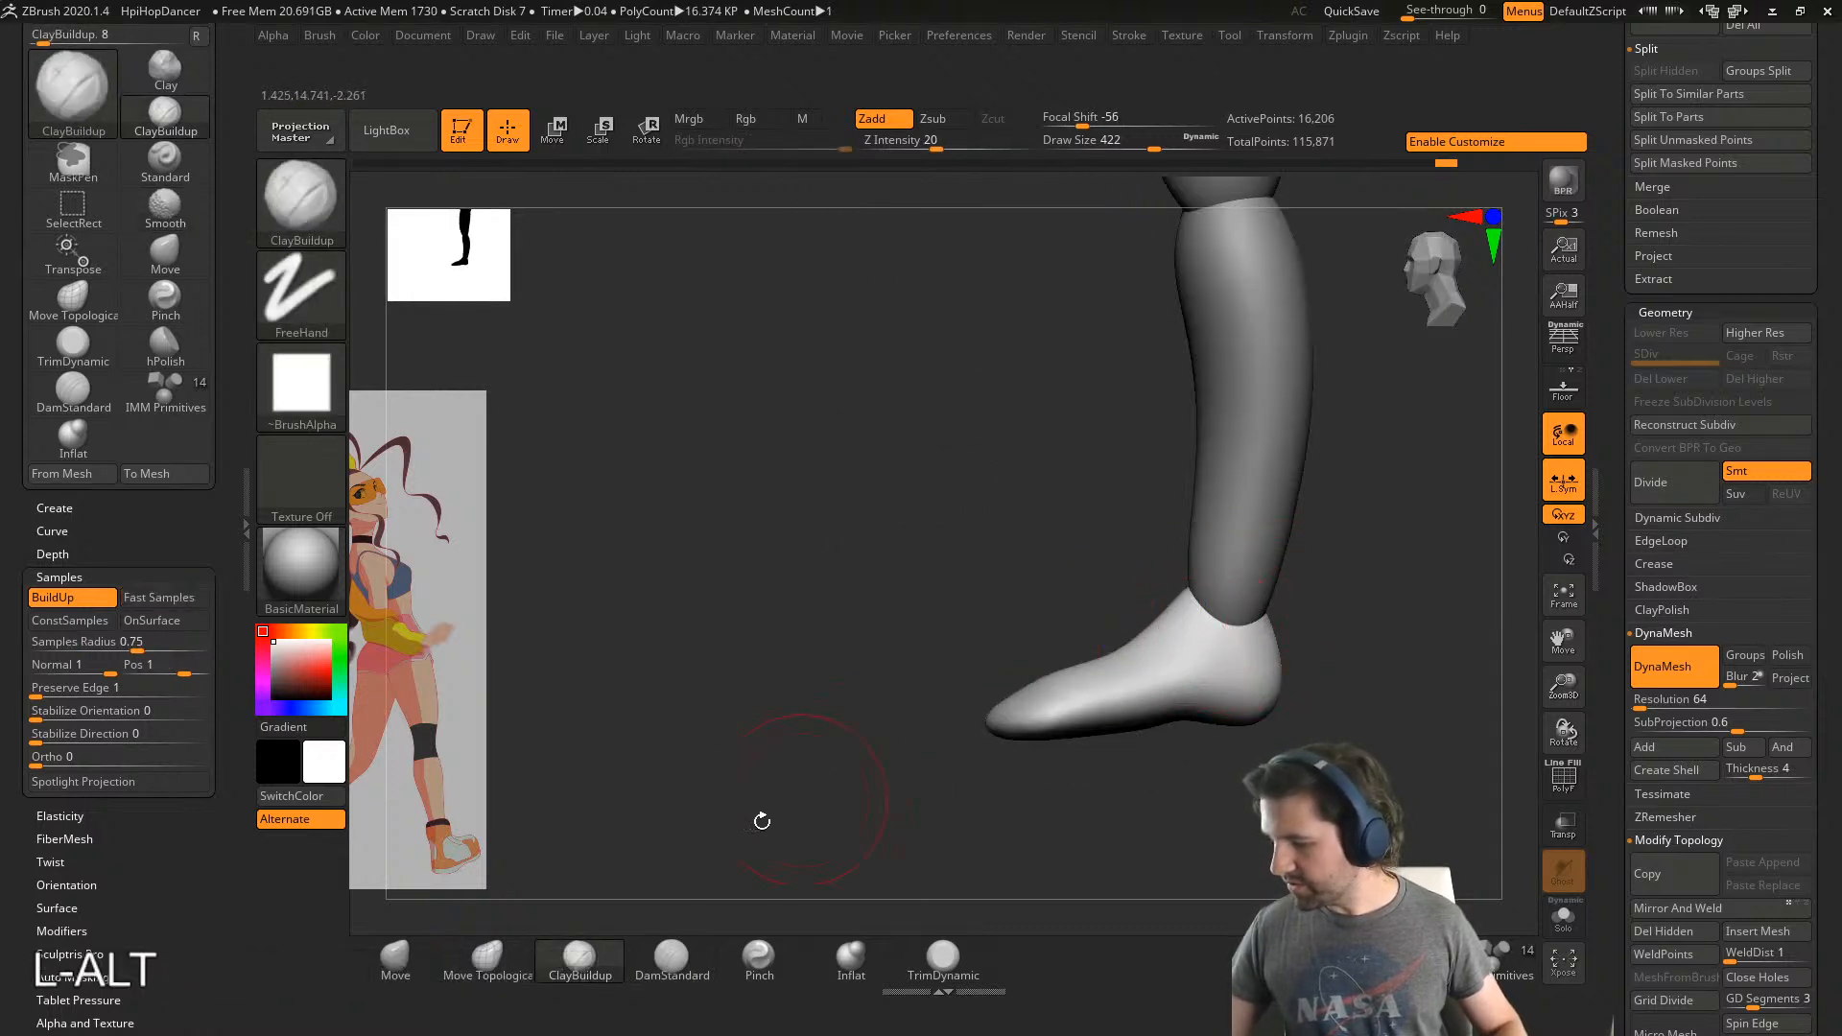
# - Thicken the toe area in profile with the Move brush at draw size 977
pyautogui.click(393, 953)
pyautogui.press('s')
pyautogui.moveTo(840, 784); pyautogui.dragTo(910, 784)
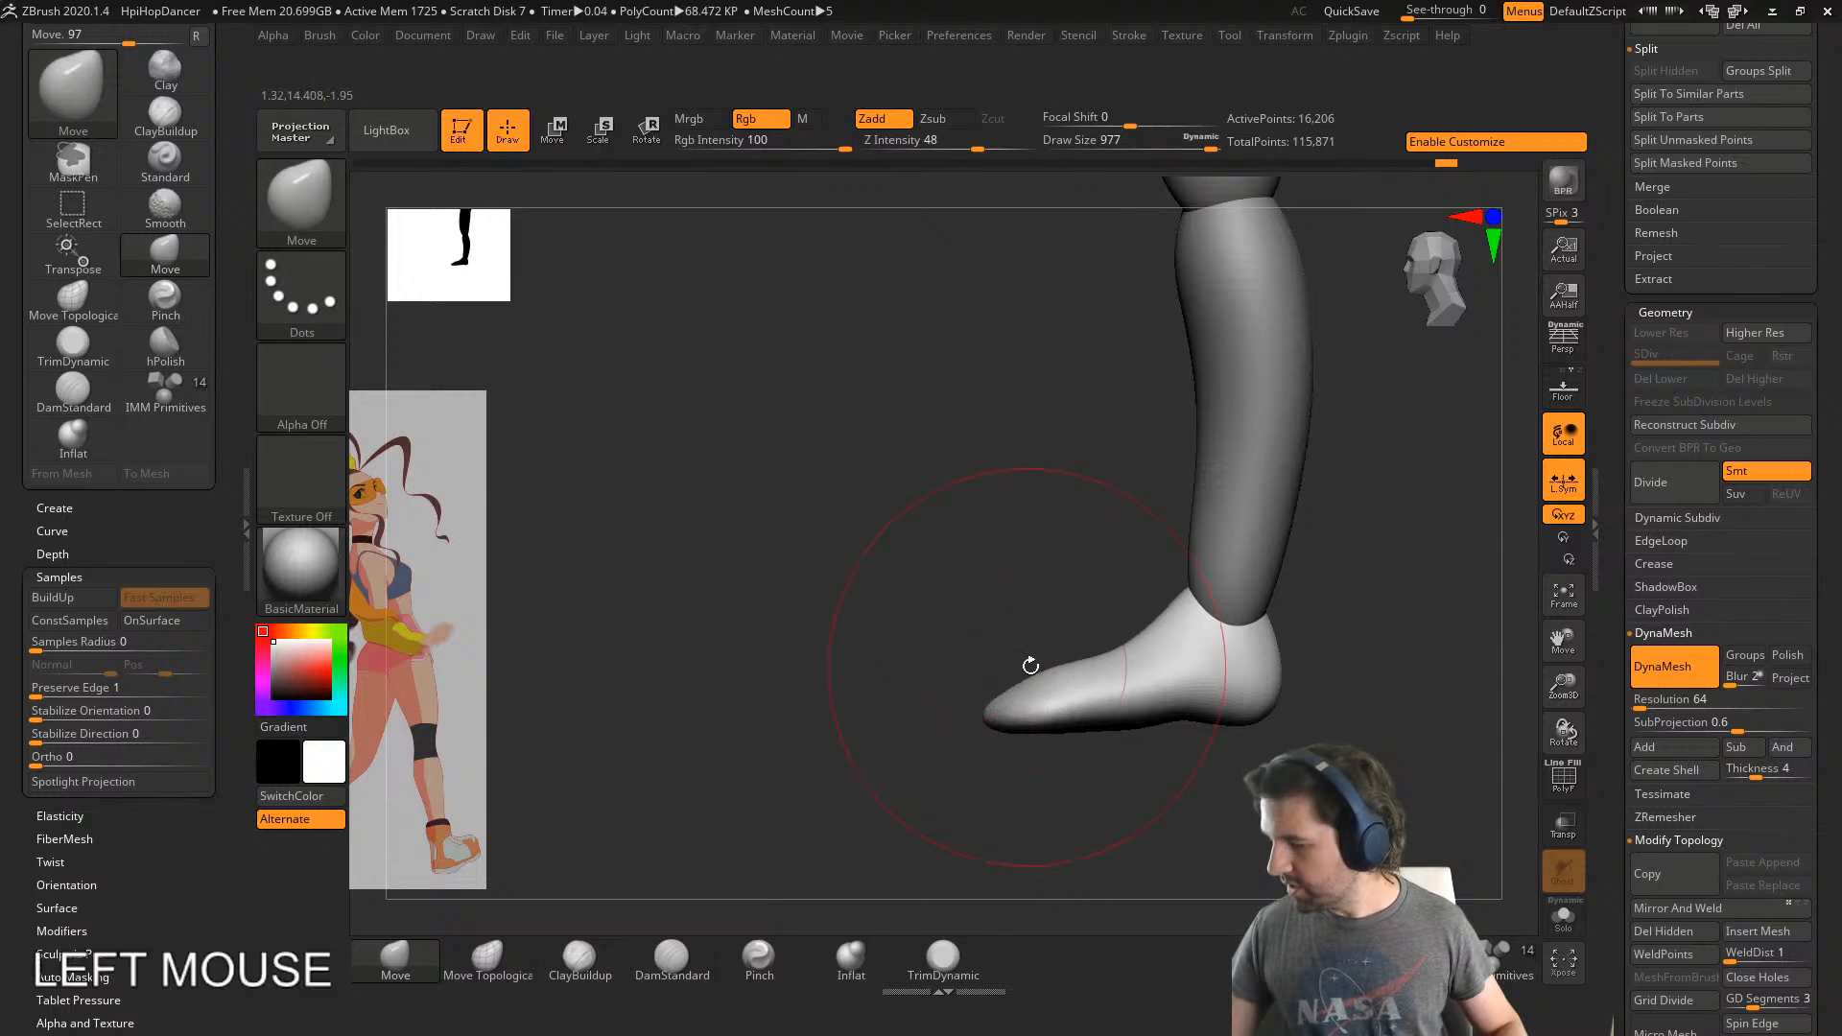
pyautogui.moveTo(1030, 666); pyautogui.dragTo(1012, 683)
pyautogui.keyDown('shift'); pyautogui.moveTo(1012, 683); pyautogui.dragTo(1029, 679, button='right'); pyautogui.keyUp('shift')
pyautogui.moveTo(1015, 699); pyautogui.dragTo(994, 690)
pyautogui.press('s')
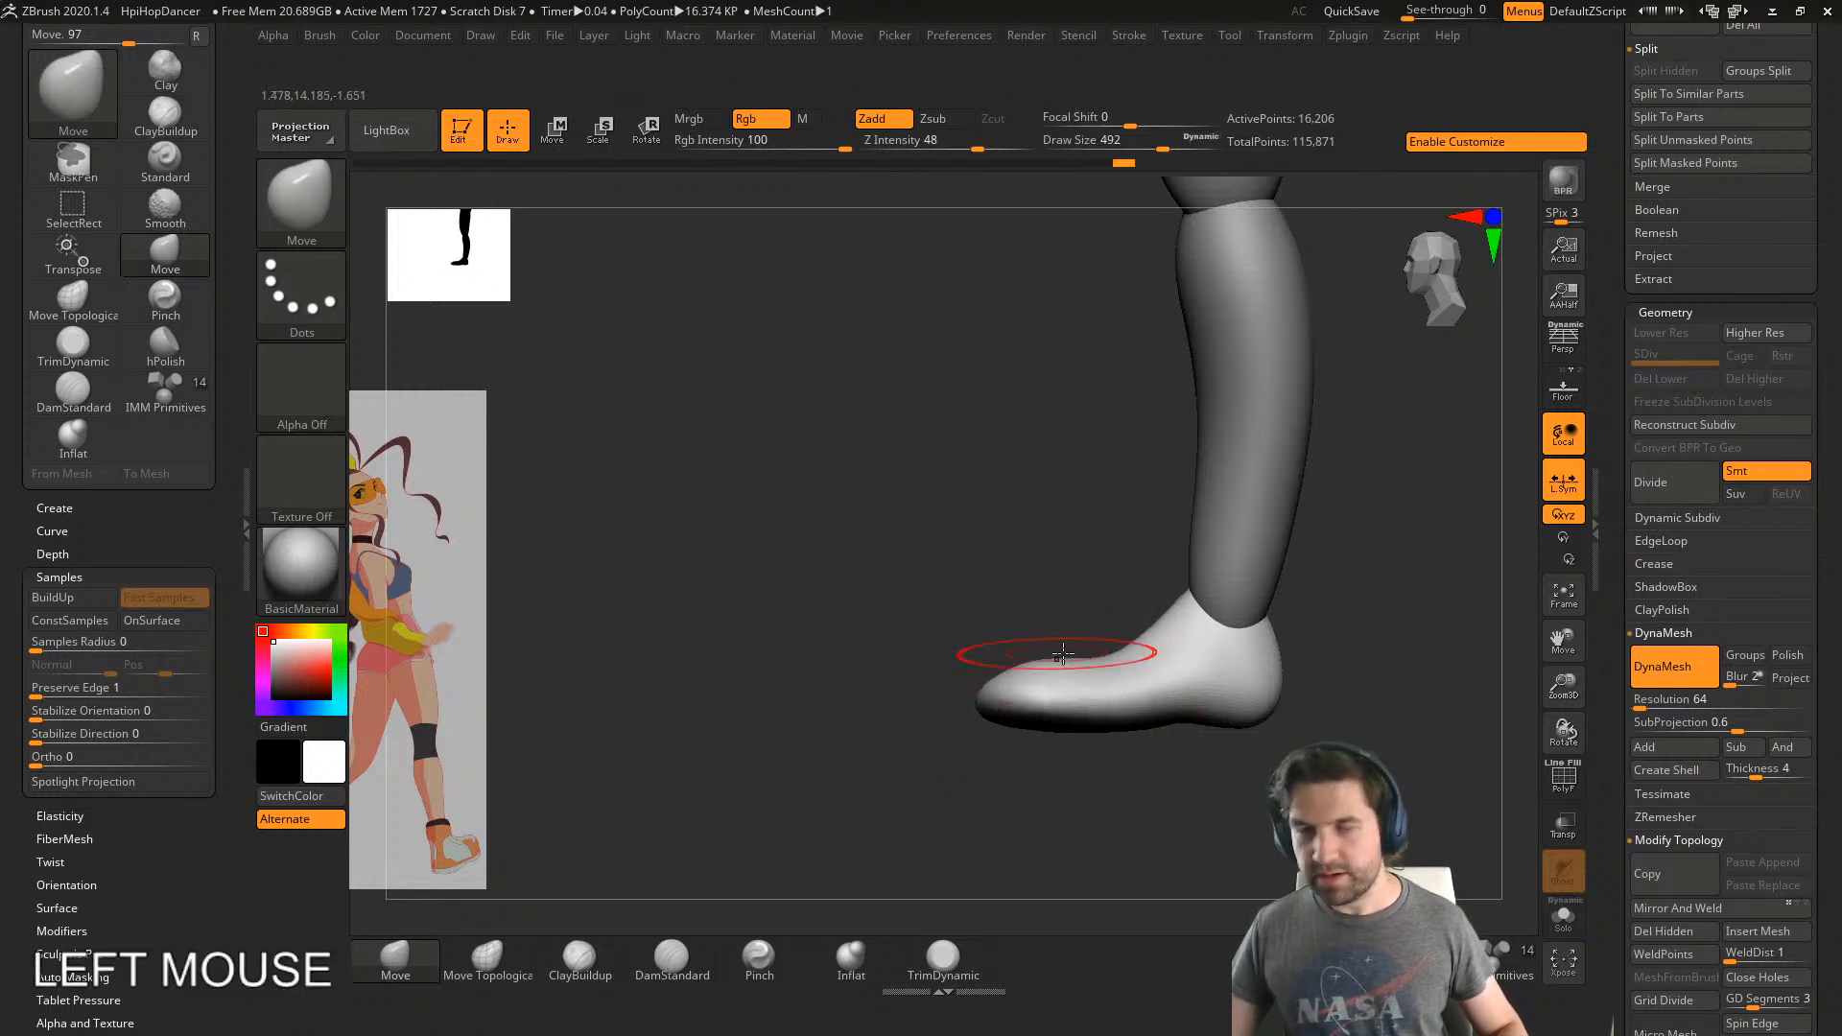
# - Shape the top of the toes and the underside of the front foot with the Move brush at draw size 365
pyautogui.moveTo(1046, 667)
pyautogui.mouseDown(button='right')
pyautogui.moveTo(1200, 671)
pyautogui.moveTo(1079, 726)
pyautogui.moveTo(1123, 645)
pyautogui.moveTo(1148, 662)
pyautogui.moveTo(954, 765)
pyautogui.mouseUp(button='right')
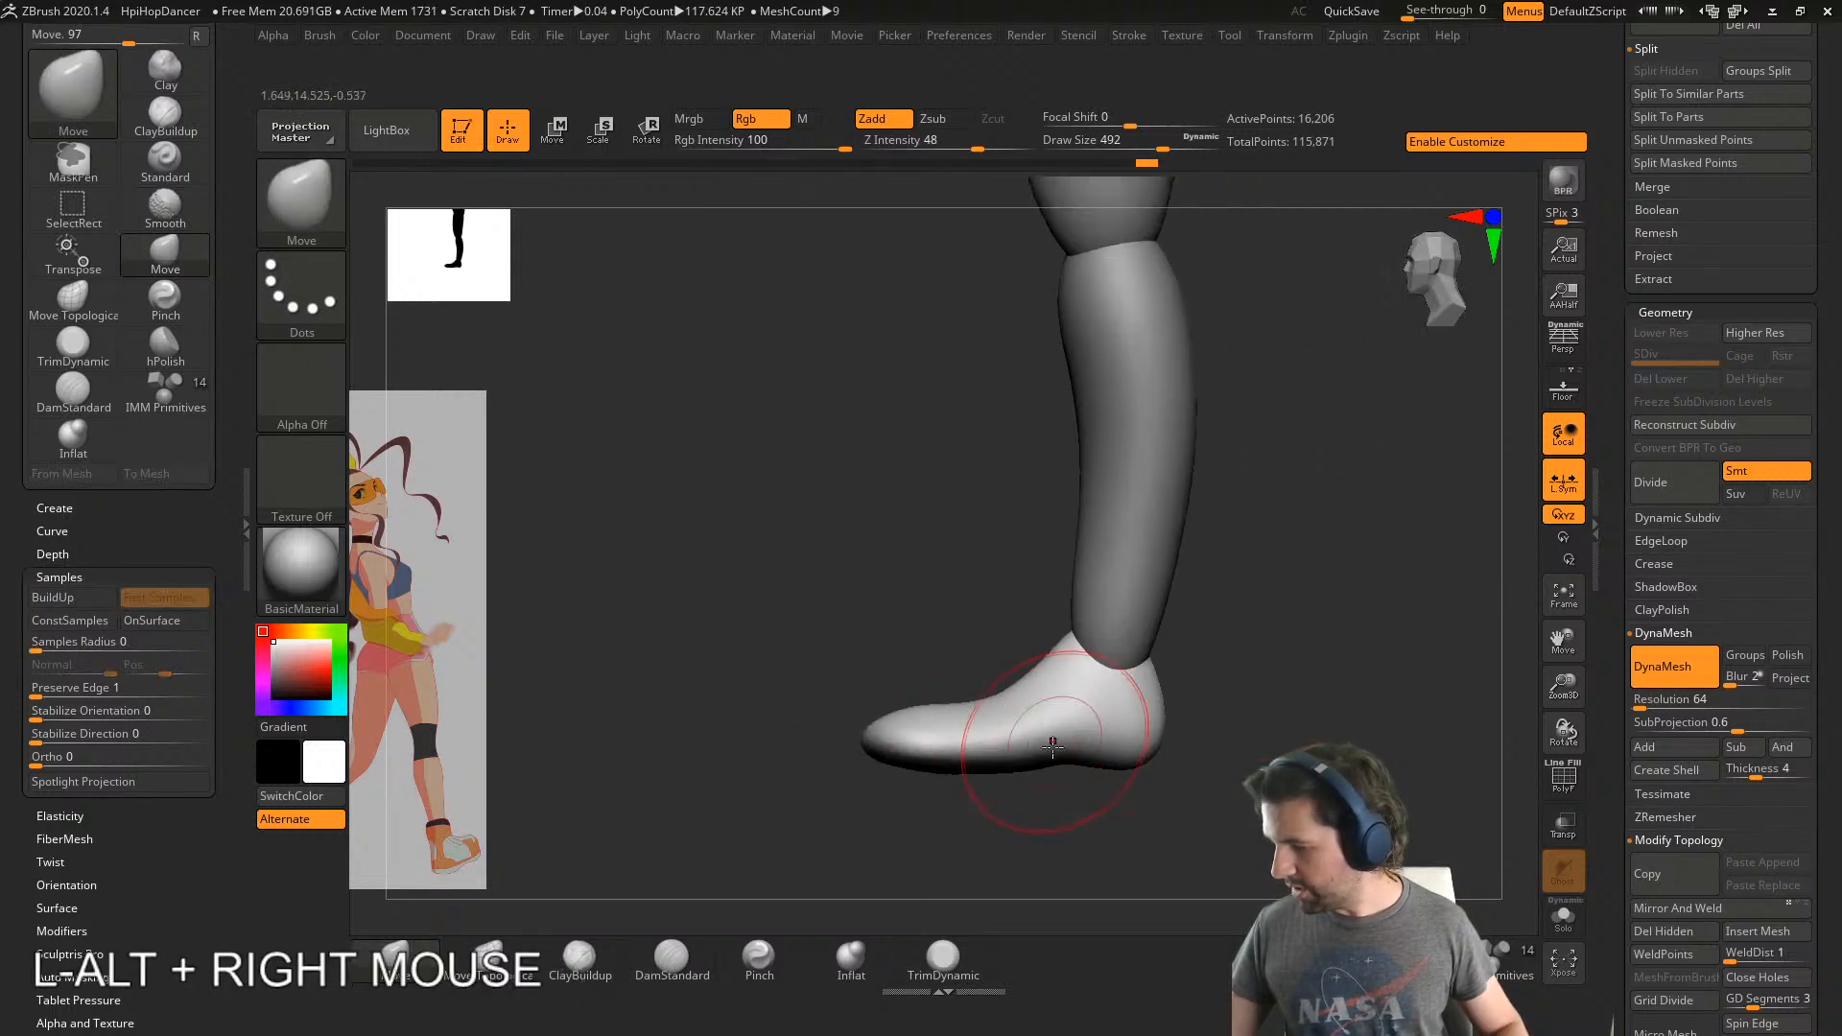
pyautogui.press('s')
pyautogui.moveTo(1042, 800); pyautogui.dragTo(1045, 798)
pyautogui.moveTo(974, 703); pyautogui.dragTo(907, 707)
pyautogui.moveTo(907, 707)
pyautogui.mouseDown(button='right')
pyautogui.moveTo(1049, 687)
pyautogui.moveTo(911, 720)
pyautogui.moveTo(1204, 717)
pyautogui.mouseUp(button='right')
pyautogui.moveTo(797, 748); pyautogui.dragTo(804, 754)
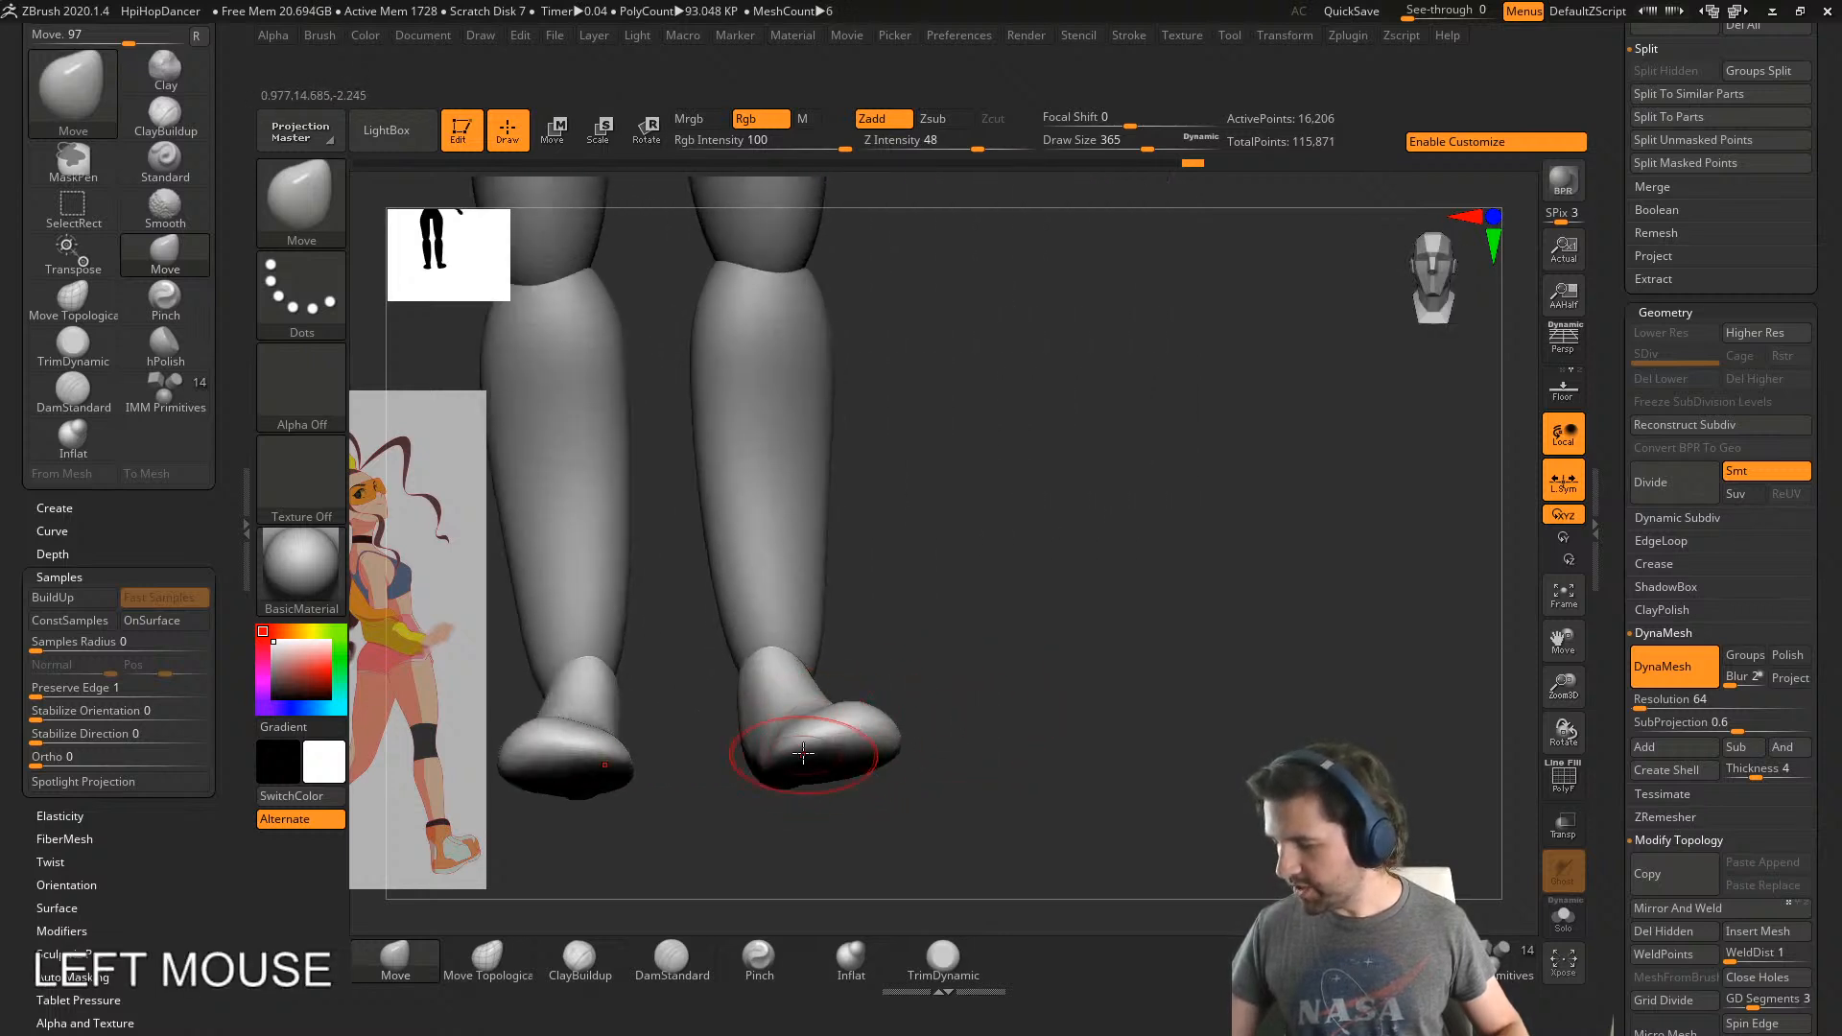
# - Push the outer toe contours of the feet into shape with the Move brush, reaching draw size 611, and smooth them
pyautogui.moveTo(954, 679); pyautogui.dragTo(945, 820, button='right')
pyautogui.moveTo(857, 730); pyautogui.dragTo(925, 729)
pyautogui.press('s')
pyautogui.moveTo(945, 692); pyautogui.dragTo(929, 827, button='right')
pyautogui.moveTo(900, 672); pyautogui.dragTo(900, 657)
pyautogui.moveTo(969, 748); pyautogui.dragTo(957, 632, button='right')
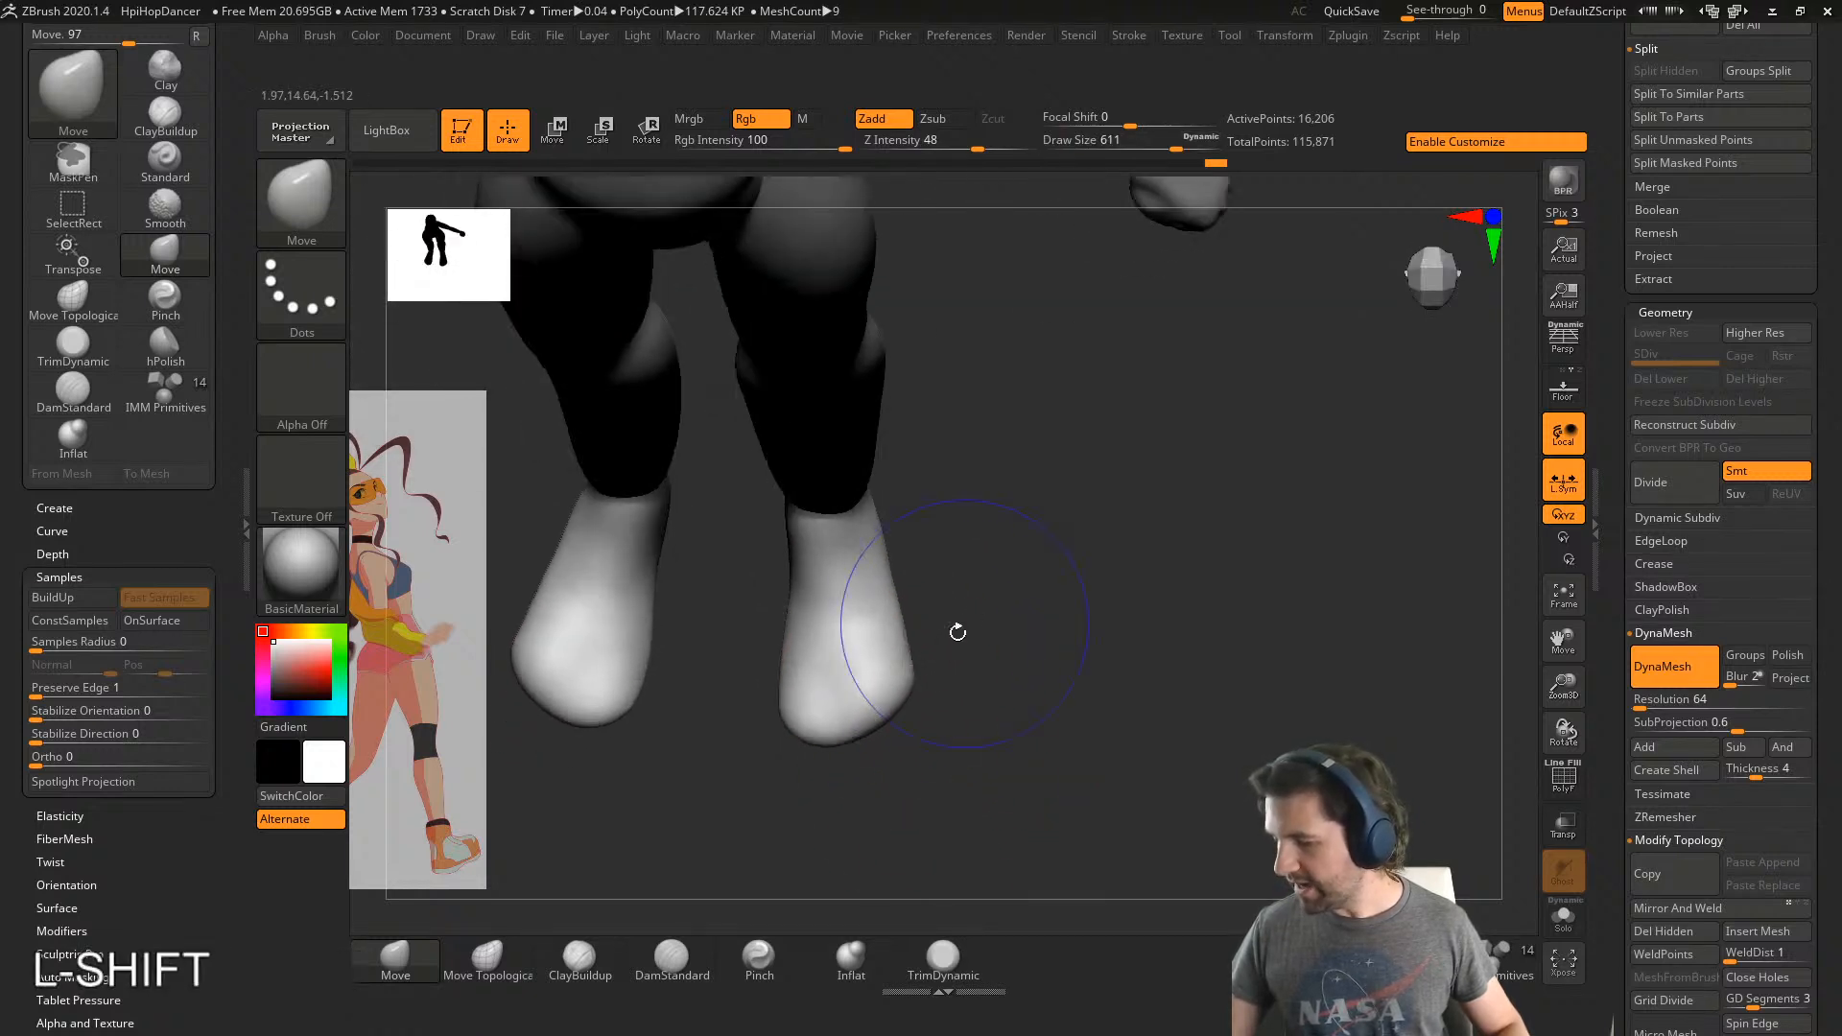
pyautogui.keyDown('shift'); pyautogui.moveTo(958, 633); pyautogui.dragTo(881, 672); pyautogui.keyUp('shift')
pyautogui.moveTo(892, 676)
pyautogui.mouseDown(button='right')
pyautogui.moveTo(950, 691)
pyautogui.moveTo(955, 652)
pyautogui.mouseUp(button='right')
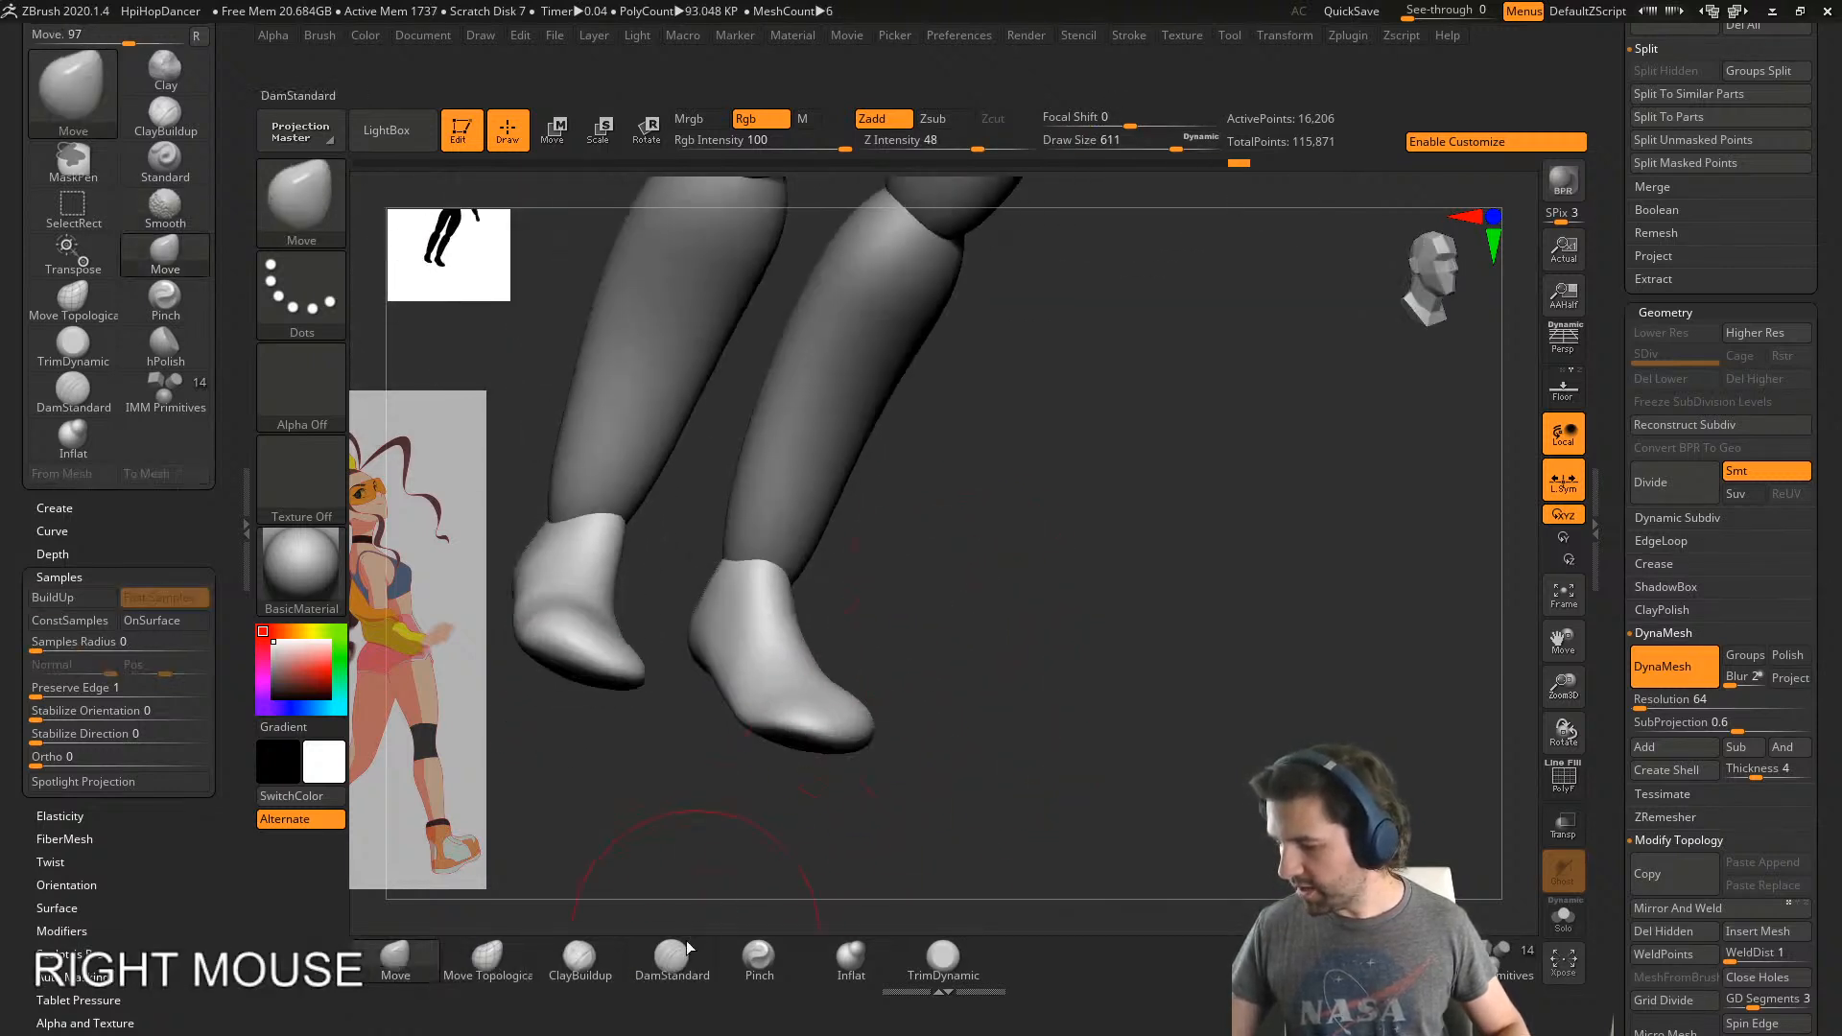
# - Build up the insteps of the feet with the ClayBuildup brush at draw size 365 and smooth the added clay
pyautogui.click(595, 963)
pyautogui.moveTo(732, 774); pyautogui.dragTo(781, 732, button='right')
pyautogui.moveTo(768, 652)
pyautogui.mouseDown()
pyautogui.moveTo(804, 642)
pyautogui.moveTo(815, 699)
pyautogui.mouseUp()
pyautogui.moveTo(815, 700); pyautogui.dragTo(863, 617, button='right')
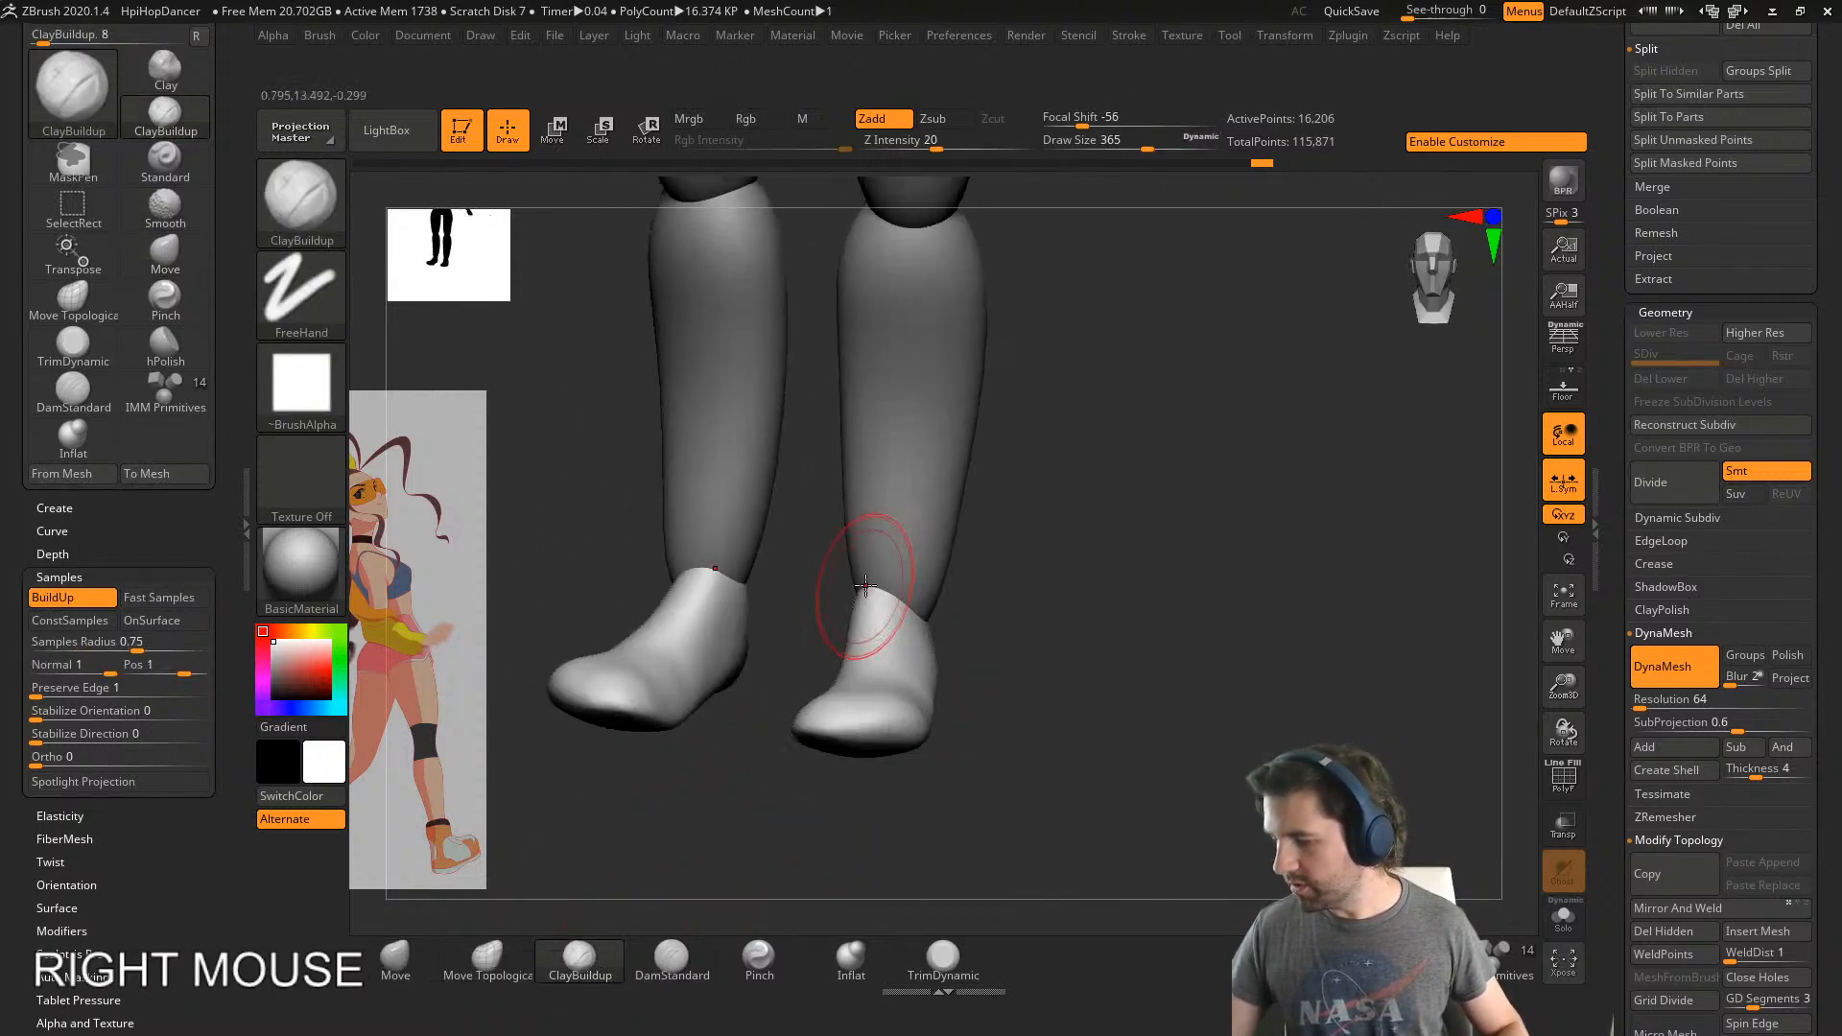
pyautogui.moveTo(863, 617)
pyautogui.keyDown('shift'); pyautogui.mouseDown()
pyautogui.moveTo(822, 720)
pyautogui.moveTo(888, 688)
pyautogui.mouseUp(); pyautogui.keyUp('shift')
pyautogui.keyDown('shift'); pyautogui.moveTo(837, 669); pyautogui.dragTo(808, 774, button='right'); pyautogui.keyUp('shift')
# - Adjust the toe profile and the heel and ankle contour with the Move brush at draw sizes 629 and 550
pyautogui.press('b')
pyautogui.press('m')
pyautogui.press('v')
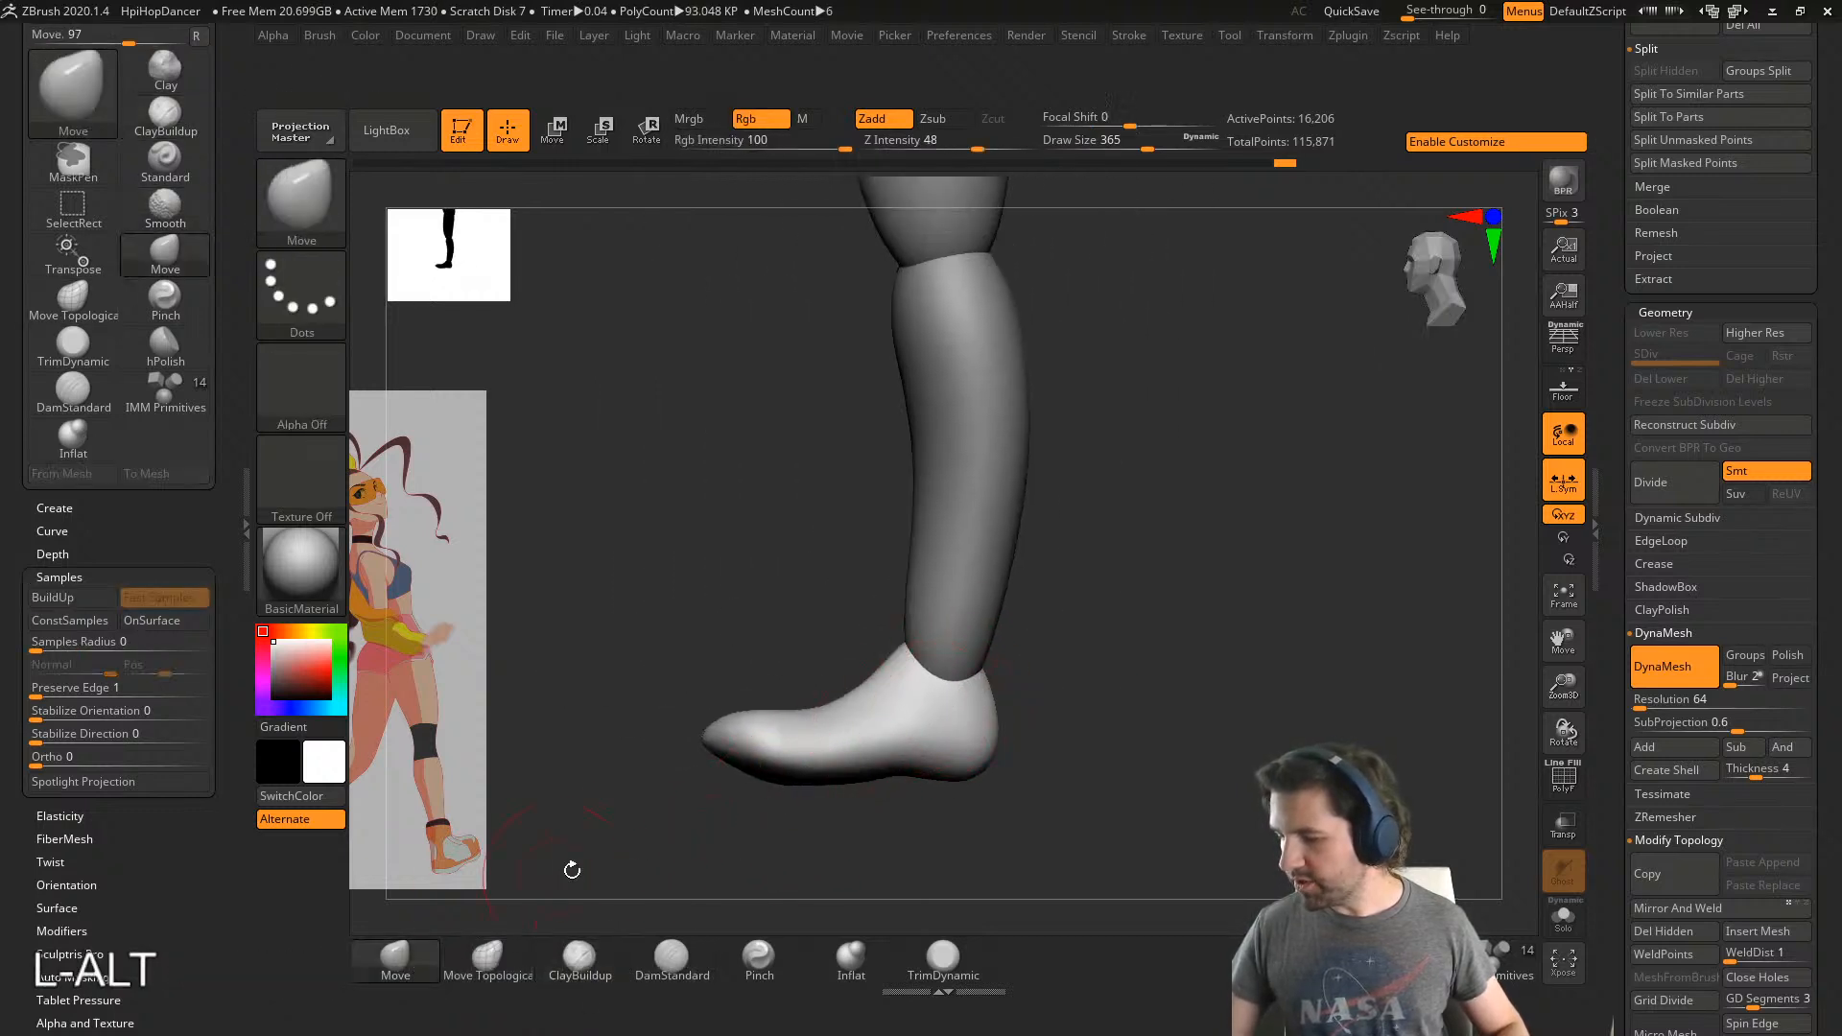
pyautogui.press('s')
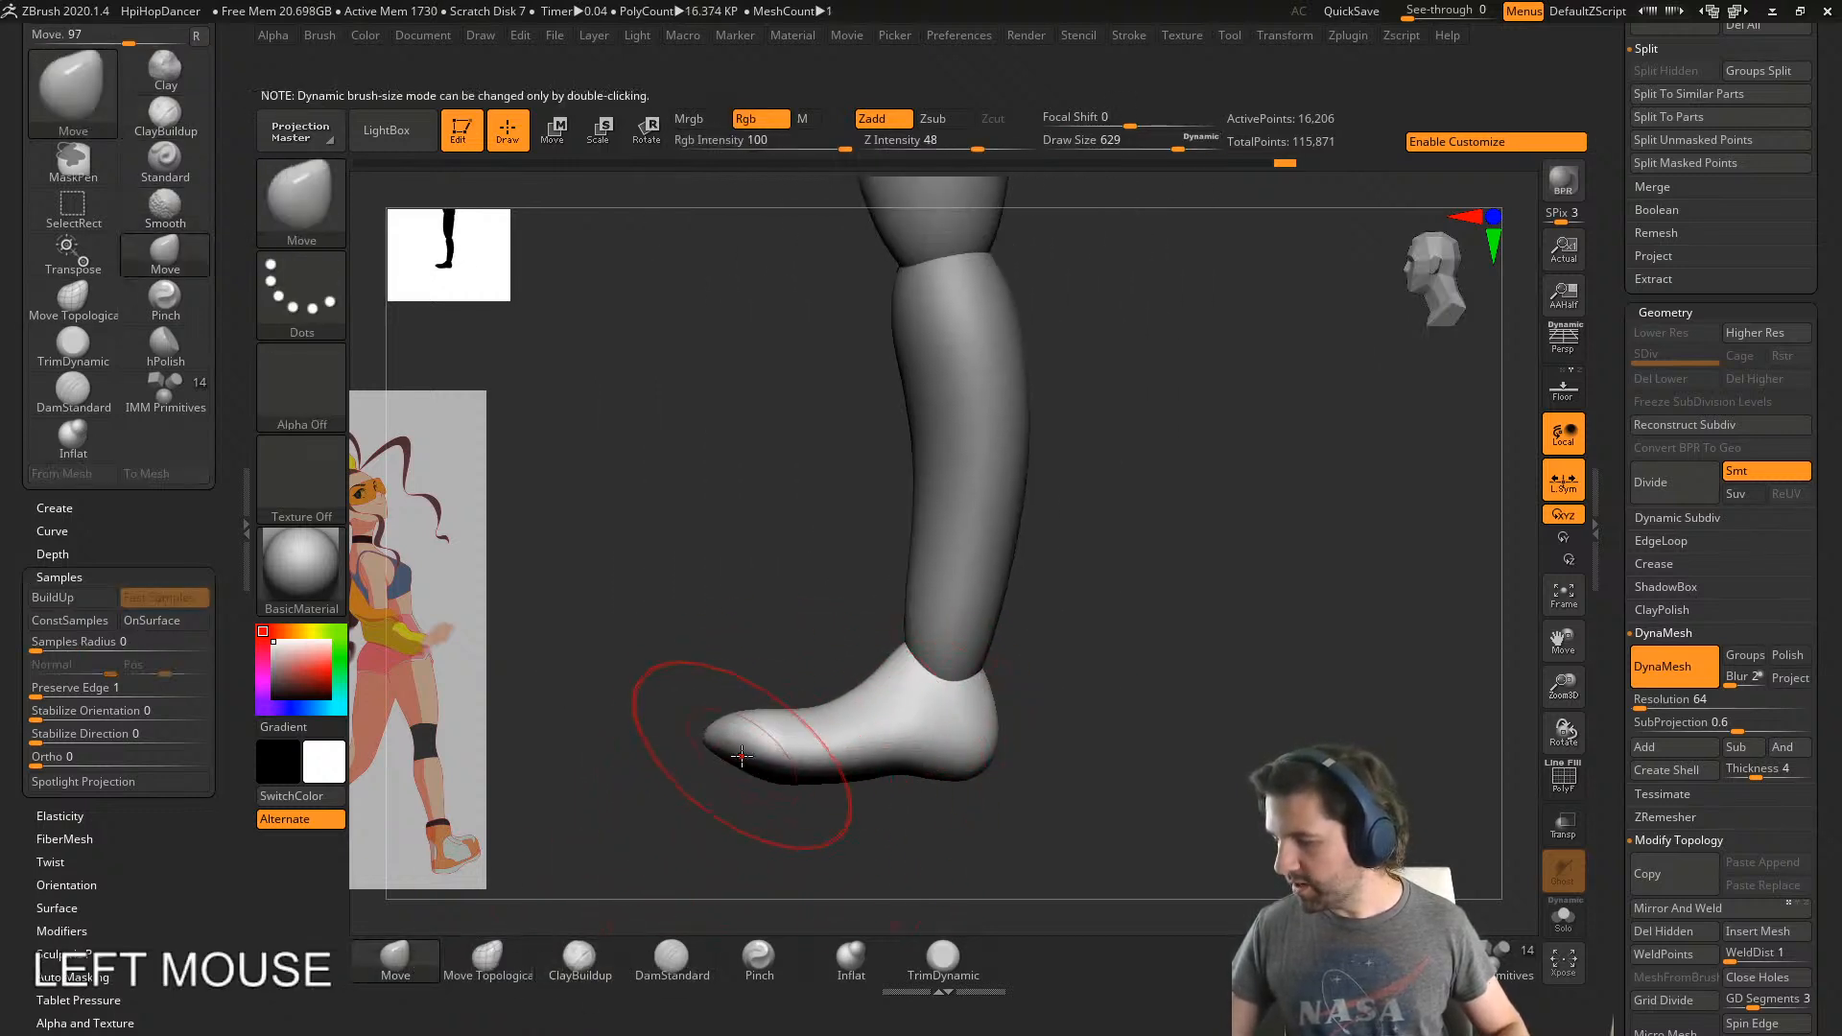
pyautogui.press('s')
pyautogui.moveTo(803, 804); pyautogui.dragTo(775, 806)
pyautogui.moveTo(788, 777)
pyautogui.mouseDown(button='right')
pyautogui.moveTo(937, 625)
pyautogui.moveTo(954, 679)
pyautogui.mouseUp(button='right')
pyautogui.press('s')
pyautogui.moveTo(976, 703); pyautogui.dragTo(1008, 704)
pyautogui.keyDown('shift'); pyautogui.moveTo(1008, 704); pyautogui.dragTo(921, 688, button='right'); pyautogui.keyUp('shift')
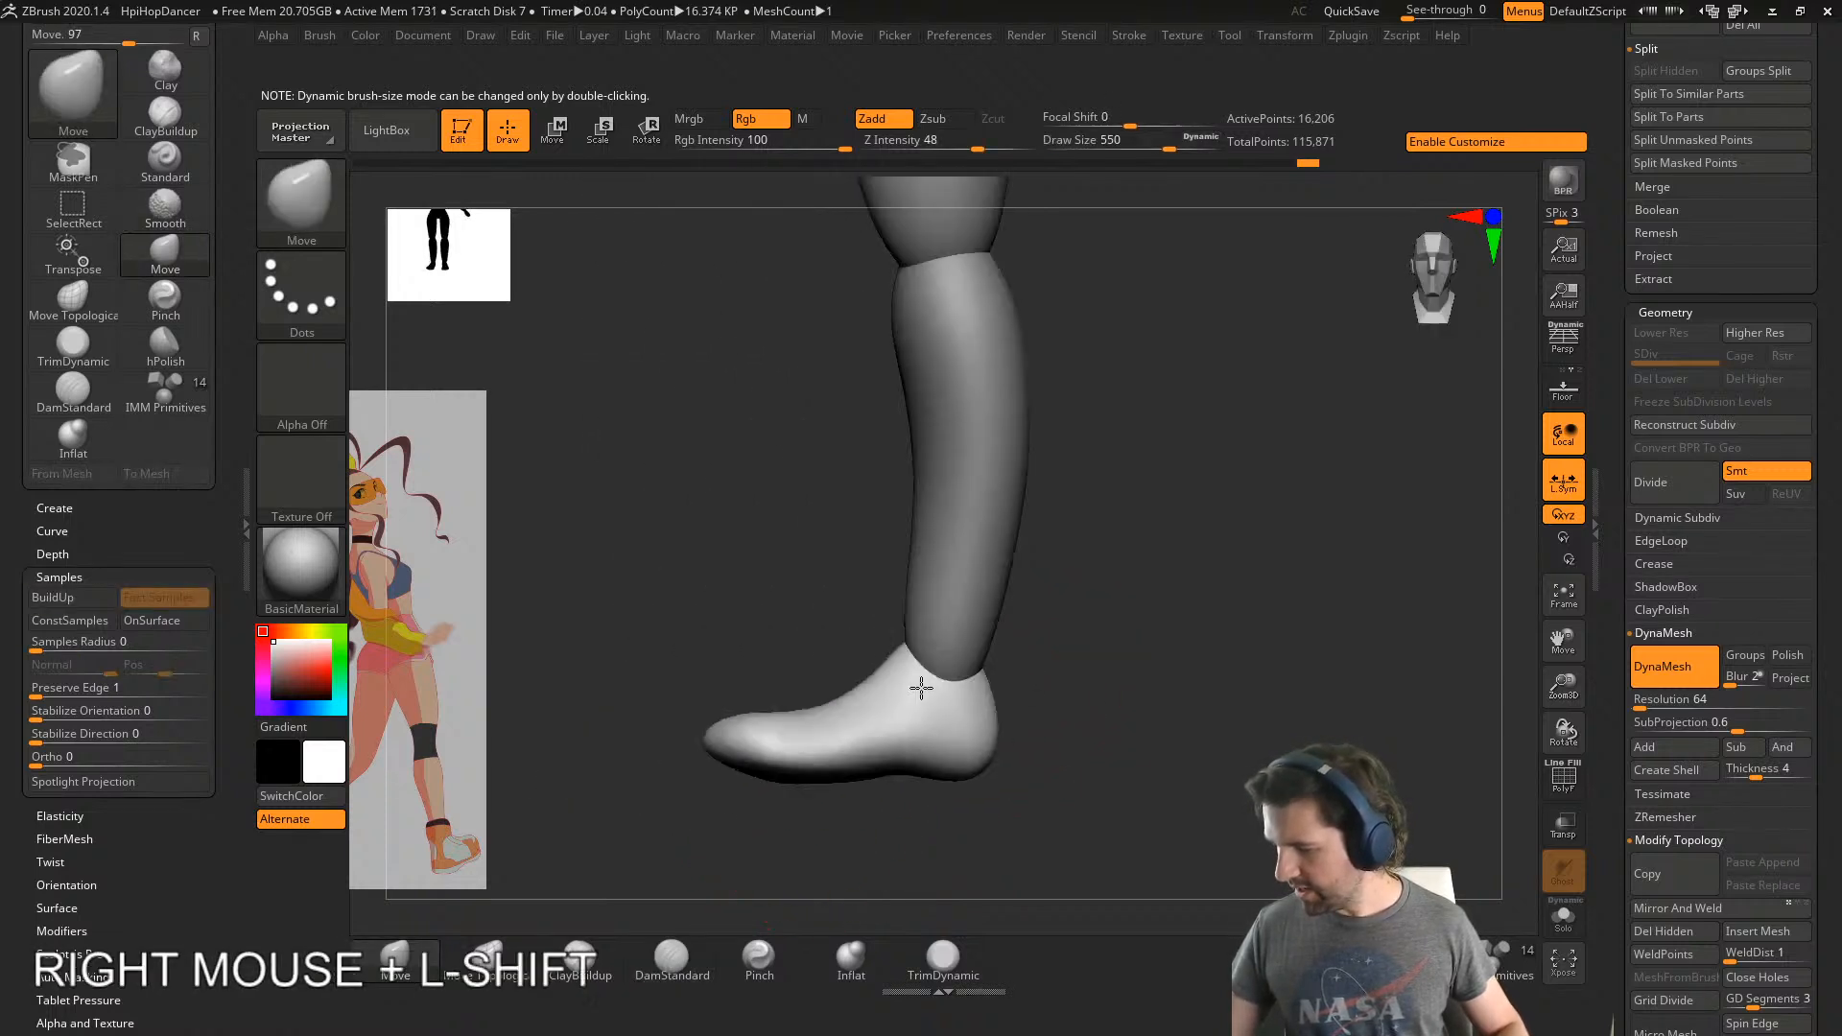
# - Add ClayBuildup strokes at draw size 228 around the ankles and smooth them
pyautogui.click(579, 959)
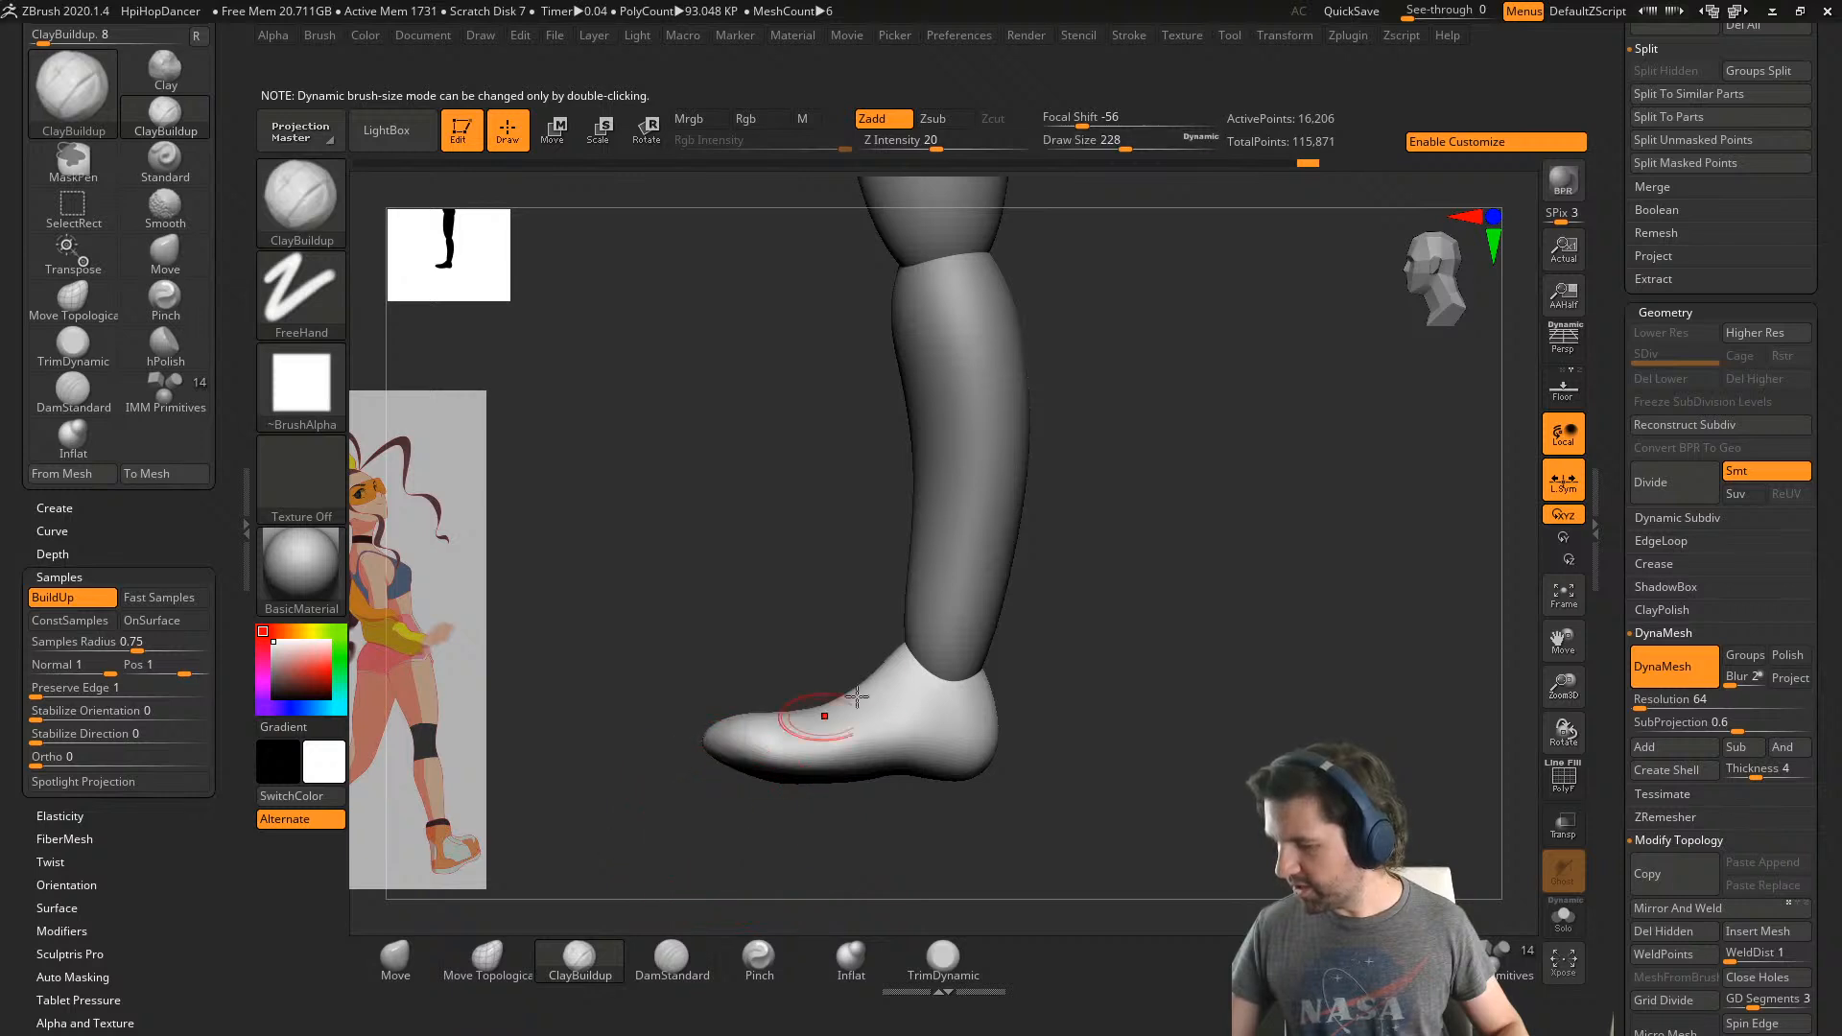
pyautogui.moveTo(938, 681)
pyautogui.mouseDown()
pyautogui.moveTo(946, 699)
pyautogui.moveTo(942, 677)
pyautogui.mouseUp()
pyautogui.moveTo(942, 676); pyautogui.dragTo(1025, 674, button='right')
pyautogui.moveTo(992, 687); pyautogui.dragTo(990, 677)
pyautogui.keyDown('shift'); pyautogui.moveTo(990, 677); pyautogui.dragTo(996, 672); pyautogui.keyUp('shift')
pyautogui.keyDown('shift'); pyautogui.moveTo(996, 672); pyautogui.dragTo(1103, 600, button='right'); pyautogui.keyUp('shift')
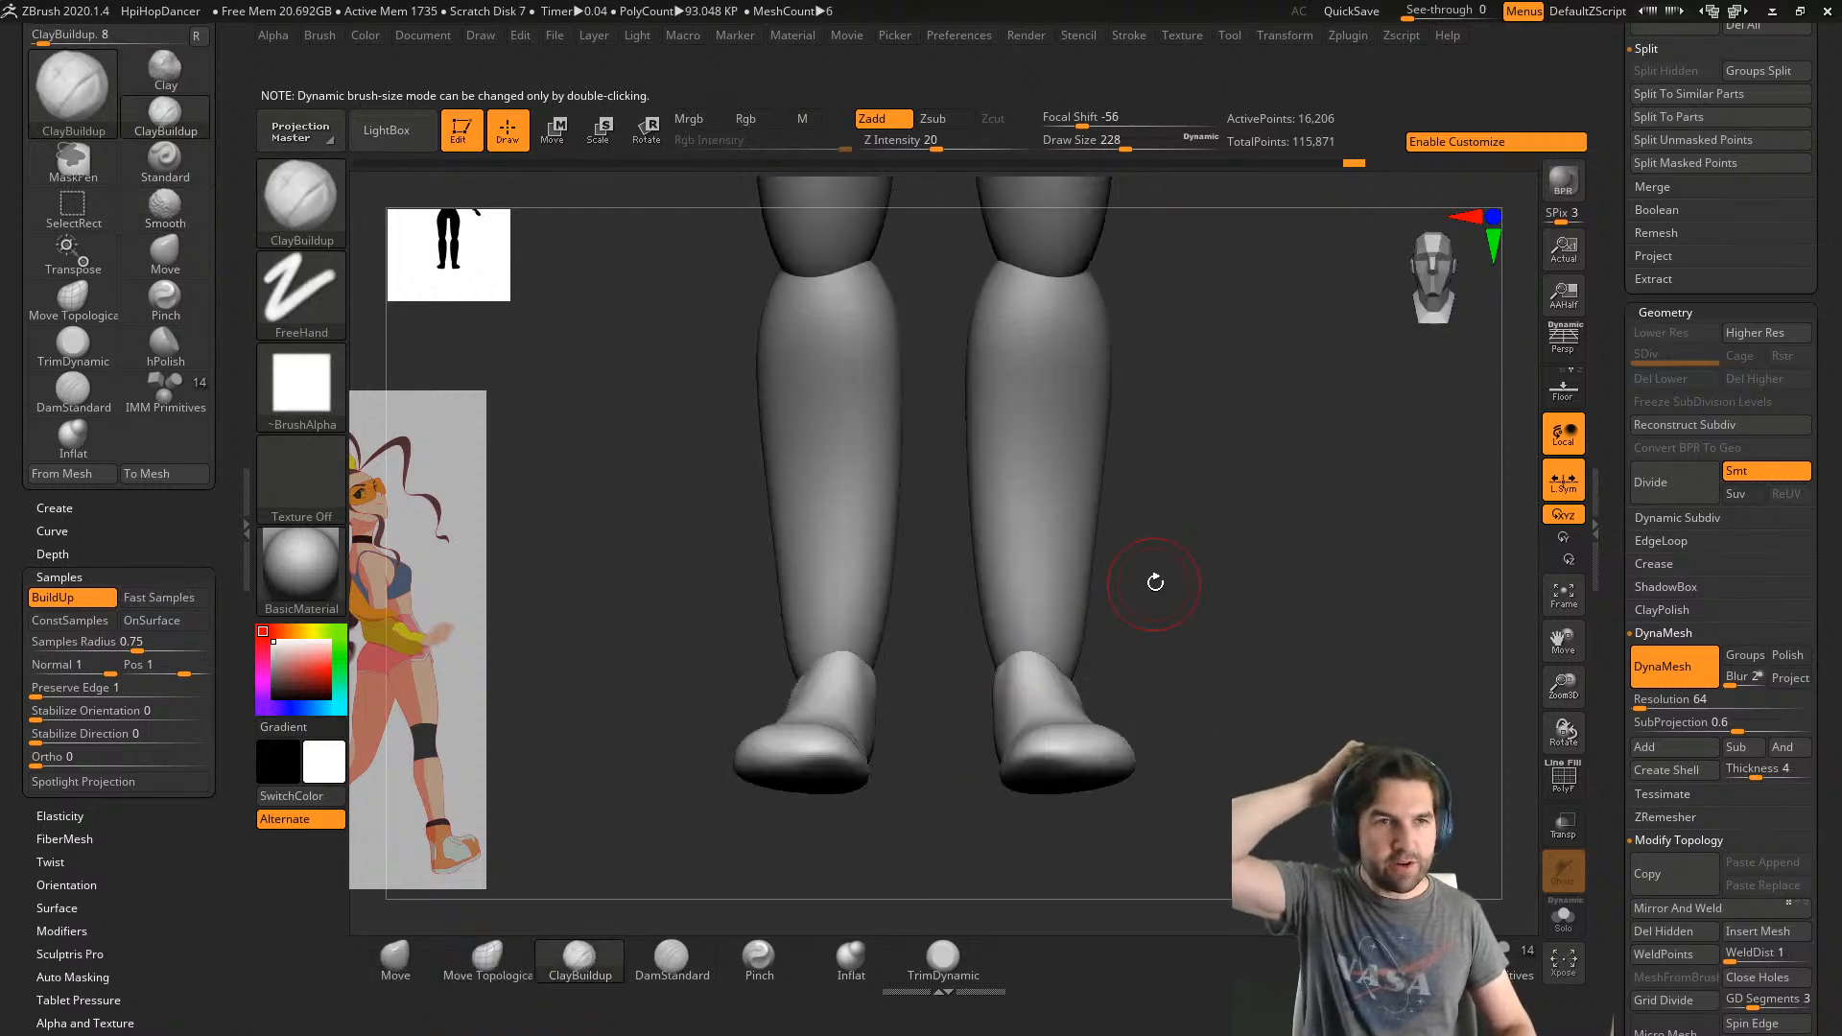
pyautogui.keyDown('shift'); pyautogui.moveTo(1172, 518); pyautogui.dragTo(1132, 545, button='right'); pyautogui.keyUp('shift')
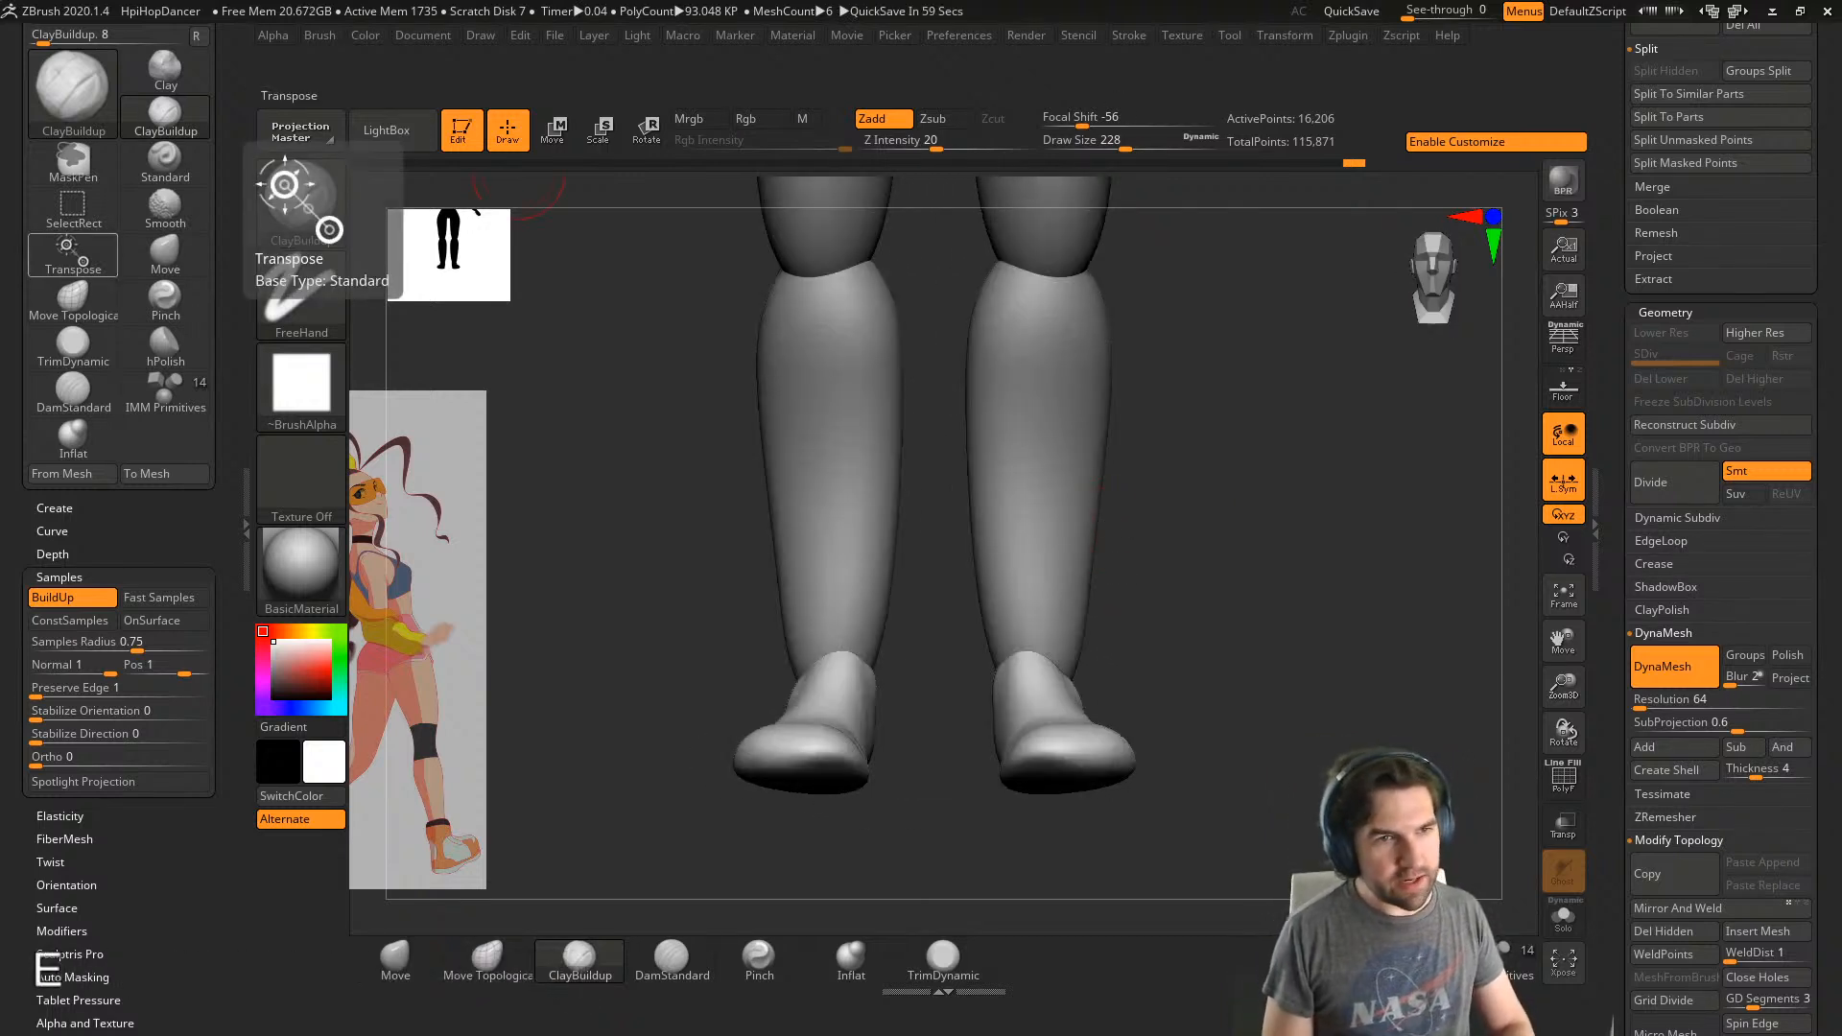
# - Switch to PureRef and load the recently used anatomy reference board
pyautogui.press('Return')
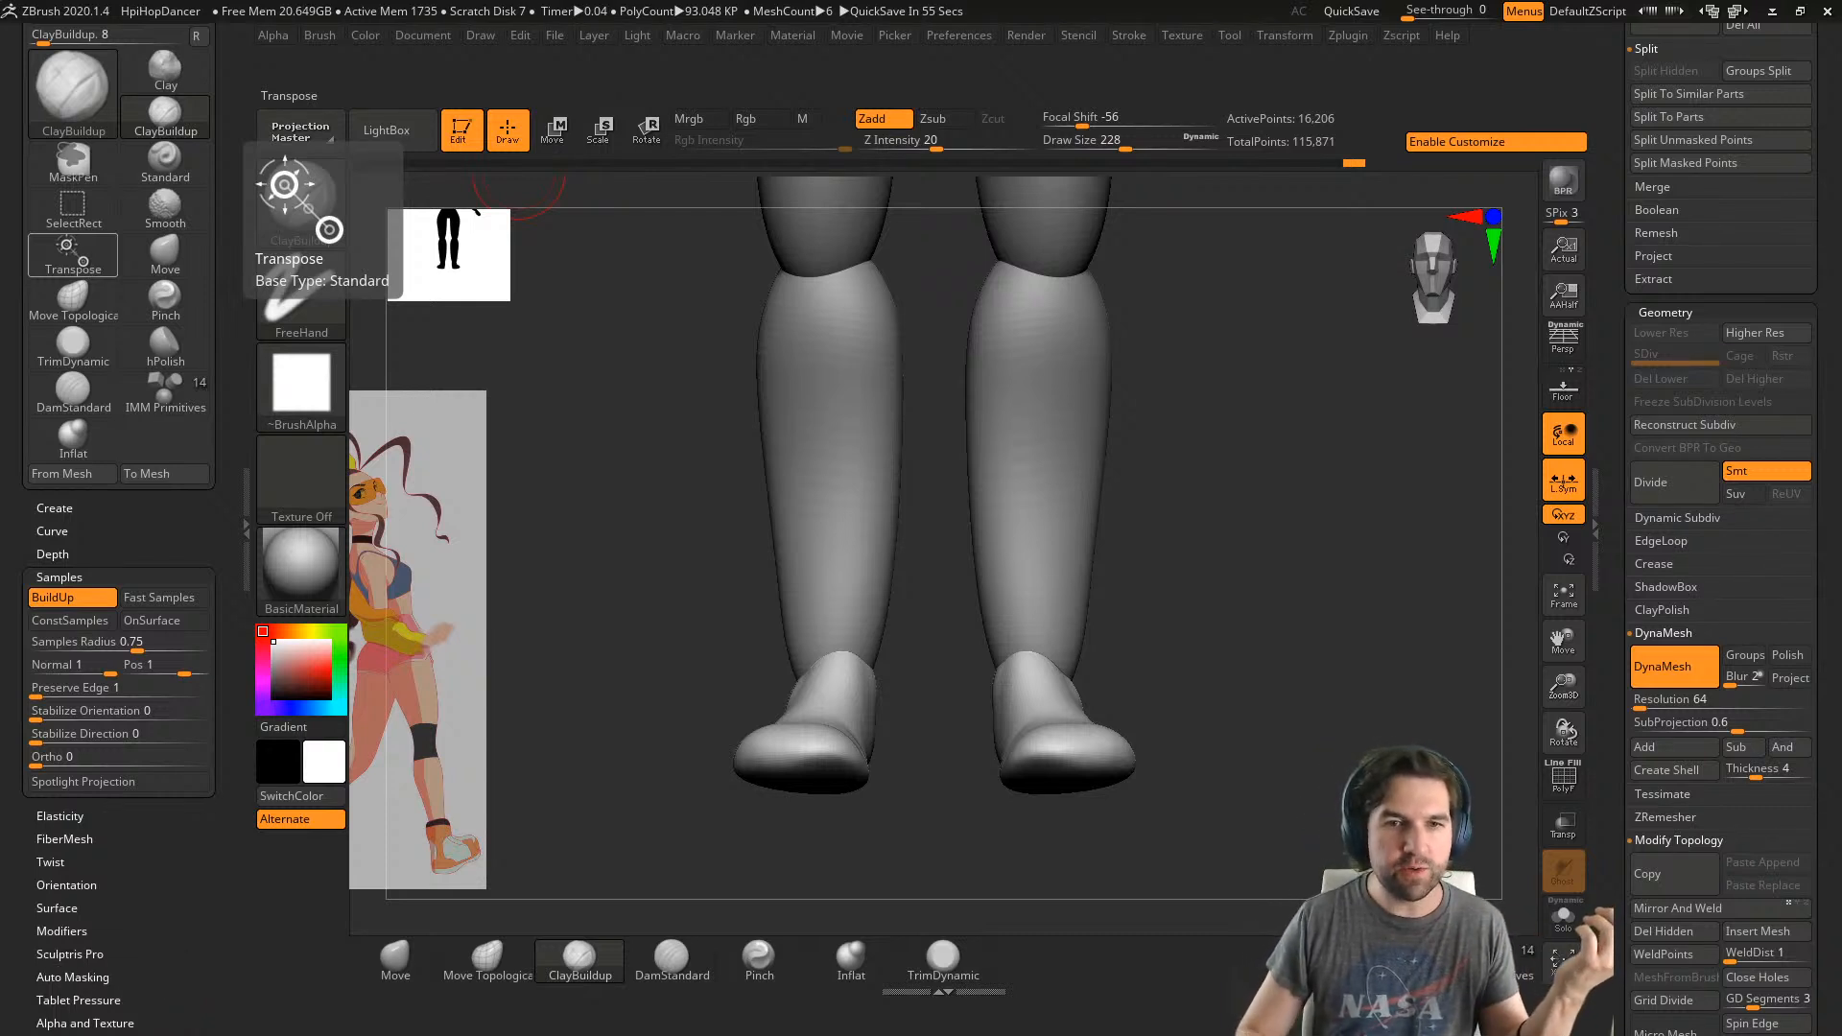
pyautogui.moveTo(864, 1035); pyautogui.dragTo(696, 499, button='right')
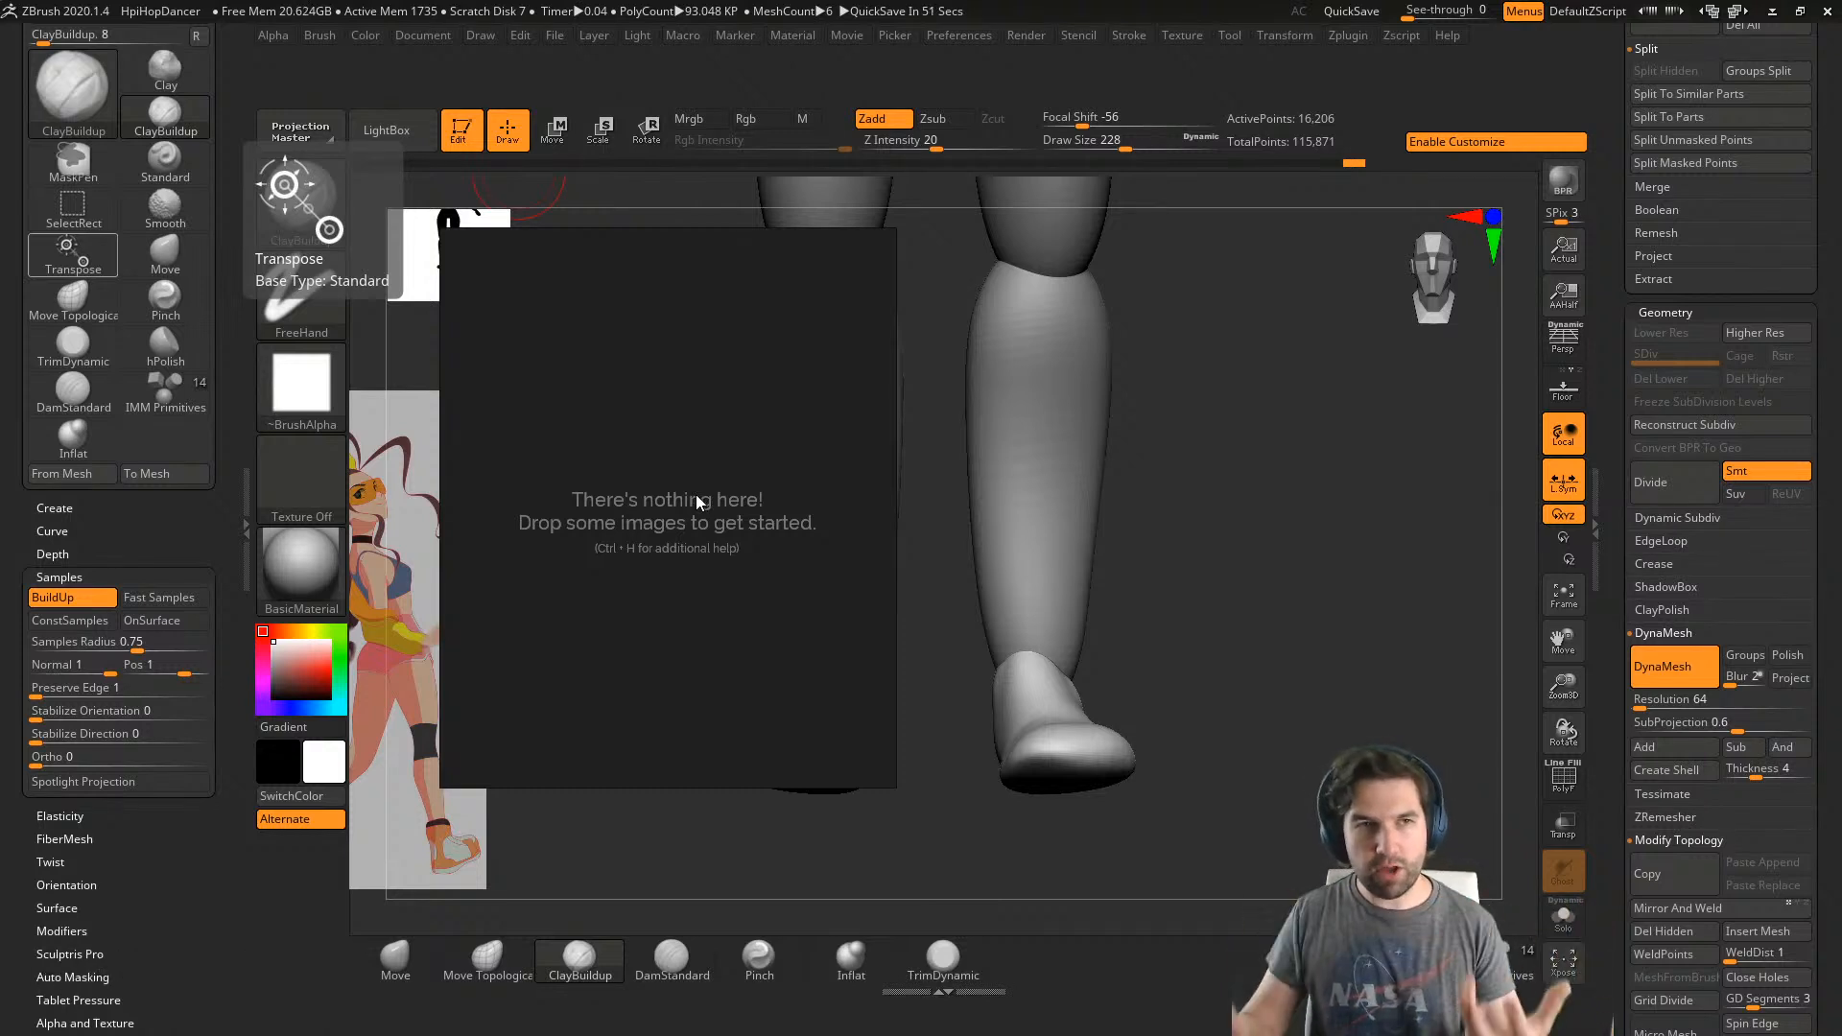
pyautogui.rightClick(692, 496)
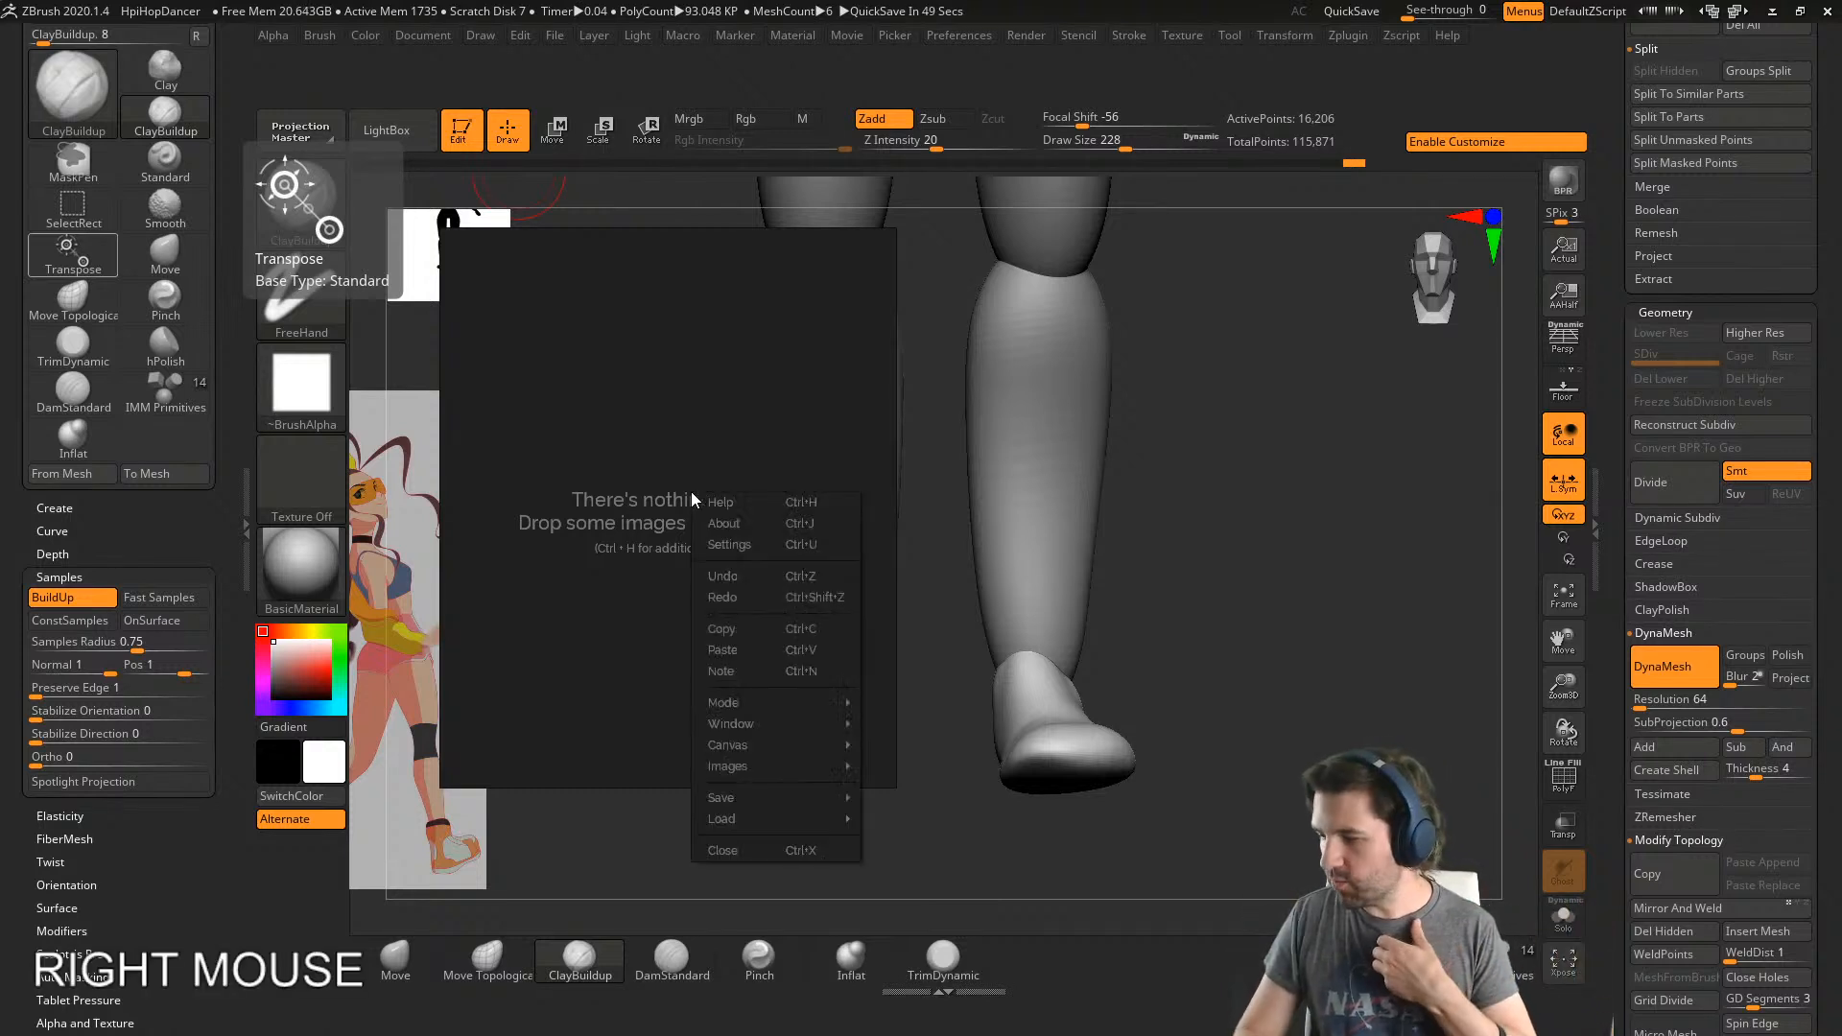
pyautogui.click(758, 817)
pyautogui.moveTo(971, 838)
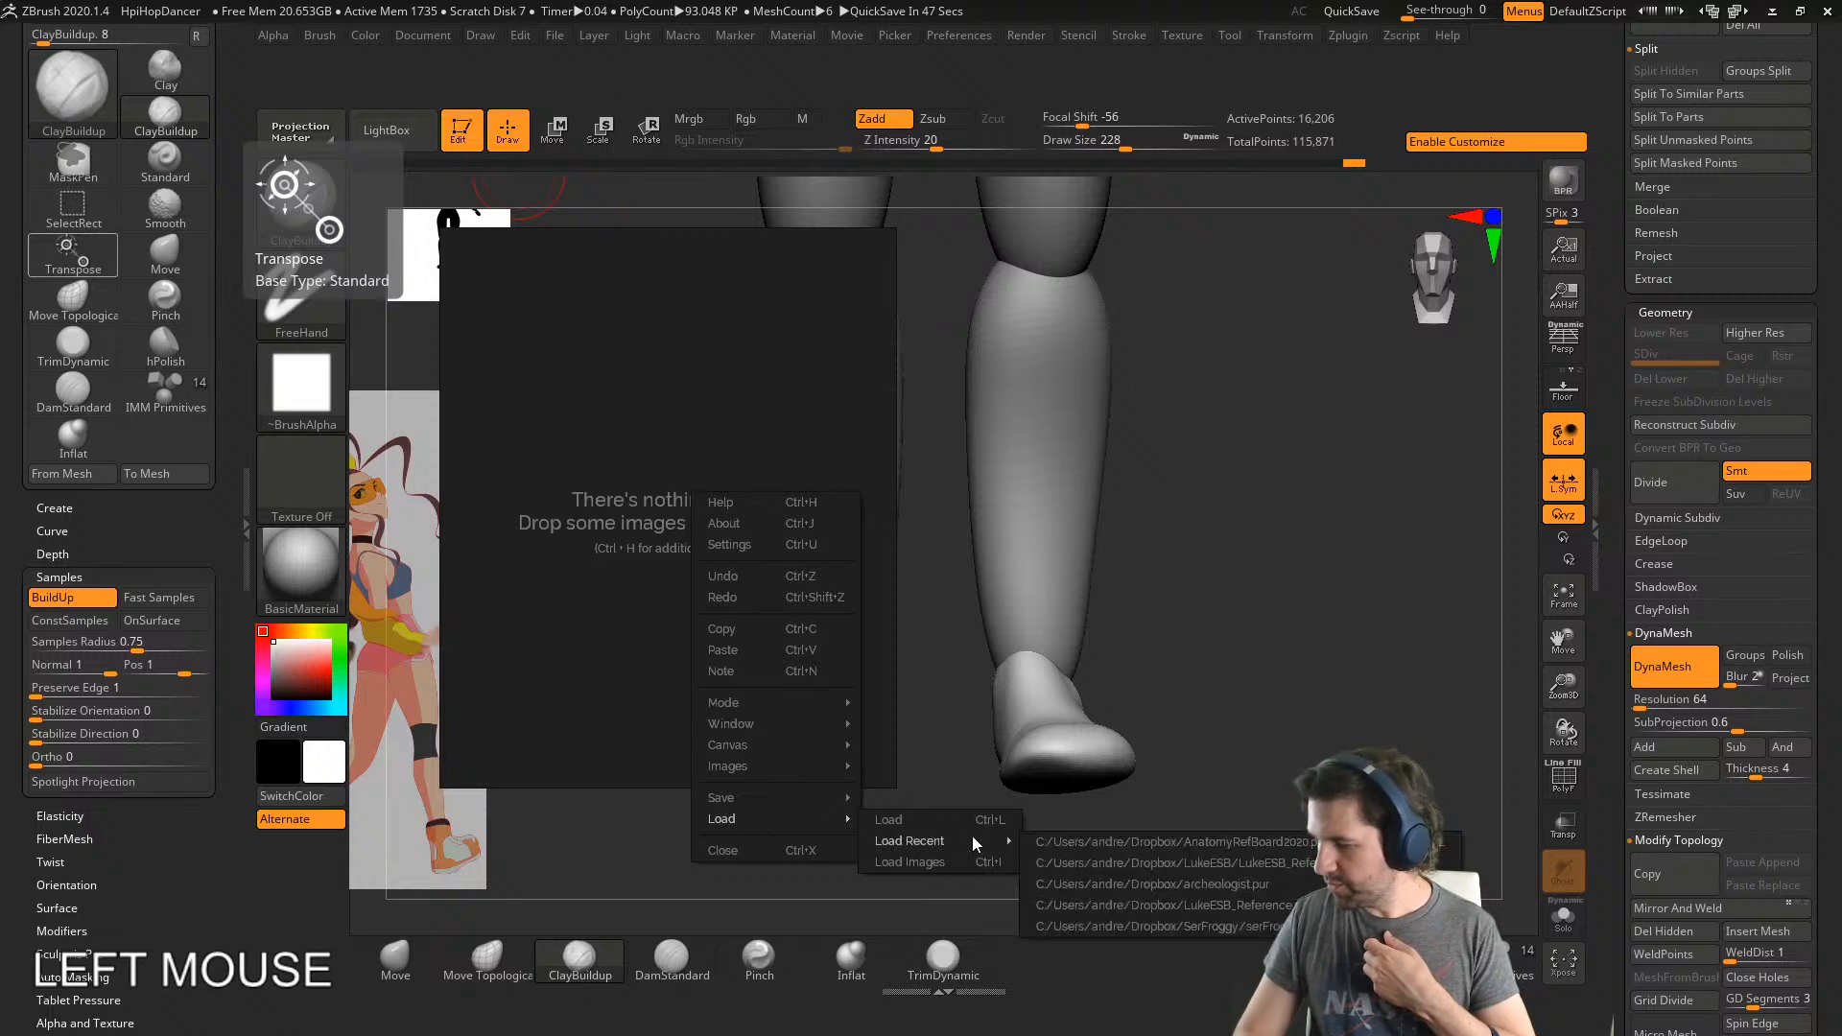
pyautogui.click(1265, 864)
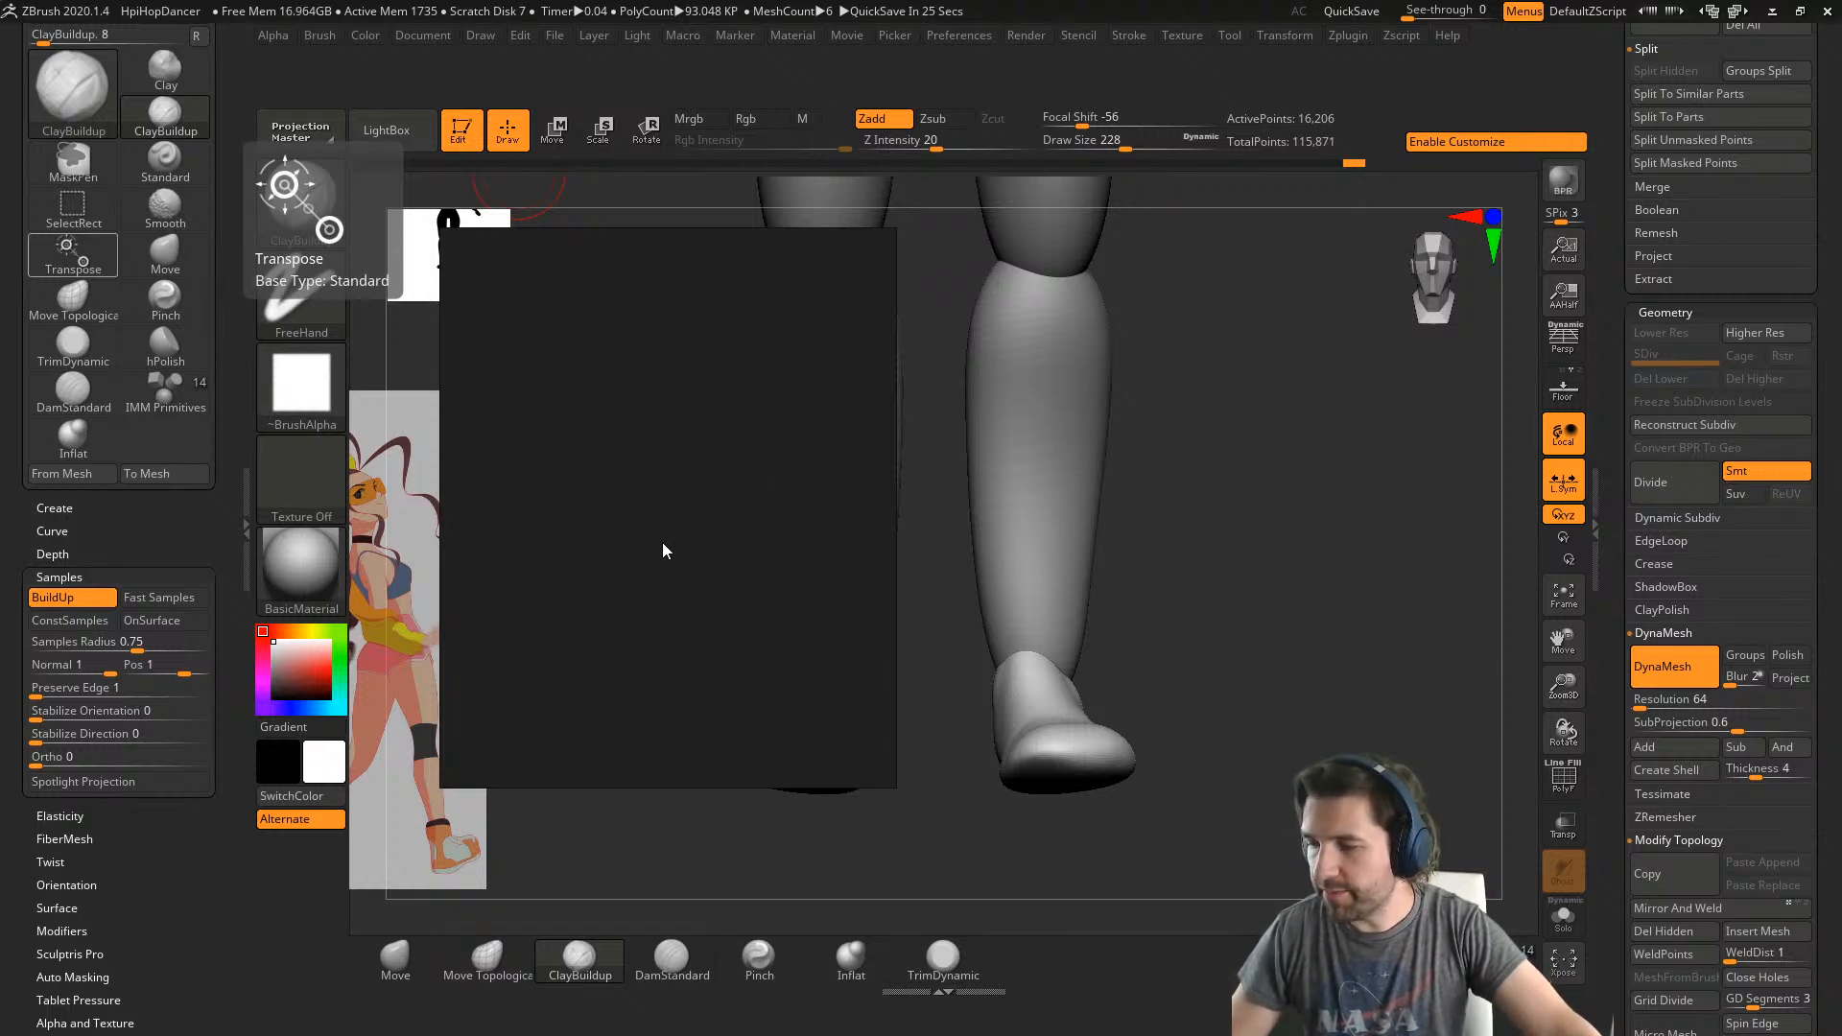
# - Look through the head, body and pose sections of the anatomy board for foot references
pyautogui.scroll(-3, 662, 543)
pyautogui.moveTo(663, 541); pyautogui.dragTo(500, 545, button='middle')
pyautogui.scroll(-2, 572, 468)
pyautogui.scroll(2, 571, 468)
pyautogui.scroll(2, 607, 528)
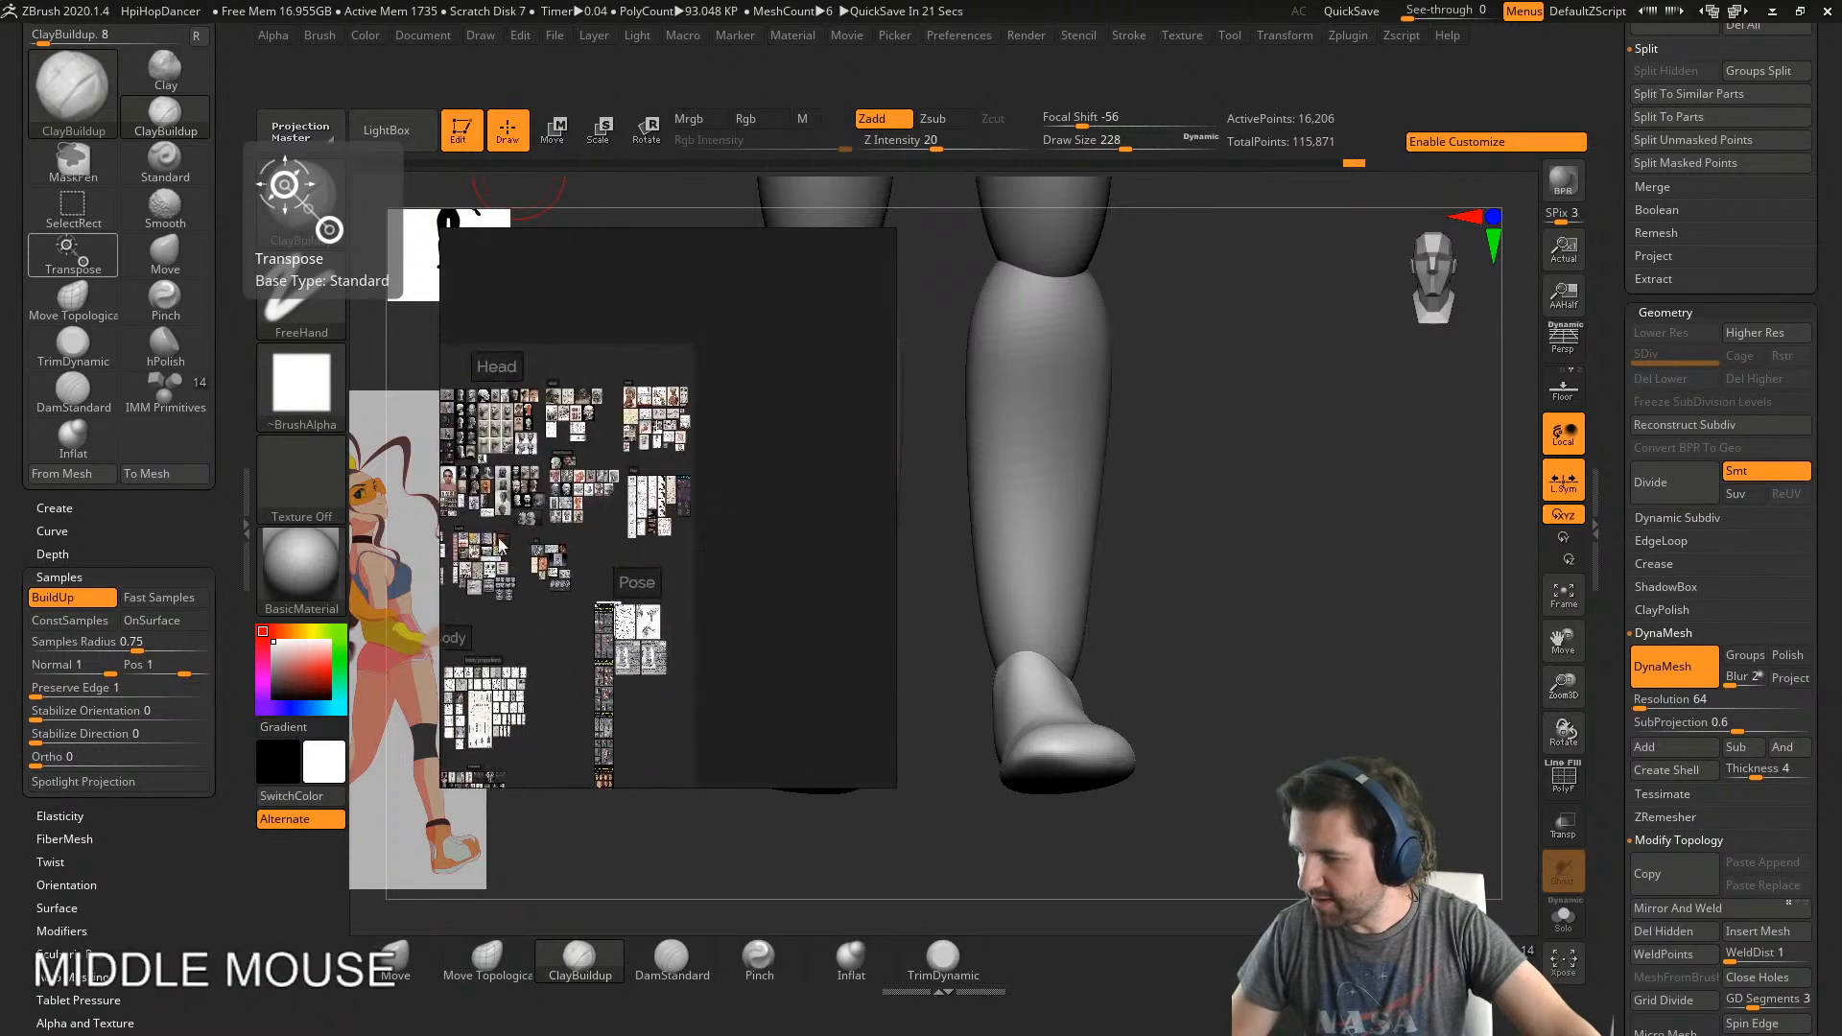
pyautogui.scroll(2, 500, 545)
pyautogui.moveTo(525, 431); pyautogui.dragTo(766, 582, button='middle')
pyautogui.scroll(1, 766, 581)
pyautogui.moveTo(765, 655); pyautogui.dragTo(544, 572, button='middle')
pyautogui.scroll(3, 804, 562)
pyautogui.scroll(2, 668, 694)
pyautogui.moveTo(655, 493); pyautogui.dragTo(690, 561, button='middle')
pyautogui.scroll(2, 643, 475)
pyautogui.scroll(2, 547, 527)
pyautogui.scroll(-7, 603, 490)
pyautogui.scroll(-4, 690, 561)
pyautogui.moveTo(691, 561); pyautogui.dragTo(703, 553, button='middle')
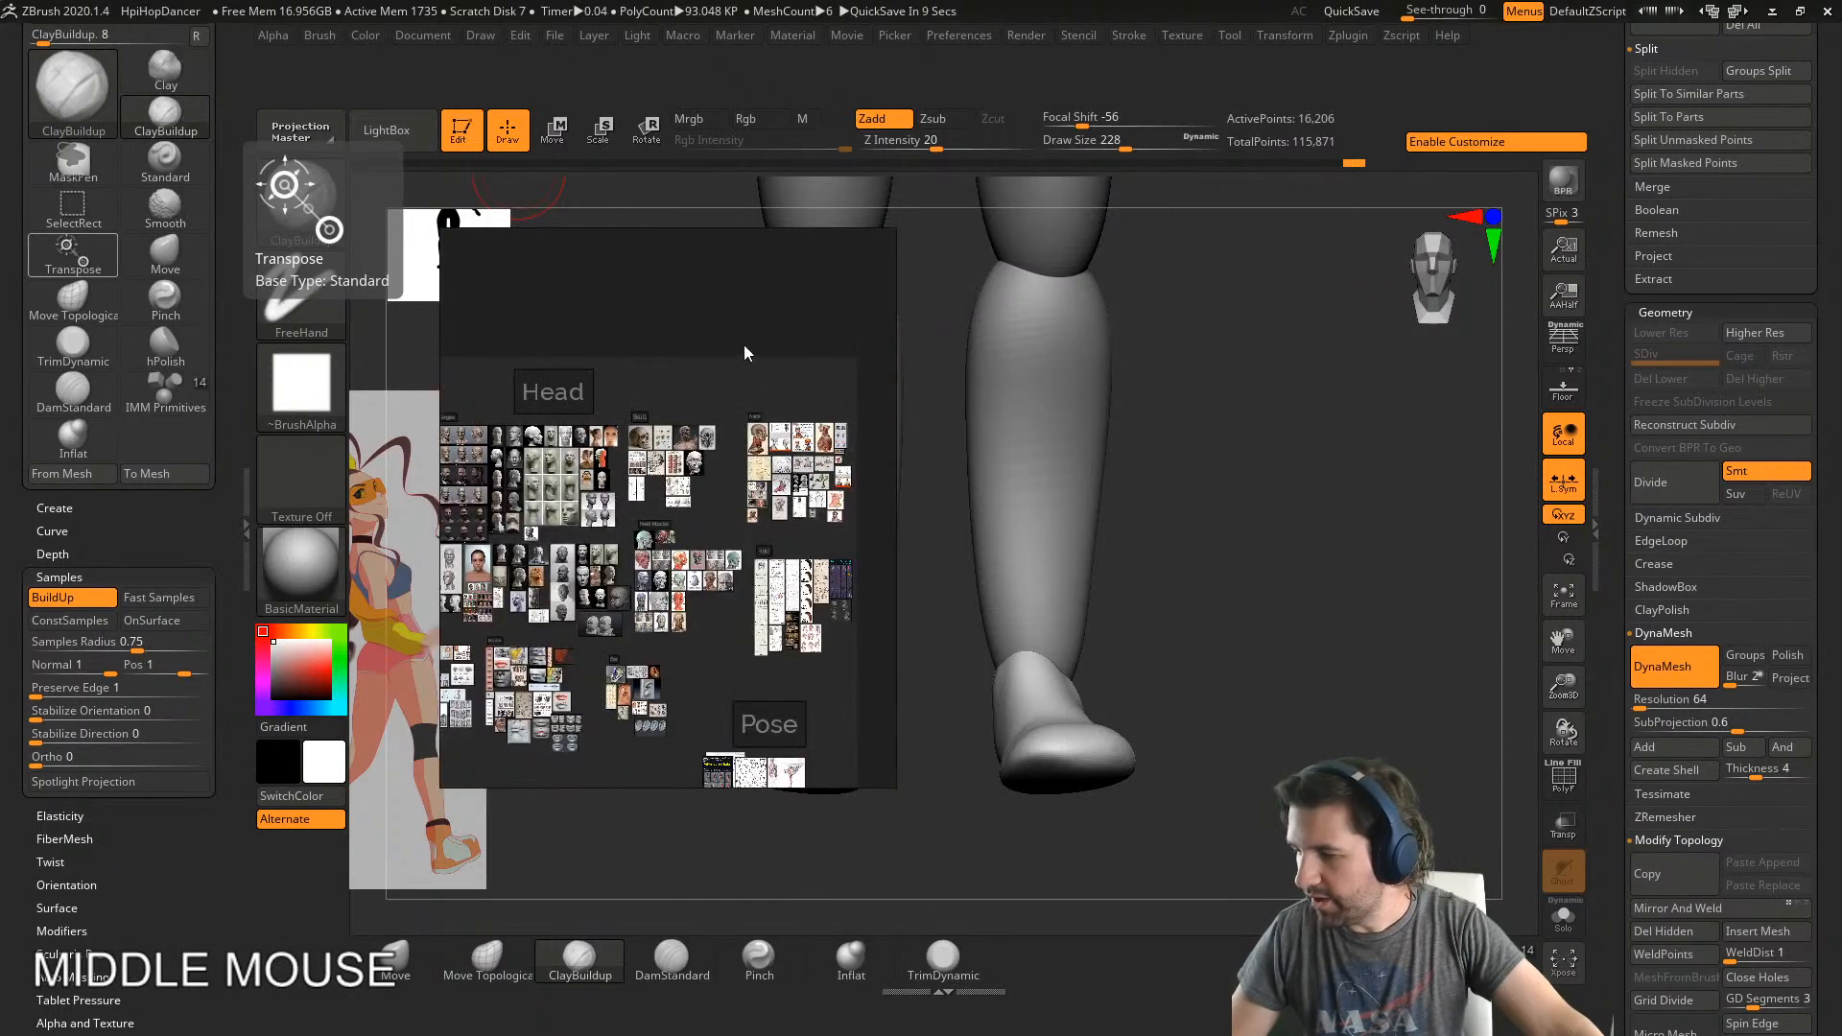
# - Move the reference board clear of the modelled legs, examine its leg and foot shape sheets, and close it
pyautogui.moveTo(745, 353); pyautogui.dragTo(491, 436, button='right')
pyautogui.scroll(3, 563, 538)
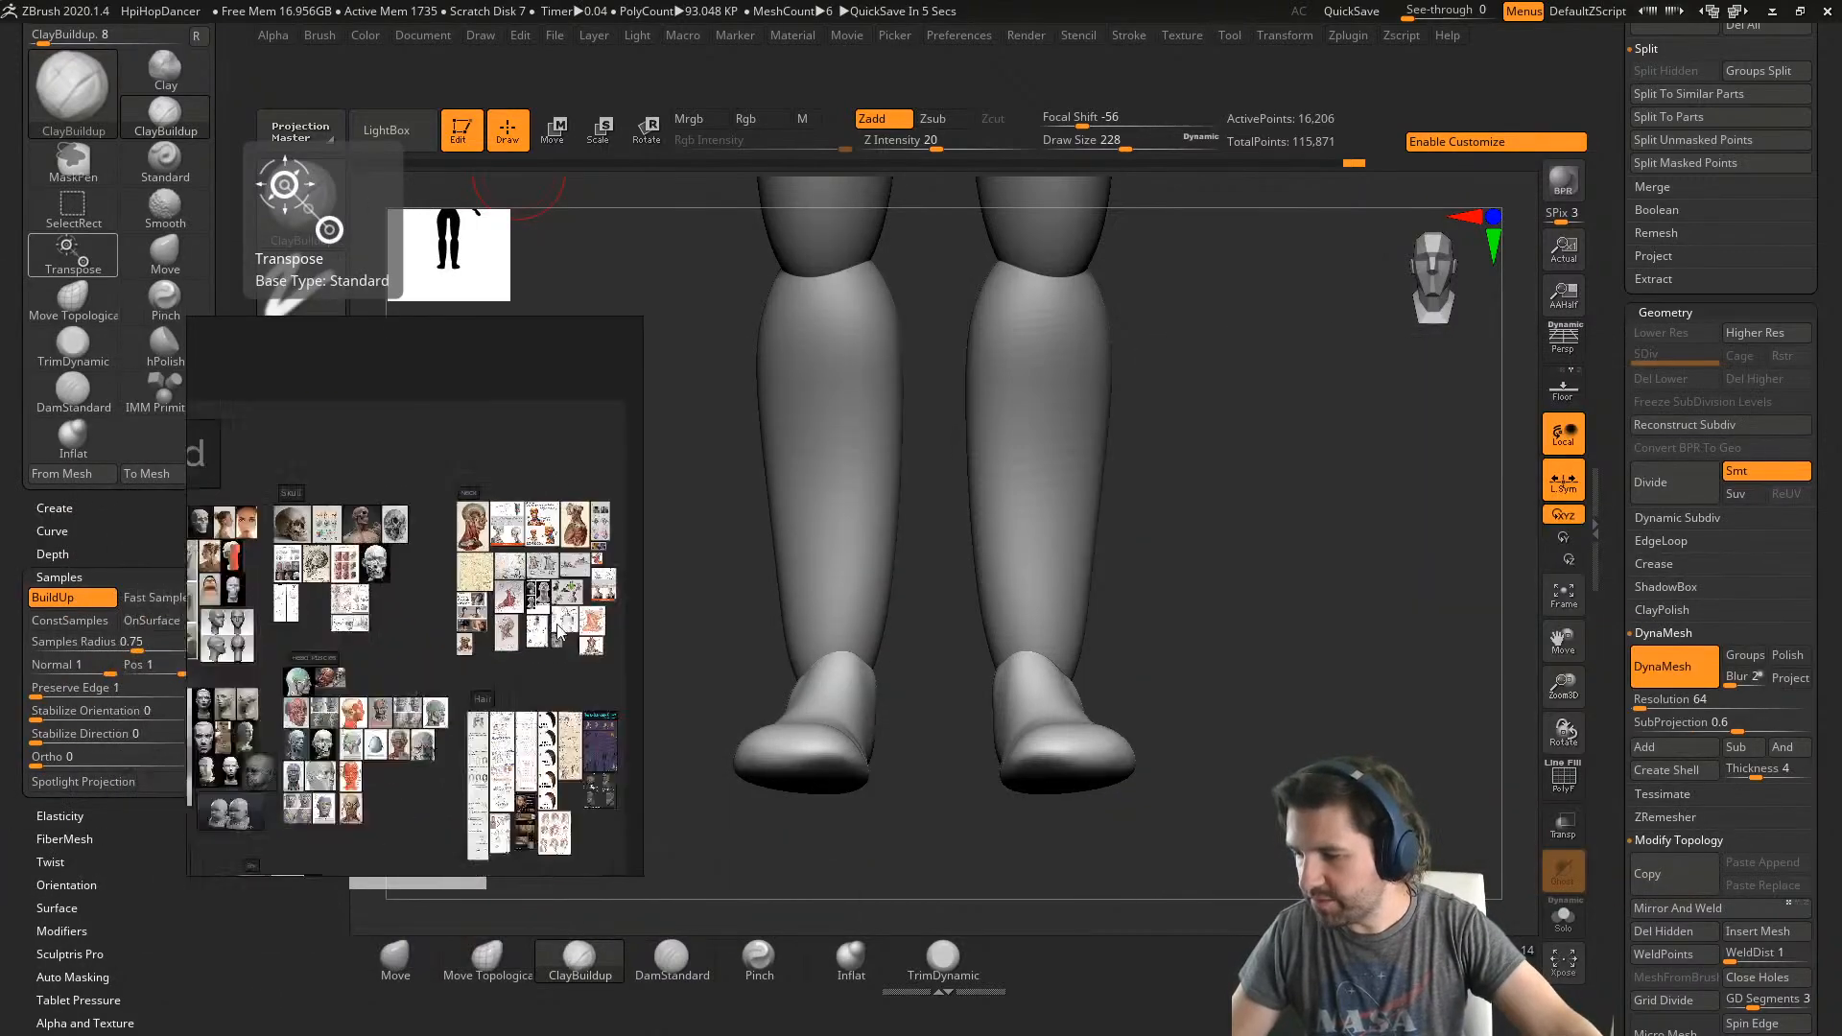
pyautogui.scroll(-3, 386, 680)
pyautogui.moveTo(386, 680); pyautogui.dragTo(520, 411, button='middle')
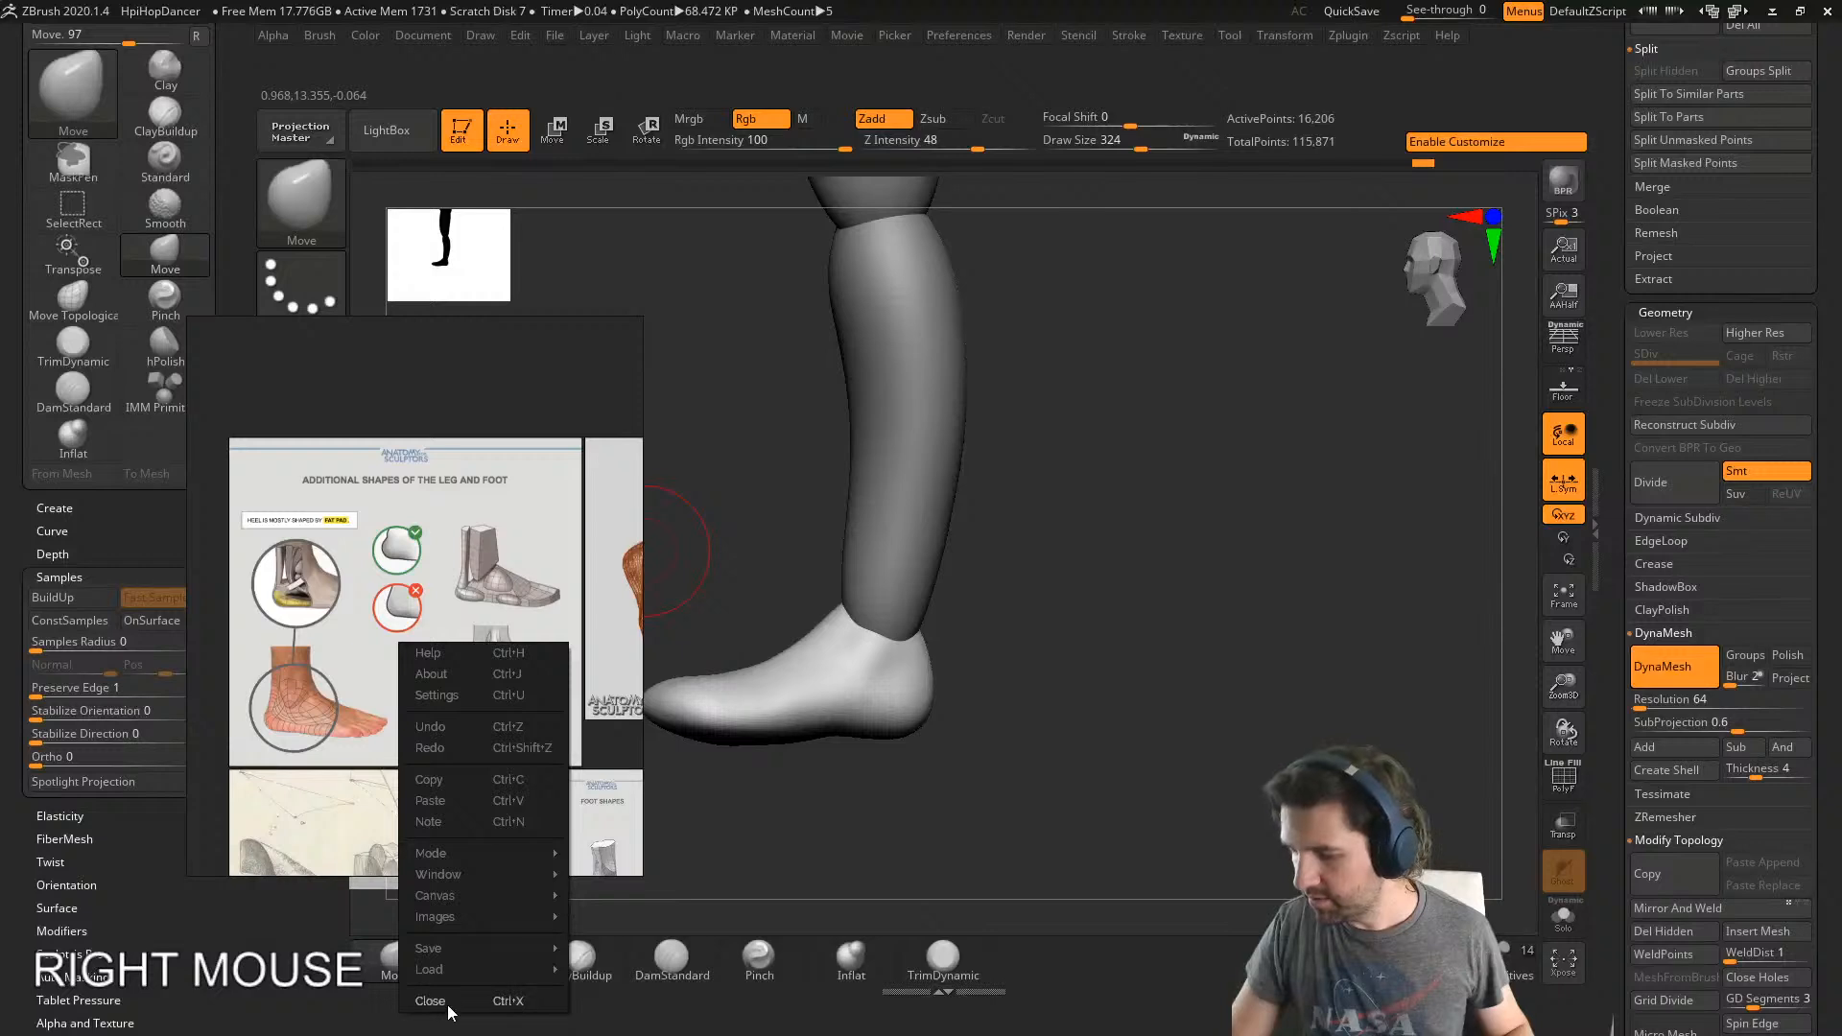
pyautogui.click(448, 1007)
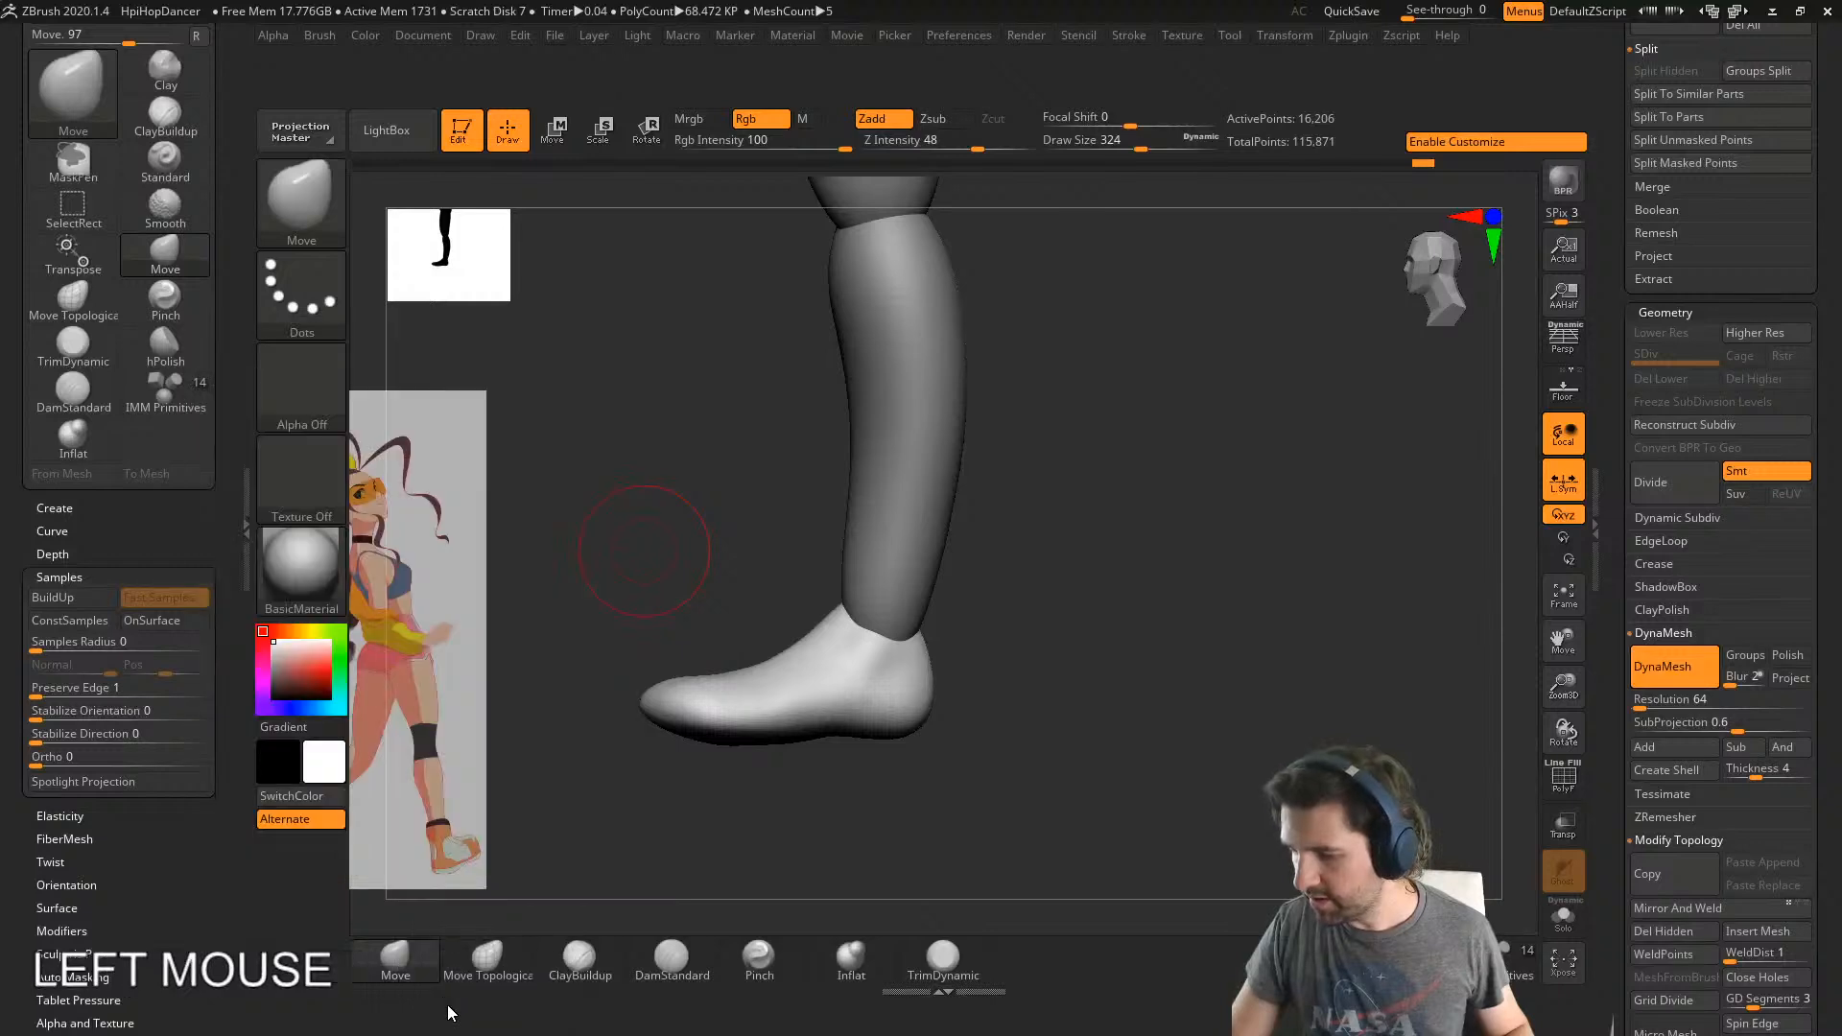
# - Mirror and weld the arm subtool onto the other side of the body with local symmetry turned off
pyautogui.moveTo(845, 564); pyautogui.dragTo(916, 705, button='right')
pyautogui.keyDown('alt'); pyautogui.click(883, 519); pyautogui.keyUp('alt')
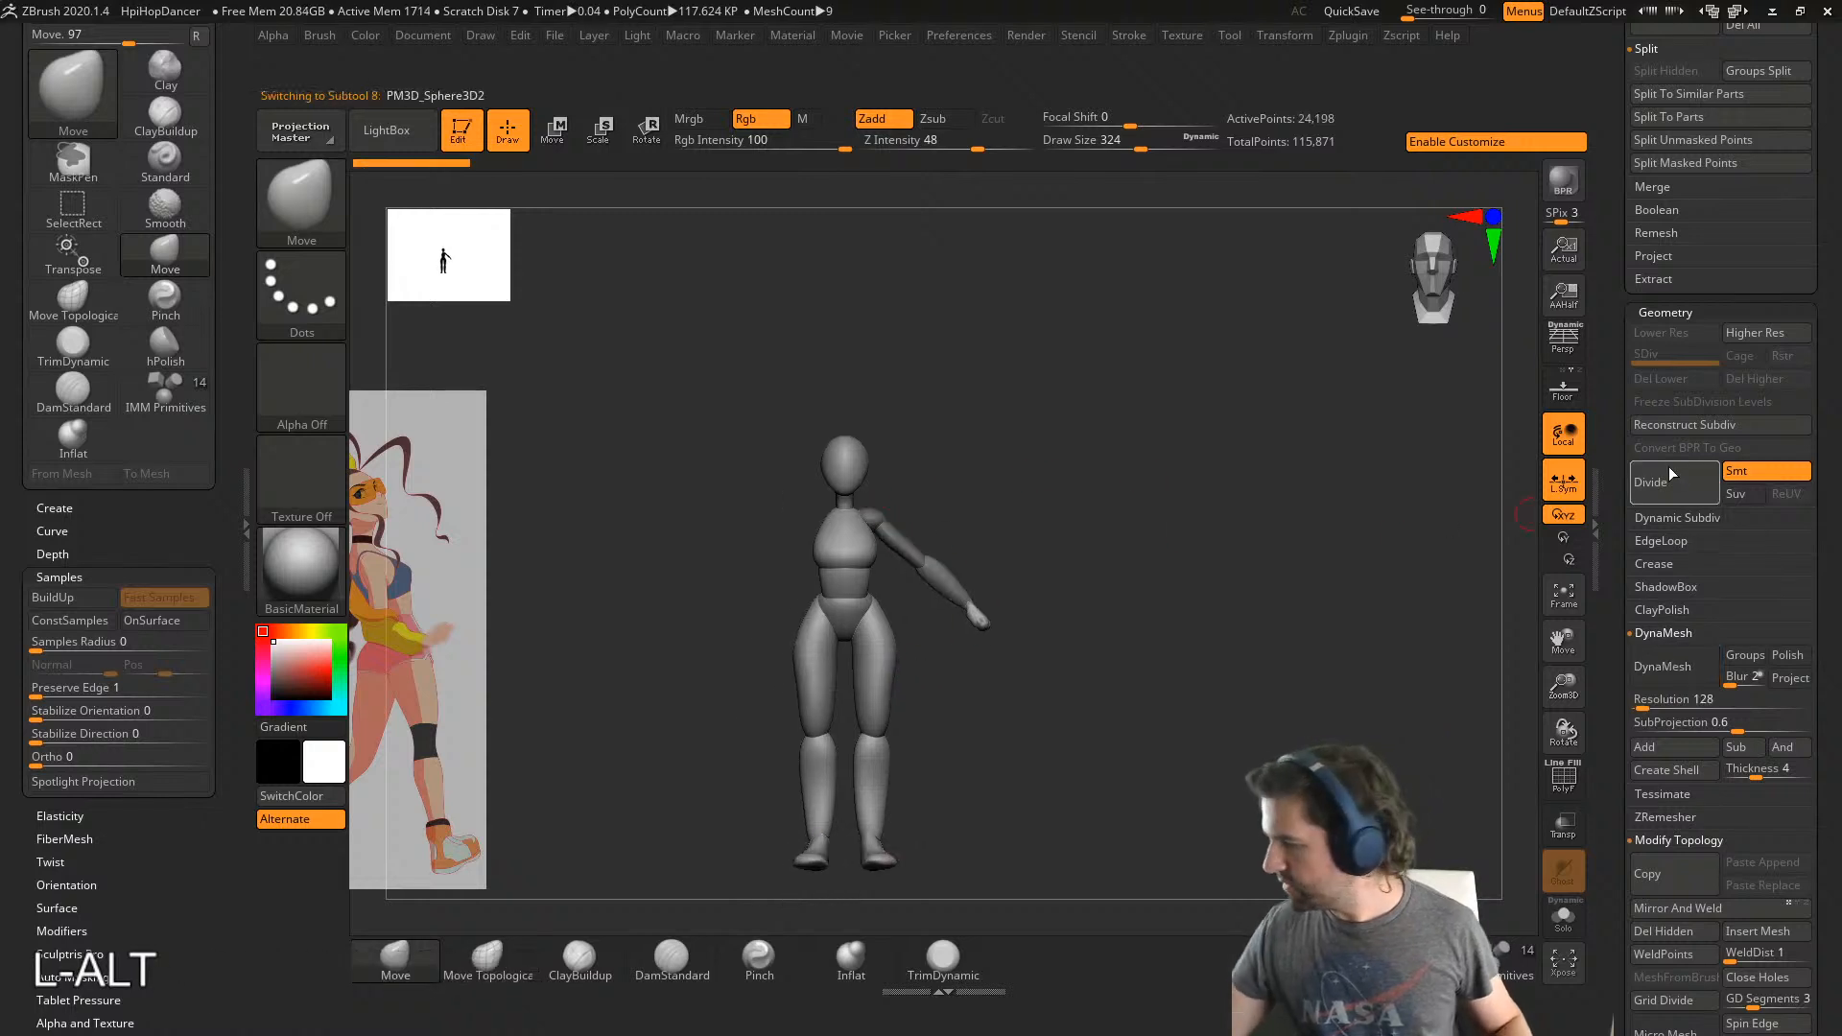
pyautogui.keyDown('ctrl'); pyautogui.moveTo(1317, 658); pyautogui.dragTo(1372, 662); pyautogui.keyUp('ctrl')
pyautogui.click(1678, 905)
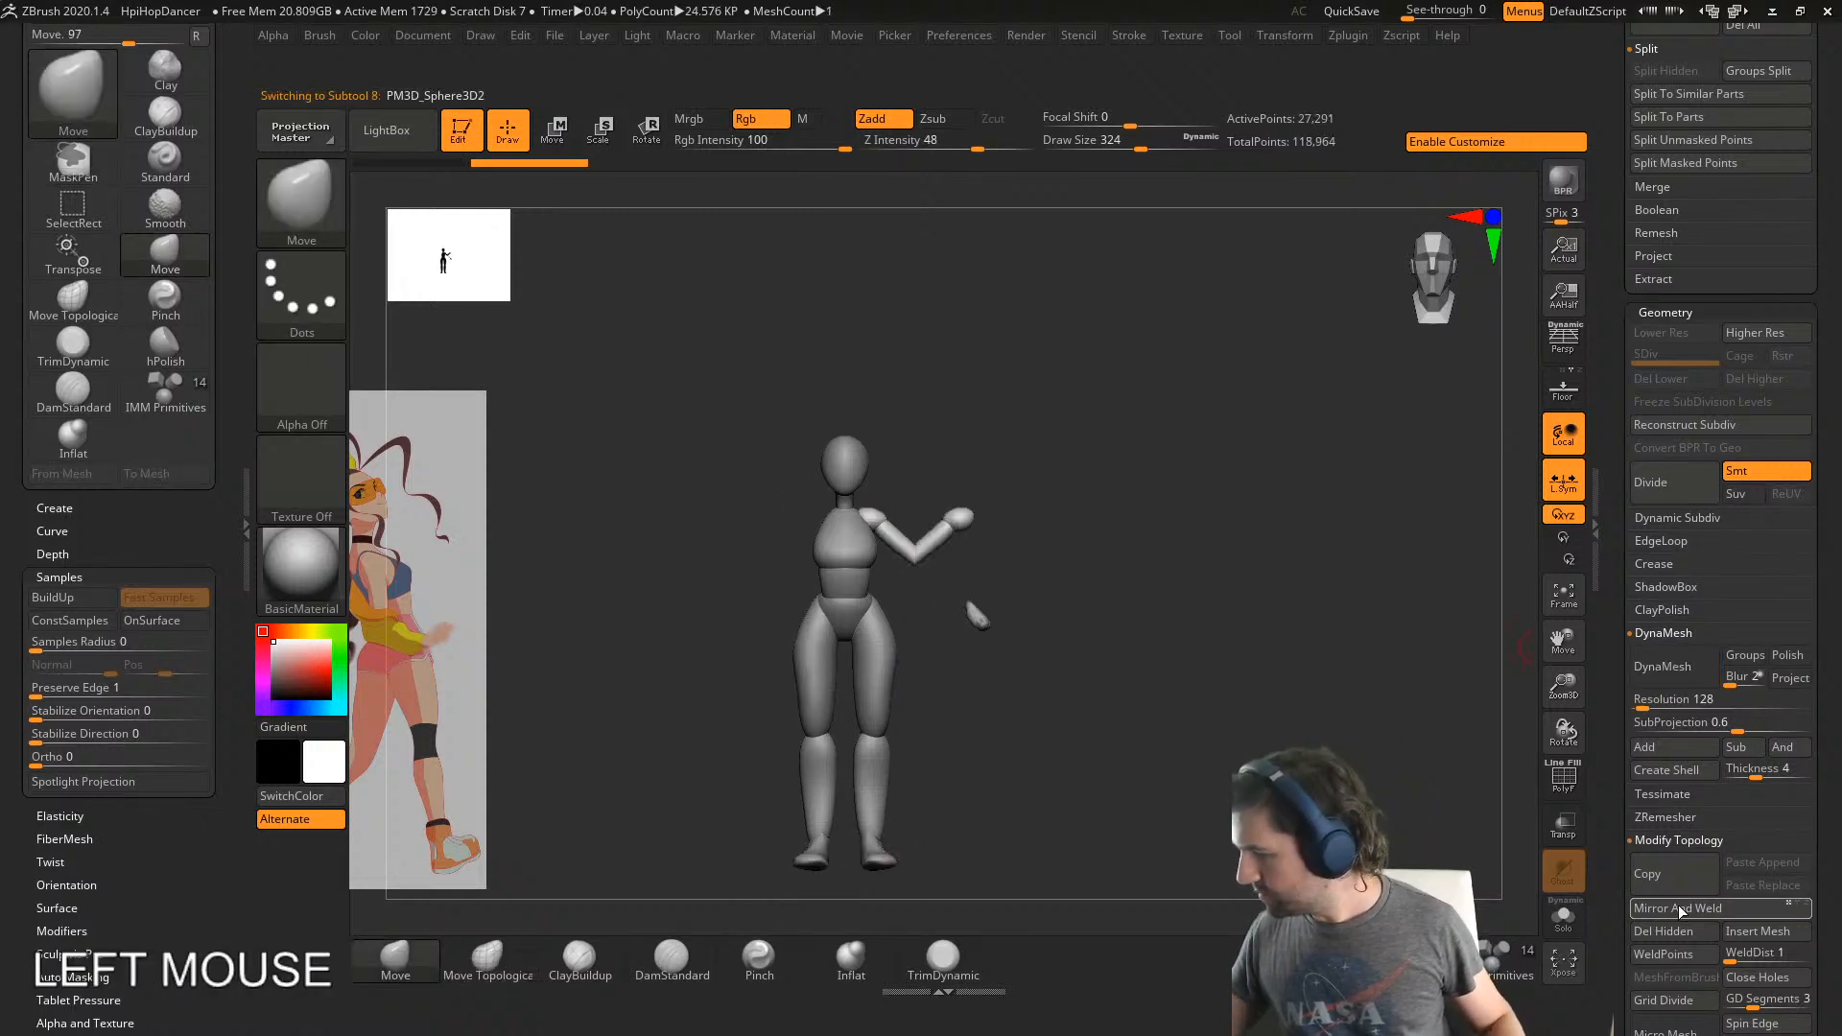
pyautogui.hotkey('alt', 'z')
pyautogui.keyDown('alt'); pyautogui.moveTo(864, 802); pyautogui.dragTo(1180, 806, button='right'); pyautogui.keyUp('alt')
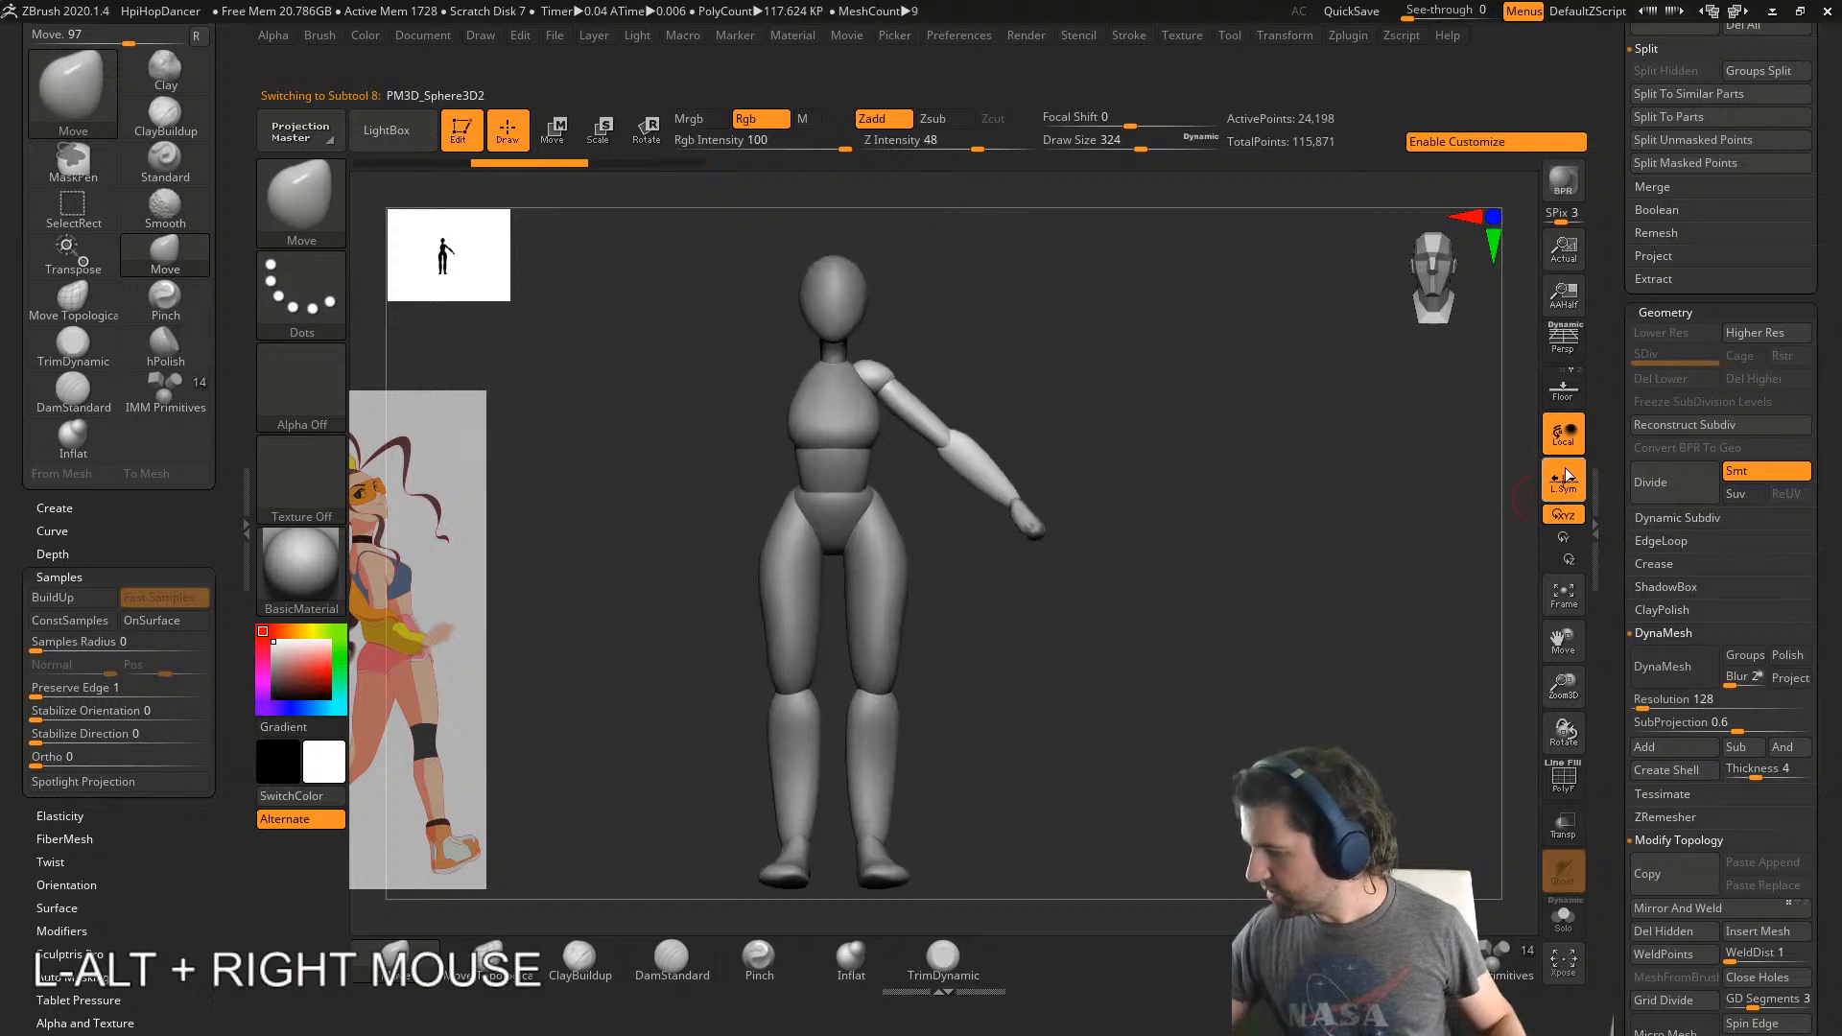
pyautogui.click(1566, 478)
pyautogui.click(1677, 901)
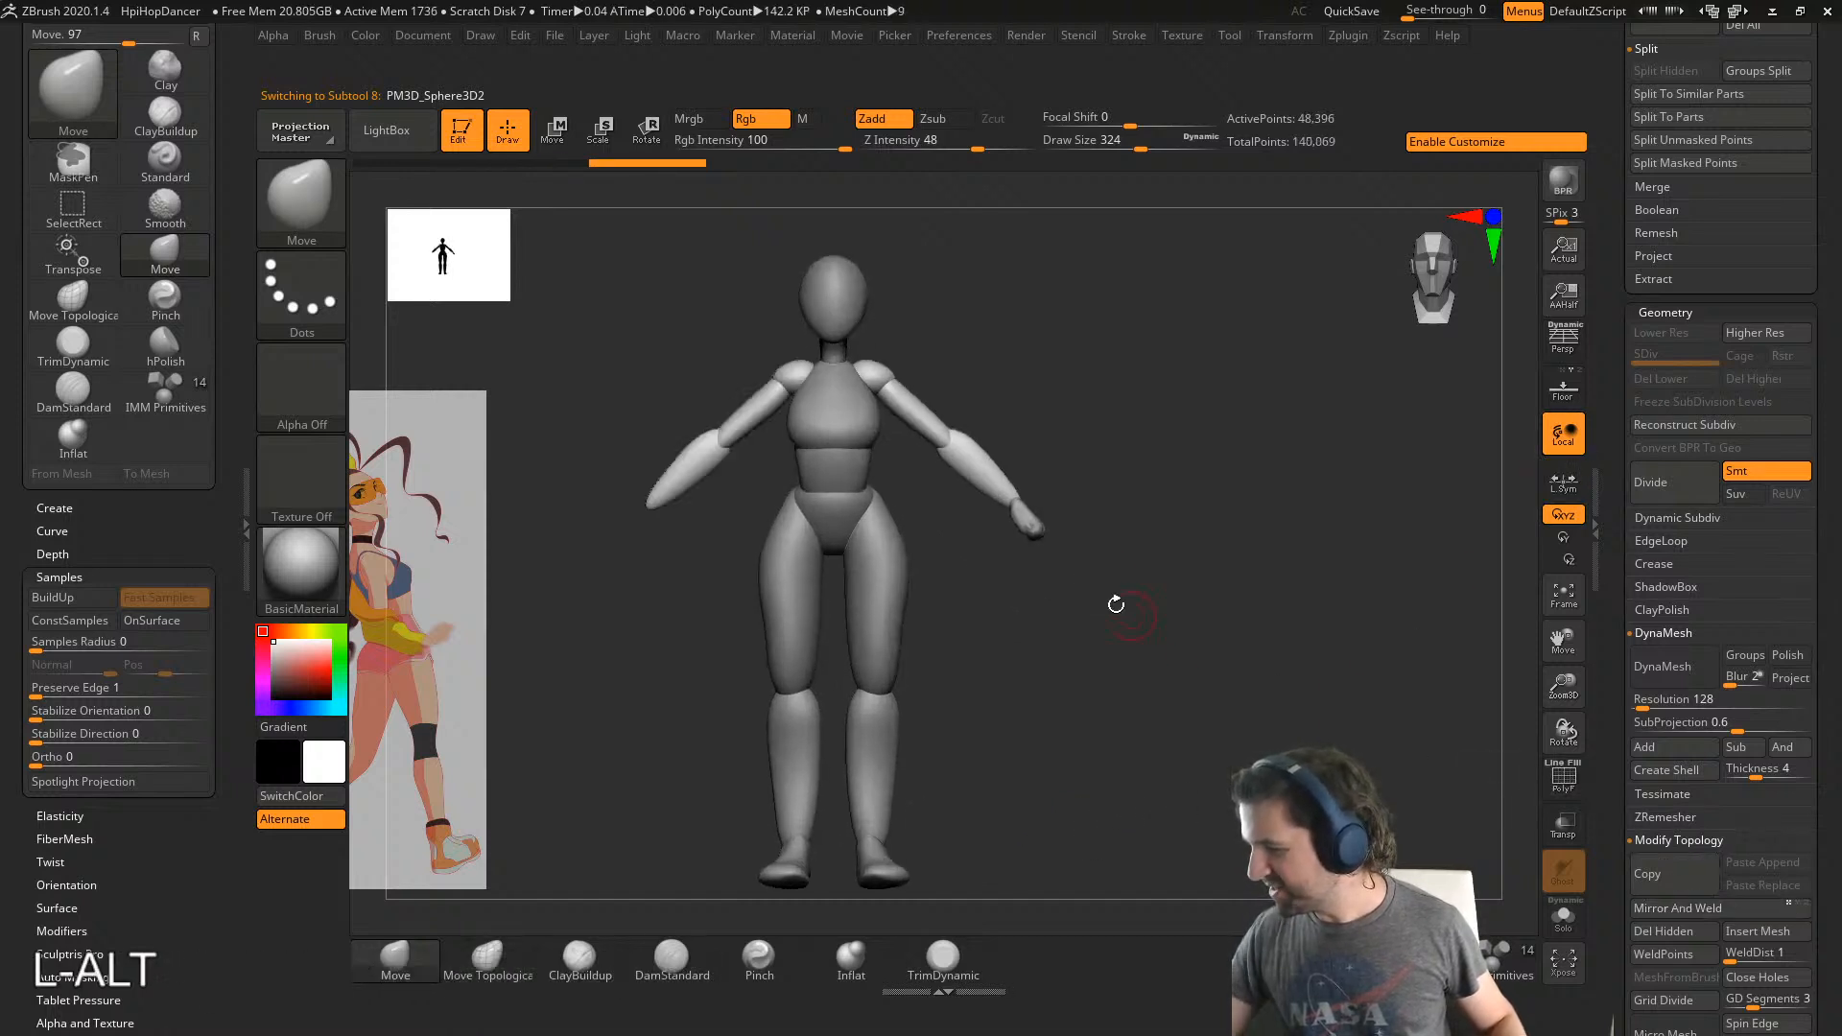
# - Mirror and weld the hand subtool onto the opposite arm
pyautogui.keyDown('alt'); pyautogui.click(1059, 533); pyautogui.keyUp('alt')
pyautogui.moveTo(1343, 630); pyautogui.dragTo(1179, 562, button='right')
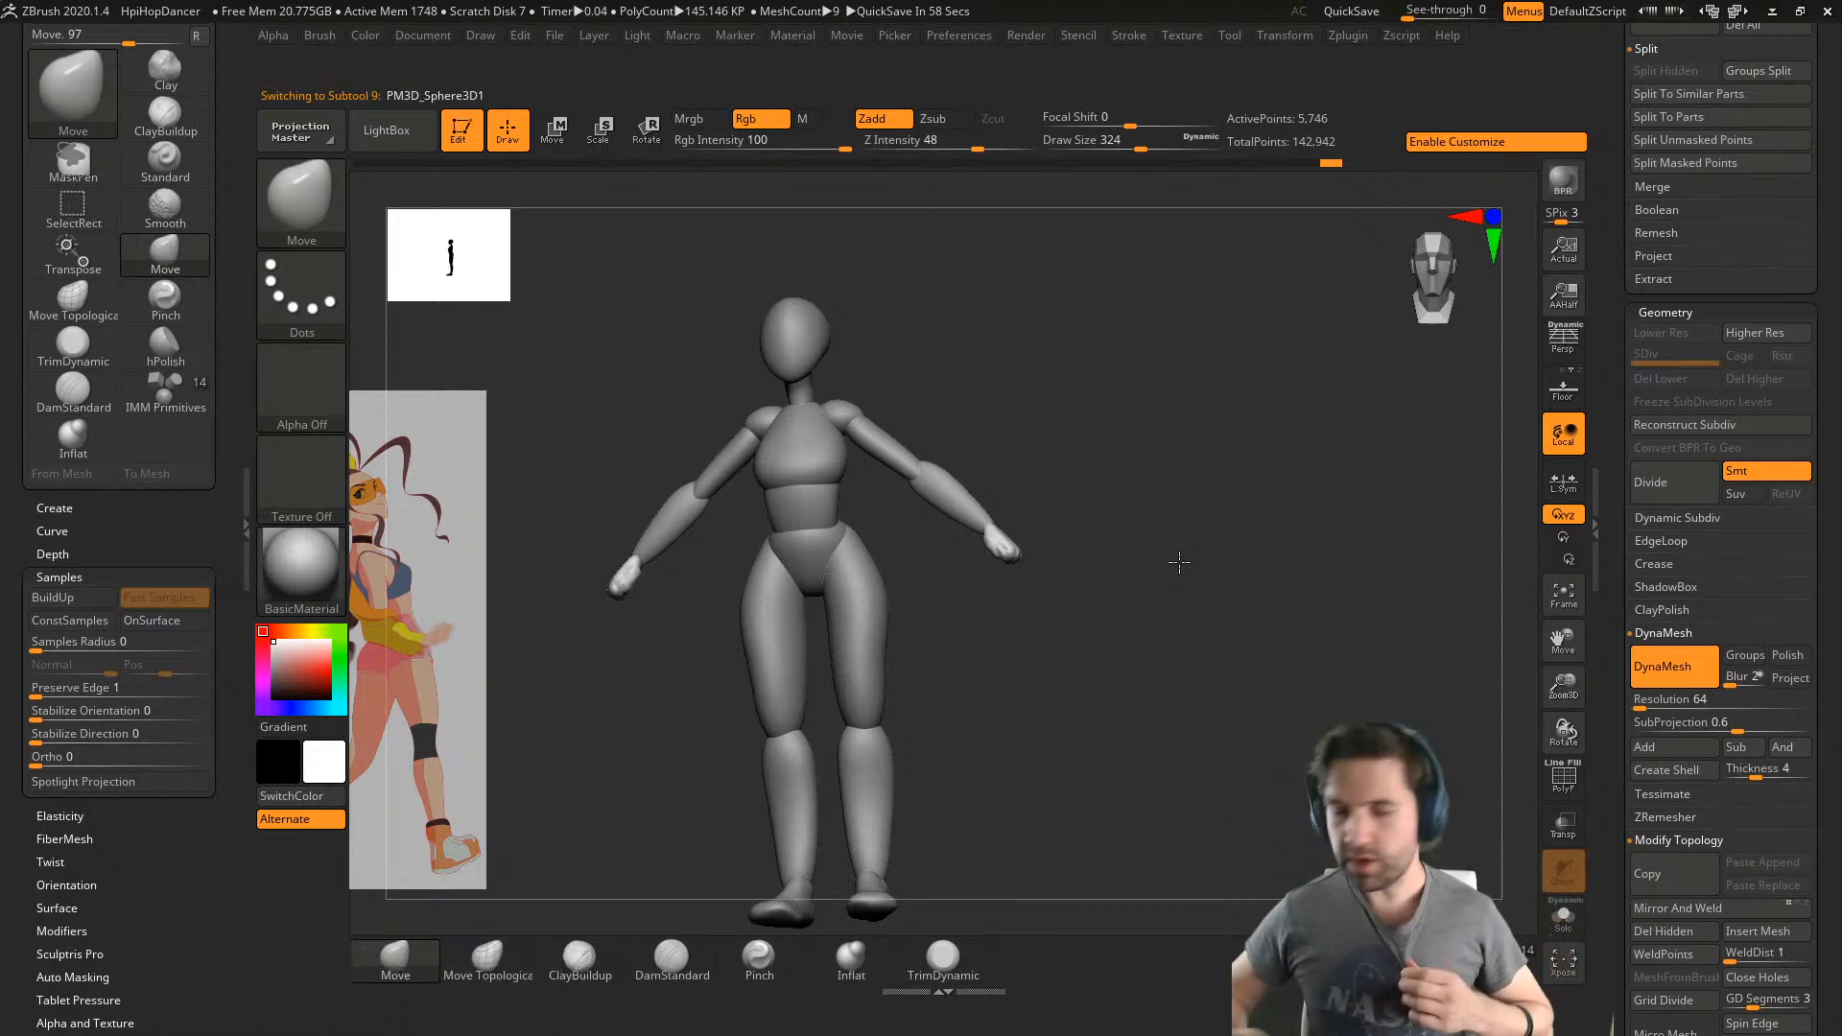
pyautogui.moveTo(1179, 562); pyautogui.dragTo(1317, 698, button='right')
# - Combine all visible subtools into one posing mesh with Transpose Master's TPoseMesh and display its polygroup wireframe
pyautogui.moveTo(1616, 537); pyautogui.dragTo(1604, 802)
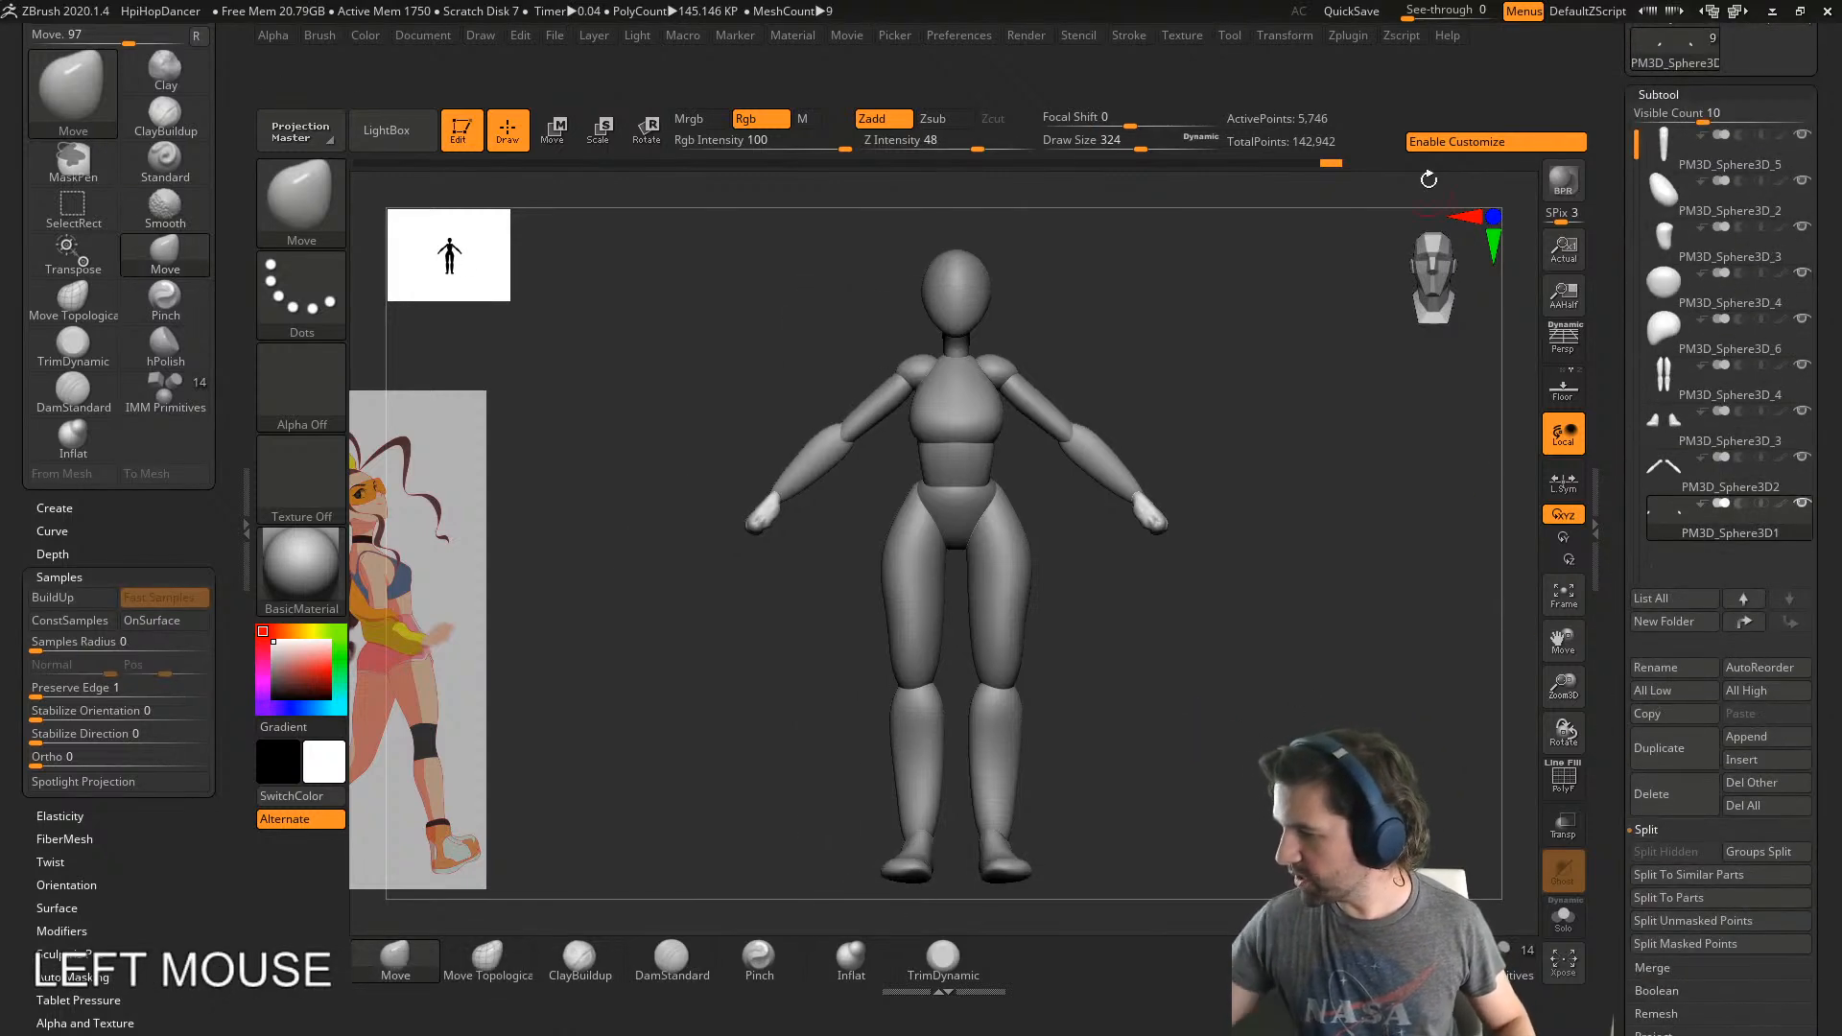
pyautogui.click(1349, 36)
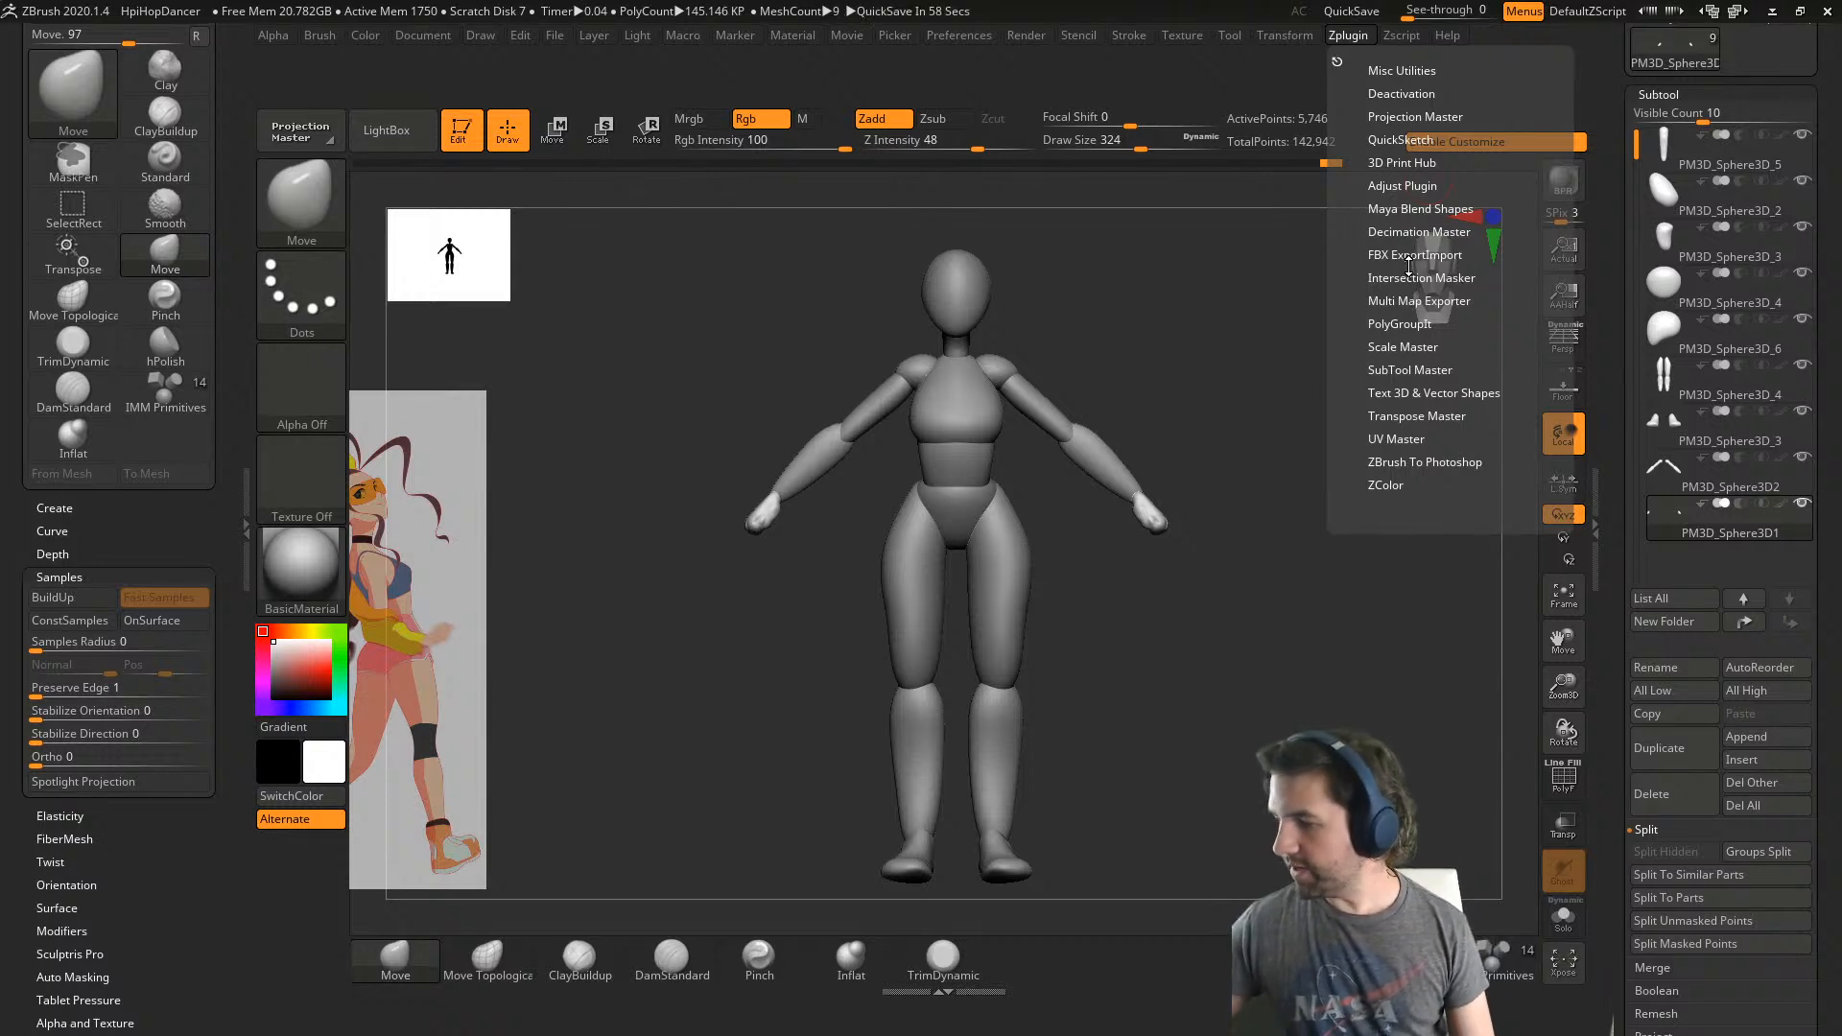
pyautogui.click(1429, 415)
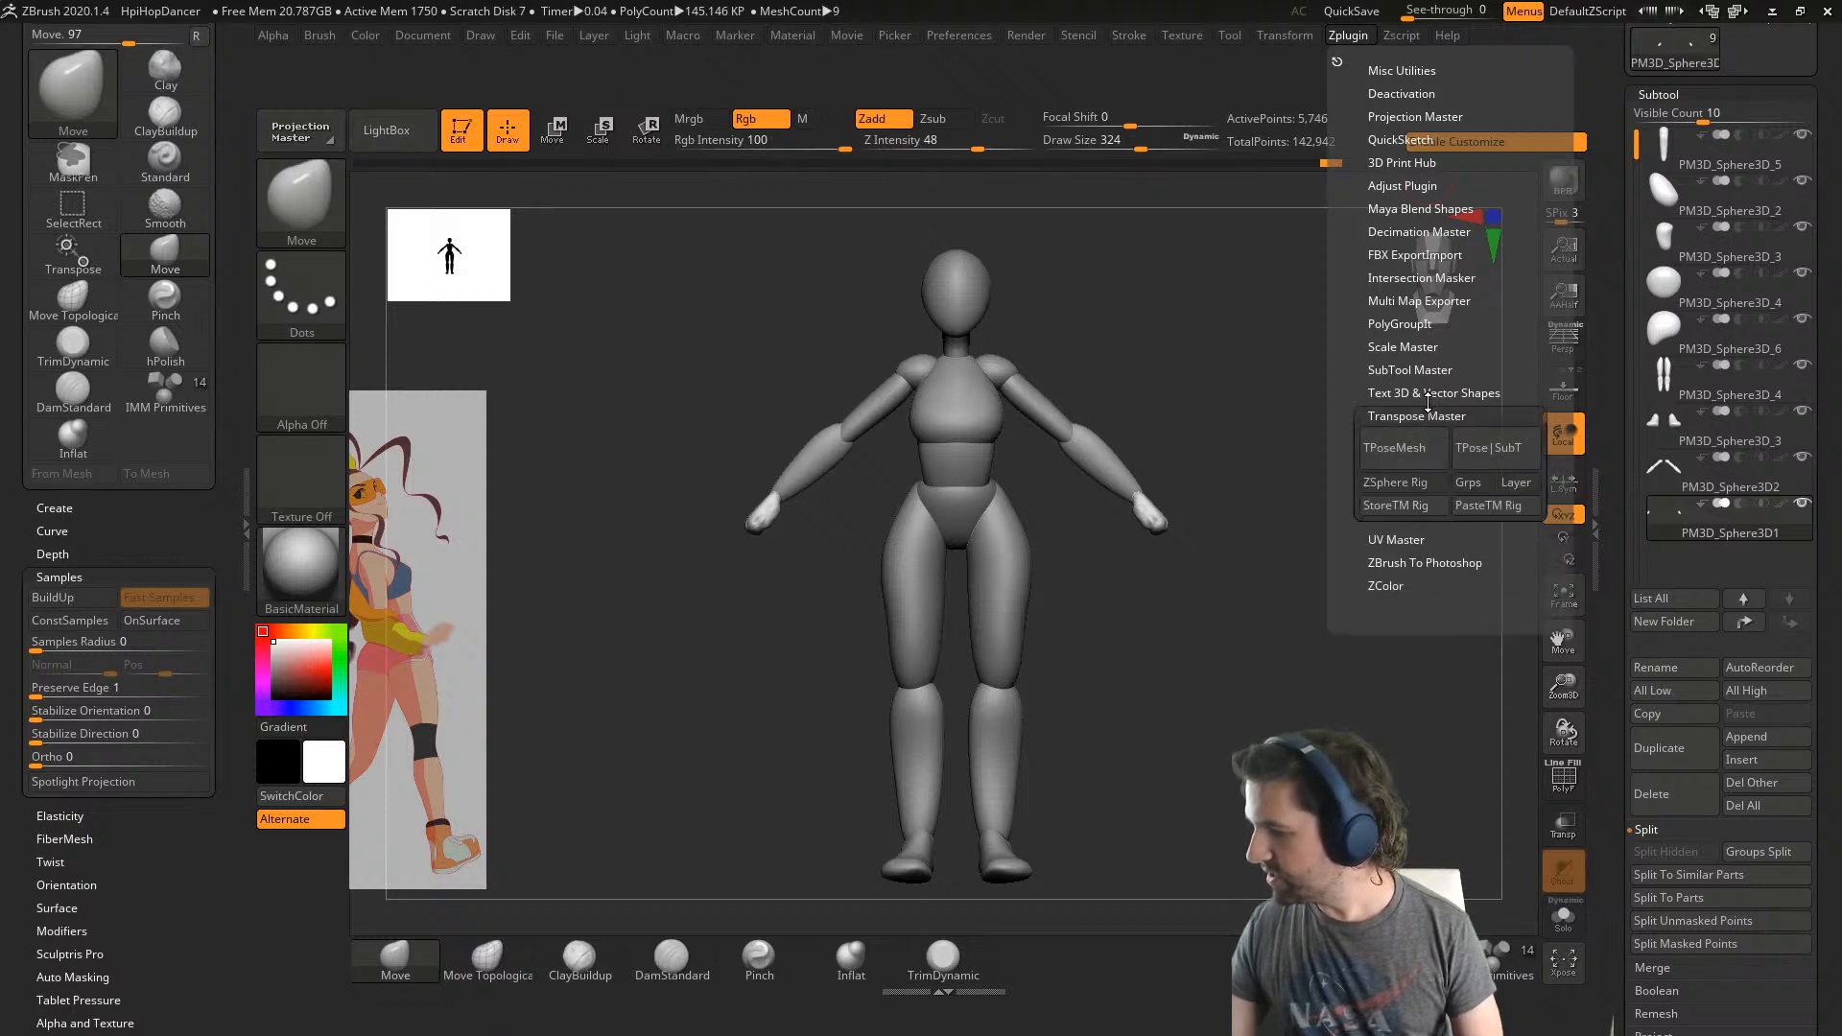
pyautogui.click(1401, 451)
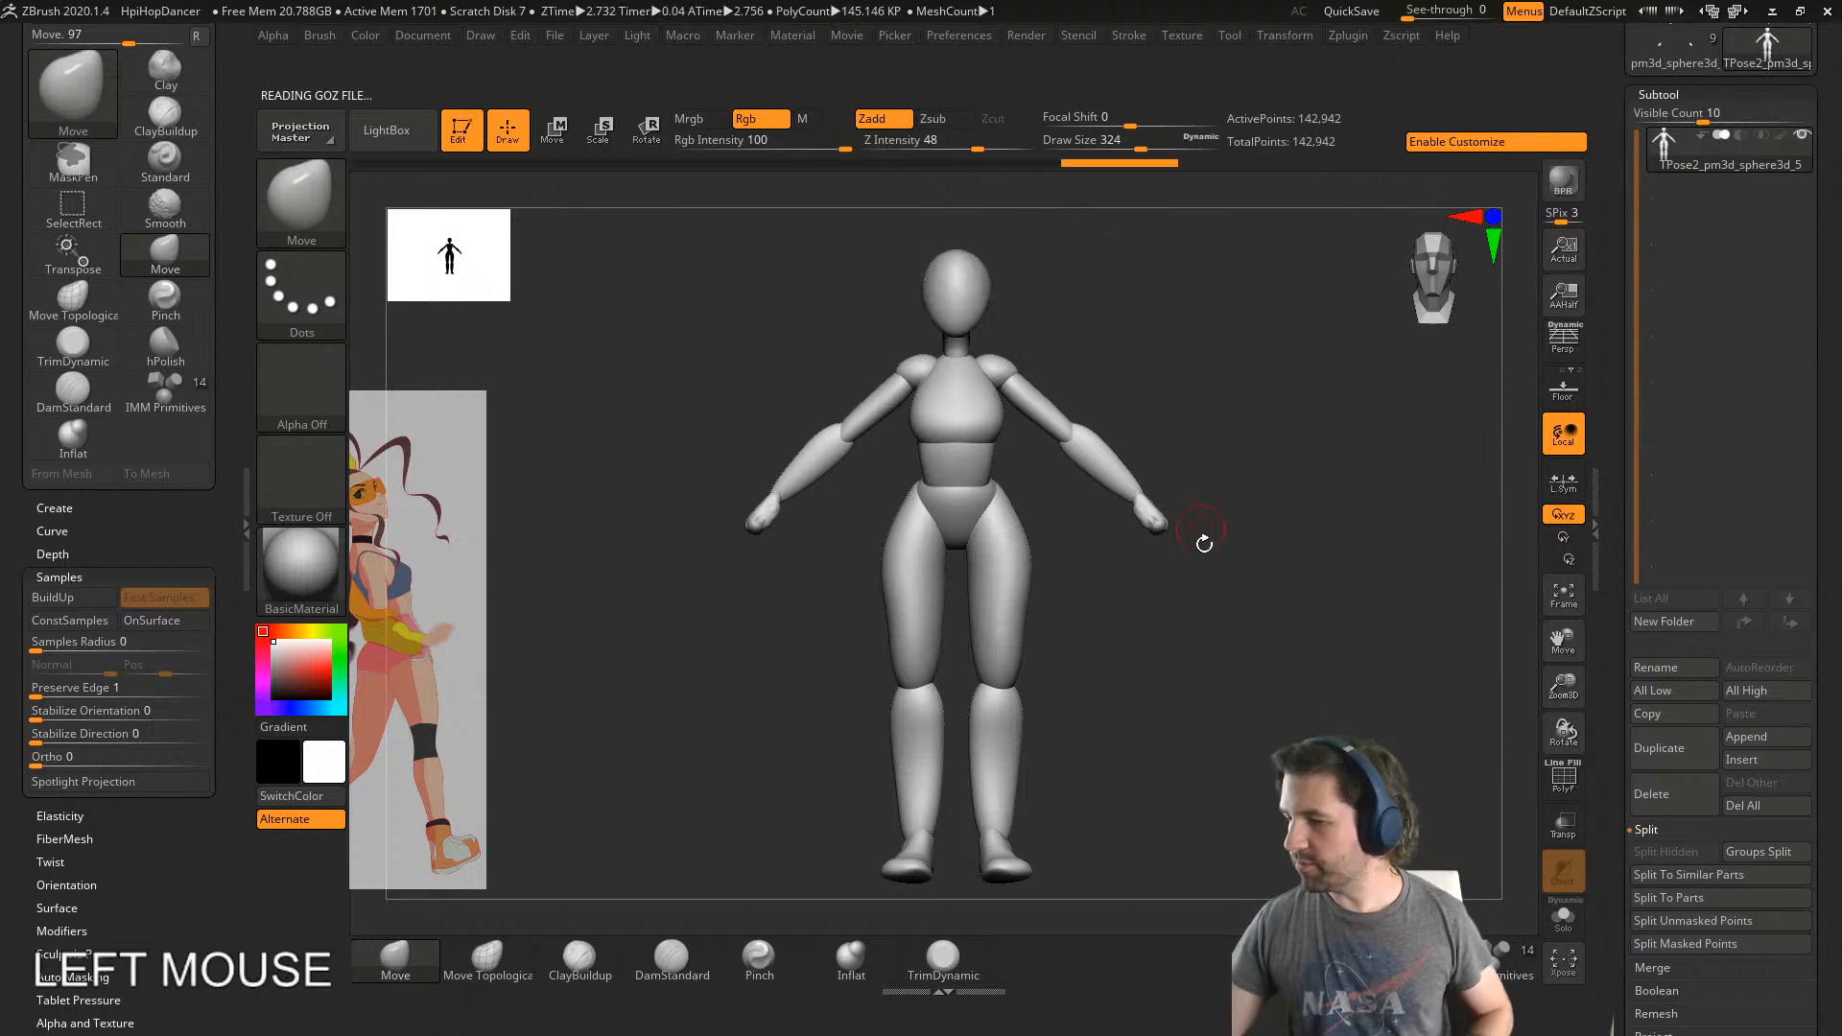
pyautogui.moveTo(1204, 544); pyautogui.dragTo(1102, 757, button='right')
pyautogui.hotkey('shift', 'f')
pyautogui.keyDown('alt'); pyautogui.moveTo(1102, 691); pyautogui.dragTo(975, 596, button='right'); pyautogui.keyUp('alt')
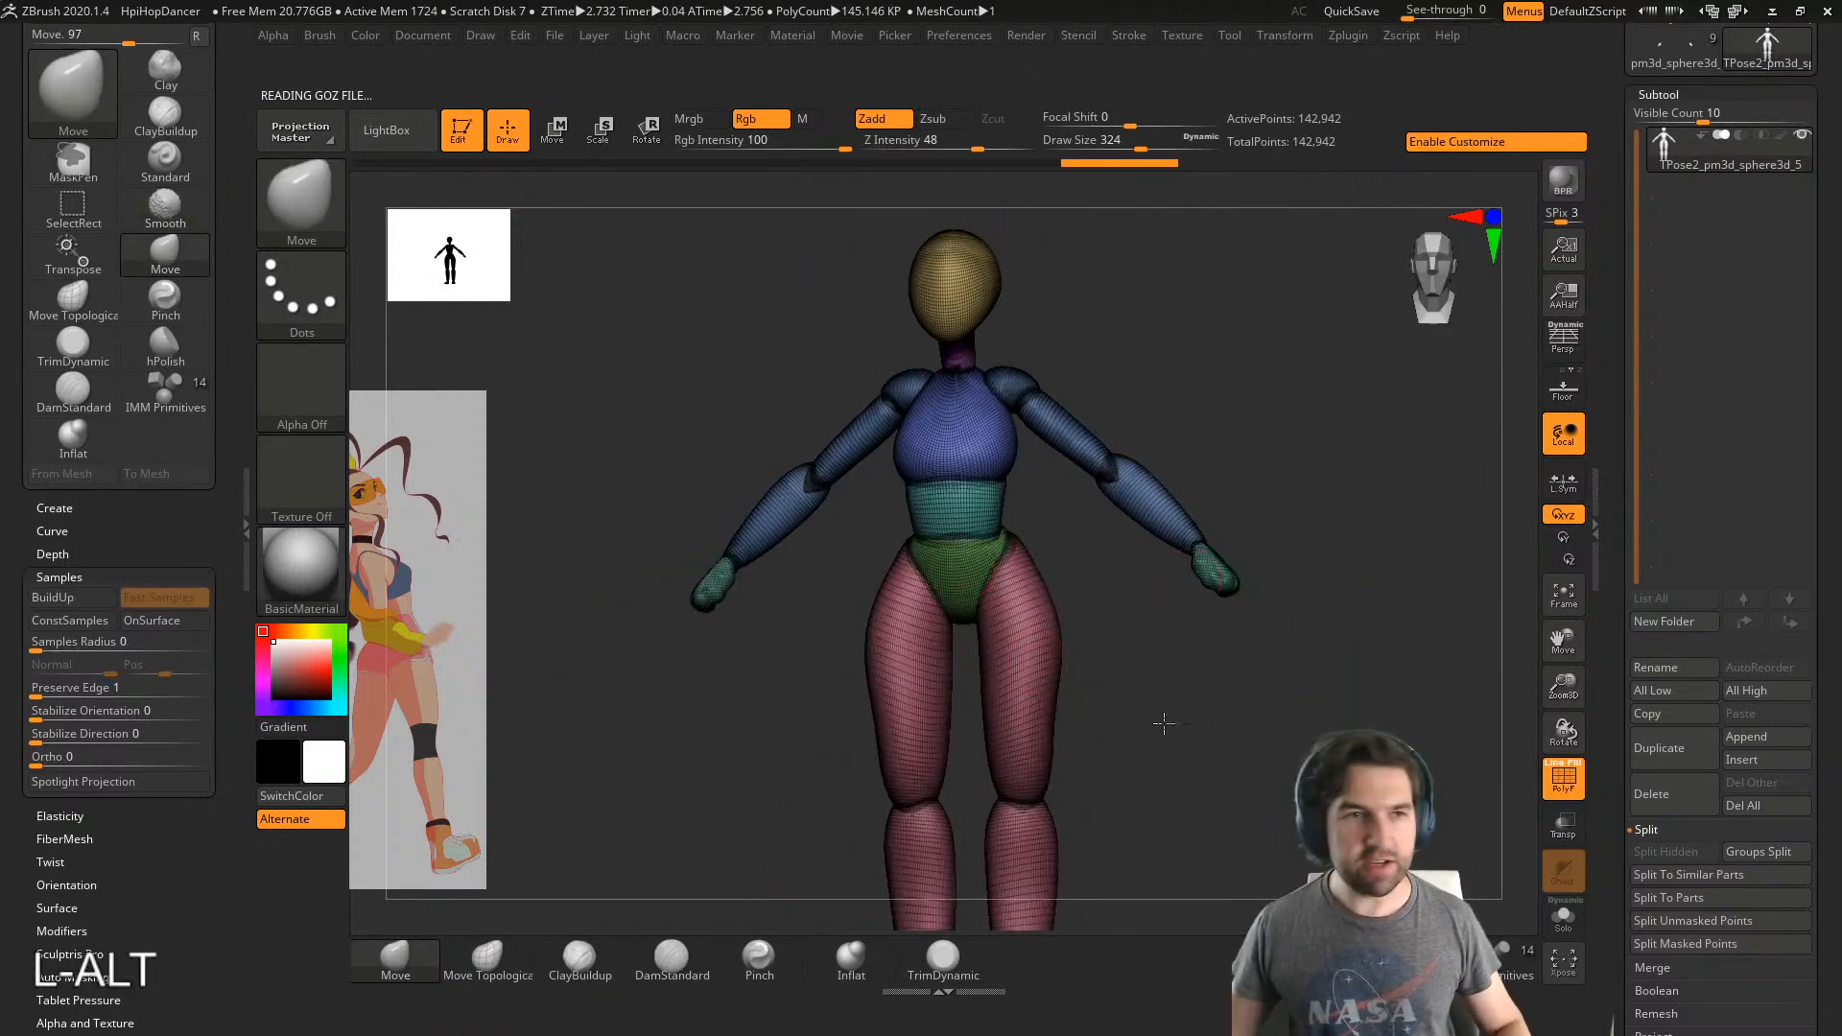
pyautogui.keyDown('alt'); pyautogui.moveTo(1164, 724); pyautogui.dragTo(862, 855, button='right'); pyautogui.keyUp('alt')
# - Hide the polygroup wireframe and set up the Move Topological brush at draw size 1000 for a side view
pyautogui.click(508, 950)
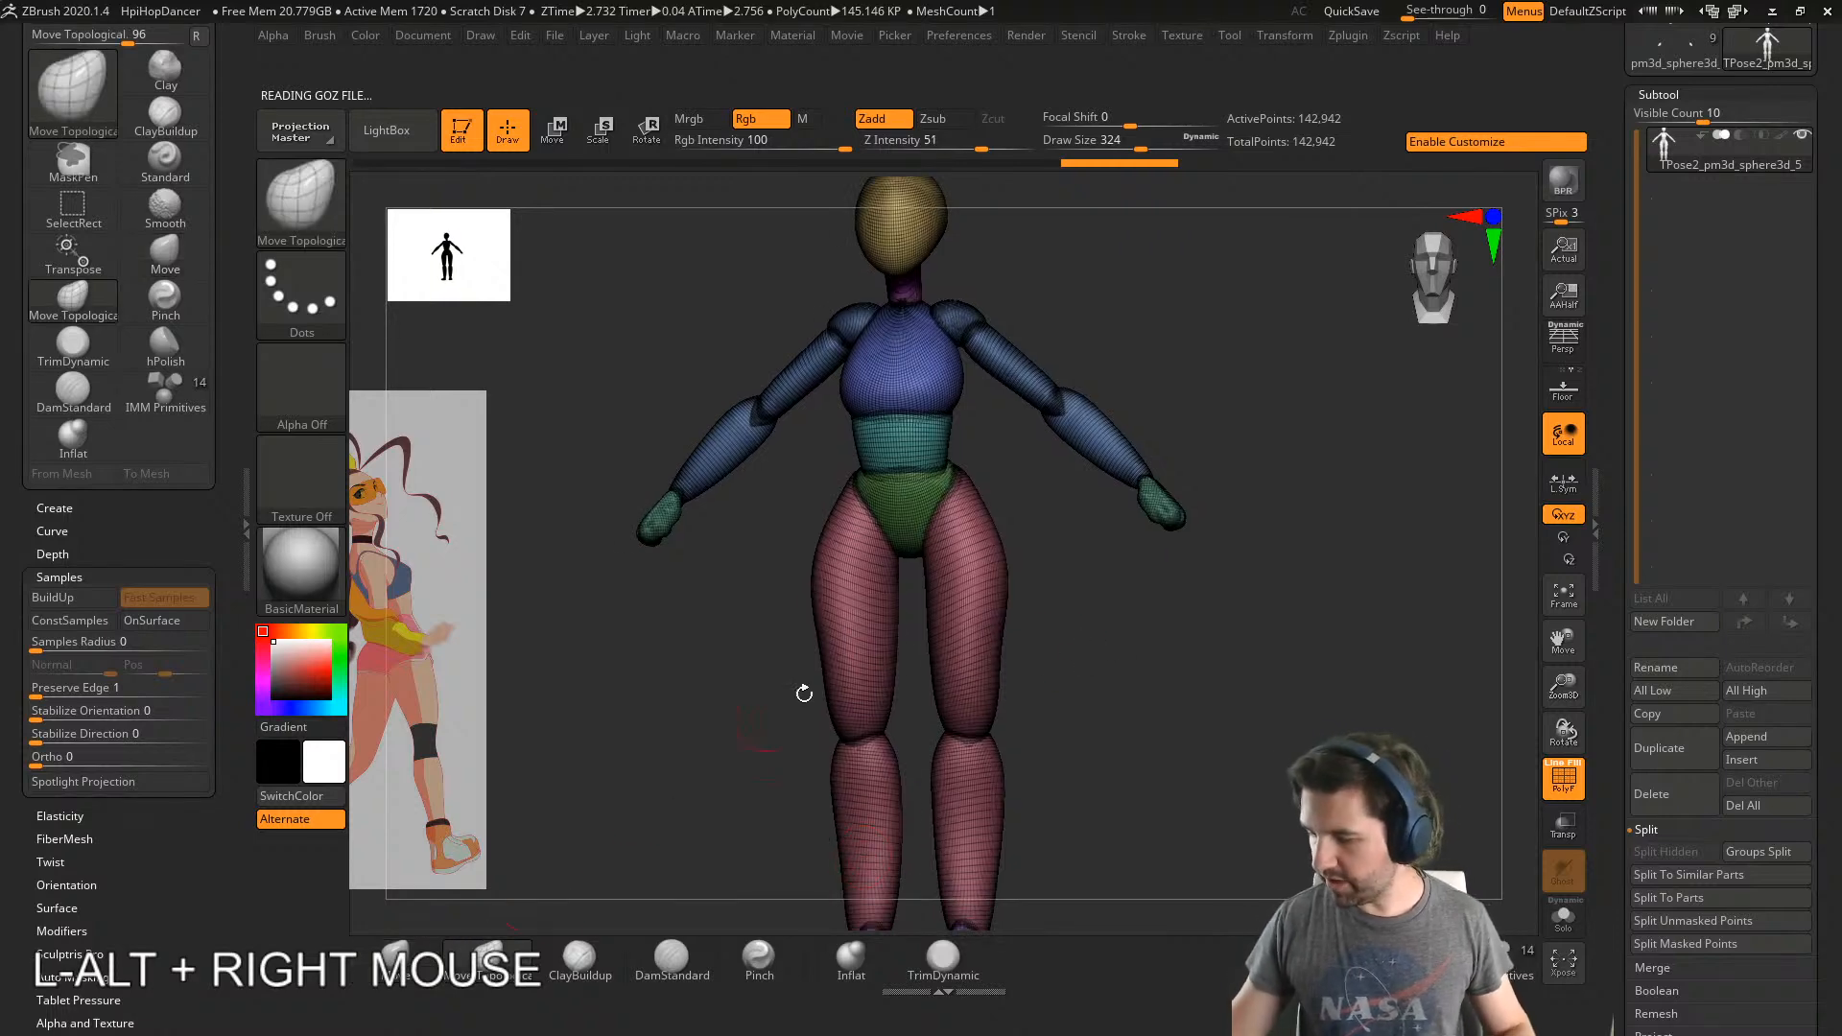
pyautogui.keyDown('alt'); pyautogui.moveTo(802, 691); pyautogui.dragTo(1036, 720, button='right'); pyautogui.keyUp('alt')
pyautogui.moveTo(1036, 720); pyautogui.dragTo(1172, 725)
pyautogui.hotkey('shift', 'f')
pyautogui.press('s')
pyautogui.moveTo(1194, 735); pyautogui.dragTo(1074, 749, button='right')
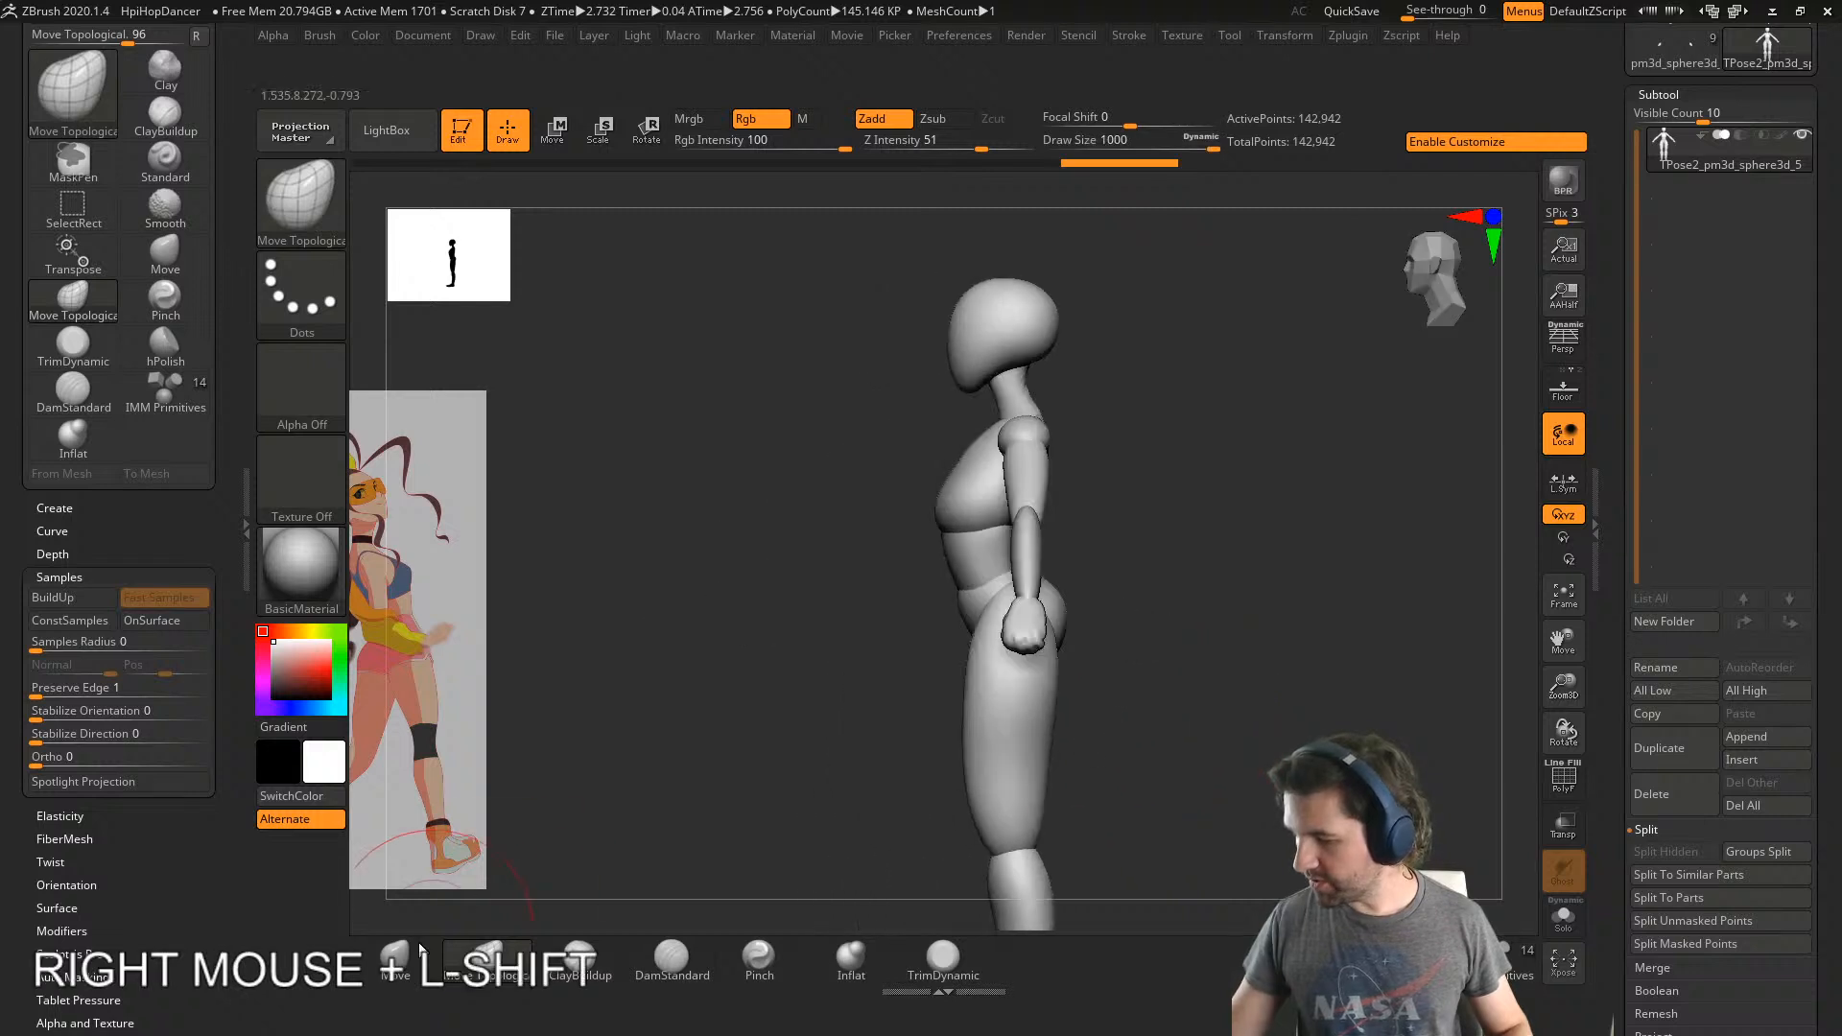
pyautogui.keyDown('shift'); pyautogui.moveTo(879, 757); pyautogui.dragTo(972, 707); pyautogui.keyUp('shift')
# - Try to reshape the thigh in profile with the Move Topological brush, and undo the stroke
pyautogui.click(395, 957)
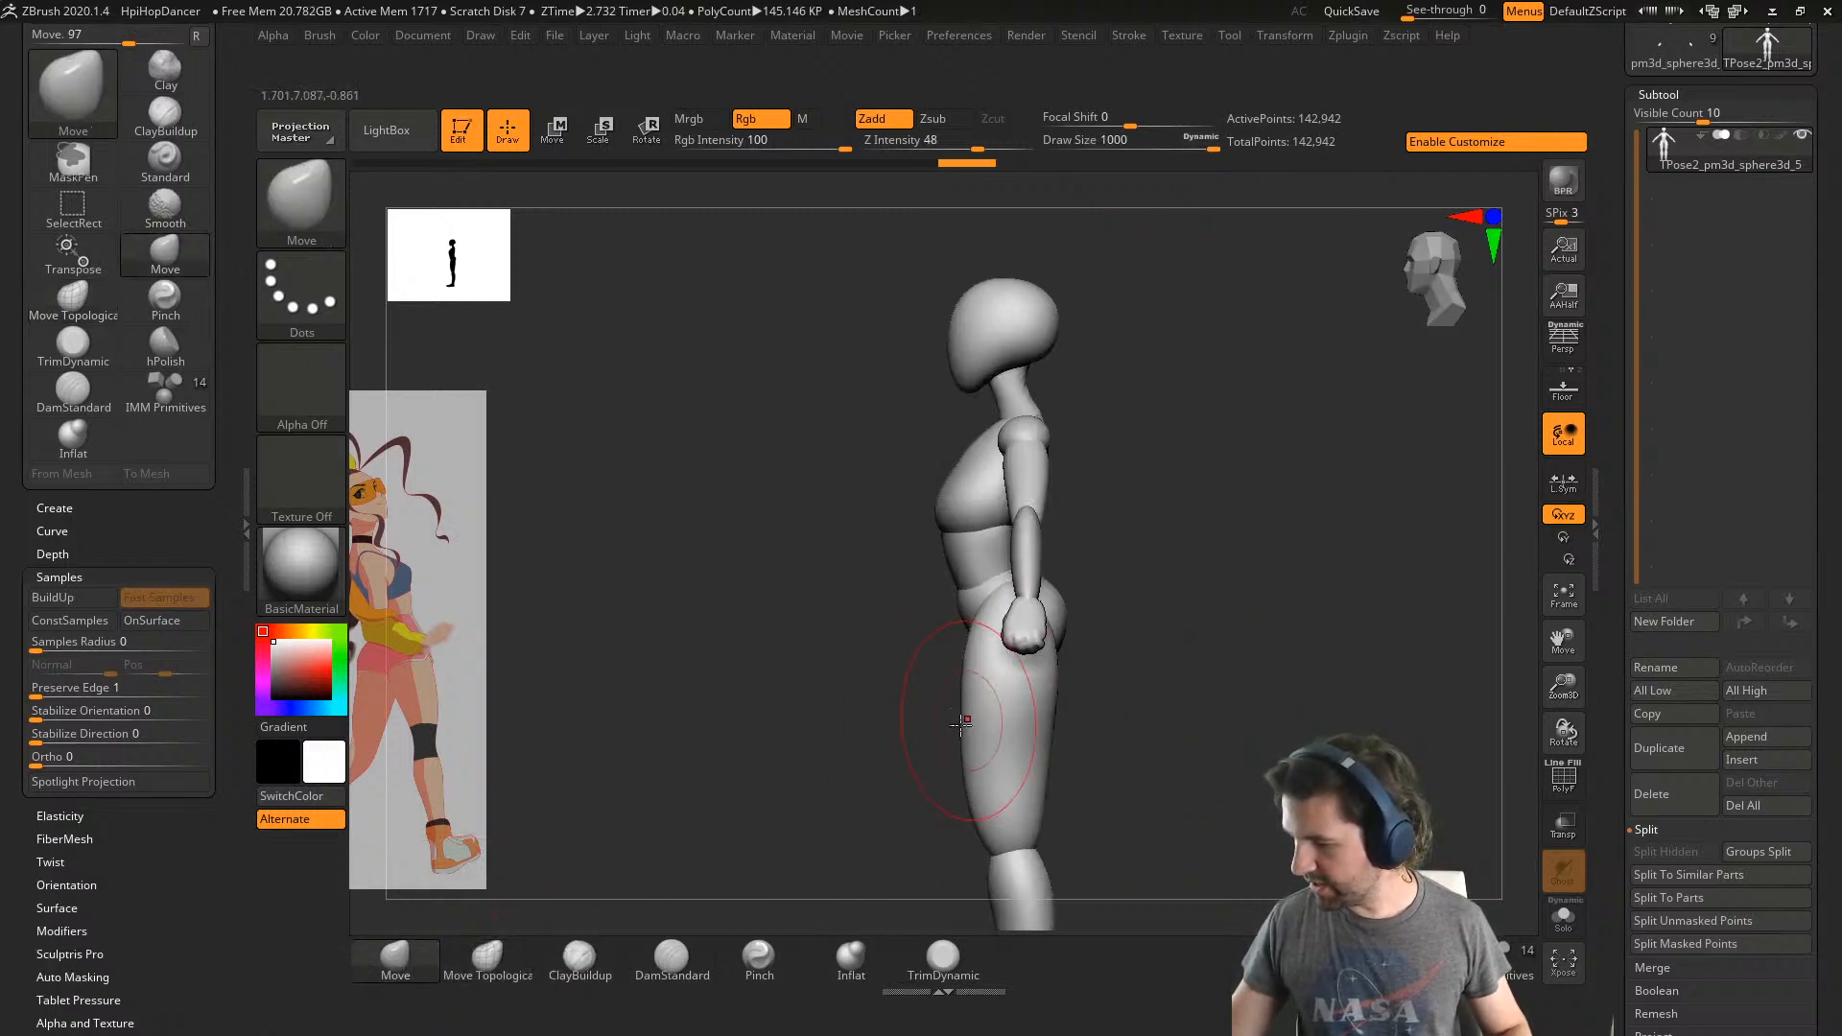
pyautogui.click(484, 962)
pyautogui.moveTo(1003, 767); pyautogui.dragTo(998, 833)
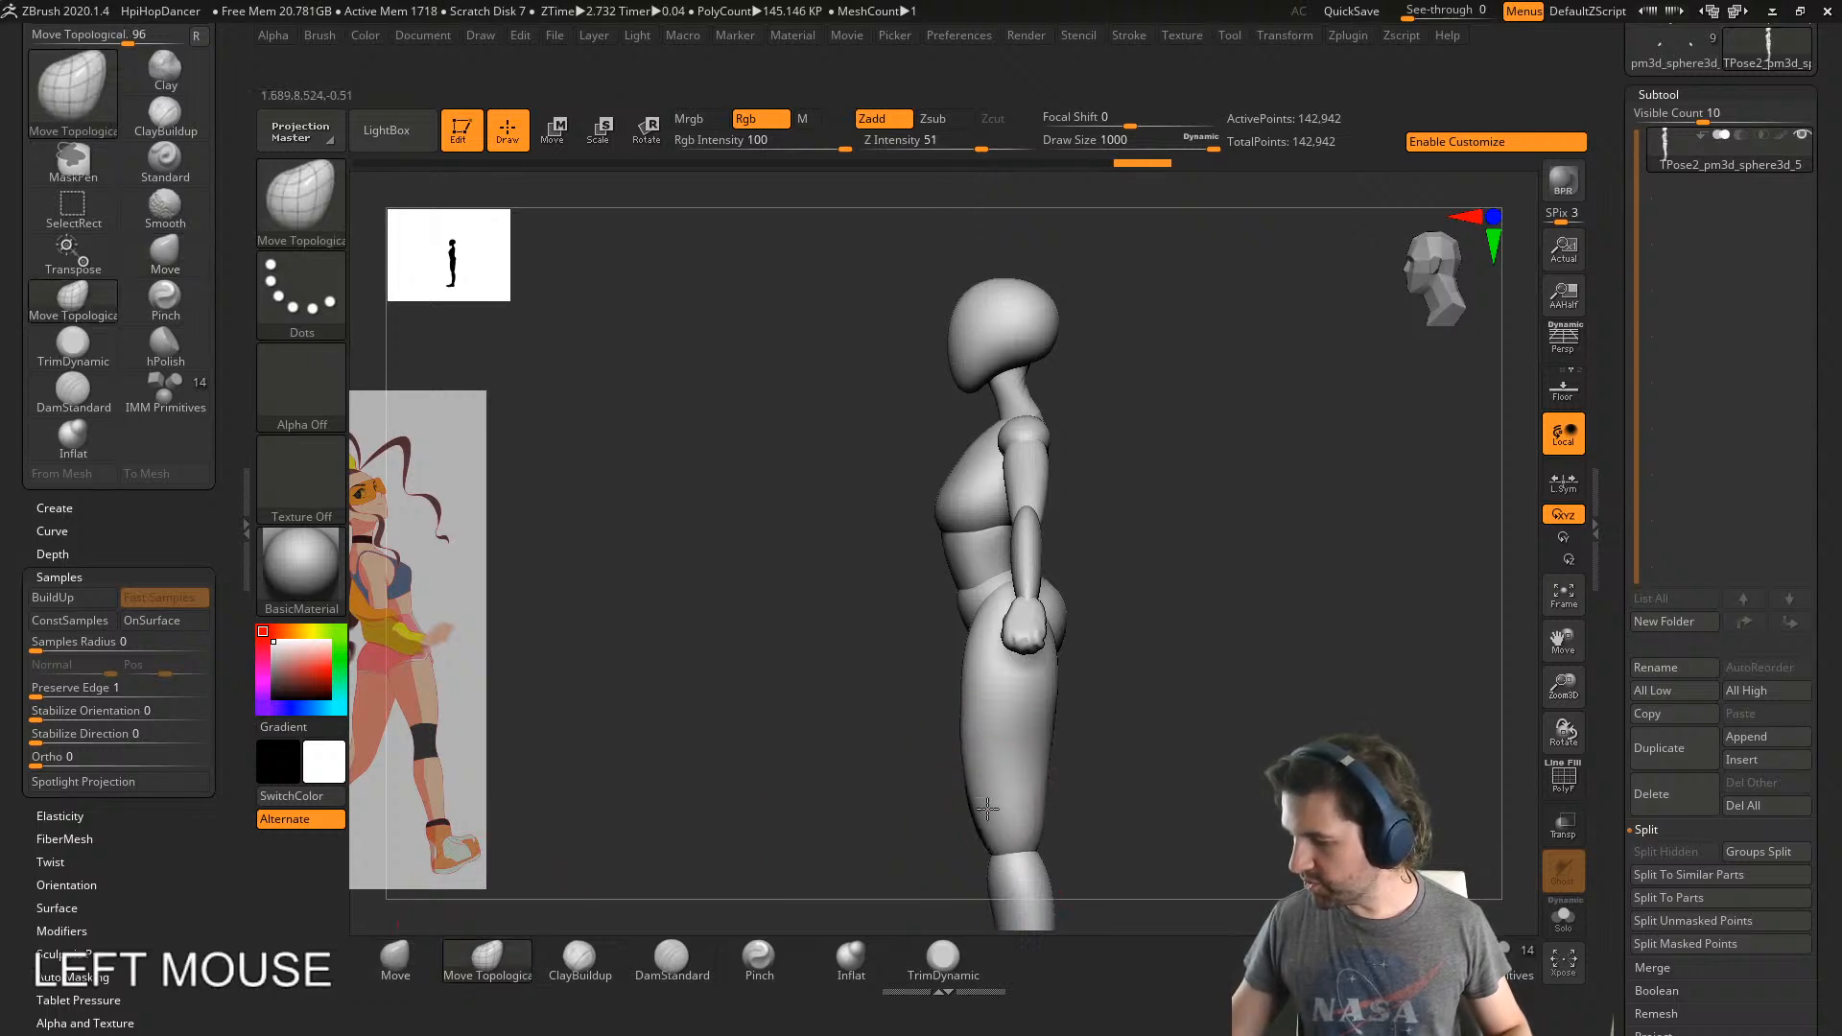
pyautogui.keyDown('shift'); pyautogui.moveTo(987, 809); pyautogui.dragTo(1021, 849, button='right'); pyautogui.keyUp('shift')
pyautogui.hotkey('ctrl', 'z')
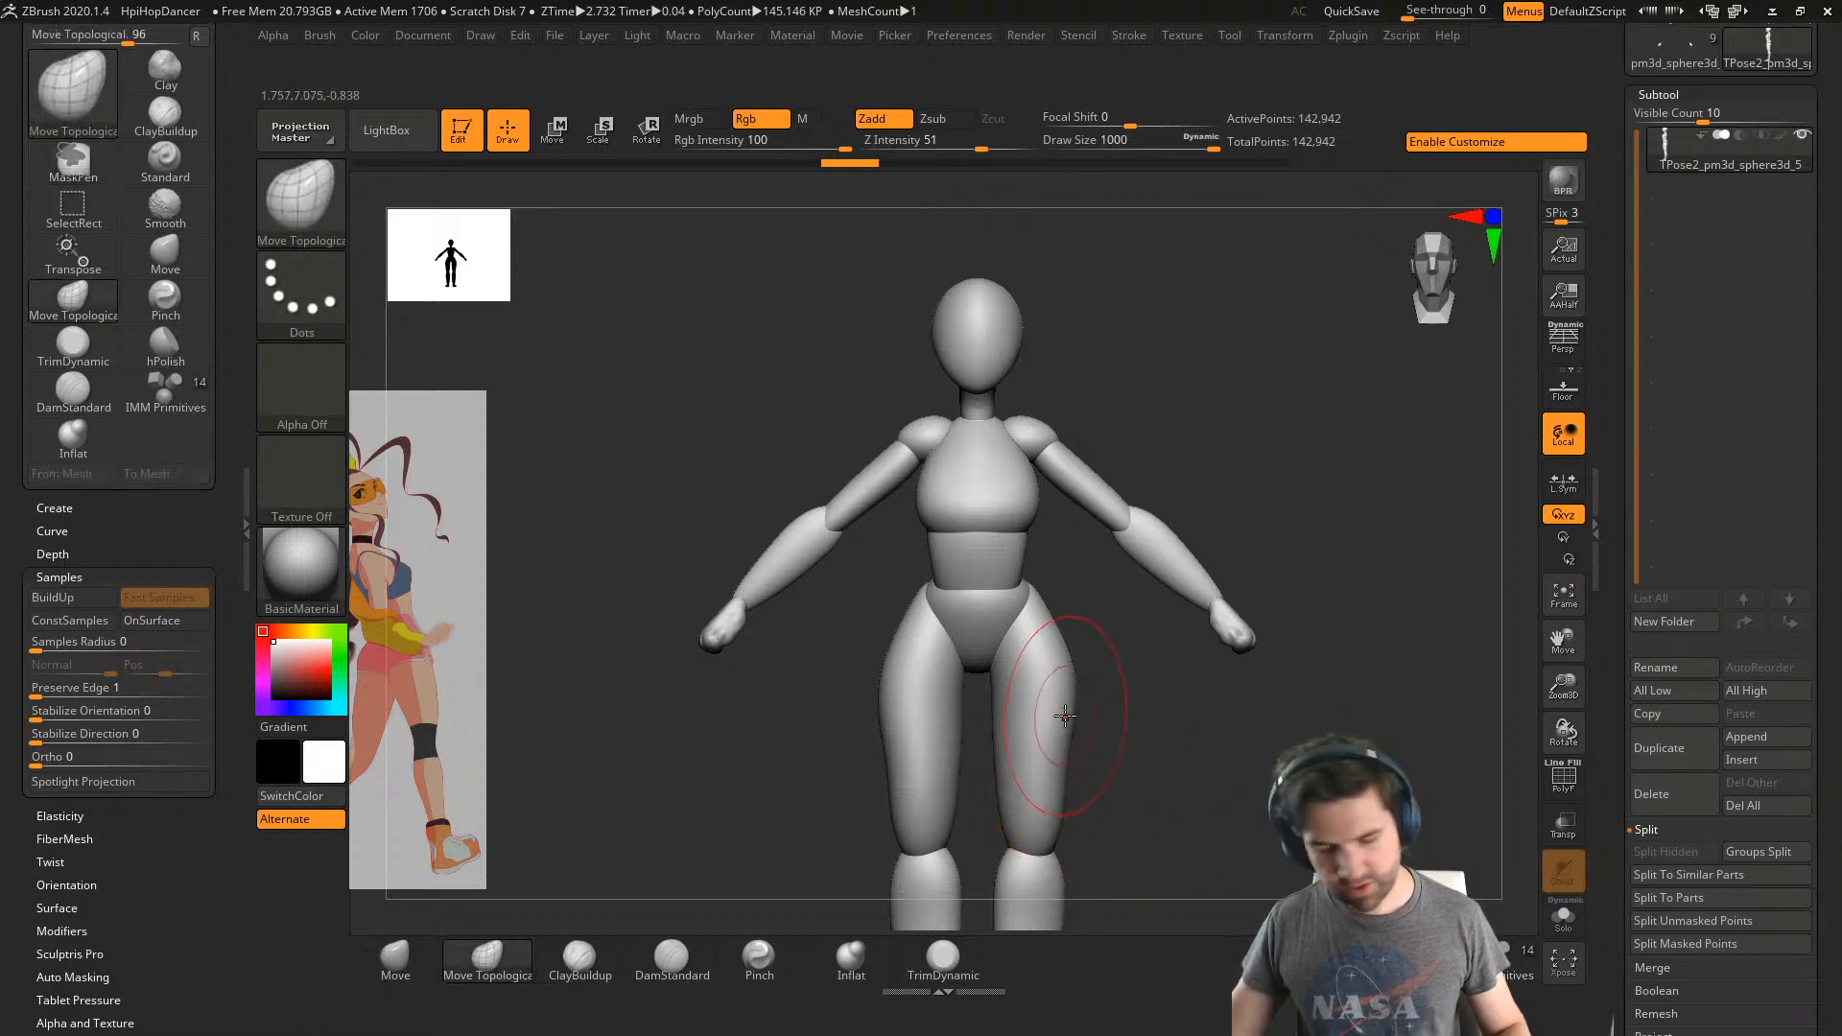
pyautogui.keyDown('alt'); pyautogui.moveTo(1100, 696); pyautogui.dragTo(1105, 494, button='right'); pyautogui.keyUp('alt')
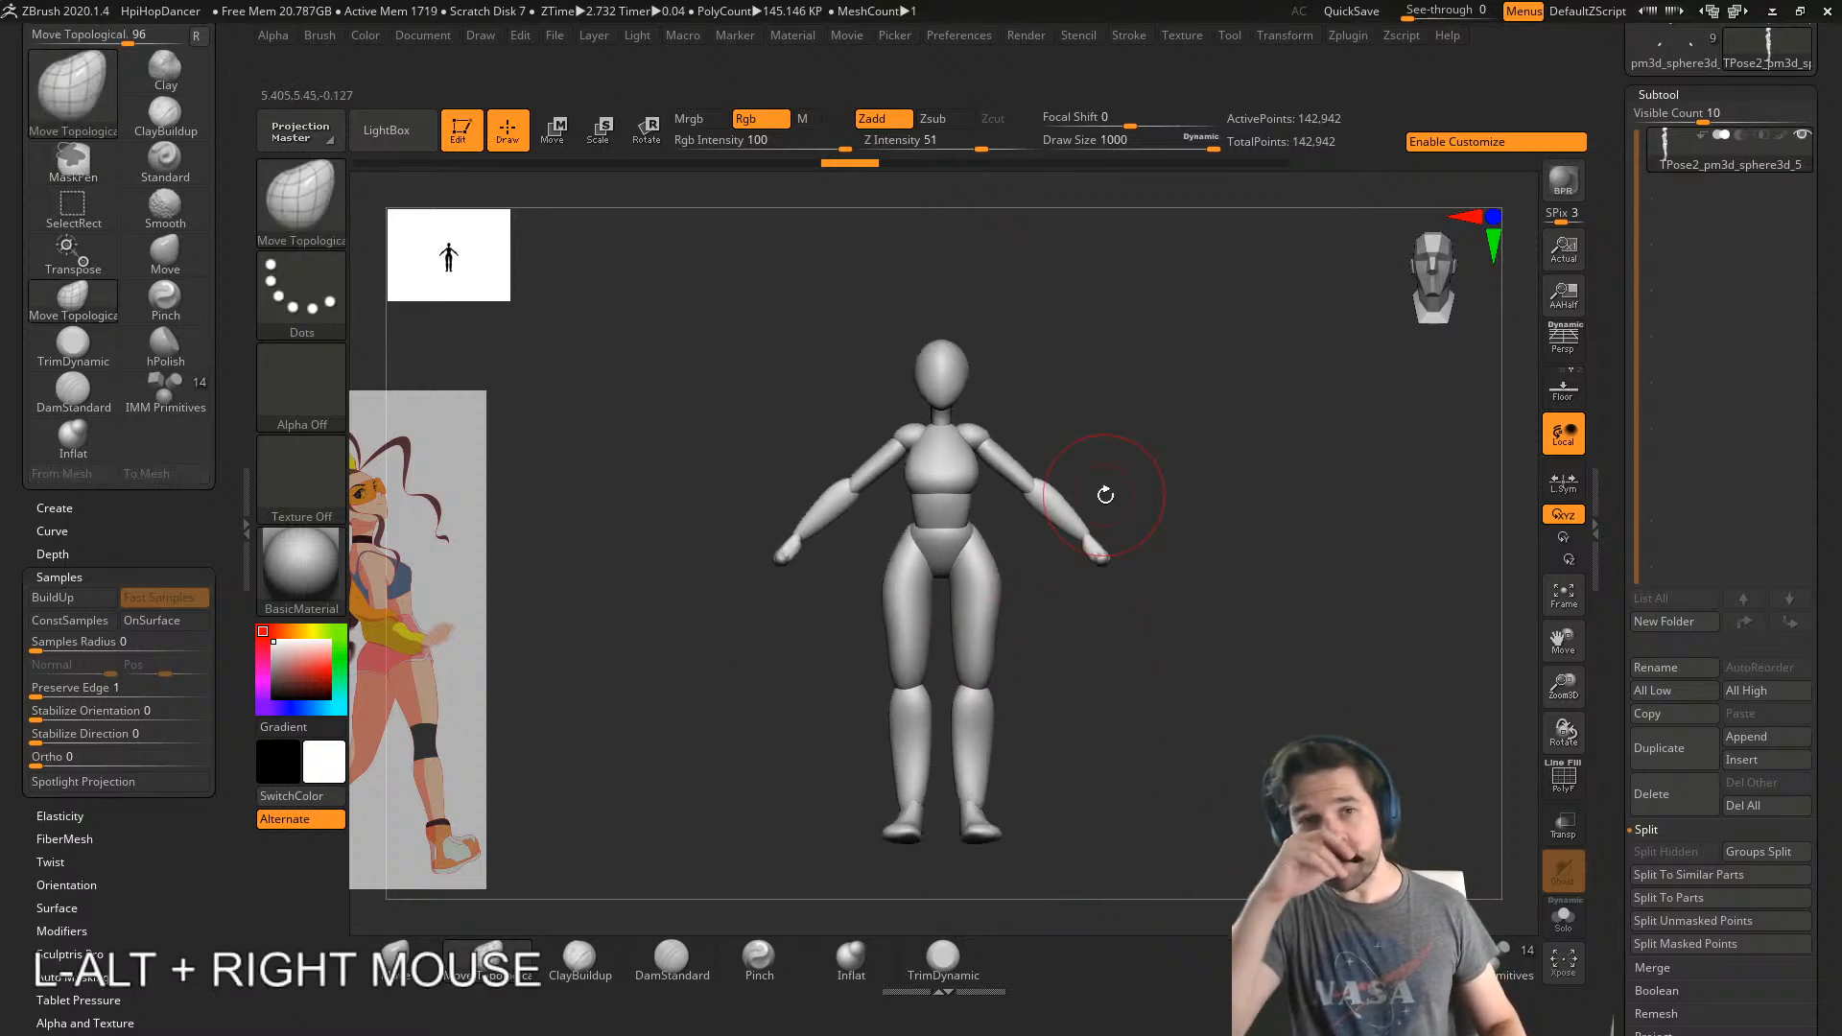
pyautogui.press('s')
pyautogui.moveTo(1085, 637); pyautogui.dragTo(1105, 634)
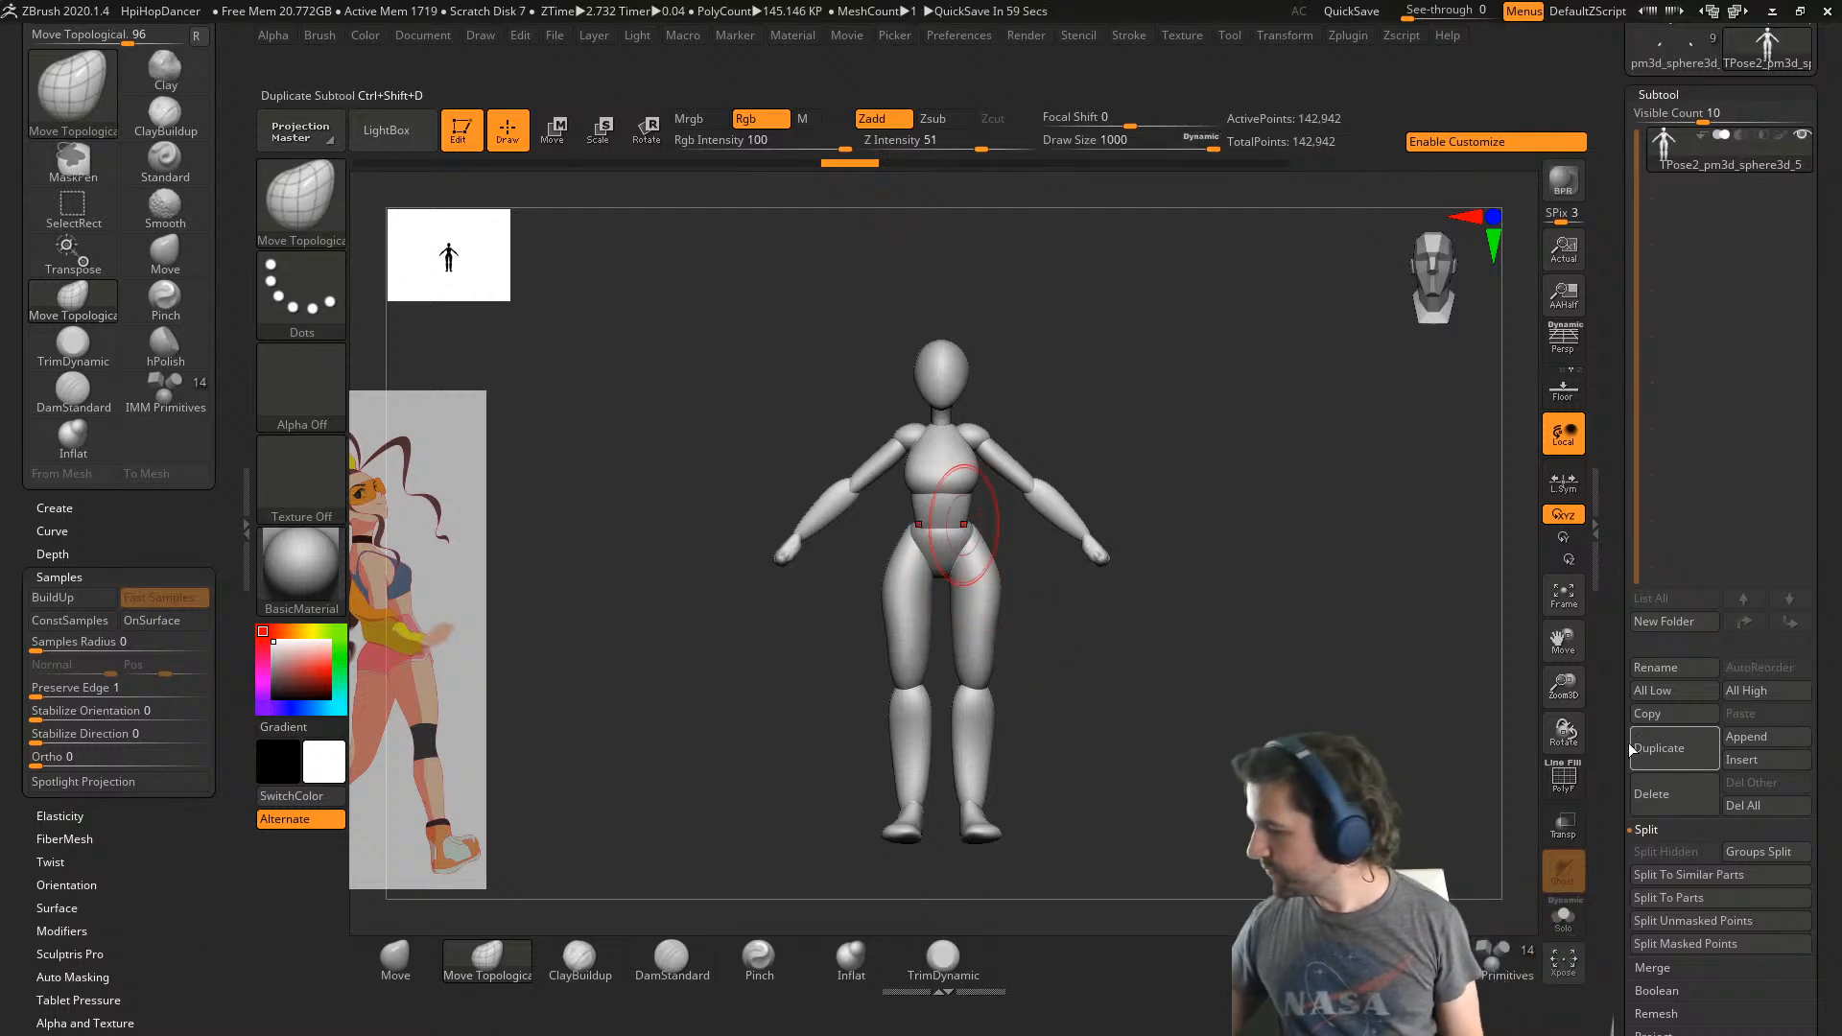
# - Apply the Unify deformation to the combined posing mesh and frame the whole figure
pyautogui.moveTo(1631, 751); pyautogui.dragTo(1623, 106)
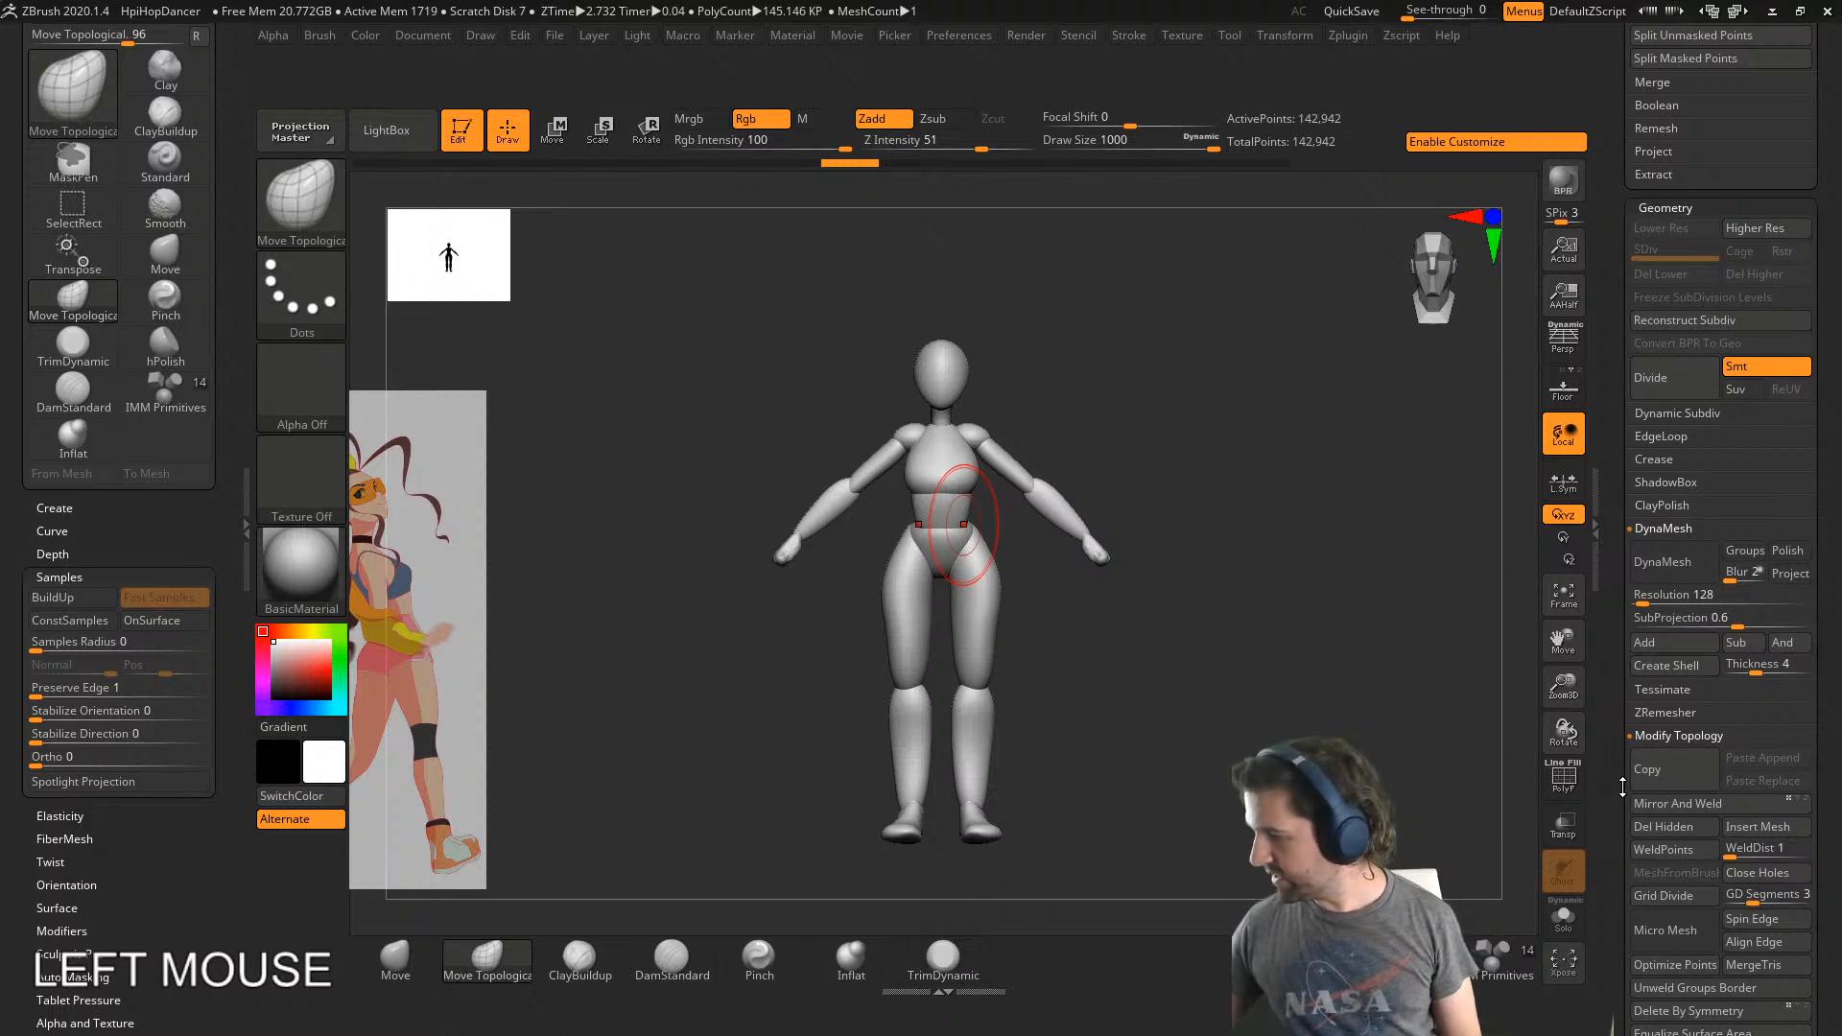
pyautogui.moveTo(1623, 787); pyautogui.dragTo(1713, 434)
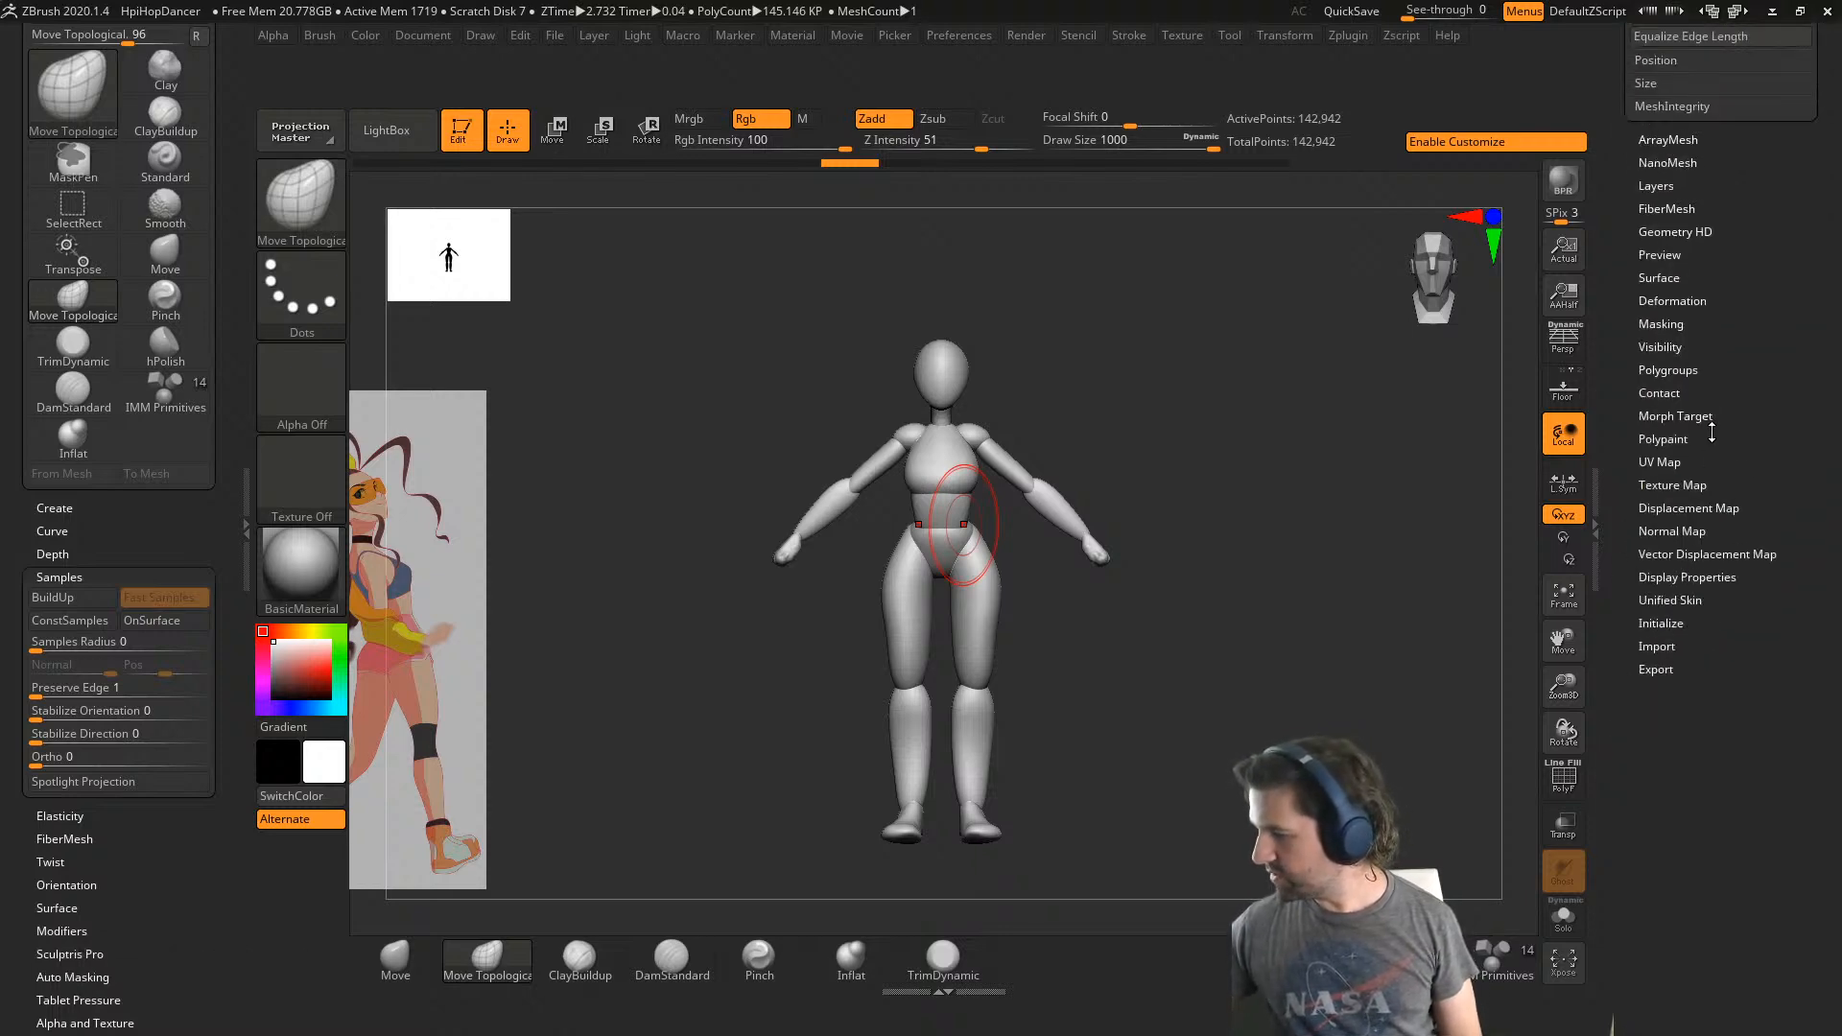
pyautogui.click(1695, 304)
pyautogui.moveTo(1657, 375); pyautogui.dragTo(1718, 509)
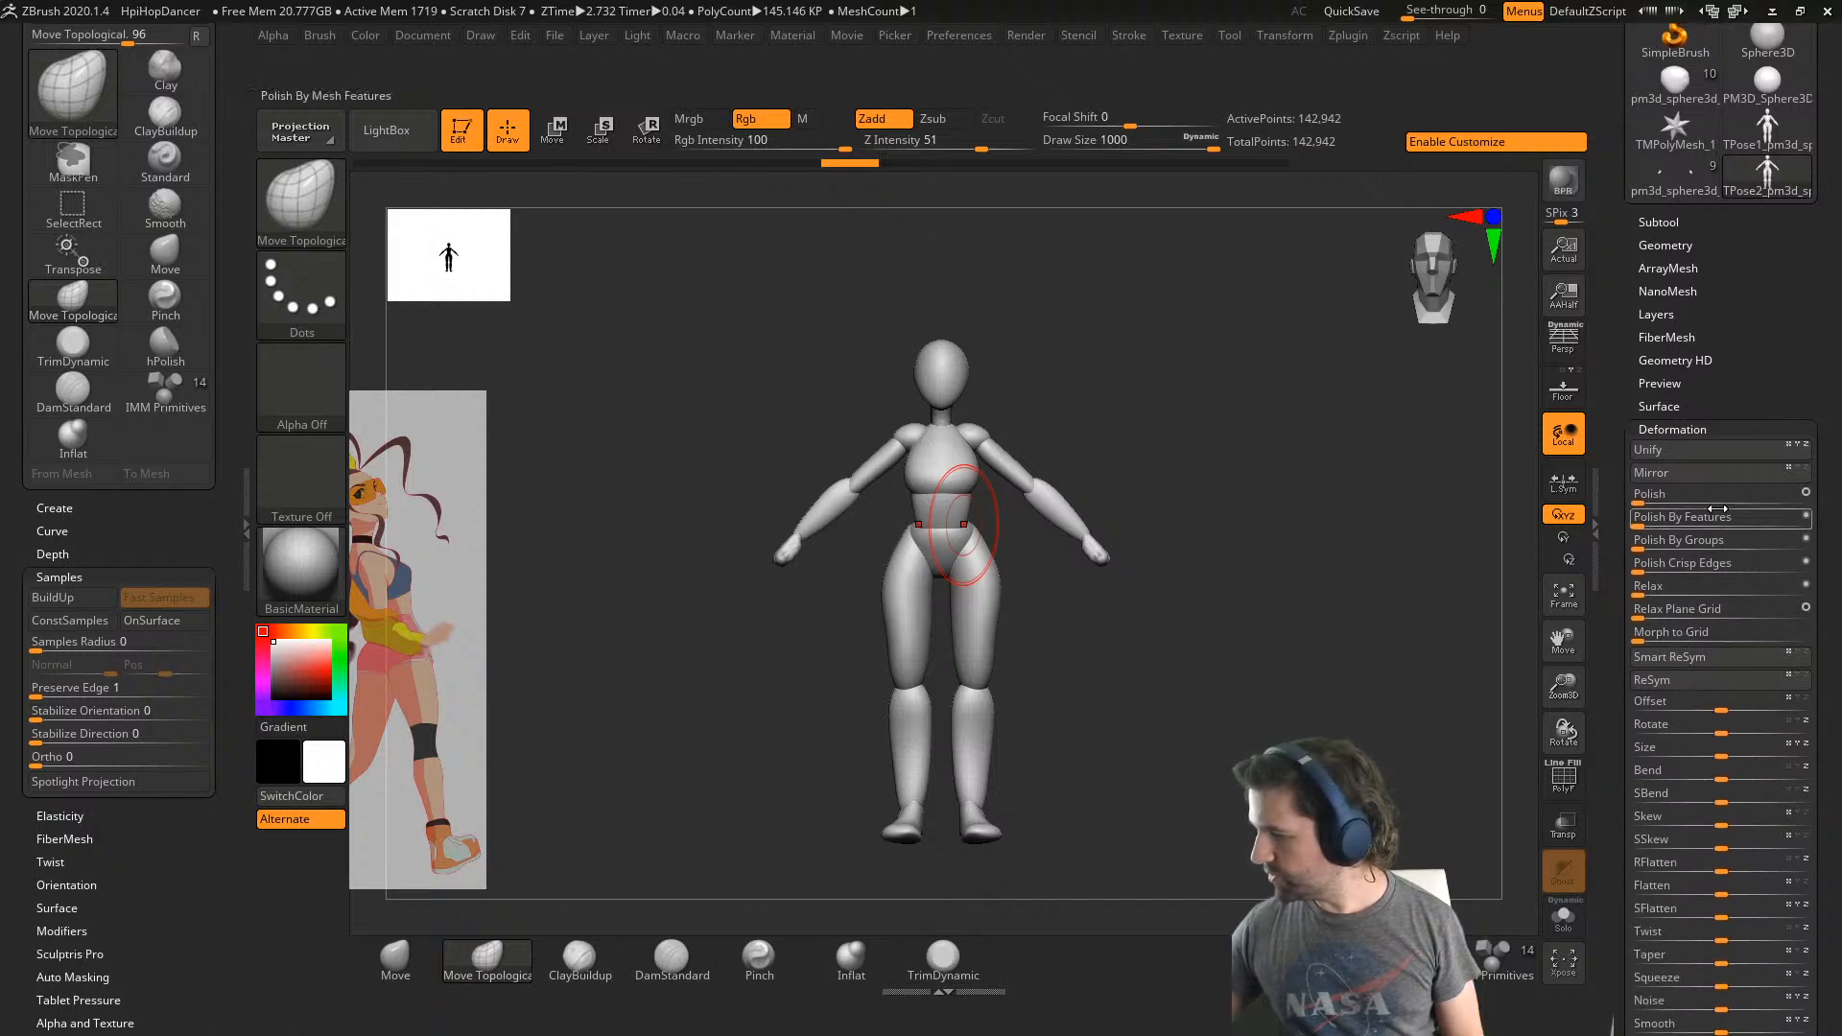
pyautogui.click(1700, 449)
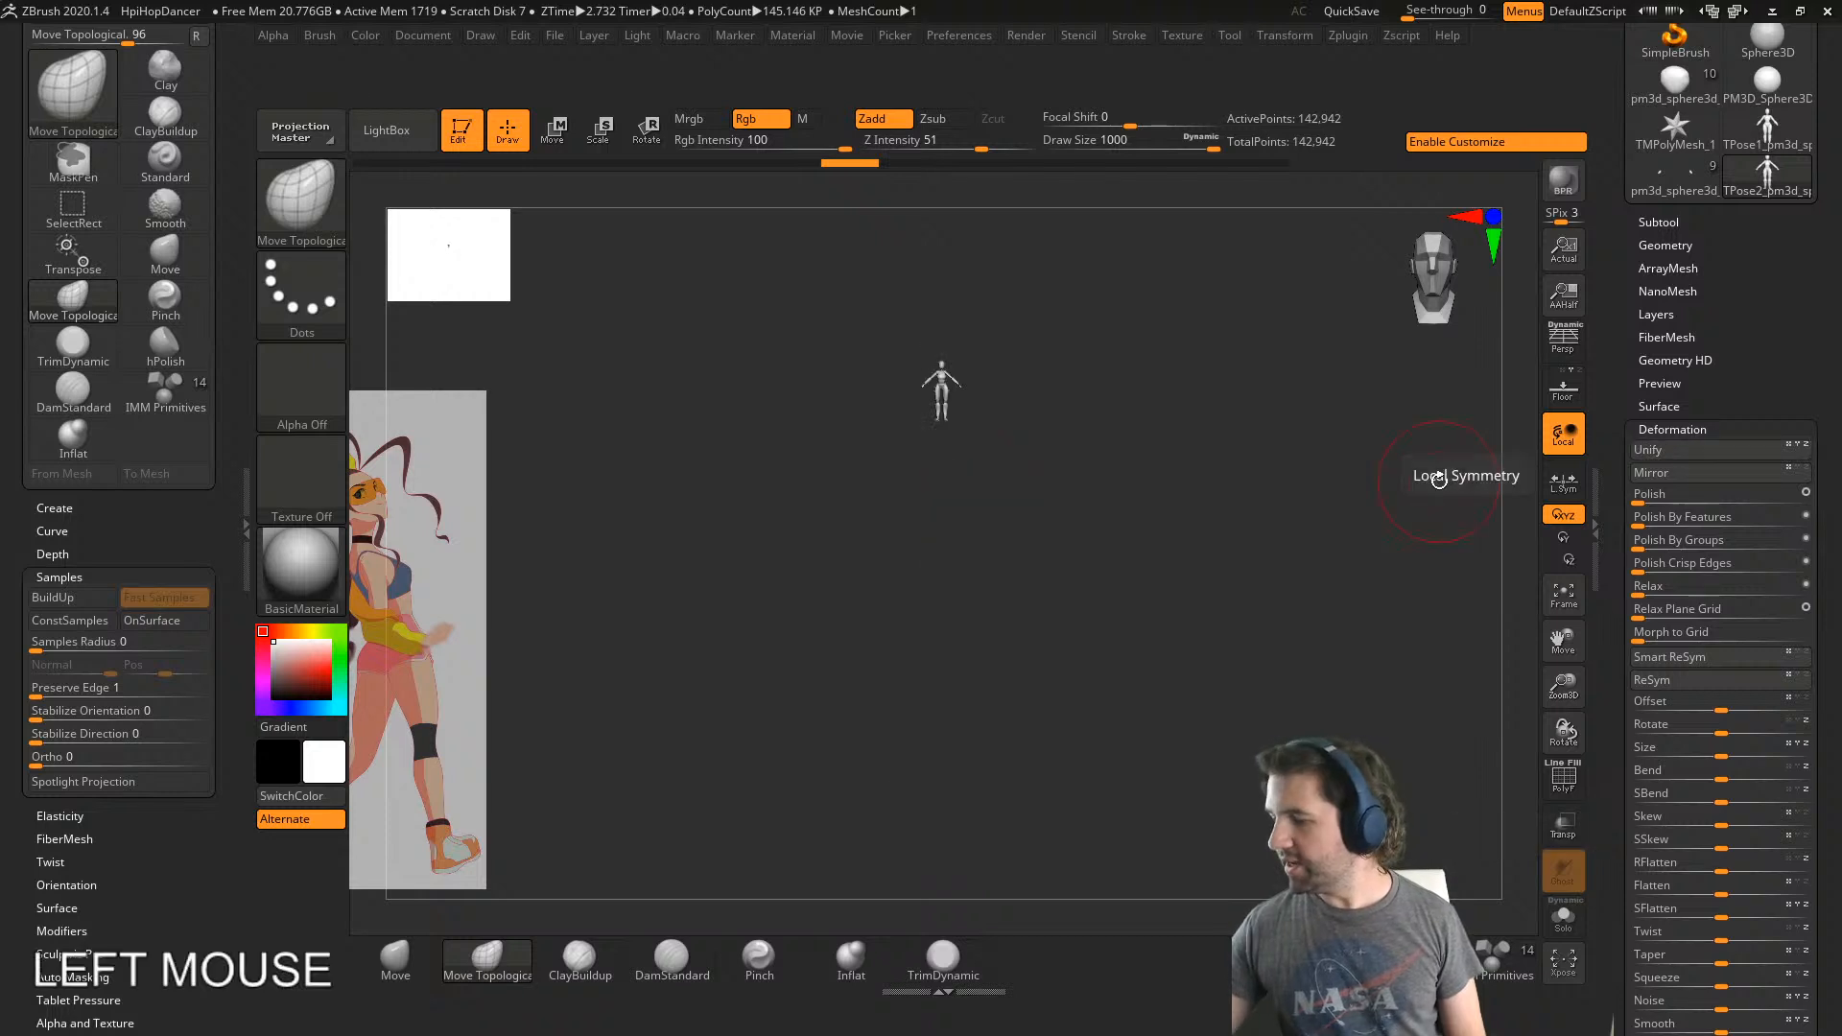
pyautogui.press('f')
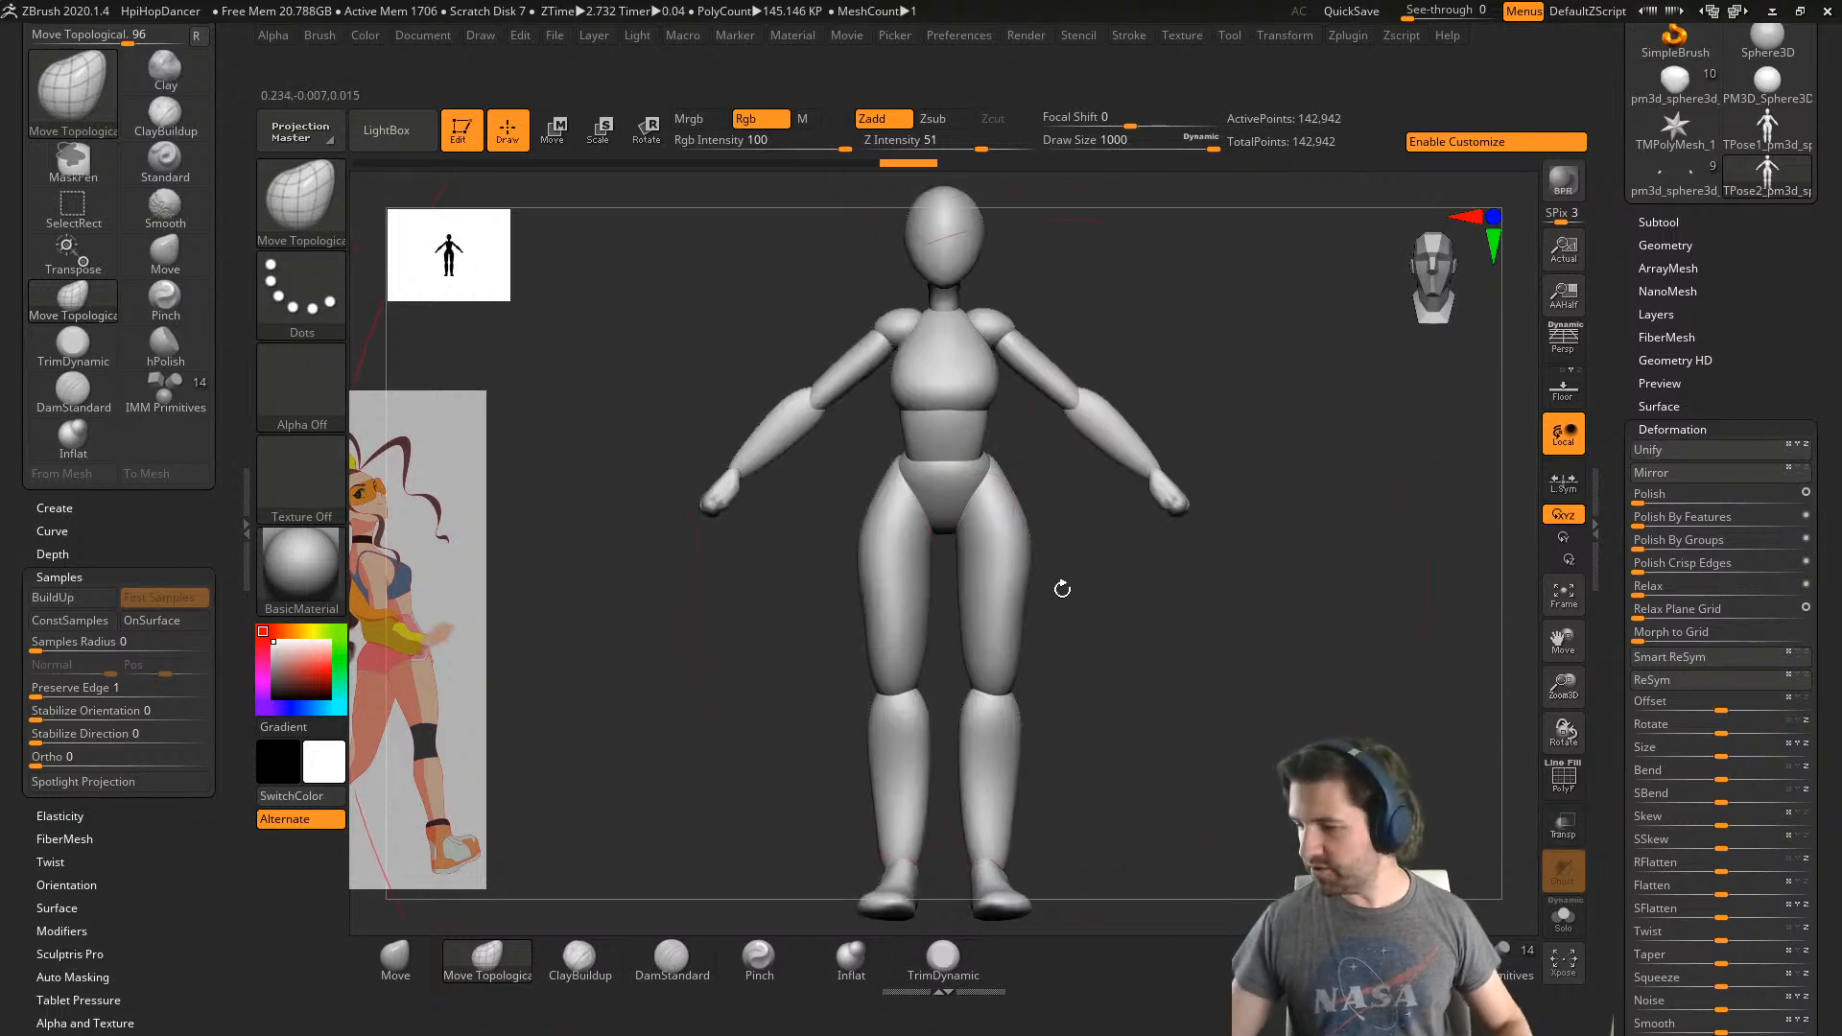
# - Choose the Move brush for the figure's side view and set its draw size to 415
pyautogui.press('s')
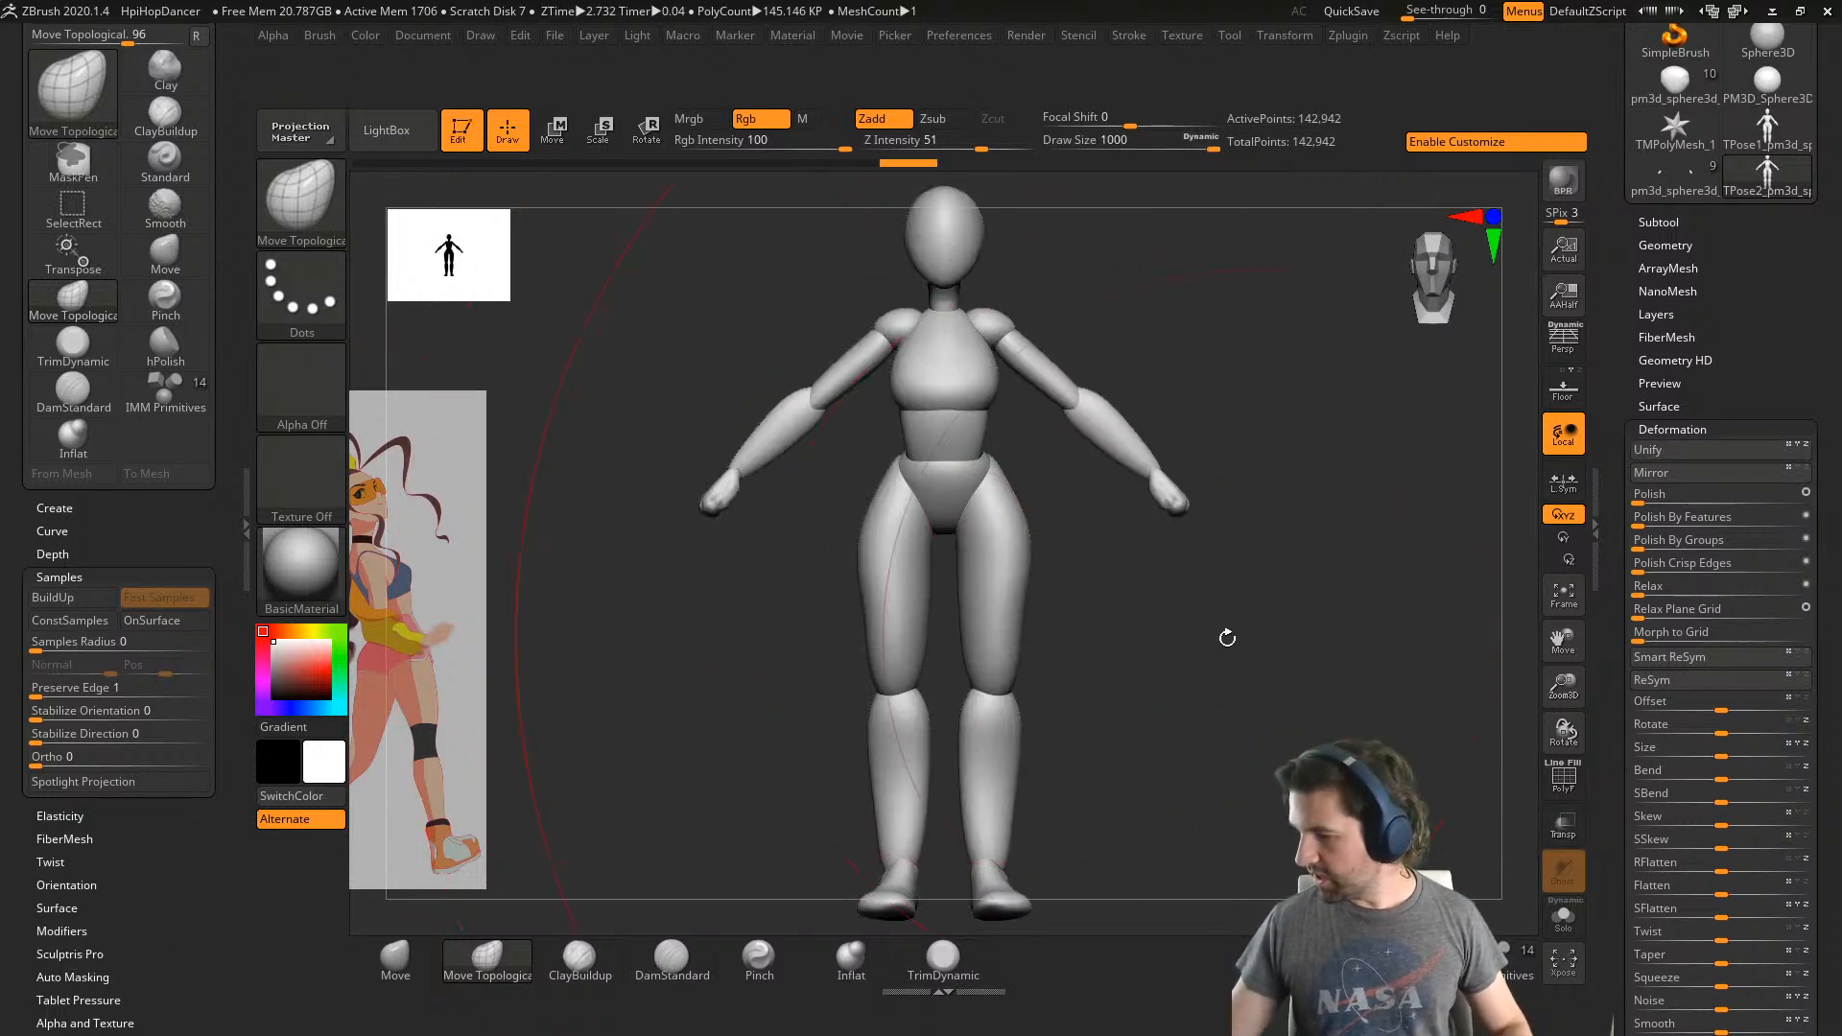
pyautogui.click(396, 964)
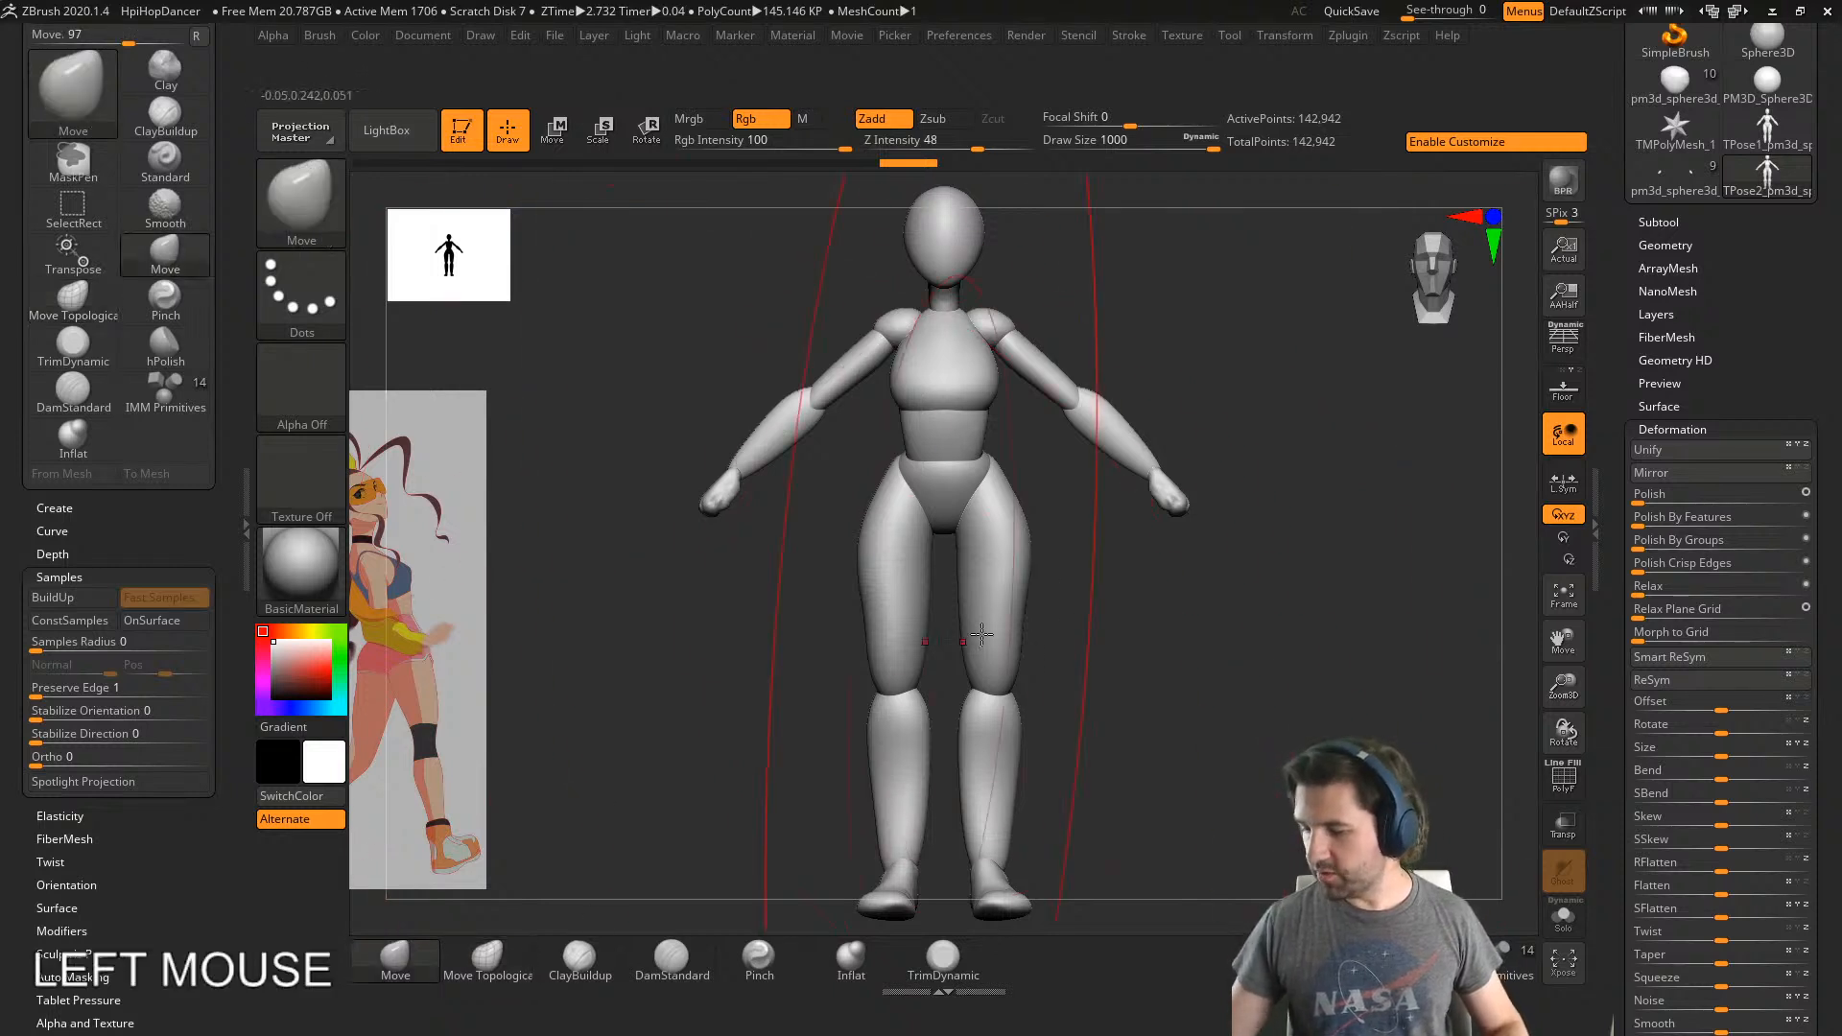
pyautogui.keyDown('shift'); pyautogui.moveTo(1132, 538); pyautogui.dragTo(1017, 519, button='right'); pyautogui.keyUp('shift')
pyautogui.moveTo(1003, 480)
pyautogui.mouseDown()
pyautogui.moveTo(970, 477)
pyautogui.moveTo(985, 474)
pyautogui.mouseUp()
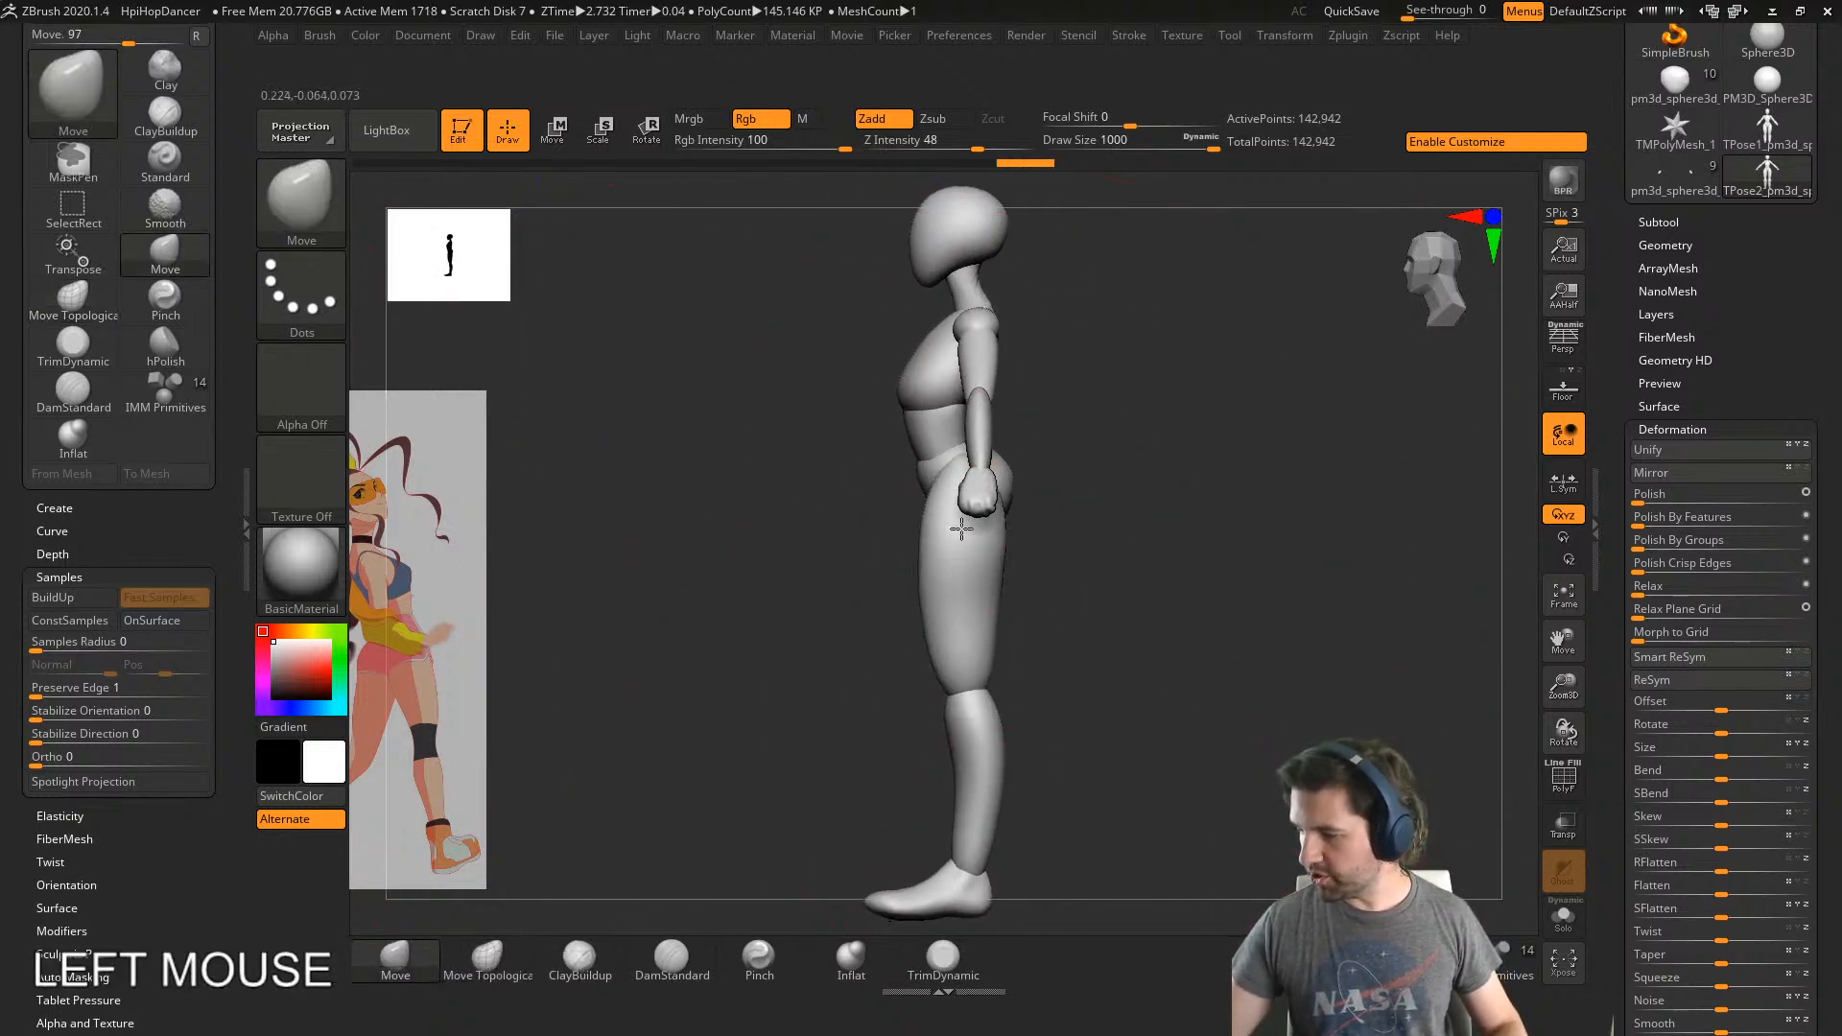
pyautogui.hotkey('ctrl', 'z')
pyautogui.press('s')
pyautogui.moveTo(1092, 643); pyautogui.dragTo(1033, 643)
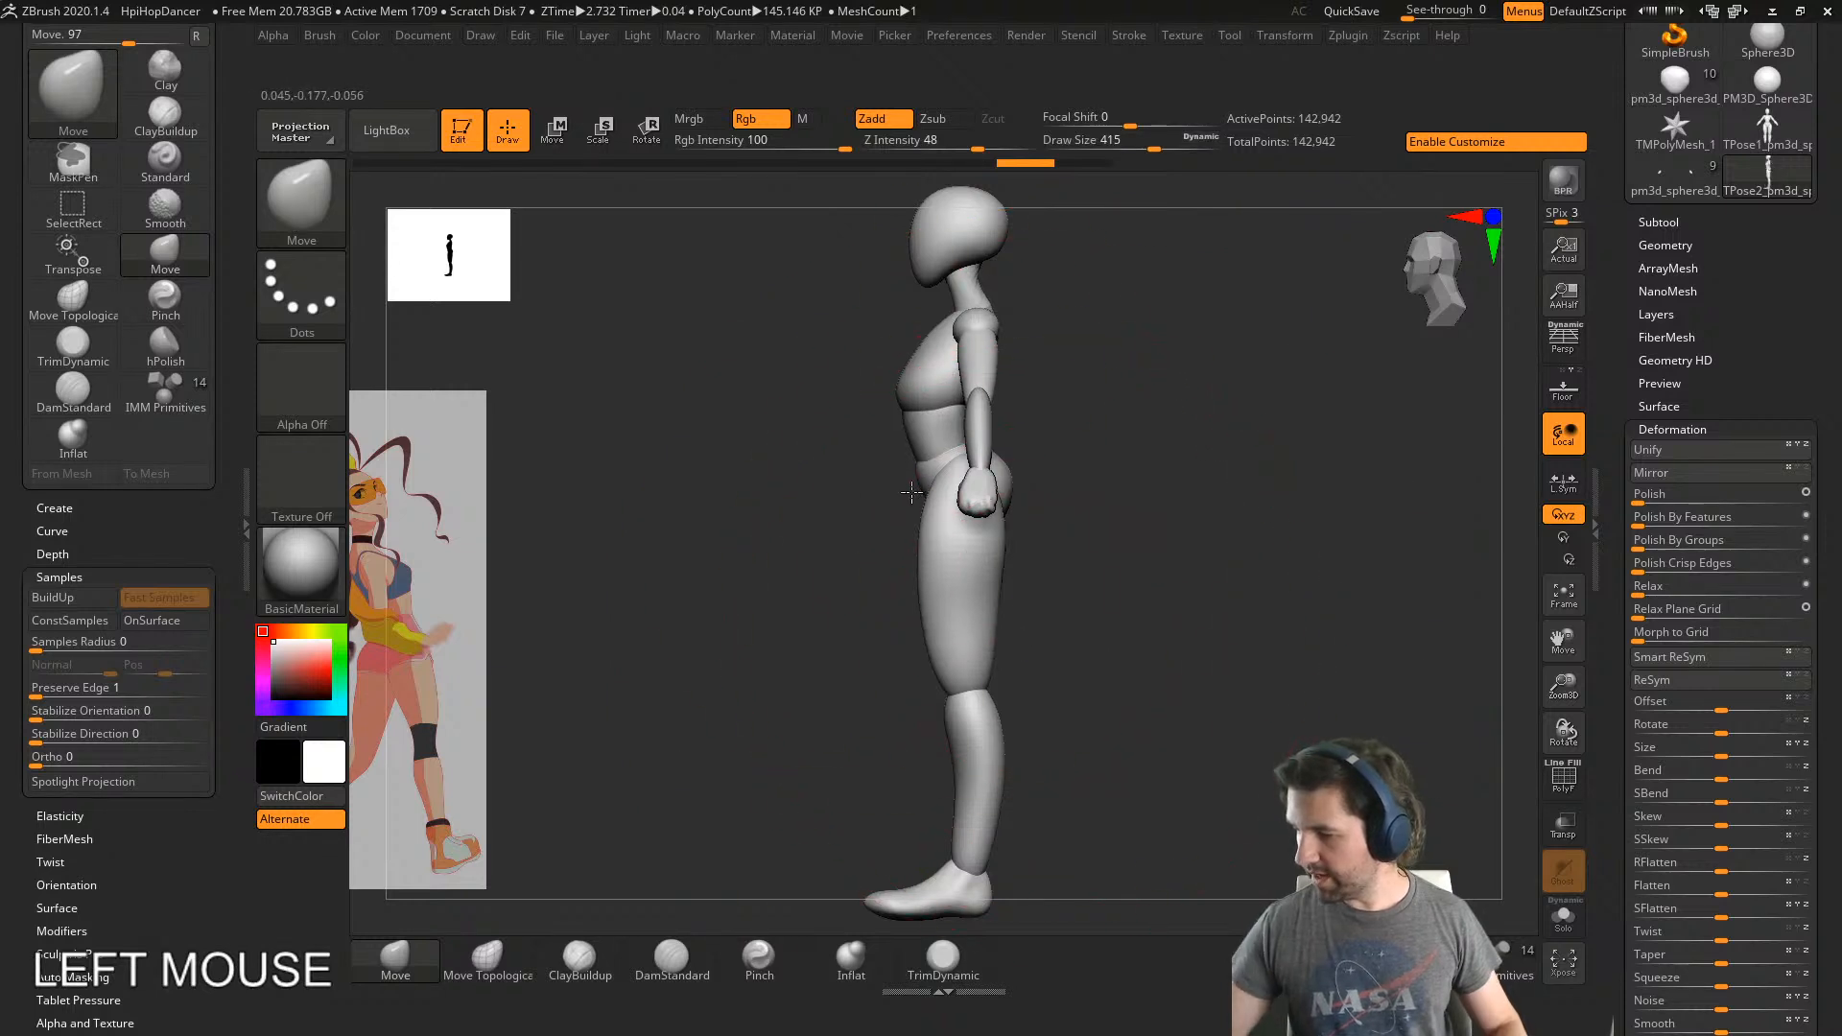
# - Shift the torso, pelvis and upper thighs forward in profile with the Move brush, undoing the last stroke at the waist
pyautogui.moveTo(912, 493); pyautogui.dragTo(906, 495)
pyautogui.moveTo(933, 375); pyautogui.dragTo(949, 365)
pyautogui.moveTo(957, 526); pyautogui.dragTo(932, 524)
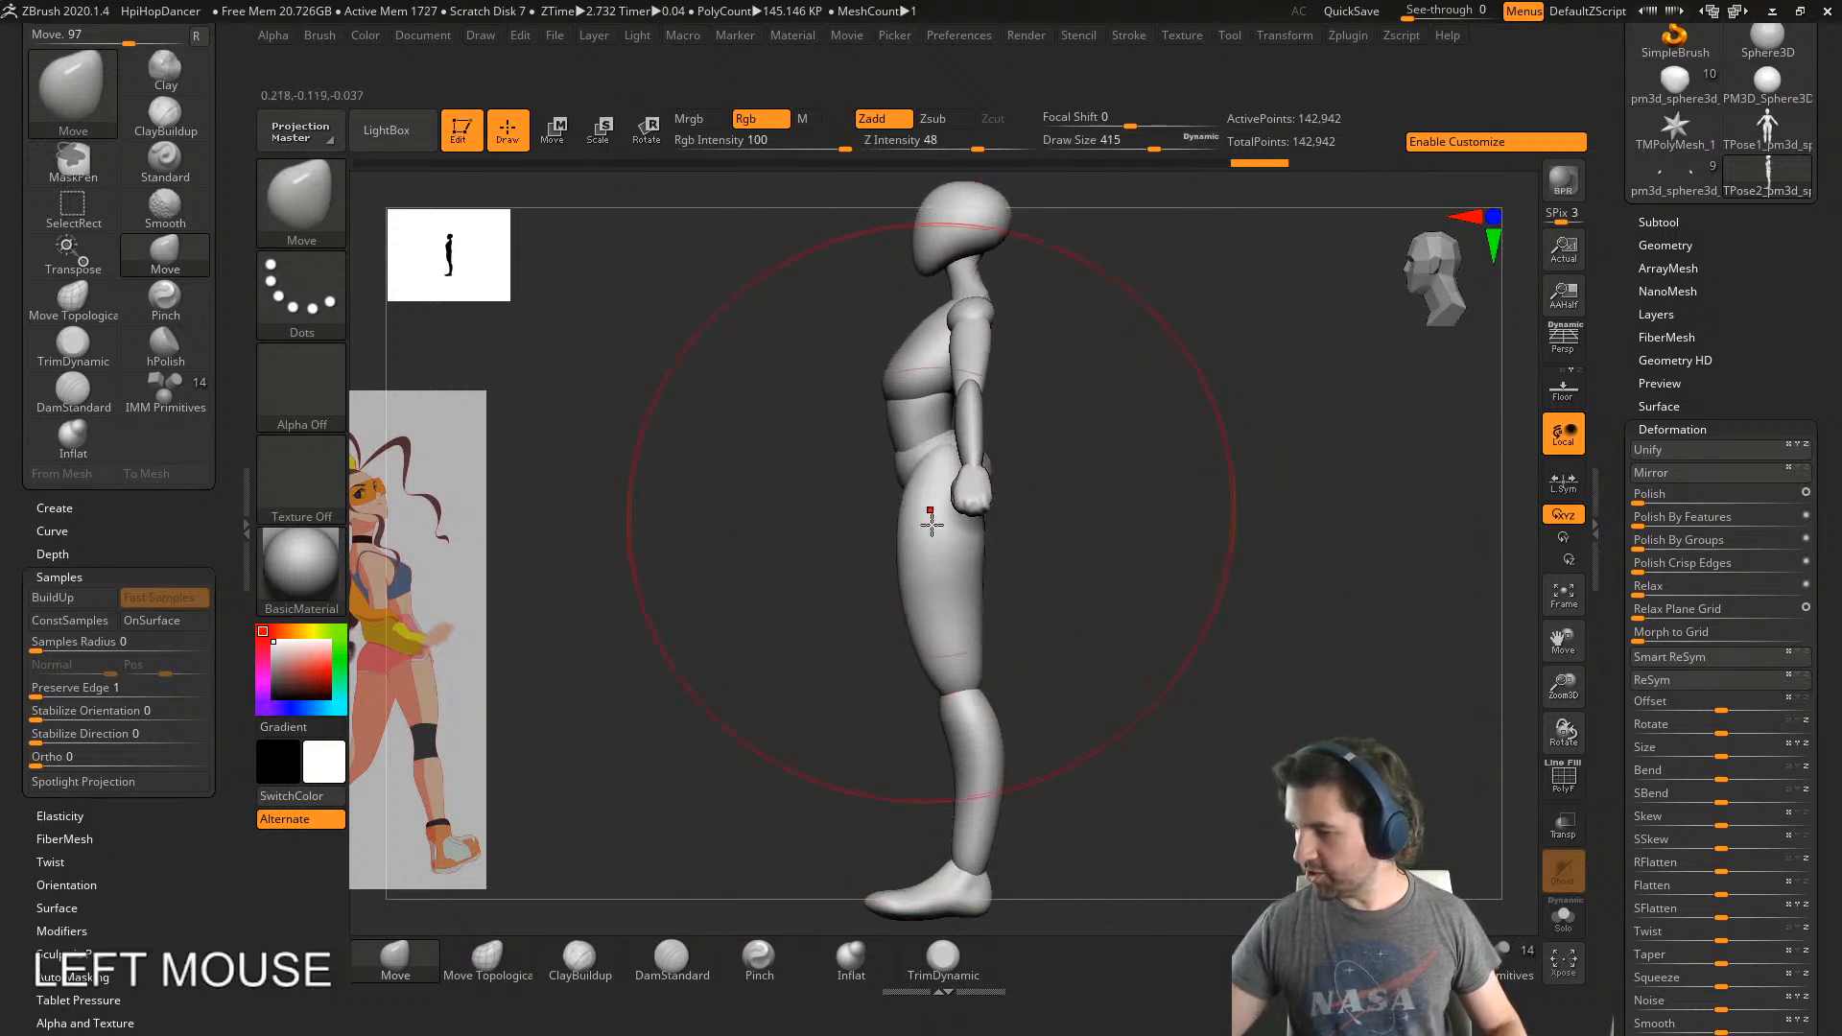
pyautogui.moveTo(948, 616); pyautogui.dragTo(963, 642)
pyautogui.moveTo(902, 478)
pyautogui.mouseDown()
pyautogui.moveTo(1045, 473)
pyautogui.moveTo(957, 451)
pyautogui.moveTo(938, 422)
pyautogui.moveTo(939, 513)
pyautogui.moveTo(938, 408)
pyautogui.moveTo(942, 545)
pyautogui.moveTo(933, 470)
pyautogui.mouseUp()
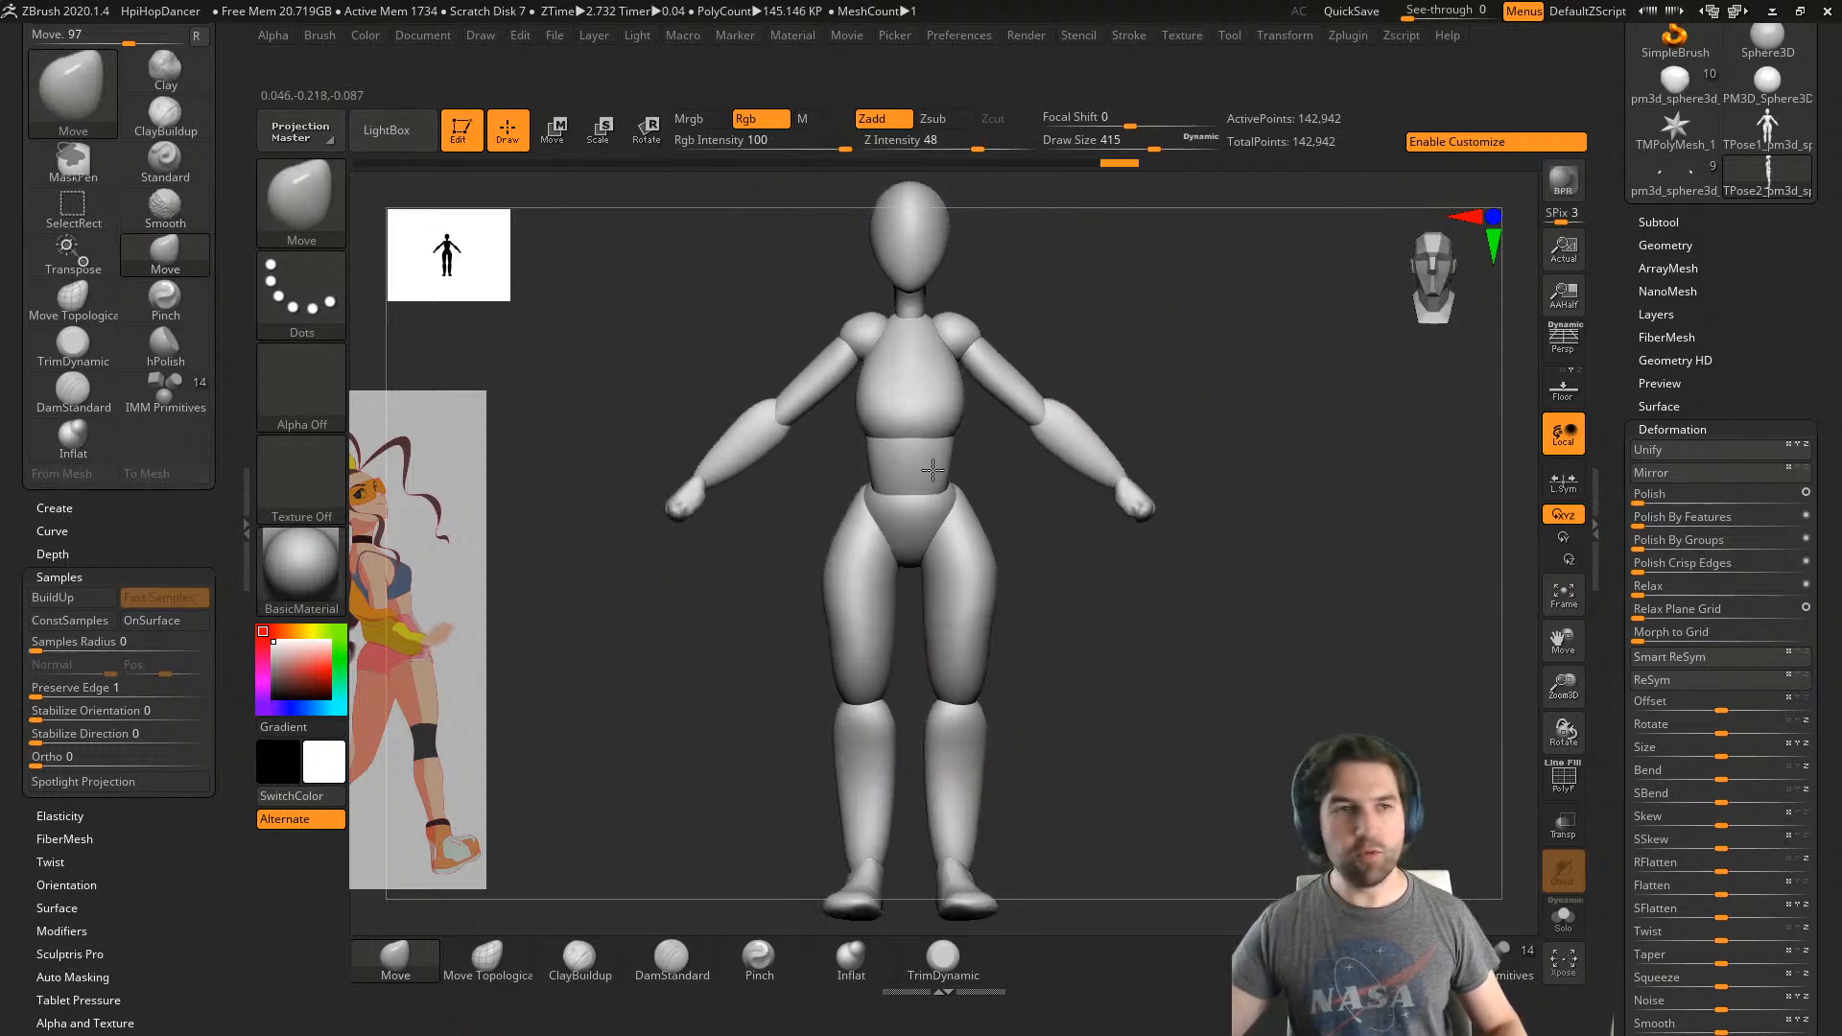
pyautogui.hotkey('ctrl', 'z')
pyautogui.moveTo(1088, 649)
pyautogui.mouseDown(button='right')
pyautogui.moveTo(1017, 720)
pyautogui.moveTo(1132, 732)
pyautogui.moveTo(682, 844)
pyautogui.mouseUp(button='right')
# - Move and enlarge the Spotlight reference so its rightmost figure overlays the model, with the image made more transparent
pyautogui.moveTo(456, 710); pyautogui.dragTo(455, 715)
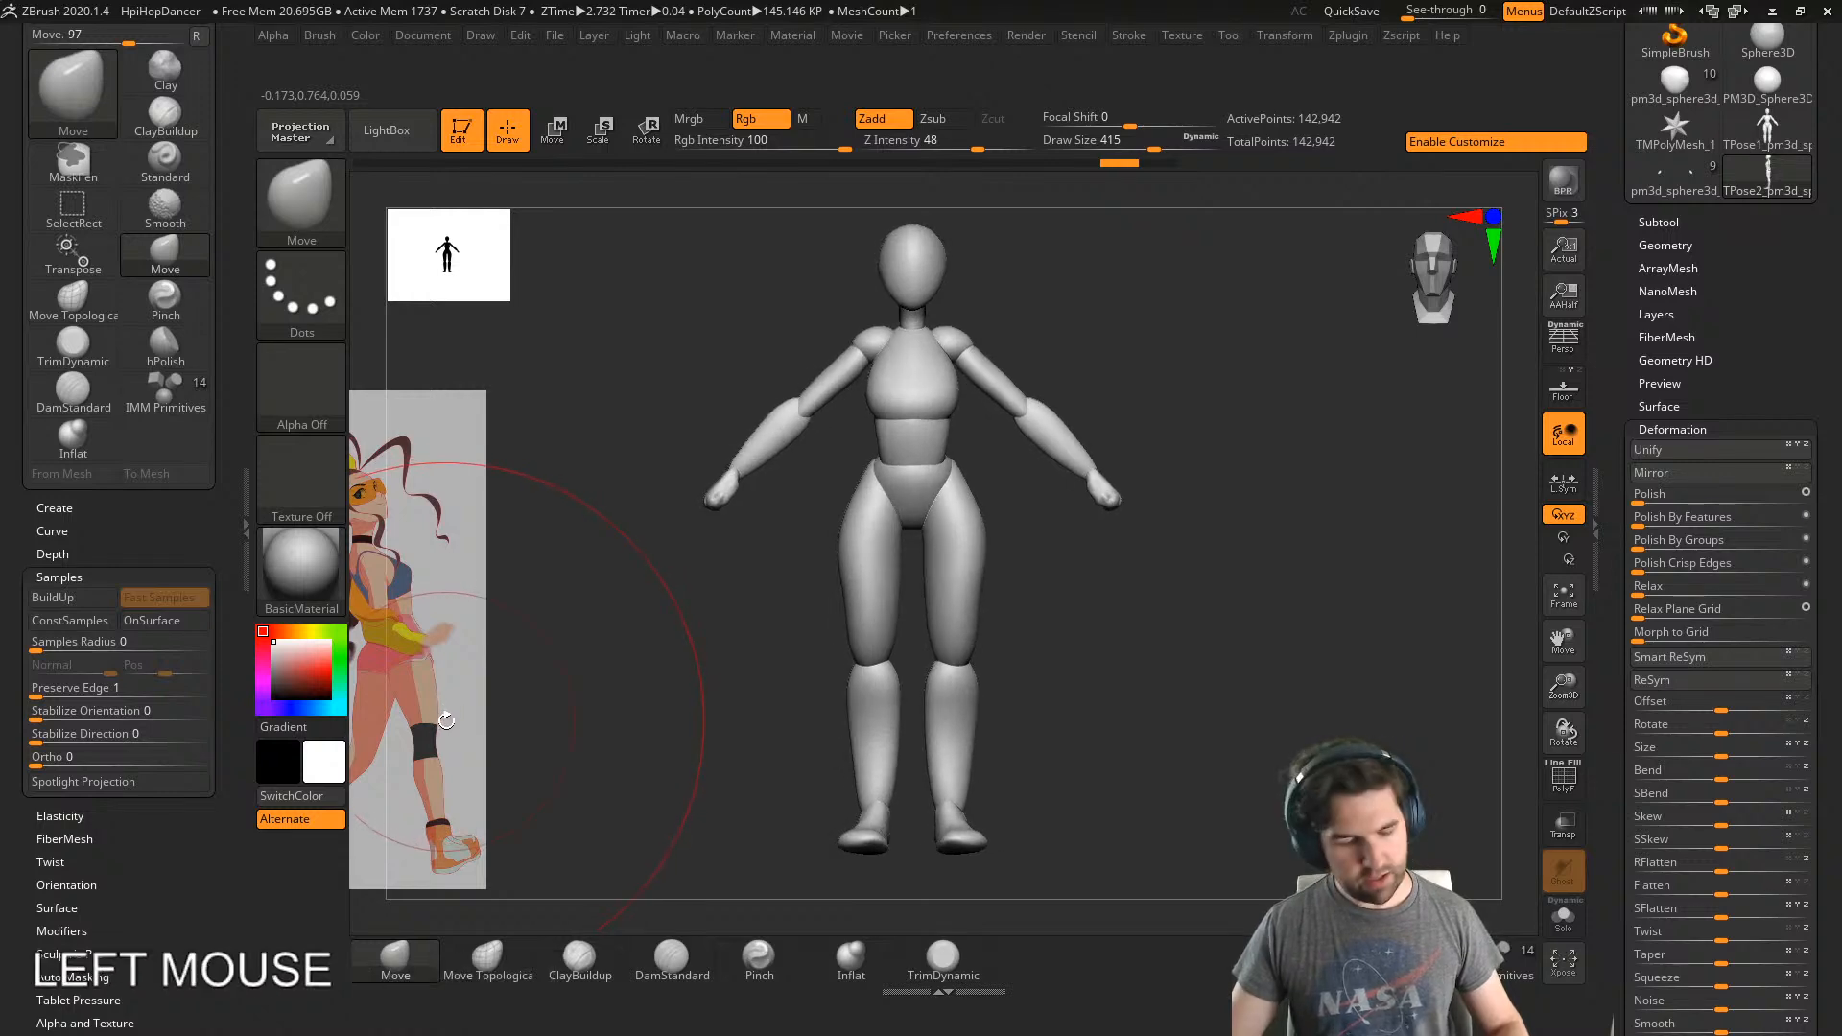
pyautogui.hotkey('shift', 'z')
pyautogui.click(450, 720)
pyautogui.moveTo(470, 712); pyautogui.dragTo(1056, 622)
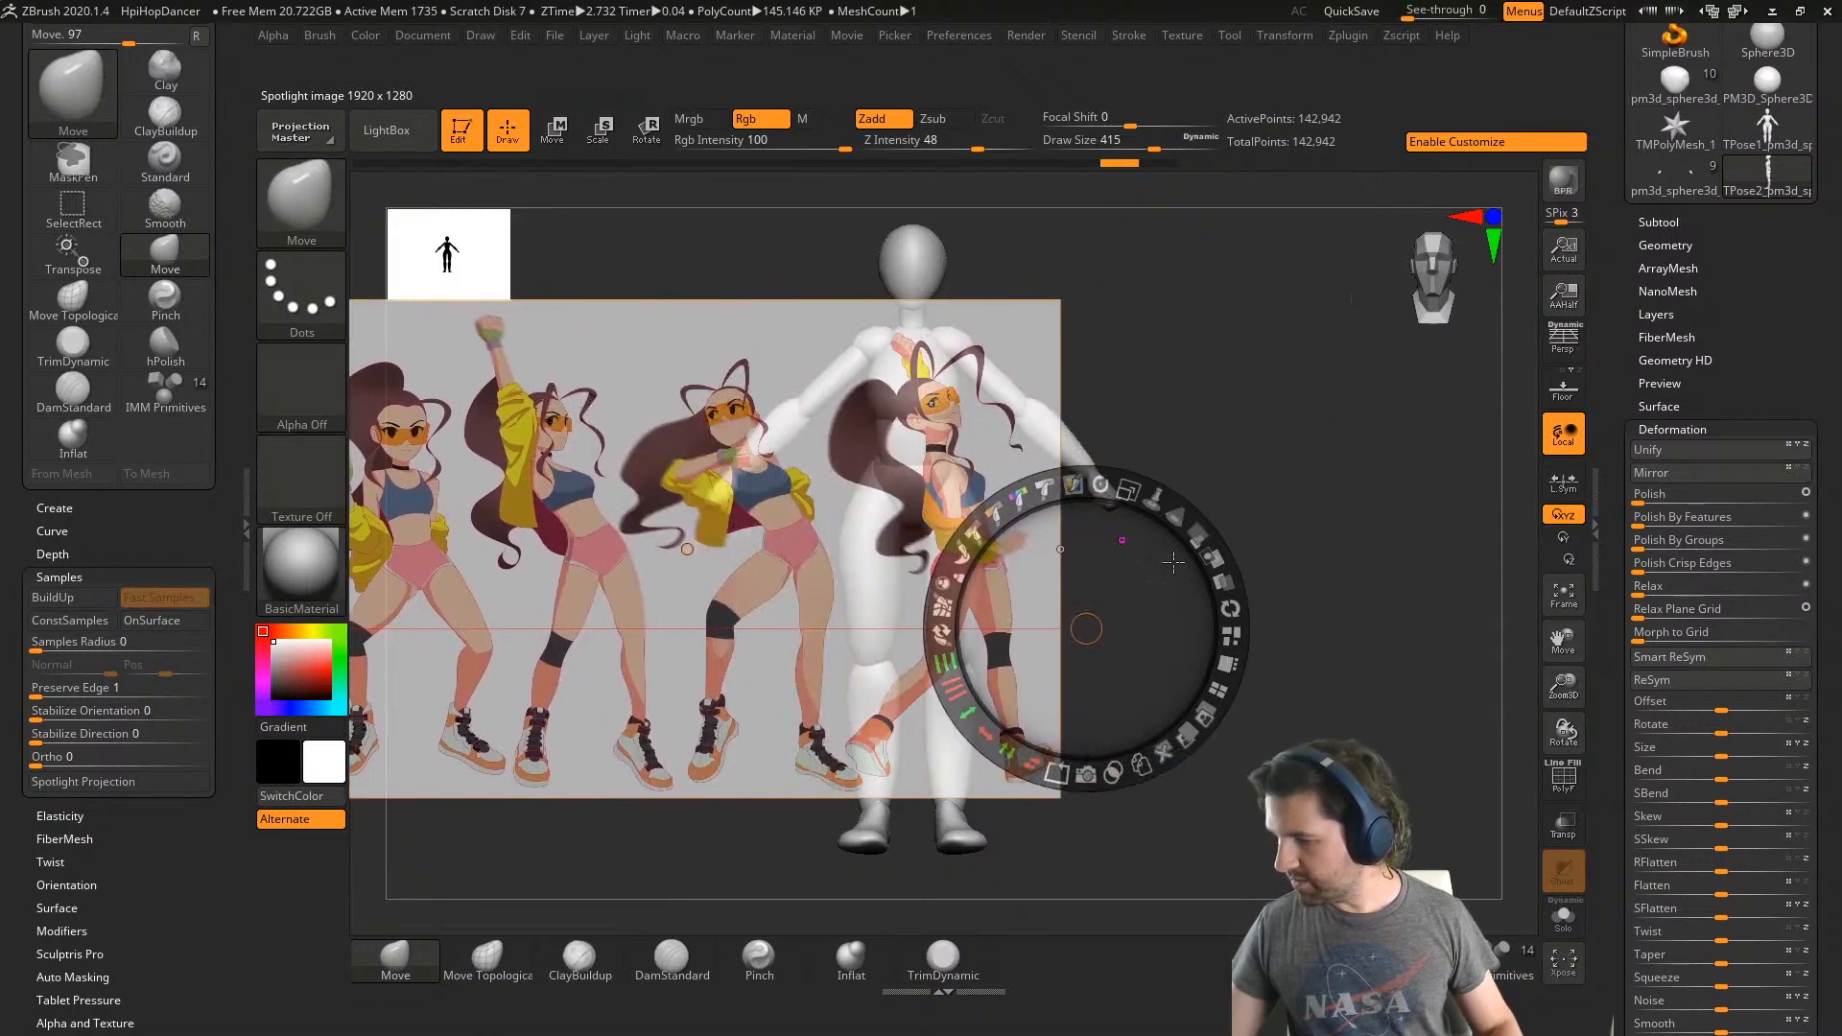
pyautogui.moveTo(1128, 491); pyautogui.dragTo(1190, 602)
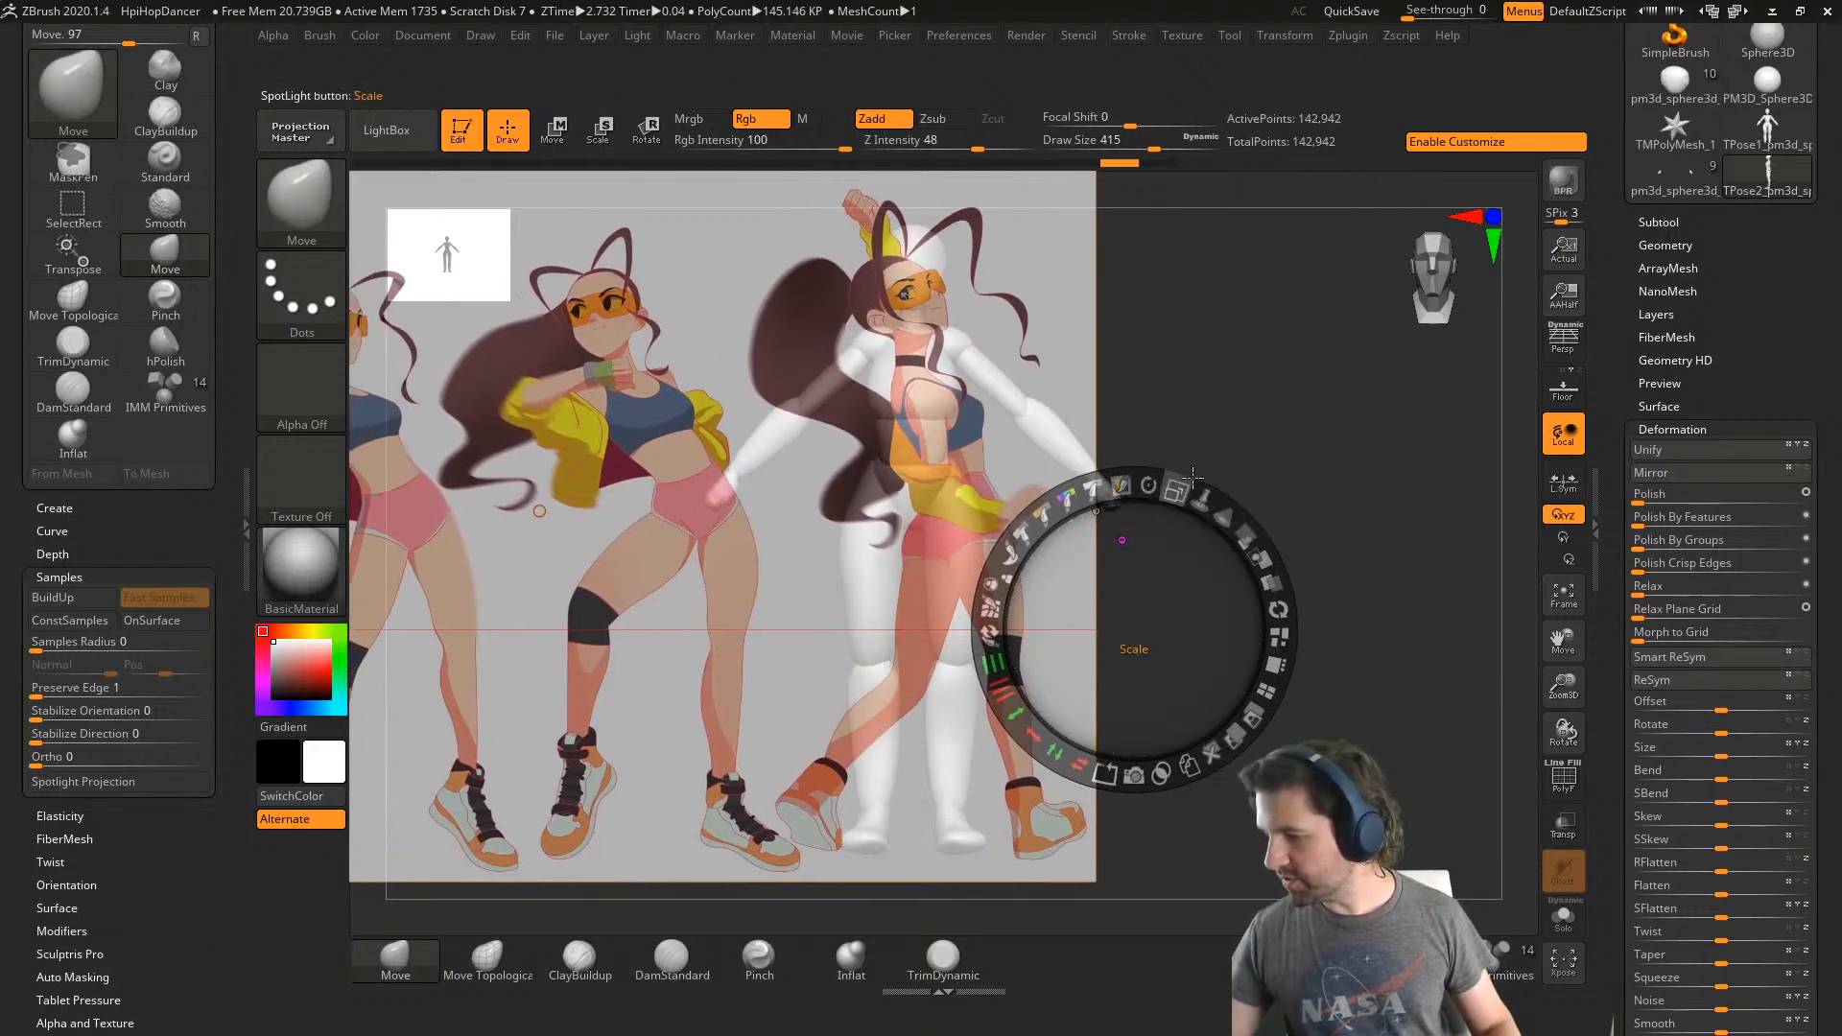
pyautogui.click(1226, 519)
pyautogui.moveTo(1243, 533); pyautogui.dragTo(1211, 517)
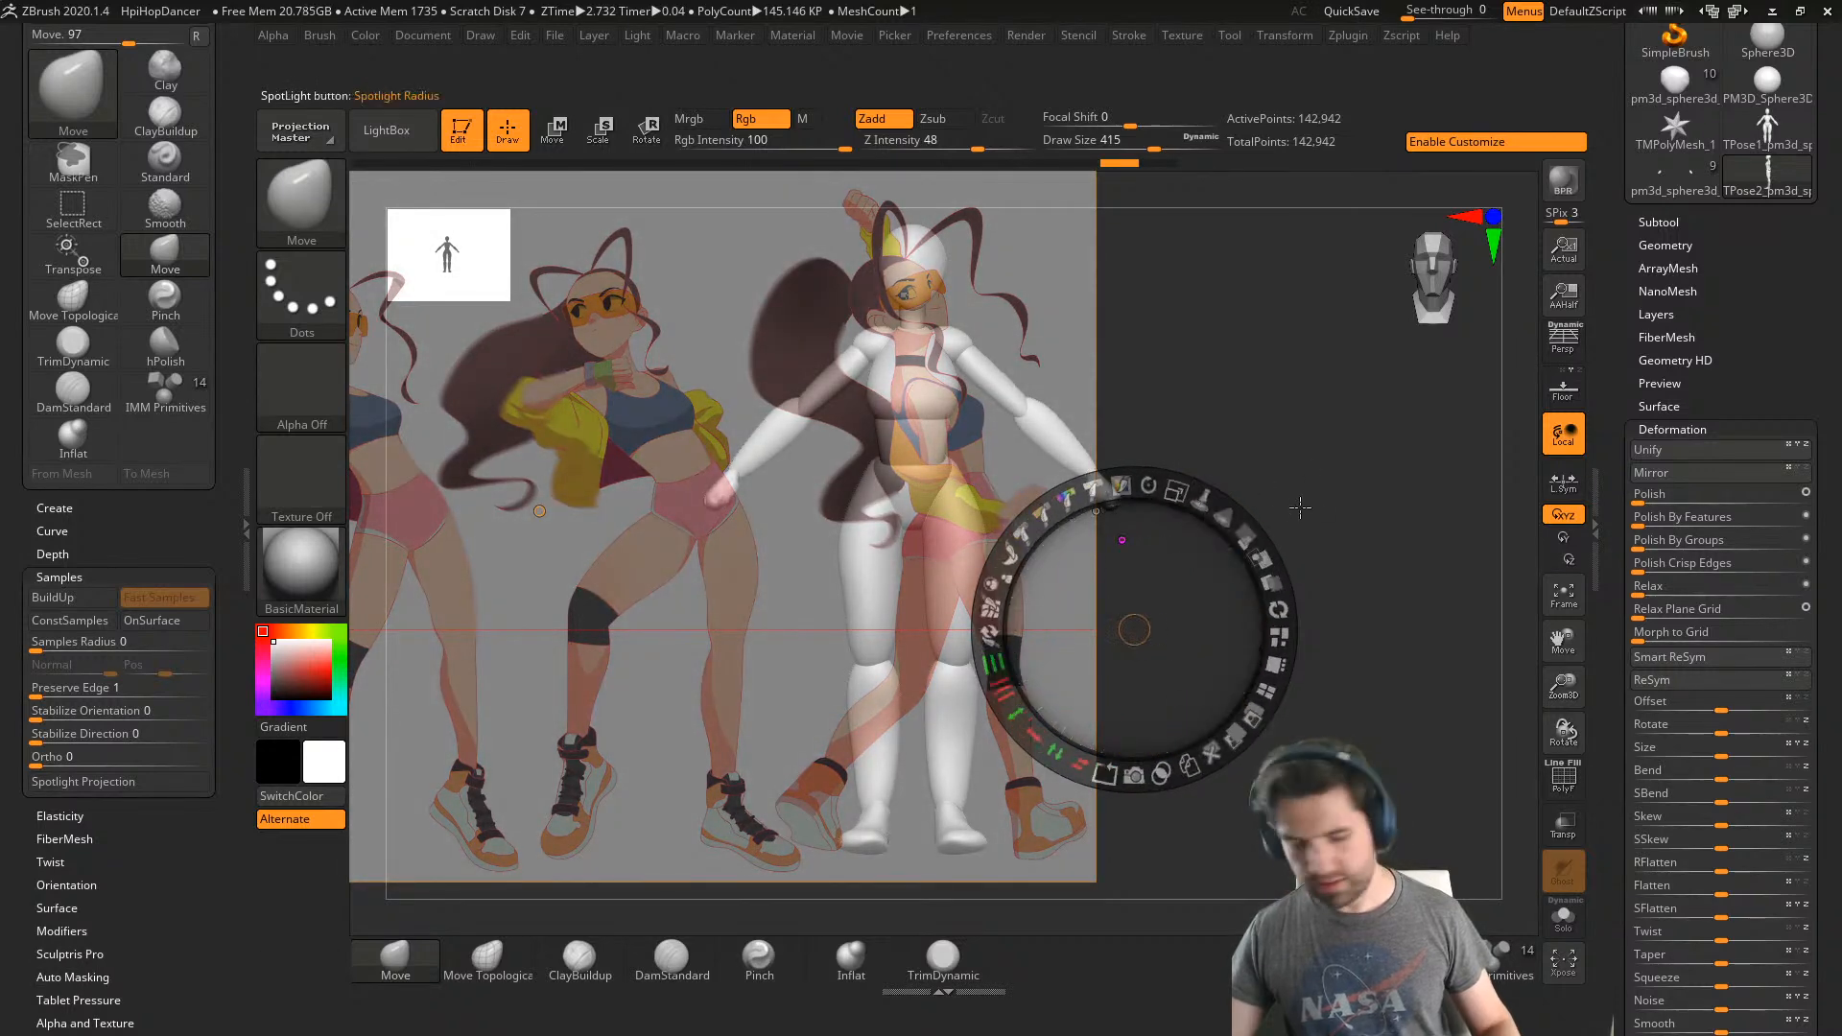
pyautogui.press('z')
# - Align the figure under the reference overlay and nudge its waist with the Move brush at draw size 136, undoing the stroke on the foot
pyautogui.keyDown('alt'); pyautogui.moveTo(1166, 538); pyautogui.dragTo(1182, 595, button='right'); pyautogui.keyUp('alt')
pyautogui.keyDown('alt'); pyautogui.moveTo(1220, 502); pyautogui.dragTo(1172, 547, button='right'); pyautogui.keyUp('alt')
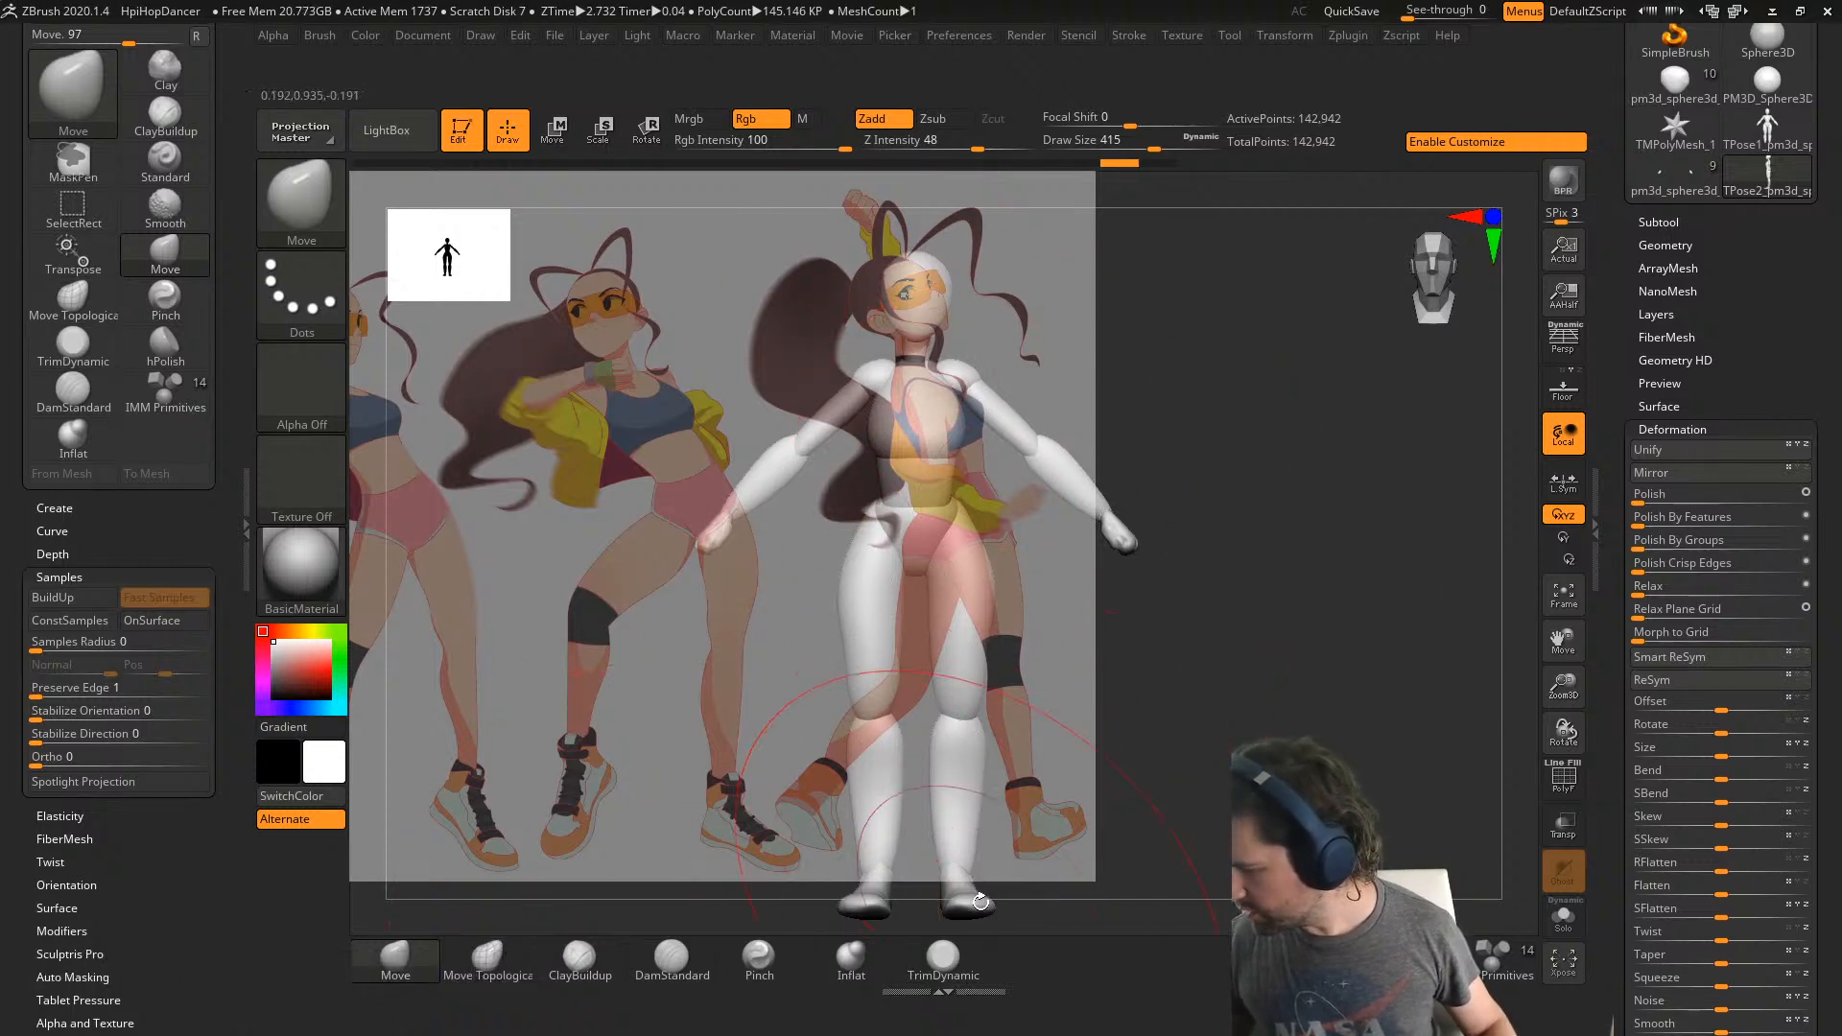
pyautogui.moveTo(981, 902); pyautogui.dragTo(969, 869)
pyautogui.hotkey('ctrl', 'z')
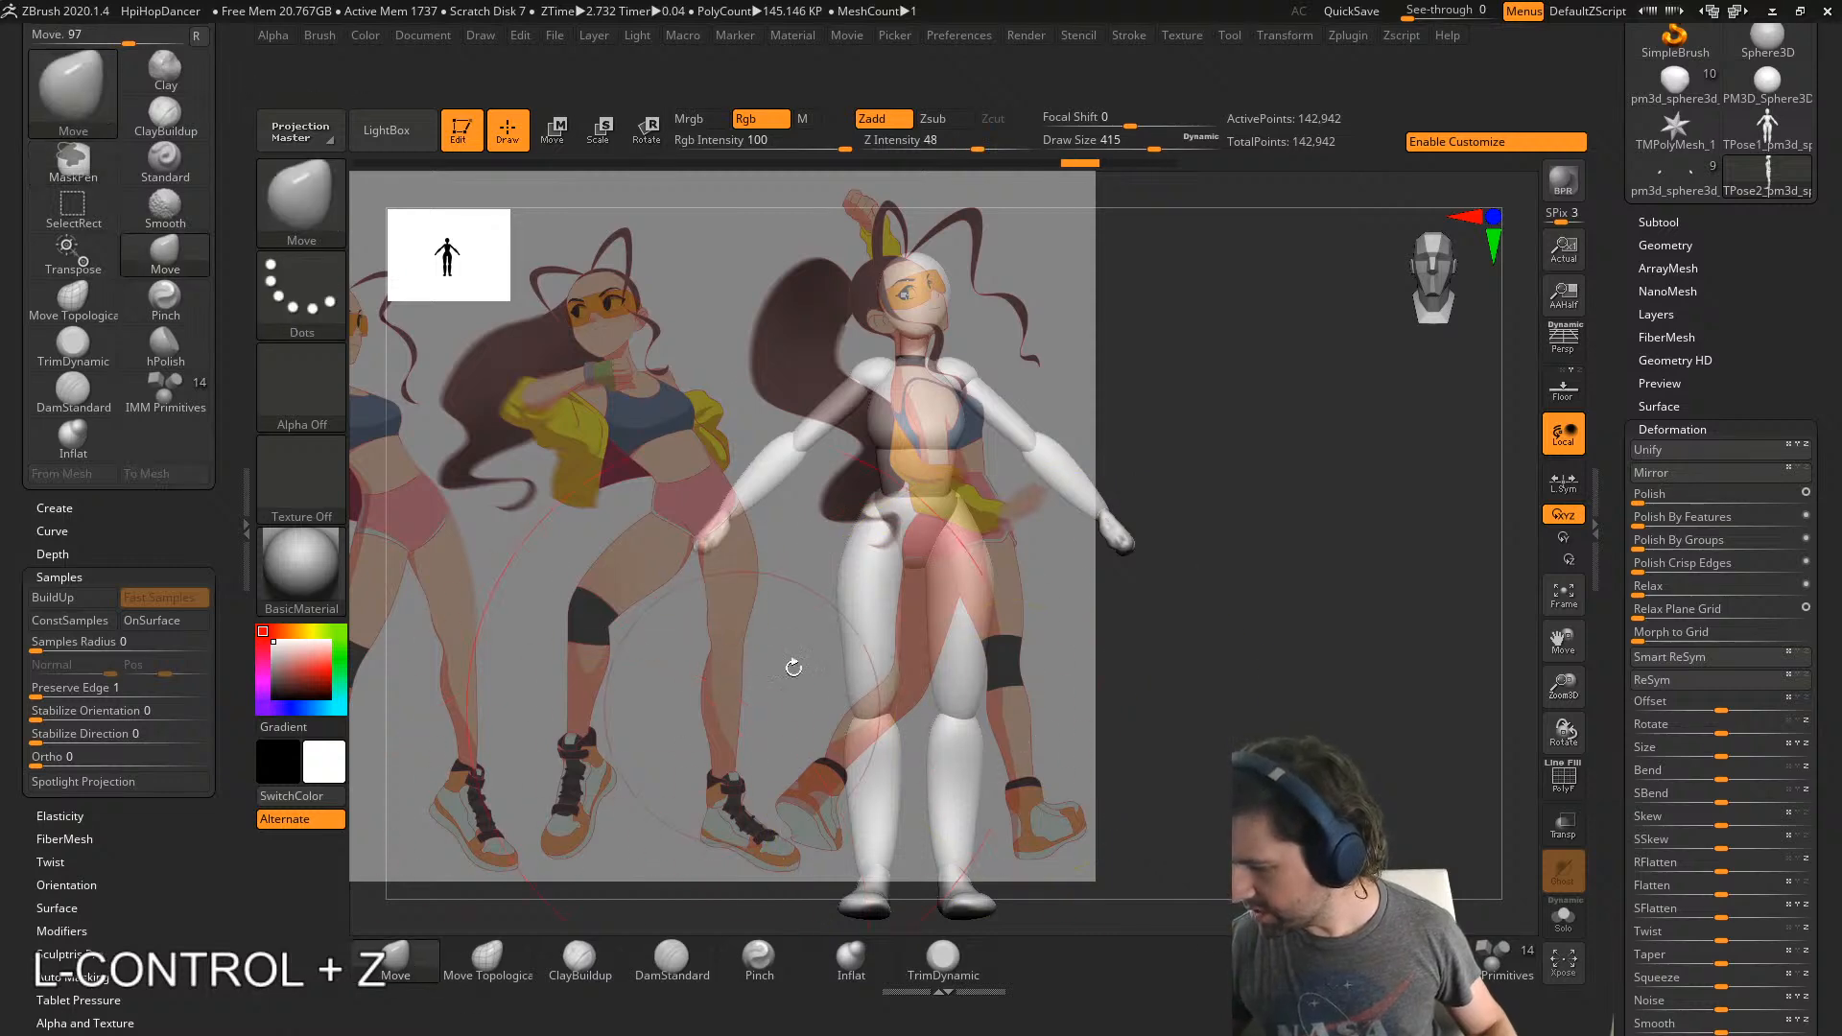
pyautogui.moveTo(951, 497); pyautogui.dragTo(952, 503)
pyautogui.press('s')
pyautogui.moveTo(1012, 631)
pyautogui.mouseDown()
pyautogui.moveTo(984, 630)
pyautogui.moveTo(961, 583)
pyautogui.mouseUp()
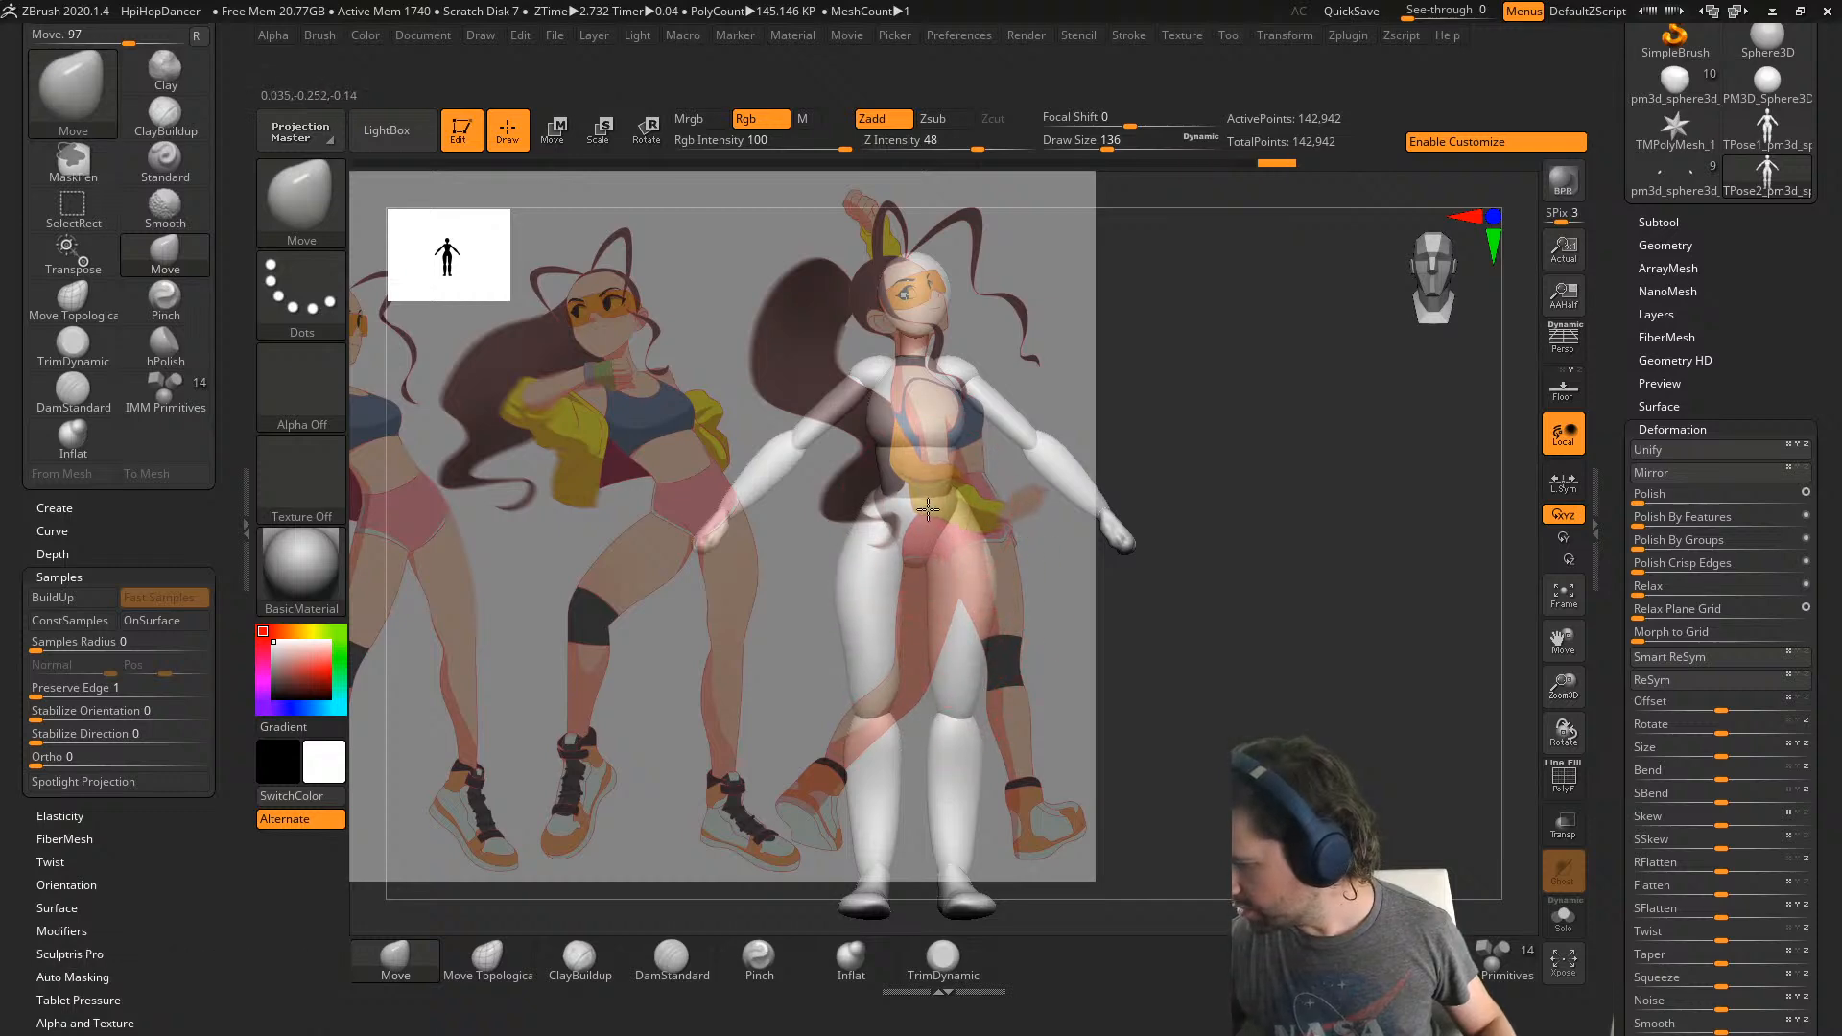
pyautogui.moveTo(933, 455); pyautogui.dragTo(937, 453)
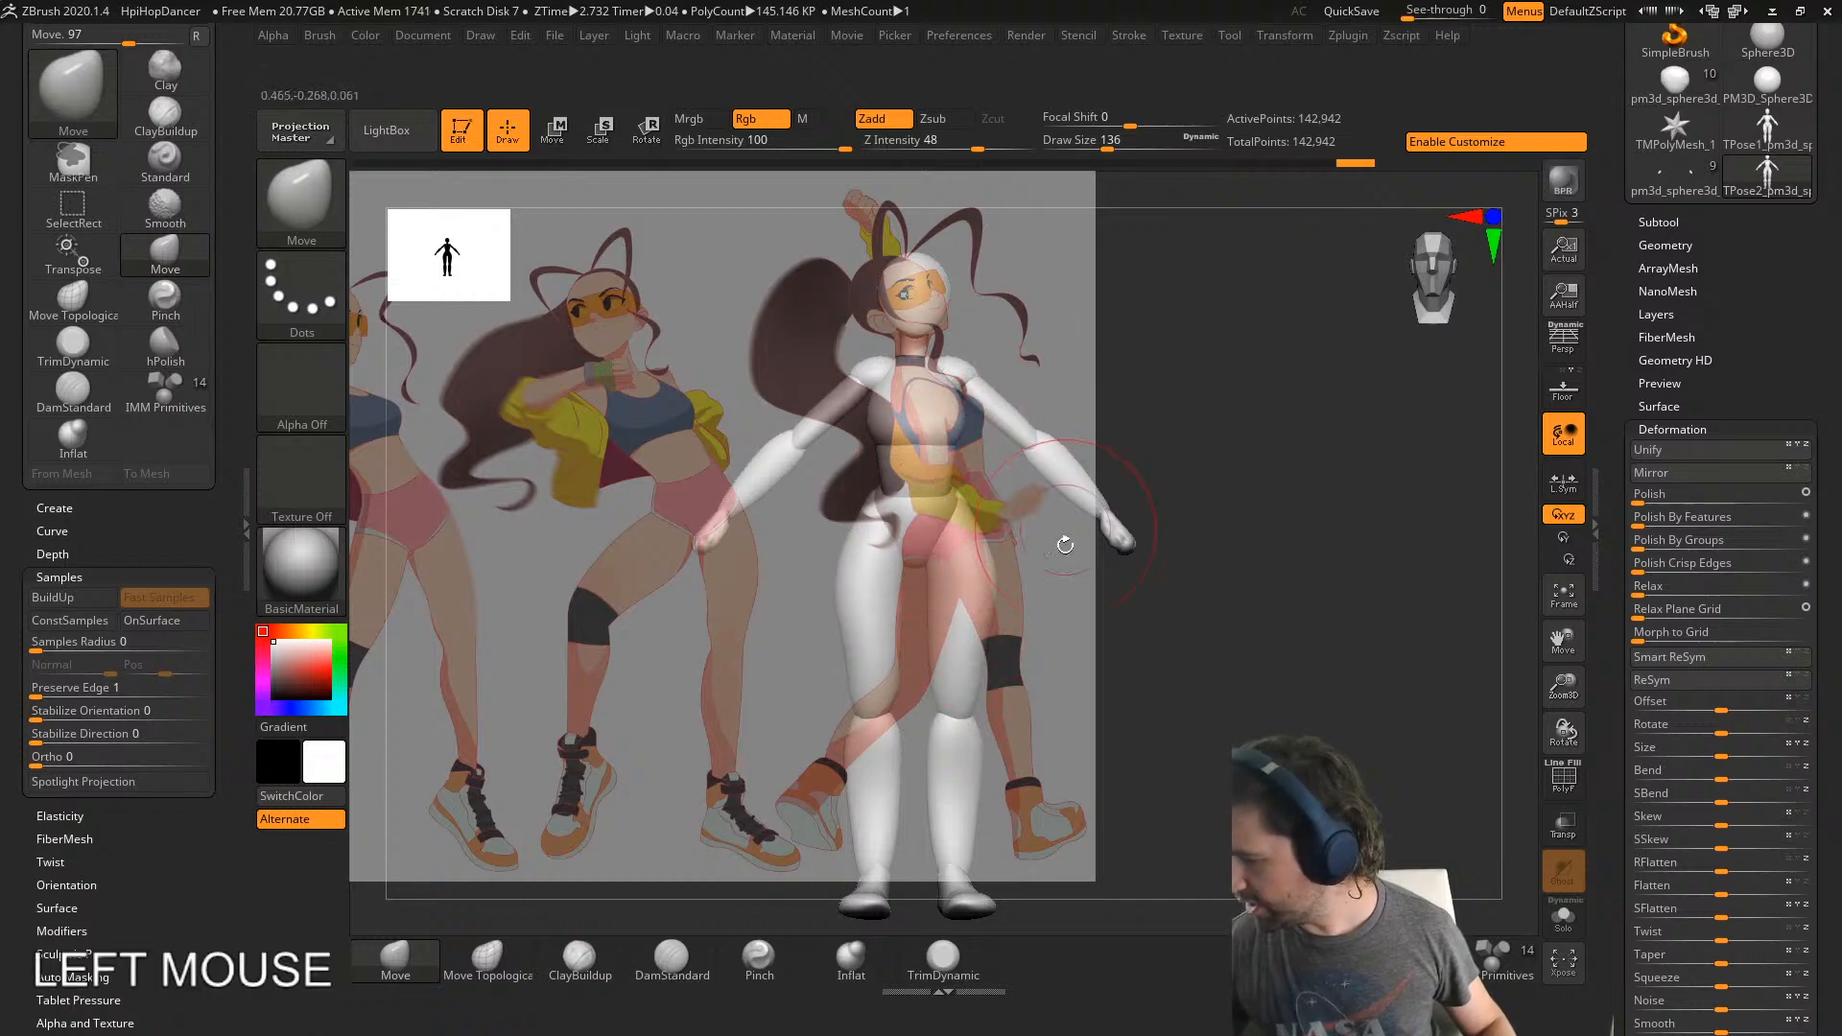
# - Restore the Spotlight reference to full opacity, scale it down and park it beside the figure
pyautogui.hotkey('shift', 'z')
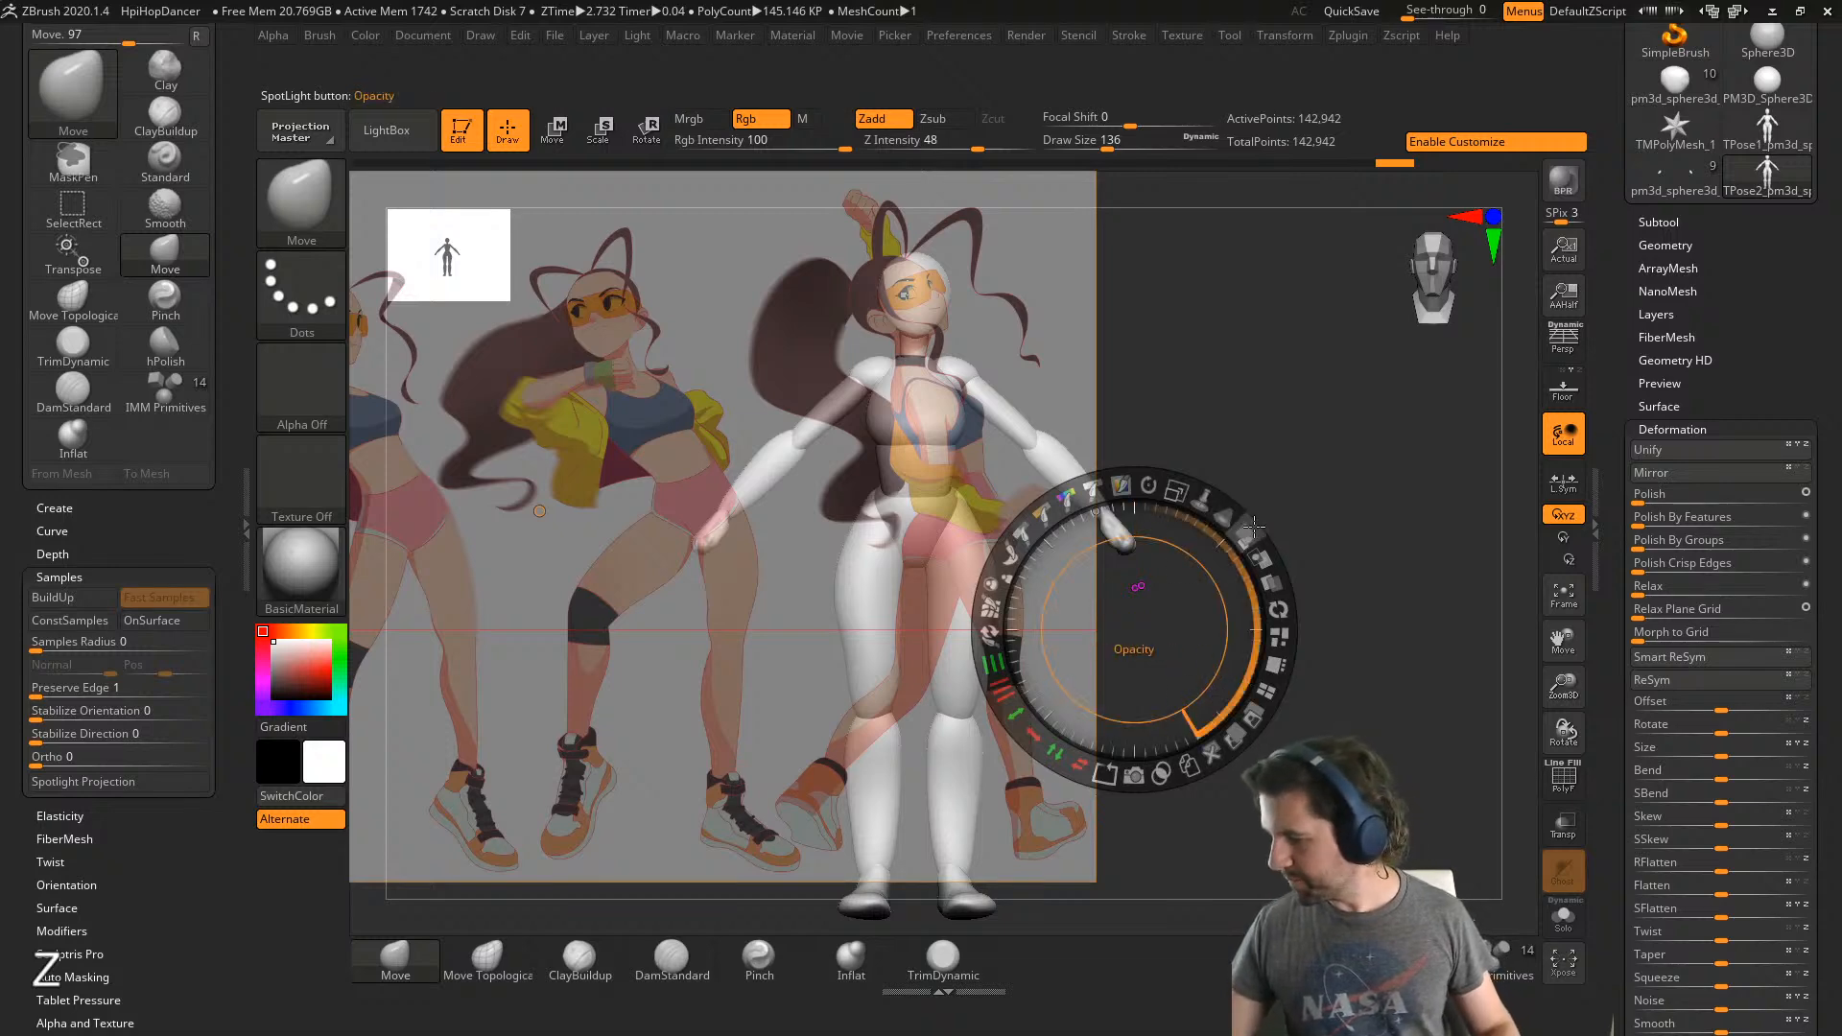
pyautogui.moveTo(1253, 531); pyautogui.dragTo(1007, 689)
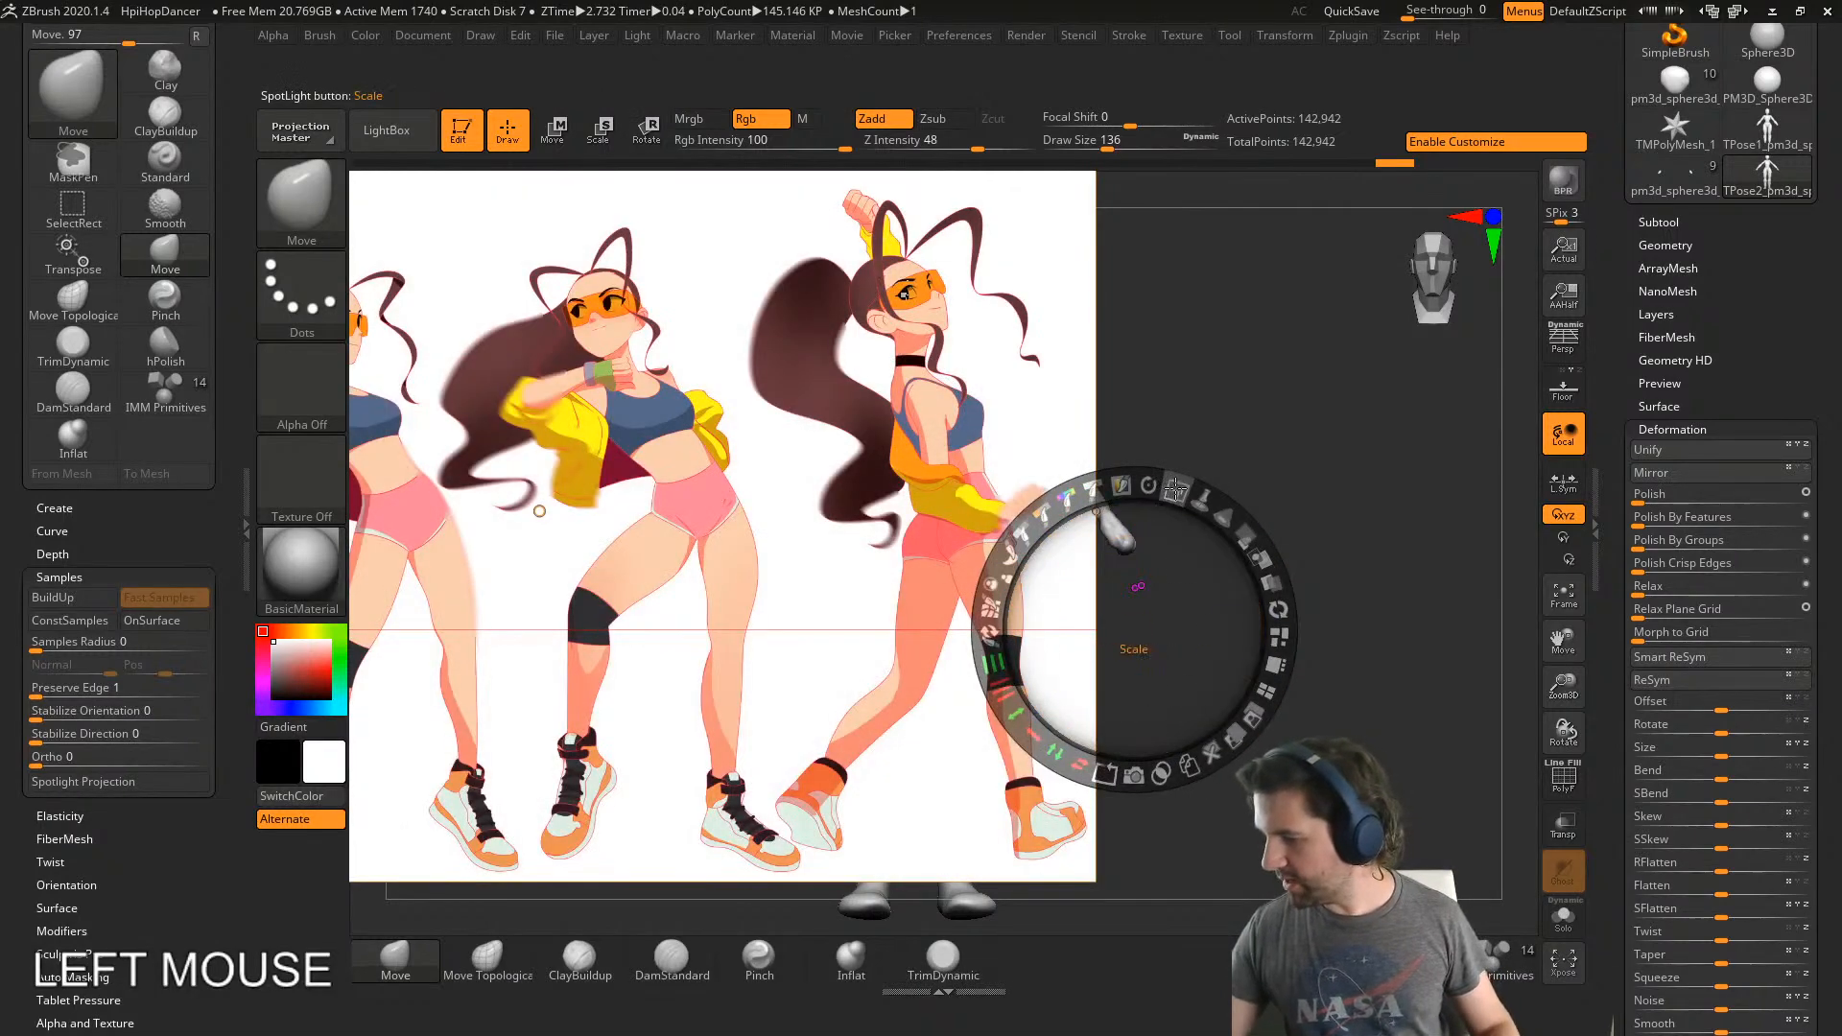
pyautogui.moveTo(1176, 490); pyautogui.dragTo(1111, 493)
pyautogui.moveTo(1200, 667); pyautogui.dragTo(1520, 822)
pyautogui.moveTo(1420, 603); pyautogui.dragTo(1493, 625)
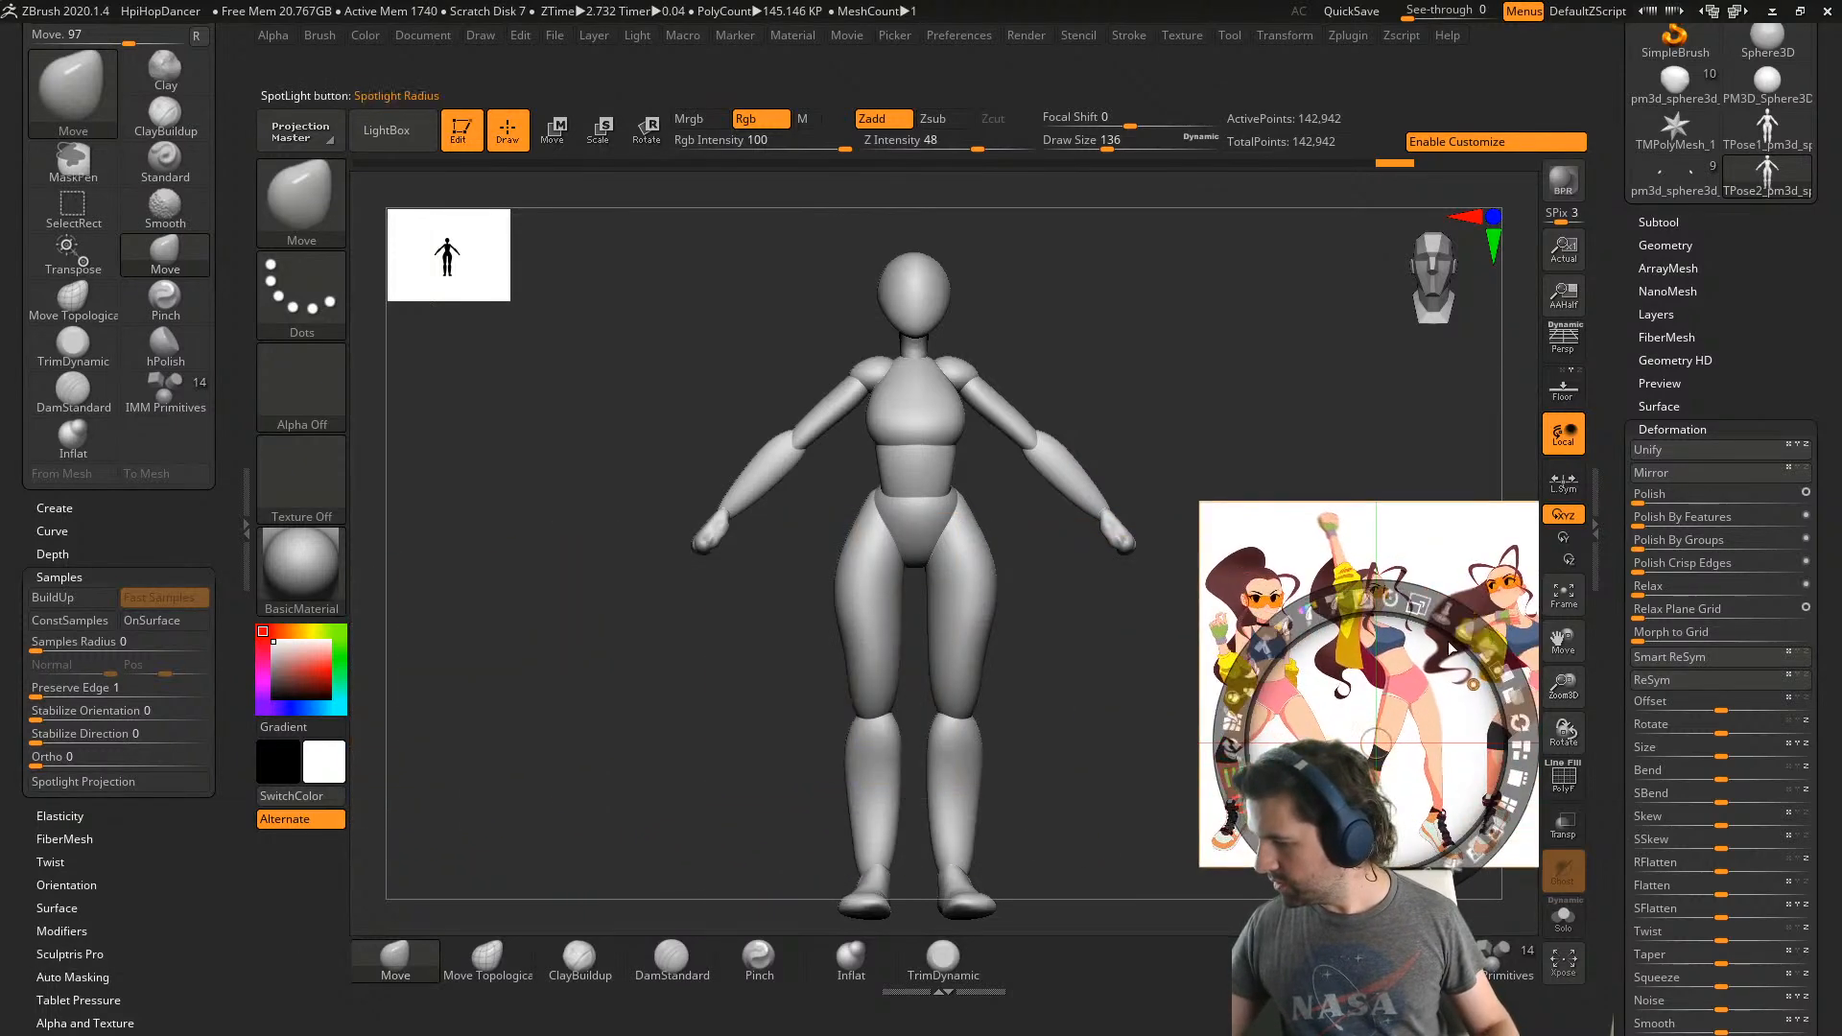
pyautogui.moveTo(1379, 815); pyautogui.dragTo(1487, 811)
pyautogui.press('z')
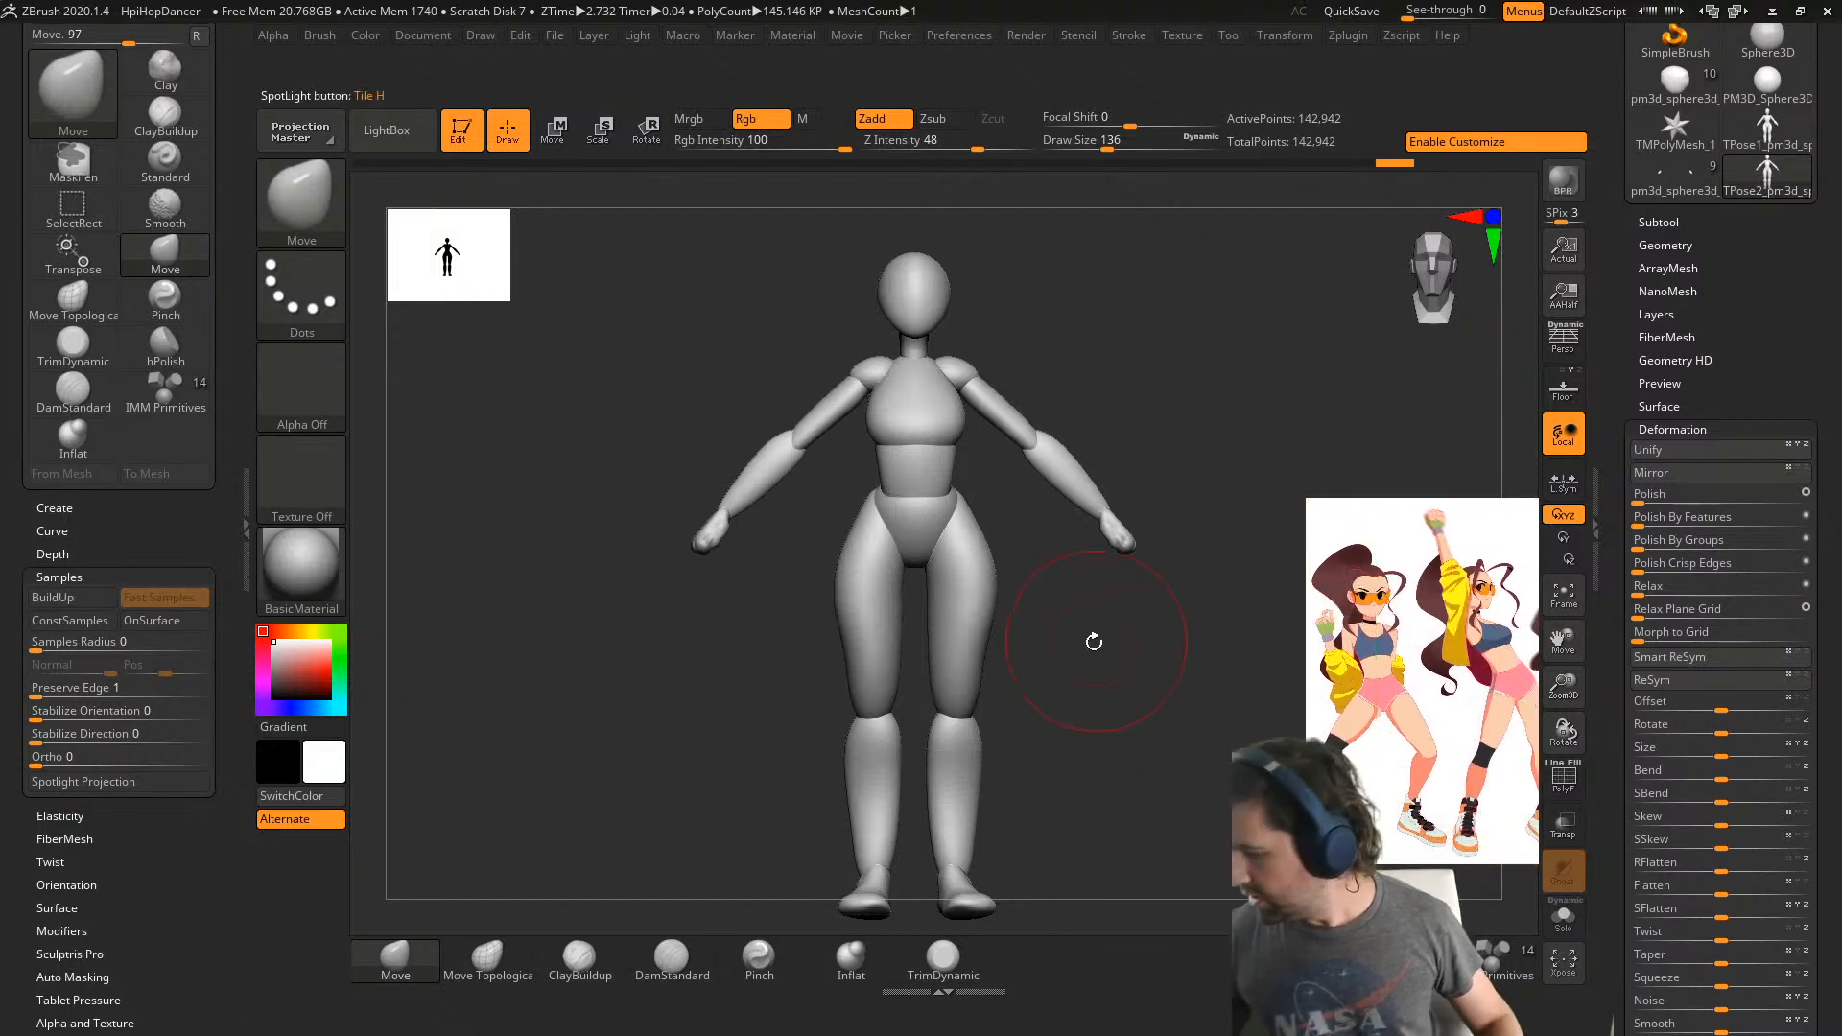
# - Enlarge the Spotlight reference beside the legs and shift it so the front-facing character stays readable
pyautogui.moveTo(1060, 657)
pyautogui.mouseDown(button='right')
pyautogui.moveTo(896, 670)
pyautogui.moveTo(999, 649)
pyautogui.moveTo(913, 535)
pyautogui.moveTo(928, 703)
pyautogui.moveTo(980, 601)
pyautogui.mouseUp(button='right')
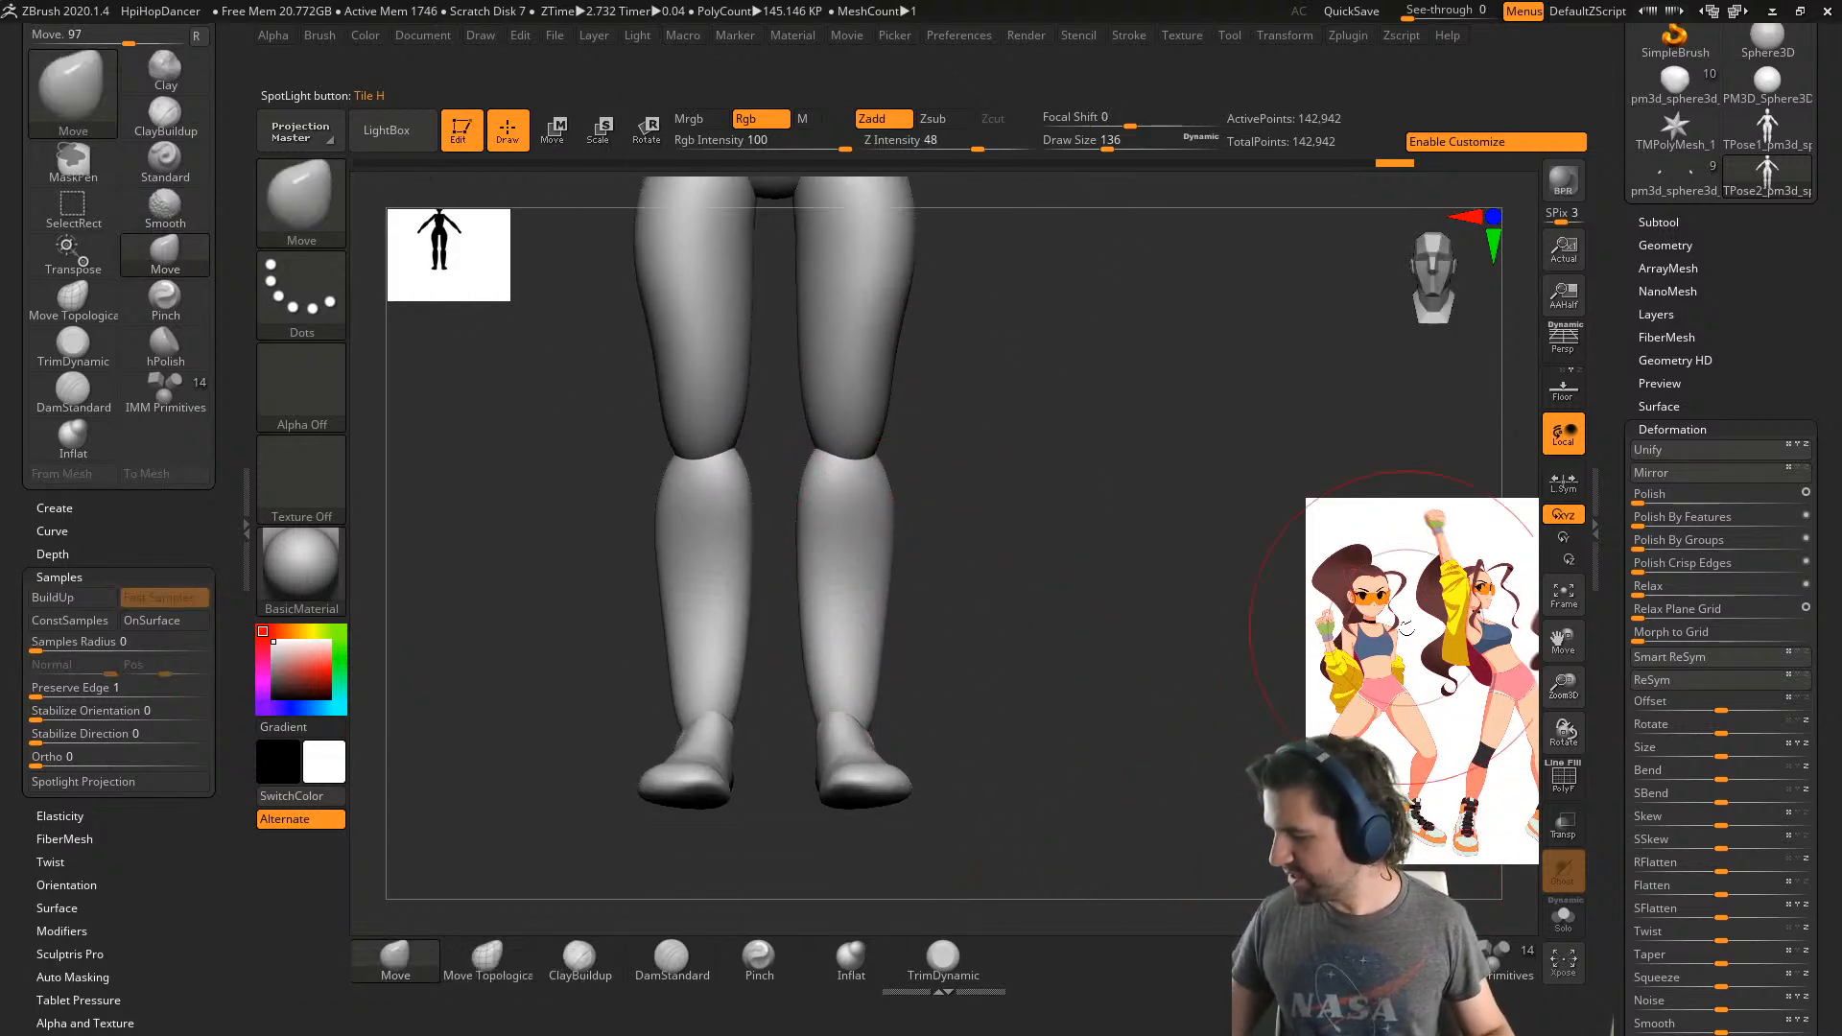
pyautogui.press('z')
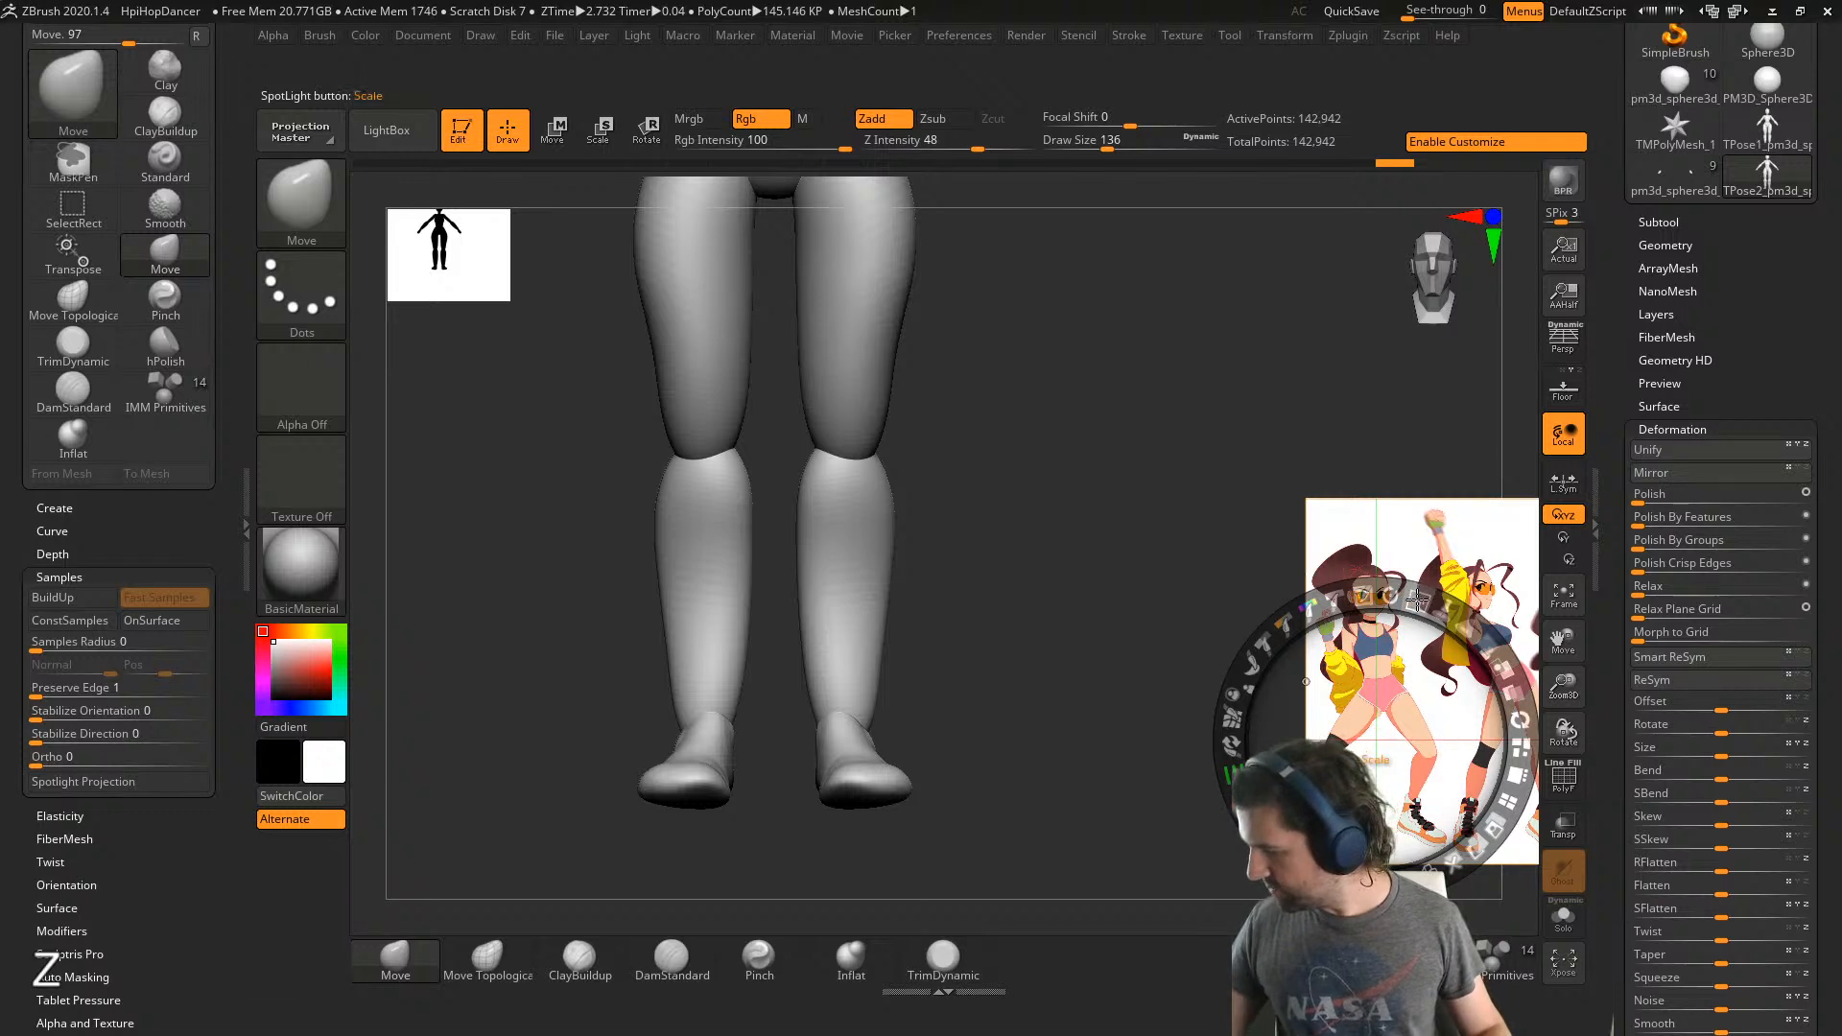
pyautogui.moveTo(1418, 601); pyautogui.dragTo(1456, 652)
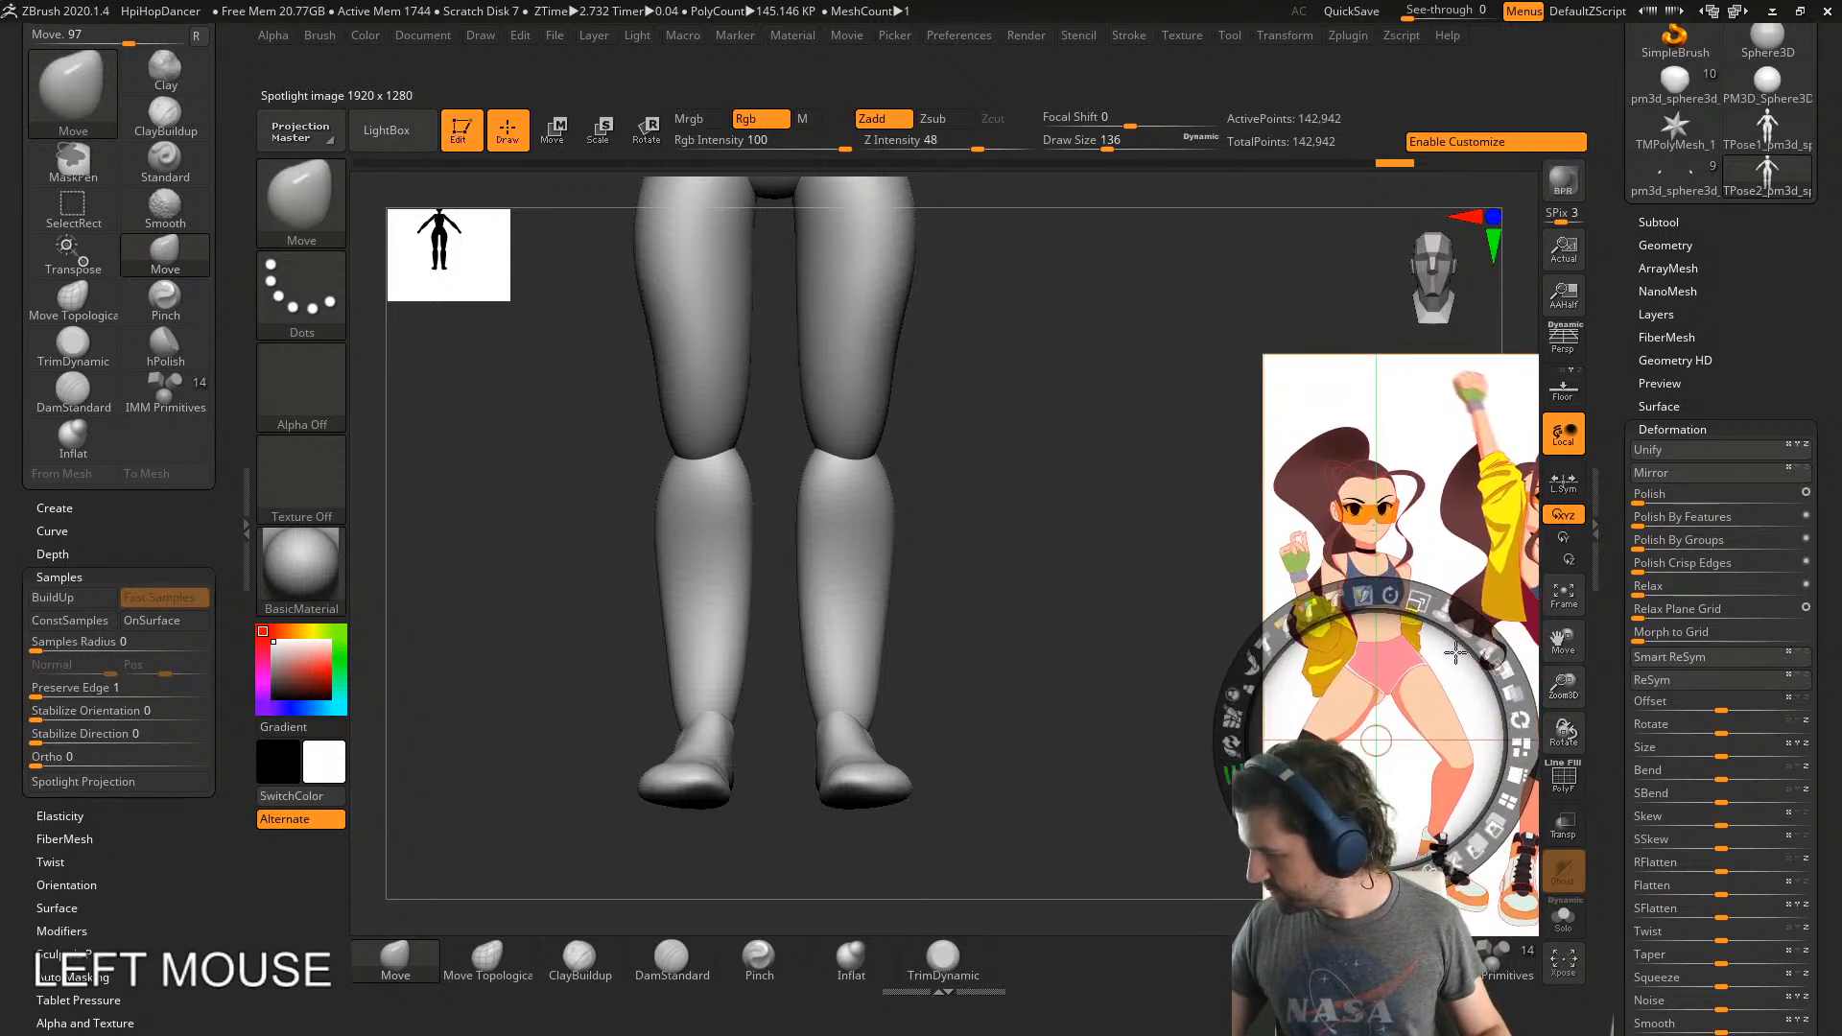
pyautogui.moveTo(1445, 721); pyautogui.dragTo(1447, 711)
pyautogui.press('z')
pyautogui.keyDown('shift'); pyautogui.moveTo(1011, 757); pyautogui.dragTo(991, 779, button='right'); pyautogui.keyUp('shift')
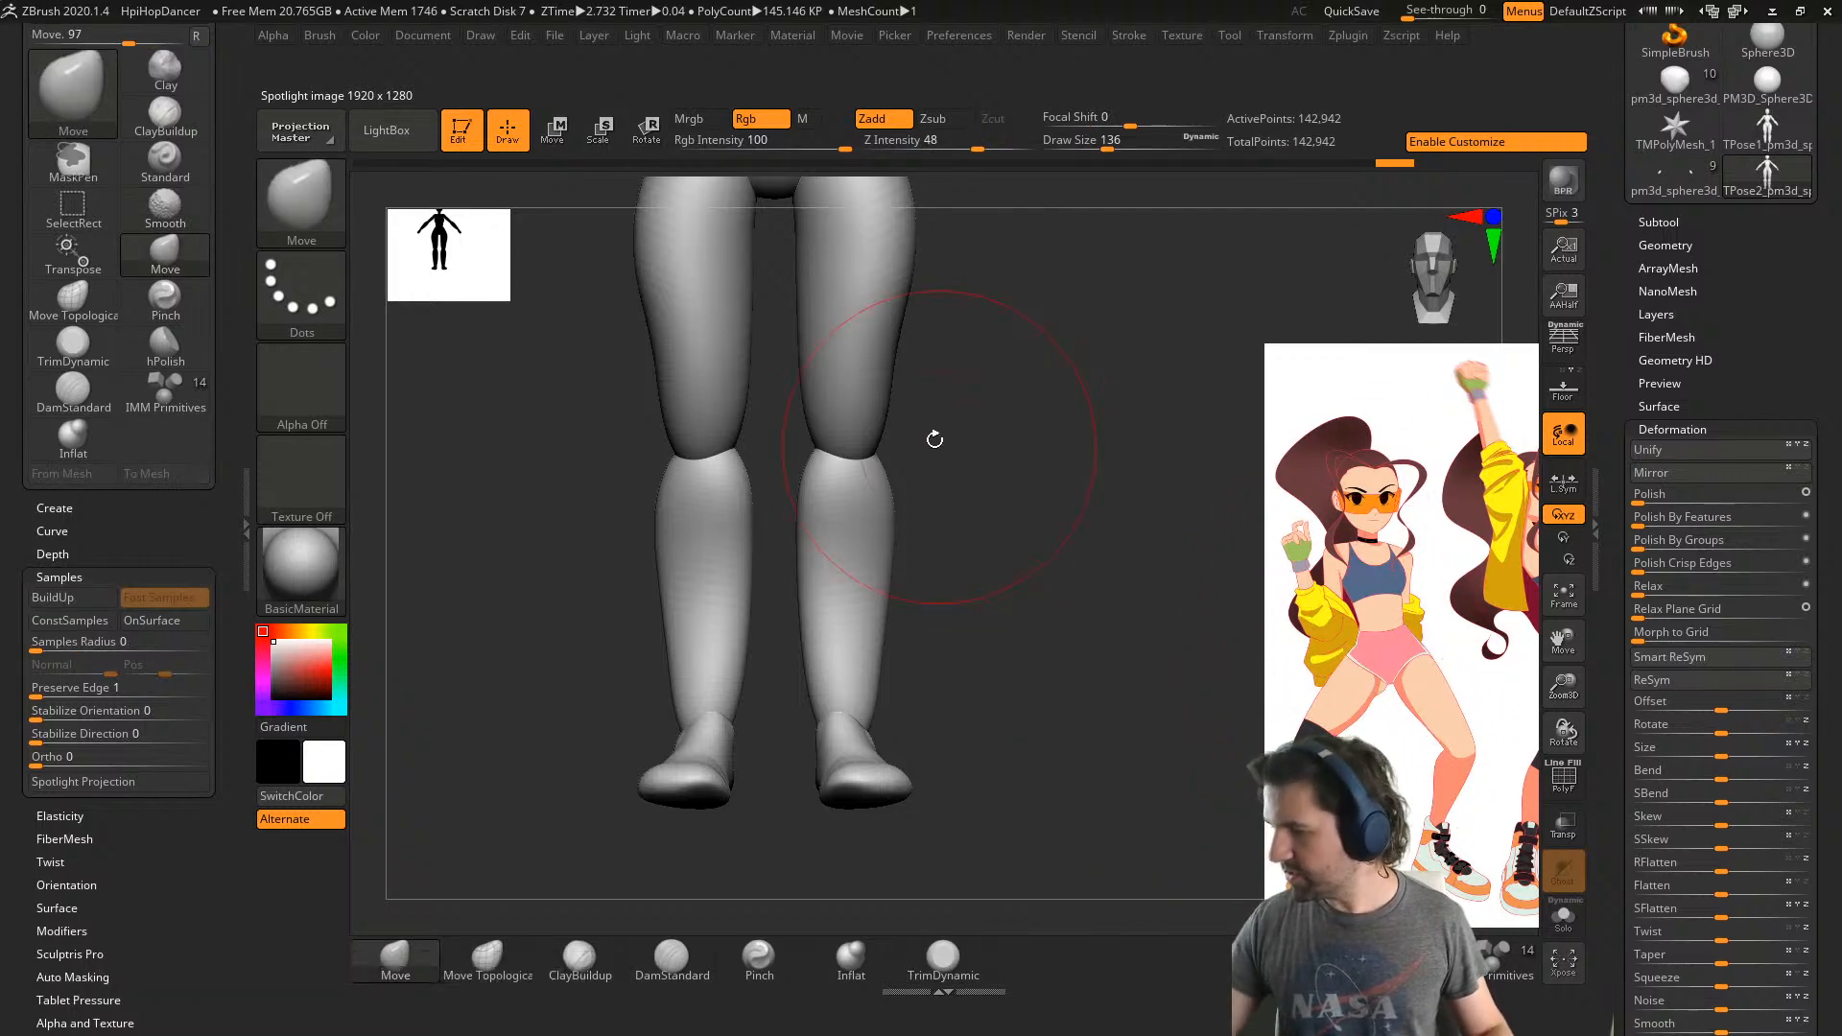
# - Pull the outer thighs inward with the Move brush and smooth the calves and ankles from front and side
pyautogui.keyDown('alt'); pyautogui.moveTo(937, 436); pyautogui.dragTo(791, 570, button='right'); pyautogui.keyUp('alt')
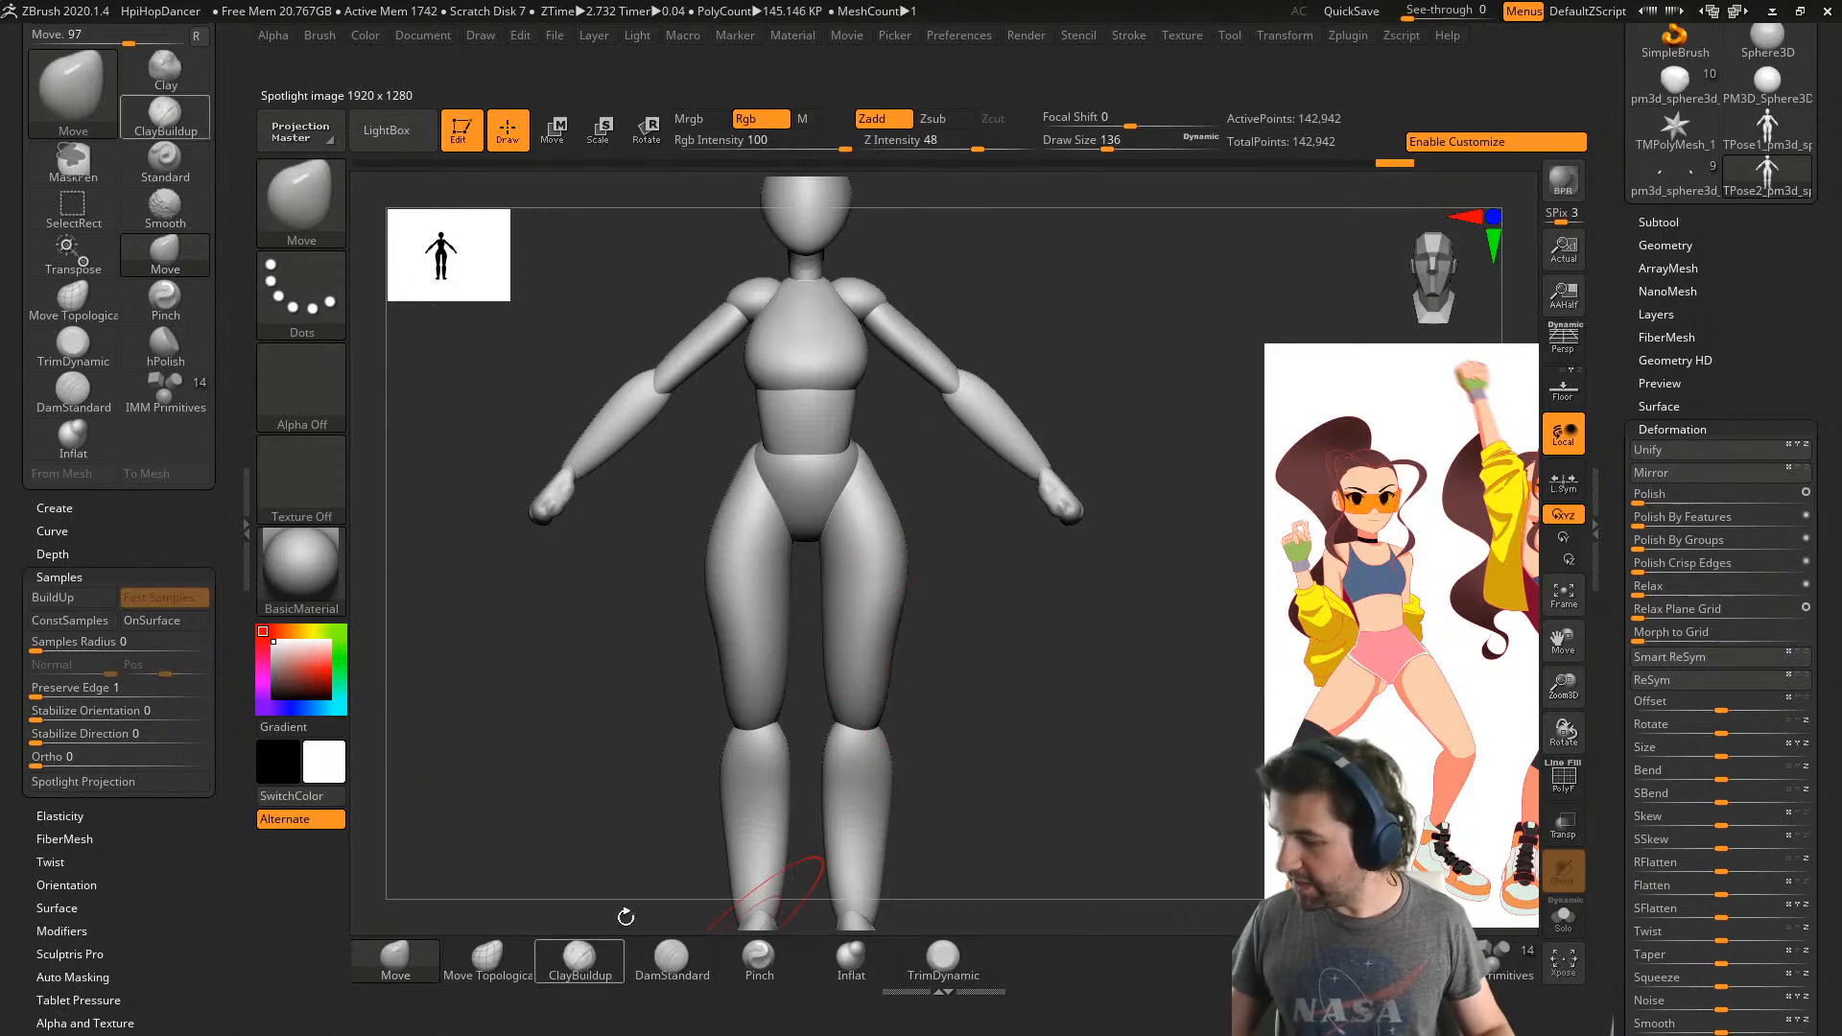
pyautogui.moveTo(916, 579); pyautogui.dragTo(897, 583)
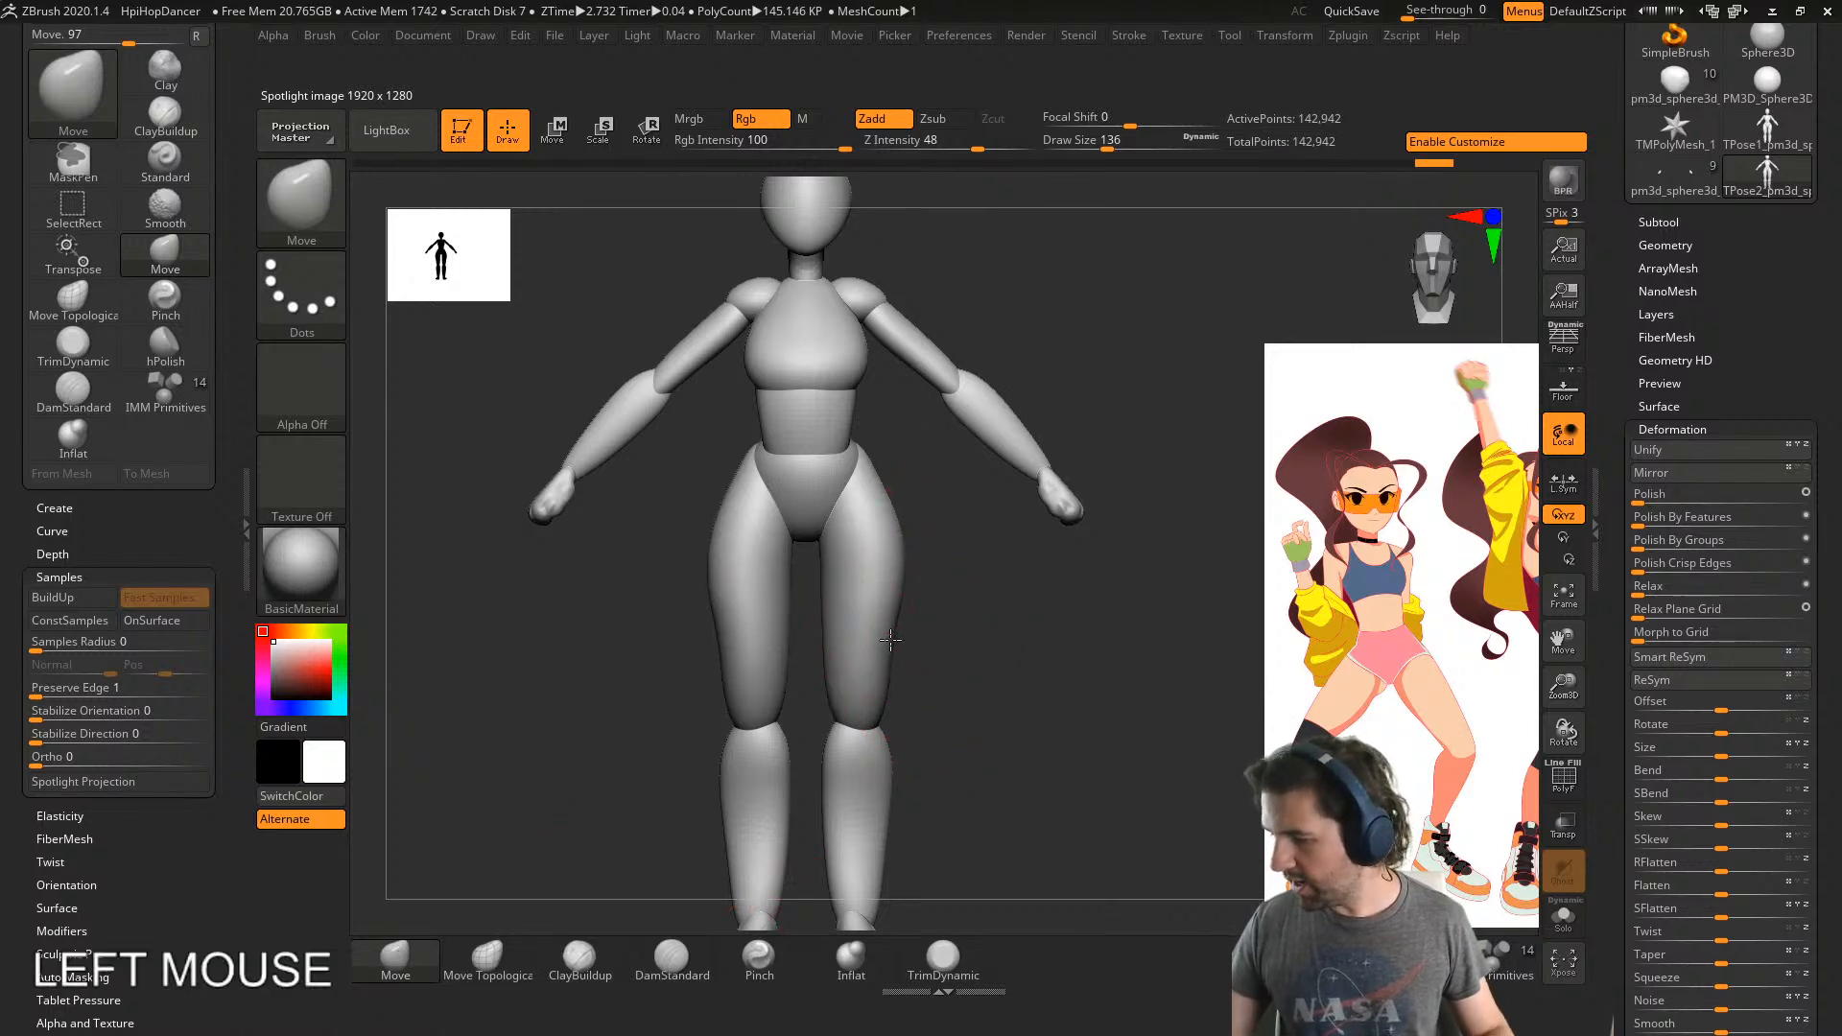
pyautogui.keyDown('alt'); pyautogui.moveTo(933, 648); pyautogui.dragTo(949, 516, button='right'); pyautogui.keyUp('alt')
pyautogui.moveTo(872, 752)
pyautogui.keyDown('shift'); pyautogui.mouseDown()
pyautogui.moveTo(879, 703)
pyautogui.moveTo(897, 760)
pyautogui.mouseUp(); pyautogui.keyUp('shift')
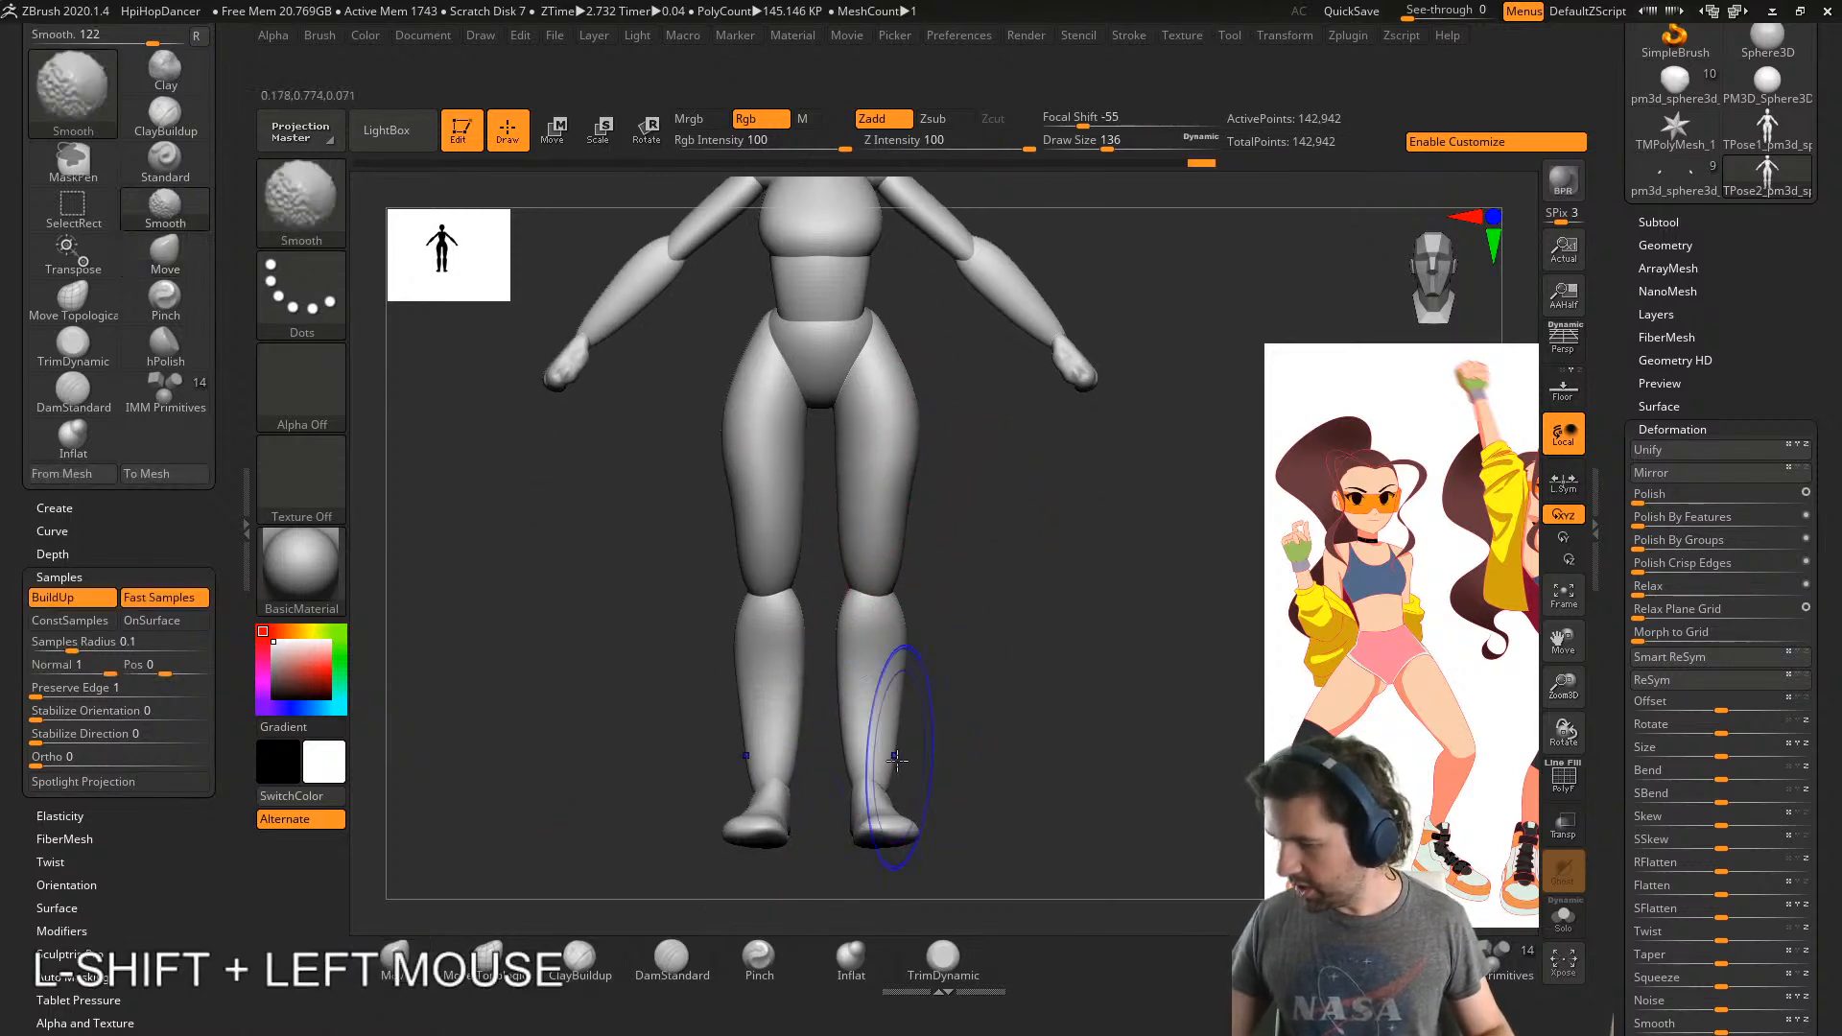
pyautogui.keyDown('shift'); pyautogui.moveTo(881, 670); pyautogui.dragTo(877, 718); pyautogui.keyUp('shift')
pyautogui.moveTo(964, 699); pyautogui.dragTo(868, 706, button='right')
pyautogui.keyDown('shift'); pyautogui.moveTo(905, 752); pyautogui.dragTo(893, 714); pyautogui.keyUp('shift')
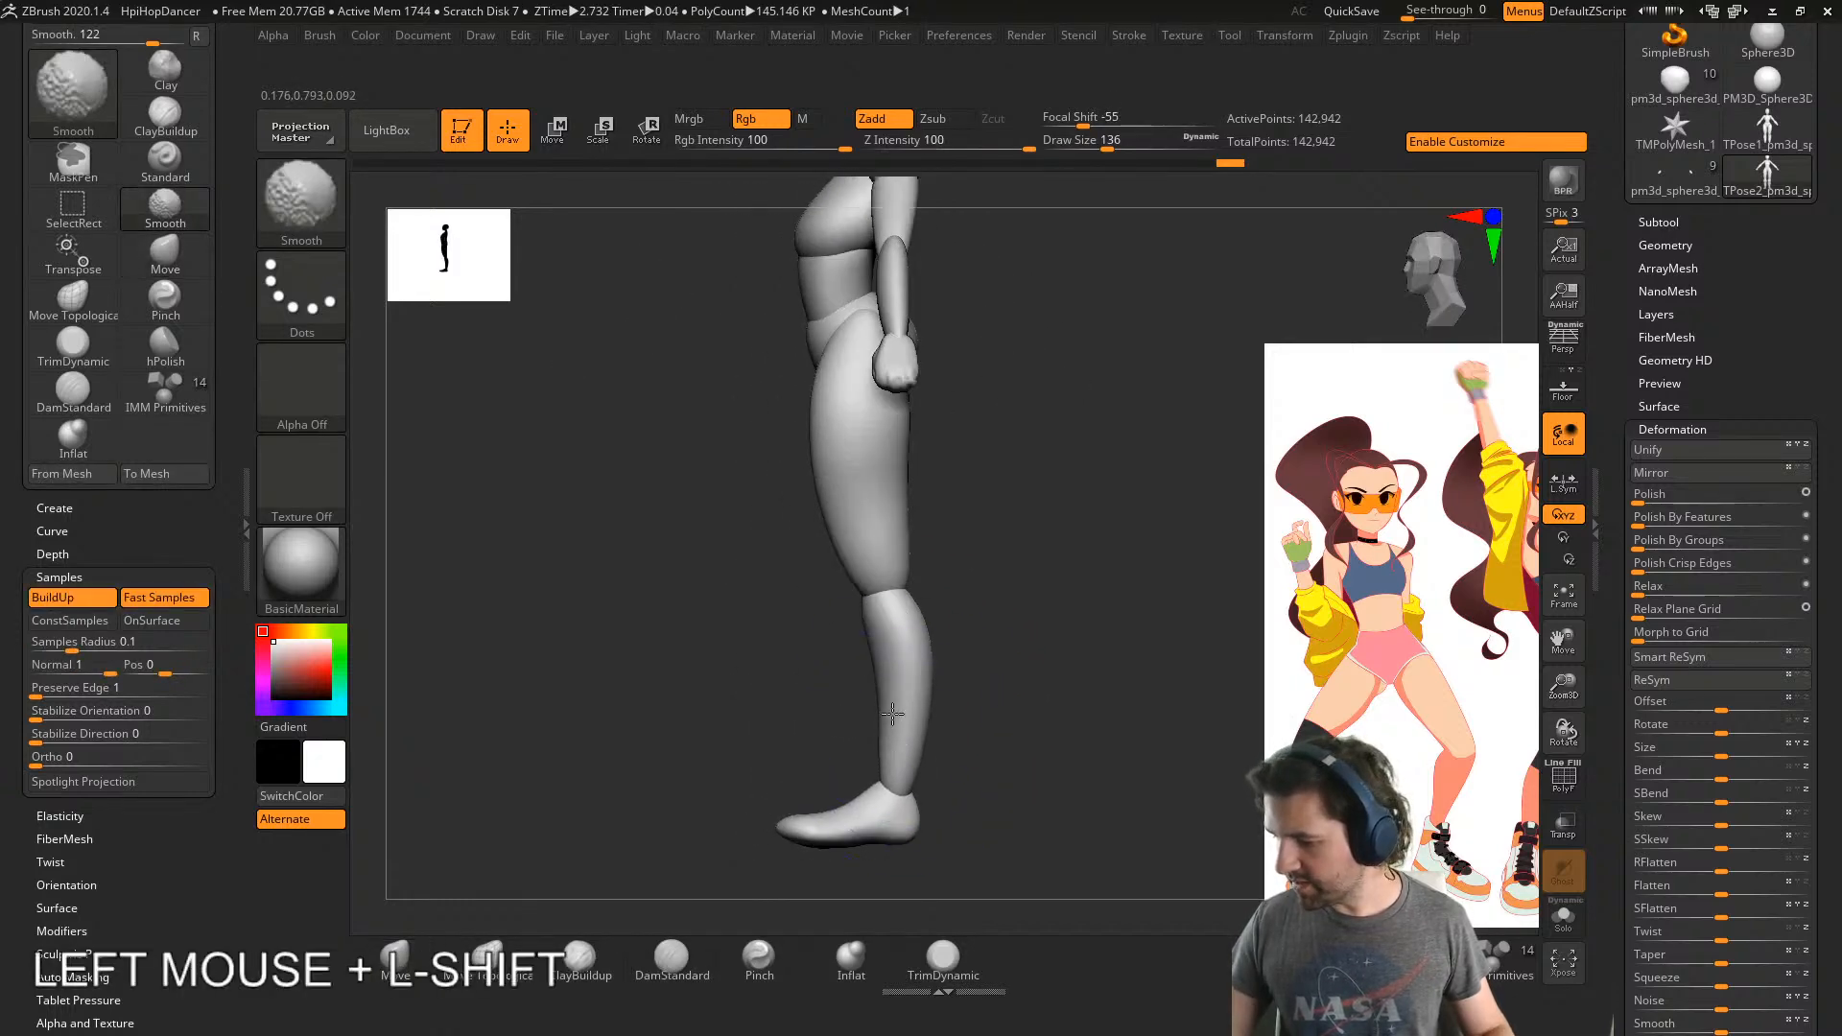
pyautogui.moveTo(945, 693)
pyautogui.keyDown('shift'); pyautogui.mouseDown(button='right')
pyautogui.moveTo(1026, 674)
pyautogui.moveTo(858, 683)
pyautogui.mouseUp(button='right'); pyautogui.keyUp('shift')
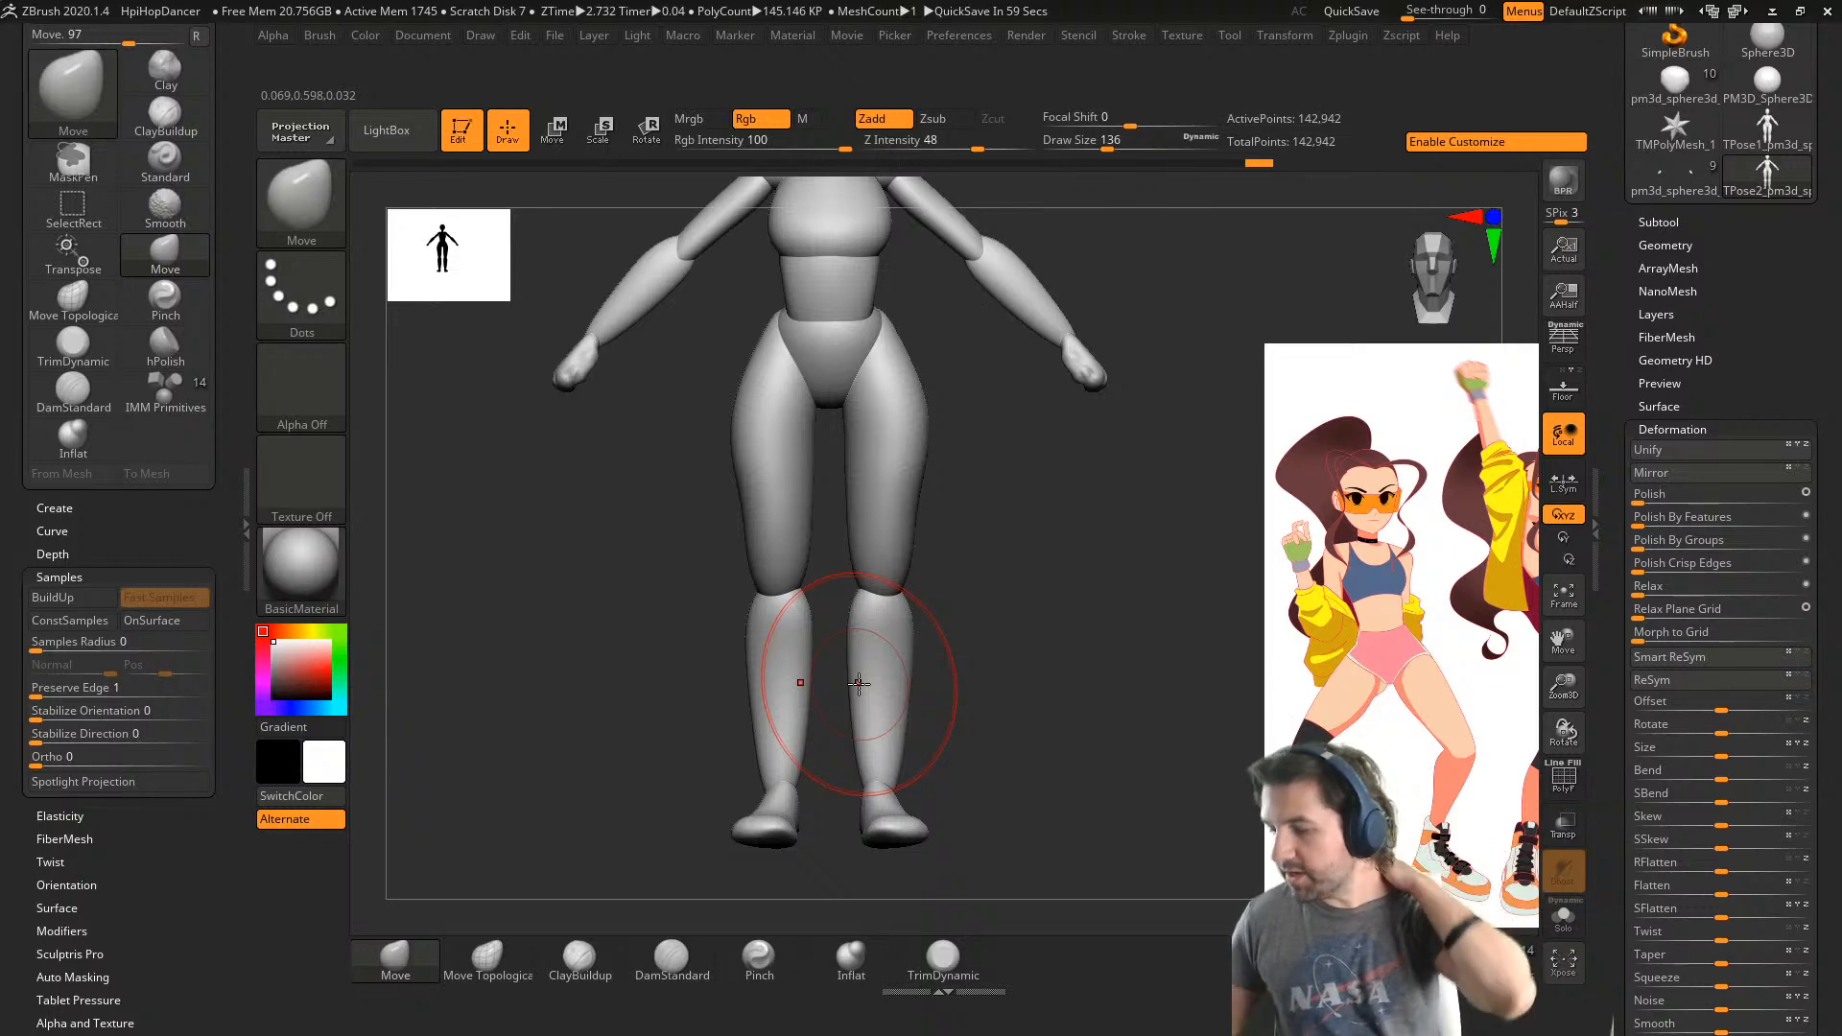
# - Refine the lower shins just above the ankles with smoothing and the Move Topological brush at draw size 116
pyautogui.click(488, 957)
pyautogui.keyDown('shift'); pyautogui.moveTo(907, 756); pyautogui.dragTo(923, 750); pyautogui.keyUp('shift')
pyautogui.press('s')
pyautogui.moveTo(923, 750); pyautogui.dragTo(767, 739, button='right')
pyautogui.moveTo(905, 764); pyautogui.dragTo(899, 770)
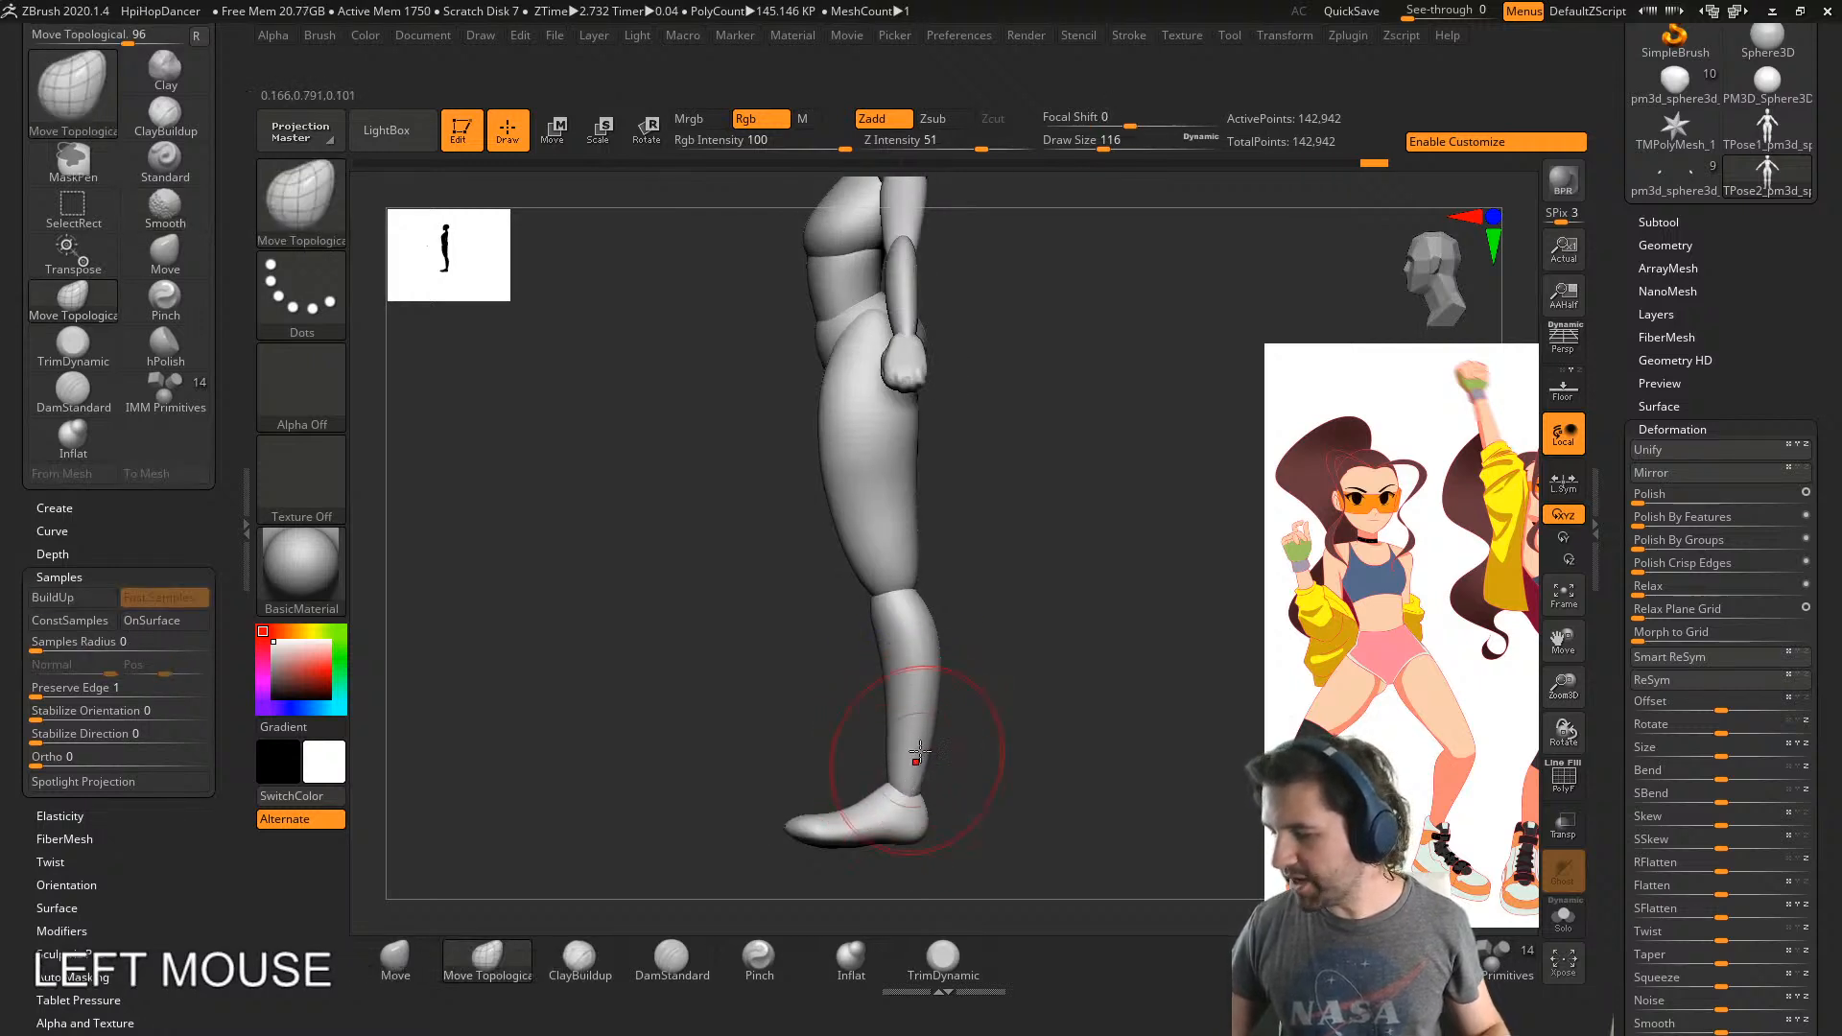
# - Reshape the knee area and the lower ends of the thighs with Move Topological at draw size 94
pyautogui.moveTo(917, 753)
pyautogui.mouseDown(button='right')
pyautogui.moveTo(816, 758)
pyautogui.moveTo(1061, 692)
pyautogui.mouseUp(button='right')
pyautogui.press('s')
pyautogui.press('s')
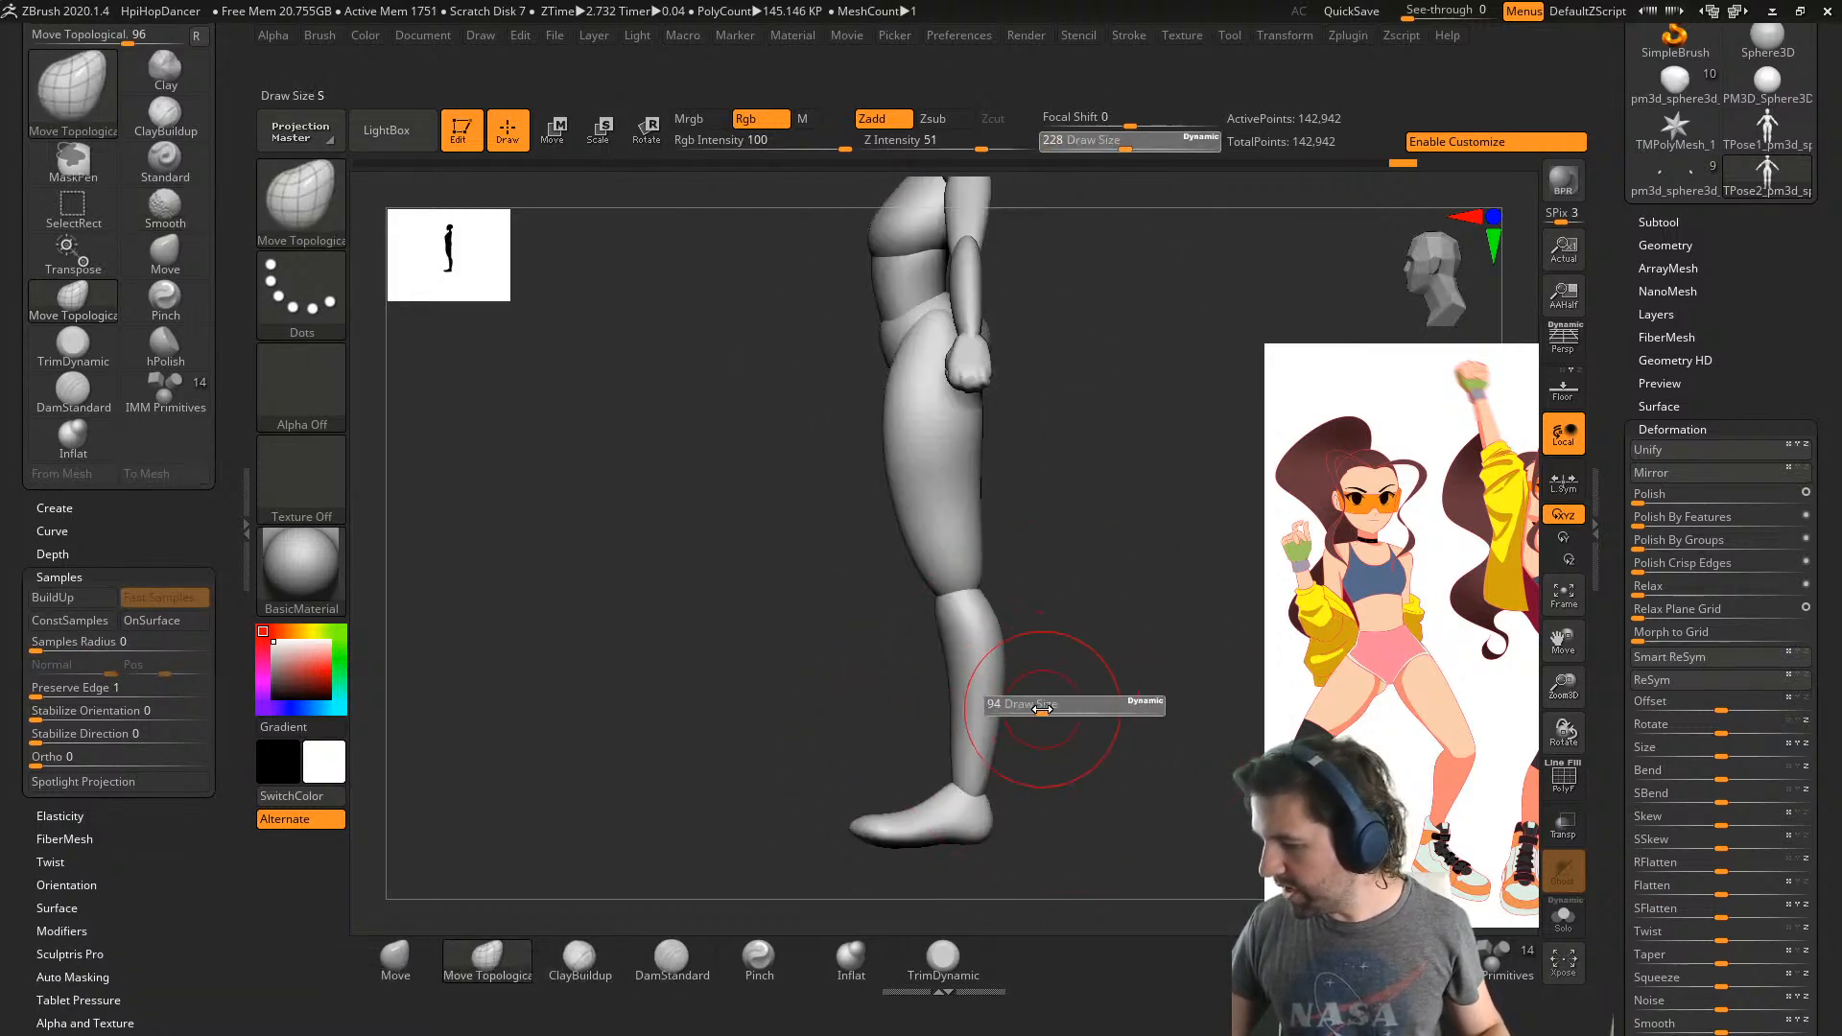
pyautogui.moveTo(1069, 709)
pyautogui.mouseDown()
pyautogui.moveTo(1042, 709)
pyautogui.moveTo(1015, 644)
pyautogui.mouseUp()
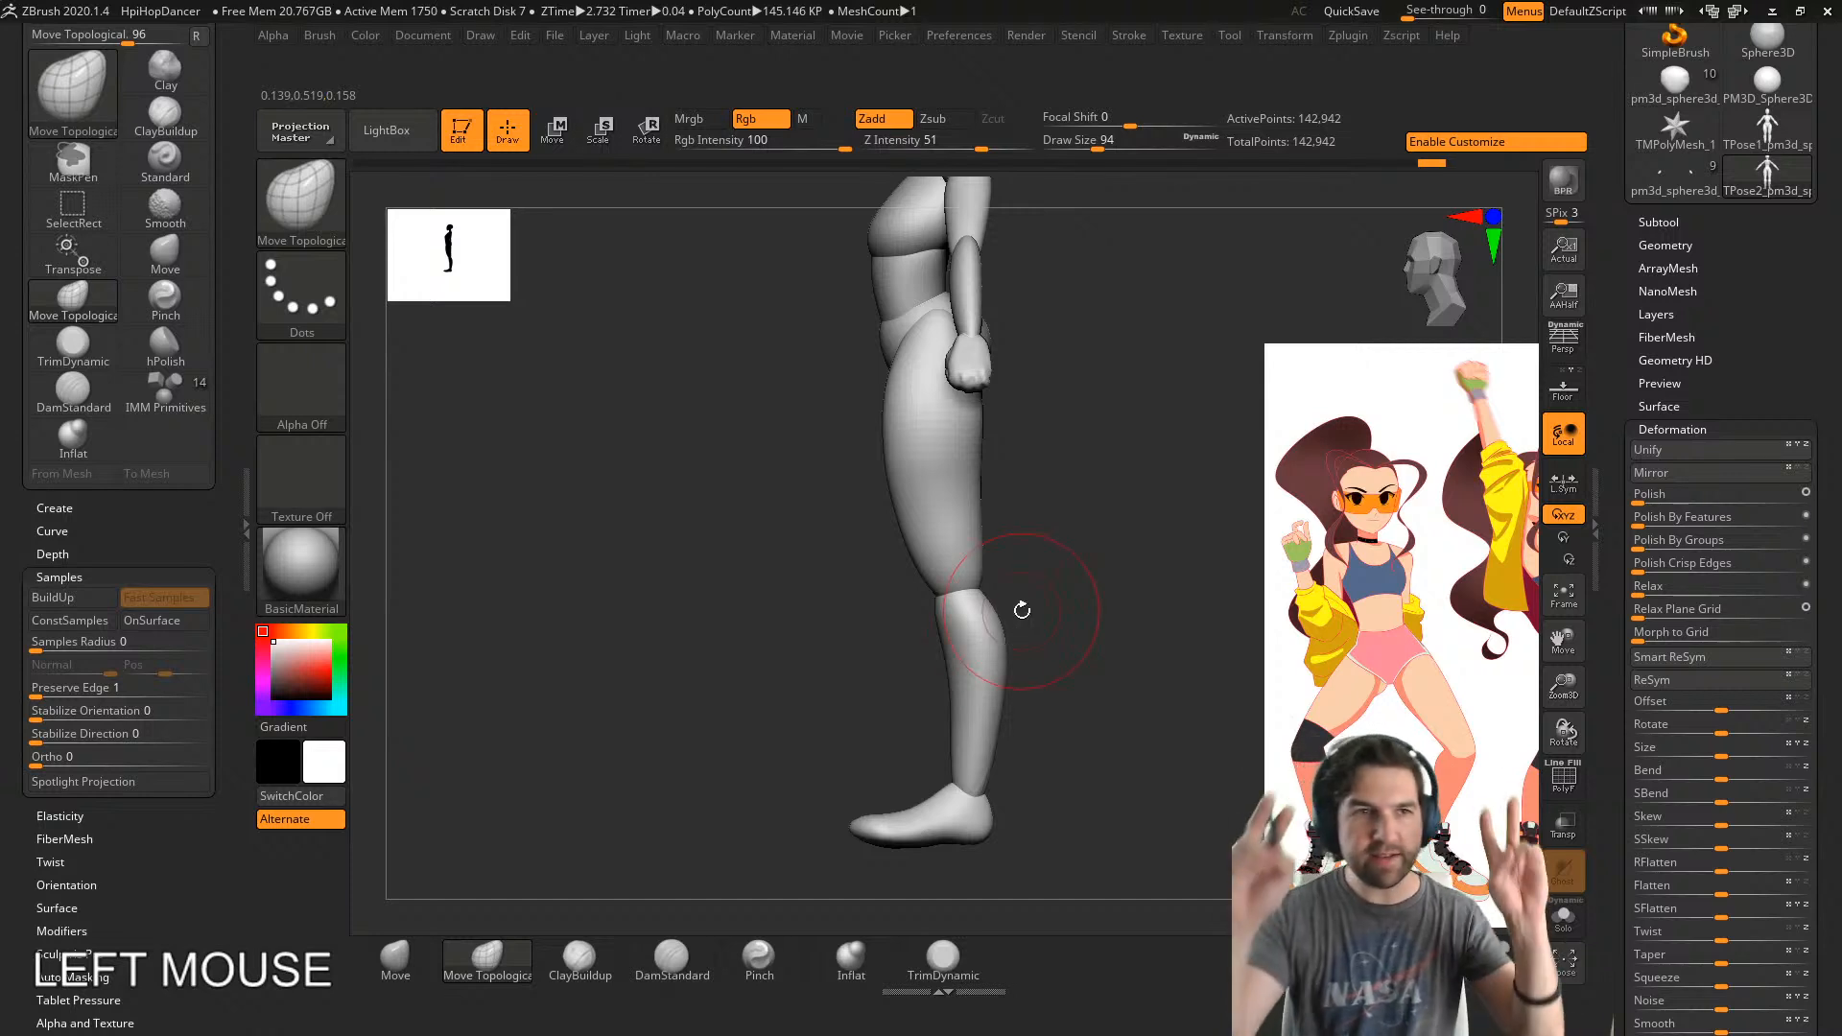
pyautogui.moveTo(957, 607); pyautogui.dragTo(1136, 628, button='right')
pyautogui.moveTo(1000, 568); pyautogui.dragTo(1004, 558)
pyautogui.moveTo(1089, 574); pyautogui.dragTo(1006, 566, button='right')
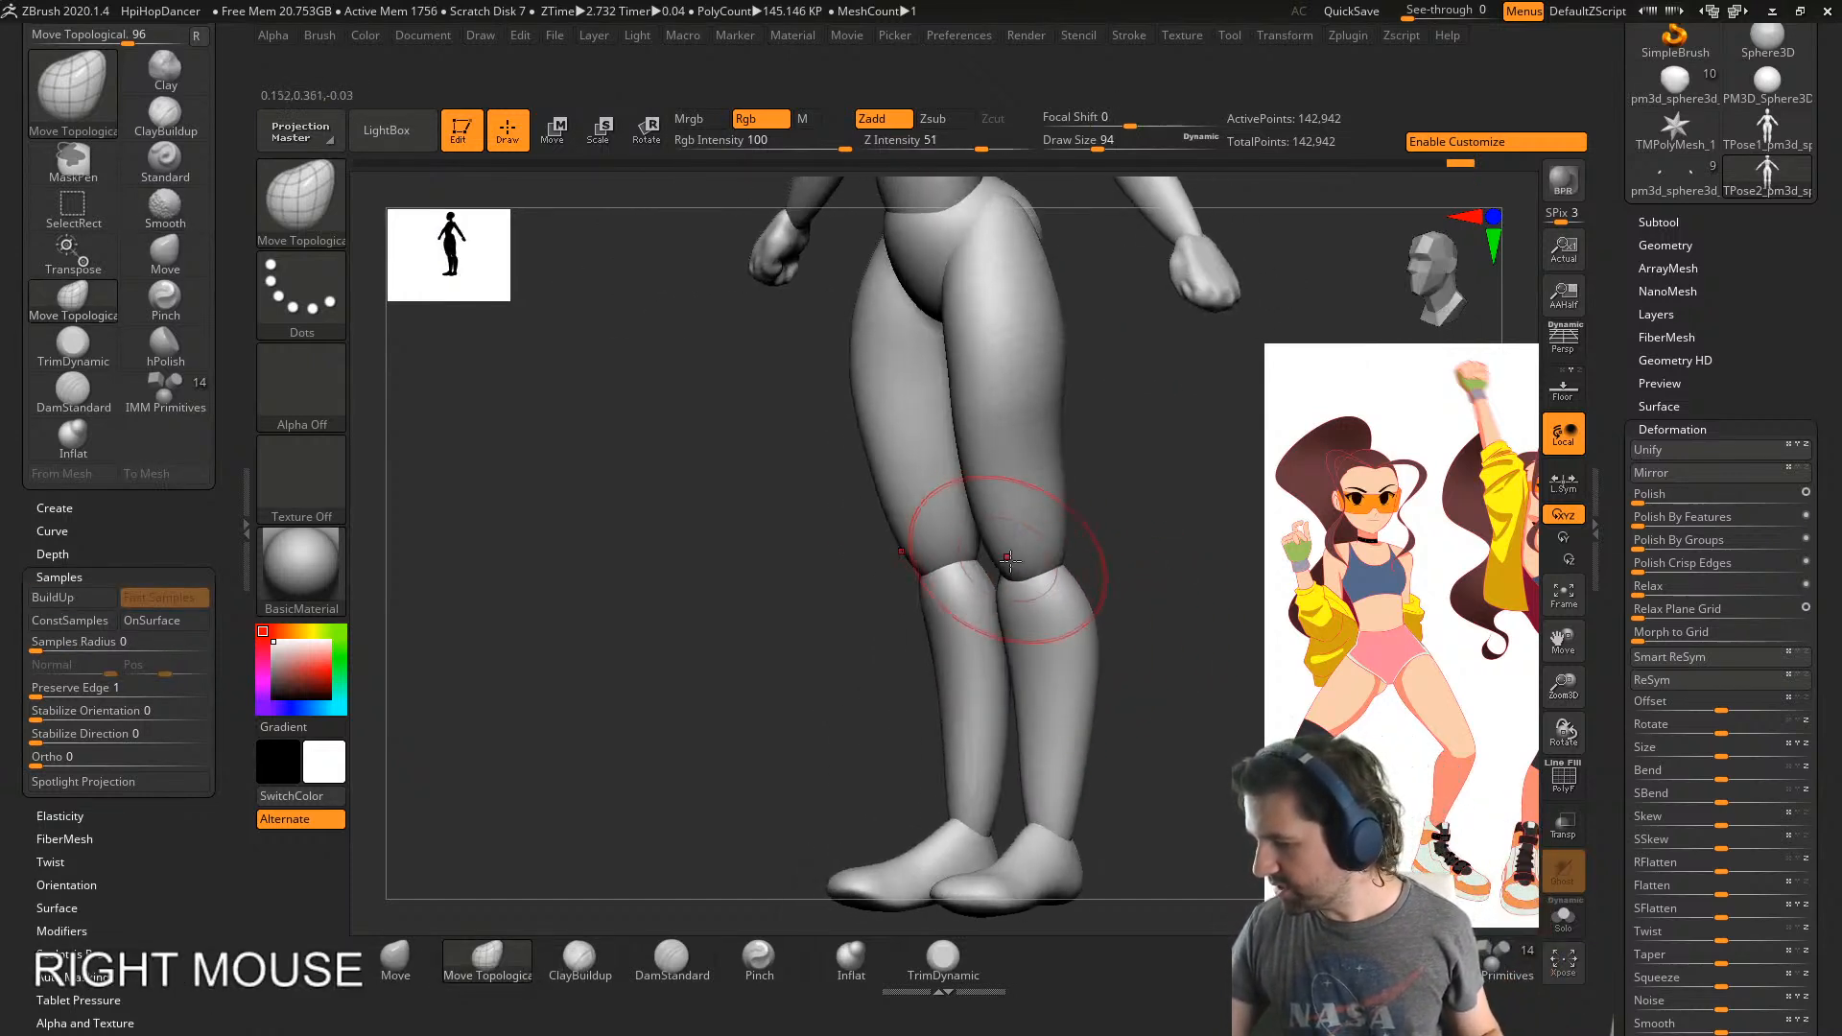
pyautogui.moveTo(1005, 564); pyautogui.dragTo(1020, 559)
# - Tuck in the outer contour of the lower thighs with Move Topological at draw size 132
pyautogui.moveTo(1103, 553)
pyautogui.mouseDown(button='right')
pyautogui.moveTo(1029, 545)
pyautogui.moveTo(1113, 547)
pyautogui.mouseUp(button='right')
pyautogui.press('s')
pyautogui.moveTo(1113, 547); pyautogui.dragTo(1123, 547)
pyautogui.moveTo(1123, 550); pyautogui.dragTo(1119, 608, button='right')
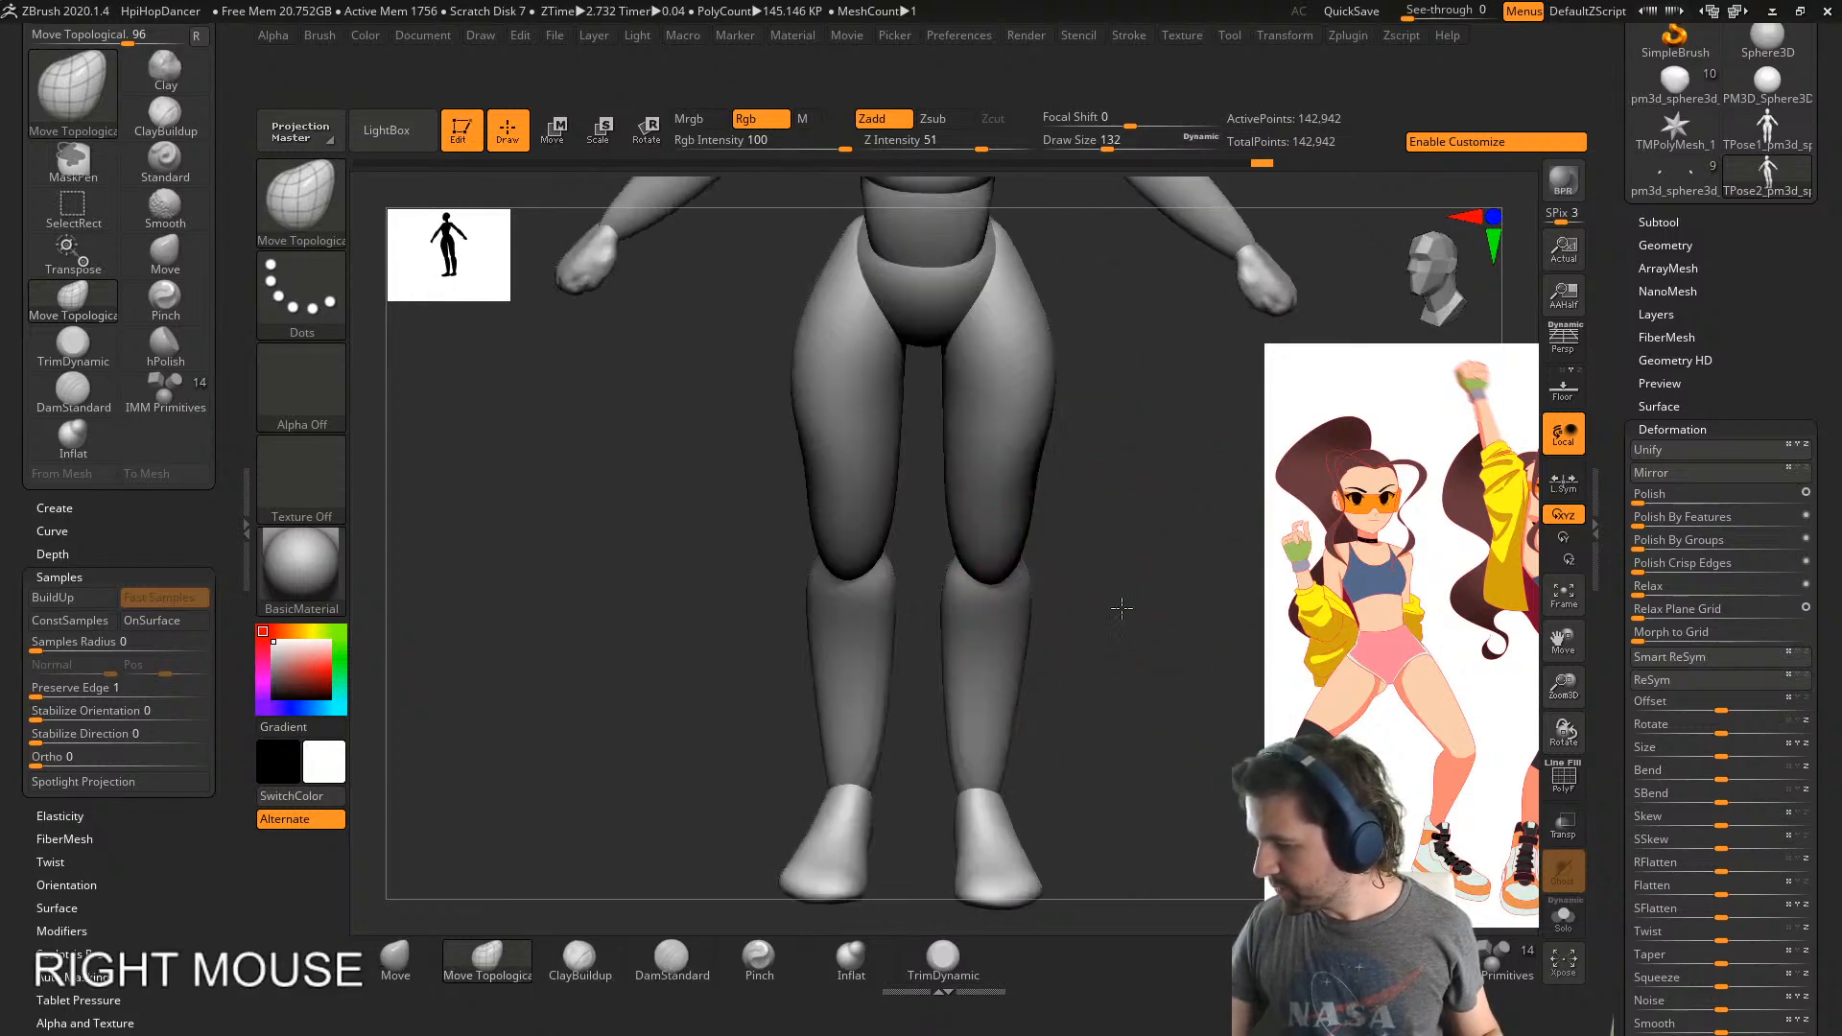
pyautogui.moveTo(1036, 520); pyautogui.dragTo(1026, 518)
# - Taper the lower legs toward the ankles with Move Topological and smooth the shins and calves
pyautogui.moveTo(1084, 523)
pyautogui.mouseDown(button='right')
pyautogui.moveTo(1074, 495)
pyautogui.moveTo(1085, 597)
pyautogui.moveTo(1072, 411)
pyautogui.mouseUp(button='right')
pyautogui.moveTo(942, 621); pyautogui.dragTo(941, 575)
pyautogui.moveTo(1077, 597); pyautogui.dragTo(1012, 604, button='right')
pyautogui.keyDown('shift'); pyautogui.moveTo(945, 600); pyautogui.dragTo(939, 567); pyautogui.keyUp('shift')
pyautogui.moveTo(1065, 561)
pyautogui.mouseDown(button='right')
pyautogui.moveTo(985, 566)
pyautogui.moveTo(967, 595)
pyautogui.moveTo(1075, 616)
pyautogui.mouseUp(button='right')
pyautogui.moveTo(993, 616)
pyautogui.mouseDown()
pyautogui.moveTo(981, 626)
pyautogui.moveTo(975, 584)
pyautogui.moveTo(967, 604)
pyautogui.mouseUp()
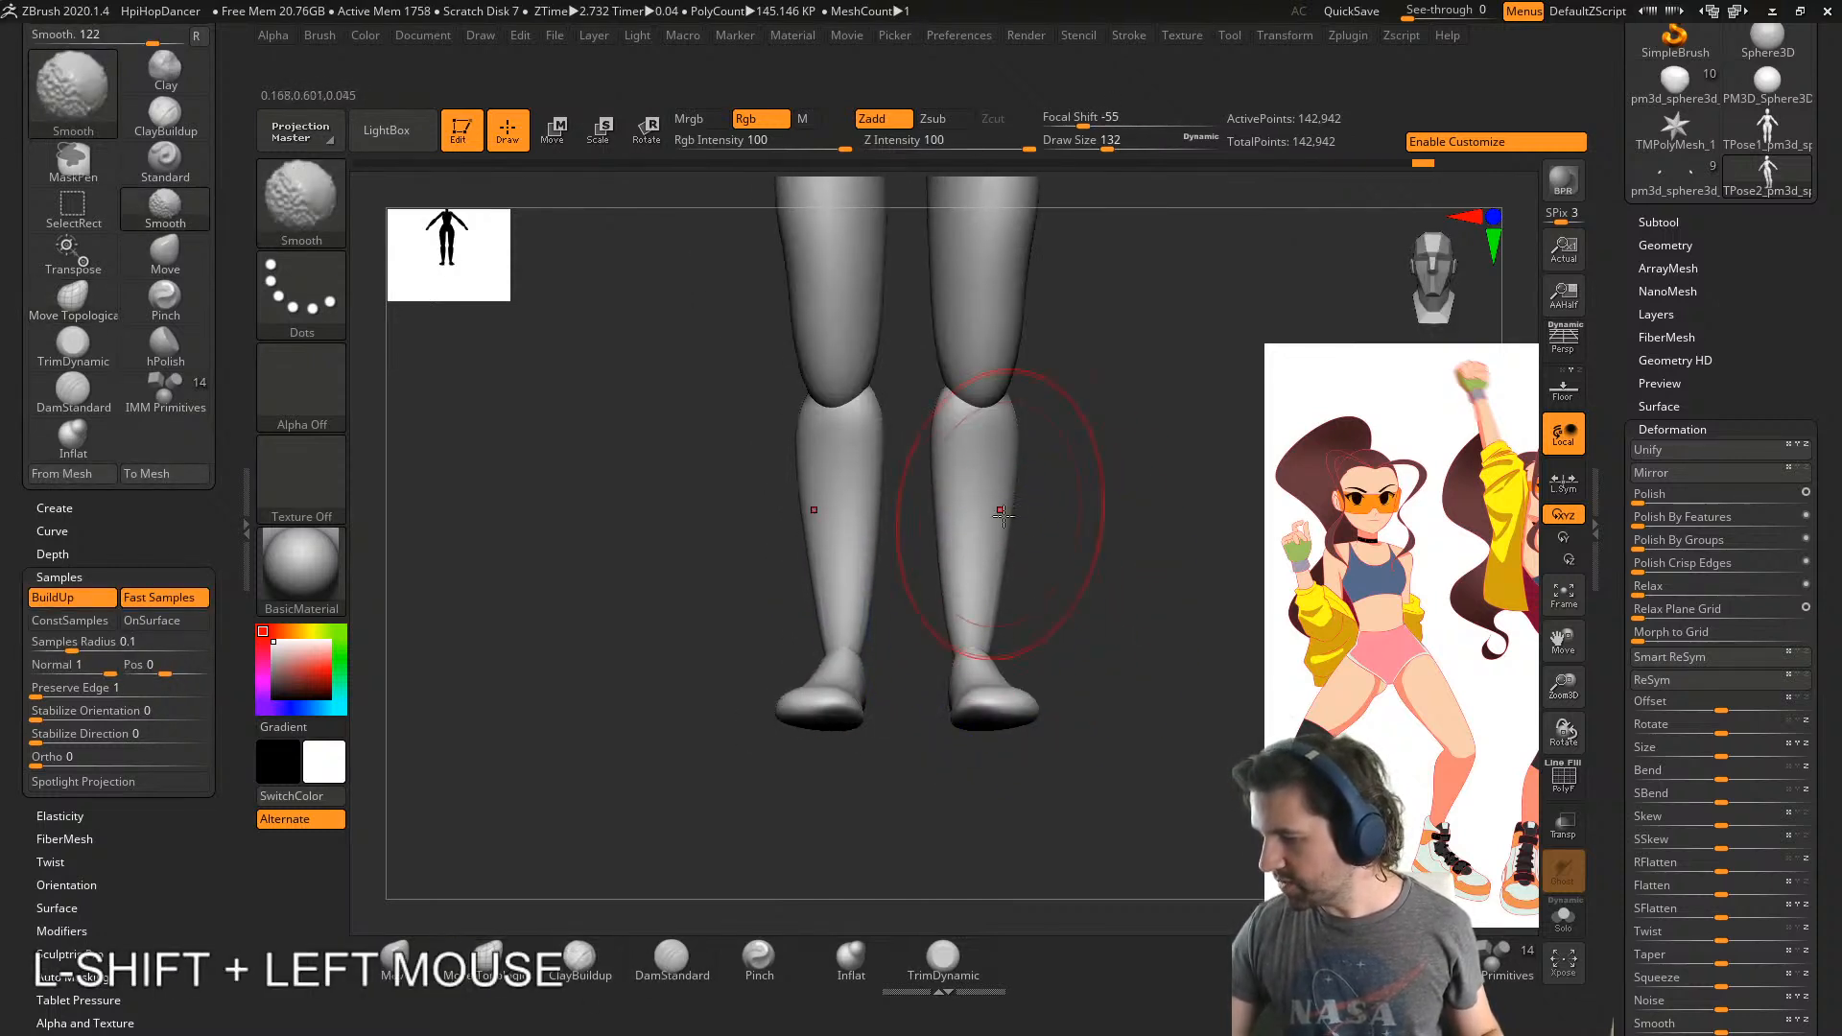
pyautogui.moveTo(1073, 523); pyautogui.dragTo(969, 566, button='right')
pyautogui.keyDown('shift'); pyautogui.moveTo(1008, 607); pyautogui.dragTo(1019, 559); pyautogui.keyUp('shift')
# - Adjust the ankle and heel shapes in side view with the Move Topological brush
pyautogui.moveTo(1098, 591); pyautogui.dragTo(1200, 582, button='right')
pyautogui.keyDown('alt'); pyautogui.moveTo(1104, 576); pyautogui.dragTo(1070, 623, button='right'); pyautogui.keyUp('alt')
pyautogui.moveTo(1006, 649)
pyautogui.mouseDown()
pyautogui.moveTo(966, 617)
pyautogui.moveTo(1012, 654)
pyautogui.mouseUp()
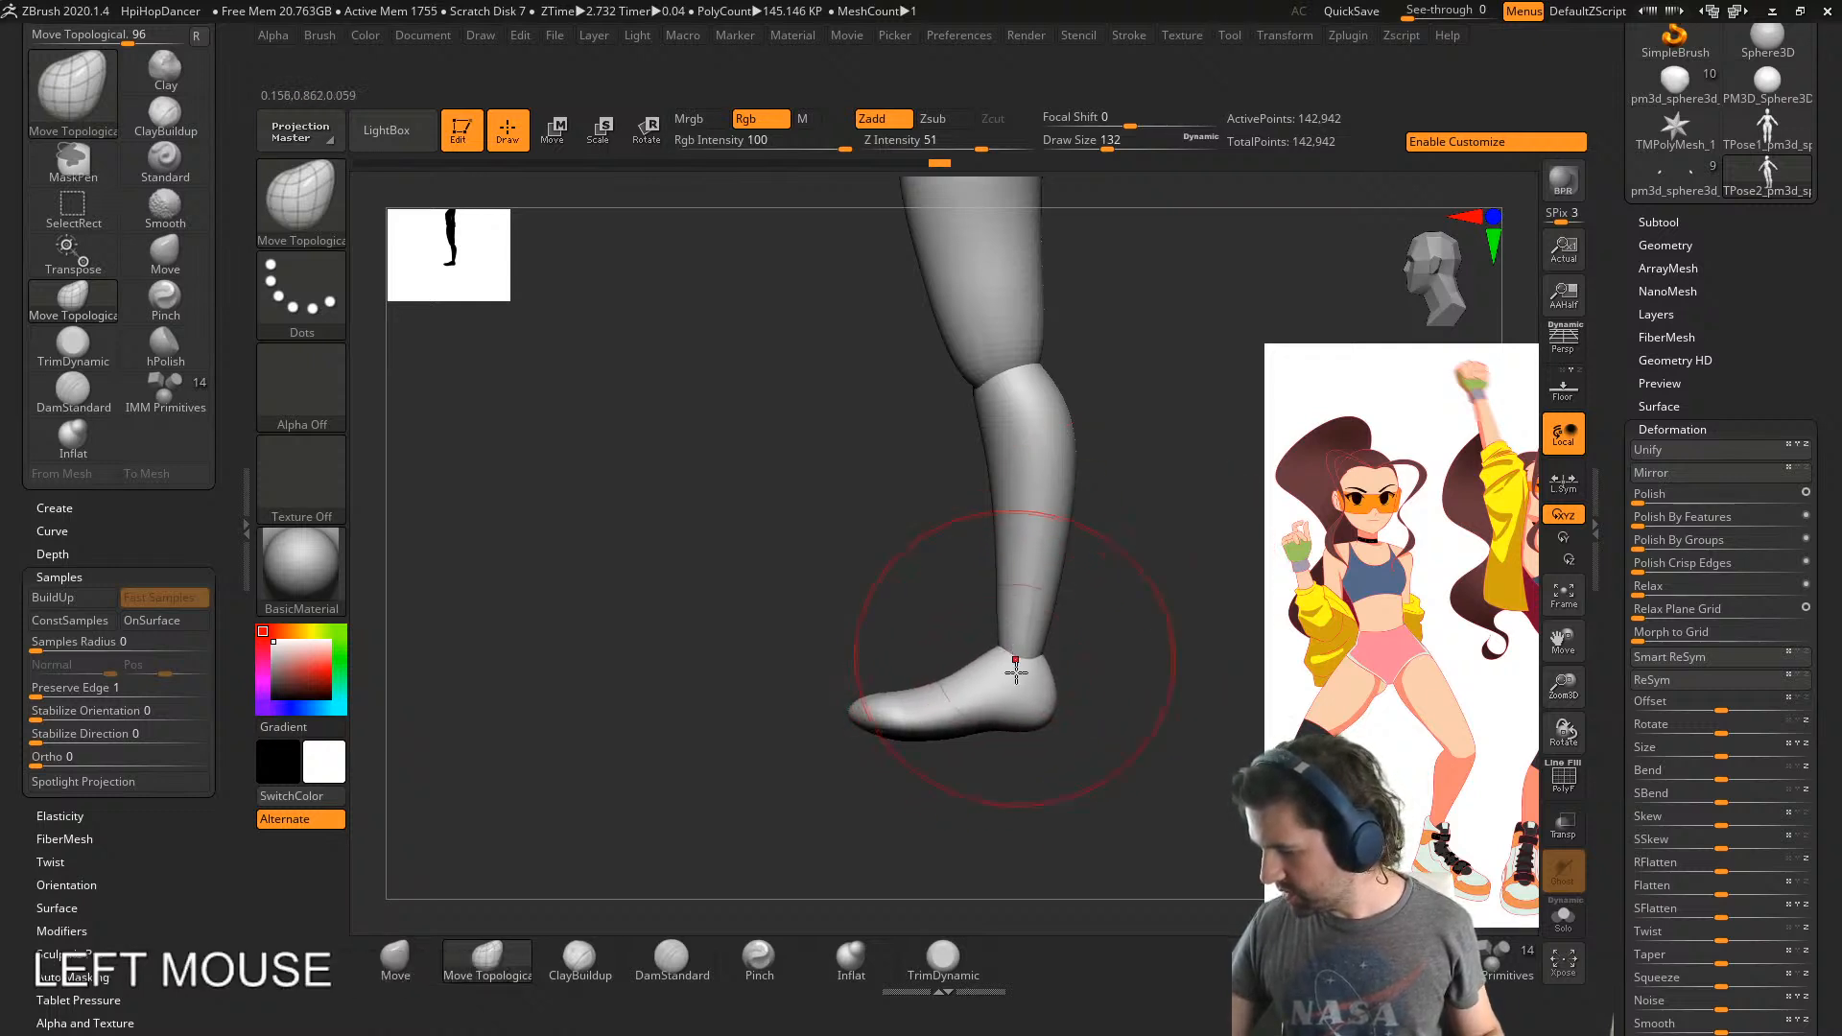
pyautogui.press('s')
pyautogui.moveTo(1046, 731); pyautogui.dragTo(1042, 732)
# - Round out the calves in front and side view with Move Topological at draw sizes 80 and 83, smoothing the outer shins
pyautogui.moveTo(1065, 629)
pyautogui.mouseDown(button='right')
pyautogui.moveTo(1139, 625)
pyautogui.moveTo(1156, 602)
pyautogui.mouseUp(button='right')
pyautogui.keyDown('alt'); pyautogui.moveTo(1156, 603); pyautogui.dragTo(1068, 663, button='right'); pyautogui.keyUp('alt')
pyautogui.press('s')
pyautogui.moveTo(1076, 671); pyautogui.dragTo(1074, 670)
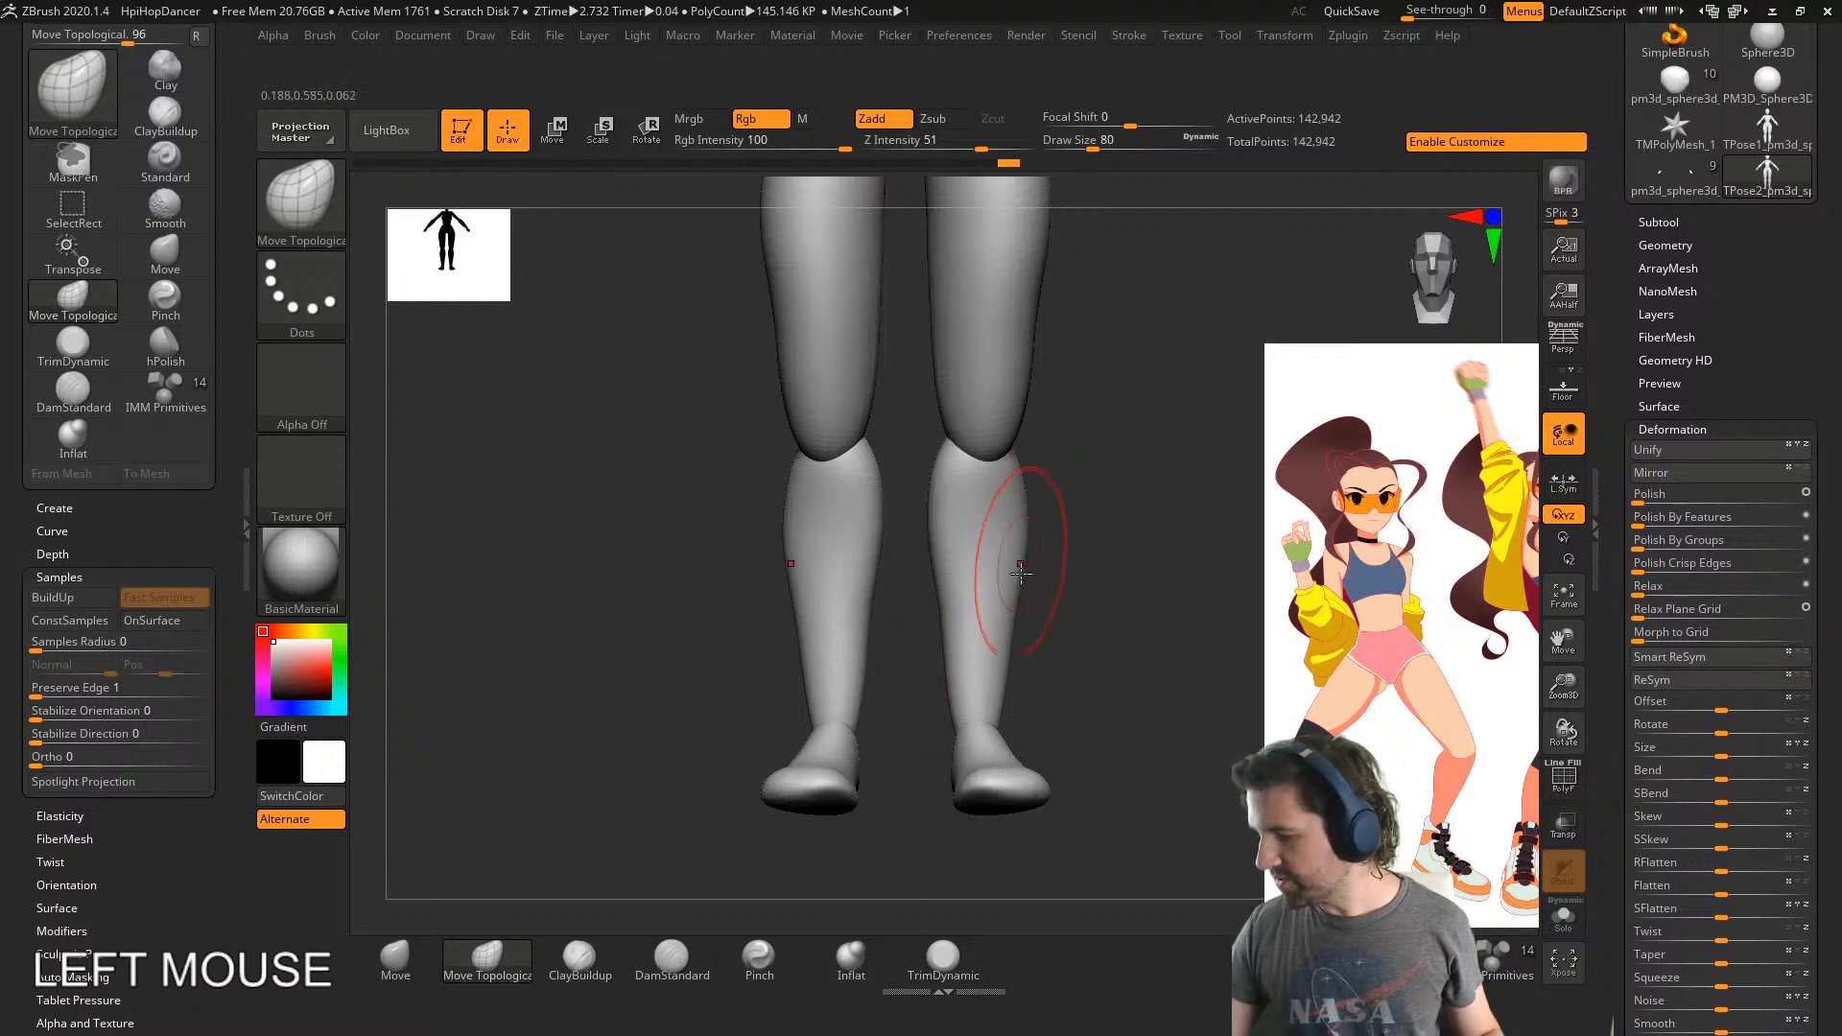
pyautogui.keyDown('shift'); pyautogui.moveTo(999, 715); pyautogui.dragTo(1024, 528); pyautogui.keyUp('shift')
pyautogui.moveTo(1096, 505)
pyautogui.mouseDown(button='right')
pyautogui.moveTo(958, 522)
pyautogui.moveTo(1100, 521)
pyautogui.mouseUp(button='right')
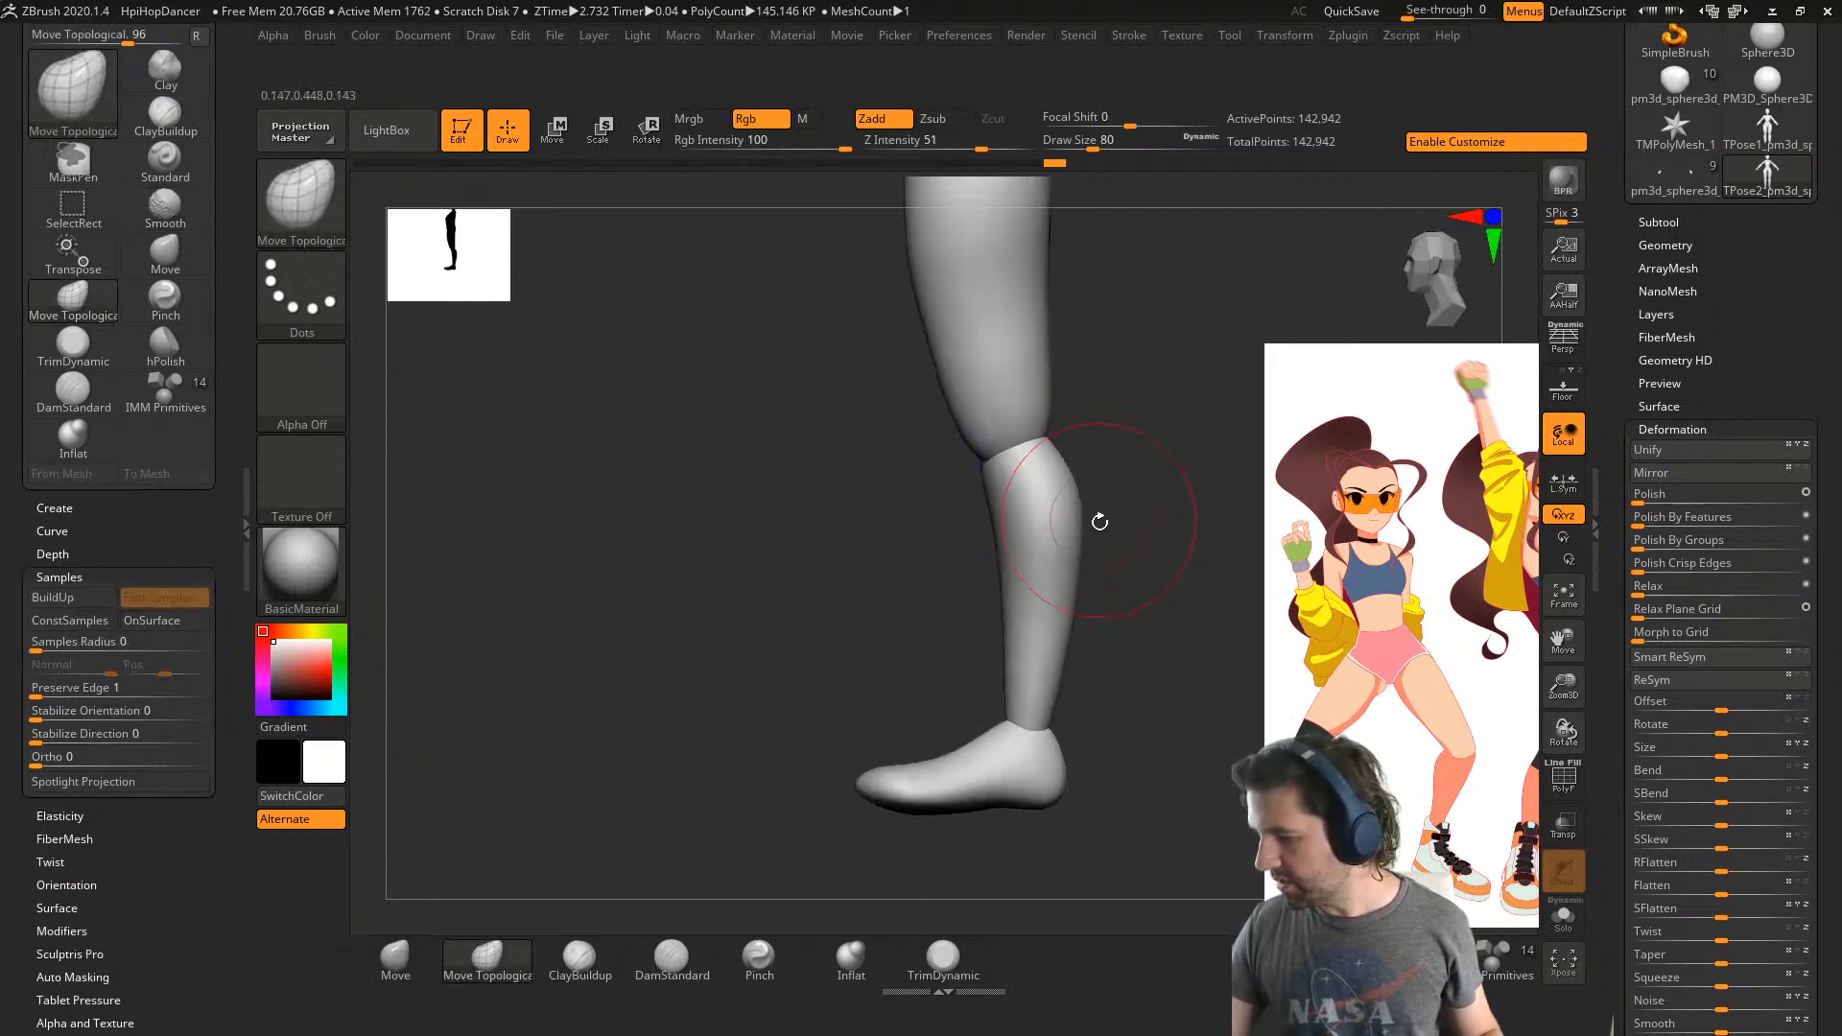
pyautogui.press('s')
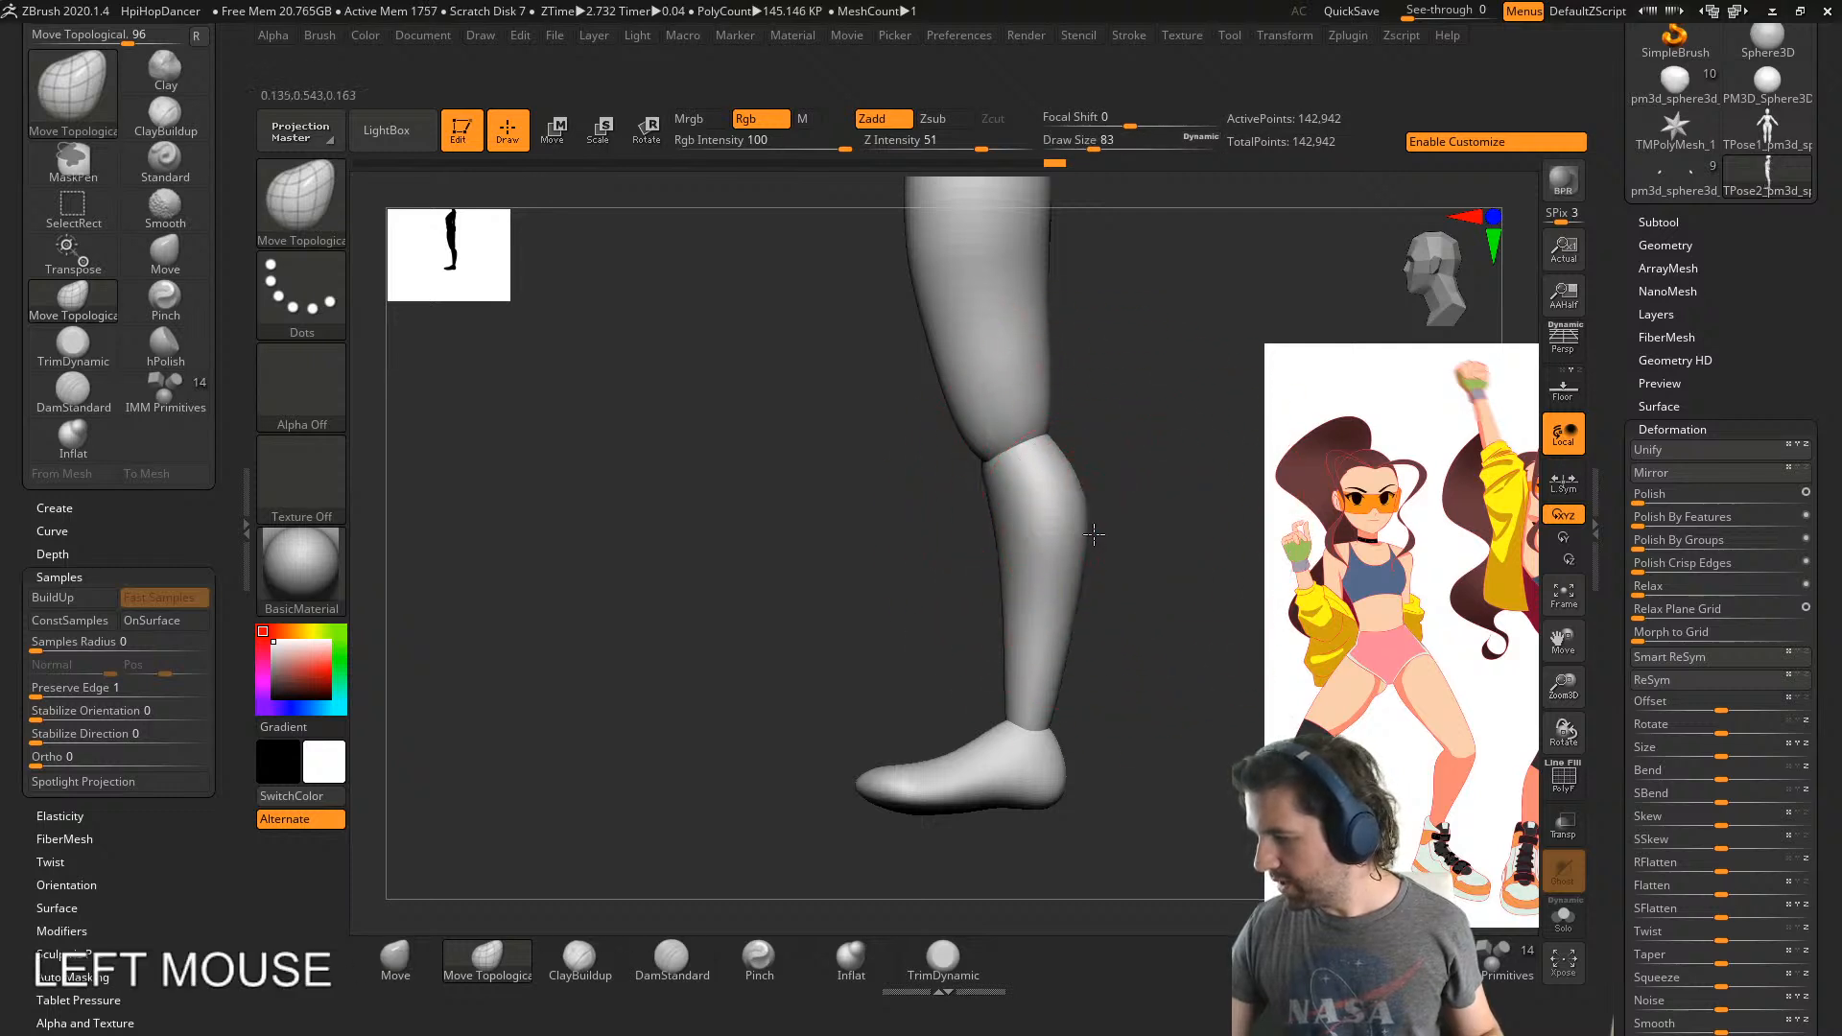
# - Reshape the thigh profile down to the back of the knee with Move Topological at draw size 311
pyautogui.keyDown('alt'); pyautogui.moveTo(1151, 395); pyautogui.dragTo(1032, 728, button='right'); pyautogui.keyUp('alt')
pyautogui.press('s')
pyautogui.moveTo(1033, 726); pyautogui.dragTo(1056, 726)
pyautogui.moveTo(932, 735)
pyautogui.mouseDown()
pyautogui.moveTo(943, 712)
pyautogui.moveTo(835, 690)
pyautogui.mouseUp()
pyautogui.press('s')
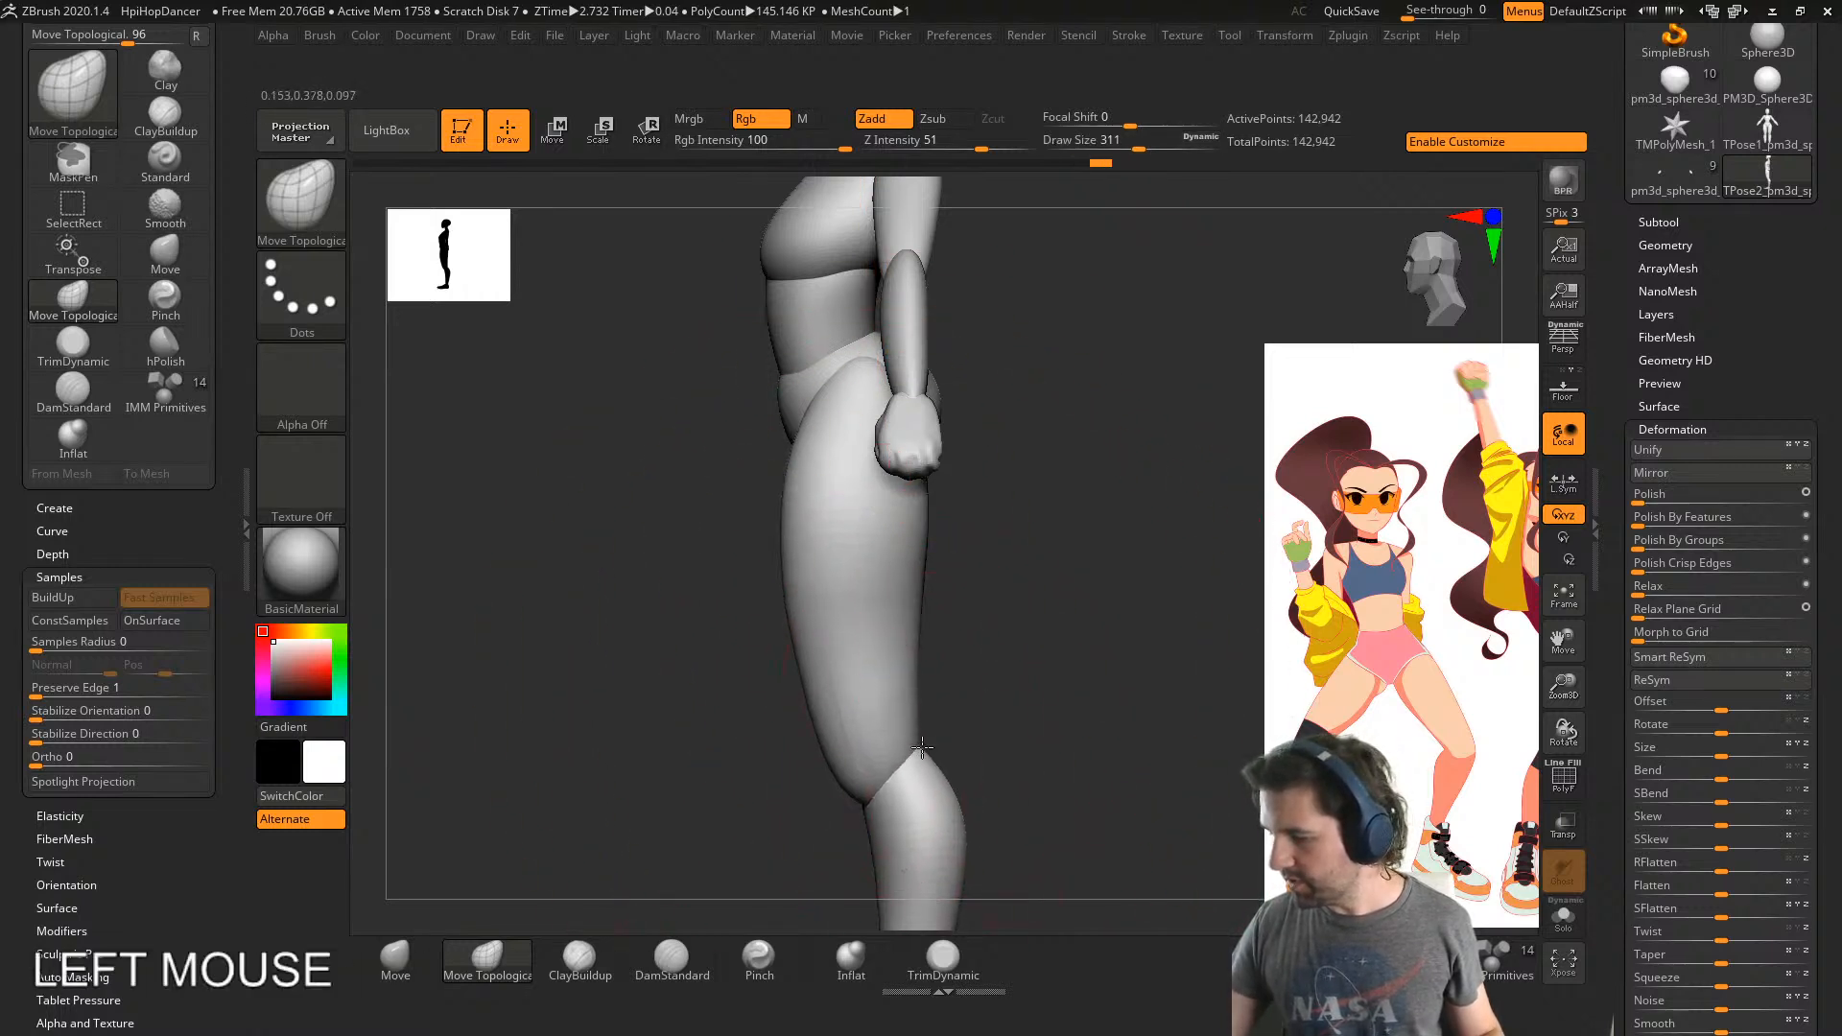
pyautogui.moveTo(922, 747); pyautogui.dragTo(920, 737)
# - Refine the lower thigh above the knee from several angles with Move Topological at draw size 197
pyautogui.moveTo(902, 744)
pyautogui.keyDown('ctrl'); pyautogui.mouseDown(button='right')
pyautogui.moveTo(864, 637)
pyautogui.moveTo(983, 473)
pyautogui.mouseUp(button='right'); pyautogui.keyUp('ctrl')
pyautogui.moveTo(1017, 614)
pyautogui.mouseDown(button='right')
pyautogui.moveTo(921, 628)
pyautogui.moveTo(988, 585)
pyautogui.mouseUp(button='right')
pyautogui.press('s')
pyautogui.moveTo(1013, 577)
pyautogui.mouseDown()
pyautogui.moveTo(964, 570)
pyautogui.moveTo(1048, 537)
pyautogui.mouseUp()
pyautogui.press('s')
pyautogui.moveTo(1060, 556); pyautogui.dragTo(955, 565, button='right')
pyautogui.moveTo(981, 555); pyautogui.dragTo(985, 543)
pyautogui.keyDown('shift'); pyautogui.moveTo(940, 556); pyautogui.dragTo(1001, 550, button='right'); pyautogui.keyUp('shift')
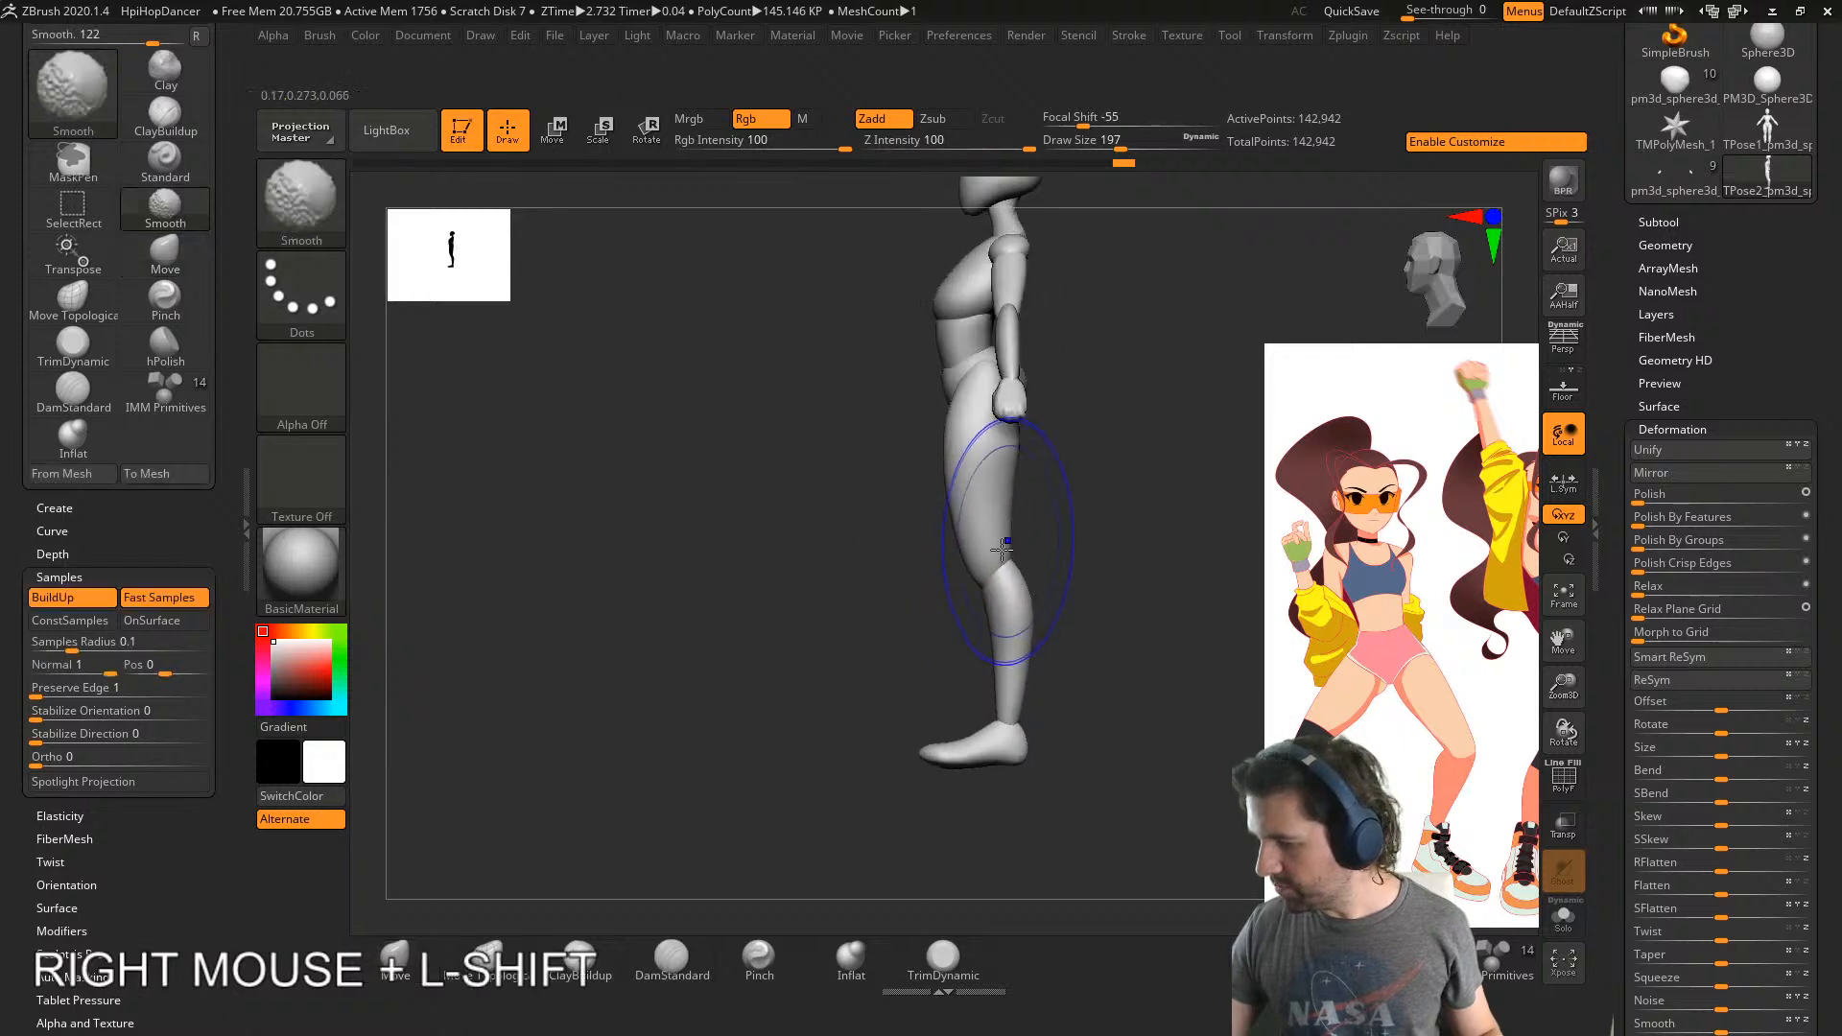
# - Adjust the knee and ankle profile with the Move brush in side view, using draw sizes 120 and 280
pyautogui.press('s')
pyautogui.moveTo(998, 597); pyautogui.dragTo(983, 597)
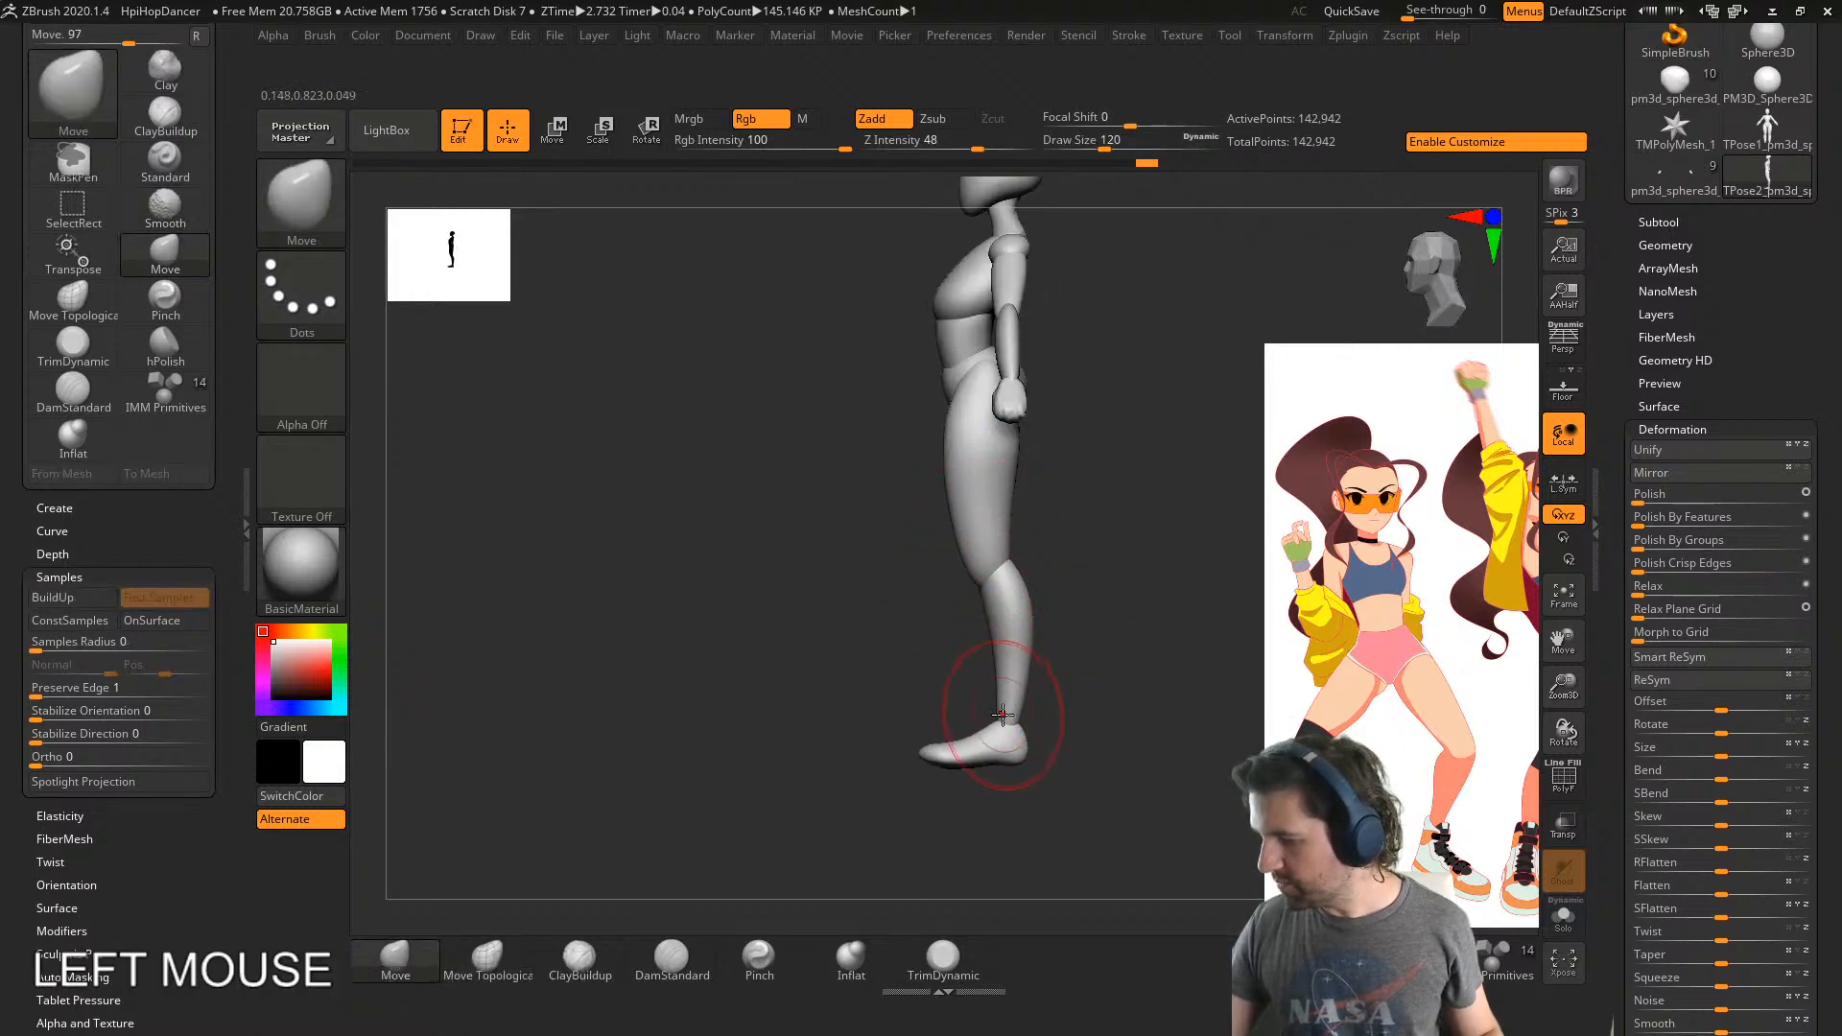
pyautogui.press('s')
pyautogui.moveTo(1003, 714); pyautogui.dragTo(1034, 712)
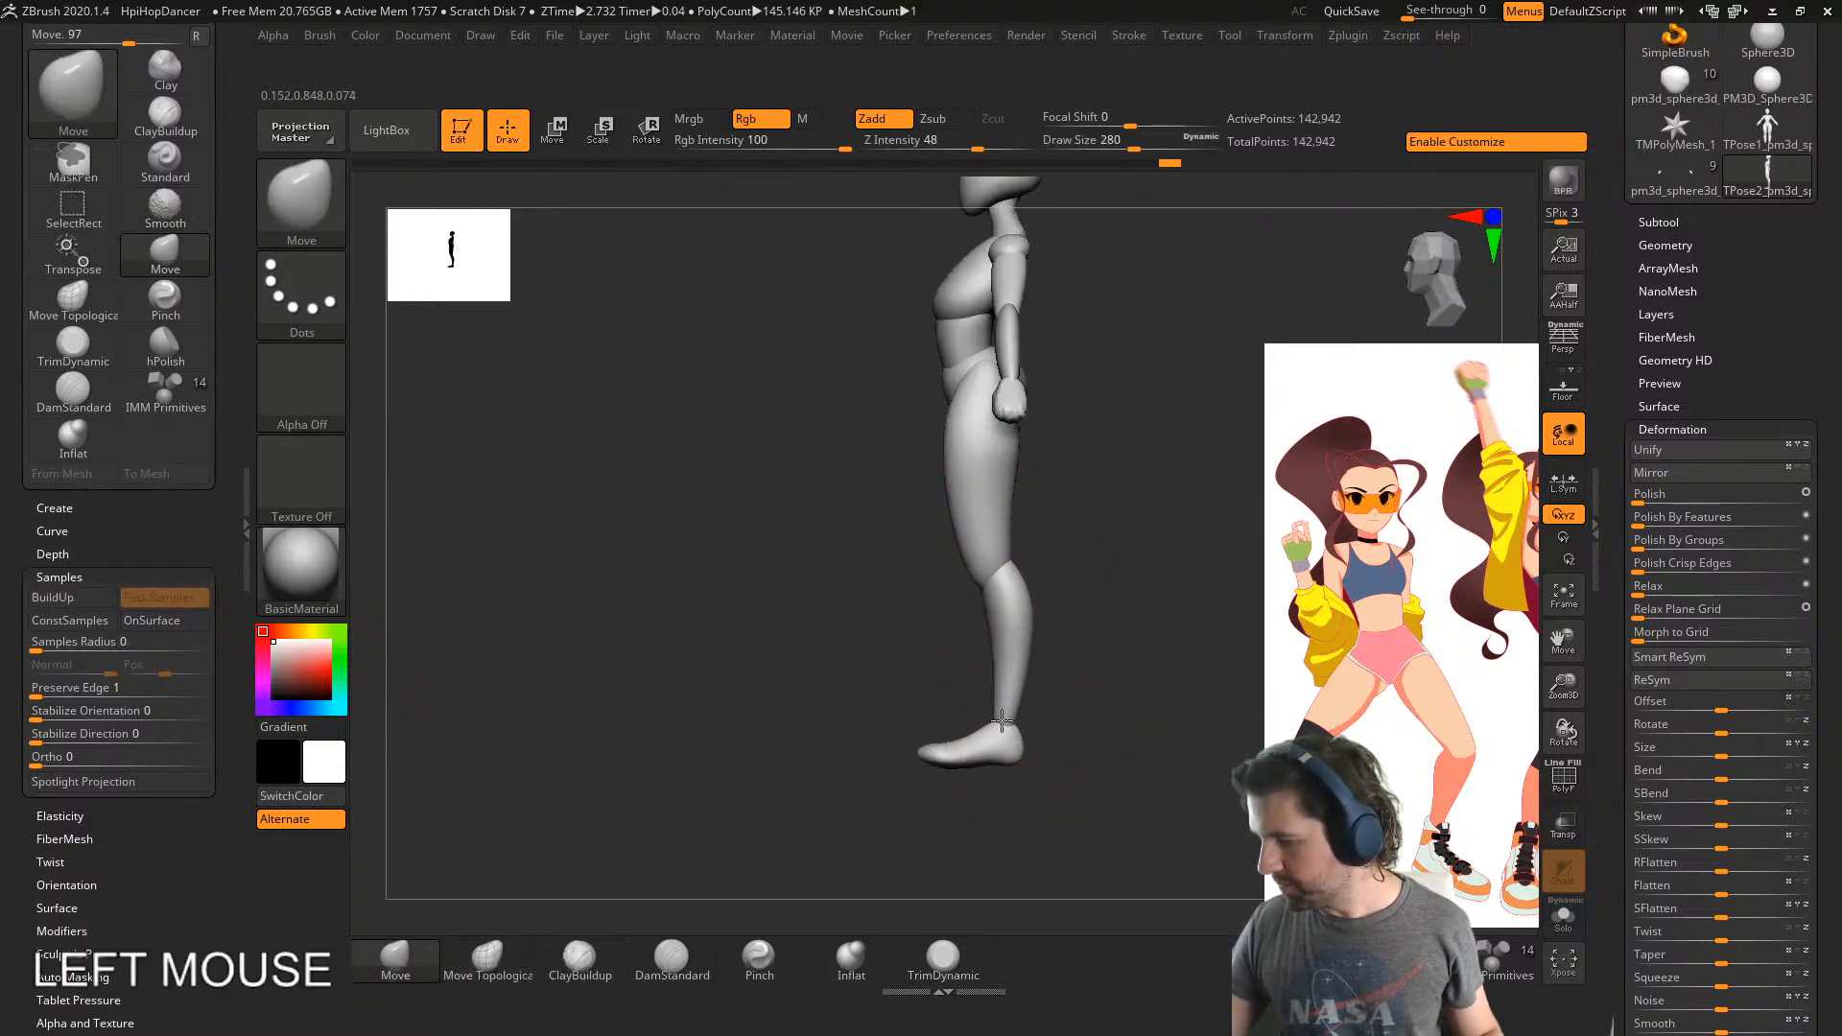
# - Enlarge the Move brush to a draw size of 585 and shift the lower legs backward in side view
pyautogui.keyDown('alt'); pyautogui.moveTo(954, 255); pyautogui.dragTo(1018, 708, button='right'); pyautogui.keyUp('alt')
pyautogui.press('s')
pyautogui.moveTo(1045, 777); pyautogui.dragTo(1054, 777)
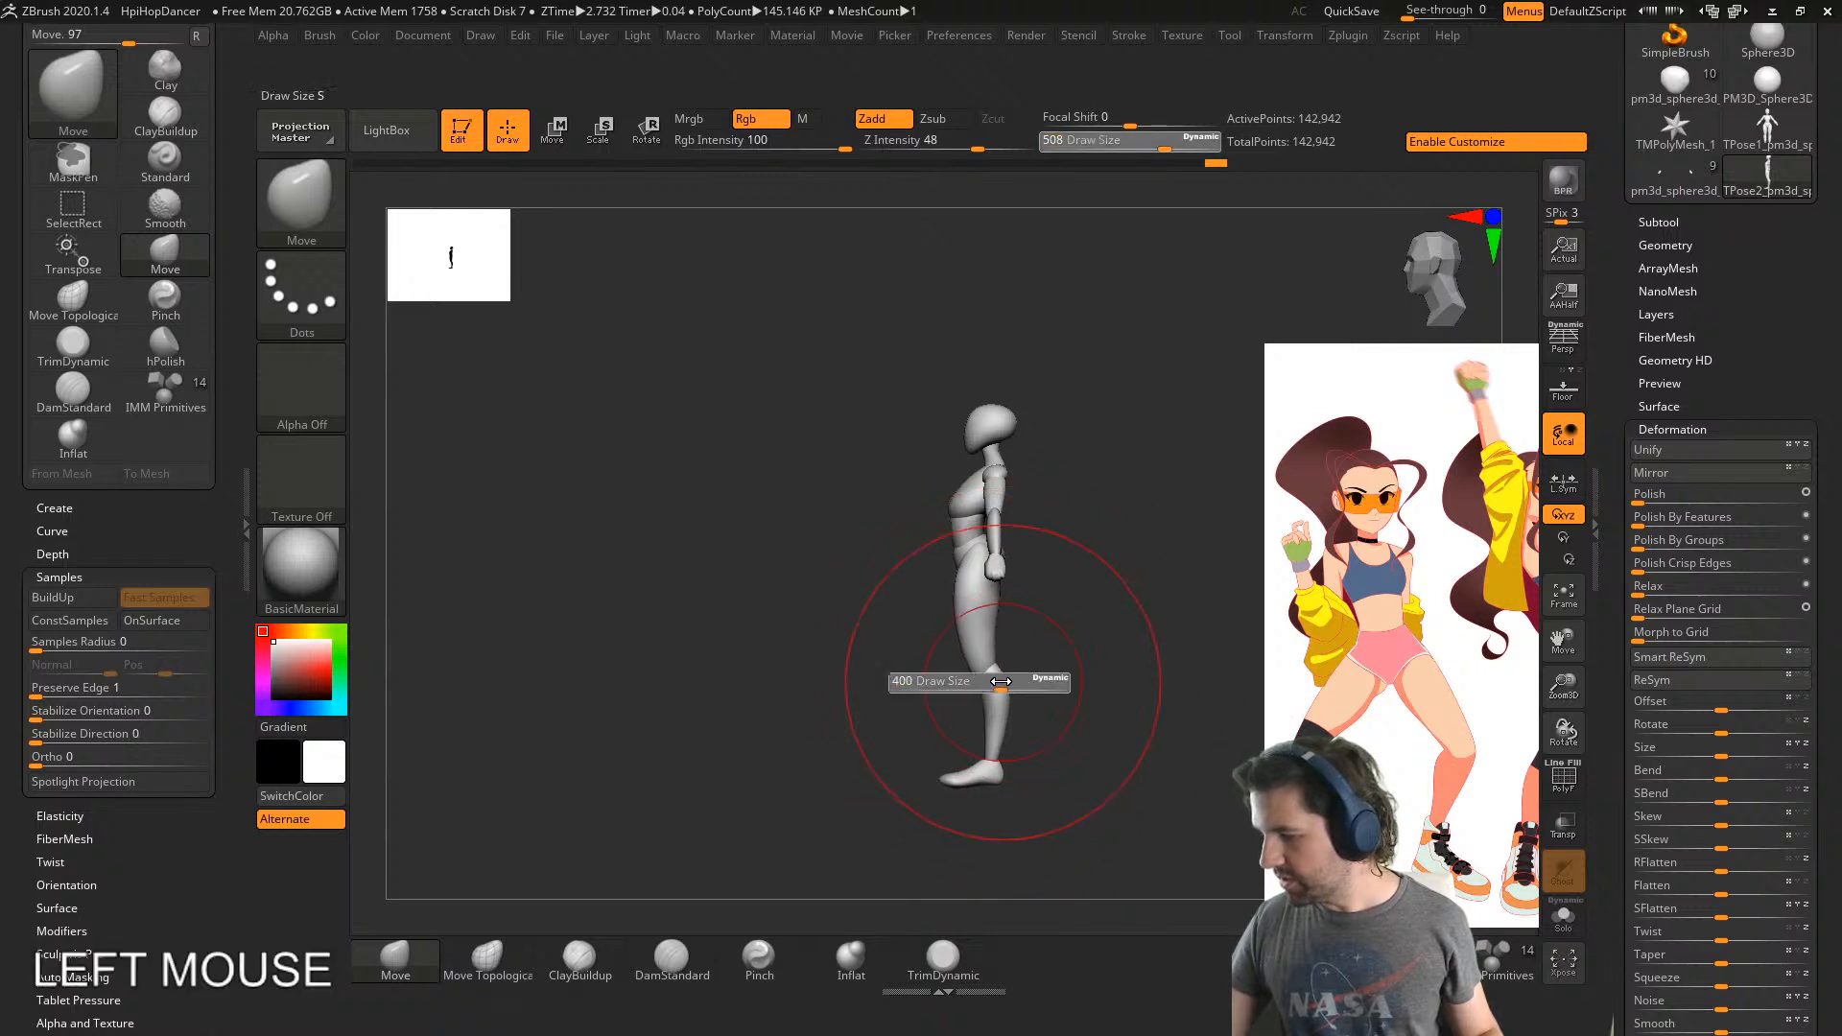
pyautogui.press('s')
pyautogui.moveTo(1049, 733)
pyautogui.mouseDown()
pyautogui.moveTo(1067, 739)
pyautogui.moveTo(1007, 759)
pyautogui.mouseUp()
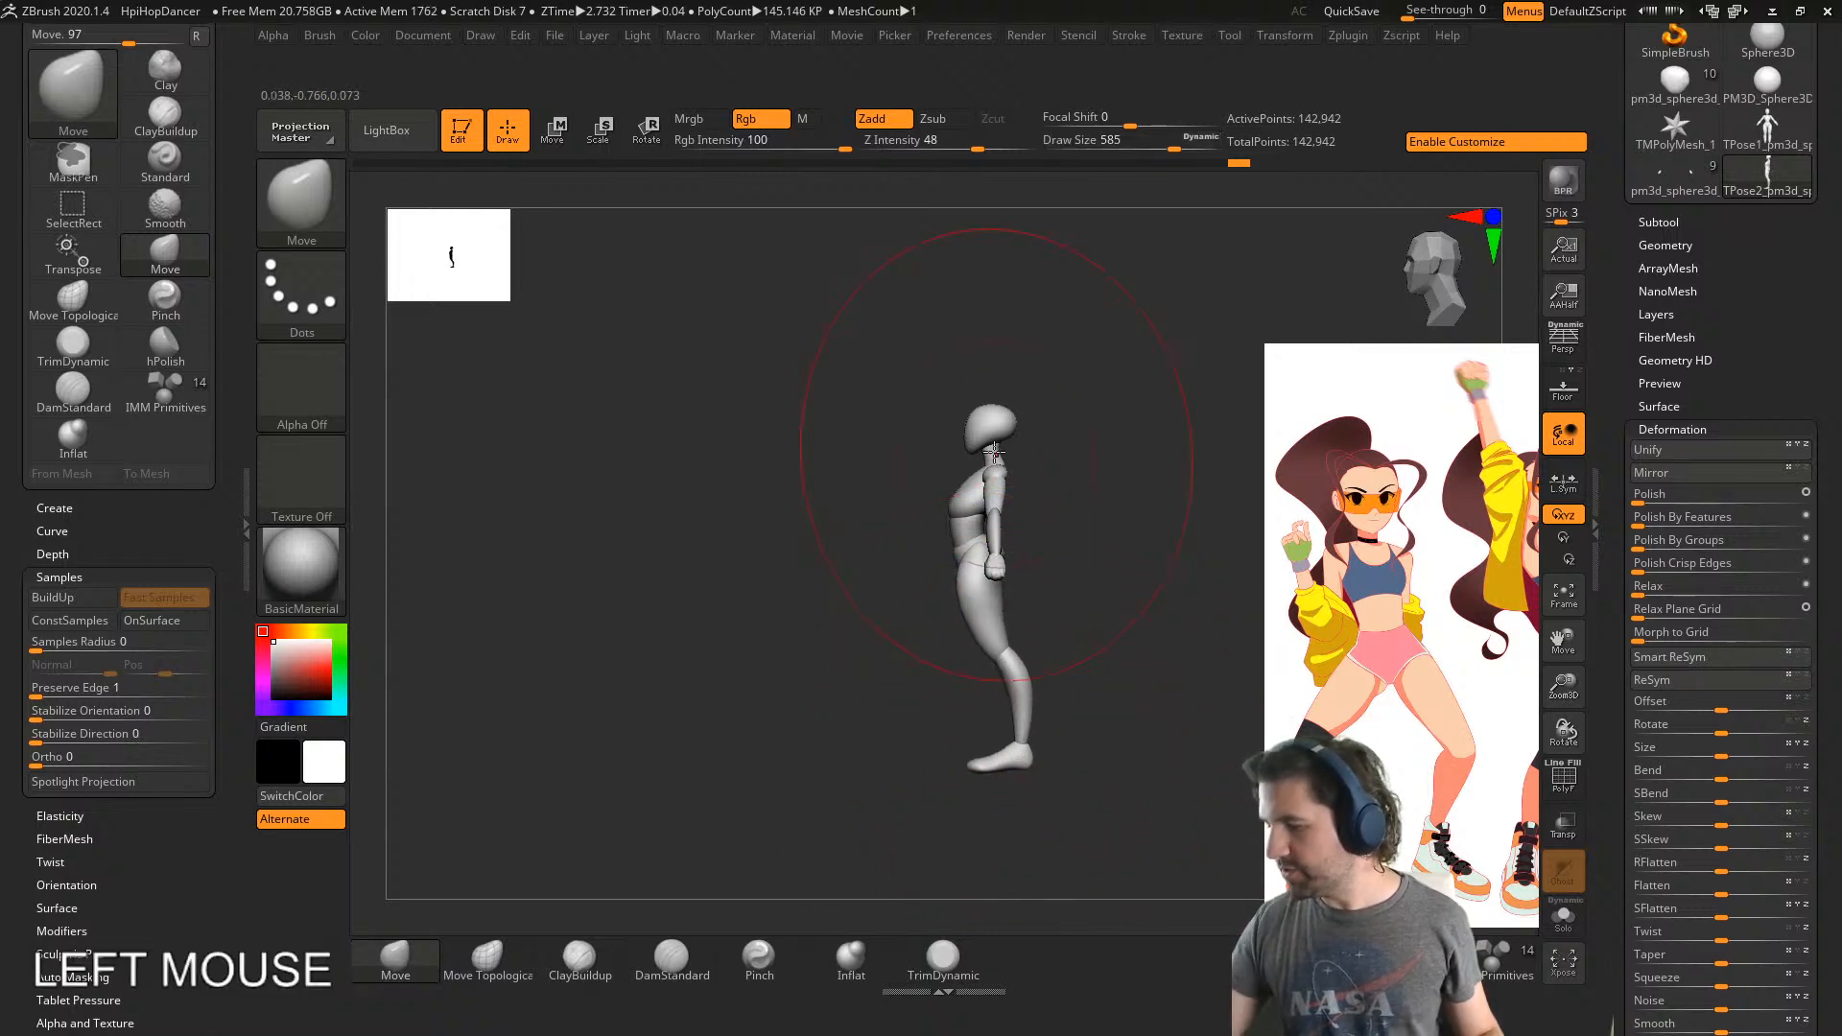
# - Undo the last leg stroke and try pushing the feet backward in side view with the Move brush
pyautogui.press('ctrl')
pyautogui.hotkey('ctrl', 's')
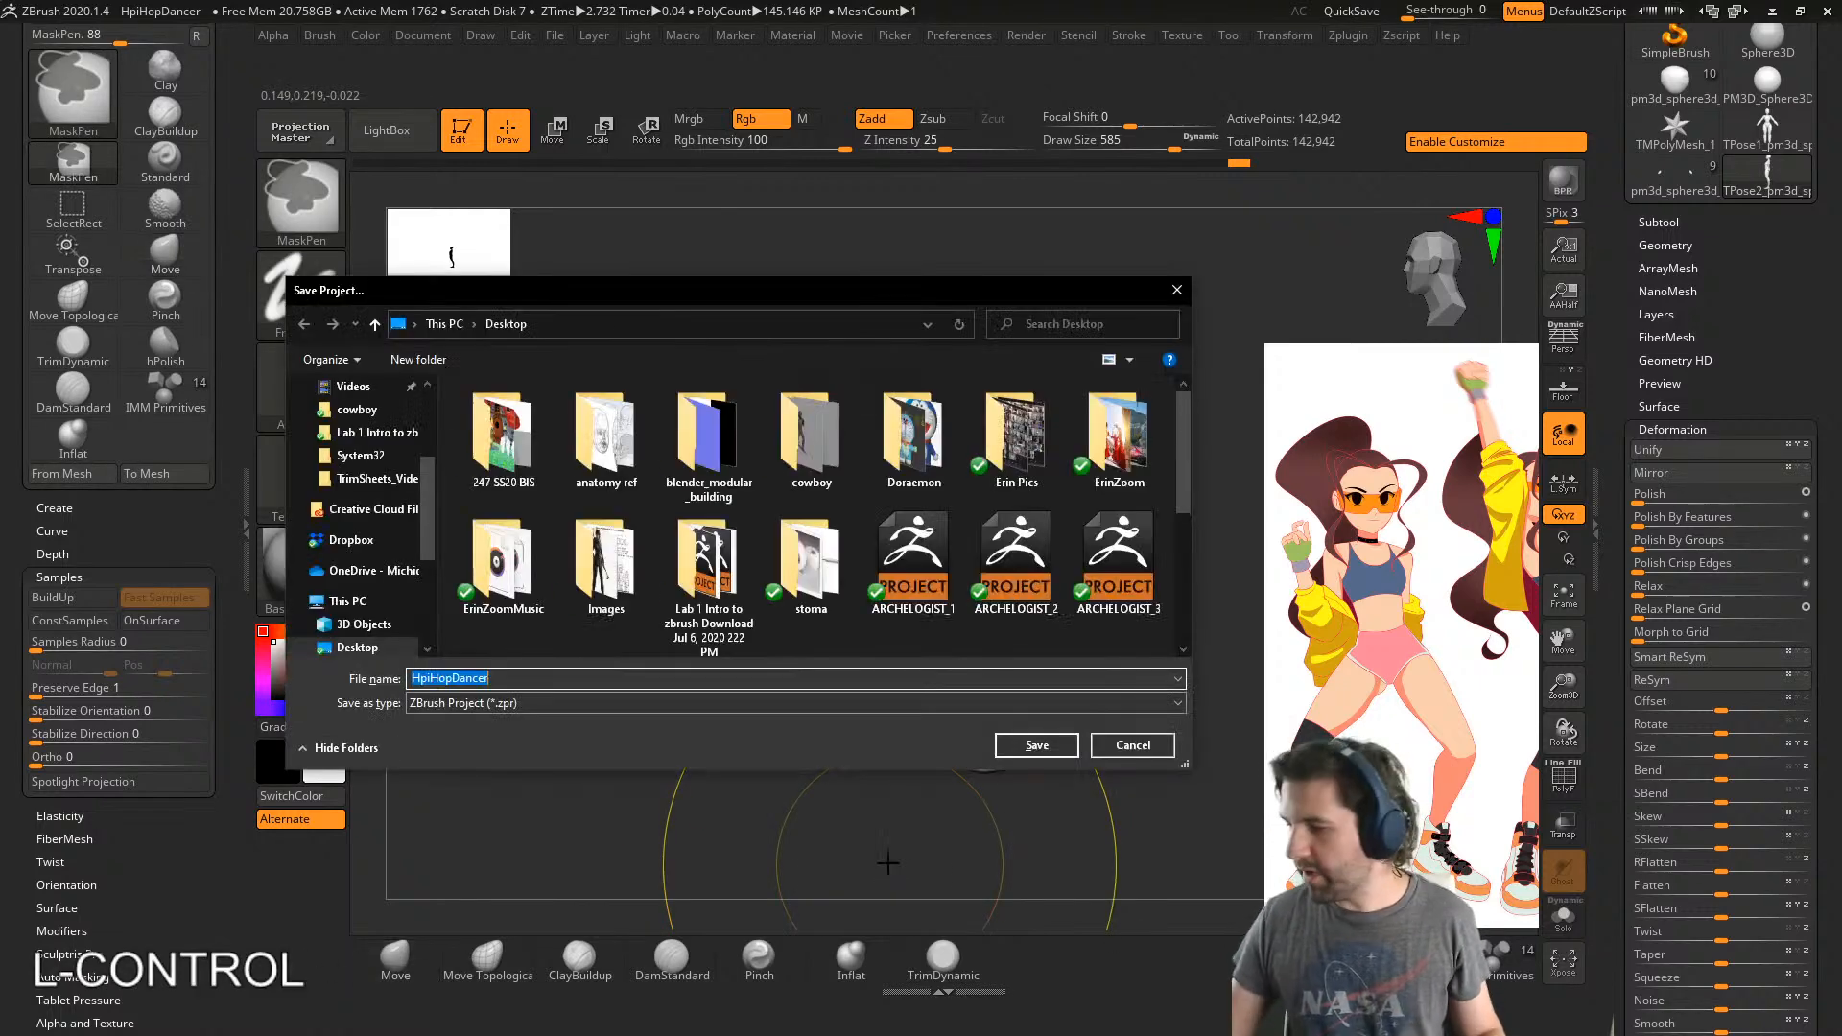
pyautogui.click(1131, 751)
pyautogui.hotkey('ctrl', 'z')
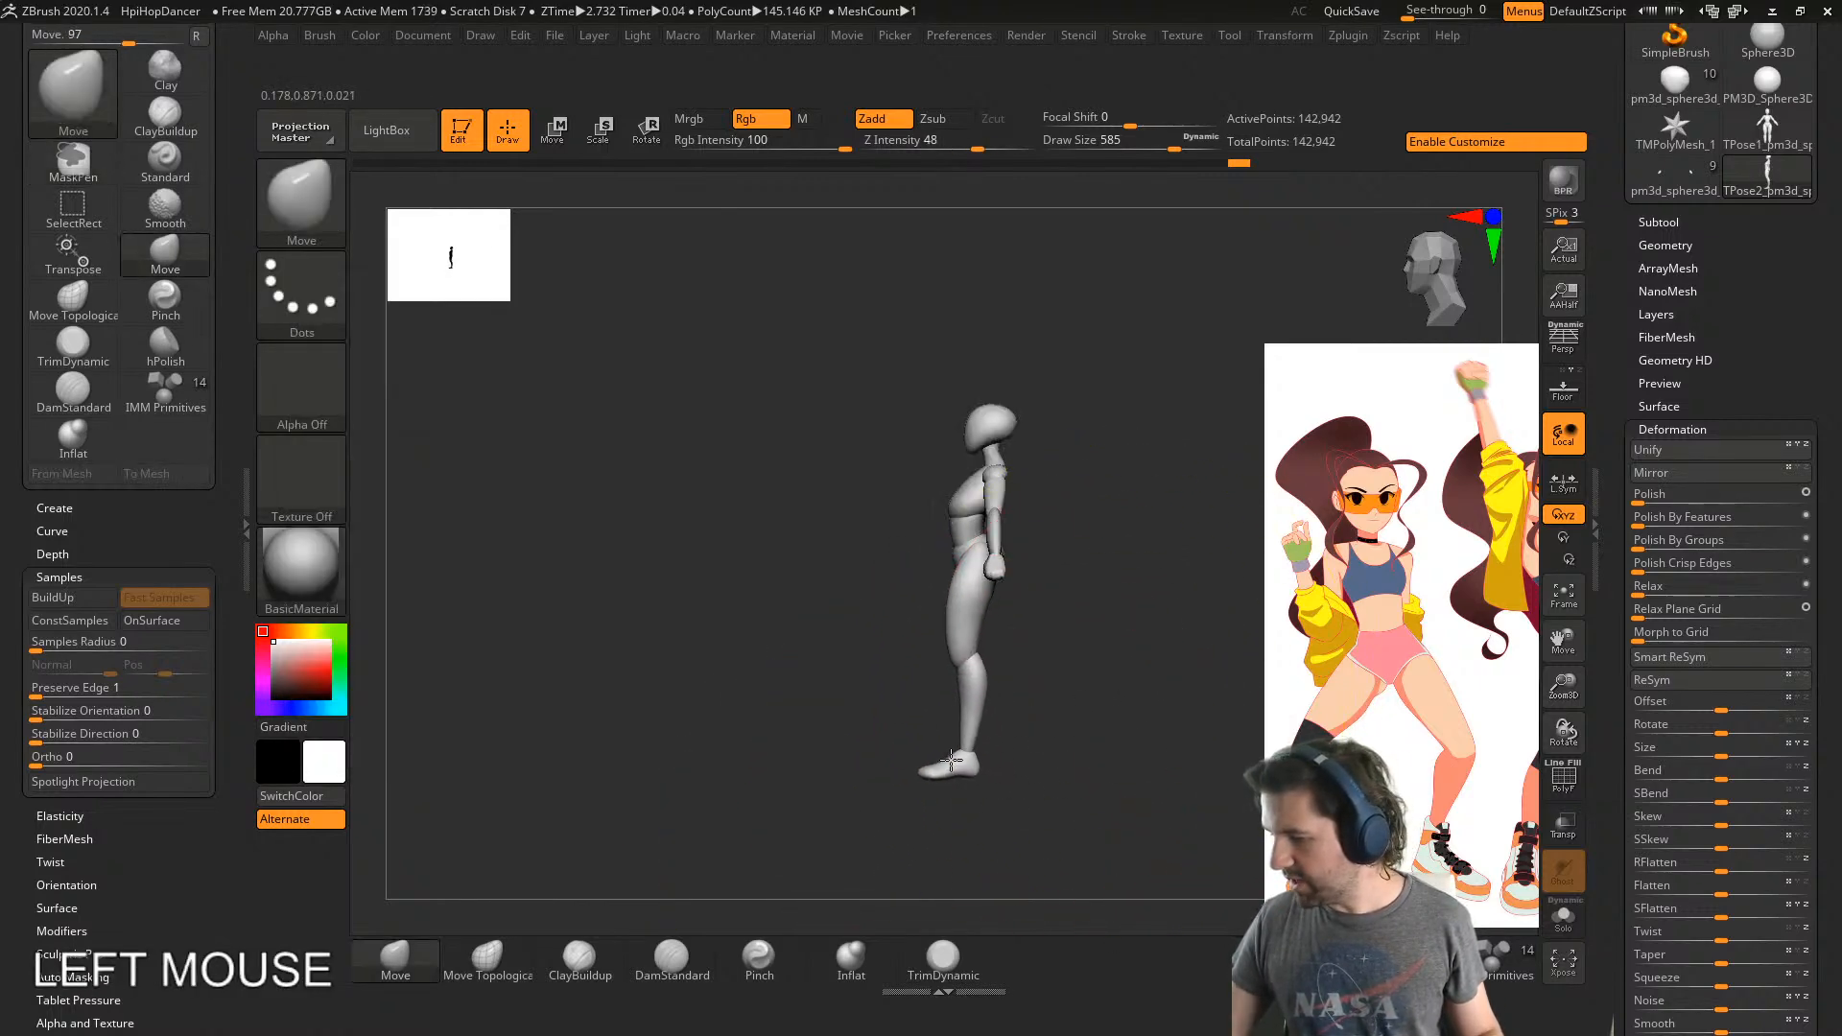
pyautogui.moveTo(940, 760); pyautogui.dragTo(984, 760)
pyautogui.hotkey('ctrl', 'z')
# - Nudge the lower legs and thighs in front view with the Move brush, reducing the draw size to 318
pyautogui.keyDown('shift'); pyautogui.moveTo(1044, 663); pyautogui.dragTo(1167, 639, button='right'); pyautogui.keyUp('shift')
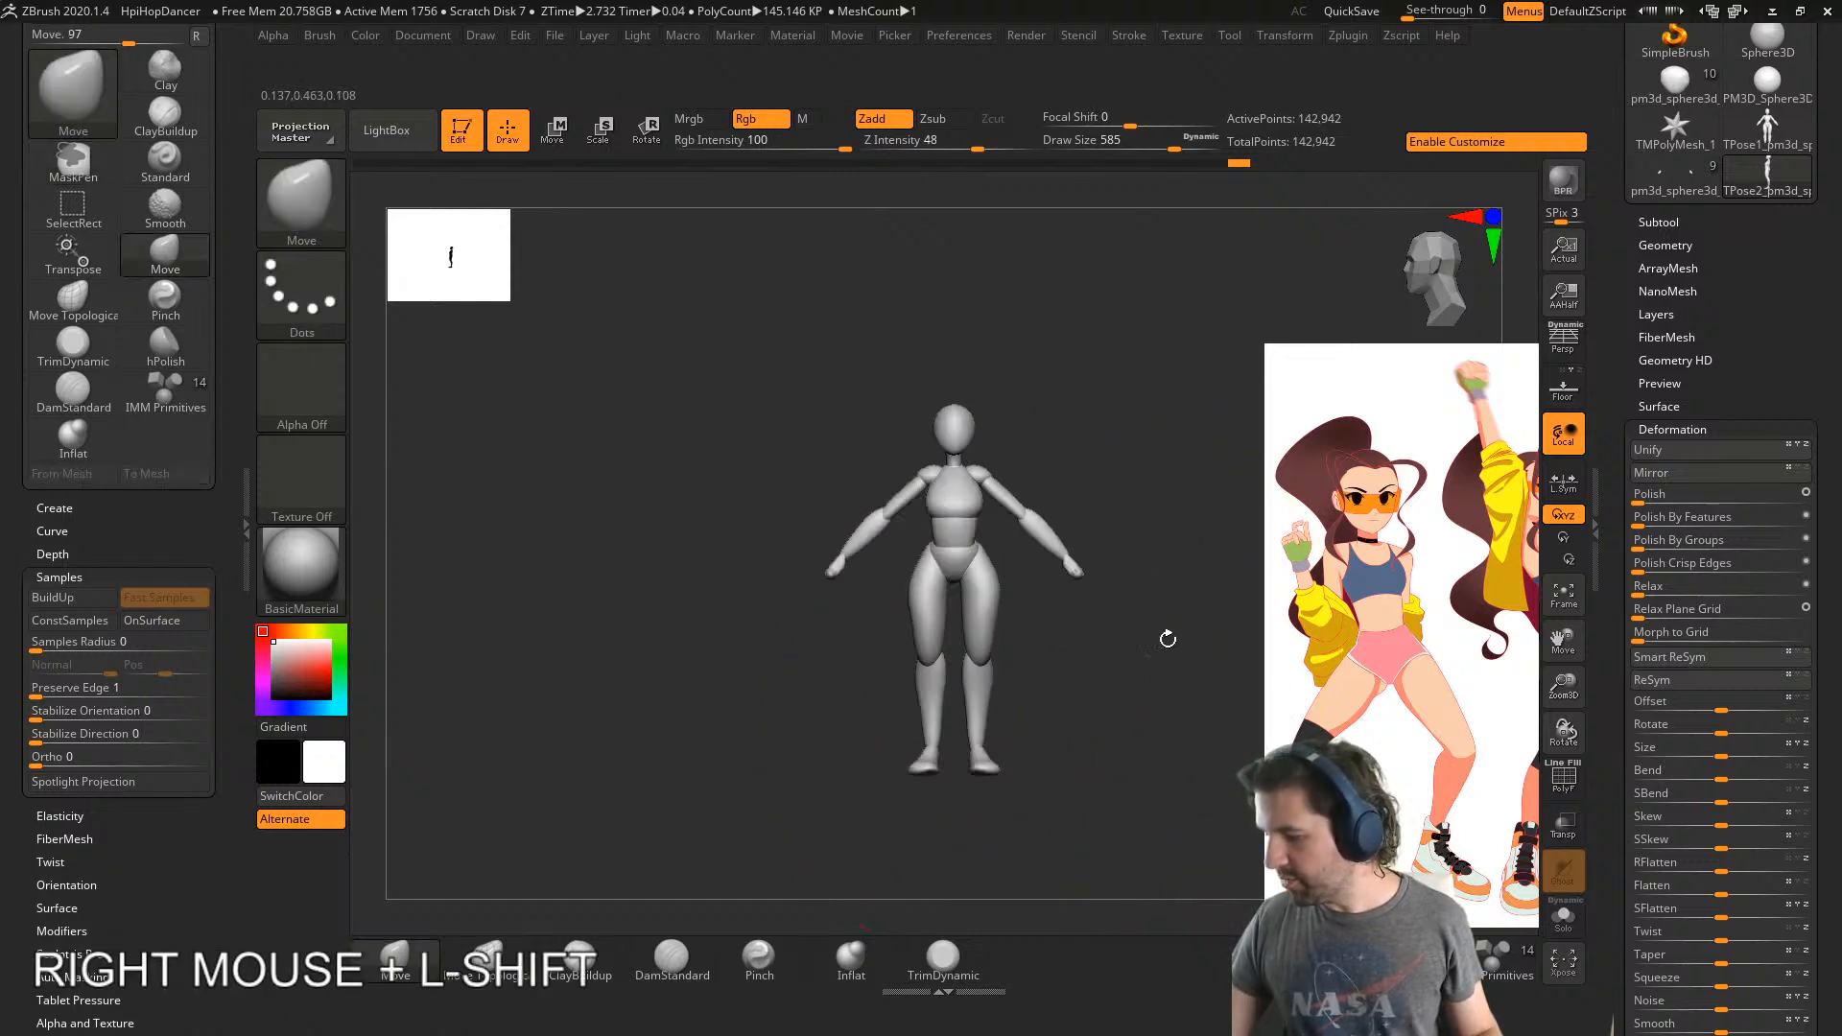
pyautogui.moveTo(974, 730)
pyautogui.mouseDown()
pyautogui.moveTo(992, 723)
pyautogui.moveTo(970, 723)
pyautogui.mouseUp()
pyautogui.press('s')
pyautogui.keyDown('ctrl'); pyautogui.moveTo(972, 724); pyautogui.dragTo(1184, 608, button='right'); pyautogui.keyUp('ctrl')
pyautogui.moveTo(1002, 451); pyautogui.dragTo(1005, 450)
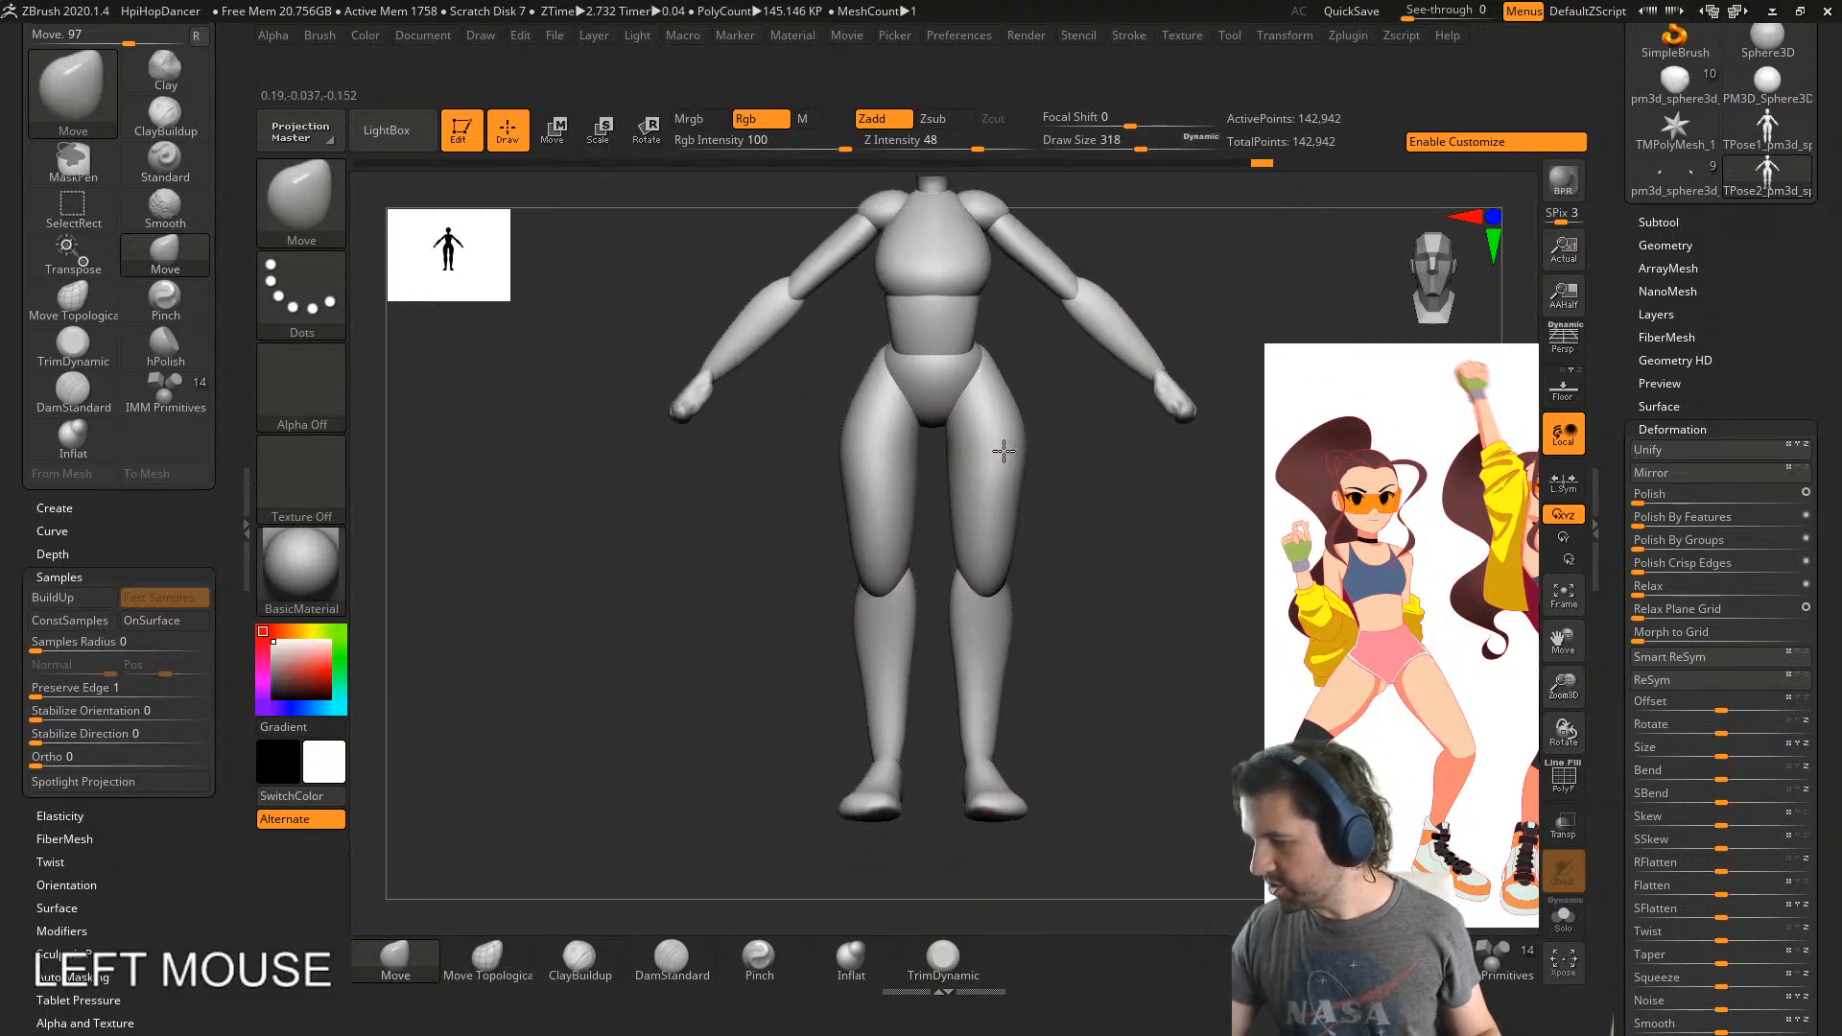
# - Refine the inner and outer thigh contours with the Move Topological brush, using draw sizes of 163 and 324
pyautogui.click(488, 957)
pyautogui.press('s')
pyautogui.moveTo(585, 763); pyautogui.dragTo(556, 763)
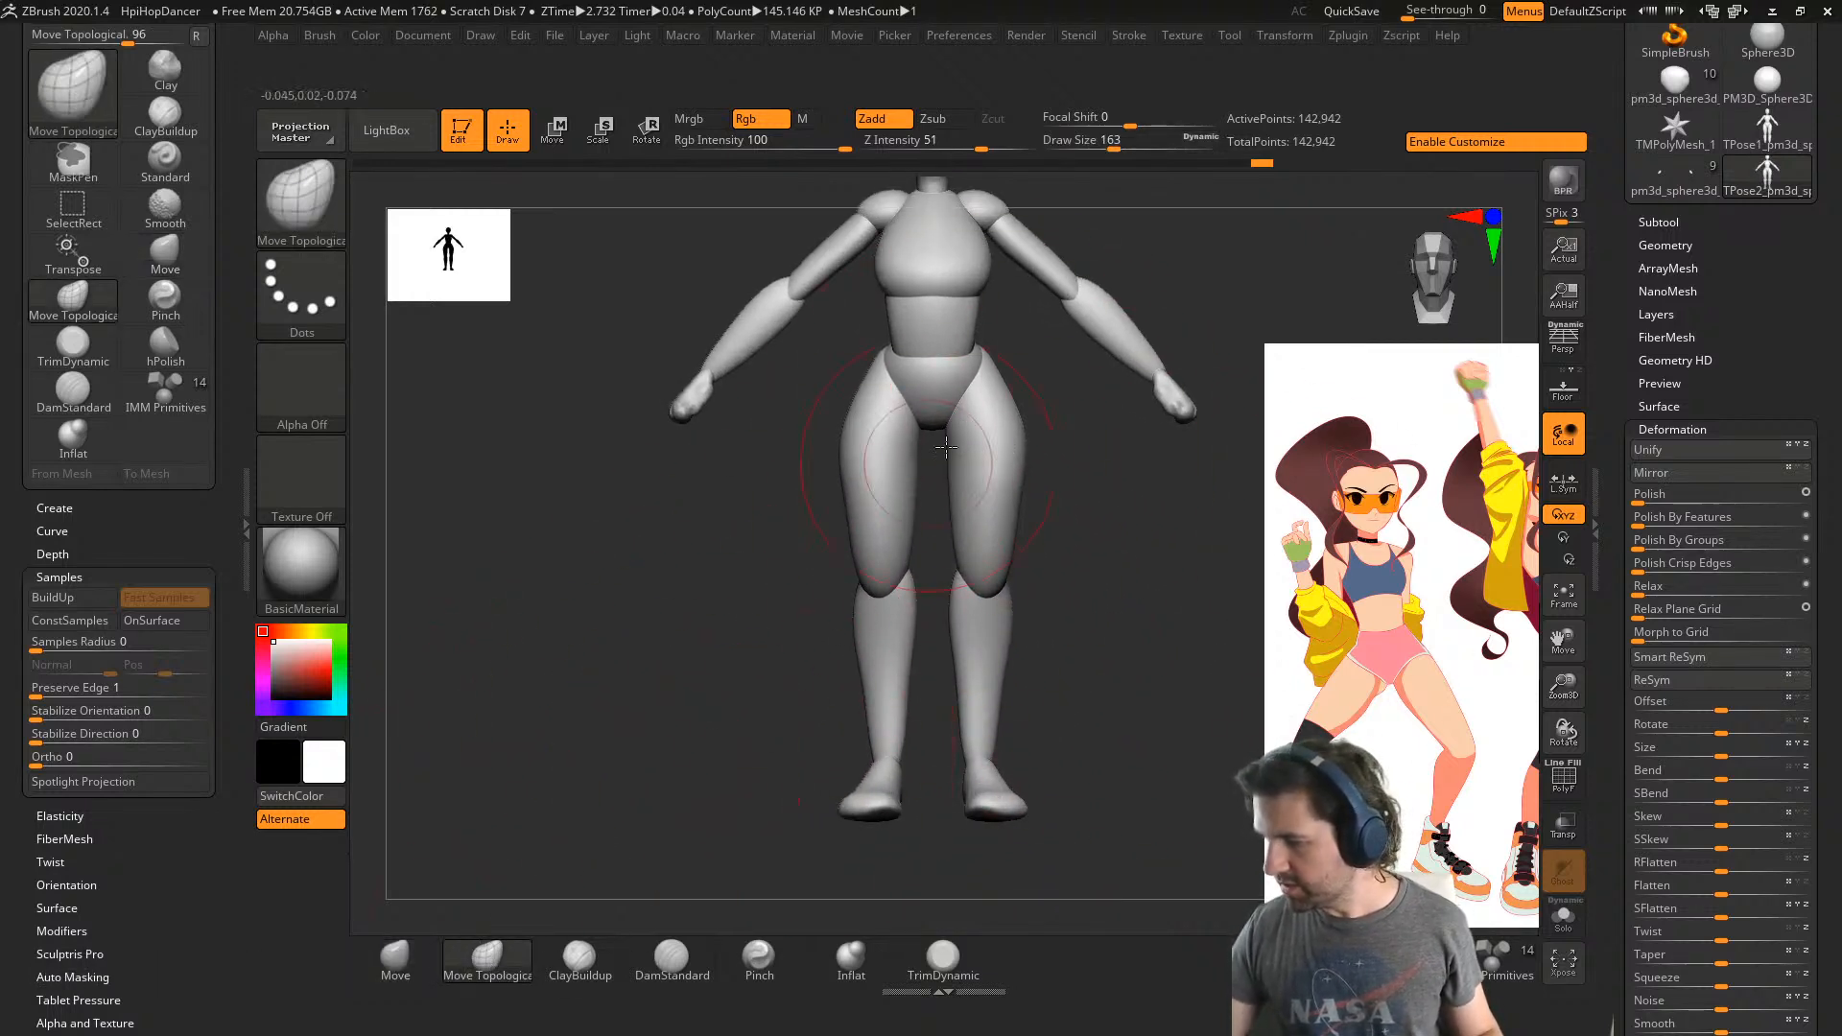
pyautogui.moveTo(969, 451)
pyautogui.mouseDown()
pyautogui.moveTo(994, 451)
pyautogui.moveTo(972, 487)
pyautogui.mouseUp()
pyautogui.press('s')
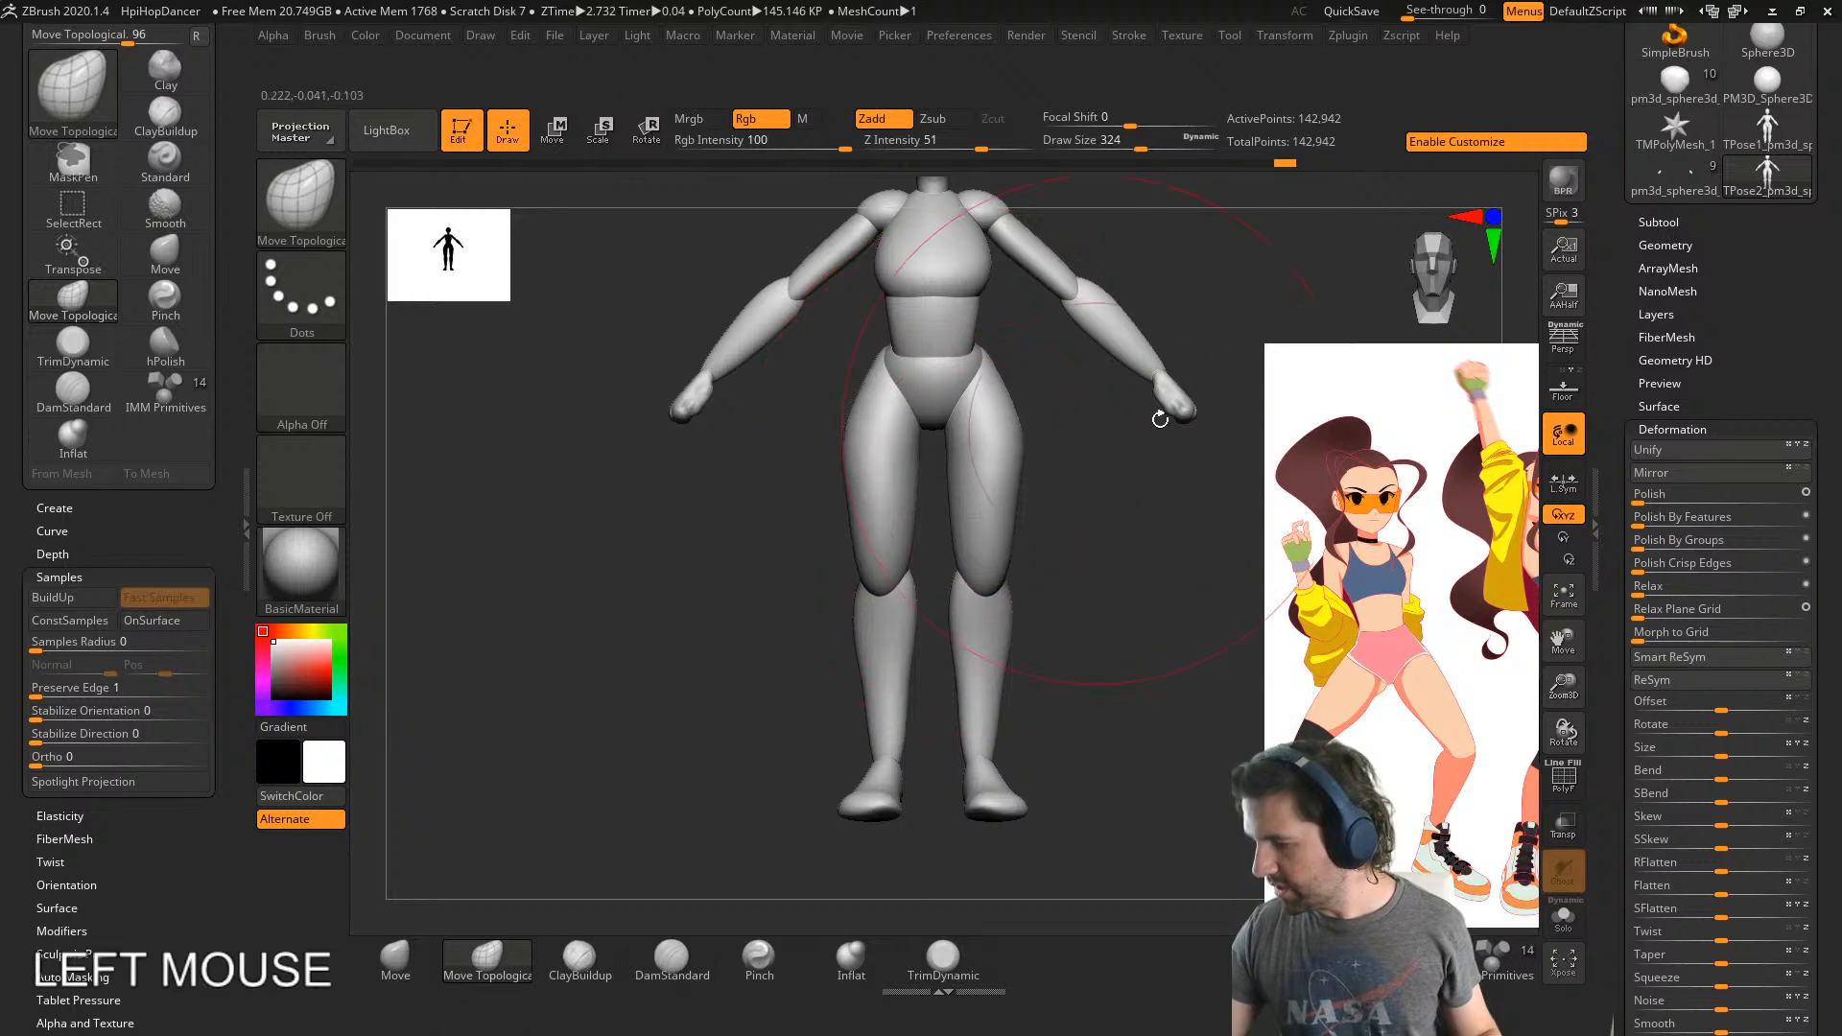
pyautogui.keyDown('alt'); pyautogui.moveTo(1020, 509); pyautogui.dragTo(998, 577, button='right'); pyautogui.keyUp('alt')
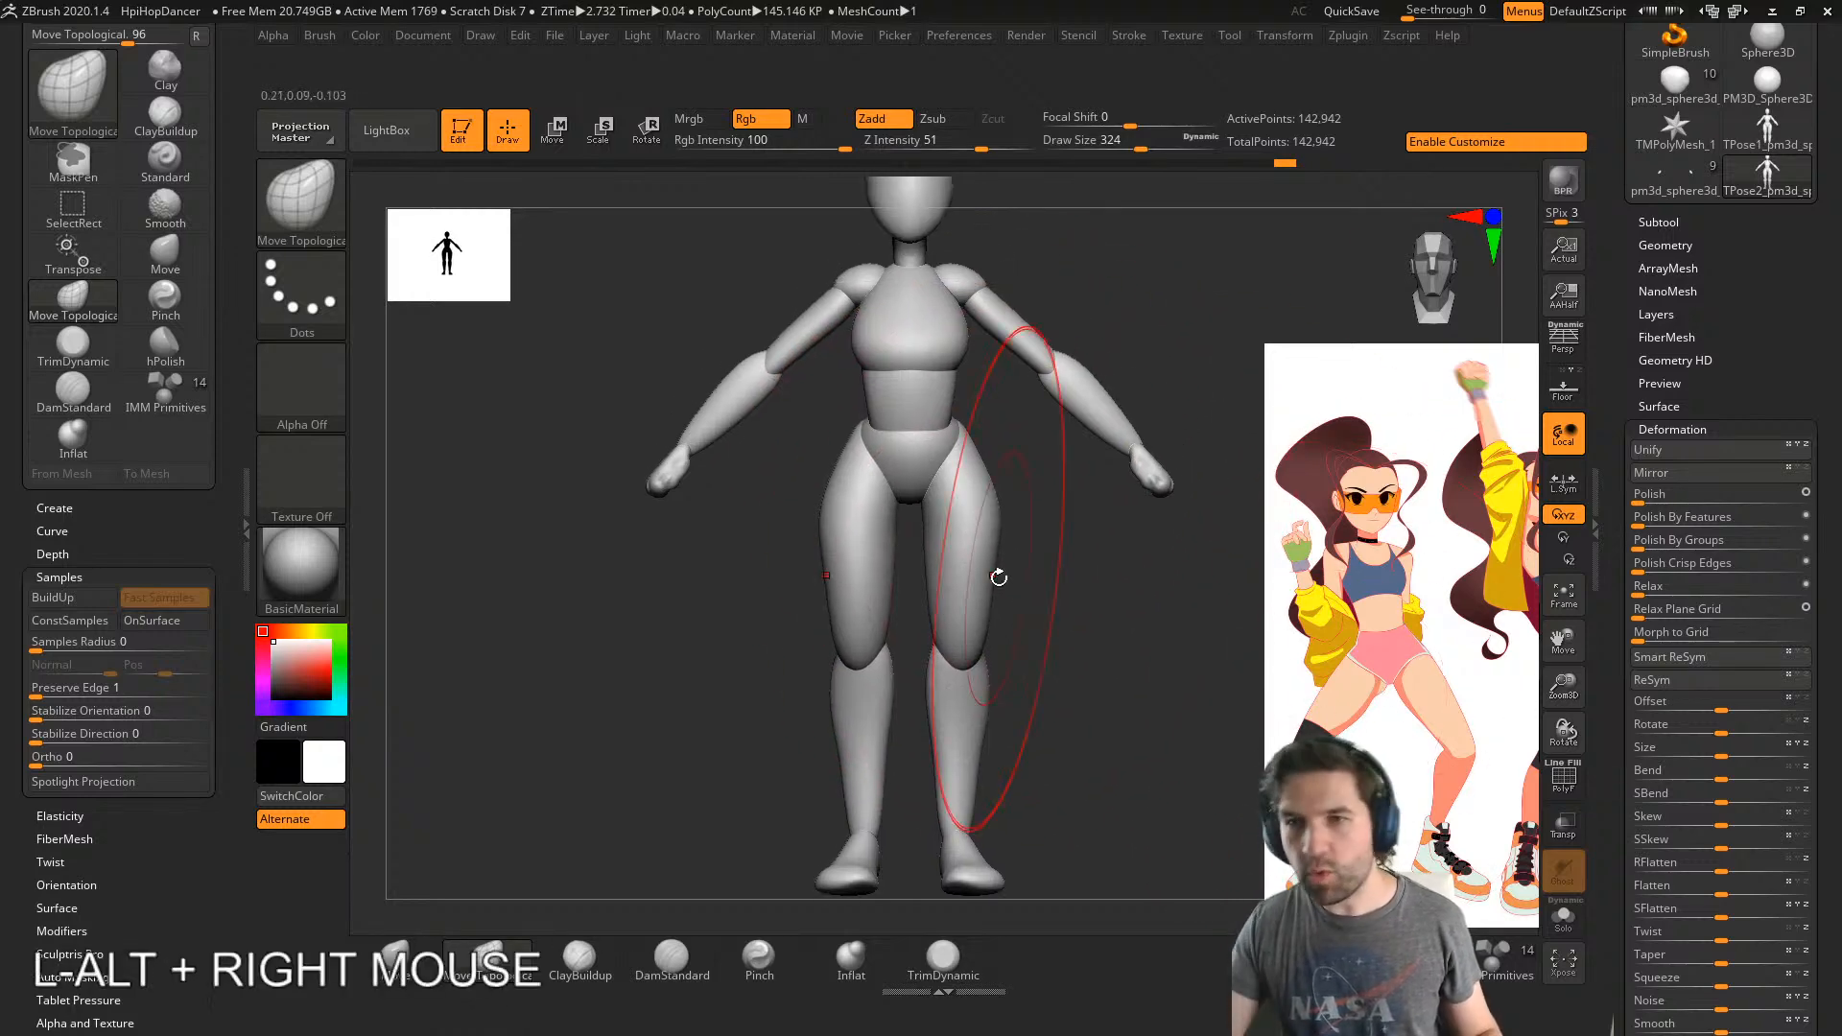
pyautogui.keyDown('alt'); pyautogui.moveTo(989, 549); pyautogui.dragTo(979, 547); pyautogui.keyUp('alt')
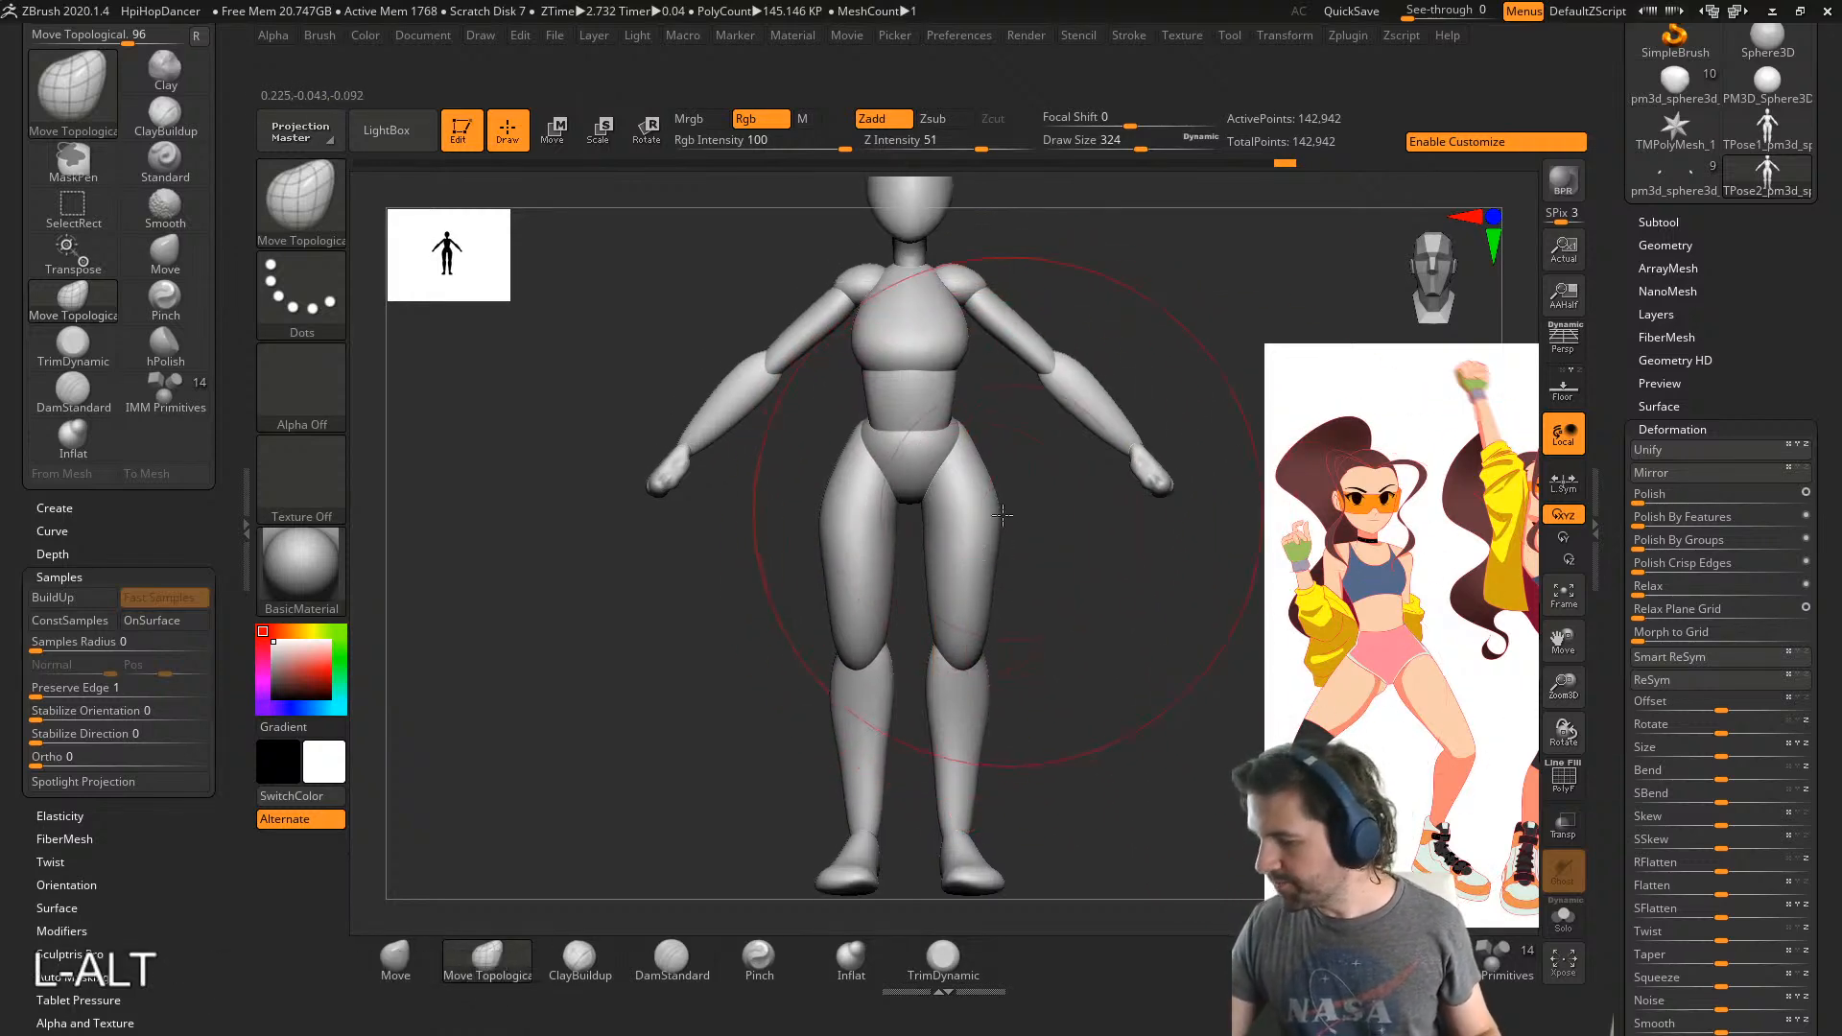
# - Isolate the polygroup containing the thighs and calves, hiding the rest of the figure
pyautogui.press('ctrl')
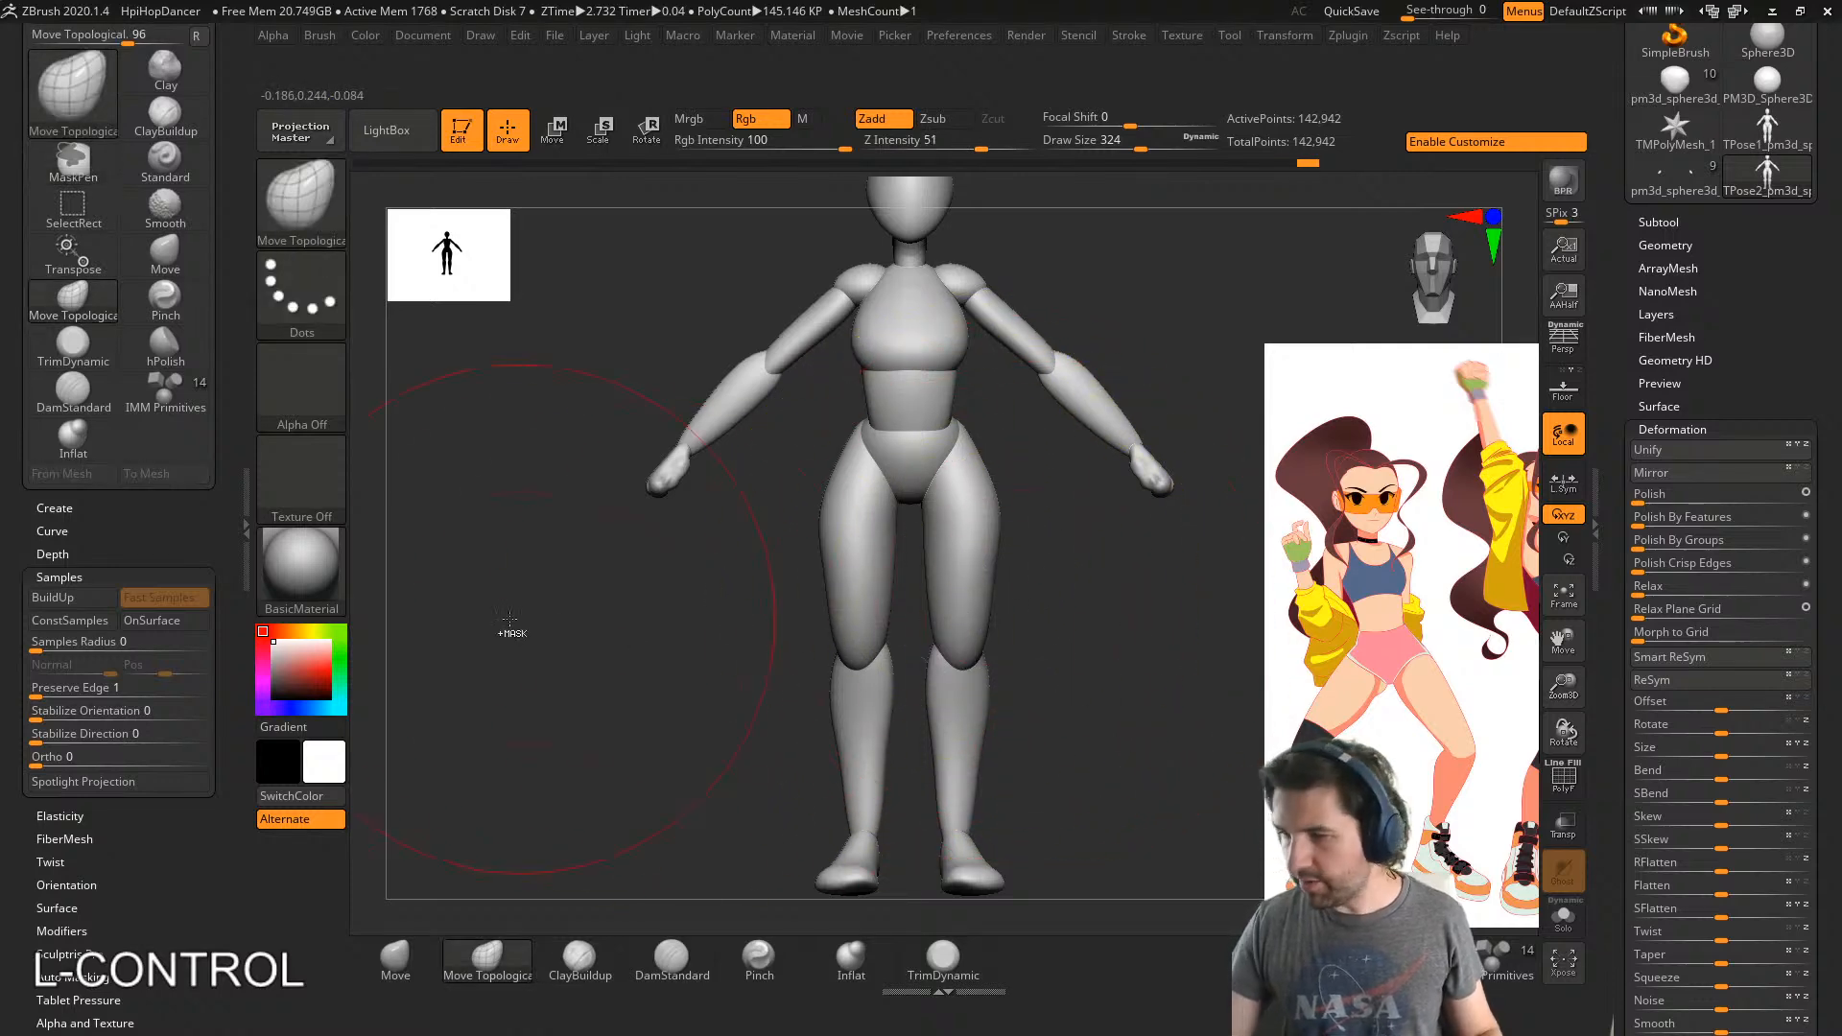
pyautogui.keyDown('ctrl'); pyautogui.keyDown('shift'); pyautogui.click(973, 539); pyautogui.keyUp('shift'); pyautogui.keyUp('ctrl')
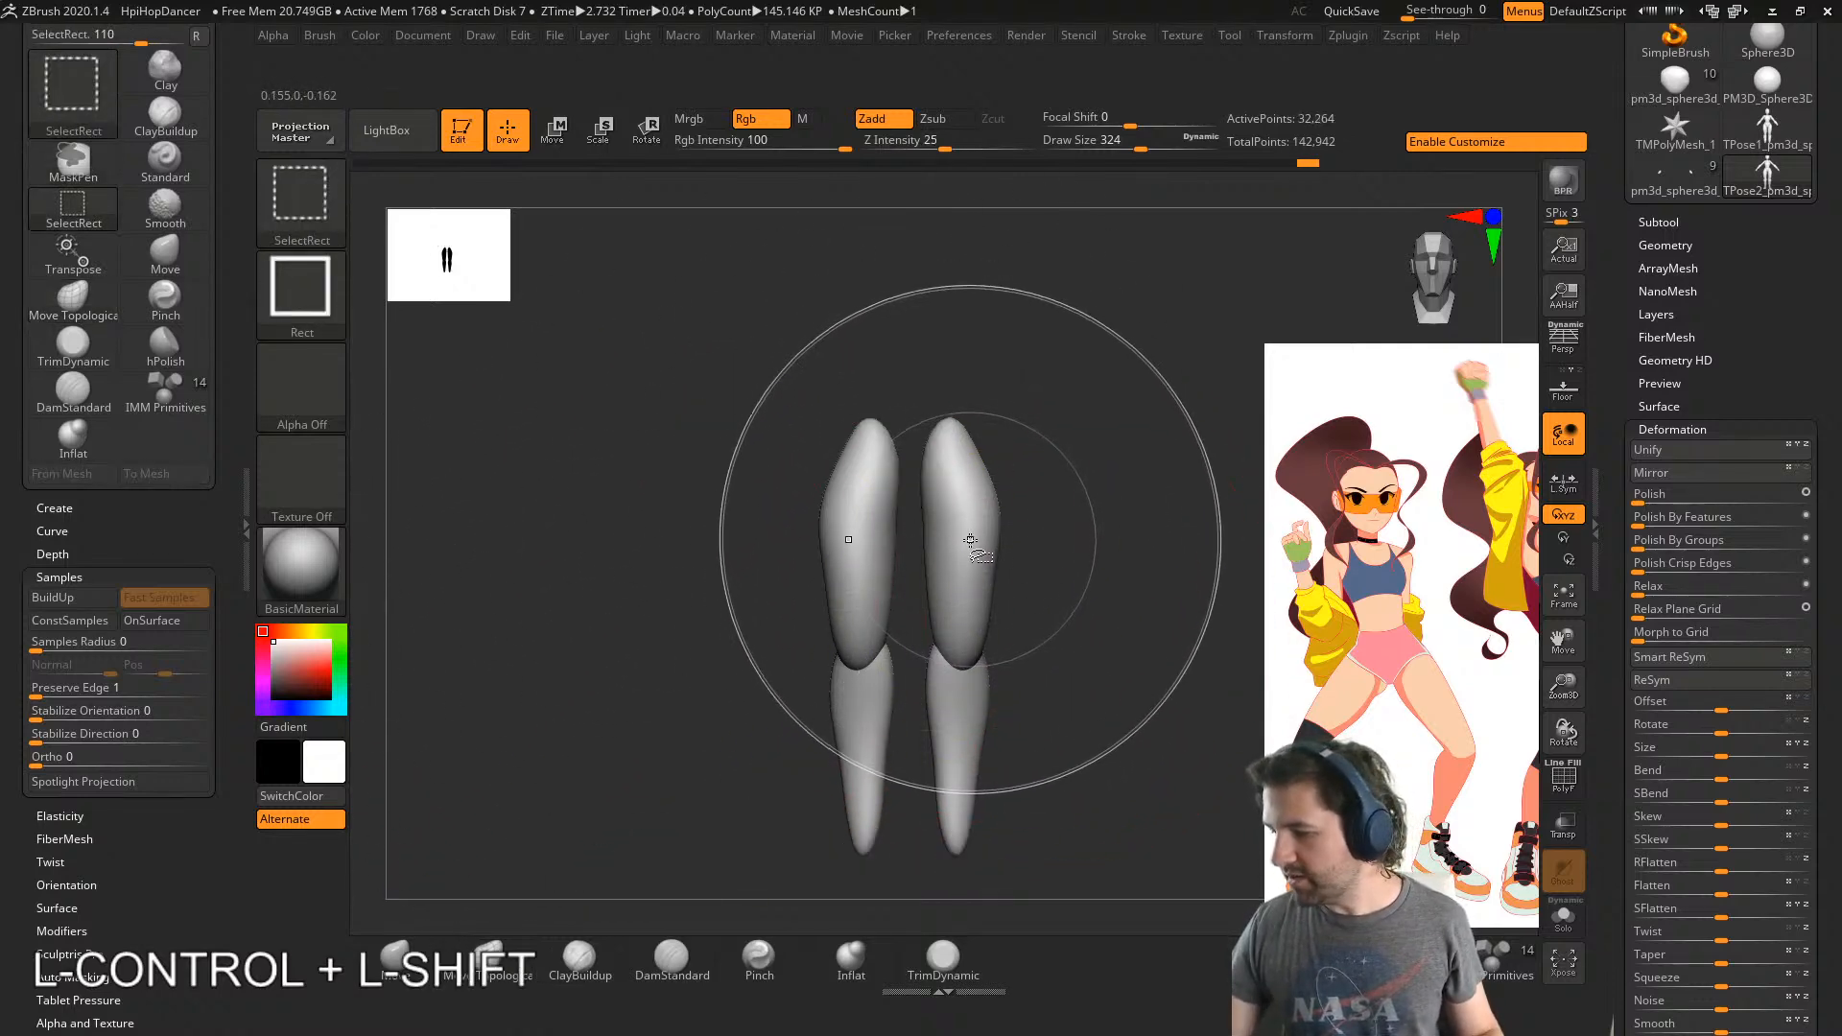
pyautogui.keyDown('alt'); pyautogui.moveTo(1135, 630); pyautogui.dragTo(987, 617); pyautogui.keyUp('alt')
pyautogui.hotkey('ctrl', 'shift')
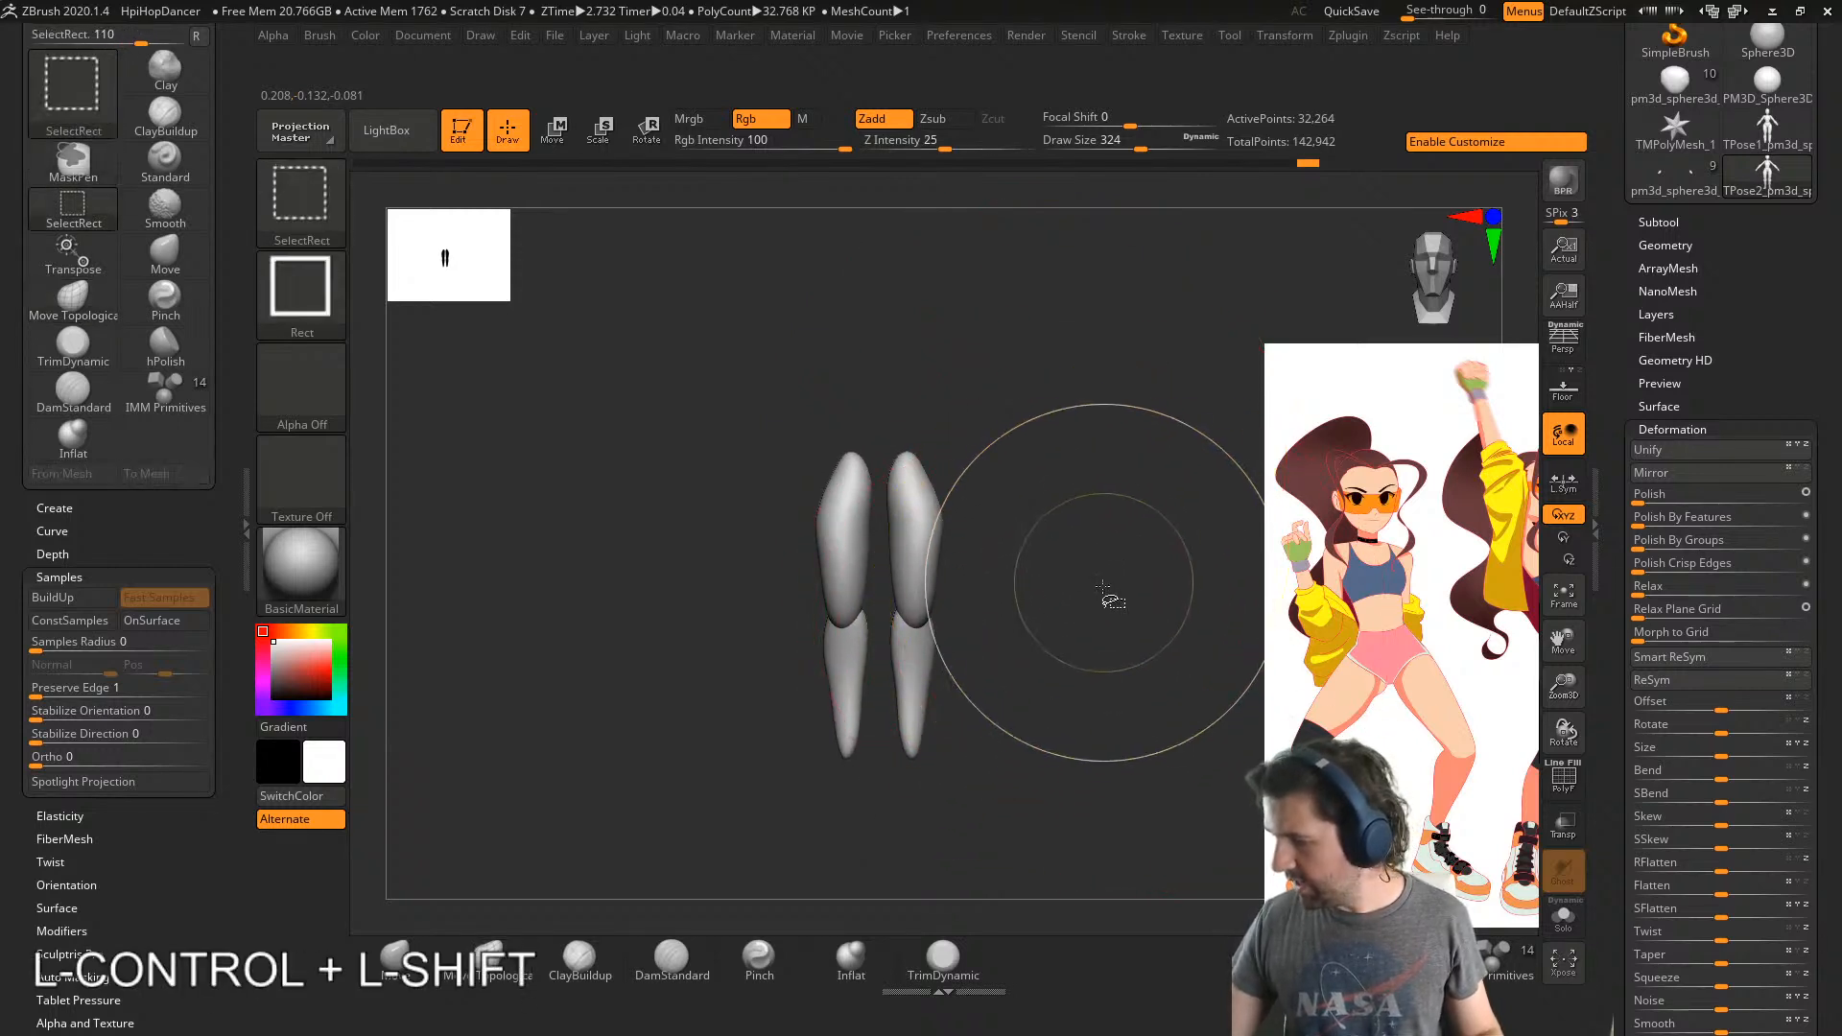
pyautogui.keyDown('ctrl'); pyautogui.keyDown('shift'); pyautogui.click(1104, 587); pyautogui.keyUp('shift'); pyautogui.keyUp('ctrl')
pyautogui.keyDown('ctrl'); pyautogui.keyDown('shift'); pyautogui.click(921, 582); pyautogui.keyUp('shift'); pyautogui.keyUp('ctrl')
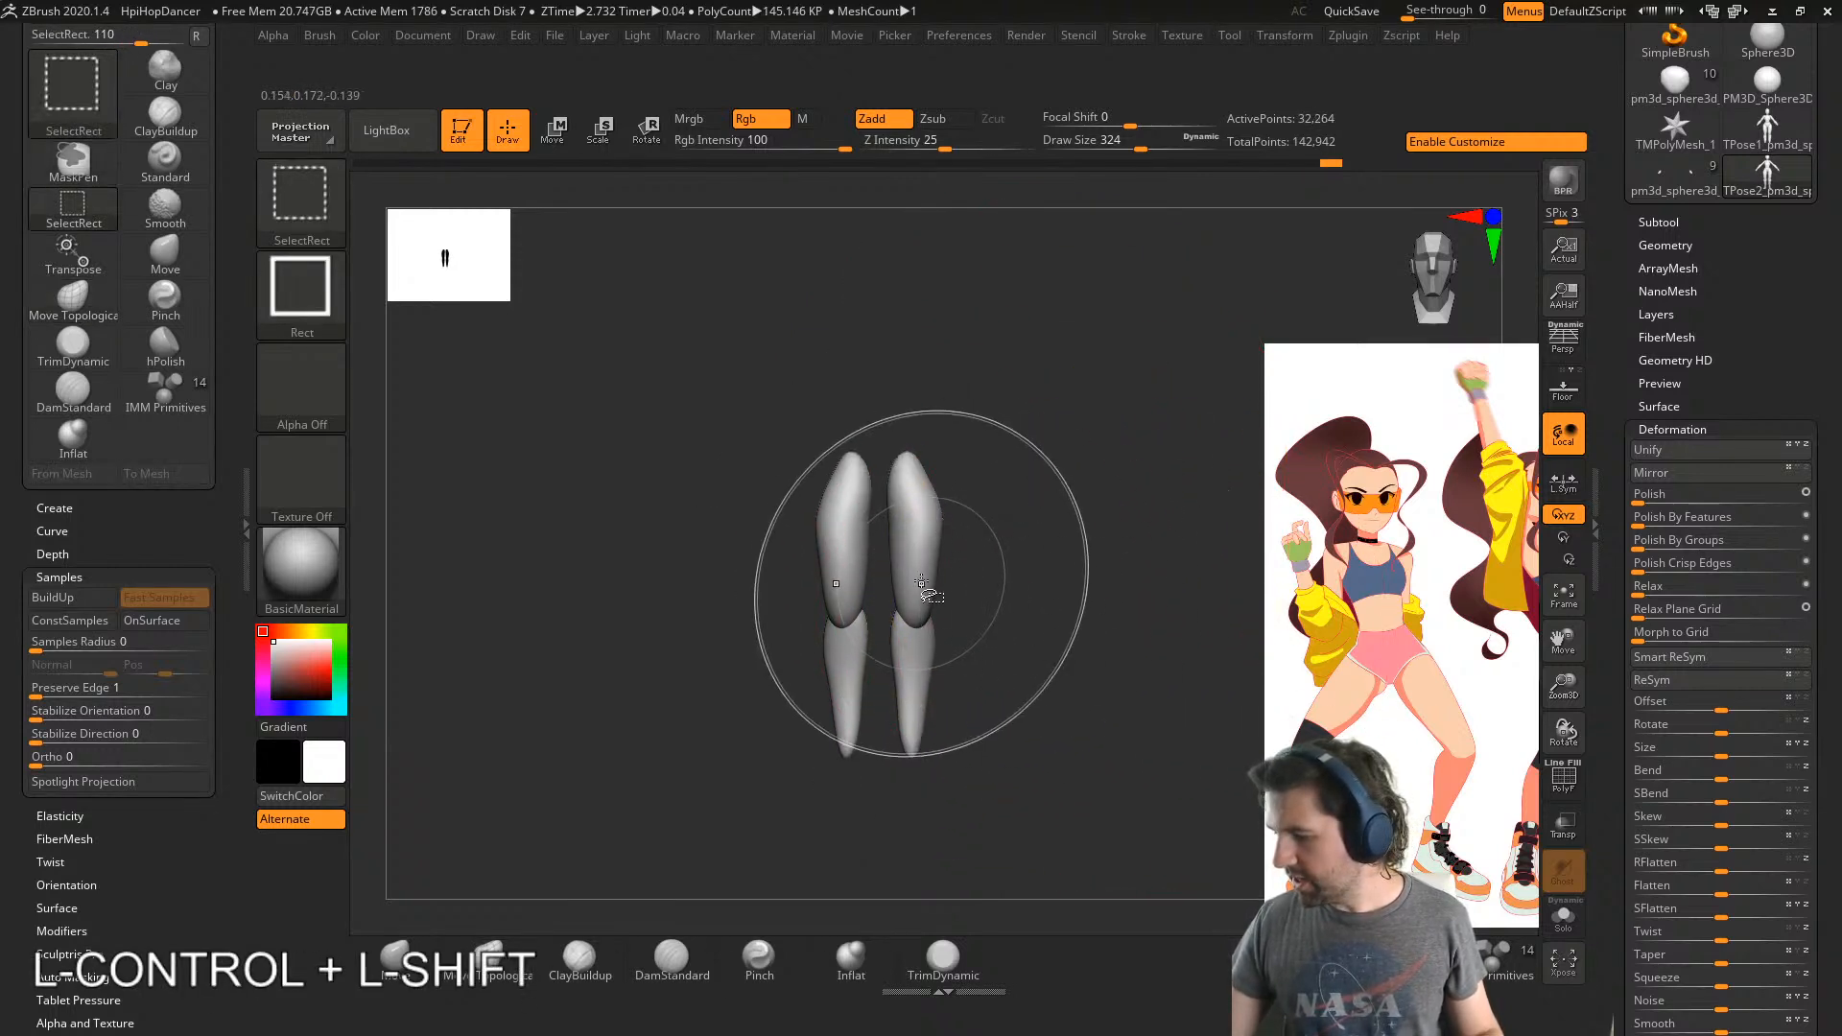
# - Try to push the isolated thighs inward with the Move Topological and Move brushes
pyautogui.moveTo(931, 587); pyautogui.dragTo(923, 588)
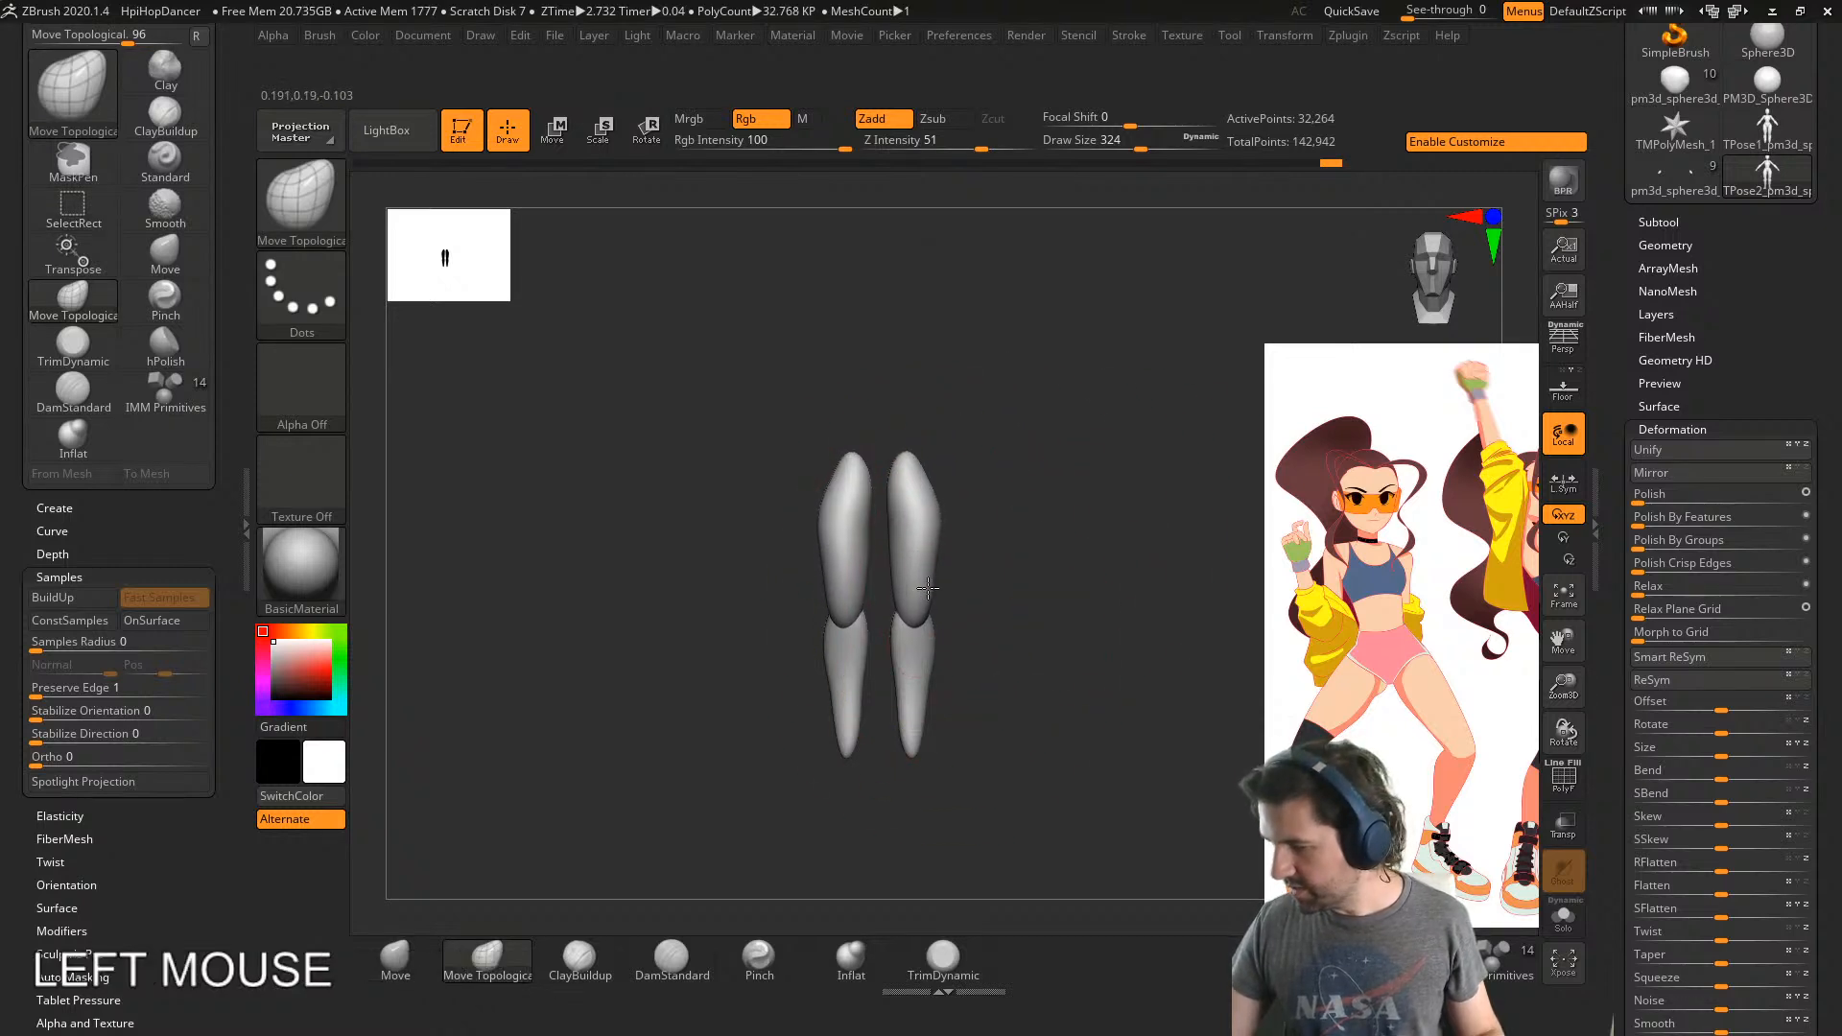
pyautogui.press('ctrl')
pyautogui.click(407, 972)
pyautogui.moveTo(896, 493); pyautogui.dragTo(869, 499)
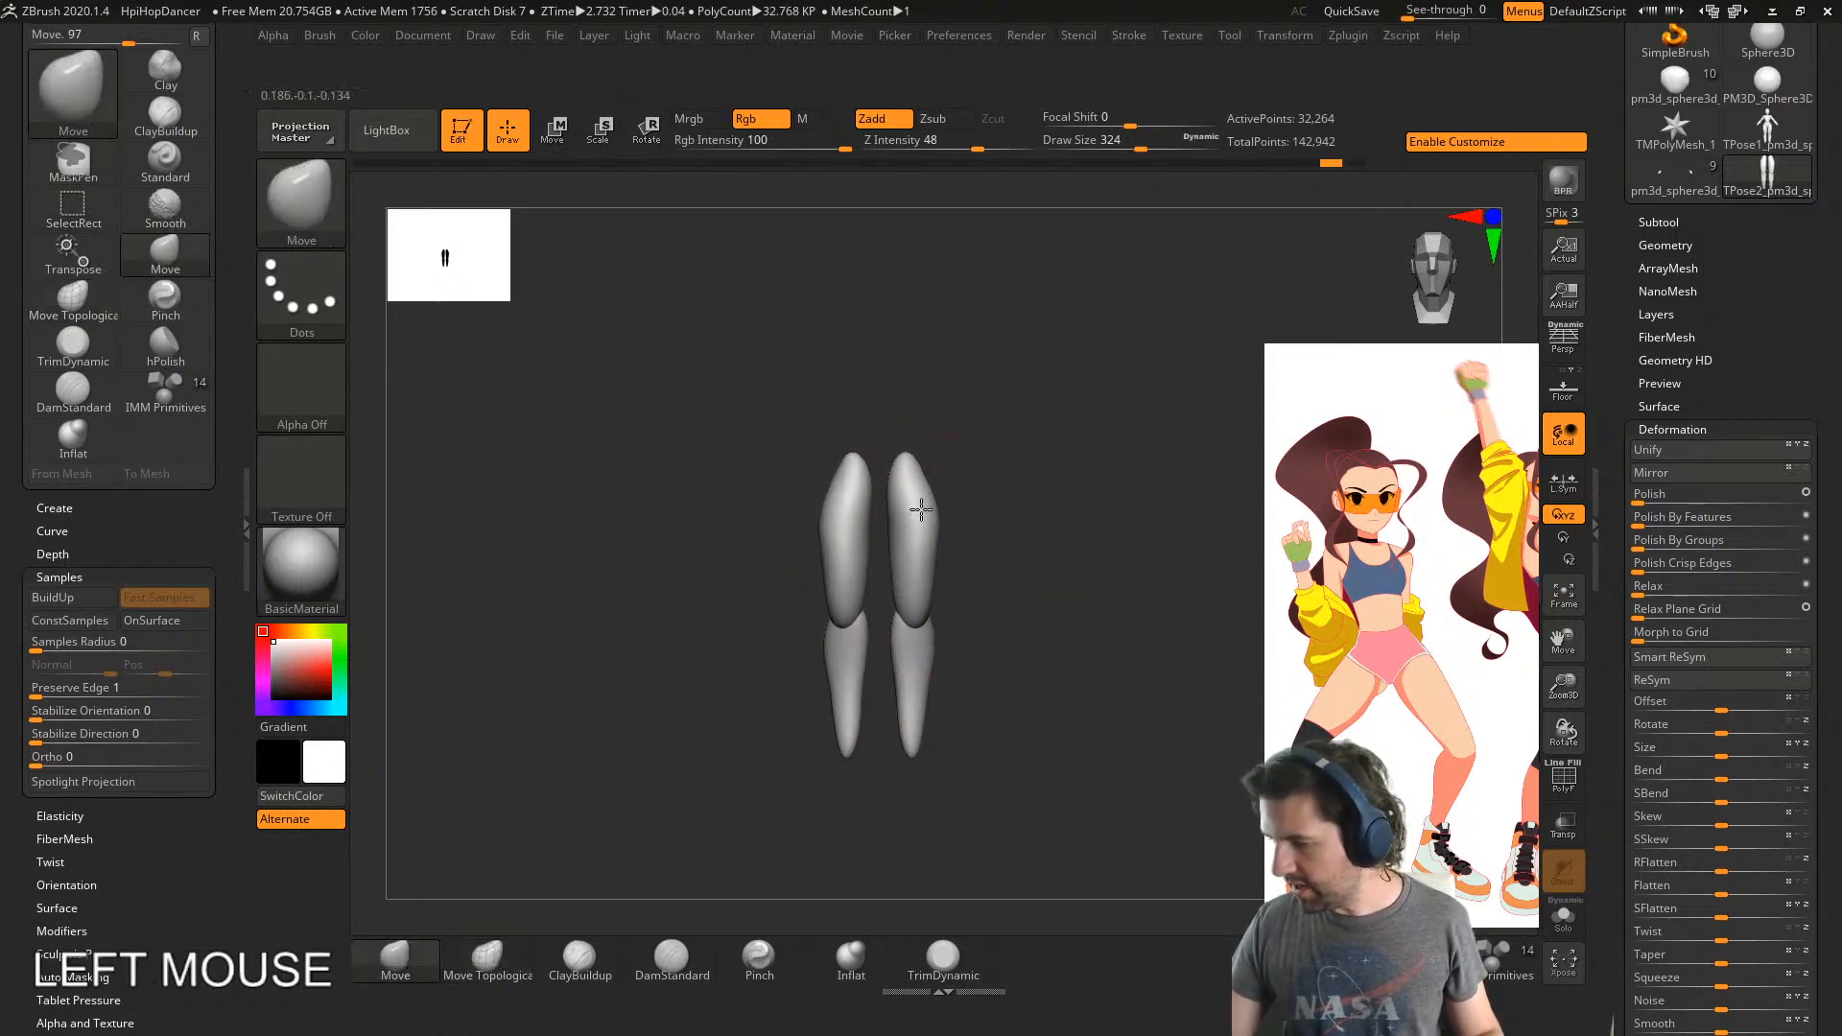
pyautogui.hotkey('ctrl', 'z')
# - Try to shift the isolated legs sideways with the Move gizmo, with local symmetry switched on and off
pyautogui.press('w')
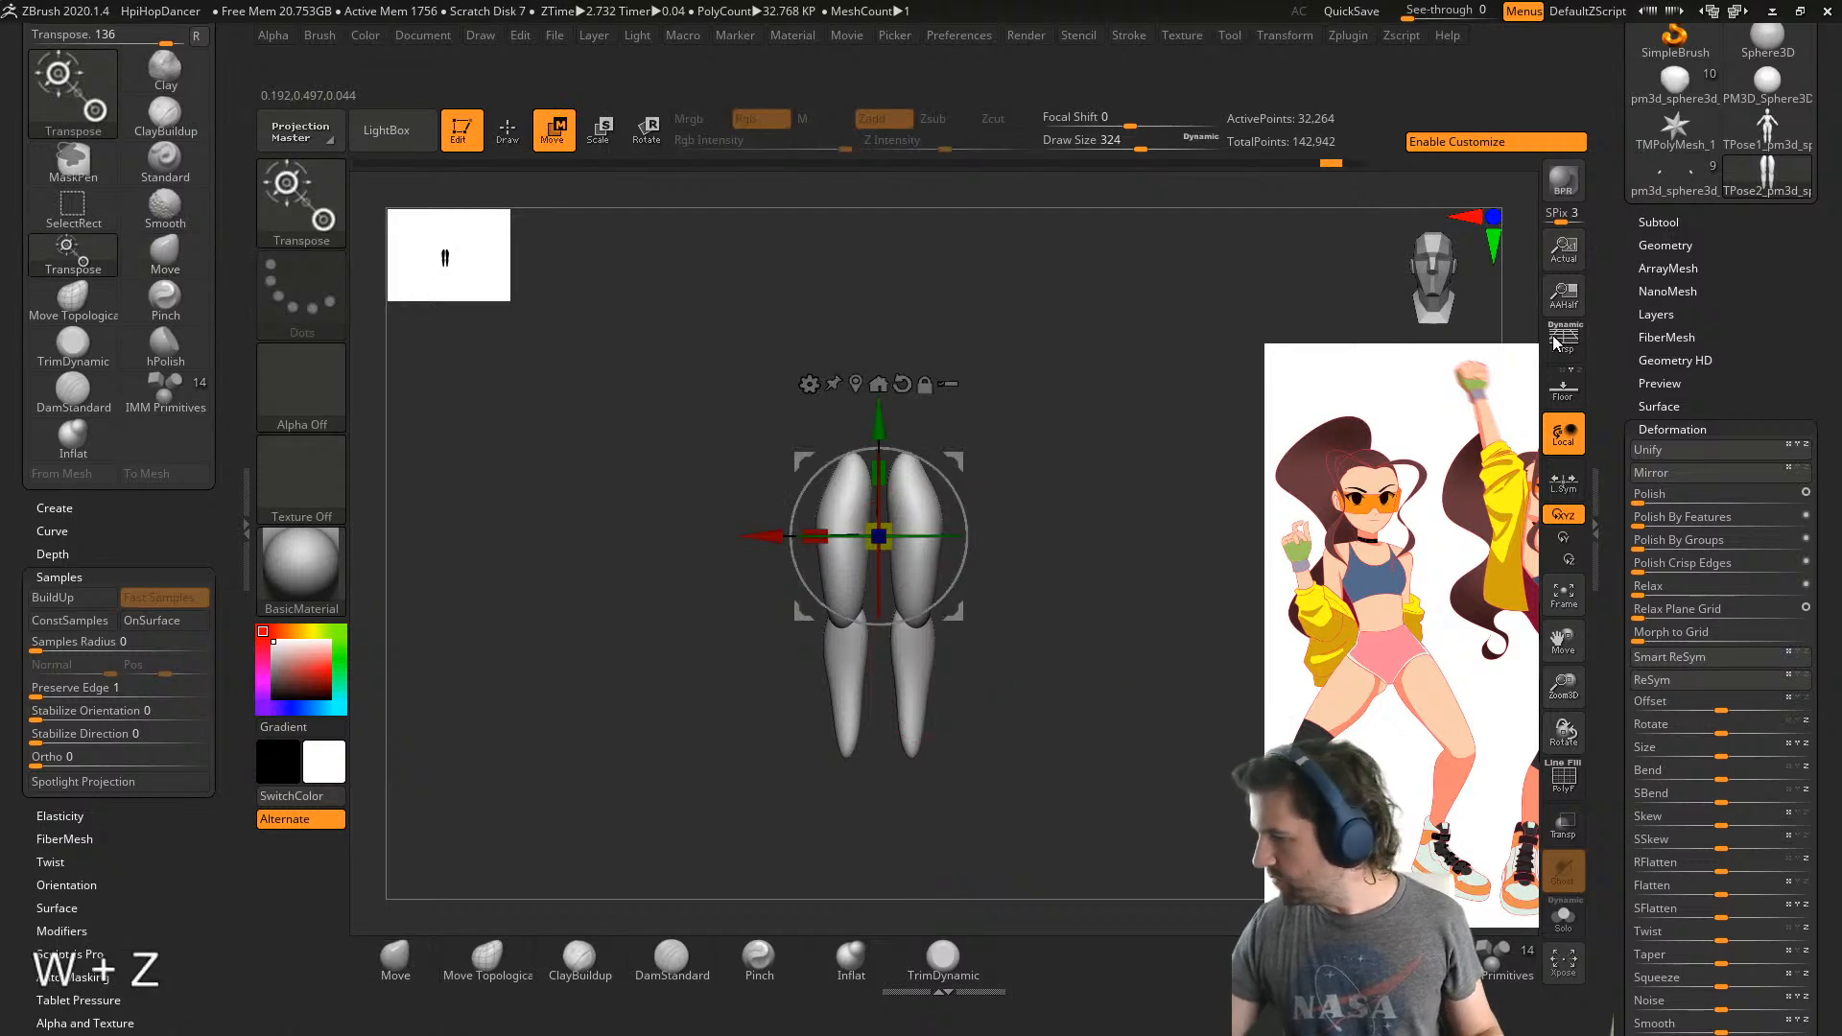
pyautogui.click(1565, 477)
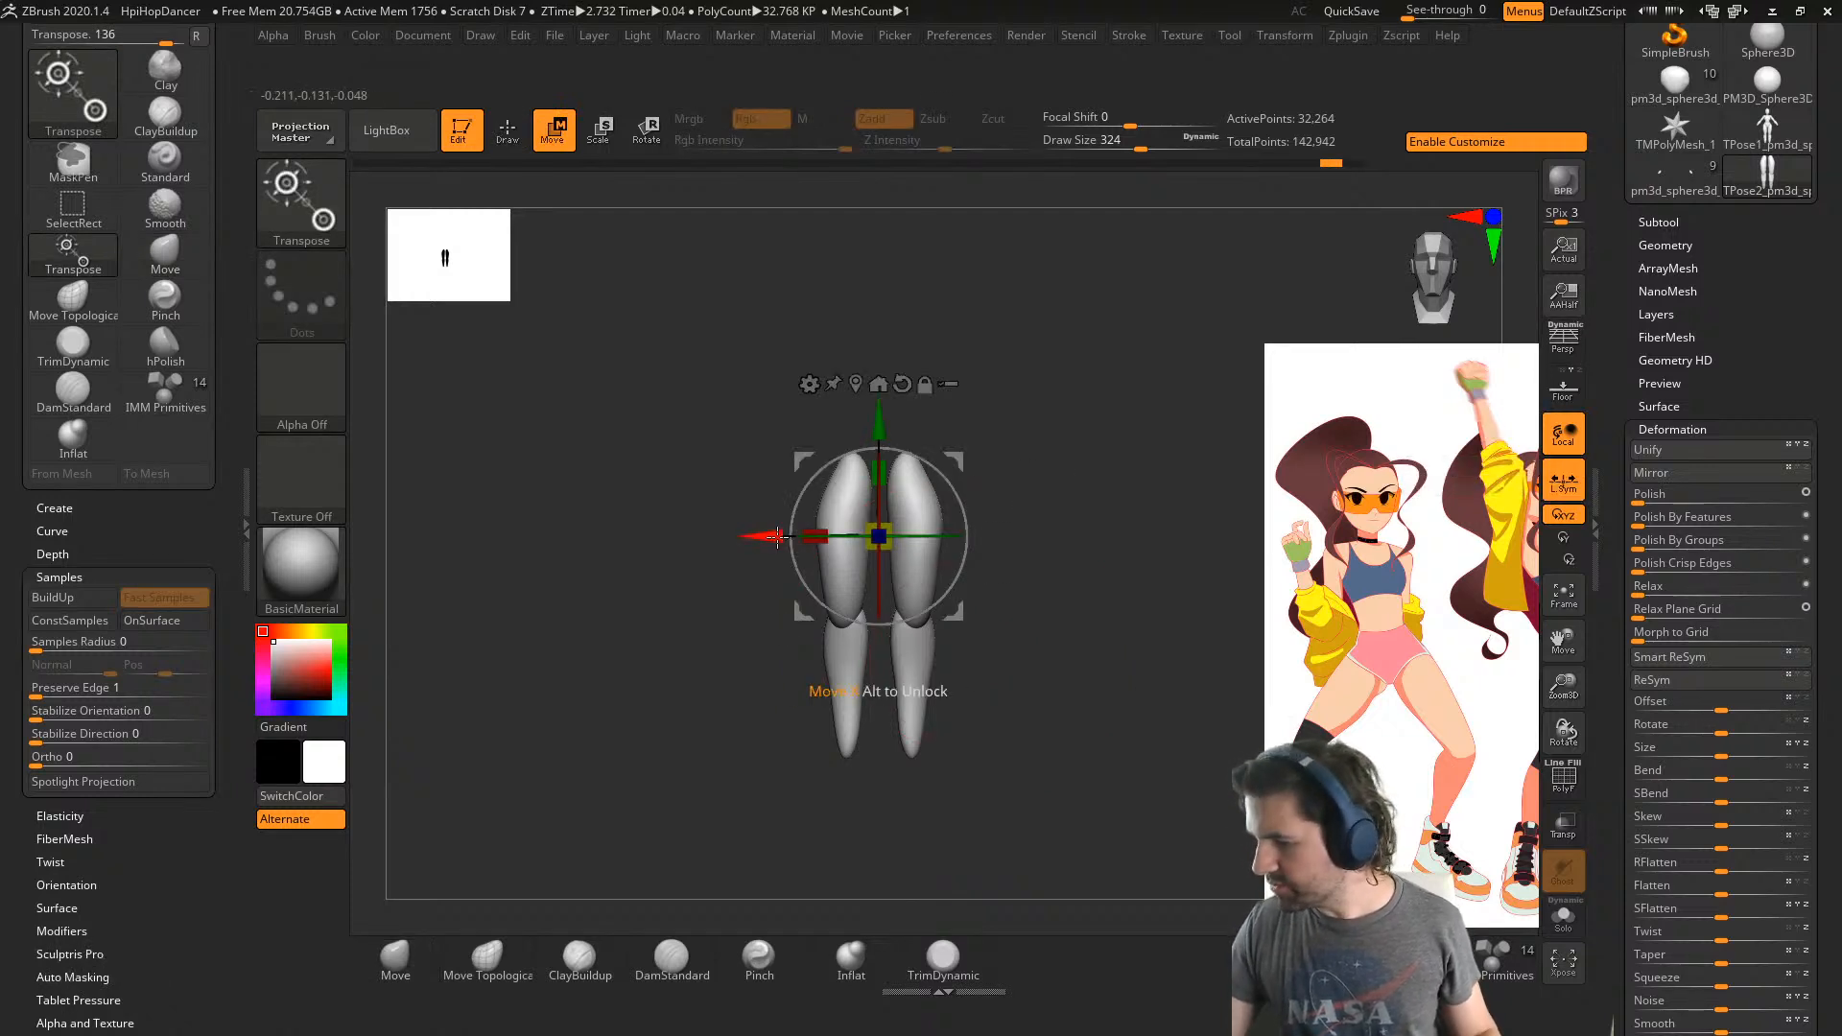
pyautogui.moveTo(773, 538); pyautogui.dragTo(769, 538)
pyautogui.hotkey('ctrl', 'z')
pyautogui.keyDown('alt'); pyautogui.moveTo(1042, 460); pyautogui.dragTo(1062, 662); pyautogui.keyUp('alt')
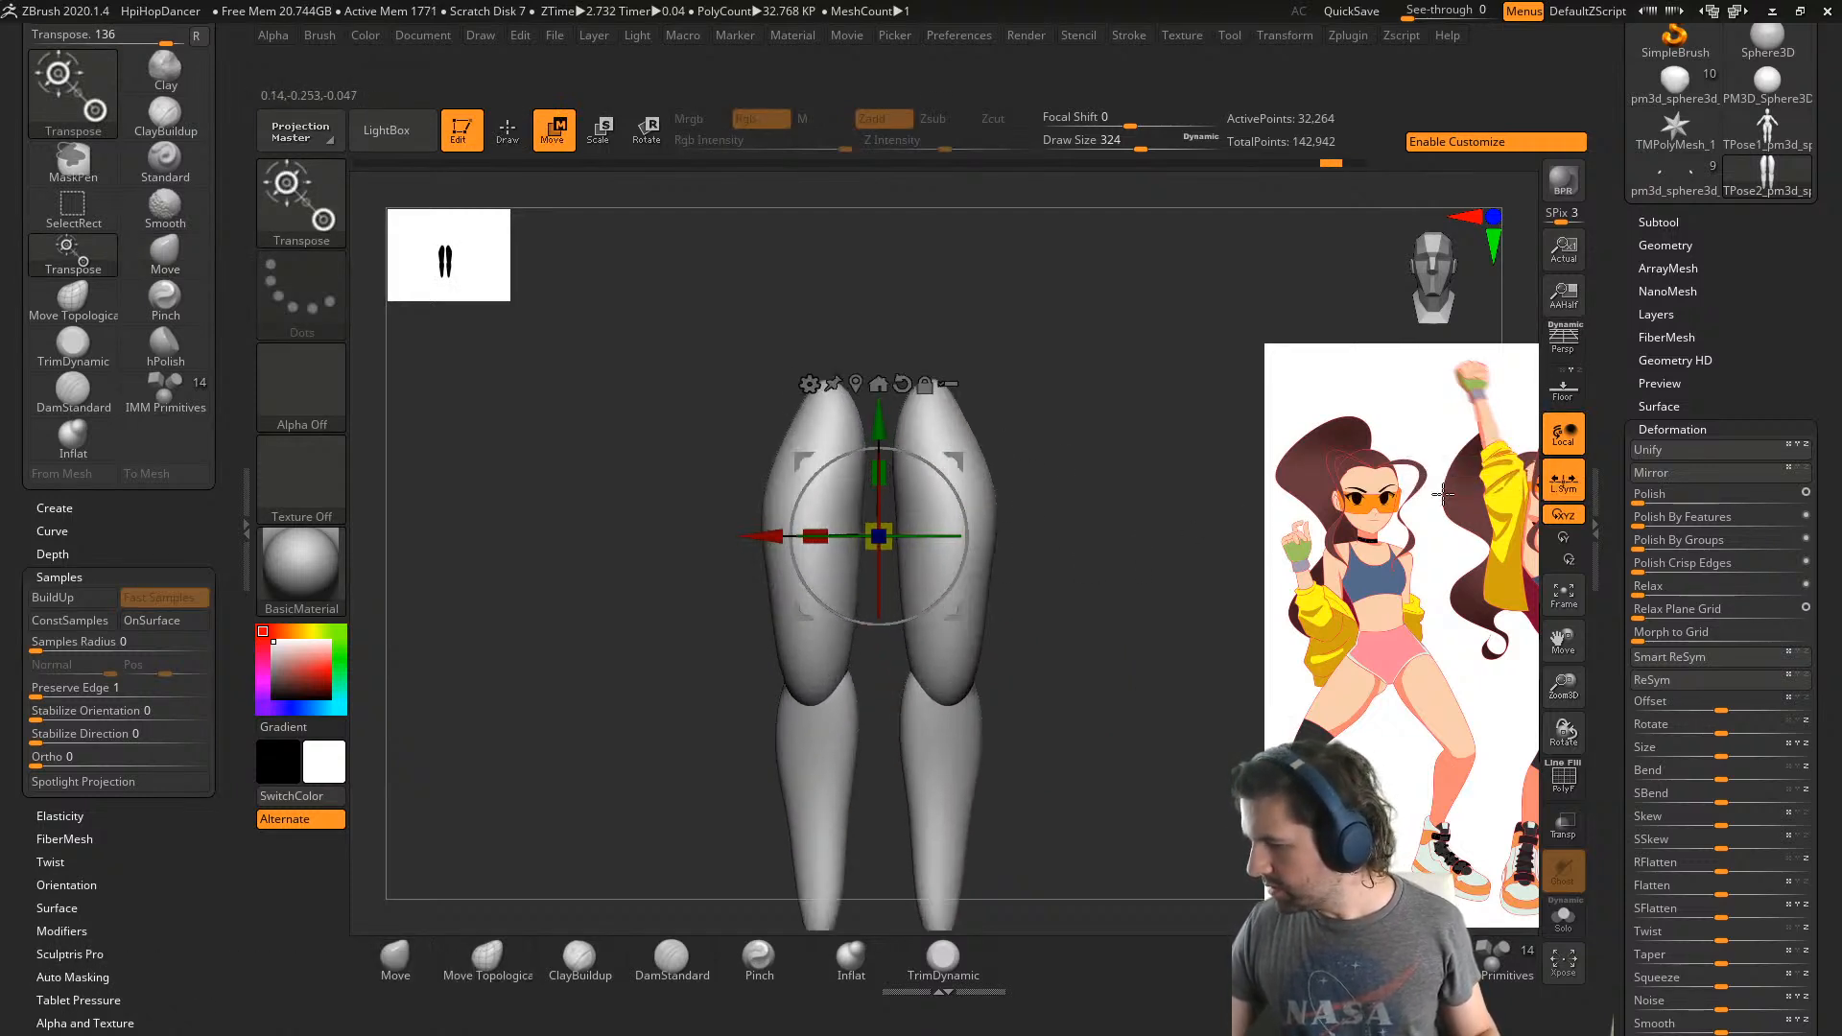
pyautogui.click(1565, 483)
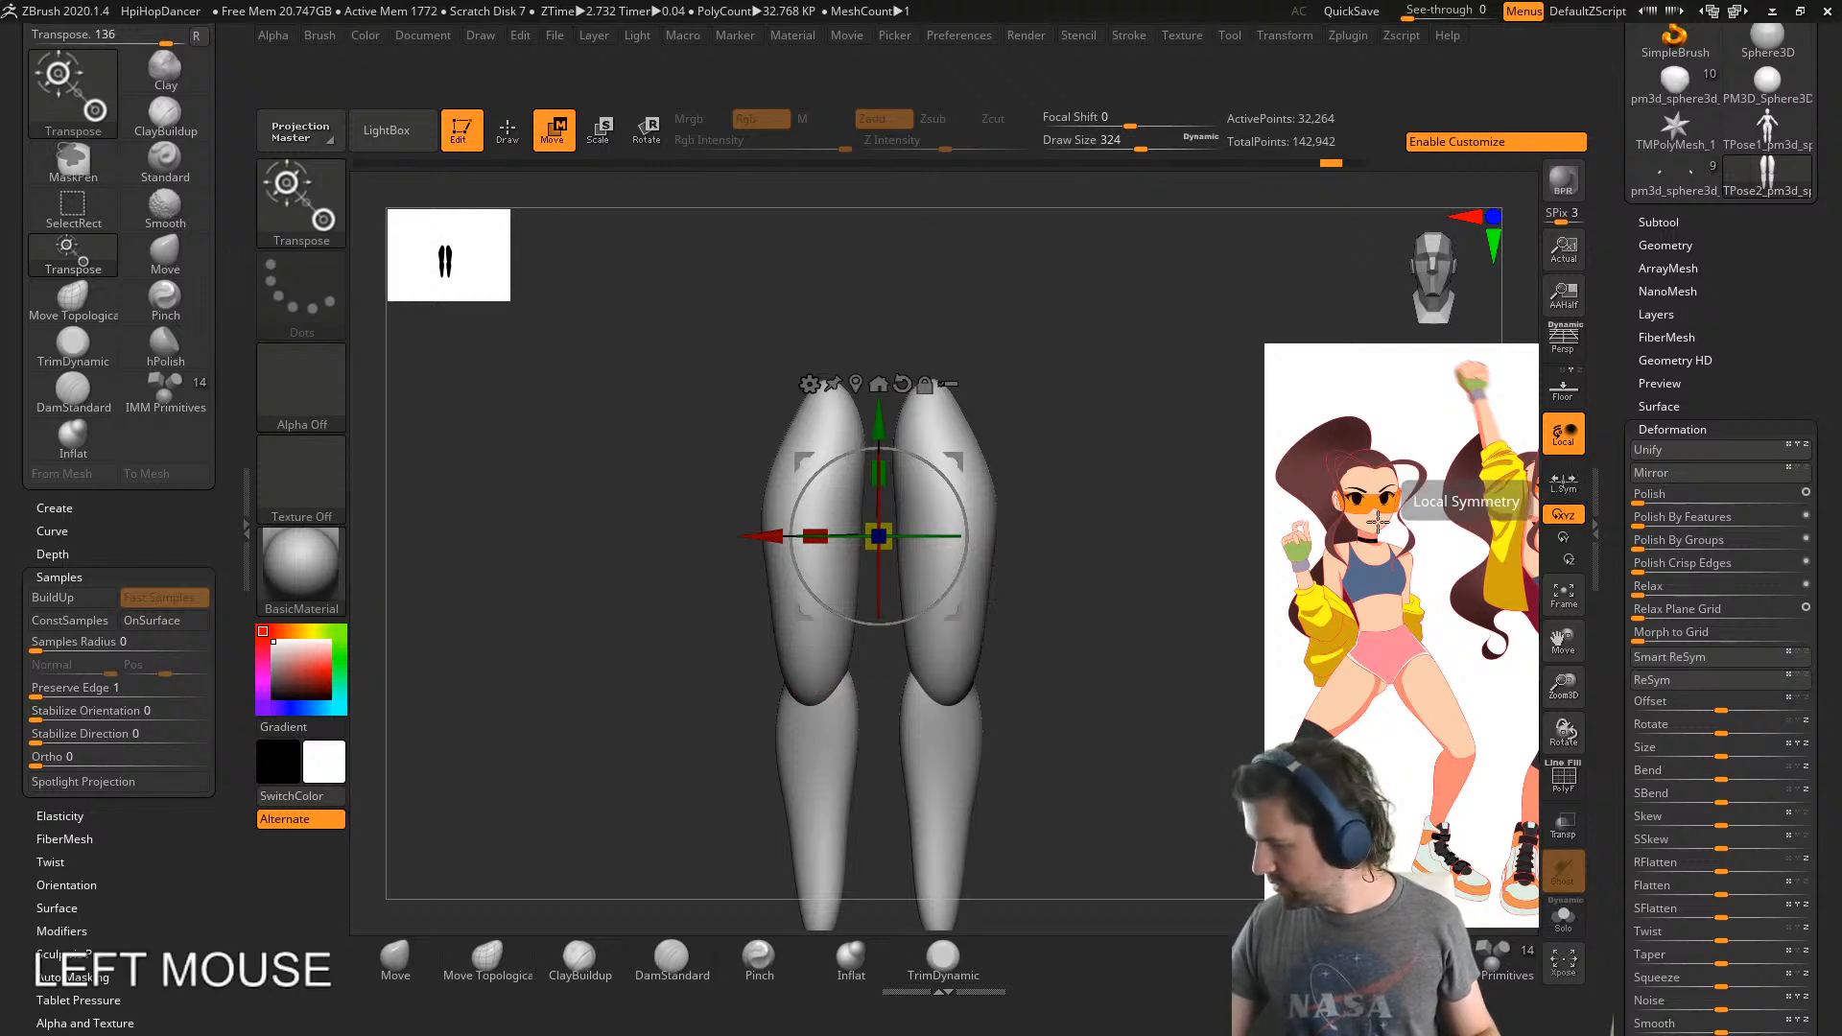
pyautogui.moveTo(765, 538); pyautogui.dragTo(778, 538)
pyautogui.hotkey('ctrl', 'z')
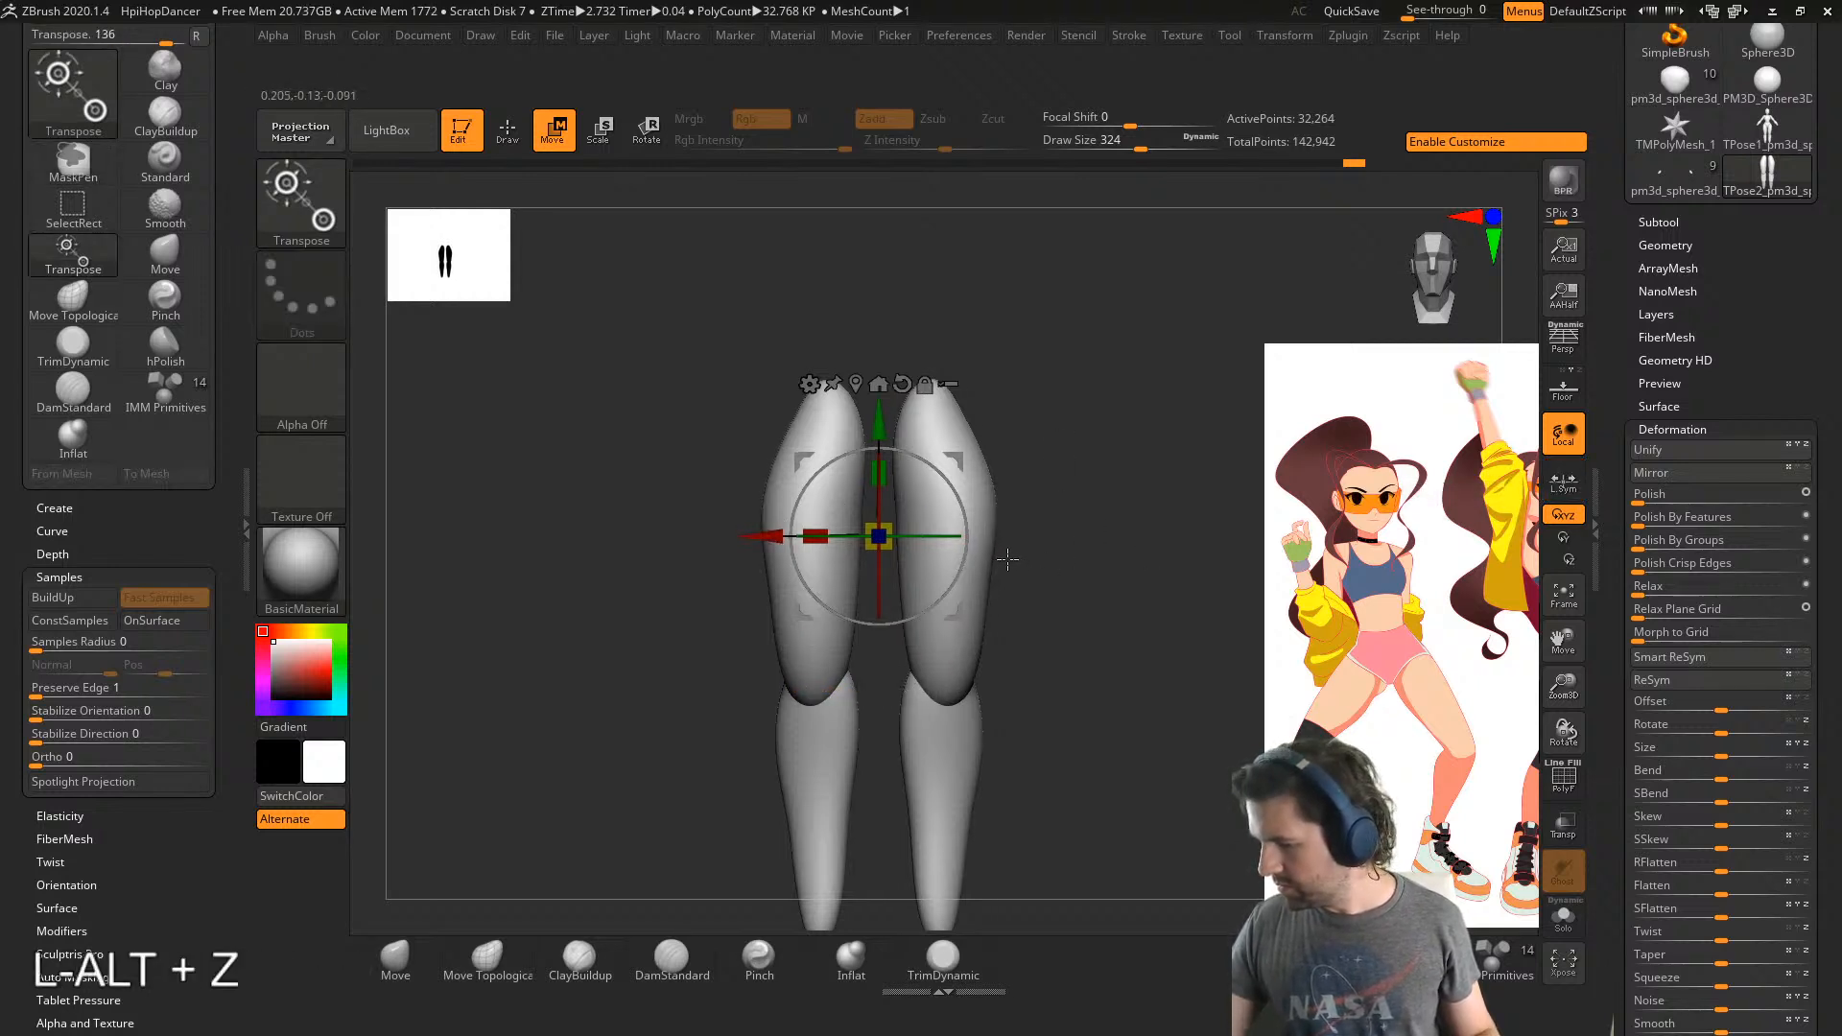
# - Place the gizmo on the outer thigh, move both legs slightly inward, and show the whole figure again
pyautogui.keyDown('alt'); pyautogui.click(1031, 548); pyautogui.keyUp('alt')
pyautogui.moveTo(1110, 555); pyautogui.dragTo(1101, 554)
pyautogui.keyDown('ctrl'); pyautogui.keyDown('shift'); pyautogui.click(1137, 624); pyautogui.keyUp('shift'); pyautogui.keyUp('ctrl')
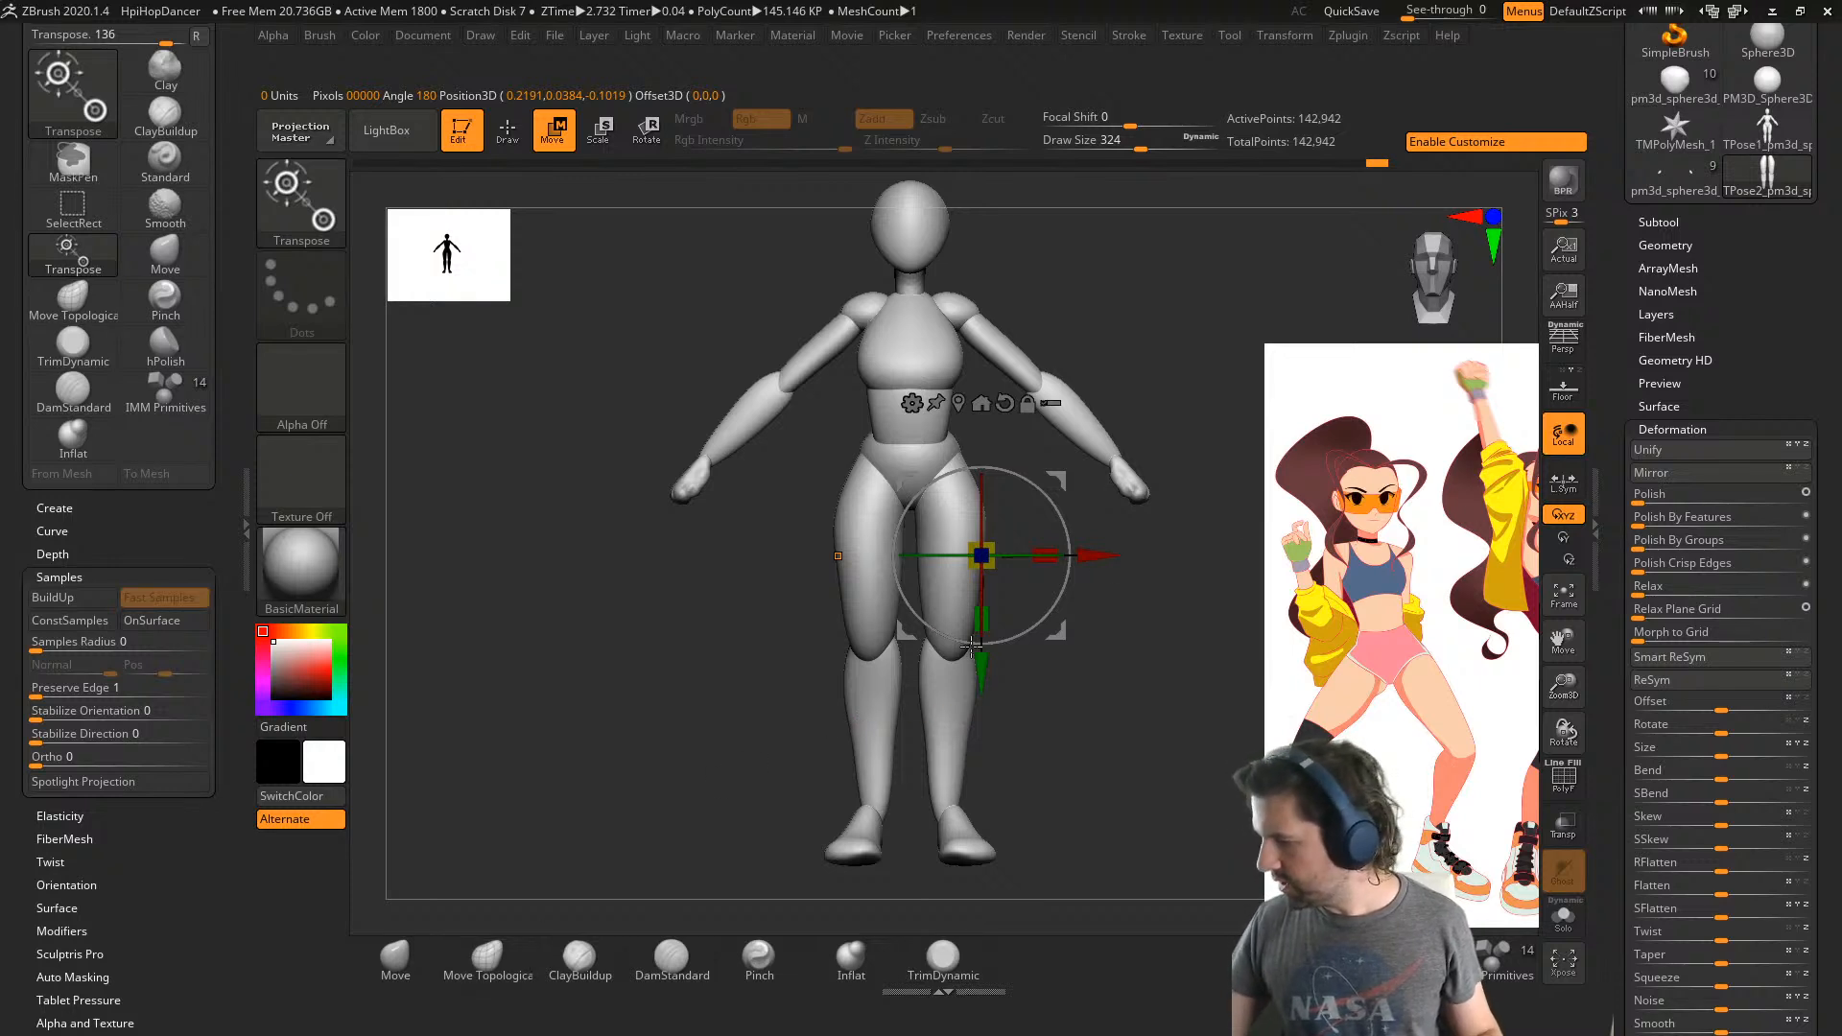
# - Return to the Move brush and adjust the outer thighs and the front of the pelvis, reducing the draw size to 145
pyautogui.click(1567, 429)
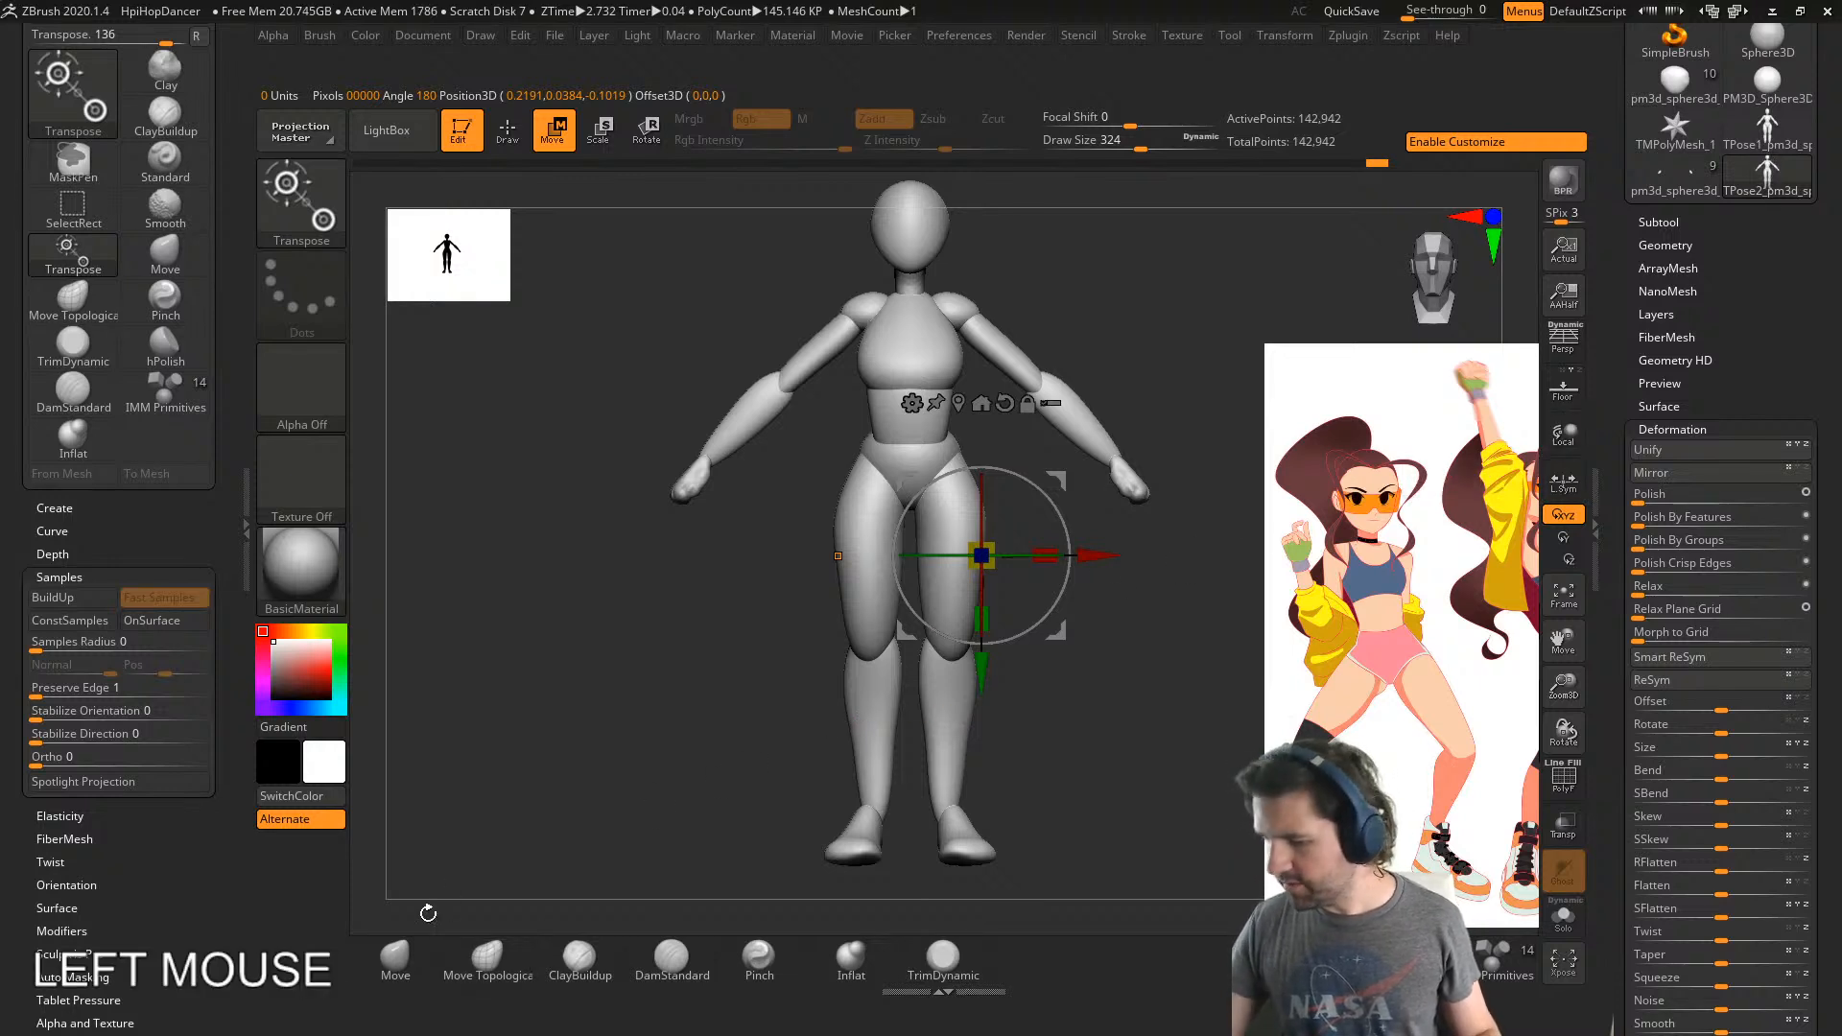
pyautogui.press('q')
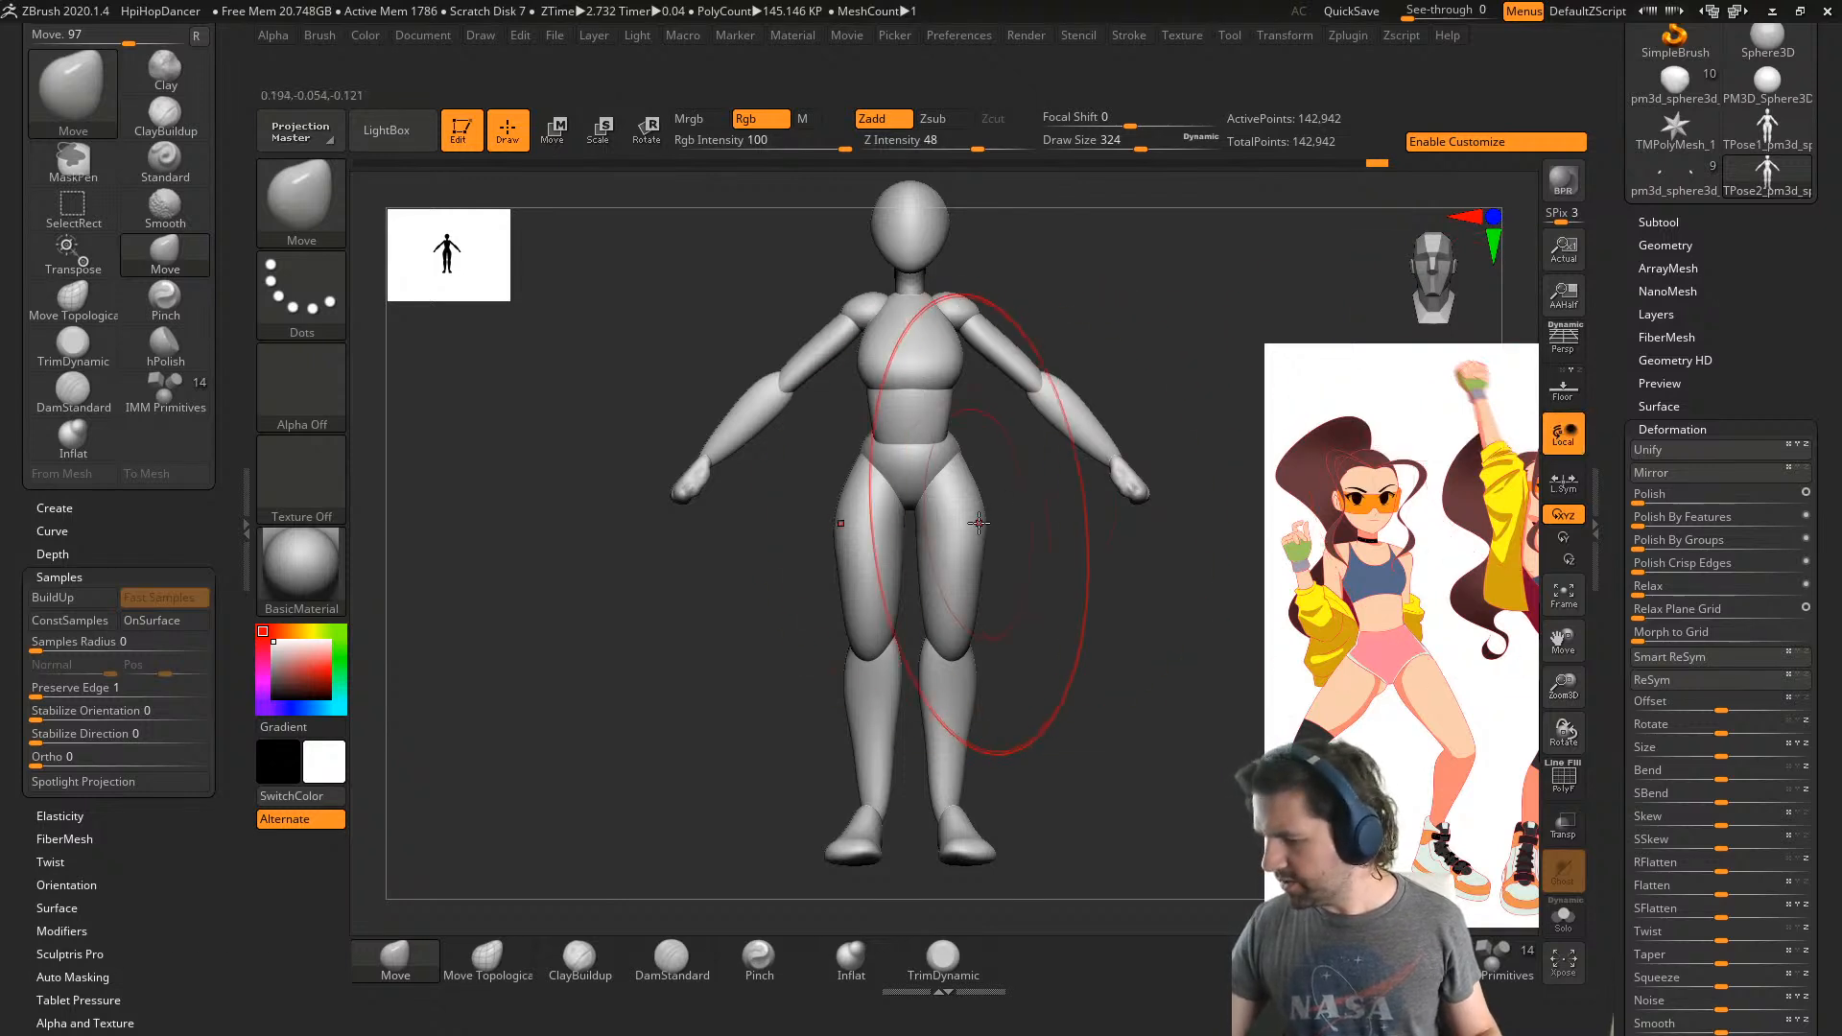
pyautogui.moveTo(981, 525); pyautogui.dragTo(980, 543)
pyautogui.moveTo(981, 539); pyautogui.dragTo(945, 491, button='right')
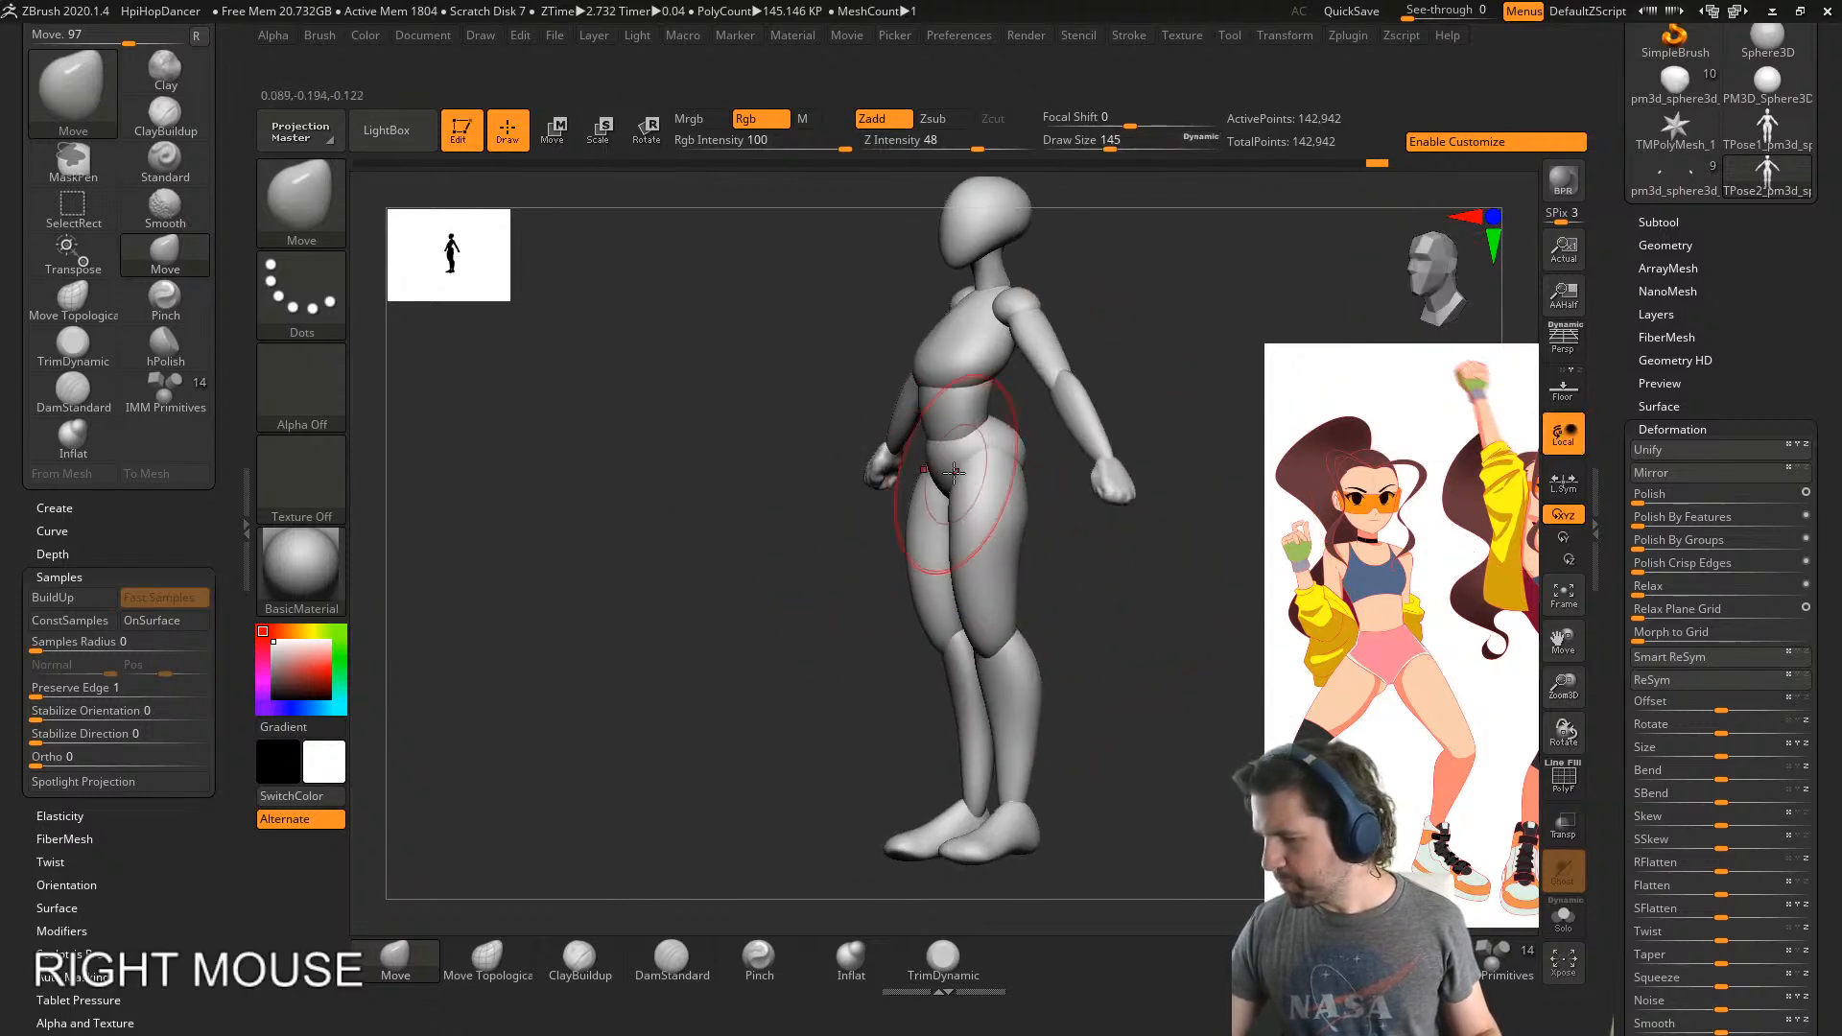
pyautogui.moveTo(950, 487); pyautogui.dragTo(964, 489)
# - Pull the back of the pelvis outward with the Move Topological brush at a draw size of 90
pyautogui.moveTo(1040, 493)
pyautogui.mouseDown(button='right')
pyautogui.moveTo(944, 503)
pyautogui.moveTo(1118, 482)
pyautogui.mouseUp(button='right')
pyautogui.keyDown('alt'); pyautogui.moveTo(1117, 482); pyautogui.dragTo(1128, 576, button='right'); pyautogui.keyUp('alt')
pyautogui.click(488, 959)
pyautogui.press('s')
pyautogui.moveTo(1094, 552); pyautogui.dragTo(1078, 554)
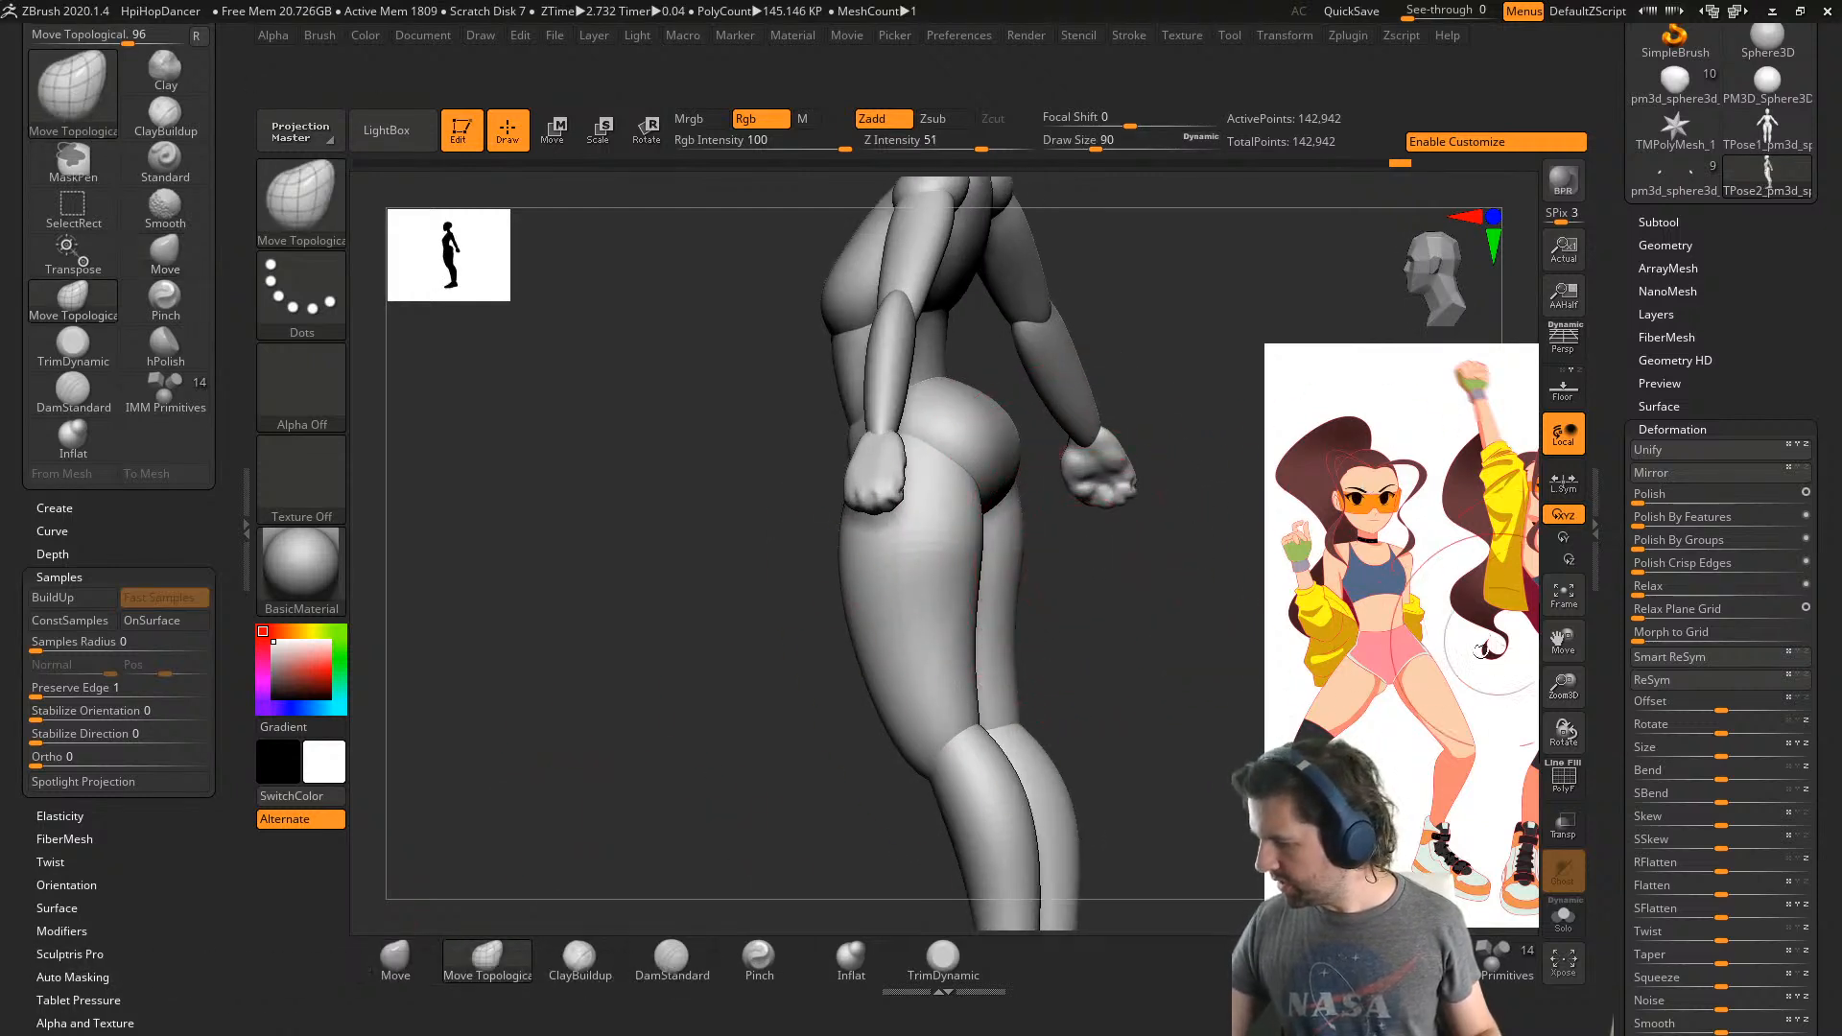
pyautogui.moveTo(1001, 448); pyautogui.dragTo(1017, 448)
# - Raise the draw size to 286 and reshape the upper part of the buttocks from a rear three-quarter view
pyautogui.moveTo(1055, 527)
pyautogui.mouseDown(button='right')
pyautogui.moveTo(1097, 543)
pyautogui.moveTo(1045, 564)
pyautogui.mouseUp(button='right')
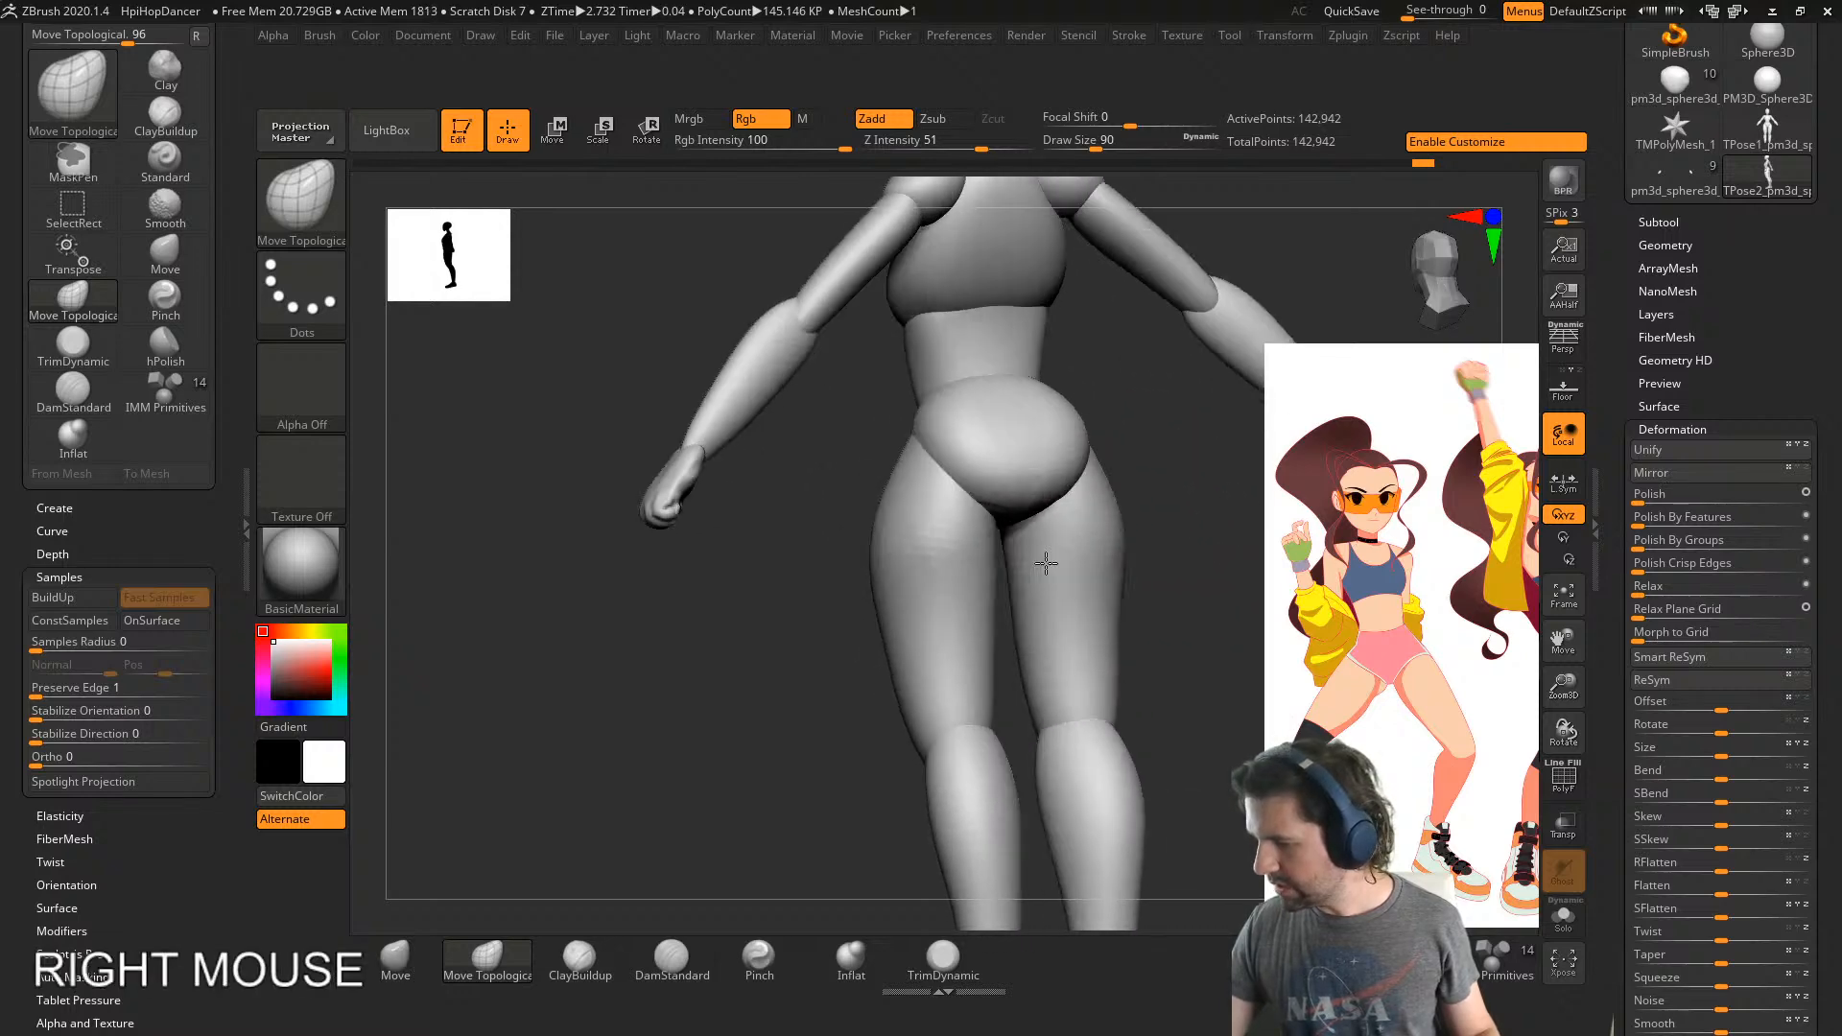
pyautogui.press('s')
pyautogui.moveTo(1083, 564); pyautogui.dragTo(1128, 565)
pyautogui.moveTo(1128, 565)
pyautogui.mouseDown(button='right')
pyautogui.moveTo(1073, 522)
pyautogui.moveTo(1097, 383)
pyautogui.mouseUp(button='right')
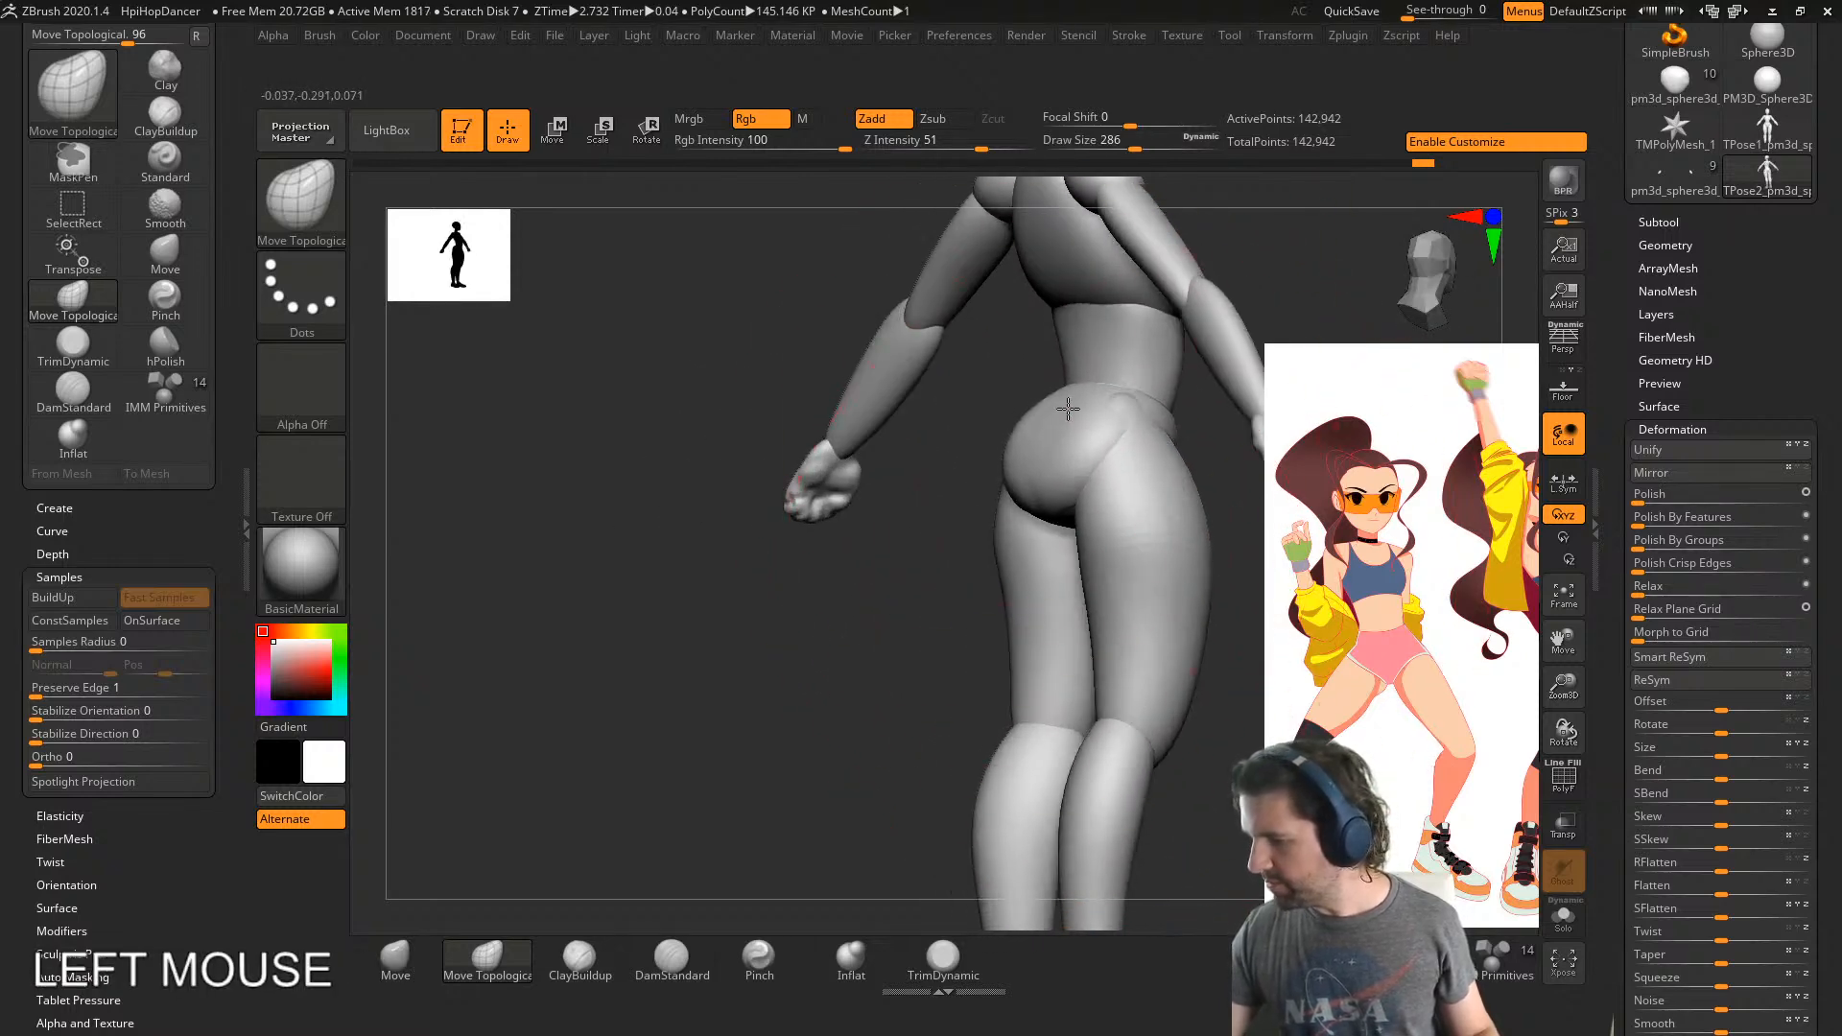
pyautogui.moveTo(1085, 408); pyautogui.dragTo(1079, 422)
# - Round and smooth the buttocks from several rear angles with the Move Topological brush at a draw size of 116
pyautogui.press('s')
pyautogui.moveTo(1063, 481); pyautogui.dragTo(1037, 486)
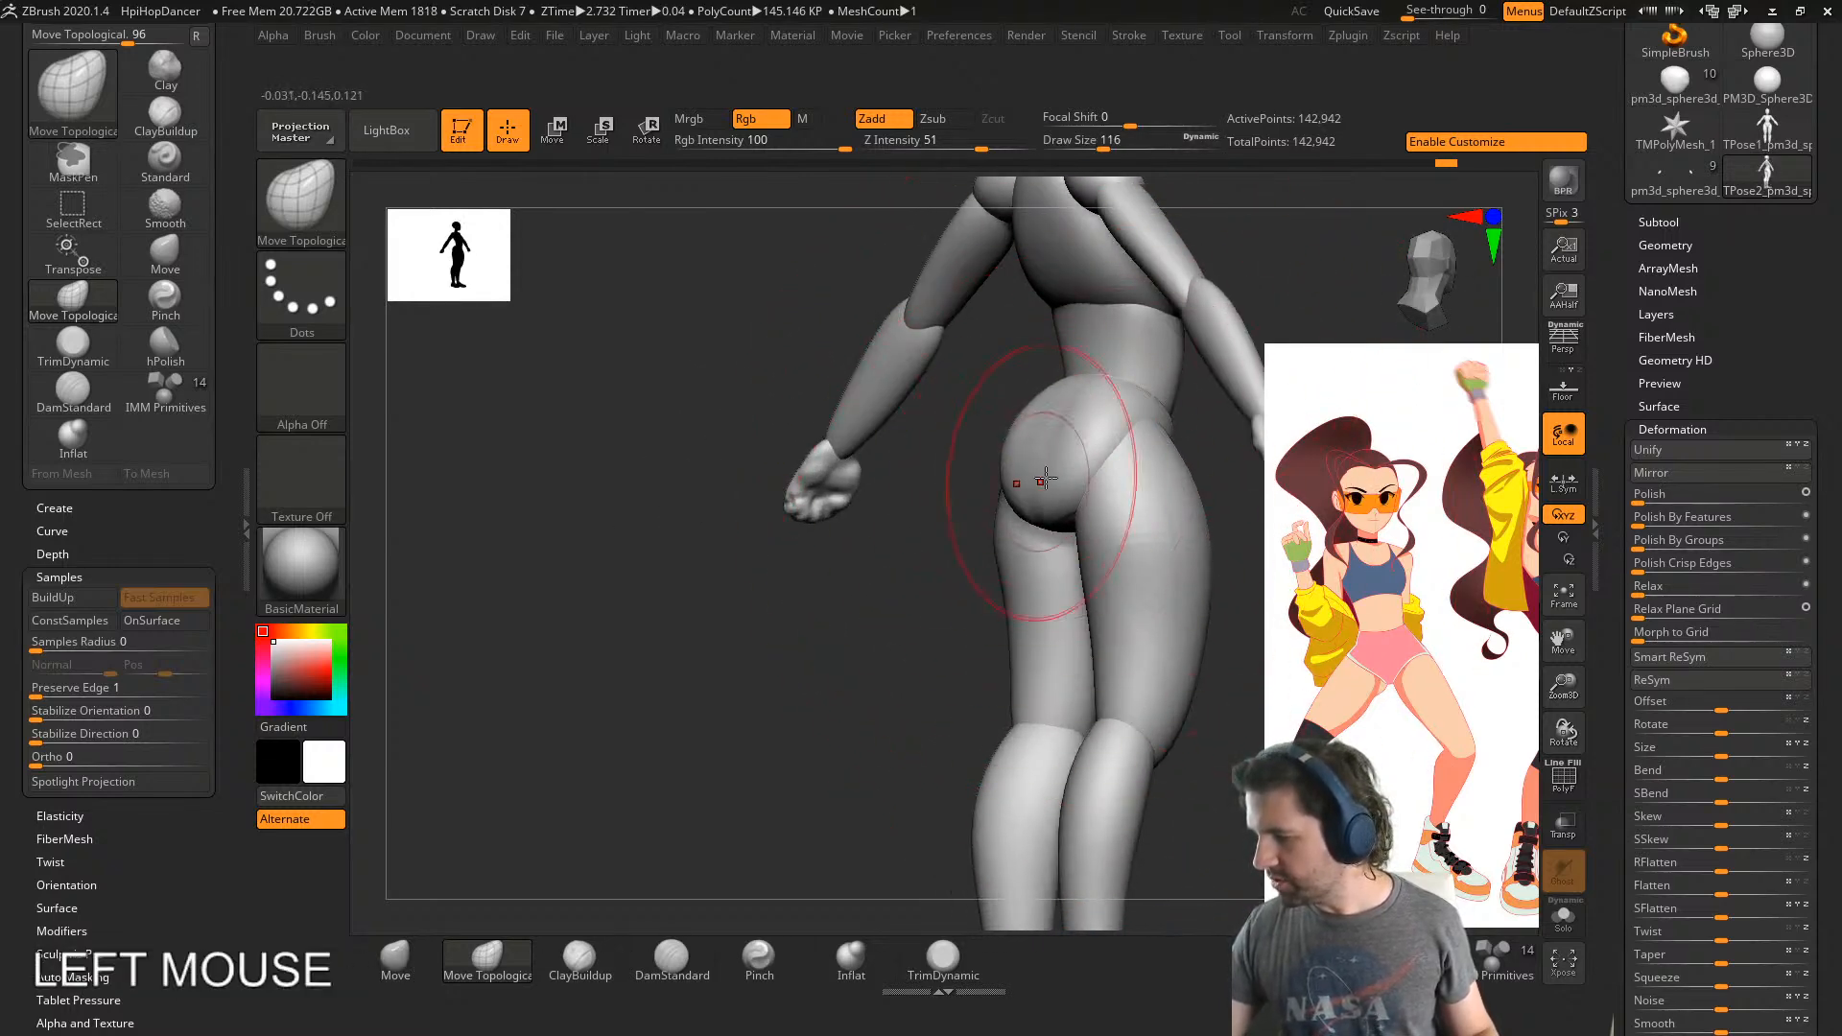
pyautogui.moveTo(1041, 486); pyautogui.dragTo(1090, 490, button='right')
pyautogui.keyDown('shift'); pyautogui.moveTo(1048, 456); pyautogui.dragTo(1021, 442); pyautogui.keyUp('shift')
pyautogui.moveTo(1020, 446); pyautogui.dragTo(1055, 479, button='right')
pyautogui.moveTo(1022, 497); pyautogui.dragTo(1015, 486)
pyautogui.moveTo(1041, 480); pyautogui.dragTo(981, 492, button='right')
pyautogui.moveTo(980, 491); pyautogui.dragTo(988, 485)
pyautogui.moveTo(994, 484)
pyautogui.mouseDown(button='right')
pyautogui.moveTo(1088, 477)
pyautogui.moveTo(1021, 479)
pyautogui.mouseUp(button='right')
pyautogui.moveTo(1027, 484); pyautogui.dragTo(1038, 480)
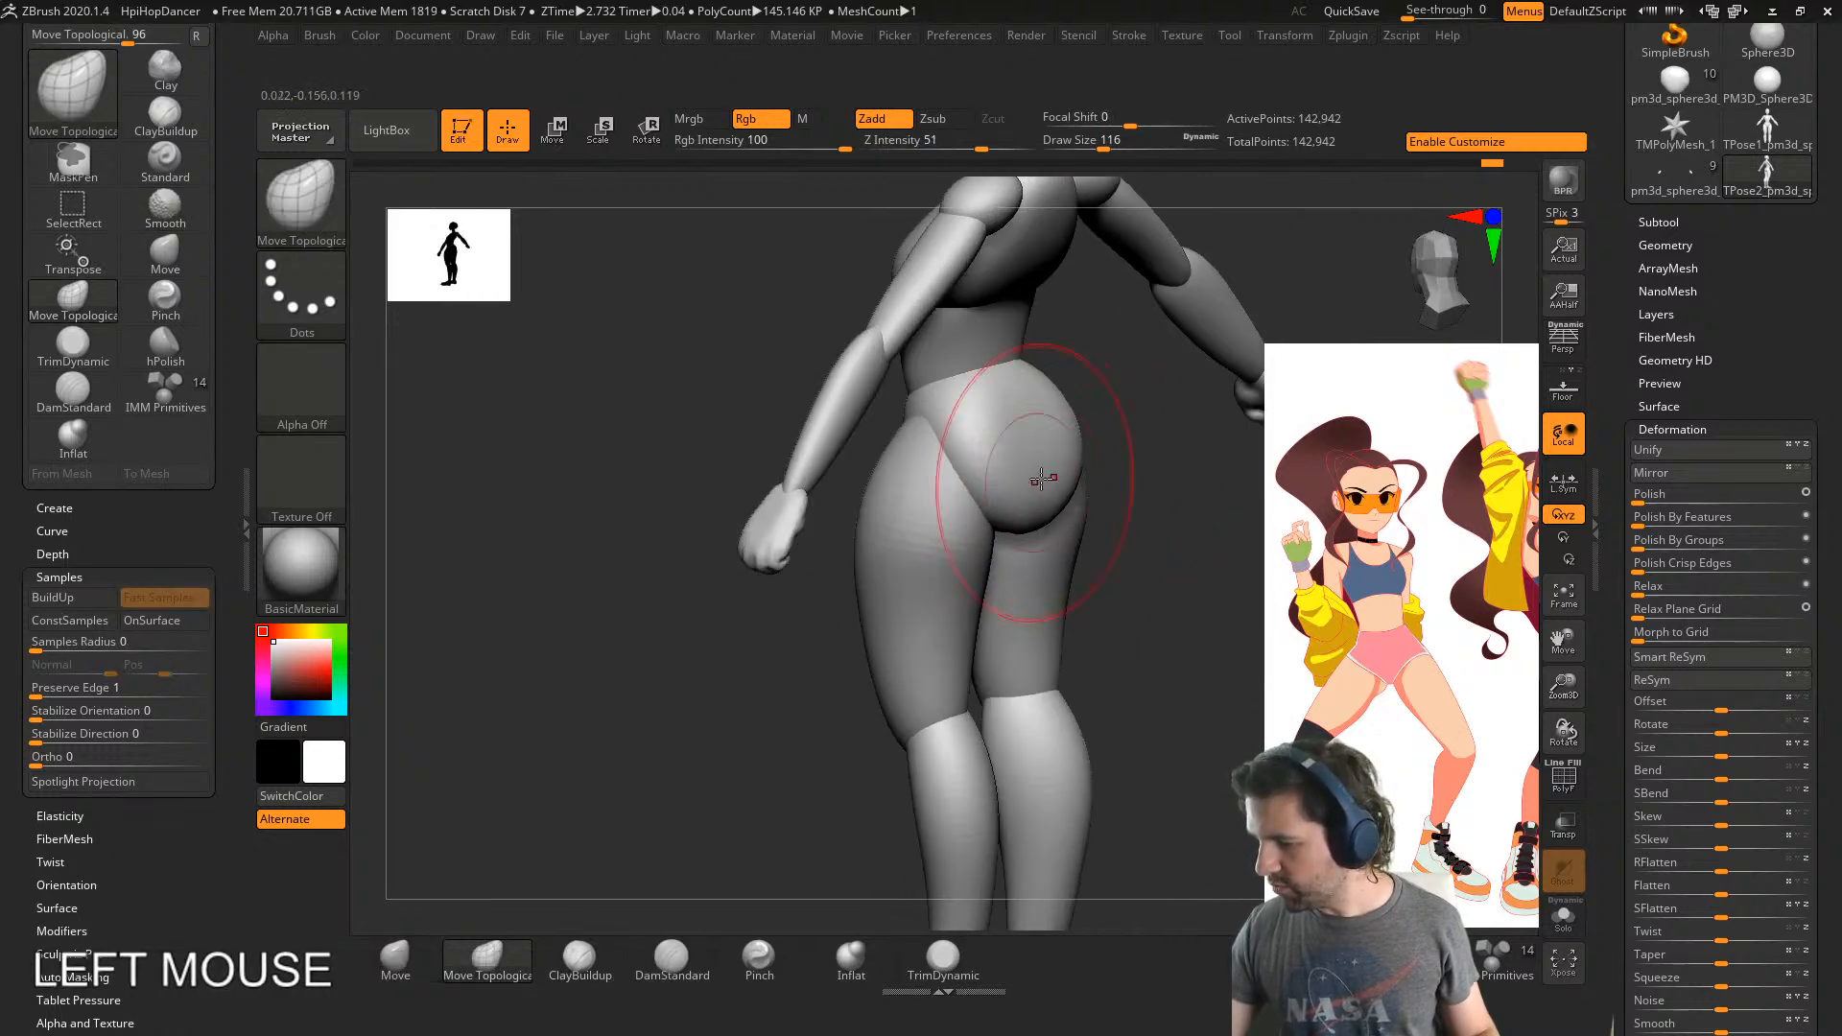
# - Shape the upper back of the pelvis toward the waist with the Move Topological brush at a draw size of 140
pyautogui.moveTo(1038, 481)
pyautogui.mouseDown(button='right')
pyautogui.moveTo(1139, 427)
pyautogui.moveTo(909, 464)
pyautogui.moveTo(880, 501)
pyautogui.moveTo(971, 459)
pyautogui.moveTo(881, 461)
pyautogui.mouseUp(button='right')
pyautogui.moveTo(882, 462); pyautogui.dragTo(892, 468)
pyautogui.press('s')
pyautogui.moveTo(926, 467); pyautogui.dragTo(868, 465, button='right')
pyautogui.press('s')
pyautogui.moveTo(886, 462); pyautogui.dragTo(915, 457)
pyautogui.moveTo(927, 452); pyautogui.dragTo(906, 456, button='right')
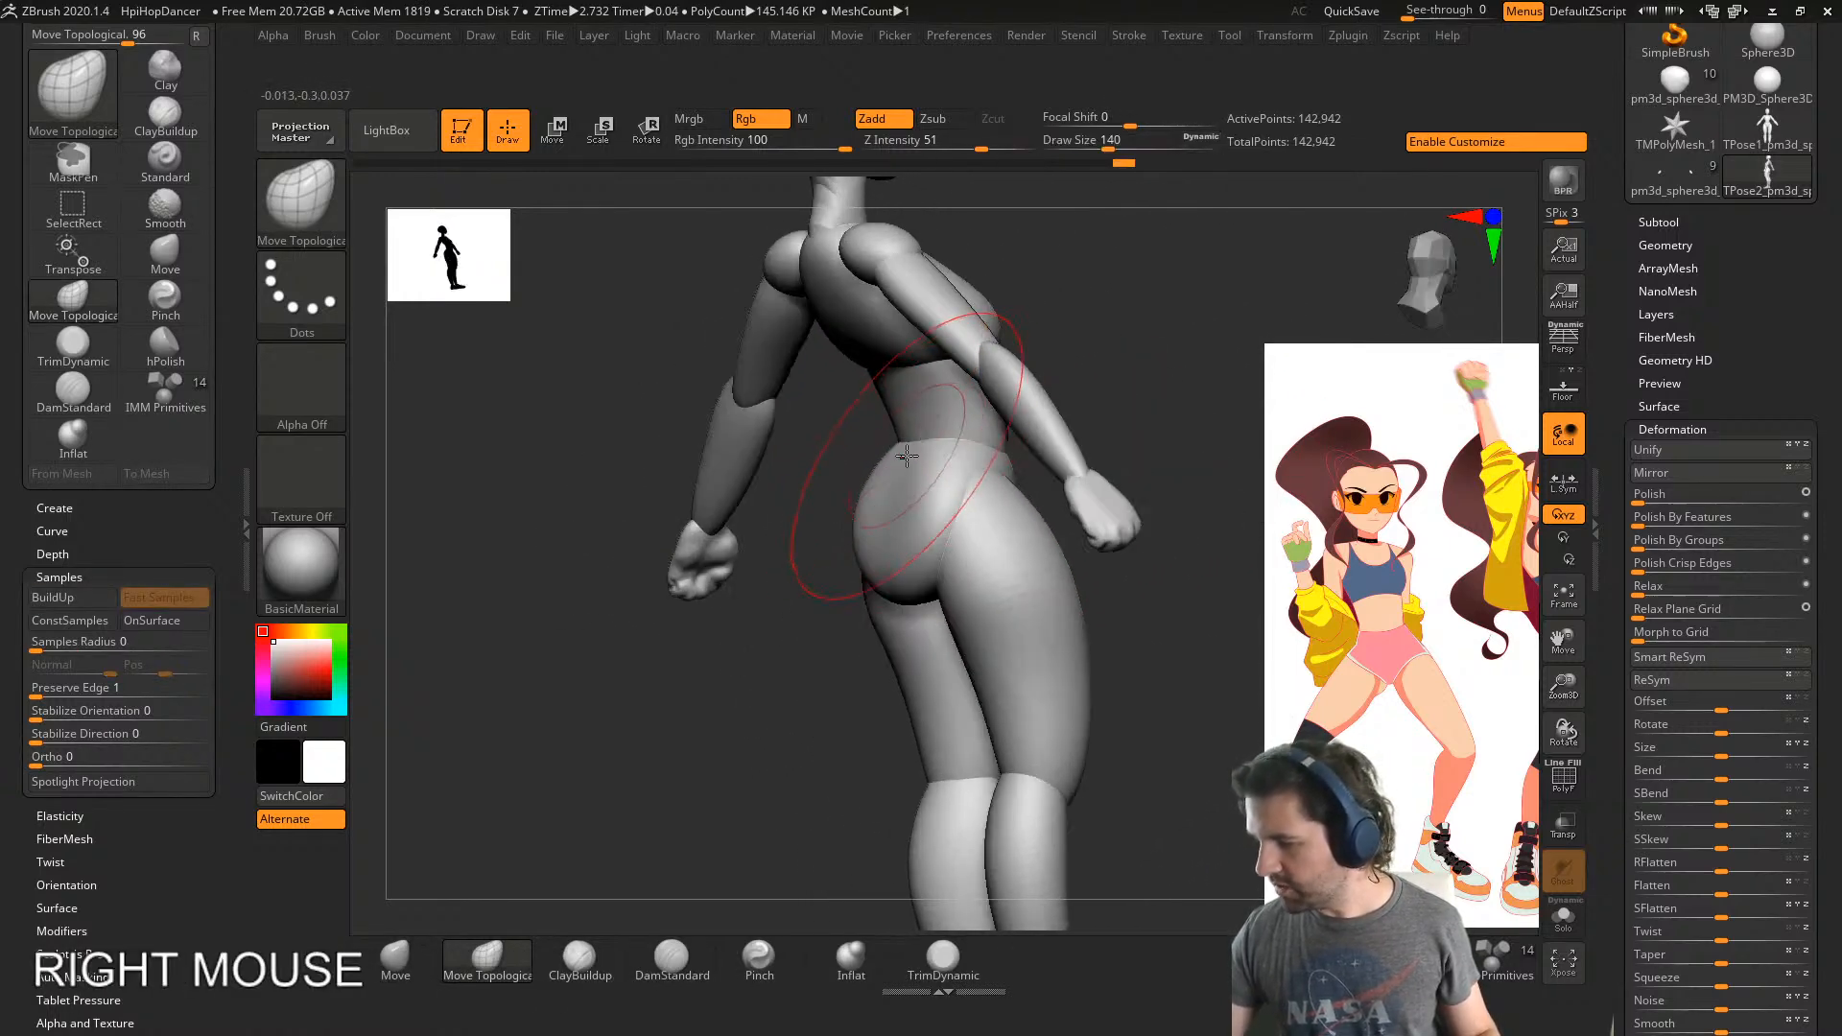
pyautogui.moveTo(881, 521); pyautogui.dragTo(901, 509, button='right')
pyautogui.keyDown('shift'); pyautogui.moveTo(907, 494); pyautogui.dragTo(953, 450); pyautogui.keyUp('shift')
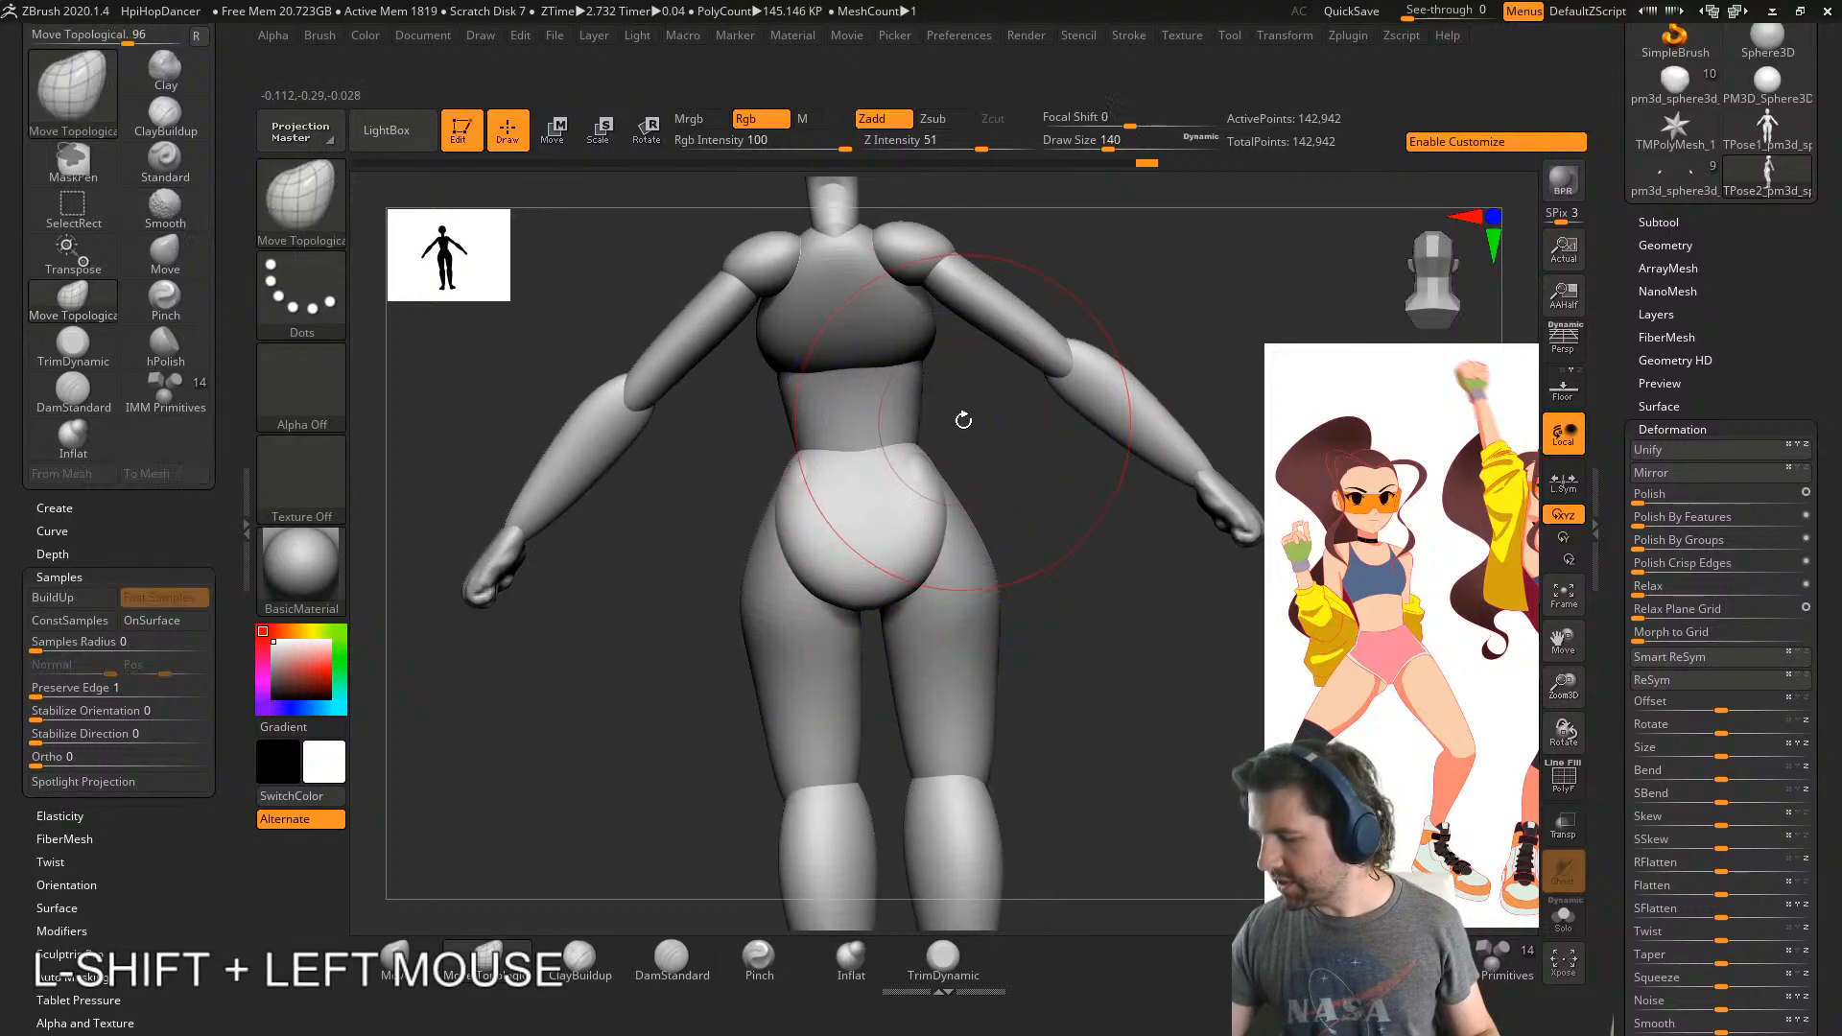
# - Adjust the outer hips from the back view, undo one stroke, and frame the torso and thighs from the front
pyautogui.keyDown('alt'); pyautogui.moveTo(970, 550); pyautogui.dragTo(965, 538); pyautogui.keyUp('alt')
pyautogui.moveTo(960, 499)
pyautogui.mouseDown(button='right')
pyautogui.moveTo(922, 469)
pyautogui.moveTo(1108, 596)
pyautogui.mouseUp(button='right')
pyautogui.hotkey('ctrl', 'z')
pyautogui.moveTo(1108, 596)
pyautogui.keyDown('shift'); pyautogui.mouseDown()
pyautogui.moveTo(1135, 600)
pyautogui.moveTo(1112, 588)
pyautogui.mouseUp(); pyautogui.keyUp('shift')
pyautogui.keyDown('alt'); pyautogui.moveTo(1111, 588); pyautogui.dragTo(1077, 630, button='right'); pyautogui.keyUp('alt')
pyautogui.keyDown('alt'); pyautogui.moveTo(1065, 519); pyautogui.dragTo(768, 559, button='right'); pyautogui.keyUp('alt')
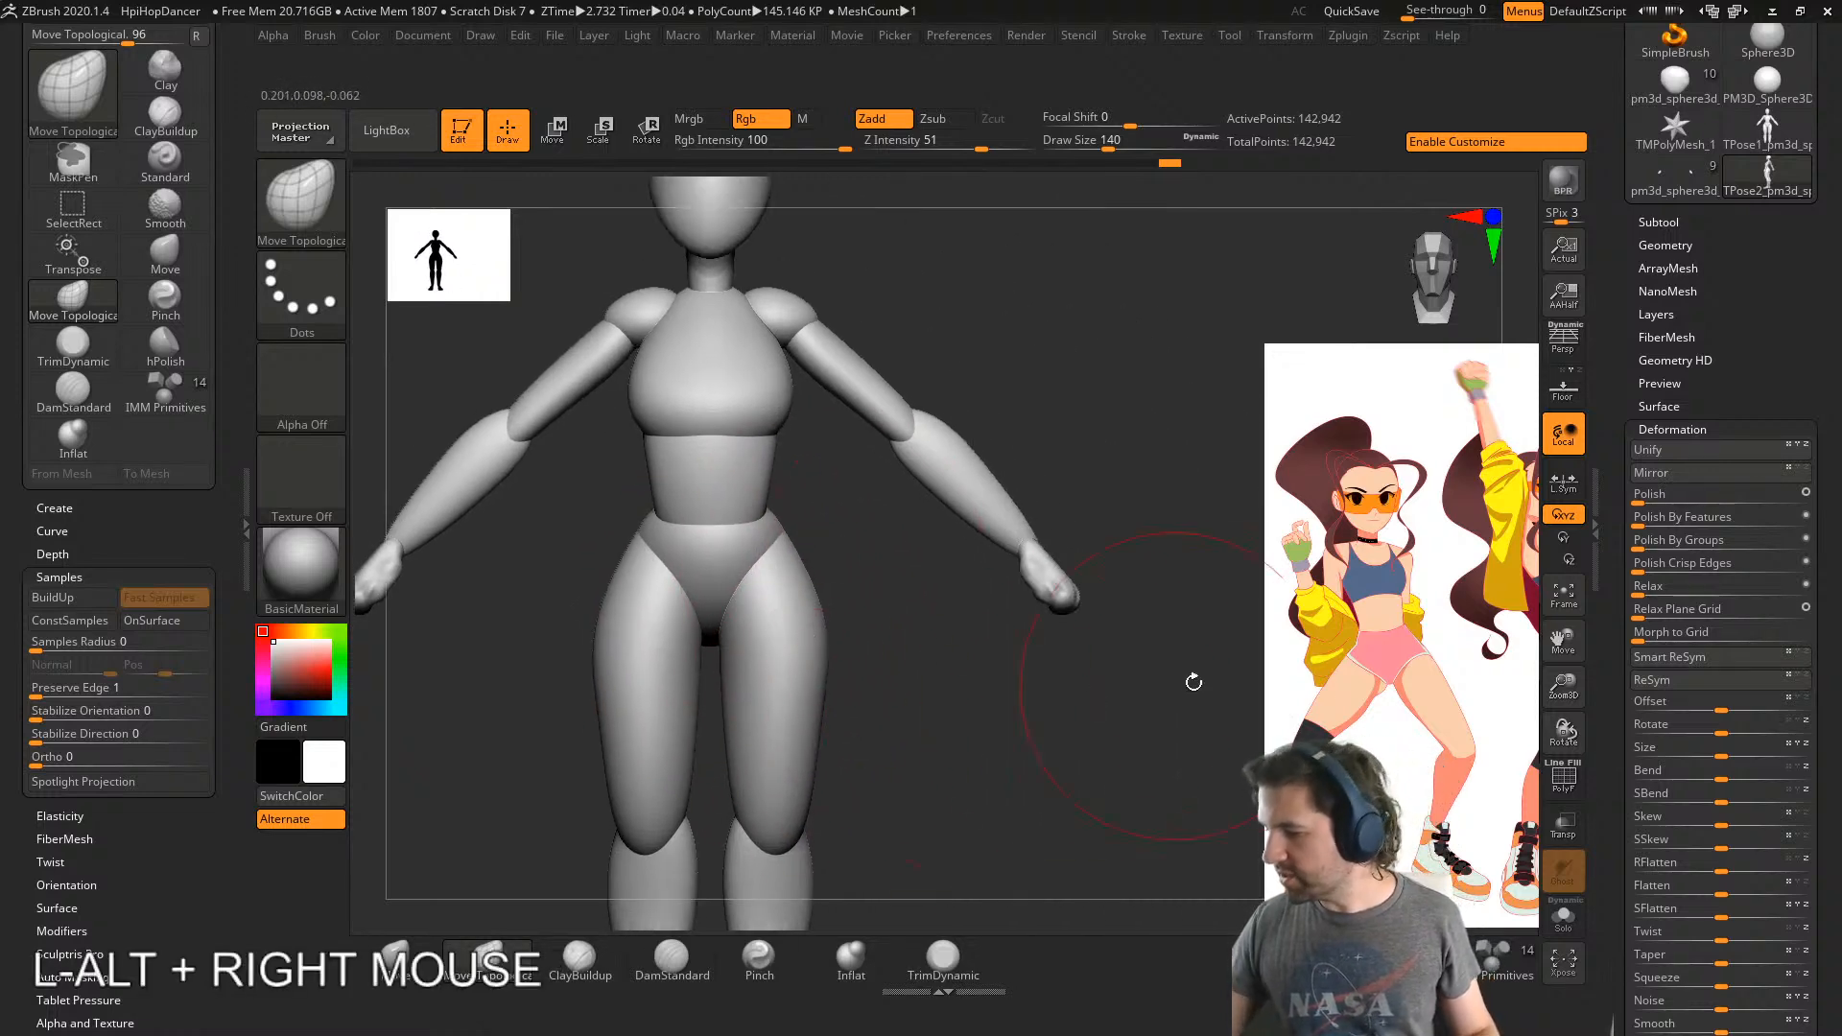
# - Reposition the SpotLight reference image to show both dancer poses beside the figure, and leave SpotLight editing
pyautogui.press('z')
pyautogui.moveTo(1420, 745); pyautogui.dragTo(1171, 760)
pyautogui.moveTo(1419, 774); pyautogui.dragTo(1551, 711)
pyautogui.moveTo(928, 655)
pyautogui.mouseDown()
pyautogui.moveTo(913, 650)
pyautogui.moveTo(960, 647)
pyautogui.mouseUp()
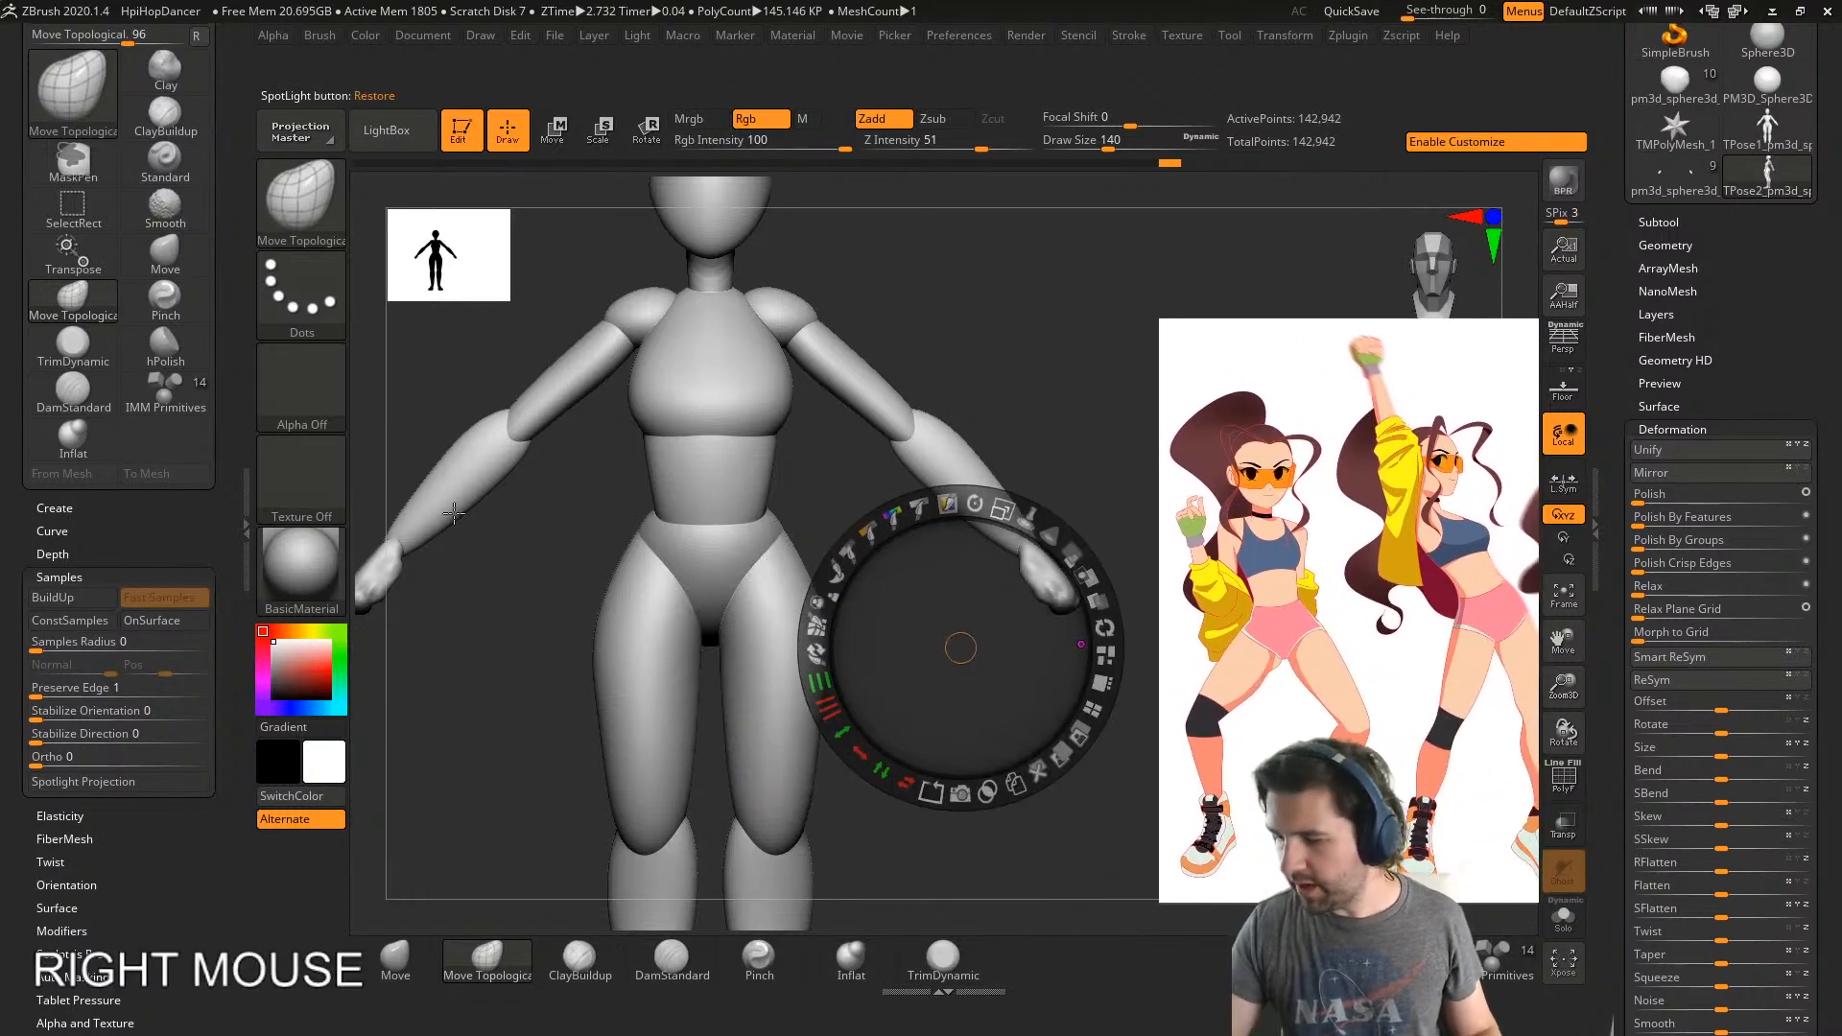
pyautogui.click(485, 969)
pyautogui.click(485, 969)
pyautogui.press('z')
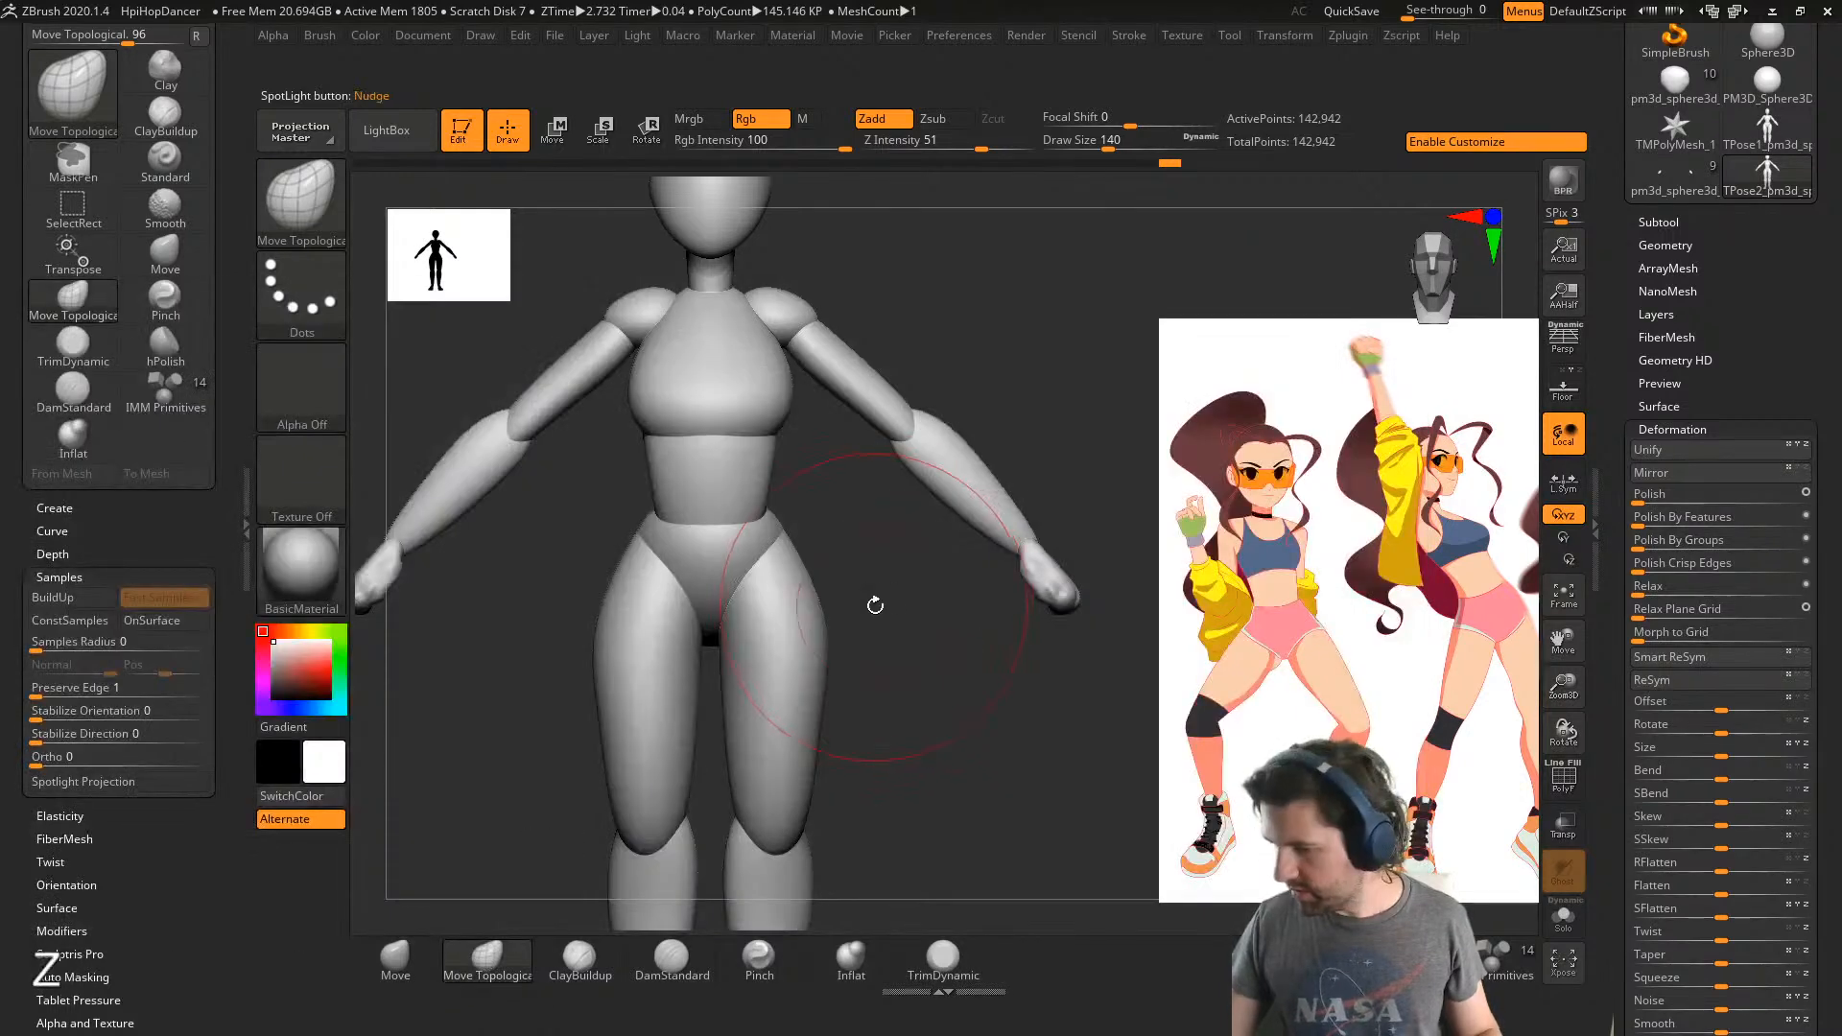
# - Reshape and smooth the chest from the side with the Move Topological brush at a draw size of 140
pyautogui.moveTo(857, 573); pyautogui.dragTo(804, 726, button='right')
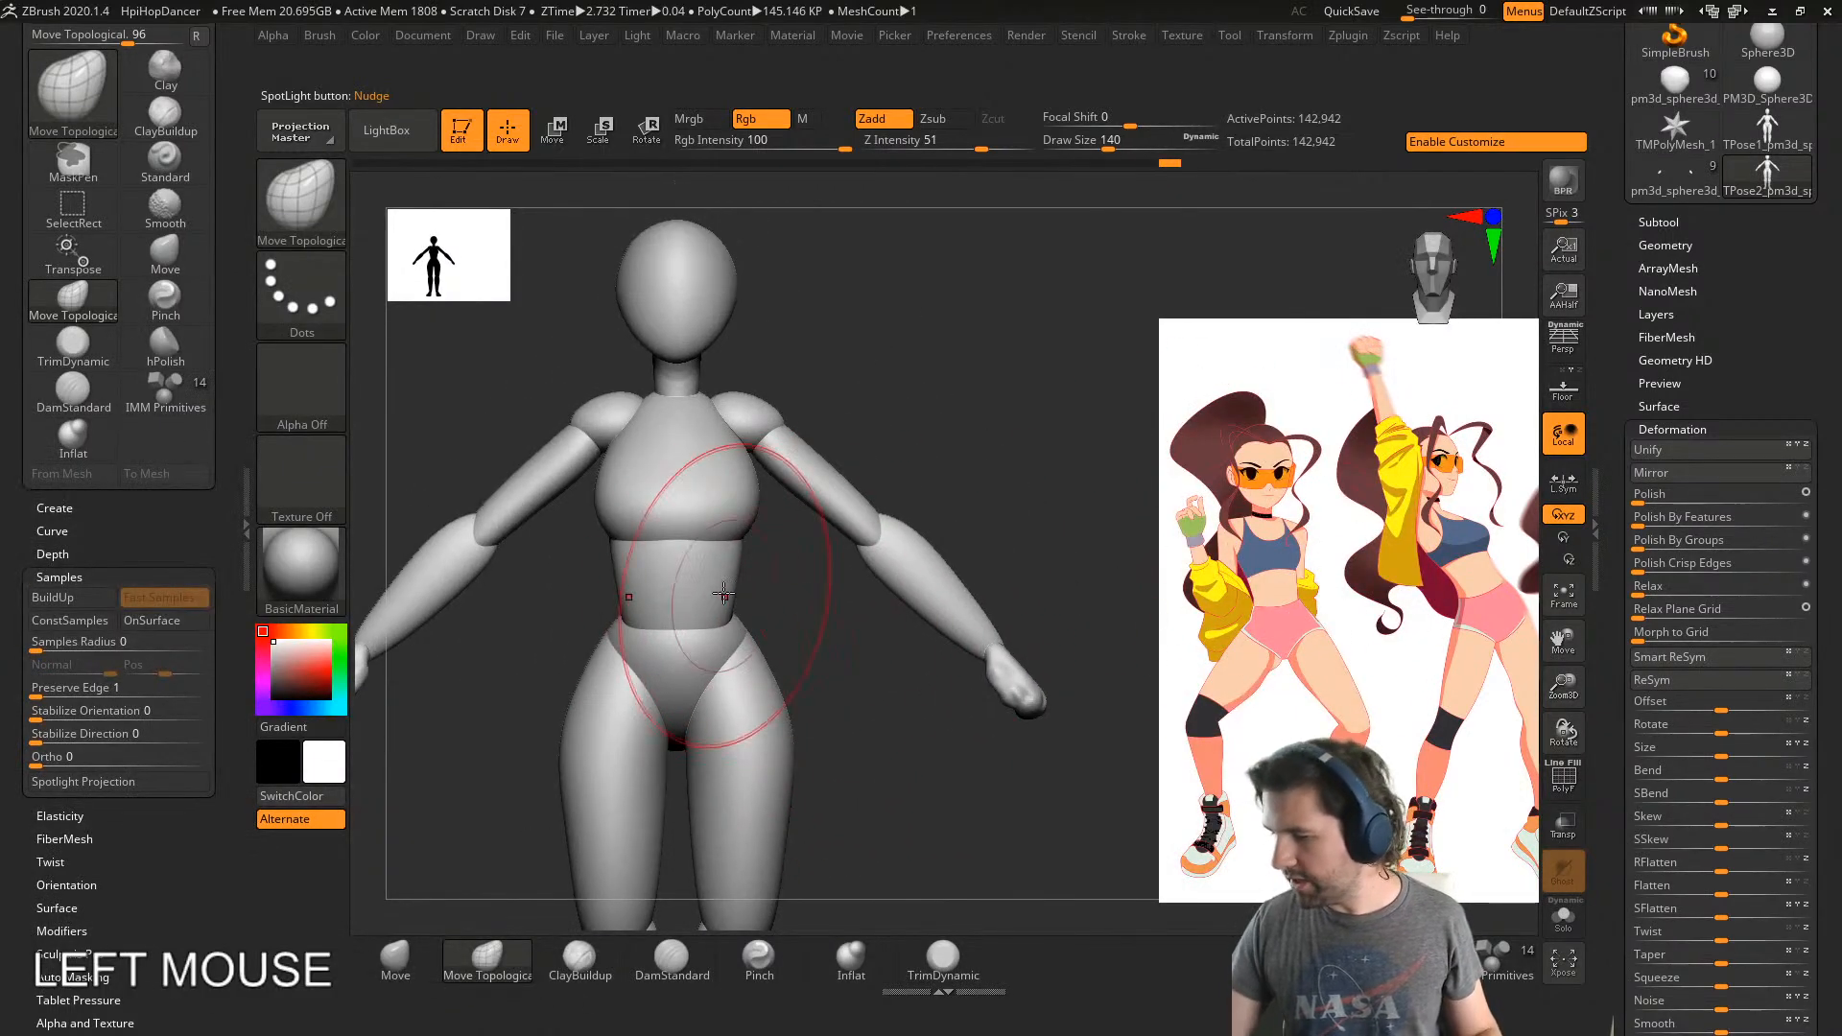
pyautogui.moveTo(778, 512); pyautogui.dragTo(749, 509, button='right')
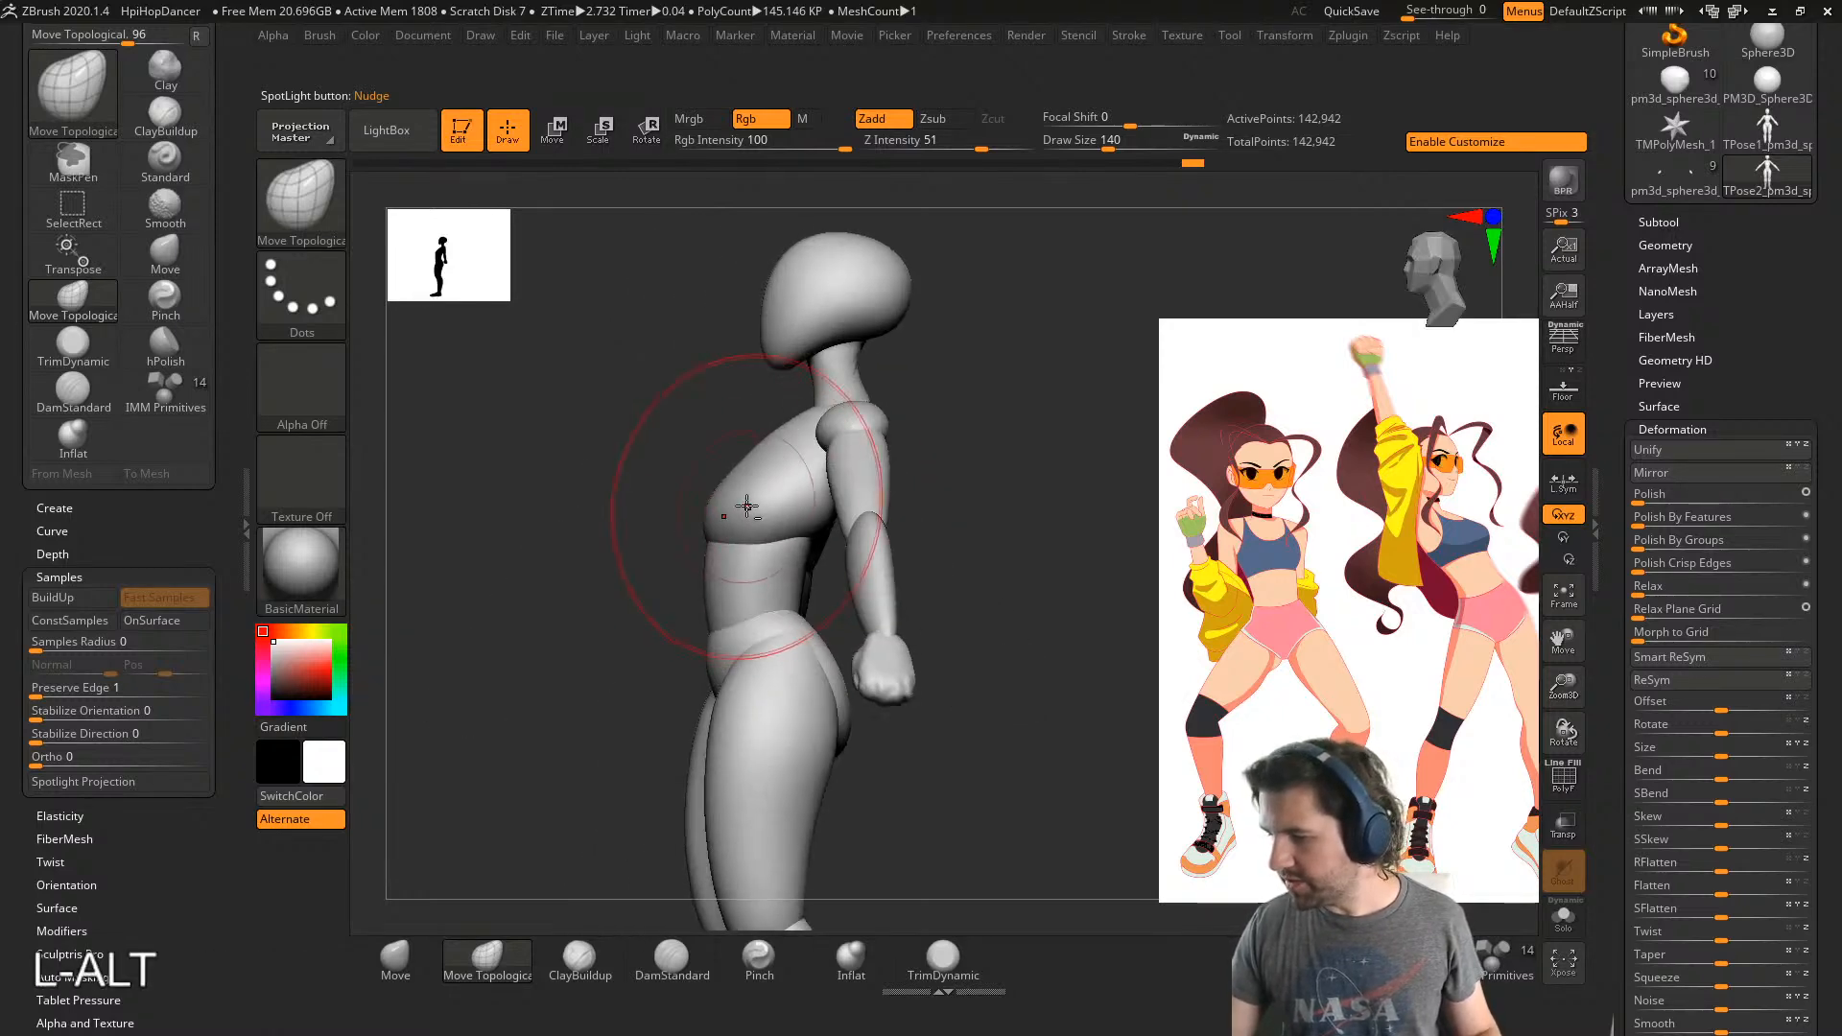
pyautogui.moveTo(595, 499); pyautogui.dragTo(728, 477, button='right')
pyautogui.keyDown('alt'); pyautogui.moveTo(728, 476); pyautogui.dragTo(679, 507); pyautogui.keyUp('alt')
pyautogui.moveTo(678, 506); pyautogui.dragTo(787, 479, button='right')
pyautogui.moveTo(745, 465); pyautogui.dragTo(753, 476)
pyautogui.keyDown('shift'); pyautogui.moveTo(746, 446); pyautogui.dragTo(721, 491); pyautogui.keyUp('shift')
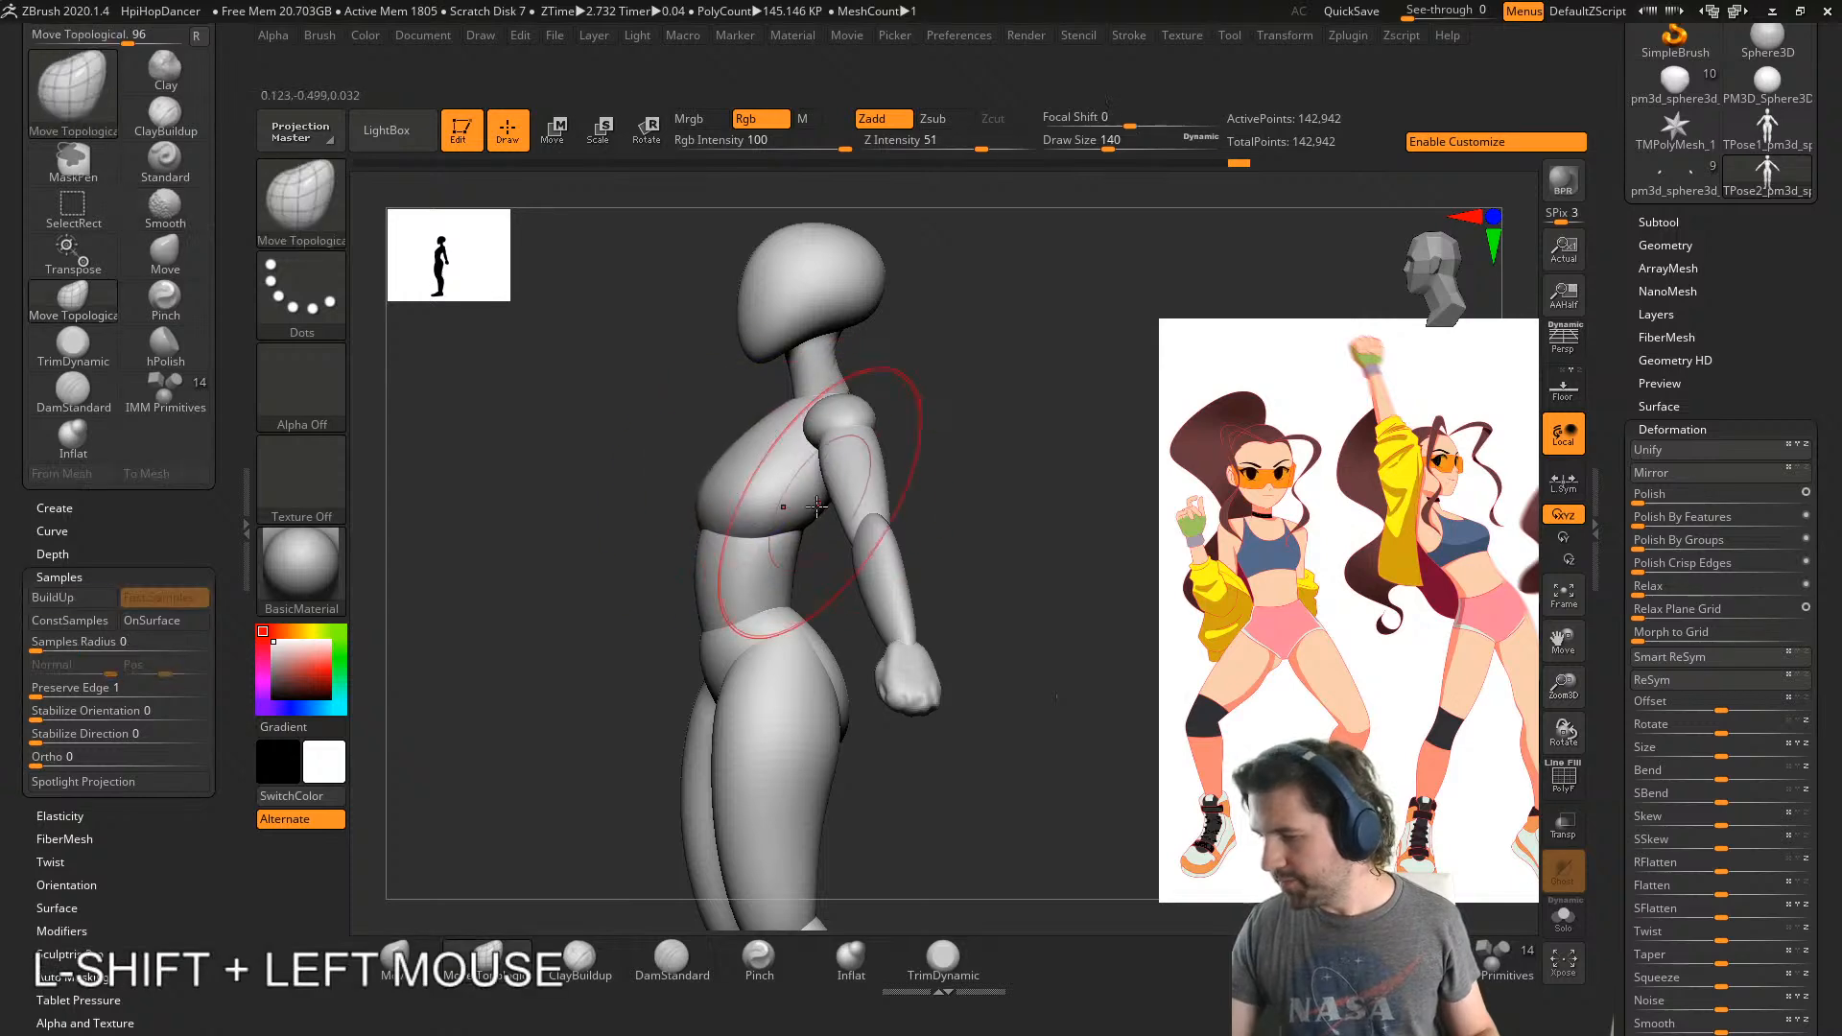
# - Refine the lower back, waist and torso contour from side and angled views, setting the draw size to 136
pyautogui.moveTo(852, 473)
pyautogui.mouseDown(button='right')
pyautogui.moveTo(882, 464)
pyautogui.moveTo(898, 488)
pyautogui.mouseUp(button='right')
pyautogui.moveTo(839, 595); pyautogui.dragTo(814, 593)
pyautogui.moveTo(693, 585); pyautogui.dragTo(881, 533, button='right')
pyautogui.press('s')
pyautogui.moveTo(880, 534); pyautogui.dragTo(868, 531)
pyautogui.press('s')
pyautogui.moveTo(898, 521)
pyautogui.mouseDown(button='right')
pyautogui.moveTo(881, 535)
pyautogui.moveTo(903, 468)
pyautogui.mouseUp(button='right')
pyautogui.moveTo(910, 520); pyautogui.dragTo(917, 519)
pyautogui.moveTo(917, 519)
pyautogui.mouseDown(button='right')
pyautogui.moveTo(983, 530)
pyautogui.moveTo(945, 508)
pyautogui.mouseUp(button='right')
pyautogui.moveTo(950, 508); pyautogui.dragTo(960, 507)
pyautogui.moveTo(961, 507); pyautogui.dragTo(1039, 484, button='right')
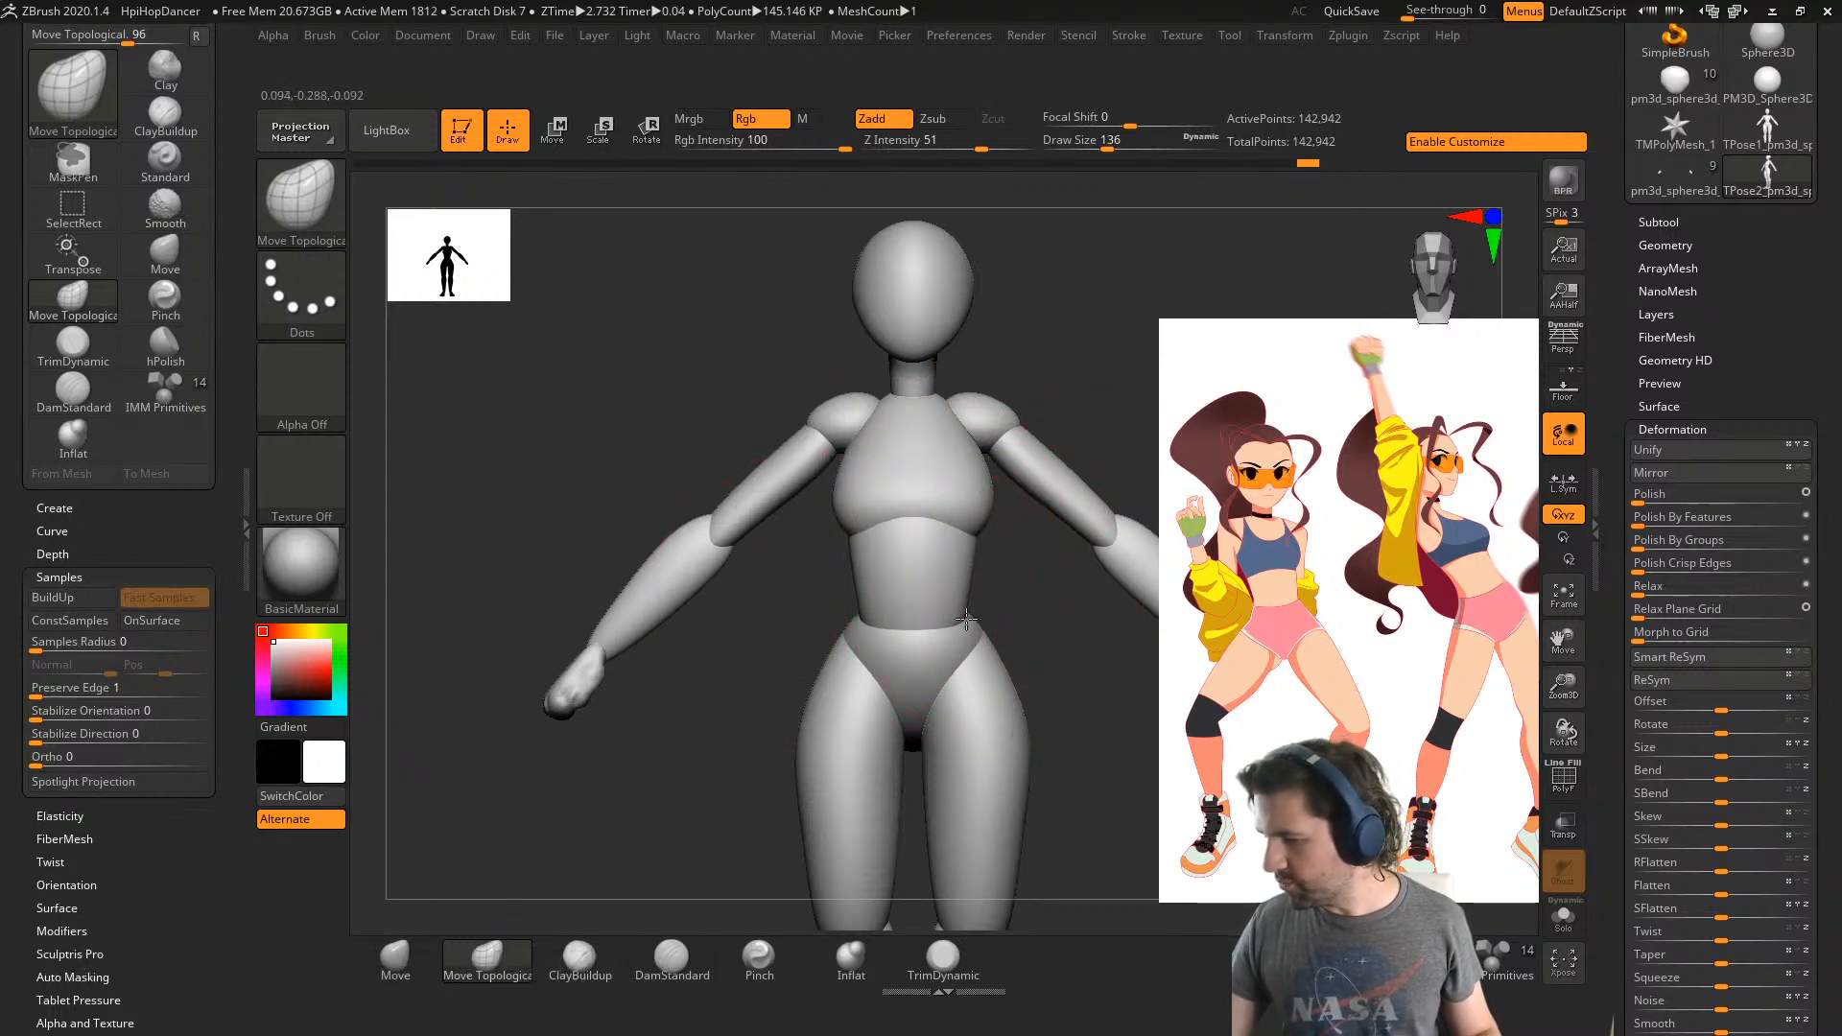
# - Pull in the outer hips from the front at a draw size of 177, and refine their contour at 87
pyautogui.moveTo(984, 623)
pyautogui.mouseDown(button='right')
pyautogui.moveTo(967, 617)
pyautogui.moveTo(1048, 599)
pyautogui.moveTo(989, 630)
pyautogui.moveTo(959, 614)
pyautogui.moveTo(1017, 566)
pyautogui.moveTo(1019, 523)
pyautogui.moveTo(951, 518)
pyautogui.mouseUp(button='right')
pyautogui.press('s')
pyautogui.moveTo(940, 526); pyautogui.dragTo(967, 526)
pyautogui.keyDown('alt'); pyautogui.moveTo(991, 537); pyautogui.dragTo(845, 573, button='right'); pyautogui.keyUp('alt')
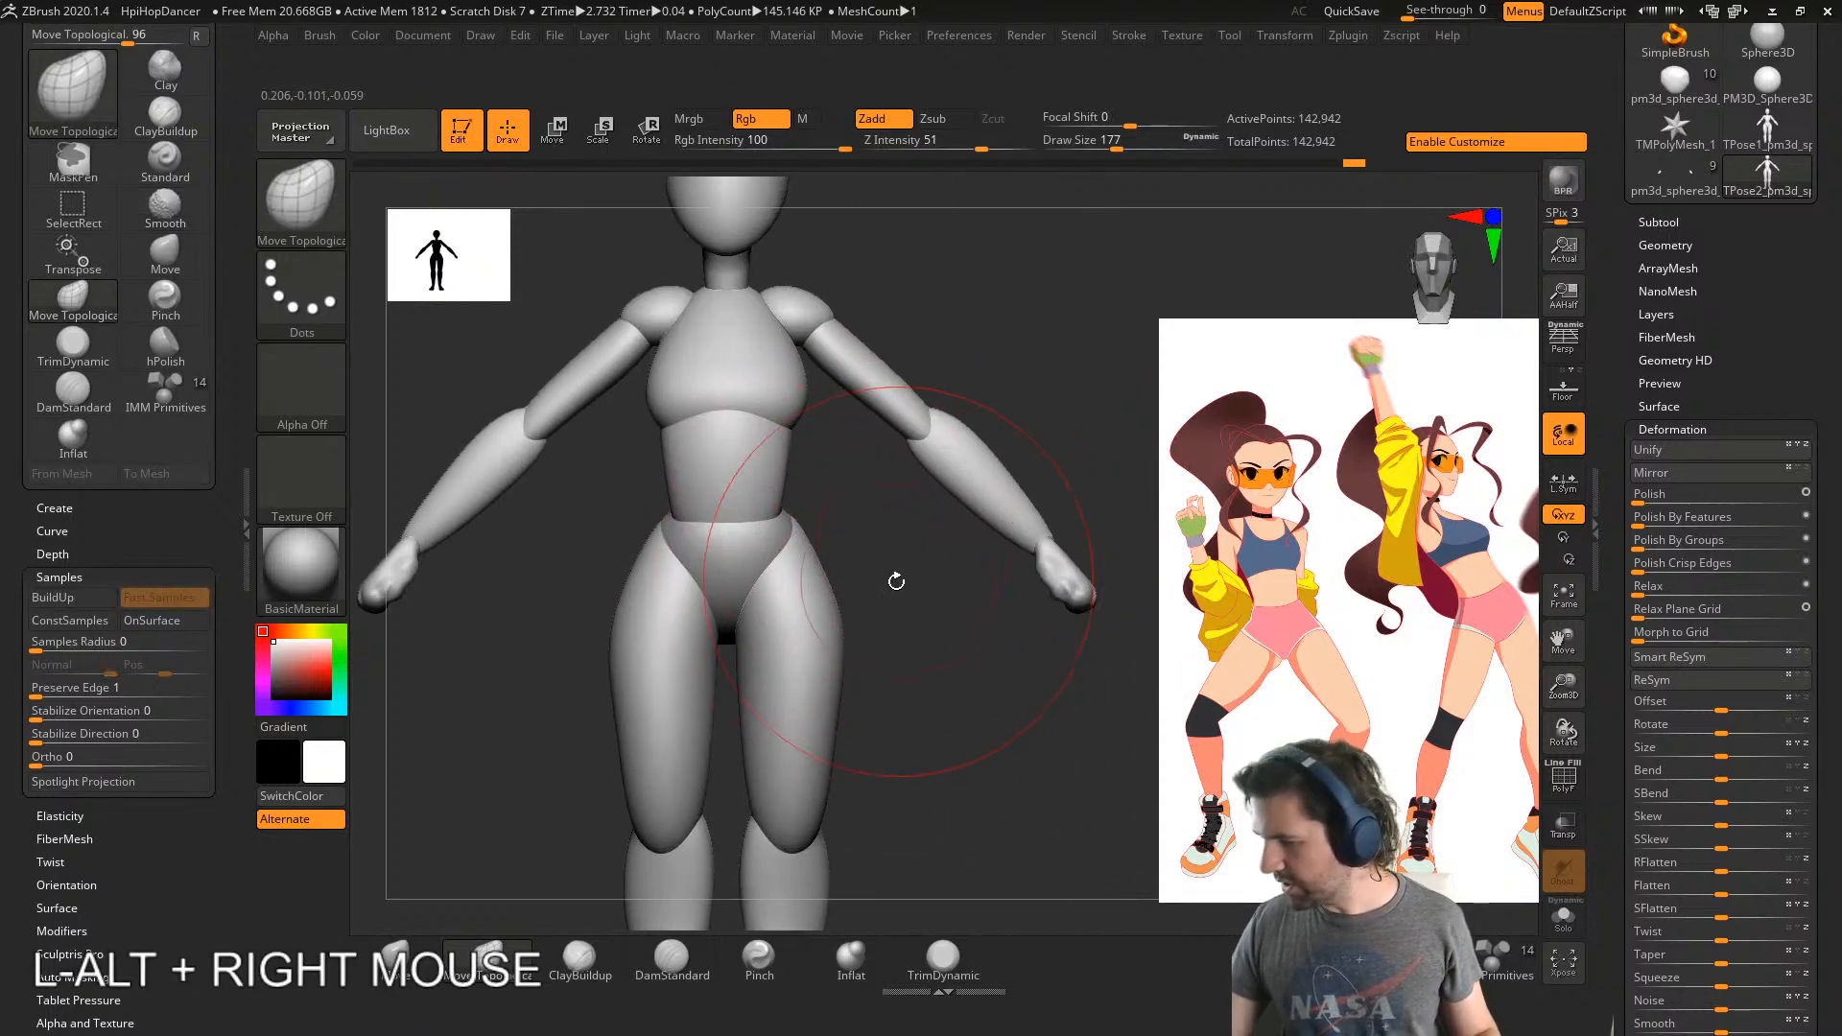
pyautogui.moveTo(827, 588); pyautogui.dragTo(820, 589)
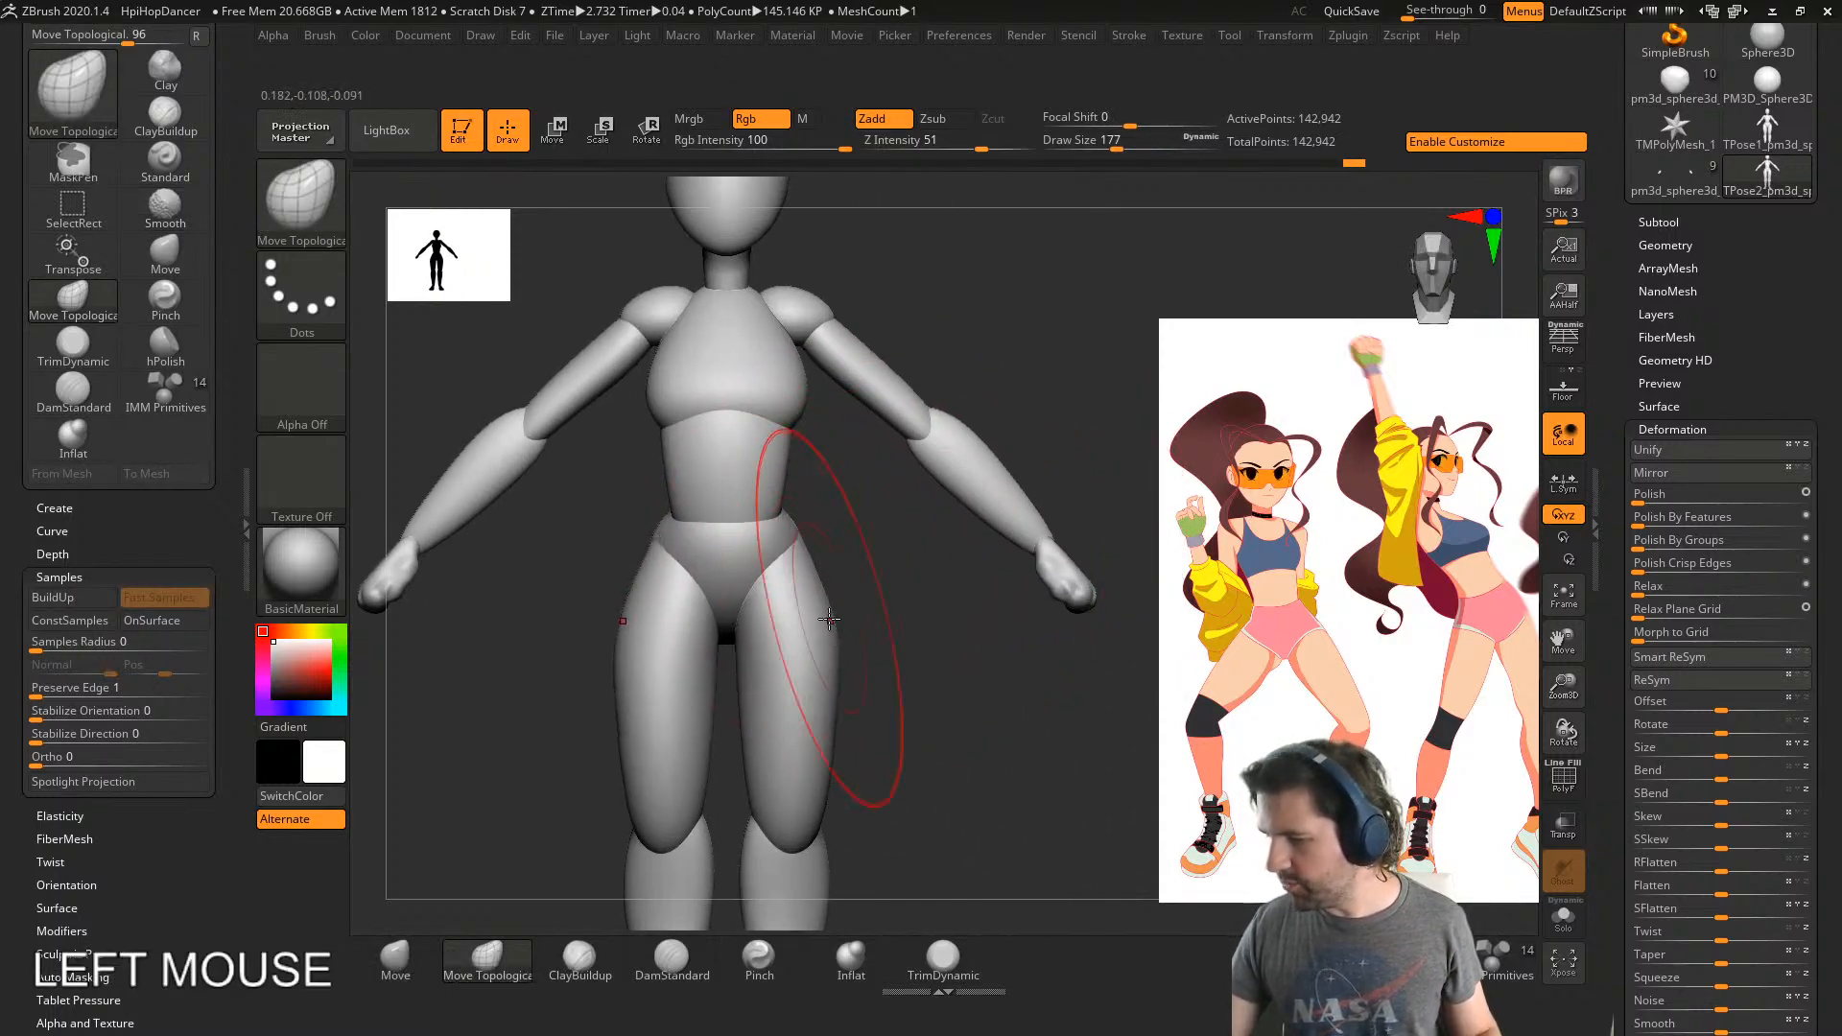
pyautogui.press('s')
pyautogui.moveTo(829, 624); pyautogui.dragTo(877, 644)
pyautogui.press('s')
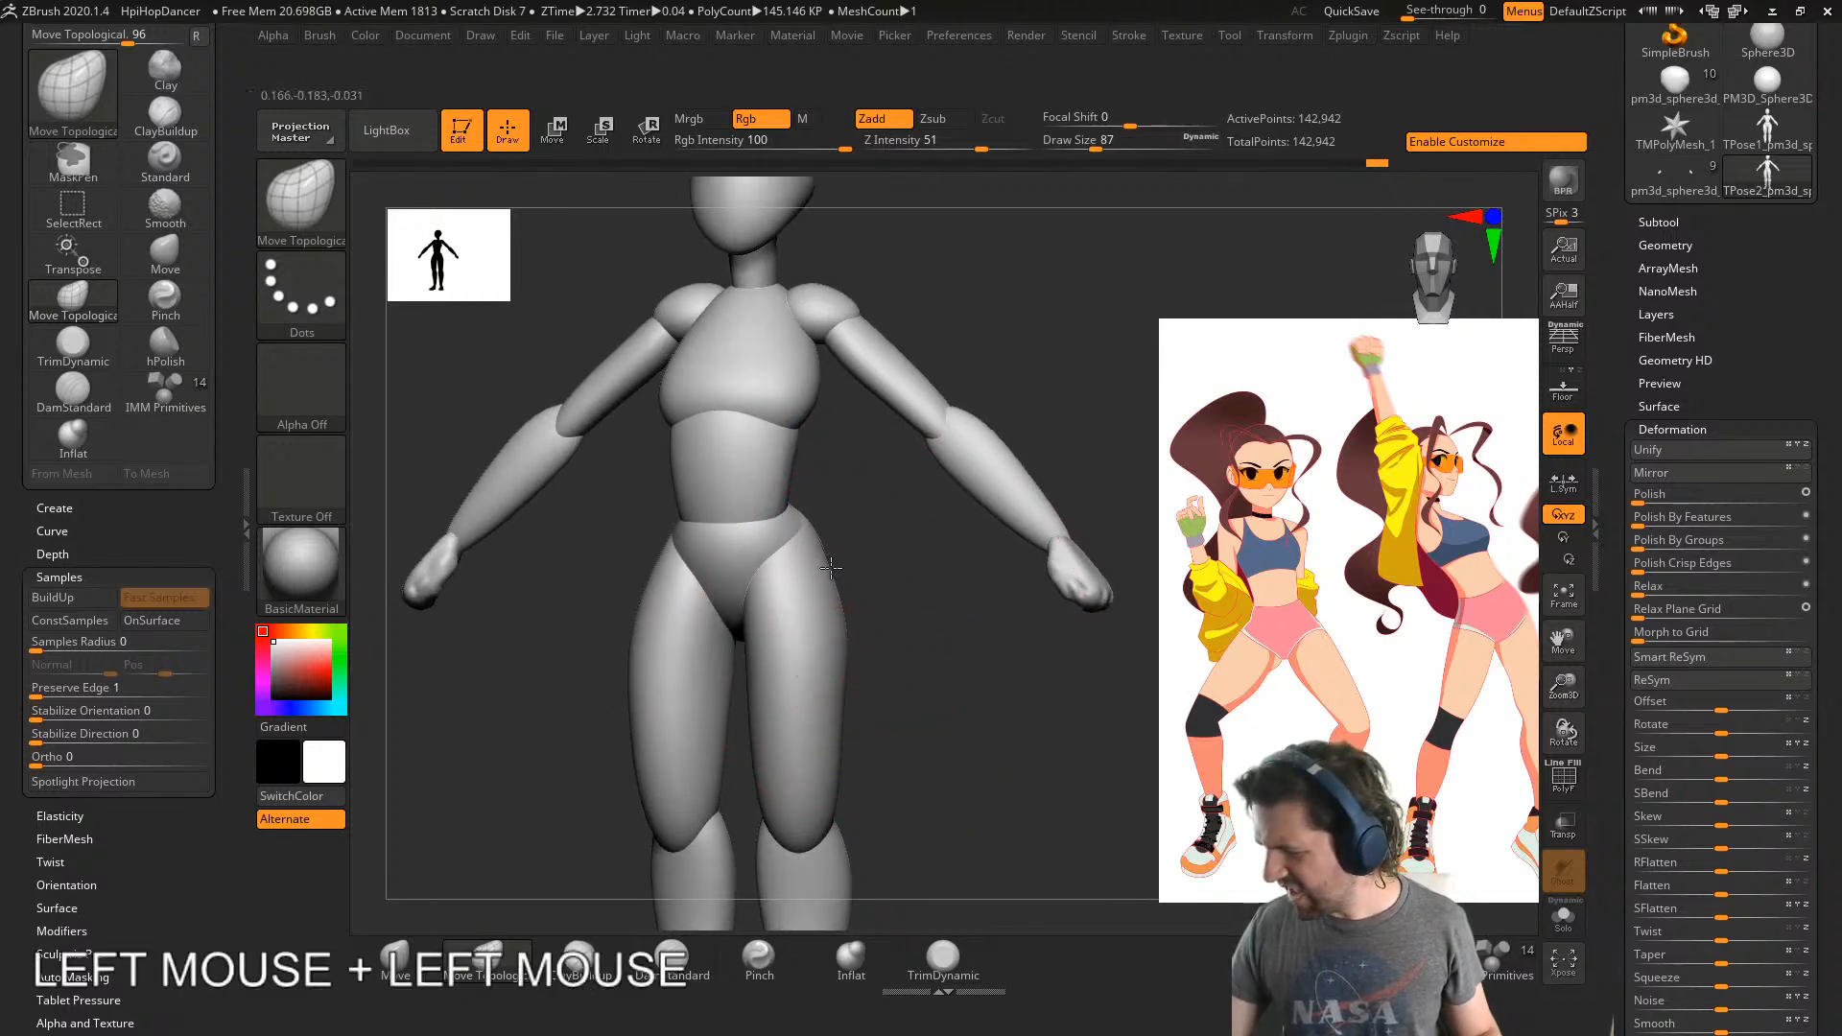
# - Adjust and smooth the thighs from the front at a draw size of 158, and touch up the outer hips at 83
pyautogui.moveTo(831, 568); pyautogui.dragTo(882, 633, button='right')
pyautogui.press('s')
pyautogui.keyDown('alt'); pyautogui.moveTo(903, 733); pyautogui.dragTo(815, 653, button='right'); pyautogui.keyUp('alt')
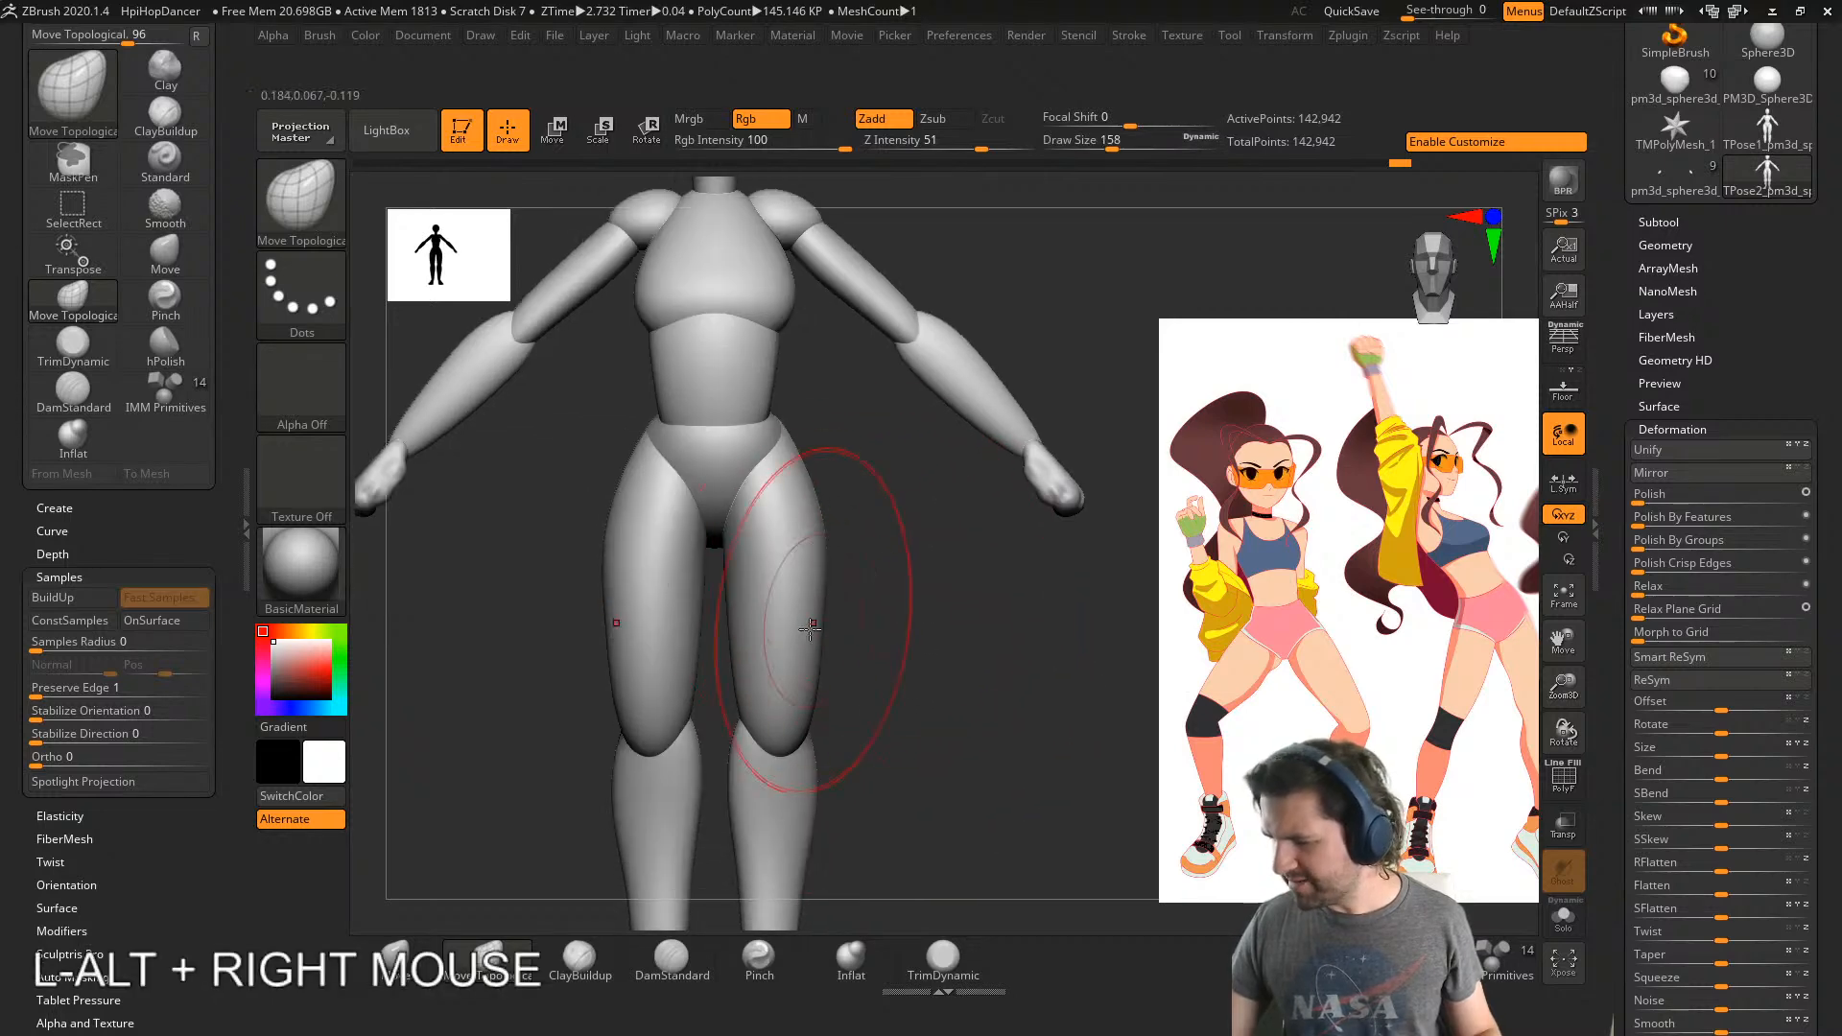
pyautogui.click(811, 651)
pyautogui.press('shift')
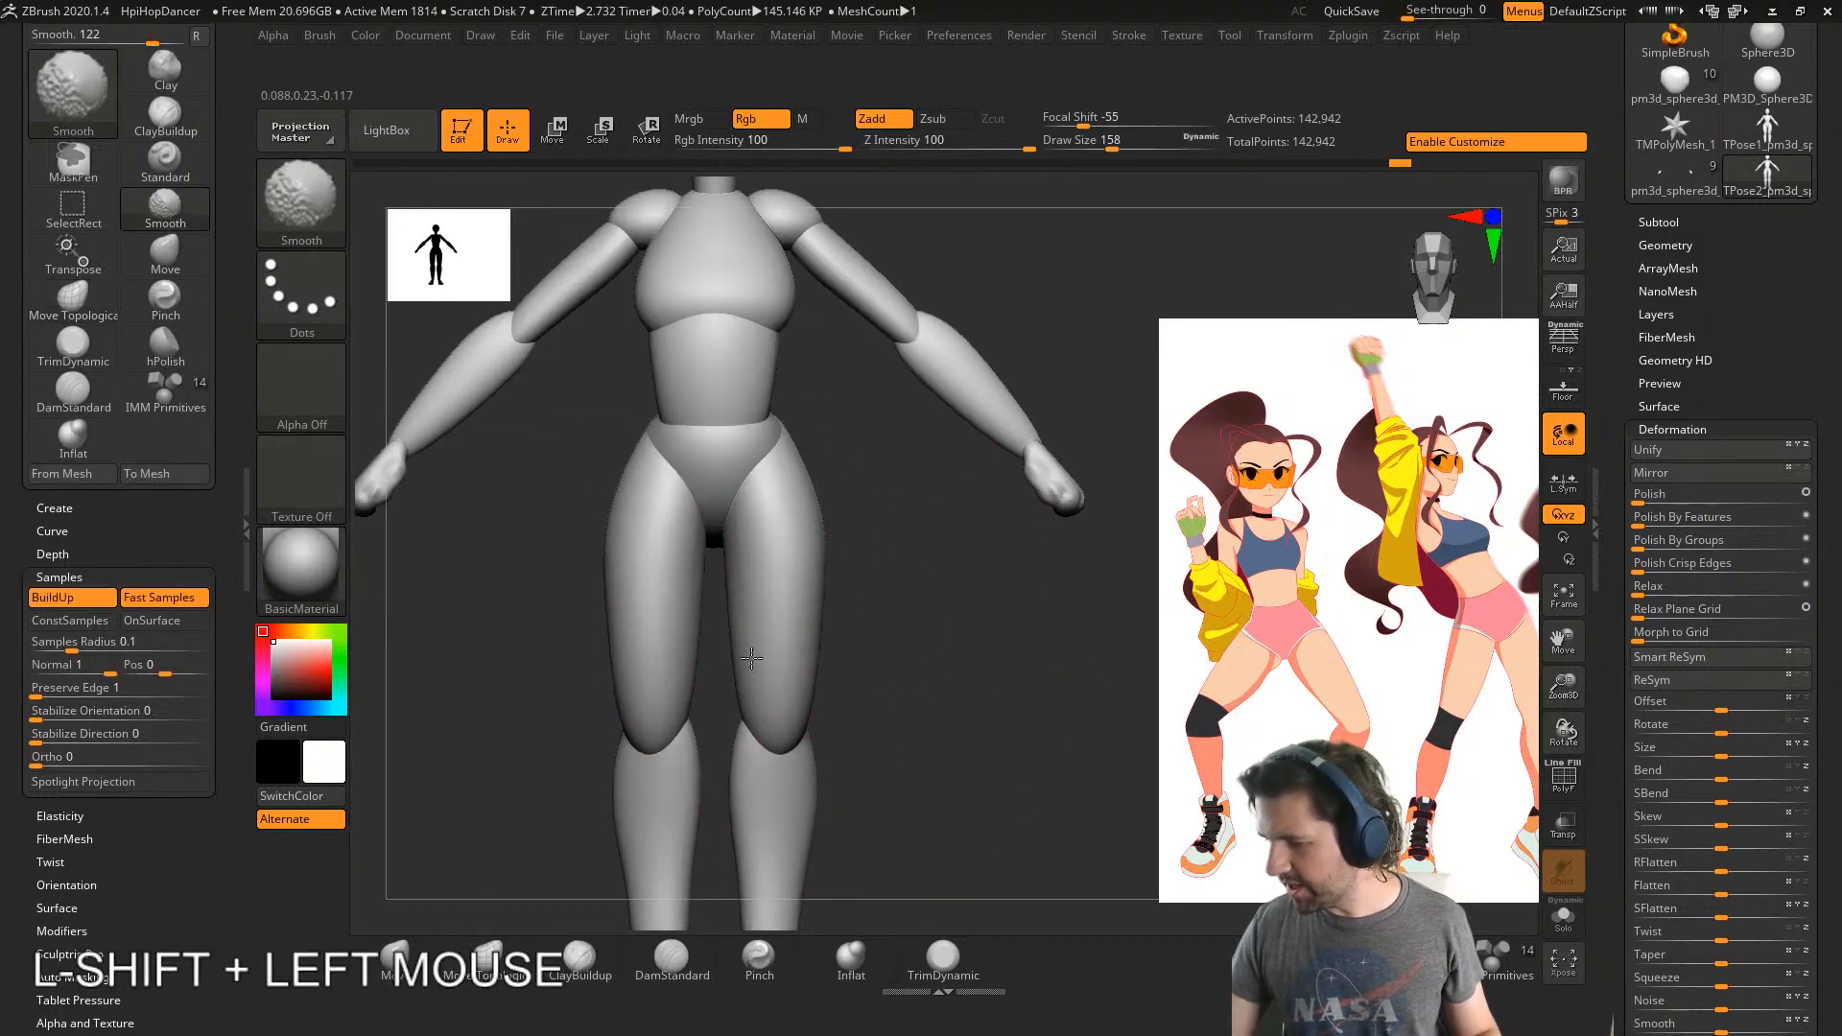
pyautogui.press('s')
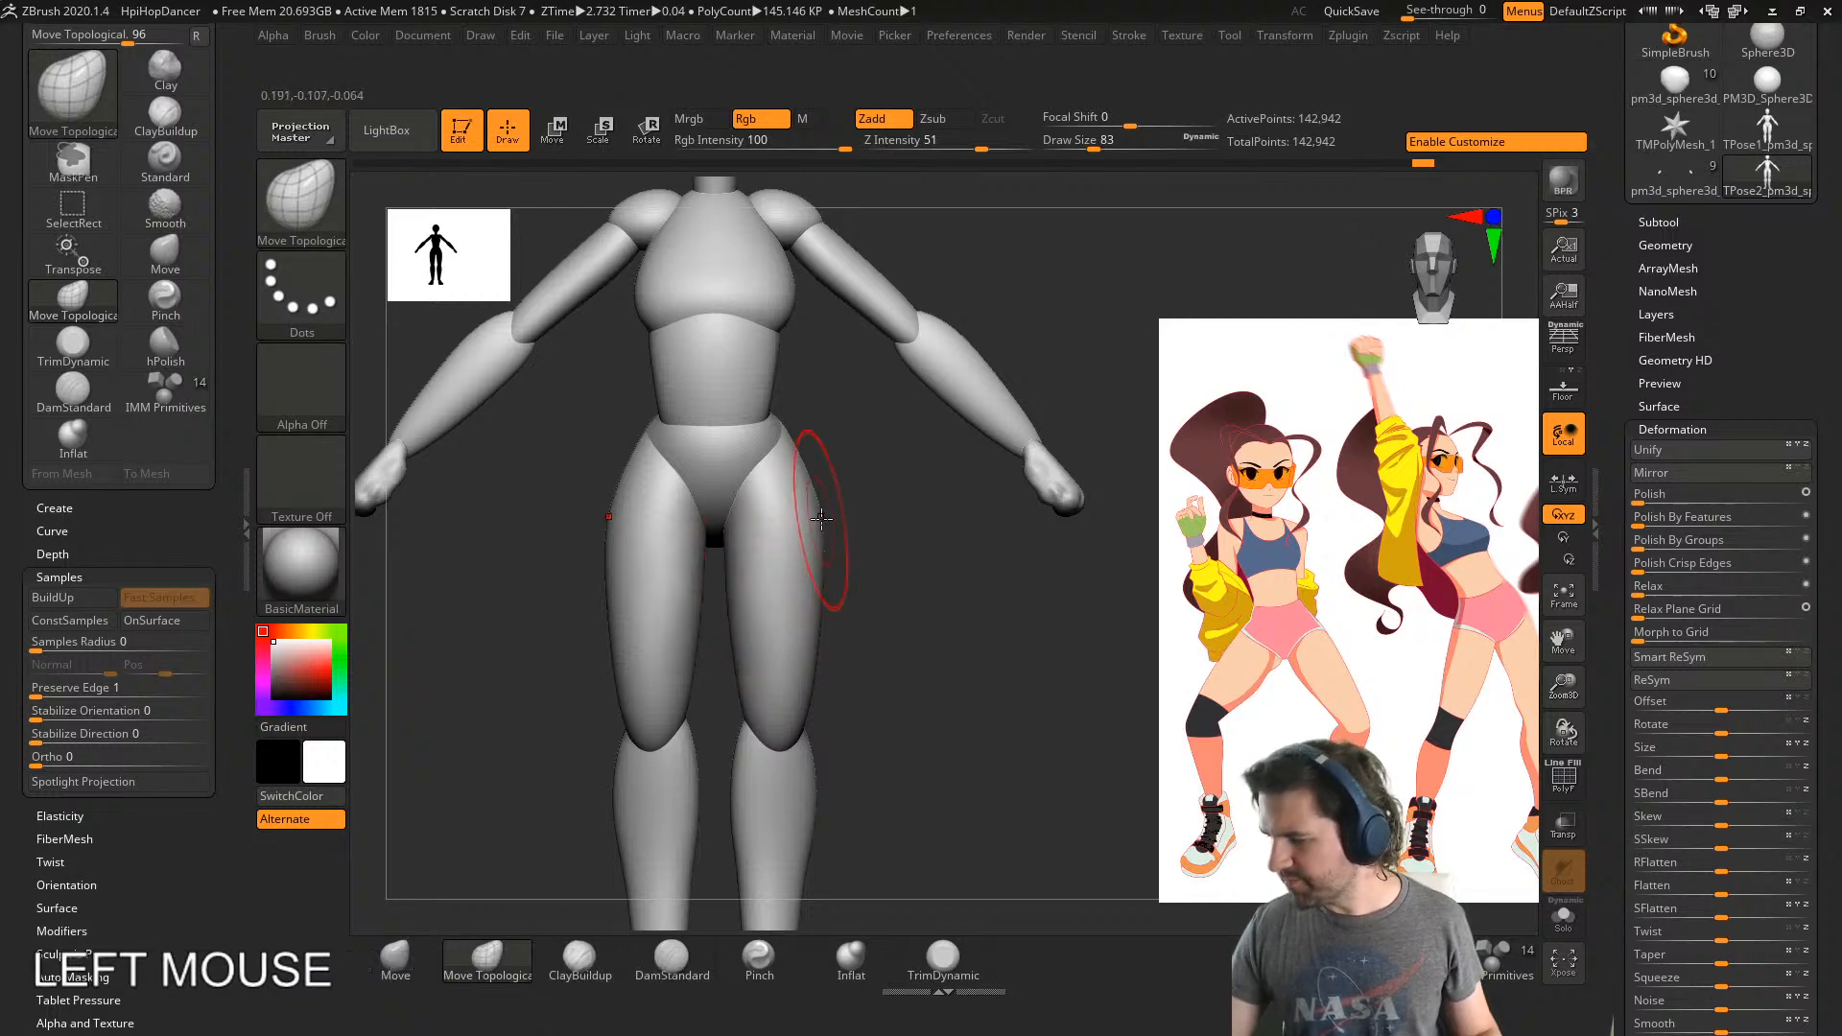
# - Slim and smooth the lower legs from the front with the Move Topological brush at draw sizes of 158 and 124
pyautogui.press('s')
pyautogui.moveTo(858, 534); pyautogui.dragTo(877, 536)
pyautogui.moveTo(877, 536)
pyautogui.mouseDown(button='right')
pyautogui.moveTo(812, 514)
pyautogui.moveTo(868, 486)
pyautogui.moveTo(836, 508)
pyautogui.mouseUp(button='right')
pyautogui.keyDown('alt'); pyautogui.moveTo(884, 726); pyautogui.dragTo(860, 543, button='right'); pyautogui.keyUp('alt')
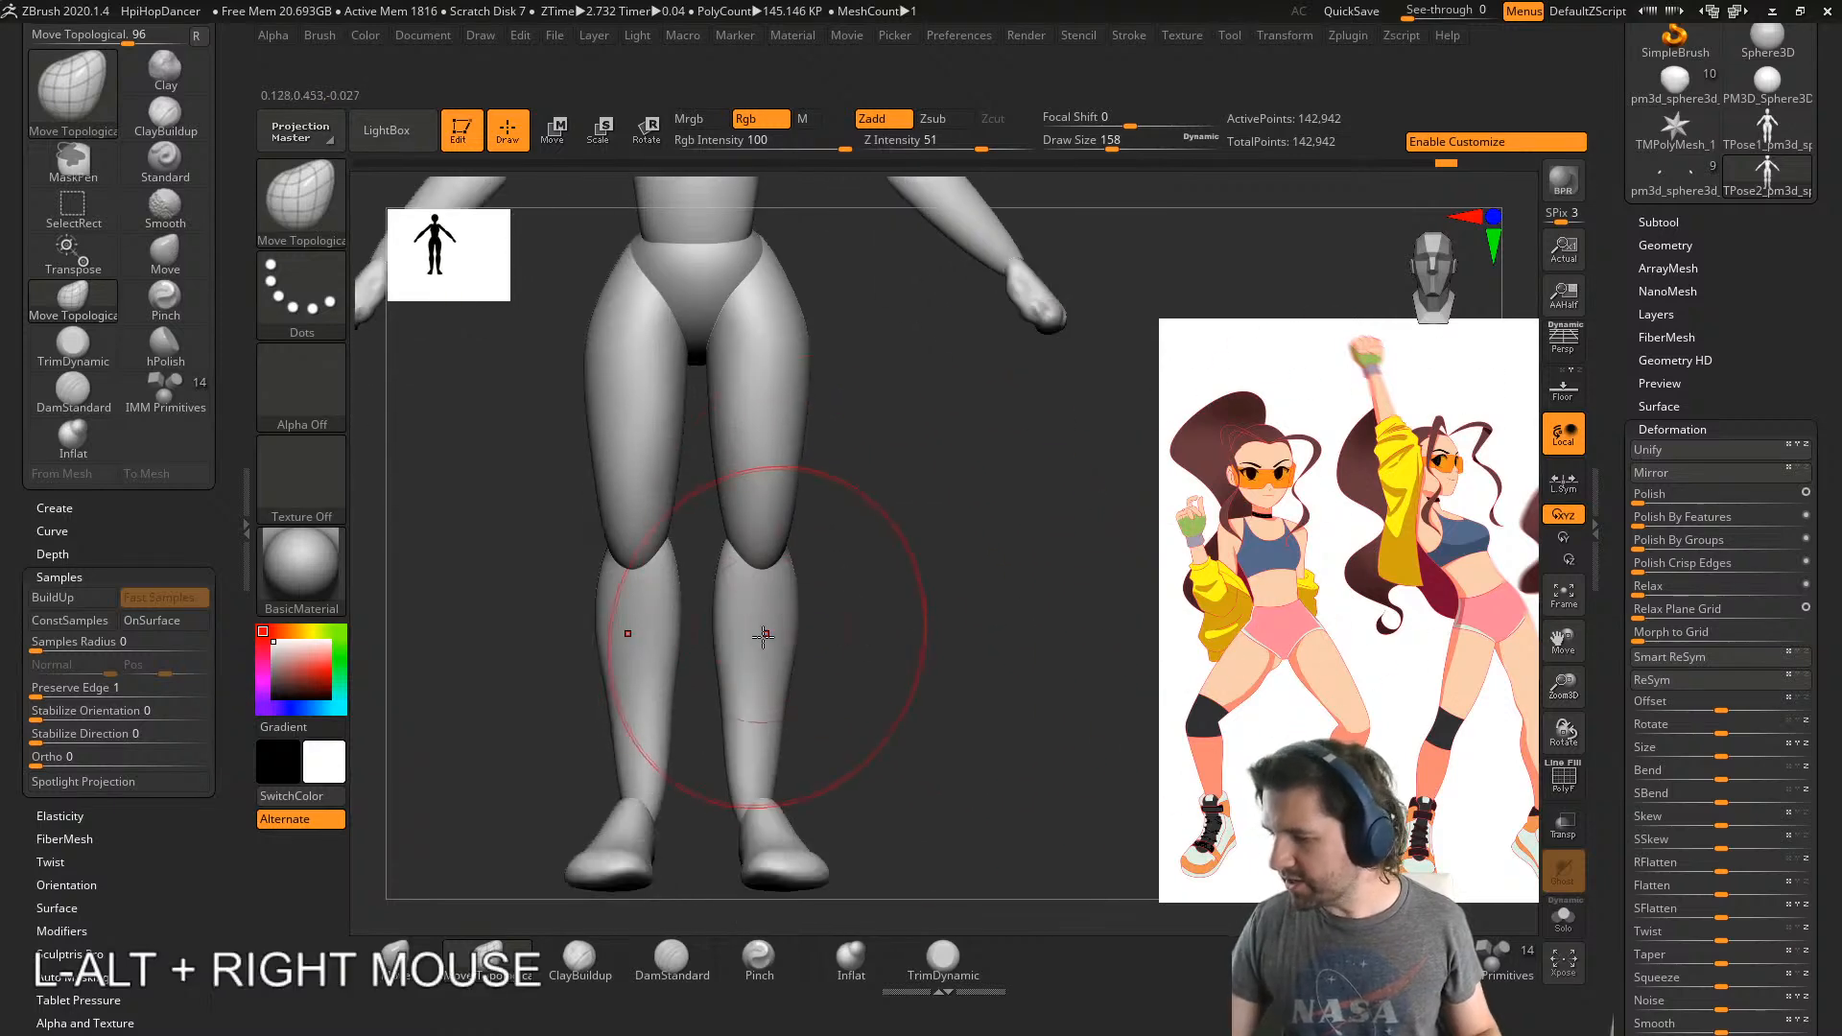
pyautogui.press('s')
pyautogui.moveTo(823, 709); pyautogui.dragTo(806, 709)
pyautogui.keyDown('shift'); pyautogui.moveTo(772, 741); pyautogui.dragTo(737, 731); pyautogui.keyUp('shift')
pyautogui.press('s')
pyautogui.moveTo(757, 752); pyautogui.dragTo(769, 751)
pyautogui.keyDown('alt'); pyautogui.moveTo(822, 679); pyautogui.dragTo(843, 564, button='right'); pyautogui.keyUp('alt')
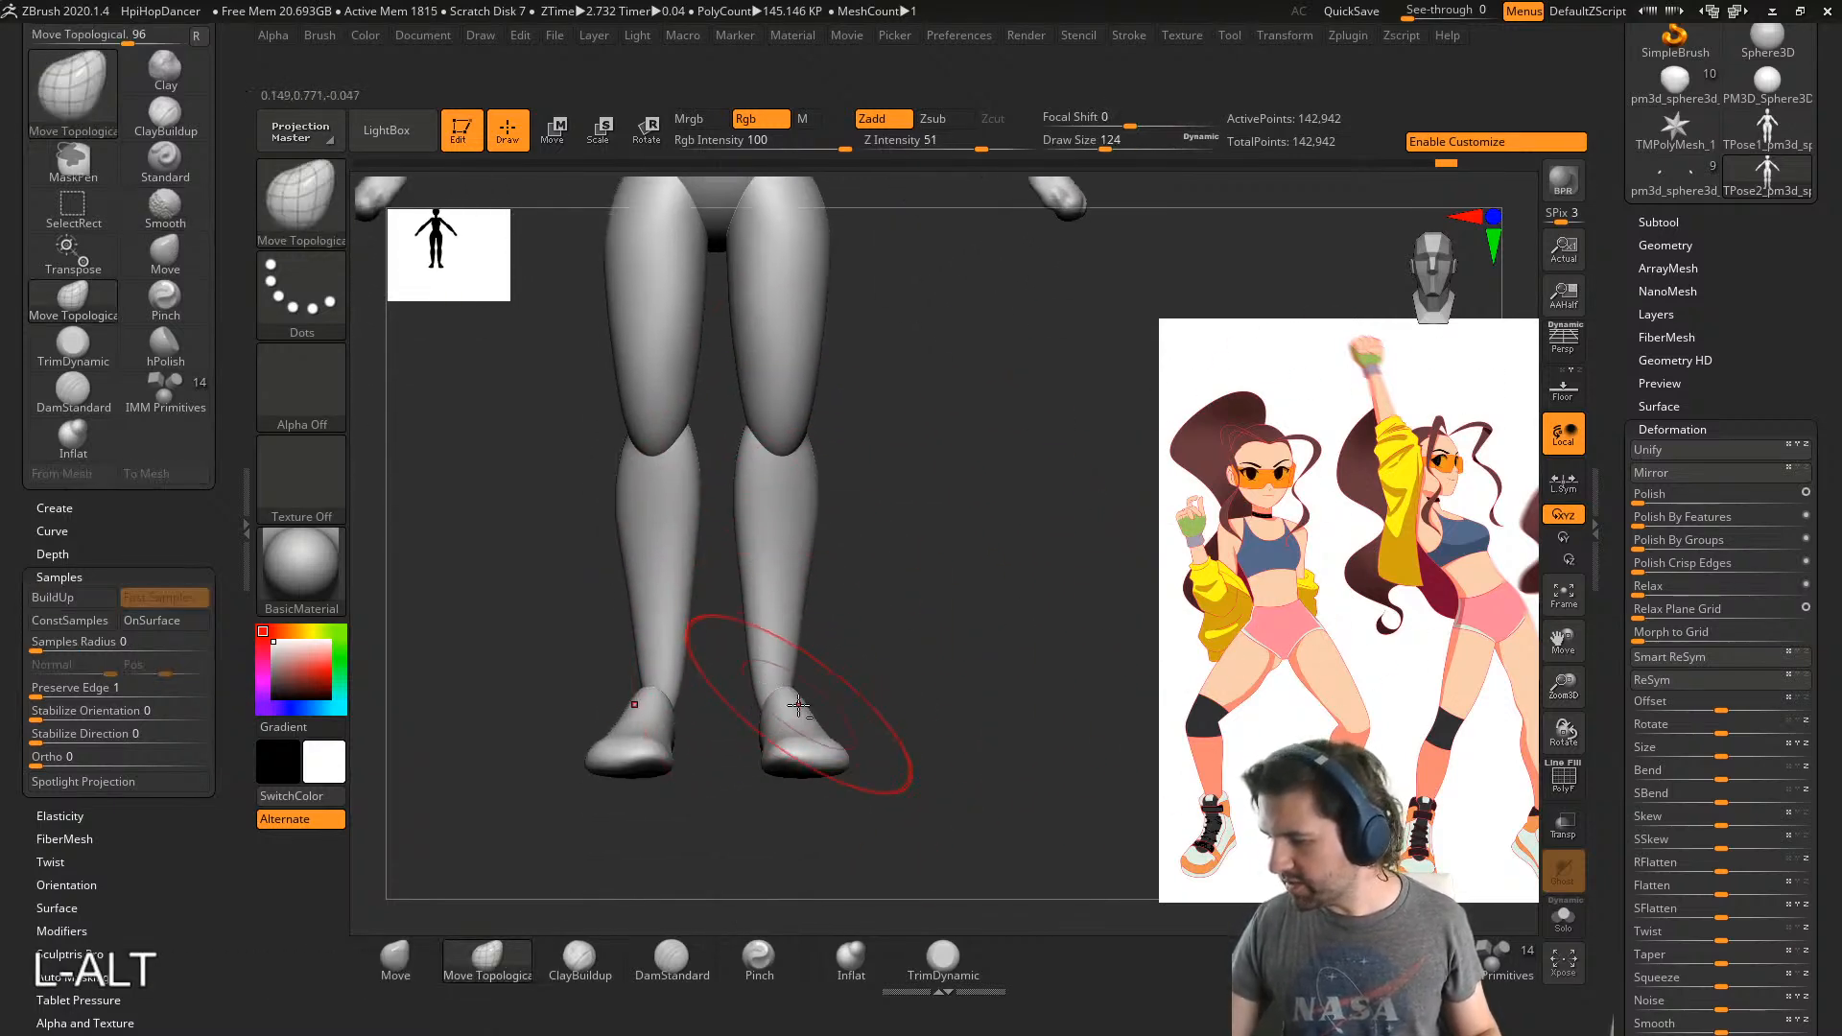
# - Reshape the heels and feet from below with the Move Topological brush at a draw size of about 124
pyautogui.moveTo(791, 715)
pyautogui.mouseDown(button='right')
pyautogui.moveTo(823, 606)
pyautogui.moveTo(867, 617)
pyautogui.moveTo(787, 712)
pyautogui.mouseUp(button='right')
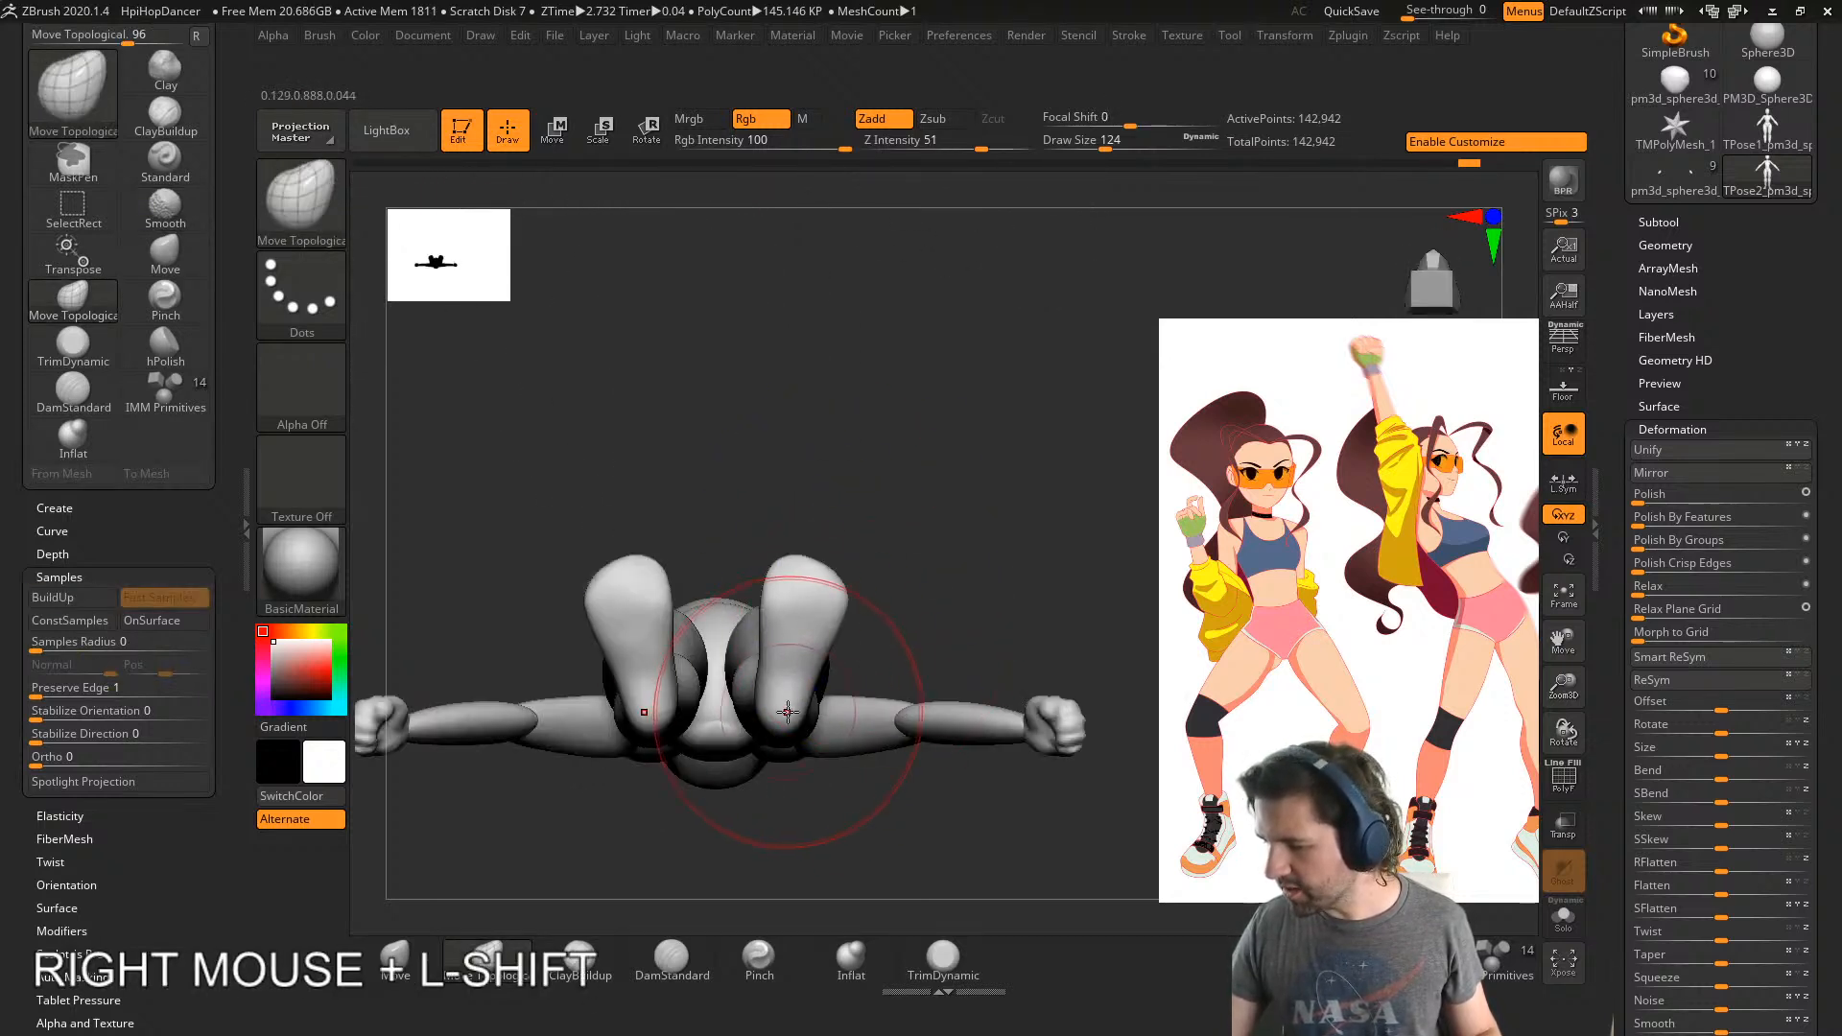
pyautogui.moveTo(791, 704); pyautogui.dragTo(778, 662)
pyautogui.moveTo(829, 682); pyautogui.dragTo(840, 625, button='right')
pyautogui.keyDown('shift'); pyautogui.moveTo(921, 644); pyautogui.dragTo(796, 614, button='right'); pyautogui.keyUp('shift')
pyautogui.moveTo(833, 608); pyautogui.dragTo(845, 604)
pyautogui.moveTo(845, 605)
pyautogui.keyDown('shift'); pyautogui.mouseDown(button='right')
pyautogui.moveTo(918, 579)
pyautogui.moveTo(842, 688)
pyautogui.mouseUp(button='right'); pyautogui.keyUp('shift')
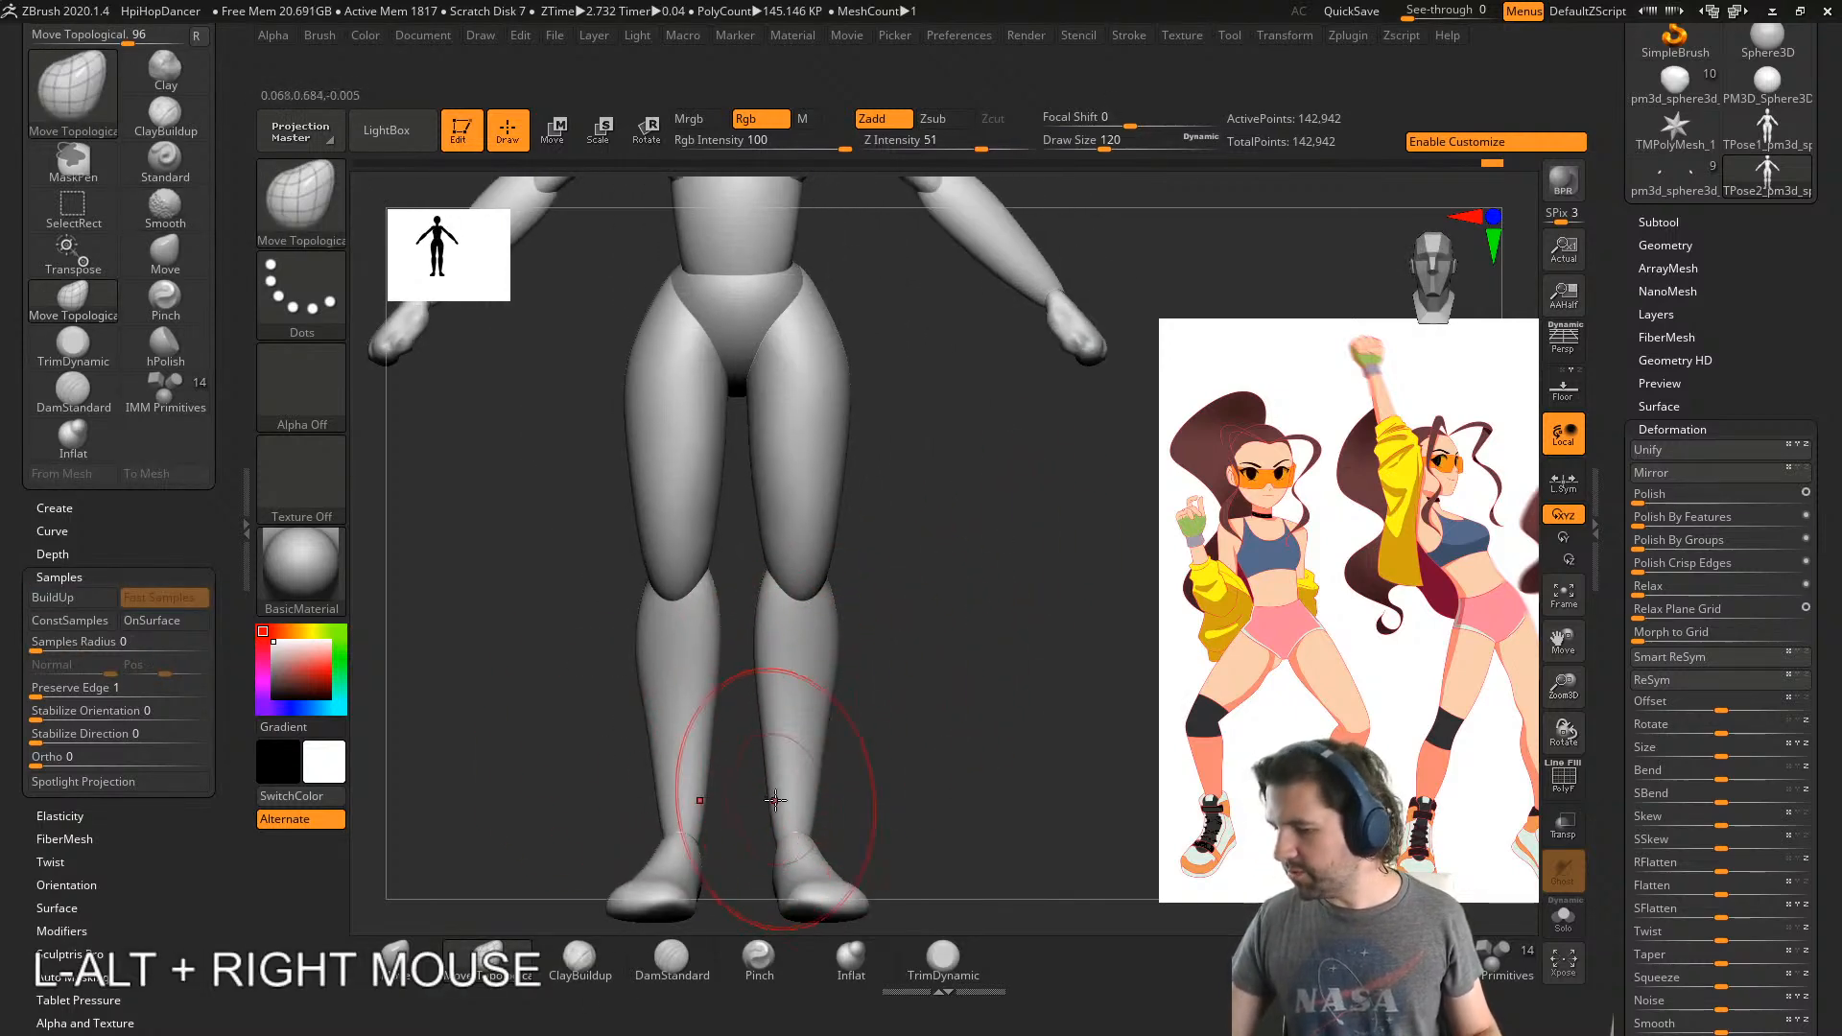
# - Smooth the ankles and calves from the front at a draw size of 120
pyautogui.keyDown('shift'); pyautogui.moveTo(775, 799); pyautogui.dragTo(787, 804); pyautogui.keyUp('shift')
pyautogui.moveTo(789, 731)
pyautogui.keyDown('alt'); pyautogui.mouseDown(button='right')
pyautogui.moveTo(838, 814)
pyautogui.moveTo(851, 753)
pyautogui.mouseUp(button='right'); pyautogui.keyUp('alt')
pyautogui.keyDown('shift'); pyautogui.moveTo(814, 633); pyautogui.dragTo(807, 768); pyautogui.keyUp('shift')
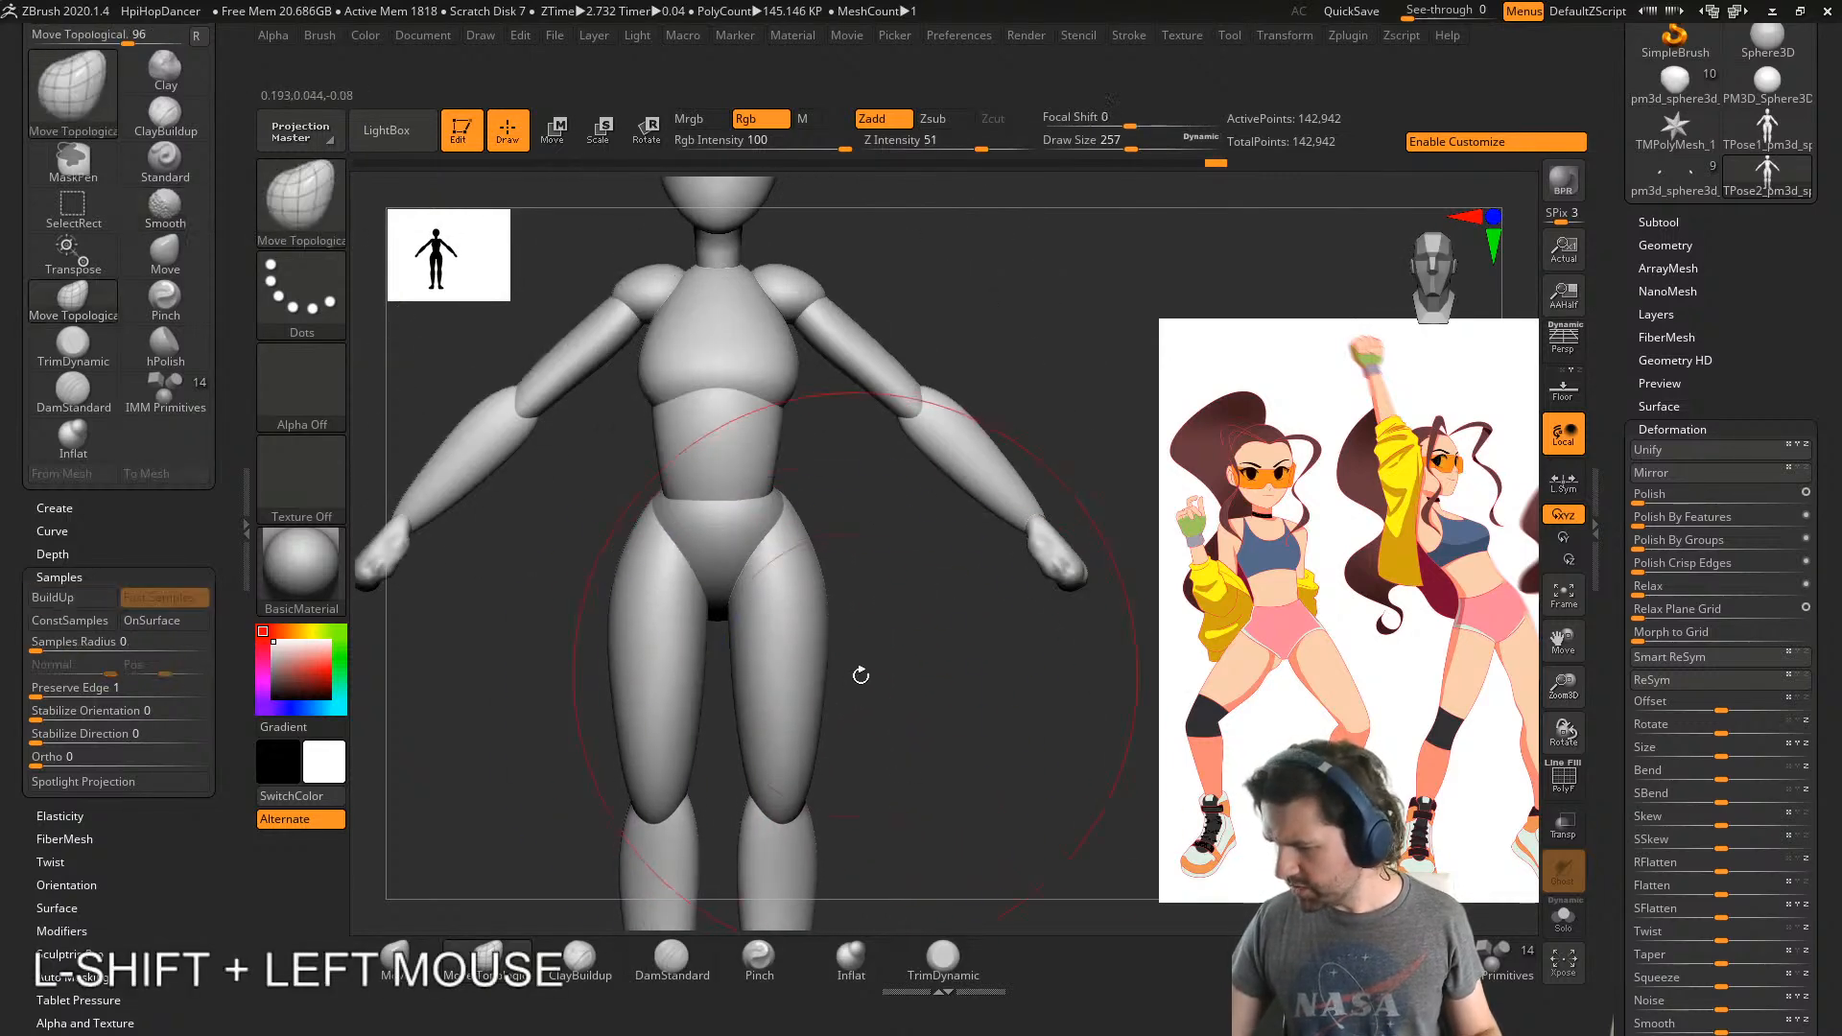
# - Refine and smooth the forearms from the front at a draw size of 90
pyautogui.moveTo(860, 675)
pyautogui.mouseDown(button='right')
pyautogui.moveTo(758, 667)
pyautogui.moveTo(867, 656)
pyautogui.moveTo(864, 790)
pyautogui.mouseUp(button='right')
pyautogui.press('s')
pyautogui.moveTo(909, 734); pyautogui.dragTo(877, 734)
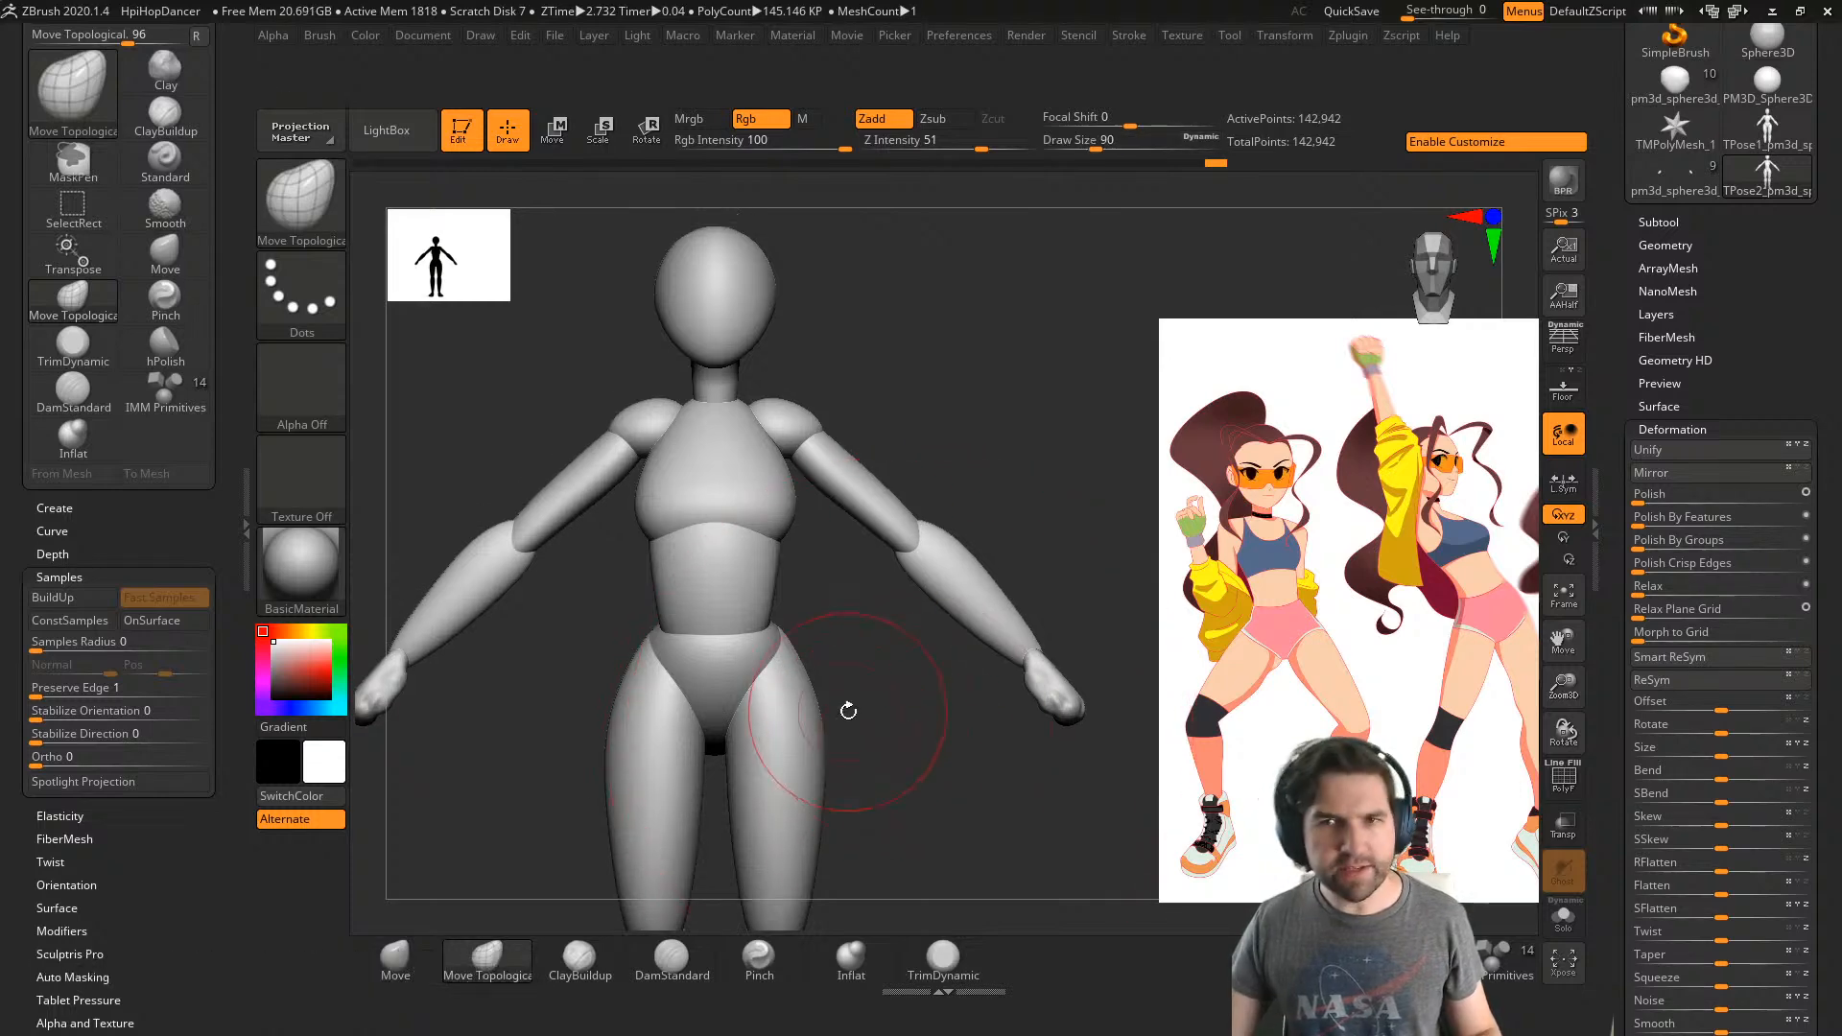
pyautogui.keyDown('shift'); pyautogui.moveTo(1045, 599); pyautogui.dragTo(1017, 629); pyautogui.keyUp('shift')
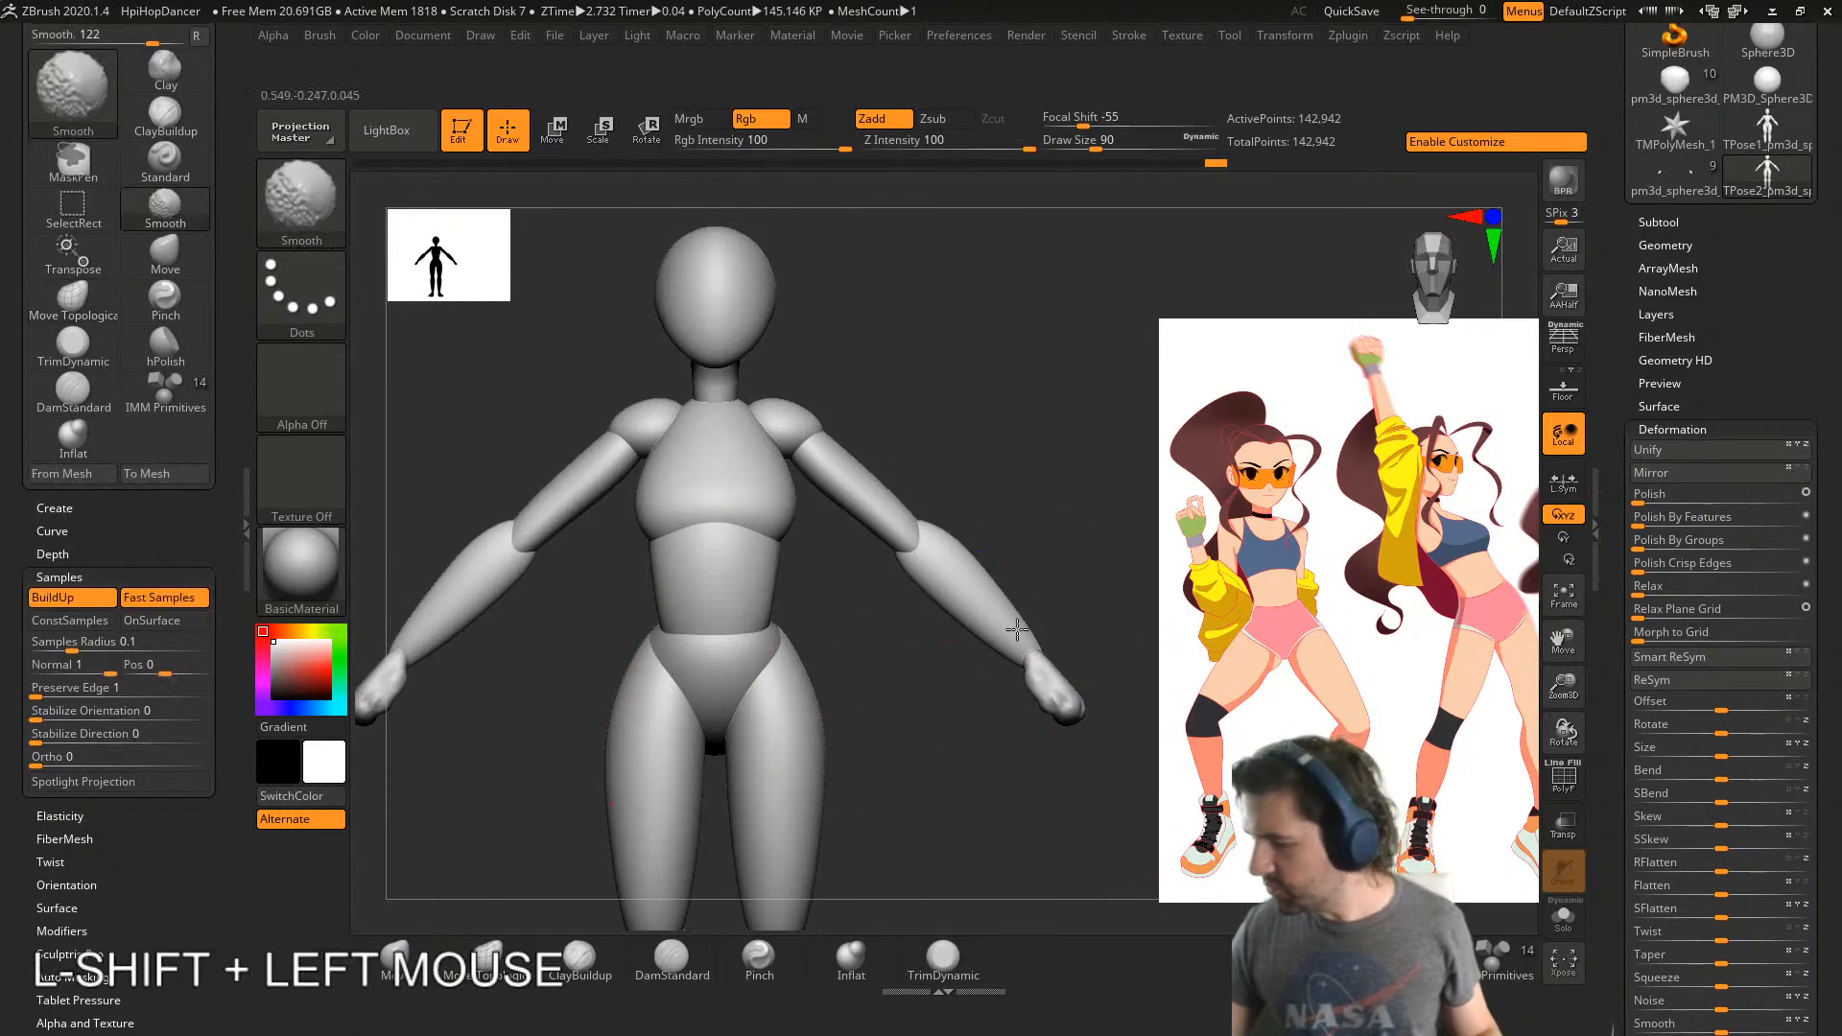
pyautogui.keyDown('alt'); pyautogui.moveTo(916, 623); pyautogui.dragTo(838, 626, button='right'); pyautogui.keyUp('alt')
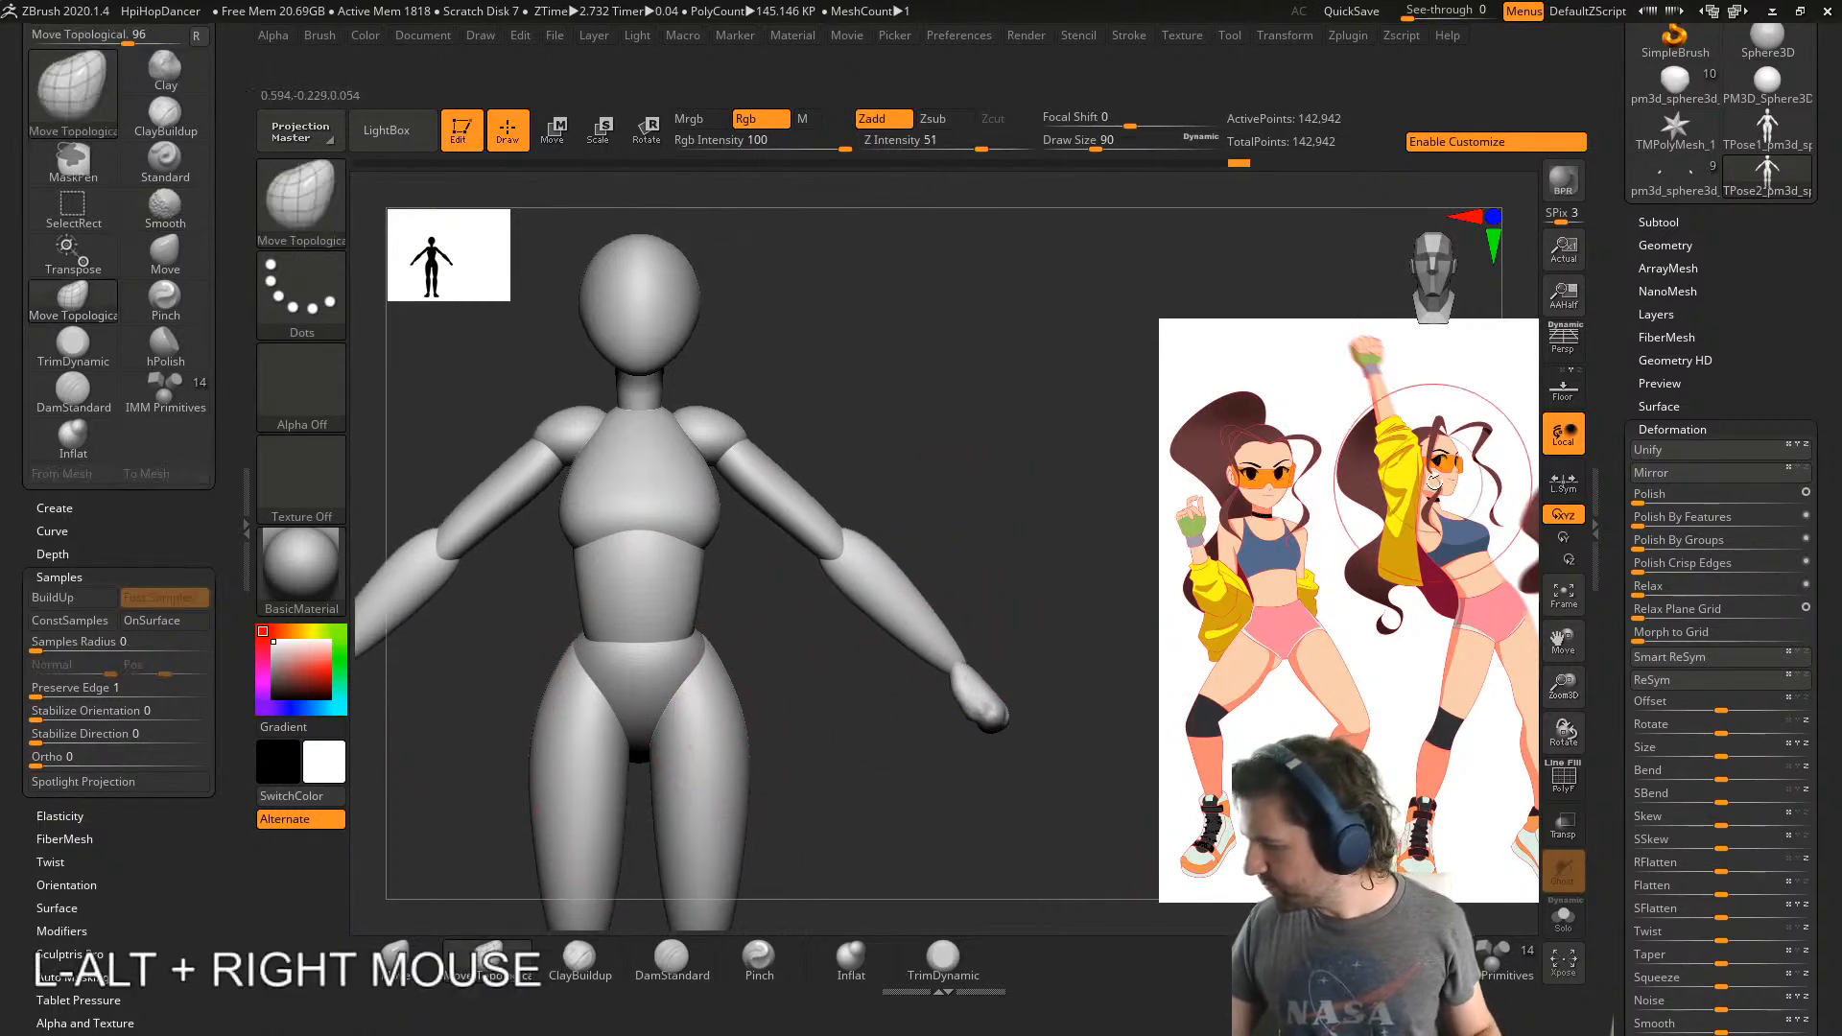
pyautogui.keyDown('shift'); pyautogui.moveTo(933, 597); pyautogui.dragTo(935, 622); pyautogui.keyUp('shift')
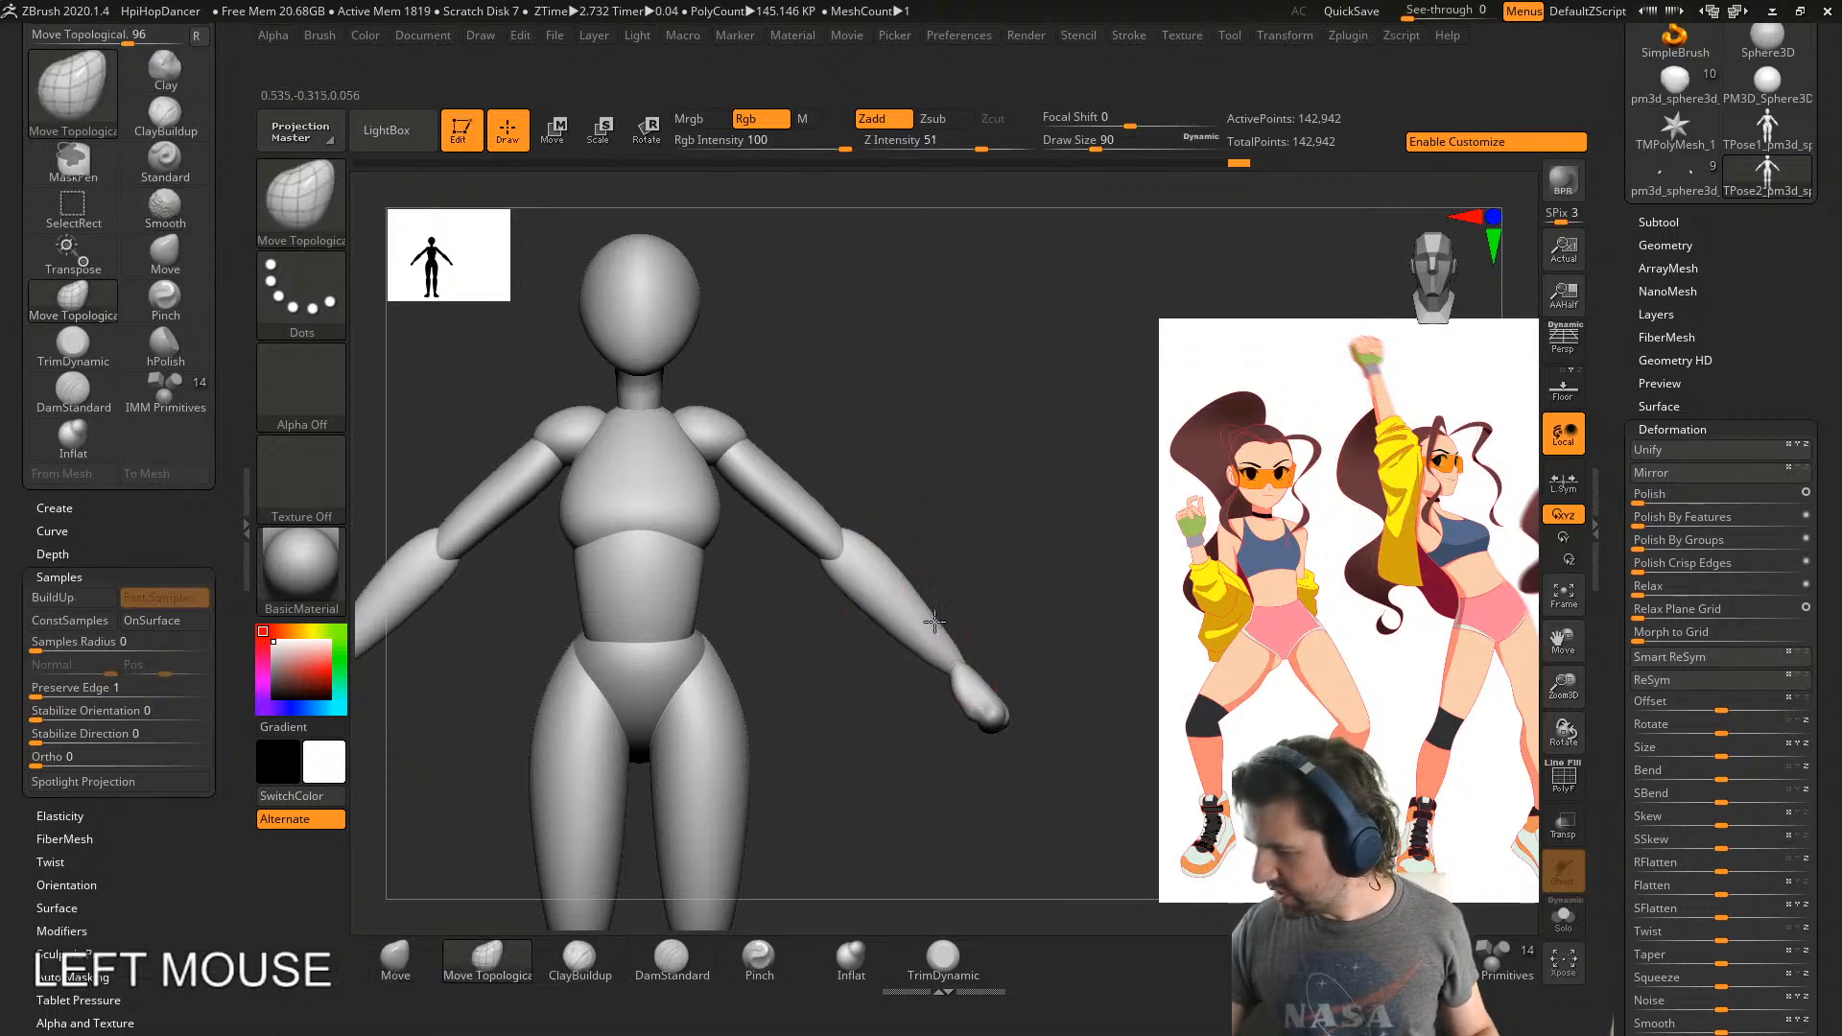
# - Smooth the upper arms down to the elbows from the side view at a draw size of 90
pyautogui.keyDown('shift'); pyautogui.moveTo(1125, 749); pyautogui.dragTo(1002, 605, button='right'); pyautogui.keyUp('shift')
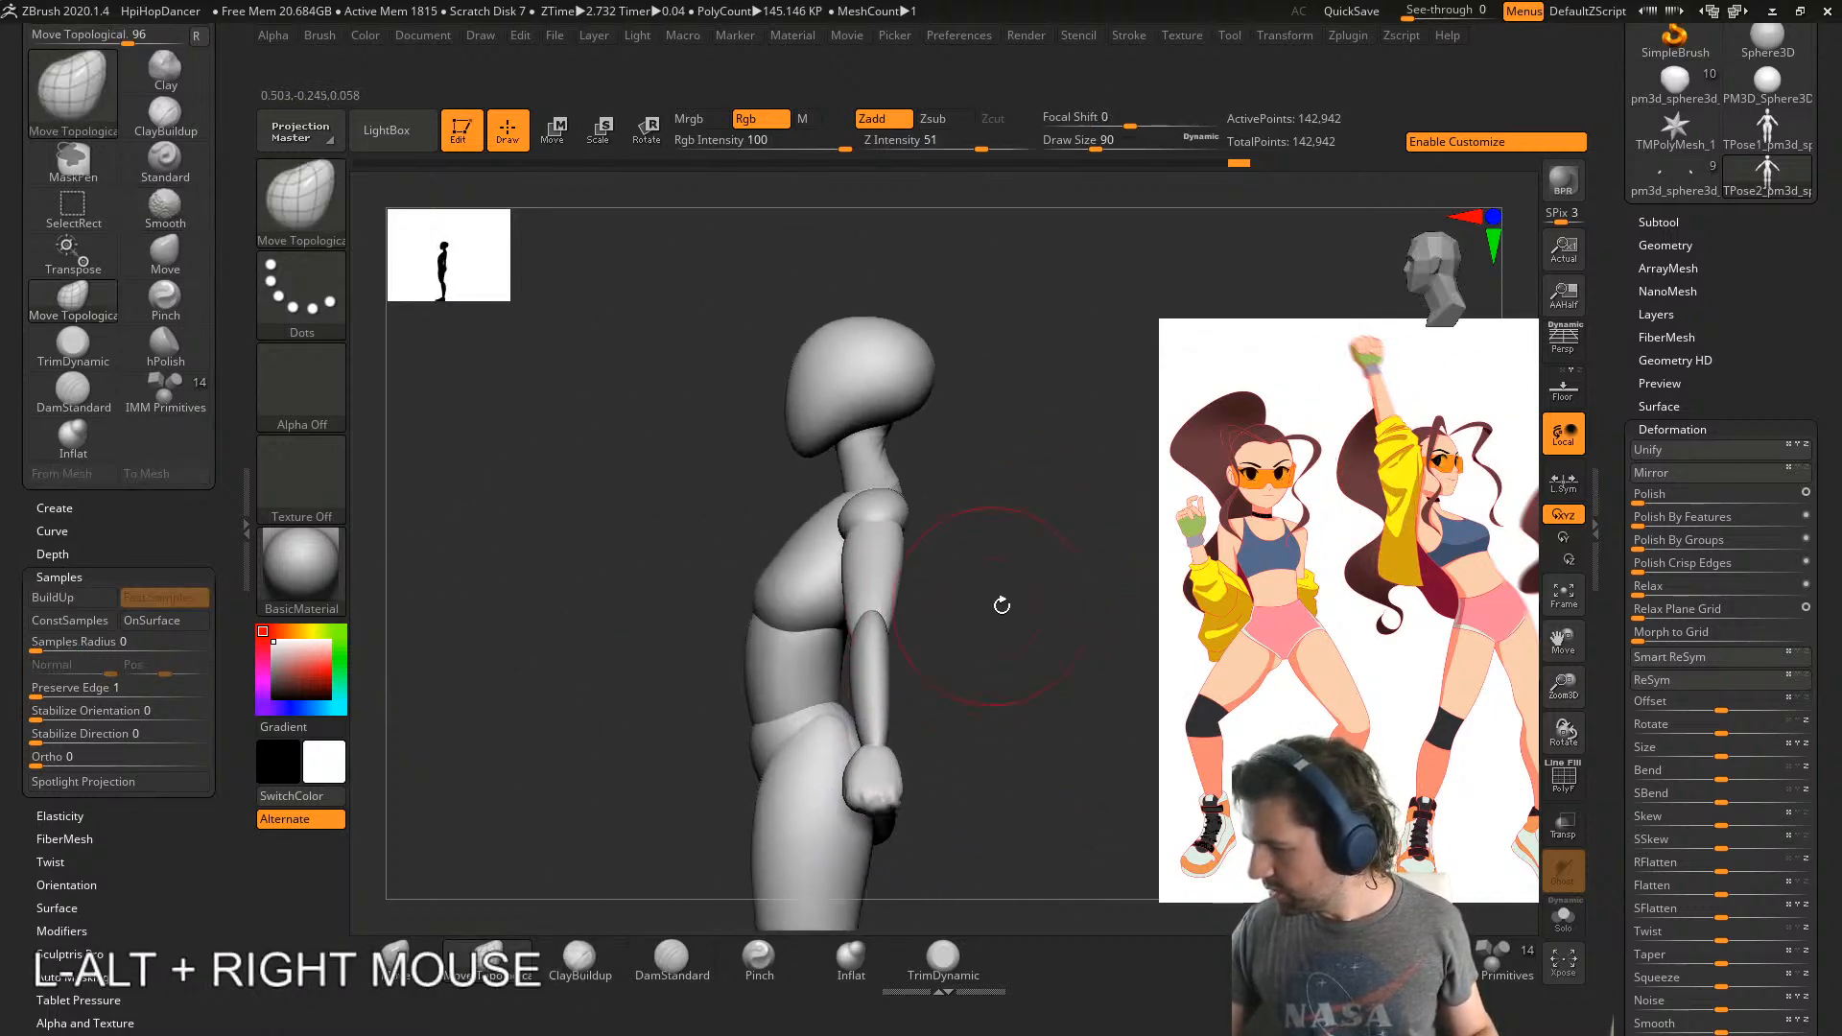
pyautogui.keyDown('shift'); pyautogui.moveTo(879, 549); pyautogui.dragTo(877, 585); pyautogui.keyUp('shift')
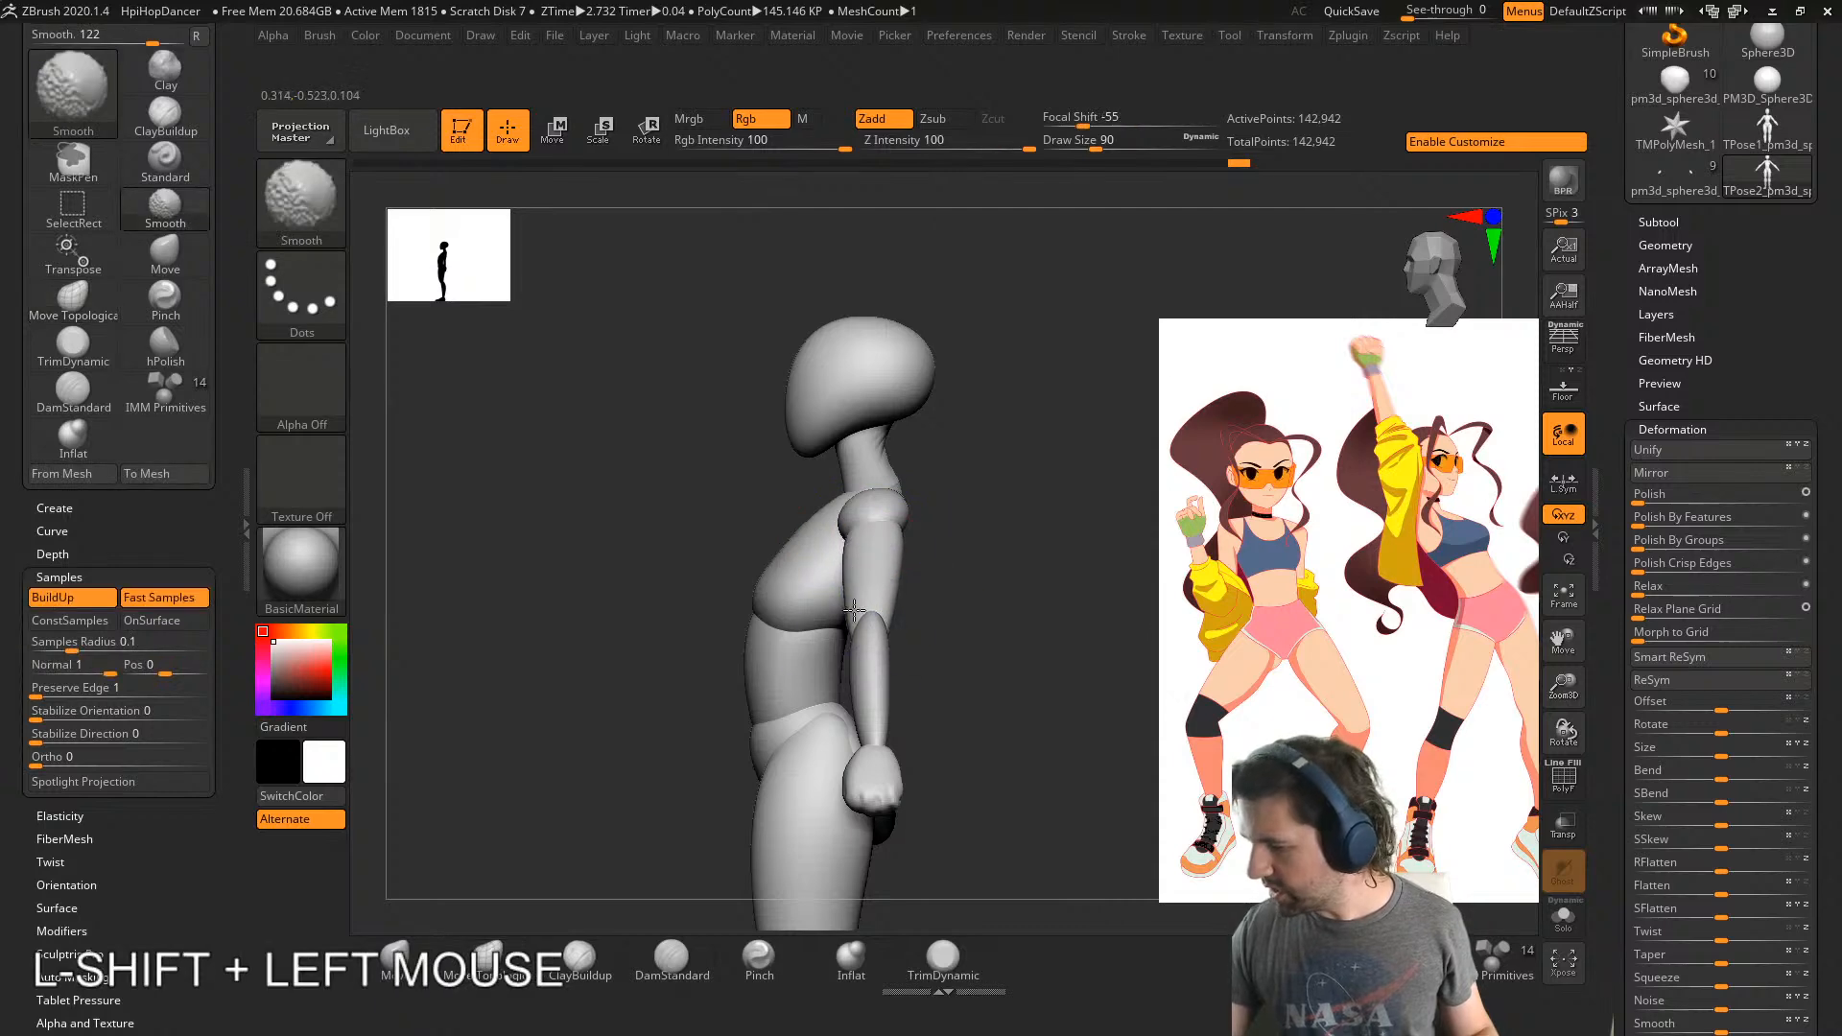
pyautogui.keyDown('shift'); pyautogui.moveTo(854, 610); pyautogui.dragTo(850, 570, button='right'); pyautogui.keyUp('shift')
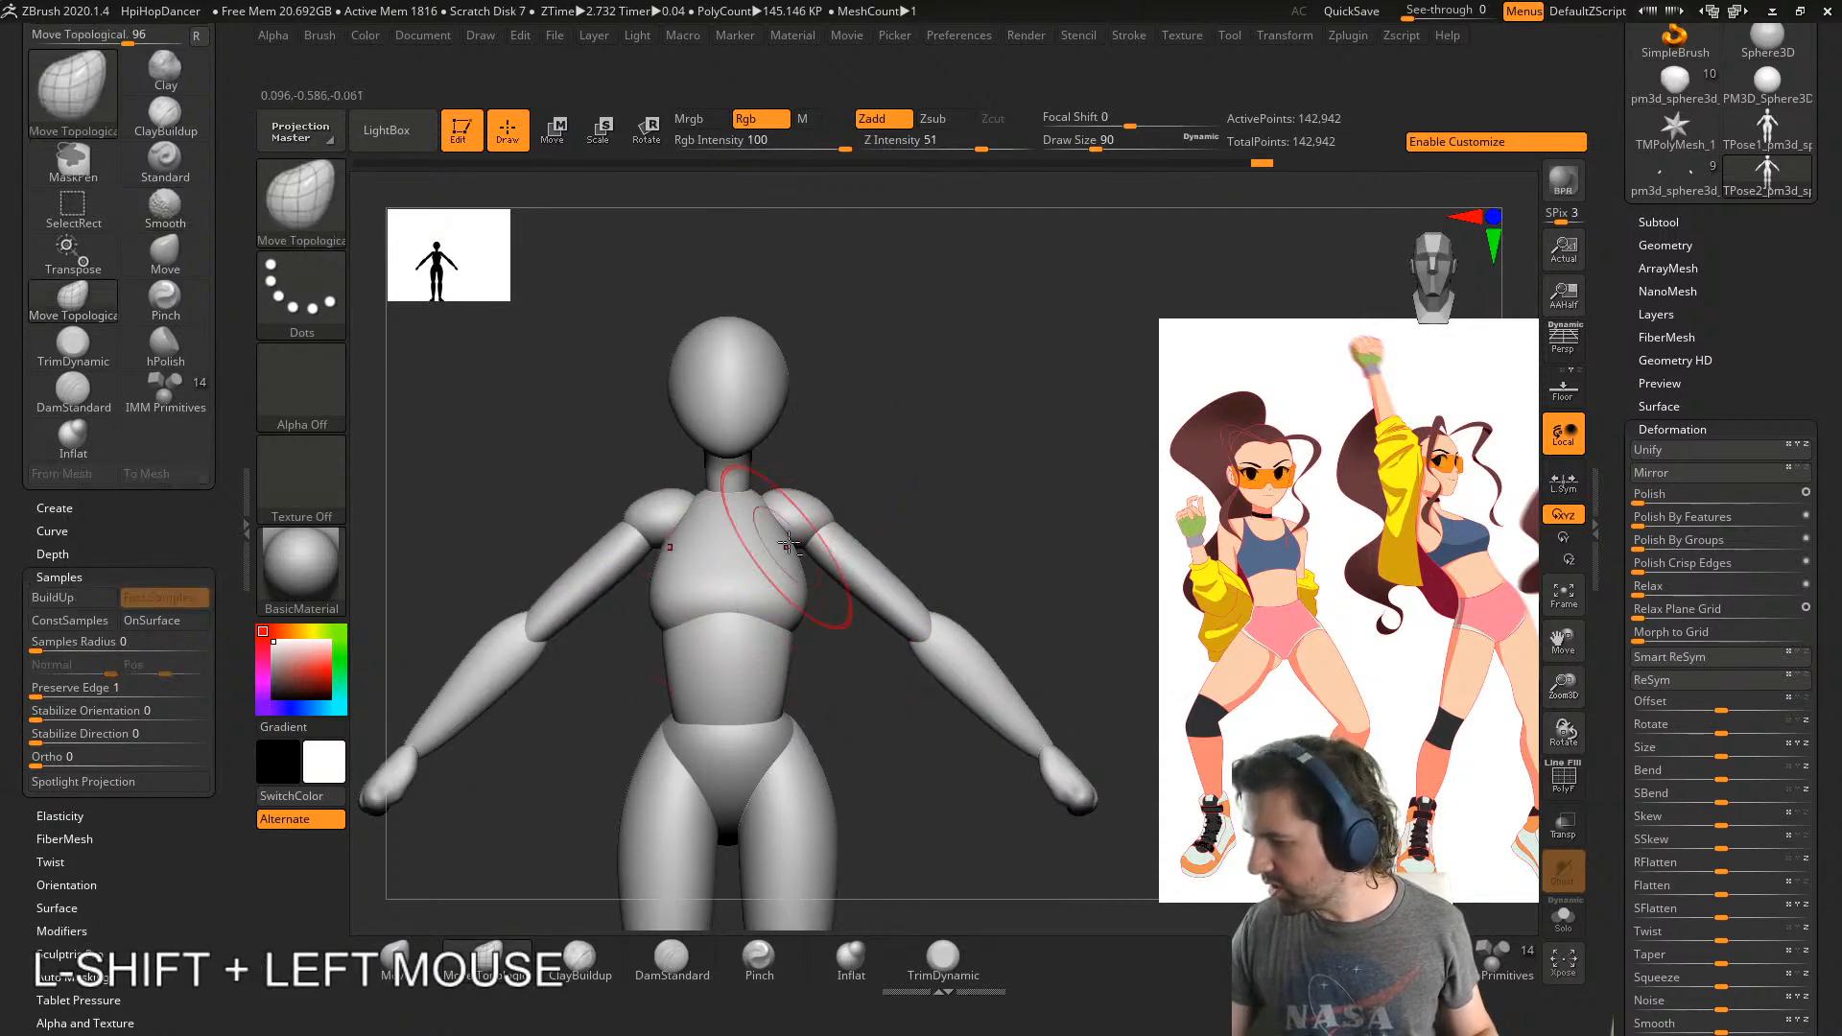
# - Shape and smooth the shoulders from tilted rear views with the Move Topological brush at draw sizes of 44 and 71
pyautogui.moveTo(851, 461)
pyautogui.mouseDown(button='right')
pyautogui.moveTo(861, 555)
pyautogui.moveTo(682, 666)
pyautogui.mouseUp(button='right')
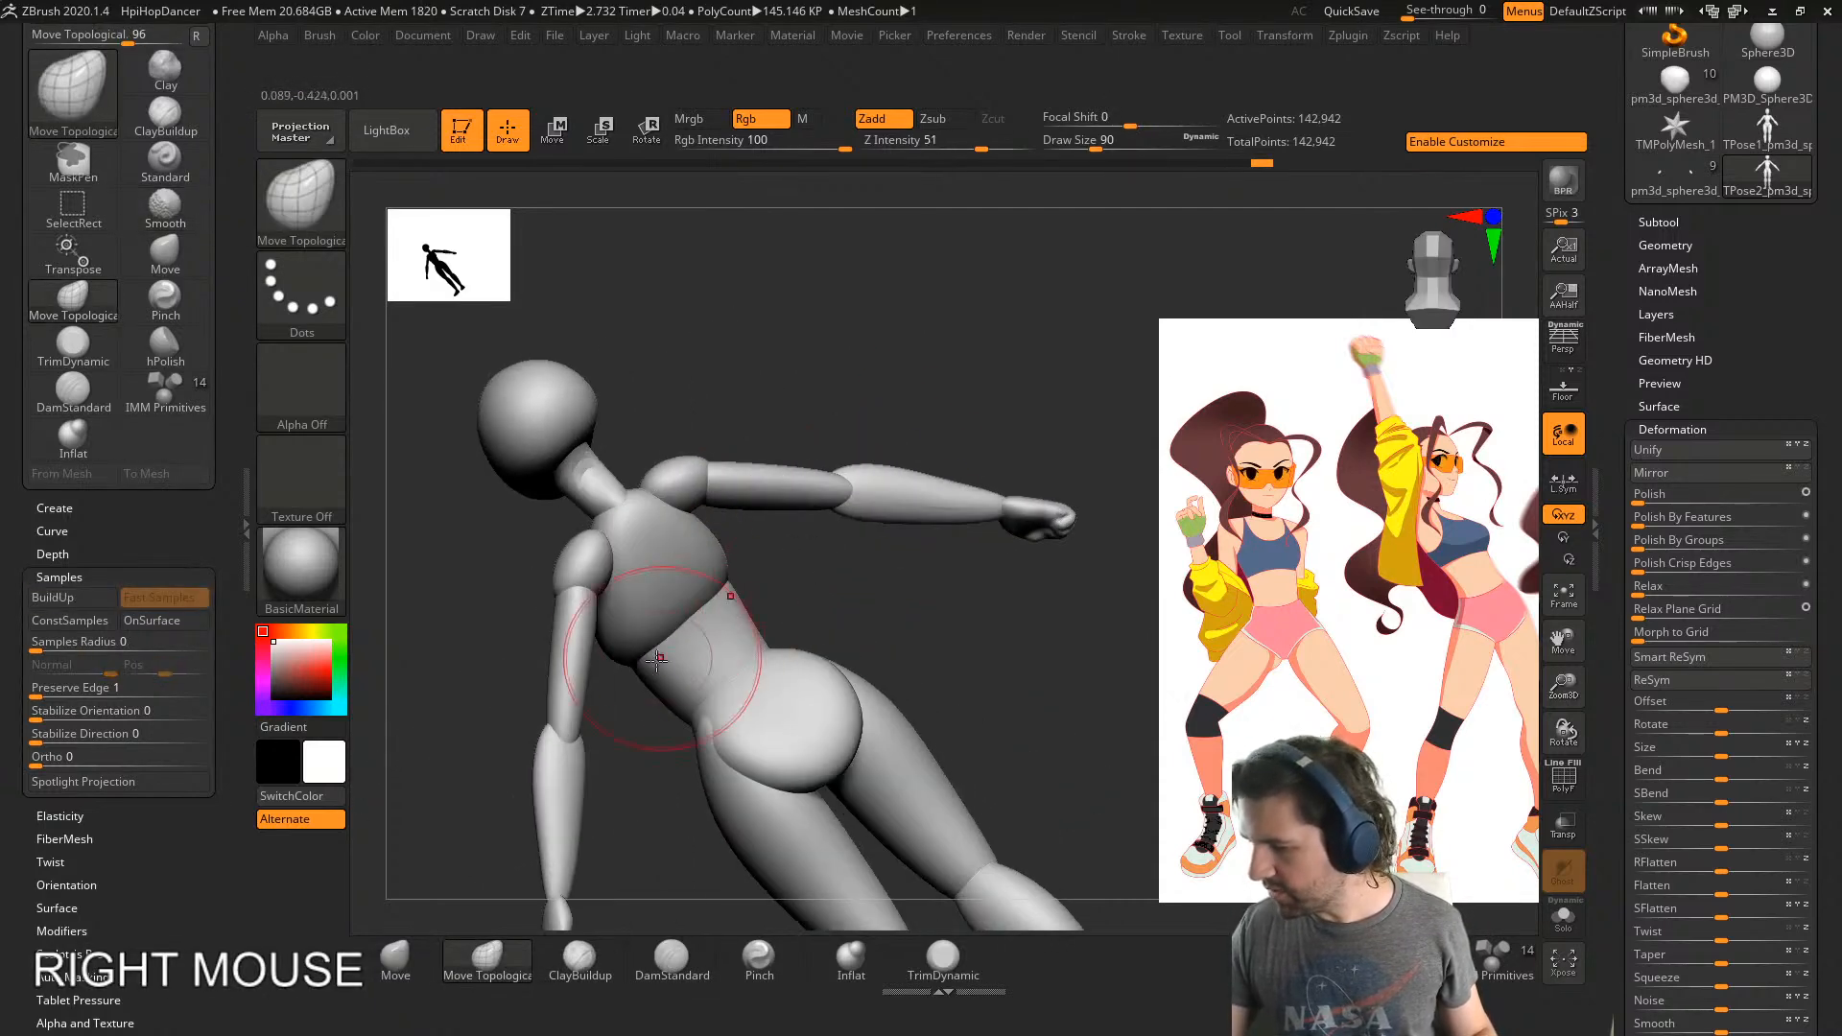
pyautogui.press('s')
pyautogui.moveTo(509, 687)
pyautogui.mouseDown()
pyautogui.moveTo(492, 687)
pyautogui.moveTo(672, 585)
pyautogui.mouseUp()
pyautogui.moveTo(672, 585); pyautogui.dragTo(729, 583, button='right')
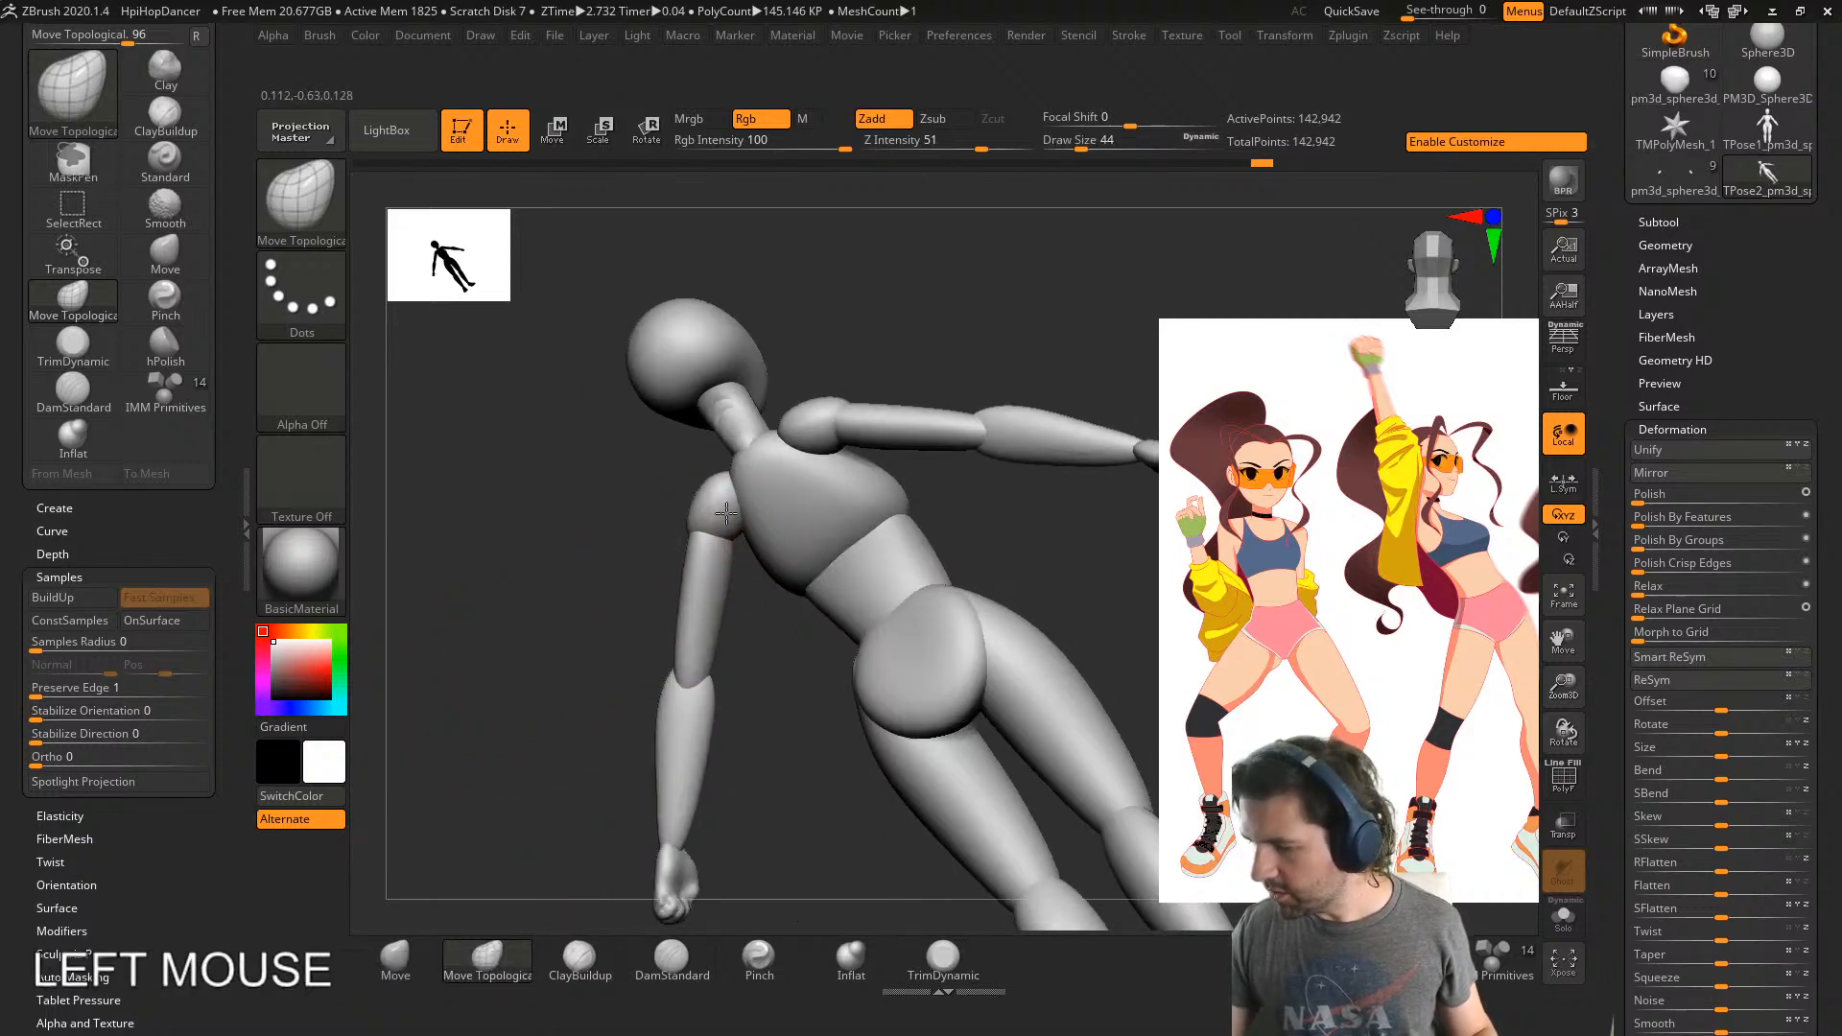
pyautogui.press('s')
pyautogui.moveTo(726, 513)
pyautogui.mouseDown()
pyautogui.moveTo(774, 499)
pyautogui.moveTo(754, 499)
pyautogui.mouseUp()
pyautogui.moveTo(753, 499); pyautogui.dragTo(782, 504, button='right')
pyautogui.moveTo(748, 509); pyautogui.dragTo(739, 503)
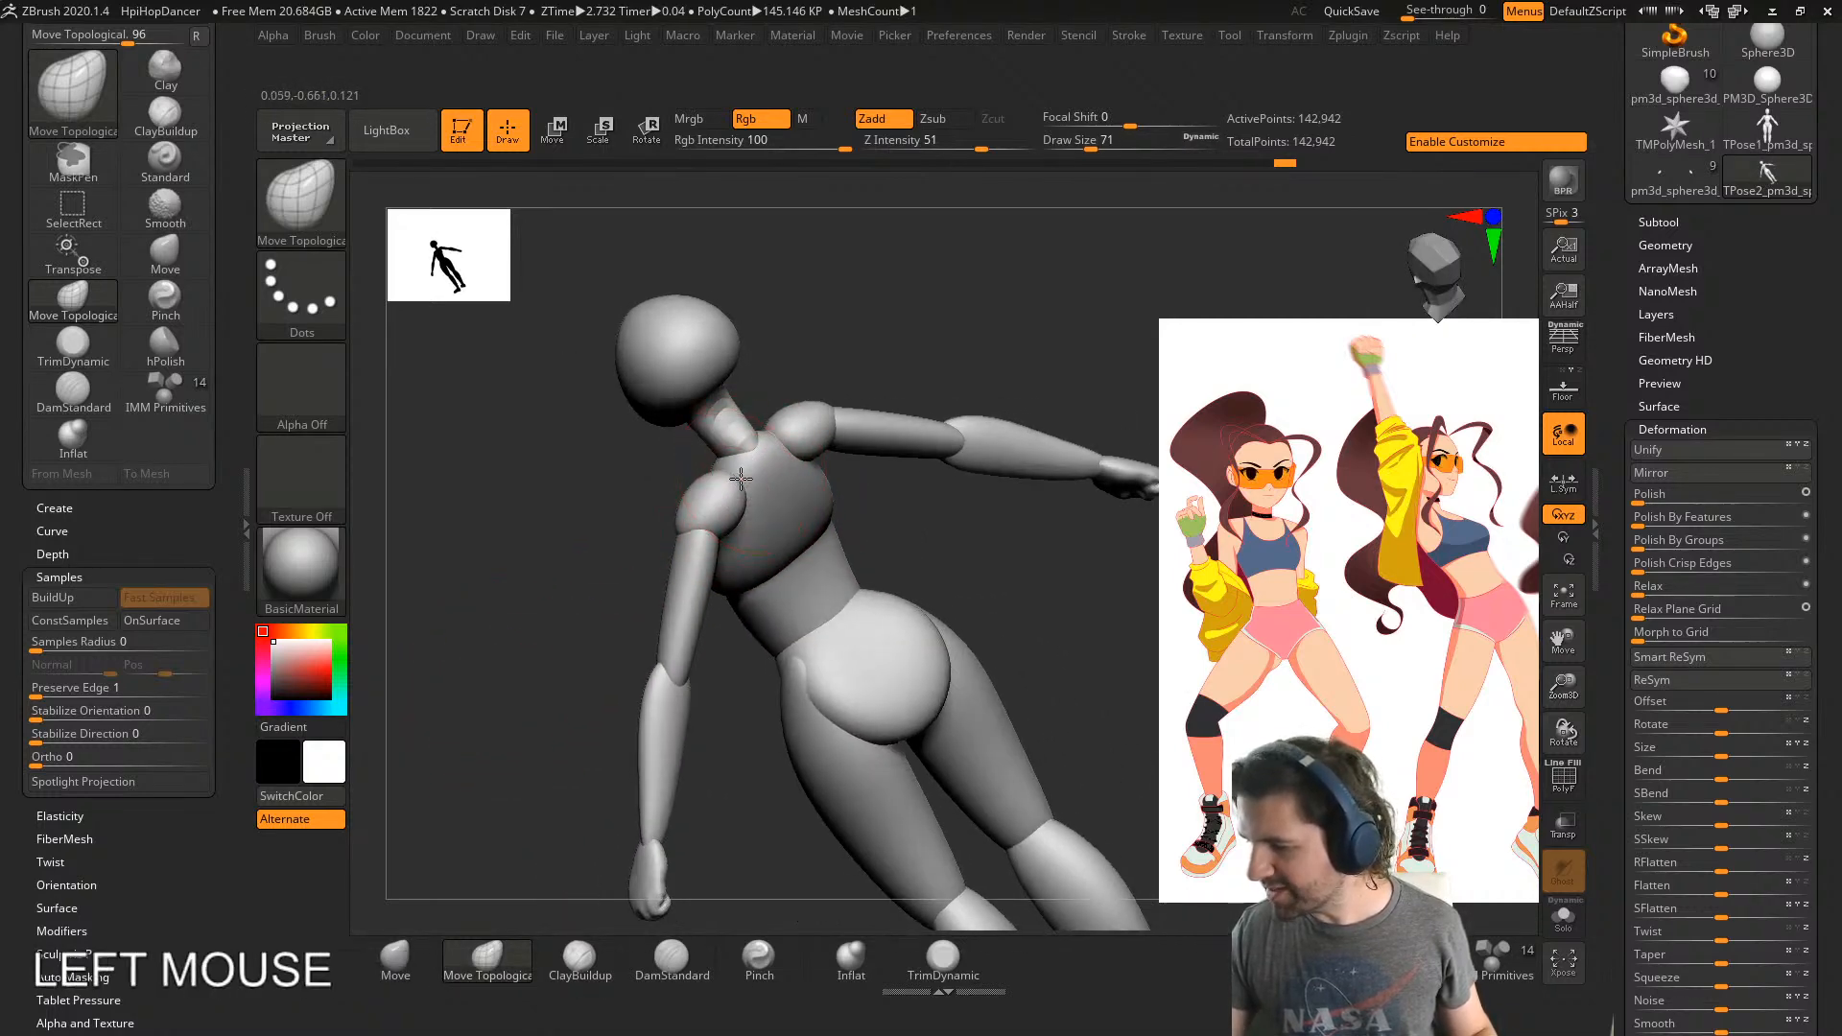
pyautogui.moveTo(739, 504); pyautogui.dragTo(763, 509, button='right')
pyautogui.keyDown('shift'); pyautogui.moveTo(731, 504); pyautogui.dragTo(739, 494); pyautogui.keyUp('shift')
pyautogui.moveTo(576, 535)
pyautogui.mouseDown(button='right')
pyautogui.moveTo(872, 498)
pyautogui.moveTo(866, 535)
pyautogui.mouseUp(button='right')
# - Refine and smooth the front of the shoulders from a tilted front view at a draw size of 54
pyautogui.press('s')
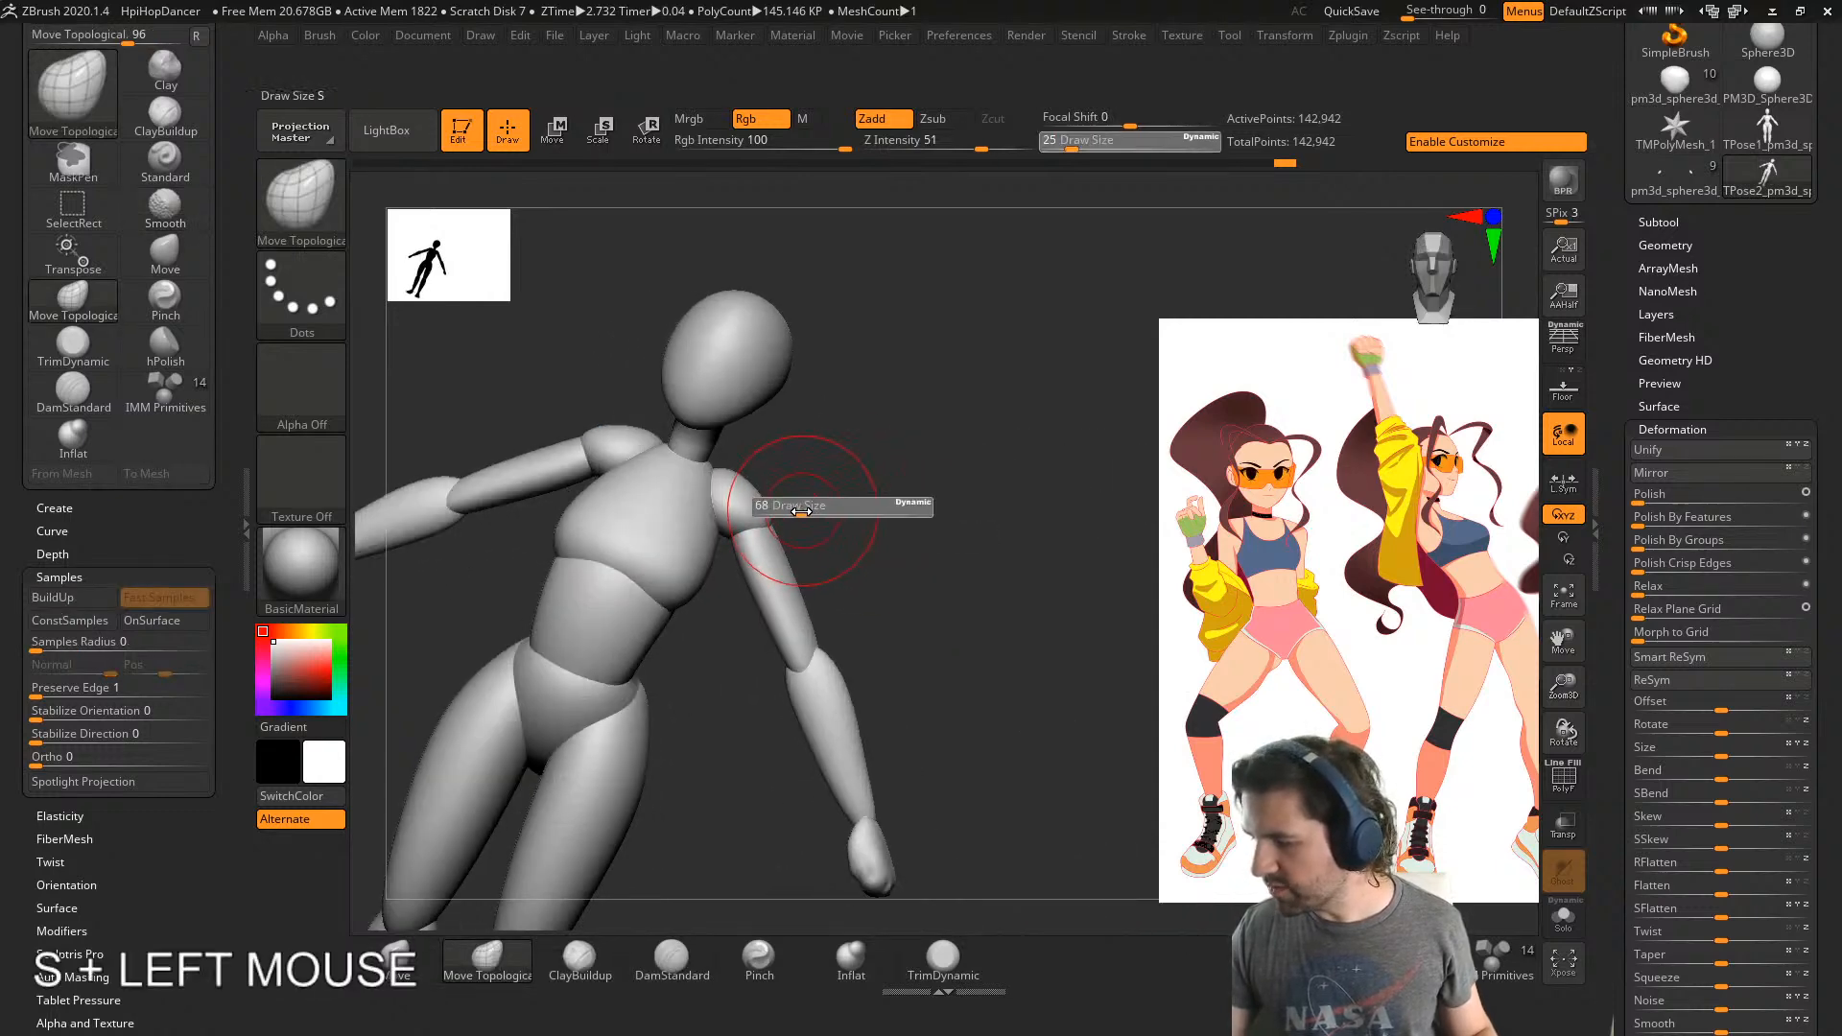
pyautogui.moveTo(801, 511); pyautogui.dragTo(782, 505)
pyautogui.moveTo(854, 509); pyautogui.dragTo(782, 504, button='right')
pyautogui.keyDown('shift'); pyautogui.moveTo(768, 497); pyautogui.dragTo(758, 491); pyautogui.keyUp('shift')
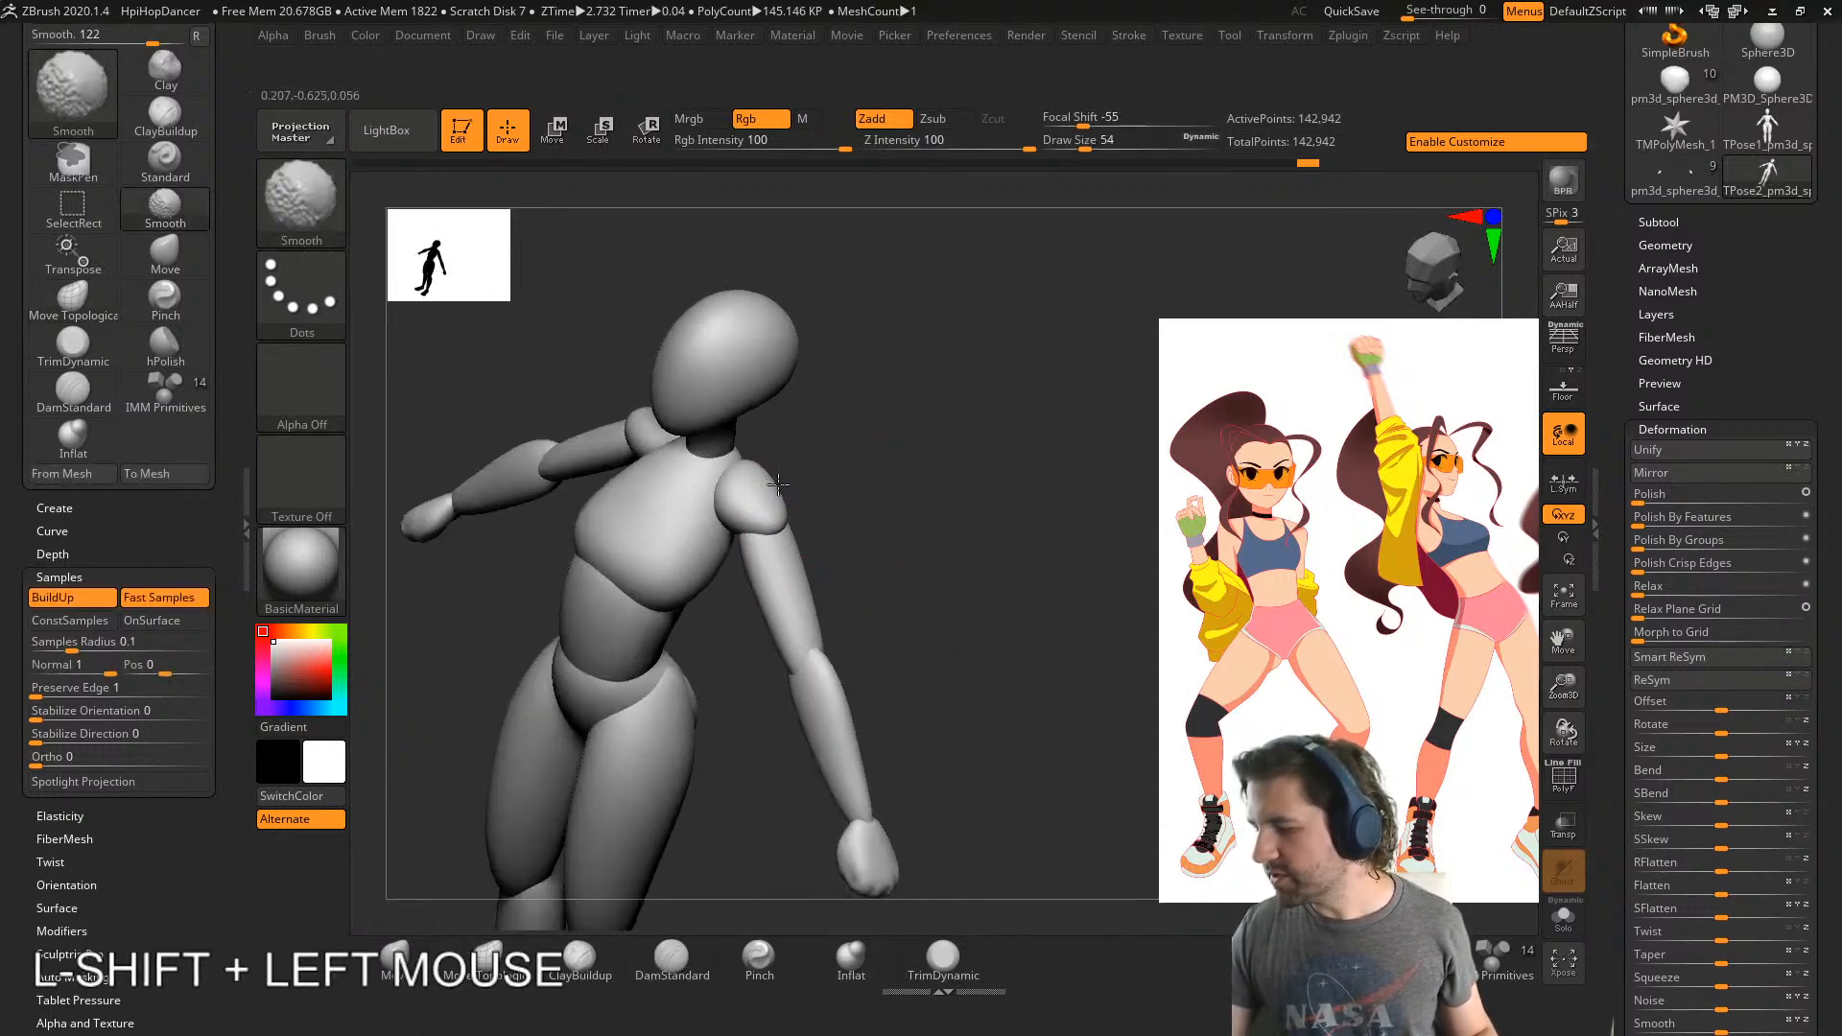
# - Shape the lower back of the rib cage and the waist from behind at a draw size of 132
pyautogui.moveTo(768, 495); pyautogui.dragTo(567, 484, button='right')
pyautogui.moveTo(866, 472)
pyautogui.mouseDown(button='right')
pyautogui.moveTo(845, 494)
pyautogui.moveTo(1007, 460)
pyautogui.moveTo(844, 494)
pyautogui.moveTo(904, 518)
pyautogui.moveTo(908, 555)
pyautogui.mouseUp(button='right')
pyautogui.press('s')
pyautogui.moveTo(908, 556); pyautogui.dragTo(945, 555)
pyautogui.moveTo(936, 545); pyautogui.dragTo(912, 535, button='right')
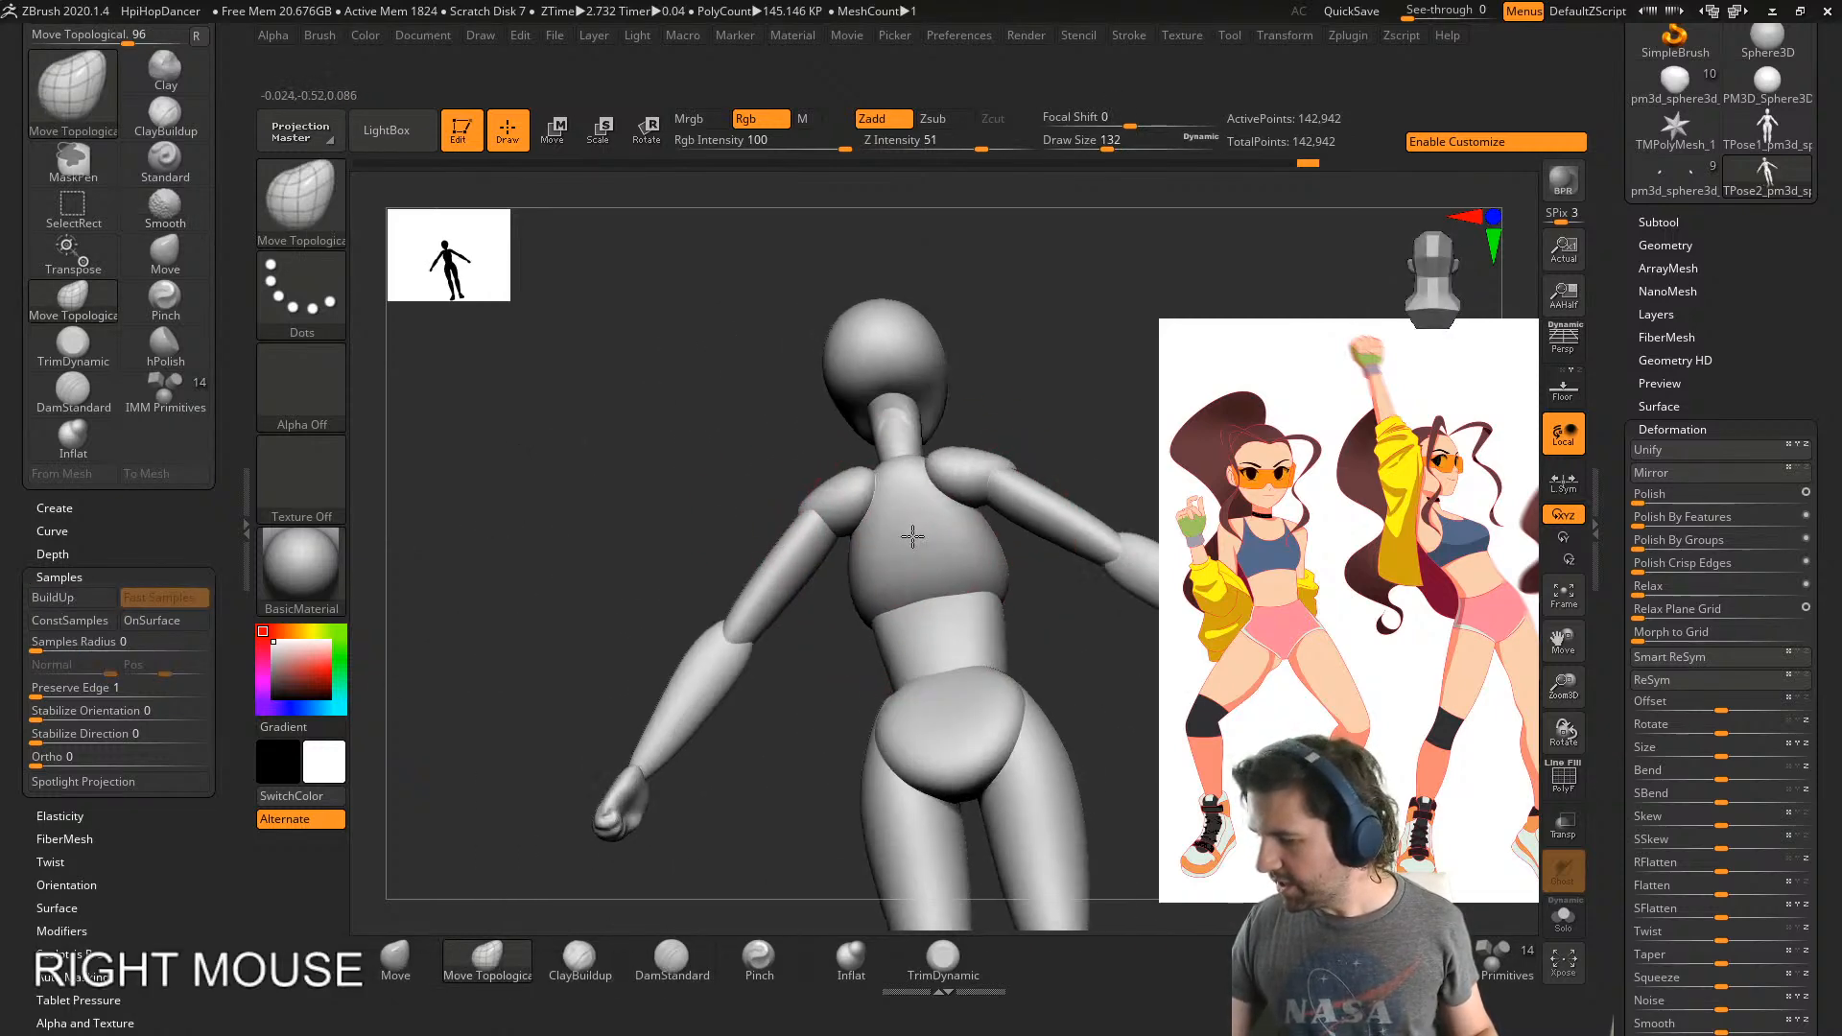
pyautogui.moveTo(945, 619); pyautogui.dragTo(942, 633)
pyautogui.moveTo(945, 632); pyautogui.dragTo(978, 617, button='right')
pyautogui.moveTo(873, 641); pyautogui.dragTo(875, 656)
# - Adjust the side and lower edge of the rib cage from a rear three-quarter view
pyautogui.moveTo(911, 537)
pyautogui.mouseDown(button='right')
pyautogui.moveTo(1039, 503)
pyautogui.moveTo(910, 559)
pyautogui.mouseUp(button='right')
pyautogui.moveTo(905, 561); pyautogui.dragTo(896, 562)
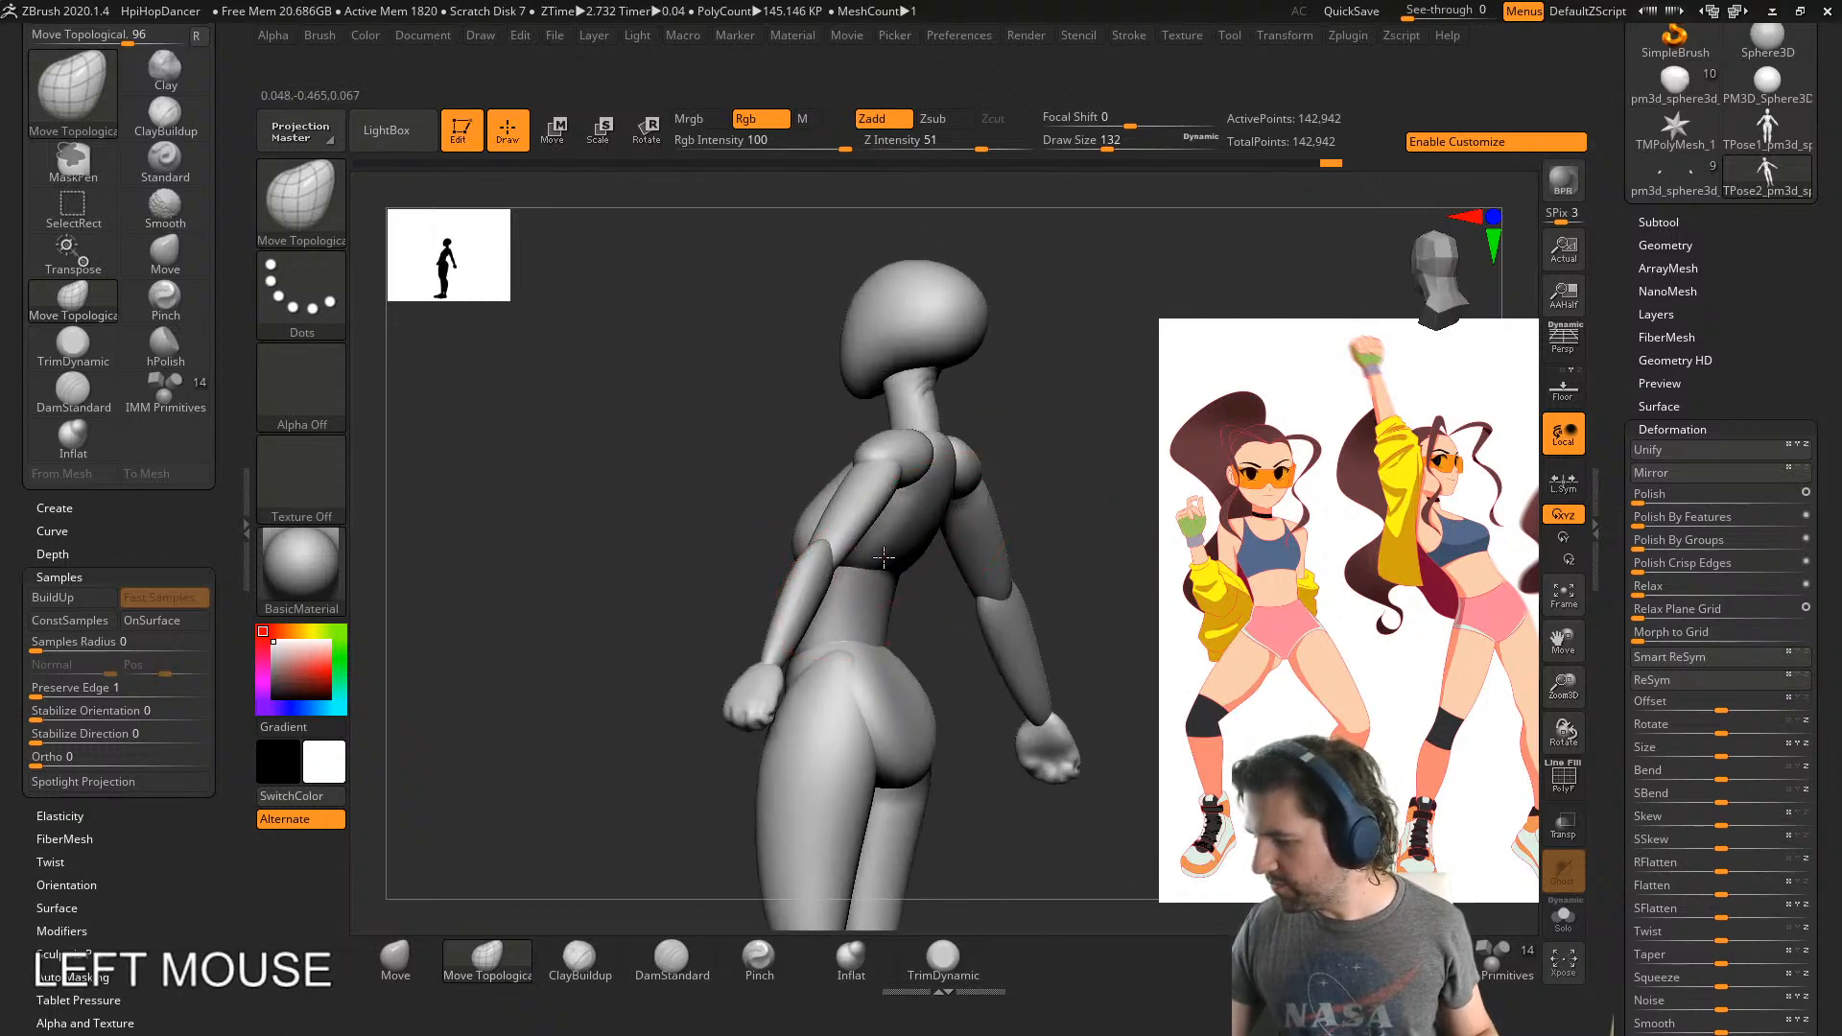
pyautogui.moveTo(833, 574); pyautogui.dragTo(900, 564, button='right')
pyautogui.moveTo(900, 564); pyautogui.dragTo(898, 581)
# - Adjust the slope between the neck and shoulders from the front at a draw size of 132
pyautogui.moveTo(776, 643); pyautogui.dragTo(826, 646, button='right')
pyautogui.keyDown('alt'); pyautogui.moveTo(864, 534); pyautogui.dragTo(882, 598, button='right'); pyautogui.keyUp('alt')
pyautogui.moveTo(894, 448); pyautogui.dragTo(900, 454)
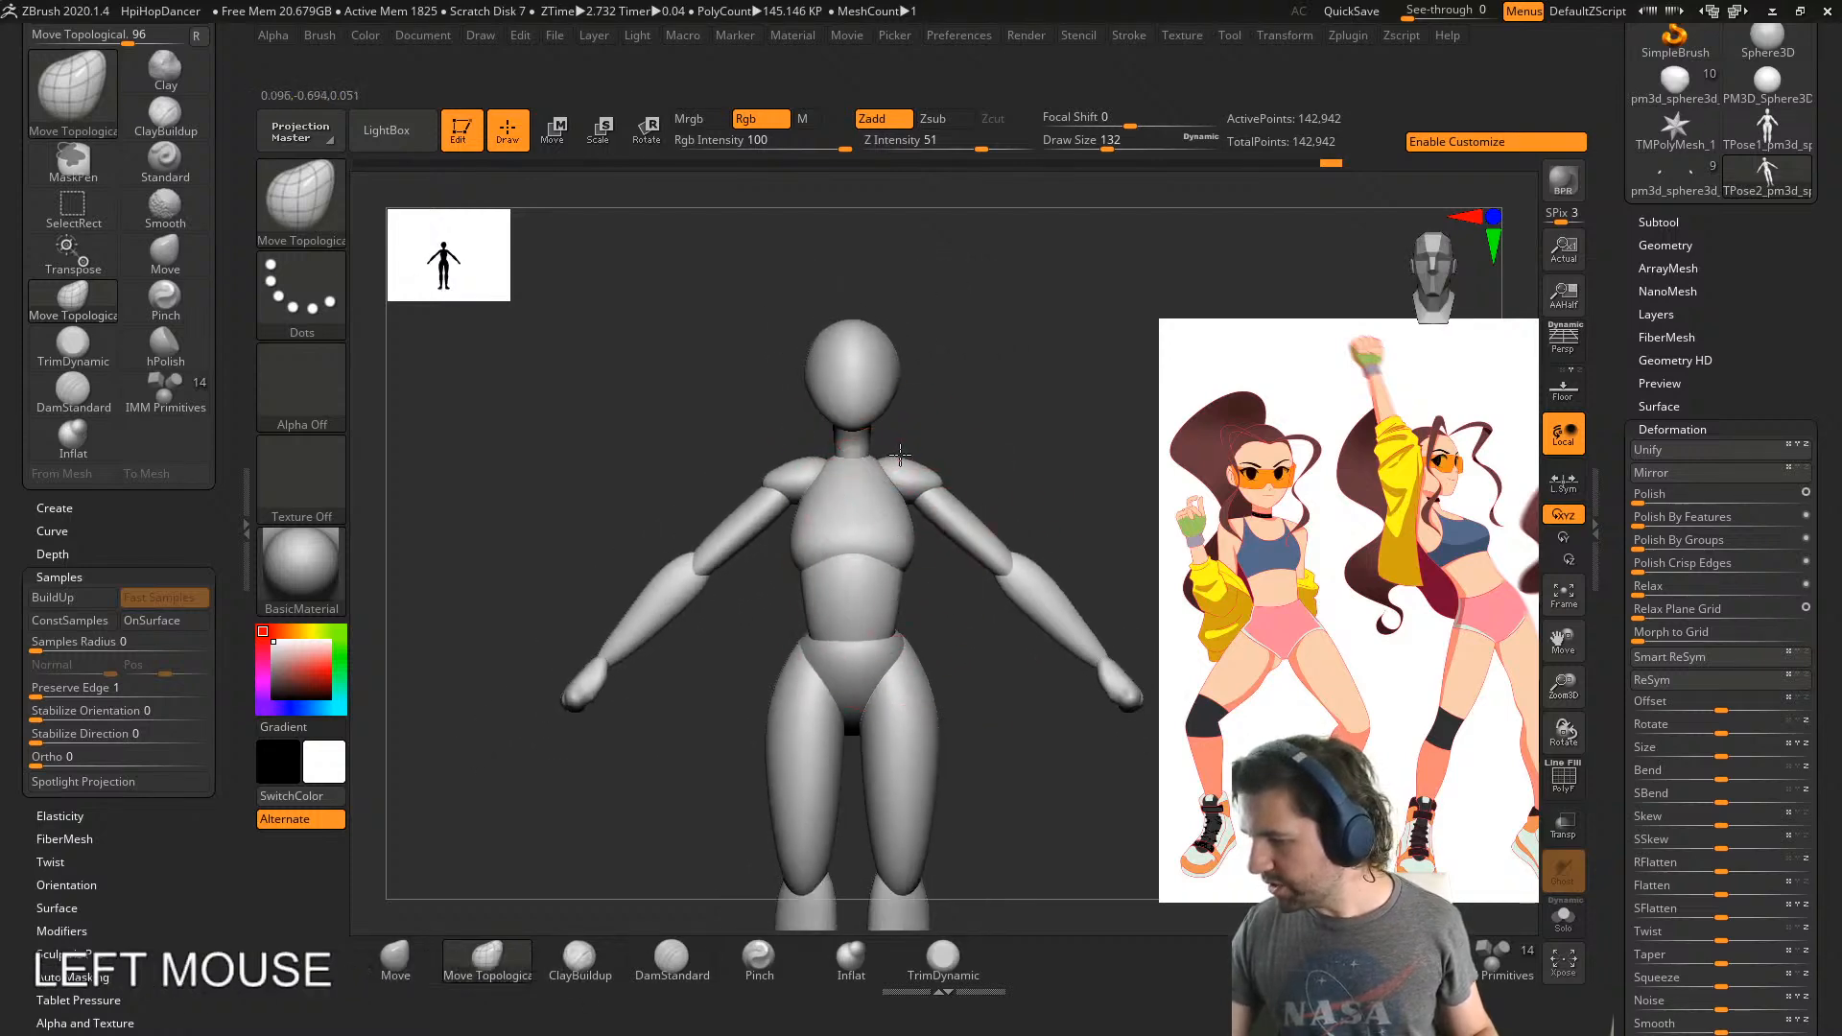
# - Refine and smooth the neck base, shoulder joints and armpit area up close, reducing the draw size to 39
pyautogui.press('s')
pyautogui.moveTo(945, 608); pyautogui.dragTo(926, 608)
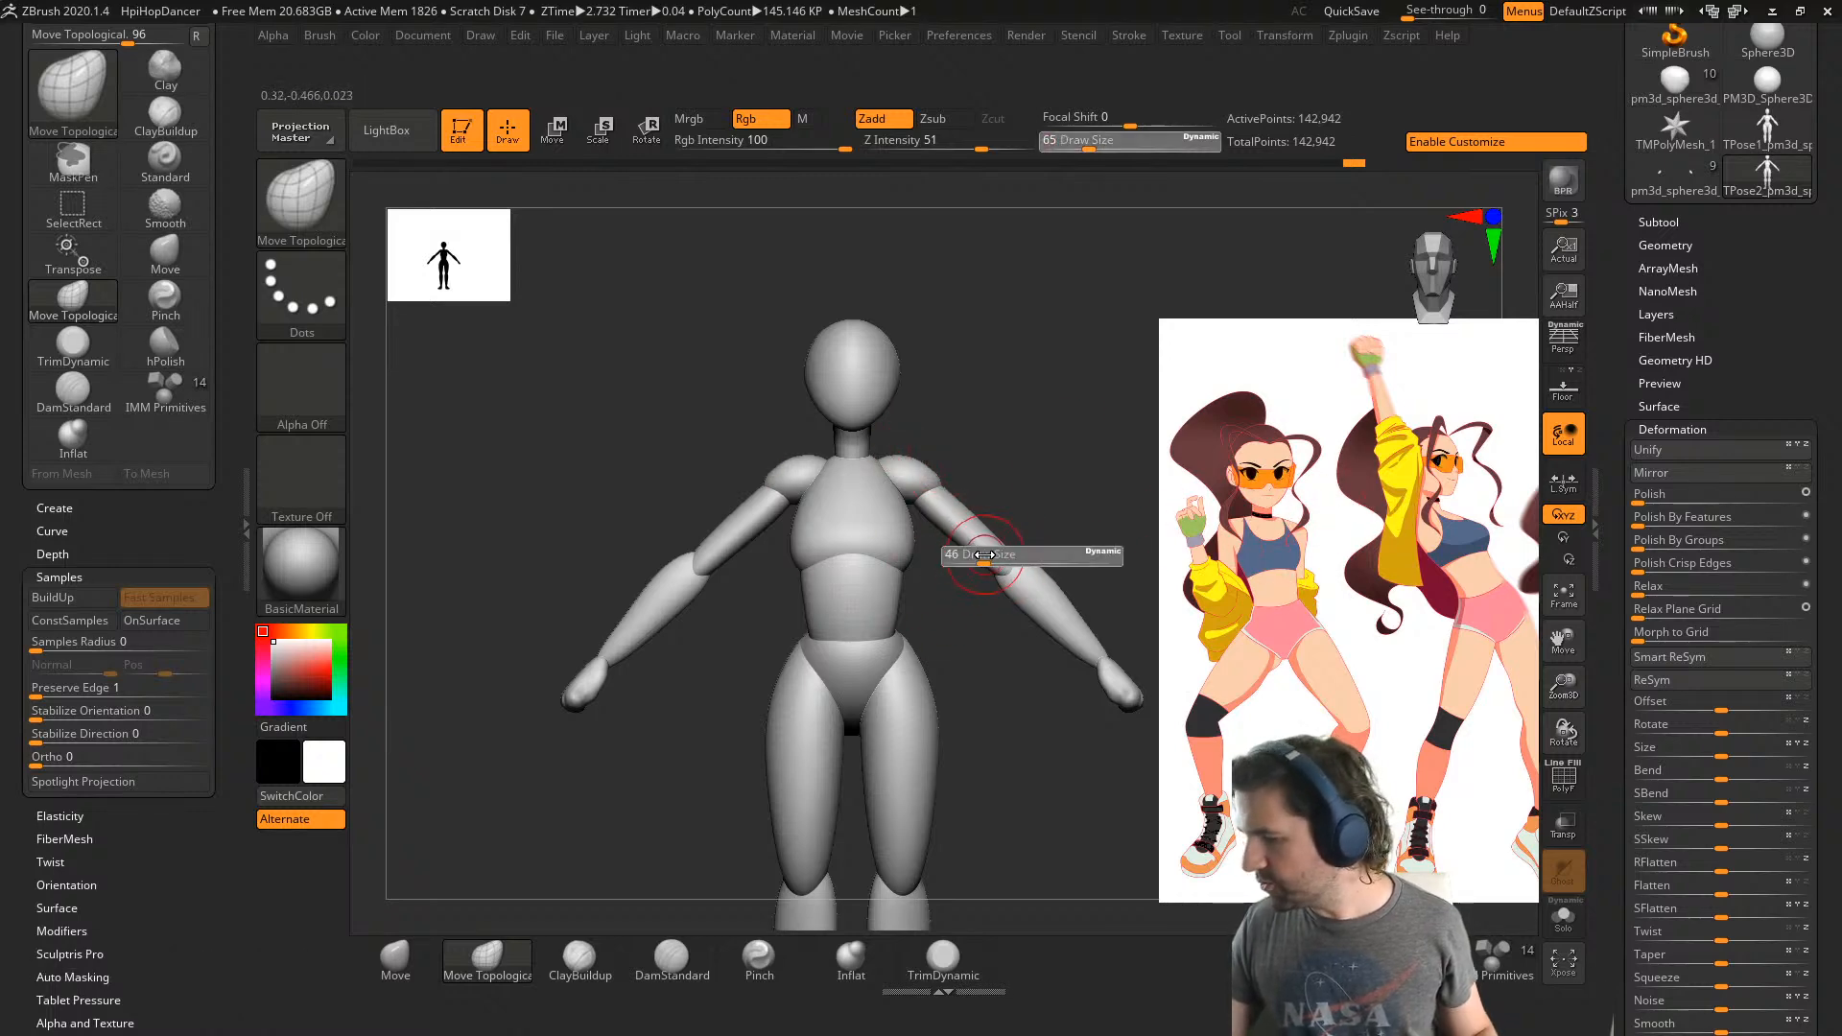
pyautogui.moveTo(943, 479)
pyautogui.mouseDown(button='right')
pyautogui.moveTo(868, 437)
pyautogui.moveTo(1017, 475)
pyautogui.mouseUp(button='right')
pyautogui.moveTo(923, 408)
pyautogui.keyDown('shift'); pyautogui.mouseDown()
pyautogui.moveTo(912, 423)
pyautogui.moveTo(956, 353)
pyautogui.mouseUp(); pyautogui.keyUp('shift')
pyautogui.moveTo(983, 353)
pyautogui.mouseDown(button='right')
pyautogui.moveTo(1053, 346)
pyautogui.moveTo(1073, 369)
pyautogui.moveTo(1007, 422)
pyautogui.moveTo(945, 415)
pyautogui.mouseUp(button='right')
pyautogui.keyDown('alt'); pyautogui.moveTo(945, 415); pyautogui.dragTo(928, 516, button='right'); pyautogui.keyUp('alt')
pyautogui.keyDown('shift'); pyautogui.moveTo(928, 516); pyautogui.dragTo(876, 575); pyautogui.keyUp('shift')
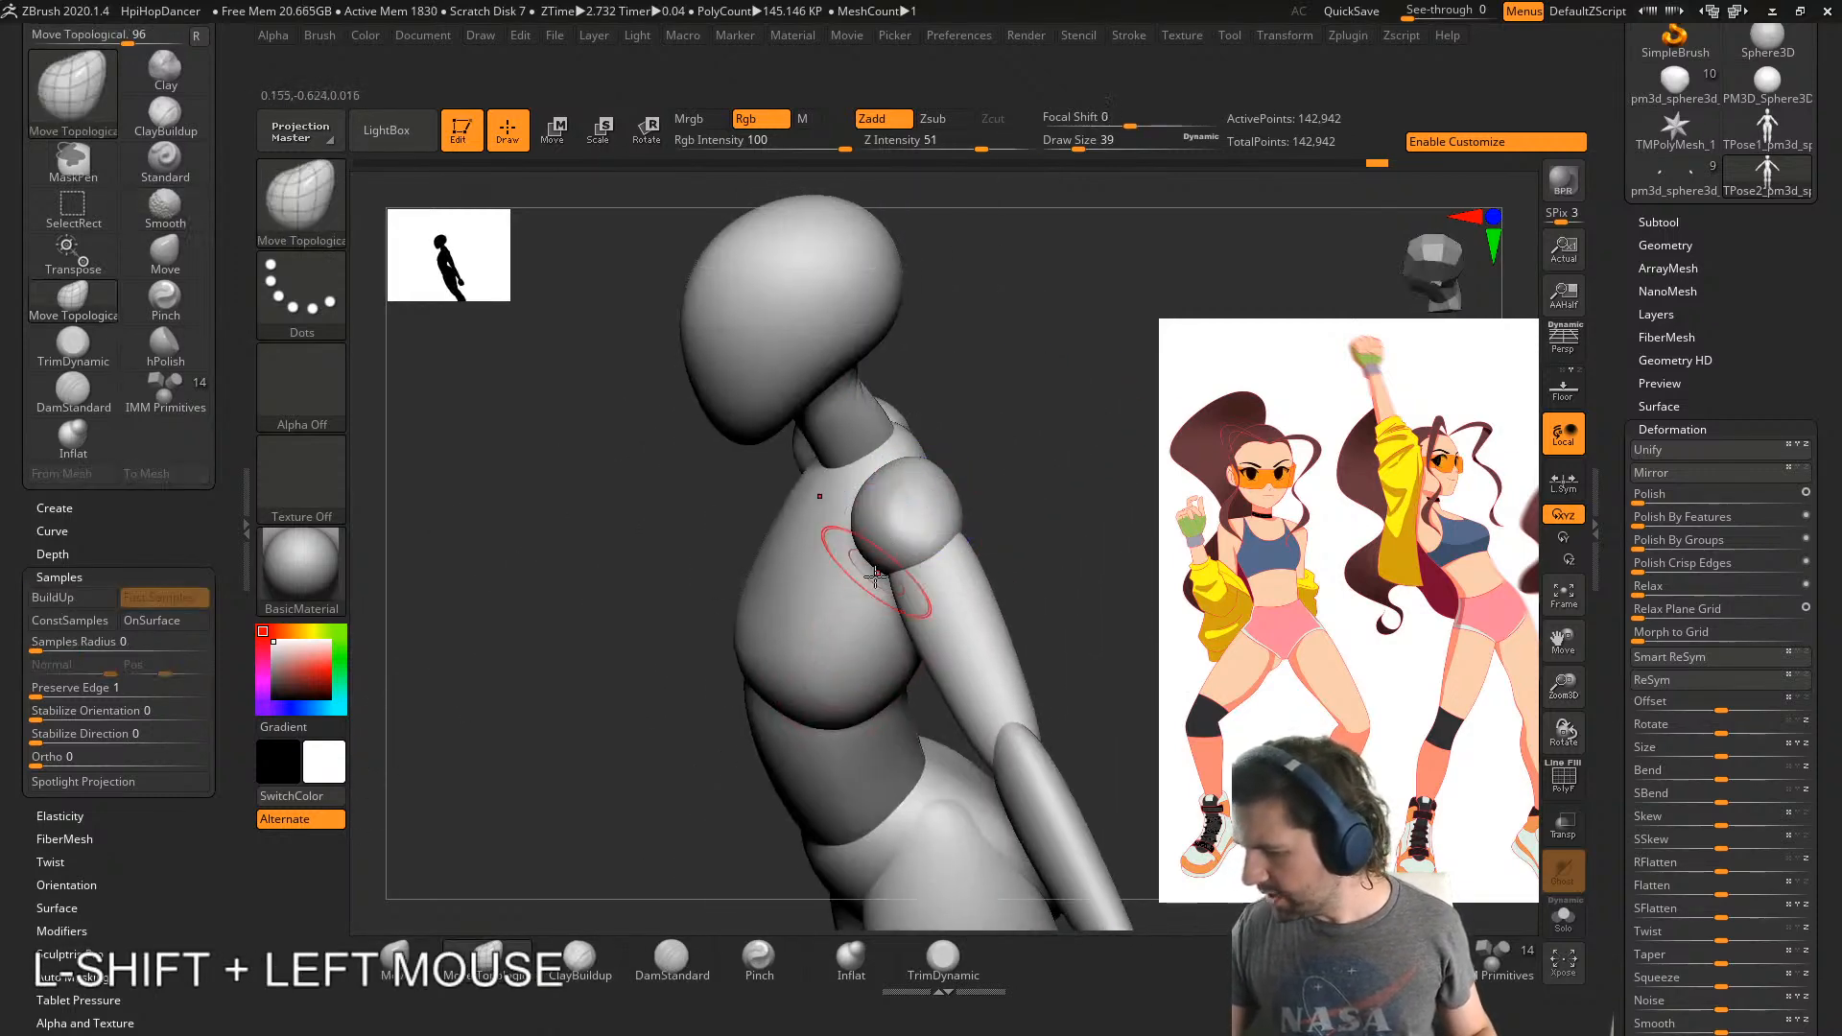
pyautogui.moveTo(876, 576)
pyautogui.mouseDown(button='right')
pyautogui.moveTo(974, 581)
pyautogui.moveTo(1029, 661)
pyautogui.mouseUp(button='right')
pyautogui.press('s')
pyautogui.moveTo(1029, 662); pyautogui.dragTo(1033, 663)
# - Lift the lower edge of the buttocks from the back view with the Move Topological brush at a draw size of 149
pyautogui.moveTo(1010, 630); pyautogui.dragTo(822, 718, button='right')
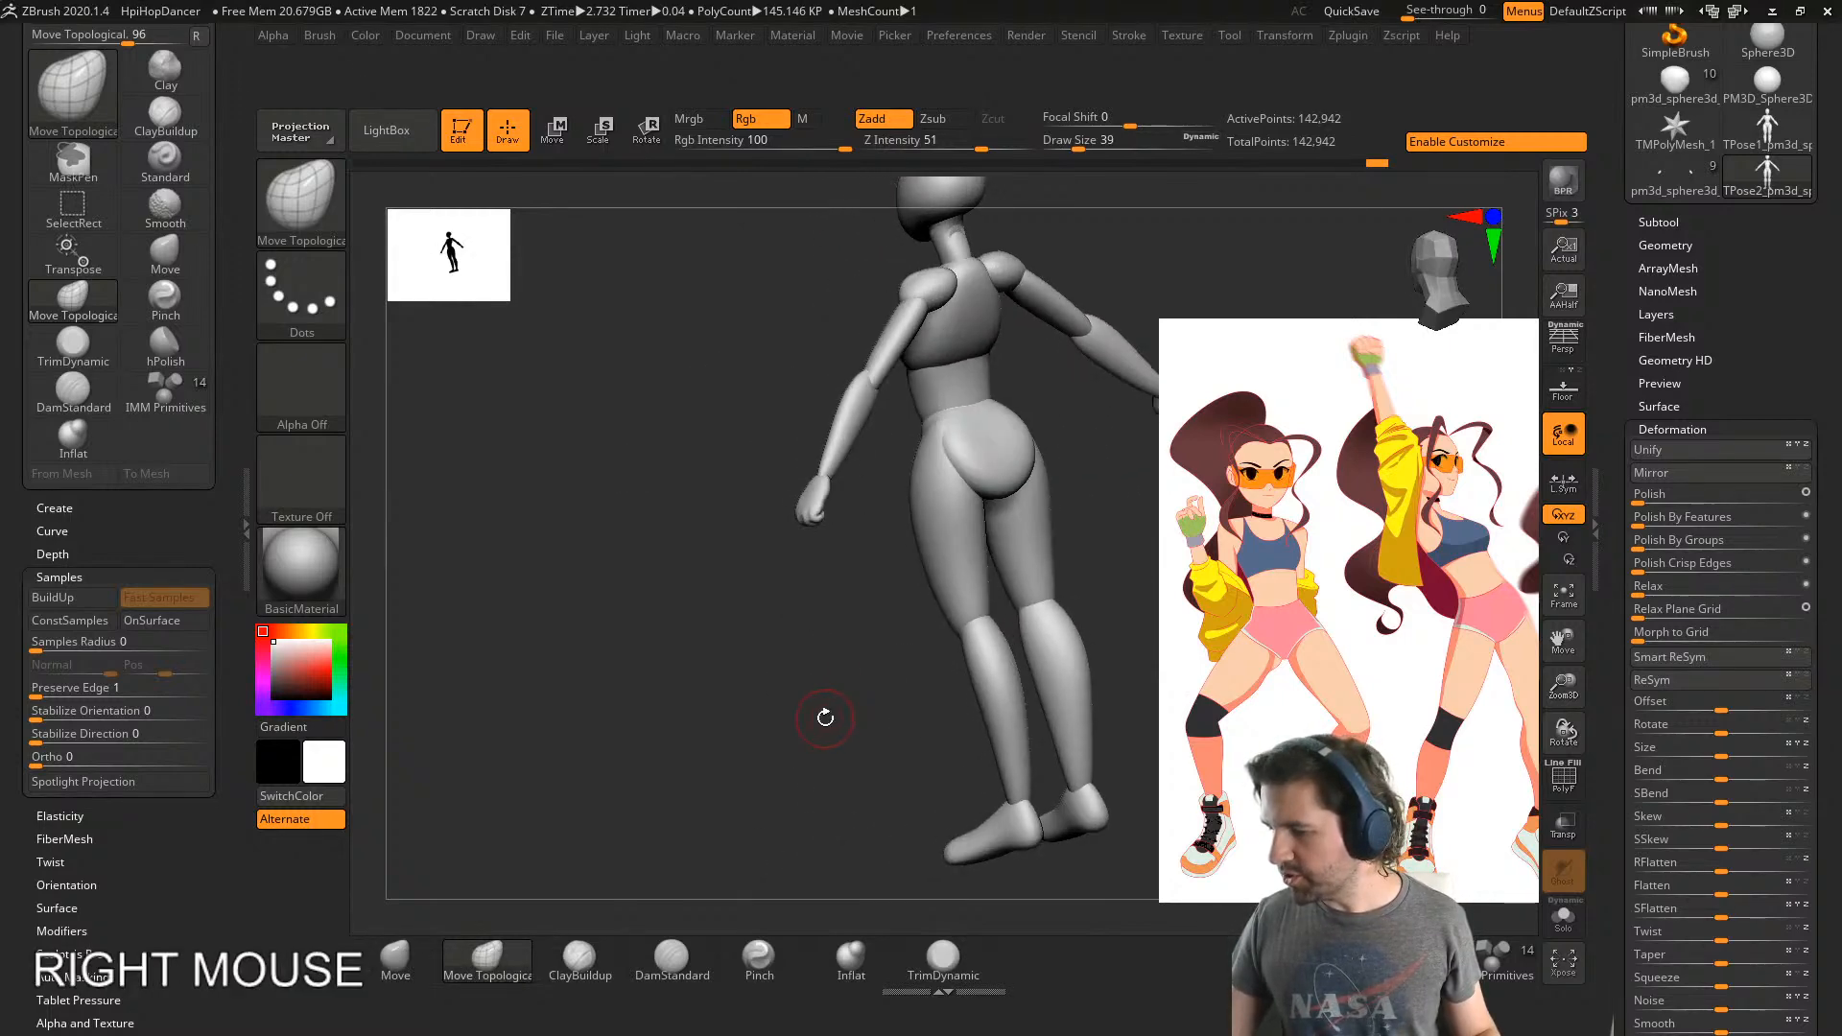
pyautogui.press('s')
pyautogui.moveTo(822, 719); pyautogui.dragTo(854, 720)
pyautogui.moveTo(827, 707)
pyautogui.mouseDown(button='right')
pyautogui.moveTo(892, 697)
pyautogui.moveTo(781, 707)
pyautogui.moveTo(796, 678)
pyautogui.mouseUp(button='right')
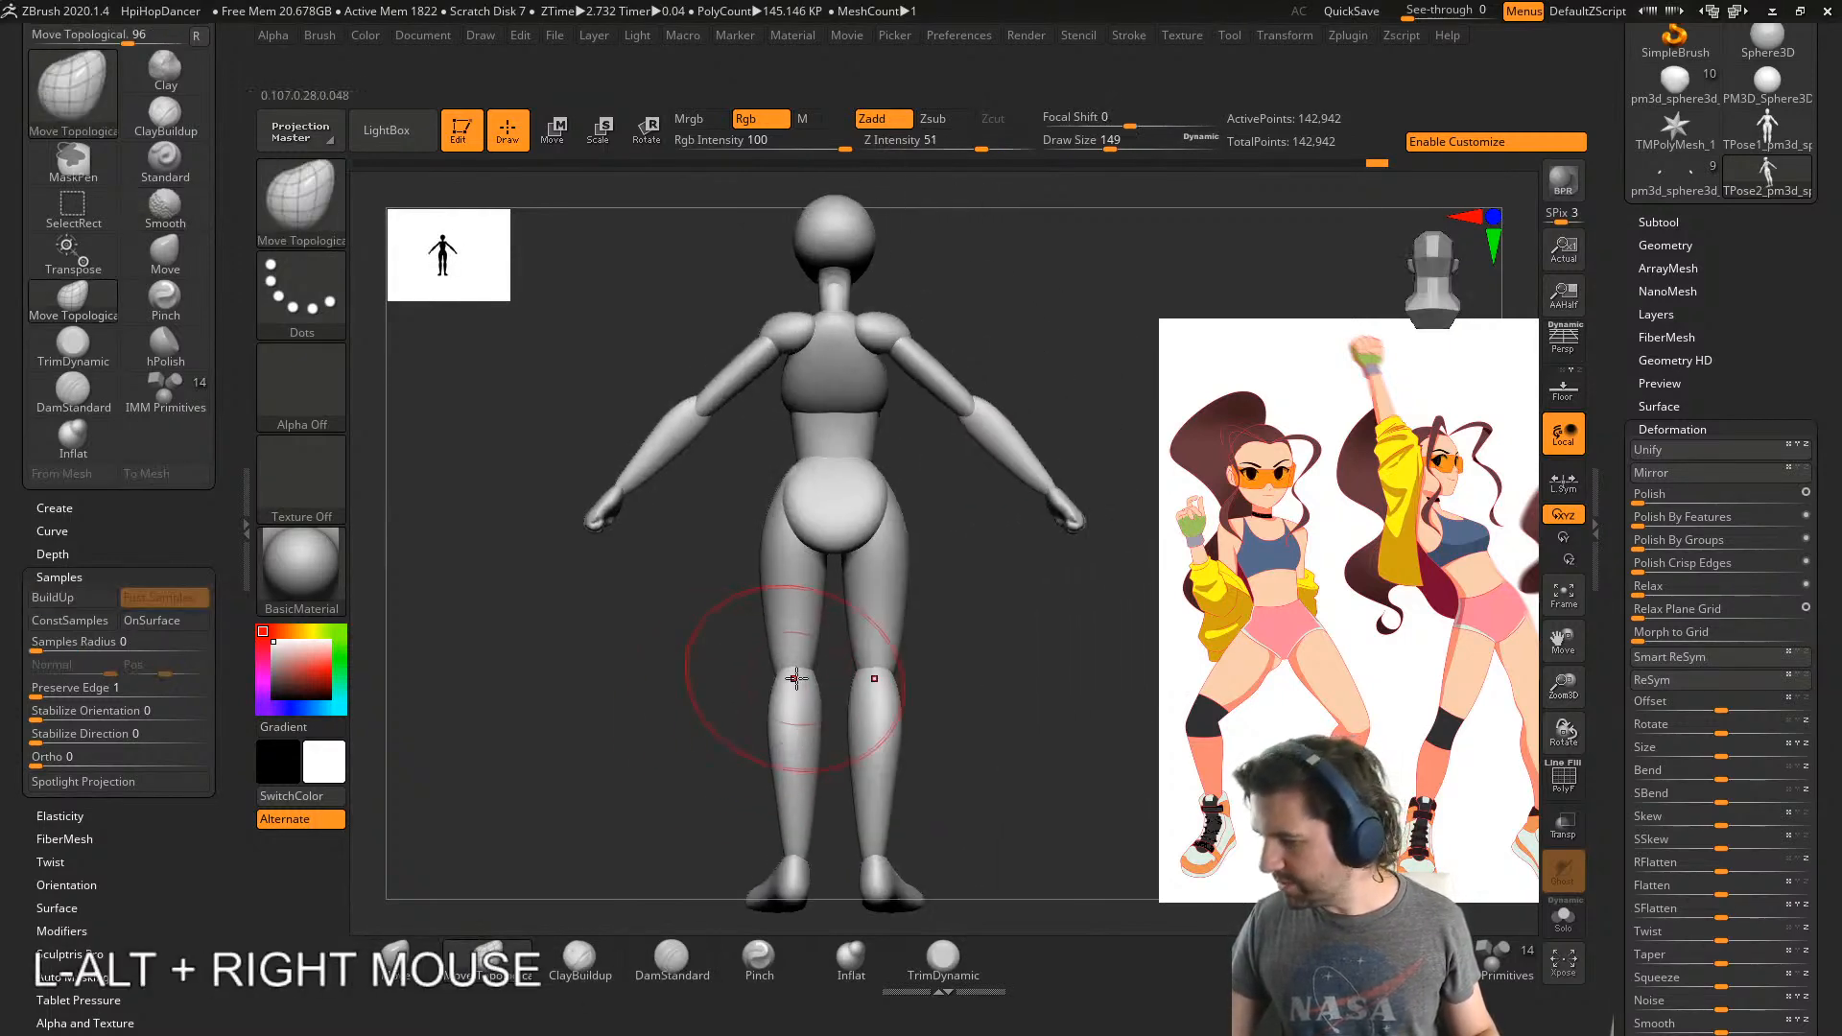
pyautogui.moveTo(842, 546); pyautogui.dragTo(848, 533)
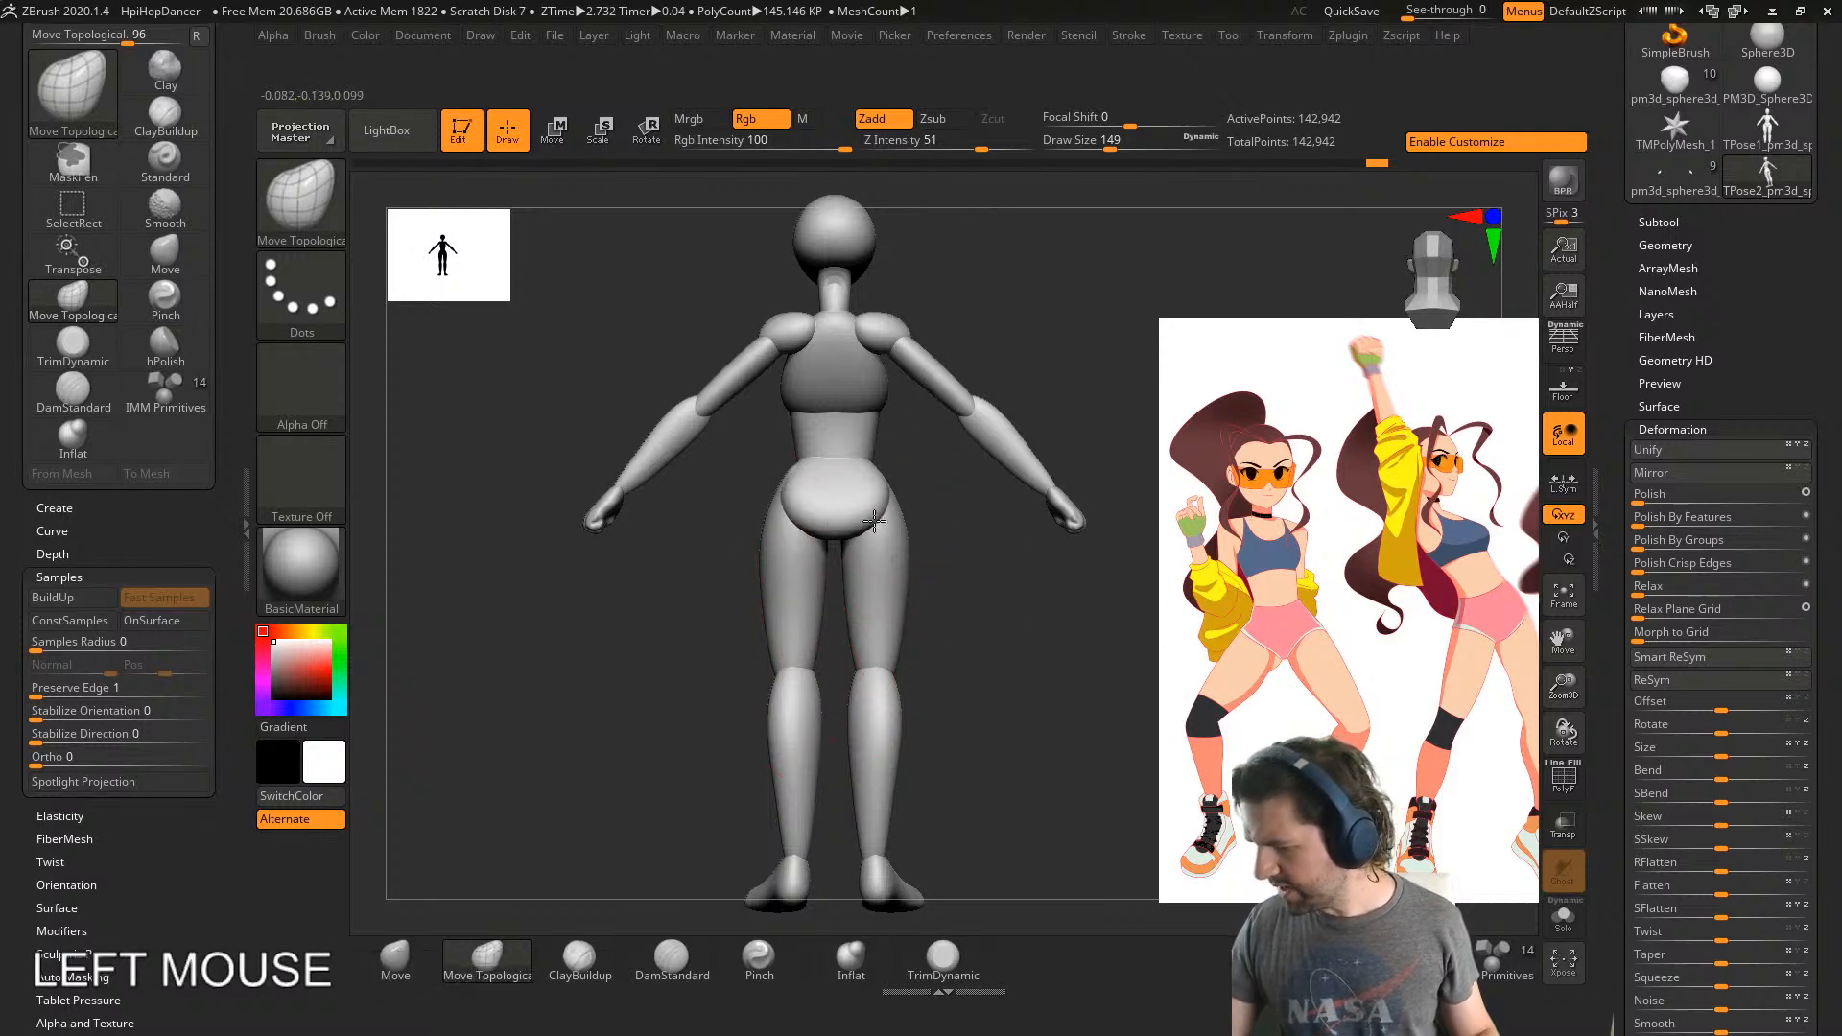
# - Carve a center crease between the buttocks with the DamStandard brush at a draw size of 68 and smooth it
pyautogui.moveTo(874, 521); pyautogui.dragTo(645, 882, button='right')
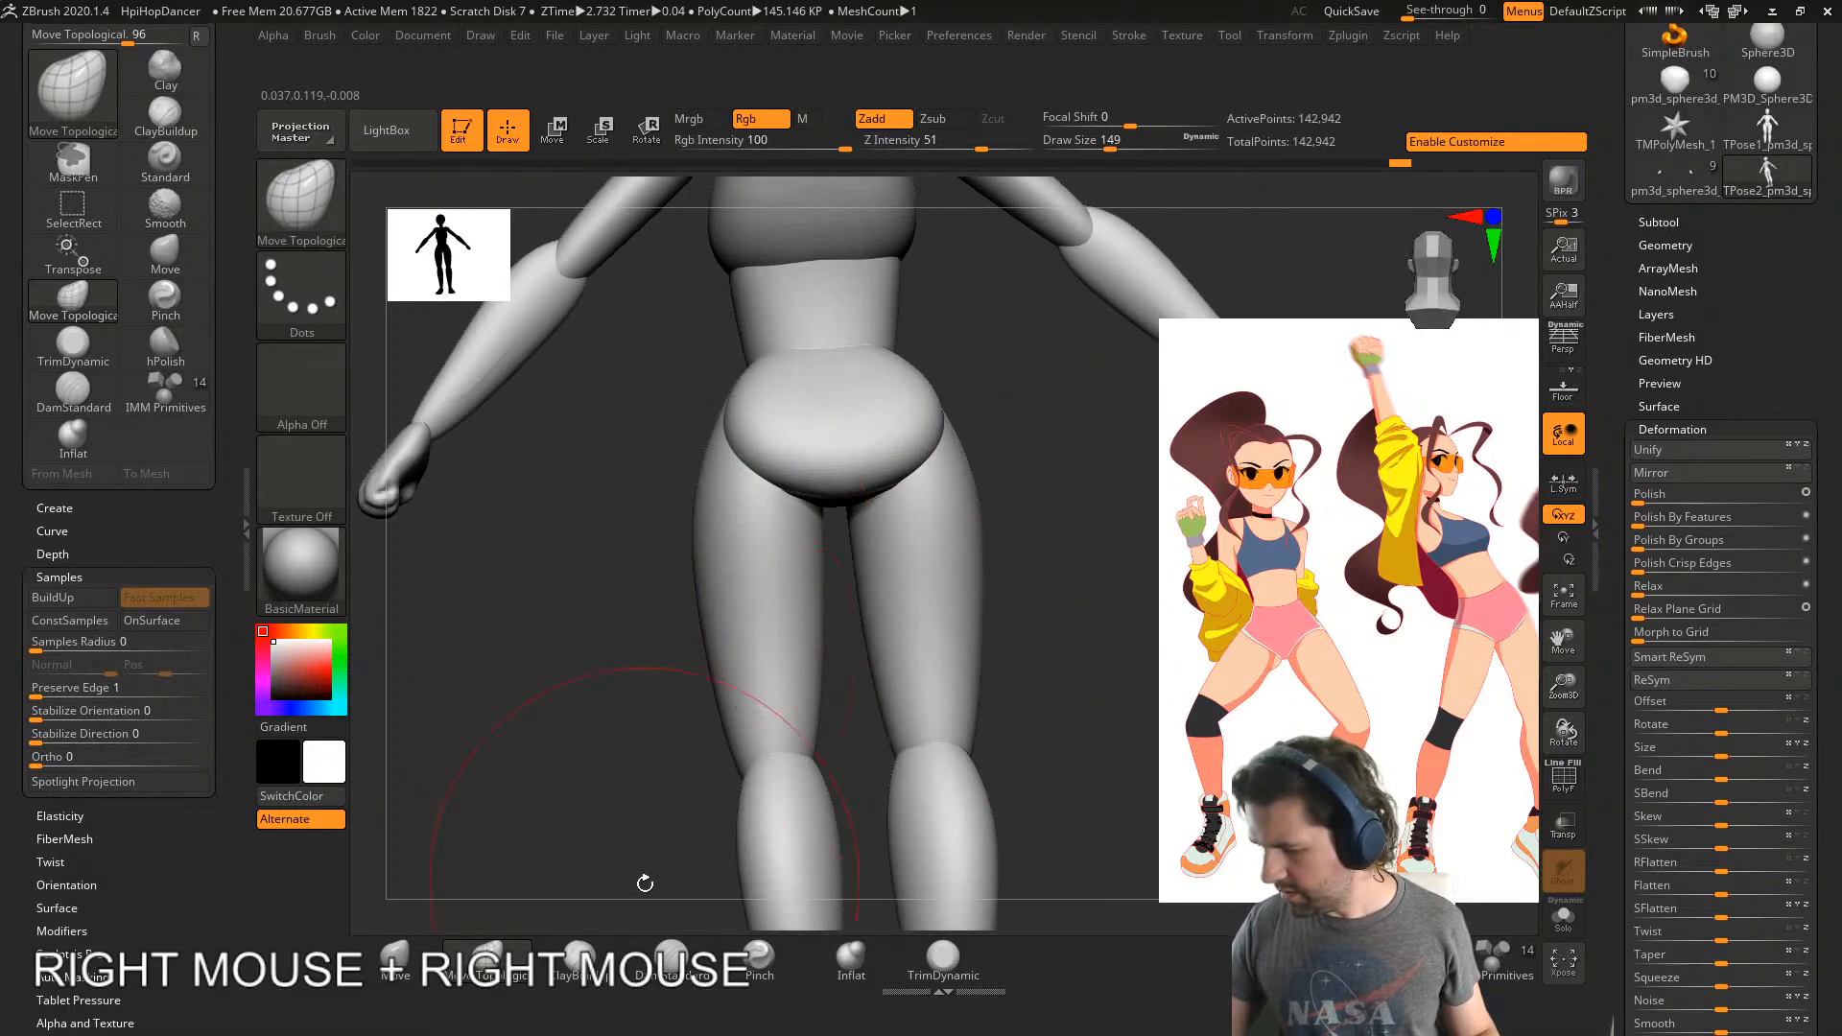
pyautogui.click(671, 960)
pyautogui.moveTo(837, 421); pyautogui.dragTo(874, 510)
pyautogui.press('s')
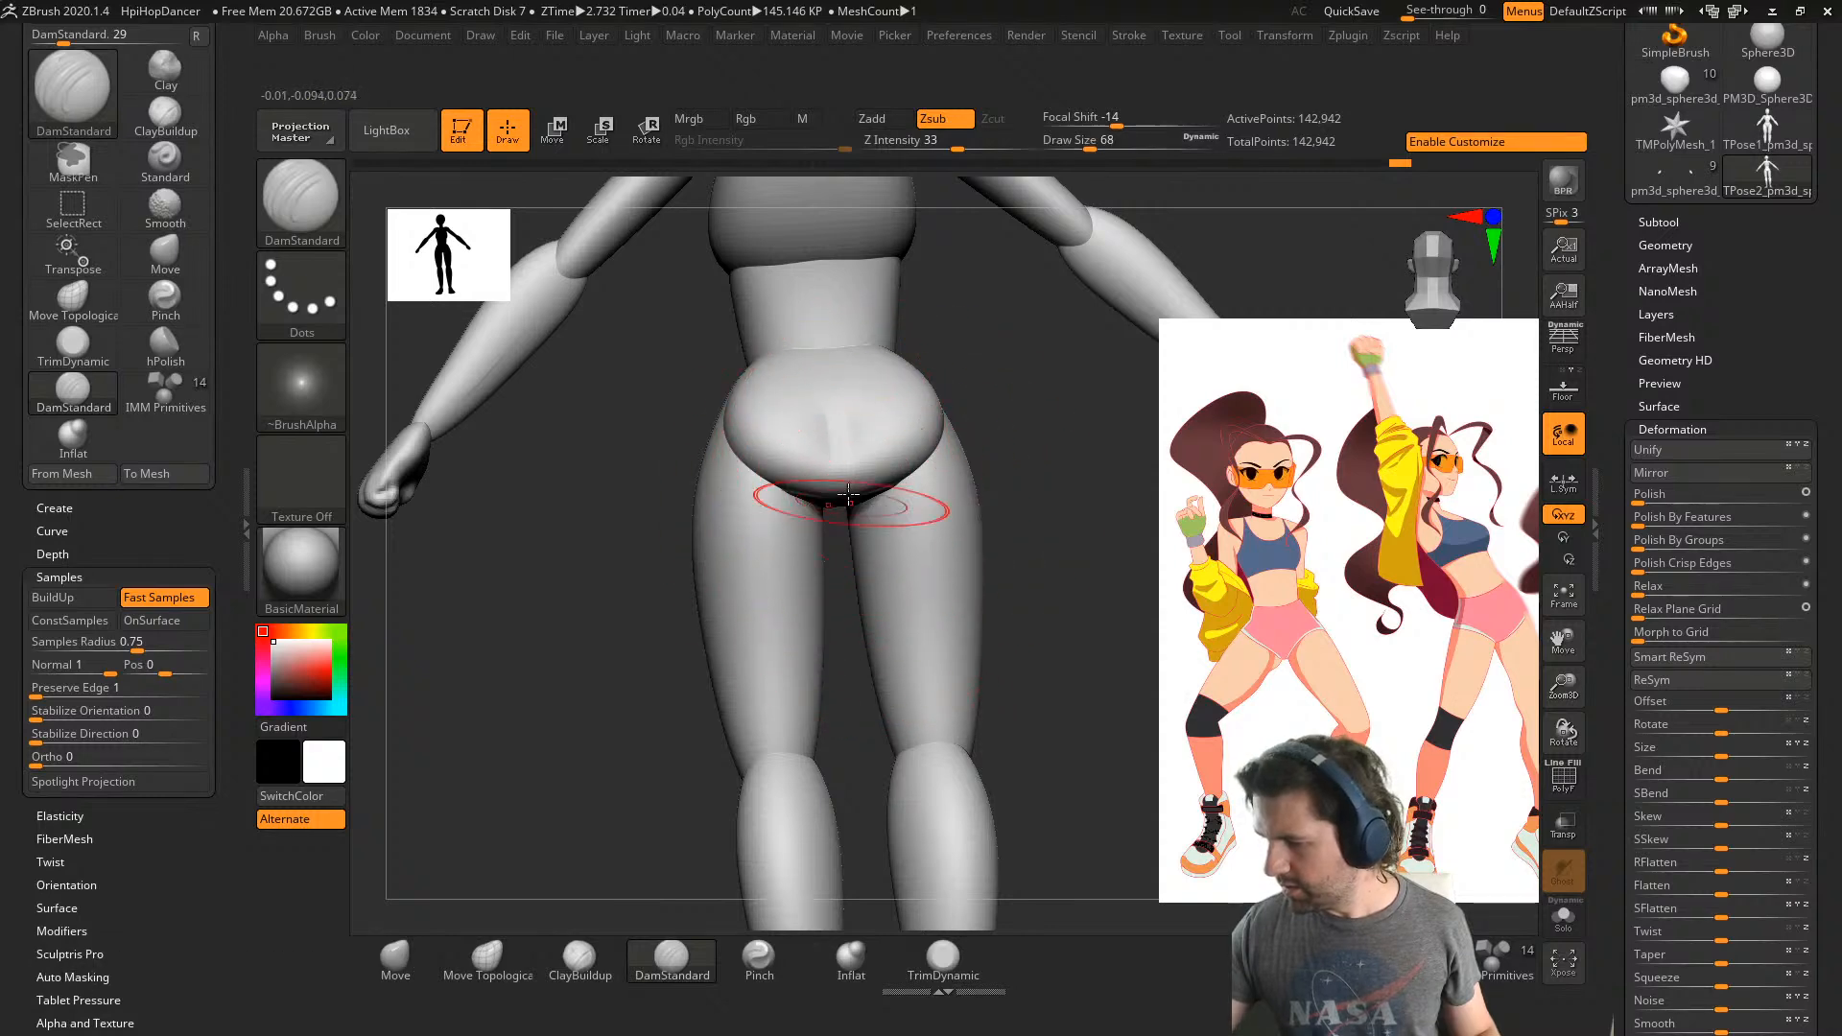
pyautogui.hotkey('ctrl', 'z')
pyautogui.keyDown('shift'); pyautogui.moveTo(832, 396); pyautogui.dragTo(868, 435); pyautogui.keyUp('shift')
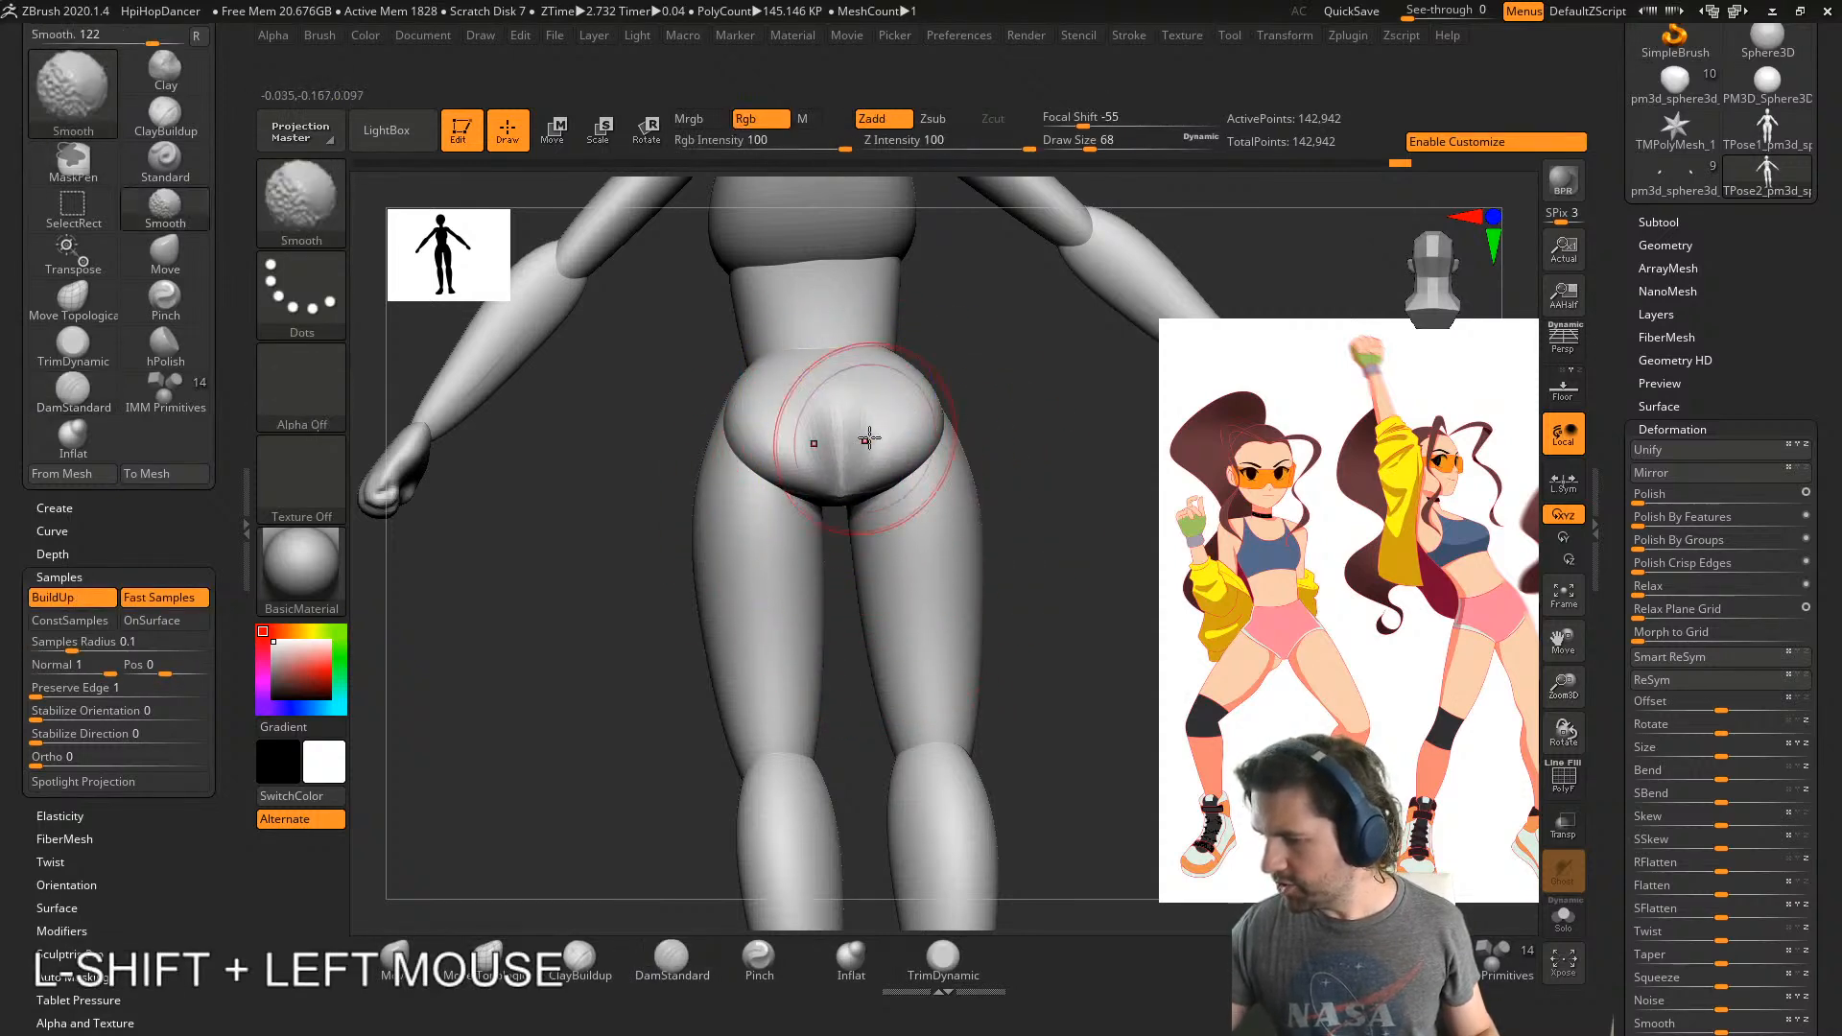
pyautogui.moveTo(868, 436); pyautogui.dragTo(563, 771, button='right')
# - Try to reshape the outer side of the buttocks with the Move brush at a draw size of 101
pyautogui.click(395, 959)
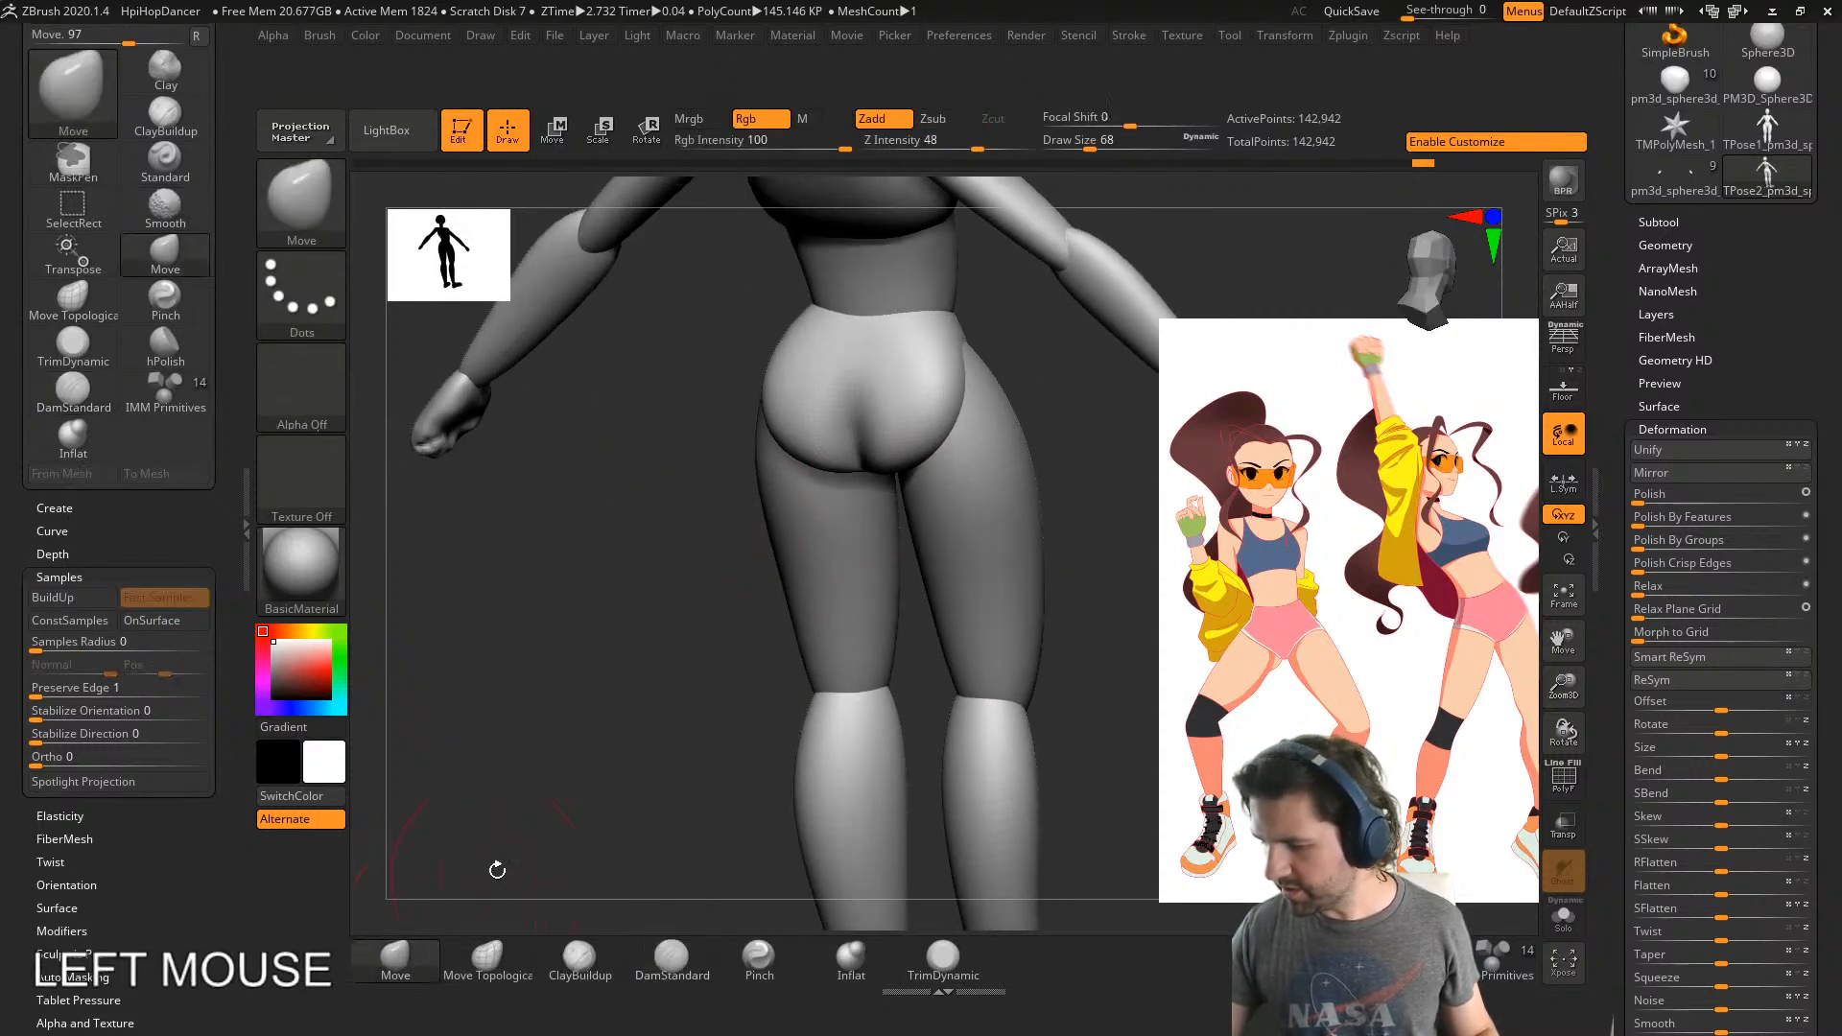
pyautogui.press('s')
pyautogui.moveTo(544, 832); pyautogui.dragTo(553, 833)
pyautogui.moveTo(557, 831); pyautogui.dragTo(729, 739, button='right')
pyautogui.moveTo(992, 454); pyautogui.dragTo(1009, 453)
pyautogui.moveTo(1011, 452); pyautogui.dragTo(989, 408, button='right')
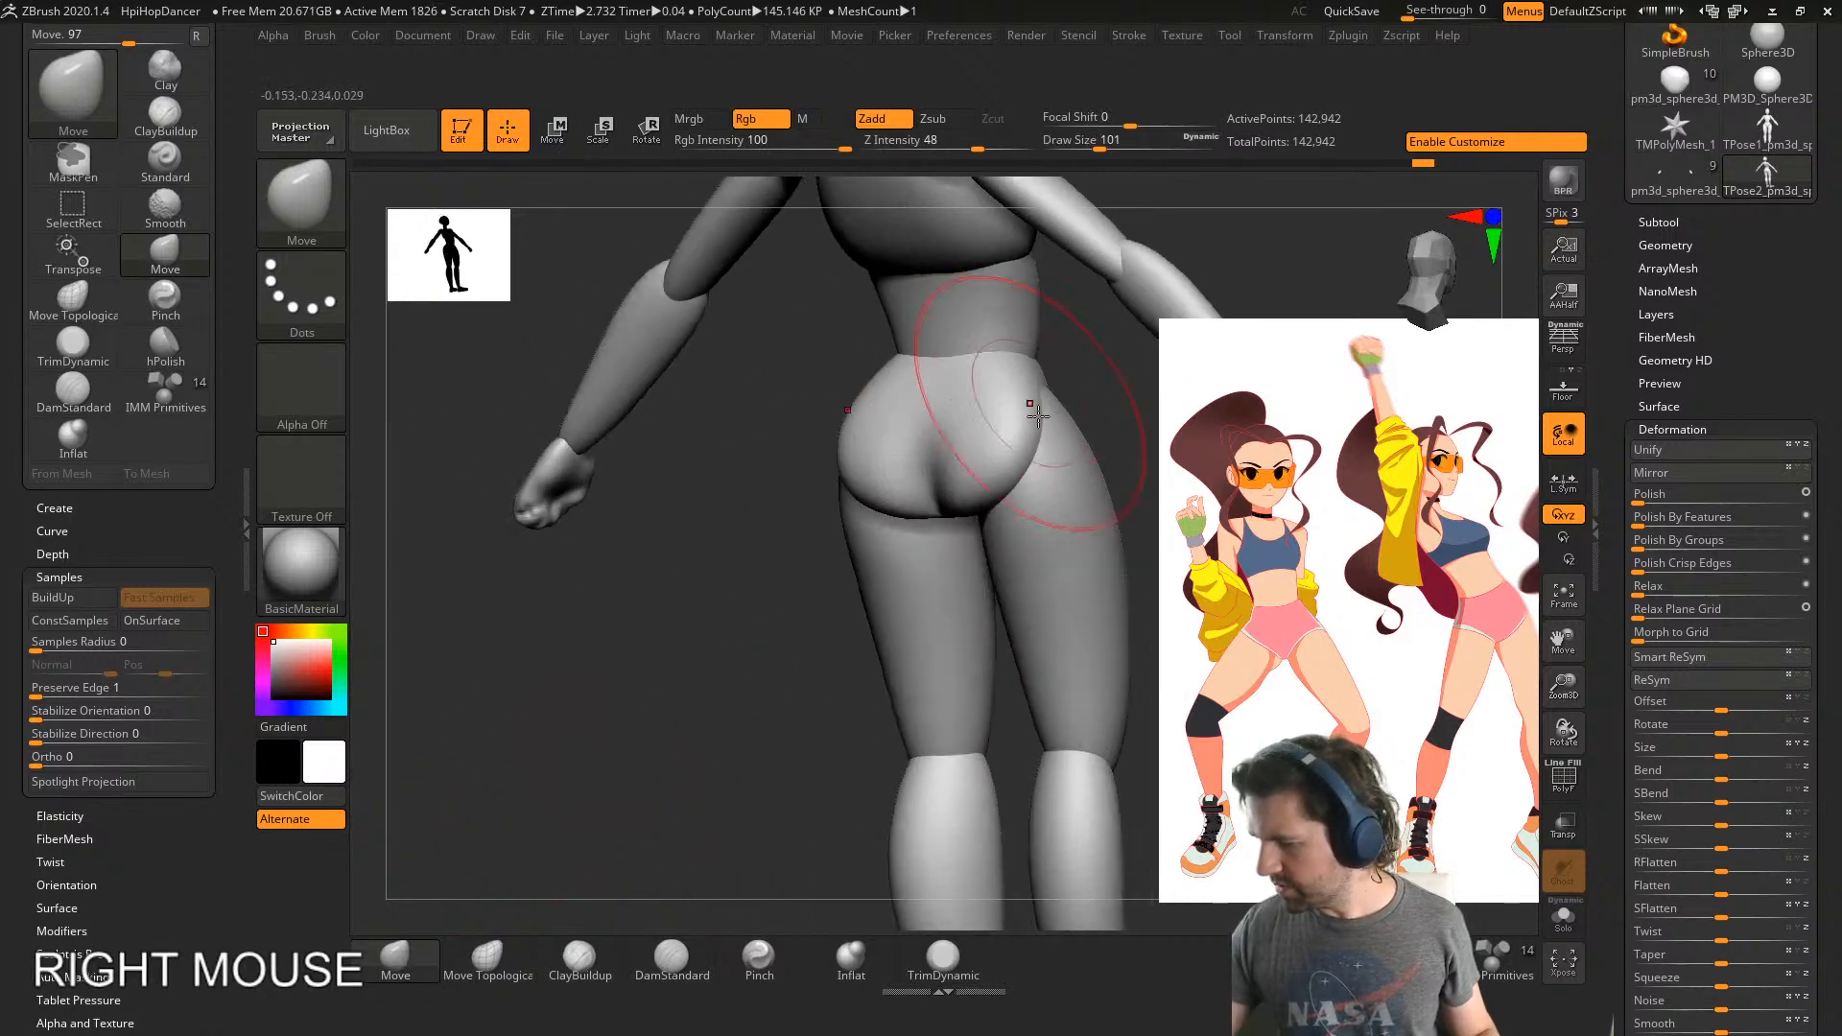
pyautogui.hotkey('ctrl', 'z')
# - Reshape the side of the buttocks with the Move Topological brush and smooth the surface from a rear three-quarter view
pyautogui.click(488, 956)
pyautogui.moveTo(844, 729); pyautogui.dragTo(907, 633, button='right')
pyautogui.moveTo(971, 463); pyautogui.dragTo(979, 453)
pyautogui.moveTo(979, 452); pyautogui.dragTo(898, 521, button='right')
pyautogui.moveTo(950, 459); pyautogui.dragTo(961, 461)
pyautogui.moveTo(962, 461)
pyautogui.mouseDown(button='right')
pyautogui.moveTo(965, 498)
pyautogui.moveTo(1032, 485)
pyautogui.moveTo(877, 433)
pyautogui.mouseUp(button='right')
pyautogui.moveTo(634, 440)
pyautogui.keyDown('shift'); pyautogui.mouseDown()
pyautogui.moveTo(566, 414)
pyautogui.moveTo(696, 427)
pyautogui.mouseUp(); pyautogui.keyUp('shift')
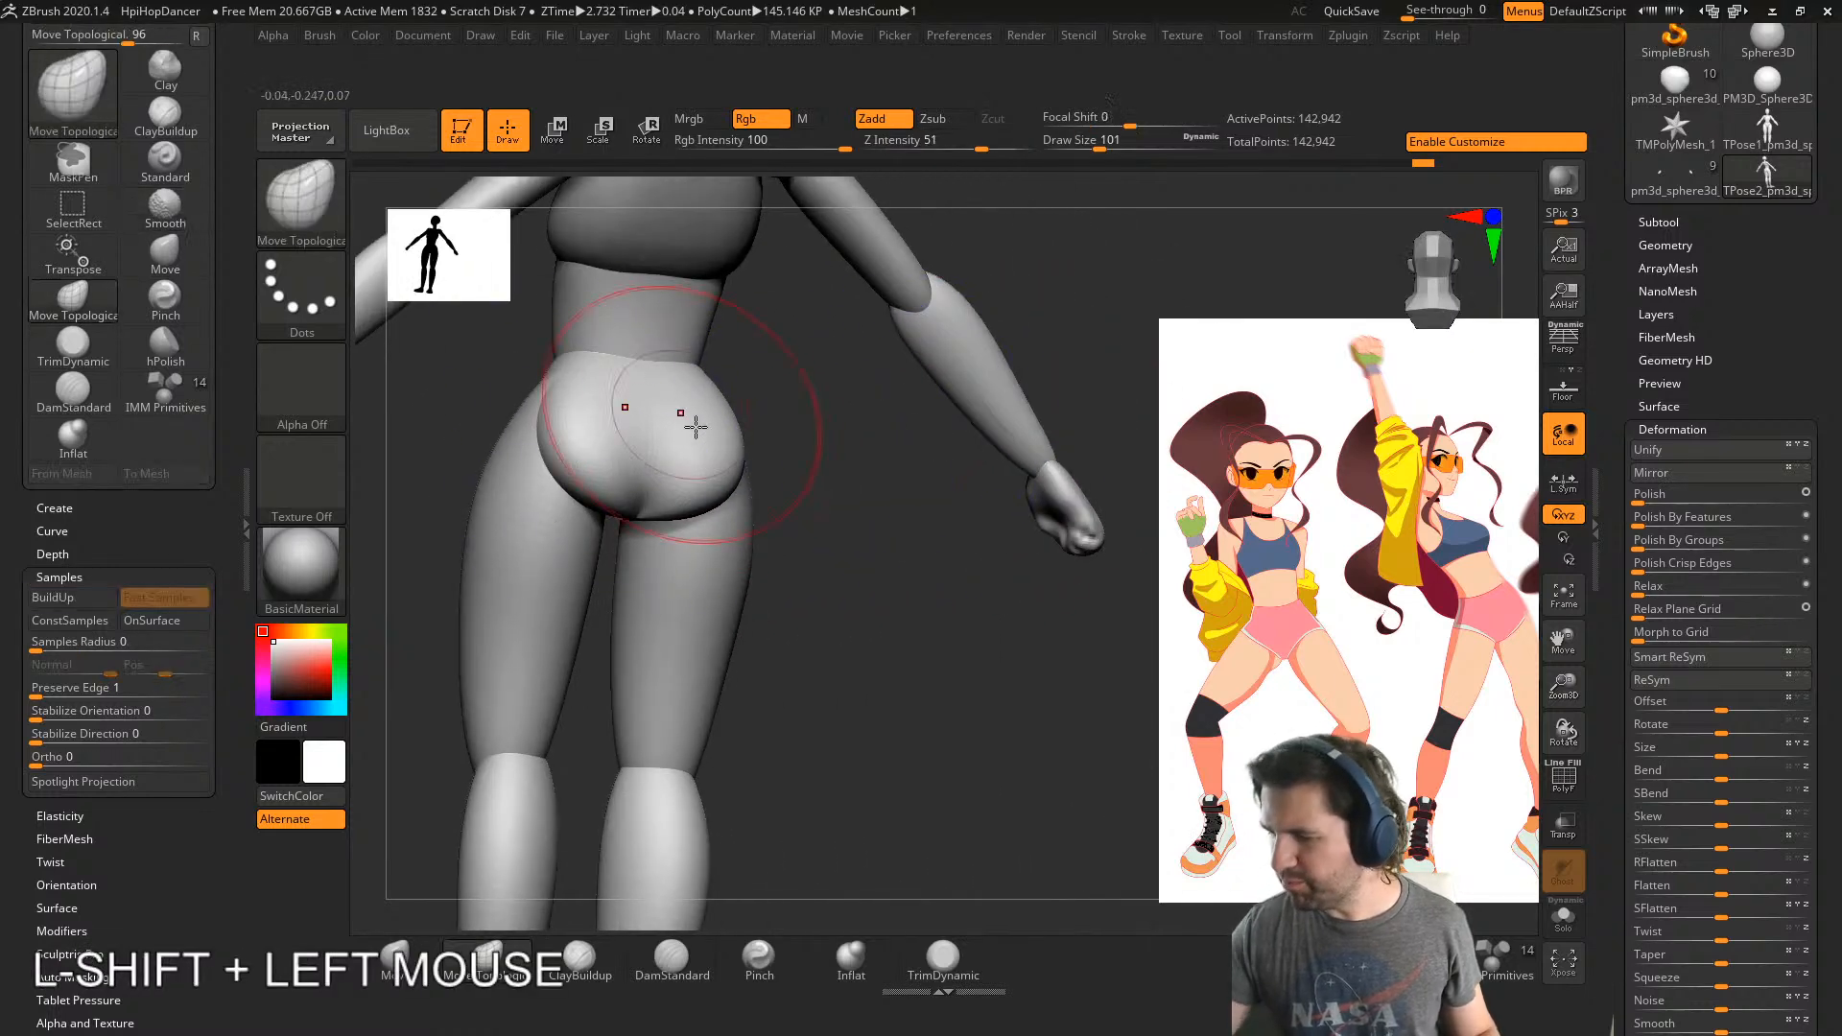
# - Shape the lower outer edge of the buttocks with Move Topological at a draw size of 54 and smooth the surface
pyautogui.moveTo(806, 691); pyautogui.dragTo(815, 566, button='right')
pyautogui.press('s')
pyautogui.moveTo(815, 563); pyautogui.dragTo(800, 559)
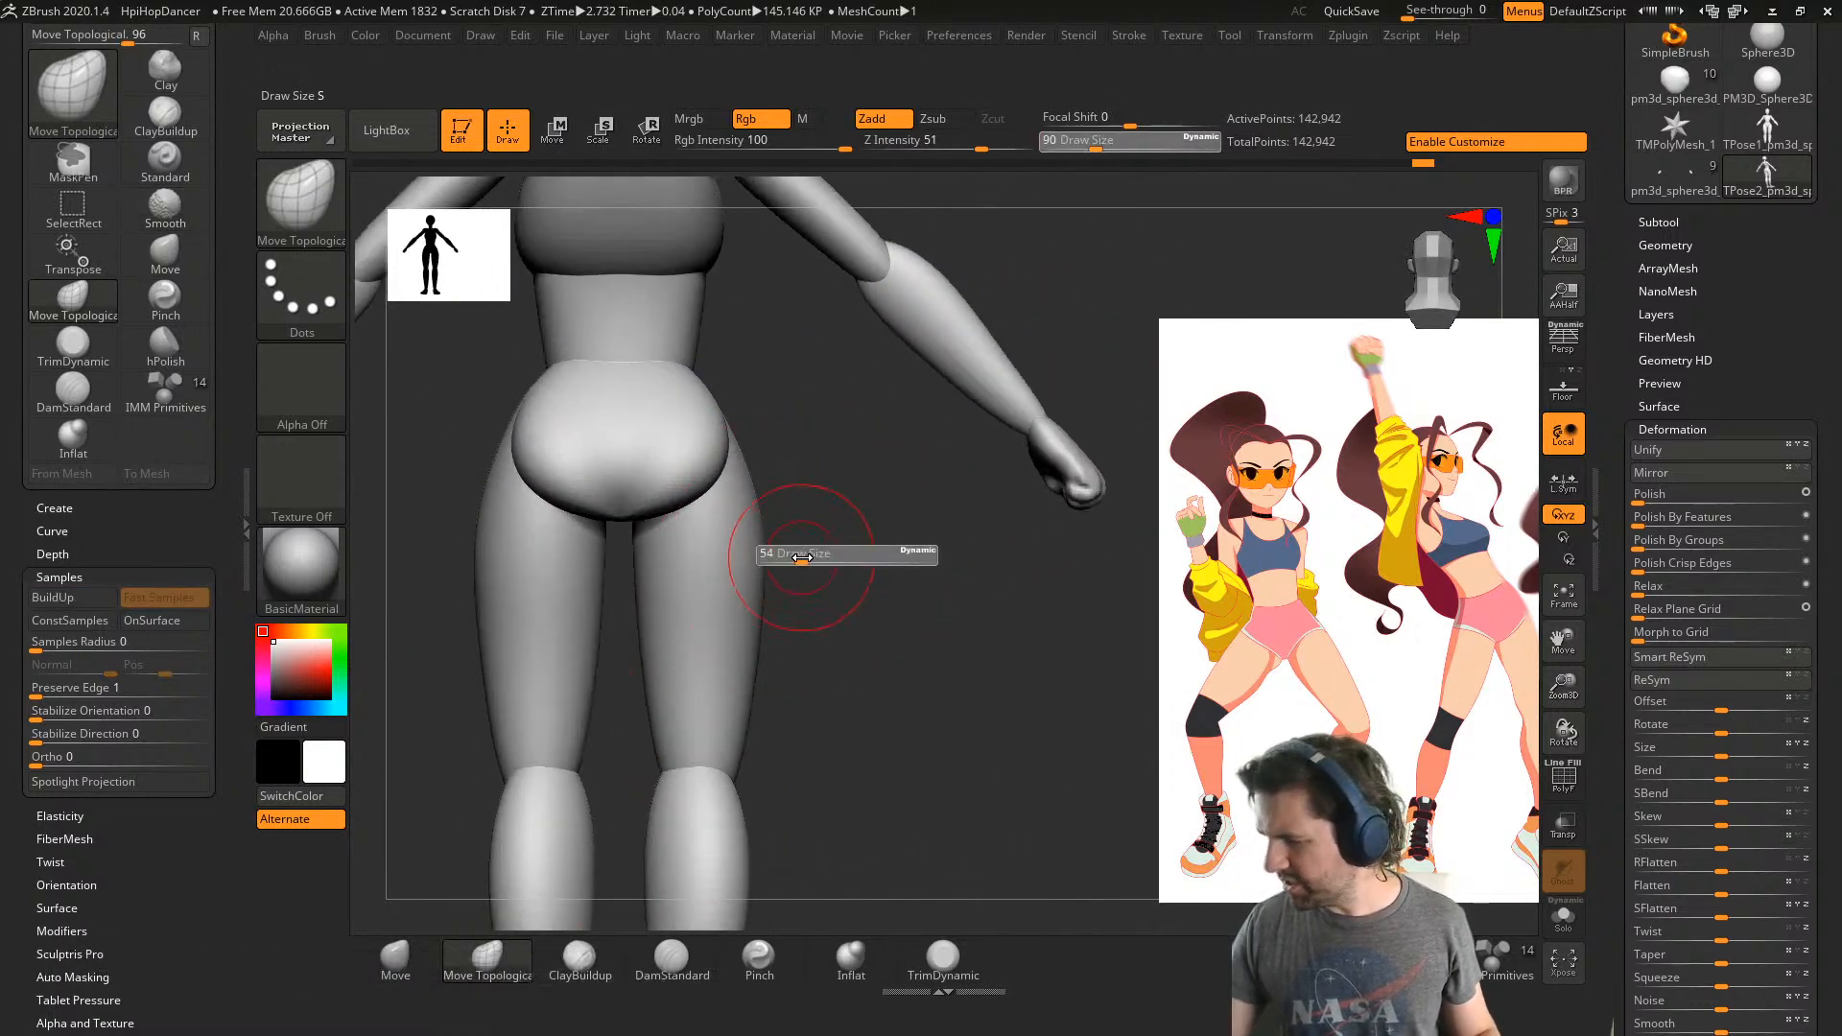
pyautogui.moveTo(730, 462); pyautogui.dragTo(728, 482)
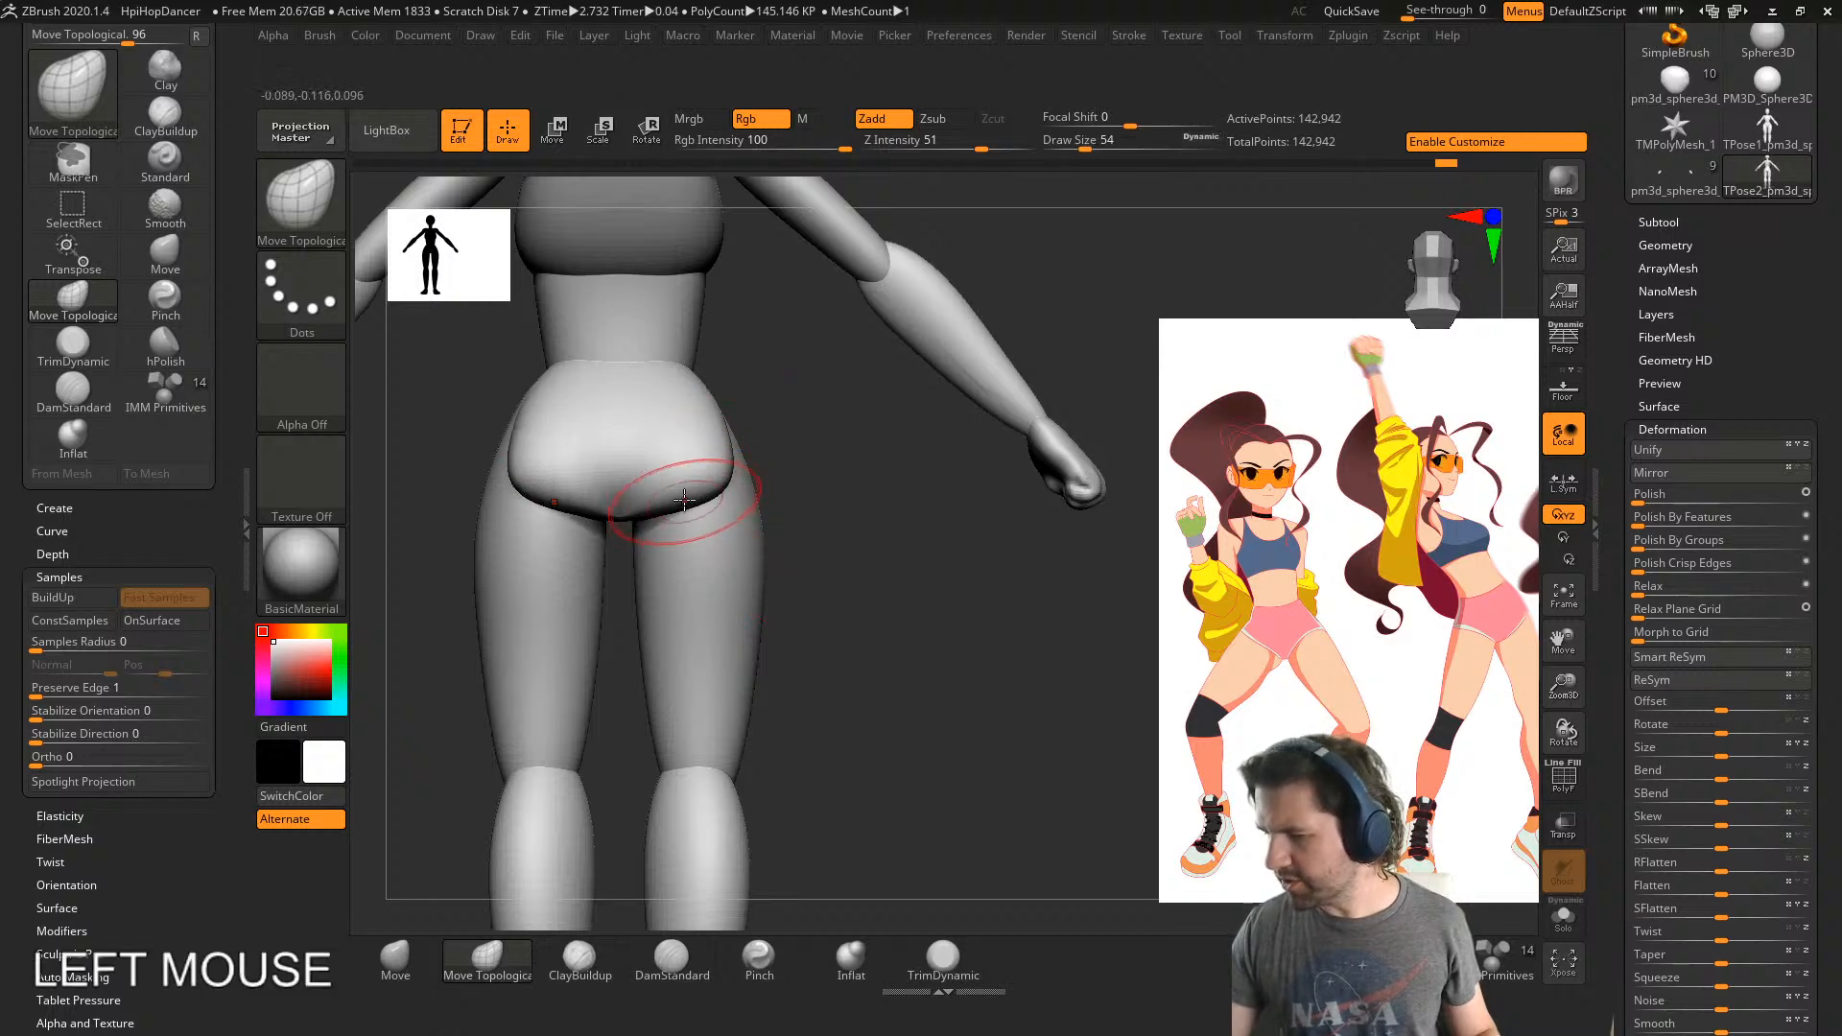
pyautogui.moveTo(662, 485); pyautogui.dragTo(711, 460, button='right')
pyautogui.keyDown('shift'); pyautogui.moveTo(711, 461); pyautogui.dragTo(685, 438); pyautogui.keyUp('shift')
pyautogui.moveTo(836, 499); pyautogui.dragTo(798, 456, button='right')
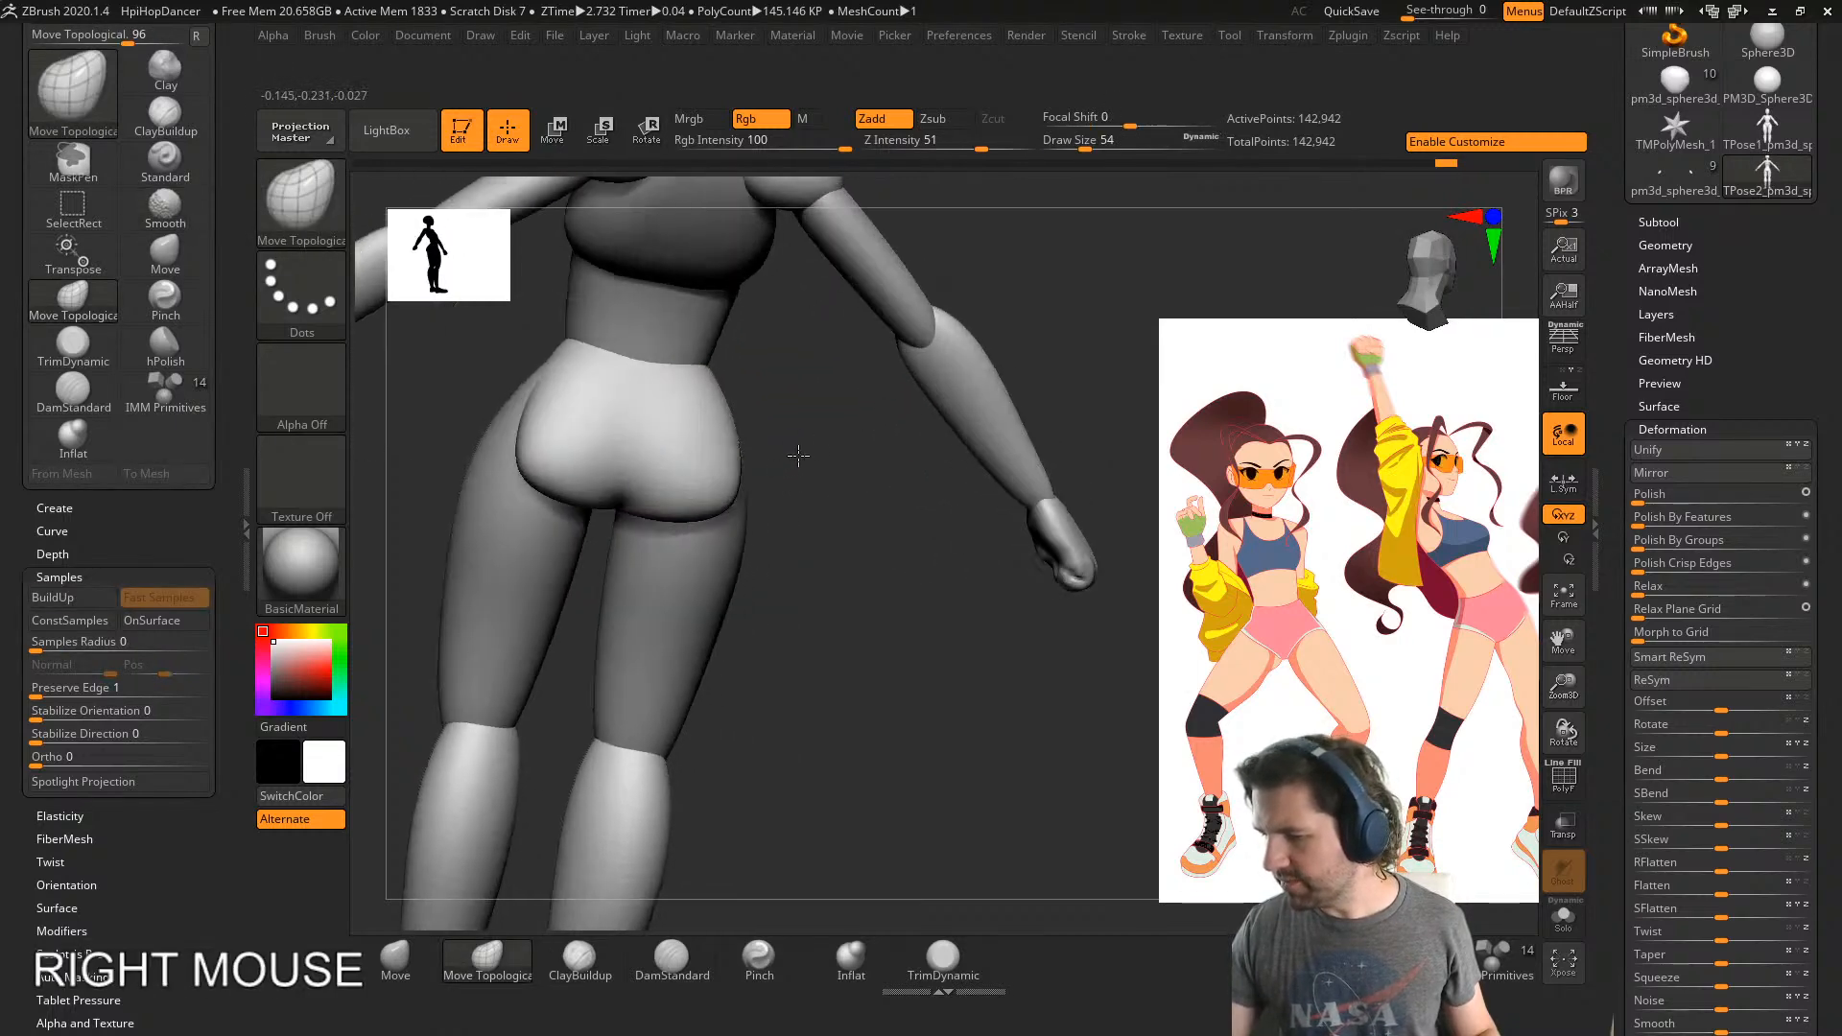
# - Redefine the crease between the buttocks with DamStandard at a draw size of 54 and smooth the surrounding forms
pyautogui.click(672, 960)
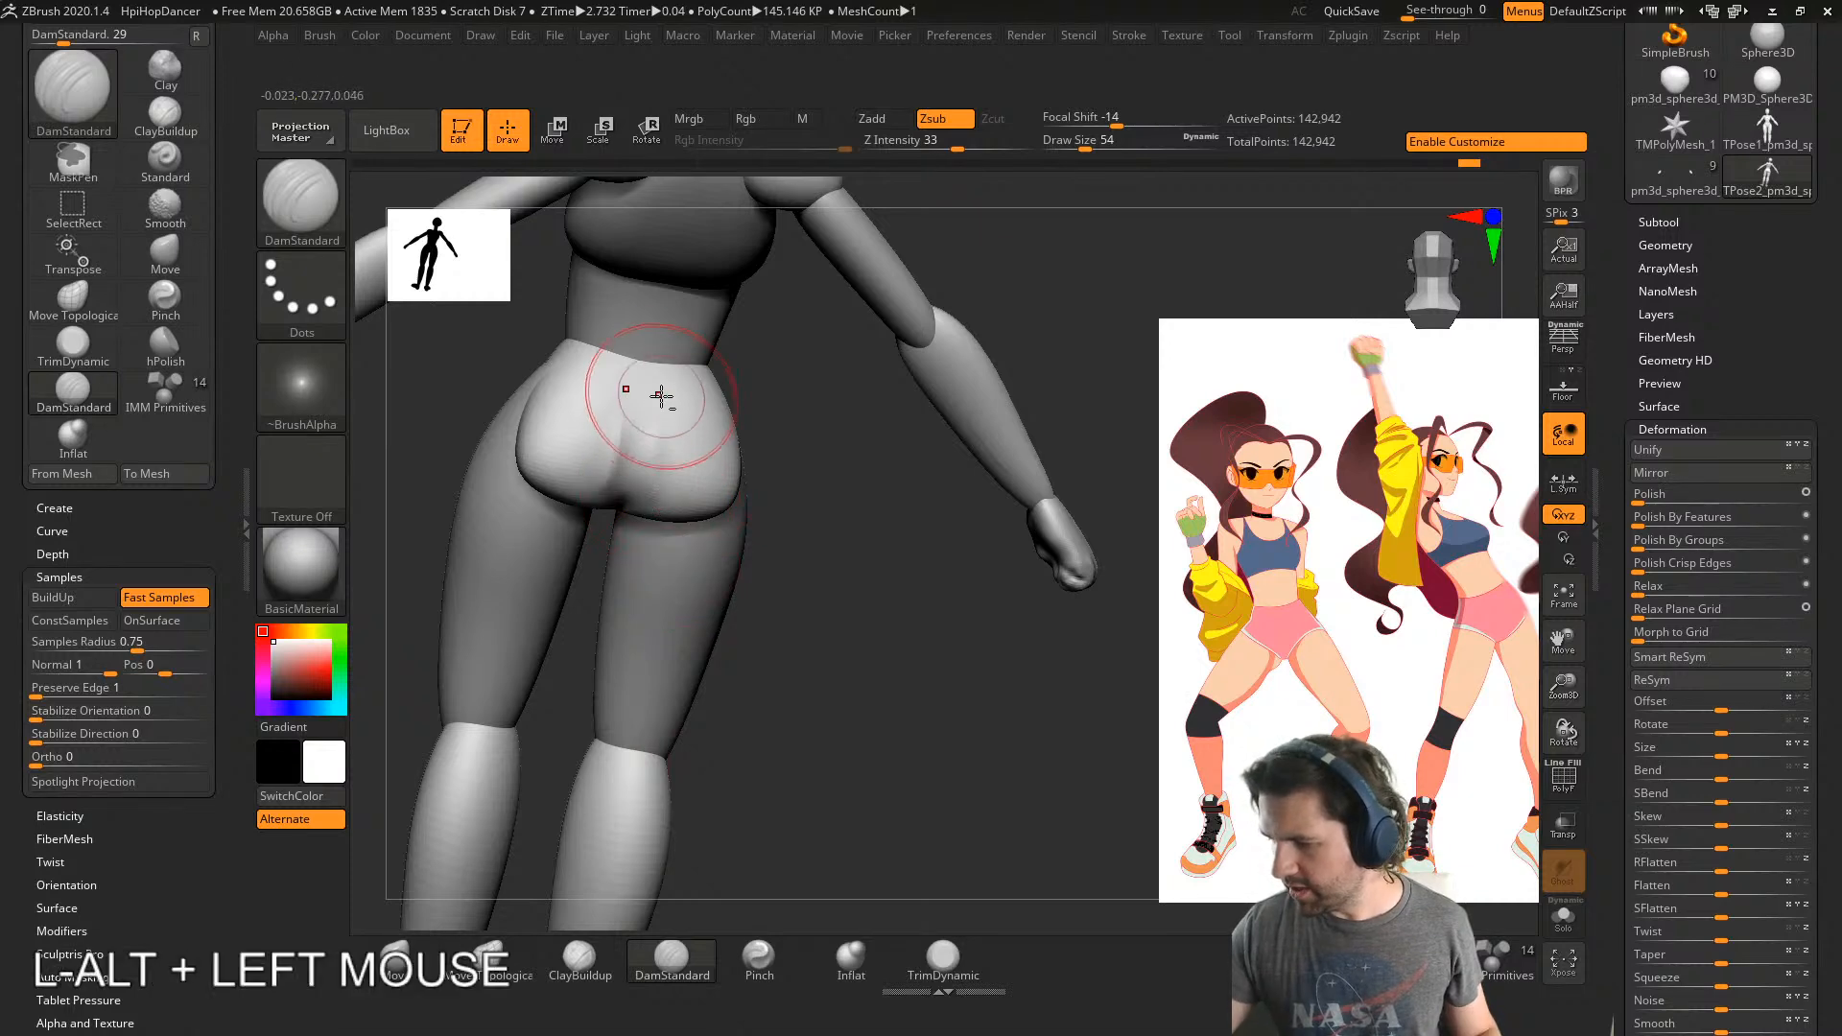
pyautogui.moveTo(625, 500); pyautogui.dragTo(726, 473, button='right')
pyautogui.moveTo(639, 460)
pyautogui.keyDown('shift'); pyautogui.mouseDown()
pyautogui.moveTo(659, 378)
pyautogui.moveTo(662, 451)
pyautogui.mouseUp(); pyautogui.keyUp('shift')
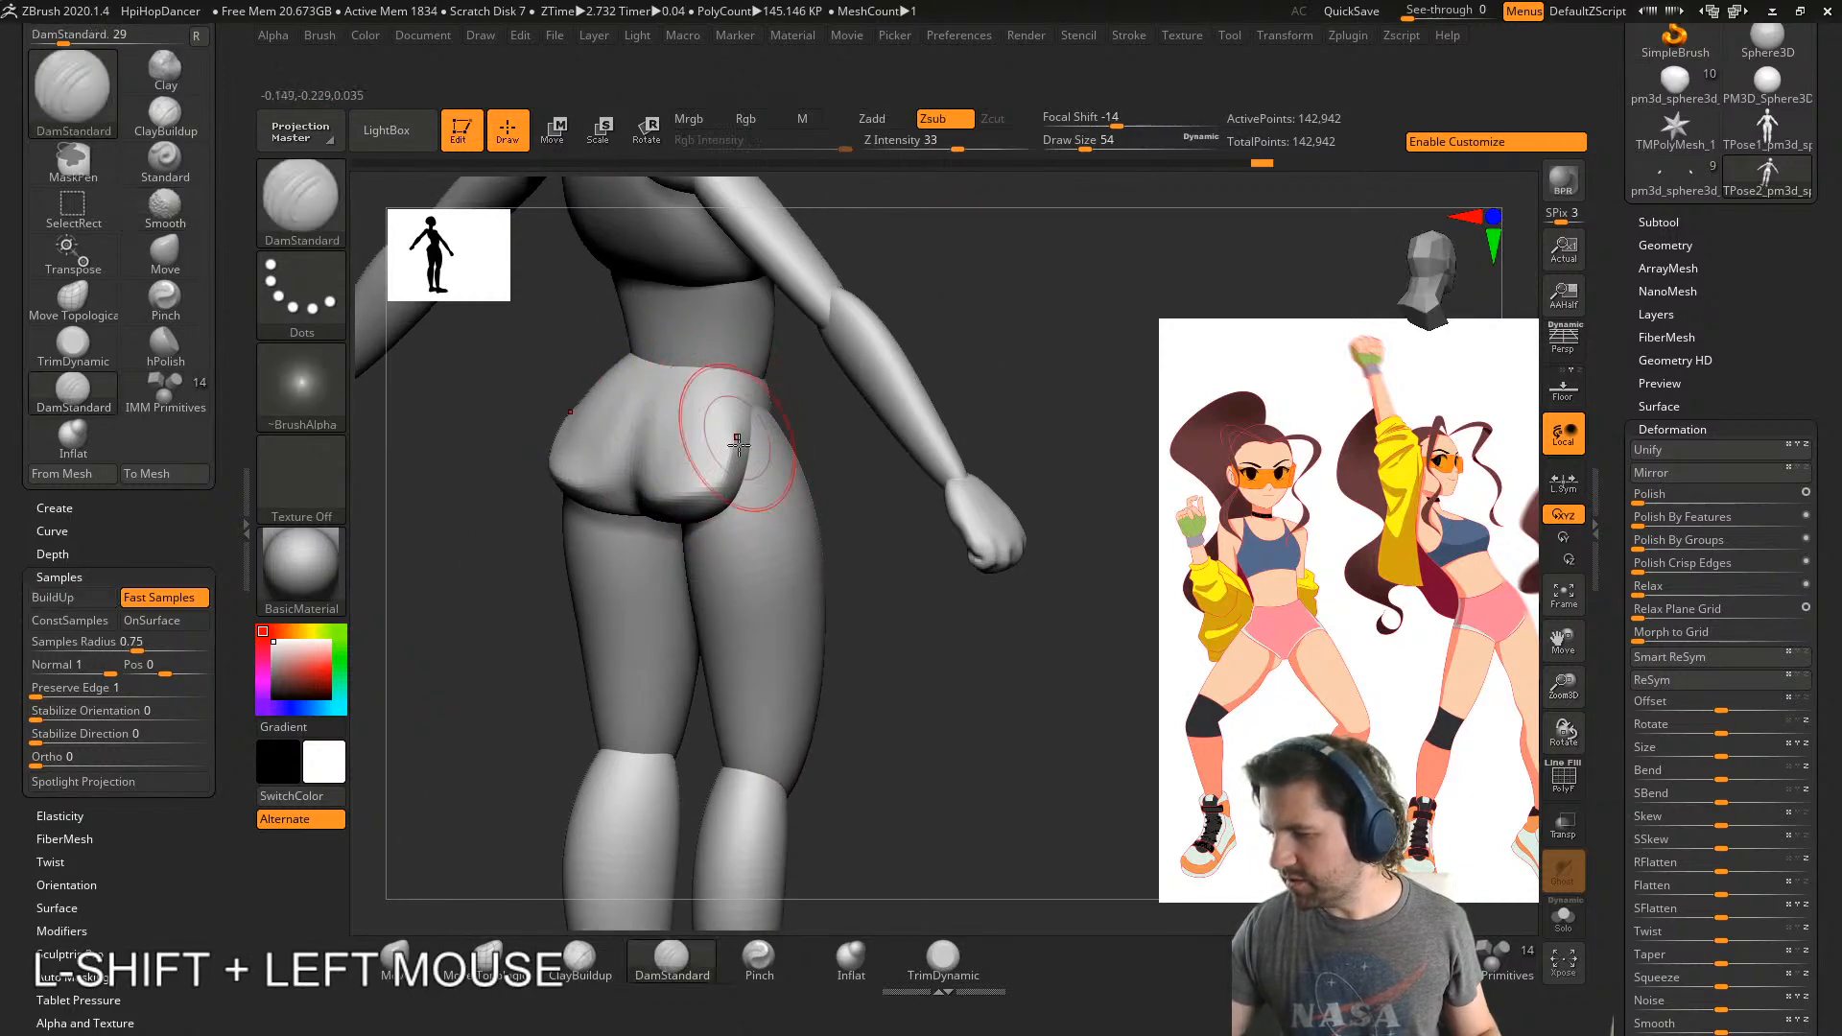
pyautogui.moveTo(735, 444); pyautogui.dragTo(806, 451, button='right')
pyautogui.keyDown('shift'); pyautogui.moveTo(633, 465); pyautogui.dragTo(637, 427); pyautogui.keyUp('shift')
pyautogui.moveTo(647, 428)
pyautogui.mouseDown(button='right')
pyautogui.moveTo(623, 421)
pyautogui.moveTo(732, 432)
pyautogui.moveTo(690, 485)
pyautogui.moveTo(674, 460)
pyautogui.moveTo(698, 477)
pyautogui.mouseUp(button='right')
pyautogui.press(']')
pyautogui.moveTo(736, 567)
pyautogui.mouseDown(button='right')
pyautogui.moveTo(740, 531)
pyautogui.moveTo(689, 511)
pyautogui.mouseUp(button='right')
pyautogui.keyDown('shift'); pyautogui.moveTo(625, 485); pyautogui.dragTo(621, 448); pyautogui.keyUp('shift')
pyautogui.moveTo(625, 449)
pyautogui.mouseDown(button='right')
pyautogui.moveTo(658, 423)
pyautogui.moveTo(686, 517)
pyautogui.mouseUp(button='right')
# - Adjust the underside of the pelvis from below with the Move brush, reducing the draw size from 120 to 65
pyautogui.click(389, 961)
pyautogui.moveTo(614, 614); pyautogui.dragTo(655, 571, button='right')
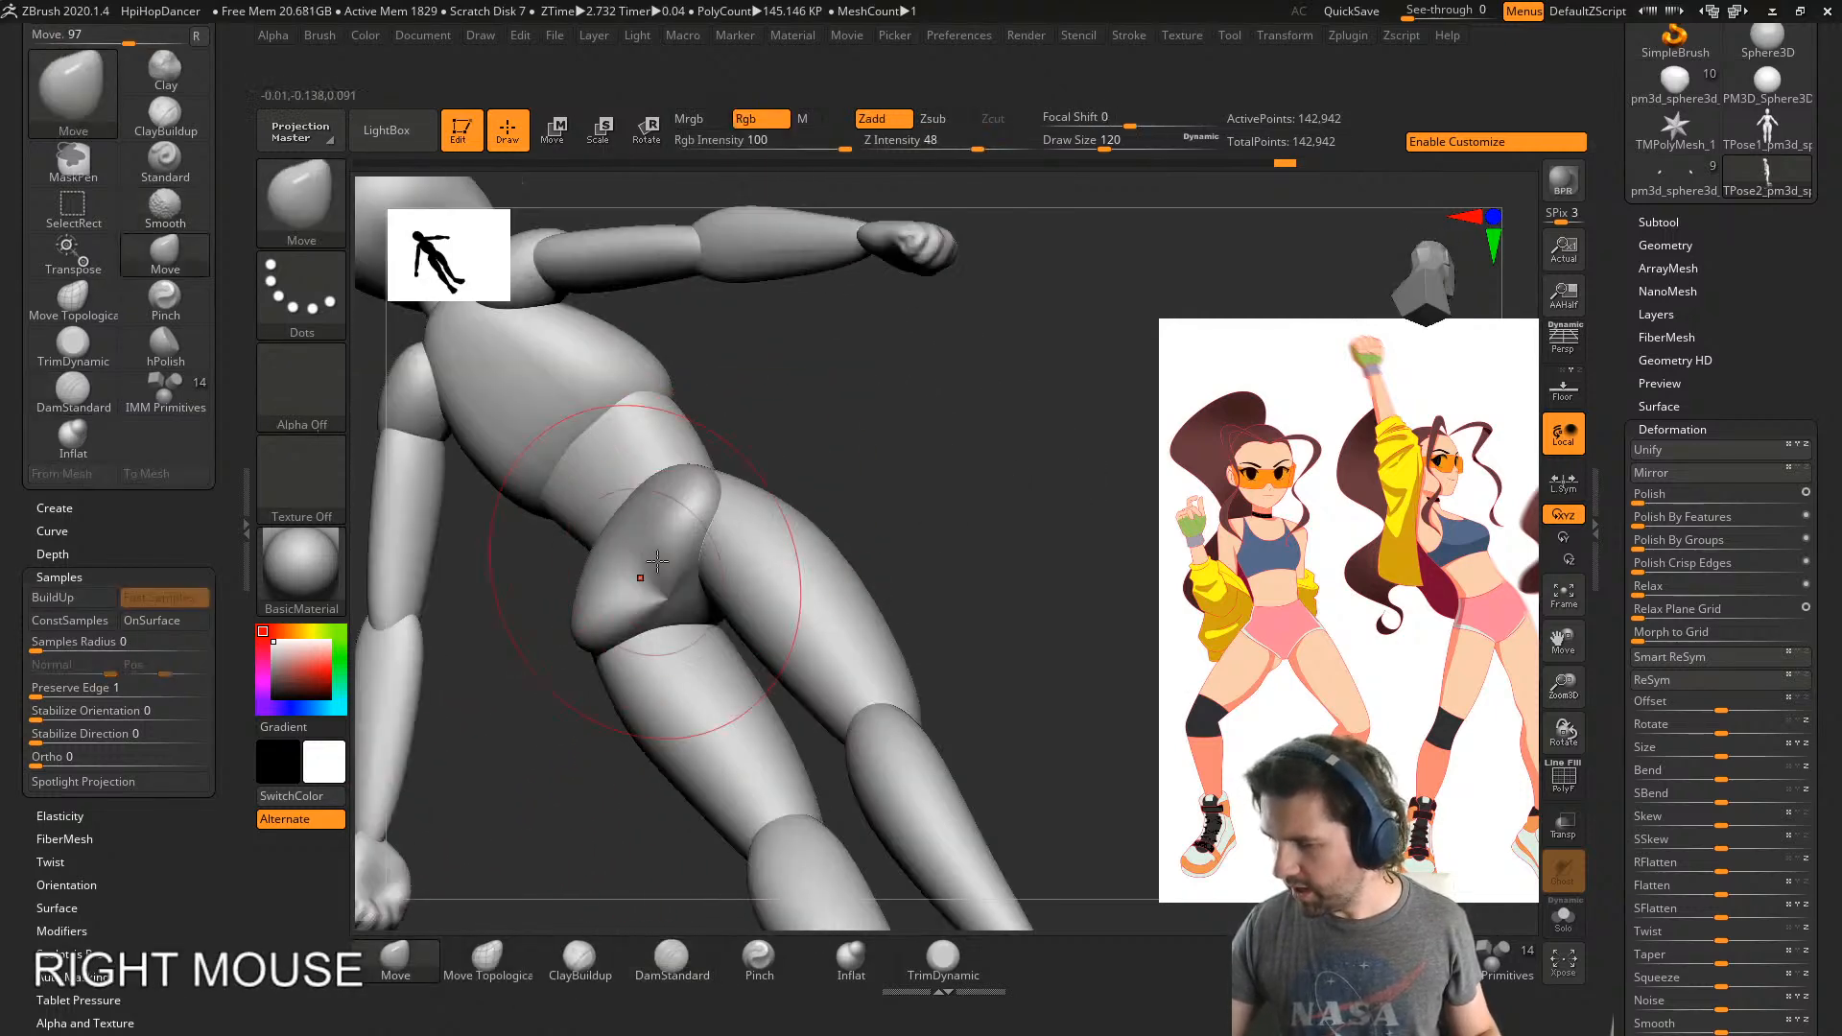
pyautogui.moveTo(658, 566); pyautogui.dragTo(711, 493)
pyautogui.moveTo(711, 493); pyautogui.dragTo(723, 446, button='right')
pyautogui.press('s')
pyautogui.moveTo(690, 573); pyautogui.dragTo(671, 572)
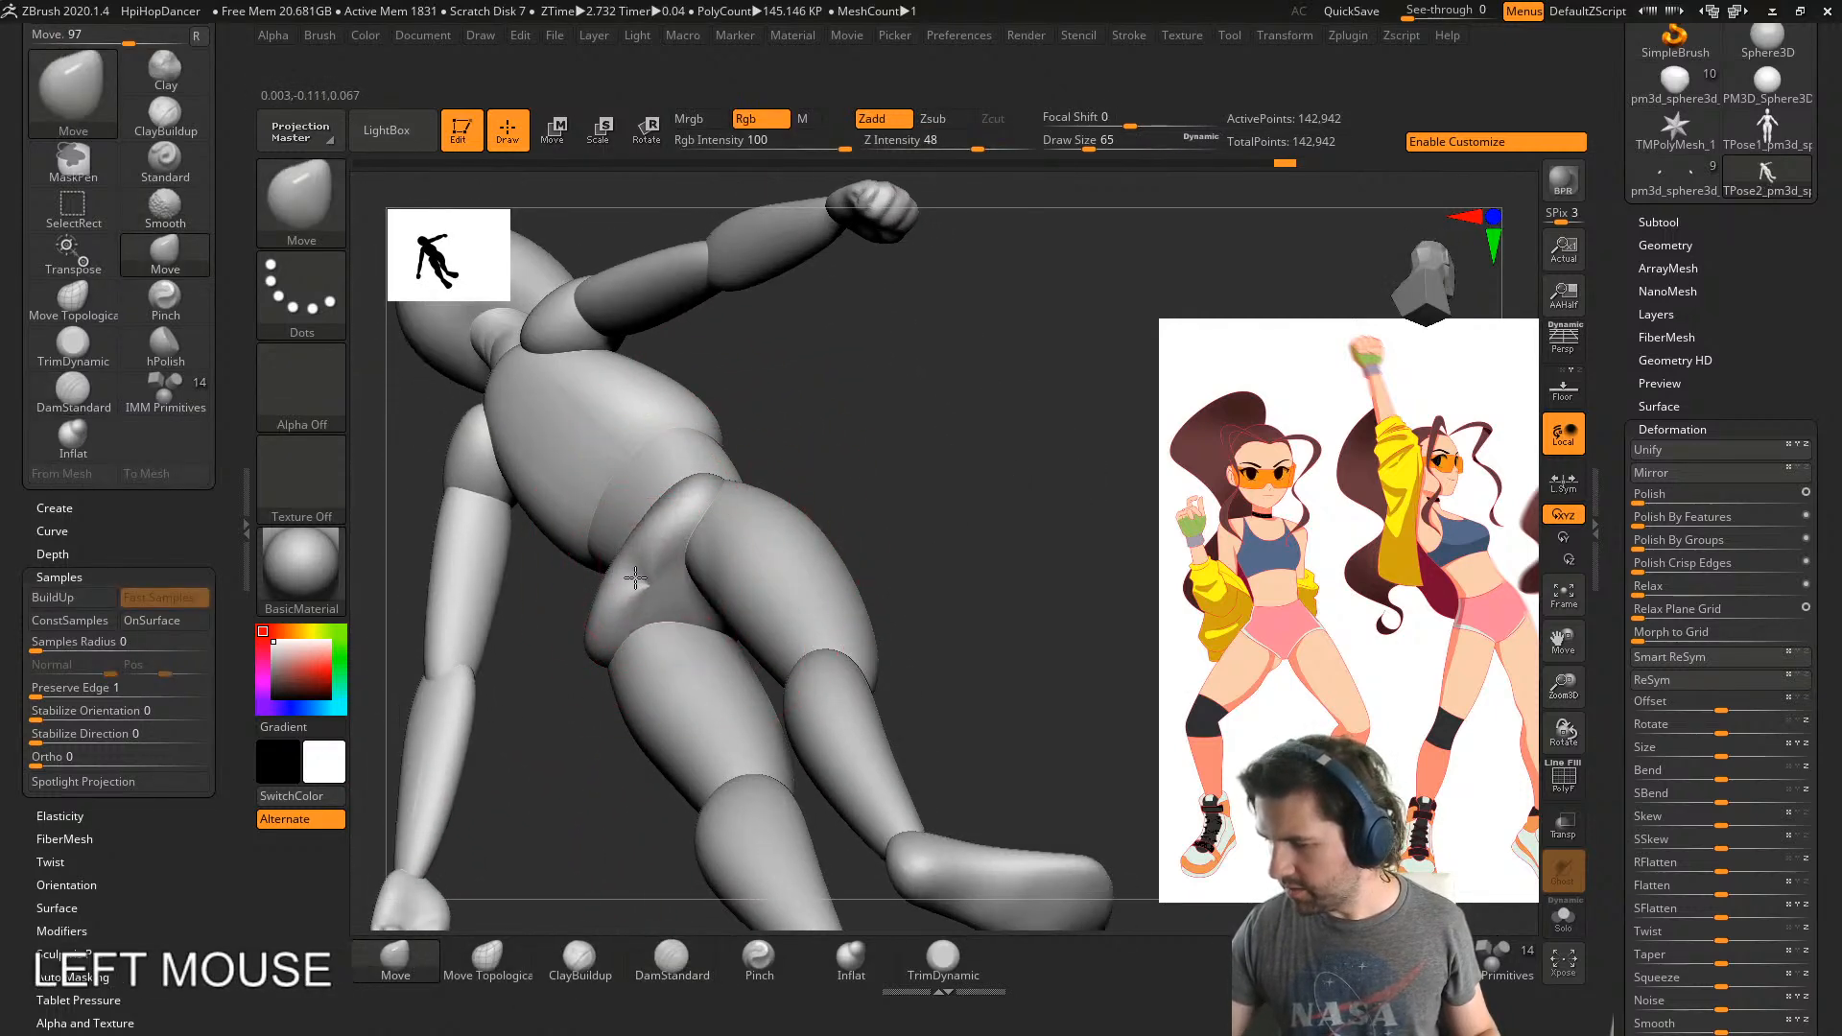
pyautogui.moveTo(672, 573); pyautogui.dragTo(711, 537, button='right')
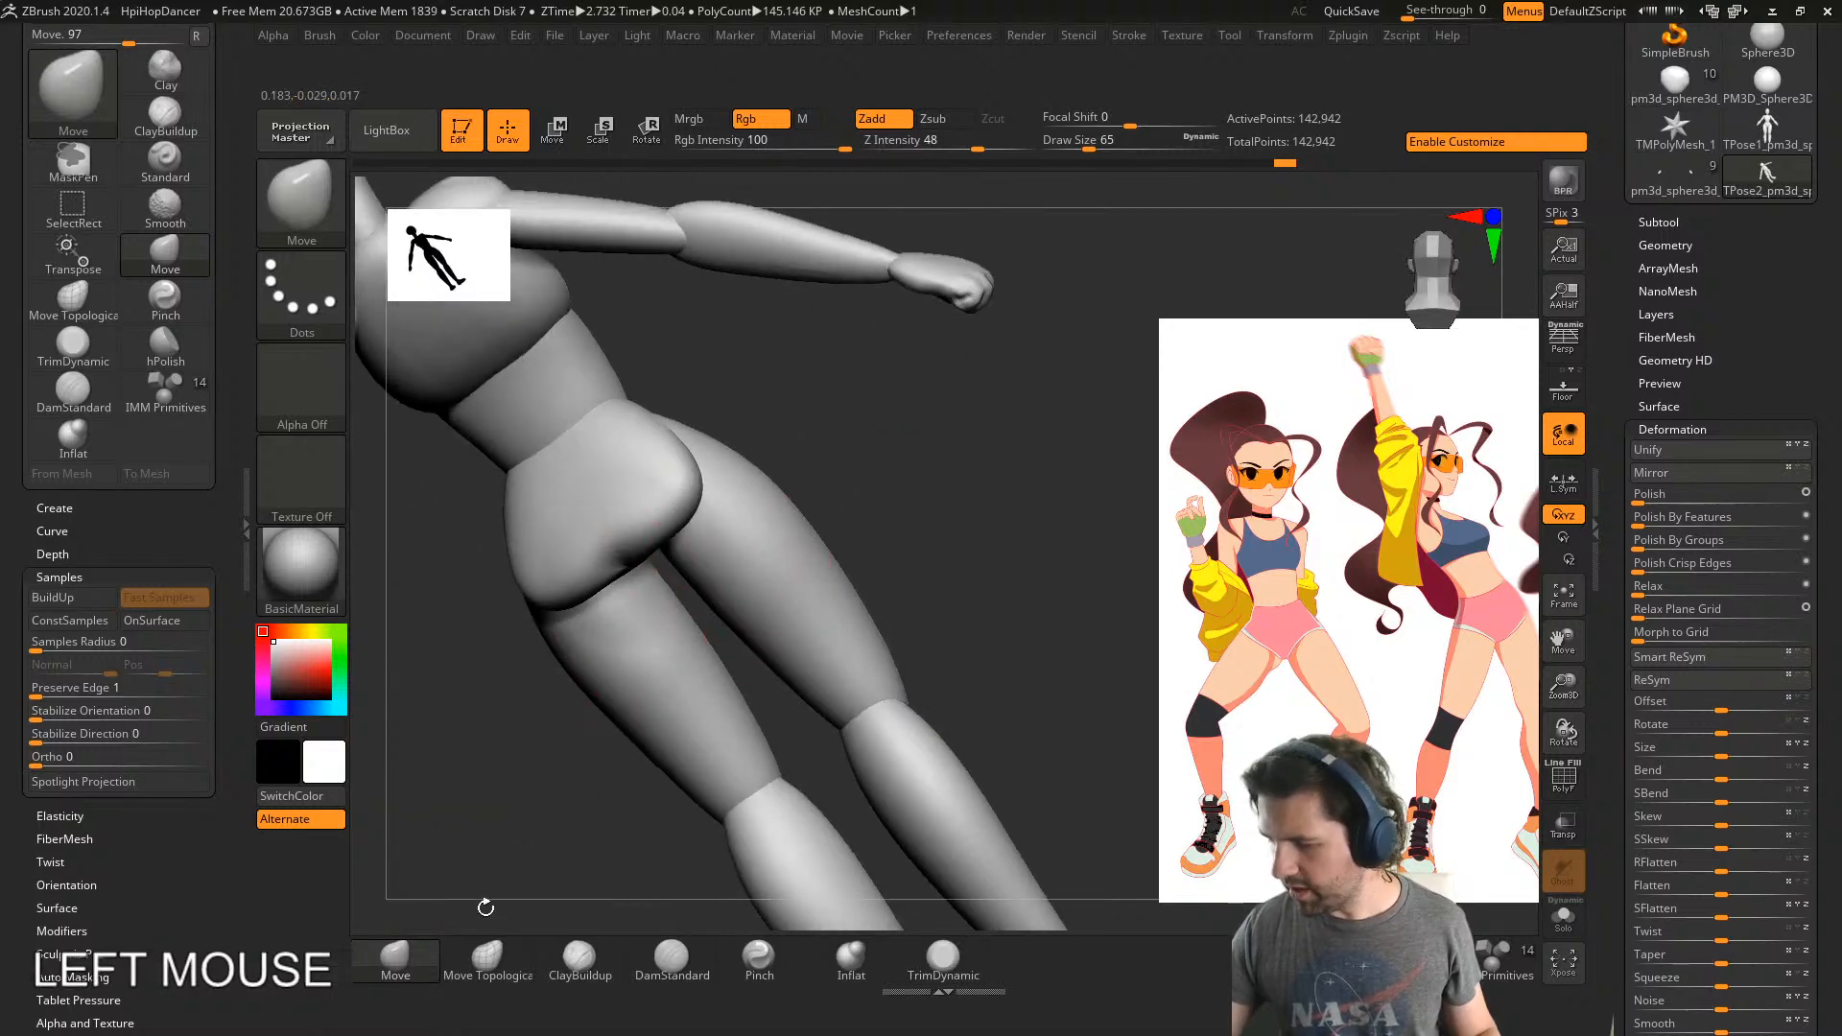
# - Smooth the transition between the buttocks and outer hip, choosing Move Topological as the sculpting brush
pyautogui.click(487, 954)
pyautogui.moveTo(527, 860)
pyautogui.mouseDown(button='right')
pyautogui.moveTo(617, 470)
pyautogui.moveTo(601, 466)
pyautogui.moveTo(612, 481)
pyautogui.mouseUp(button='right')
pyautogui.keyDown('shift'); pyautogui.moveTo(612, 481); pyautogui.dragTo(603, 487); pyautogui.keyUp('shift')
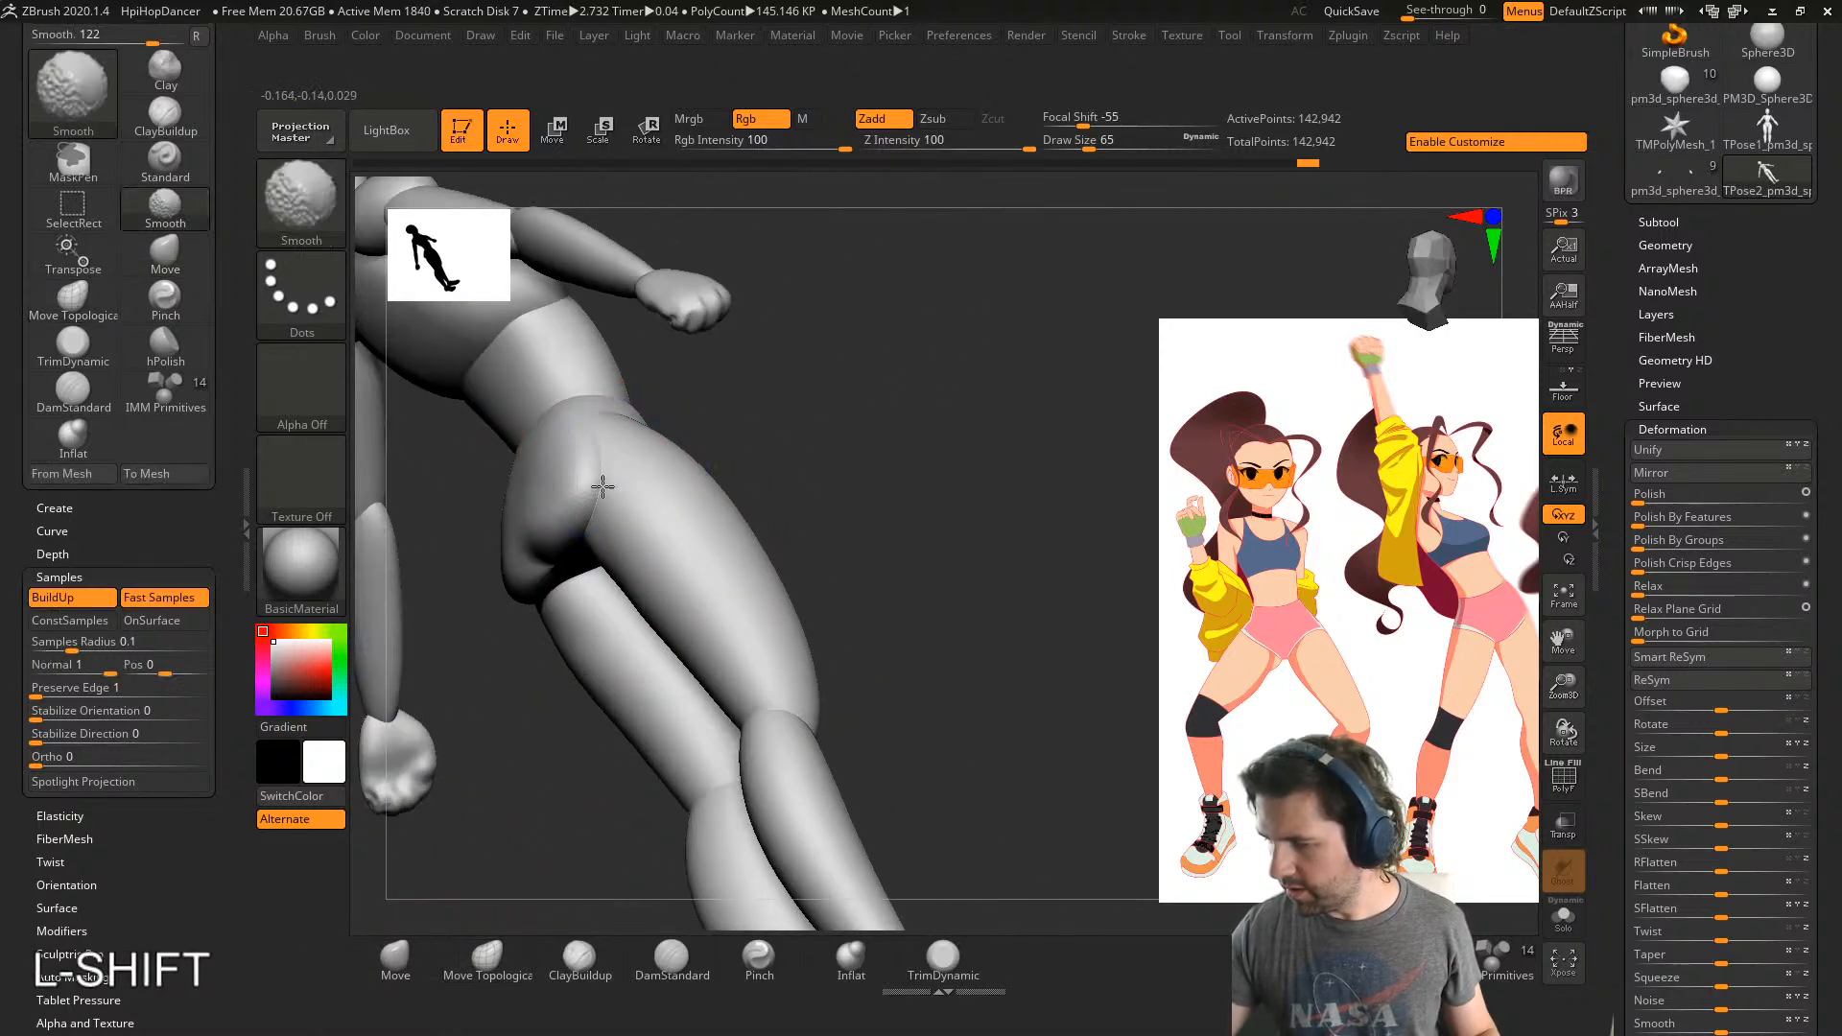
pyautogui.moveTo(611, 431); pyautogui.dragTo(607, 665, button='right')
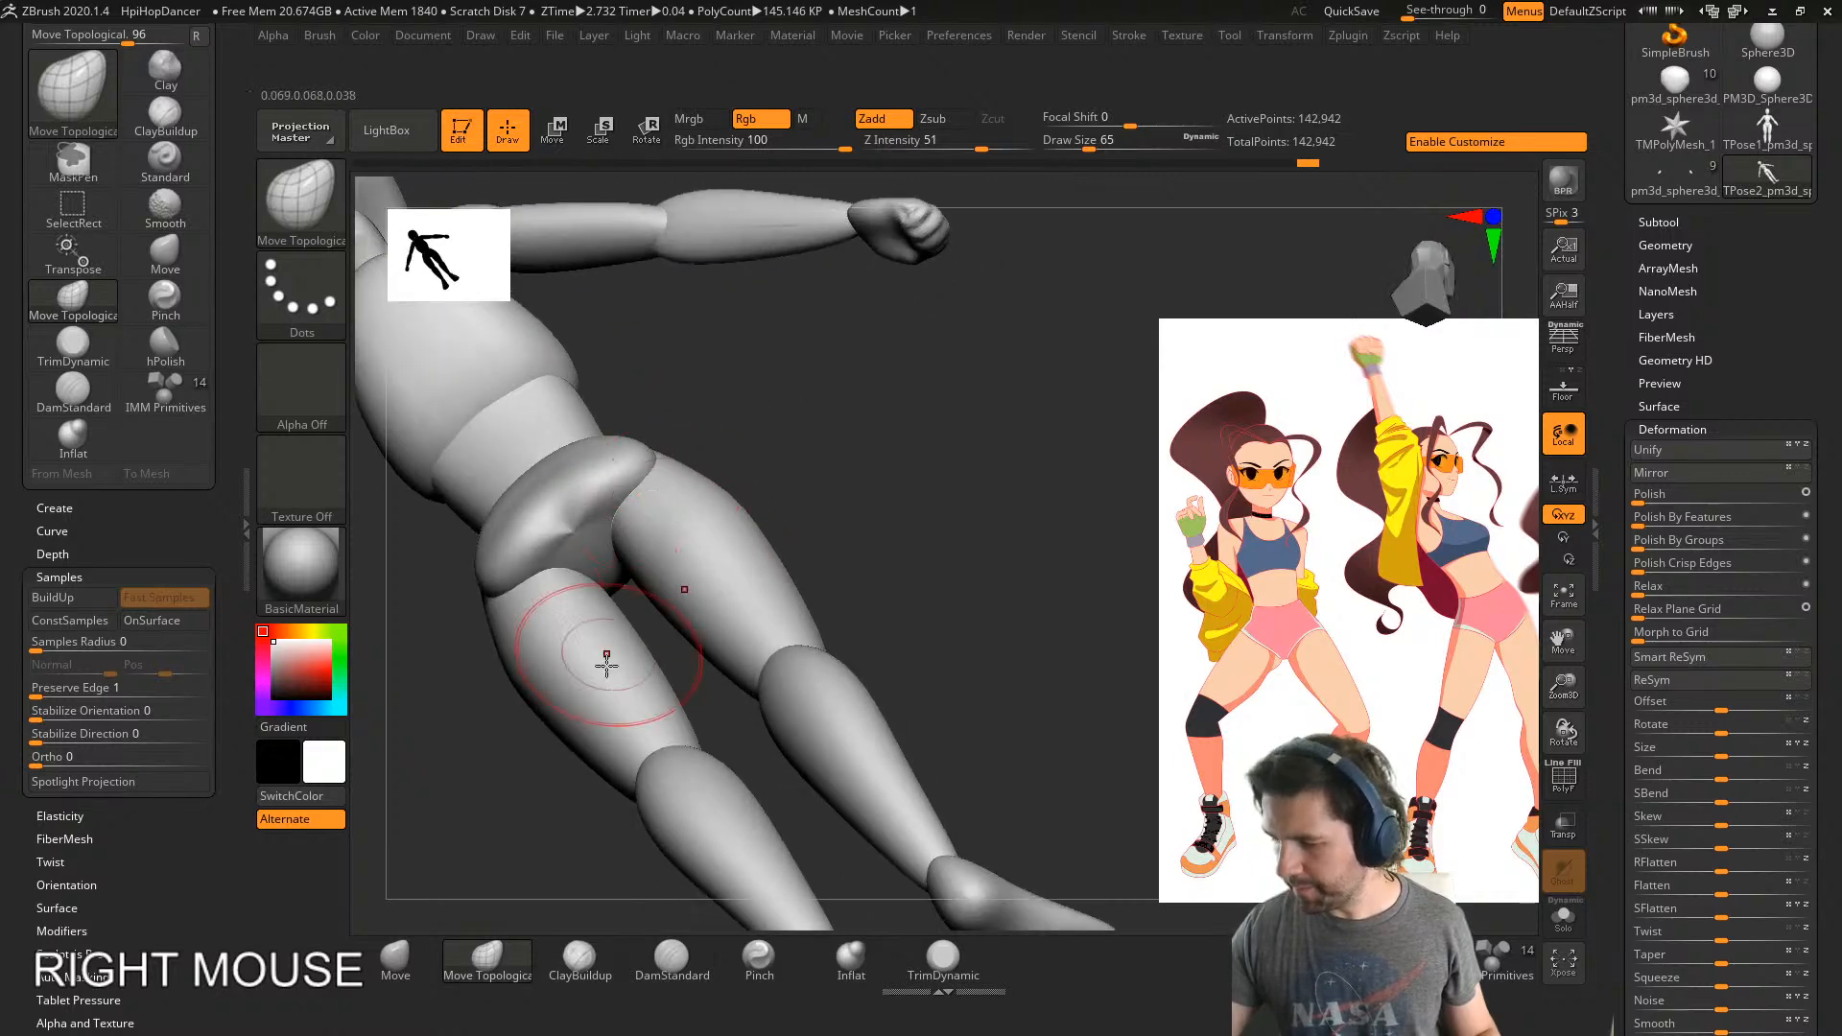
# - Cut the crease between the buttocks deeper with the DamStandard brush at a draw size of 108
pyautogui.click(670, 960)
pyautogui.moveTo(596, 431); pyautogui.dragTo(584, 495, button='right')
pyautogui.press('s')
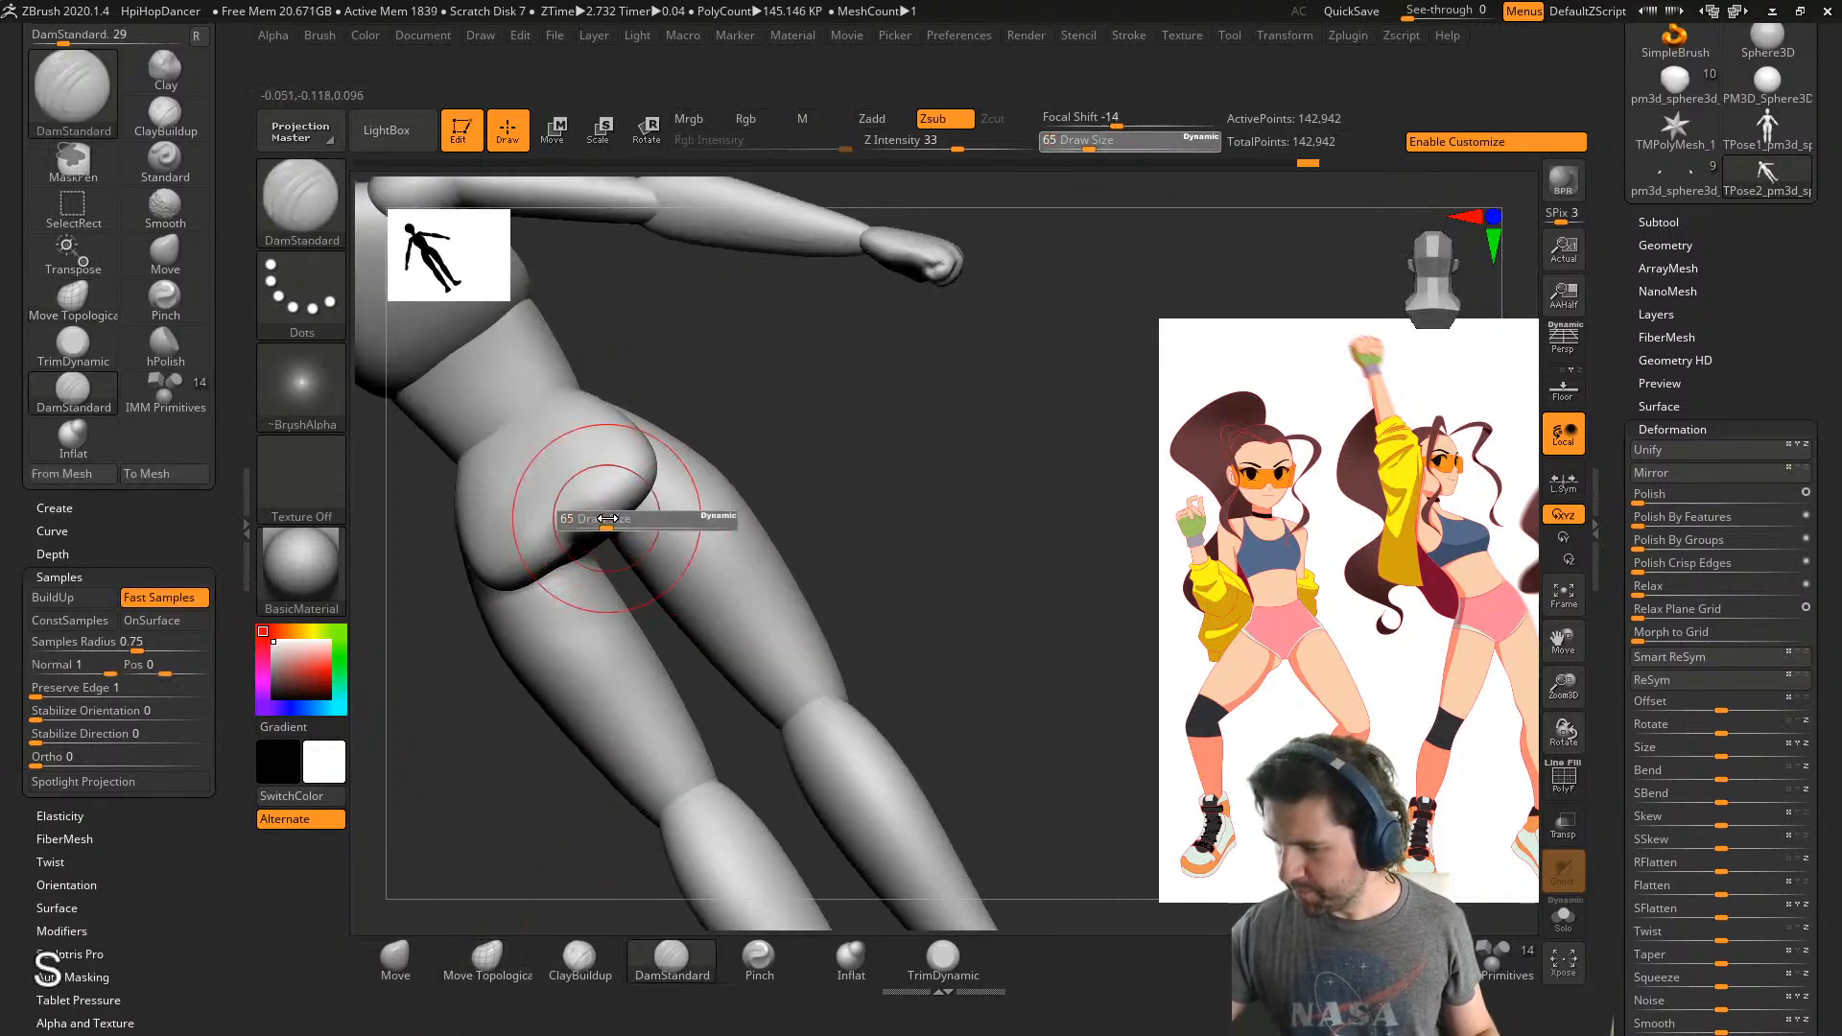
pyautogui.click(622, 521)
pyautogui.moveTo(560, 503); pyautogui.dragTo(562, 510)
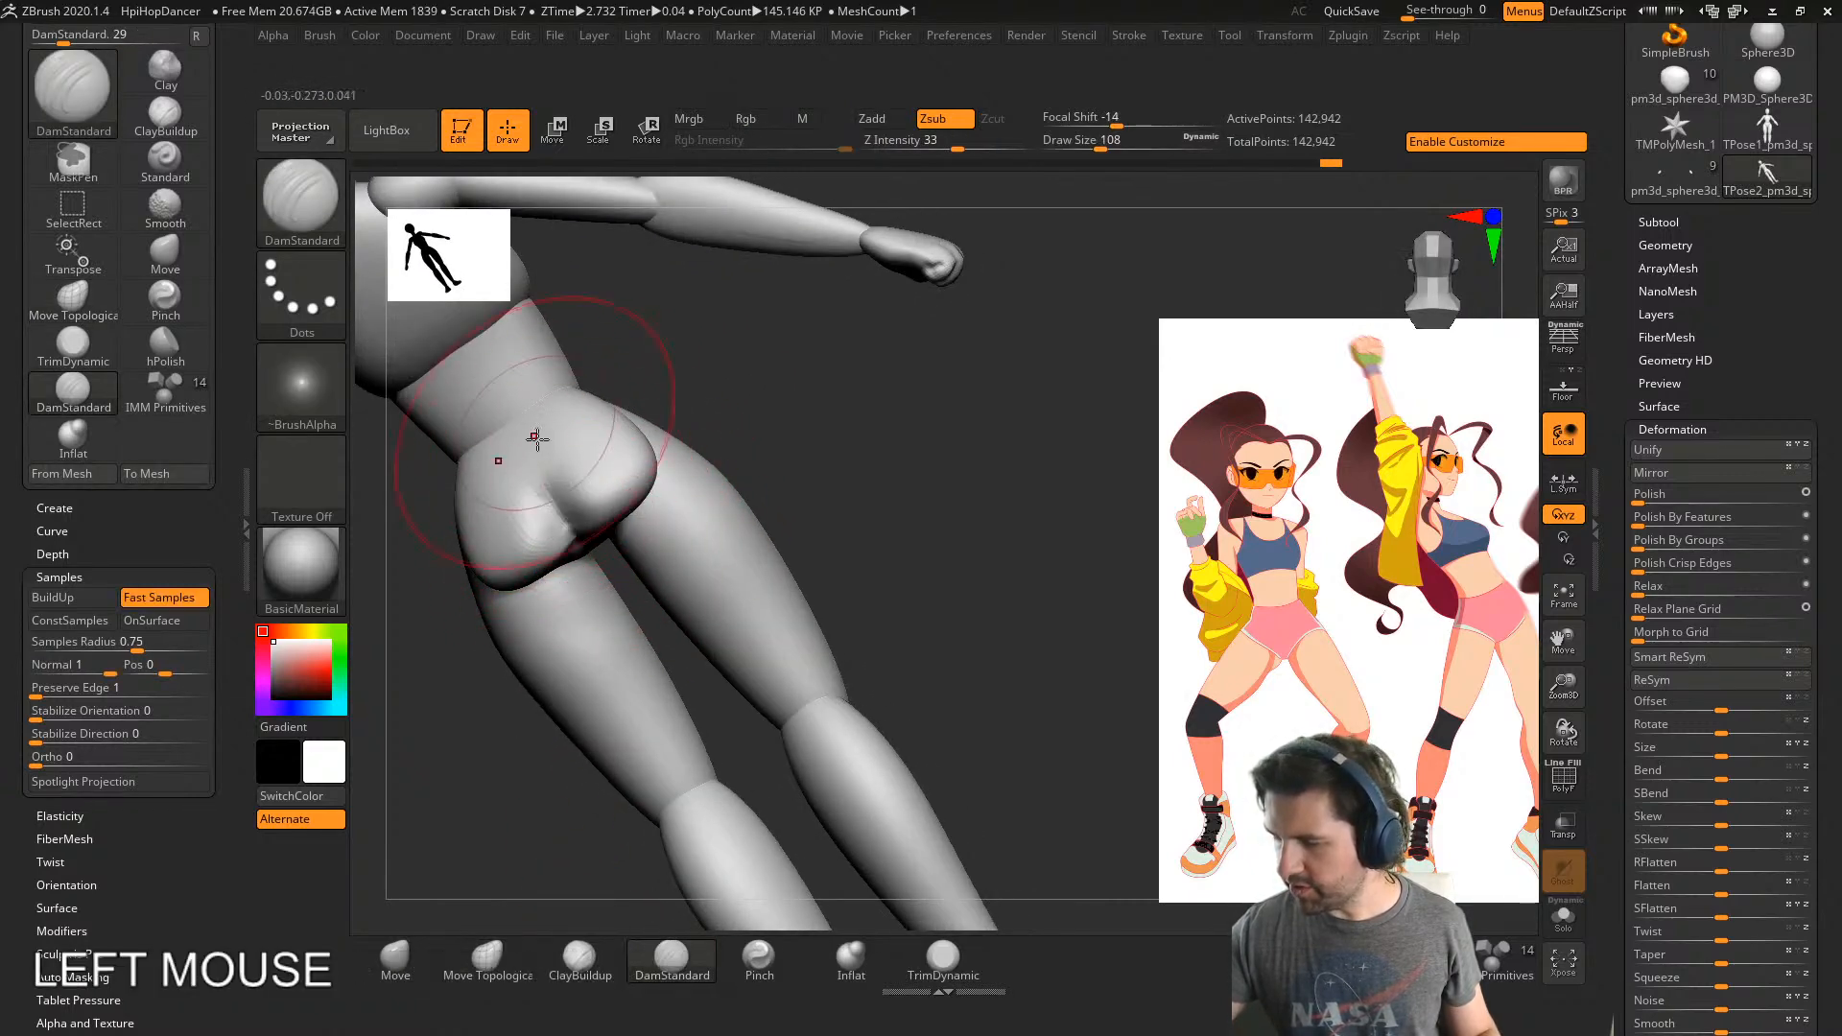
# - Nudge the hands and forearms forward in side view with the Move brush at a draw size of 223
pyautogui.moveTo(686, 509); pyautogui.dragTo(792, 527, button='right')
pyautogui.moveTo(791, 528)
pyautogui.keyDown('alt'); pyautogui.mouseDown(button='right')
pyautogui.moveTo(703, 524)
pyautogui.moveTo(679, 544)
pyautogui.moveTo(806, 547)
pyautogui.mouseUp(button='right'); pyautogui.keyUp('alt')
pyautogui.moveTo(711, 617)
pyautogui.keyDown('alt'); pyautogui.mouseDown(button='right')
pyautogui.moveTo(846, 597)
pyautogui.moveTo(761, 576)
pyautogui.moveTo(646, 588)
pyautogui.moveTo(596, 563)
pyautogui.moveTo(643, 551)
pyautogui.moveTo(697, 457)
pyautogui.moveTo(802, 467)
pyautogui.moveTo(746, 470)
pyautogui.mouseUp(button='right'); pyautogui.keyUp('alt')
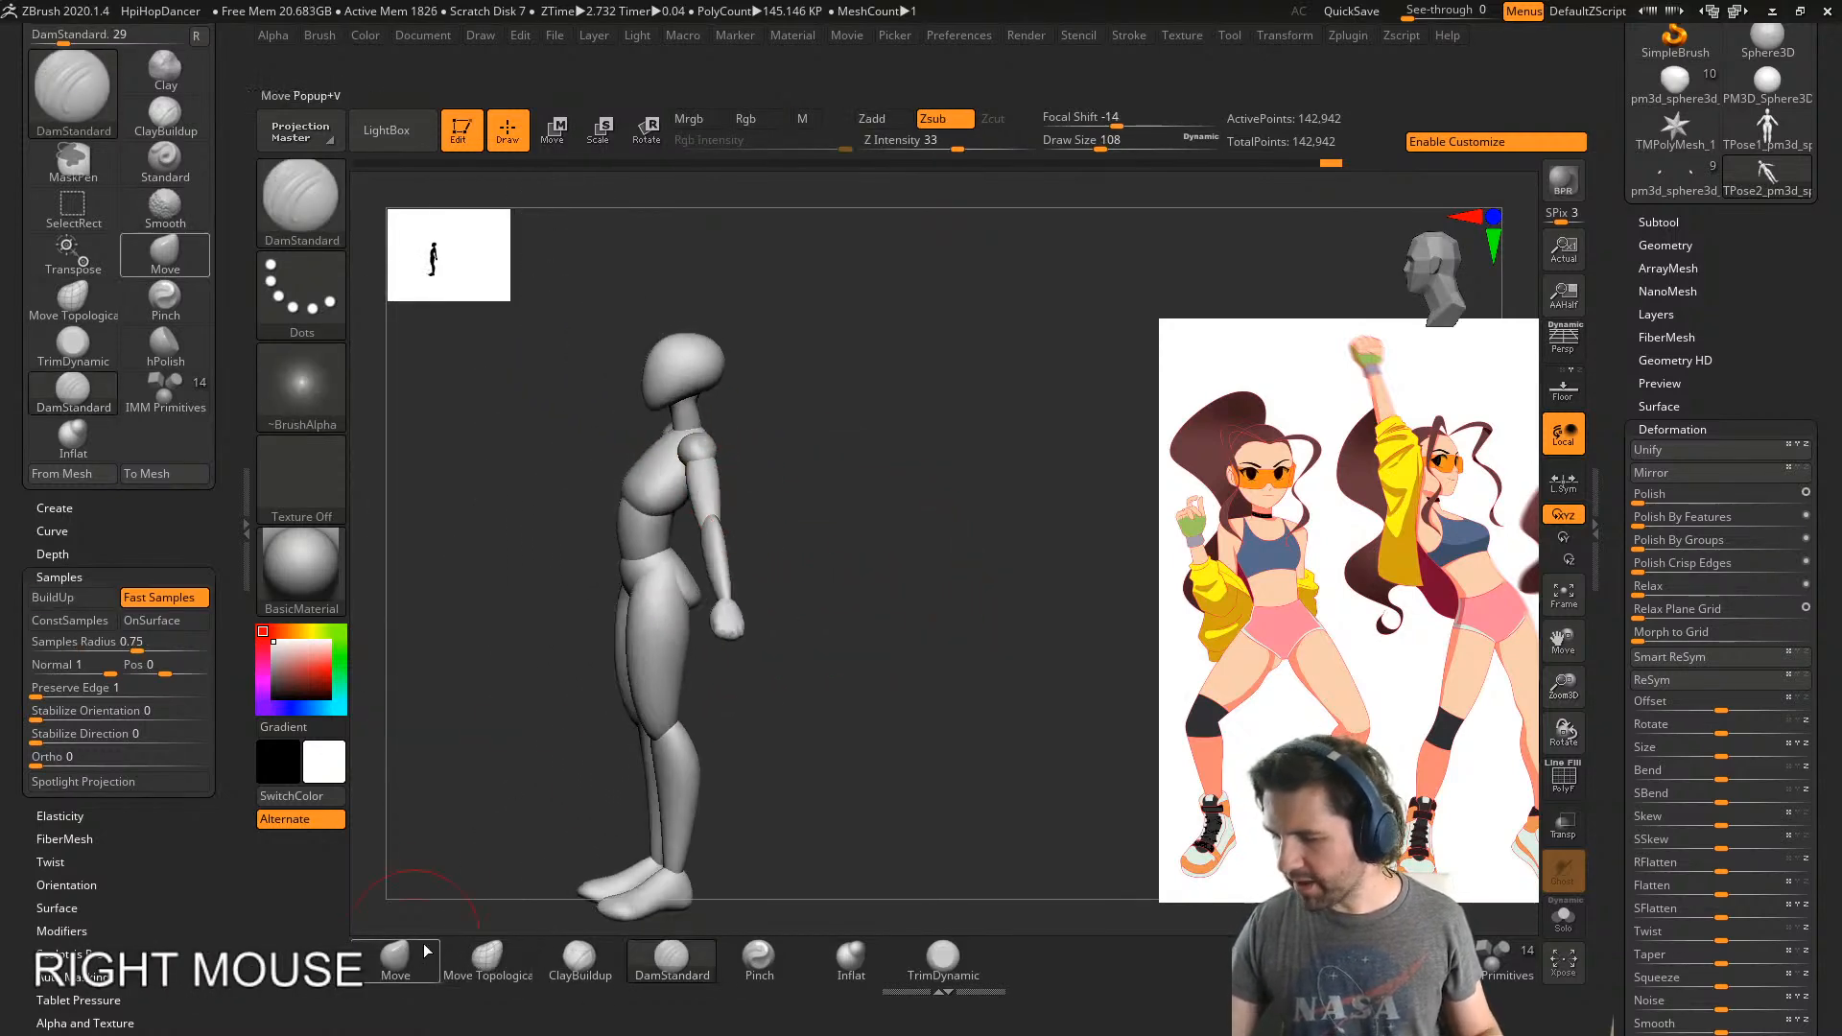
pyautogui.click(426, 950)
pyautogui.press('s')
pyautogui.moveTo(534, 789); pyautogui.dragTo(701, 587, button='right')
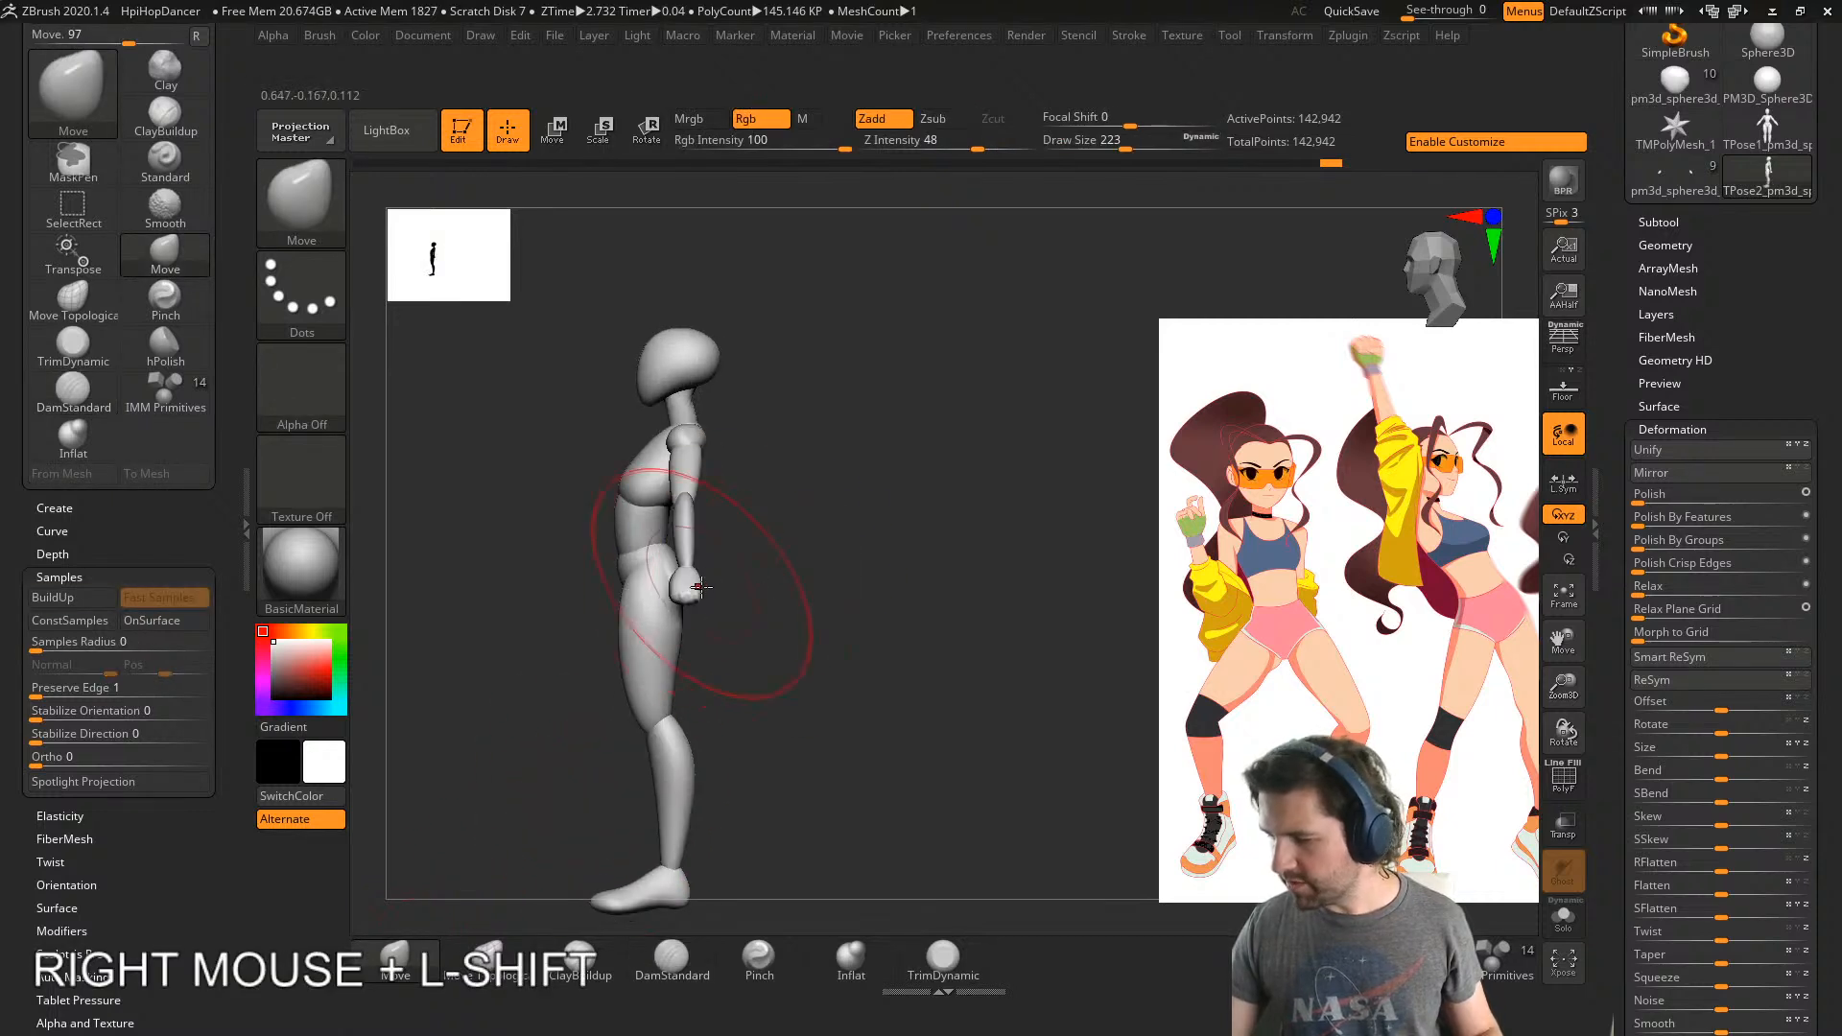
pyautogui.moveTo(702, 587); pyautogui.dragTo(689, 591)
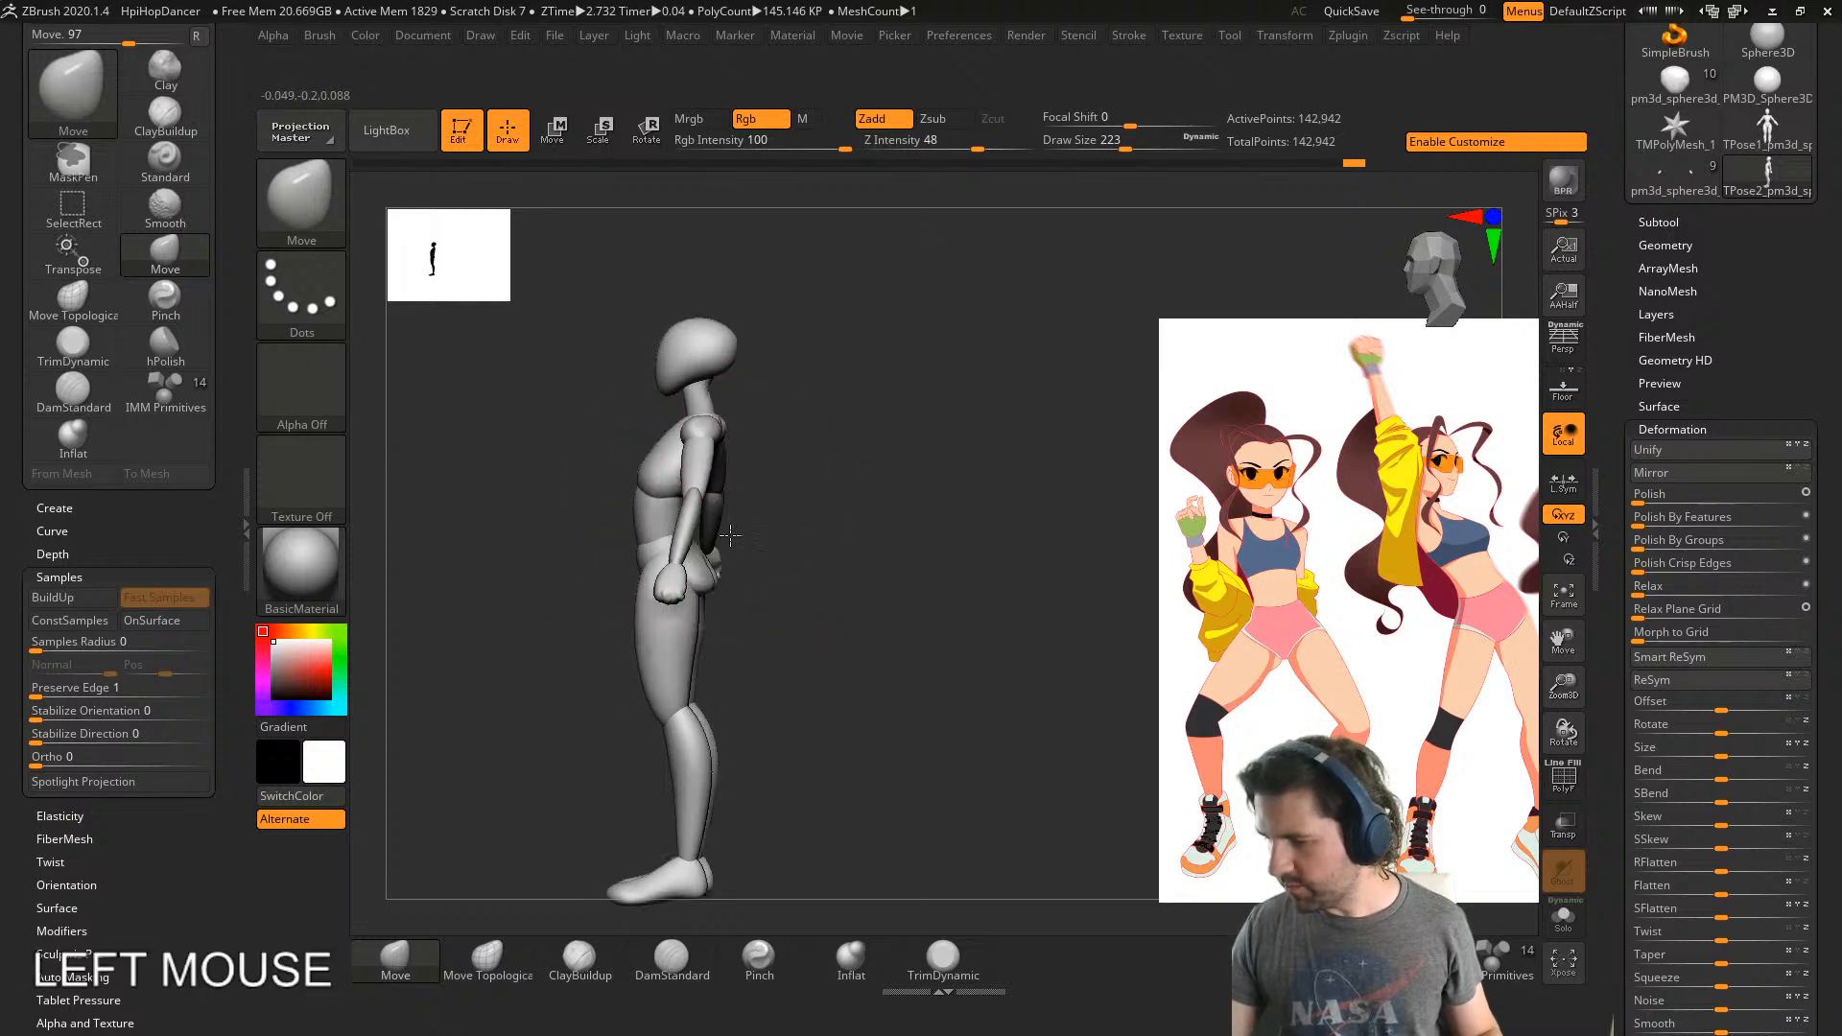
pyautogui.moveTo(703, 503); pyautogui.dragTo(947, 453, button='right')
pyautogui.moveTo(871, 558); pyautogui.dragTo(863, 558)
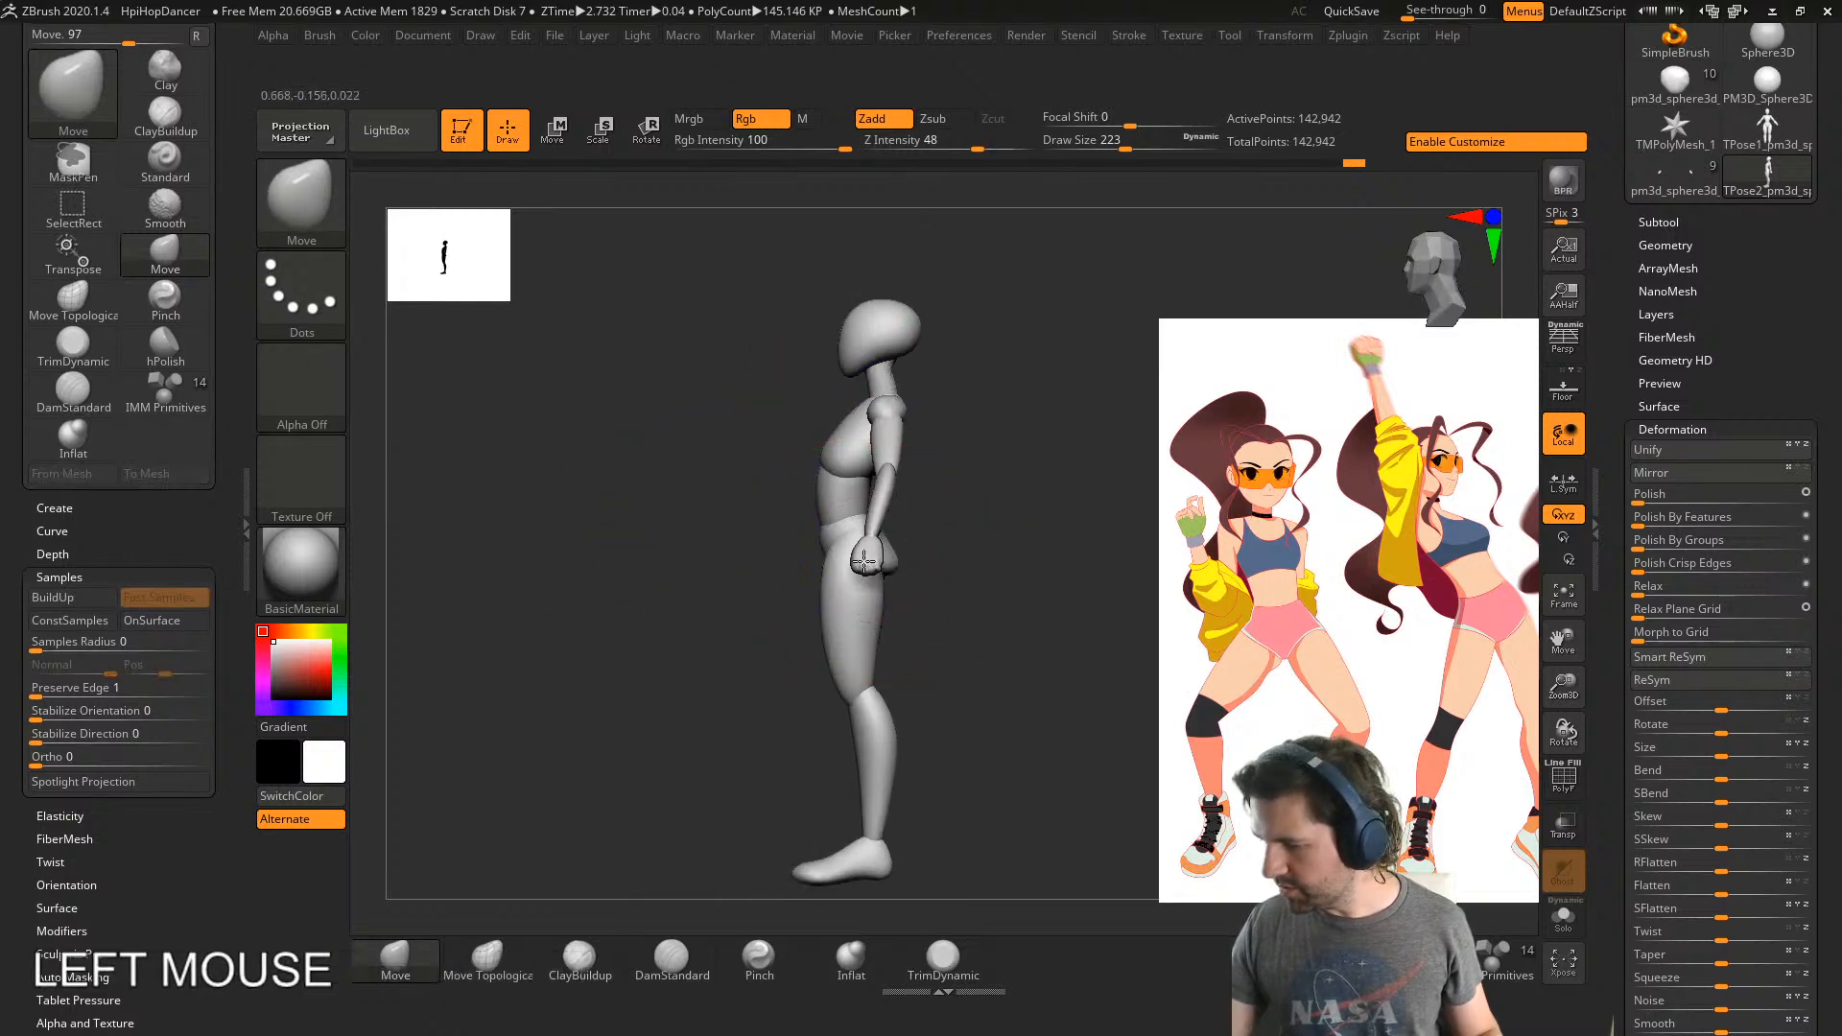
# - Mask the forearms and hands with MaskLasso from the front, and invert the mask so only they stay editable
pyautogui.keyDown('shift'); pyautogui.moveTo(983, 481); pyautogui.dragTo(949, 532, button='right'); pyautogui.keyUp('shift')
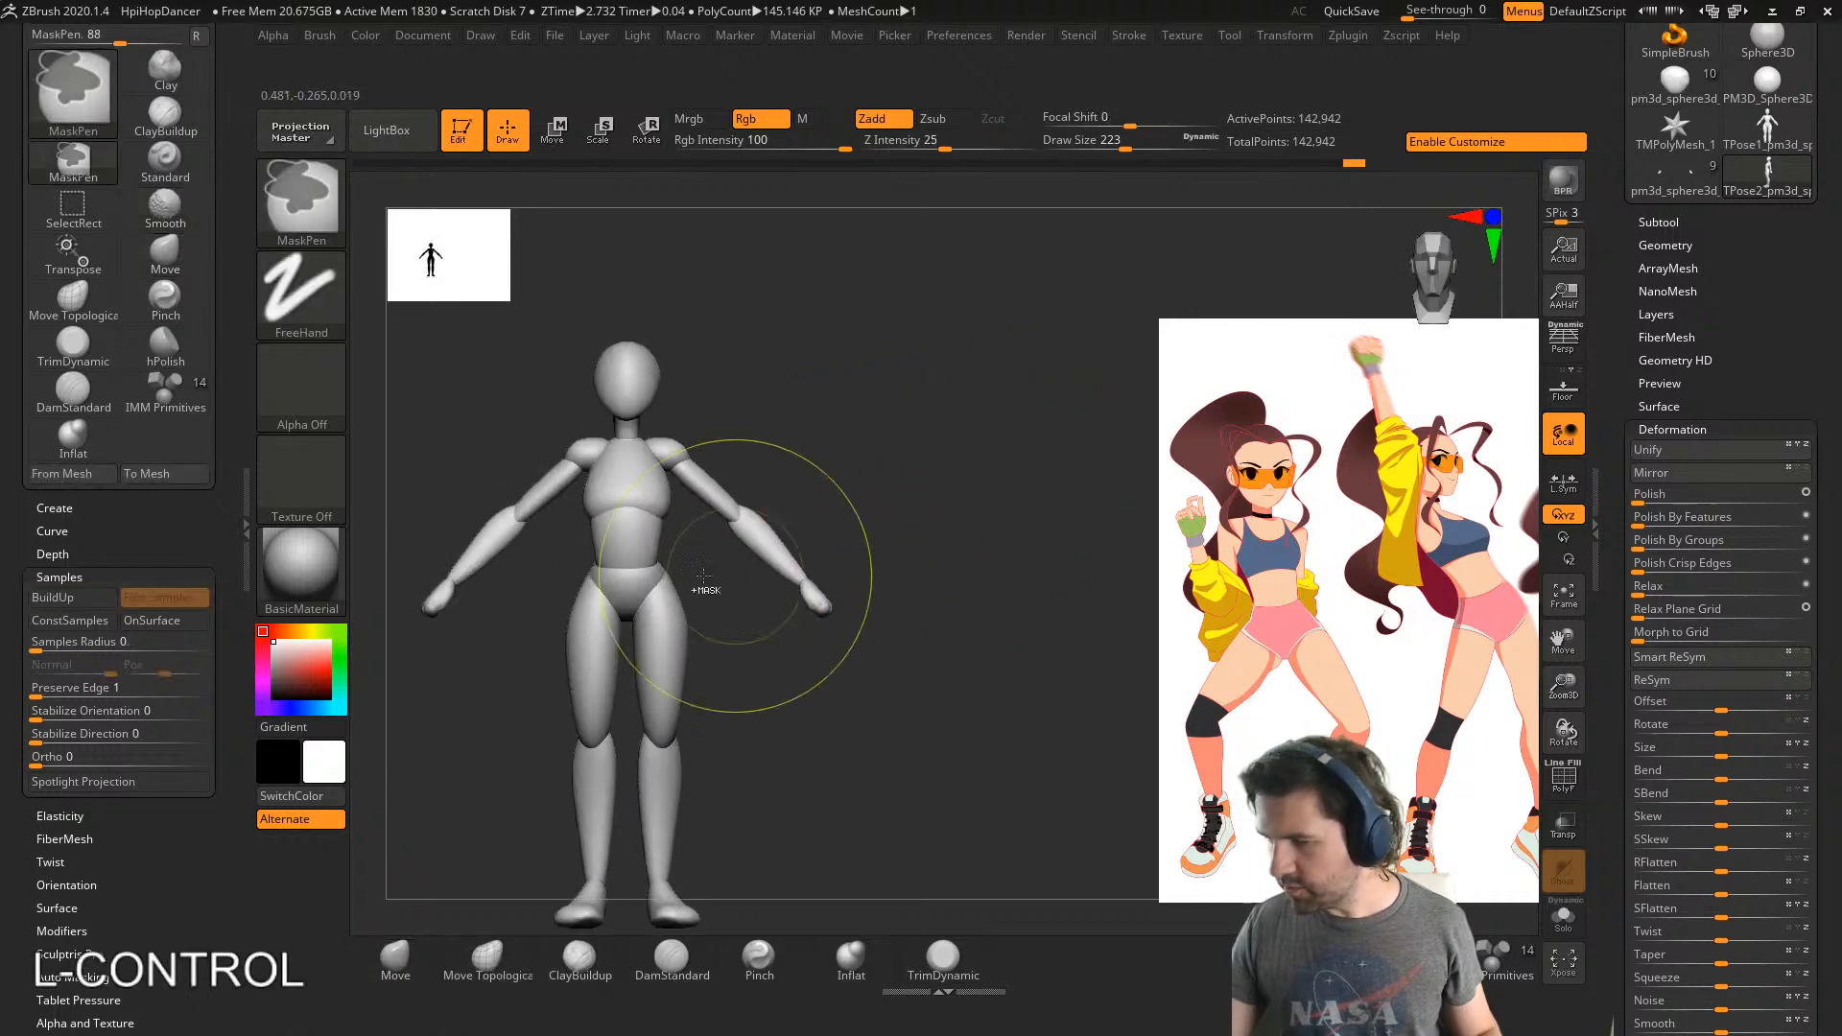
pyautogui.keyDown('ctrl'); pyautogui.click(299, 211); pyautogui.keyUp('ctrl')
pyautogui.keyDown('ctrl'); pyautogui.click(710, 298); pyautogui.keyUp('ctrl')
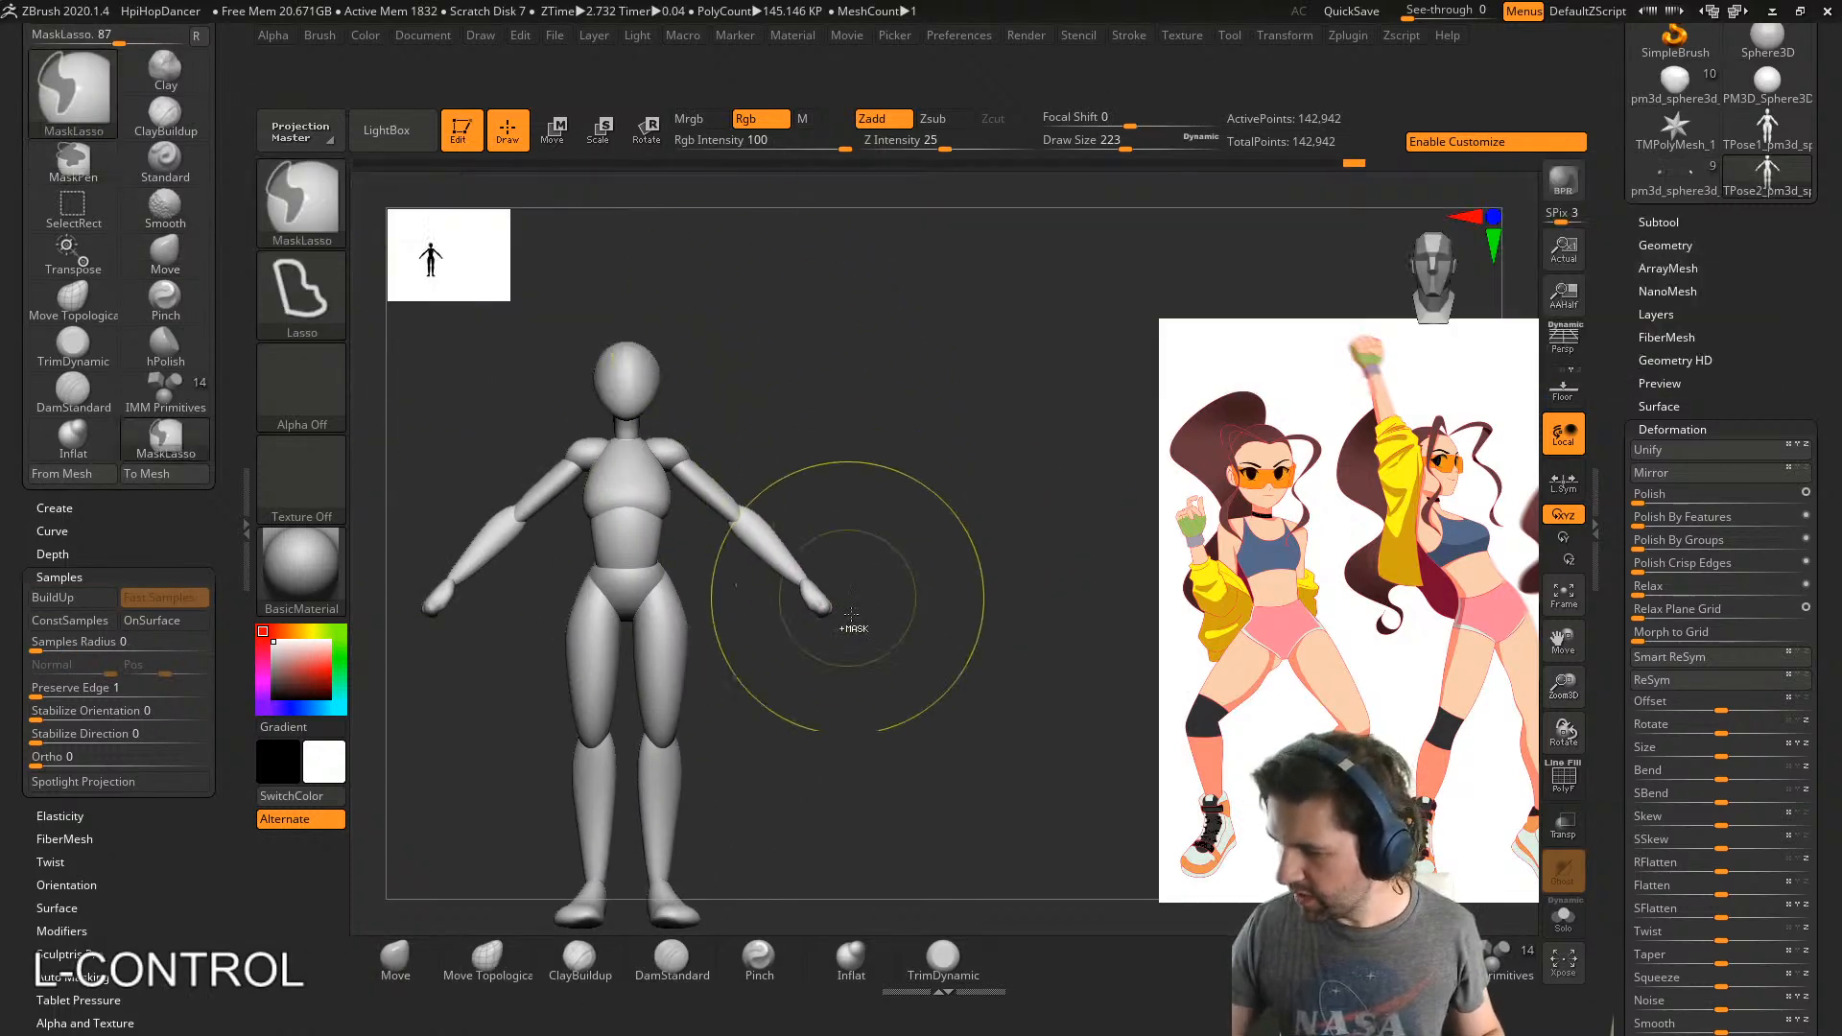
pyautogui.moveTo(850, 657)
pyautogui.keyDown('ctrl'); pyautogui.mouseDown()
pyautogui.moveTo(723, 533)
pyautogui.moveTo(852, 633)
pyautogui.mouseUp(); pyautogui.keyUp('ctrl')
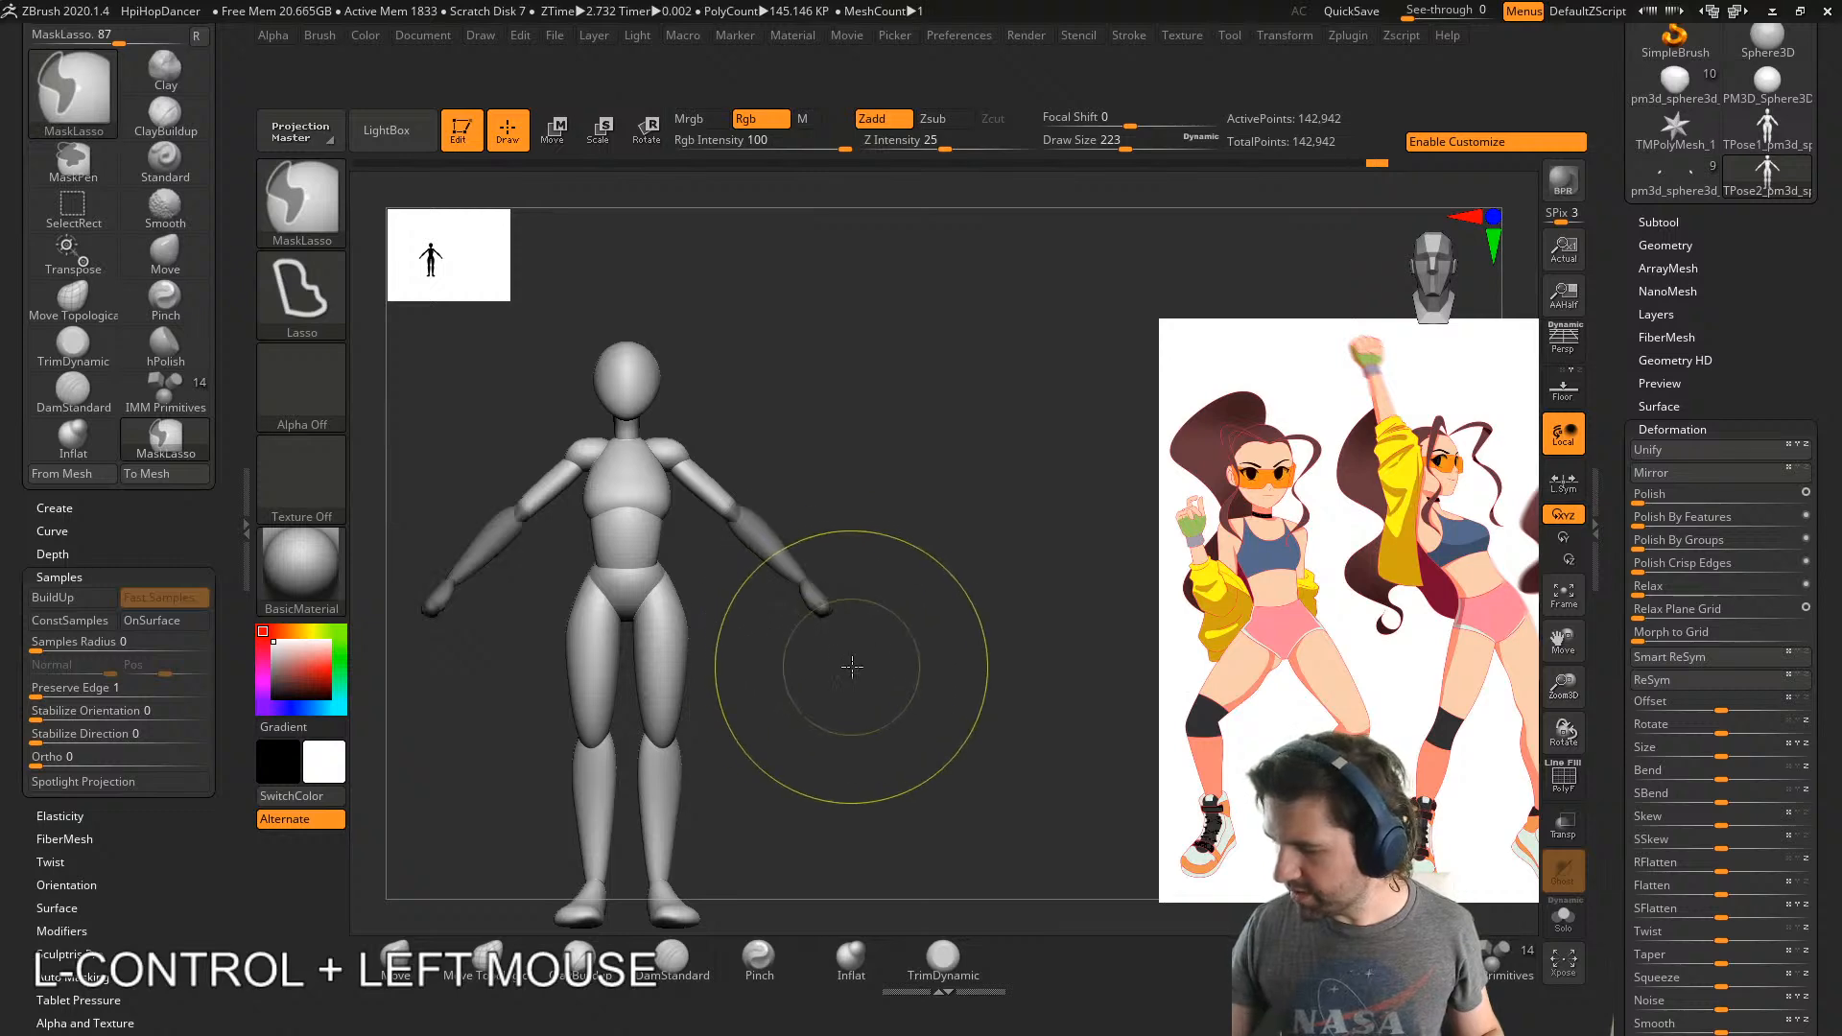
pyautogui.keyDown('ctrl'); pyautogui.click(854, 668); pyautogui.keyUp('ctrl')
# - Place the transform gizmo on the elbow, rotate the forearms forward to bend the arms, and clear the mask
pyautogui.moveTo(931, 641)
pyautogui.mouseDown(button='right')
pyautogui.moveTo(901, 611)
pyautogui.moveTo(975, 574)
pyautogui.moveTo(908, 557)
pyautogui.mouseUp(button='right')
pyautogui.press('w')
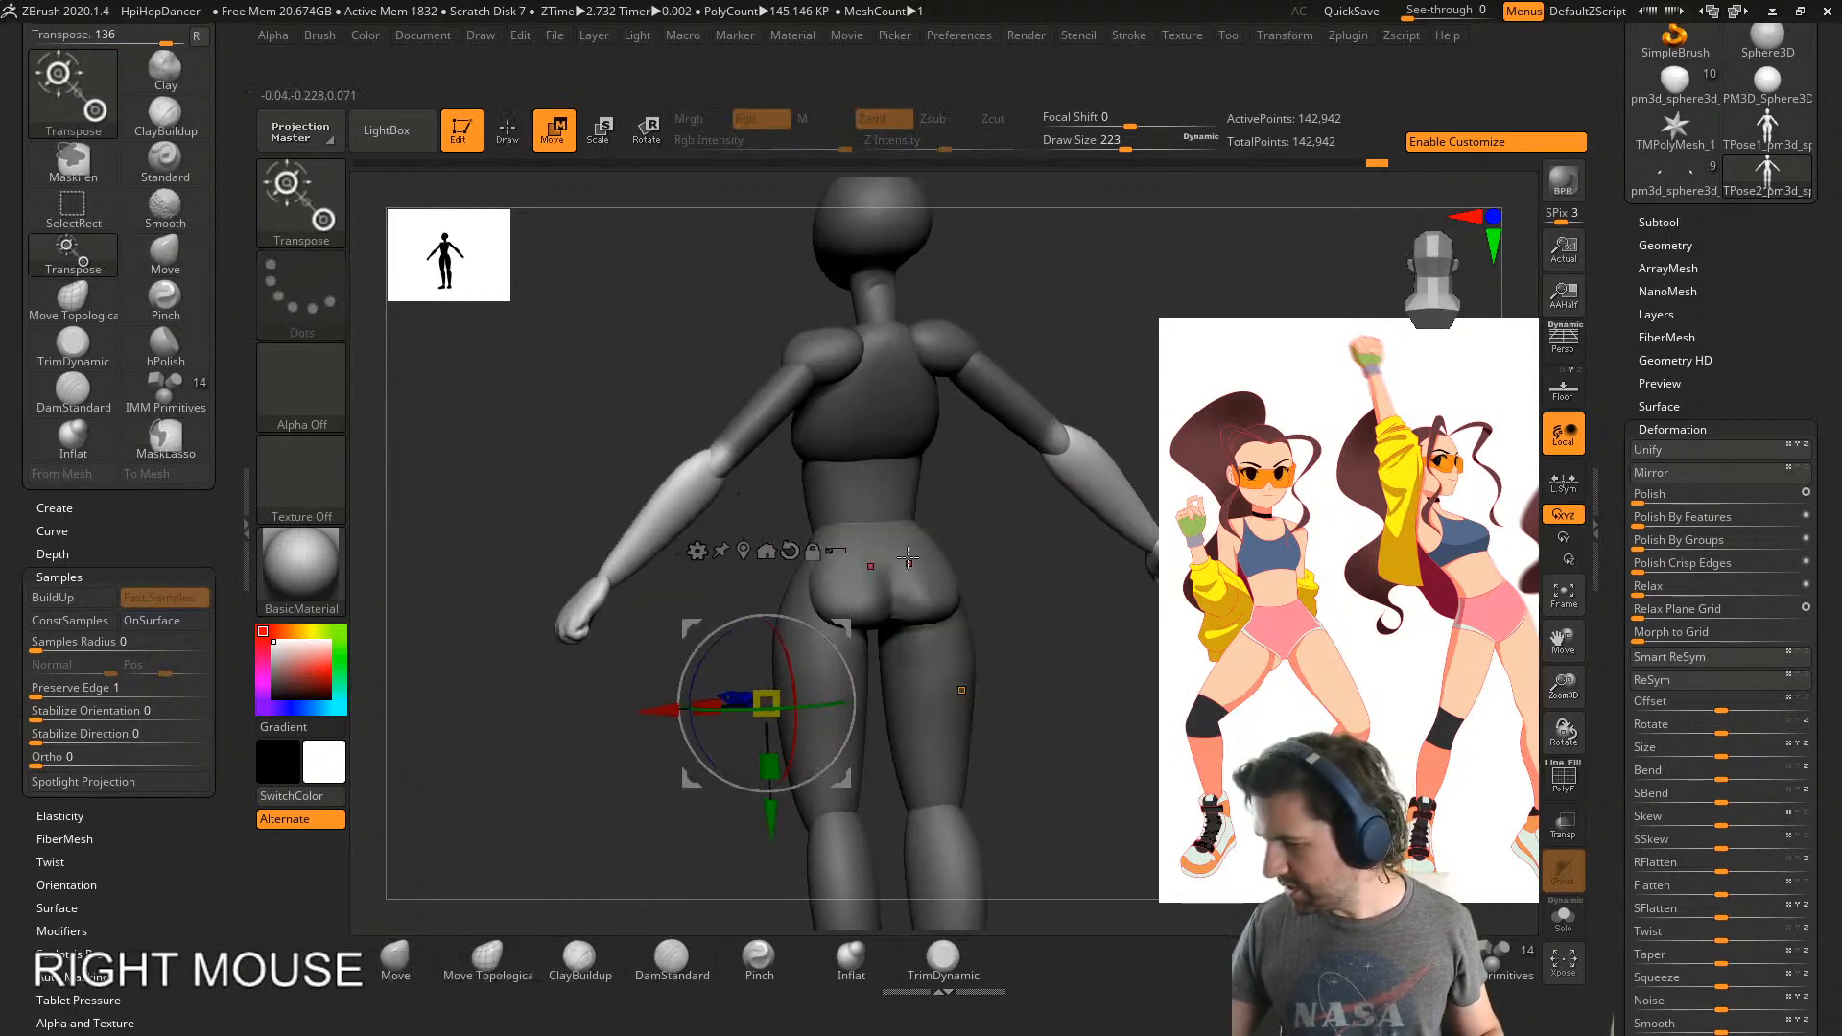
pyautogui.keyDown('alt'); pyautogui.click(719, 467); pyautogui.keyUp('alt')
pyautogui.keyDown('shift'); pyautogui.moveTo(725, 470); pyautogui.dragTo(911, 490, button='right'); pyautogui.keyUp('shift')
pyautogui.keyDown('alt'); pyautogui.moveTo(962, 495); pyautogui.dragTo(956, 503); pyautogui.keyUp('alt')
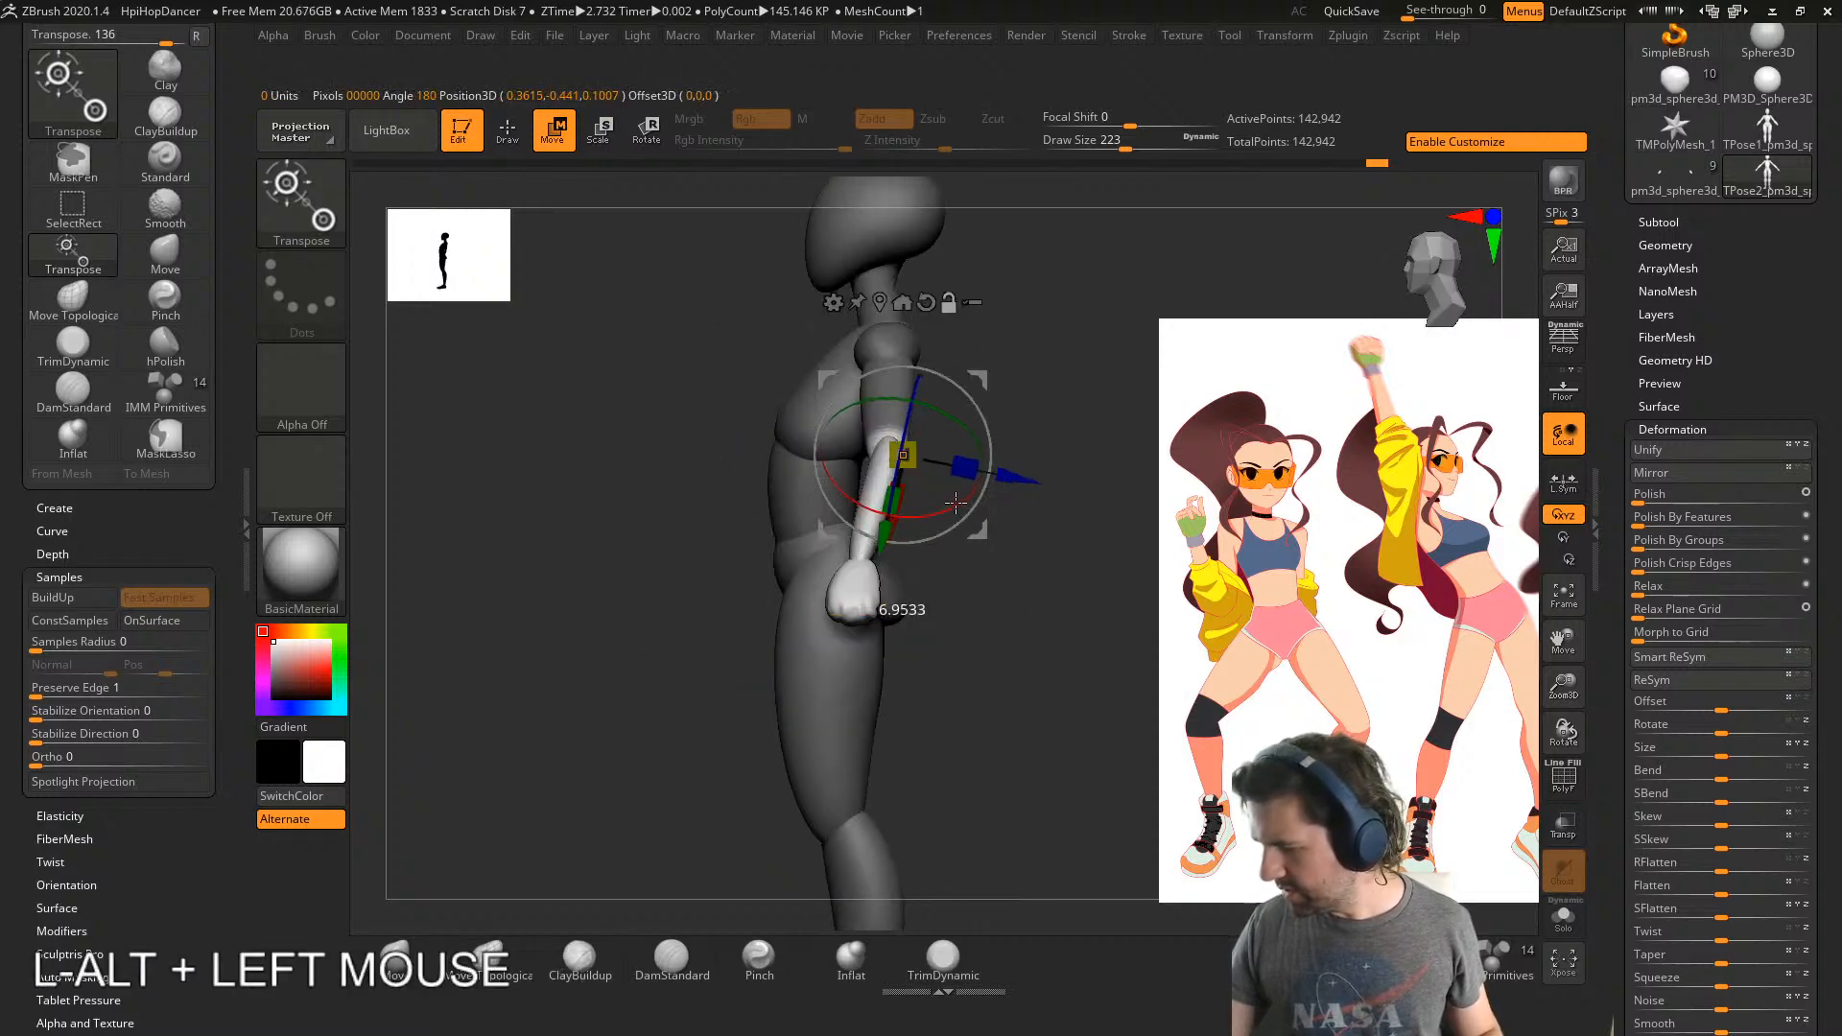
pyautogui.keyDown('shift'); pyautogui.moveTo(1053, 453); pyautogui.dragTo(925, 503, button='right'); pyautogui.keyUp('shift')
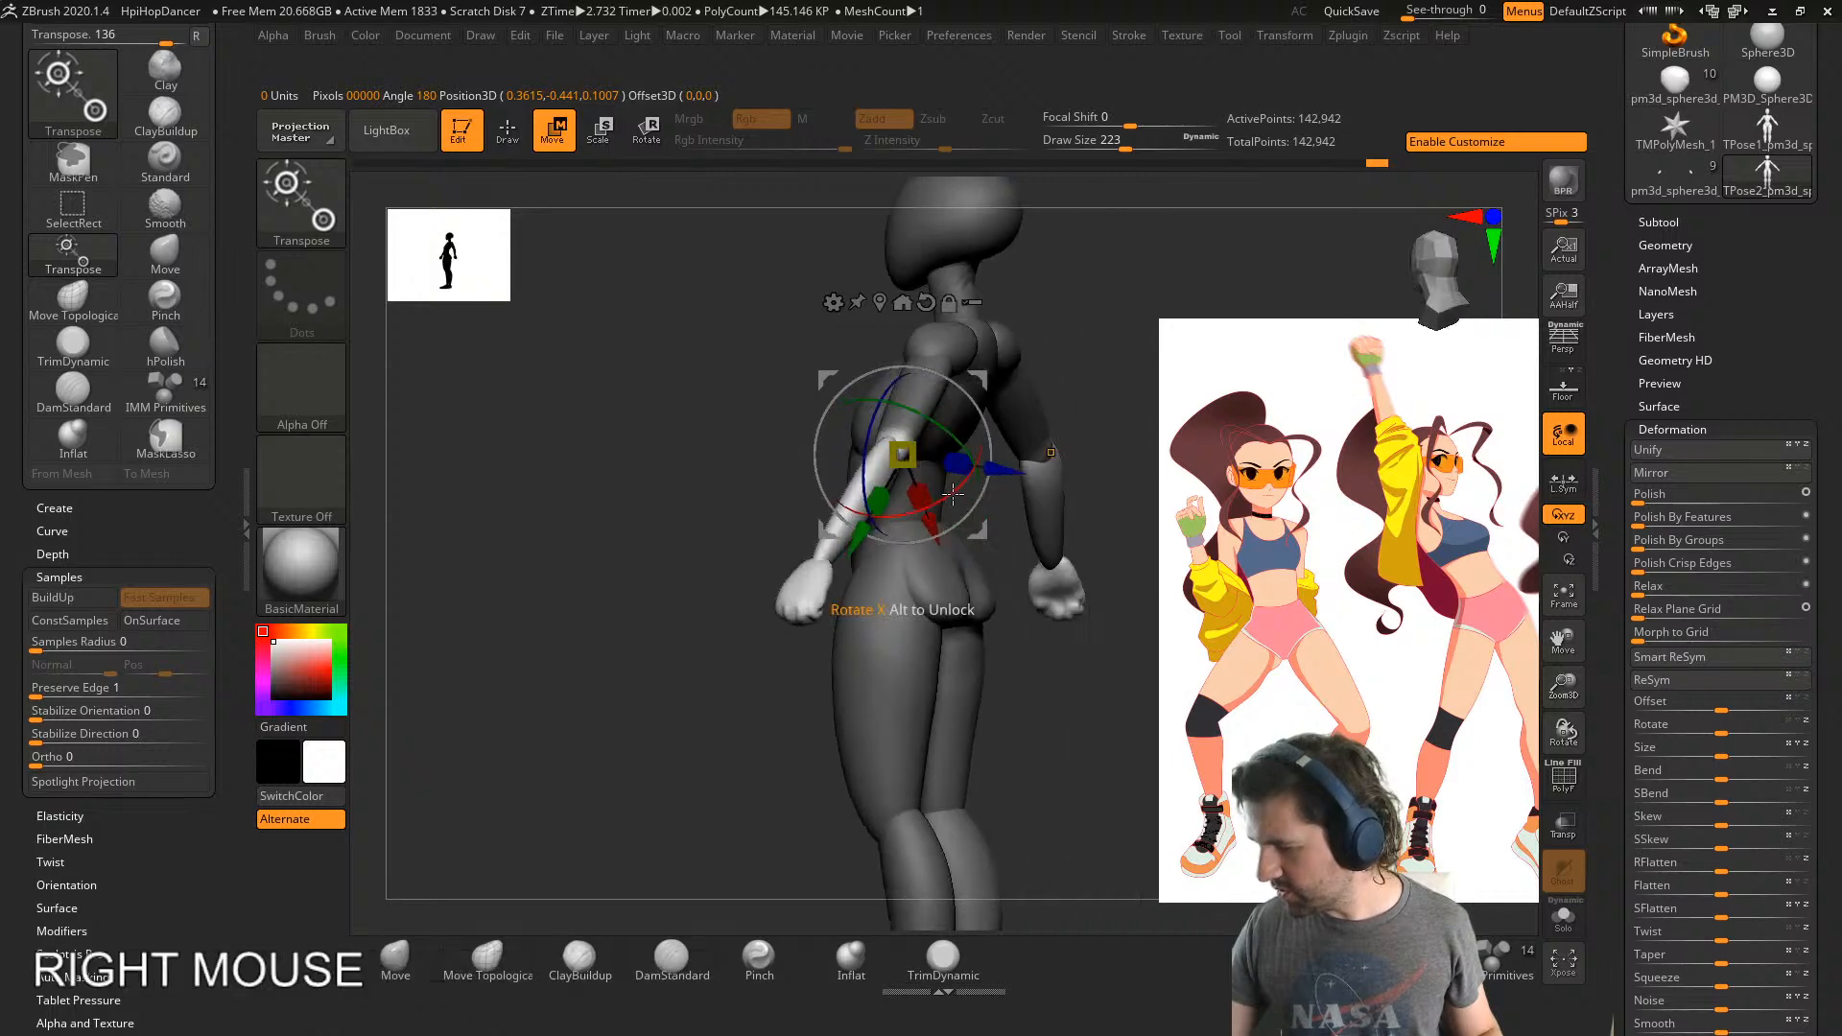
pyautogui.moveTo(925, 503); pyautogui.dragTo(927, 507)
pyautogui.keyDown('shift'); pyautogui.moveTo(927, 506); pyautogui.dragTo(1029, 496, button='right'); pyautogui.keyUp('shift')
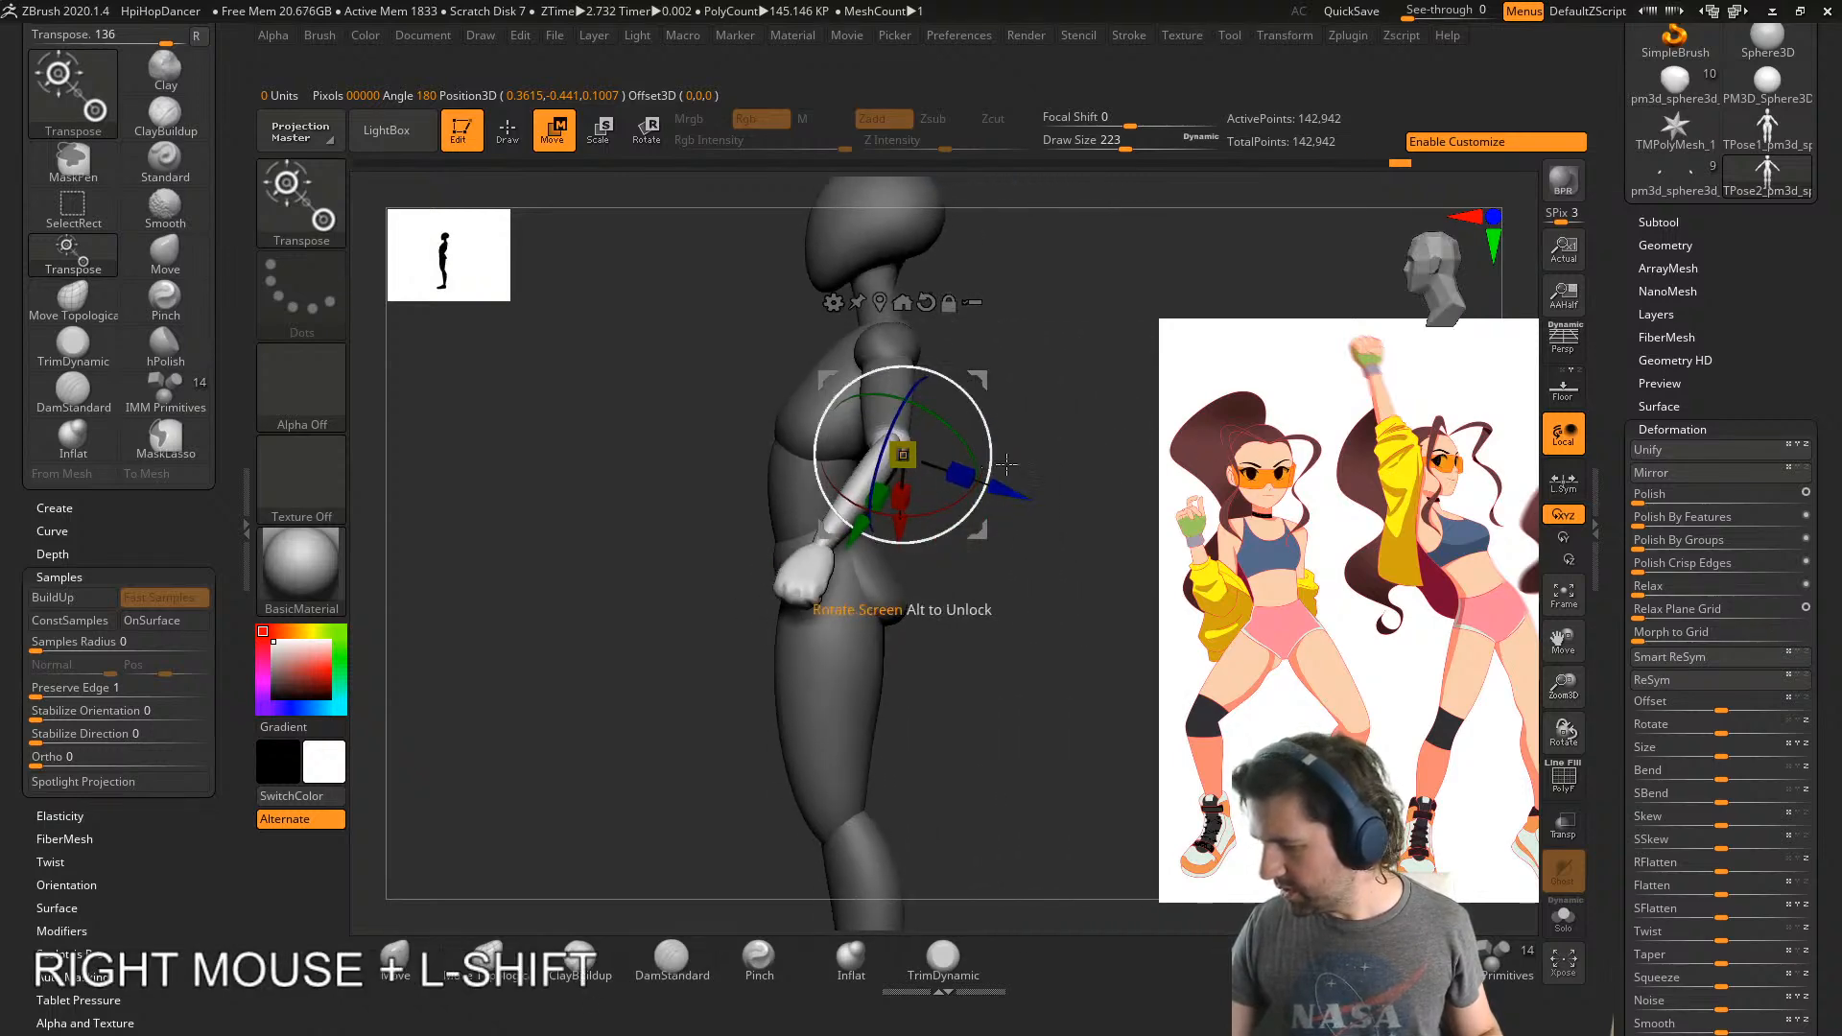
pyautogui.keyDown('ctrl'); pyautogui.moveTo(1035, 457); pyautogui.dragTo(1052, 482); pyautogui.keyUp('ctrl')
# - Mask the whole arms including the shoulders with MaskLasso, and invert the mask to isolate them
pyautogui.keyDown('shift'); pyautogui.moveTo(1051, 481); pyautogui.dragTo(878, 529, button='right'); pyautogui.keyUp('shift')
pyautogui.keyDown('ctrl'); pyautogui.moveTo(854, 534); pyautogui.dragTo(859, 537); pyautogui.keyUp('ctrl')
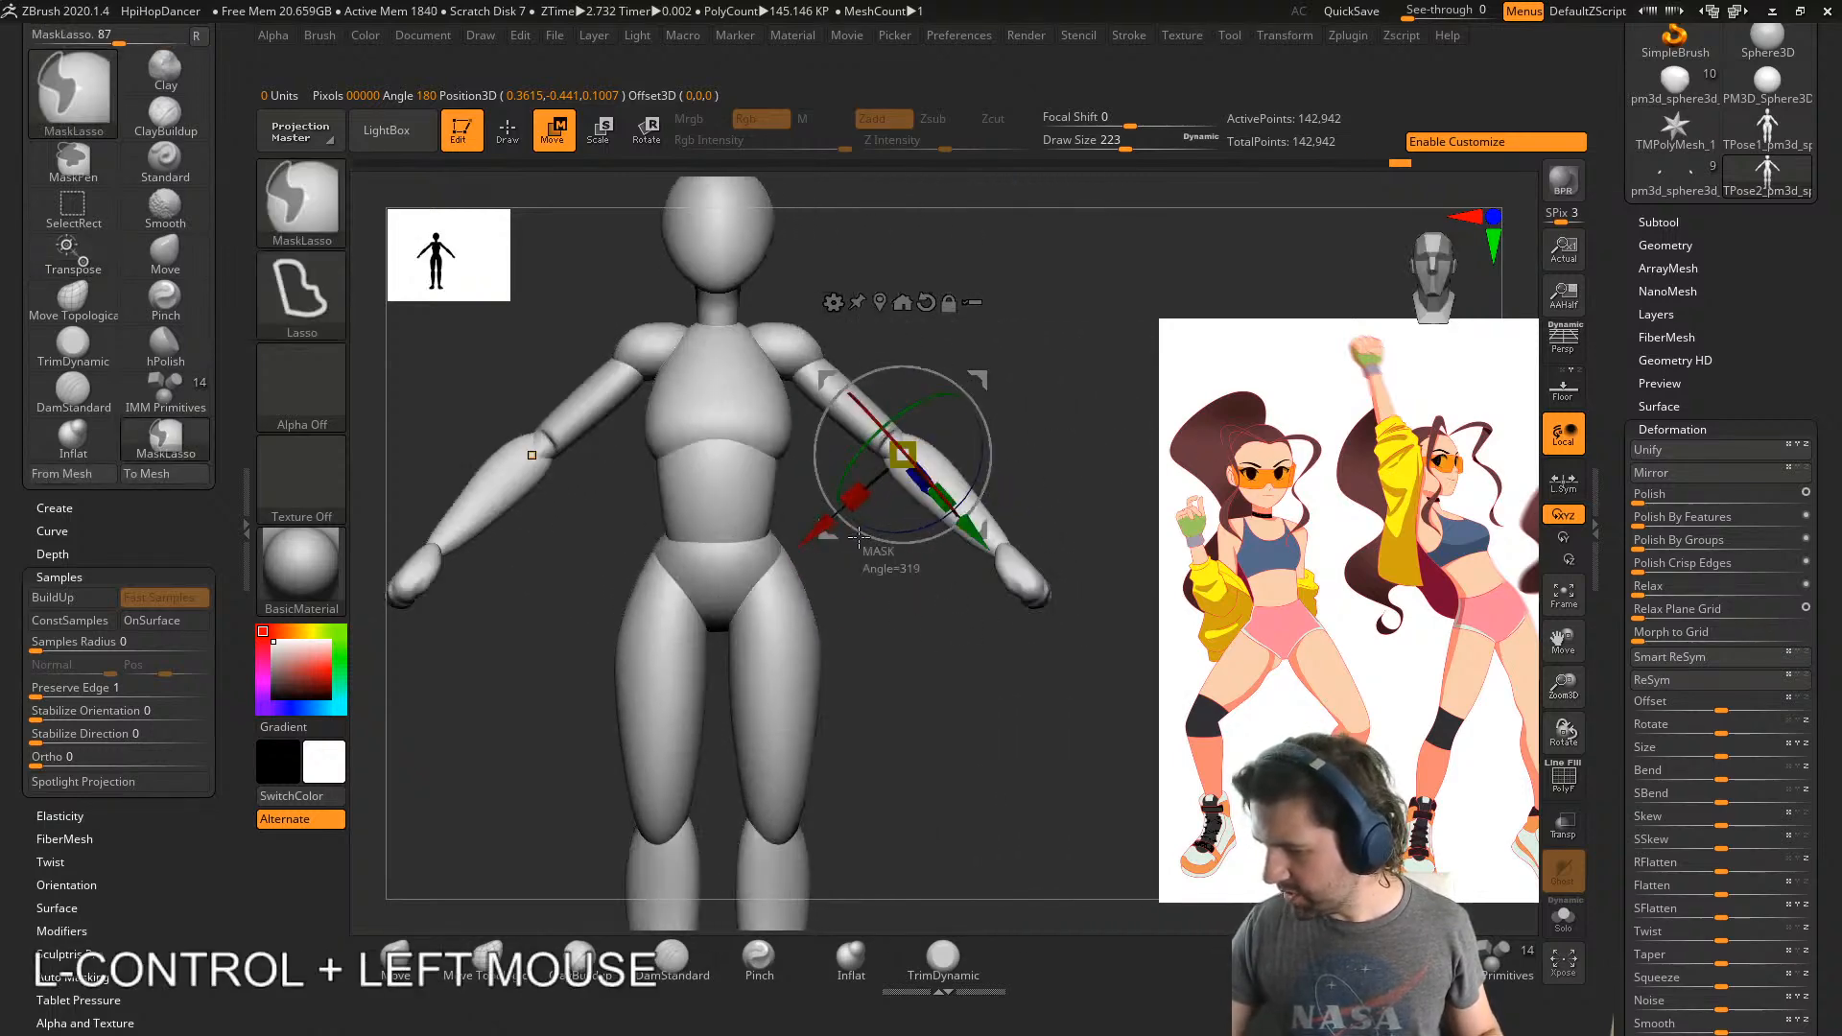
pyautogui.moveTo(788, 378)
pyautogui.keyDown('ctrl'); pyautogui.mouseDown()
pyautogui.moveTo(902, 292)
pyautogui.moveTo(980, 712)
pyautogui.mouseUp(); pyautogui.keyUp('ctrl')
pyautogui.moveTo(959, 643)
pyautogui.mouseDown(button='right')
pyautogui.moveTo(1030, 555)
pyautogui.moveTo(681, 673)
pyautogui.mouseUp(button='right')
pyautogui.keyDown('alt'); pyautogui.moveTo(875, 651); pyautogui.dragTo(859, 526); pyautogui.keyUp('alt')
pyautogui.keyDown('ctrl'); pyautogui.click(893, 559); pyautogui.keyUp('ctrl')
pyautogui.moveTo(894, 559); pyautogui.dragTo(860, 526, button='right')
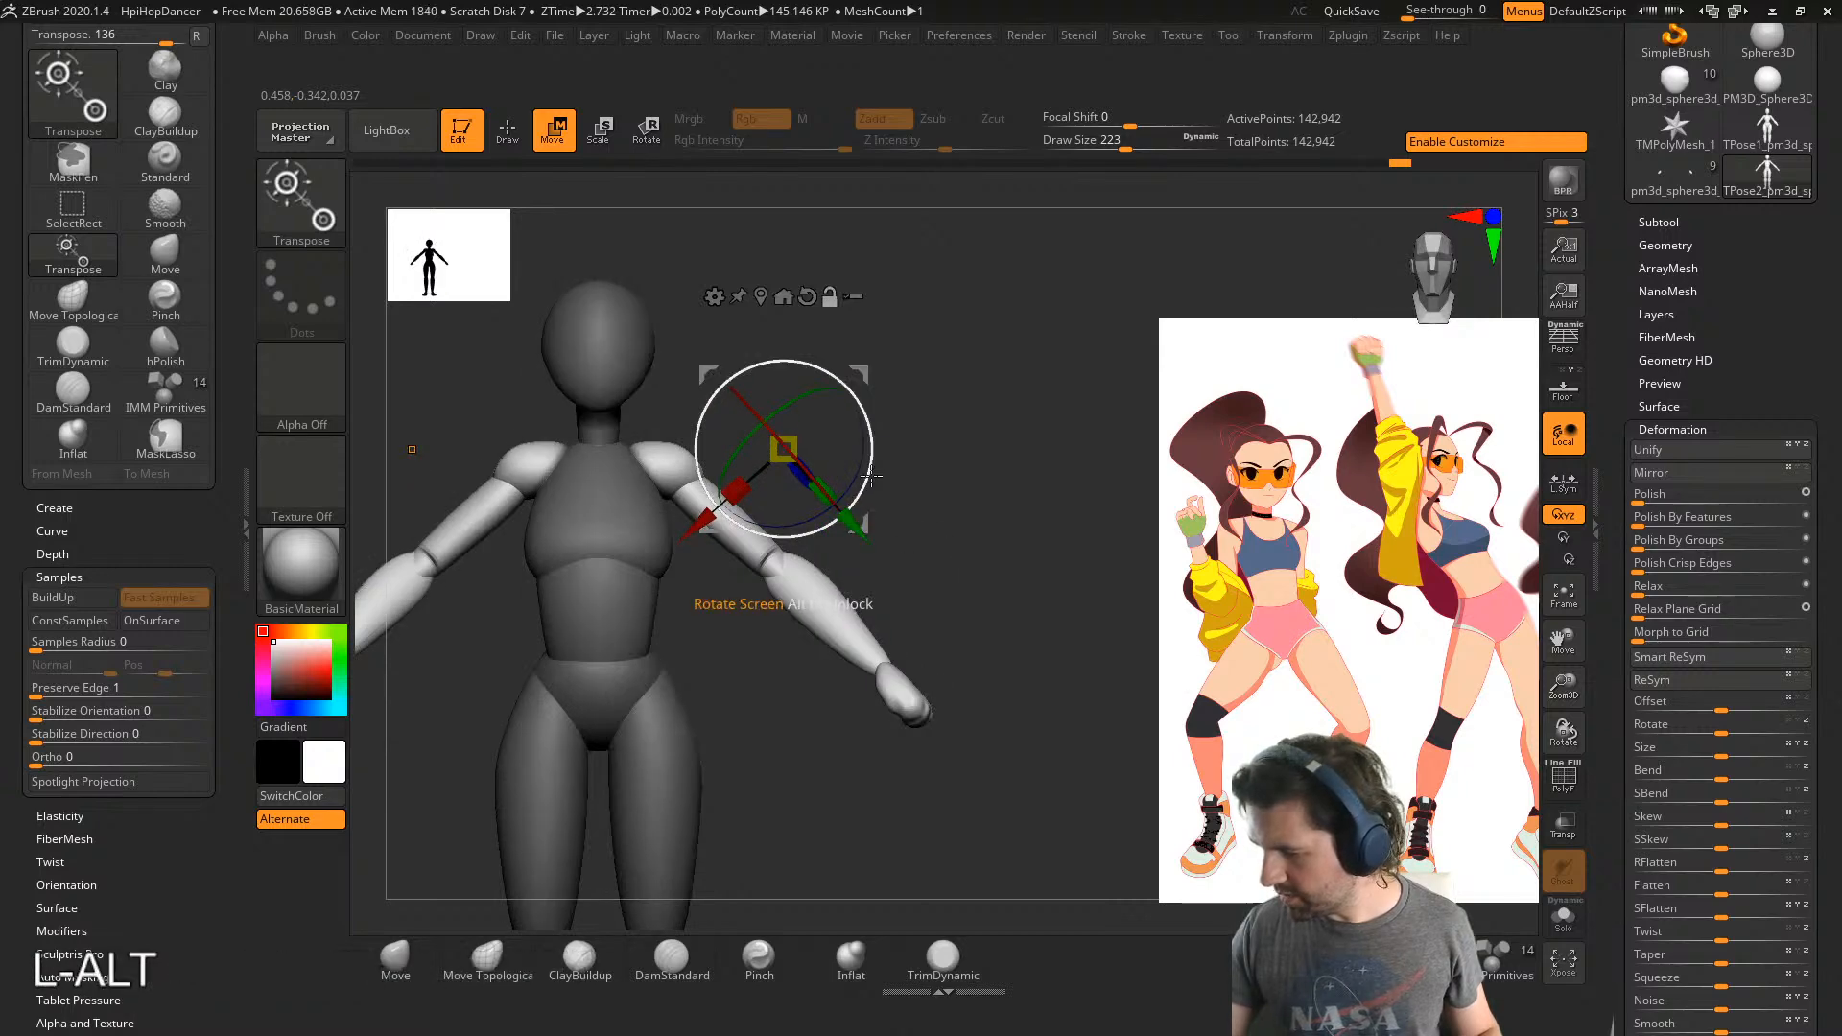
# - Move the gizmo pivot to the shoulder joint, rotate the arms slightly backward, and clear the mask
pyautogui.keyDown('alt'); pyautogui.moveTo(784, 449); pyautogui.dragTo(662, 462); pyautogui.keyUp('alt')
pyautogui.moveTo(901, 473); pyautogui.dragTo(796, 532, button='right')
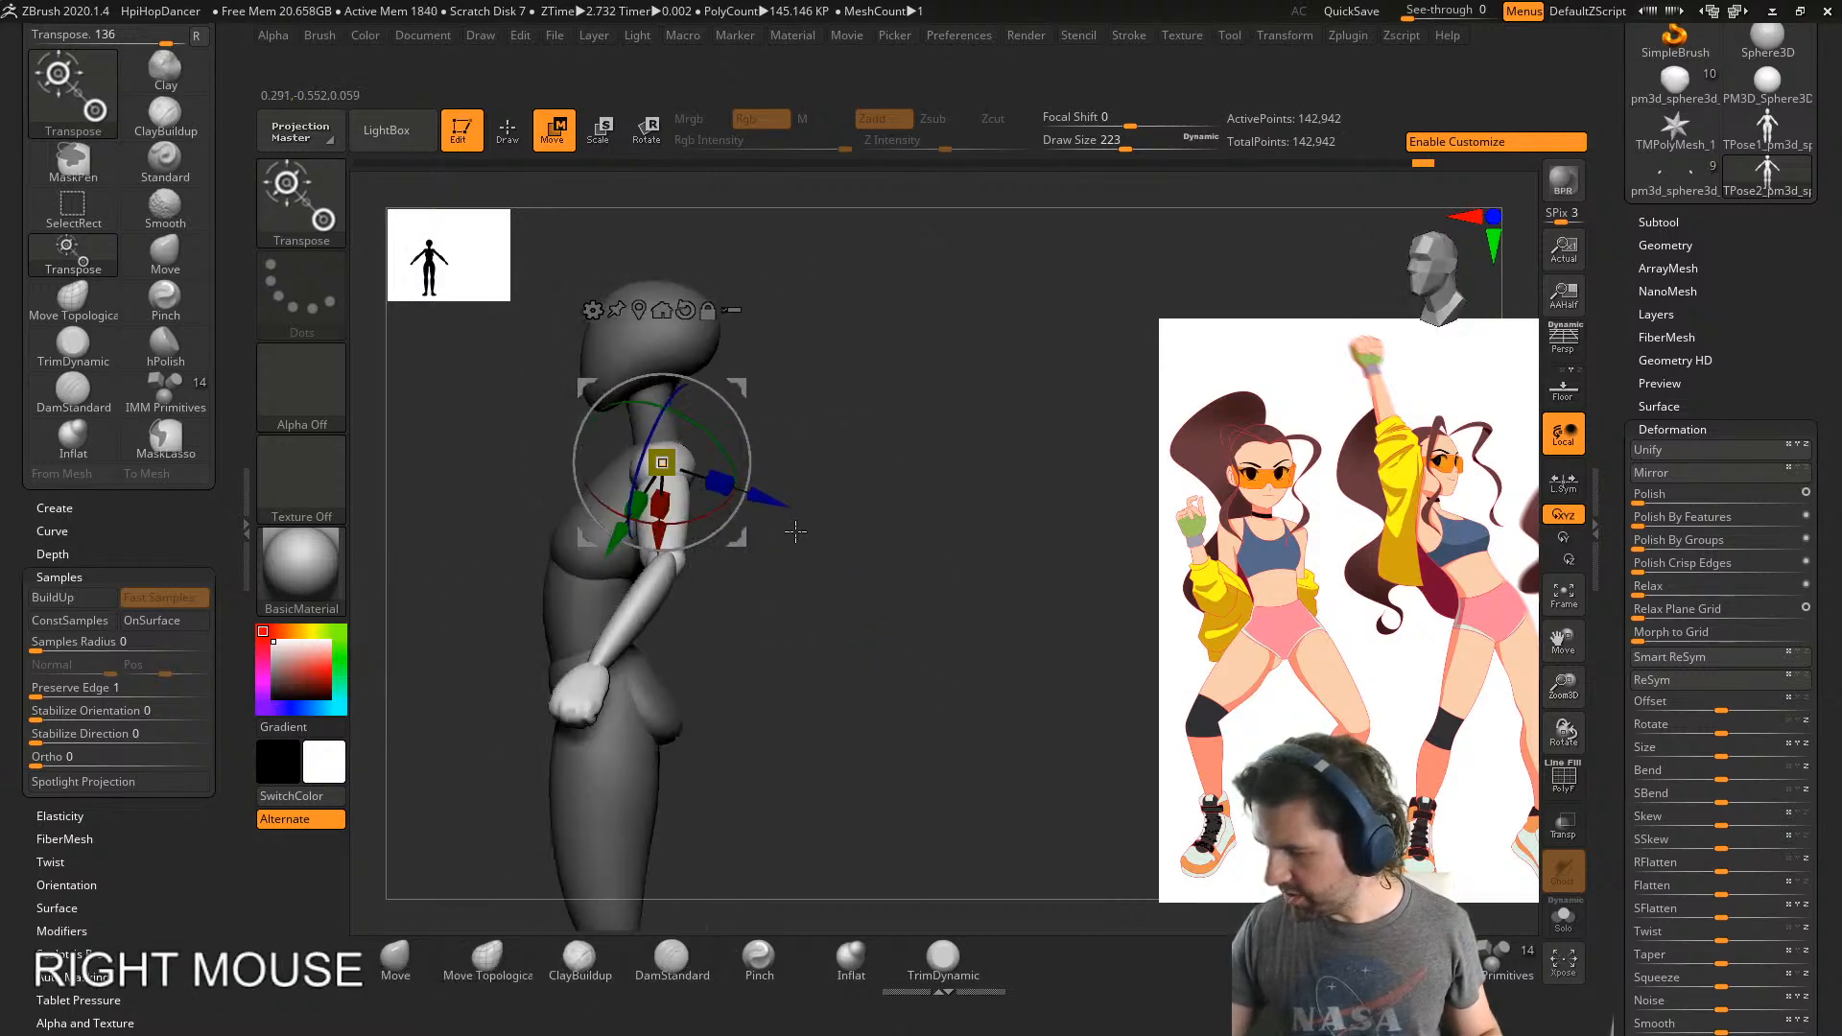
pyautogui.keyDown('alt'); pyautogui.moveTo(729, 497); pyautogui.dragTo(764, 462); pyautogui.keyUp('alt')
pyautogui.moveTo(813, 459); pyautogui.dragTo(705, 537, button='right')
pyautogui.keyDown('ctrl'); pyautogui.moveTo(596, 715); pyautogui.dragTo(620, 725); pyautogui.keyUp('ctrl')
# - Reshape and smooth the back of the shoulders and the neck with the Move brush at a draw size of 87
pyautogui.moveTo(620, 725); pyautogui.dragTo(622, 655, button='right')
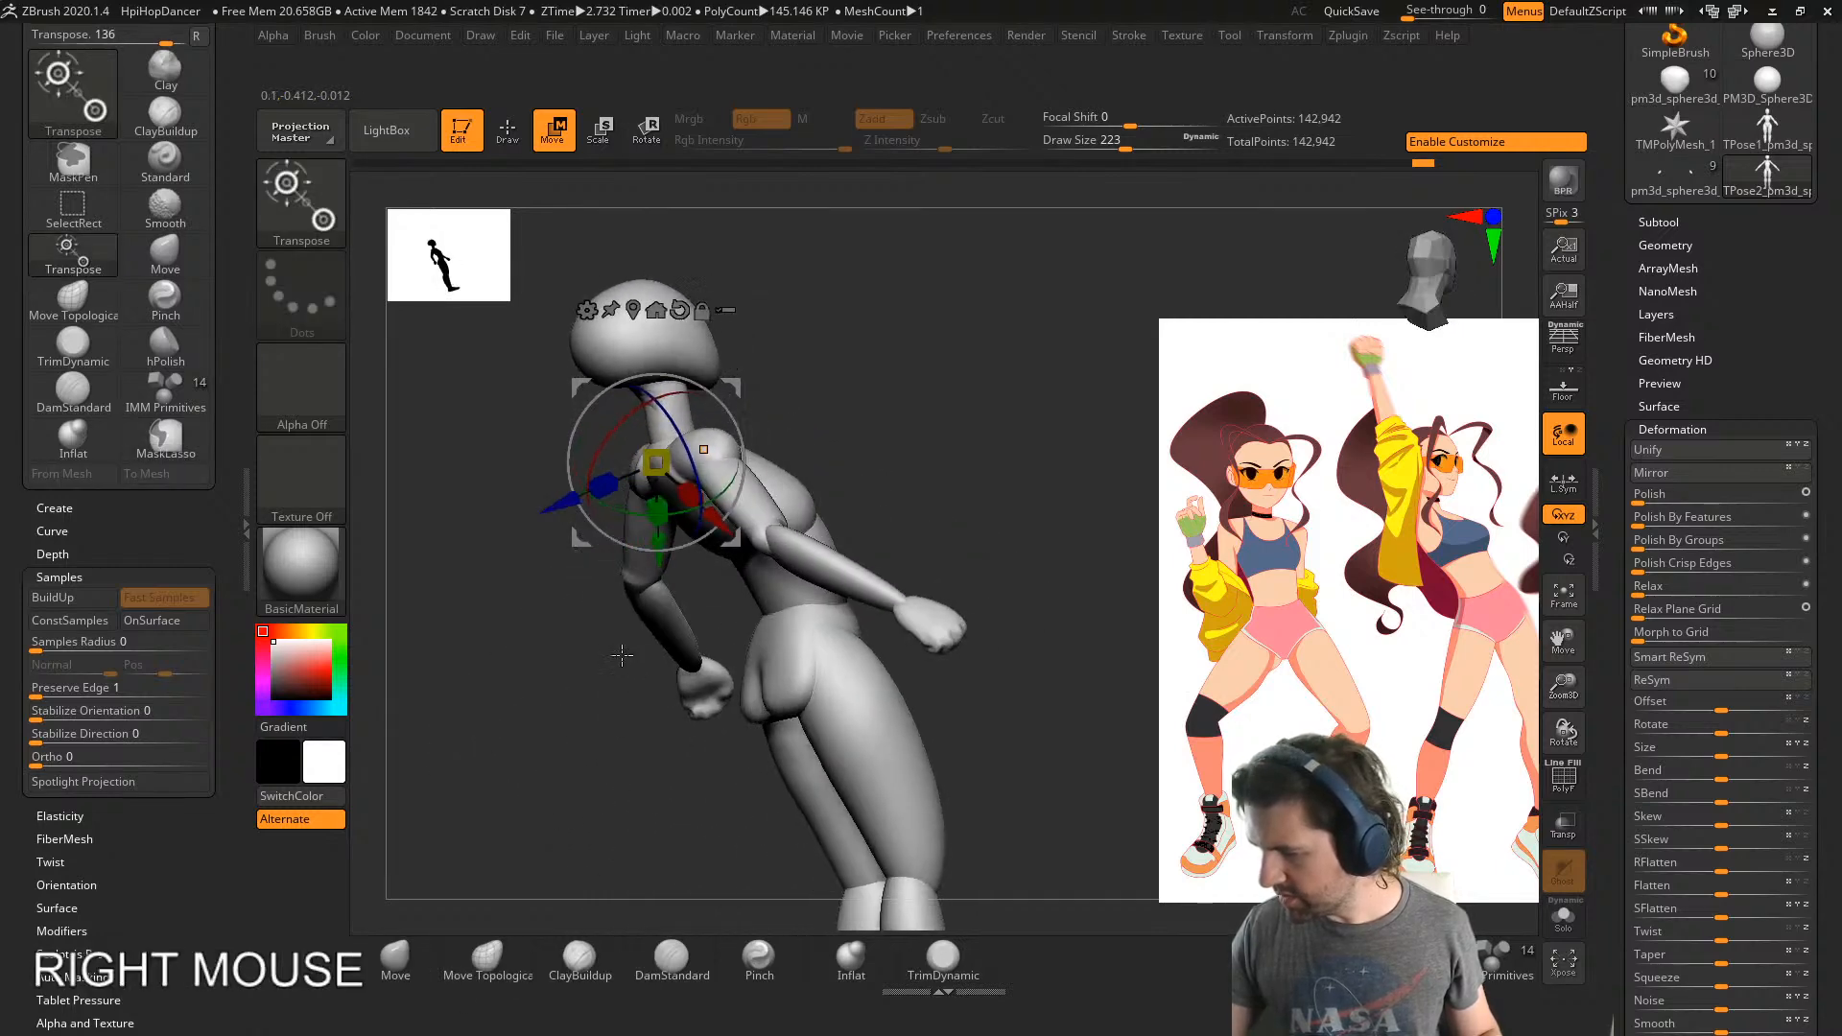
pyautogui.press('q')
pyautogui.moveTo(487, 761); pyautogui.dragTo(576, 747)
pyautogui.press('s')
pyautogui.moveTo(664, 497); pyautogui.dragTo(634, 493)
pyautogui.keyDown('shift'); pyautogui.moveTo(655, 468); pyautogui.dragTo(666, 461); pyautogui.keyUp('shift')
pyautogui.moveTo(656, 452); pyautogui.dragTo(814, 522, button='right')
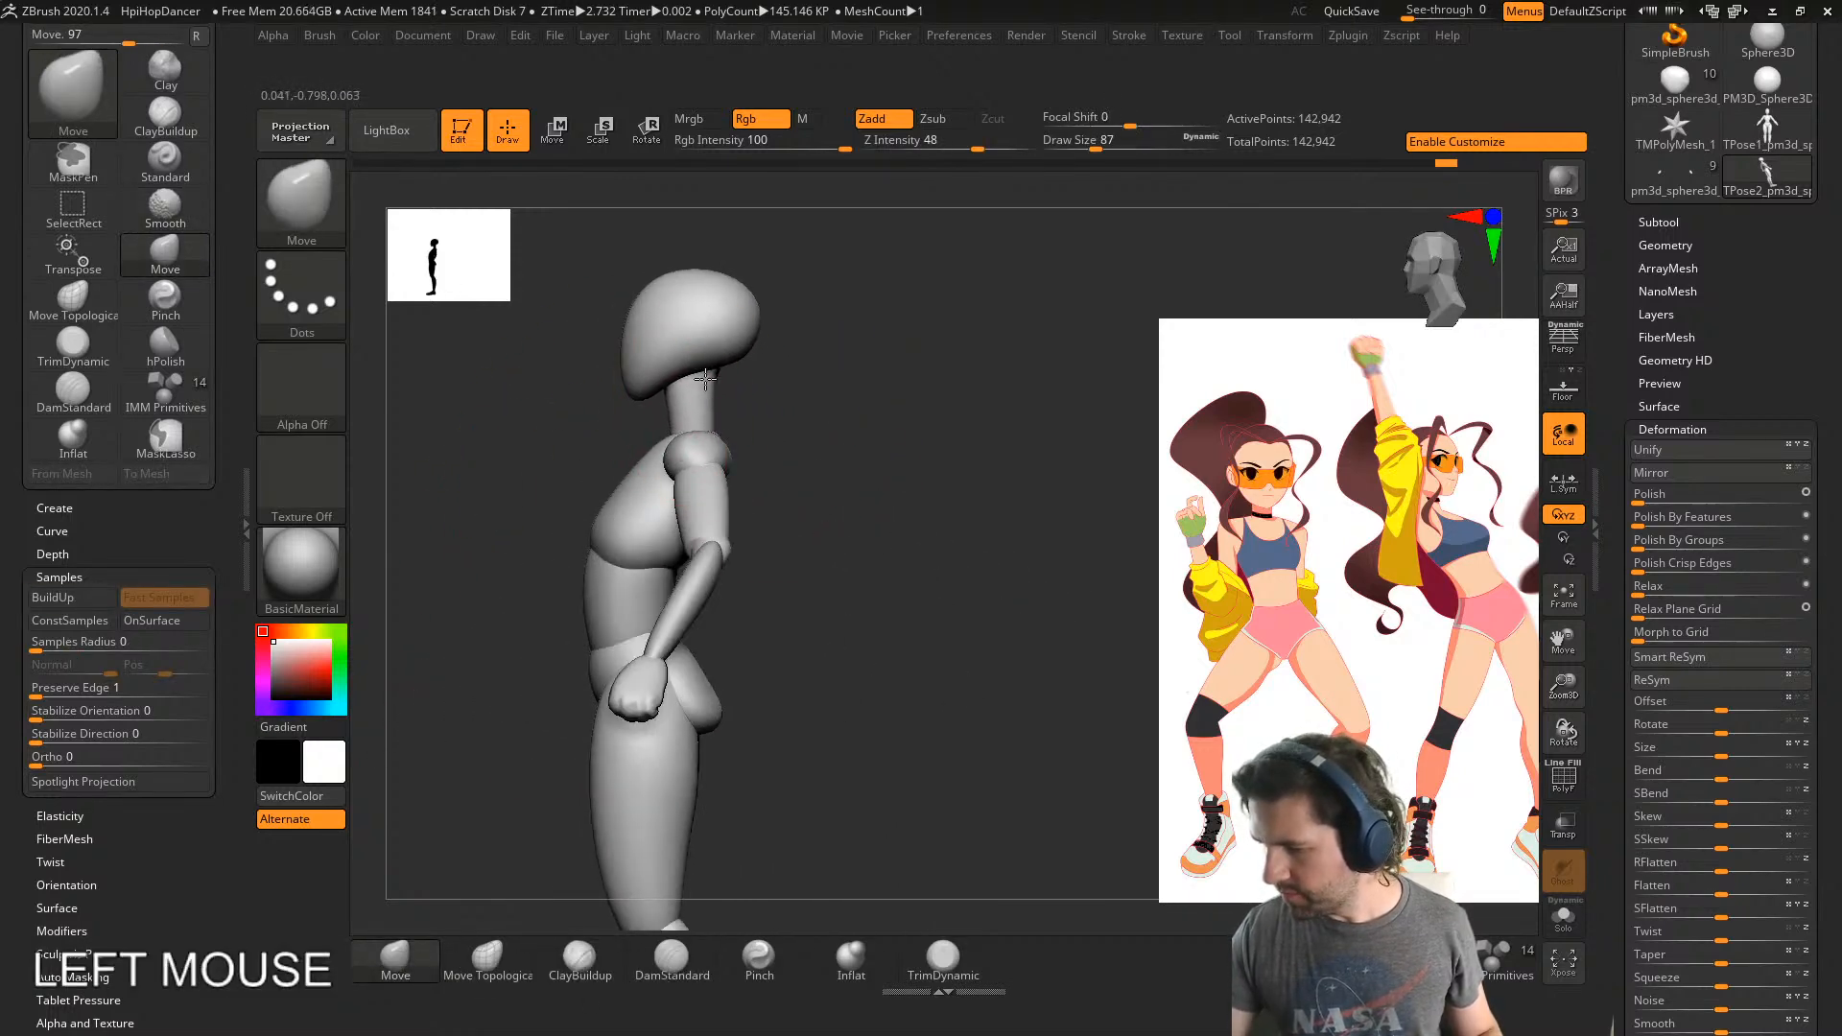
pyautogui.moveTo(687, 385); pyautogui.dragTo(773, 436, button='right')
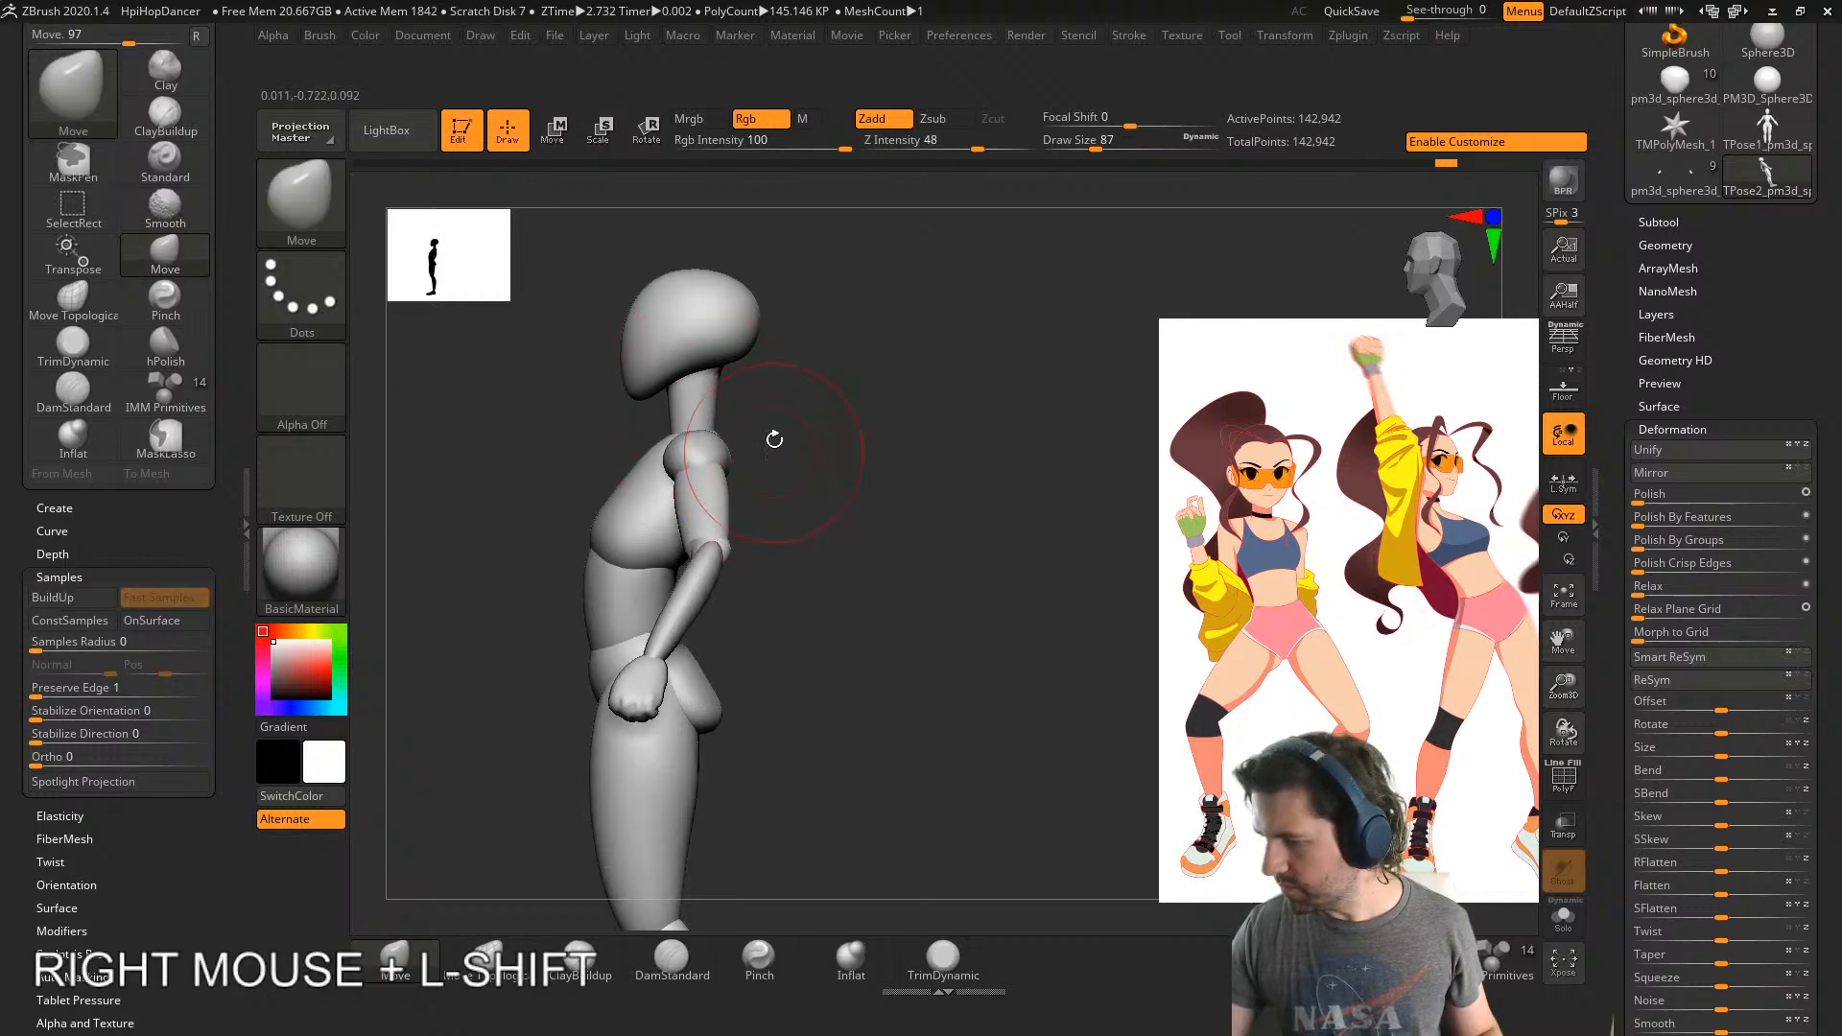
# - Shift the head and neck slightly forward in profile with the Move brush at draw sizes of 393 and 197
pyautogui.click(750, 333)
pyautogui.moveTo(920, 569)
pyautogui.keyDown('alt'); pyautogui.mouseDown(button='right')
pyautogui.moveTo(748, 544)
pyautogui.moveTo(883, 341)
pyautogui.mouseUp(button='right'); pyautogui.keyUp('alt')
pyautogui.press('s')
pyautogui.moveTo(873, 660); pyautogui.dragTo(933, 665)
pyautogui.moveTo(803, 390); pyautogui.dragTo(795, 392)
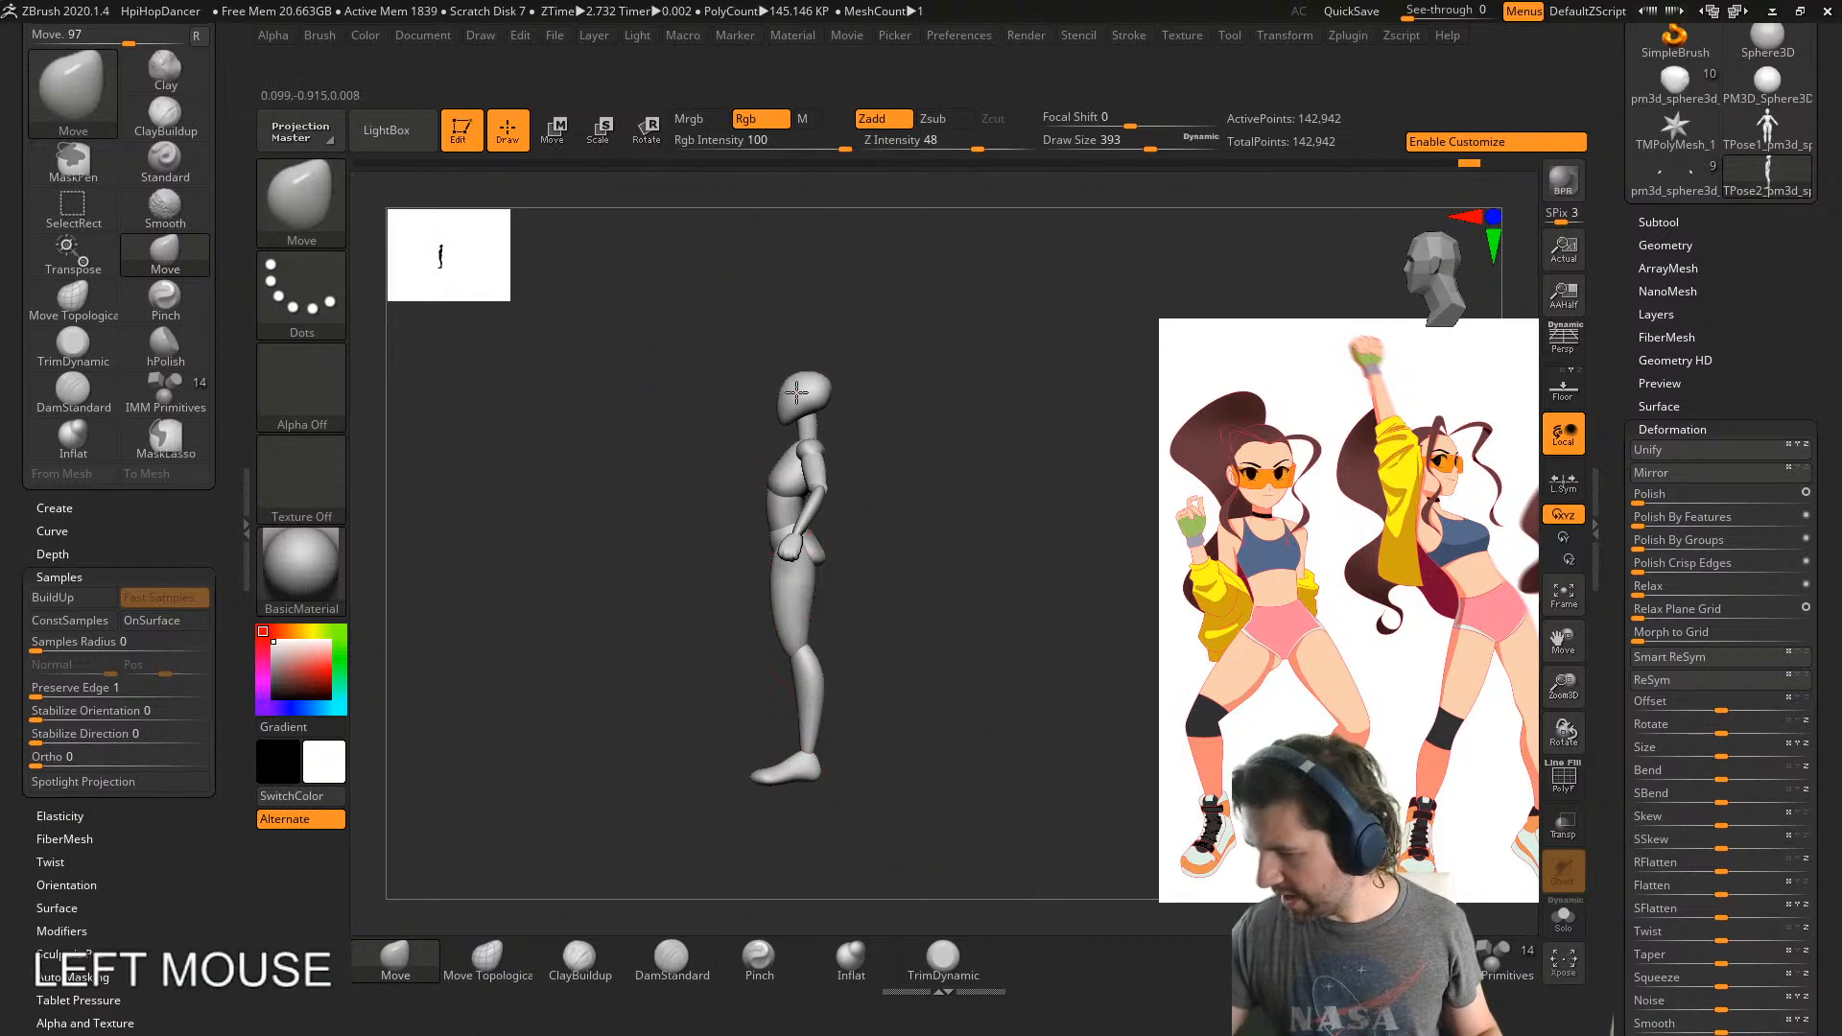
pyautogui.press('s')
pyautogui.moveTo(873, 480); pyautogui.dragTo(845, 481)
pyautogui.moveTo(798, 390); pyautogui.dragTo(788, 389)
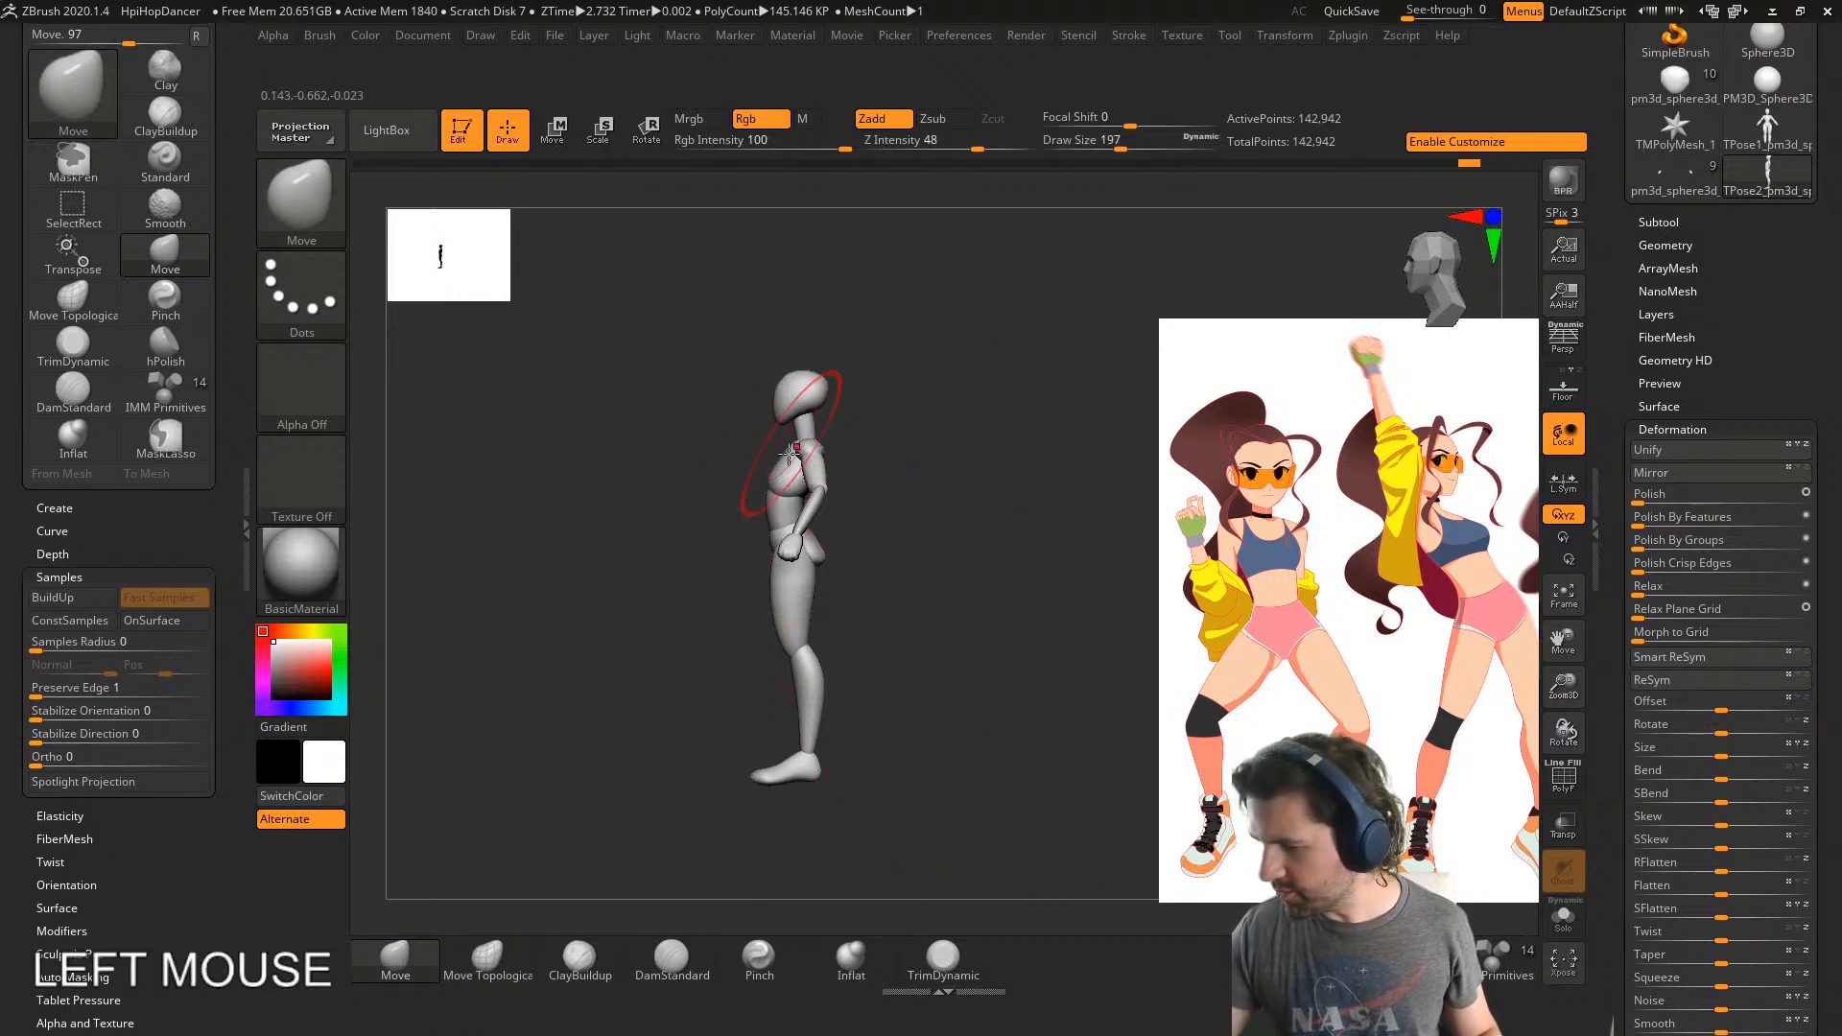
pyautogui.moveTo(883, 550); pyautogui.dragTo(883, 648, button='right')
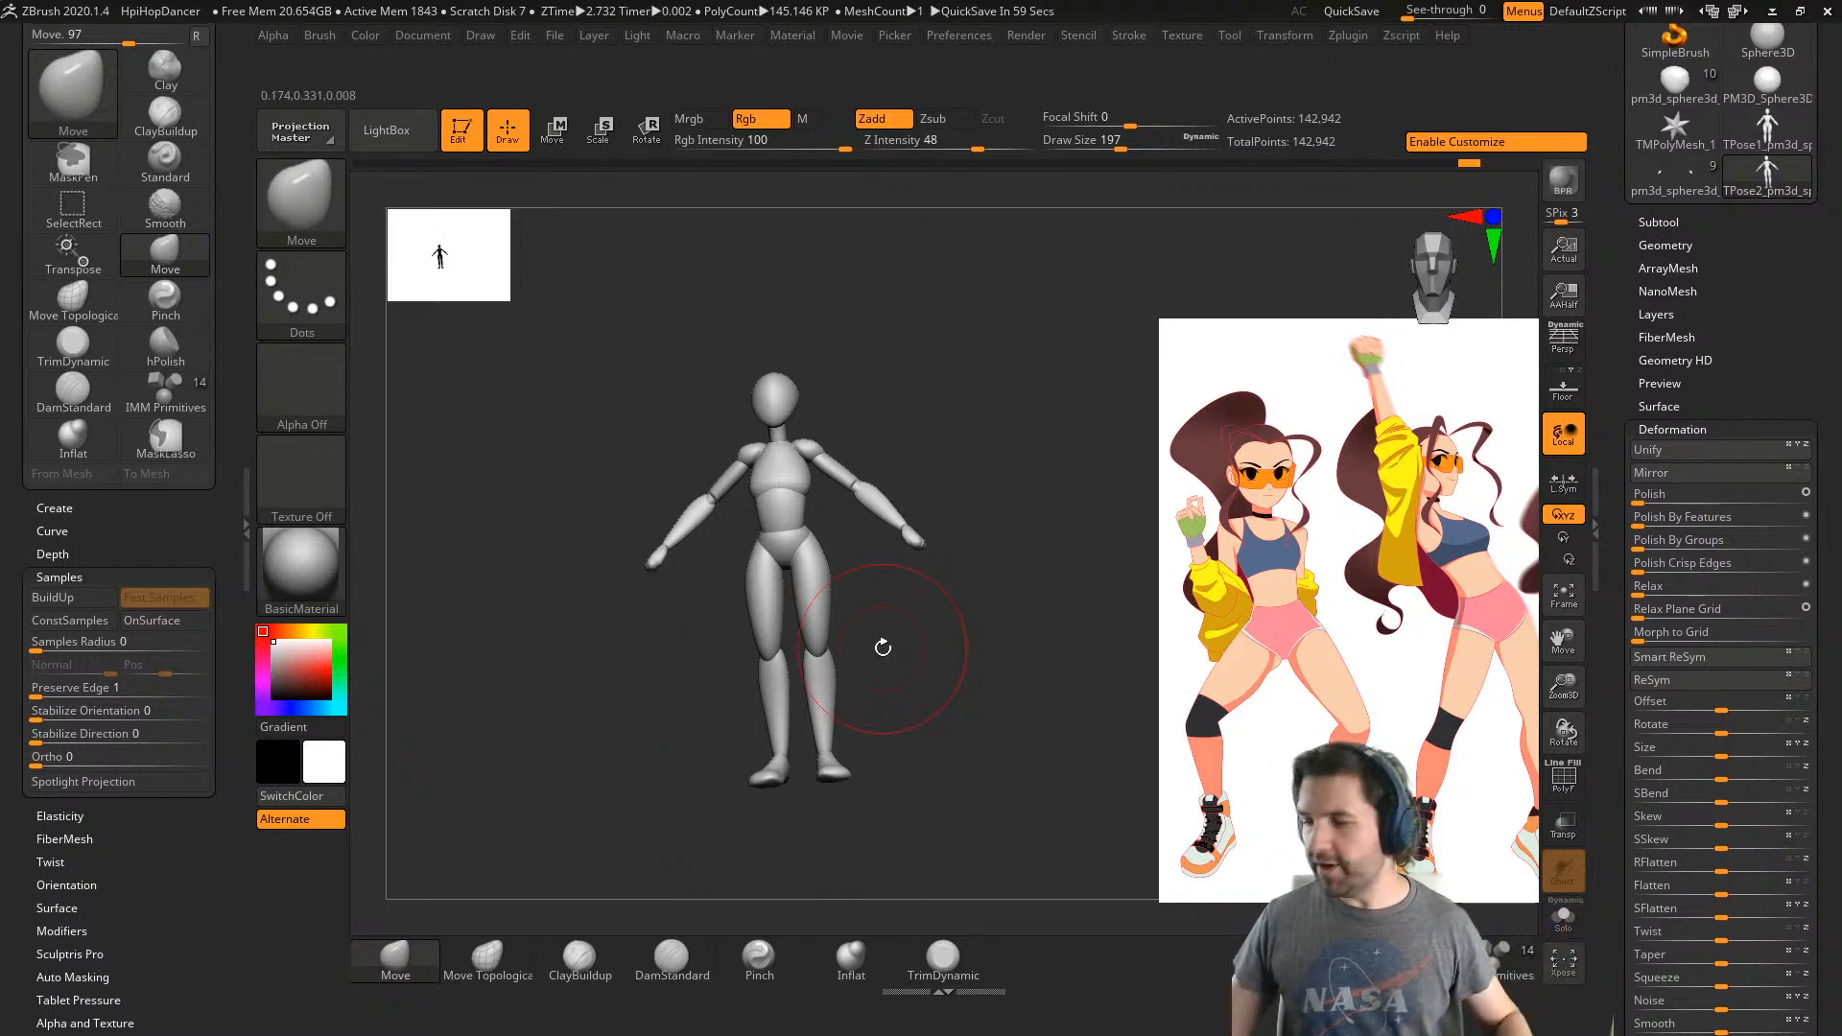
pyautogui.moveTo(883, 648); pyautogui.dragTo(787, 666, button='right')
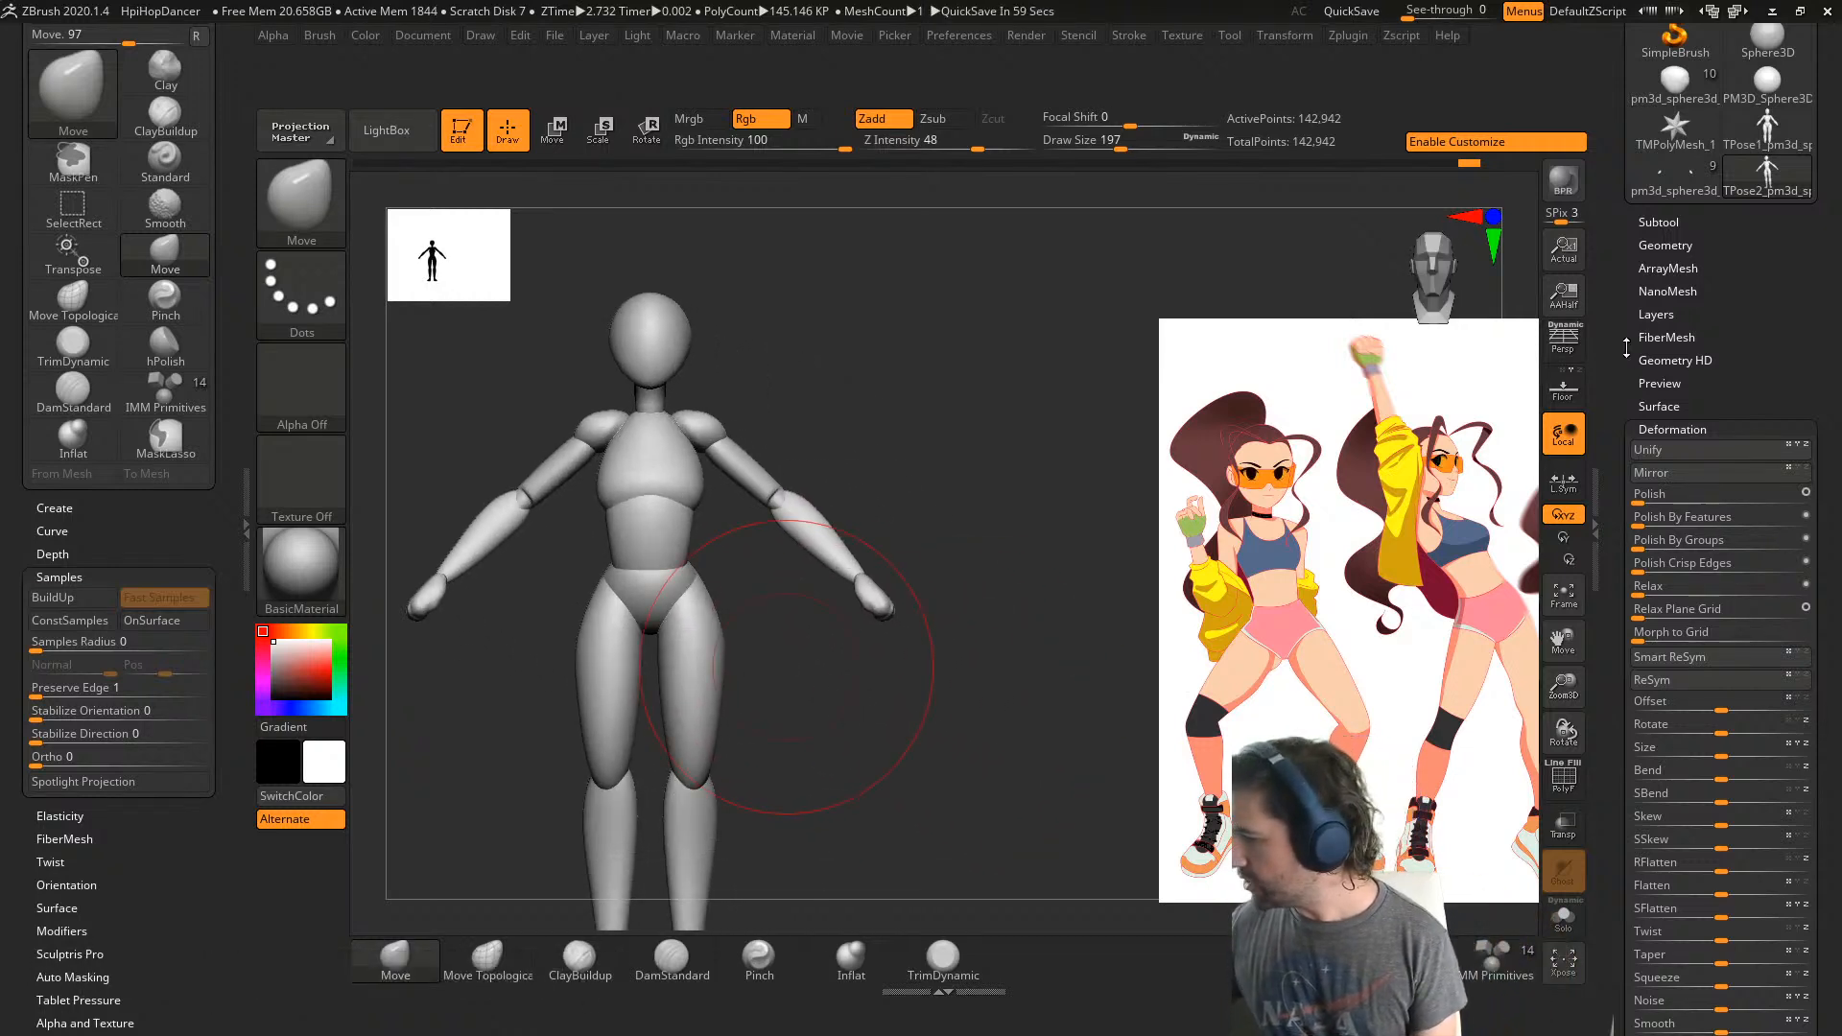
# - Transfer the pose from the combined mesh back to the separate subtools with Transpose Master and open the subtool list
pyautogui.moveTo(1627, 347); pyautogui.dragTo(1647, 480)
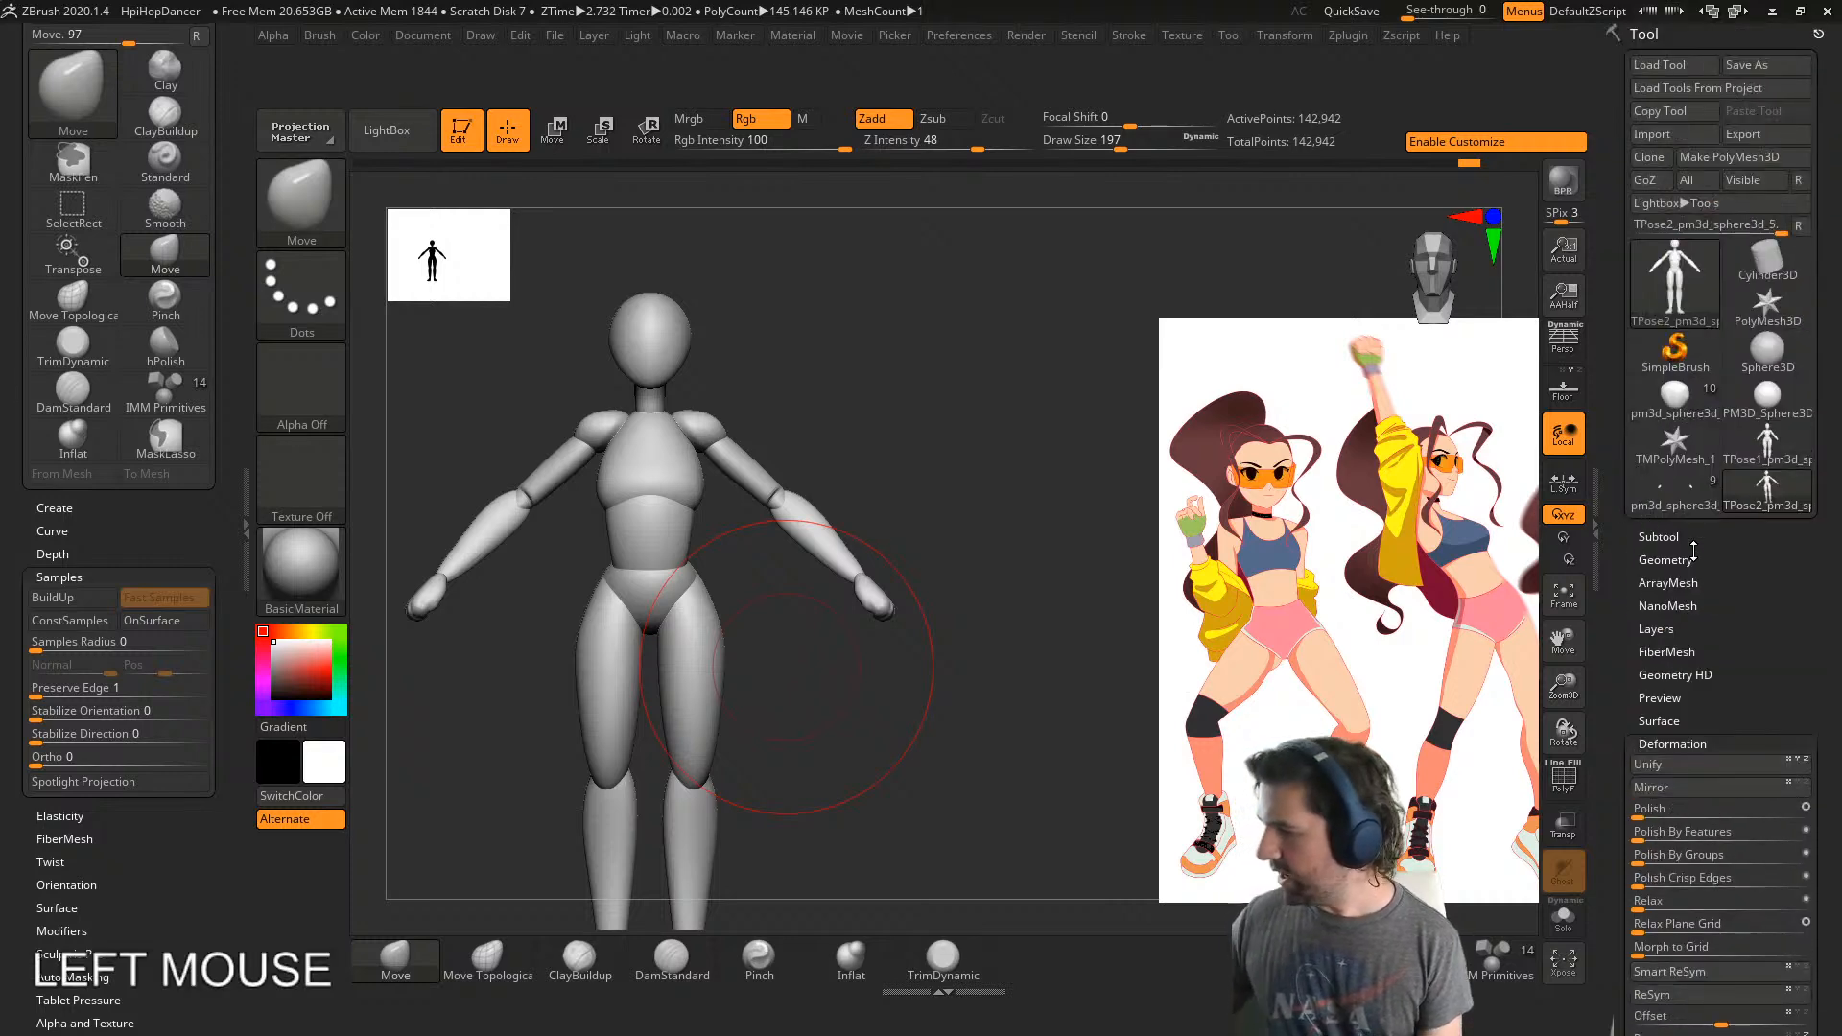
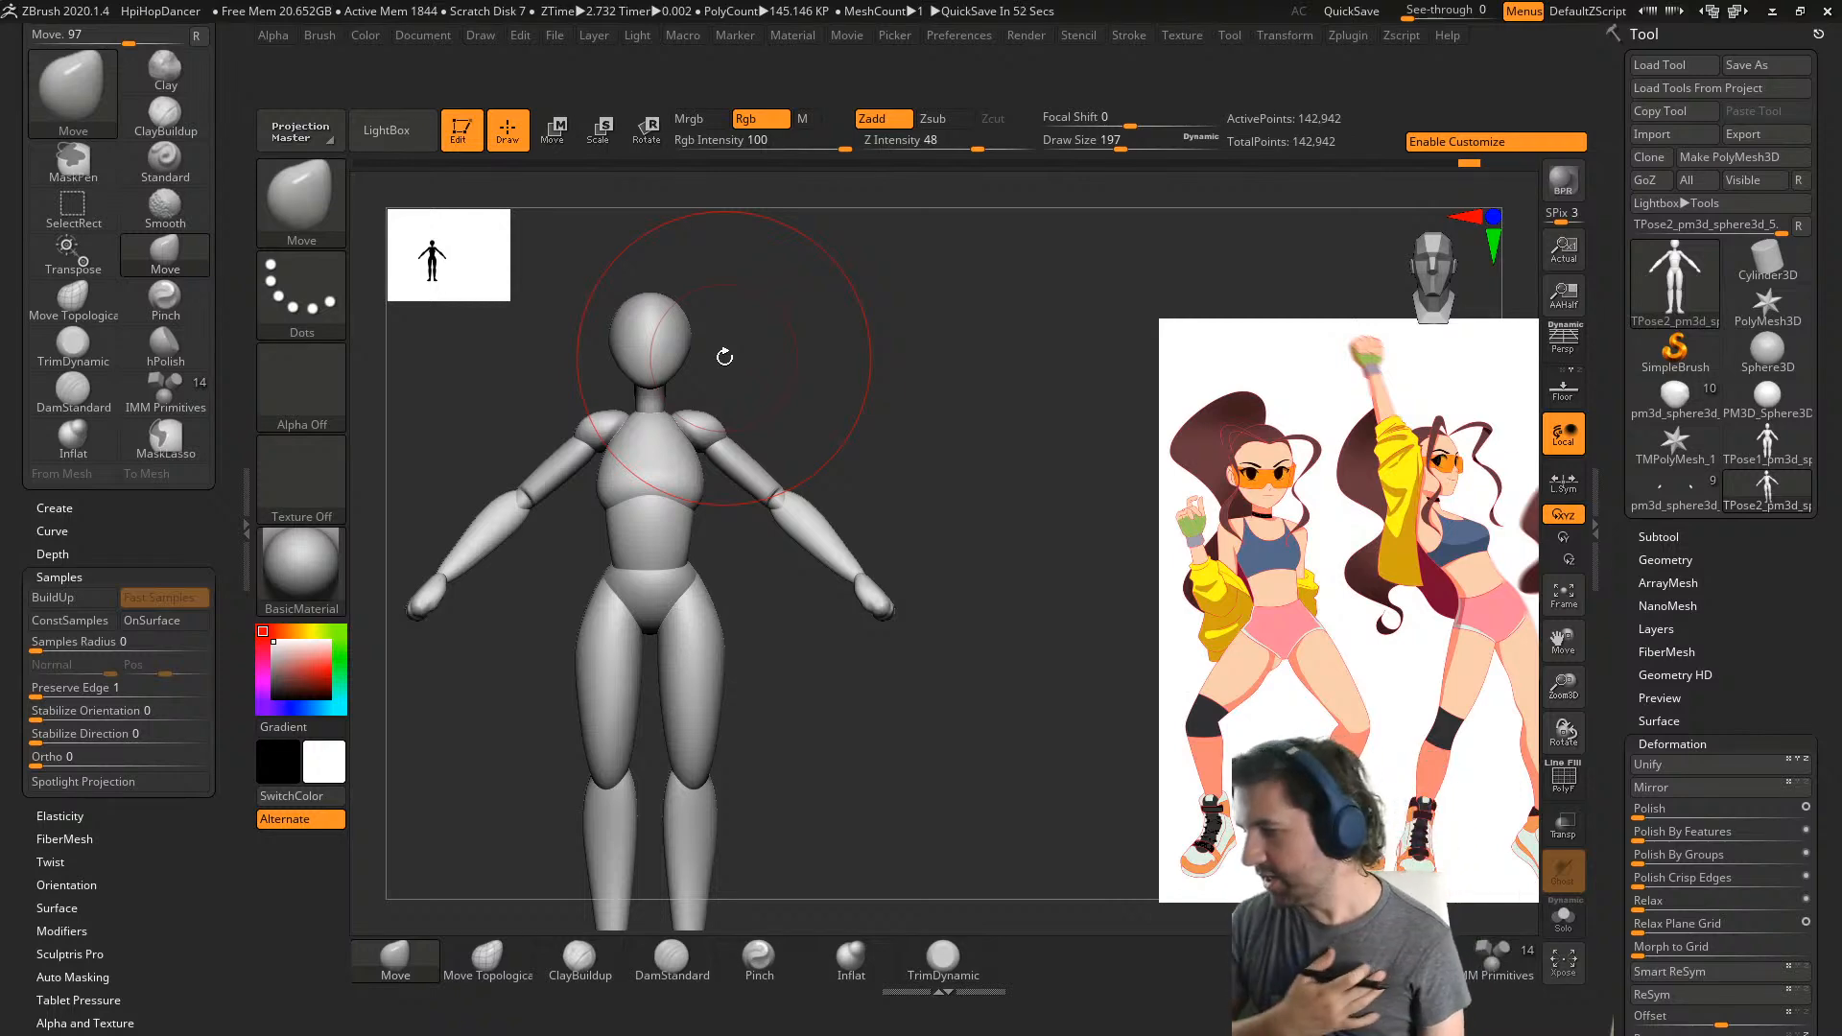
pyautogui.click(1765, 621)
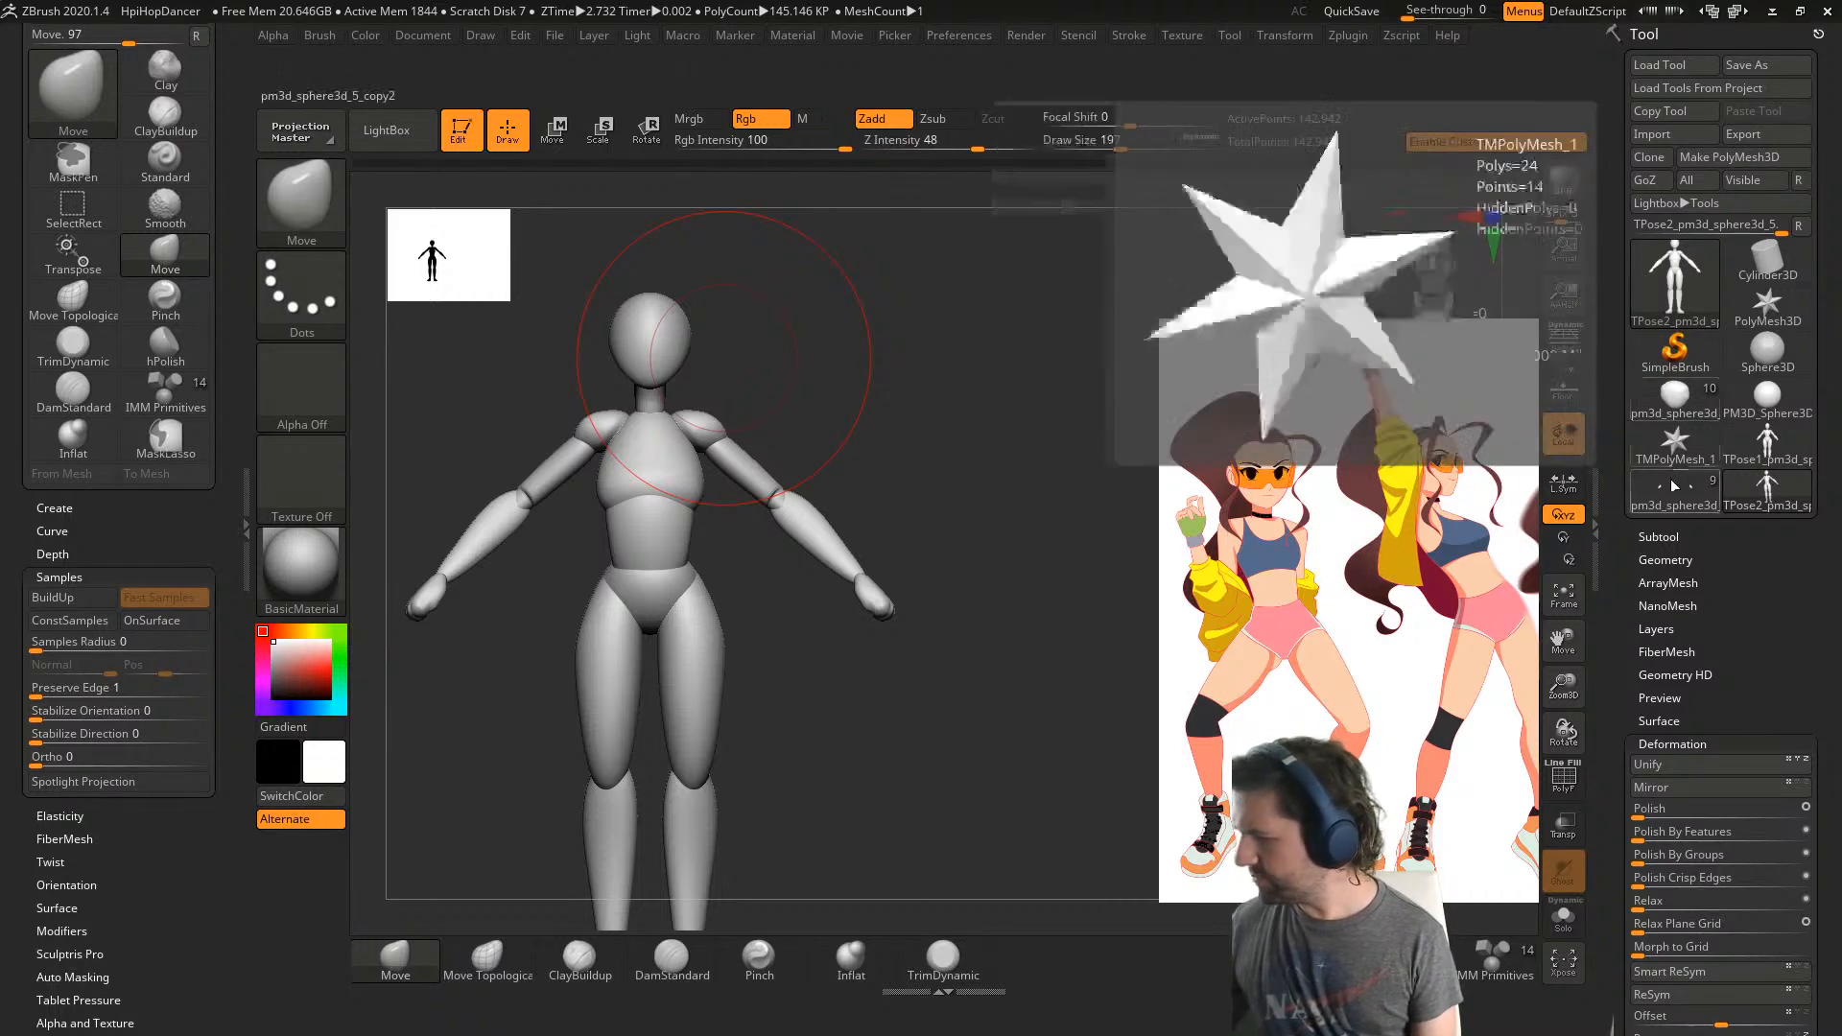
pyautogui.moveTo(1343, 42)
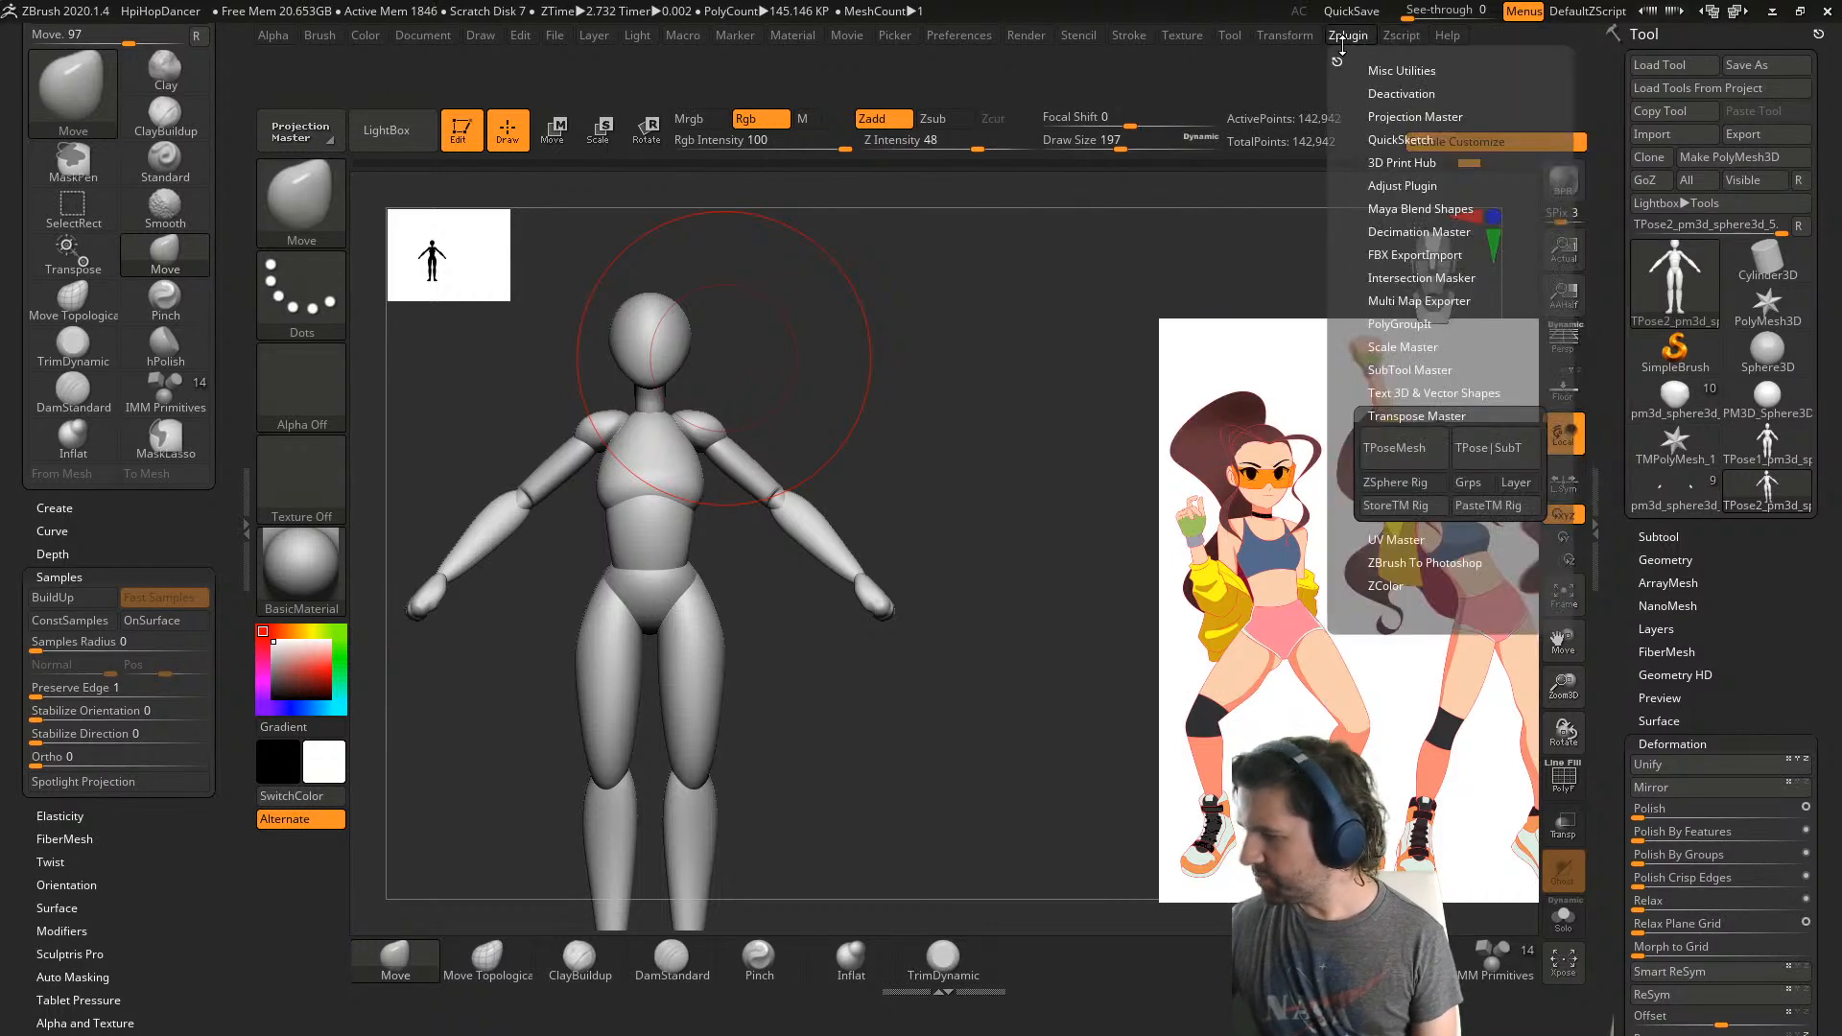
pyautogui.click(1498, 451)
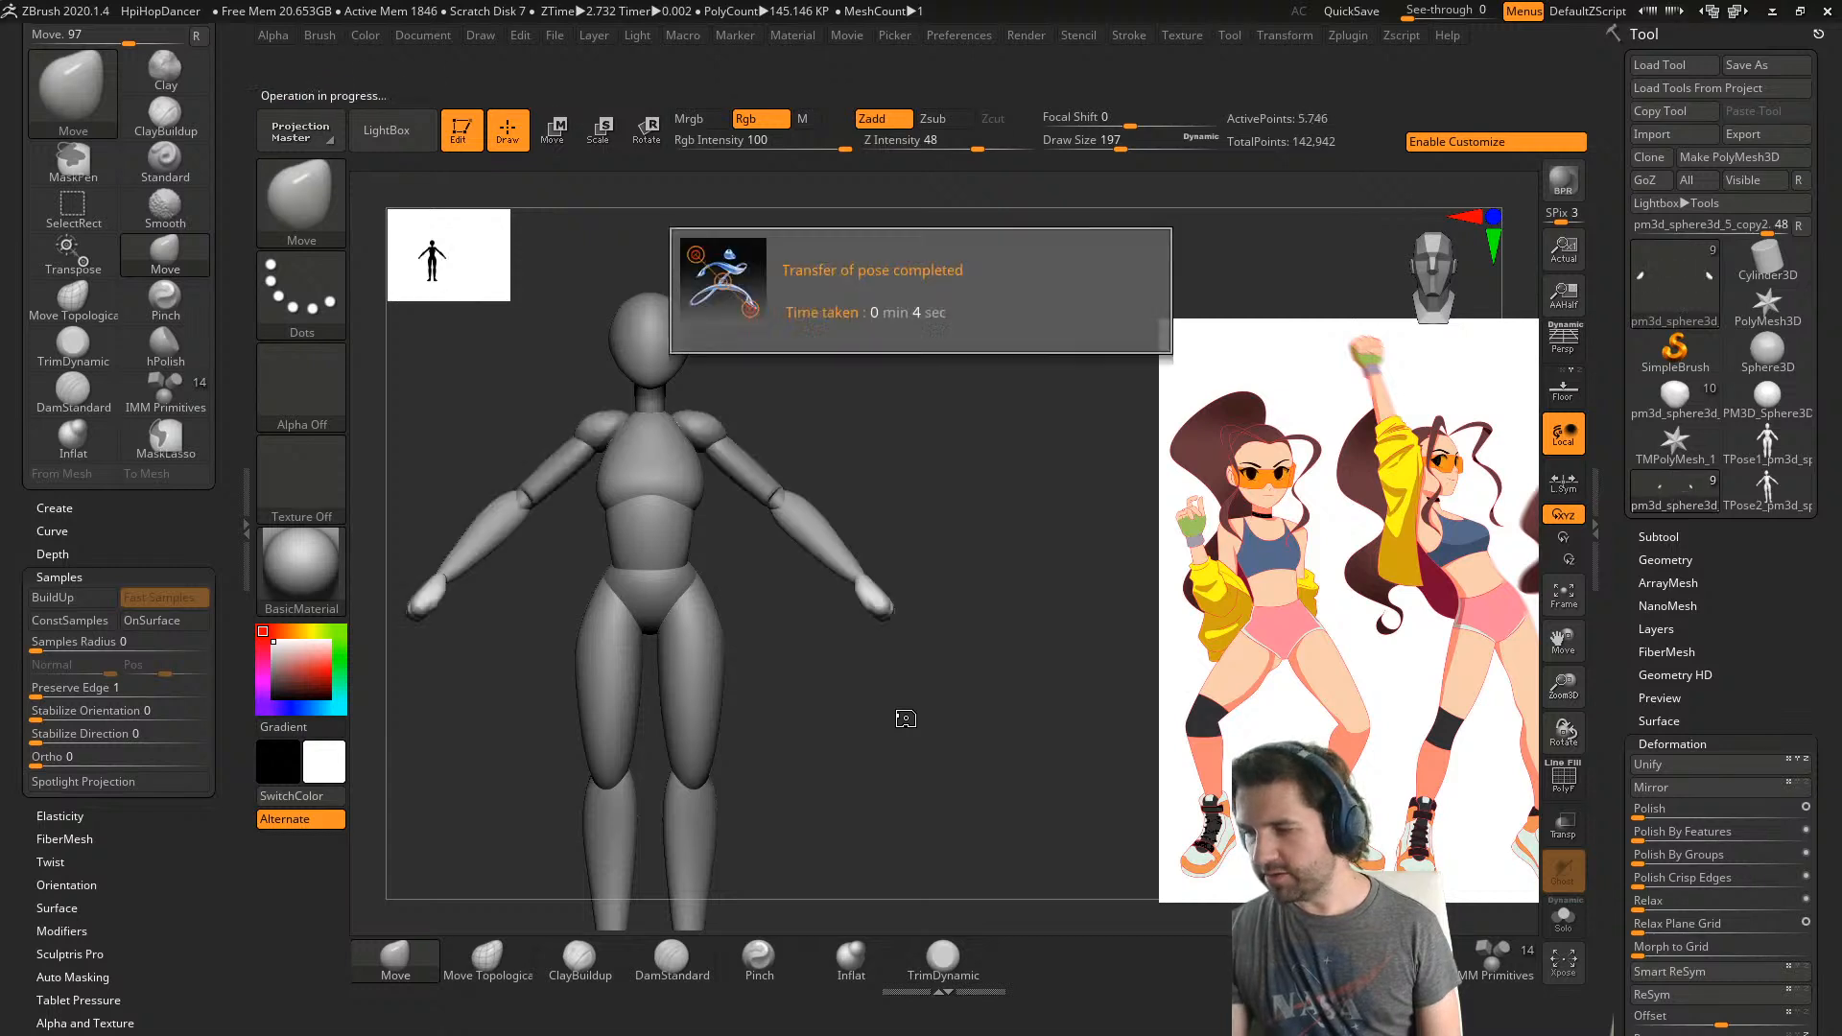
pyautogui.click(1670, 539)
# - Select the legs and pelvis subtools in turn and examine the posed body from the front and the side
pyautogui.moveTo(892, 715); pyautogui.dragTo(895, 596, button='right')
pyautogui.keyDown('alt'); pyautogui.click(744, 490); pyautogui.keyUp('alt')
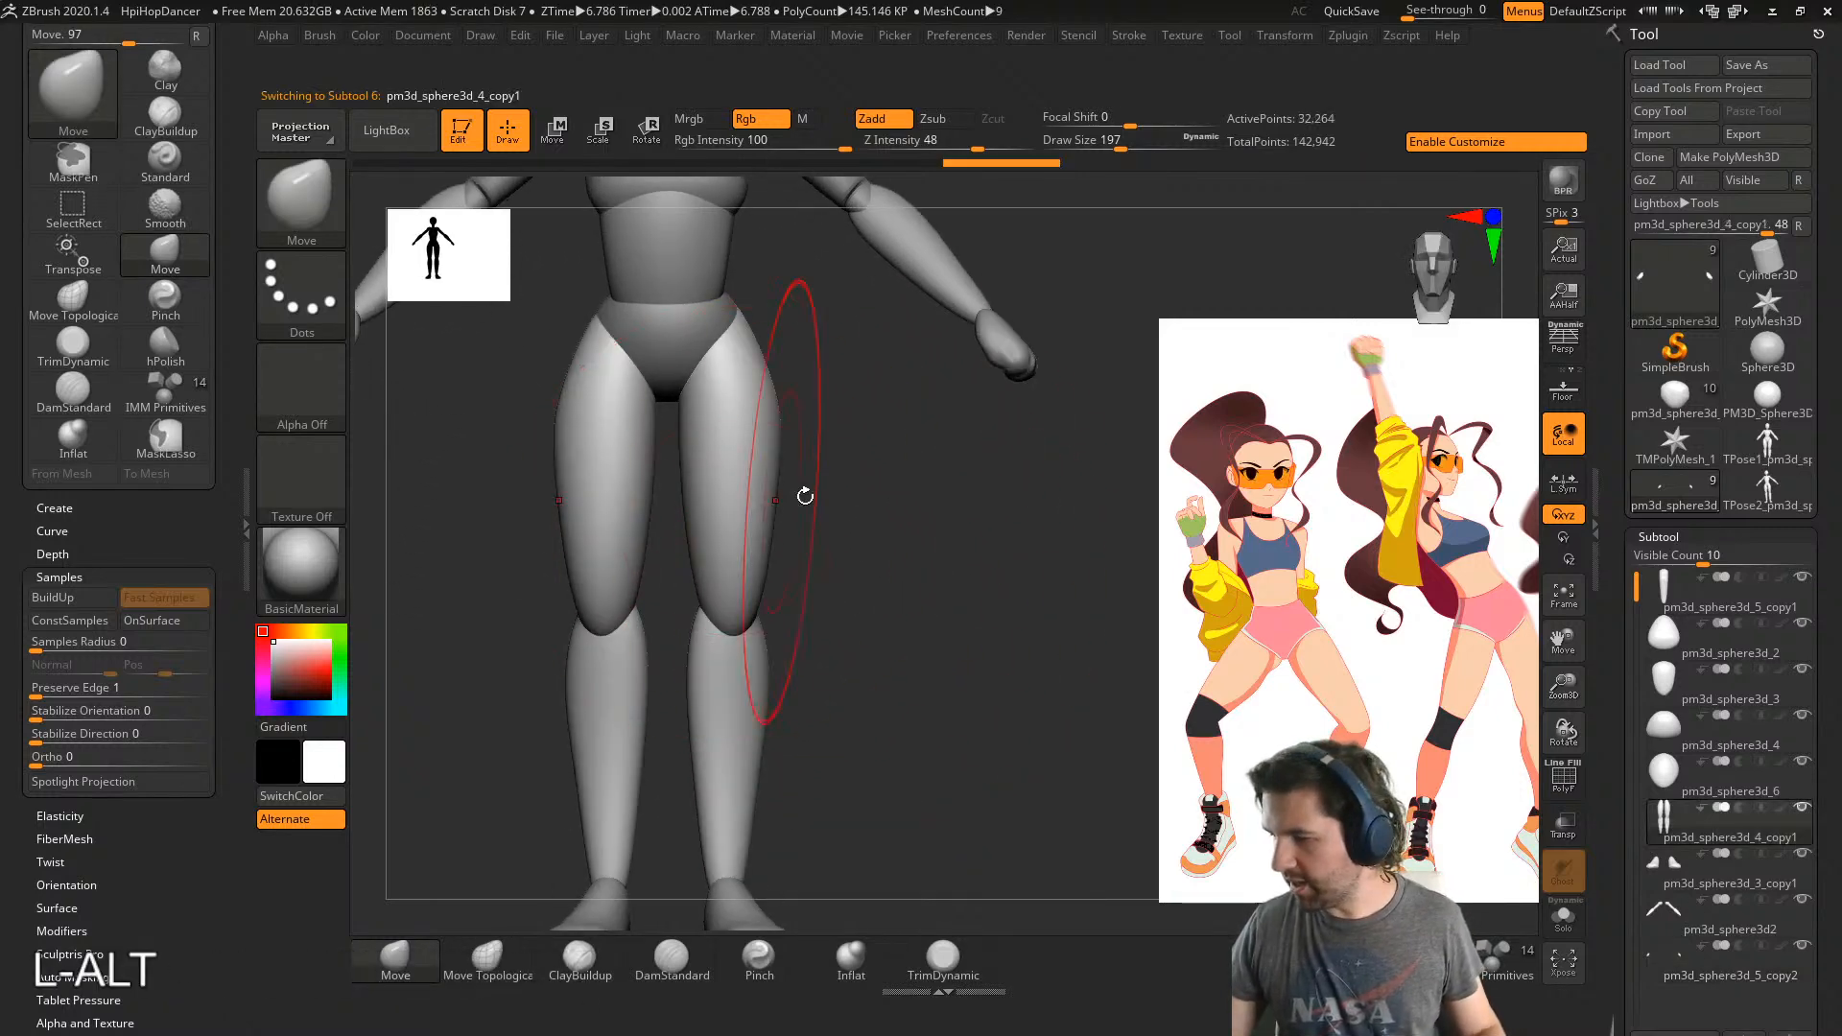
pyautogui.moveTo(806, 494); pyautogui.dragTo(690, 763, button='right')
pyautogui.moveTo(690, 763); pyautogui.dragTo(984, 521, button='right')
pyautogui.keyDown('alt'); pyautogui.click(899, 576); pyautogui.keyUp('alt')
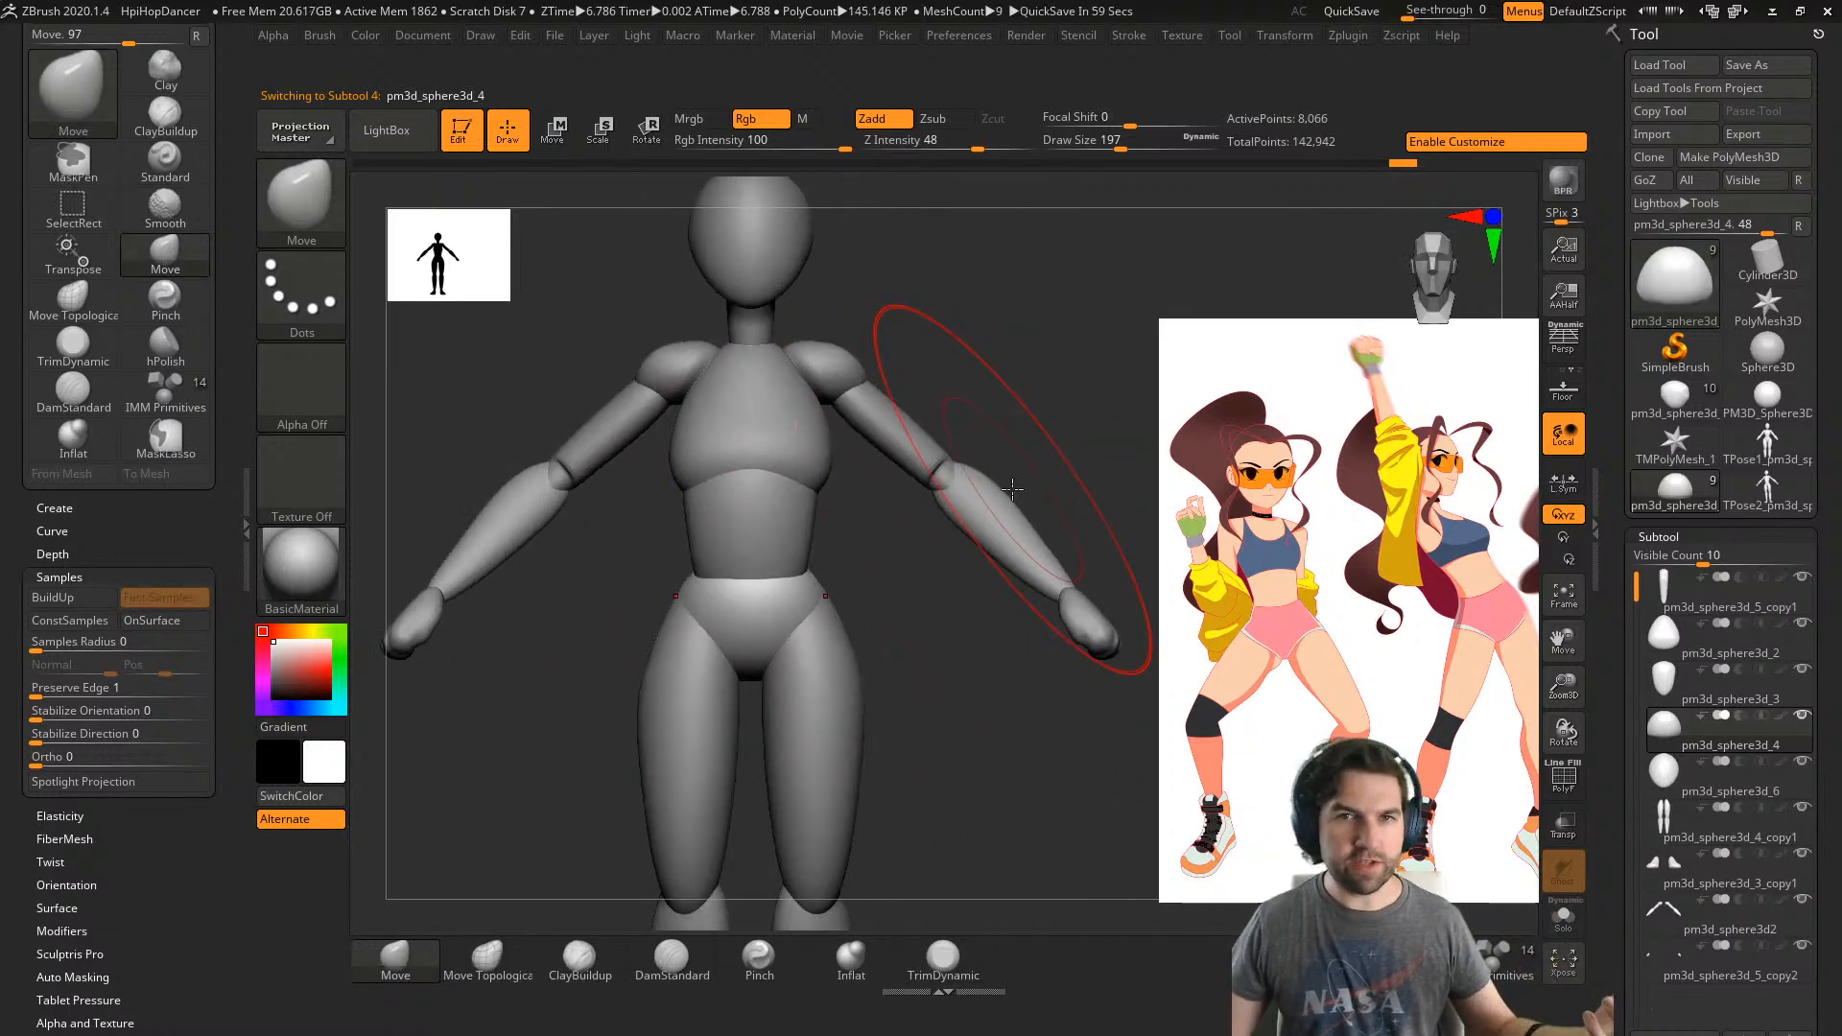
pyautogui.moveTo(986, 731)
pyautogui.mouseDown(button='right')
pyautogui.moveTo(889, 752)
pyautogui.moveTo(969, 733)
pyautogui.mouseUp(button='right')
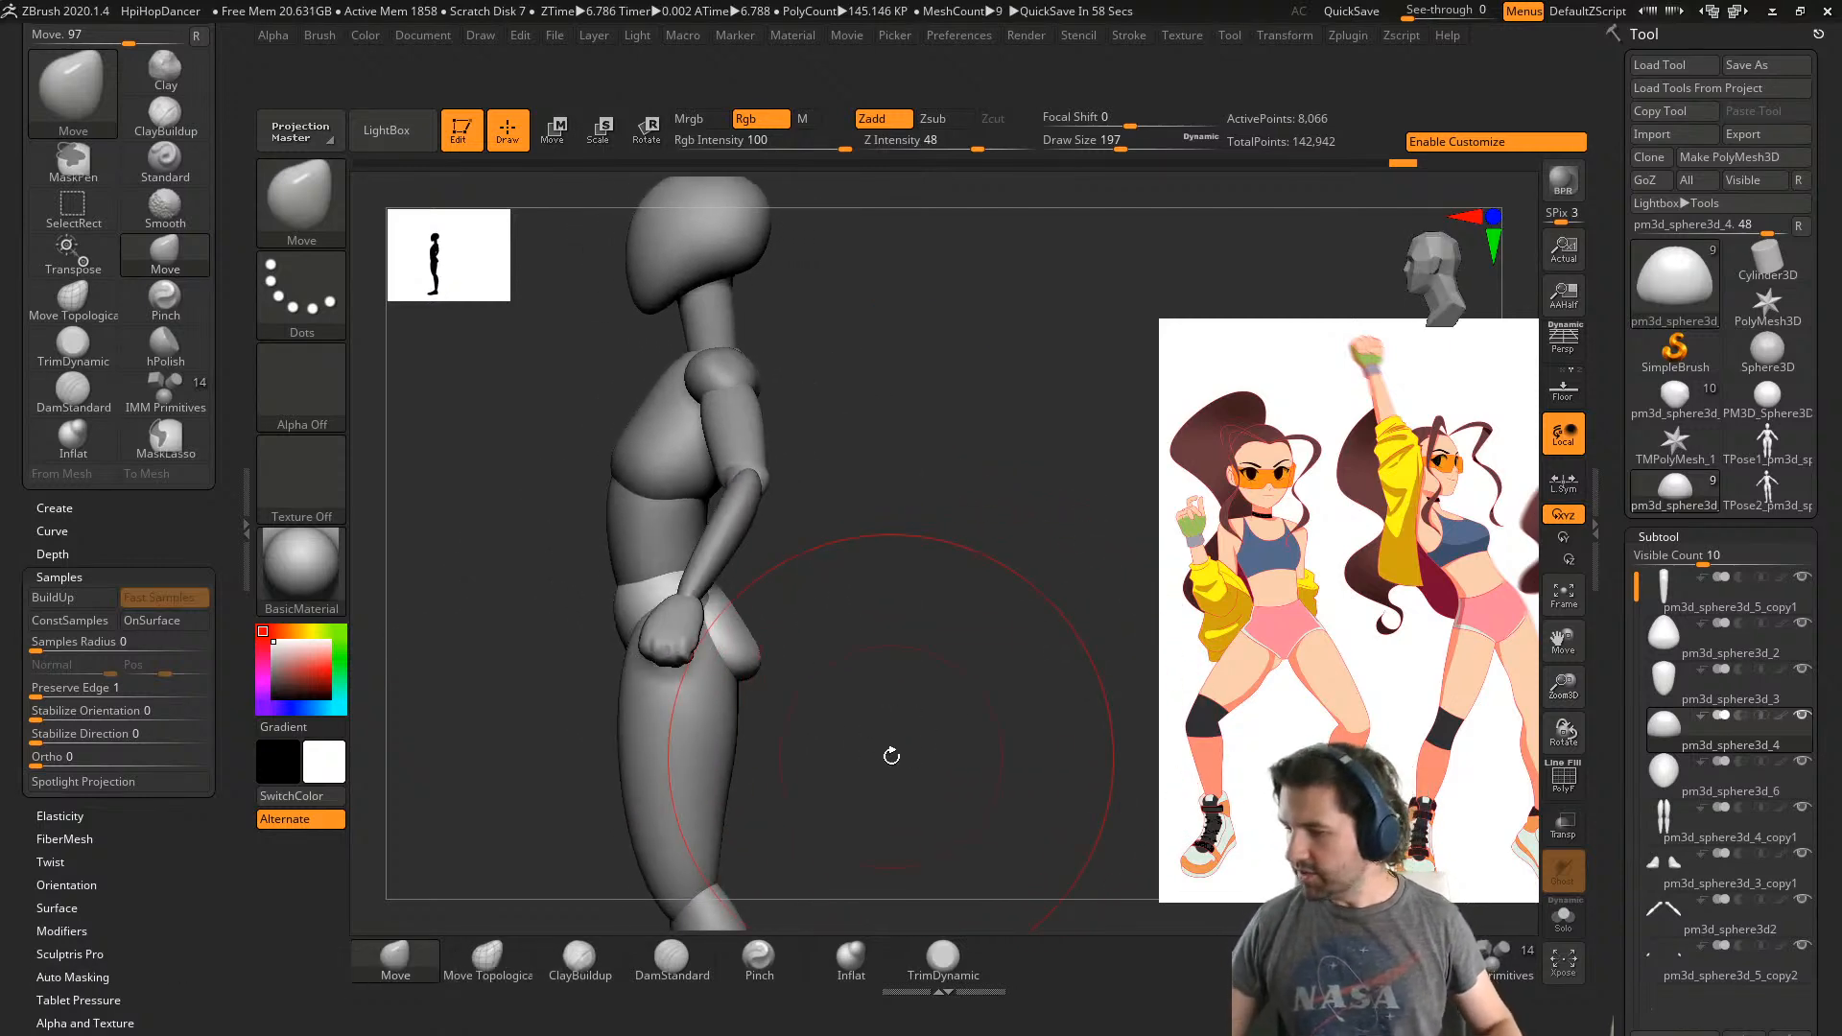
pyautogui.moveTo(844, 753); pyautogui.dragTo(898, 737, button='right')
# - Select the arms subtool and smooth the elbows and the joints where the upper arms meet the shoulders
pyautogui.keyDown('shift'); pyautogui.moveTo(925, 468); pyautogui.dragTo(907, 477); pyautogui.keyUp('shift')
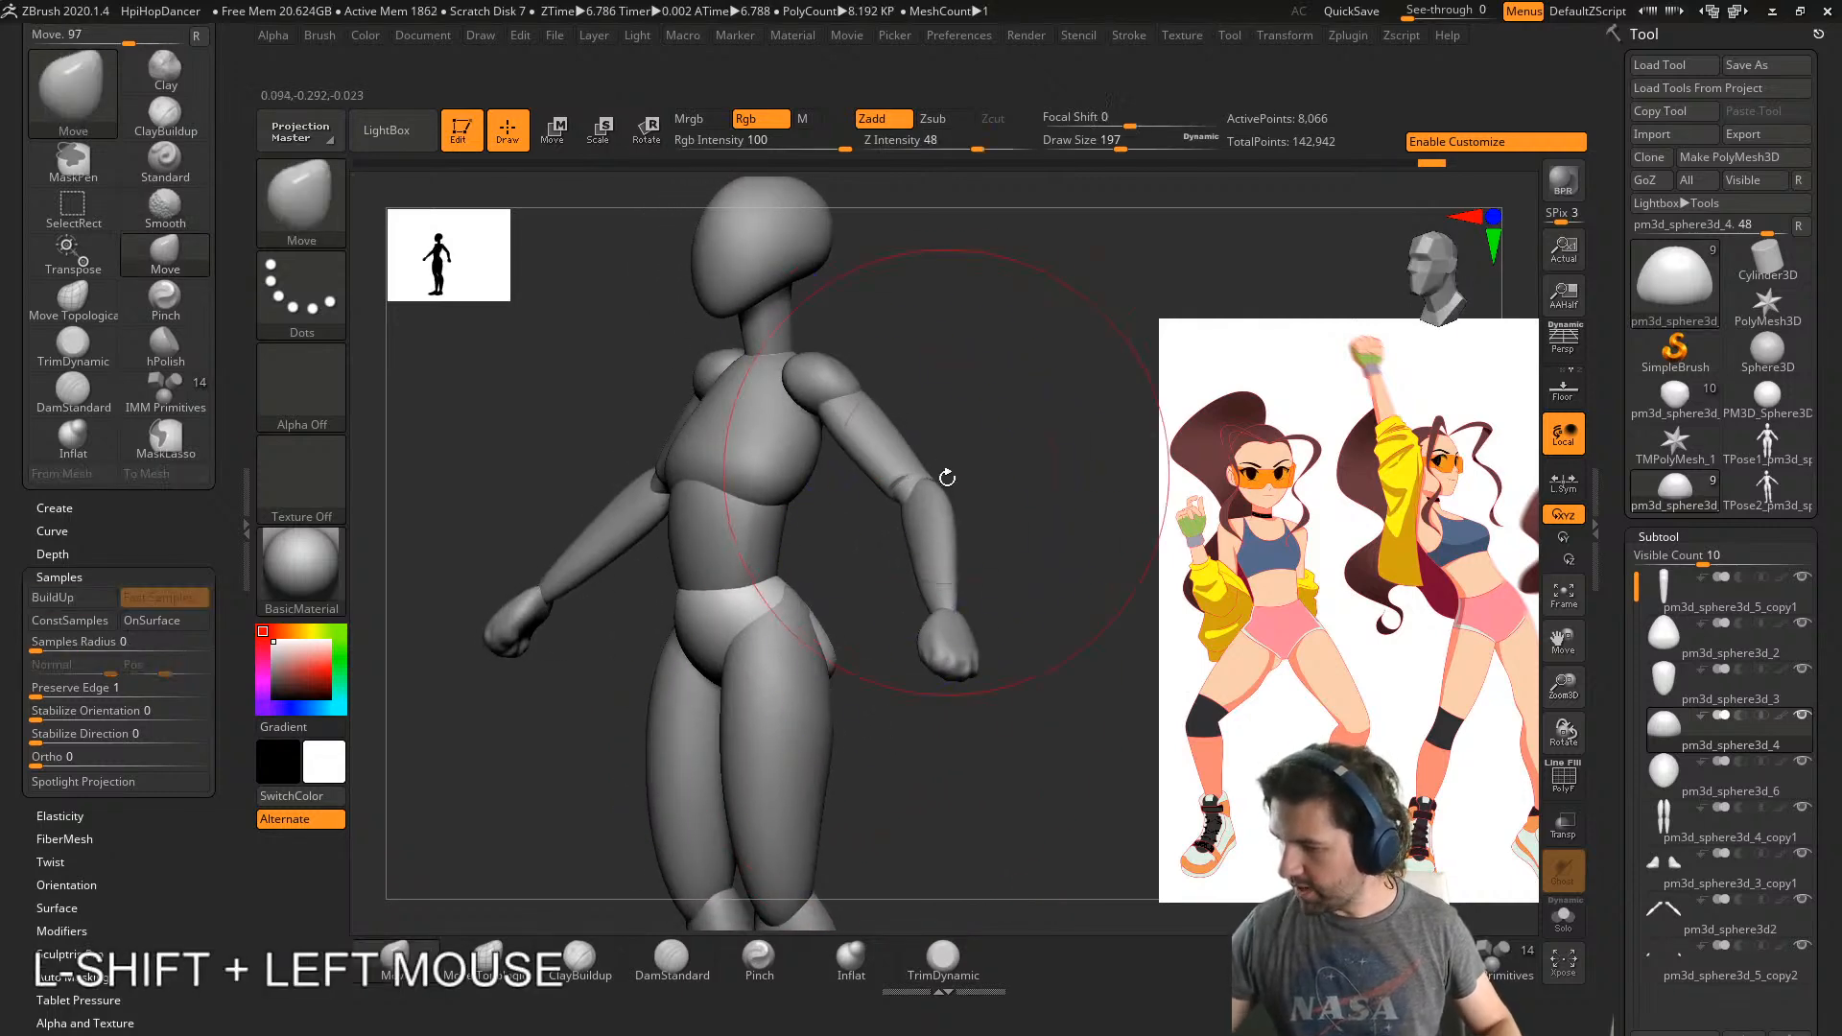
pyautogui.moveTo(947, 477); pyautogui.dragTo(878, 475, button='right')
pyautogui.keyDown('alt'); pyautogui.click(872, 474); pyautogui.keyUp('alt')
pyautogui.keyDown('shift'); pyautogui.moveTo(870, 465); pyautogui.dragTo(898, 501); pyautogui.keyUp('shift')
pyautogui.moveTo(935, 489); pyautogui.dragTo(868, 451, button='right')
pyautogui.keyDown('shift'); pyautogui.moveTo(875, 444); pyautogui.dragTo(884, 428); pyautogui.keyUp('shift')
pyautogui.moveTo(955, 428); pyautogui.dragTo(883, 409, button='right')
pyautogui.keyDown('shift'); pyautogui.moveTo(950, 408); pyautogui.dragTo(961, 386); pyautogui.keyUp('shift')
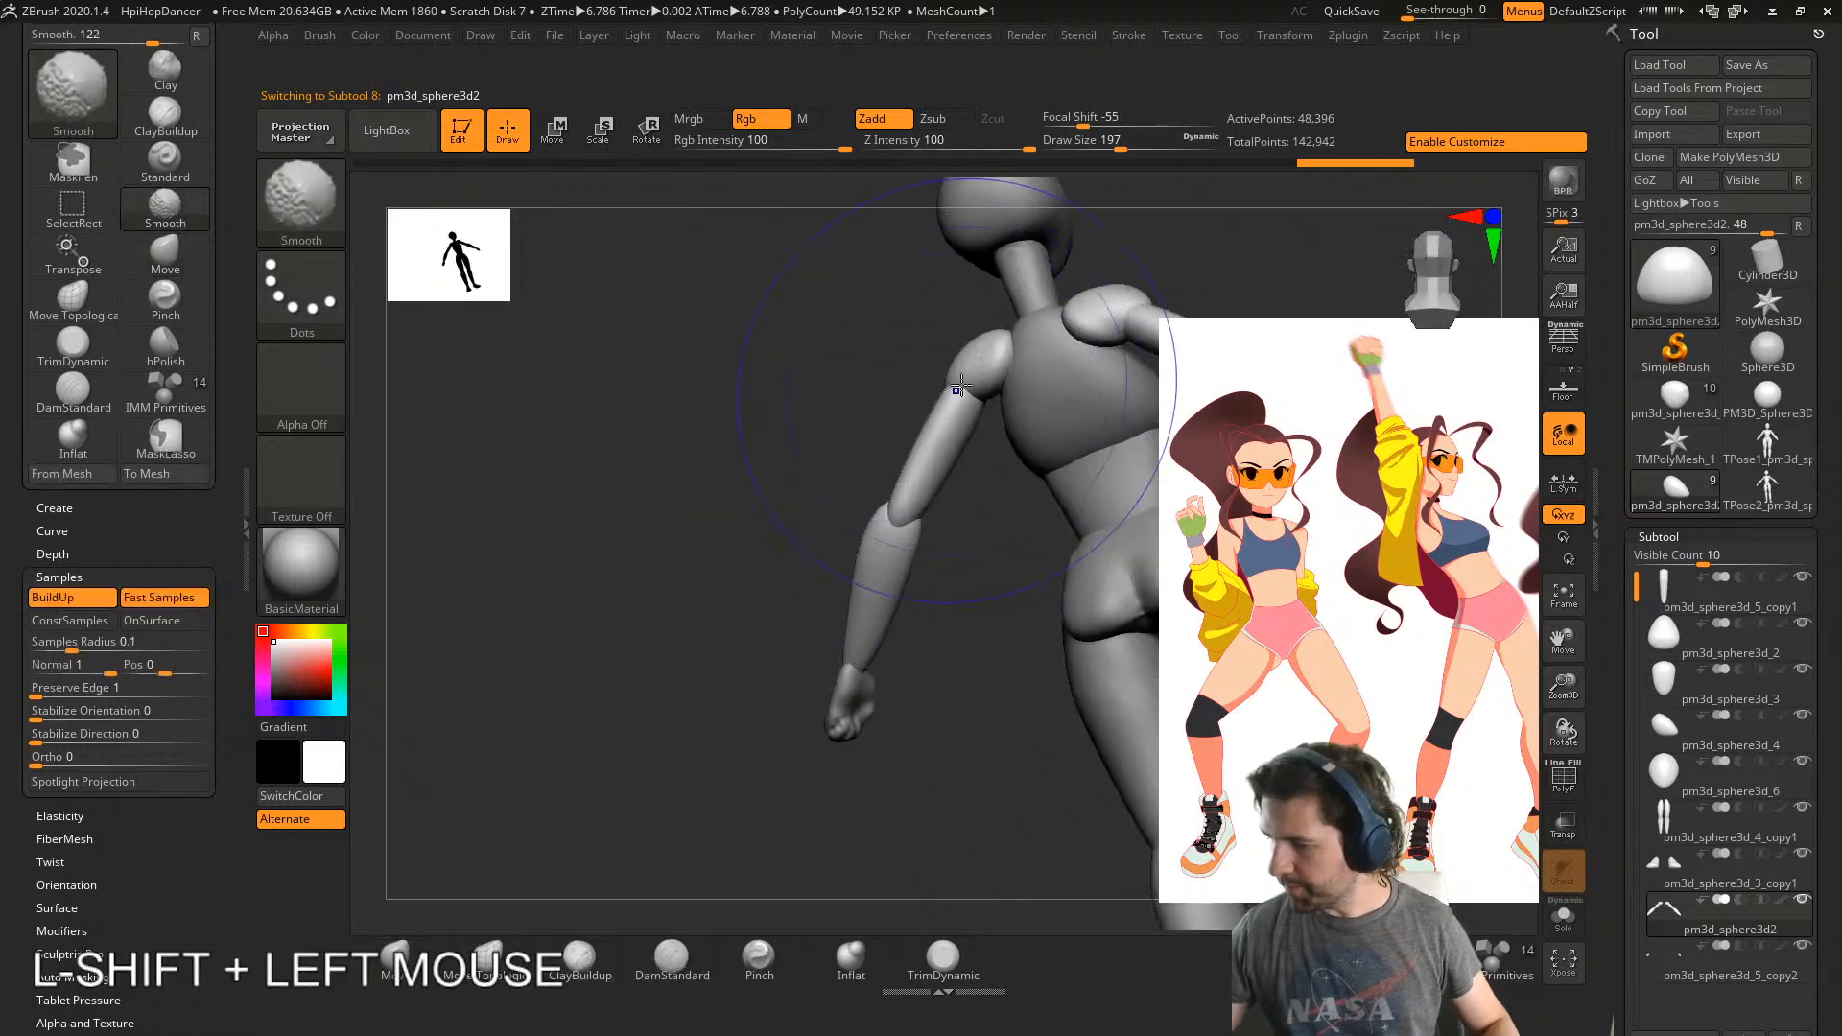
pyautogui.moveTo(1050, 317); pyautogui.dragTo(1045, 339, button='right')
pyautogui.moveTo(979, 384); pyautogui.dragTo(1013, 334)
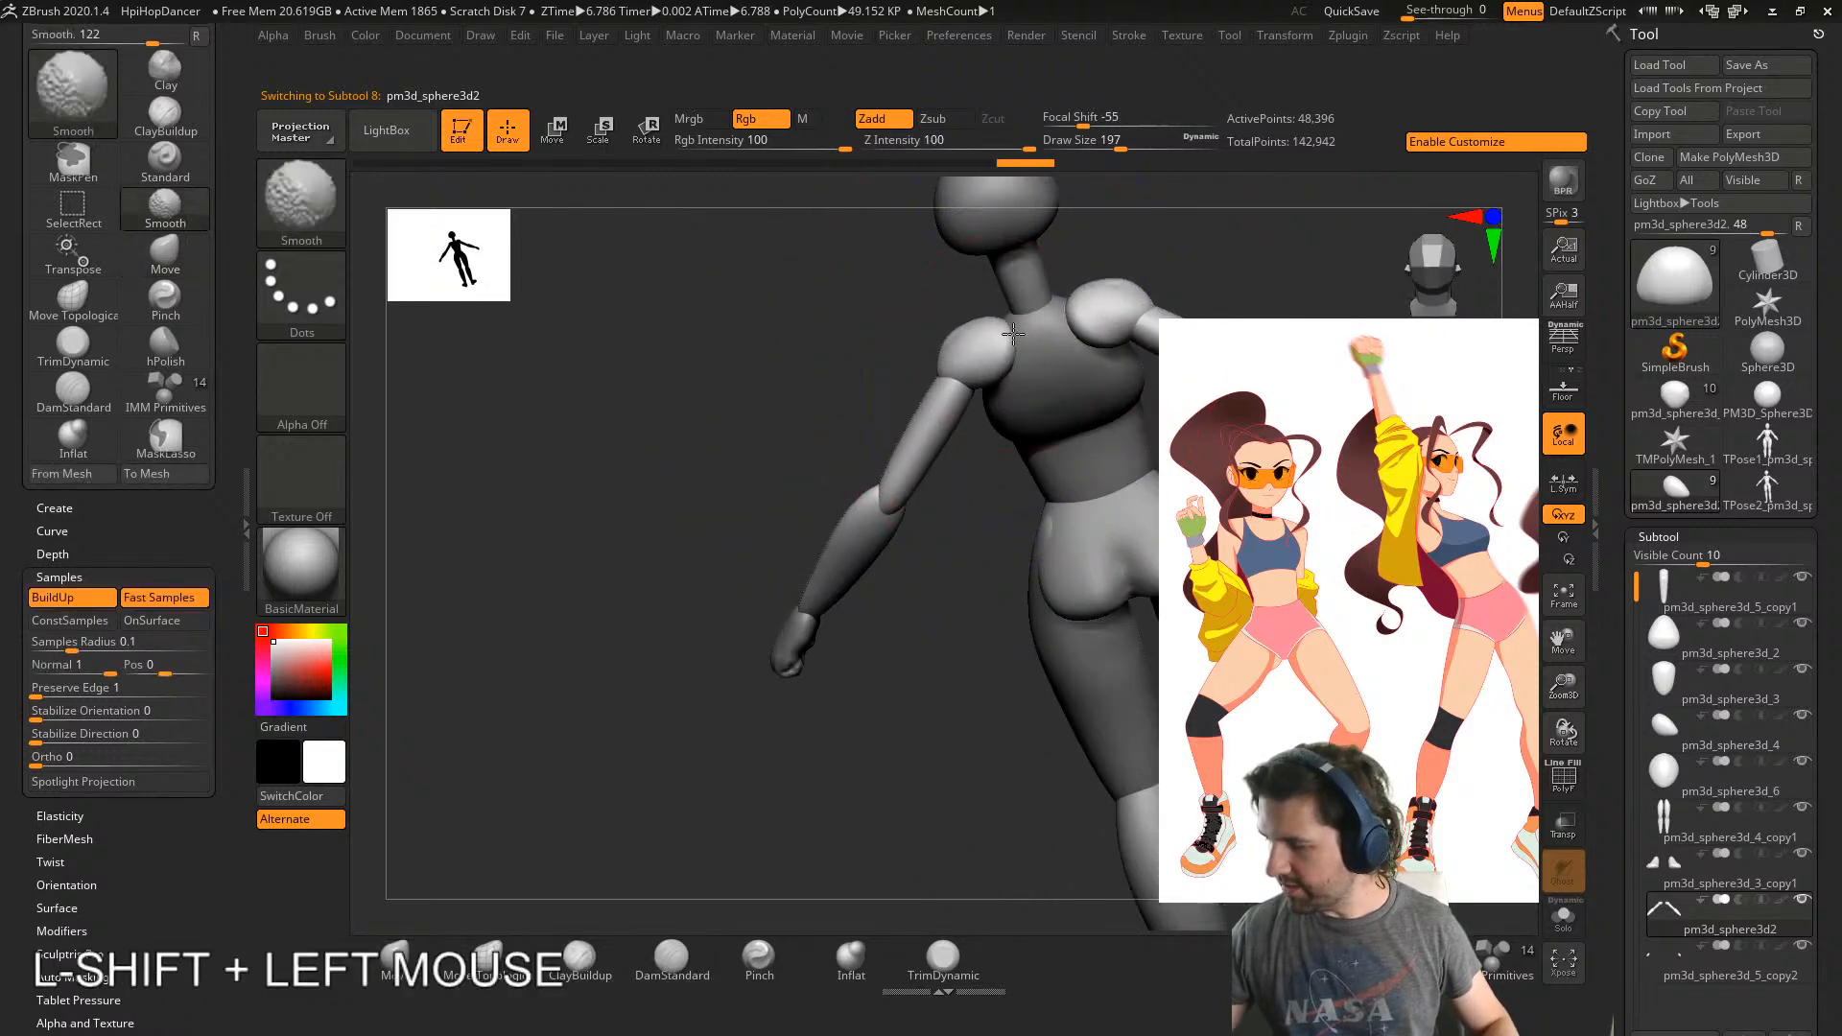
pyautogui.moveTo(1013, 334); pyautogui.dragTo(1008, 450, button='right')
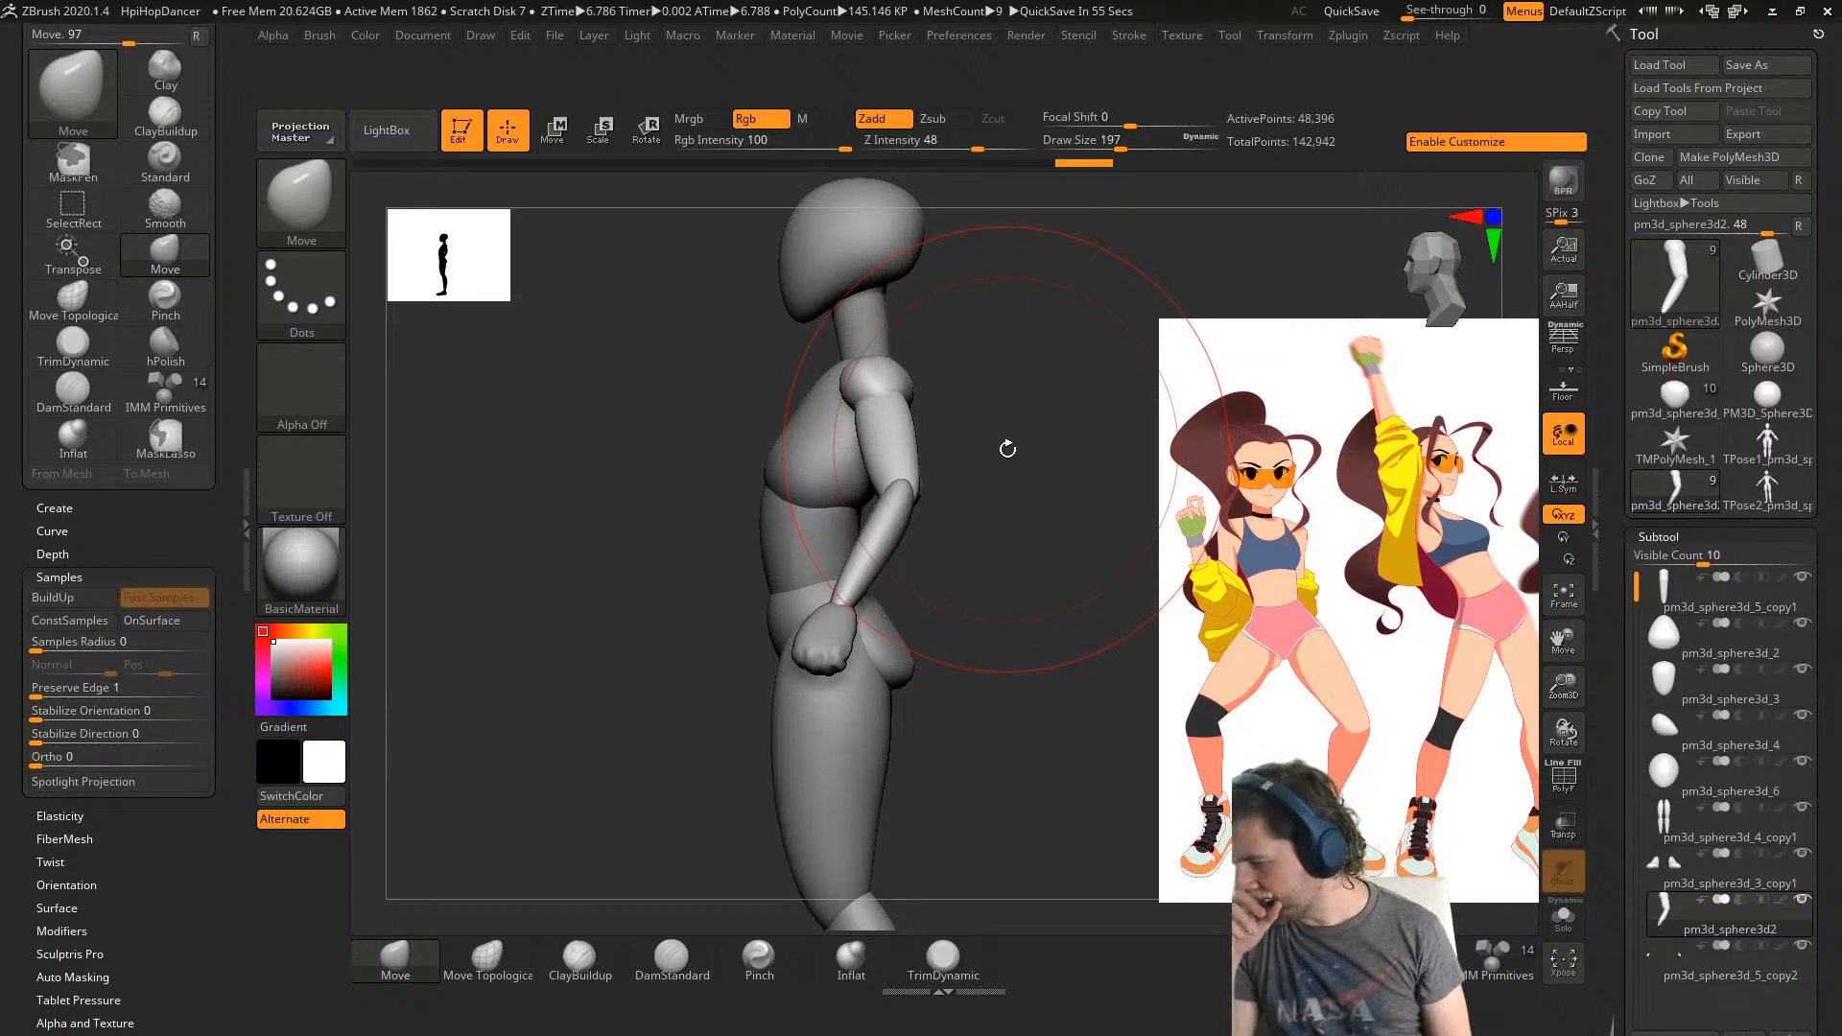
# - Narrow the lower sides of the chest with the Move brush at draw size 197, and select the legs subtool
pyautogui.keyDown('shift'); pyautogui.moveTo(955, 727); pyautogui.dragTo(1061, 716, button='right'); pyautogui.keyUp('shift')
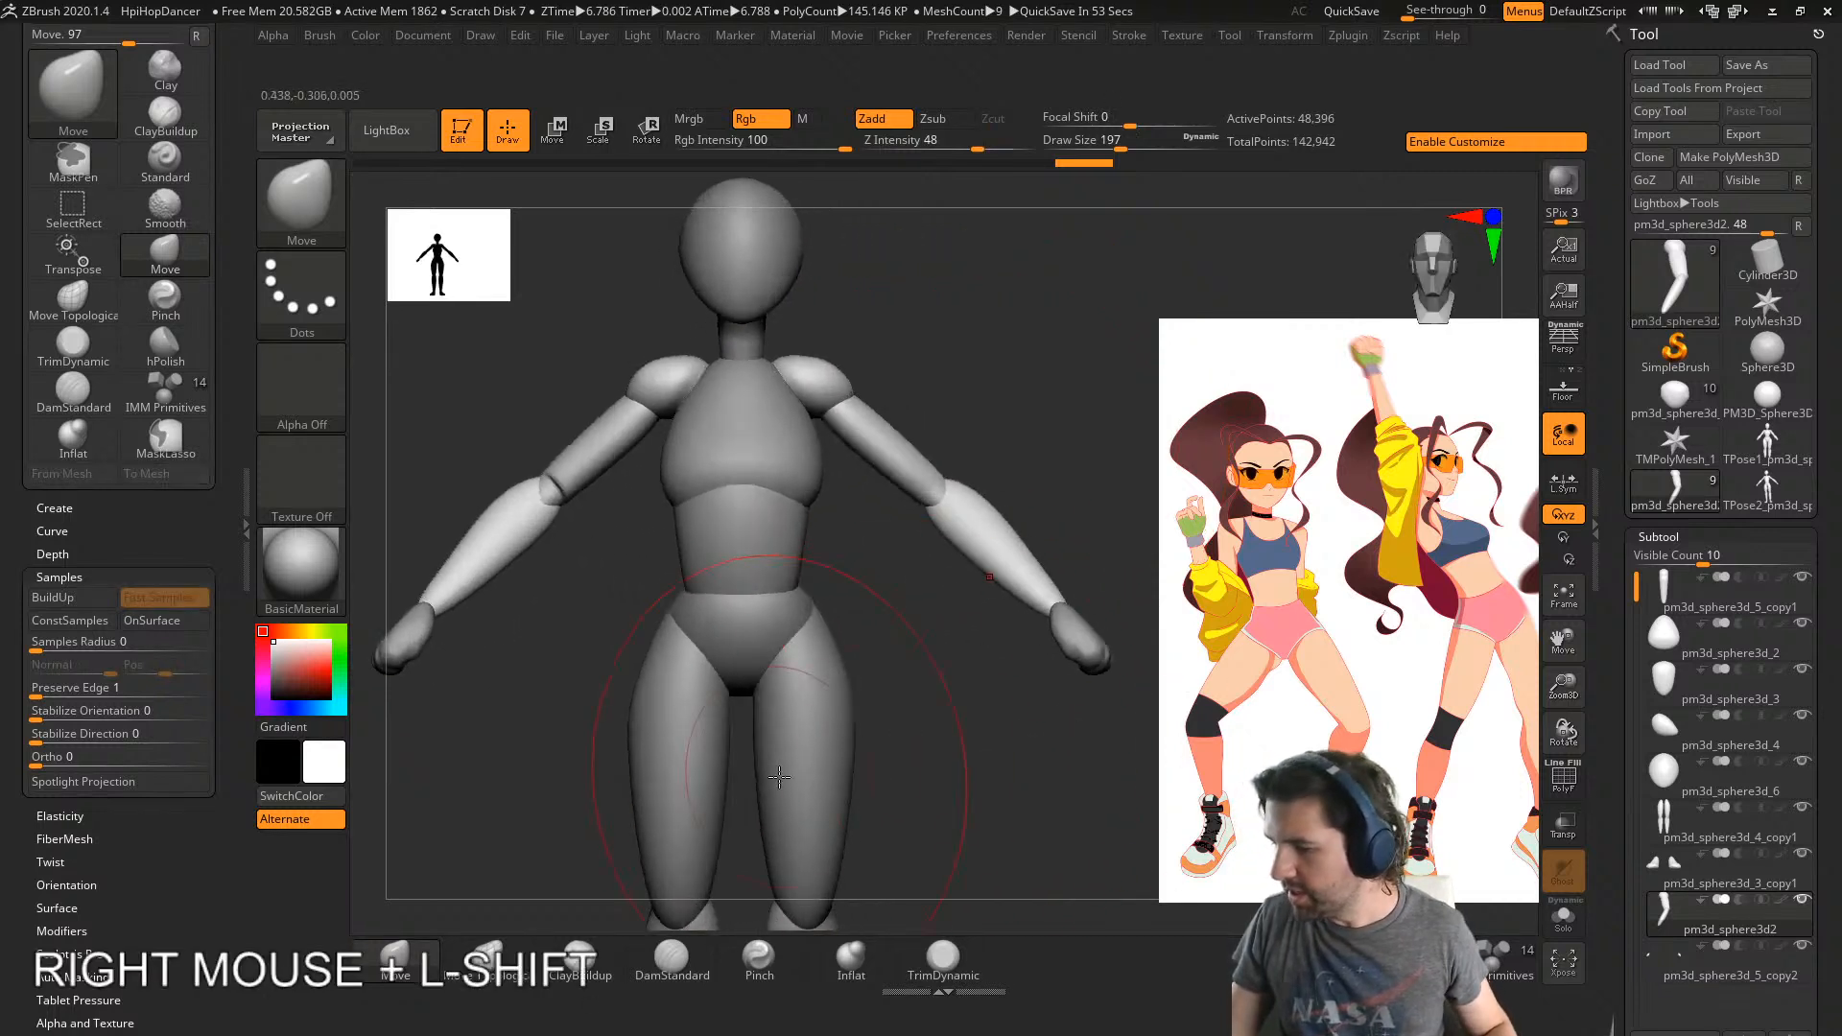
pyautogui.moveTo(884, 682); pyautogui.dragTo(1283, 552)
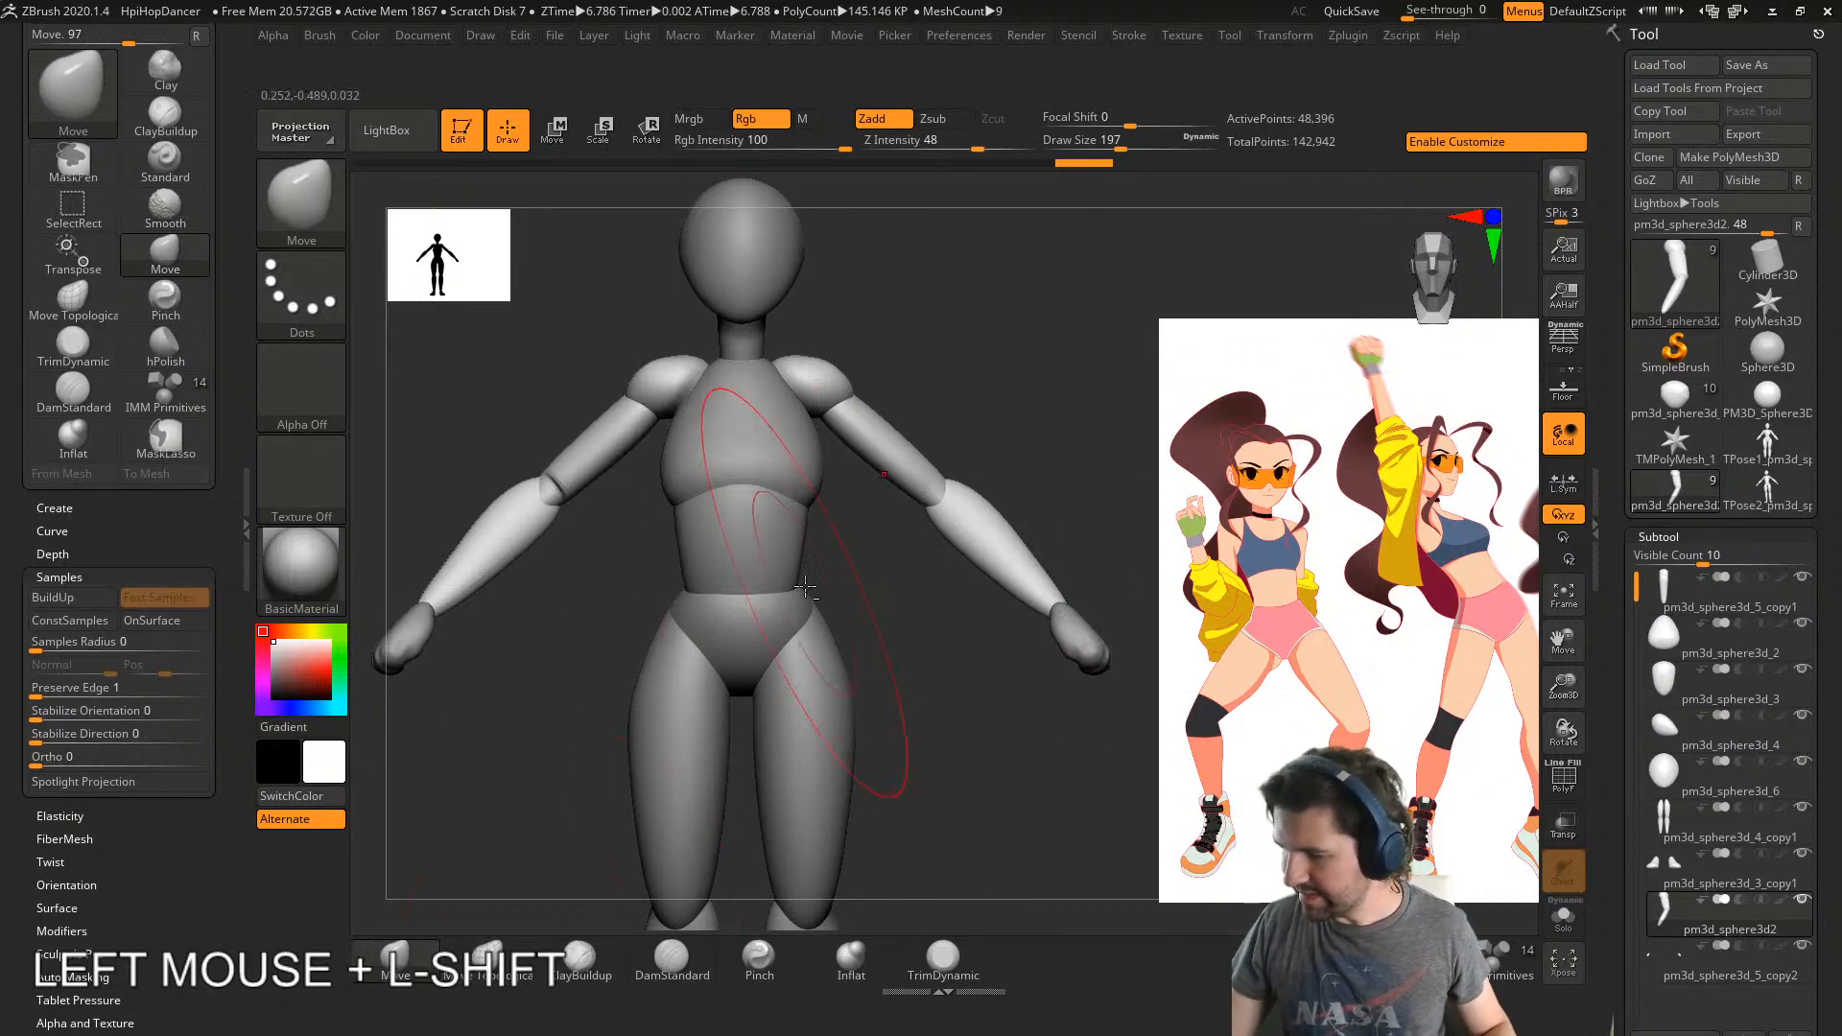
pyautogui.keyDown('alt'); pyautogui.click(806, 524); pyautogui.keyUp('alt')
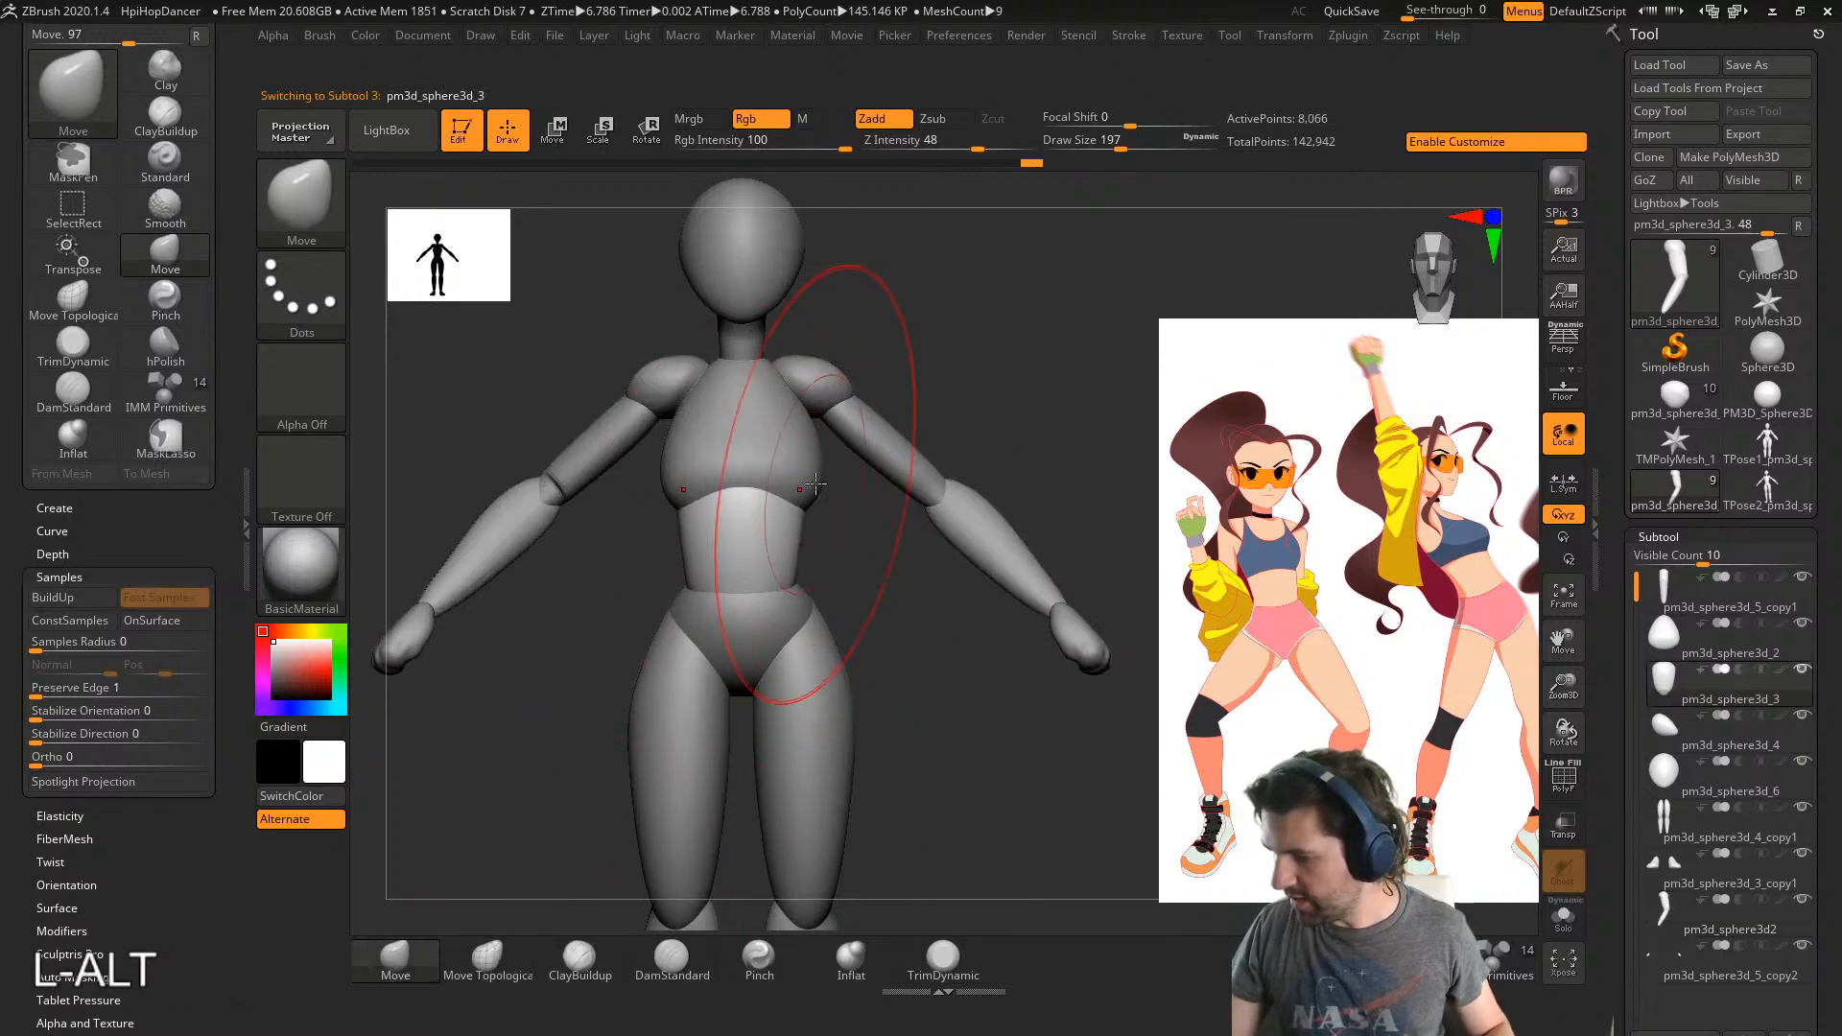
pyautogui.keyDown('alt'); pyautogui.click(818, 480); pyautogui.keyUp('alt')
pyautogui.moveTo(818, 478); pyautogui.dragTo(807, 477)
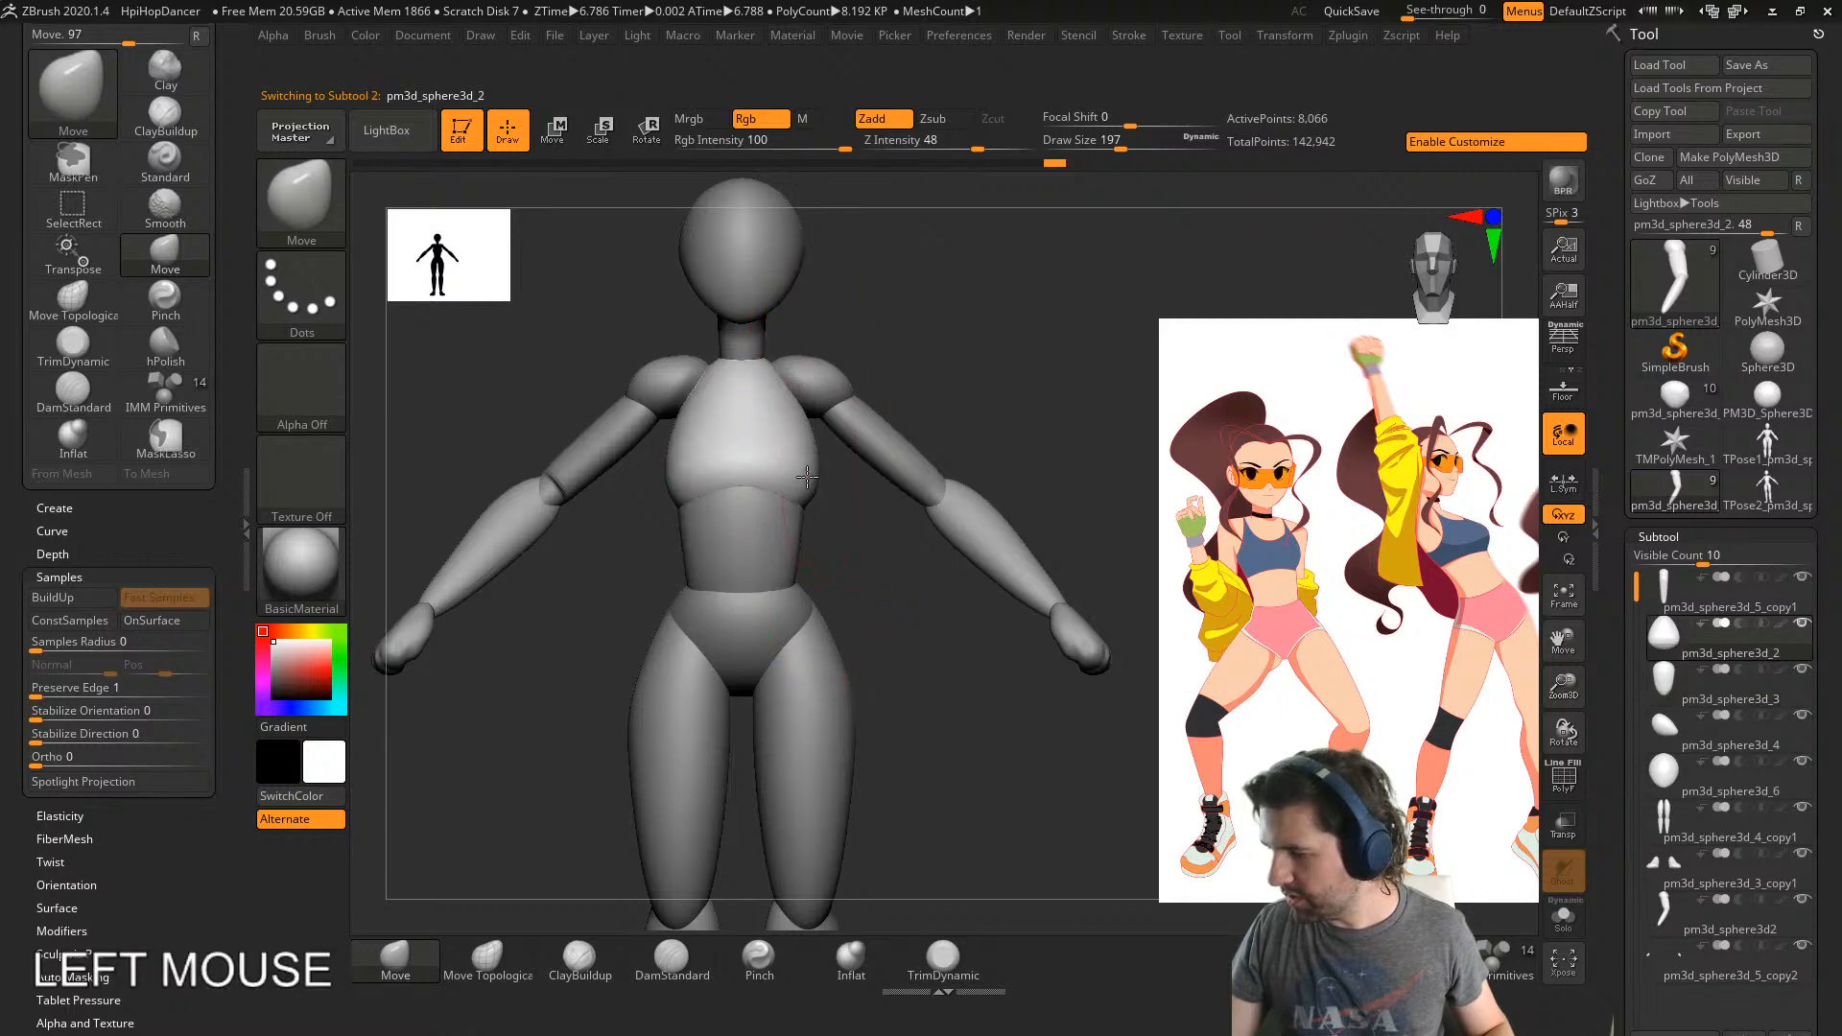
pyautogui.moveTo(784, 487); pyautogui.dragTo(777, 539, button='right')
pyautogui.keyDown('alt'); pyautogui.click(778, 539); pyautogui.keyUp('alt')
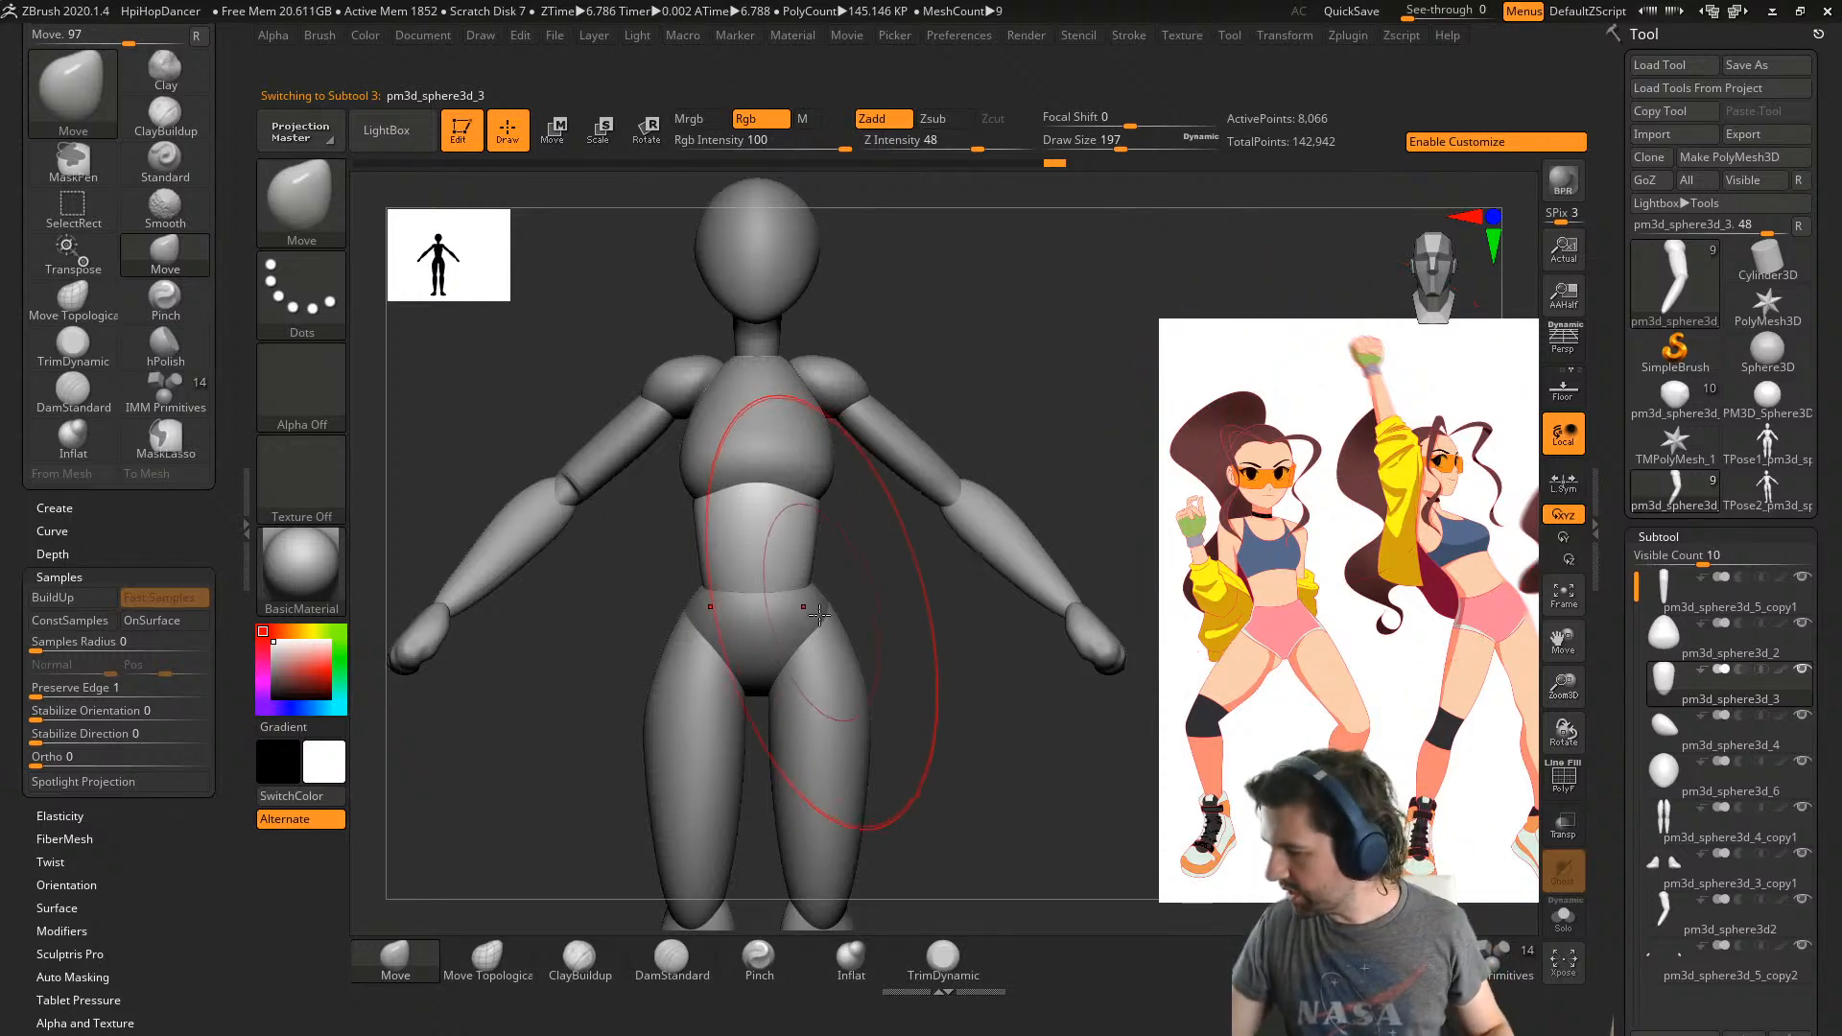
pyautogui.keyDown('alt'); pyautogui.click(807, 578); pyautogui.keyUp('alt')
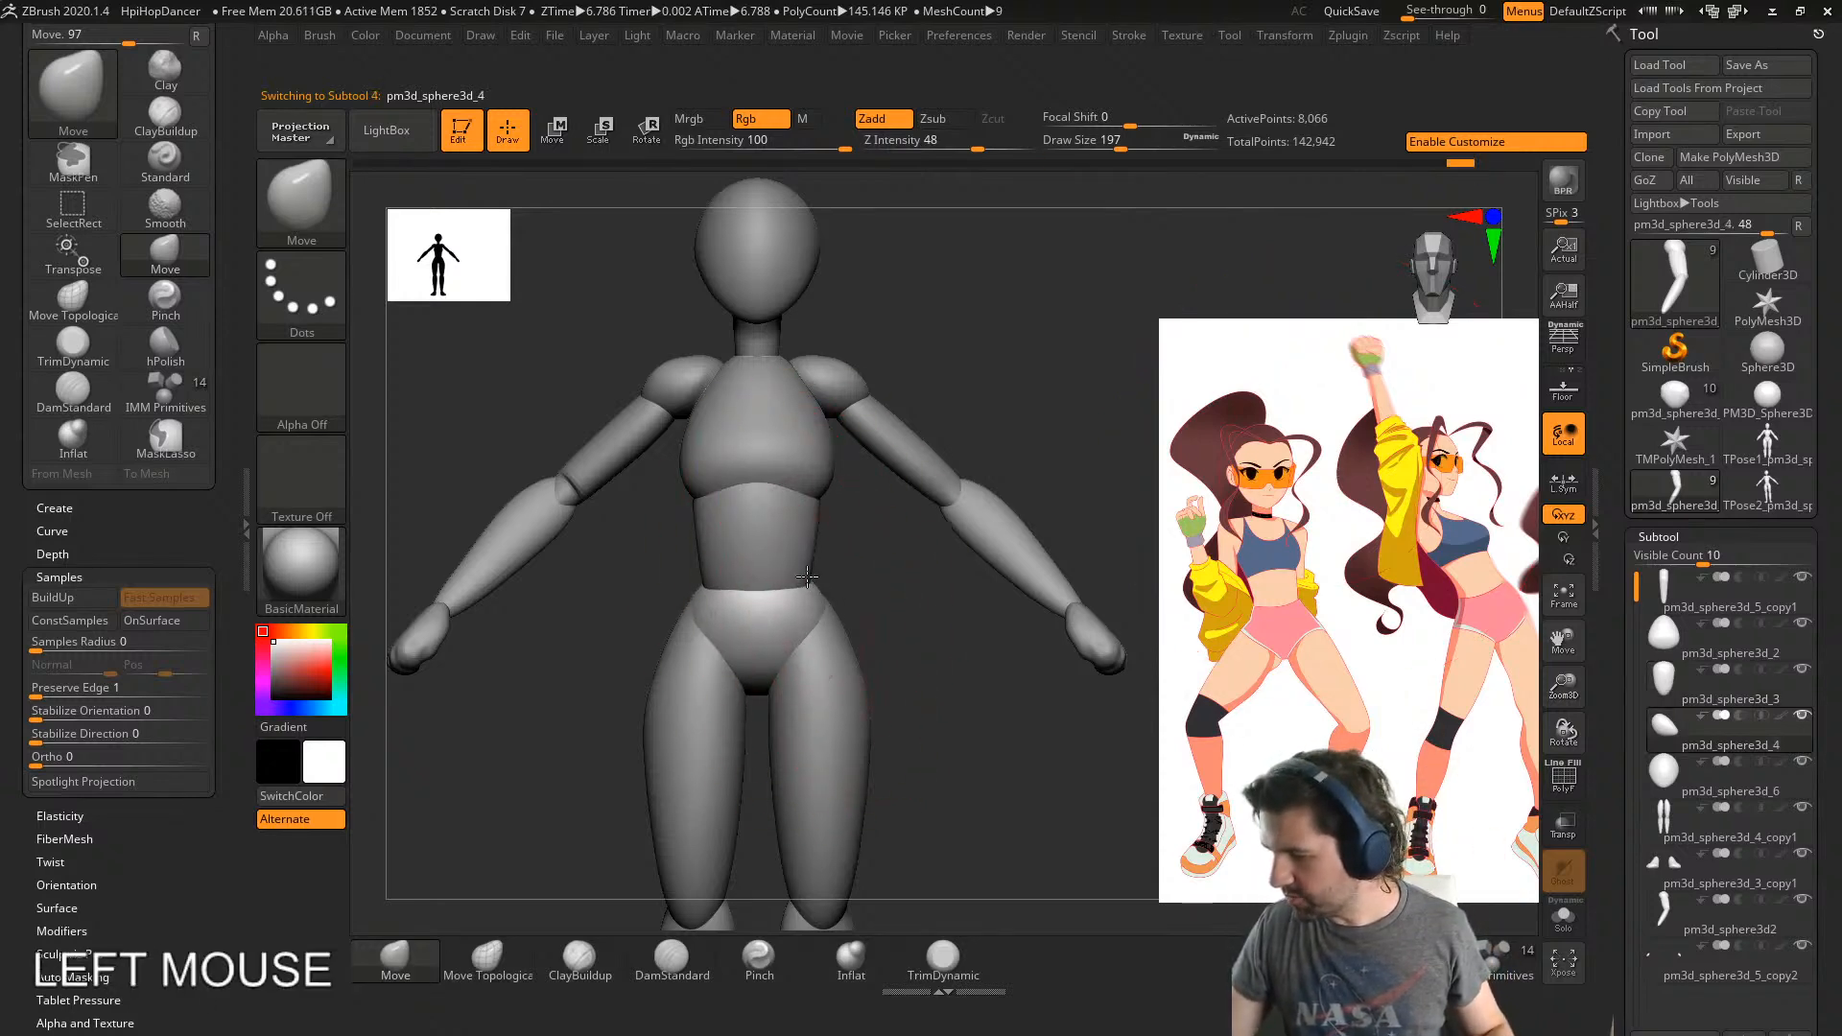
pyautogui.keyDown('alt'); pyautogui.click(835, 612); pyautogui.keyUp('alt')
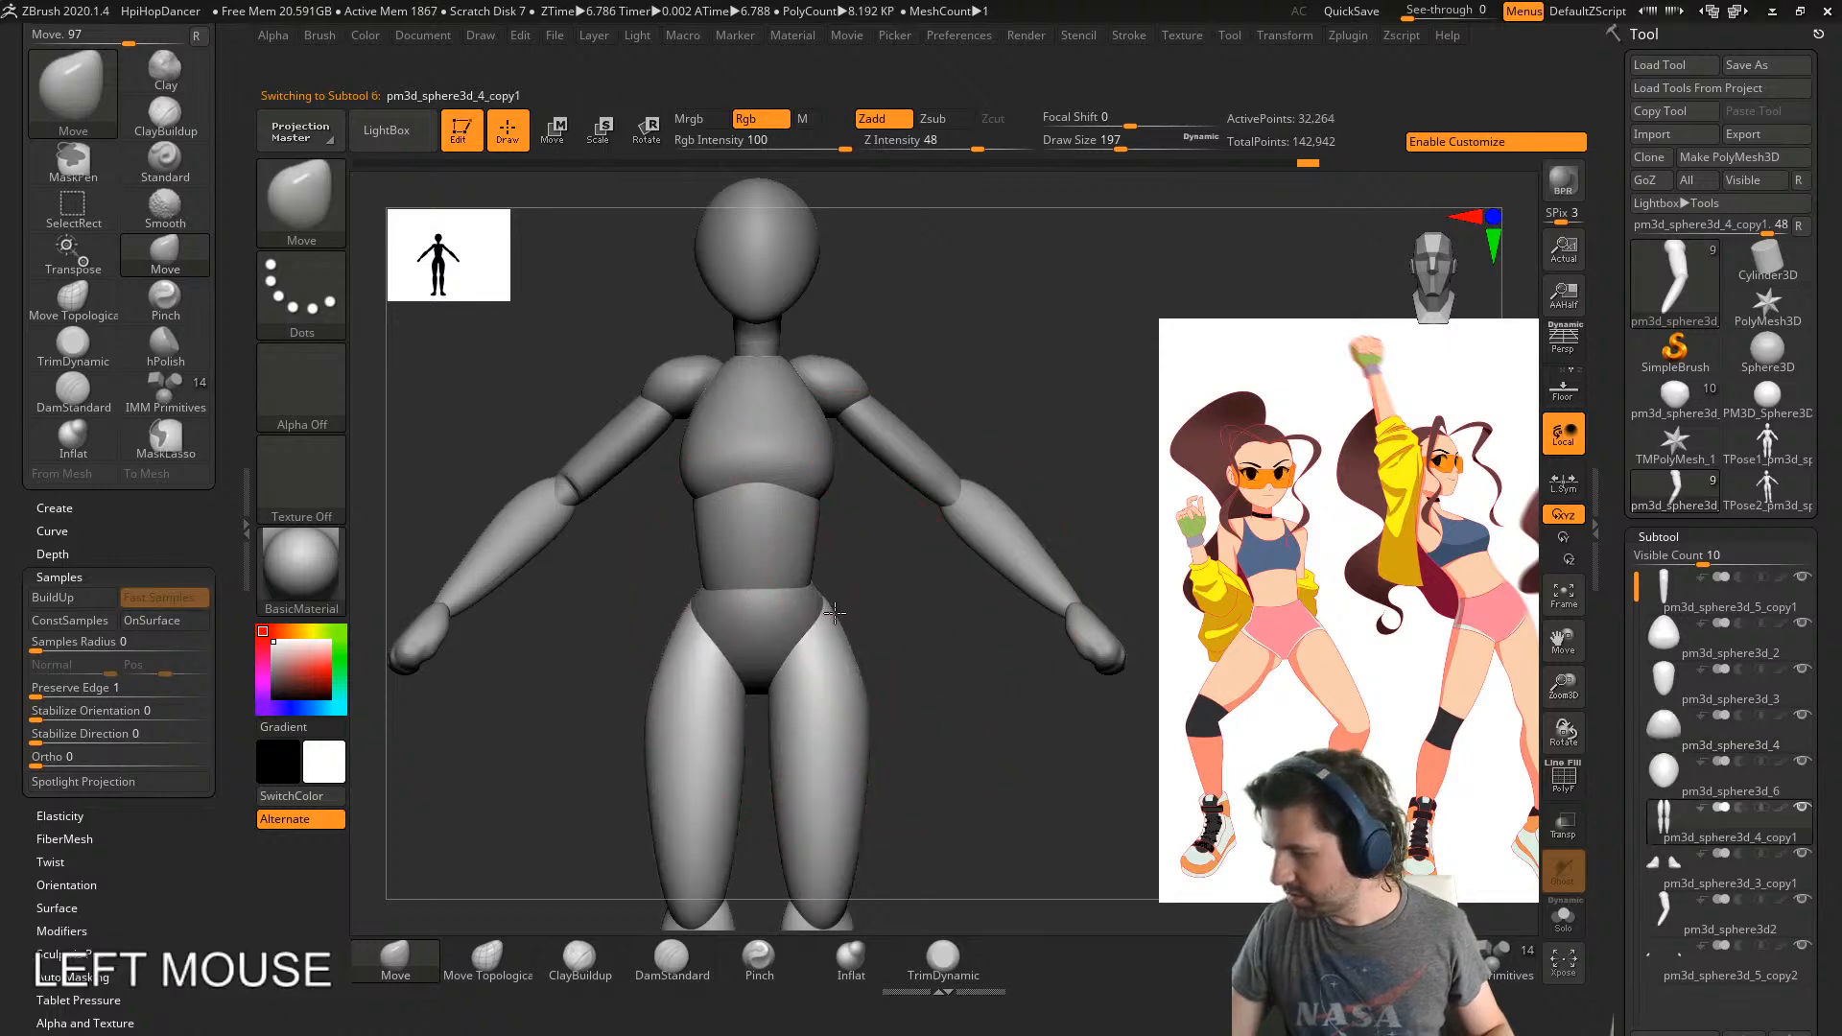
# - Refine the outer thigh and knee contours of the legs with the Move brush at a draw size of 124
pyautogui.keyDown('alt'); pyautogui.moveTo(915, 859); pyautogui.dragTo(838, 687, button='right'); pyautogui.keyUp('alt')
pyautogui.press('s')
pyautogui.moveTo(838, 687); pyautogui.dragTo(822, 687)
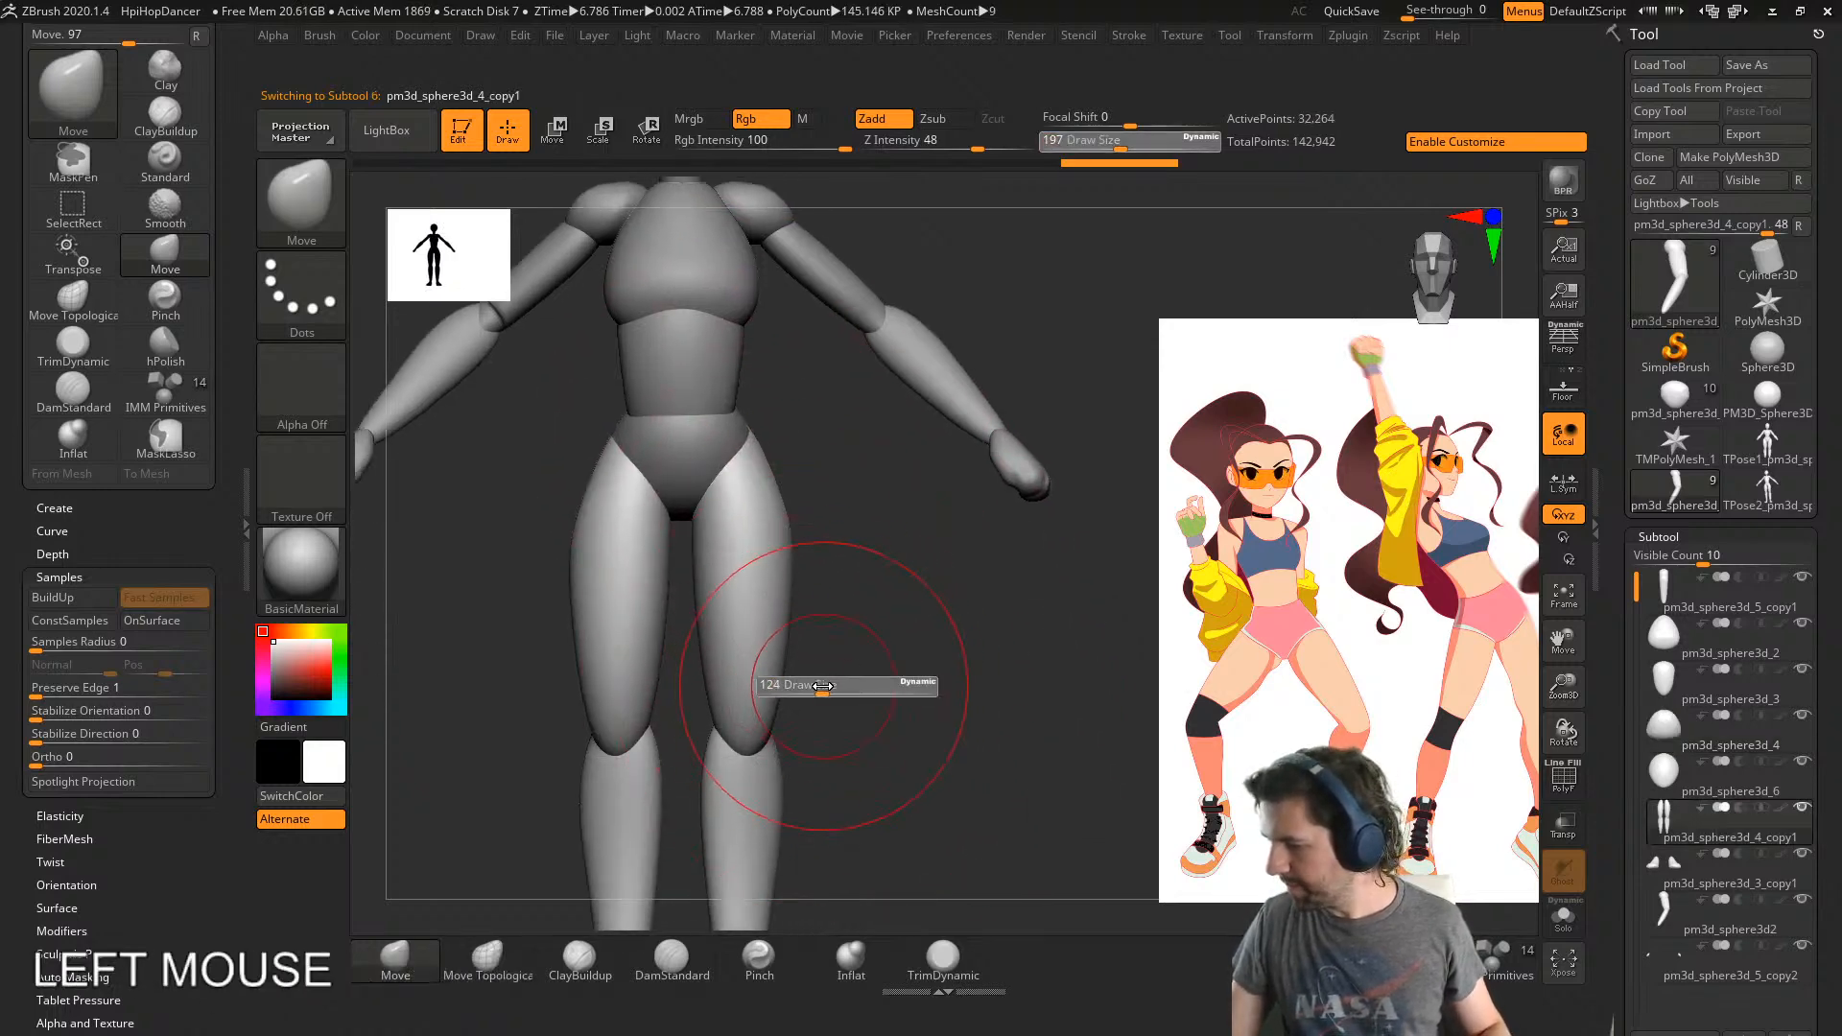
pyautogui.moveTo(786, 527); pyautogui.dragTo(775, 534)
pyautogui.moveTo(747, 678); pyautogui.dragTo(739, 734)
pyautogui.keyDown('ctrl'); pyautogui.moveTo(729, 696); pyautogui.dragTo(704, 667, button='right'); pyautogui.keyUp('ctrl')
pyautogui.keyDown('alt'); pyautogui.moveTo(852, 716); pyautogui.dragTo(864, 774, button='right'); pyautogui.keyUp('alt')
pyautogui.press('s')
pyautogui.moveTo(864, 776); pyautogui.dragTo(898, 773)
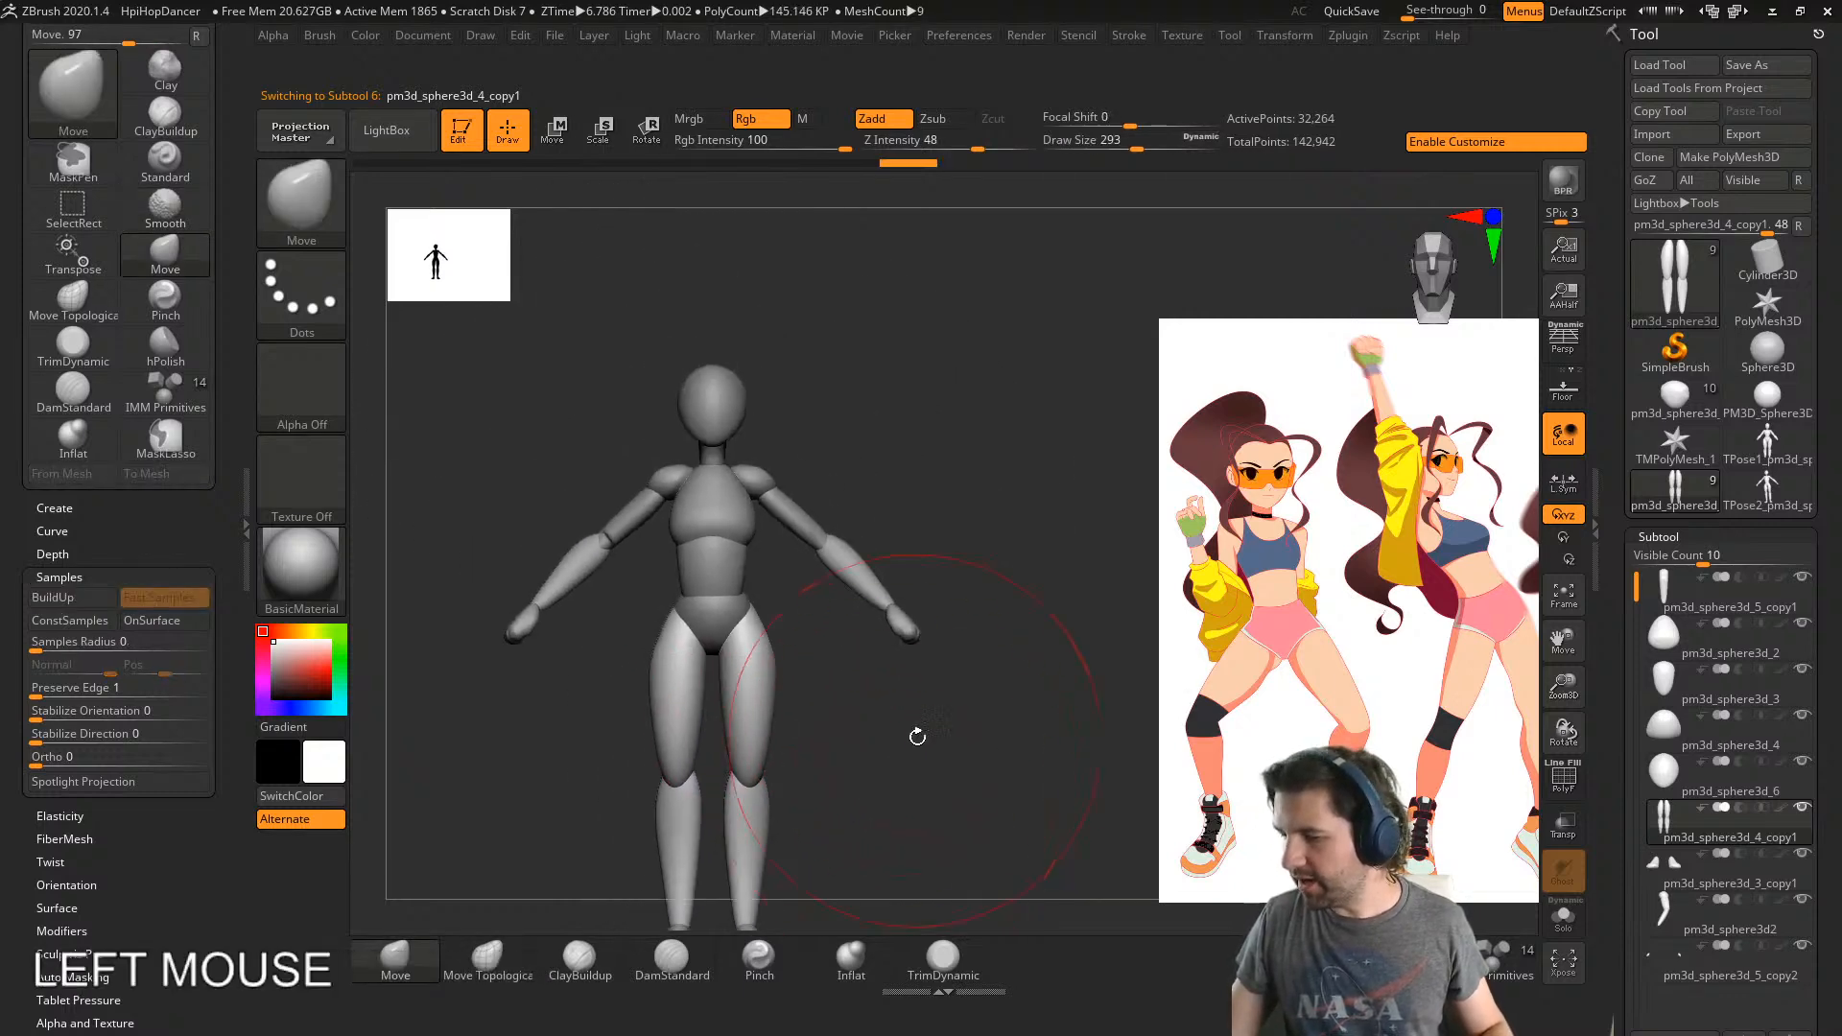
pyautogui.keyDown('shift'); pyautogui.moveTo(918, 736); pyautogui.dragTo(826, 741, button='right'); pyautogui.keyUp('shift')
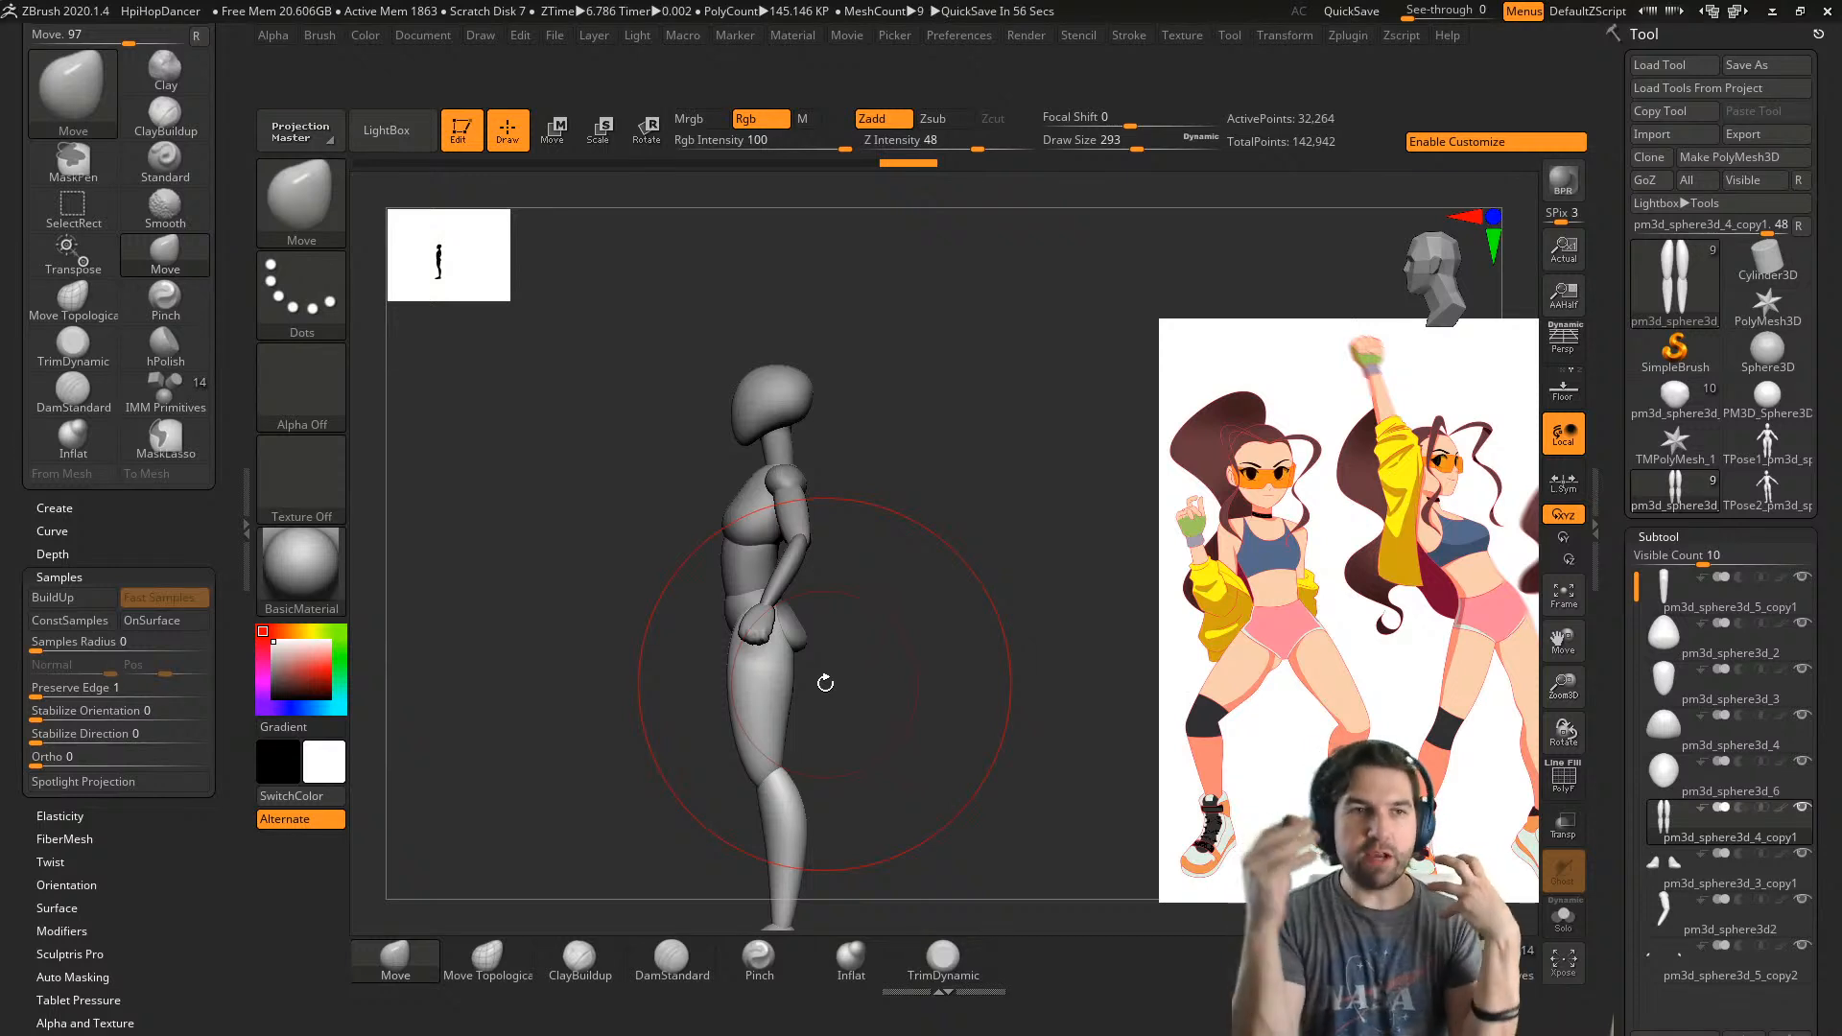
# - Select the head subtool and reshape the chin and the back of the skull in profile with the Move brush at draw size 172
pyautogui.moveTo(932, 762); pyautogui.dragTo(892, 758, button='right')
pyautogui.keyDown('alt'); pyautogui.moveTo(867, 519); pyautogui.dragTo(825, 537, button='right'); pyautogui.keyUp('alt')
pyautogui.click(496, 962)
pyautogui.moveTo(856, 687)
pyautogui.keyDown('alt'); pyautogui.mouseDown(button='right')
pyautogui.moveTo(872, 744)
pyautogui.moveTo(849, 971)
pyautogui.moveTo(909, 297)
pyautogui.moveTo(892, 972)
pyautogui.moveTo(872, 537)
pyautogui.mouseUp(button='right'); pyautogui.keyUp('alt')
pyautogui.keyDown('alt'); pyautogui.click(877, 530); pyautogui.keyUp('alt')
pyautogui.moveTo(929, 621)
pyautogui.keyDown('alt'); pyautogui.mouseDown(button='right')
pyautogui.moveTo(1007, 547)
pyautogui.moveTo(983, 707)
pyautogui.mouseUp(button='right'); pyautogui.keyUp('alt')
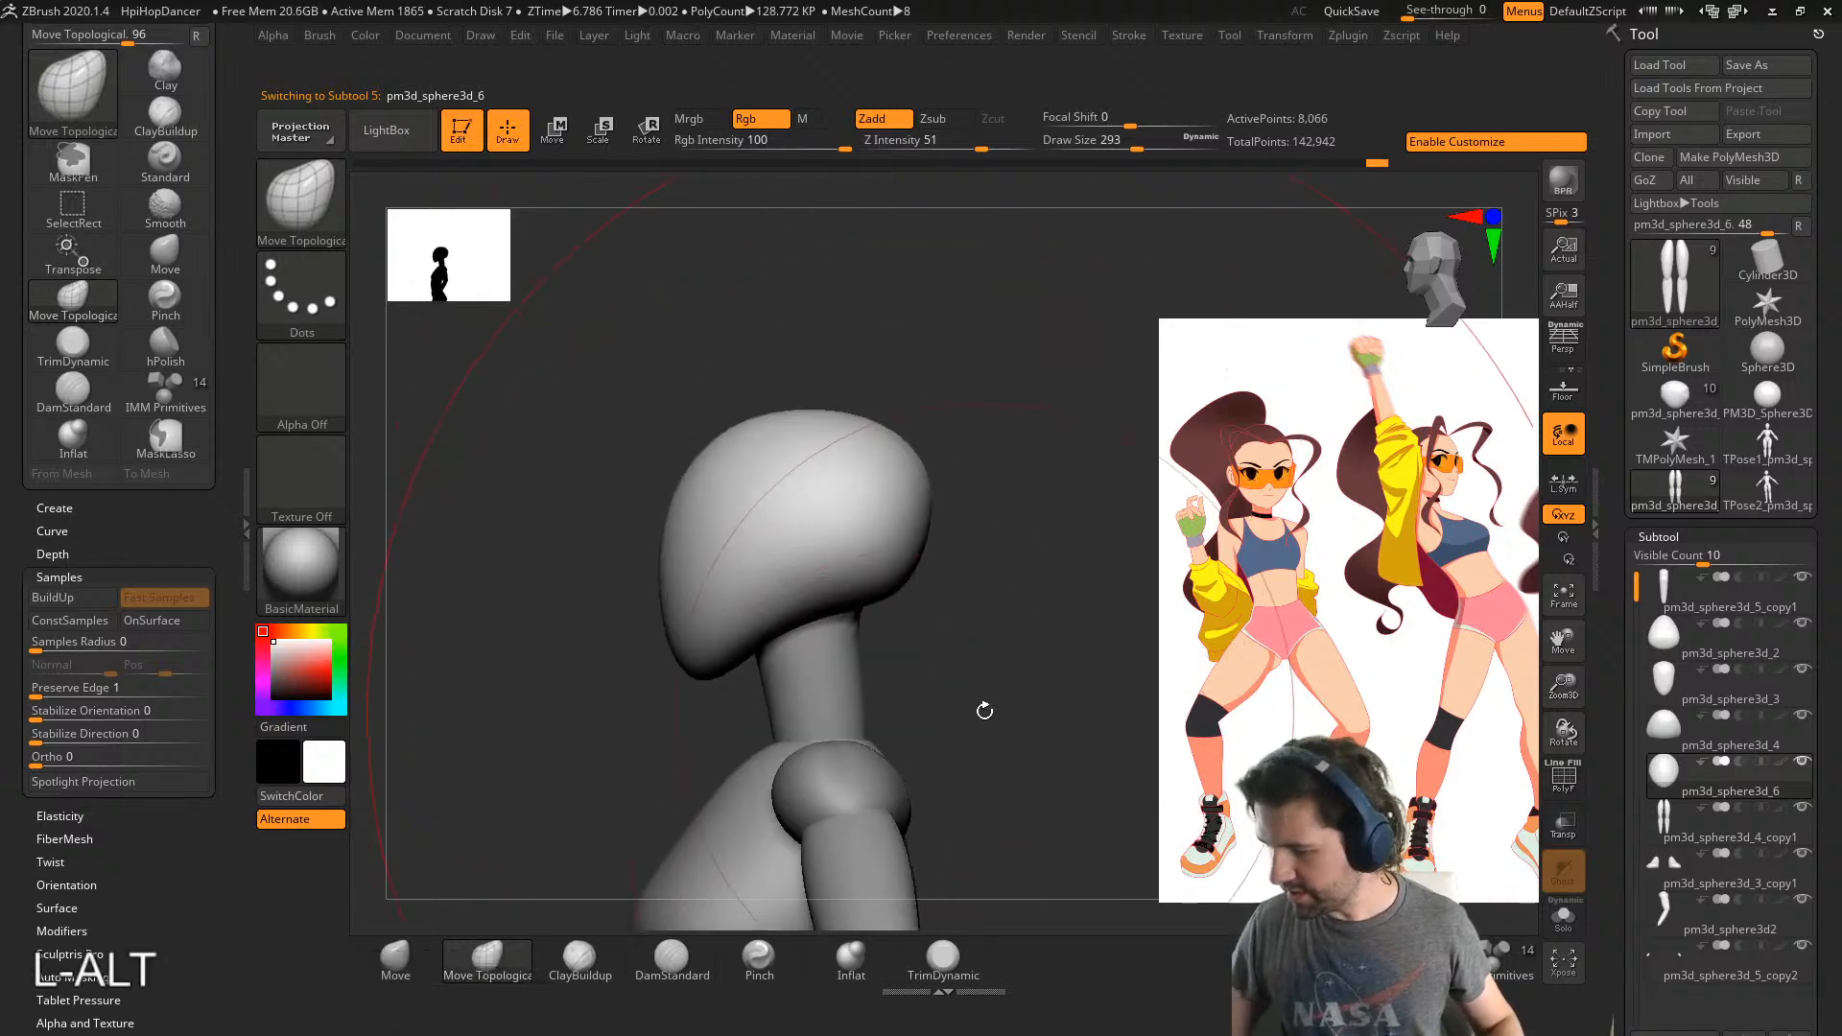
pyautogui.press('s')
pyautogui.moveTo(981, 721); pyautogui.dragTo(960, 727)
pyautogui.click(395, 960)
pyautogui.moveTo(712, 662); pyautogui.dragTo(702, 676)
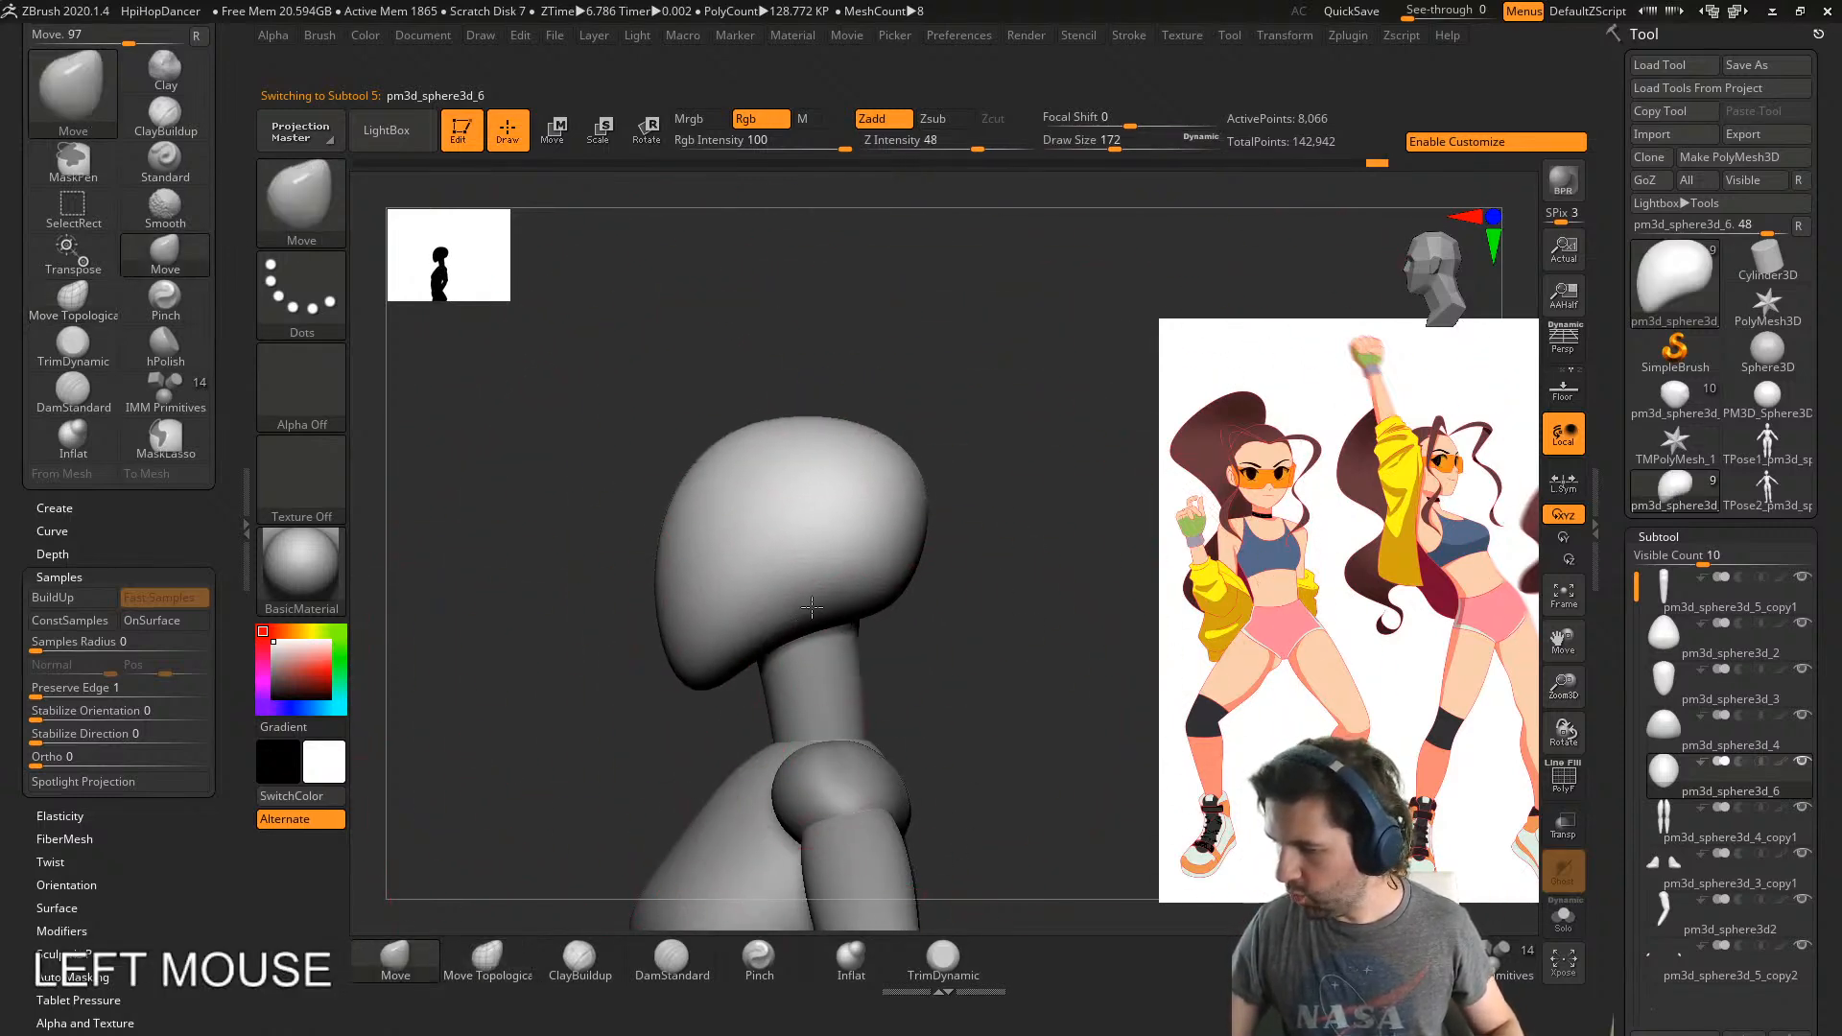
pyautogui.moveTo(923, 540)
pyautogui.mouseDown()
pyautogui.moveTo(892, 564)
pyautogui.moveTo(958, 570)
pyautogui.moveTo(904, 513)
pyautogui.mouseUp()
pyautogui.press('s')
pyautogui.press('s')
pyautogui.press('s')
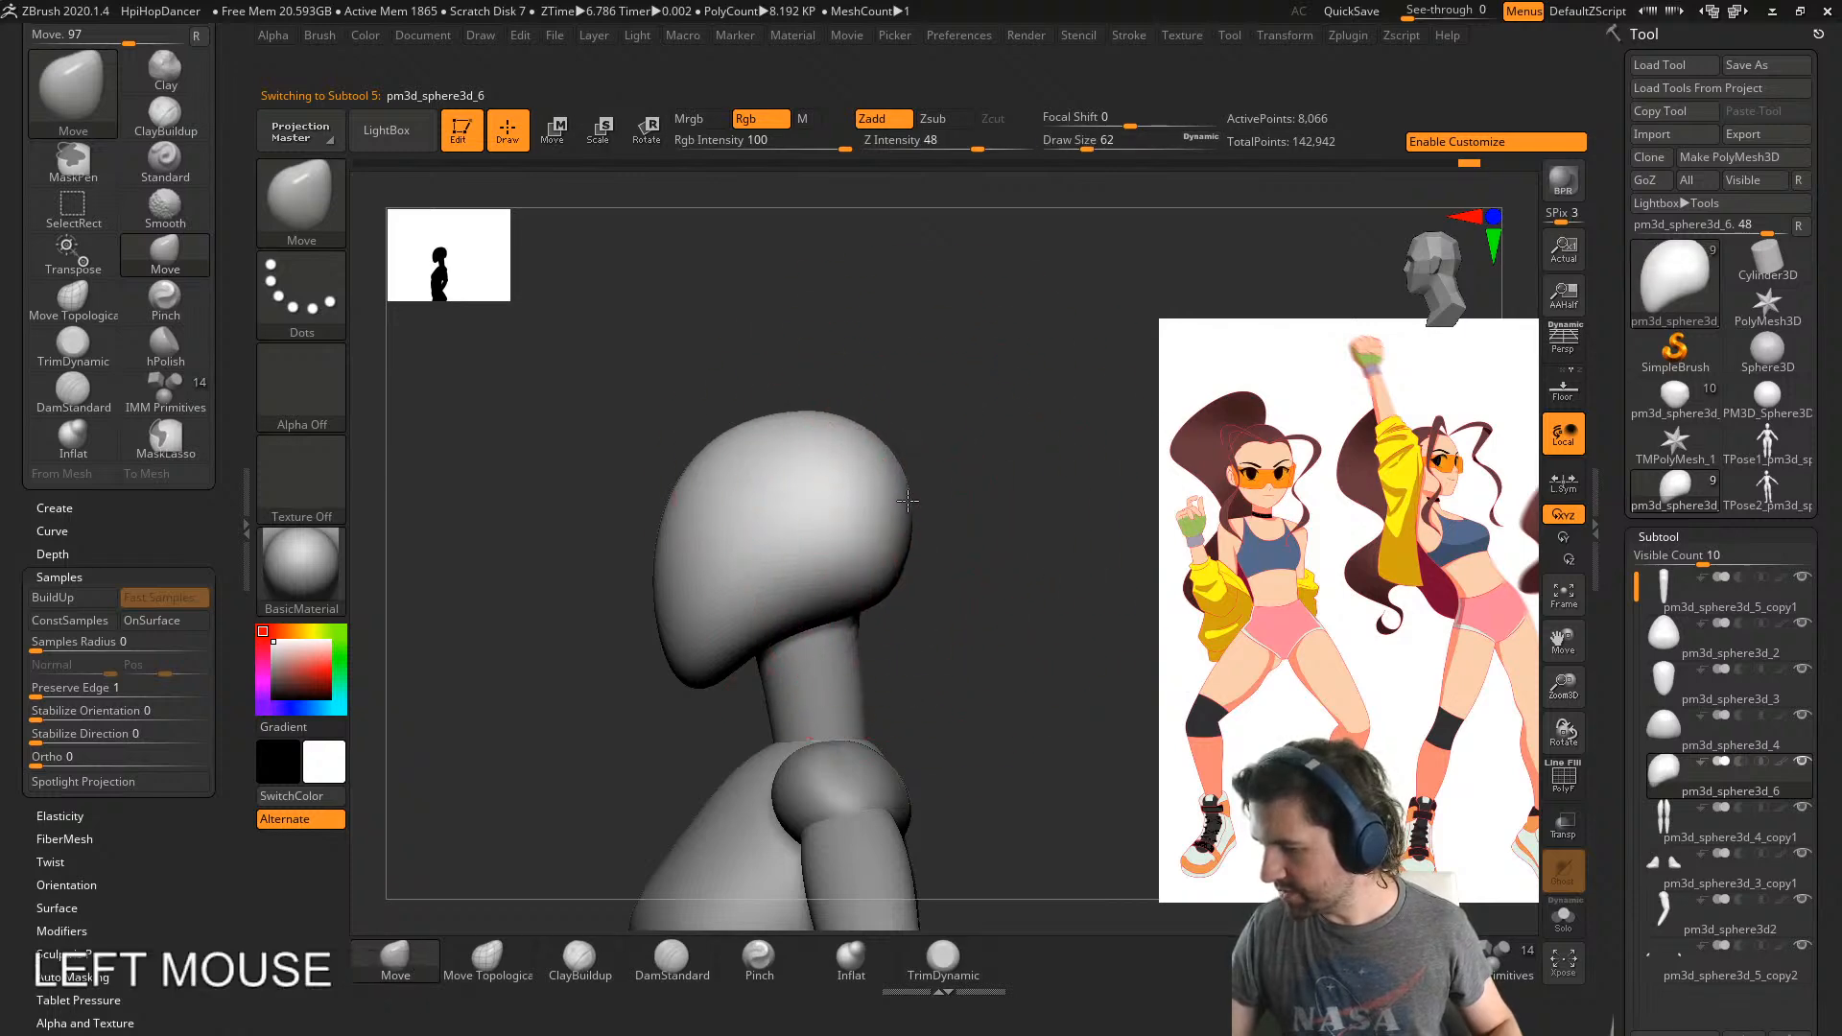
# - Adjust the sides of the head from the front with the Move brush at draw sizes of 120 and 59
pyautogui.keyDown('shift'); pyautogui.moveTo(893, 518); pyautogui.dragTo(811, 566, button='right'); pyautogui.keyUp('shift')
pyautogui.press('s')
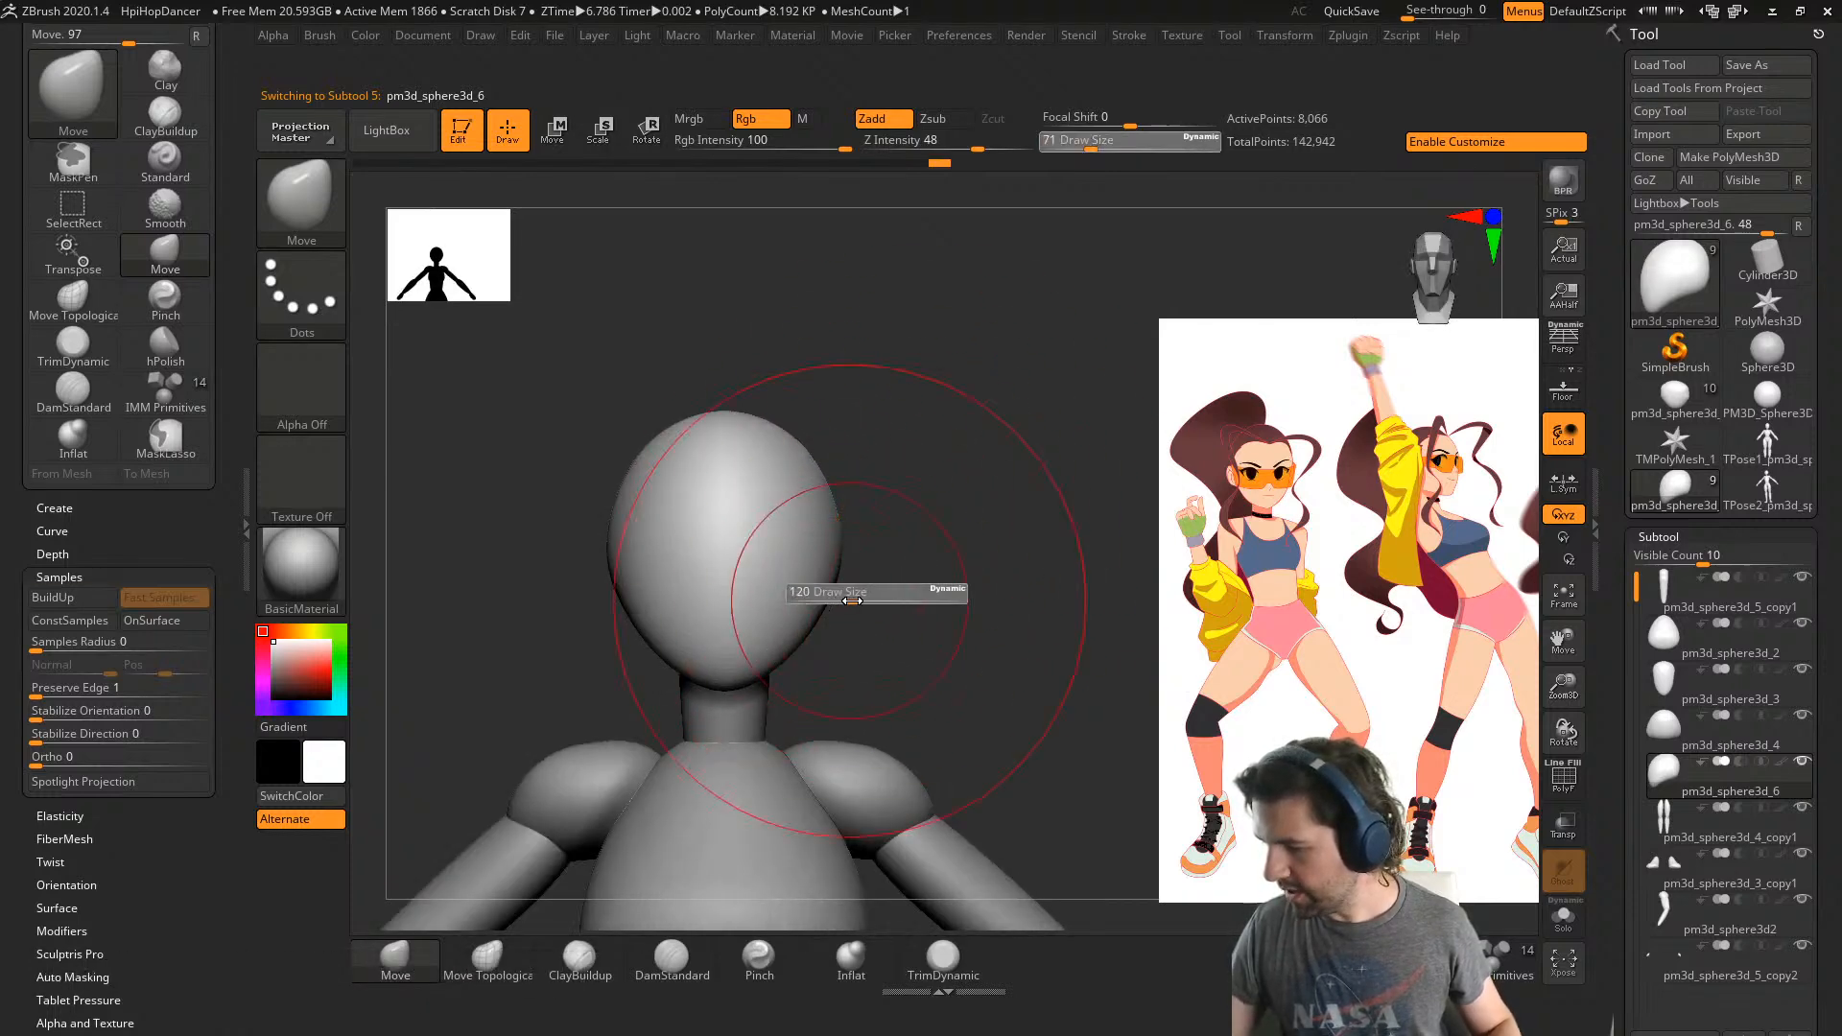
pyautogui.moveTo(804, 575); pyautogui.dragTo(823, 583)
pyautogui.press('s')
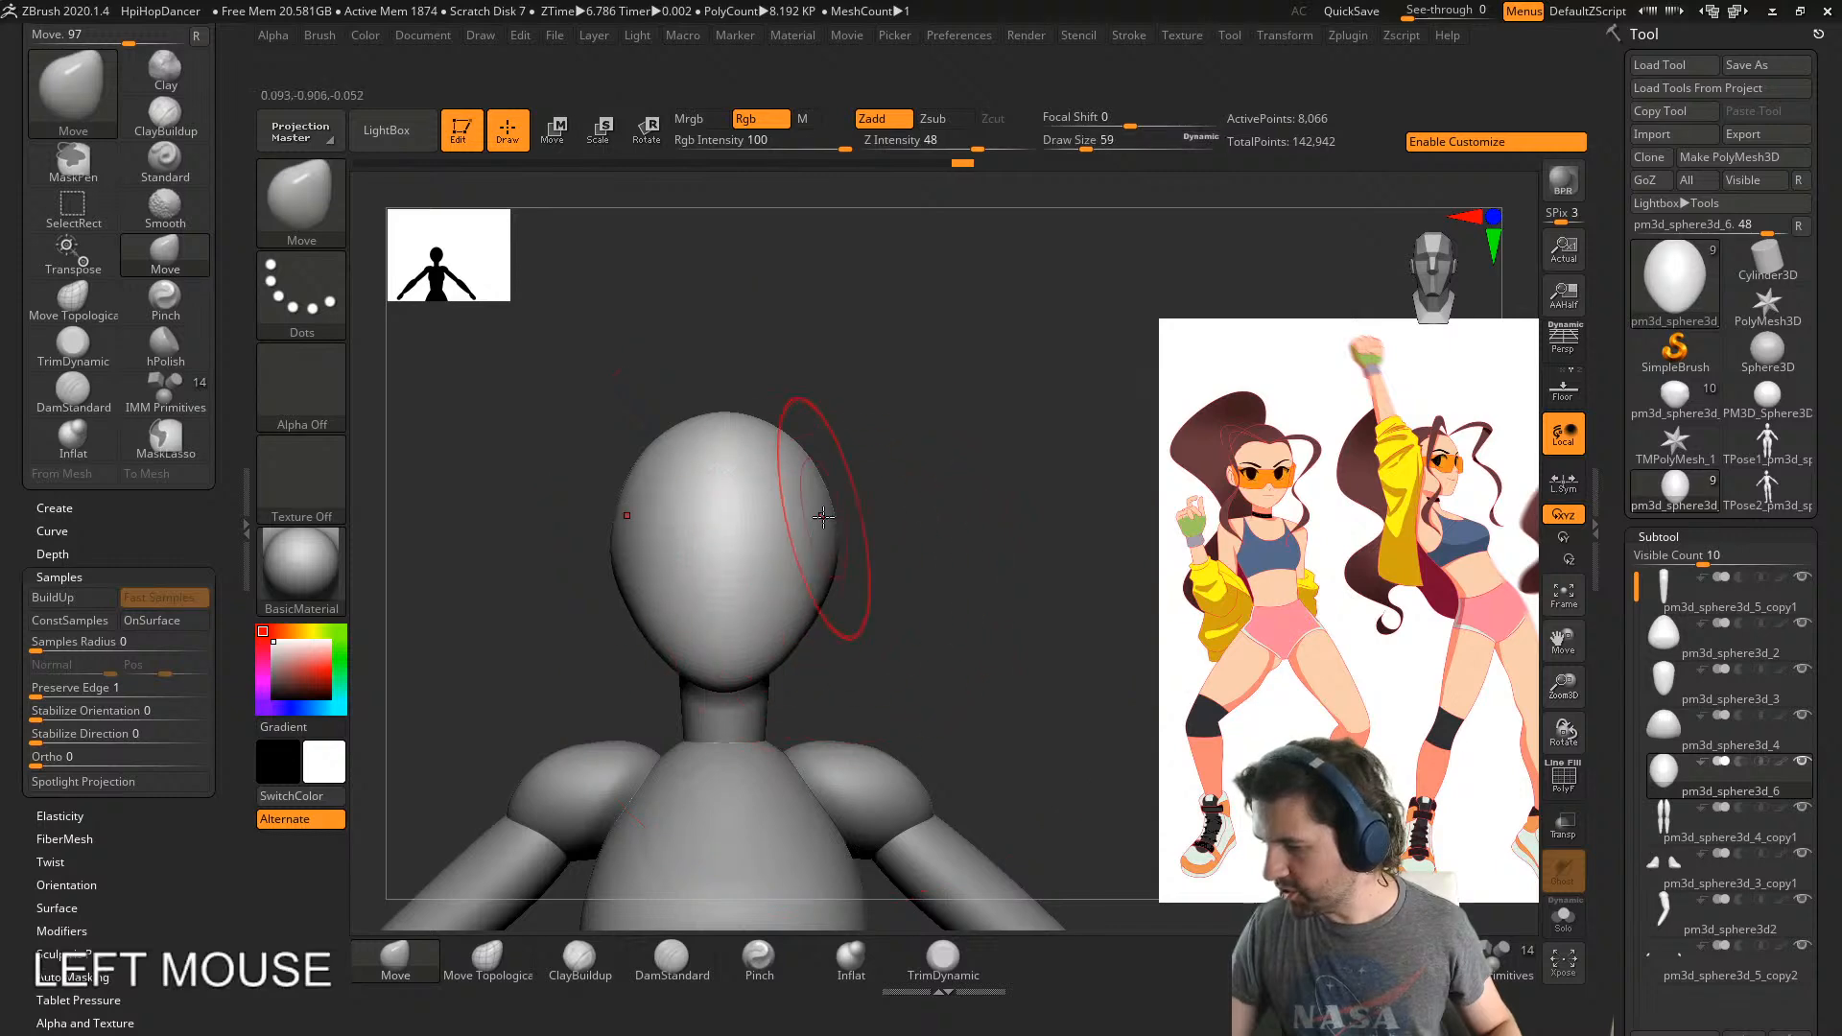
# - Flatten the sides of the head with the TrimDynamic brush and smooth the trimmed areas
pyautogui.click(941, 959)
pyautogui.moveTo(998, 700); pyautogui.dragTo(925, 617, button='right')
pyautogui.moveTo(887, 566)
pyautogui.mouseDown()
pyautogui.moveTo(904, 510)
pyautogui.moveTo(863, 518)
pyautogui.mouseUp()
pyautogui.keyDown('shift'); pyautogui.moveTo(863, 518); pyautogui.dragTo(893, 495); pyautogui.keyUp('shift')
pyautogui.moveTo(945, 503)
pyautogui.mouseDown(button='right')
pyautogui.moveTo(1070, 534)
pyautogui.moveTo(845, 710)
pyautogui.mouseUp(button='right')
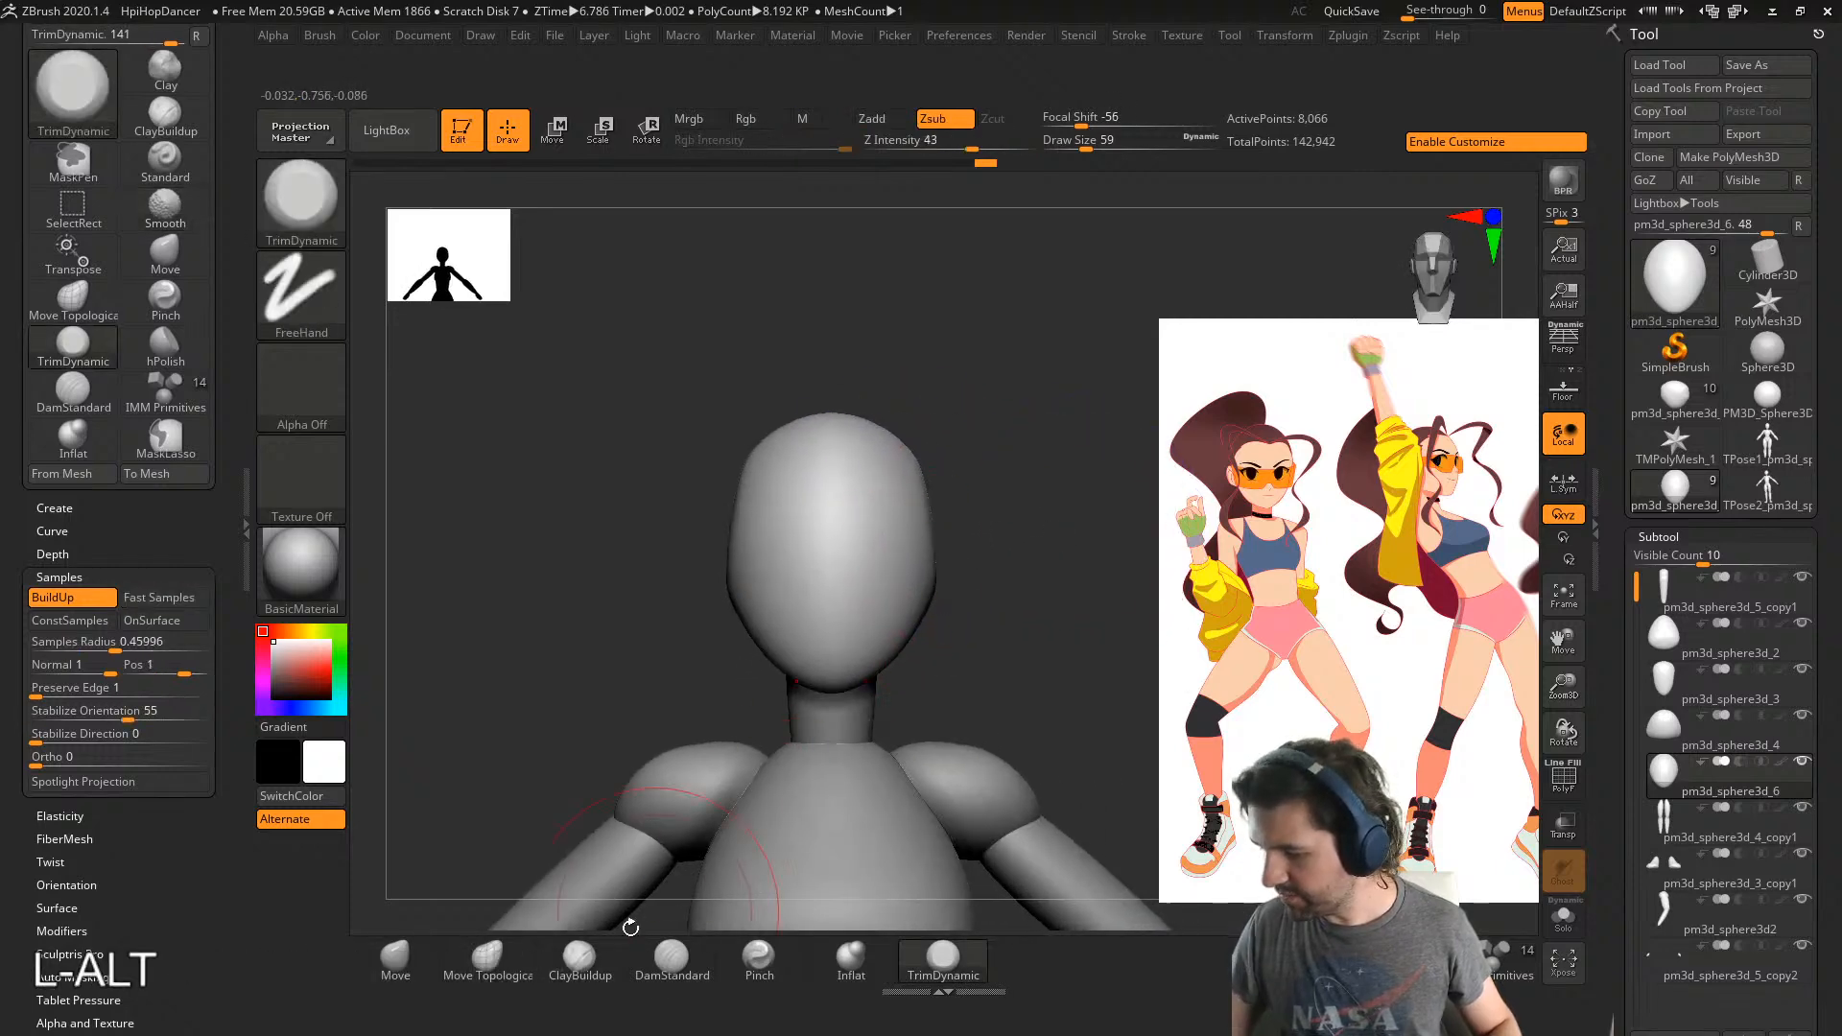
# - Narrow the cheeks and the sides of the head with the Move brush at draw sizes of 104 and 97
pyautogui.click(395, 956)
pyautogui.press('s')
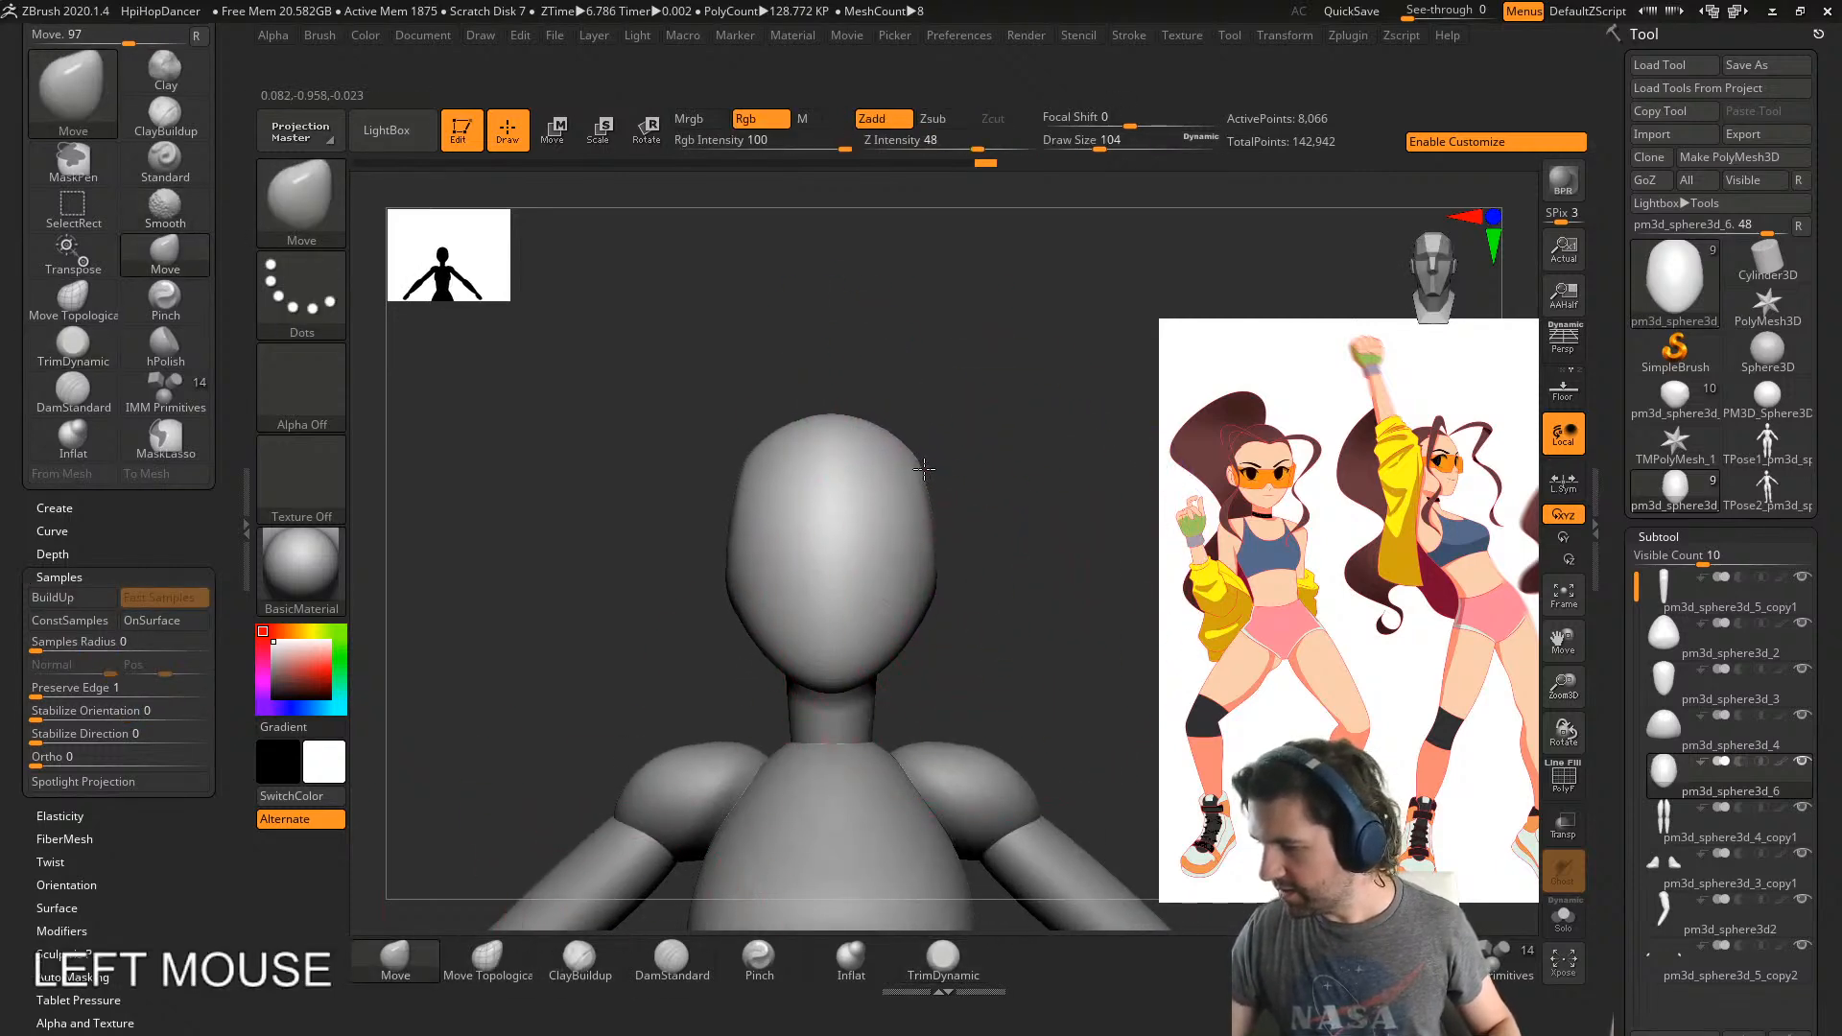
pyautogui.moveTo(943, 590)
pyautogui.mouseDown()
pyautogui.moveTo(967, 587)
pyautogui.moveTo(926, 584)
pyautogui.mouseUp()
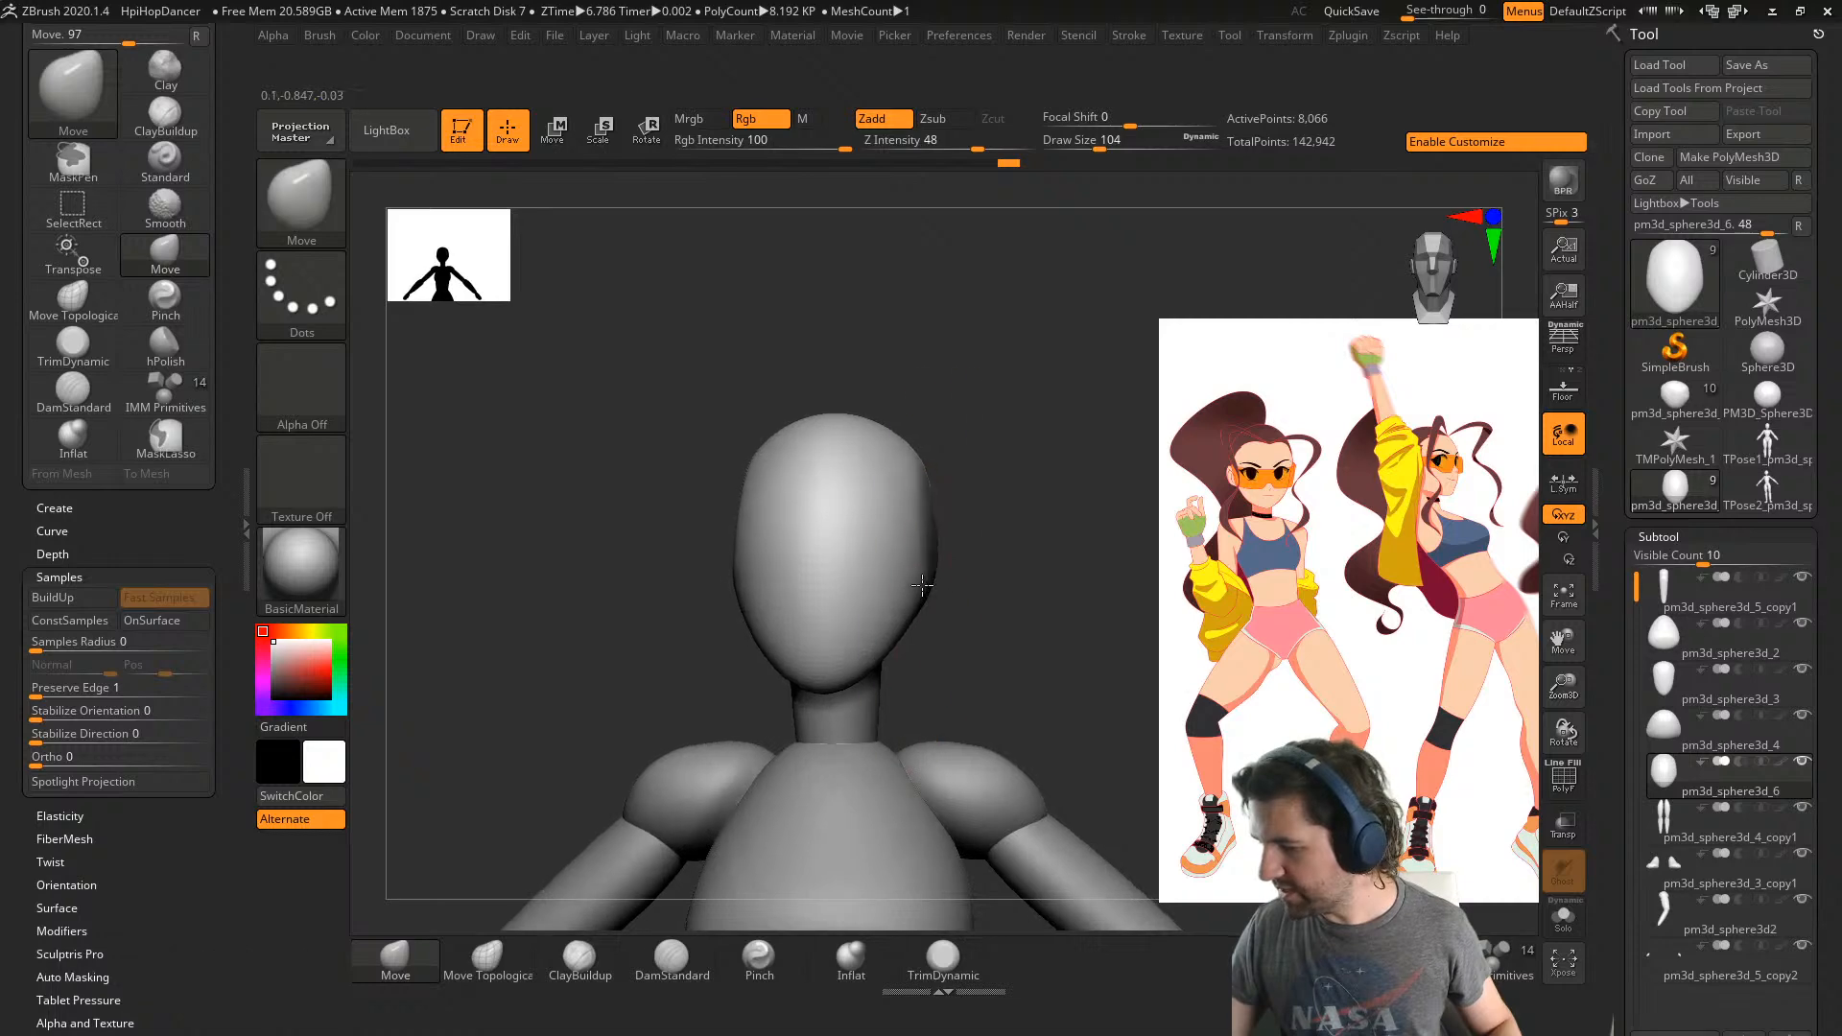
pyautogui.press('s')
pyautogui.moveTo(1000, 568); pyautogui.dragTo(978, 555, button='right')
pyautogui.press('s')
pyautogui.moveTo(977, 555)
pyautogui.mouseDown()
pyautogui.moveTo(929, 547)
pyautogui.moveTo(961, 596)
pyautogui.mouseUp()
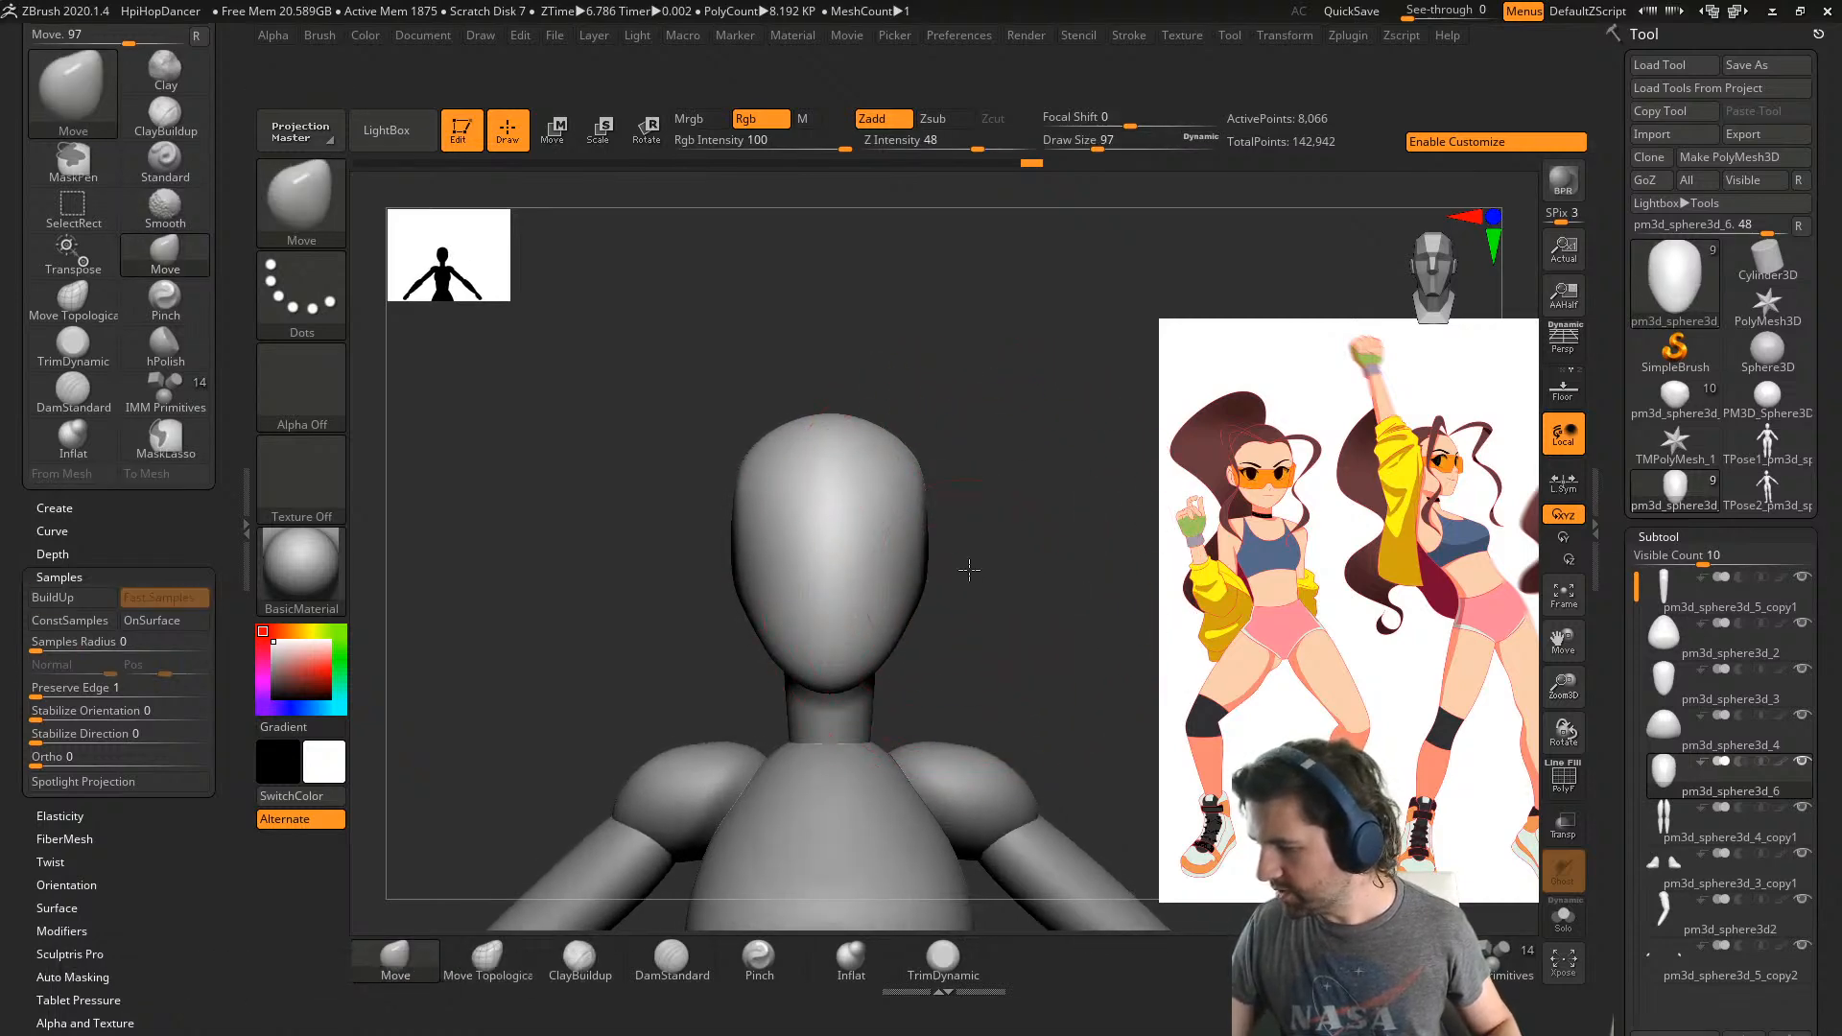
# - Refine the outline of the head's sides from the front with the Move brush at a draw size of 136
pyautogui.moveTo(966, 567)
pyautogui.mouseDown(button='right')
pyautogui.moveTo(949, 568)
pyautogui.moveTo(975, 588)
pyautogui.mouseUp(button='right')
pyautogui.press('s')
pyautogui.moveTo(975, 593); pyautogui.dragTo(927, 586)
pyautogui.keyDown('shift'); pyautogui.moveTo(967, 584); pyautogui.dragTo(978, 595, button='right'); pyautogui.keyUp('shift')
pyautogui.press('s')
pyautogui.moveTo(978, 594); pyautogui.dragTo(1051, 595)
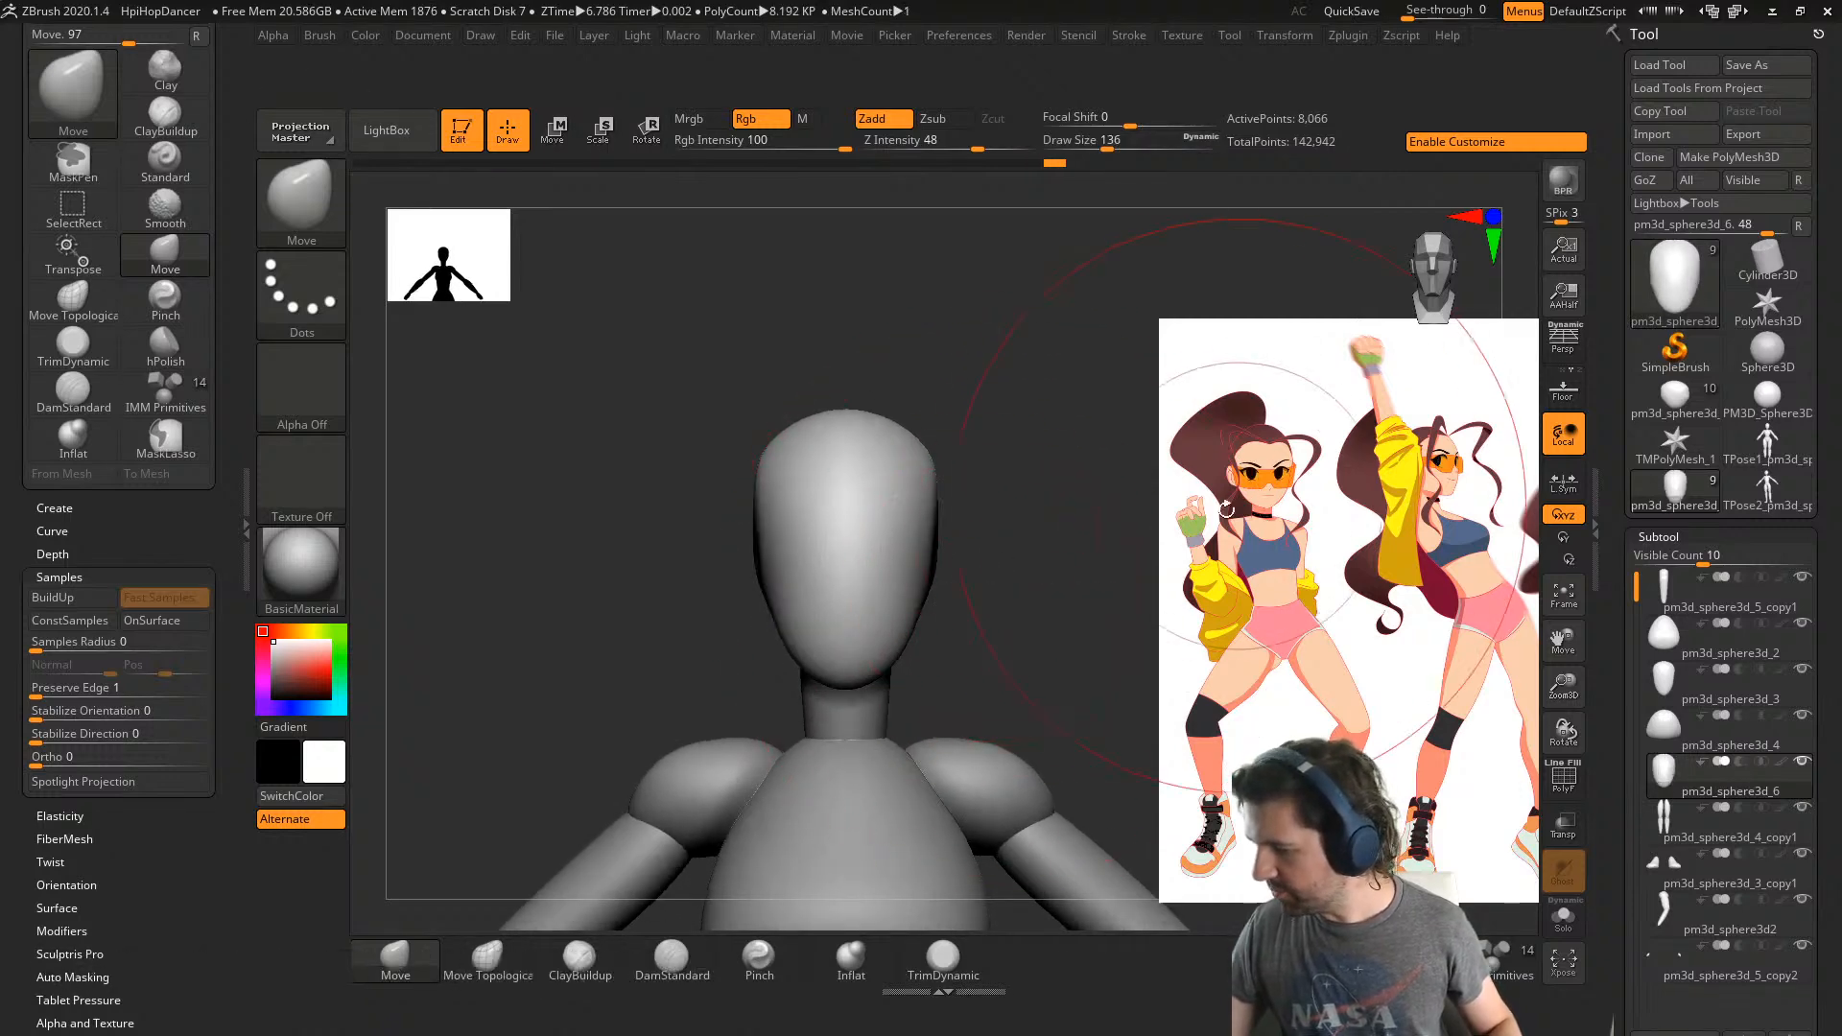
pyautogui.moveTo(971, 548)
pyautogui.mouseDown(button='right')
pyautogui.moveTo(926, 553)
pyautogui.moveTo(964, 566)
pyautogui.mouseUp(button='right')
pyautogui.press('s')
pyautogui.moveTo(994, 580); pyautogui.dragTo(967, 579)
pyautogui.moveTo(1007, 543)
pyautogui.mouseDown(button='right')
pyautogui.moveTo(1044, 547)
pyautogui.moveTo(940, 549)
pyautogui.mouseUp(button='right')
pyautogui.moveTo(938, 548)
pyautogui.mouseDown()
pyautogui.moveTo(979, 561)
pyautogui.moveTo(919, 559)
pyautogui.mouseUp()
# - Adjust the cheeks and lower face with the Move brush at draw sizes of 97 and 68
pyautogui.press('s')
pyautogui.moveTo(945, 554); pyautogui.dragTo(856, 572, button='right')
pyautogui.keyDown('shift'); pyautogui.moveTo(969, 518); pyautogui.dragTo(1031, 509); pyautogui.keyUp('shift')
pyautogui.moveTo(1049, 535); pyautogui.dragTo(1118, 549, button='right')
pyautogui.press('s')
pyautogui.moveTo(1061, 598); pyautogui.dragTo(1068, 598)
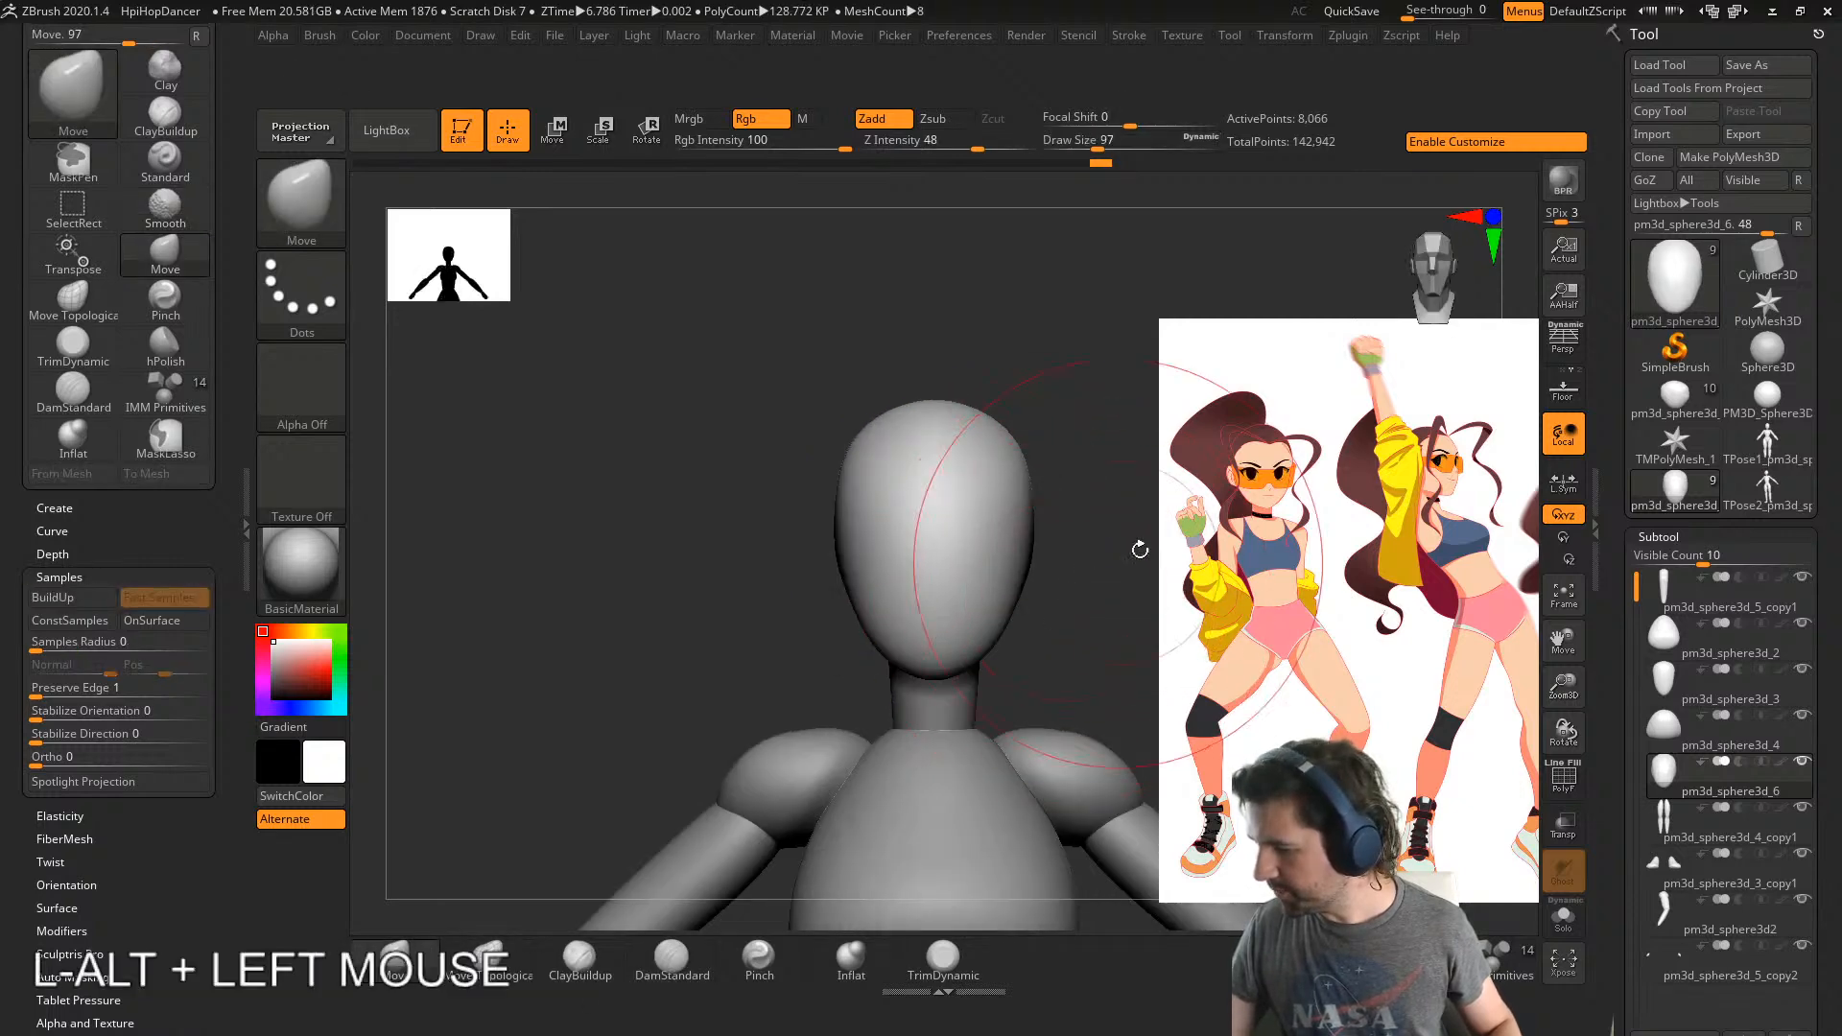
pyautogui.keyDown('alt'); pyautogui.moveTo(1085, 572); pyautogui.dragTo(1074, 576, button='right'); pyautogui.keyUp('alt')
pyautogui.press('s')
pyautogui.moveTo(1041, 628); pyautogui.dragTo(947, 661)
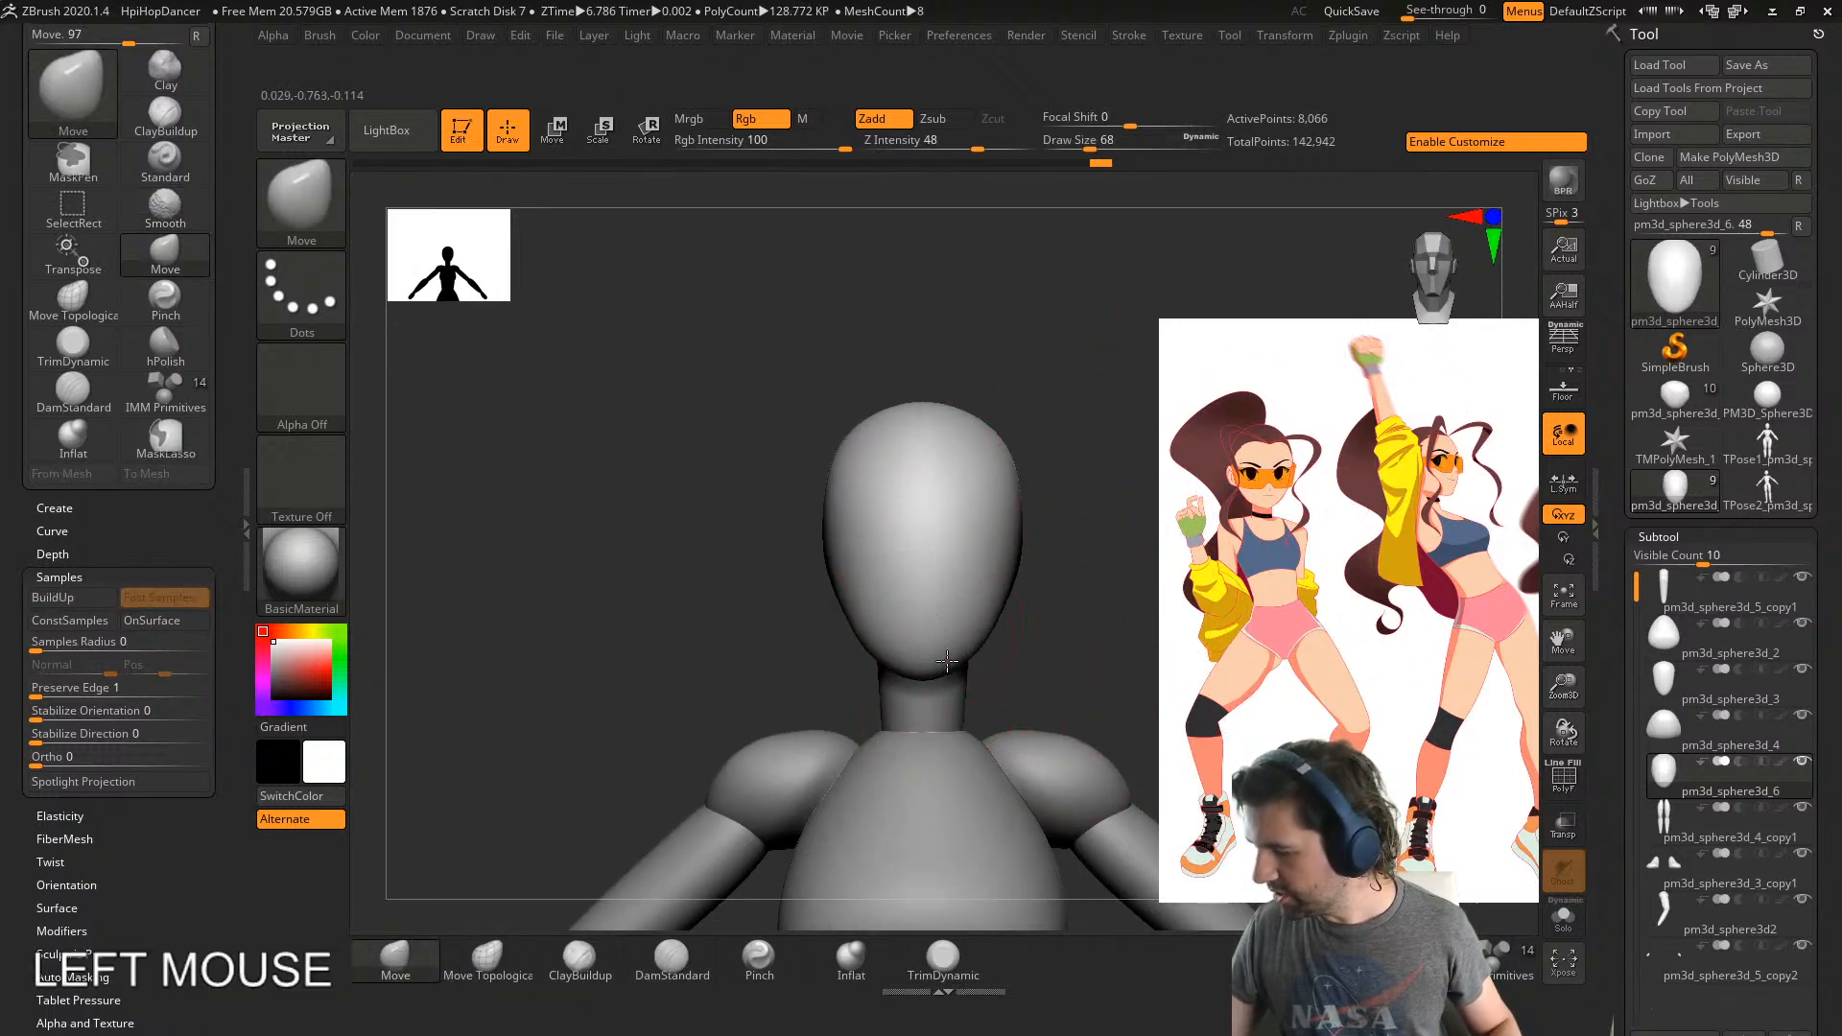
# - Sharpen the jawline with the Pinch brush at a draw size of 25 and smooth the side of the face
pyautogui.click(759, 957)
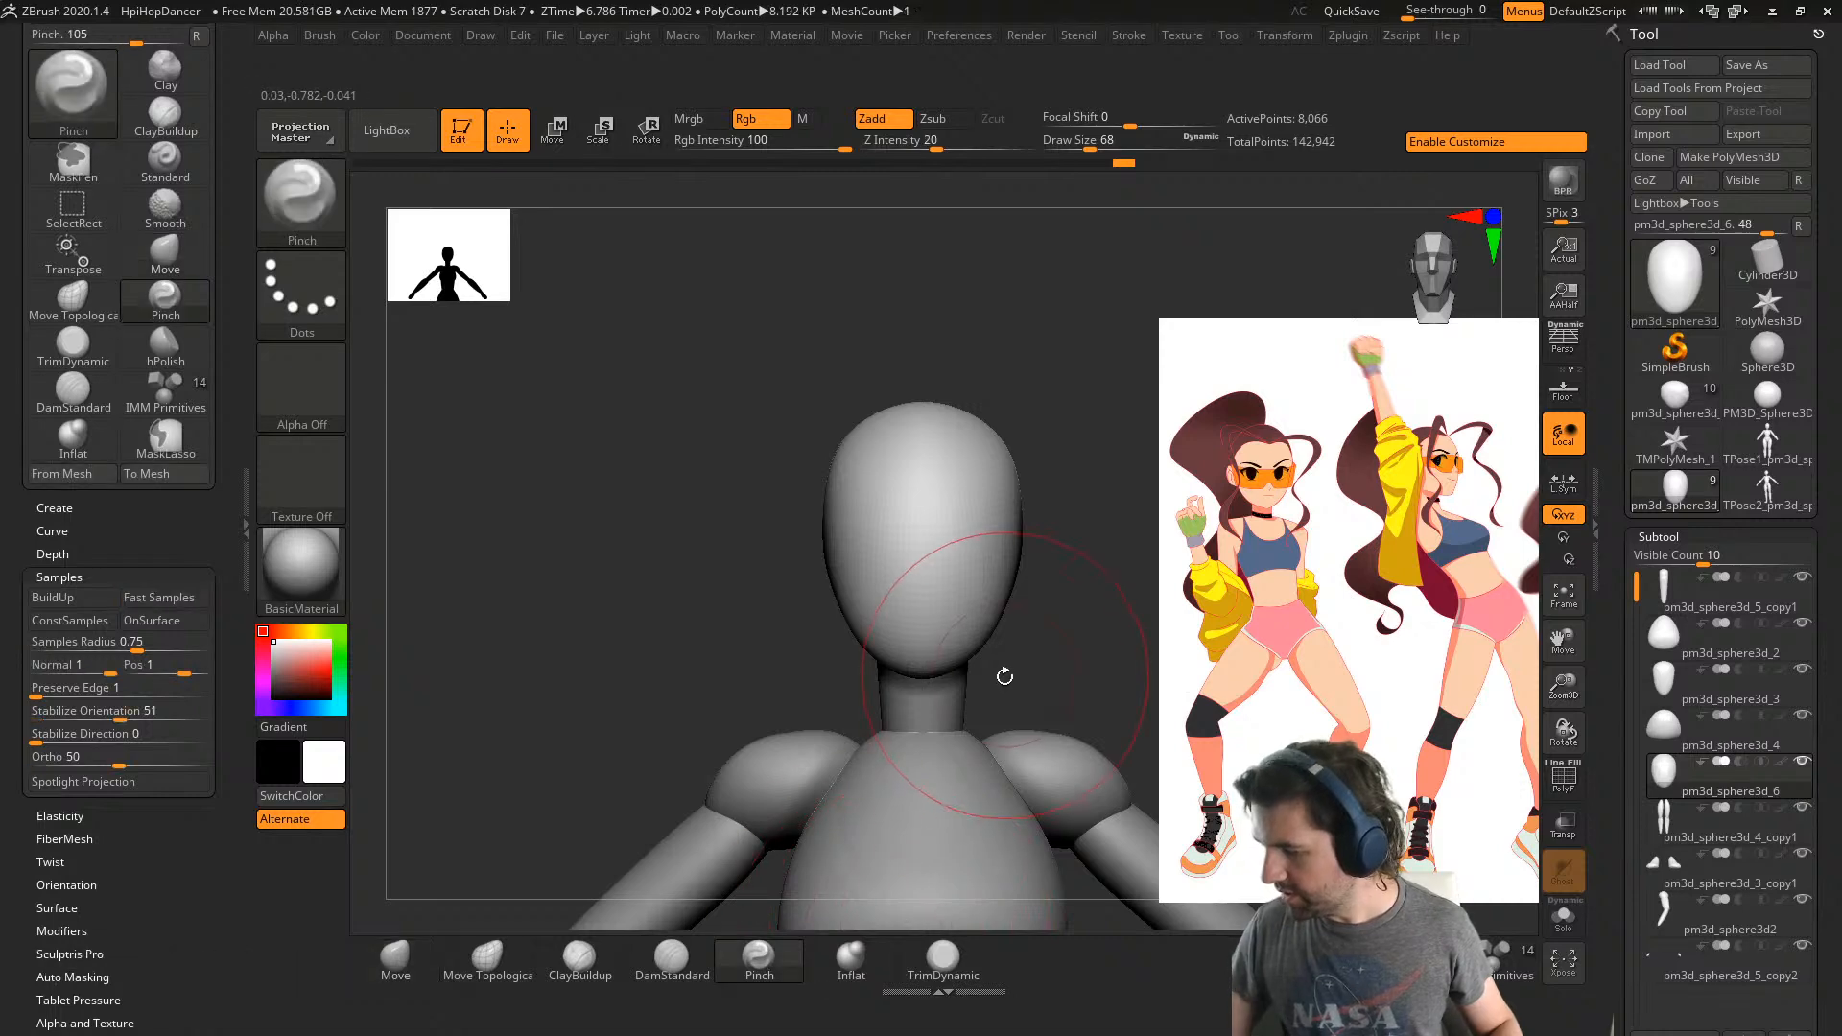
pyautogui.moveTo(1043, 643); pyautogui.dragTo(1034, 644, button='right')
pyautogui.press('s')
pyautogui.moveTo(1036, 644); pyautogui.dragTo(954, 599)
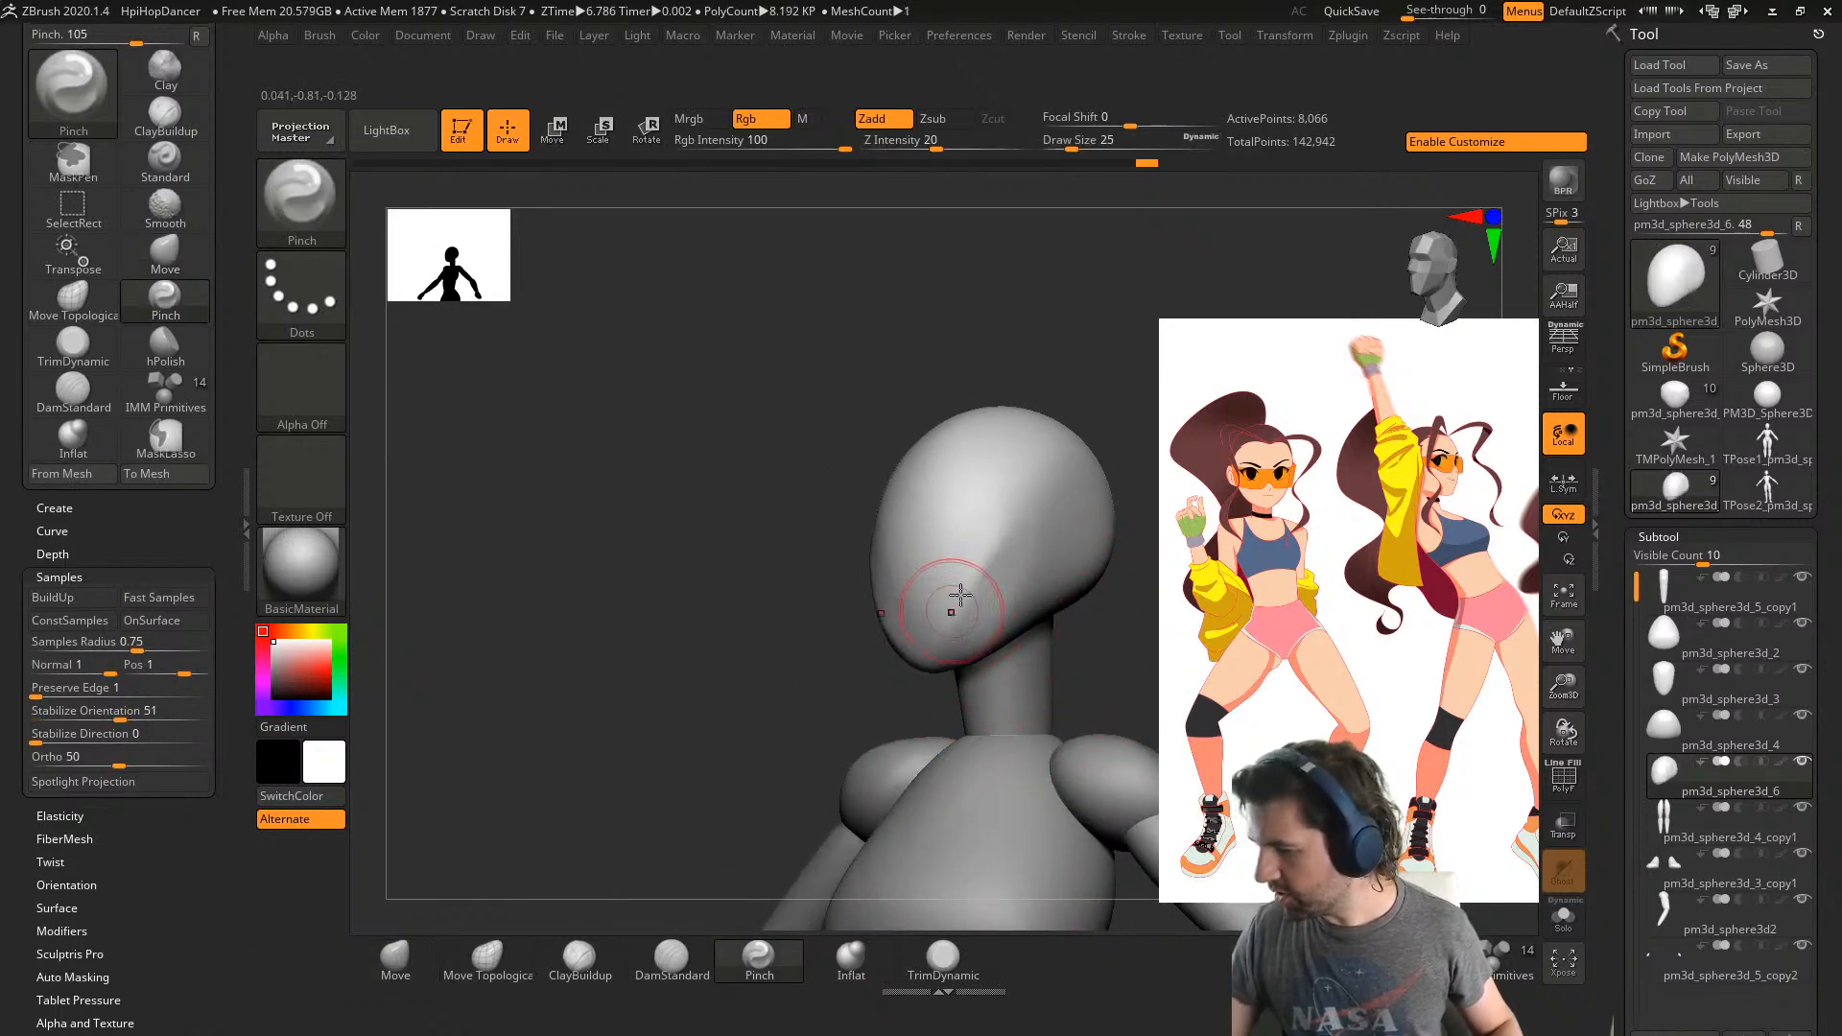
pyautogui.moveTo(954, 596); pyautogui.dragTo(950, 633, button='right')
pyautogui.moveTo(950, 633)
pyautogui.keyDown('shift'); pyautogui.mouseDown()
pyautogui.moveTo(968, 593)
pyautogui.moveTo(919, 537)
pyautogui.mouseUp(); pyautogui.keyUp('shift')
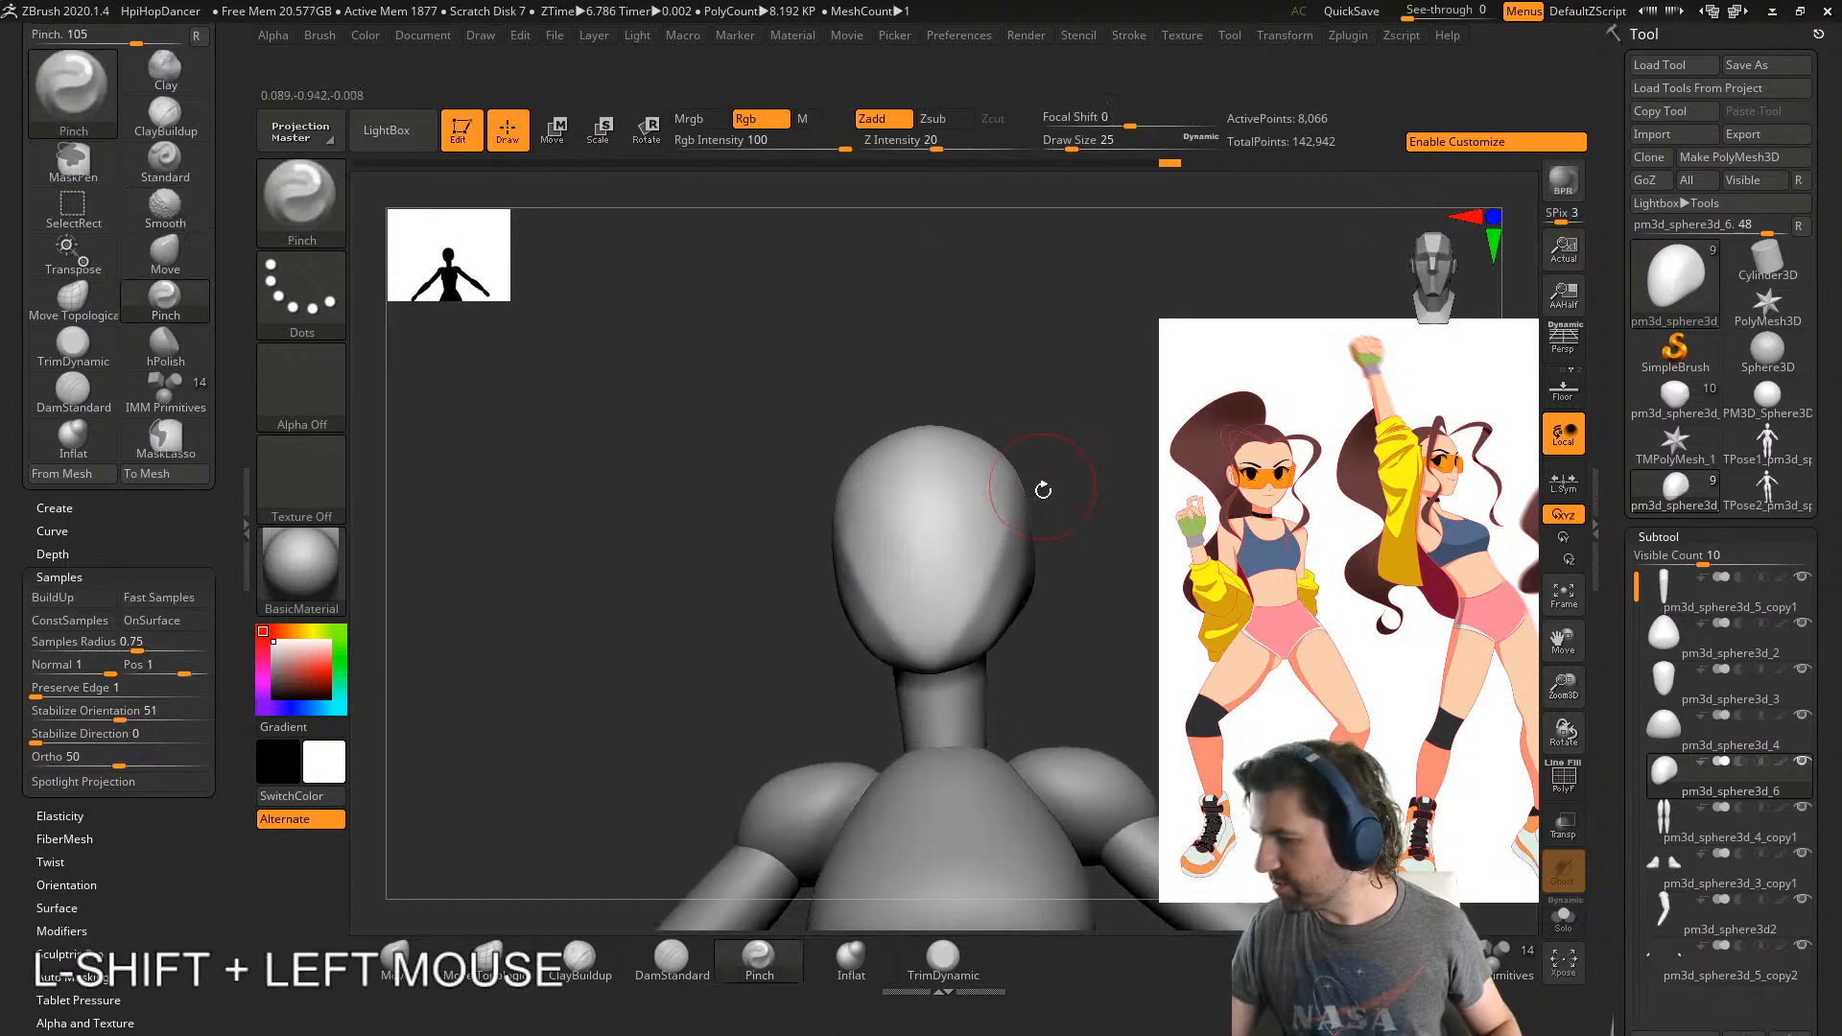
pyautogui.moveTo(1040, 489); pyautogui.dragTo(962, 547, button='right')
pyautogui.moveTo(898, 527); pyautogui.dragTo(974, 518)
pyautogui.moveTo(1011, 521)
pyautogui.mouseDown(button='right')
pyautogui.moveTo(1108, 542)
pyautogui.moveTo(1037, 586)
pyautogui.moveTo(873, 629)
pyautogui.moveTo(870, 675)
pyautogui.mouseUp(button='right')
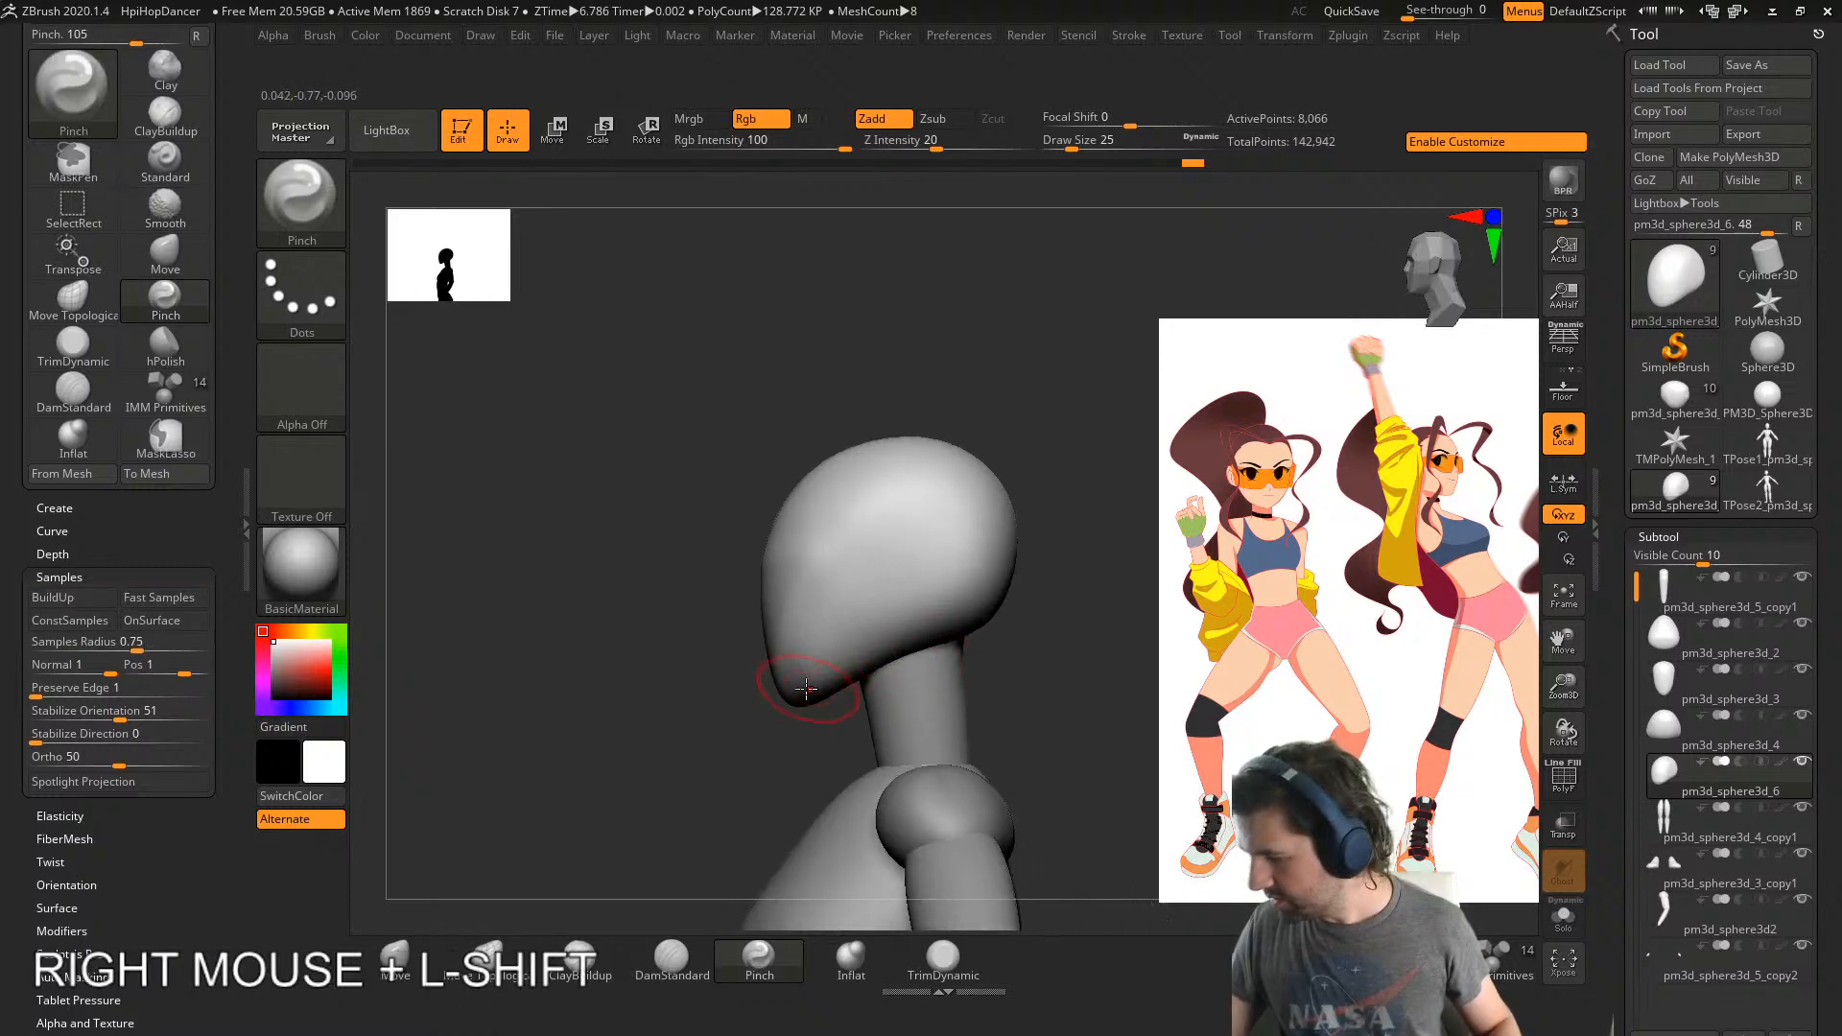
pyautogui.moveTo(825, 675); pyautogui.dragTo(882, 637)
pyautogui.moveTo(908, 622)
pyautogui.mouseDown(button='right')
pyautogui.moveTo(905, 779)
pyautogui.moveTo(907, 734)
pyautogui.moveTo(864, 662)
pyautogui.mouseUp(button='right')
# - Carve a crease where the jaw meets the neck with the DamStandard brush at a draw size of 25 and smooth it
pyautogui.click(676, 960)
pyautogui.moveTo(897, 647); pyautogui.dragTo(927, 626)
pyautogui.keyDown('shift'); pyautogui.moveTo(921, 634); pyautogui.dragTo(911, 652); pyautogui.keyUp('shift')
pyautogui.moveTo(911, 653)
pyautogui.mouseDown(button='right')
pyautogui.moveTo(1027, 672)
pyautogui.moveTo(1079, 635)
pyautogui.mouseUp(button='right')
pyautogui.keyDown('alt'); pyautogui.moveTo(1079, 635); pyautogui.dragTo(1097, 634, button='right'); pyautogui.keyUp('alt')
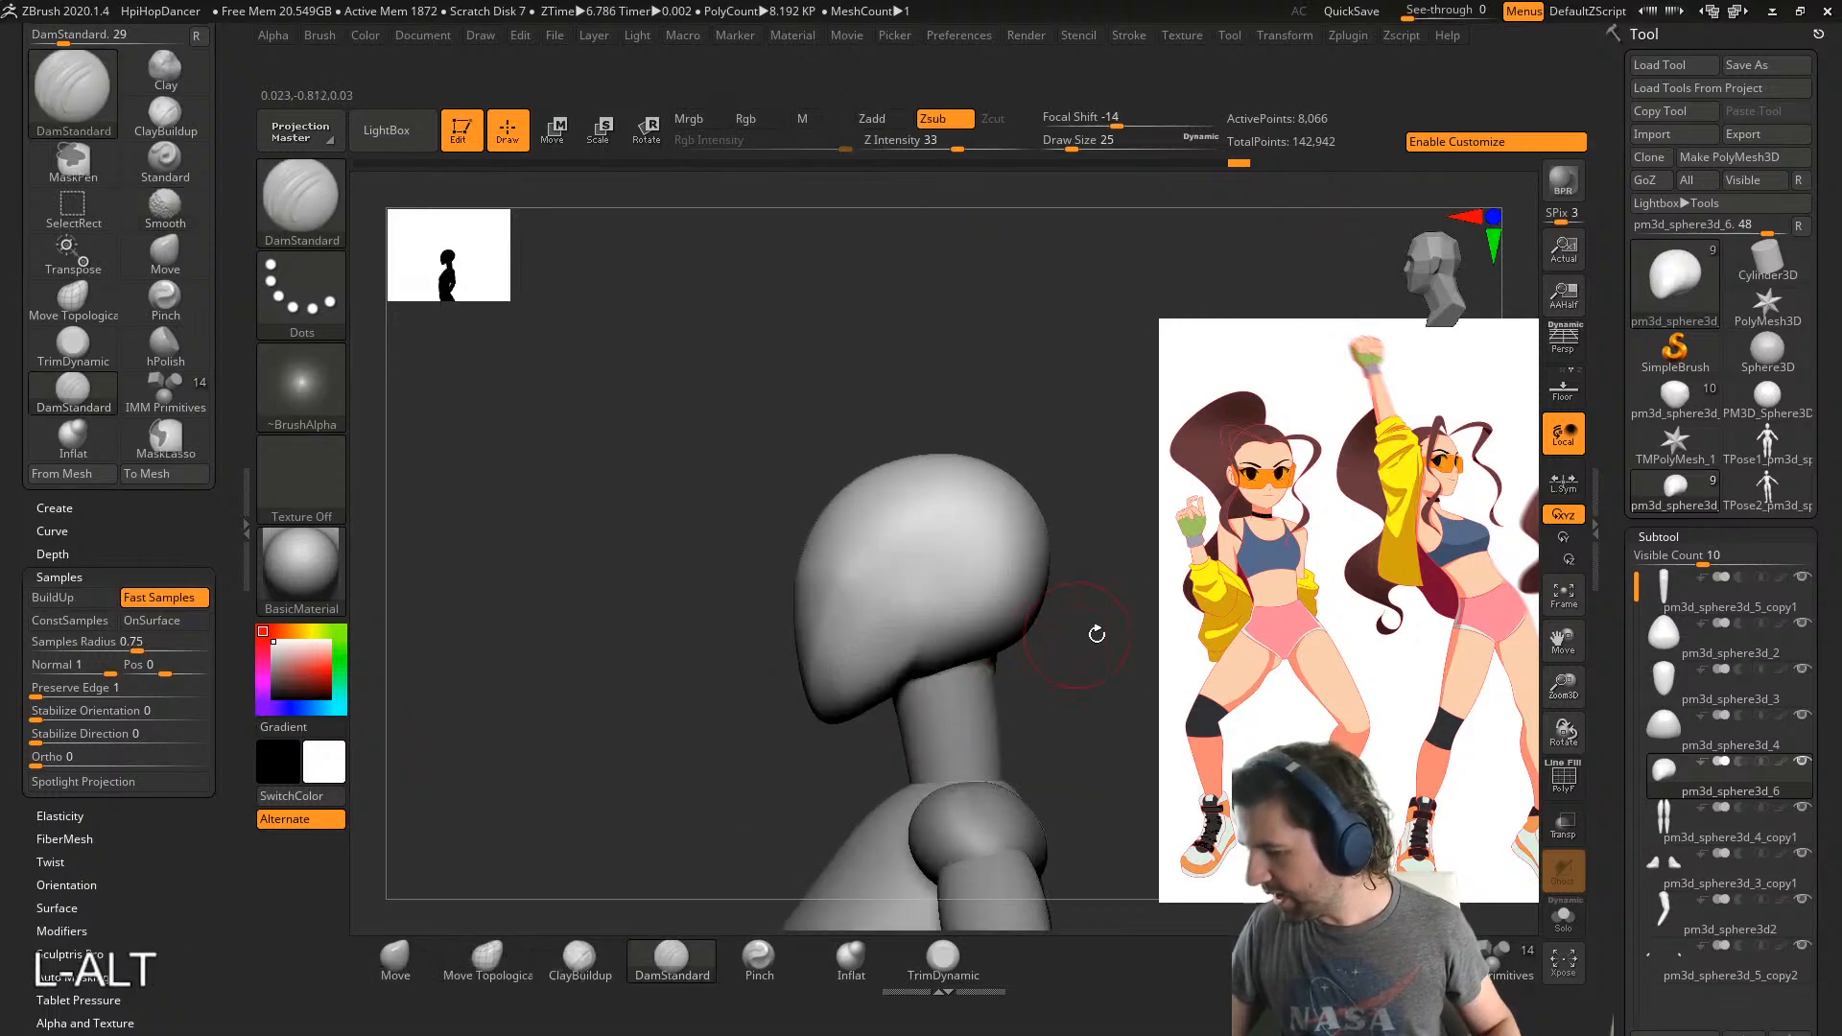
# - Isolate the head and carve deeper into the underside of the jaw with the DamStandard brush
pyautogui.click(1559, 919)
pyautogui.moveTo(1081, 727)
pyautogui.mouseDown(button='right')
pyautogui.moveTo(1067, 662)
pyautogui.moveTo(1017, 628)
pyautogui.mouseUp(button='right')
pyautogui.moveTo(825, 591)
pyautogui.mouseDown()
pyautogui.moveTo(845, 714)
pyautogui.moveTo(781, 617)
pyautogui.mouseUp()
pyautogui.moveTo(1037, 768); pyautogui.dragTo(1514, 712, button='right')
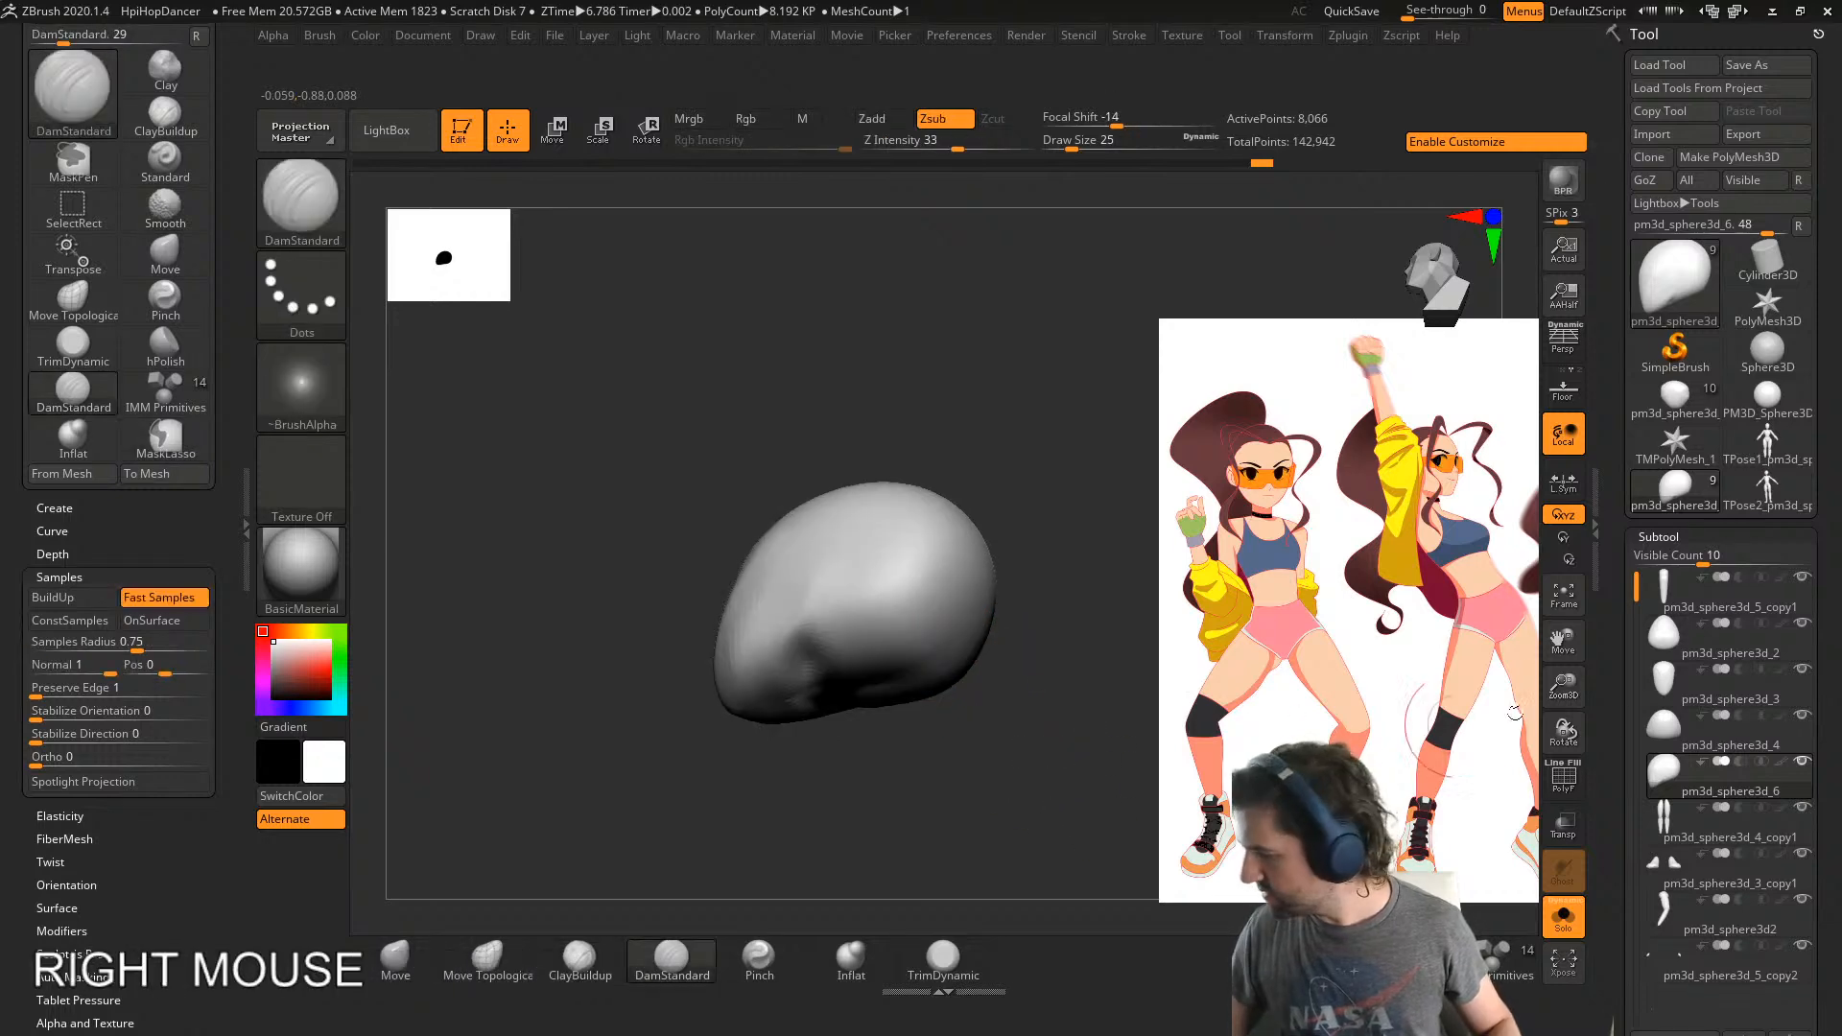
# - Remesh the head with DynaMesh at a resolution of 256
pyautogui.click(1616, 666)
pyautogui.moveTo(1618, 646); pyautogui.dragTo(1637, 285)
pyautogui.click(1687, 593)
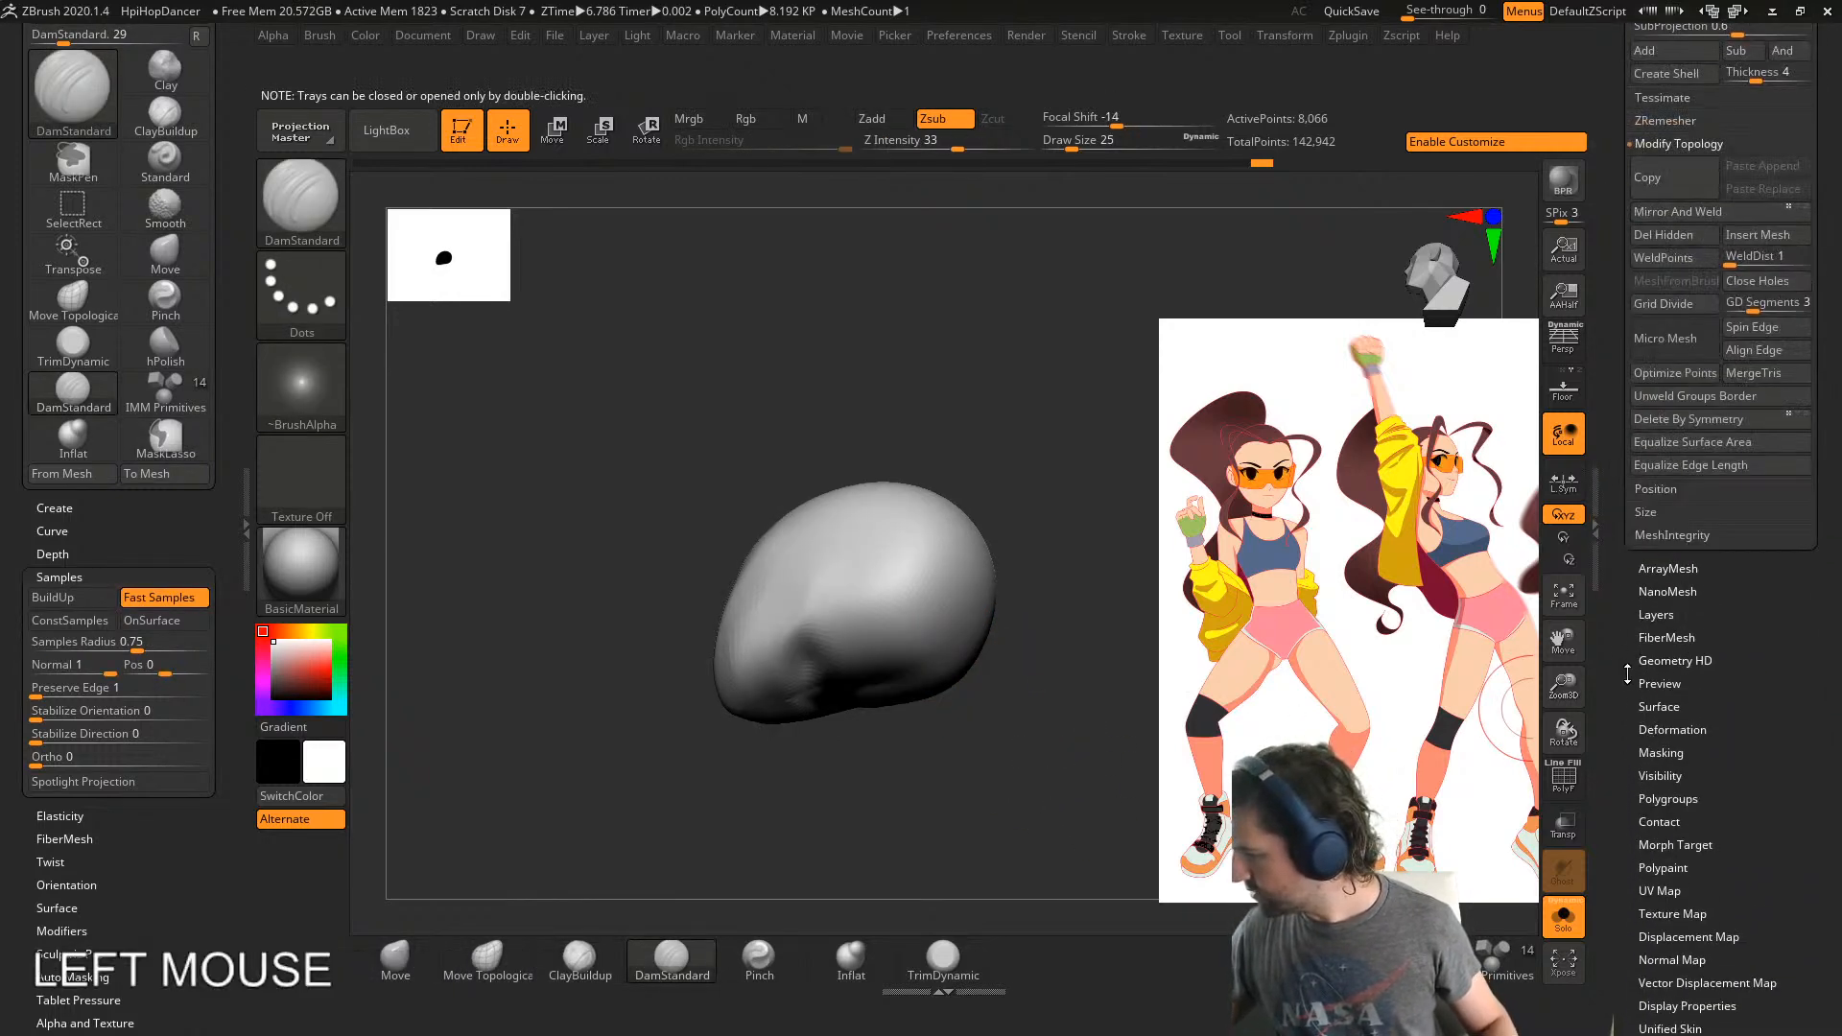
pyautogui.moveTo(1627, 673); pyautogui.dragTo(1633, 921)
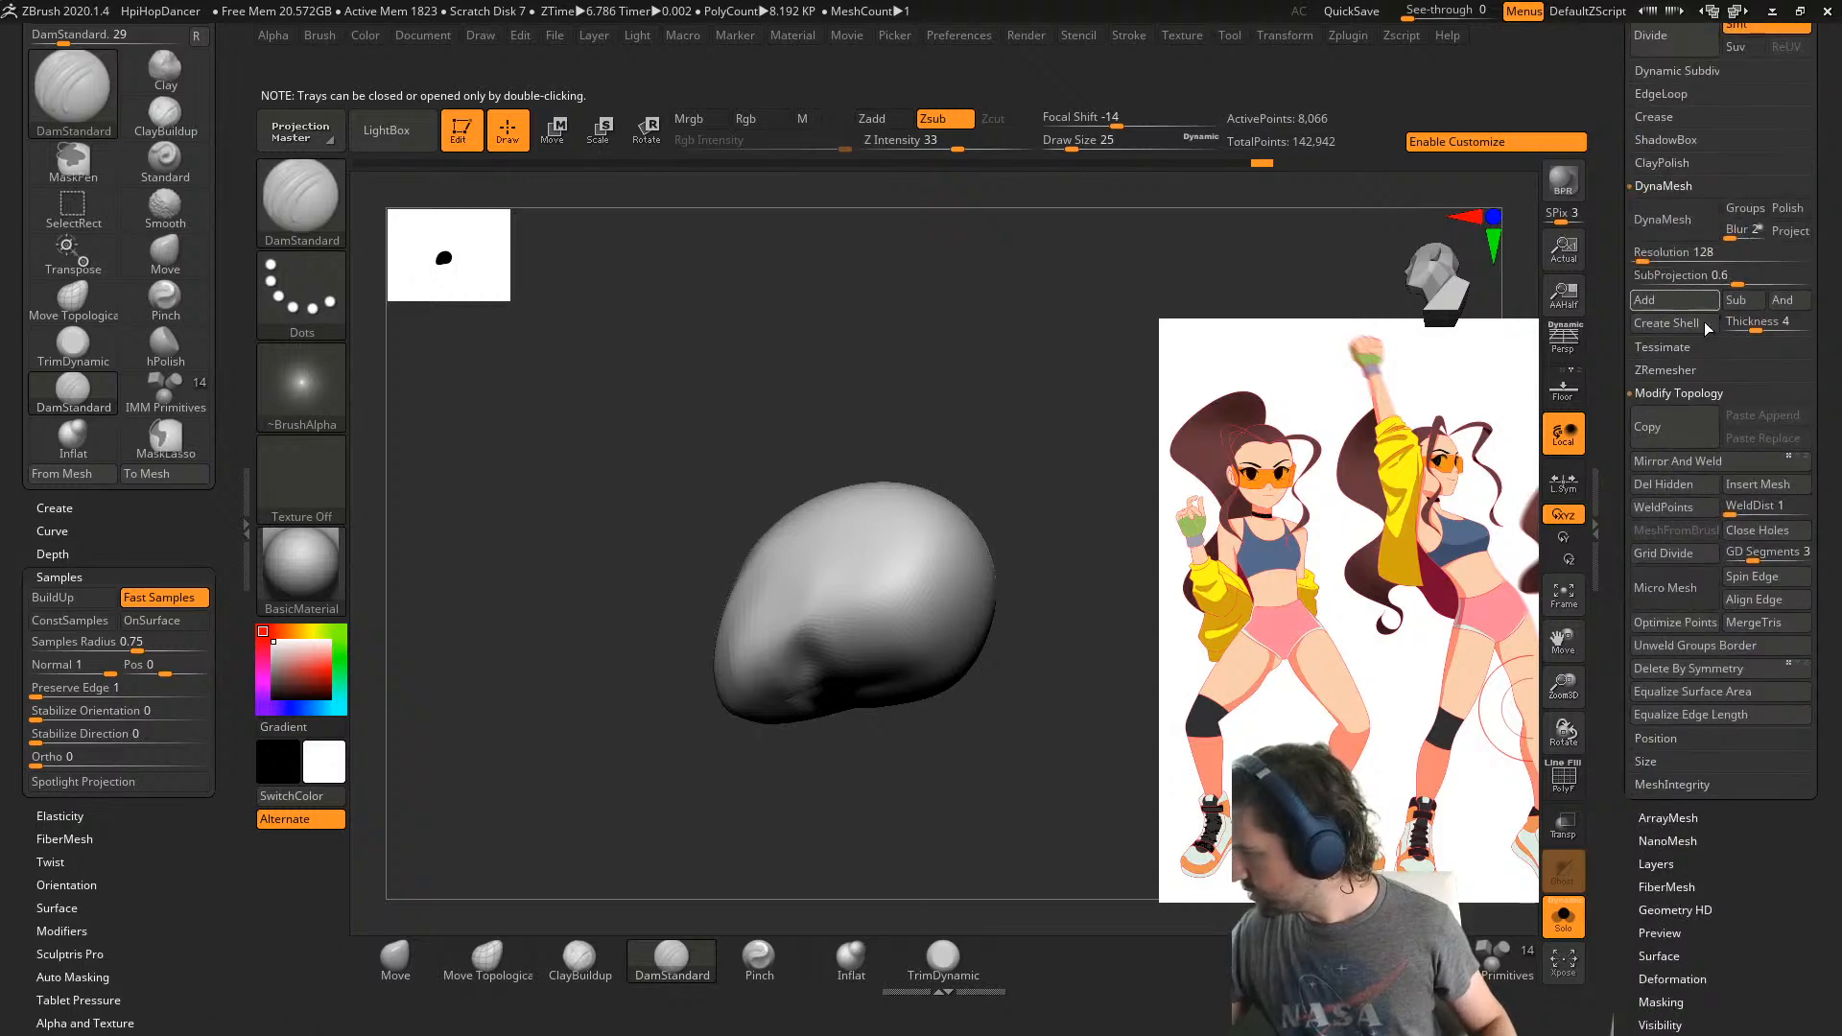
pyautogui.moveTo(1753, 906); pyautogui.dragTo(1751, 1018)
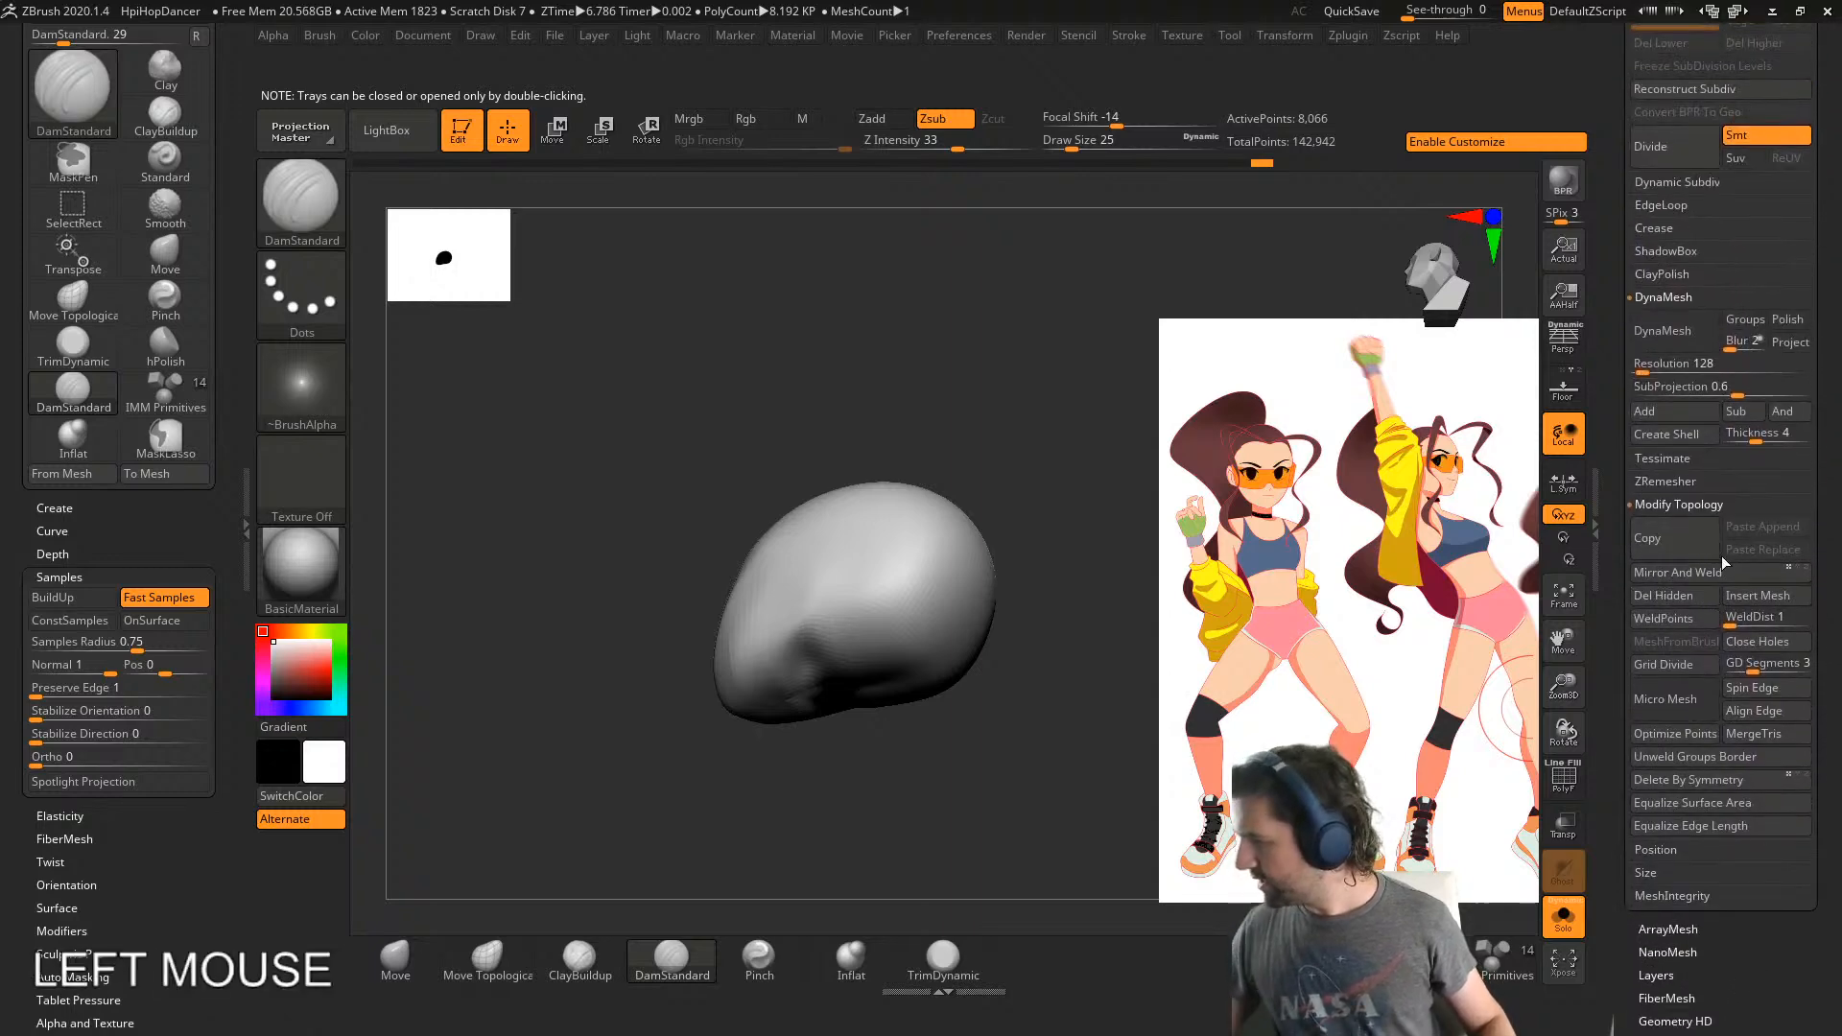
pyautogui.click(1671, 336)
pyautogui.hotkey('ctrl', 'z')
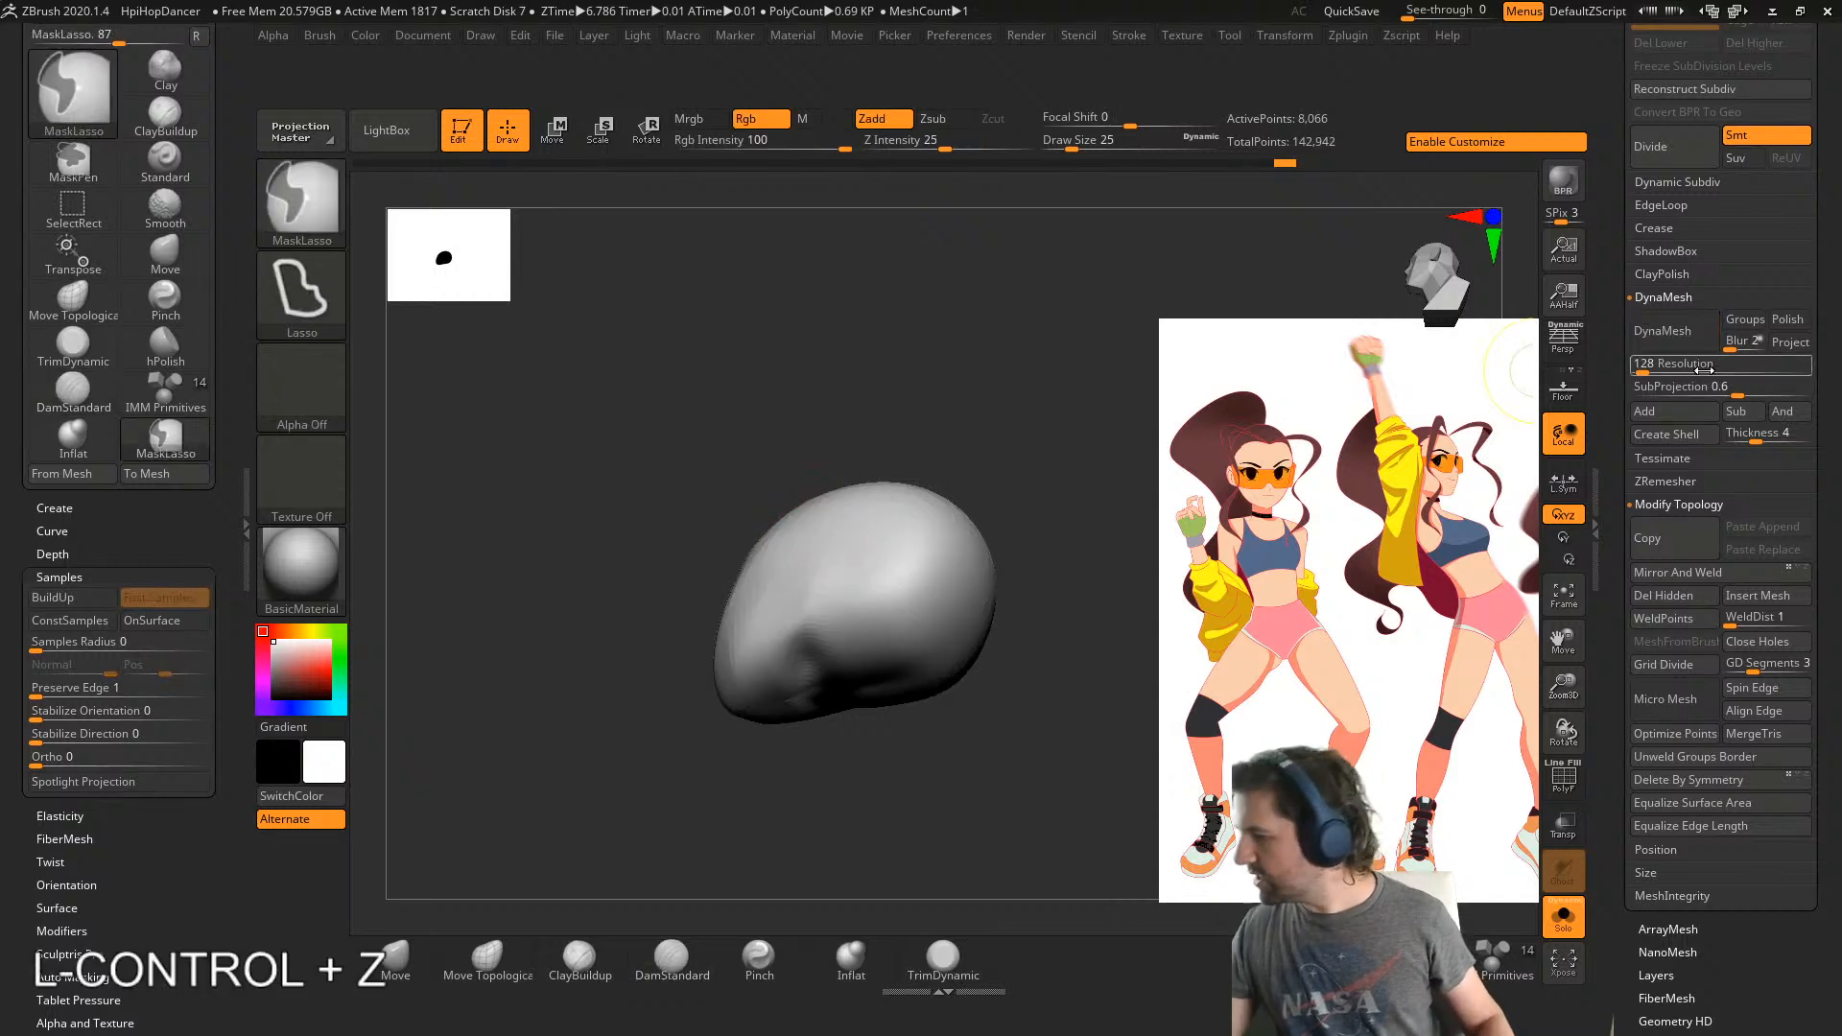
pyautogui.write('256')
pyautogui.click(1658, 341)
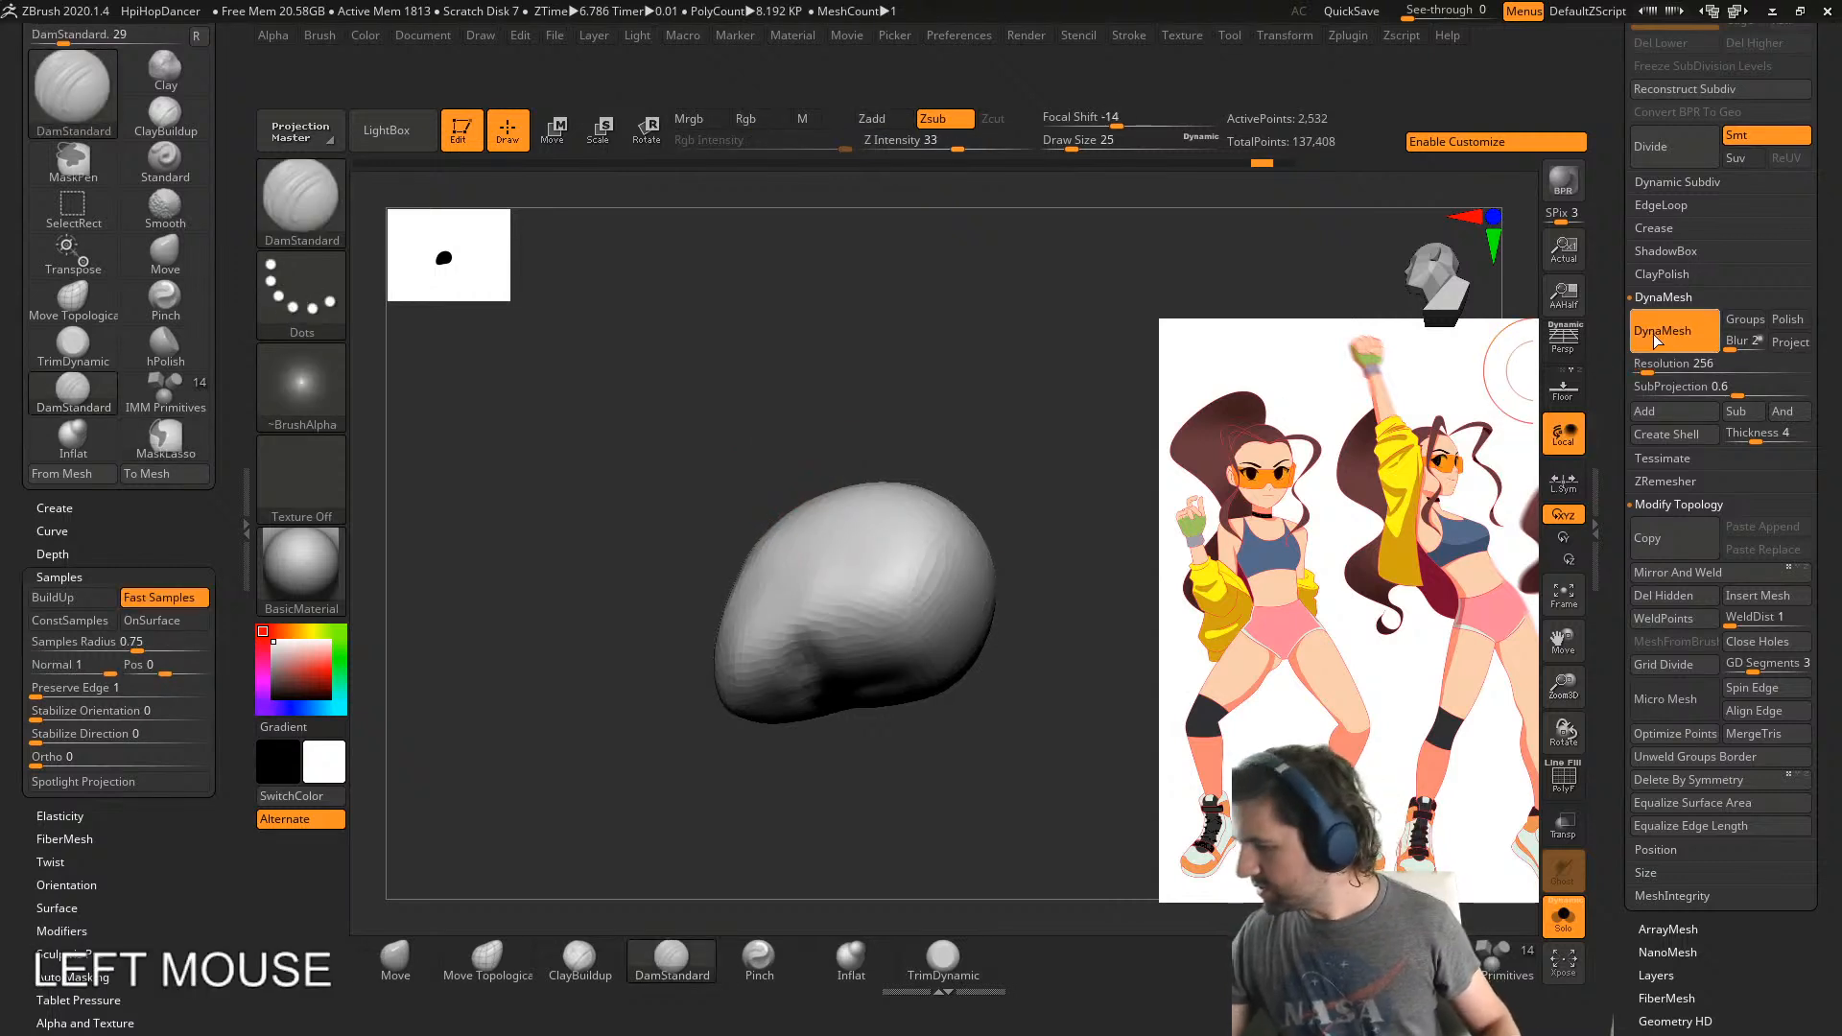
# - Smooth the underside of the remeshed head and recarve the area beneath the jaw with the DamStandard brush
pyautogui.moveTo(998, 768); pyautogui.dragTo(959, 690, button='right')
pyautogui.moveTo(814, 653)
pyautogui.keyDown('shift'); pyautogui.mouseDown()
pyautogui.moveTo(833, 658)
pyautogui.moveTo(808, 754)
pyautogui.mouseUp(); pyautogui.keyUp('shift')
pyautogui.moveTo(811, 758); pyautogui.dragTo(798, 676, button='right')
pyautogui.moveTo(777, 667)
pyautogui.mouseDown()
pyautogui.moveTo(743, 710)
pyautogui.moveTo(793, 752)
pyautogui.mouseUp()
# - Flatten the underside of the jaw with the TrimDynamic brush at a draw size of 23
pyautogui.click(934, 953)
pyautogui.moveTo(931, 787)
pyautogui.mouseDown(button='right')
pyautogui.moveTo(917, 693)
pyautogui.moveTo(878, 705)
pyautogui.mouseUp(button='right')
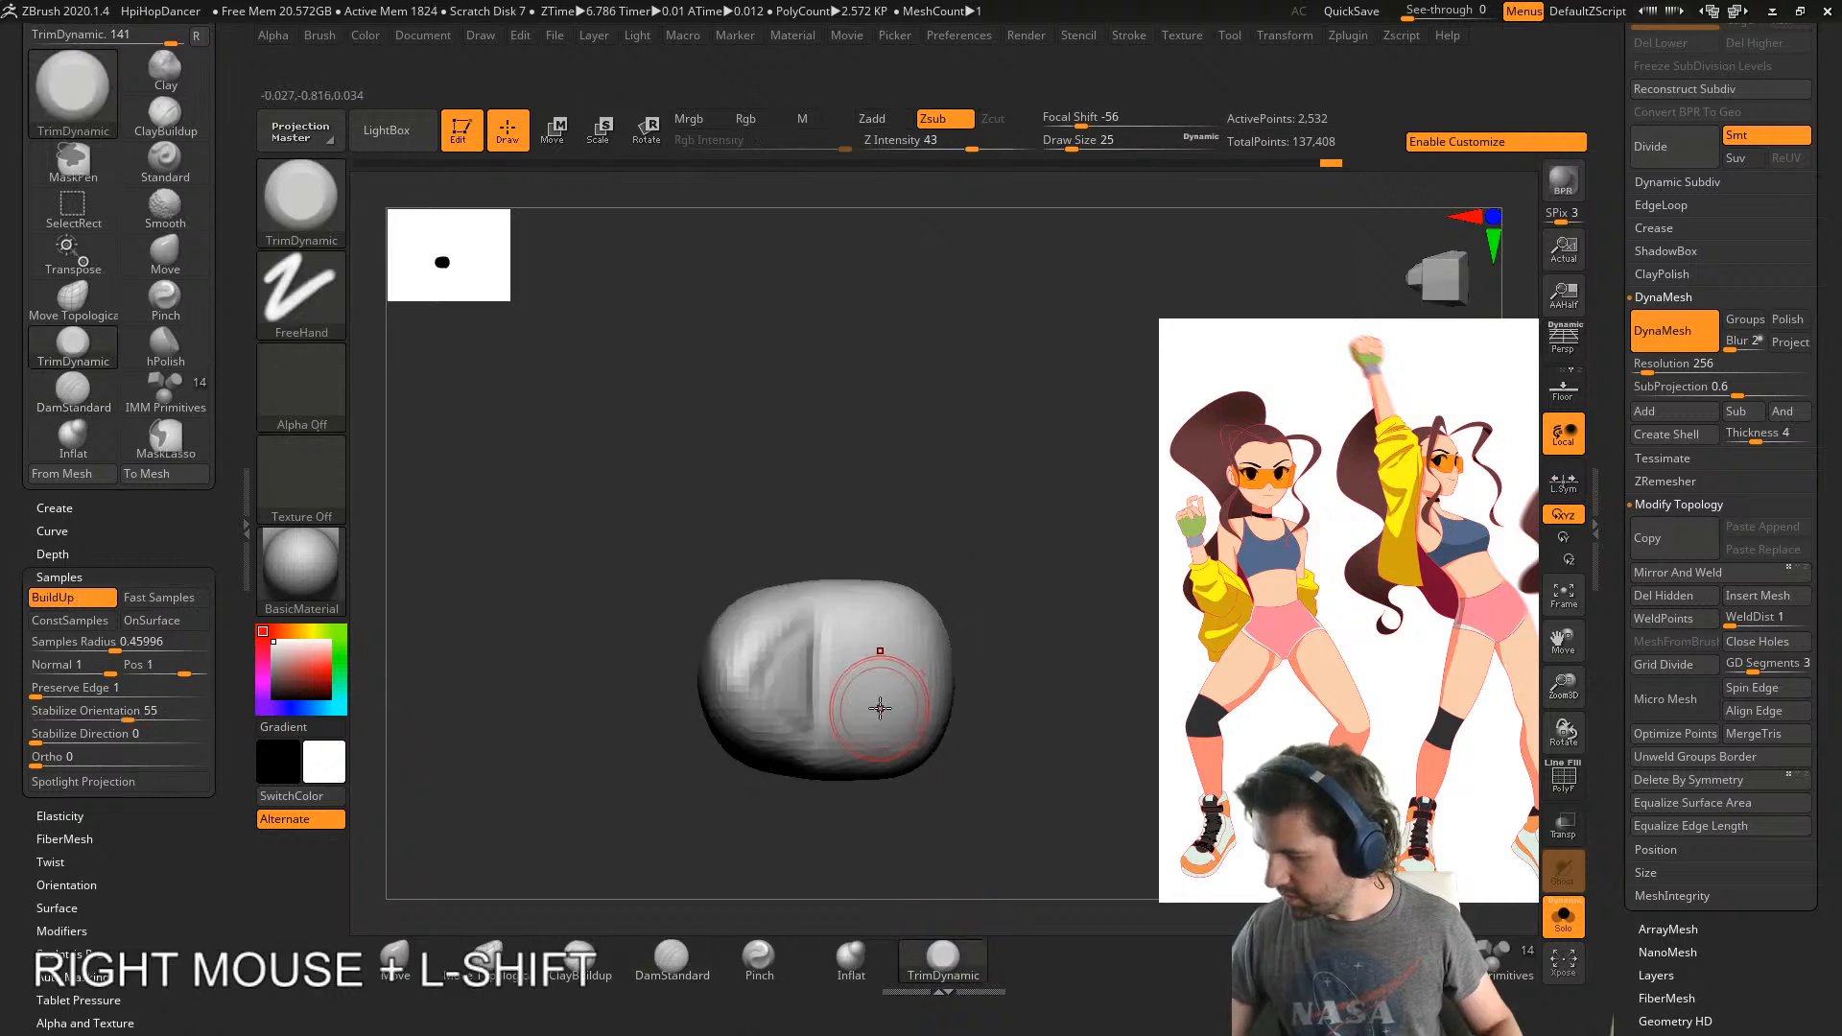
pyautogui.press('s')
pyautogui.moveTo(881, 700)
pyautogui.mouseDown()
pyautogui.moveTo(898, 699)
pyautogui.moveTo(857, 698)
pyautogui.mouseUp()
pyautogui.press('s')
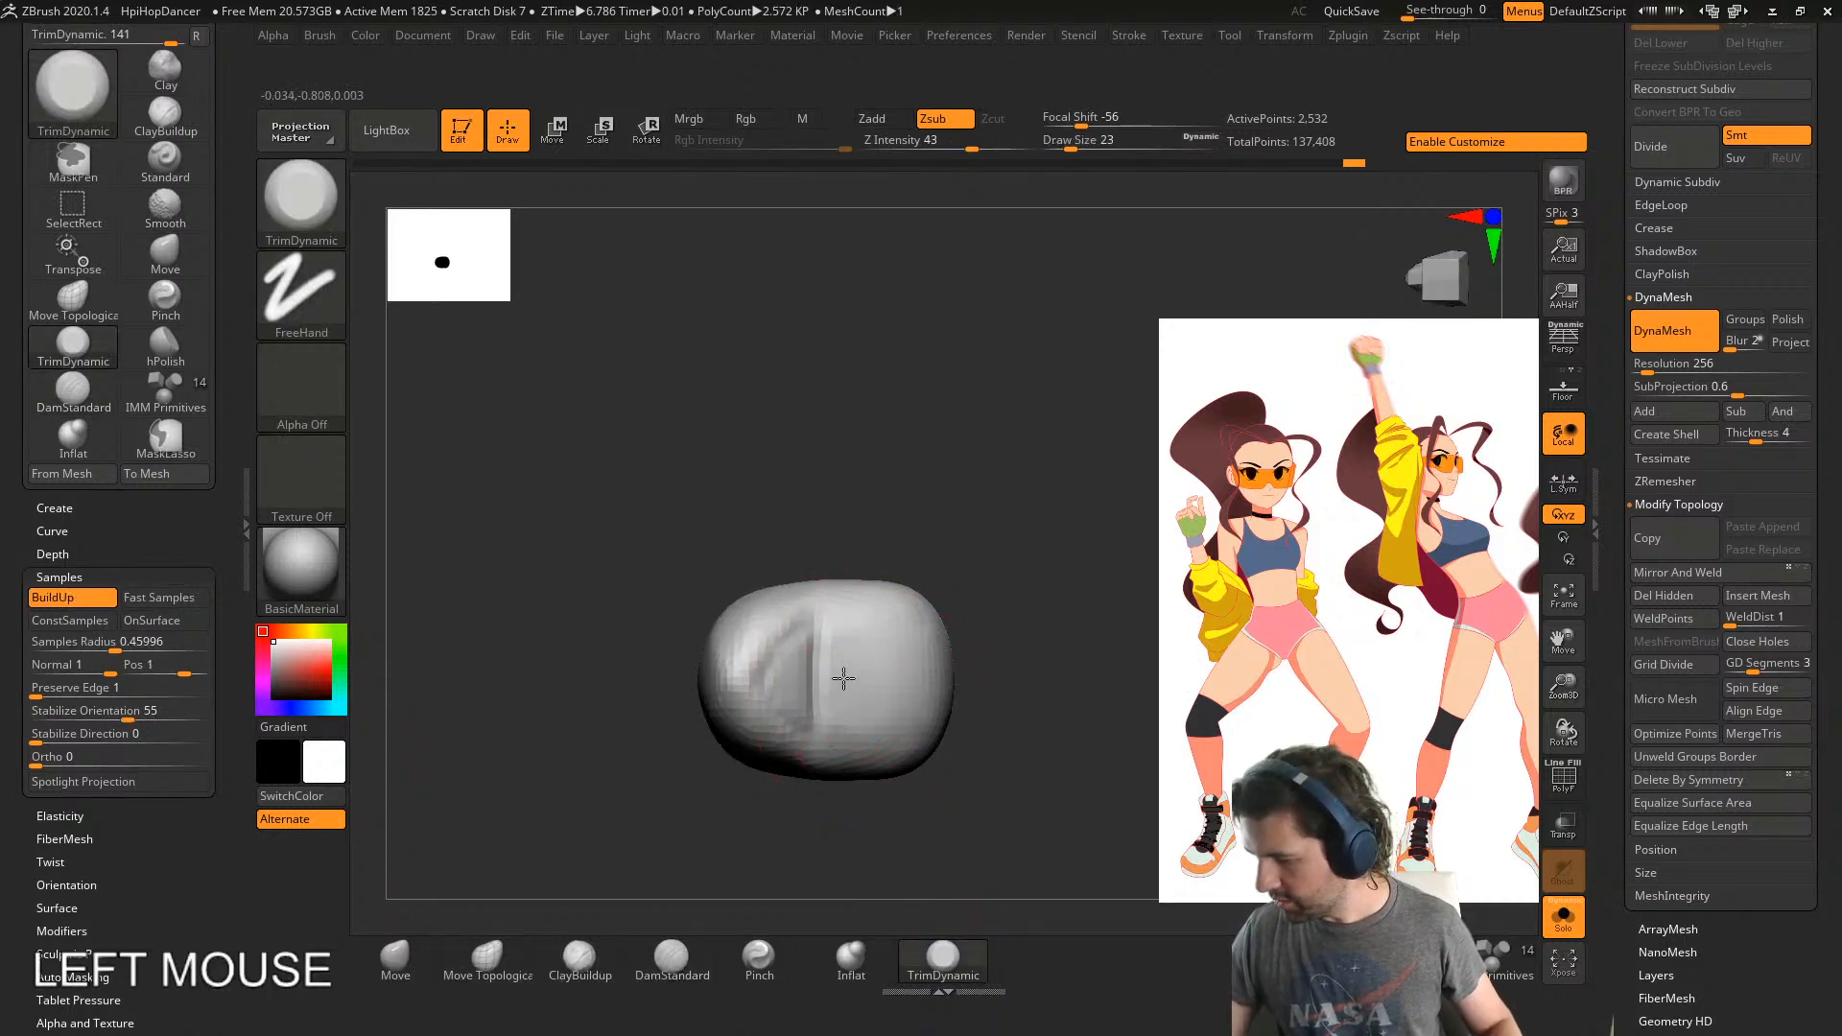
pyautogui.moveTo(869, 712); pyautogui.dragTo(879, 815, button='right')
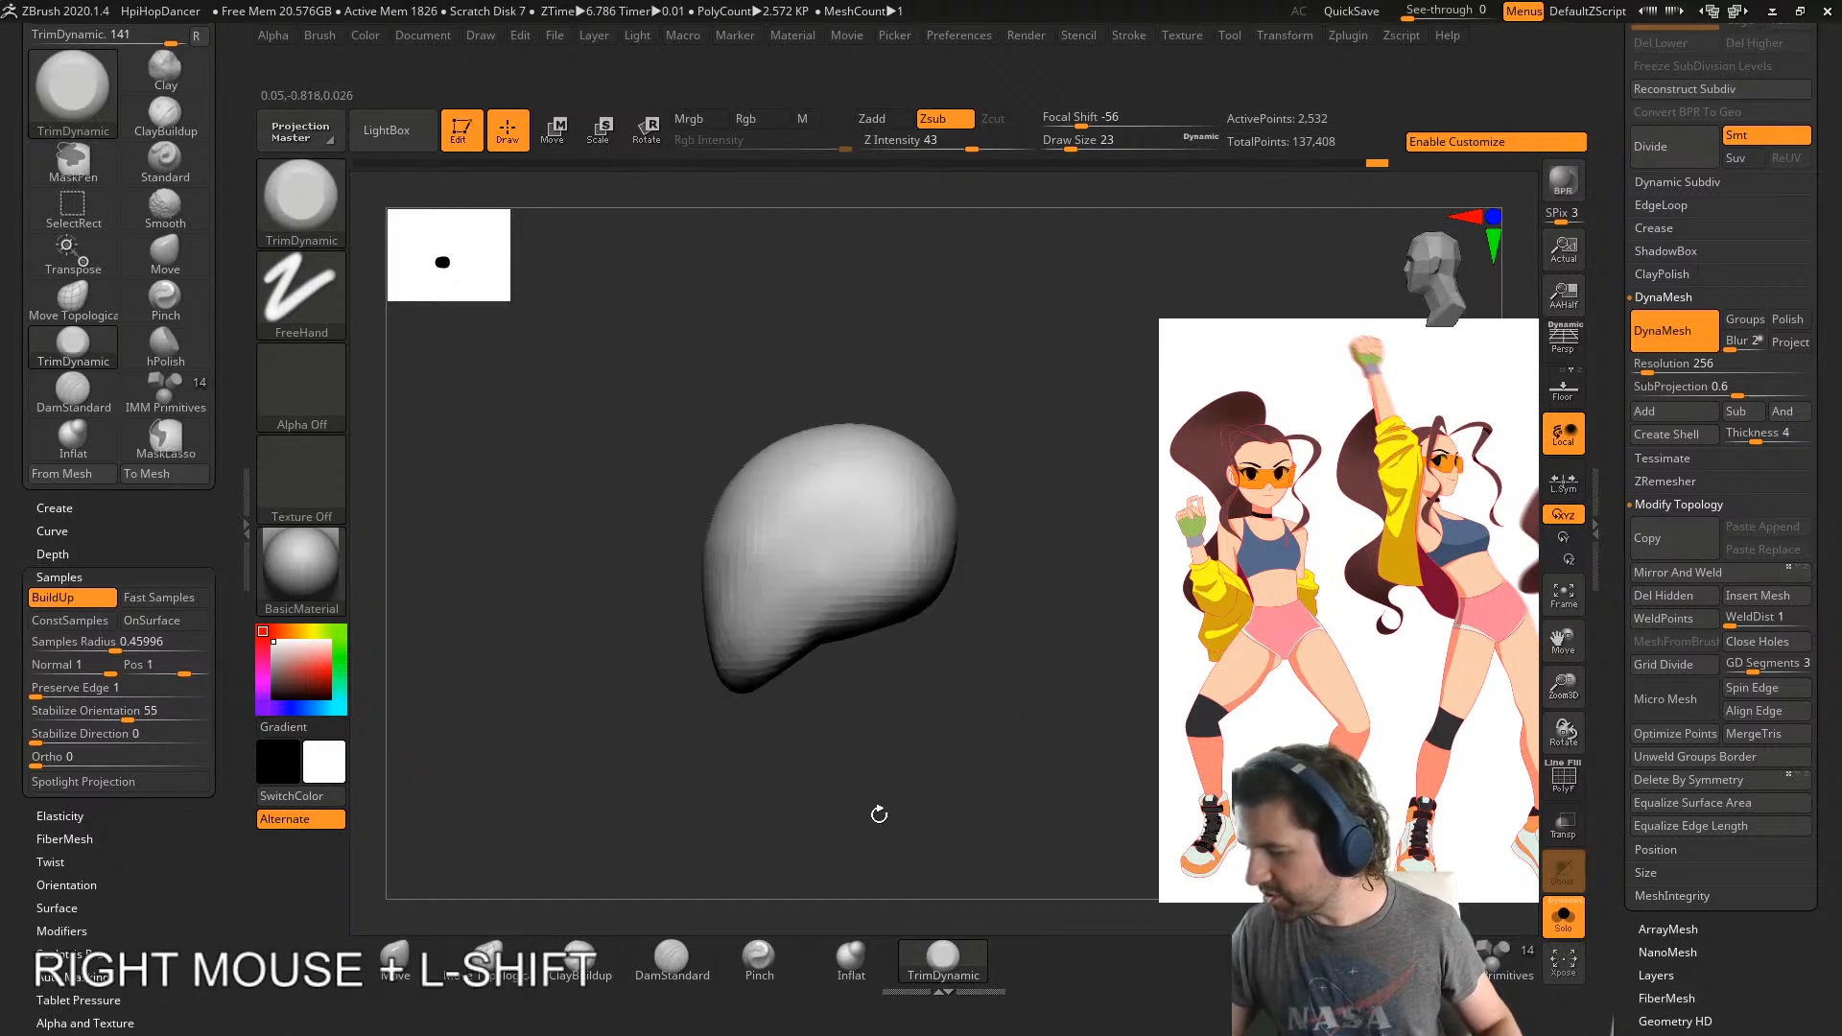
# - Push the area behind the jaw upward in profile with the Move brush at a draw size of 71
pyautogui.click(396, 963)
pyautogui.press('s')
pyautogui.moveTo(835, 748); pyautogui.dragTo(850, 747)
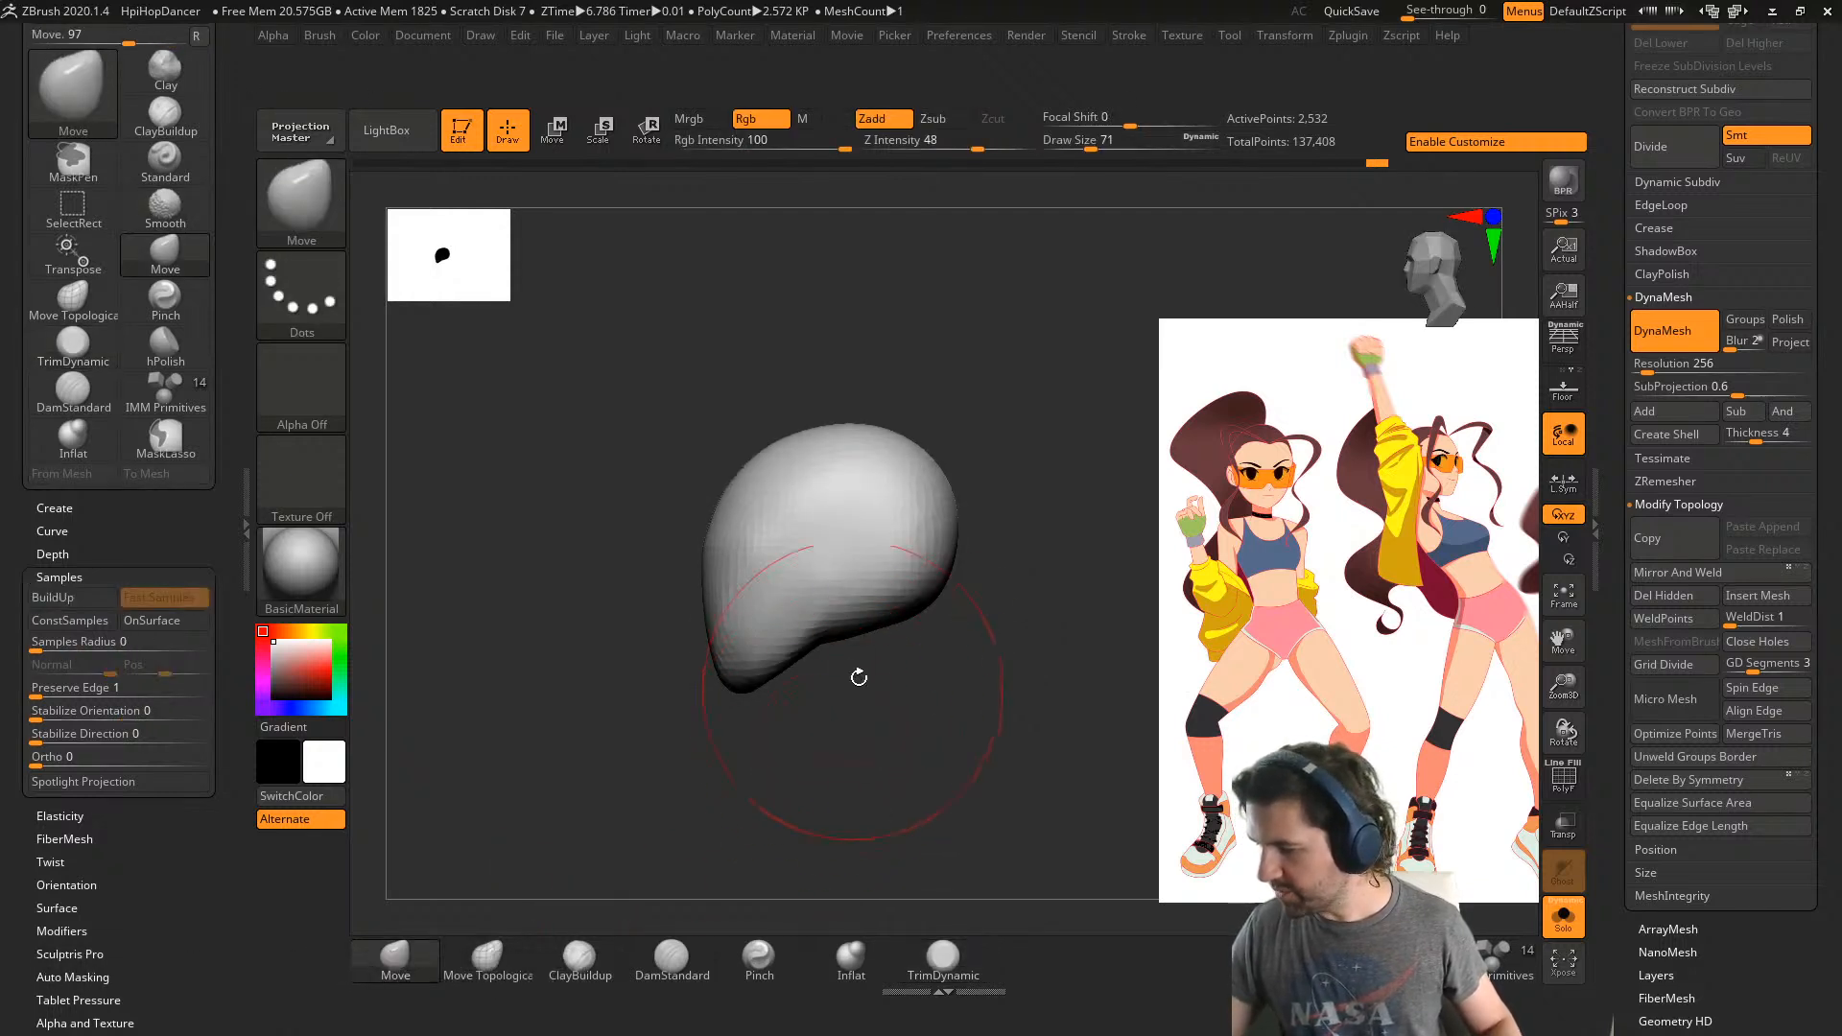
pyautogui.moveTo(862, 627); pyautogui.dragTo(860, 605)
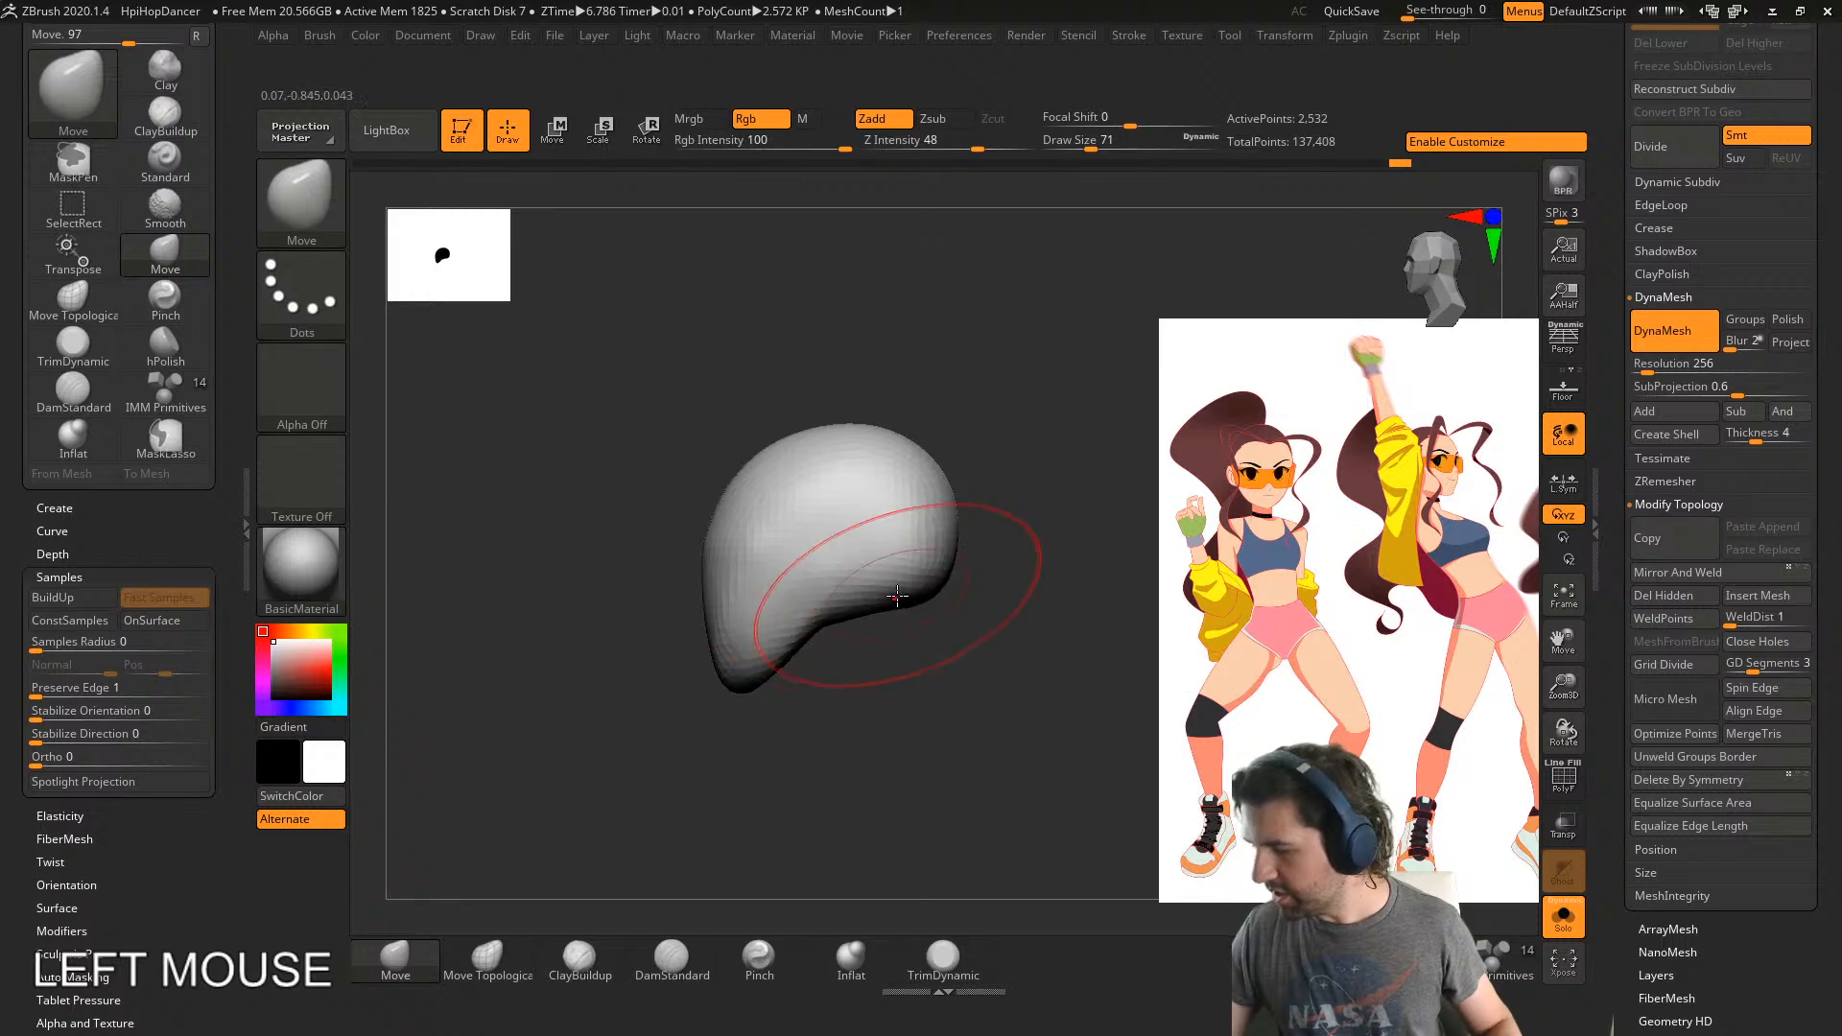
pyautogui.press('s')
pyautogui.moveTo(874, 685)
pyautogui.mouseDown()
pyautogui.moveTo(804, 652)
pyautogui.moveTo(831, 670)
pyautogui.mouseUp()
pyautogui.press('s')
pyautogui.keyDown('shift'); pyautogui.moveTo(831, 671); pyautogui.dragTo(794, 671, button='right'); pyautogui.keyUp('shift')
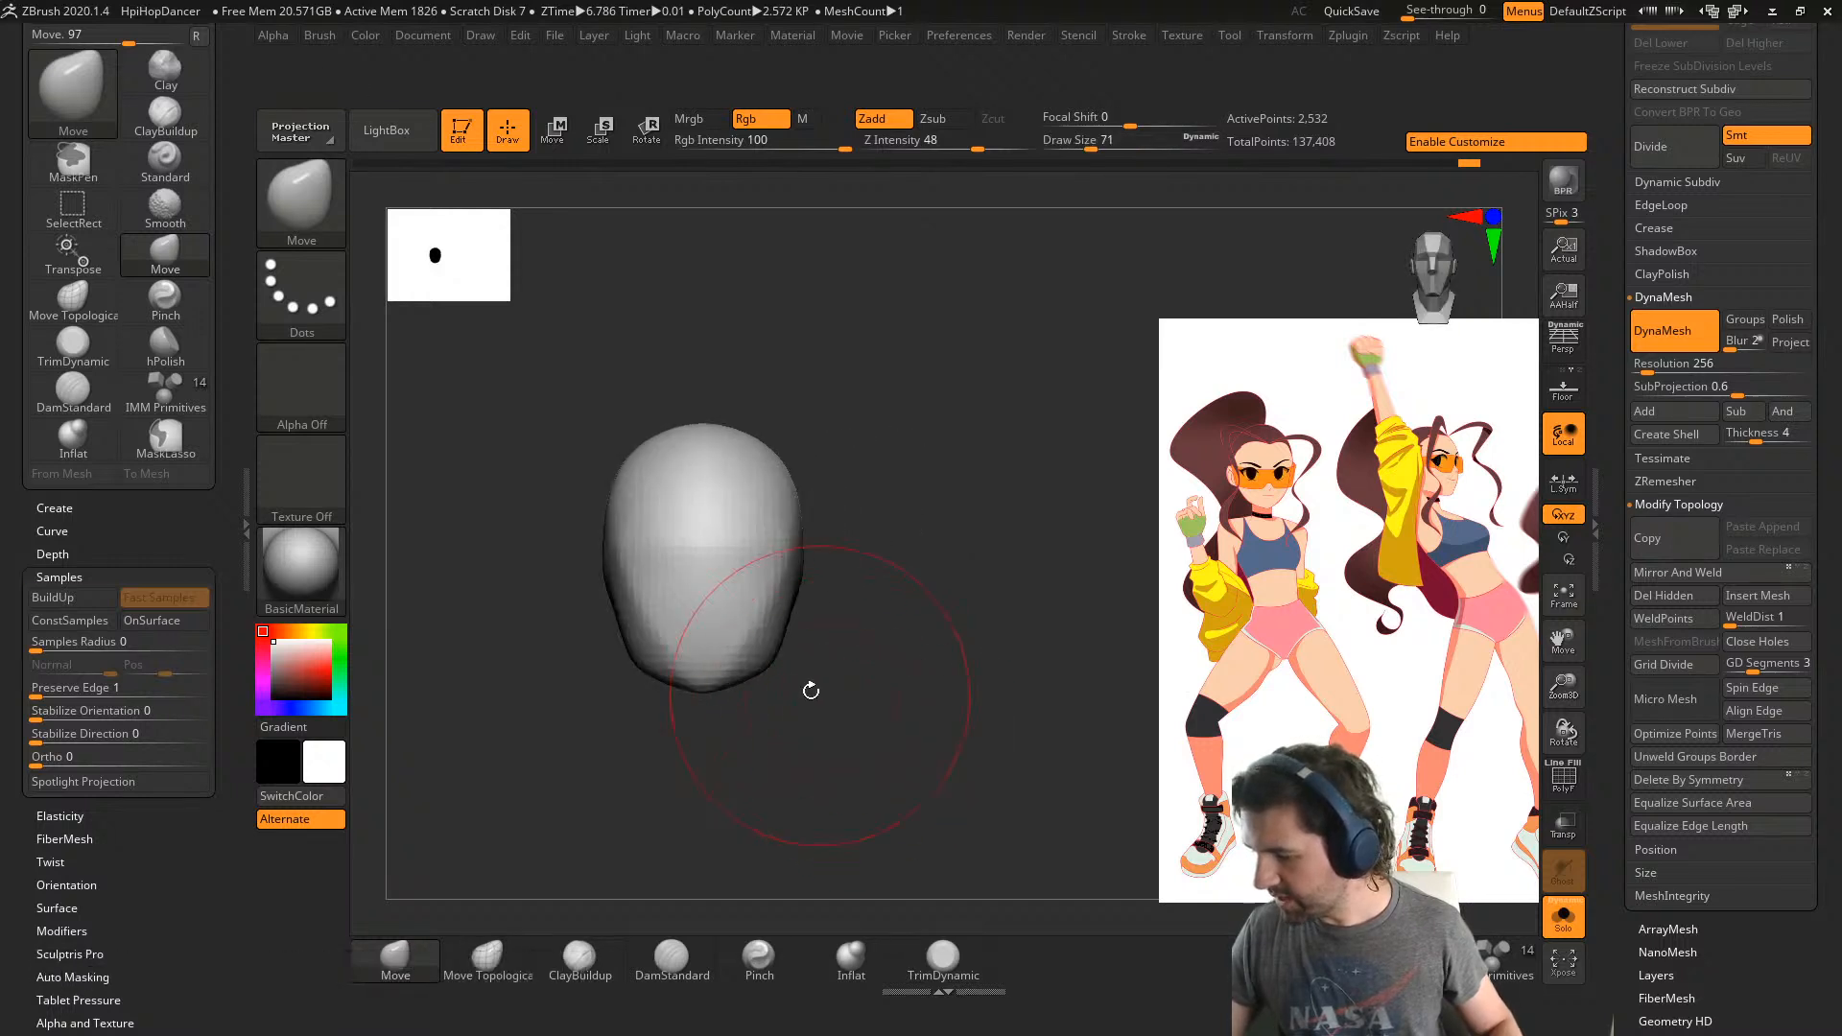
pyautogui.keyDown('shift'); pyautogui.moveTo(817, 756); pyautogui.dragTo(705, 760, button='right'); pyautogui.keyUp('shift')
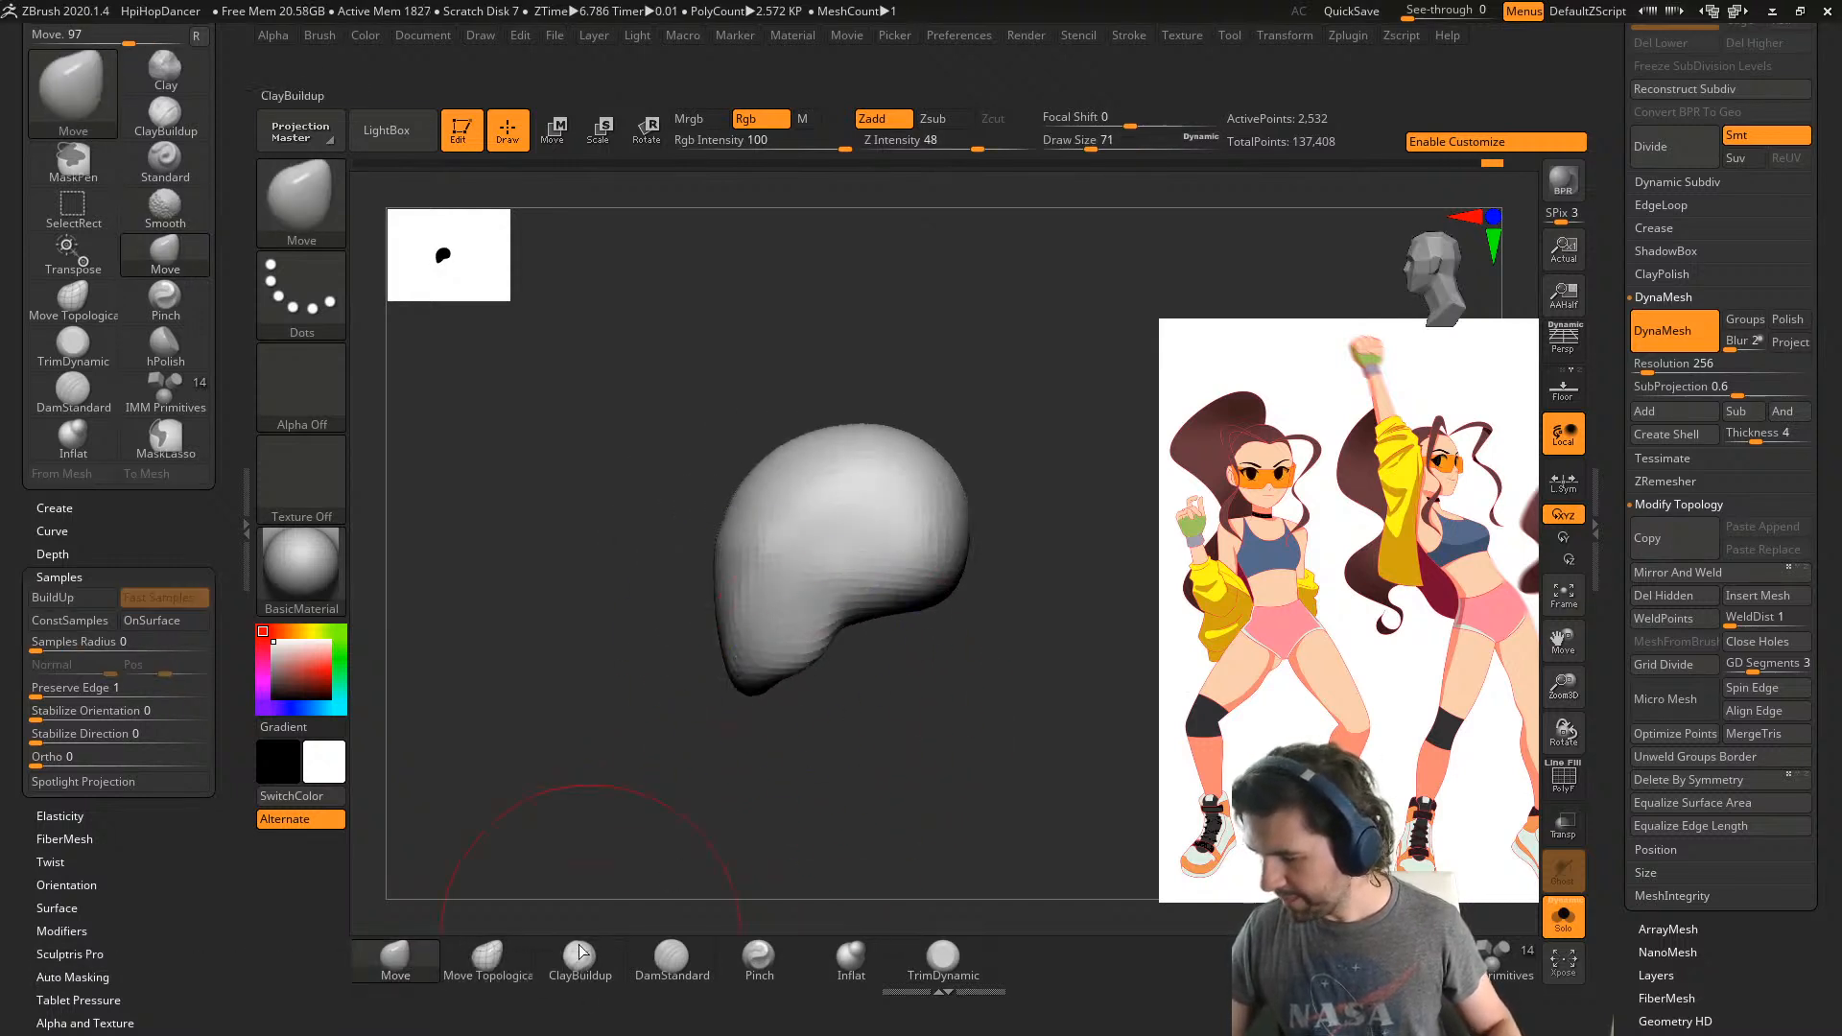
# - Carve the rear jaw edge with DamStandard at draw size 17 and rework the underside with ClayBuildup at draw size 44, smoothing the result
pyautogui.click(672, 961)
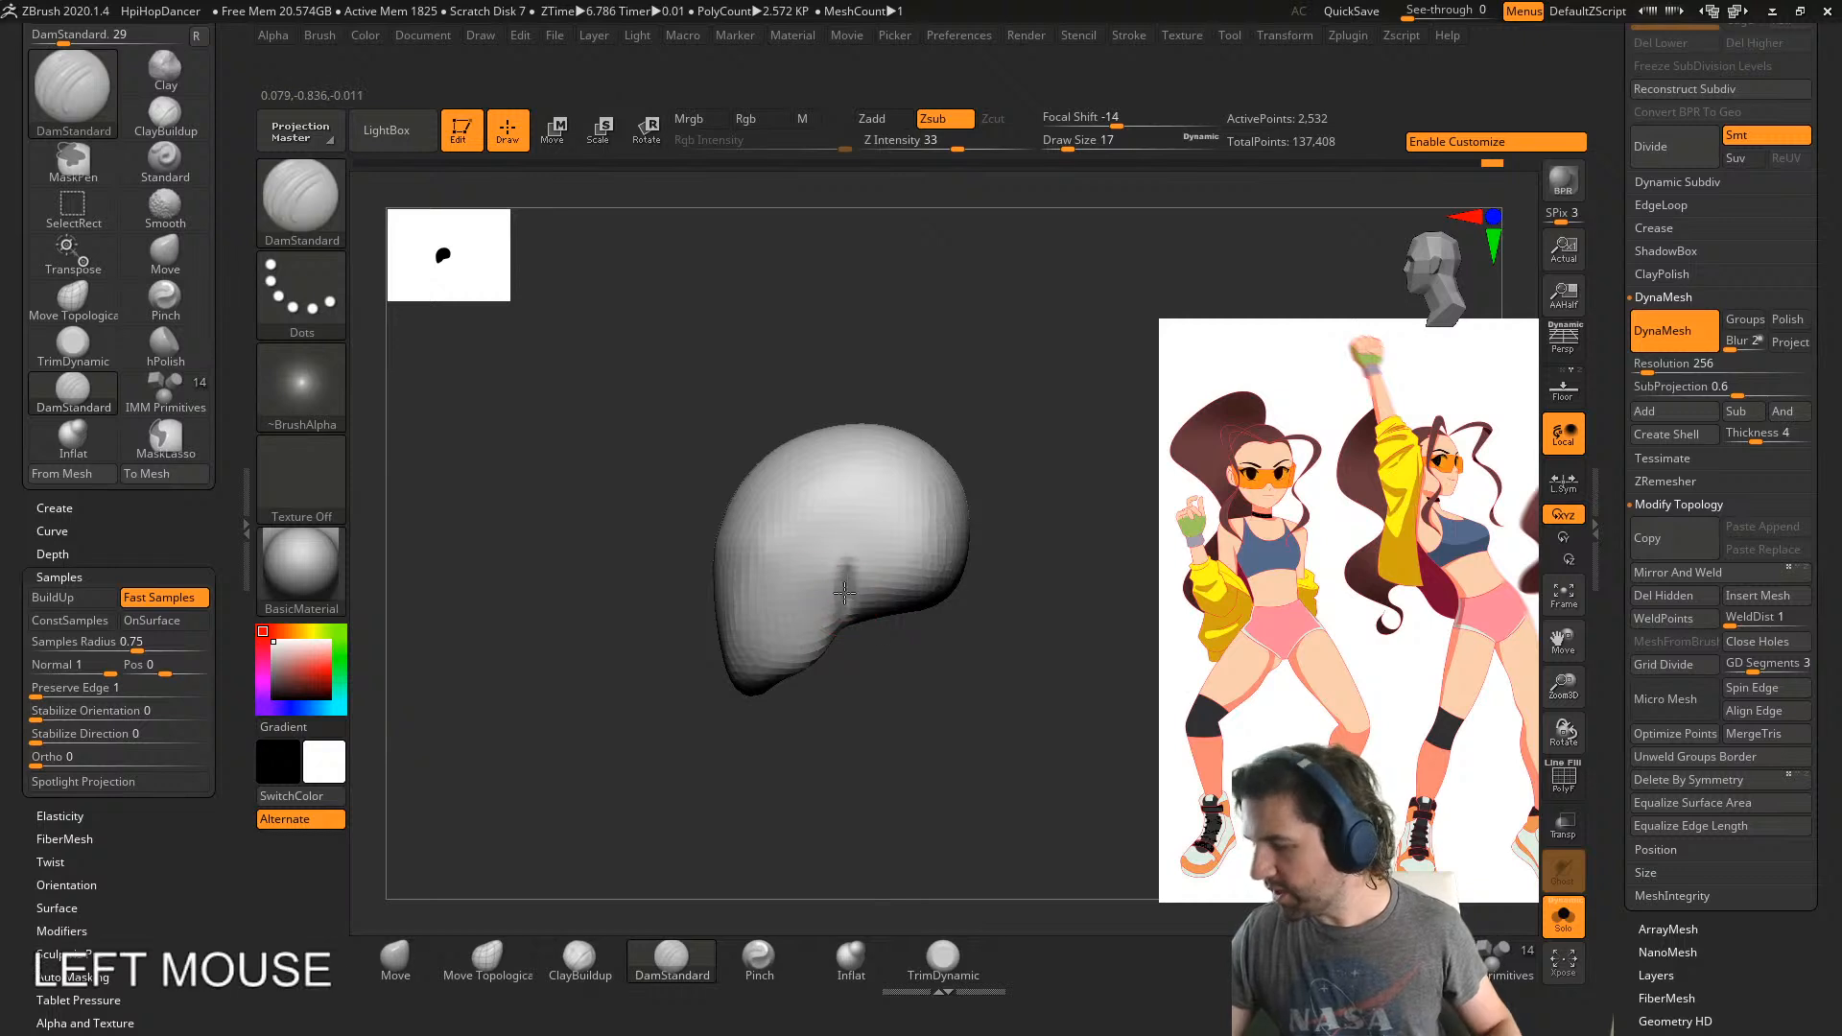
pyautogui.moveTo(847, 596)
pyautogui.mouseDown(button='right')
pyautogui.moveTo(872, 457)
pyautogui.moveTo(849, 629)
pyautogui.mouseUp(button='right')
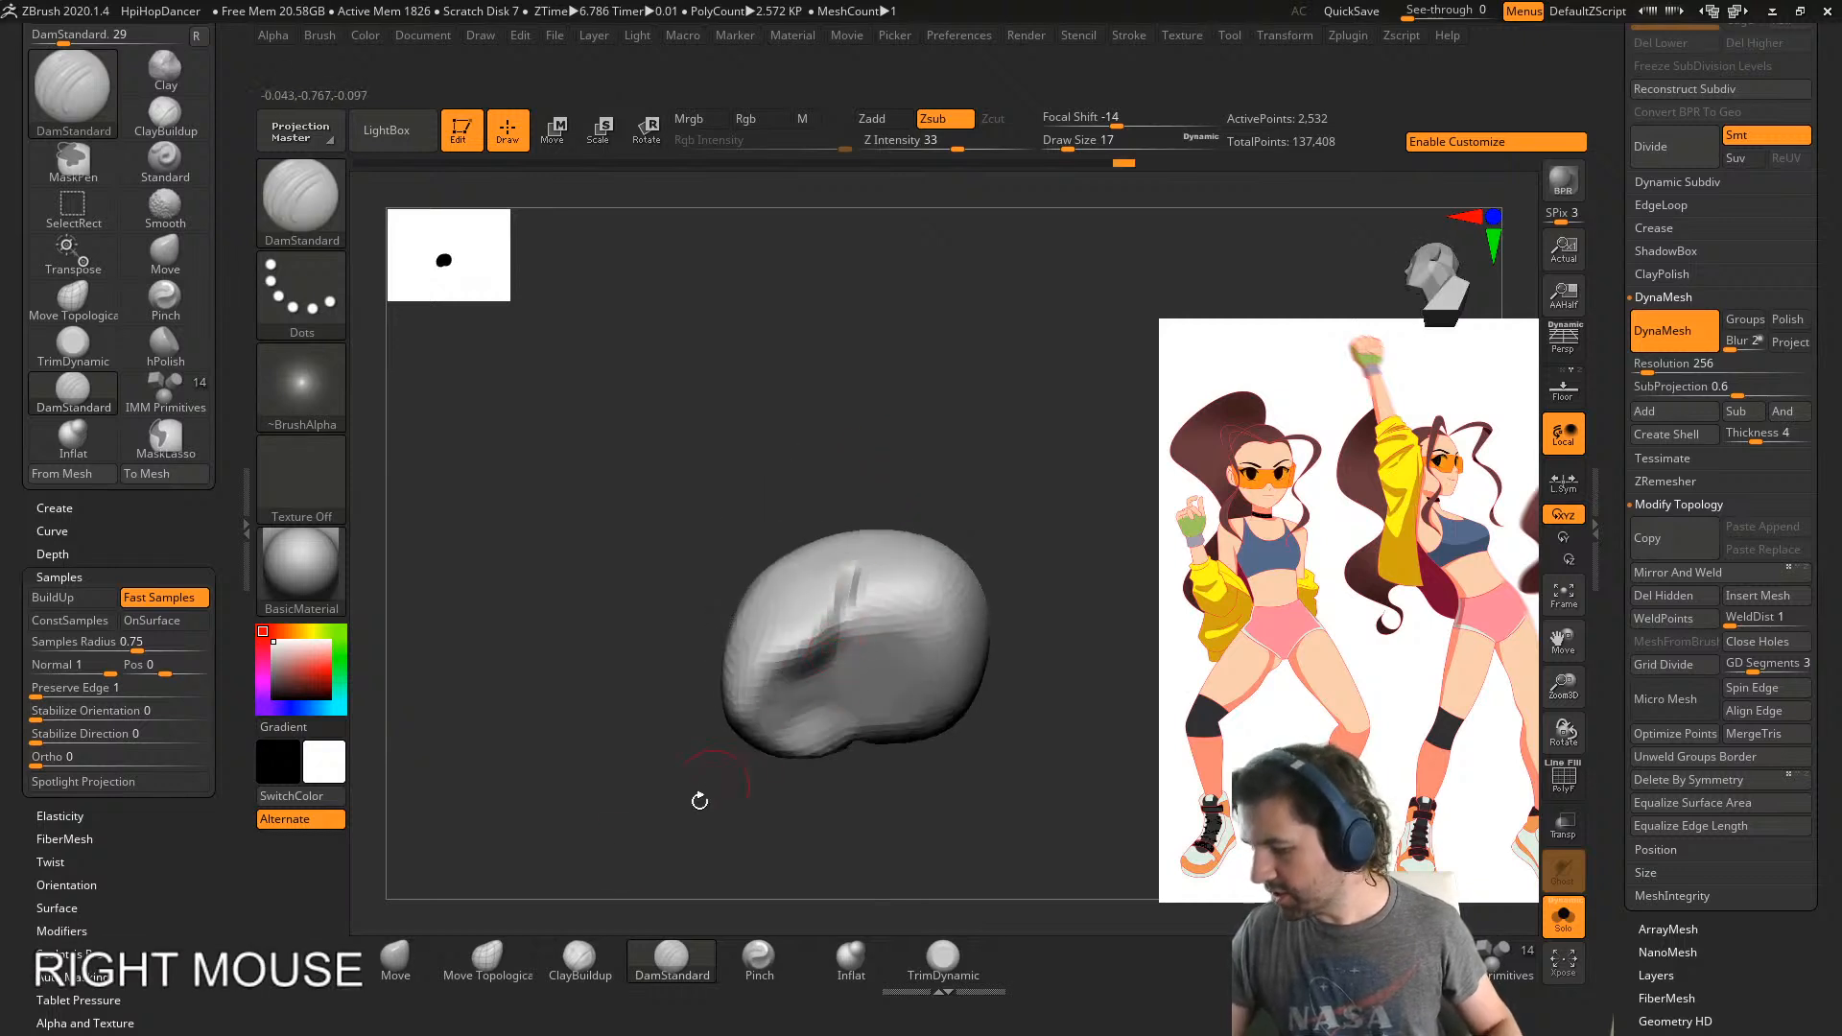
pyautogui.click(579, 954)
pyautogui.moveTo(758, 715); pyautogui.dragTo(784, 689, button='right')
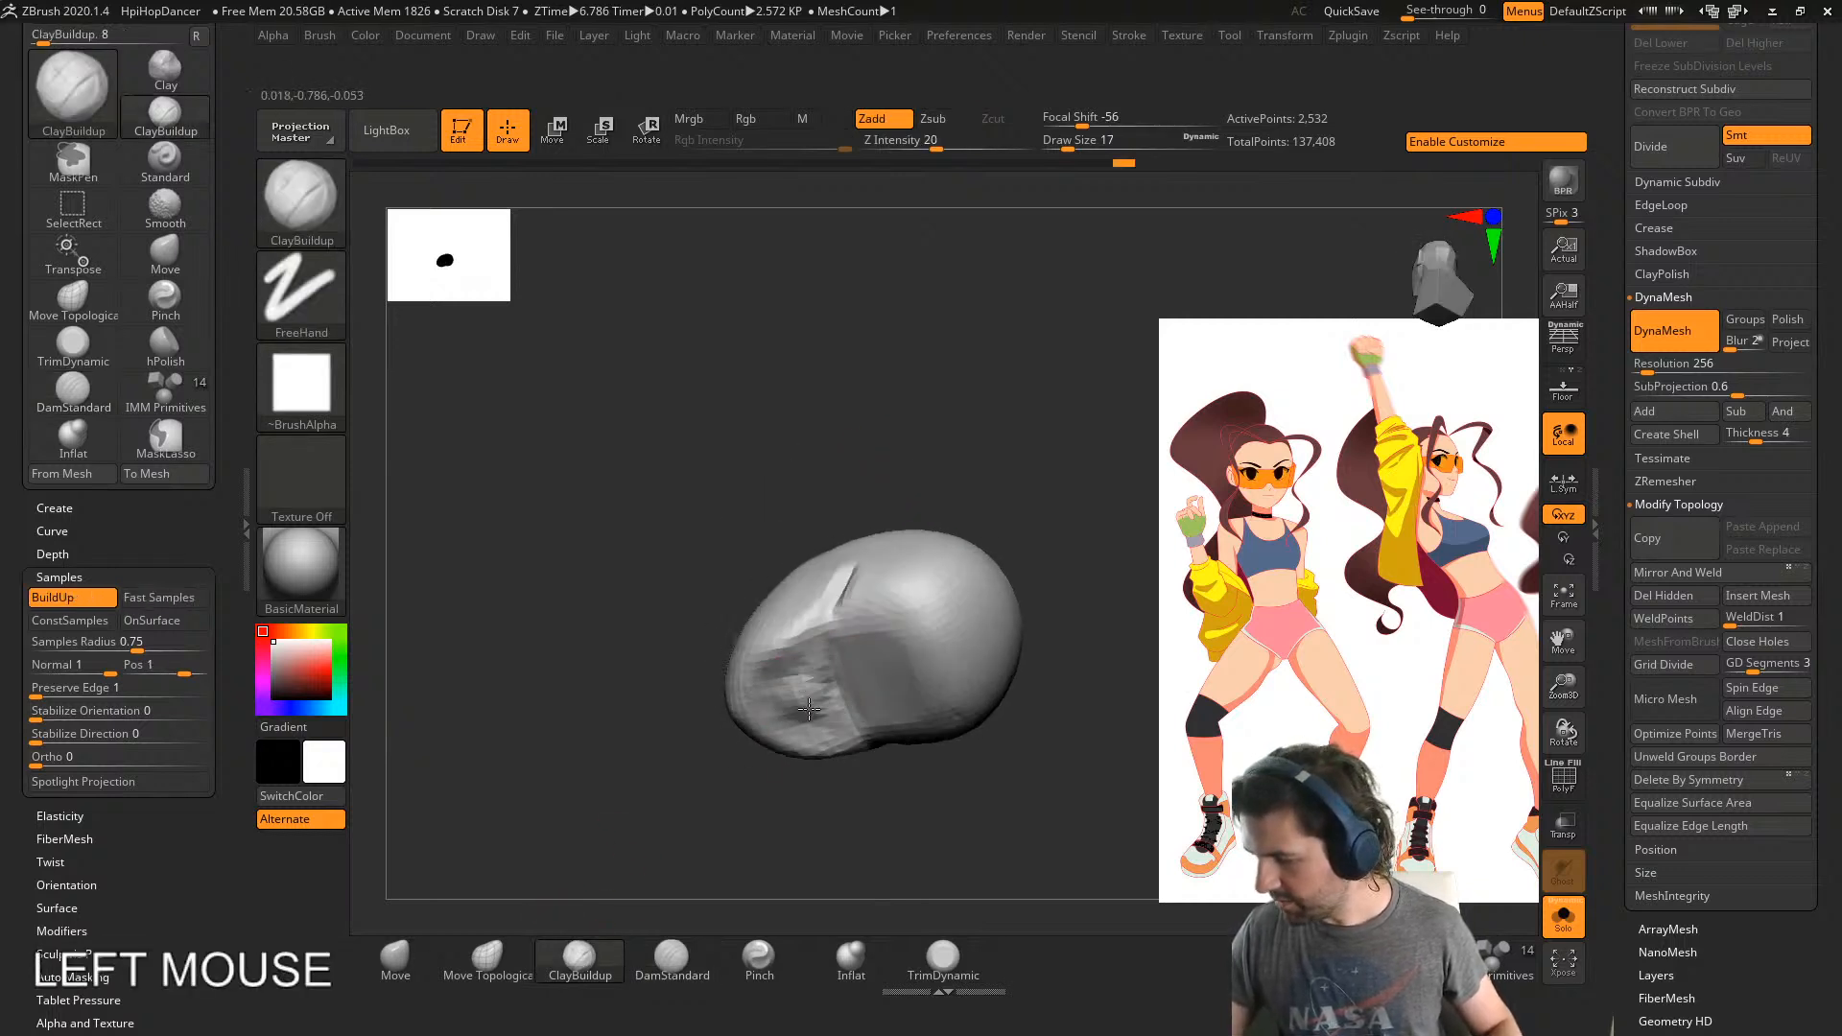
pyautogui.press('s')
pyautogui.moveTo(810, 693); pyautogui.dragTo(825, 694)
pyautogui.moveTo(833, 691)
pyautogui.mouseDown()
pyautogui.moveTo(812, 685)
pyautogui.moveTo(844, 710)
pyautogui.mouseUp()
pyautogui.moveTo(846, 708); pyautogui.dragTo(833, 662, button='right')
pyautogui.keyDown('shift'); pyautogui.moveTo(833, 662); pyautogui.dragTo(854, 614); pyautogui.keyUp('shift')
pyautogui.moveTo(868, 671)
pyautogui.mouseDown(button='right')
pyautogui.moveTo(908, 742)
pyautogui.moveTo(945, 744)
pyautogui.mouseUp(button='right')
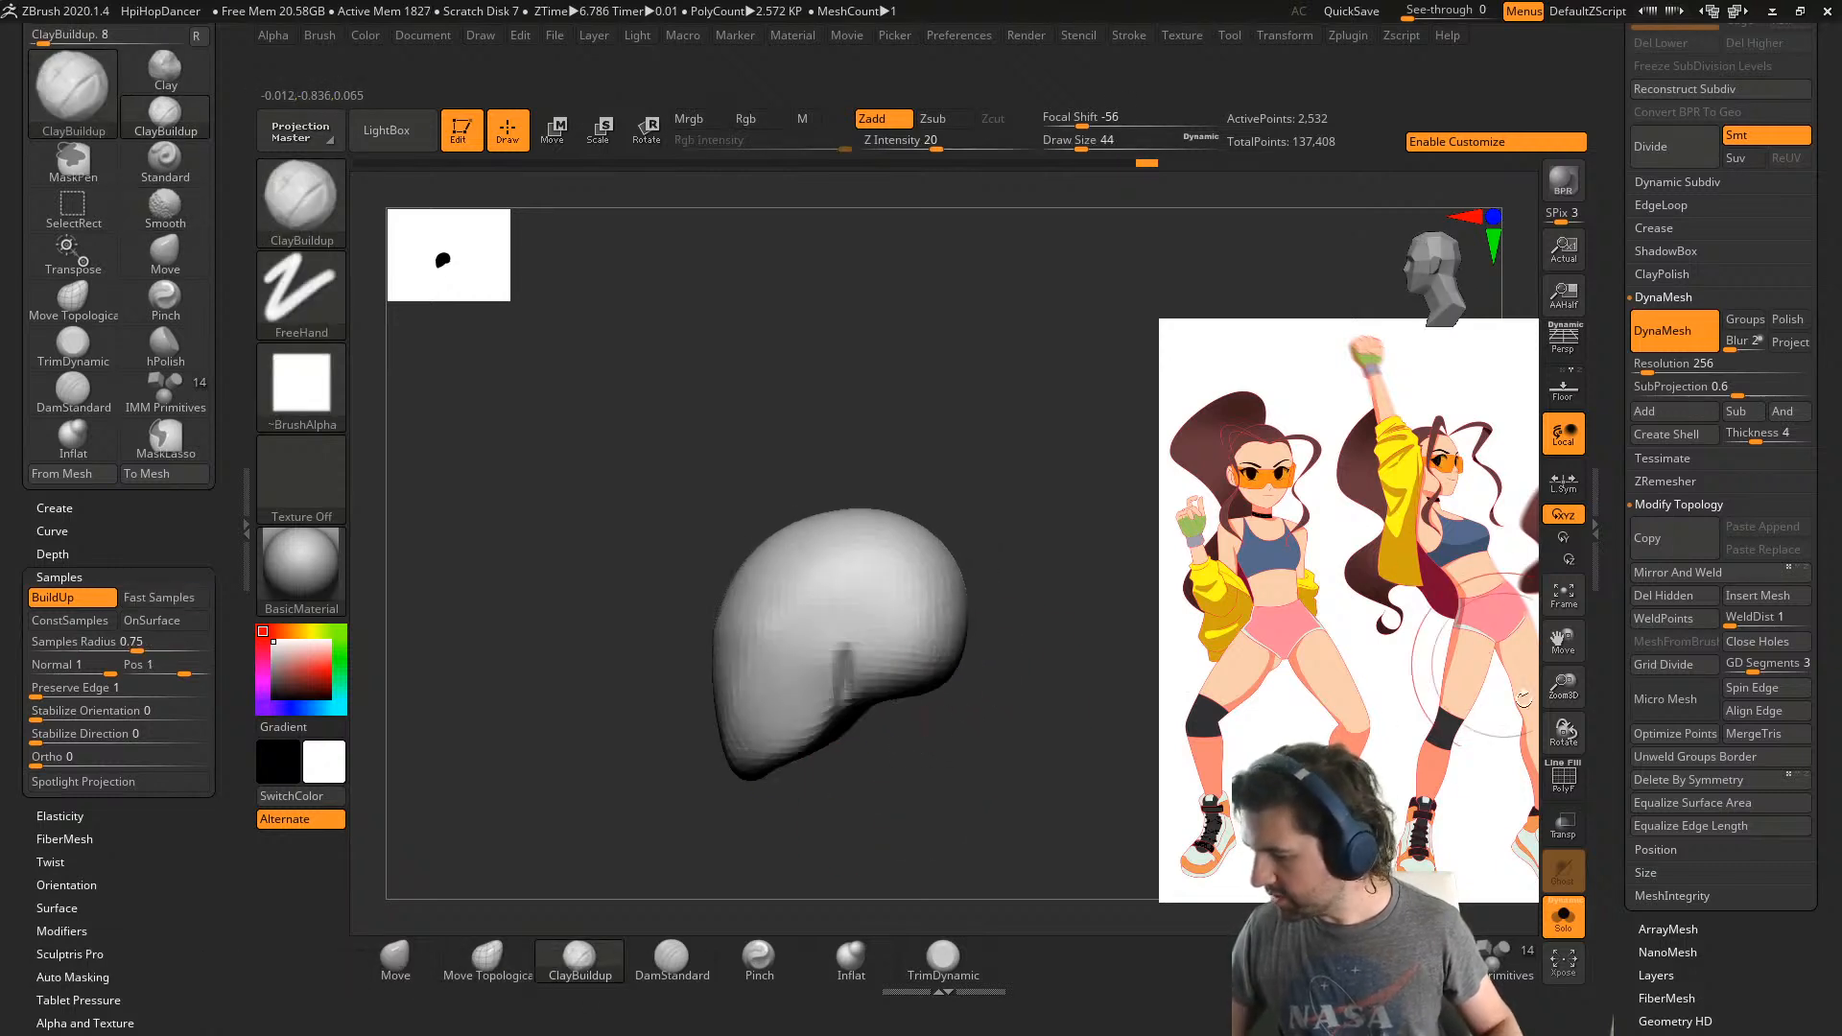
# - Show the rest of the body again, soften the jaw corner and build up the lower jaw with ClayBuildup
pyautogui.click(1564, 919)
pyautogui.keyDown('shift'); pyautogui.moveTo(873, 691); pyautogui.dragTo(854, 619); pyautogui.keyUp('shift')
pyautogui.moveTo(854, 619); pyautogui.dragTo(834, 671, button='right')
pyautogui.moveTo(1018, 634)
pyautogui.mouseDown(button='right')
pyautogui.moveTo(811, 679)
pyautogui.moveTo(799, 724)
pyautogui.mouseUp(button='right')
pyautogui.moveTo(782, 755)
pyautogui.mouseDown()
pyautogui.moveTo(809, 730)
pyautogui.moveTo(816, 763)
pyautogui.mouseUp()
pyautogui.keyDown('shift'); pyautogui.moveTo(815, 763); pyautogui.dragTo(818, 825, button='right'); pyautogui.keyUp('shift')
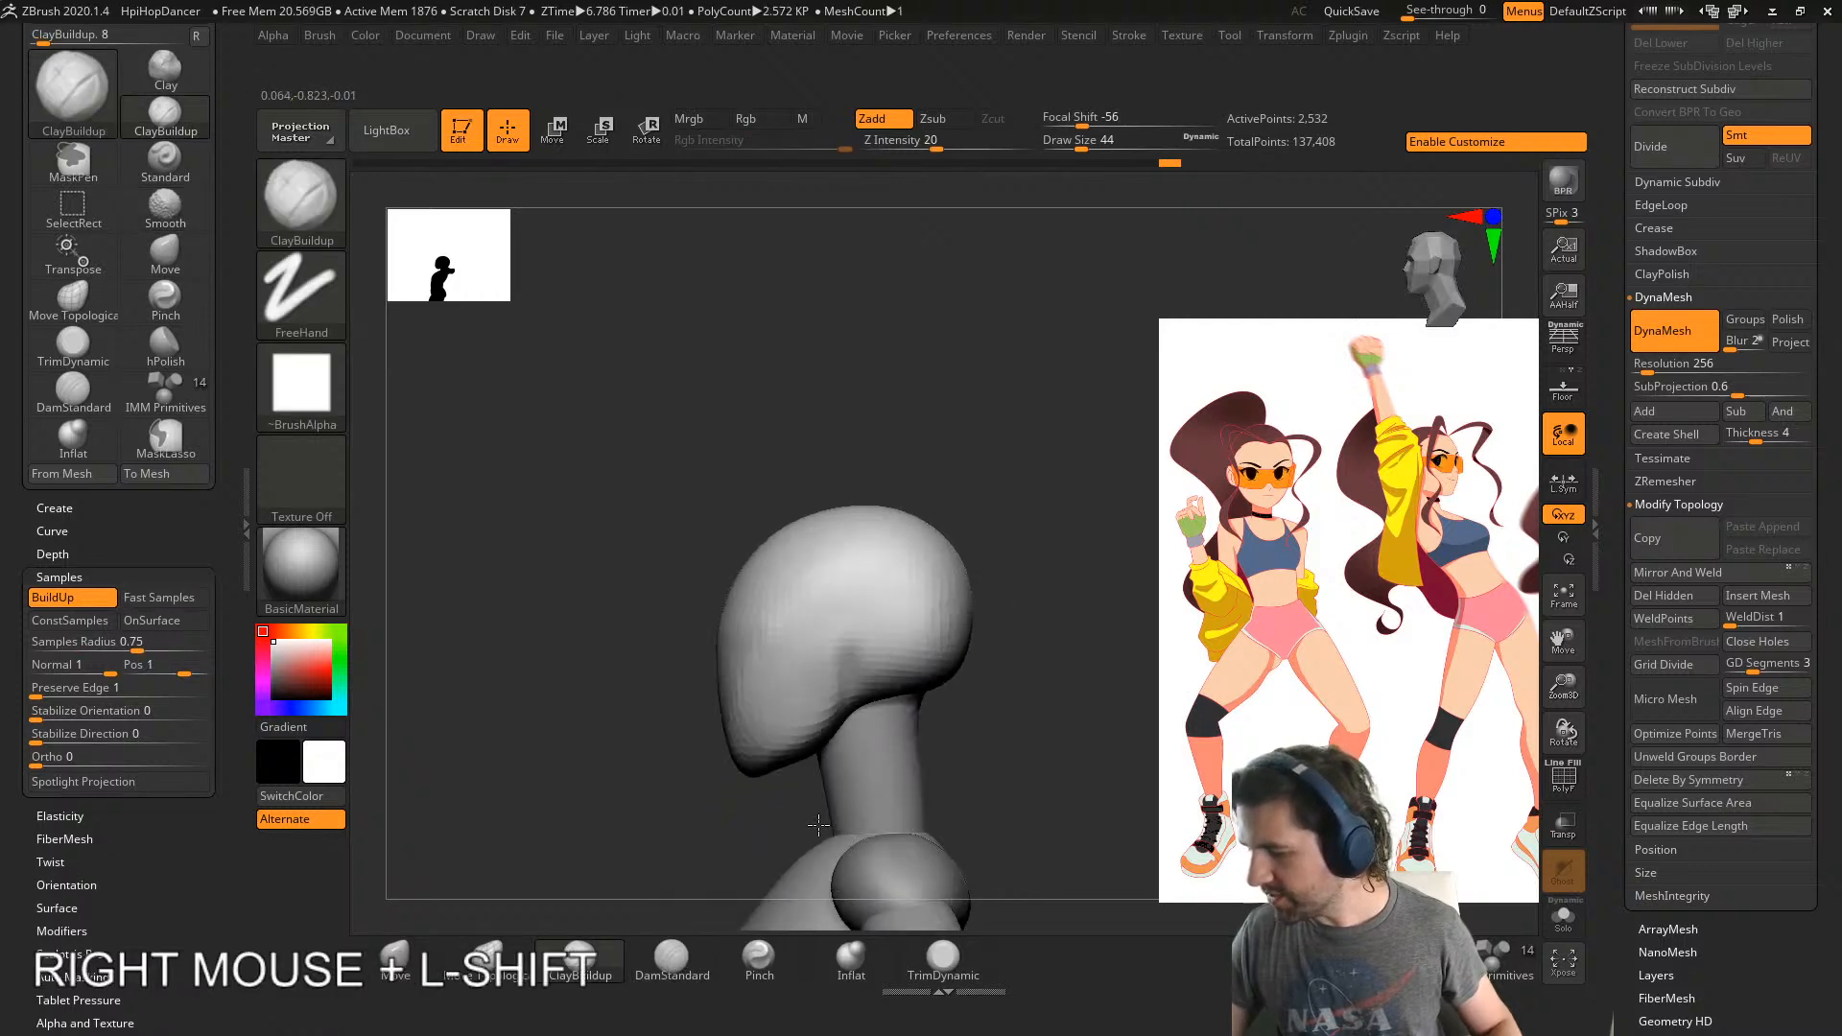
# - Define the jaw edge with an inverted DamStandard brush at a draw size of 25 and smooth it
pyautogui.click(672, 960)
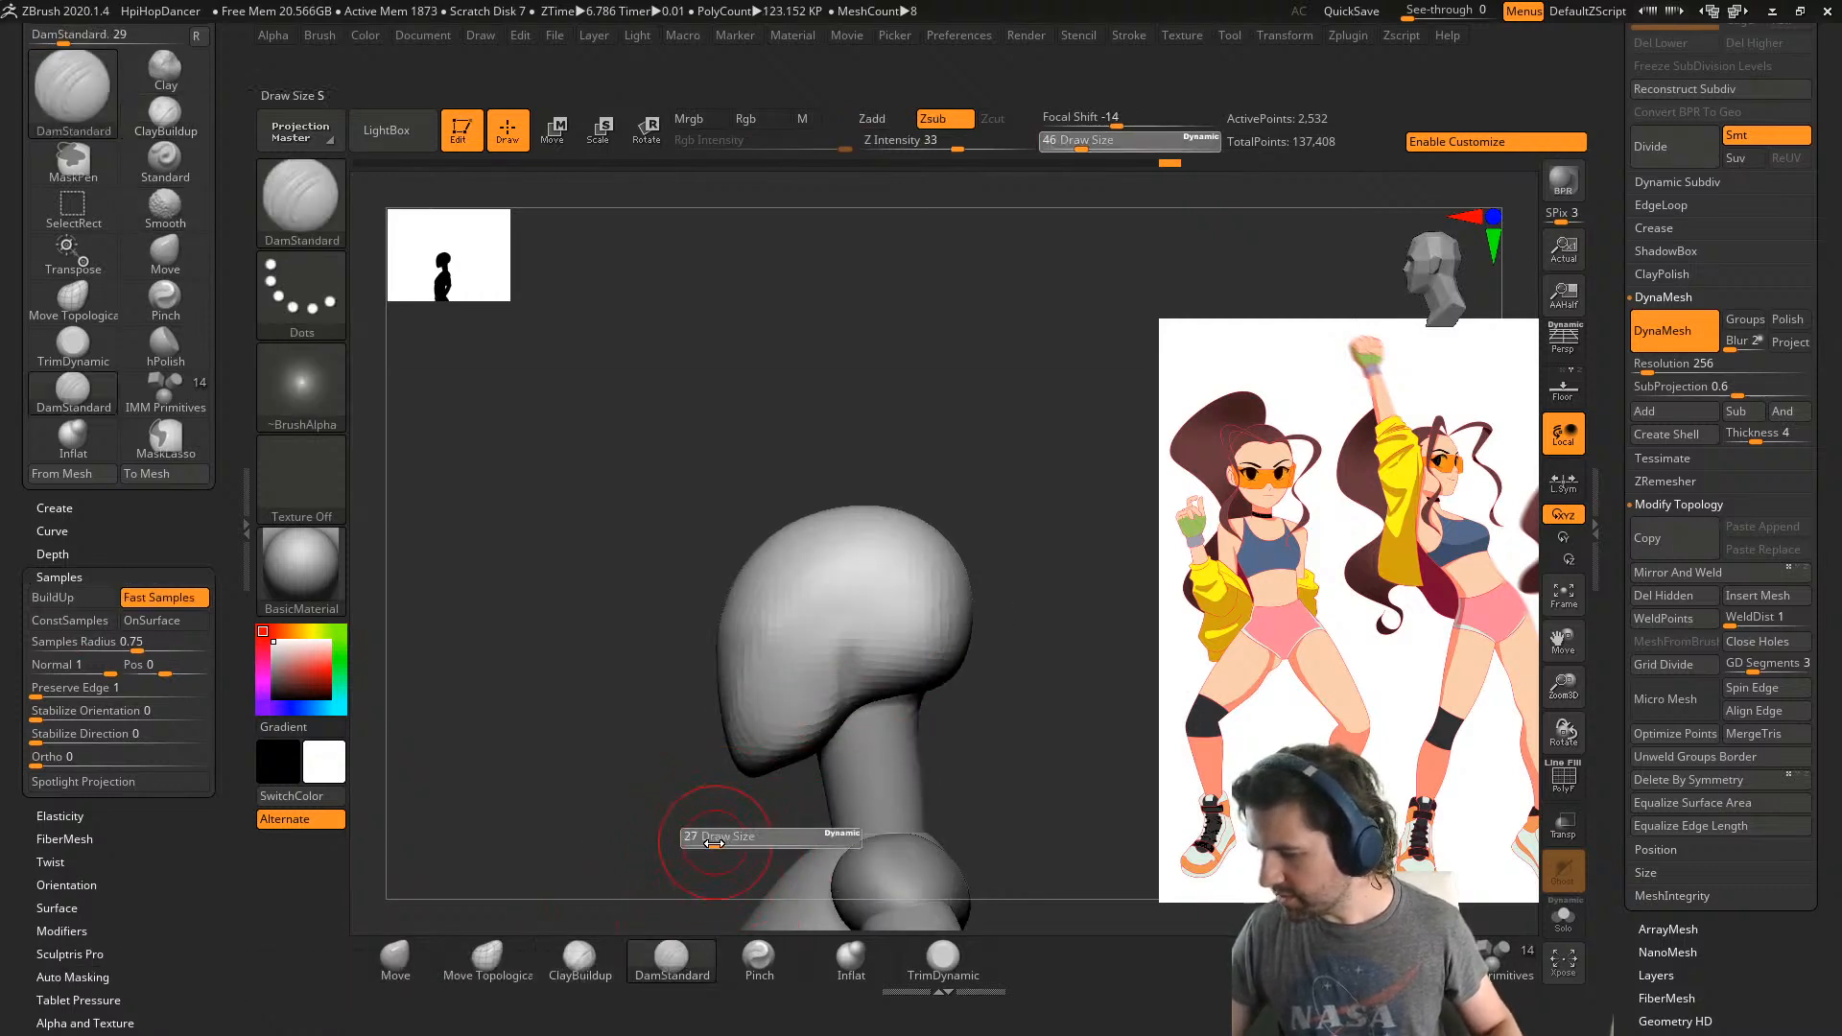
pyautogui.keyDown('alt'); pyautogui.moveTo(832, 687); pyautogui.dragTo(804, 729); pyautogui.keyUp('alt')
pyautogui.keyDown('shift'); pyautogui.moveTo(842, 662); pyautogui.dragTo(811, 719); pyautogui.keyUp('shift')
pyautogui.moveTo(797, 748)
pyautogui.mouseDown(button='right')
pyautogui.moveTo(851, 757)
pyautogui.moveTo(847, 719)
pyautogui.mouseUp(button='right')
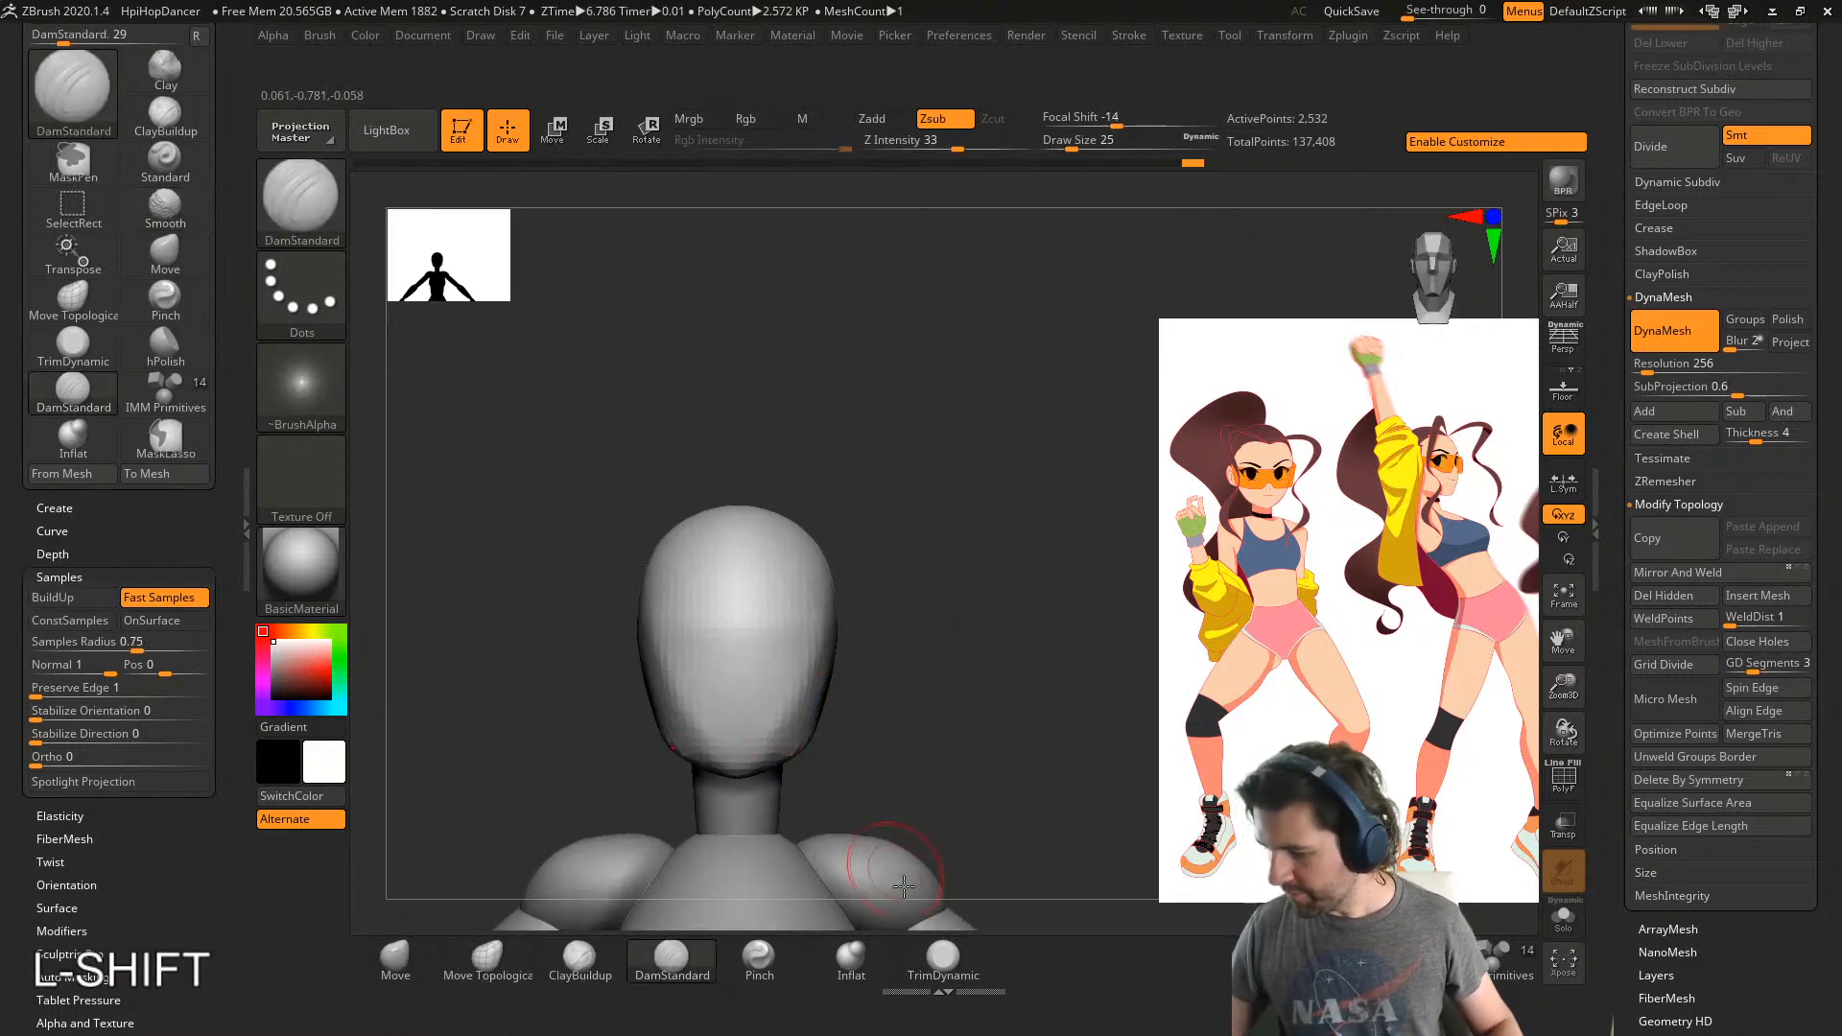
# - Sink symmetrical eye sockets into the face with an inverted Inflat brush at a draw size of 35
pyautogui.click(851, 956)
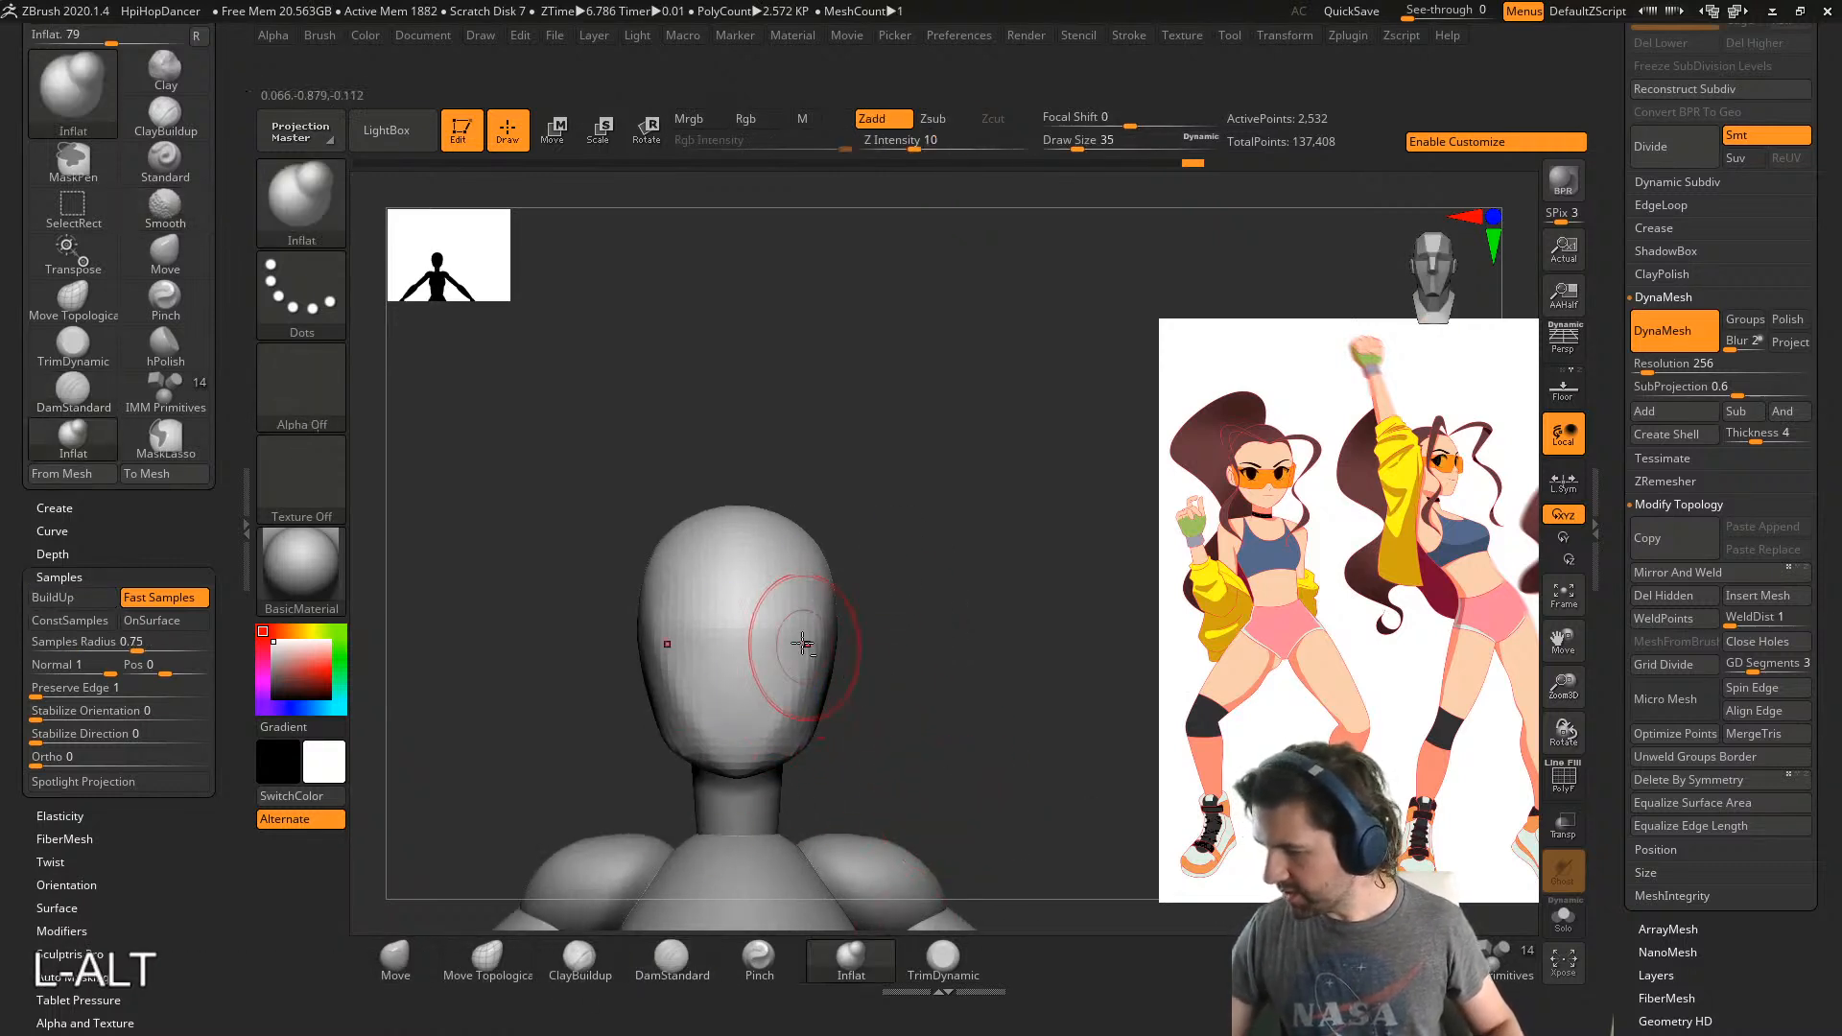
pyautogui.keyDown('alt'); pyautogui.moveTo(802, 643); pyautogui.dragTo(777, 638); pyautogui.keyUp('alt')
pyautogui.moveTo(864, 653); pyautogui.dragTo(796, 645, button='right')
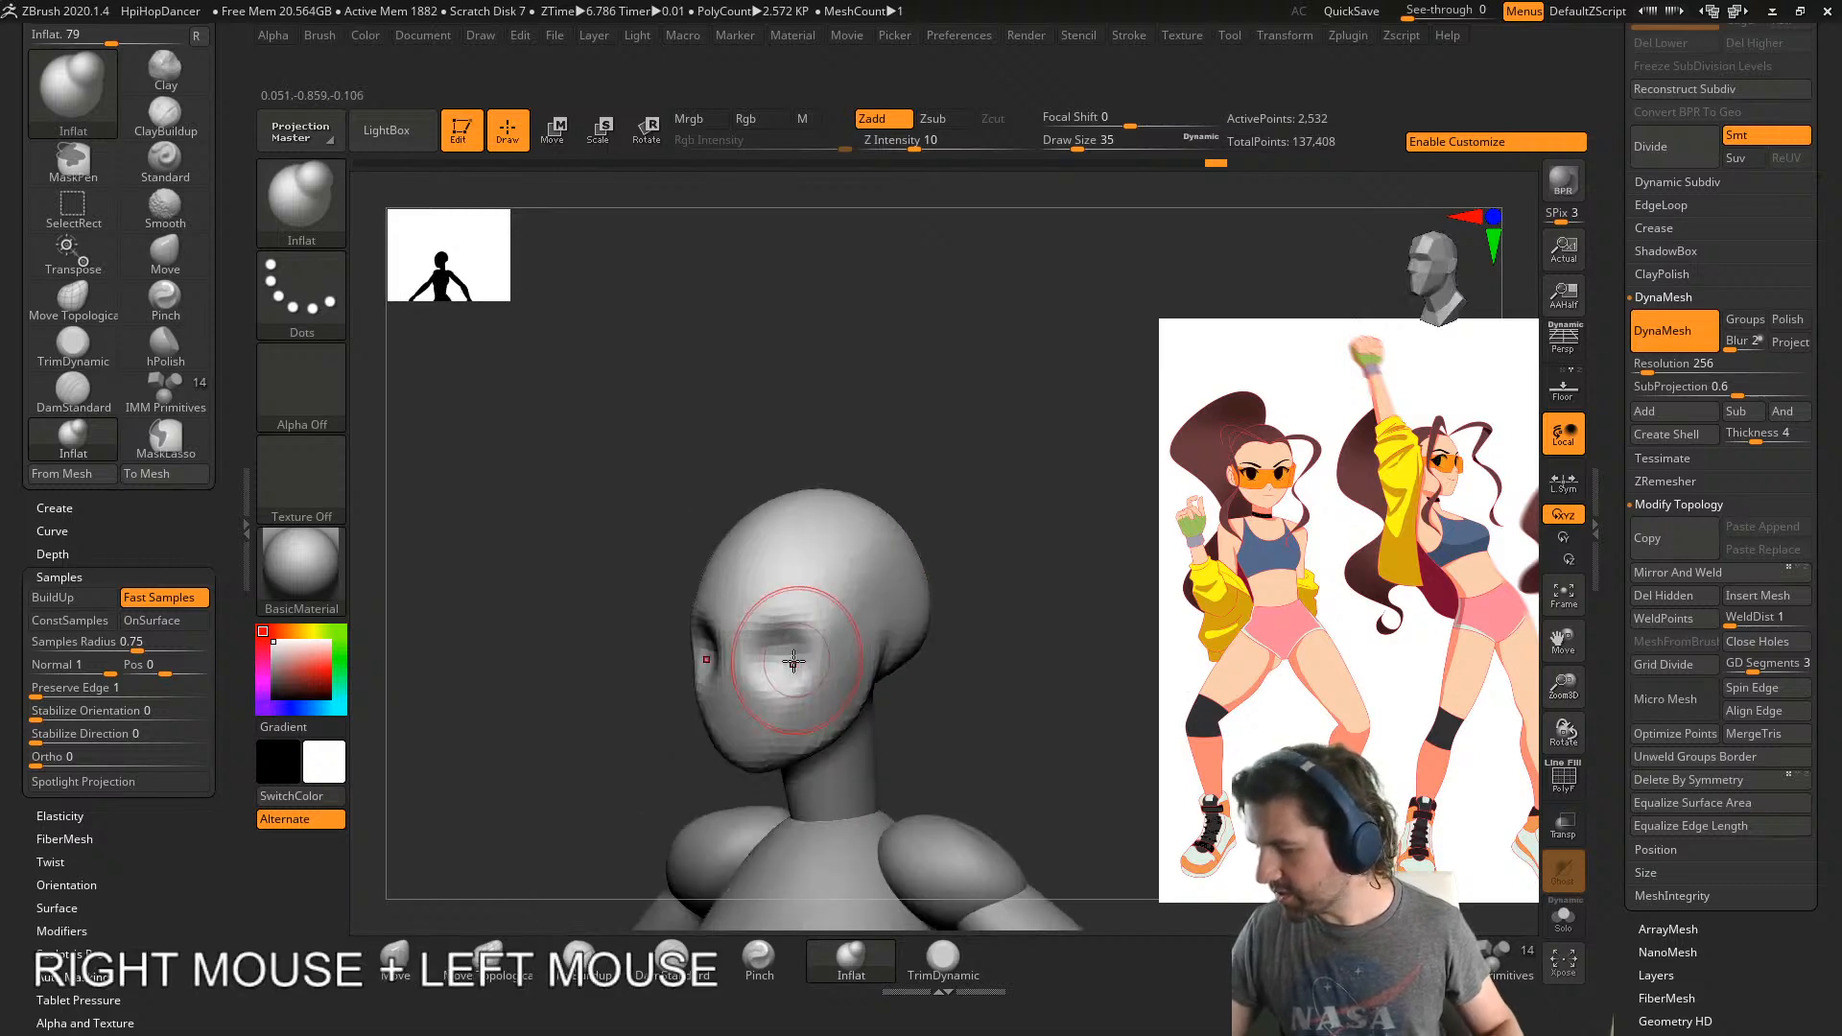
pyautogui.keyDown('alt'); pyautogui.moveTo(795, 646); pyautogui.dragTo(773, 658); pyautogui.keyUp('alt')
pyautogui.moveTo(863, 653); pyautogui.dragTo(809, 629, button='right')
# - Shape the brow and the edges of the eye sockets with the Move brush at a draw size of 29
pyautogui.click(403, 957)
pyautogui.press('s')
pyautogui.keyDown('shift'); pyautogui.moveTo(548, 849); pyautogui.dragTo(539, 849); pyautogui.keyUp('shift')
pyautogui.moveTo(595, 768); pyautogui.dragTo(767, 662, button='right')
pyautogui.moveTo(807, 607); pyautogui.dragTo(817, 604)
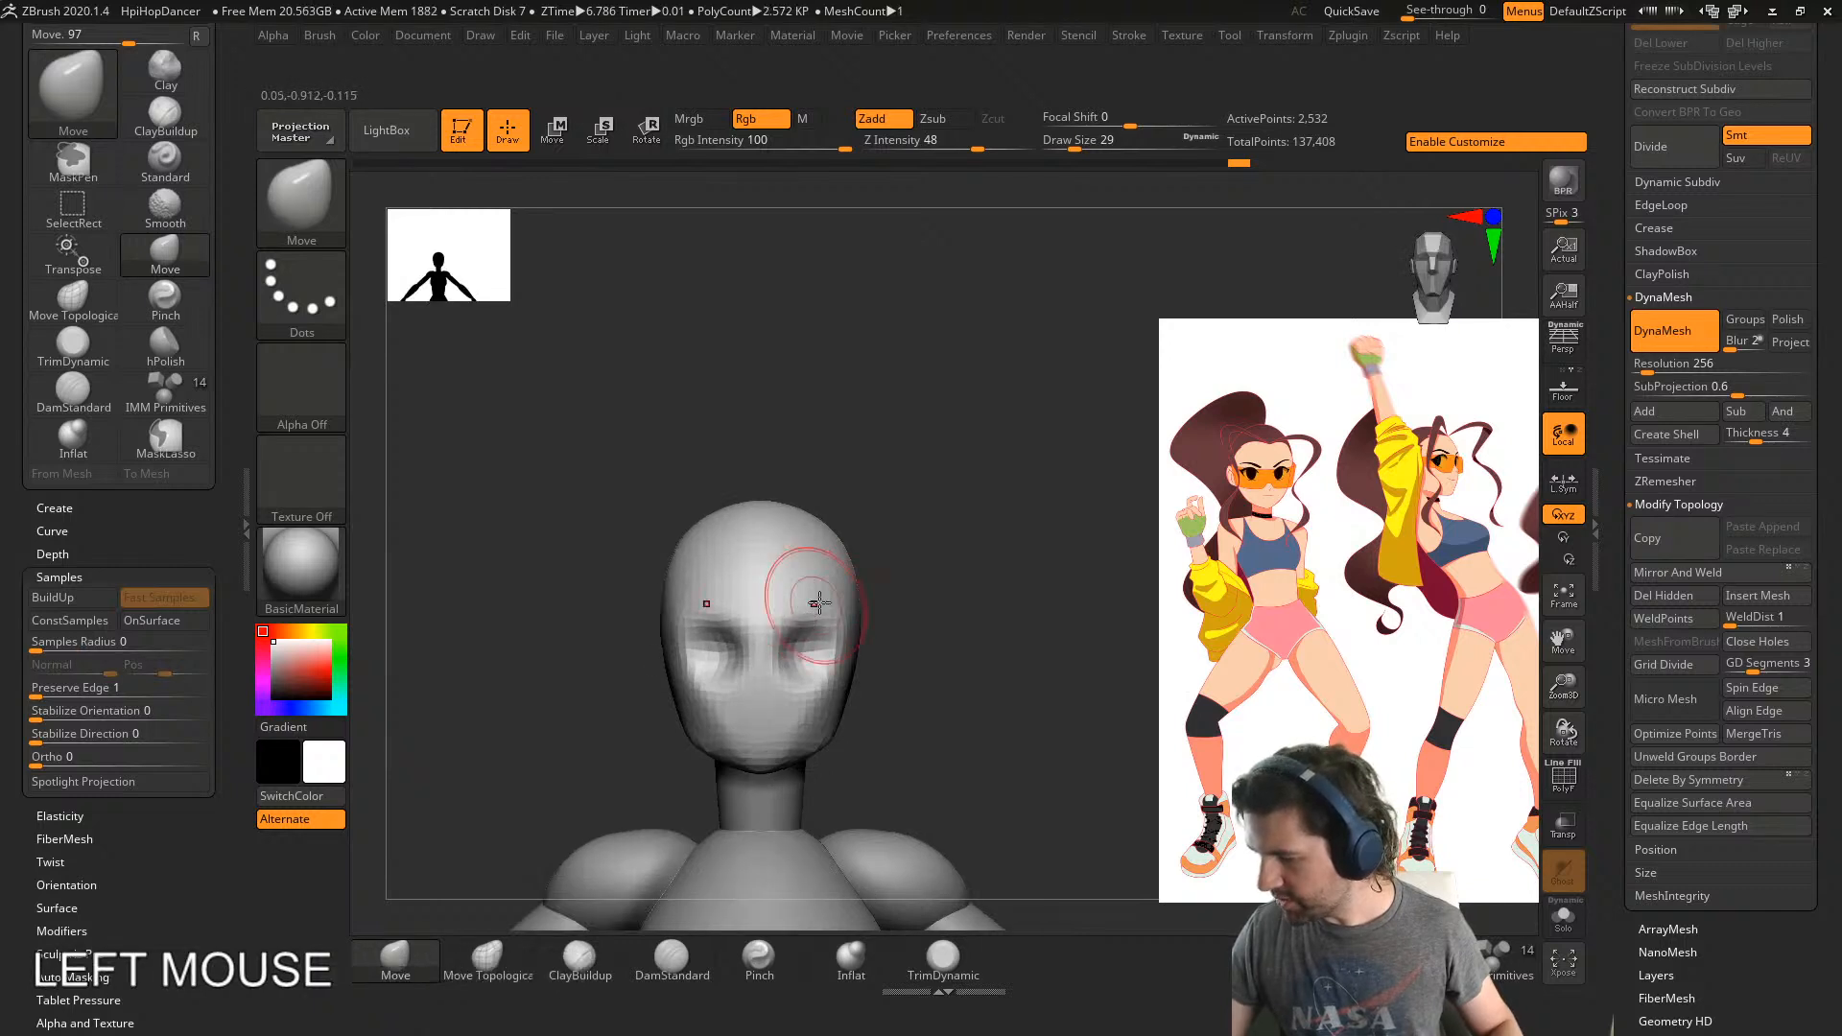
pyautogui.moveTo(816, 605); pyautogui.dragTo(676, 613, button='right')
pyautogui.moveTo(781, 677); pyautogui.dragTo(791, 674)
pyautogui.moveTo(791, 674); pyautogui.dragTo(767, 677, button='right')
pyautogui.moveTo(785, 681); pyautogui.dragTo(791, 688)
pyautogui.moveTo(792, 688)
pyautogui.mouseDown(button='right')
pyautogui.moveTo(729, 672)
pyautogui.moveTo(803, 658)
pyautogui.mouseUp(button='right')
# - Refine the brow, temples and cheeks from several angles with the Move brush at a draw size of 33
pyautogui.press('s')
pyautogui.moveTo(802, 658); pyautogui.dragTo(817, 635)
pyautogui.moveTo(817, 635); pyautogui.dragTo(930, 677, button='right')
pyautogui.press('s')
pyautogui.moveTo(931, 677); pyautogui.dragTo(944, 677)
pyautogui.moveTo(944, 677); pyautogui.dragTo(887, 739, button='right')
pyautogui.moveTo(795, 685); pyautogui.dragTo(793, 692)
pyautogui.moveTo(794, 690); pyautogui.dragTo(907, 649, button='right')
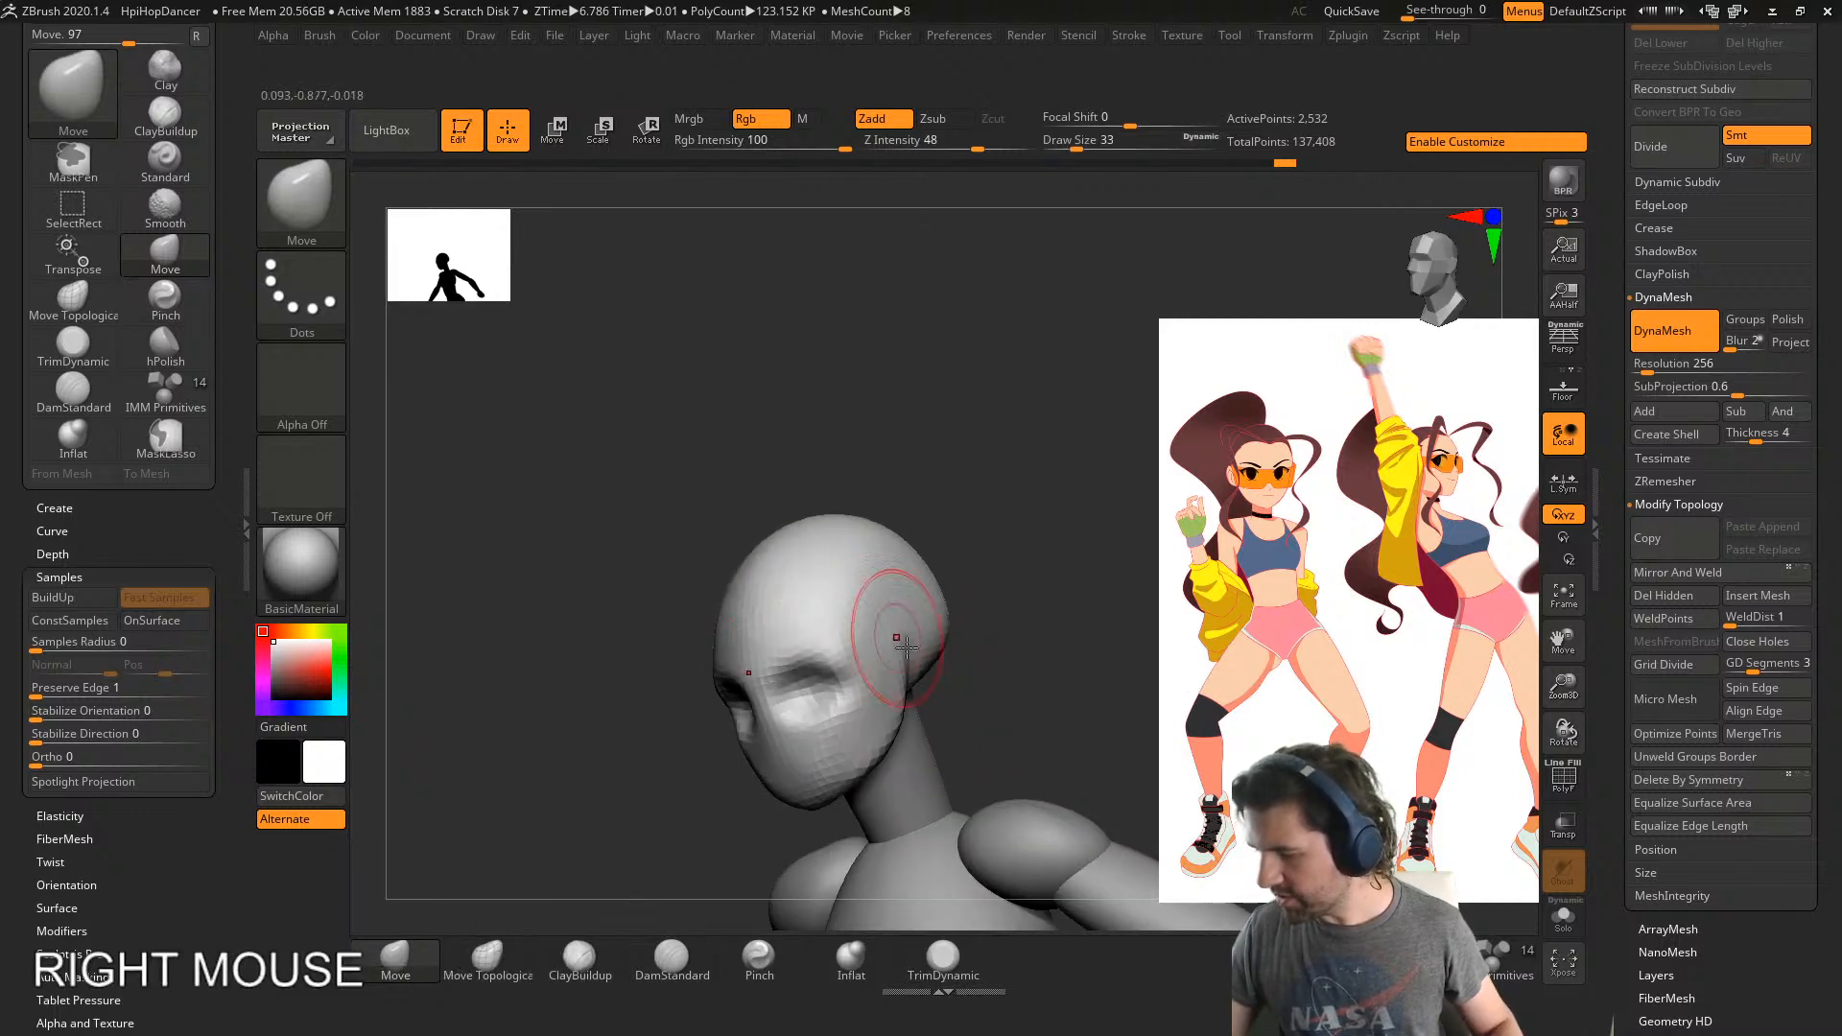
# - Pull out and shape the nose from the front and side with the Move brush at a draw size of 14
pyautogui.keyDown('shift'); pyautogui.moveTo(976, 699); pyautogui.dragTo(988, 687, button='right'); pyautogui.keyUp('shift')
pyautogui.press('s')
pyautogui.moveTo(725, 802); pyautogui.dragTo(719, 800)
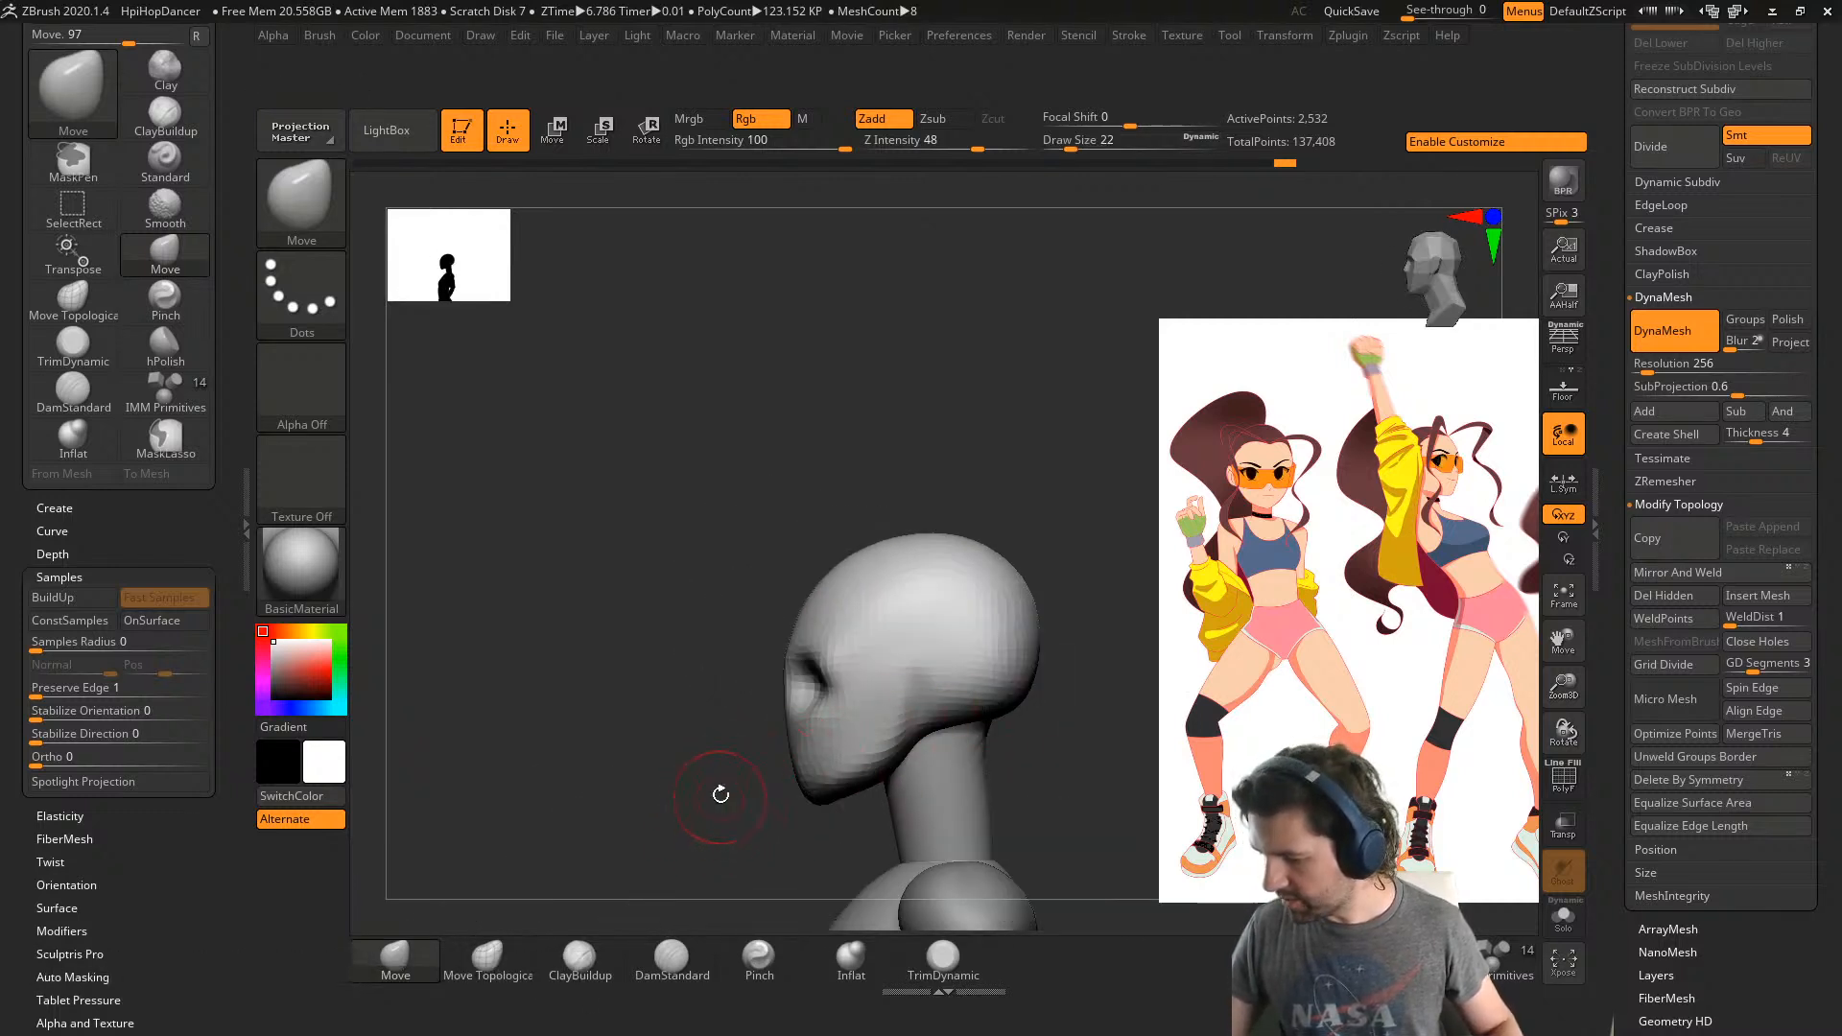
pyautogui.keyDown('ctrl'); pyautogui.moveTo(719, 799); pyautogui.dragTo(773, 753, button='right'); pyautogui.keyUp('ctrl')
pyautogui.press('s')
pyautogui.moveTo(765, 750)
pyautogui.mouseDown()
pyautogui.moveTo(748, 767)
pyautogui.moveTo(755, 750)
pyautogui.mouseUp()
pyautogui.moveTo(773, 727)
pyautogui.mouseDown(button='right')
pyautogui.moveTo(854, 739)
pyautogui.moveTo(747, 738)
pyautogui.mouseUp(button='right')
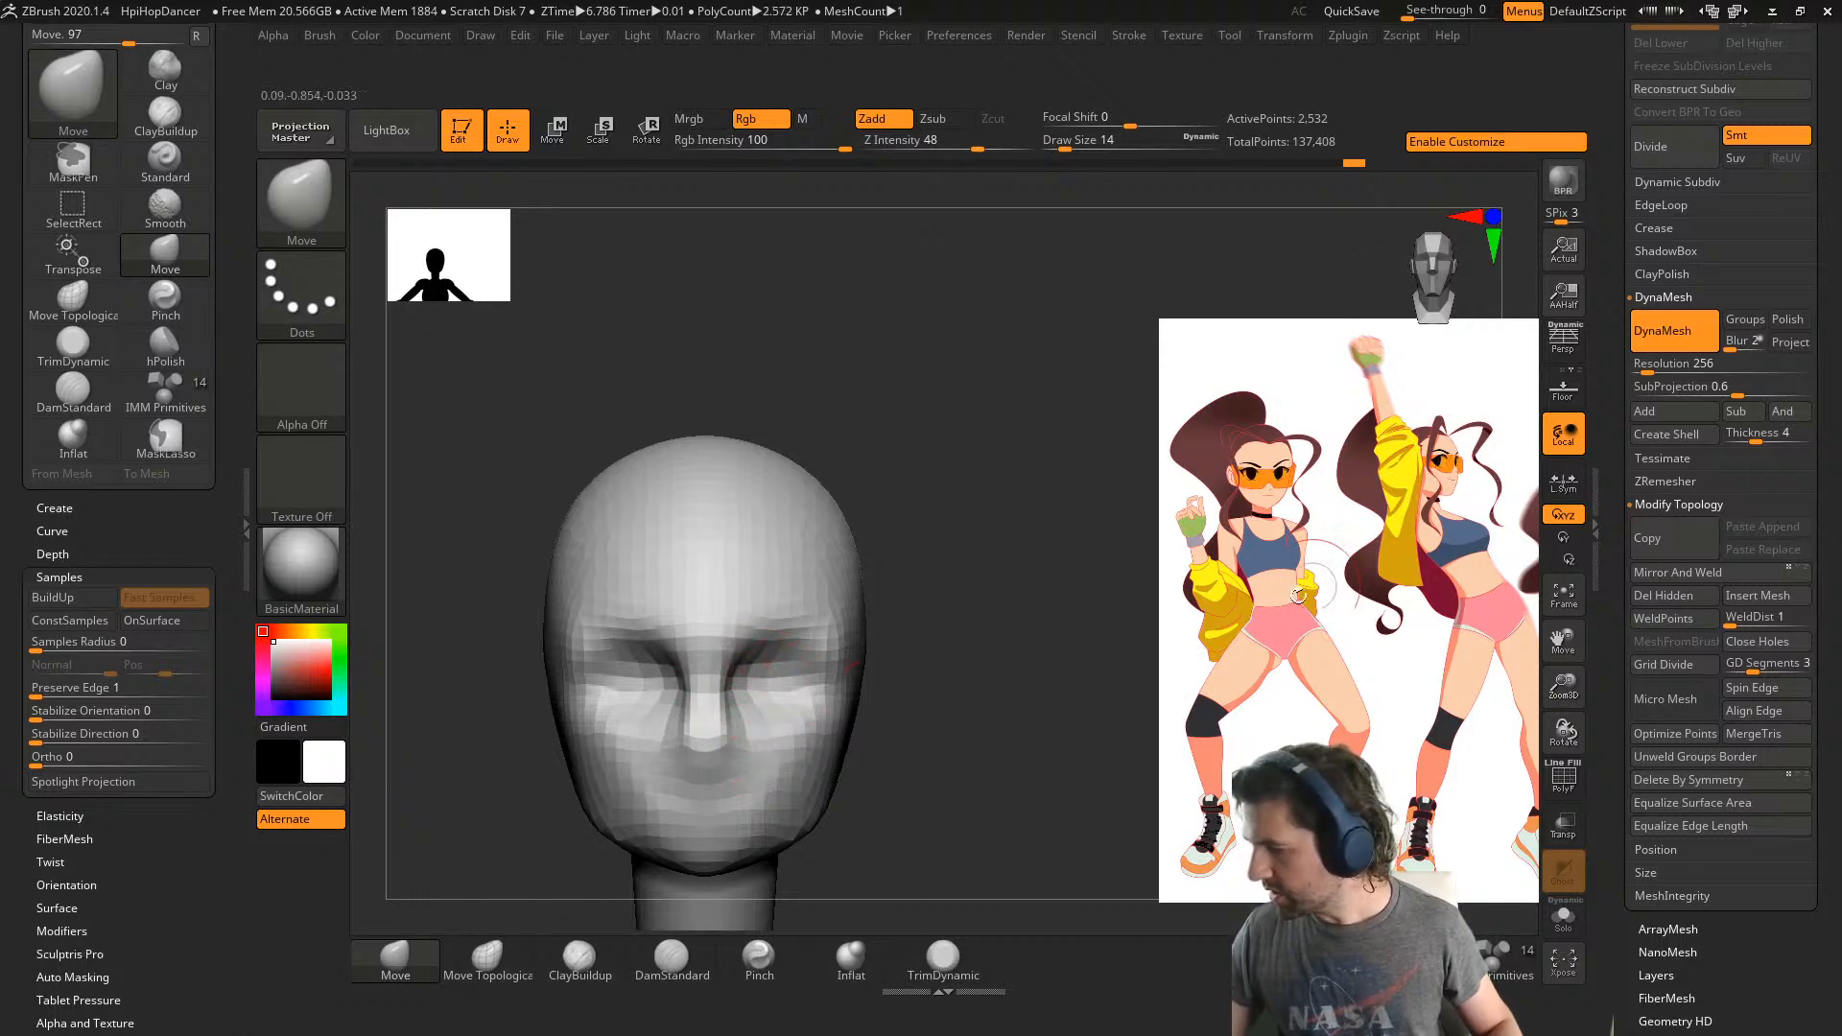
pyautogui.moveTo(758, 734); pyautogui.dragTo(707, 741, button='right')
pyautogui.click(707, 741)
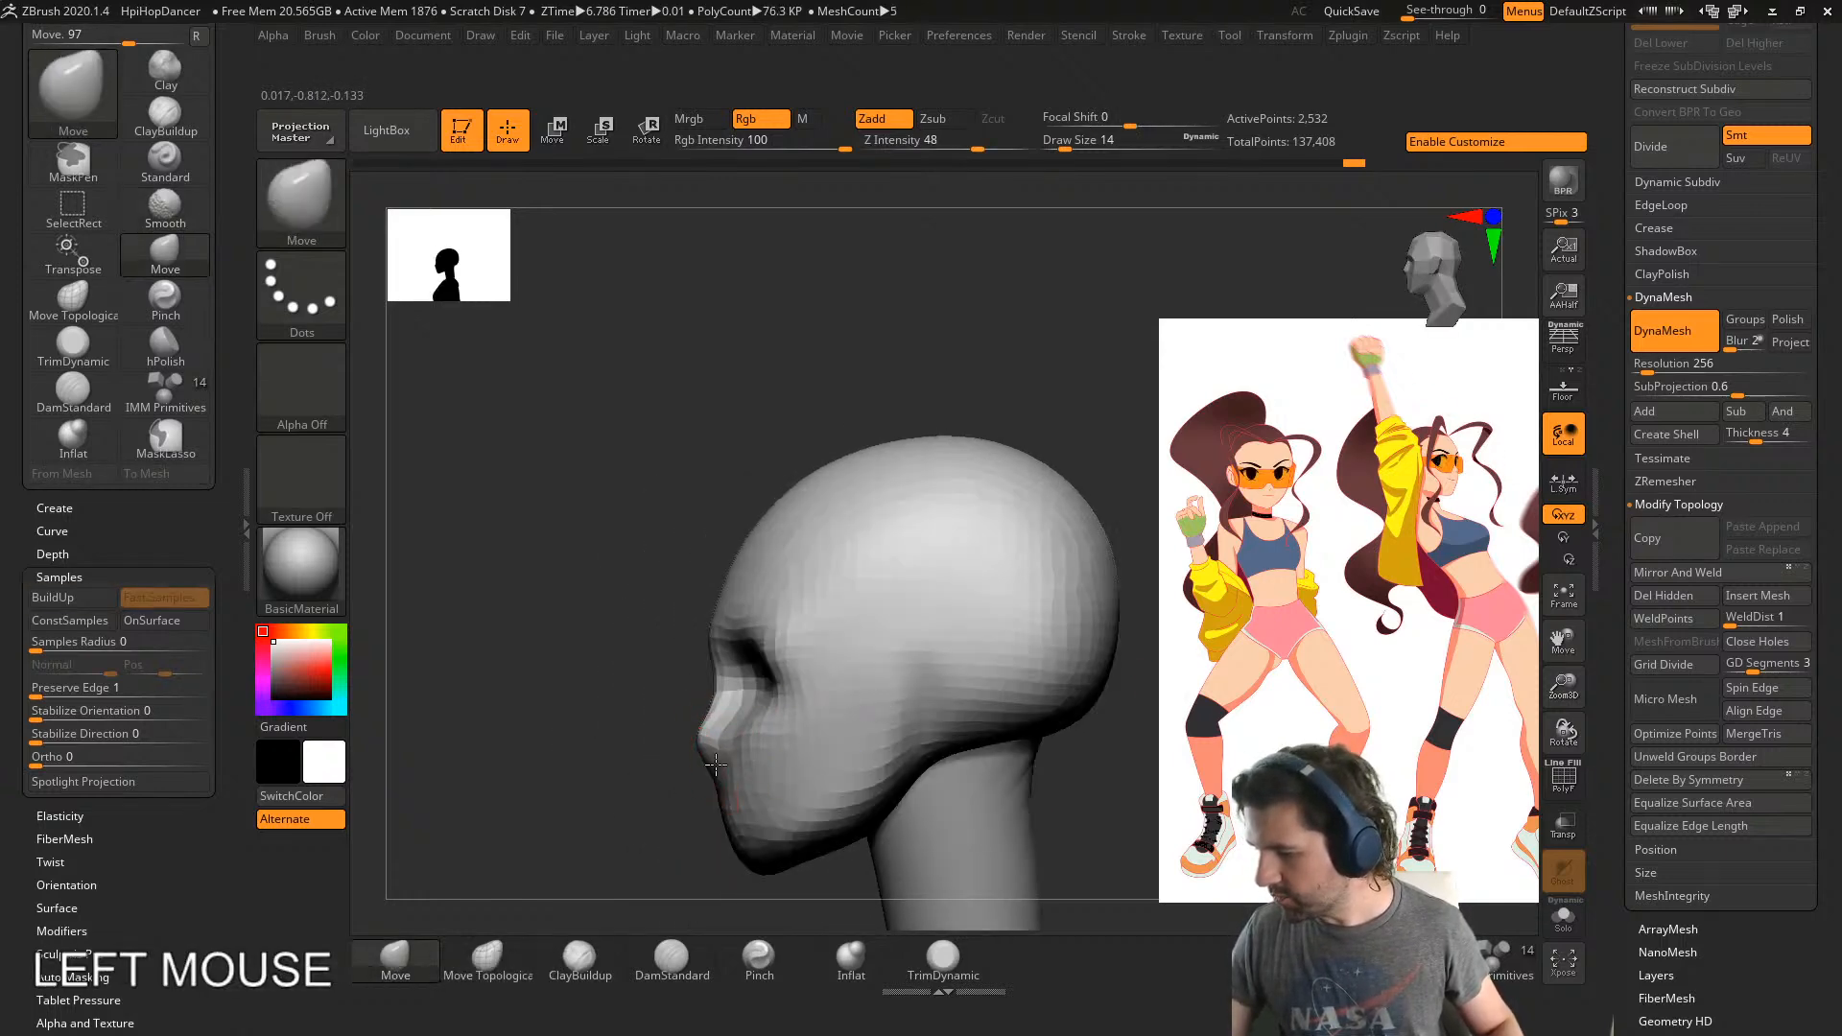
pyautogui.moveTo(716, 765); pyautogui.dragTo(722, 763)
pyautogui.moveTo(726, 763); pyautogui.dragTo(892, 744, button='right')
# - Smooth the neck and adjust its shape below the skull with the Move brush at a draw size of 62
pyautogui.moveTo(893, 744)
pyautogui.keyDown('alt'); pyautogui.mouseDown(button='right')
pyautogui.moveTo(864, 768)
pyautogui.moveTo(862, 804)
pyautogui.moveTo(881, 799)
pyautogui.moveTo(799, 724)
pyautogui.mouseUp(button='right'); pyautogui.keyUp('alt')
pyautogui.press('s')
pyautogui.click(832, 816)
pyautogui.press('s')
pyautogui.click(872, 799)
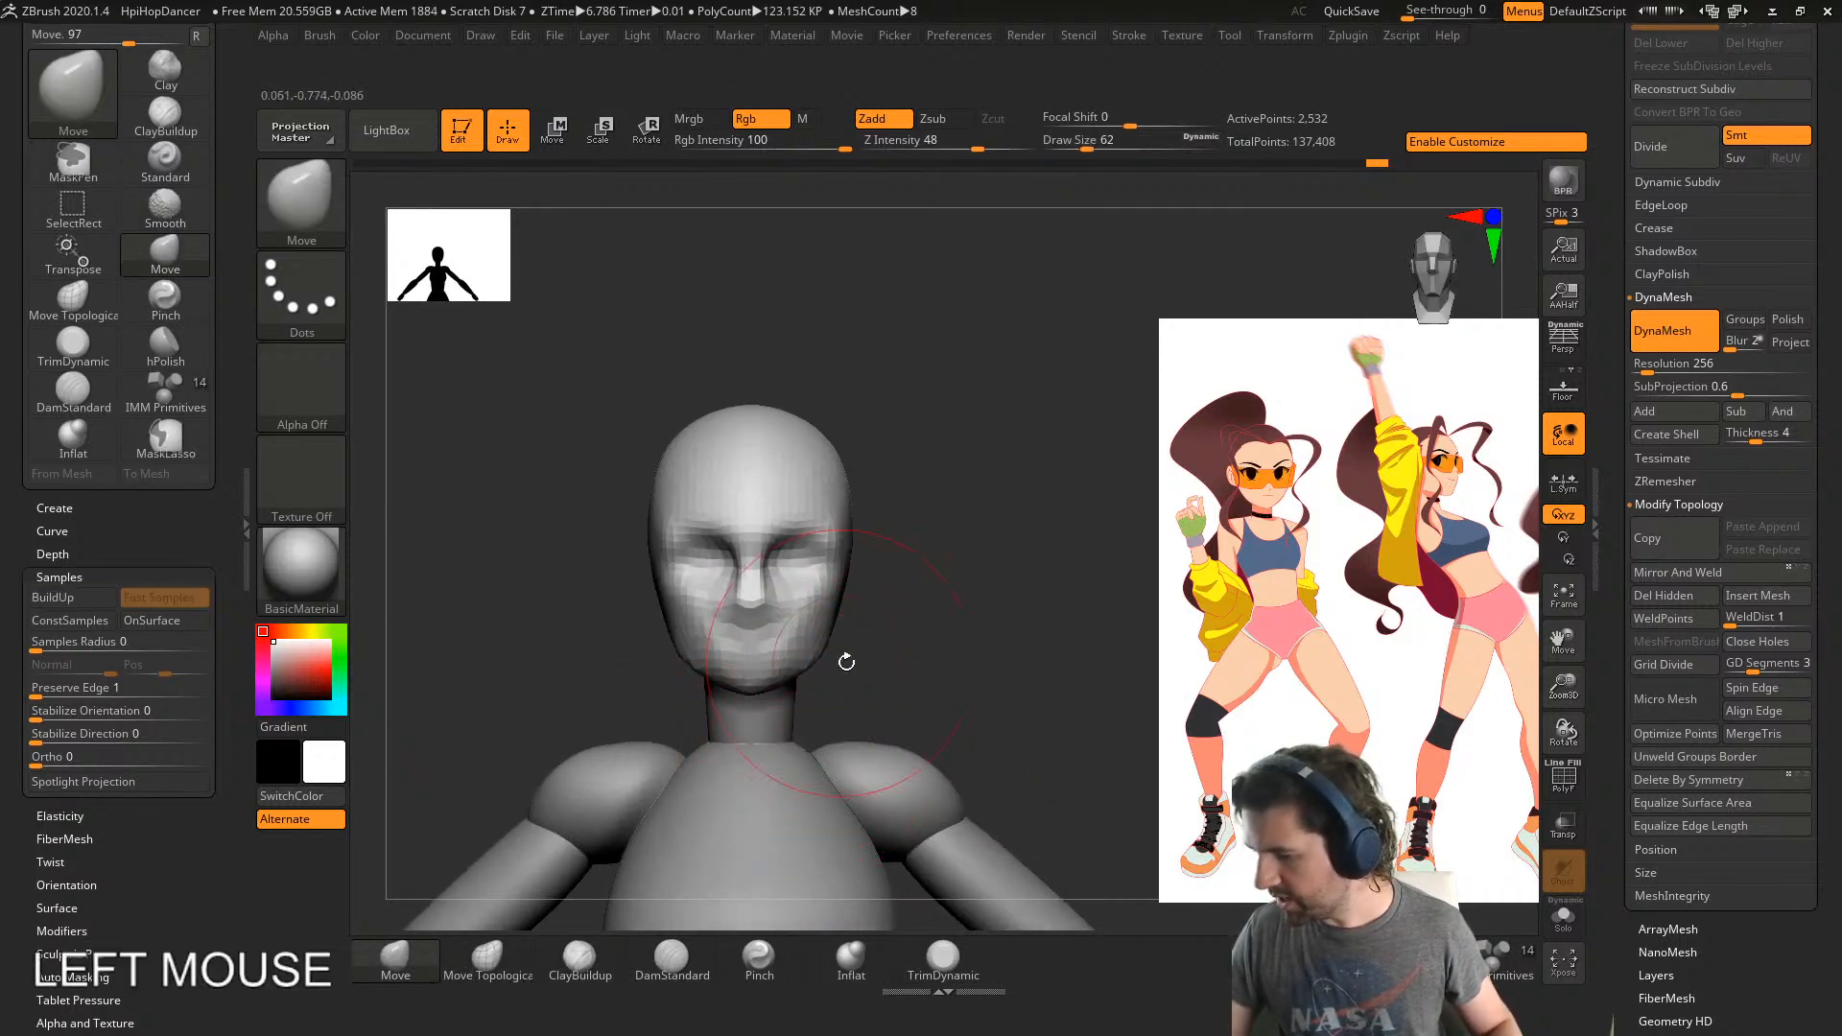
pyautogui.press('s')
pyautogui.click(925, 672)
pyautogui.press('s')
pyautogui.click(853, 668)
pyautogui.moveTo(921, 666)
pyautogui.keyDown('shift'); pyautogui.mouseDown(button='right')
pyautogui.moveTo(895, 687)
pyautogui.moveTo(993, 676)
pyautogui.moveTo(902, 671)
pyautogui.mouseUp(button='right'); pyautogui.keyUp('shift')
pyautogui.keyDown('alt'); pyautogui.click(895, 687); pyautogui.keyUp('alt')
pyautogui.keyDown('shift'); pyautogui.moveTo(894, 678); pyautogui.dragTo(906, 671); pyautogui.keyUp('shift')
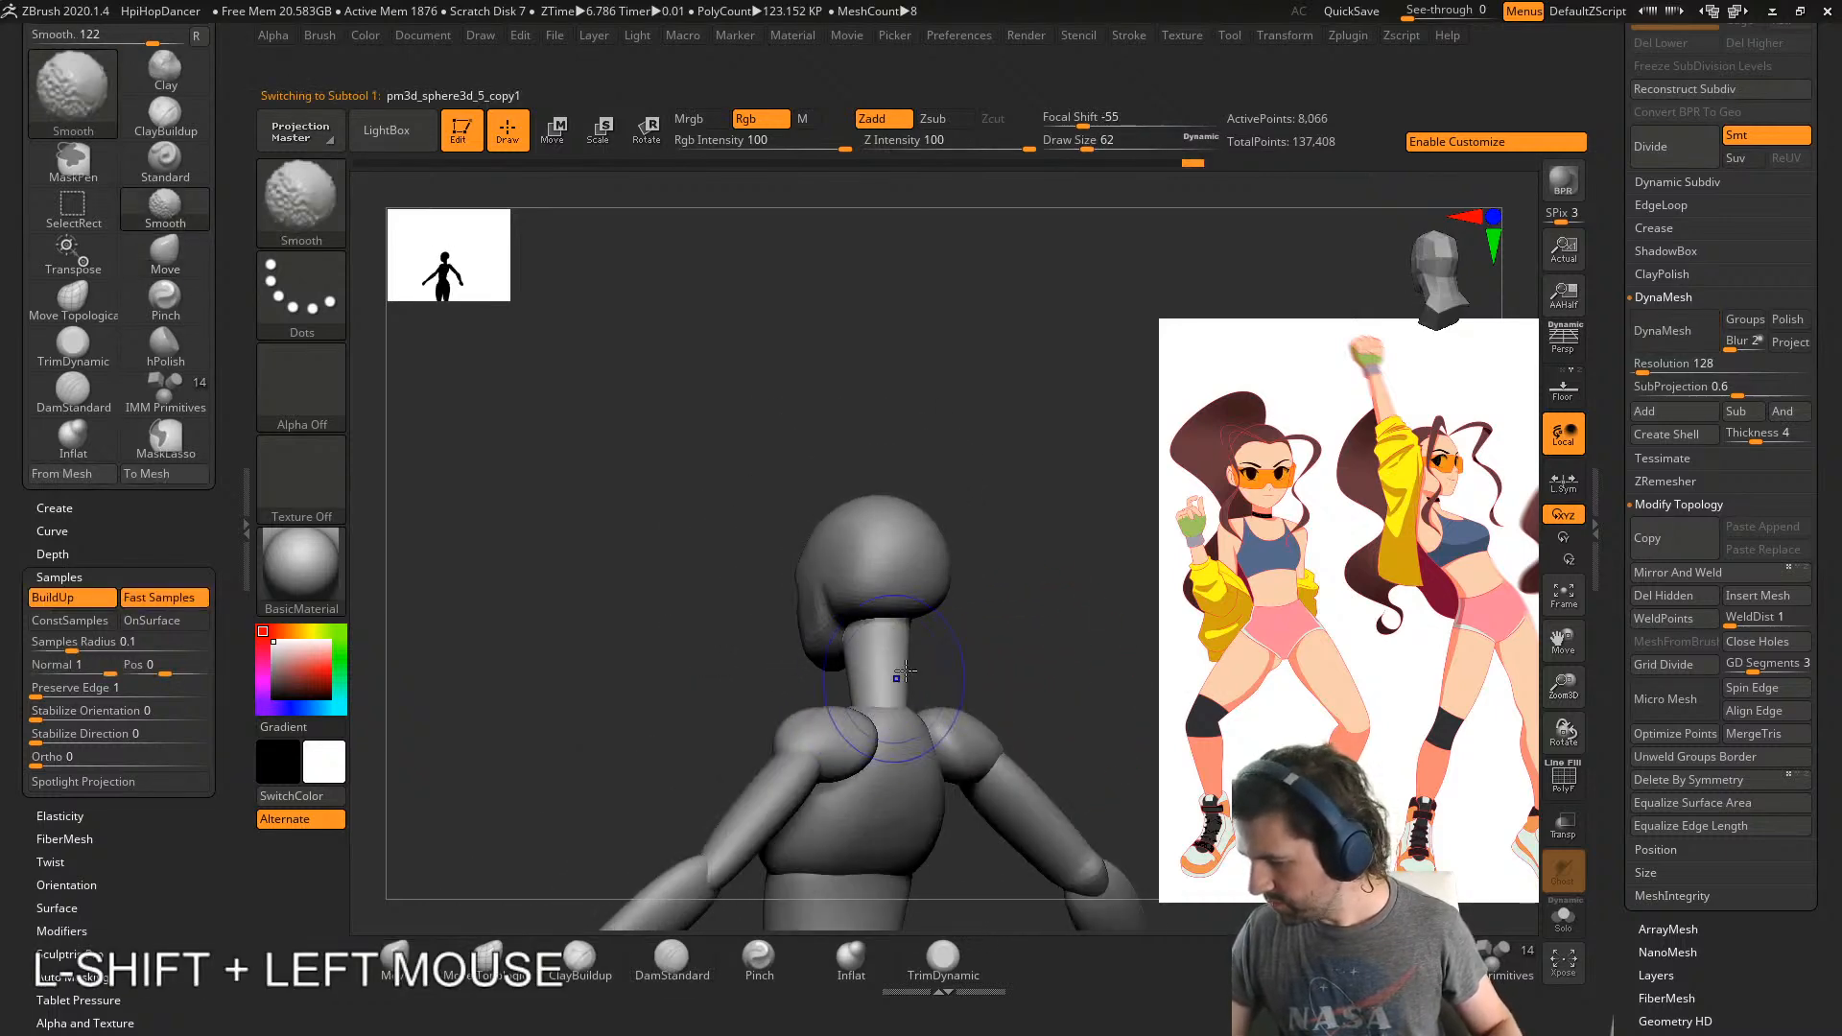
pyautogui.keyDown('shift'); pyautogui.moveTo(906, 671); pyautogui.dragTo(892, 662, button='right'); pyautogui.keyUp('shift')
pyautogui.moveTo(910, 639); pyautogui.dragTo(918, 625)
# - Reshape and smooth the ribcage with the Move brush at a draw size of 108
pyautogui.moveTo(936, 662)
pyautogui.mouseDown(button='right')
pyautogui.moveTo(1088, 658)
pyautogui.moveTo(883, 662)
pyautogui.moveTo(948, 666)
pyautogui.mouseUp(button='right')
pyautogui.keyDown('alt'); pyautogui.moveTo(948, 666); pyautogui.dragTo(737, 735, button='right'); pyautogui.keyUp('alt')
pyautogui.keyDown('alt'); pyautogui.moveTo(917, 735); pyautogui.dragTo(905, 534, button='right'); pyautogui.keyUp('alt')
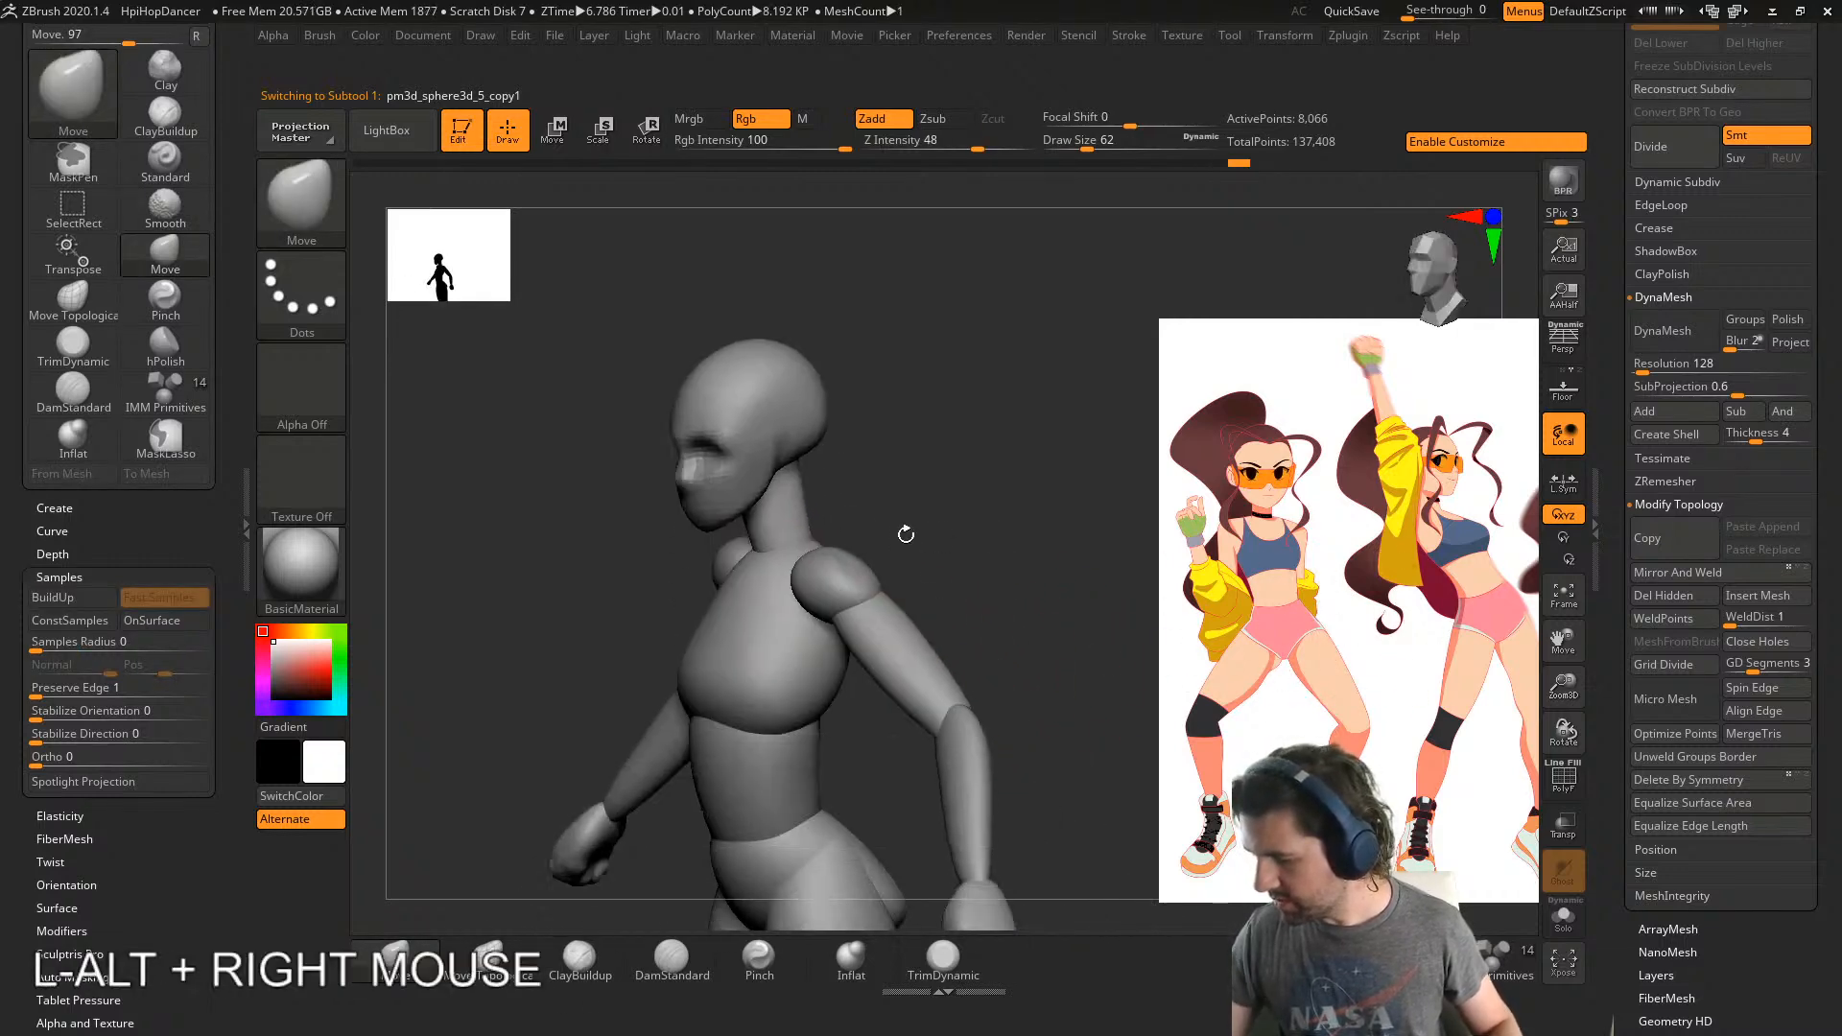
pyautogui.moveTo(796, 706); pyautogui.dragTo(868, 720, button='right')
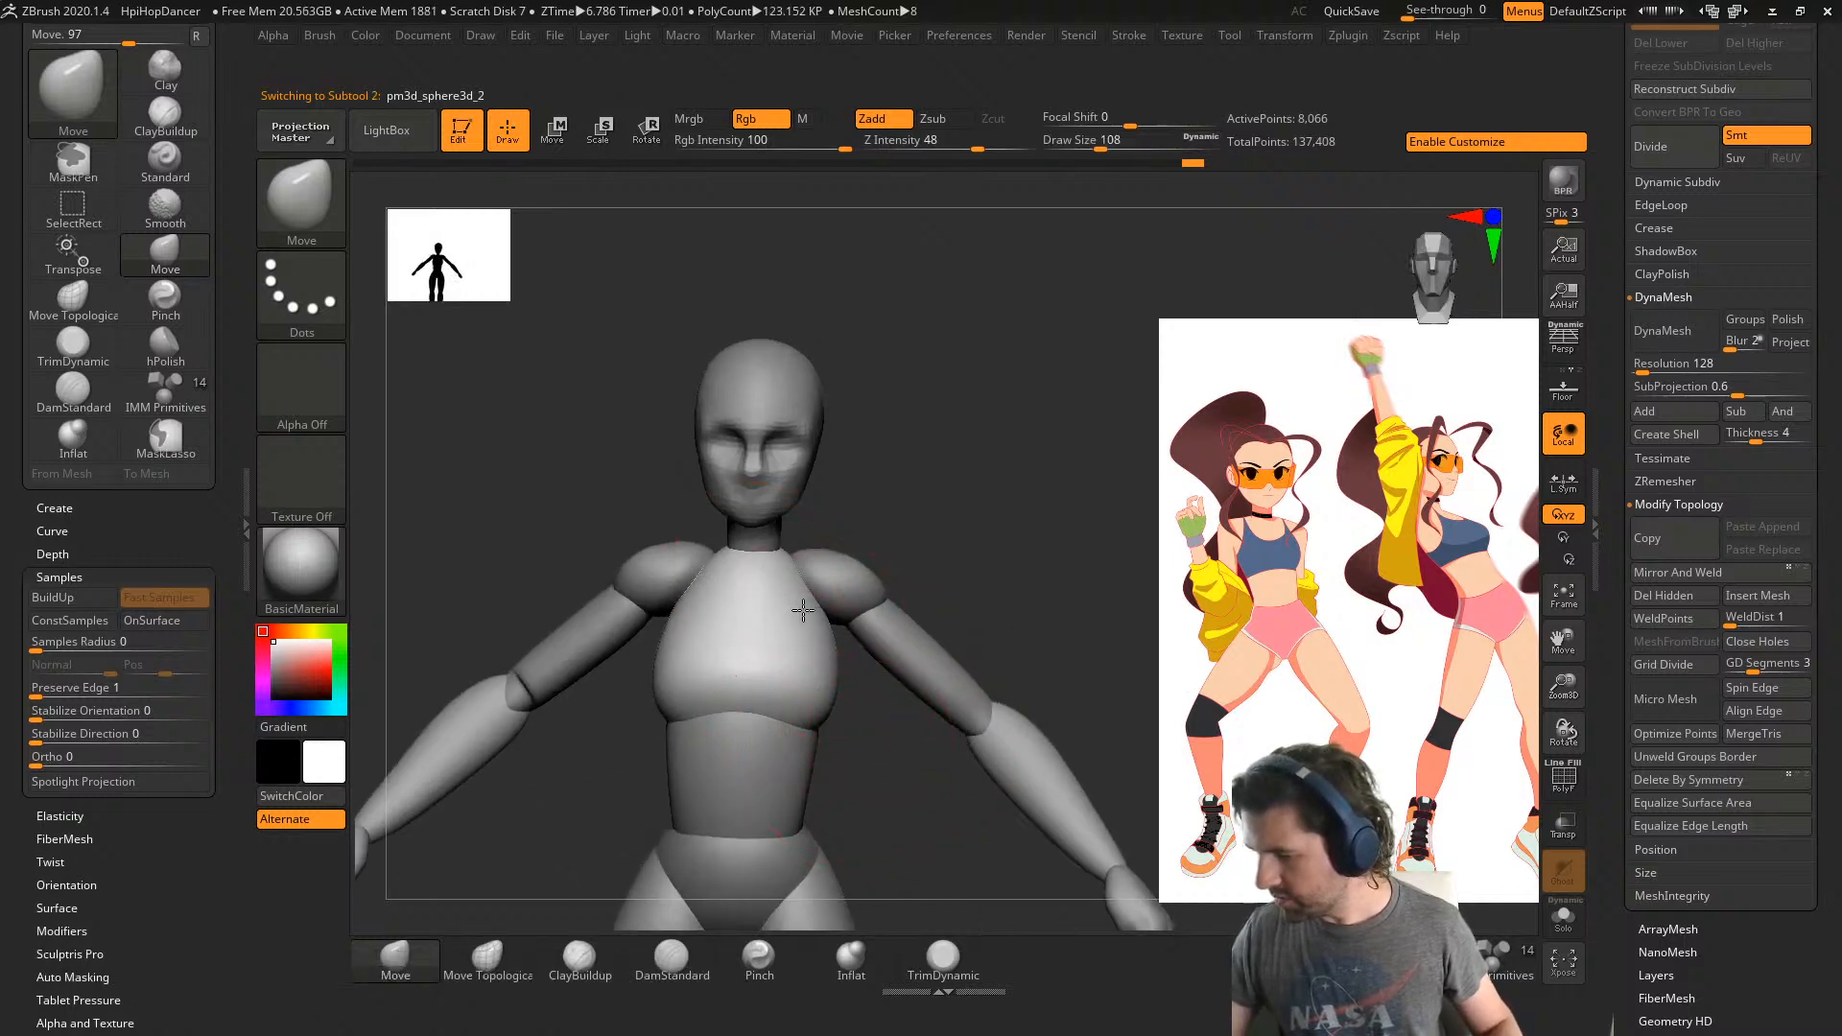
pyautogui.moveTo(813, 707); pyautogui.dragTo(808, 693)
pyautogui.keyDown('shift'); pyautogui.moveTo(808, 693); pyautogui.dragTo(815, 669); pyautogui.keyUp('shift')
pyautogui.keyDown('shift'); pyautogui.moveTo(873, 671); pyautogui.dragTo(787, 662, button='right'); pyautogui.keyUp('shift')
pyautogui.moveTo(971, 658)
pyautogui.keyDown('alt'); pyautogui.mouseDown(button='right')
pyautogui.moveTo(890, 695)
pyautogui.moveTo(787, 699)
pyautogui.mouseUp(button='right'); pyautogui.keyUp('alt')
pyautogui.moveTo(777, 670); pyautogui.dragTo(775, 677)
# - Make the arms the active subtool and smooth the shoulder area at a draw size of 108
pyautogui.moveTo(854, 743)
pyautogui.mouseDown(button='right')
pyautogui.moveTo(835, 761)
pyautogui.moveTo(816, 749)
pyautogui.mouseUp(button='right')
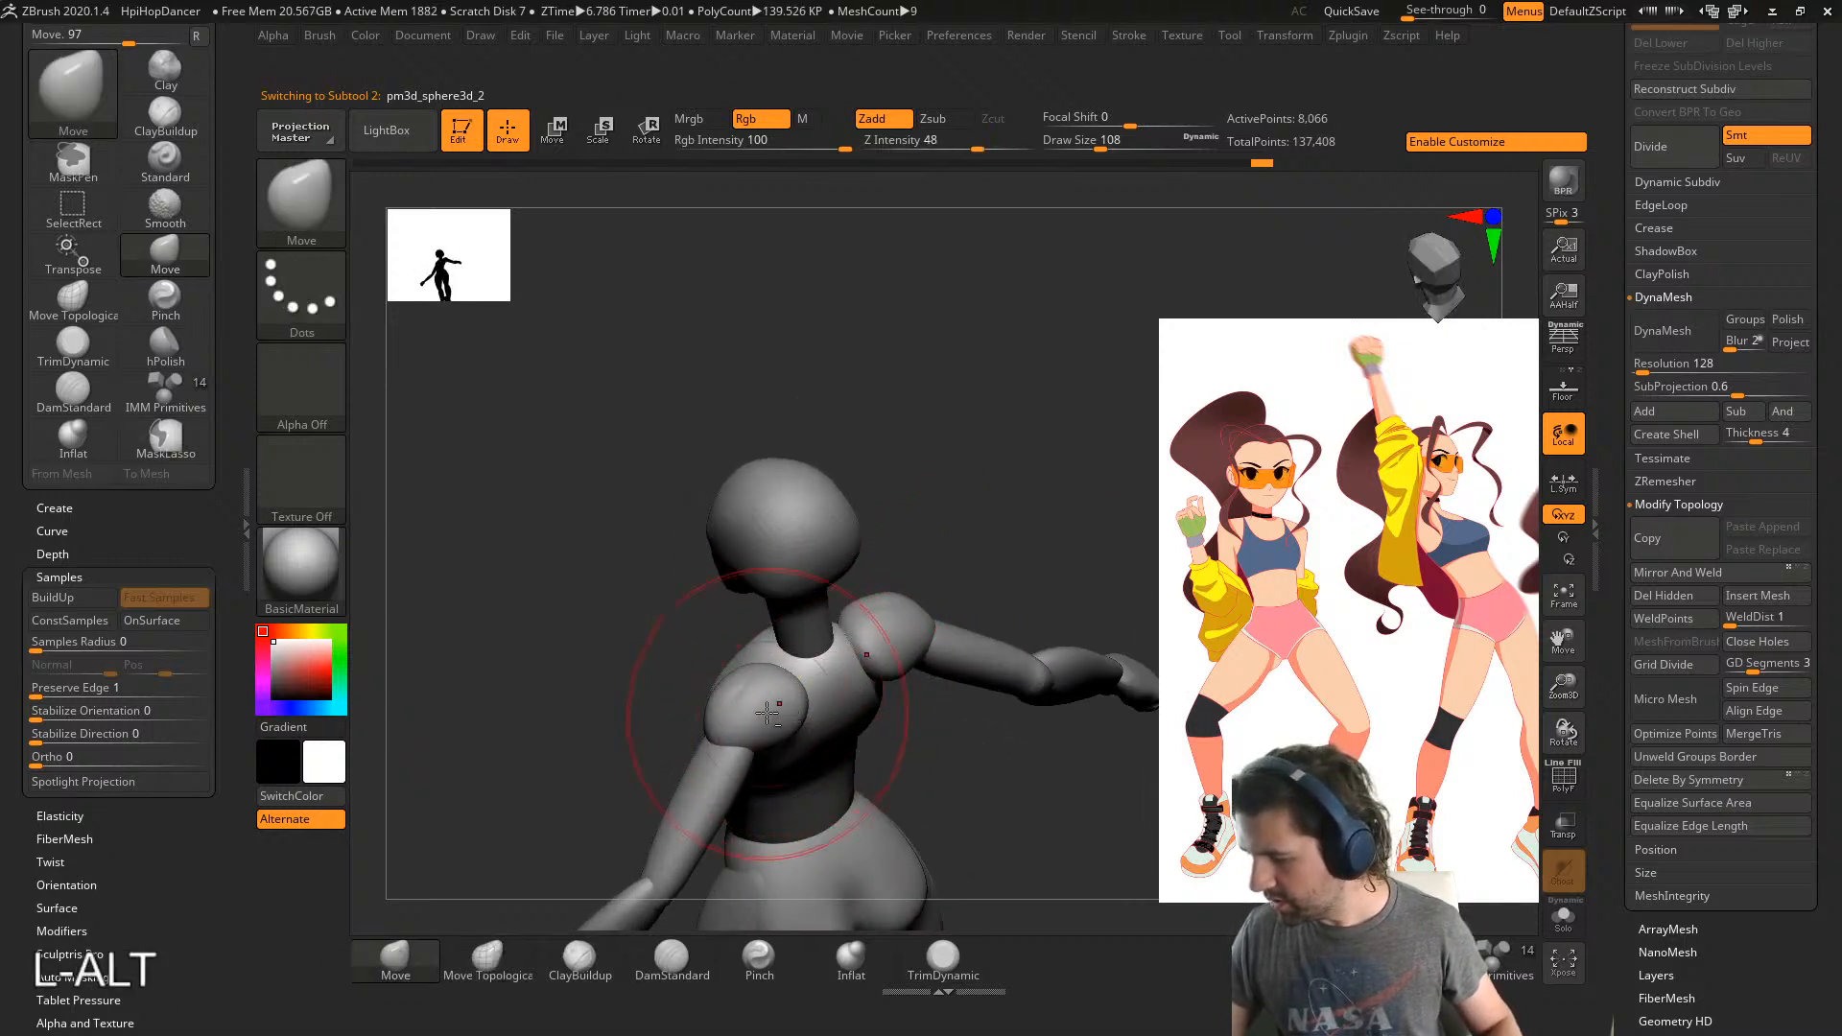
pyautogui.keyDown('alt'); pyautogui.moveTo(769, 700); pyautogui.dragTo(765, 693); pyautogui.keyUp('alt')
pyautogui.moveTo(816, 700); pyautogui.dragTo(734, 734, button='right')
pyautogui.keyDown('alt'); pyautogui.click(748, 740); pyautogui.keyUp('alt')
pyautogui.moveTo(823, 675); pyautogui.dragTo(859, 814, button='right')
pyautogui.keyDown('shift'); pyautogui.moveTo(770, 716); pyautogui.dragTo(767, 706); pyautogui.keyUp('shift')
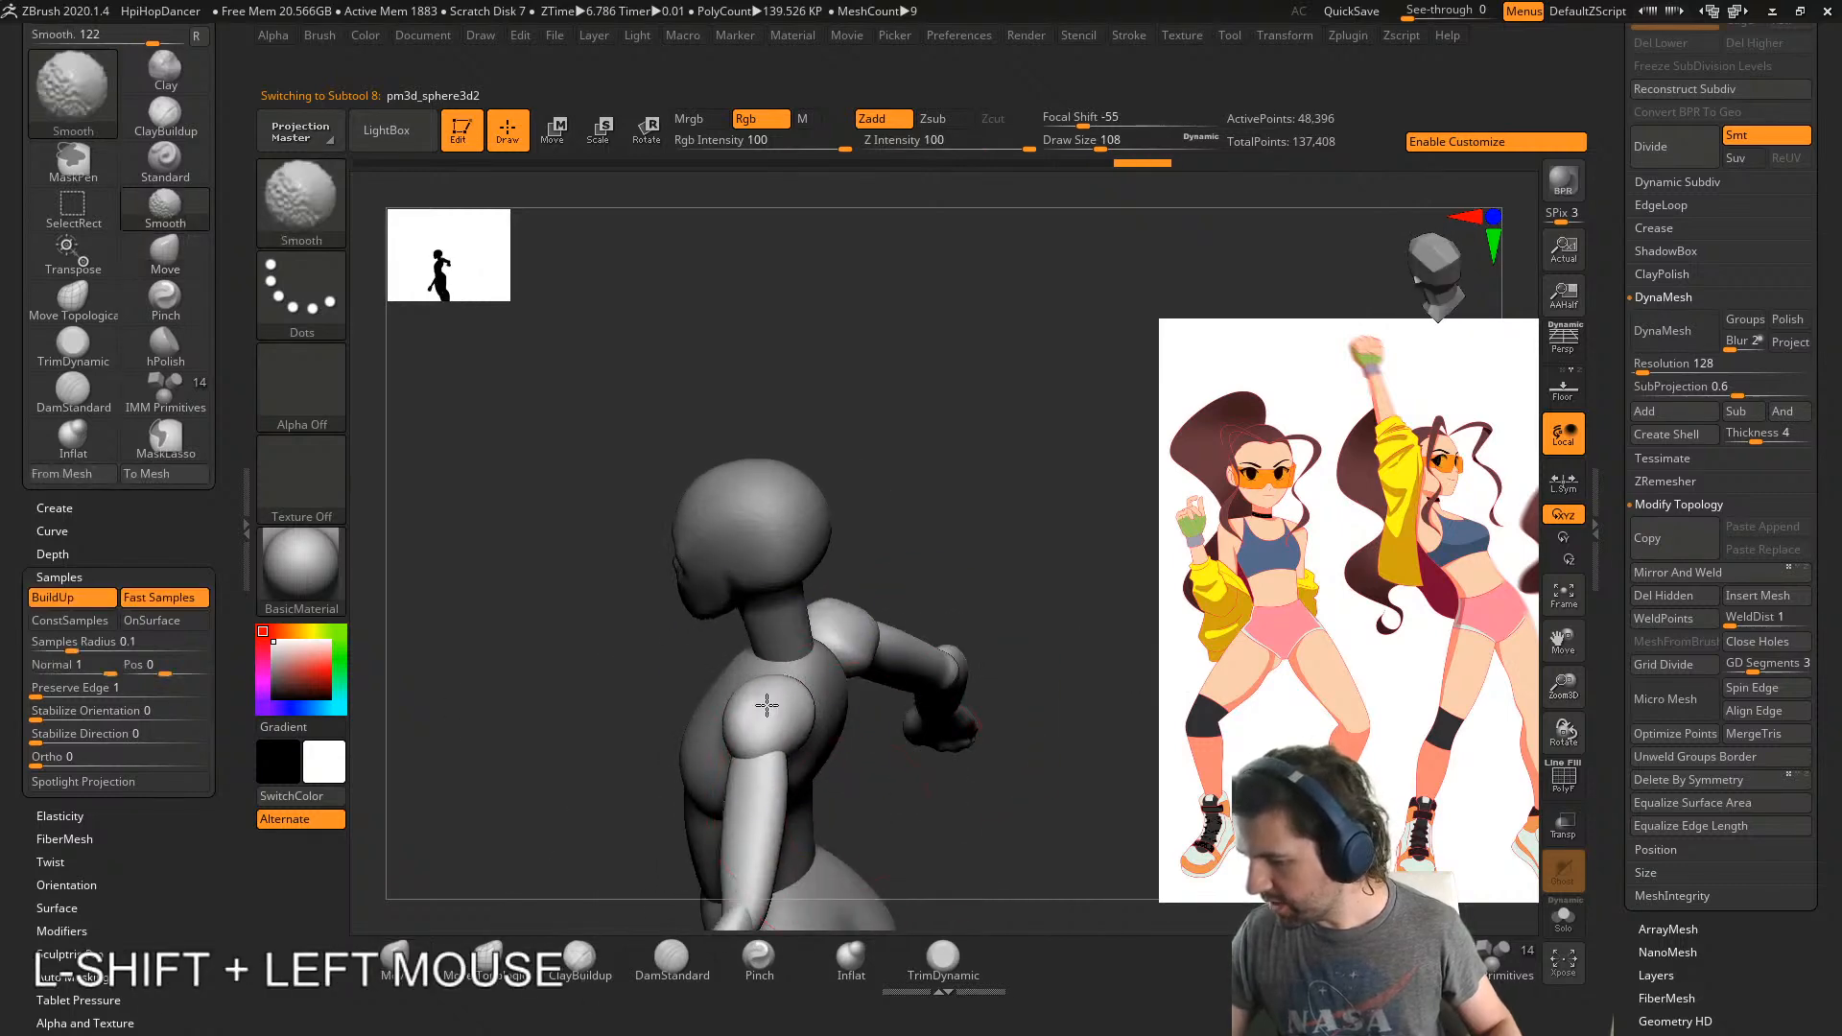
pyautogui.moveTo(744, 768)
pyautogui.mouseDown(button='right')
pyautogui.moveTo(896, 740)
pyautogui.moveTo(896, 765)
pyautogui.moveTo(897, 740)
pyautogui.moveTo(784, 762)
pyautogui.mouseUp(button='right')
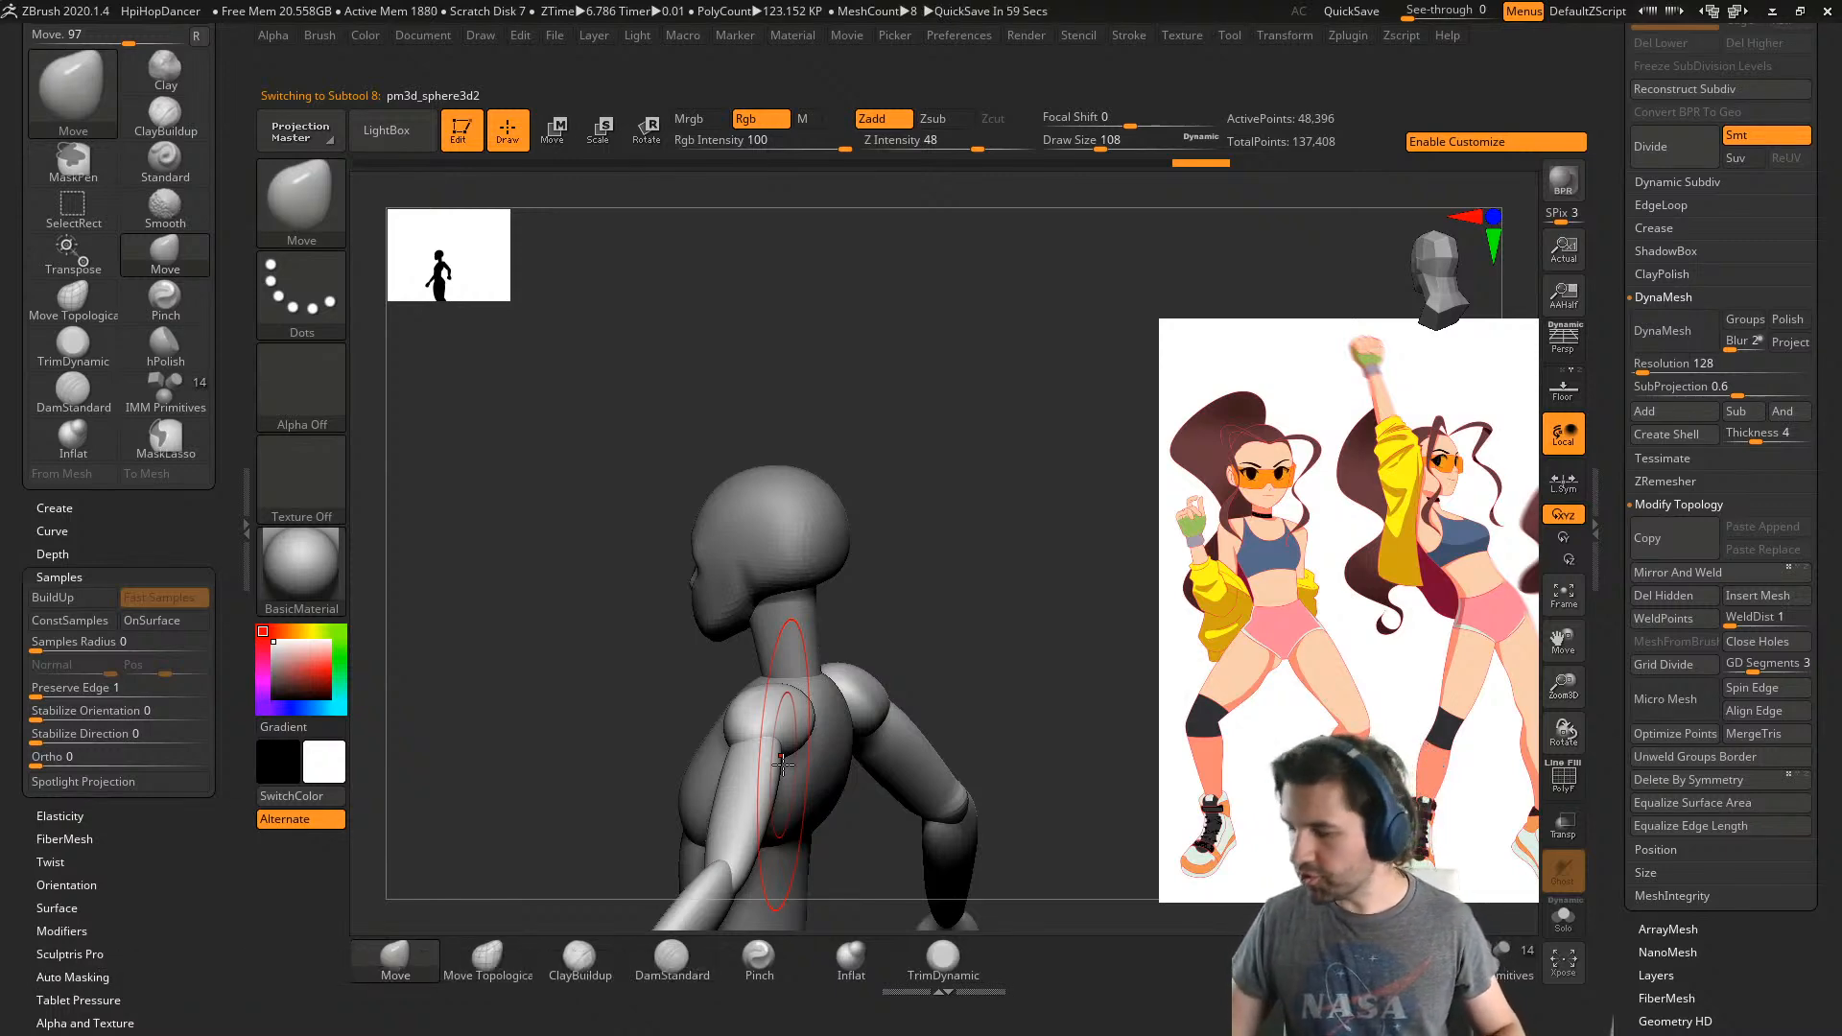
# - Adjust the shoulder and upper arm forms with the Move Topological brush at a draw size of 108
pyautogui.moveTo(783, 763)
pyautogui.mouseDown(button='right')
pyautogui.moveTo(781, 596)
pyautogui.moveTo(719, 747)
pyautogui.mouseUp(button='right')
pyautogui.click(487, 957)
pyautogui.moveTo(575, 845); pyautogui.dragTo(723, 725, button='right')
pyautogui.moveTo(724, 726); pyautogui.dragTo(726, 737)
pyautogui.keyDown('alt'); pyautogui.moveTo(727, 737); pyautogui.dragTo(755, 575, button='right'); pyautogui.keyUp('alt')
pyautogui.keyDown('alt'); pyautogui.click(716, 576); pyautogui.keyUp('alt')
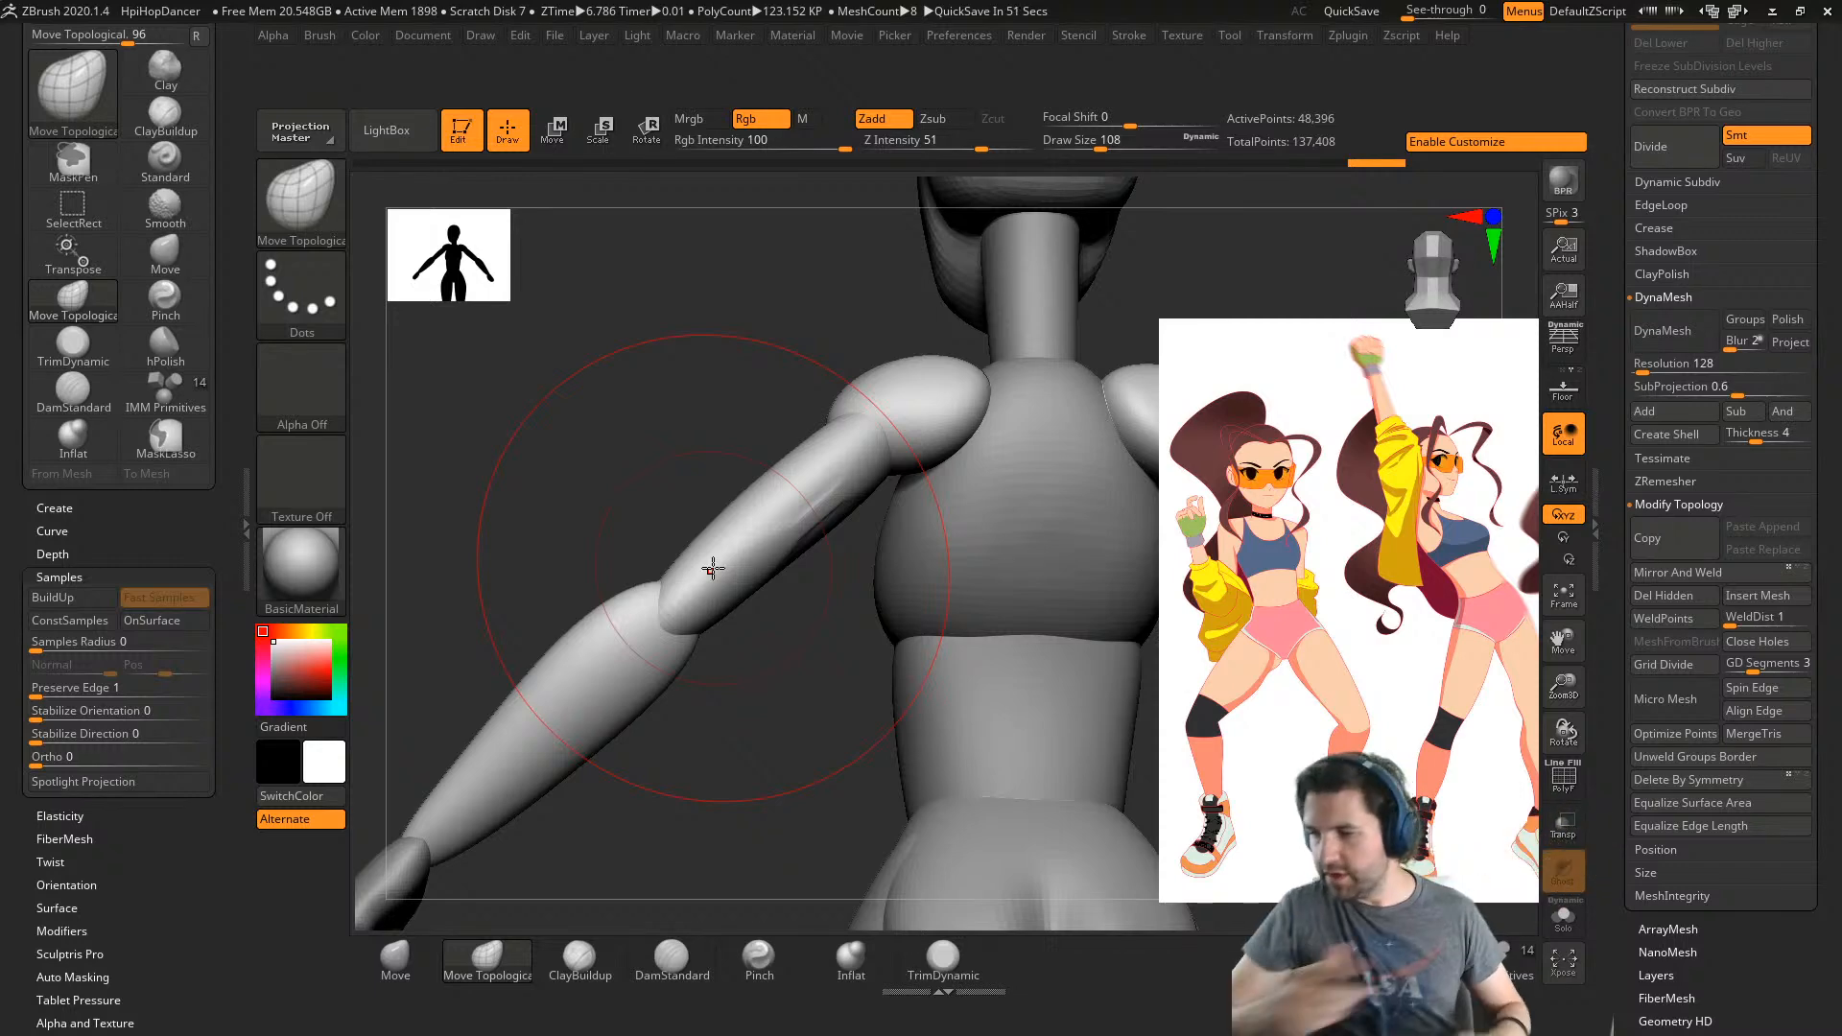
# - Reshape the elbow where the upper arm meets the forearm with the Move Topological brush at a draw size of 51
pyautogui.press('alt')
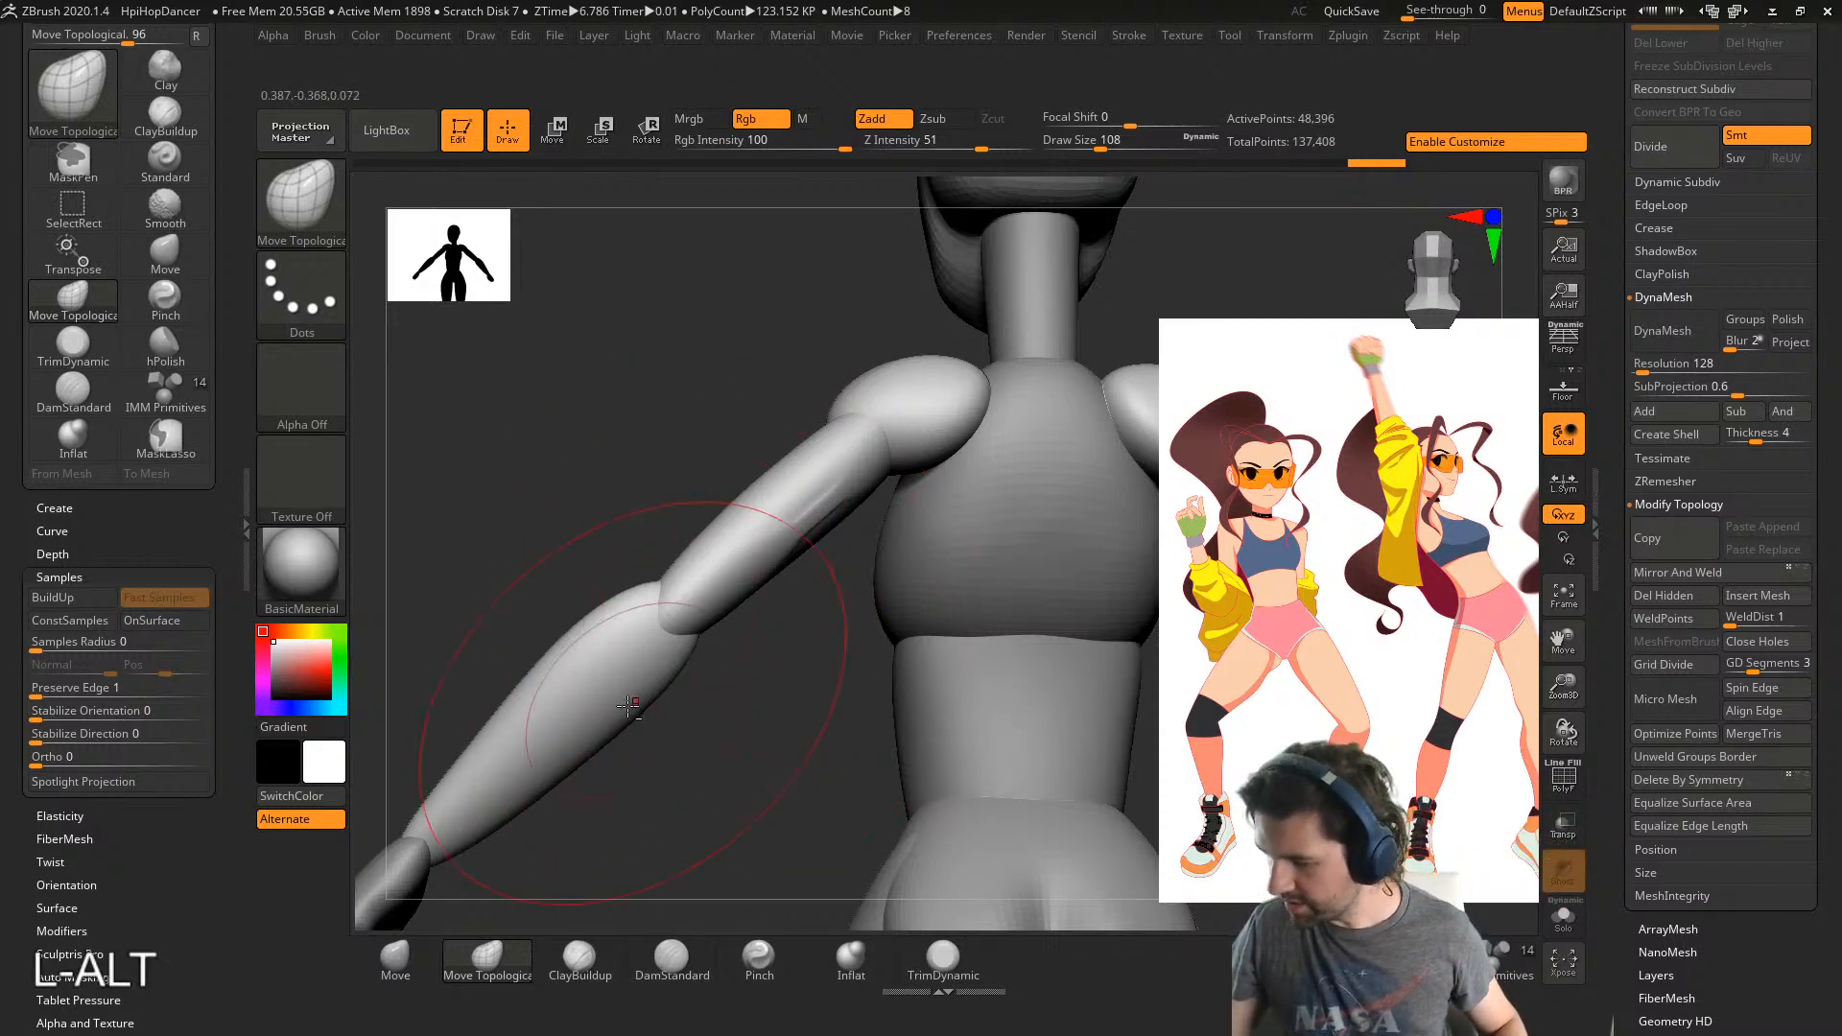
pyautogui.press('s')
pyautogui.moveTo(600, 856); pyautogui.dragTo(584, 857)
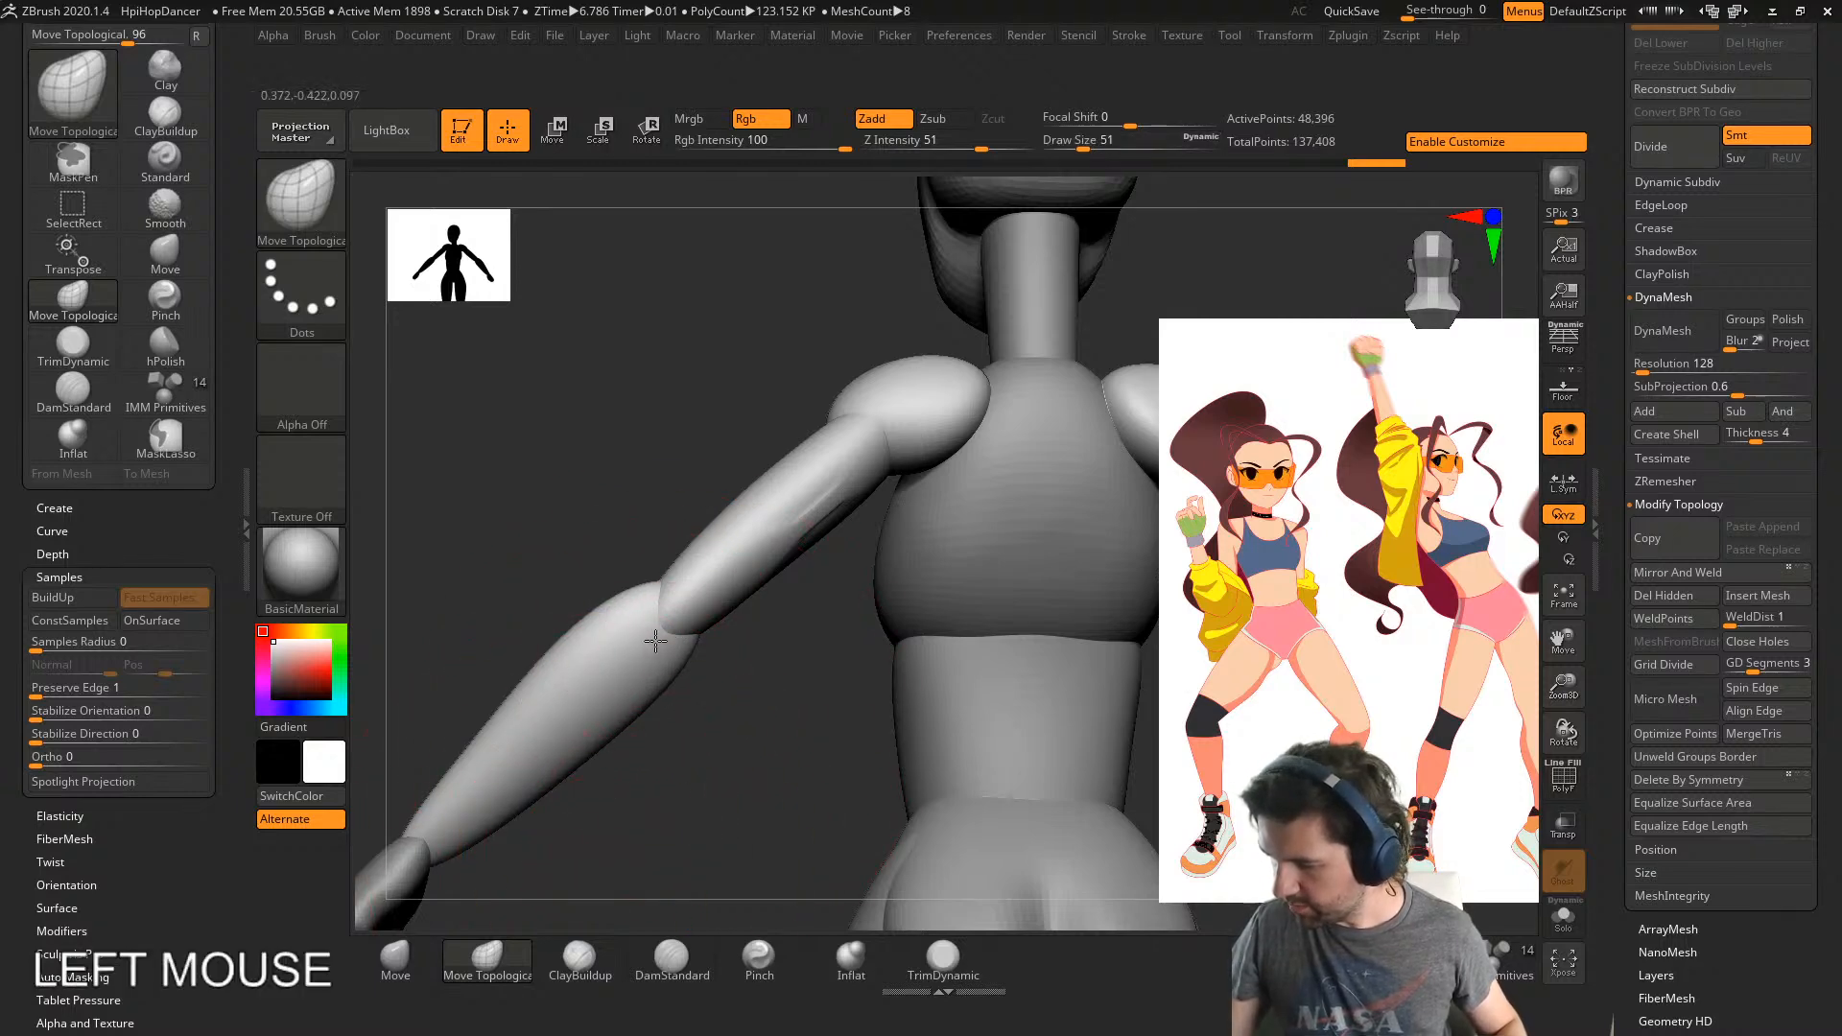
pyautogui.moveTo(679, 625)
pyautogui.mouseDown(button='right')
pyautogui.moveTo(715, 624)
pyautogui.moveTo(667, 621)
pyautogui.mouseUp(button='right')
pyautogui.click(720, 624)
pyautogui.moveTo(523, 625); pyautogui.dragTo(533, 628)
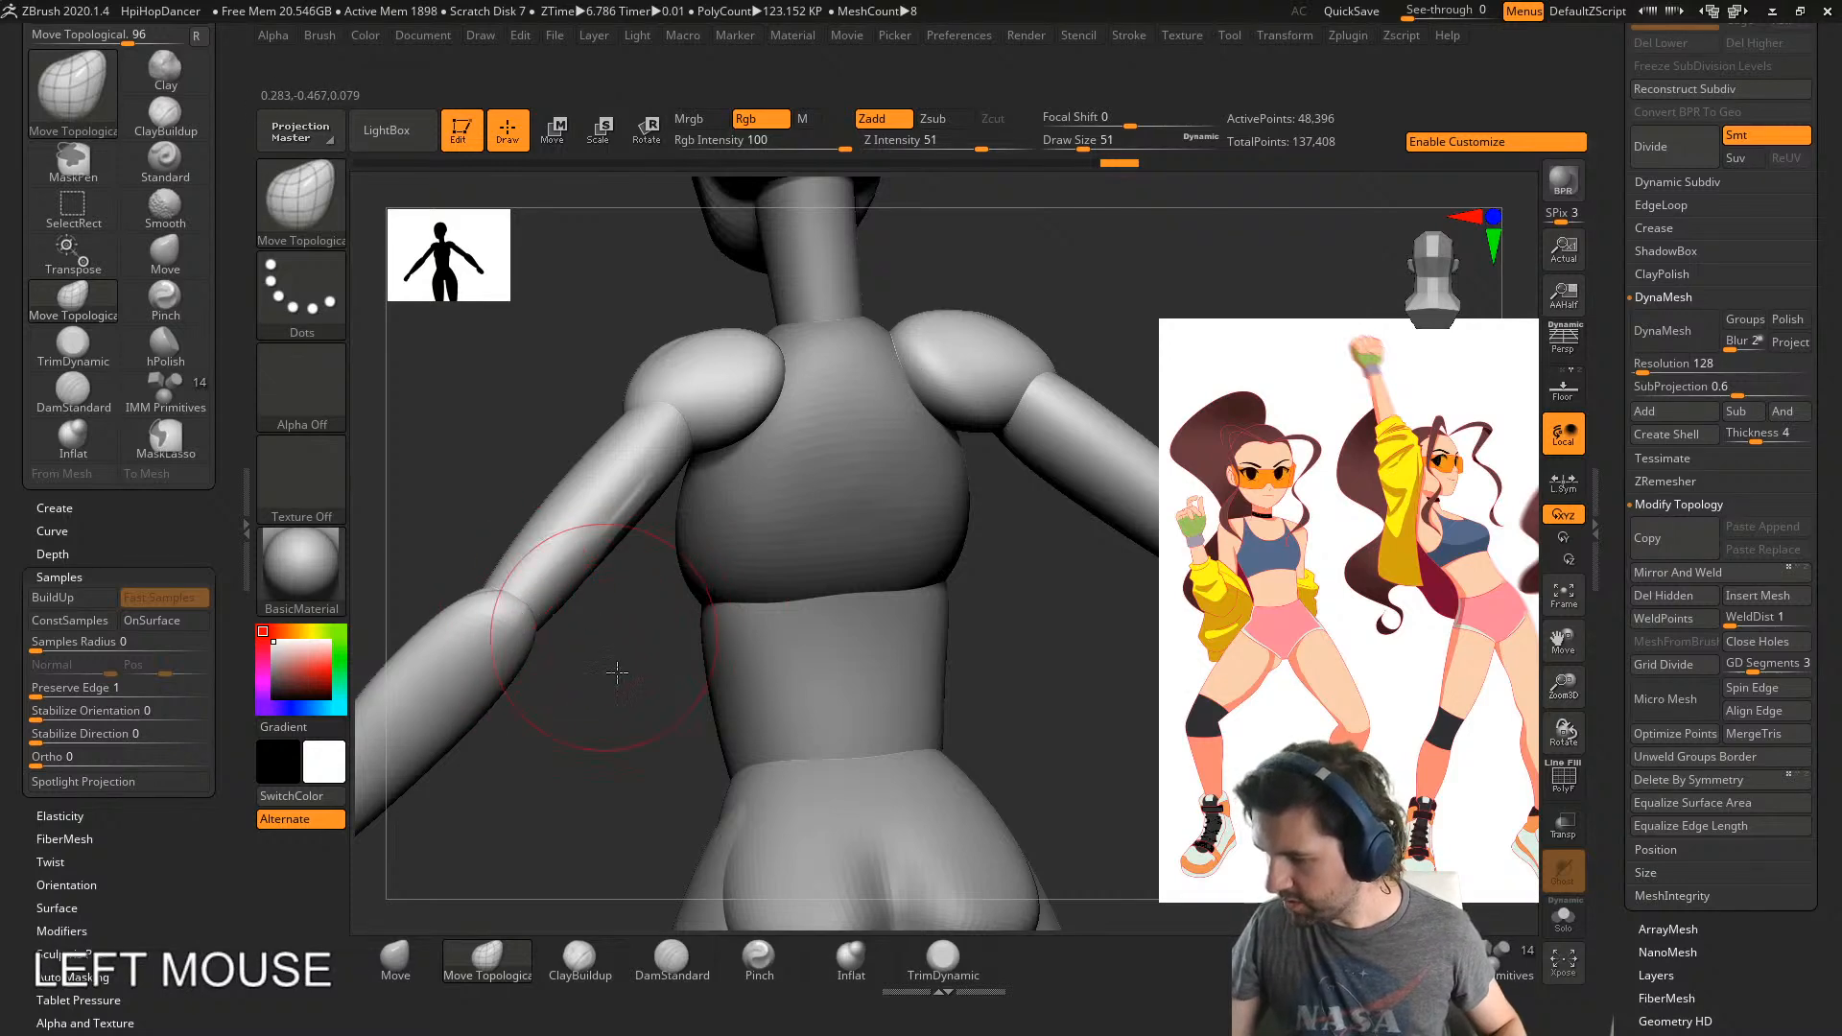
# - Build up the back of the elbow with the ClayBuildup brush at a draw size of 25
pyautogui.moveTo(621, 670); pyautogui.dragTo(605, 920, button='right')
pyautogui.click(579, 955)
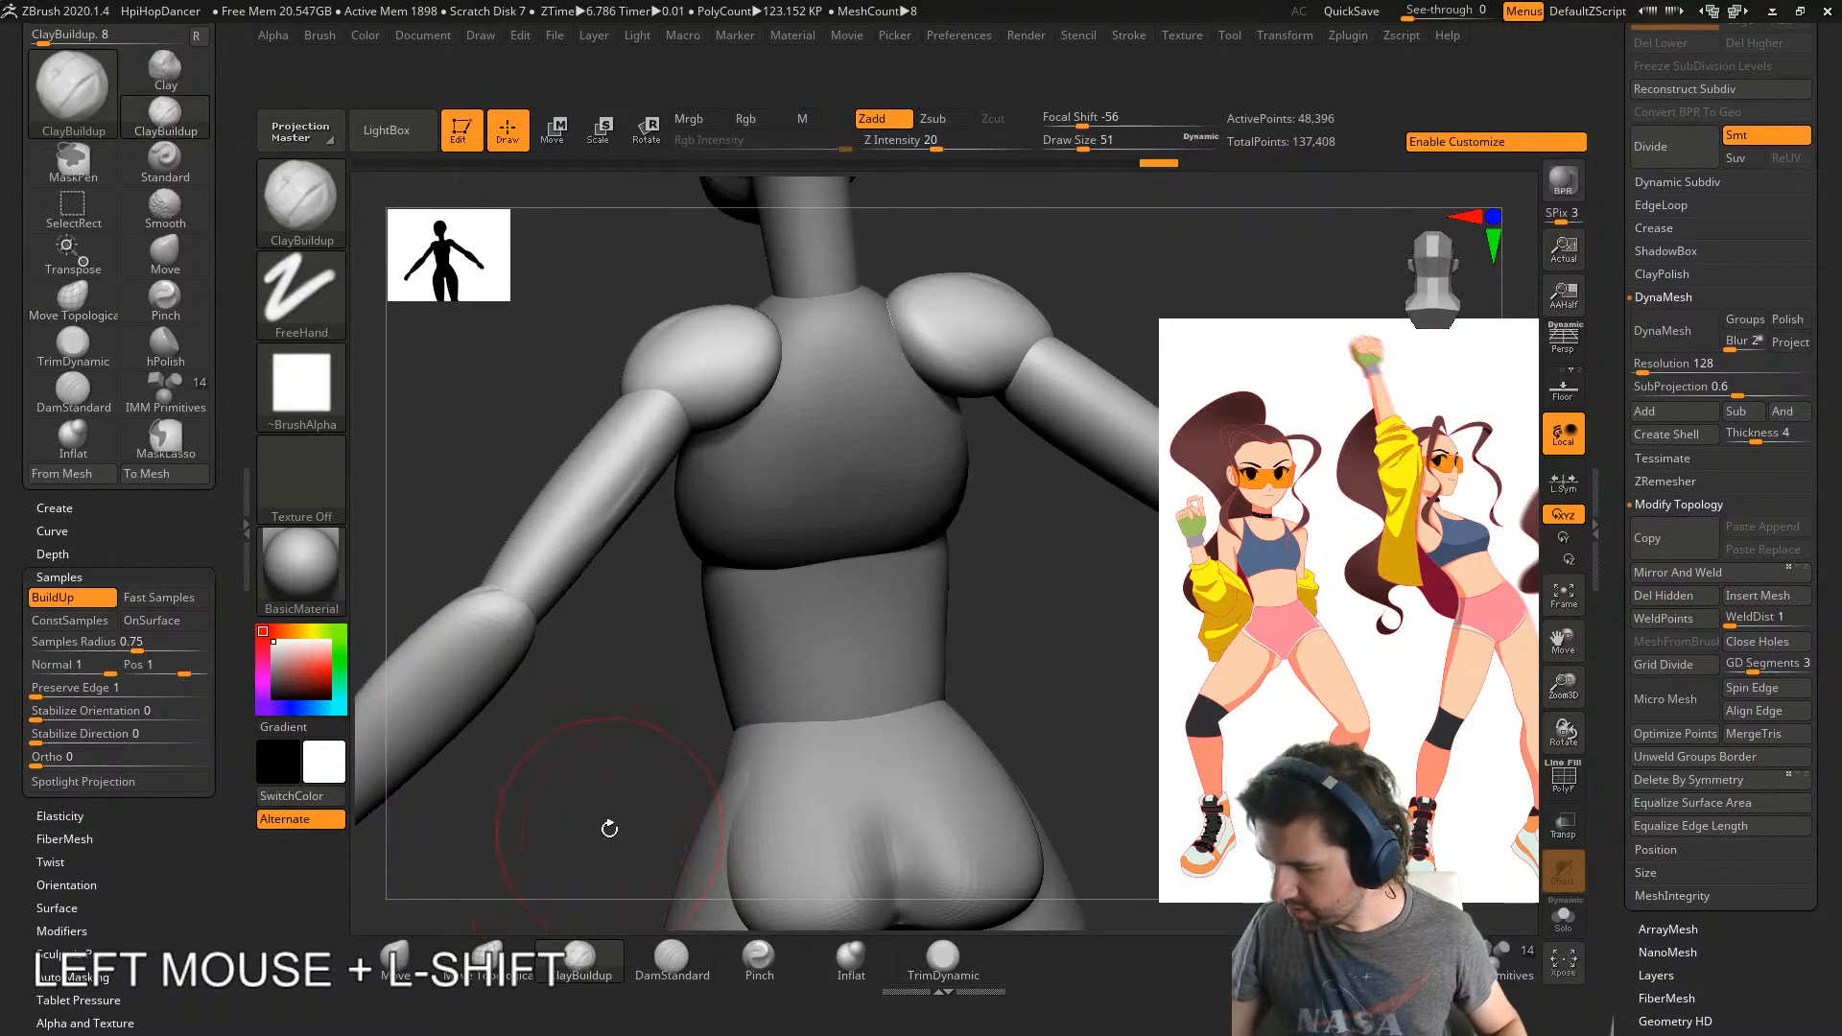
pyautogui.moveTo(502, 630); pyautogui.dragTo(495, 600)
pyautogui.moveTo(494, 607); pyautogui.dragTo(513, 609, button='right')
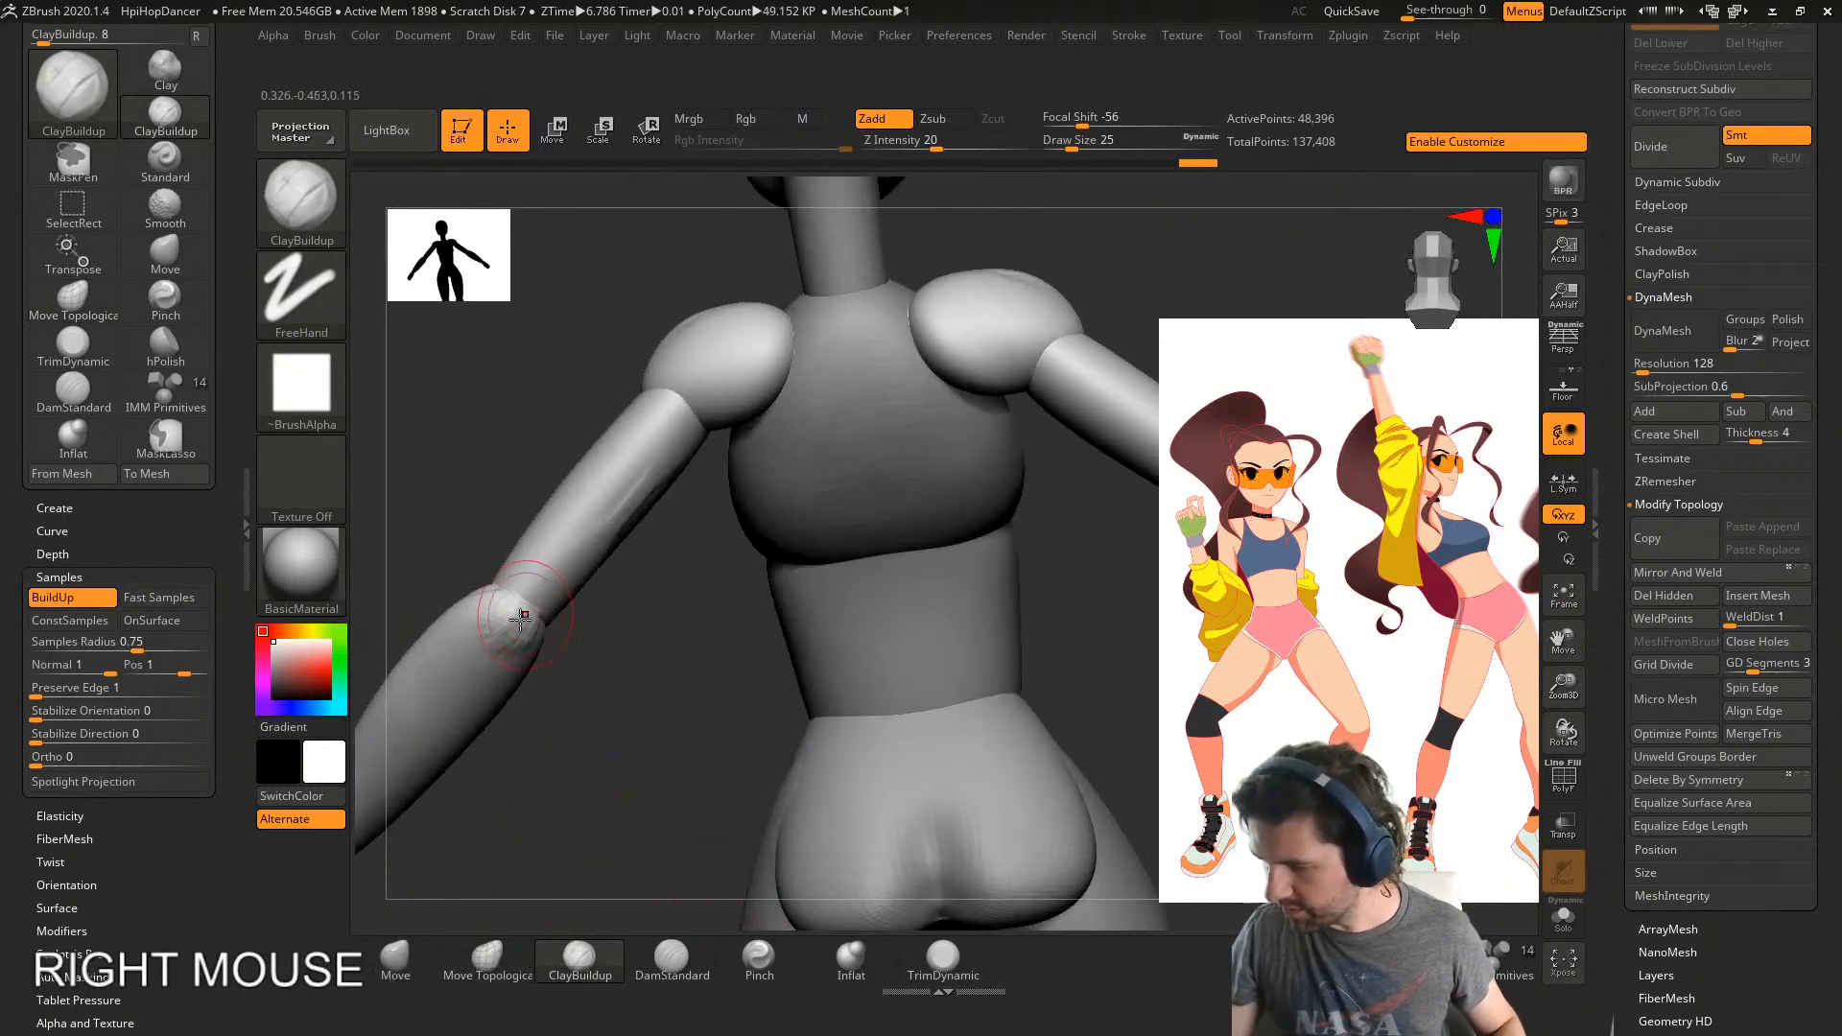
pyautogui.moveTo(510, 600)
pyautogui.mouseDown()
pyautogui.moveTo(518, 637)
pyautogui.moveTo(499, 641)
pyautogui.moveTo(554, 546)
pyautogui.mouseUp()
pyautogui.moveTo(576, 576)
pyautogui.mouseDown(button='right')
pyautogui.moveTo(625, 629)
pyautogui.moveTo(662, 615)
pyautogui.moveTo(641, 526)
pyautogui.mouseUp(button='right')
# - Add volume to the upper forearm with the ClayBuildup brush at a draw size of 29 and smooth it
pyautogui.press('s')
pyautogui.moveTo(619, 530); pyautogui.dragTo(628, 526)
pyautogui.moveTo(633, 533)
pyautogui.mouseDown(button='right')
pyautogui.moveTo(637, 608)
pyautogui.moveTo(515, 700)
pyautogui.moveTo(643, 605)
pyautogui.mouseUp(button='right')
pyautogui.moveTo(643, 604); pyautogui.dragTo(792, 625, button='right')
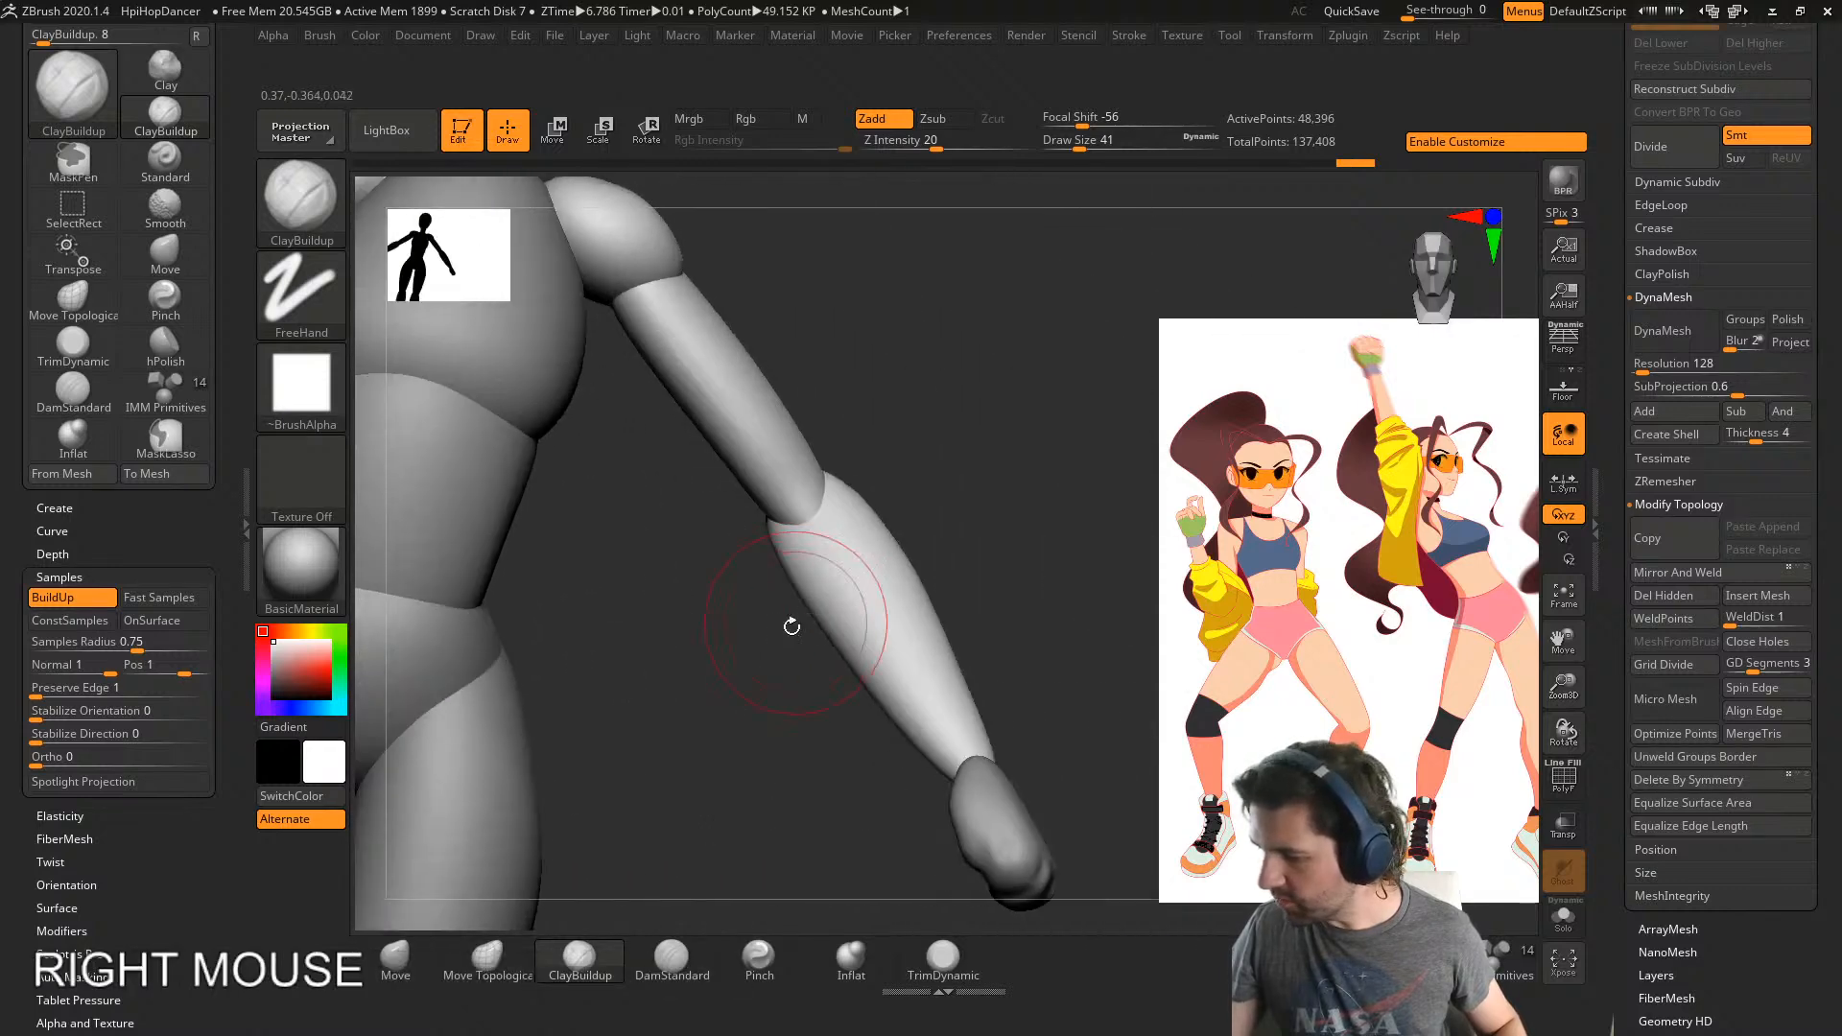
pyautogui.press('s')
pyautogui.moveTo(791, 628); pyautogui.dragTo(768, 634)
pyautogui.moveTo(767, 633)
pyautogui.keyDown('alt'); pyautogui.mouseDown(button='right')
pyautogui.moveTo(798, 548)
pyautogui.moveTo(770, 609)
pyautogui.mouseUp(button='right'); pyautogui.keyUp('alt')
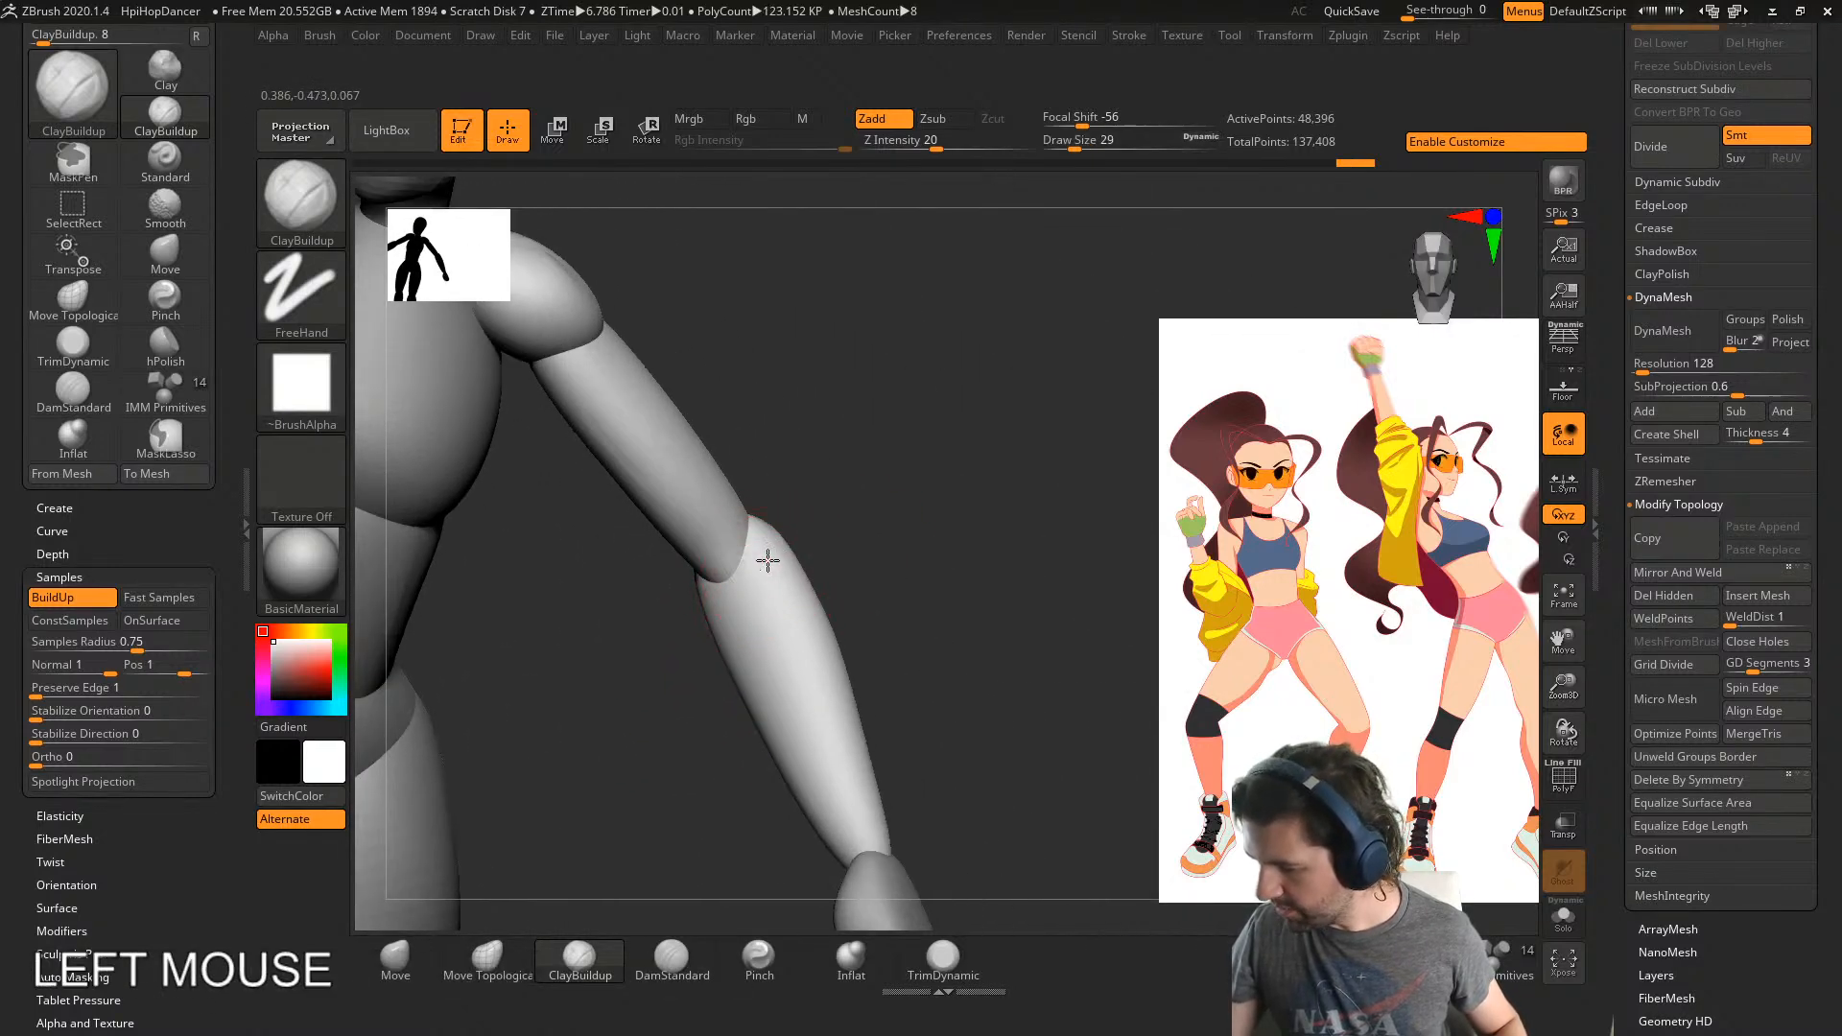
pyautogui.moveTo(804, 586)
pyautogui.keyDown('shift'); pyautogui.mouseDown()
pyautogui.moveTo(782, 633)
pyautogui.moveTo(823, 708)
pyautogui.mouseUp(); pyautogui.keyUp('shift')
# - Try to thicken the forearm with the Inflat brush and undo the stroke
pyautogui.moveTo(911, 616); pyautogui.dragTo(1008, 629, button='right')
pyautogui.click(875, 959)
pyautogui.press('s')
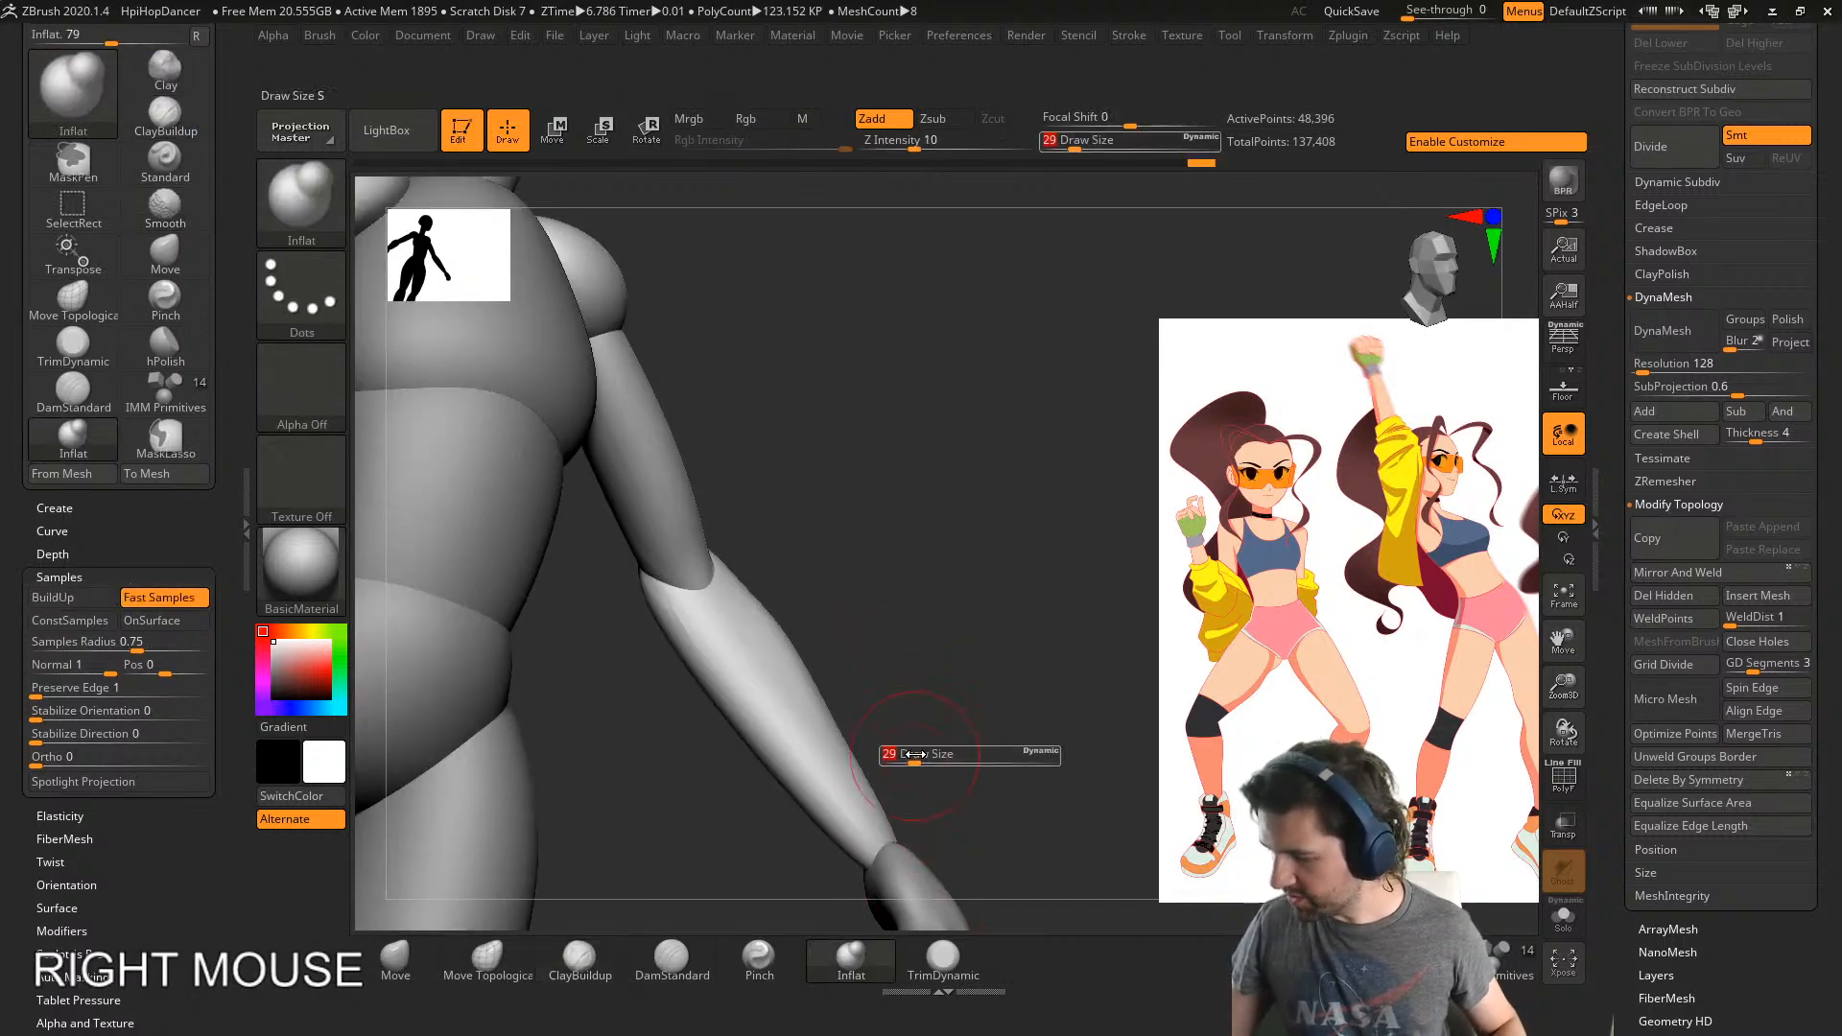
pyautogui.moveTo(909, 756); pyautogui.dragTo(918, 753)
pyautogui.moveTo(722, 633); pyautogui.dragTo(774, 720)
pyautogui.press('s')
pyautogui.moveTo(815, 649); pyautogui.dragTo(857, 651, button='right')
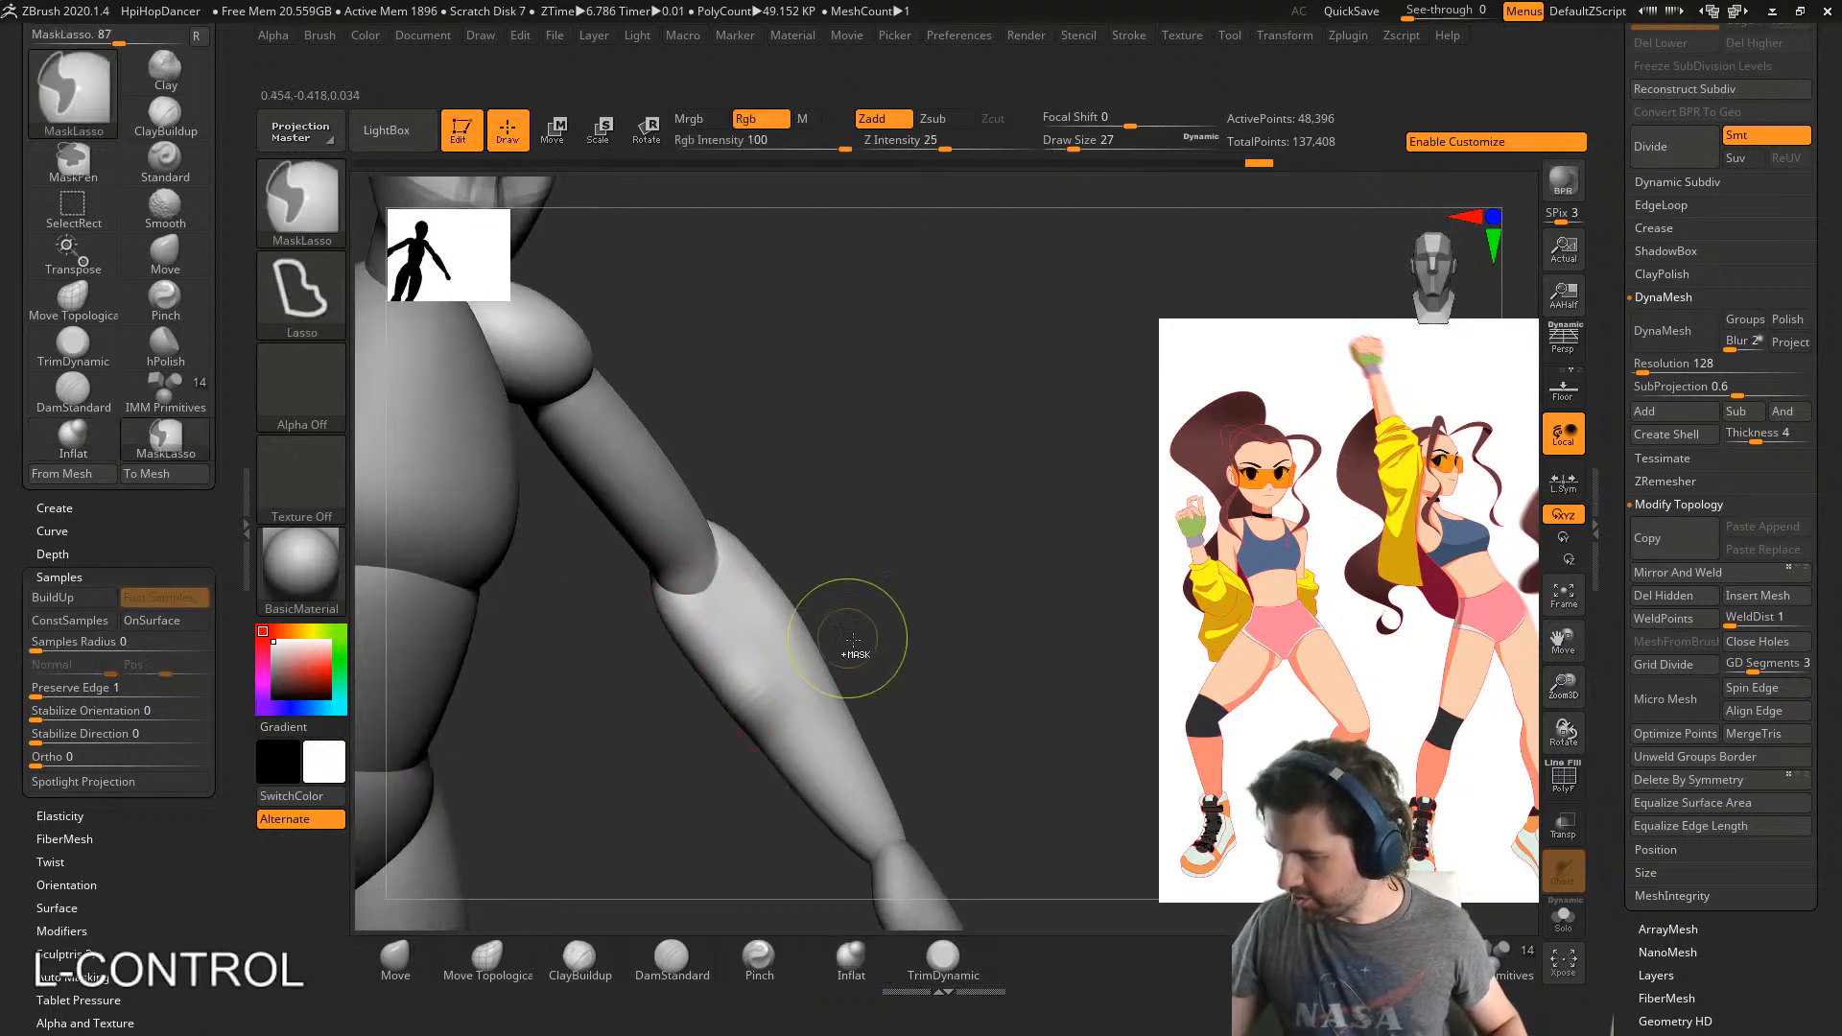
pyautogui.hotkey('ctrl', 'z')
# - Smooth the forearm down to the wrist at a draw size of 77
pyautogui.press('s')
pyautogui.moveTo(876, 666); pyautogui.dragTo(896, 668)
pyautogui.keyDown('shift'); pyautogui.moveTo(902, 766); pyautogui.dragTo(869, 791); pyautogui.keyUp('shift')
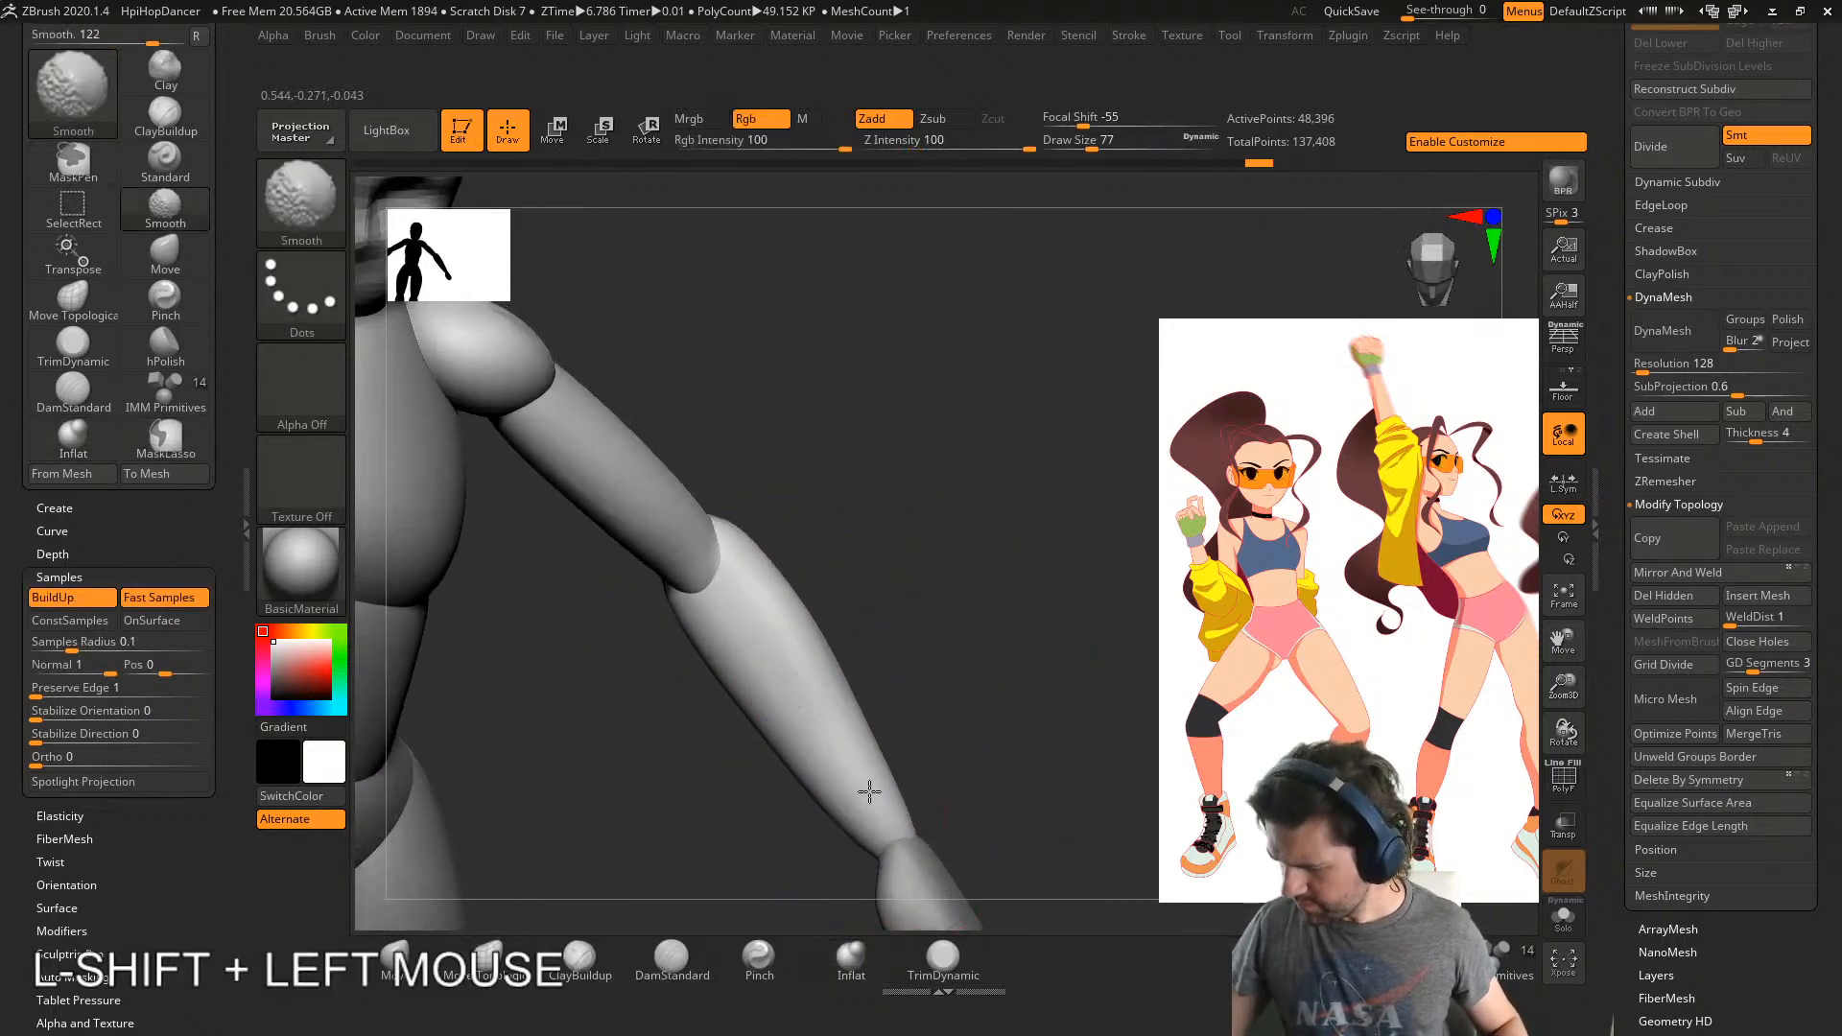
# - Reshape the lower forearm at the wrist with the Move brush, reducing the draw size to 33
pyautogui.keyDown('alt'); pyautogui.moveTo(868, 733); pyautogui.dragTo(815, 523, button='right'); pyautogui.keyUp('alt')
pyautogui.click(396, 959)
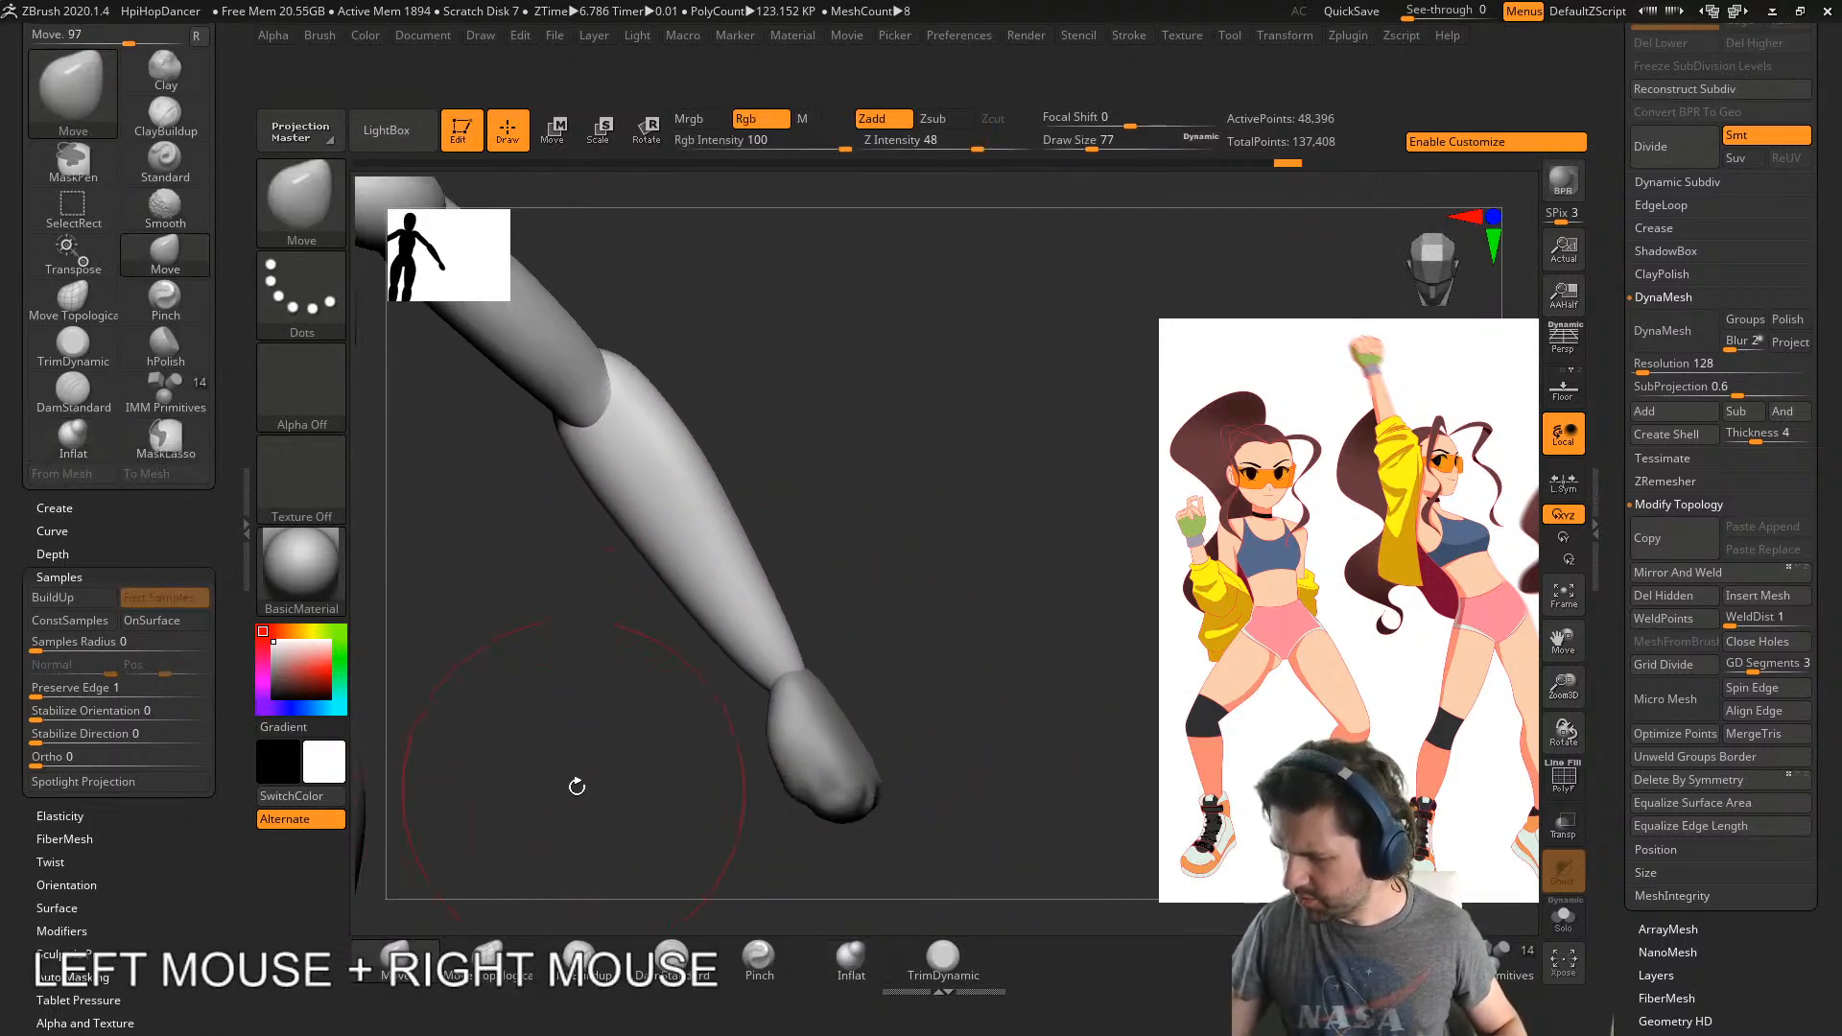
pyautogui.moveTo(575, 785); pyautogui.dragTo(671, 758, button='right')
pyautogui.moveTo(775, 679); pyautogui.dragTo(791, 681)
pyautogui.moveTo(819, 687)
pyautogui.keyDown('shift'); pyautogui.mouseDown(button='right')
pyautogui.moveTo(790, 684)
pyautogui.moveTo(818, 652)
pyautogui.mouseUp(button='right'); pyautogui.keyUp('shift')
pyautogui.press('s')
pyautogui.moveTo(819, 658); pyautogui.dragTo(785, 648)
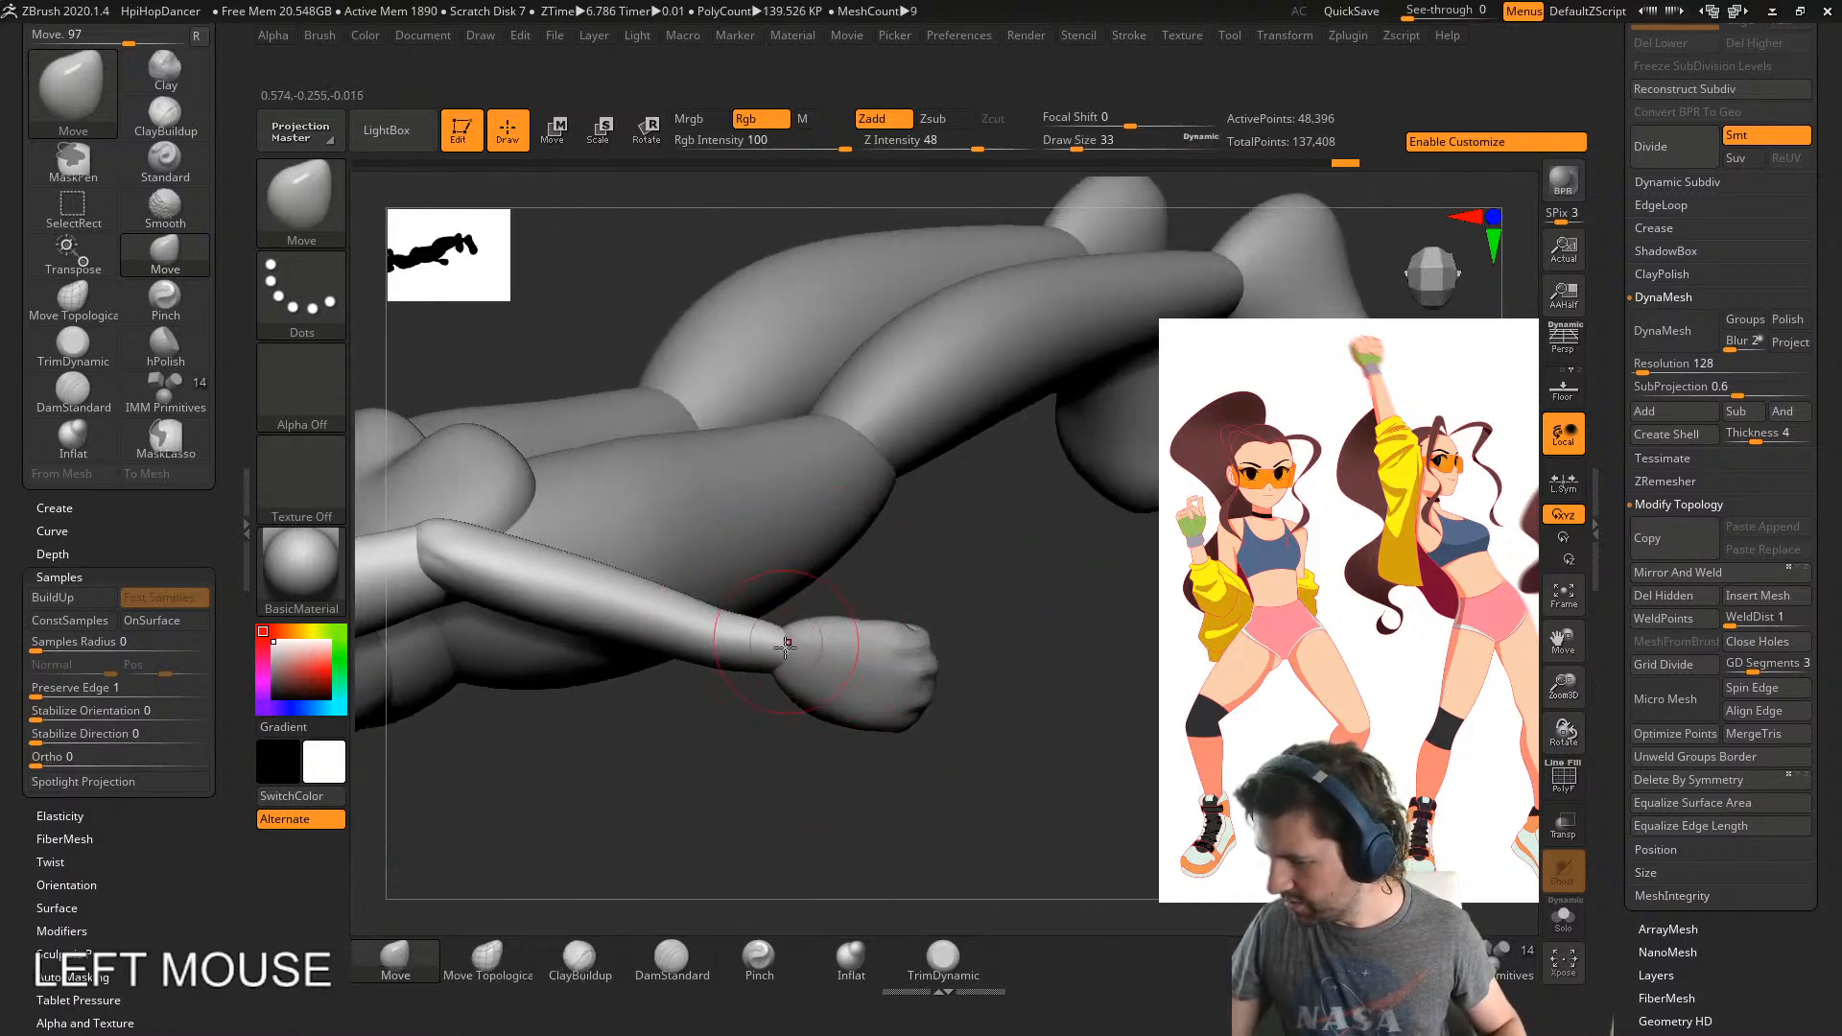
# - Refine the wrist from several angles with the Move brush at a draw size of 33, smoothing its transition into the hand
pyautogui.moveTo(792, 659); pyautogui.dragTo(760, 616, button='right')
pyautogui.moveTo(758, 614); pyautogui.dragTo(748, 606)
pyautogui.moveTo(751, 608); pyautogui.dragTo(801, 654, button='right')
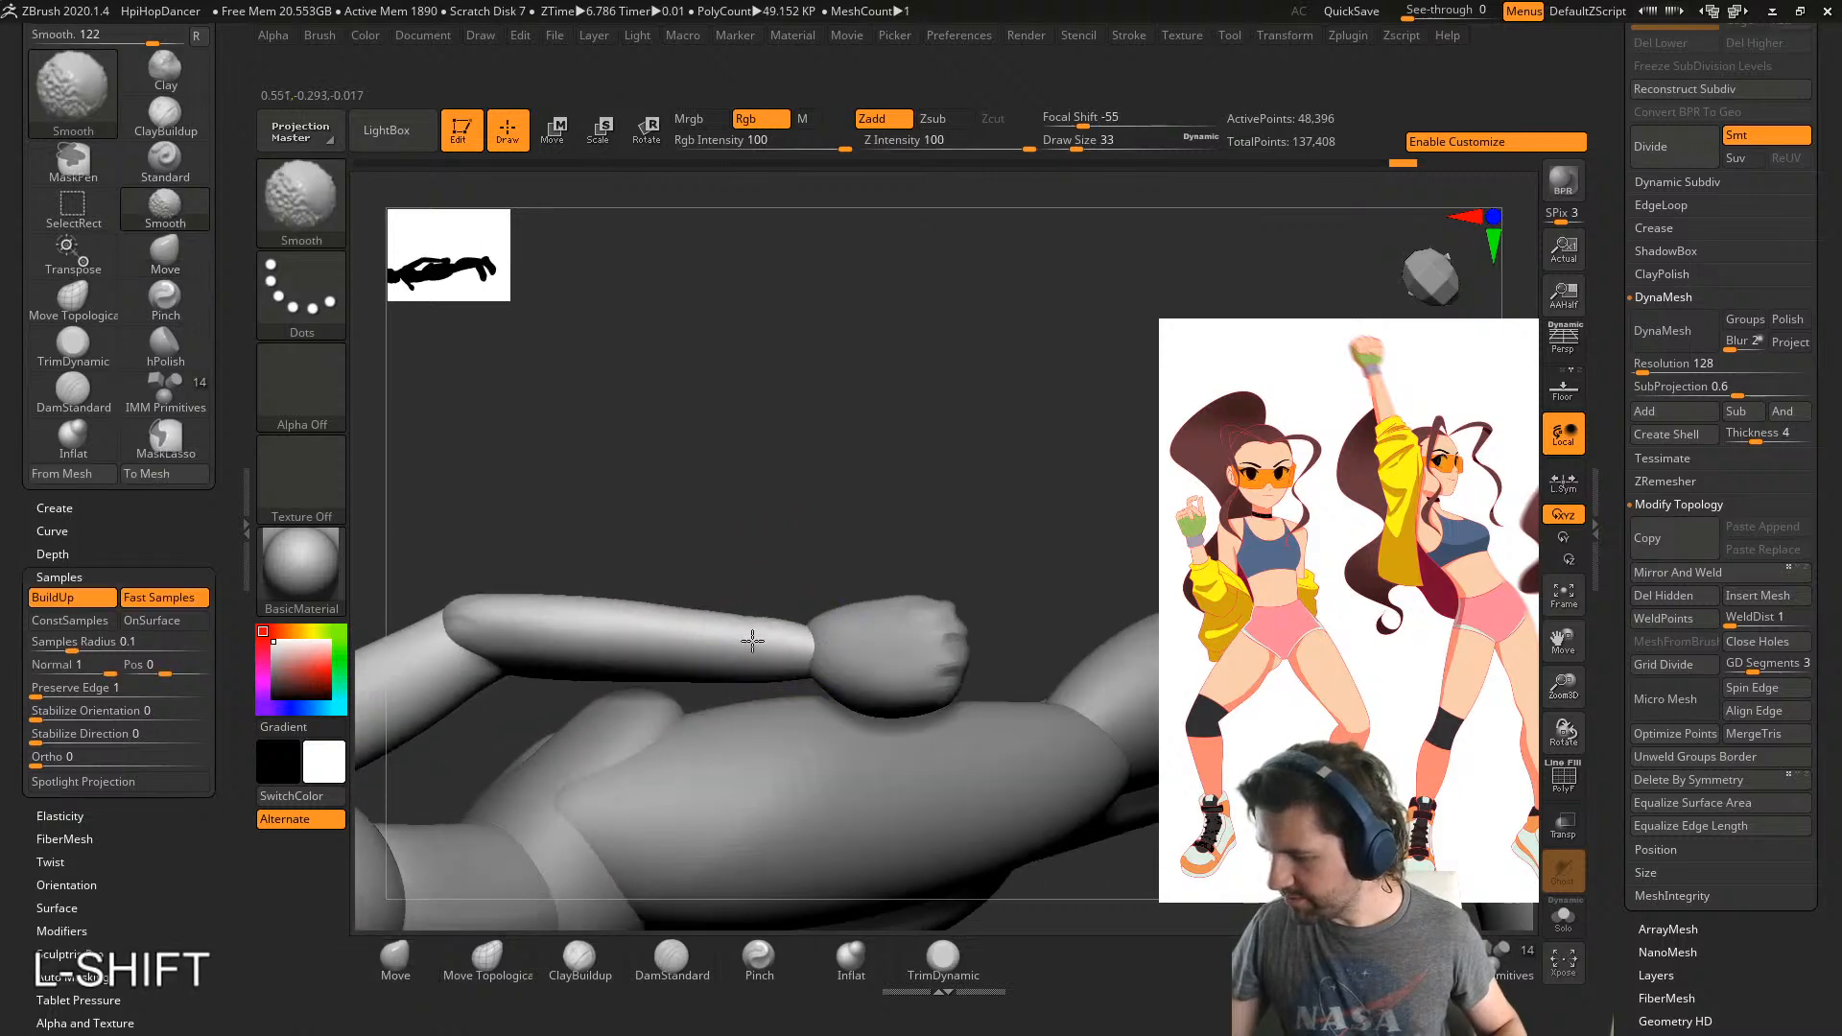
pyautogui.keyDown('shift'); pyautogui.moveTo(802, 660); pyautogui.dragTo(812, 649); pyautogui.keyUp('shift')
pyautogui.moveTo(812, 649); pyautogui.dragTo(825, 664, button='right')
pyautogui.moveTo(823, 664); pyautogui.dragTo(833, 660)
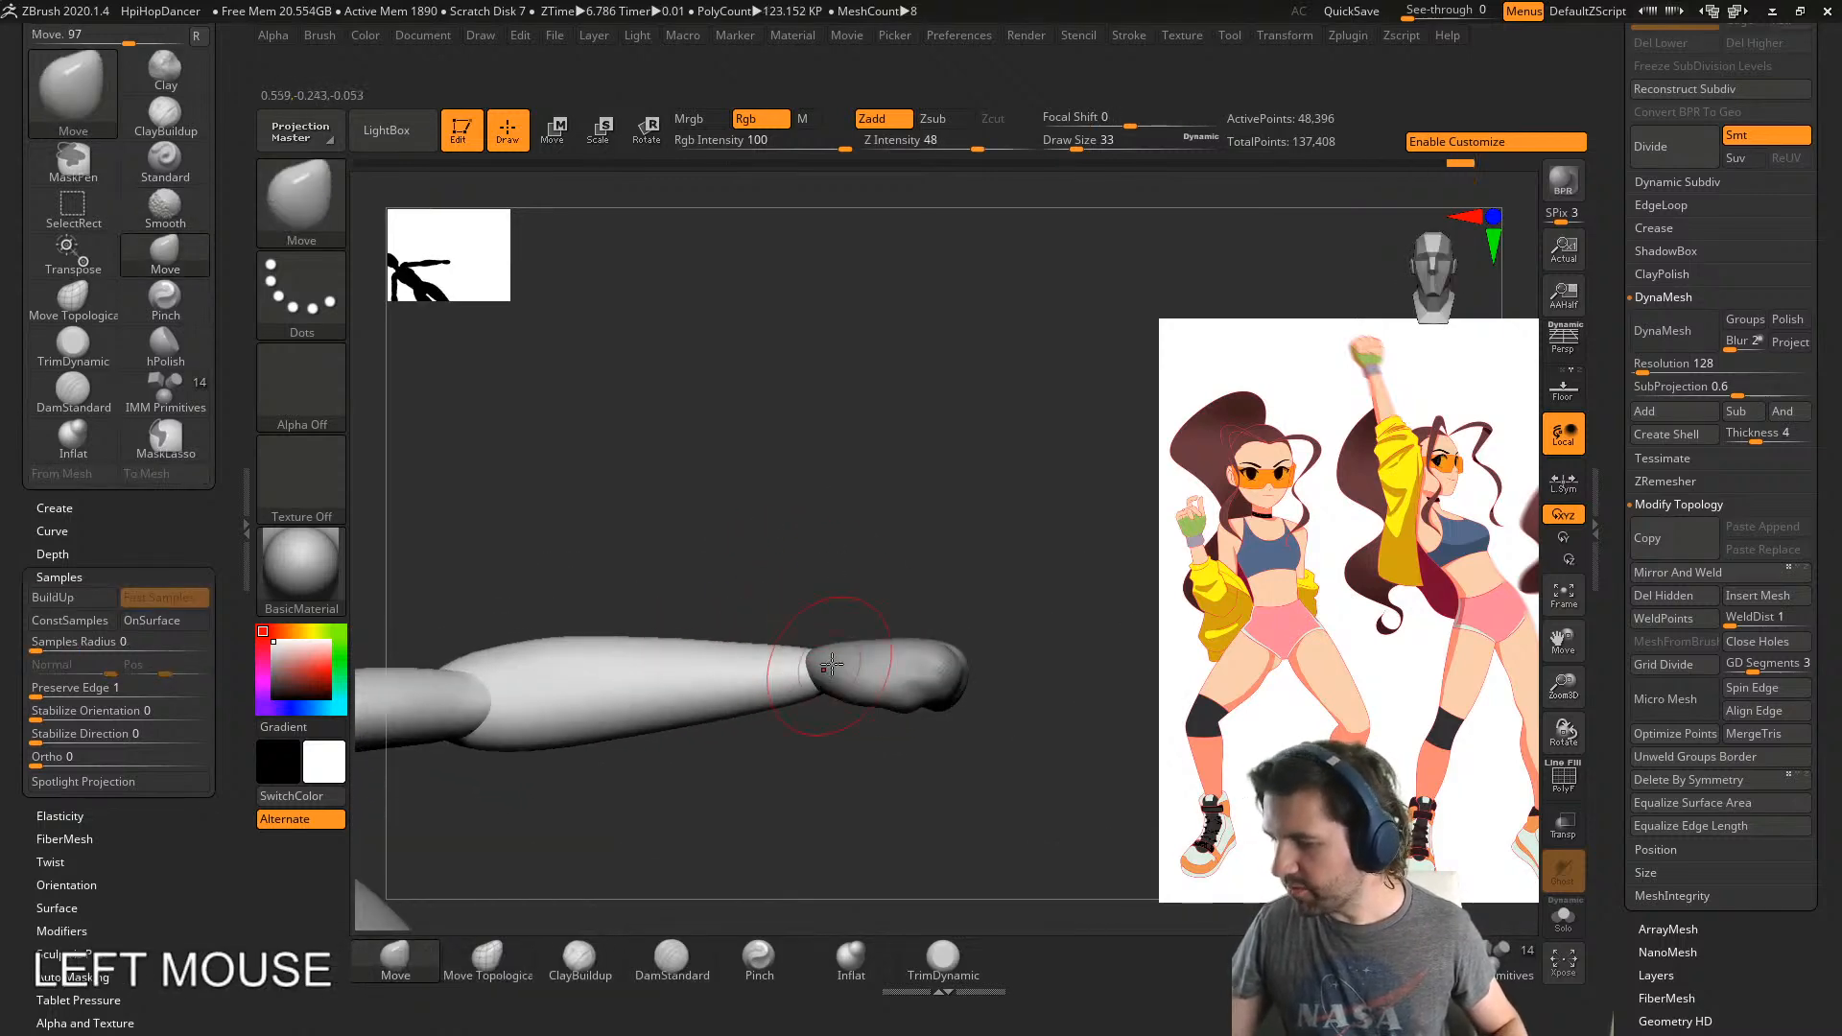
pyautogui.moveTo(832, 662)
pyautogui.mouseDown(button='right')
pyautogui.moveTo(740, 763)
pyautogui.moveTo(619, 754)
pyautogui.mouseUp(button='right')
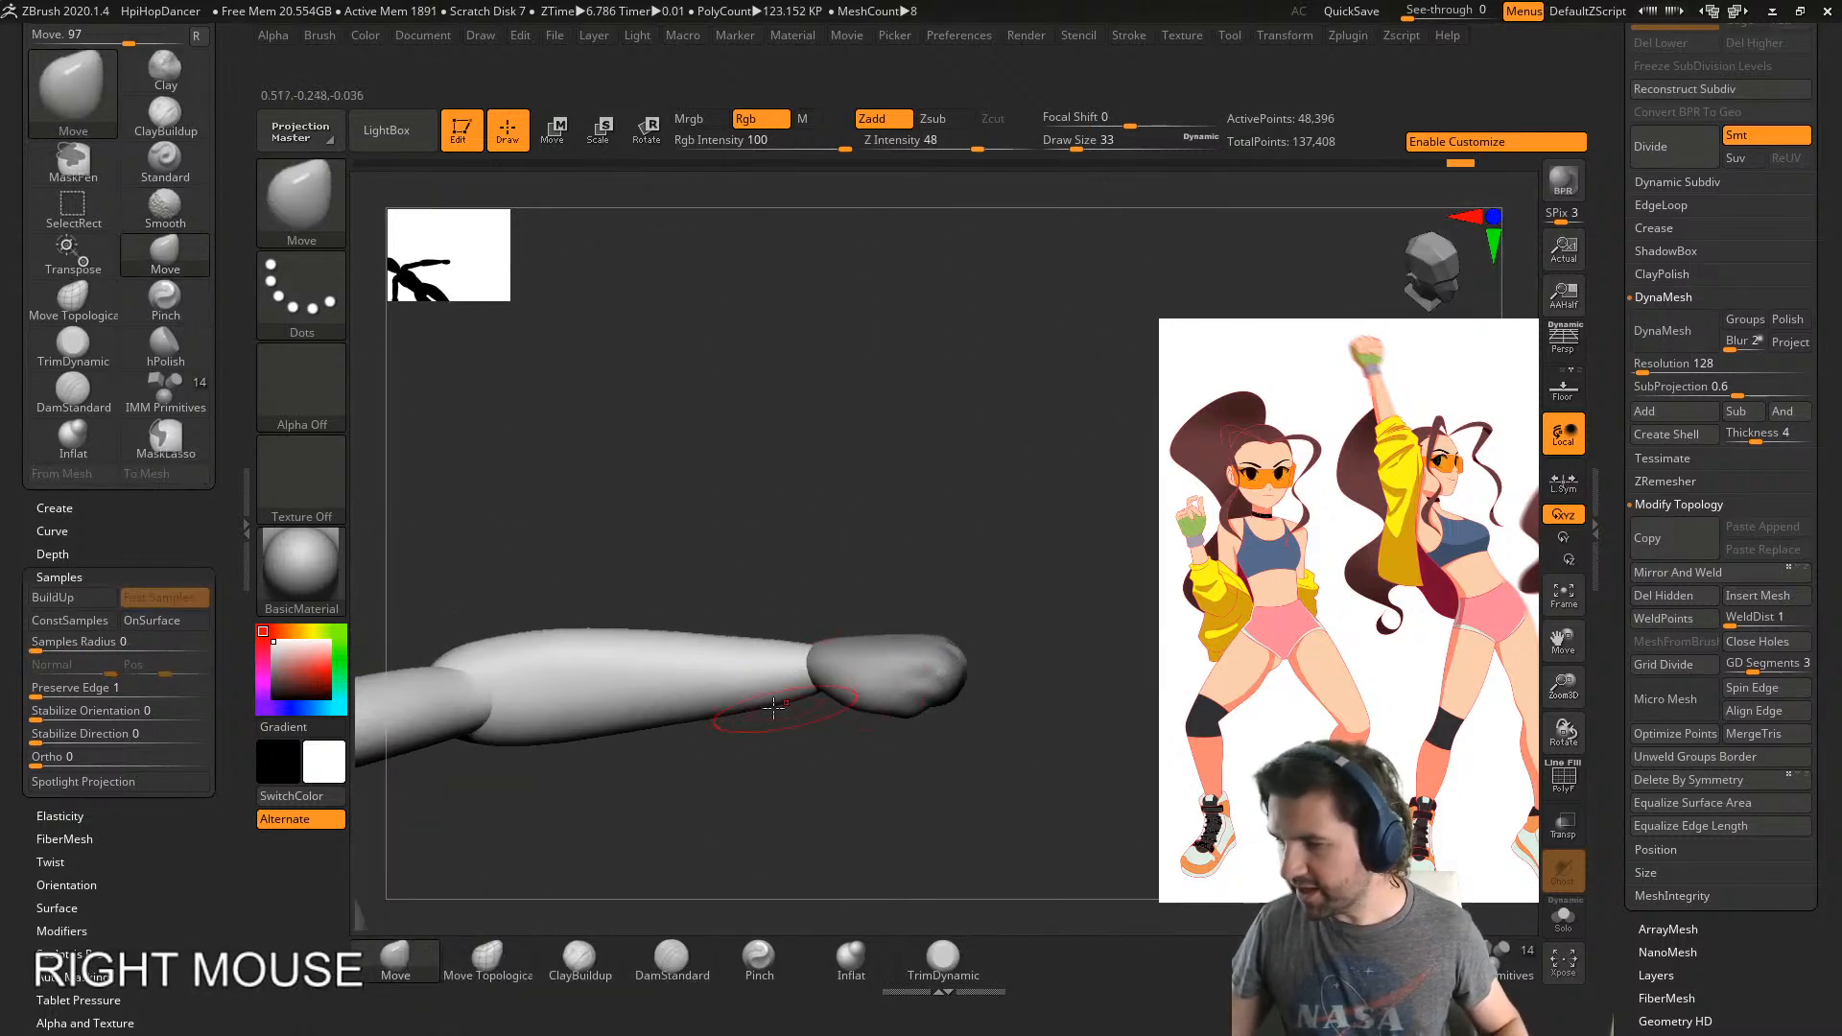
# - Try cutting across the forearm with the ClipCurve brush and undo the cut
pyautogui.hotkey('ctrl', 'shift')
pyautogui.click(313, 225)
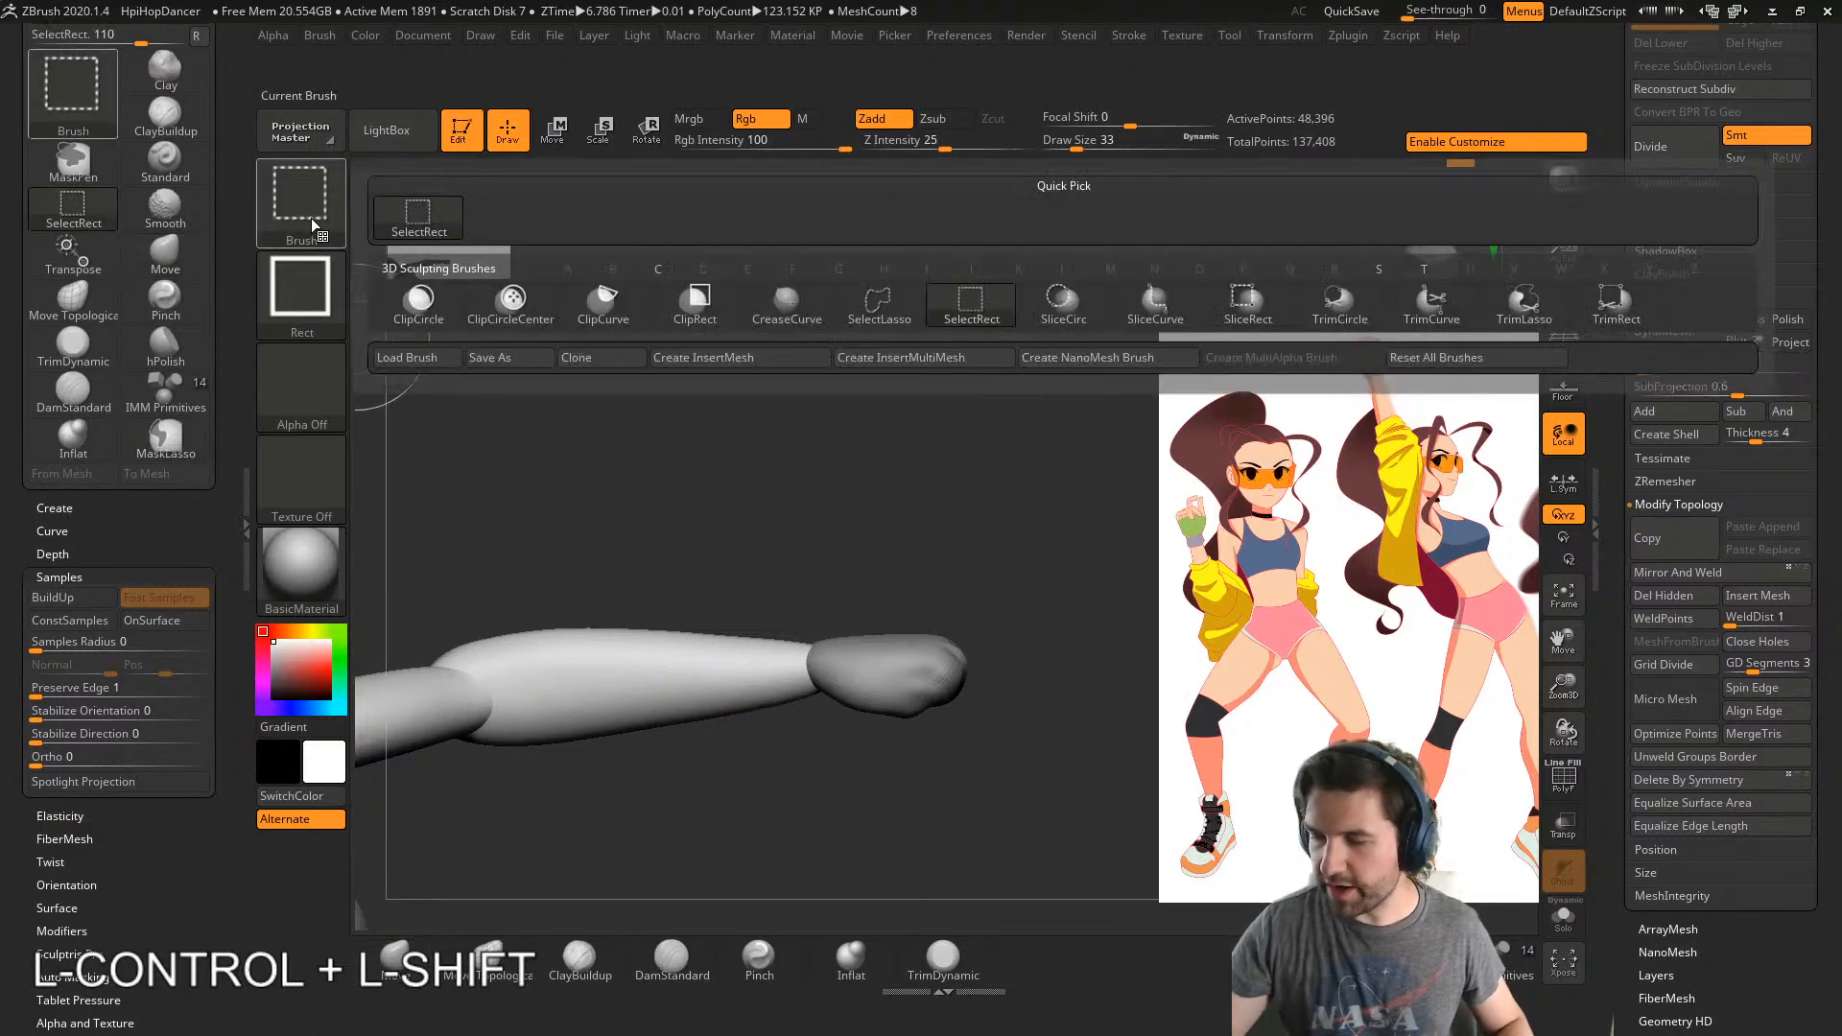
pyautogui.click(604, 299)
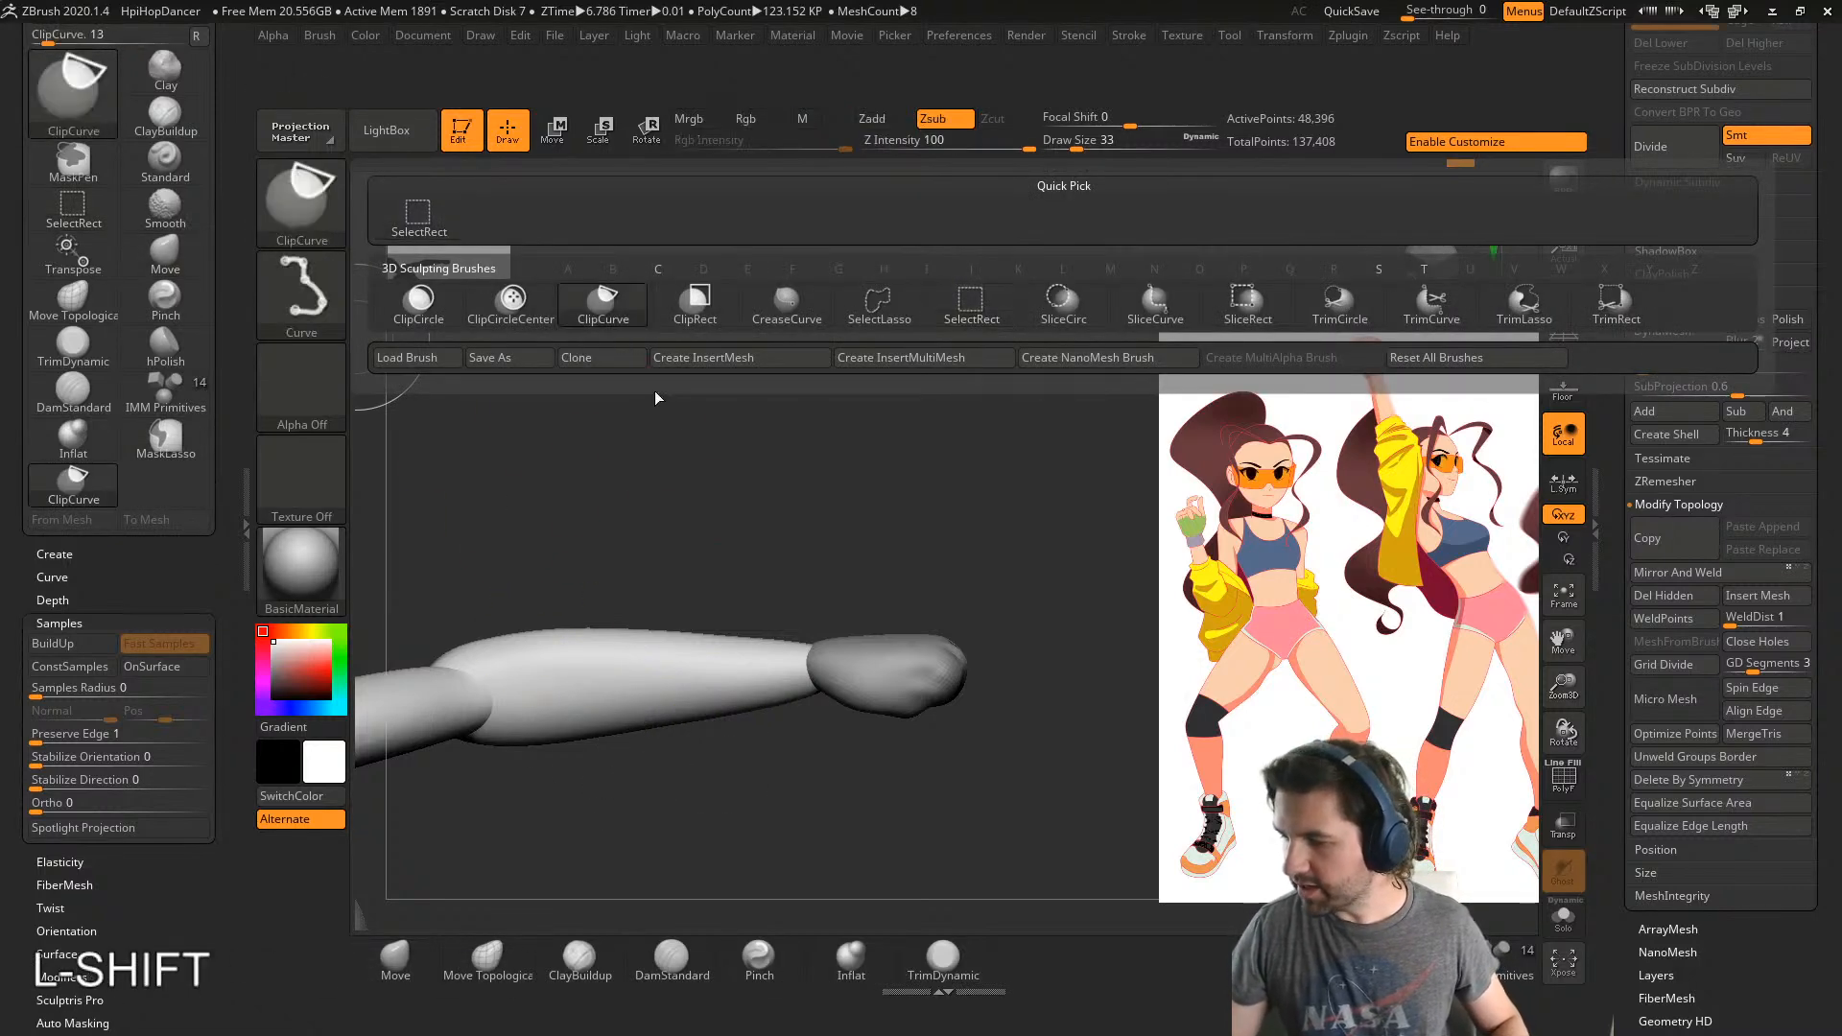
pyautogui.keyDown('ctrl'); pyautogui.keyDown('shift'); pyautogui.moveTo(616, 566); pyautogui.dragTo(720, 780); pyautogui.keyUp('shift'); pyautogui.keyUp('ctrl')
pyautogui.moveTo(719, 780); pyautogui.dragTo(758, 792, button='right')
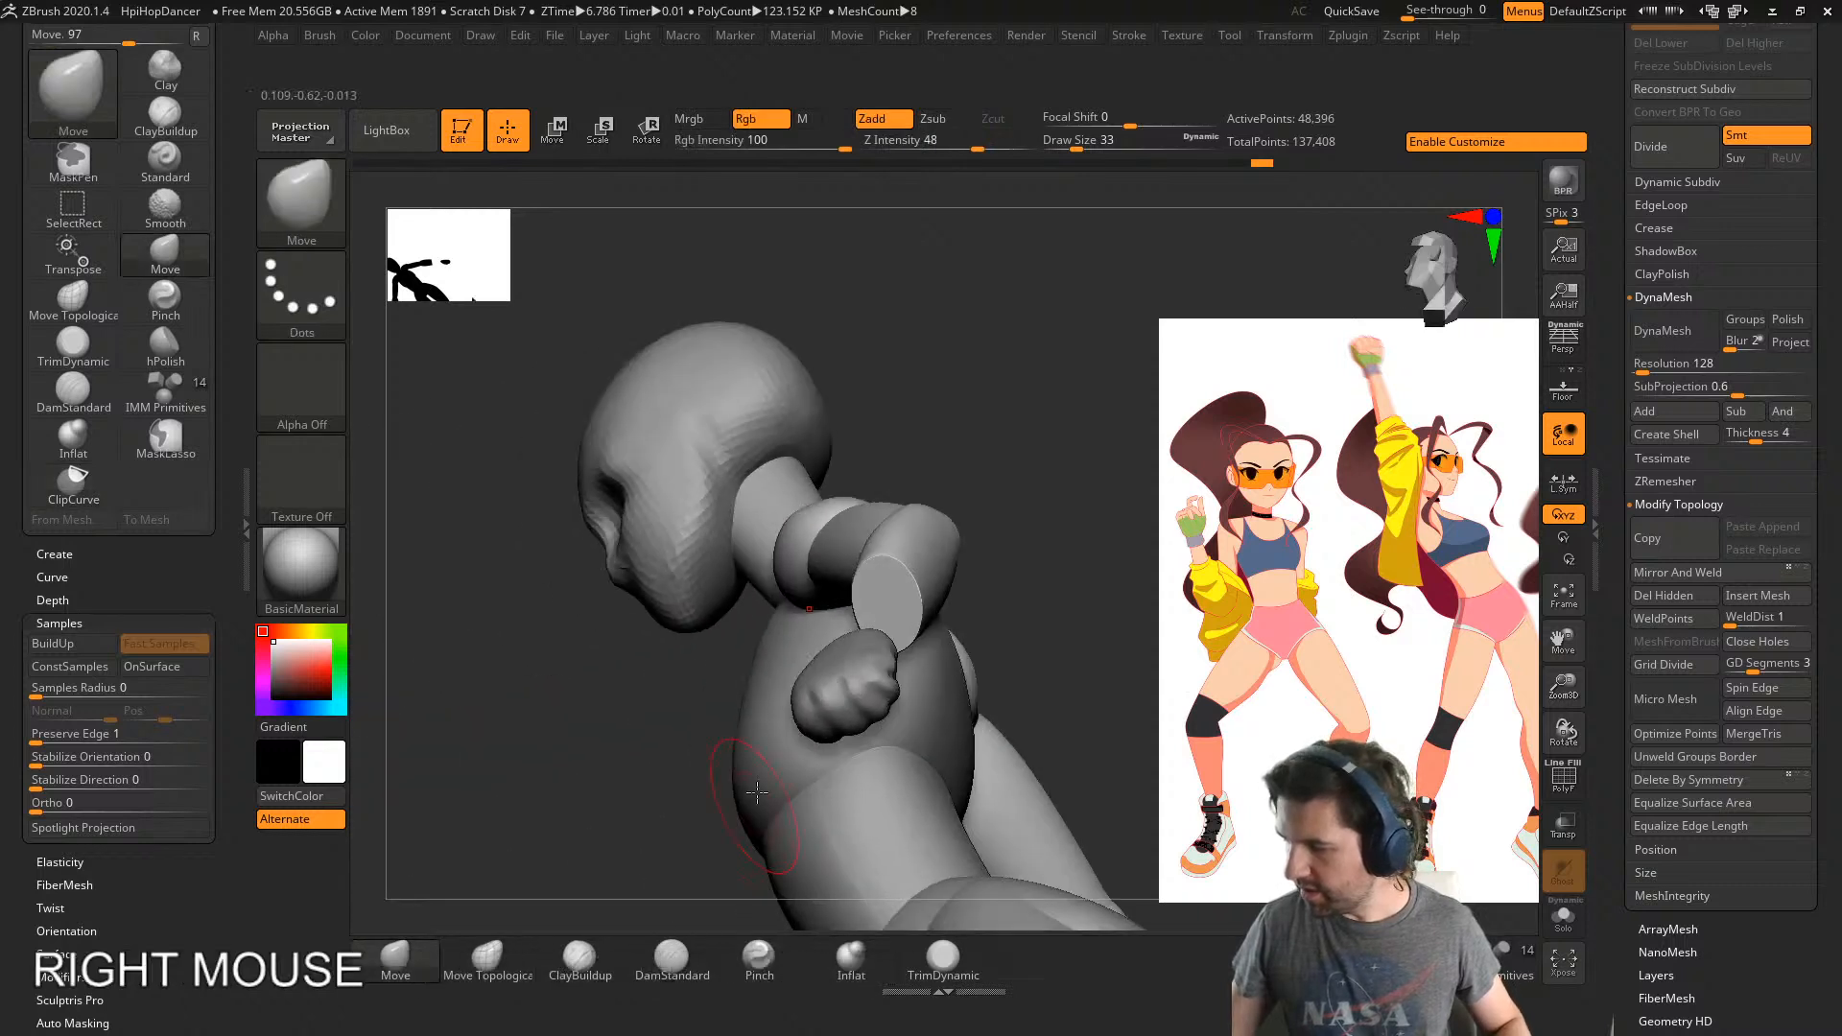
pyautogui.moveTo(844, 614)
pyautogui.mouseDown(button='right')
pyautogui.moveTo(889, 637)
pyautogui.moveTo(868, 710)
pyautogui.moveTo(970, 721)
pyautogui.mouseUp(button='right')
pyautogui.keyDown('ctrl'); pyautogui.keyDown('shift'); pyautogui.moveTo(1029, 564); pyautogui.dragTo(1011, 753); pyautogui.keyUp('shift'); pyautogui.keyUp('ctrl')
pyautogui.moveTo(1010, 754)
pyautogui.mouseDown(button='right')
pyautogui.moveTo(1000, 689)
pyautogui.moveTo(1004, 802)
pyautogui.moveTo(1020, 740)
pyautogui.mouseUp(button='right')
pyautogui.hotkey('ctrl', 'z')
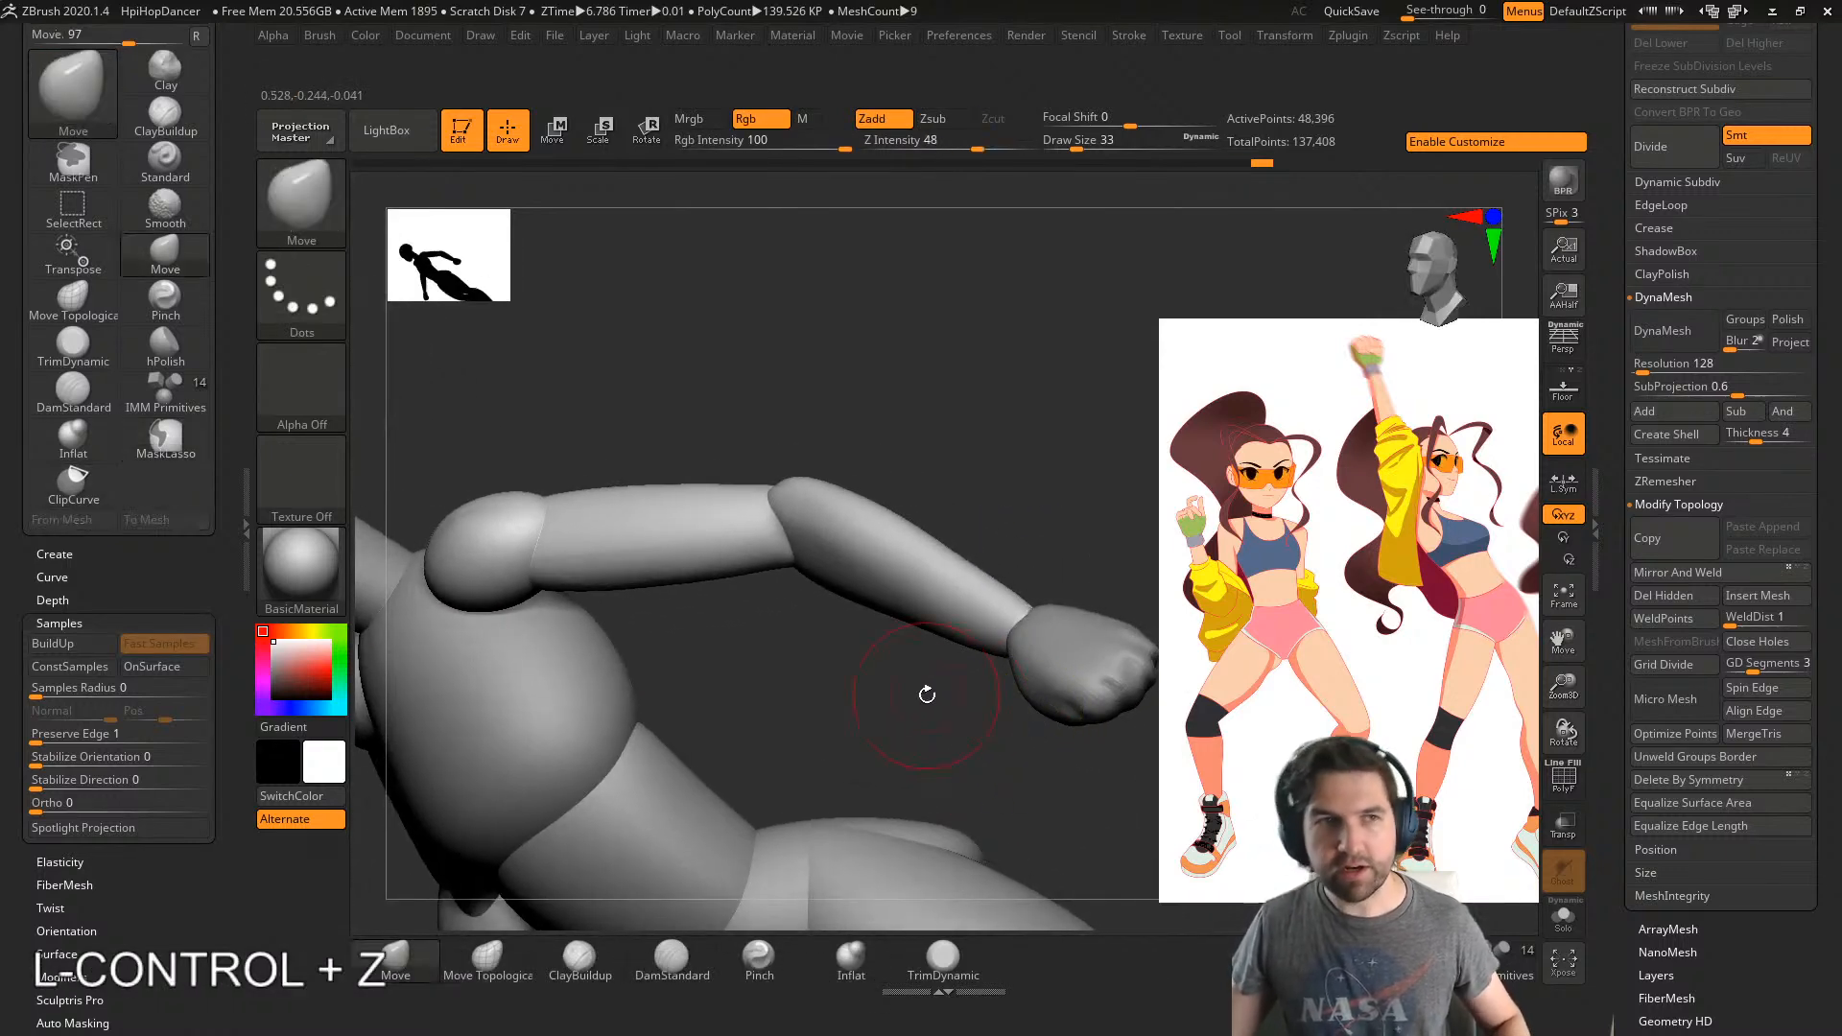
# - Try a ClipCurve cut across the upper arm and undo it
pyautogui.moveTo(927, 695); pyautogui.dragTo(845, 662, button='right')
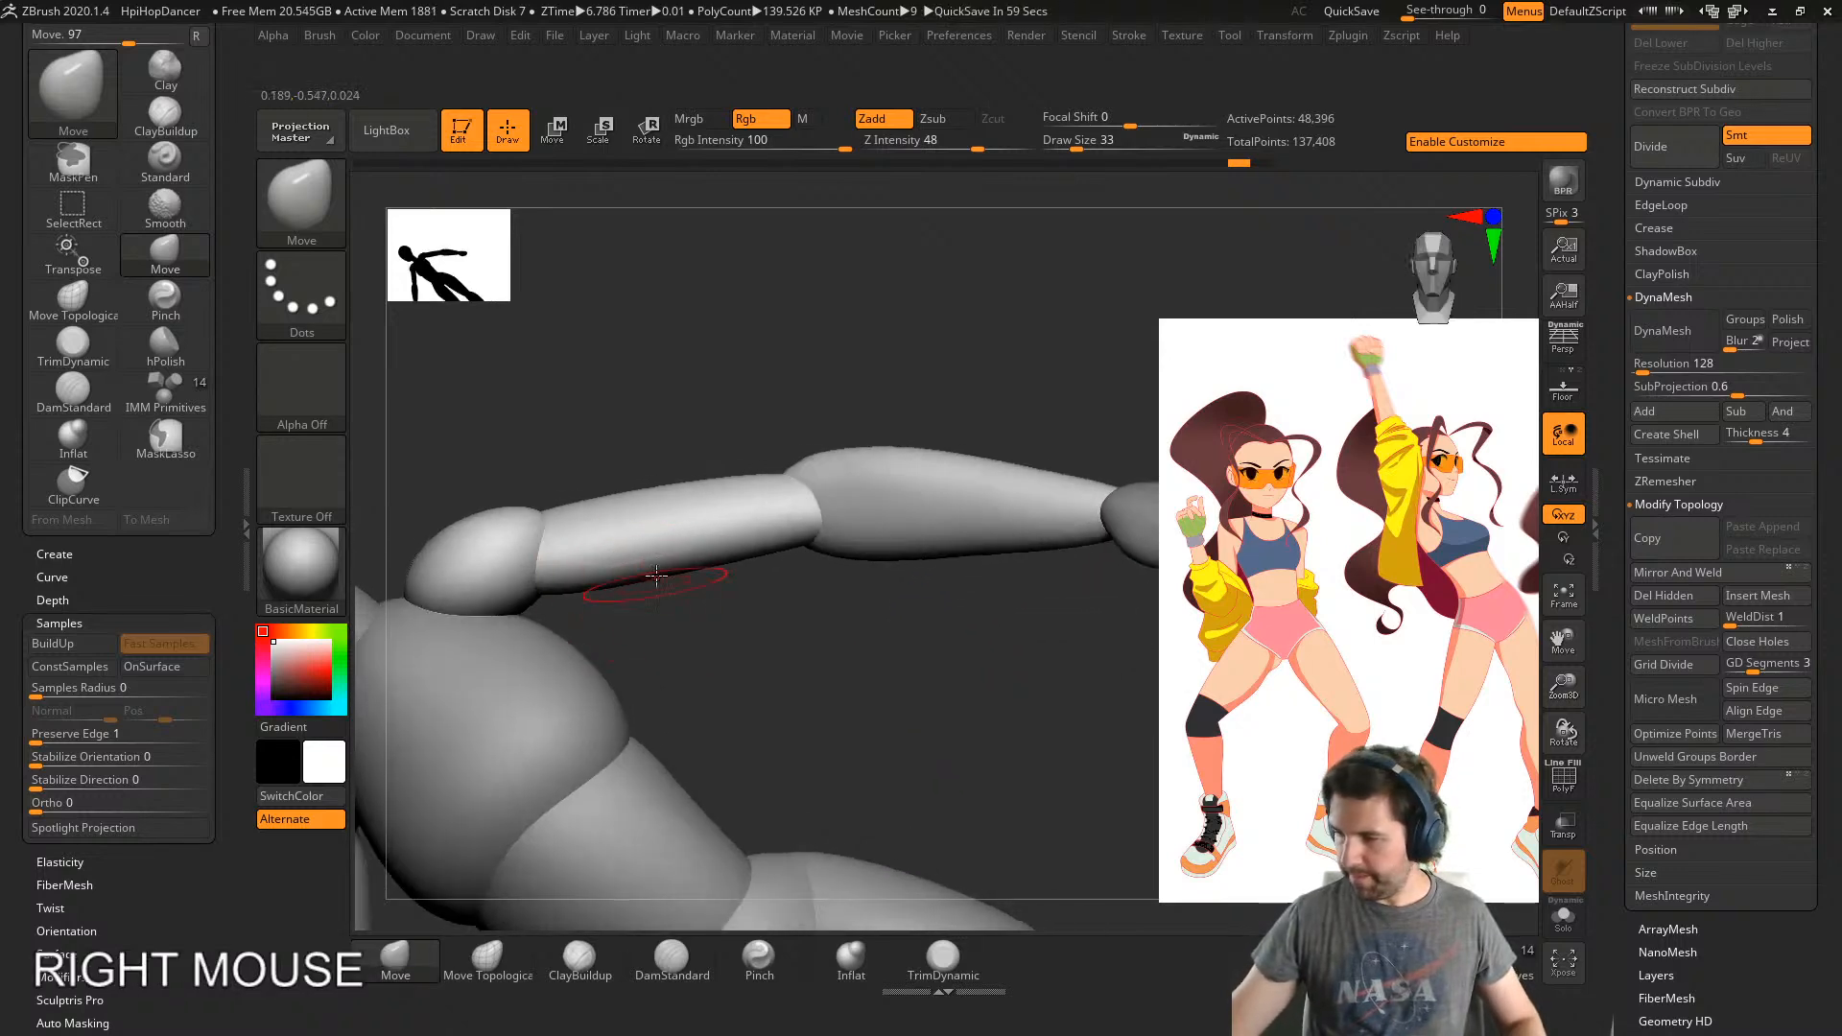
pyautogui.keyDown('ctrl'); pyautogui.keyDown('shift'); pyautogui.moveTo(649, 429); pyautogui.dragTo(705, 708); pyautogui.keyUp('shift'); pyautogui.keyUp('ctrl')
pyautogui.moveTo(785, 679)
pyautogui.mouseDown(button='right')
pyautogui.moveTo(814, 696)
pyautogui.moveTo(537, 576)
pyautogui.moveTo(717, 559)
pyautogui.moveTo(874, 687)
pyautogui.moveTo(844, 646)
pyautogui.moveTo(975, 700)
pyautogui.moveTo(823, 822)
pyautogui.moveTo(863, 761)
pyautogui.moveTo(809, 774)
pyautogui.moveTo(725, 691)
pyautogui.moveTo(764, 691)
pyautogui.mouseUp(button='right')
pyautogui.hotkey('ctrl', 'z')
# - Try building up the outer thigh with the ClayBuildup brush at a draw size of 54 and undo the stroke
pyautogui.keyDown('alt'); pyautogui.click(714, 710); pyautogui.keyUp('alt')
pyautogui.keyDown('alt'); pyautogui.moveTo(838, 741); pyautogui.dragTo(890, 674, button='right'); pyautogui.keyUp('alt')
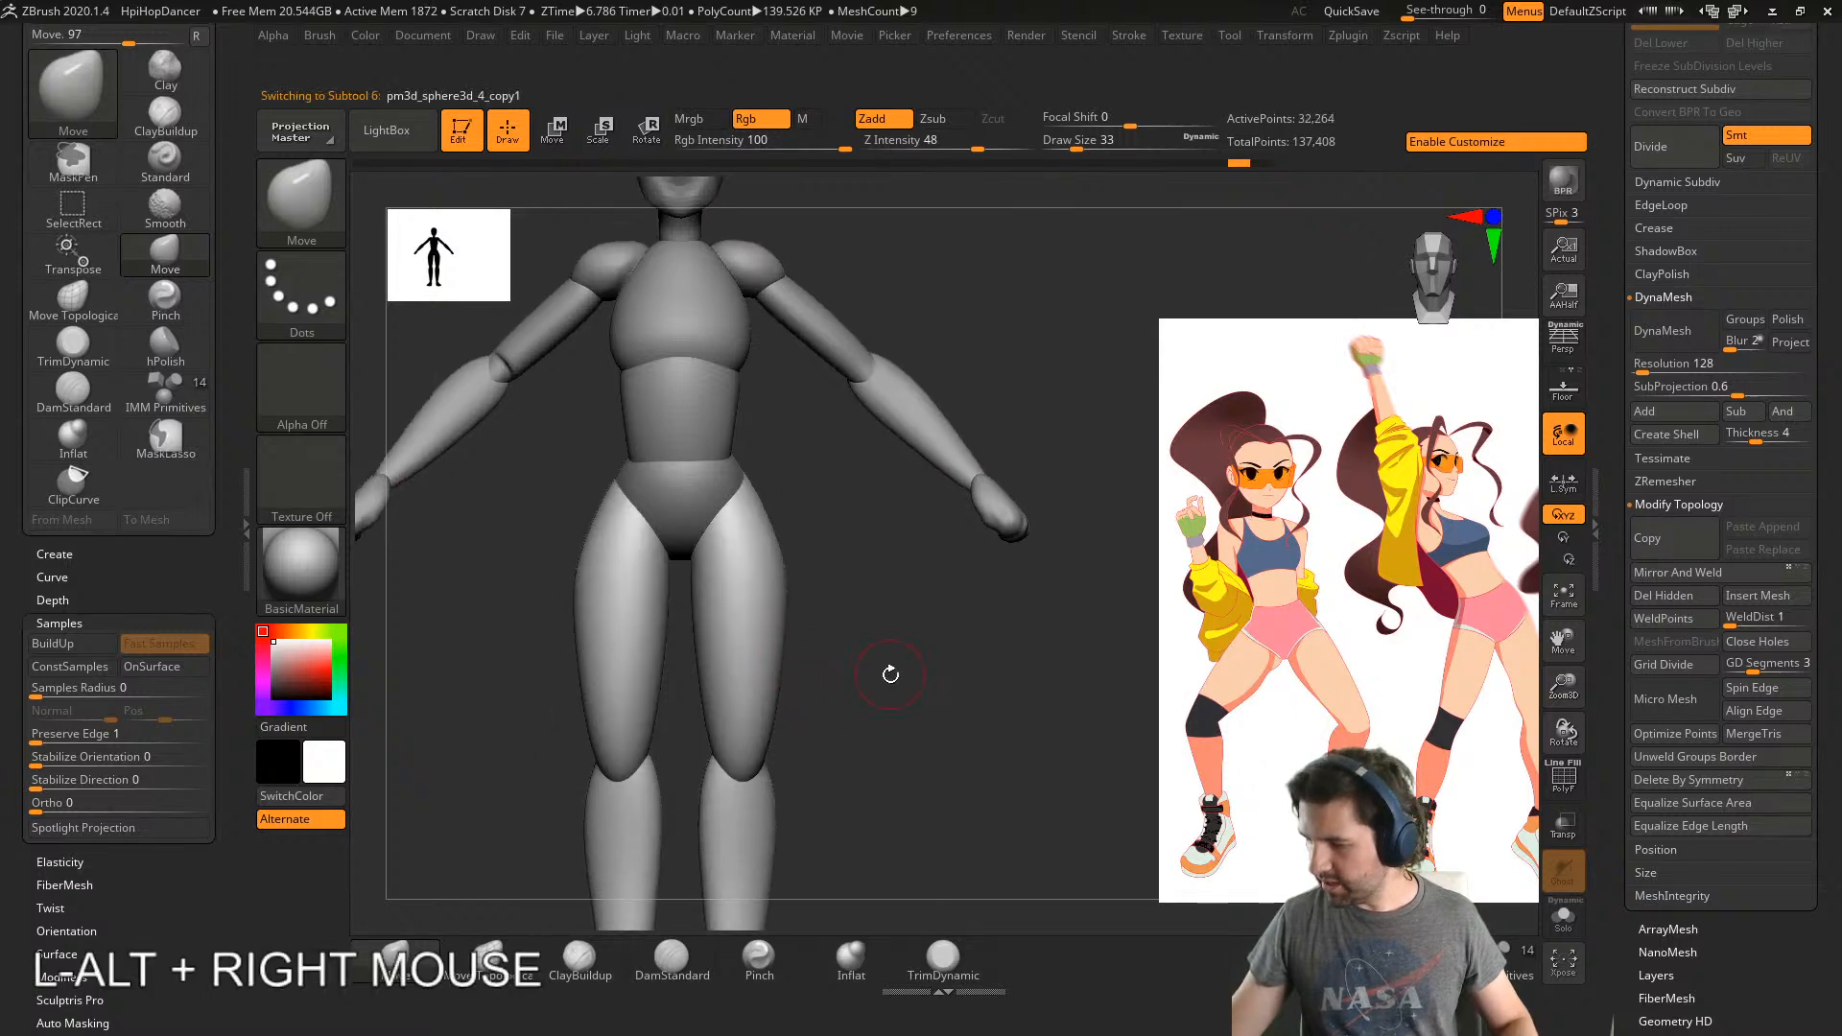
pyautogui.click(573, 976)
pyautogui.press('s')
pyautogui.moveTo(826, 809); pyautogui.dragTo(841, 790)
pyautogui.press('s')
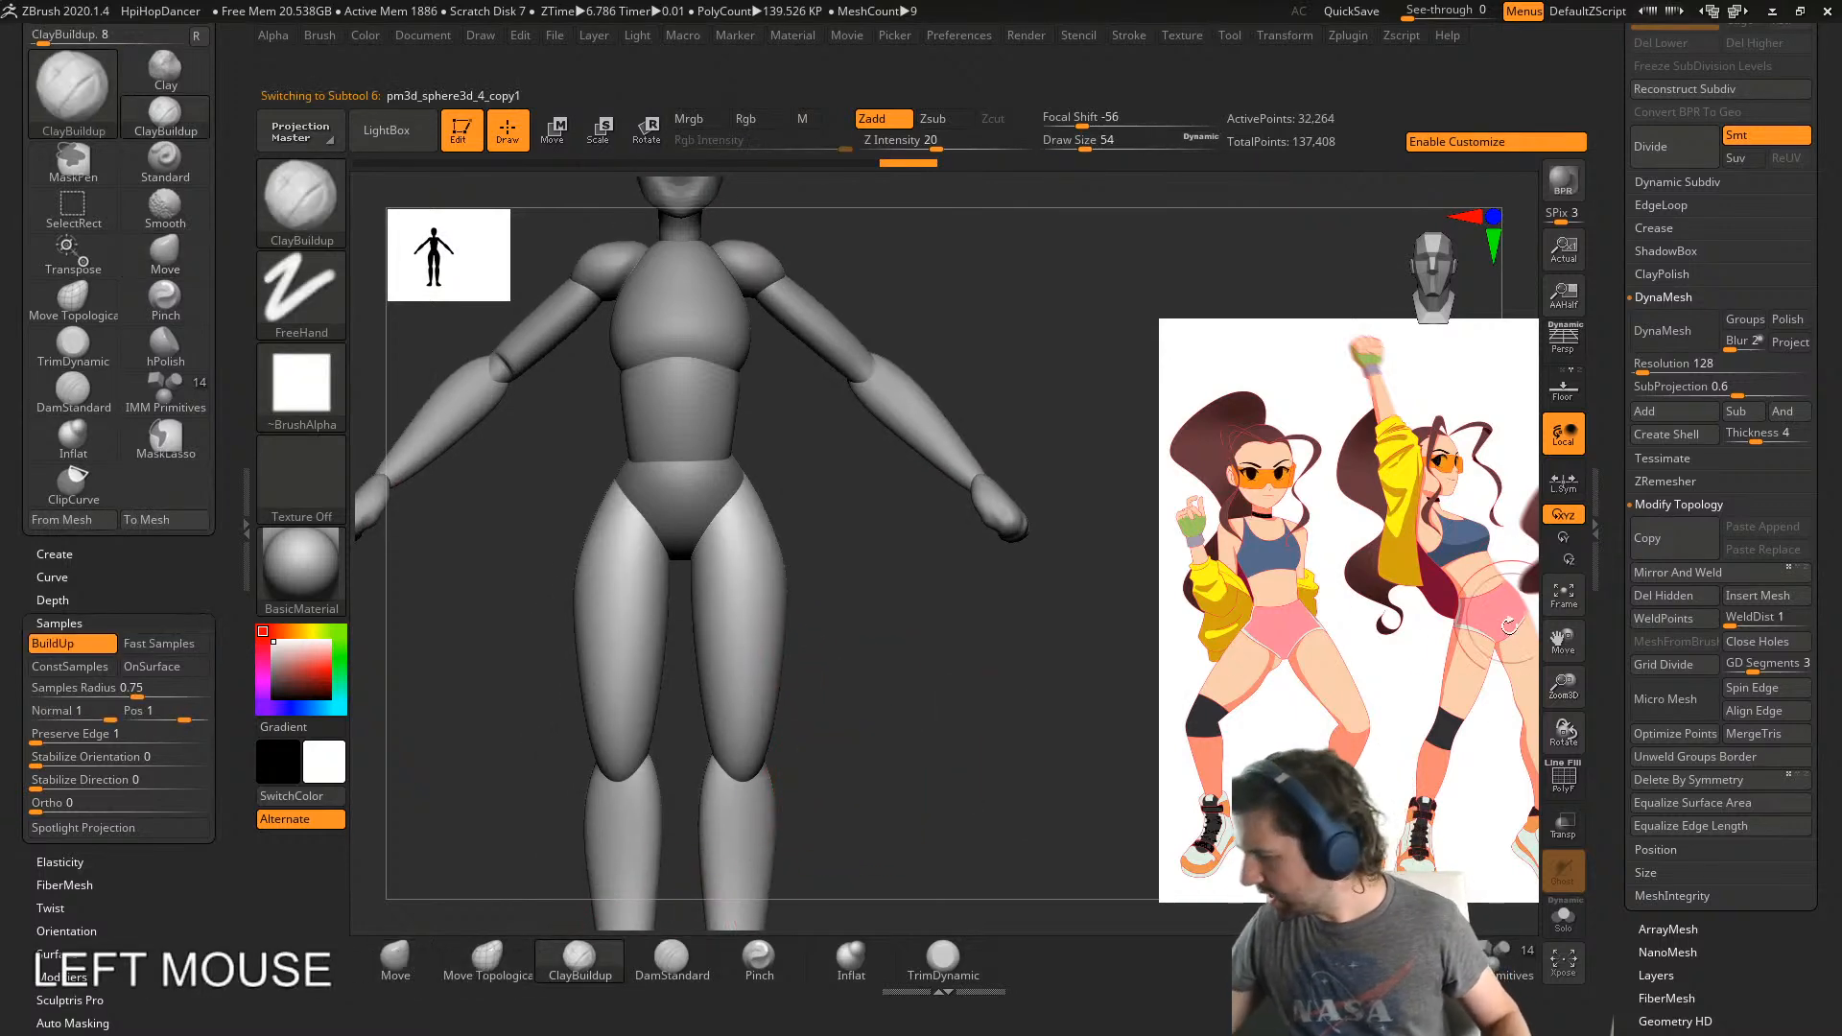
pyautogui.moveTo(998, 662); pyautogui.dragTo(871, 649, button='right')
pyautogui.moveTo(820, 532); pyautogui.dragTo(823, 624)
pyautogui.moveTo(792, 576); pyautogui.dragTo(884, 538, button='right')
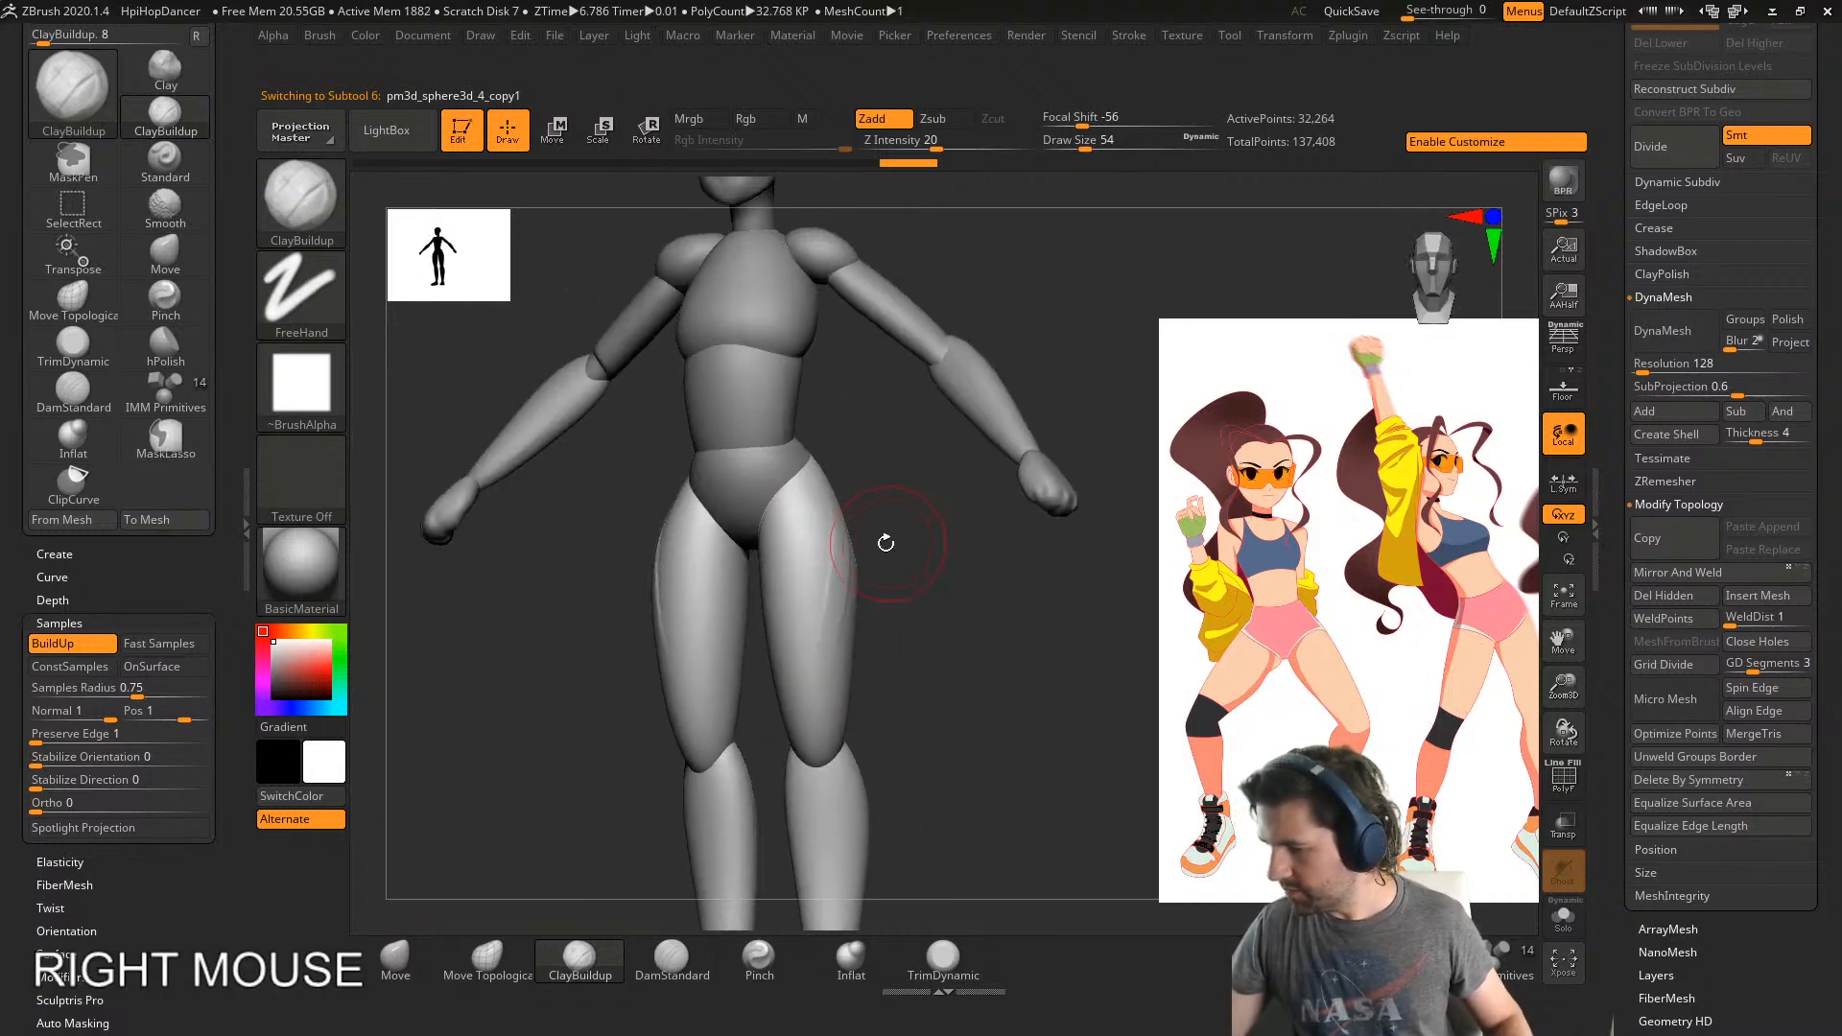
pyautogui.hotkey('ctrl', 'z')
# - Build up the outer thighs with the ClayBuildup brush at a draw size of 74 and smooth the strokes into the surface
pyautogui.press('s')
pyautogui.moveTo(875, 587); pyautogui.dragTo(882, 587)
pyautogui.moveTo(813, 701); pyautogui.dragTo(797, 712, button='right')
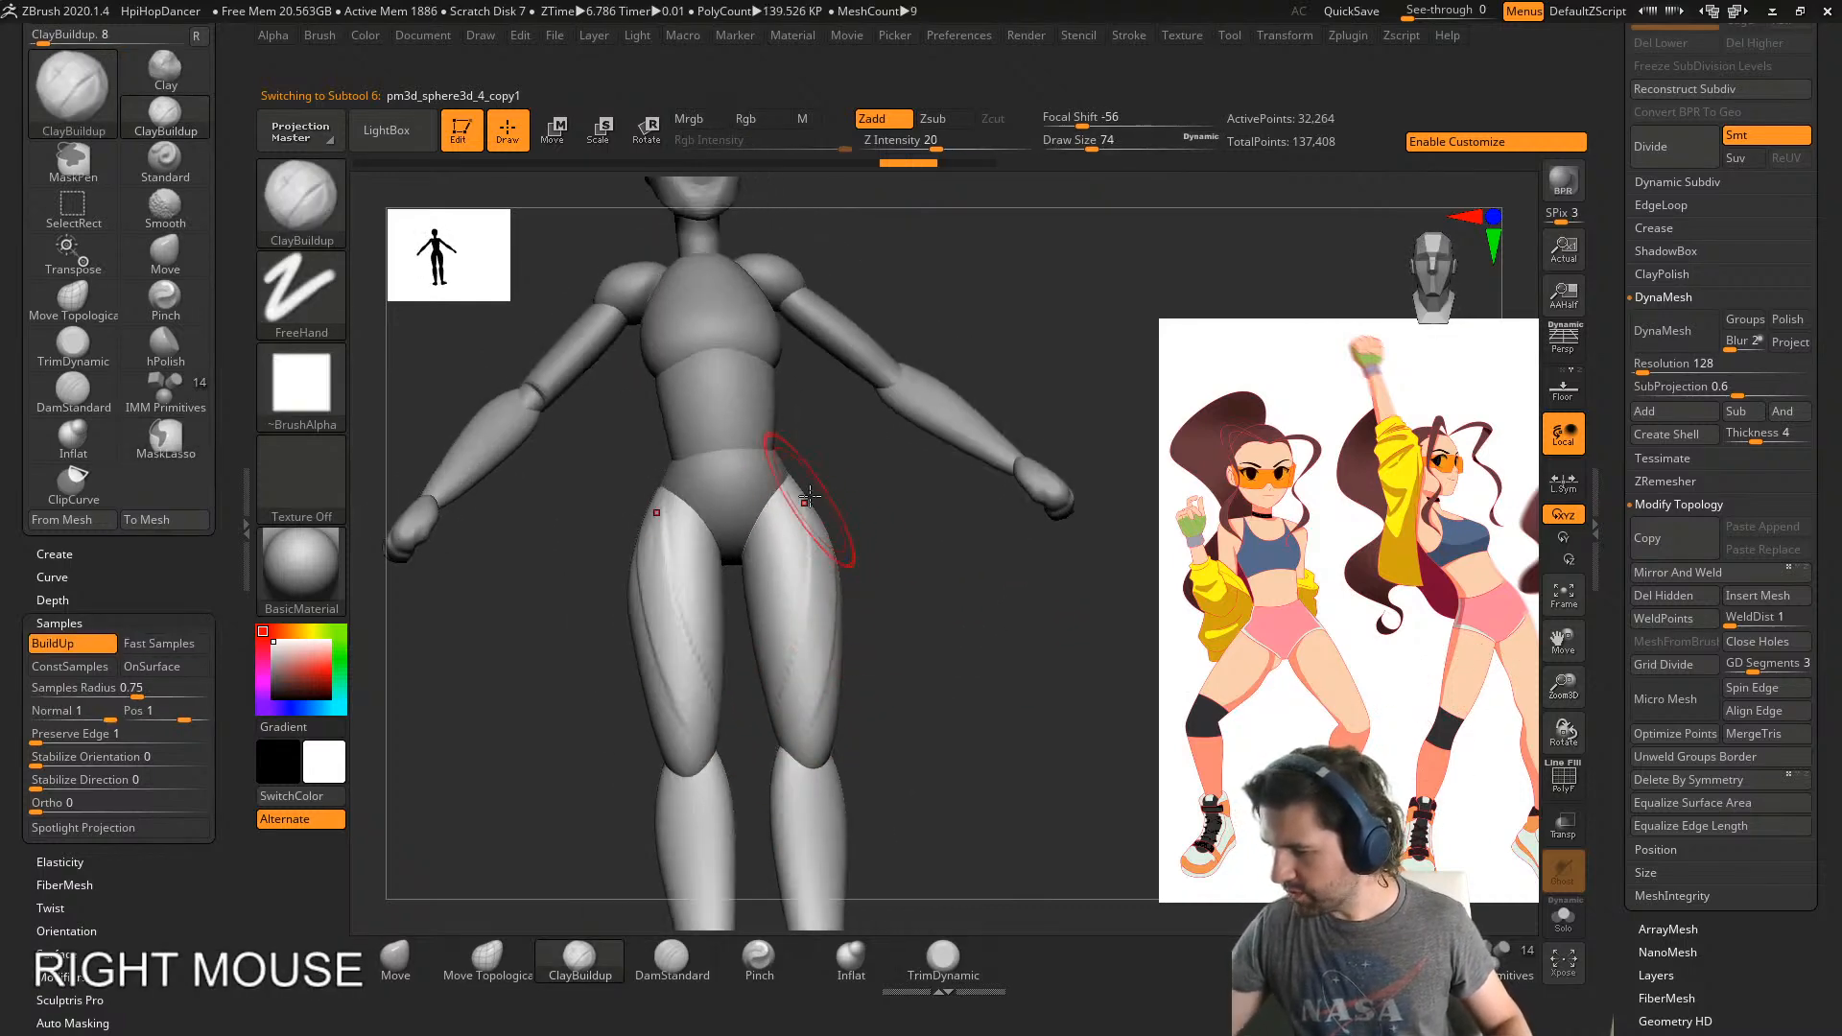
pyautogui.keyDown('shift'); pyautogui.moveTo(797, 677); pyautogui.dragTo(804, 694); pyautogui.keyUp('shift')
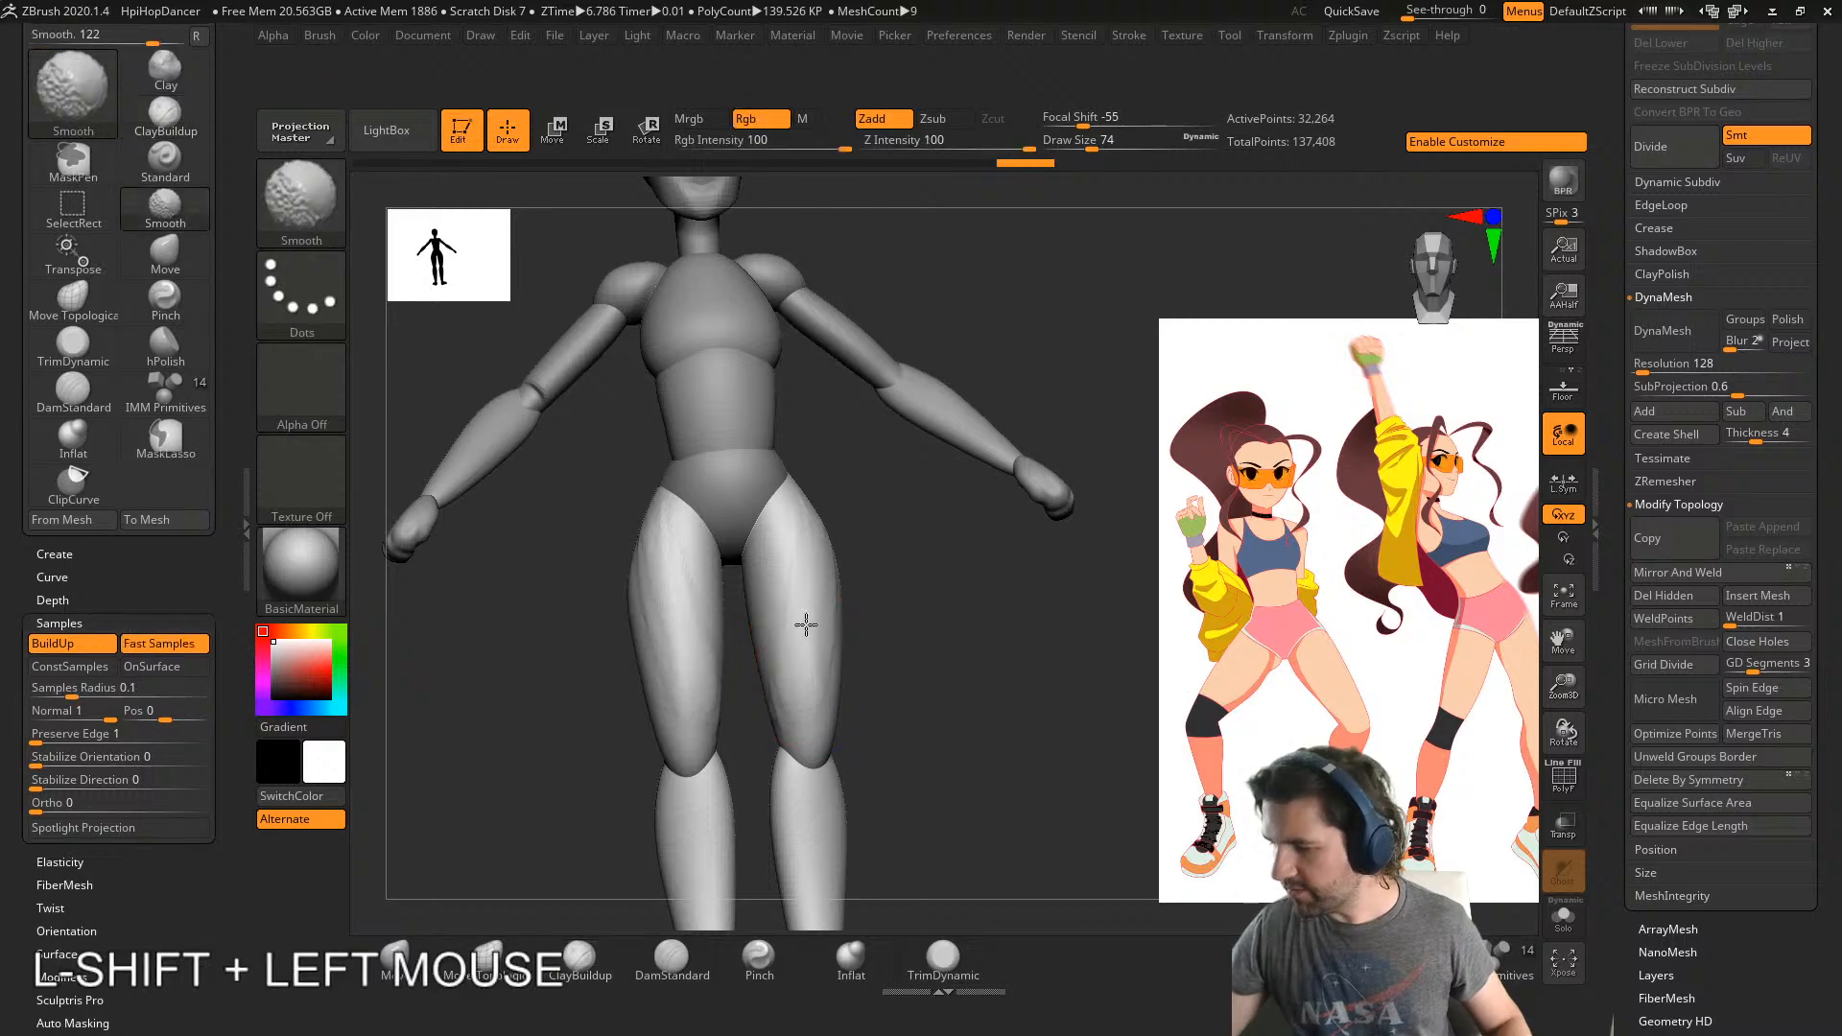
pyautogui.keyDown('shift'); pyautogui.moveTo(806, 625); pyautogui.dragTo(807, 560); pyautogui.keyUp('shift')
pyautogui.moveTo(833, 614)
pyautogui.mouseDown(button='right')
pyautogui.moveTo(862, 635)
pyautogui.moveTo(831, 623)
pyautogui.mouseUp(button='right')
pyautogui.keyDown('shift'); pyautogui.moveTo(816, 581); pyautogui.dragTo(825, 561); pyautogui.keyUp('shift')
pyautogui.moveTo(893, 619)
pyautogui.mouseDown(button='right')
pyautogui.moveTo(945, 630)
pyautogui.moveTo(937, 717)
pyautogui.mouseUp(button='right')
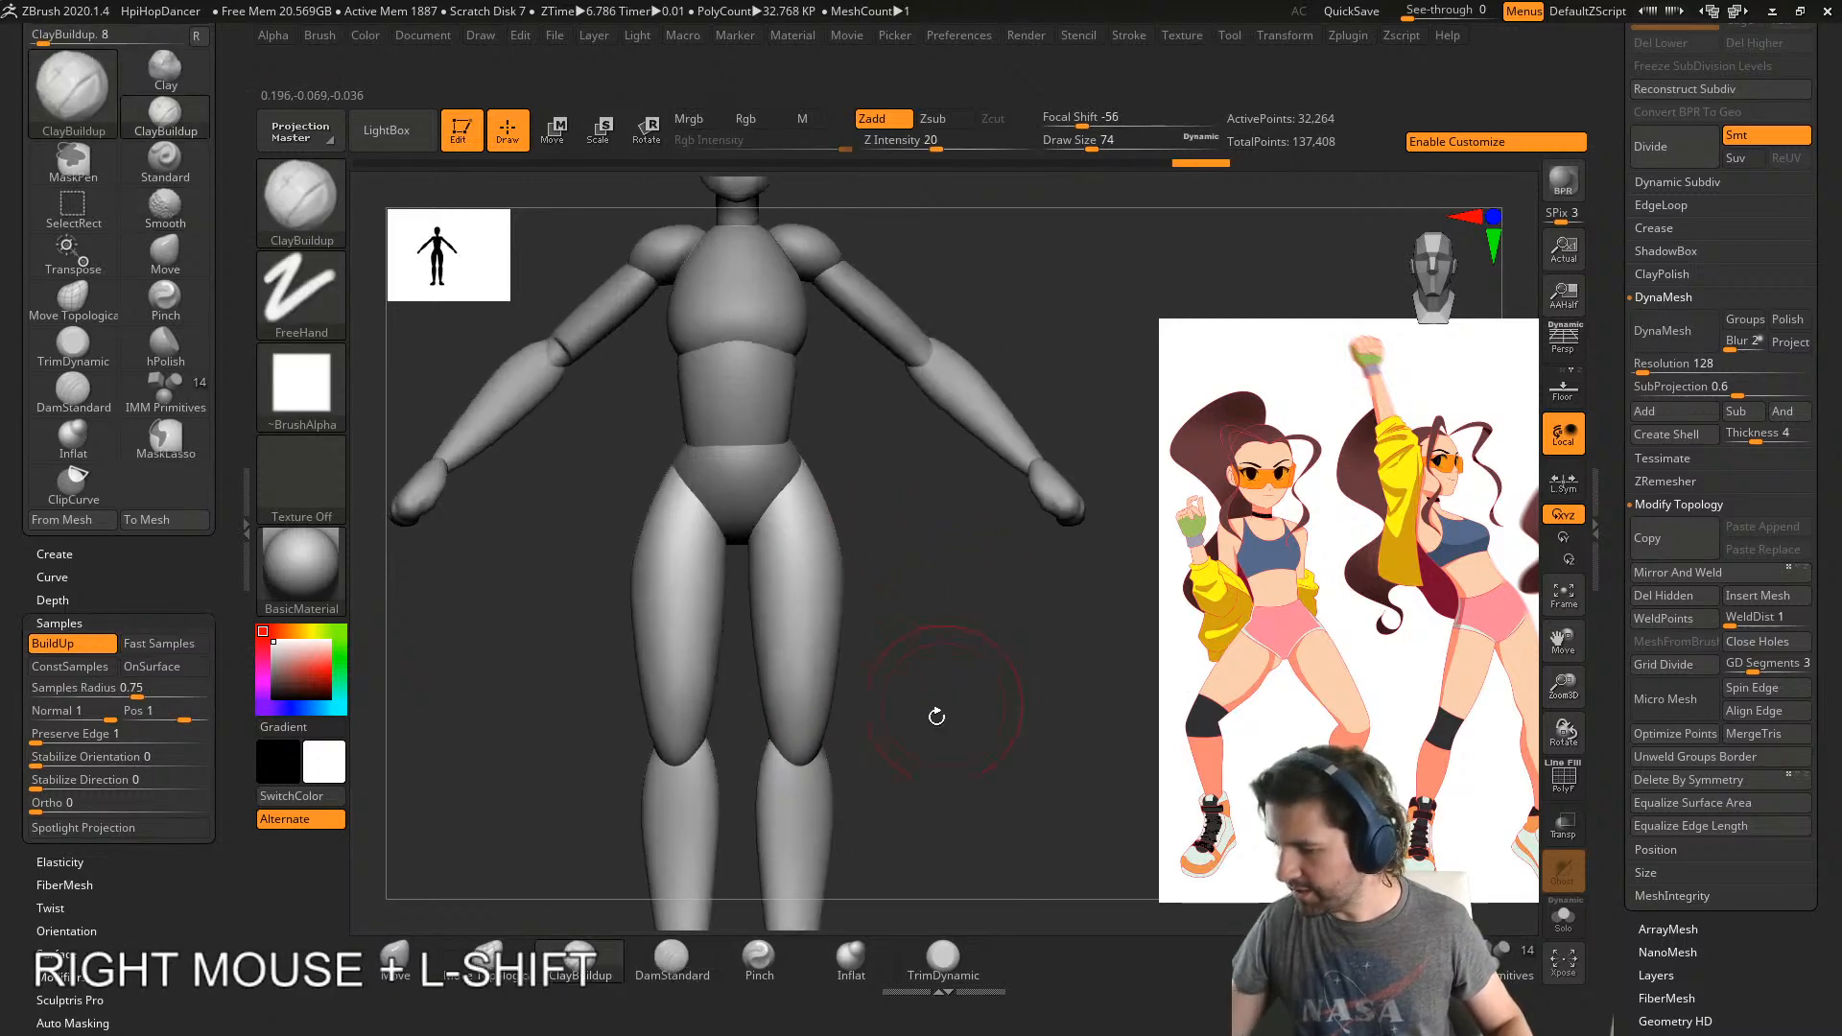
# - Tighten the upper outer thighs with the Pinch brush at a draw size of 51 and smooth the thigh fronts
pyautogui.click(773, 953)
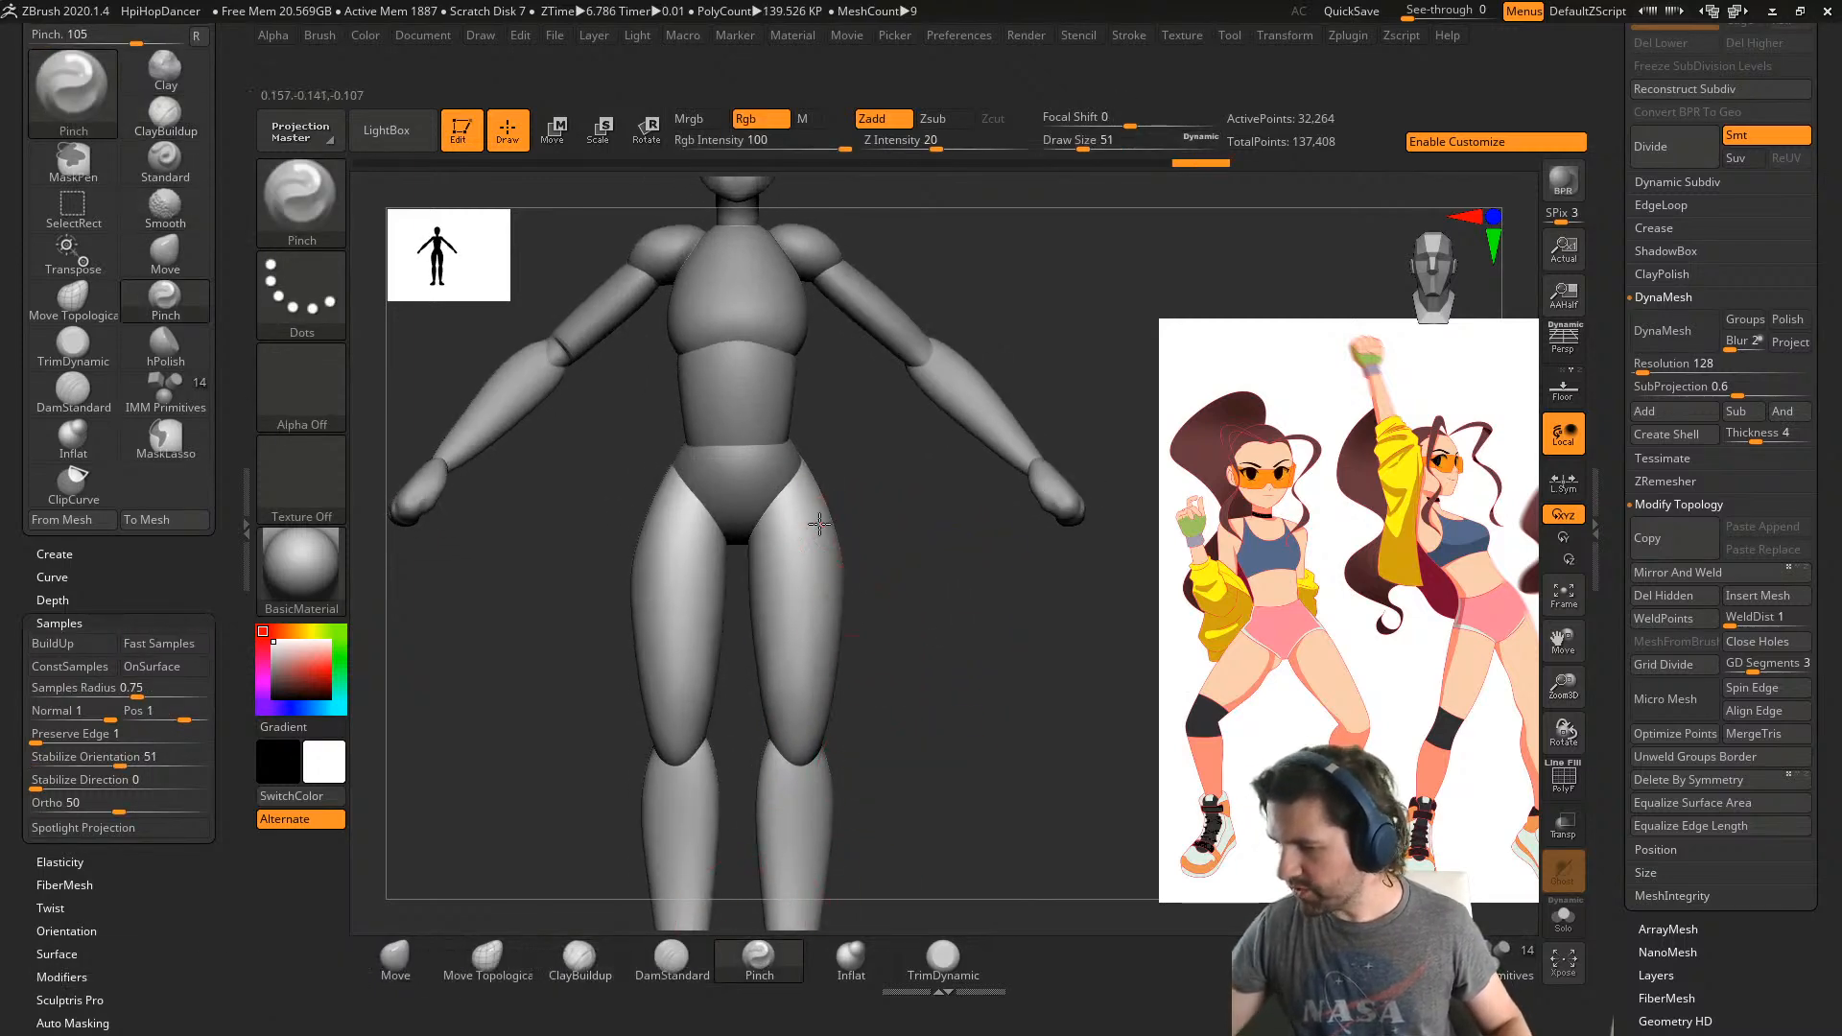
pyautogui.keyDown('shift'); pyautogui.moveTo(806, 659); pyautogui.dragTo(802, 658); pyautogui.keyUp('shift')
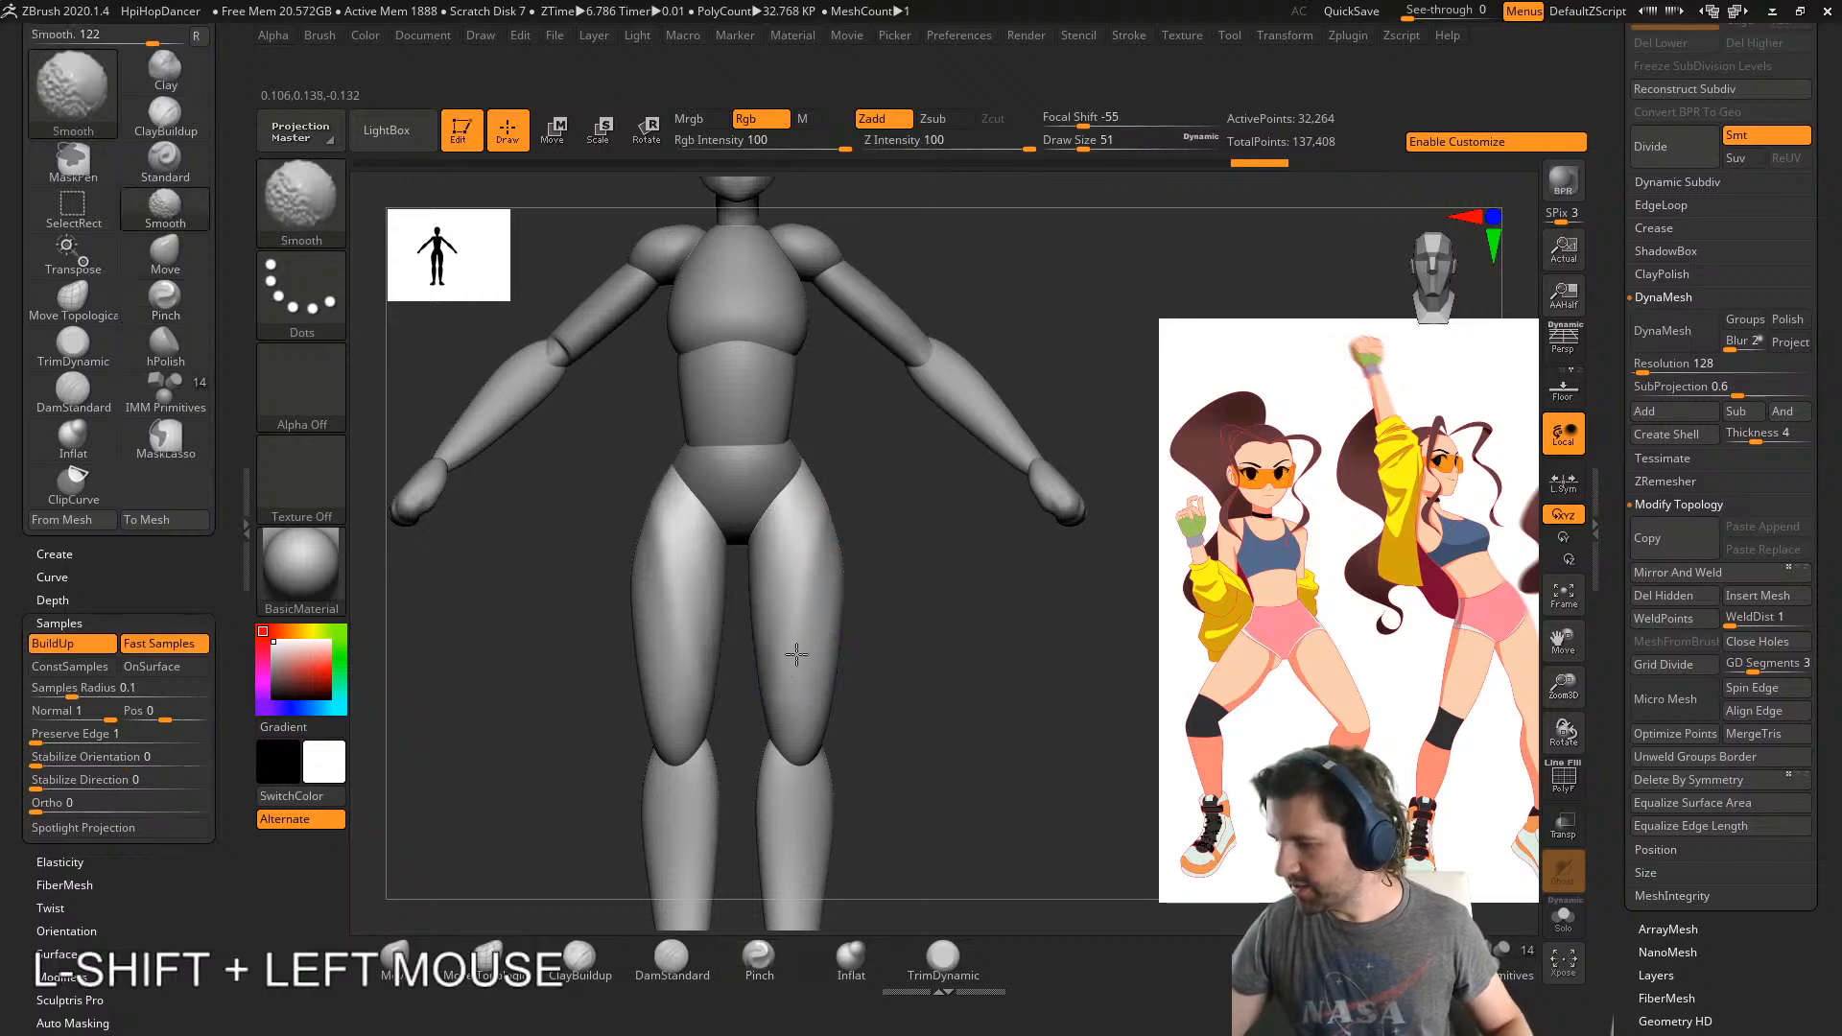
pyautogui.moveTo(803, 658); pyautogui.dragTo(824, 546, button='right')
pyautogui.moveTo(817, 519); pyautogui.dragTo(833, 538)
pyautogui.moveTo(833, 537); pyautogui.dragTo(851, 573, button='right')
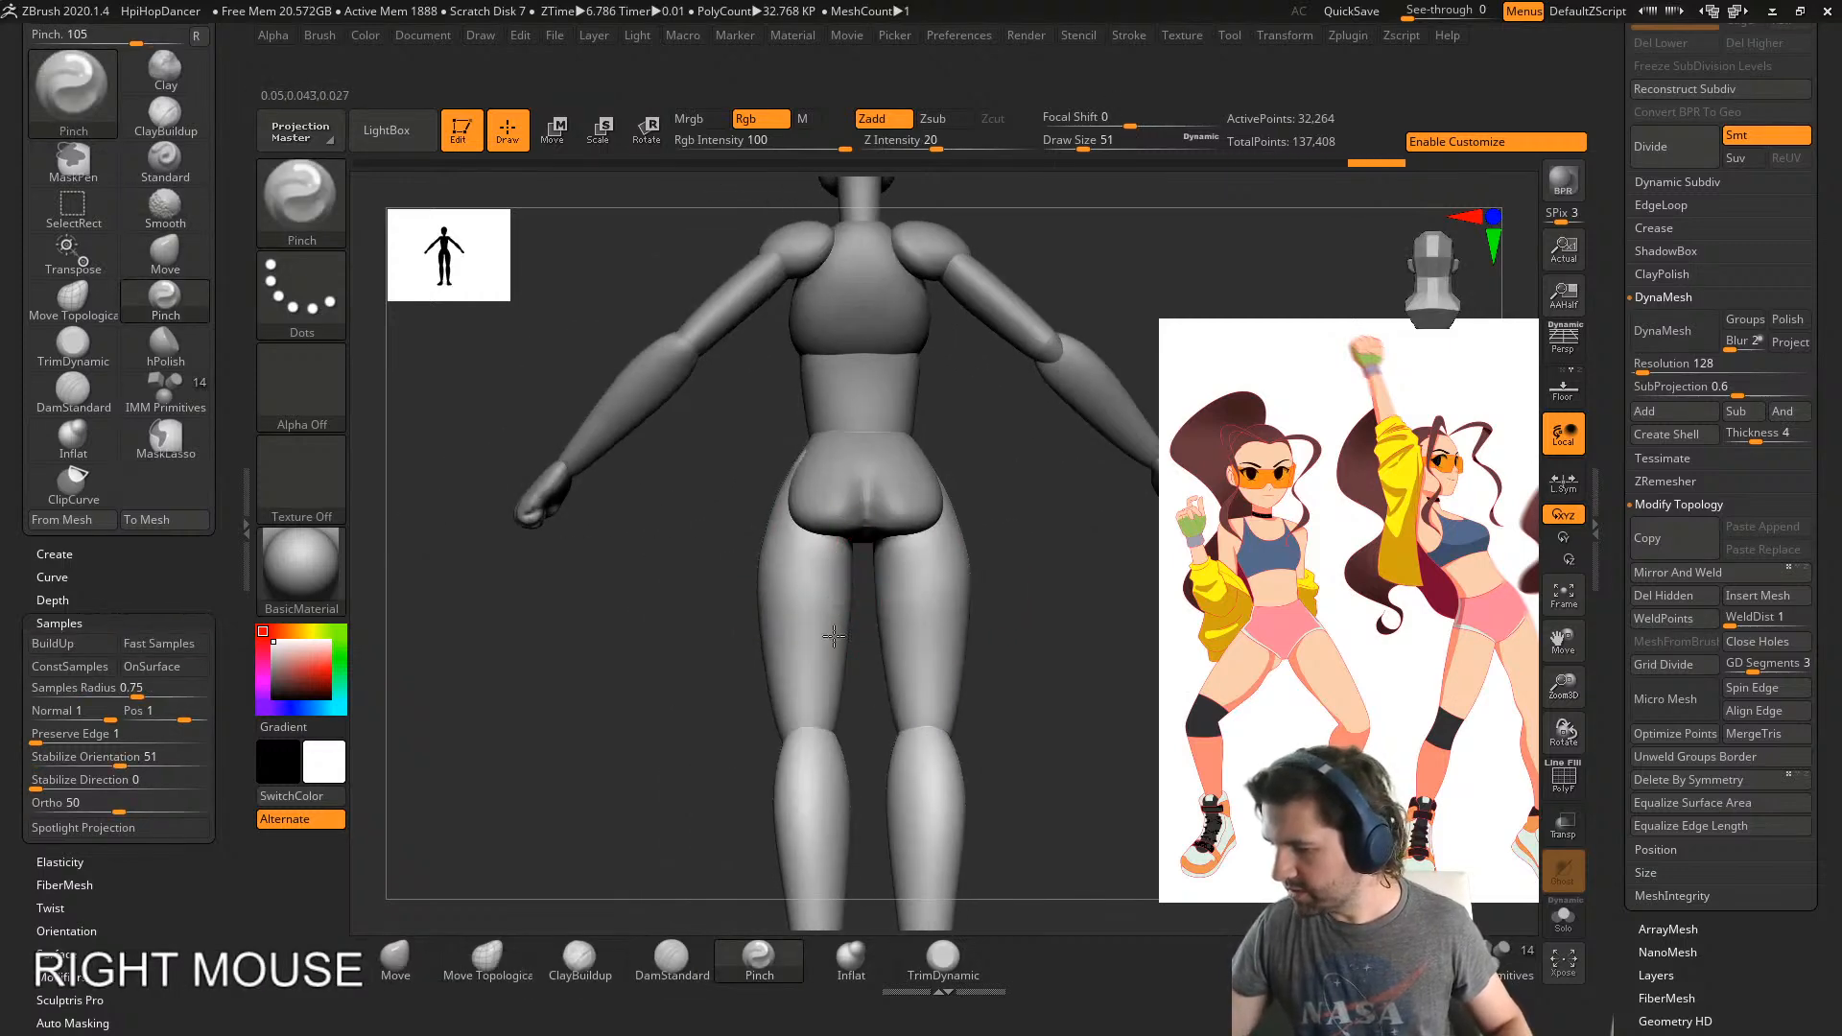
# - Select the pelvis and pinch the cleft between the buttocks with the Pinch brush at a draw size of 27
pyautogui.keyDown('alt'); pyautogui.moveTo(884, 461); pyautogui.dragTo(902, 467); pyautogui.keyUp('alt')
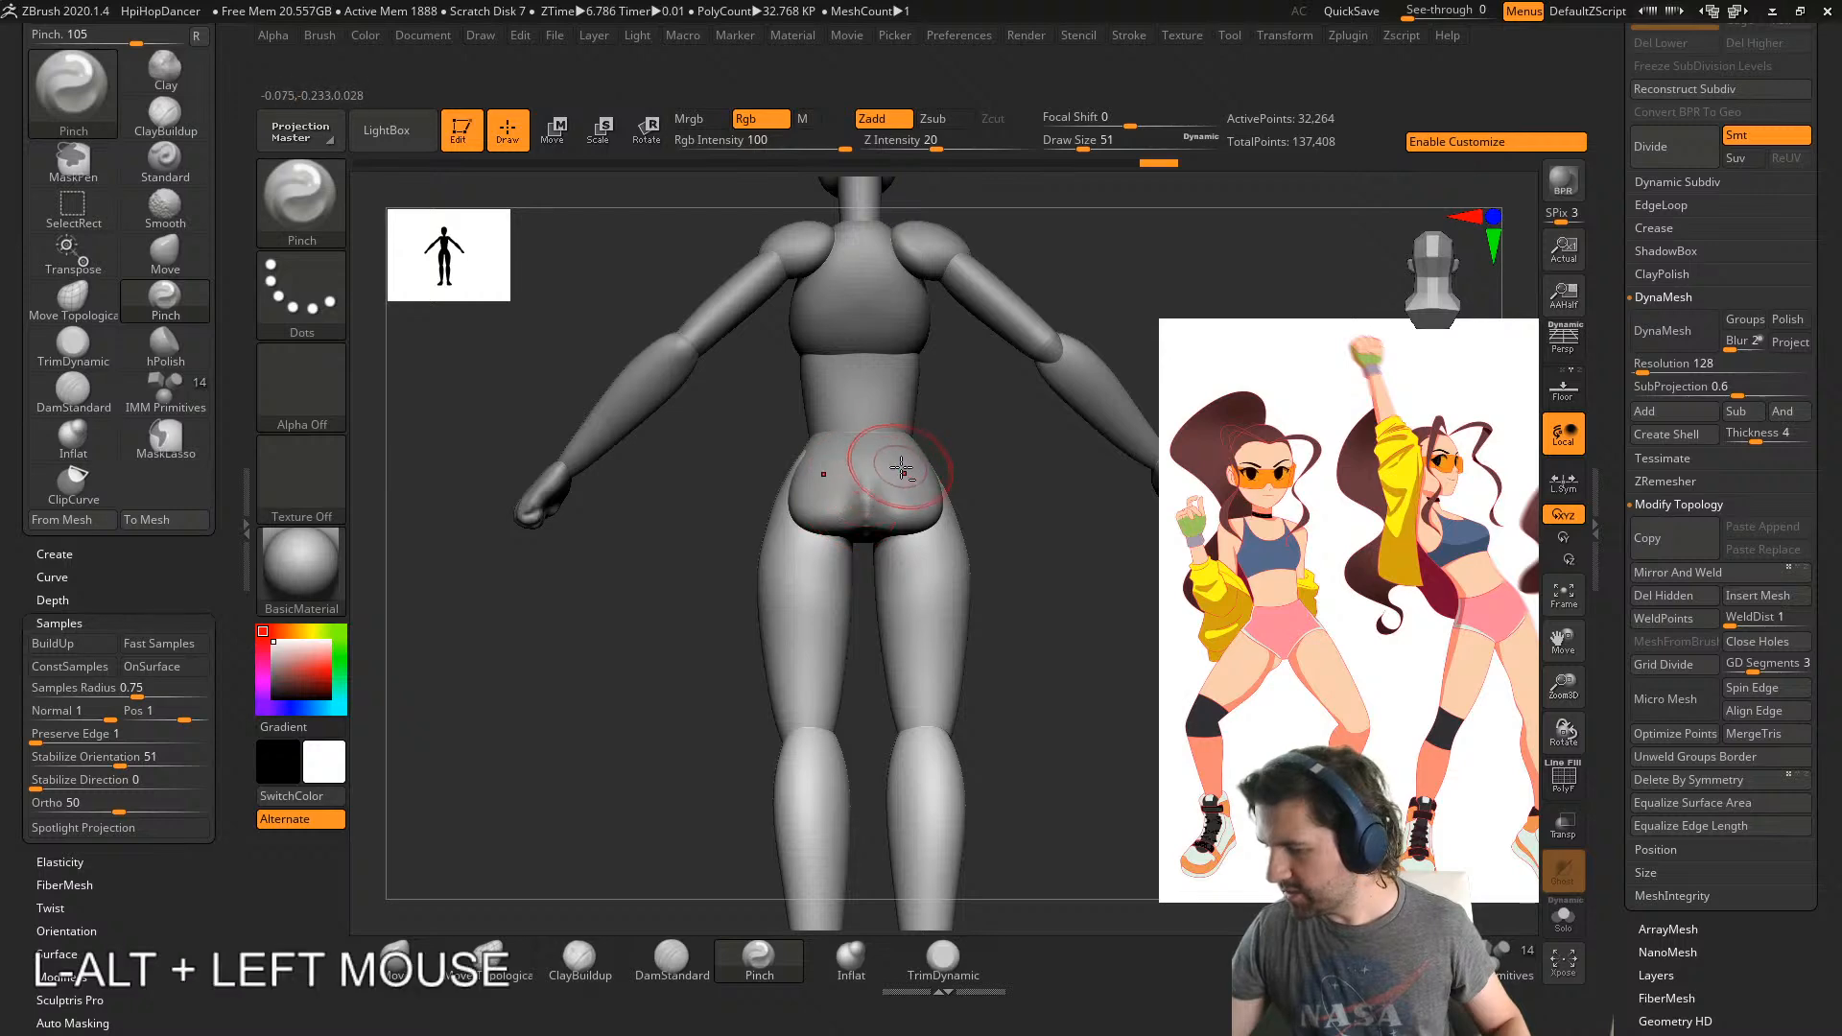
pyautogui.keyDown('alt'); pyautogui.click(893, 437); pyautogui.keyUp('alt')
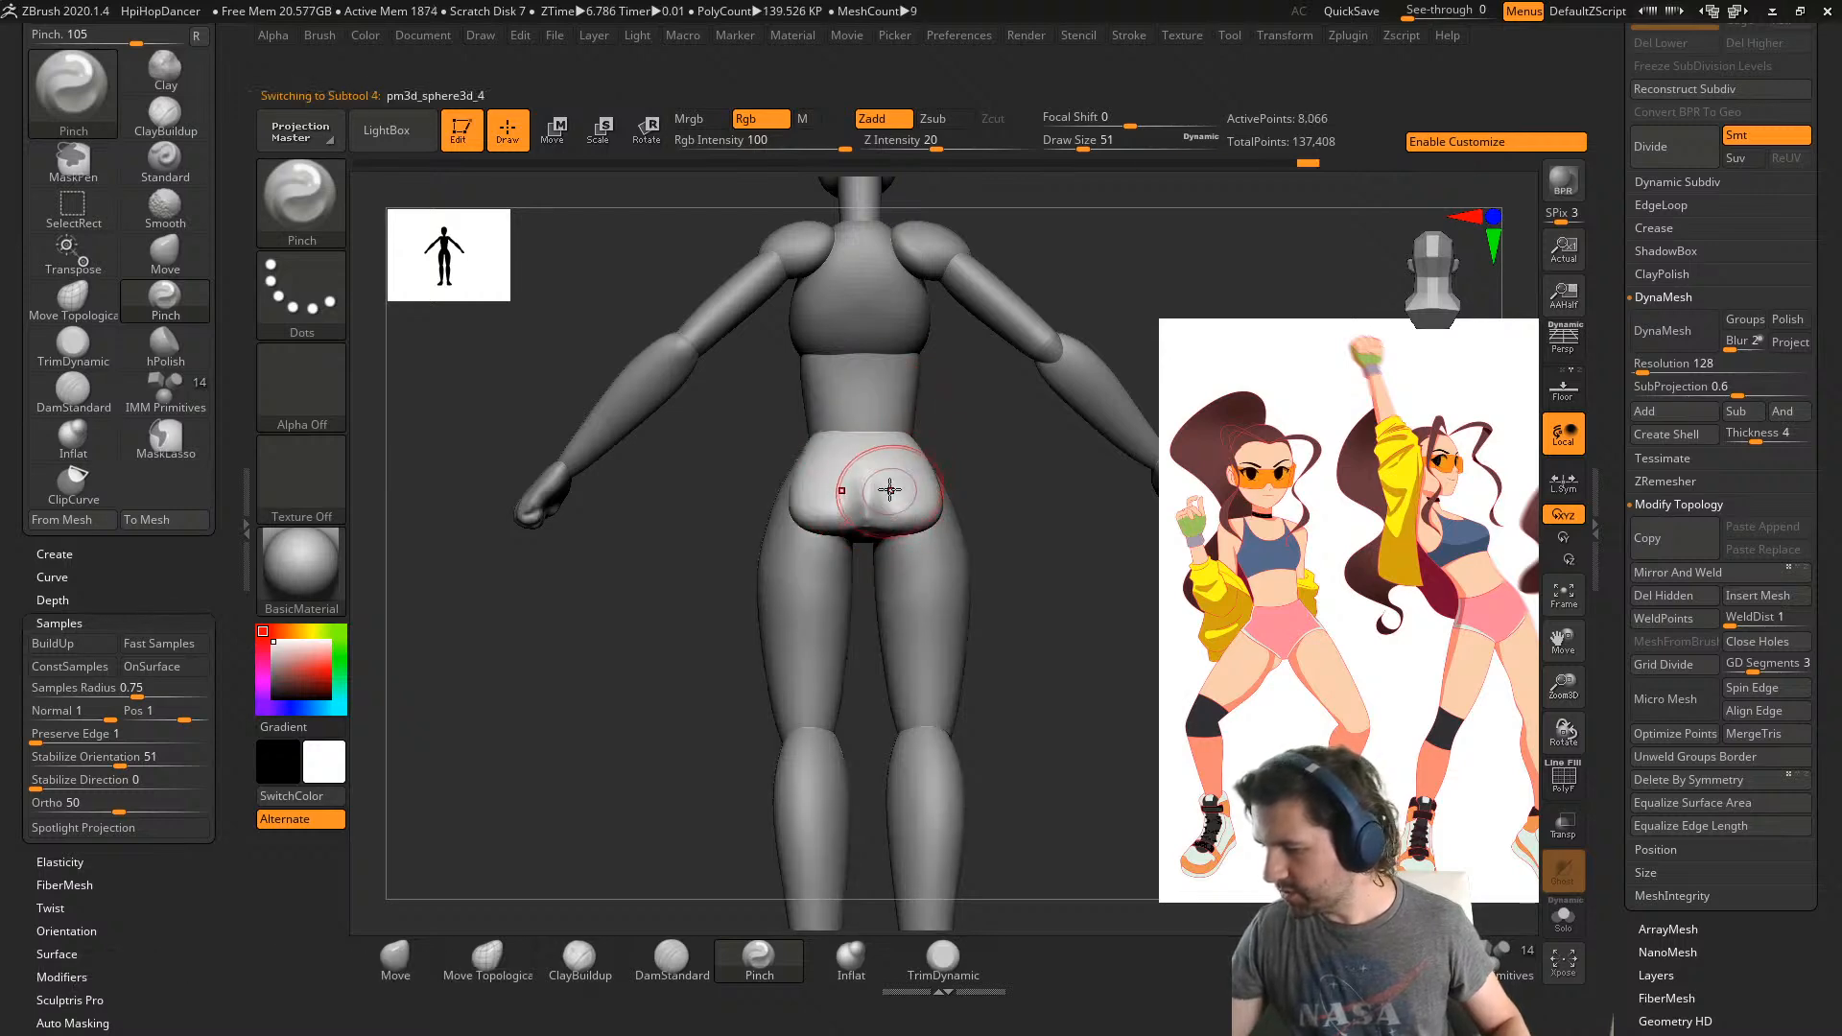
pyautogui.press('s')
pyautogui.click(889, 500)
pyautogui.moveTo(890, 499)
pyautogui.keyDown('alt'); pyautogui.mouseDown(button='right')
pyautogui.moveTo(1114, 522)
pyautogui.moveTo(1094, 576)
pyautogui.mouseUp(button='right'); pyautogui.keyUp('alt')
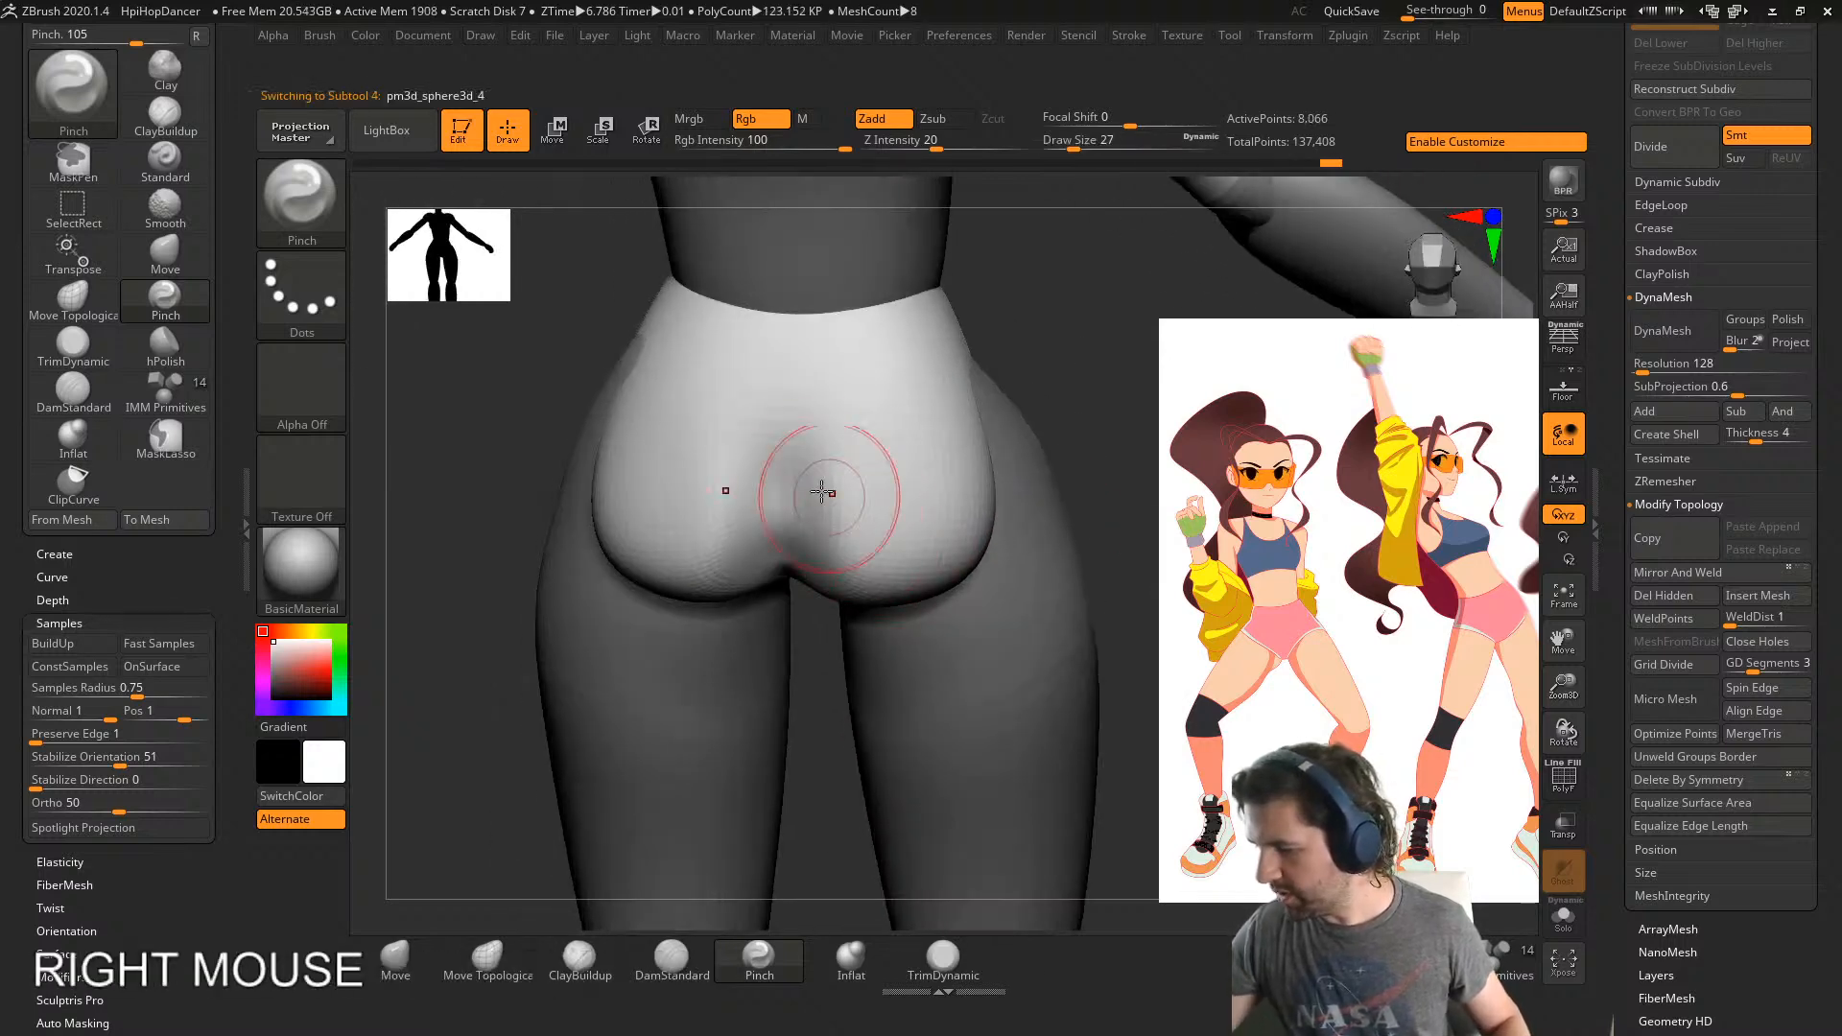
pyautogui.moveTo(822, 491); pyautogui.dragTo(824, 477)
pyautogui.moveTo(824, 477); pyautogui.dragTo(855, 432, button='right')
# - Sharpen the lower and outer edges of the buttocks with the Pinch brush, smoothing the side where it meets the hip
pyautogui.click(930, 577)
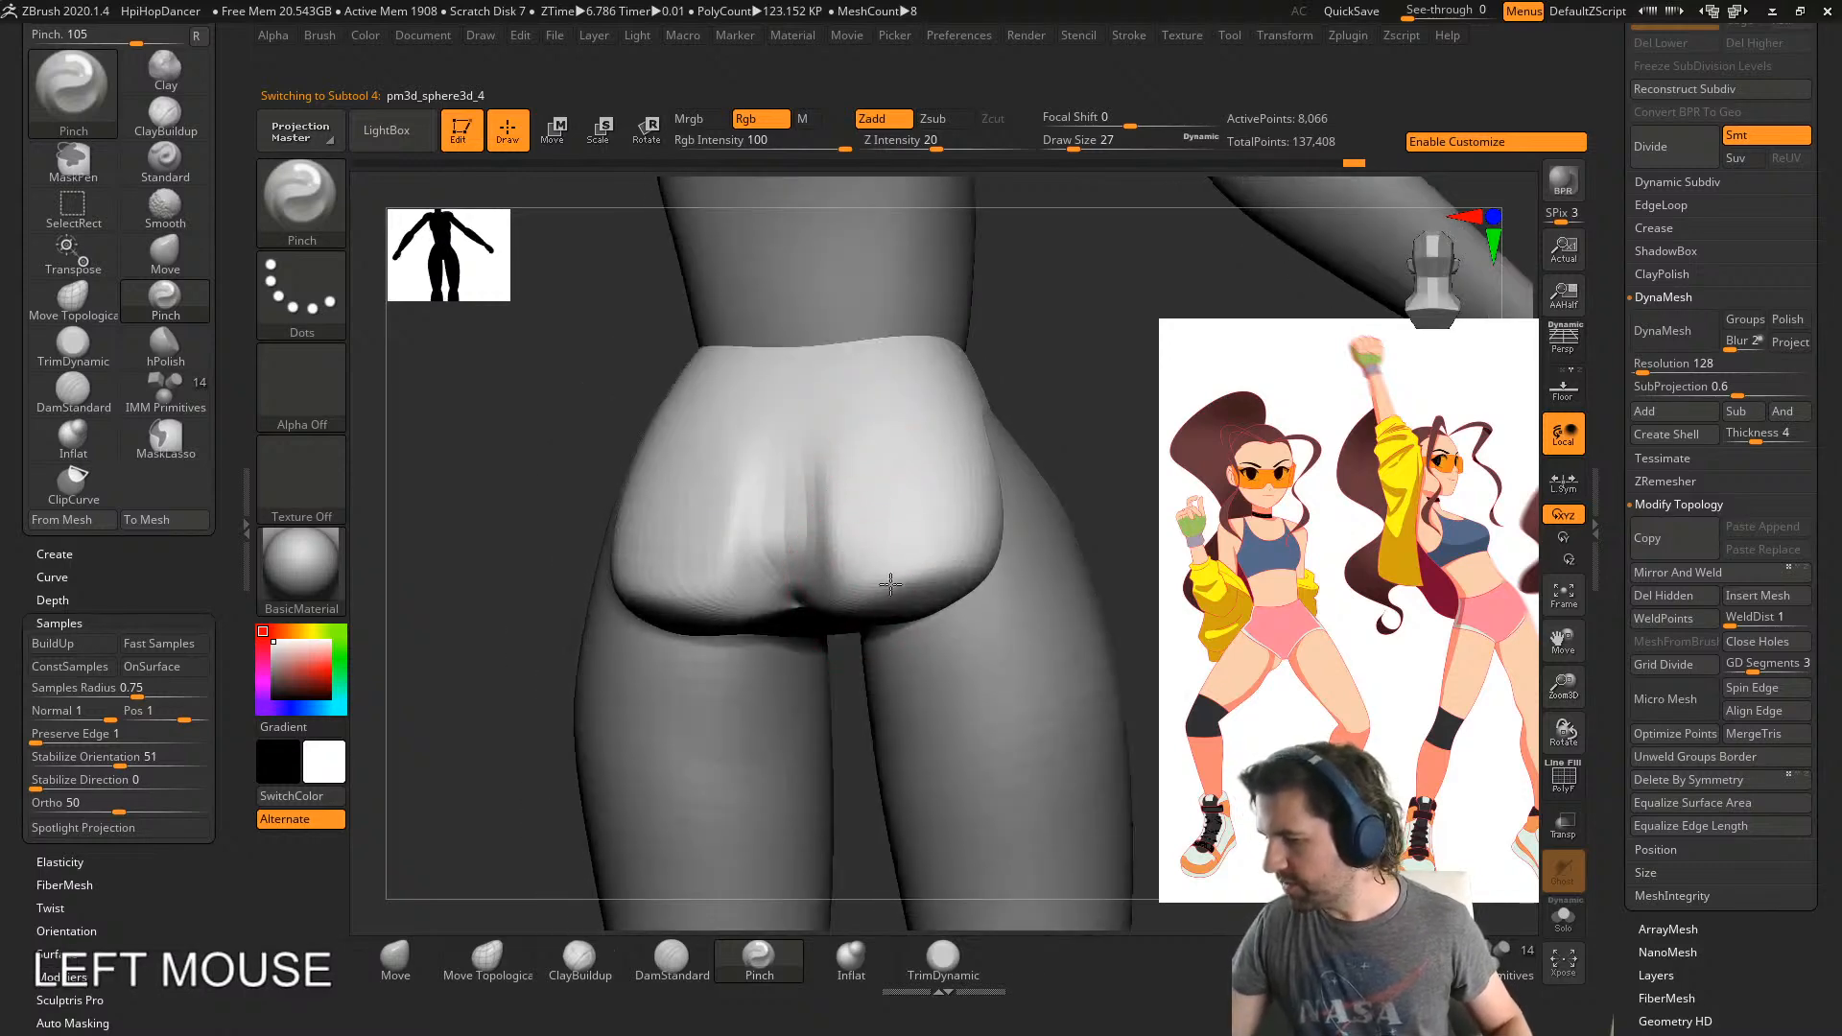
pyautogui.moveTo(890, 585); pyautogui.dragTo(979, 489)
pyautogui.moveTo(1046, 499); pyautogui.dragTo(954, 524, button='right')
pyautogui.moveTo(954, 524); pyautogui.dragTo(1007, 451)
pyautogui.keyDown('shift'); pyautogui.moveTo(1007, 451); pyautogui.dragTo(1002, 499); pyautogui.keyUp('shift')
pyautogui.moveTo(1002, 499); pyautogui.dragTo(978, 538, button='right')
pyautogui.moveTo(979, 537); pyautogui.dragTo(988, 518)
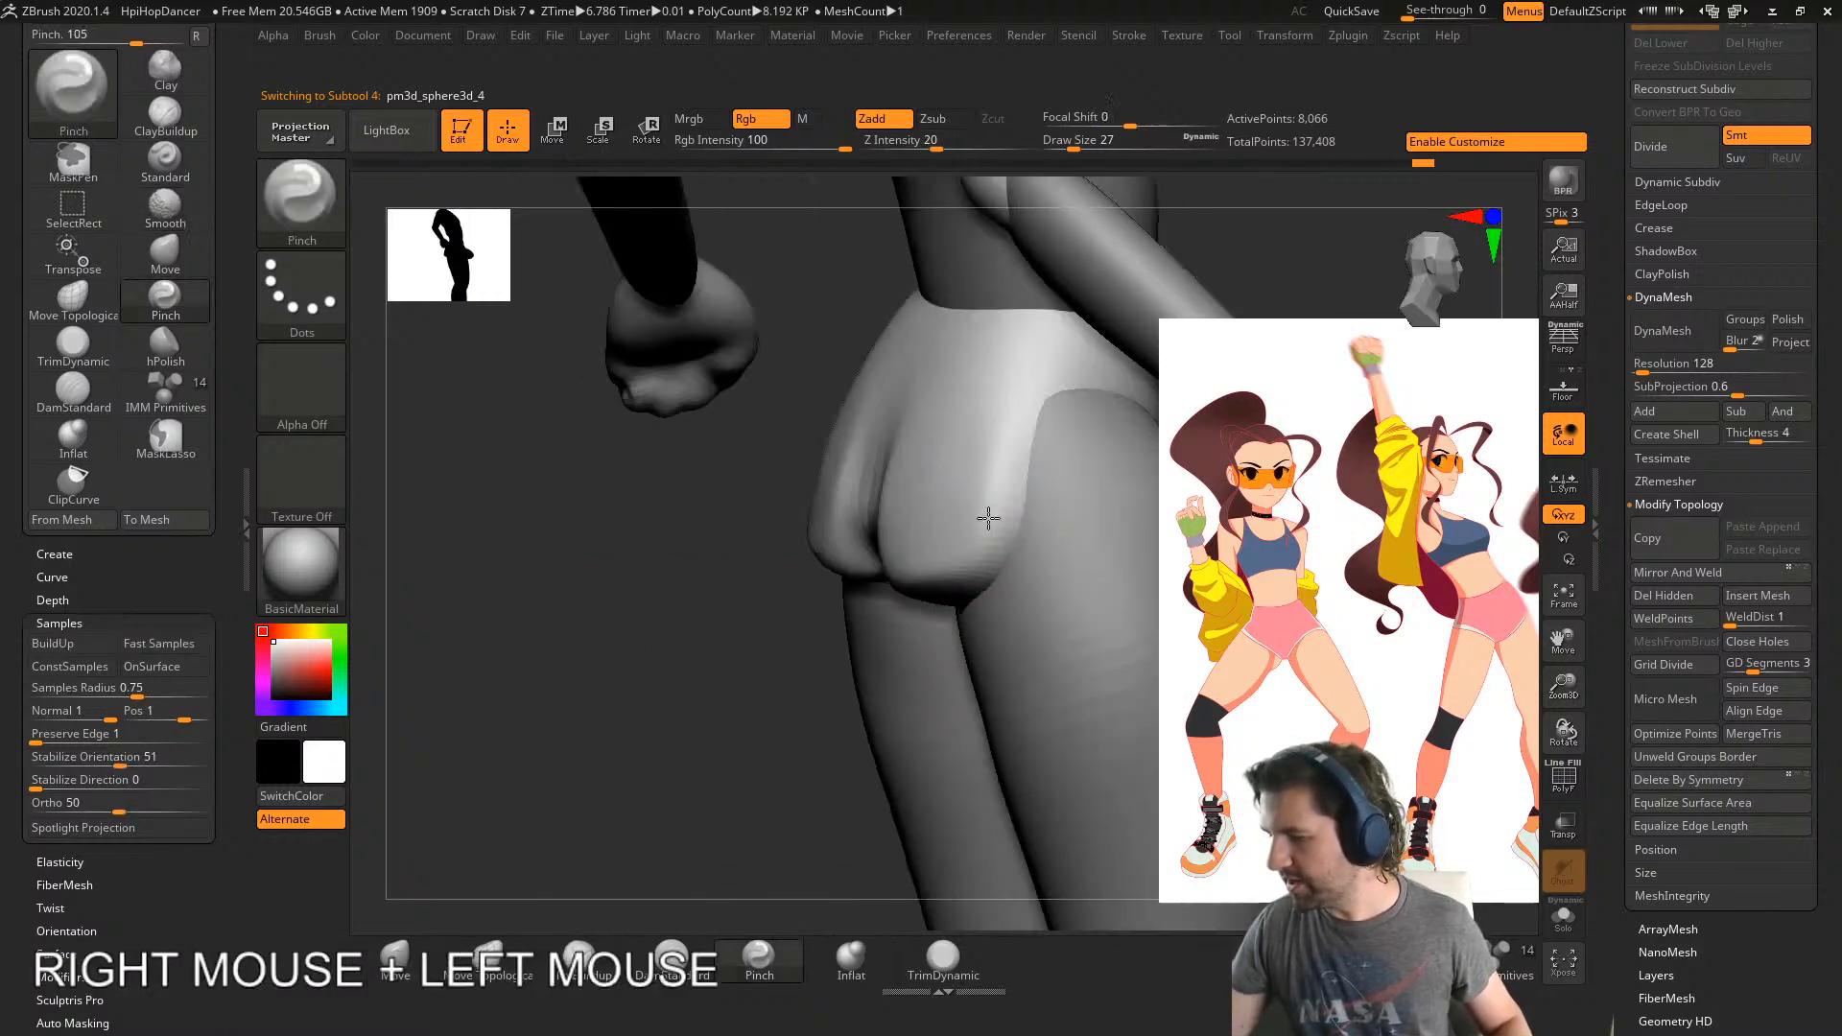
# - Smooth the front of the pelvis between the thighs
pyautogui.moveTo(988, 519); pyautogui.dragTo(835, 522, button='right')
pyautogui.keyDown('shift'); pyautogui.moveTo(835, 522); pyautogui.dragTo(861, 586); pyautogui.keyUp('shift')
pyautogui.keyDown('shift'); pyautogui.moveTo(813, 647); pyautogui.dragTo(782, 619); pyautogui.keyUp('shift')
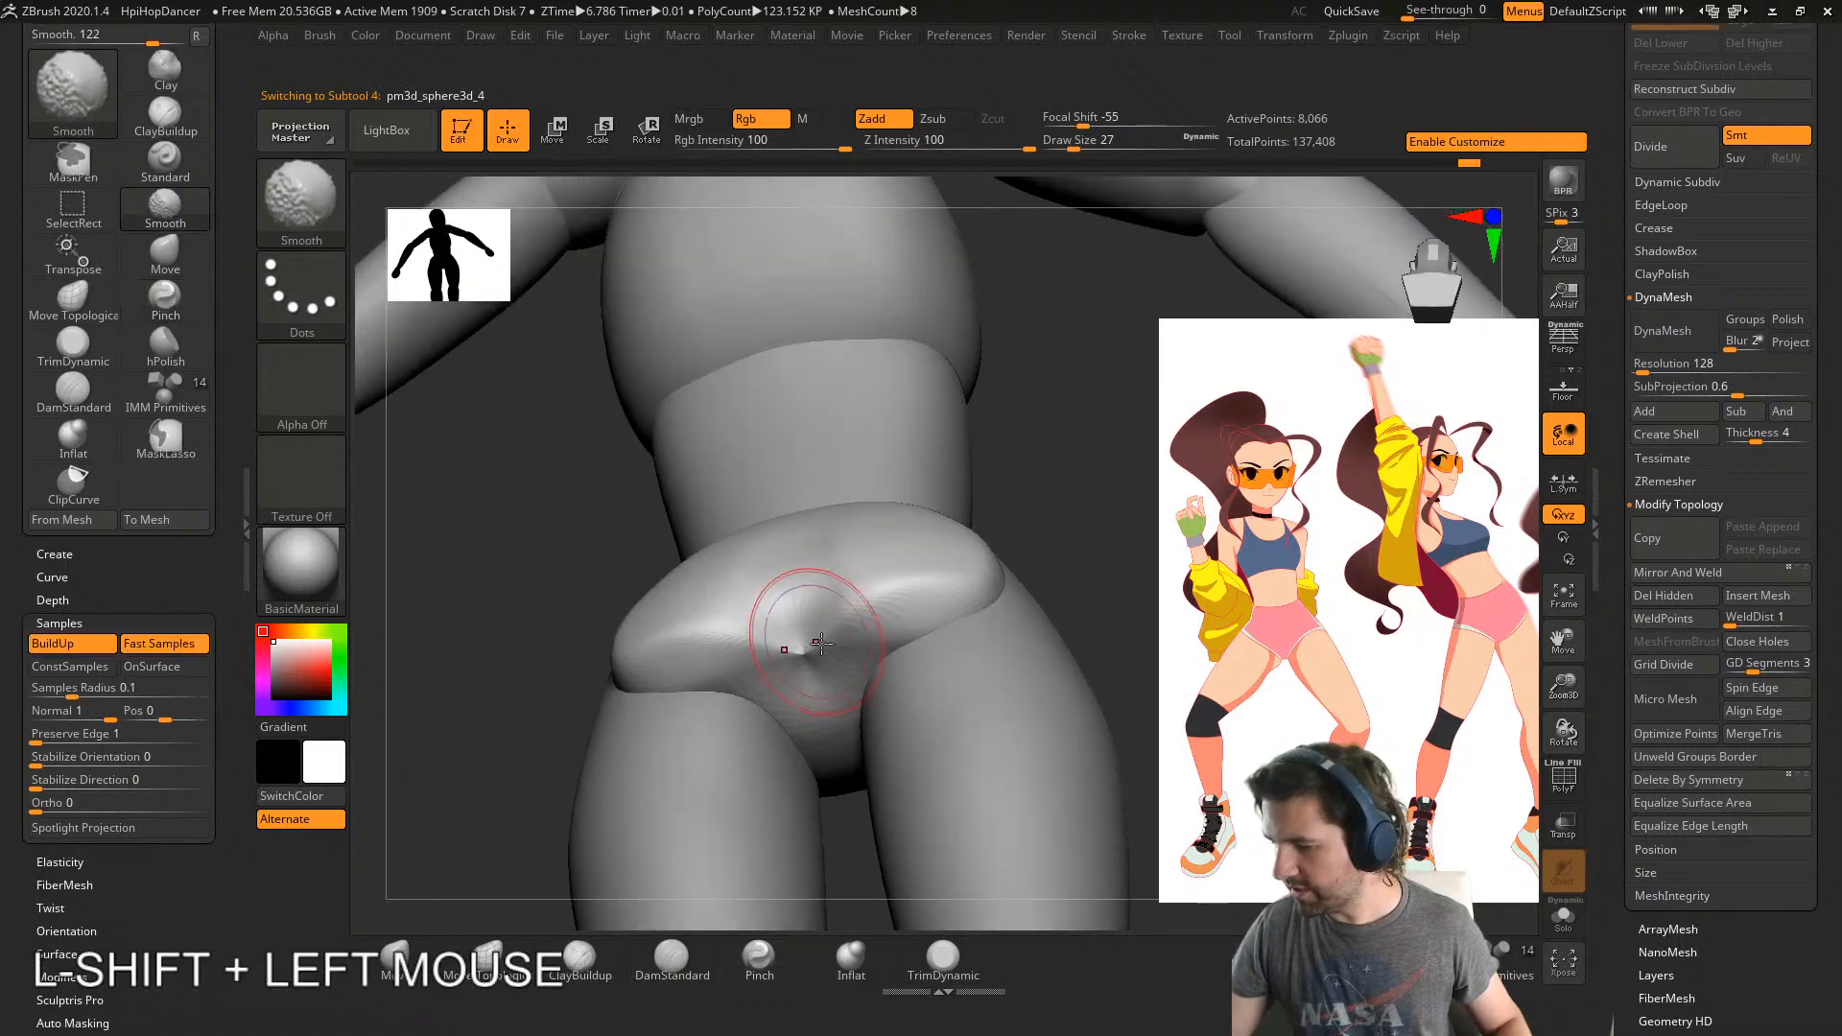
# - Select the legs and reshape the lower legs from front and side with the Move brush at a draw size of 124
pyautogui.moveTo(782, 619)
pyautogui.mouseDown(button='right')
pyautogui.moveTo(884, 663)
pyautogui.moveTo(809, 660)
pyautogui.moveTo(863, 617)
pyautogui.moveTo(825, 576)
pyautogui.moveTo(835, 547)
pyautogui.moveTo(775, 687)
pyautogui.moveTo(734, 545)
pyautogui.moveTo(810, 847)
pyautogui.mouseUp(button='right')
pyautogui.keyDown('alt'); pyautogui.click(734, 545); pyautogui.keyUp('alt')
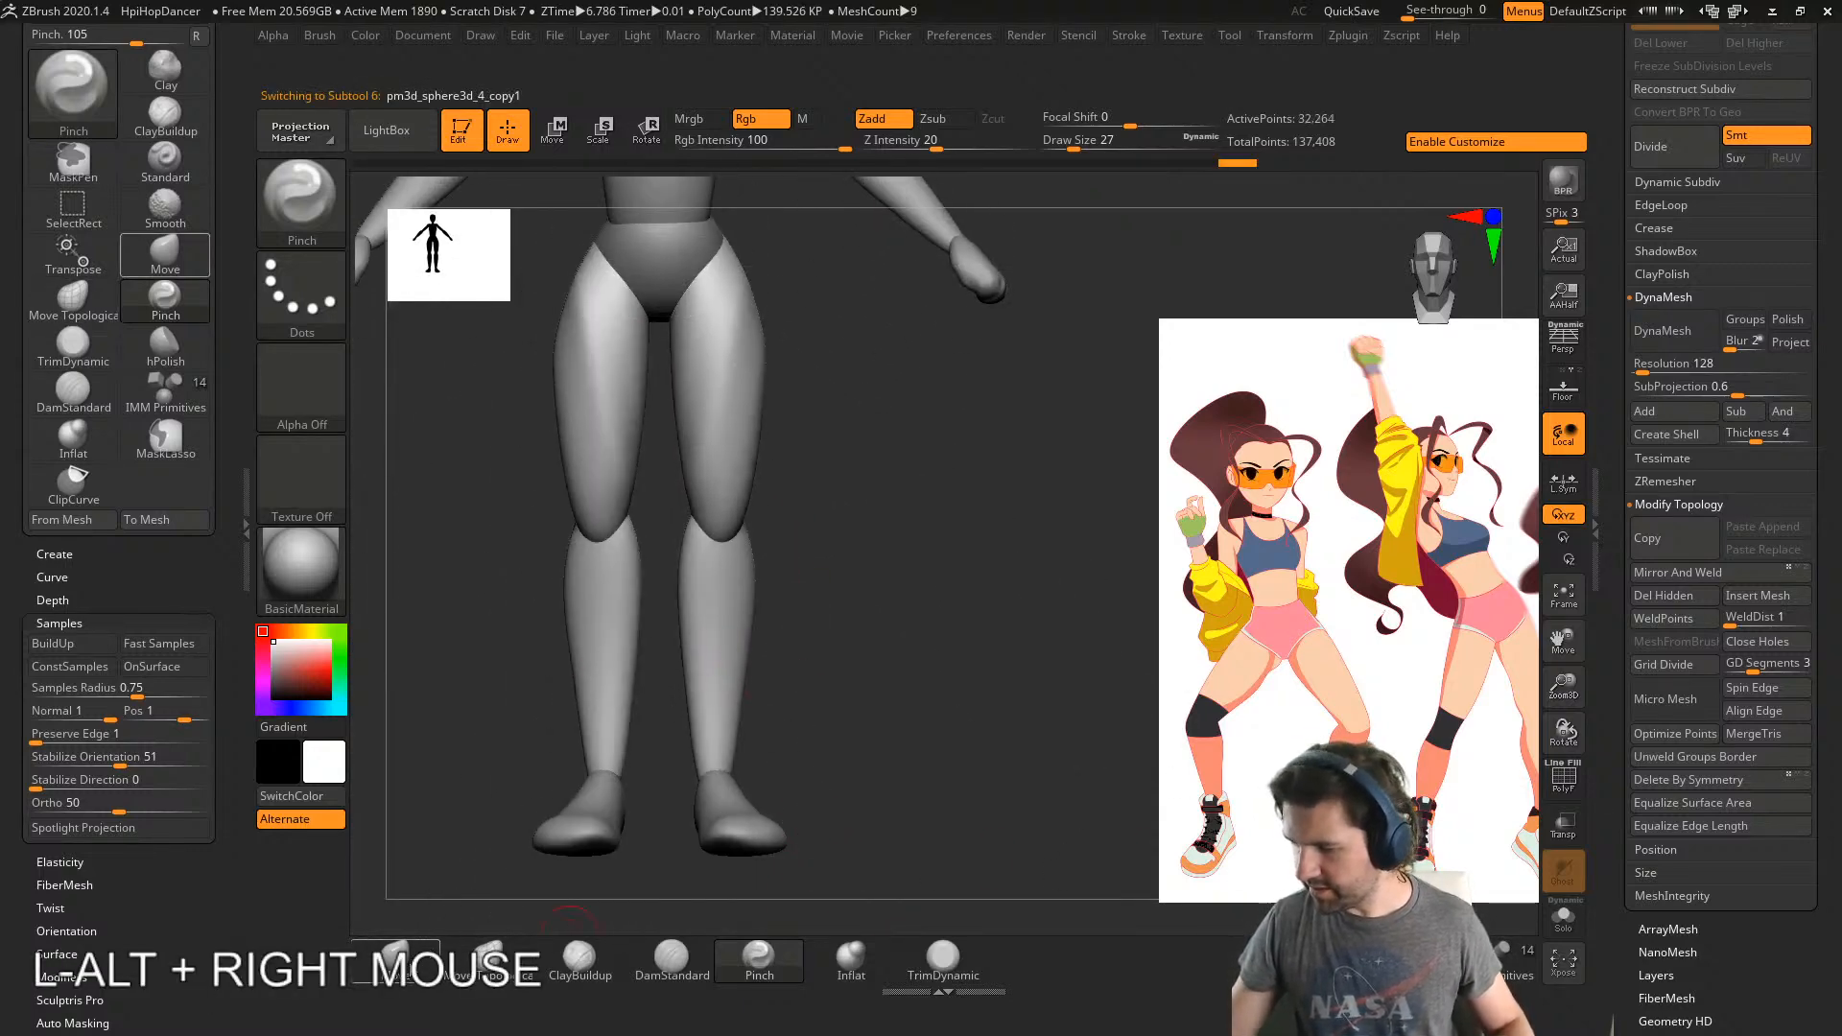
pyautogui.click(395, 959)
pyautogui.press('s')
pyautogui.moveTo(786, 769); pyautogui.dragTo(818, 769)
pyautogui.moveTo(699, 666); pyautogui.dragTo(717, 719)
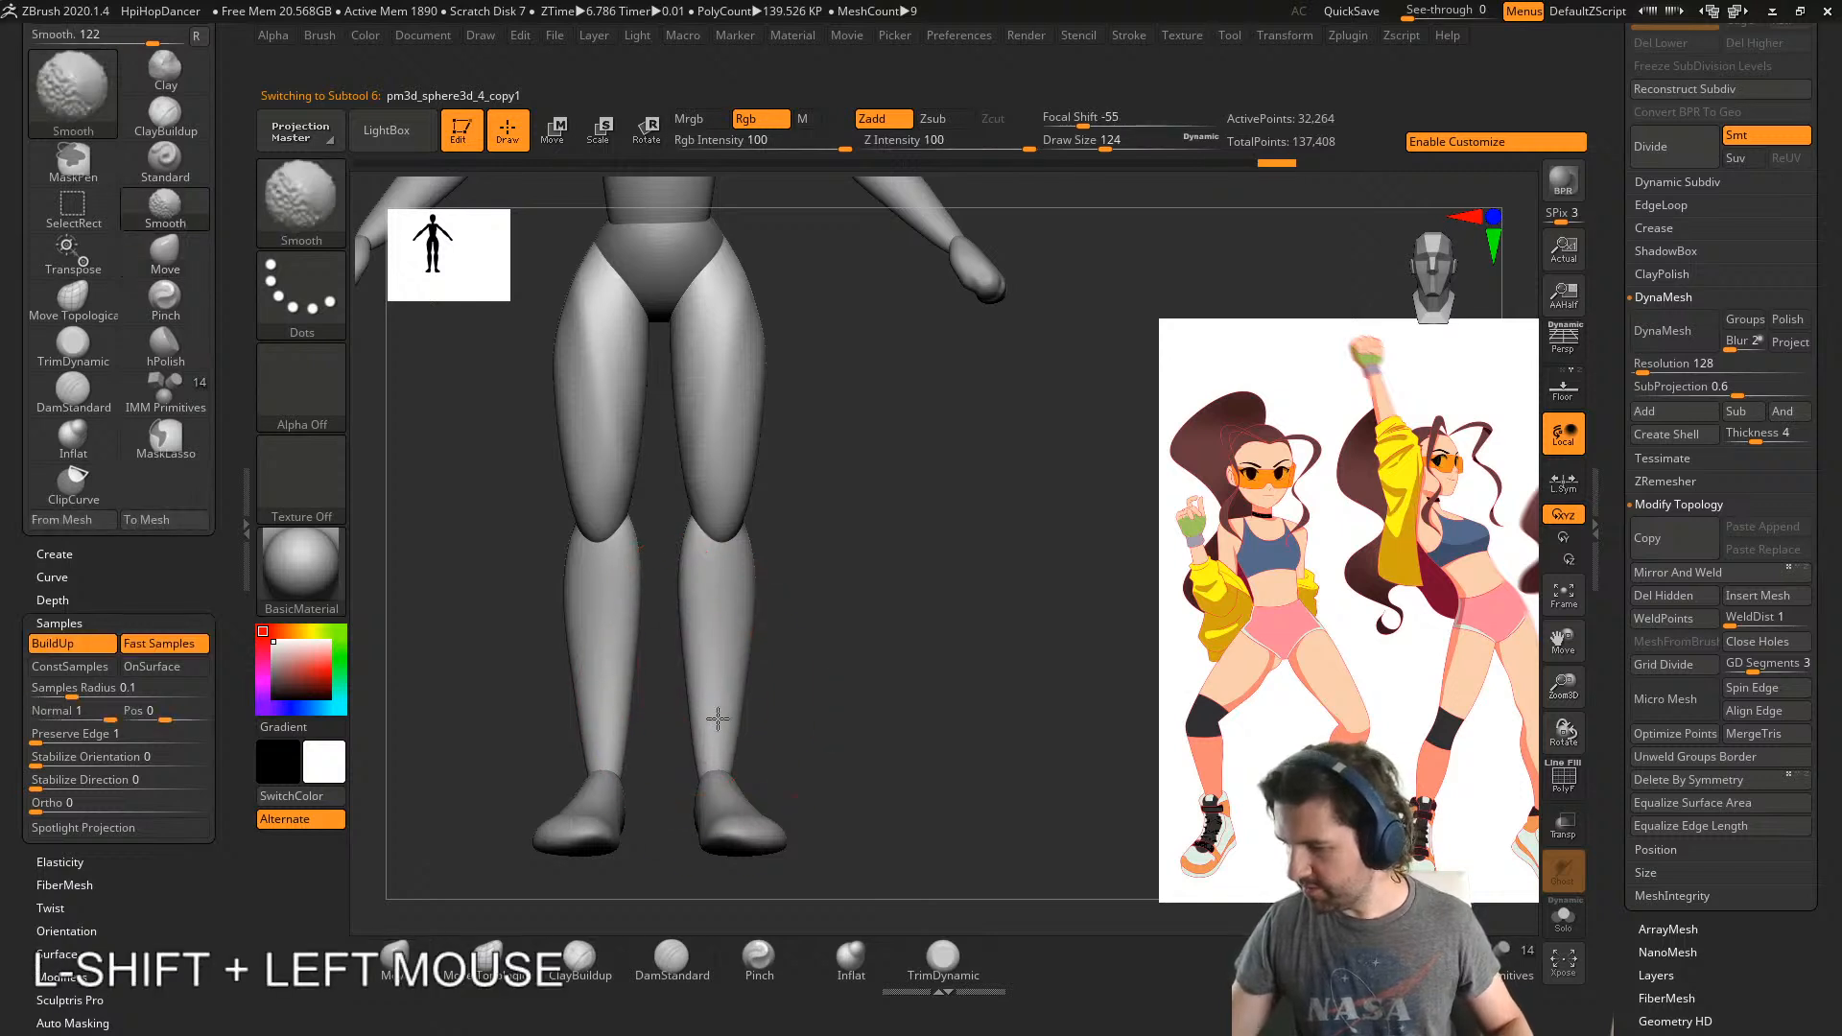
pyautogui.moveTo(810, 658); pyautogui.dragTo(732, 638)
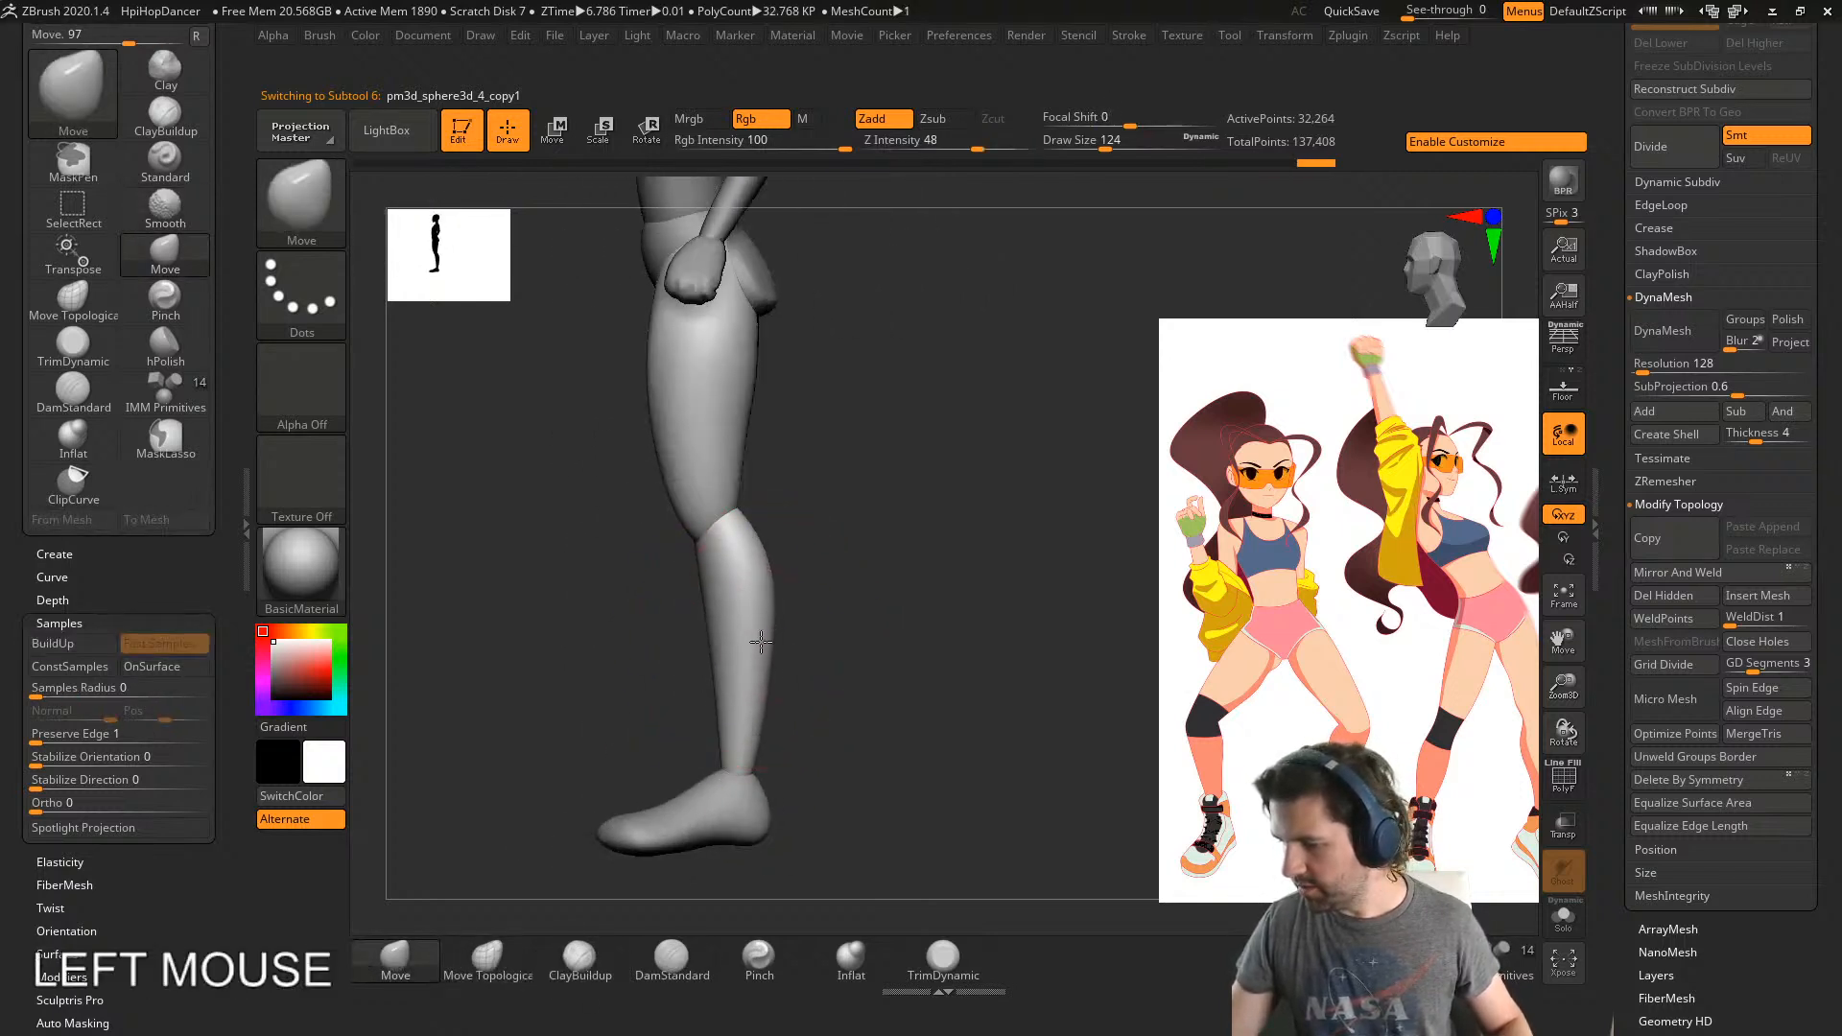
# - Refine the upper calves behind the knees with the Move brush at a draw size of 77
pyautogui.moveTo(840, 607)
pyautogui.keyDown('shift'); pyautogui.mouseDown()
pyautogui.moveTo(766, 597)
pyautogui.moveTo(790, 557)
pyautogui.mouseUp(); pyautogui.keyUp('shift')
pyautogui.press('s')
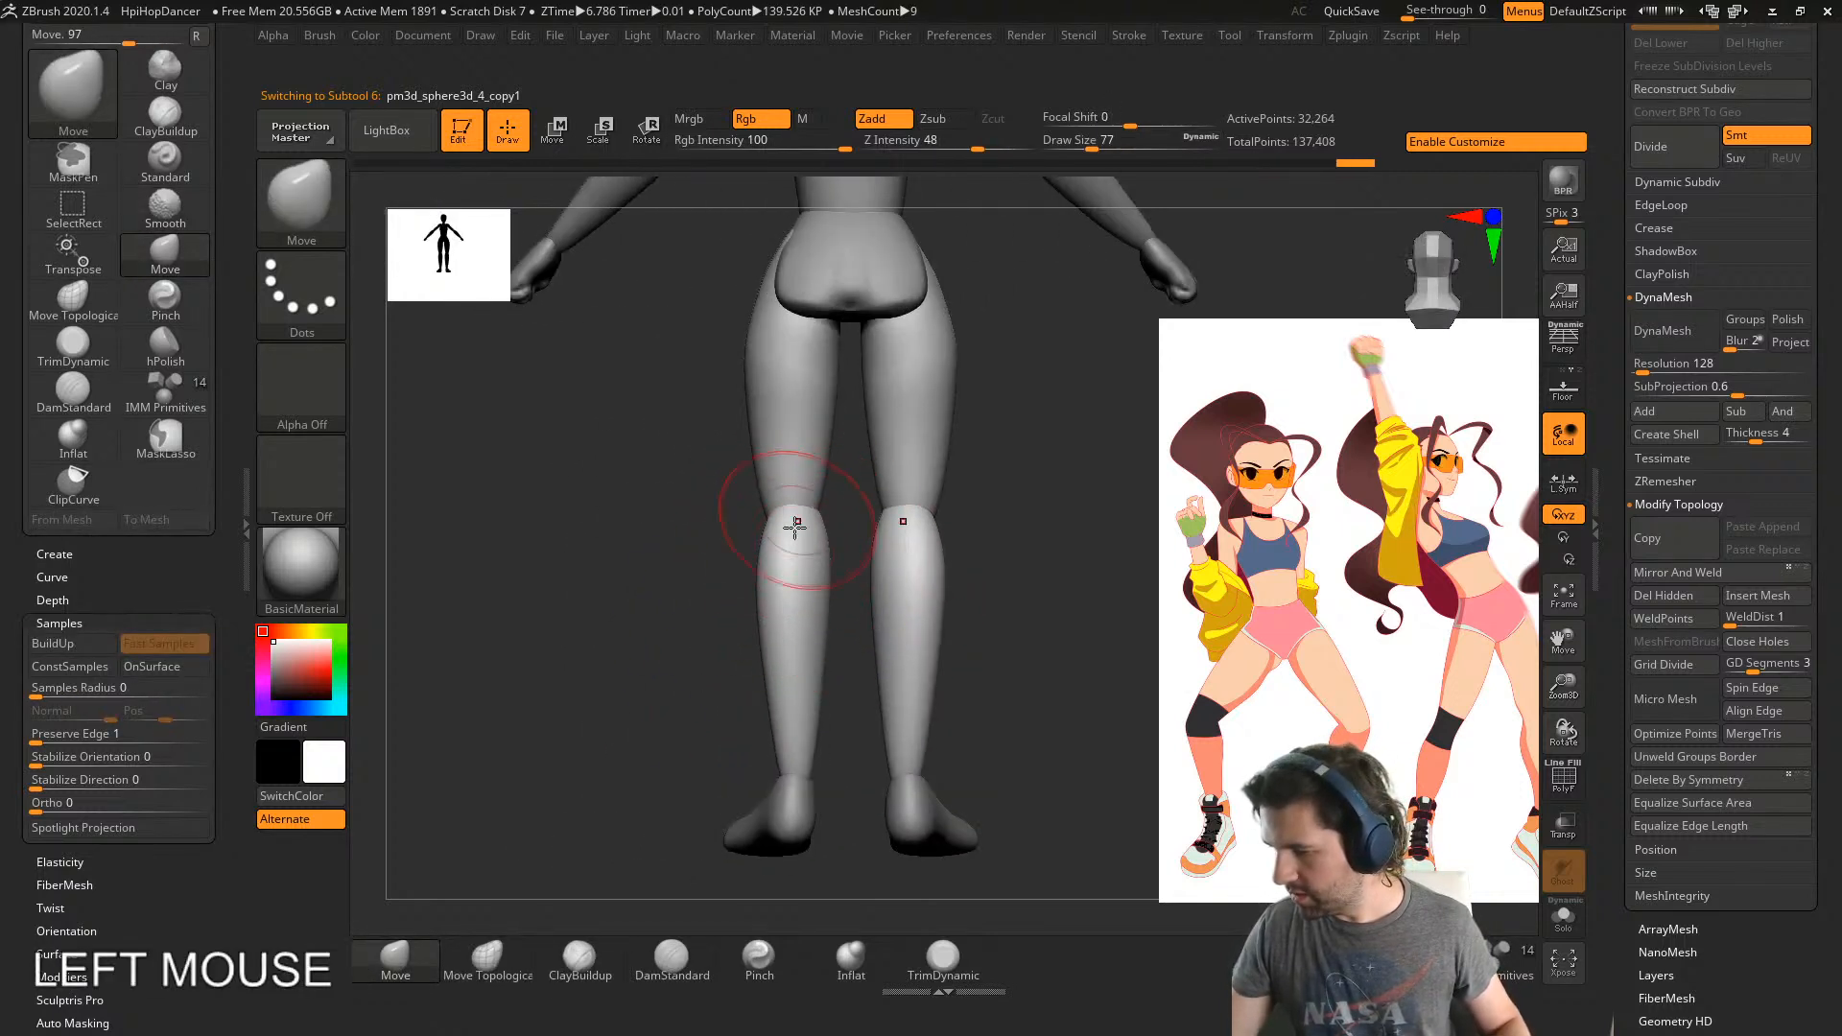
pyautogui.moveTo(808, 531); pyautogui.dragTo(784, 454, button='right')
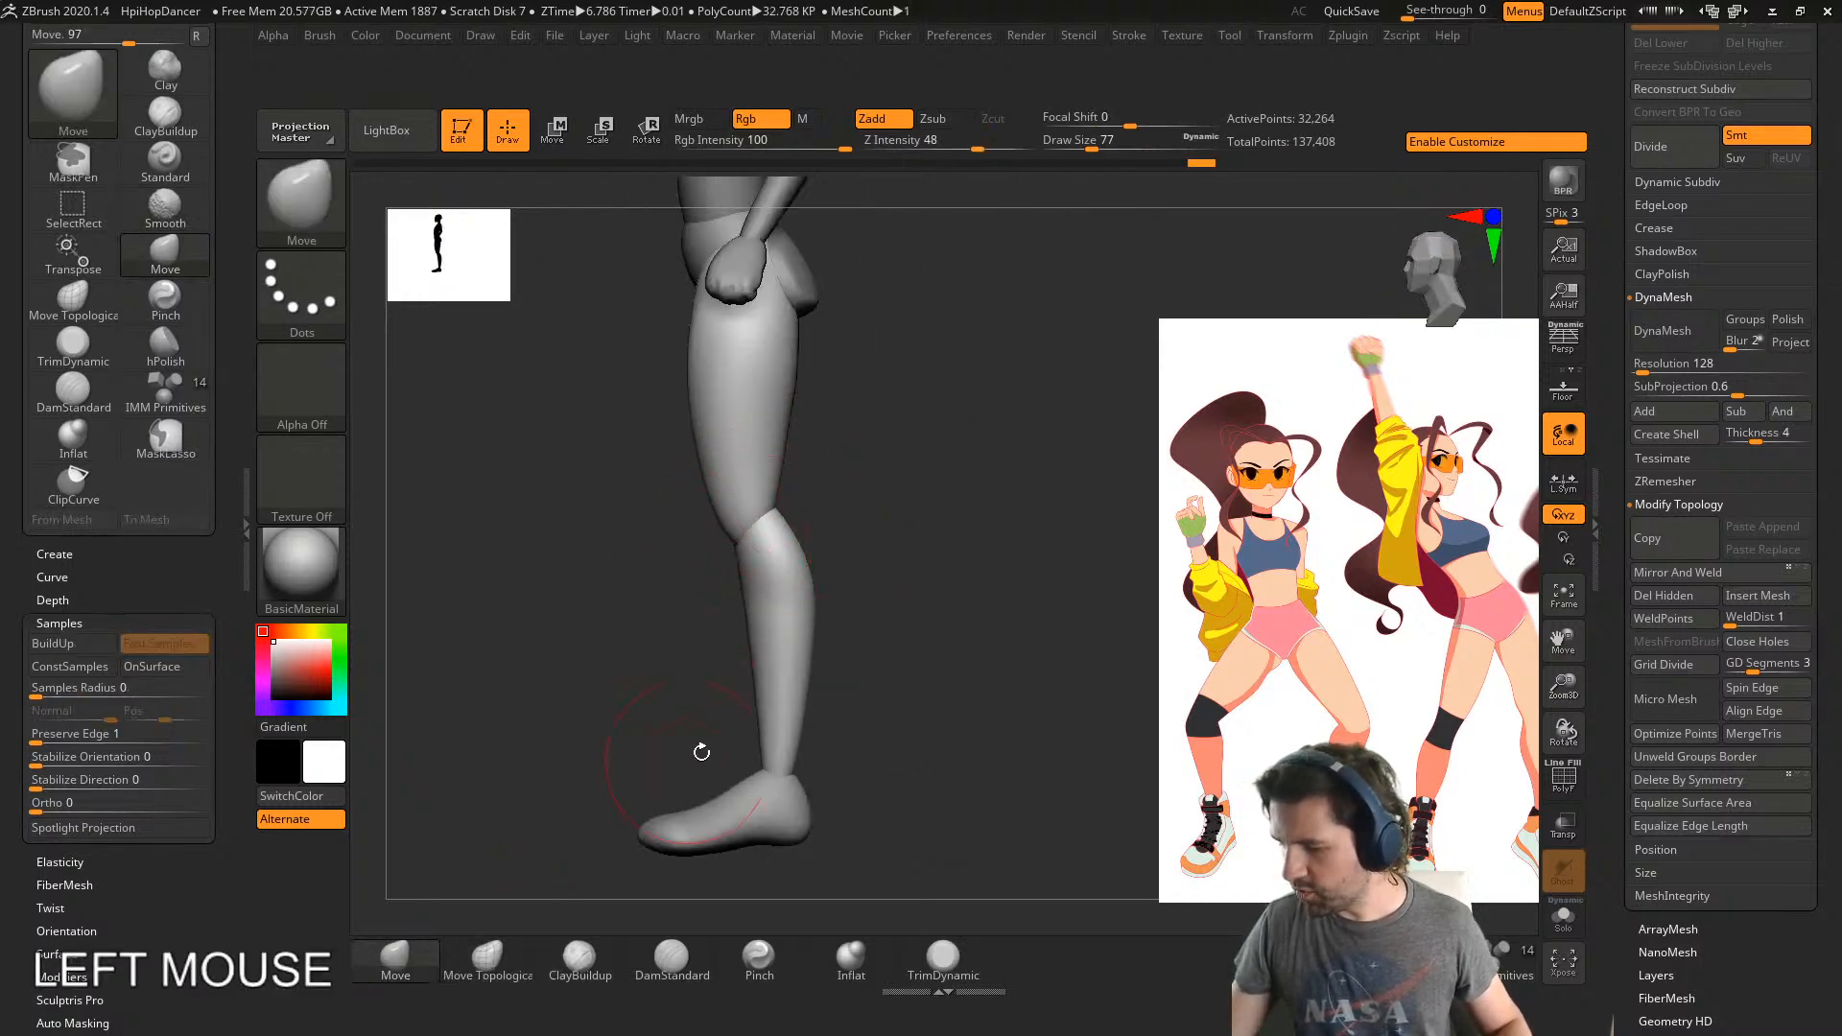
# - Select the feet and reshape them in side view with the Move brush at a draw size of 124
pyautogui.keyDown('shift'); pyautogui.moveTo(702, 752); pyautogui.dragTo(872, 540, button='right'); pyautogui.keyUp('shift')
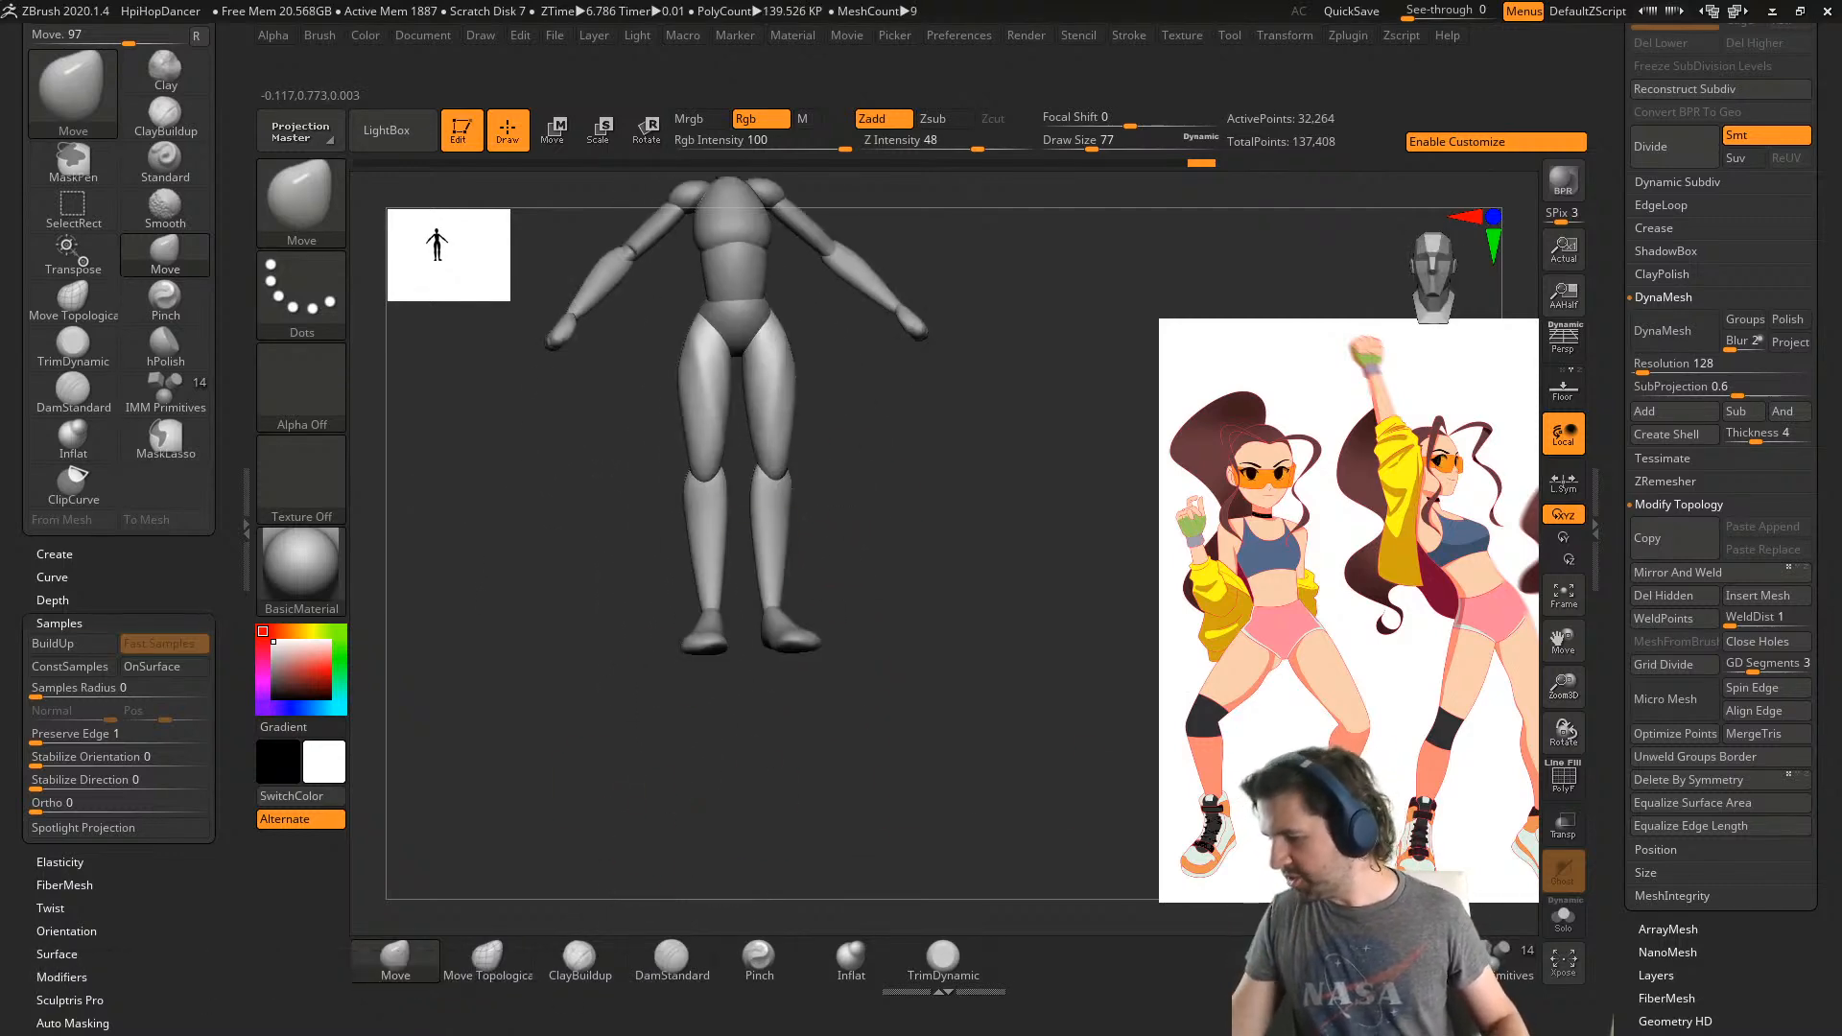
pyautogui.moveTo(815, 705); pyautogui.dragTo(676, 717, button='right')
pyautogui.keyDown('shift'); pyautogui.rightClick(677, 717); pyautogui.keyUp('shift')
pyautogui.moveTo(844, 672)
pyautogui.keyDown('shift'); pyautogui.mouseDown(button='right')
pyautogui.moveTo(867, 649)
pyautogui.moveTo(1003, 760)
pyautogui.mouseUp(button='right'); pyautogui.keyUp('shift')
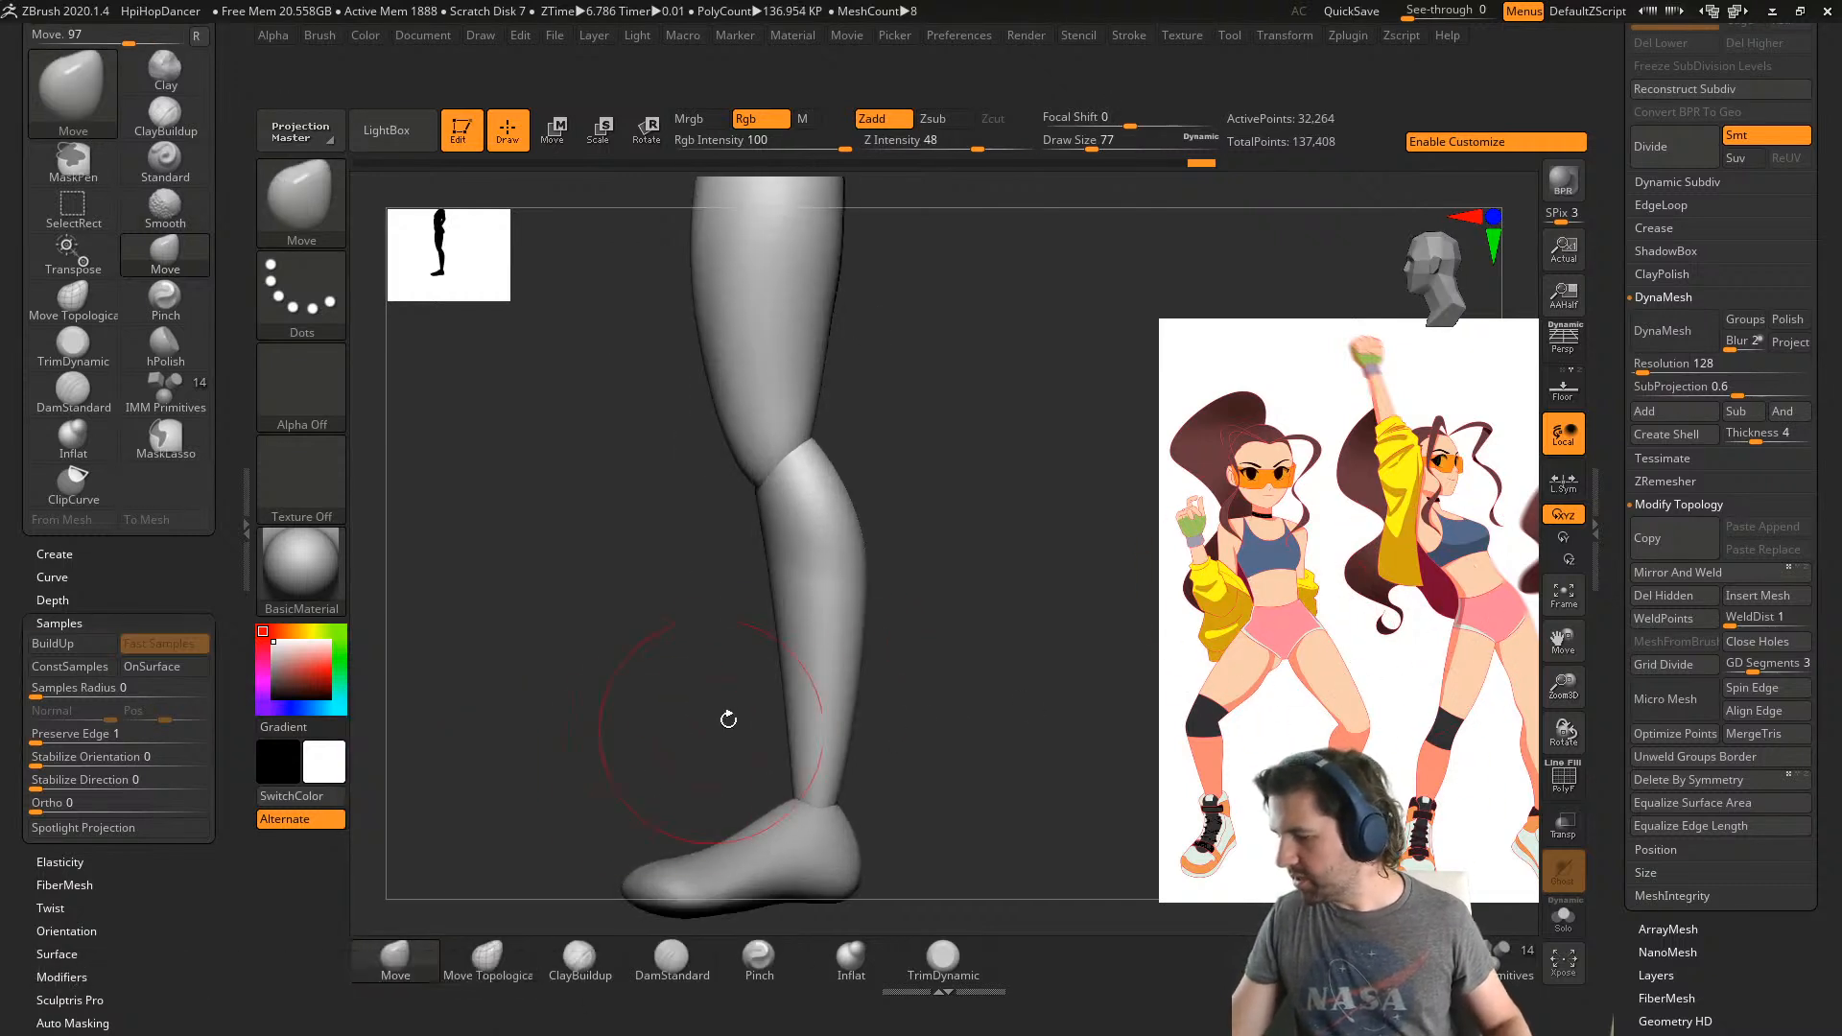
pyautogui.keyDown('alt'); pyautogui.moveTo(724, 723); pyautogui.dragTo(802, 719, button='right'); pyautogui.keyUp('alt')
pyautogui.press('s')
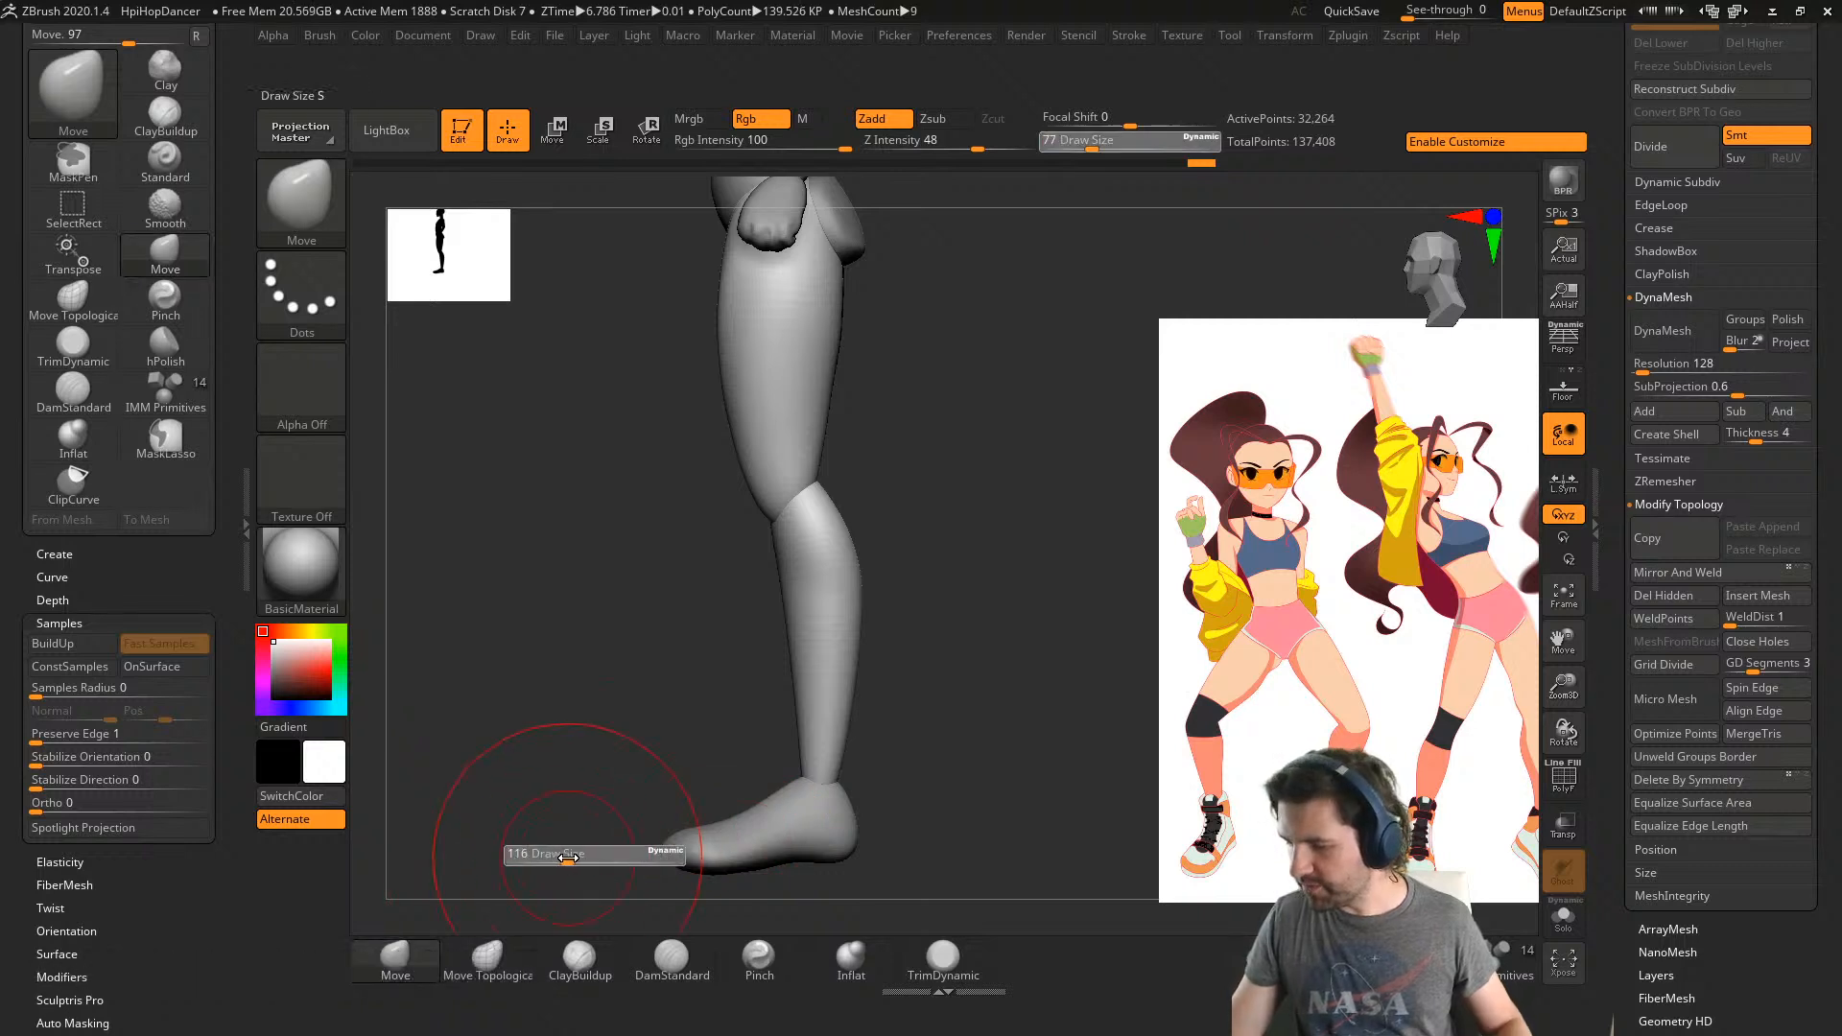
pyautogui.moveTo(557, 858); pyautogui.dragTo(570, 858)
pyautogui.keyDown('alt'); pyautogui.click(768, 833); pyautogui.keyUp('alt')
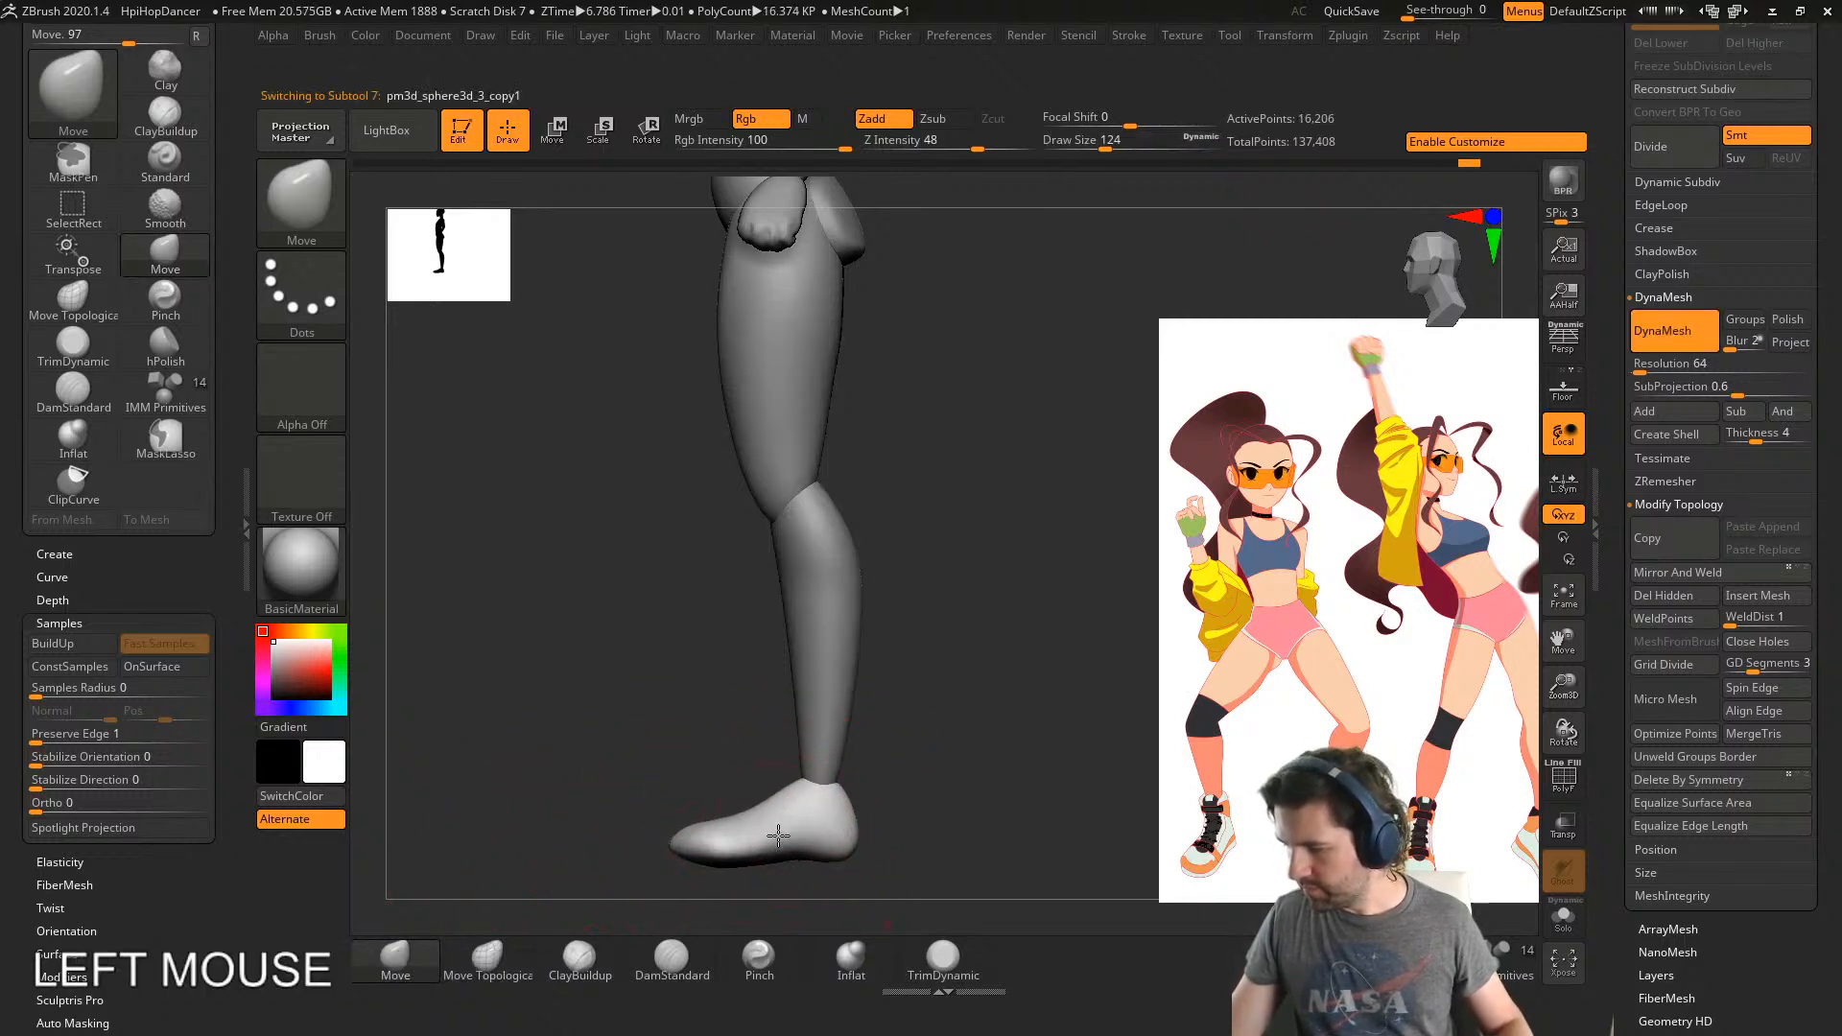
pyautogui.moveTo(778, 831); pyautogui.dragTo(921, 864, button='right')
pyautogui.keyDown('ctrl'); pyautogui.moveTo(950, 789); pyautogui.dragTo(862, 707, button='right'); pyautogui.keyUp('ctrl')
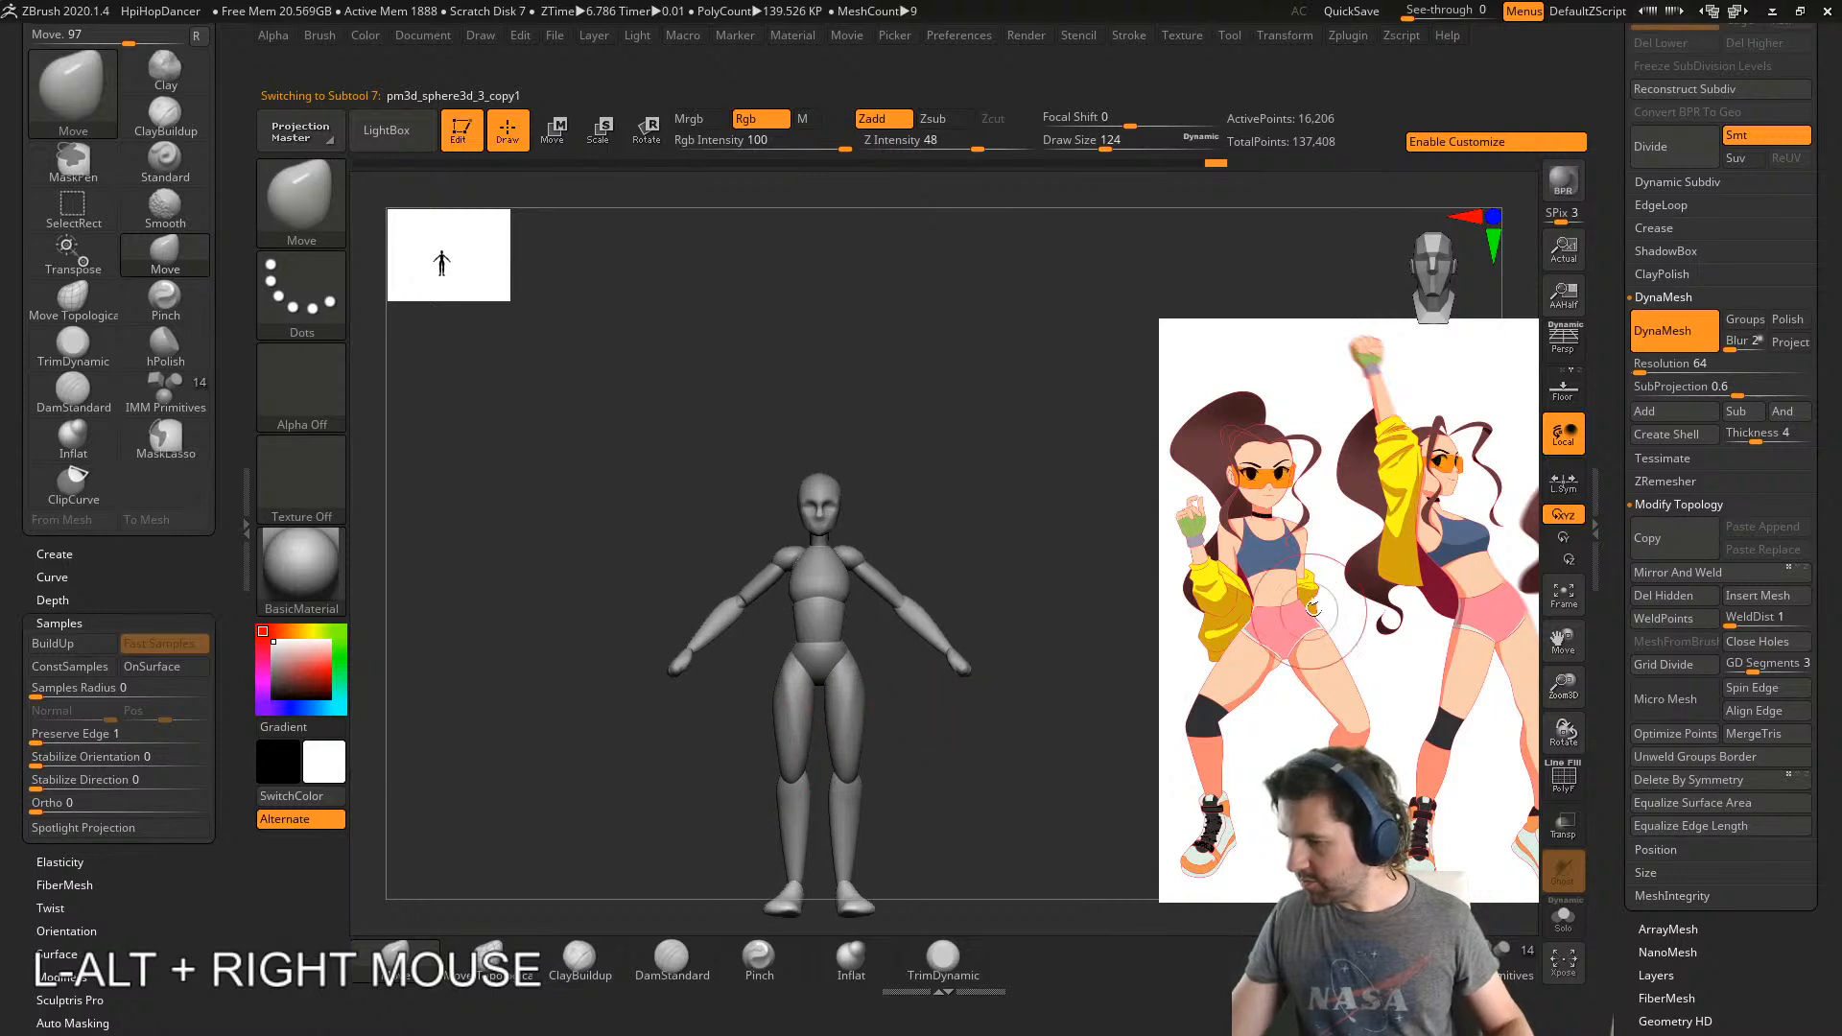
# - Select the head and reposition the transform gizmo's pivot at the chin
pyautogui.keyDown('alt'); pyautogui.moveTo(1033, 713); pyautogui.dragTo(1284, 655, button='right'); pyautogui.keyUp('alt')
pyautogui.keyDown('alt'); pyautogui.moveTo(1140, 627); pyautogui.dragTo(1352, 571, button='right'); pyautogui.keyUp('alt')
pyautogui.press('f')
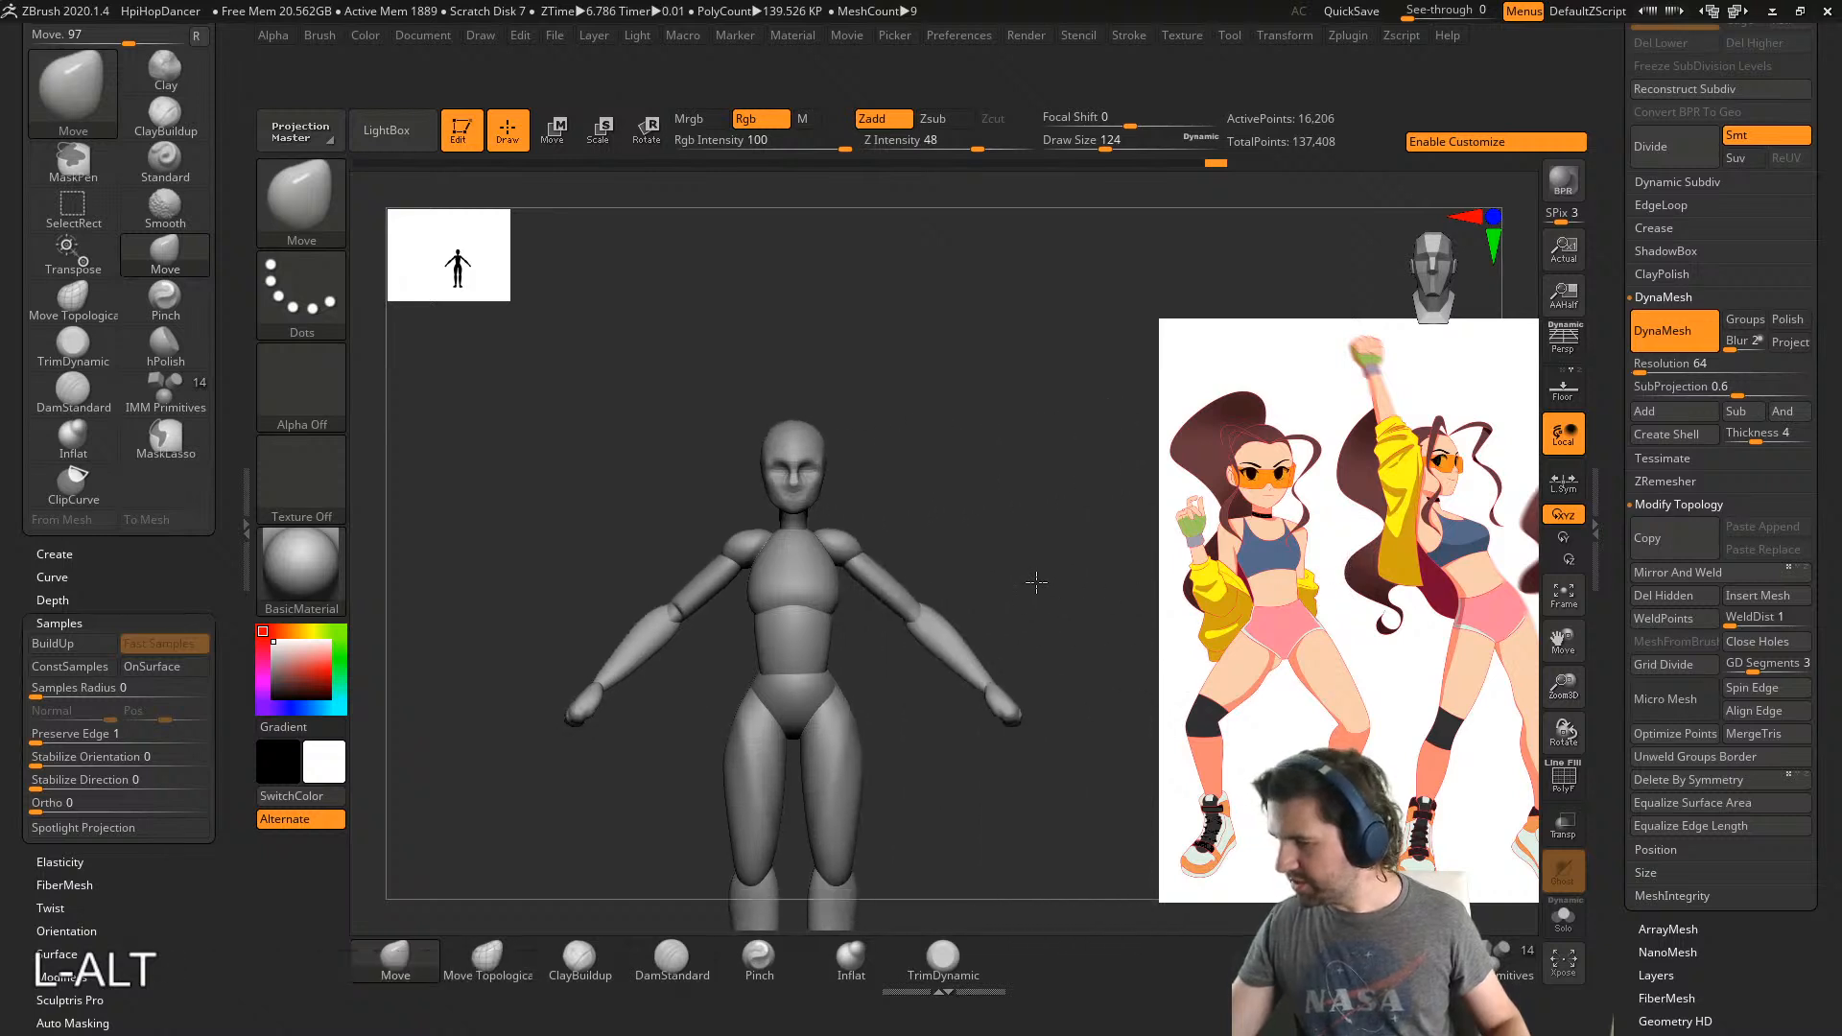
pyautogui.keyDown('alt'); pyautogui.click(811, 389); pyautogui.keyUp('alt')
pyautogui.press('w')
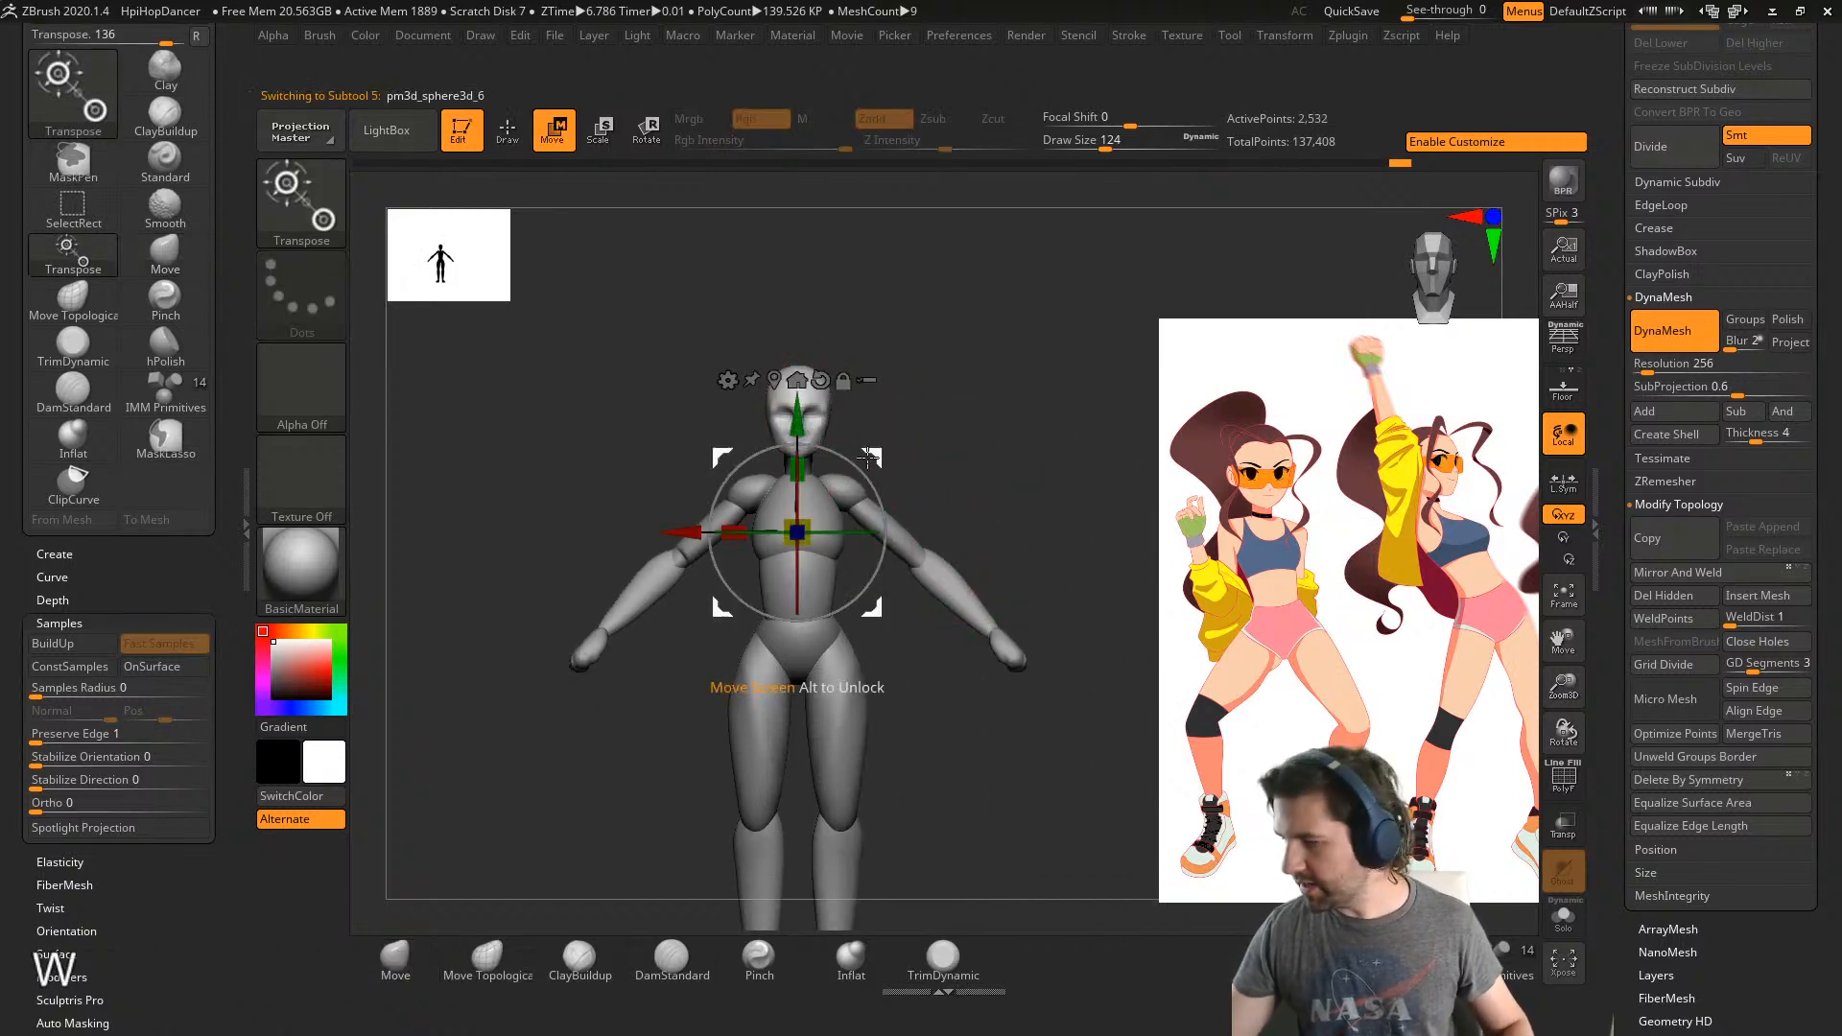
pyautogui.keyDown('alt'); pyautogui.moveTo(803, 429); pyautogui.dragTo(803, 351); pyautogui.keyUp('alt')
pyautogui.moveTo(749, 395); pyautogui.dragTo(585, 412, button='right')
pyautogui.keyDown('alt'); pyautogui.moveTo(877, 536); pyautogui.dragTo(879, 517); pyautogui.keyUp('alt')
pyautogui.moveTo(879, 517); pyautogui.dragTo(823, 448, button='right')
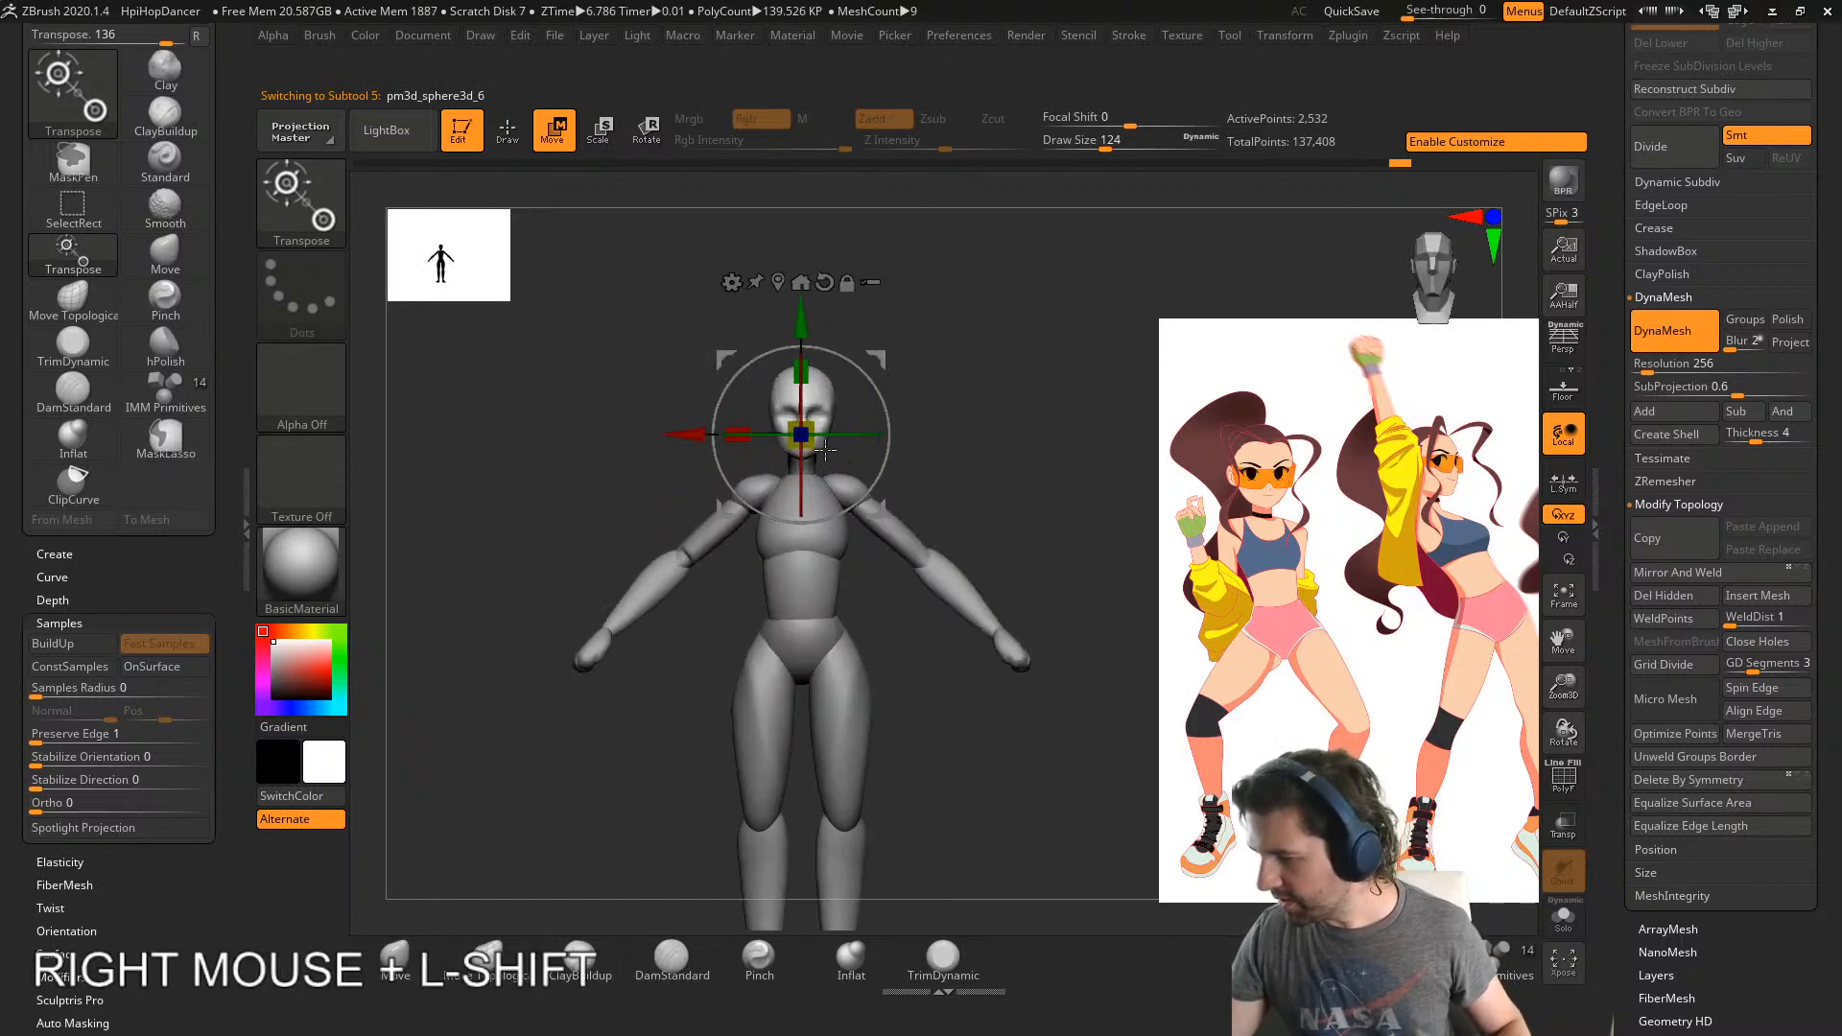
# - Undo the last head transform, scale the head up slightly from the chin and update its DynaMesh, returning to the Move brush
pyautogui.hotkey('ctrl', 'z')
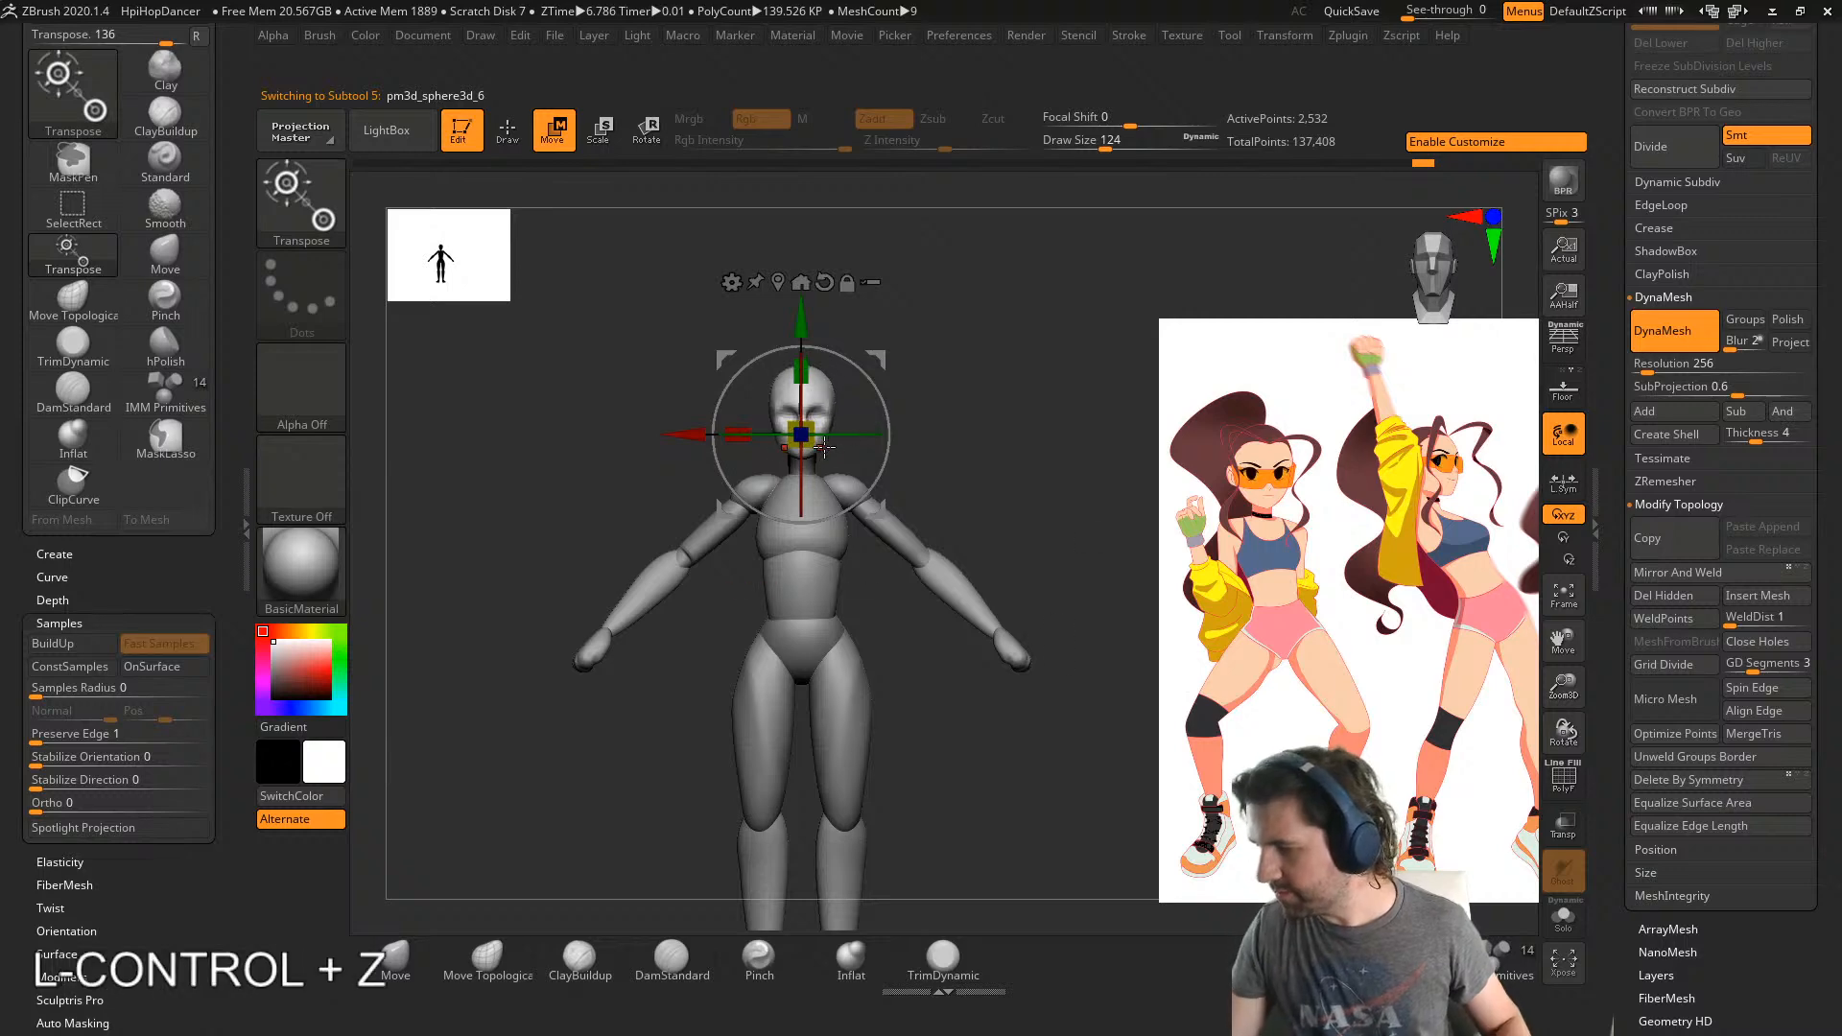
pyautogui.click(811, 440)
pyautogui.moveTo(962, 748)
pyautogui.mouseDown(button='right')
pyautogui.moveTo(901, 794)
pyautogui.moveTo(962, 777)
pyautogui.mouseUp(button='right')
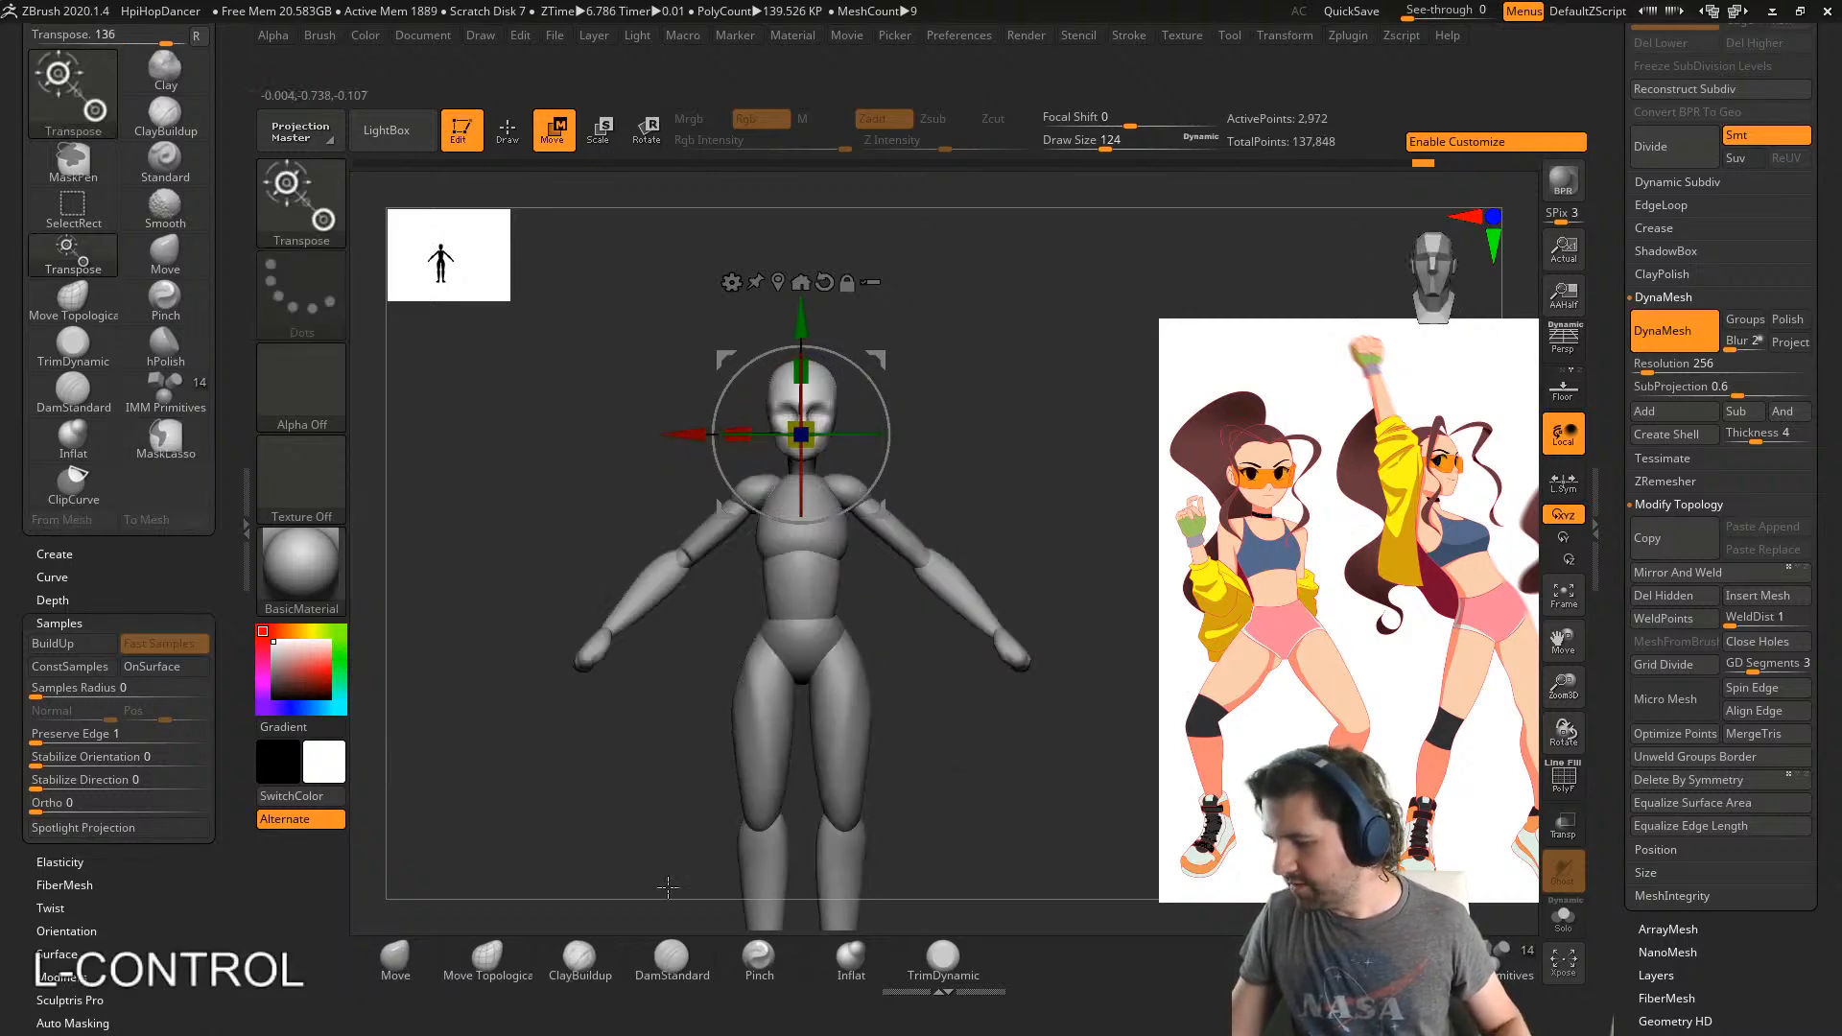
pyautogui.click(422, 955)
pyautogui.moveTo(1039, 705); pyautogui.dragTo(905, 715, button='right')
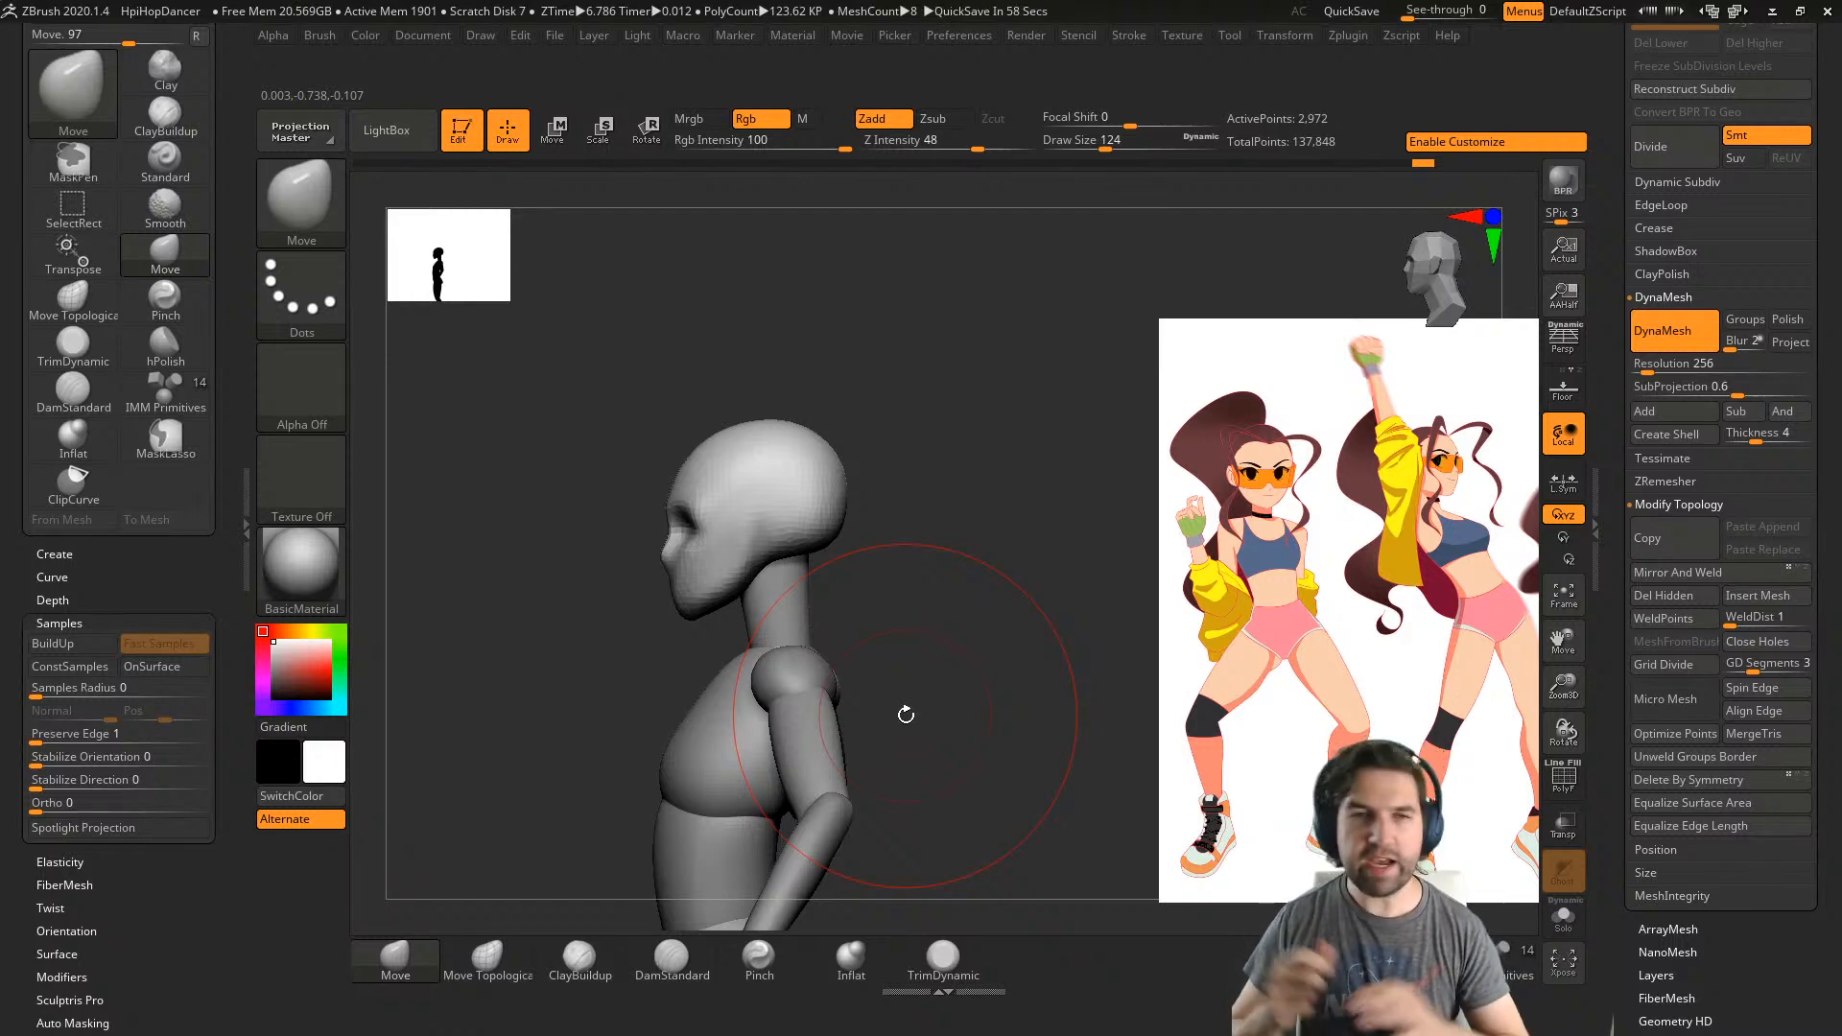
# - Select the ribcage, build up the upper back between the shoulders with ClayBuildup at a draw size of 71, and smooth it
pyautogui.moveTo(906, 715); pyautogui.dragTo(815, 750, button='right')
pyautogui.keyDown('alt'); pyautogui.click(815, 749); pyautogui.keyUp('alt')
pyautogui.rightClick(741, 825)
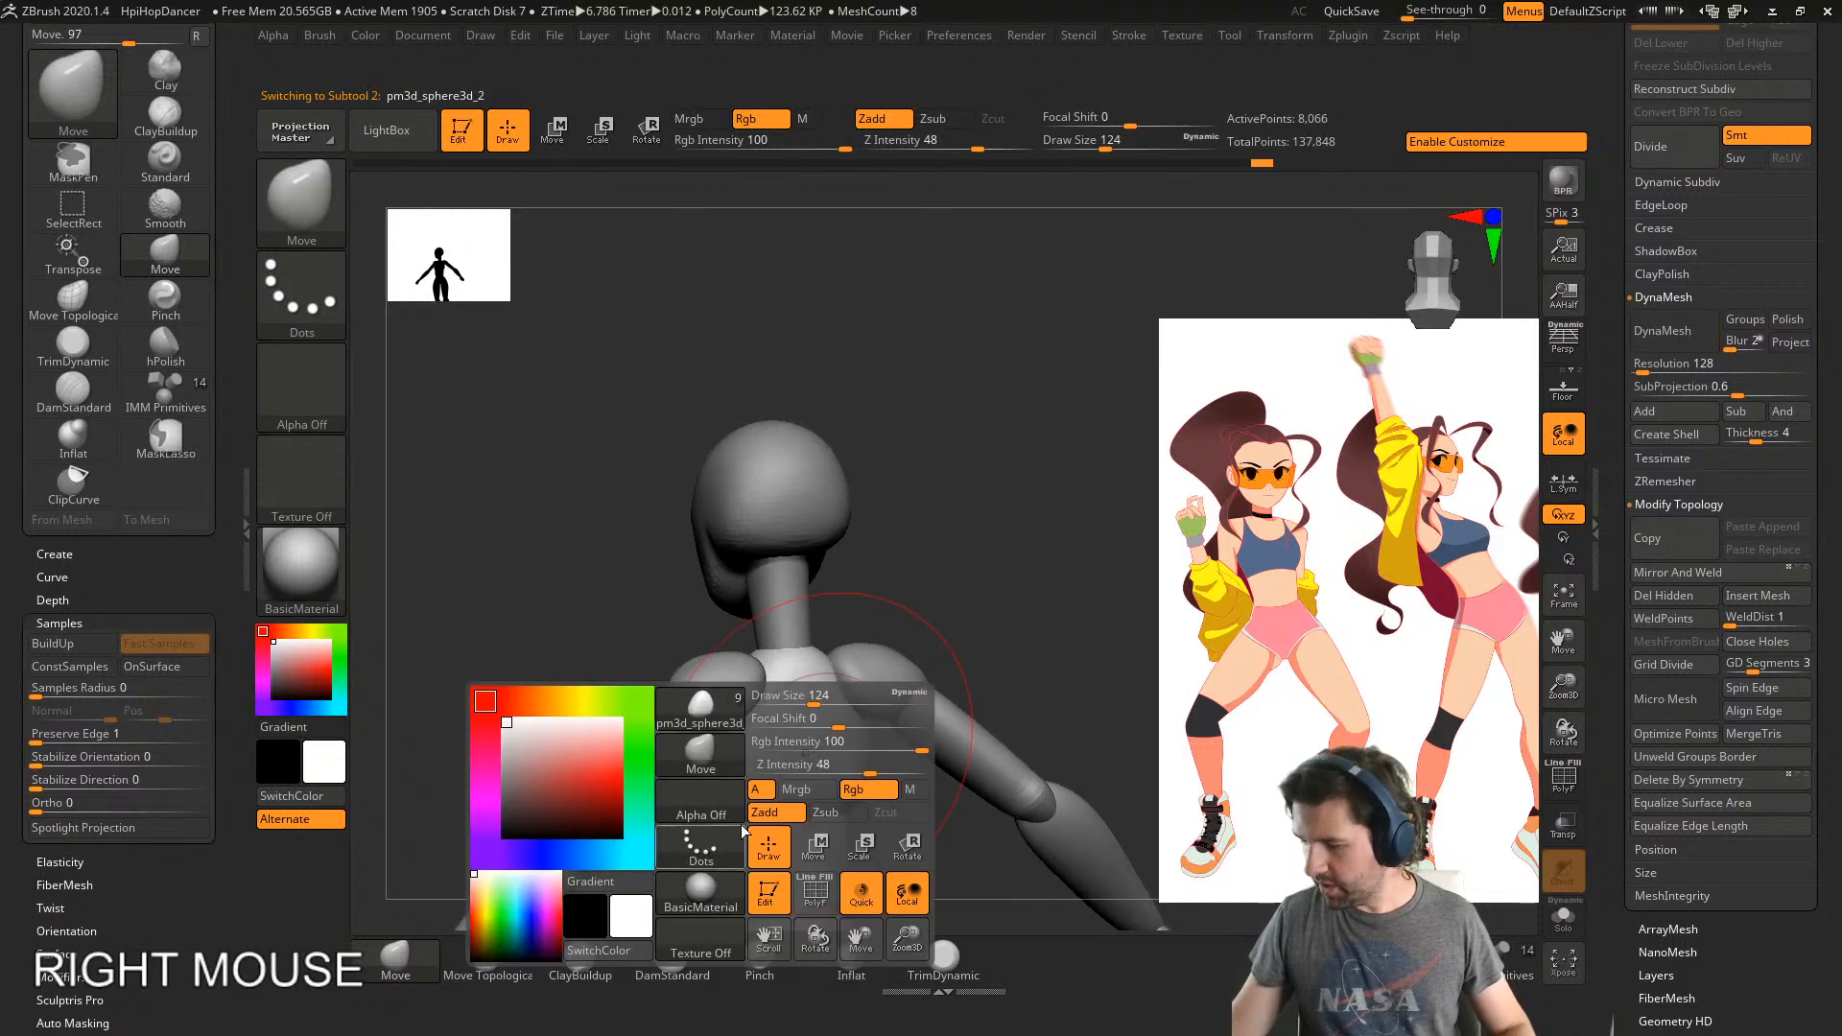
pyautogui.click(614, 964)
pyautogui.press('s')
pyautogui.moveTo(623, 899); pyautogui.dragTo(626, 899)
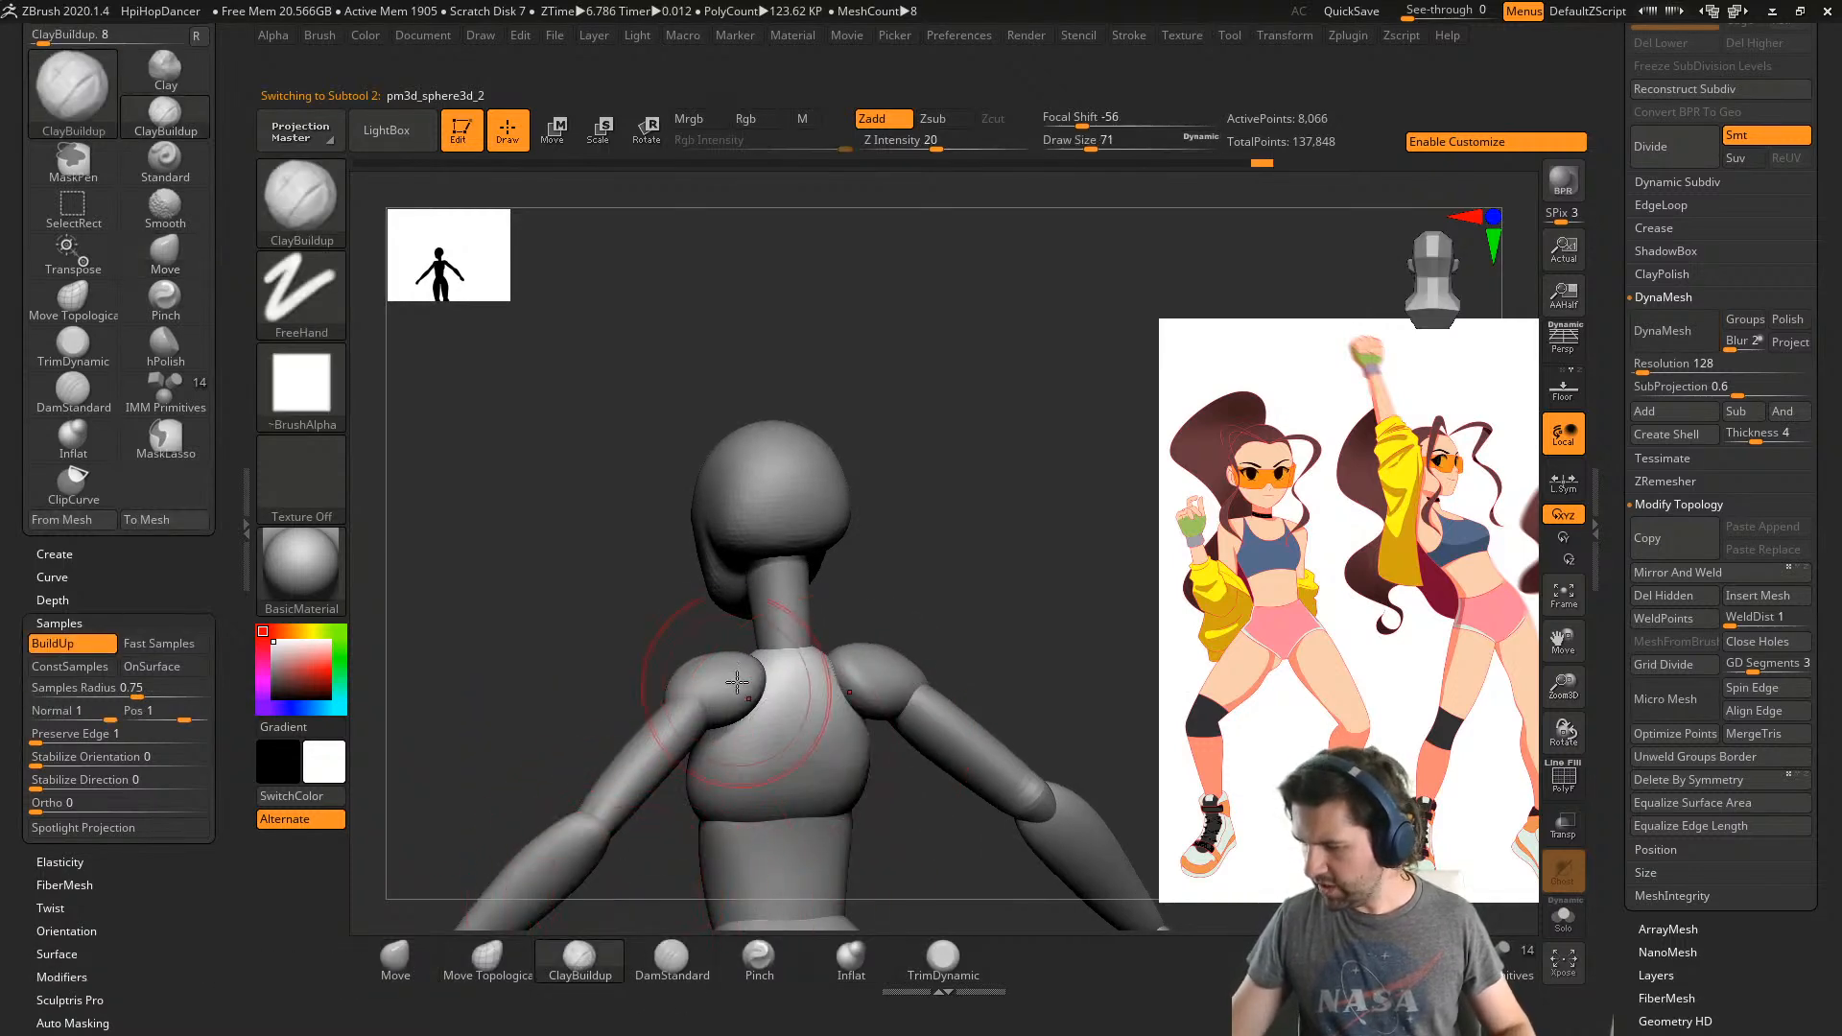
pyautogui.moveTo(736, 720); pyautogui.dragTo(845, 653)
pyautogui.keyDown('shift'); pyautogui.moveTo(761, 740); pyautogui.dragTo(782, 679); pyautogui.keyUp('shift')
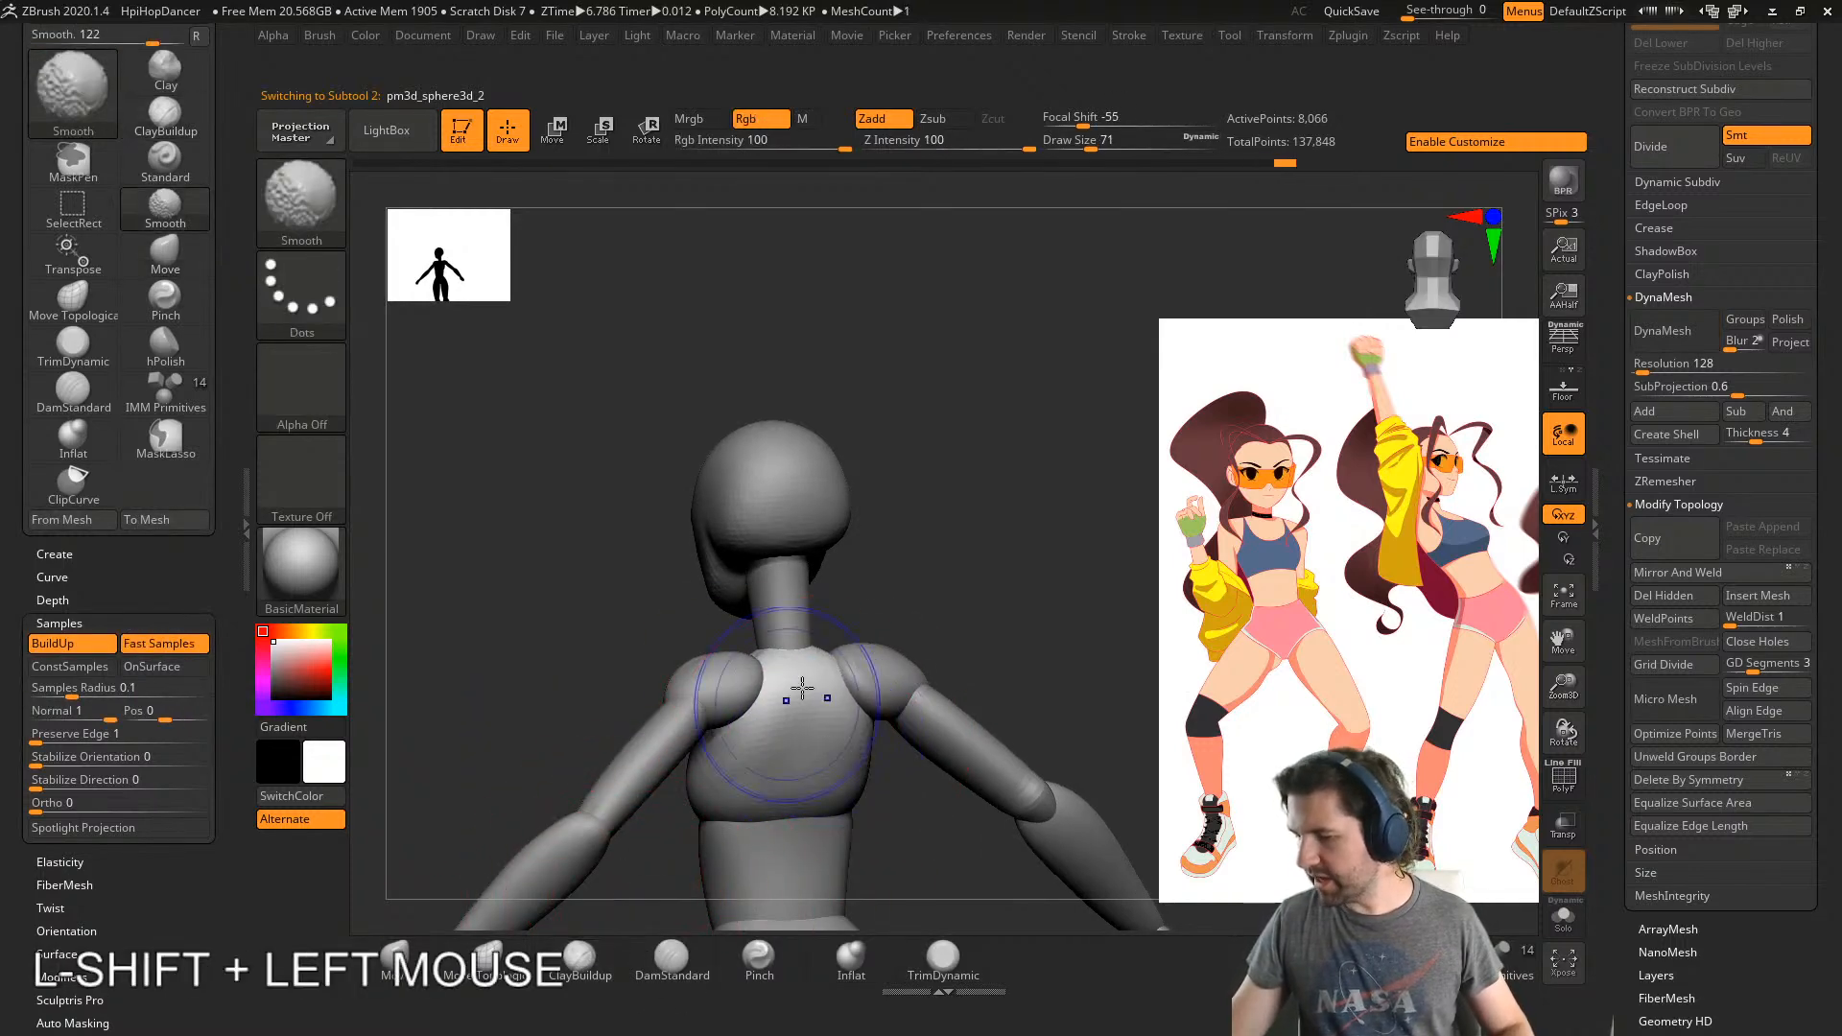
pyautogui.moveTo(782, 680)
pyautogui.mouseDown(button='right')
pyautogui.moveTo(814, 770)
pyautogui.moveTo(848, 698)
pyautogui.moveTo(1017, 612)
pyautogui.mouseUp(button='right')
pyautogui.keyDown('alt'); pyautogui.moveTo(1017, 612); pyautogui.dragTo(818, 489, button='right'); pyautogui.keyUp('alt')
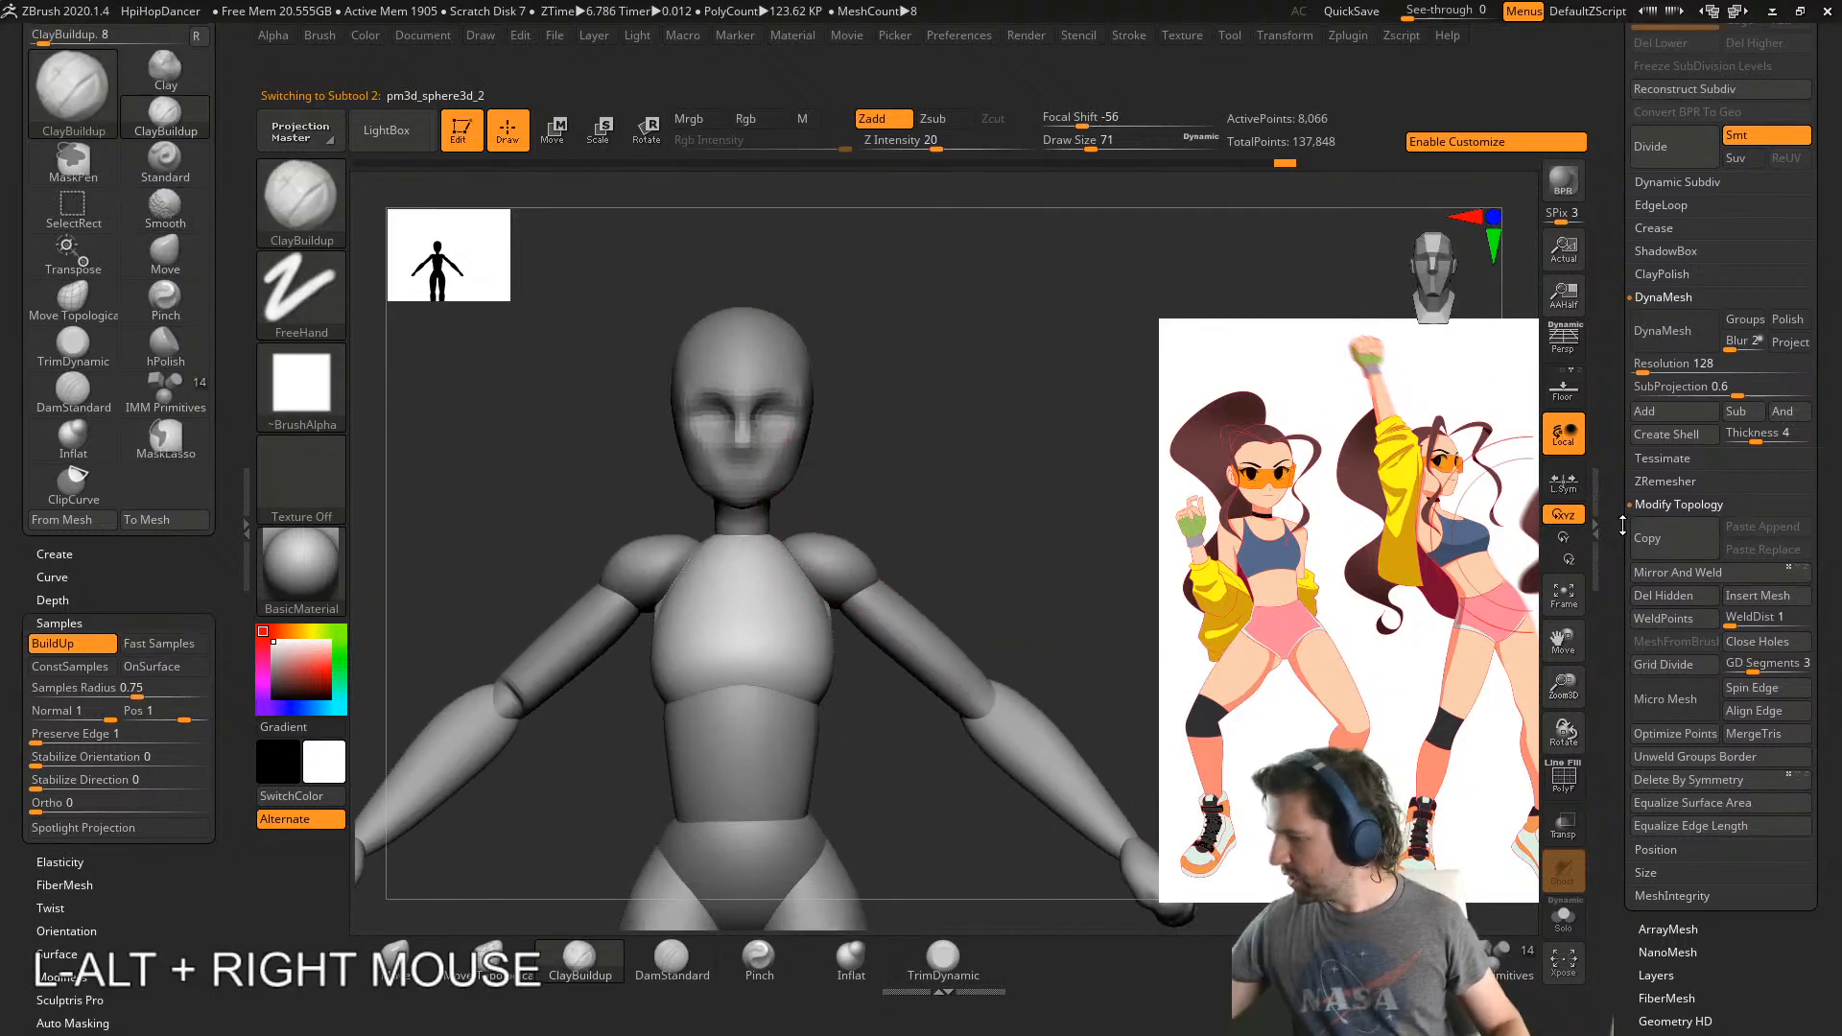
# - Merge all visible subtools into a single mesh with MergeVisible and make the merged figure the active tool
pyautogui.moveTo(1623, 525); pyautogui.dragTo(1622, 726)
pyautogui.click(1656, 529)
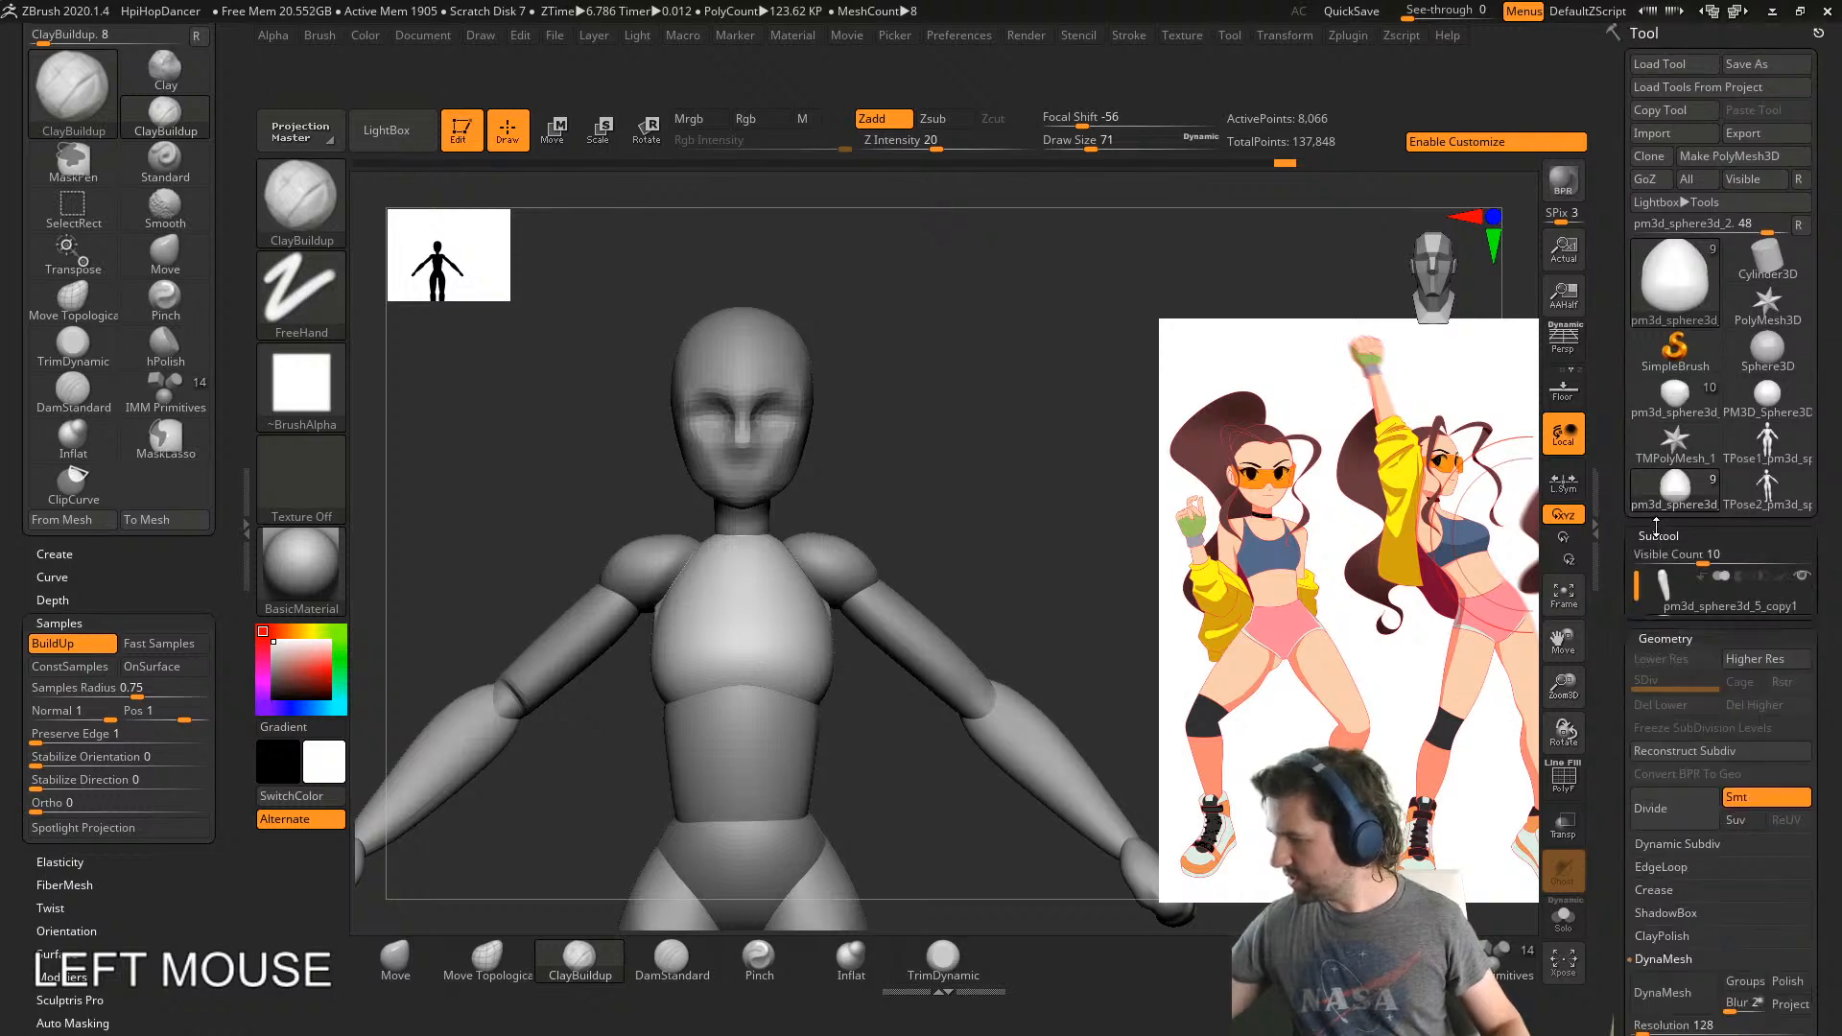
pyautogui.moveTo(1621, 804); pyautogui.dragTo(1627, 582)
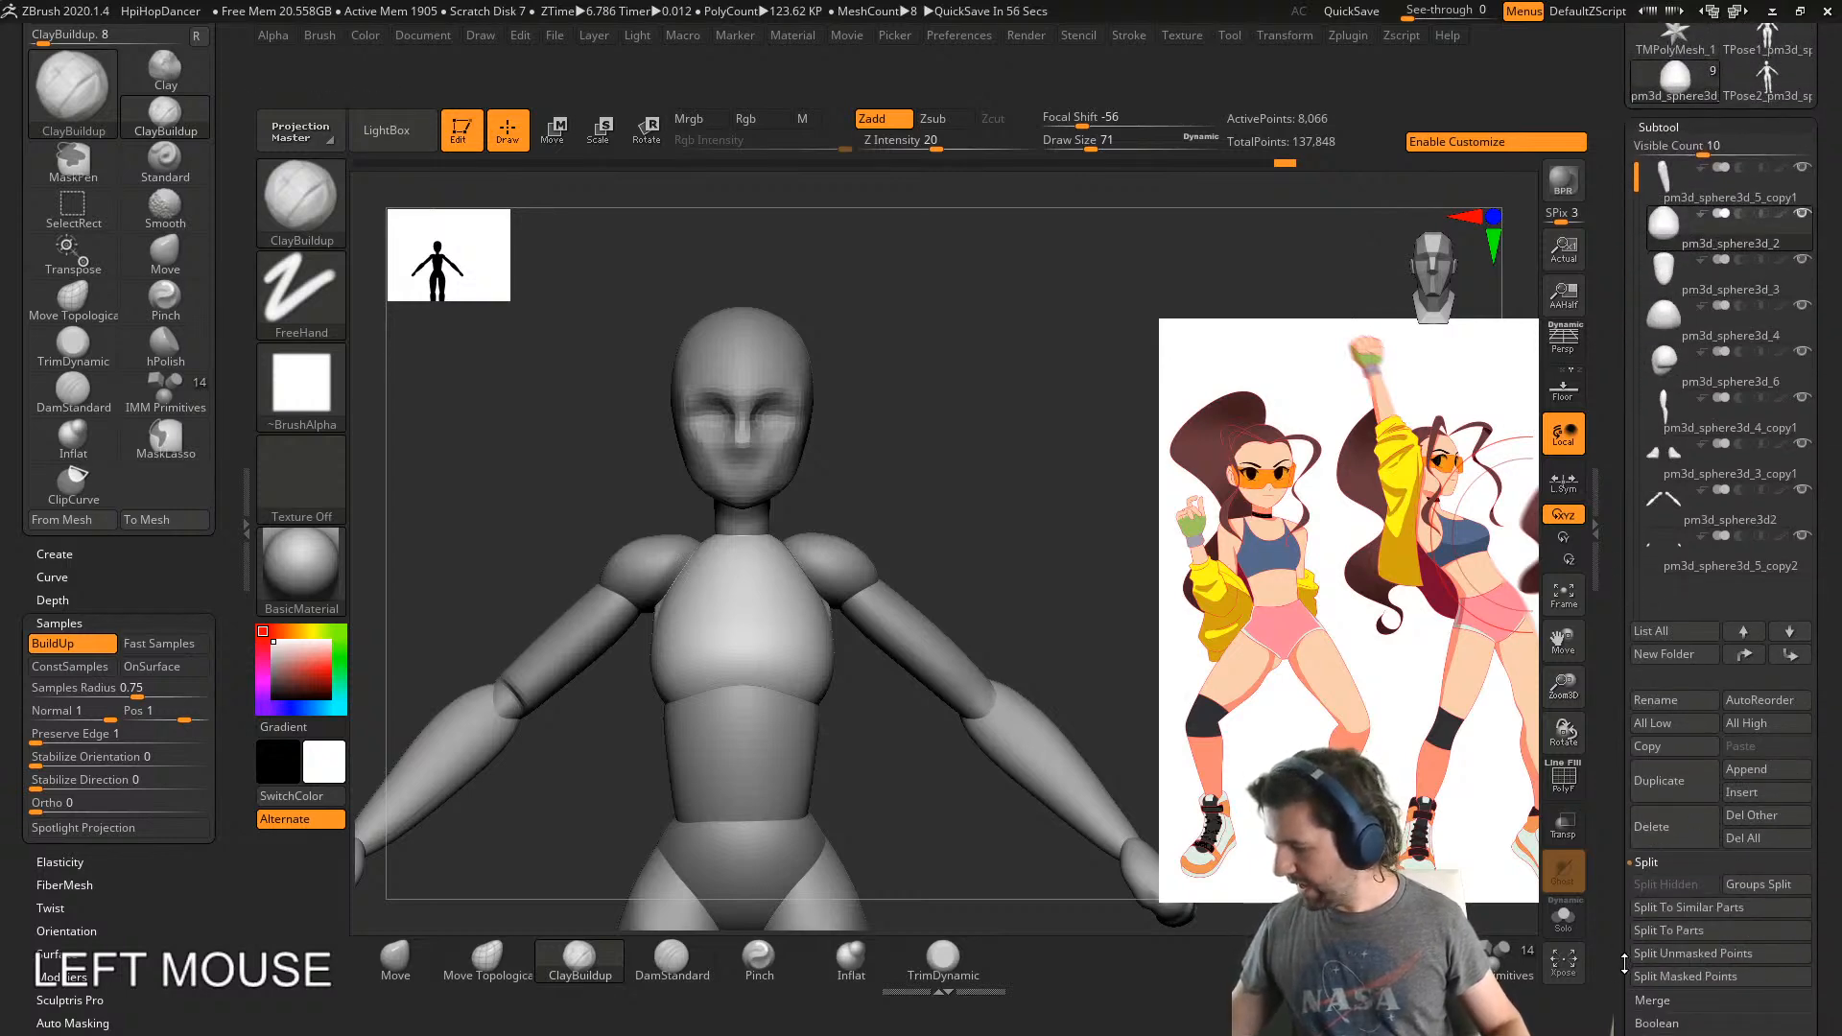
pyautogui.click(1652, 999)
pyautogui.moveTo(1652, 1000); pyautogui.dragTo(1654, 844)
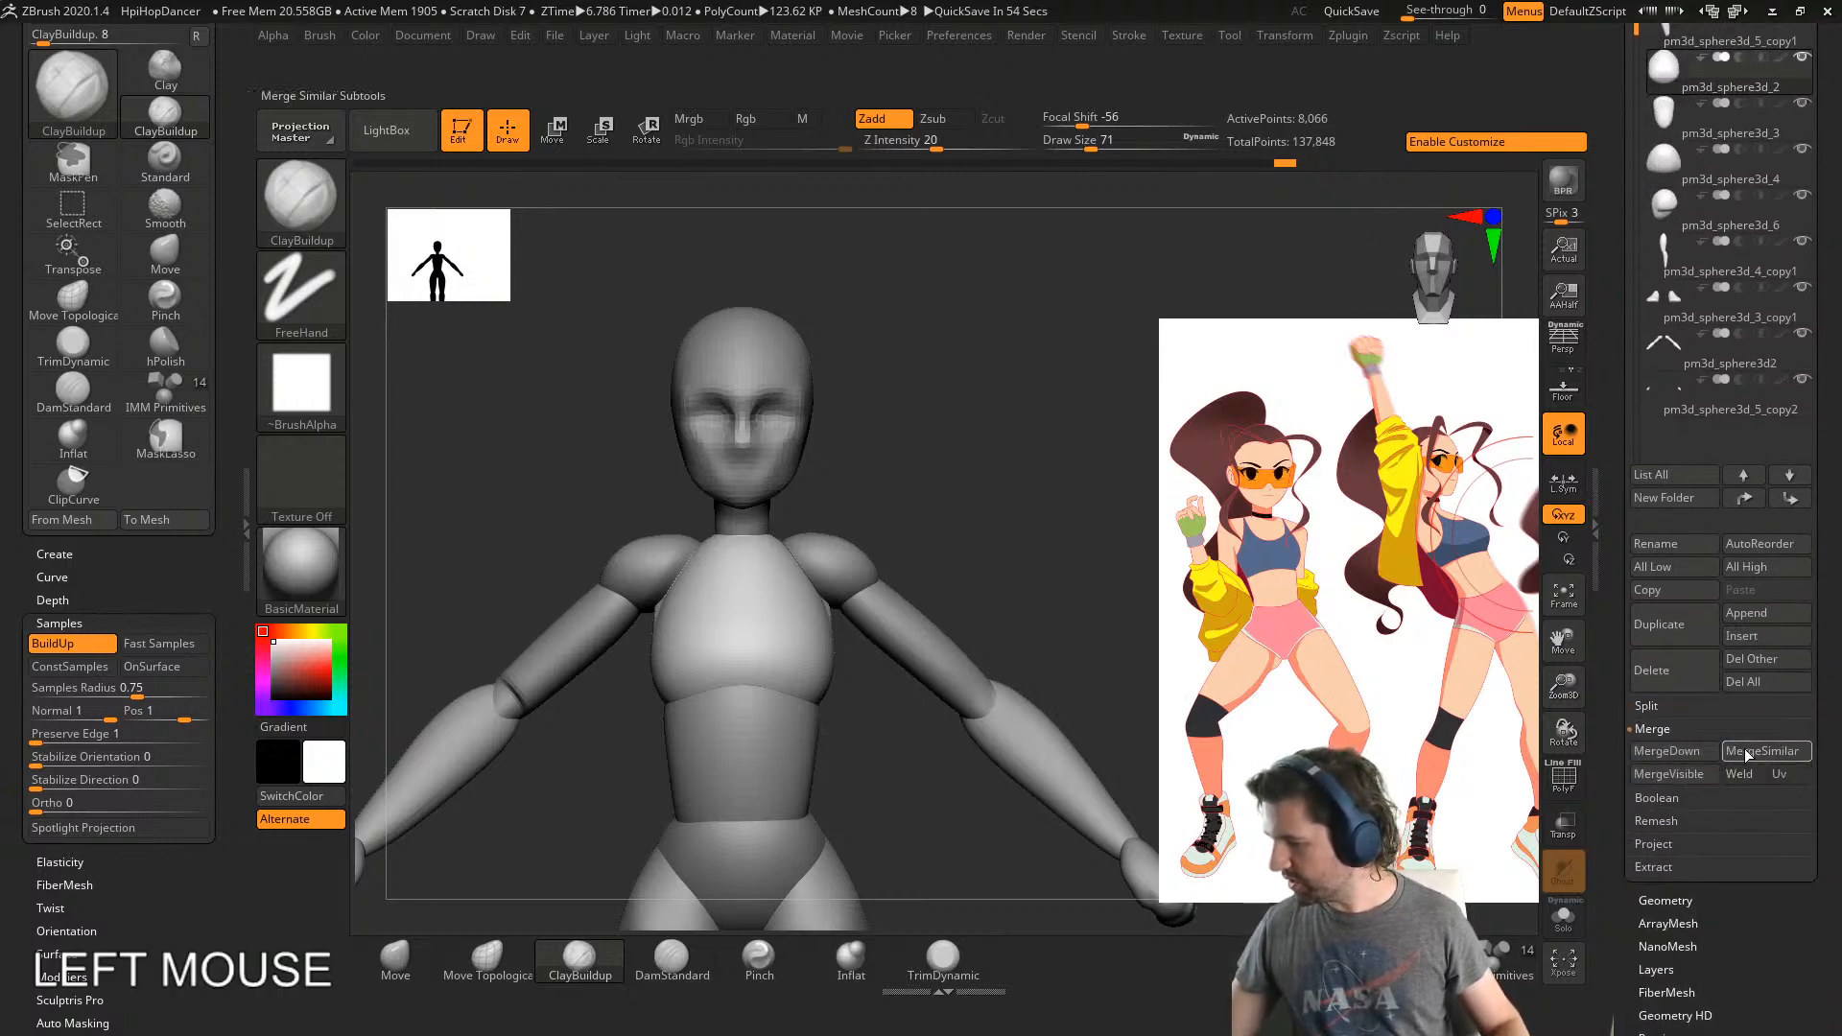
pyautogui.click(1703, 779)
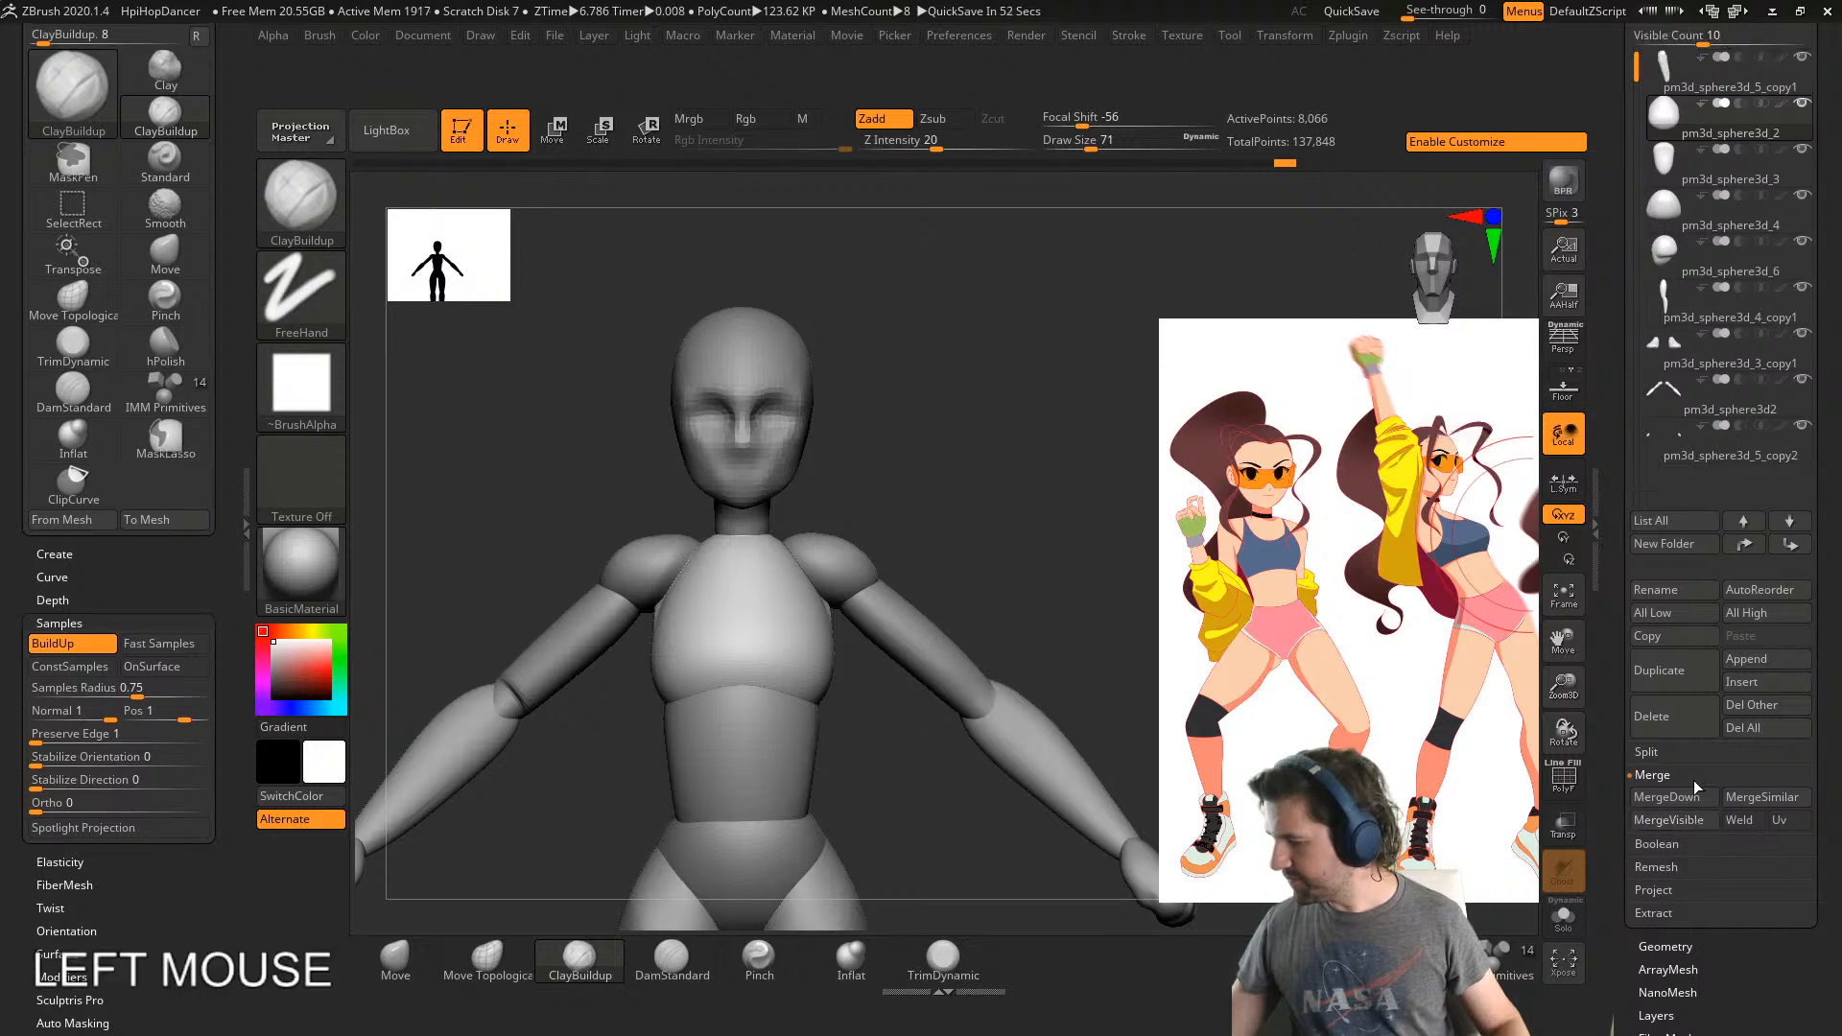
pyautogui.moveTo(1622, 644); pyautogui.dragTo(1626, 870)
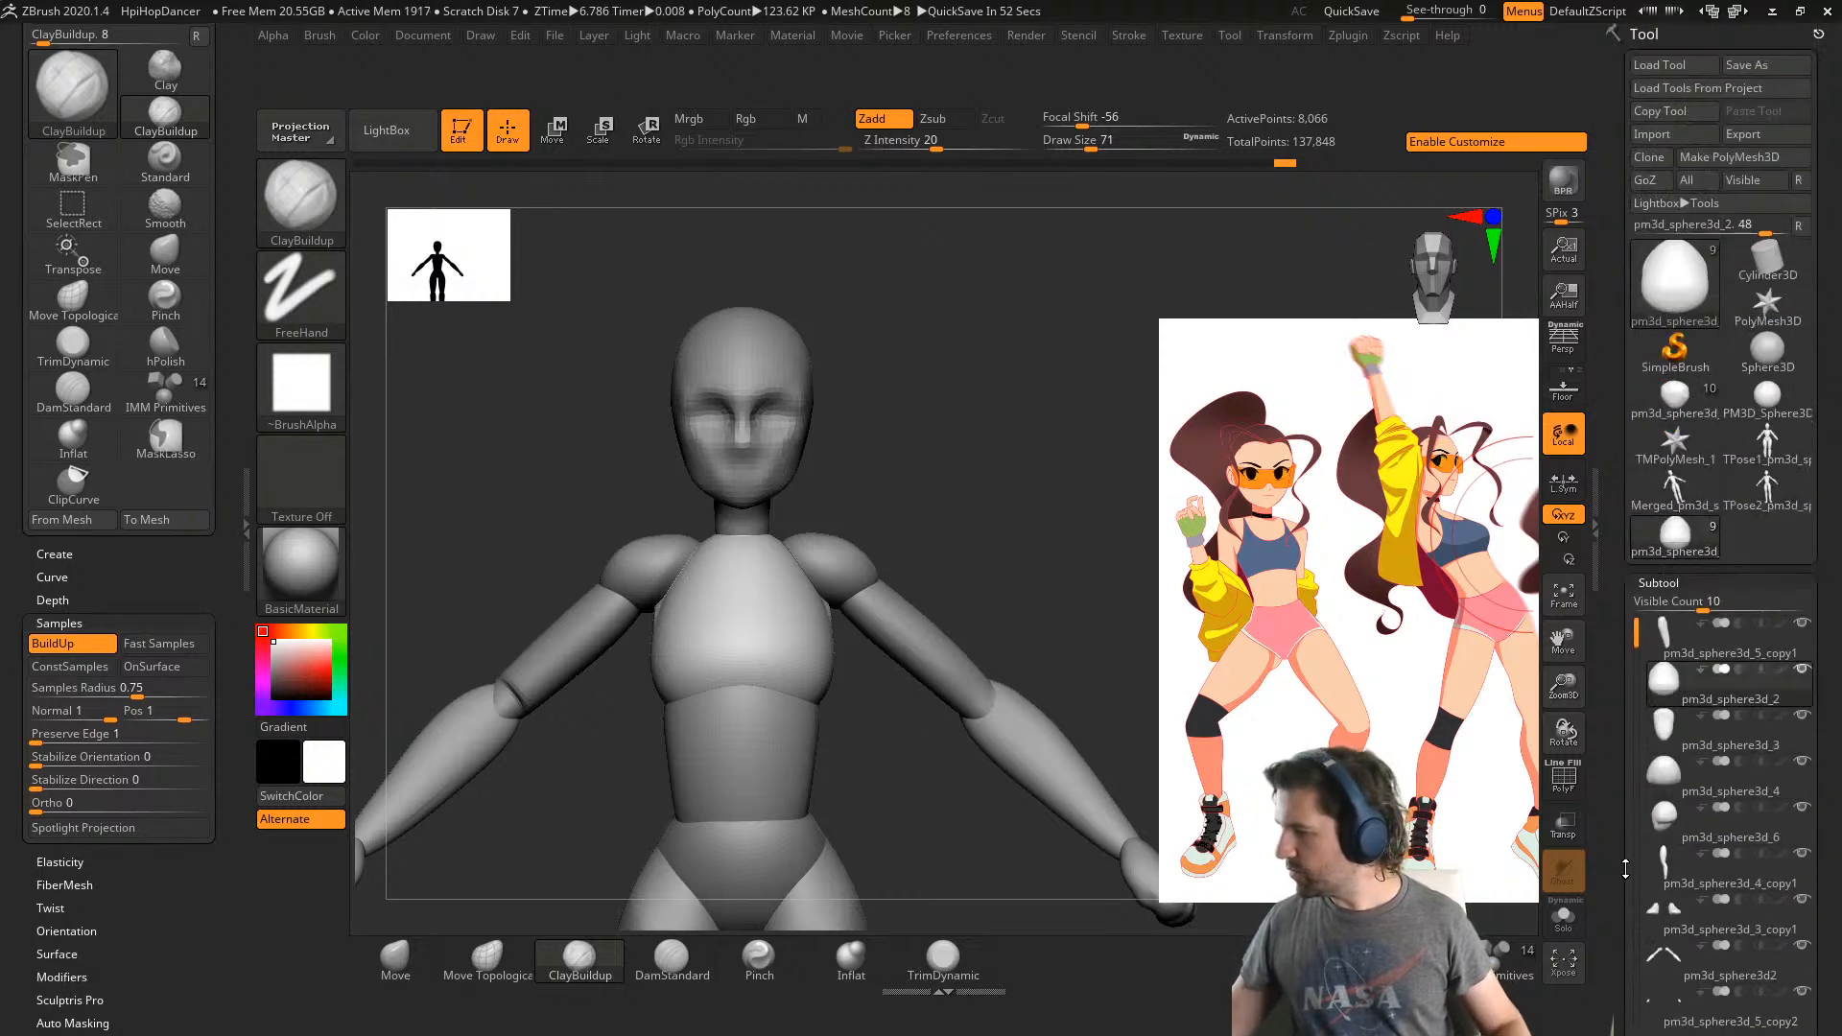
pyautogui.moveTo(1696, 505)
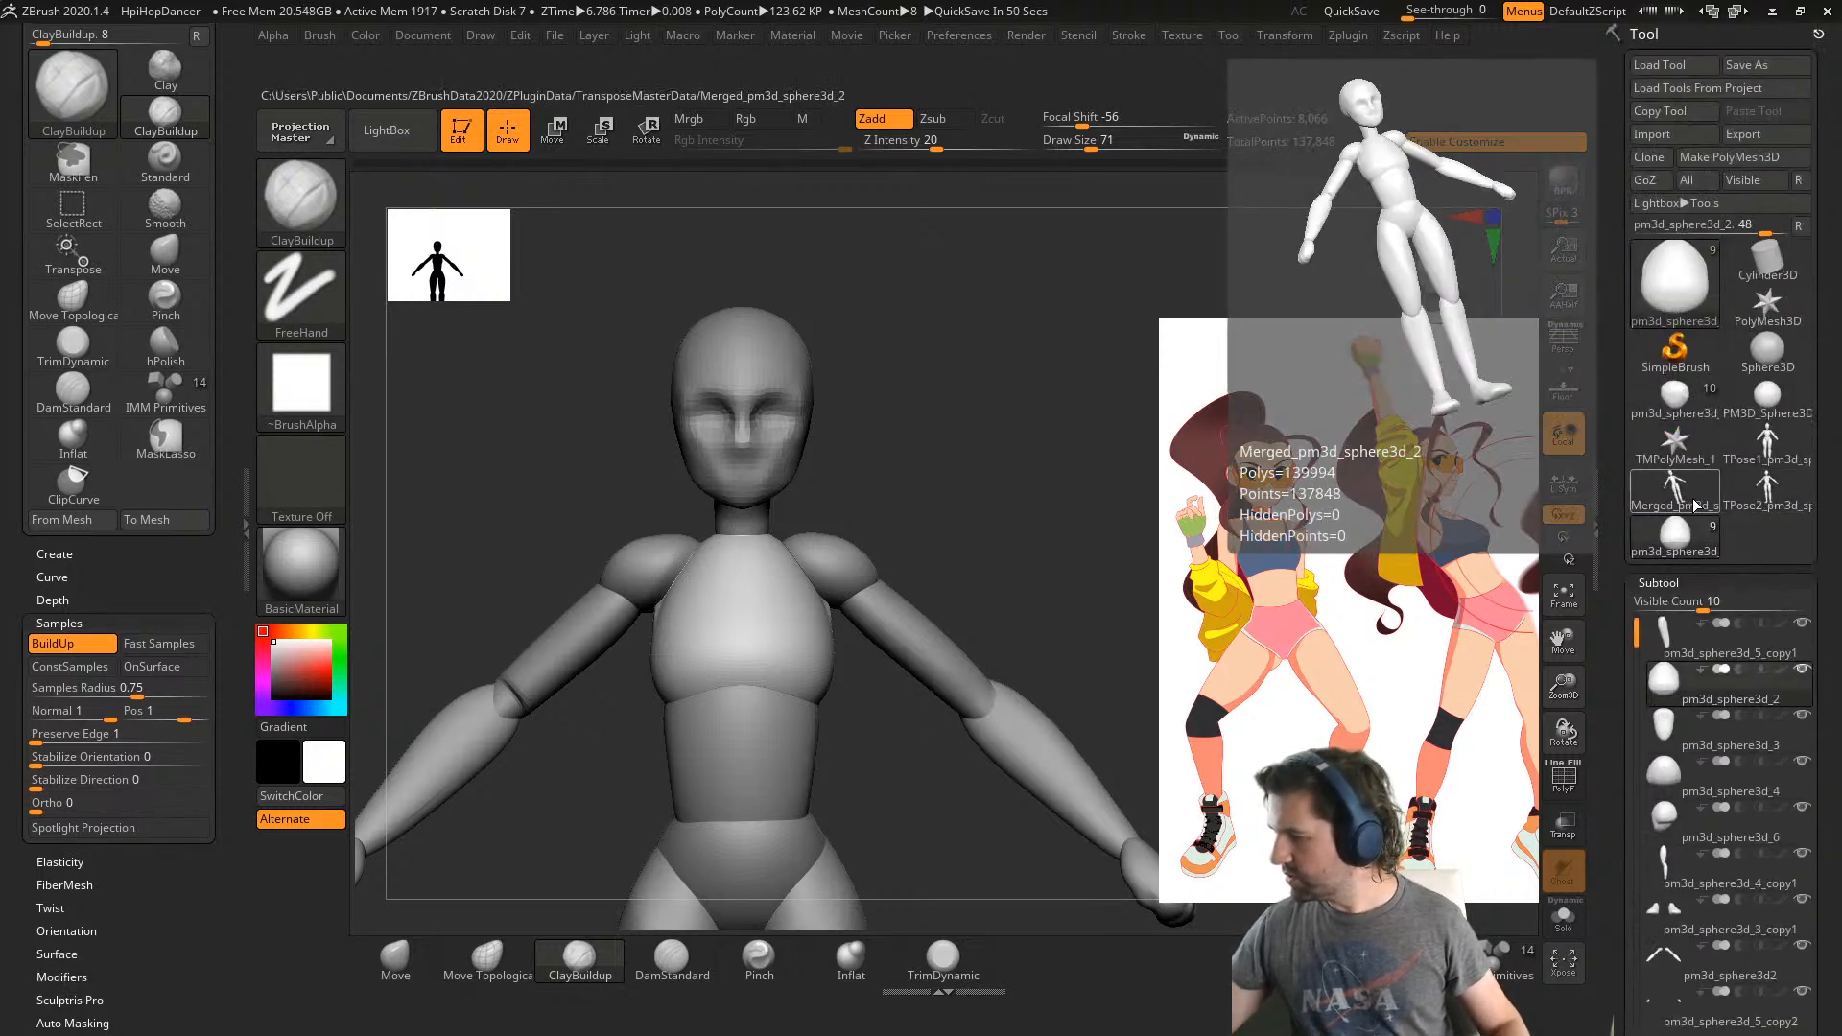
pyautogui.click(1686, 506)
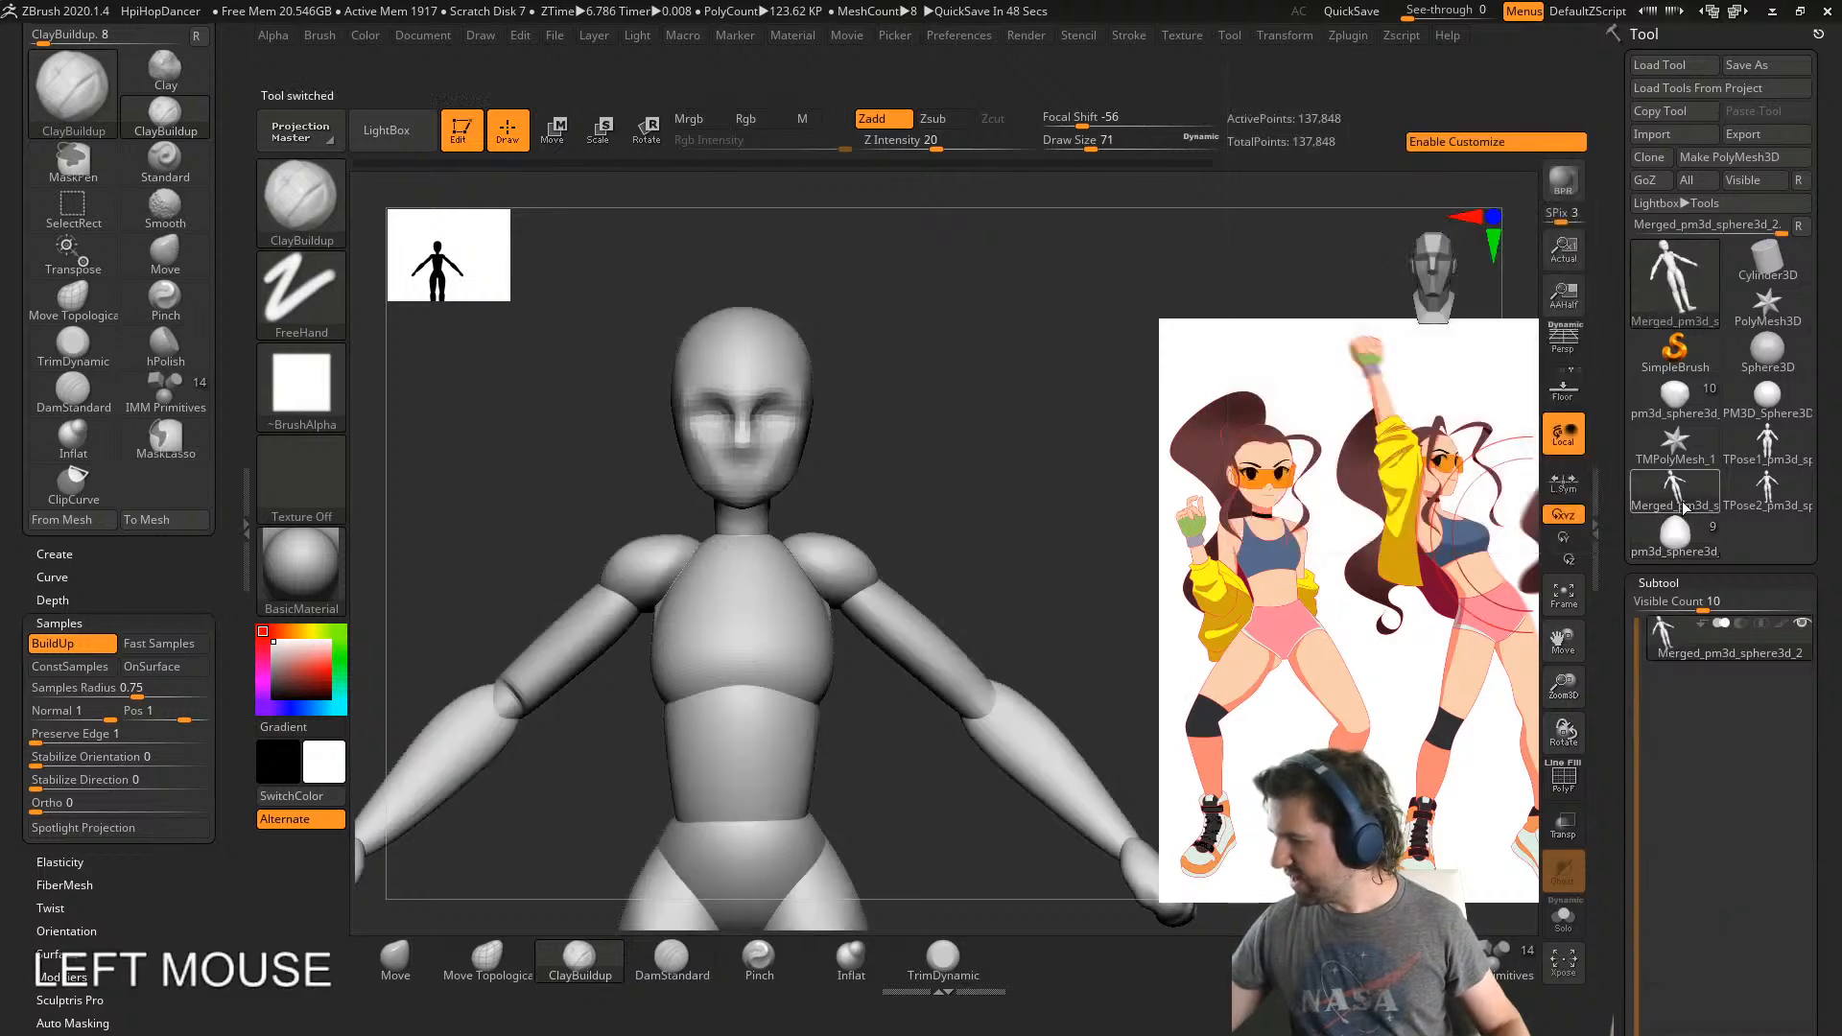
# - Give every separate body part of the merged figure its own polygroup with Auto Groups, using the polyframe display to check it
pyautogui.moveTo(940, 614); pyautogui.dragTo(869, 383, button='right')
pyautogui.hotkey('shift', 'f')
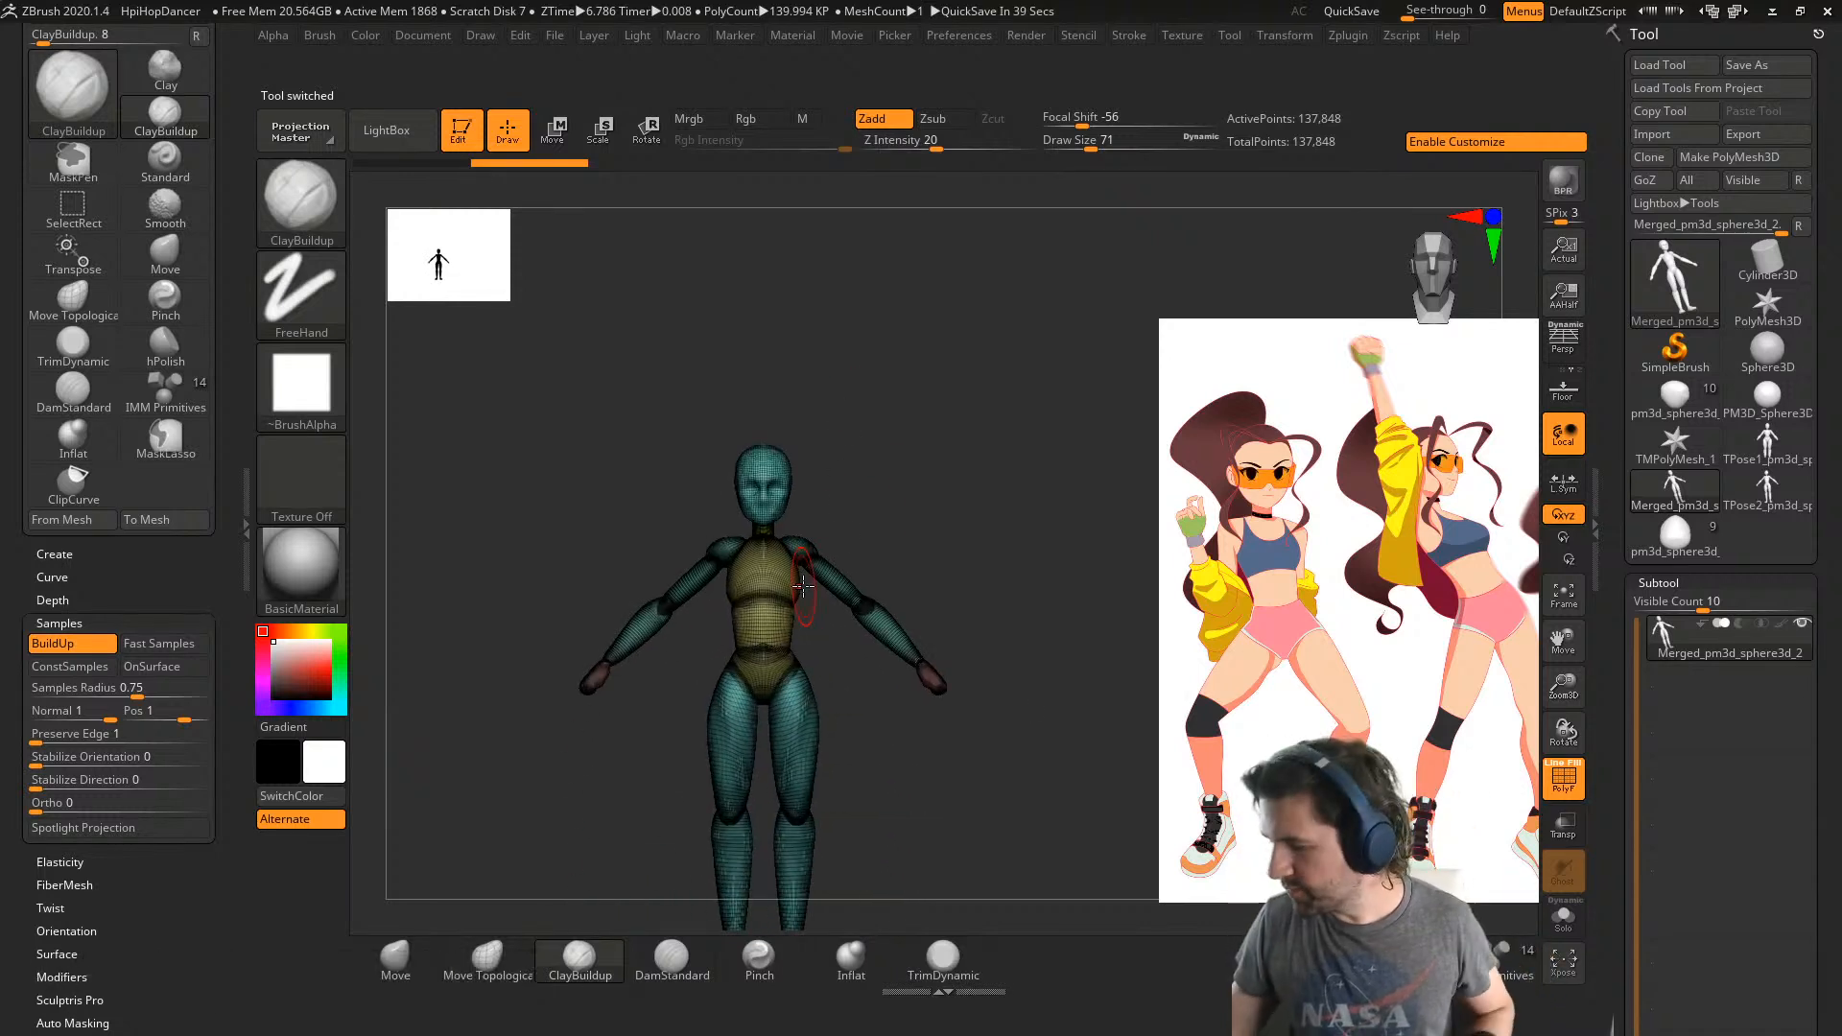
pyautogui.moveTo(803, 585); pyautogui.dragTo(958, 554, button='right')
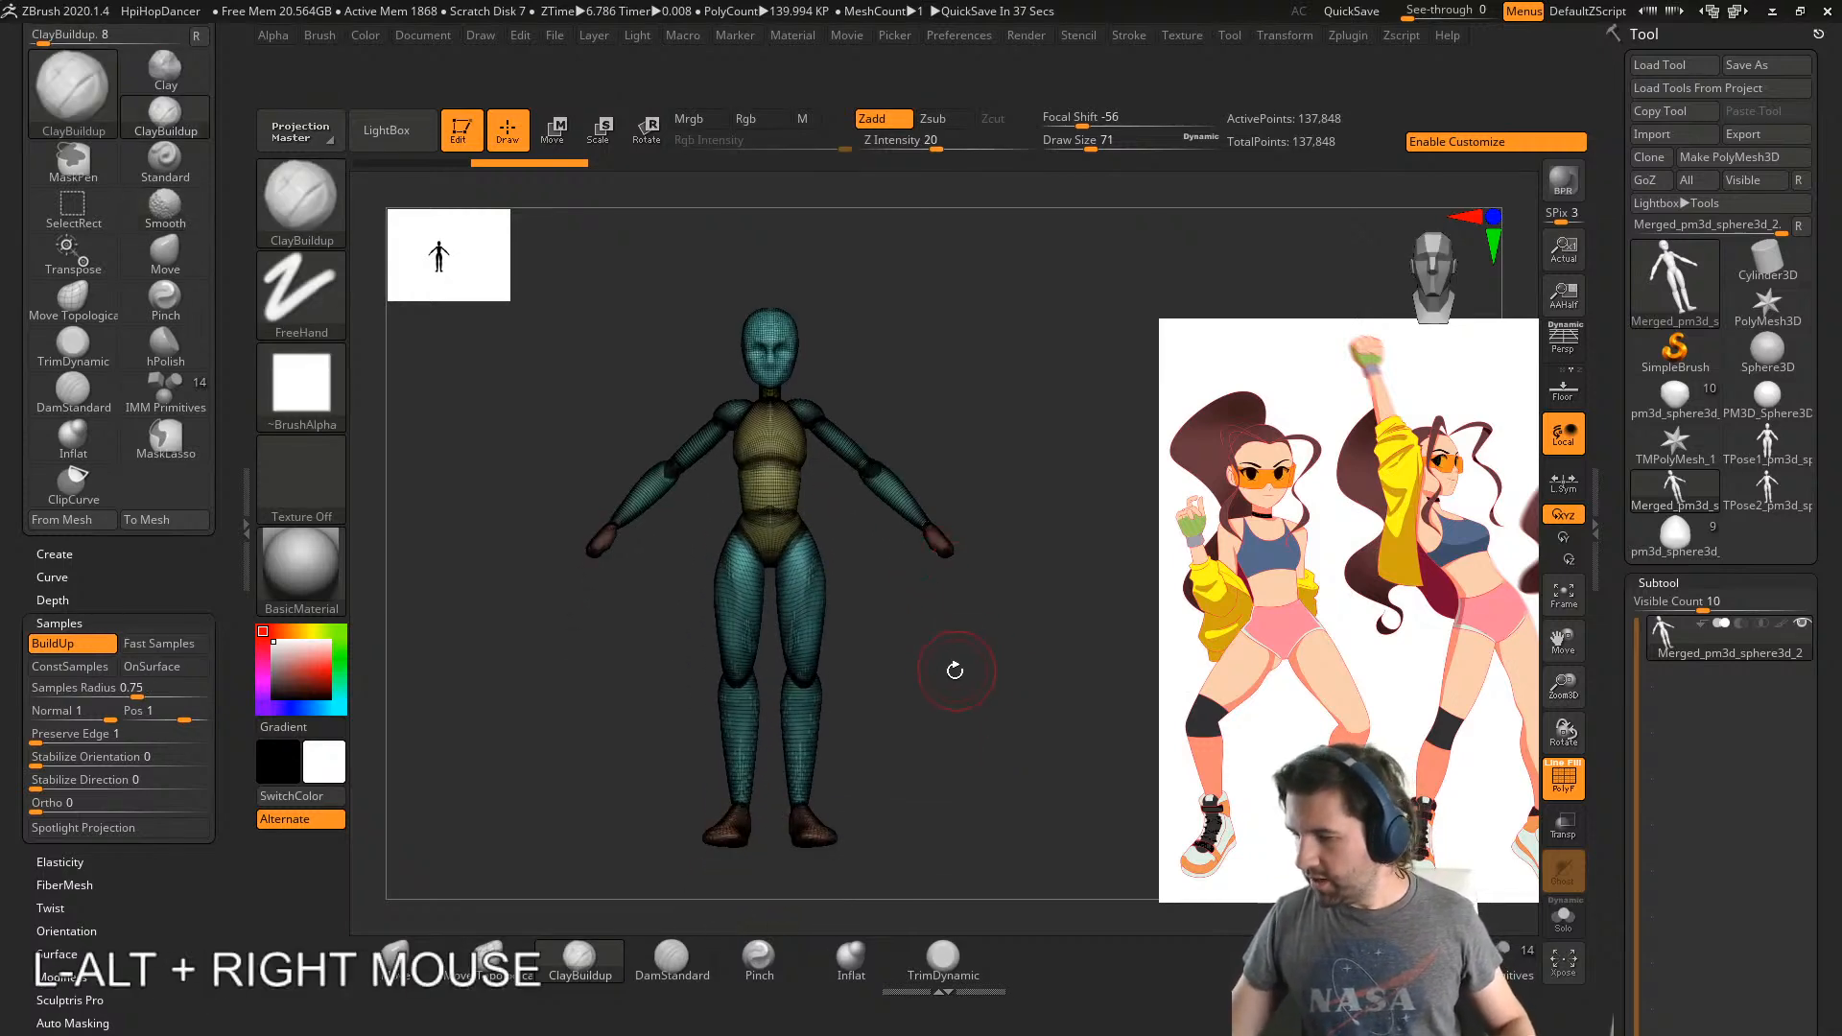
pyautogui.moveTo(941, 691); pyautogui.dragTo(1000, 746, button='right')
pyautogui.keyDown('alt'); pyautogui.moveTo(1000, 747); pyautogui.dragTo(898, 650, button='right'); pyautogui.keyUp('alt')
pyautogui.moveTo(1620, 809)
pyautogui.mouseDown()
pyautogui.moveTo(1619, 681)
pyautogui.moveTo(1661, 575)
pyautogui.moveTo(1637, 408)
pyautogui.moveTo(1668, 450)
pyautogui.mouseUp()
pyautogui.press('shift')
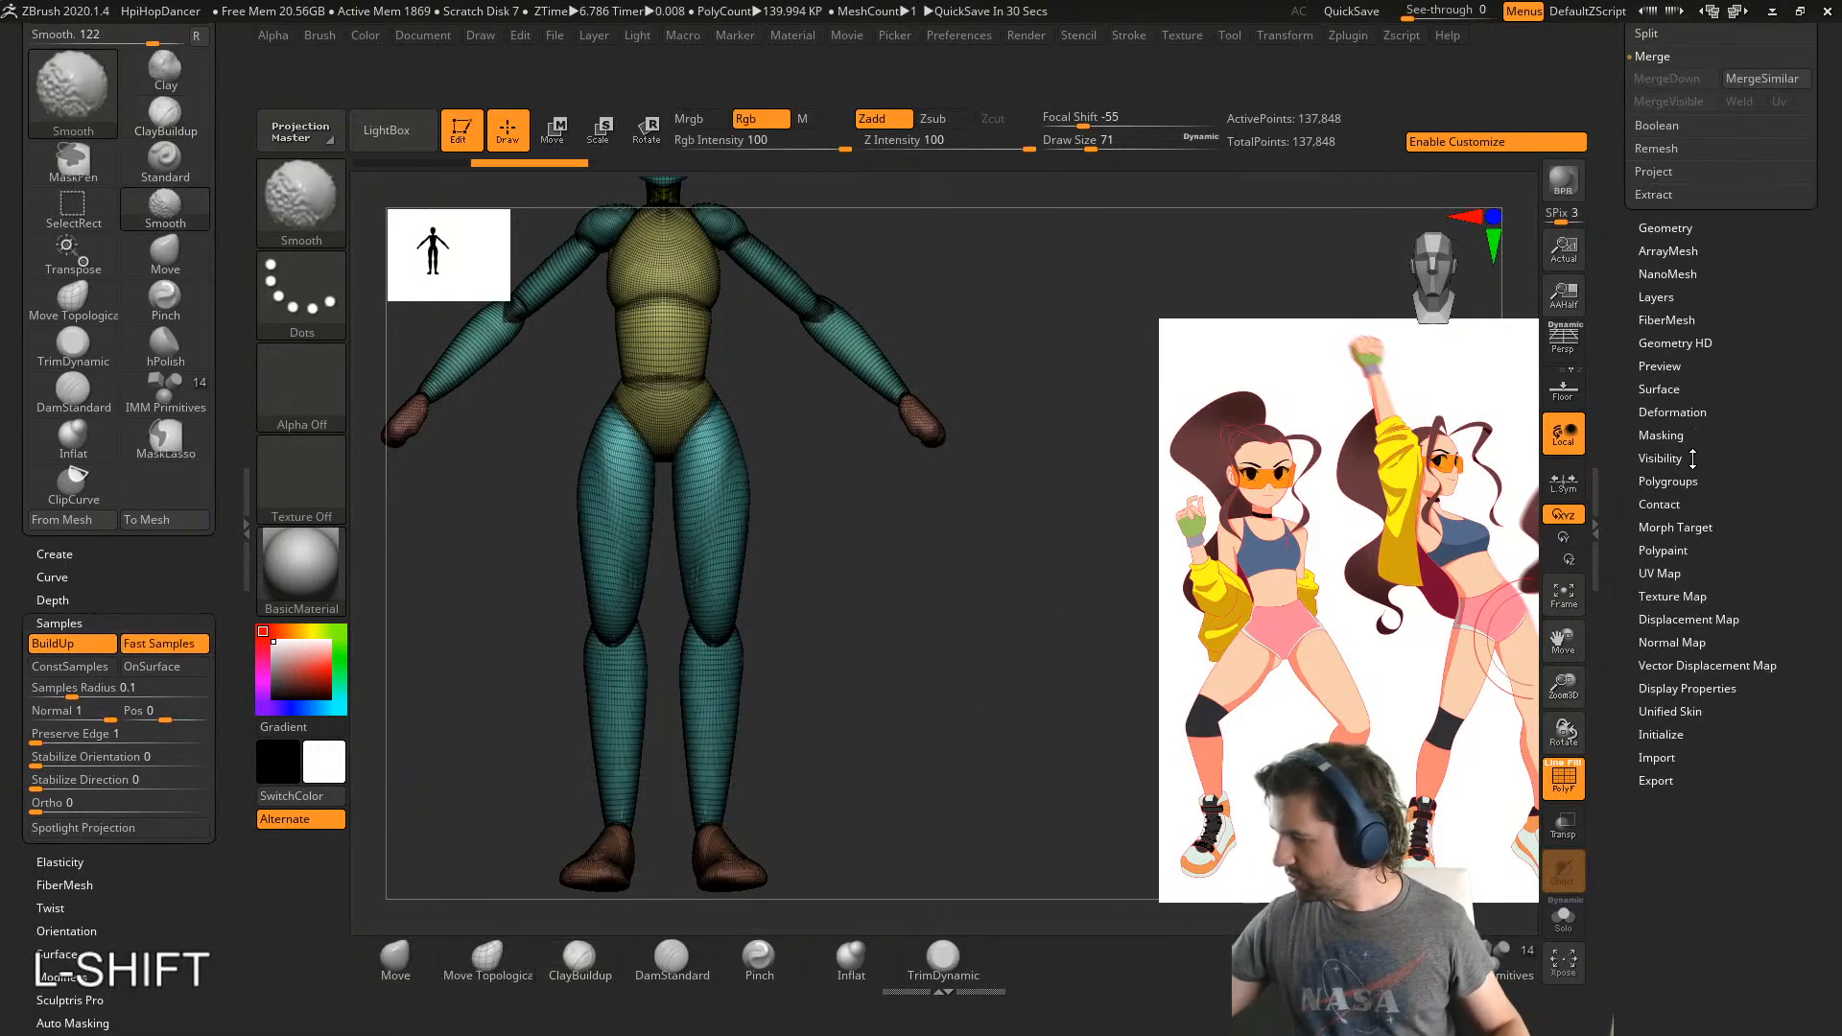
pyautogui.click(1674, 481)
pyautogui.click(1695, 500)
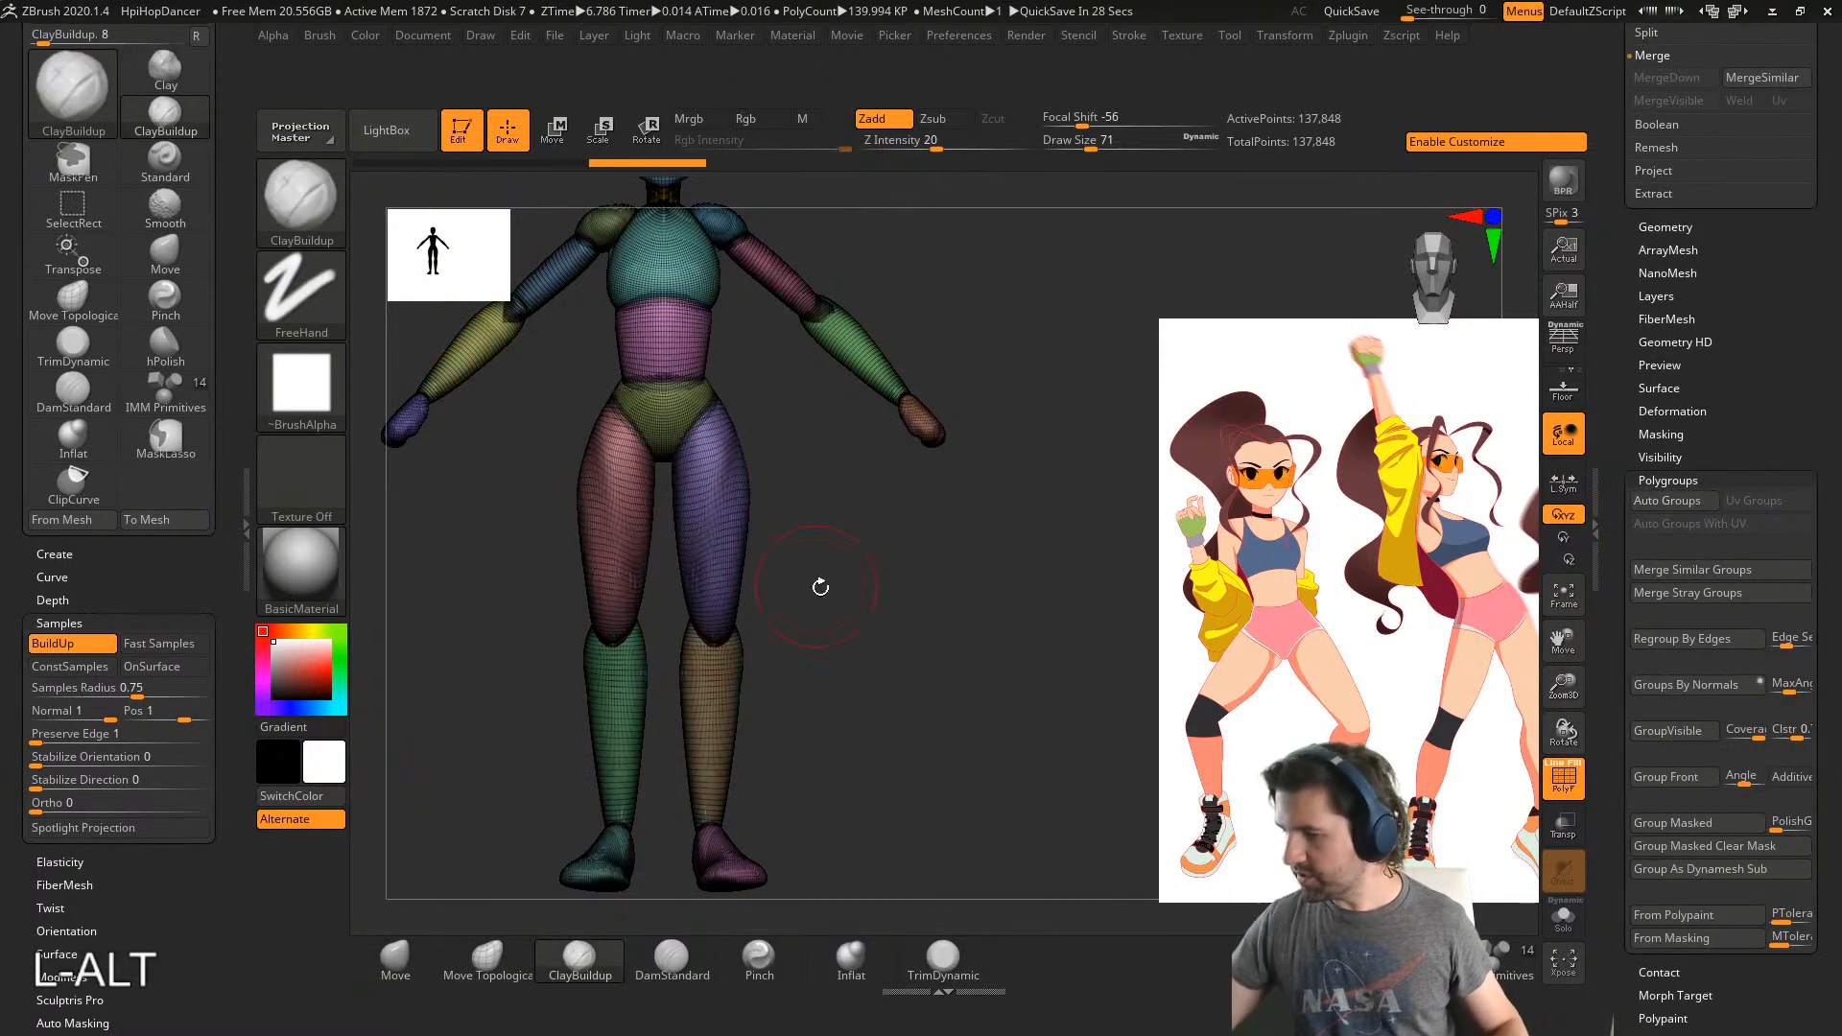
pyautogui.keyDown('alt'); pyautogui.moveTo(844, 610); pyautogui.dragTo(944, 641, button='right'); pyautogui.keyUp('alt')
pyautogui.keyDown('alt'); pyautogui.moveTo(848, 494); pyautogui.dragTo(851, 657, button='right'); pyautogui.keyUp('alt')
pyautogui.hotkey('shift', 'f')
# - DynaMesh the merged figure at a resolution of 256
pyautogui.moveTo(1624, 501); pyautogui.dragTo(1621, 743)
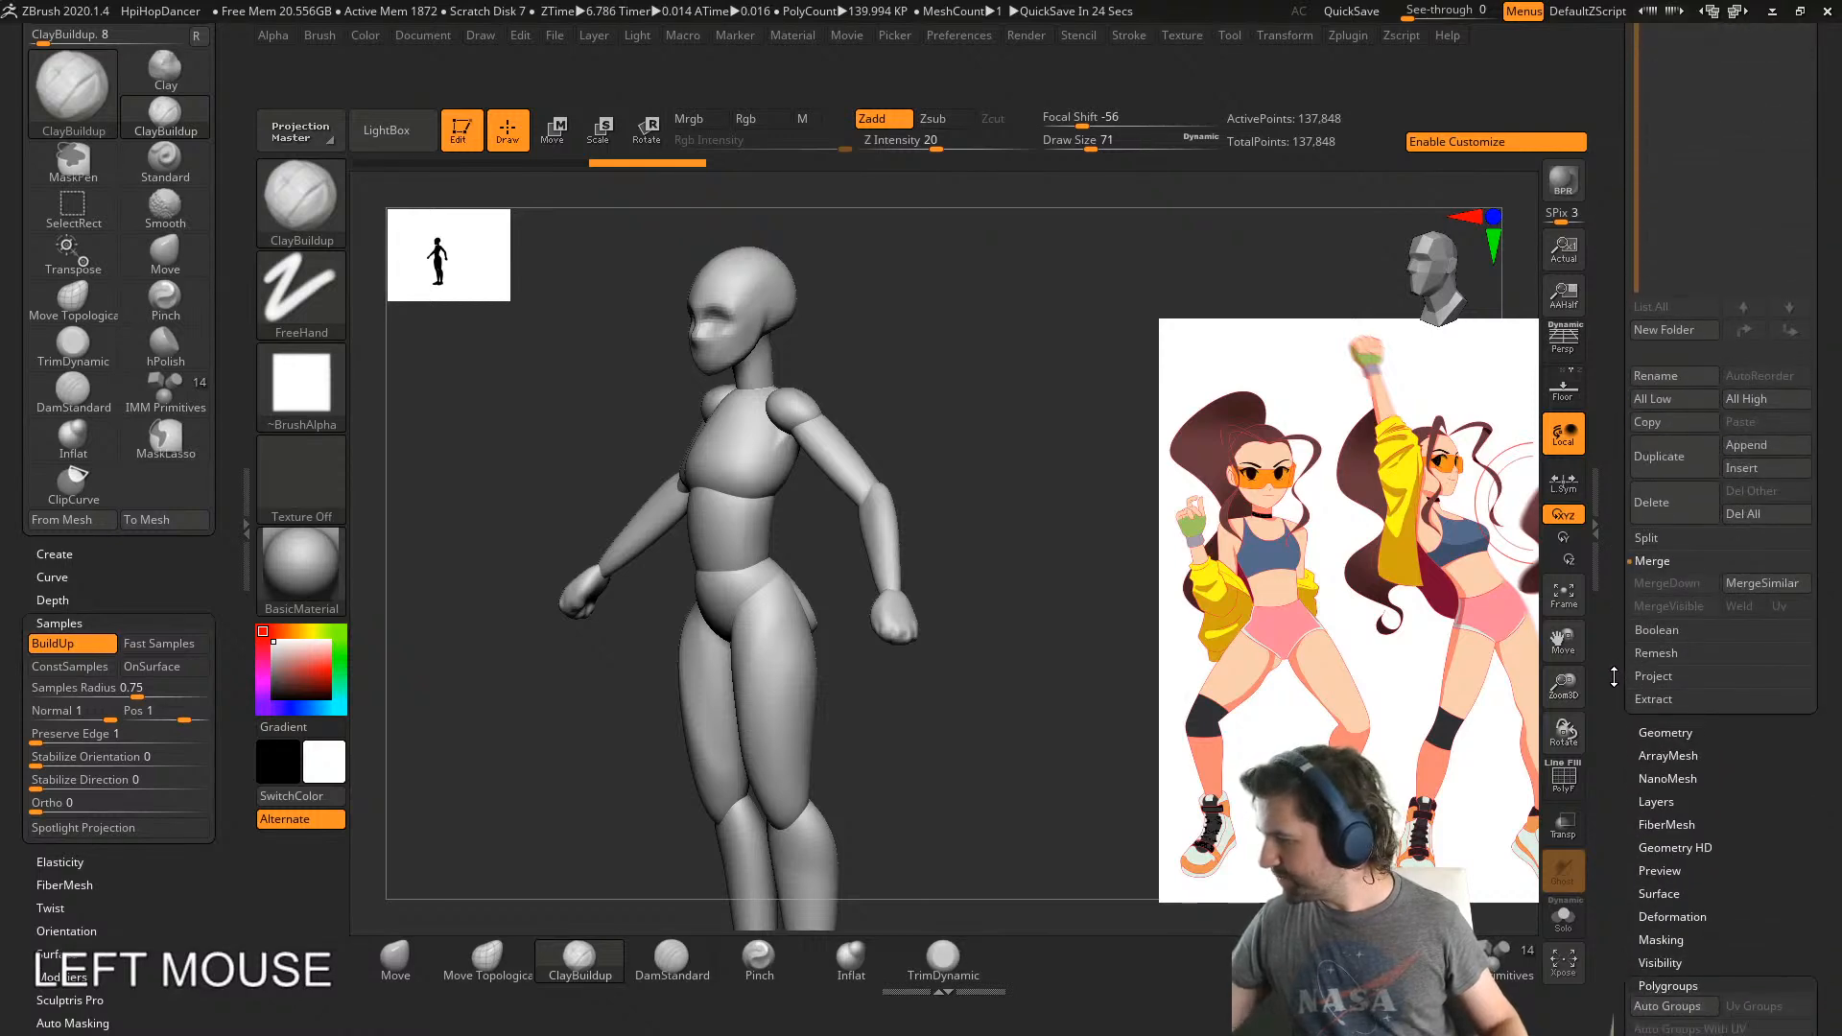
pyautogui.click(1668, 726)
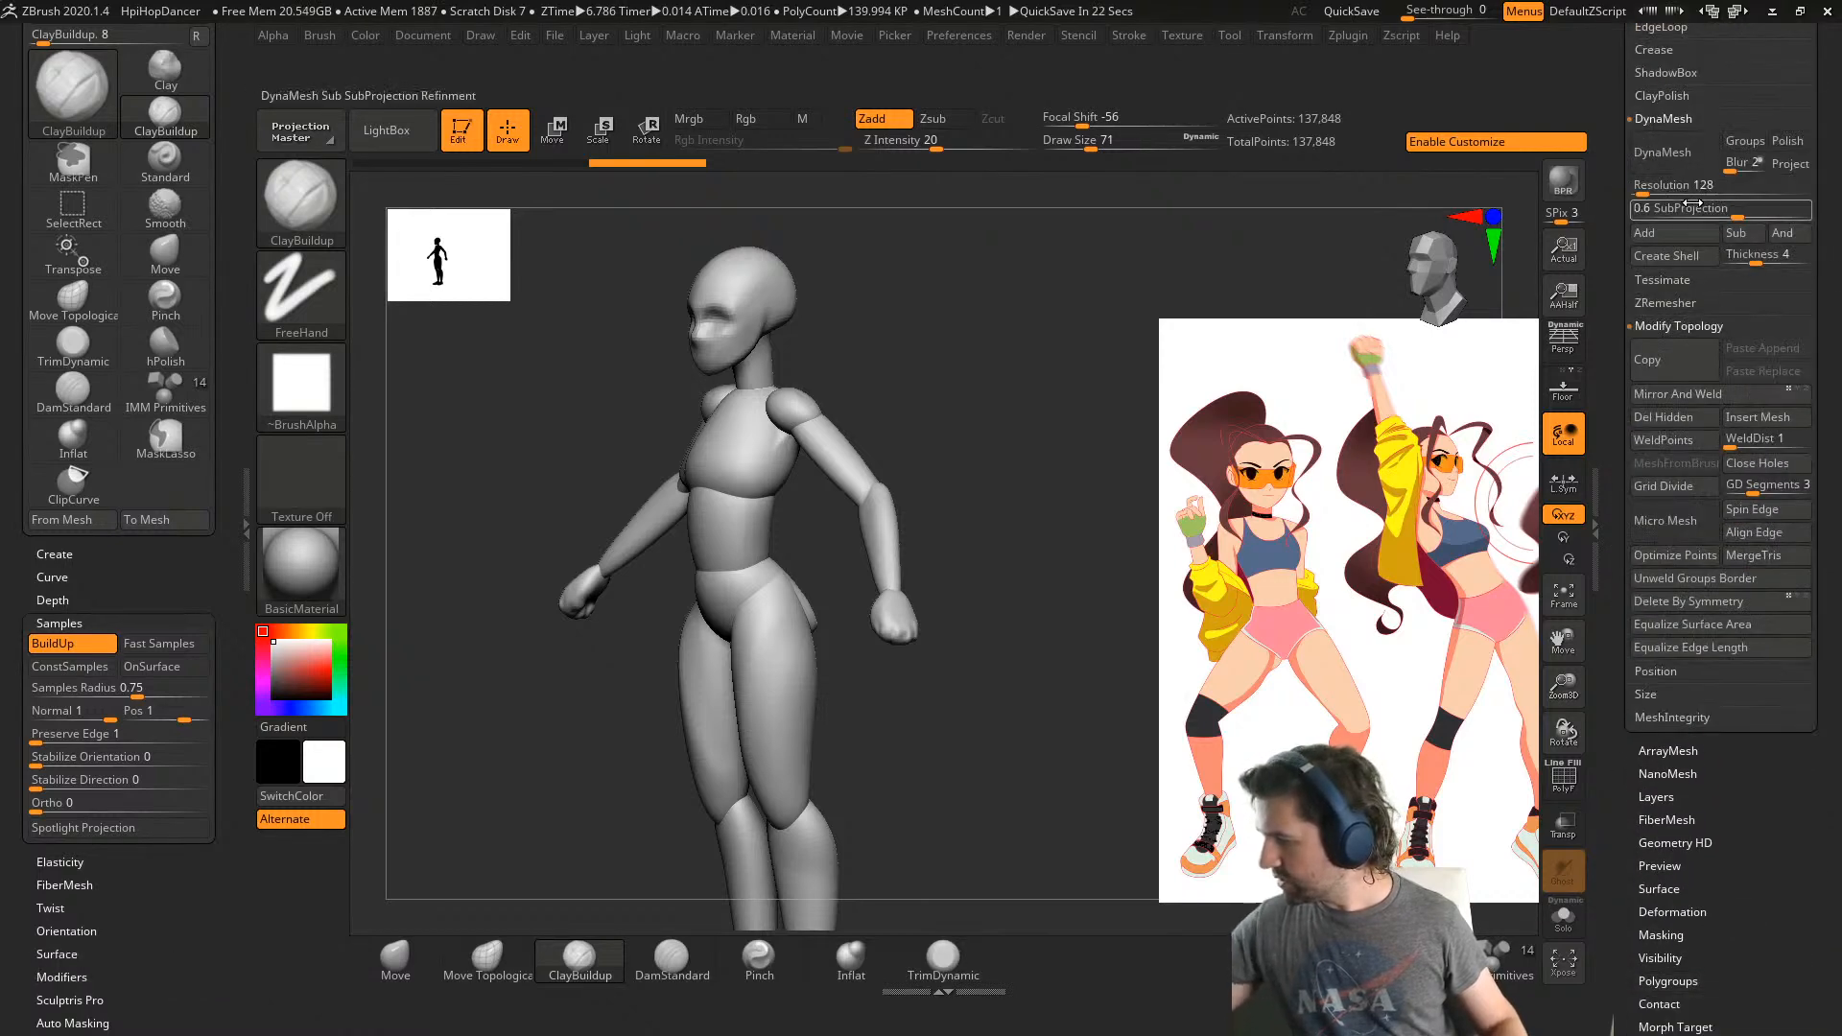
pyautogui.click(1674, 157)
pyautogui.press('ctrl')
pyautogui.moveTo(893, 729); pyautogui.dragTo(1545, 315, button='right')
pyautogui.press('ctrl')
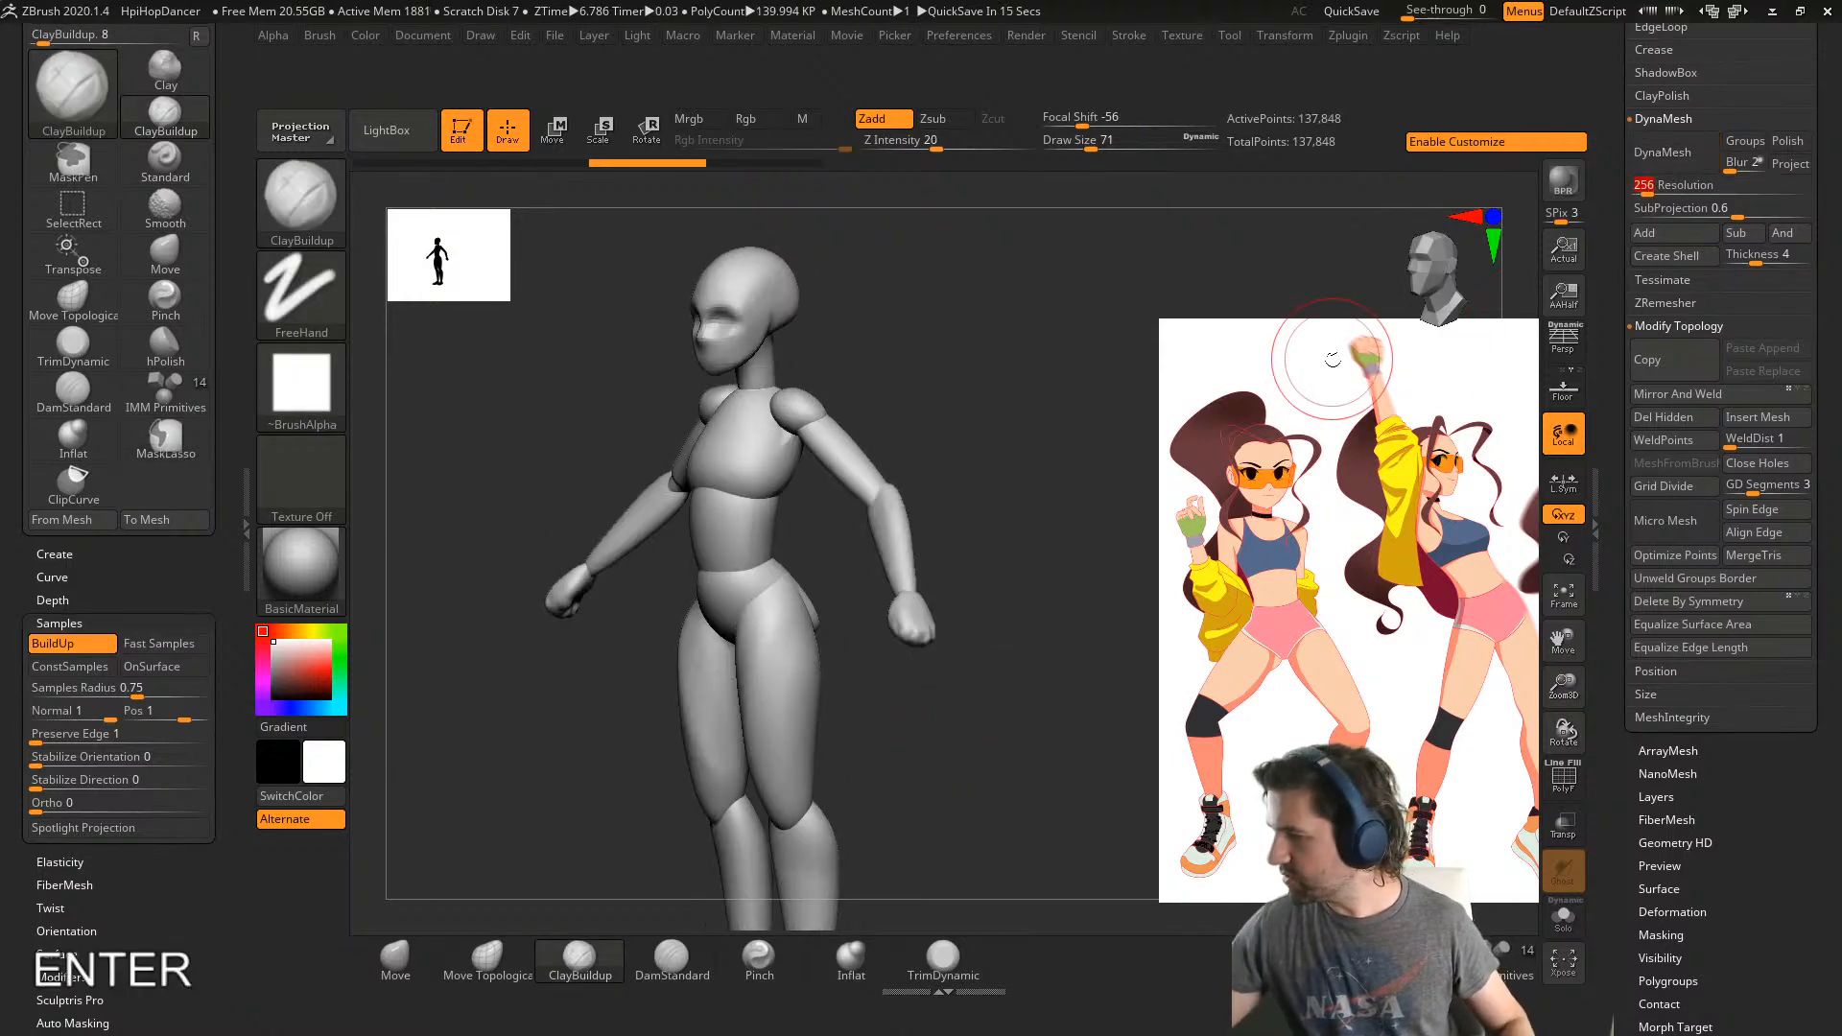
pyautogui.click(1674, 152)
pyautogui.moveTo(894, 672)
pyautogui.mouseDown(button='right')
pyautogui.moveTo(749, 673)
pyautogui.moveTo(894, 672)
pyautogui.mouseUp(button='right')
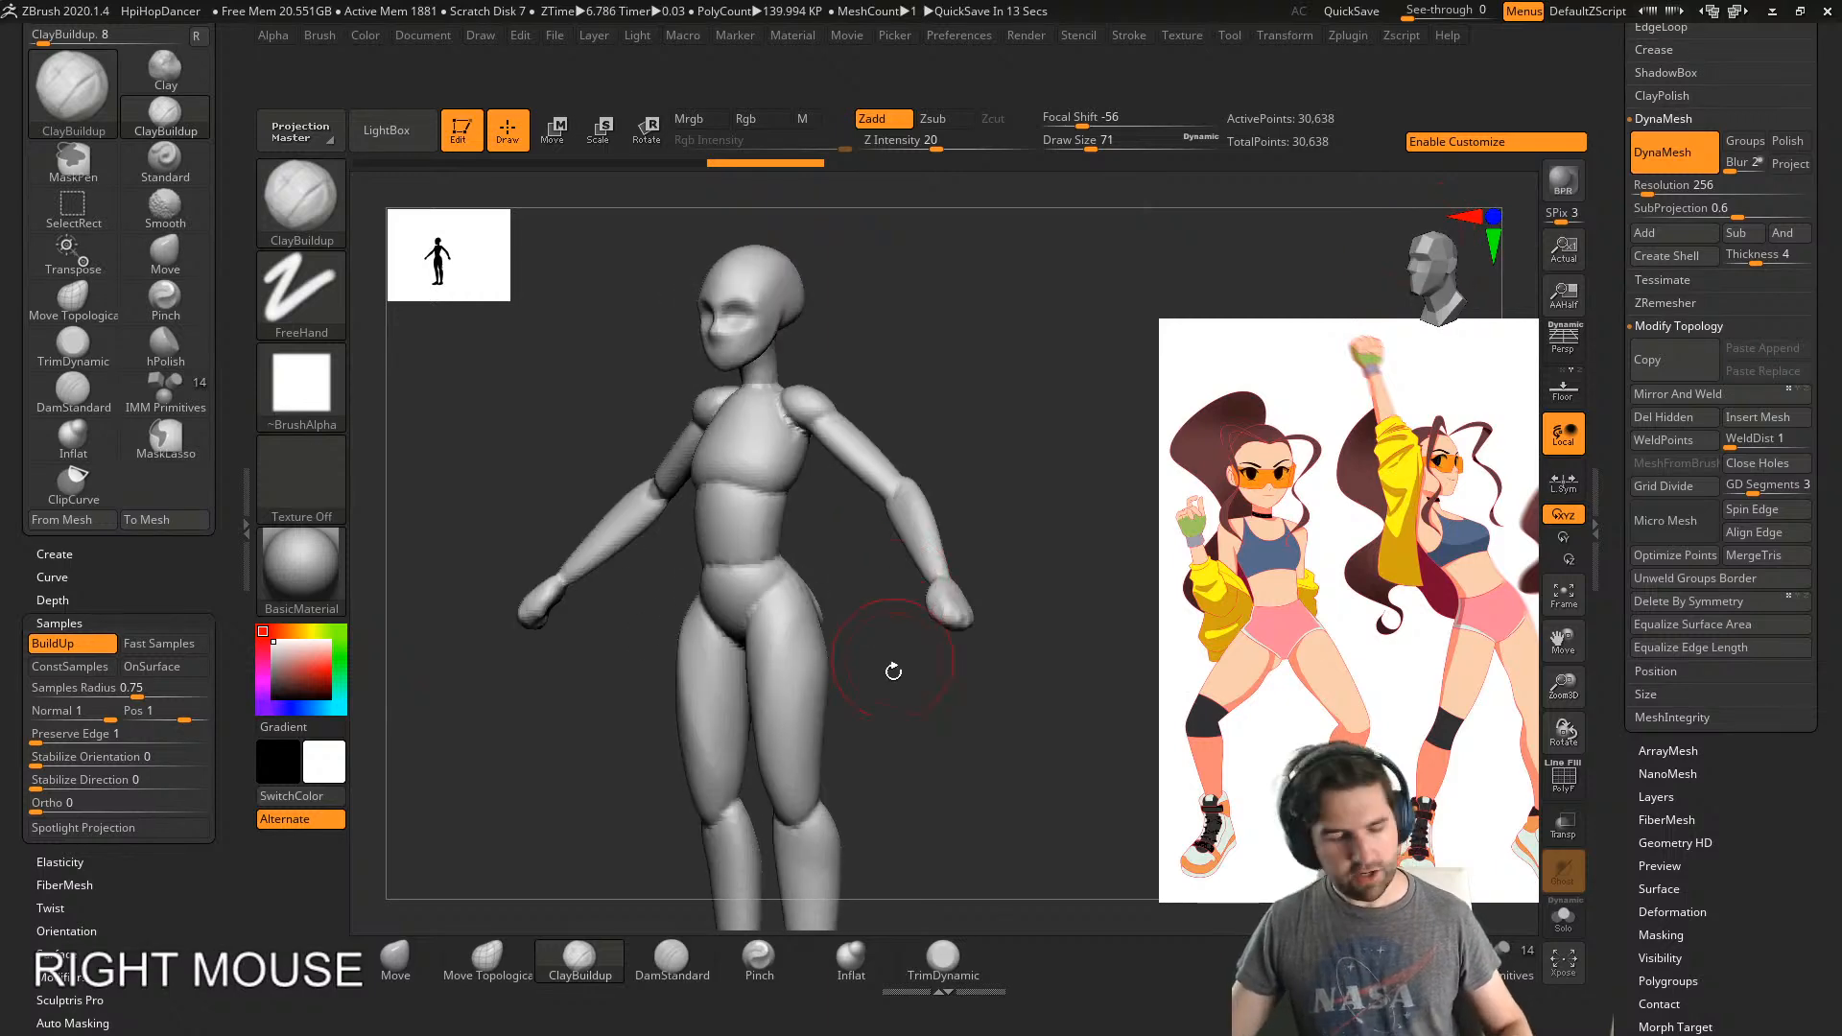
# - Check the remeshed figure's polygroups in the polyframe display and set the brush draw size to 120
pyautogui.hotkey('shift', 'f')
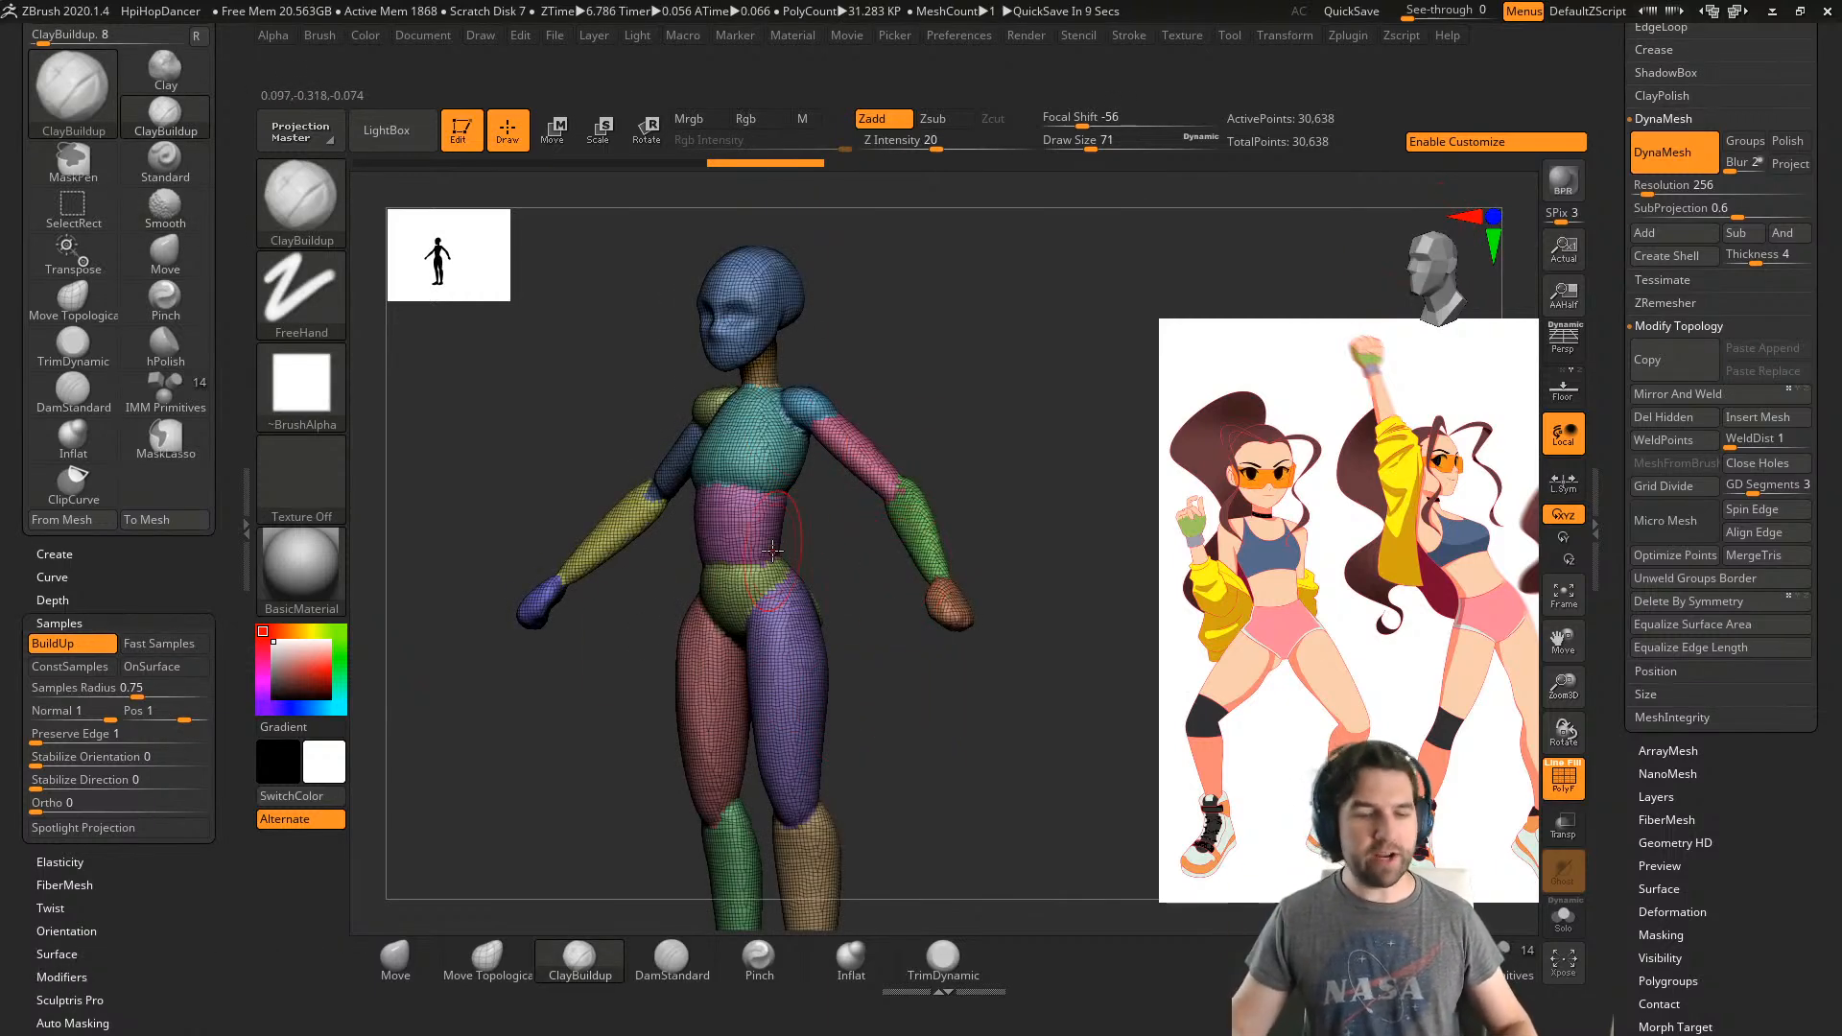
pyautogui.hotkey('shift', 'f')
pyautogui.moveTo(767, 614); pyautogui.dragTo(846, 685, button='right')
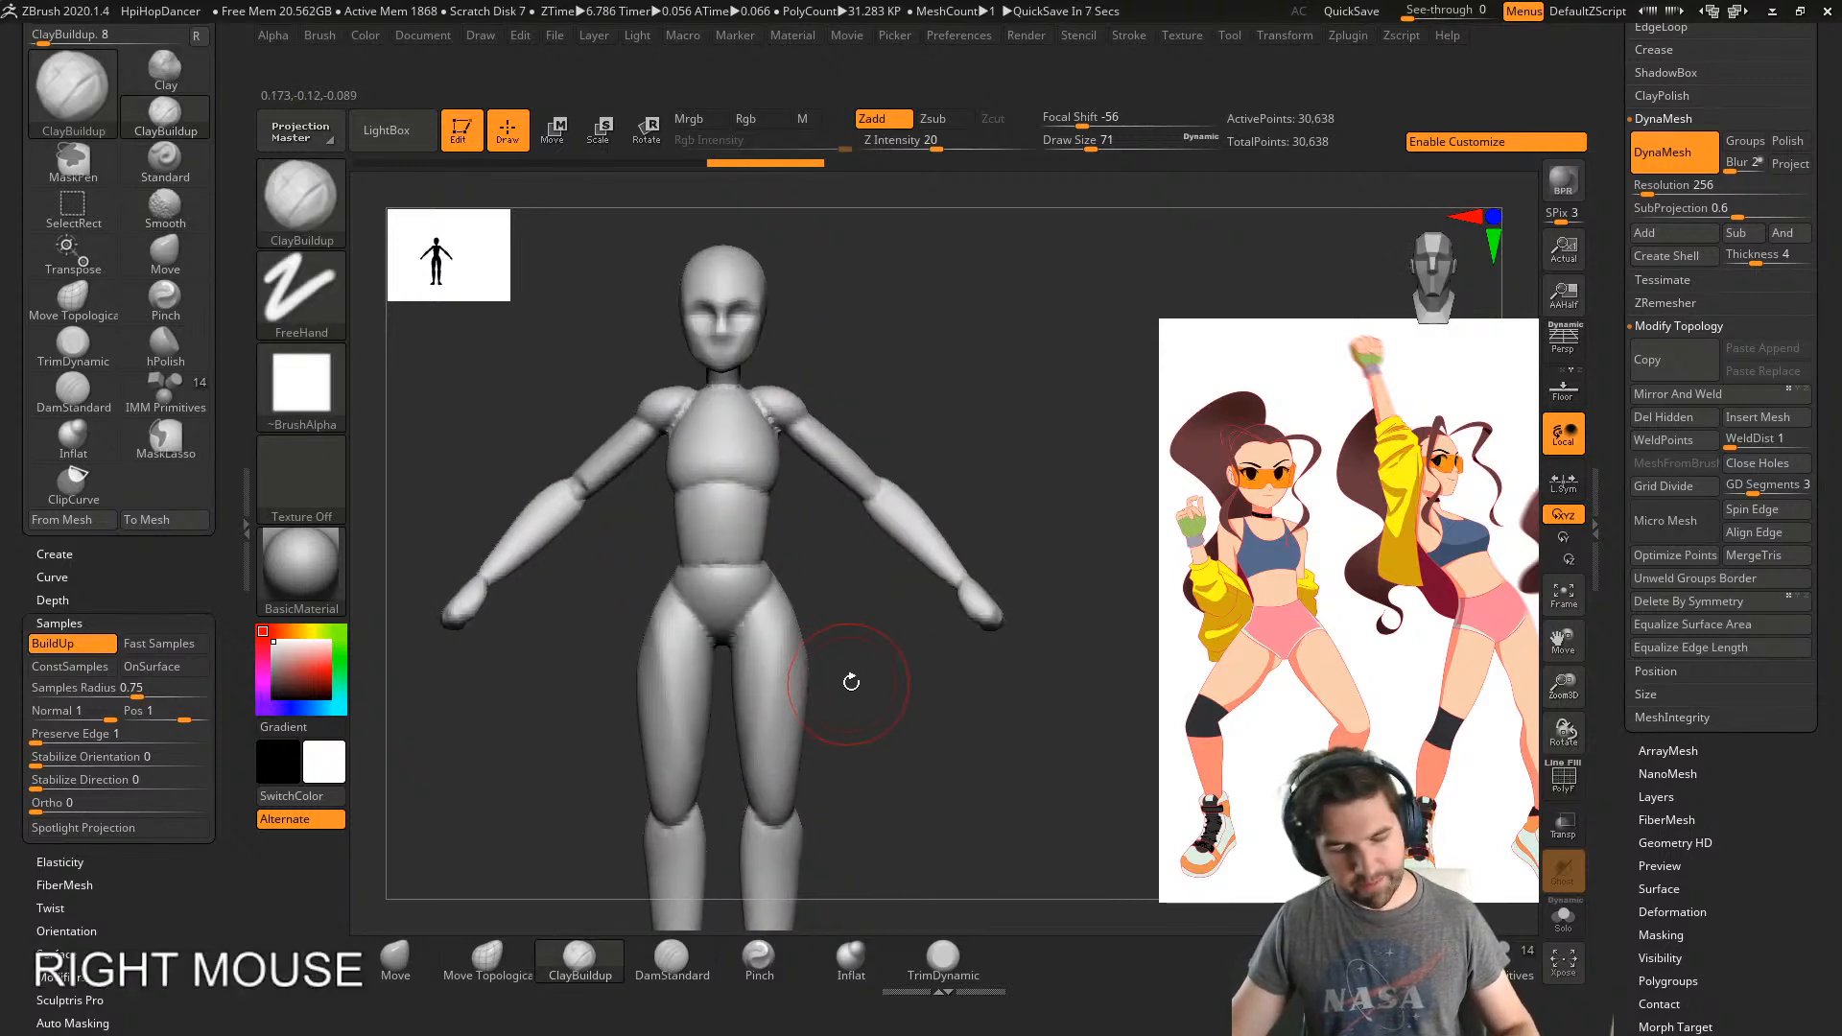
pyautogui.press('s')
pyautogui.moveTo(851, 684); pyautogui.dragTo(865, 687)
pyautogui.keyDown('shift'); pyautogui.moveTo(755, 568); pyautogui.dragTo(749, 538); pyautogui.keyUp('shift')
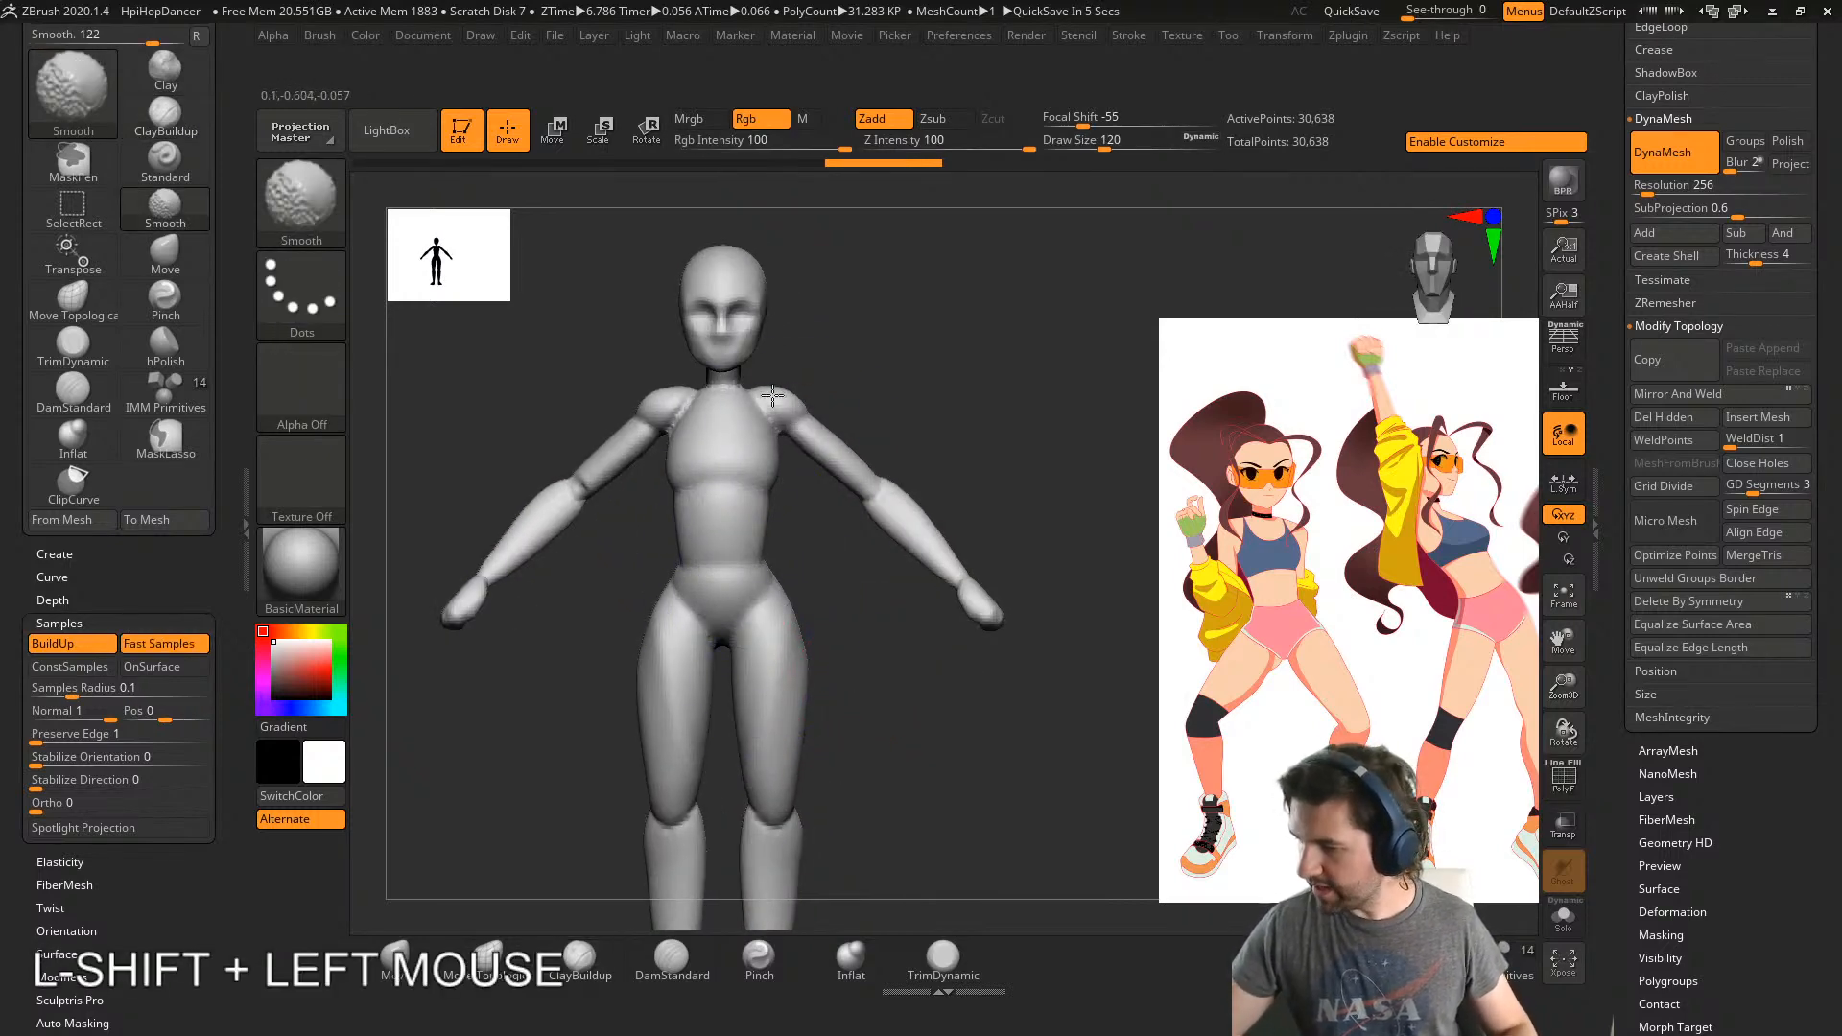
pyautogui.keyDown('shift'); pyautogui.moveTo(773, 395); pyautogui.dragTo(779, 407); pyautogui.keyUp('shift')
pyautogui.hotkey('ctrl', 'z')
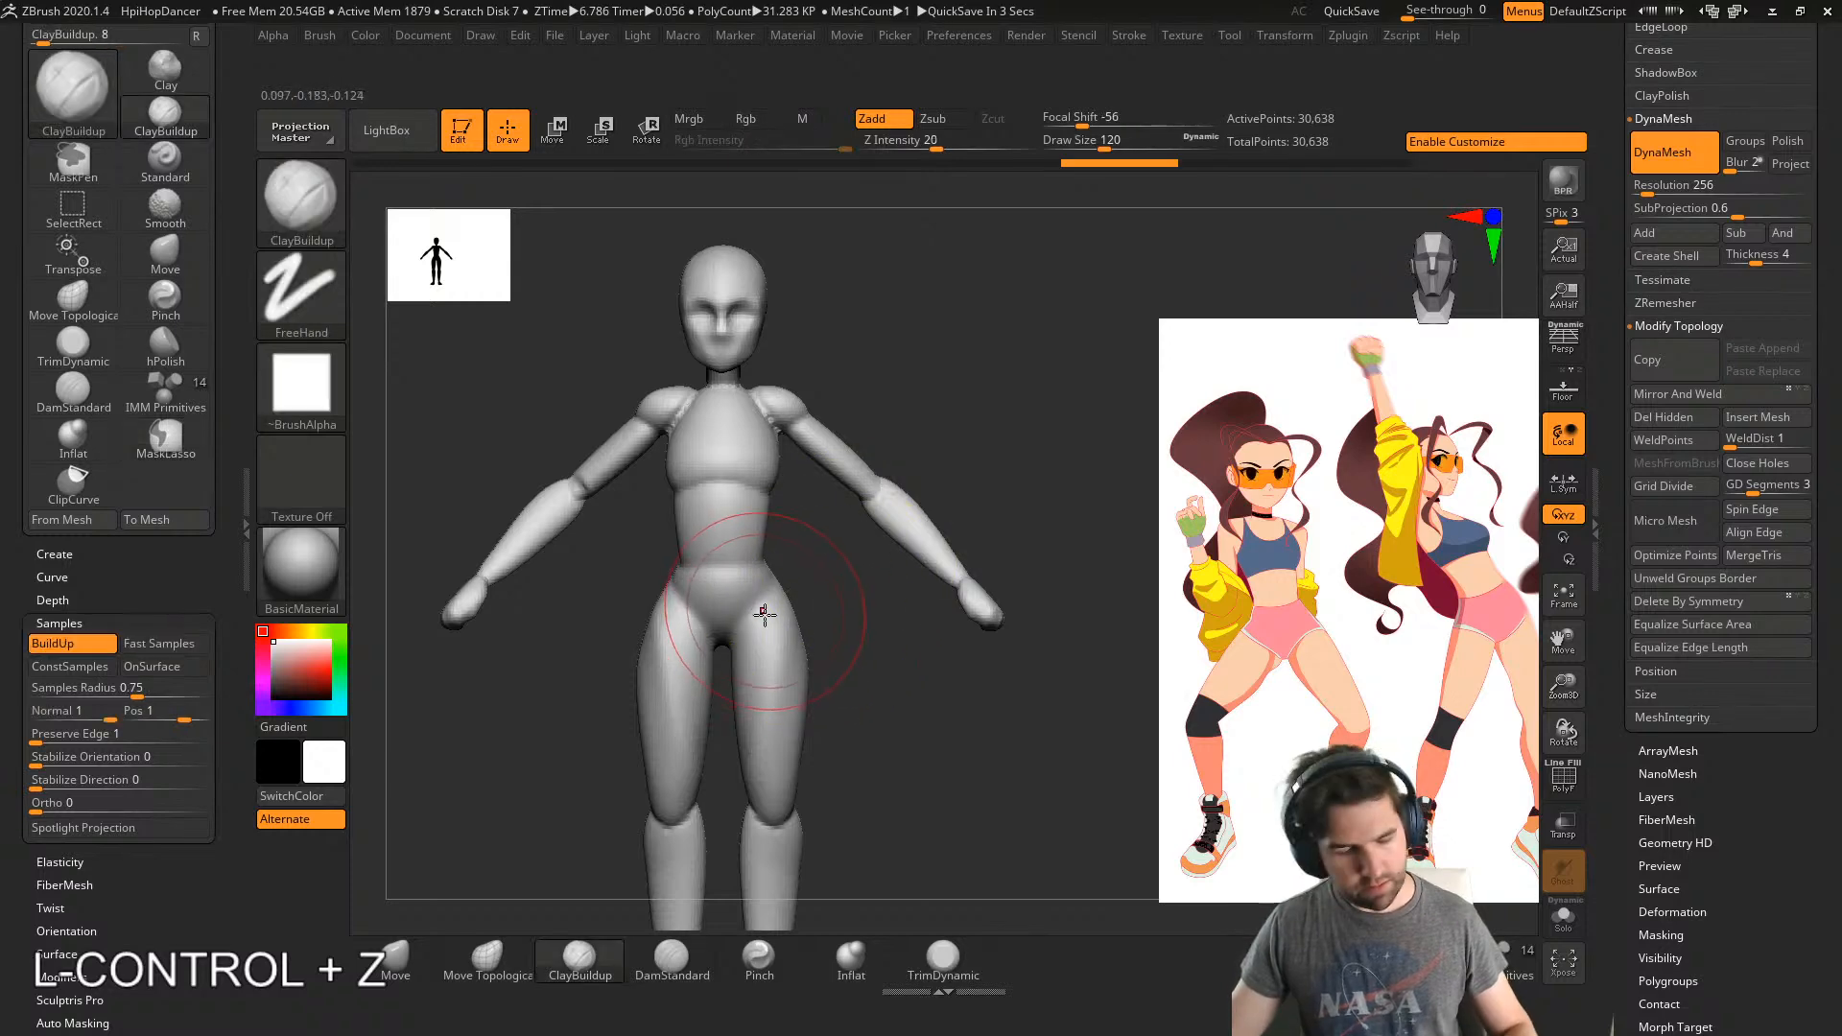
pyautogui.hotkey('ctrl', 'z')
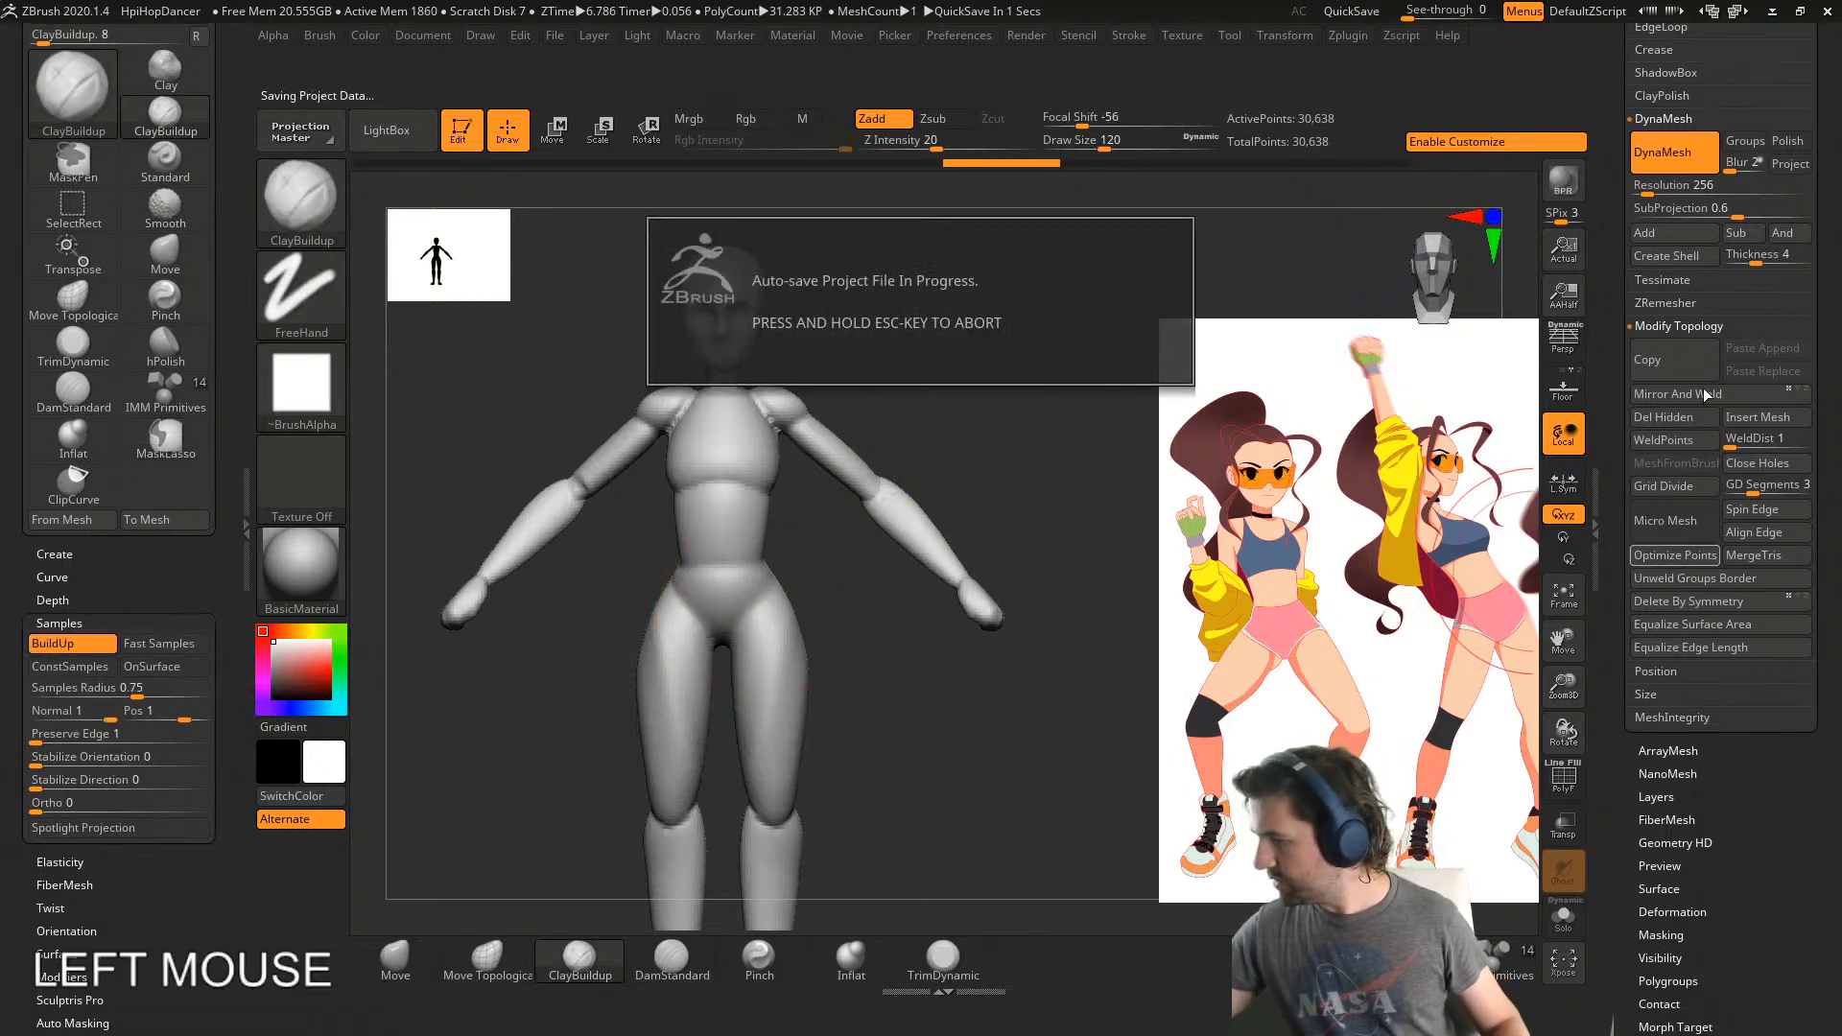
# - Mirror and weld the figure, and save the project as HpiHopDancerDyna on the Desktop
pyautogui.click(1704, 392)
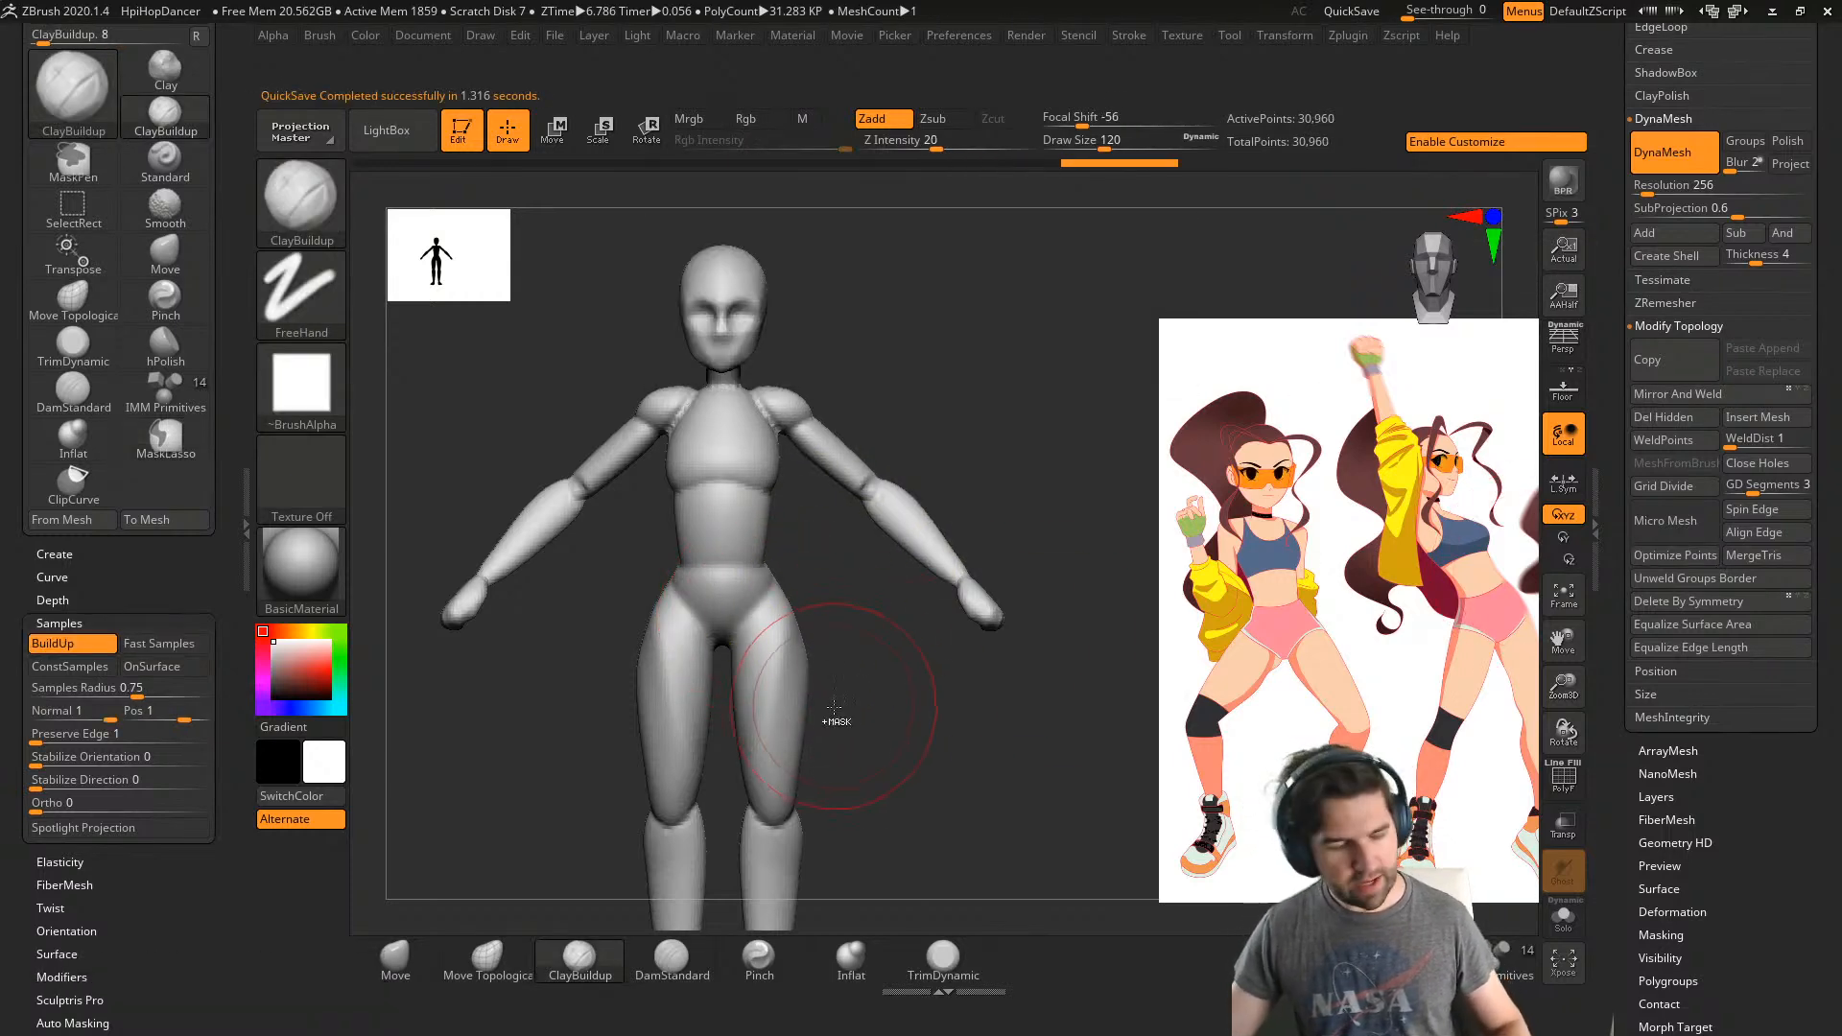
pyautogui.hotkey('ctrl', 's')
pyautogui.click(493, 679)
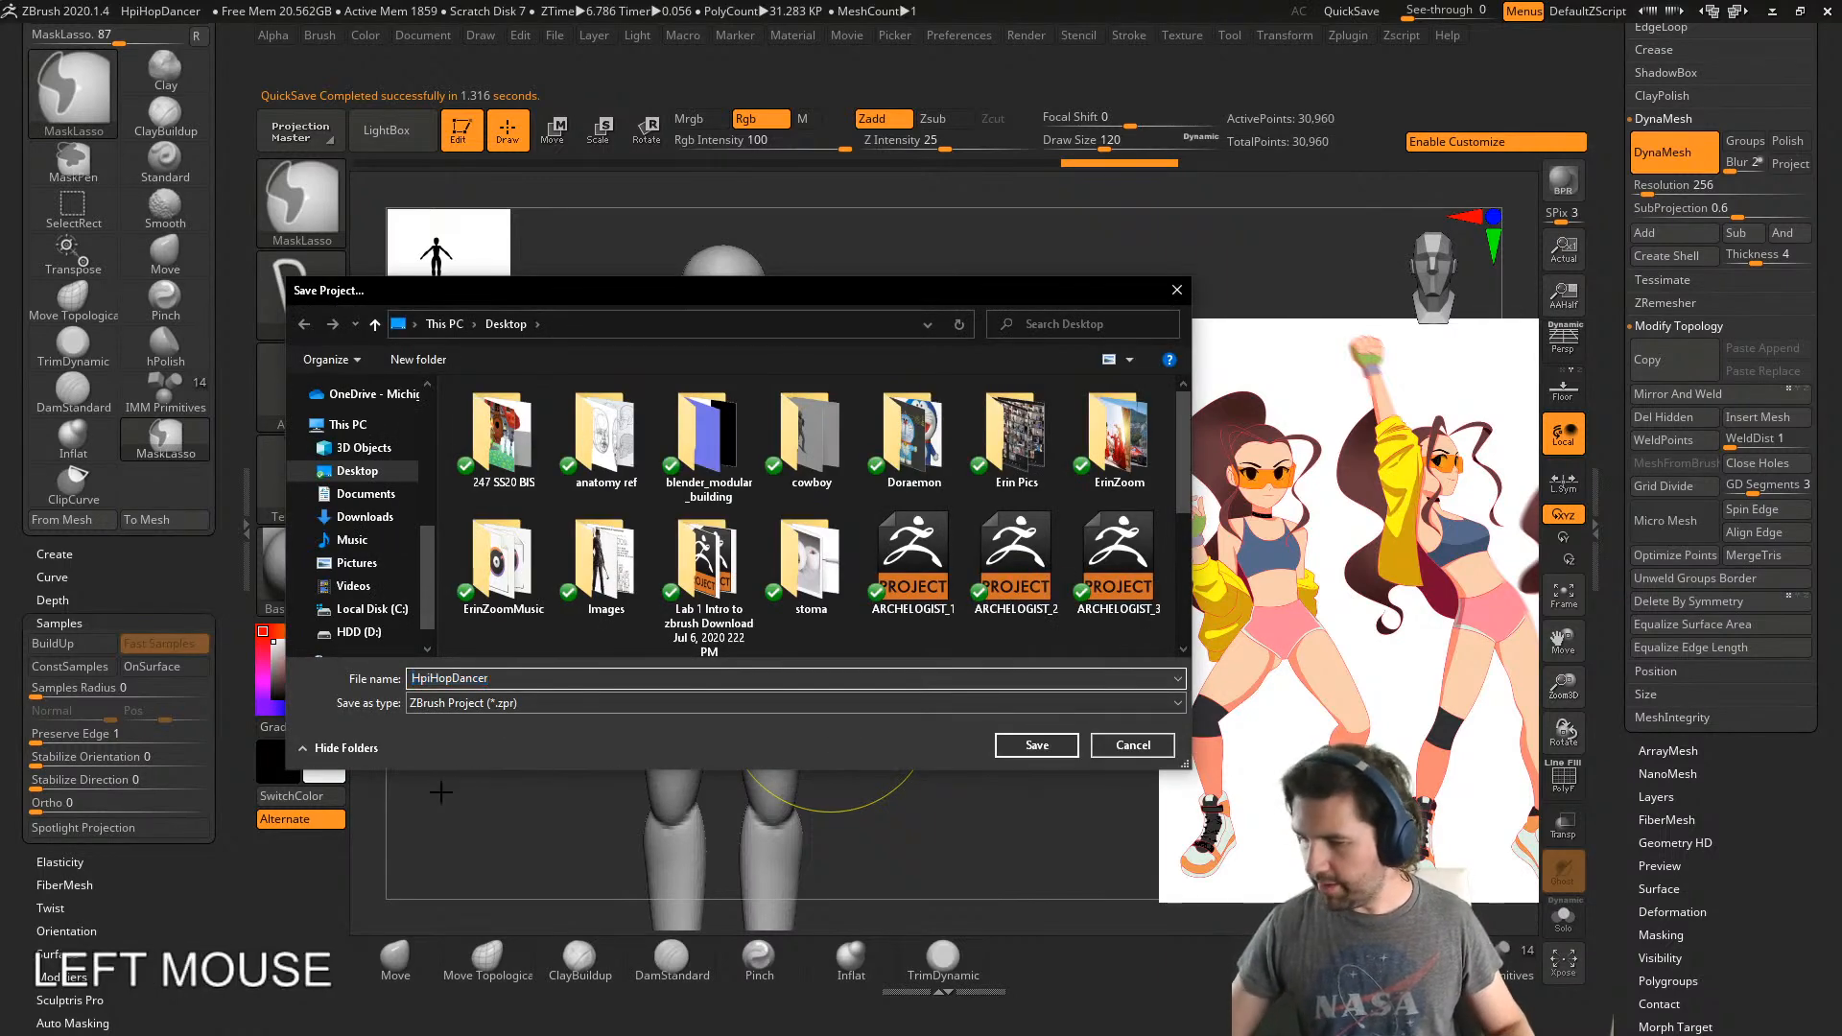
pyautogui.write('Dyna')
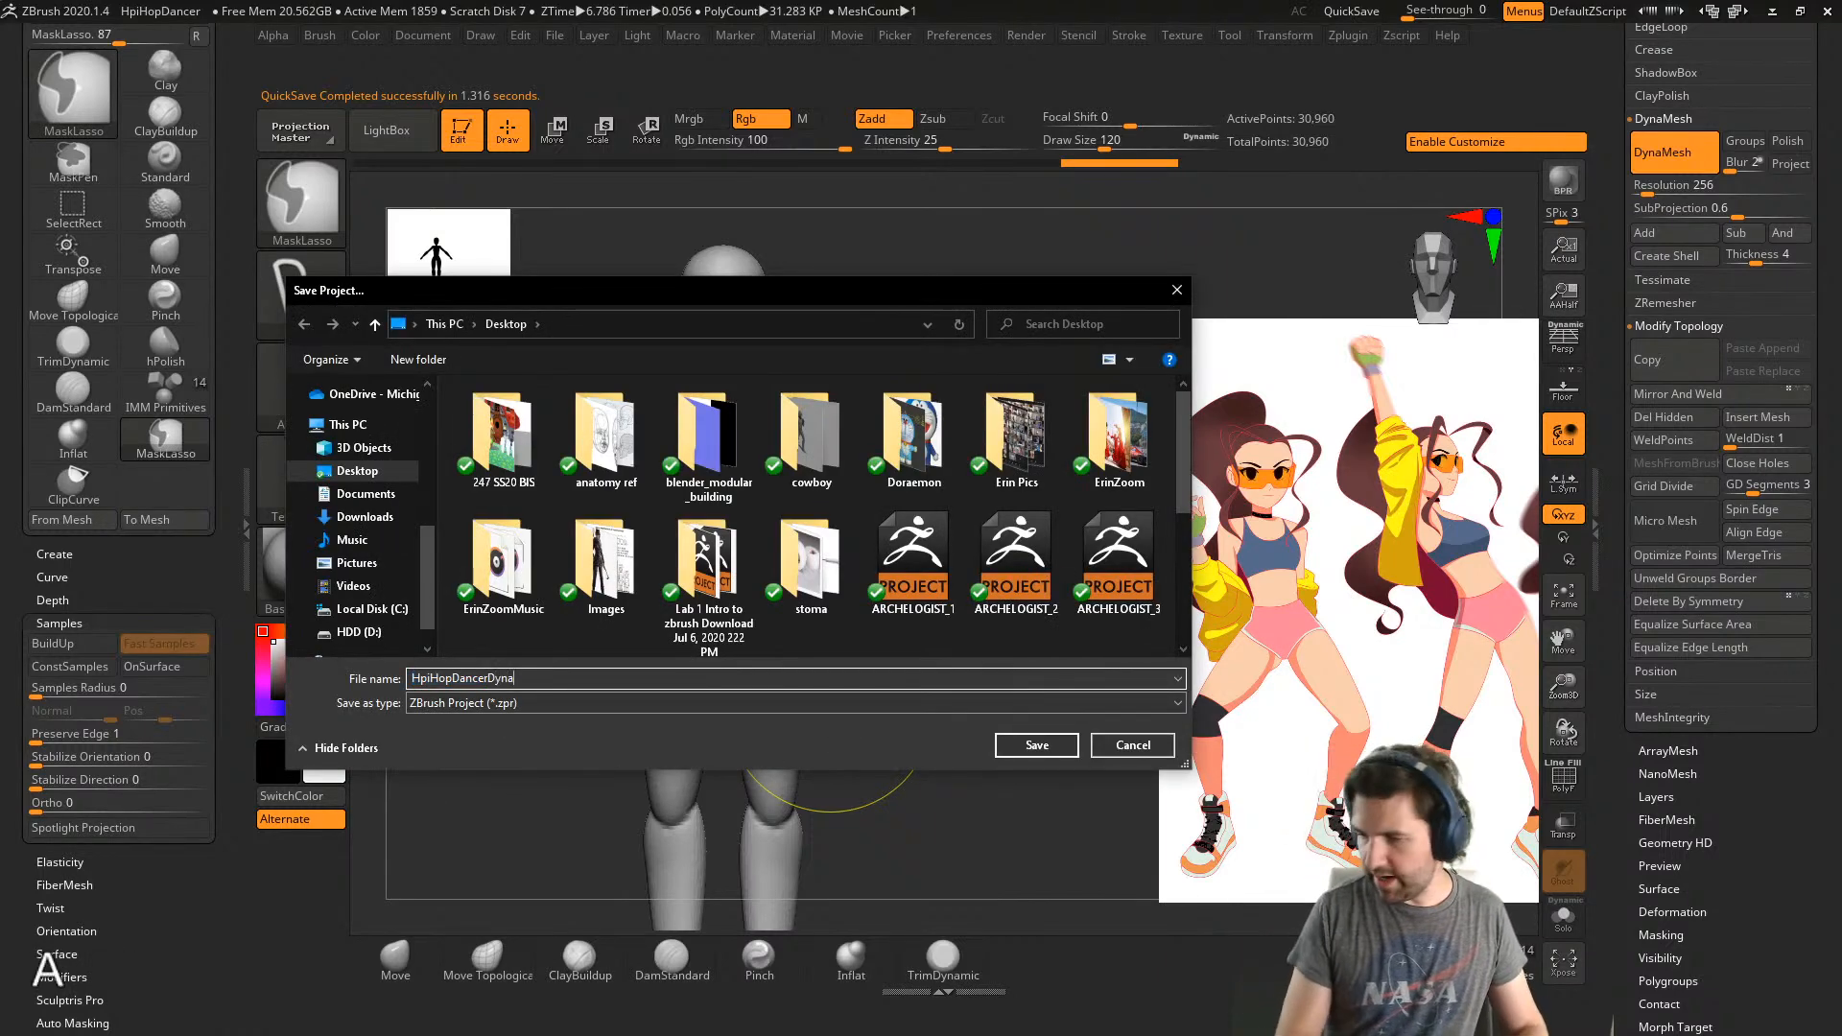
pyautogui.click(1038, 750)
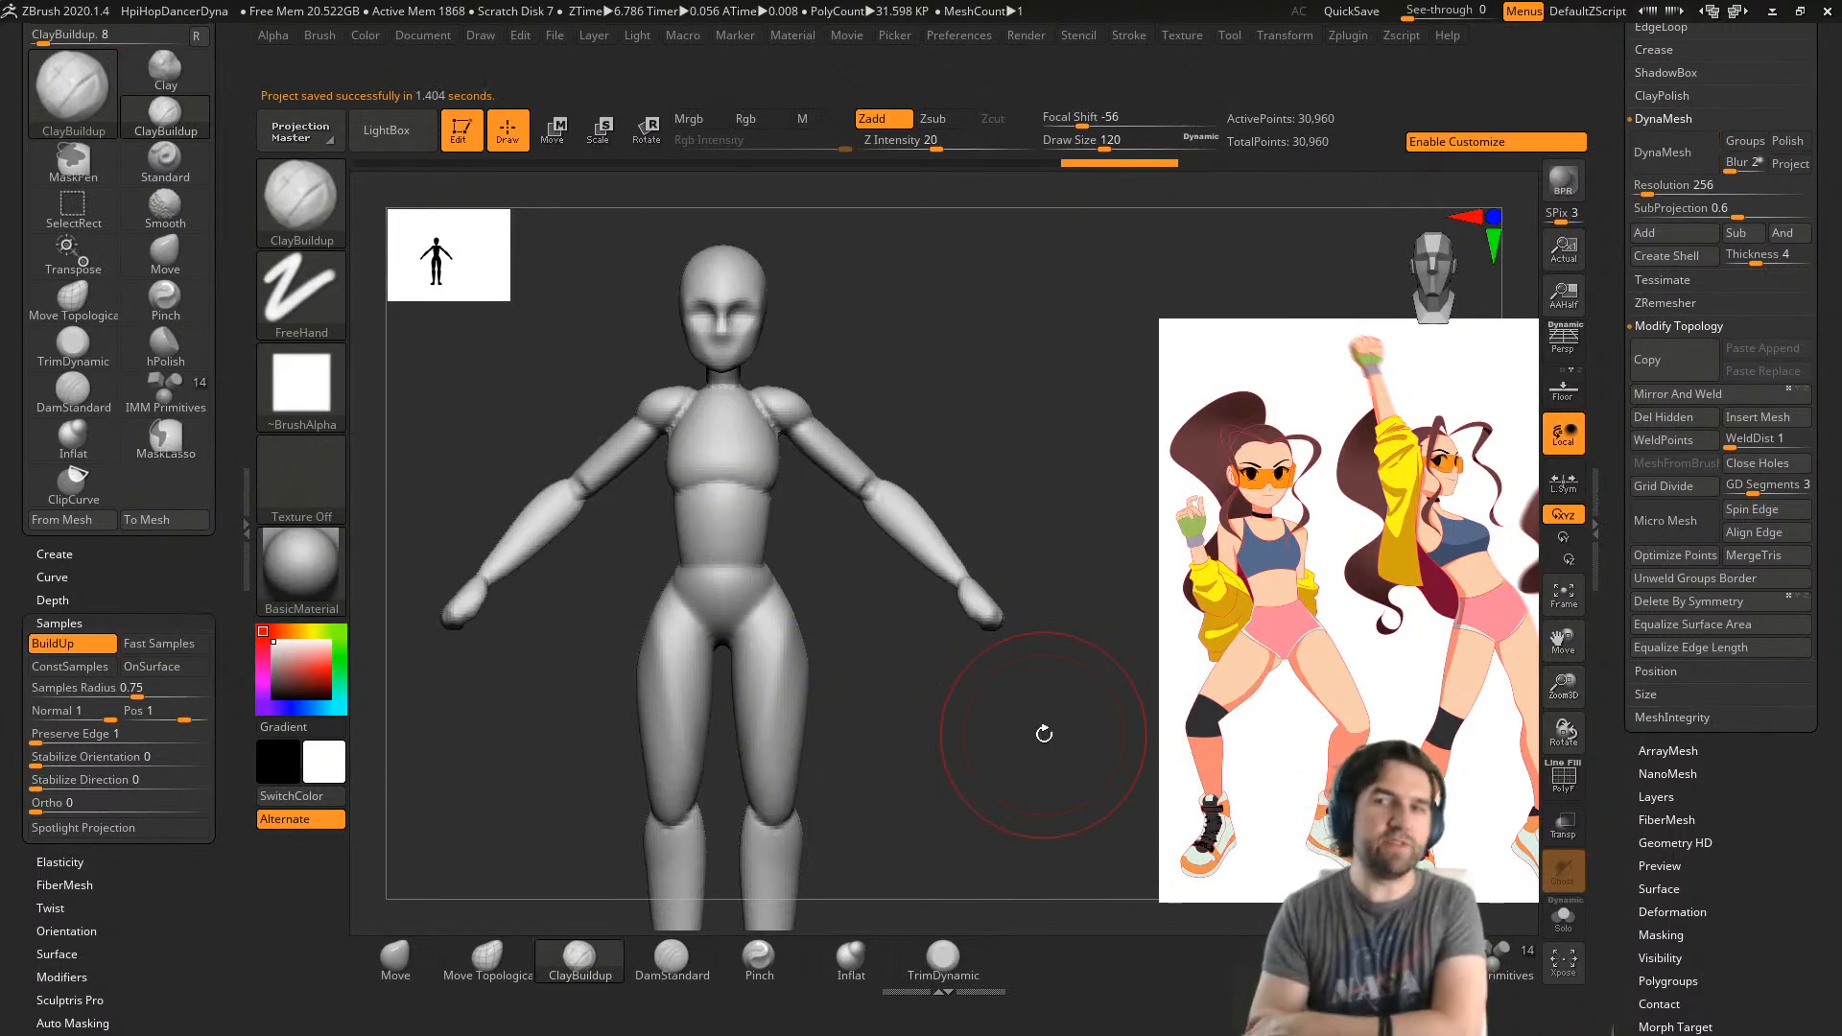
# - Smooth the seams at the shoulders, elbows, wrists, waist, hips and knees from the front at a draw size of 120
pyautogui.keyDown('shift'); pyautogui.moveTo(788, 422); pyautogui.dragTo(859, 461); pyautogui.keyUp('shift')
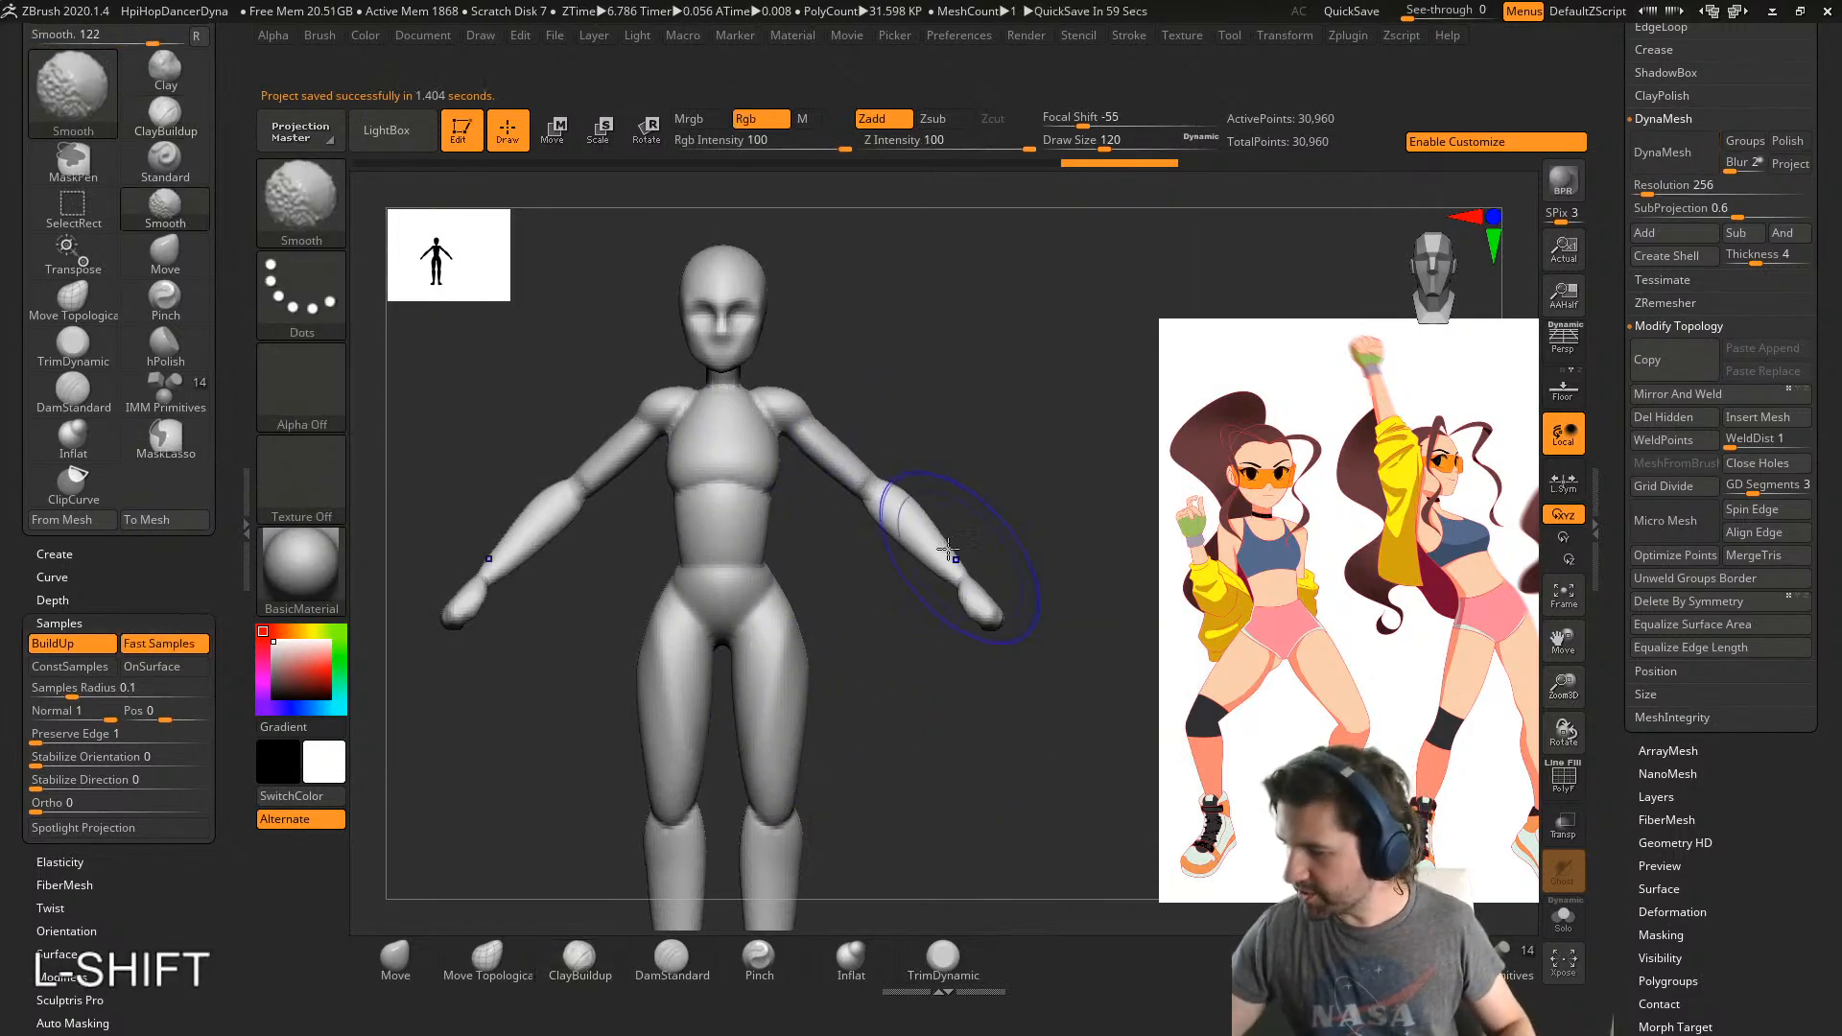
pyautogui.keyDown('shift'); pyautogui.moveTo(949, 551); pyautogui.dragTo(963, 599); pyautogui.keyUp('shift')
pyautogui.keyDown('shift'); pyautogui.moveTo(739, 556); pyautogui.dragTo(818, 823); pyautogui.keyUp('shift')
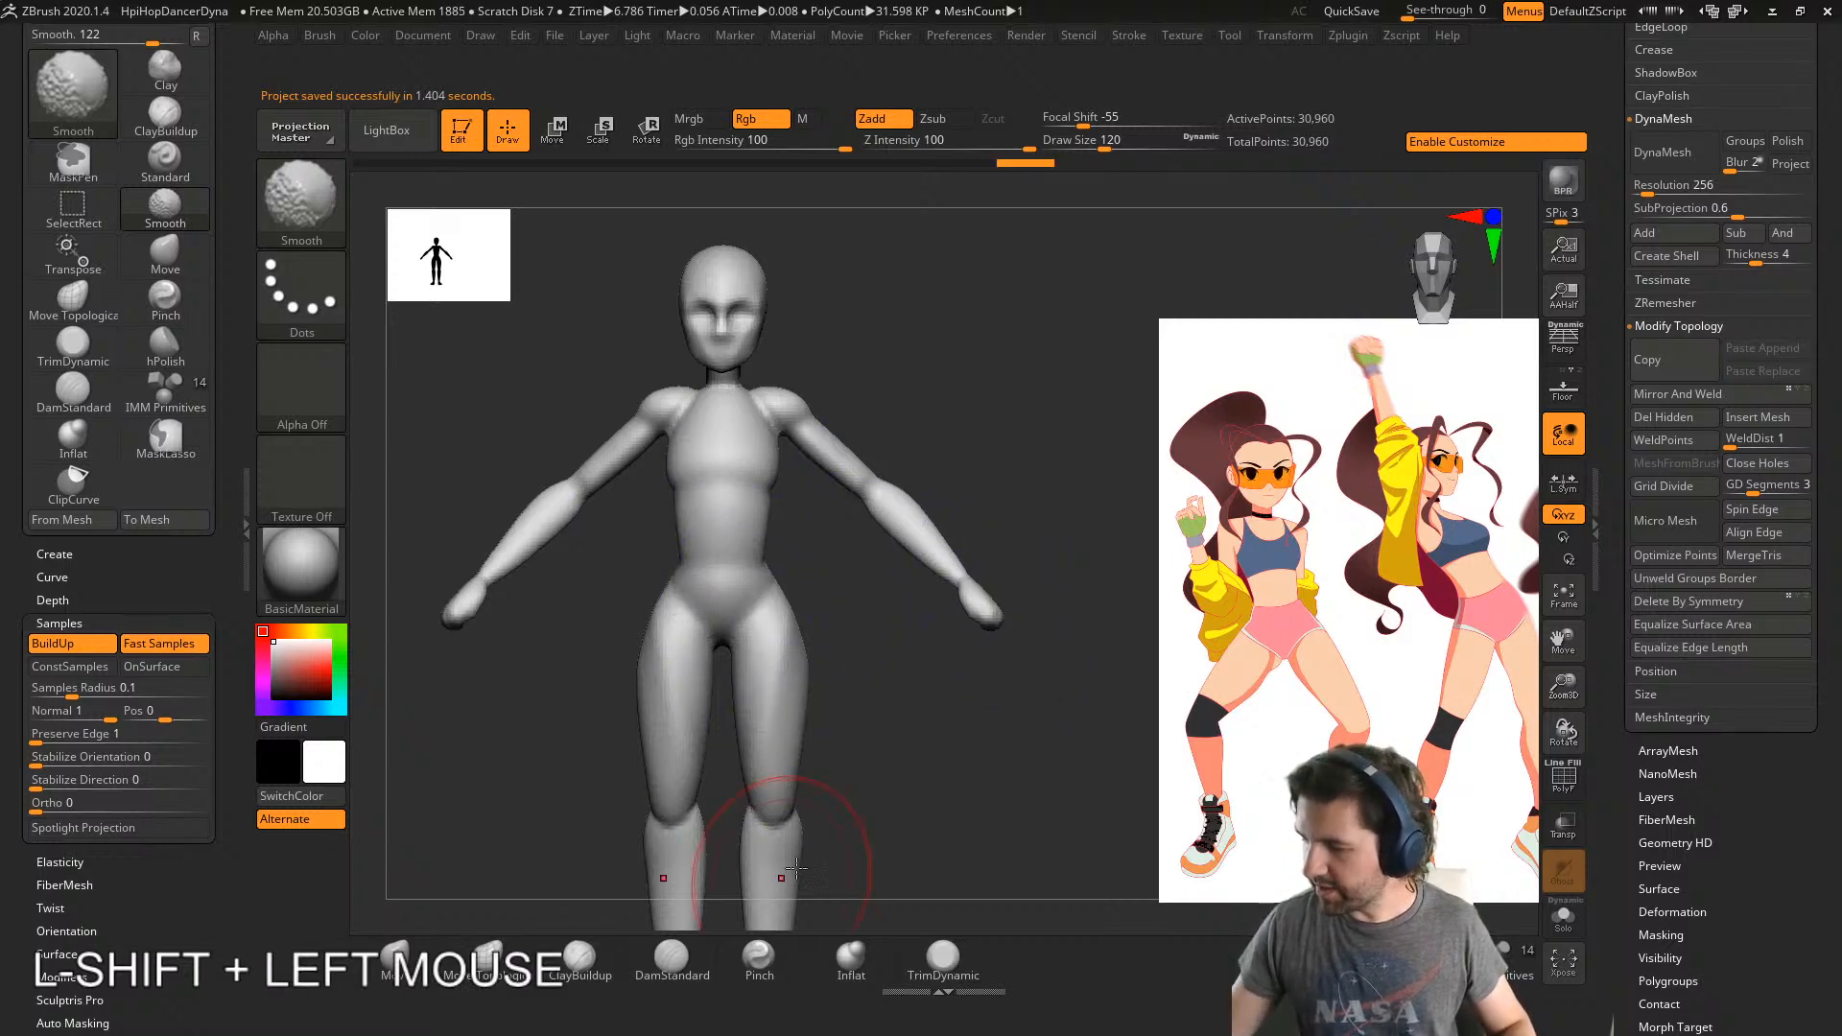
pyautogui.keyDown('alt'); pyautogui.moveTo(796, 868); pyautogui.dragTo(782, 797, button='right'); pyautogui.keyUp('alt')
pyautogui.keyDown('shift'); pyautogui.moveTo(764, 826); pyautogui.dragTo(775, 734); pyautogui.keyUp('shift')
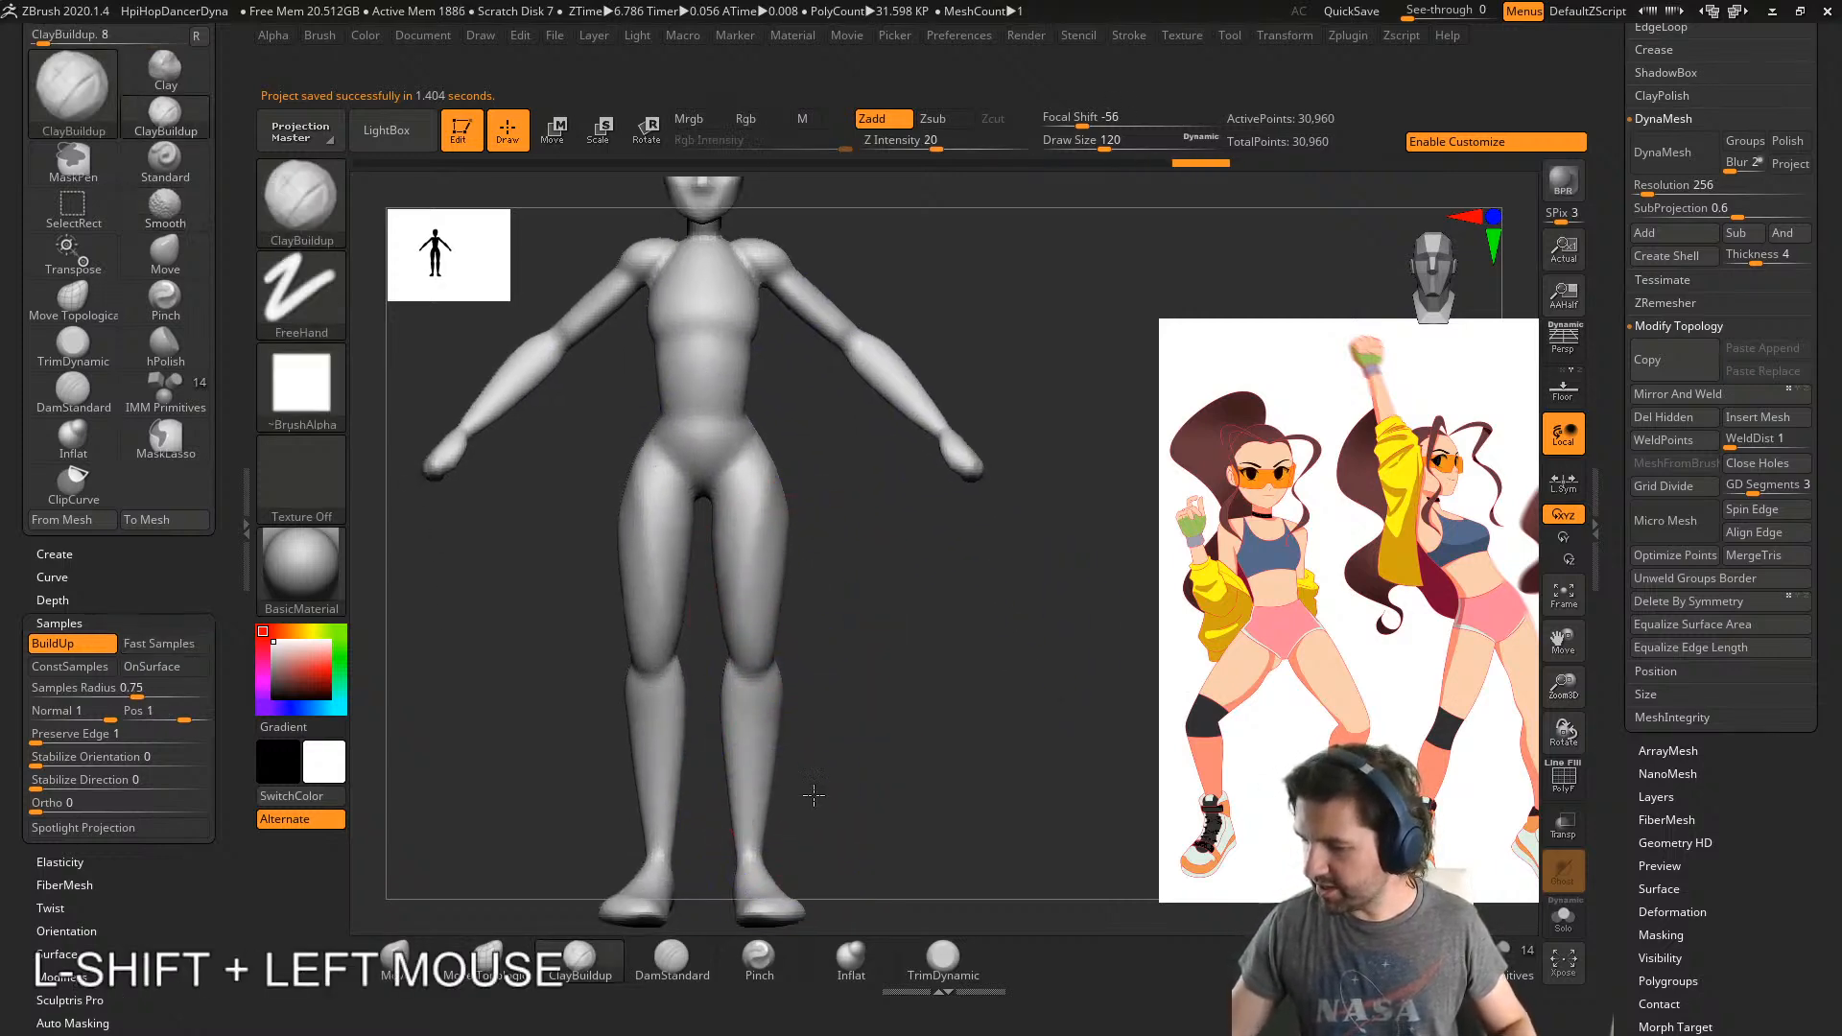
# - Smooth the joins on the figure's back and sides, blending the buttocks, upper back, neck and arms
pyautogui.keyDown('shift'); pyautogui.moveTo(810, 793); pyautogui.dragTo(711, 728, button='right'); pyautogui.keyUp('shift')
pyautogui.keyDown('shift'); pyautogui.moveTo(793, 471); pyautogui.dragTo(796, 436); pyautogui.keyUp('shift')
pyautogui.moveTo(891, 571)
pyautogui.keyDown('alt'); pyautogui.mouseDown(button='right')
pyautogui.moveTo(884, 705)
pyautogui.moveTo(796, 662)
pyautogui.mouseUp(button='right'); pyautogui.keyUp('alt')
pyautogui.keyDown('shift'); pyautogui.moveTo(785, 643); pyautogui.dragTo(790, 627); pyautogui.keyUp('shift')
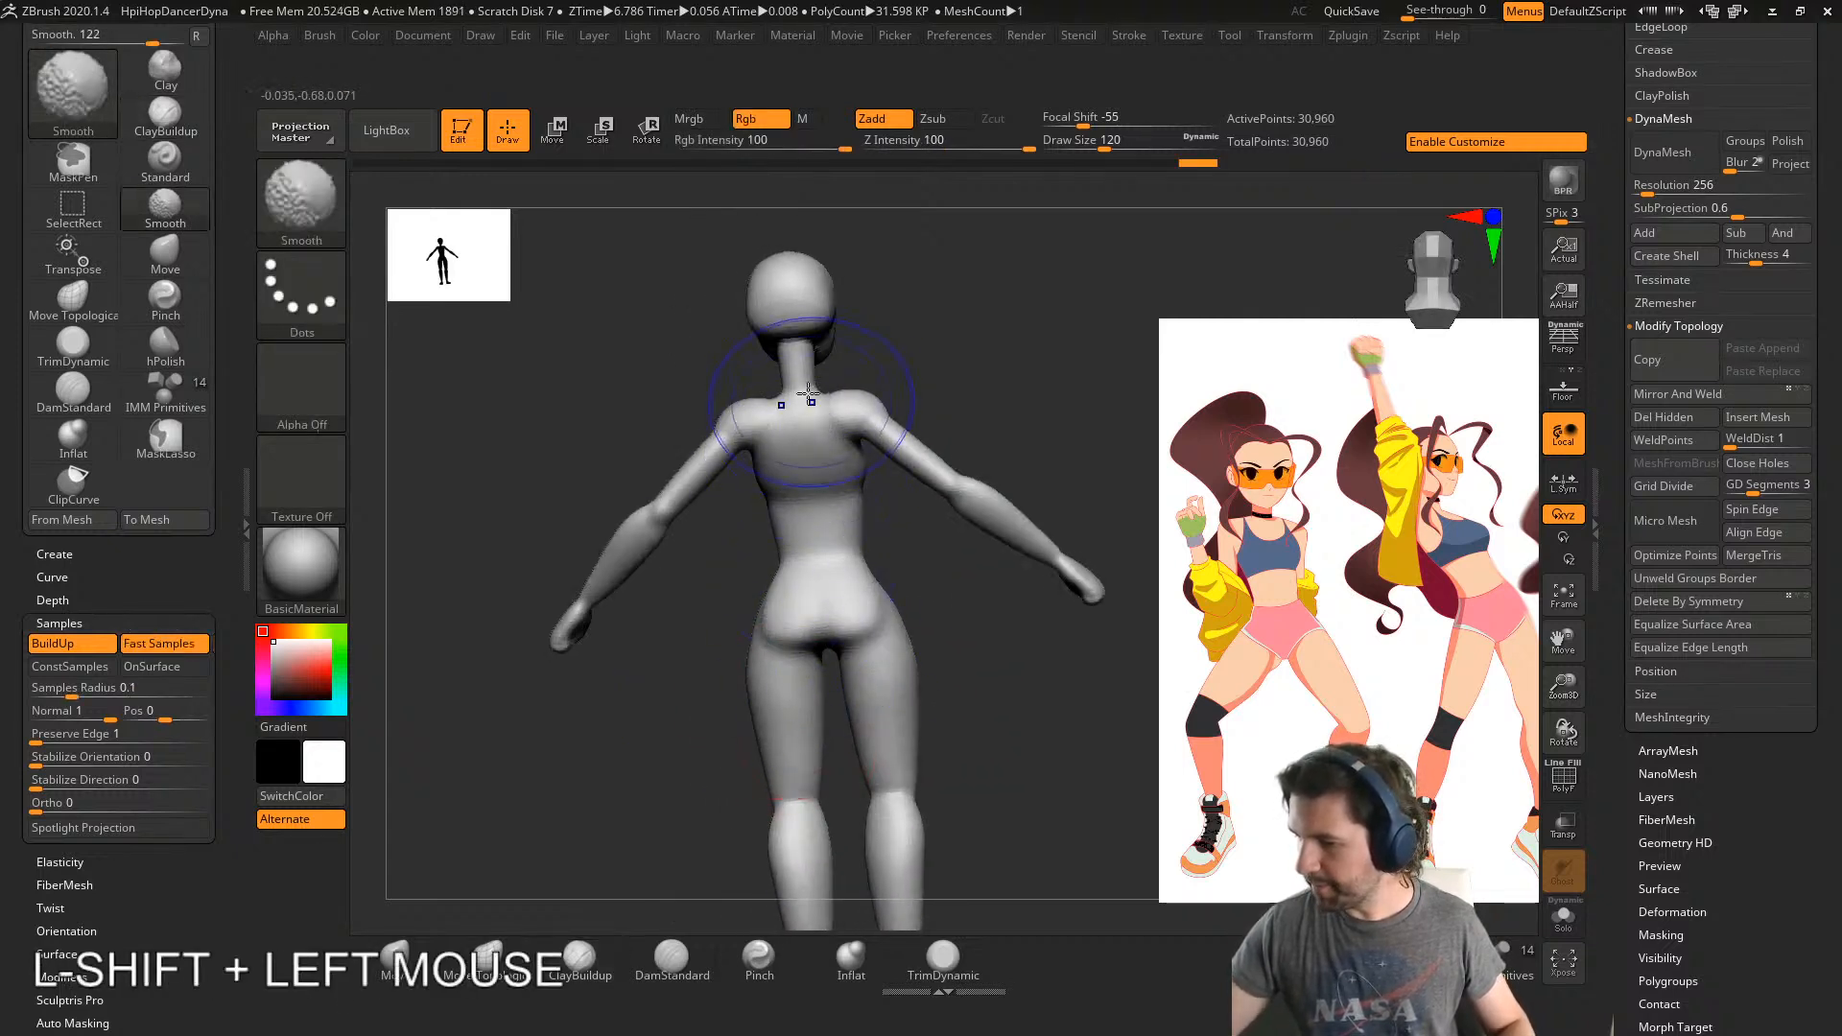
pyautogui.moveTo(814, 315); pyautogui.dragTo(901, 391, button='right')
pyautogui.keyDown('shift'); pyautogui.moveTo(788, 338); pyautogui.dragTo(788, 357); pyautogui.keyUp('shift')
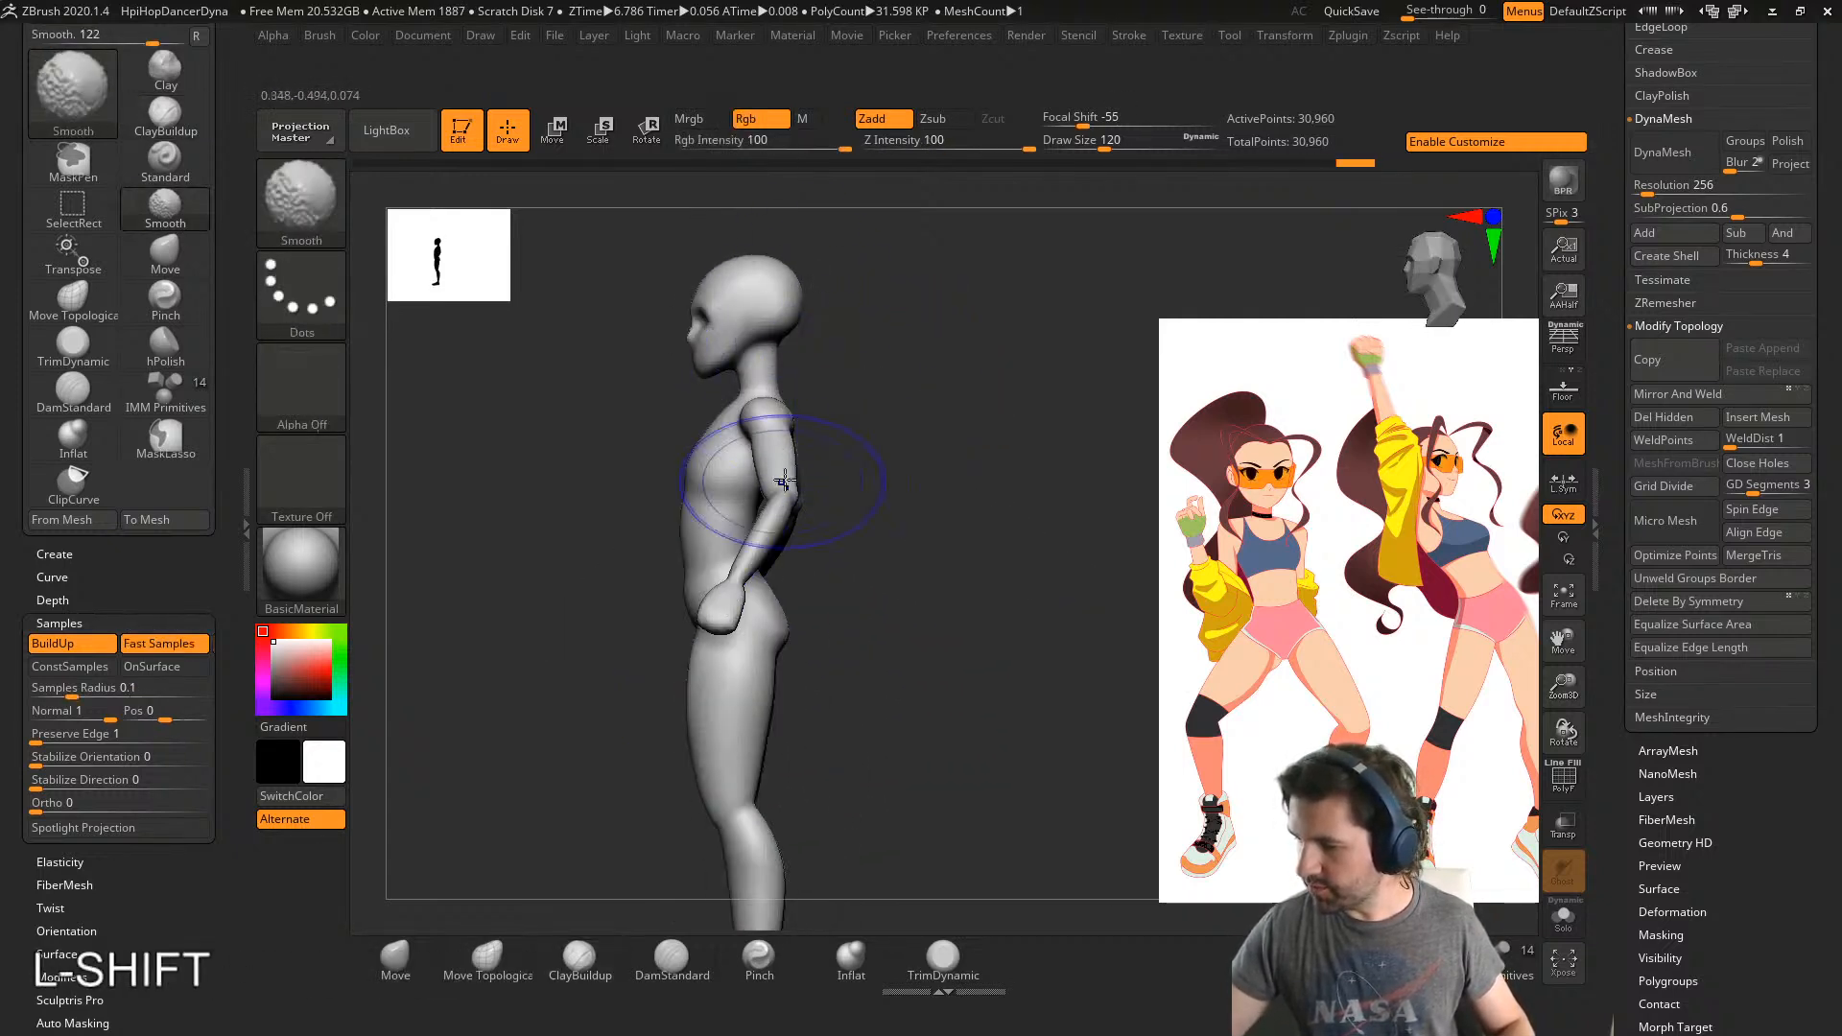
pyautogui.keyDown('shift'); pyautogui.moveTo(785, 481); pyautogui.dragTo(779, 523); pyautogui.keyUp('shift')
# - Carve the crease where the back of the skull meets the neck with DamStandard and smooth it
pyautogui.moveTo(844, 499)
pyautogui.keyDown('shift'); pyautogui.mouseDown(button='right')
pyautogui.moveTo(946, 469)
pyautogui.moveTo(916, 624)
pyautogui.moveTo(852, 646)
pyautogui.moveTo(871, 703)
pyautogui.mouseUp(button='right'); pyautogui.keyUp('shift')
pyautogui.press('s')
pyautogui.moveTo(925, 643); pyautogui.dragTo(913, 642)
pyautogui.moveTo(909, 696)
pyautogui.mouseDown(button='right')
pyautogui.moveTo(842, 781)
pyautogui.moveTo(739, 732)
pyautogui.moveTo(732, 633)
pyautogui.mouseUp(button='right')
pyautogui.keyDown('alt'); pyautogui.moveTo(731, 633); pyautogui.dragTo(704, 750, button='right'); pyautogui.keyUp('alt')
pyautogui.moveTo(907, 629); pyautogui.dragTo(965, 638, button='right')
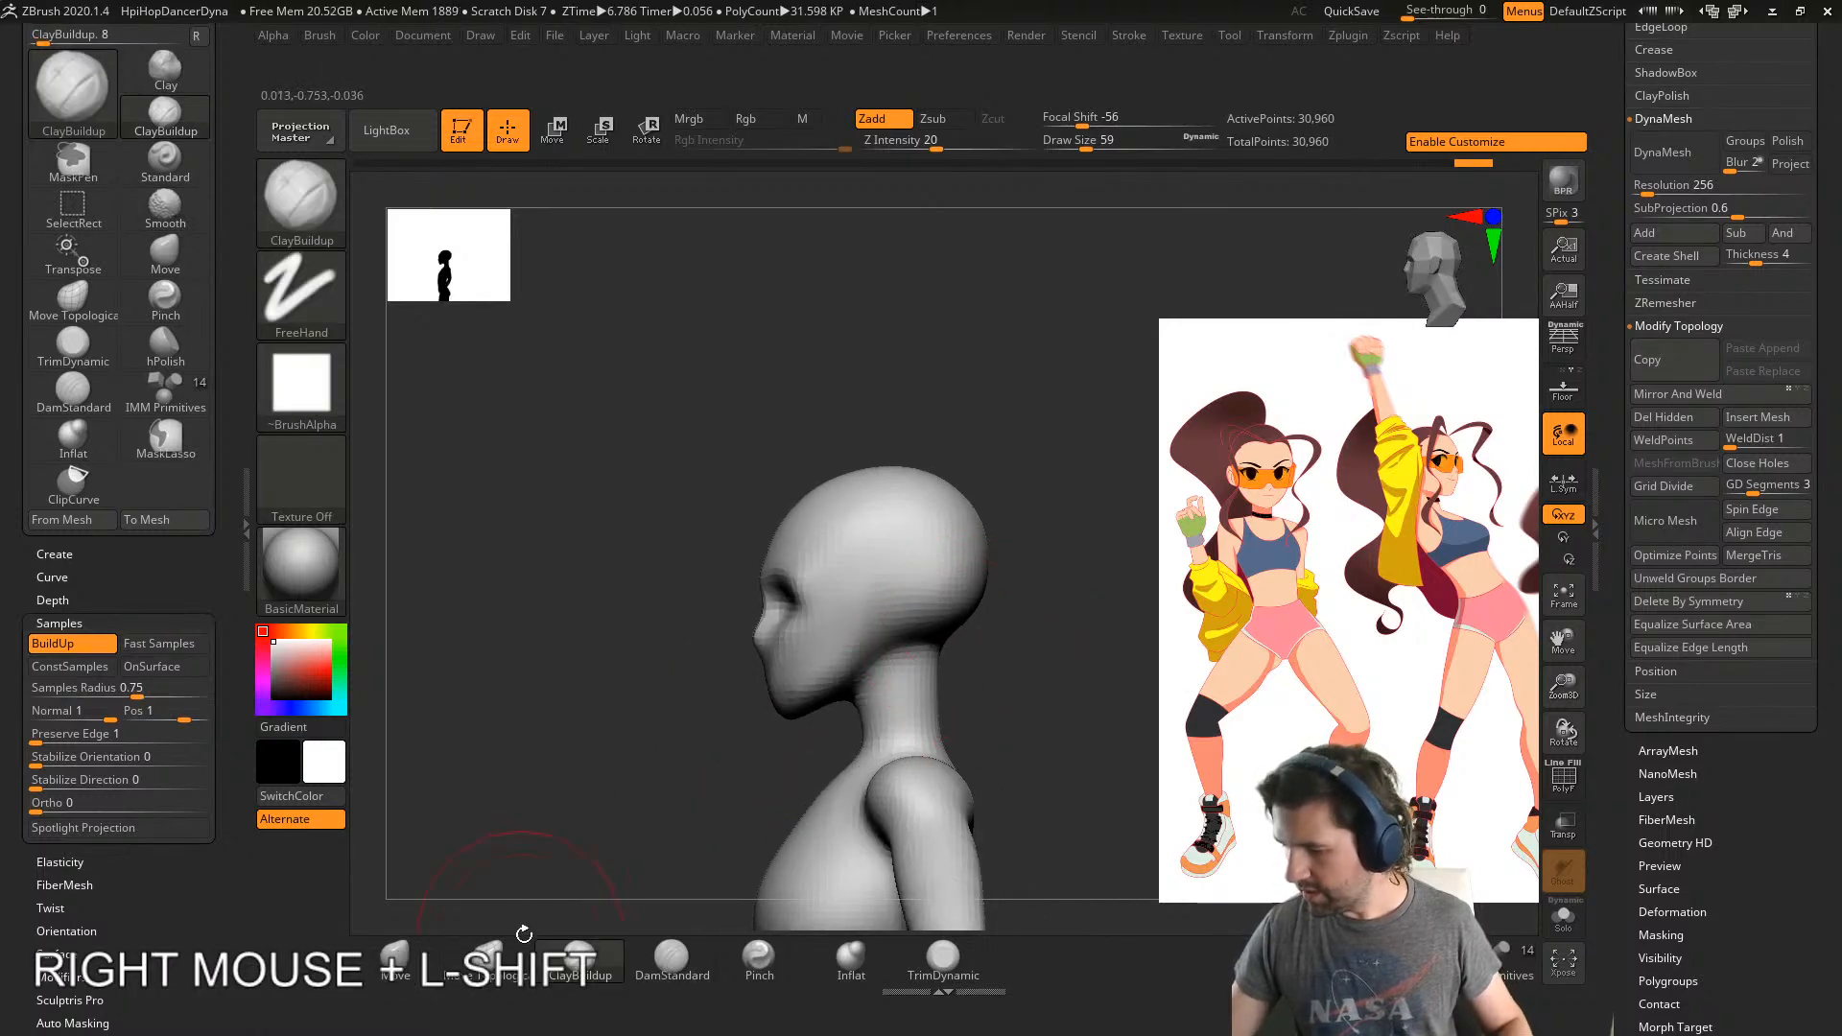
pyautogui.click(673, 959)
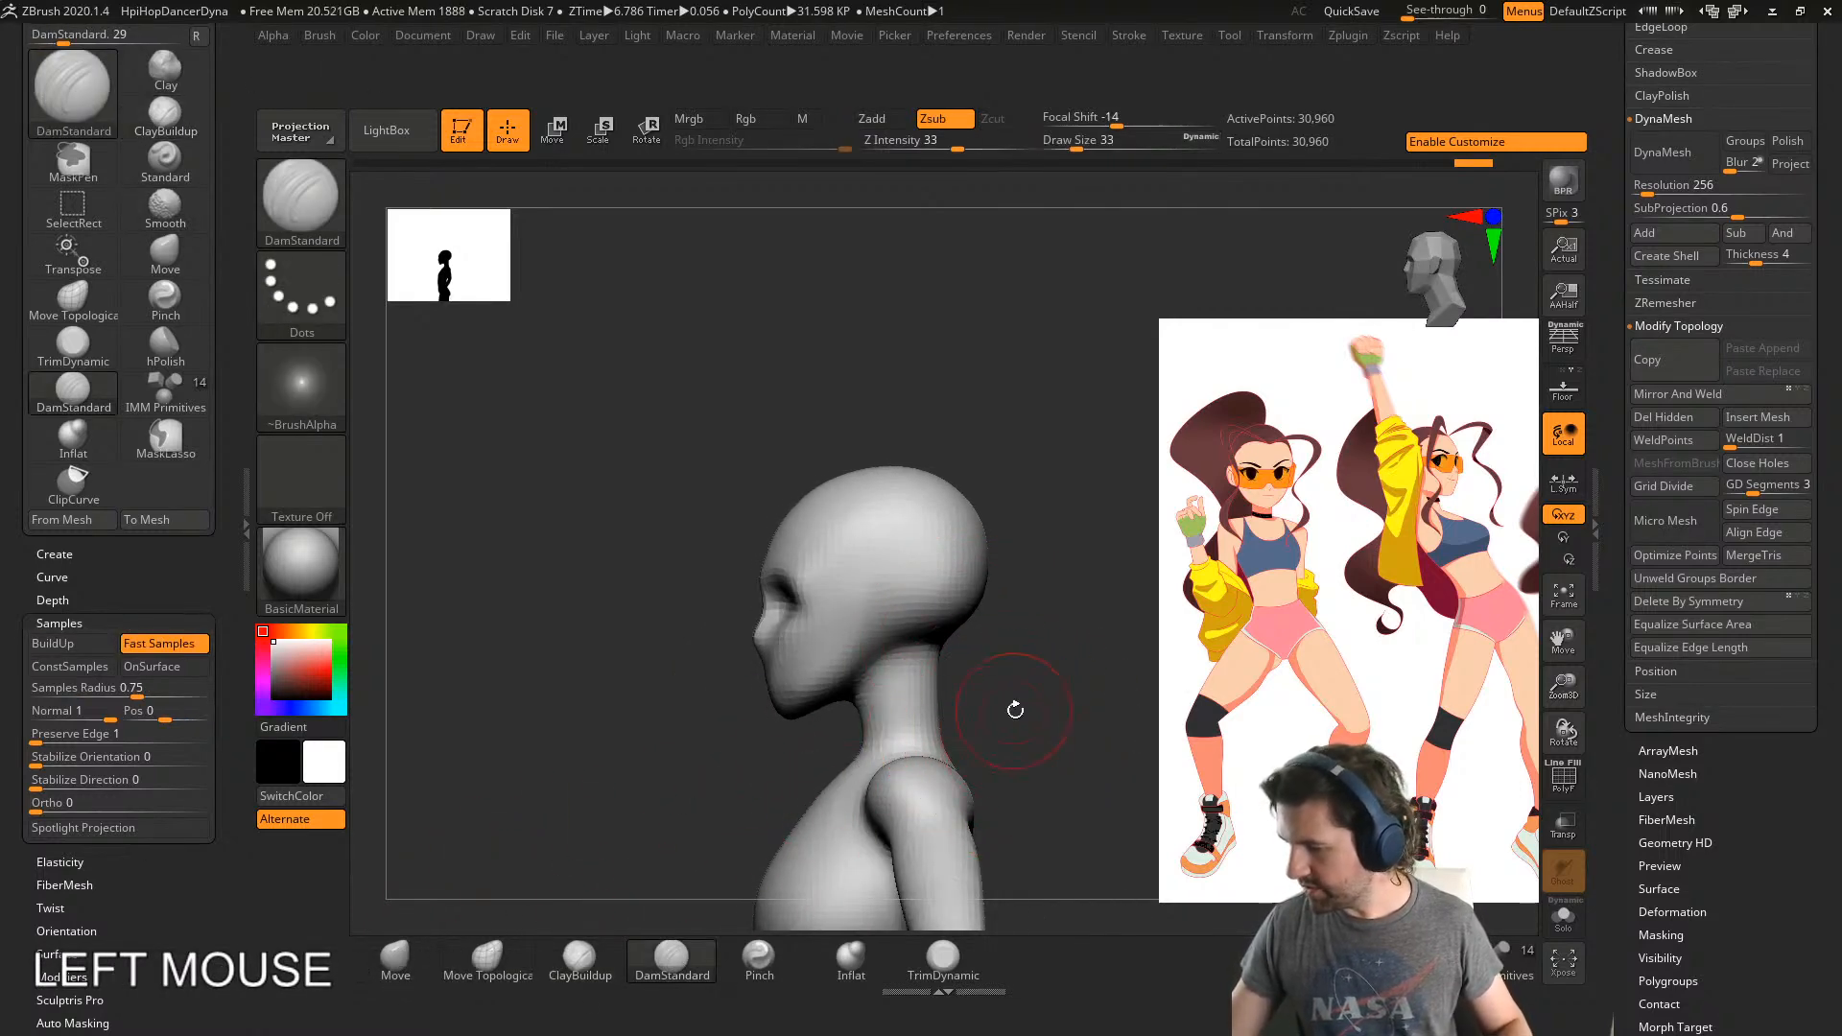
pyautogui.moveTo(1012, 707)
pyautogui.mouseDown(button='right')
pyautogui.moveTo(847, 659)
pyautogui.moveTo(860, 647)
pyautogui.mouseUp(button='right')
pyautogui.moveTo(864, 645); pyautogui.dragTo(938, 643)
pyautogui.moveTo(938, 643); pyautogui.dragTo(962, 645, button='right')
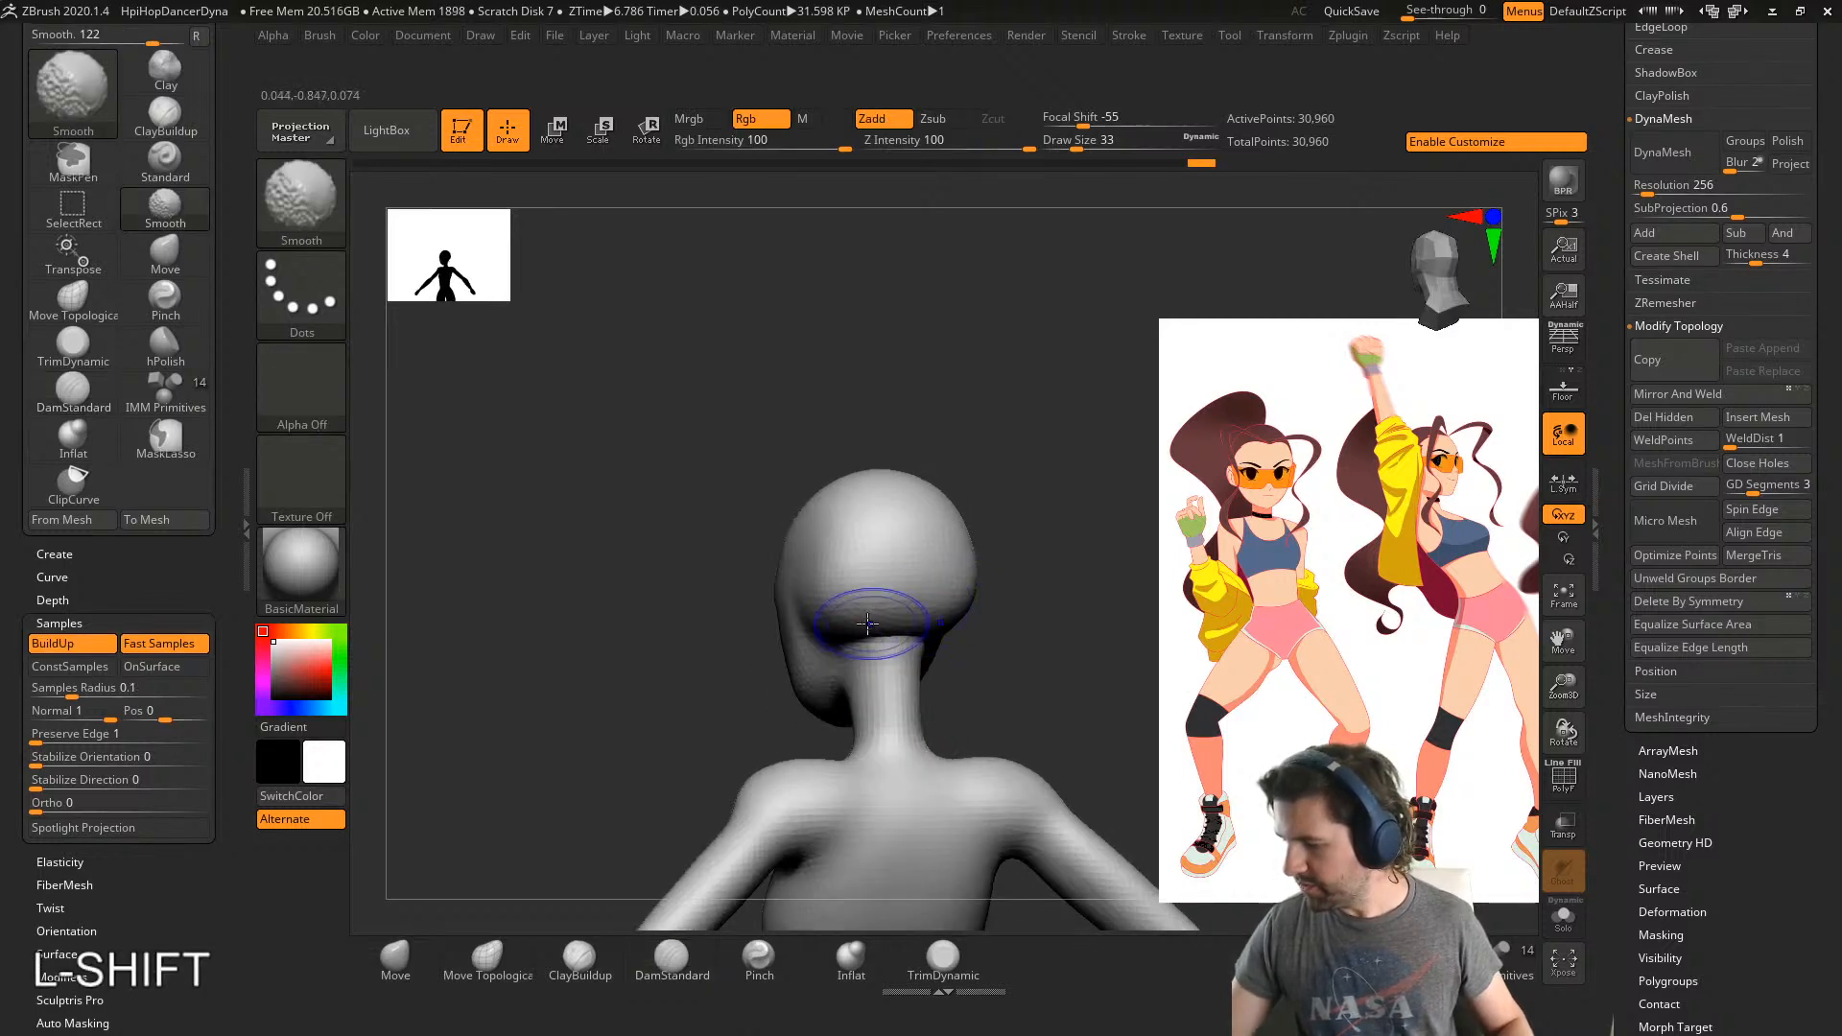
pyautogui.keyDown('shift'); pyautogui.moveTo(864, 619); pyautogui.dragTo(887, 600); pyautogui.keyUp('shift')
pyautogui.moveTo(833, 635); pyautogui.dragTo(883, 647, button='right')
# - Trim the back and side of the skull with TrimDynamic at a draw size of 51 and smooth the surface
pyautogui.click(581, 959)
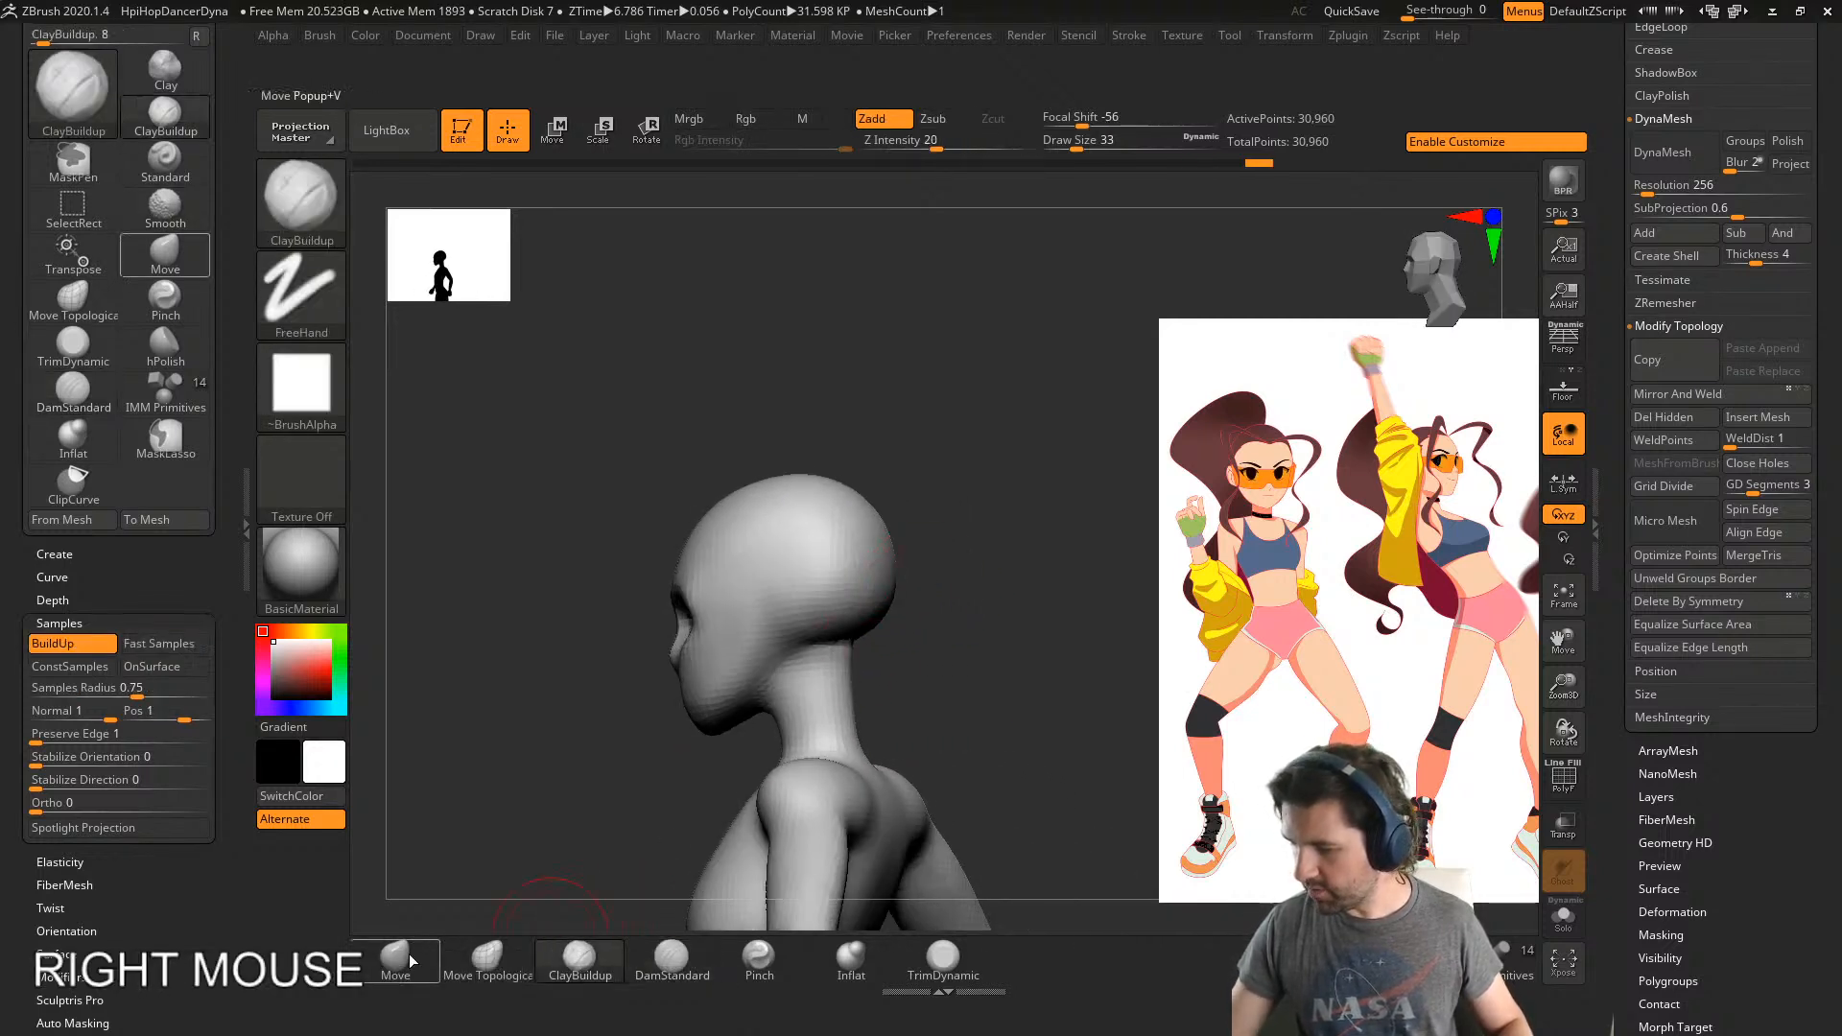
pyautogui.click(941, 965)
pyautogui.press('s')
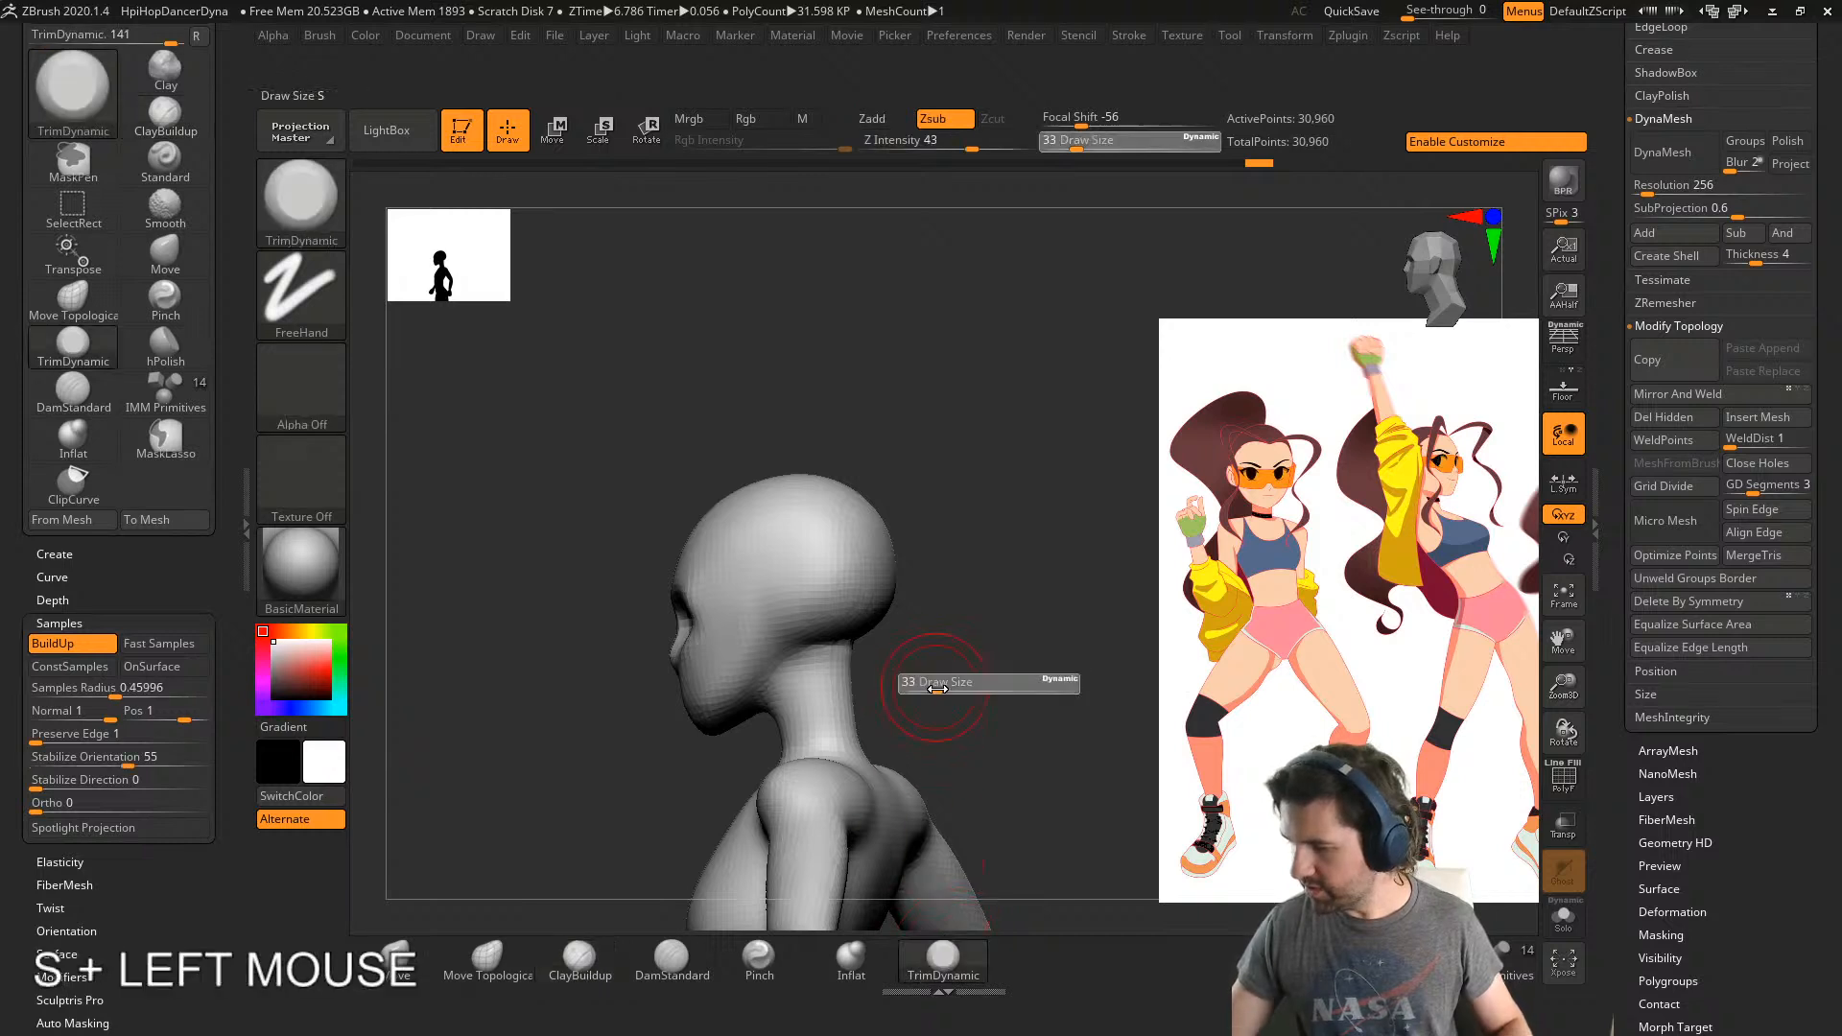
pyautogui.moveTo(933, 686); pyautogui.dragTo(941, 686)
pyautogui.moveTo(950, 662); pyautogui.dragTo(909, 639, button='right')
pyautogui.moveTo(839, 536)
pyautogui.mouseDown()
pyautogui.moveTo(837, 600)
pyautogui.moveTo(861, 576)
pyautogui.mouseUp()
pyautogui.moveTo(885, 568); pyautogui.dragTo(875, 567, button='right')
pyautogui.moveTo(870, 524)
pyautogui.mouseDown()
pyautogui.moveTo(867, 487)
pyautogui.moveTo(855, 498)
pyautogui.mouseUp()
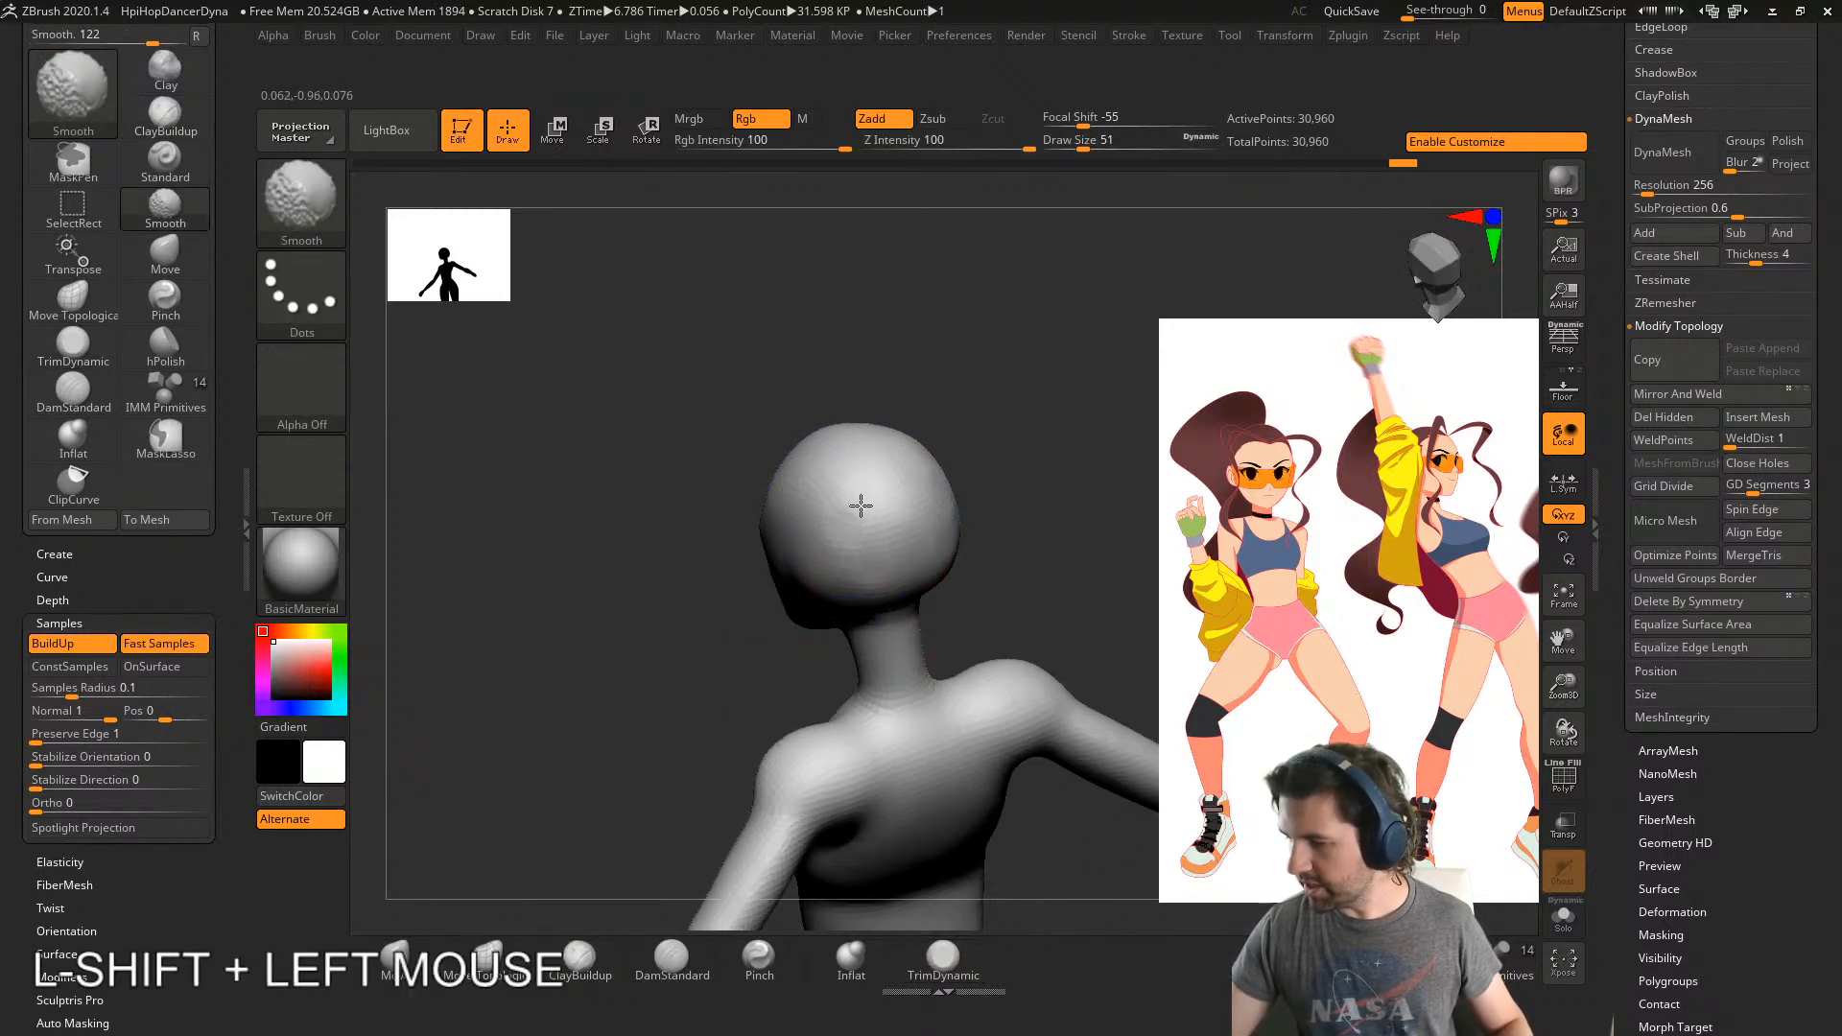
pyautogui.moveTo(855, 498); pyautogui.dragTo(929, 439, button='right')
pyautogui.keyDown('shift'); pyautogui.moveTo(850, 534); pyautogui.dragTo(785, 581, button='right'); pyautogui.keyUp('shift')
pyautogui.moveTo(781, 584)
pyautogui.mouseDown()
pyautogui.moveTo(802, 580)
pyautogui.moveTo(783, 576)
pyautogui.mouseUp()
pyautogui.moveTo(777, 576)
pyautogui.mouseDown(button='right')
pyautogui.moveTo(995, 547)
pyautogui.moveTo(938, 617)
pyautogui.moveTo(876, 576)
pyautogui.mouseUp(button='right')
# - Refine the side of the head with TrimDynamic at a draw size of 29, undoing the stray smoothing stroke
pyautogui.press('s')
pyautogui.moveTo(726, 570)
pyautogui.mouseDown()
pyautogui.moveTo(712, 582)
pyautogui.moveTo(722, 570)
pyautogui.mouseUp()
pyautogui.keyDown('shift'); pyautogui.moveTo(721, 569); pyautogui.dragTo(745, 549); pyautogui.keyUp('shift')
pyautogui.hotkey('ctrl', 'z')
pyautogui.moveTo(714, 460); pyautogui.dragTo(758, 456, button='right')
pyautogui.moveTo(725, 457); pyautogui.dragTo(719, 431)
pyautogui.moveTo(720, 432)
pyautogui.keyDown('shift'); pyautogui.mouseDown(button='right')
pyautogui.moveTo(810, 481)
pyautogui.moveTo(866, 322)
pyautogui.mouseUp(button='right'); pyautogui.keyUp('shift')
pyautogui.keyDown('alt'); pyautogui.moveTo(900, 607); pyautogui.dragTo(802, 857, button='right'); pyautogui.keyUp('alt')
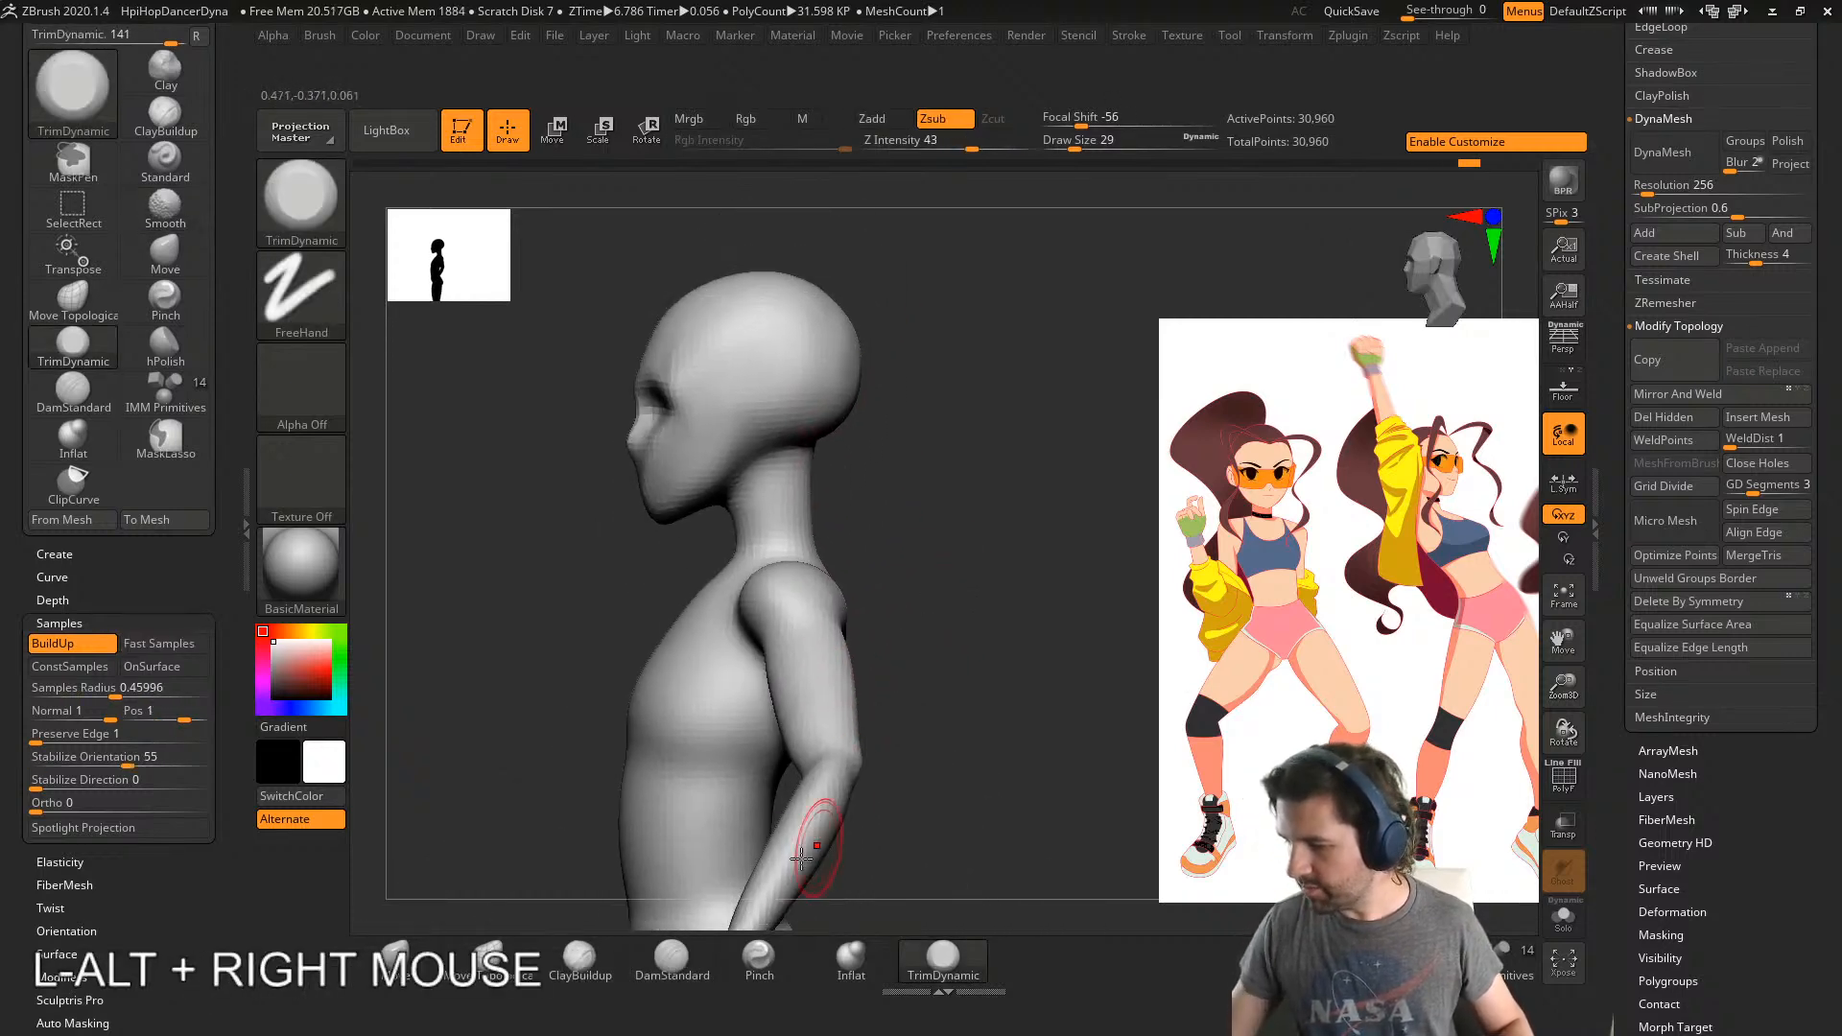
# - Build up the front and sides of the neck with ClayBuildup at a draw size of 27 and smooth the strokes
pyautogui.click(592, 960)
pyautogui.press('s')
pyautogui.moveTo(899, 771); pyautogui.dragTo(892, 772)
pyautogui.moveTo(888, 770); pyautogui.dragTo(965, 747, button='right')
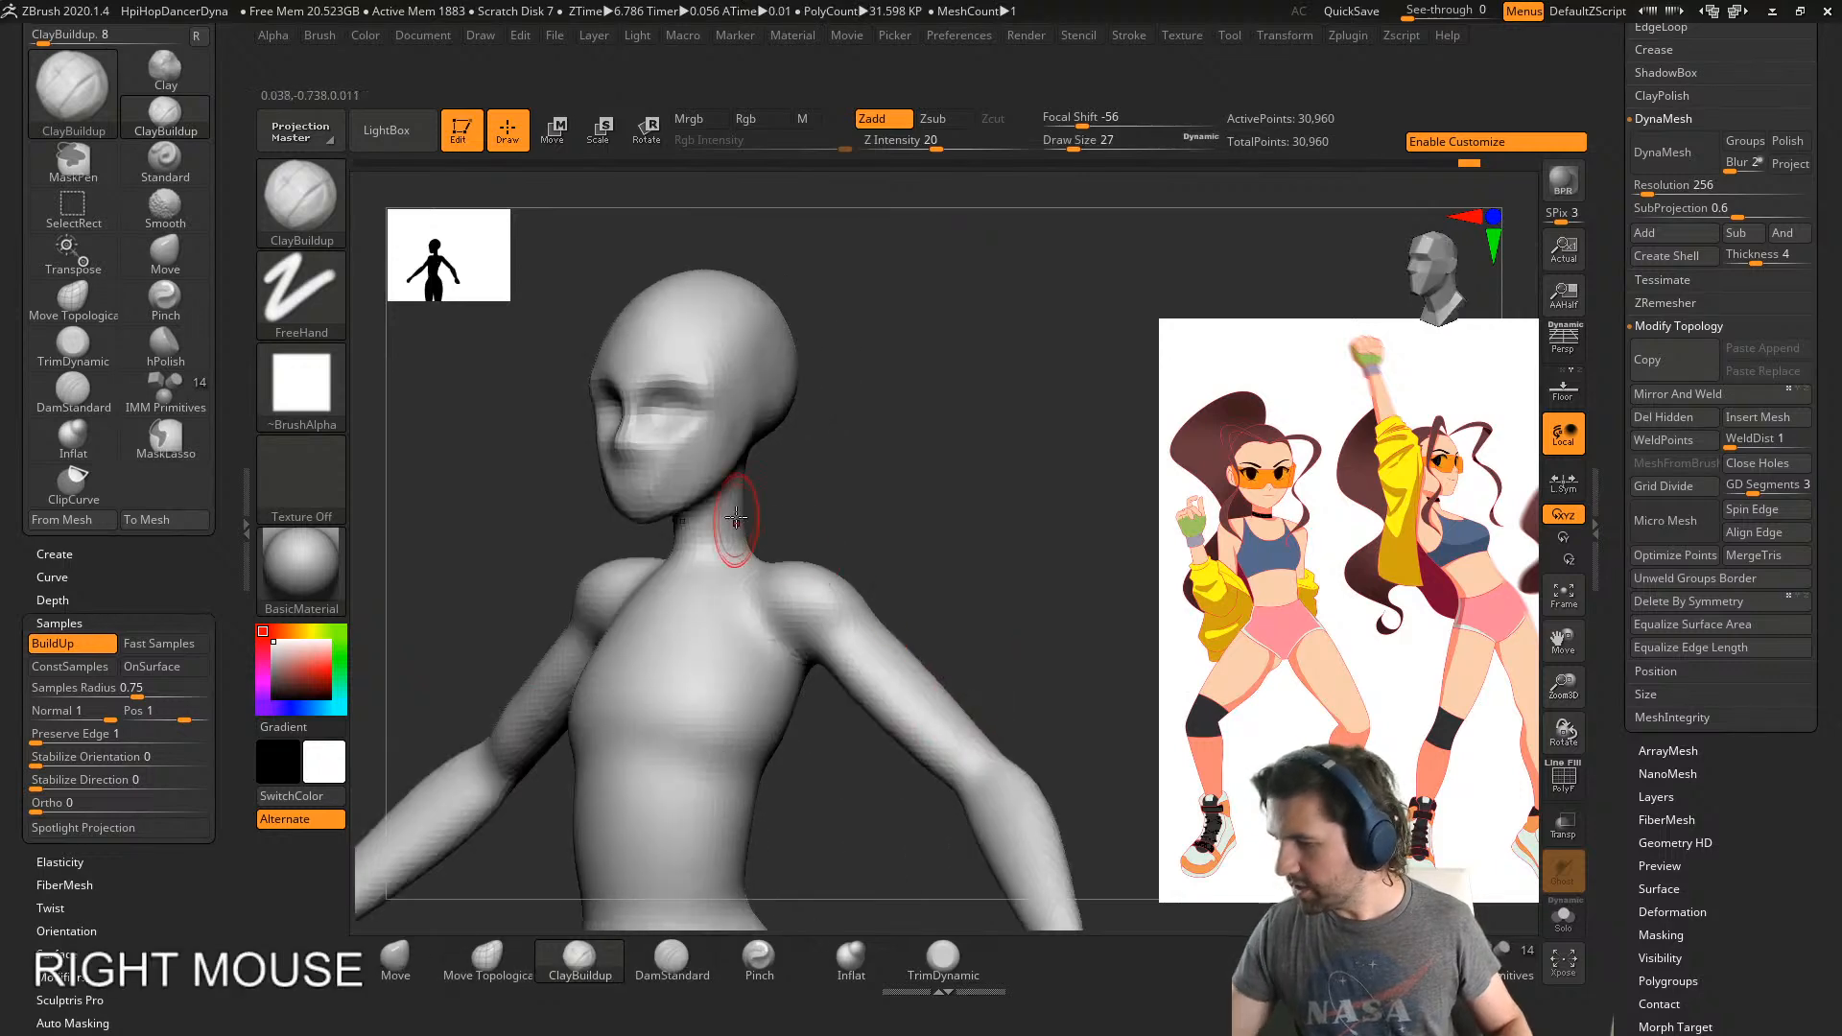
pyautogui.moveTo(736, 518); pyautogui.dragTo(747, 547)
pyautogui.moveTo(747, 547); pyautogui.dragTo(672, 543, button='right')
pyautogui.moveTo(730, 507); pyautogui.dragTo(737, 568)
pyautogui.moveTo(737, 568); pyautogui.dragTo(802, 562, button='right')
pyautogui.moveTo(699, 572); pyautogui.dragTo(713, 497)
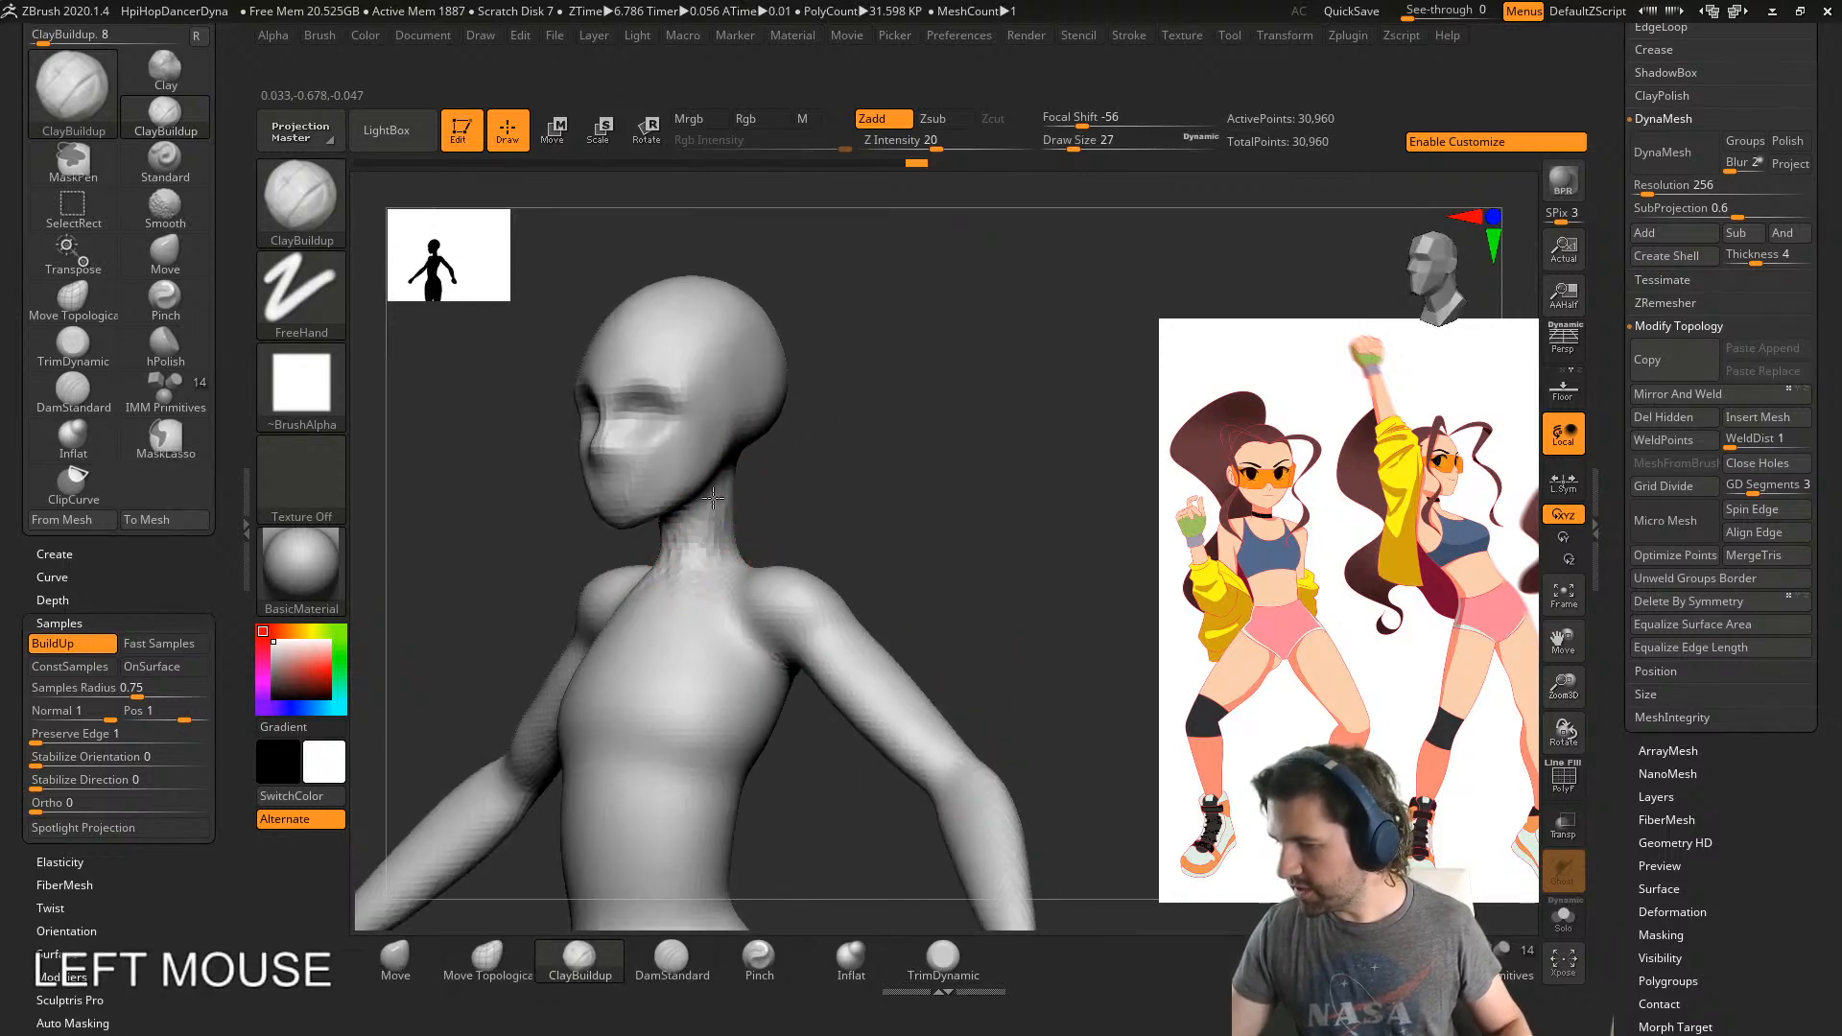
pyautogui.keyDown('shift'); pyautogui.moveTo(700, 567); pyautogui.dragTo(744, 523); pyautogui.keyUp('shift')
# - Try to block in the trapezius and the V-shaped back muscles with ClayBuildup at a draw size of 49
pyautogui.moveTo(744, 523)
pyautogui.keyDown('shift'); pyautogui.mouseDown(button='right')
pyautogui.moveTo(729, 624)
pyautogui.moveTo(763, 708)
pyautogui.moveTo(727, 726)
pyautogui.mouseUp(button='right'); pyautogui.keyUp('shift')
pyautogui.moveTo(936, 653)
pyautogui.keyDown('alt'); pyautogui.mouseDown(button='right')
pyautogui.moveTo(796, 596)
pyautogui.moveTo(807, 636)
pyautogui.mouseUp(button='right'); pyautogui.keyUp('alt')
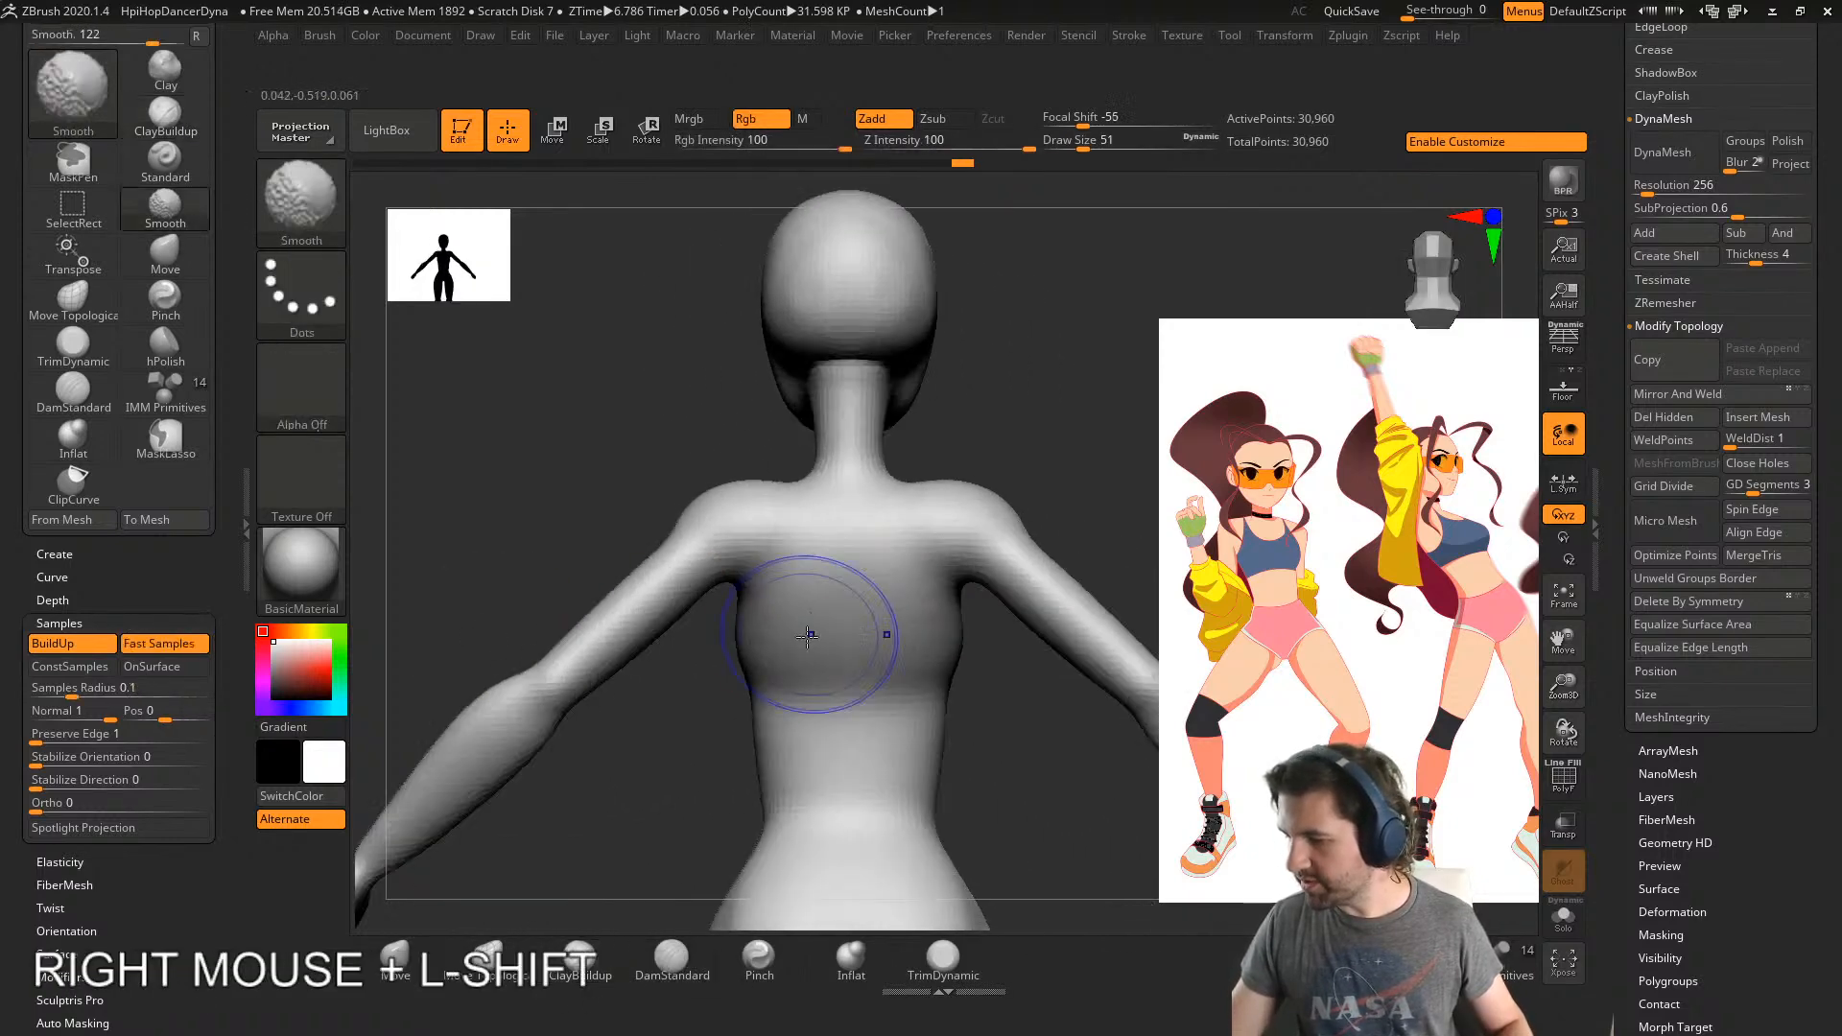
pyautogui.press('s')
pyautogui.moveTo(753, 539)
pyautogui.mouseDown()
pyautogui.moveTo(787, 571)
pyautogui.moveTo(843, 441)
pyautogui.moveTo(806, 538)
pyautogui.moveTo(936, 614)
pyautogui.moveTo(856, 661)
pyautogui.moveTo(856, 773)
pyautogui.moveTo(878, 806)
pyautogui.mouseUp()
pyautogui.hotkey('ctrl', 'z')
pyautogui.hotkey('ctrl', 'shift', 'z')
pyautogui.hotkey('ctrl', 'z')
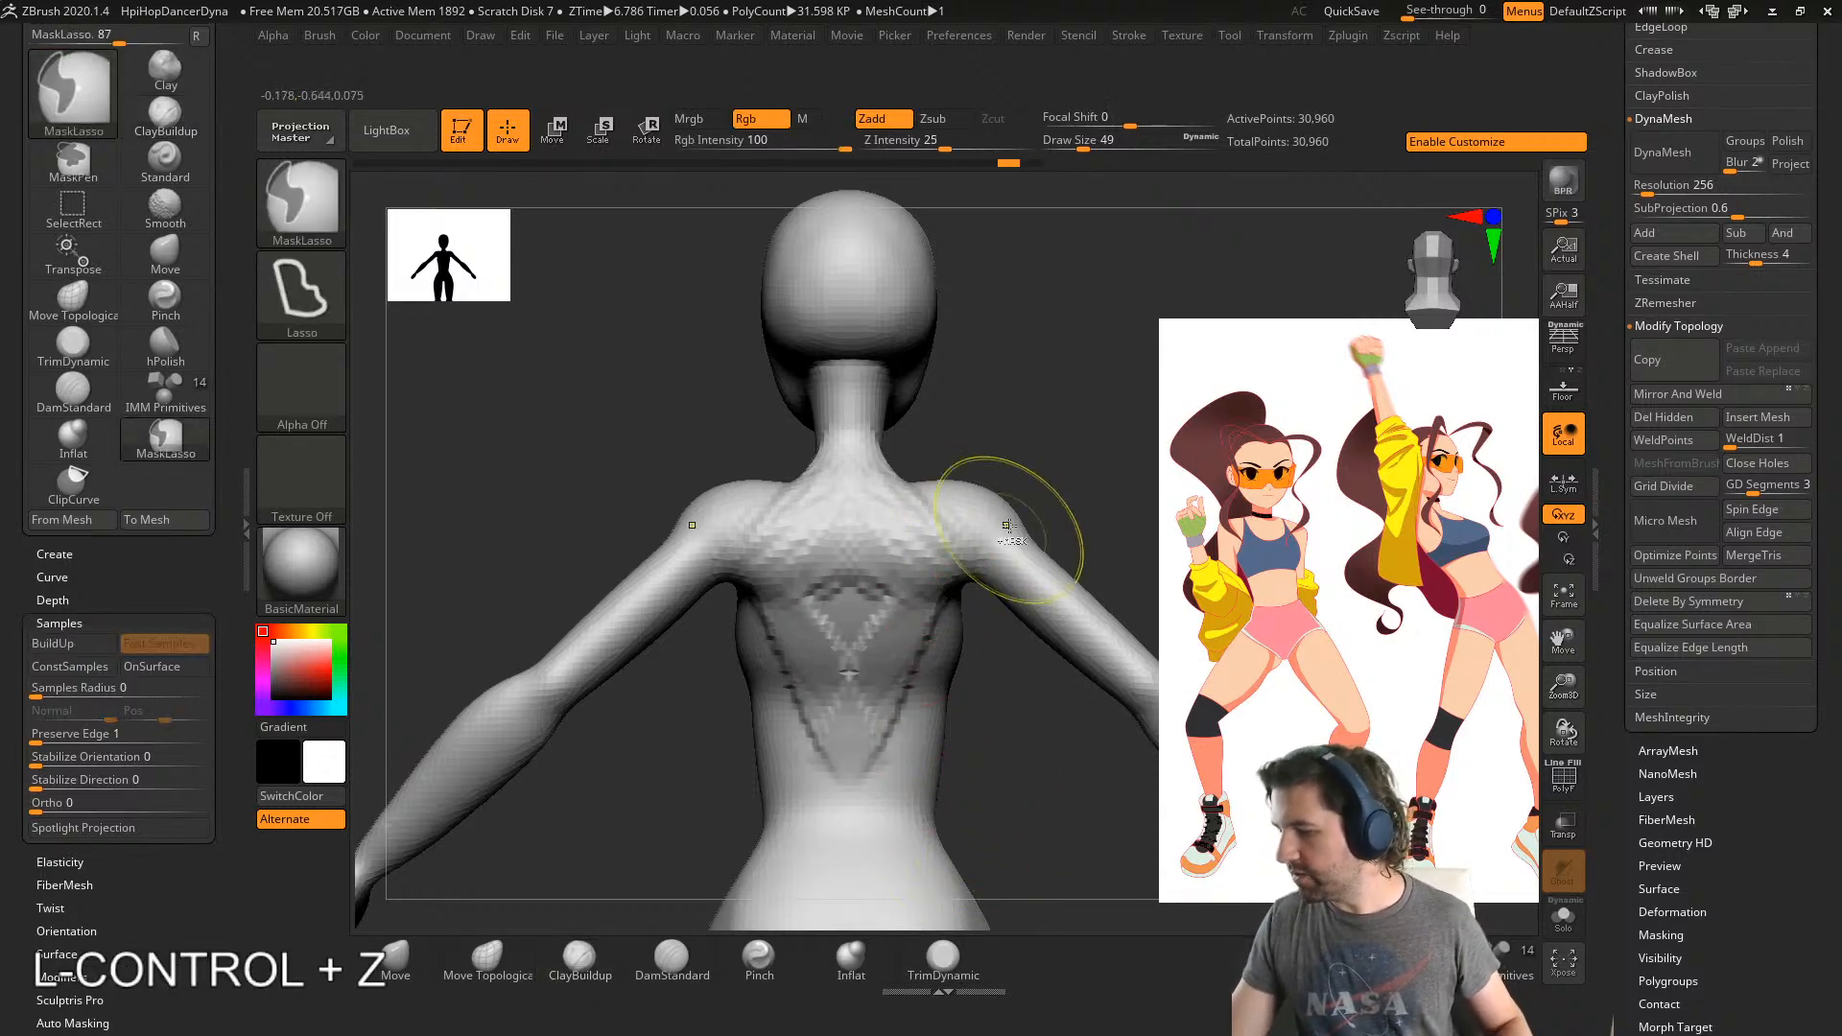
pyautogui.hotkey('ctrl', 'z')
pyautogui.hotkey('ctrl', 'z')
# - Build up the trapezius at the base of the neck from behind with ClayBuildup and smooth it into the shoulders
pyautogui.moveTo(883, 534)
pyautogui.mouseDown(button='right')
pyautogui.moveTo(928, 607)
pyautogui.moveTo(822, 481)
pyautogui.mouseUp(button='right')
pyautogui.moveTo(822, 481); pyautogui.dragTo(780, 486)
pyautogui.moveTo(808, 513); pyautogui.dragTo(878, 510, button='right')
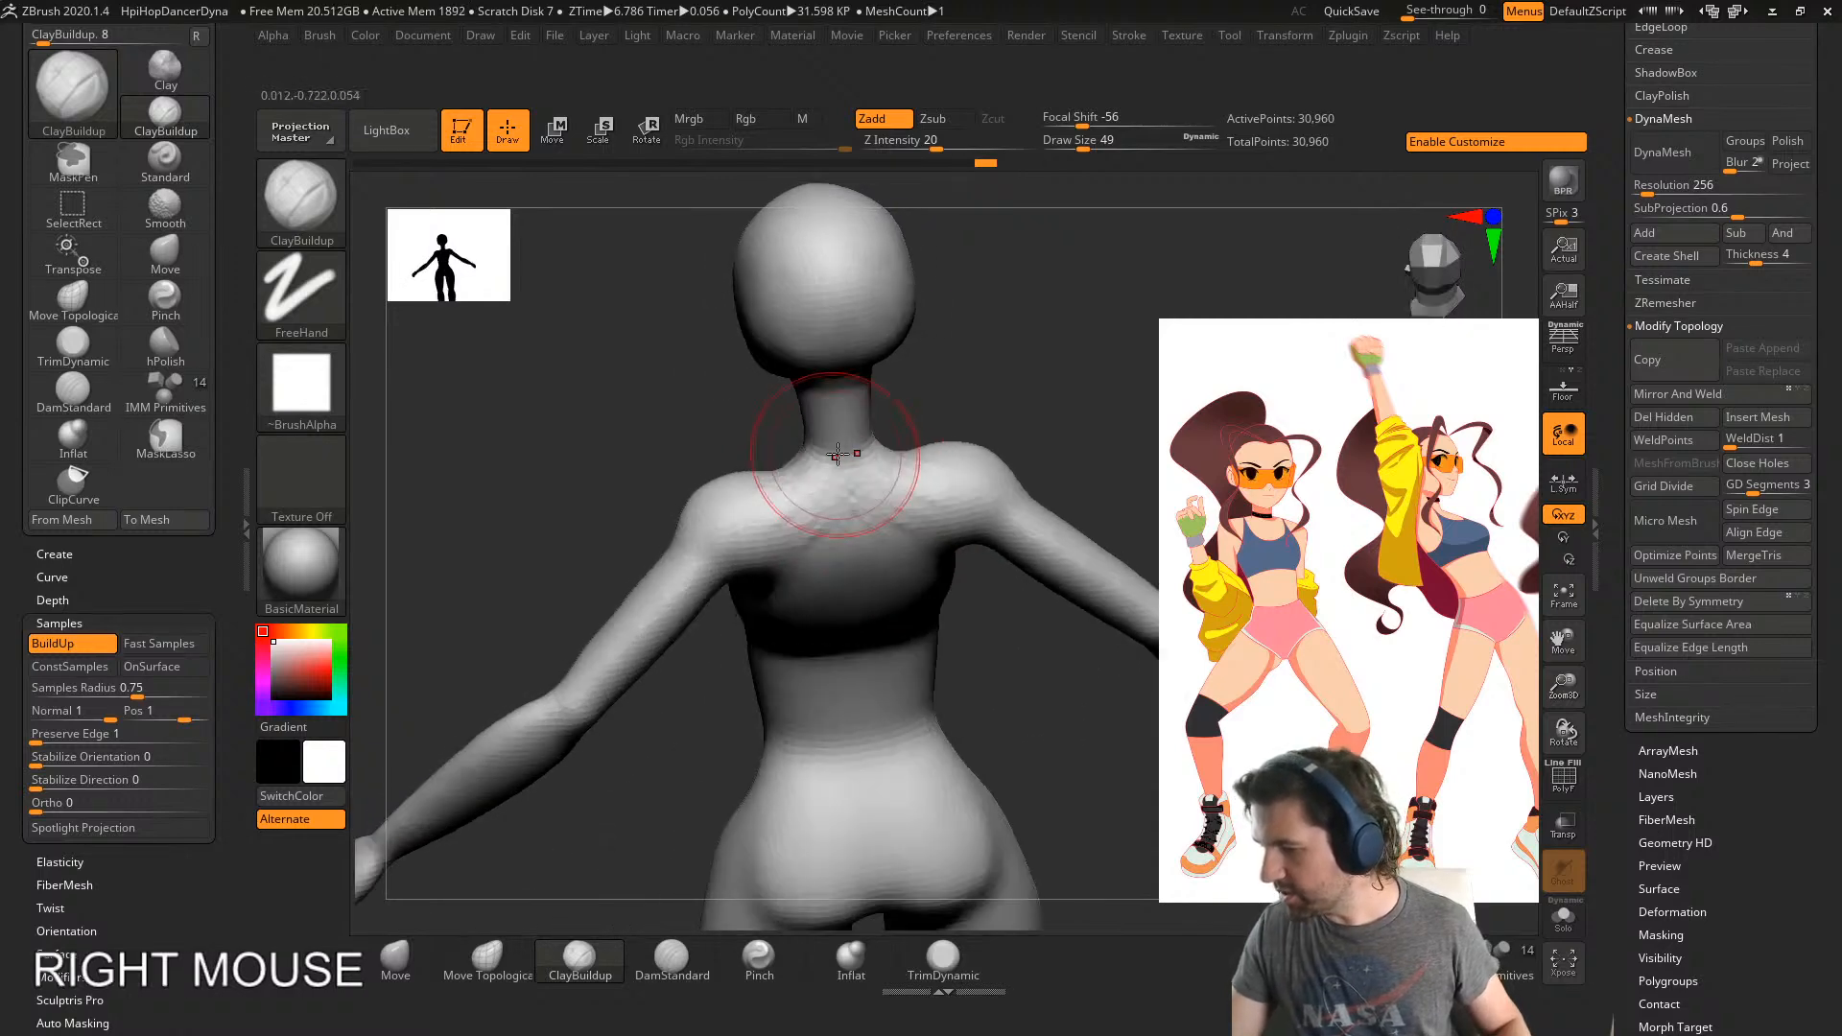
pyautogui.click(829, 447)
pyautogui.keyDown('shift'); pyautogui.moveTo(781, 535); pyautogui.dragTo(773, 534); pyautogui.keyUp('shift')
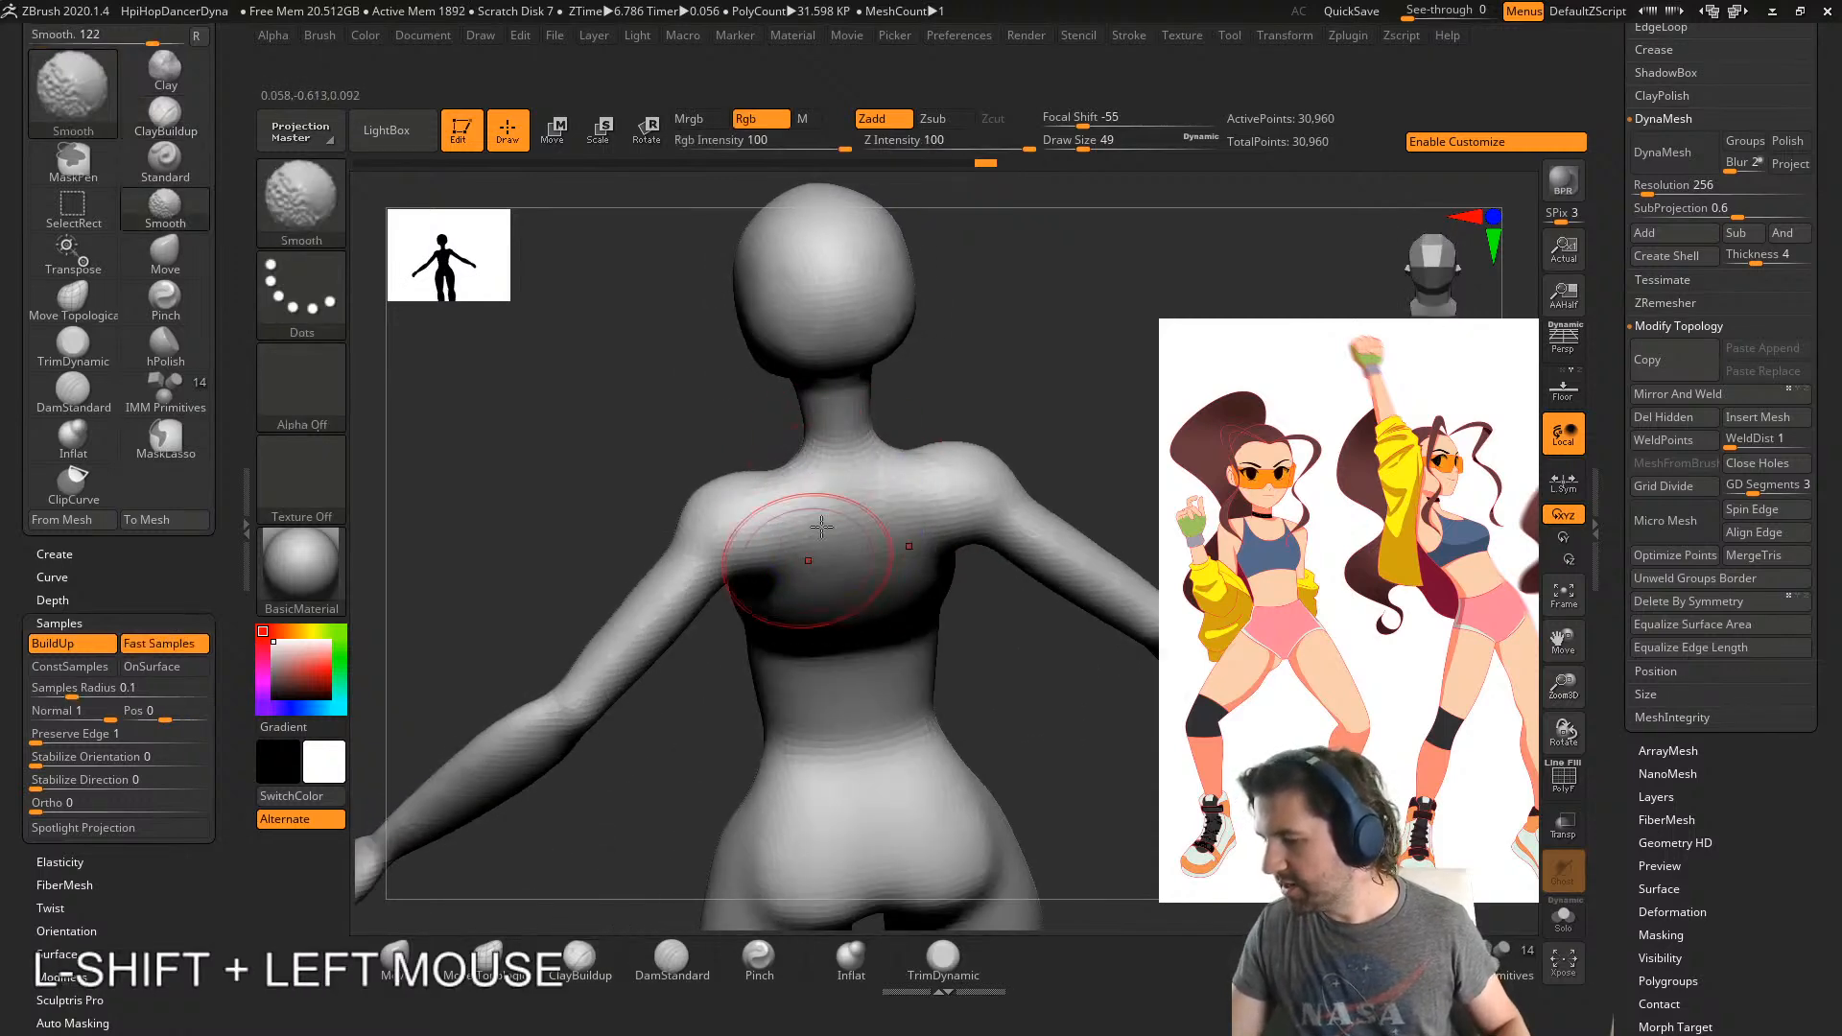
pyautogui.keyDown('shift'); pyautogui.moveTo(773, 535); pyautogui.dragTo(951, 492, button='right'); pyautogui.keyUp('shift')
pyautogui.moveTo(802, 448); pyautogui.dragTo(781, 486, button='right')
pyautogui.click(795, 514)
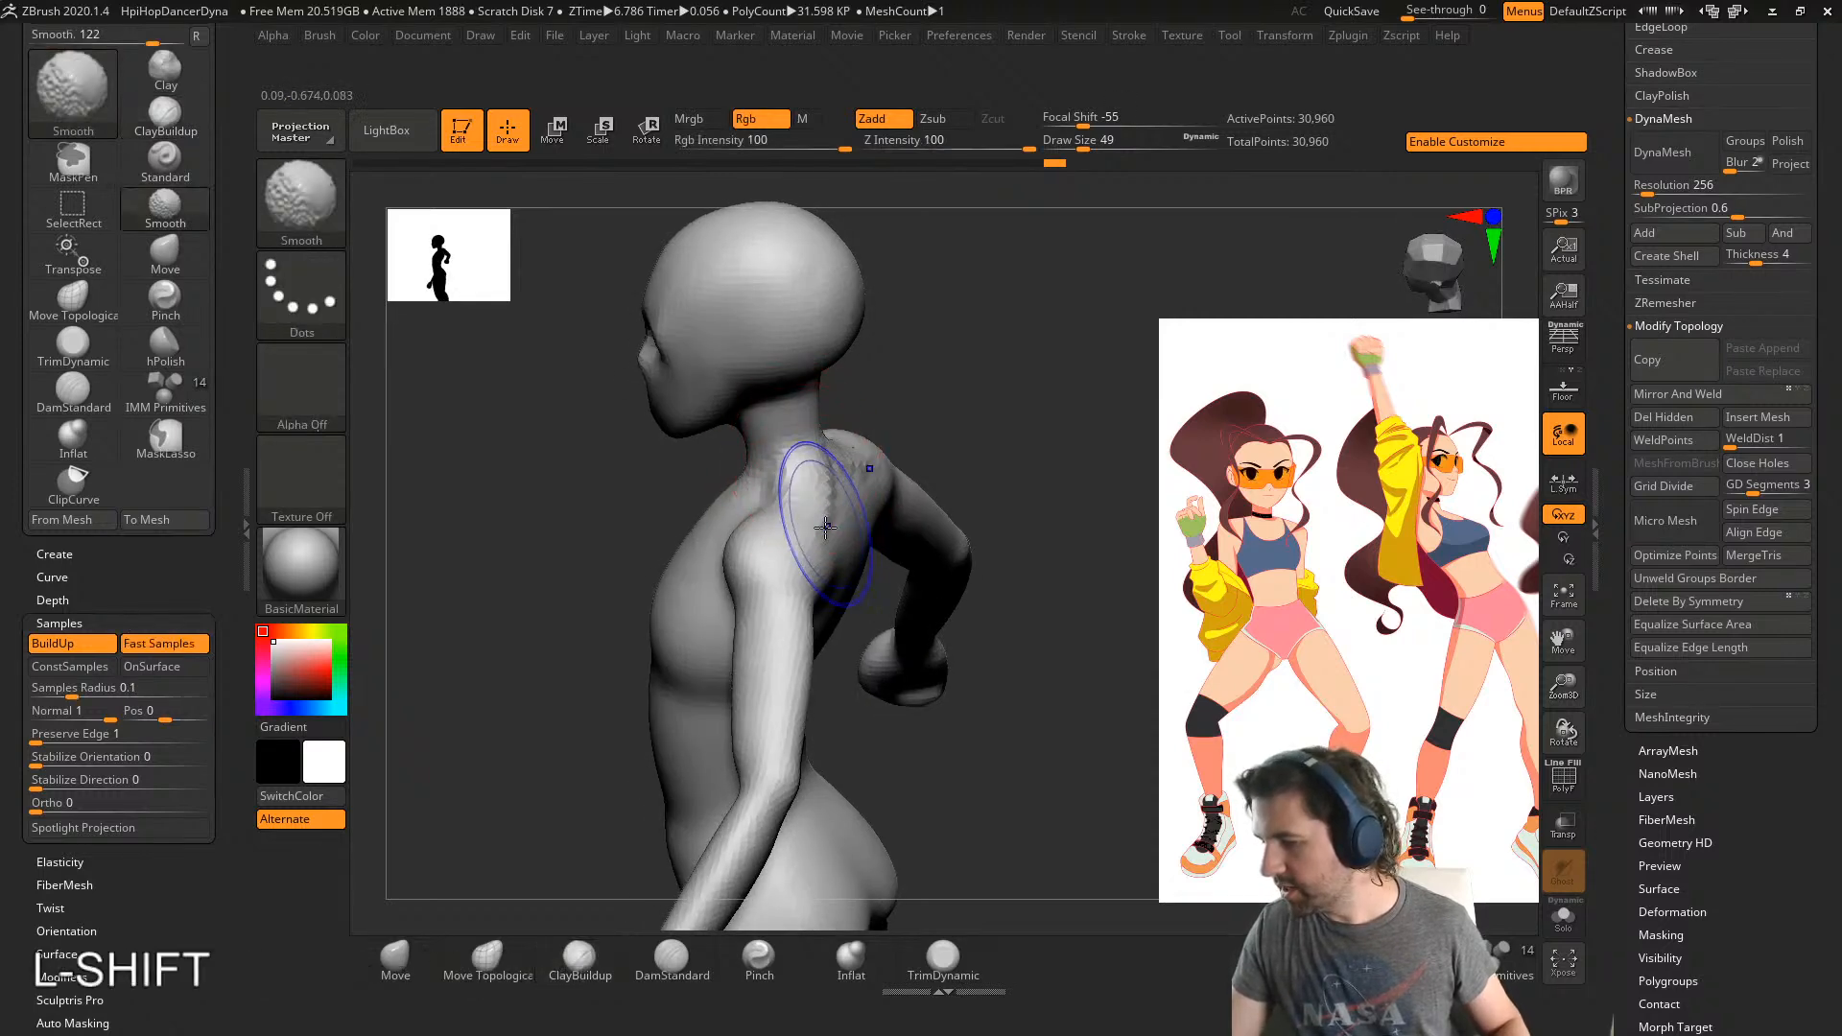
pyautogui.keyDown('shift'); pyautogui.moveTo(794, 509); pyautogui.dragTo(810, 470); pyautogui.keyUp('shift')
# - Undo the latest upper-back stroke and add clay to the slope between the neck and shoulder
pyautogui.moveTo(810, 470); pyautogui.dragTo(795, 477, button='right')
pyautogui.moveTo(859, 496); pyautogui.dragTo(817, 543)
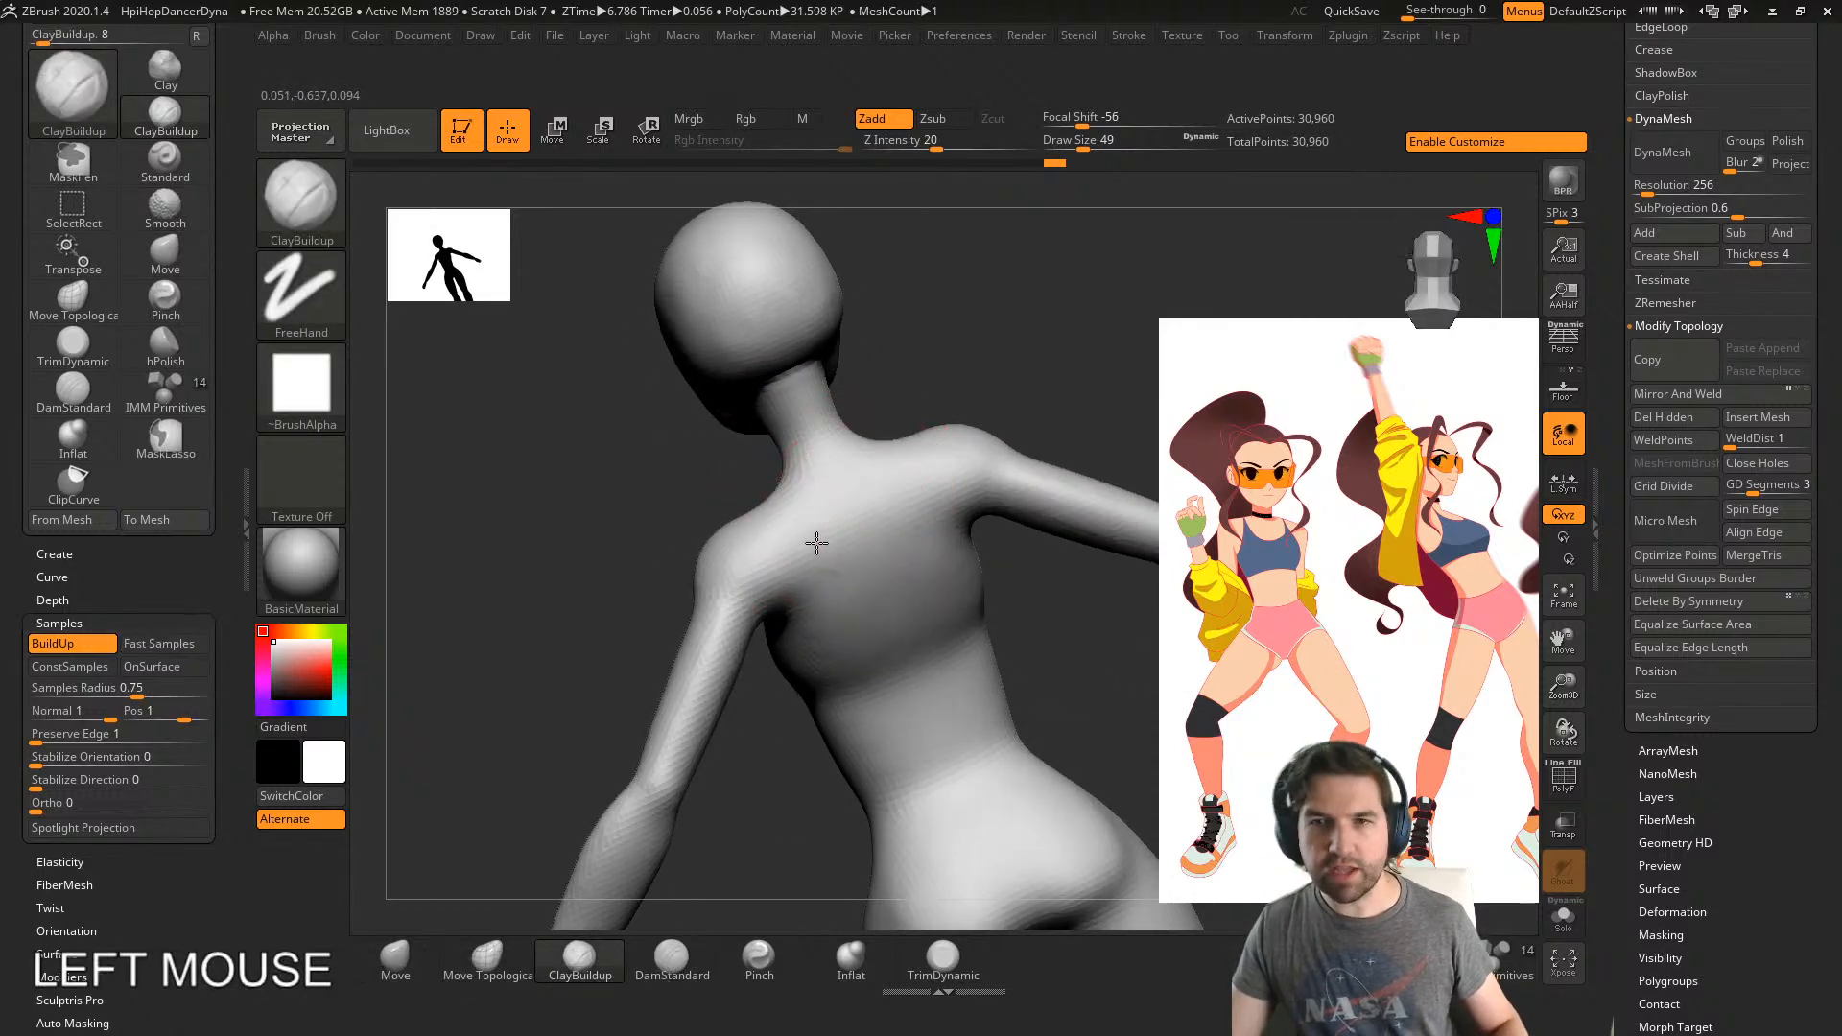
pyautogui.hotkey('ctrl', 'z')
pyautogui.moveTo(842, 485); pyautogui.dragTo(781, 452, button='right')
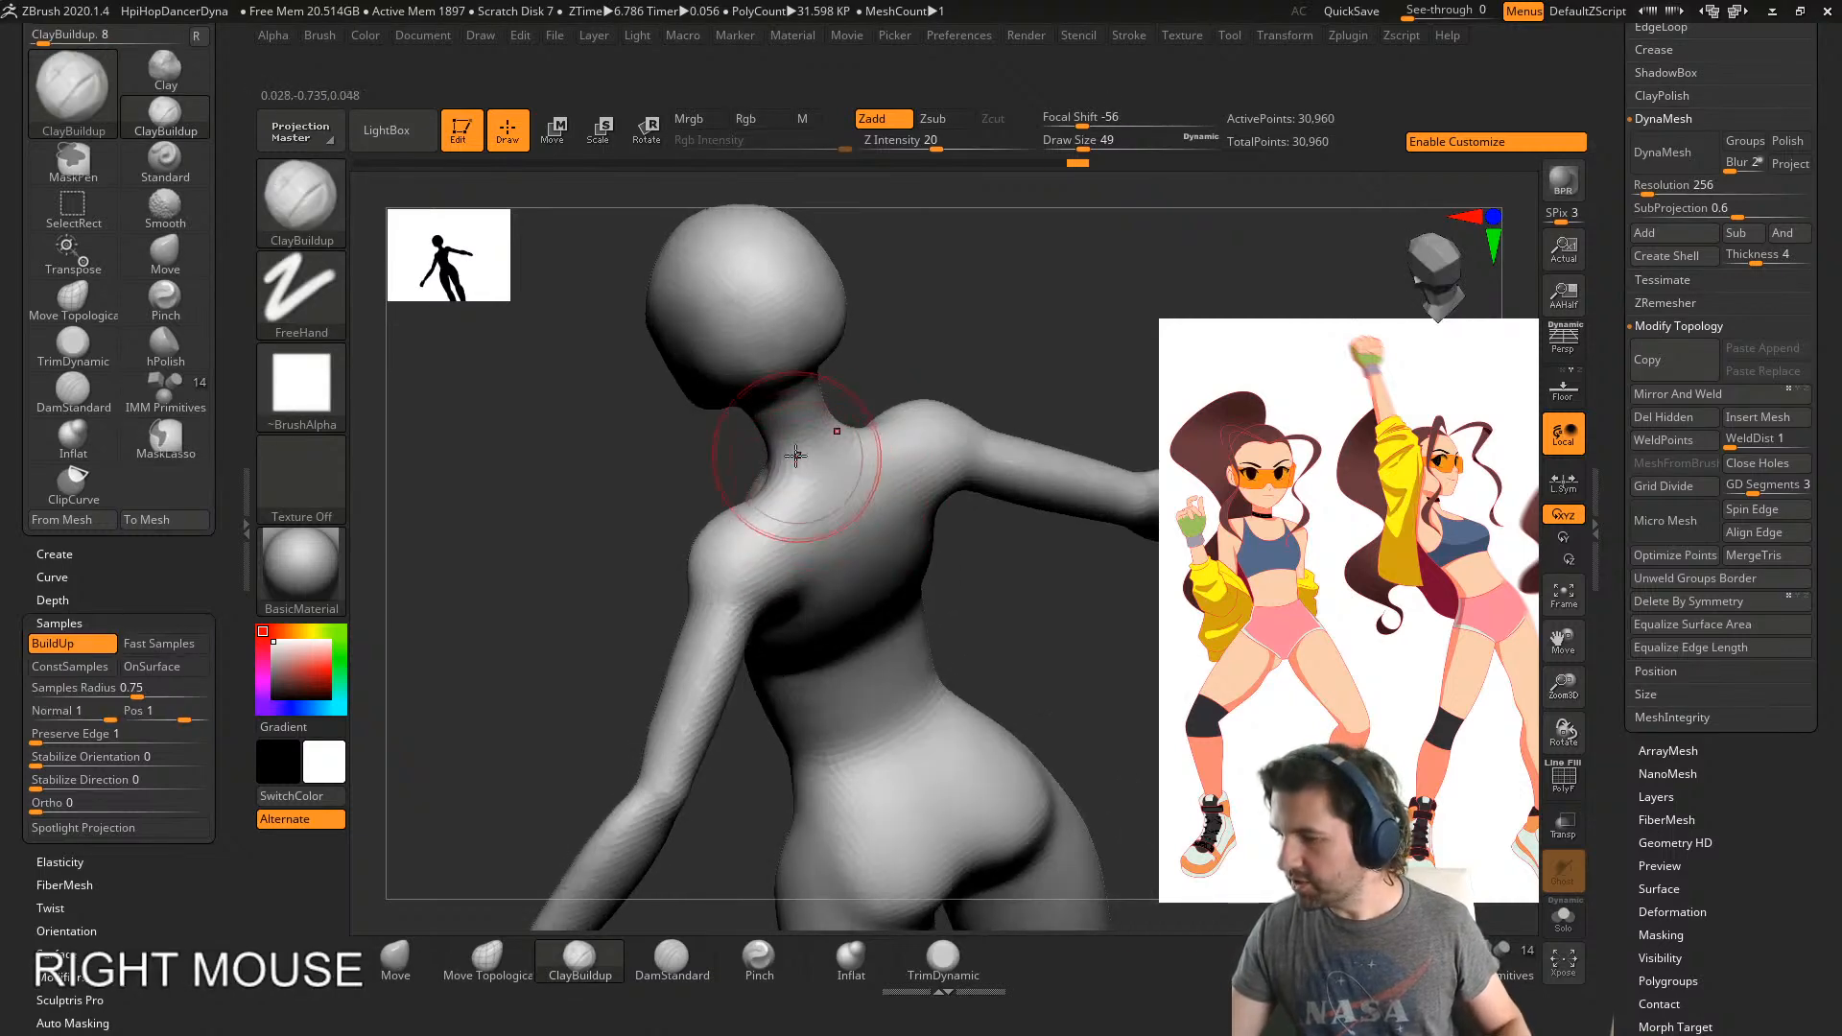
pyautogui.moveTo(810, 522); pyautogui.dragTo(803, 465, button='right')
pyautogui.moveTo(803, 464)
pyautogui.mouseDown()
pyautogui.moveTo(765, 466)
pyautogui.moveTo(784, 481)
pyautogui.mouseUp()
pyautogui.moveTo(785, 481); pyautogui.dragTo(937, 585, button='right')
# - Smooth the front of the torso and fill the chest beside the armpit with ClayBuildup at a draw size of 56
pyautogui.press('s')
pyautogui.moveTo(932, 580); pyautogui.dragTo(927, 580)
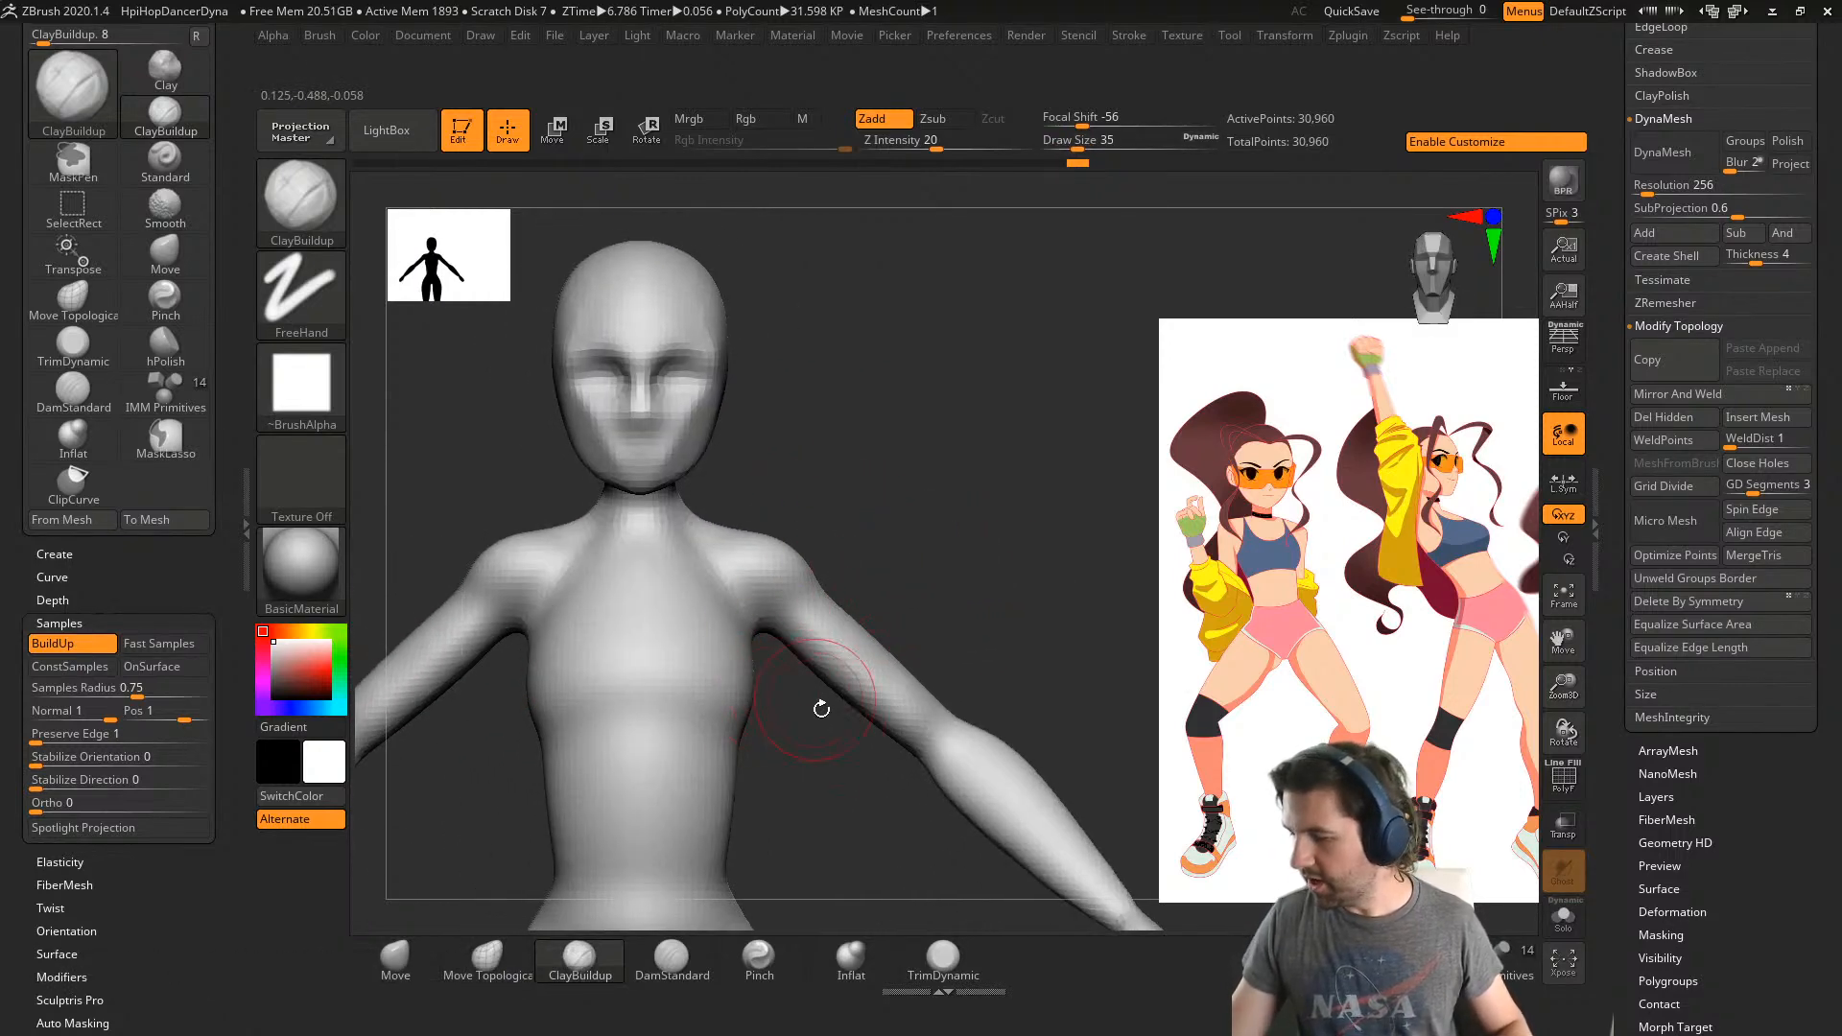
pyautogui.click(675, 978)
pyautogui.press('s')
pyautogui.moveTo(835, 855); pyautogui.dragTo(843, 855)
pyautogui.keyDown('shift'); pyautogui.moveTo(739, 830); pyautogui.dragTo(714, 816); pyautogui.keyUp('shift')
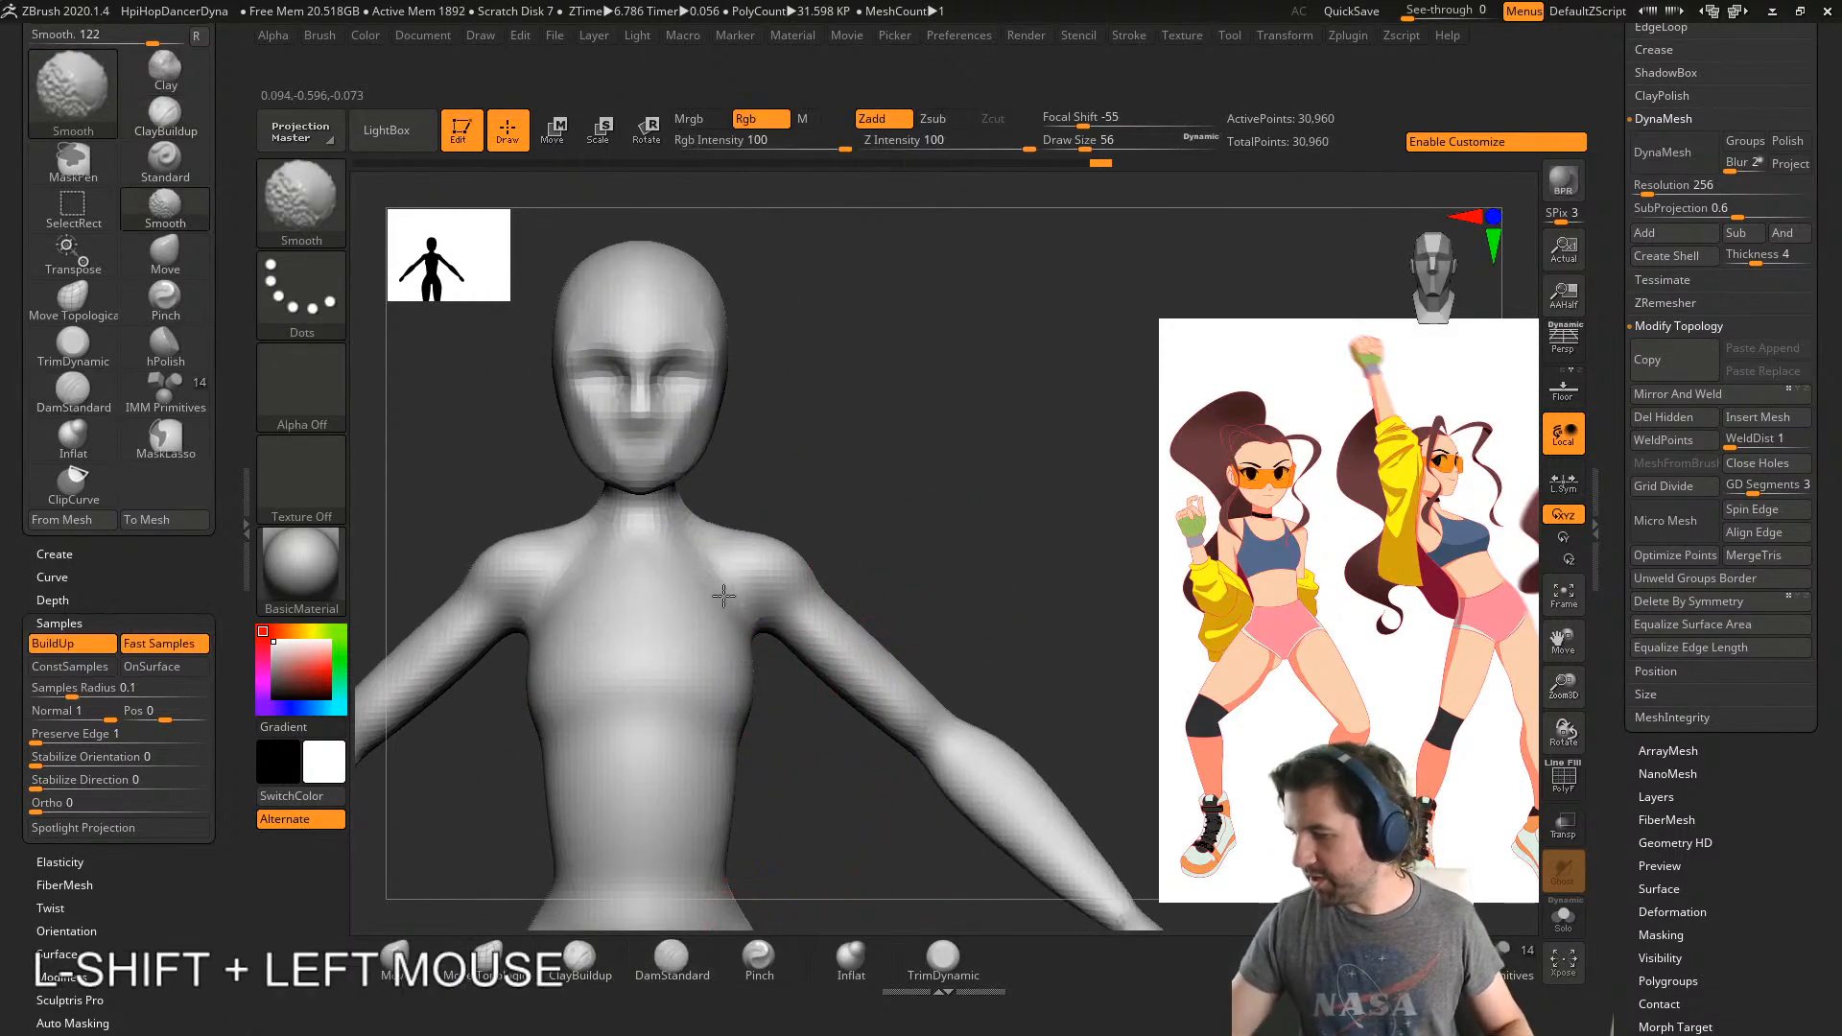
pyautogui.moveTo(826, 816); pyautogui.dragTo(701, 798, button='right')
pyautogui.click(579, 957)
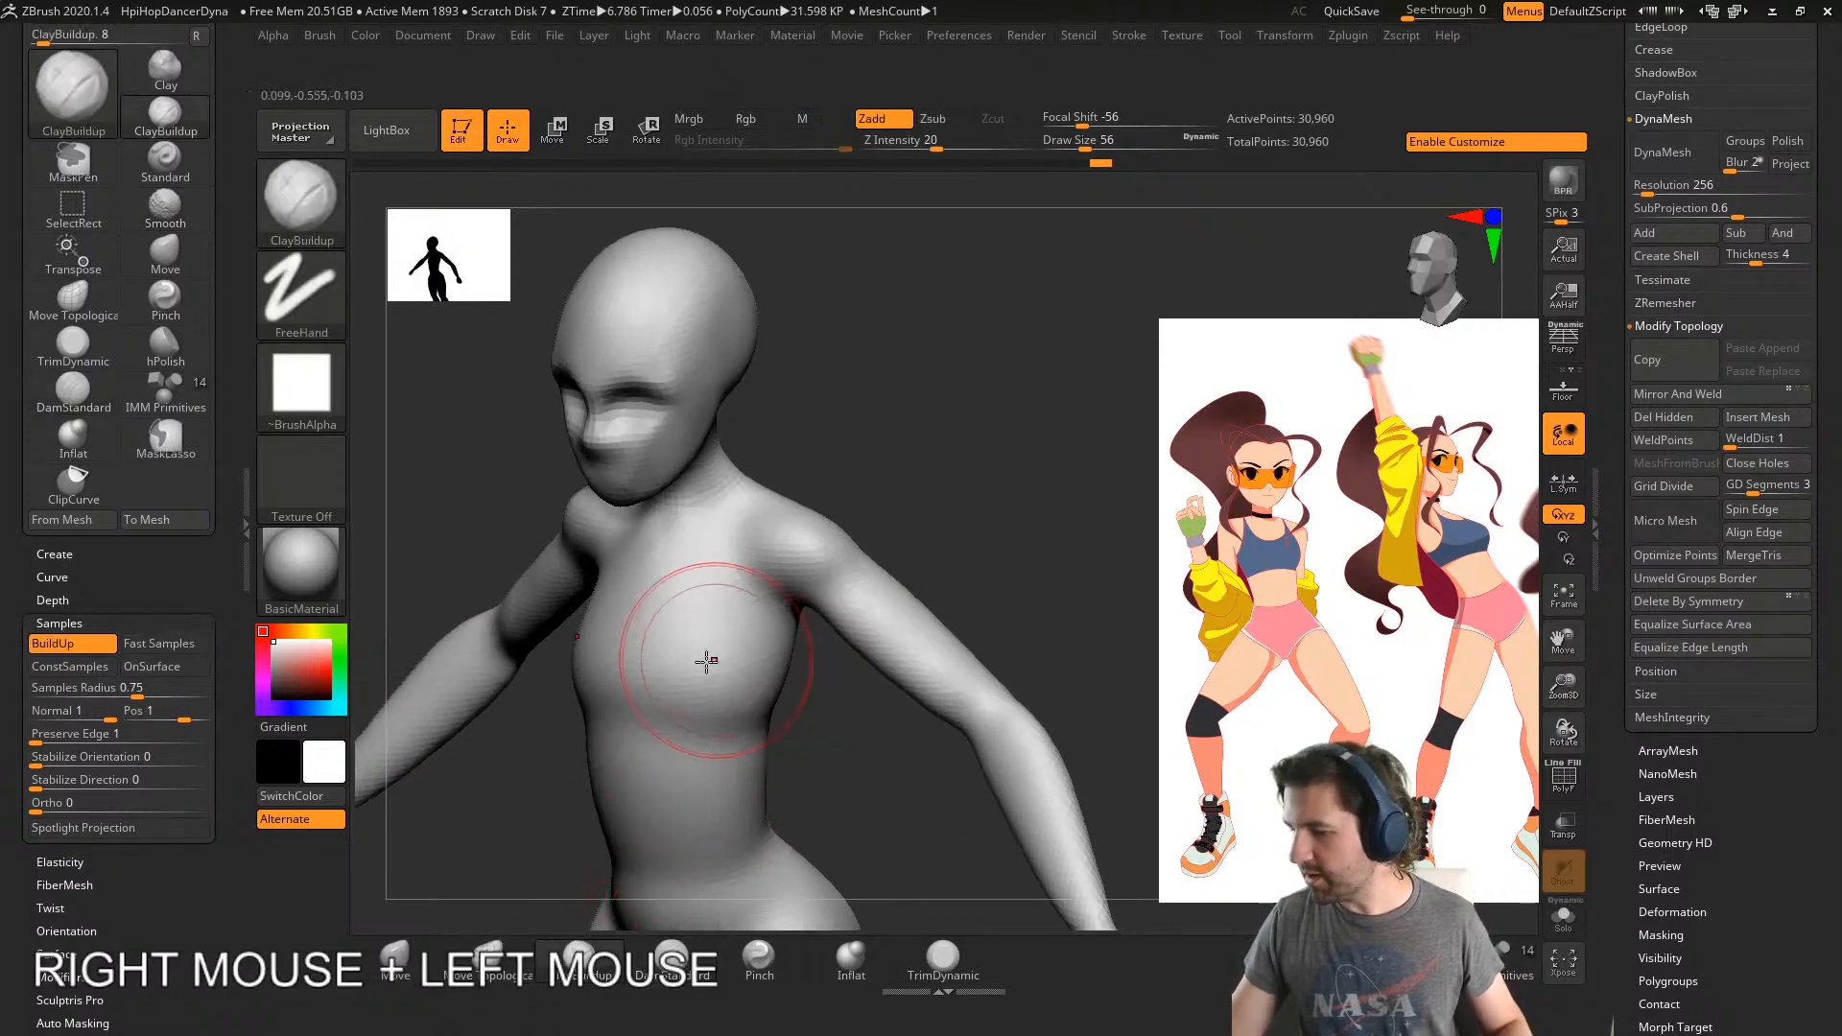
pyautogui.moveTo(706, 660); pyautogui.dragTo(739, 617, button='right')
pyautogui.keyDown('shift'); pyautogui.moveTo(740, 617); pyautogui.dragTo(755, 625); pyautogui.keyUp('shift')
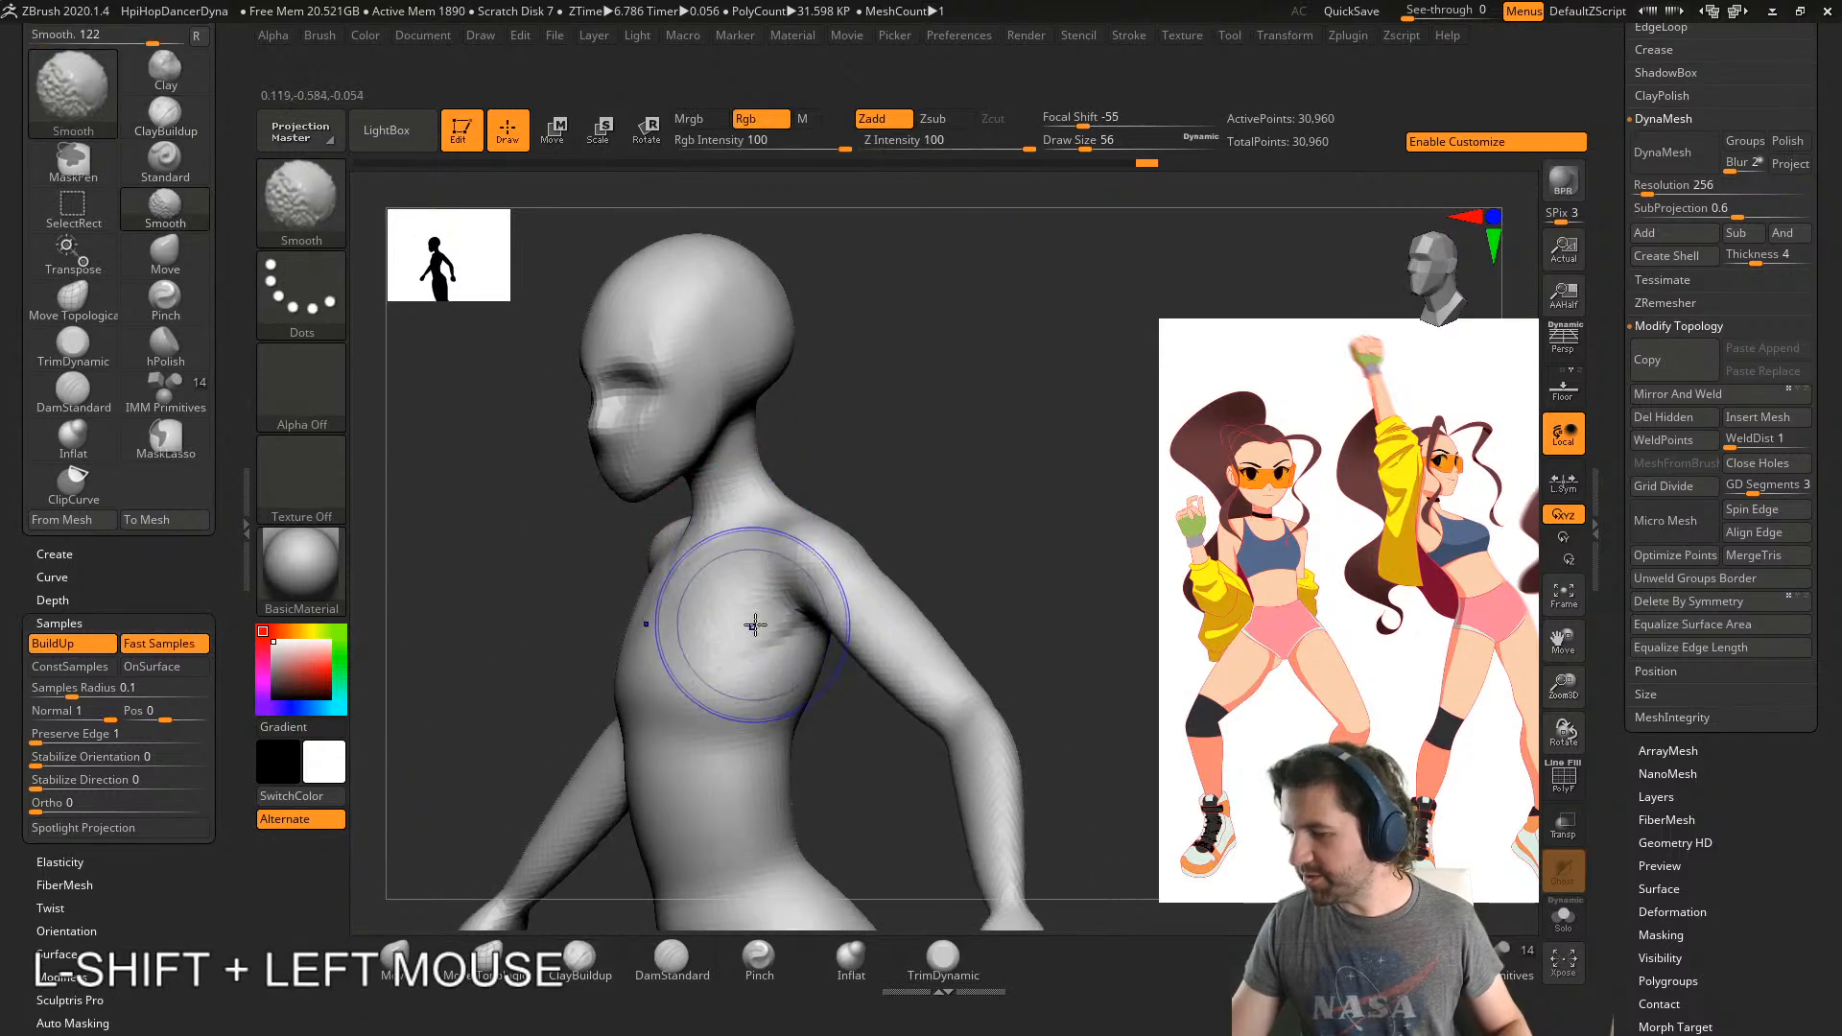
# - Build up the transition from the chest over the front of the shoulder with ClayBuildup and smooth it
pyautogui.moveTo(720, 569); pyautogui.dragTo(849, 533, button='right')
pyautogui.moveTo(748, 575); pyautogui.dragTo(806, 572)
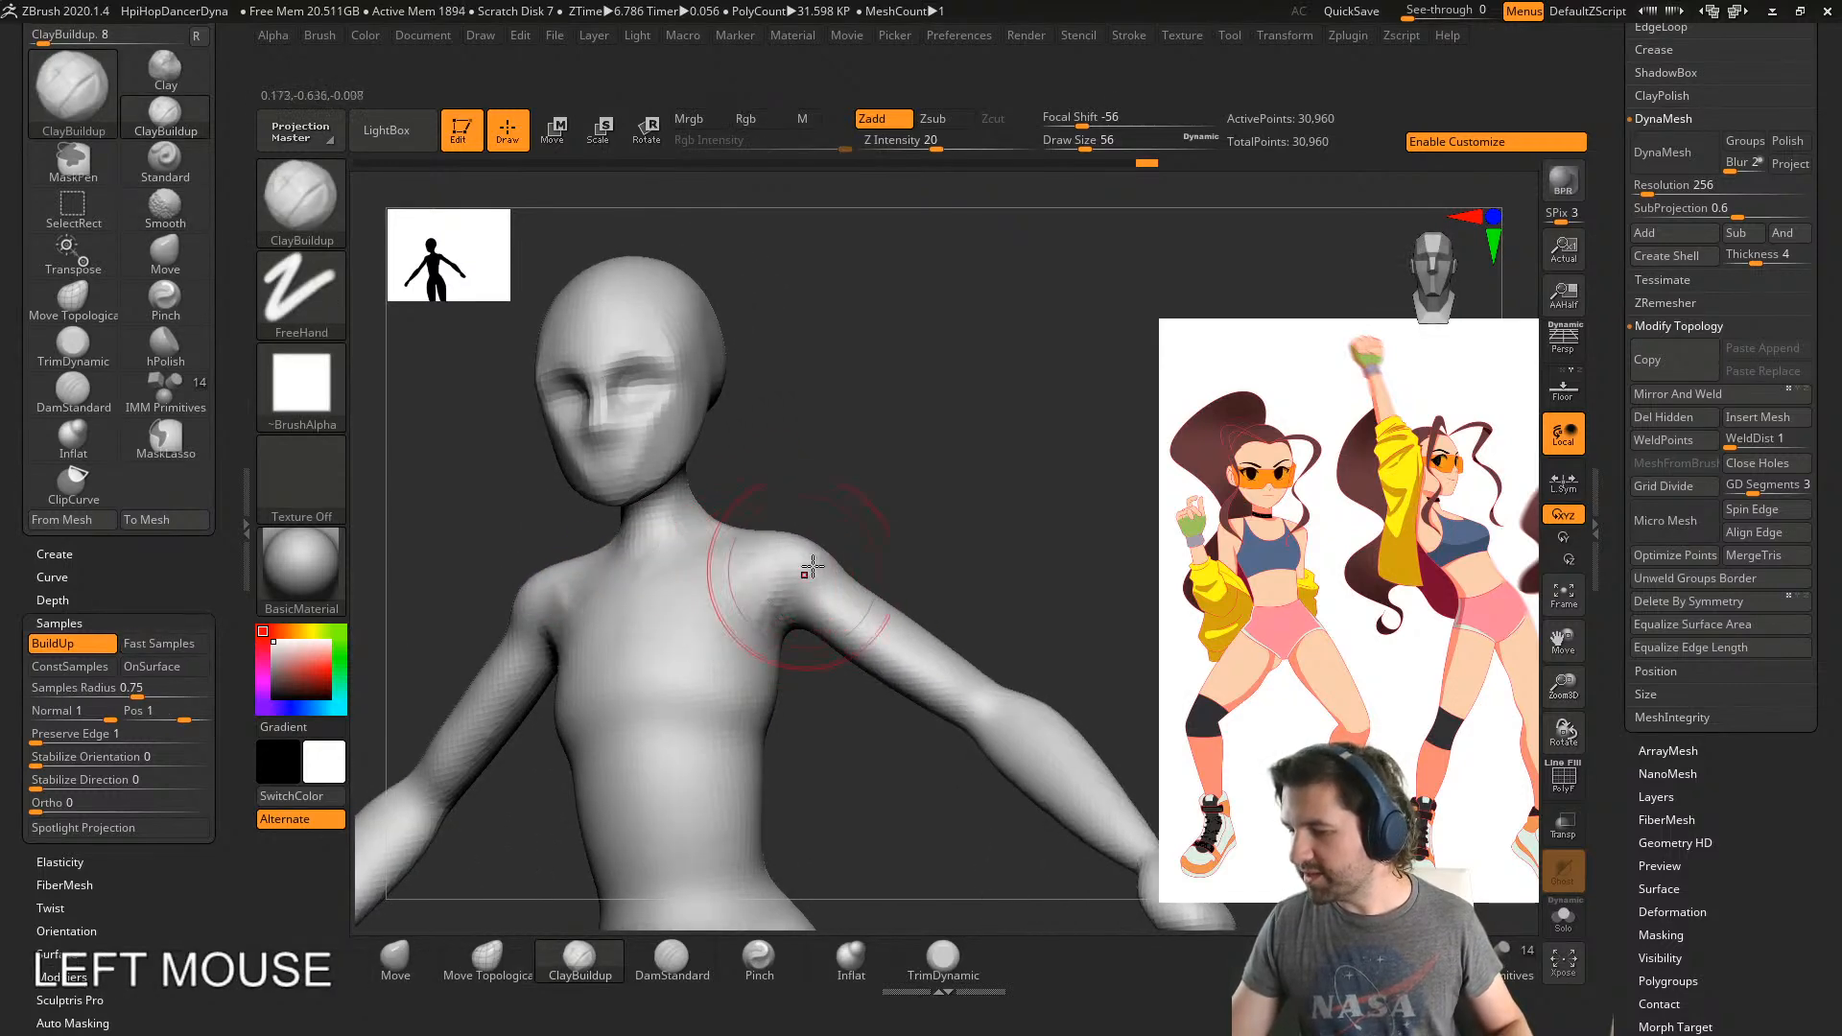
pyautogui.moveTo(864, 576); pyautogui.dragTo(791, 573, button='right')
pyautogui.moveTo(792, 573)
pyautogui.mouseDown()
pyautogui.moveTo(758, 569)
pyautogui.moveTo(833, 580)
pyautogui.mouseUp()
pyautogui.moveTo(916, 572); pyautogui.dragTo(863, 518, button='right')
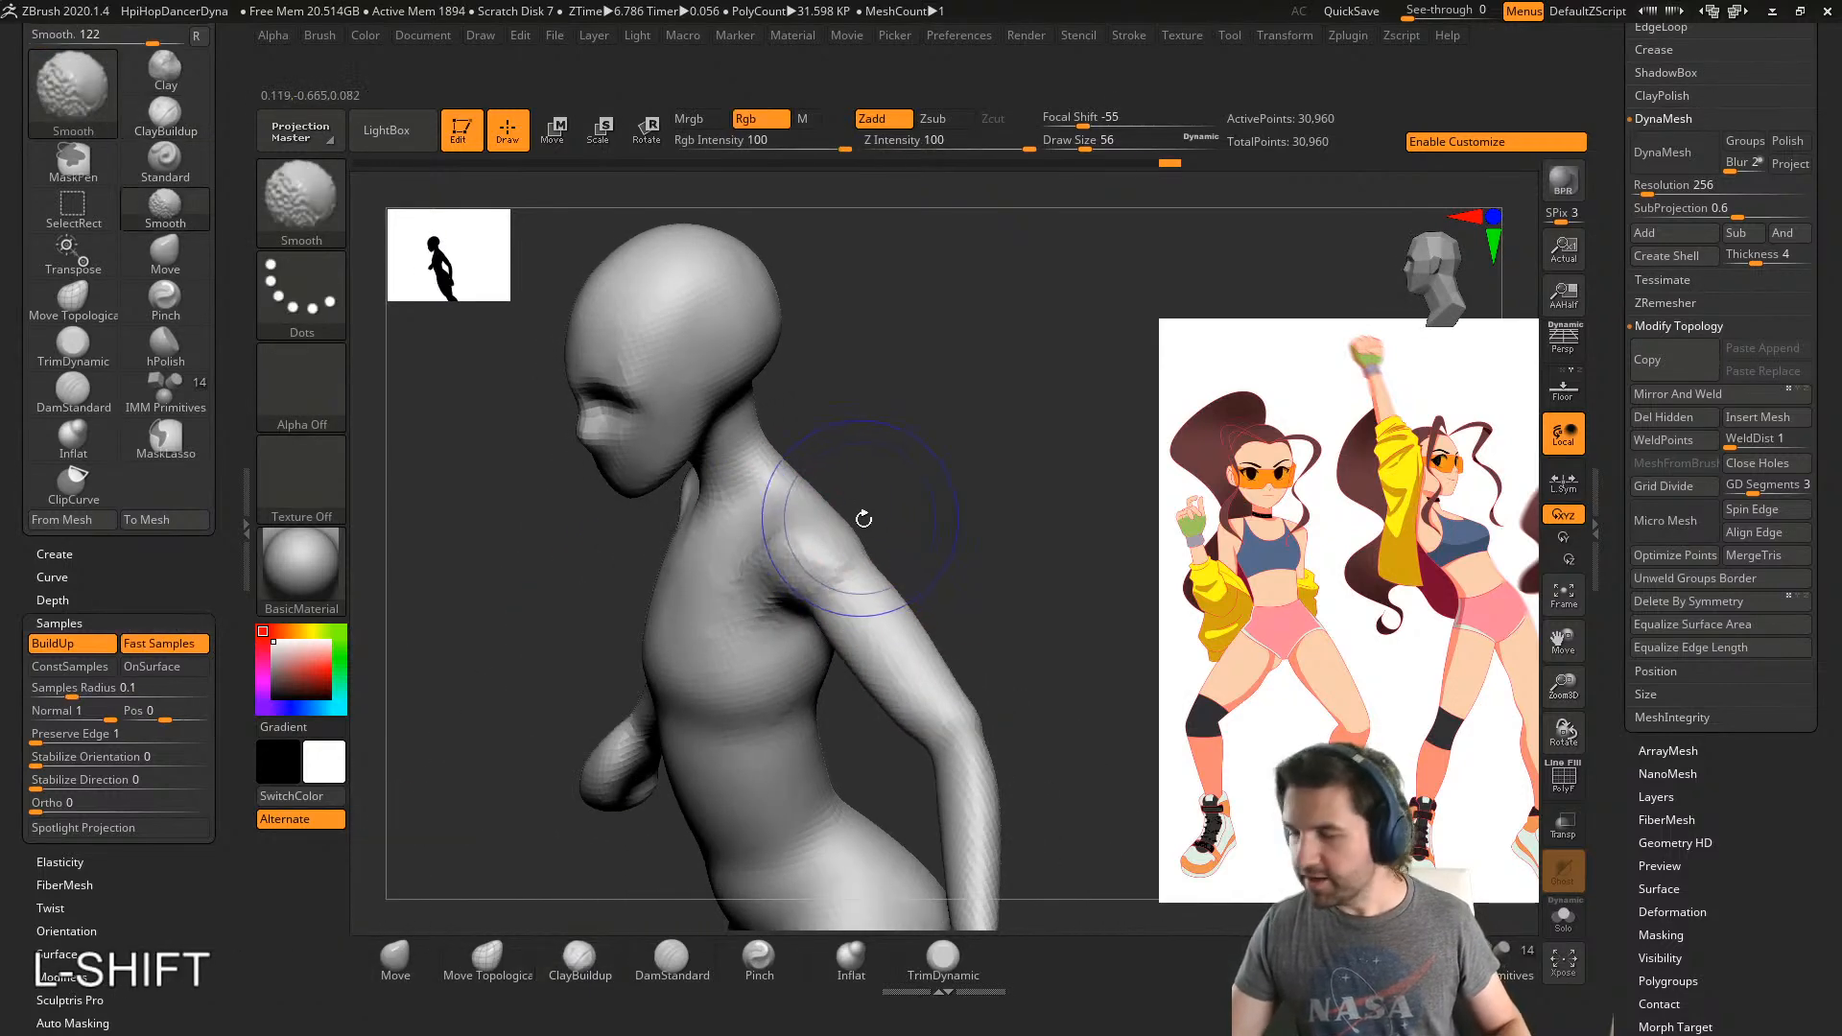
pyautogui.keyDown('shift'); pyautogui.moveTo(854, 576); pyautogui.dragTo(865, 616); pyautogui.keyUp('shift')
# - Carve the crease under the chest with DamStandard at a draw size of 56 and smooth the waist and hips
pyautogui.moveTo(763, 486); pyautogui.dragTo(869, 489, button='right')
pyautogui.keyDown('alt'); pyautogui.moveTo(772, 714); pyautogui.dragTo(799, 629, button='right'); pyautogui.keyUp('alt')
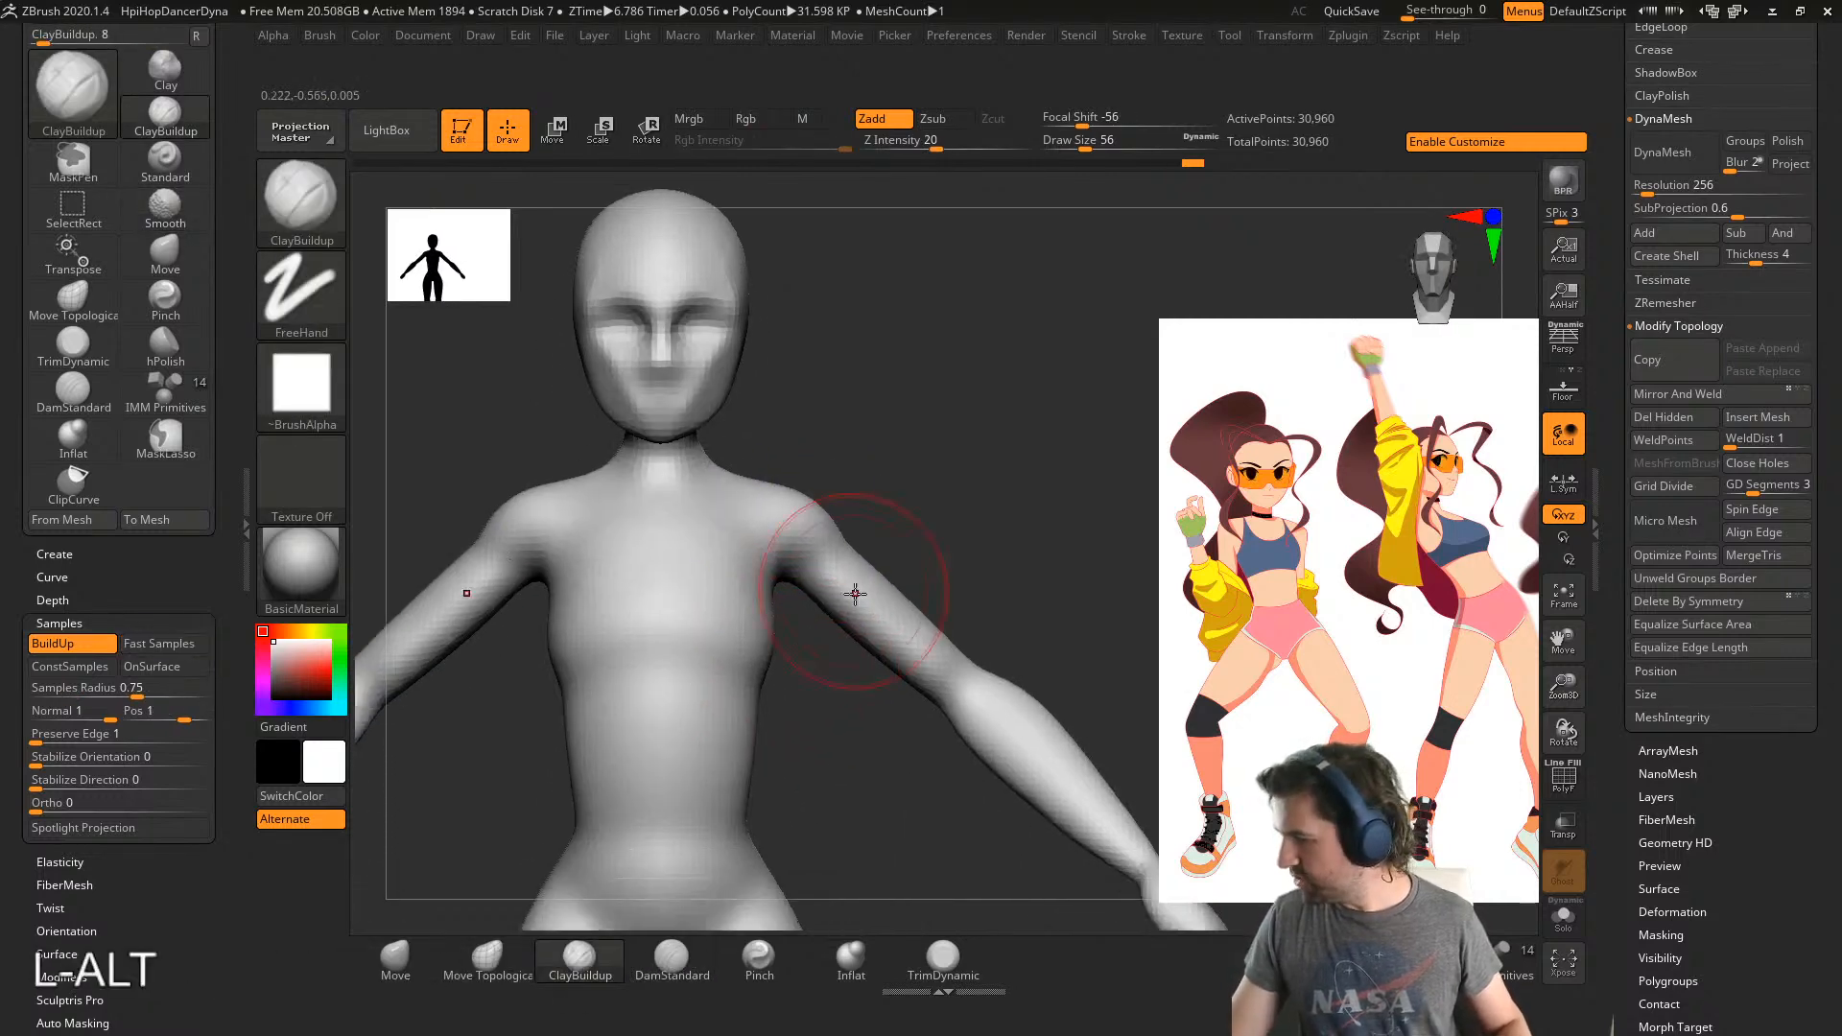
pyautogui.click(708, 971)
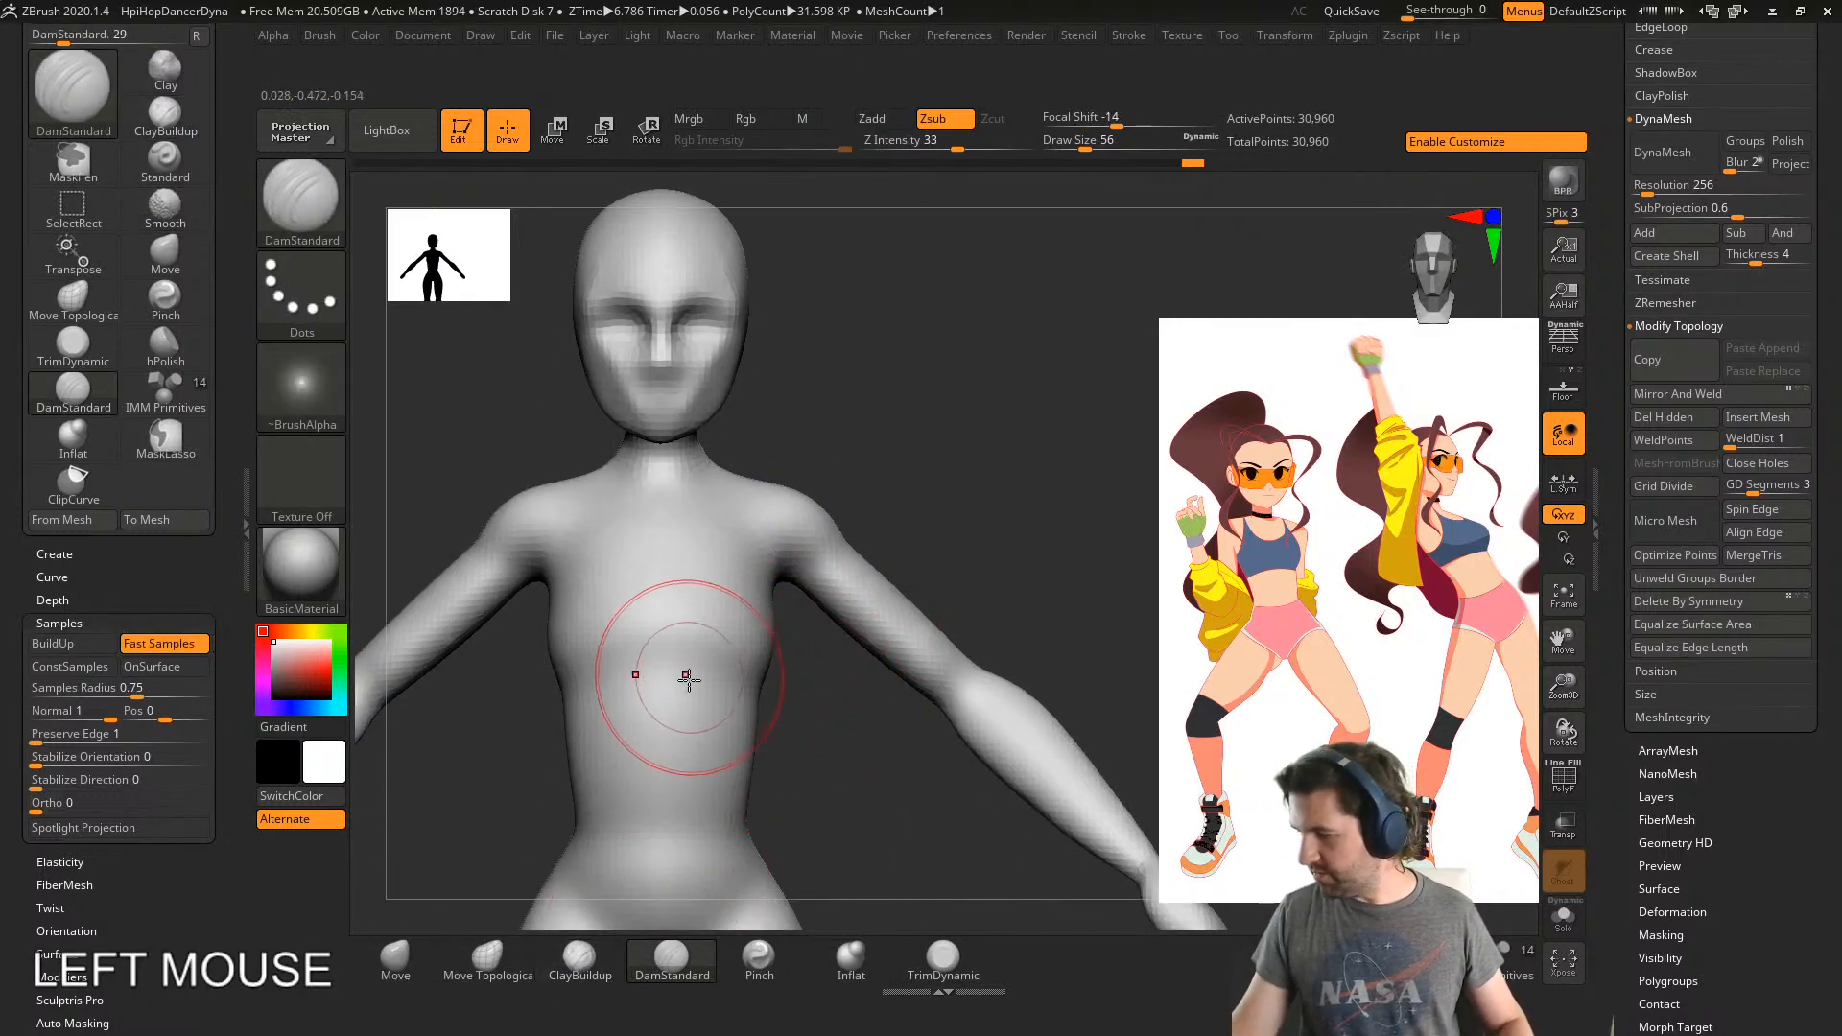
pyautogui.moveTo(788, 670); pyautogui.dragTo(720, 662, button='right')
pyautogui.moveTo(715, 658)
pyautogui.mouseDown()
pyautogui.moveTo(781, 662)
pyautogui.moveTo(752, 707)
pyautogui.mouseUp()
pyautogui.moveTo(791, 737); pyautogui.dragTo(822, 543, button='right')
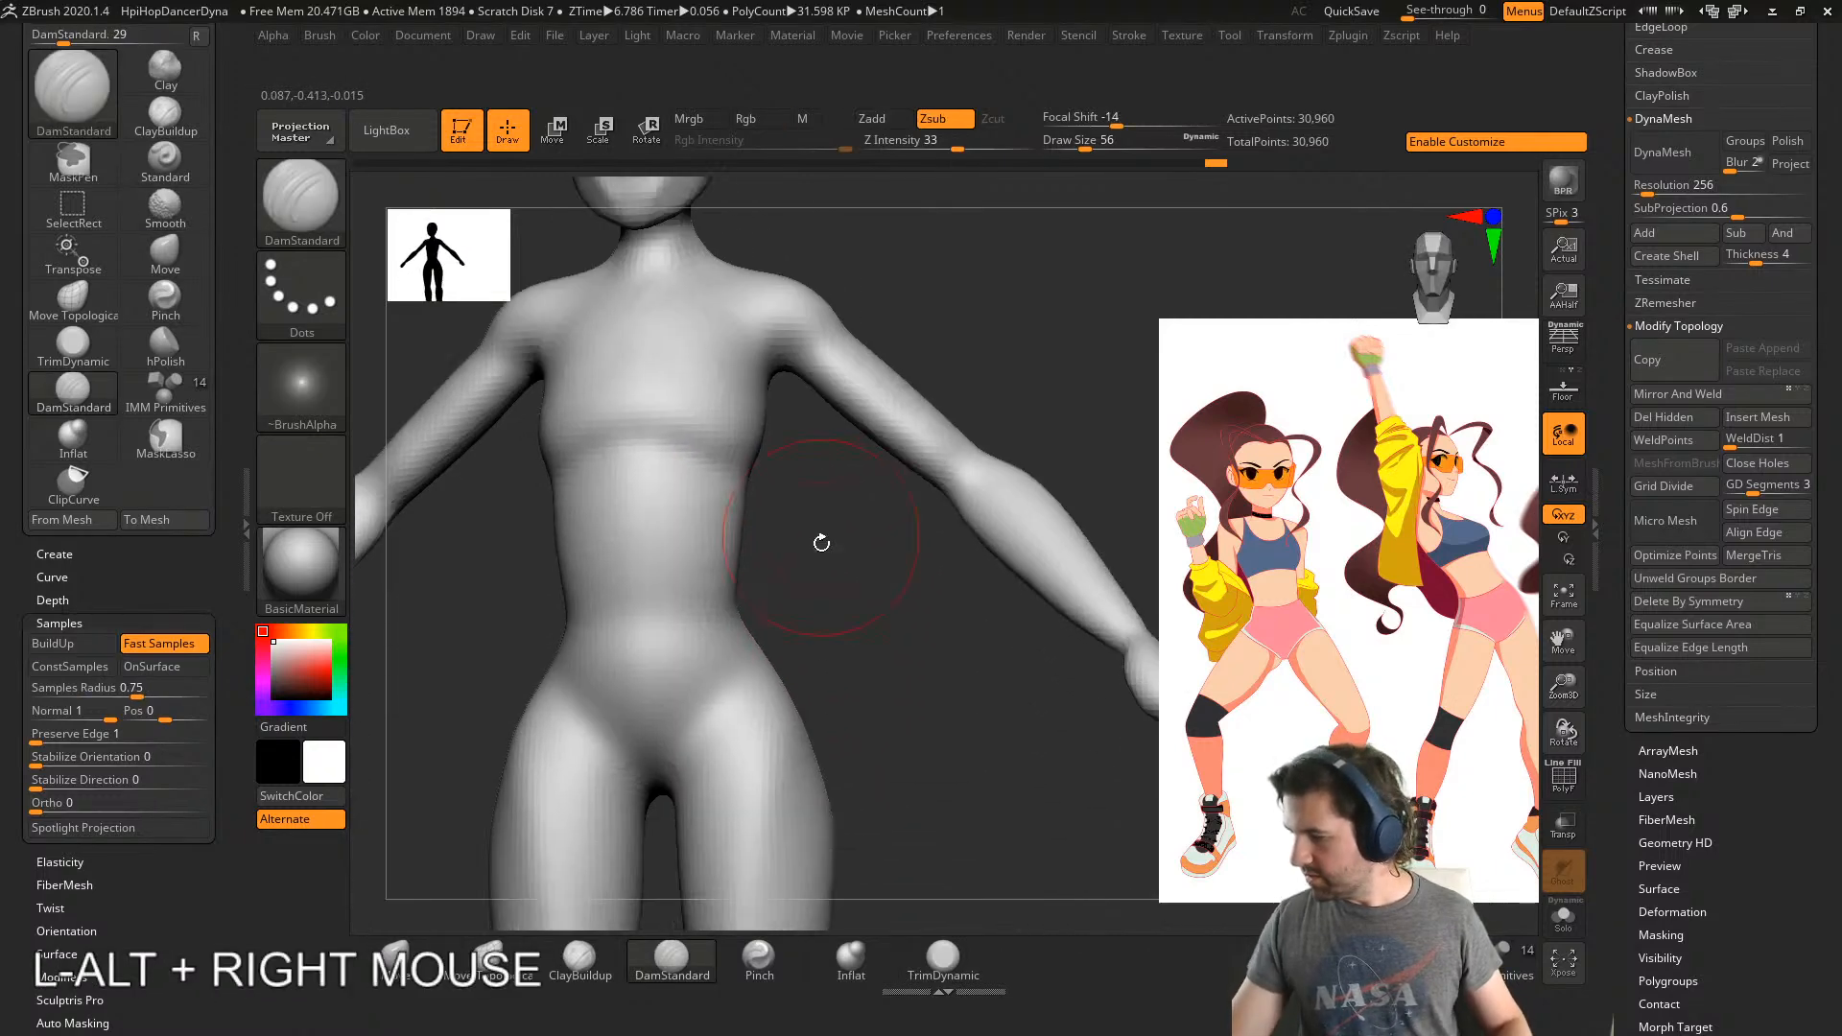
pyautogui.keyDown('shift'); pyautogui.moveTo(737, 650); pyautogui.dragTo(765, 629); pyautogui.keyUp('shift')
pyautogui.moveTo(765, 630)
pyautogui.mouseDown(button='right')
pyautogui.moveTo(723, 658)
pyautogui.moveTo(739, 740)
pyautogui.mouseUp(button='right')
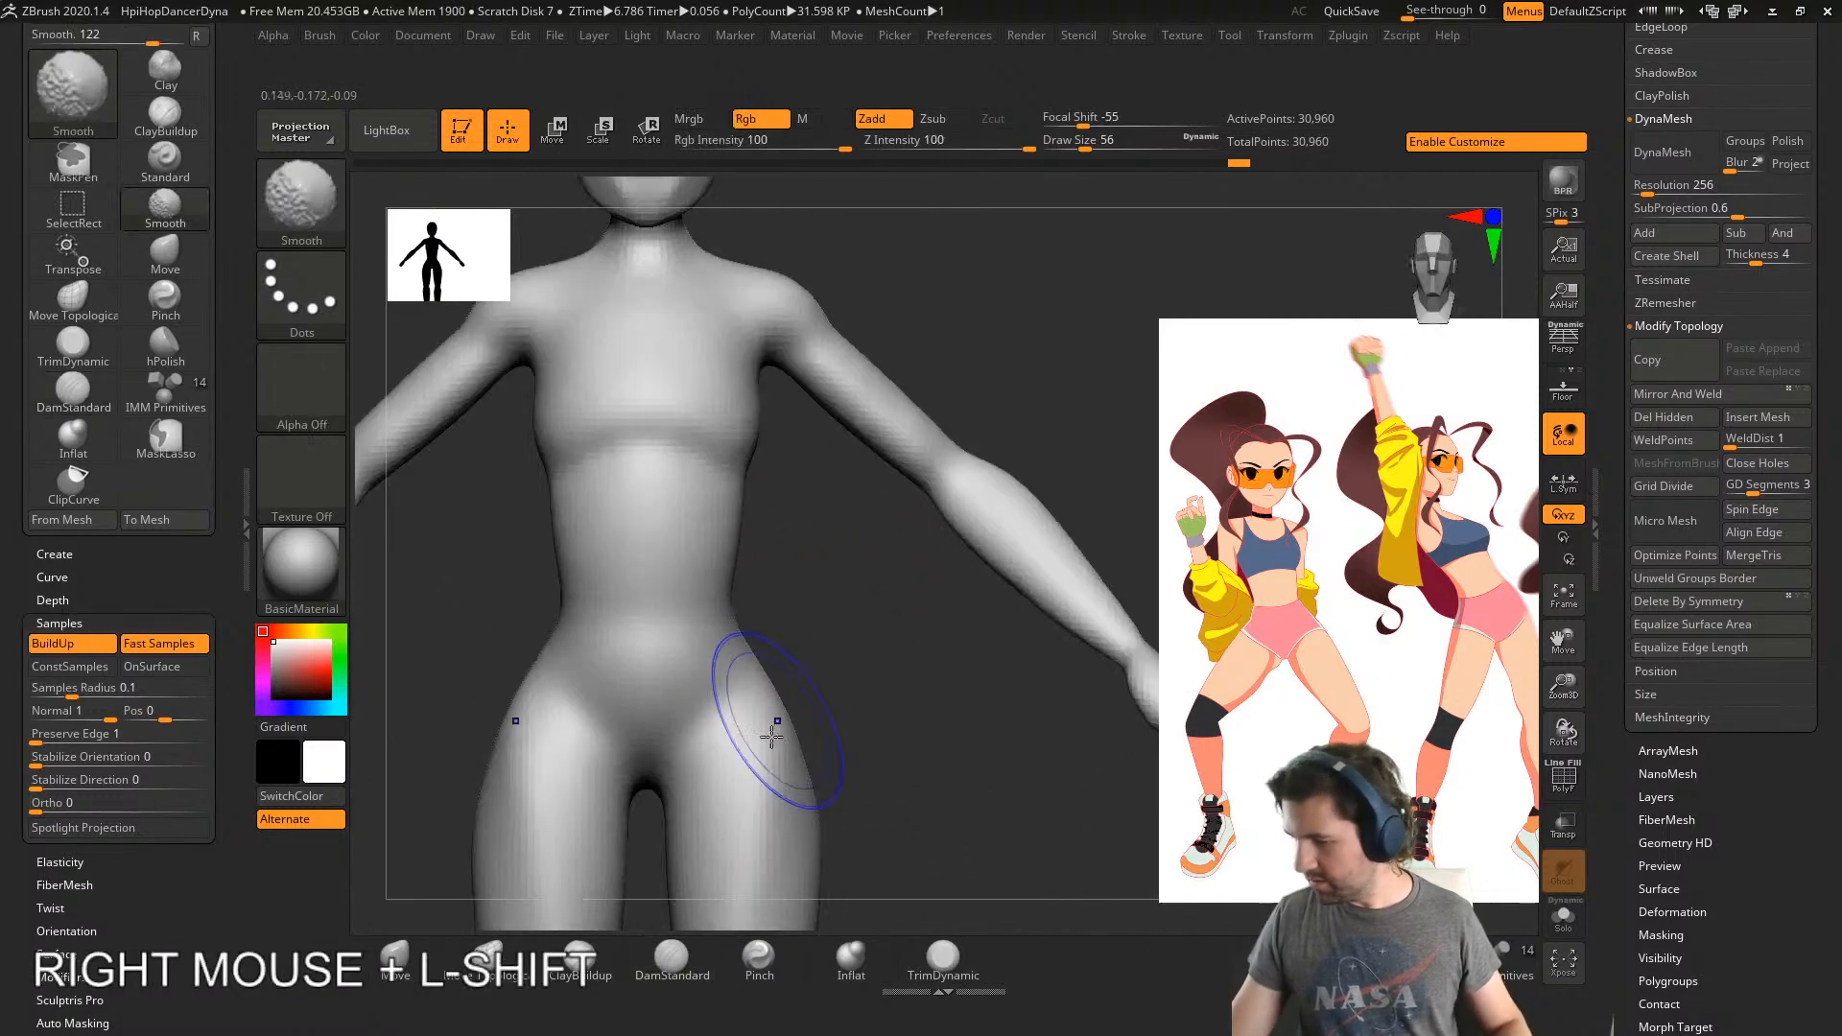
# - Reshape the waist and ribcage silhouette with the Move brush at draw sizes of 94 and 172
pyautogui.click(607, 949)
pyautogui.click(408, 959)
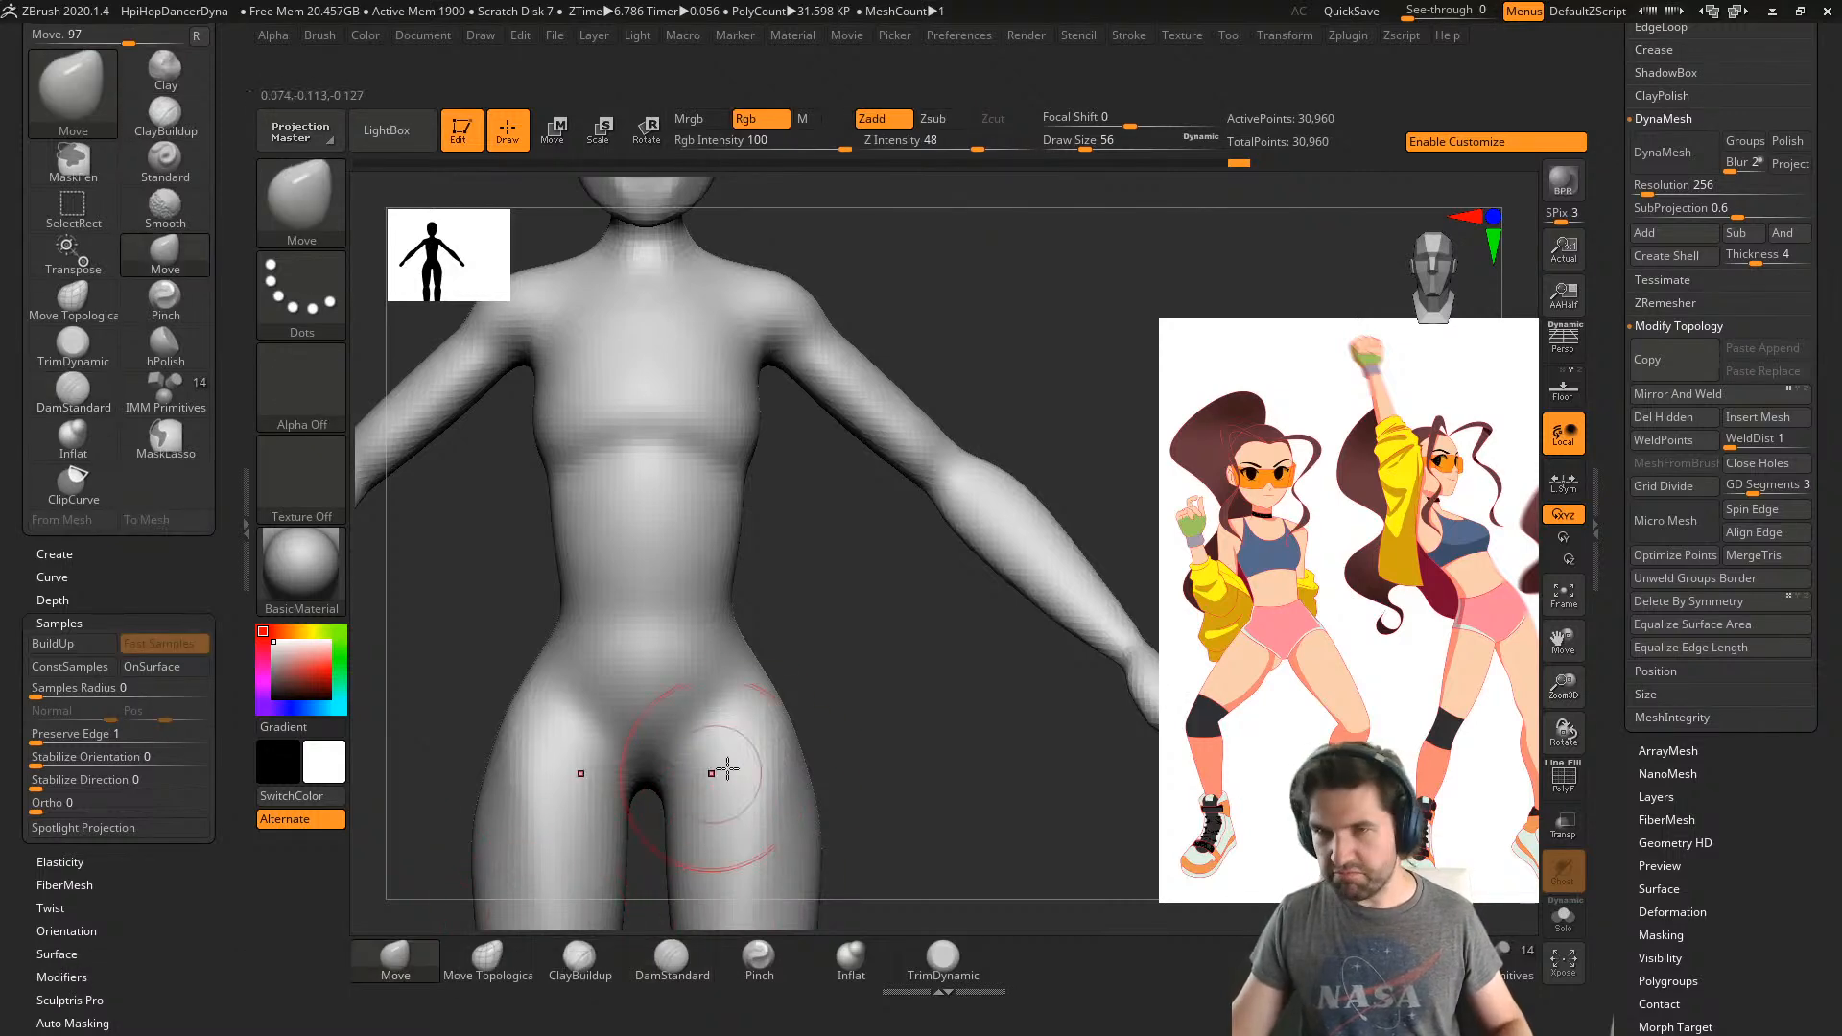
pyautogui.press('s')
pyautogui.moveTo(826, 747); pyautogui.dragTo(839, 747)
pyautogui.moveTo(730, 611); pyautogui.dragTo(745, 613)
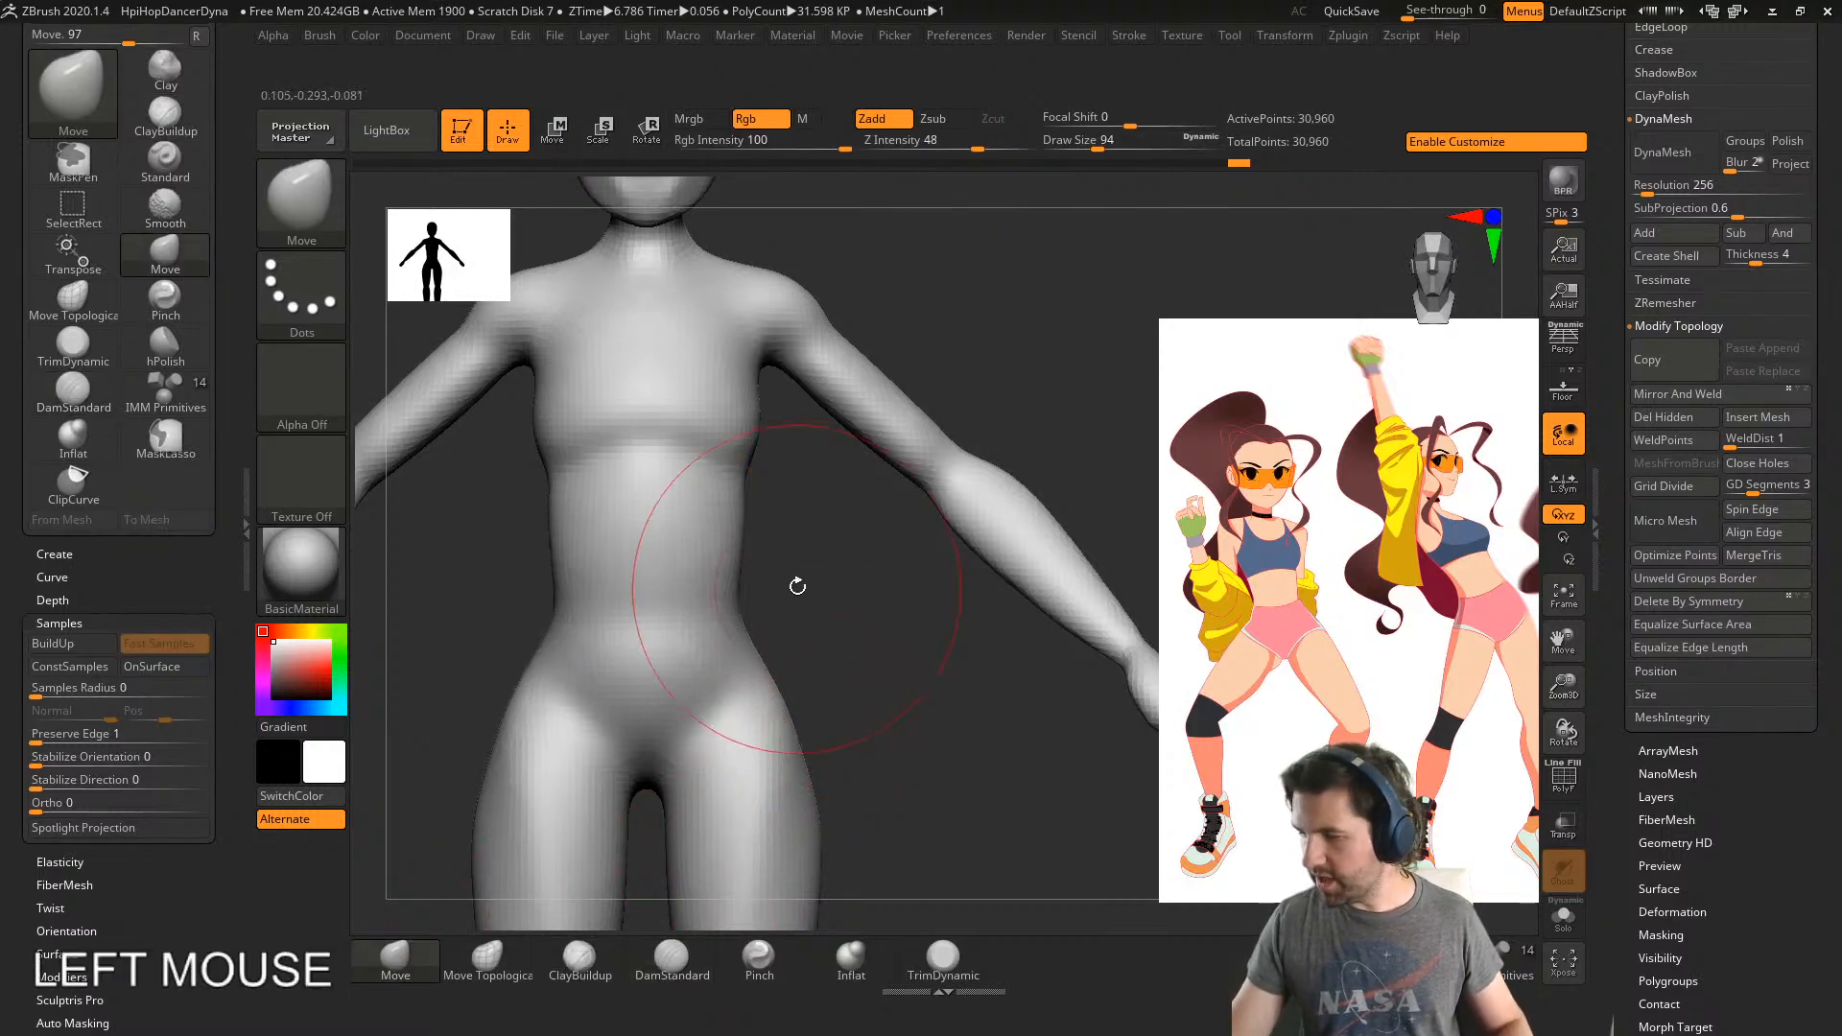
pyautogui.press('s')
pyautogui.moveTo(761, 550); pyautogui.dragTo(778, 551)
pyautogui.moveTo(756, 448); pyautogui.dragTo(762, 447)
# - Raise the rear and outer shoulder forms with inverted DamStandard at a draw size of 74 and smooth them
pyautogui.moveTo(761, 447); pyautogui.dragTo(833, 648, button='right')
pyautogui.click(672, 959)
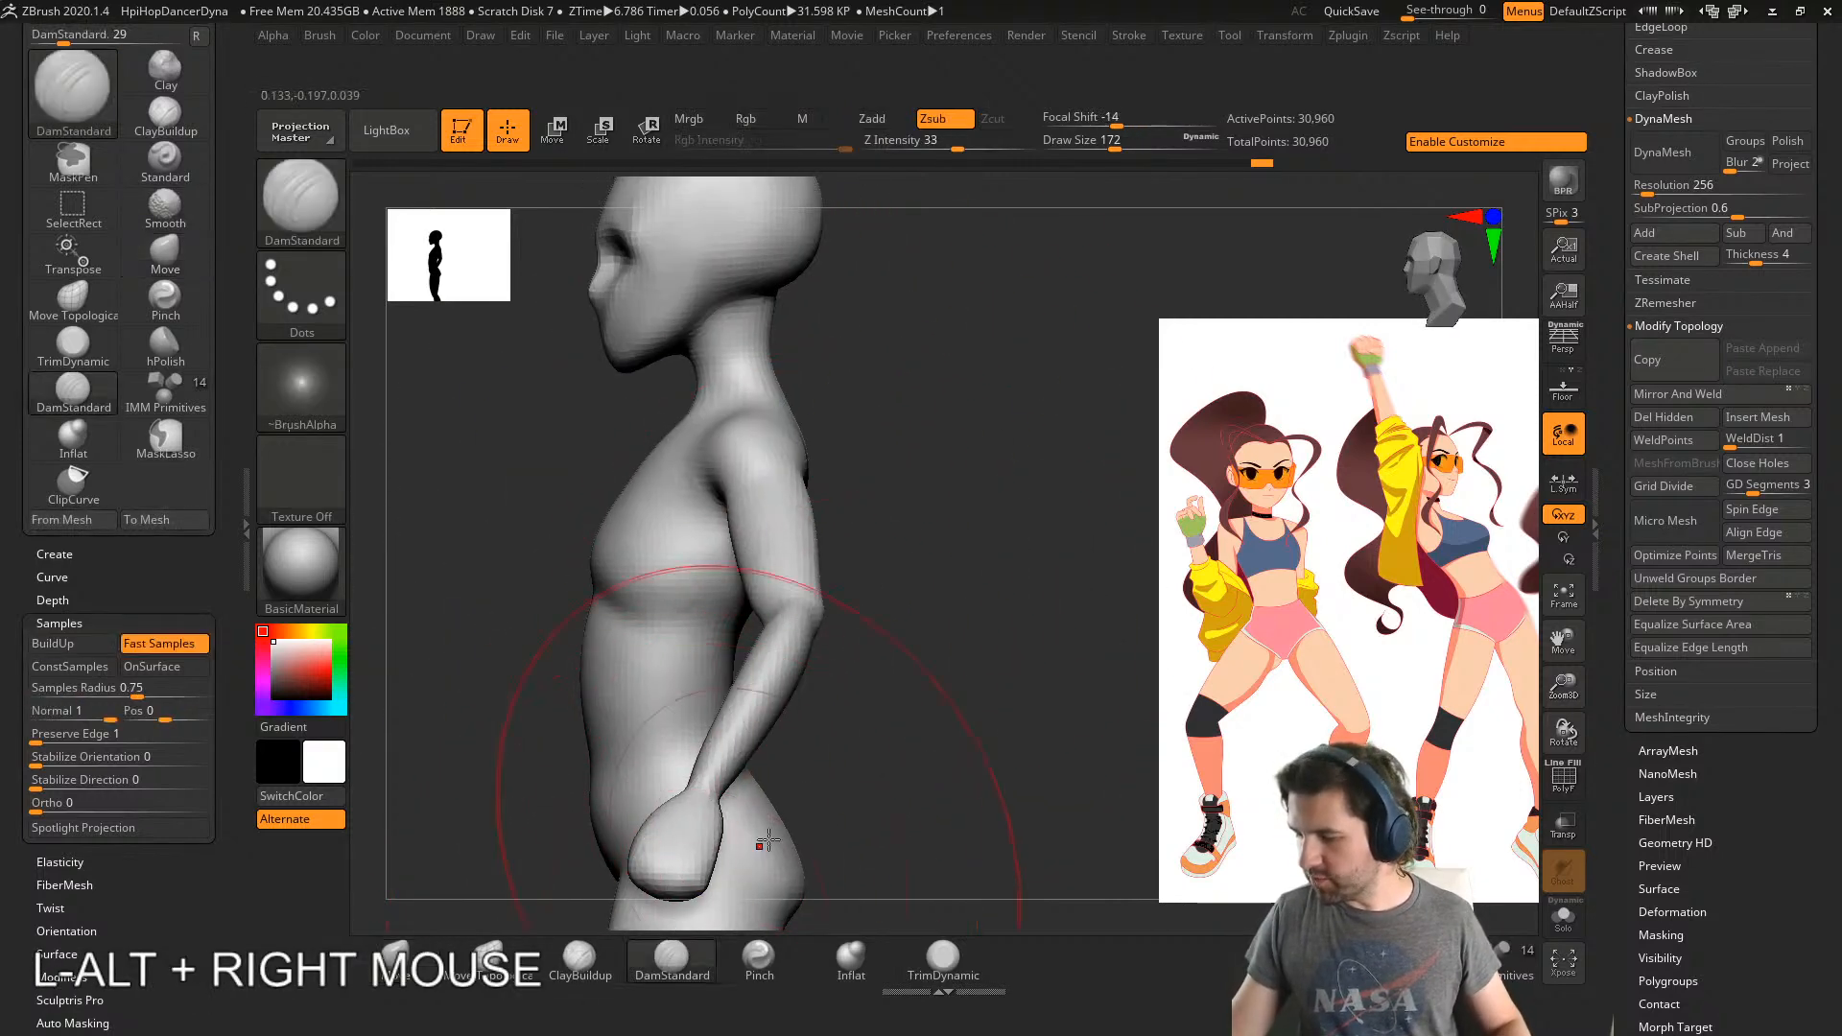
pyautogui.press('s')
pyautogui.moveTo(916, 765); pyautogui.dragTo(893, 765)
pyautogui.moveTo(888, 652)
pyautogui.mouseDown(button='right')
pyautogui.moveTo(851, 645)
pyautogui.moveTo(835, 690)
pyautogui.mouseUp(button='right')
pyautogui.moveTo(835, 691); pyautogui.dragTo(752, 638, button='right')
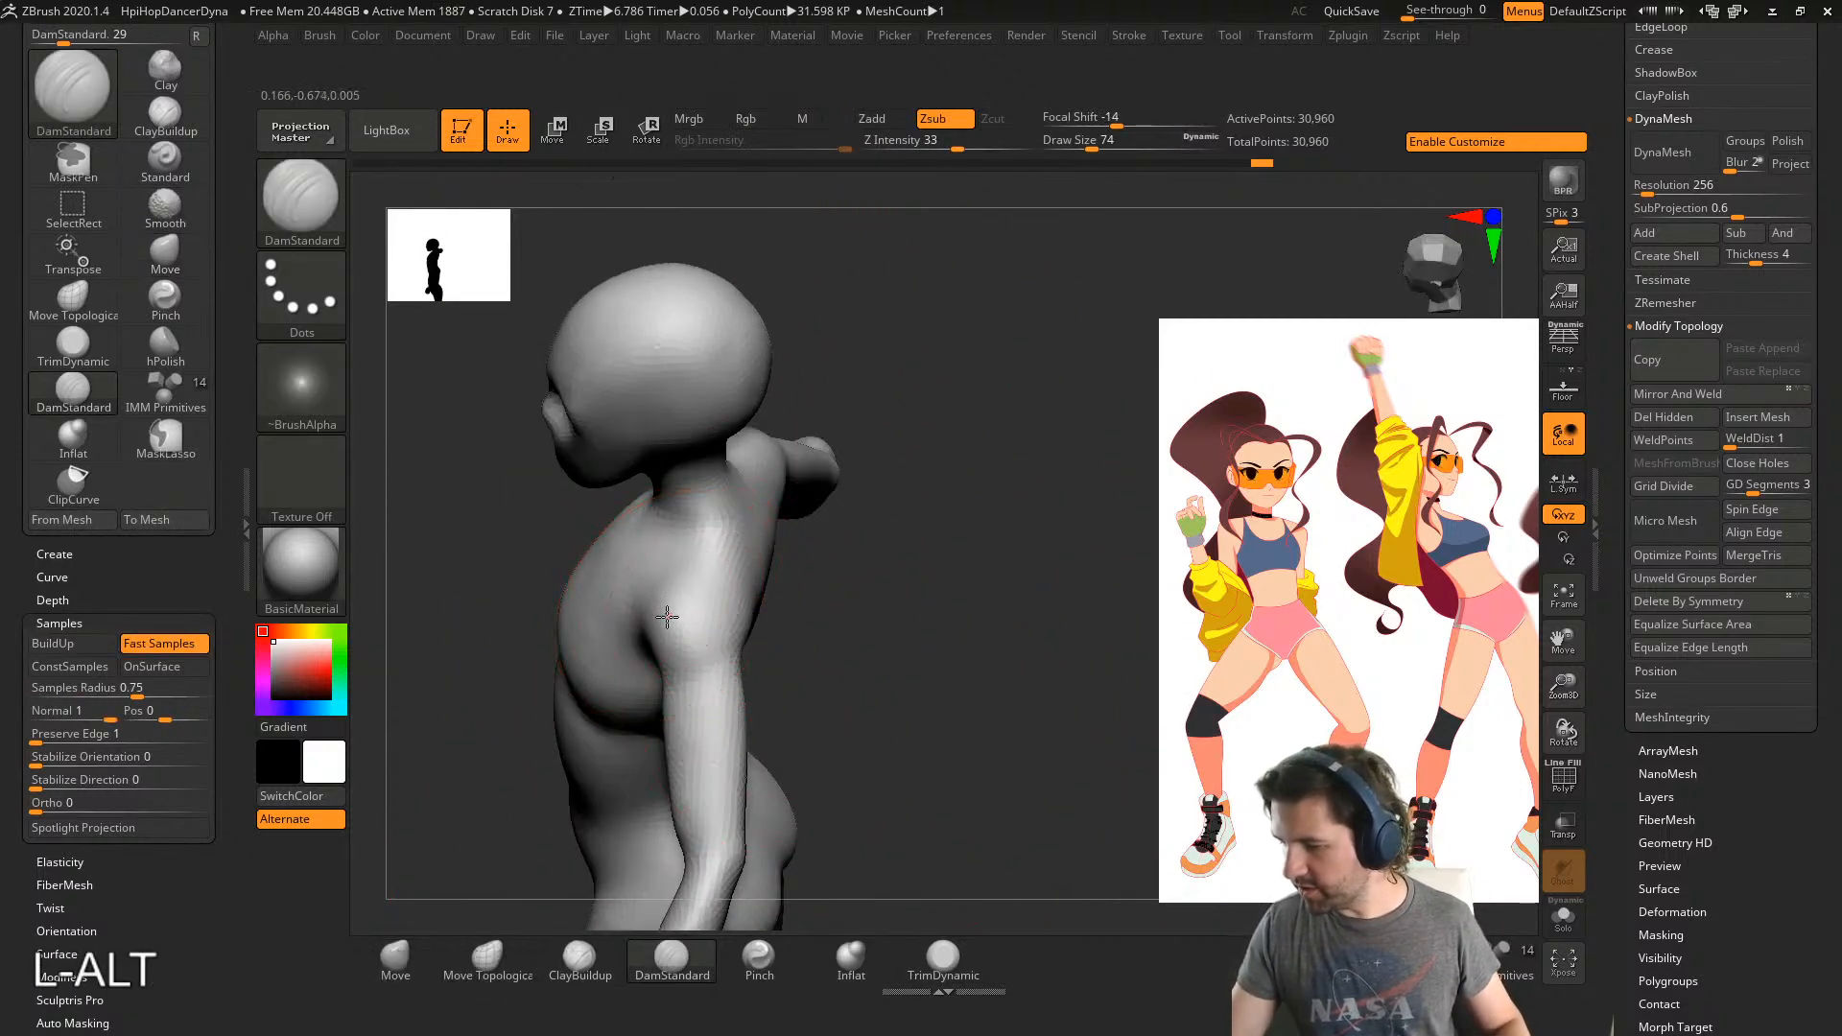
pyautogui.keyDown('alt'); pyautogui.moveTo(708, 566); pyautogui.dragTo(705, 619); pyautogui.keyUp('alt')
pyautogui.moveTo(705, 620); pyautogui.dragTo(604, 614, button='right')
pyautogui.keyDown('alt'); pyautogui.moveTo(710, 630); pyautogui.dragTo(765, 621); pyautogui.keyUp('alt')
pyautogui.moveTo(691, 619); pyautogui.dragTo(762, 576, button='right')
pyautogui.keyDown('shift'); pyautogui.moveTo(715, 567); pyautogui.dragTo(734, 600); pyautogui.keyUp('shift')
pyautogui.keyDown('shift'); pyautogui.moveTo(758, 566); pyautogui.dragTo(892, 522, button='right'); pyautogui.keyUp('shift')
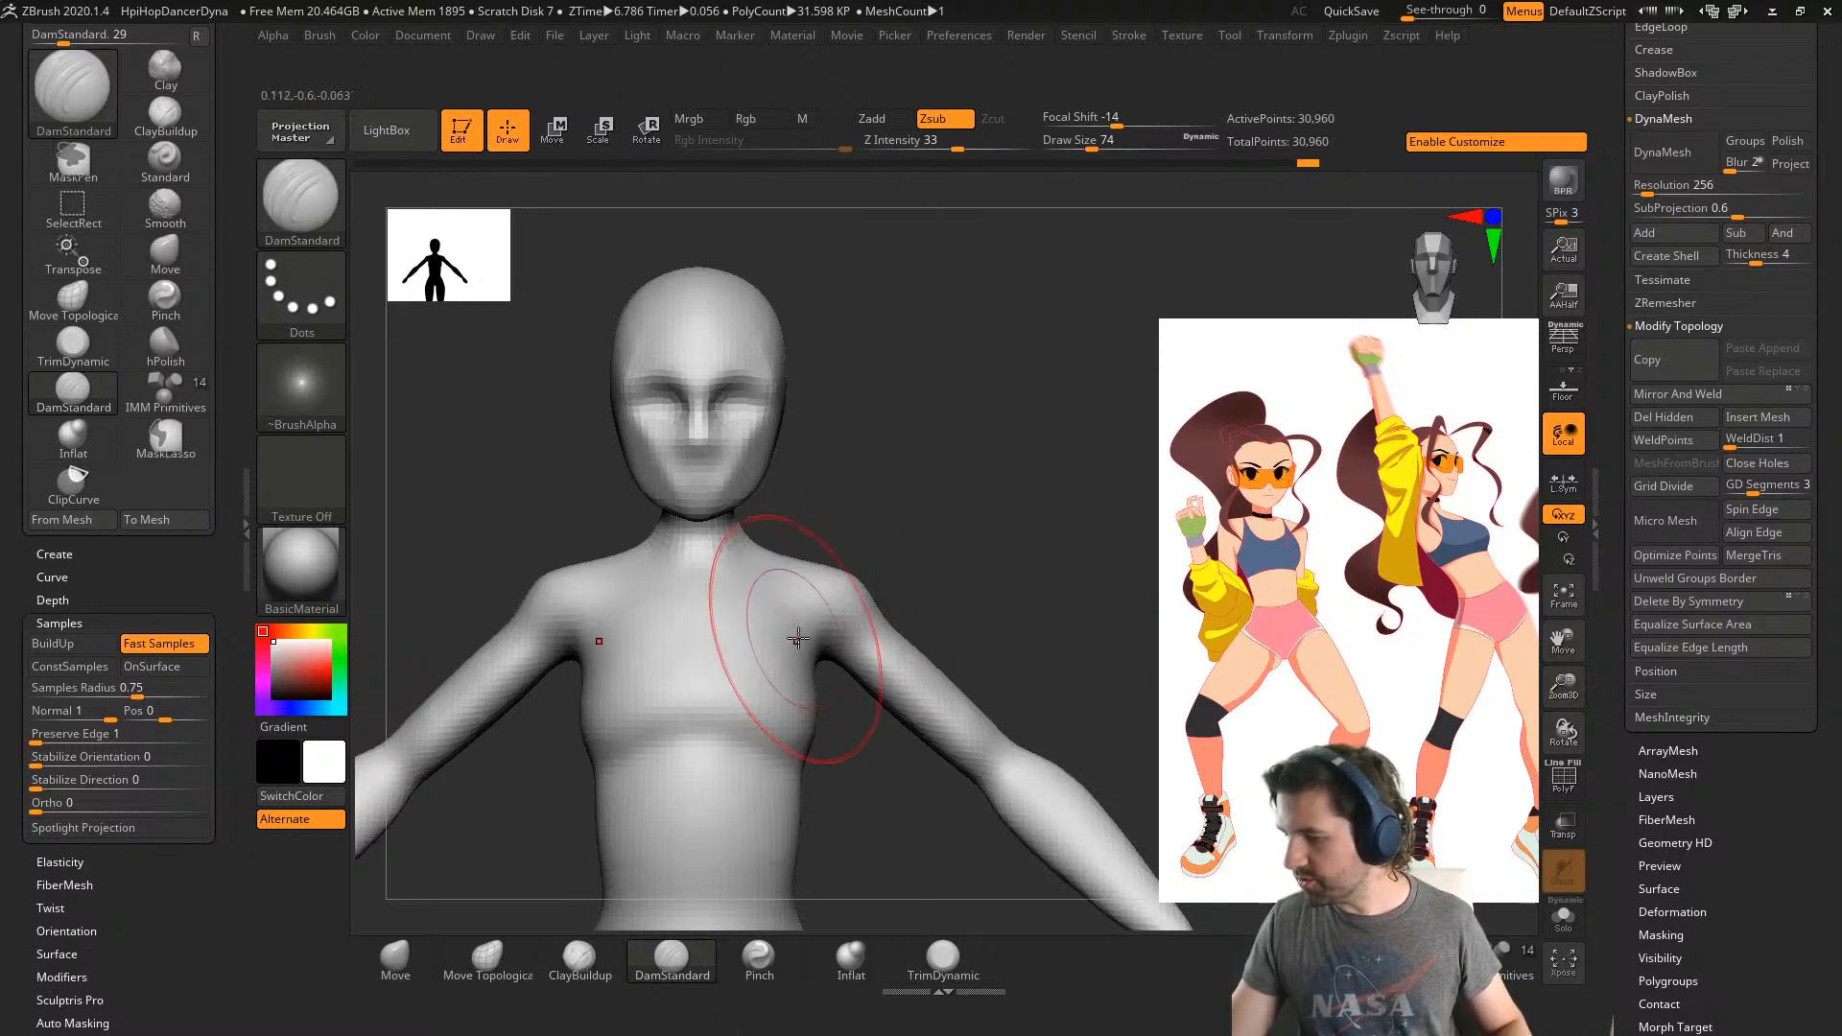
# - Carve the separation between the shoulder and upper arm from the front and back with DamStandard
pyautogui.moveTo(798, 638); pyautogui.dragTo(740, 628, button='right')
pyautogui.moveTo(843, 619); pyautogui.dragTo(881, 623)
pyautogui.moveTo(982, 589); pyautogui.dragTo(946, 666, button='right')
pyautogui.click(929, 564)
pyautogui.moveTo(1000, 556); pyautogui.dragTo(912, 617, button='right')
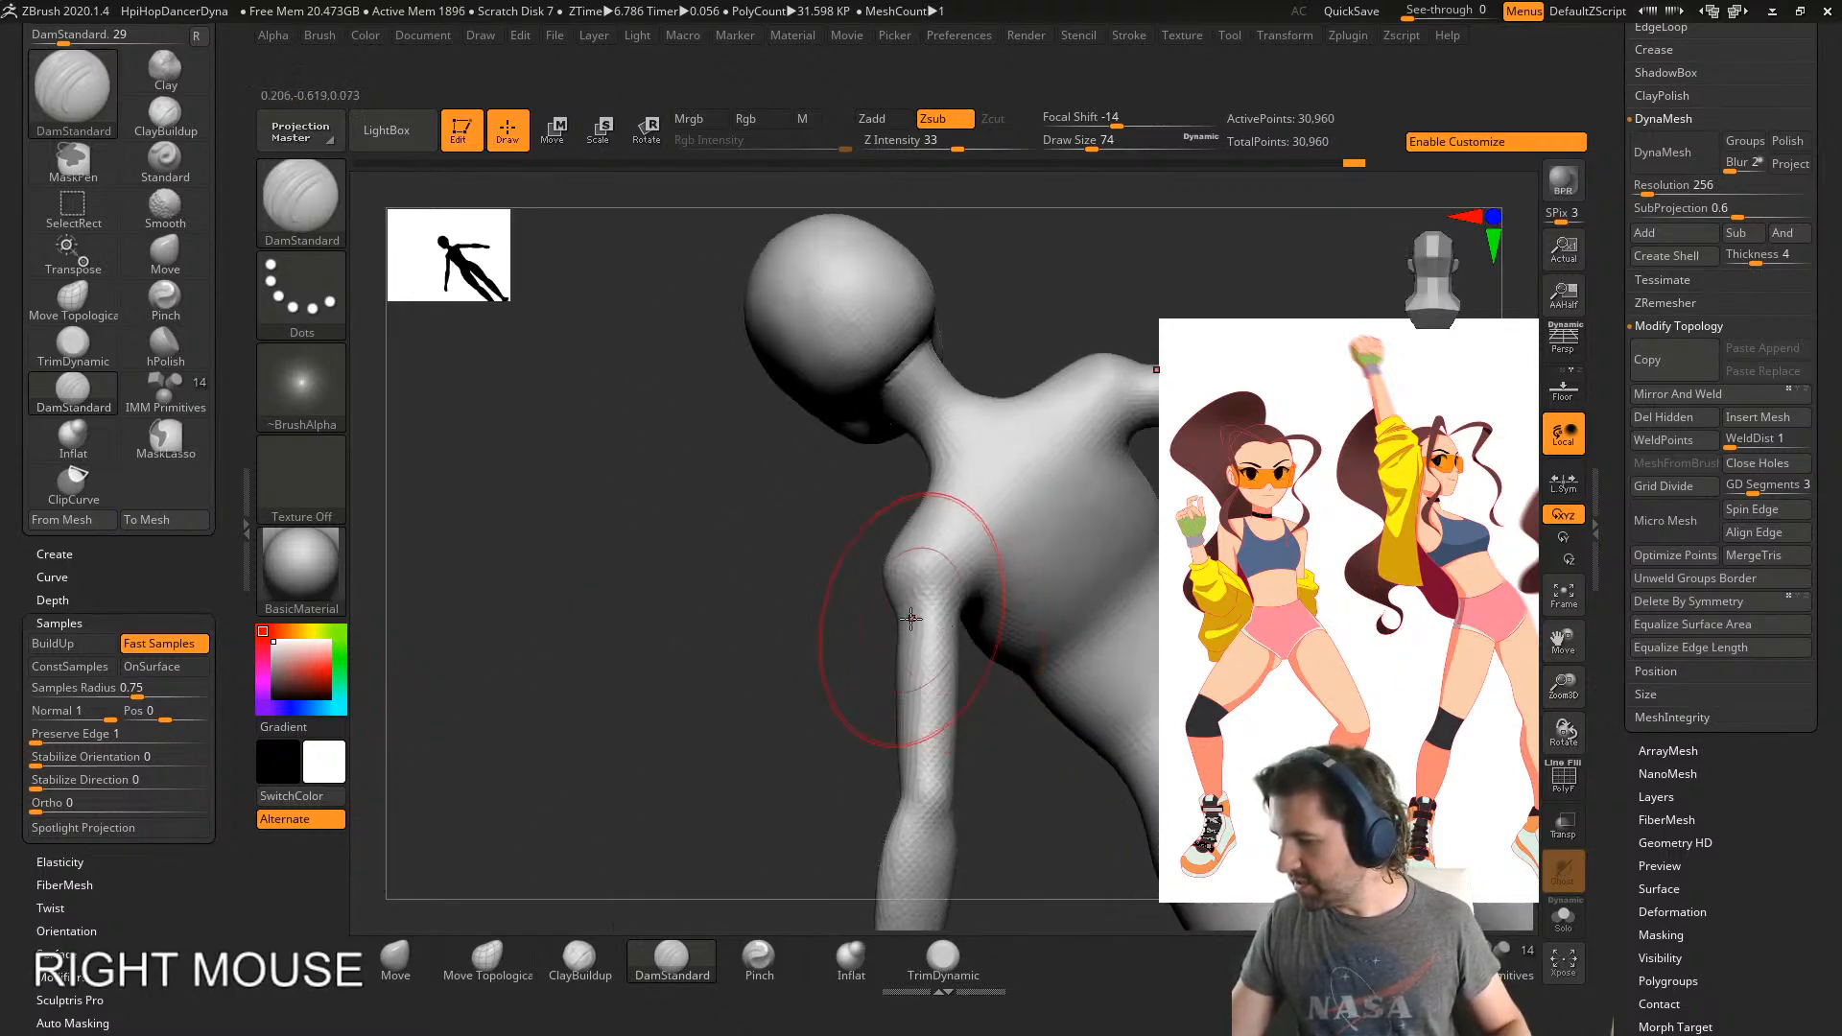
pyautogui.moveTo(916, 612); pyautogui.dragTo(952, 570)
pyautogui.moveTo(952, 571); pyautogui.dragTo(1040, 562, button='right')
# - Carve creases at the elbows and around the front and back of the knees with DamStandard
pyautogui.moveTo(919, 597); pyautogui.dragTo(969, 579, button='right')
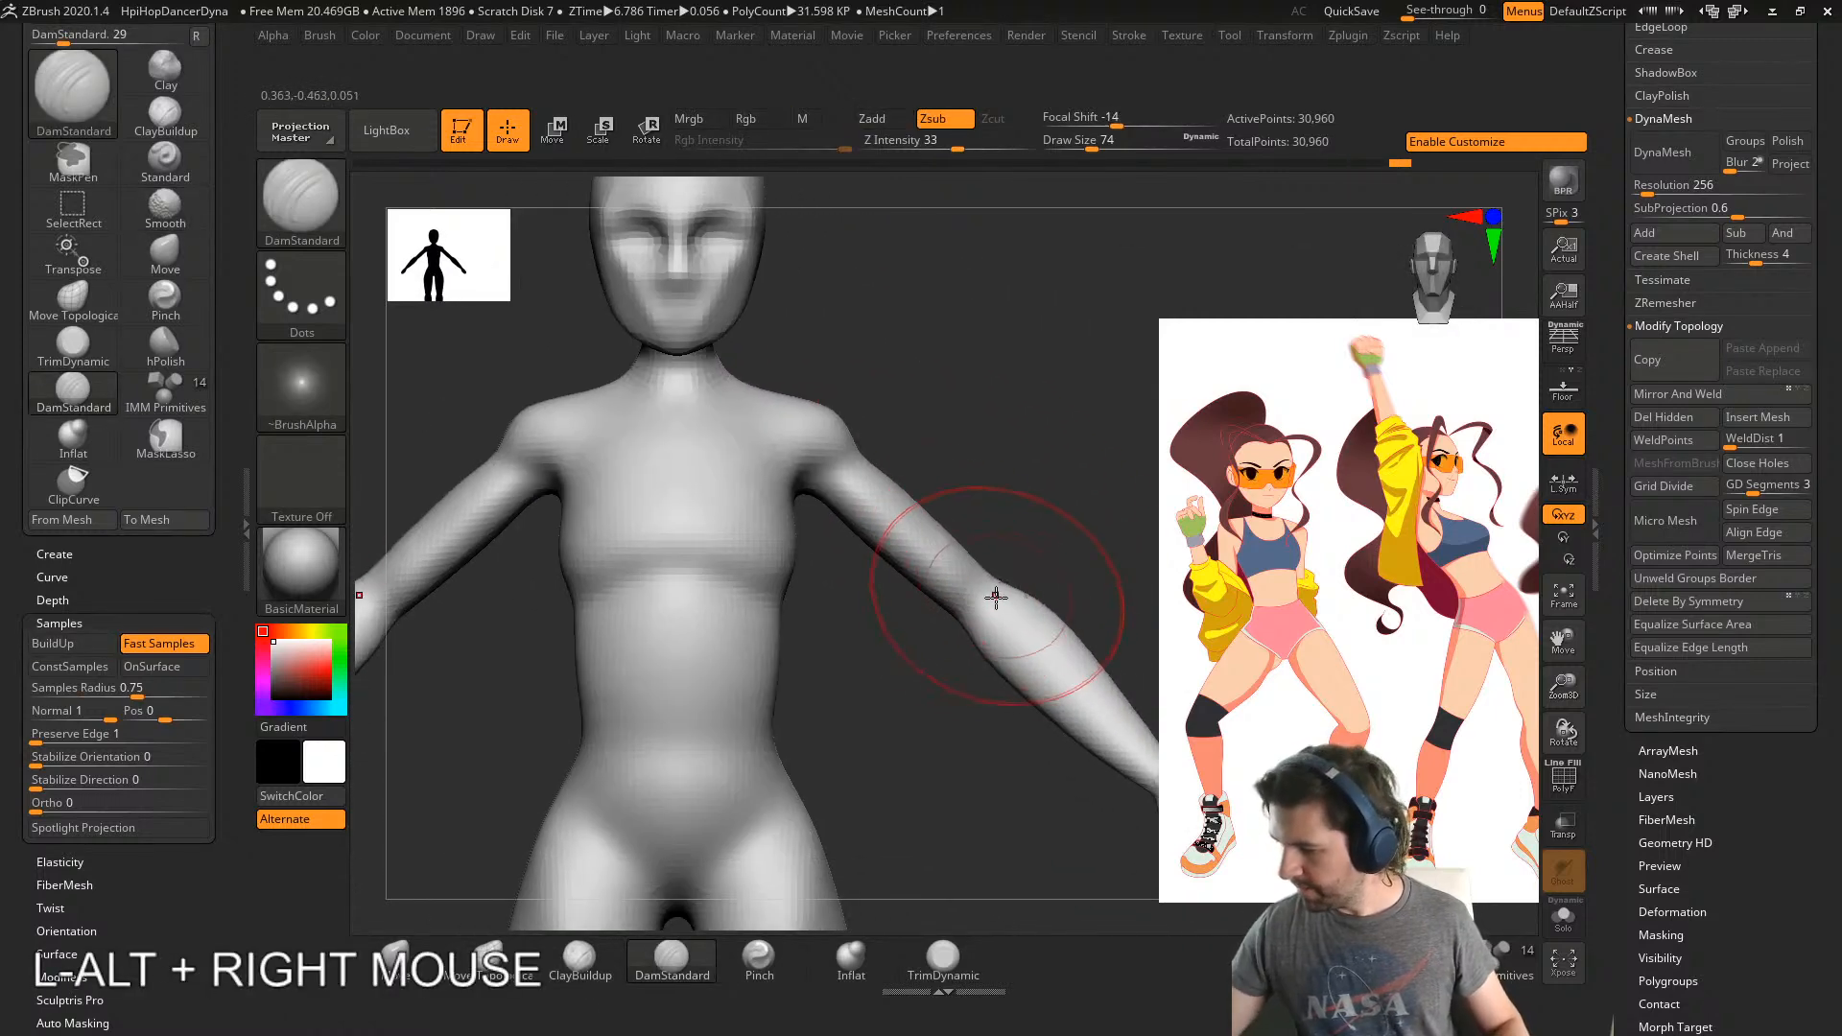
pyautogui.moveTo(998, 600)
pyautogui.mouseDown()
pyautogui.moveTo(1082, 671)
pyautogui.moveTo(1041, 619)
pyautogui.mouseUp()
pyautogui.moveTo(1118, 614)
pyautogui.keyDown('alt'); pyautogui.mouseDown(button='right')
pyautogui.moveTo(944, 532)
pyautogui.moveTo(864, 594)
pyautogui.moveTo(774, 625)
pyautogui.moveTo(806, 412)
pyautogui.moveTo(808, 587)
pyautogui.mouseUp(button='right'); pyautogui.keyUp('alt')
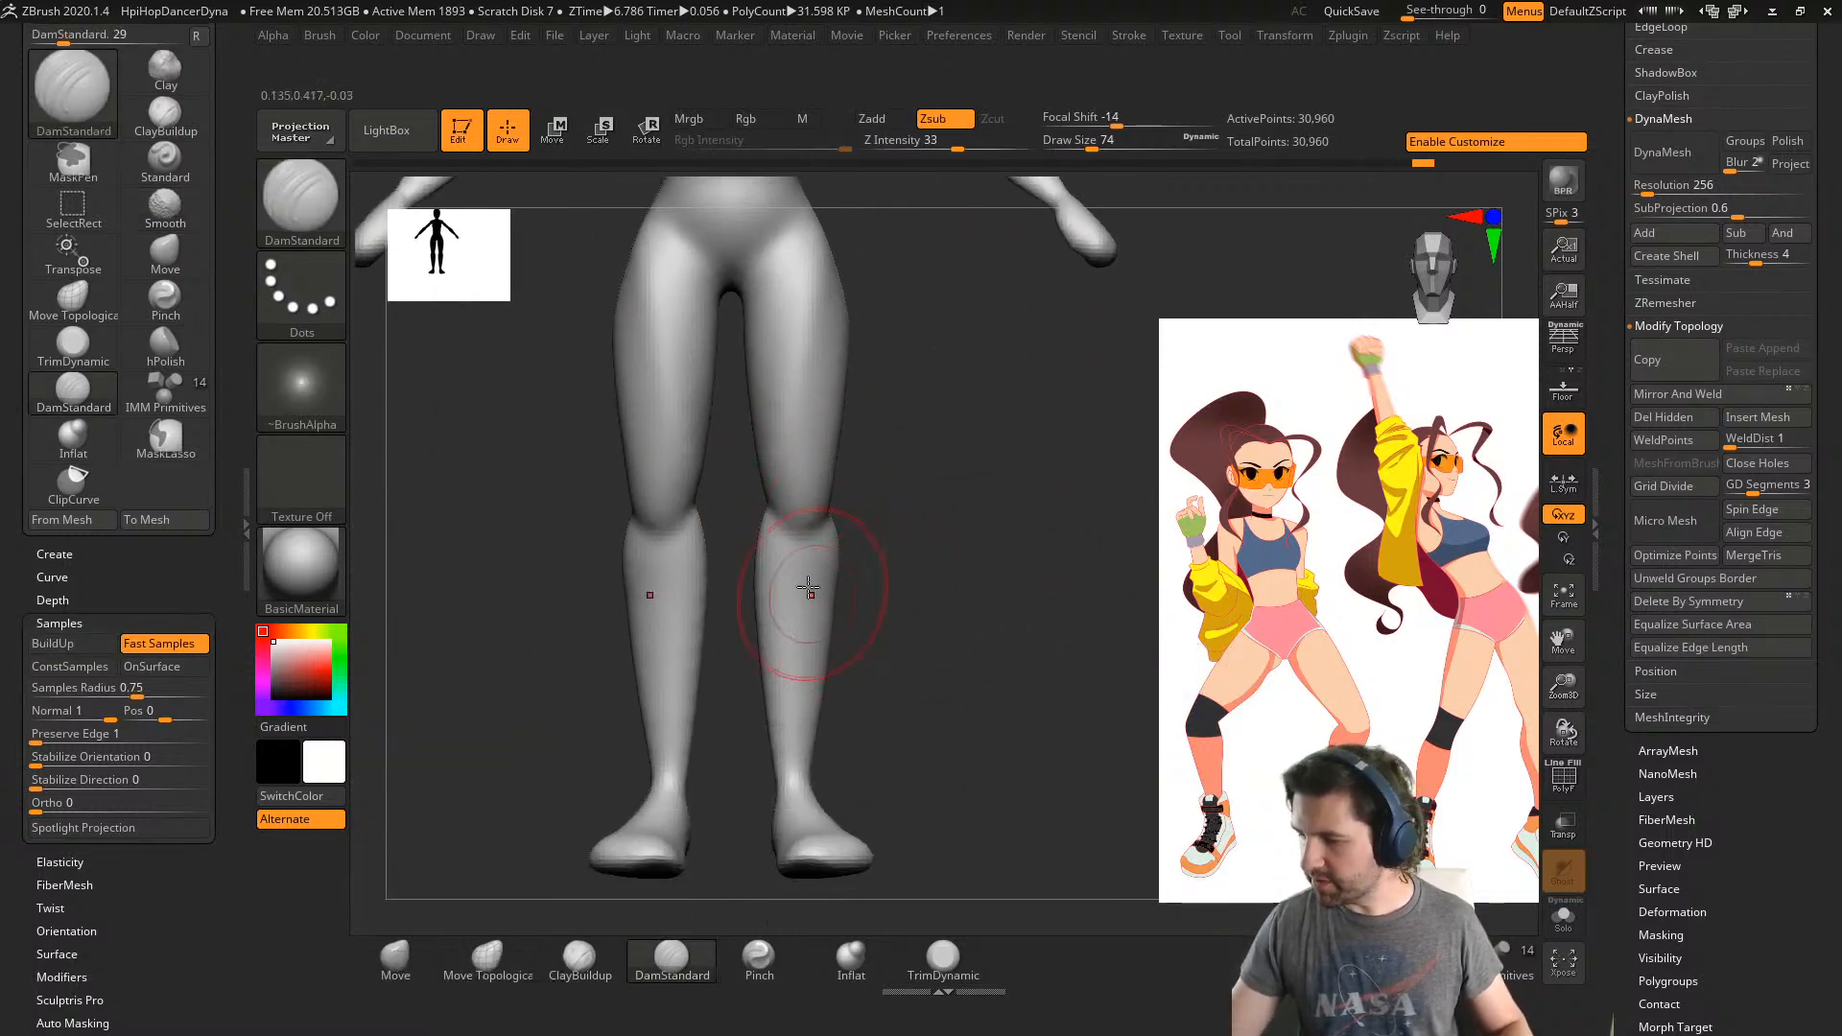
pyautogui.moveTo(807, 587); pyautogui.dragTo(814, 534)
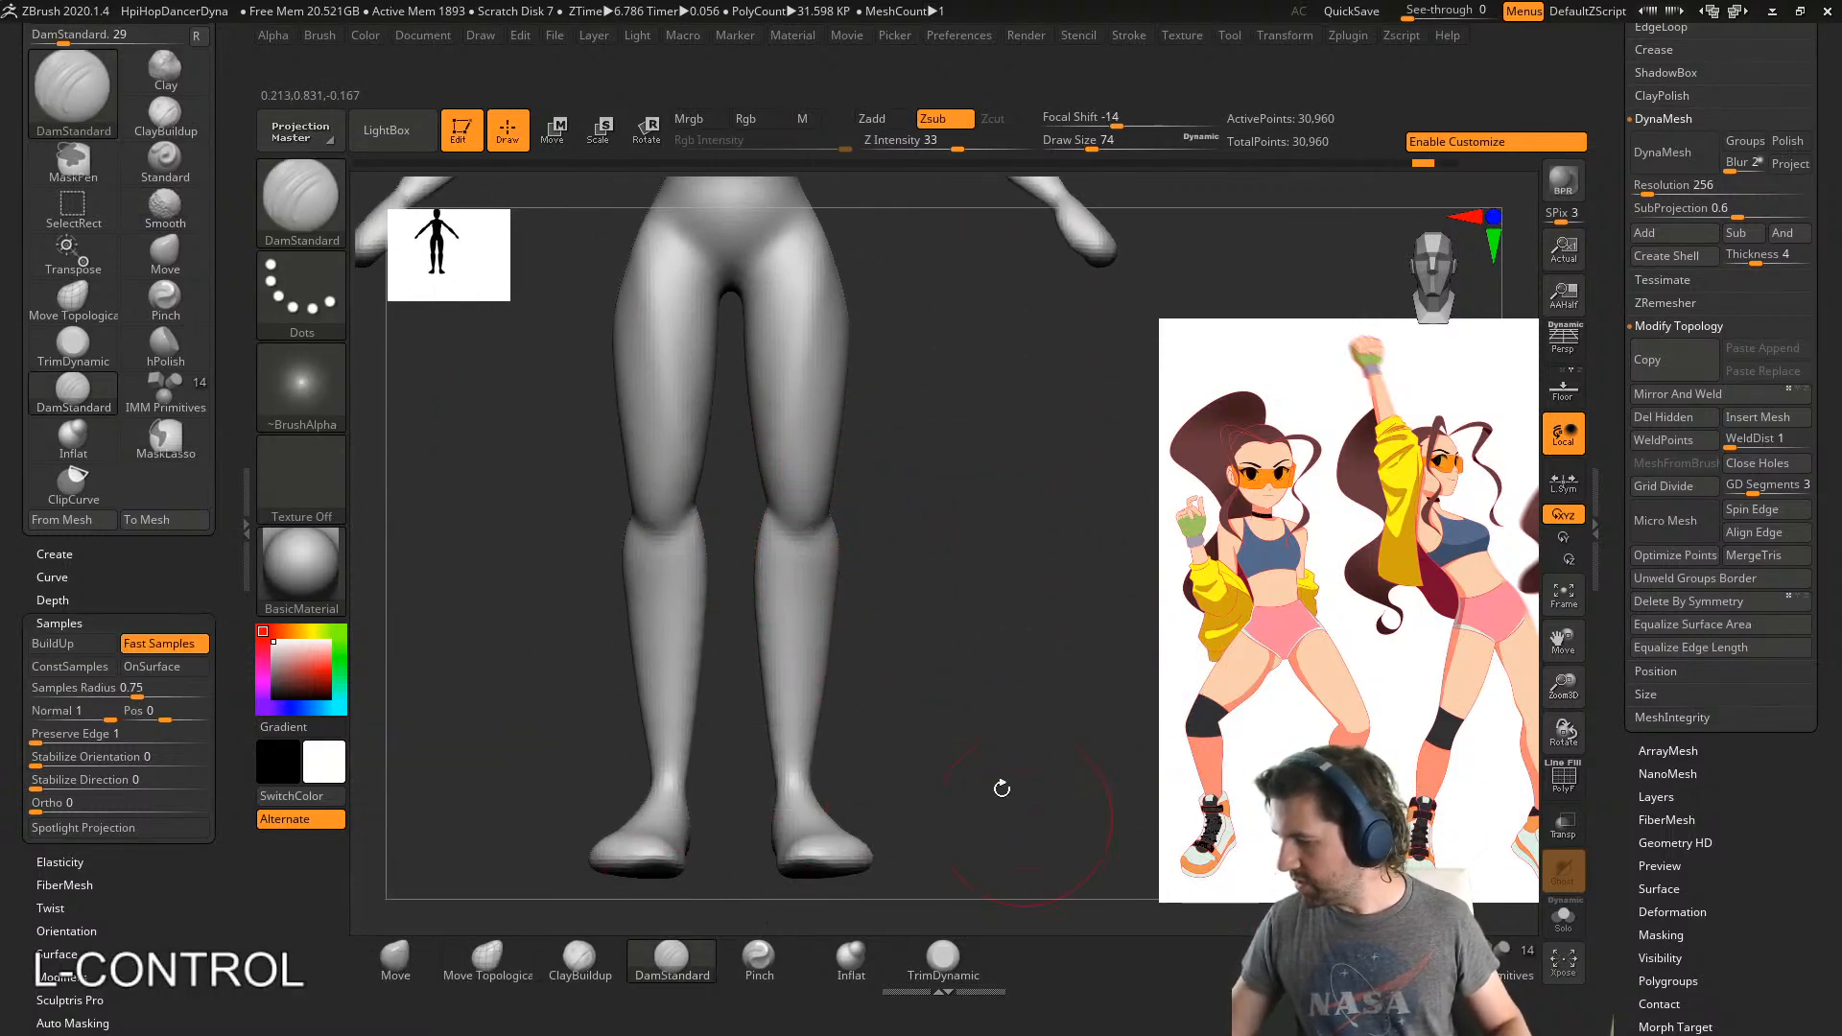
pyautogui.moveTo(851, 538)
pyautogui.keyDown('shift'); pyautogui.mouseDown(button='right')
pyautogui.moveTo(817, 586)
pyautogui.moveTo(753, 556)
pyautogui.moveTo(763, 527)
pyautogui.mouseUp(button='right'); pyautogui.keyUp('shift')
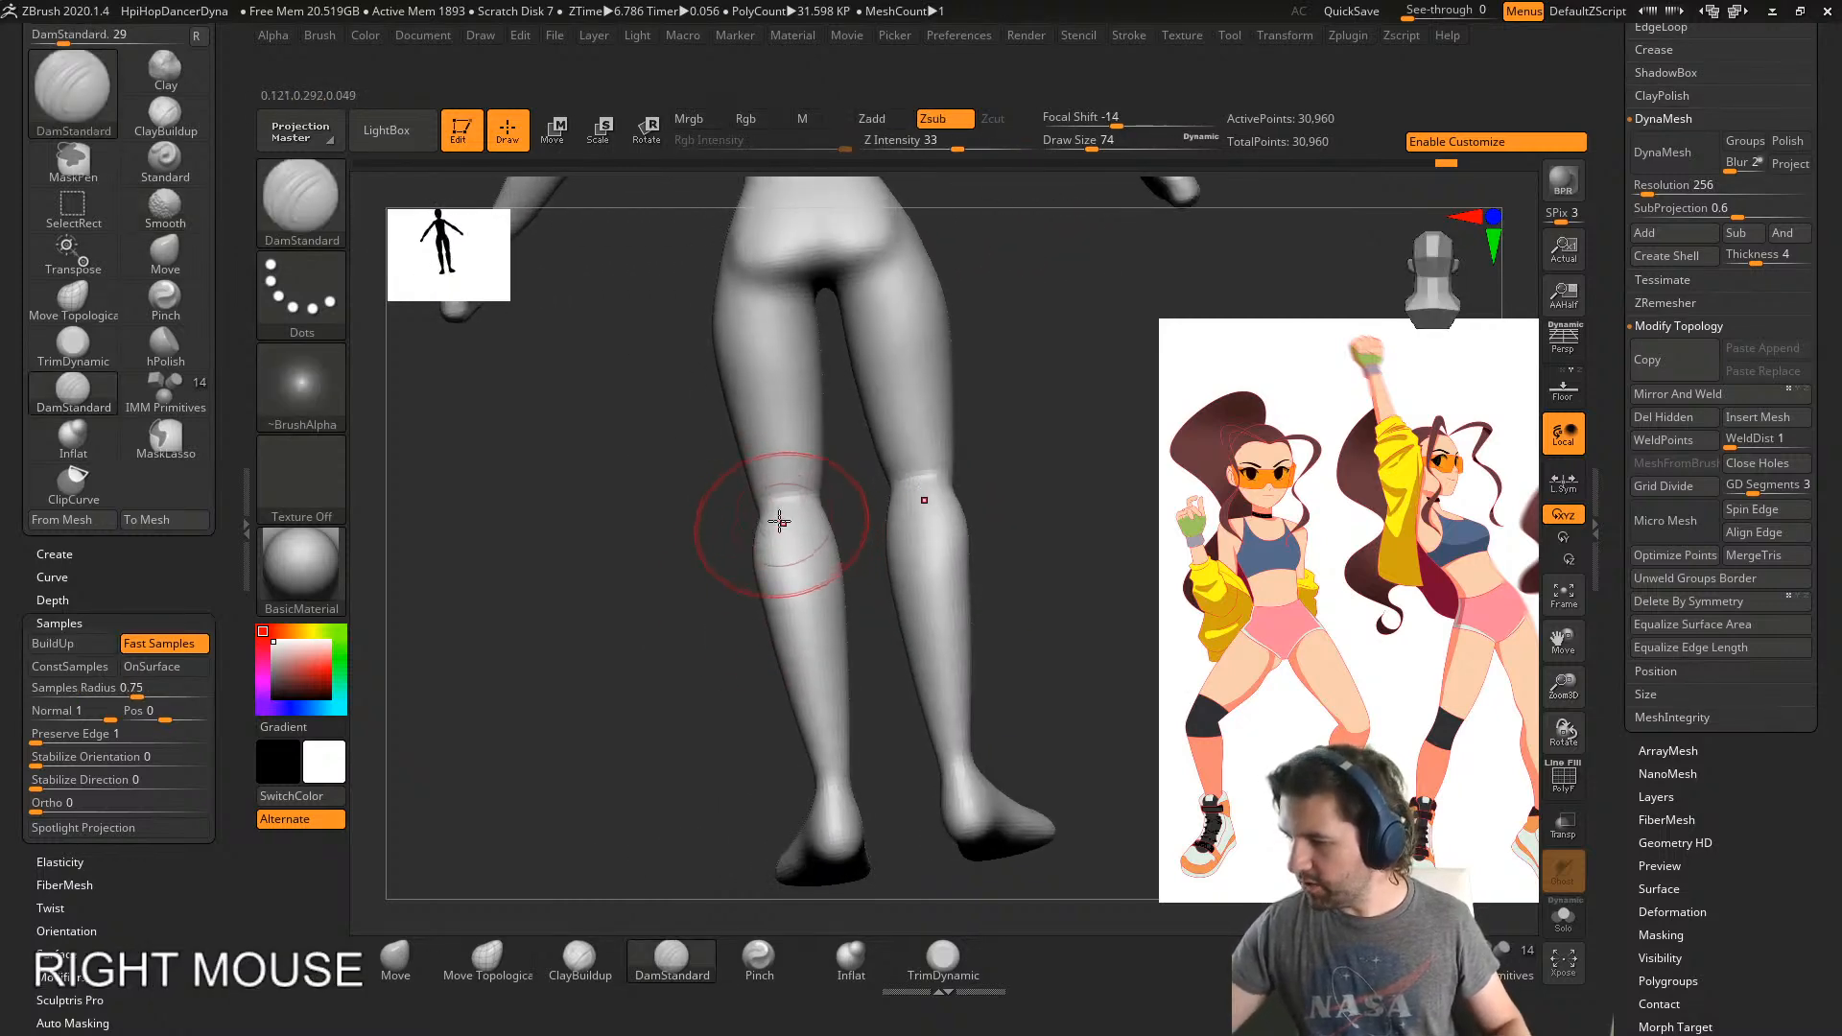
pyautogui.moveTo(765, 509); pyautogui.dragTo(808, 494)
# - Shape the backs of the ankles and heels with ClayBuildup at a draw size of 27 and smooth the strokes
pyautogui.moveTo(863, 634); pyautogui.dragTo(773, 671, button='right')
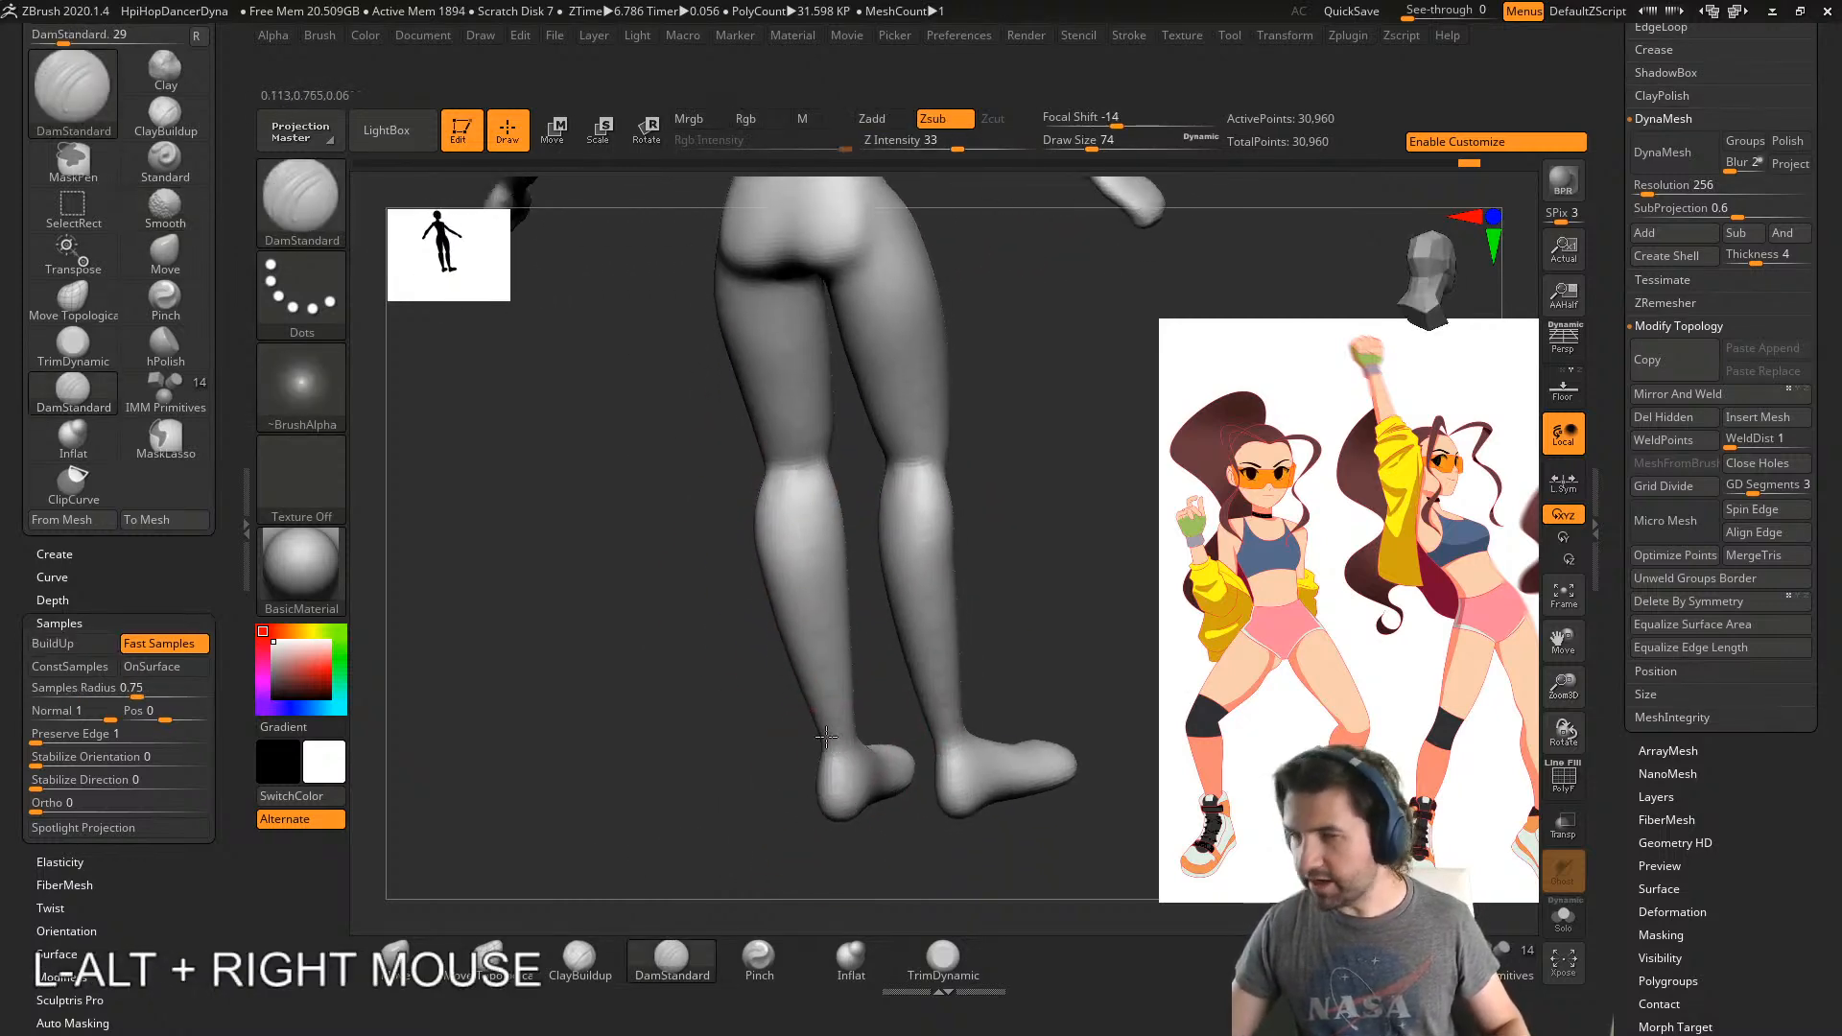
pyautogui.keyDown('alt'); pyautogui.moveTo(777, 786); pyautogui.dragTo(868, 633, button='right'); pyautogui.keyUp('alt')
pyautogui.moveTo(869, 633)
pyautogui.keyDown('alt'); pyautogui.mouseDown(button='right')
pyautogui.moveTo(944, 695)
pyautogui.moveTo(959, 670)
pyautogui.mouseUp(button='right'); pyautogui.keyUp('alt')
pyautogui.press('s')
pyautogui.moveTo(958, 670); pyautogui.dragTo(947, 670)
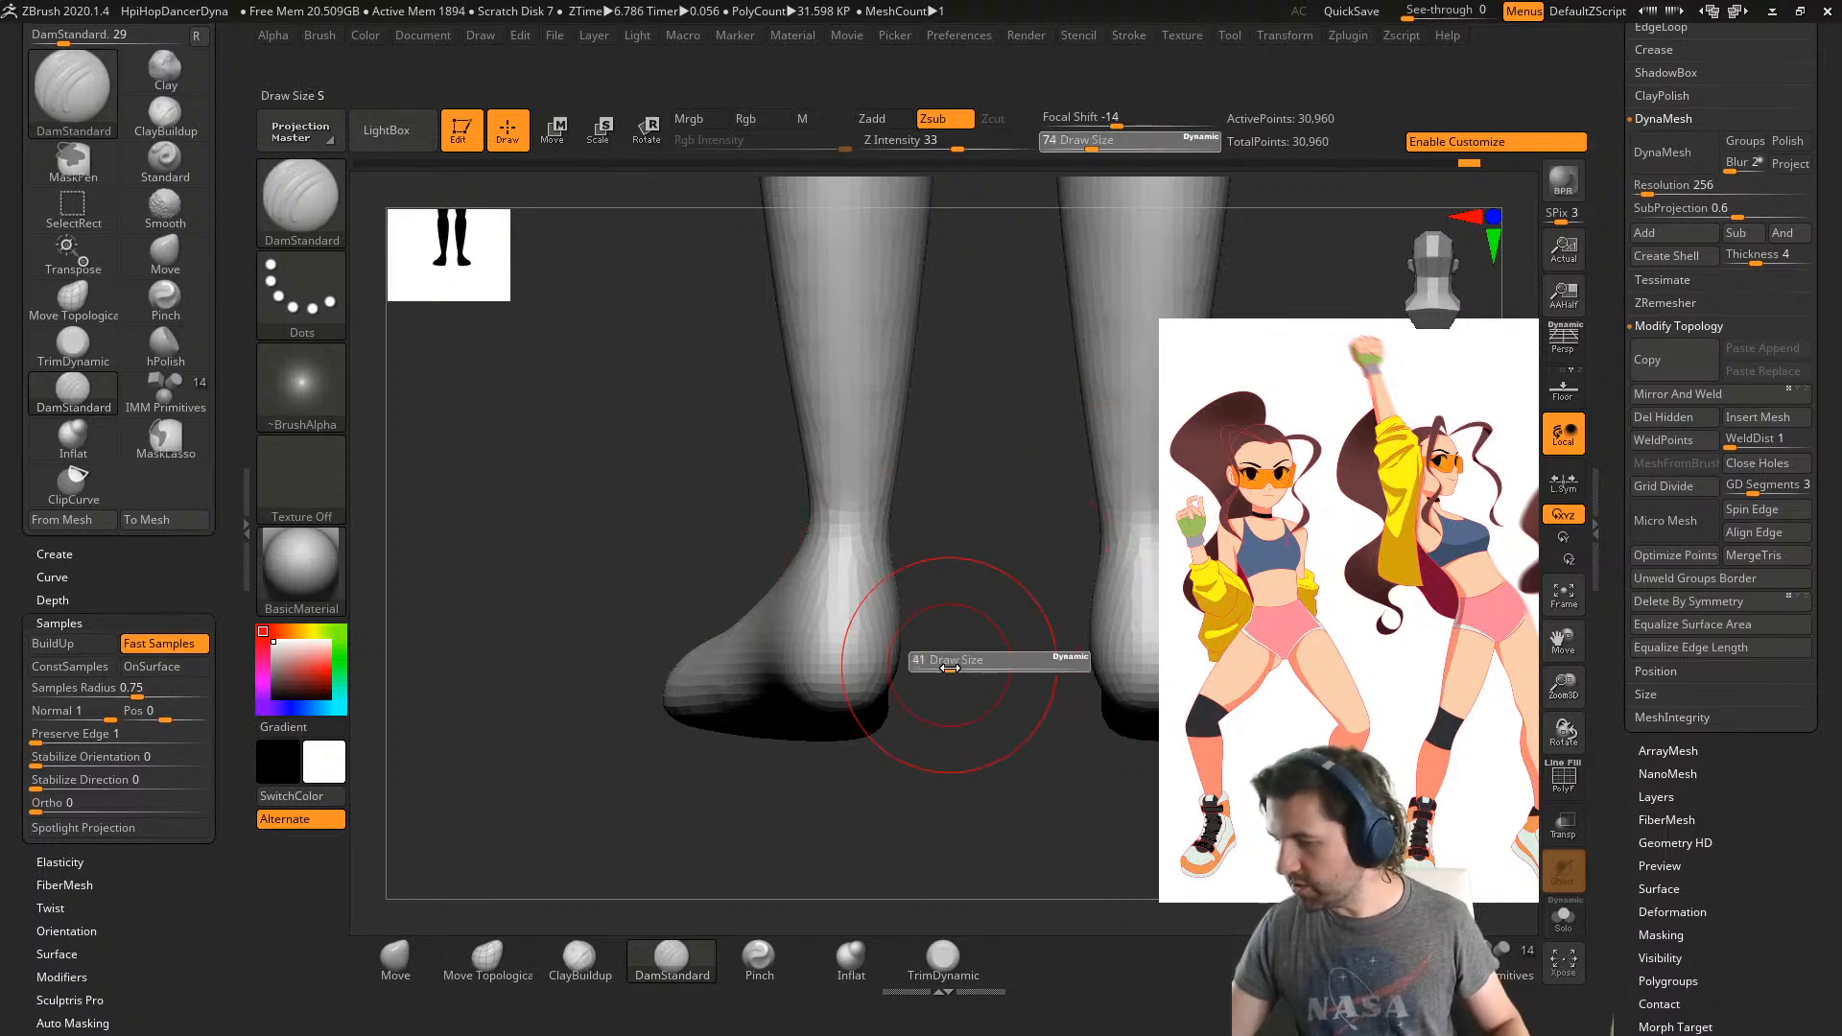
pyautogui.click(581, 959)
pyautogui.moveTo(585, 931); pyautogui.dragTo(761, 700, button='right')
pyautogui.press('s')
pyautogui.moveTo(871, 774); pyautogui.dragTo(864, 773)
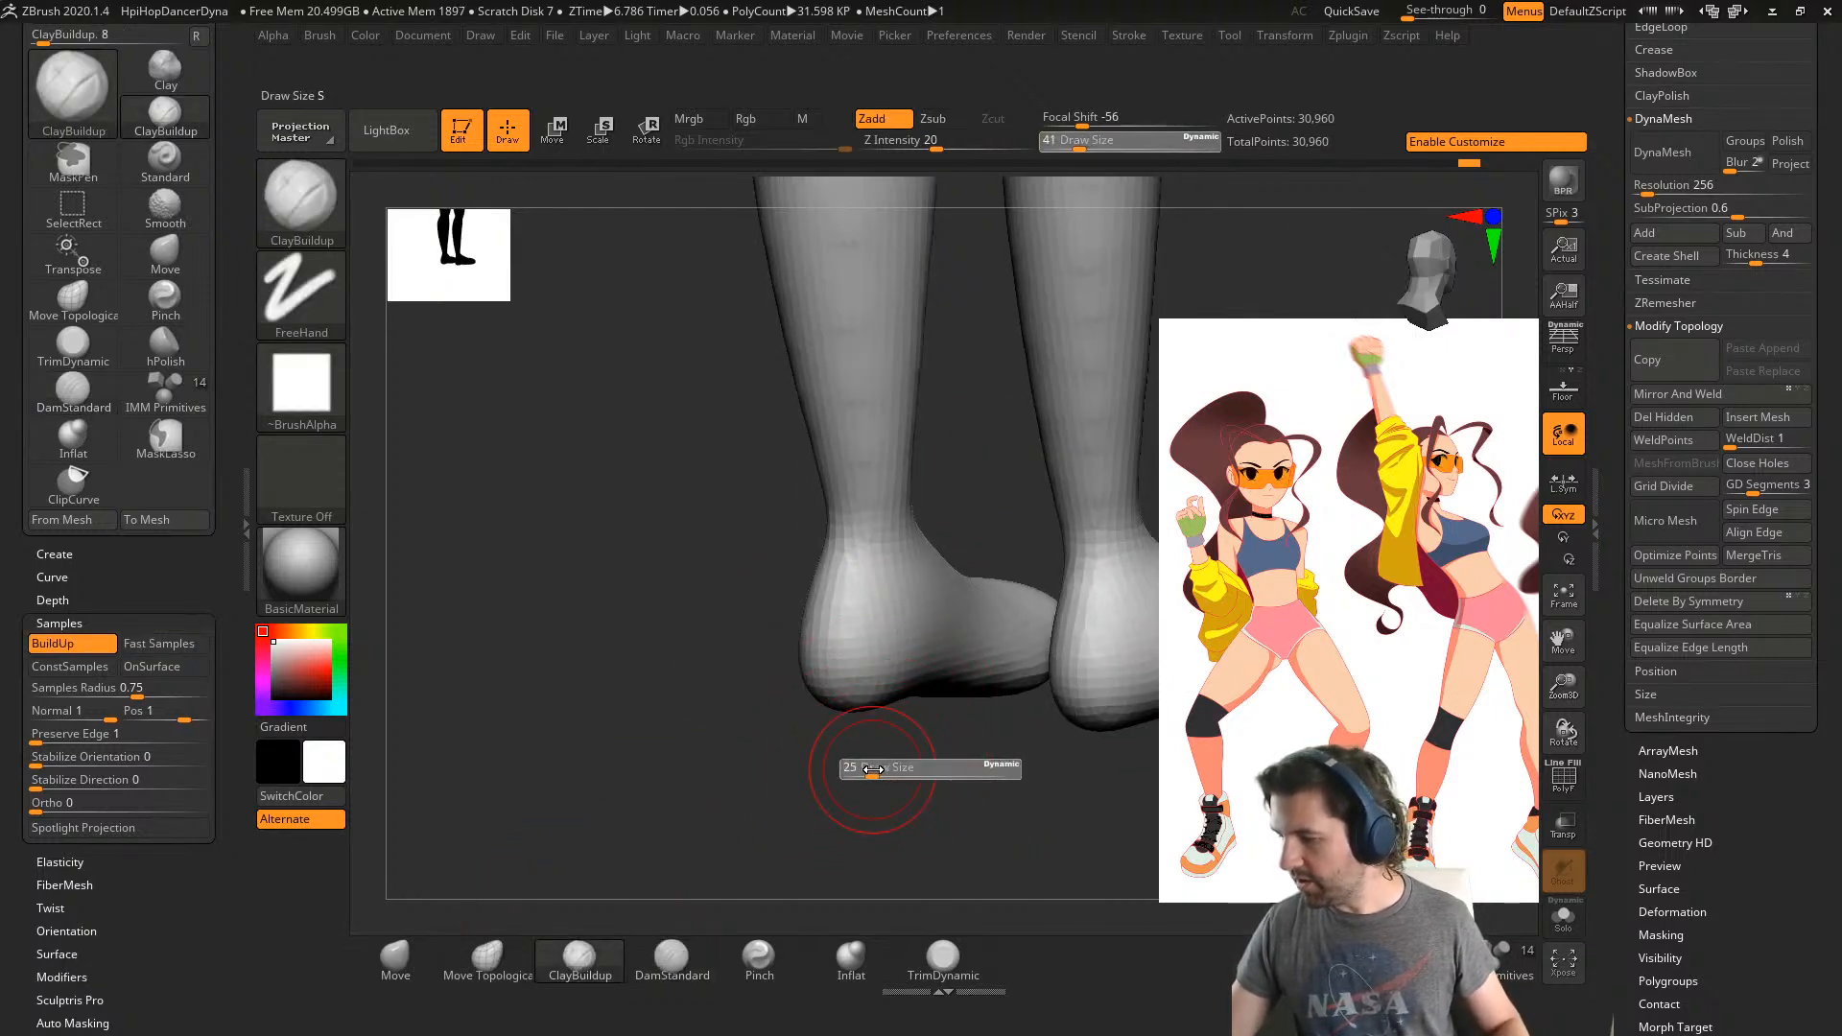
pyautogui.moveTo(864, 773)
pyautogui.mouseDown(button='right')
pyautogui.moveTo(905, 691)
pyautogui.moveTo(843, 592)
pyautogui.mouseUp(button='right')
pyautogui.moveTo(843, 592); pyautogui.dragTo(848, 557)
pyautogui.moveTo(832, 576)
pyautogui.mouseDown(button='right')
pyautogui.moveTo(876, 576)
pyautogui.moveTo(830, 580)
pyautogui.mouseUp(button='right')
pyautogui.keyDown('shift'); pyautogui.moveTo(837, 571); pyautogui.dragTo(840, 671); pyautogui.keyUp('shift')
pyautogui.keyDown('shift'); pyautogui.moveTo(838, 687); pyautogui.dragTo(868, 696, button='right'); pyautogui.keyUp('shift')
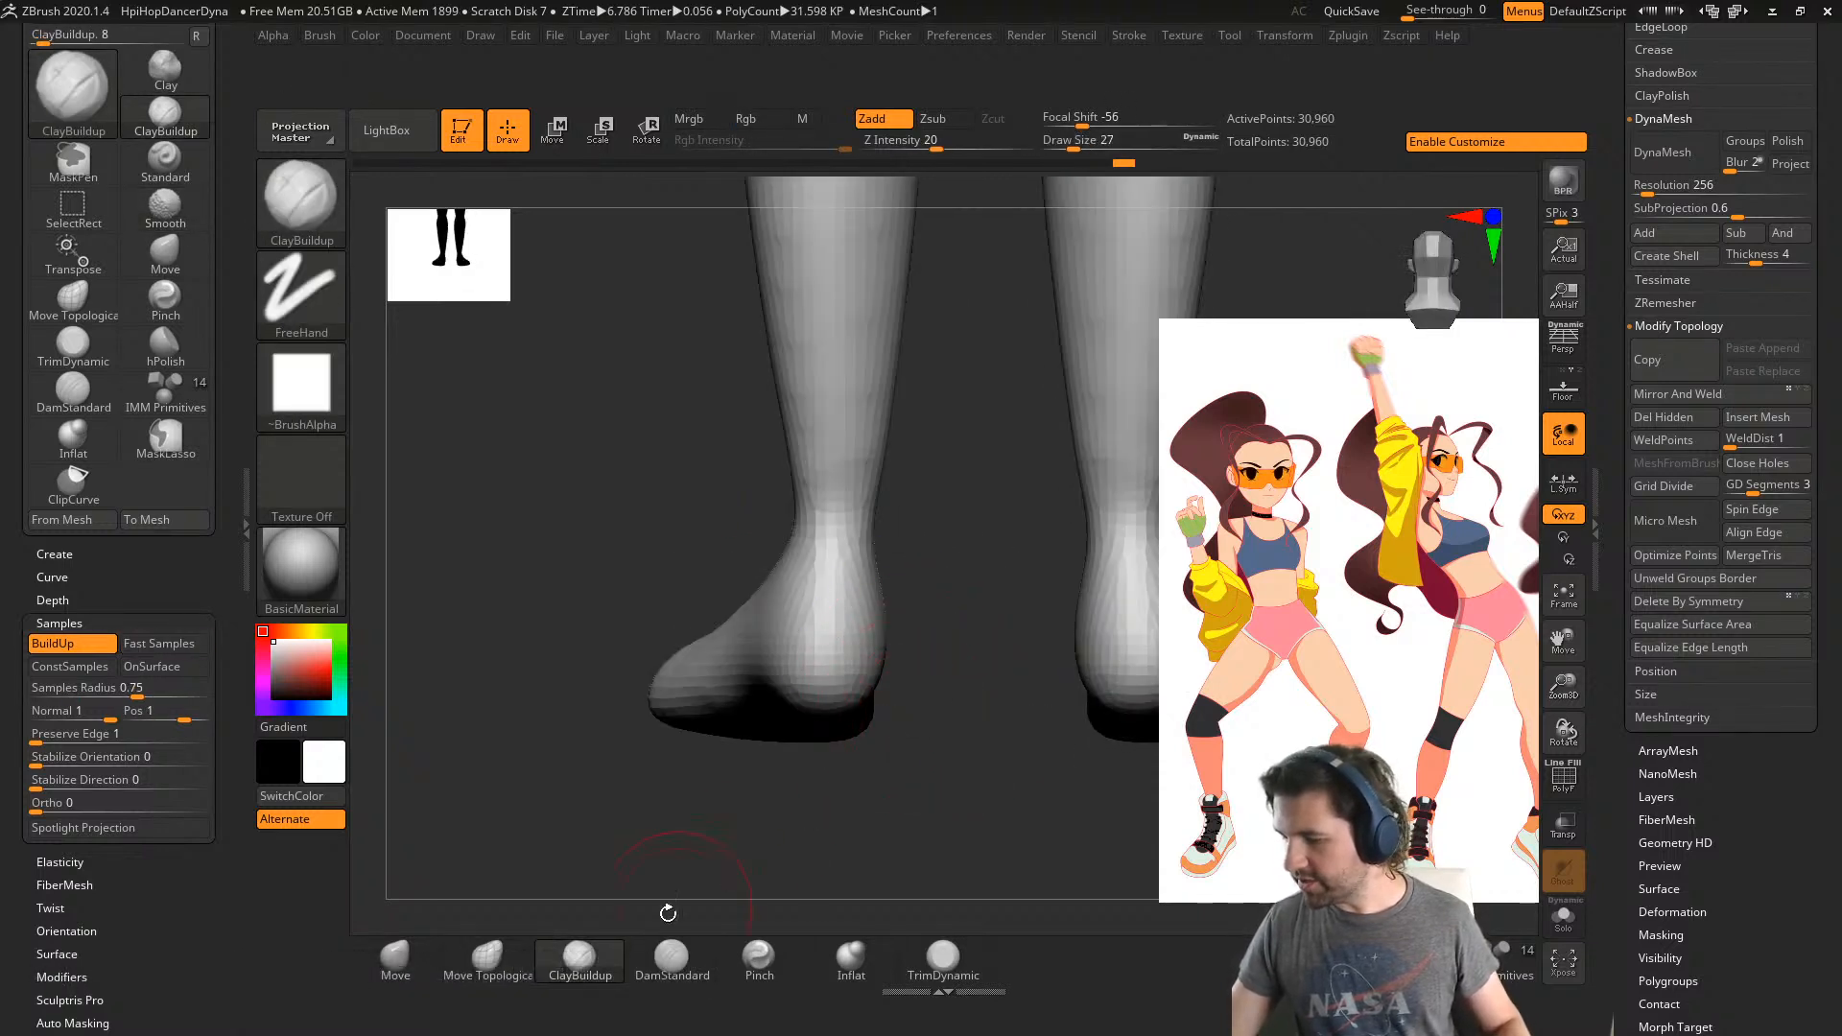
# - Carve the rear and side contours of the ankles with DamStandard at a draw size of 27 and smooth them
pyautogui.click(671, 959)
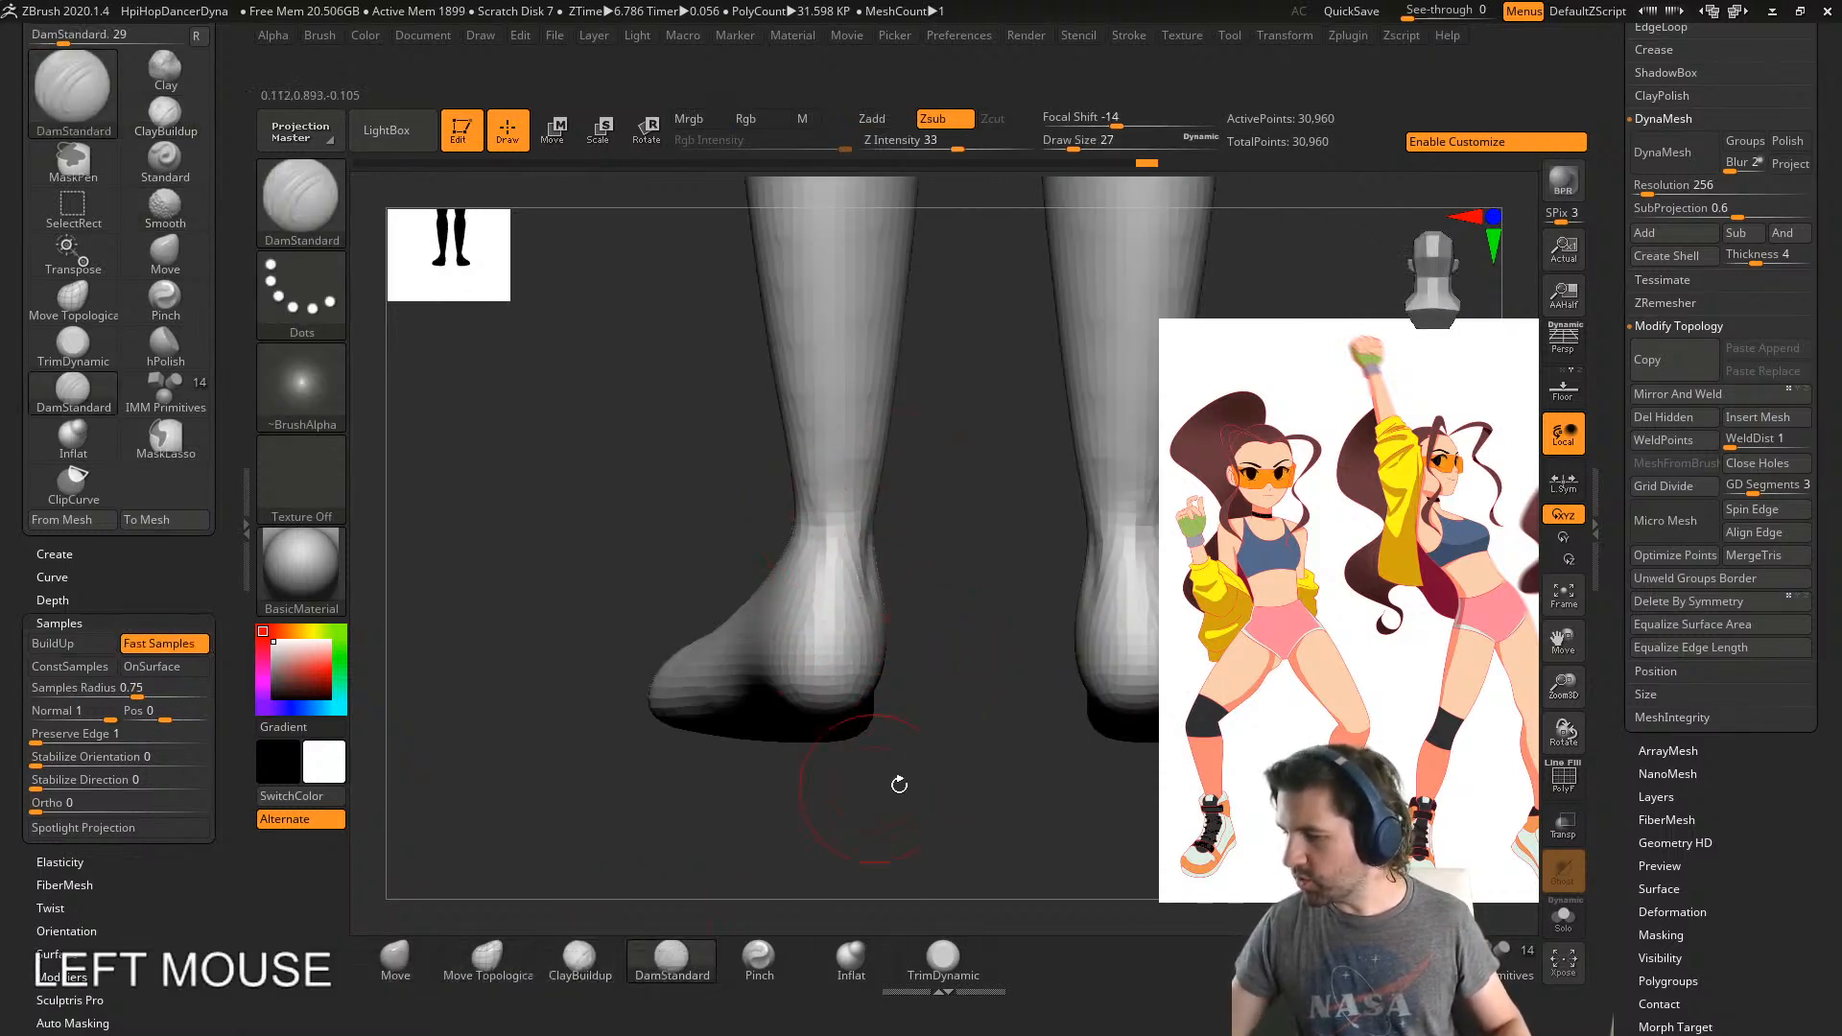
pyautogui.moveTo(822, 584); pyautogui.dragTo(844, 566, button='right')
pyautogui.moveTo(852, 564); pyautogui.dragTo(815, 609)
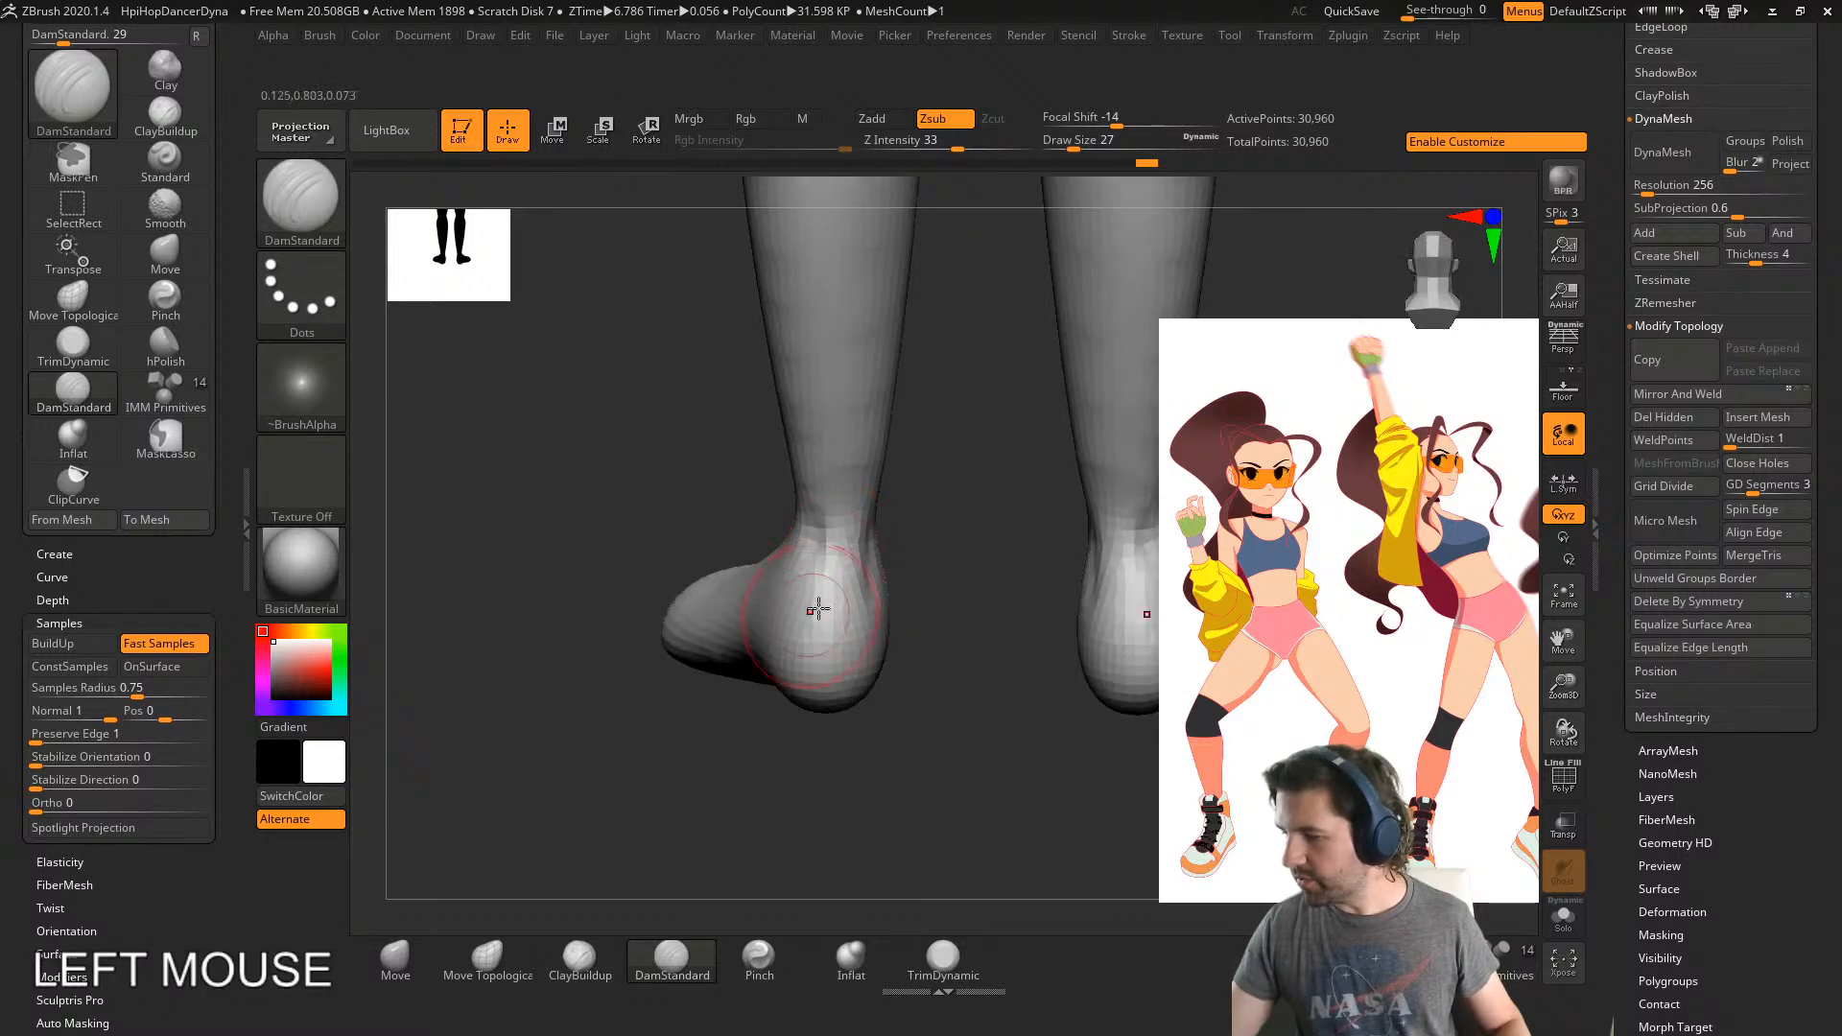
pyautogui.moveTo(827, 605); pyautogui.dragTo(874, 597, button='right')
pyautogui.moveTo(872, 538); pyautogui.dragTo(865, 612)
pyautogui.moveTo(871, 491); pyautogui.dragTo(826, 576, button='right')
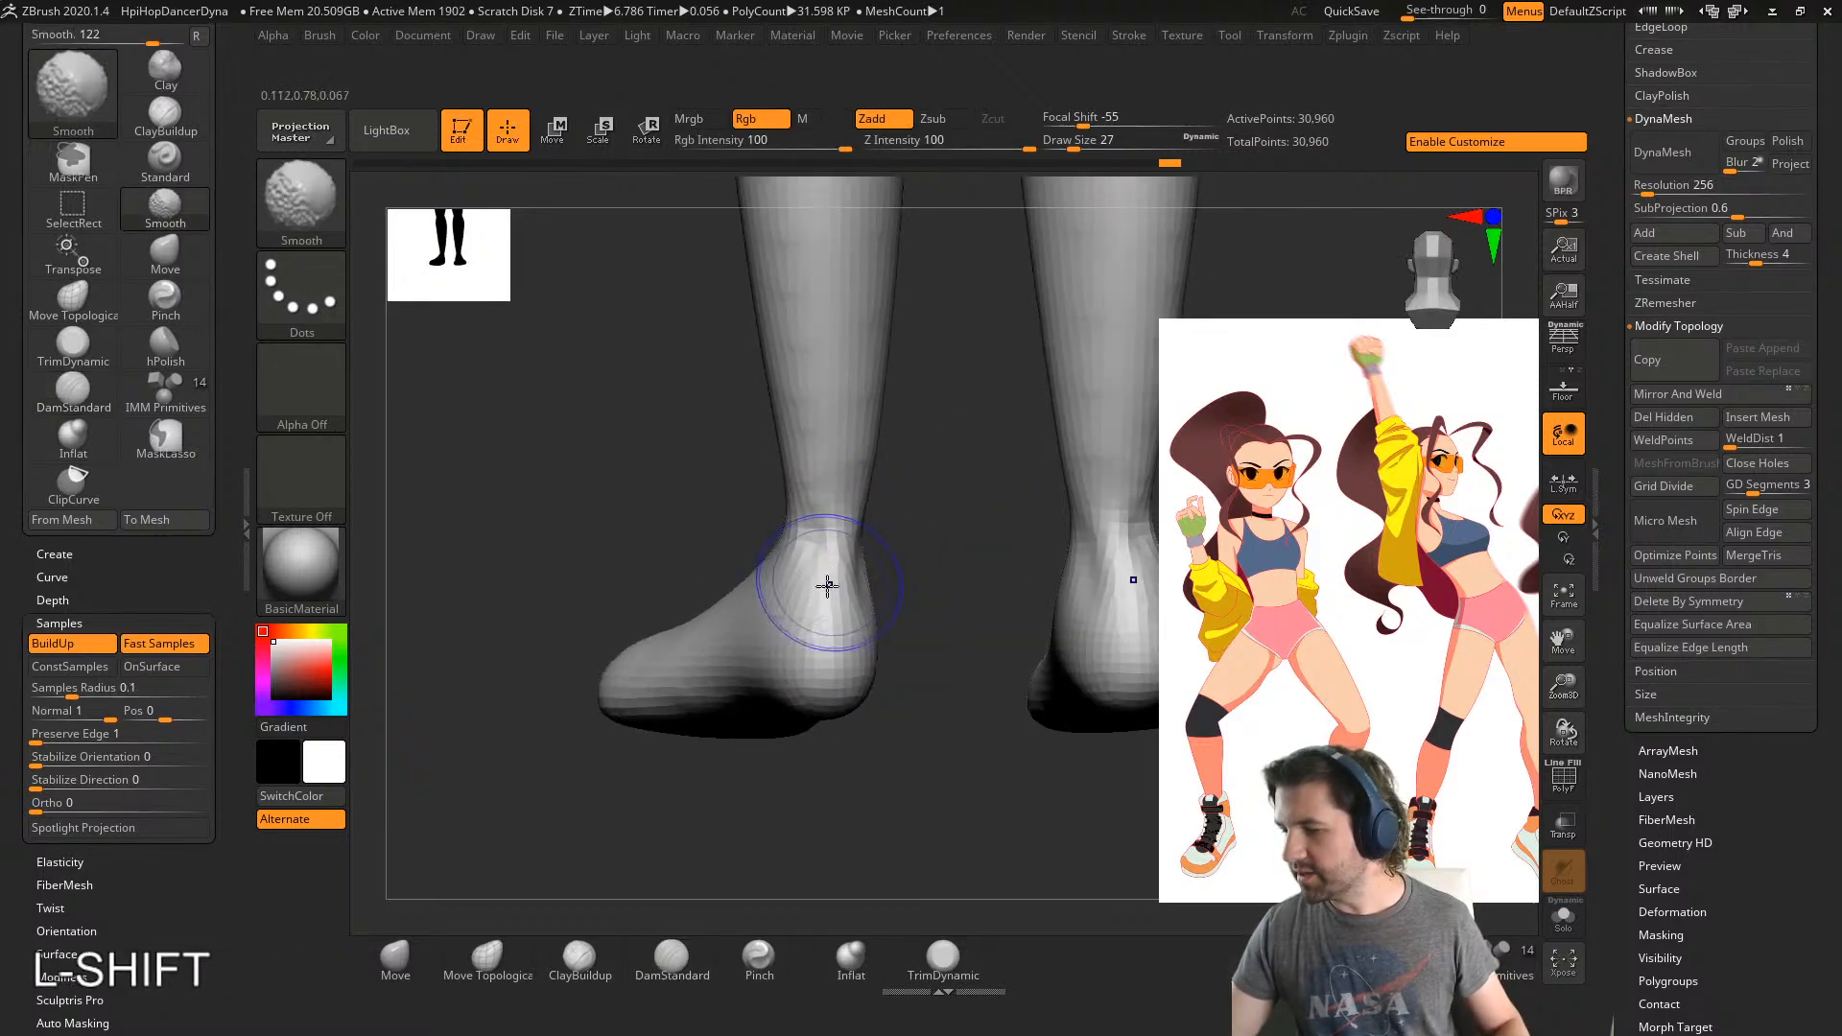
pyautogui.keyDown('shift'); pyautogui.moveTo(826, 583); pyautogui.dragTo(822, 552); pyautogui.keyUp('shift')
# - Define the upper edges of the kneecaps from the front with regular and inverted DamStandard strokes
pyautogui.moveTo(714, 740)
pyautogui.mouseDown(button='right')
pyautogui.moveTo(845, 729)
pyautogui.moveTo(868, 822)
pyautogui.moveTo(790, 658)
pyautogui.moveTo(846, 709)
pyautogui.moveTo(832, 790)
pyautogui.mouseUp(button='right')
pyautogui.moveTo(708, 592); pyautogui.dragTo(719, 597)
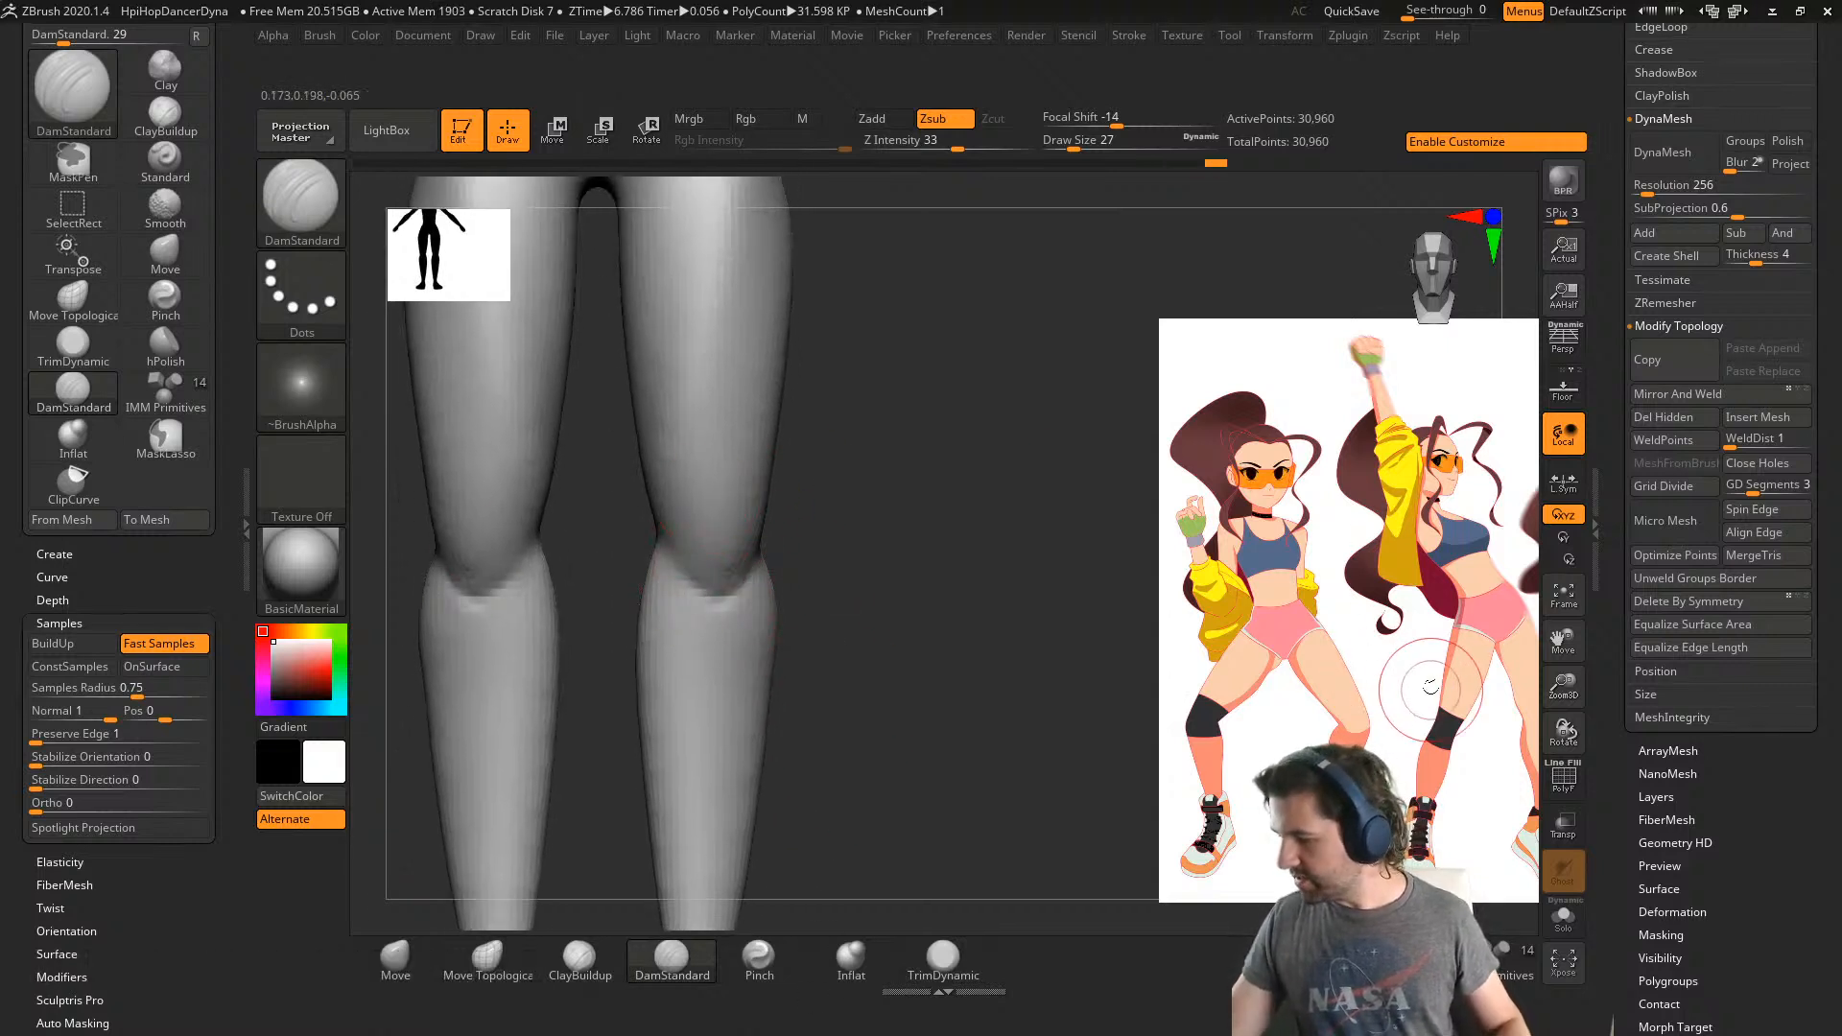
pyautogui.moveTo(732, 602)
pyautogui.keyDown('alt'); pyautogui.mouseDown()
pyautogui.moveTo(756, 546)
pyautogui.moveTo(703, 561)
pyautogui.mouseUp(); pyautogui.keyUp('alt')
pyautogui.press('shift')
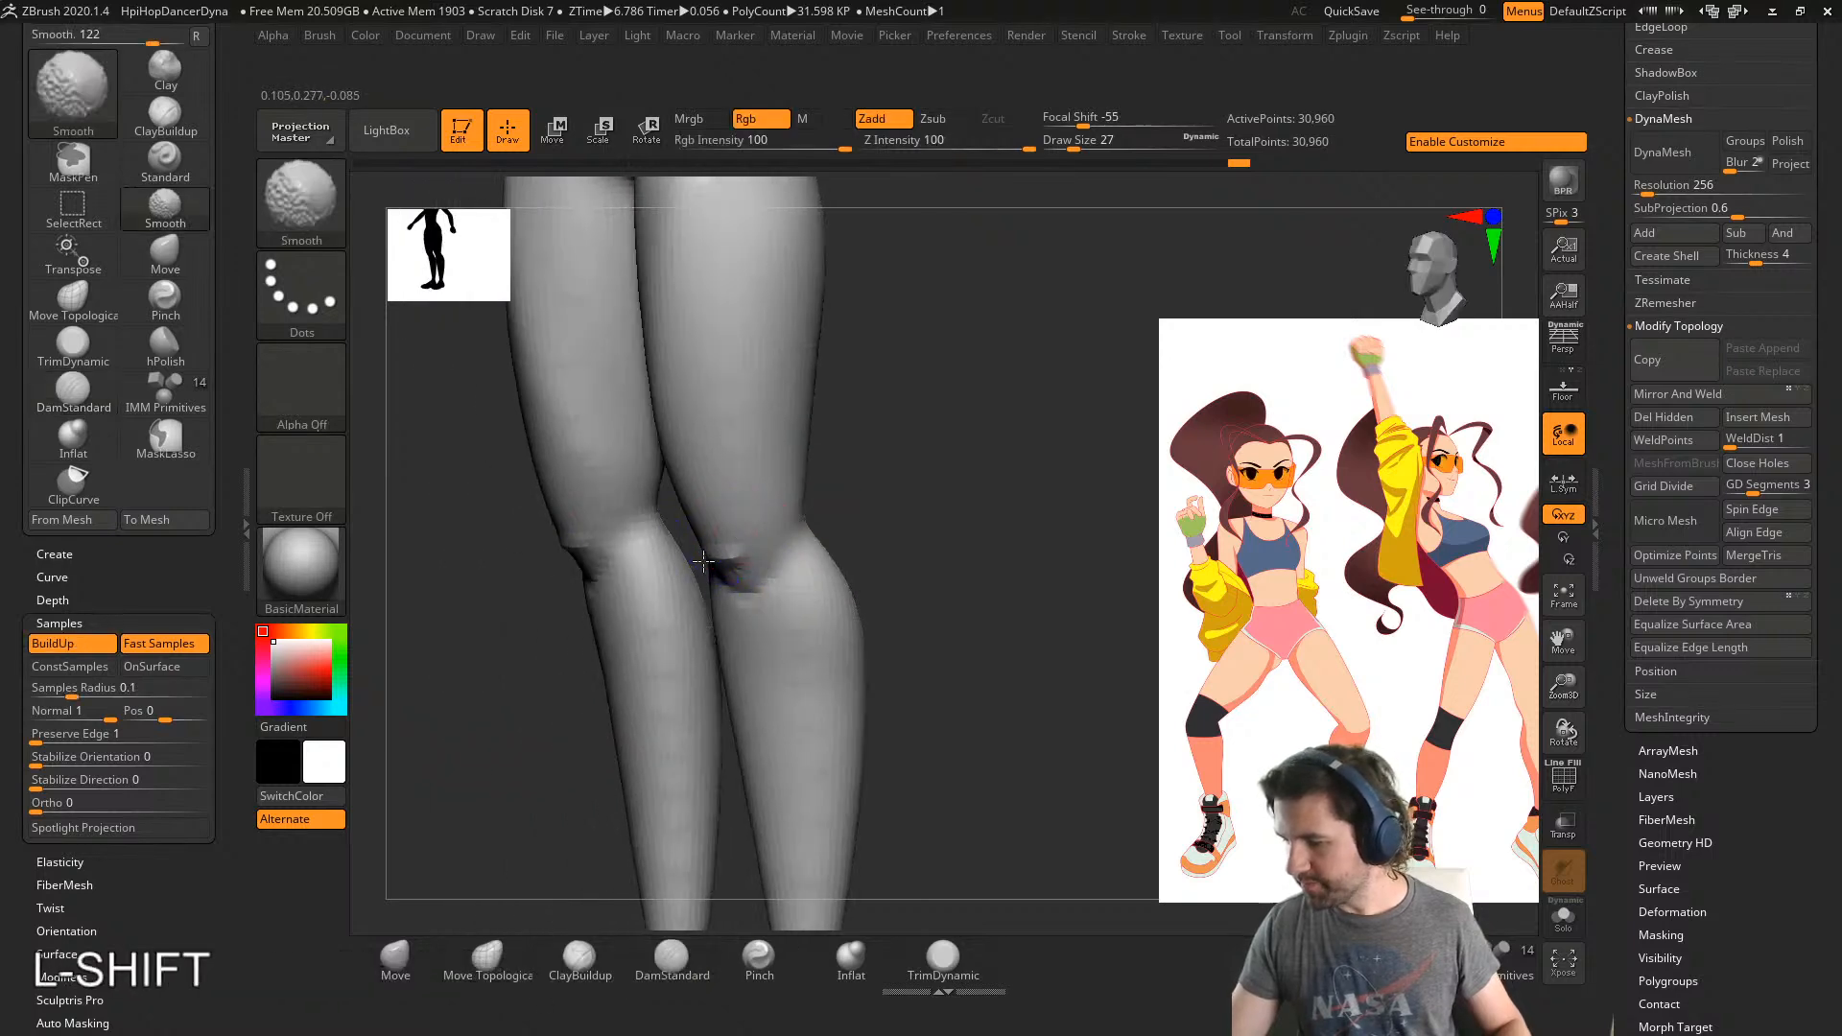
pyautogui.moveTo(794, 523); pyautogui.dragTo(746, 539, button='right')
pyautogui.keyDown('alt'); pyautogui.moveTo(745, 539); pyautogui.dragTo(780, 549); pyautogui.keyUp('alt')
pyautogui.moveTo(758, 545)
pyautogui.mouseDown(button='right')
pyautogui.moveTo(806, 535)
pyautogui.moveTo(796, 638)
pyautogui.mouseUp(button='right')
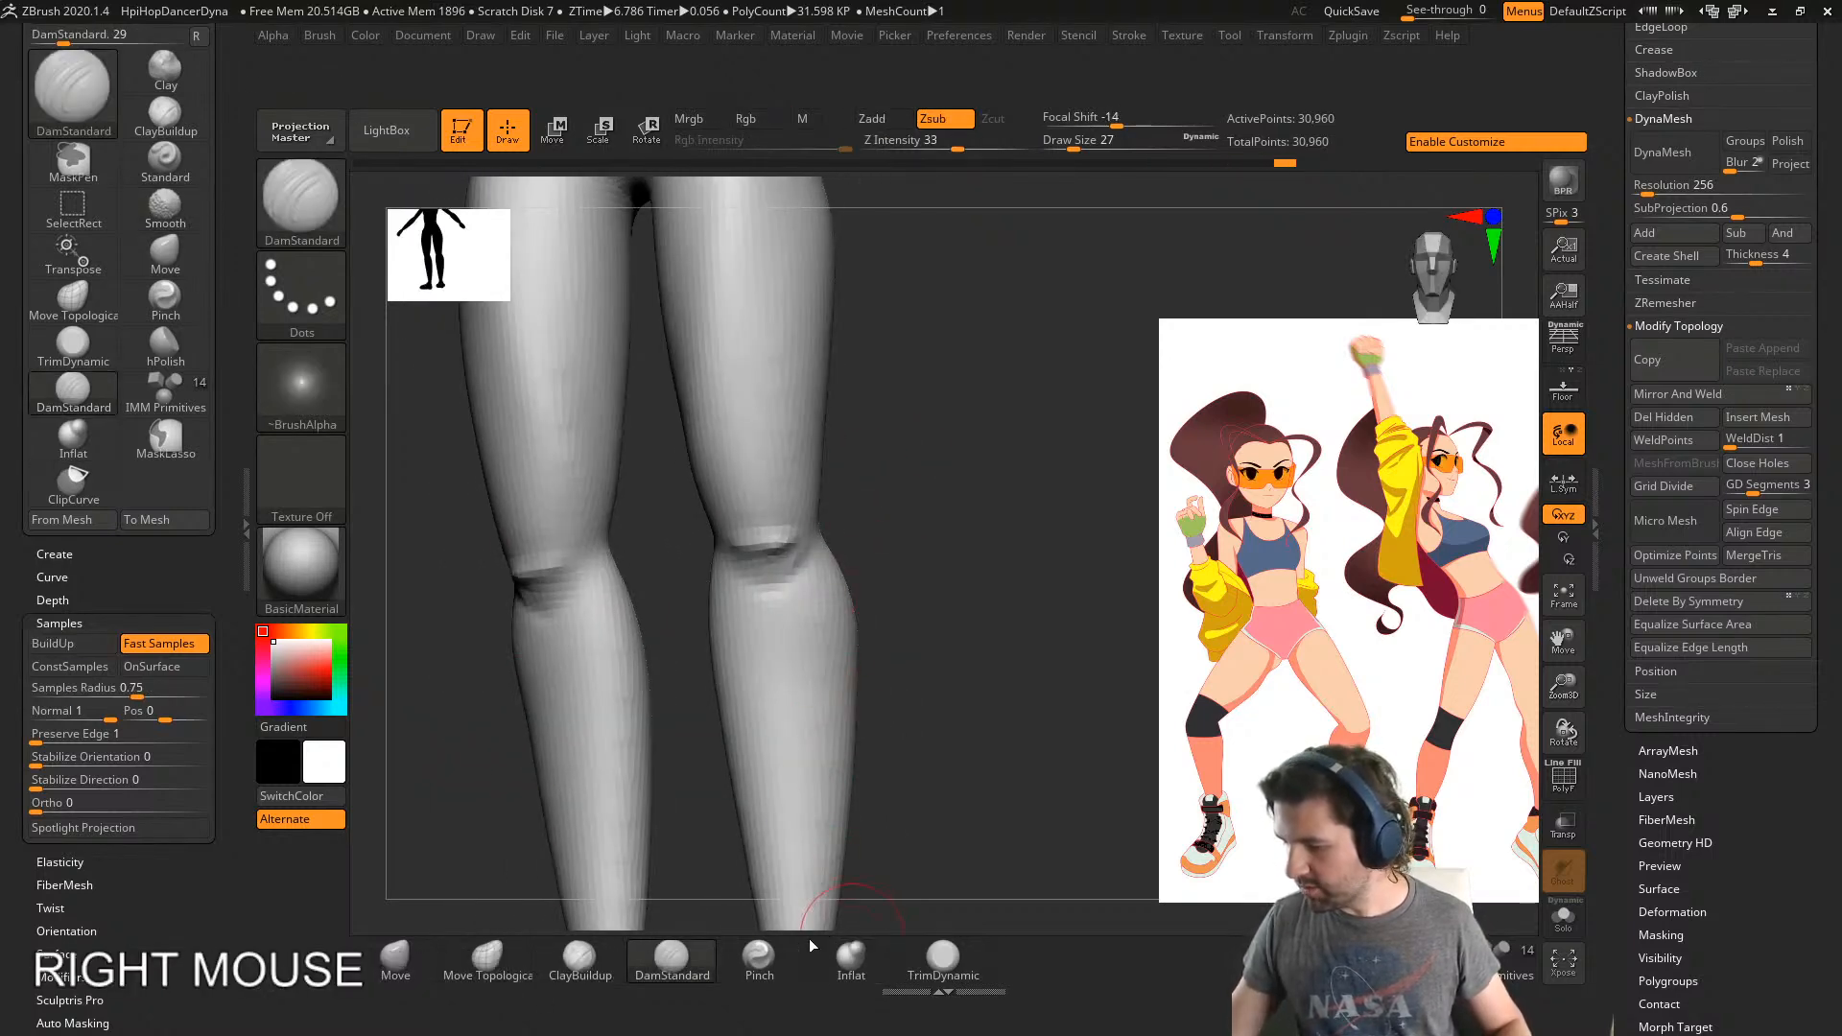
# - Tighten the creases above the kneecaps with the Pinch brush and smooth the surrounding surface
pyautogui.click(759, 957)
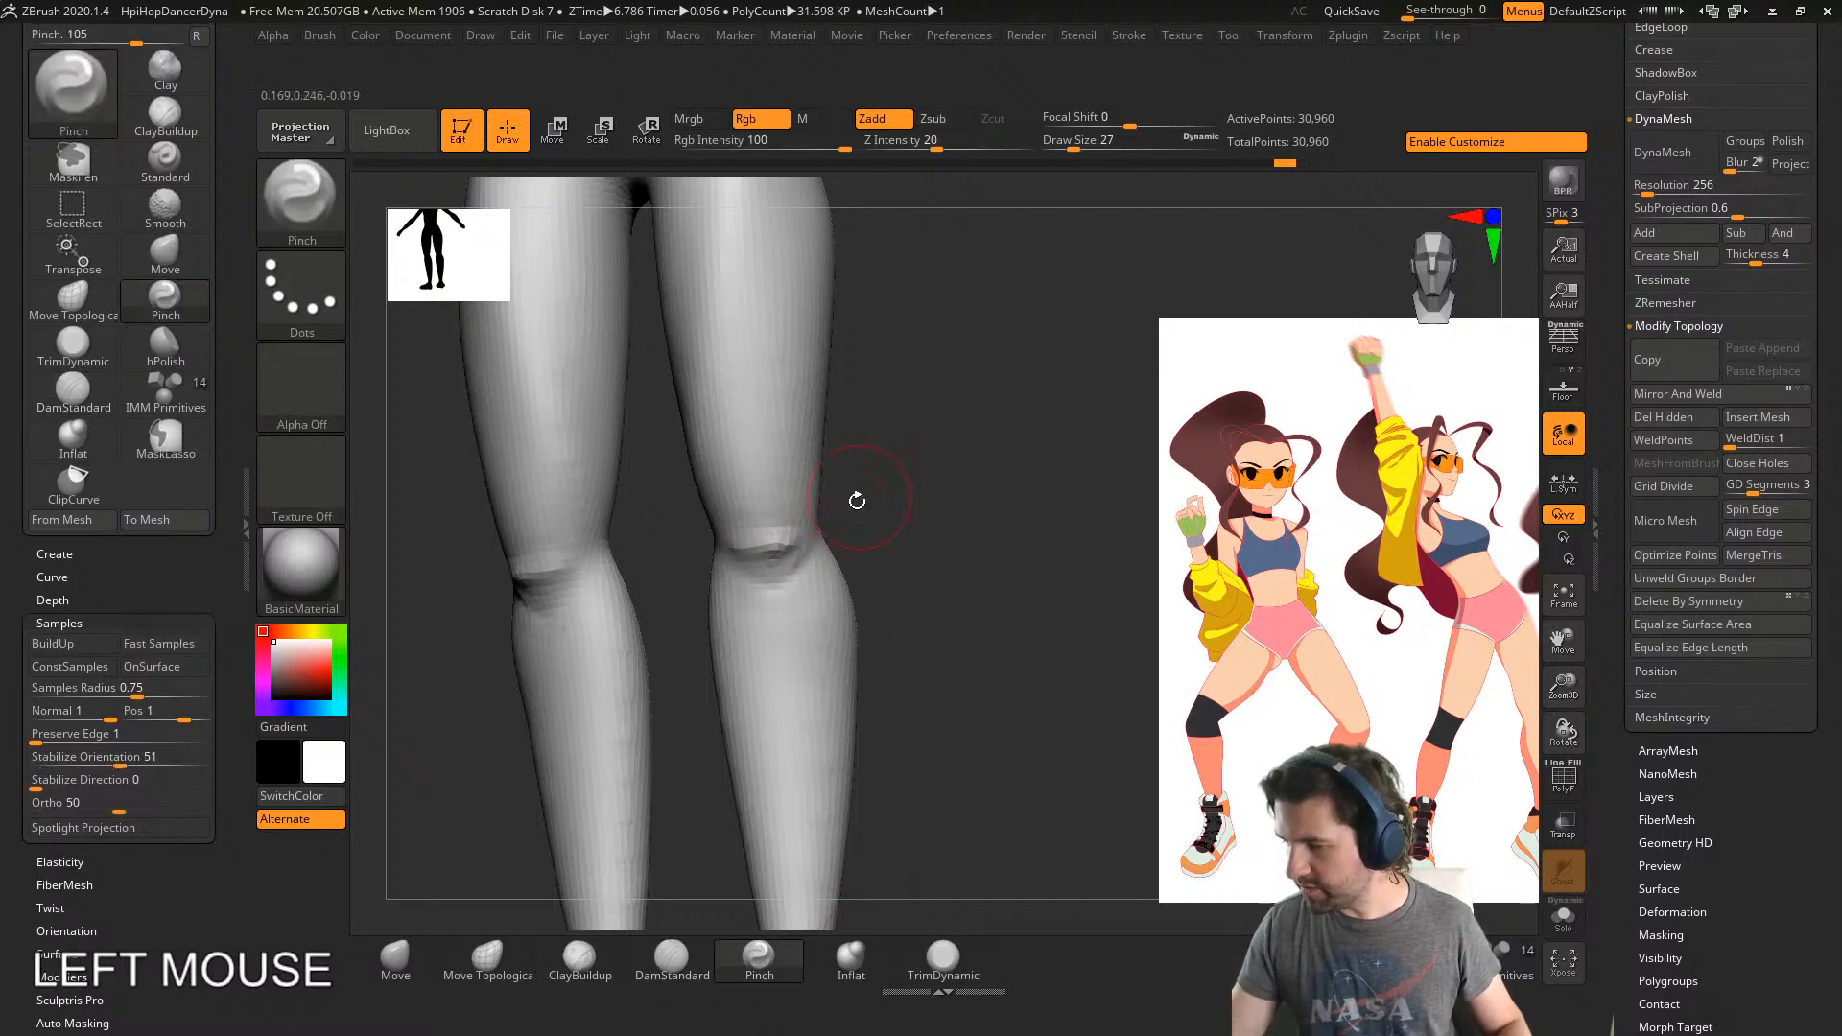
pyautogui.moveTo(856, 500); pyautogui.dragTo(781, 535, button='right')
pyautogui.moveTo(781, 534); pyautogui.dragTo(843, 514)
pyautogui.moveTo(843, 515); pyautogui.dragTo(810, 535, button='right')
pyautogui.keyDown('shift'); pyautogui.moveTo(810, 534); pyautogui.dragTo(781, 517); pyautogui.keyUp('shift')
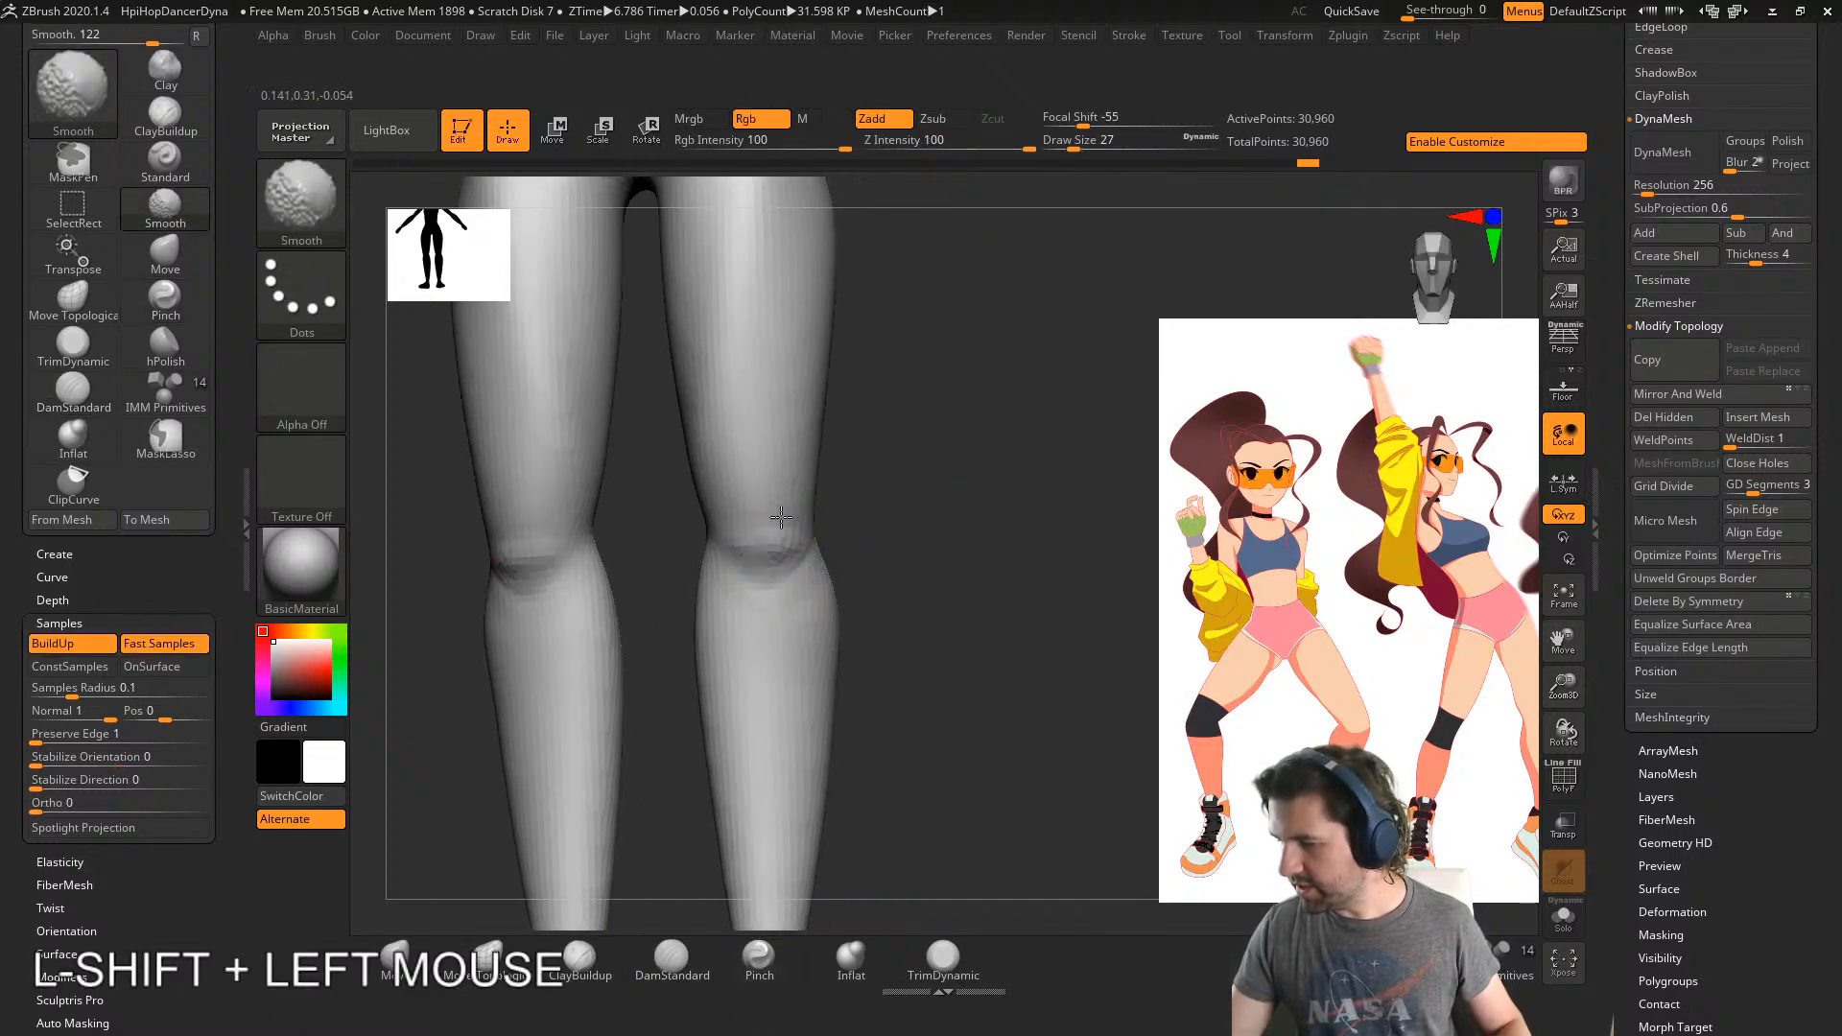
pyautogui.moveTo(901, 473); pyautogui.dragTo(800, 509, button='right')
pyautogui.moveTo(841, 518); pyautogui.dragTo(803, 543)
pyautogui.moveTo(802, 543); pyautogui.dragTo(835, 518, button='right')
pyautogui.moveTo(755, 527); pyautogui.dragTo(704, 530)
# - Shape the buttocks and outer hips with ClayBuildup at a draw size of 71 and smooth the strokes
pyautogui.moveTo(703, 530)
pyautogui.mouseDown(button='right')
pyautogui.moveTo(820, 481)
pyautogui.moveTo(926, 725)
pyautogui.moveTo(969, 698)
pyautogui.moveTo(617, 609)
pyautogui.mouseUp(button='right')
pyautogui.click(586, 579)
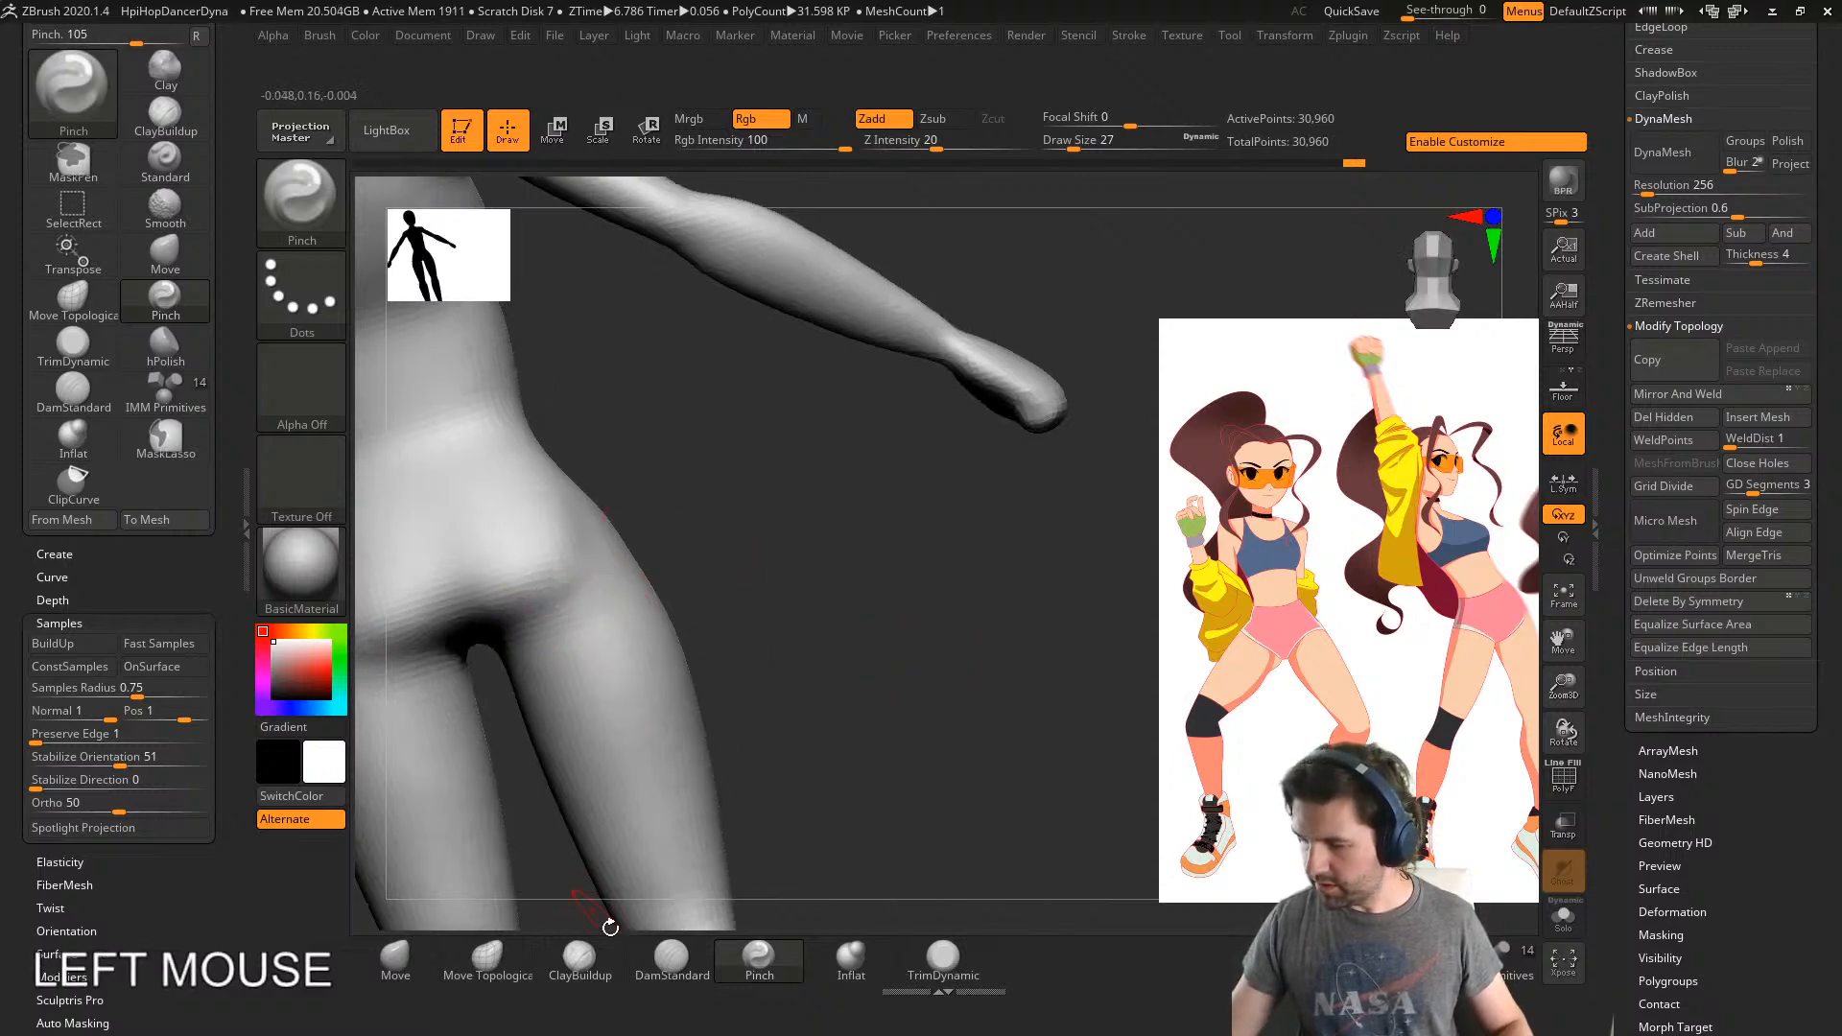
pyautogui.click(582, 960)
pyautogui.keyDown('alt'); pyautogui.moveTo(798, 710); pyautogui.dragTo(918, 696, button='right'); pyautogui.keyUp('alt')
pyautogui.press('s')
pyautogui.moveTo(918, 699); pyautogui.dragTo(933, 702)
pyautogui.moveTo(931, 703); pyautogui.dragTo(758, 648, button='right')
pyautogui.moveTo(691, 539); pyautogui.dragTo(625, 596)
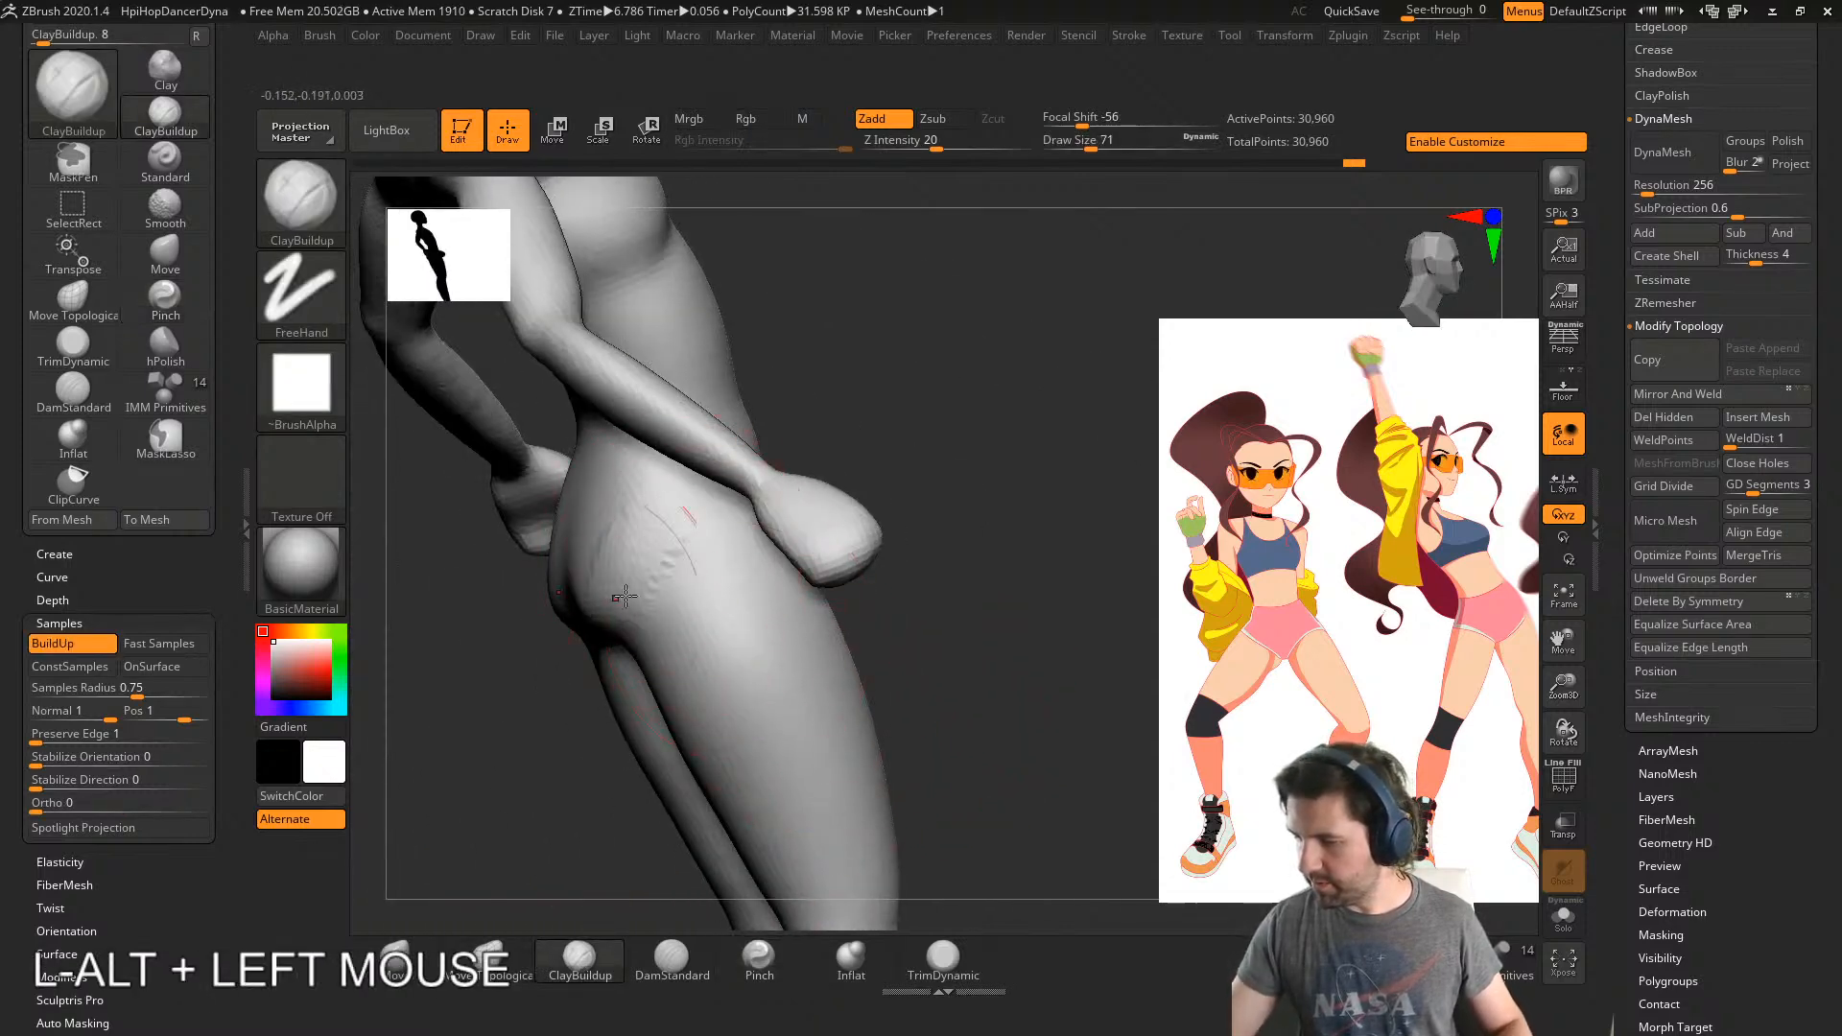
pyautogui.moveTo(625, 596); pyautogui.dragTo(614, 551, button='right')
pyautogui.keyDown('alt'); pyautogui.keyDown('shift'); pyautogui.moveTo(607, 522); pyautogui.dragTo(551, 537); pyautogui.keyUp('shift'); pyautogui.keyUp('alt')
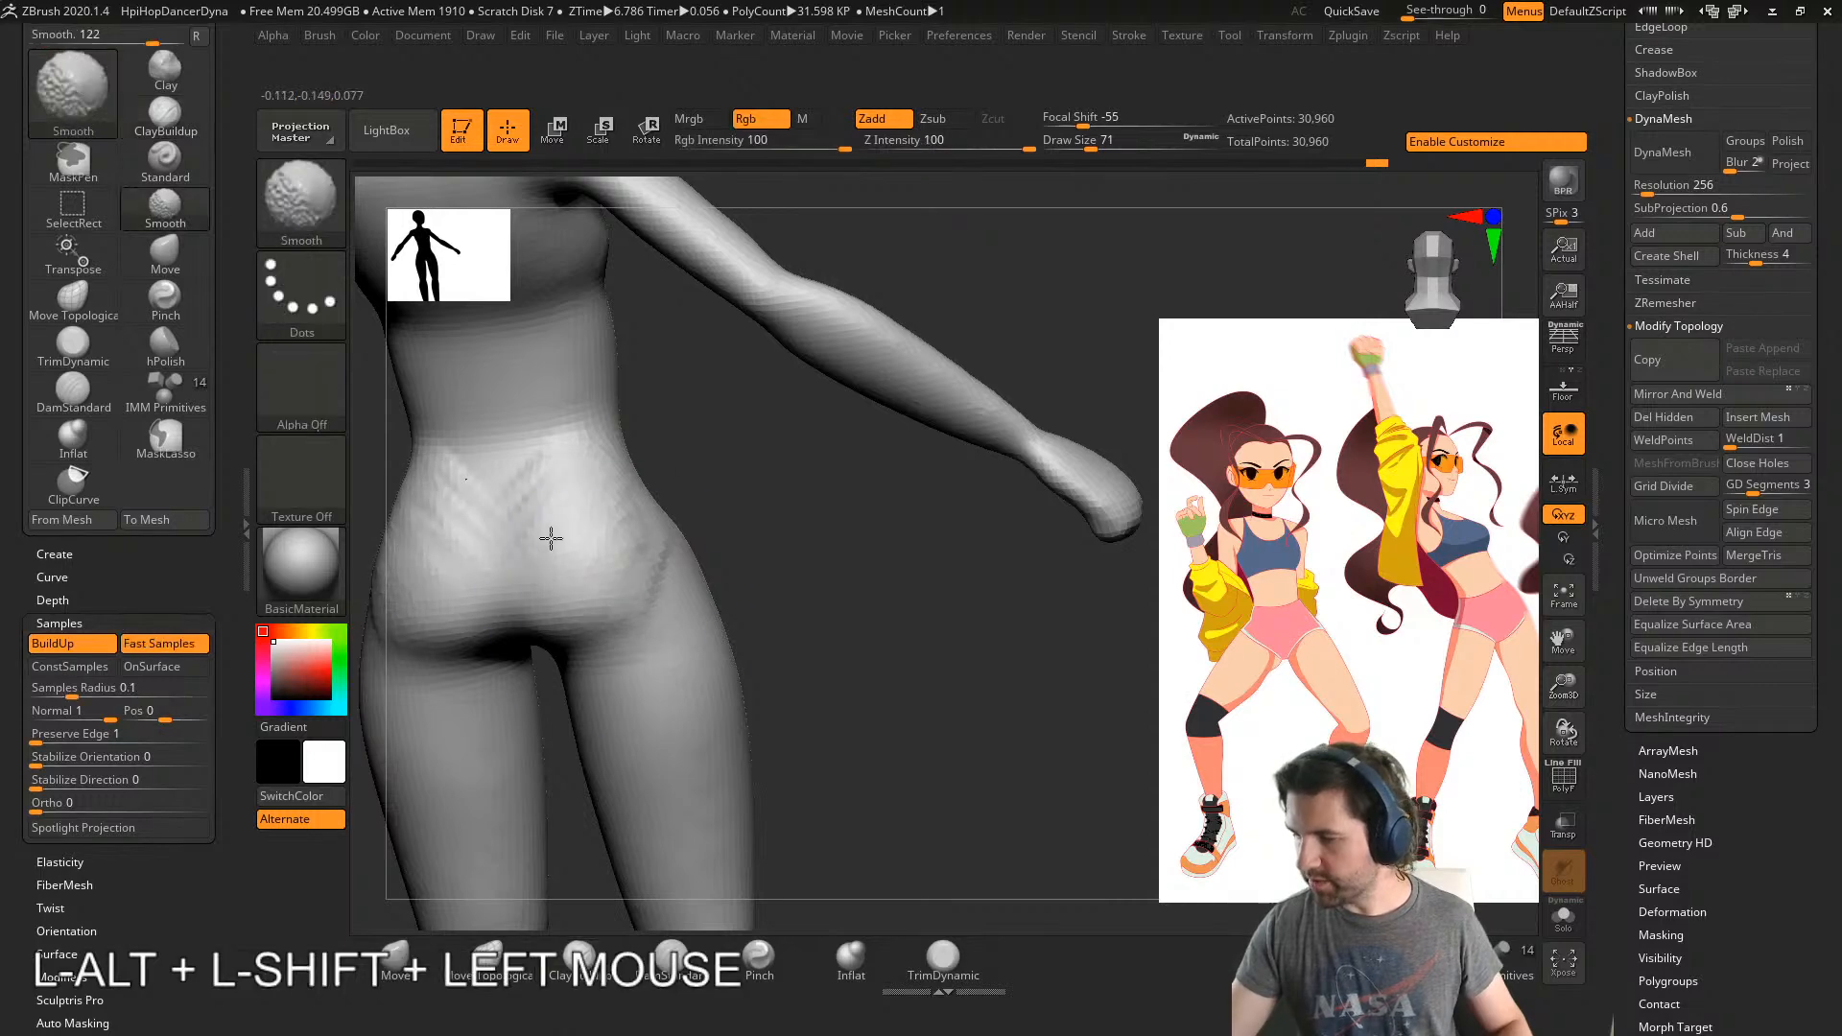
# - Refine the buttock volume with ClayBuildup at a draw size of 62 and carve the crease beneath it with DamStandard
pyautogui.moveTo(640, 573); pyautogui.dragTo(641, 596, button='right')
pyautogui.press('s')
pyautogui.moveTo(862, 669); pyautogui.dragTo(859, 669)
pyautogui.moveTo(576, 602); pyautogui.dragTo(635, 587, button='right')
pyautogui.moveTo(591, 567)
pyautogui.mouseDown()
pyautogui.moveTo(618, 614)
pyautogui.moveTo(604, 594)
pyautogui.mouseUp()
pyautogui.moveTo(653, 634); pyautogui.dragTo(706, 662, button='right')
pyautogui.click(672, 960)
pyautogui.moveTo(593, 633); pyautogui.dragTo(667, 598)
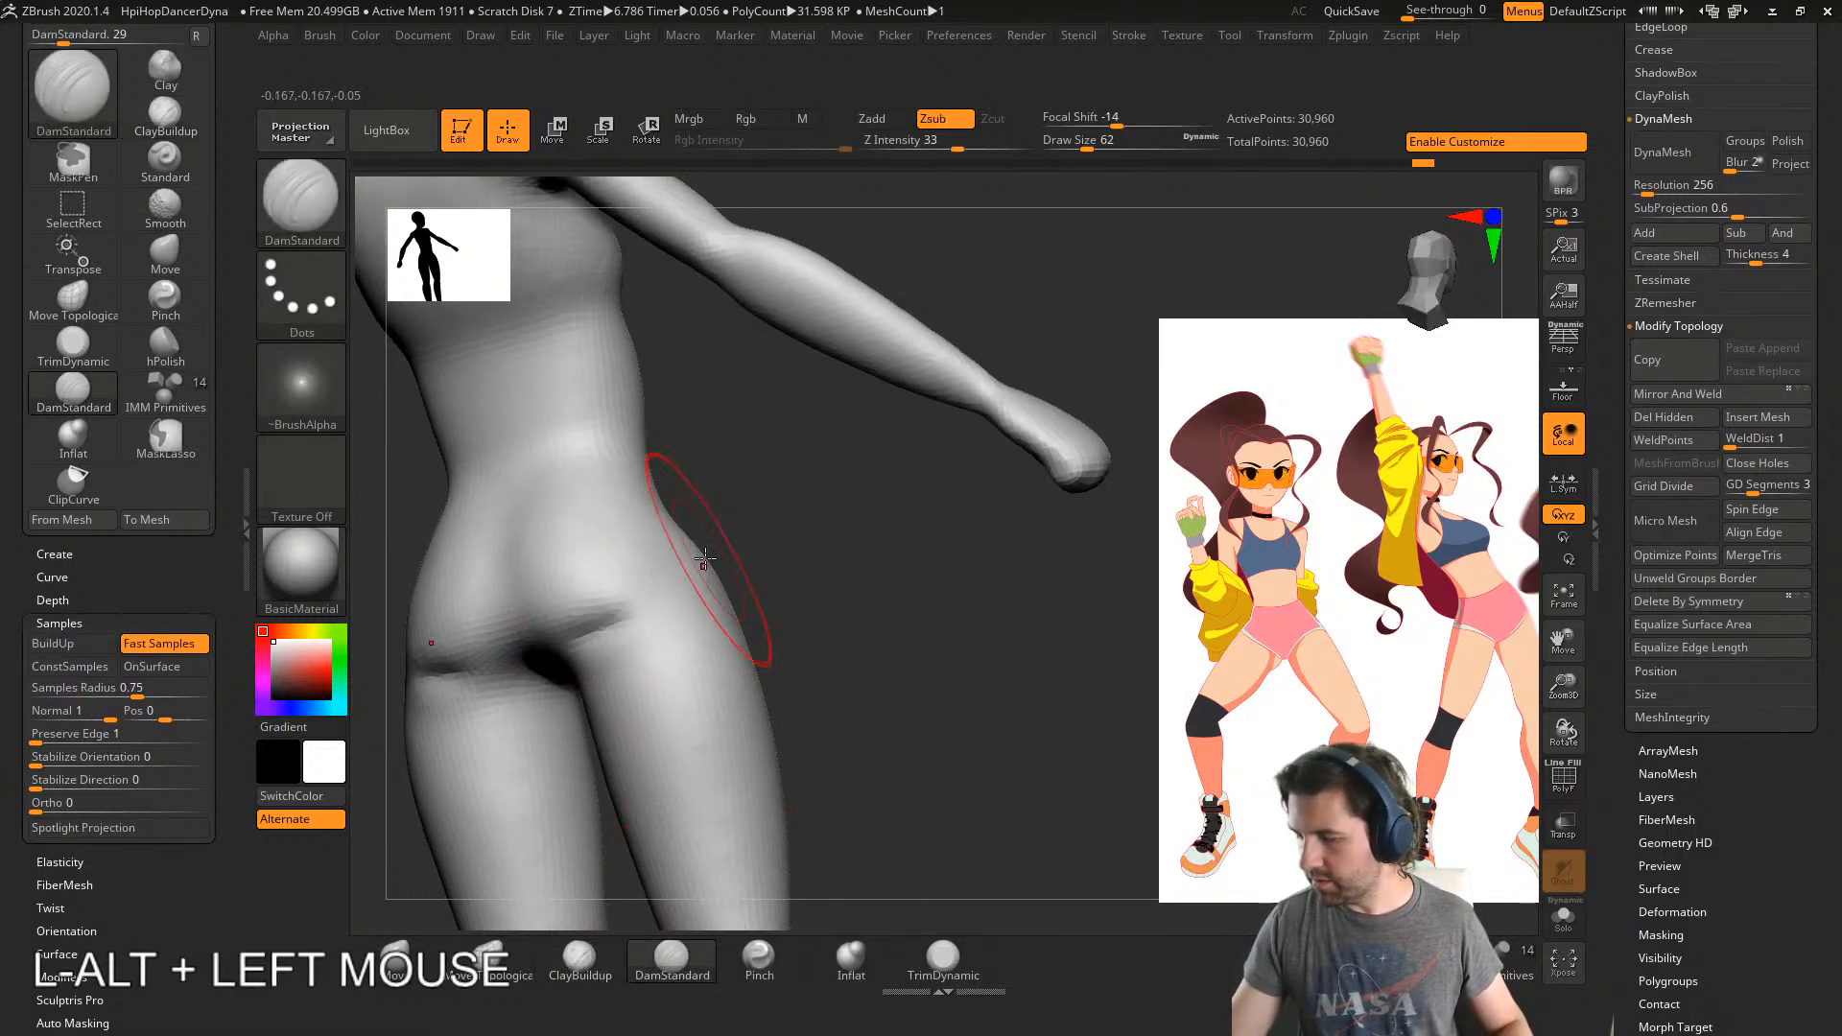
pyautogui.moveTo(706, 558); pyautogui.dragTo(746, 568, button='right')
pyautogui.keyDown('alt'); pyautogui.moveTo(683, 617); pyautogui.dragTo(592, 627); pyautogui.keyUp('alt')
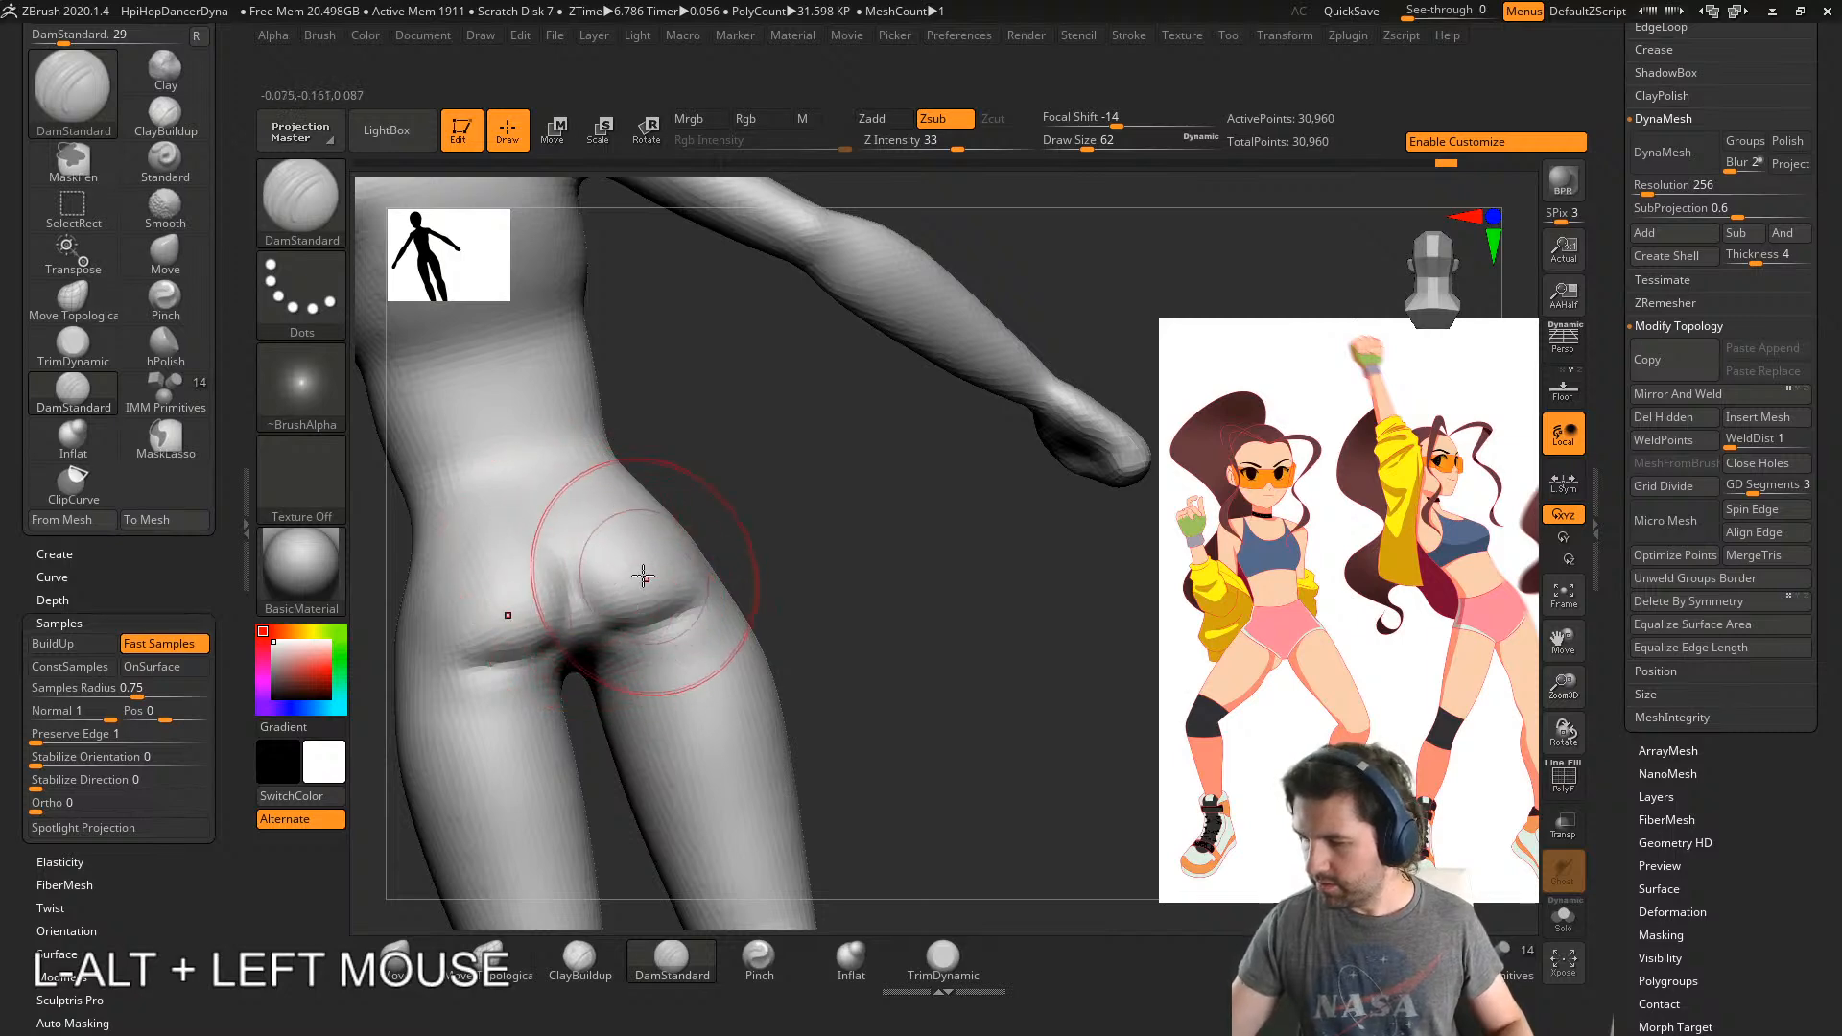
pyautogui.moveTo(643, 576); pyautogui.dragTo(606, 597, button='right')
pyautogui.keyDown('alt'); pyautogui.moveTo(604, 600); pyautogui.dragTo(641, 624); pyautogui.keyUp('alt')
pyautogui.moveTo(641, 623); pyautogui.dragTo(686, 617, button='right')
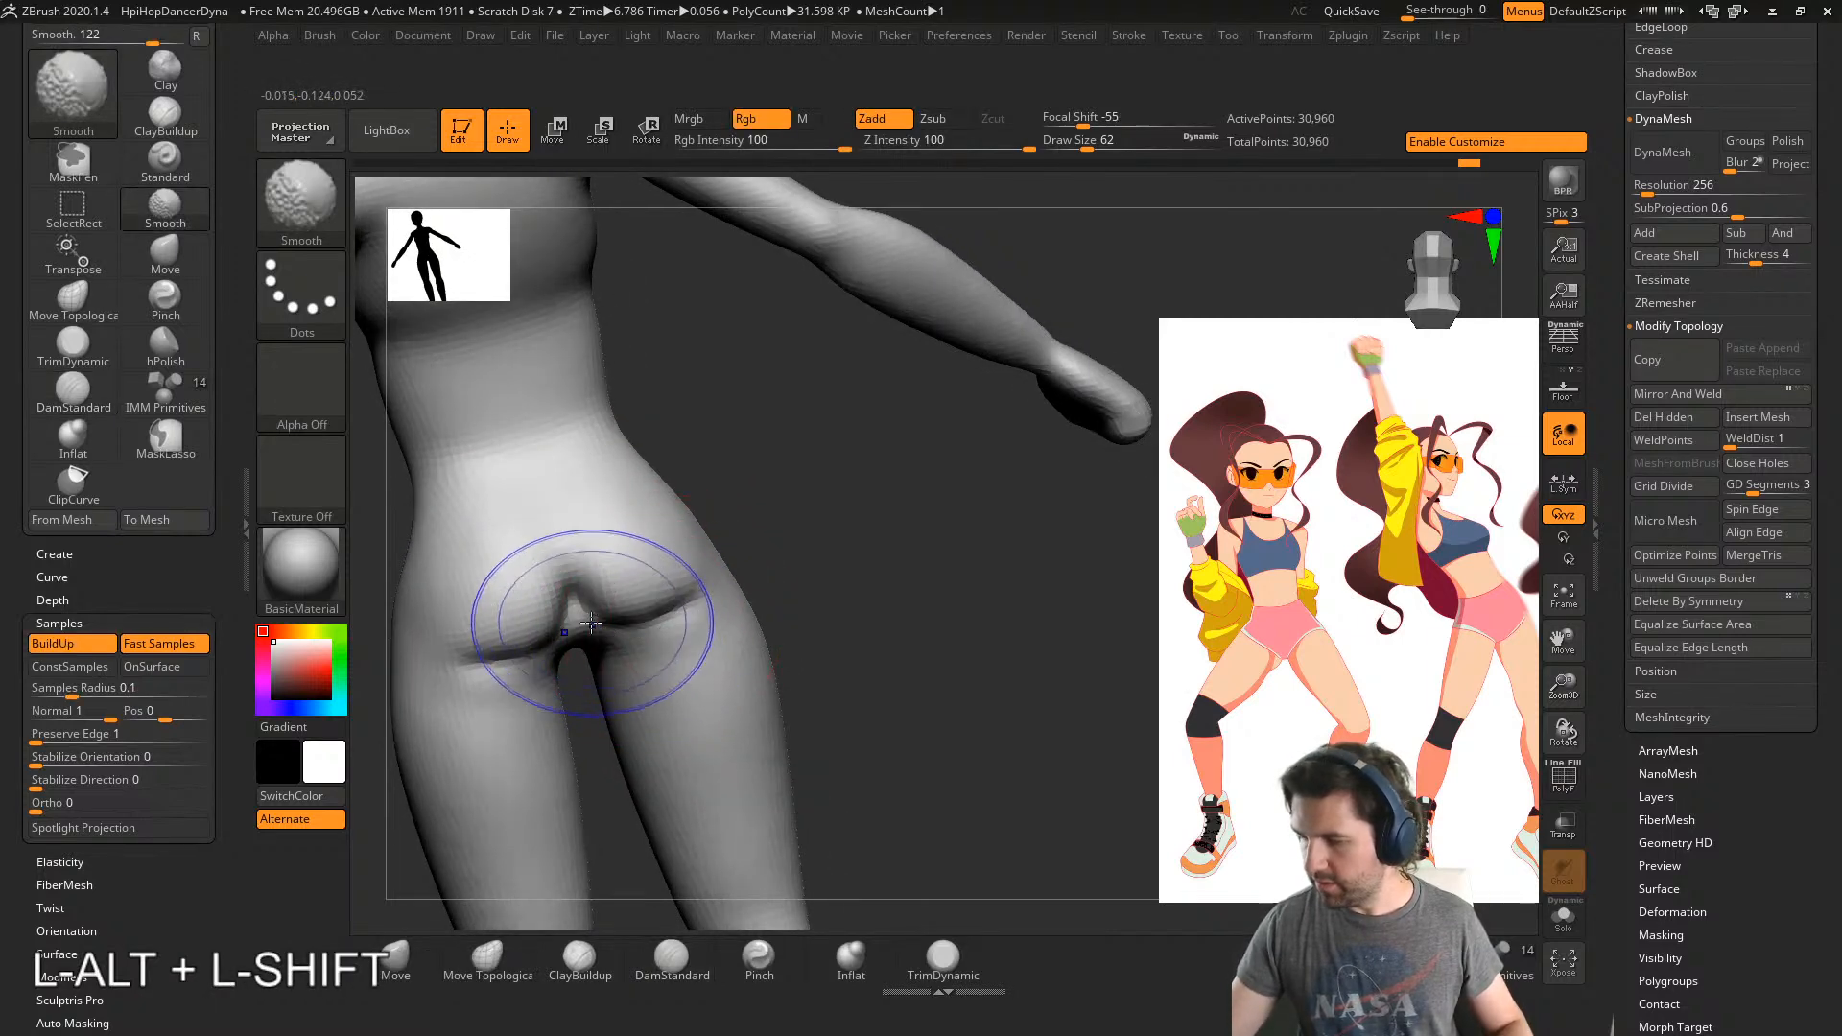
pyautogui.keyDown('shift'); pyautogui.moveTo(591, 622); pyautogui.dragTo(610, 606); pyautogui.keyUp('shift')
pyautogui.moveTo(610, 606)
pyautogui.mouseDown(button='right')
pyautogui.moveTo(625, 543)
pyautogui.moveTo(676, 571)
pyautogui.mouseUp(button='right')
pyautogui.hotkey('ctrl', 'z')
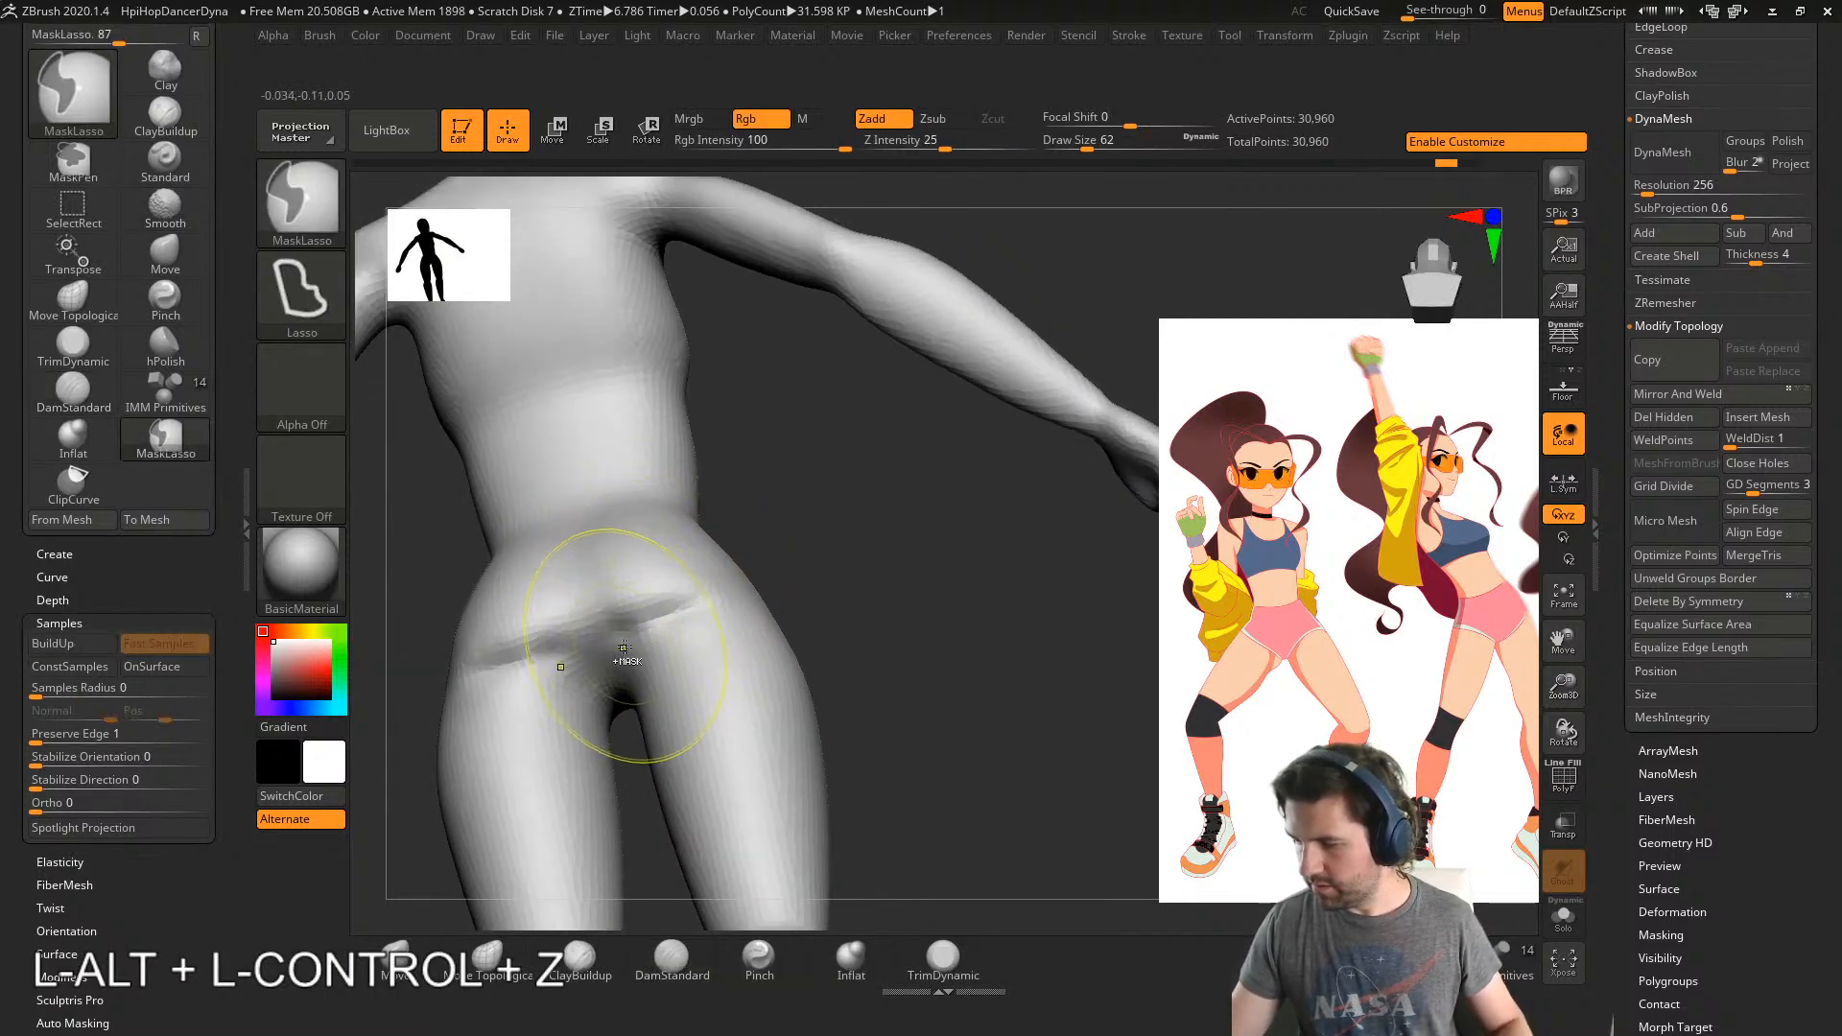
# - Define the cleft between the buttocks and the fold above the thighs with DamStandard, smoothing where they meet
pyautogui.keyDown('alt'); pyautogui.moveTo(624, 647); pyautogui.dragTo(621, 636); pyautogui.keyUp('alt')
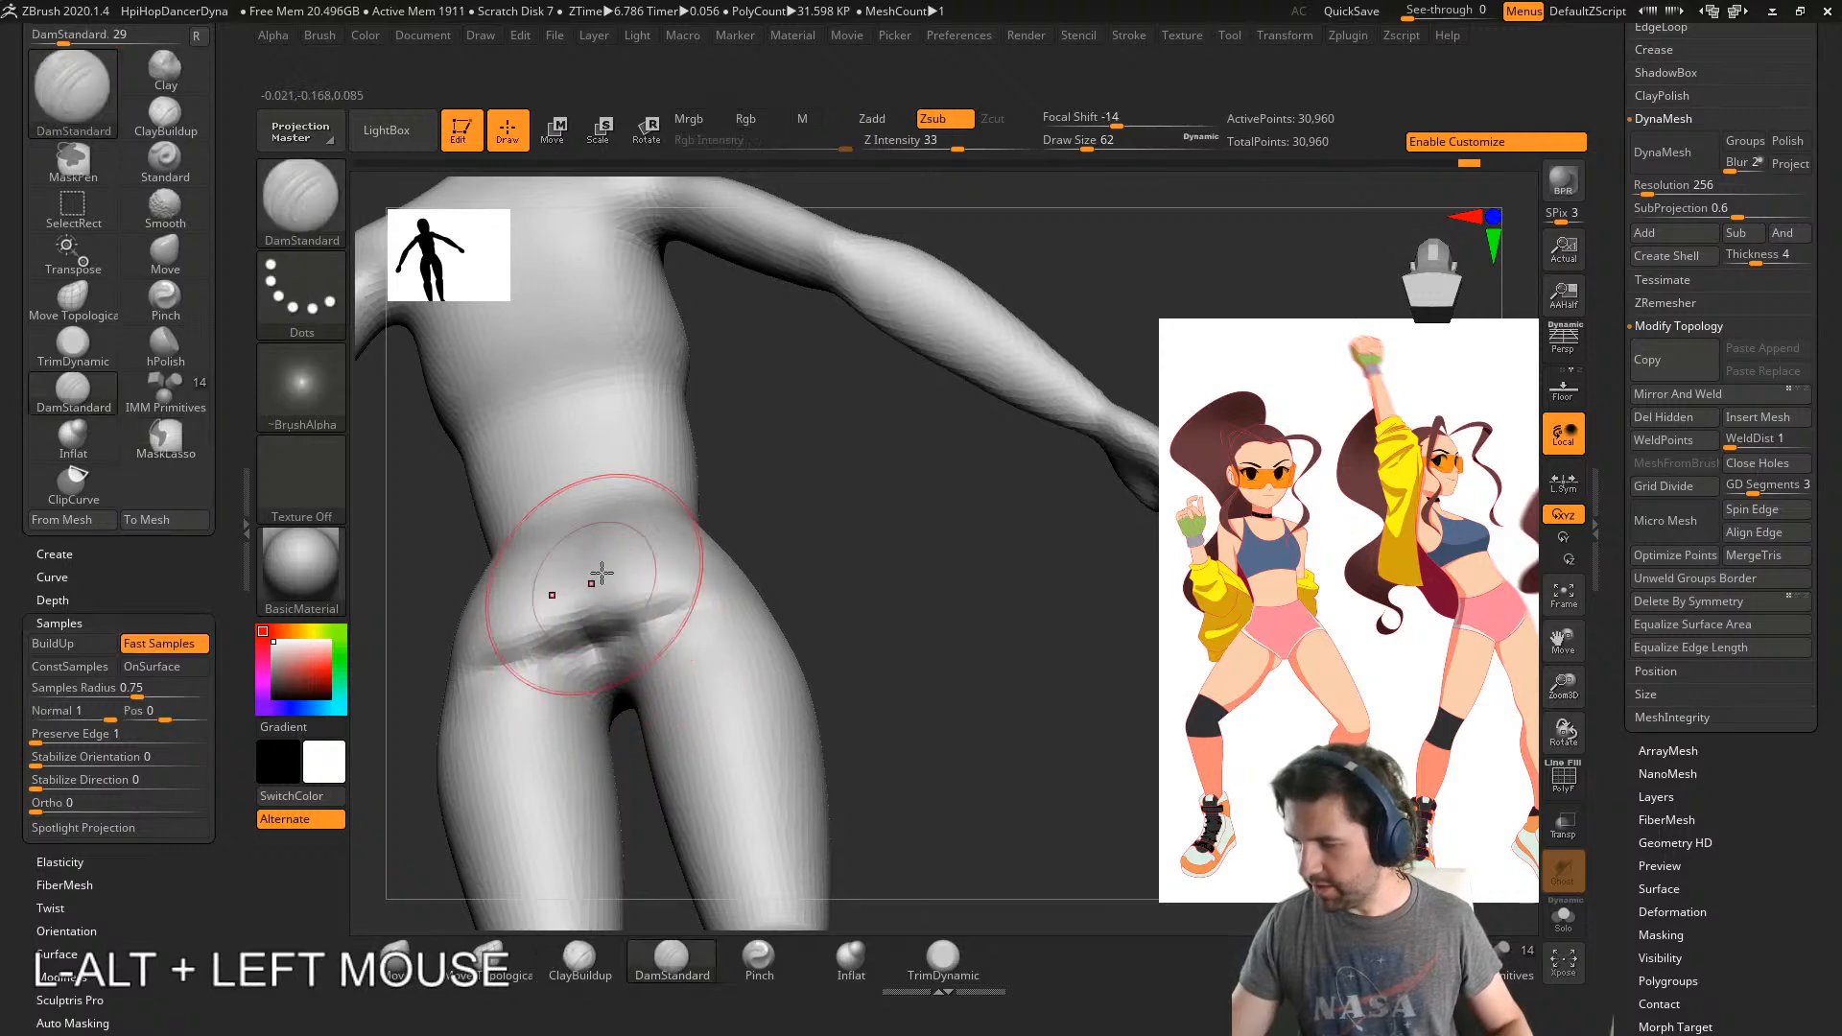
pyautogui.moveTo(652, 552); pyautogui.dragTo(554, 472, button='right')
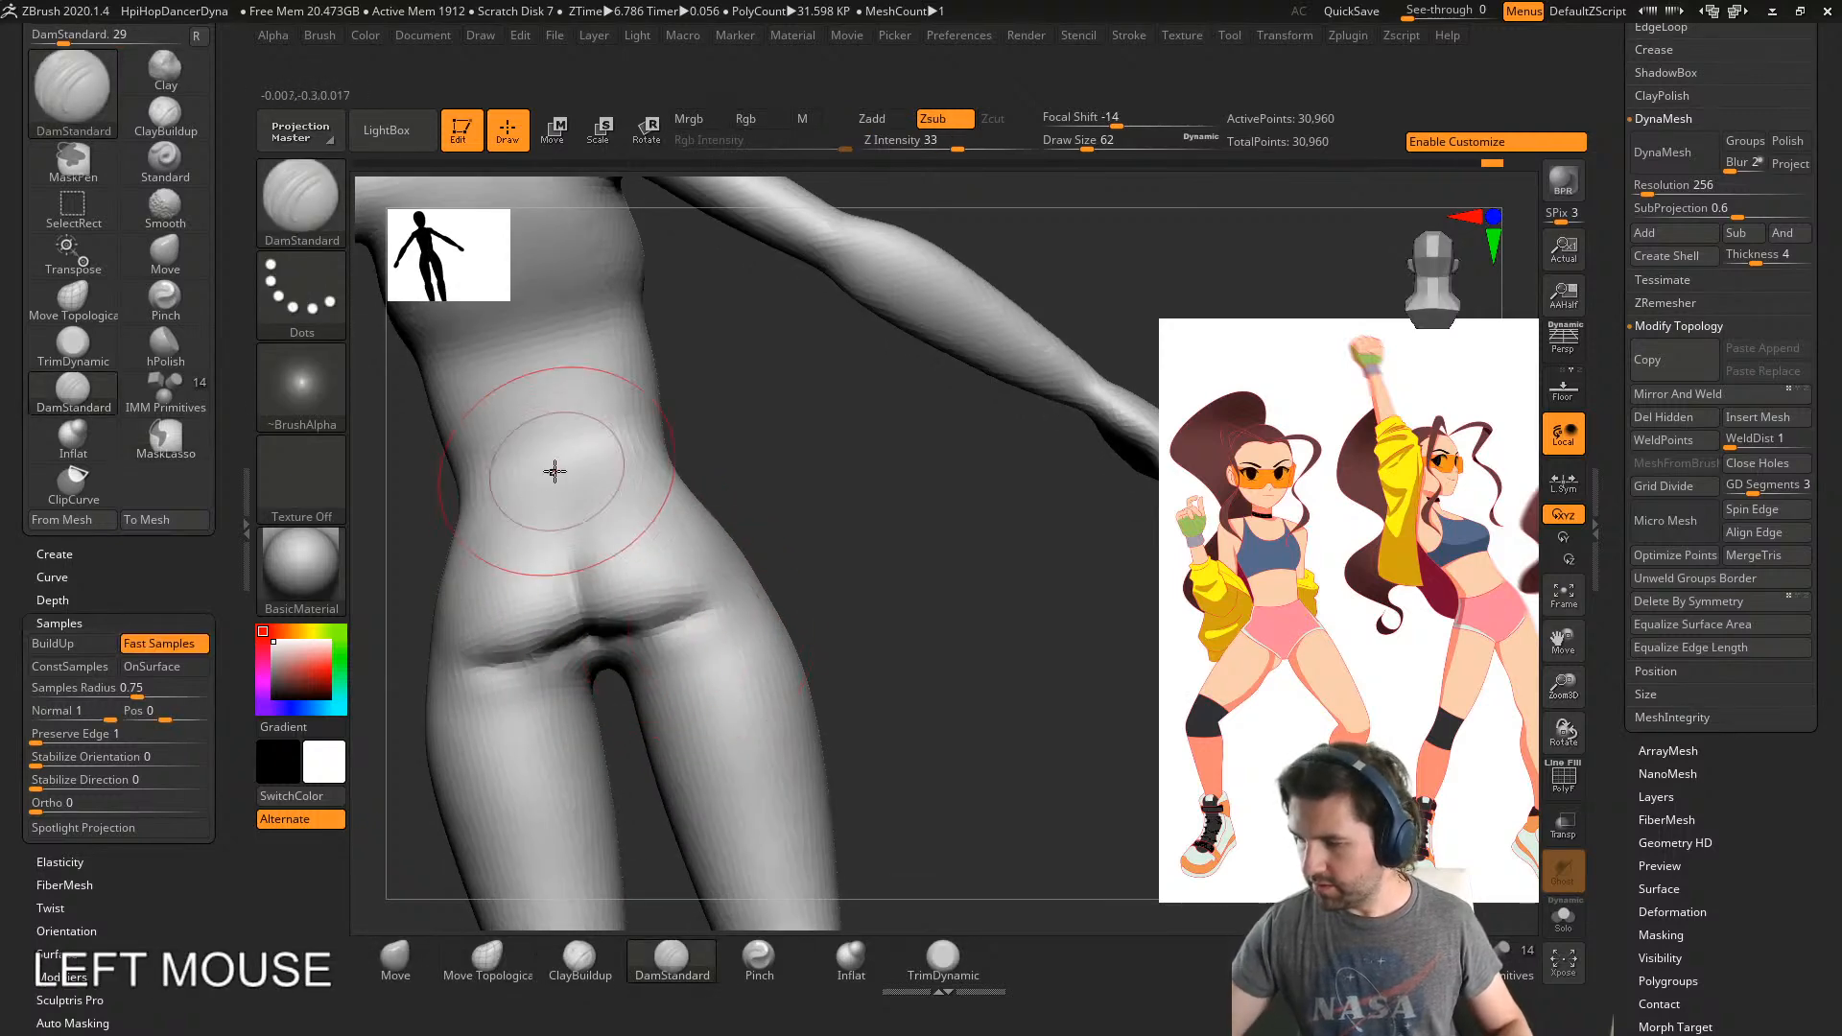
pyautogui.keyDown('alt'); pyautogui.moveTo(648, 640); pyautogui.dragTo(655, 633); pyautogui.keyUp('alt')
pyautogui.moveTo(654, 633); pyautogui.dragTo(707, 662, button='right')
pyautogui.keyDown('shift'); pyautogui.moveTo(707, 662); pyautogui.dragTo(706, 645); pyautogui.keyUp('shift')
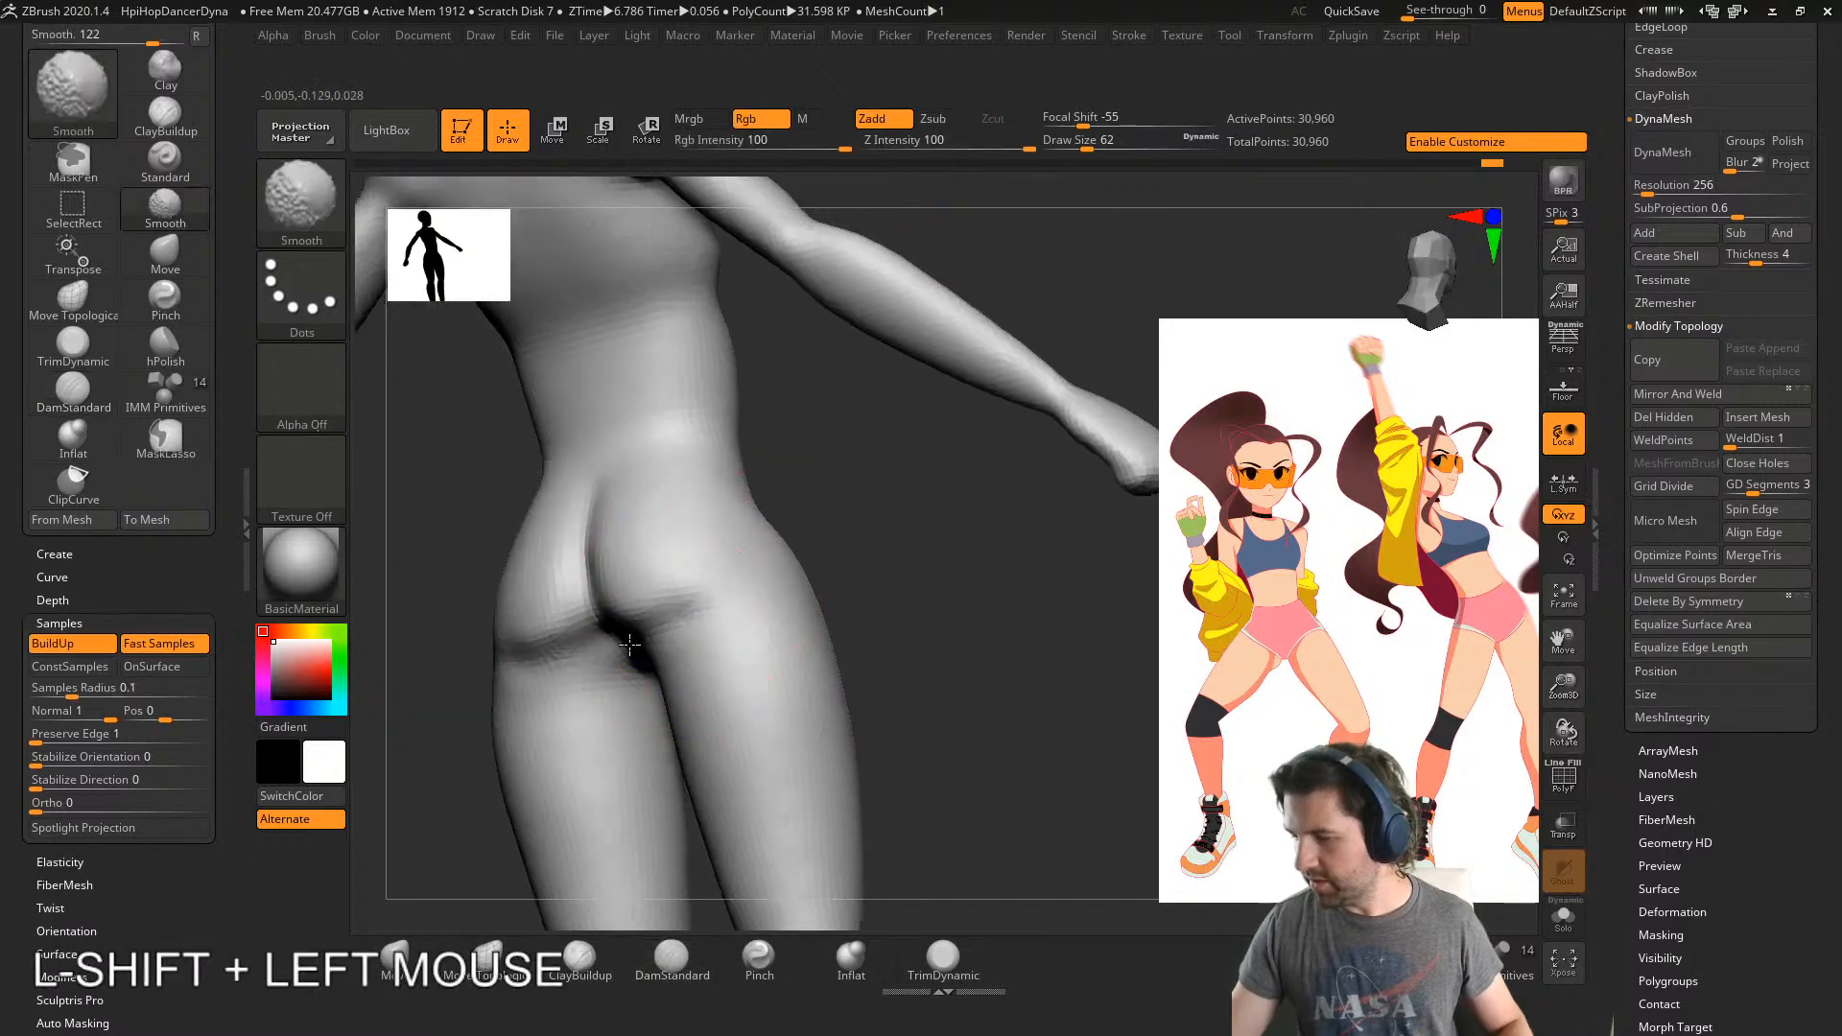
pyautogui.moveTo(705, 645); pyautogui.dragTo(699, 619, button='right')
pyautogui.moveTo(700, 619); pyautogui.dragTo(765, 617)
pyautogui.moveTo(765, 617)
pyautogui.keyDown('shift'); pyautogui.mouseDown(button='right')
pyautogui.moveTo(860, 621)
pyautogui.moveTo(764, 659)
pyautogui.moveTo(781, 633)
pyautogui.mouseUp(button='right'); pyautogui.keyUp('shift')
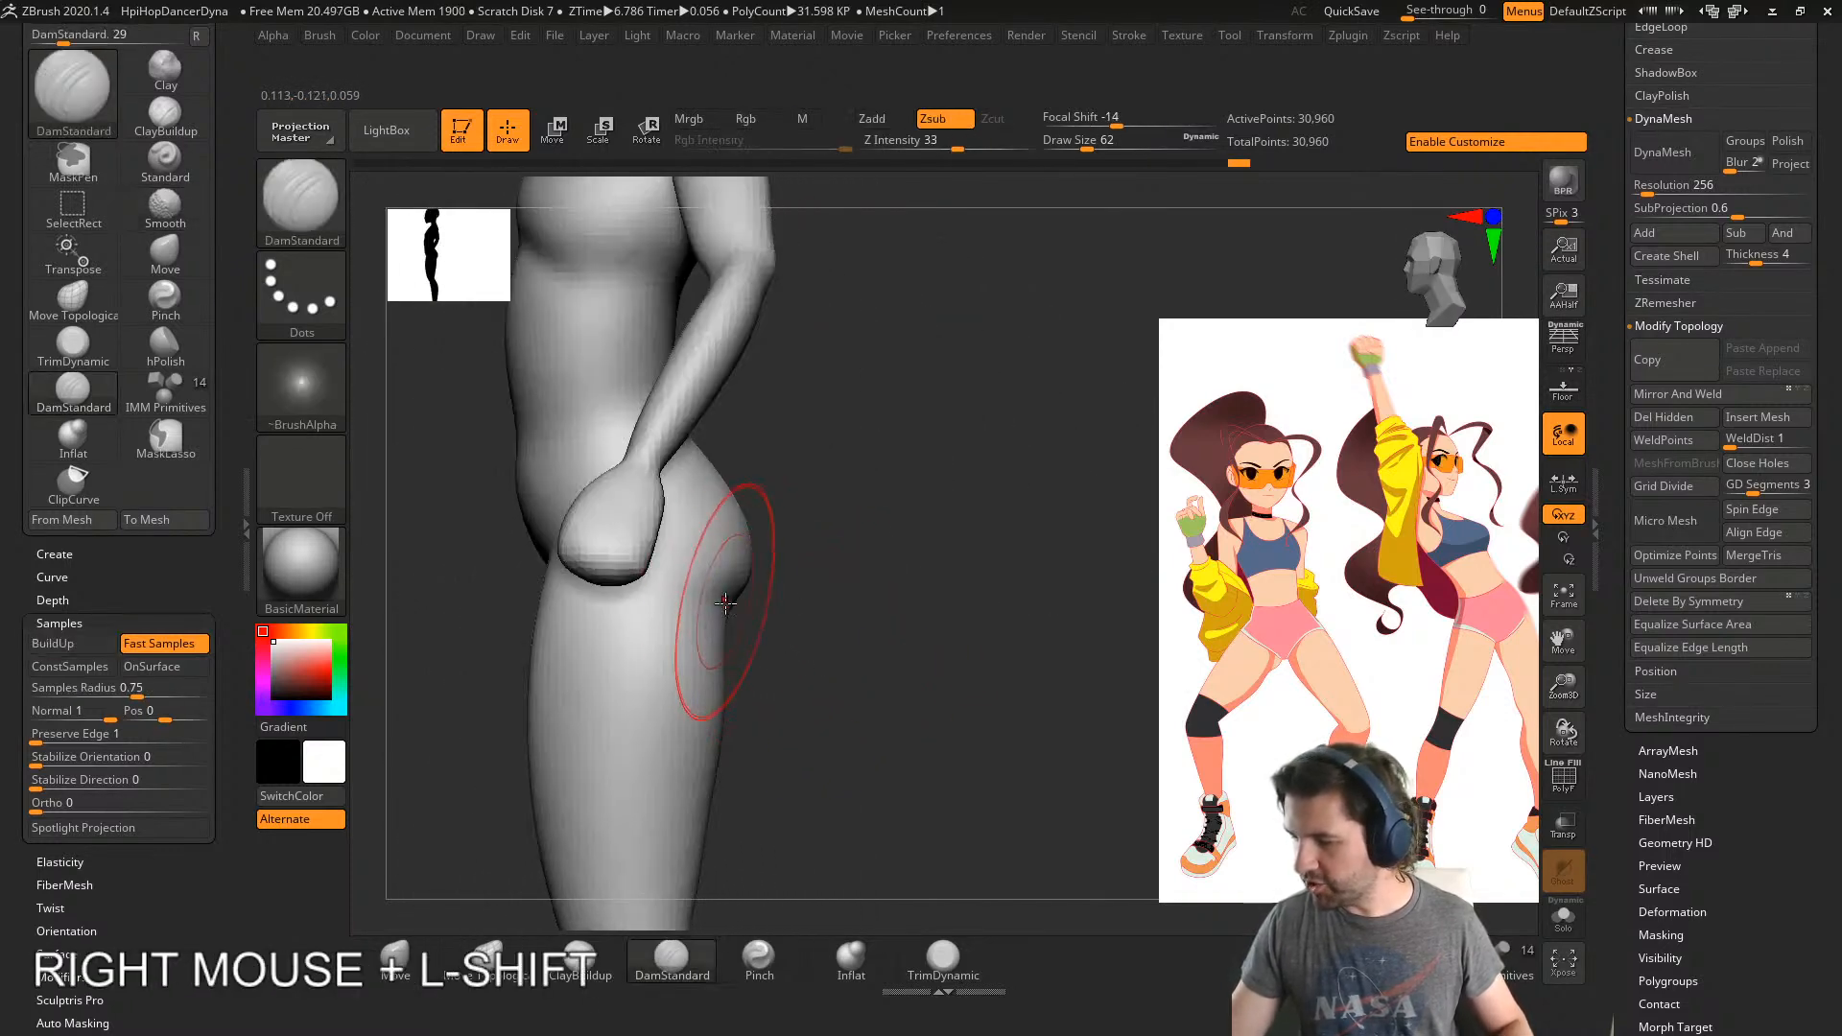
# - Slim the rear thigh profile below the buttocks in side view with the Move brush at a draw size of 94
pyautogui.click(795, 679)
pyautogui.moveTo(720, 534)
pyautogui.keyDown('alt'); pyautogui.mouseDown(button='right')
pyautogui.moveTo(794, 617)
pyautogui.moveTo(714, 736)
pyautogui.mouseUp(button='right'); pyautogui.keyUp('alt')
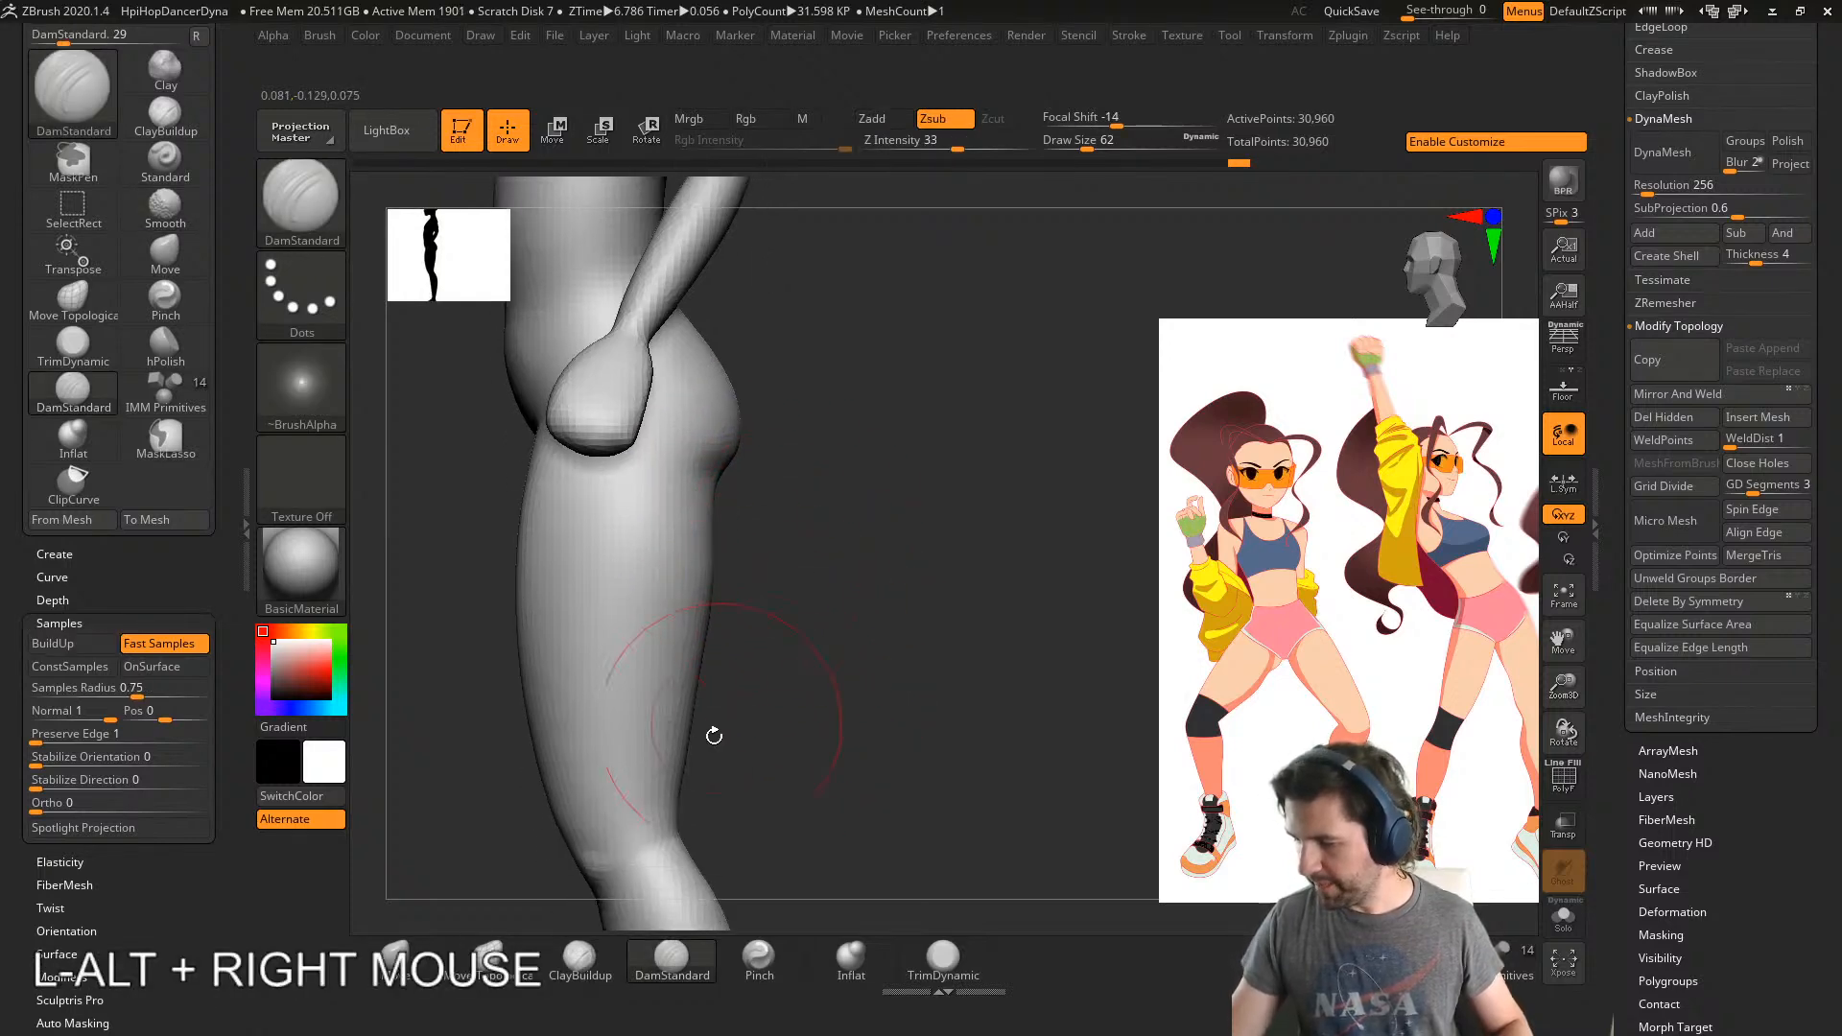
pyautogui.click(401, 960)
pyautogui.press('s')
pyautogui.moveTo(722, 777); pyautogui.dragTo(760, 779)
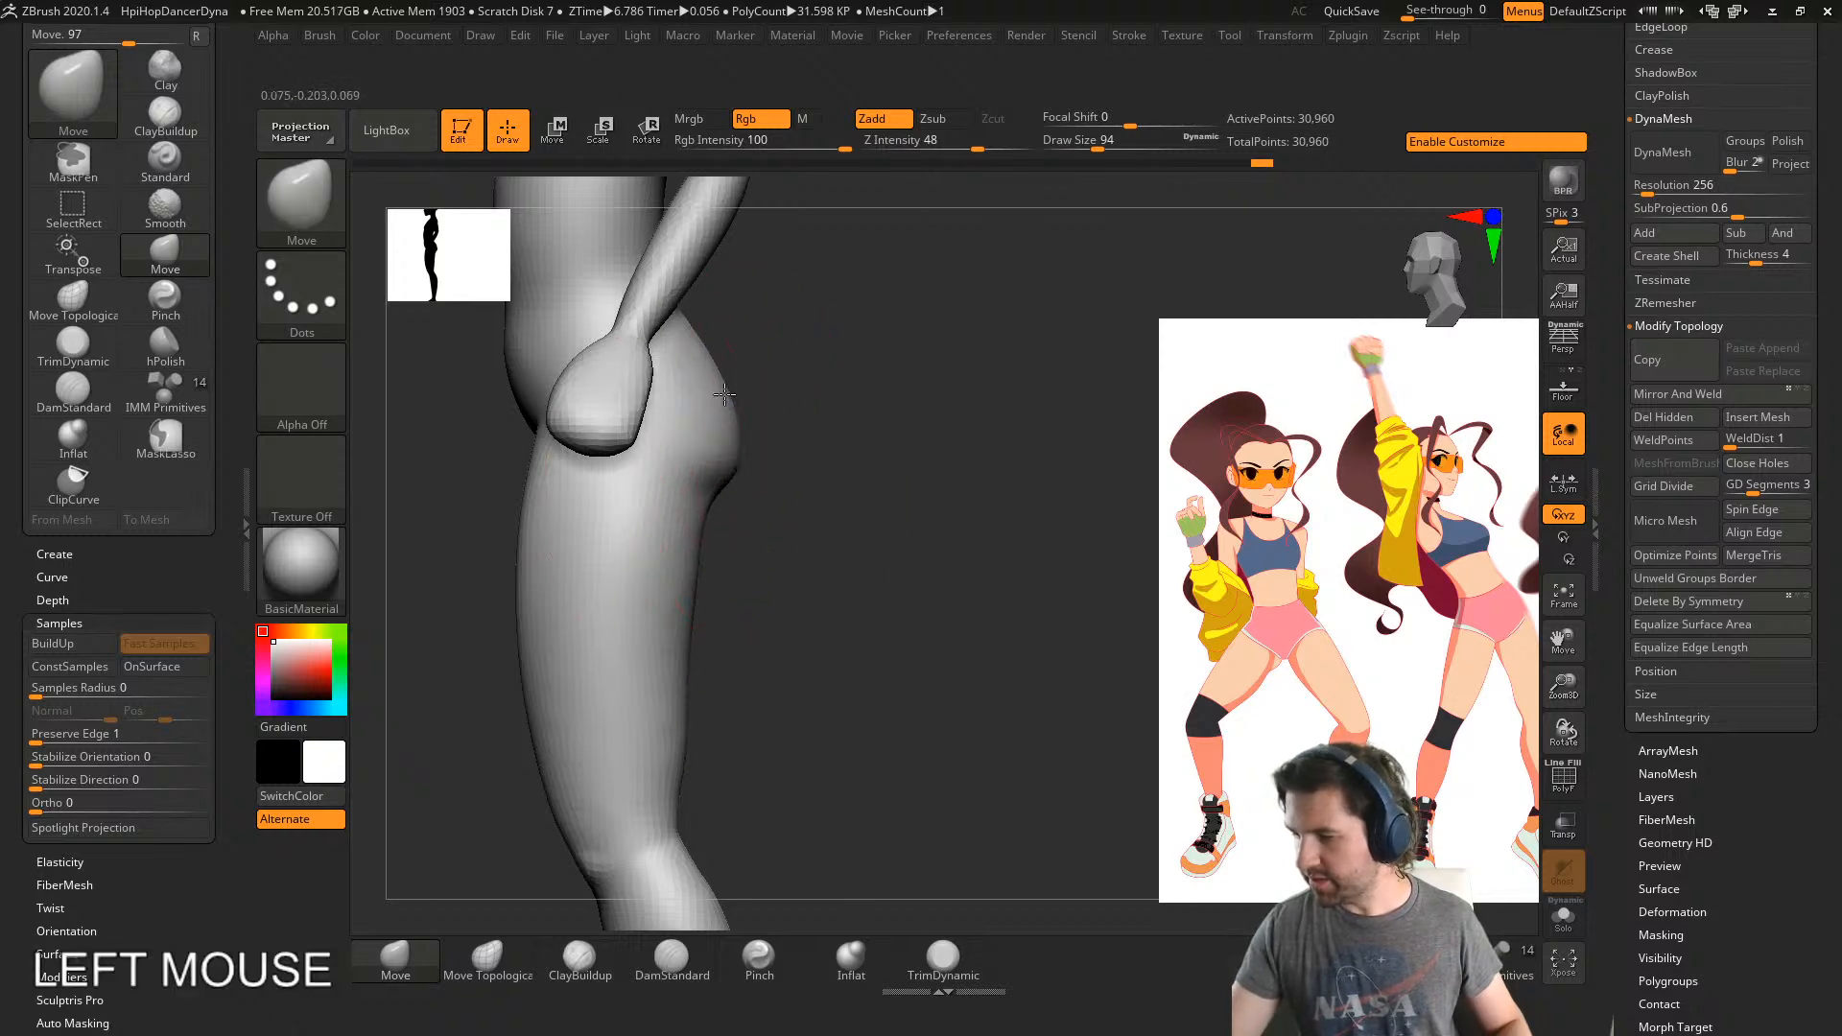
# - Extend the creases beneath the buttocks outward with DamStandard at a draw size of 46 and soften their ends
pyautogui.click(590, 965)
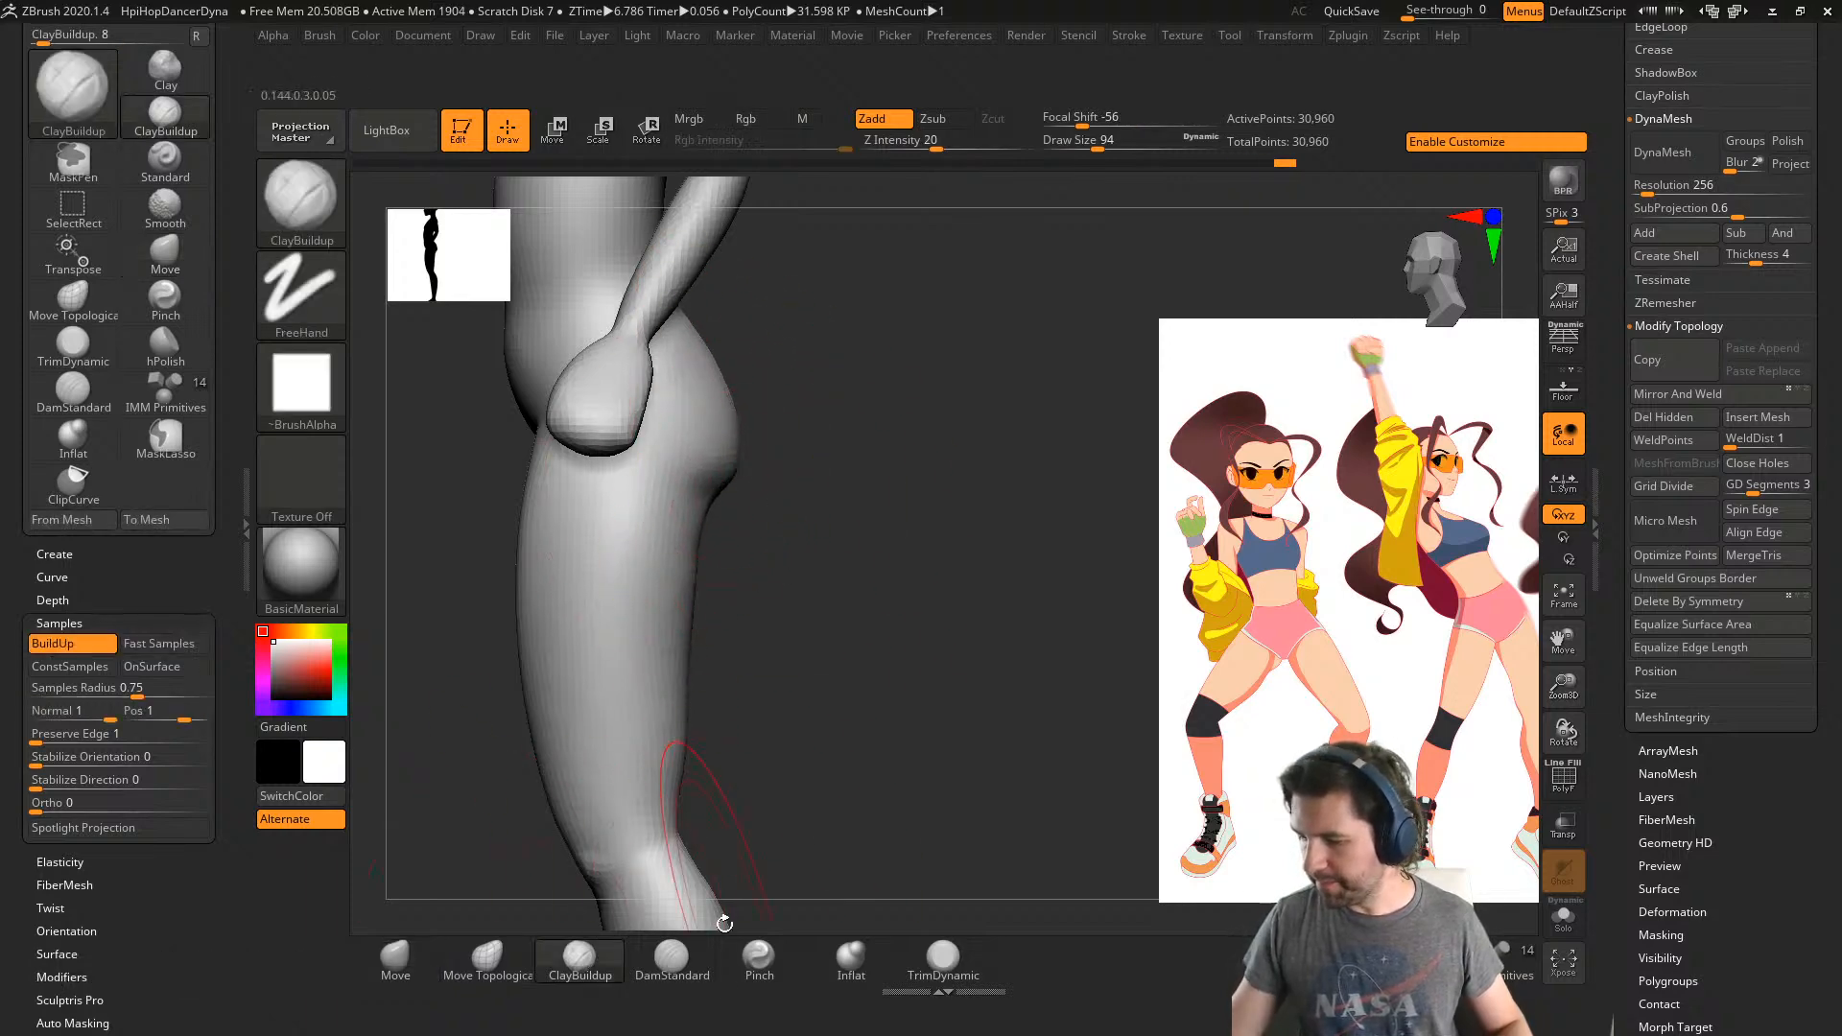
pyautogui.click(673, 959)
pyautogui.press('s')
pyautogui.moveTo(836, 710); pyautogui.dragTo(819, 712)
pyautogui.moveTo(823, 705)
pyautogui.mouseDown(button='right')
pyautogui.moveTo(745, 644)
pyautogui.moveTo(701, 504)
pyautogui.mouseUp(button='right')
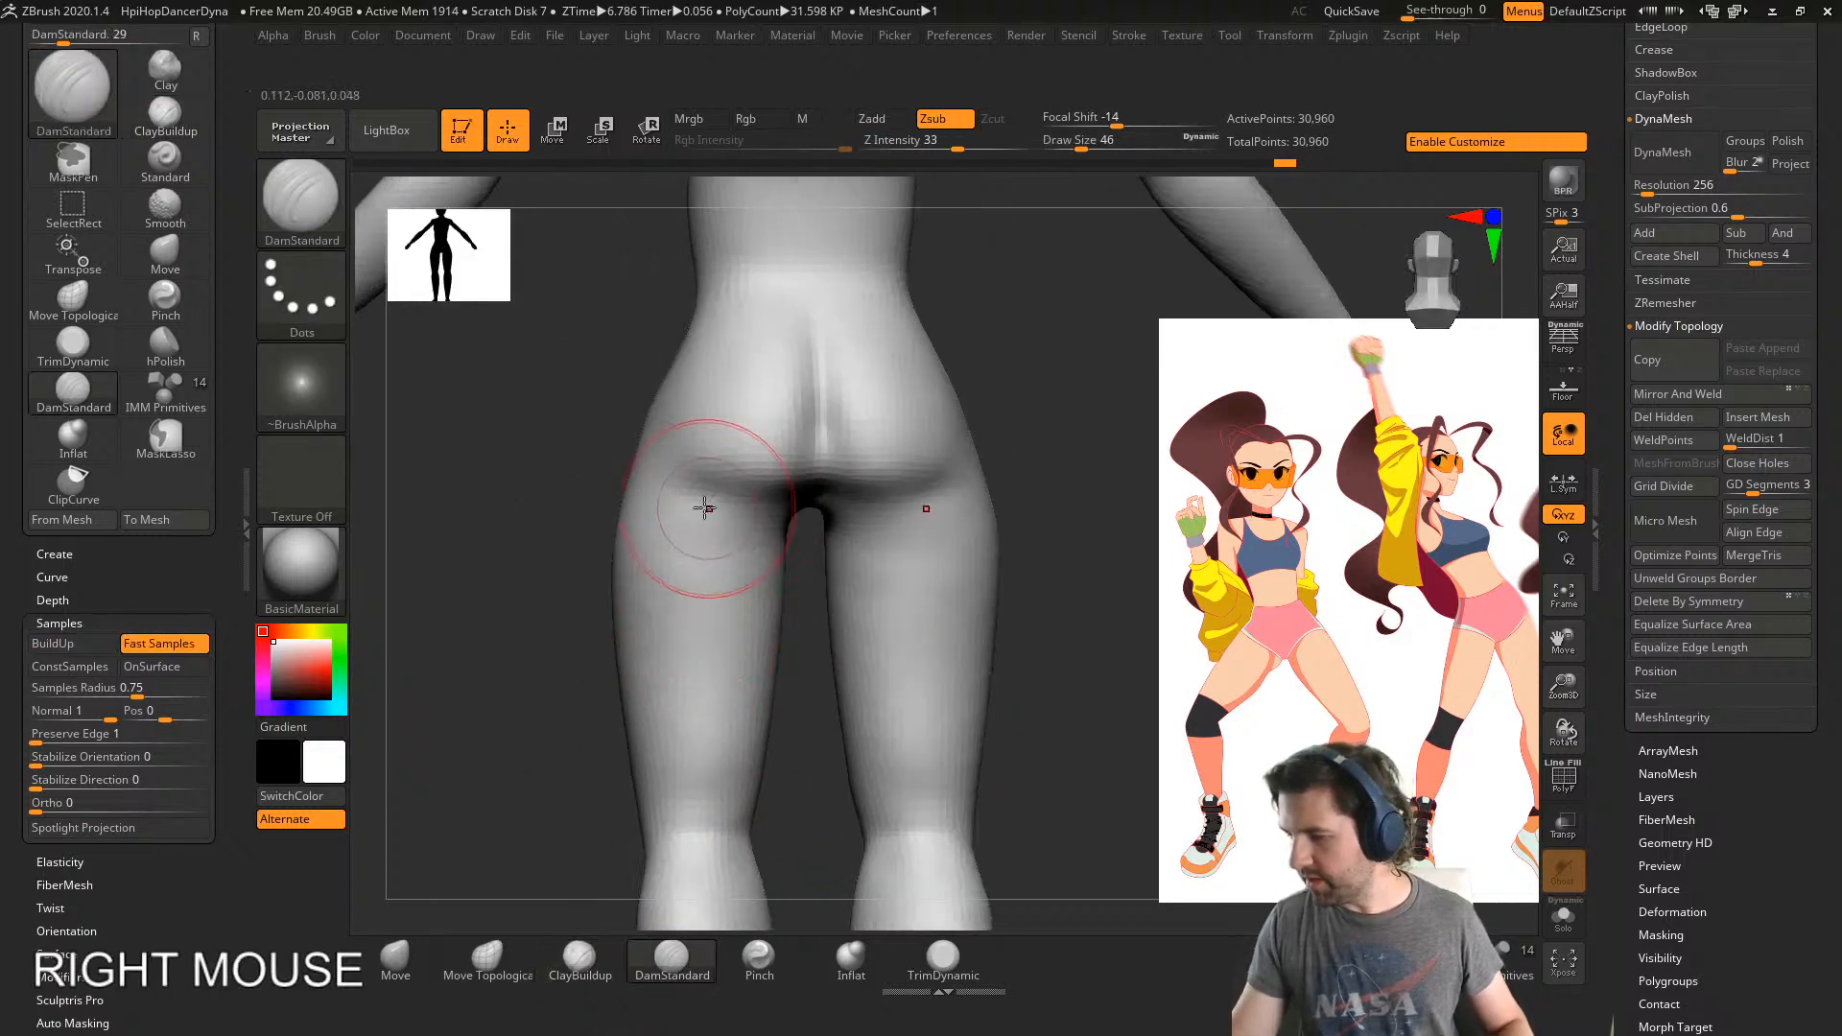
pyautogui.click(677, 505)
pyautogui.moveTo(860, 494); pyautogui.dragTo(634, 512, button='right')
pyautogui.click(637, 493)
pyautogui.keyDown('shift'); pyautogui.moveTo(596, 514); pyautogui.dragTo(629, 508); pyautogui.keyUp('shift')
pyautogui.moveTo(907, 513)
pyautogui.mouseDown(button='right')
pyautogui.moveTo(826, 514)
pyautogui.moveTo(934, 506)
pyautogui.moveTo(840, 493)
pyautogui.moveTo(736, 675)
pyautogui.mouseUp(button='right')
pyautogui.click(864, 432)
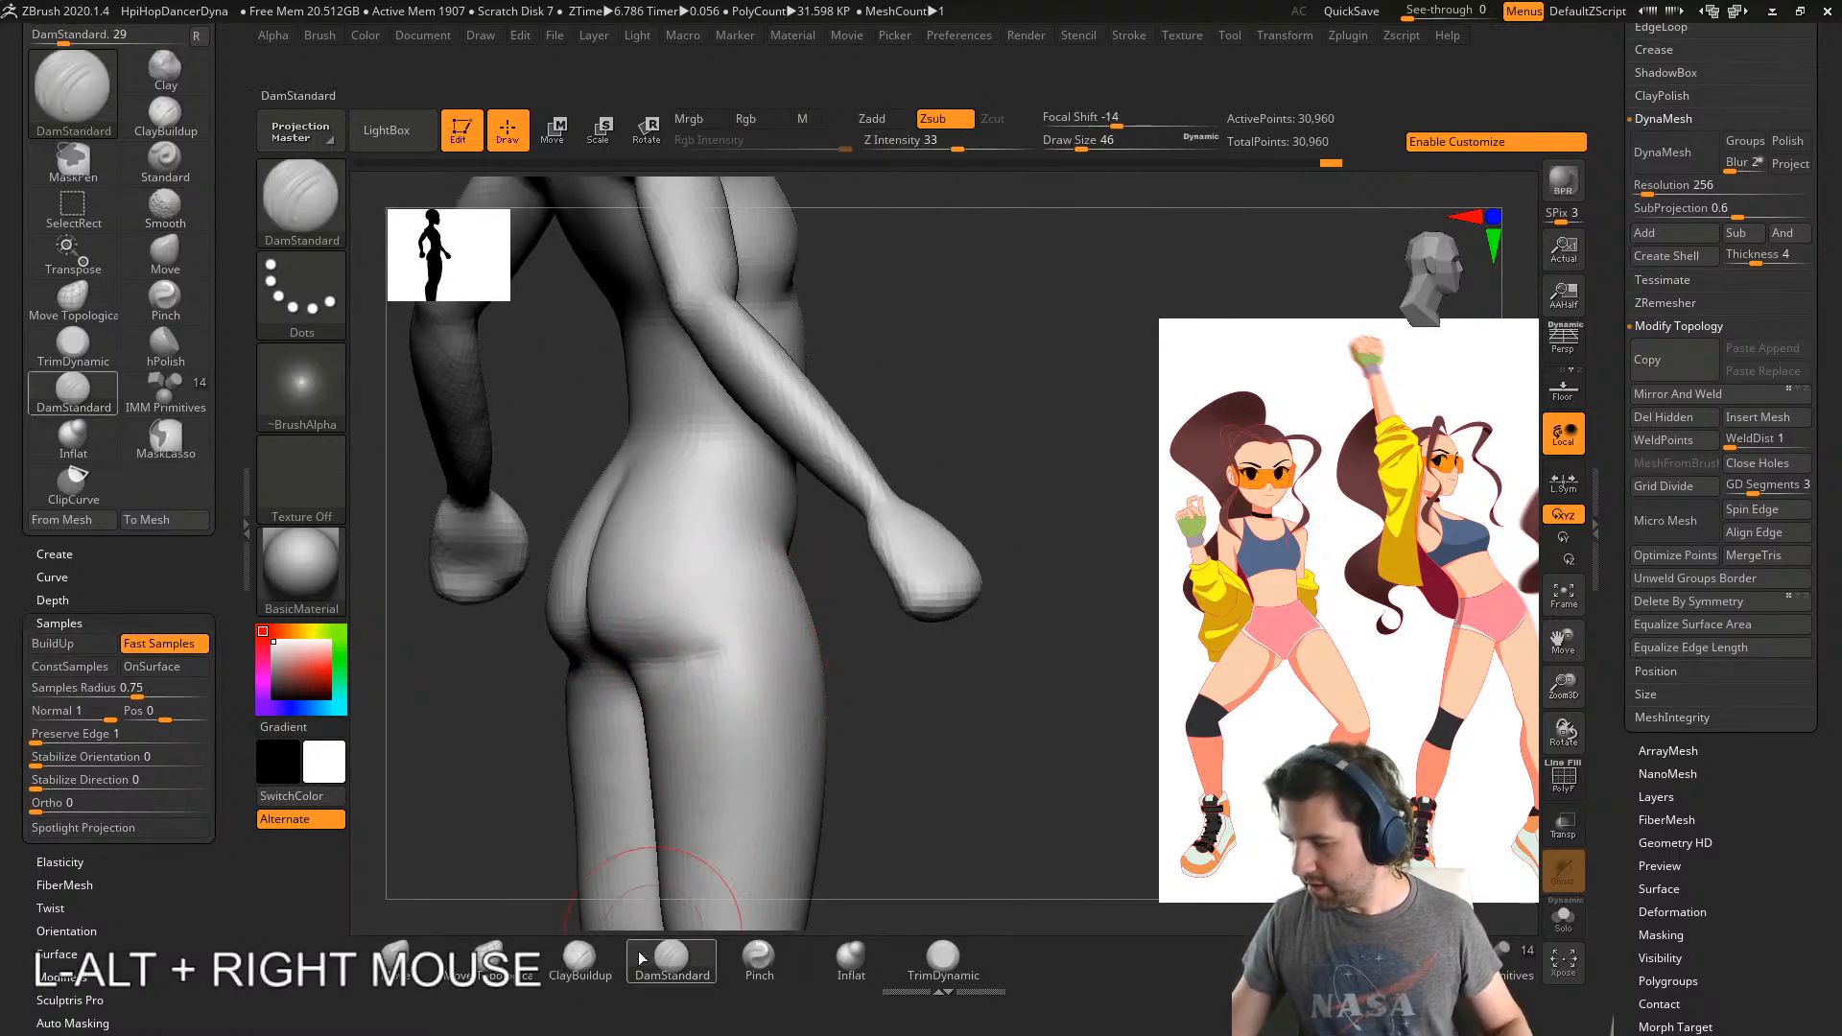
# - Build up the outer hips and upper buttocks with ClayBuildup at a draw size of 46 and smooth them
pyautogui.click(580, 960)
pyautogui.moveTo(750, 545); pyautogui.dragTo(747, 485)
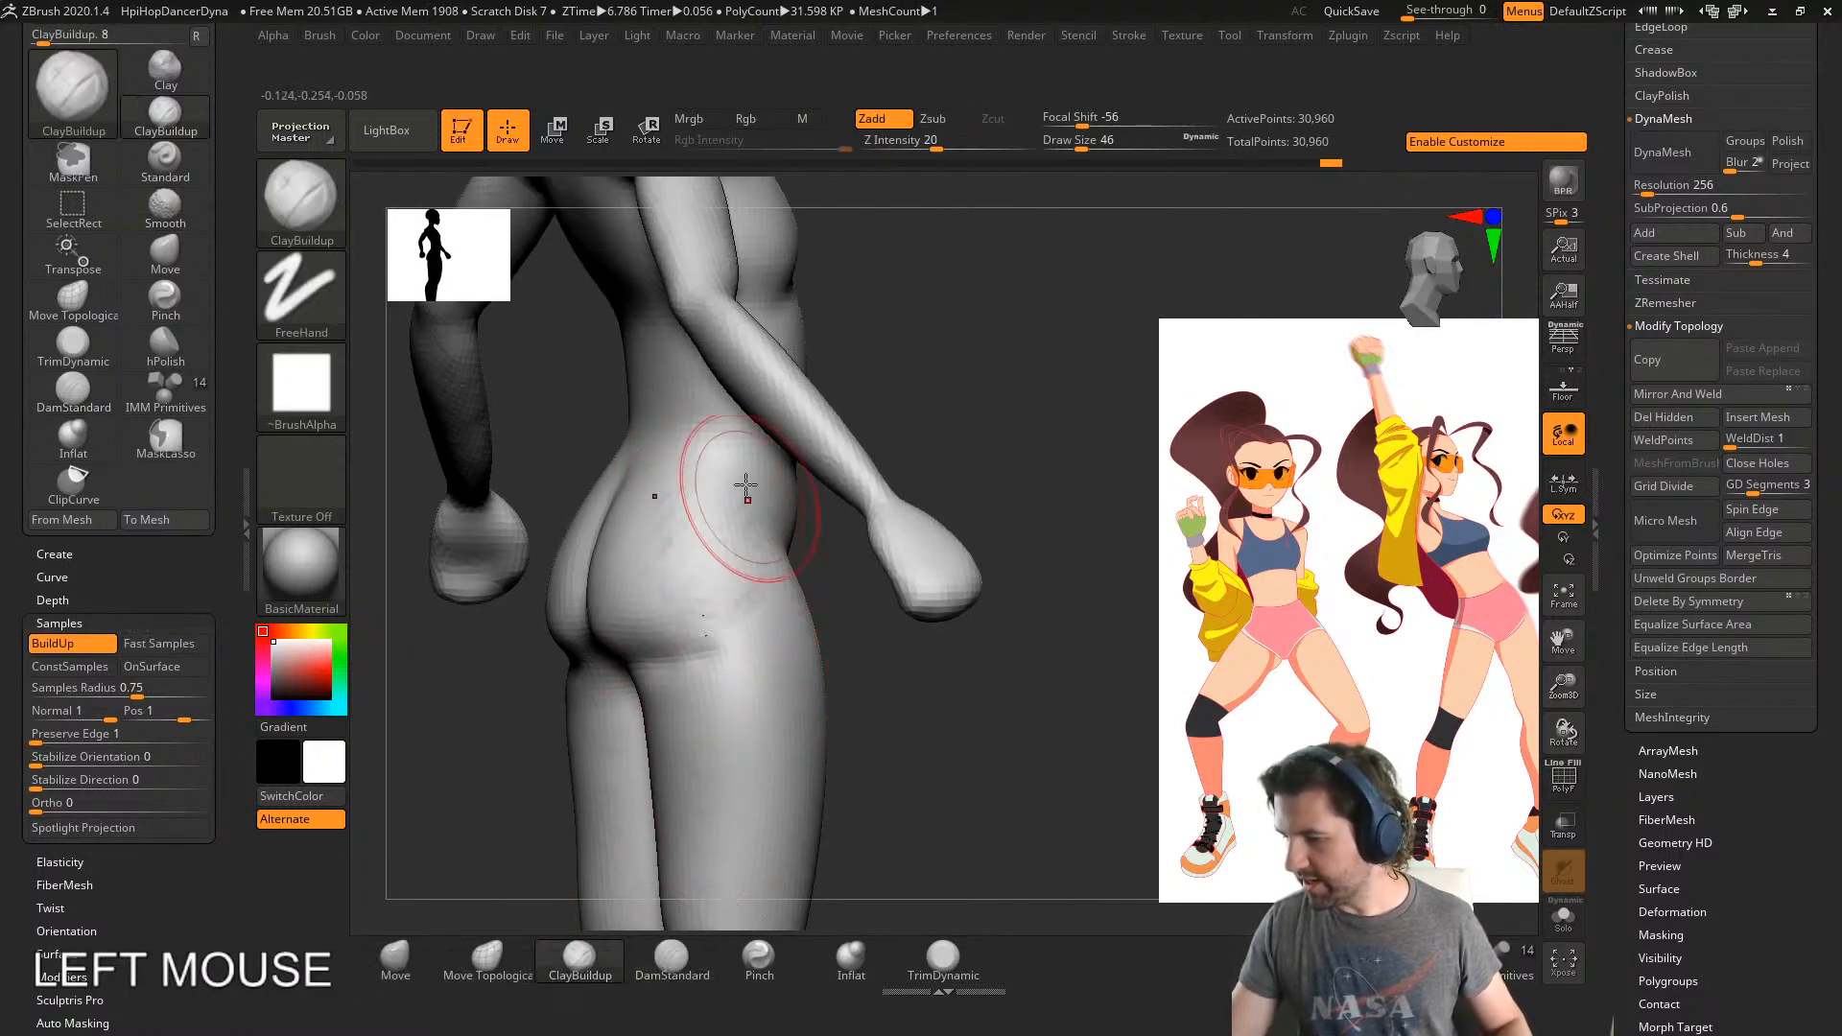
pyautogui.keyDown('shift'); pyautogui.click(699, 498); pyautogui.keyUp('shift')
pyautogui.moveTo(700, 498)
pyautogui.keyDown('shift'); pyautogui.mouseDown(button='right')
pyautogui.moveTo(844, 508)
pyautogui.moveTo(789, 526)
pyautogui.mouseUp(button='right'); pyautogui.keyUp('shift')
pyautogui.moveTo(744, 485)
pyautogui.mouseDown()
pyautogui.moveTo(735, 547)
pyautogui.moveTo(760, 516)
pyautogui.mouseUp()
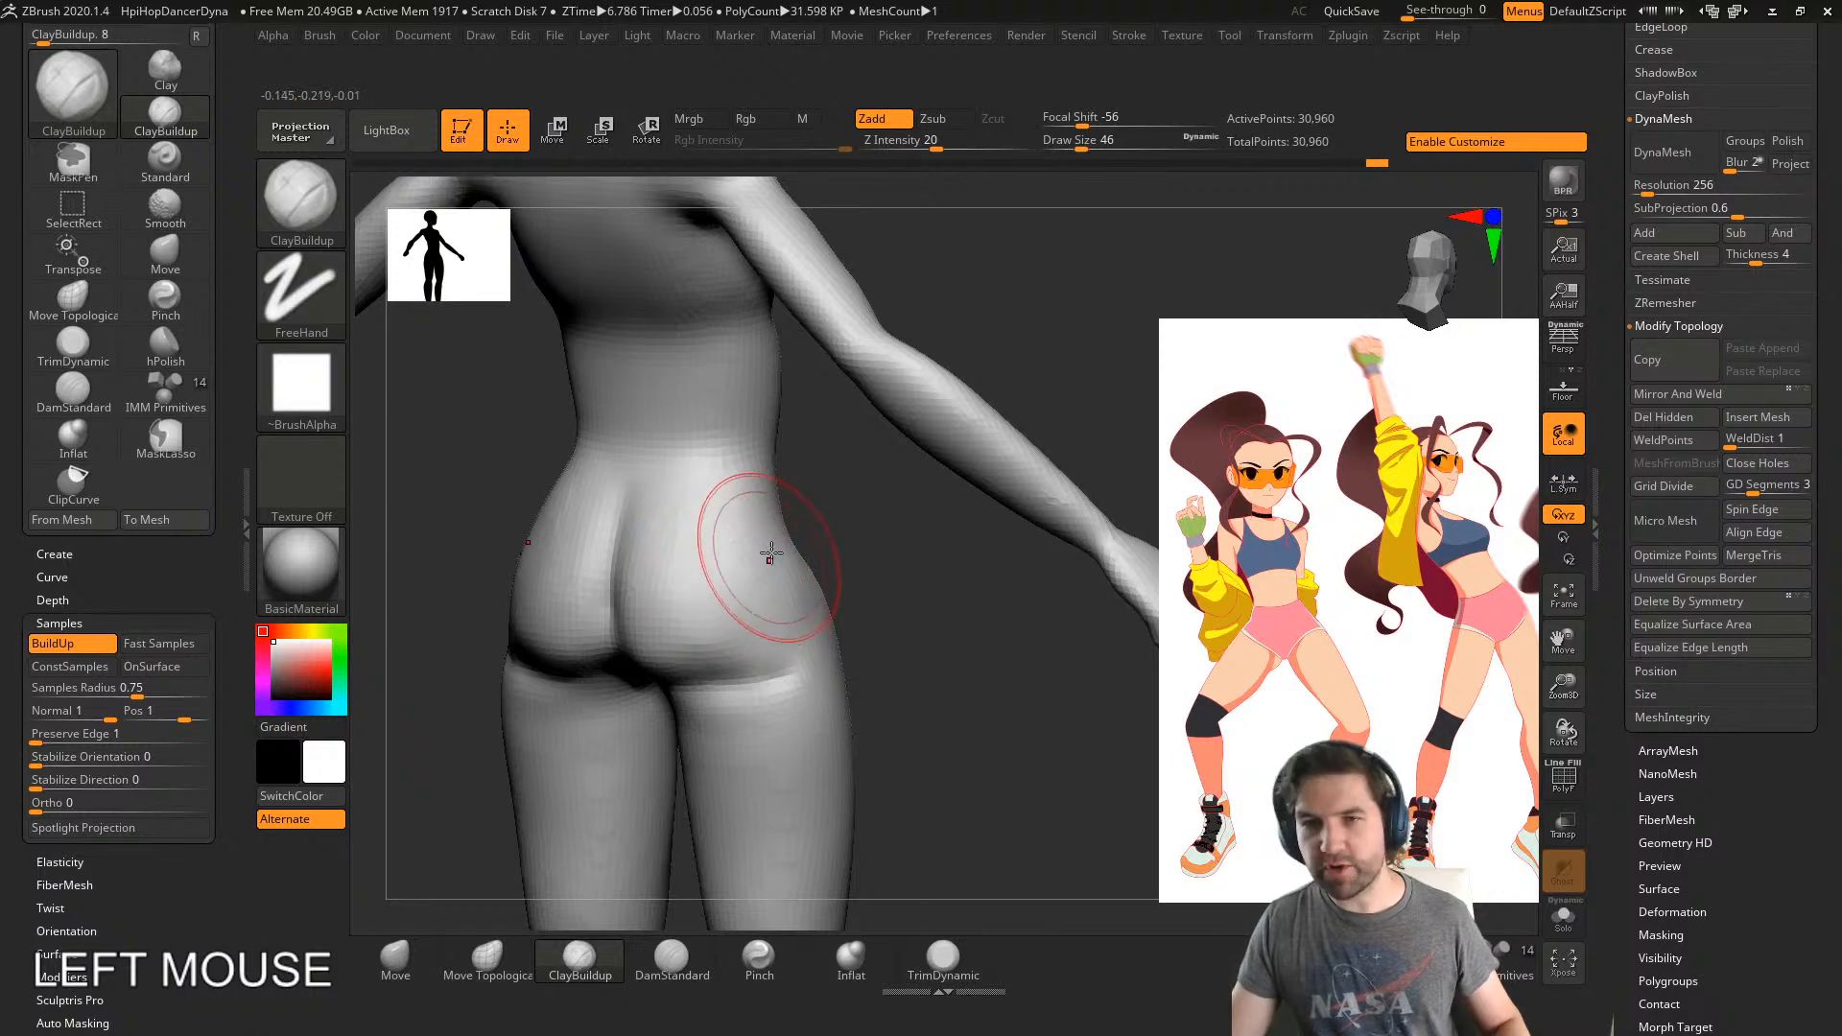
pyautogui.moveTo(562, 487); pyautogui.dragTo(535, 554)
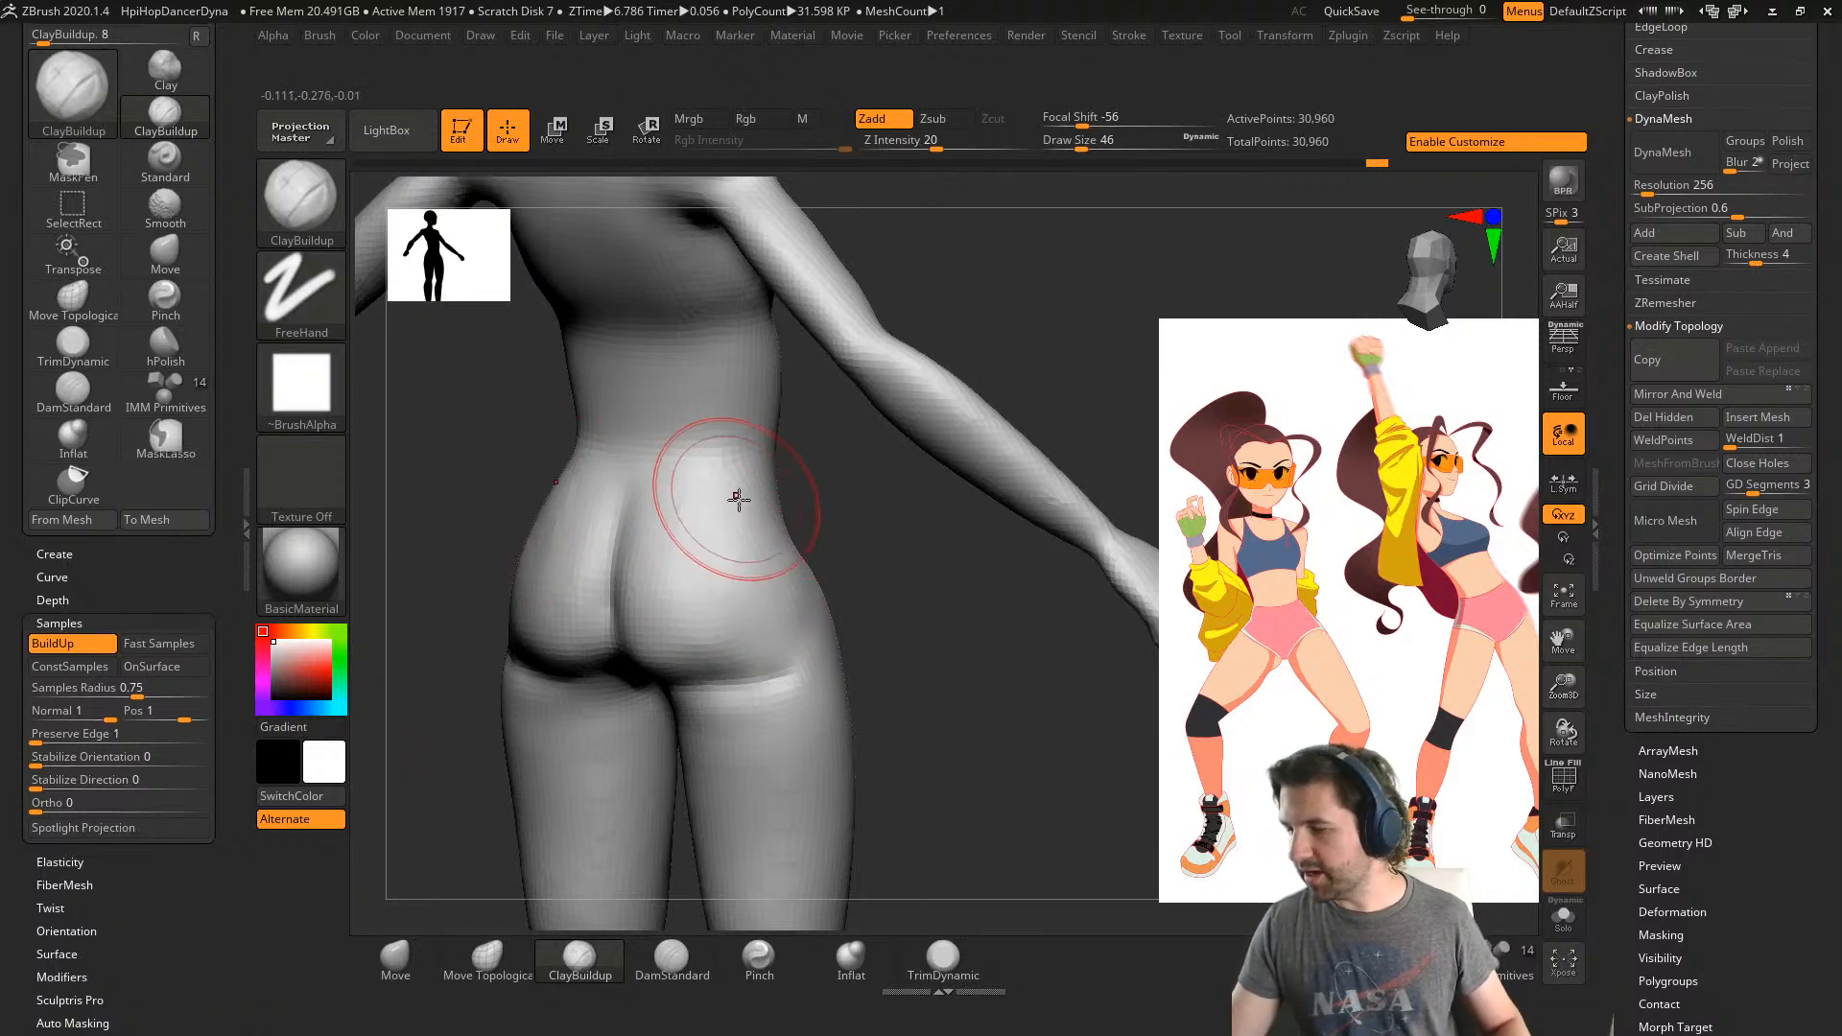
pyautogui.moveTo(738, 498); pyautogui.dragTo(767, 560)
pyautogui.hotkey('ctrl', 'z')
pyautogui.hotkey('ctrl', 'z')
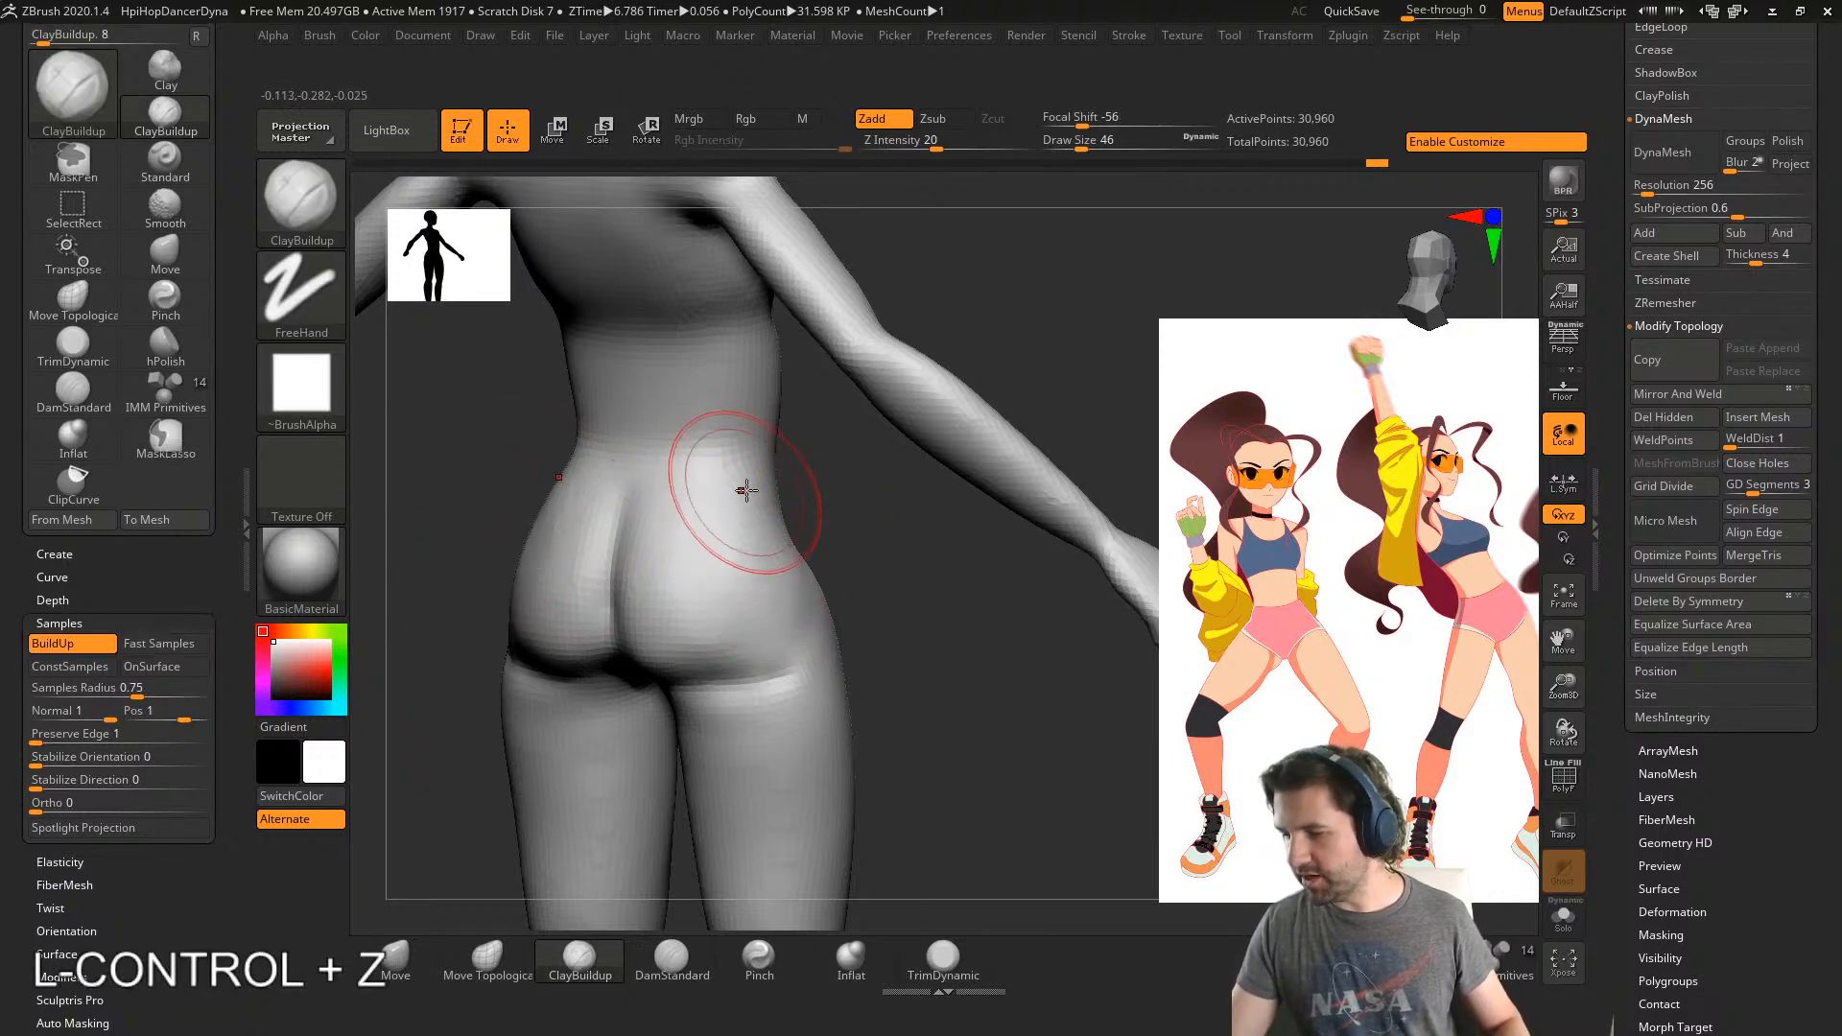
# - Build up clay on the figure's right glute and smooth it into the hip
pyautogui.keyDown('shift'); pyautogui.moveTo(741, 485); pyautogui.dragTo(790, 610); pyautogui.keyUp('shift')
pyautogui.moveTo(742, 516); pyautogui.dragTo(737, 545)
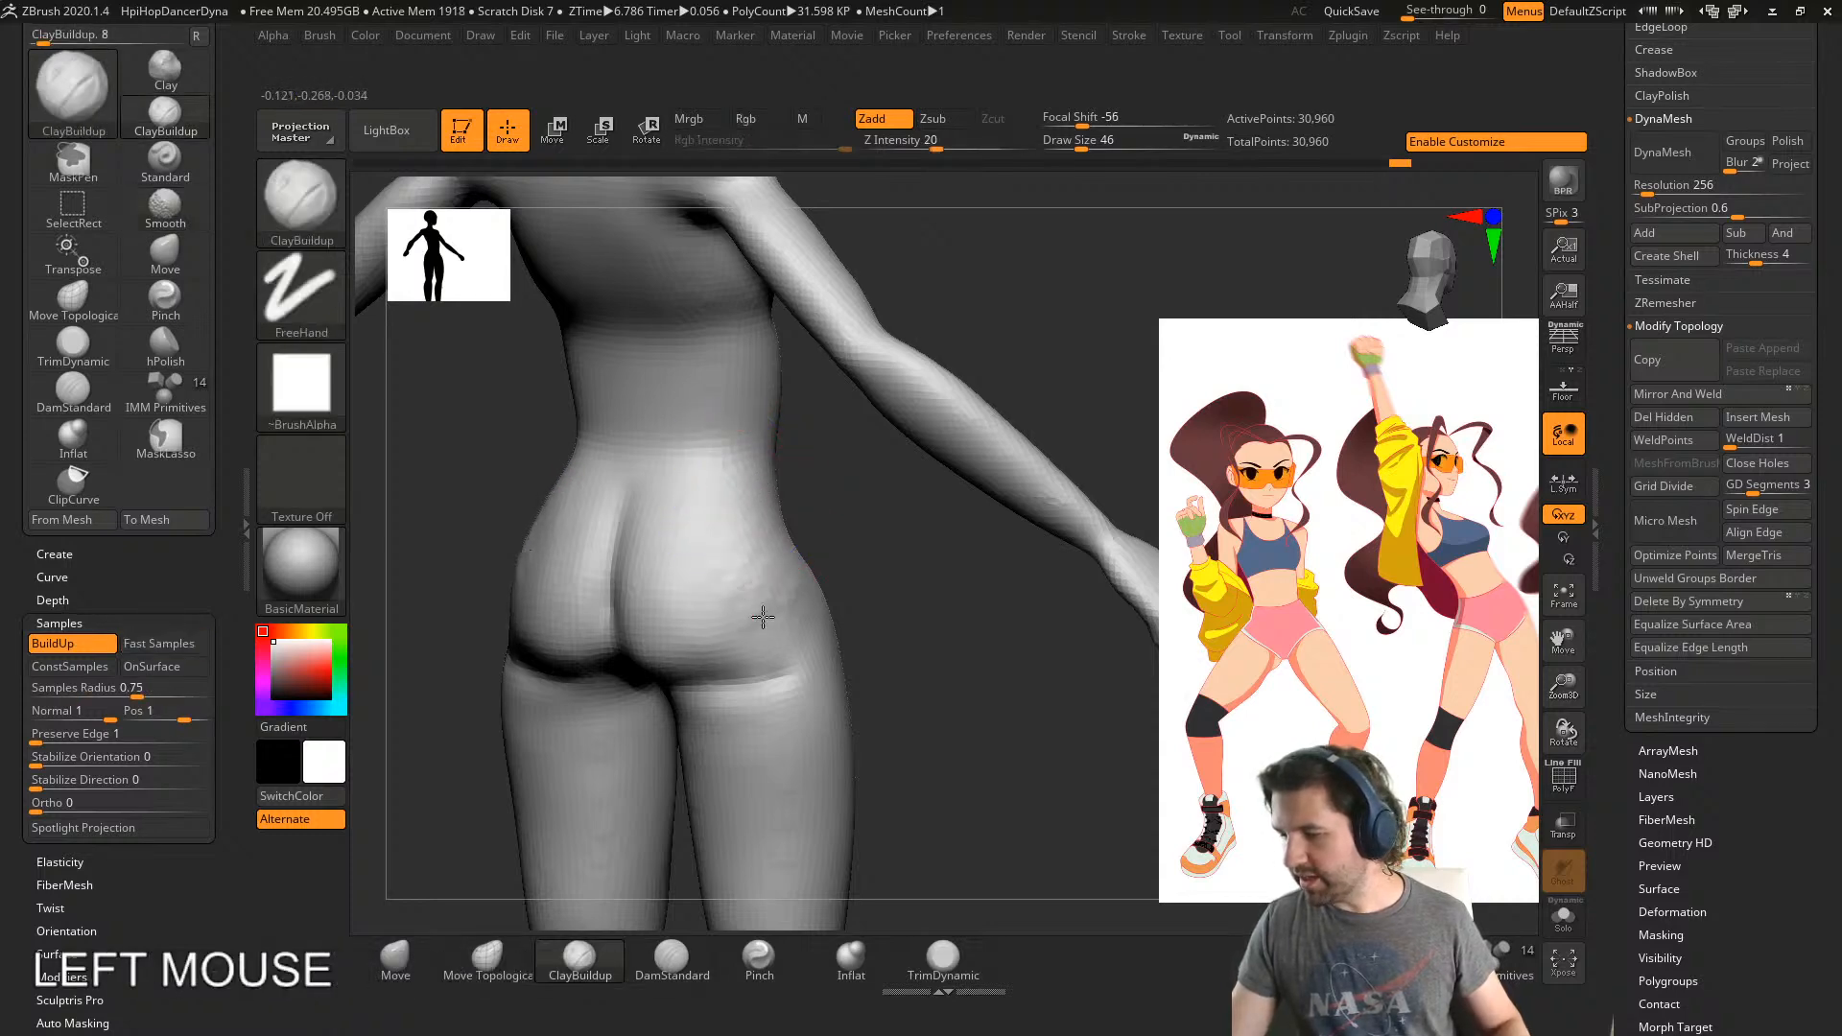
pyautogui.keyDown('shift'); pyautogui.moveTo(772, 611); pyautogui.dragTo(752, 535); pyautogui.keyUp('shift')
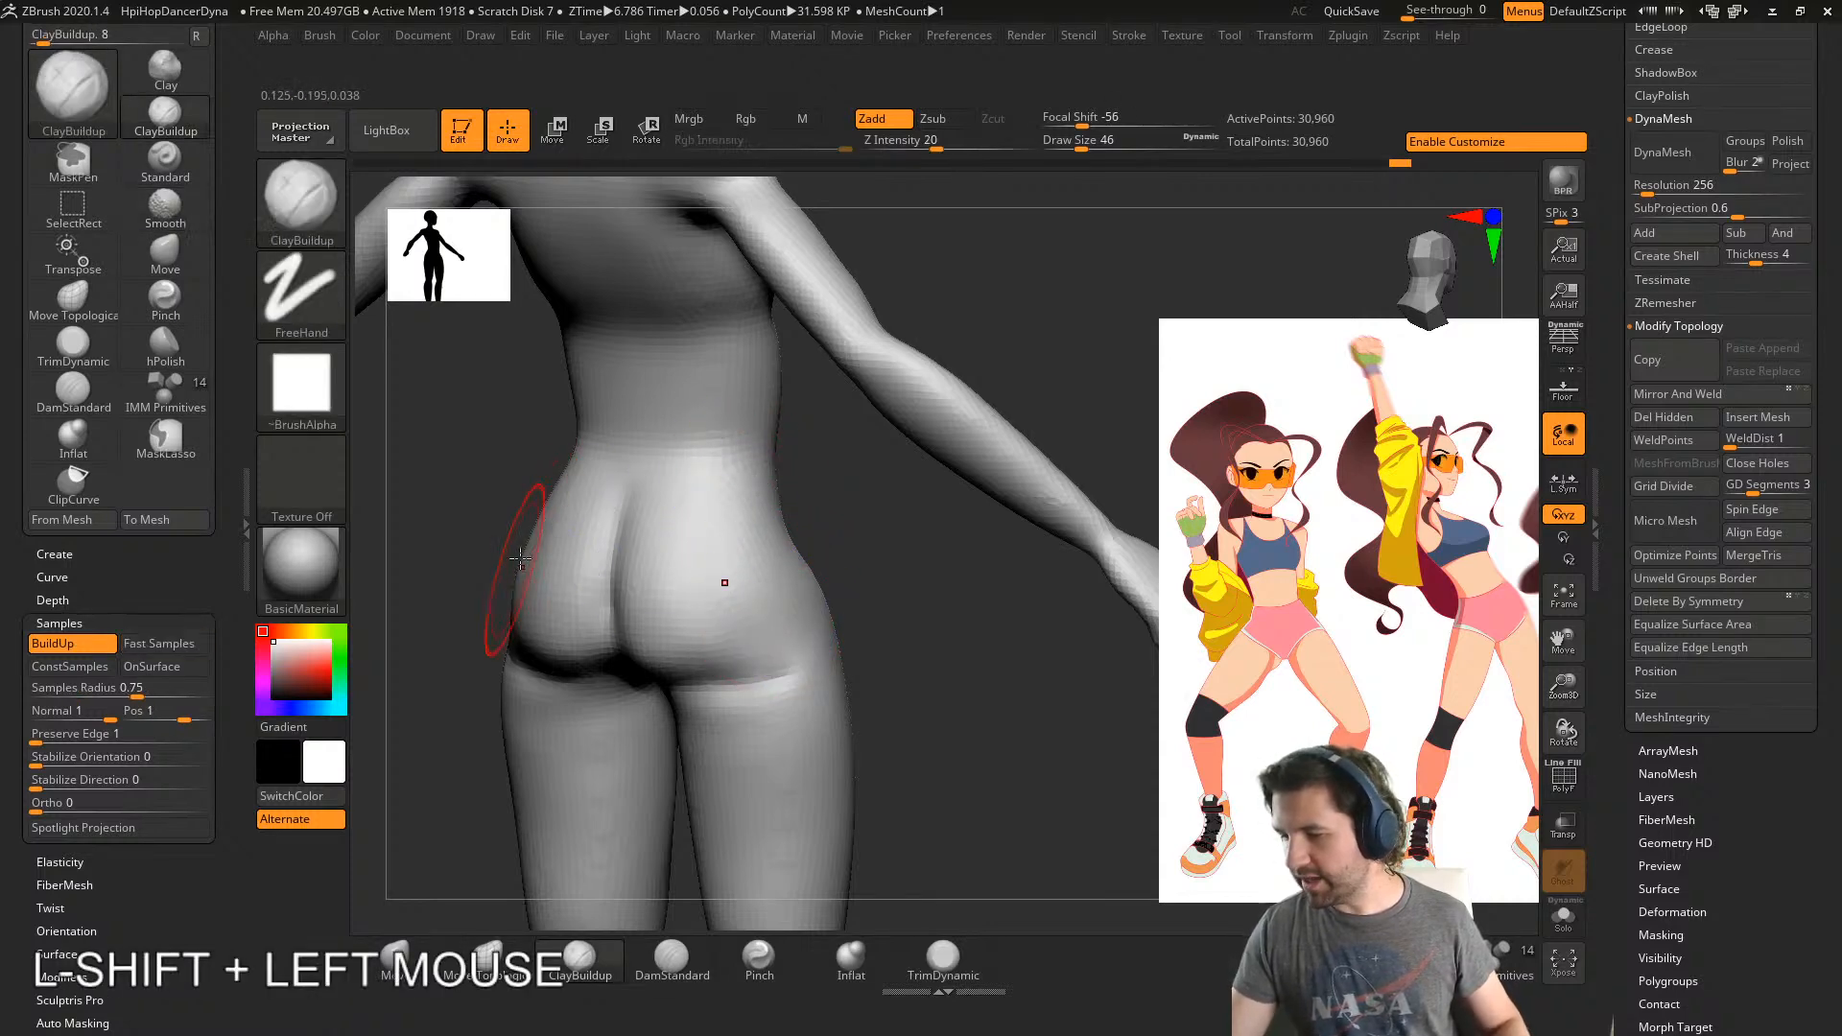
# - Add volume to the sides and upper part of both glutes with ClayBuildup and smooth the strokes
pyautogui.moveTo(757, 579); pyautogui.dragTo(829, 581, button='right')
pyautogui.moveTo(844, 567)
pyautogui.mouseDown(button='right')
pyautogui.moveTo(761, 575)
pyautogui.moveTo(691, 548)
pyautogui.mouseUp(button='right')
pyautogui.moveTo(696, 566); pyautogui.dragTo(736, 607)
pyautogui.moveTo(782, 603); pyautogui.dragTo(736, 613, button='right')
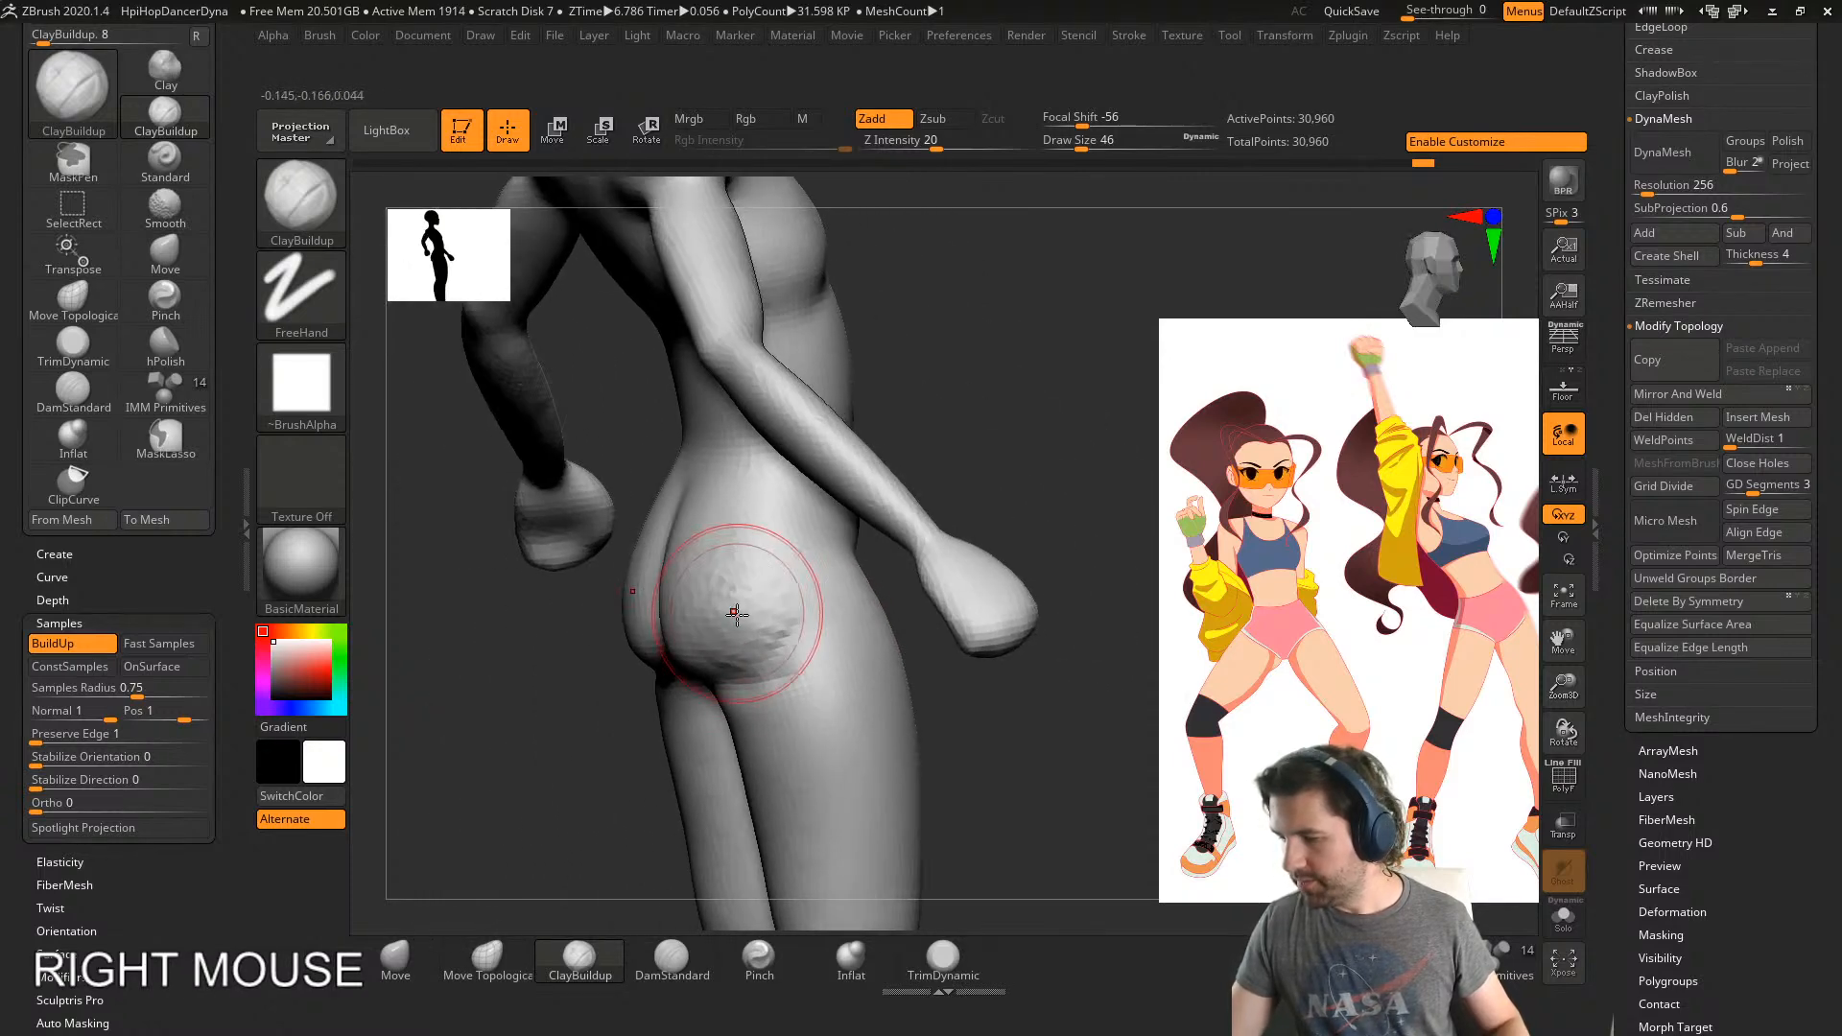
pyautogui.moveTo(741, 590); pyautogui.dragTo(752, 485)
pyautogui.moveTo(753, 486); pyautogui.dragTo(808, 488, button='right')
pyautogui.moveTo(714, 483); pyautogui.dragTo(697, 489)
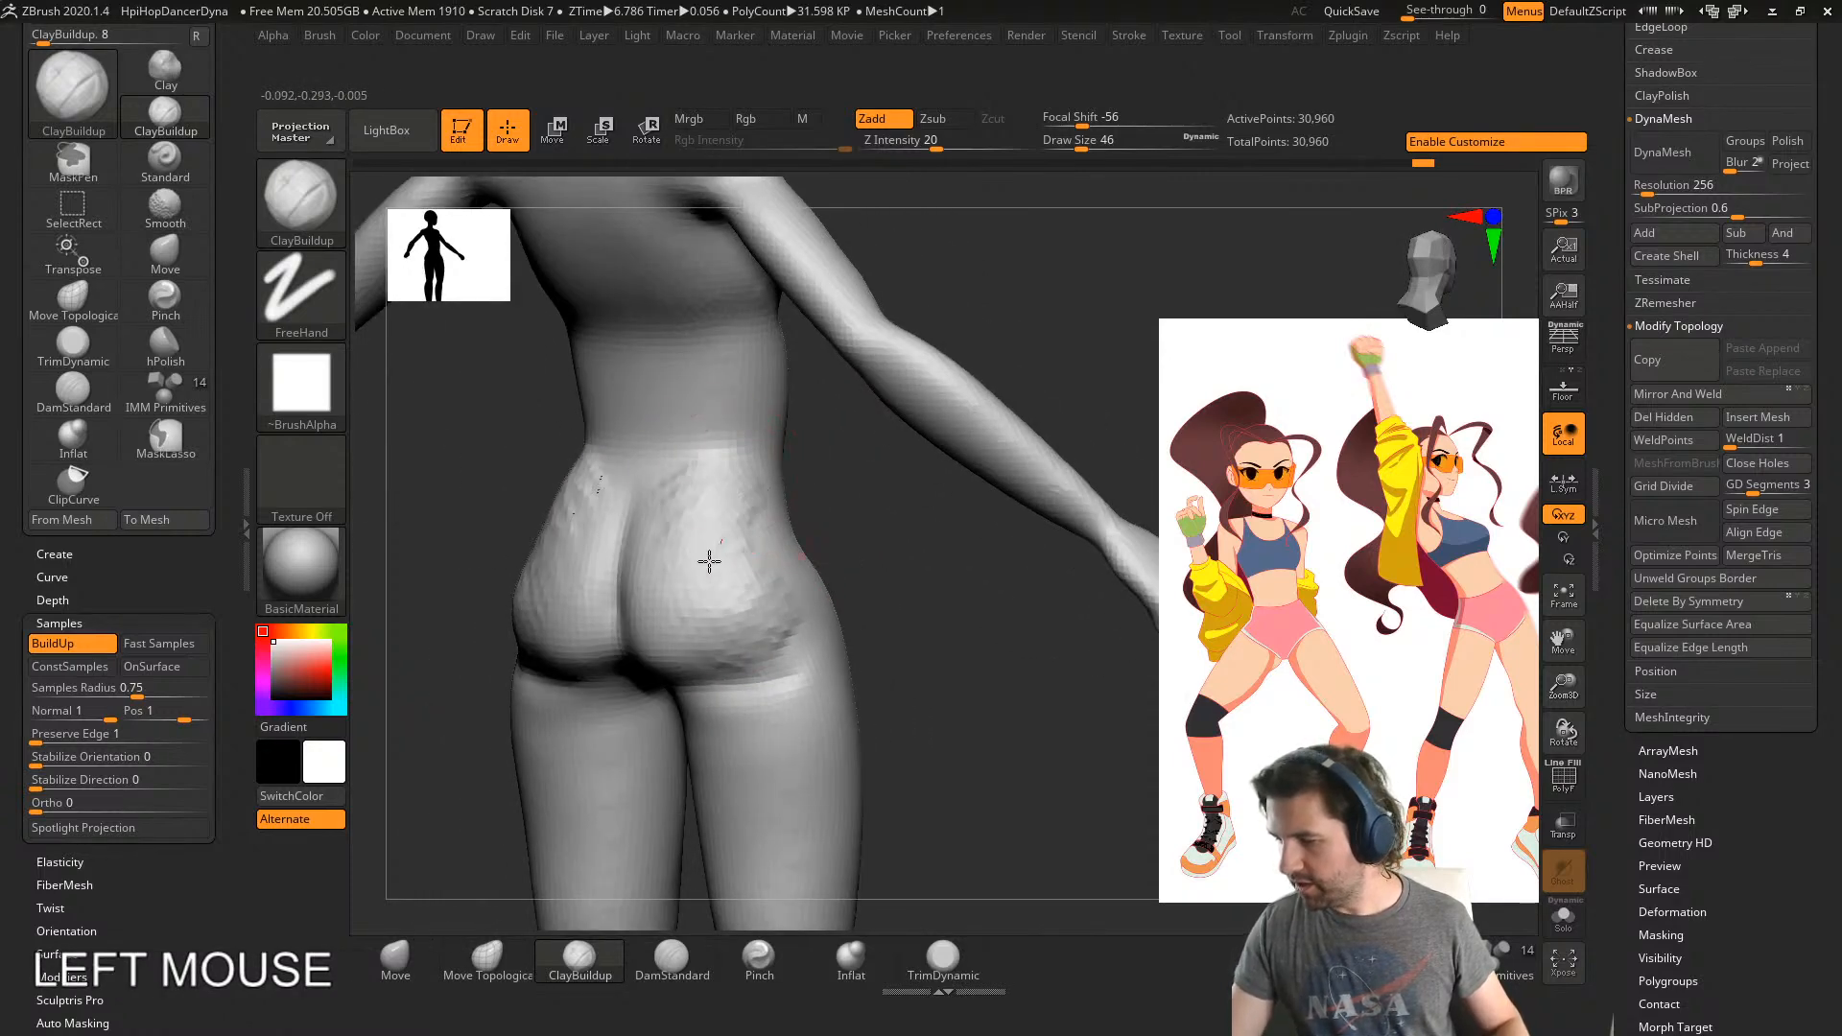
pyautogui.keyDown('shift'); pyautogui.moveTo(768, 570); pyautogui.dragTo(785, 578); pyautogui.keyUp('shift')
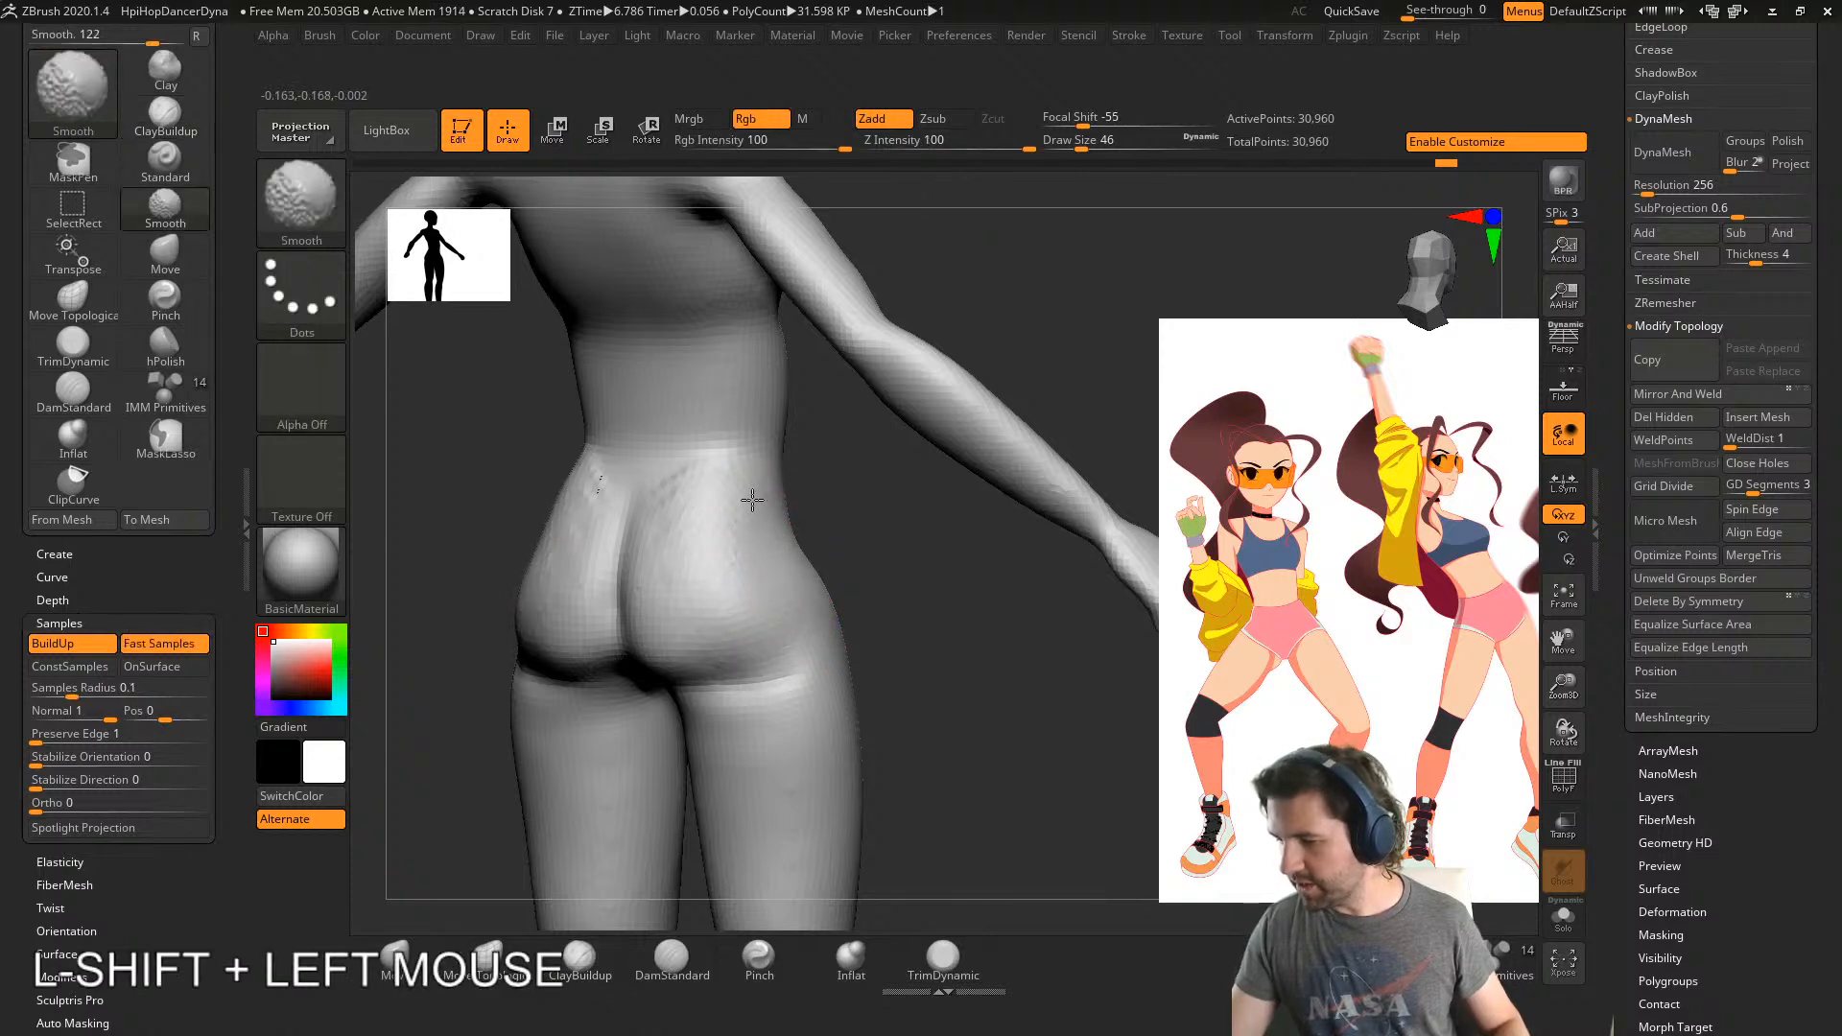
# - Smooth the upper glutes and add clay where they meet the lower back
pyautogui.moveTo(805, 485)
pyautogui.mouseDown(button='right')
pyautogui.moveTo(752, 568)
pyautogui.moveTo(720, 510)
pyautogui.mouseUp(button='right')
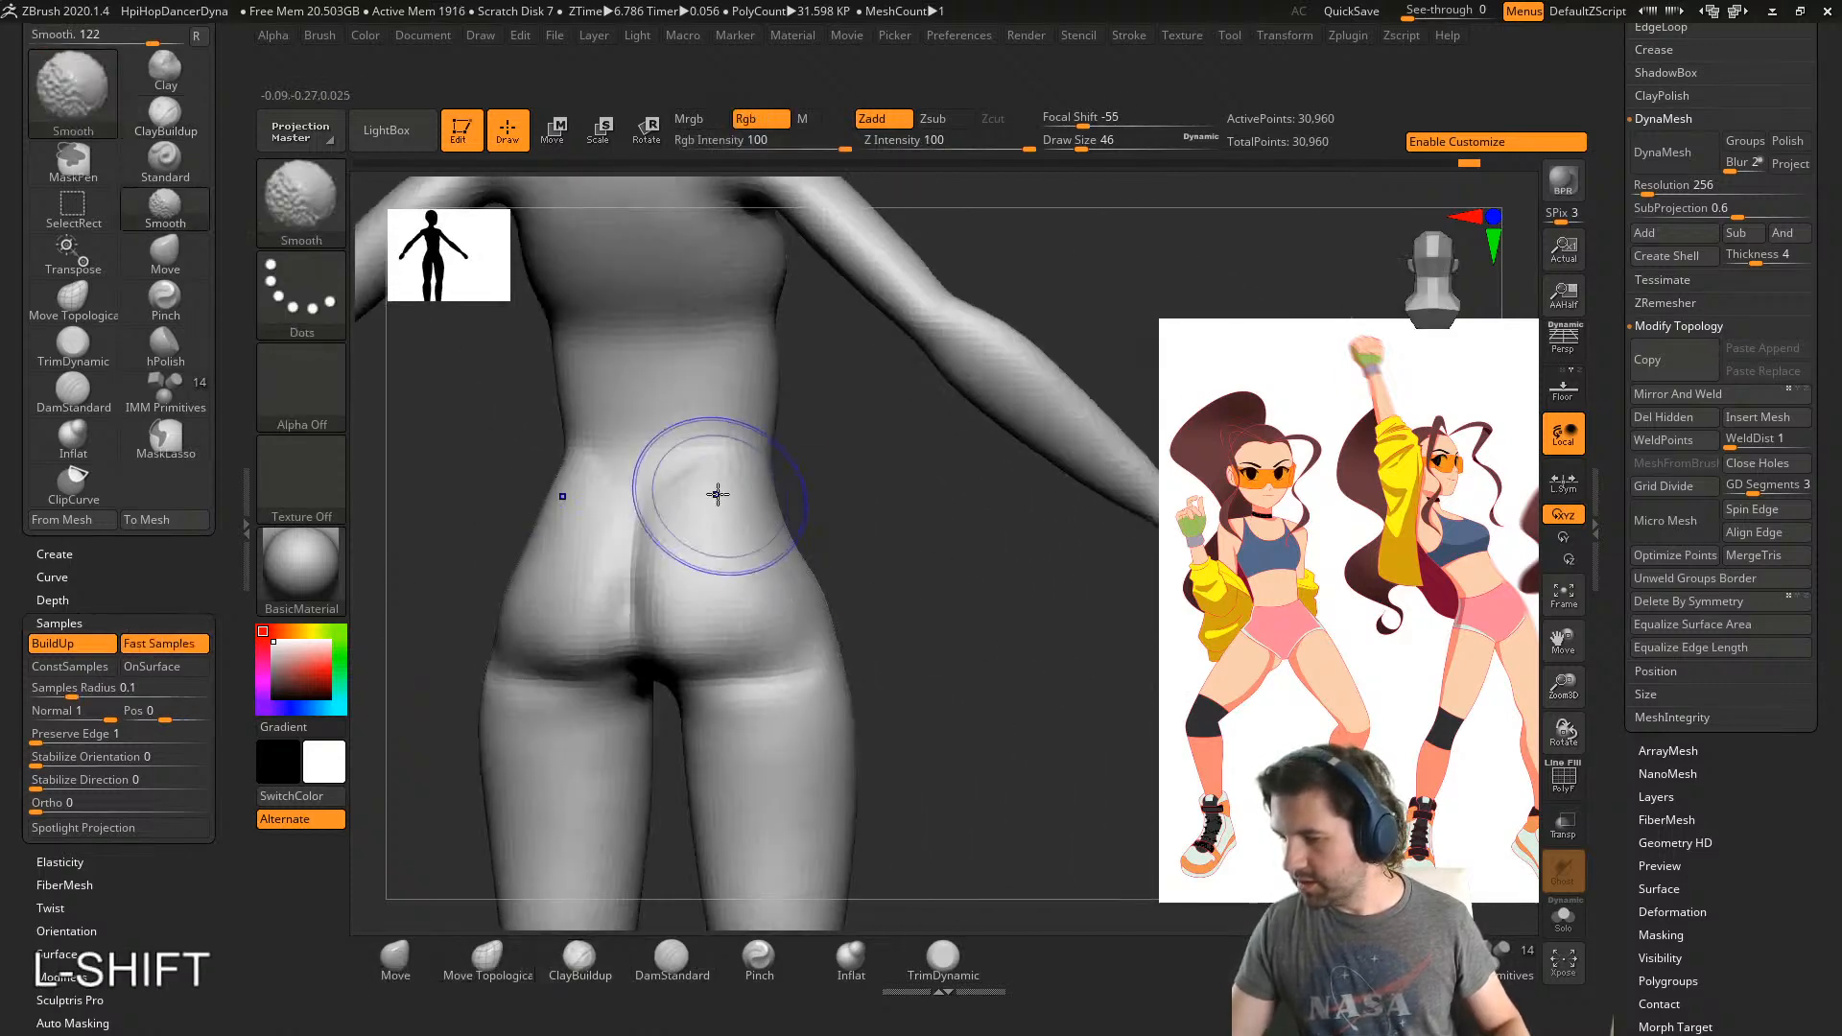
pyautogui.moveTo(736, 604); pyautogui.dragTo(652, 614, button='right')
pyautogui.moveTo(653, 615); pyautogui.dragTo(691, 597)
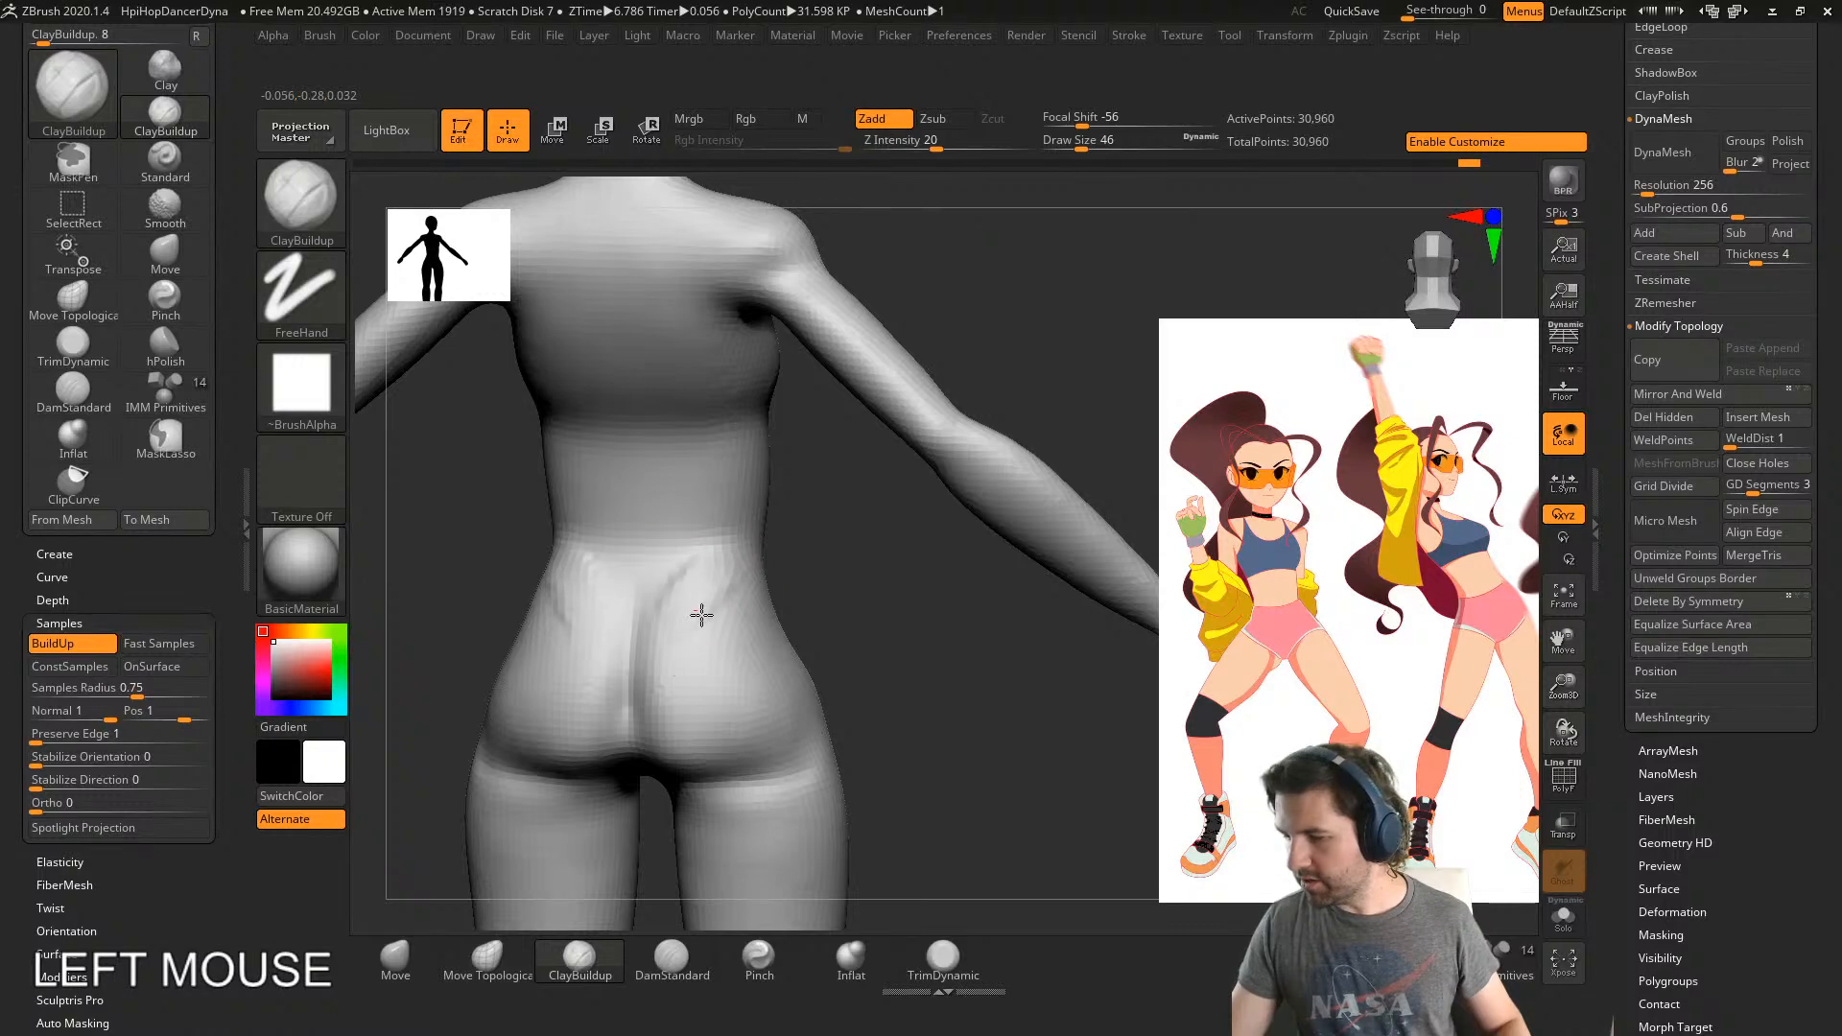
pyautogui.moveTo(737, 588)
pyautogui.mouseDown(button='right')
pyautogui.moveTo(803, 617)
pyautogui.moveTo(715, 581)
pyautogui.mouseUp(button='right')
pyautogui.moveTo(736, 605); pyautogui.dragTo(722, 585)
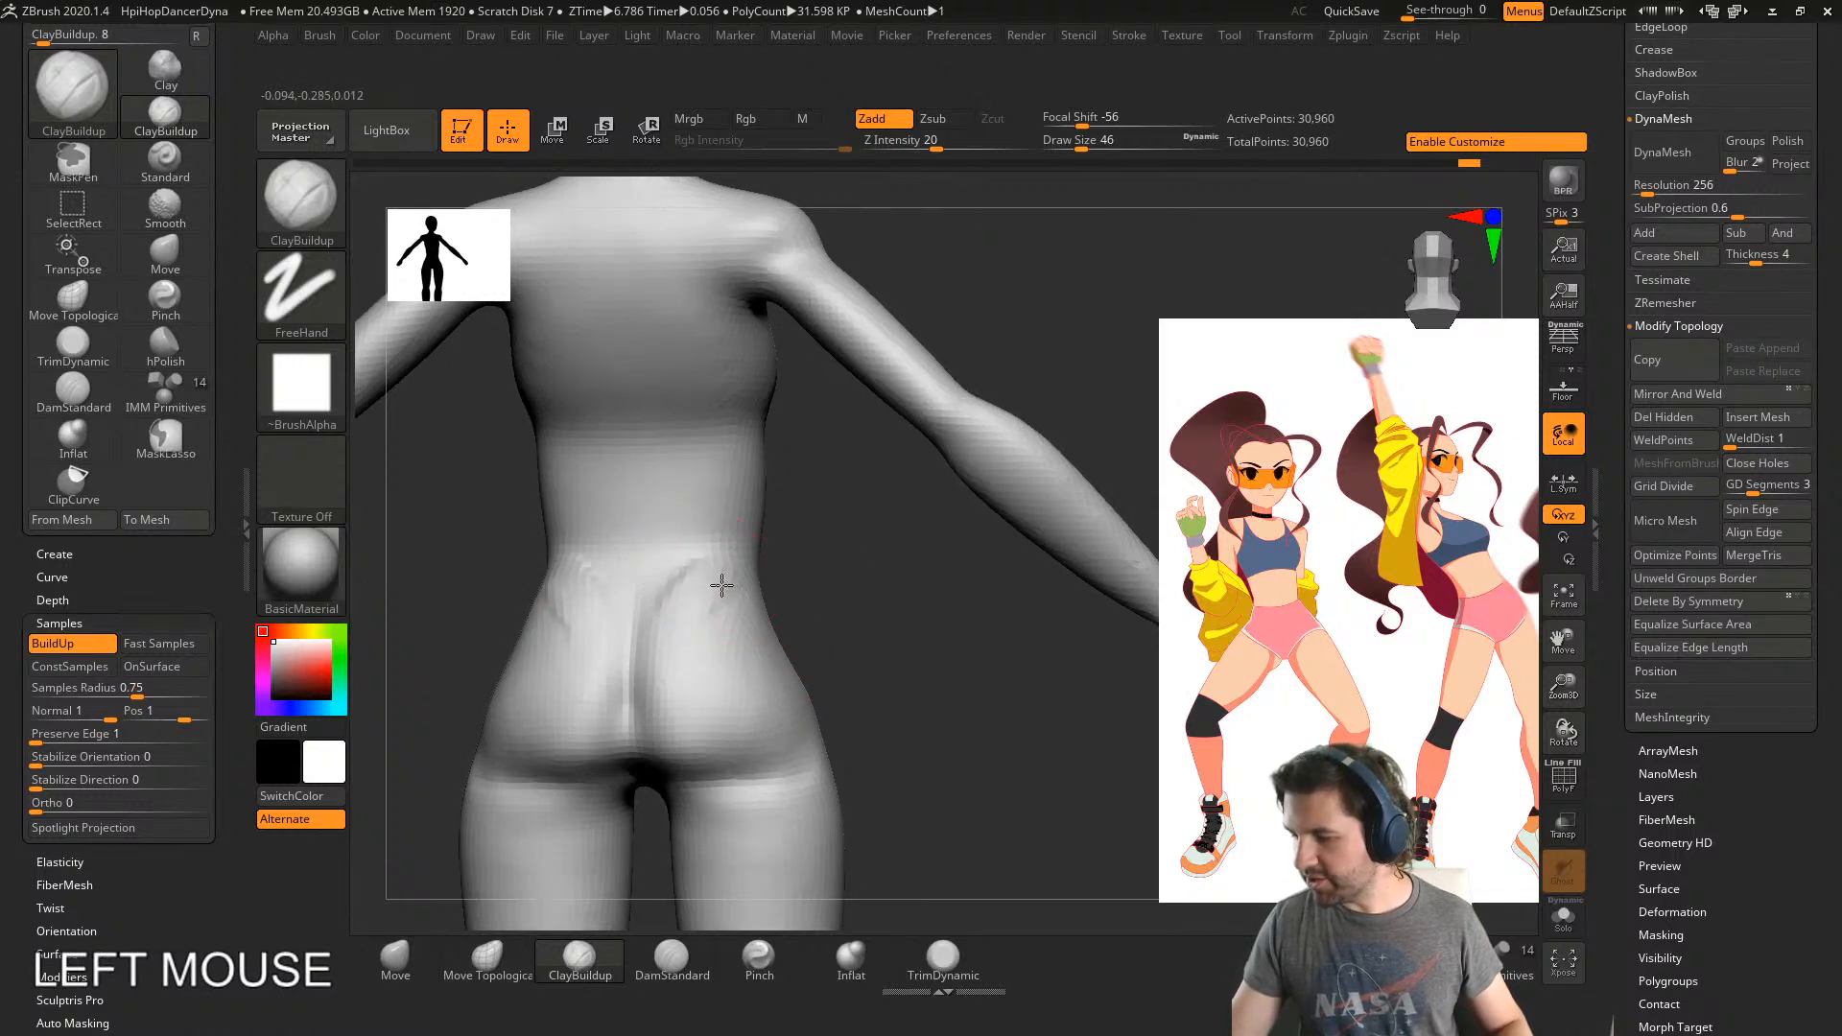
# - Outline the glute shapes with ClayBuildup, undo those strokes, and smooth the upper glutes instead
pyautogui.moveTo(677, 693)
pyautogui.mouseDown()
pyautogui.moveTo(729, 758)
pyautogui.moveTo(778, 585)
pyautogui.mouseUp()
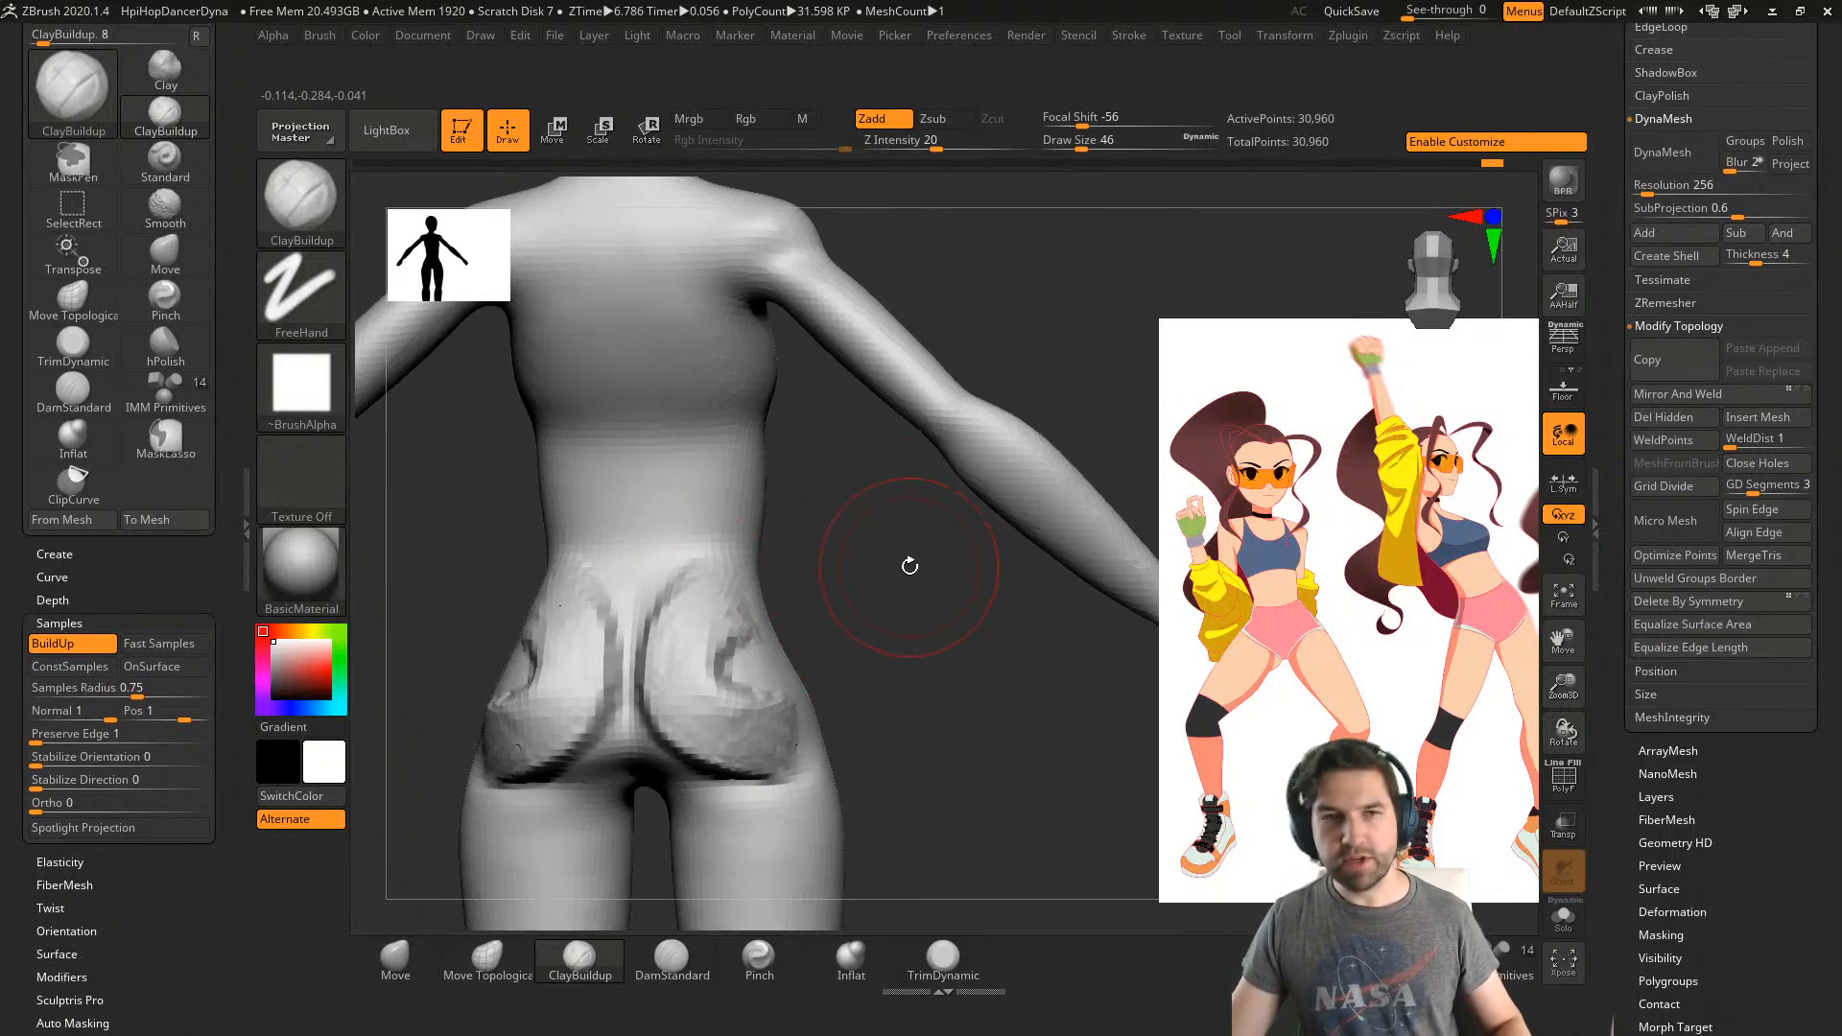
pyautogui.hotkey('ctrl', 'z')
pyautogui.moveTo(876, 600); pyautogui.dragTo(739, 629, button='right')
pyautogui.keyDown('shift'); pyautogui.moveTo(723, 633); pyautogui.dragTo(704, 606); pyautogui.keyUp('shift')
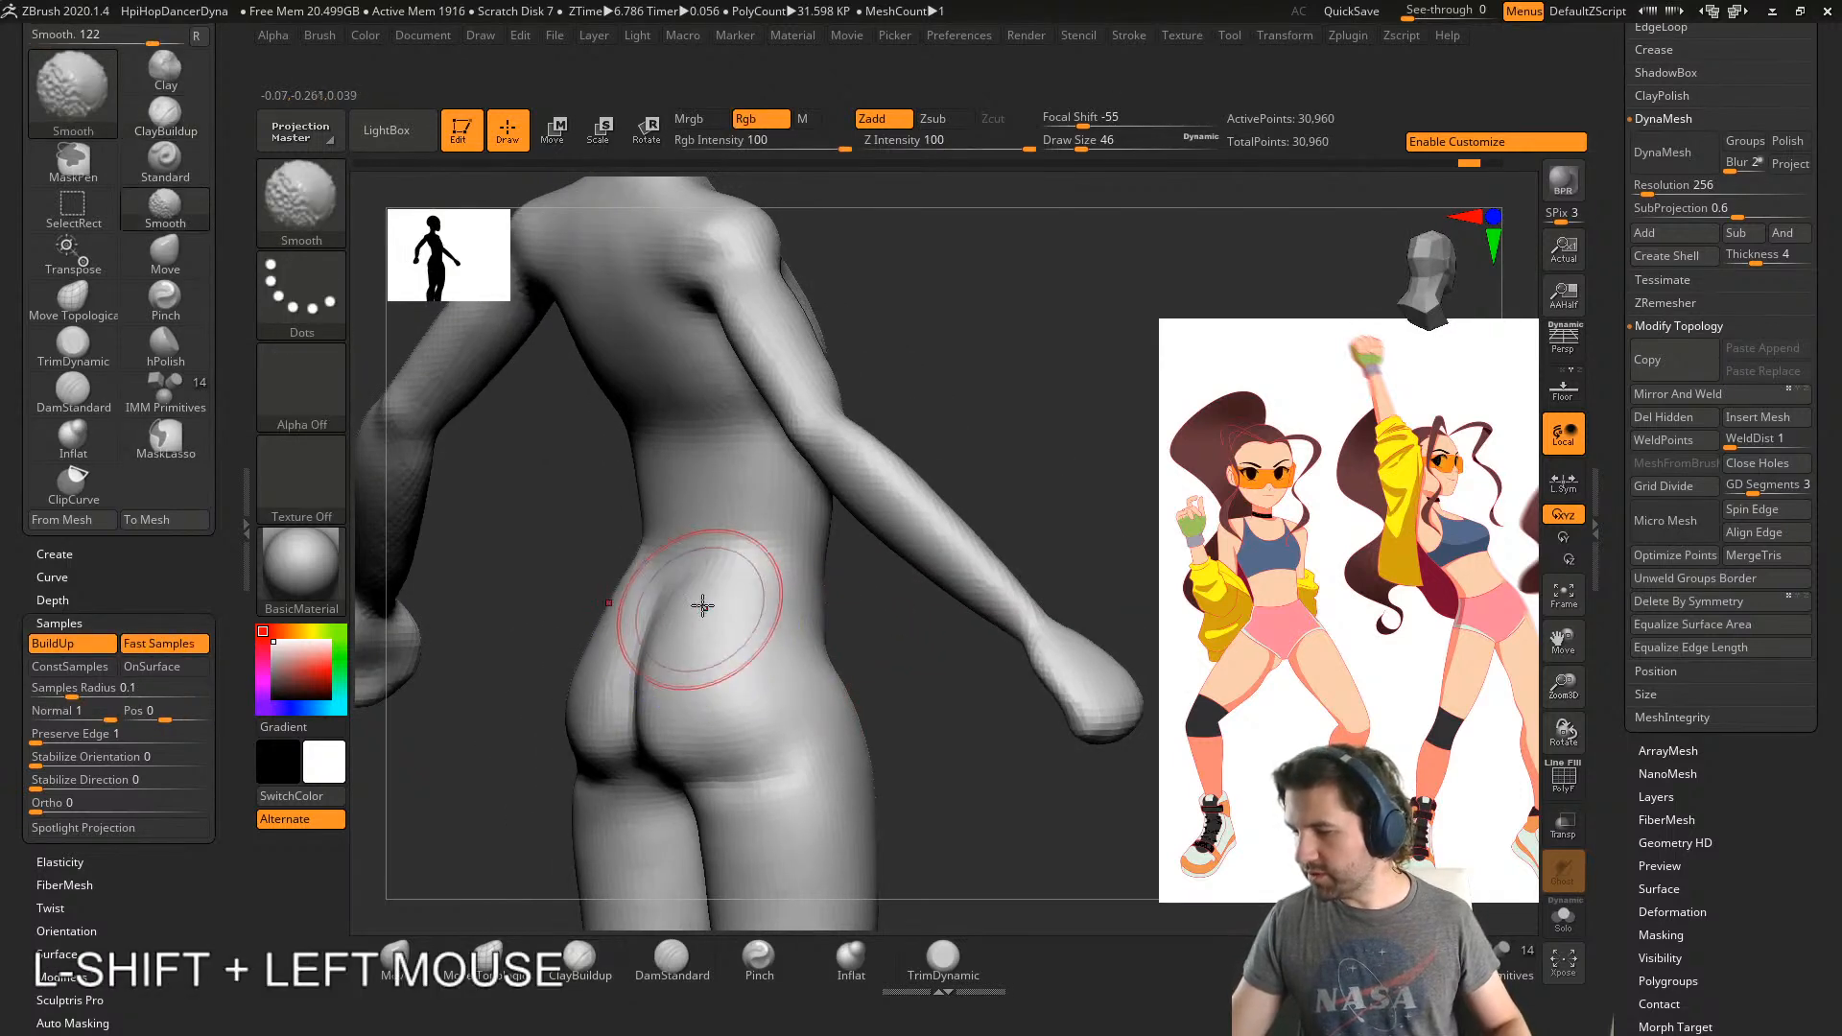
pyautogui.moveTo(703, 606); pyautogui.dragTo(815, 600, button='right')
pyautogui.moveTo(694, 590)
pyautogui.mouseDown()
pyautogui.moveTo(700, 556)
pyautogui.moveTo(647, 599)
pyautogui.mouseUp()
pyautogui.hotkey('ctrl', 'z')
# - Carve the creases above the glutes with DamStandard at draw size 29 and smooth them into the lower back
pyautogui.click(671, 960)
pyautogui.press('s')
pyautogui.moveTo(653, 586); pyautogui.dragTo(737, 568, button='right')
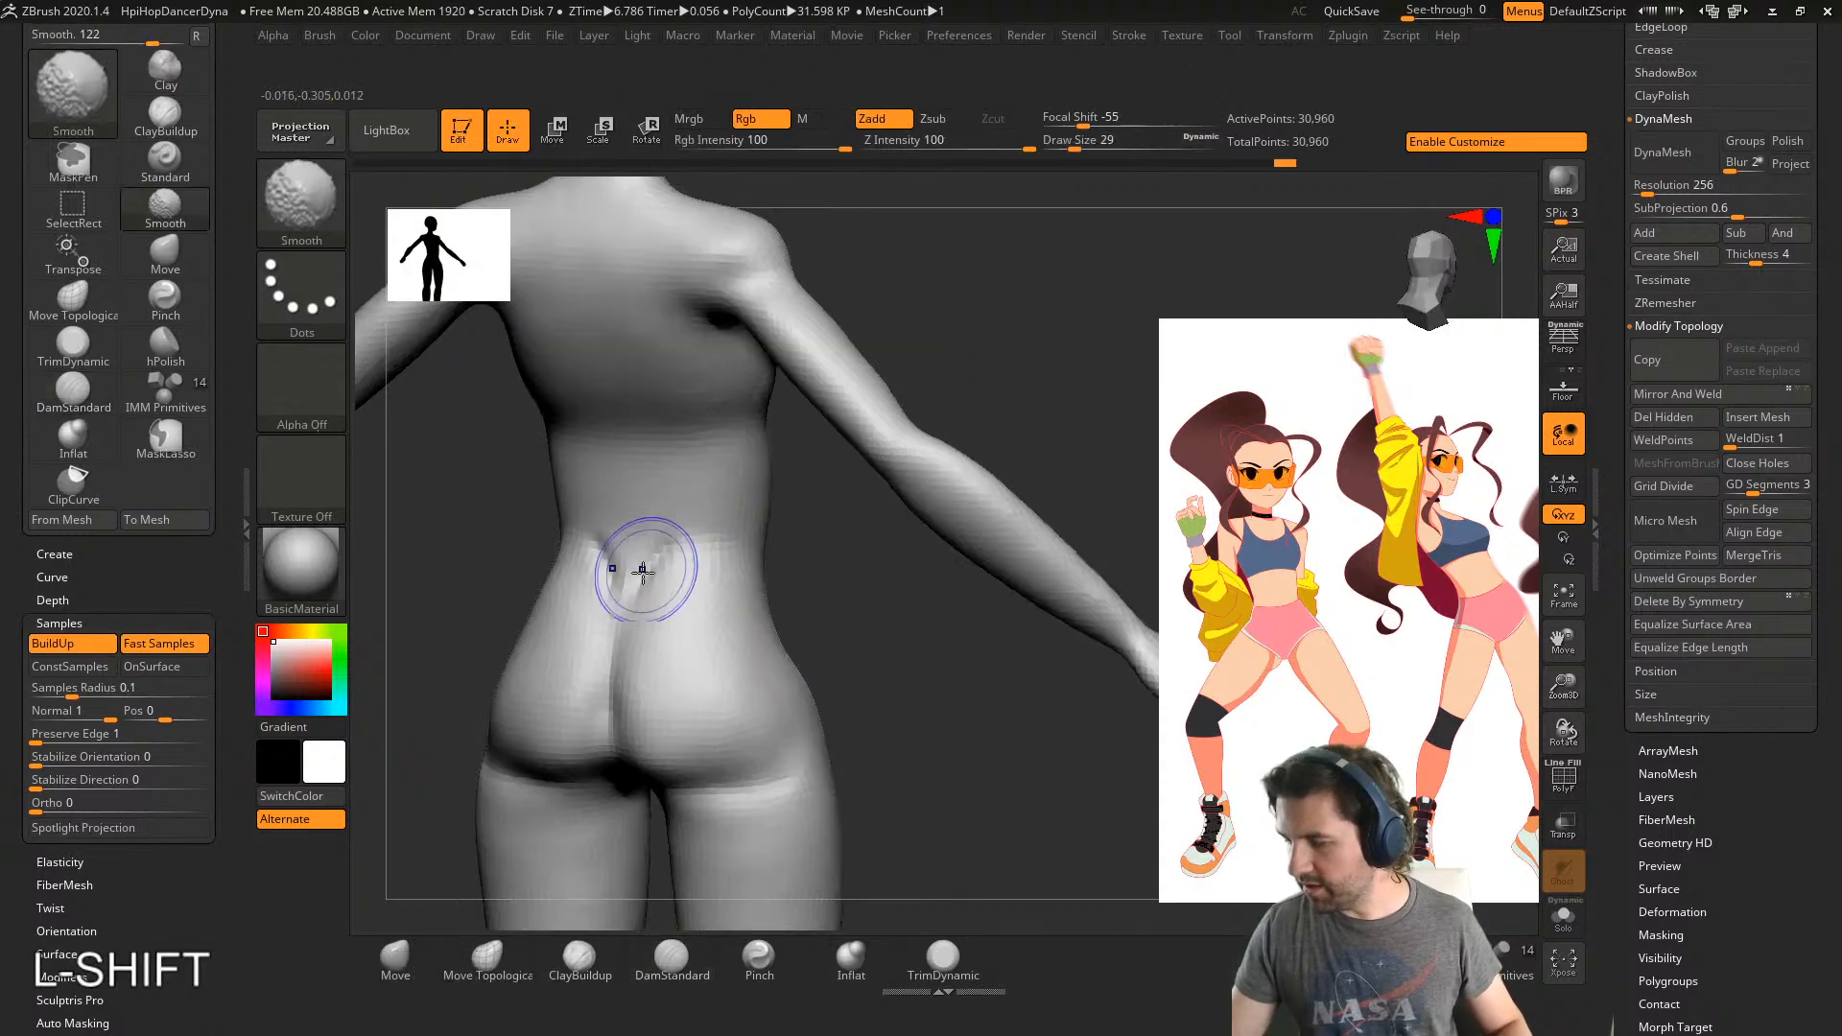
pyautogui.keyDown('shift'); pyautogui.moveTo(637, 567); pyautogui.dragTo(734, 519); pyautogui.keyUp('shift')
pyautogui.moveTo(740, 509); pyautogui.dragTo(653, 522, button='right')
pyautogui.keyDown('shift'); pyautogui.moveTo(654, 522); pyautogui.dragTo(686, 395); pyautogui.keyUp('shift')
pyautogui.keyDown('shift'); pyautogui.moveTo(686, 395); pyautogui.dragTo(703, 656, button='right'); pyautogui.keyUp('shift')
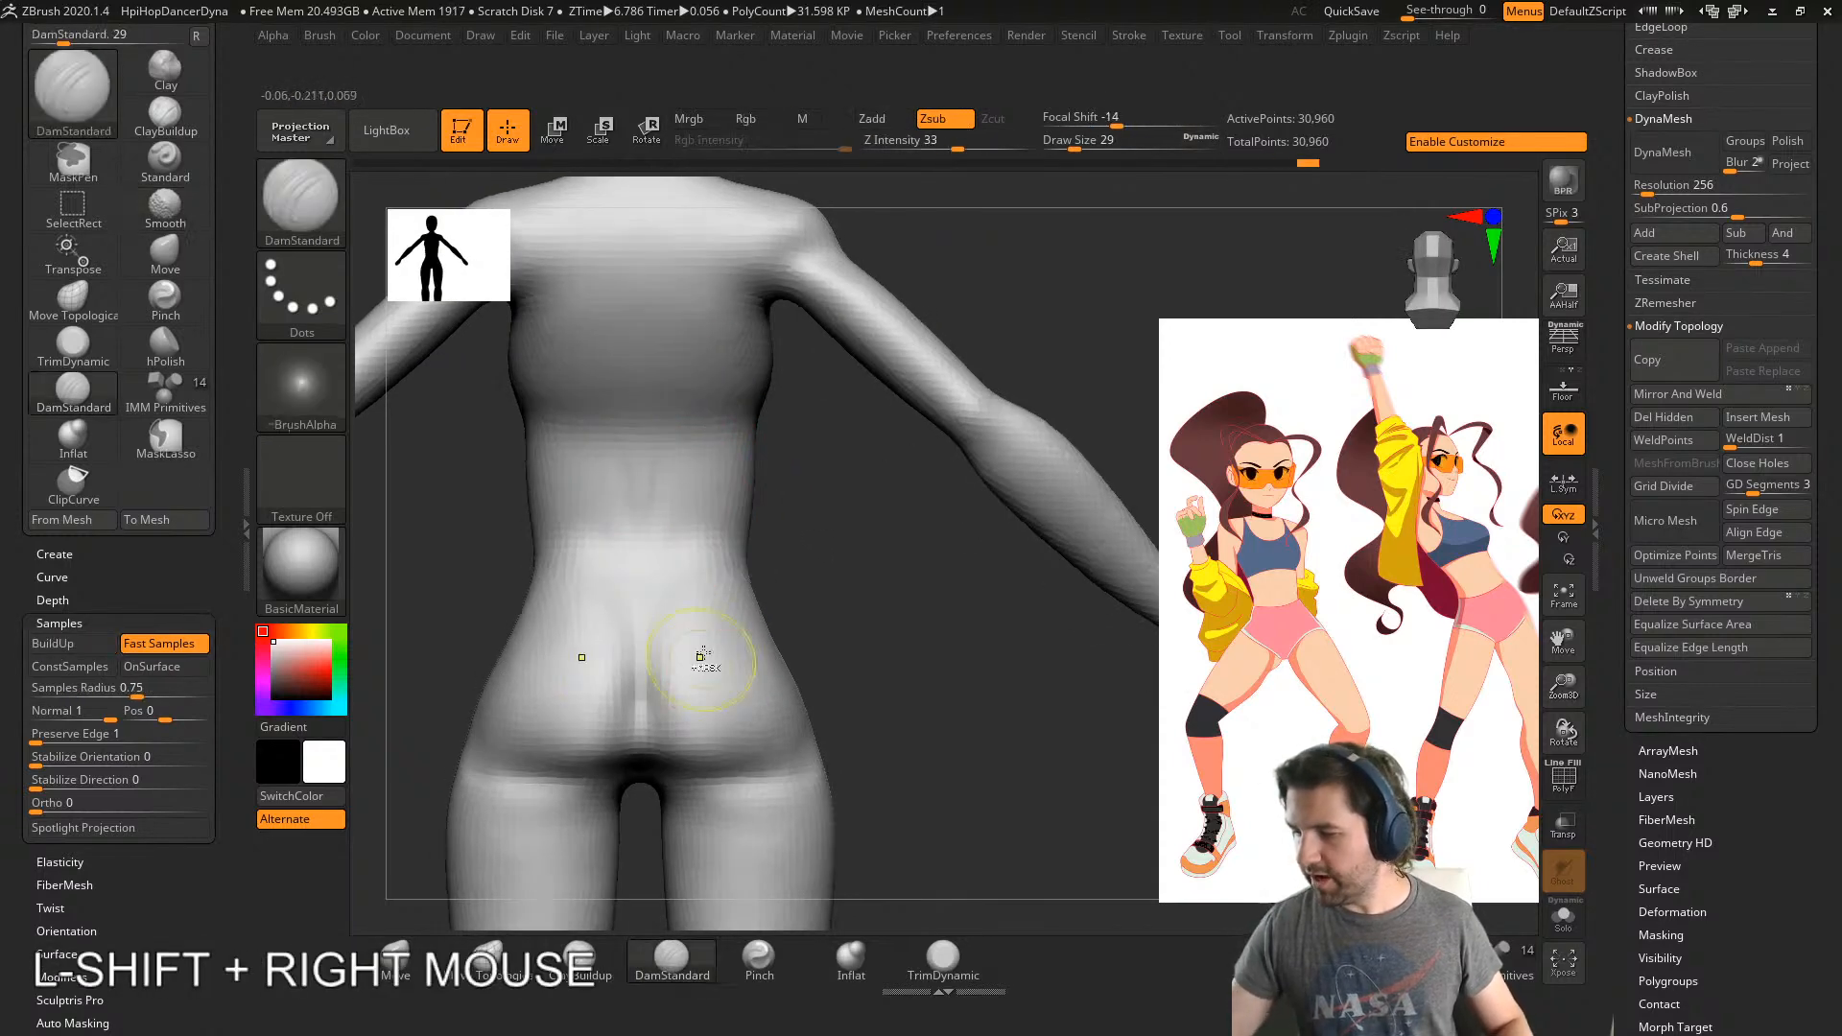
# - Carve the spine groove from the lower back up to the neck with DamStandard and soften it
pyautogui.moveTo(648, 569); pyautogui.dragTo(660, 376)
pyautogui.keyDown('alt'); pyautogui.moveTo(660, 373); pyautogui.dragTo(662, 633, button='right'); pyautogui.keyUp('alt')
pyautogui.moveTo(655, 644); pyautogui.dragTo(648, 444)
pyautogui.keyDown('shift'); pyautogui.moveTo(650, 523); pyautogui.dragTo(652, 622); pyautogui.keyUp('shift')
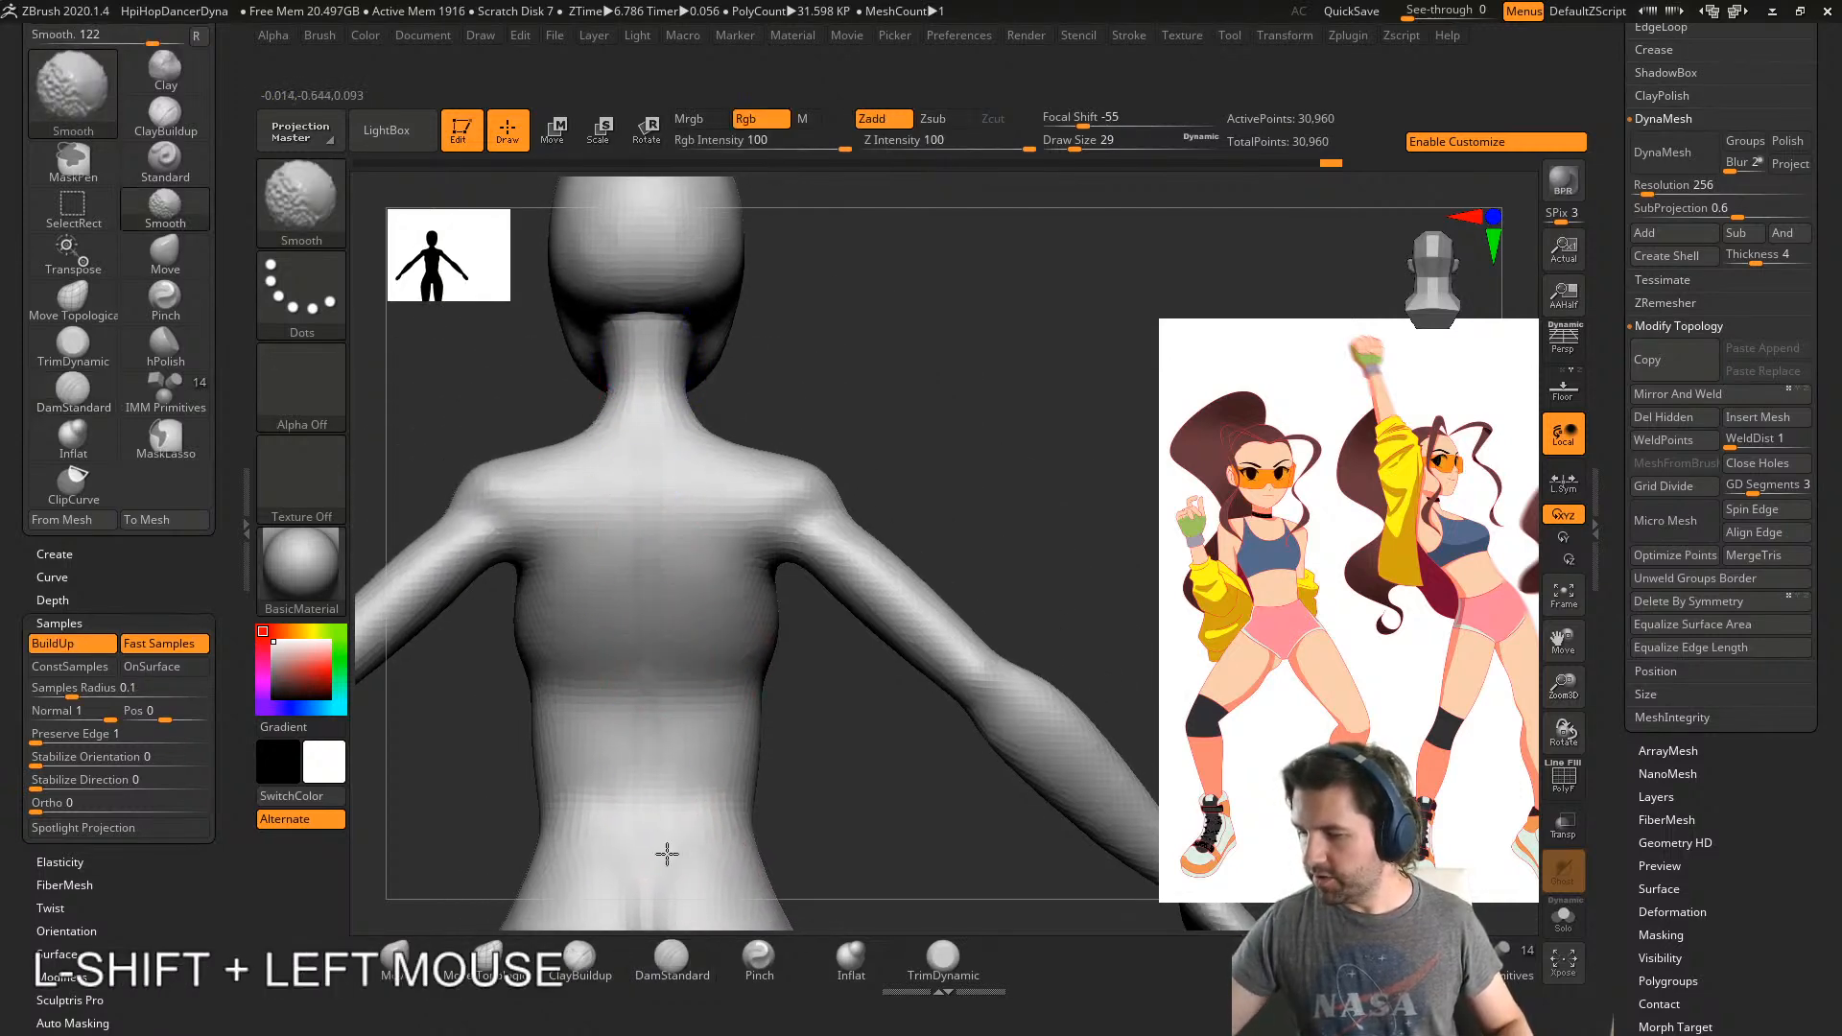
pyautogui.moveTo(737, 751); pyautogui.dragTo(681, 764, button='right')
# - Carve the shoulder blade outlines with DamStandard and build up their forms with ClayBuildup
pyautogui.moveTo(653, 508)
pyautogui.mouseDown()
pyautogui.moveTo(690, 622)
pyautogui.moveTo(661, 471)
pyautogui.mouseUp()
pyautogui.click(579, 959)
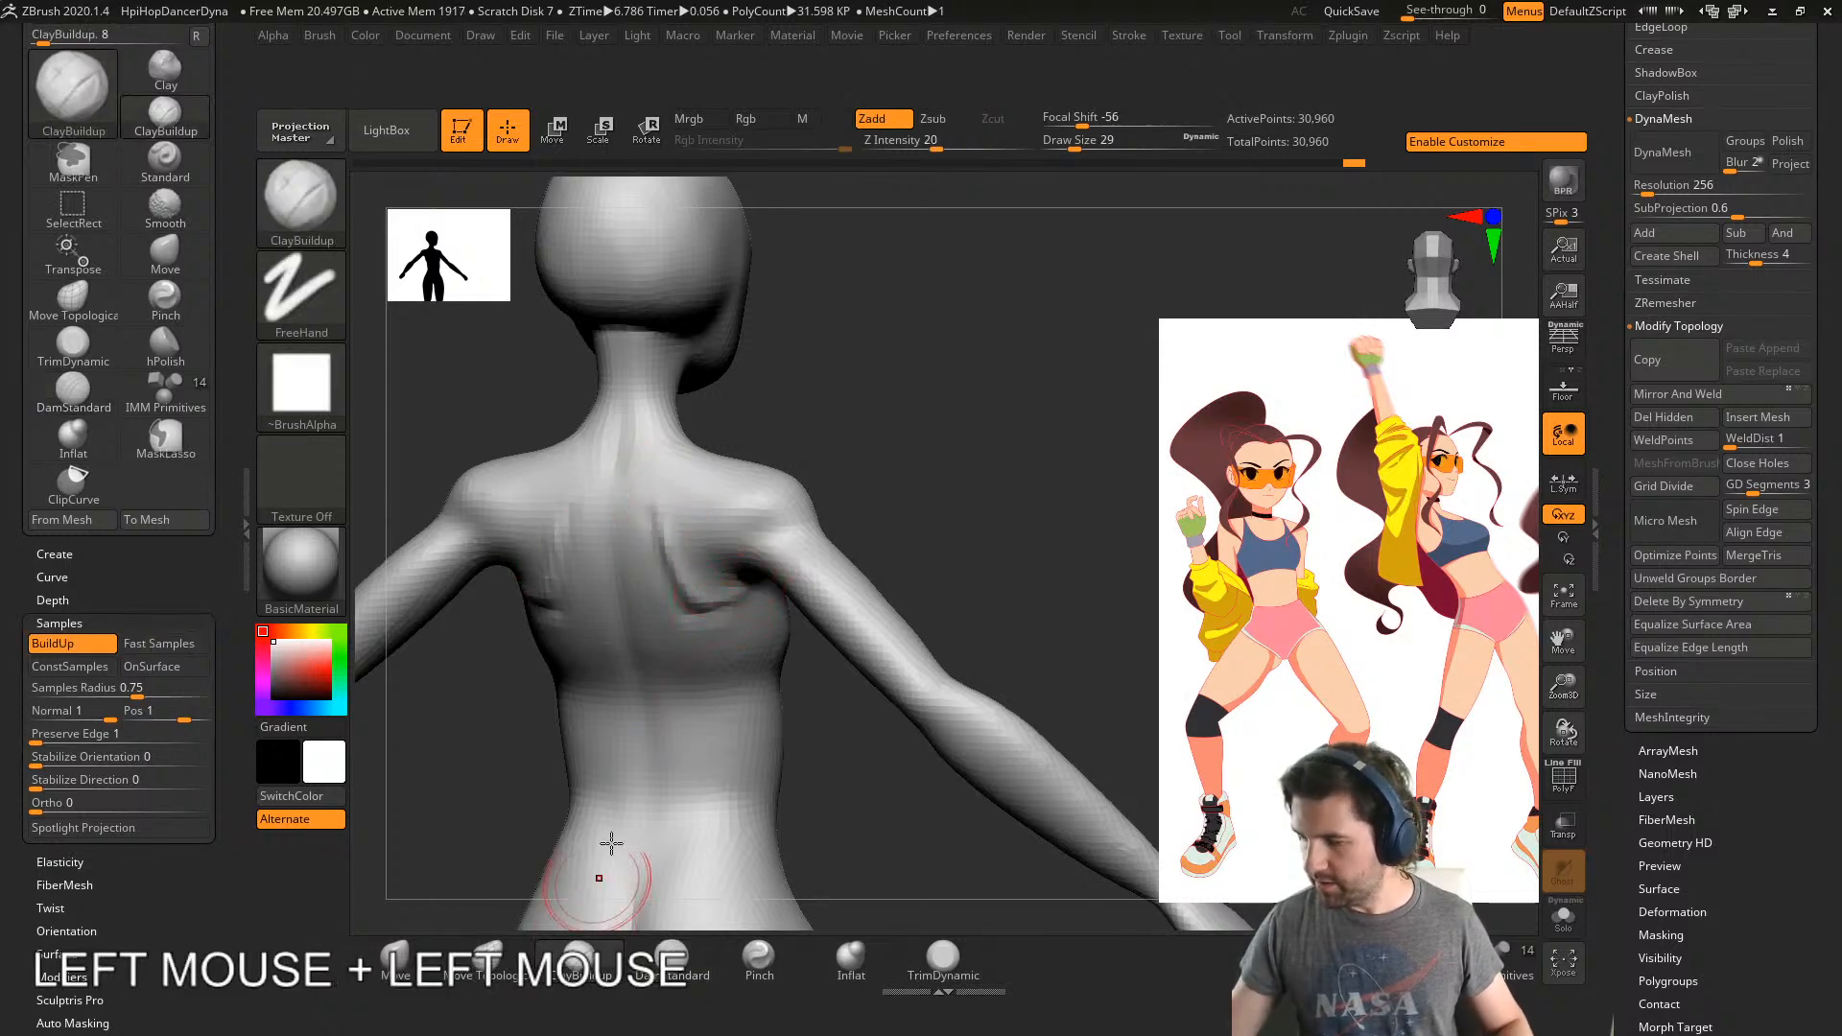
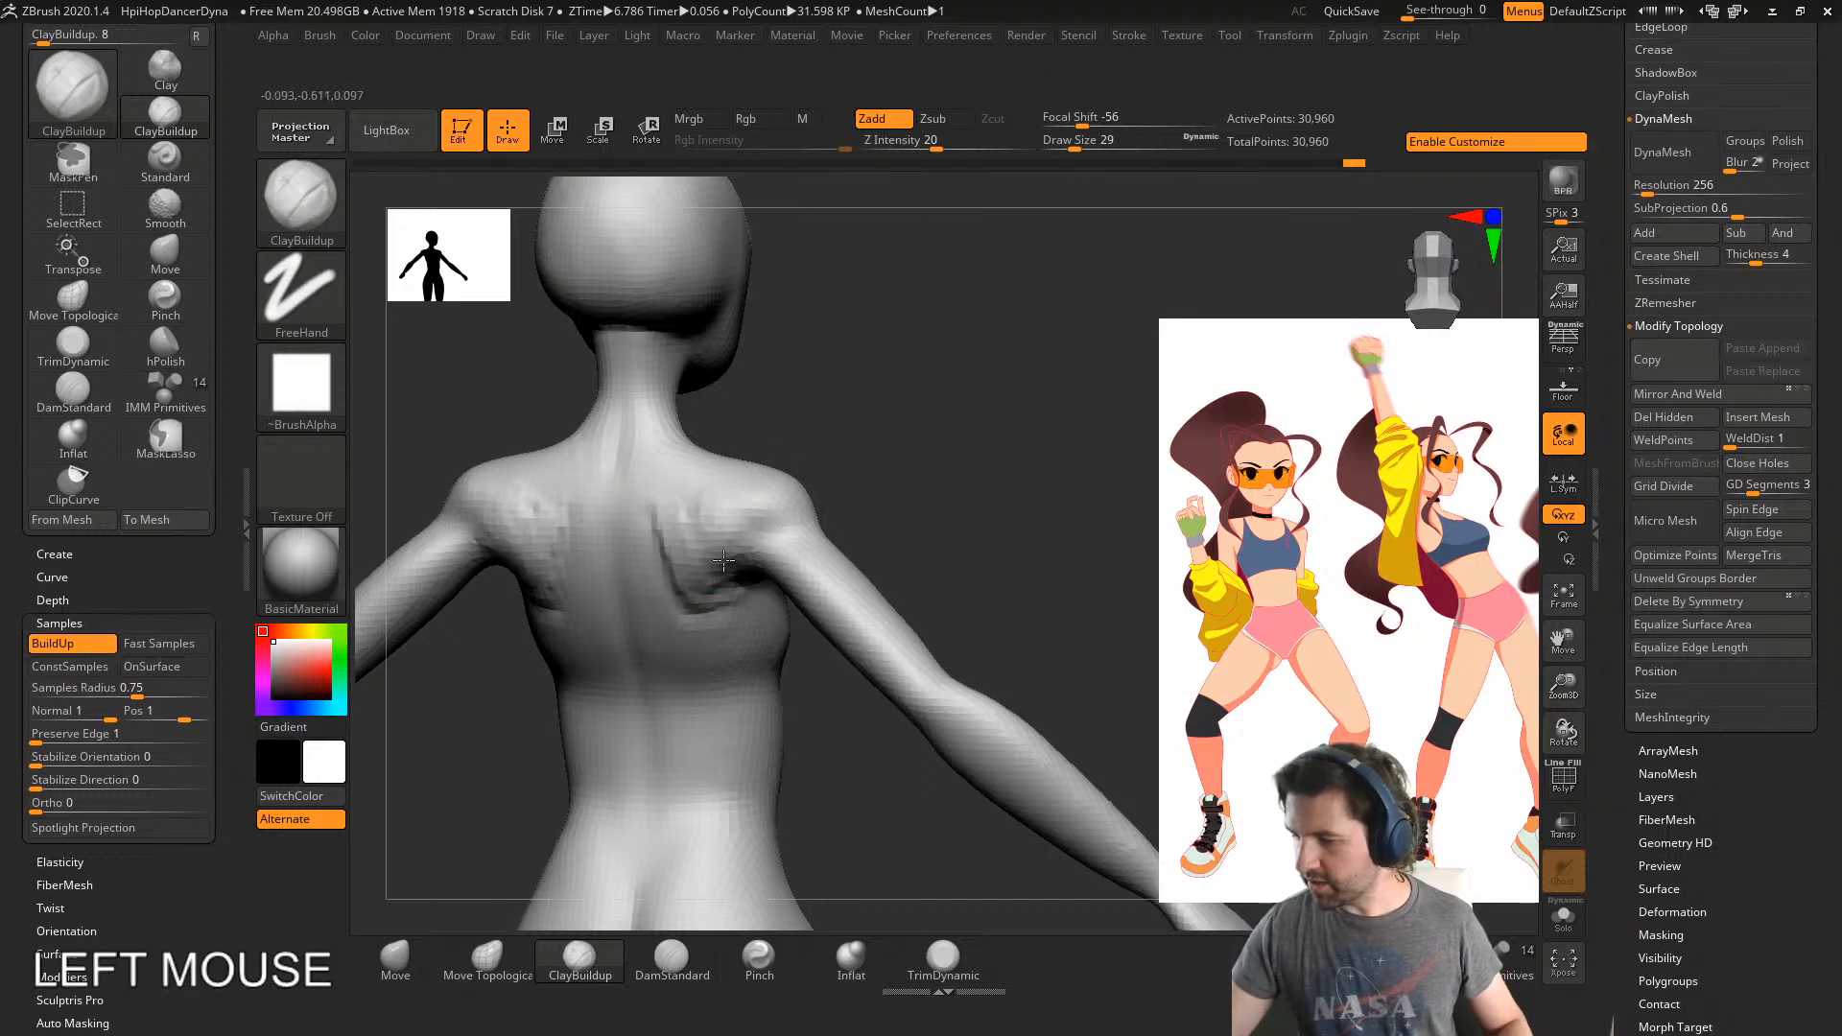
pyautogui.moveTo(724, 560)
pyautogui.mouseDown()
pyautogui.moveTo(746, 568)
pyautogui.moveTo(694, 566)
pyautogui.moveTo(705, 585)
pyautogui.mouseUp()
pyautogui.moveTo(787, 619); pyautogui.dragTo(724, 628, button='right')
# - Build up the upper back around the shoulder blades with a larger ClayBuildup brush and smooth it
pyautogui.press('s')
pyautogui.moveTo(721, 633); pyautogui.dragTo(729, 633)
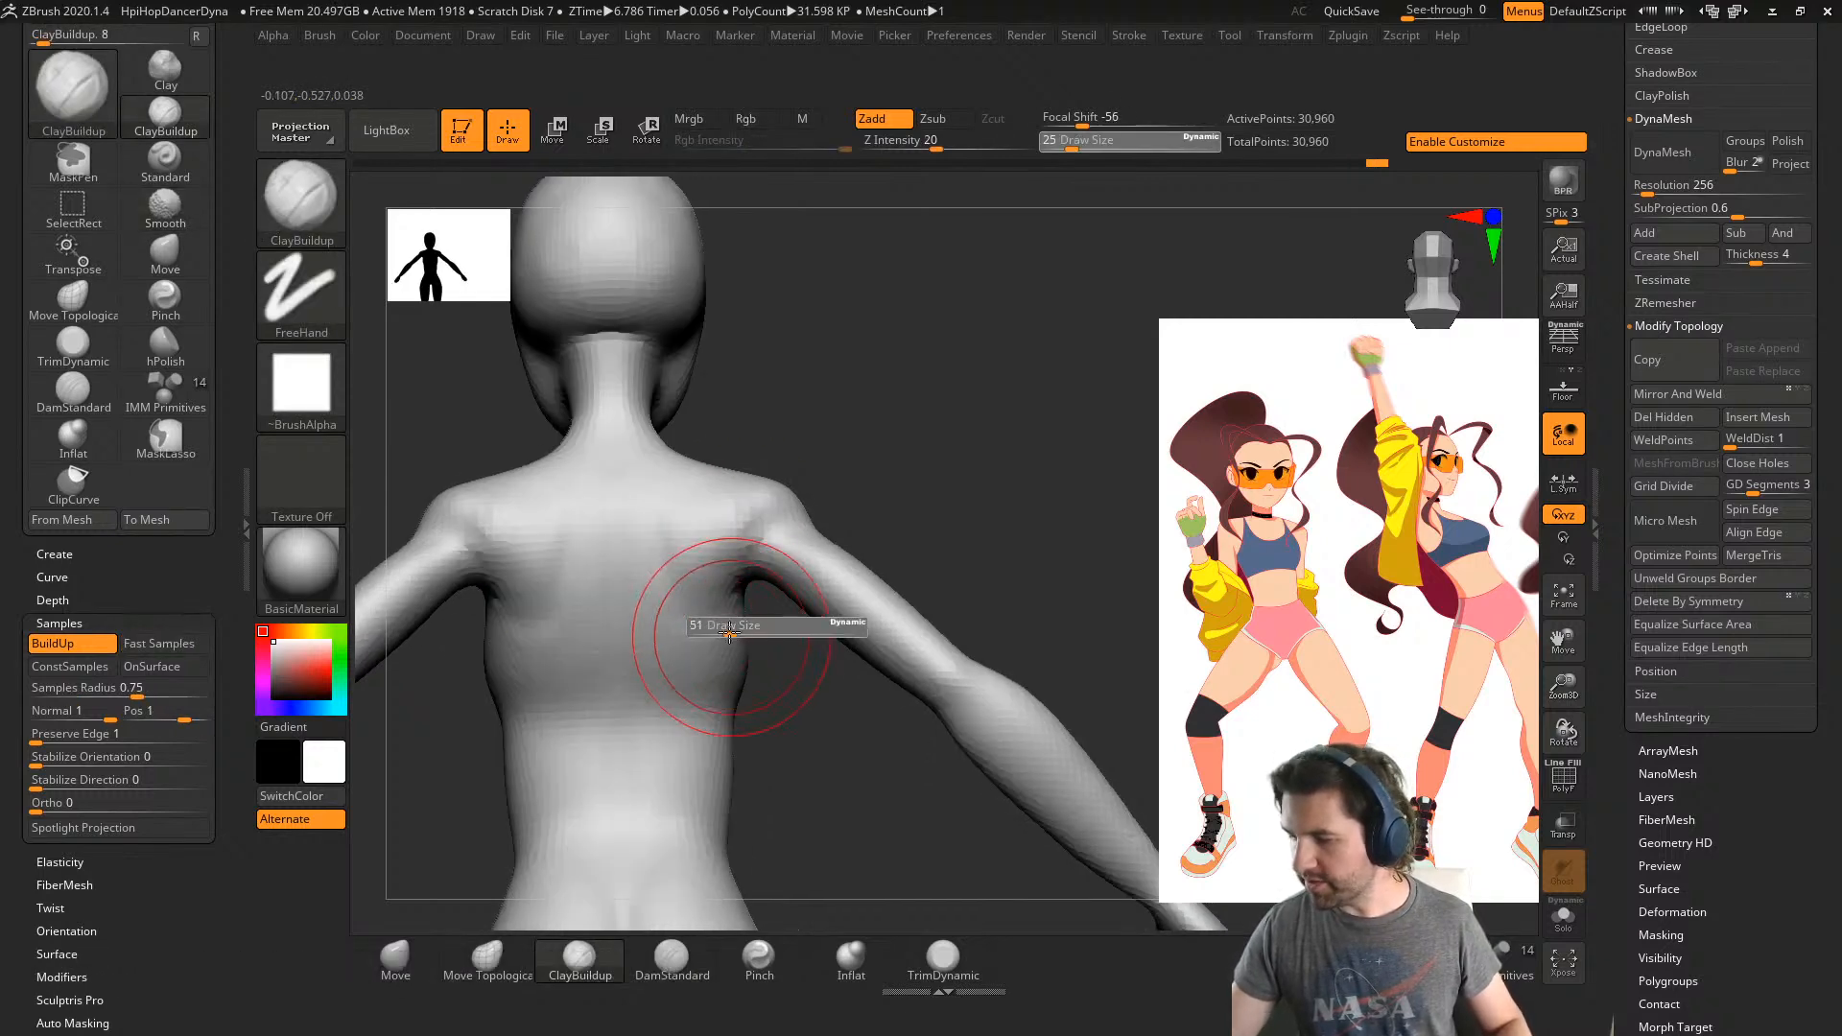
pyautogui.moveTo(664, 569)
pyautogui.mouseDown()
pyautogui.moveTo(688, 611)
pyautogui.moveTo(646, 550)
pyautogui.moveTo(723, 569)
pyautogui.moveTo(646, 563)
pyautogui.moveTo(662, 595)
pyautogui.mouseUp()
pyautogui.press('s')
pyautogui.moveTo(768, 585); pyautogui.dragTo(683, 574, button='right')
pyautogui.keyDown('shift'); pyautogui.moveTo(708, 563); pyautogui.dragTo(734, 542); pyautogui.keyUp('shift')
pyautogui.moveTo(748, 528)
pyautogui.mouseDown()
pyautogui.moveTo(706, 508)
pyautogui.moveTo(678, 522)
pyautogui.mouseUp()
# - Try building up breast volume on the front of the chest with ClayBuildup at draw size 49
pyautogui.moveTo(679, 522)
pyautogui.mouseDown(button='right')
pyautogui.moveTo(671, 556)
pyautogui.moveTo(716, 567)
pyautogui.moveTo(863, 527)
pyautogui.moveTo(843, 493)
pyautogui.moveTo(781, 547)
pyautogui.moveTo(844, 440)
pyautogui.moveTo(858, 552)
pyautogui.moveTo(822, 589)
pyautogui.moveTo(851, 708)
pyautogui.moveTo(786, 605)
pyautogui.mouseUp(button='right')
pyautogui.press('s')
pyautogui.moveTo(826, 731); pyautogui.dragTo(826, 724)
pyautogui.moveTo(826, 723); pyautogui.dragTo(687, 538, button='right')
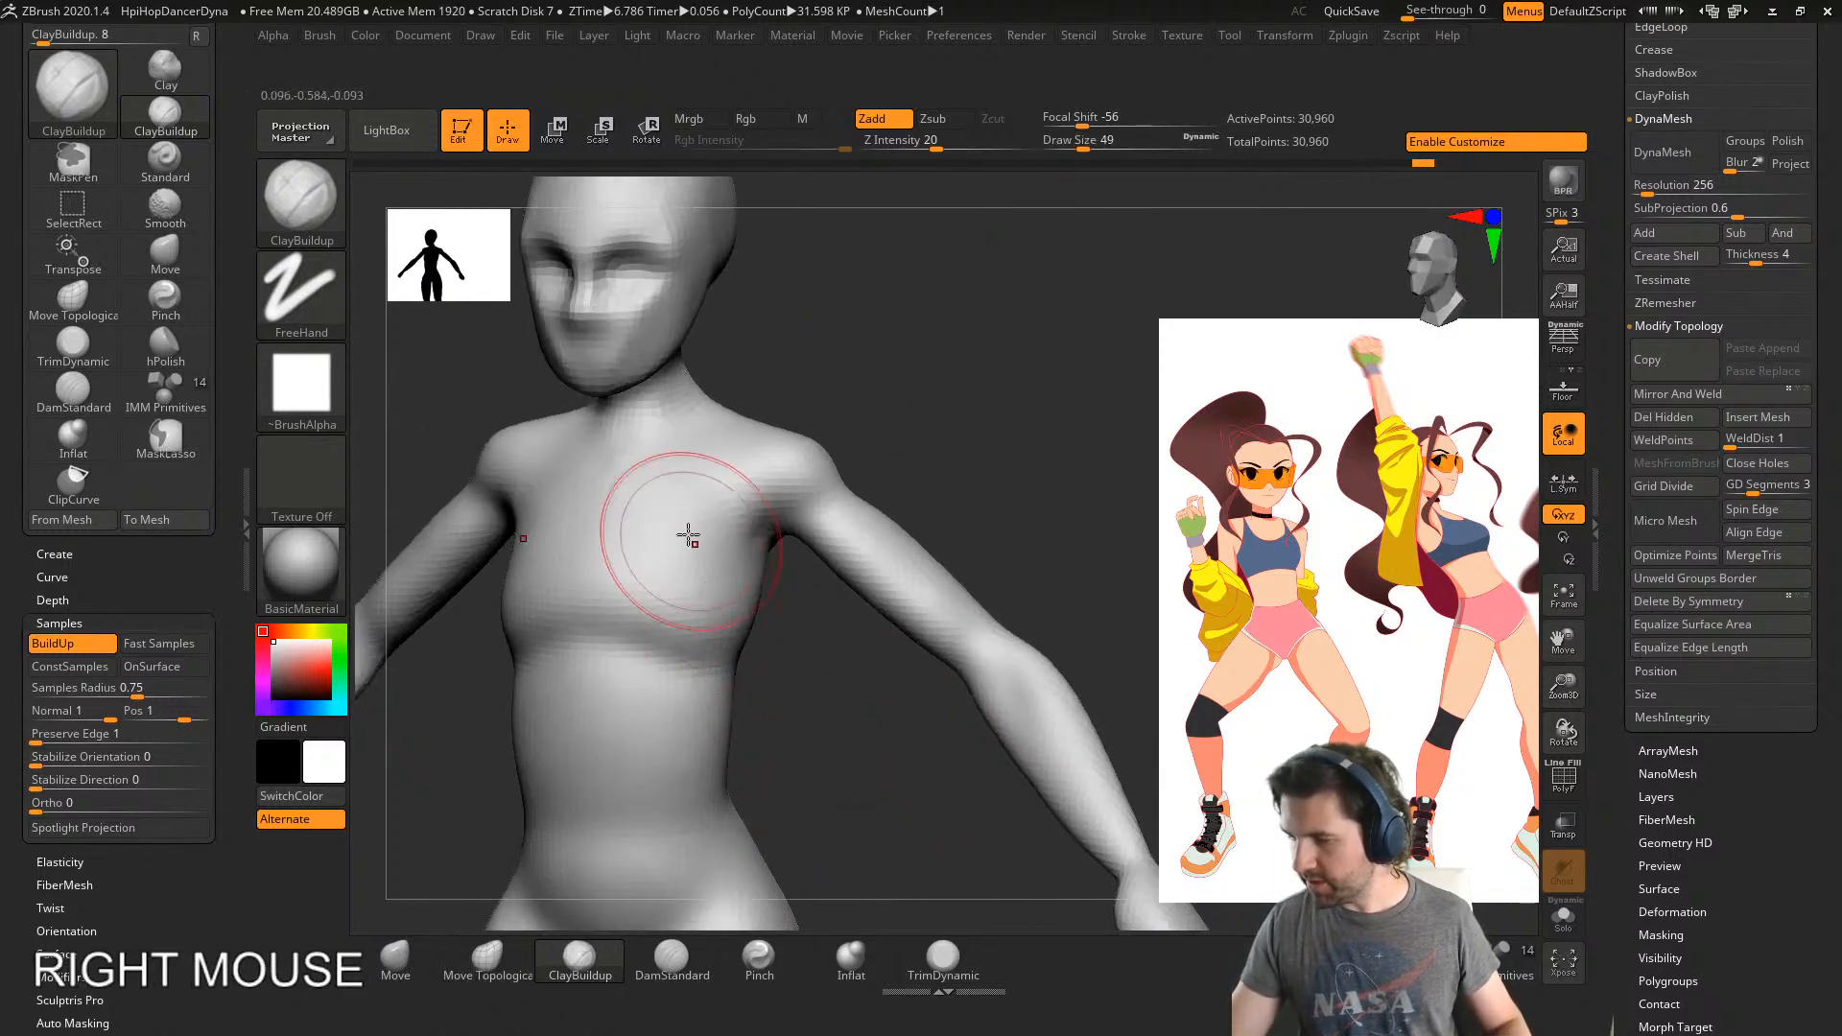
pyautogui.moveTo(687, 538)
pyautogui.mouseDown()
pyautogui.moveTo(648, 544)
pyautogui.moveTo(662, 572)
pyautogui.mouseUp()
pyautogui.moveTo(662, 572); pyautogui.dragTo(707, 580, button='right')
pyautogui.moveTo(708, 580); pyautogui.dragTo(685, 532)
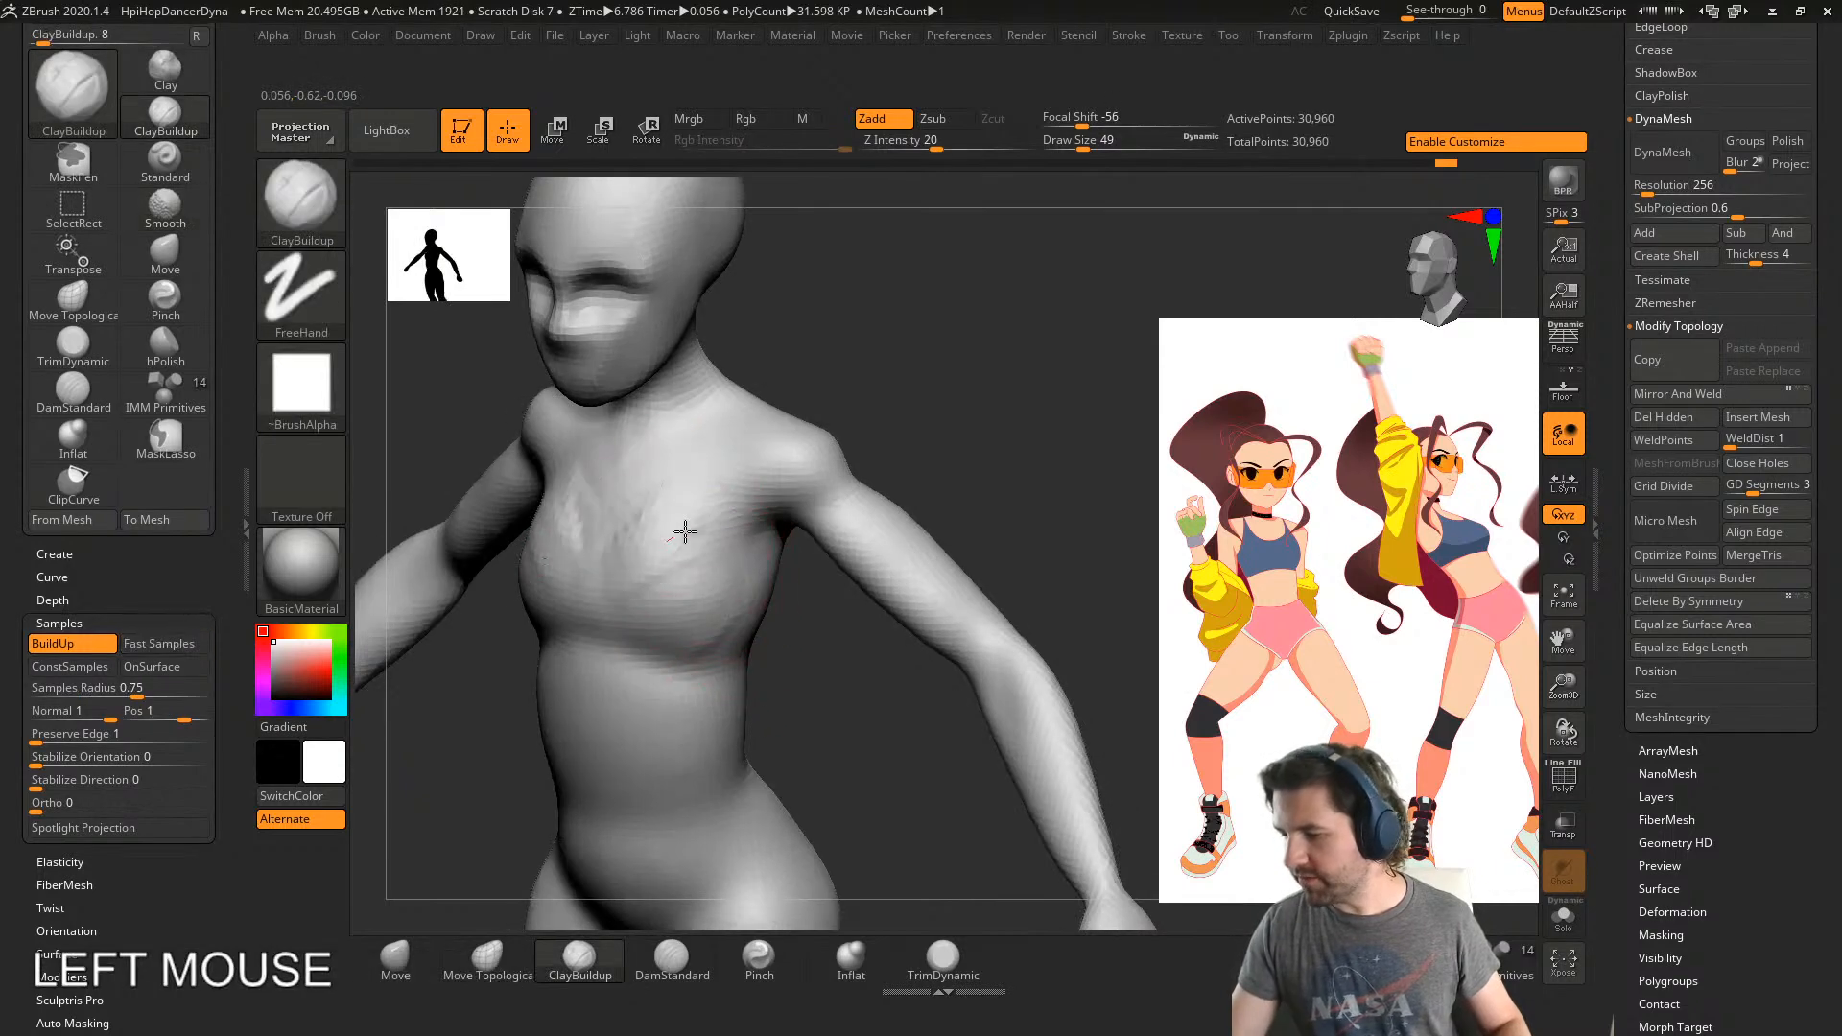
pyautogui.moveTo(724, 612)
pyautogui.keyDown('shift'); pyautogui.mouseDown()
pyautogui.moveTo(720, 534)
pyautogui.moveTo(678, 535)
pyautogui.mouseUp(); pyautogui.keyUp('shift')
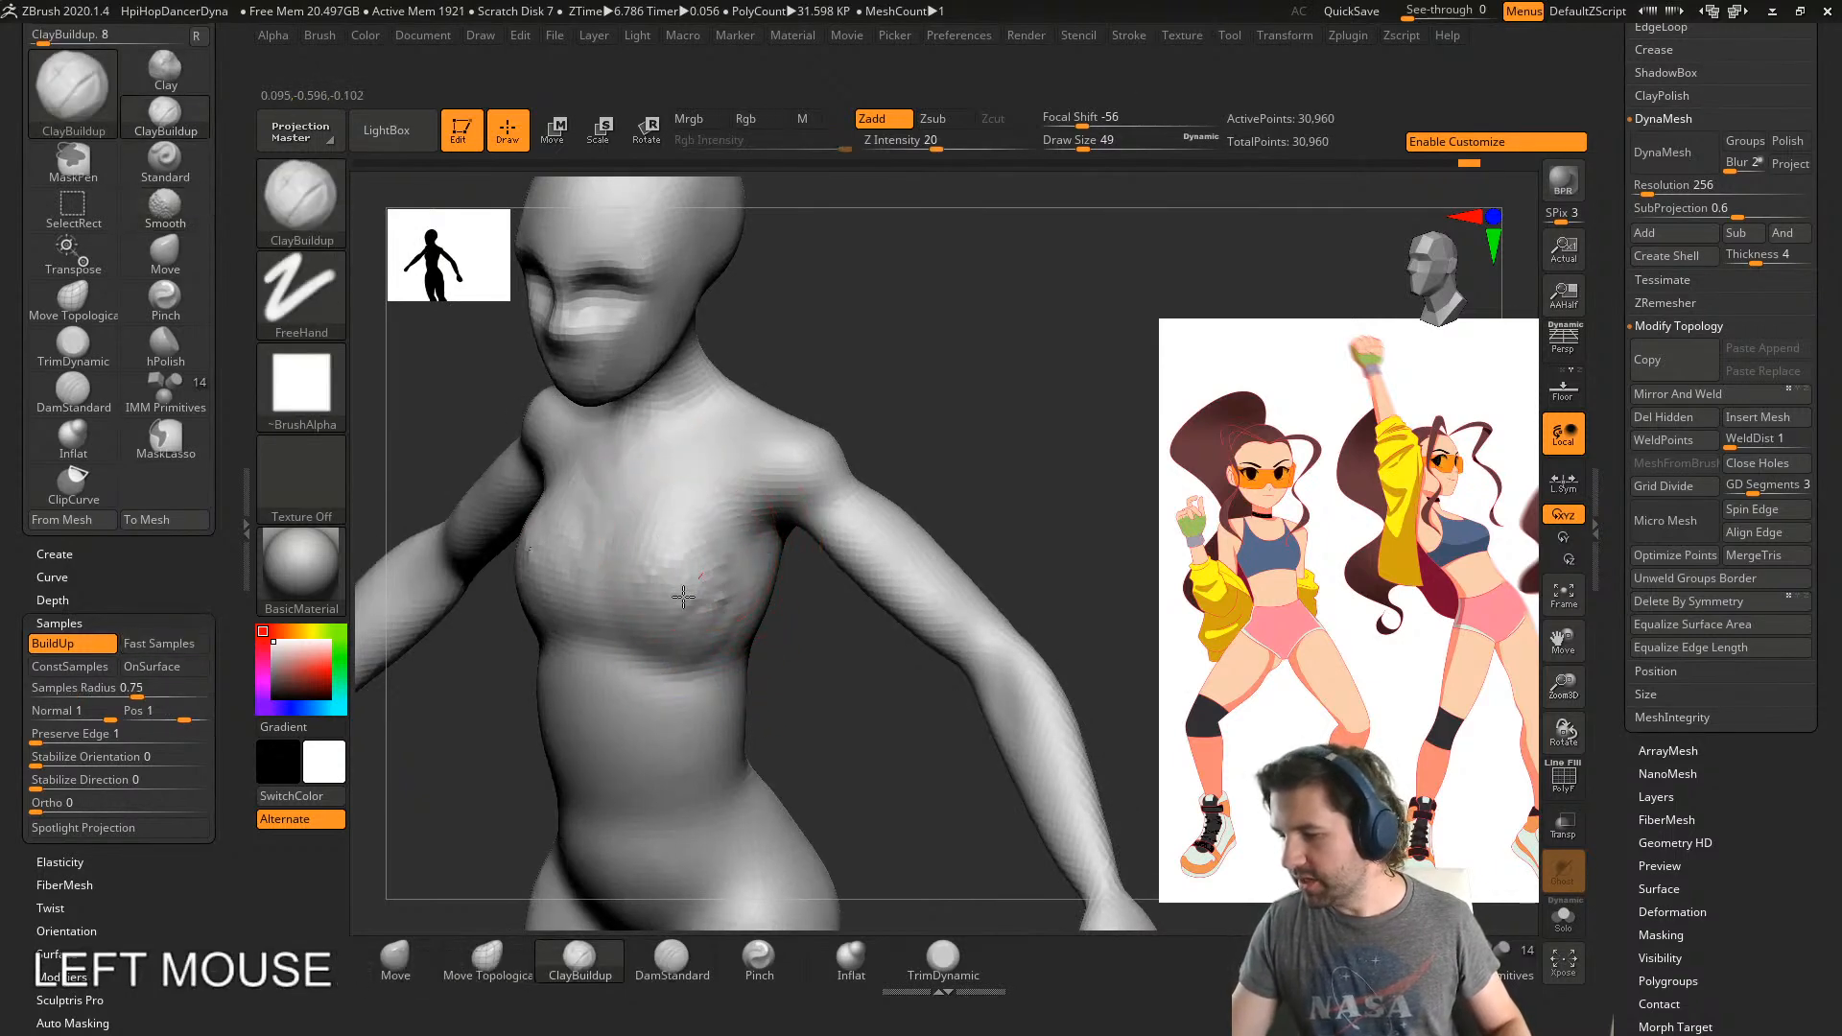
# - Smooth and fill out the breast forms, then undo the ClayBuildup work on the chest
pyautogui.moveTo(679, 534)
pyautogui.mouseDown(button='right')
pyautogui.moveTo(737, 547)
pyautogui.moveTo(596, 567)
pyautogui.mouseUp(button='right')
pyautogui.keyDown('shift'); pyautogui.moveTo(596, 567); pyautogui.dragTo(682, 605); pyautogui.keyUp('shift')
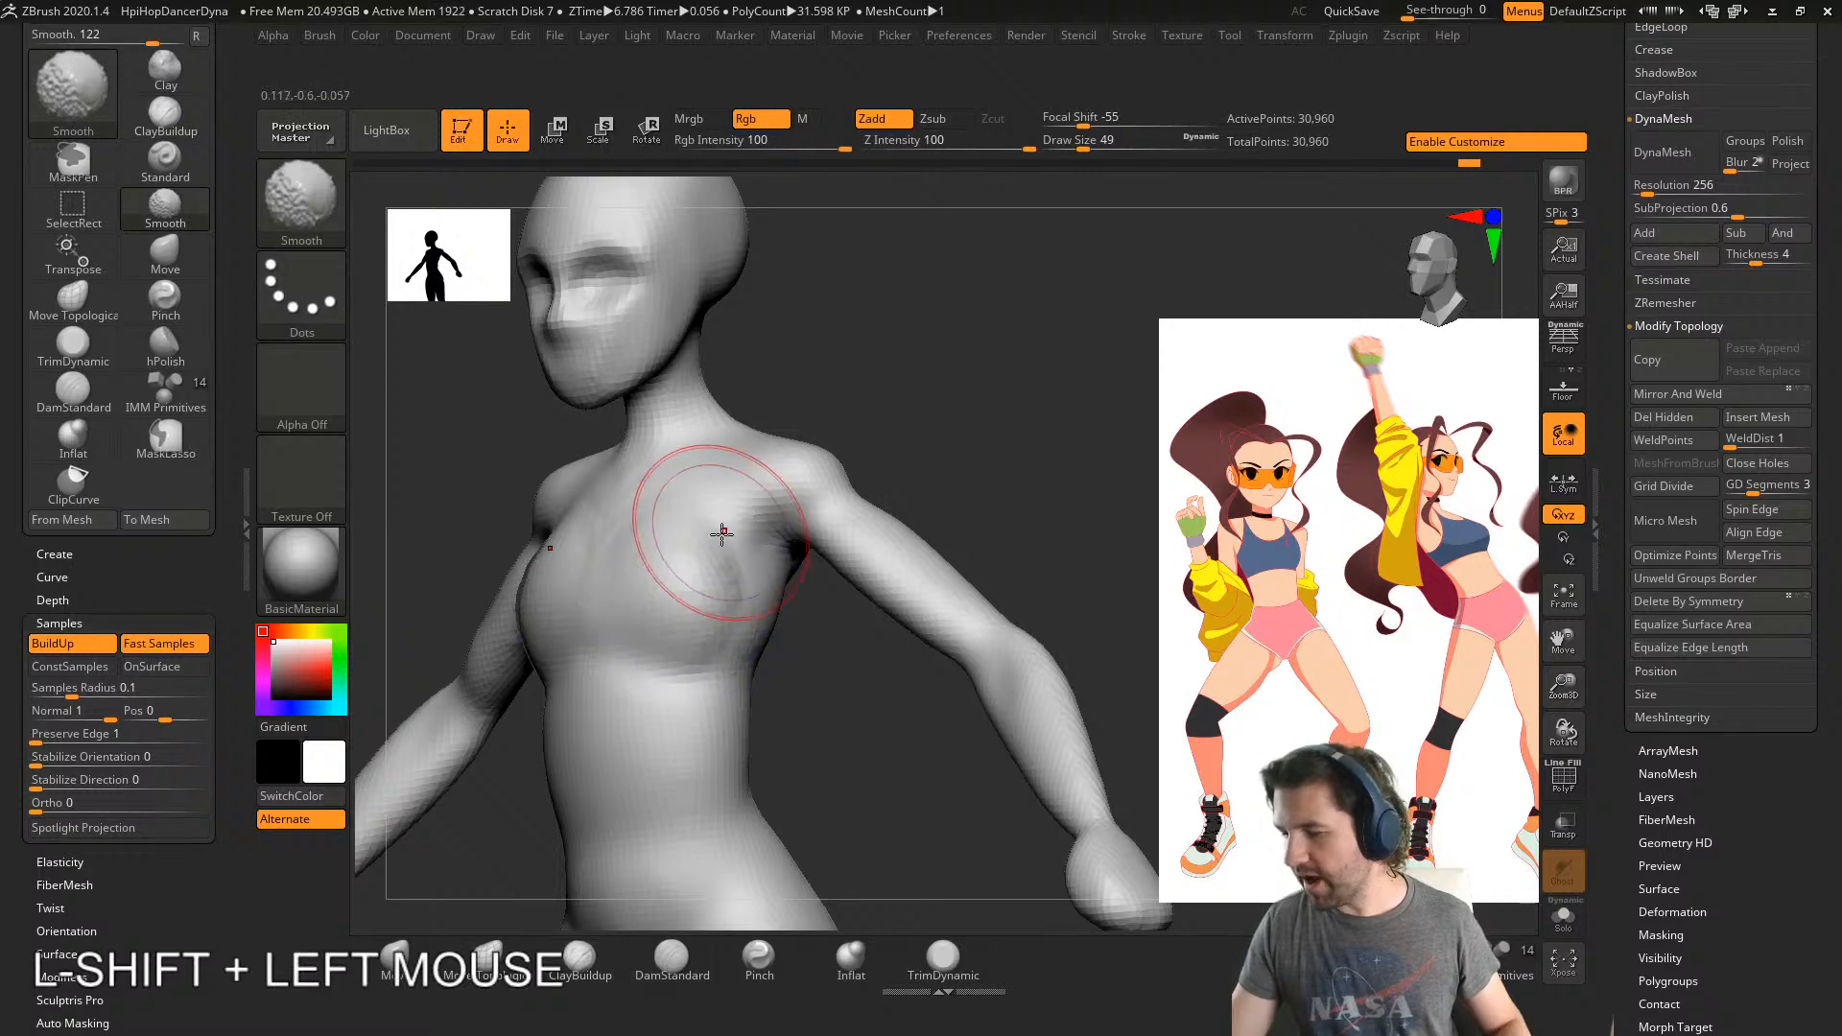
pyautogui.moveTo(723, 534)
pyautogui.mouseDown(button='right')
pyautogui.moveTo(818, 535)
pyautogui.moveTo(806, 564)
pyautogui.moveTo(637, 576)
pyautogui.mouseUp(button='right')
pyautogui.moveTo(622, 633); pyautogui.dragTo(678, 596)
pyautogui.moveTo(678, 596); pyautogui.dragTo(826, 576, button='right')
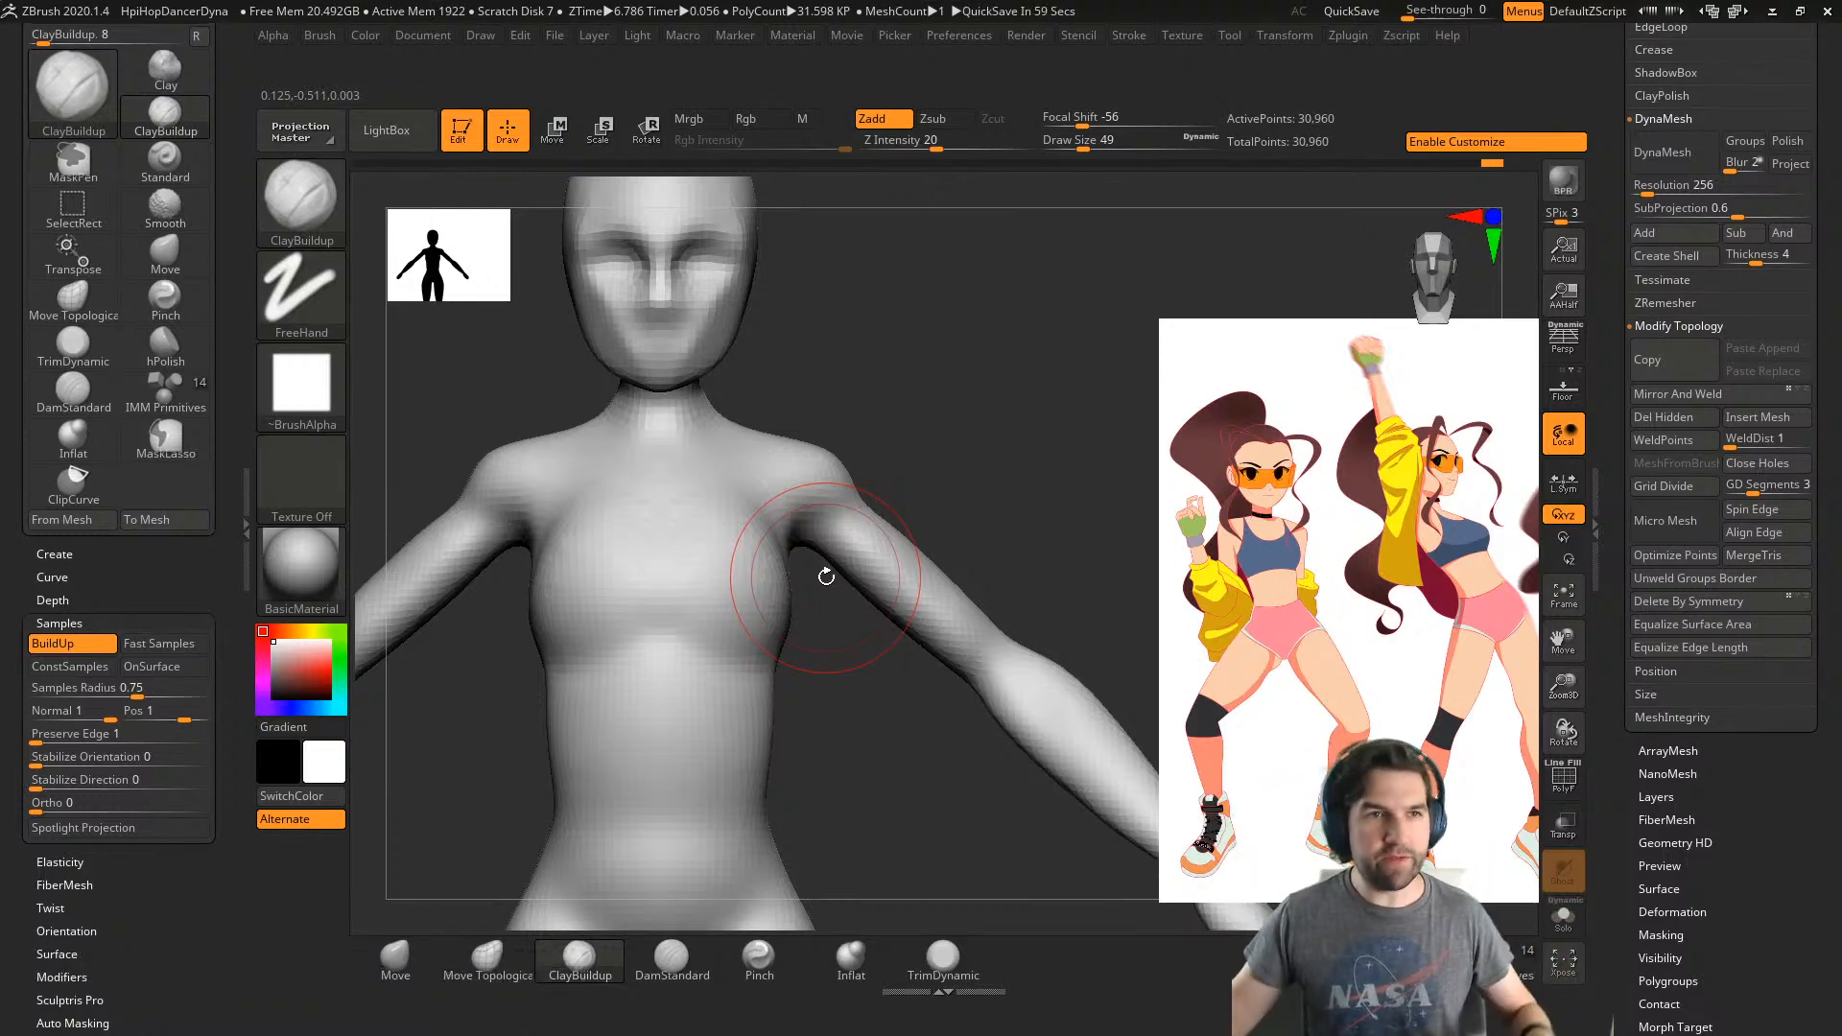
pyautogui.hotkey('ctrl', 'z')
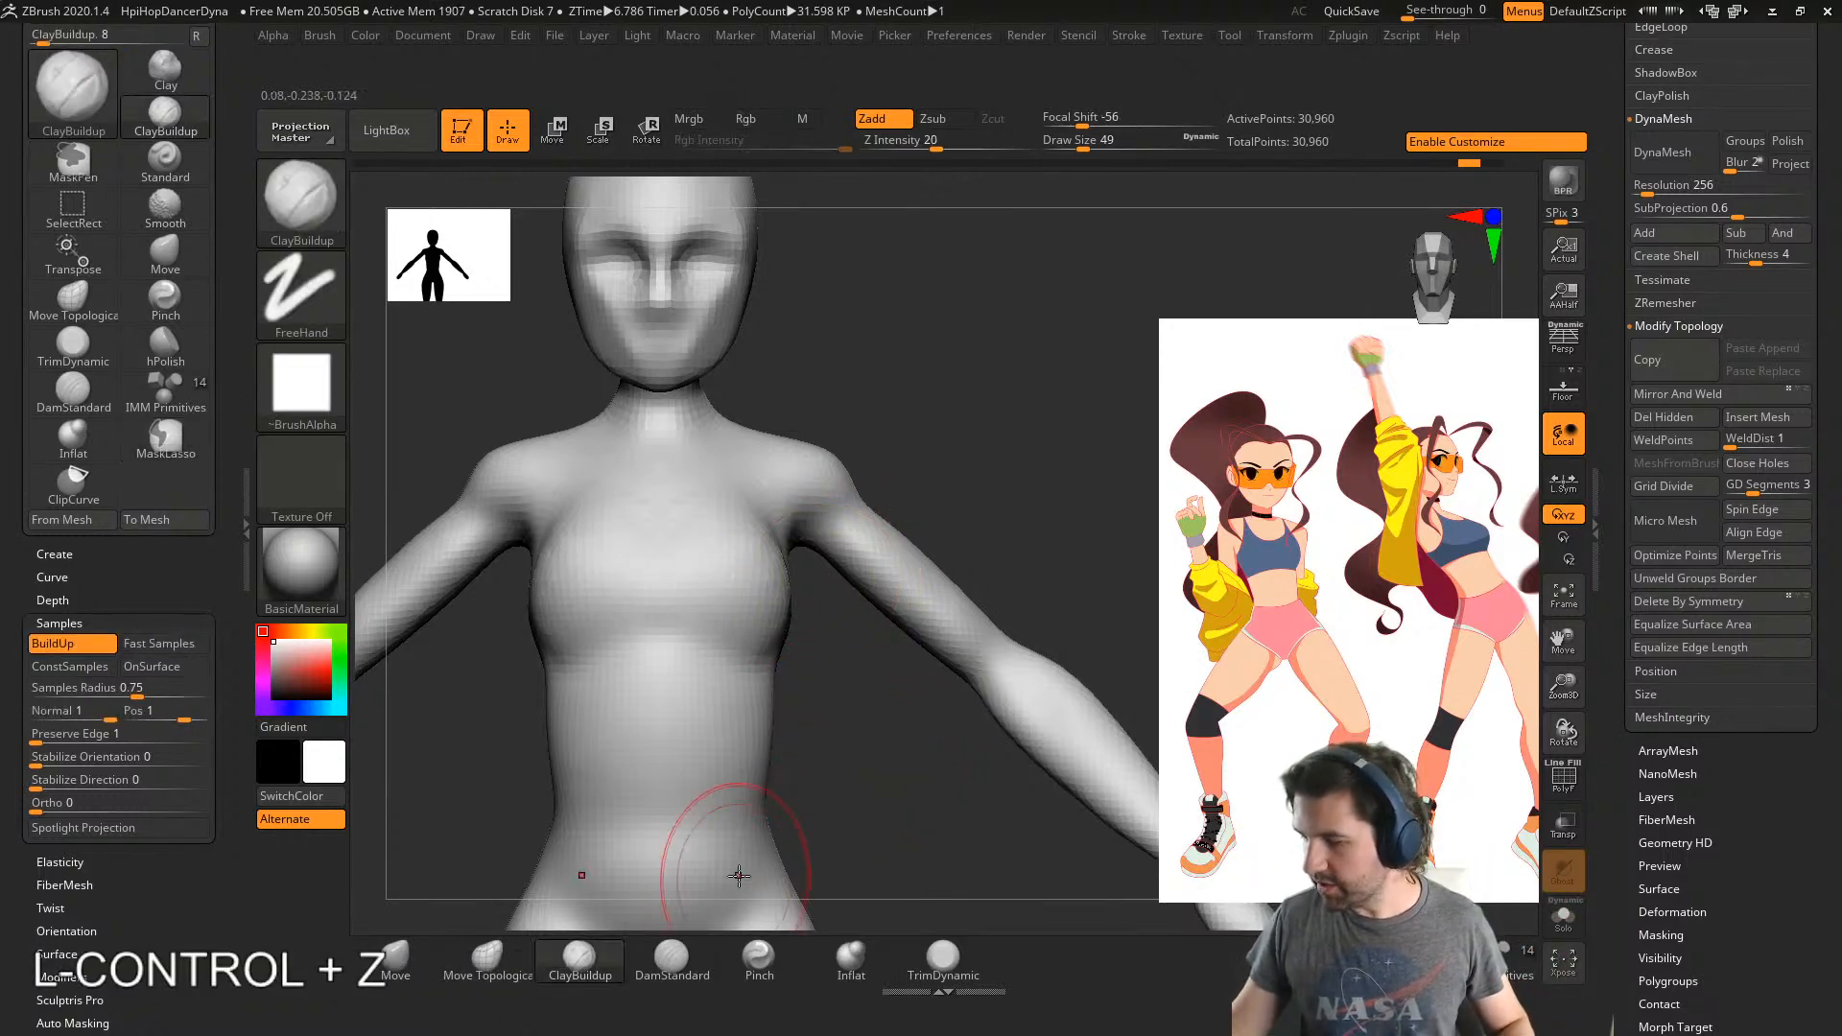
pyautogui.hotkey('ctrl', 'z')
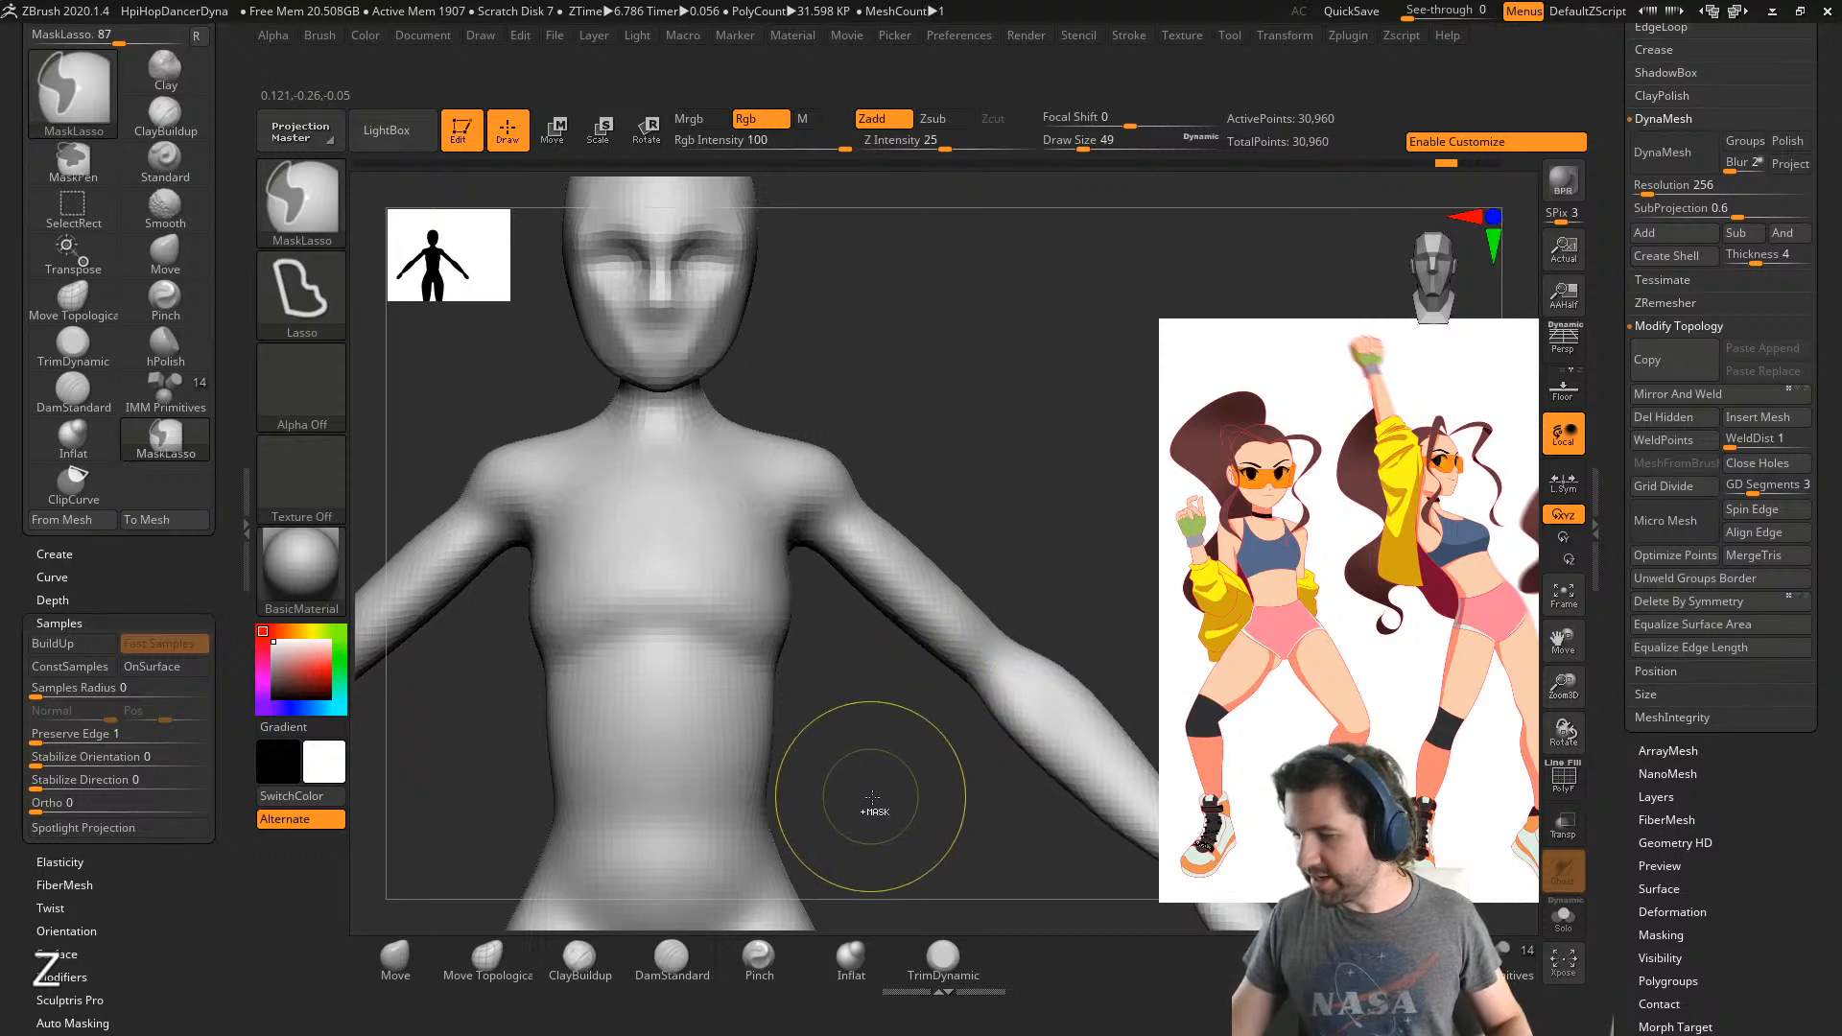
# - Define the lower edge of the ribcage beneath the chest with DamStandard at draw size 41
pyautogui.click(672, 959)
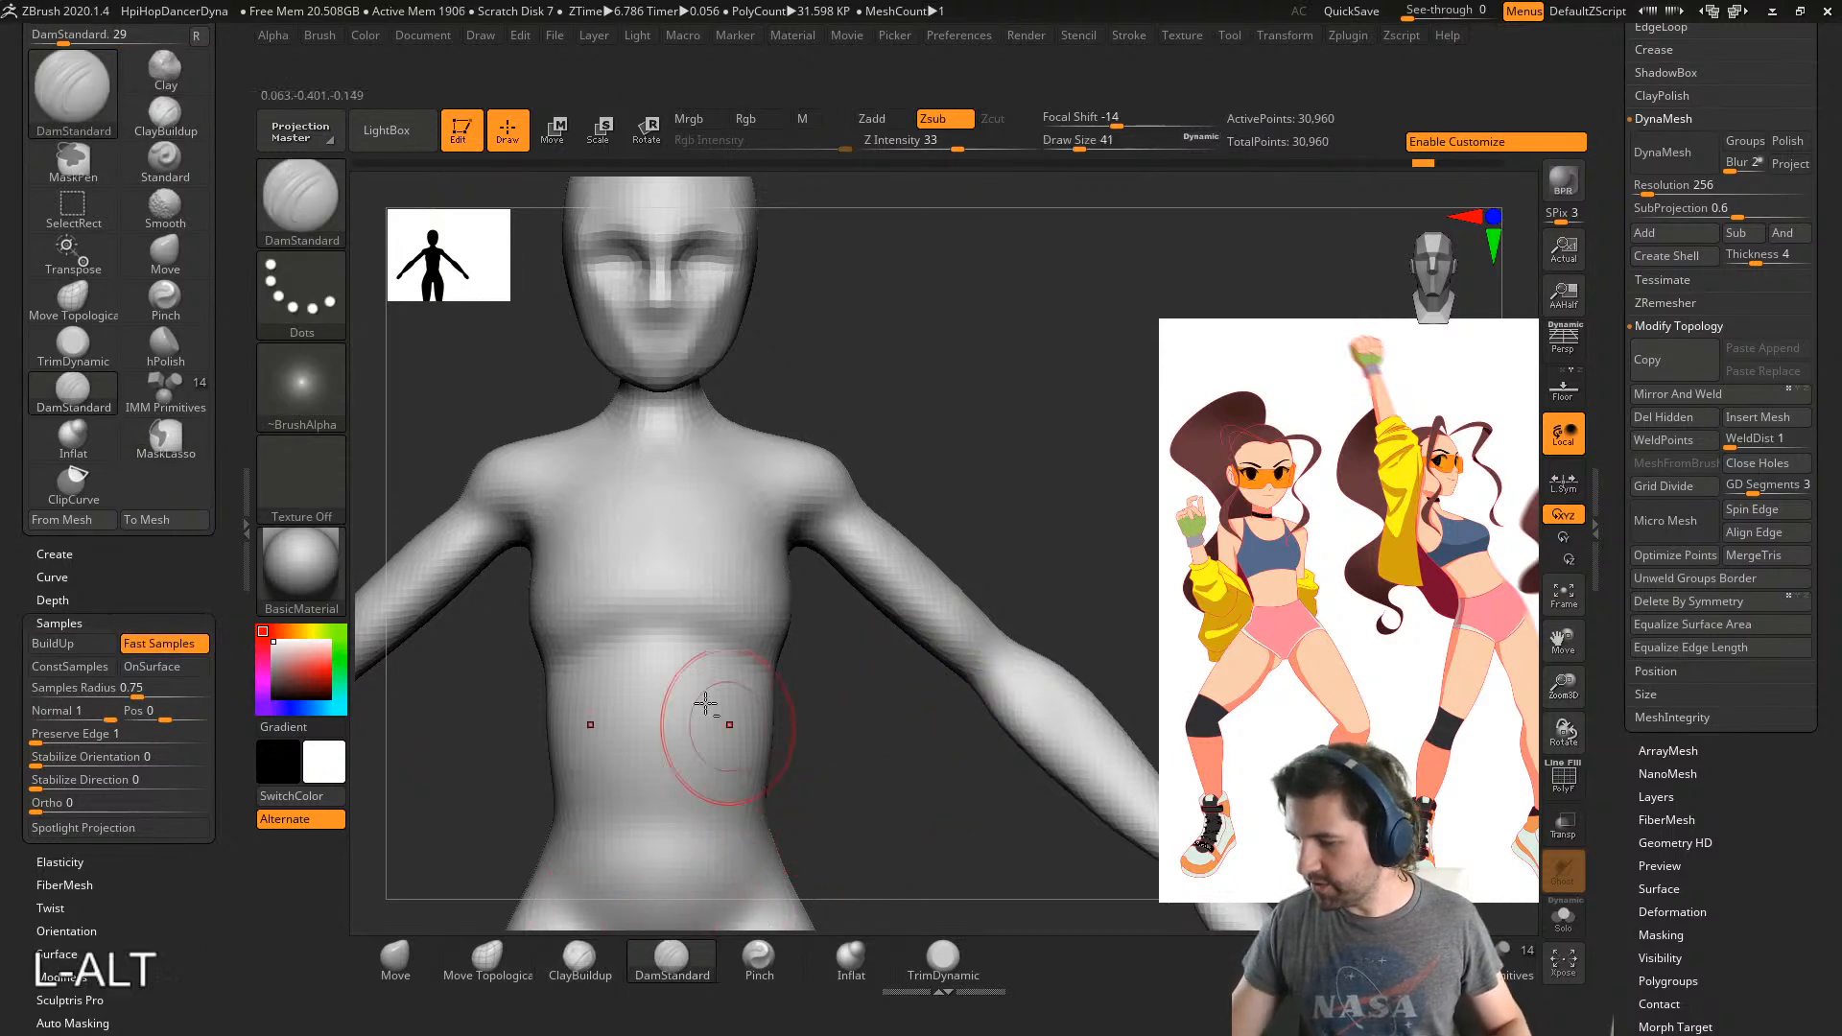
pyautogui.moveTo(576, 648)
pyautogui.keyDown('alt'); pyautogui.mouseDown()
pyautogui.moveTo(708, 646)
pyautogui.moveTo(815, 679)
pyautogui.moveTo(672, 689)
pyautogui.moveTo(802, 647)
pyautogui.mouseUp(); pyautogui.keyUp('alt')
pyautogui.hotkey('ctrl', 'z')
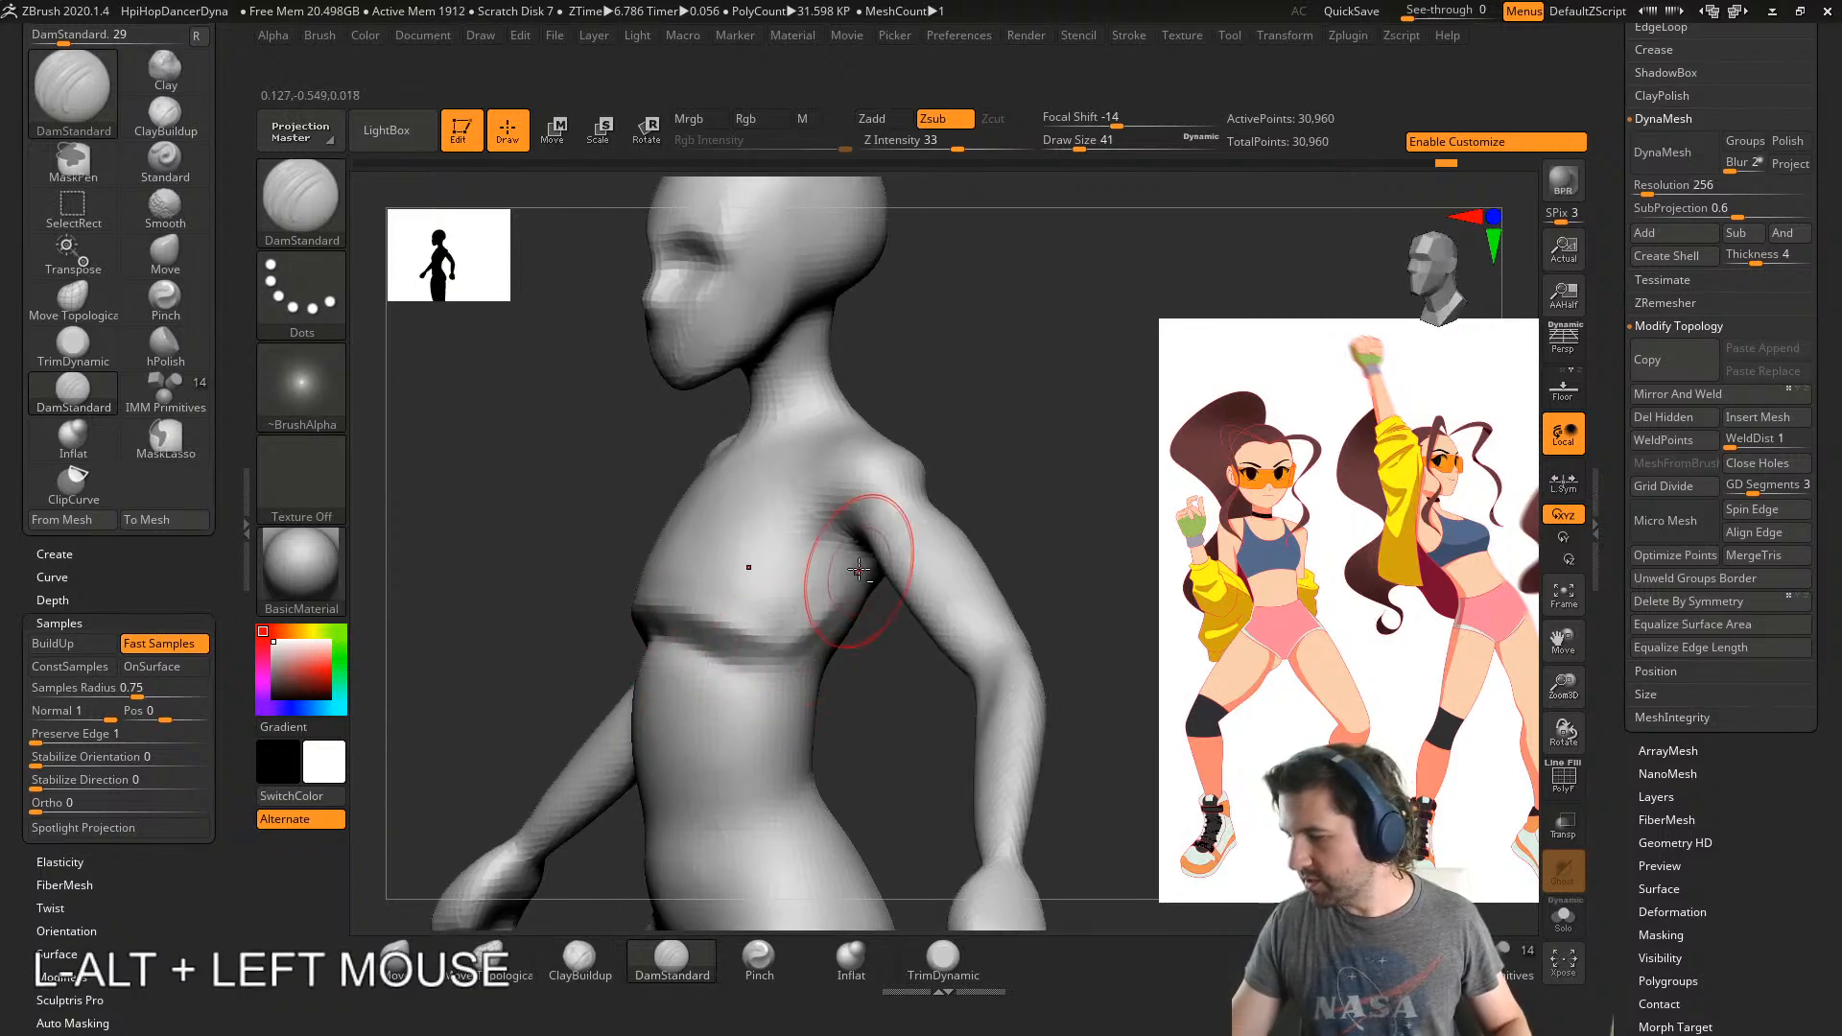
pyautogui.moveTo(822, 596); pyautogui.dragTo(854, 584, button='right')
pyautogui.moveTo(852, 585)
pyautogui.mouseDown()
pyautogui.moveTo(758, 650)
pyautogui.moveTo(781, 644)
pyautogui.moveTo(698, 641)
pyautogui.mouseUp()
pyautogui.moveTo(705, 637); pyautogui.dragTo(823, 622, button='right')
pyautogui.moveTo(695, 491); pyautogui.dragTo(738, 509, button='right')
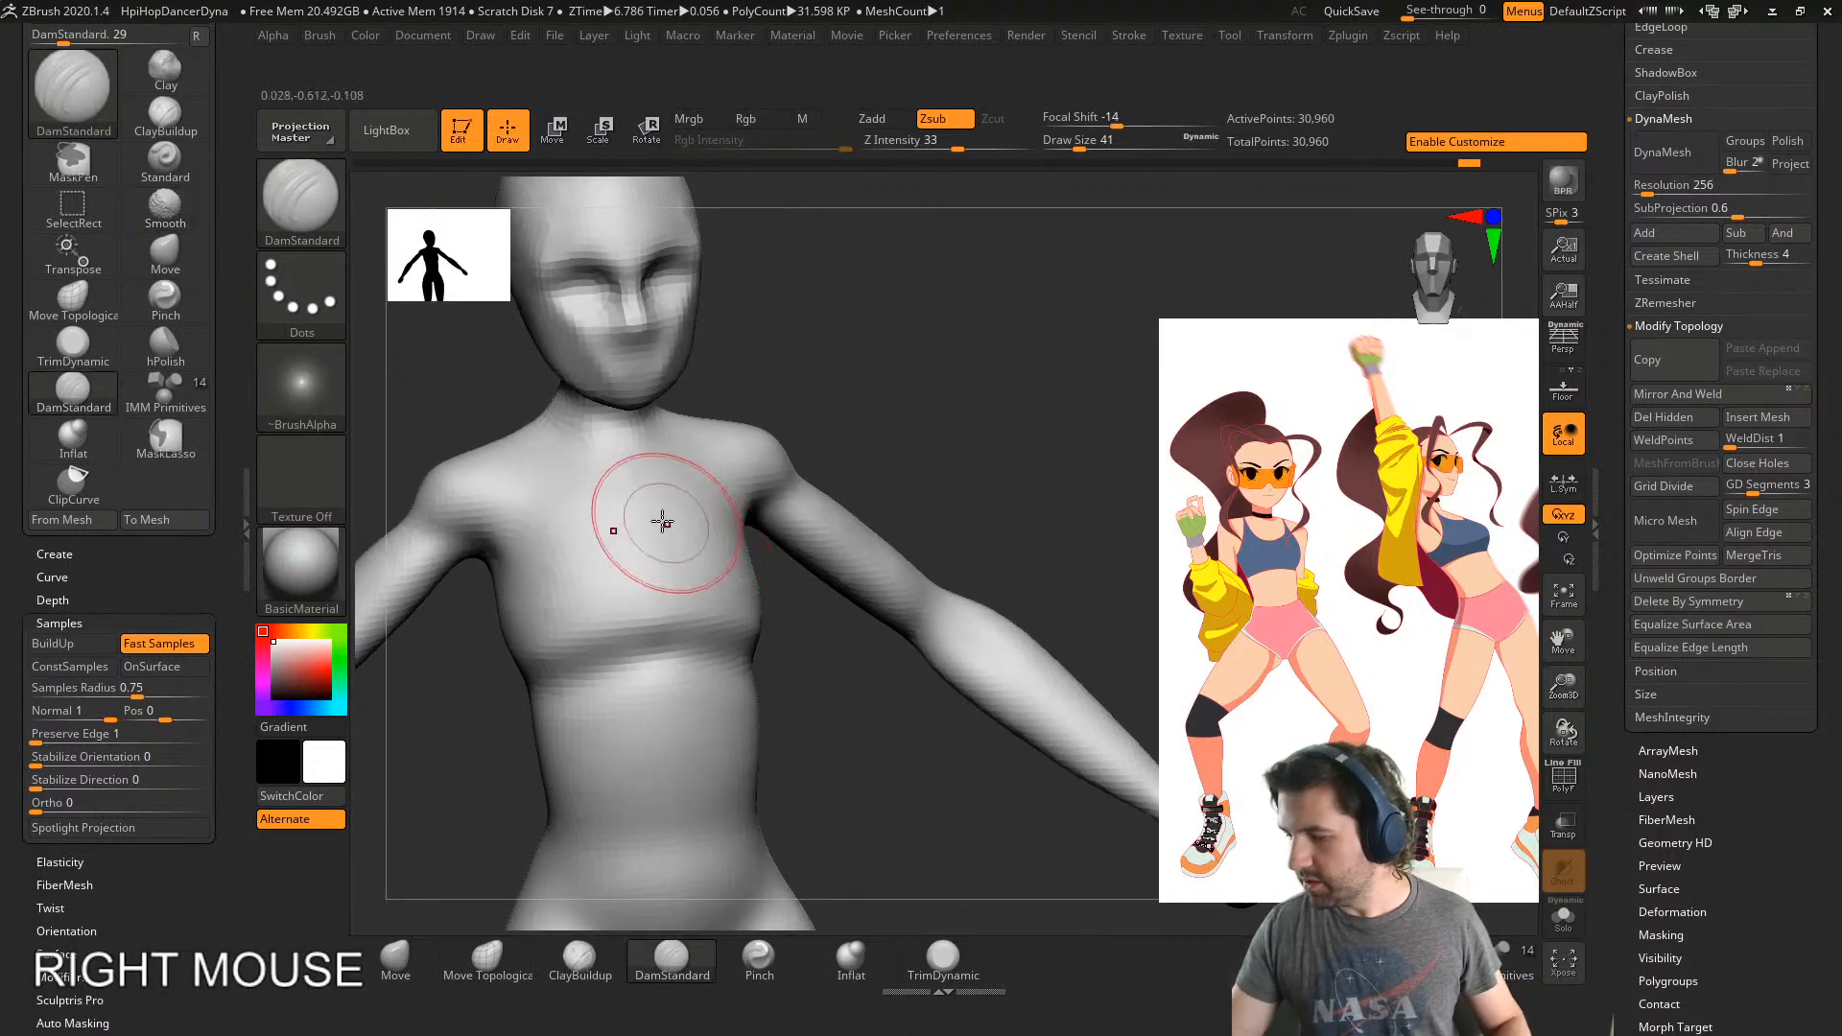
# - Raise the collarbone ridges across the upper chest and carve the grooves beside them with DamStandard
pyautogui.moveTo(659, 491); pyautogui.dragTo(691, 470)
pyautogui.moveTo(691, 470); pyautogui.dragTo(662, 501, button='right')
pyautogui.moveTo(637, 503)
pyautogui.keyDown('alt'); pyautogui.mouseDown()
pyautogui.moveTo(734, 466)
pyautogui.moveTo(729, 451)
pyautogui.mouseUp(); pyautogui.keyUp('alt')
pyautogui.moveTo(618, 504); pyautogui.dragTo(658, 477)
pyautogui.moveTo(658, 475); pyautogui.dragTo(665, 436, button='right')
pyautogui.moveTo(615, 490); pyautogui.dragTo(643, 446)
# - Refine the collarbones and the base of the neck with further raised and carved DamStandard strokes
pyautogui.moveTo(700, 461); pyautogui.dragTo(675, 482, button='right')
pyautogui.keyDown('alt'); pyautogui.moveTo(614, 480); pyautogui.dragTo(637, 381); pyautogui.keyUp('alt')
pyautogui.moveTo(662, 458); pyautogui.dragTo(716, 436, button='right')
pyautogui.moveTo(626, 501); pyautogui.dragTo(693, 466)
pyautogui.moveTo(740, 470); pyautogui.dragTo(724, 531, button='right')
pyautogui.moveTo(664, 482)
pyautogui.mouseDown()
pyautogui.moveTo(769, 452)
pyautogui.moveTo(672, 493)
pyautogui.mouseUp()
pyautogui.moveTo(737, 497)
pyautogui.mouseDown(button='right')
pyautogui.moveTo(764, 435)
pyautogui.moveTo(718, 453)
pyautogui.mouseUp(button='right')
pyautogui.moveTo(740, 563); pyautogui.dragTo(720, 576, button='right')
# - Flatten the chest and ribcage planes with the TrimDynamic brush
pyautogui.click(944, 955)
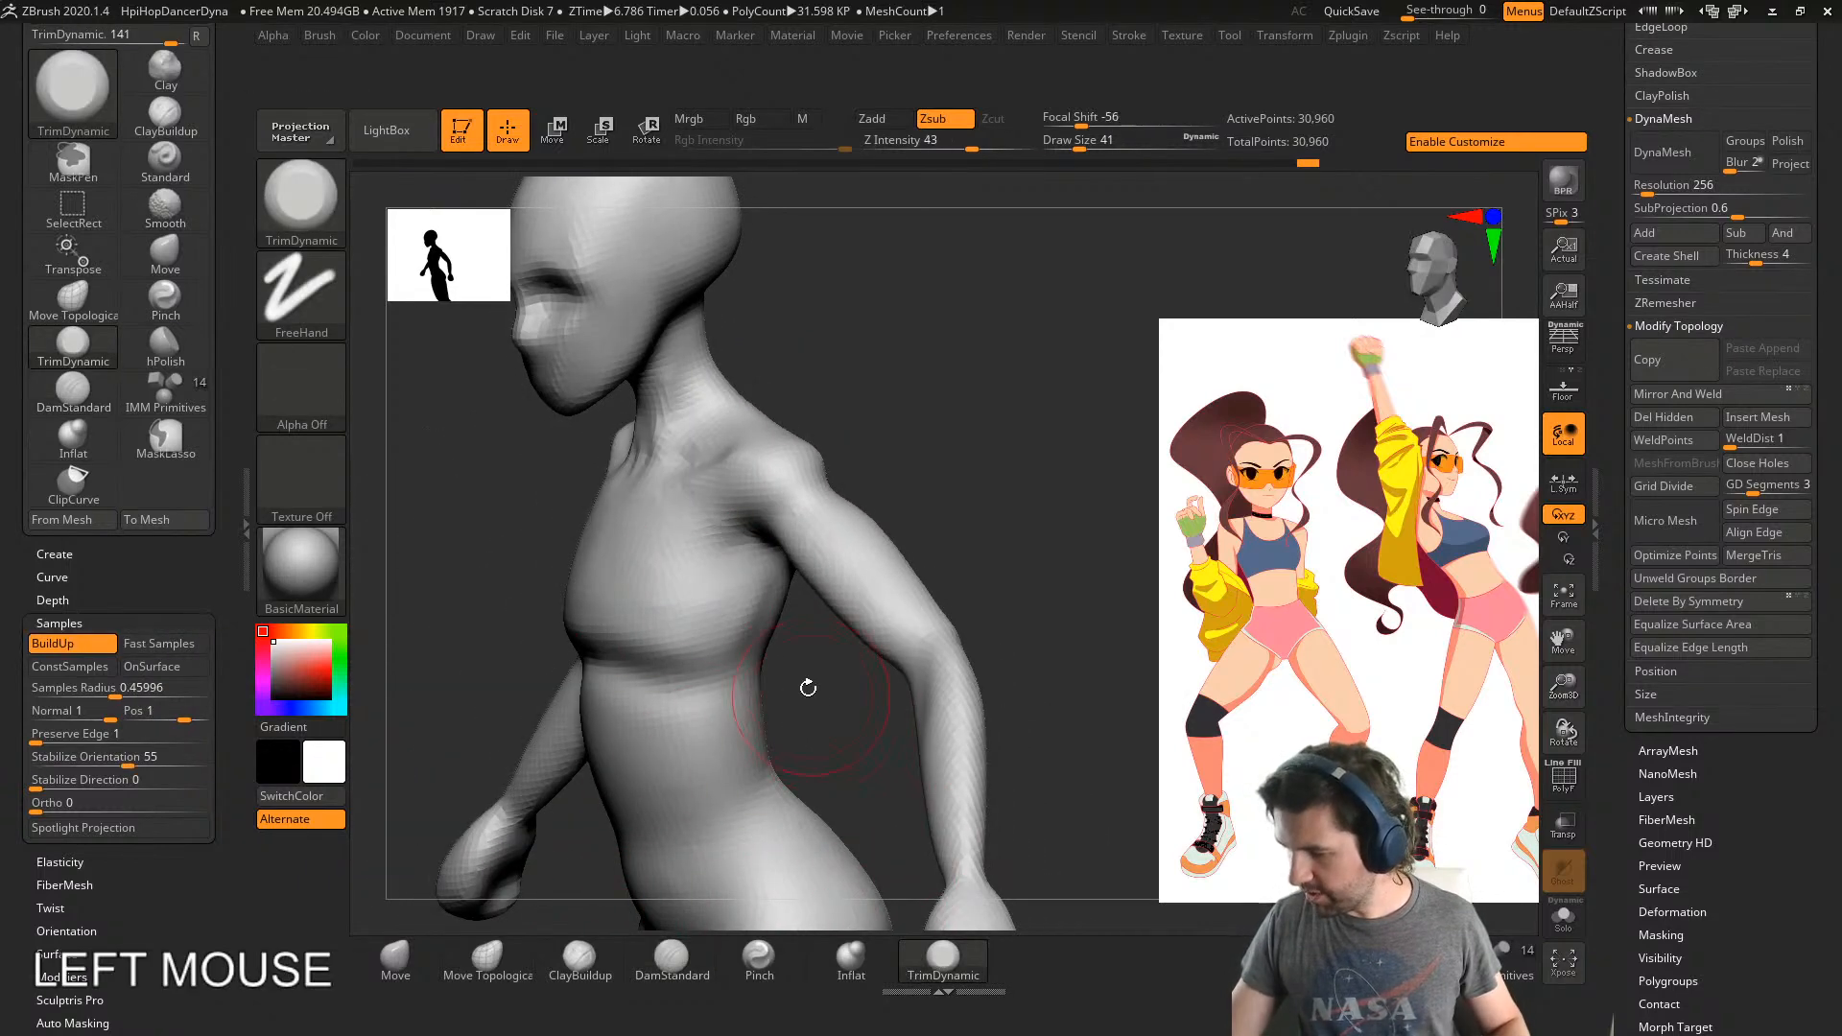
pyautogui.moveTo(781, 679); pyautogui.dragTo(699, 617, button='right')
pyautogui.click(570, 597)
pyautogui.moveTo(570, 597); pyautogui.dragTo(541, 593)
pyautogui.moveTo(545, 596); pyautogui.dragTo(559, 662, button='right')
pyautogui.click(617, 540)
pyautogui.moveTo(645, 605)
pyautogui.mouseDown()
pyautogui.moveTo(677, 628)
pyautogui.moveTo(574, 560)
pyautogui.mouseUp()
pyautogui.keyDown('shift'); pyautogui.moveTo(659, 475); pyautogui.dragTo(711, 728, button='right'); pyautogui.keyUp('shift')
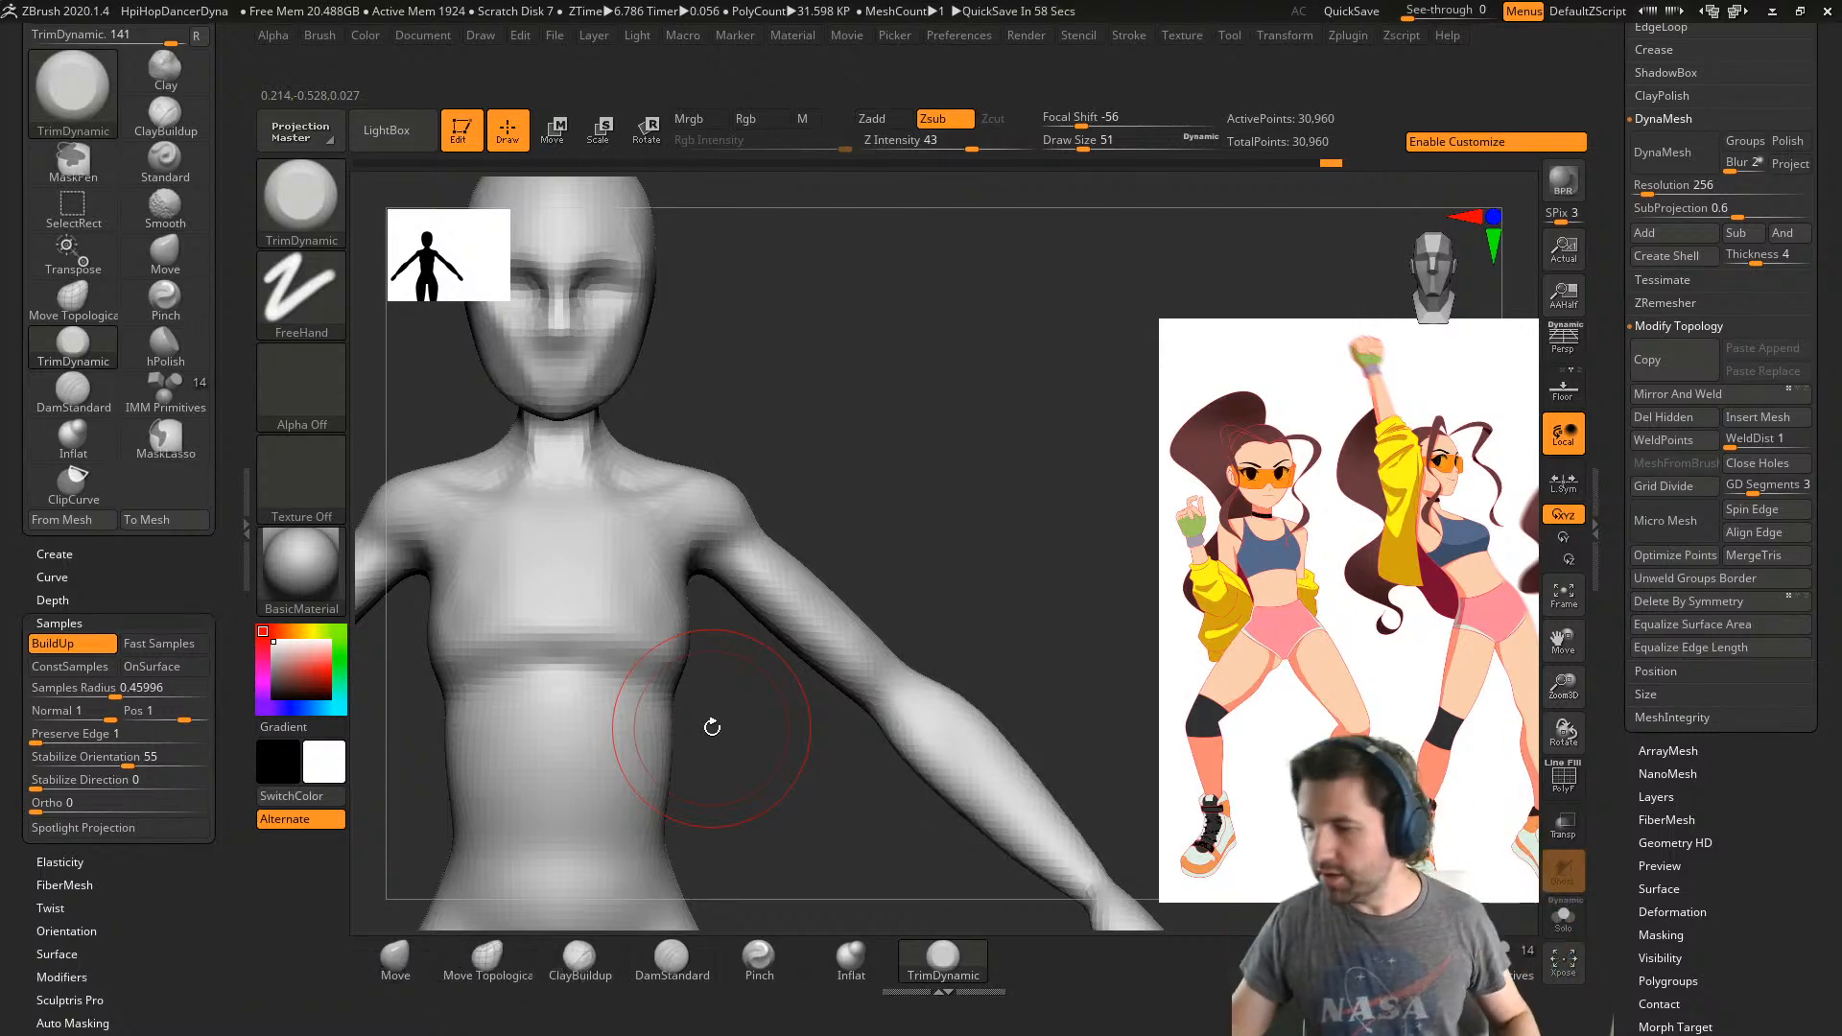
# - Adjust the side of the chest near the armpit with the Move brush at draw size 46
pyautogui.click(396, 960)
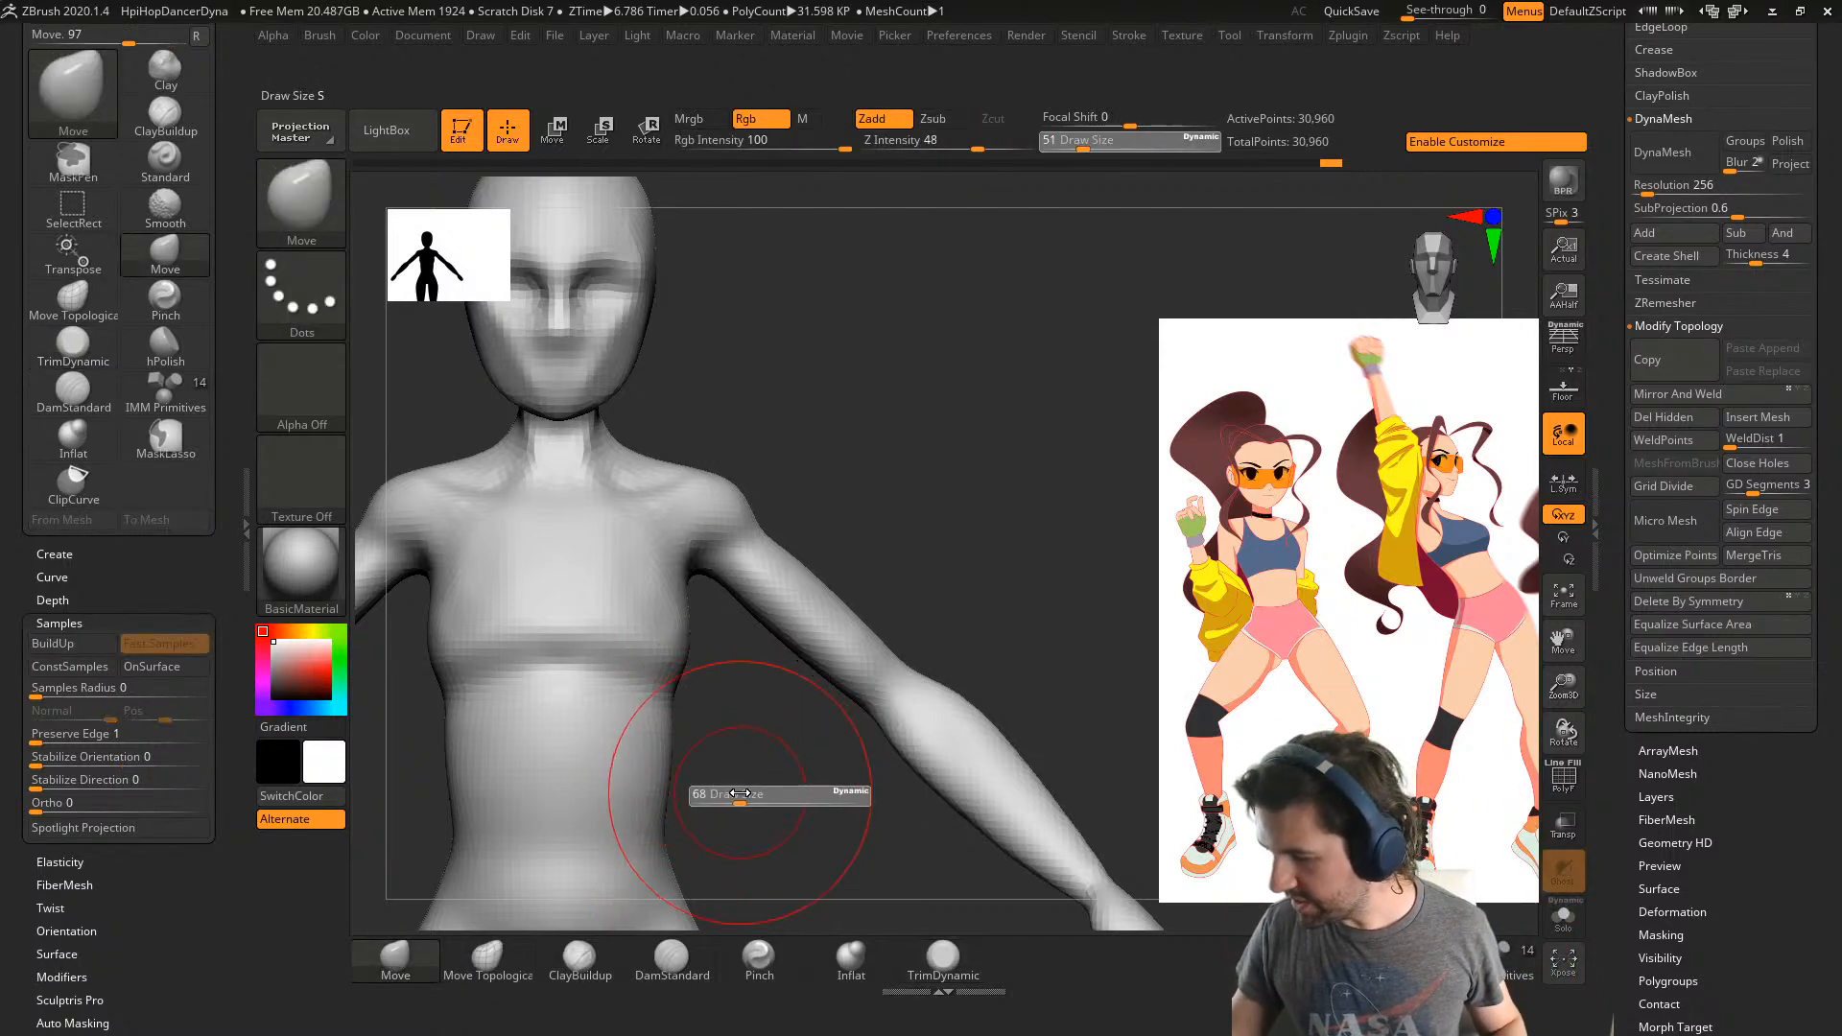
pyautogui.click(676, 566)
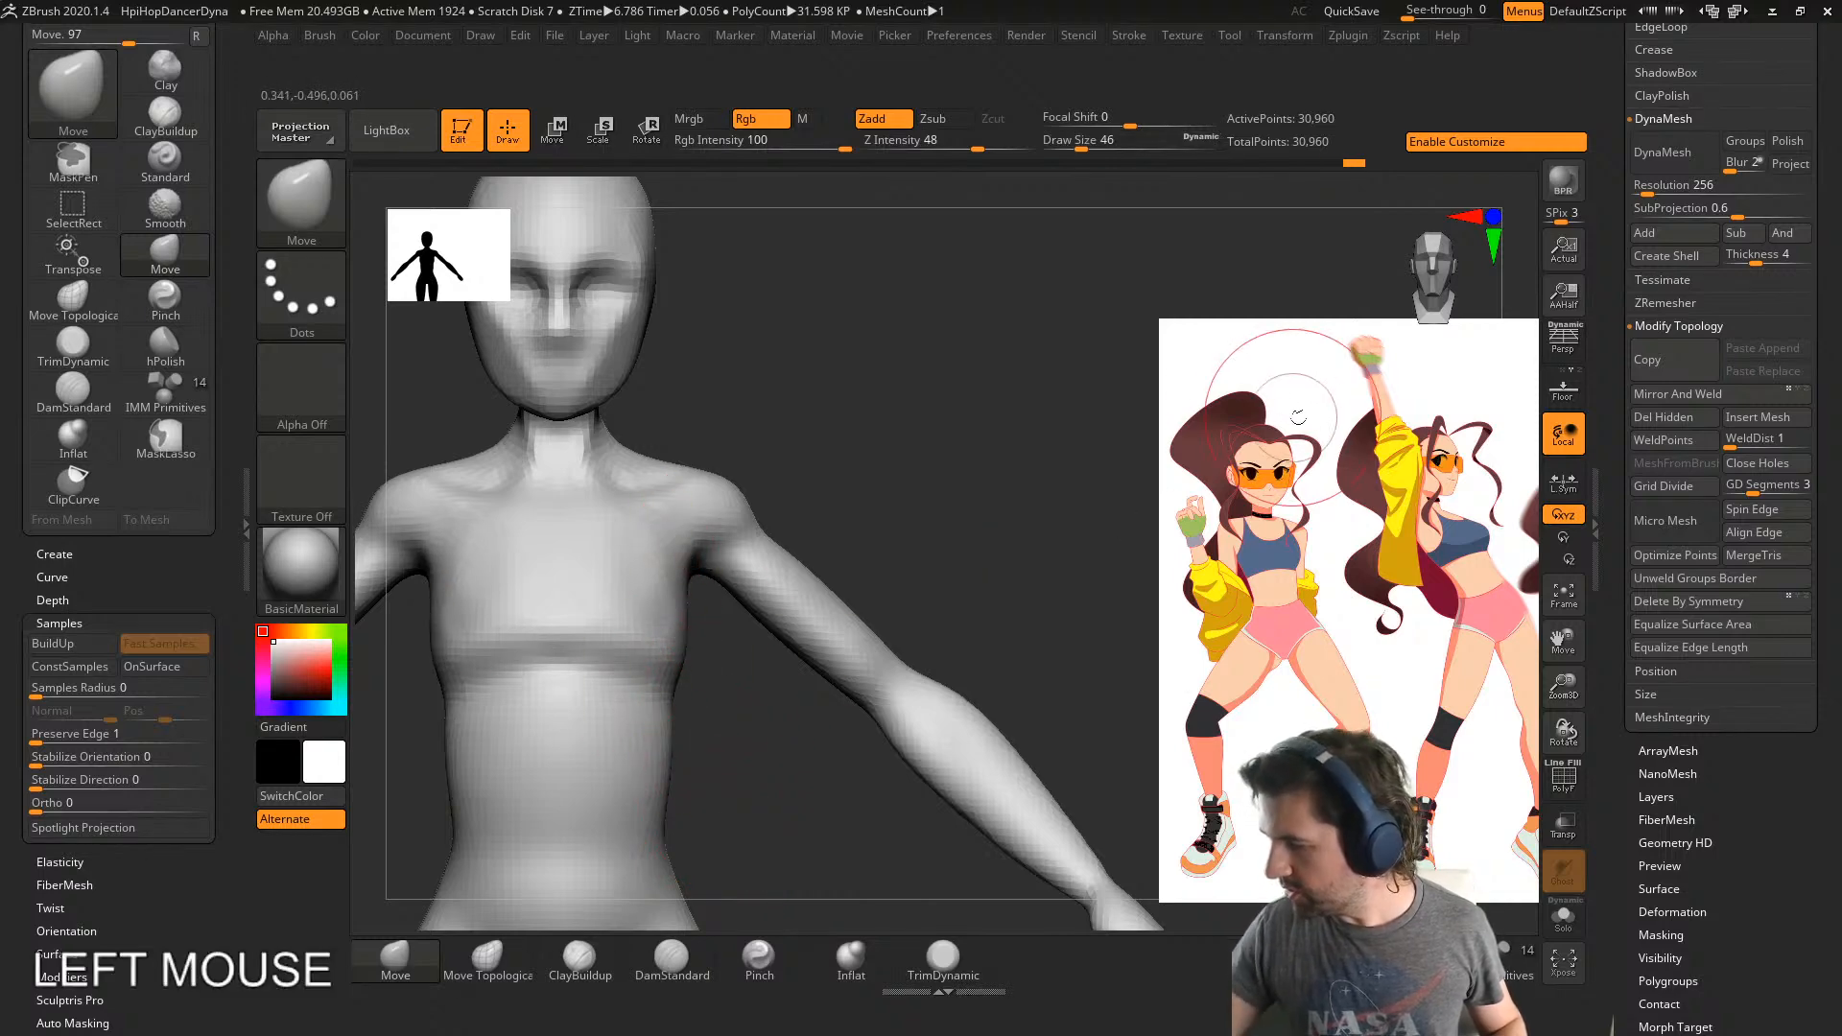
pyautogui.moveTo(679, 637); pyautogui.dragTo(878, 652, button='right')
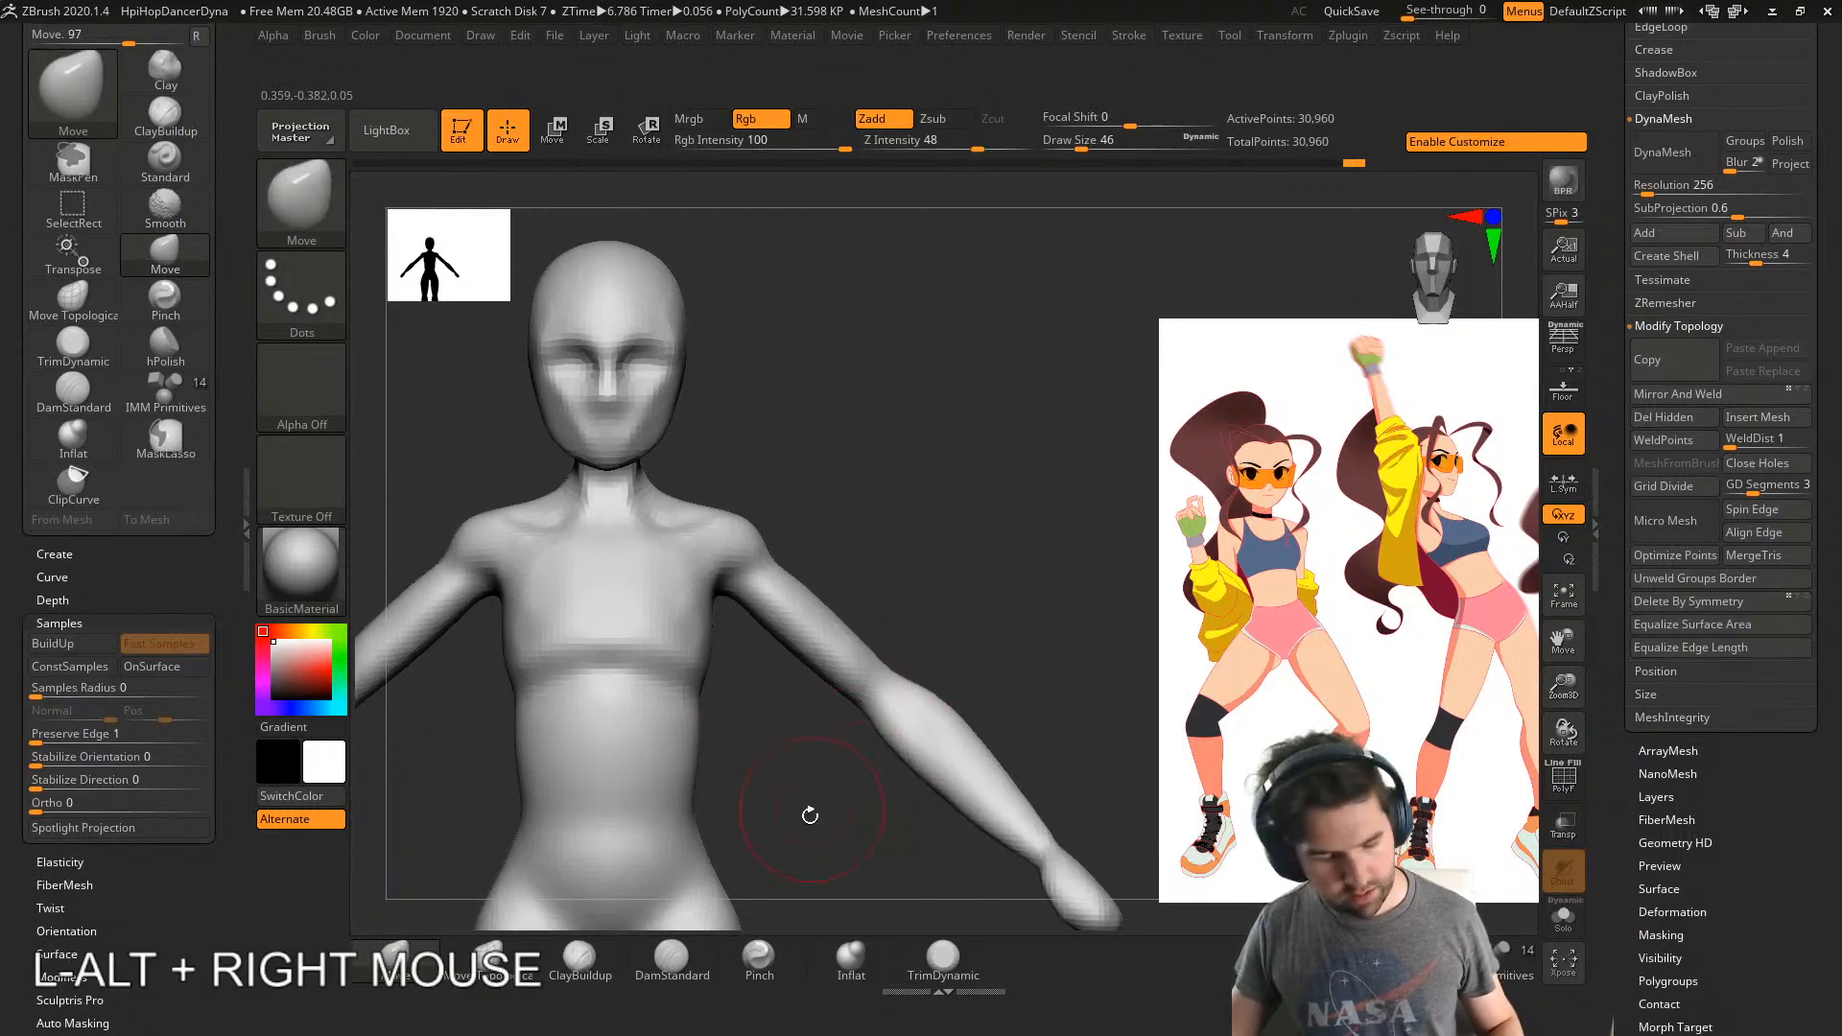
# - Insert mirrored spheres on the chest with the IMM Primitives brush and push them against the ribcage with the Move brush at draw size 124
pyautogui.click(1525, 955)
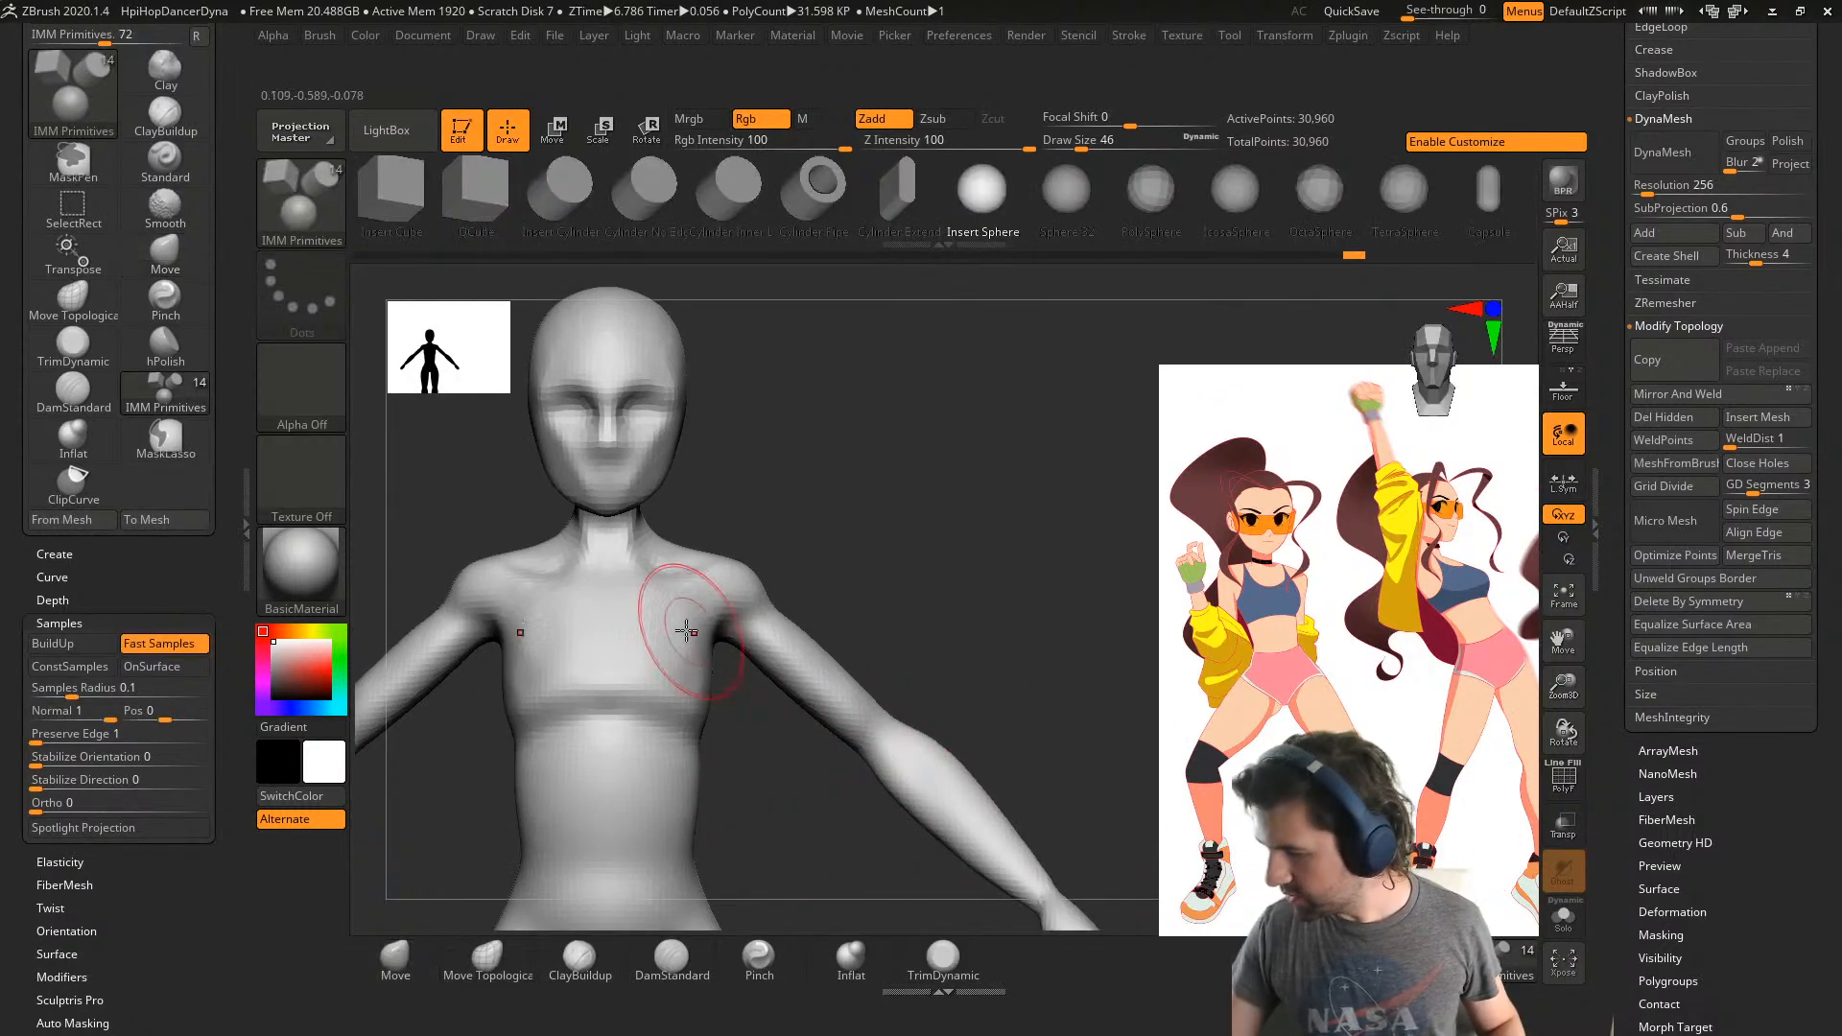
pyautogui.moveTo(671, 640); pyautogui.dragTo(715, 680)
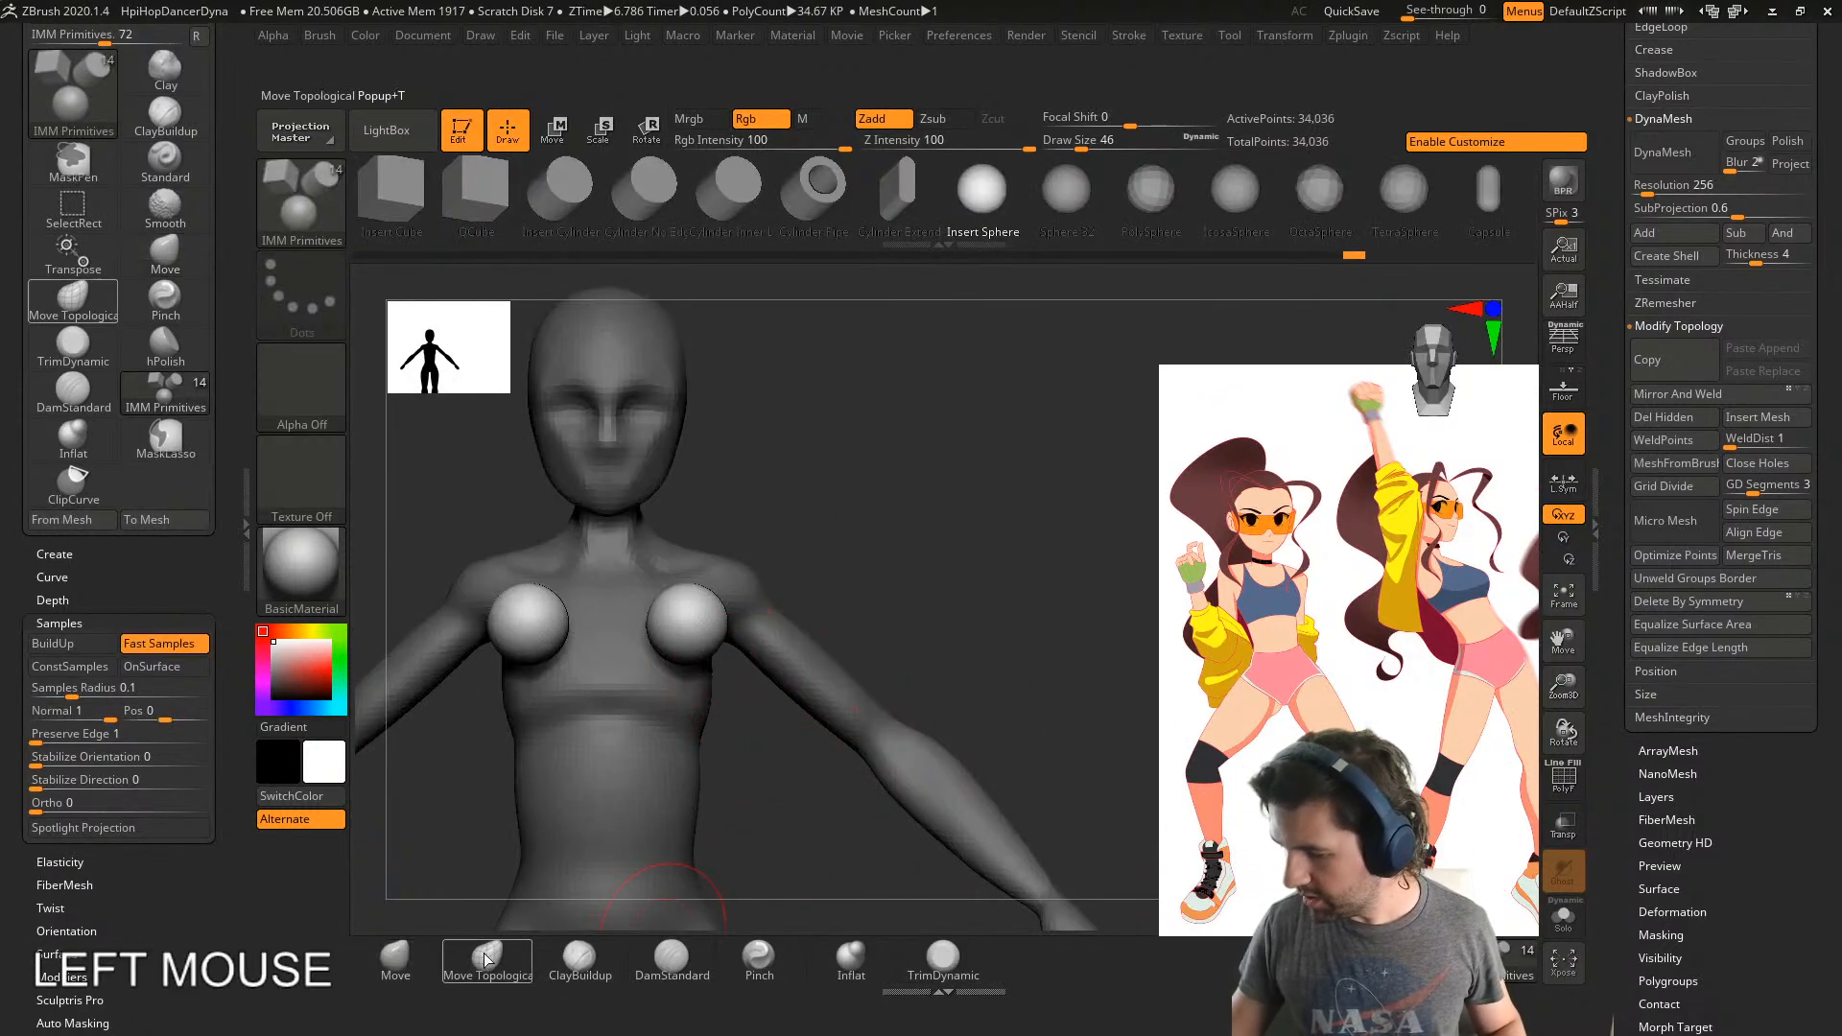
pyautogui.click(395, 958)
pyautogui.keyDown('shift'); pyautogui.moveTo(768, 795); pyautogui.dragTo(709, 785, button='right'); pyautogui.keyUp('shift')
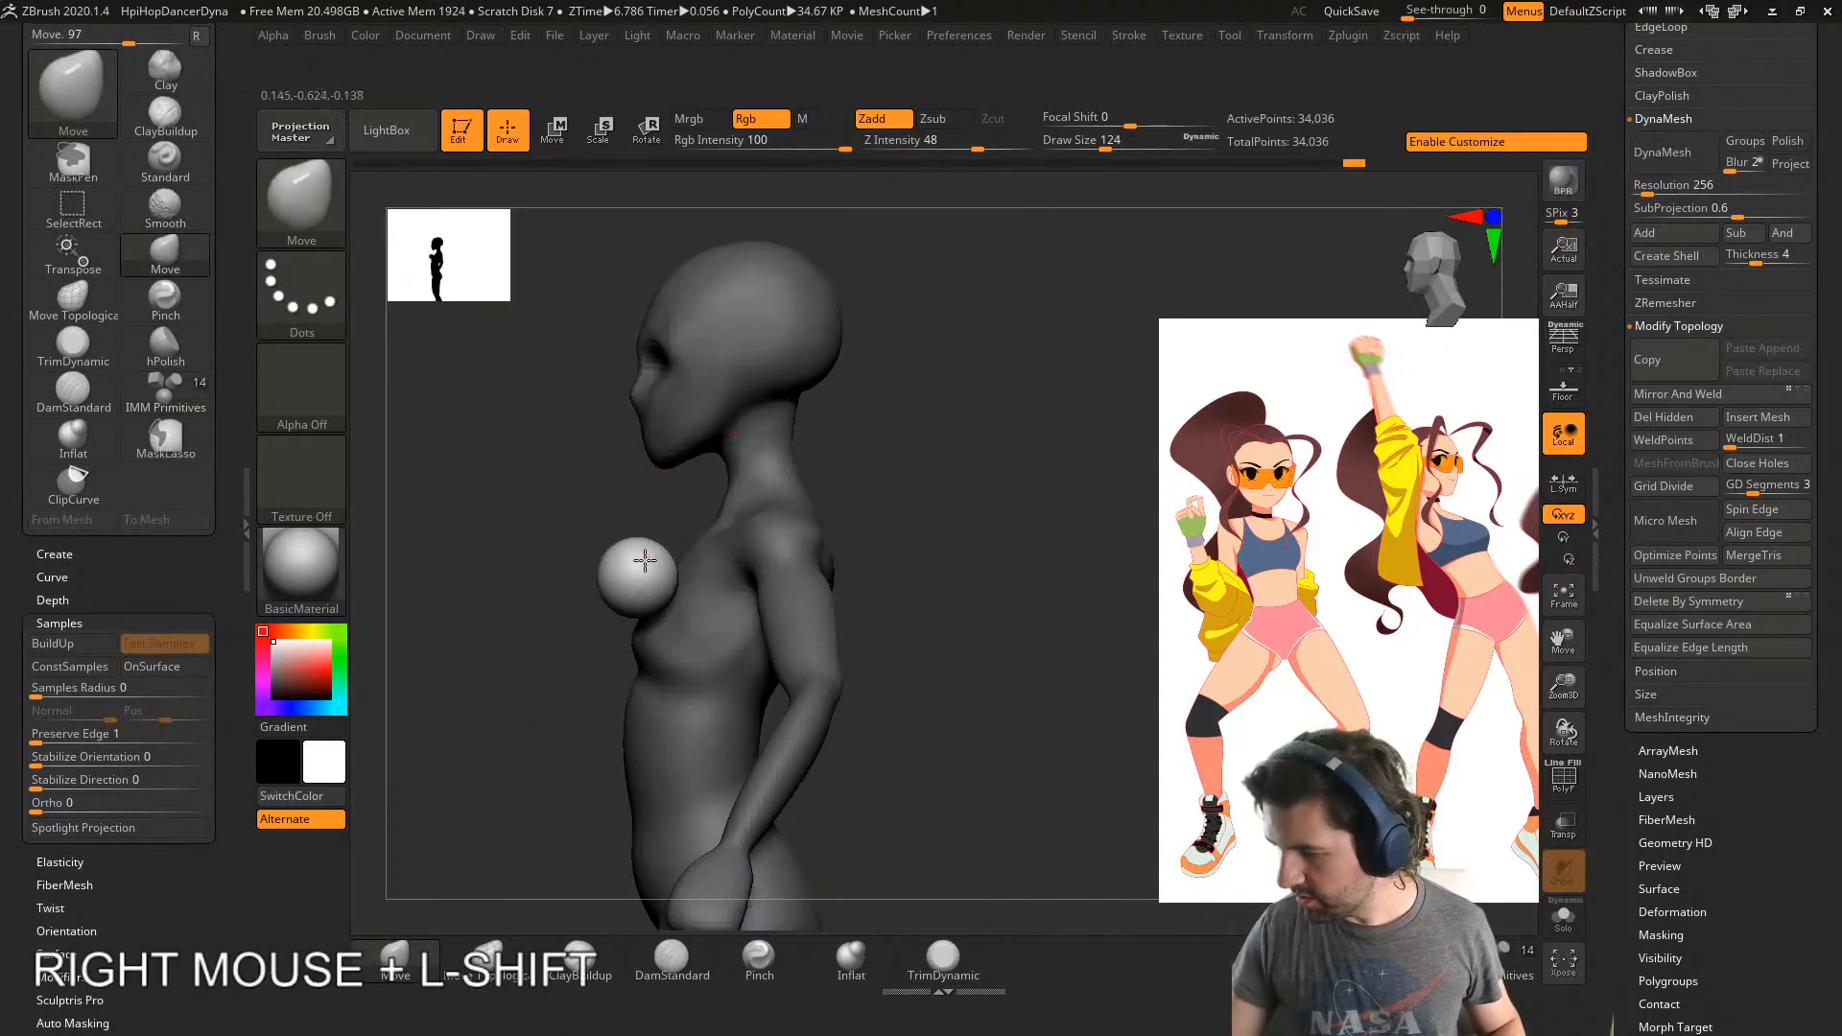
pyautogui.moveTo(644, 561); pyautogui.dragTo(658, 582)
pyautogui.keyDown('shift'); pyautogui.moveTo(682, 607); pyautogui.dragTo(634, 566, button='right'); pyautogui.keyUp('shift')
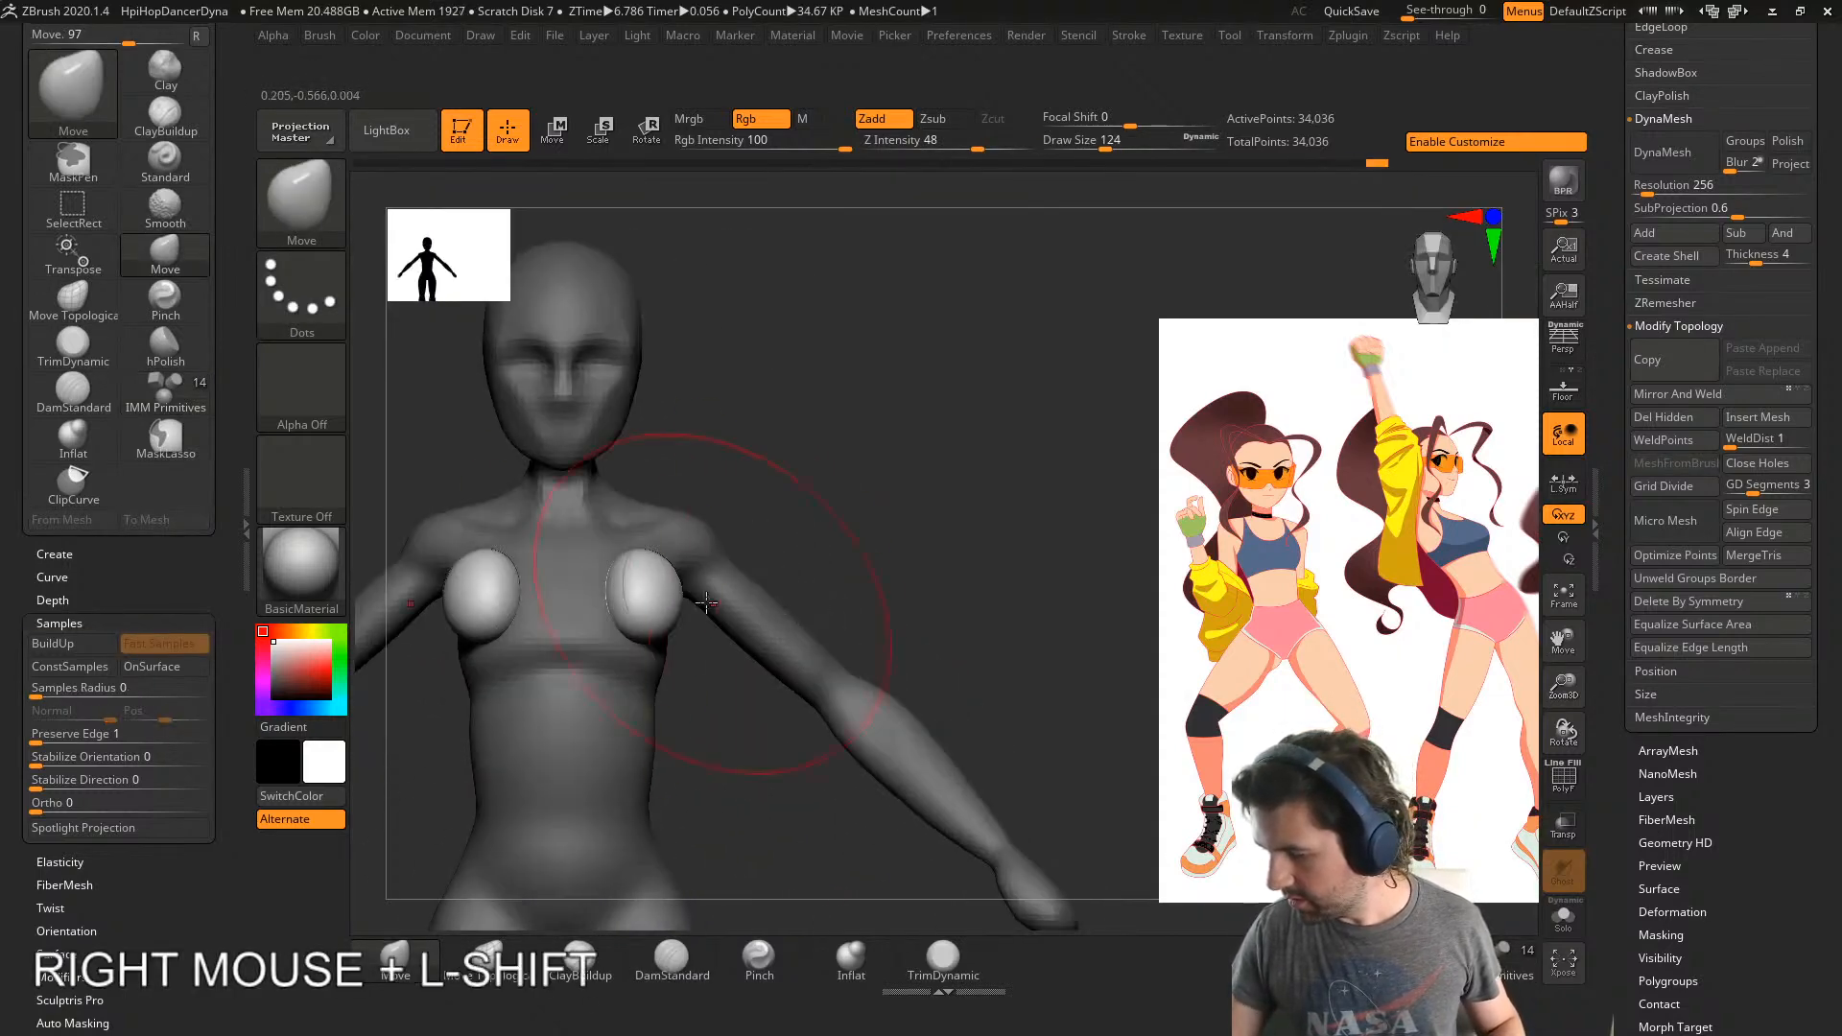
# - Shape the inserted spheres into breast forms with Move and Smooth strokes at draw size 71, undoing the last strokes
pyautogui.moveTo(629, 566); pyautogui.dragTo(636, 557)
pyautogui.moveTo(638, 640); pyautogui.dragTo(590, 623, button='right')
pyautogui.press('s')
pyautogui.moveTo(633, 622); pyautogui.dragTo(614, 641)
pyautogui.moveTo(681, 629)
pyautogui.mouseDown(button='right')
pyautogui.moveTo(633, 658)
pyautogui.moveTo(588, 637)
pyautogui.mouseUp(button='right')
pyautogui.moveTo(593, 597); pyautogui.dragTo(596, 582)
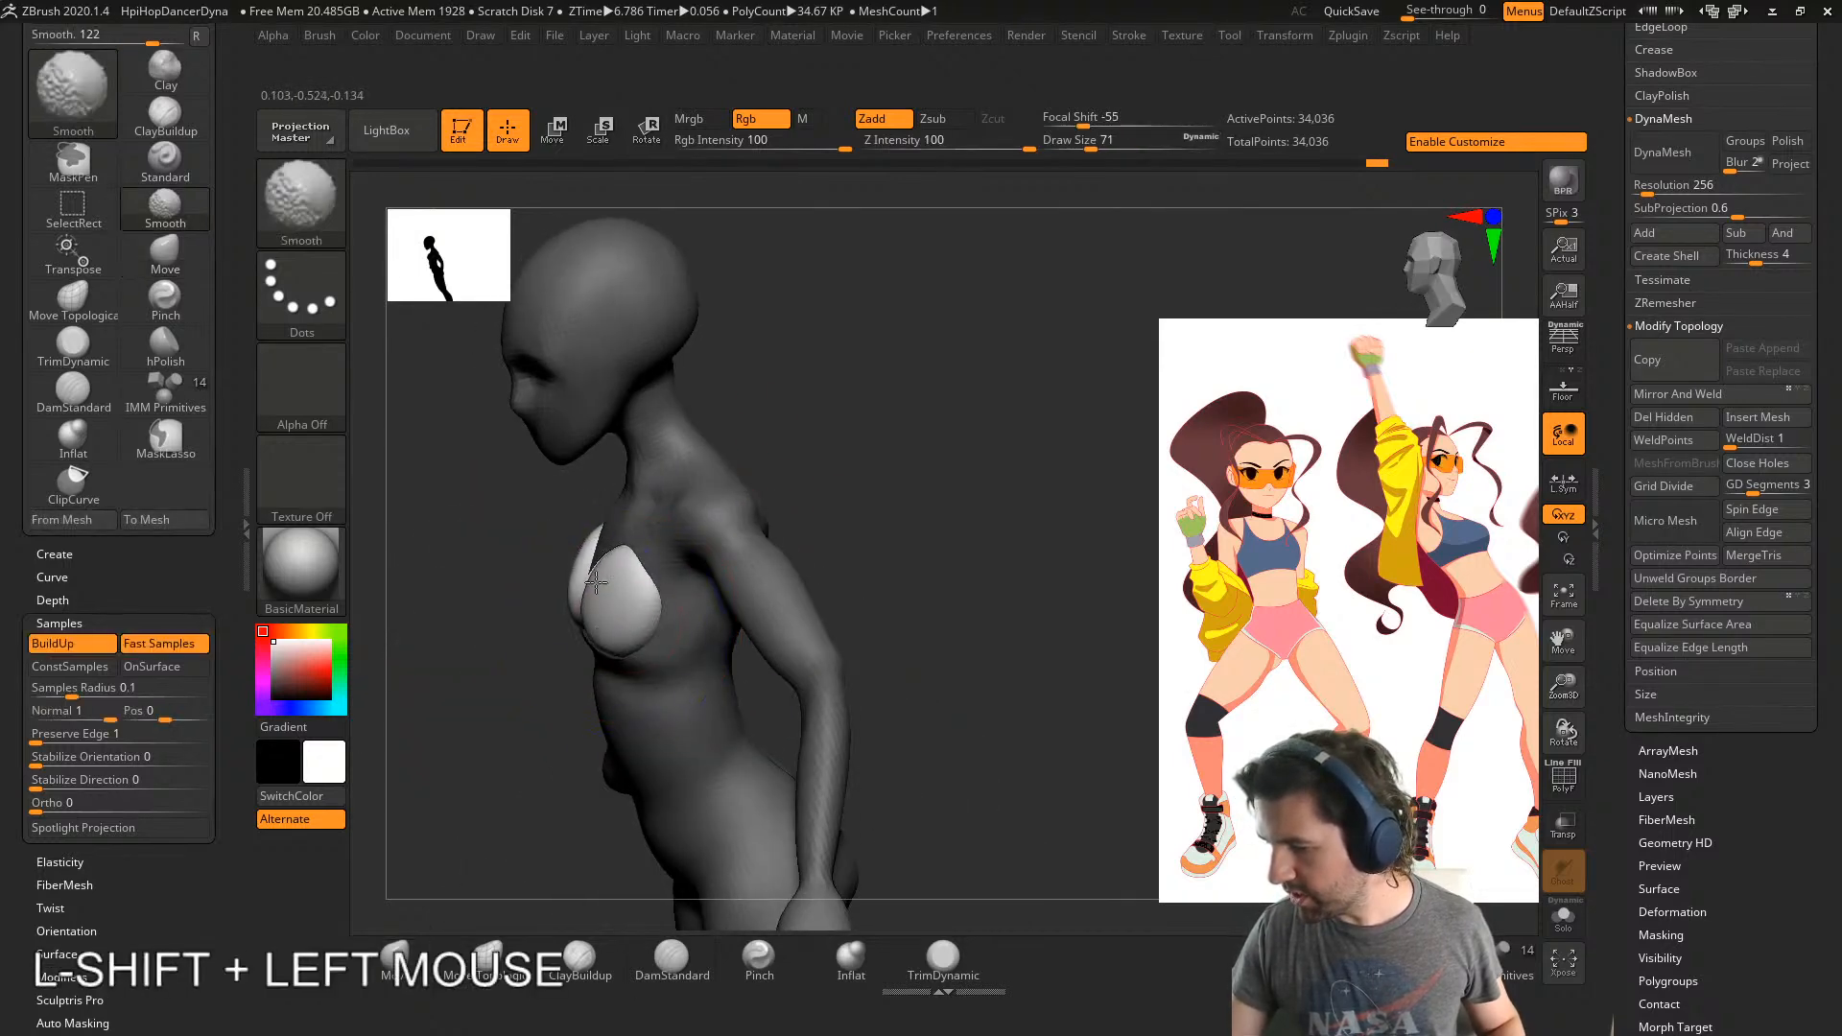
pyautogui.keyDown('shift'); pyautogui.moveTo(614, 634); pyautogui.dragTo(705, 630, button='right'); pyautogui.keyUp('shift')
pyautogui.moveTo(657, 605); pyautogui.dragTo(648, 602)
pyautogui.hotkey('ctrl', 'z')
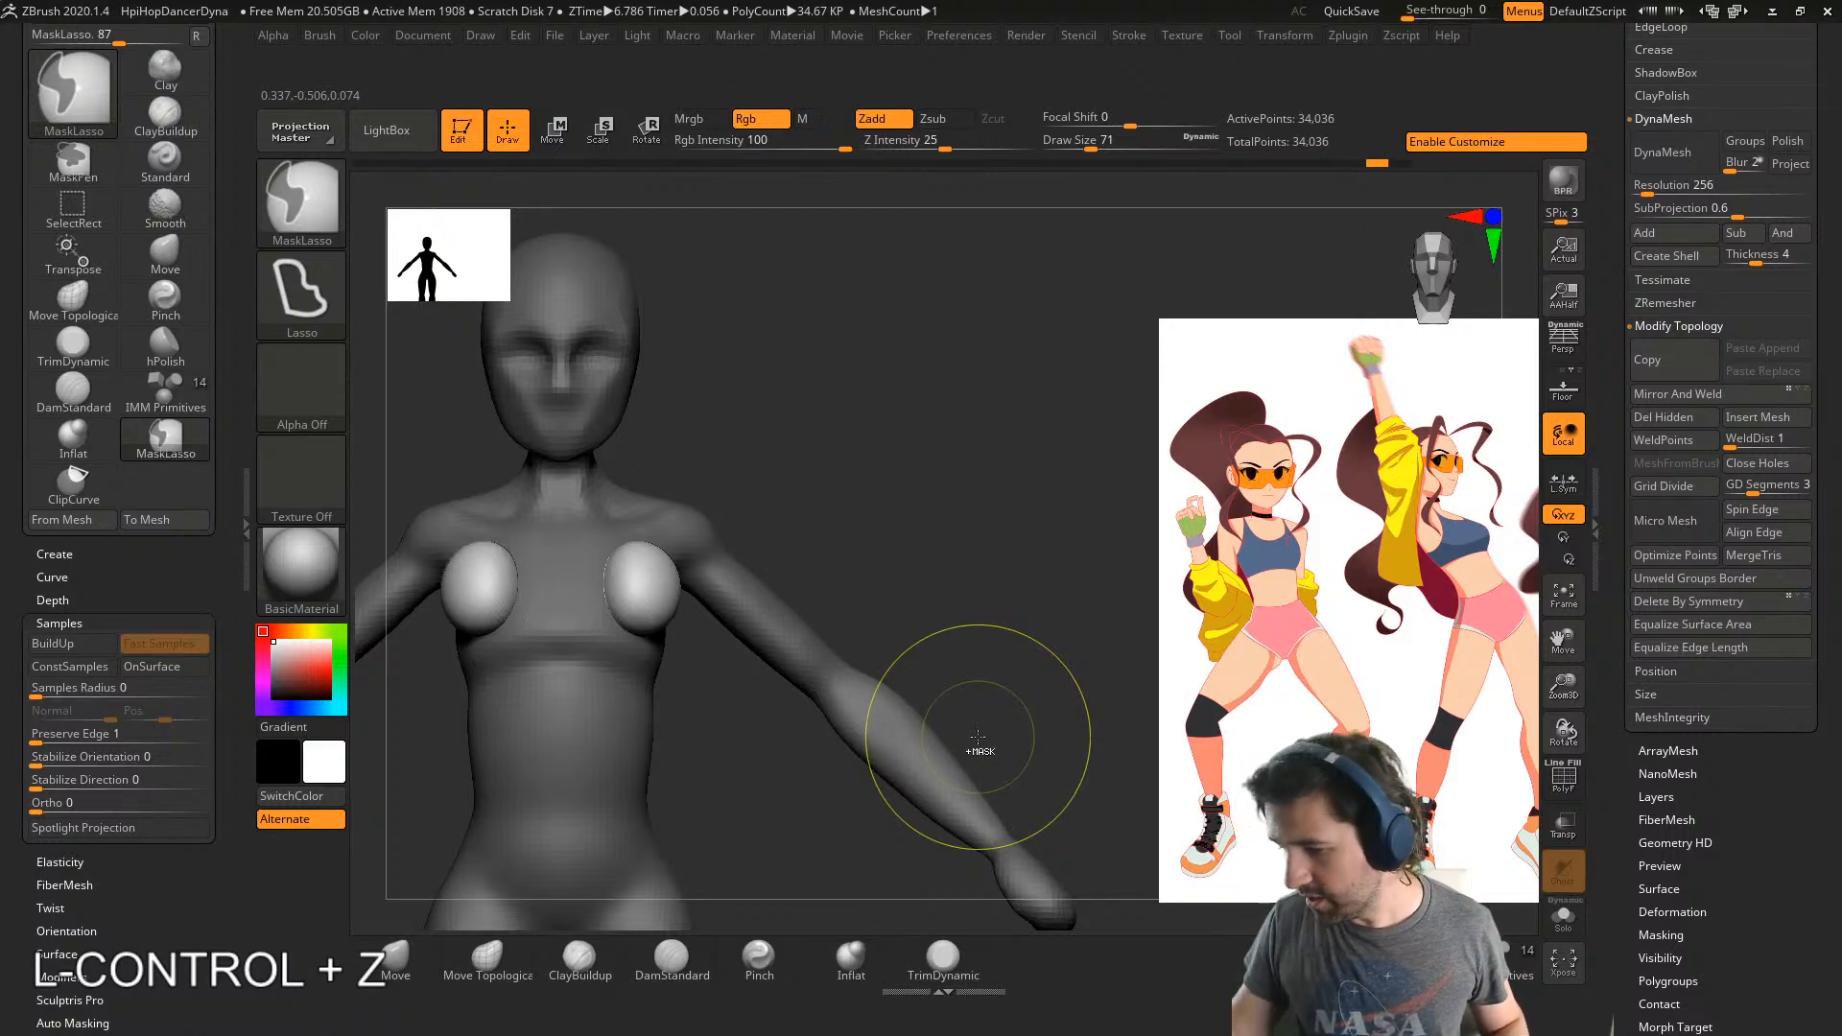
pyautogui.moveTo(729, 750)
pyautogui.mouseDown(button='right')
pyautogui.moveTo(656, 754)
pyautogui.moveTo(678, 720)
pyautogui.mouseUp(button='right')
pyautogui.hotkey('ctrl', 'z')
# - Position the transform gizmo on one breast form and reset its orientation to align with the body
pyautogui.press('w')
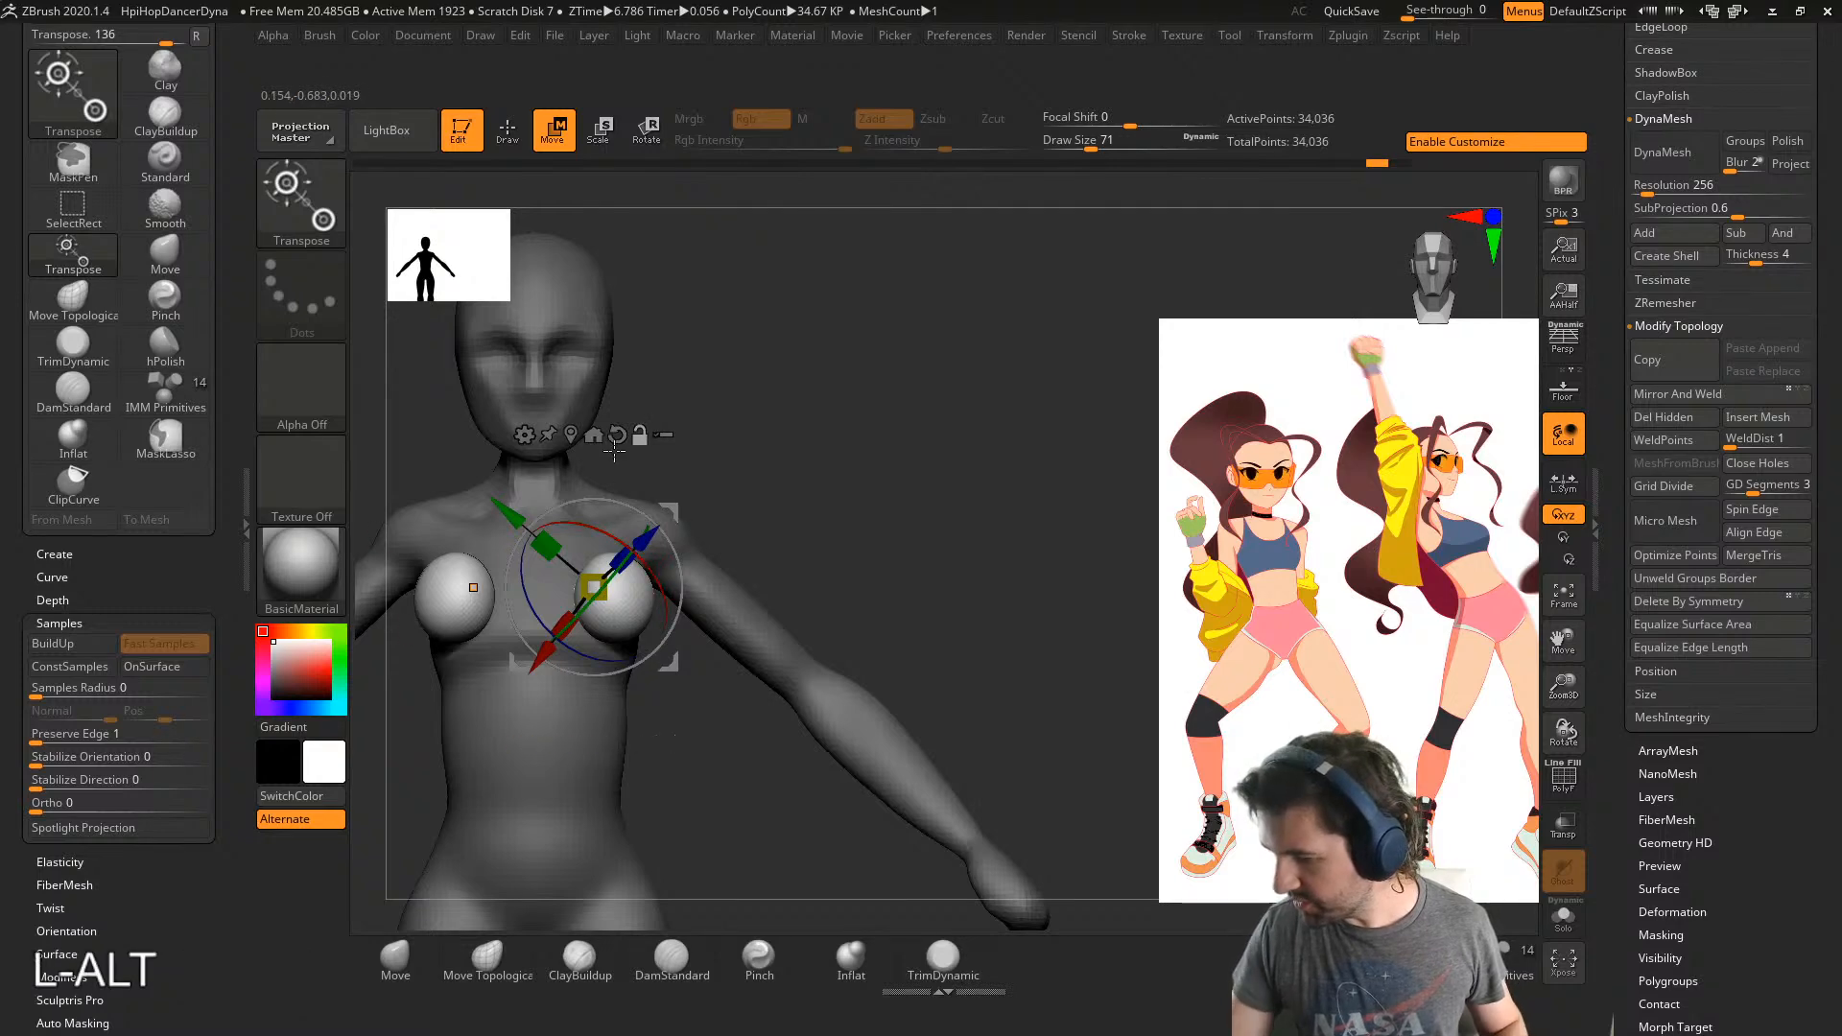
pyautogui.moveTo(571, 433); pyautogui.dragTo(721, 531)
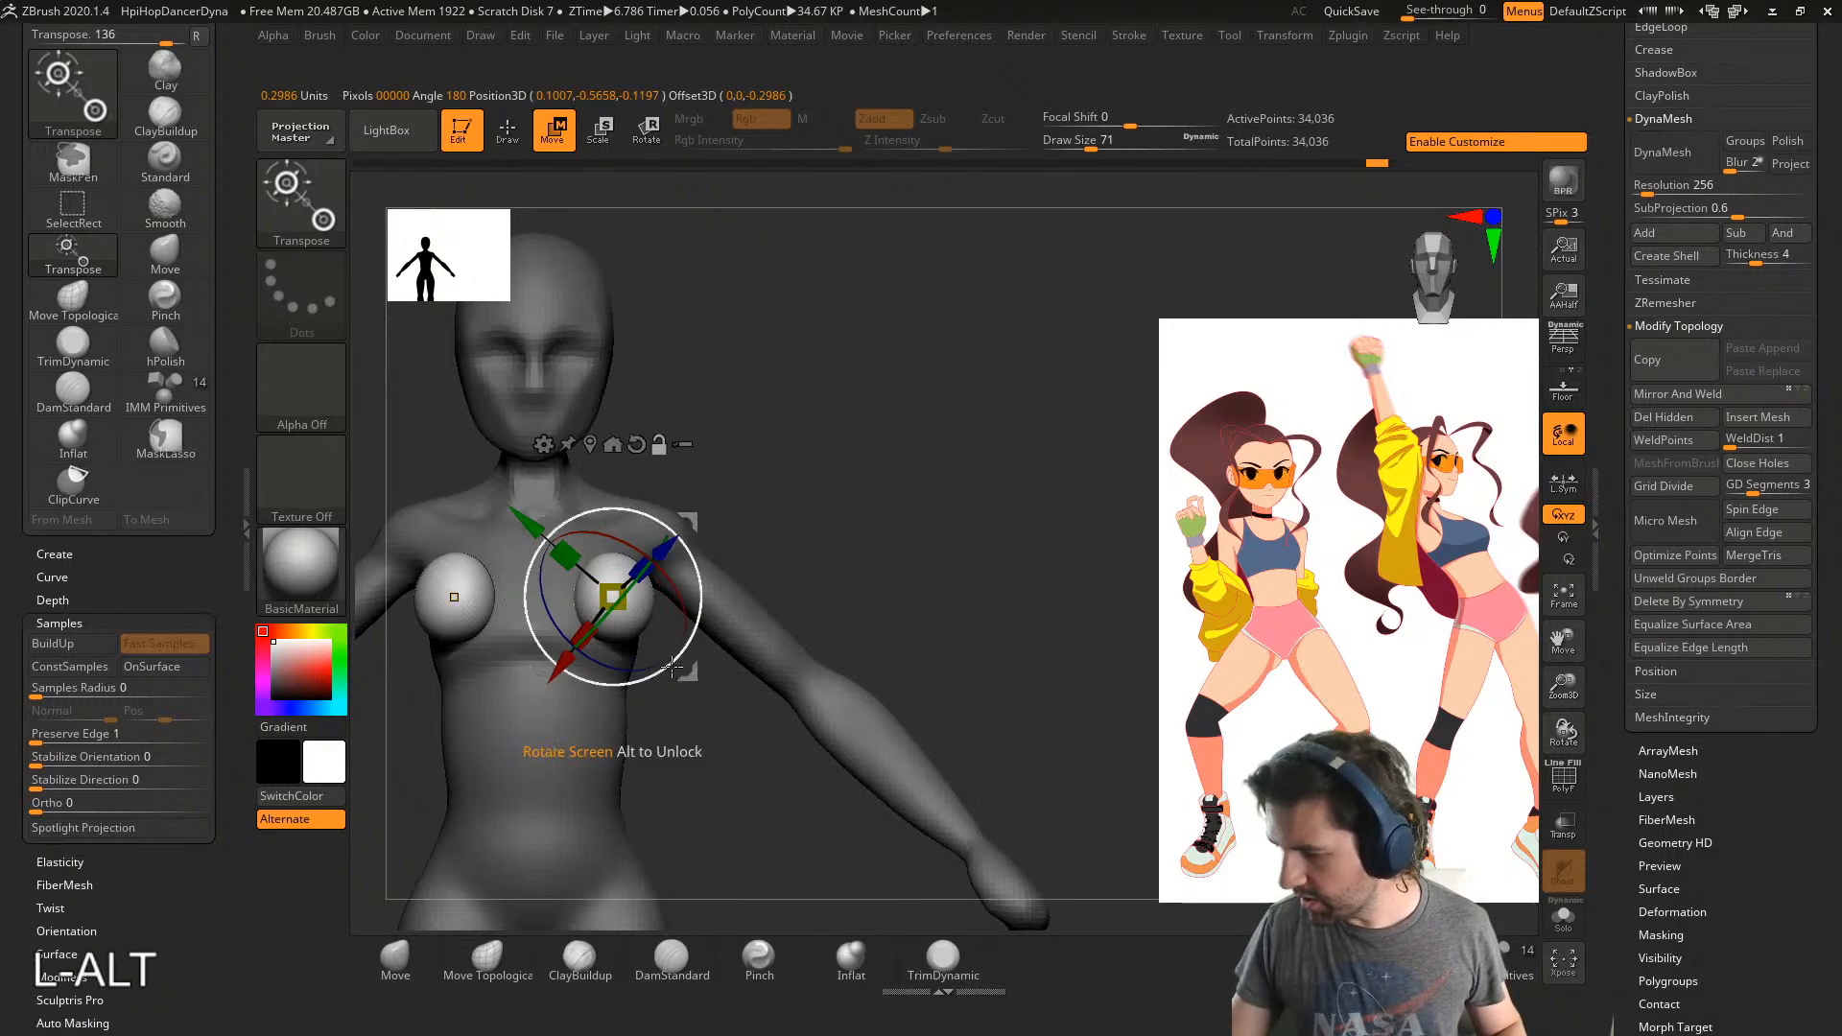
pyautogui.keyDown('alt'); pyautogui.moveTo(674, 667); pyautogui.dragTo(695, 653); pyautogui.keyUp('alt')
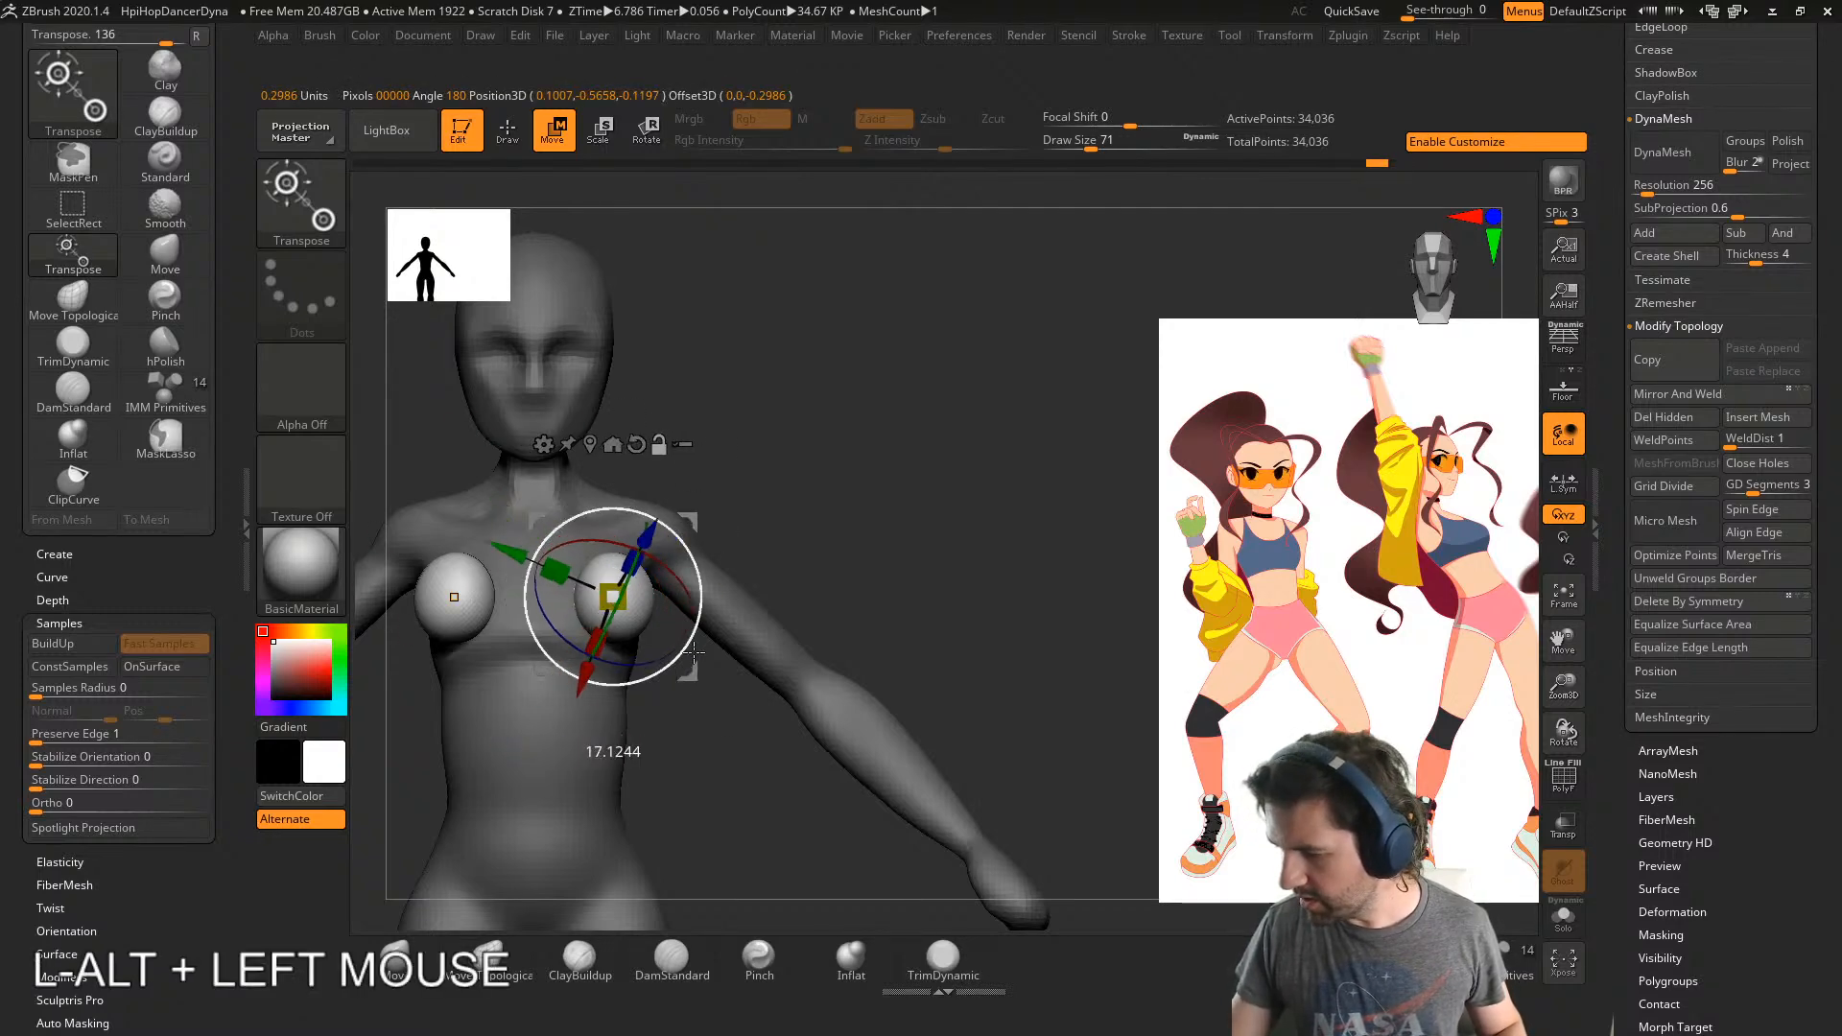
pyautogui.click(637, 445)
pyautogui.keyDown('alt'); pyautogui.moveTo(690, 638); pyautogui.dragTo(698, 633); pyautogui.keyUp('alt')
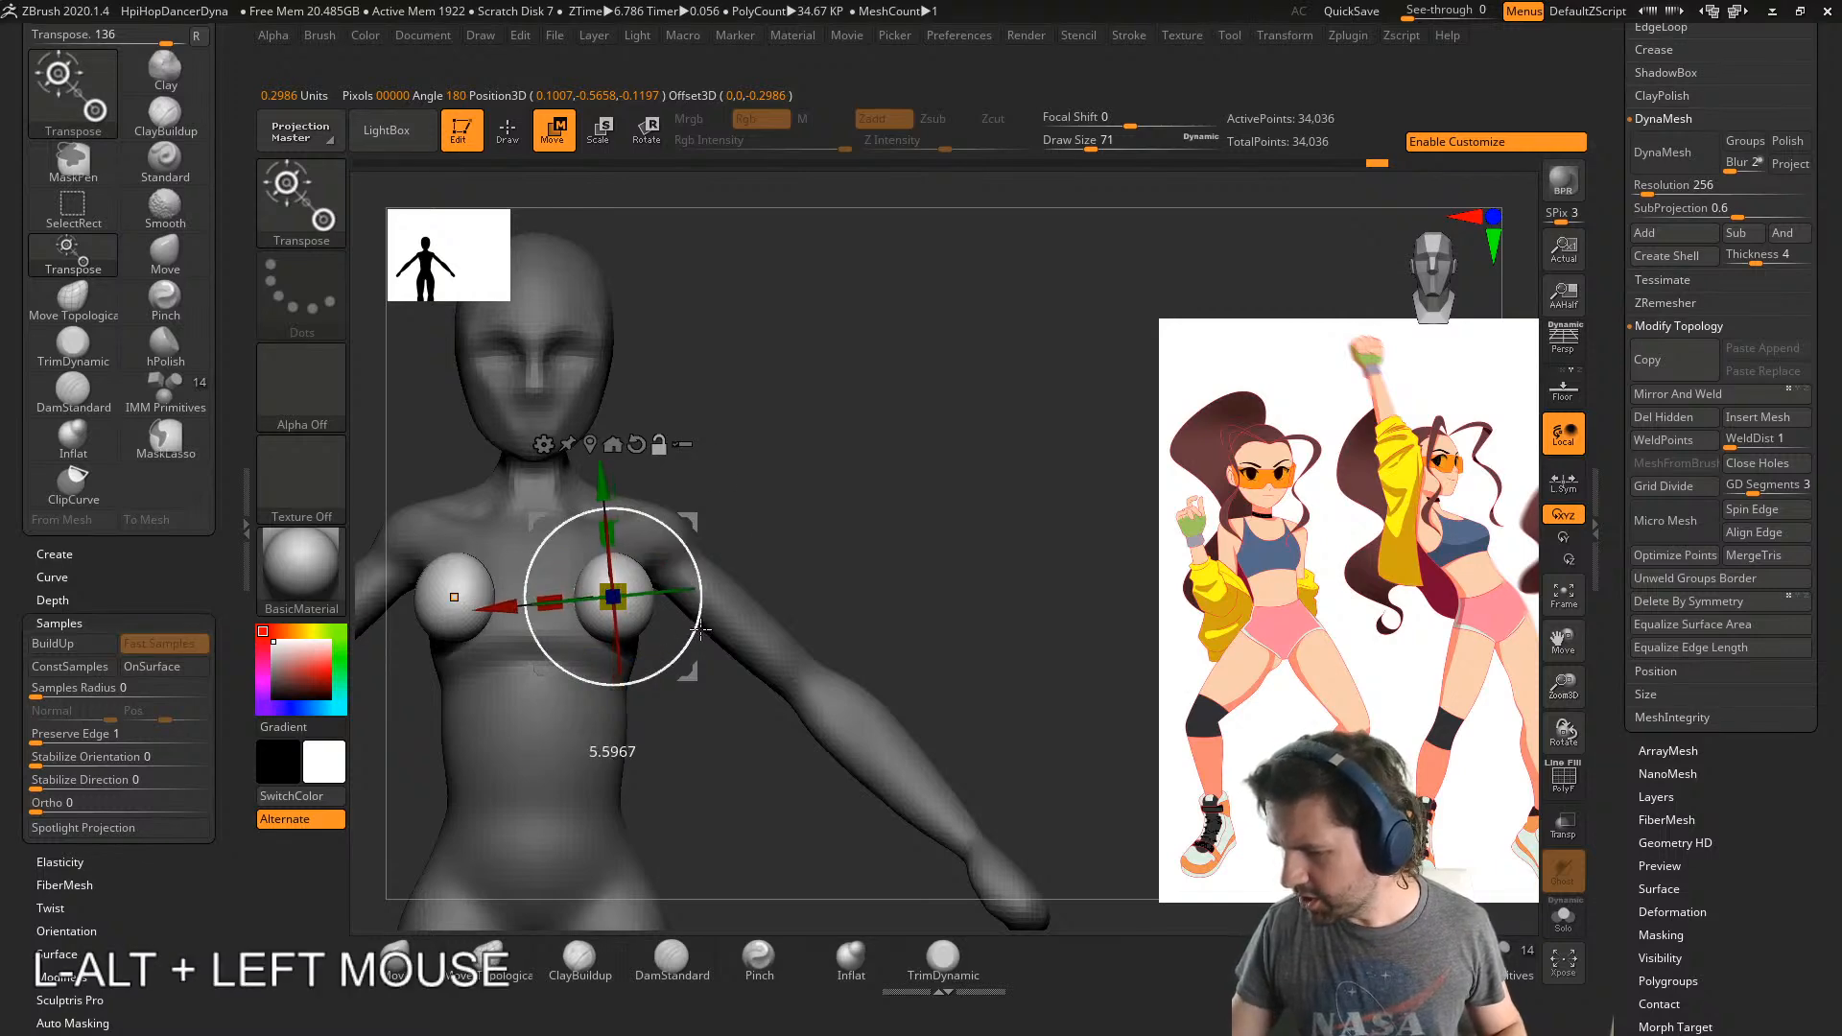
# - Tilt the breast forms slightly with the gizmo and adjust their width
pyautogui.moveTo(617, 519); pyautogui.dragTo(606, 513)
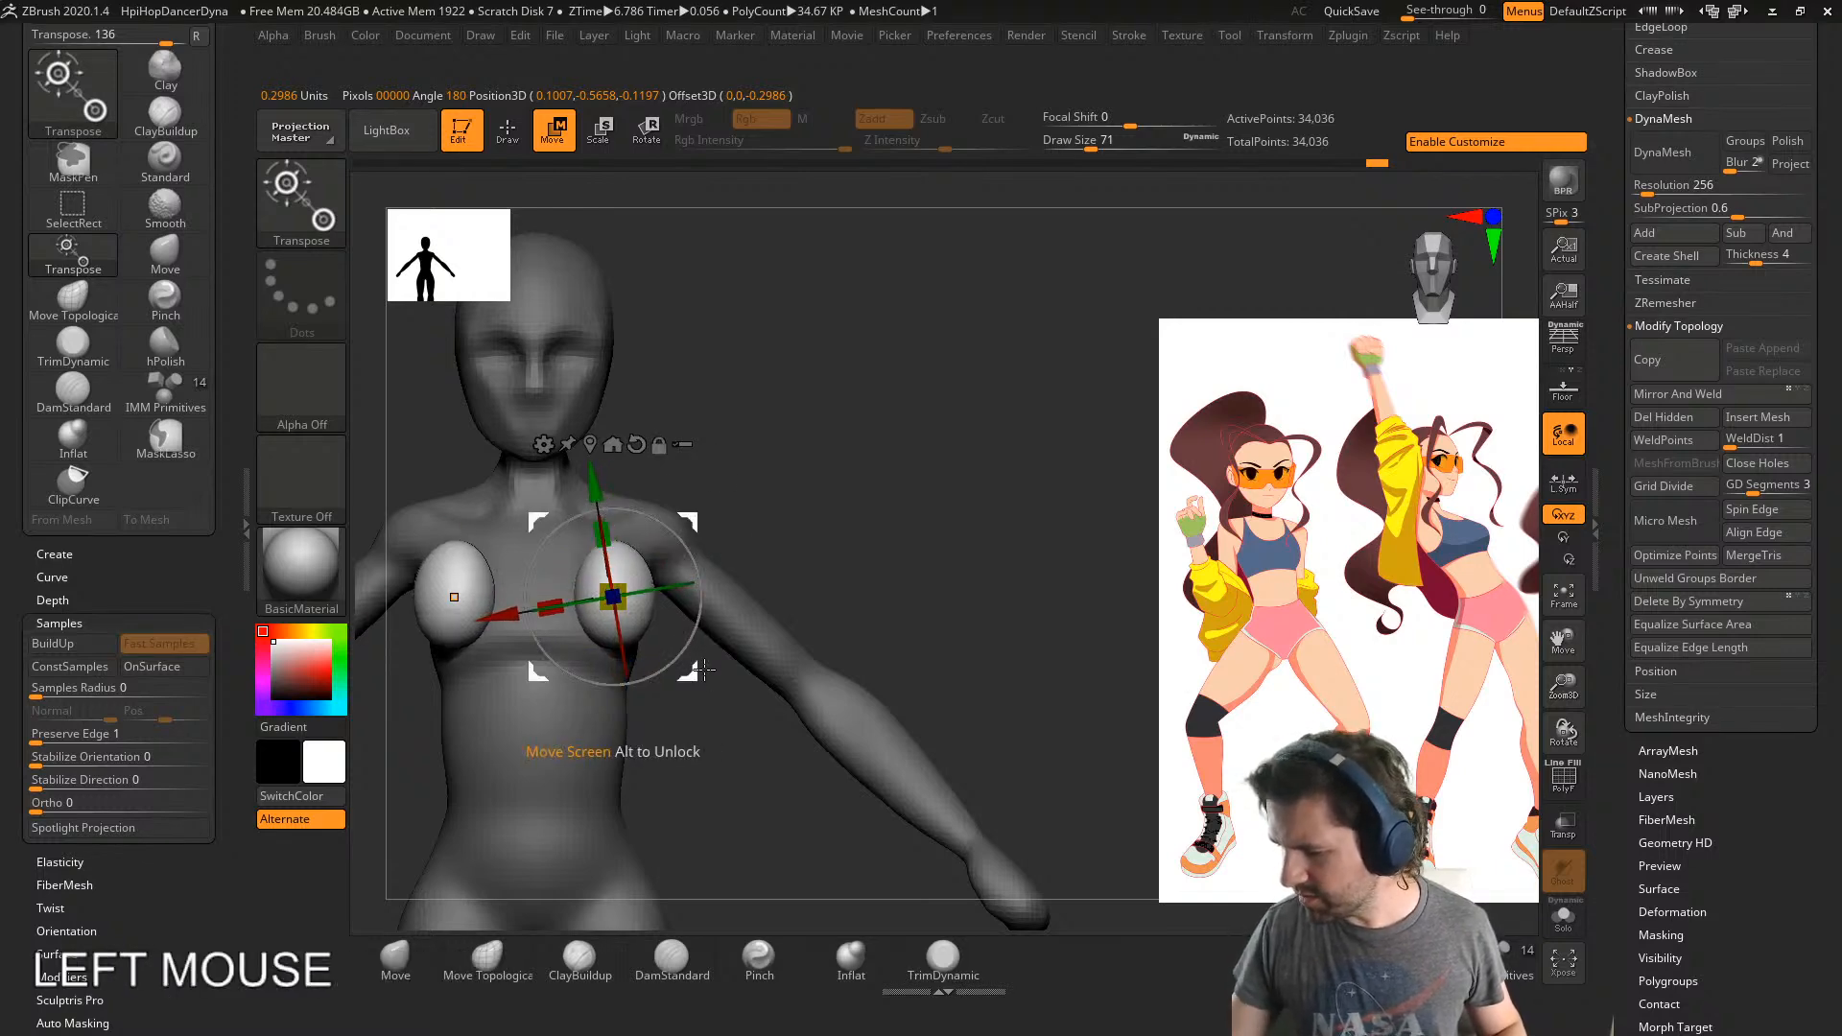
pyautogui.moveTo(703, 668); pyautogui.dragTo(684, 675)
pyautogui.keyDown('alt'); pyautogui.moveTo(695, 596); pyautogui.dragTo(698, 641, button='right'); pyautogui.keyUp('alt')
pyautogui.moveTo(539, 655); pyautogui.dragTo(530, 656)
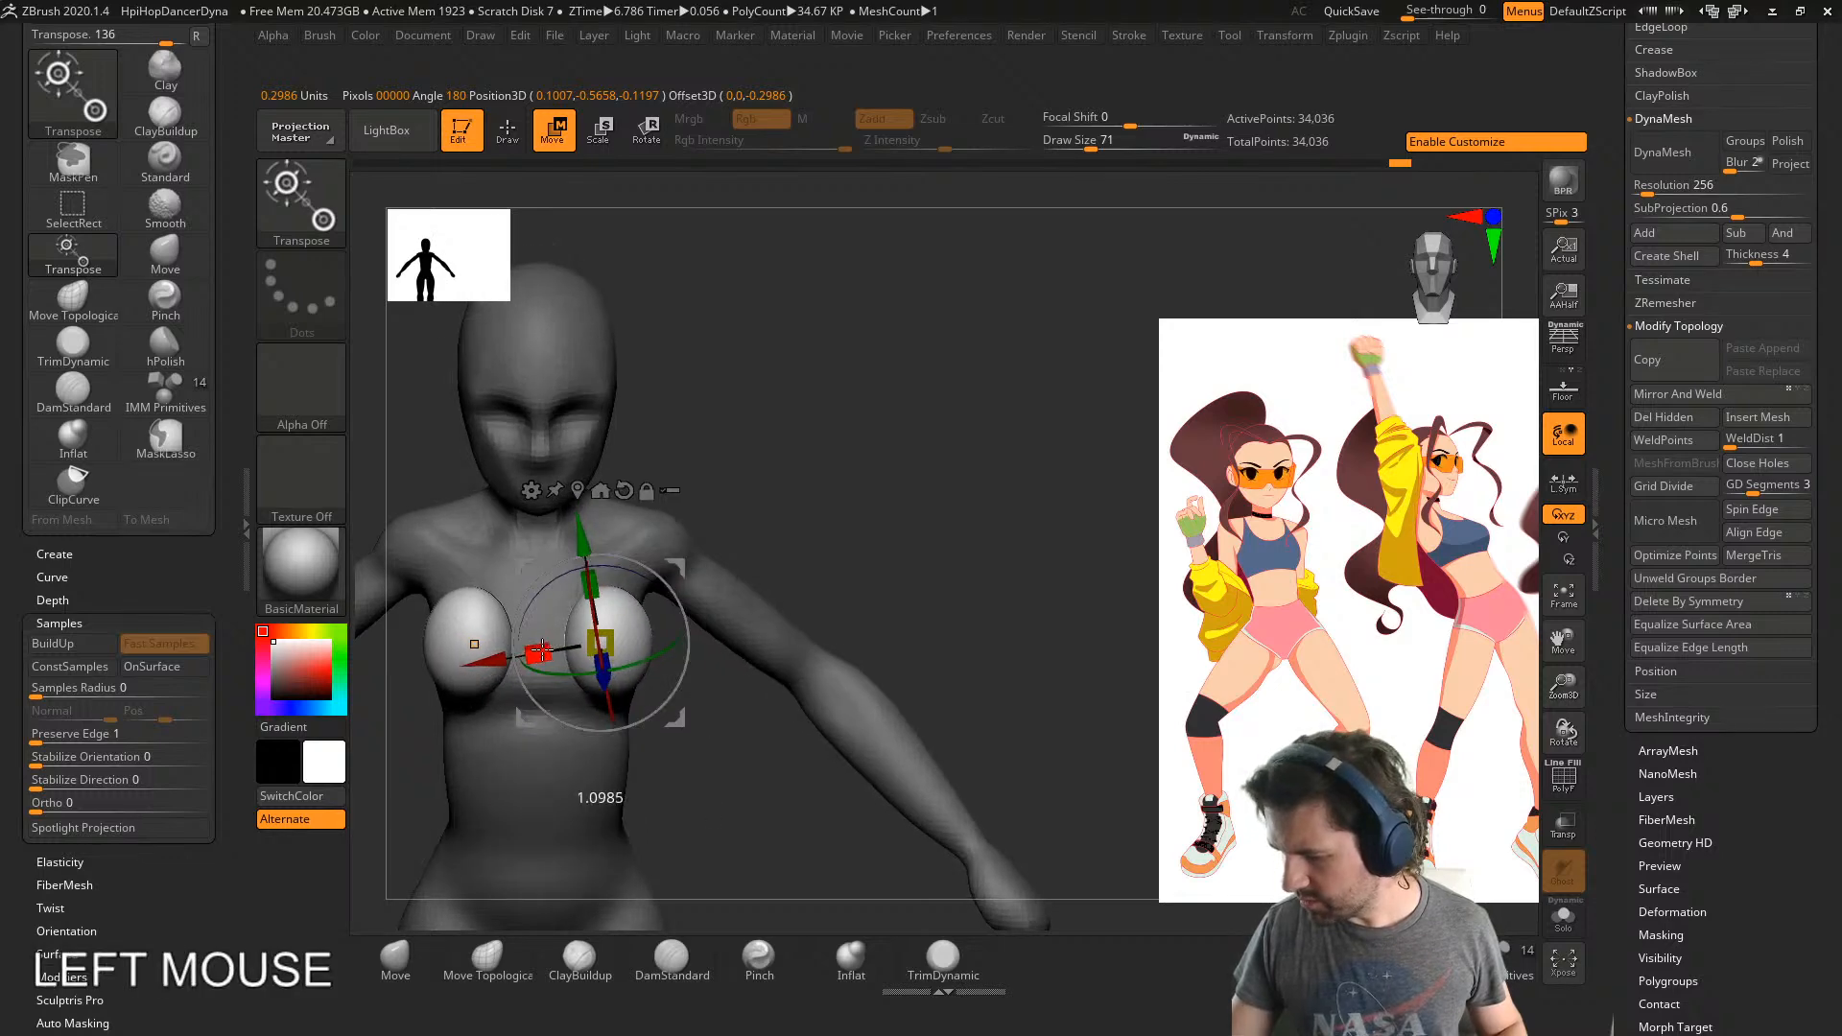
# - Enable local symmetry, rotate the breast forms to follow the slope of the chest, and adjust their placement with the gizmo
pyautogui.moveTo(688, 633); pyautogui.dragTo(1163, 529, button='right')
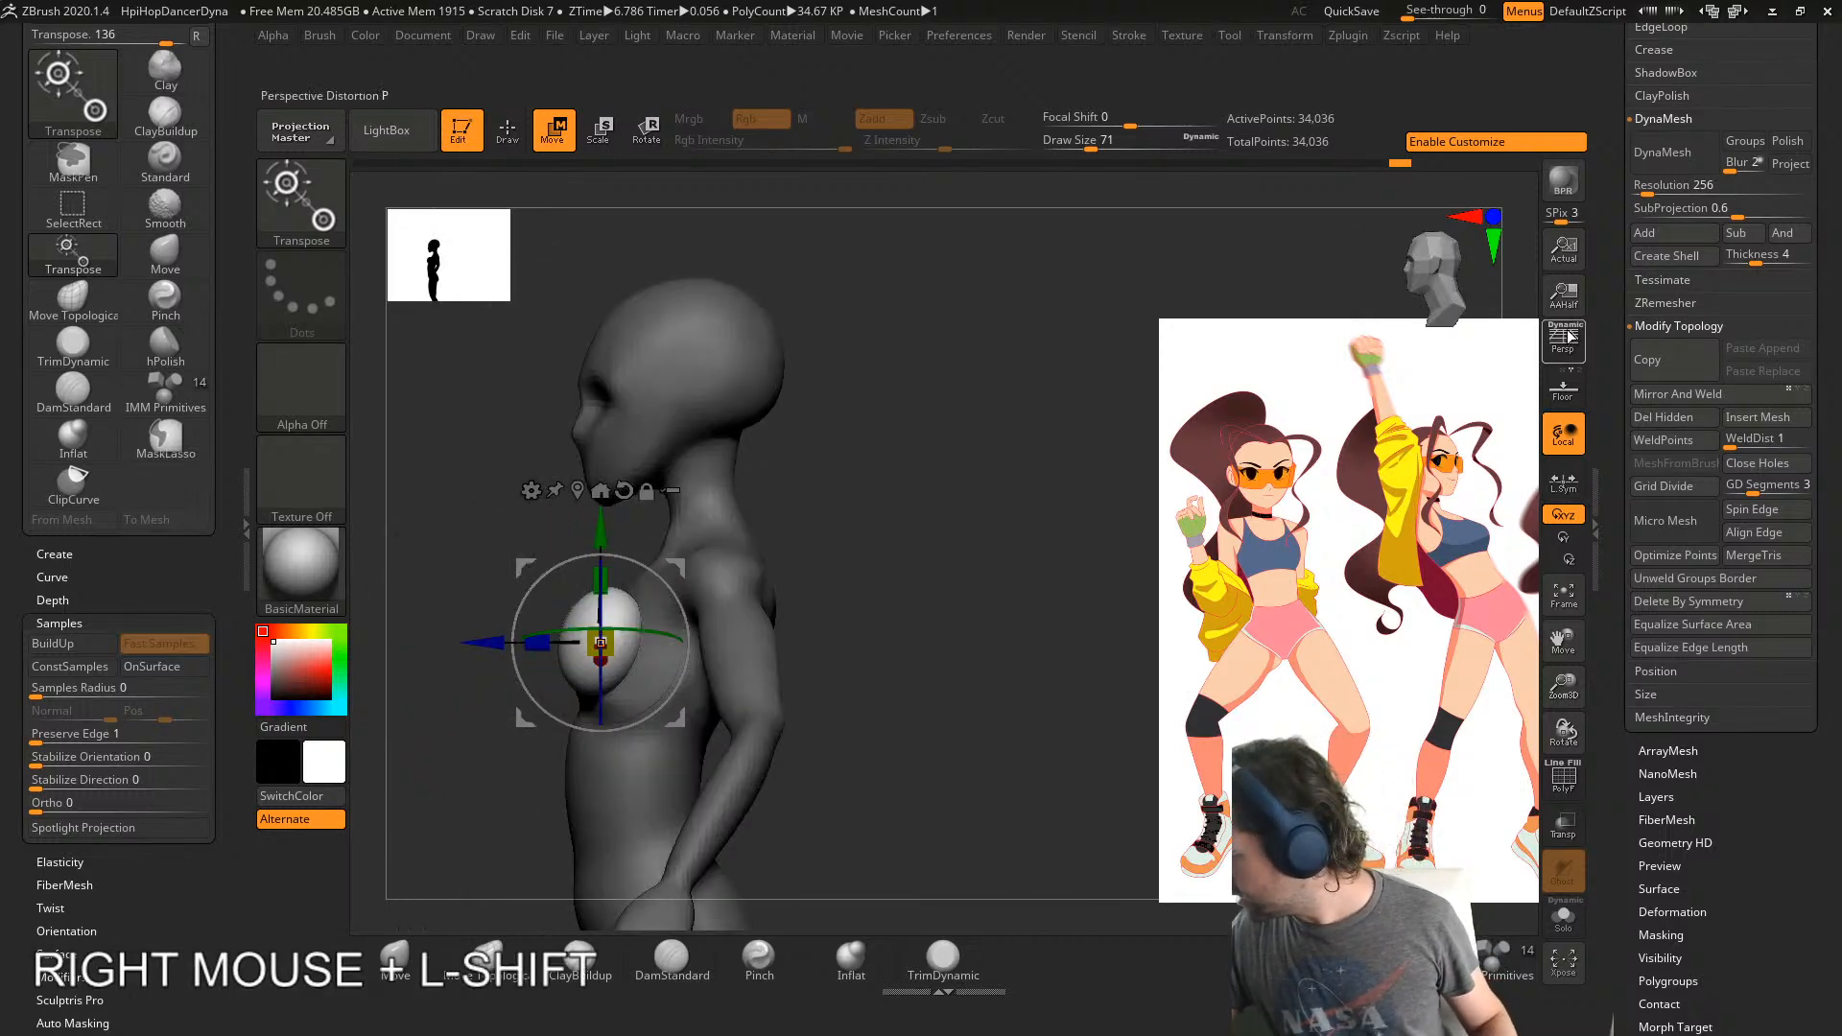
pyautogui.click(1566, 392)
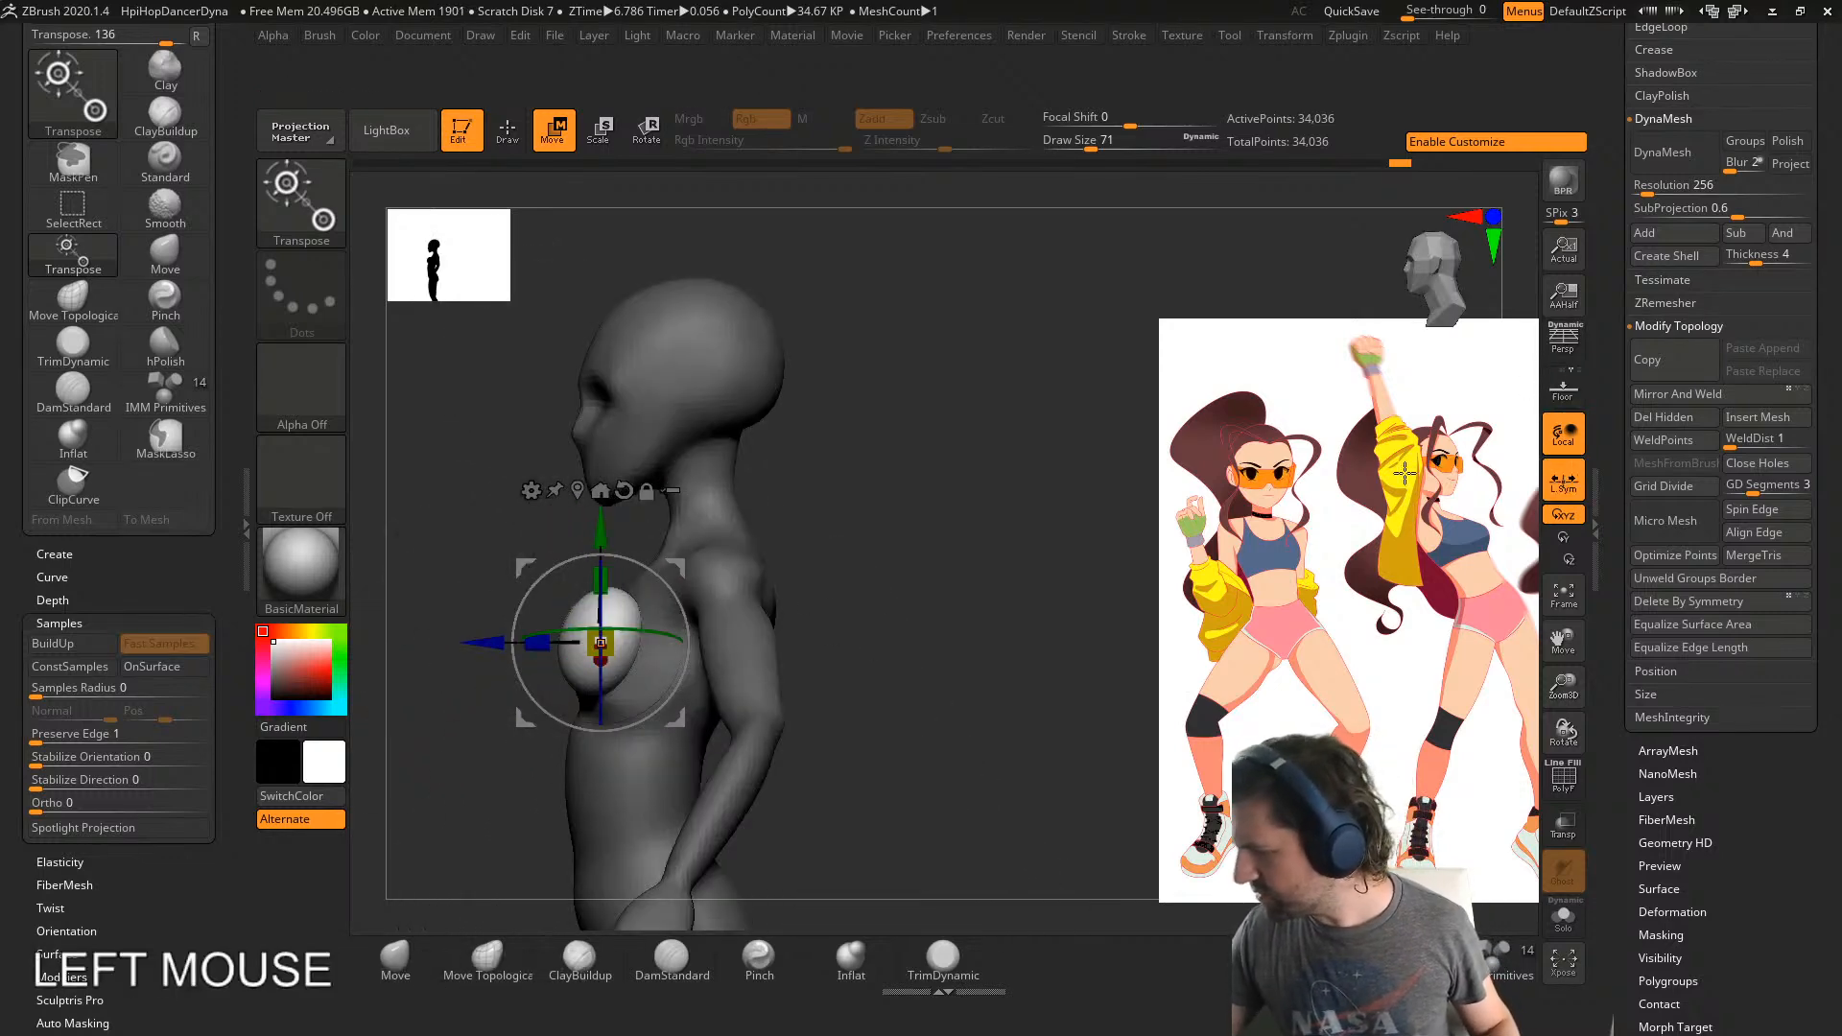
pyautogui.moveTo(1065, 537); pyautogui.dragTo(686, 638, button='right')
pyautogui.moveTo(640, 718); pyautogui.dragTo(627, 718)
pyautogui.moveTo(662, 676); pyautogui.dragTo(1007, 639, button='right')
pyautogui.moveTo(627, 605); pyautogui.dragTo(633, 621)
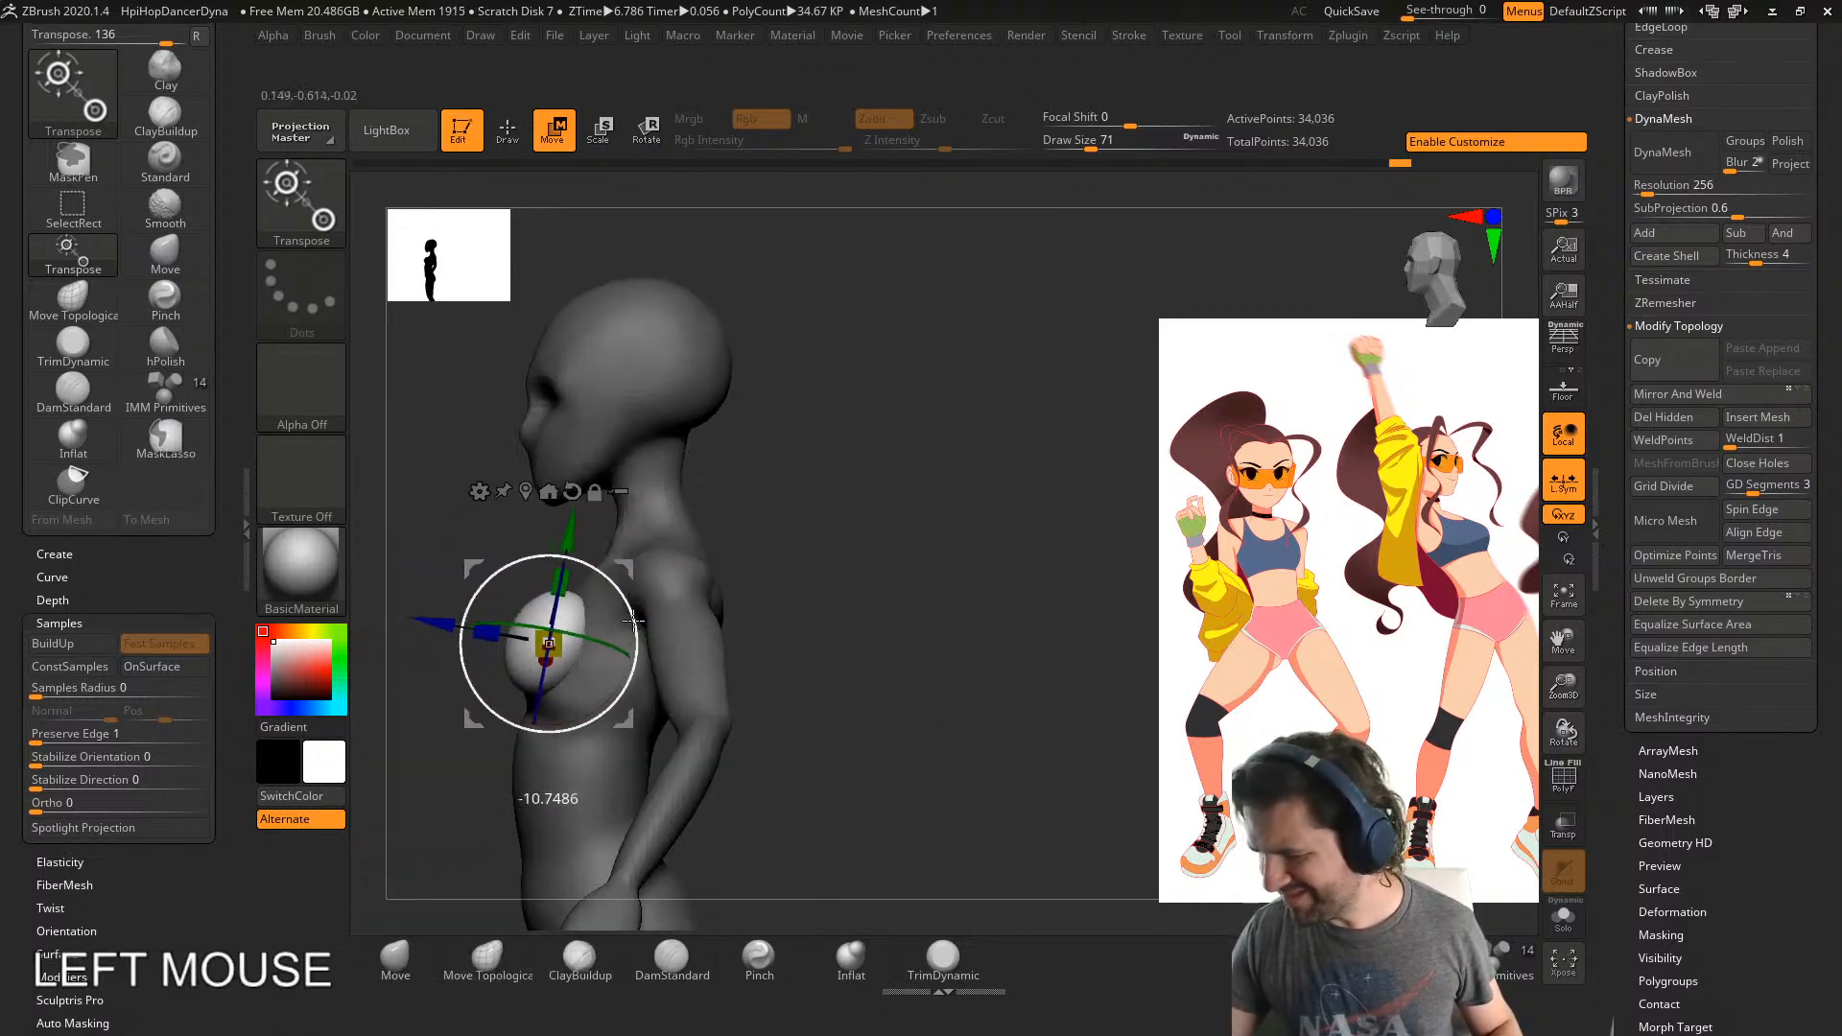
pyautogui.moveTo(693, 678); pyautogui.dragTo(602, 931, button='right')
pyautogui.moveTo(512, 651); pyautogui.dragTo(516, 647)
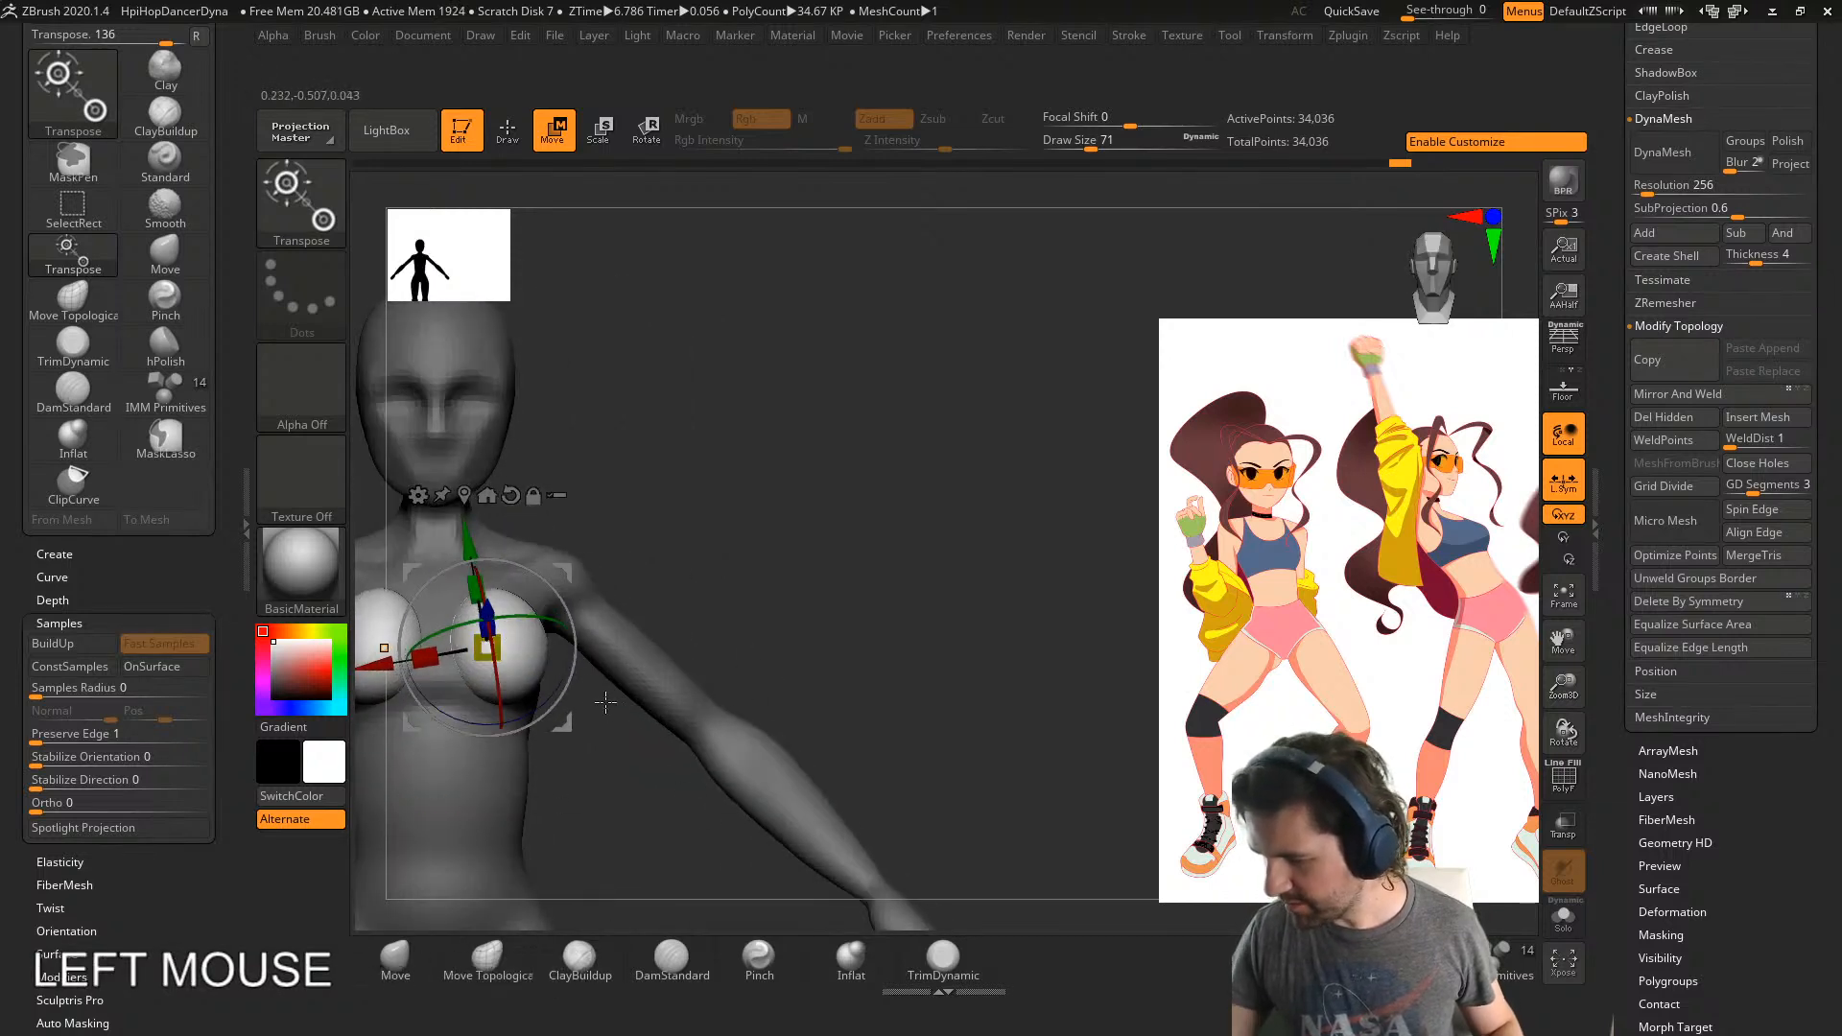
# - Reshape the outer sides of the breast forms with the Move brush at draw size 87 and smooth them lightly
pyautogui.click(487, 955)
pyautogui.press('s')
pyautogui.moveTo(576, 874); pyautogui.dragTo(566, 873)
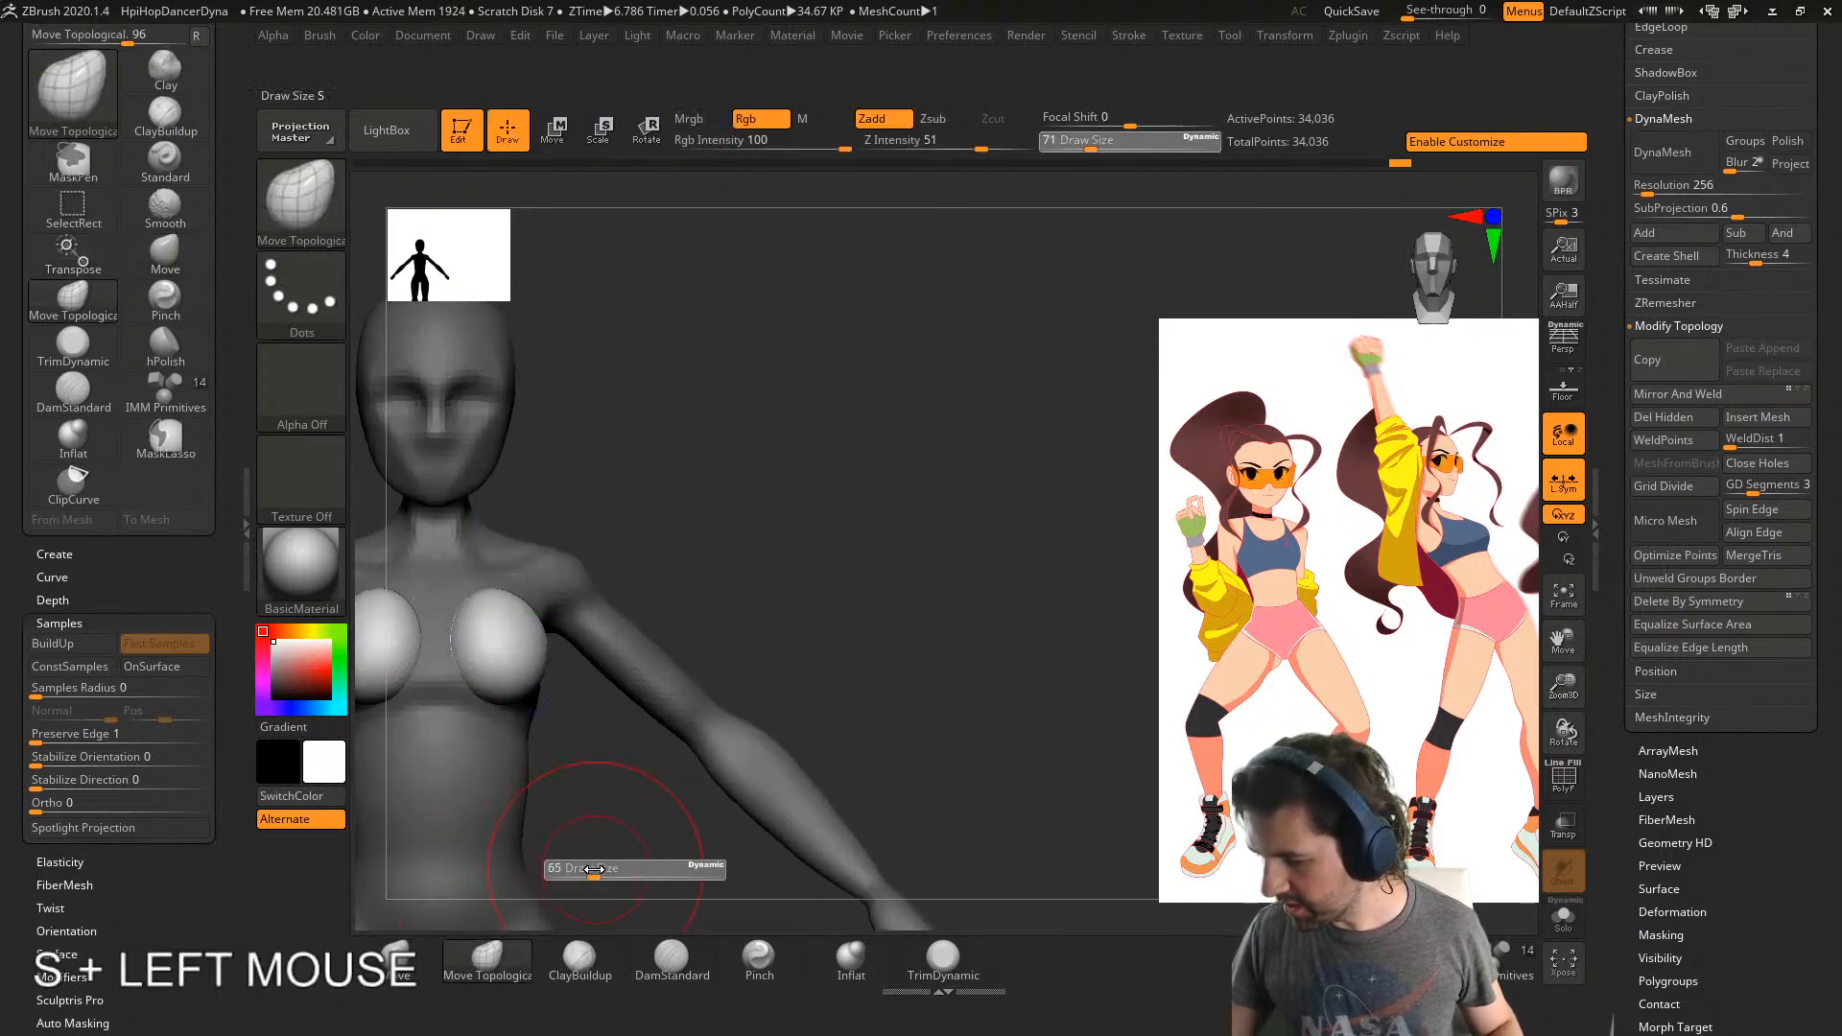
pyautogui.click(395, 954)
pyautogui.press('s')
pyautogui.moveTo(566, 803); pyautogui.dragTo(599, 803)
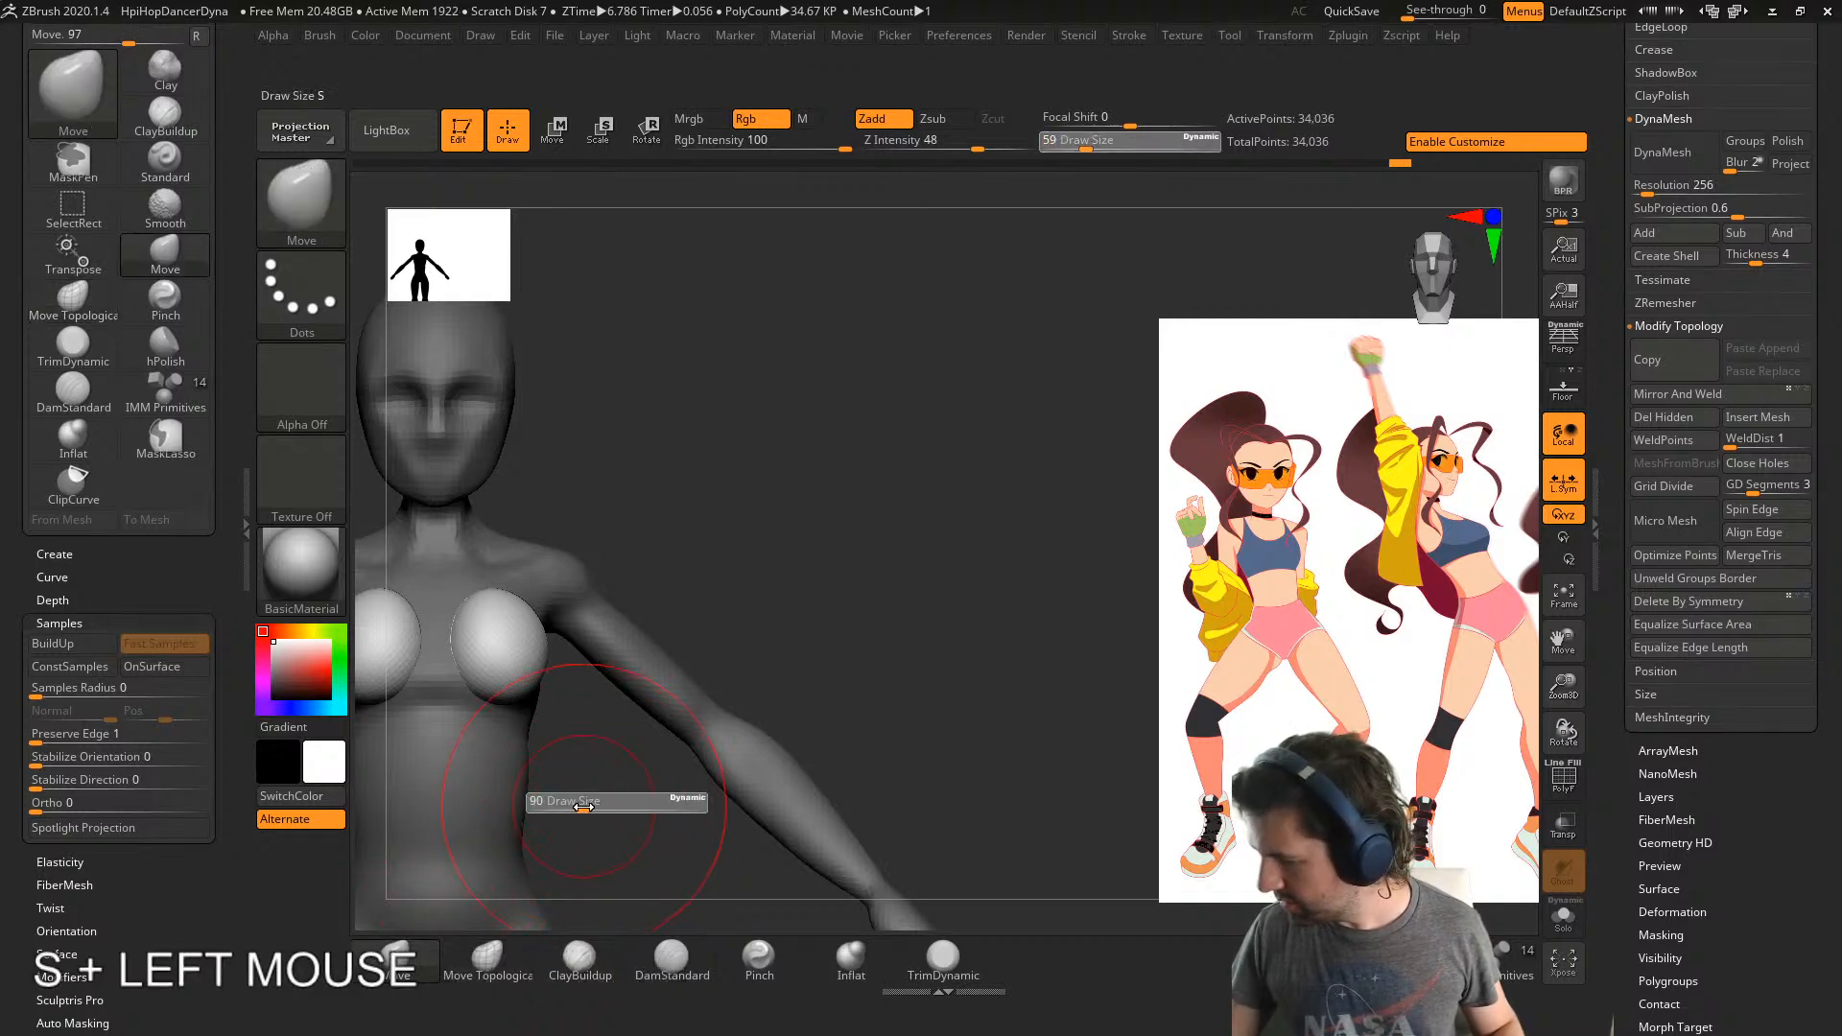
pyautogui.moveTo(481, 650); pyautogui.dragTo(456, 682, button='right')
pyautogui.moveTo(566, 594); pyautogui.dragTo(547, 612)
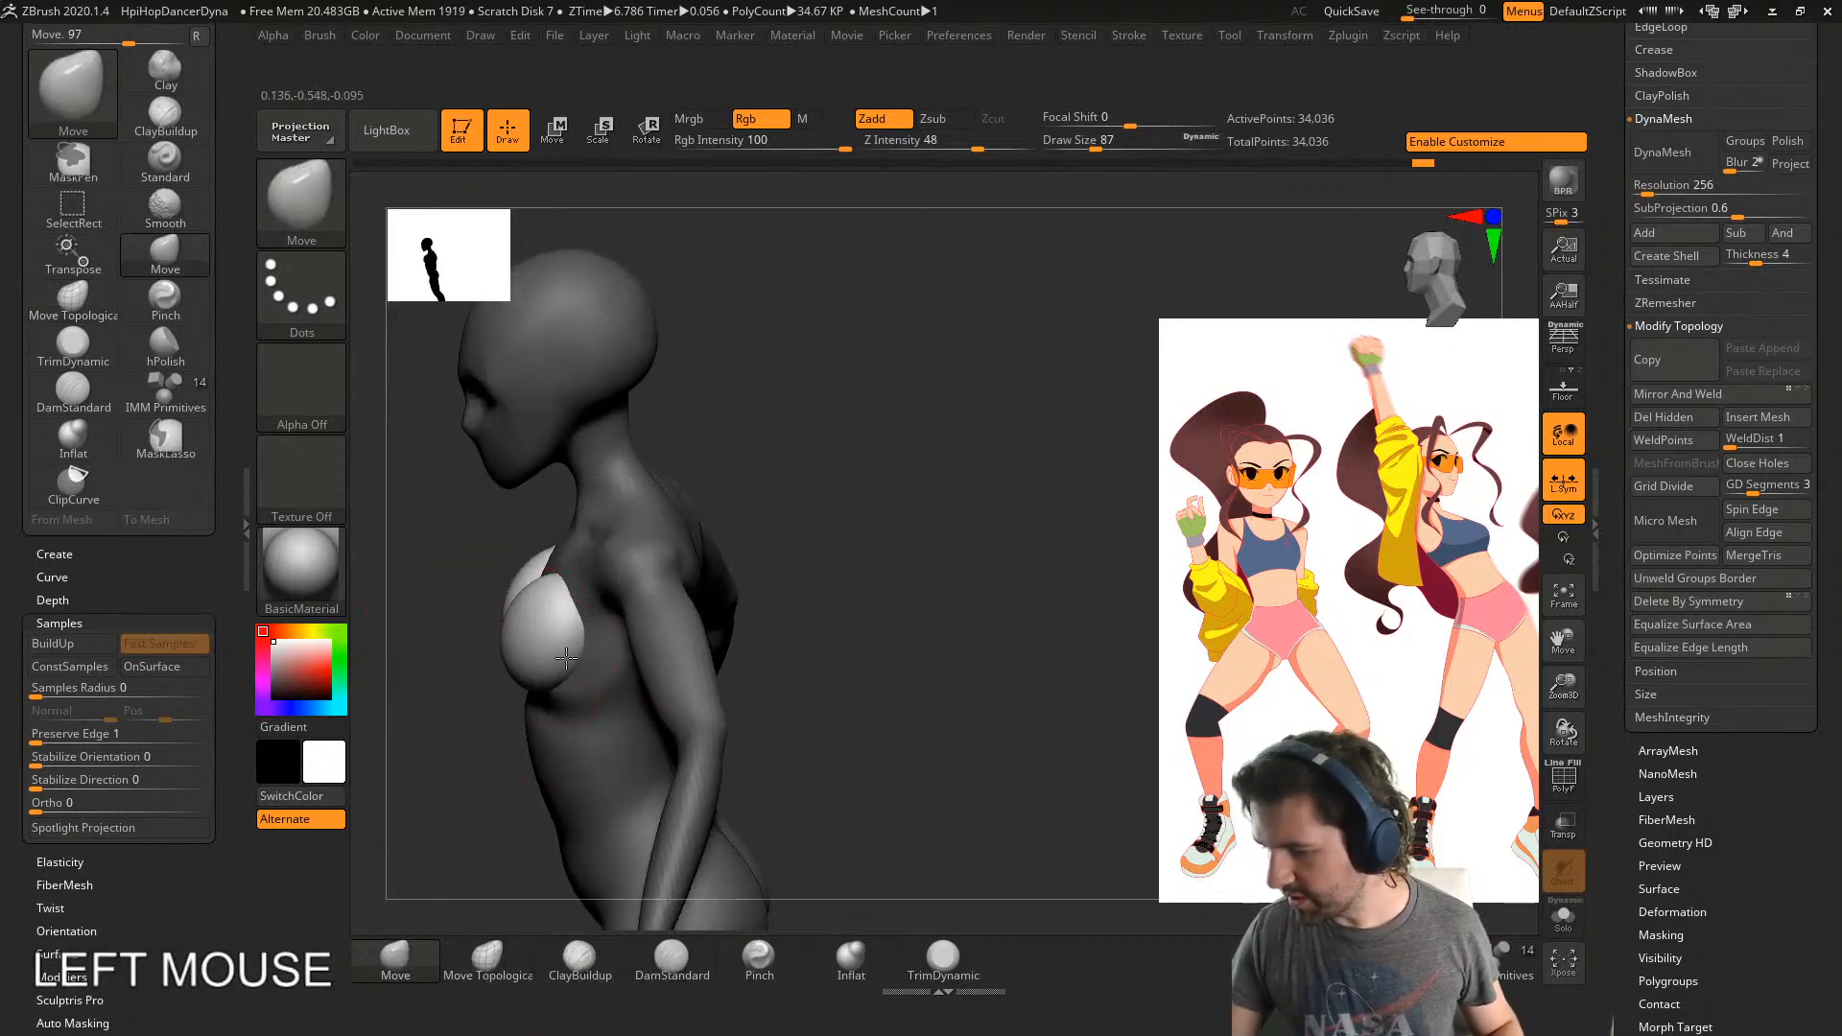
pyautogui.moveTo(547, 612); pyautogui.dragTo(480, 624, button='right')
pyautogui.keyDown('shift'); pyautogui.moveTo(522, 614); pyautogui.dragTo(537, 624); pyautogui.keyUp('shift')
# - Pull the upper, outer and lower edges of the breast forms into the chest with the Move brush
pyautogui.moveTo(595, 614); pyautogui.dragTo(574, 604, button='right')
pyautogui.moveTo(574, 603); pyautogui.dragTo(583, 582)
pyautogui.moveTo(583, 582); pyautogui.dragTo(568, 614, button='right')
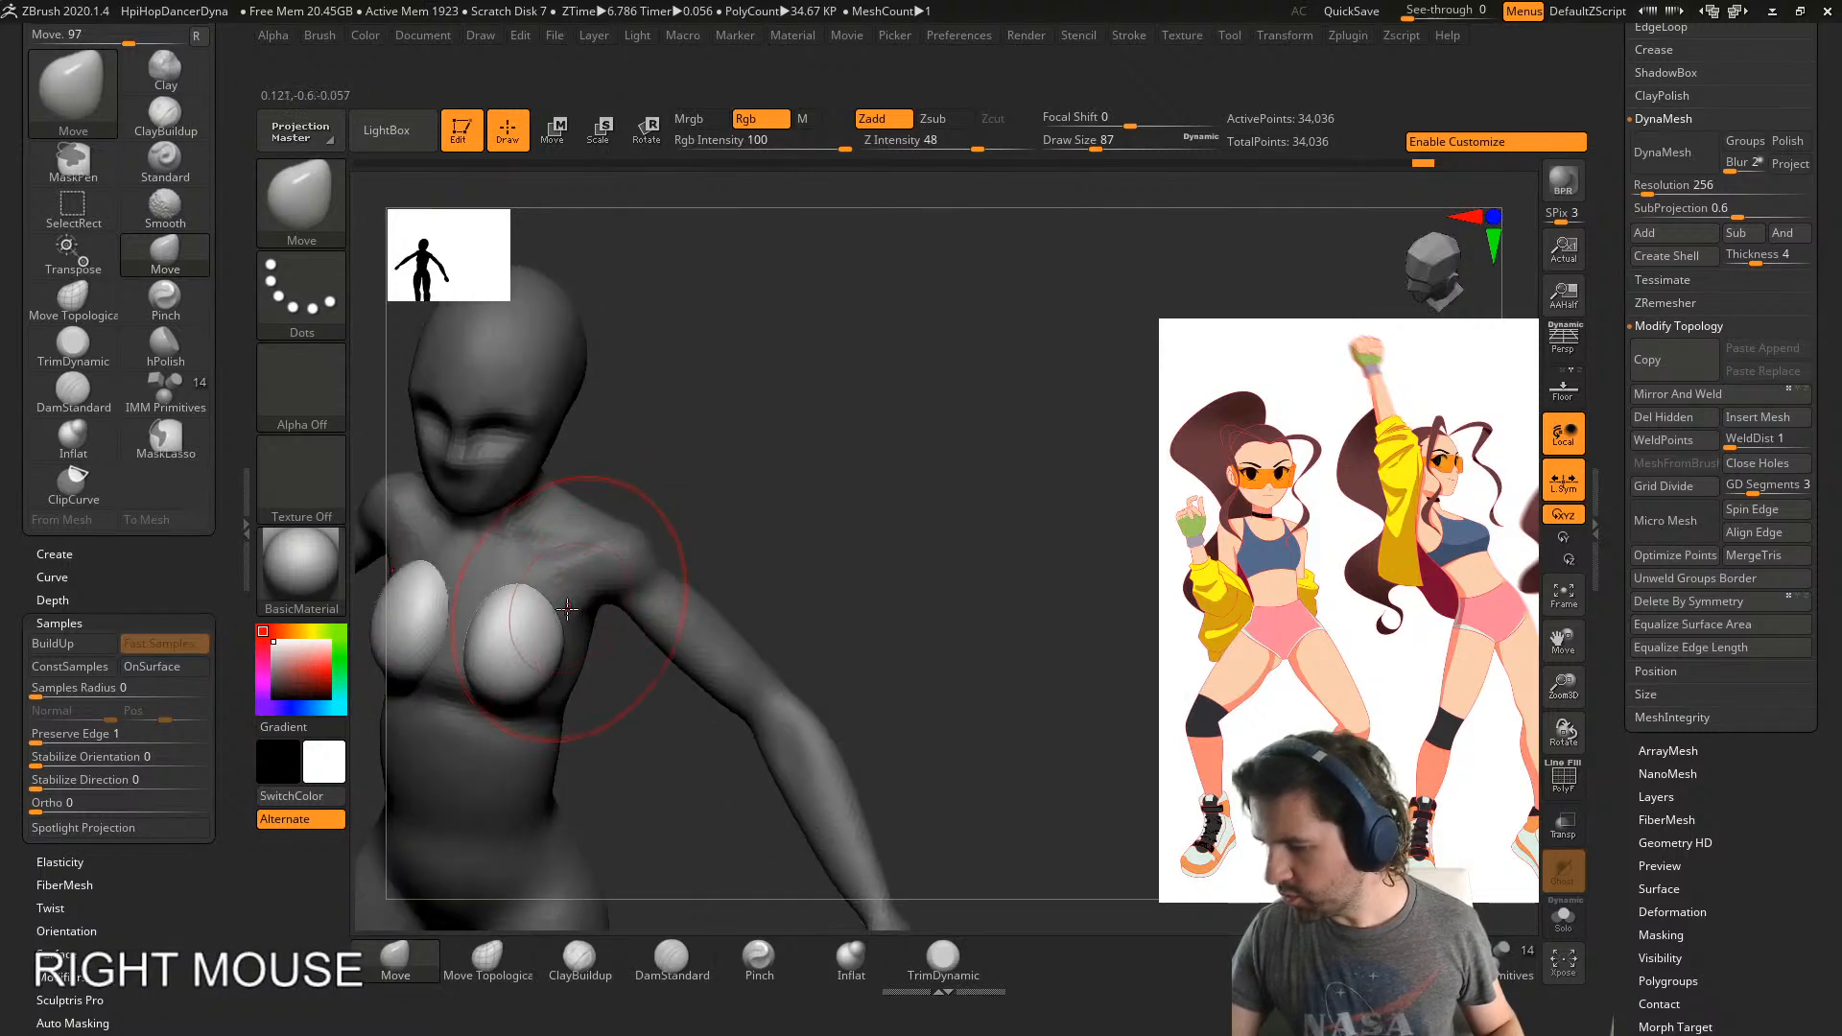
pyautogui.moveTo(568, 614); pyautogui.dragTo(543, 629)
pyautogui.moveTo(543, 628); pyautogui.dragTo(532, 664, button='right')
pyautogui.moveTo(532, 664); pyautogui.dragTo(537, 649)
pyautogui.moveTo(537, 649); pyautogui.dragTo(552, 586, button='right')
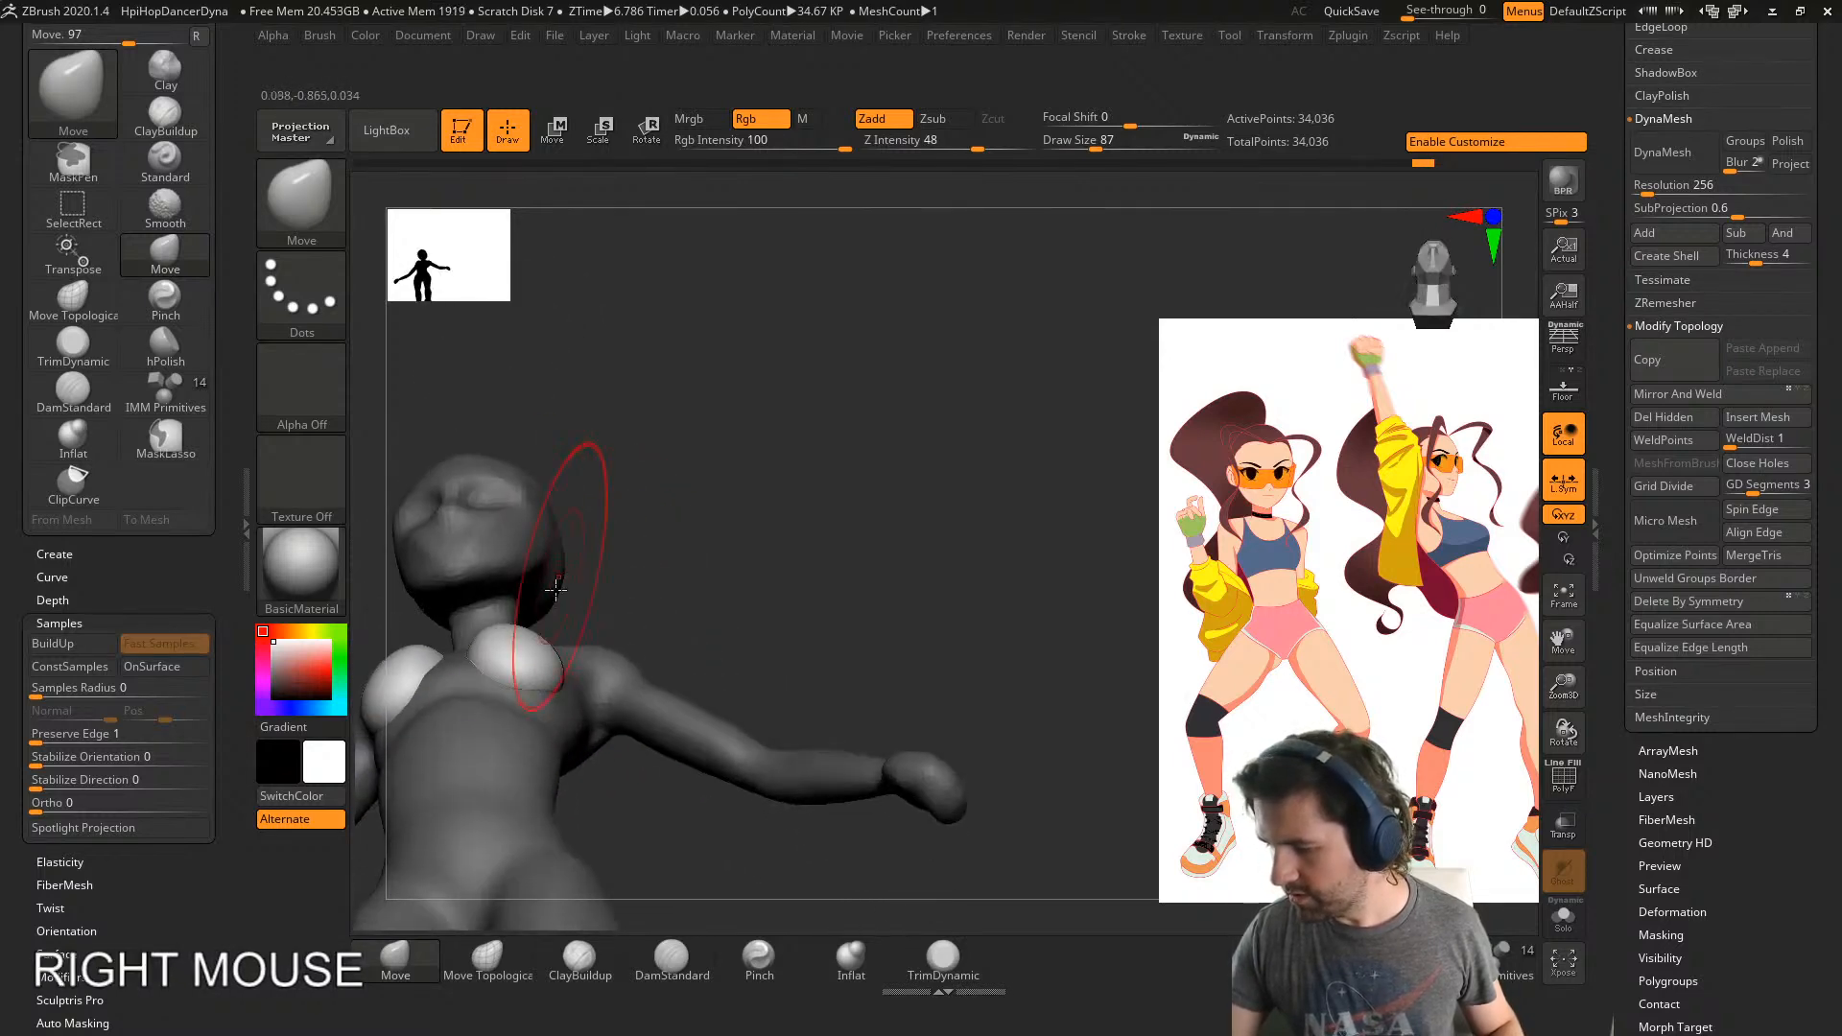
pyautogui.moveTo(553, 585); pyautogui.dragTo(552, 626)
# - Refine the upper slope and side profile of the breast forms with the Move brush at draw size 54
pyautogui.moveTo(552, 626)
pyautogui.keyDown('shift'); pyautogui.mouseDown(button='right')
pyautogui.moveTo(646, 669)
pyautogui.moveTo(543, 596)
pyautogui.mouseUp(button='right'); pyautogui.keyUp('shift')
pyautogui.moveTo(562, 591); pyautogui.dragTo(572, 600)
pyautogui.keyDown('alt'); pyautogui.moveTo(571, 601); pyautogui.dragTo(650, 605, button='right'); pyautogui.keyUp('alt')
pyautogui.moveTo(528, 602); pyautogui.dragTo(525, 589)
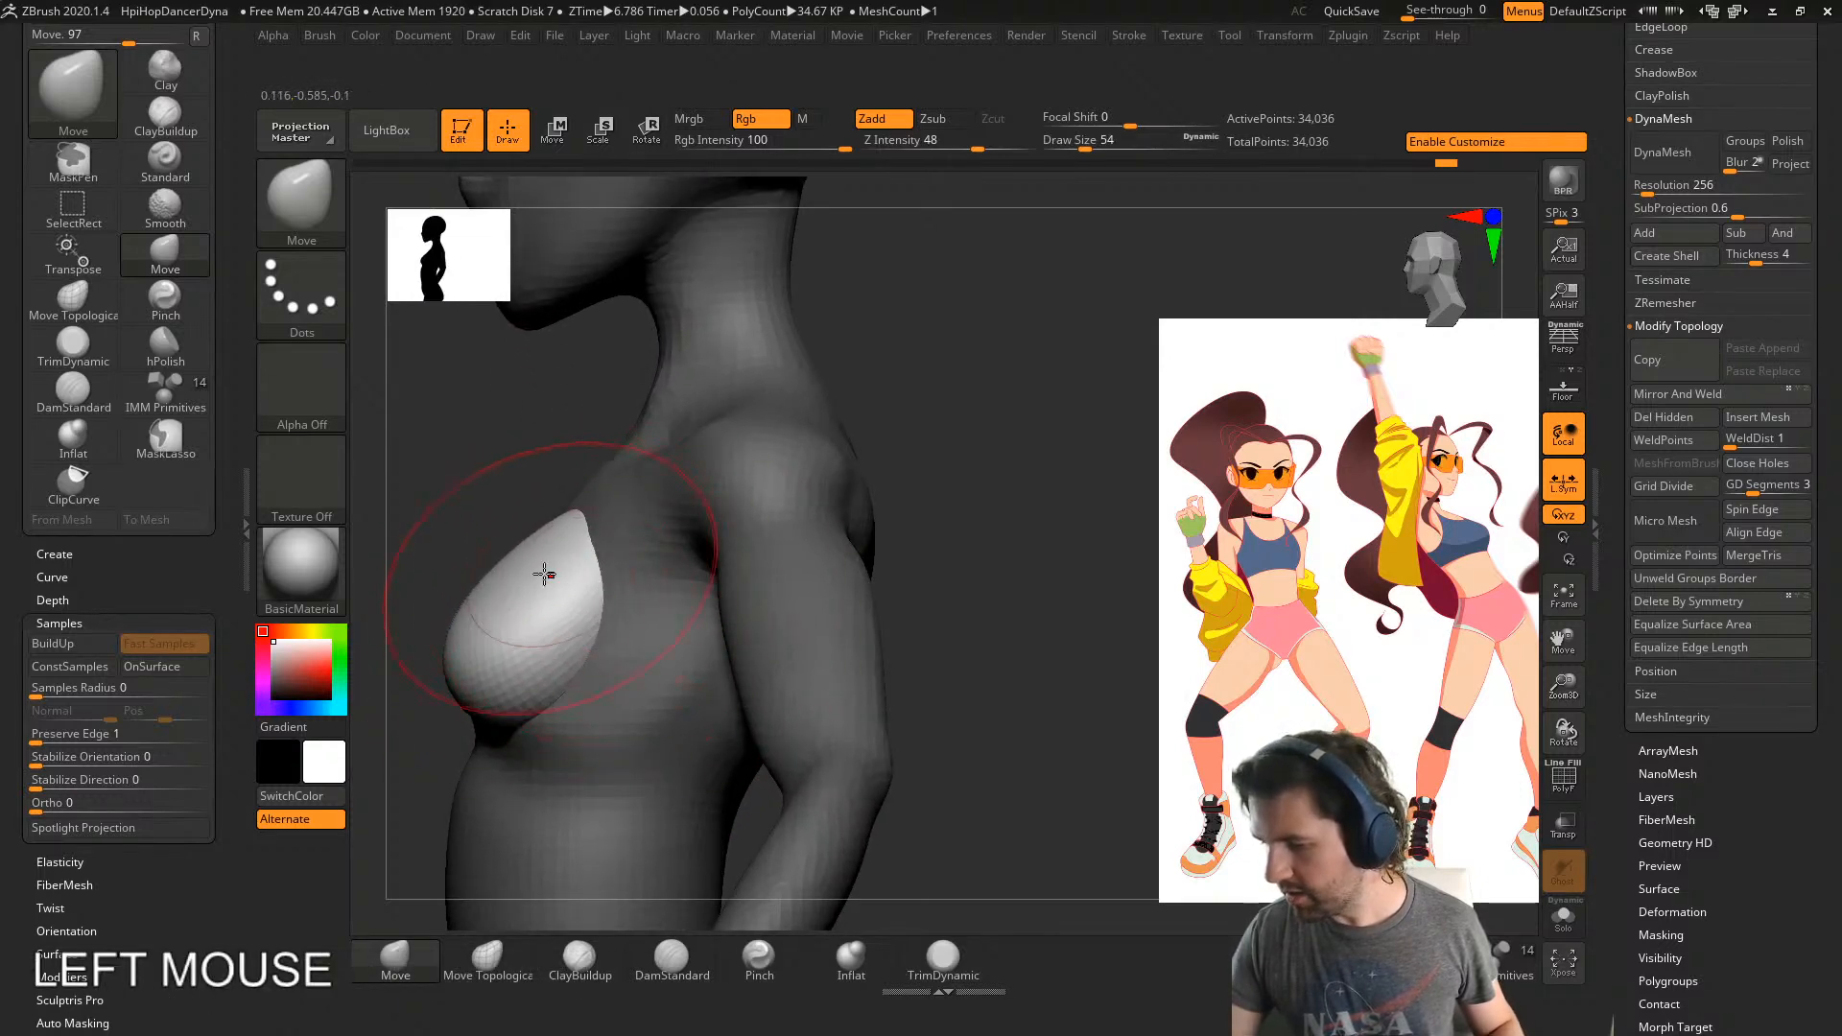
pyautogui.moveTo(542, 554); pyautogui.dragTo(555, 574, button='right')
pyautogui.moveTo(555, 574); pyautogui.dragTo(559, 584)
# - Adjust the underside and outer edge of the breast forms with the Move brush at draw size 39
pyautogui.moveTo(559, 583); pyautogui.dragTo(528, 649, button='right')
pyautogui.moveTo(449, 712); pyautogui.dragTo(458, 719)
pyautogui.press('s')
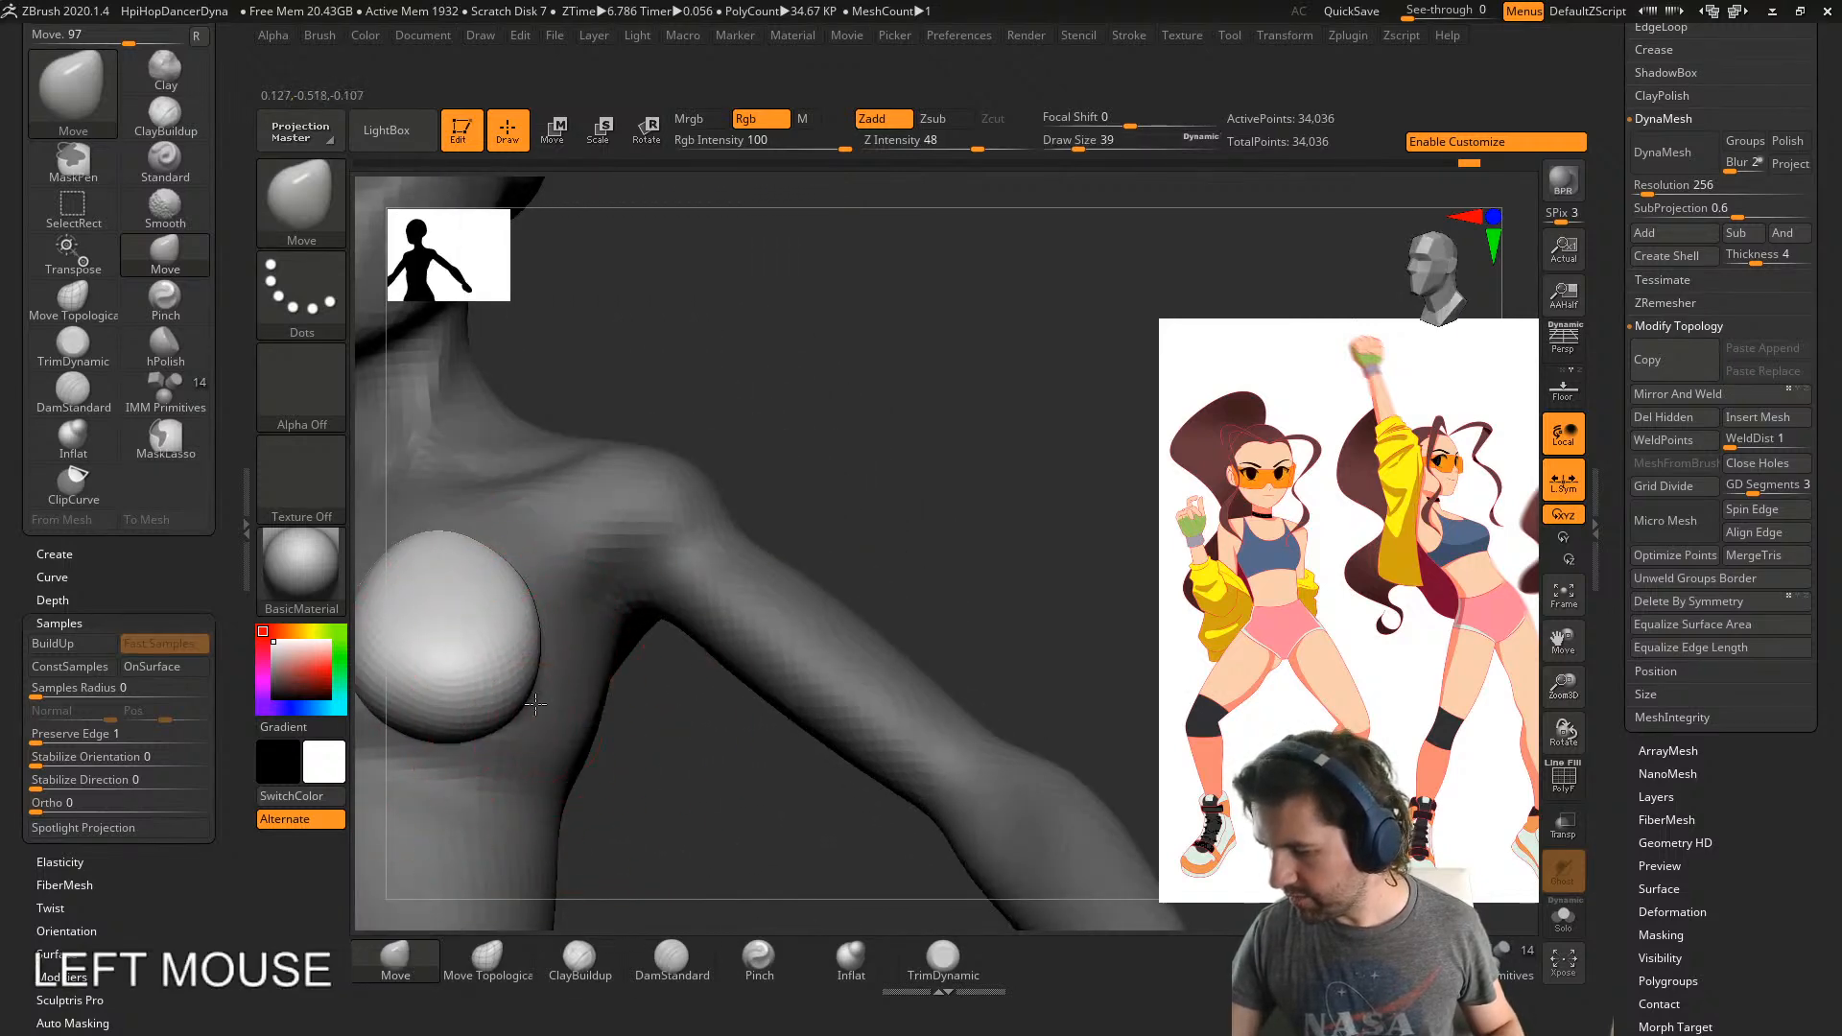
pyautogui.moveTo(536, 703); pyautogui.dragTo(738, 668, button='right')
pyautogui.moveTo(738, 668); pyautogui.dragTo(732, 664)
pyautogui.moveTo(731, 664); pyautogui.dragTo(596, 596, button='right')
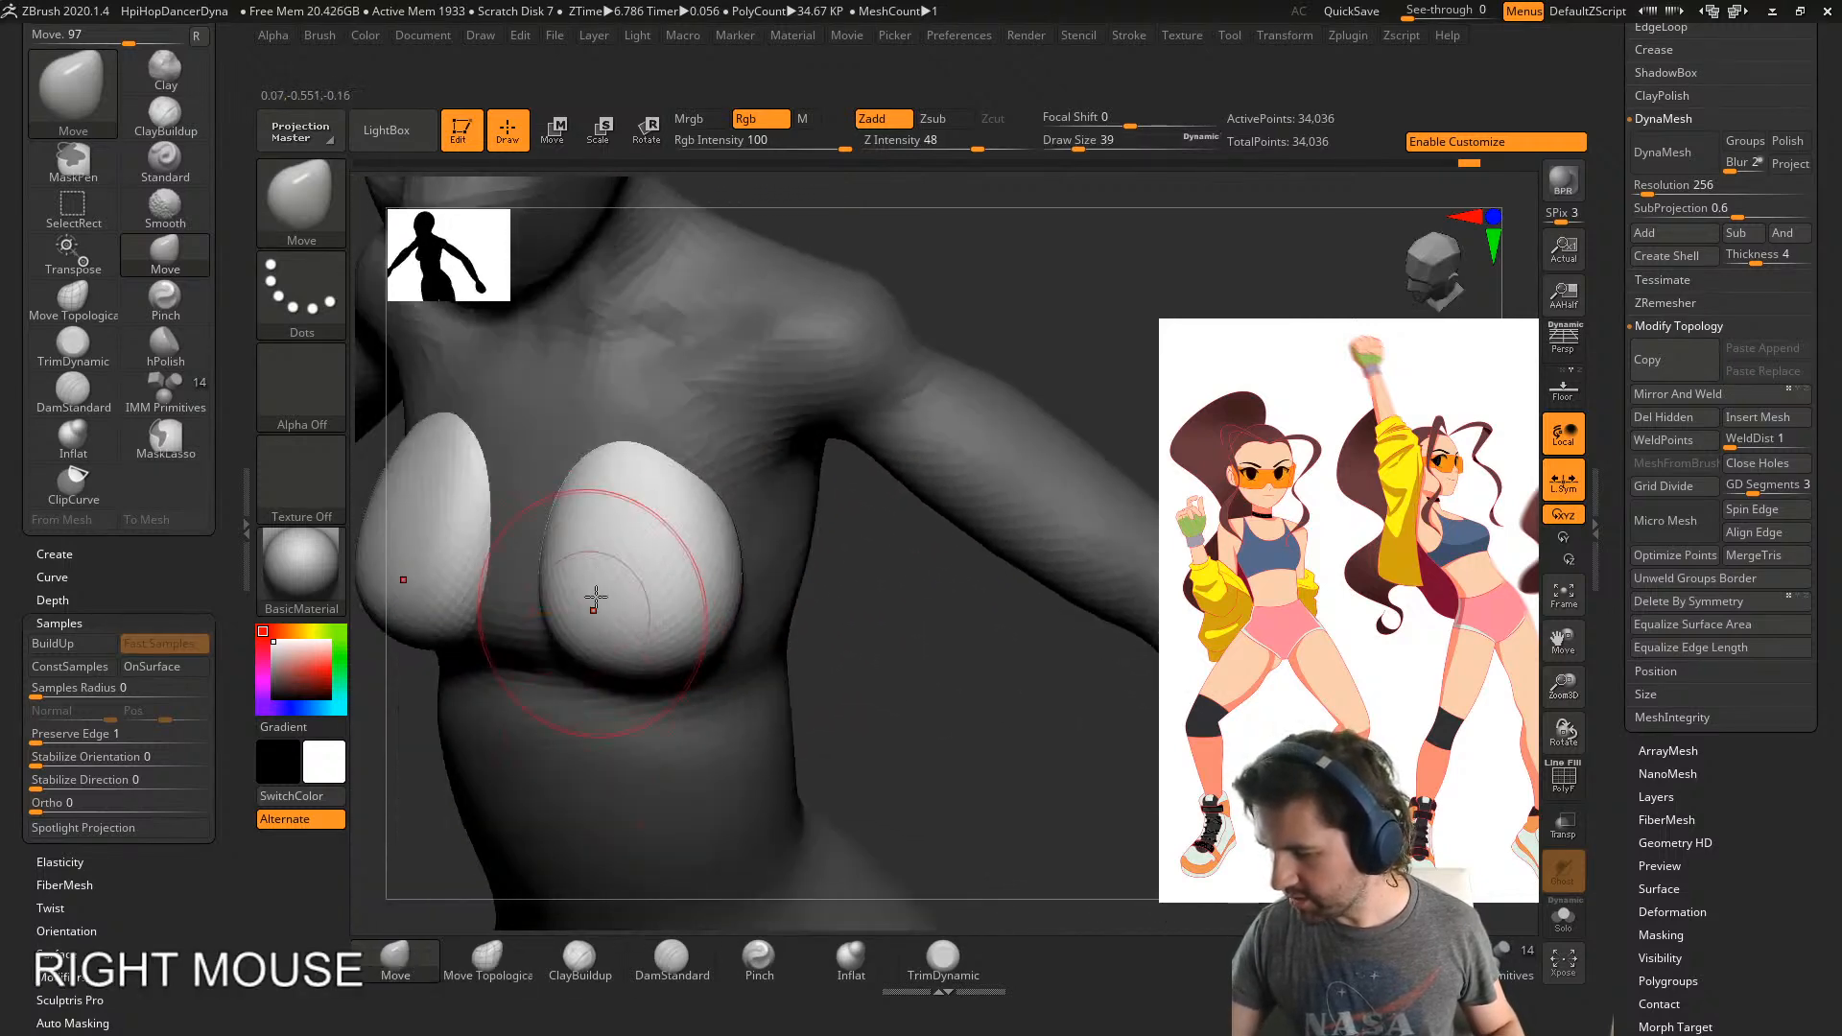
# - Refine the inner and upper contours of the breast forms with small Move strokes at draw size 39
pyautogui.moveTo(596, 597); pyautogui.dragTo(588, 551)
pyautogui.moveTo(588, 551); pyautogui.dragTo(641, 463, button='right')
pyautogui.moveTo(641, 463); pyautogui.dragTo(637, 455)
pyautogui.moveTo(637, 454)
pyautogui.mouseDown(button='right')
pyautogui.moveTo(724, 413)
pyautogui.moveTo(627, 626)
pyautogui.mouseUp(button='right')
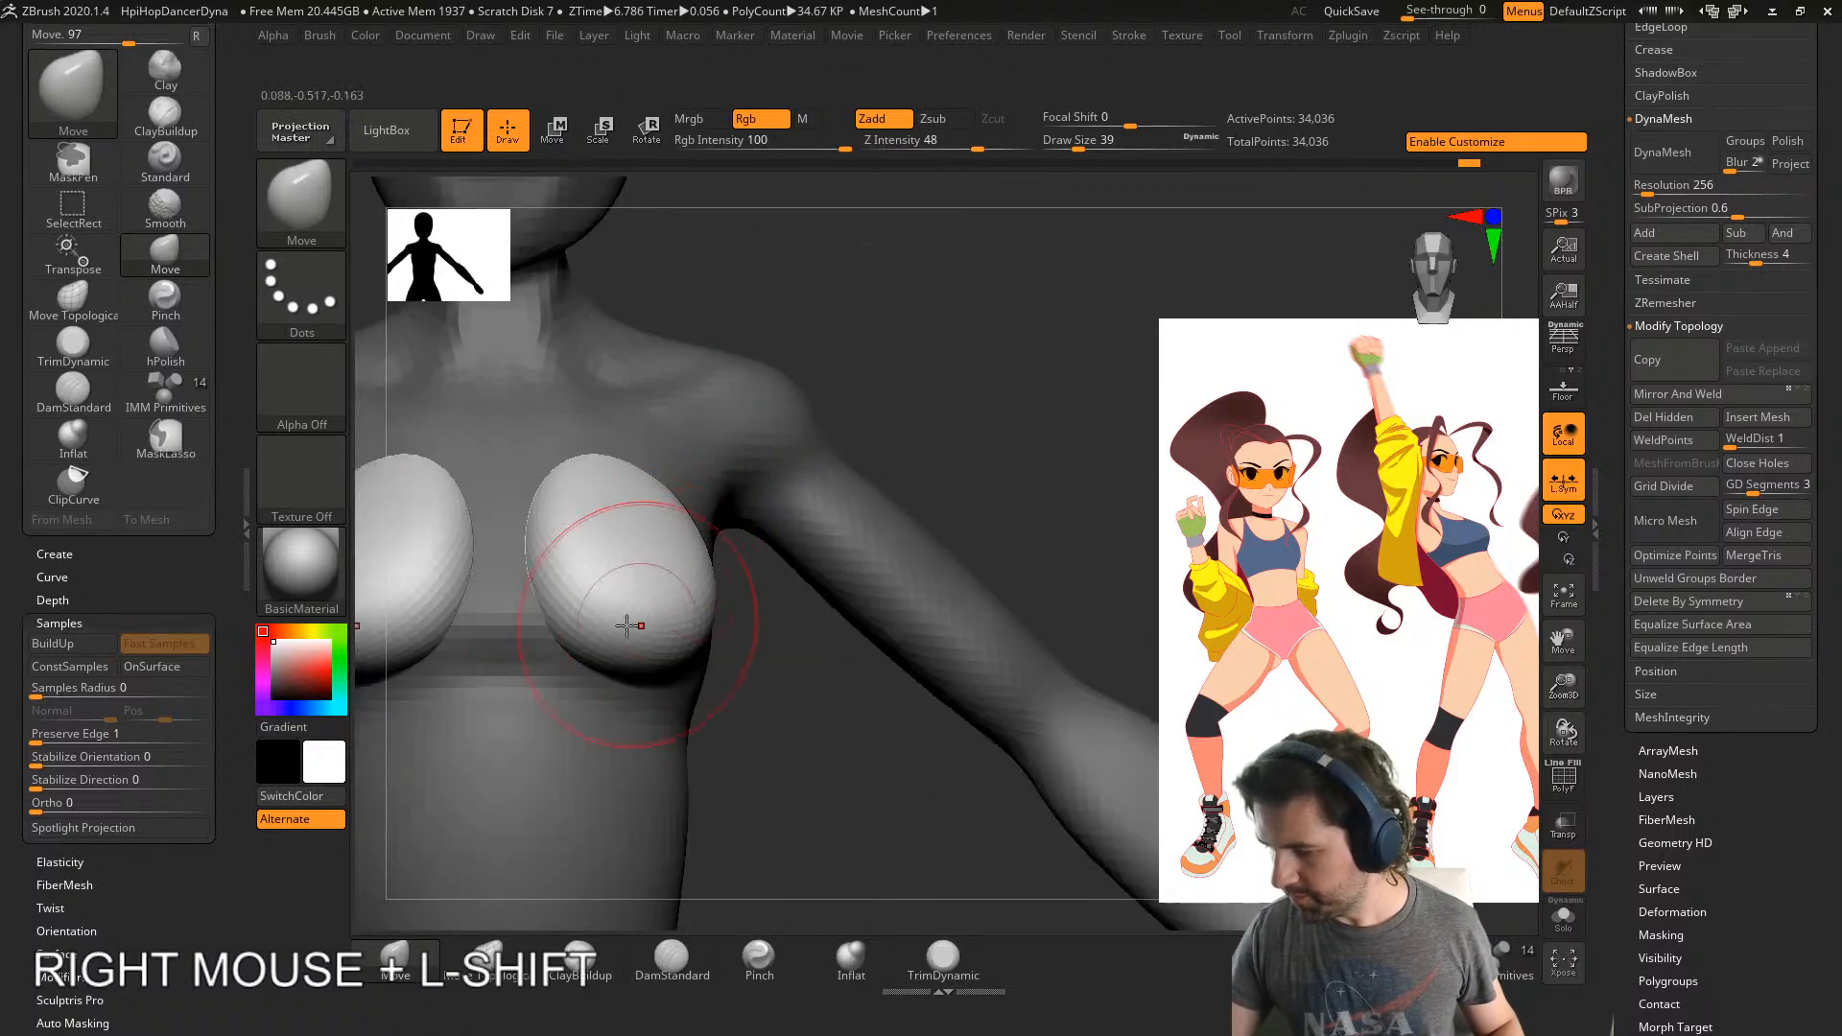
pyautogui.moveTo(626, 626); pyautogui.dragTo(601, 573)
pyautogui.moveTo(717, 493); pyautogui.dragTo(576, 567, button='right')
pyautogui.moveTo(576, 567); pyautogui.dragTo(559, 600)
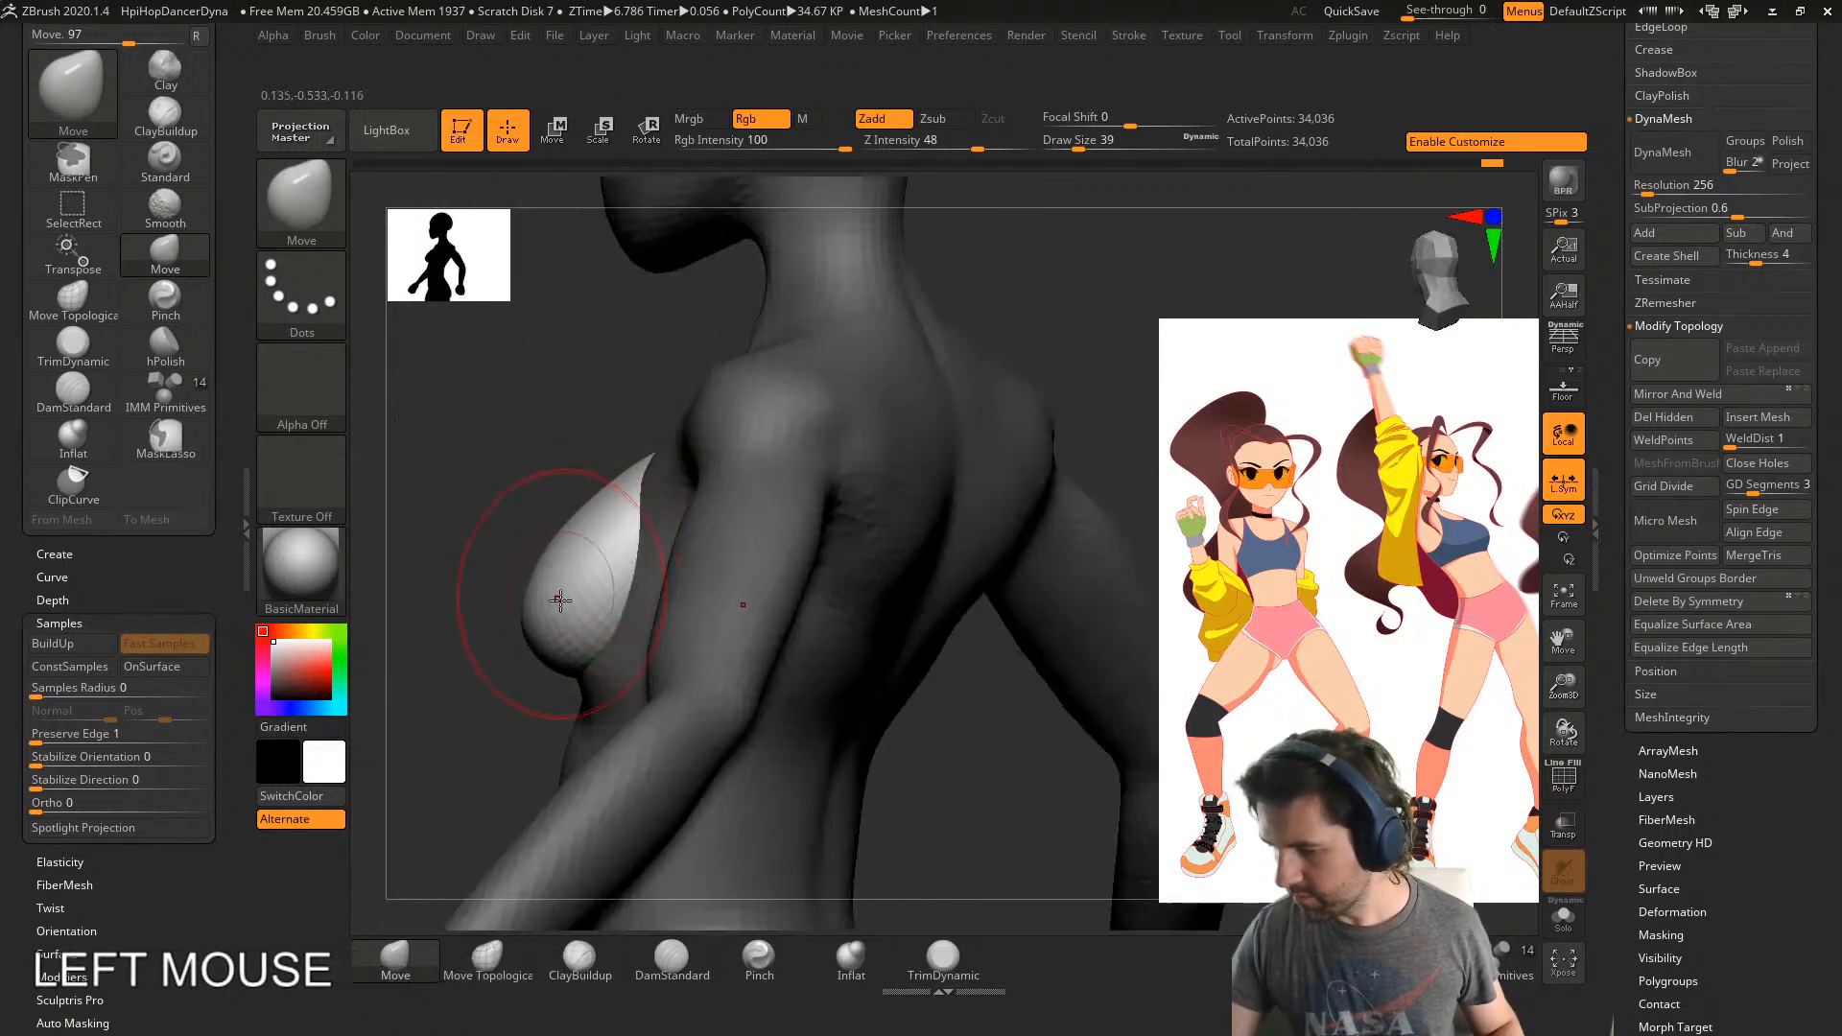
# - Adjust the overall side silhouette of the breast forms with the Move brush at draw size 94
pyautogui.keyDown('shift'); pyautogui.moveTo(560, 600); pyautogui.dragTo(570, 606, button='right'); pyautogui.keyUp('shift')
pyautogui.press('s')
pyautogui.moveTo(570, 605)
pyautogui.mouseDown()
pyautogui.moveTo(589, 606)
pyautogui.moveTo(563, 554)
pyautogui.mouseUp()
pyautogui.keyDown('alt'); pyautogui.moveTo(563, 555); pyautogui.dragTo(461, 473, button='right'); pyautogui.keyUp('alt')
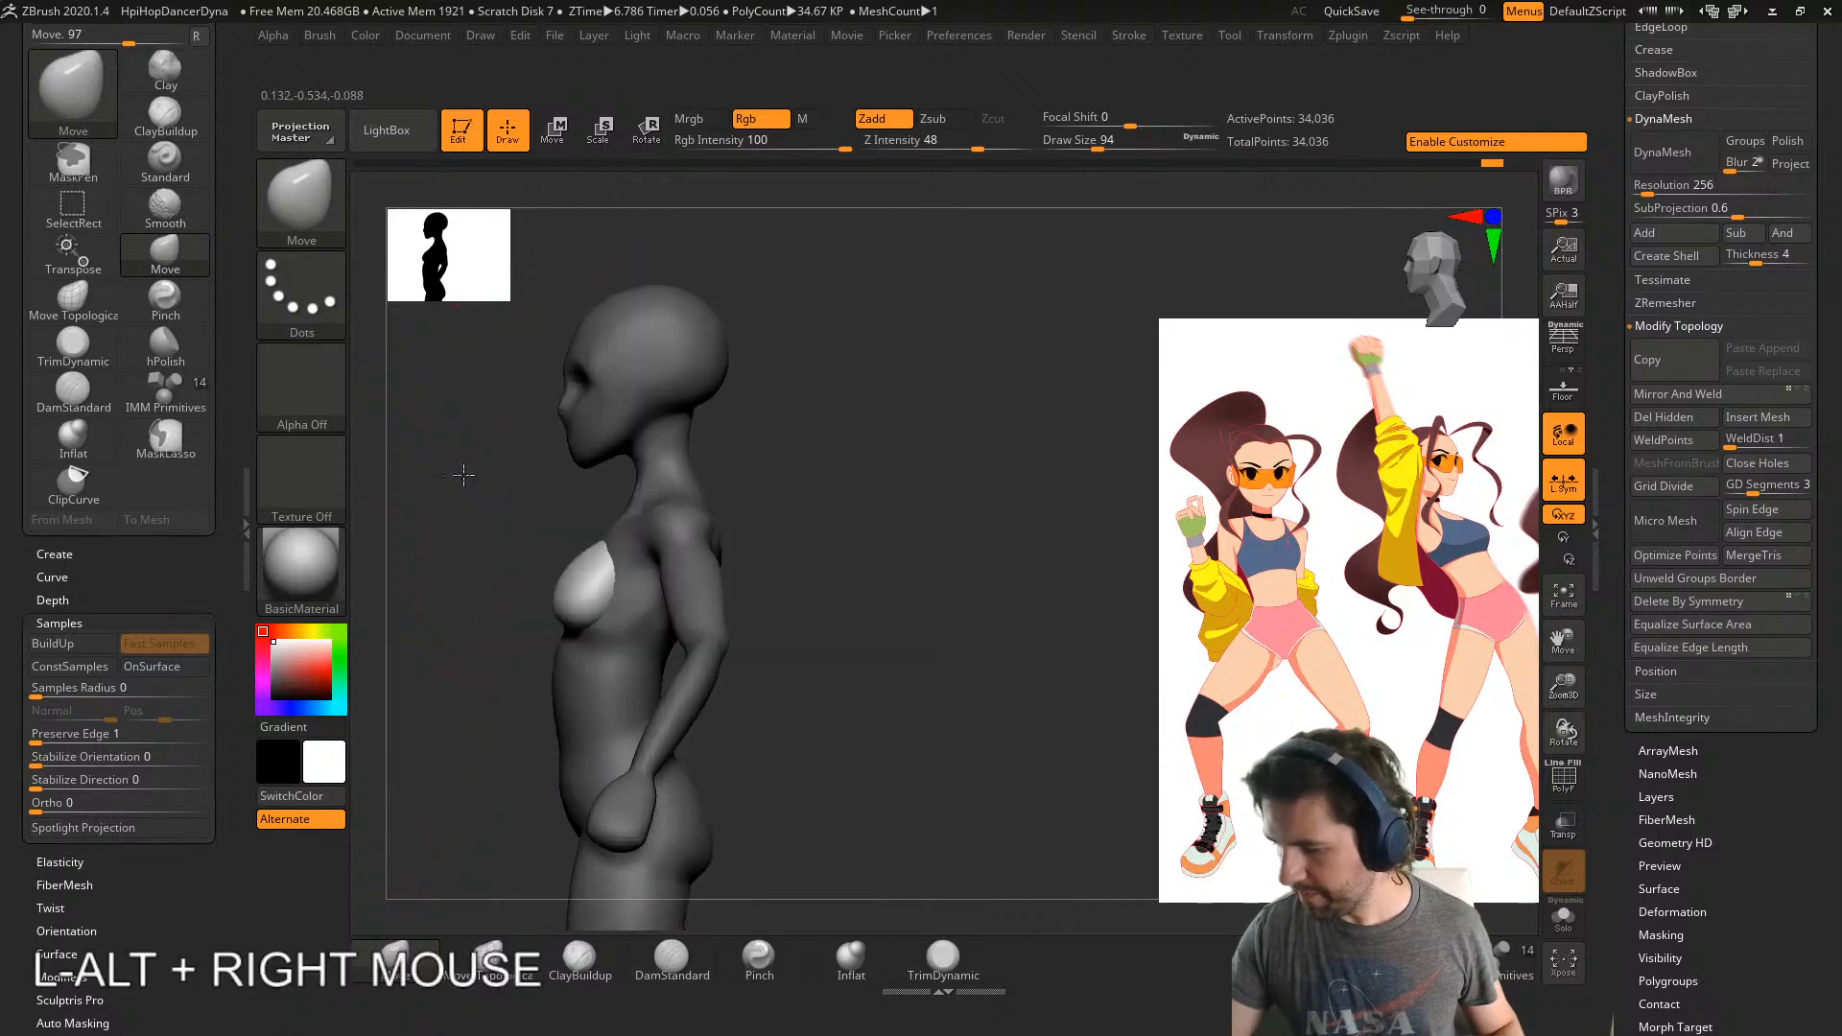
# - Clear the body mask, display the polygroup wireframe, and fuse the breast forms into the body with DynaMesh at resolution 256
pyautogui.keyDown('ctrl'); pyautogui.moveTo(800, 669); pyautogui.dragTo(852, 708); pyautogui.keyUp('ctrl')
pyautogui.keyDown('shift'); pyautogui.moveTo(852, 708); pyautogui.dragTo(871, 671, button='right'); pyautogui.keyUp('shift')
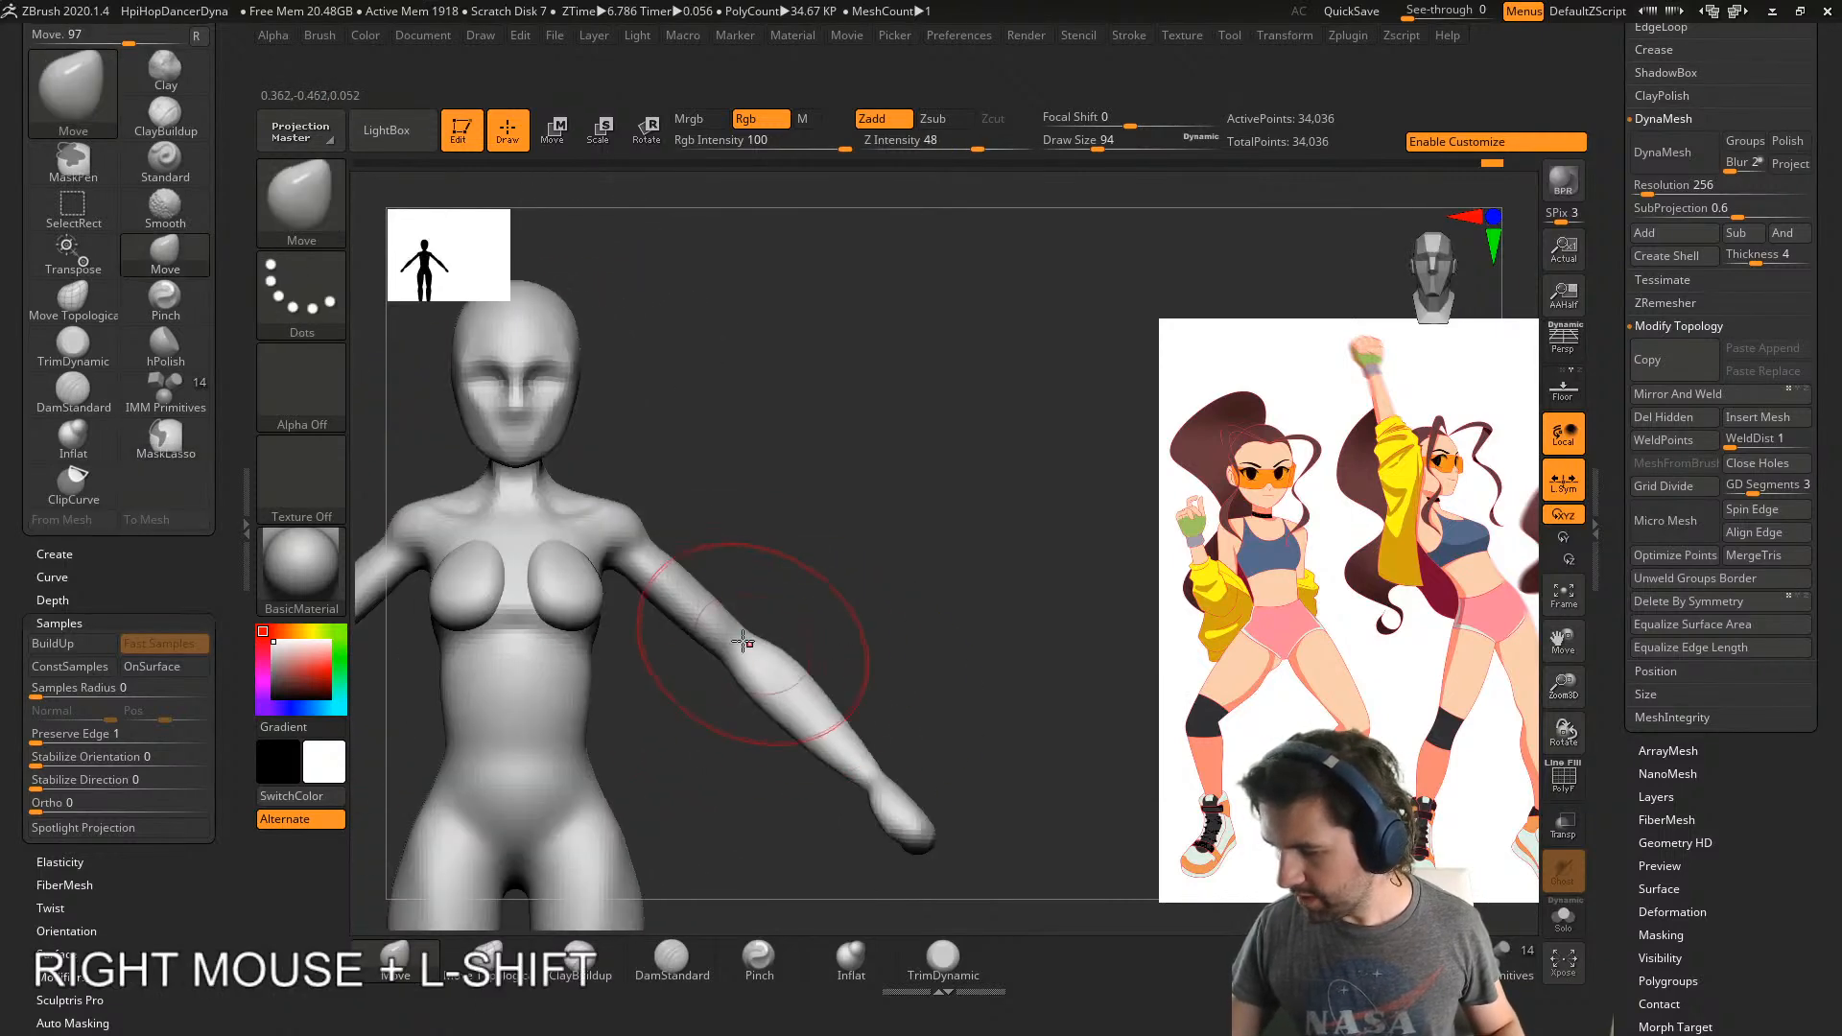
pyautogui.hotkey('shift', 'f')
pyautogui.keyDown('ctrl'); pyautogui.click(872, 572); pyautogui.keyUp('ctrl')
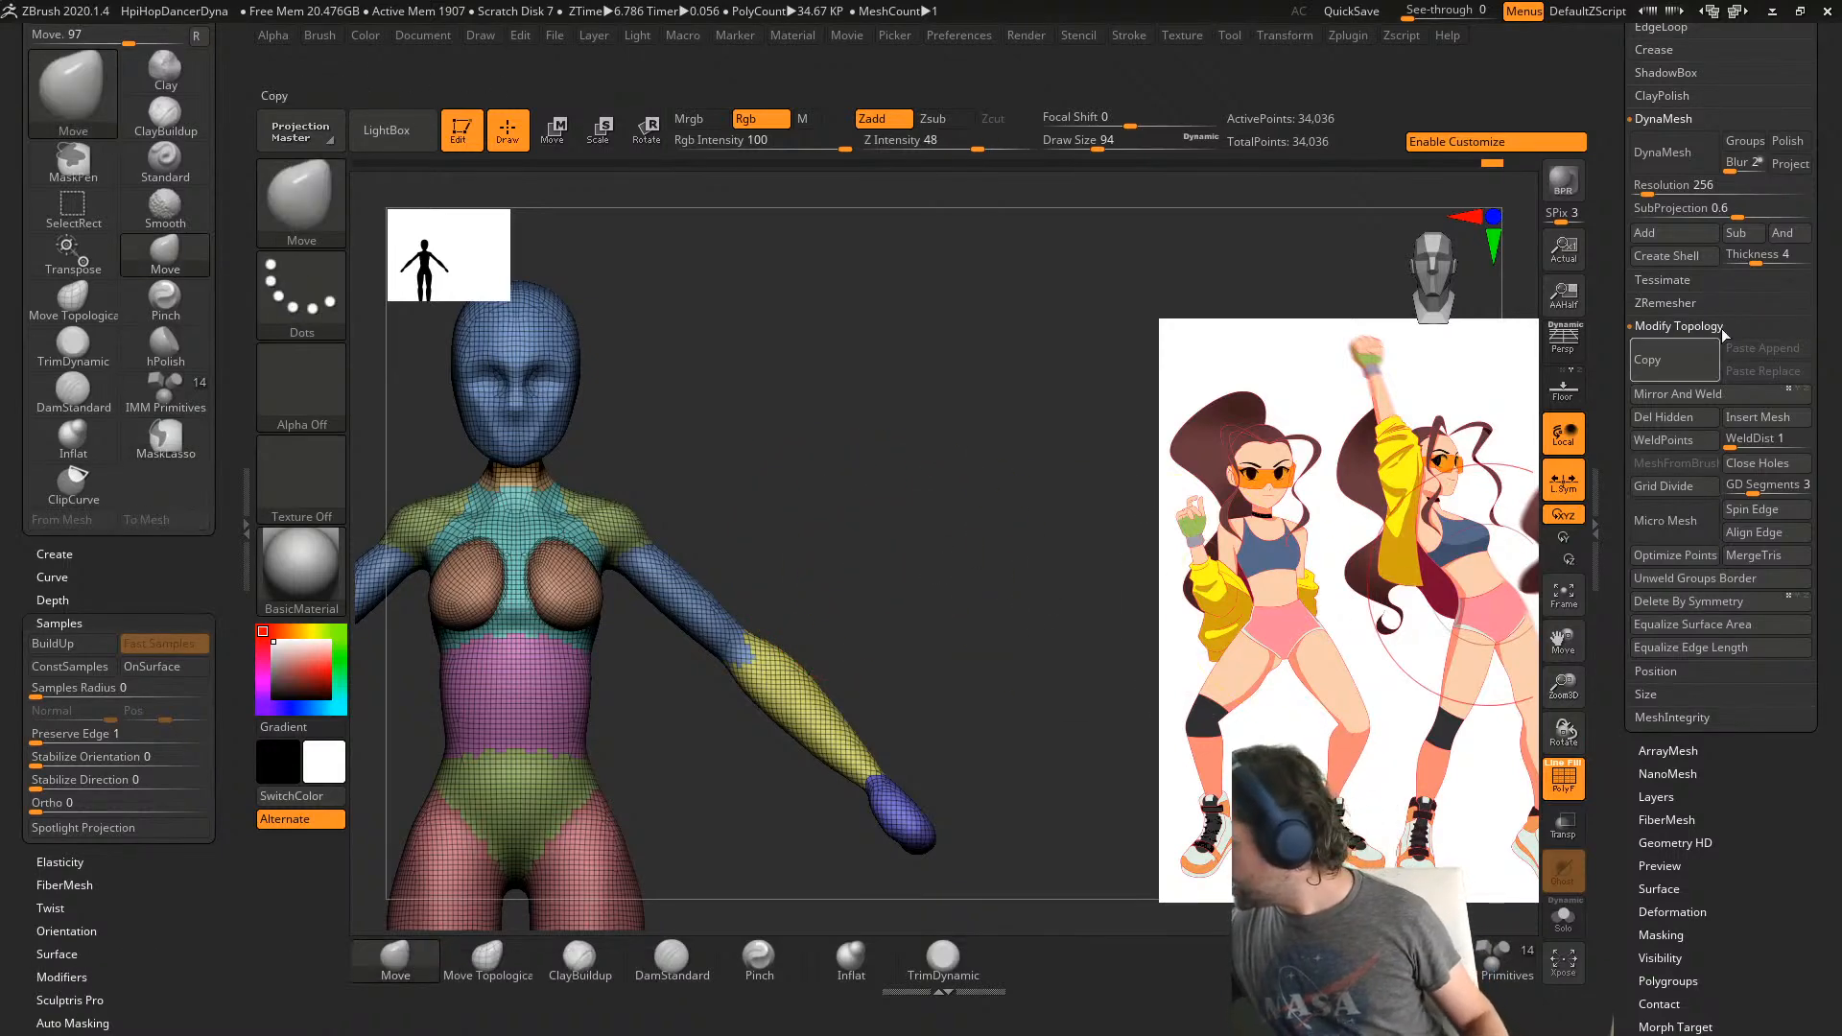
pyautogui.moveTo(1618, 320); pyautogui.dragTo(1617, 386)
pyautogui.click(1668, 220)
# - Smooth the seams between the fused breasts and the chest, and hide the polygroup wireframe
pyautogui.keyDown('shift'); pyautogui.moveTo(587, 590); pyautogui.dragTo(578, 570); pyautogui.keyUp('shift')
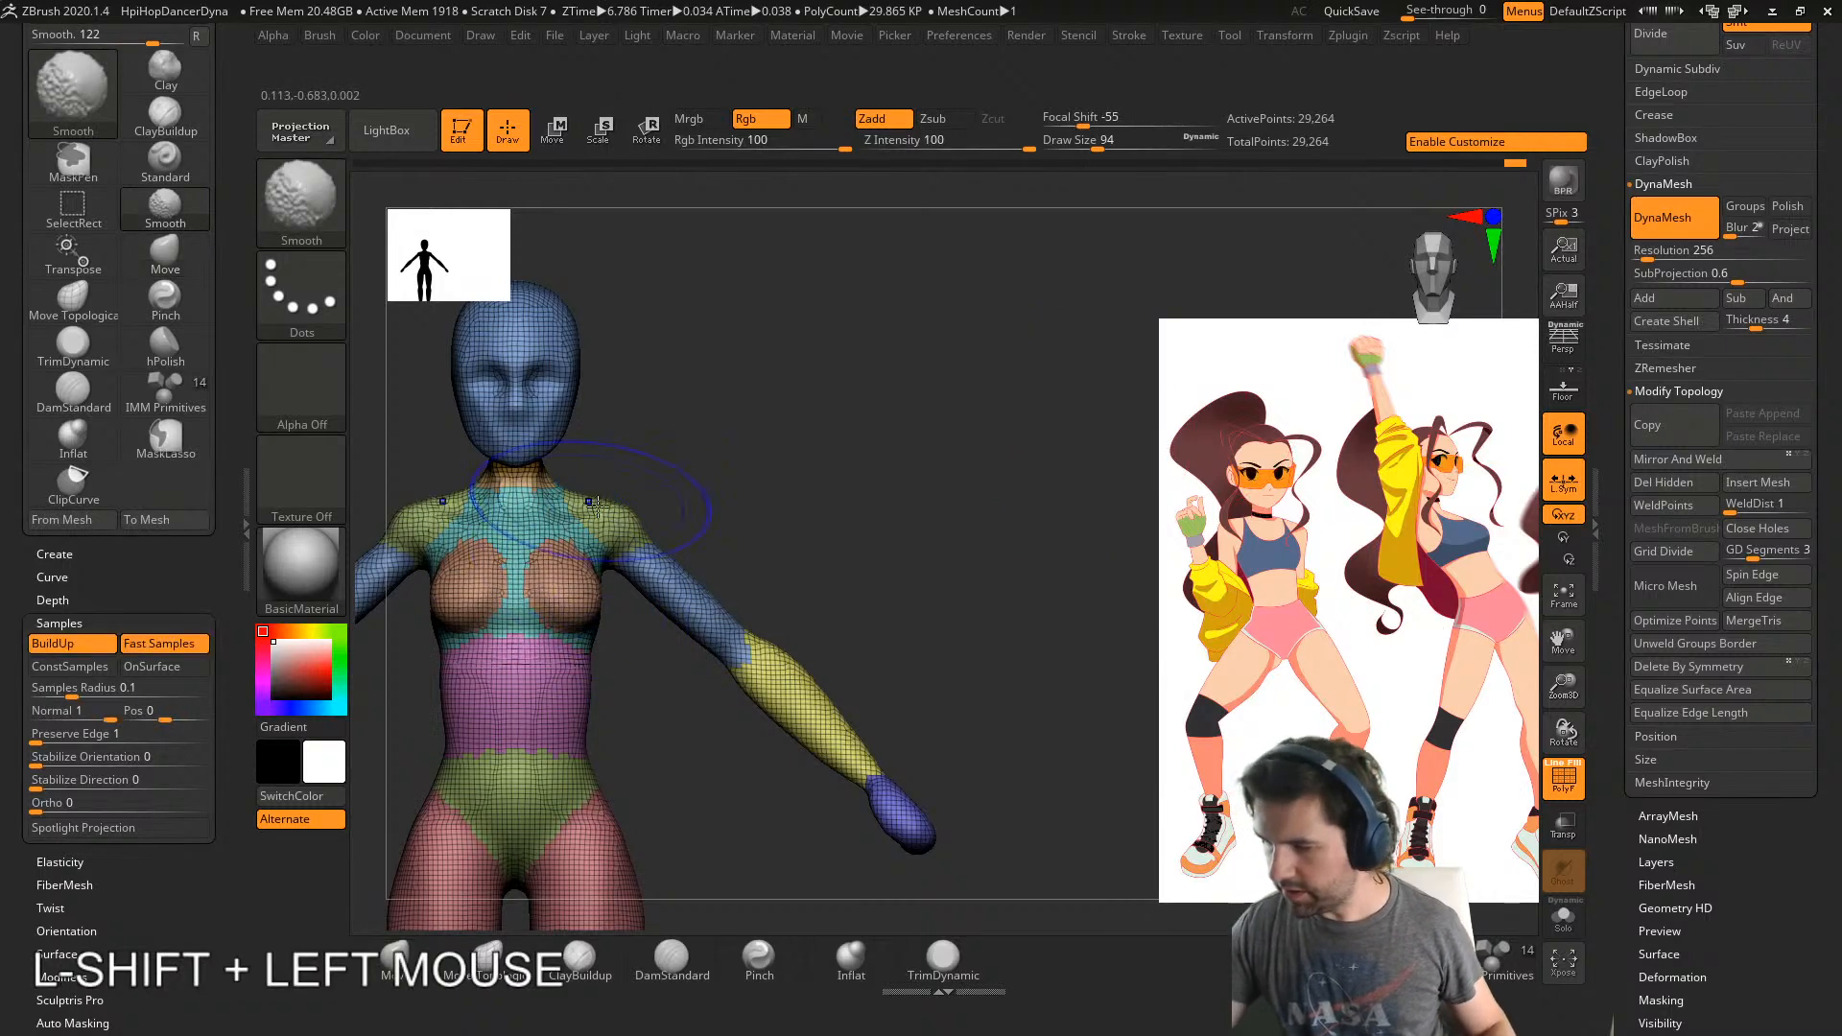
pyautogui.moveTo(705, 730)
pyautogui.mouseDown(button='right')
pyautogui.moveTo(644, 748)
pyautogui.moveTo(520, 722)
pyautogui.moveTo(514, 795)
pyautogui.moveTo(604, 806)
pyautogui.mouseUp(button='right')
pyautogui.hotkey('shift', 'f')
# - Carve the crease under the breast and up toward the armpit with the DamStandard brush at draw size 44
pyautogui.click(580, 962)
pyautogui.click(671, 960)
pyautogui.press('s')
pyautogui.moveTo(762, 812); pyautogui.dragTo(744, 813)
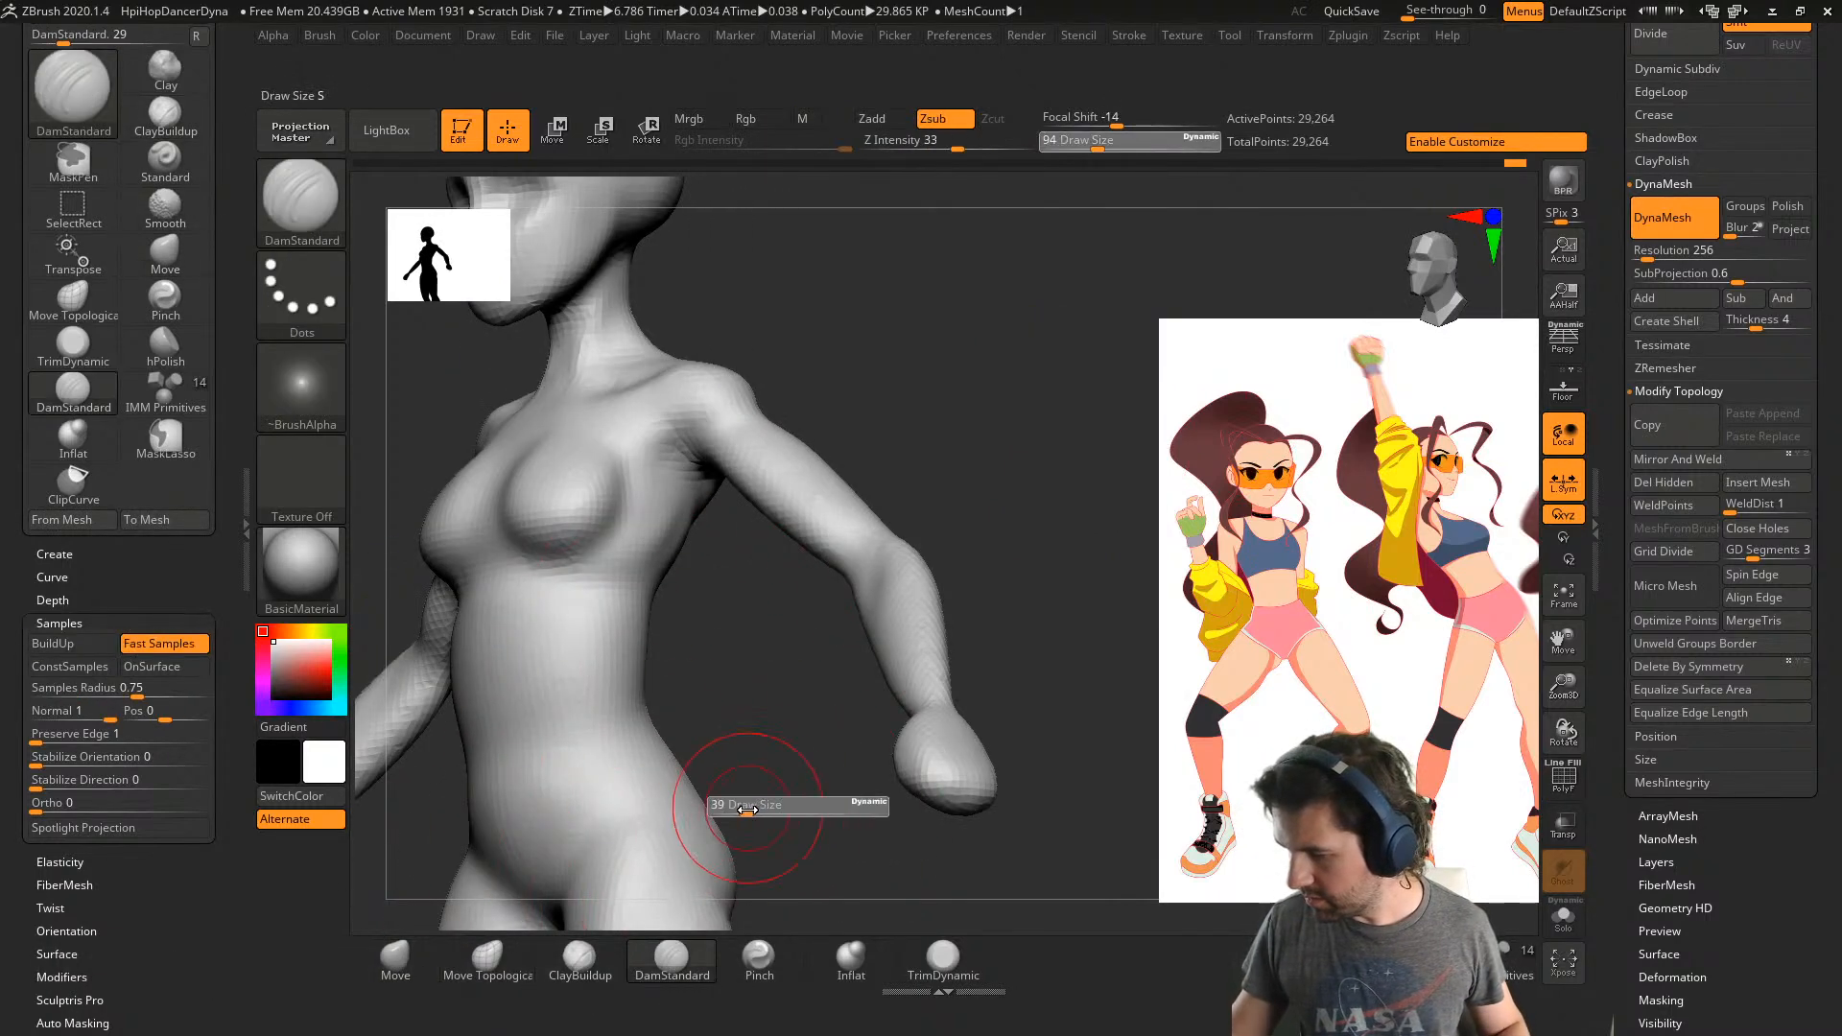
pyautogui.moveTo(524, 533); pyautogui.dragTo(627, 502)
pyautogui.moveTo(627, 501); pyautogui.dragTo(537, 523, button='right')
pyautogui.moveTo(543, 539)
pyautogui.mouseDown()
pyautogui.moveTo(607, 534)
pyautogui.moveTo(646, 438)
pyautogui.mouseUp()
pyautogui.moveTo(652, 436); pyautogui.dragTo(715, 443, button='right')
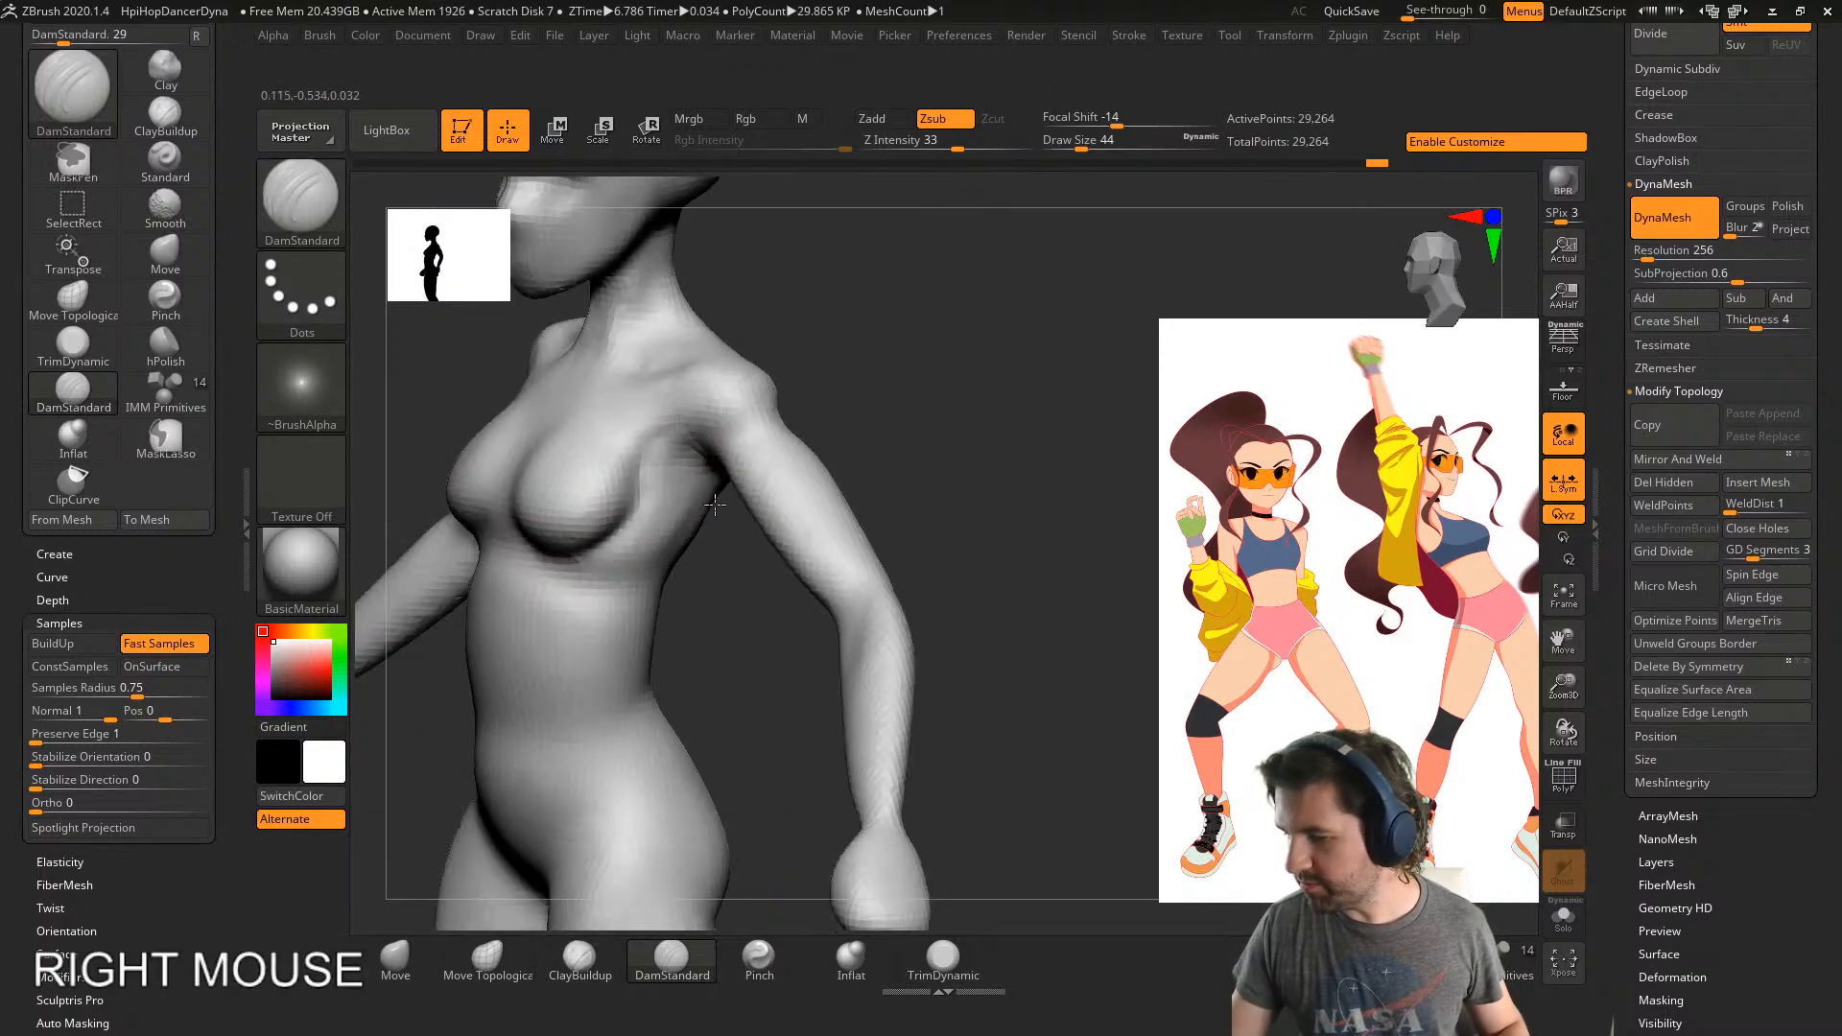
# - Deepen the outer breast crease from the armpit down to the underside with DamStandard
pyautogui.moveTo(656, 451)
pyautogui.mouseDown()
pyautogui.moveTo(644, 490)
pyautogui.moveTo(581, 539)
pyautogui.mouseUp()
pyautogui.moveTo(581, 539); pyautogui.dragTo(651, 504, button='right')
pyautogui.moveTo(566, 519); pyautogui.dragTo(580, 539, button='right')
# - Smooth the area between the breasts and the transition into the upper chest
pyautogui.moveTo(524, 419); pyautogui.dragTo(490, 494, button='right')
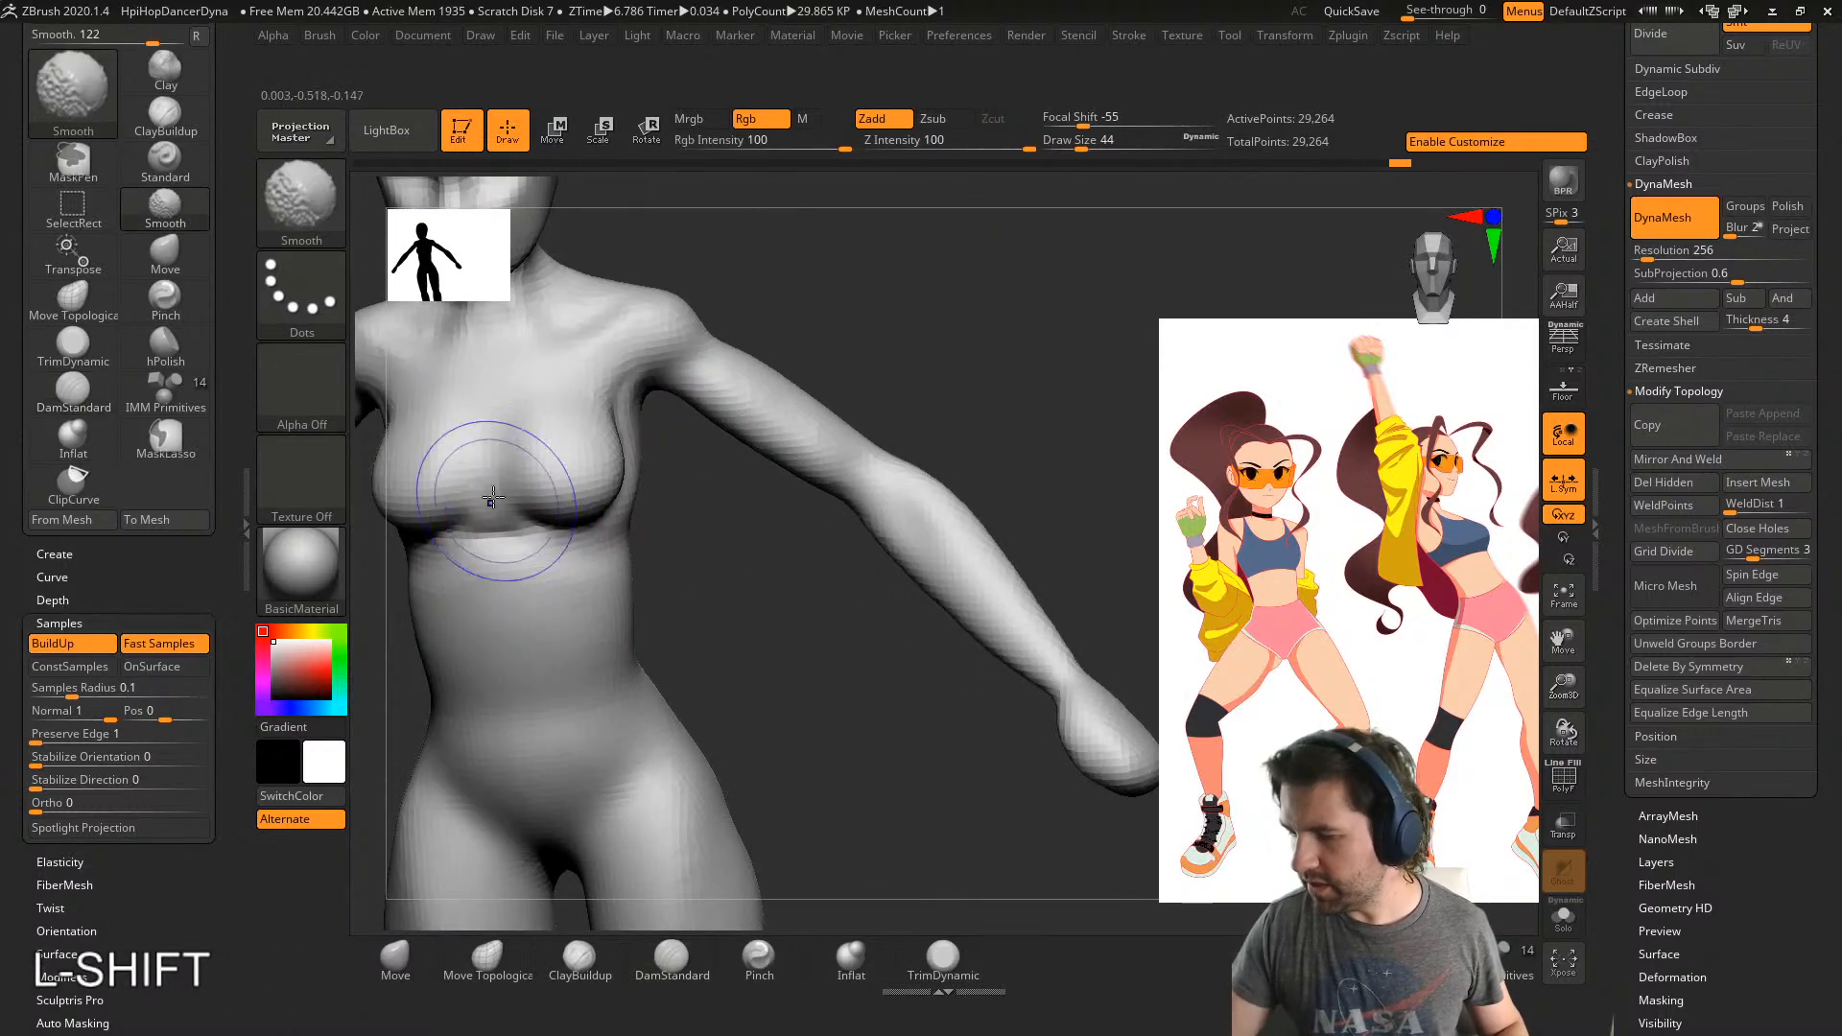
pyautogui.moveTo(657, 547); pyautogui.dragTo(539, 539, button='right')
pyautogui.keyDown('shift'); pyautogui.moveTo(573, 391); pyautogui.dragTo(572, 427); pyautogui.keyUp('shift')
# - Reshape the belly contour in side profile with the Move brush at draw size 120, smoothing the adjusted surface
pyautogui.moveTo(492, 585)
pyautogui.mouseDown(button='right')
pyautogui.moveTo(584, 604)
pyautogui.moveTo(584, 685)
pyautogui.mouseUp(button='right')
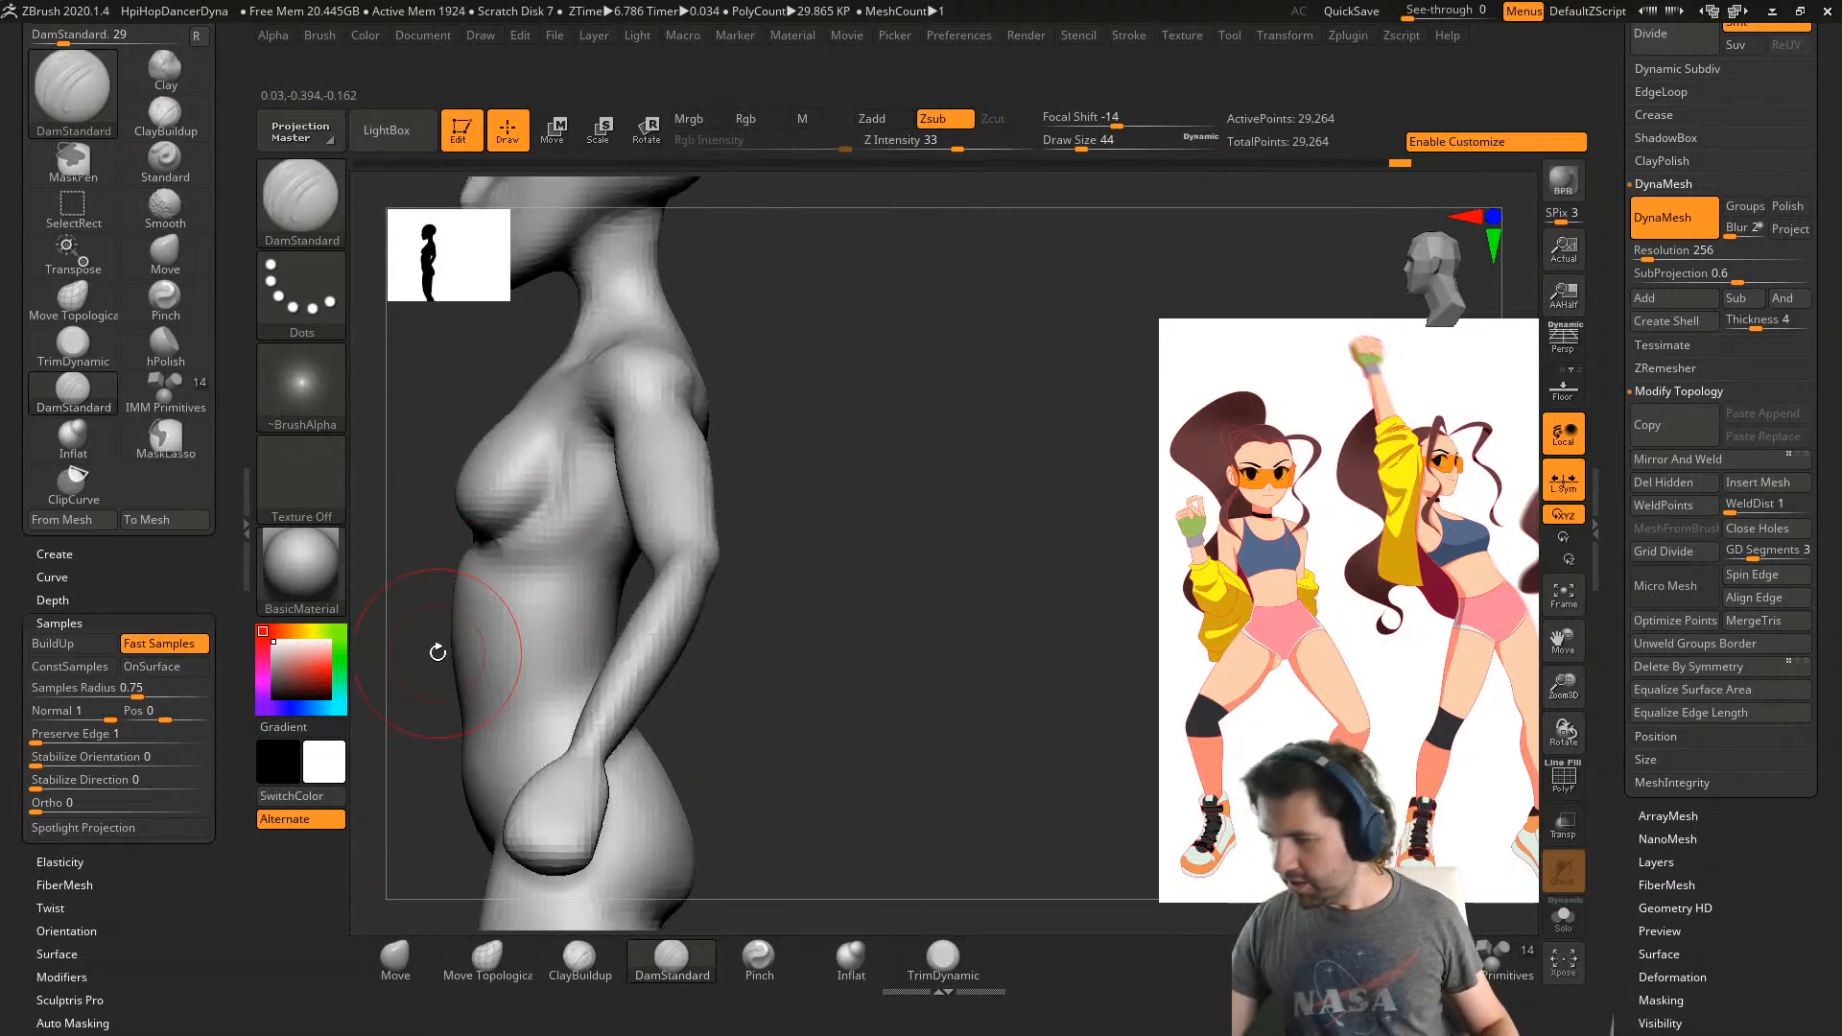
pyautogui.click(397, 958)
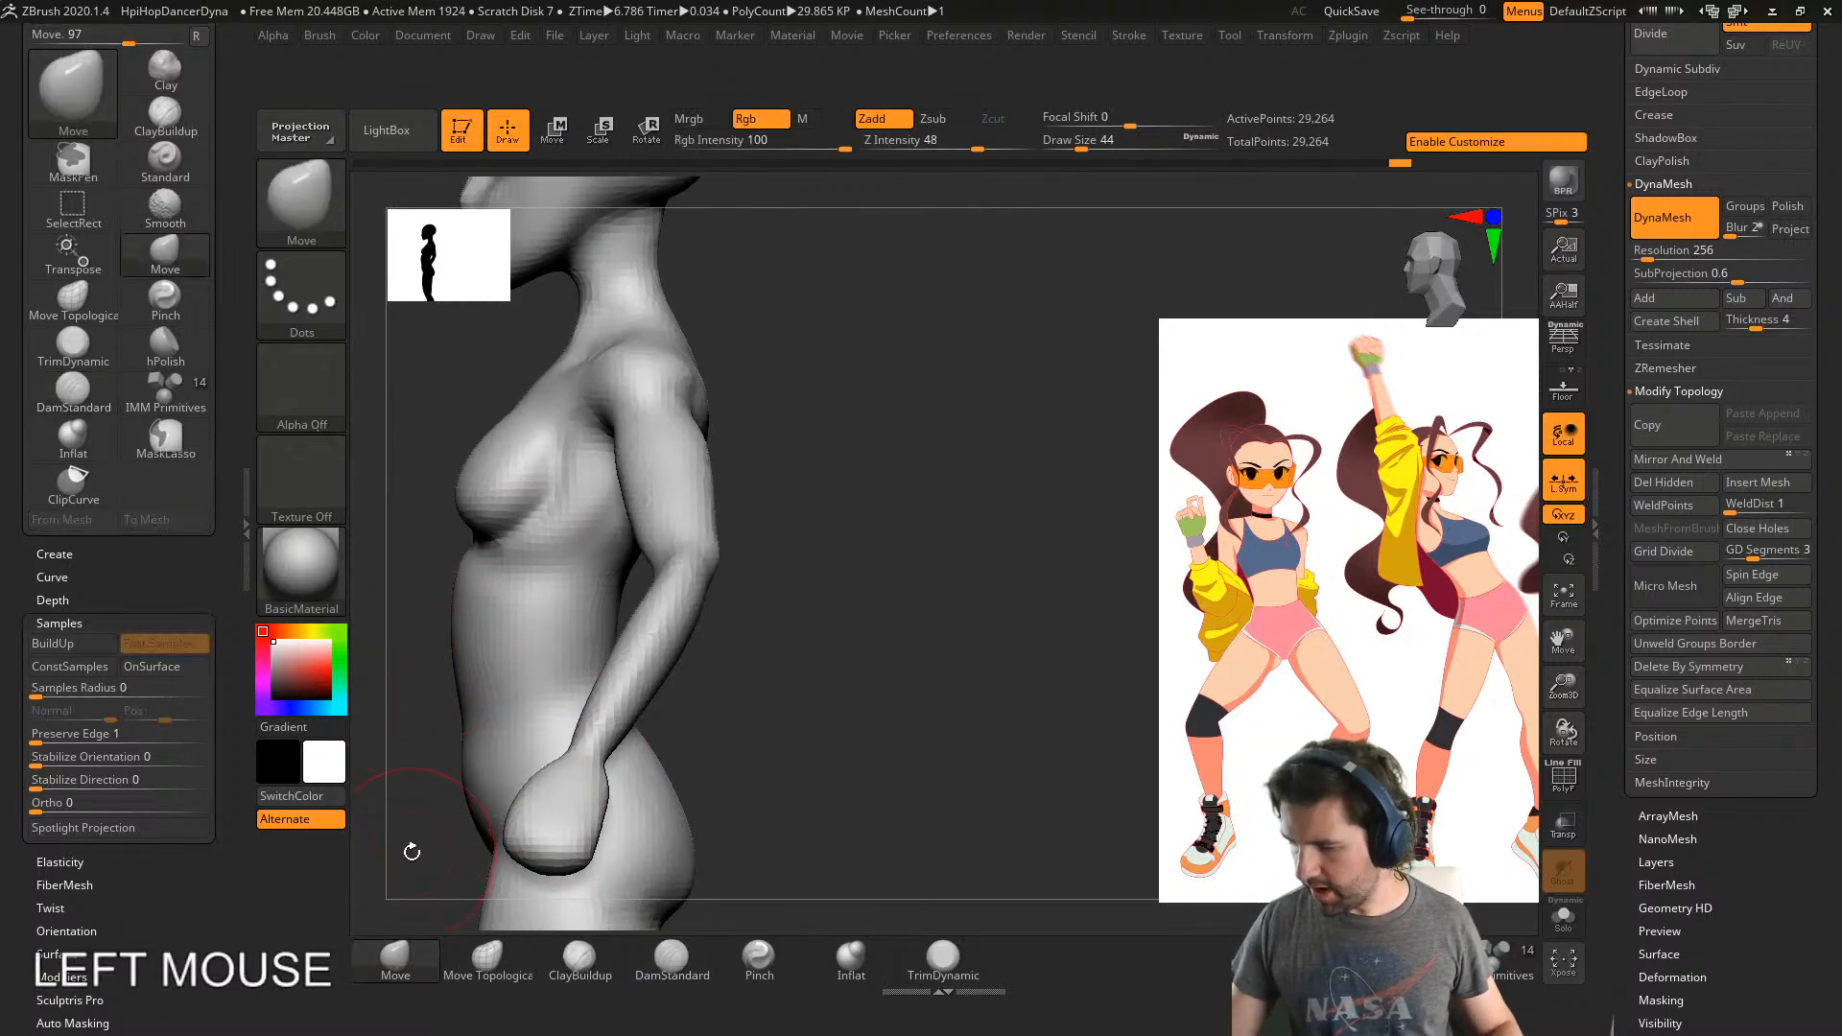
pyautogui.press('s')
pyautogui.moveTo(412, 851); pyautogui.dragTo(421, 851)
pyautogui.moveTo(472, 672)
pyautogui.keyDown('shift'); pyautogui.mouseDown()
pyautogui.moveTo(490, 552)
pyautogui.moveTo(496, 658)
pyautogui.mouseUp(); pyautogui.keyUp('shift')
pyautogui.press('s')
pyautogui.moveTo(472, 660); pyautogui.dragTo(483, 660)
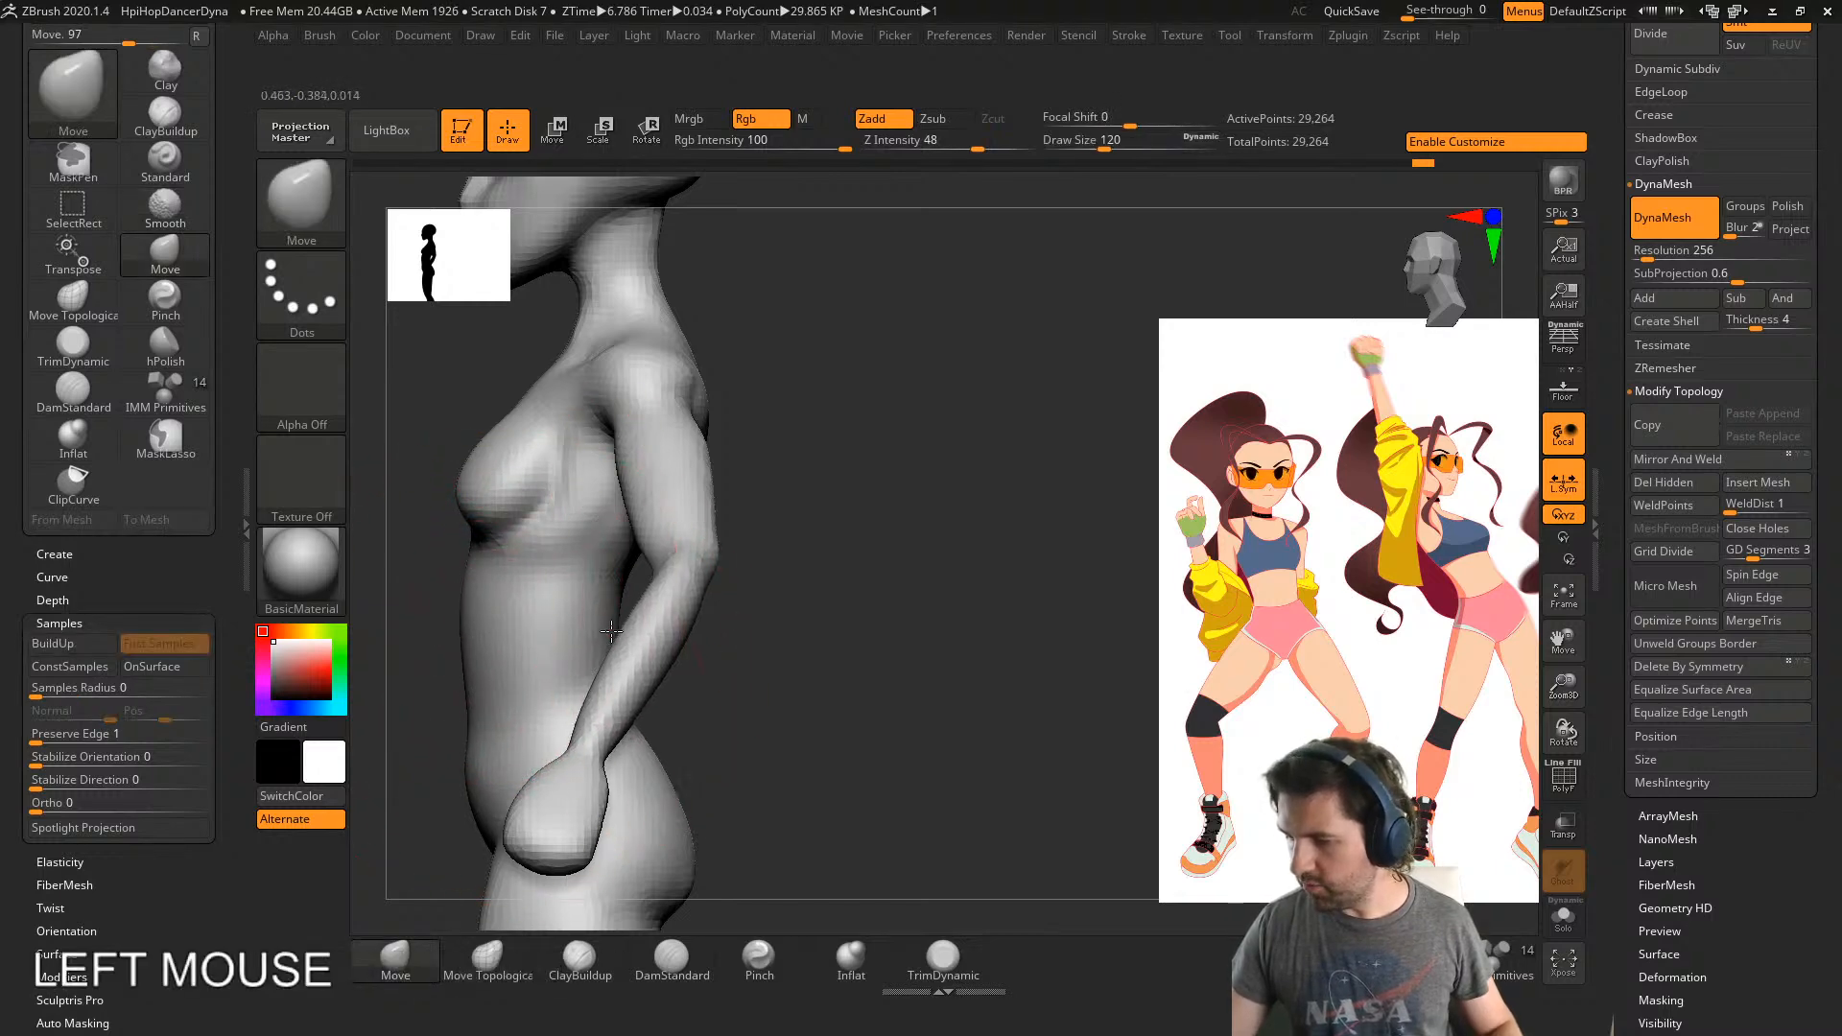
# - Try to shift the midsection forward in side view with the Move brush at draw size 338
pyautogui.moveTo(611, 632)
pyautogui.mouseDown(button='right')
pyautogui.moveTo(719, 691)
pyautogui.moveTo(773, 671)
pyautogui.mouseUp(button='right')
pyautogui.press('s')
pyautogui.moveTo(570, 699); pyautogui.dragTo(564, 700)
pyautogui.keyDown('alt'); pyautogui.moveTo(633, 672); pyautogui.dragTo(809, 677, button='right'); pyautogui.keyUp('alt')
pyautogui.press('s')
pyautogui.moveTo(777, 681); pyautogui.dragTo(812, 681)
pyautogui.moveTo(809, 639)
pyautogui.keyDown('alt'); pyautogui.mouseDown(button='right')
pyautogui.moveTo(559, 625)
pyautogui.moveTo(606, 658)
pyautogui.mouseUp(button='right'); pyautogui.keyUp('alt')
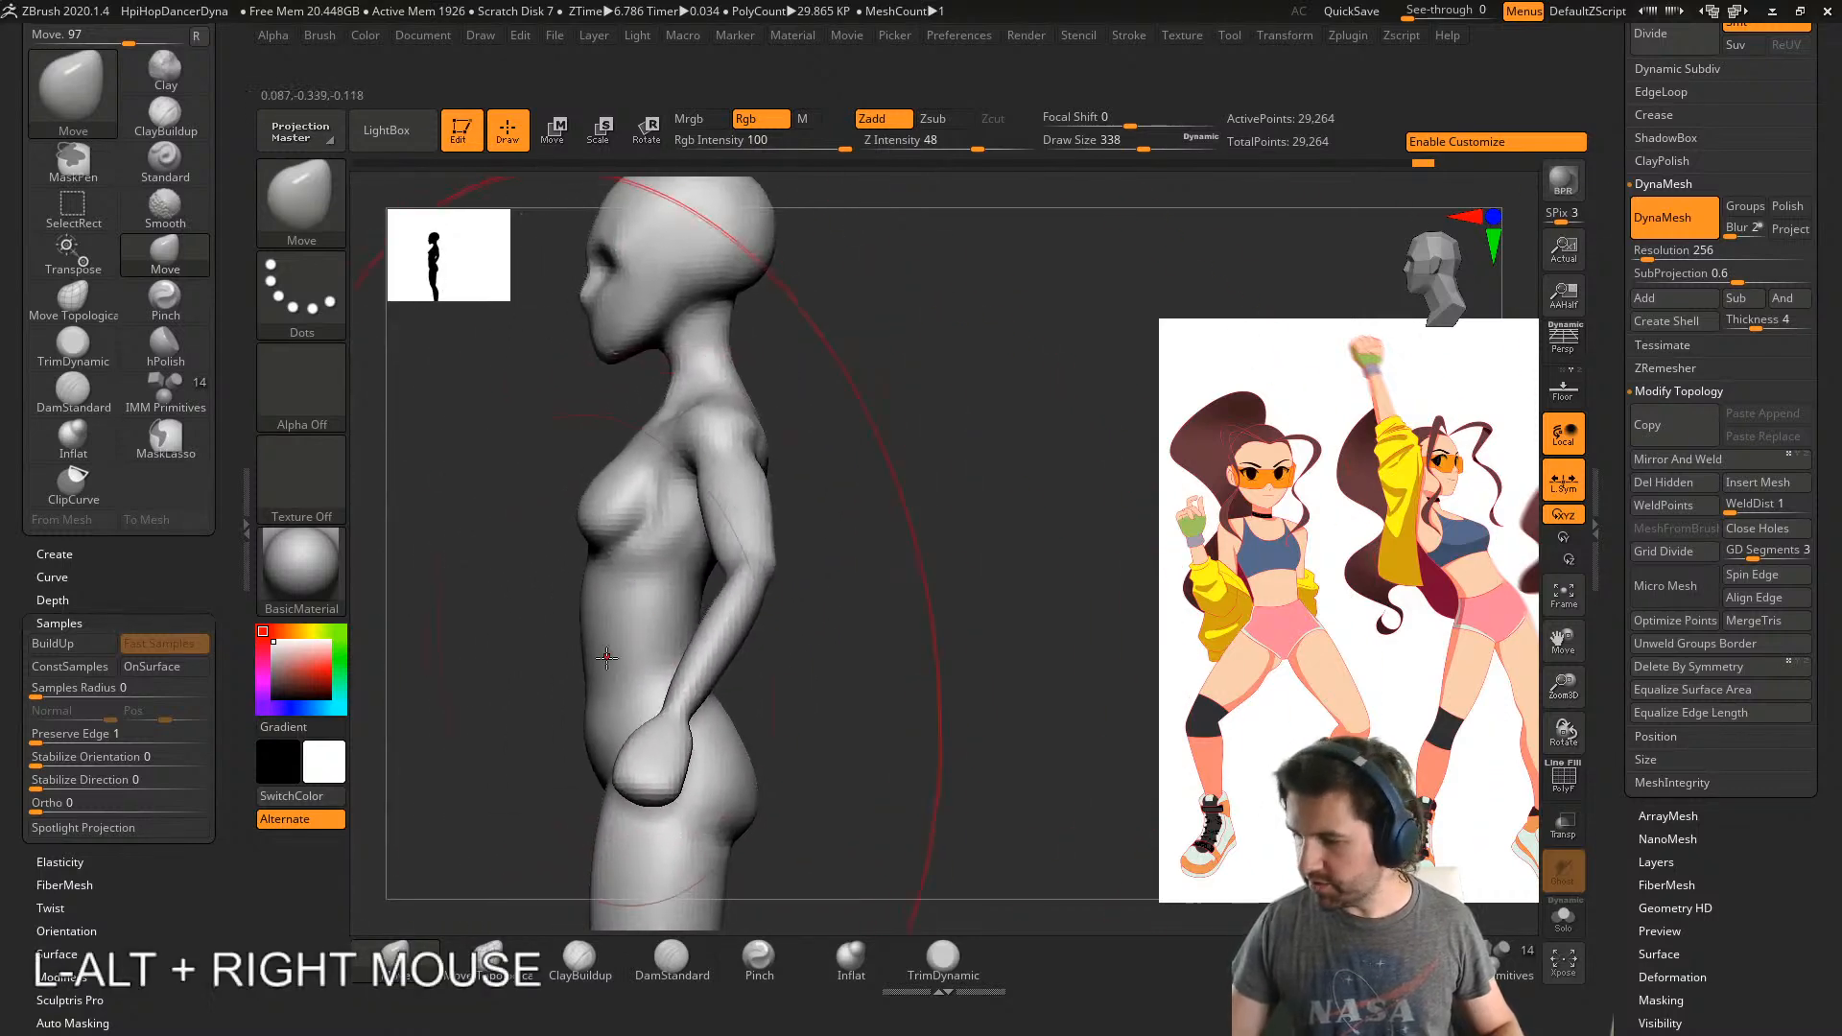
pyautogui.moveTo(606, 658); pyautogui.dragTo(538, 655)
pyautogui.hotkey('ctrl', 'z')
# - Adjust the lower belly and lower back contours in profile with the Move brush at draw size 124
pyautogui.press('s')
pyautogui.moveTo(793, 649); pyautogui.dragTo(756, 650)
pyautogui.moveTo(604, 683); pyautogui.dragTo(613, 683)
pyautogui.moveTo(705, 576); pyautogui.dragTo(588, 595, button='right')
pyautogui.moveTo(744, 658); pyautogui.dragTo(761, 637)
pyautogui.keyDown('shift'); pyautogui.moveTo(761, 637); pyautogui.dragTo(880, 614, button='right'); pyautogui.keyUp('shift')
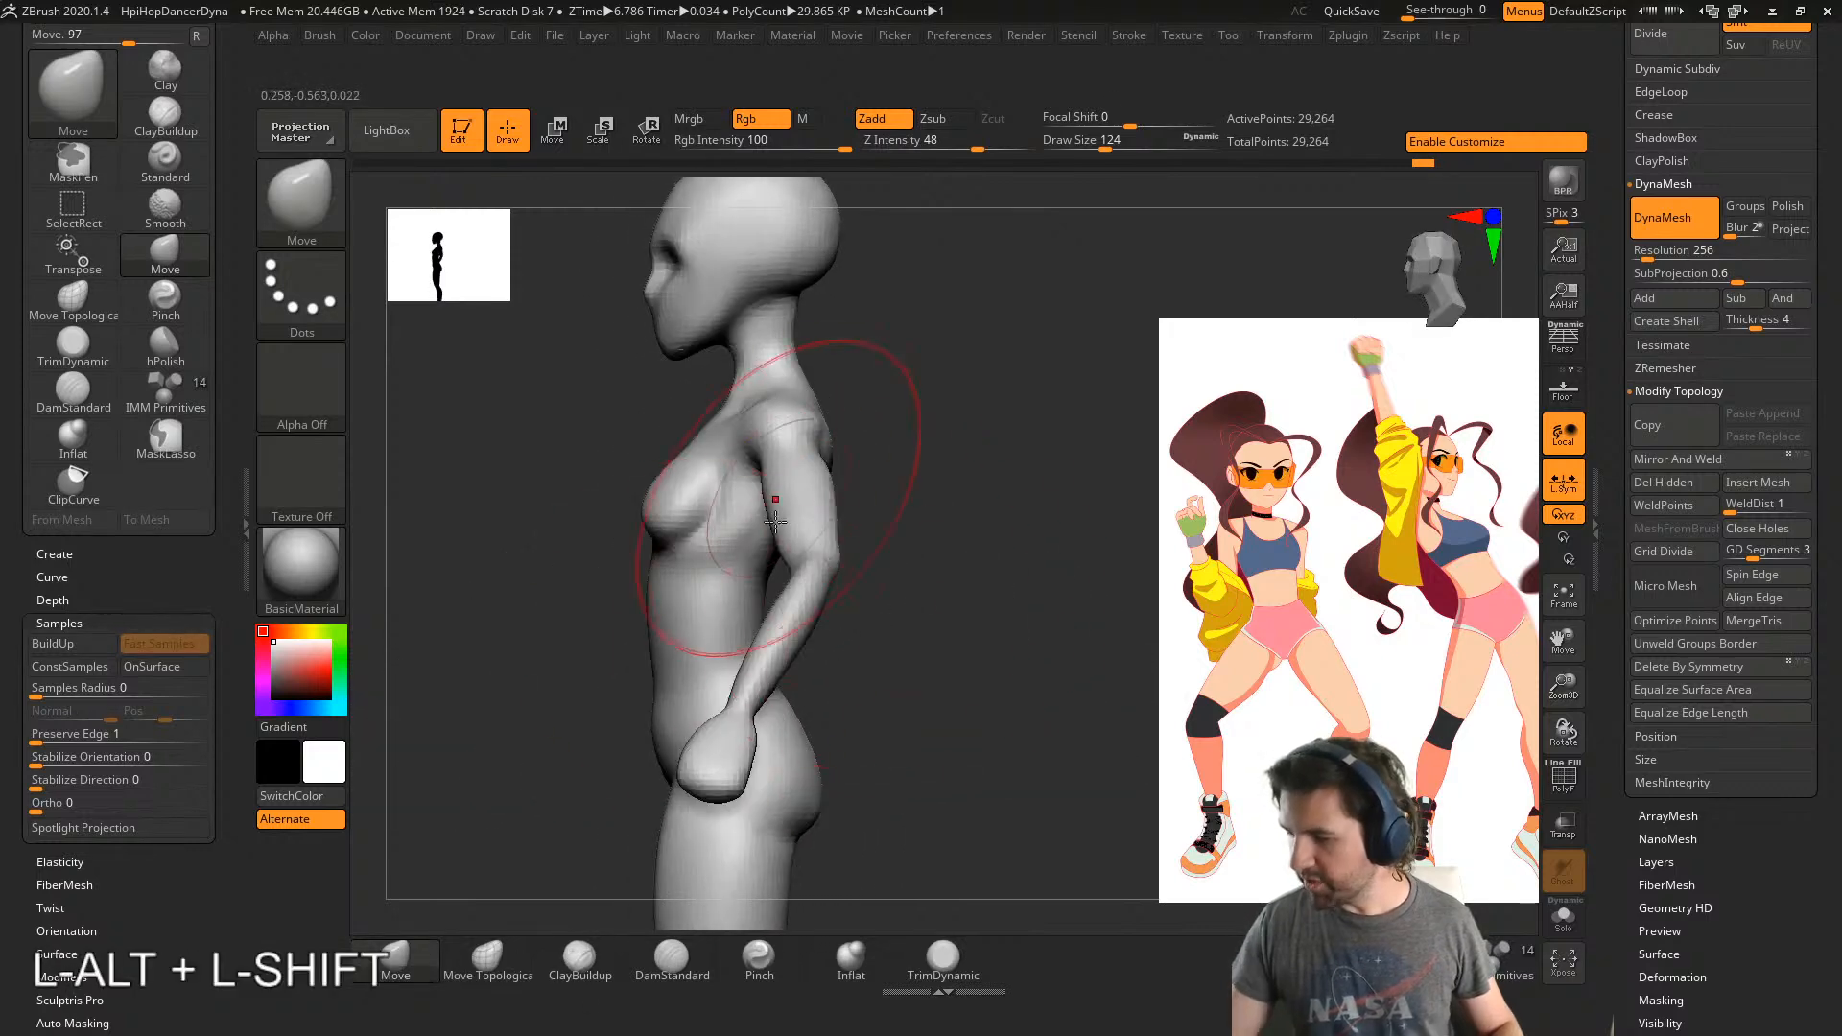
# - Hide both arms from the shoulders outward using the SelectLasso brush
pyautogui.keyDown('shift'); pyautogui.moveTo(761, 652); pyautogui.dragTo(723, 670, button='right'); pyautogui.keyUp('shift')
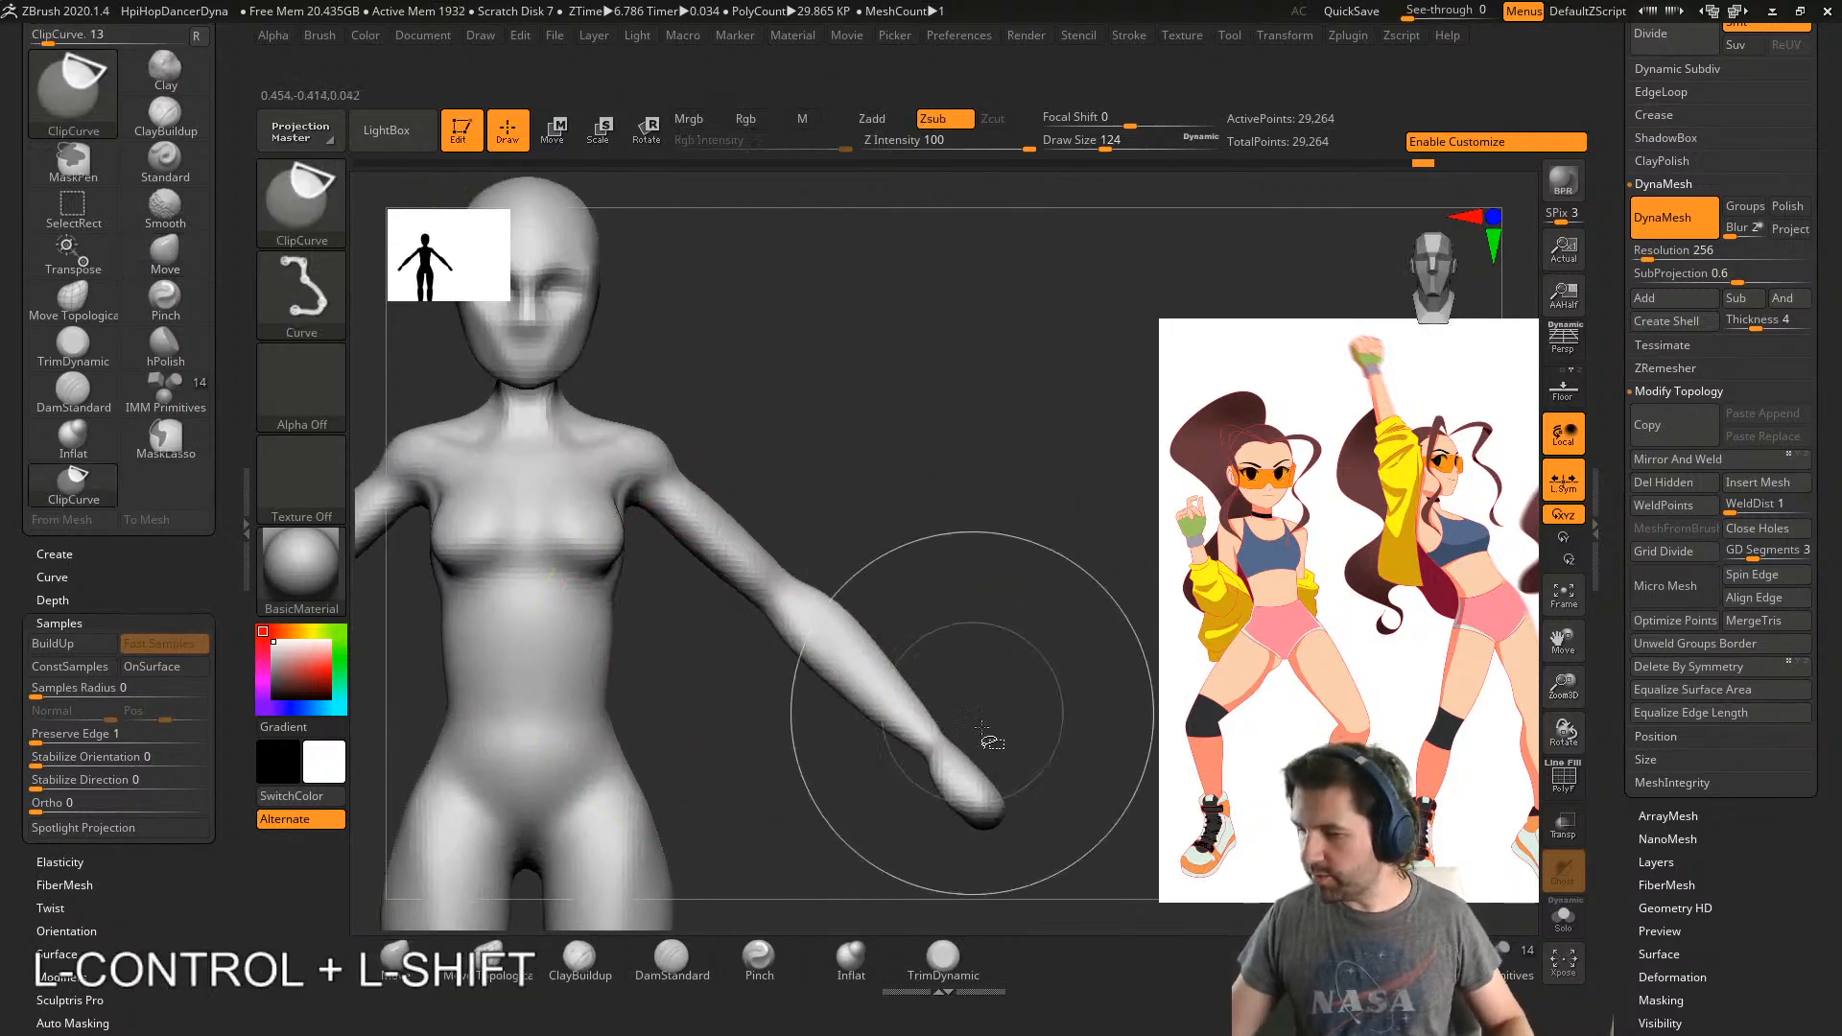
pyautogui.keyDown('ctrl'); pyautogui.keyDown('shift'); pyautogui.click(308, 211); pyautogui.keyUp('shift'); pyautogui.keyUp('ctrl')
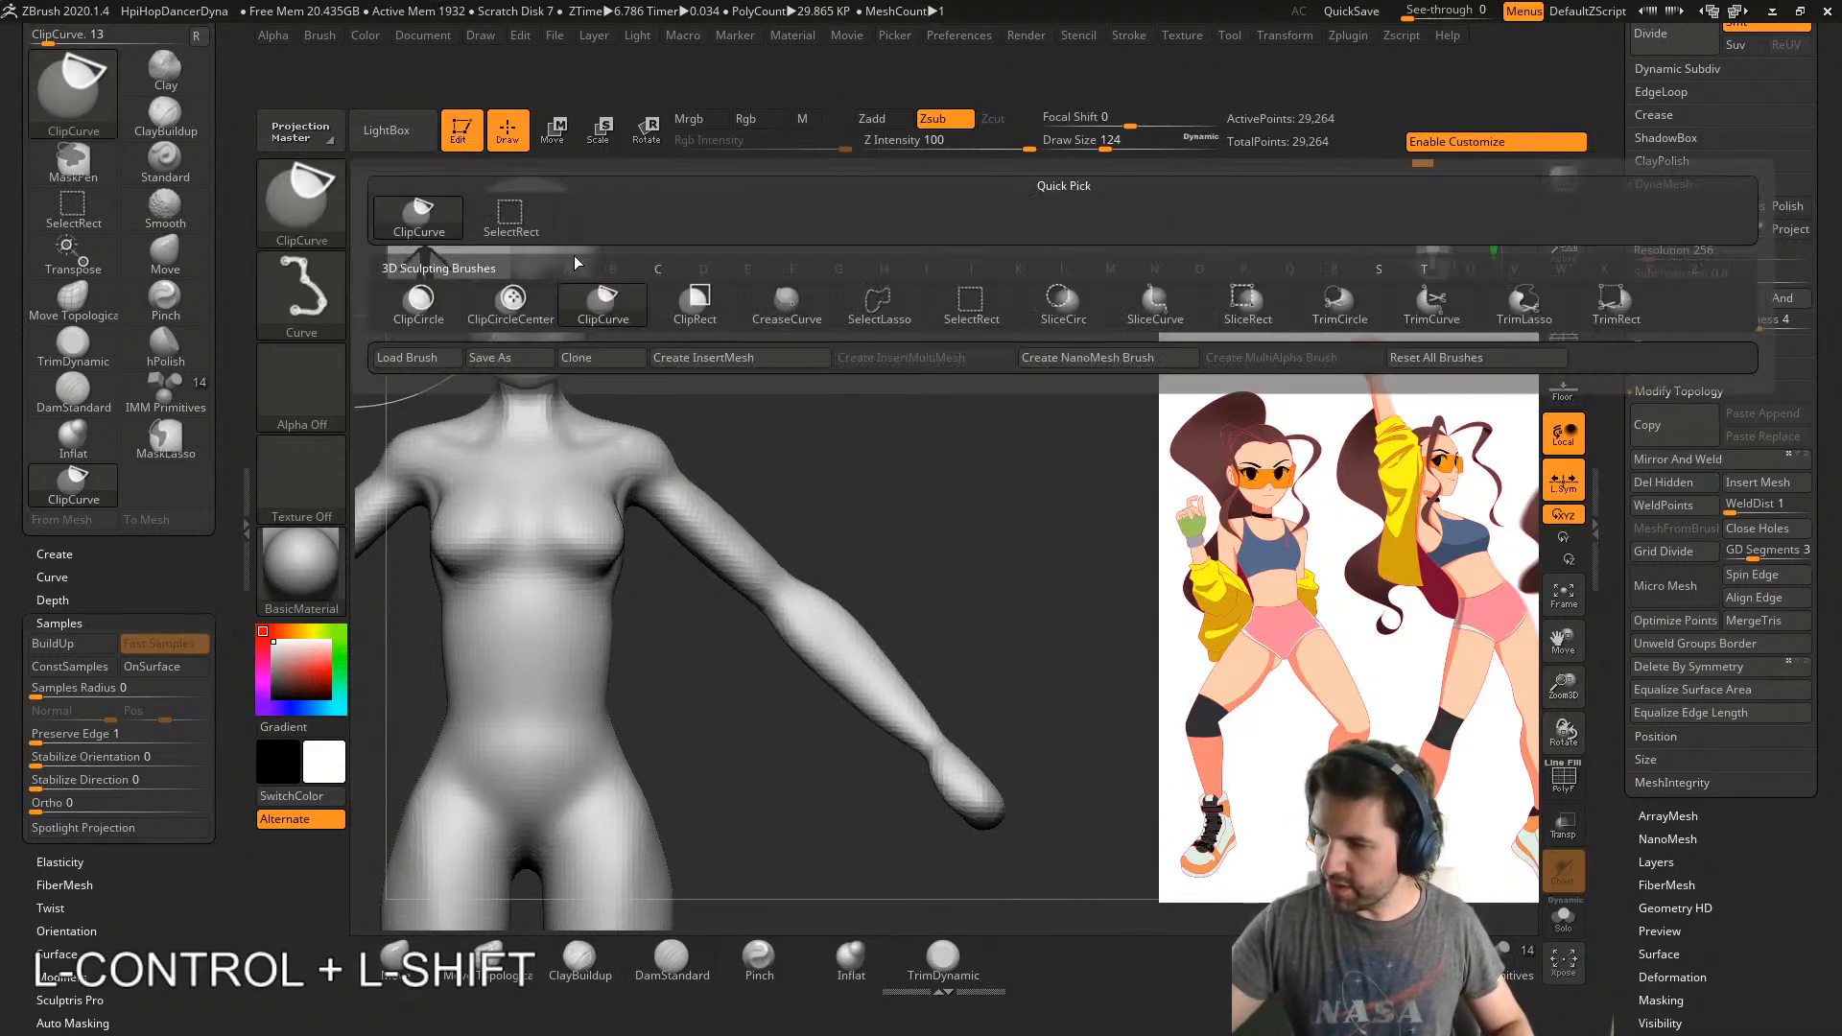
pyautogui.click(879, 302)
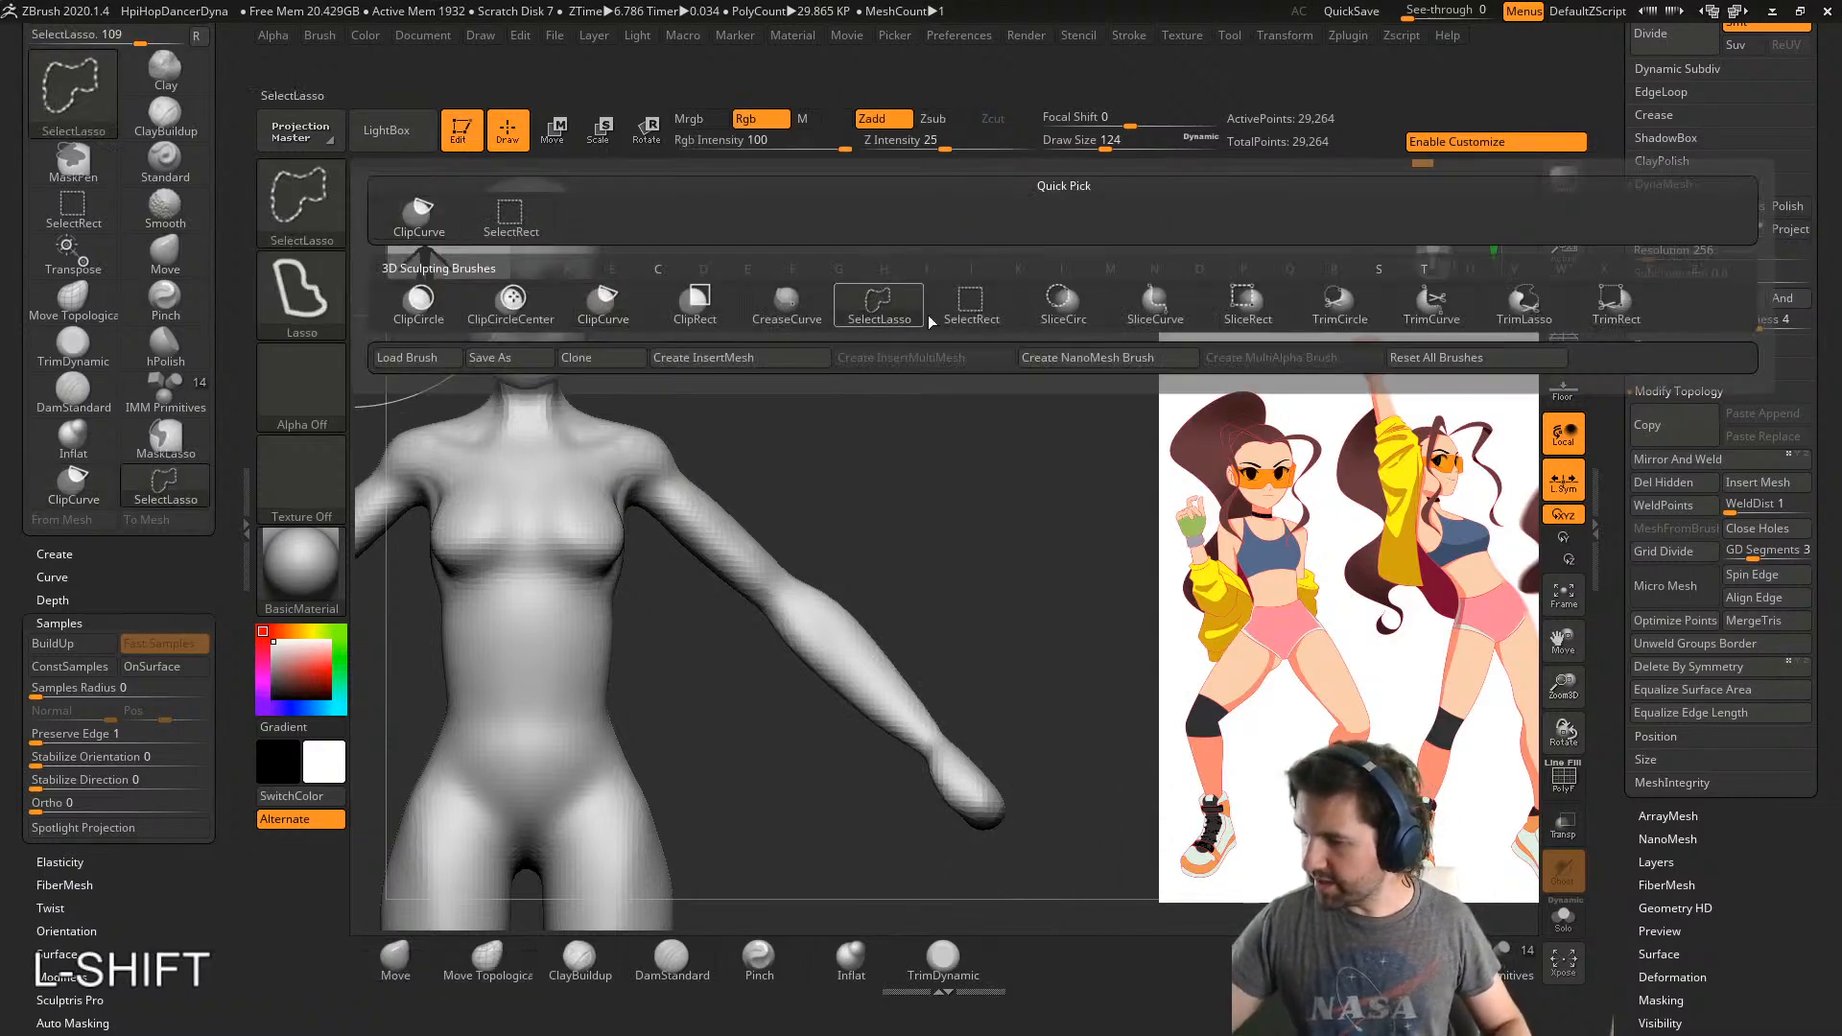
pyautogui.moveTo(1055, 831)
pyautogui.keyDown('ctrl'); pyautogui.keyDown('shift'); pyautogui.mouseDown()
pyautogui.moveTo(838, 840)
pyautogui.moveTo(686, 595)
pyautogui.moveTo(624, 451)
pyautogui.moveTo(1097, 719)
pyautogui.mouseUp(); pyautogui.keyUp('shift'); pyautogui.keyUp('ctrl')
pyautogui.keyDown('ctrl'); pyautogui.keyDown('shift'); pyautogui.moveTo(1108, 799); pyautogui.dragTo(1103, 707); pyautogui.keyUp('shift'); pyautogui.keyUp('ctrl')
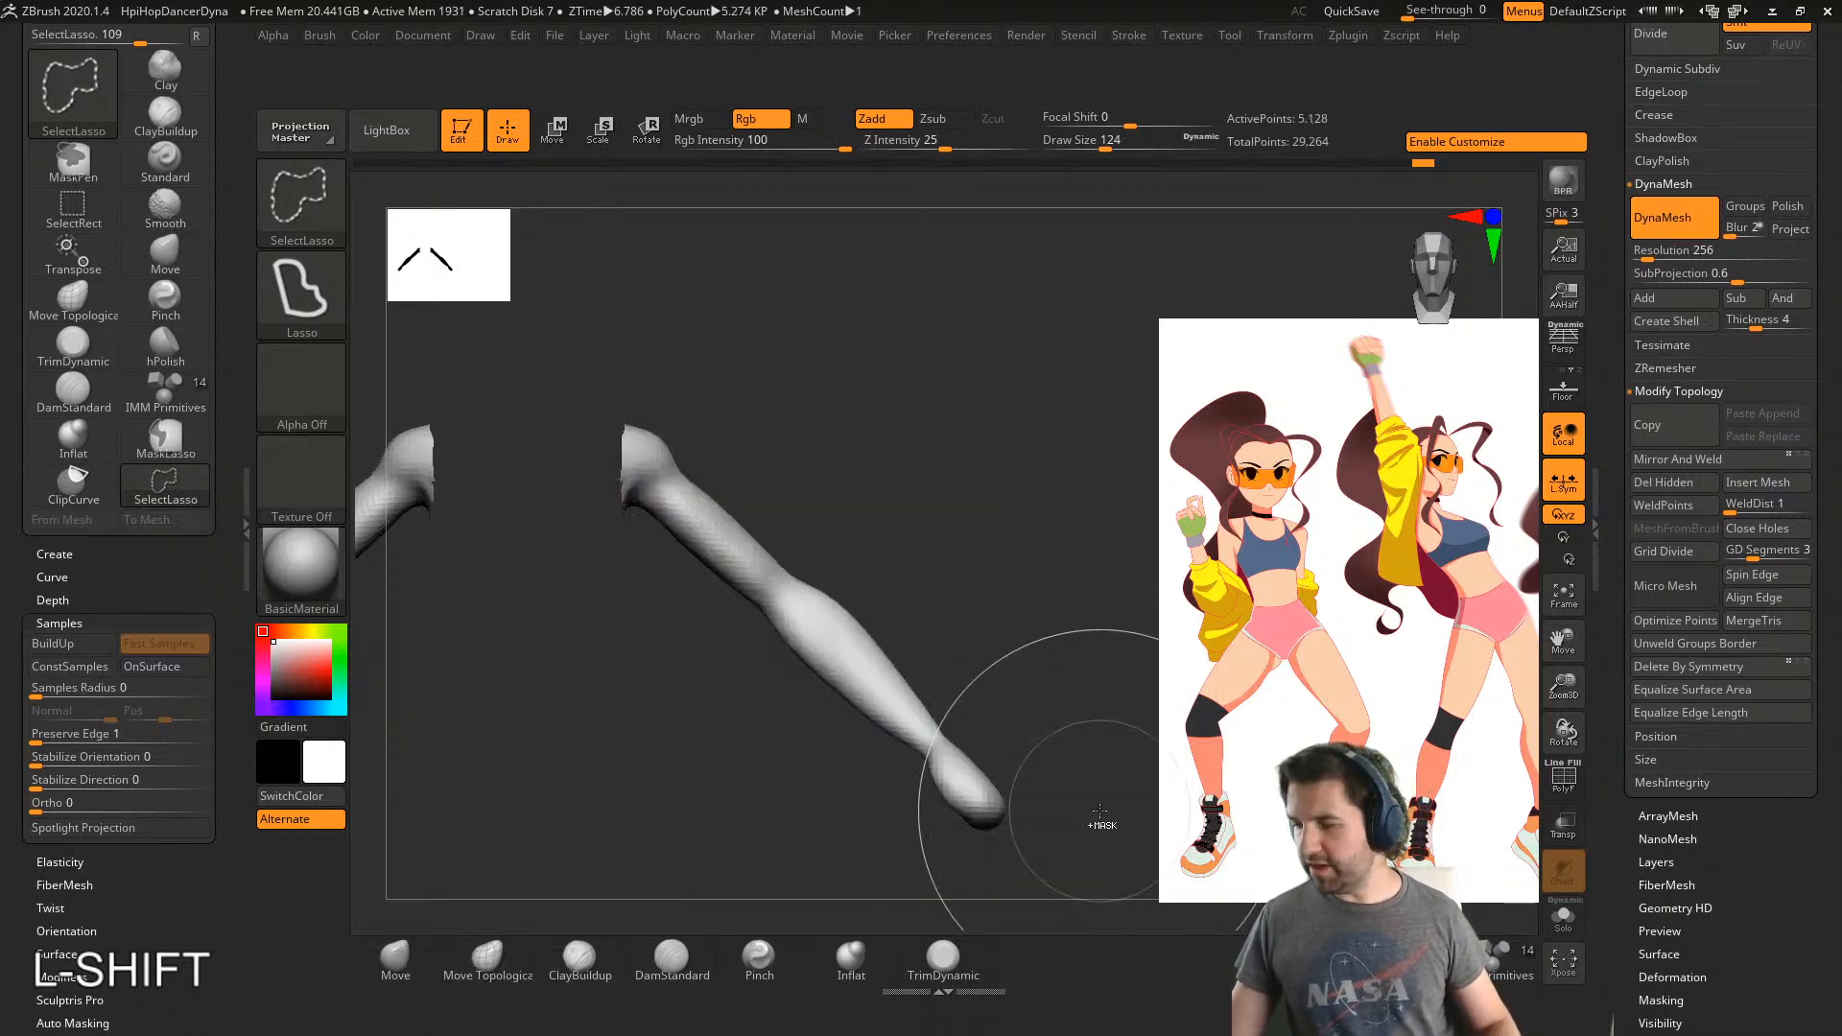
pyautogui.keyDown('ctrl'); pyautogui.keyDown('shift'); pyautogui.click(1102, 707); pyautogui.keyUp('shift'); pyautogui.keyUp('ctrl')
pyautogui.moveTo(1047, 838)
pyautogui.keyDown('ctrl'); pyautogui.keyDown('shift'); pyautogui.mouseDown()
pyautogui.moveTo(702, 626)
pyautogui.moveTo(628, 515)
pyautogui.moveTo(626, 384)
pyautogui.moveTo(1017, 604)
pyautogui.moveTo(1088, 829)
pyautogui.moveTo(1057, 810)
pyautogui.mouseUp(); pyautogui.keyUp('shift'); pyautogui.keyUp('ctrl')
# - Reshape the lower back curve with the Move brush at draw size 83 and smooth the back contour
pyautogui.moveTo(1056, 810)
pyautogui.mouseDown(button='right')
pyautogui.moveTo(912, 810)
pyautogui.moveTo(894, 670)
pyautogui.mouseUp(button='right')
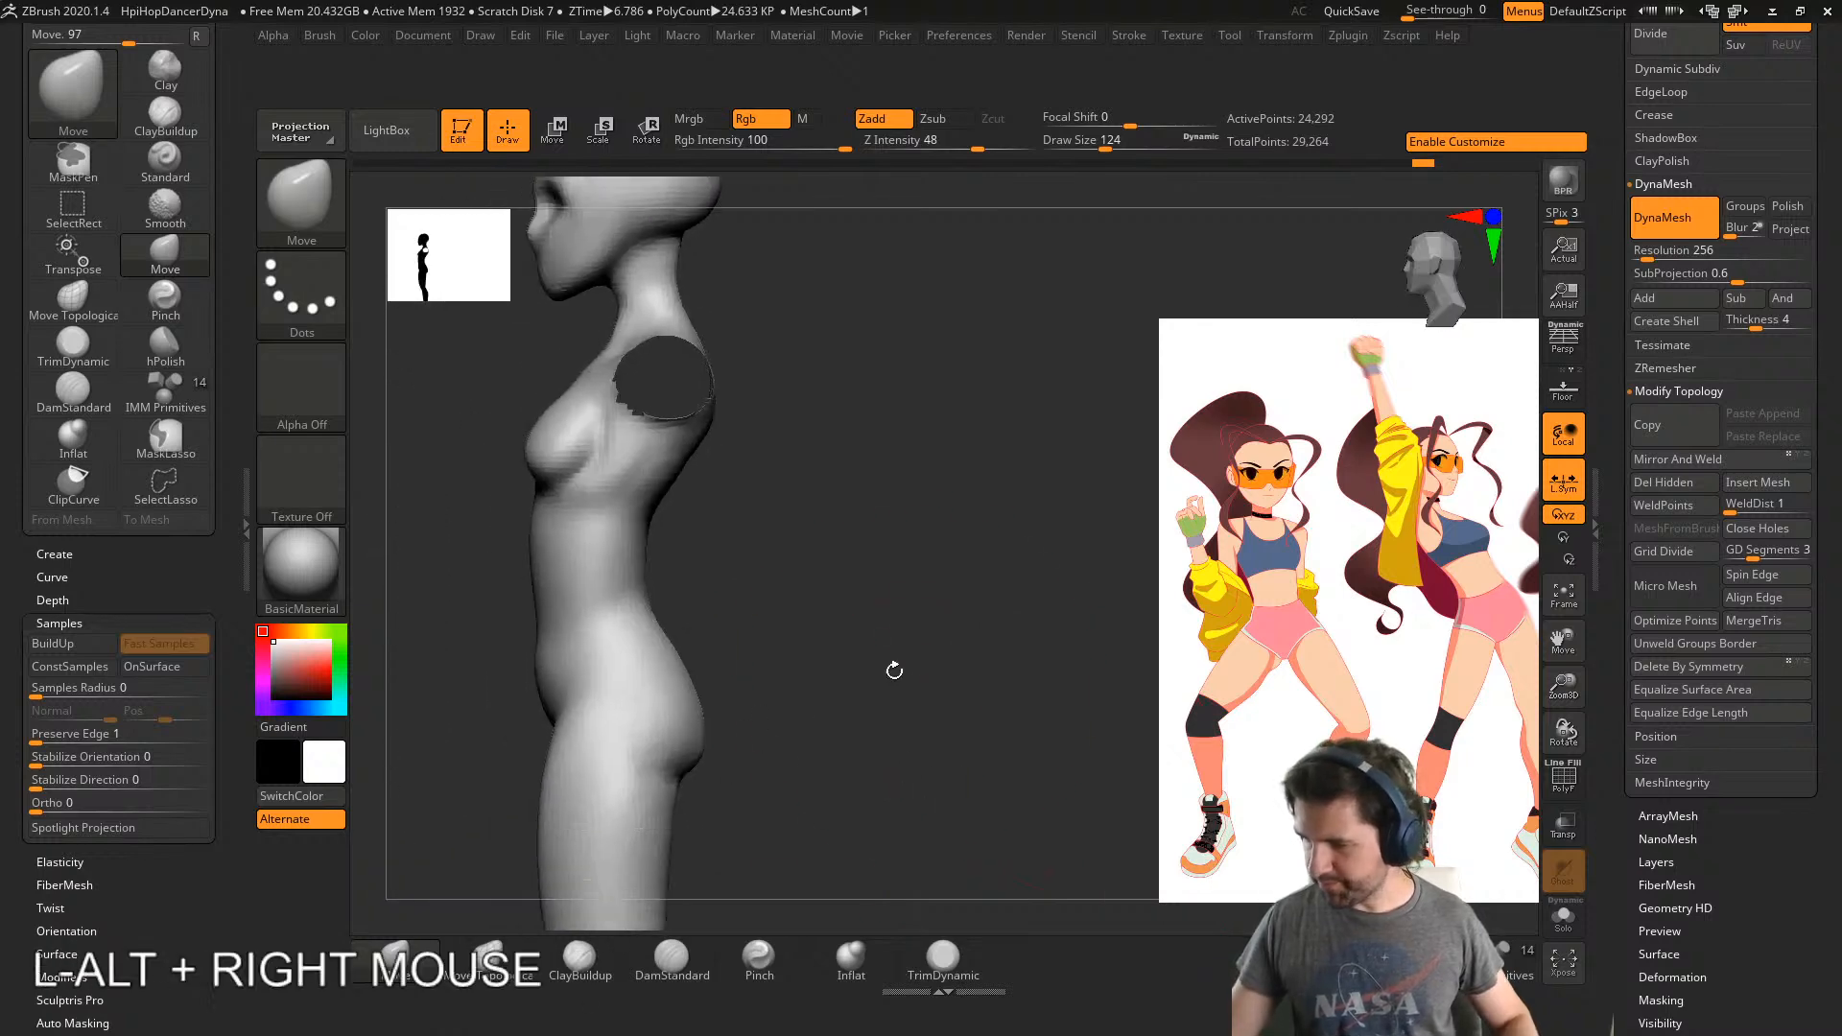
pyautogui.click(403, 952)
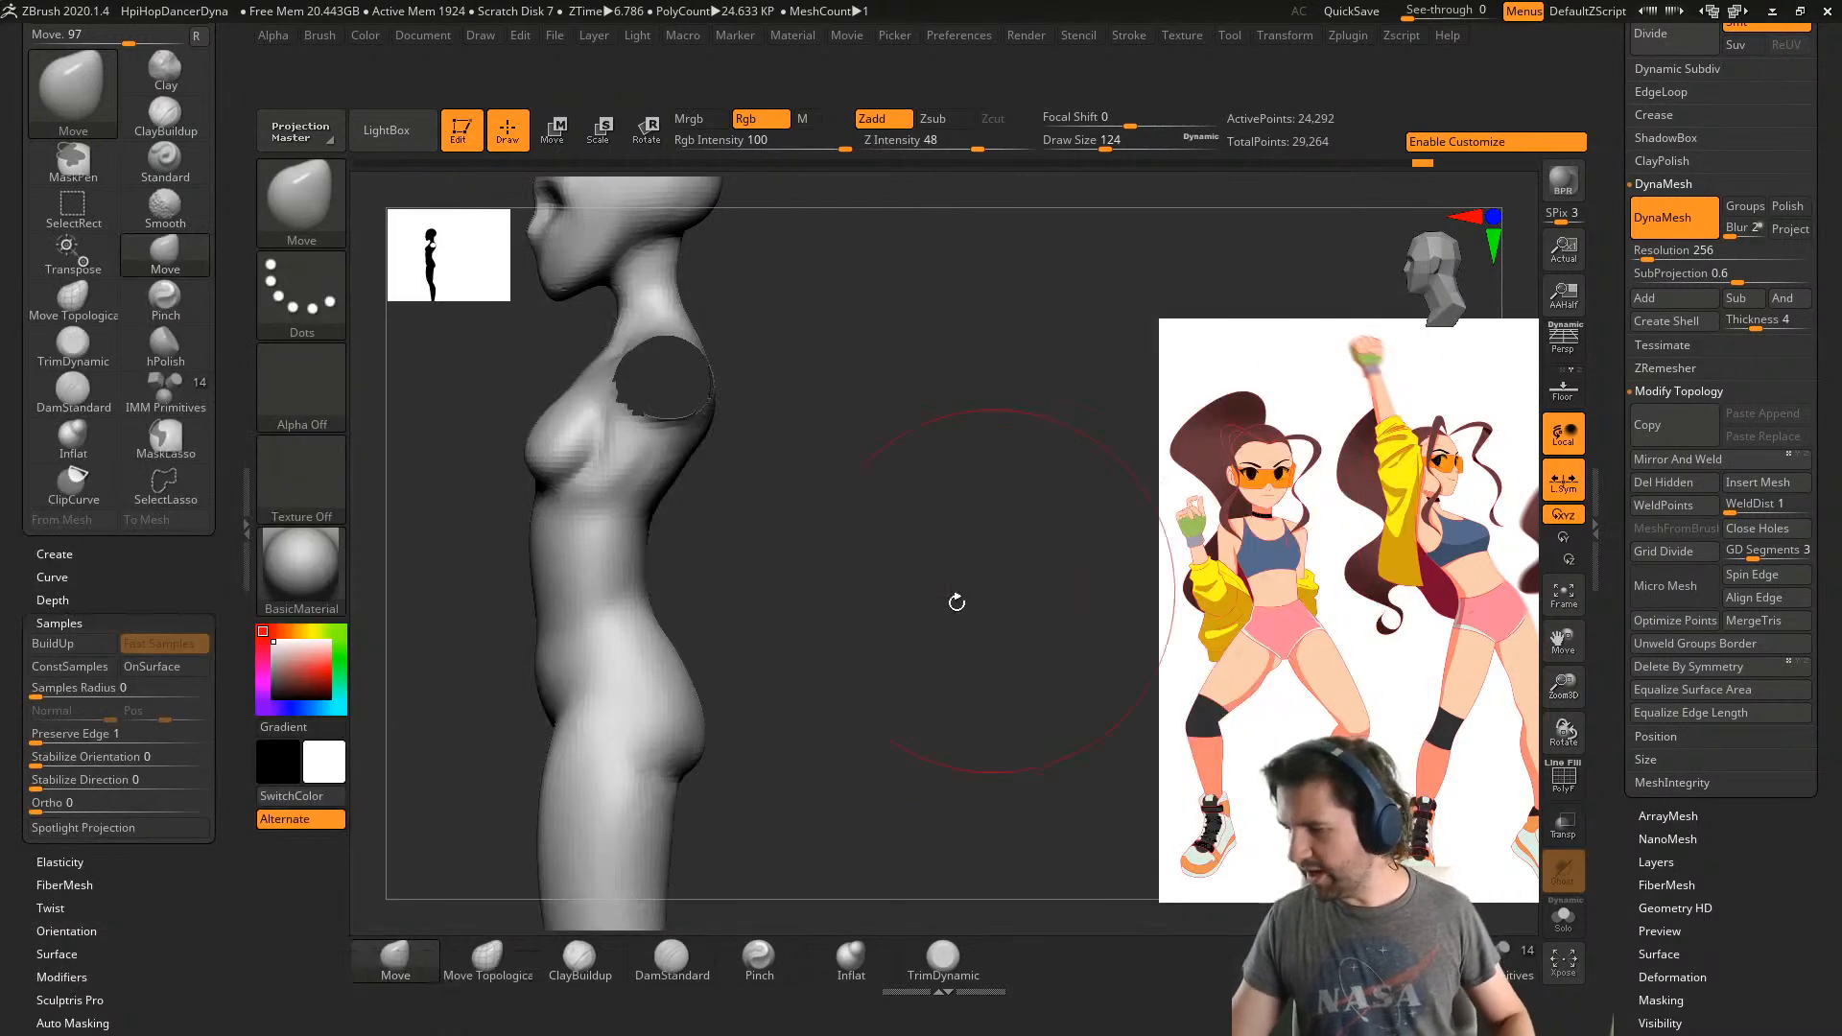
pyautogui.press('s')
pyautogui.moveTo(836, 664); pyautogui.dragTo(817, 665)
pyautogui.moveTo(658, 595); pyautogui.dragTo(657, 589)
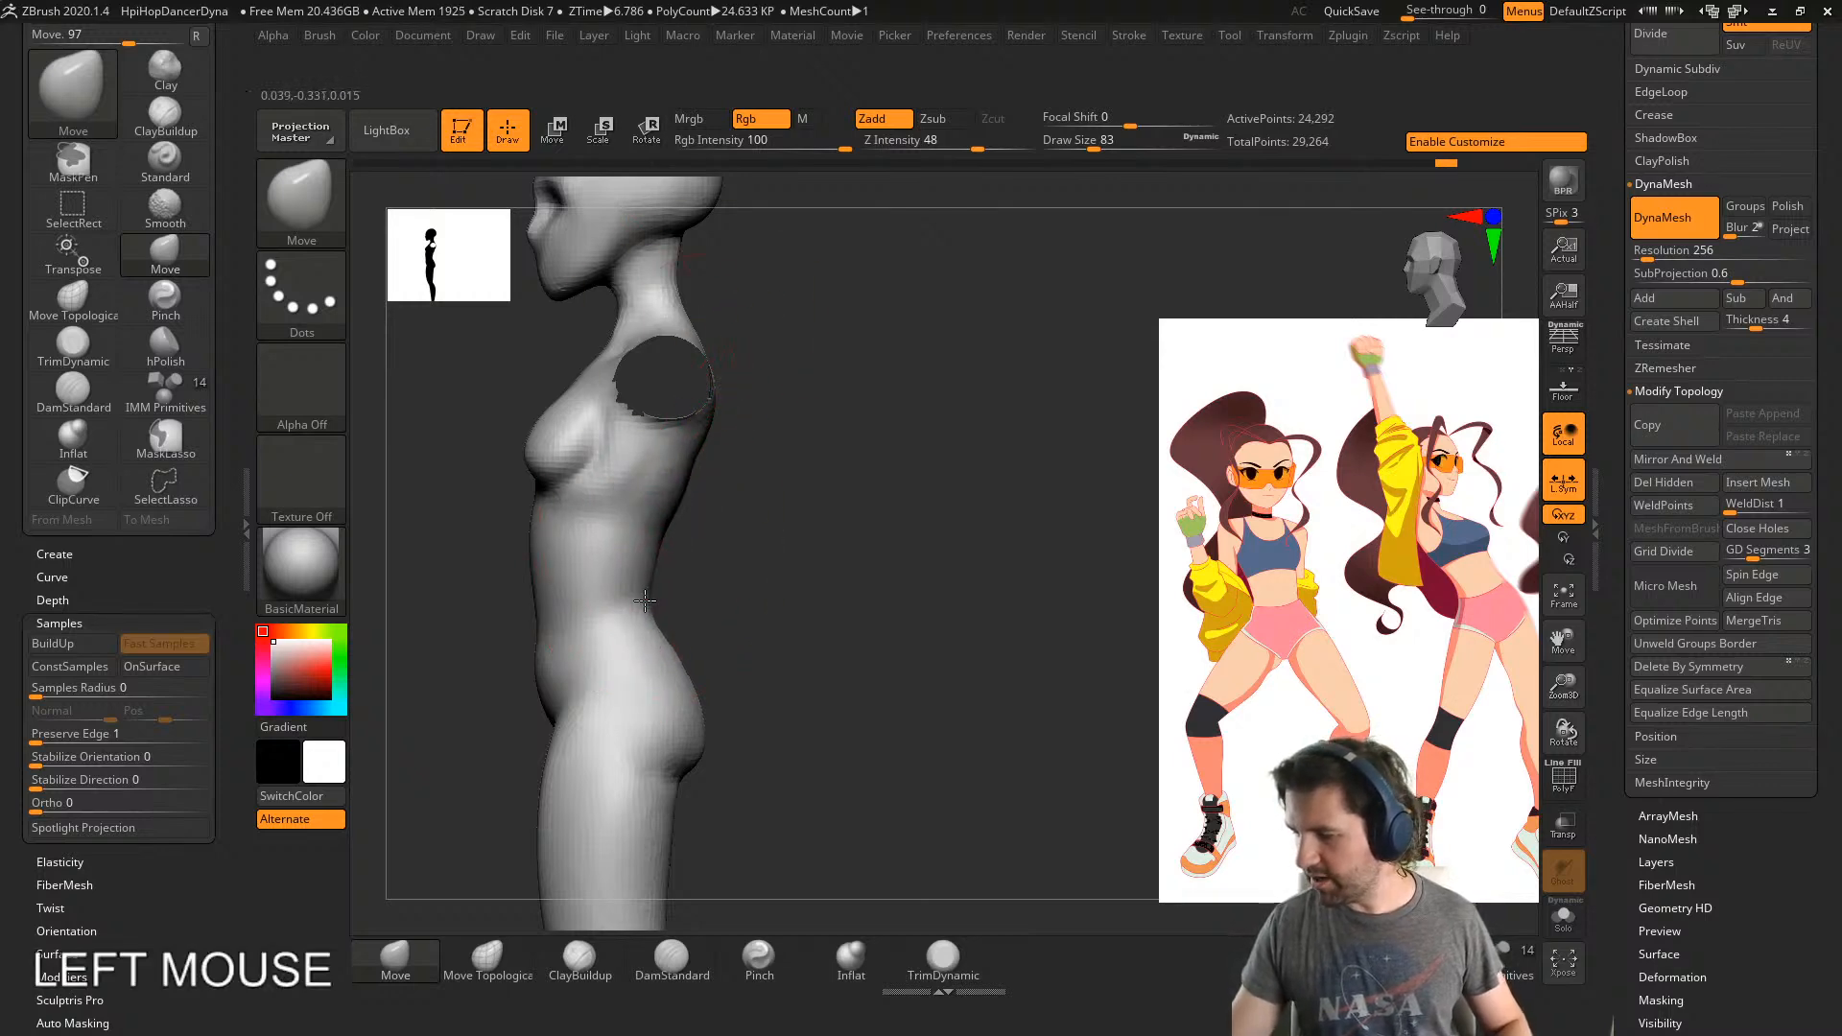
pyautogui.keyDown('shift'); pyautogui.moveTo(660, 544); pyautogui.dragTo(664, 553); pyautogui.keyUp('shift')
pyautogui.moveTo(689, 512)
pyautogui.mouseDown(button='right')
pyautogui.moveTo(678, 535)
pyautogui.moveTo(732, 452)
pyautogui.moveTo(686, 590)
pyautogui.mouseUp(button='right')
pyautogui.keyDown('shift'); pyautogui.moveTo(686, 590); pyautogui.dragTo(683, 613); pyautogui.keyUp('shift')
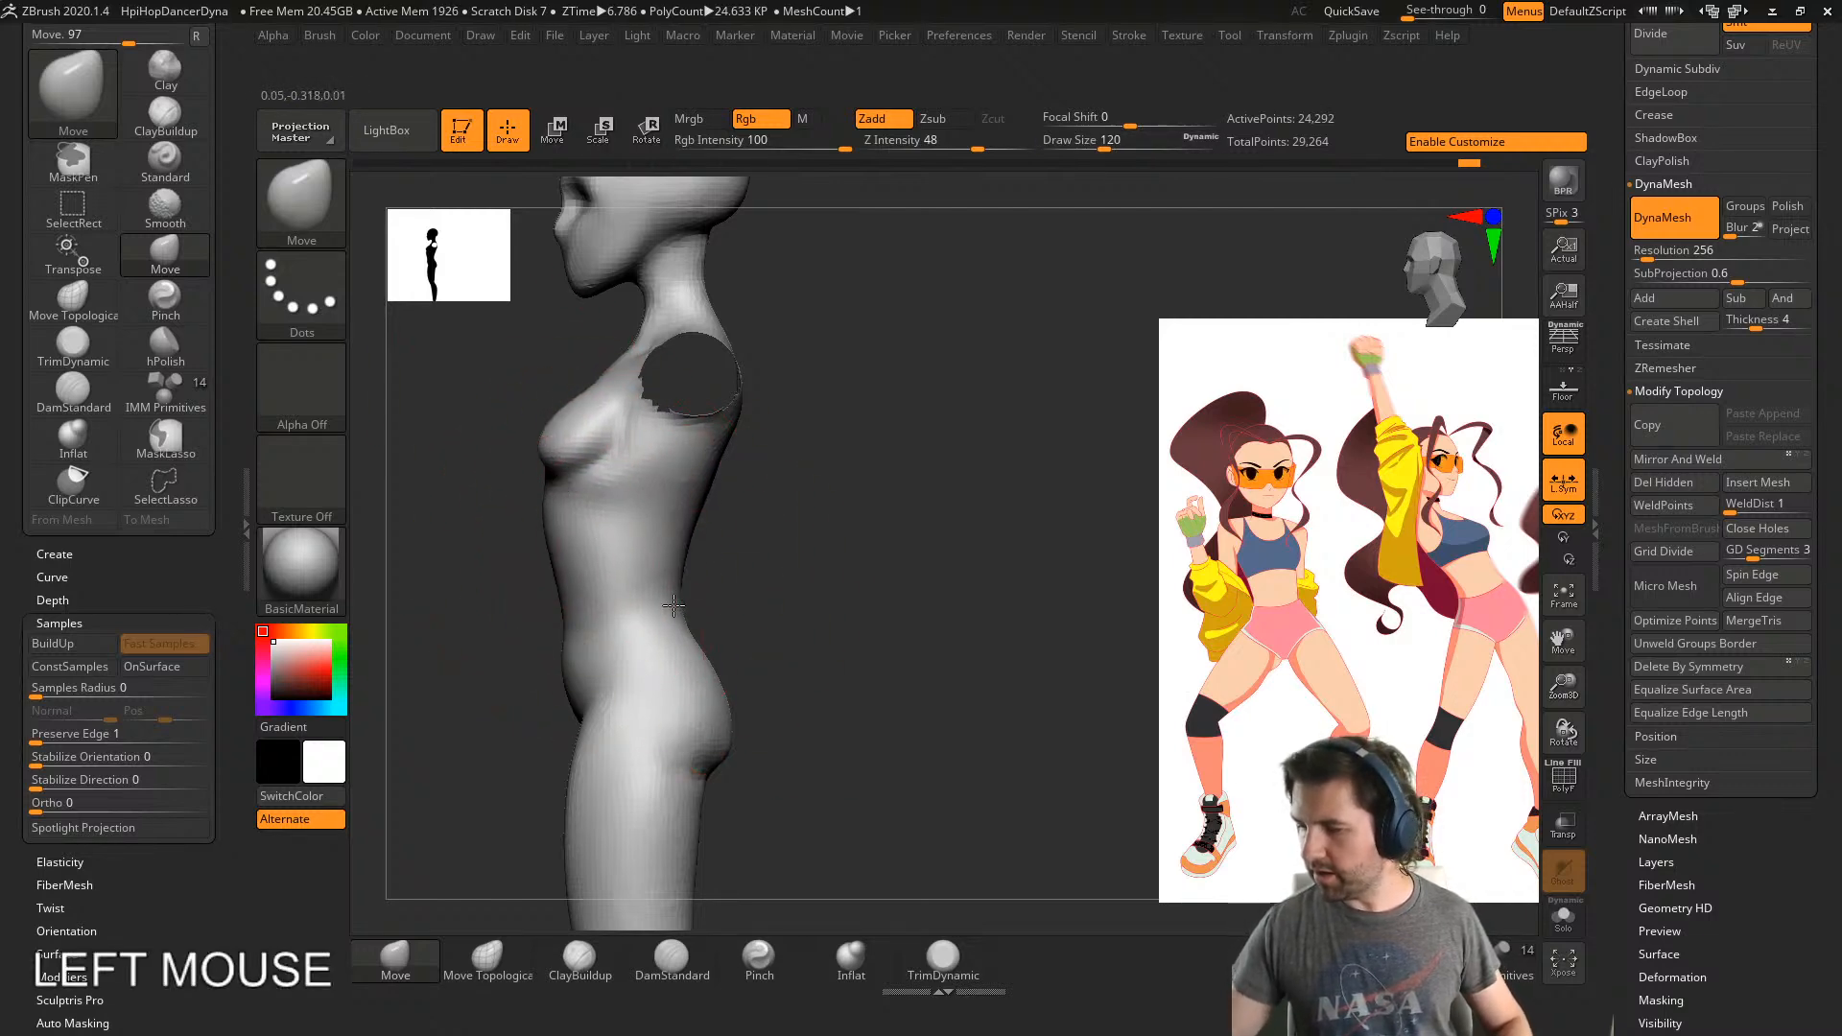
# - Refine the front waist and rib contour in side profile with the Move brush at draw size 120
pyautogui.moveTo(603, 626); pyautogui.dragTo(636, 614)
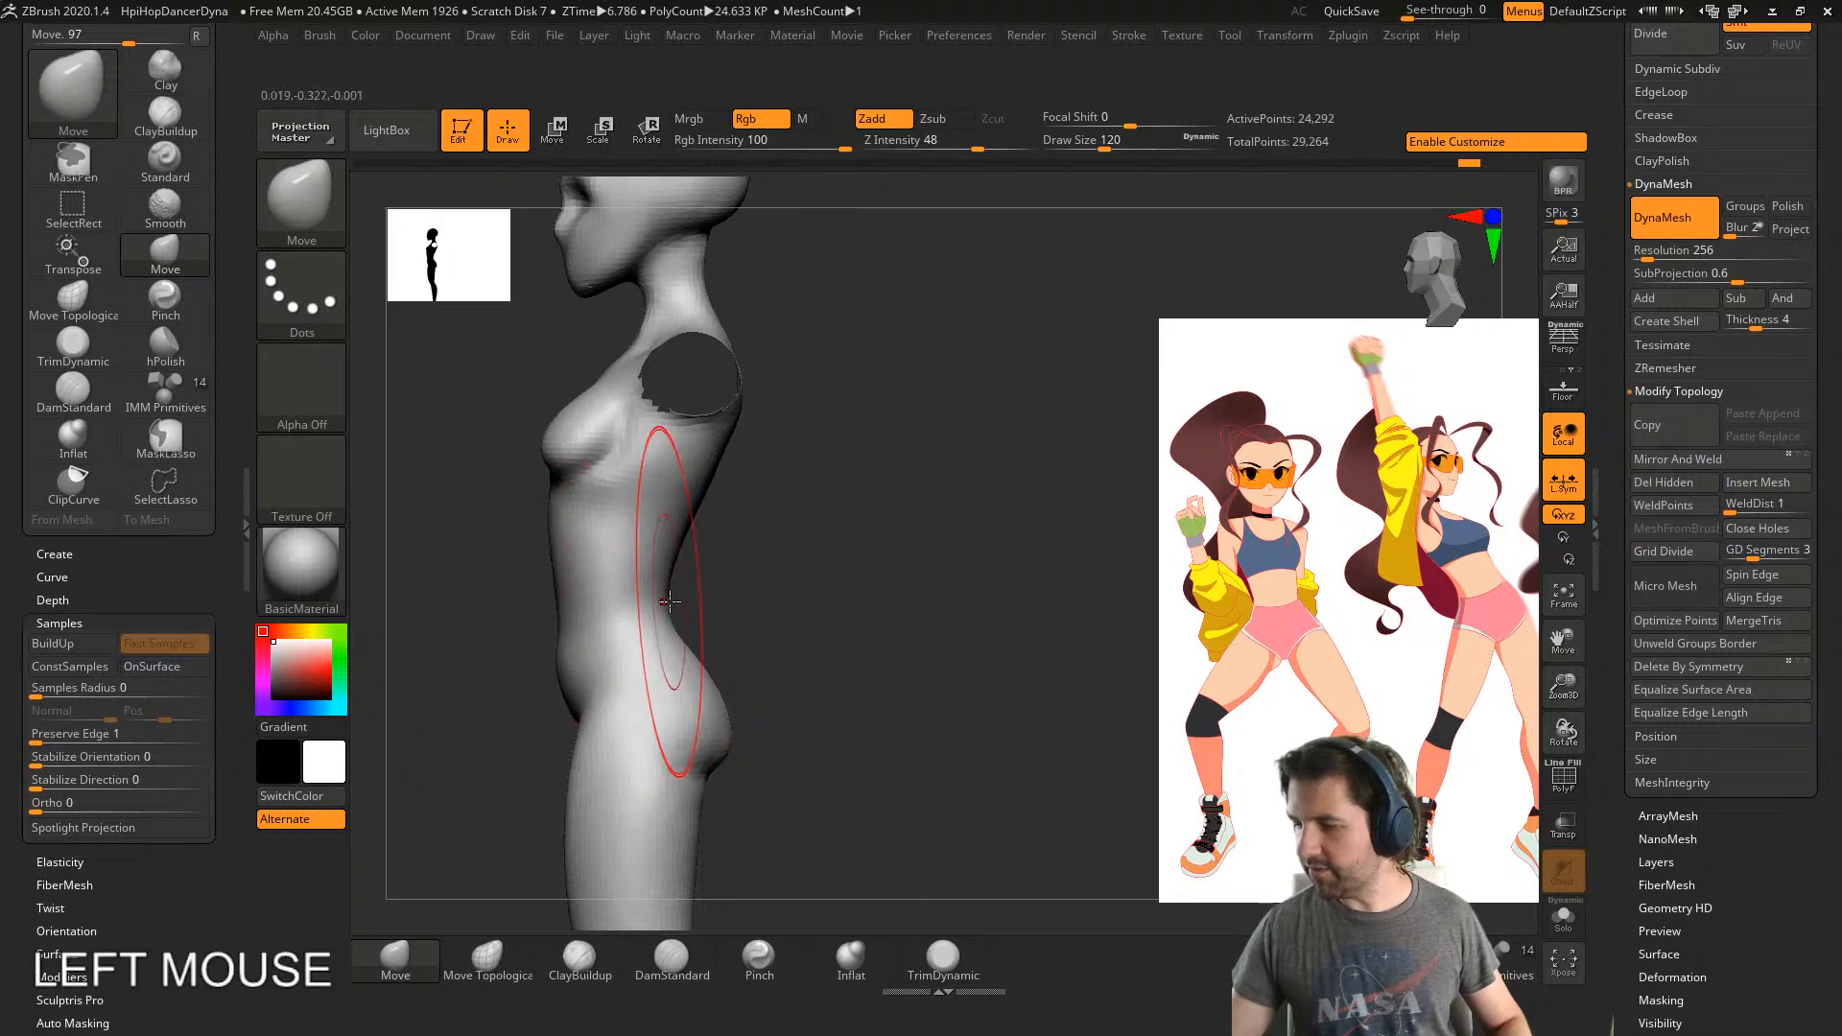
pyautogui.moveTo(568, 652); pyautogui.dragTo(545, 583, button='right')
pyautogui.hotkey('ctrl', 'z')
pyautogui.moveTo(543, 558); pyautogui.dragTo(549, 547)
# - Set the Move brush draw size to 56 and turn on perspective to check the legs and feet
pyautogui.moveTo(566, 542)
pyautogui.mouseDown(button='right')
pyautogui.moveTo(690, 485)
pyautogui.moveTo(711, 512)
pyautogui.mouseUp(button='right')
pyautogui.press('s')
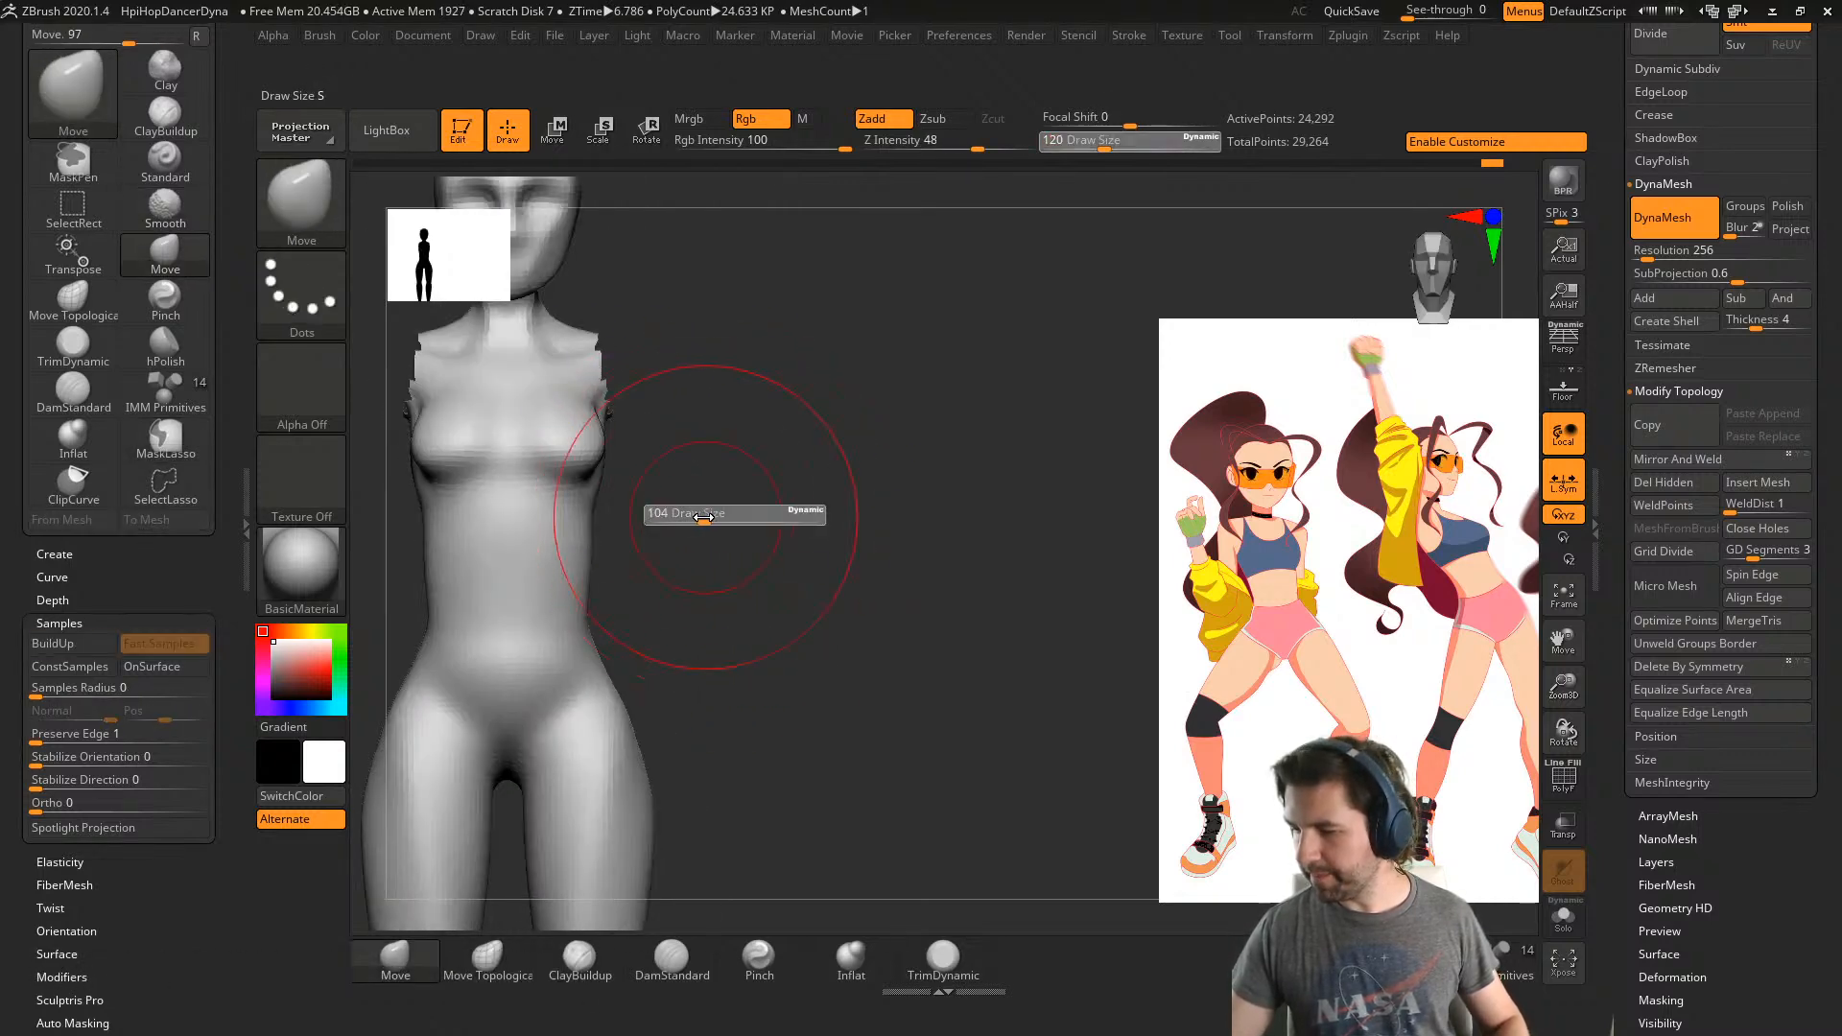
pyautogui.moveTo(711, 515); pyautogui.dragTo(691, 516)
pyautogui.moveTo(683, 537)
pyautogui.mouseDown(button='right')
pyautogui.moveTo(659, 615)
pyautogui.moveTo(501, 493)
pyautogui.moveTo(534, 514)
pyautogui.moveTo(754, 513)
pyautogui.moveTo(768, 595)
pyautogui.moveTo(858, 726)
pyautogui.moveTo(796, 725)
pyautogui.mouseUp(button='right')
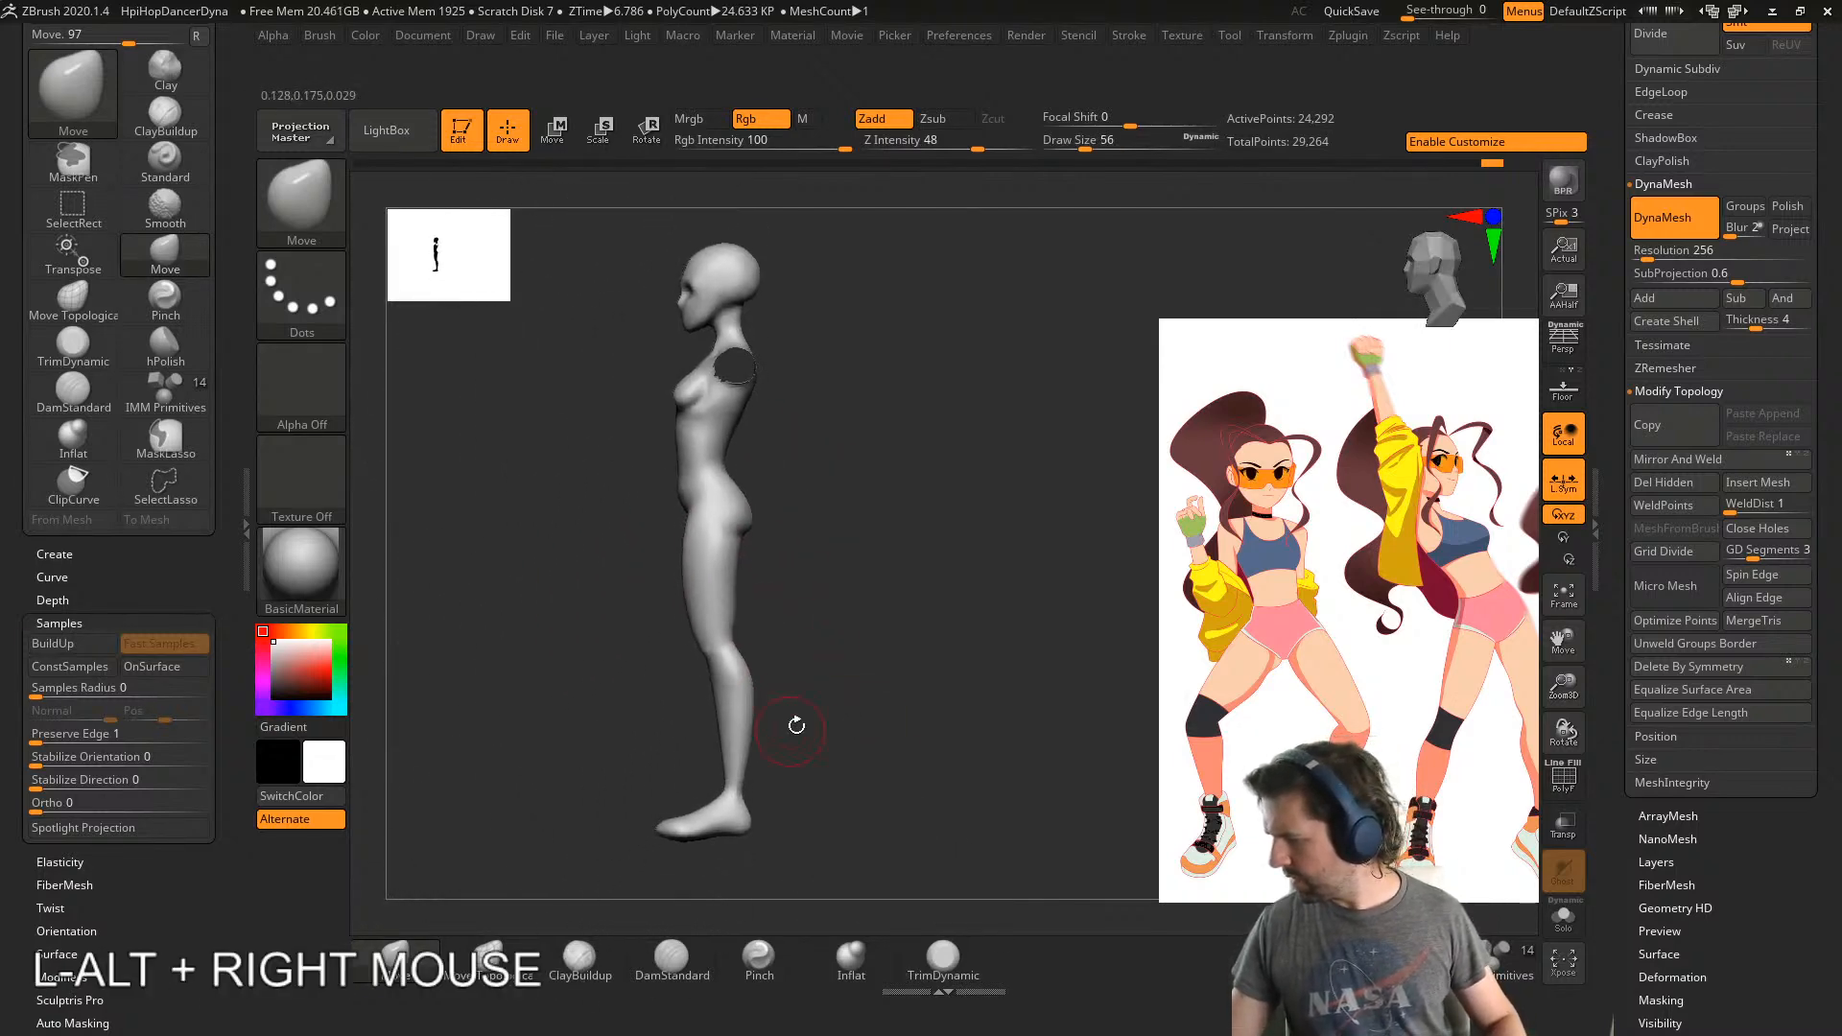
pyautogui.click(1563, 338)
pyautogui.moveTo(988, 576); pyautogui.dragTo(860, 601, button='right')
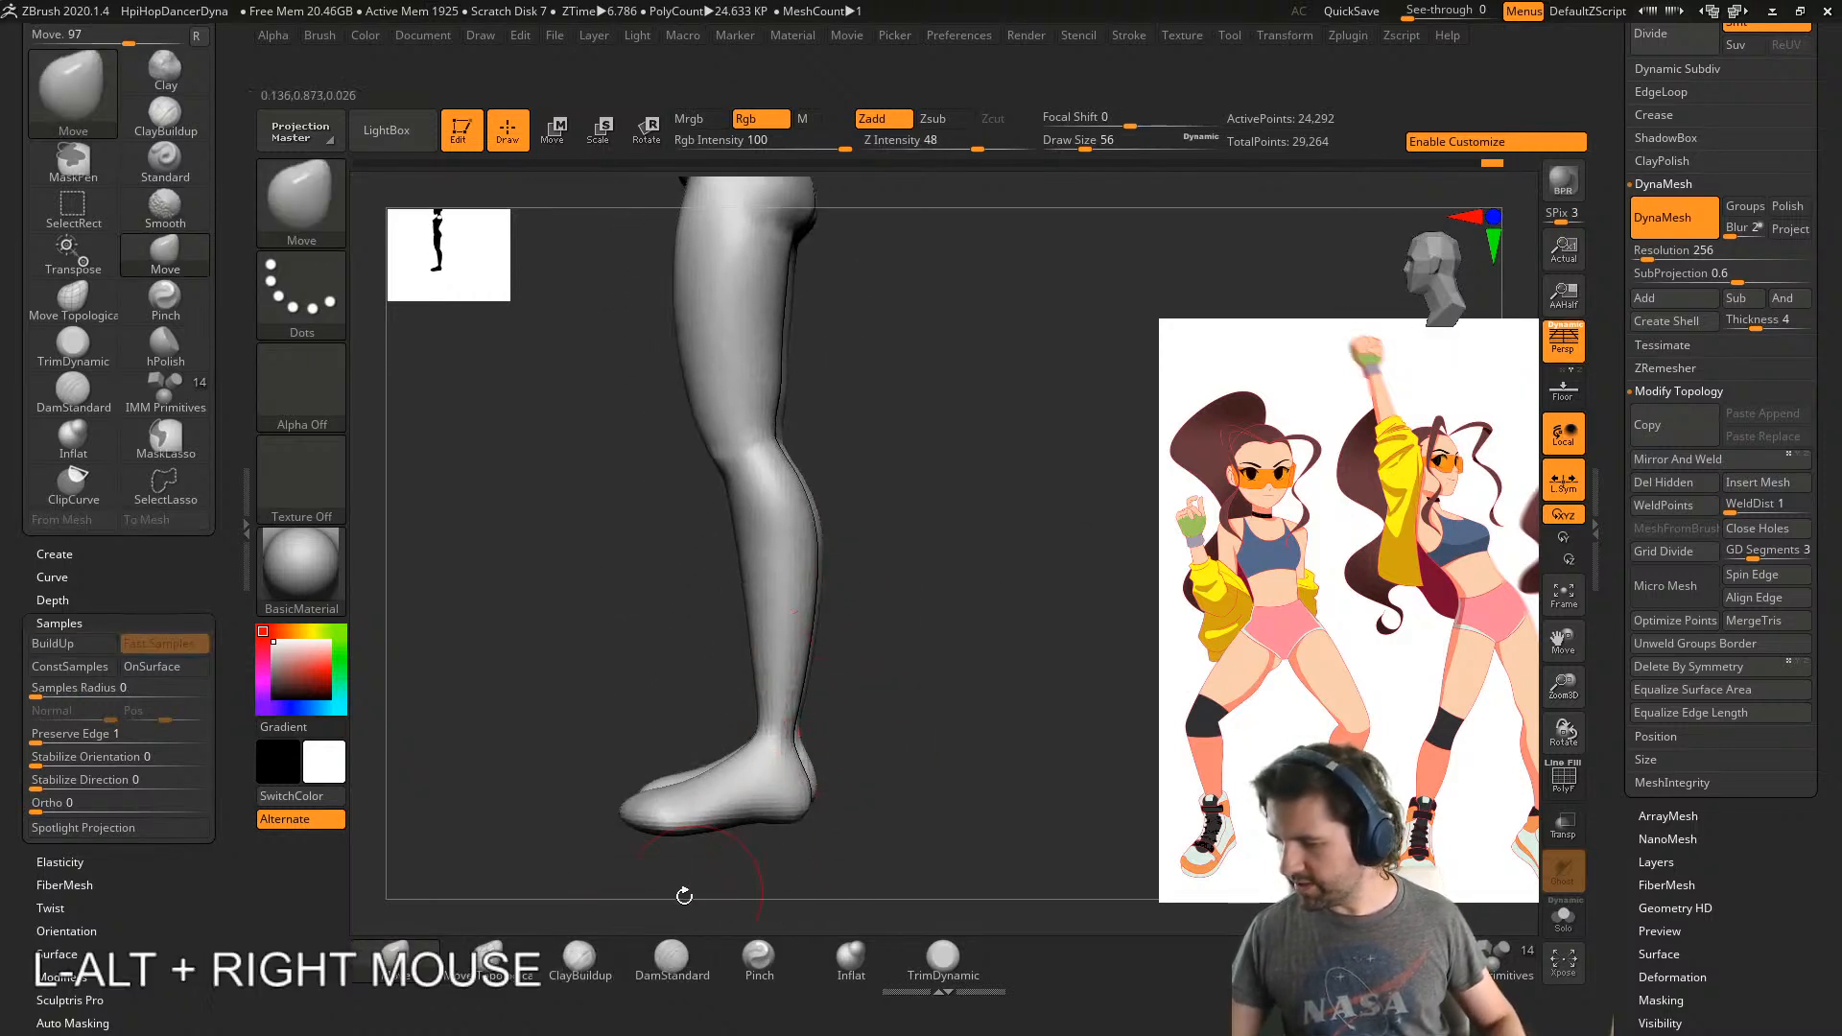
pyautogui.moveTo(731, 820); pyautogui.dragTo(858, 870, button='right')
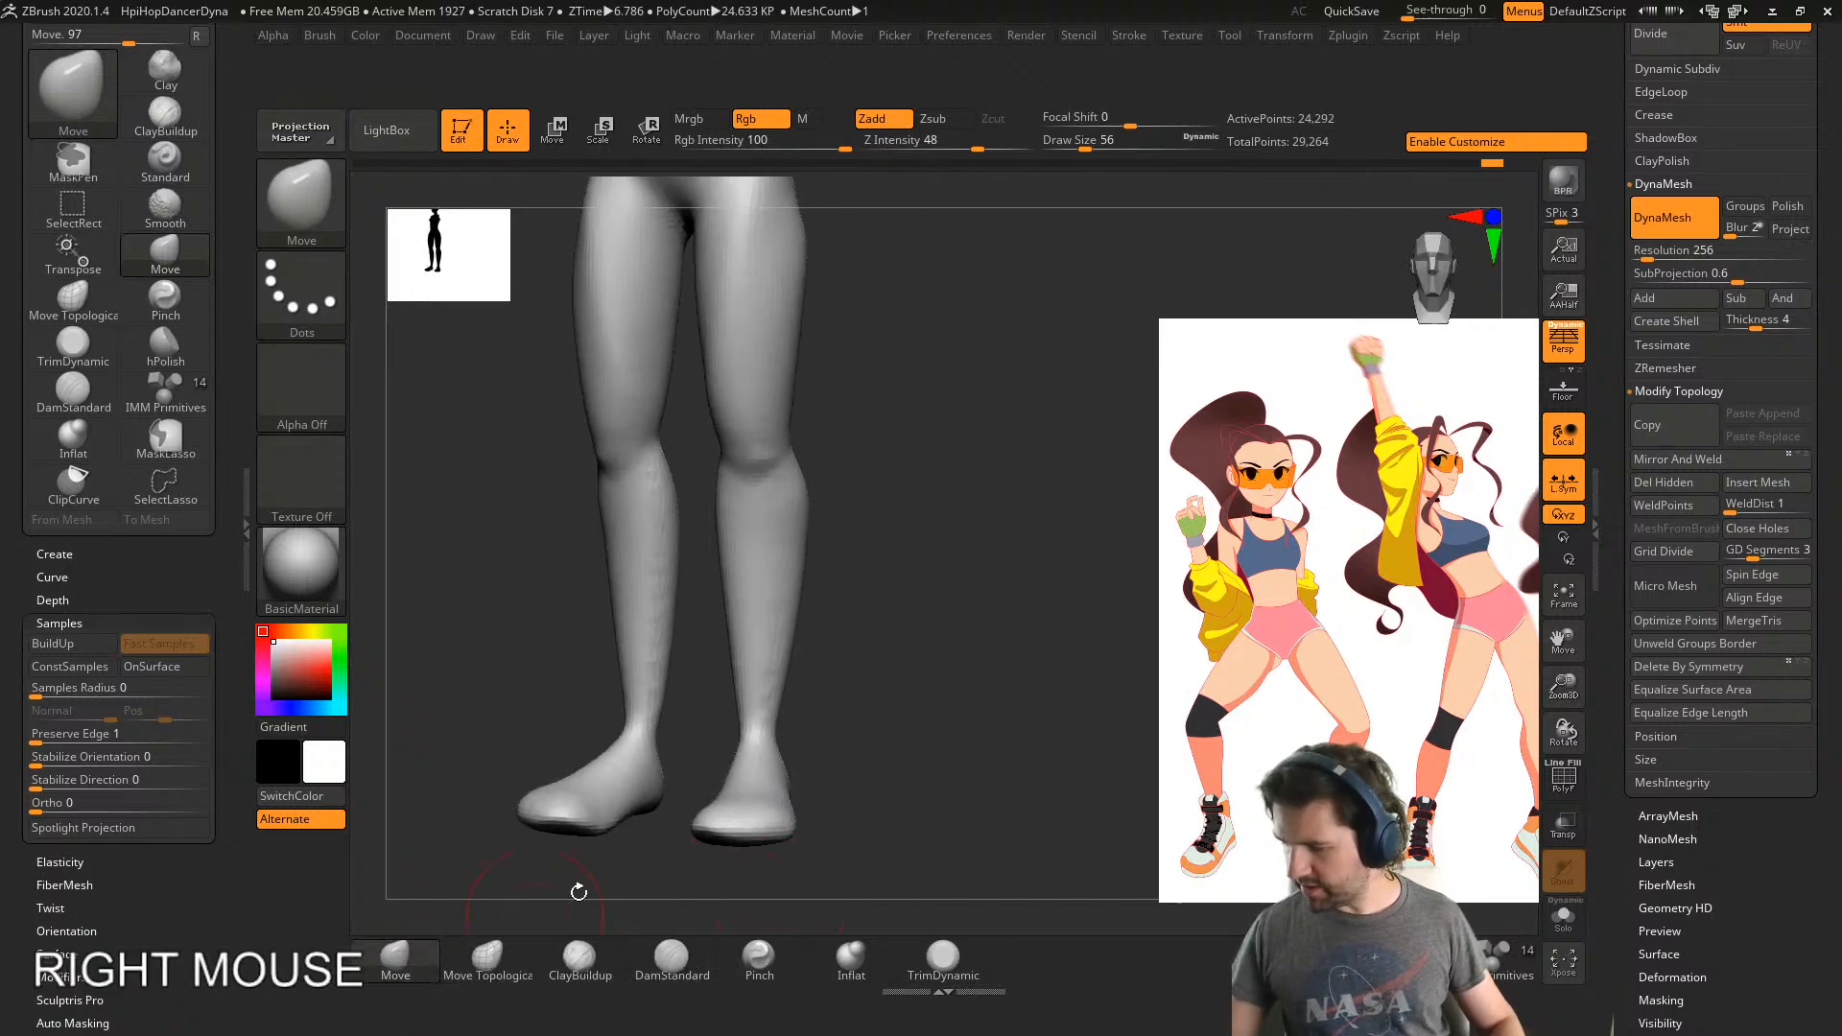
# - Mask both feet up to just above the ankles with MaskLasso
pyautogui.moveTo(777, 824)
pyautogui.keyDown('shift'); pyautogui.mouseDown(button='right')
pyautogui.moveTo(855, 797)
pyautogui.moveTo(816, 811)
pyautogui.mouseUp(button='right'); pyautogui.keyUp('shift')
pyautogui.rightClick(788, 821)
pyautogui.moveTo(690, 797)
pyautogui.keyDown('ctrl'); pyautogui.mouseDown()
pyautogui.moveTo(933, 753)
pyautogui.moveTo(912, 817)
pyautogui.mouseUp(); pyautogui.keyUp('ctrl')
pyautogui.hotkey('ctrl', 'z')
pyautogui.moveTo(803, 896)
pyautogui.keyDown('ctrl'); pyautogui.mouseDown()
pyautogui.moveTo(883, 768)
pyautogui.moveTo(885, 845)
pyautogui.mouseUp(); pyautogui.keyUp('ctrl')
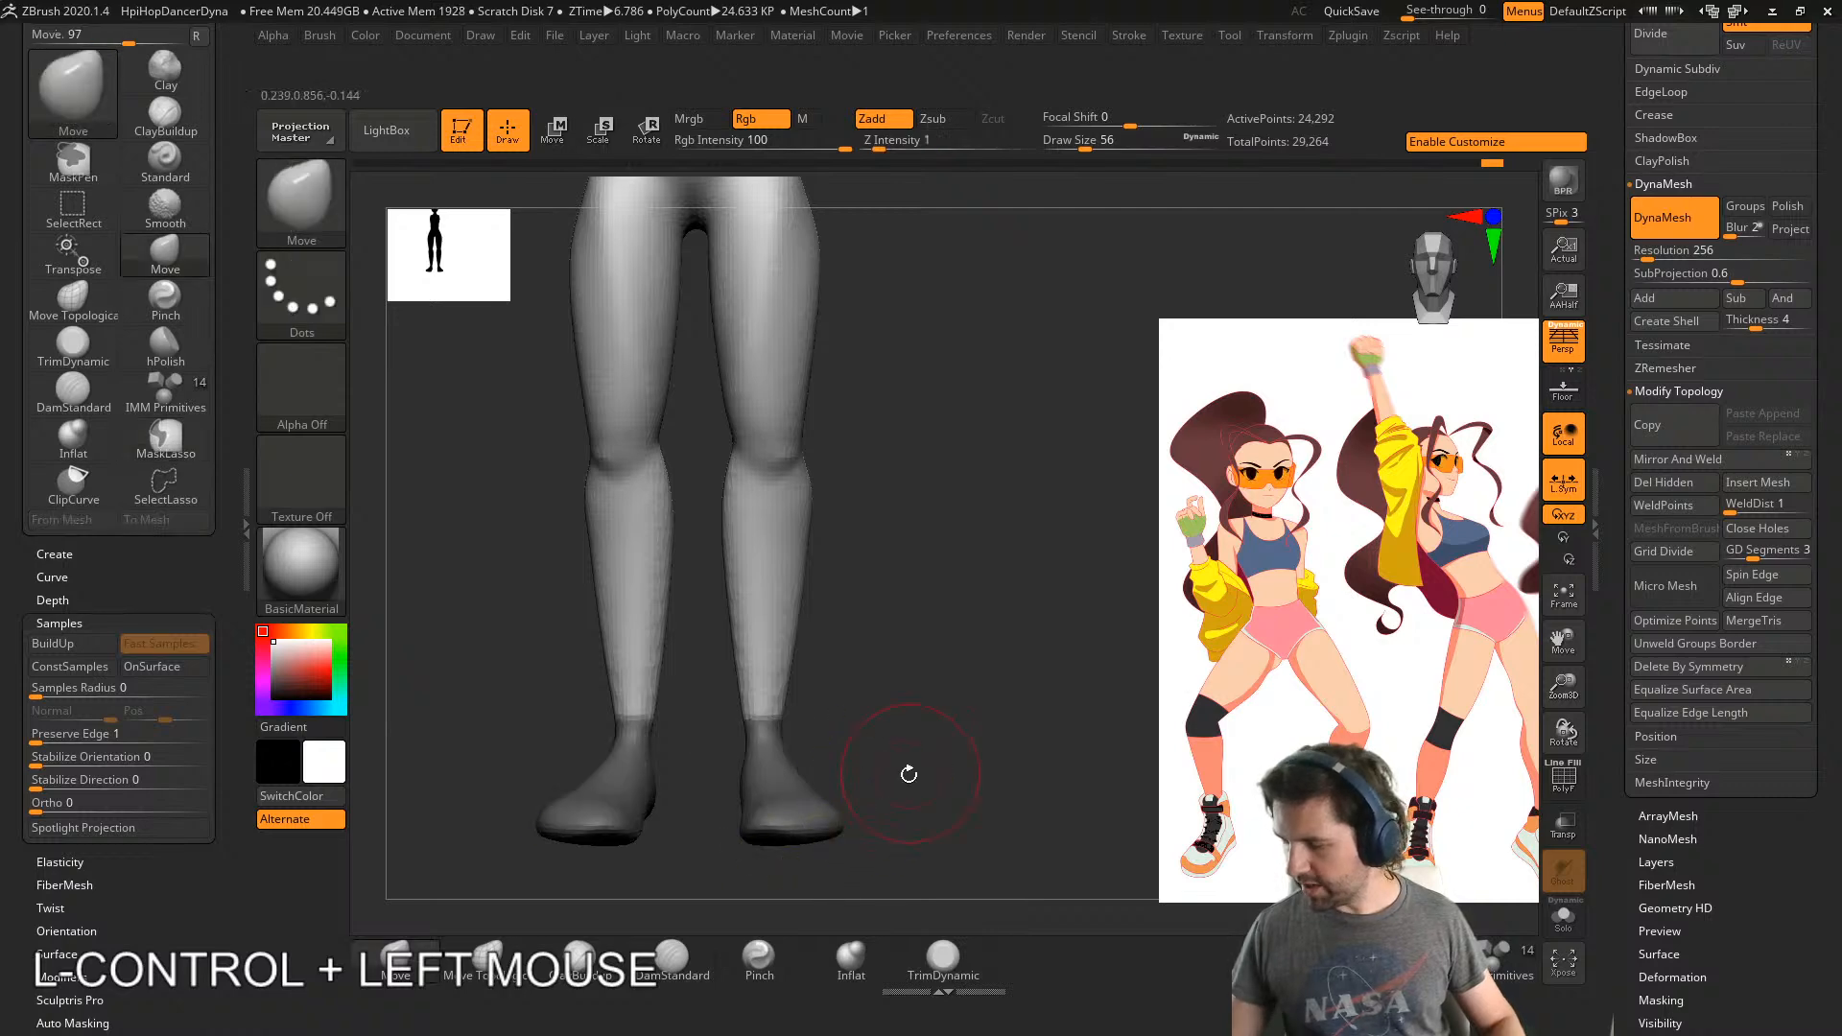
# - Soften the edge of the foot mask and invert it so only the feet can be edited
pyautogui.keyDown('shift'); pyautogui.moveTo(909, 773); pyautogui.dragTo(796, 778, button='right'); pyautogui.keyUp('shift')
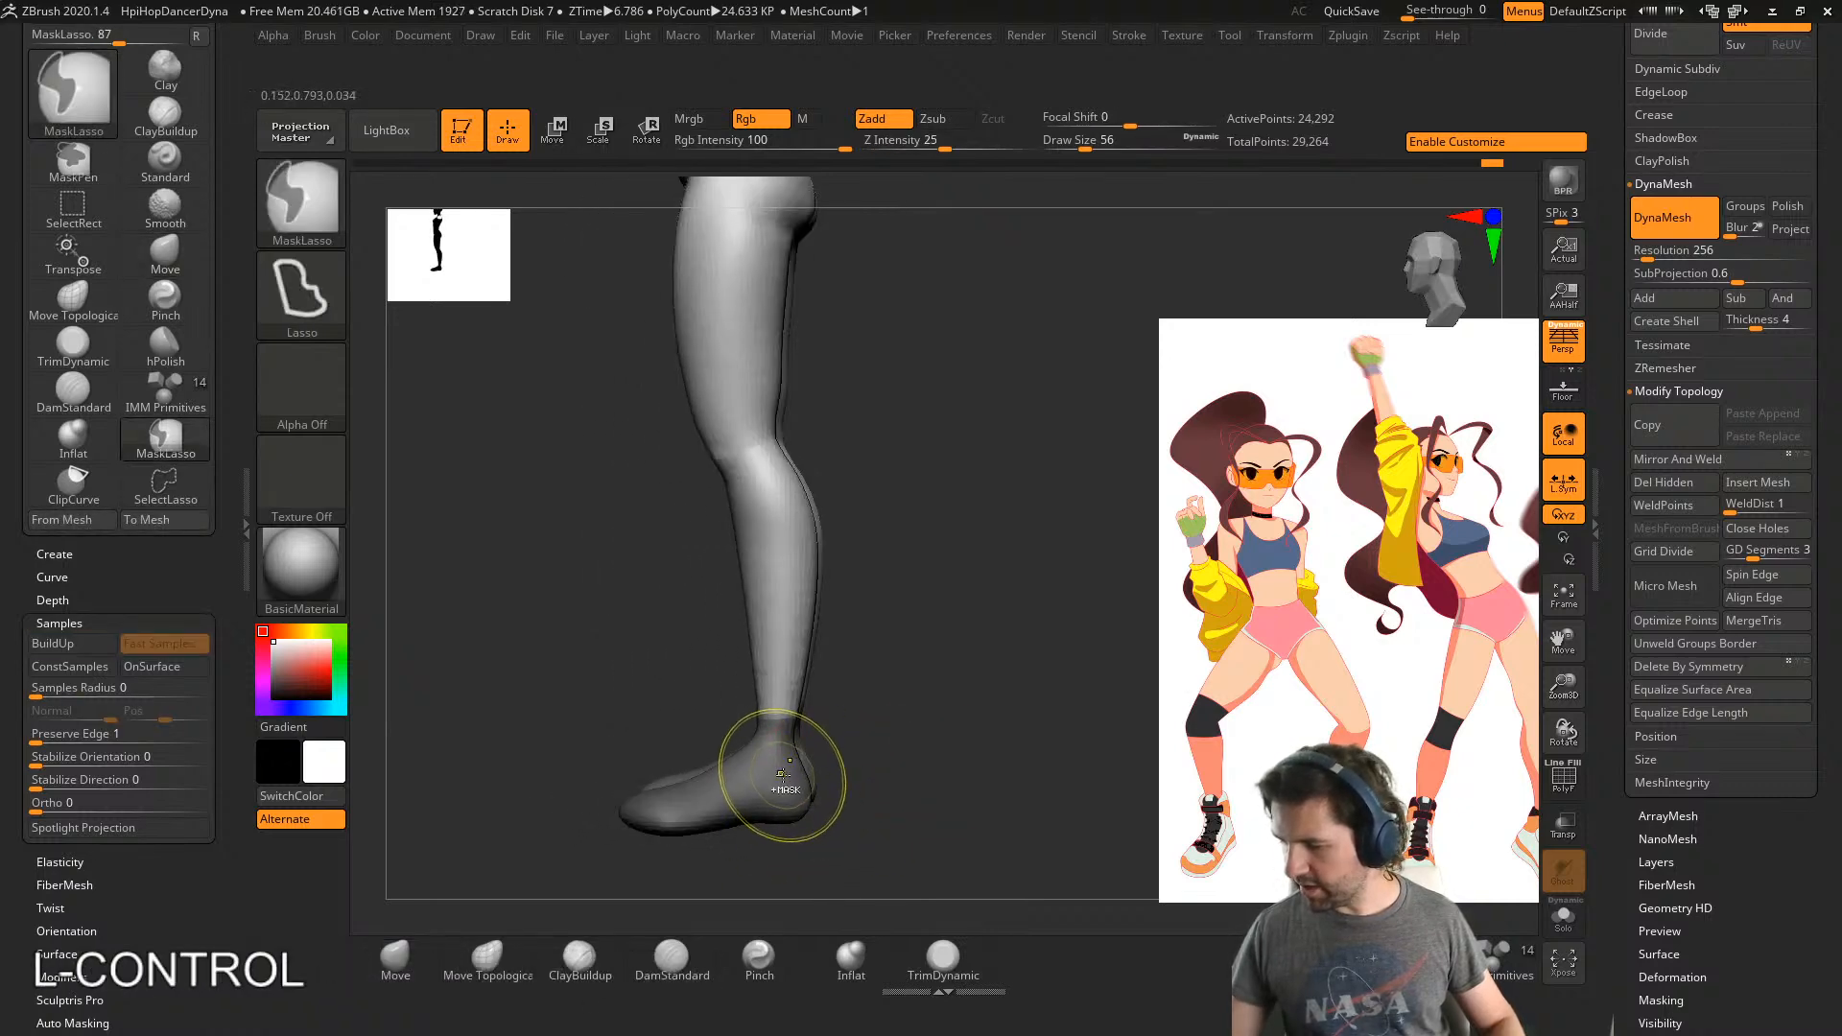
pyautogui.keyDown('ctrl'); pyautogui.click(780, 777); pyautogui.keyUp('ctrl')
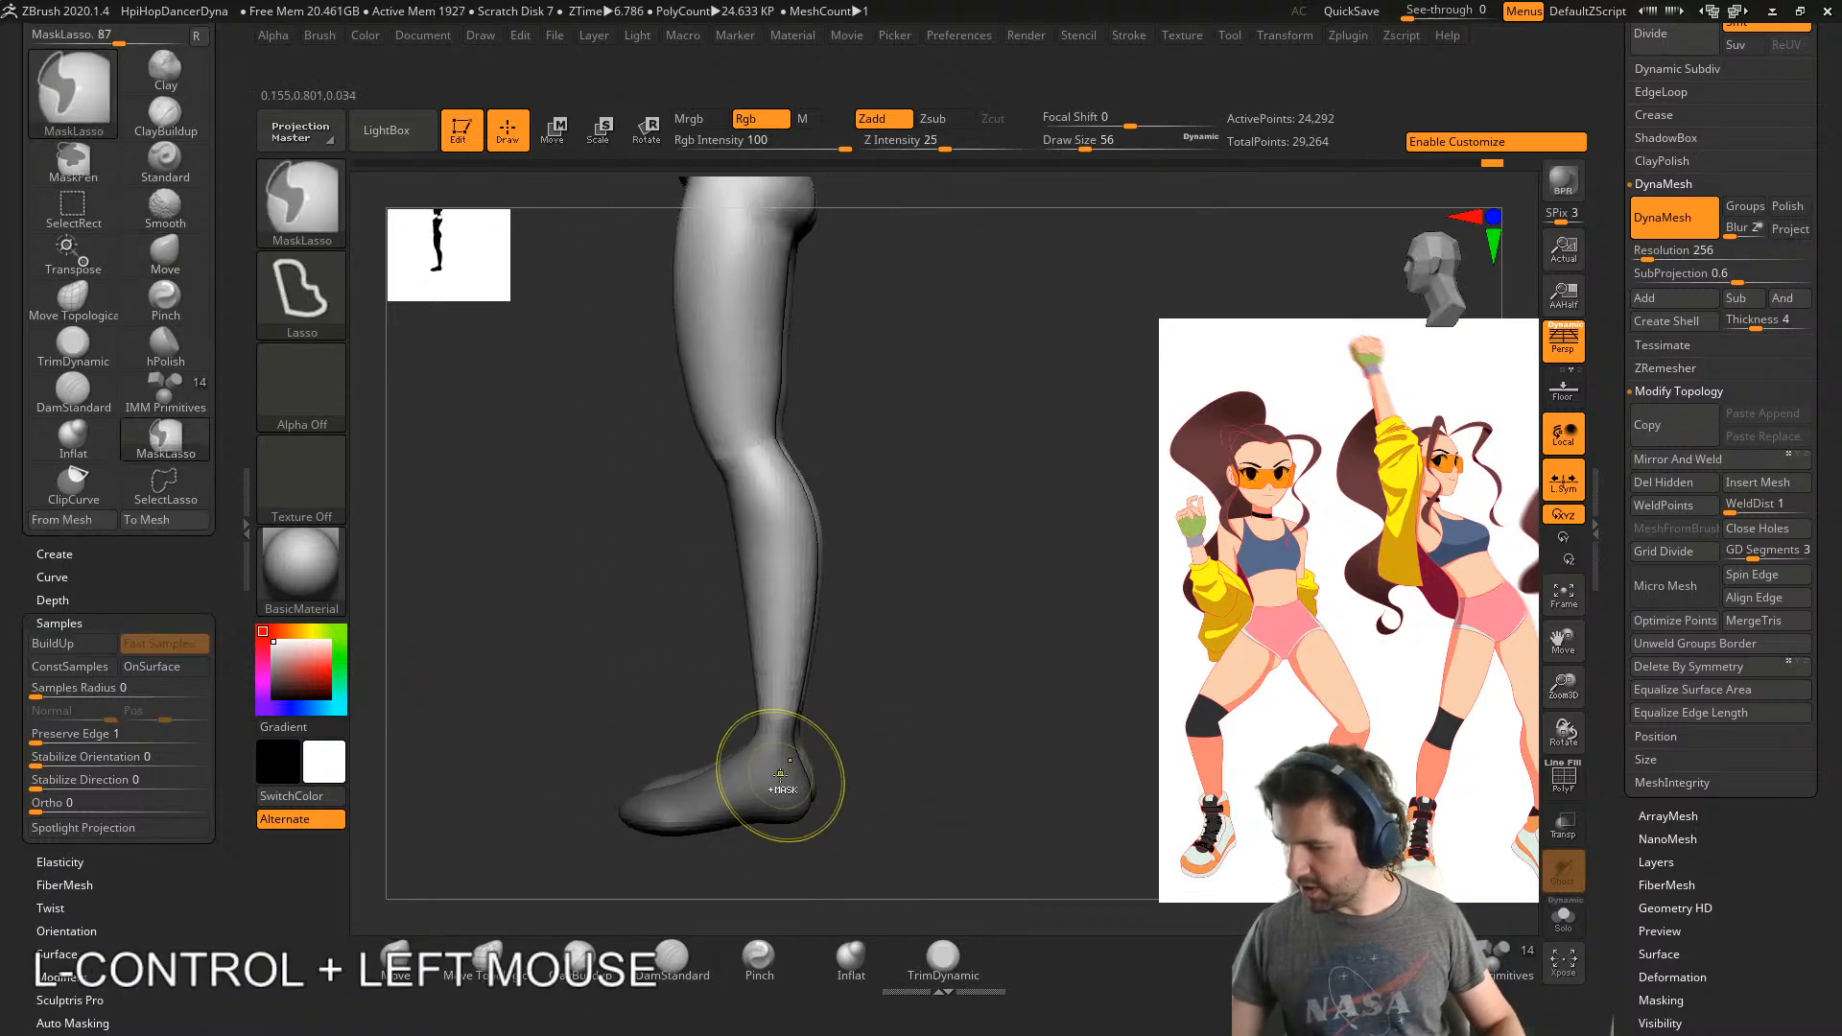
pyautogui.keyDown('ctrl'); pyautogui.click(902, 772); pyautogui.keyUp('ctrl')
# - Activate the move gizmo, reset its orientation, and place its pivot at the centre of the ankle
pyautogui.moveTo(896, 763)
pyautogui.mouseDown(button='right')
pyautogui.moveTo(867, 797)
pyautogui.moveTo(908, 783)
pyautogui.moveTo(864, 653)
pyautogui.moveTo(767, 507)
pyautogui.mouseUp(button='right')
pyautogui.press('w')
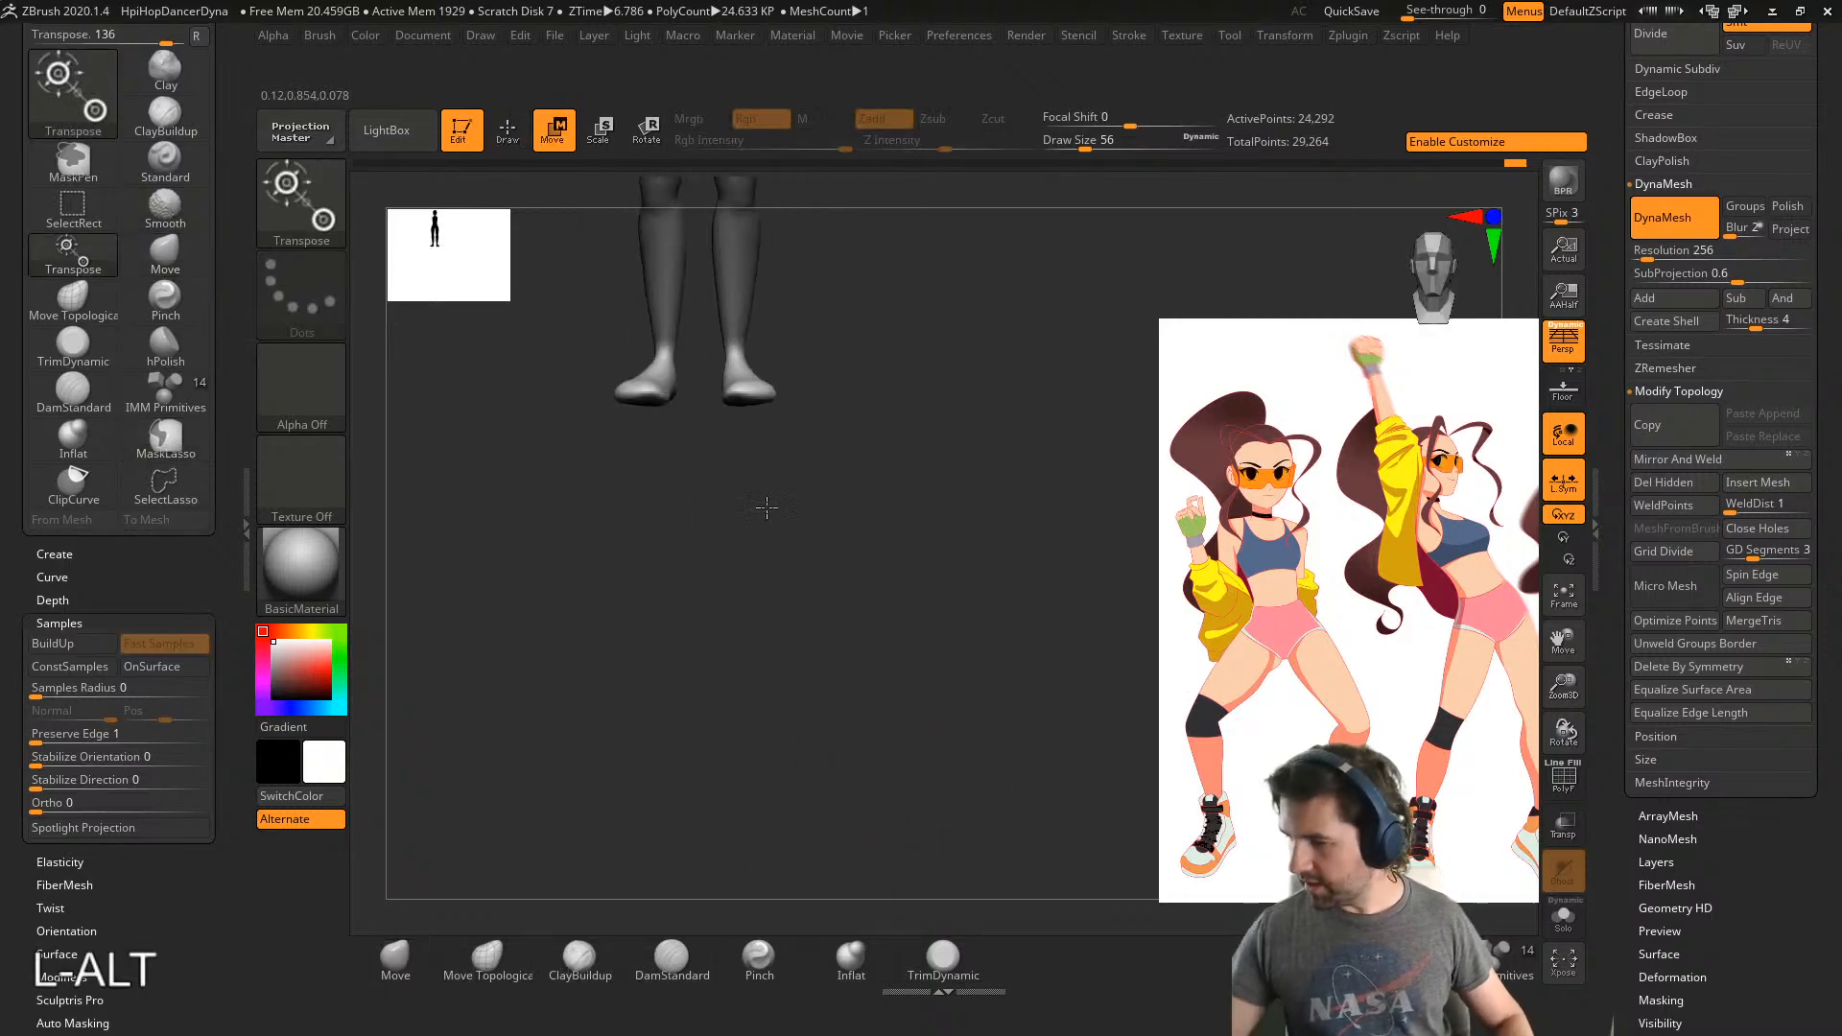
pyautogui.keyDown('alt'); pyautogui.click(736, 379); pyautogui.keyUp('alt')
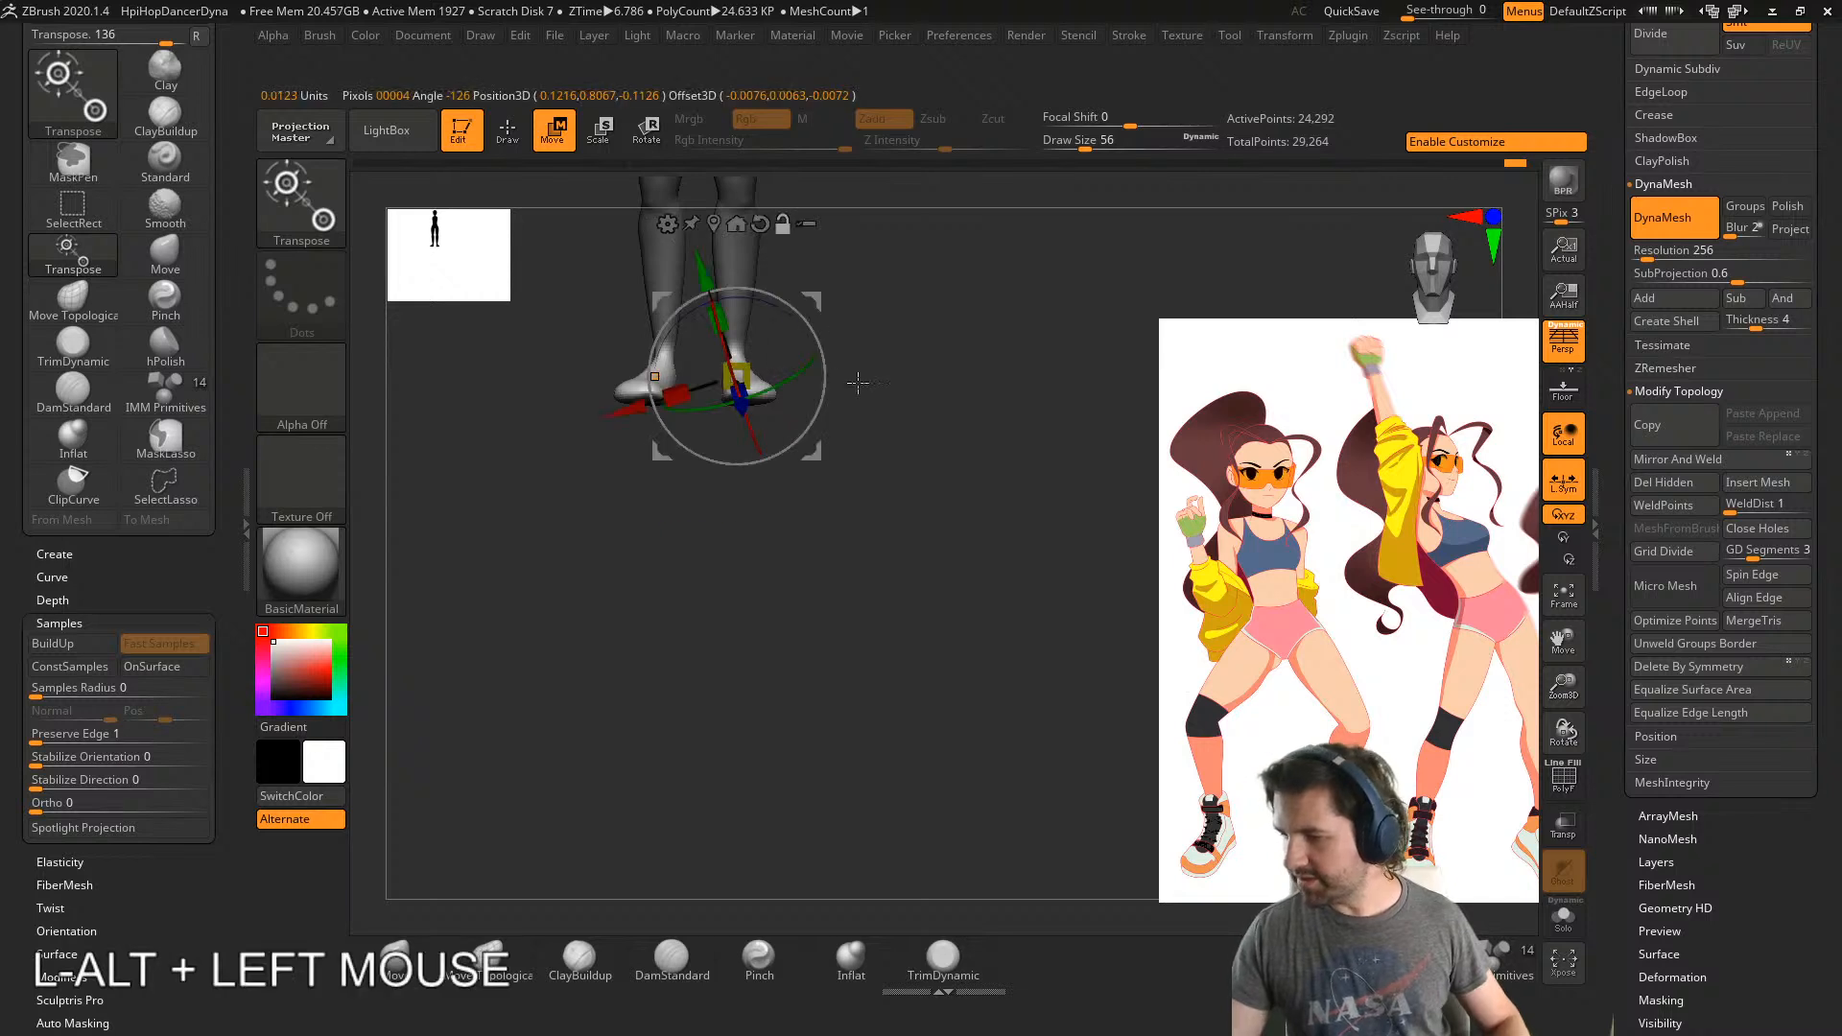
pyautogui.keyDown('alt'); pyautogui.moveTo(739, 384); pyautogui.dragTo(1158, 516, button='right'); pyautogui.keyUp('alt')
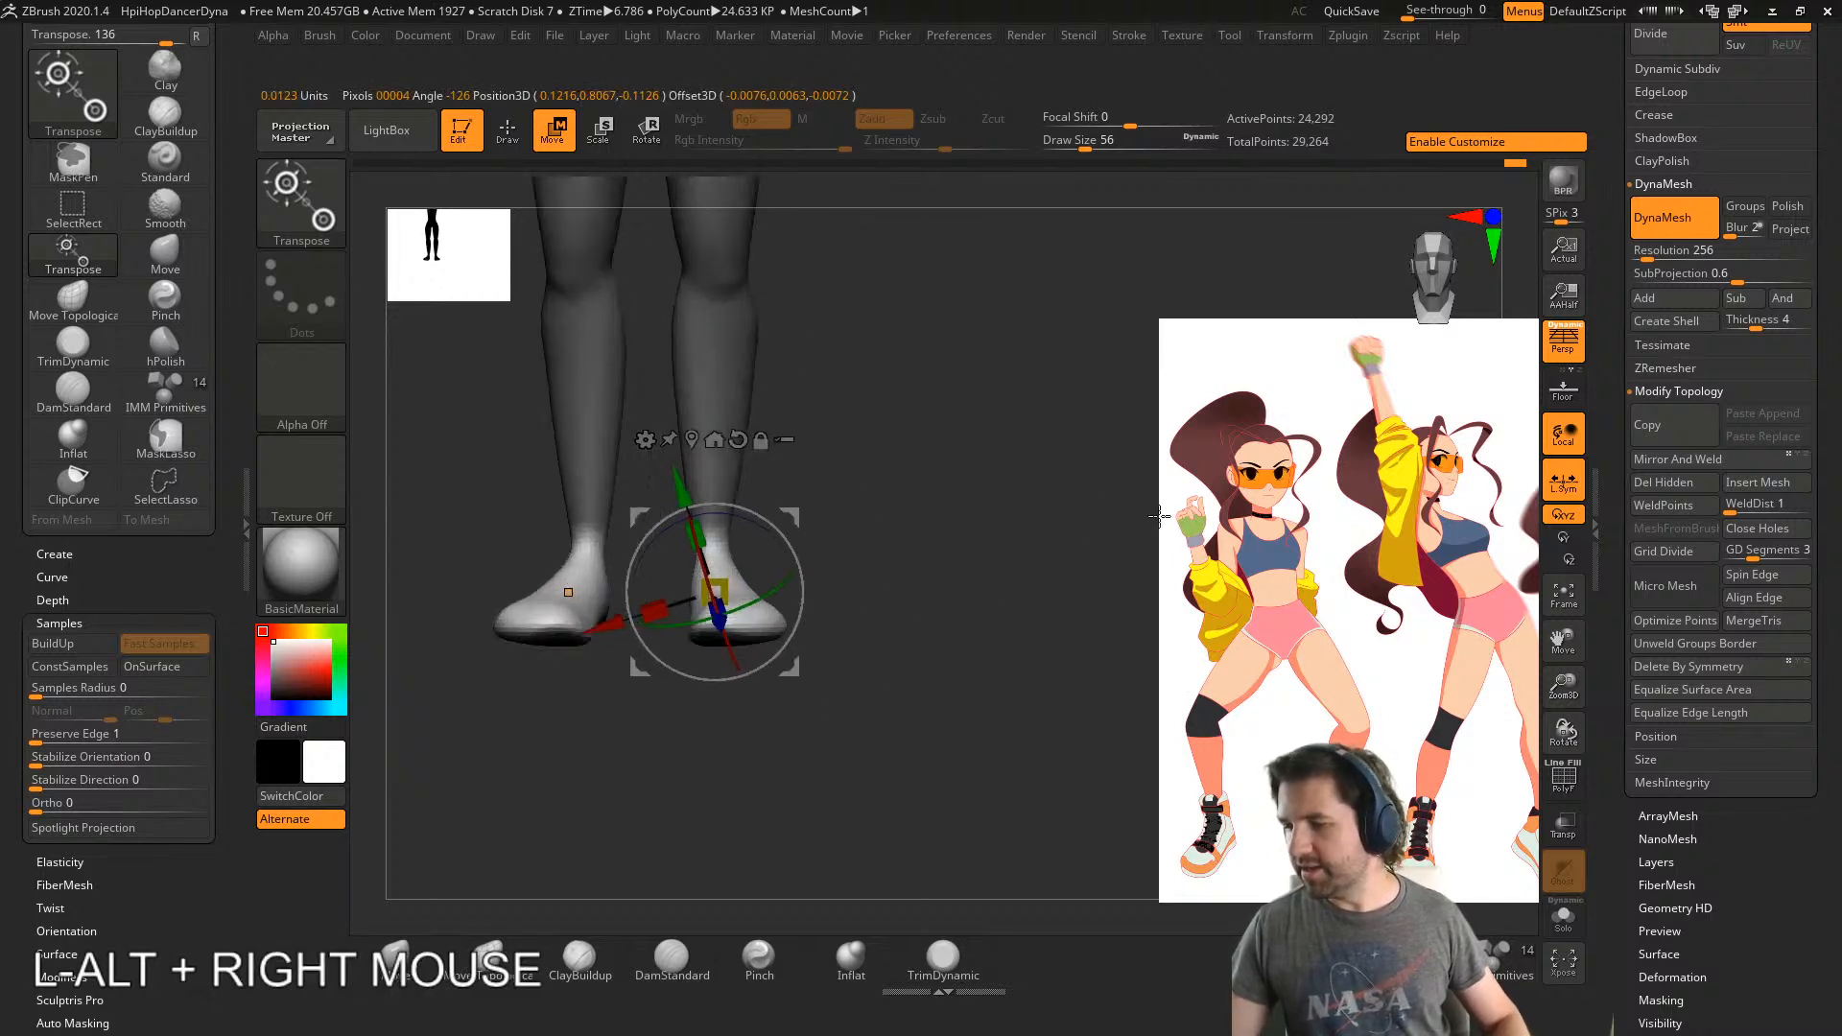
pyautogui.keyDown('alt'); pyautogui.click(697, 440); pyautogui.keyUp('alt')
pyautogui.keyDown('alt'); pyautogui.click(766, 438); pyautogui.keyUp('alt')
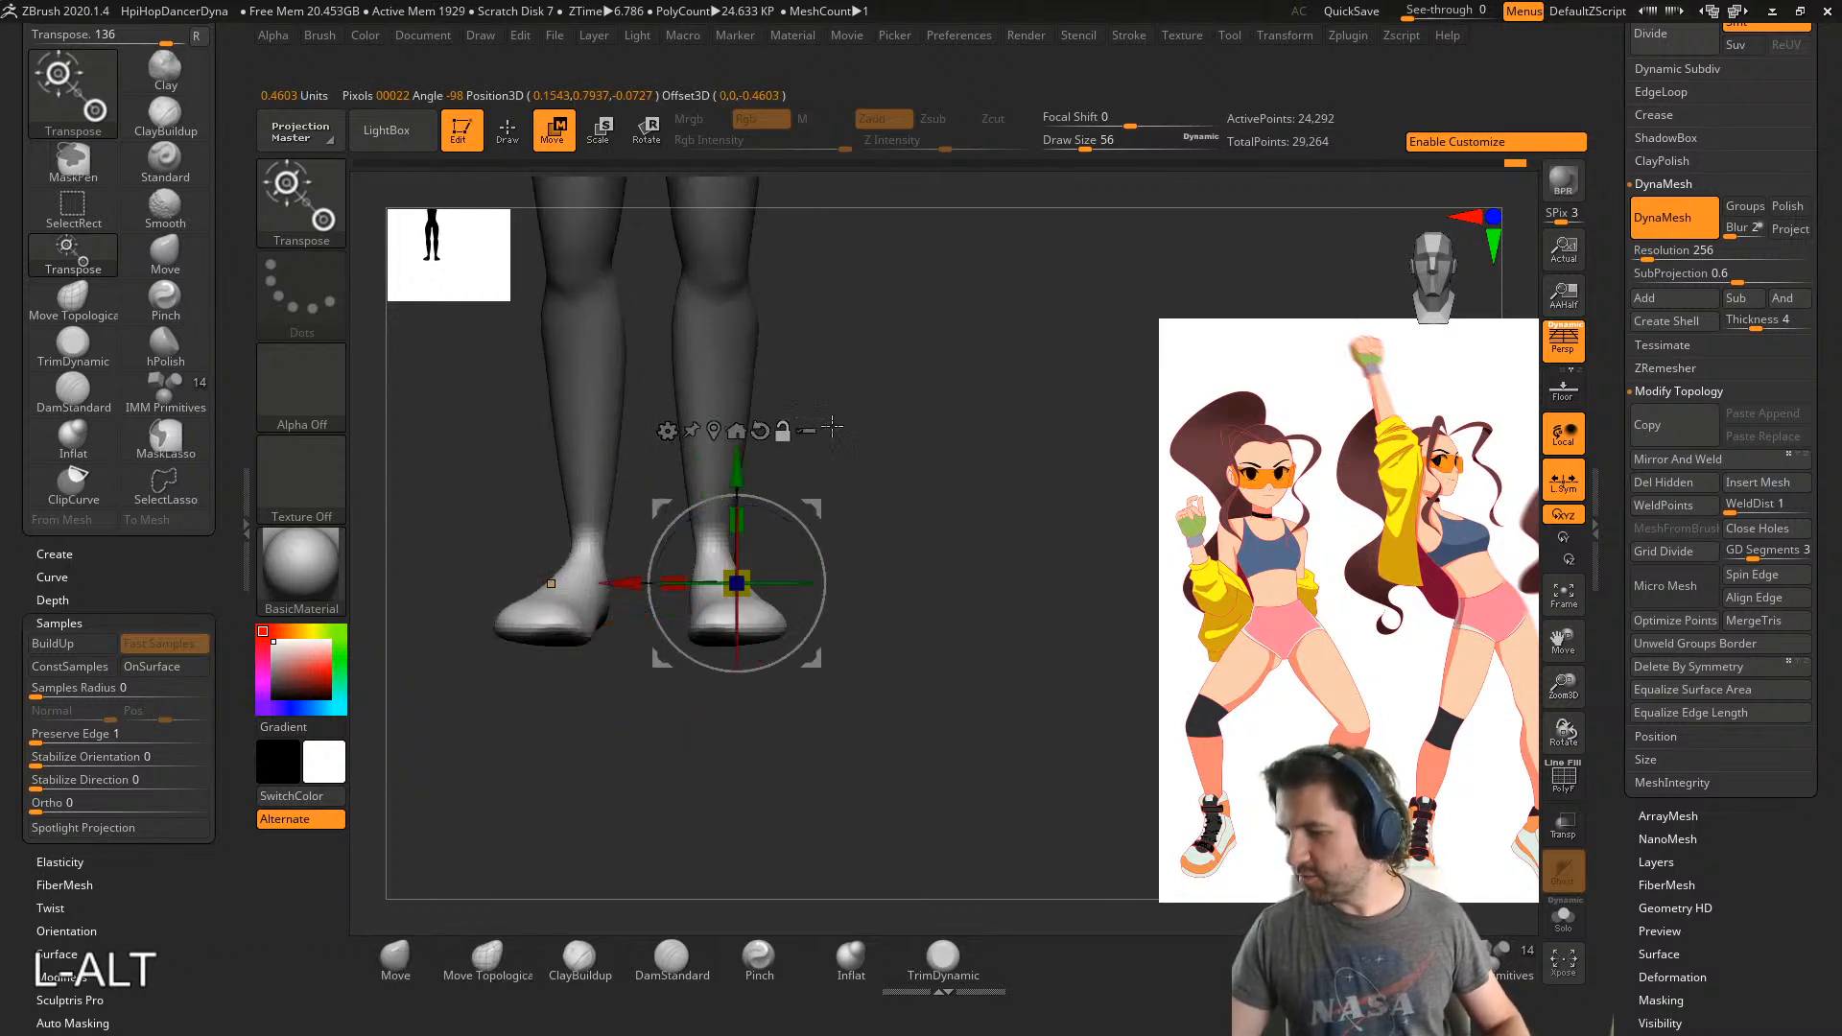
pyautogui.moveTo(936, 591); pyautogui.dragTo(782, 604, button='right')
pyautogui.keyDown('alt'); pyautogui.moveTo(818, 668); pyautogui.dragTo(877, 625); pyautogui.keyUp('alt')
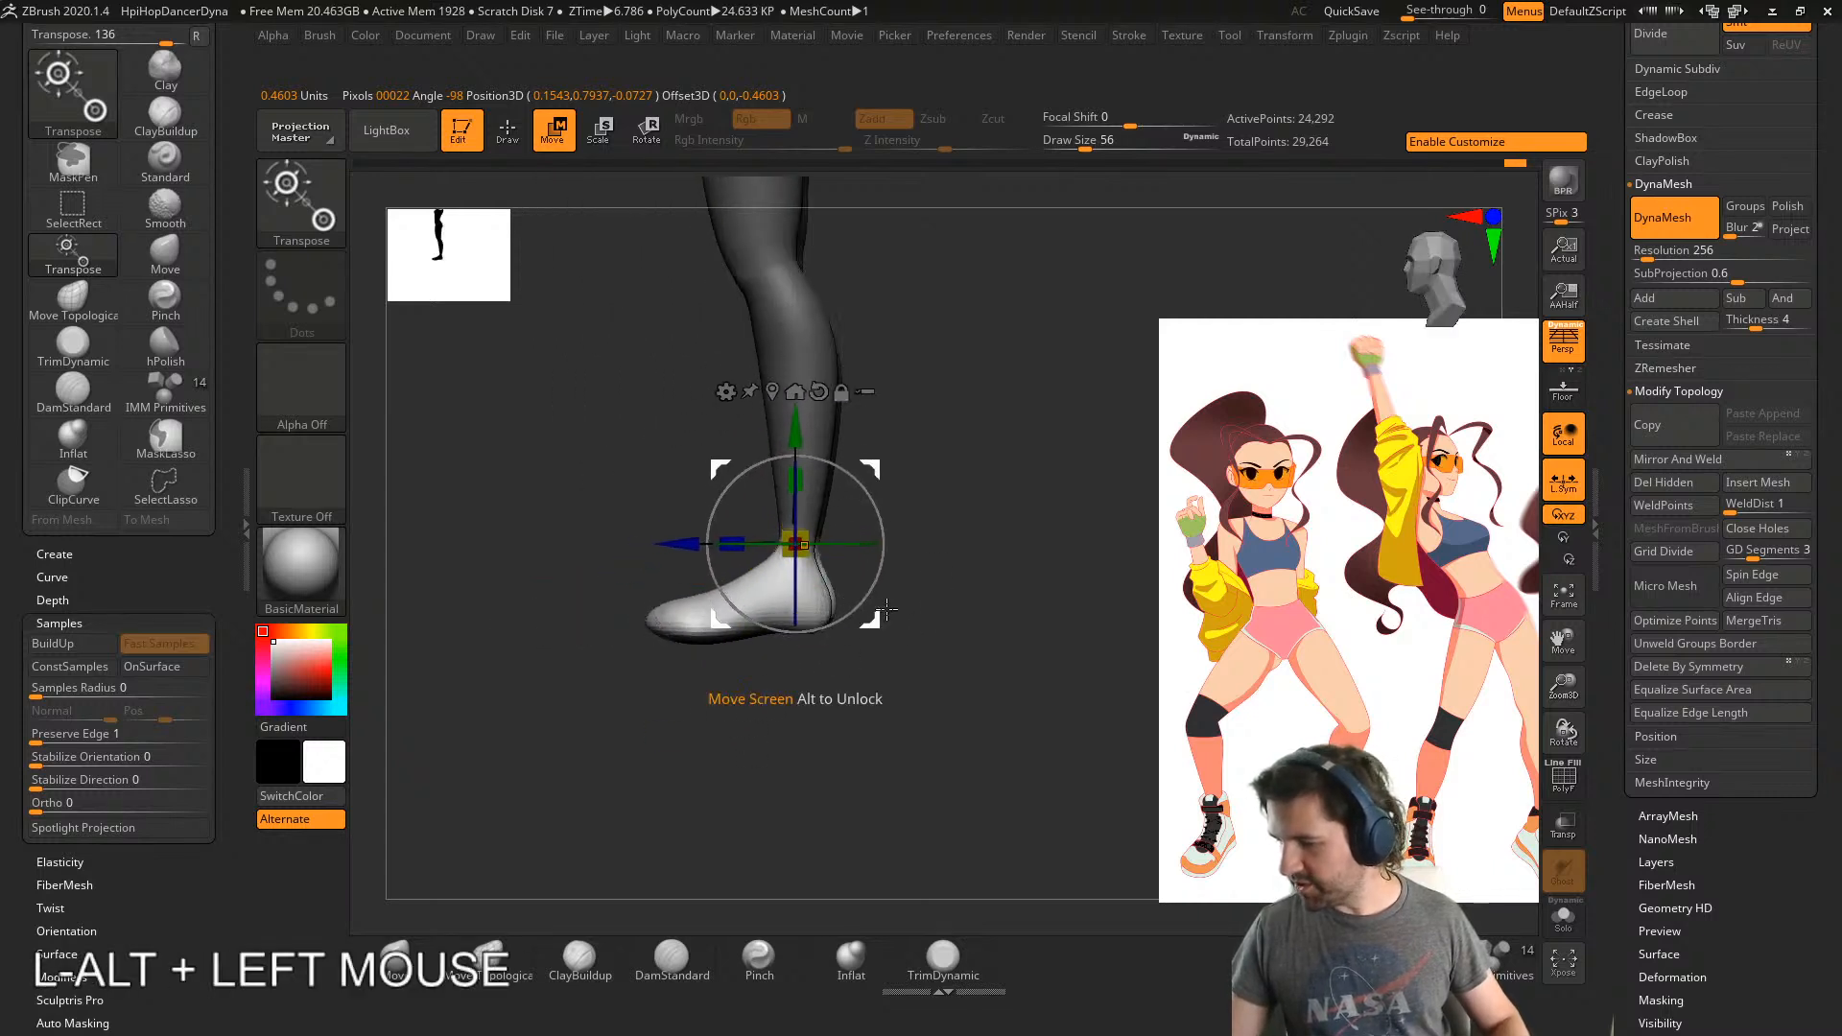
pyautogui.keyDown('shift'); pyautogui.moveTo(883, 619); pyautogui.dragTo(933, 584, button='right'); pyautogui.keyUp('shift')
pyautogui.keyDown('alt'); pyautogui.moveTo(875, 624); pyautogui.dragTo(850, 622); pyautogui.keyUp('alt')
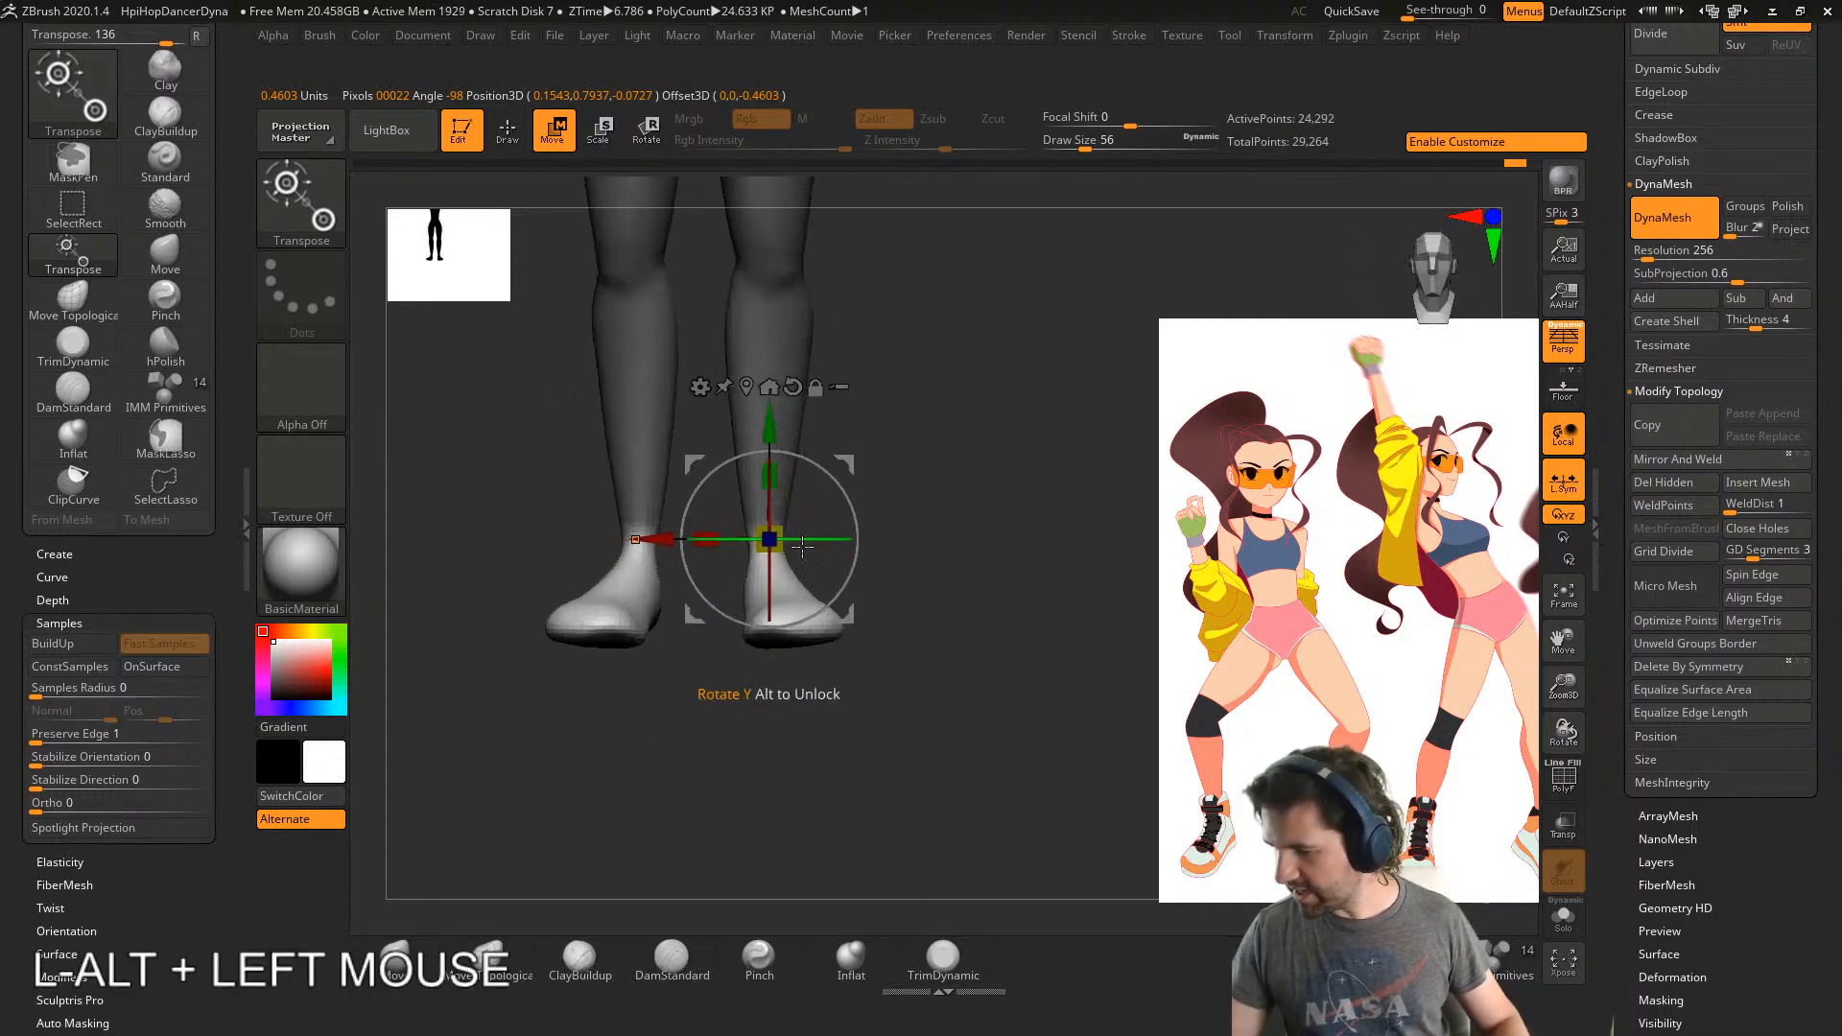
# - Scale both feet down uniformly around the ankle pivot and clear the mask
pyautogui.moveTo(771, 538); pyautogui.dragTo(769, 531)
pyautogui.keyDown('shift'); pyautogui.moveTo(925, 621); pyautogui.dragTo(888, 634, button='right'); pyautogui.keyUp('shift')
pyautogui.keyDown('ctrl'); pyautogui.moveTo(907, 648); pyautogui.dragTo(977, 707); pyautogui.keyUp('ctrl')
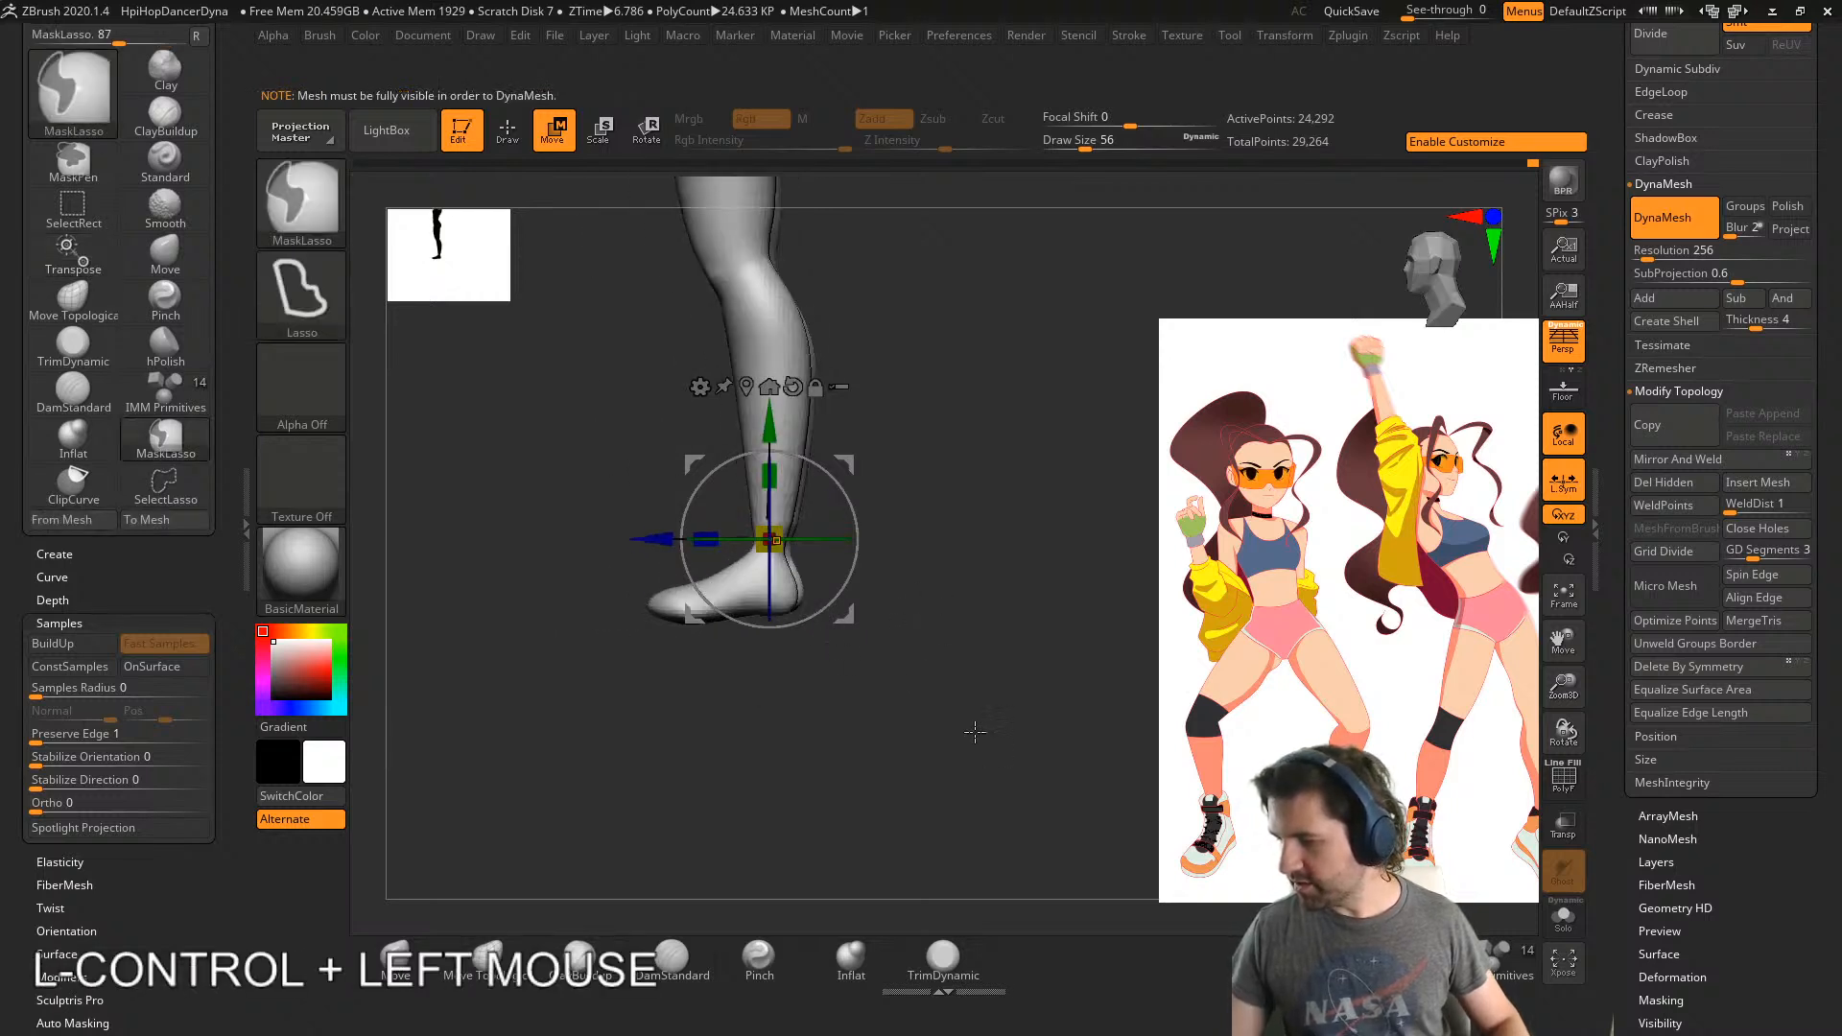
# - Smooth the transition between the resized feet and the lower legs
pyautogui.click(397, 959)
pyautogui.keyDown('shift'); pyautogui.moveTo(770, 538); pyautogui.dragTo(778, 528); pyautogui.keyUp('shift')
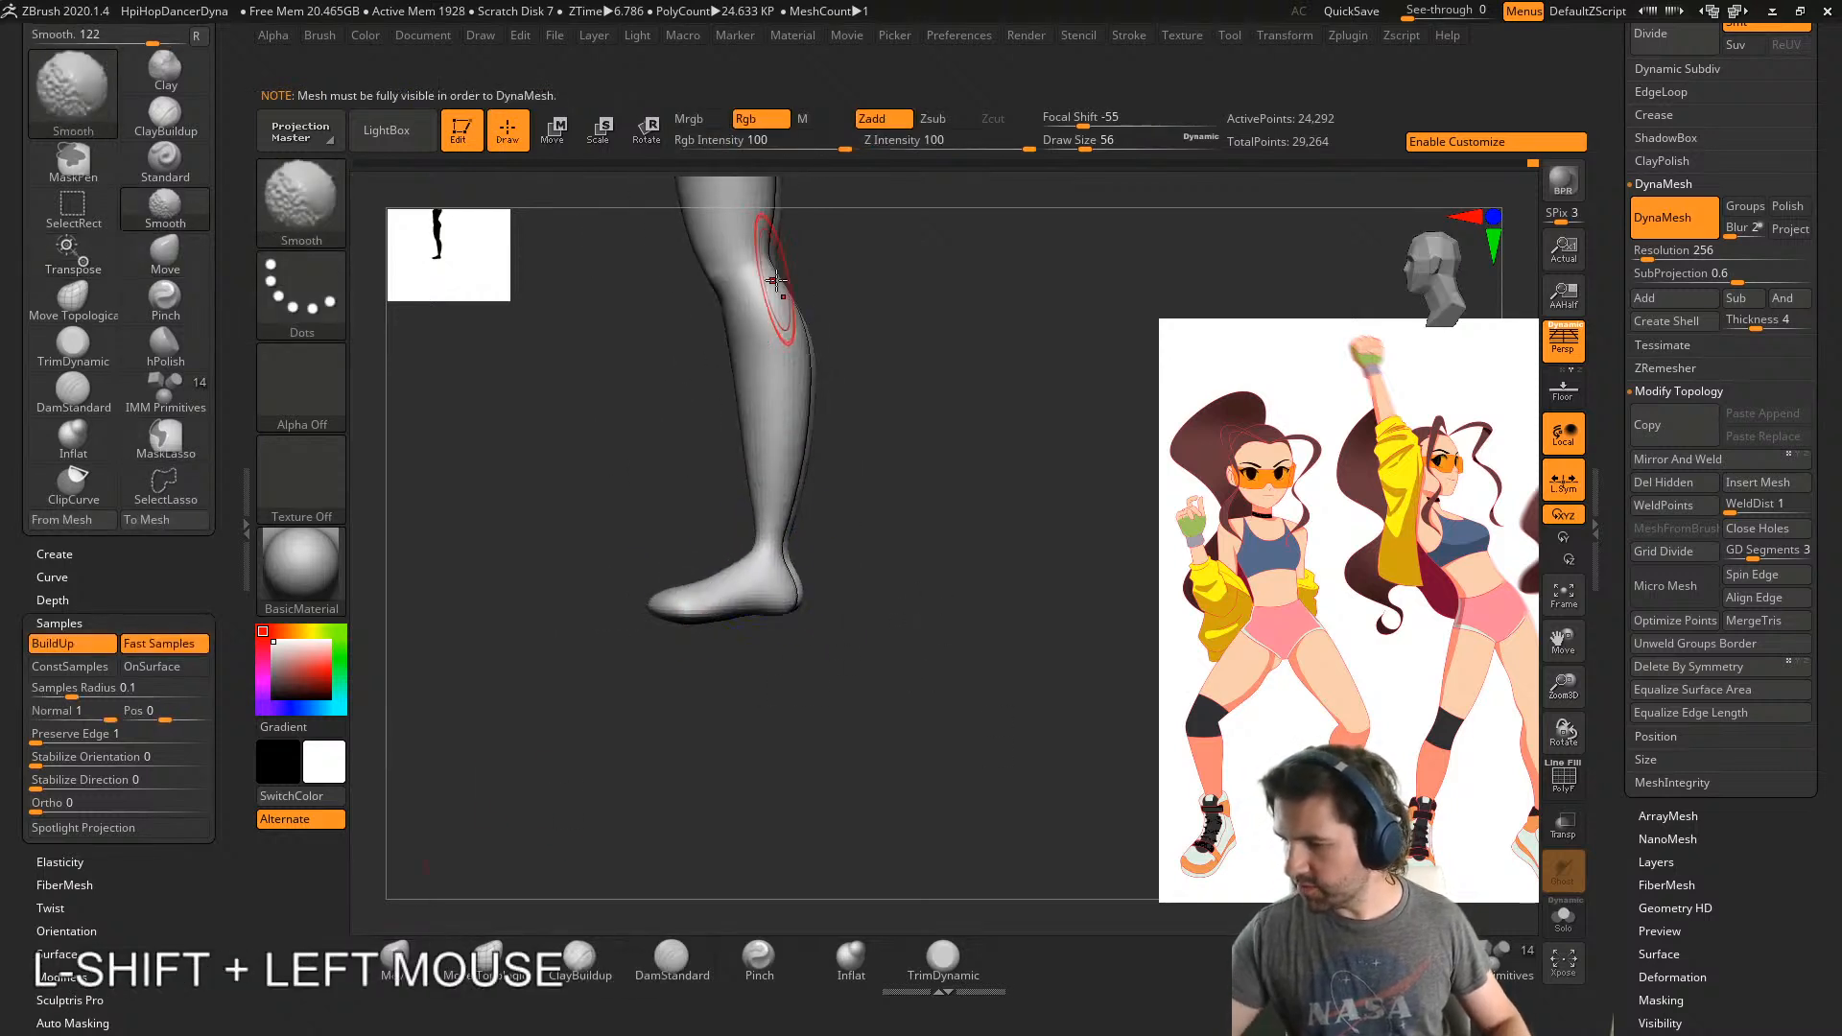
pyautogui.moveTo(825, 557)
pyautogui.keyDown('alt'); pyautogui.mouseDown(button='right')
pyautogui.moveTo(839, 651)
pyautogui.moveTo(754, 751)
pyautogui.mouseUp(button='right'); pyautogui.keyUp('alt')
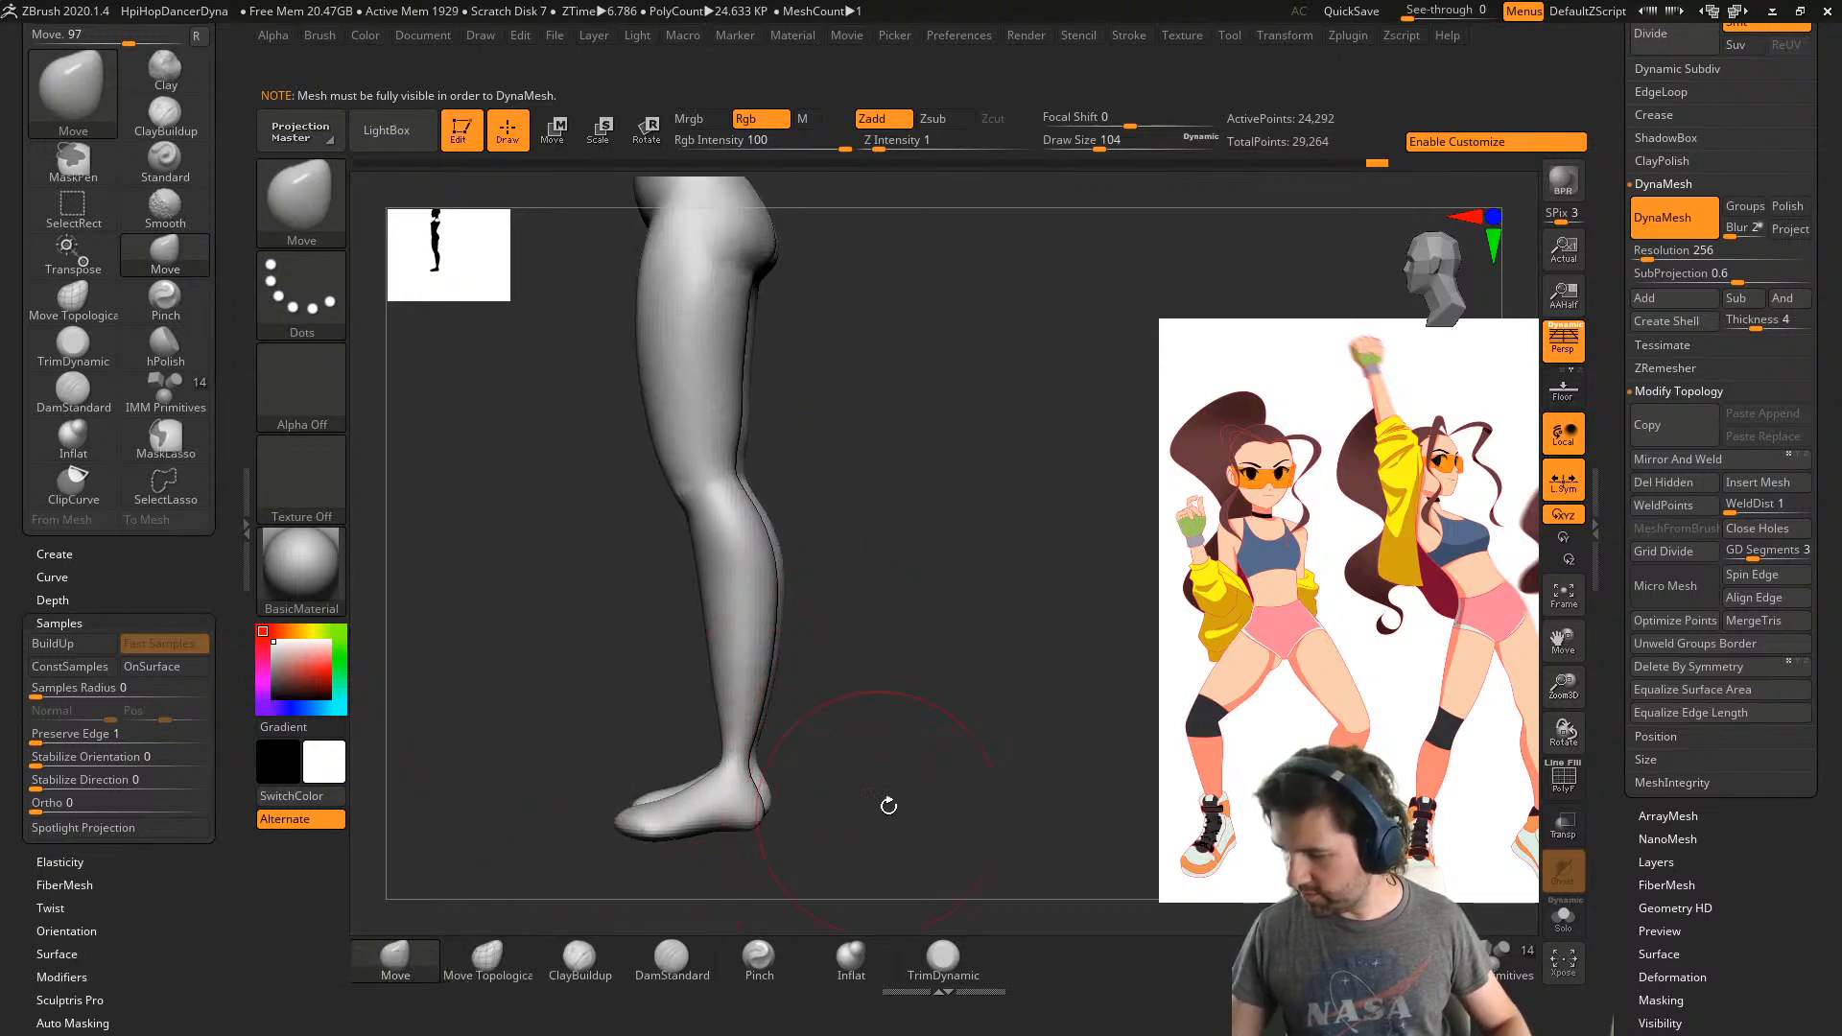
# - Thicken the ankles with the Inflat brush at draw size 104 and check them from all sides
pyautogui.click(851, 958)
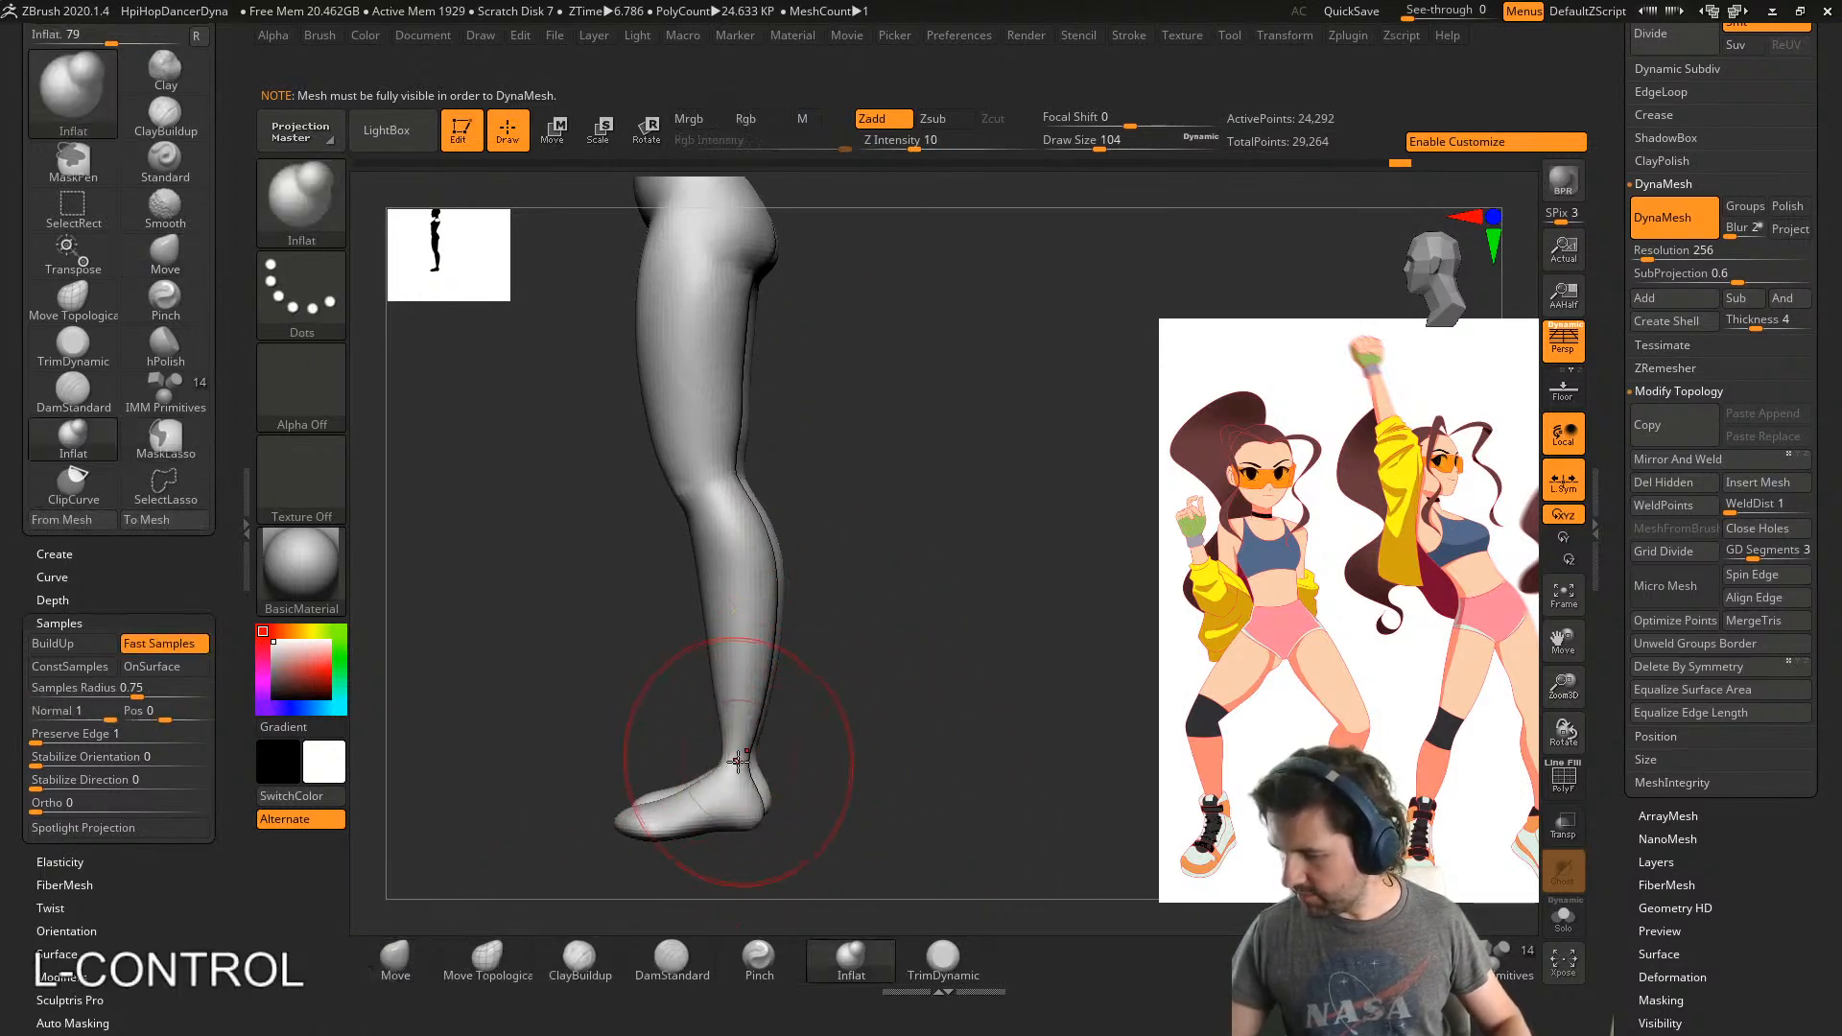
pyautogui.moveTo(753, 763); pyautogui.dragTo(747, 781)
pyautogui.moveTo(834, 763); pyautogui.dragTo(753, 752, button='right')
pyautogui.moveTo(746, 569); pyautogui.dragTo(724, 499, button='right')
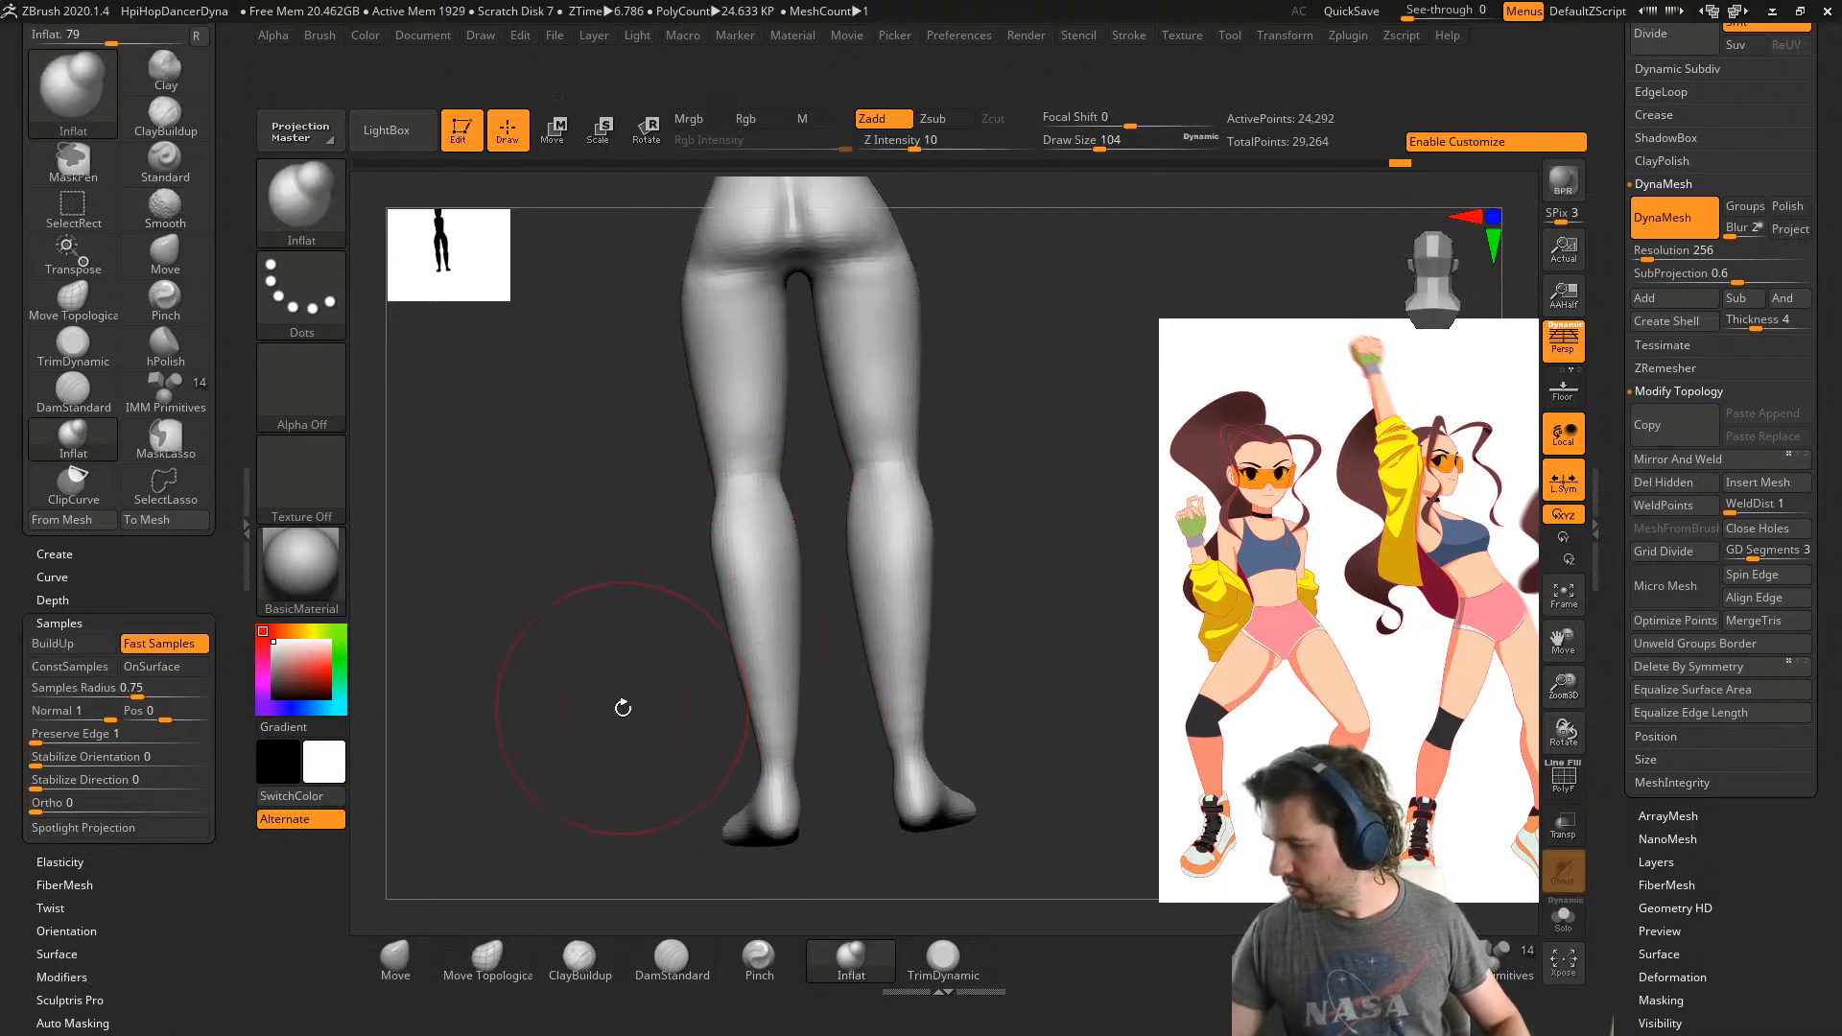
pyautogui.keyDown('shift'); pyautogui.moveTo(621, 707); pyautogui.dragTo(749, 748, button='right'); pyautogui.keyUp('shift')
pyautogui.keyDown('shift'); pyautogui.moveTo(879, 781); pyautogui.dragTo(997, 733, button='right'); pyautogui.keyUp('shift')
# - Unhide the arms so the entire body mesh is shown
pyautogui.keyDown('alt'); pyautogui.moveTo(926, 559); pyautogui.dragTo(826, 749, button='right'); pyautogui.keyUp('alt')
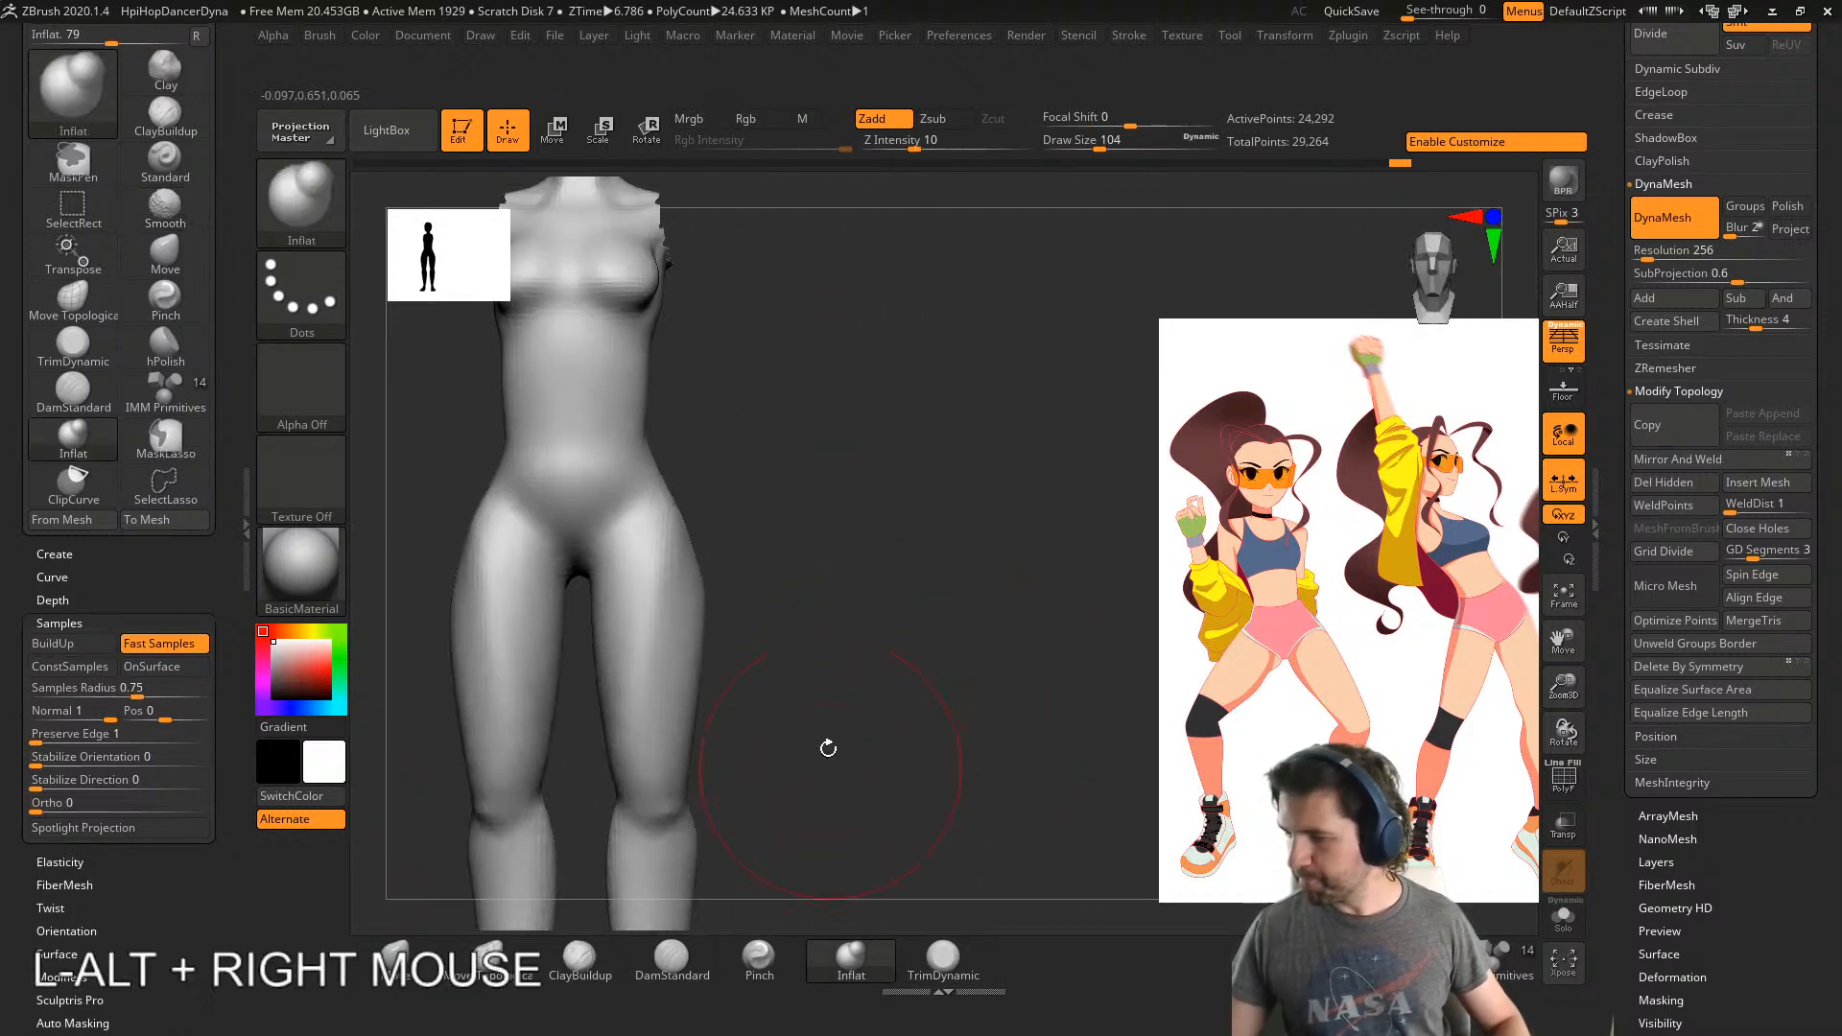
pyautogui.rightClick(826, 748)
pyautogui.keyDown('alt'); pyautogui.moveTo(939, 637); pyautogui.dragTo(1051, 749, button='right'); pyautogui.keyUp('alt')
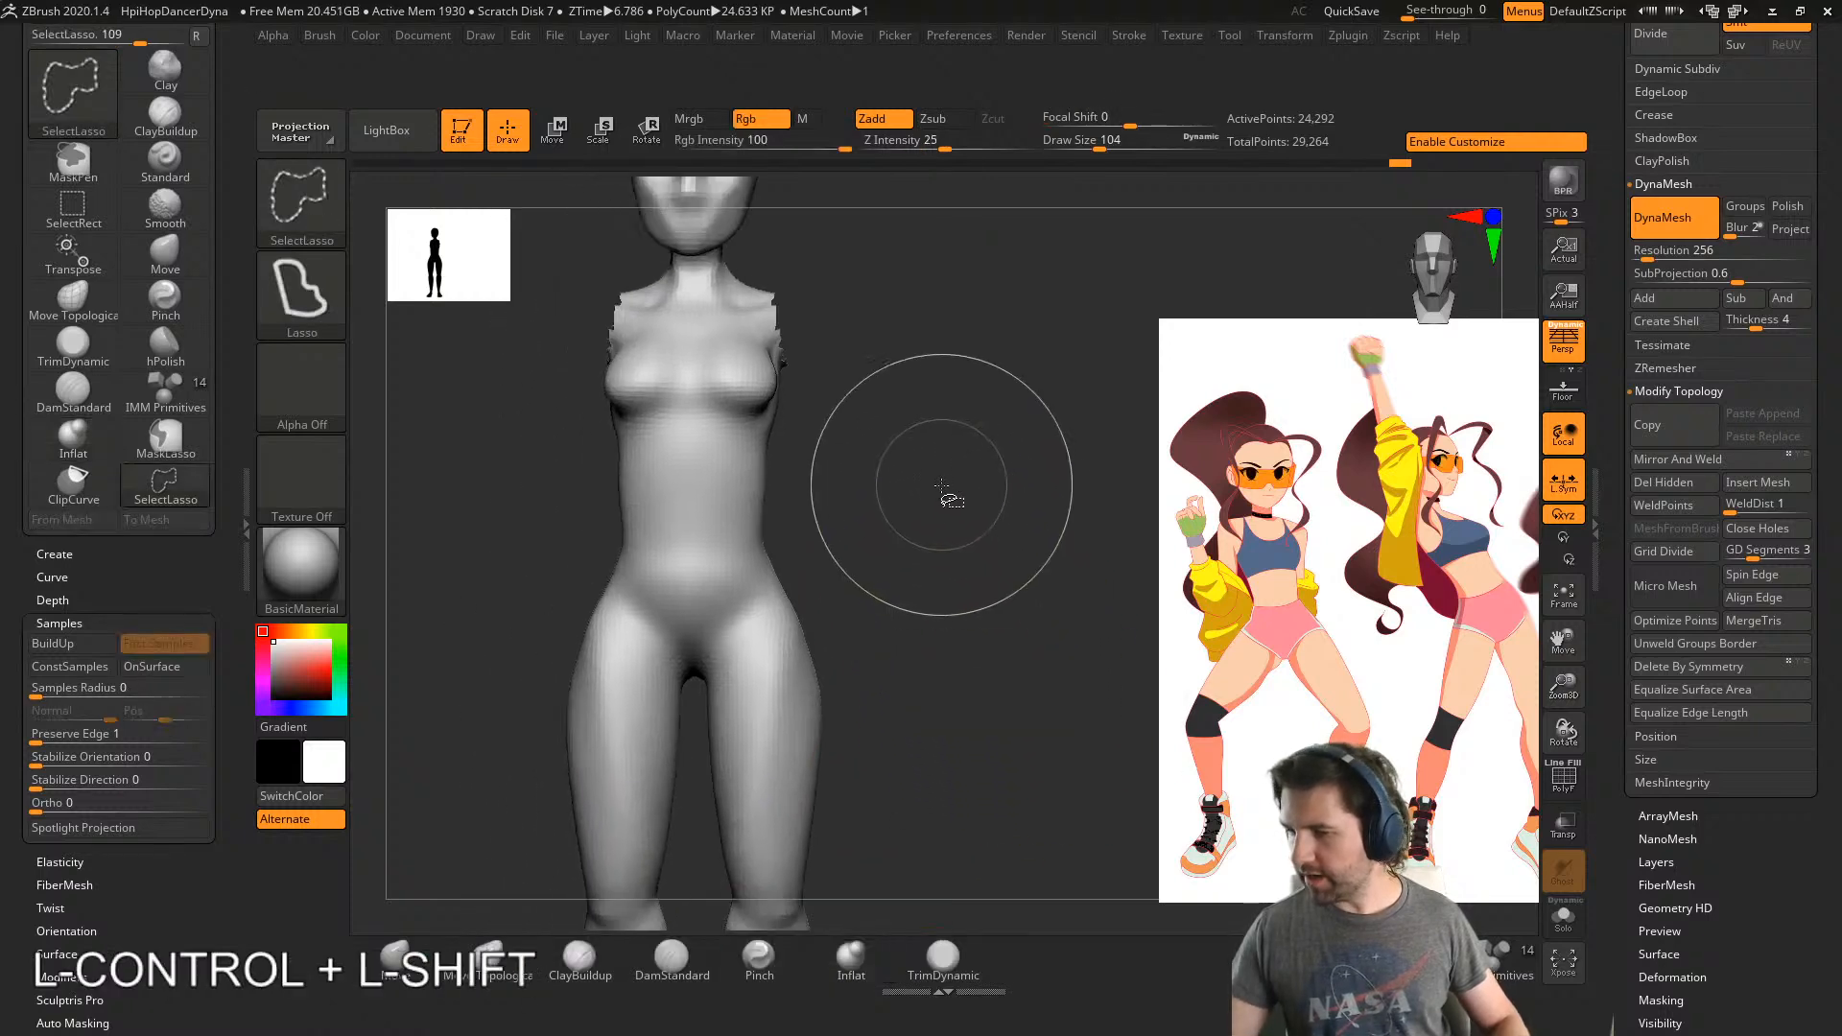
pyautogui.moveTo(960, 504)
pyautogui.keyDown('ctrl'); pyautogui.keyDown('shift'); pyautogui.mouseDown()
pyautogui.moveTo(1012, 581)
pyautogui.moveTo(950, 646)
pyautogui.mouseUp(); pyautogui.keyUp('shift'); pyautogui.keyUp('ctrl')
pyautogui.keyDown('ctrl'); pyautogui.keyDown('shift'); pyautogui.click(952, 645); pyautogui.keyUp('shift'); pyautogui.keyUp('ctrl')
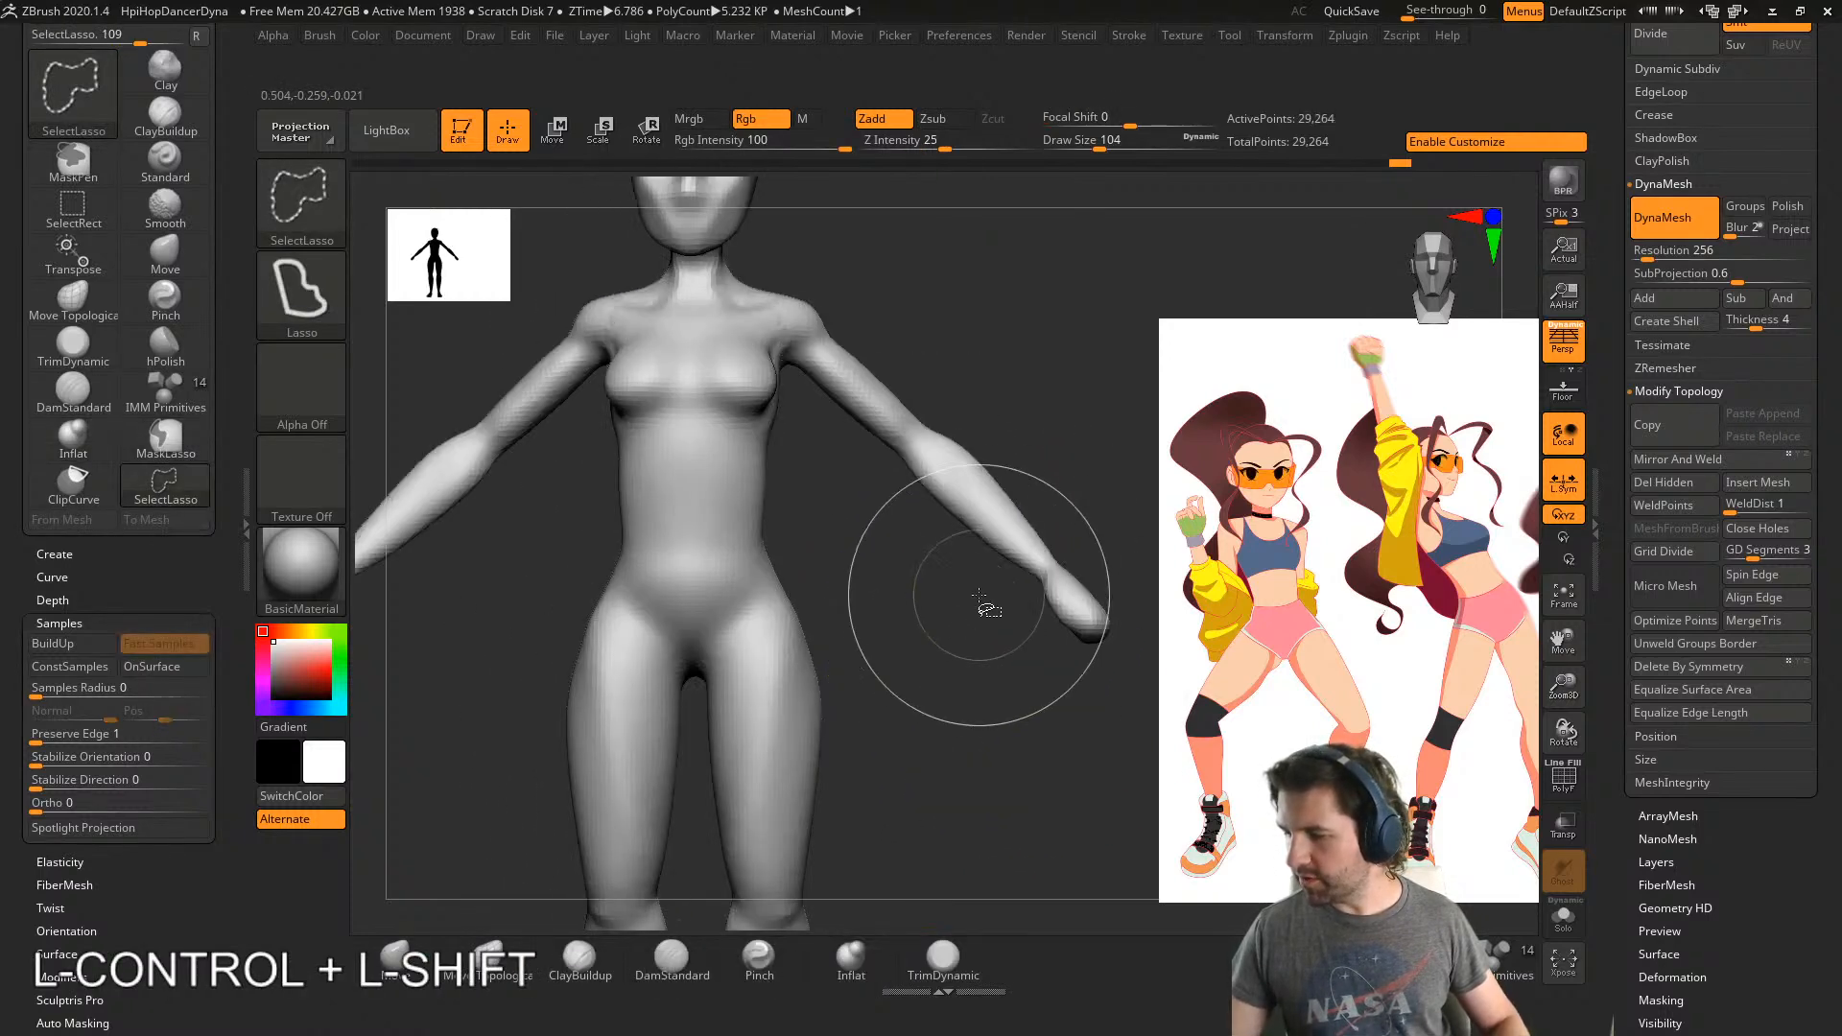
# - Smooth and refine the shoulders and upper arms with the Move brush, working from front and back views
pyautogui.moveTo(869, 425); pyautogui.dragTo(729, 711, button='right')
pyautogui.click(399, 956)
pyautogui.keyDown('shift'); pyautogui.moveTo(802, 539); pyautogui.dragTo(833, 518); pyautogui.keyUp('shift')
pyautogui.moveTo(921, 508); pyautogui.dragTo(830, 523, button='right')
pyautogui.keyDown('shift'); pyautogui.moveTo(844, 528); pyautogui.dragTo(922, 497); pyautogui.keyUp('shift')
pyautogui.moveTo(959, 497)
pyautogui.mouseDown(button='right')
pyautogui.moveTo(923, 490)
pyautogui.moveTo(1016, 637)
pyautogui.moveTo(908, 787)
pyautogui.mouseUp(button='right')
# - Reshape the arm and shoulder silhouette from behind with Move Topological, and refine the shoulders at draw size 59
pyautogui.click(503, 958)
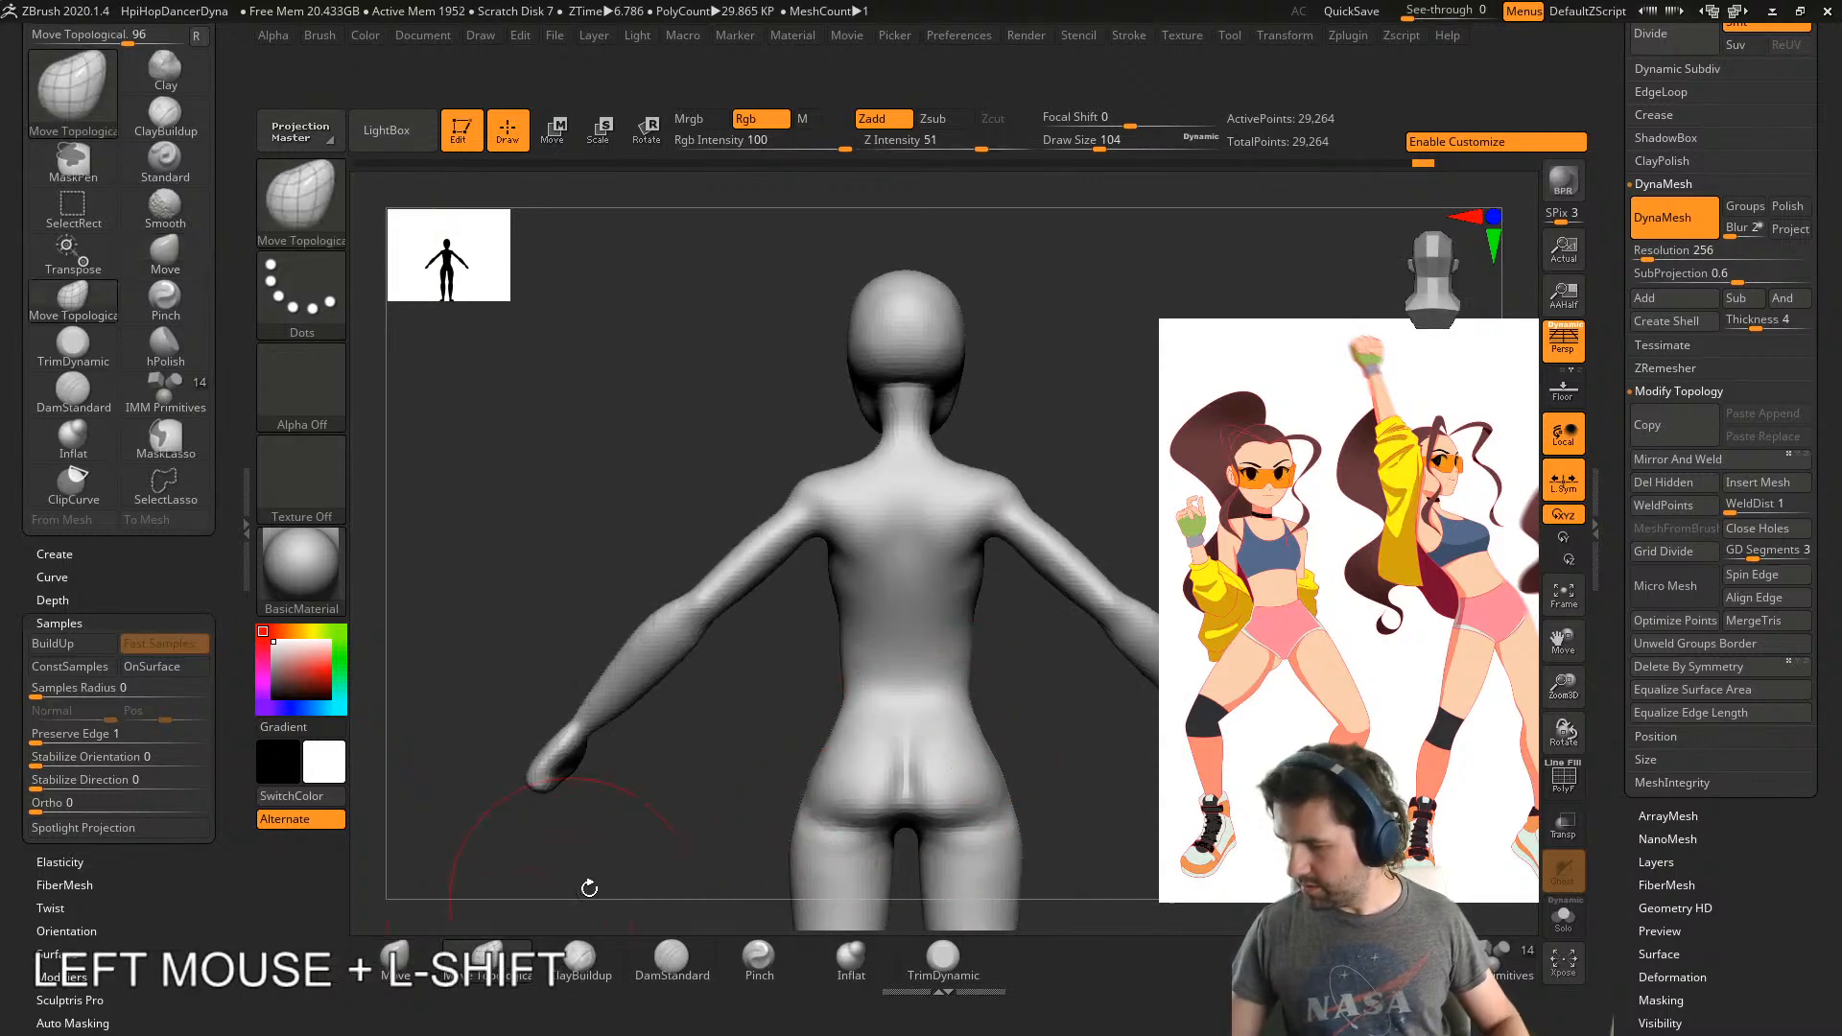
pyautogui.press('s')
pyautogui.moveTo(637, 834); pyautogui.dragTo(630, 834)
pyautogui.moveTo(827, 581); pyautogui.dragTo(871, 580)
pyautogui.moveTo(892, 622)
pyautogui.mouseDown(button='right')
pyautogui.moveTo(969, 625)
pyautogui.moveTo(869, 614)
pyautogui.mouseUp(button='right')
pyautogui.press('s')
pyautogui.moveTo(870, 488); pyautogui.dragTo(800, 514)
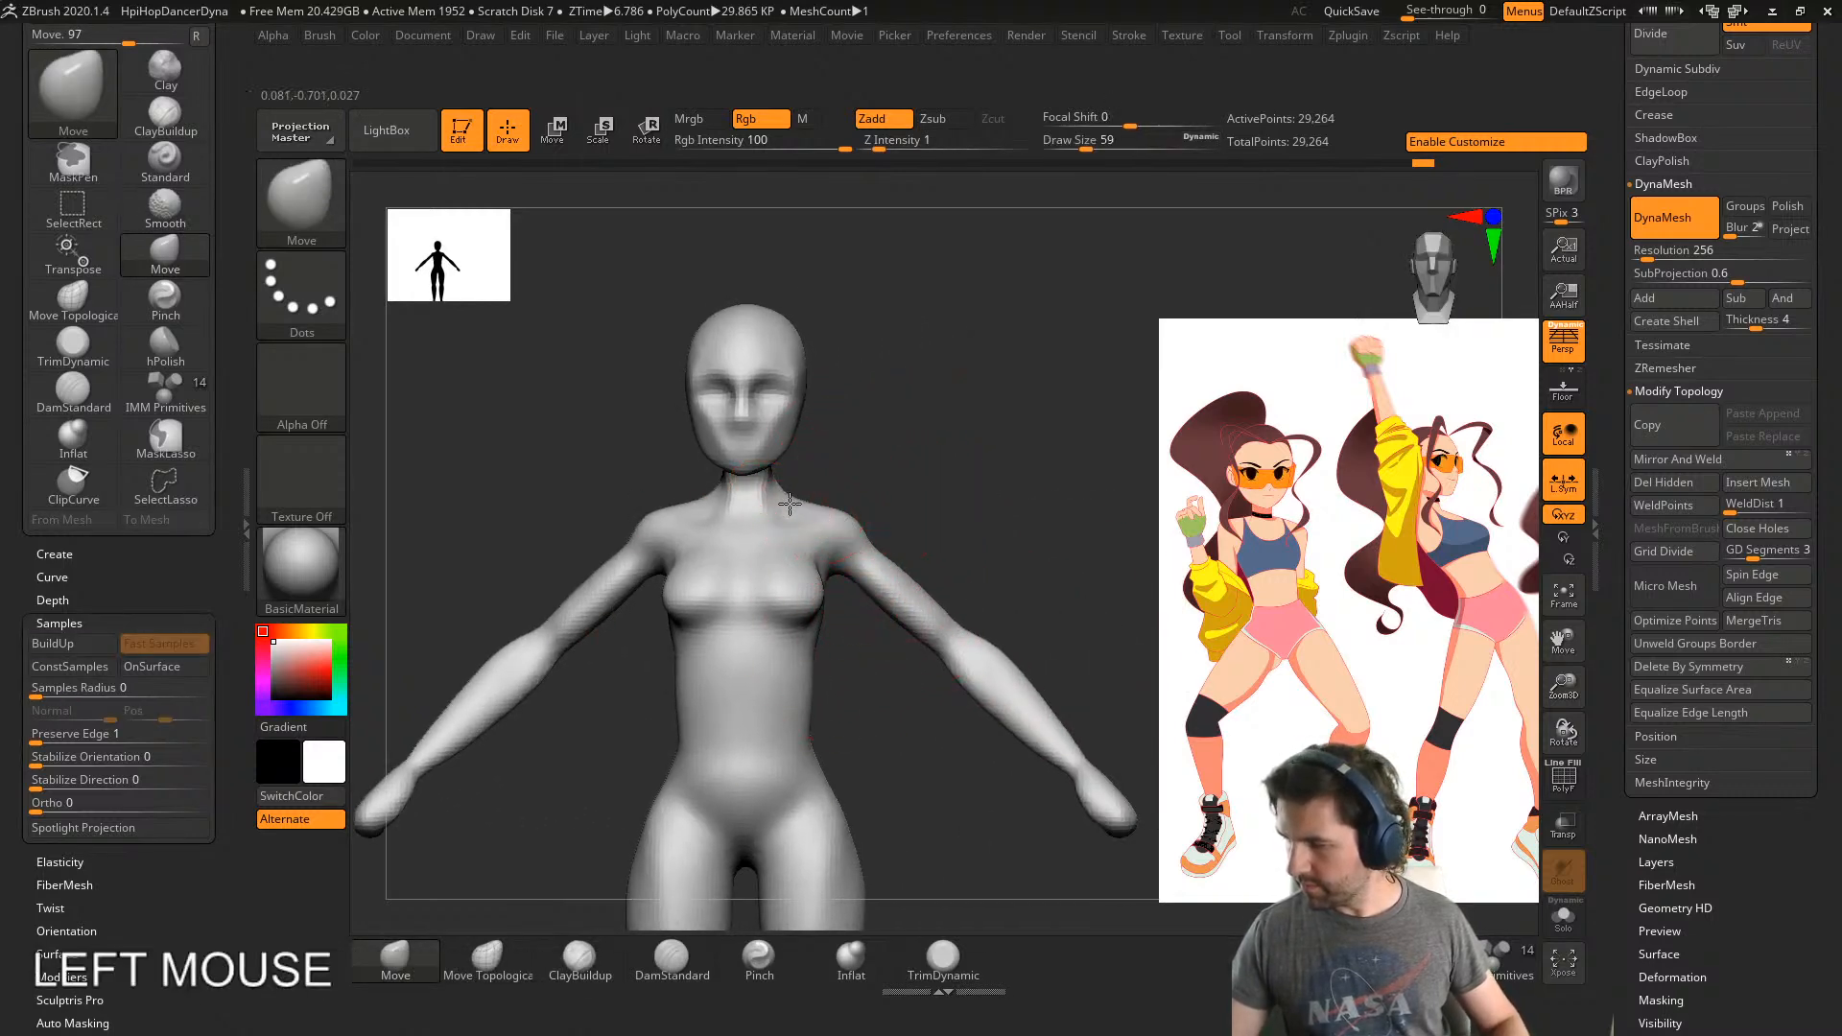
# - Adjust the neck in profile with the Move brush at draw size 49 and undo the last pull on it
pyautogui.moveTo(869, 506); pyautogui.dragTo(752, 524, button='right')
pyautogui.moveTo(859, 465)
pyautogui.keyDown('alt'); pyautogui.mouseDown(button='right')
pyautogui.moveTo(802, 595)
pyautogui.moveTo(1119, 575)
pyautogui.mouseUp(button='right'); pyautogui.keyUp('alt')
pyautogui.press('s')
pyautogui.keyDown('alt'); pyautogui.moveTo(686, 523); pyautogui.dragTo(784, 605, button='right'); pyautogui.keyUp('alt')
pyautogui.press('s')
pyautogui.moveTo(831, 604); pyautogui.dragTo(960, 533)
pyautogui.moveTo(692, 641); pyautogui.dragTo(708, 646)
pyautogui.hotkey('ctrl', 'z')
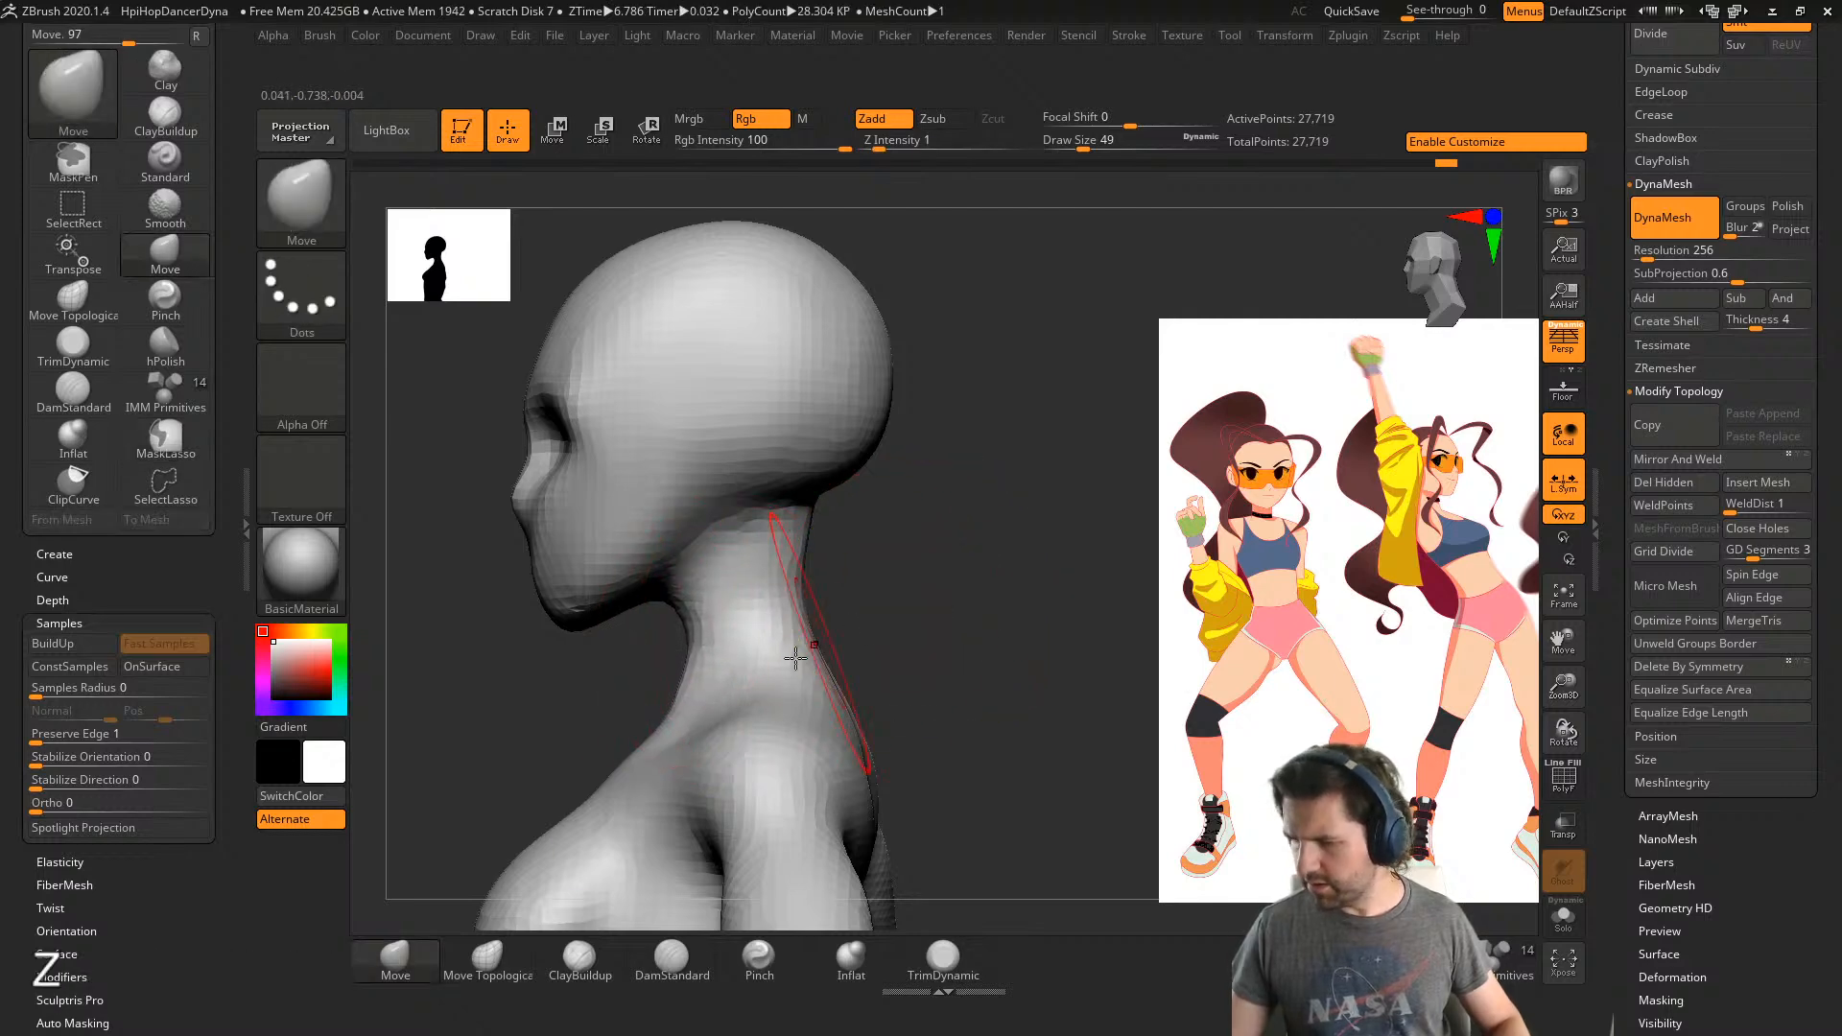
# - Set the Move brush's draw size to 108 and turn off interface customization
pyautogui.click(486, 956)
pyautogui.click(422, 954)
pyautogui.moveTo(833, 716)
pyautogui.keyDown('alt'); pyautogui.mouseDown(button='right')
pyautogui.moveTo(837, 647)
pyautogui.moveTo(859, 645)
pyautogui.mouseUp(button='right'); pyautogui.keyUp('alt')
pyautogui.press('s')
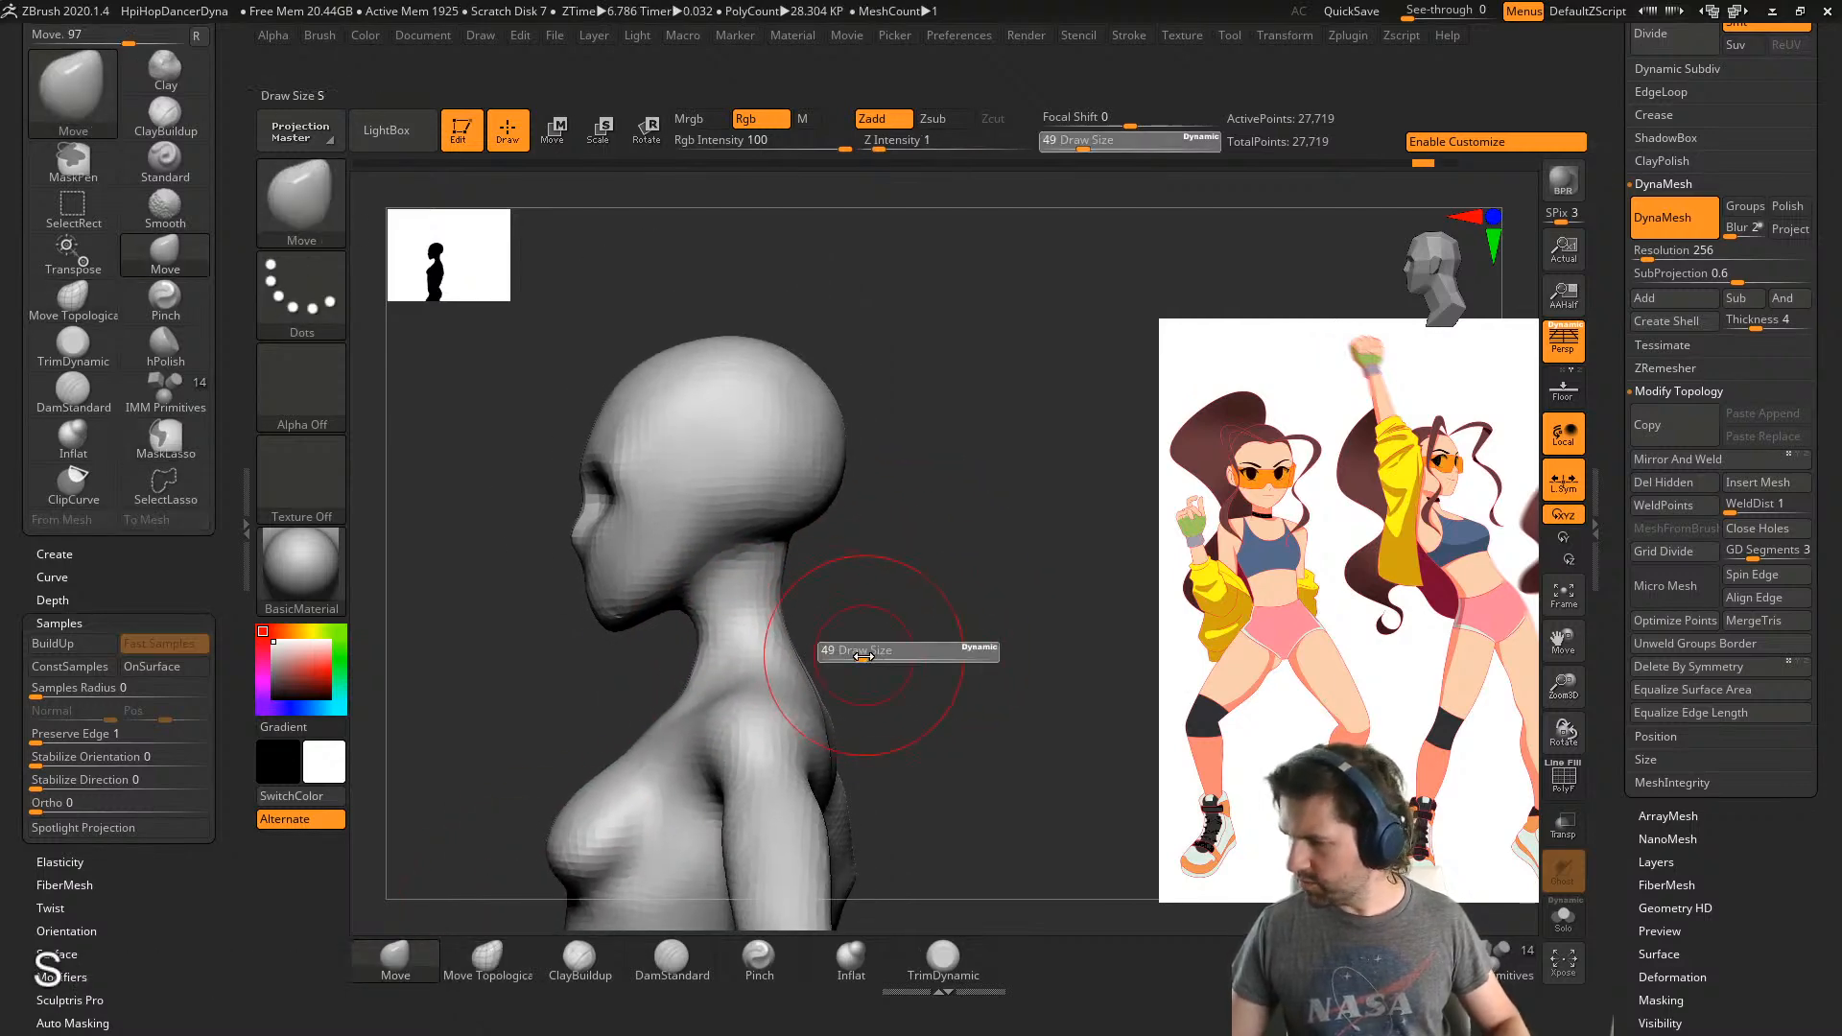
pyautogui.moveTo(861, 655); pyautogui.dragTo(880, 664)
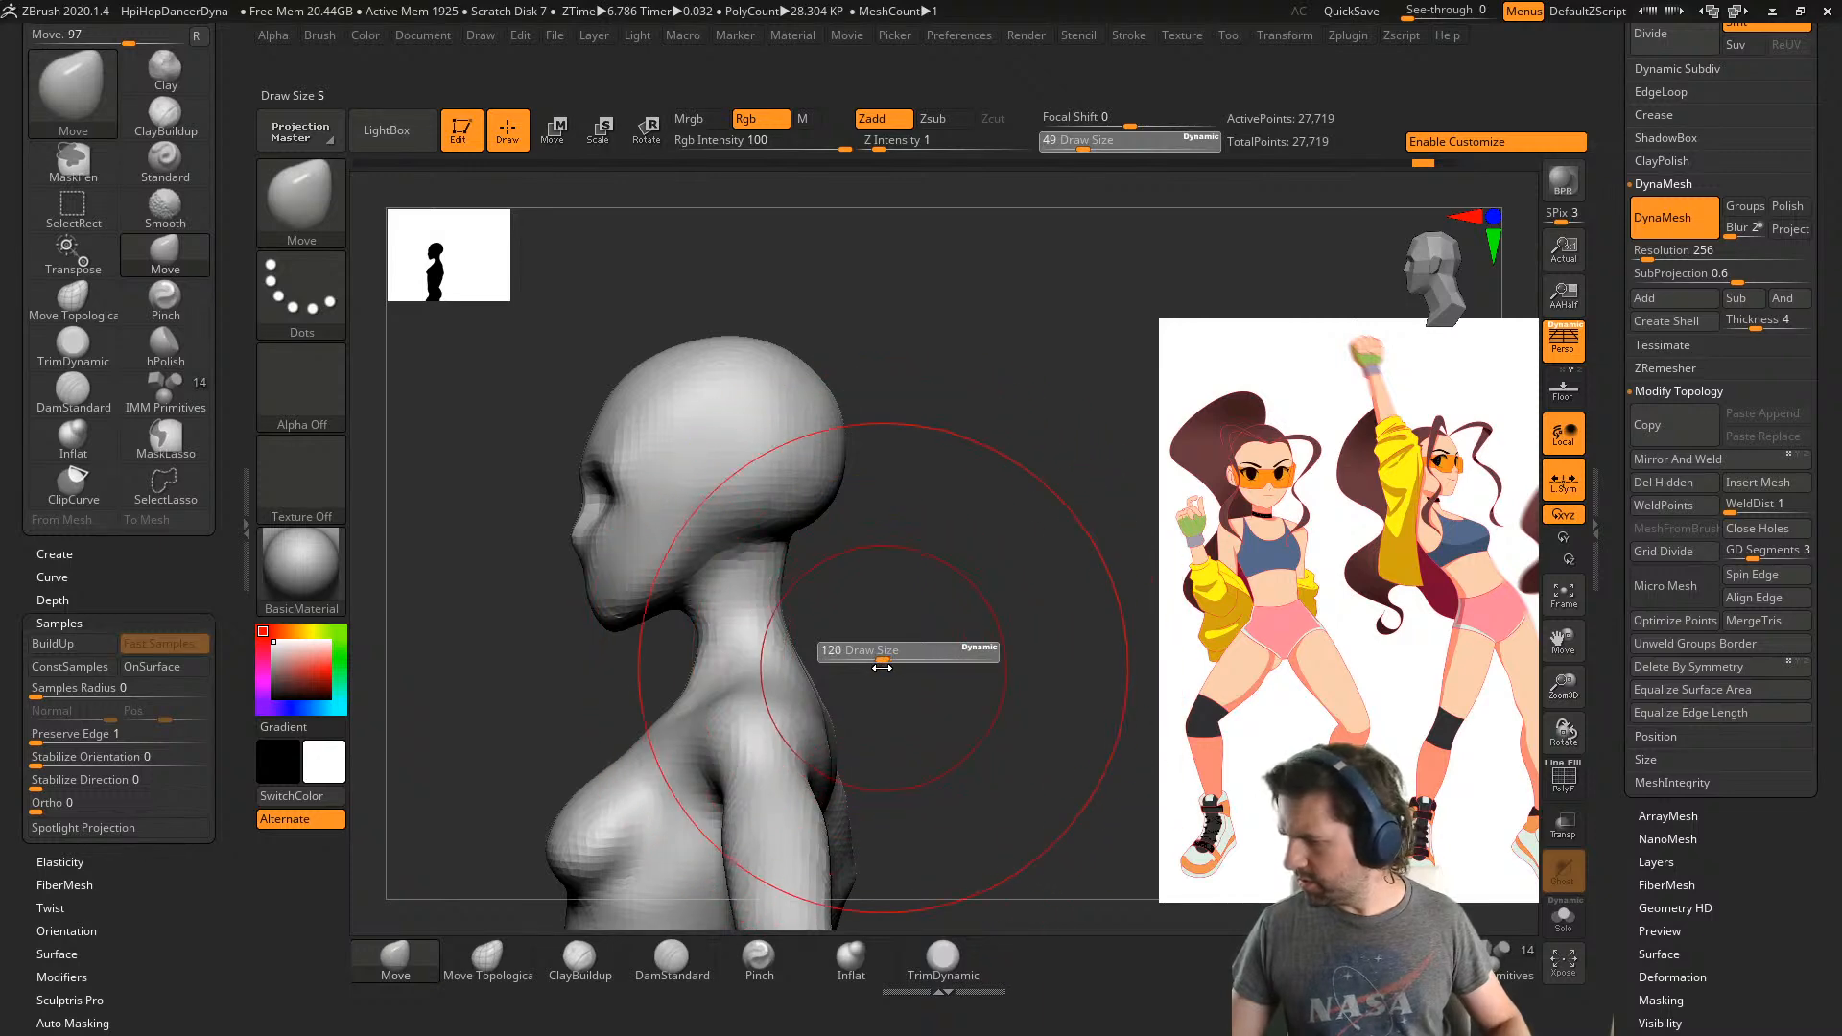
pyautogui.click(1497, 144)
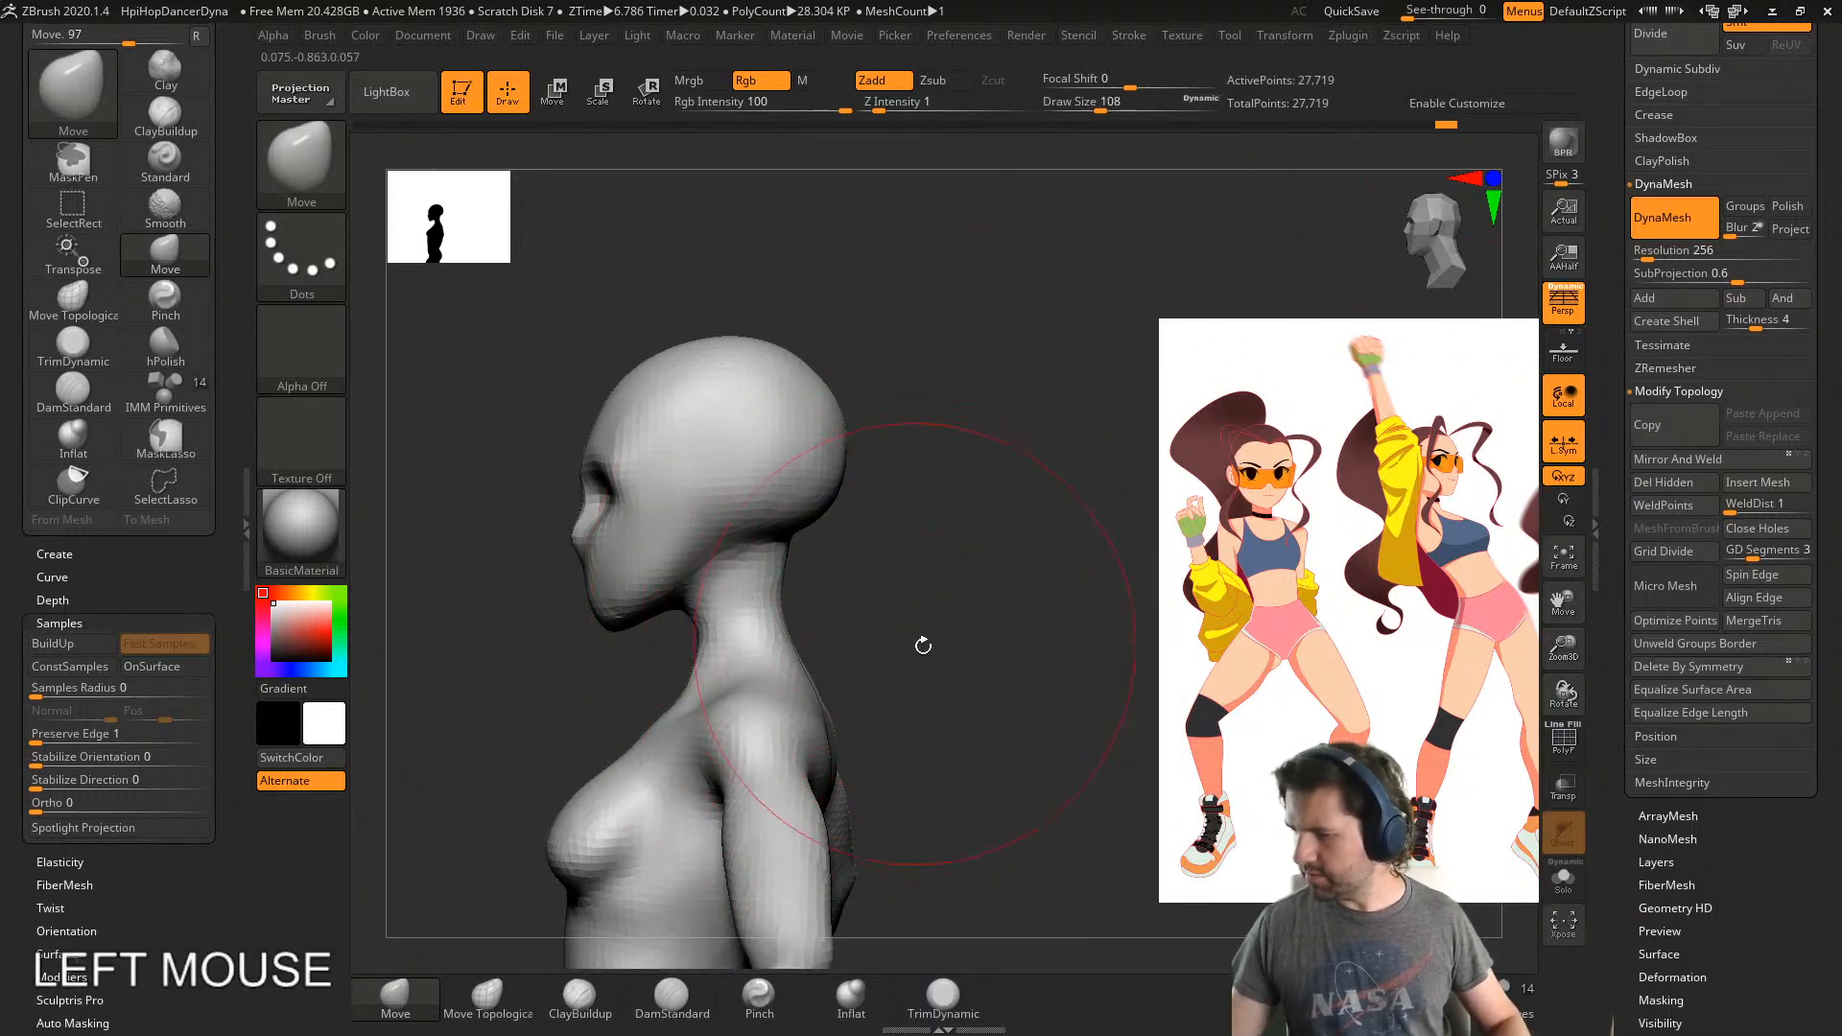
# - Nudge the heels of the feet in side view with the Move brush and check the full figure
pyautogui.keyDown('alt'); pyautogui.moveTo(922, 646); pyautogui.dragTo(576, 637, button='right'); pyautogui.keyUp('alt')
pyautogui.keyDown('alt'); pyautogui.moveTo(897, 912); pyautogui.dragTo(979, 625, button='right'); pyautogui.keyUp('alt')
pyautogui.moveTo(943, 664); pyautogui.dragTo(941, 672)
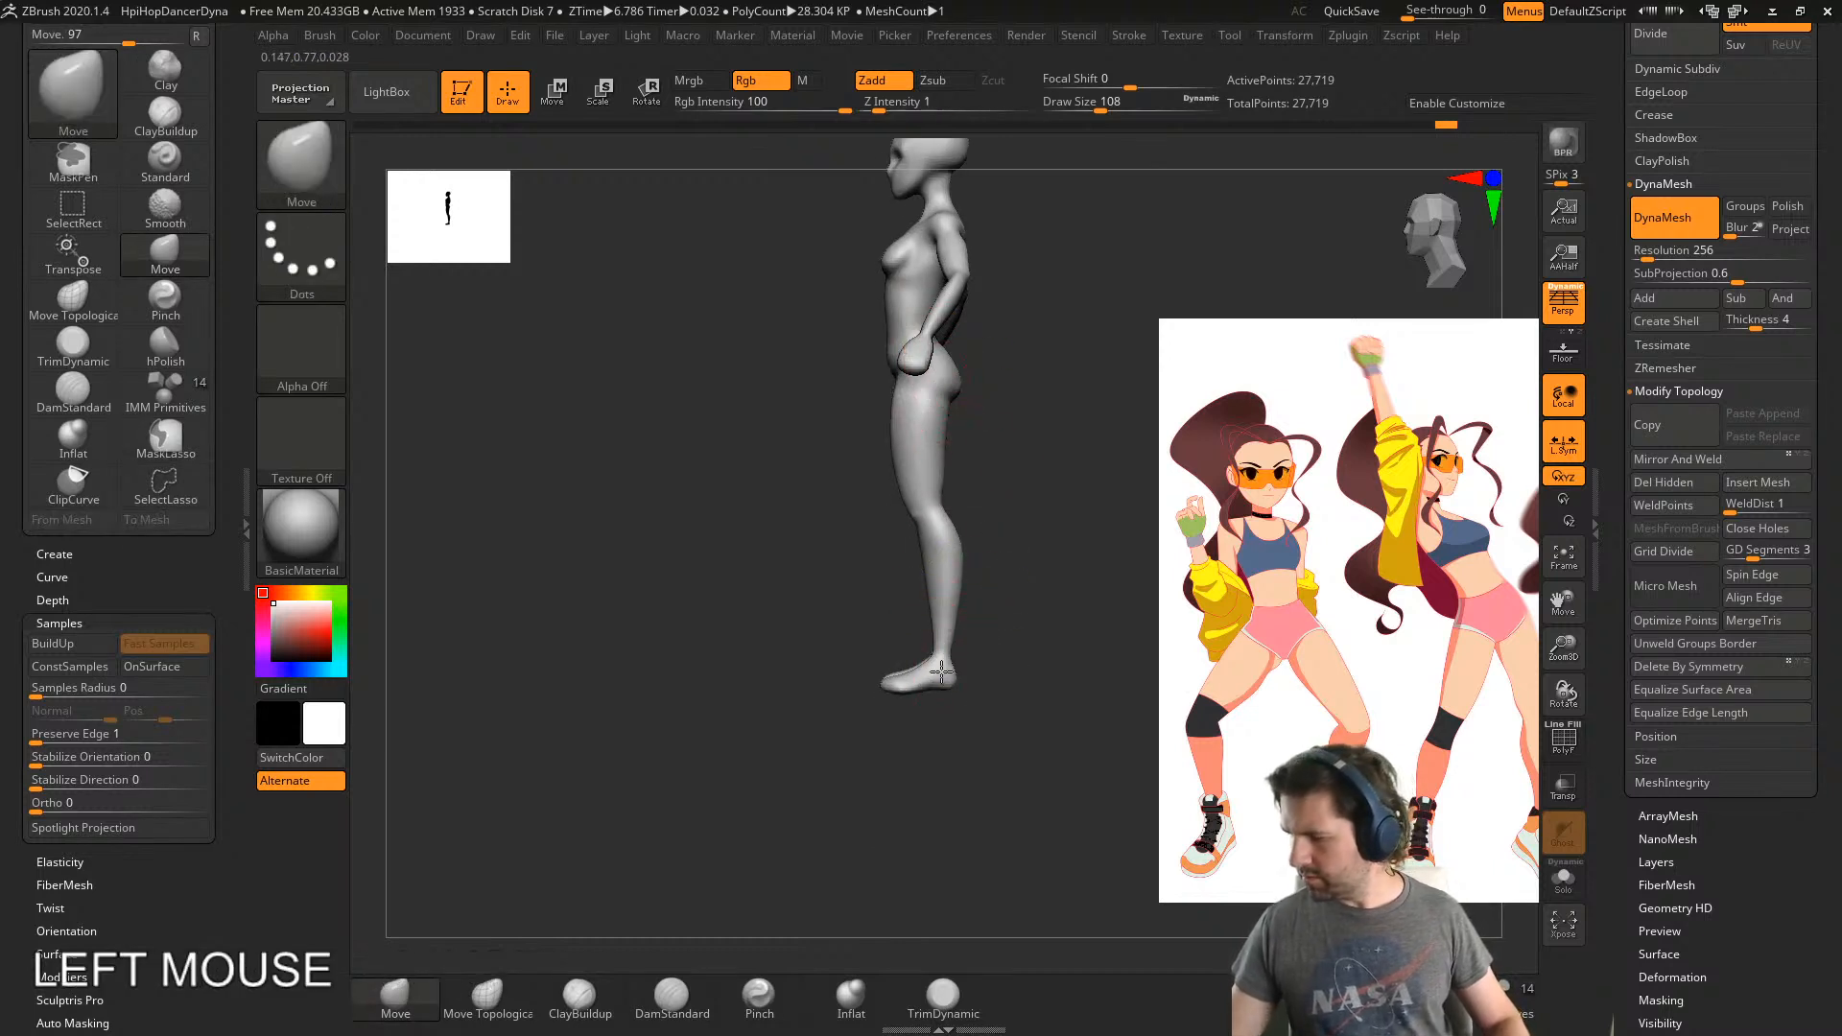
pyautogui.keyDown('shift'); pyautogui.moveTo(959, 680); pyautogui.dragTo(844, 623, button='right'); pyautogui.keyUp('shift')
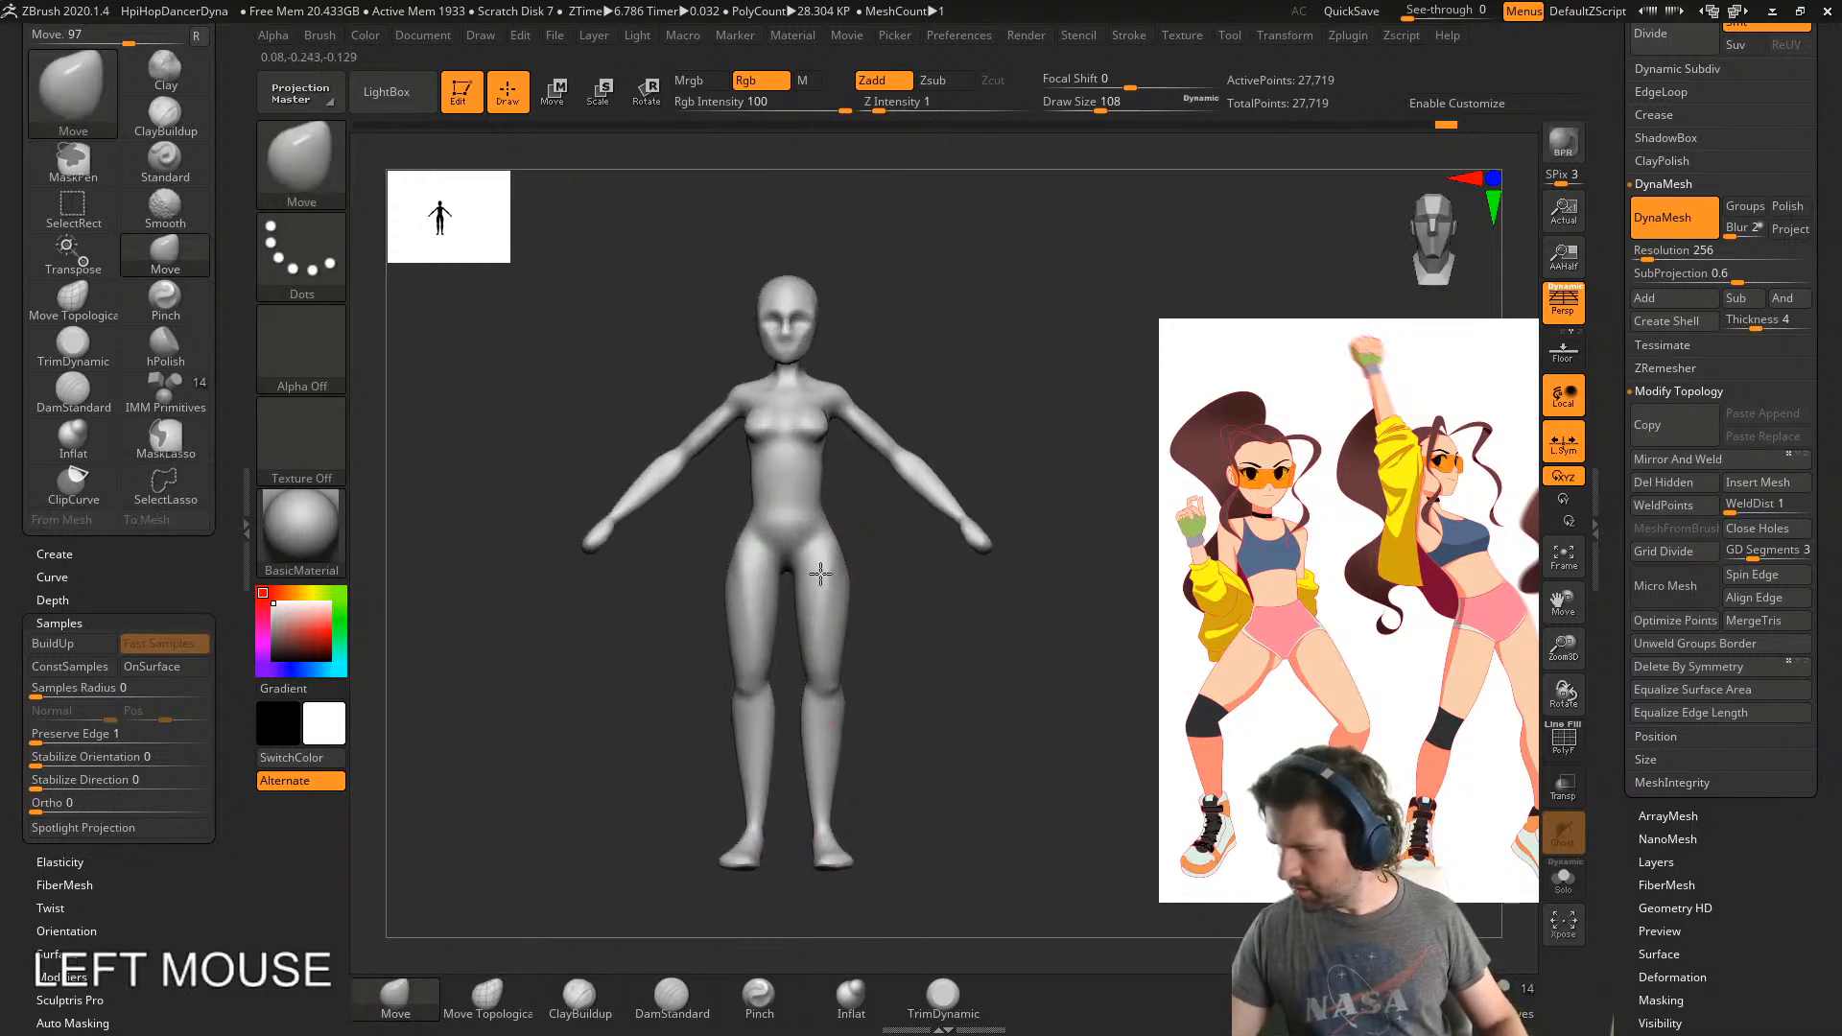
pyautogui.click(595, 1018)
pyautogui.moveTo(817, 543); pyautogui.dragTo(830, 566)
pyautogui.hotkey('ctrl', 'z')
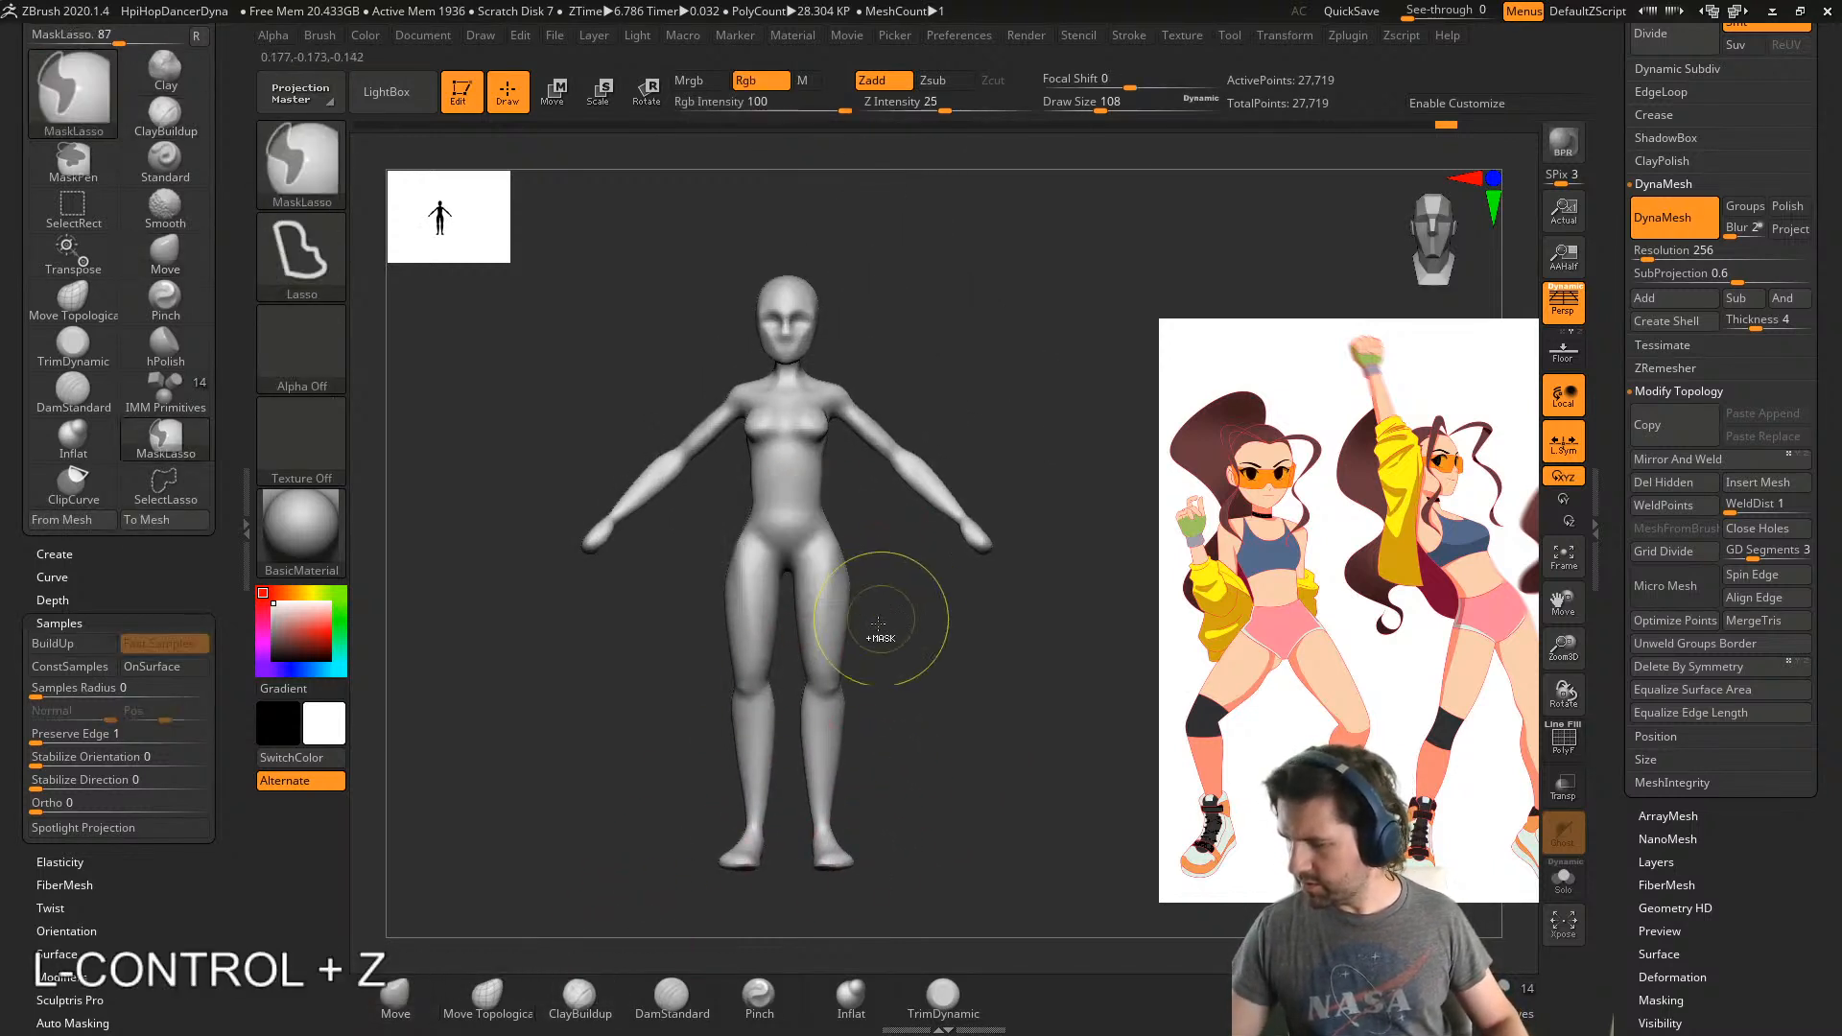
pyautogui.click(403, 989)
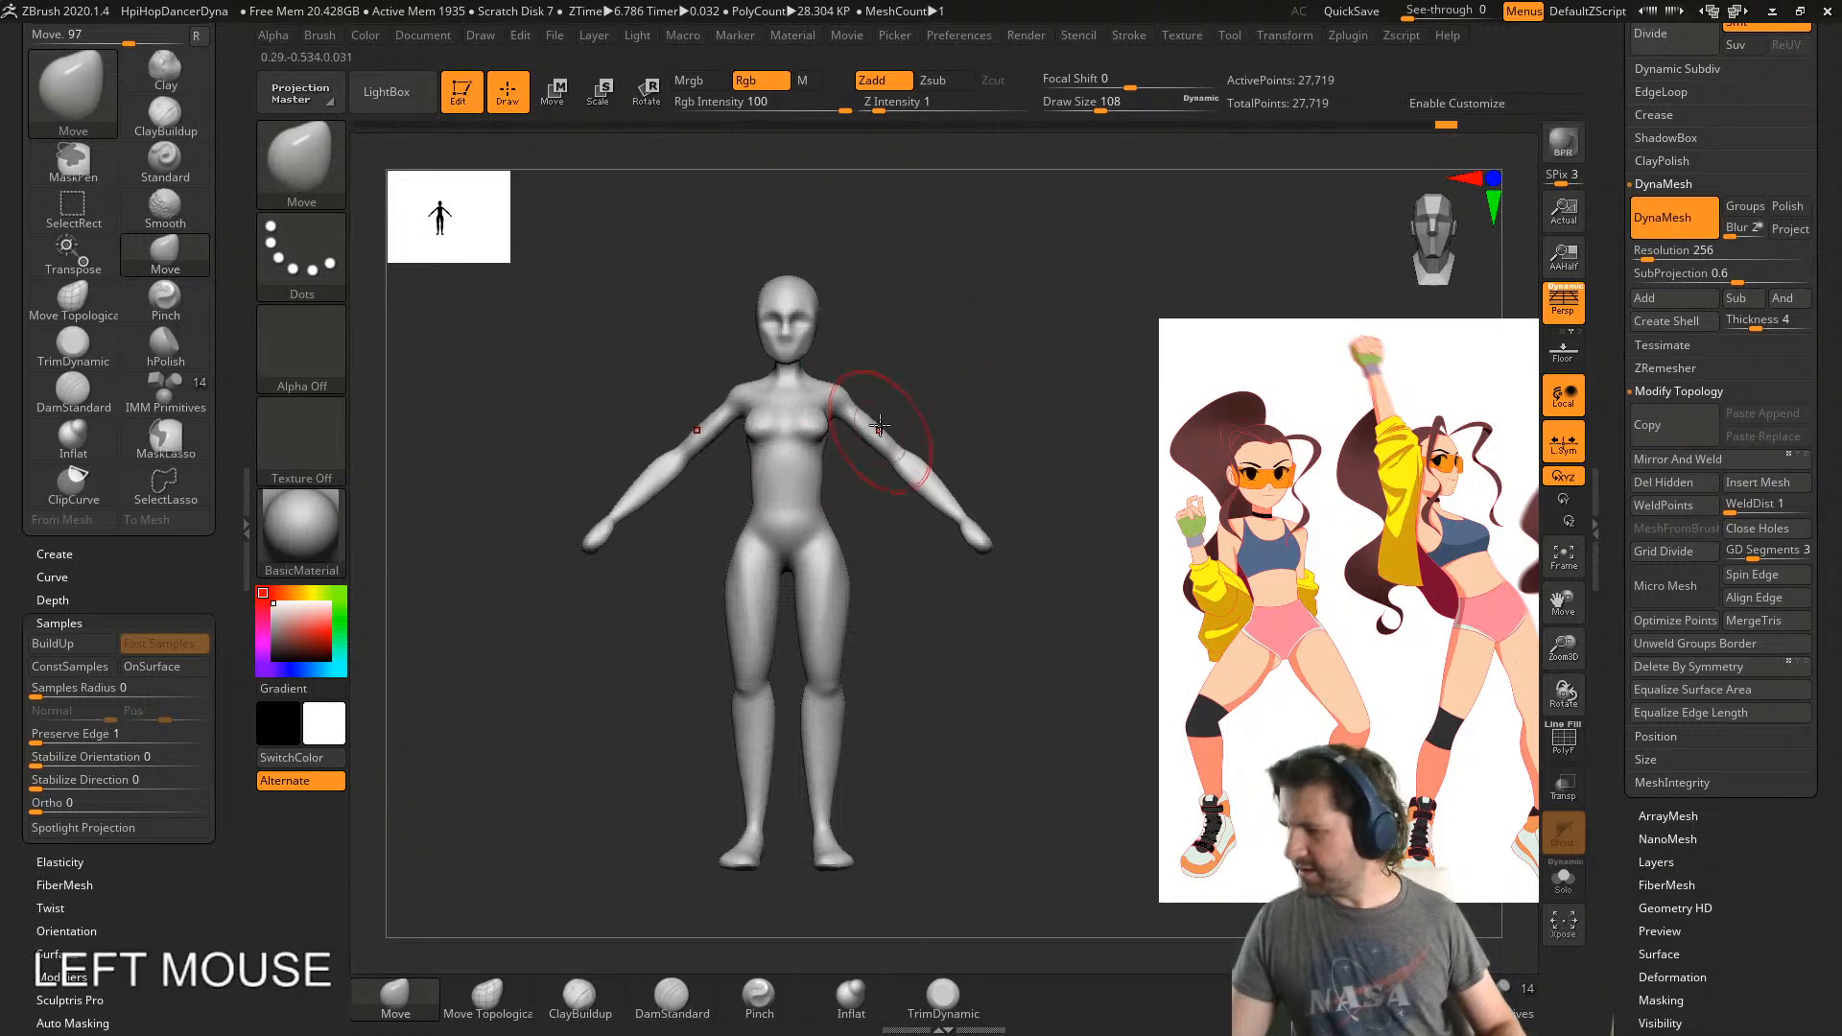
pyautogui.moveTo(837, 450); pyautogui.dragTo(935, 409, button='right')
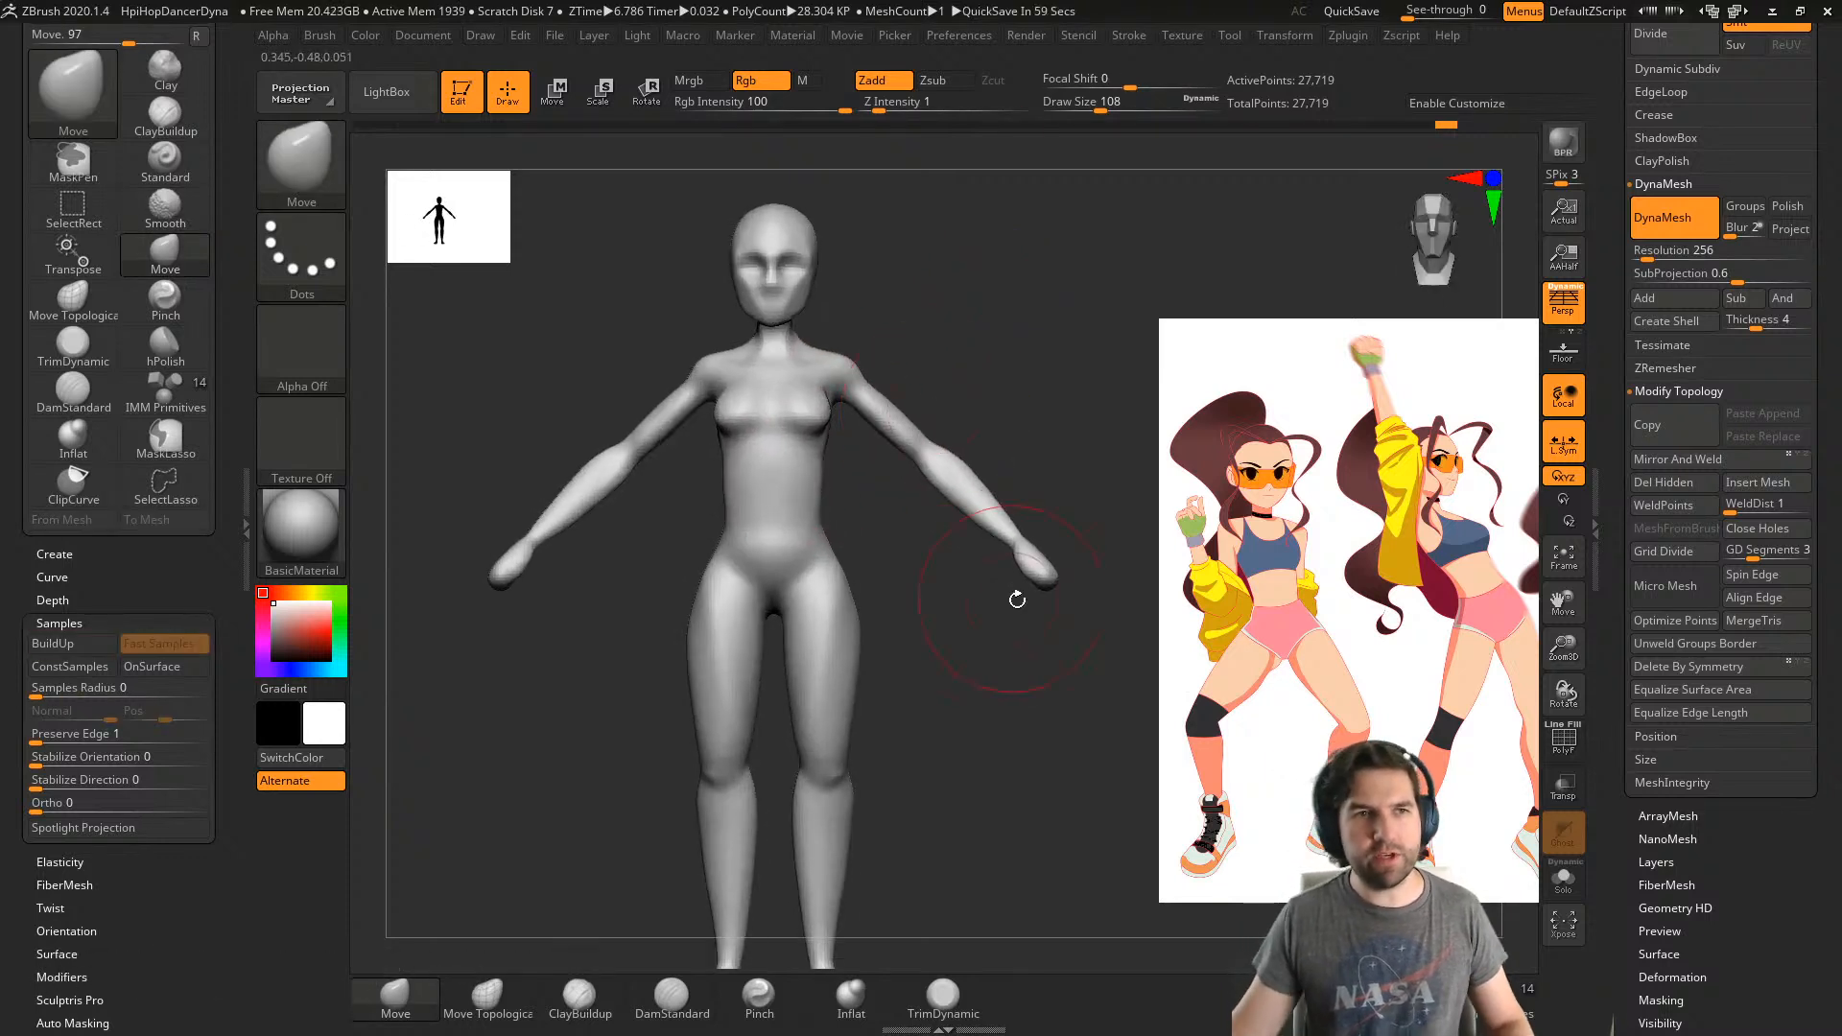
# - Reset all brushes to their defaults, reselect the Move brush and undo a trial pull on the outer thigh
pyautogui.press('b')
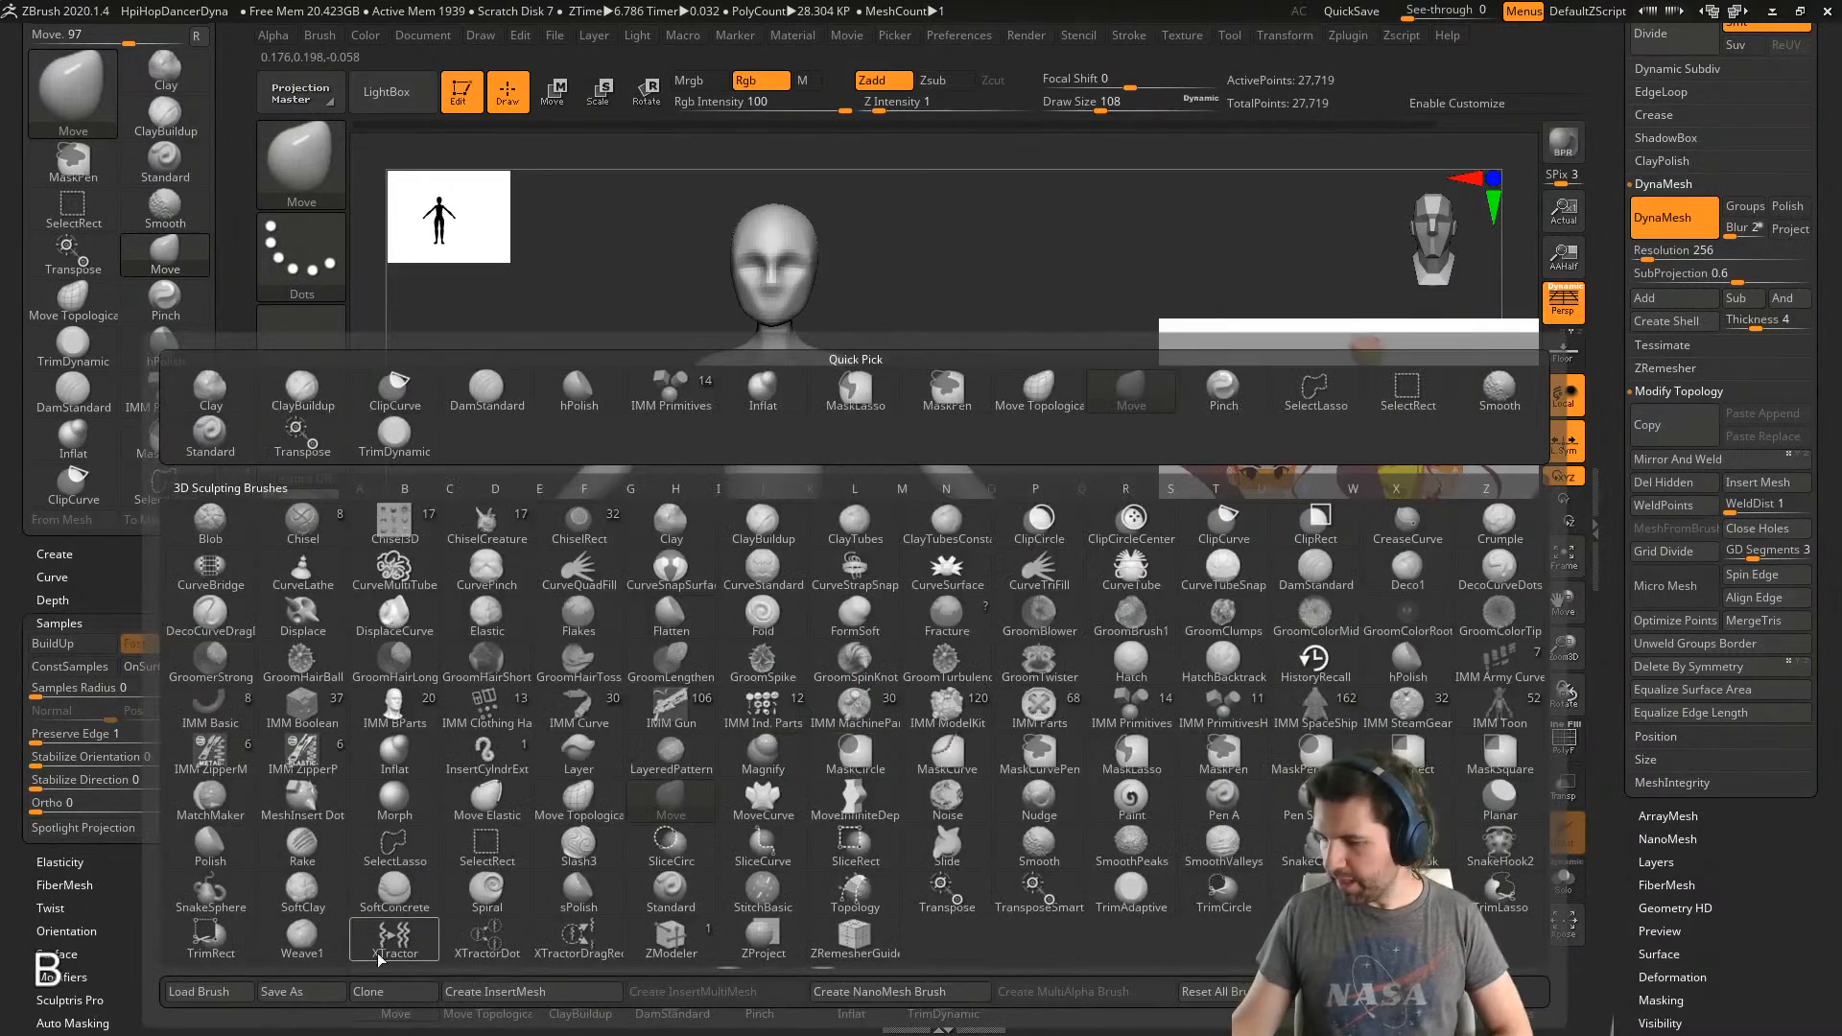
pyautogui.click(1233, 993)
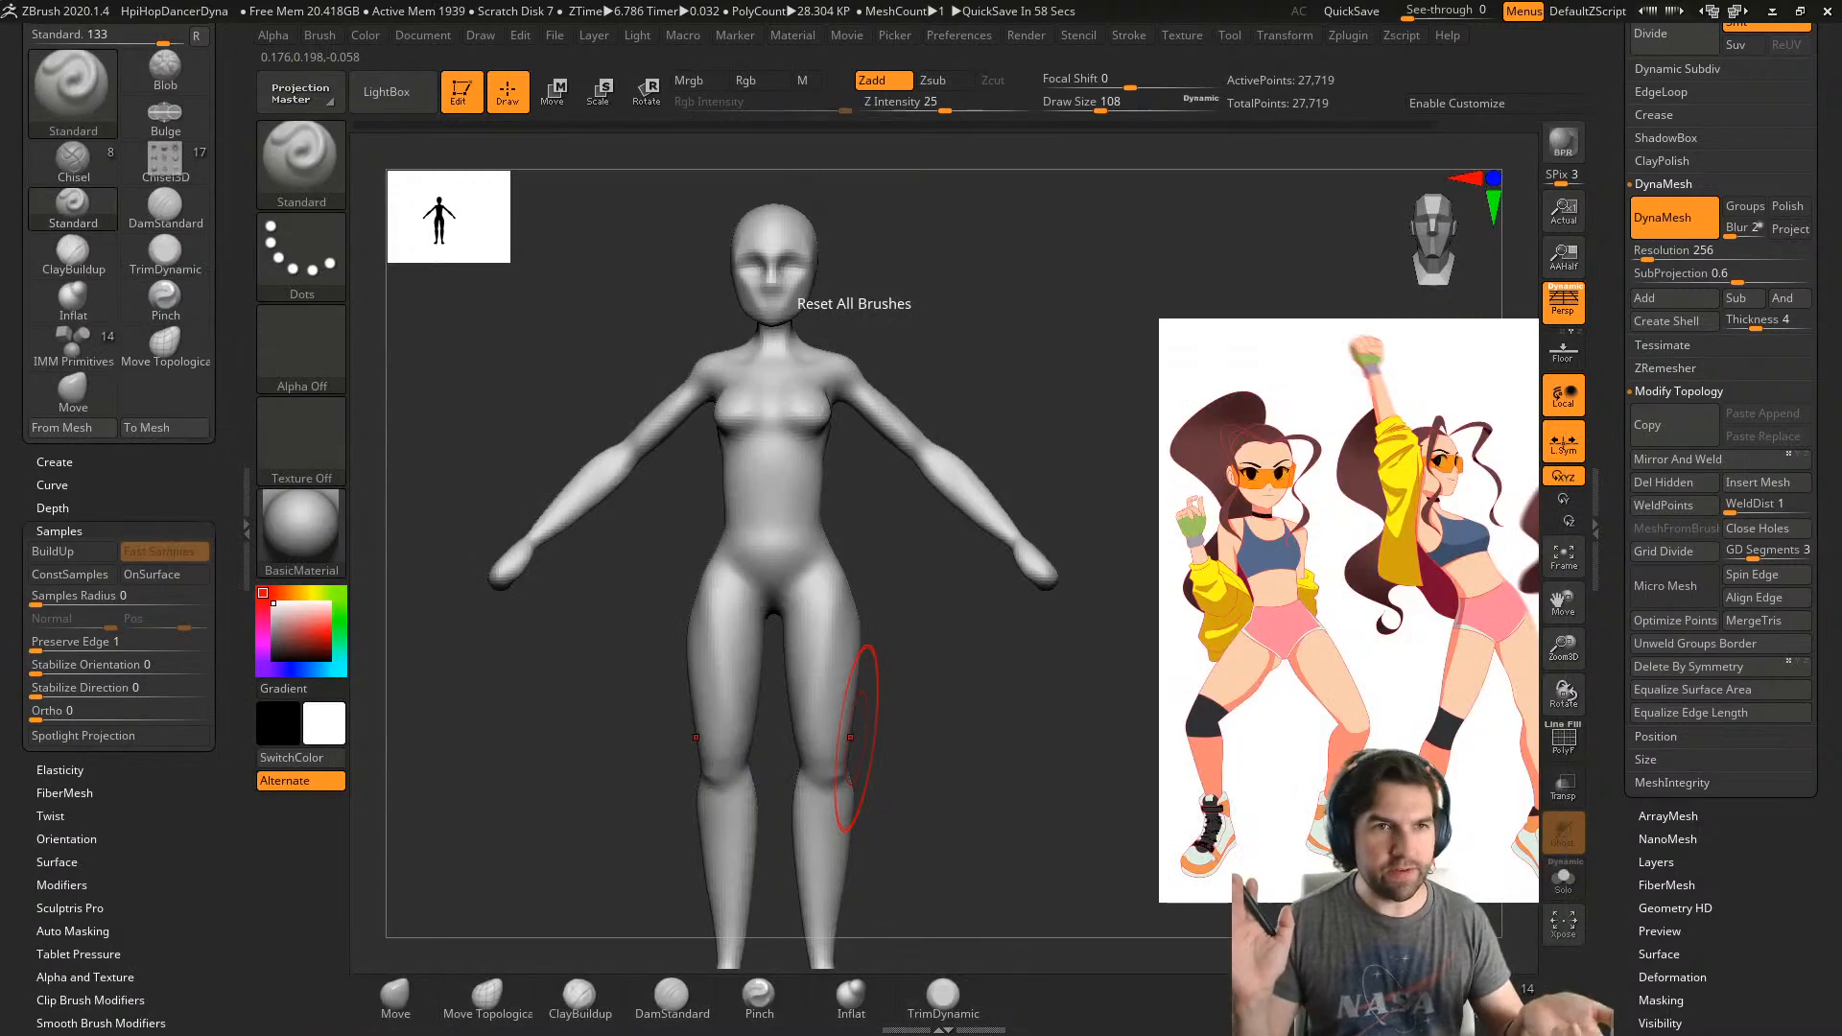
pyautogui.click(396, 998)
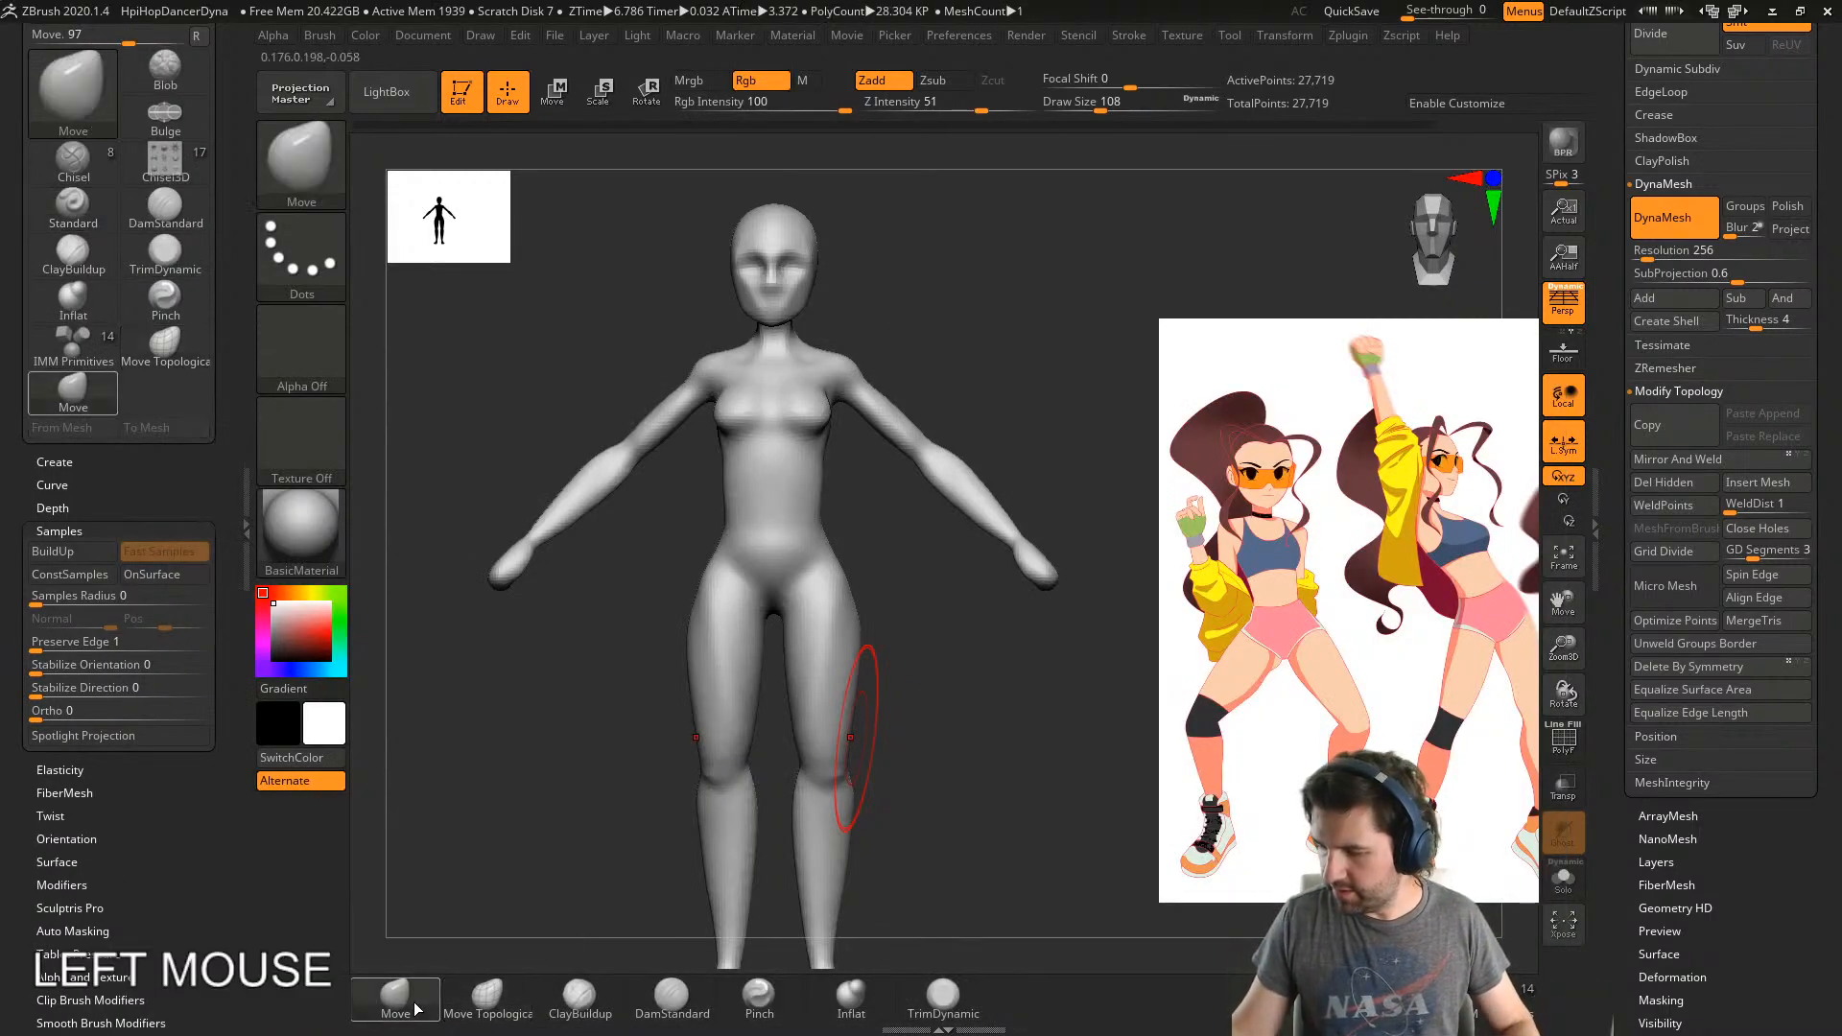
pyautogui.moveTo(876, 583)
pyautogui.mouseDown()
pyautogui.moveTo(840, 579)
pyautogui.moveTo(908, 564)
pyautogui.mouseUp()
pyautogui.hotkey('ctrl', 'z')
# - Adjust the waist contour in front view with the Move brush at draw size 112
pyautogui.moveTo(876, 591)
pyautogui.keyDown('shift'); pyautogui.mouseDown(button='right')
pyautogui.moveTo(781, 603)
pyautogui.moveTo(961, 517)
pyautogui.moveTo(965, 442)
pyautogui.moveTo(534, 675)
pyautogui.mouseUp(button='right'); pyautogui.keyUp('shift')
pyautogui.press('s')
pyautogui.moveTo(786, 679); pyautogui.dragTo(779, 680)
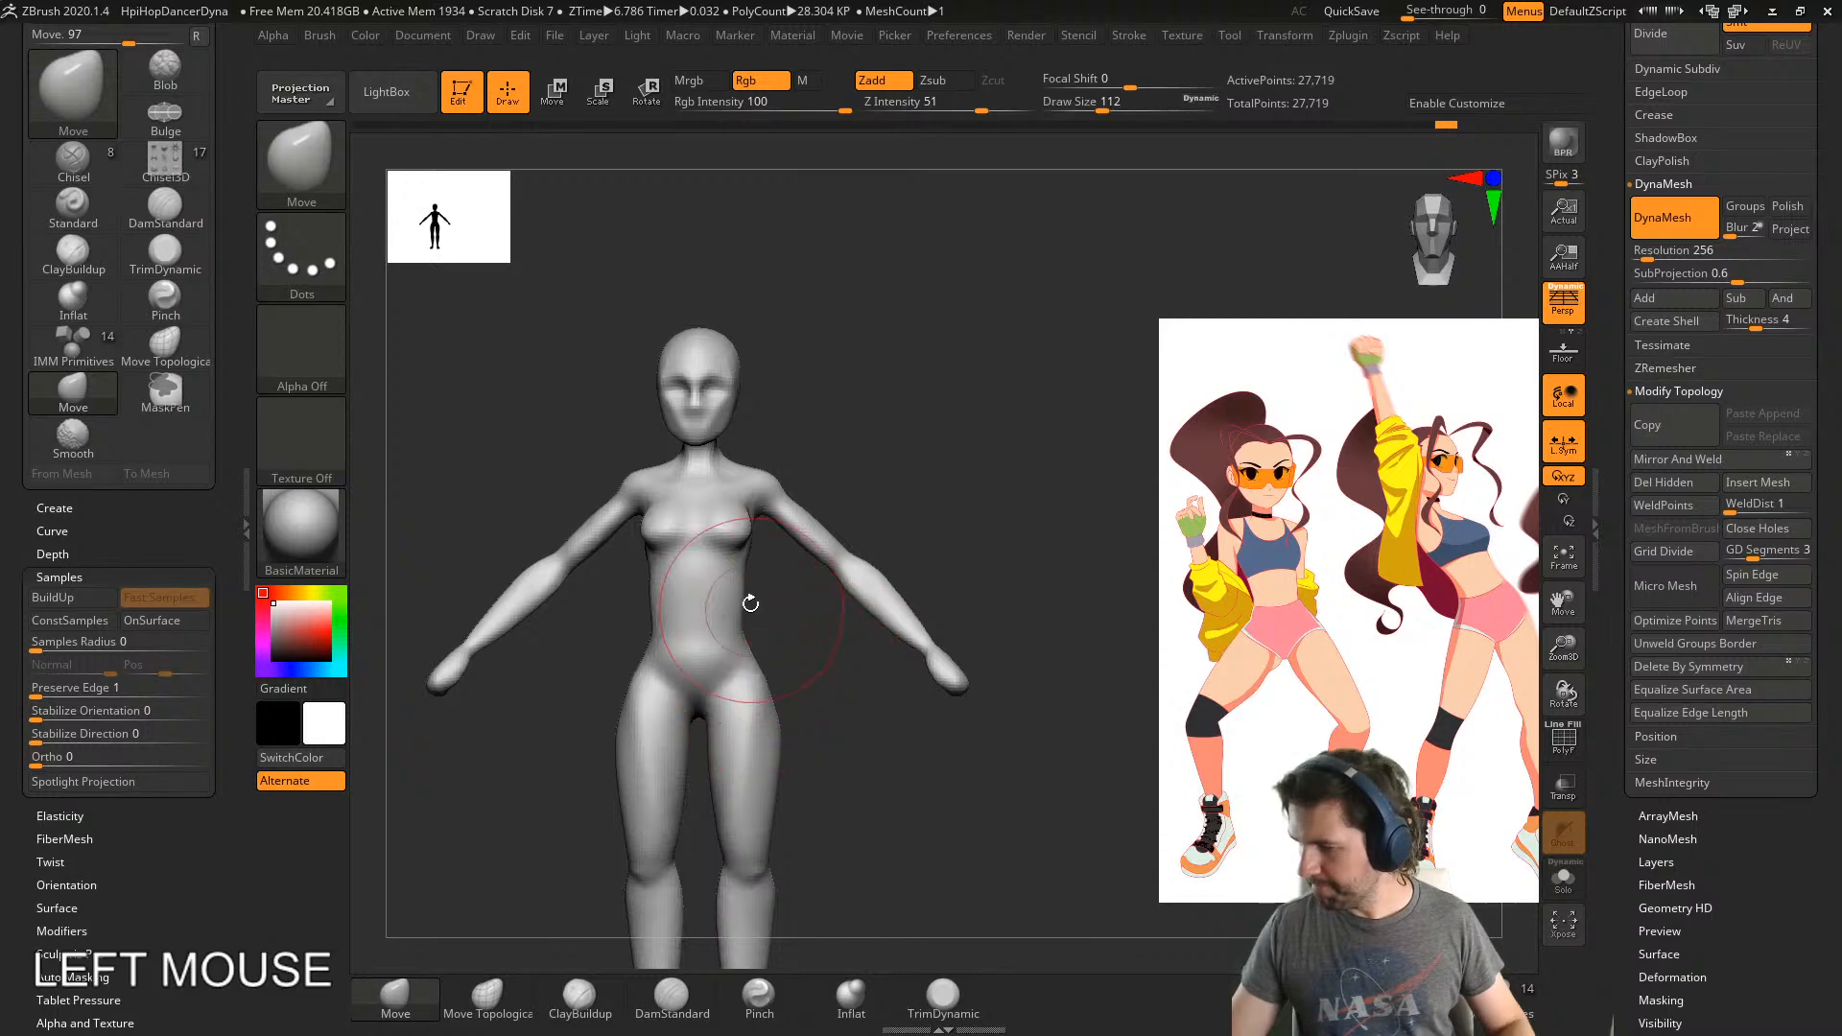
pyautogui.moveTo(739, 614); pyautogui.dragTo(749, 611)
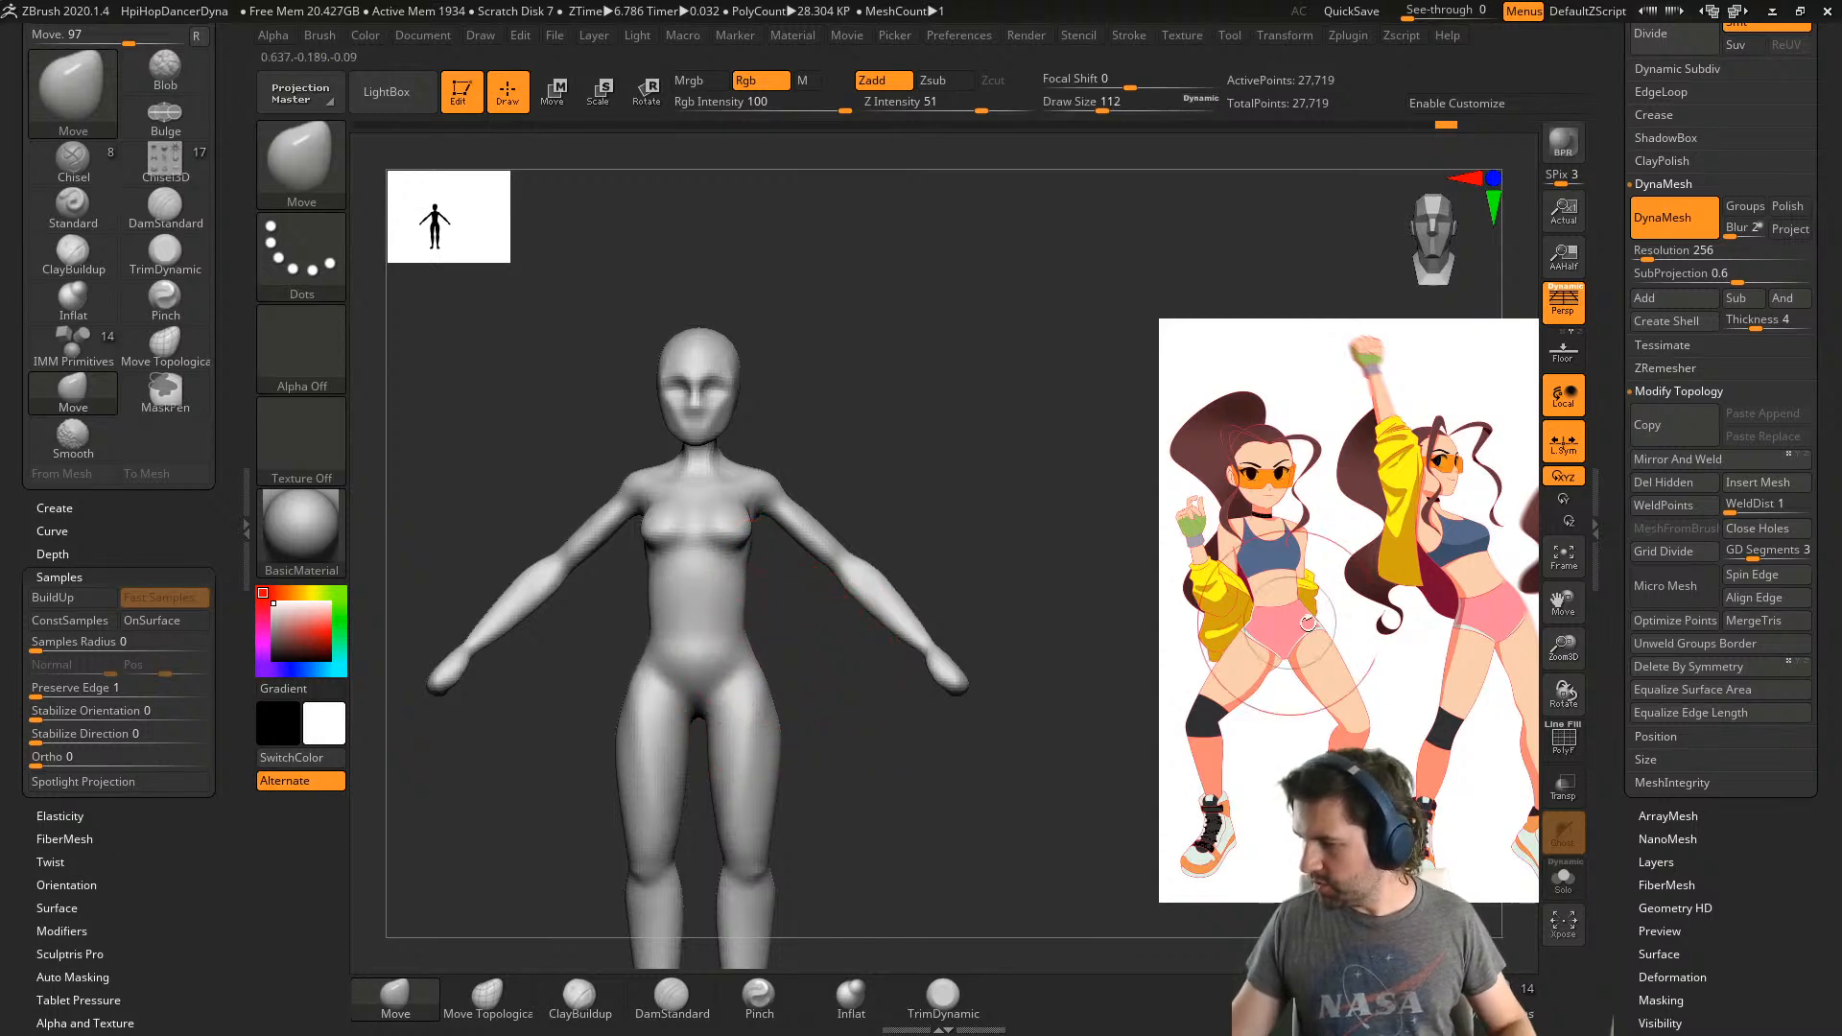
# - Refine the hip and thigh contours with the Move brush at draw size 163
pyautogui.keyDown('alt'); pyautogui.moveTo(822, 727); pyautogui.dragTo(812, 699, button='right'); pyautogui.keyUp('alt')
pyautogui.press('s')
pyautogui.moveTo(835, 744); pyautogui.dragTo(847, 744)
pyautogui.moveTo(854, 722)
pyautogui.mouseDown(button='right')
pyautogui.moveTo(835, 552)
pyautogui.moveTo(679, 662)
pyautogui.mouseUp(button='right')
pyautogui.moveTo(833, 708); pyautogui.dragTo(821, 706)
pyautogui.moveTo(845, 701)
pyautogui.mouseDown(button='right')
pyautogui.moveTo(913, 667)
pyautogui.moveTo(825, 623)
pyautogui.moveTo(953, 646)
pyautogui.moveTo(816, 678)
pyautogui.mouseUp(button='right')
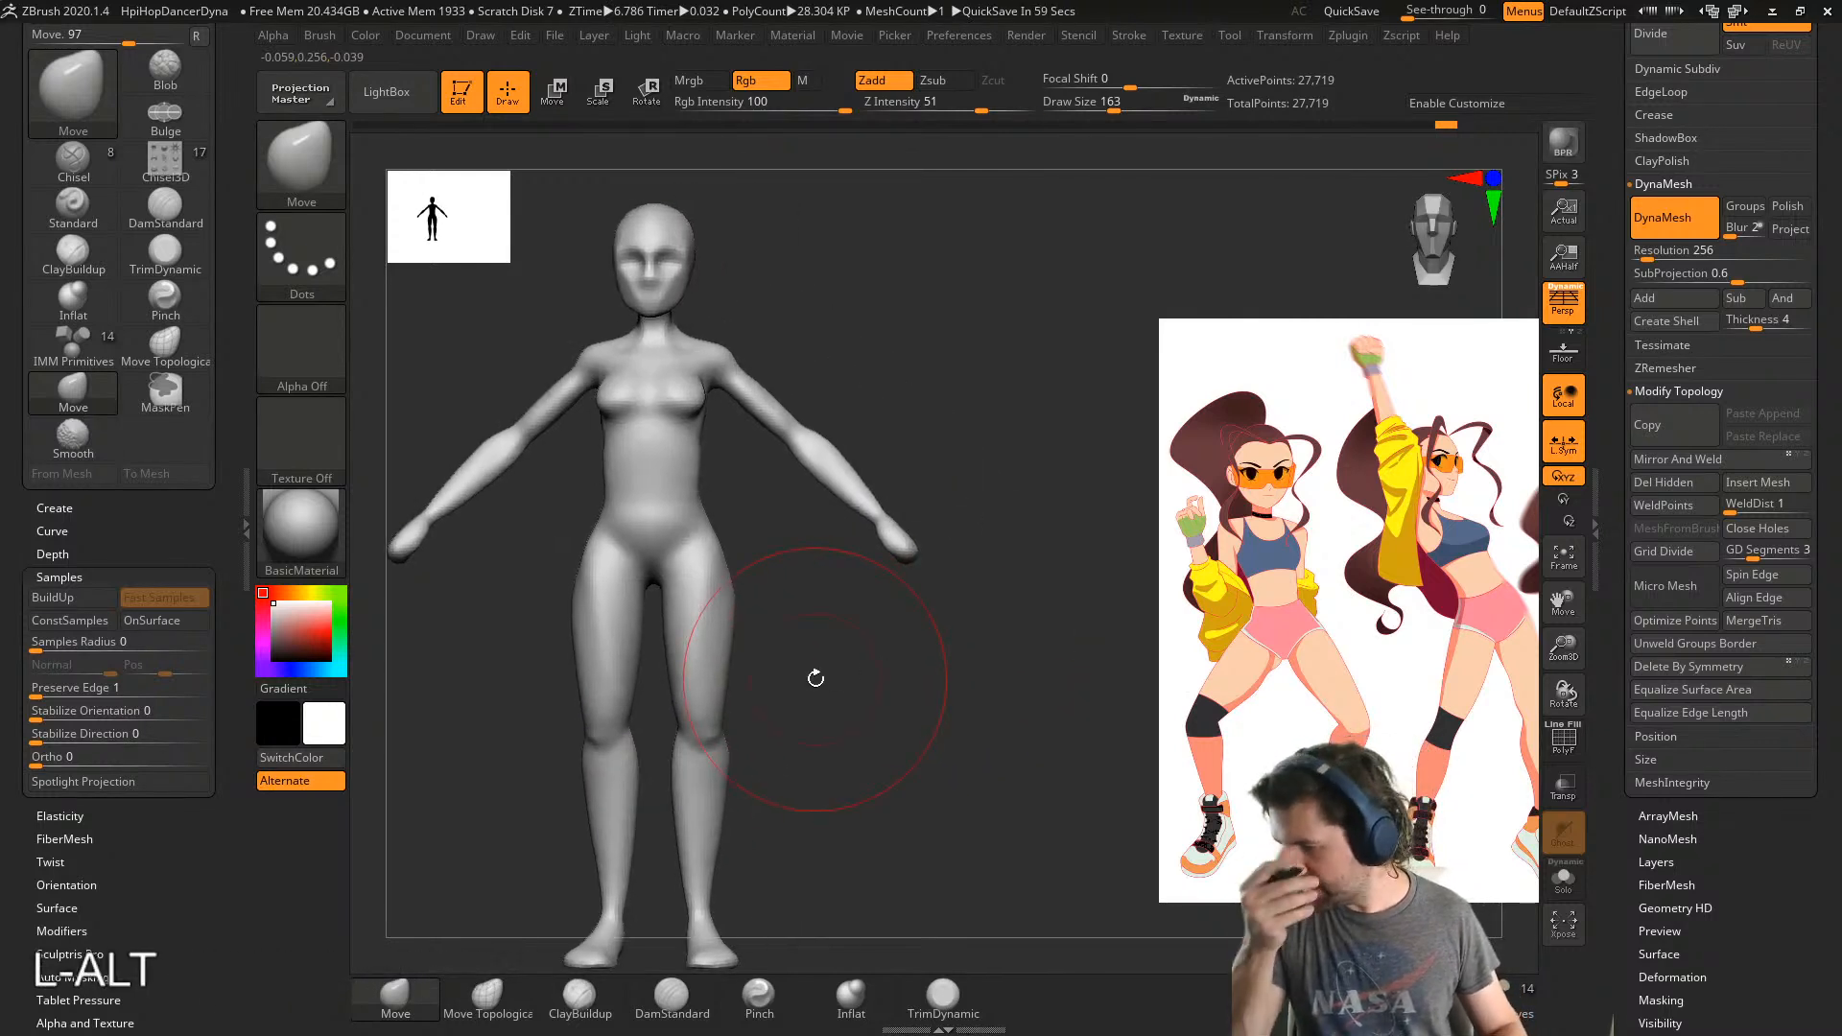
# - Remesh the body with DynaMesh at resolution 512
pyautogui.keyDown('alt'); pyautogui.moveTo(854, 488); pyautogui.dragTo(929, 643, button='right'); pyautogui.keyUp('alt')
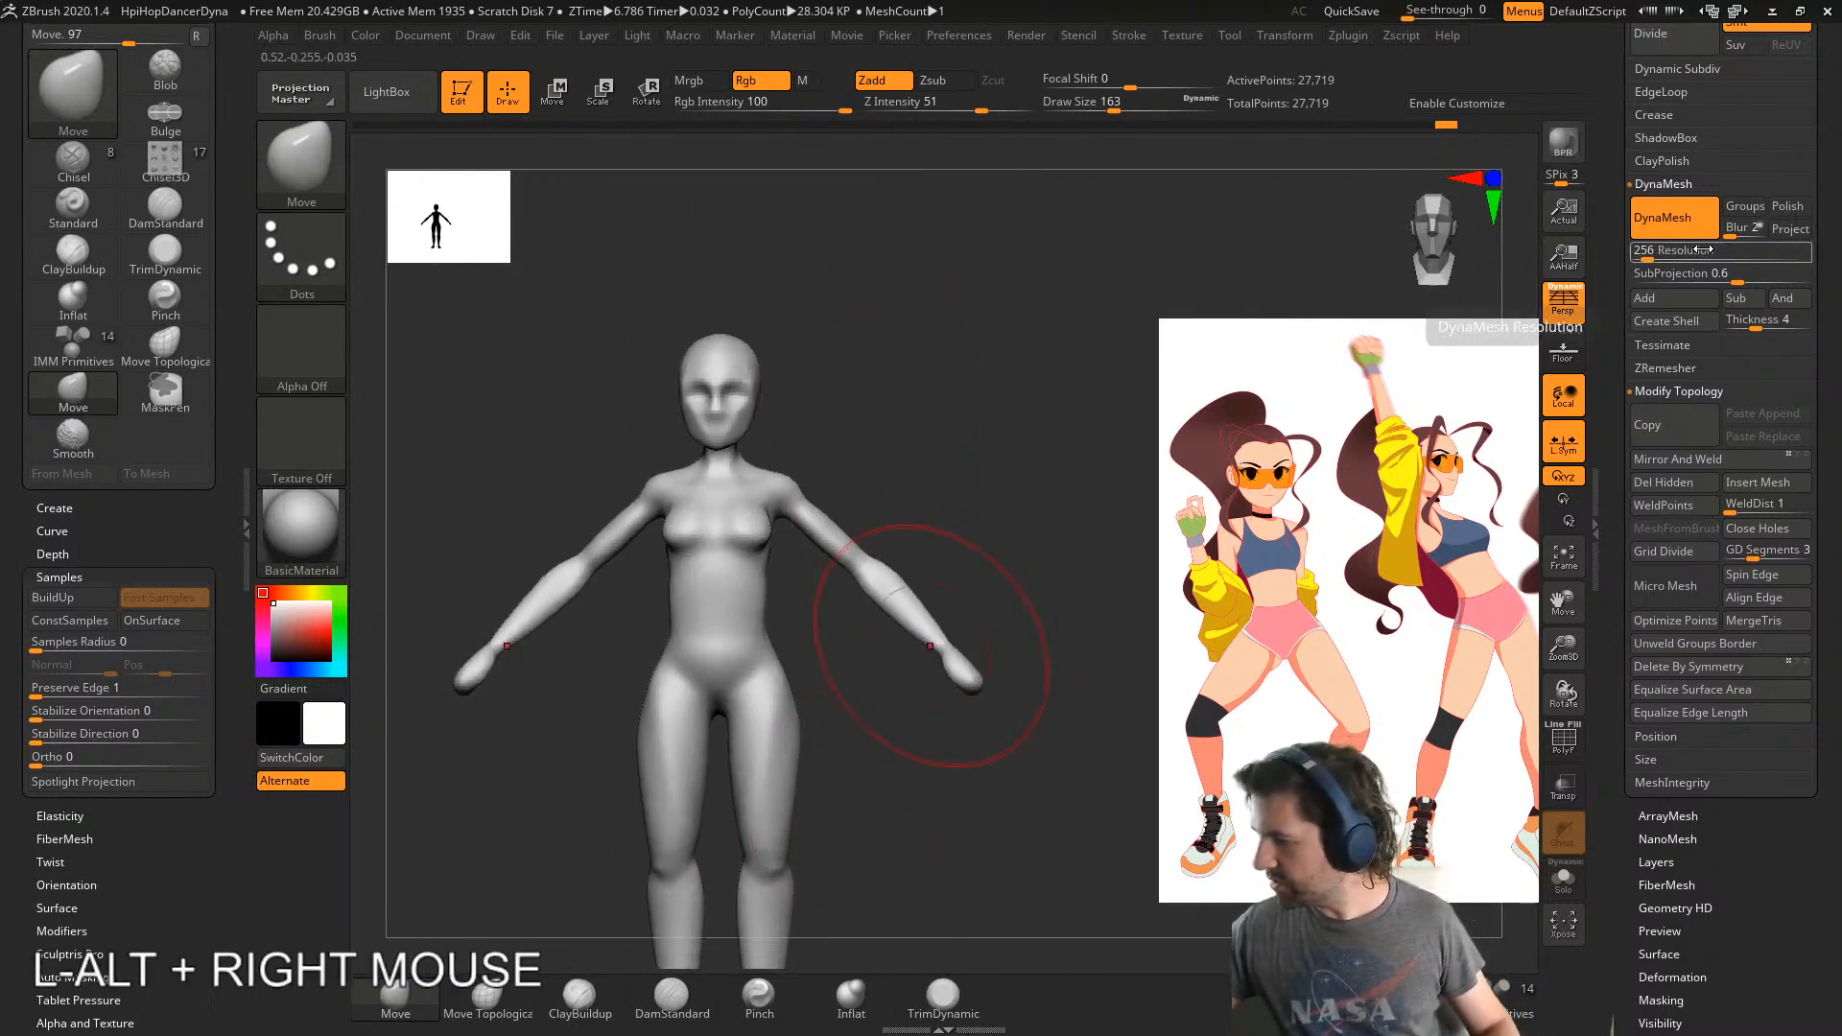
pyautogui.click(1704, 249)
pyautogui.write('51')
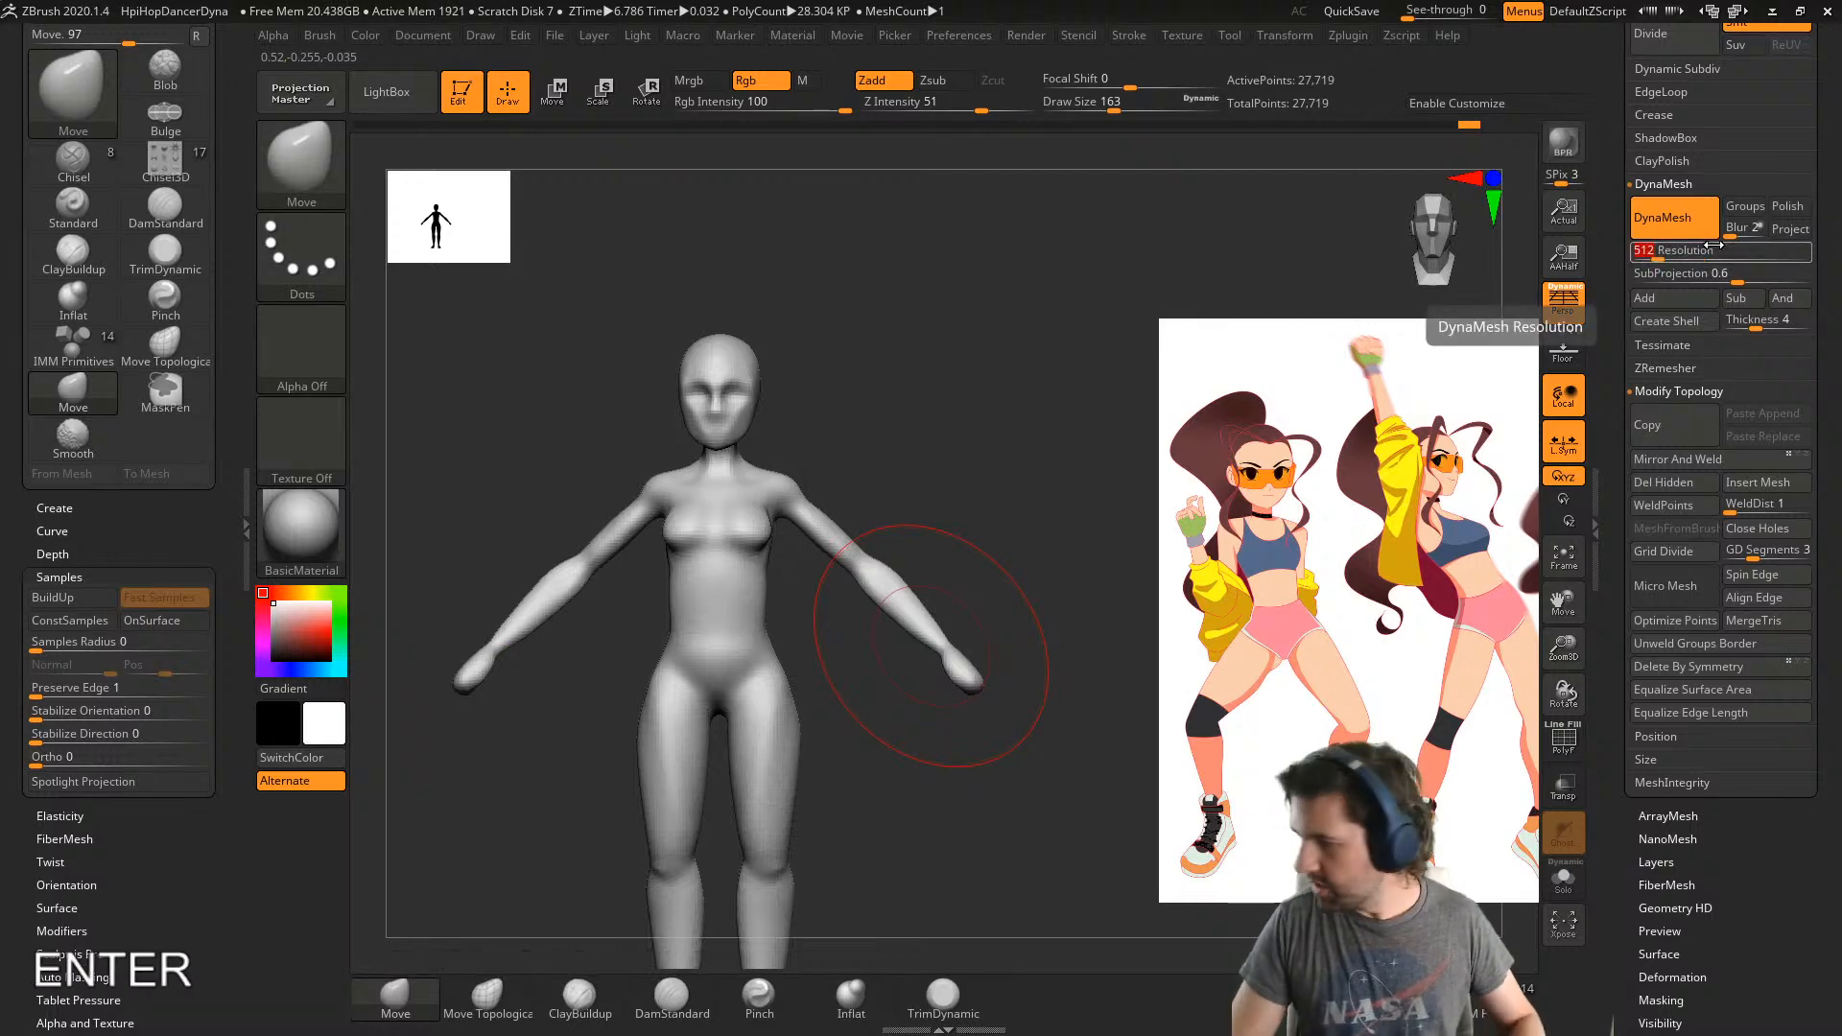
pyautogui.keyDown('ctrl'); pyautogui.moveTo(930, 403); pyautogui.dragTo(1037, 585); pyautogui.keyUp('ctrl')
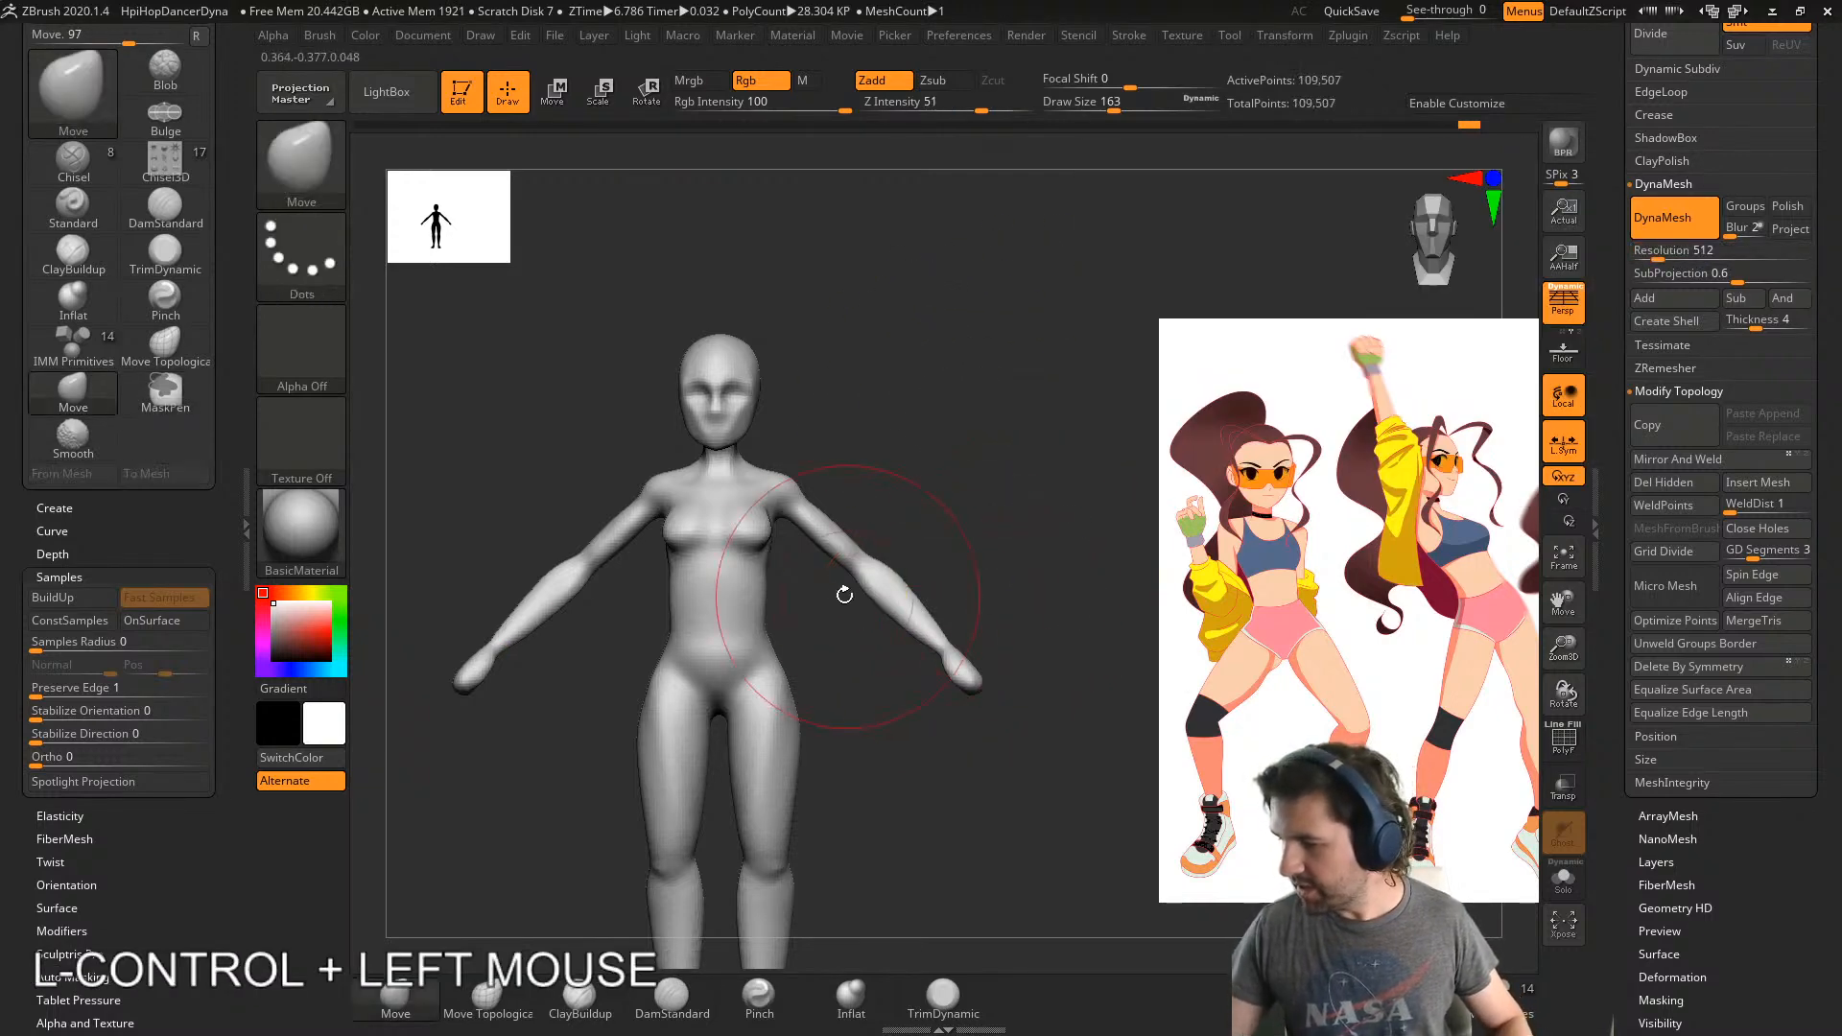
# - Smooth the remeshed surface of the arms and torso in side view
pyautogui.moveTo(844, 592)
pyautogui.keyDown('shift'); pyautogui.mouseDown(button='right')
pyautogui.moveTo(849, 665)
pyautogui.moveTo(830, 648)
pyautogui.mouseUp(button='right'); pyautogui.keyUp('shift')
pyautogui.moveTo(868, 639)
pyautogui.keyDown('shift'); pyautogui.mouseDown(button='right')
pyautogui.moveTo(1014, 605)
pyautogui.moveTo(975, 698)
pyautogui.moveTo(1007, 612)
pyautogui.mouseUp(button='right'); pyautogui.keyUp('shift')
pyautogui.keyDown('shift'); pyautogui.moveTo(933, 749); pyautogui.dragTo(925, 779); pyautogui.keyUp('shift')
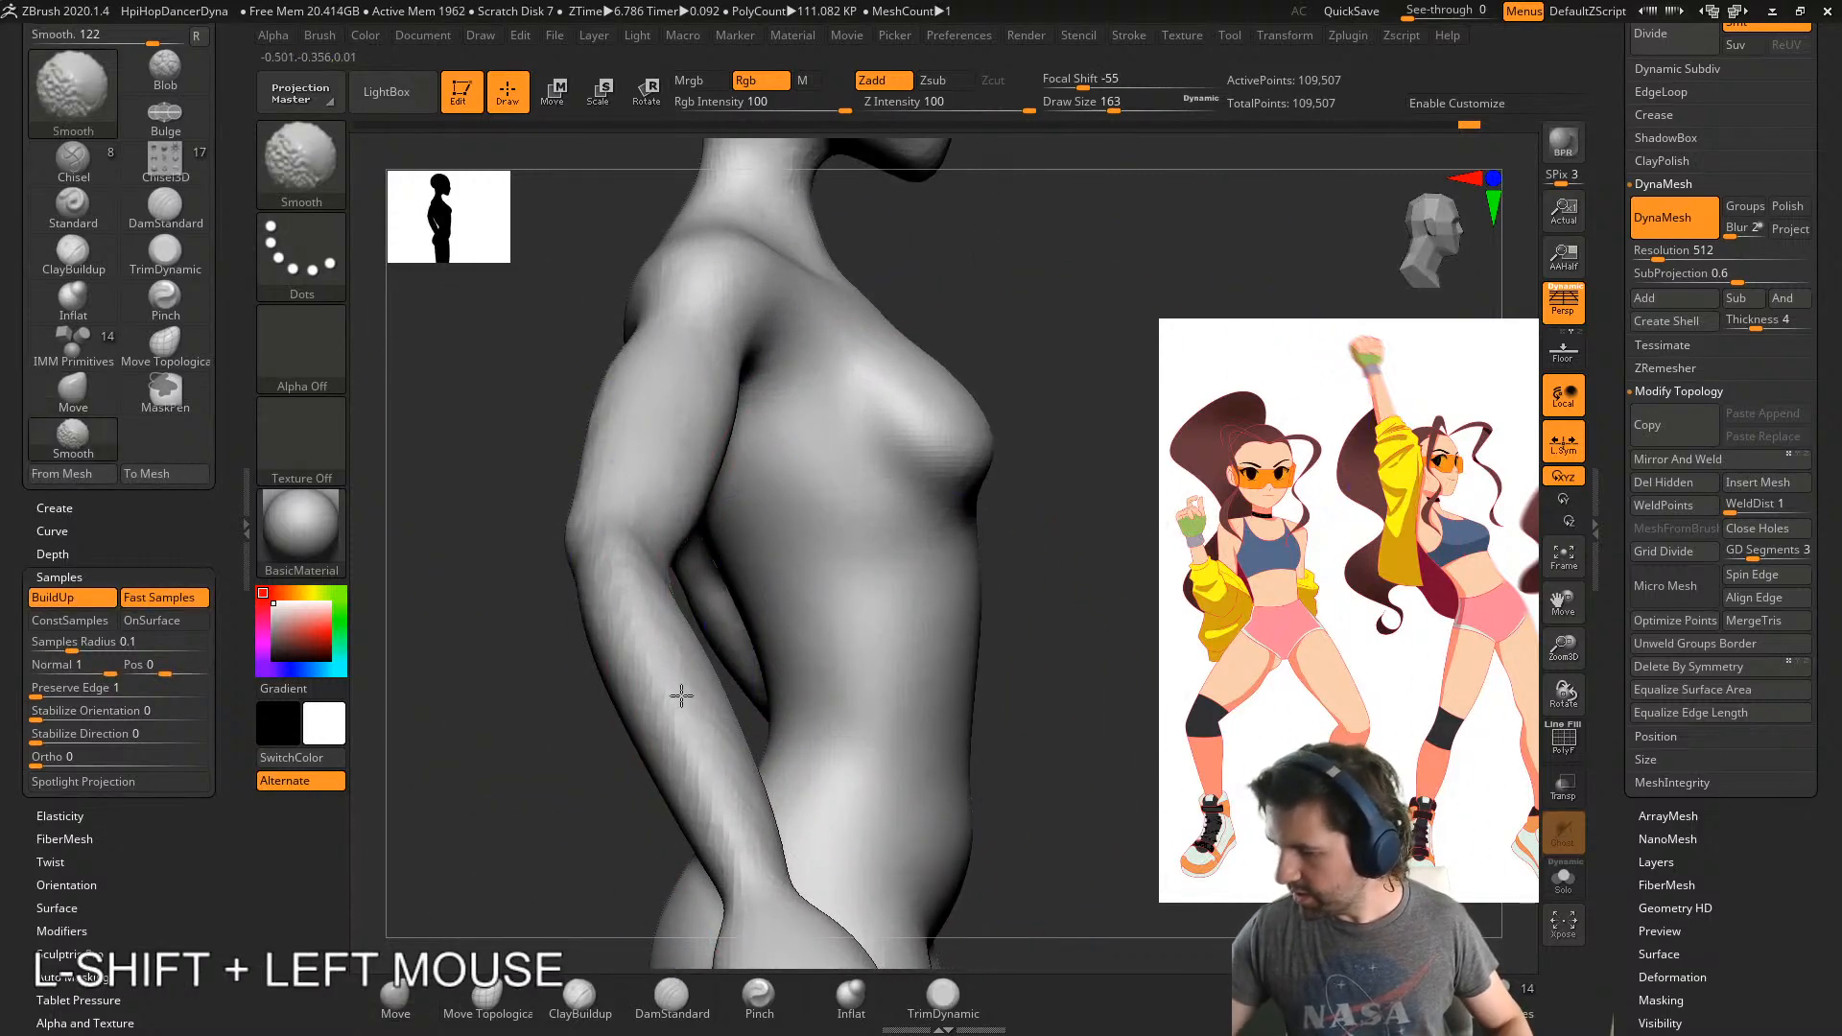
# - Define the vertical abdominal lines beside the stomach with DamStandard at draw size 68 and smooth them
pyautogui.moveTo(699, 307); pyautogui.dragTo(867, 753, button='right')
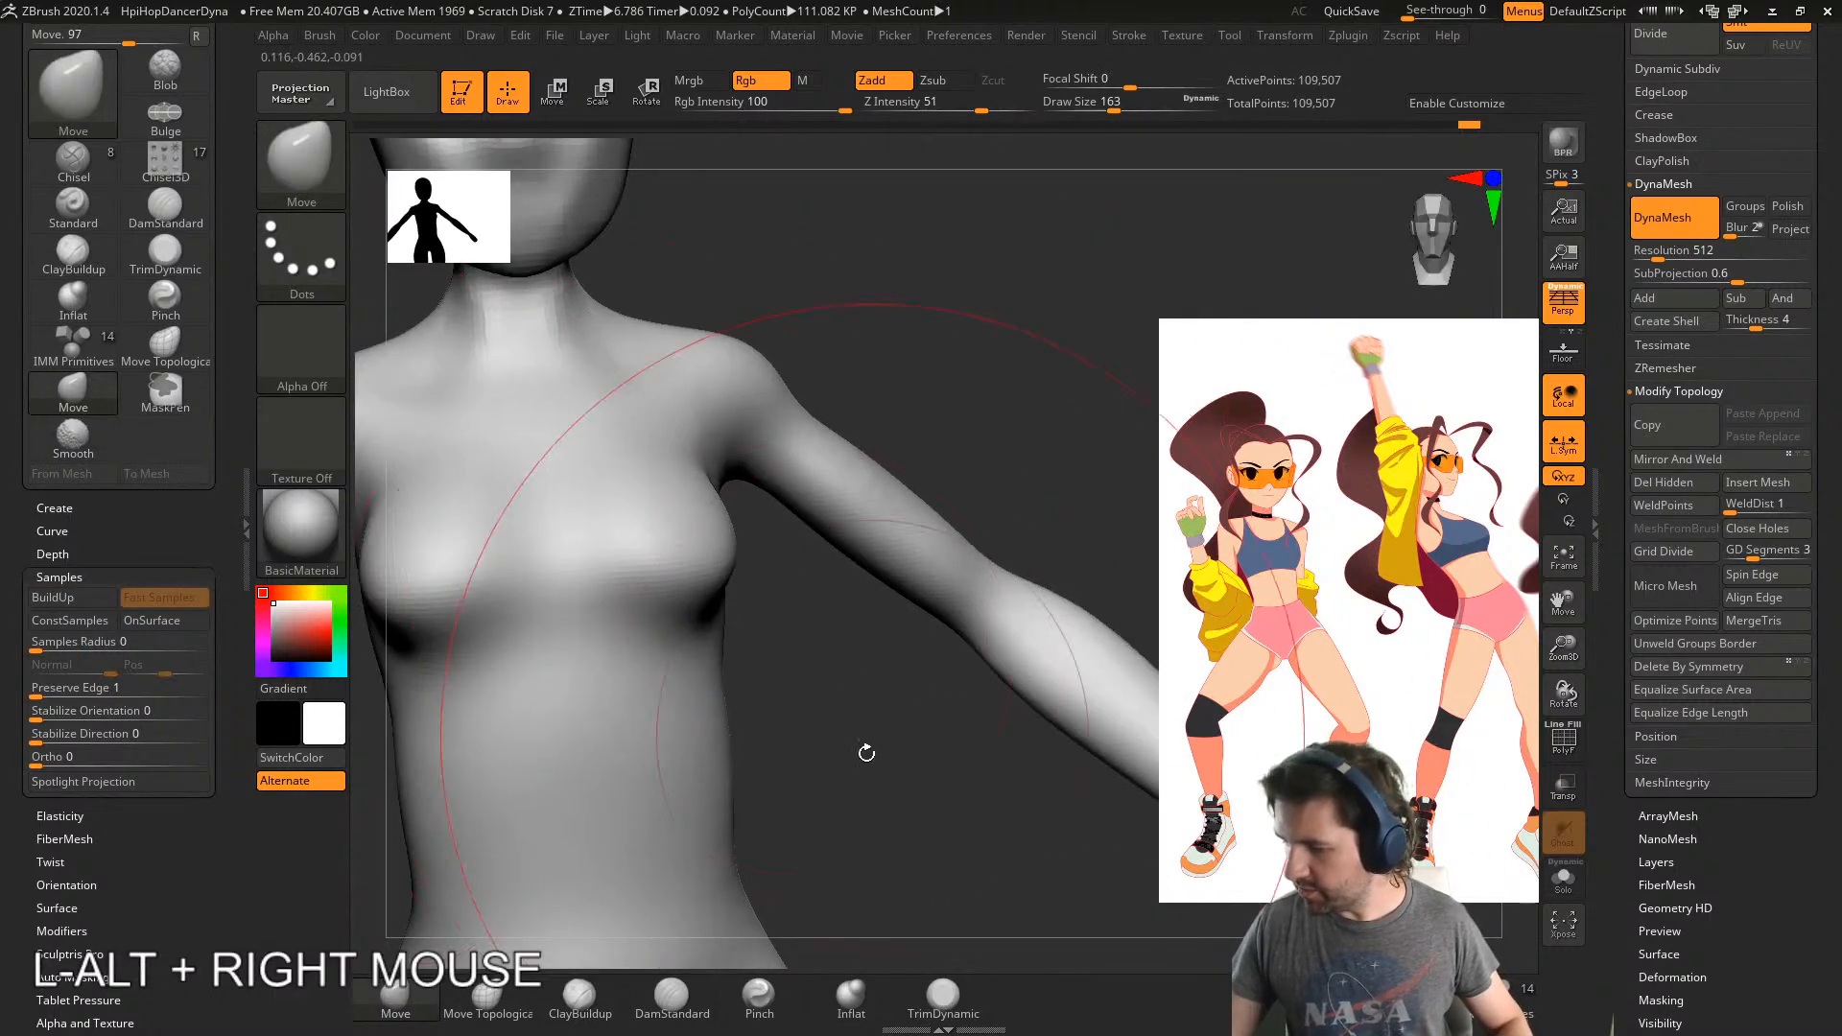
pyautogui.click(678, 1004)
pyautogui.moveTo(843, 823)
pyautogui.mouseDown(button='right')
pyautogui.moveTo(698, 452)
pyautogui.moveTo(779, 447)
pyautogui.moveTo(678, 452)
pyautogui.mouseUp(button='right')
pyautogui.moveTo(678, 452); pyautogui.dragTo(645, 603)
pyautogui.moveTo(645, 602)
pyautogui.mouseDown(button='right')
pyautogui.moveTo(608, 601)
pyautogui.moveTo(609, 761)
pyautogui.moveTo(752, 761)
pyautogui.moveTo(754, 515)
pyautogui.mouseUp(button='right')
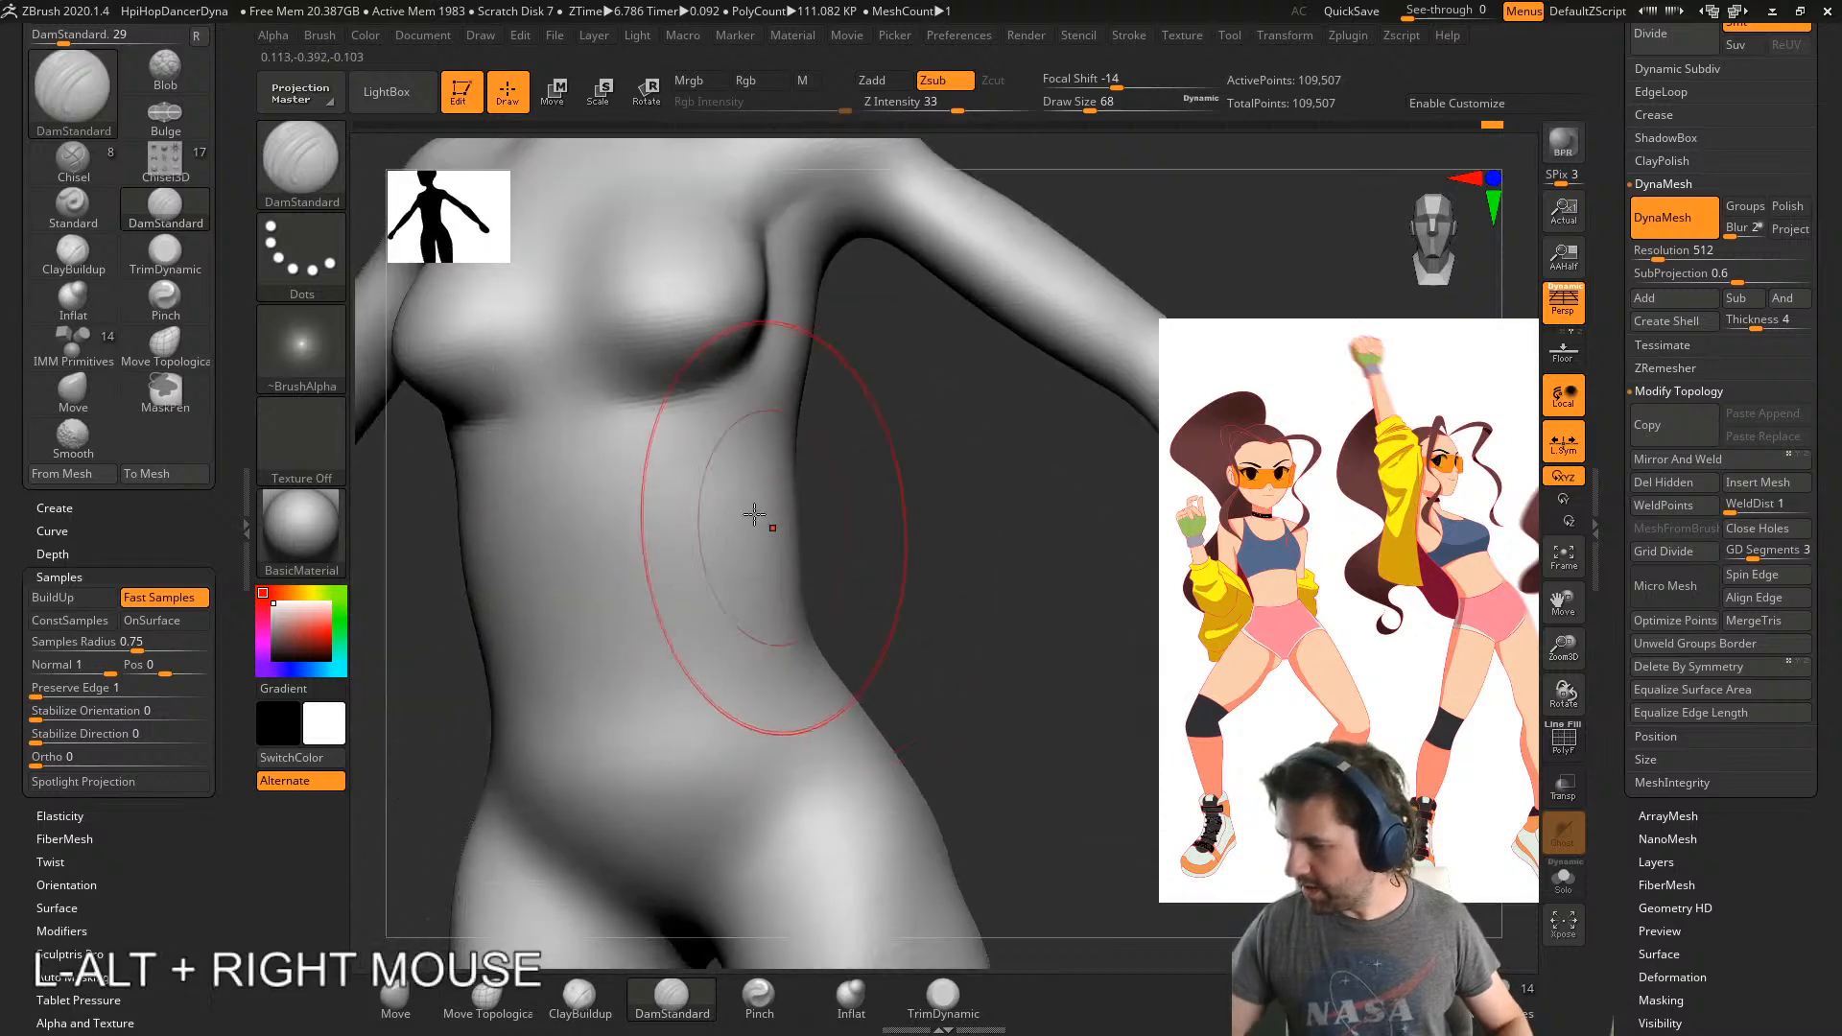
pyautogui.moveTo(658, 424); pyautogui.dragTo(703, 726)
pyautogui.hotkey('ctrl', 'z')
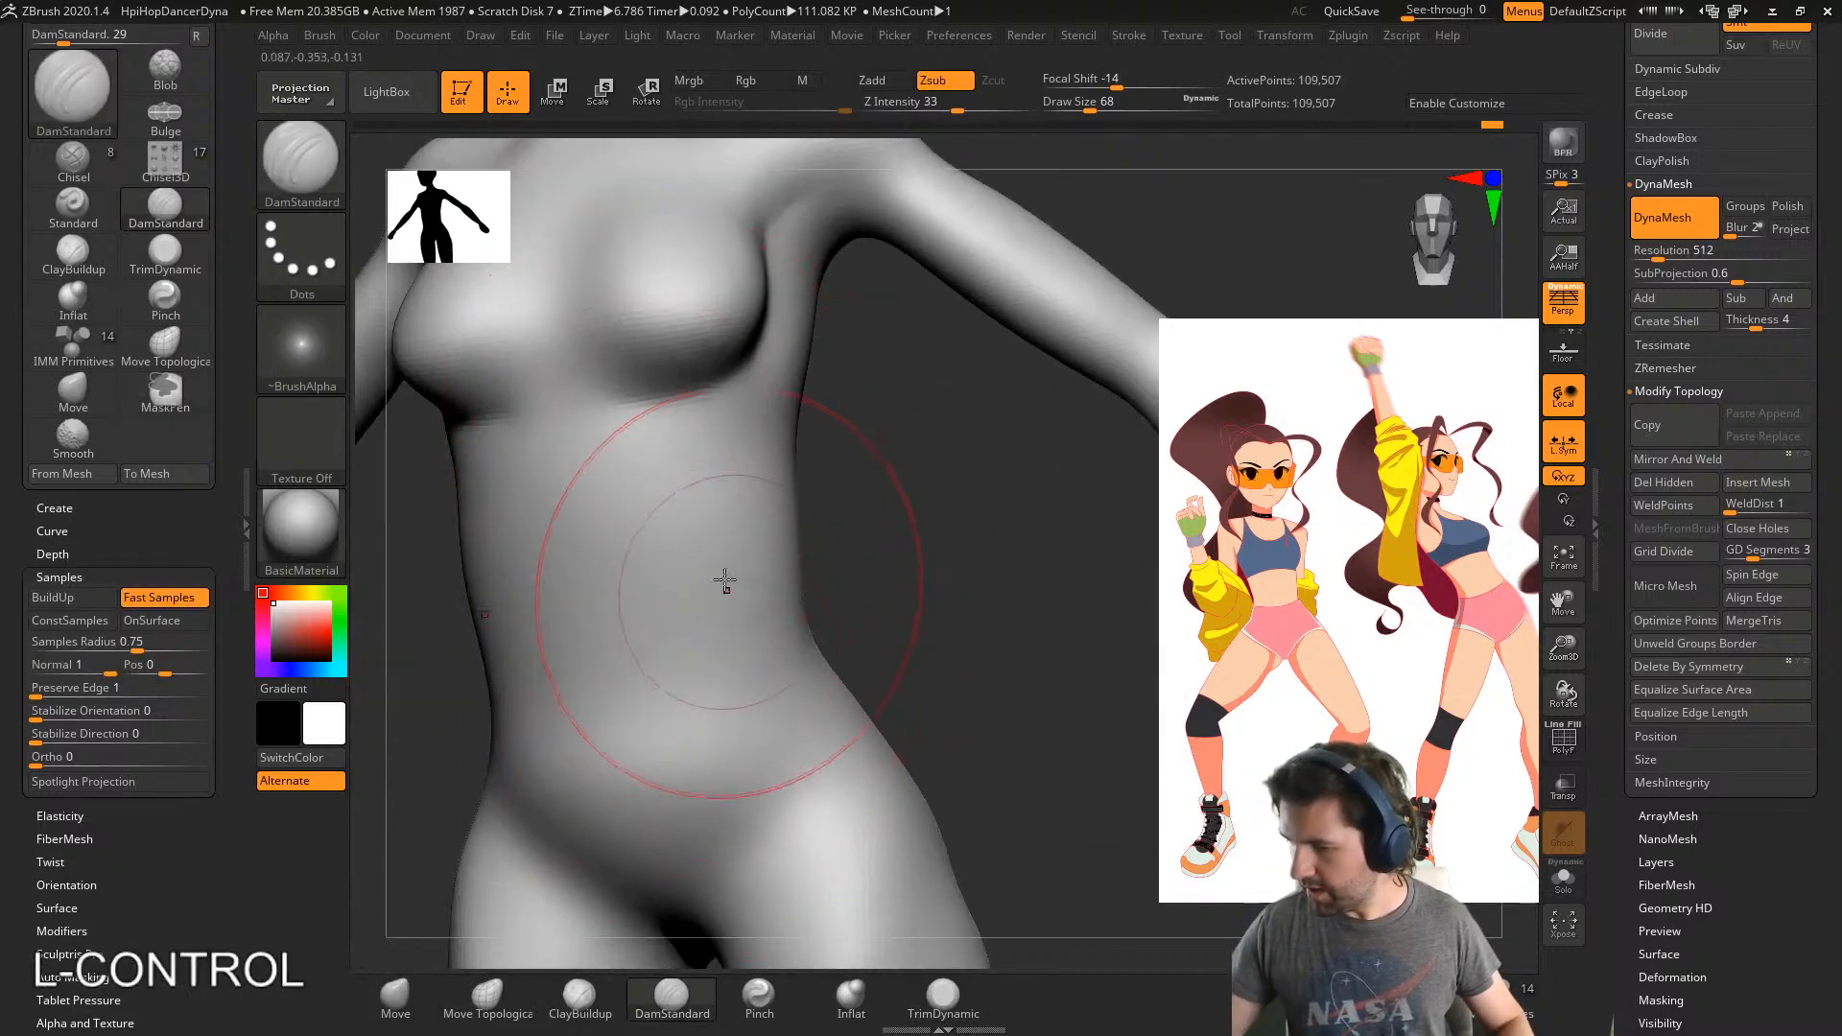
pyautogui.moveTo(701, 626)
pyautogui.keyDown('alt'); pyautogui.mouseDown()
pyautogui.moveTo(671, 748)
pyautogui.moveTo(656, 704)
pyautogui.mouseUp(); pyautogui.keyUp('alt')
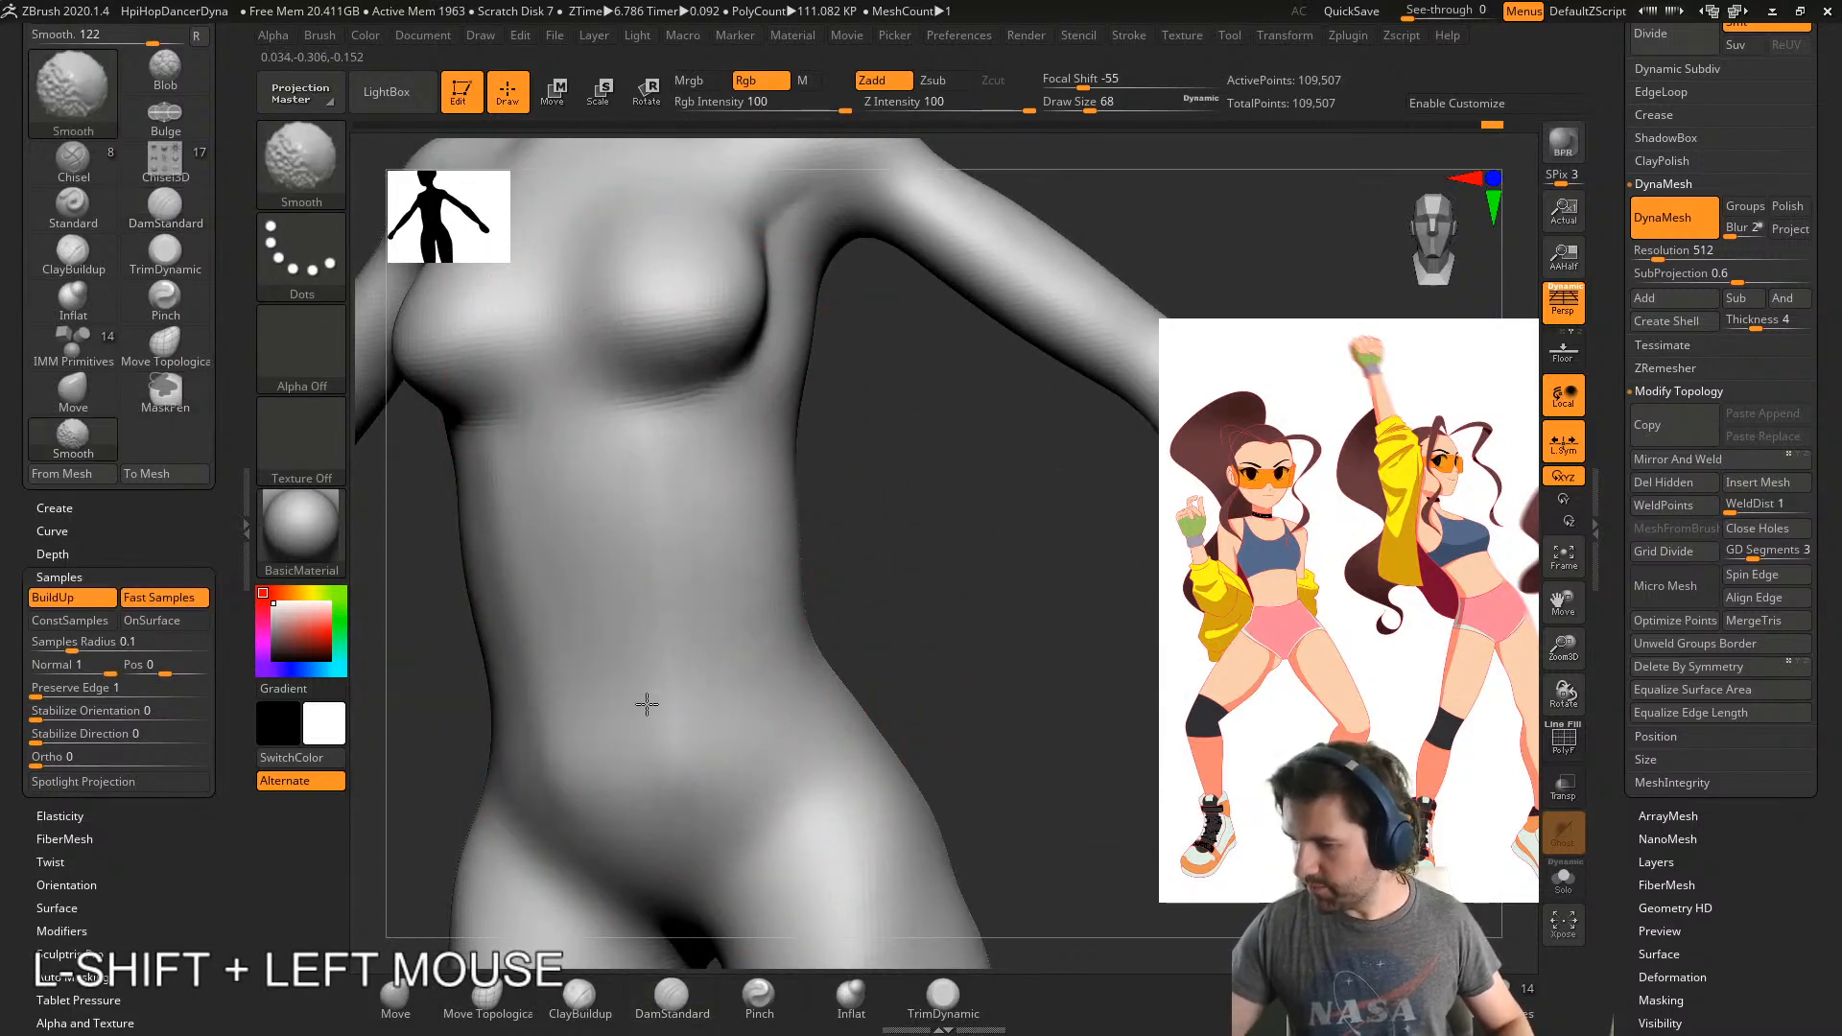
# - Carve the crease between the lower abdomen and thigh with DamStandard and smooth it into the hip
pyautogui.moveTo(647, 704)
pyautogui.mouseDown(button='right')
pyautogui.moveTo(745, 572)
pyautogui.moveTo(769, 572)
pyautogui.moveTo(732, 739)
pyautogui.moveTo(831, 541)
pyautogui.moveTo(897, 552)
pyautogui.mouseUp(button='right')
pyautogui.moveTo(756, 685); pyautogui.dragTo(833, 568)
pyautogui.hotkey('ctrl', 'z')
pyautogui.moveTo(752, 687)
pyautogui.mouseDown()
pyautogui.moveTo(834, 557)
pyautogui.moveTo(769, 703)
pyautogui.mouseUp()
pyautogui.moveTo(769, 703); pyautogui.dragTo(748, 700, button='right')
pyautogui.moveTo(734, 724); pyautogui.dragTo(843, 609)
pyautogui.moveTo(843, 609); pyautogui.dragTo(768, 691, button='right')
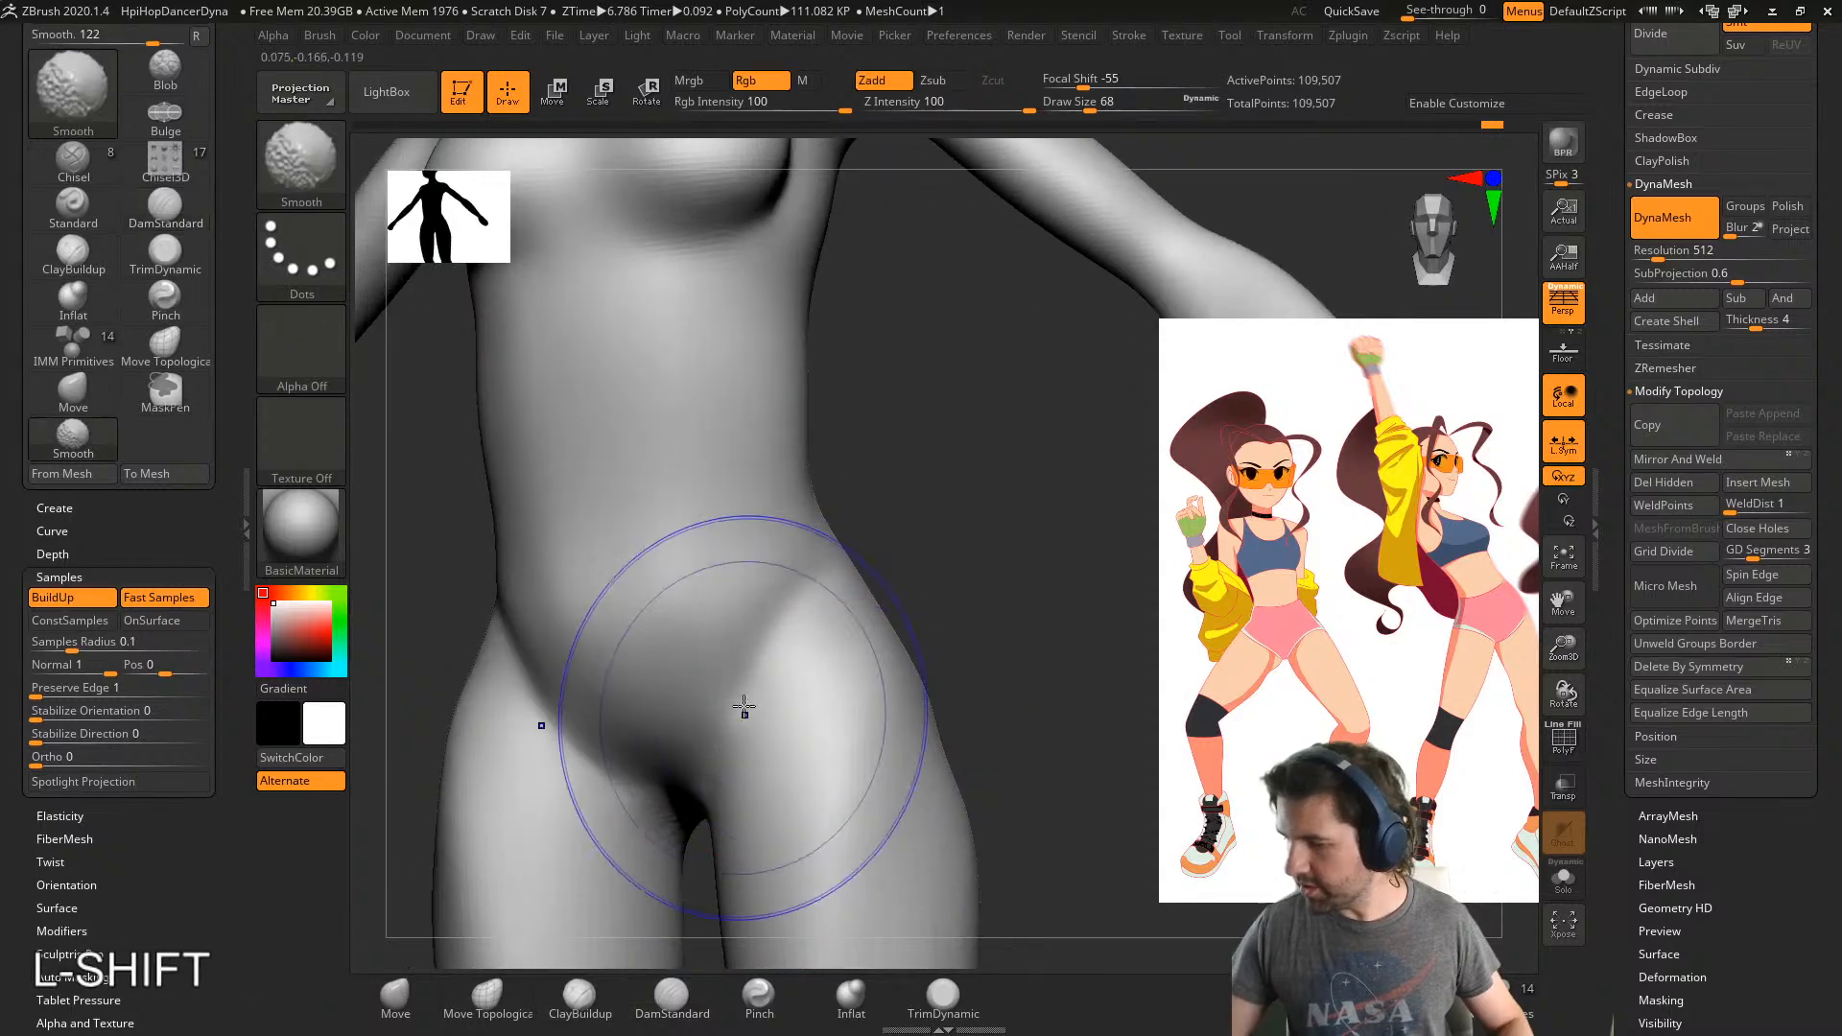
pyautogui.keyDown('shift'); pyautogui.moveTo(743, 707); pyautogui.dragTo(896, 660); pyautogui.keyUp('shift')
# - Carve the crease under the buttocks with DamStandard, undoing the unwanted strokes
pyautogui.moveTo(902, 671)
pyautogui.mouseDown(button='right')
pyautogui.moveTo(765, 637)
pyautogui.moveTo(815, 658)
pyautogui.moveTo(809, 686)
pyautogui.mouseUp(button='right')
pyautogui.moveTo(854, 894)
pyautogui.mouseDown()
pyautogui.moveTo(837, 891)
pyautogui.moveTo(942, 697)
pyautogui.mouseUp()
pyautogui.hotkey('ctrl', 'z')
pyautogui.hotkey('ctrl', 'z')
pyautogui.keyDown('alt'); pyautogui.moveTo(892, 797); pyautogui.dragTo(804, 660, button='right'); pyautogui.keyUp('alt')
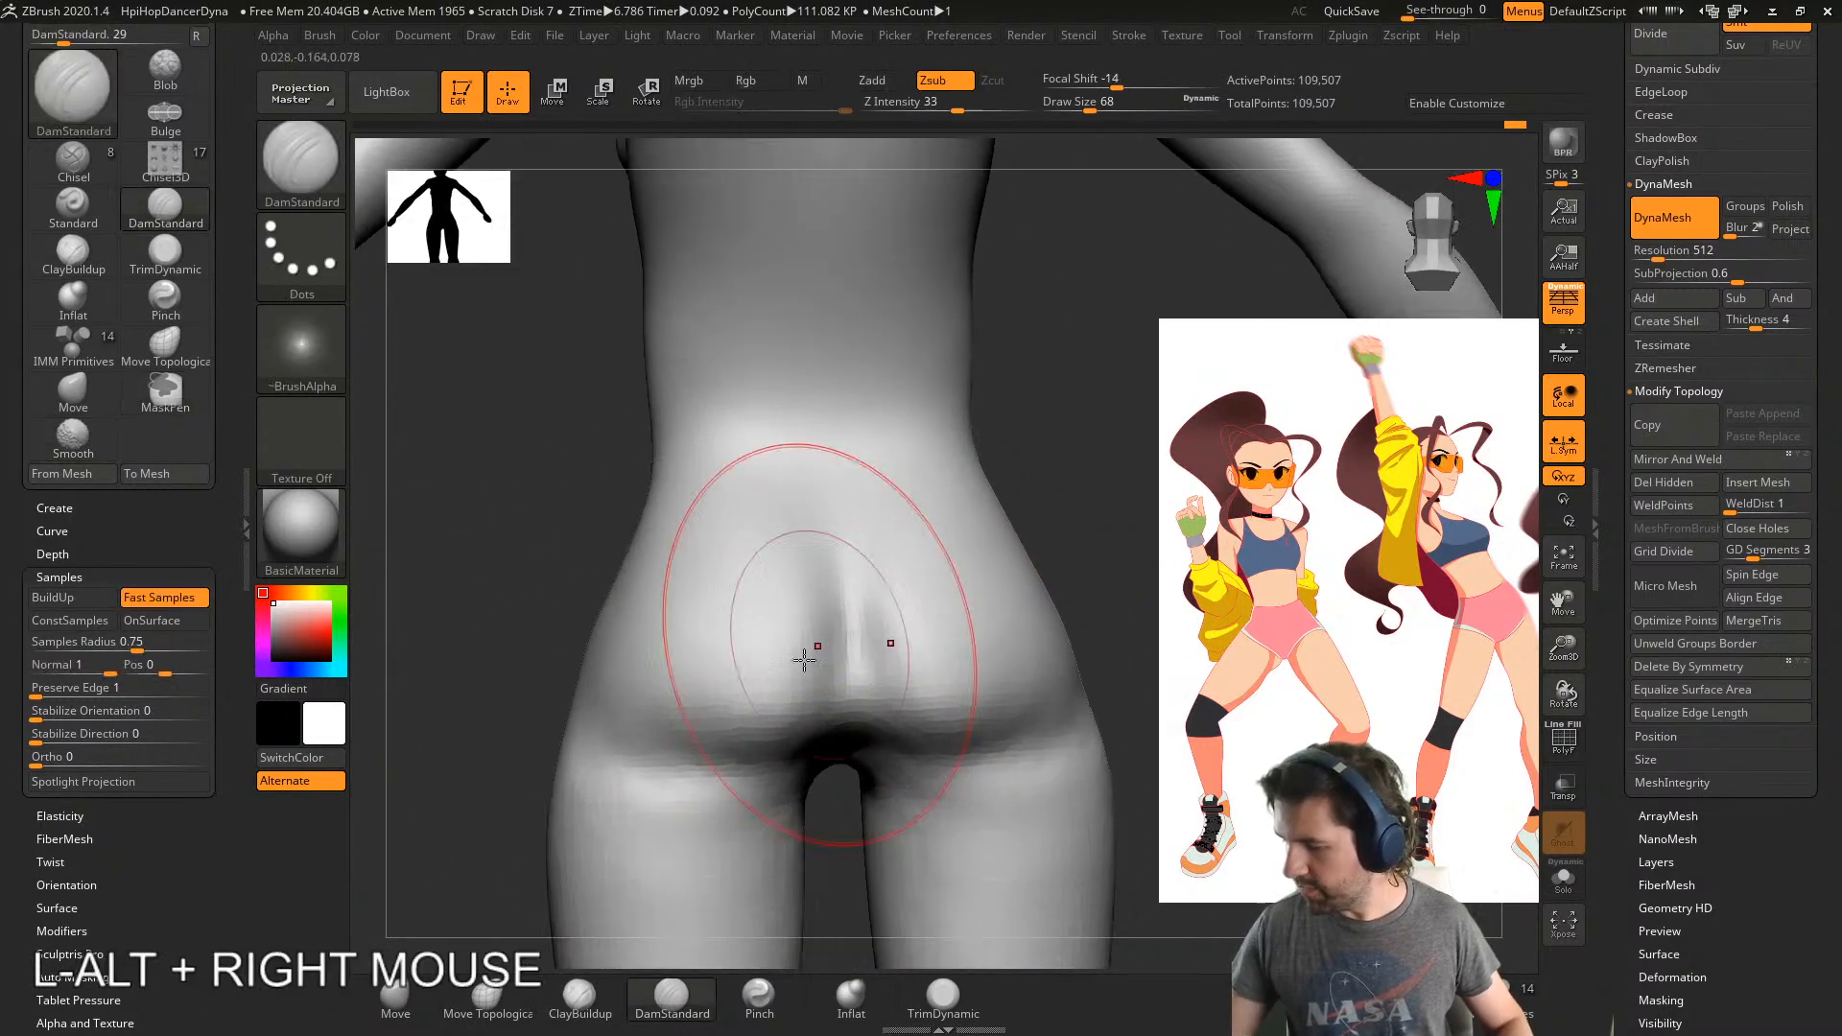
pyautogui.moveTo(851, 747)
pyautogui.mouseDown()
pyautogui.moveTo(1003, 756)
pyautogui.moveTo(893, 744)
pyautogui.mouseUp()
# - Carve the spine groove up the middle of the back with DamStandard
pyautogui.keyDown('alt'); pyautogui.moveTo(832, 575); pyautogui.dragTo(769, 815, button='right'); pyautogui.keyUp('alt')
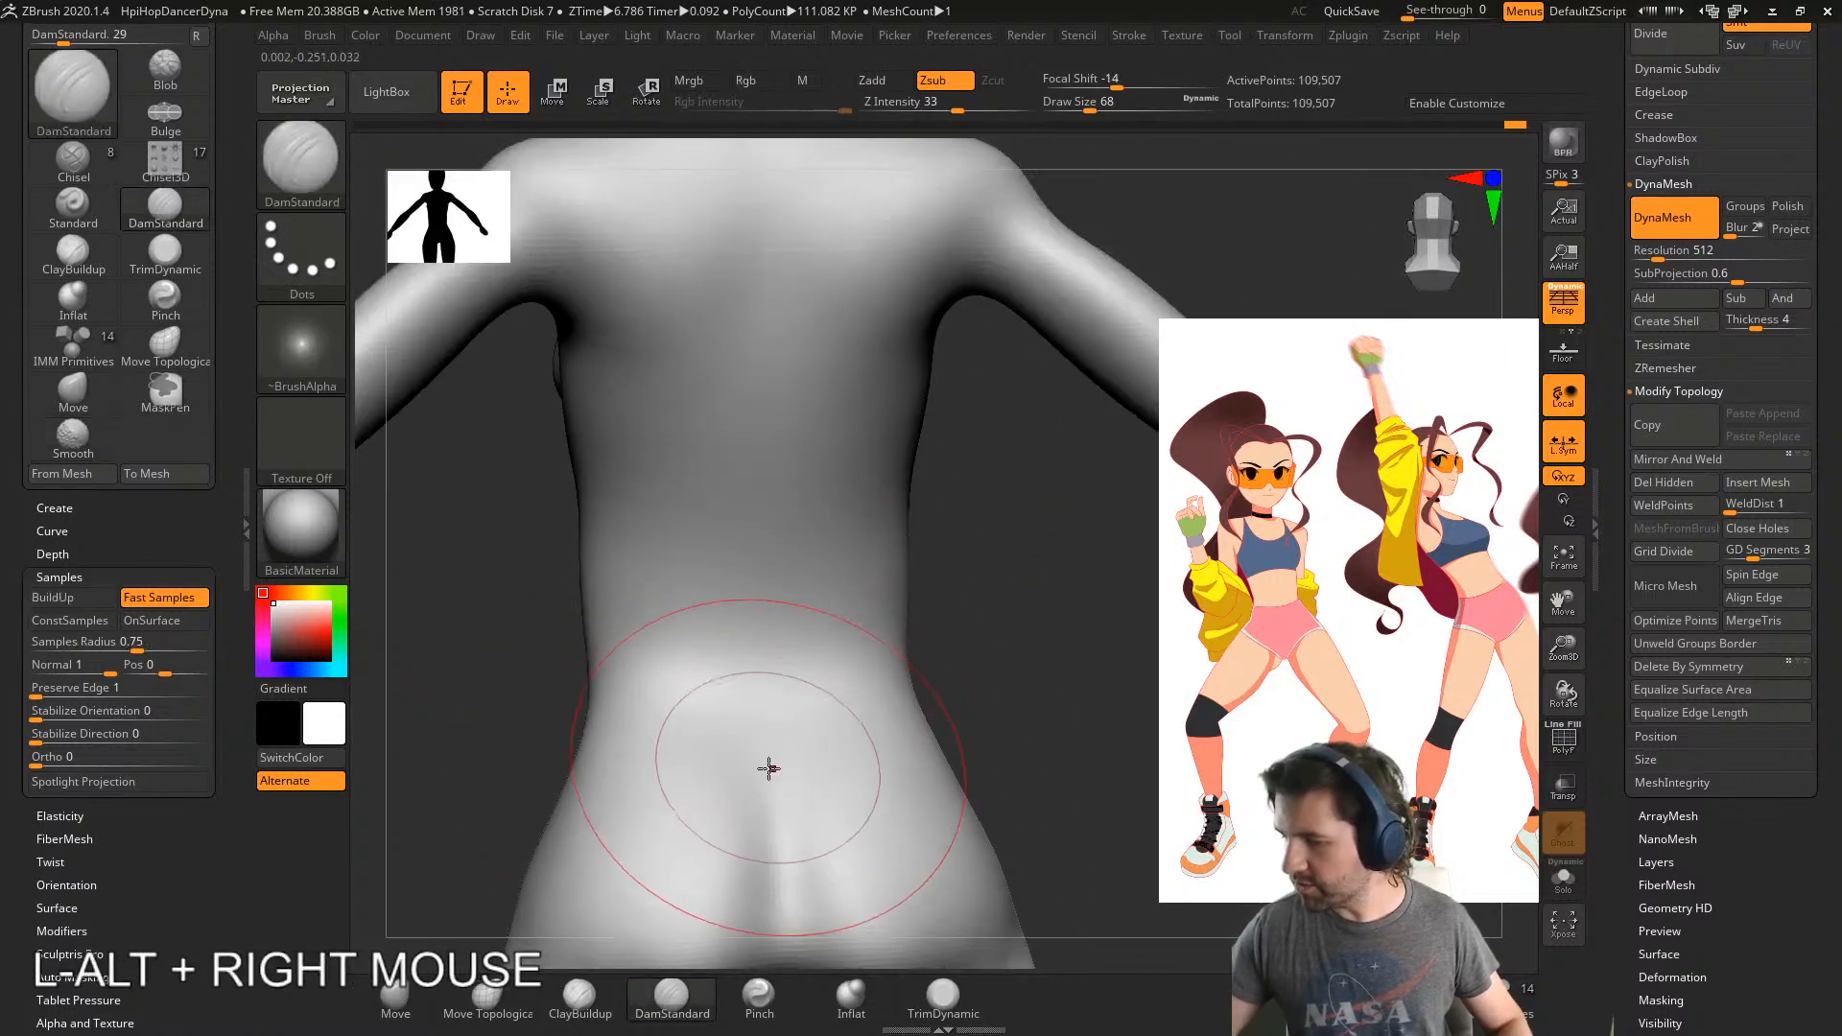
pyautogui.keyDown('alt'); pyautogui.moveTo(763, 467); pyautogui.dragTo(742, 732, button='right'); pyautogui.keyUp('alt')
pyautogui.moveTo(744, 921)
pyautogui.mouseDown()
pyautogui.moveTo(737, 290)
pyautogui.moveTo(748, 719)
pyautogui.mouseUp()
# - Outline the shoulder blades and upper spine with DamStandard, fill them with ClayBuildup and smooth the strokes
pyautogui.moveTo(887, 575); pyautogui.dragTo(810, 538, button='right')
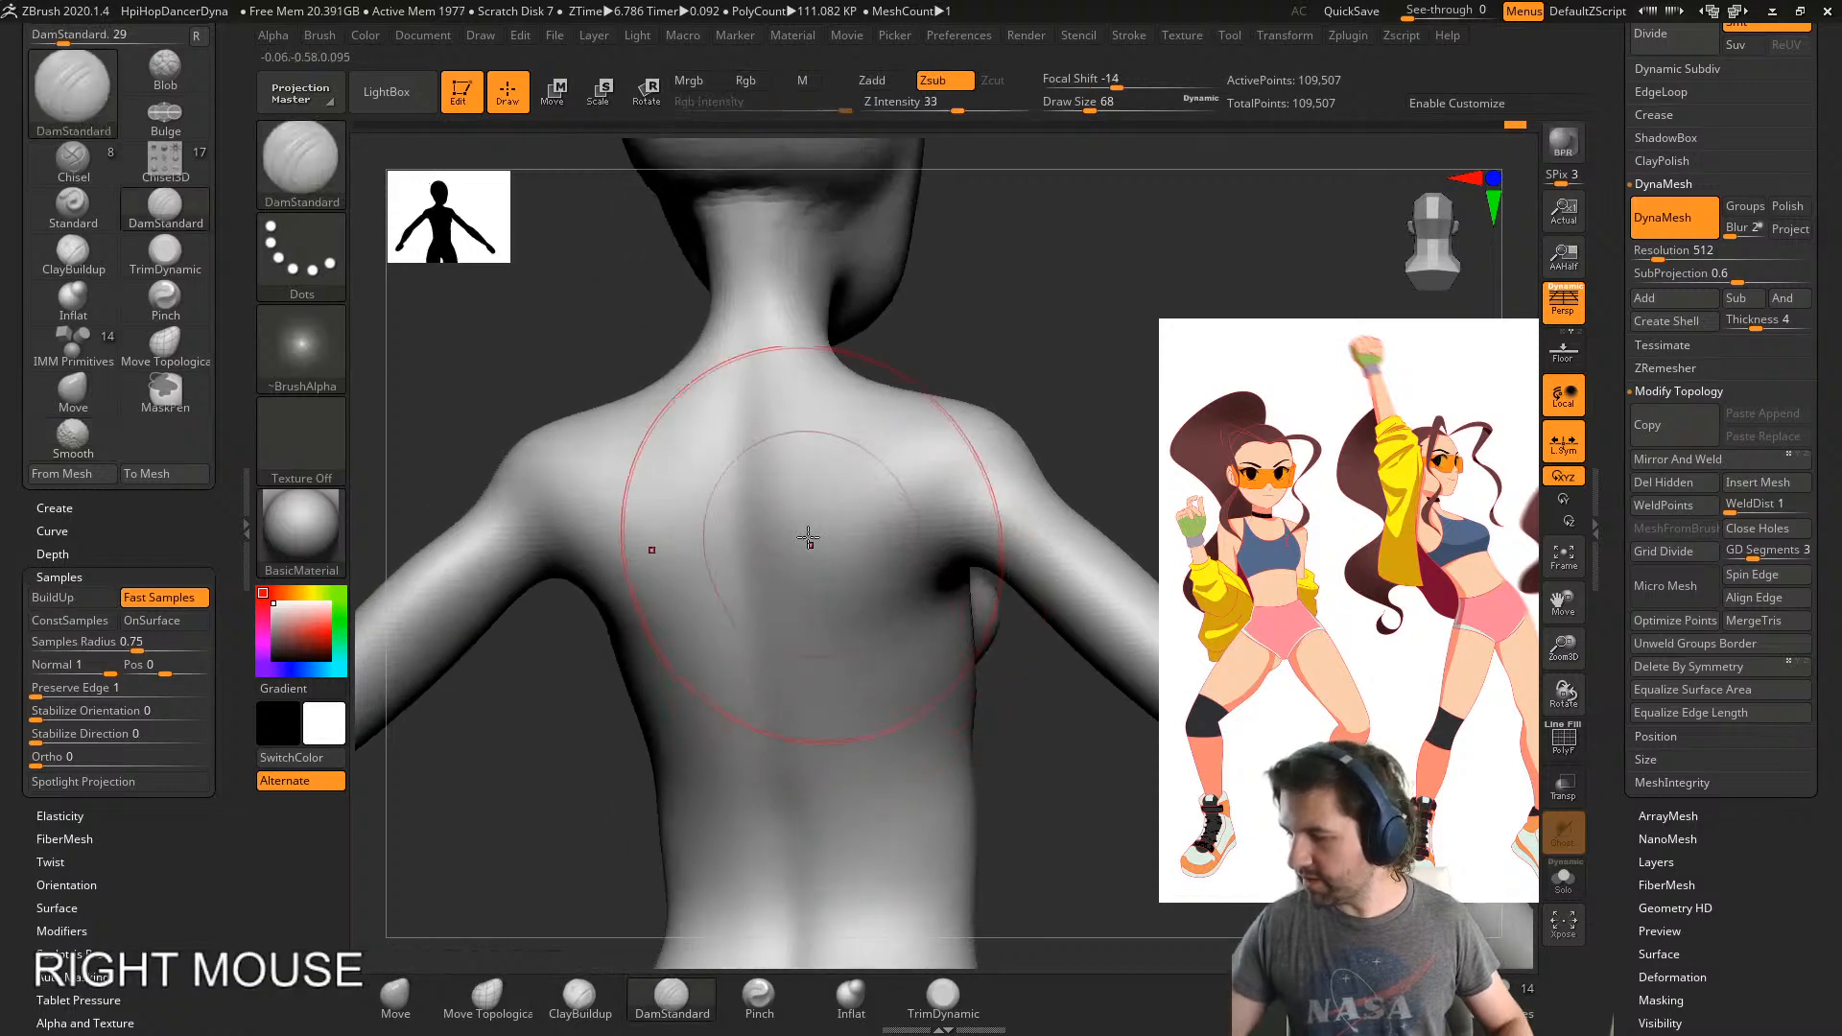
pyautogui.moveTo(772, 499); pyautogui.dragTo(862, 638)
pyautogui.hotkey('ctrl', 'z')
pyautogui.moveTo(771, 412)
pyautogui.mouseDown()
pyautogui.moveTo(797, 493)
pyautogui.moveTo(783, 539)
pyautogui.mouseUp()
pyautogui.hotkey('ctrl', 'z')
pyautogui.hotkey('ctrl', 'z')
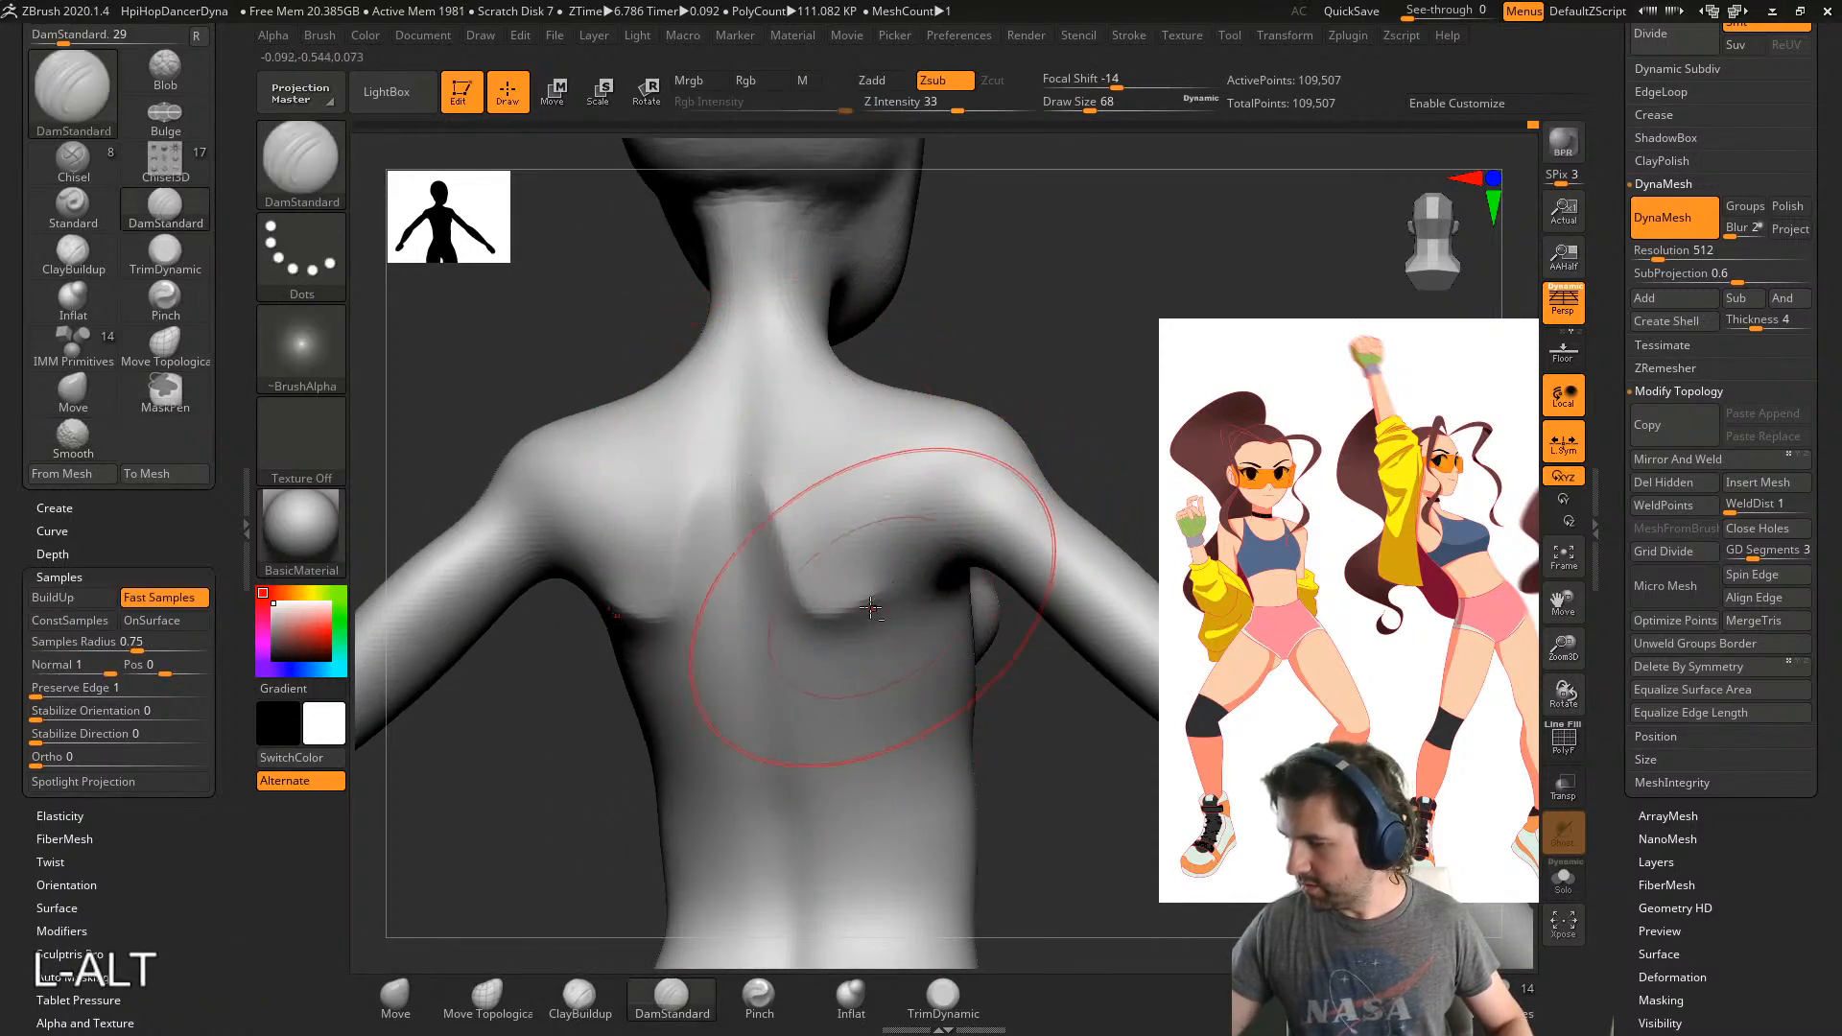
pyautogui.keyDown('alt'); pyautogui.moveTo(841, 614); pyautogui.dragTo(932, 589); pyautogui.keyUp('alt')
pyautogui.click(579, 998)
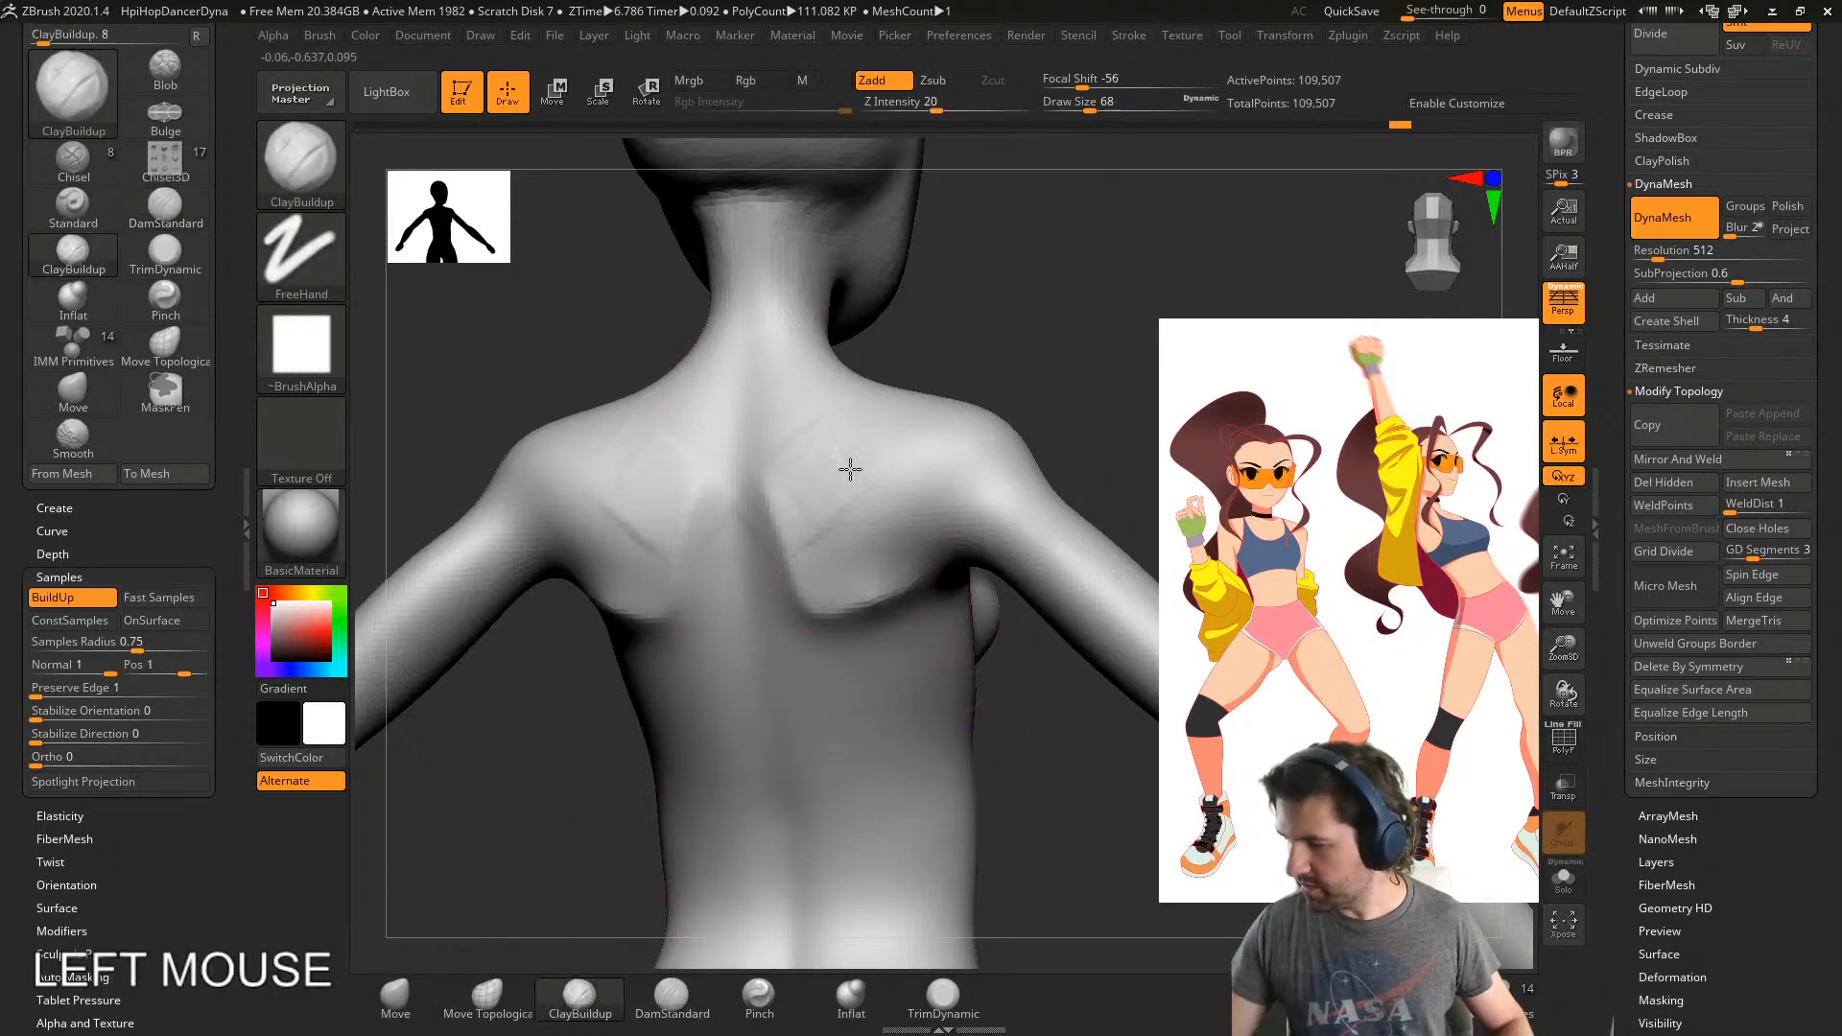
pyautogui.moveTo(881, 489)
pyautogui.keyDown('shift'); pyautogui.mouseDown()
pyautogui.moveTo(876, 563)
pyautogui.moveTo(772, 576)
pyautogui.mouseUp(); pyautogui.keyUp('shift')
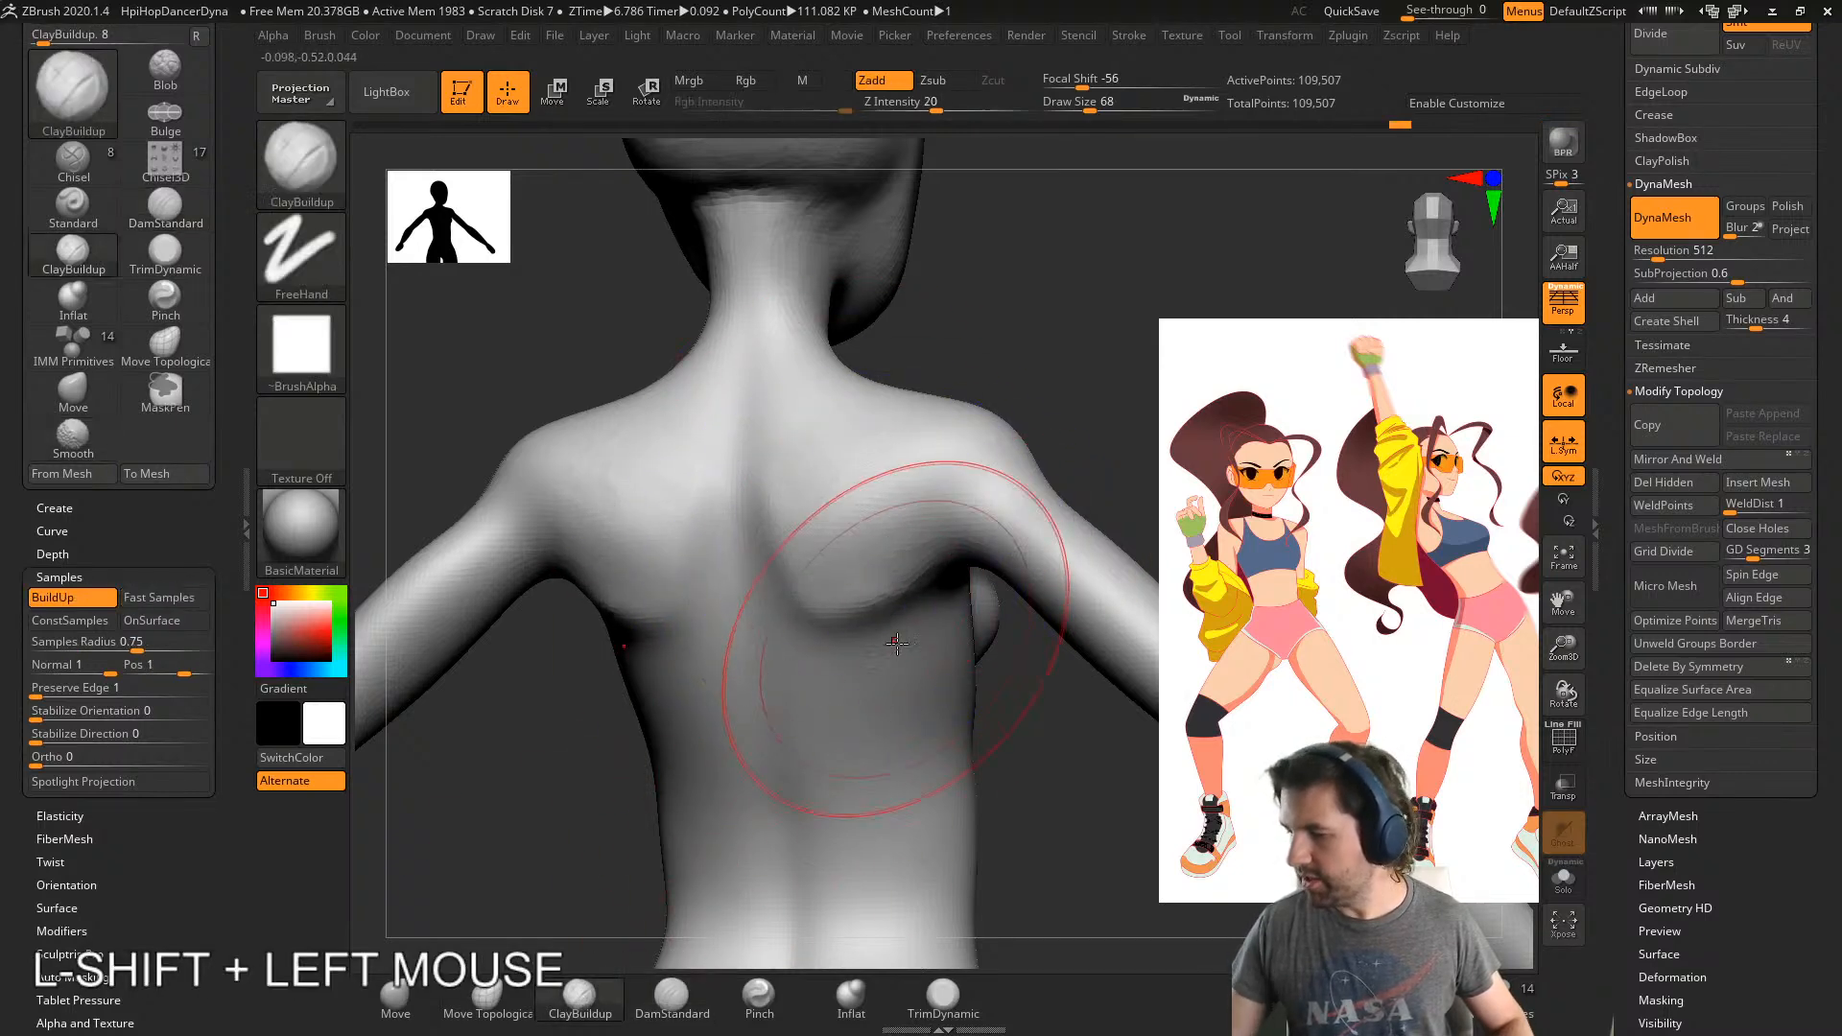
# - Build up the jawline and cheek with ClayBuildup at draw size 31 and smooth the strokes into the face
pyautogui.moveTo(773, 576)
pyautogui.keyDown('alt'); pyautogui.mouseDown(button='right')
pyautogui.moveTo(933, 672)
pyautogui.moveTo(781, 777)
pyautogui.moveTo(691, 777)
pyautogui.moveTo(782, 773)
pyautogui.moveTo(850, 614)
pyautogui.moveTo(827, 647)
pyautogui.moveTo(725, 480)
pyautogui.moveTo(729, 749)
pyautogui.mouseUp(button='right'); pyautogui.keyUp('alt')
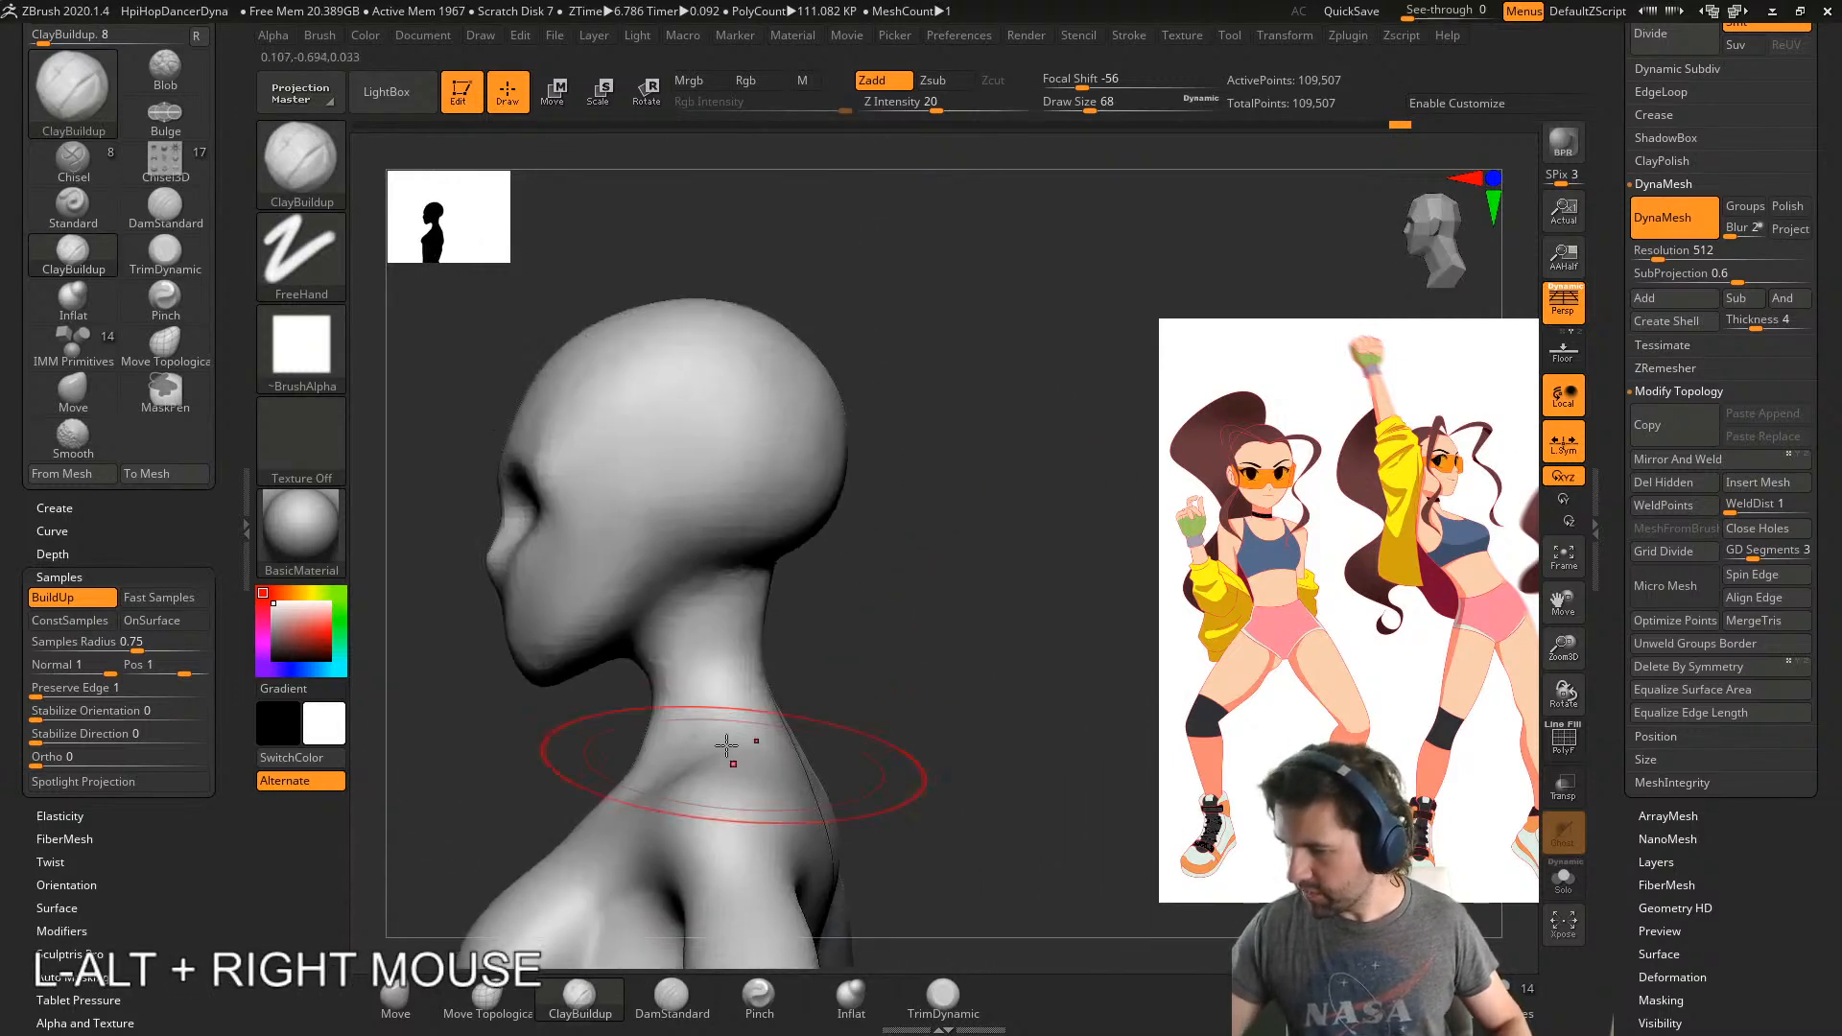
pyautogui.keyDown('shift'); pyautogui.moveTo(619, 633); pyautogui.dragTo(575, 657); pyautogui.keyUp('shift')
pyautogui.moveTo(575, 657); pyautogui.dragTo(635, 648, button='right')
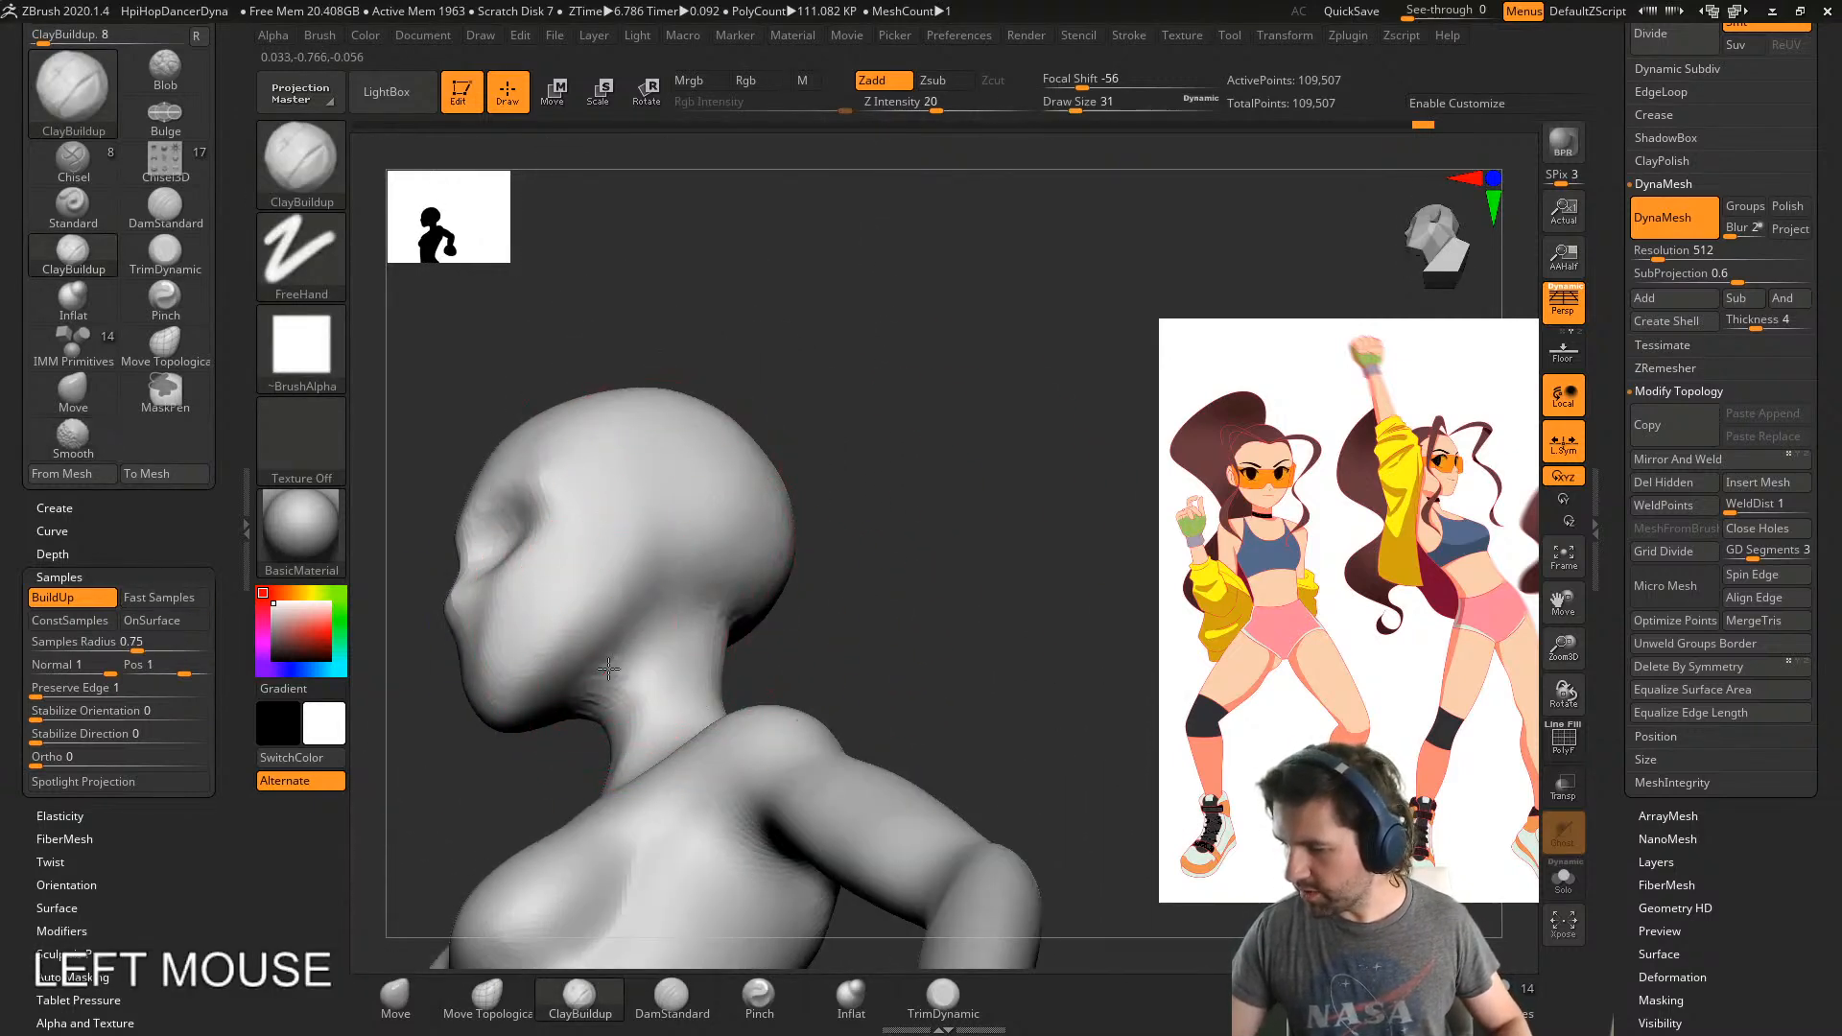
pyautogui.moveTo(593, 679)
pyautogui.mouseDown()
pyautogui.moveTo(573, 708)
pyautogui.moveTo(606, 674)
pyautogui.mouseUp()
pyautogui.moveTo(606, 674); pyautogui.dragTo(526, 666, button='right')
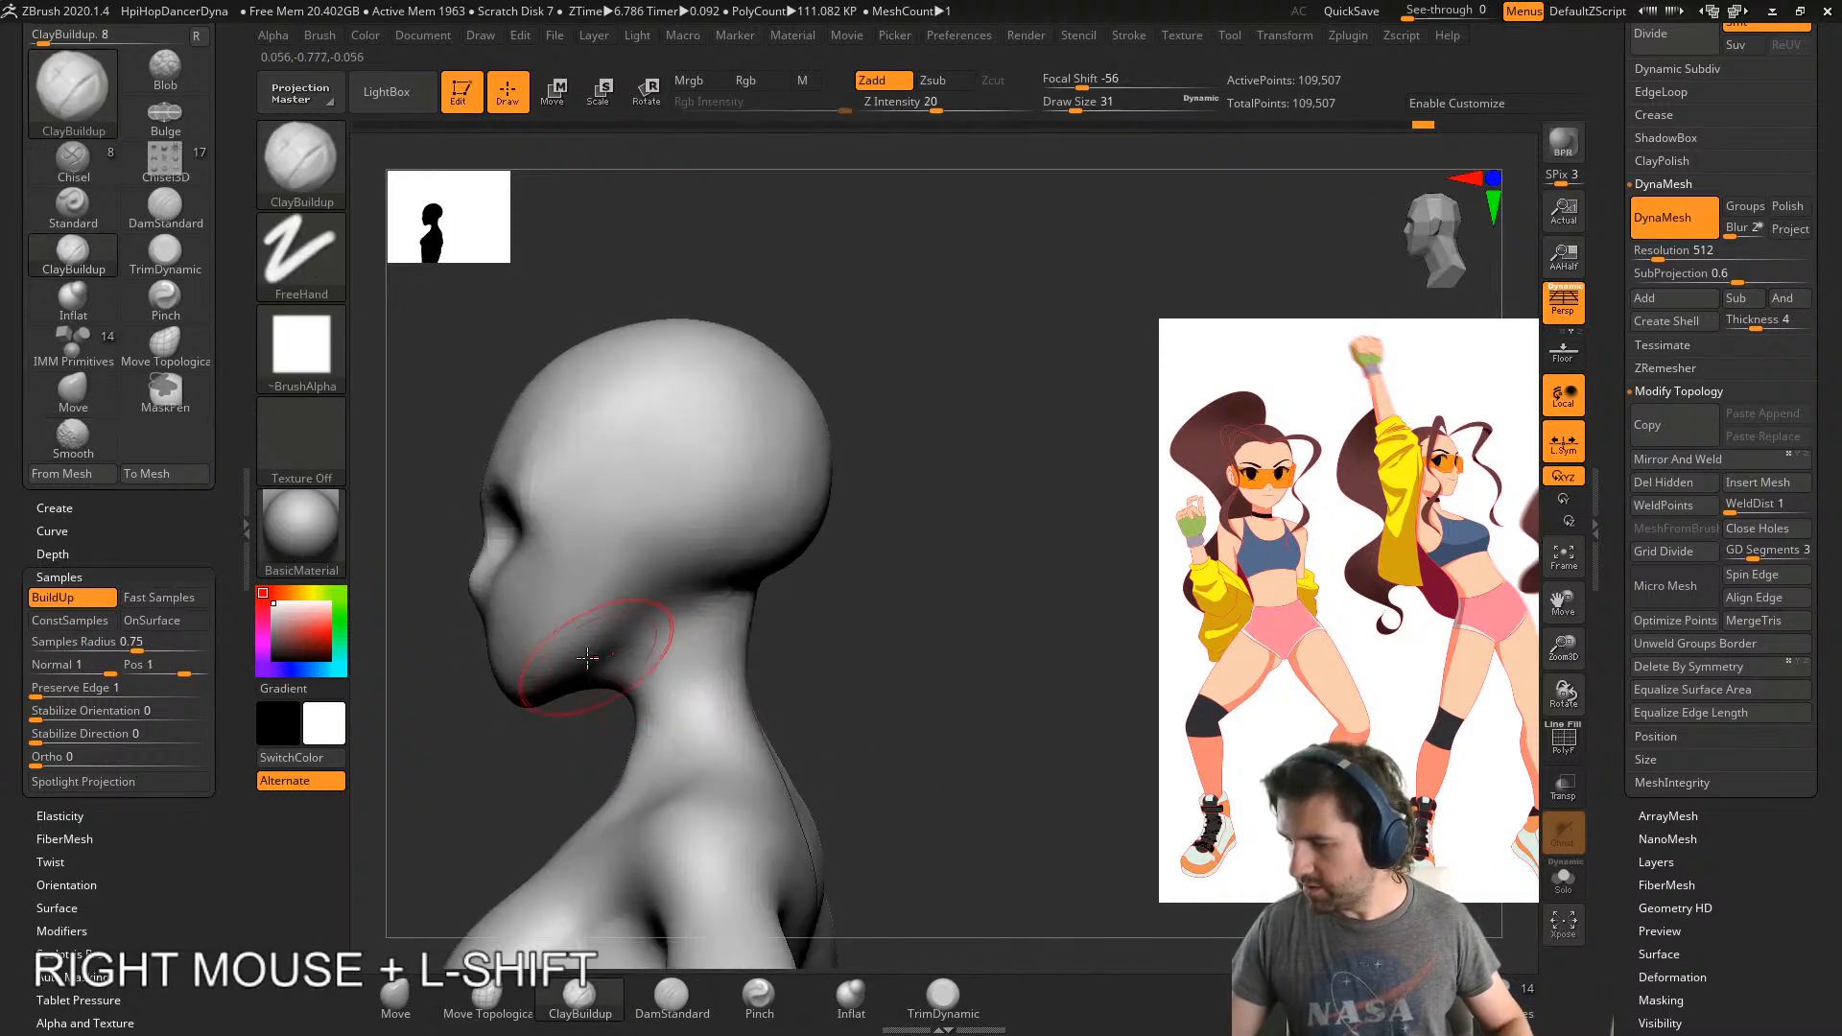
pyautogui.moveTo(515, 663)
pyautogui.mouseDown()
pyautogui.moveTo(633, 625)
pyautogui.moveTo(590, 710)
pyautogui.moveTo(620, 543)
pyautogui.mouseUp()
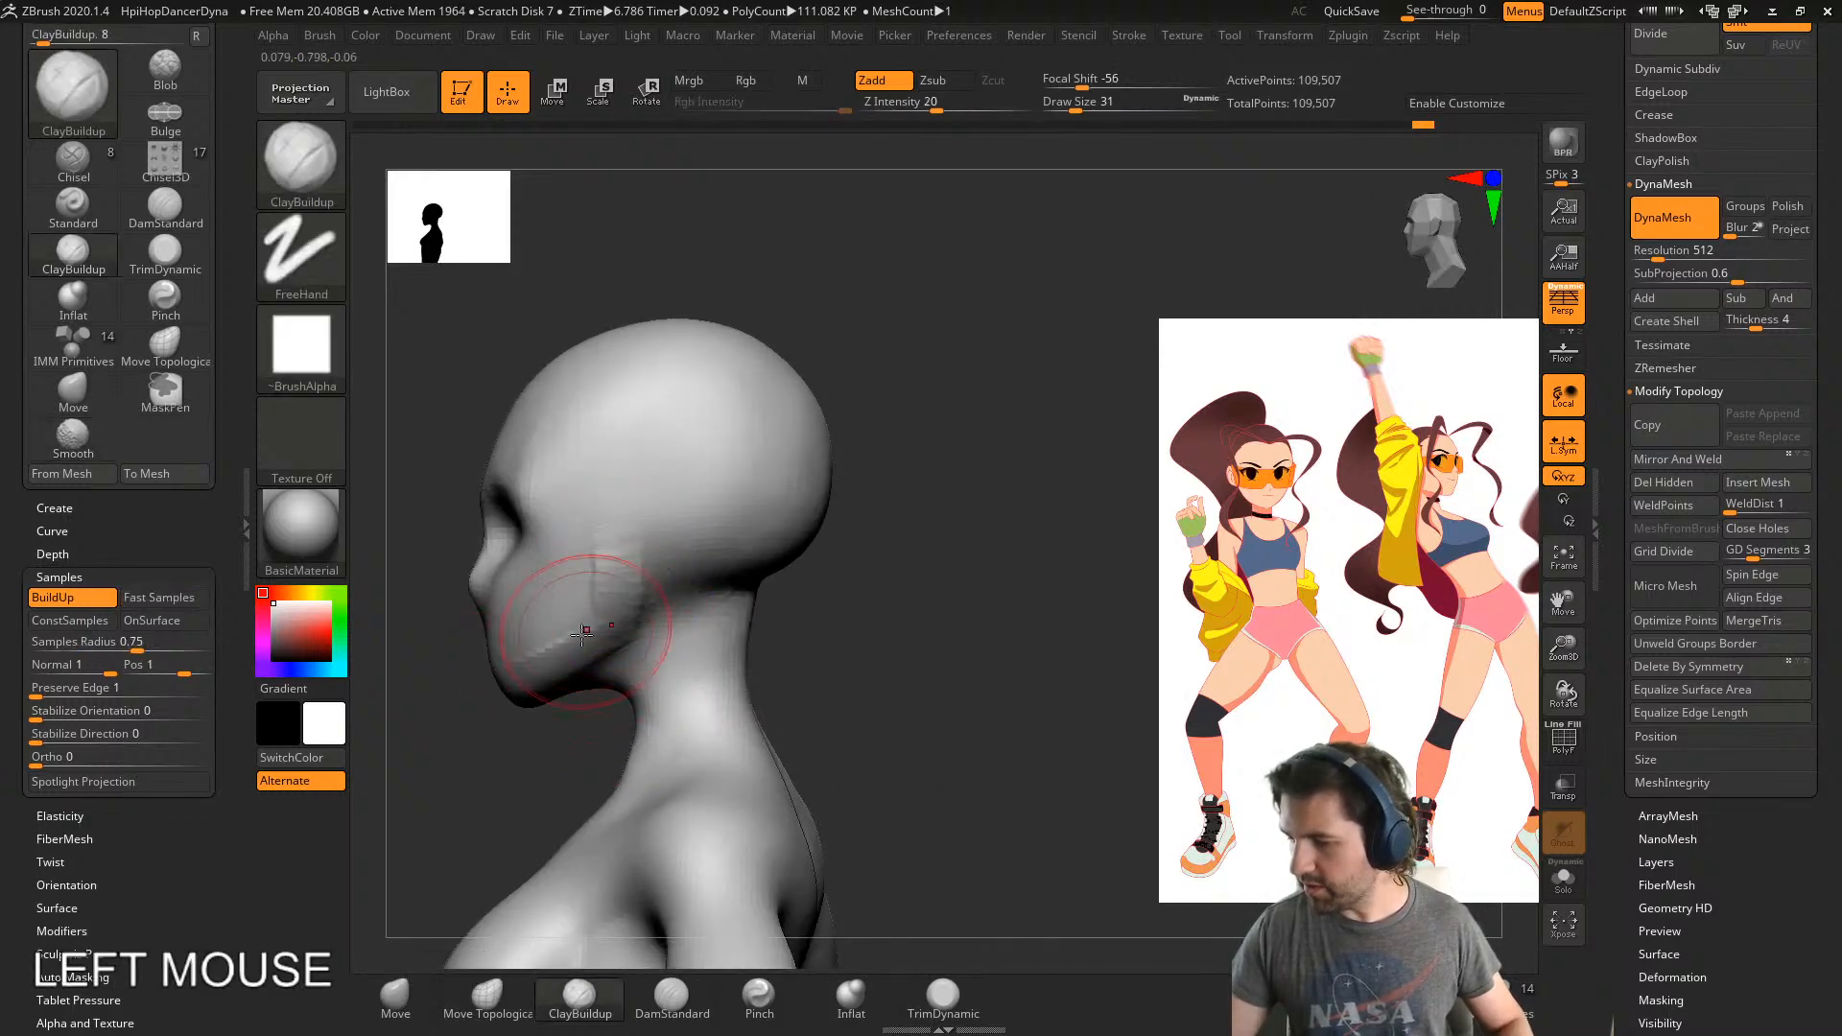
pyautogui.moveTo(582, 635); pyautogui.dragTo(540, 660)
pyautogui.keyDown('shift'); pyautogui.moveTo(539, 660); pyautogui.dragTo(536, 558); pyautogui.keyUp('shift')
pyautogui.moveTo(547, 576); pyautogui.dragTo(699, 585, button='right')
pyautogui.keyDown('shift'); pyautogui.moveTo(566, 624); pyautogui.dragTo(615, 536); pyautogui.keyUp('shift')
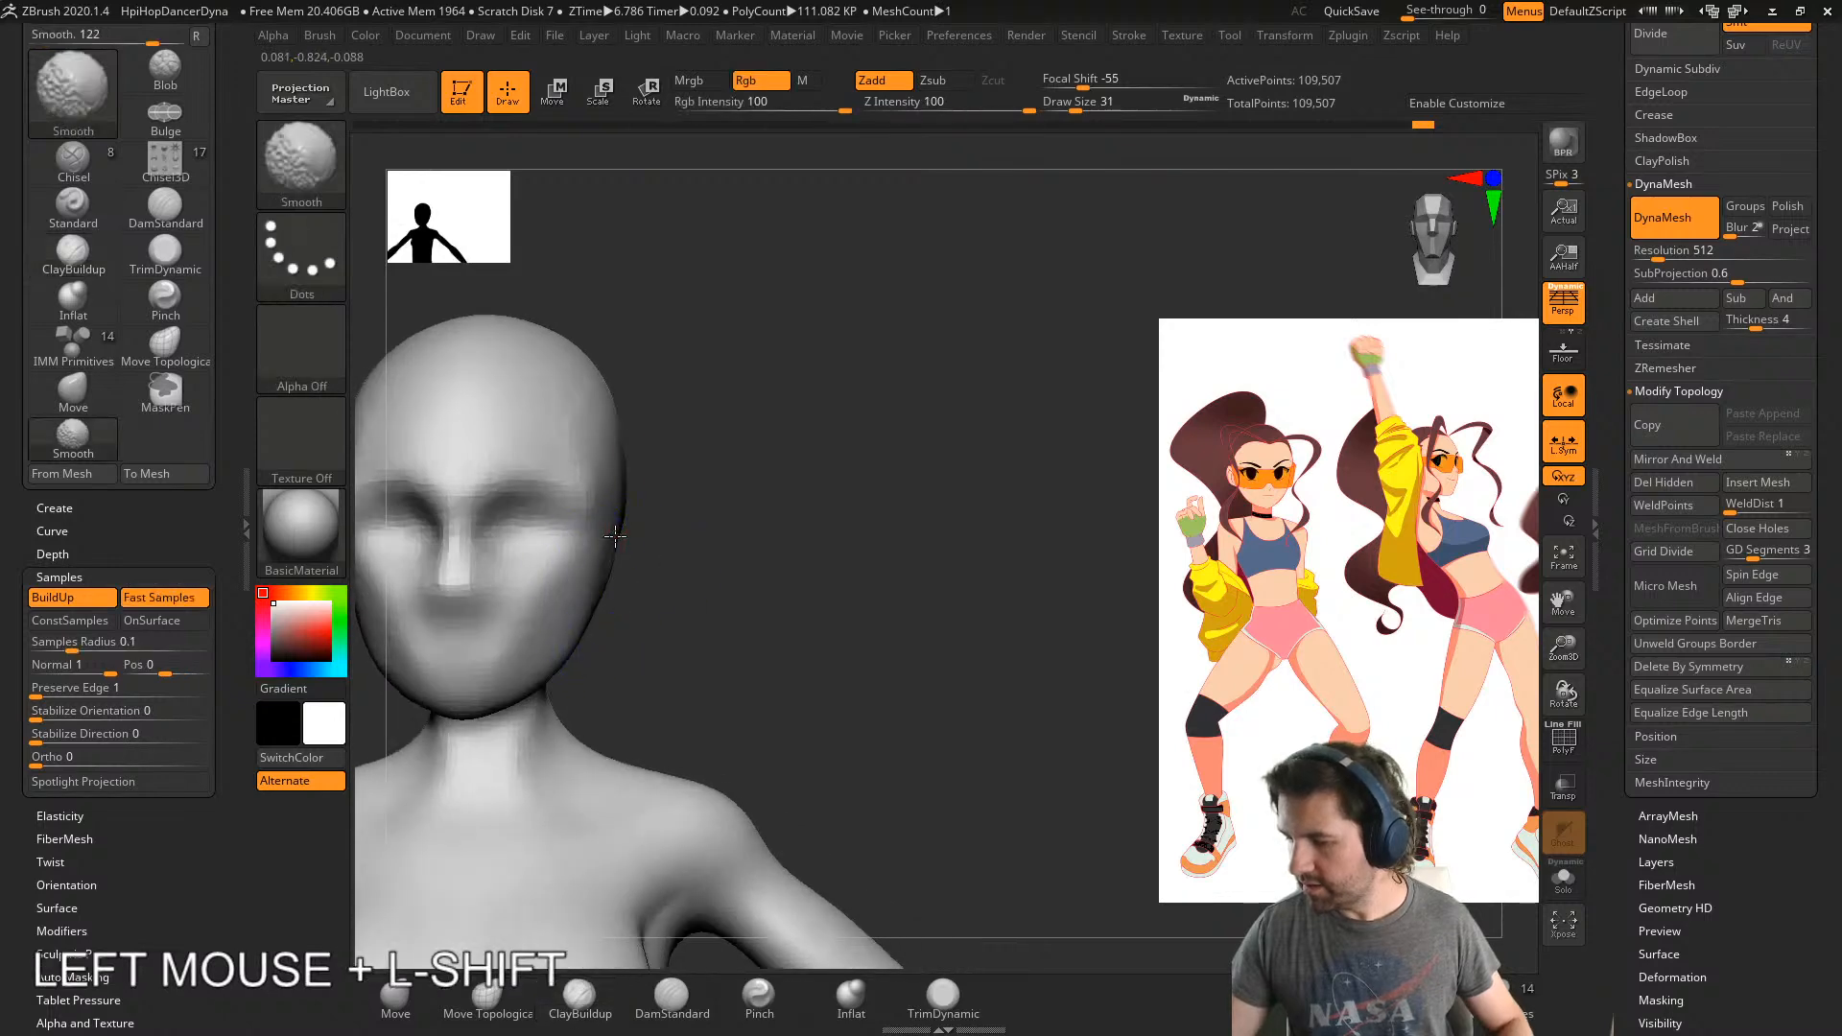
# - Carve the underside and side creases of the nose with DamStandard at draw size 17
pyautogui.moveTo(615, 537)
pyautogui.keyDown('alt'); pyautogui.mouseDown(button='right')
pyautogui.moveTo(700, 617)
pyautogui.moveTo(843, 691)
pyautogui.mouseUp(button='right'); pyautogui.keyUp('alt')
pyautogui.click(691, 979)
pyautogui.keyDown('alt'); pyautogui.moveTo(825, 825); pyautogui.dragTo(947, 720, button='right'); pyautogui.keyUp('alt')
pyautogui.moveTo(678, 578); pyautogui.dragTo(737, 576)
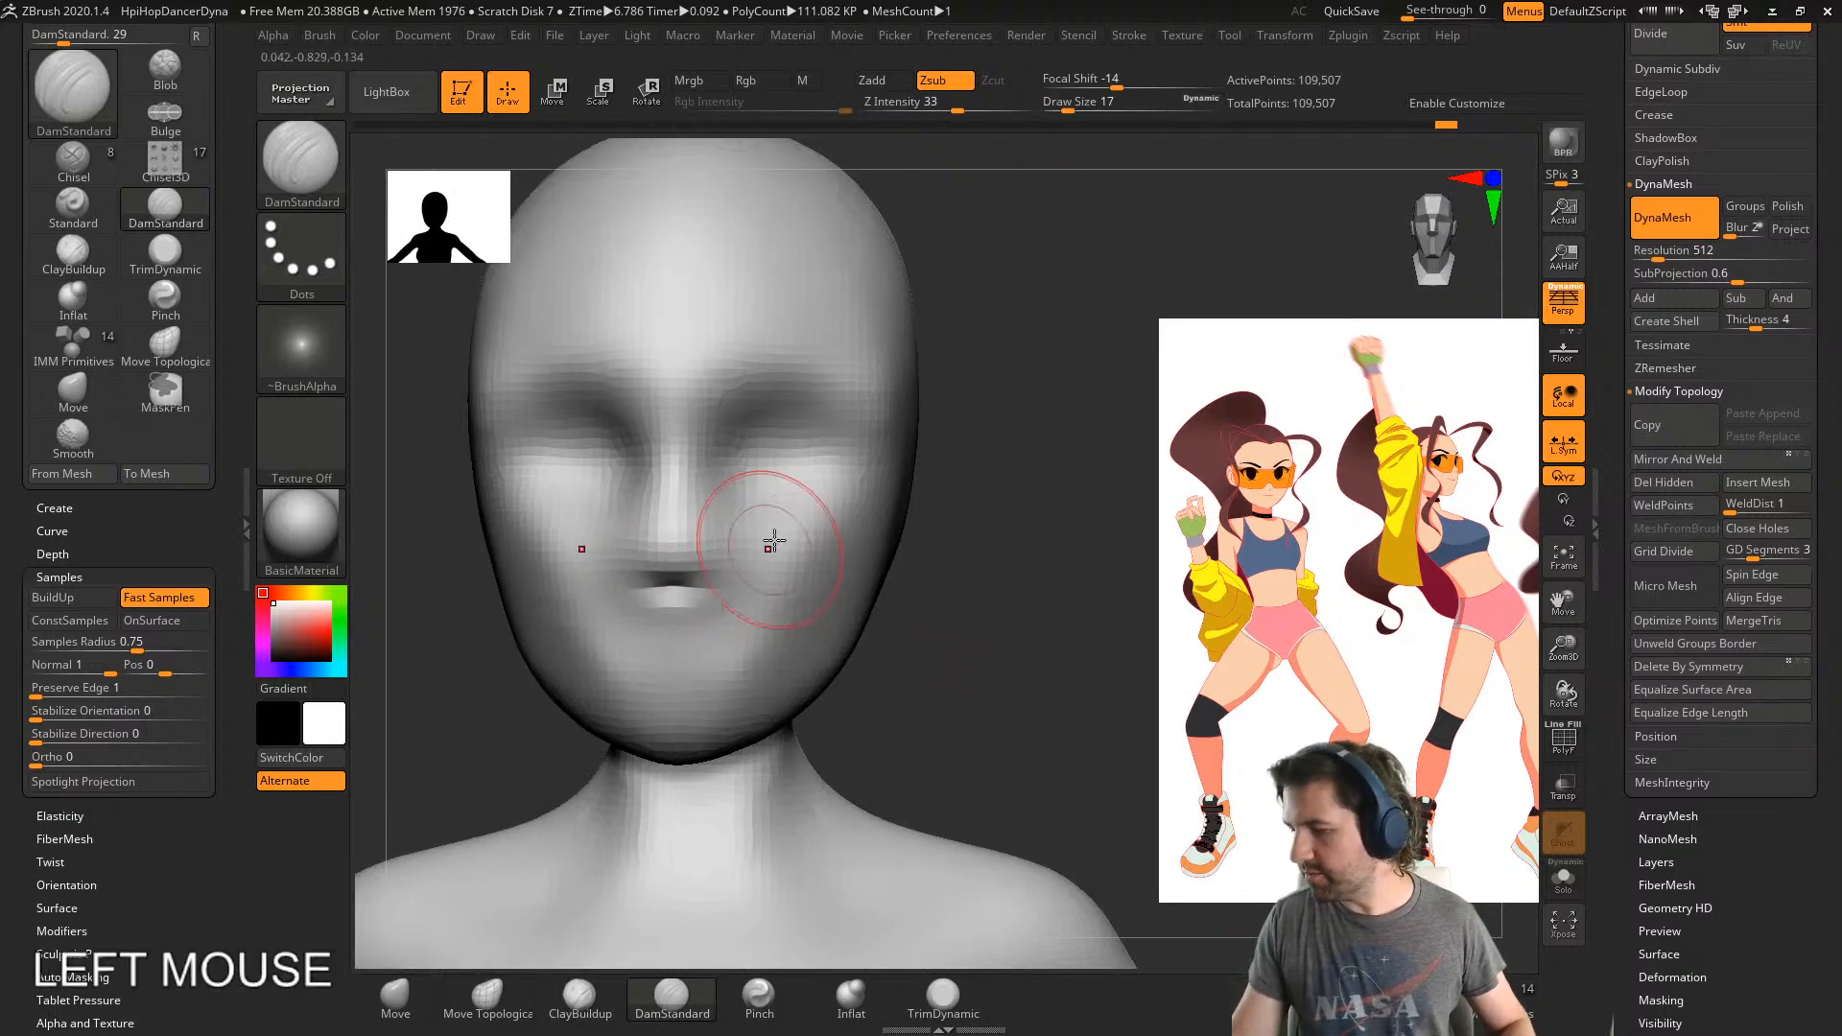
pyautogui.moveTo(769, 540); pyautogui.dragTo(711, 555, button='right')
pyautogui.moveTo(670, 577); pyautogui.dragTo(708, 575)
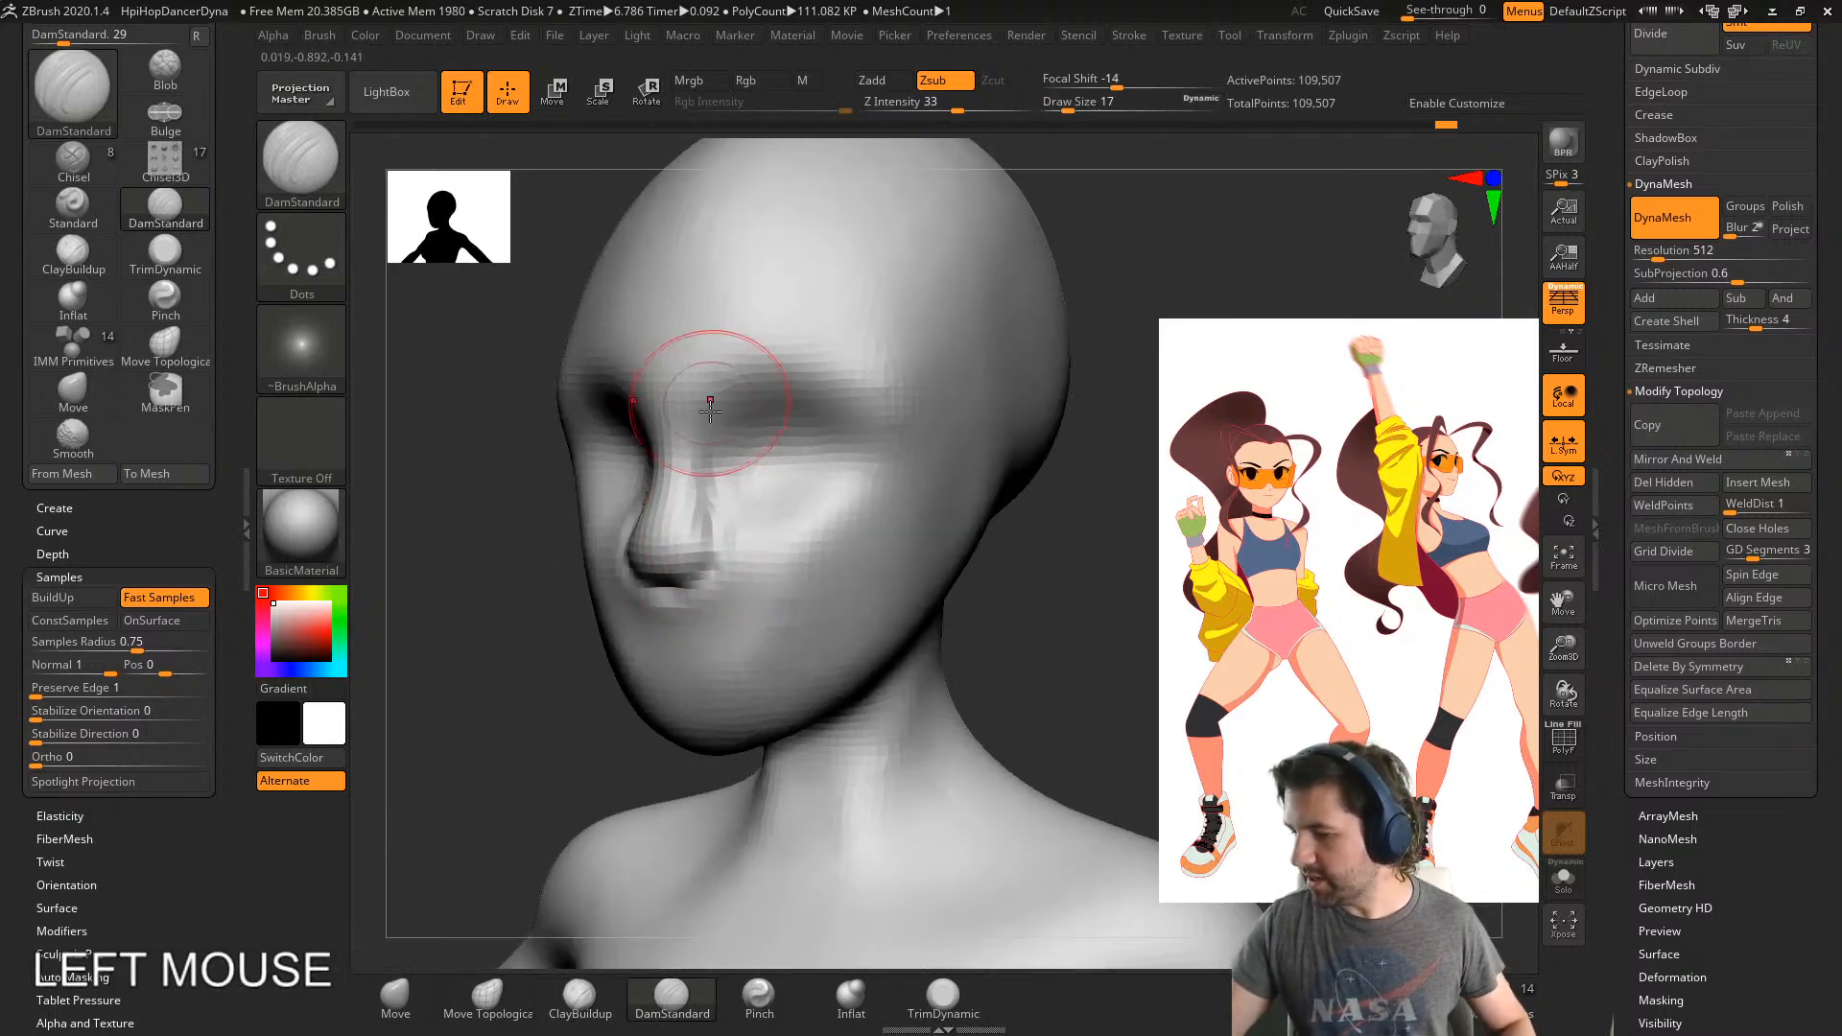
pyautogui.moveTo(744, 586); pyautogui.dragTo(700, 646, button='right')
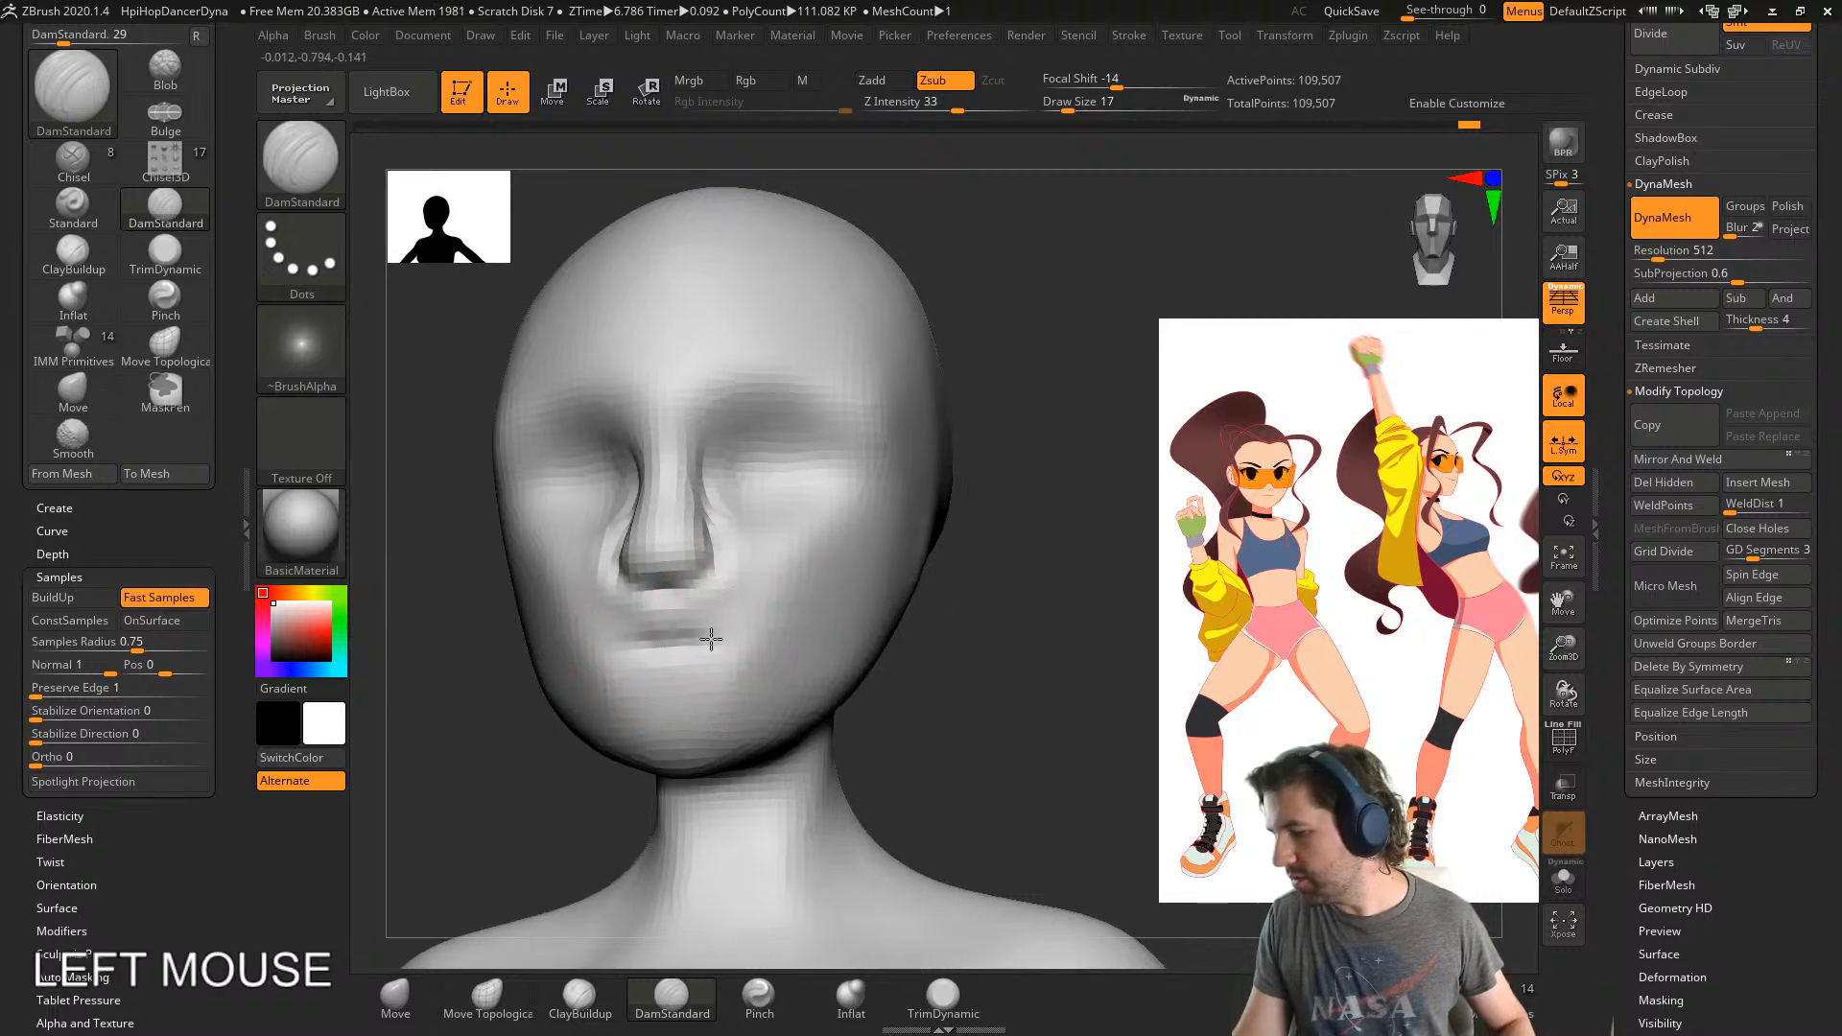
# - Carve the mouth line with DamStandard, raise the lips around it and smooth the mouth area
pyautogui.moveTo(696, 624)
pyautogui.keyDown('shift'); pyautogui.mouseDown()
pyautogui.moveTo(755, 645)
pyautogui.moveTo(649, 629)
pyautogui.mouseUp(); pyautogui.keyUp('shift')
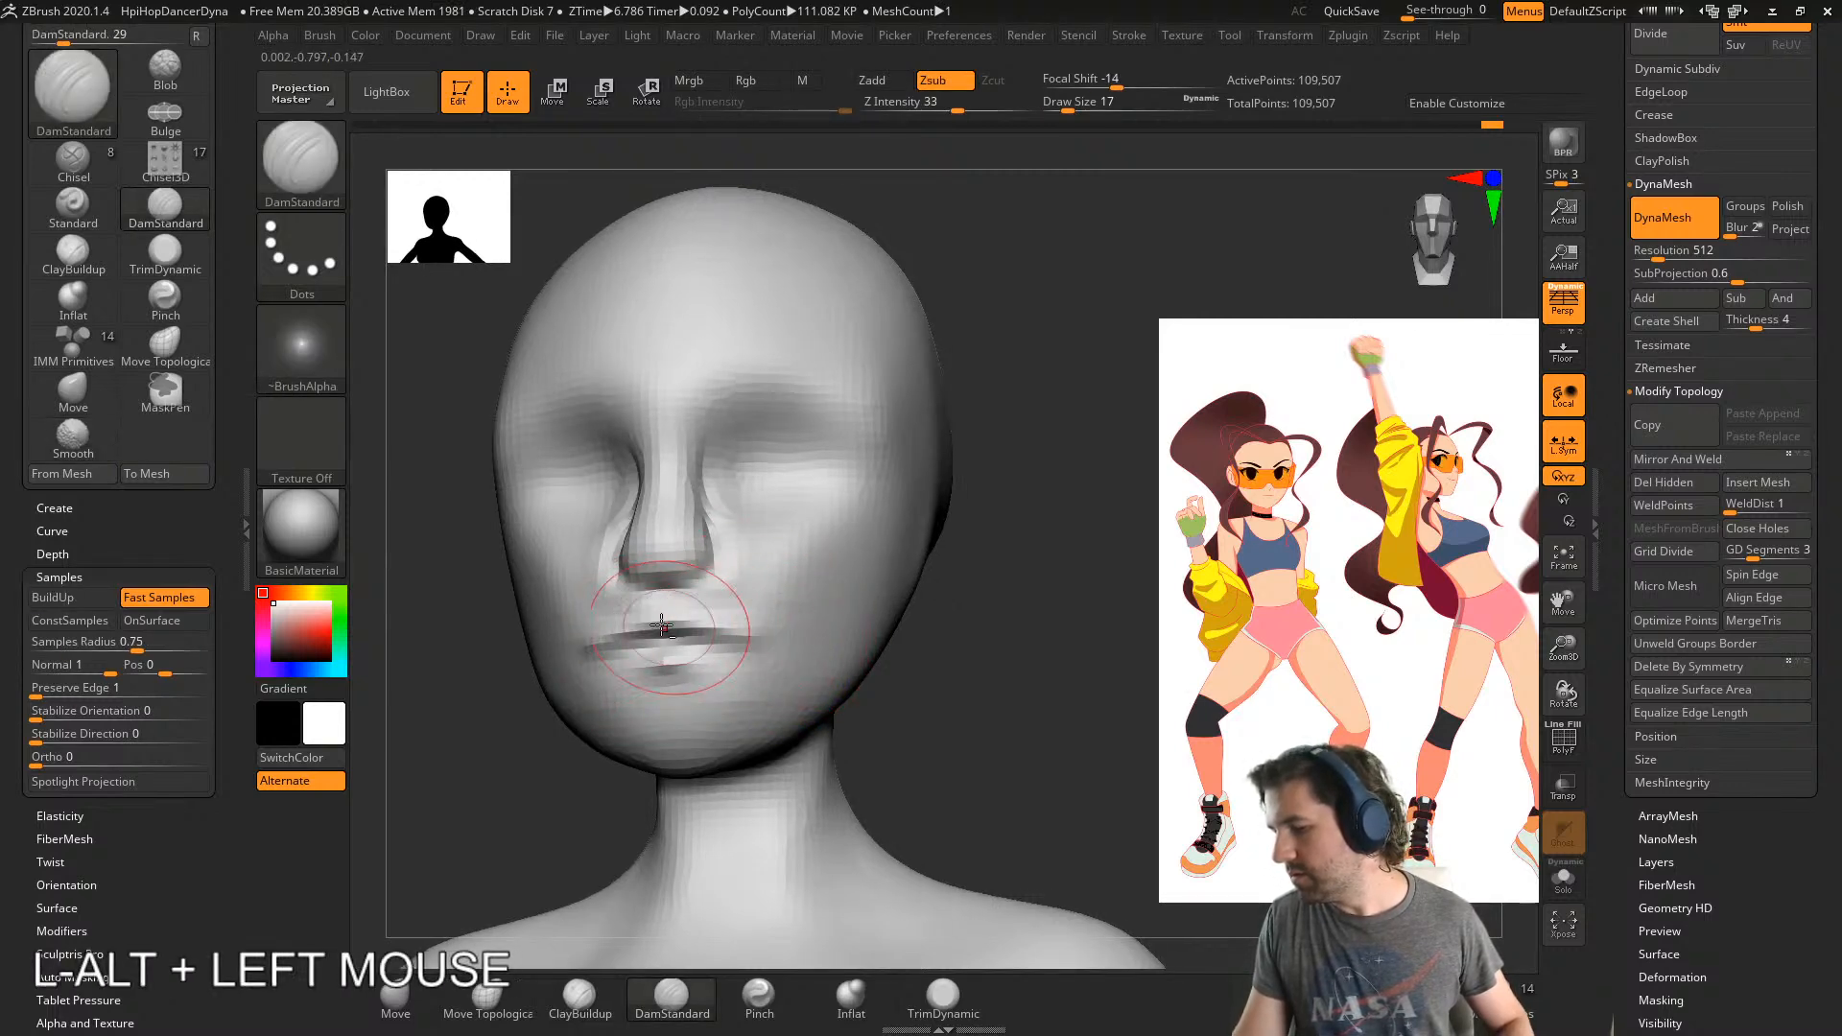
pyautogui.moveTo(794, 628); pyautogui.dragTo(739, 641, button='right')
pyautogui.keyDown('shift'); pyautogui.moveTo(748, 660); pyautogui.dragTo(758, 676); pyautogui.keyUp('shift')
pyautogui.moveTo(806, 666); pyautogui.dragTo(849, 671, button='right')
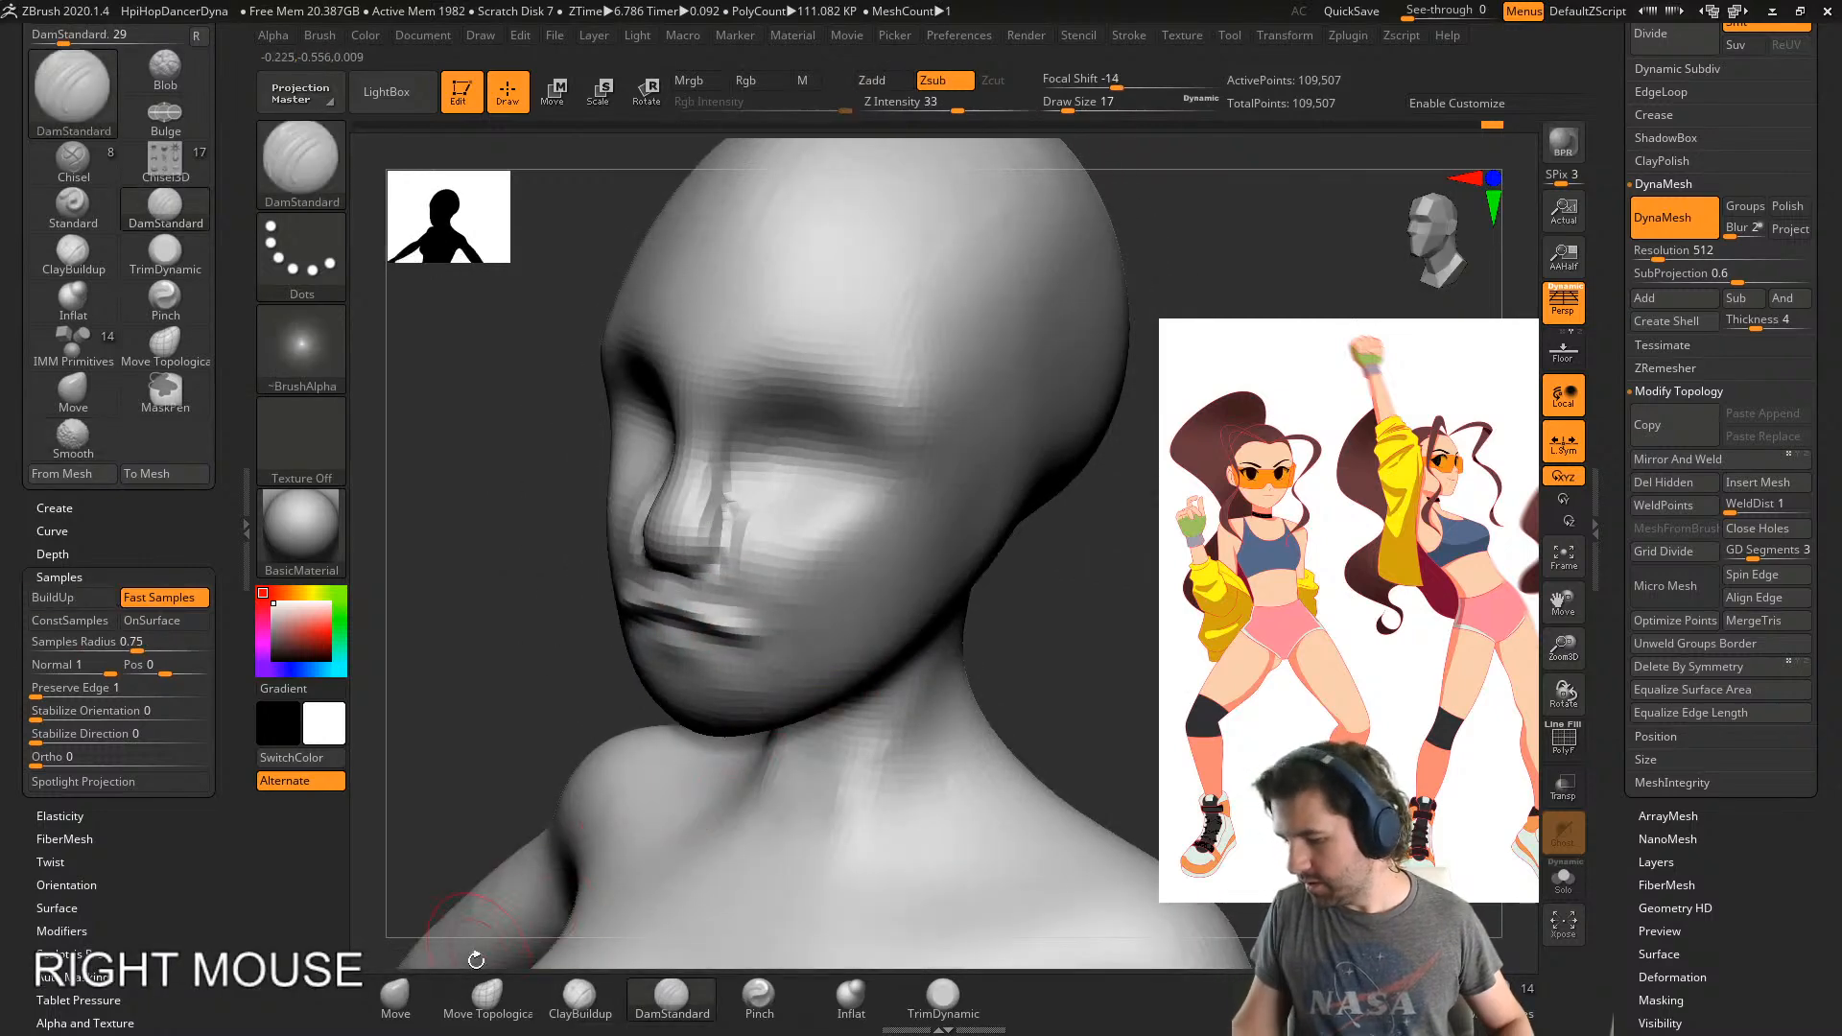
# - Reshape the mouth, chin and jaw with the Move brush, reducing the draw size from 44 to 27, and smooth the chin
pyautogui.click(397, 998)
pyautogui.press('s')
pyautogui.moveTo(514, 857); pyautogui.dragTo(528, 854)
pyautogui.moveTo(715, 758); pyautogui.dragTo(773, 514, button='right')
pyautogui.moveTo(837, 336); pyautogui.dragTo(807, 351)
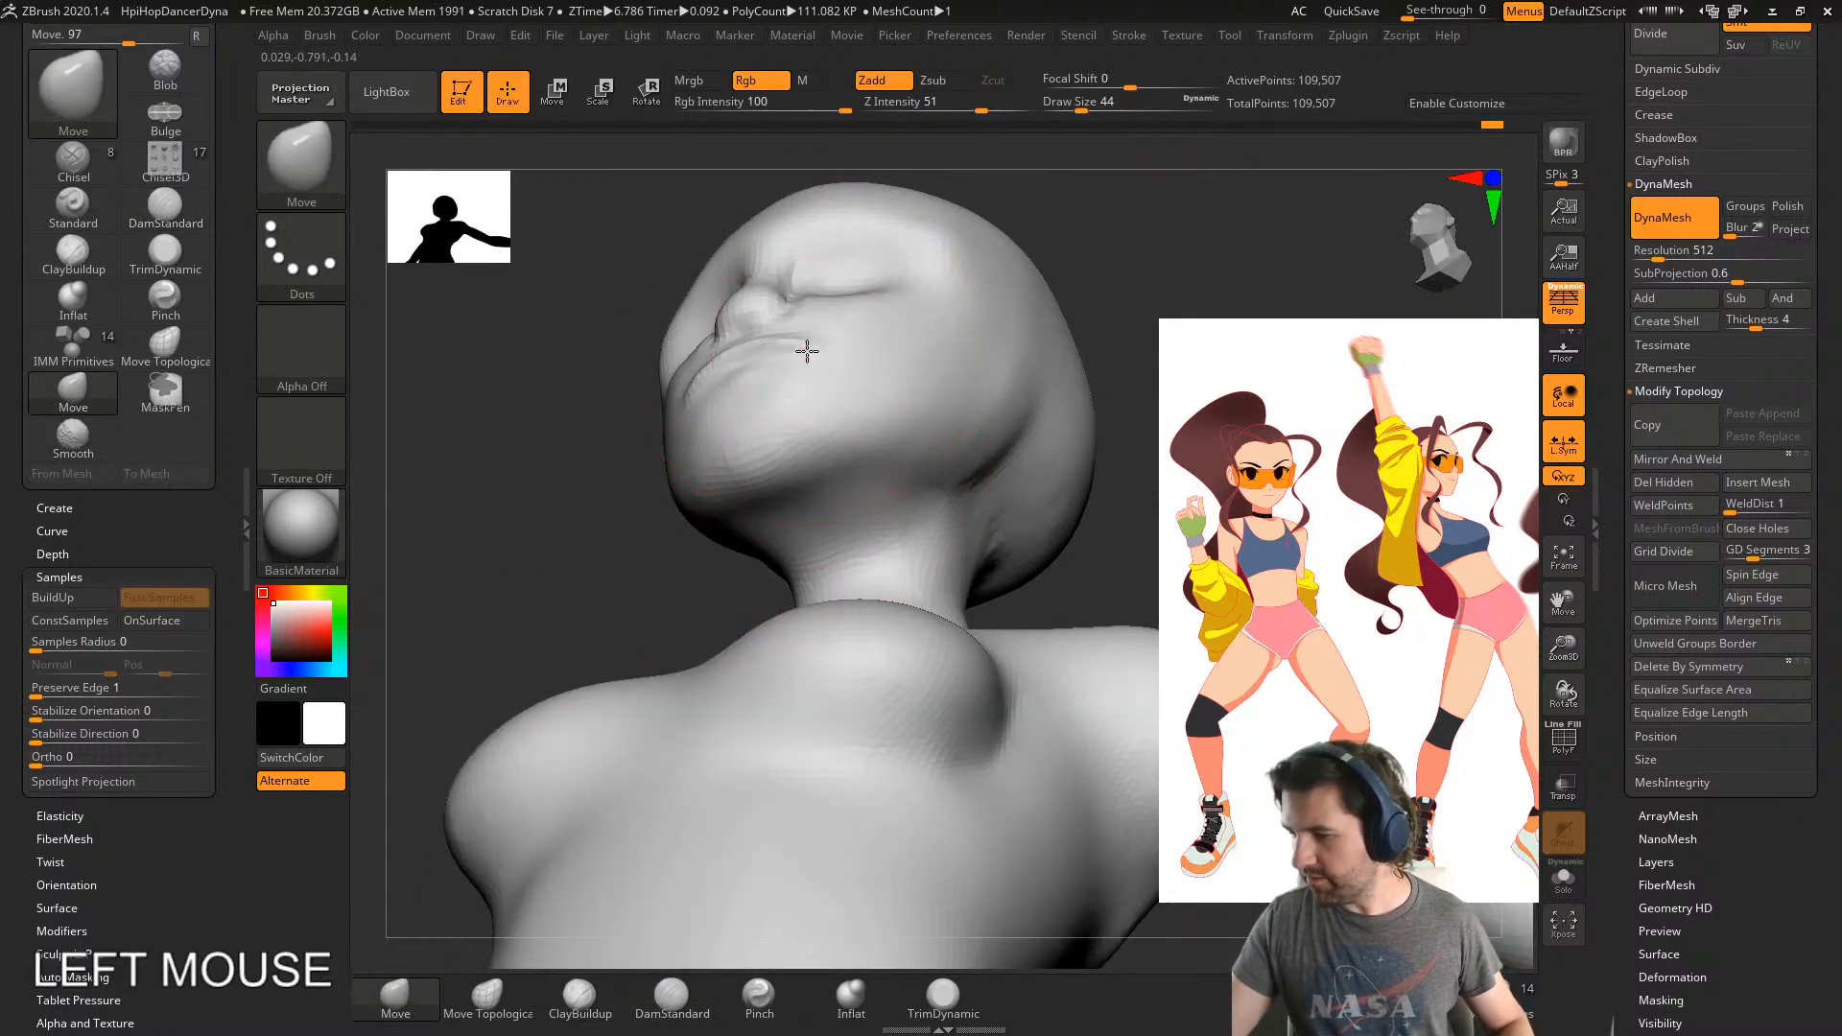
pyautogui.moveTo(763, 362); pyautogui.dragTo(787, 363, button='right')
pyautogui.press('s')
pyautogui.moveTo(791, 361); pyautogui.dragTo(753, 354)
pyautogui.moveTo(753, 350); pyautogui.dragTo(806, 408, button='right')
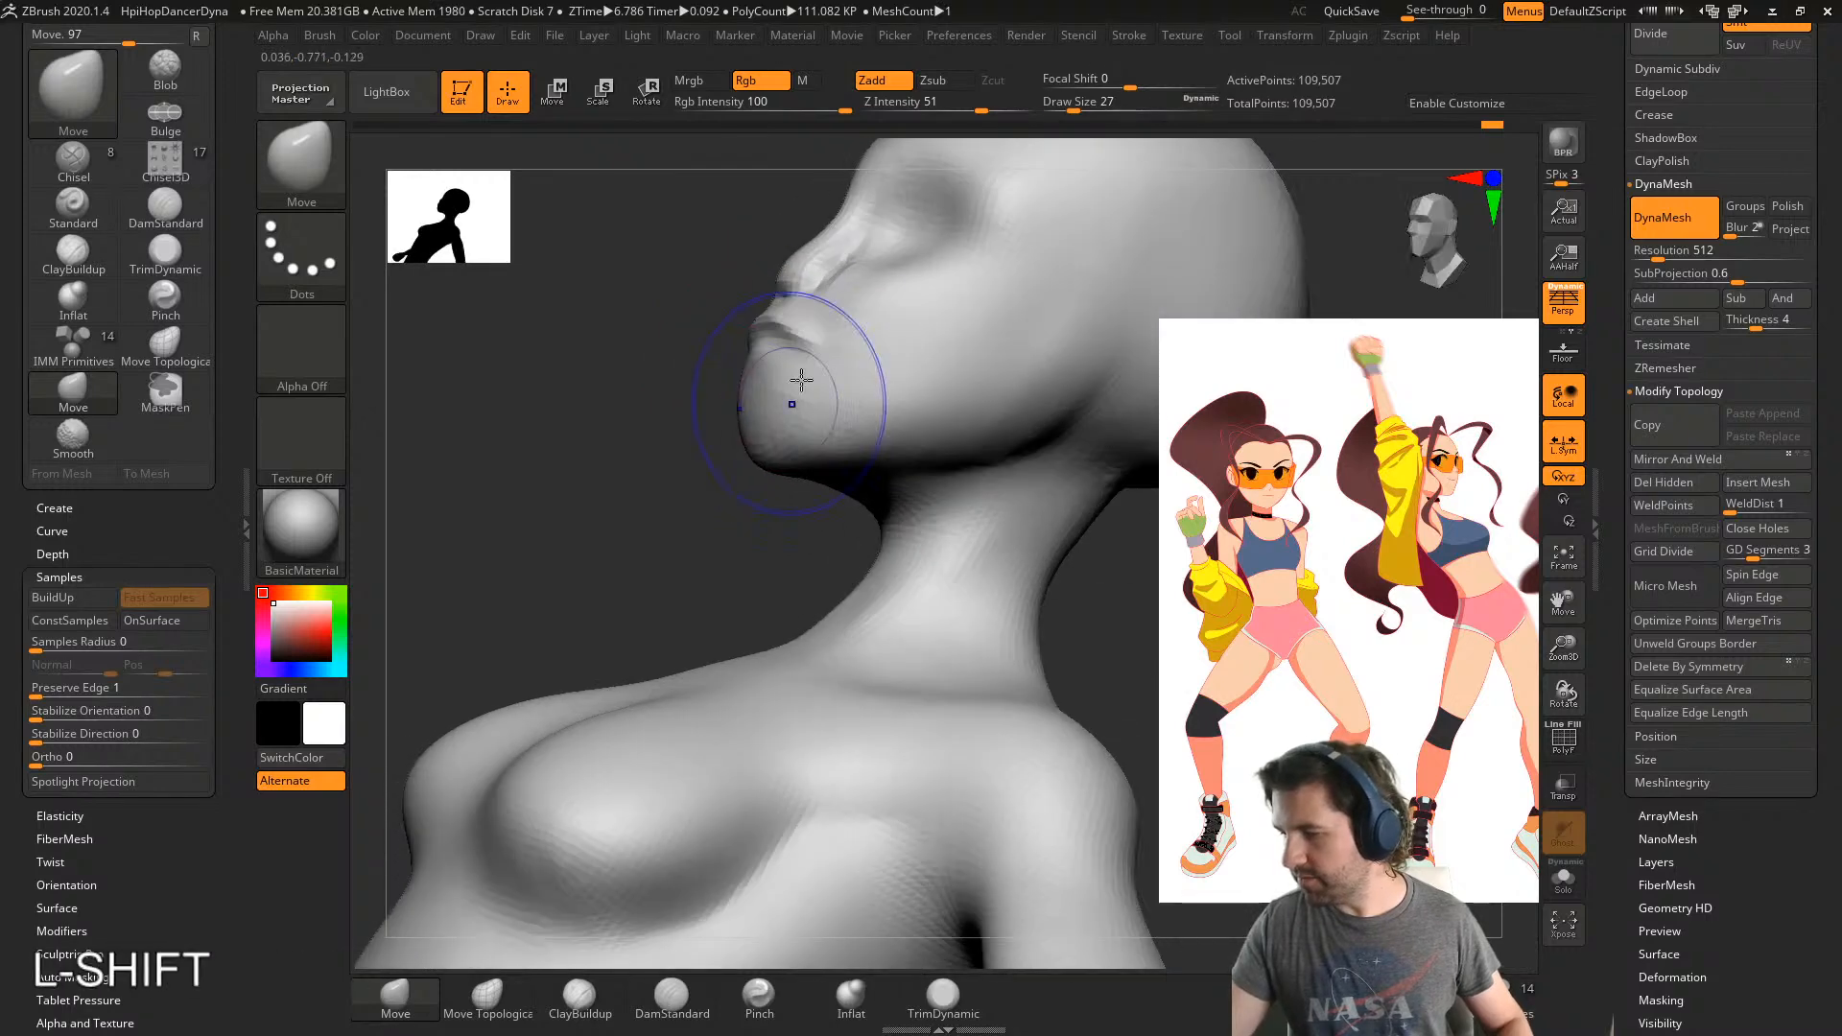
pyautogui.keyDown('shift'); pyautogui.moveTo(797, 382); pyautogui.dragTo(813, 370); pyautogui.keyUp('shift')
pyautogui.moveTo(829, 408)
pyautogui.mouseDown(button='right')
pyautogui.moveTo(879, 430)
pyautogui.moveTo(850, 489)
pyautogui.mouseUp(button='right')
pyautogui.moveTo(849, 490)
pyautogui.keyDown('alt'); pyautogui.mouseDown(button='right')
pyautogui.moveTo(834, 637)
pyautogui.moveTo(782, 672)
pyautogui.mouseUp(button='right'); pyautogui.keyUp('alt')
# - Refine the lips and mouth corners with a smaller Move brush, smooth them and set the draw size to 11
pyautogui.keyDown('shift'); pyautogui.moveTo(753, 589); pyautogui.dragTo(760, 576); pyautogui.keyUp('shift')
pyautogui.moveTo(760, 575)
pyautogui.mouseDown(button='right')
pyautogui.moveTo(748, 486)
pyautogui.moveTo(722, 518)
pyautogui.mouseUp(button='right')
pyautogui.press('s')
pyautogui.moveTo(728, 543); pyautogui.dragTo(717, 543)
pyautogui.moveTo(720, 543); pyautogui.dragTo(725, 506, button='right')
pyautogui.moveTo(723, 514)
pyautogui.mouseDown()
pyautogui.moveTo(718, 536)
pyautogui.moveTo(747, 503)
pyautogui.mouseUp()
pyautogui.moveTo(734, 508); pyautogui.dragTo(758, 523, button='right')
pyautogui.keyDown('shift'); pyautogui.moveTo(753, 518); pyautogui.dragTo(733, 547); pyautogui.keyUp('shift')
pyautogui.press('s')
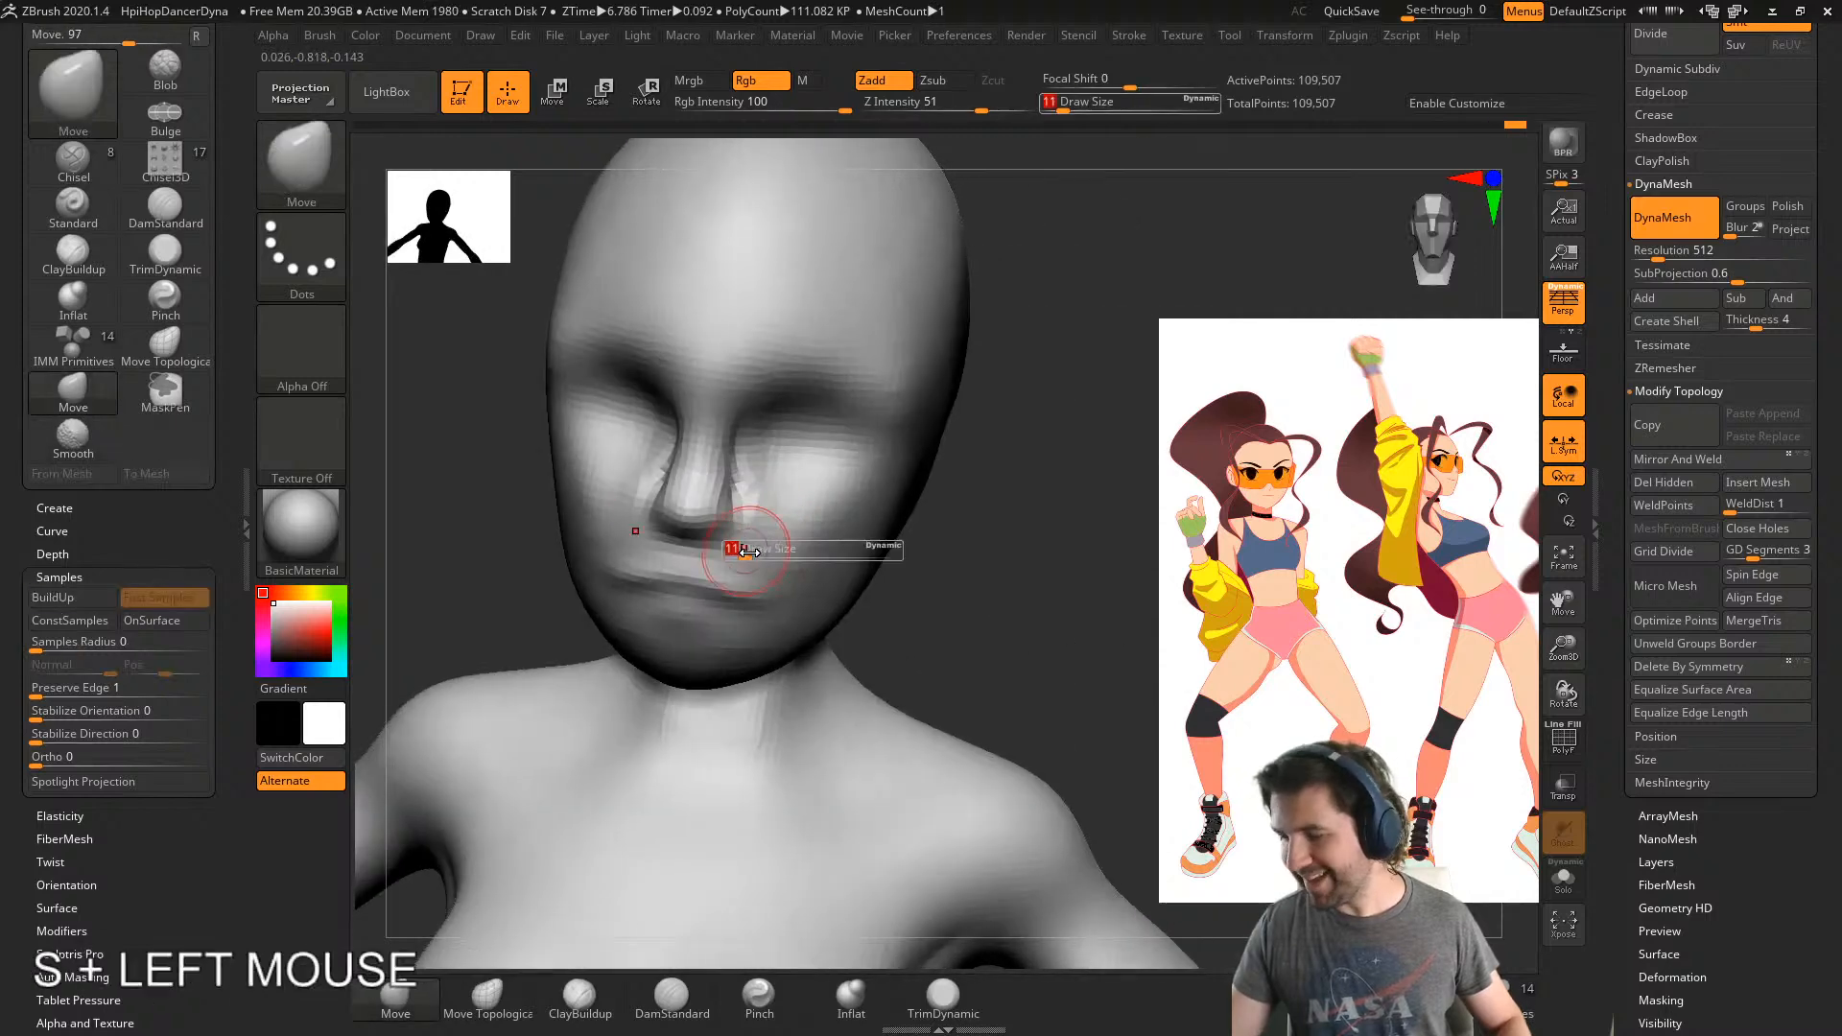
# - Adjust the curve of the mouth and the base of the nose from below with the Move brush at draw size 14
pyautogui.moveTo(735, 547)
pyautogui.mouseDown(button='right')
pyautogui.moveTo(694, 589)
pyautogui.moveTo(699, 565)
pyautogui.mouseUp(button='right')
pyautogui.press('s')
pyautogui.moveTo(698, 565); pyautogui.dragTo(696, 565)
pyautogui.moveTo(688, 519)
pyautogui.mouseDown(button='right')
pyautogui.moveTo(746, 485)
pyautogui.moveTo(730, 494)
pyautogui.mouseUp(button='right')
pyautogui.moveTo(730, 495); pyautogui.dragTo(727, 505)
pyautogui.press('s')
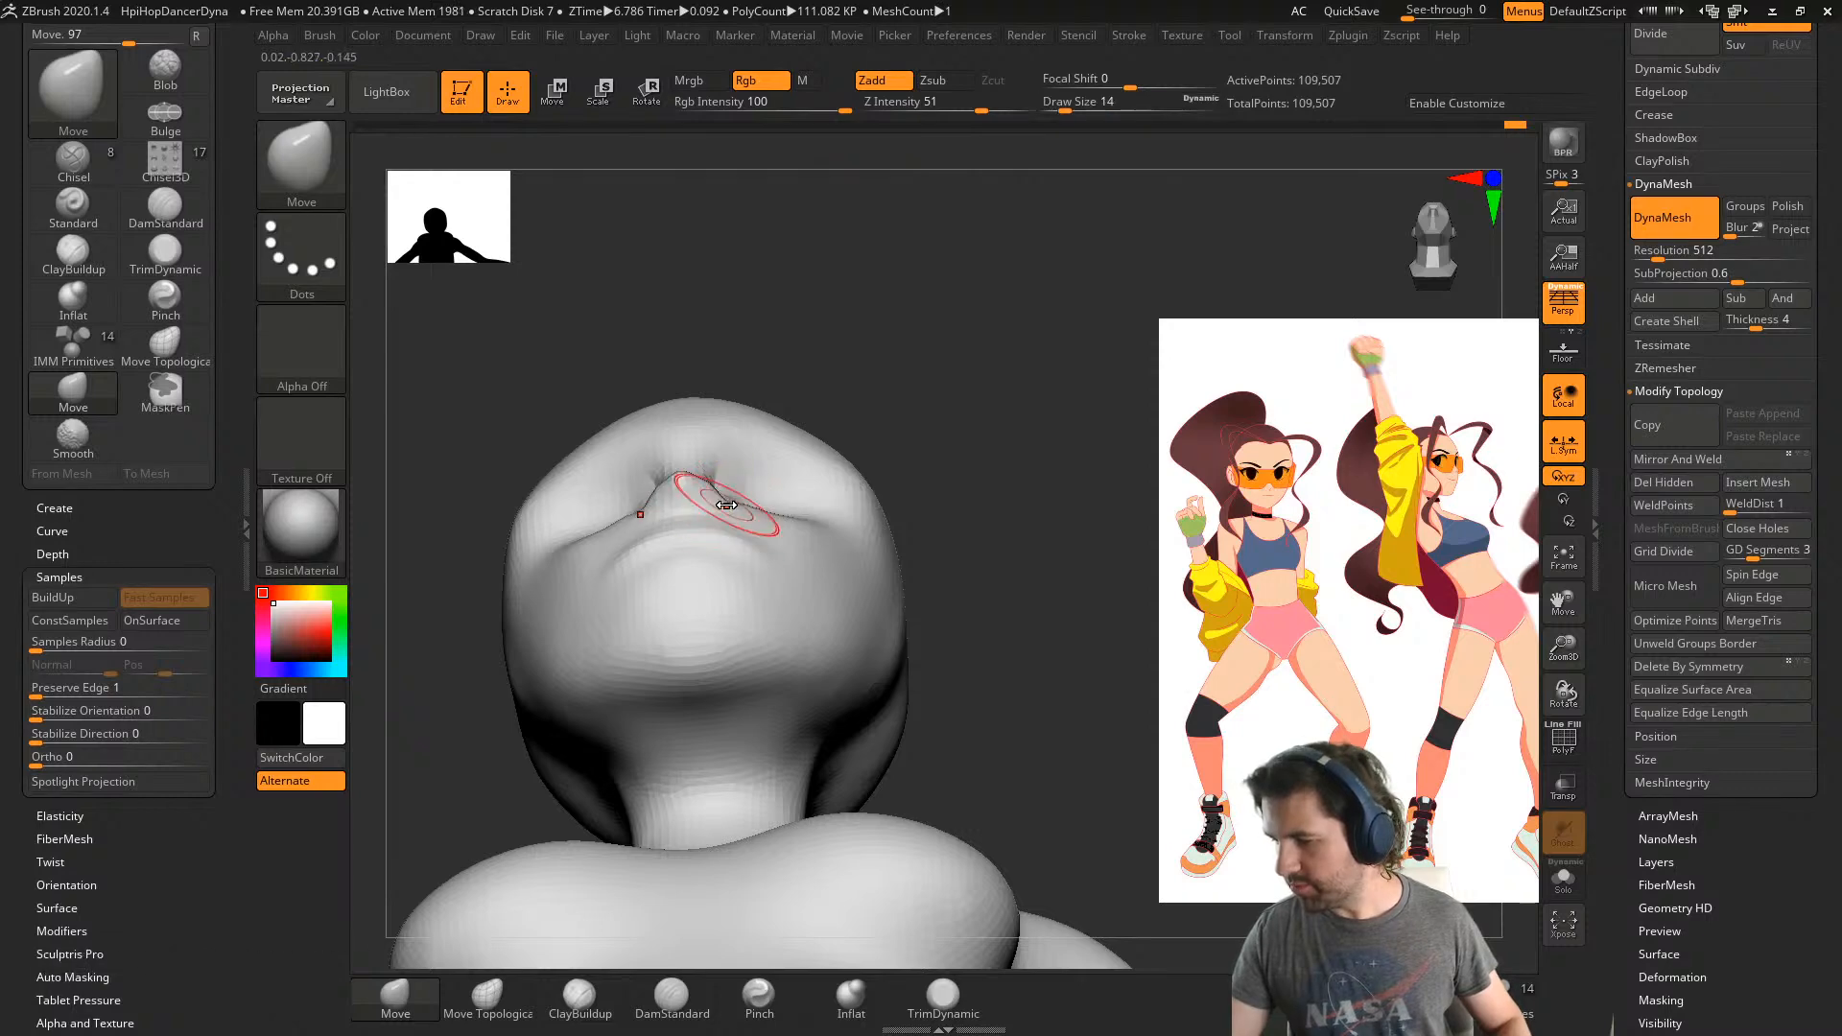
# - Adjust the lower face contour with the Move brush at draw size 31 and smooth the cheek
pyautogui.moveTo(705, 511)
pyautogui.mouseDown(button='right')
pyautogui.moveTo(700, 534)
pyautogui.moveTo(859, 574)
pyautogui.moveTo(608, 659)
pyautogui.moveTo(1094, 550)
pyautogui.moveTo(702, 655)
pyautogui.moveTo(864, 652)
pyautogui.mouseUp(button='right')
pyautogui.press('s')
pyautogui.moveTo(864, 653); pyautogui.dragTo(875, 653)
pyautogui.moveTo(614, 653)
pyautogui.keyDown('shift'); pyautogui.mouseDown()
pyautogui.moveTo(589, 670)
pyautogui.moveTo(672, 623)
pyautogui.mouseUp(); pyautogui.keyUp('shift')
pyautogui.moveTo(749, 614)
pyautogui.mouseDown(button='right')
pyautogui.moveTo(855, 613)
pyautogui.moveTo(835, 628)
pyautogui.mouseUp(button='right')
# - Shape the nose tip and nostril area with the Move brush at draw size 11
pyautogui.press('s')
pyautogui.moveTo(762, 665); pyautogui.dragTo(751, 672)
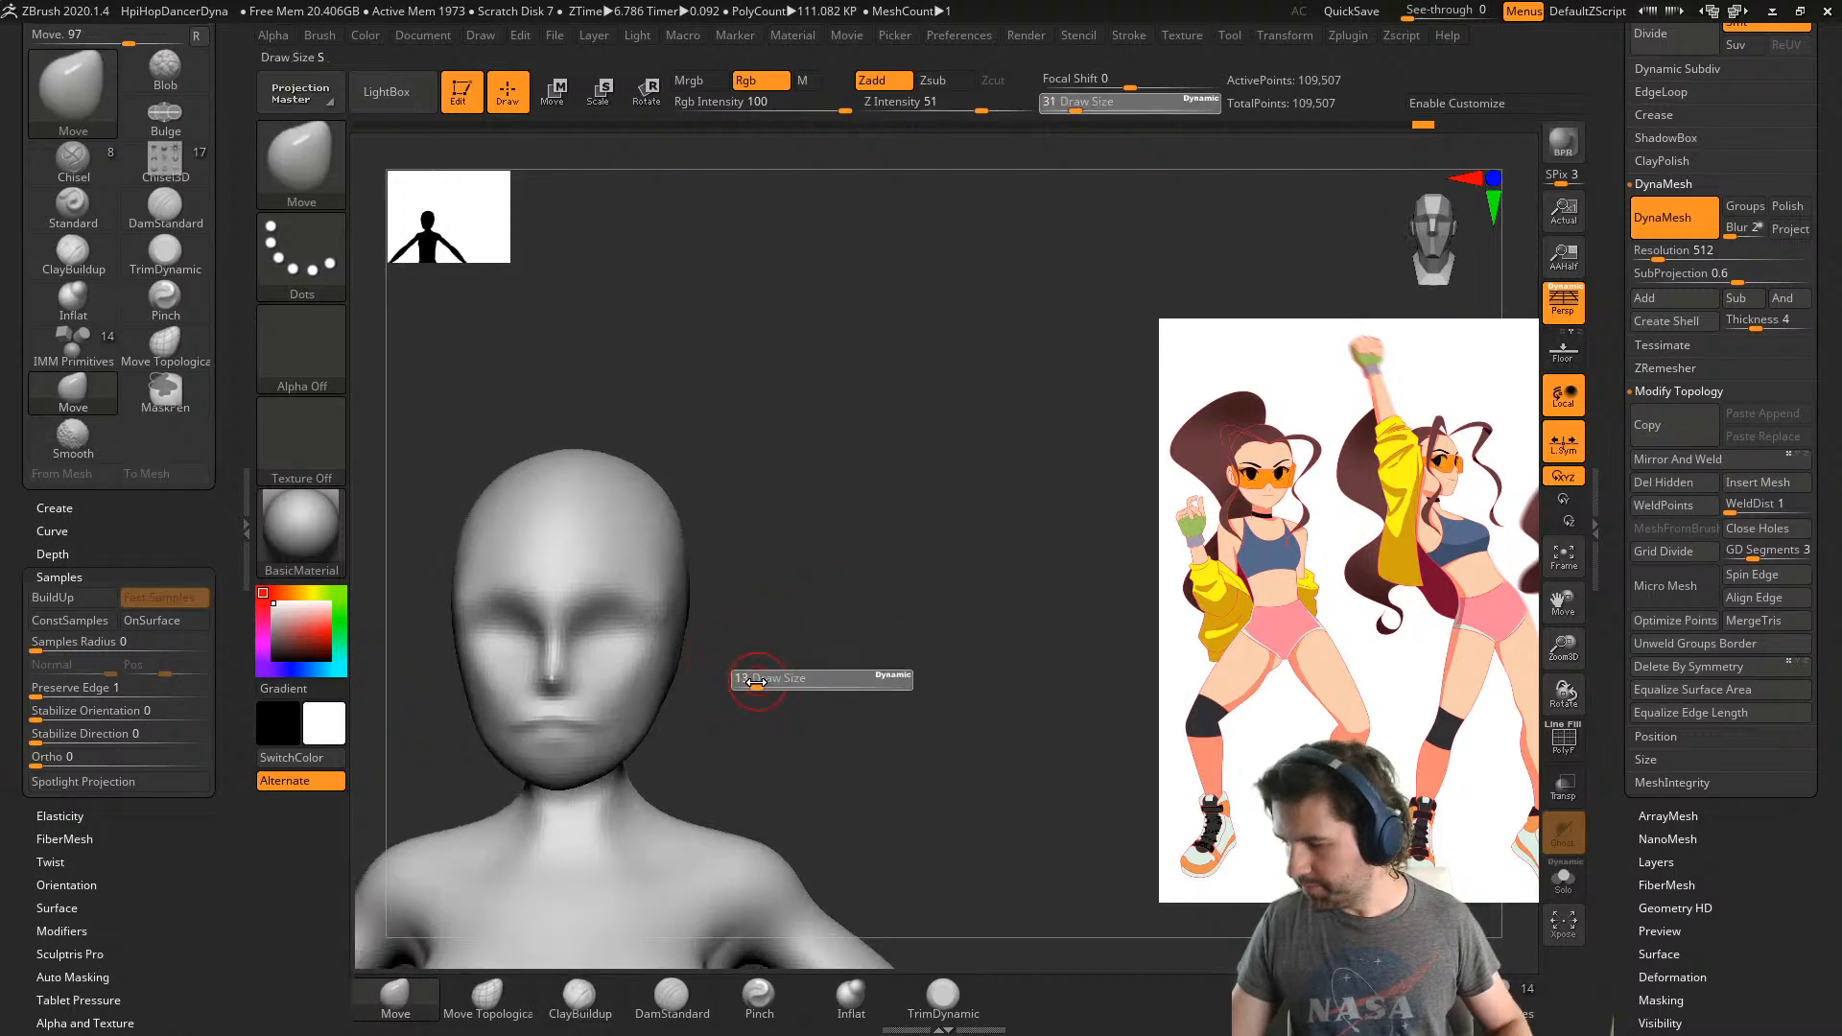
pyautogui.moveTo(751, 671); pyautogui.dragTo(637, 579, button='right')
pyautogui.moveTo(578, 656); pyautogui.dragTo(566, 664)
pyautogui.moveTo(566, 664)
pyautogui.mouseDown(button='right')
pyautogui.moveTo(630, 700)
pyautogui.moveTo(575, 729)
pyautogui.moveTo(599, 672)
pyautogui.mouseUp(button='right')
pyautogui.click(585, 702)
pyautogui.moveTo(600, 672); pyautogui.dragTo(597, 676)
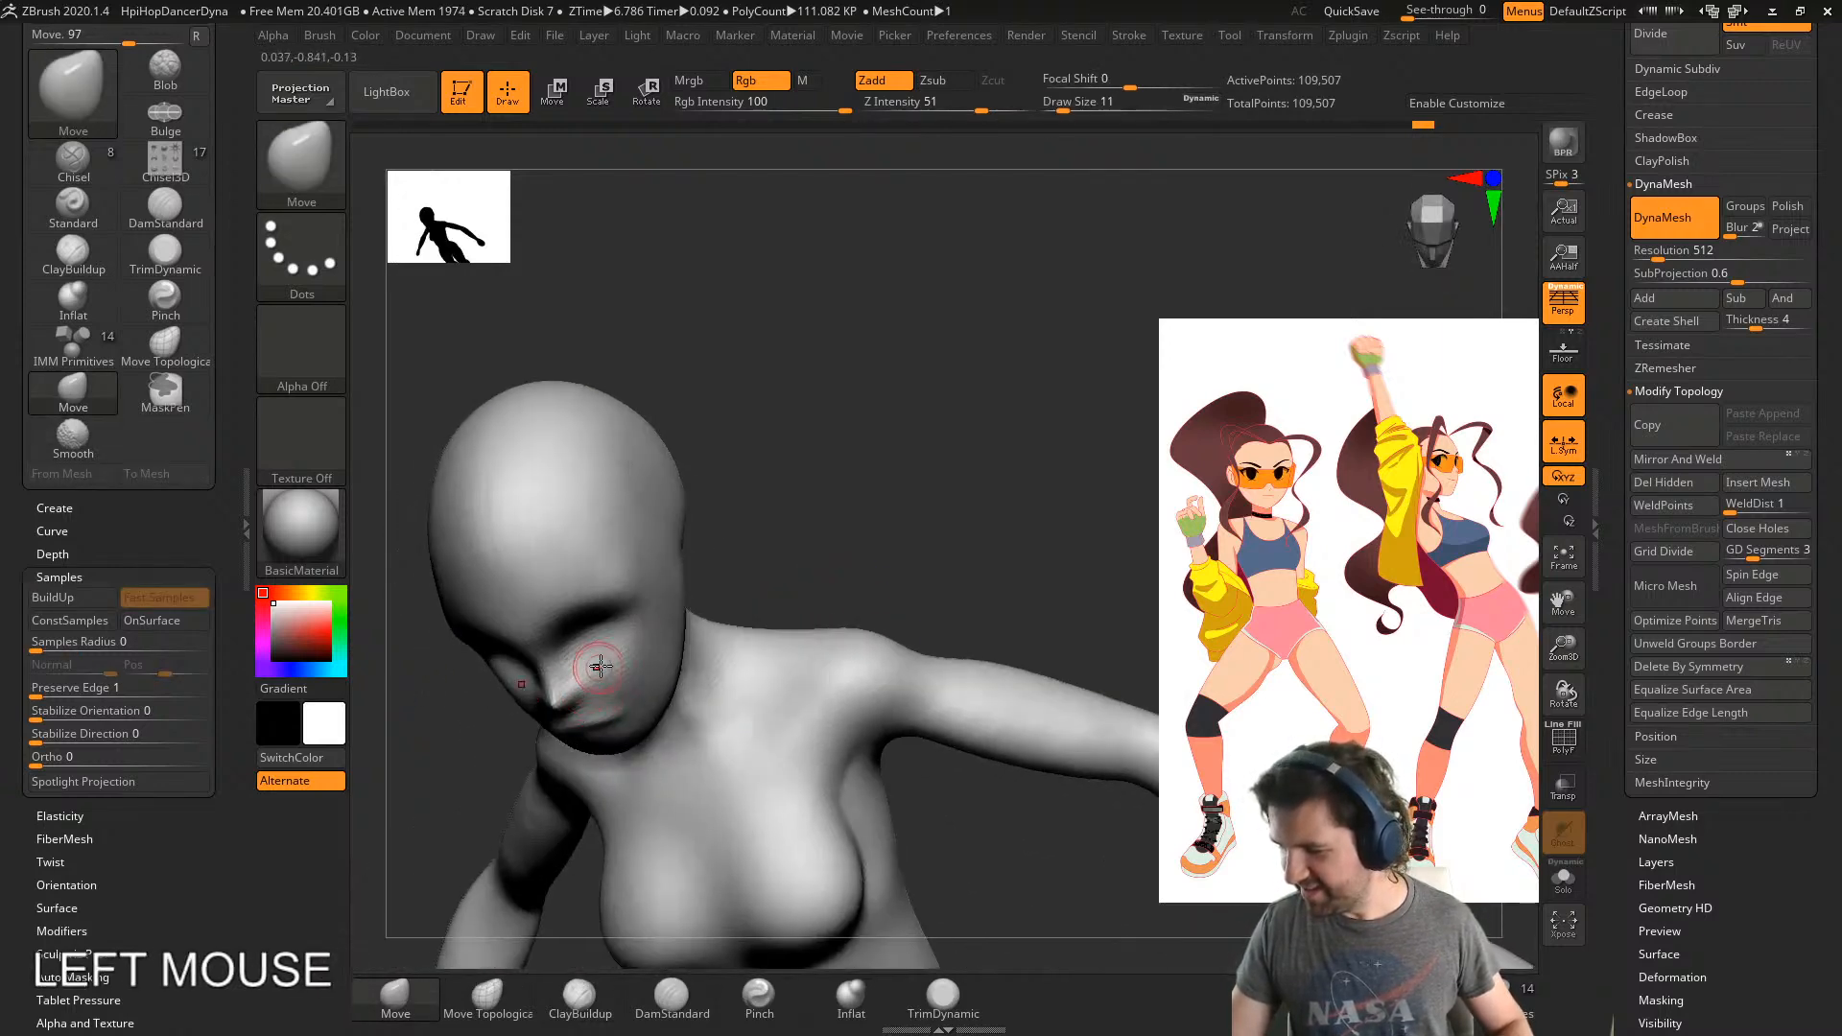
pyautogui.moveTo(596, 676)
pyautogui.mouseDown(button='right')
pyautogui.moveTo(567, 637)
pyautogui.moveTo(614, 671)
pyautogui.moveTo(646, 666)
pyautogui.moveTo(622, 714)
pyautogui.moveTo(544, 737)
pyautogui.mouseUp(button='right')
# - Refine the chin and lip contour in profile with the Move brush at draw size 39
pyautogui.press('s')
pyautogui.moveTo(544, 737); pyautogui.dragTo(575, 735)
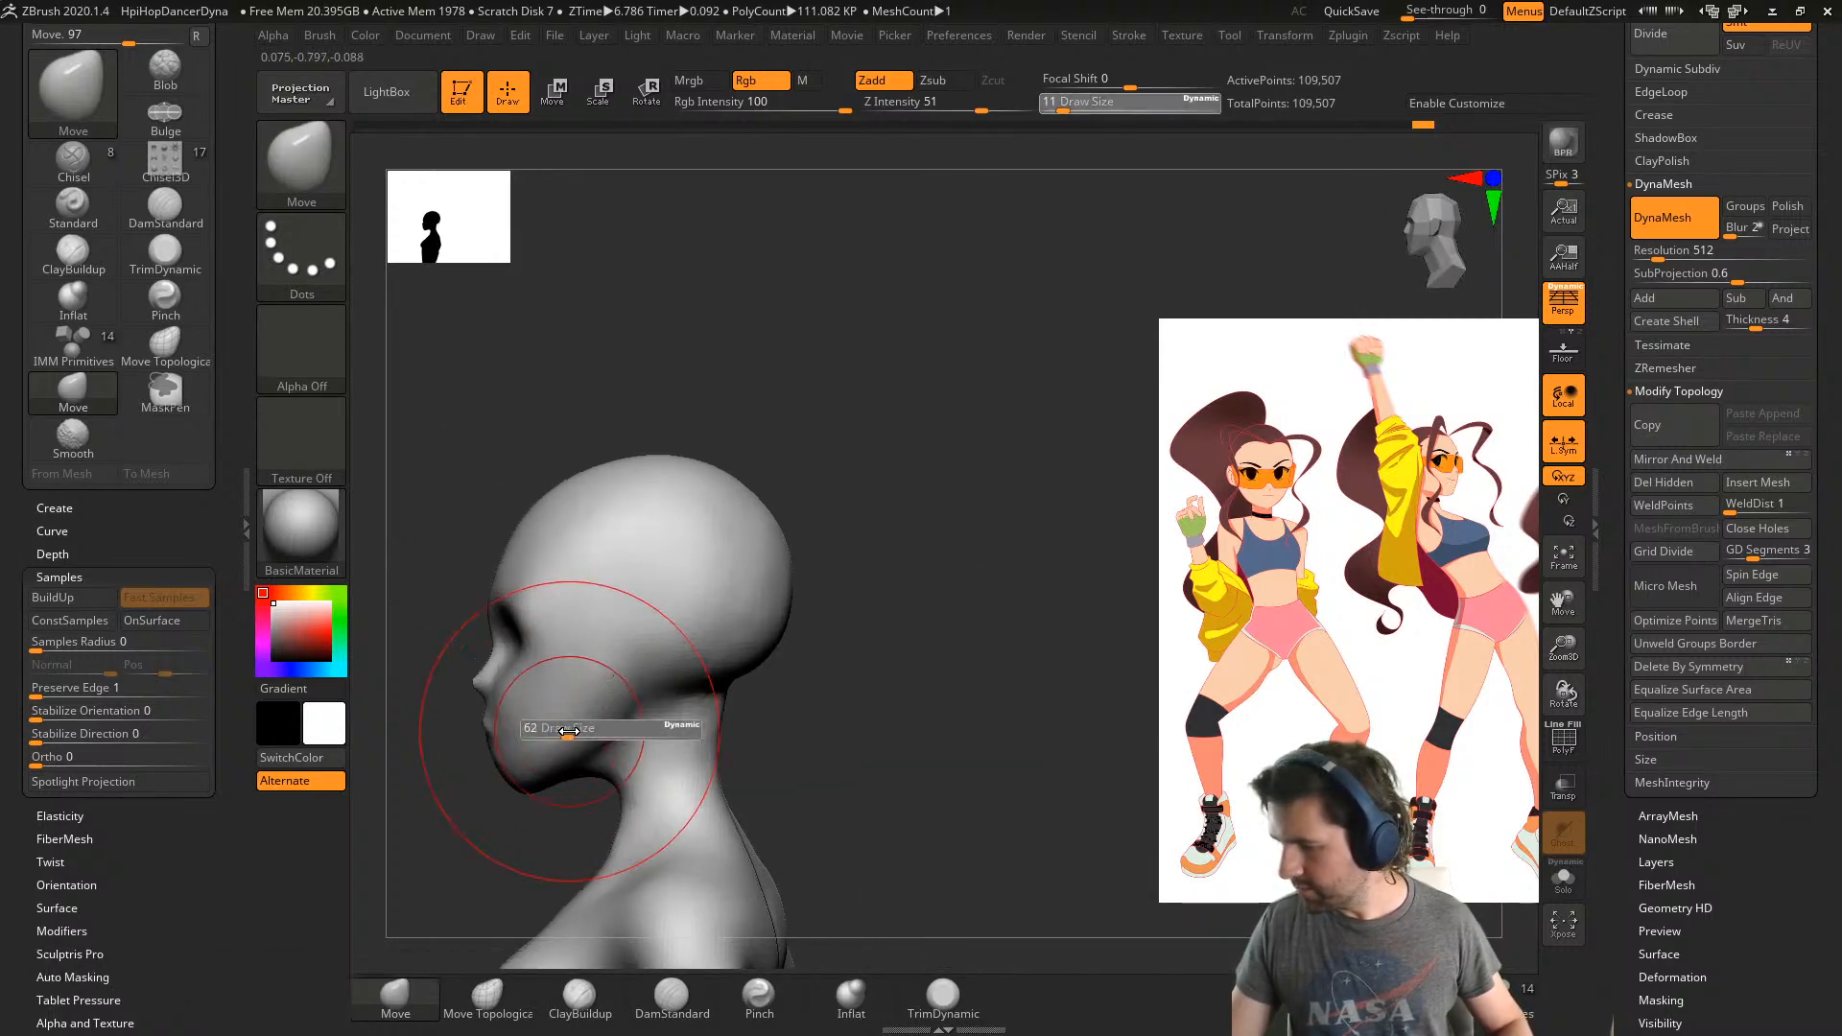
pyautogui.moveTo(619, 691)
pyautogui.keyDown('ctrl'); pyautogui.mouseDown(button='right')
pyautogui.moveTo(555, 646)
pyautogui.moveTo(727, 527)
pyautogui.moveTo(901, 567)
pyautogui.mouseUp(button='right'); pyautogui.keyUp('ctrl')
pyautogui.press('s')
pyautogui.click(940, 572)
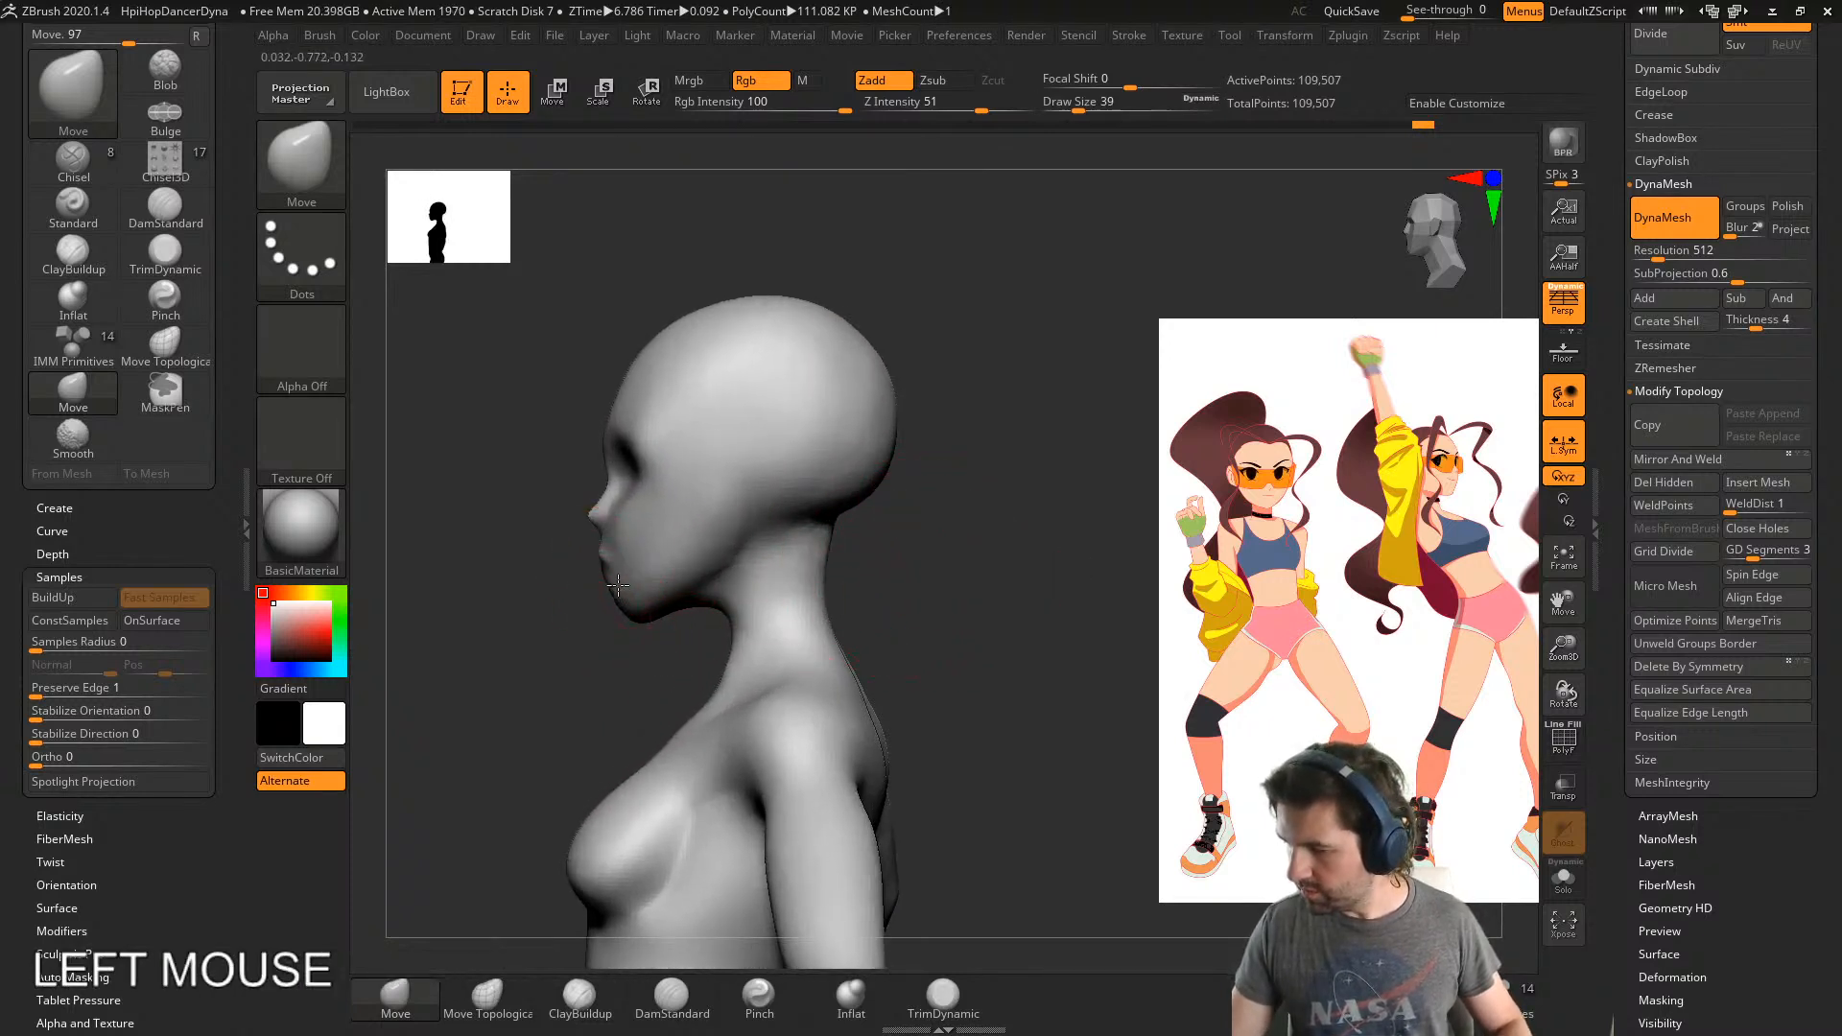
# - Carve the crease between the lower lip and chin with DamStandard at draw size 16
pyautogui.click(671, 998)
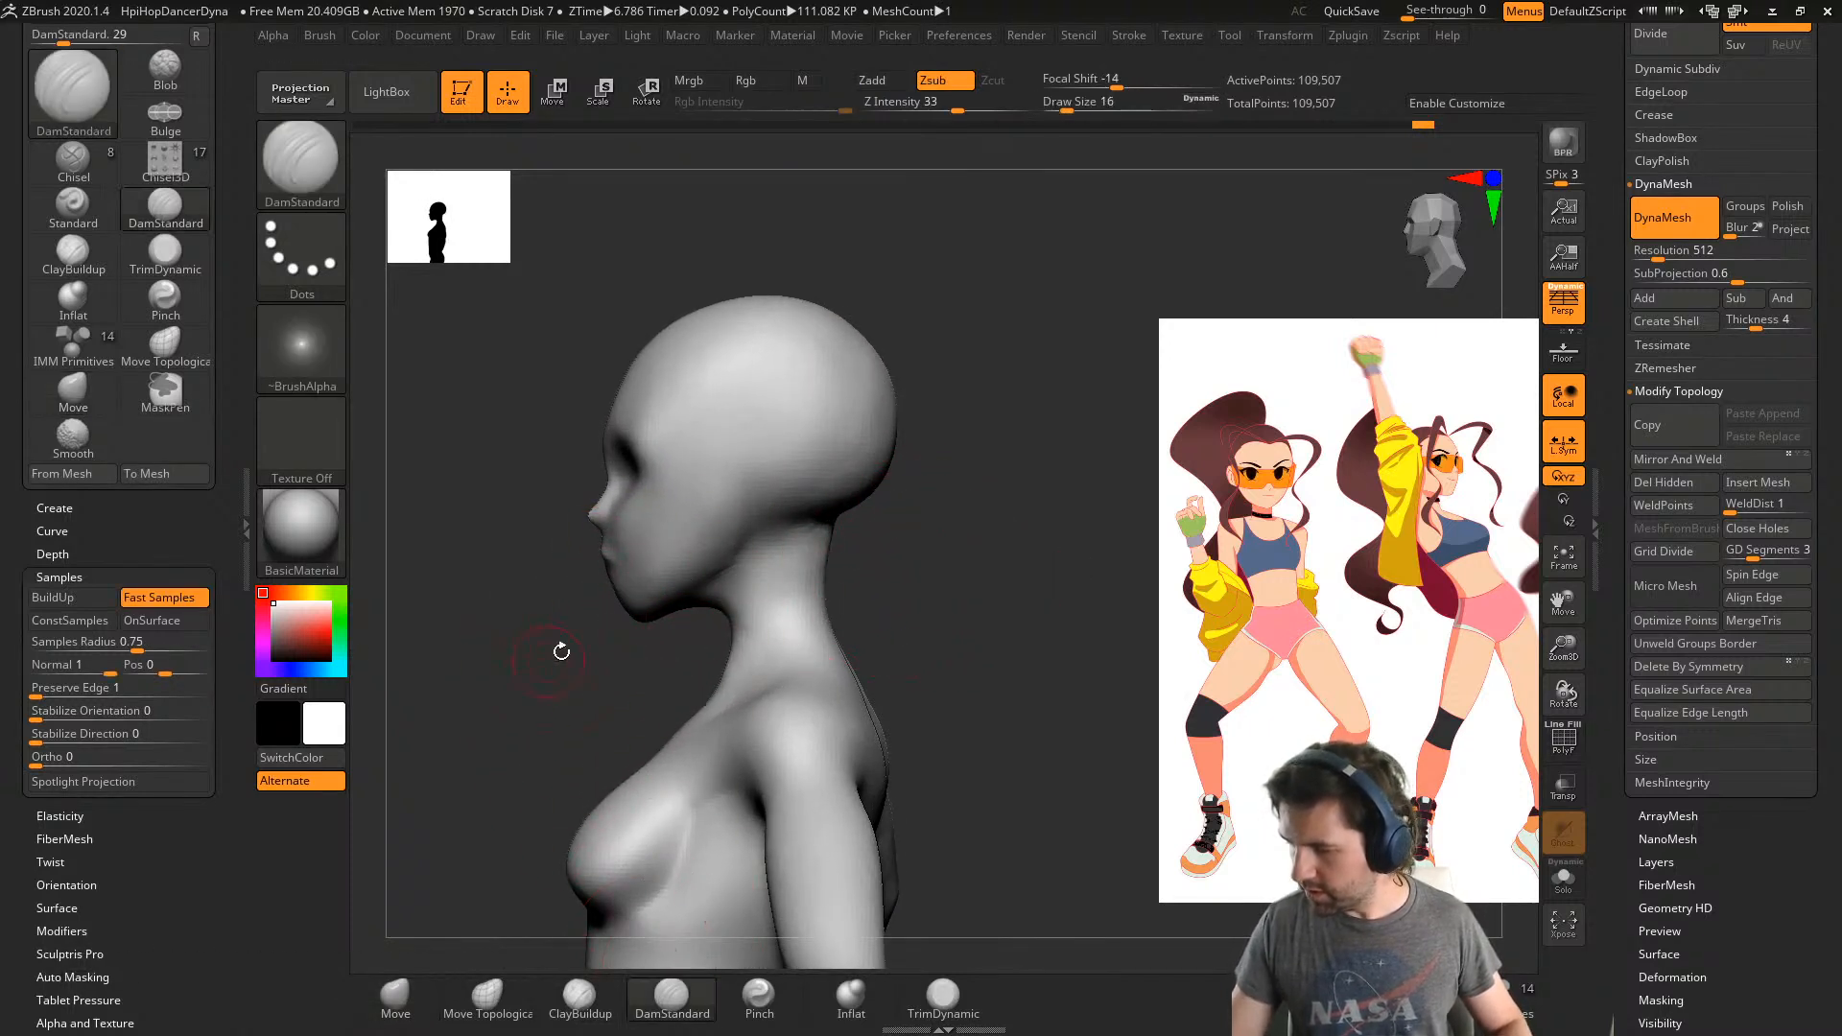
pyautogui.moveTo(560, 649); pyautogui.dragTo(580, 589, button='right')
pyautogui.moveTo(582, 589); pyautogui.dragTo(590, 587)
pyautogui.moveTo(567, 589)
pyautogui.mouseDown(button='right')
pyautogui.moveTo(617, 638)
pyautogui.moveTo(669, 513)
pyautogui.moveTo(662, 537)
pyautogui.moveTo(679, 539)
pyautogui.mouseUp(button='right')
# - Define the cheek plane on the side of the face with DamStandard at draw size 41 and smooth it
pyautogui.press('shift')
pyautogui.press('s')
pyautogui.moveTo(672, 547); pyautogui.dragTo(685, 548)
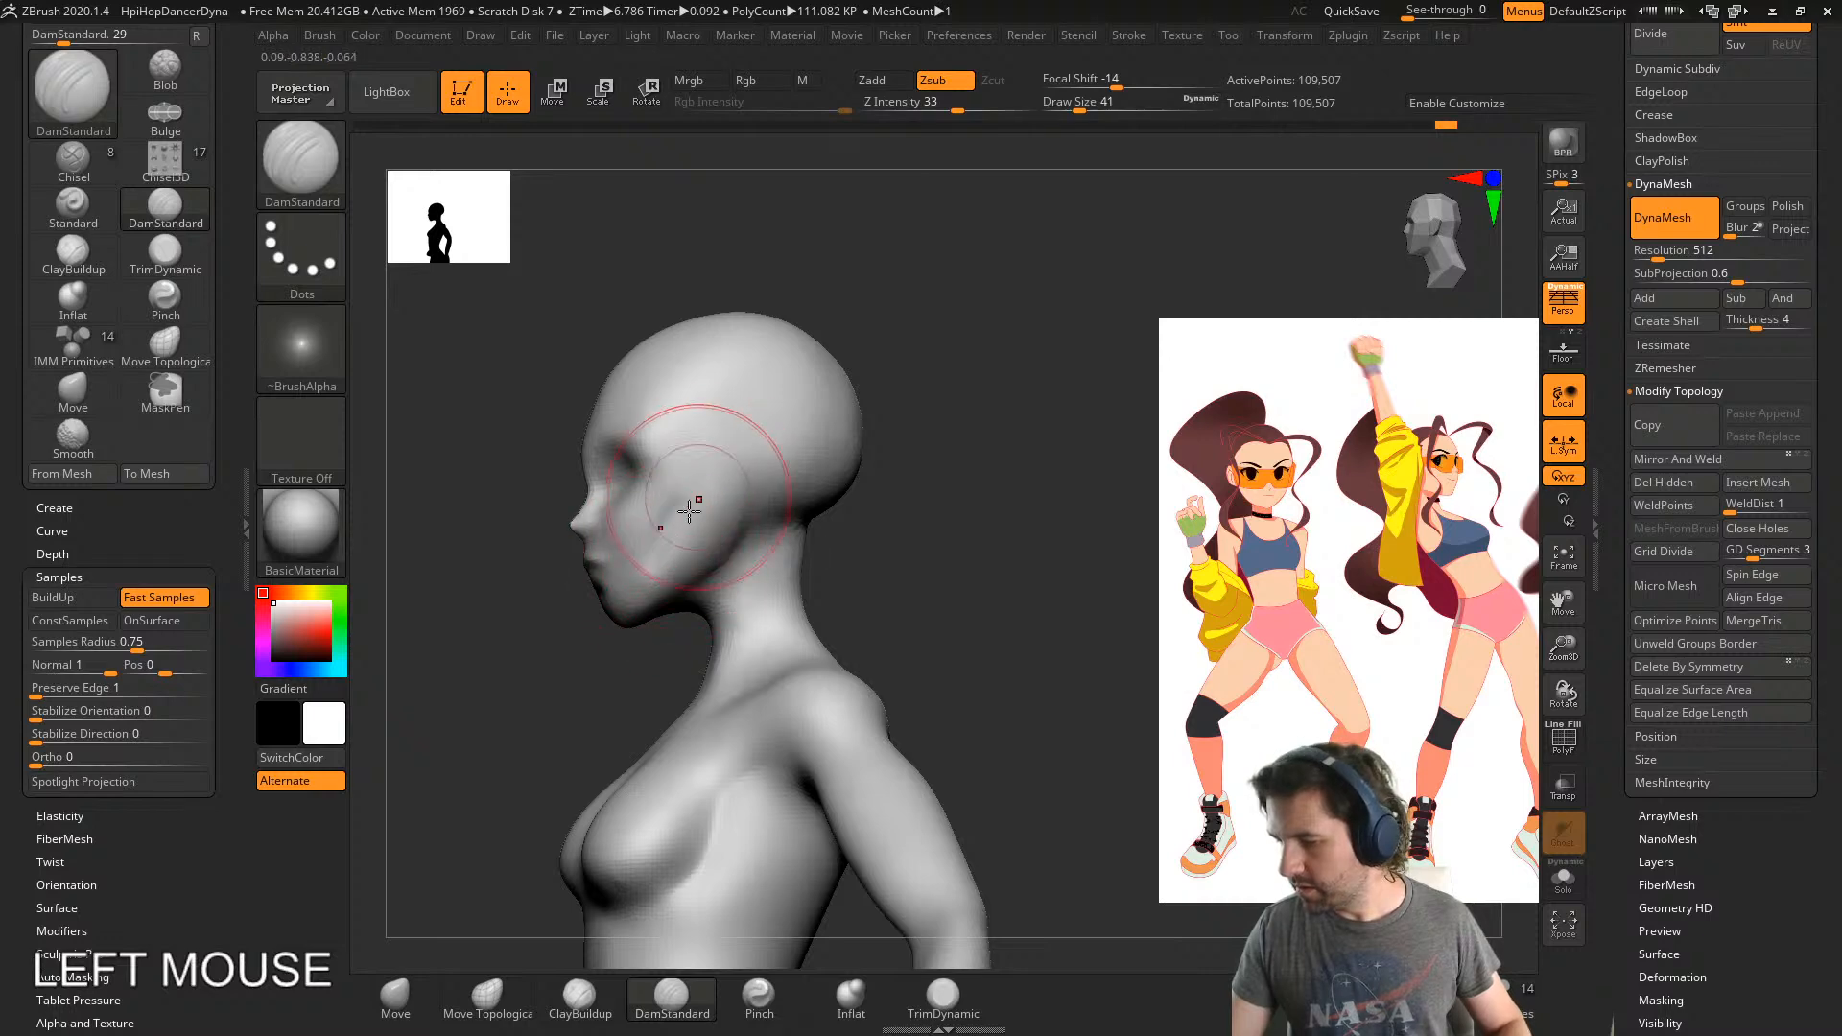
pyautogui.moveTo(642, 567); pyautogui.dragTo(701, 559, button='right')
pyautogui.keyDown('shift'); pyautogui.moveTo(692, 566); pyautogui.dragTo(683, 518); pyautogui.keyUp('shift')
pyautogui.moveTo(767, 498)
pyautogui.mouseDown(button='right')
pyautogui.moveTo(679, 552)
pyautogui.moveTo(839, 477)
pyautogui.moveTo(861, 492)
pyautogui.moveTo(894, 656)
pyautogui.mouseUp(button='right')
# - Adjust the torso, waist and hip silhouette of the full figure with the Move brush at draw size 172
pyautogui.keyDown('alt'); pyautogui.moveTo(894, 656); pyautogui.dragTo(838, 477, button='right'); pyautogui.keyUp('alt')
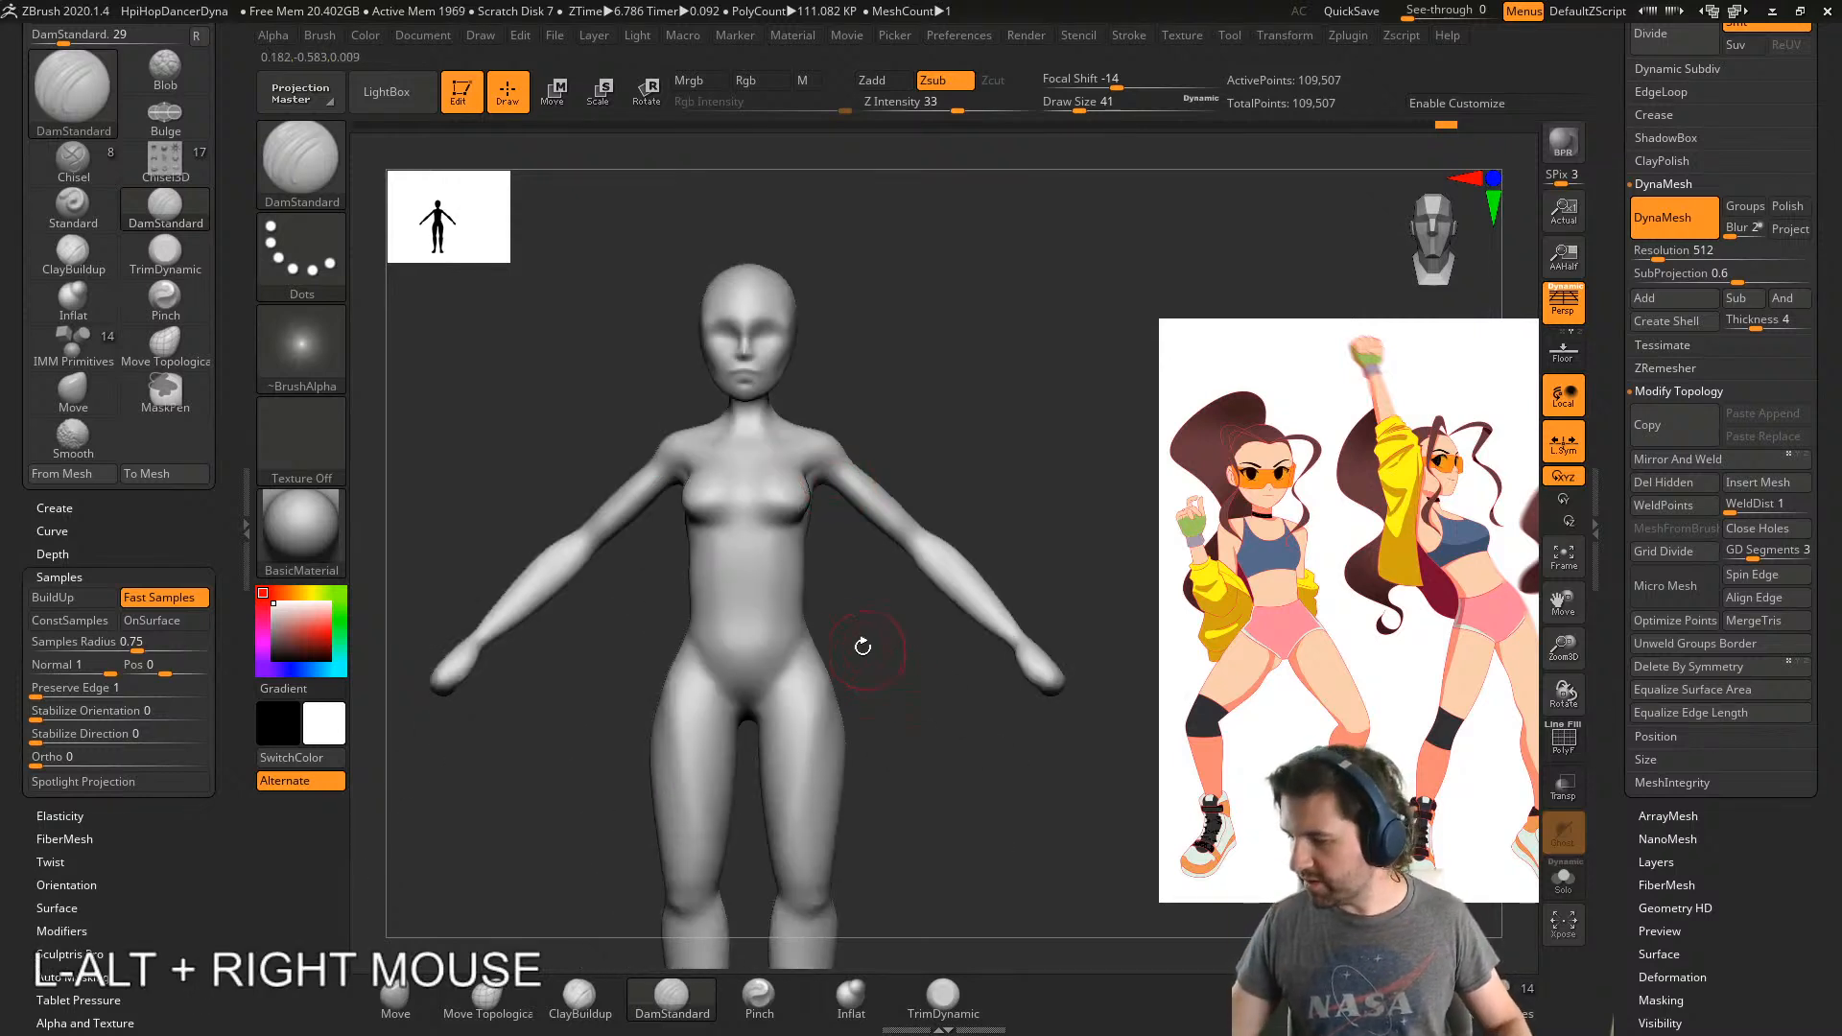
pyautogui.moveTo(863, 647); pyautogui.dragTo(844, 683, button='right')
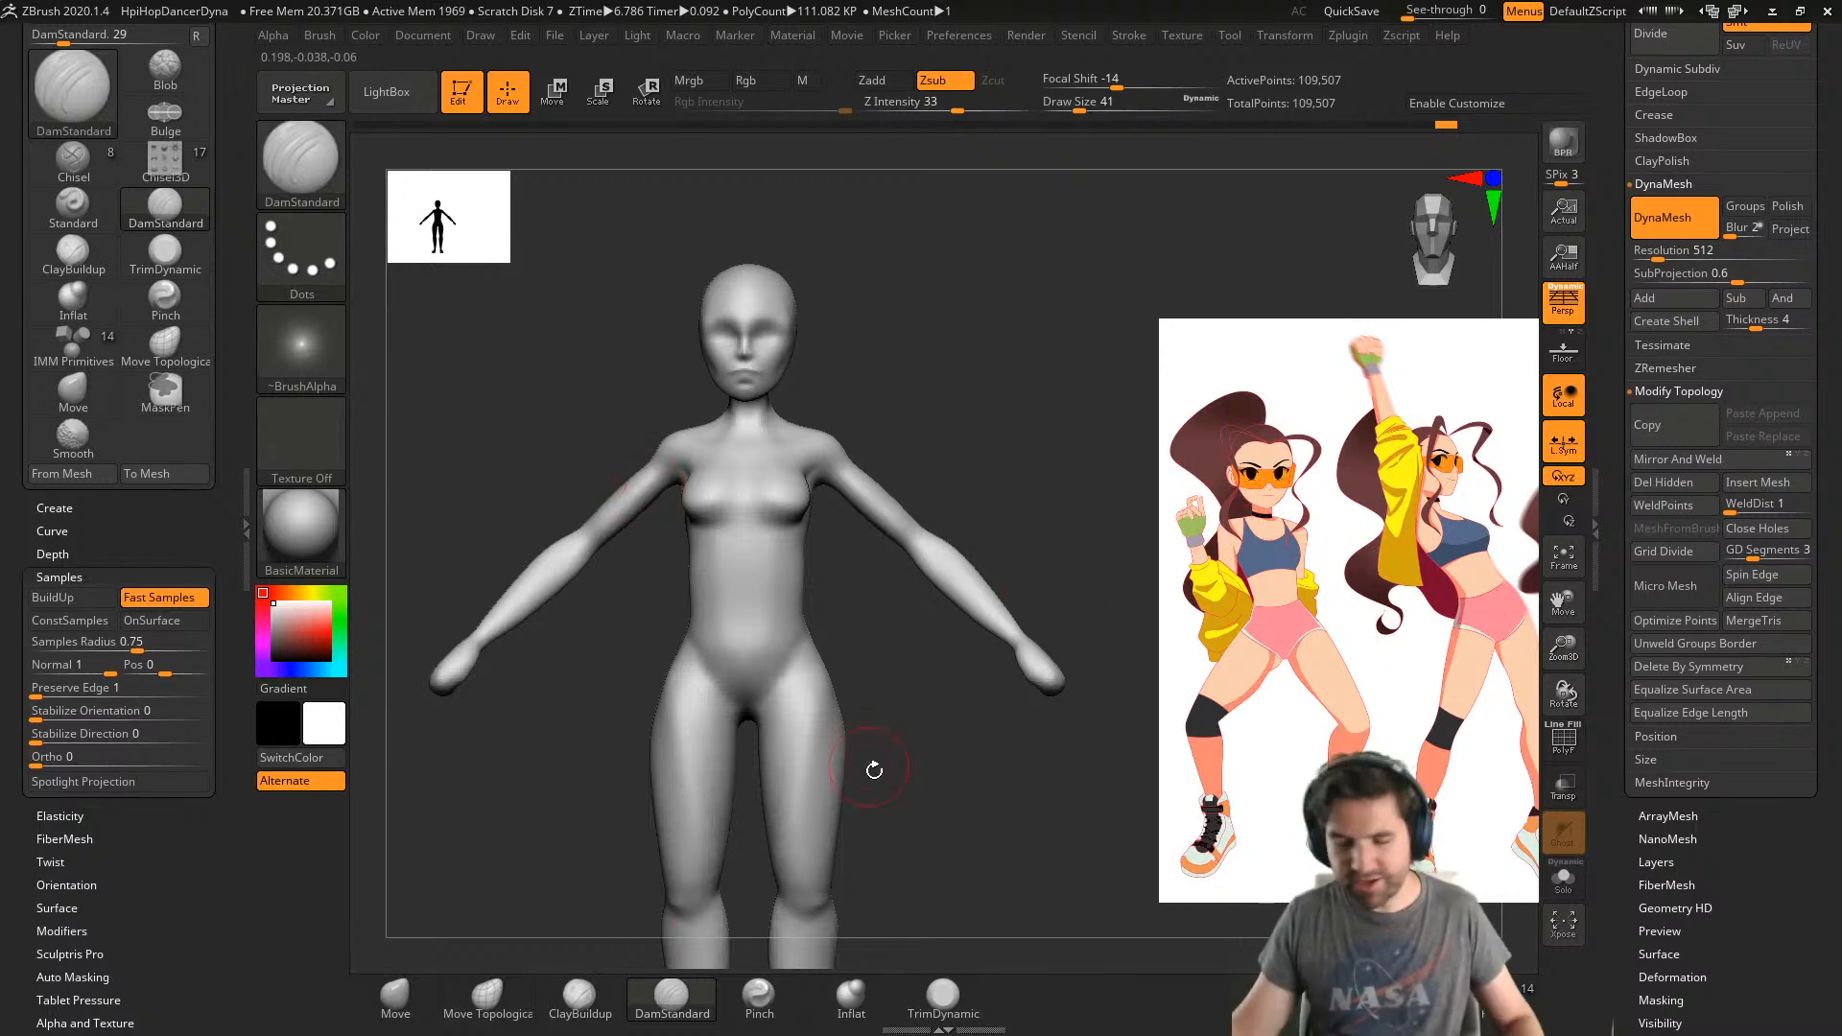
pyautogui.click(418, 994)
pyautogui.press('s')
pyautogui.moveTo(879, 787); pyautogui.dragTo(908, 787)
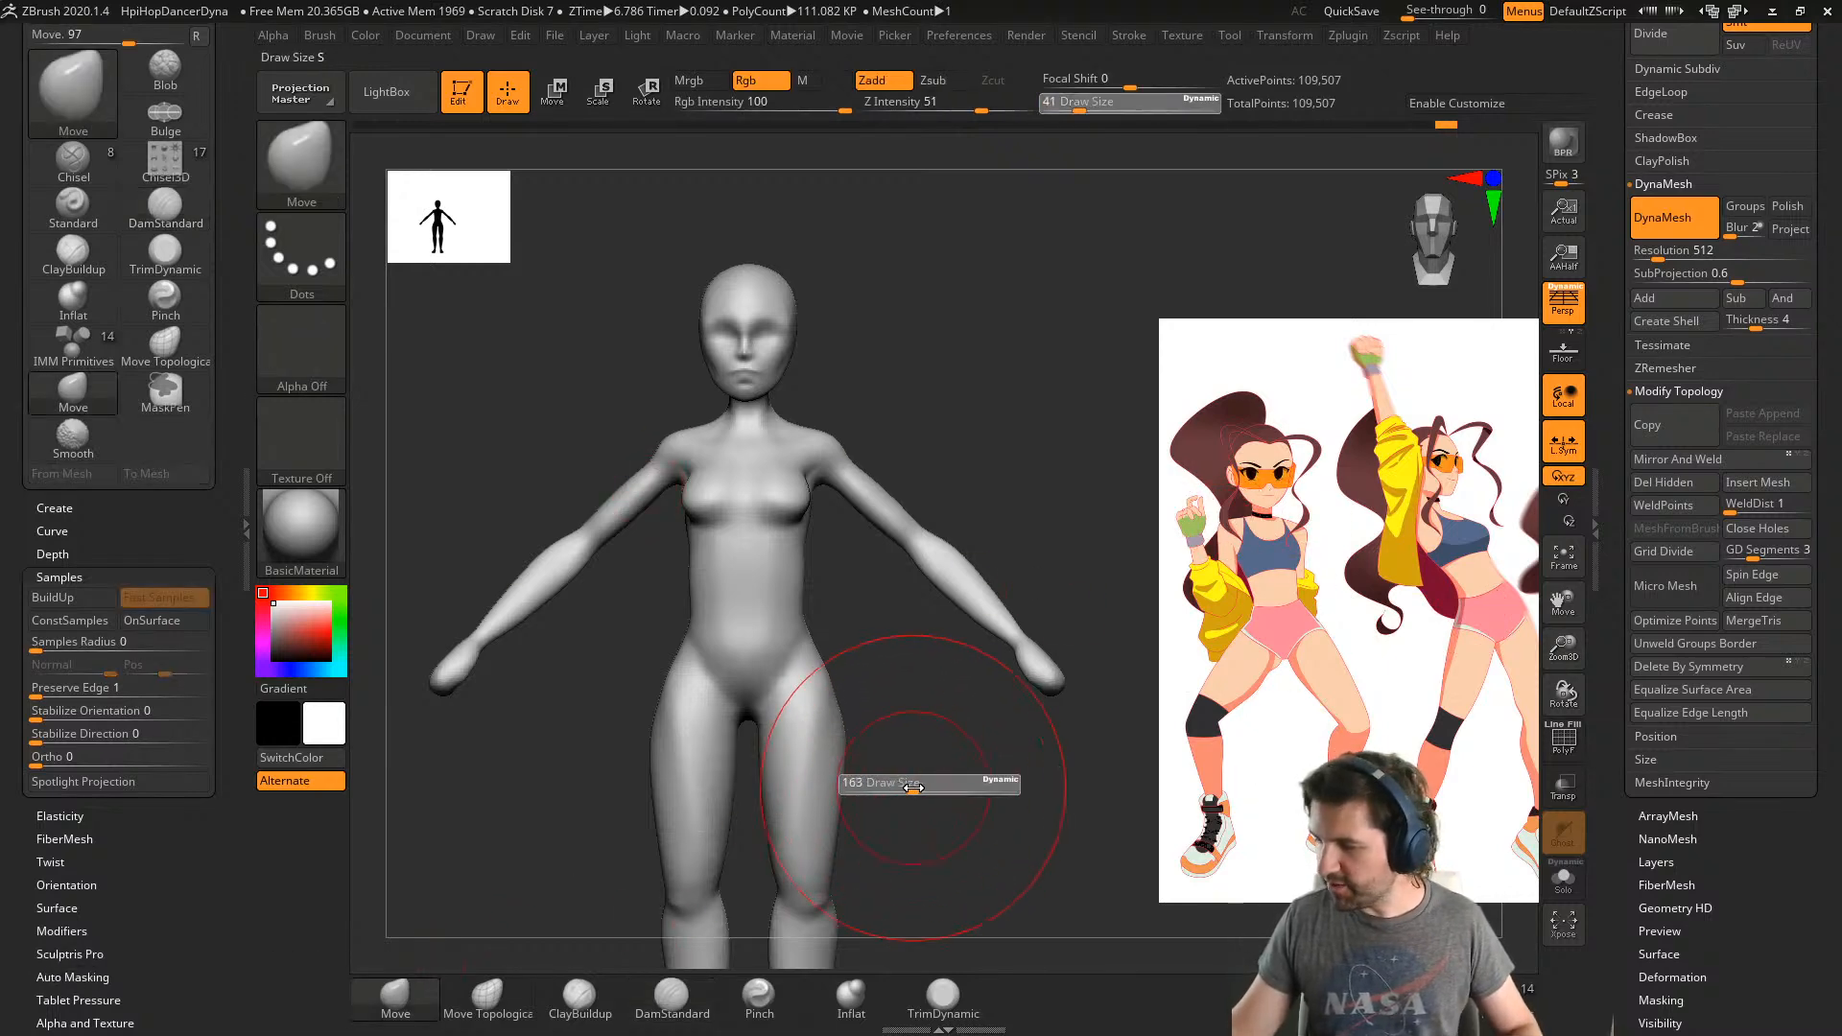
pyautogui.moveTo(922, 768)
pyautogui.mouseDown(button='right')
pyautogui.moveTo(964, 742)
pyautogui.moveTo(835, 479)
pyautogui.moveTo(822, 556)
pyautogui.mouseUp(button='right')
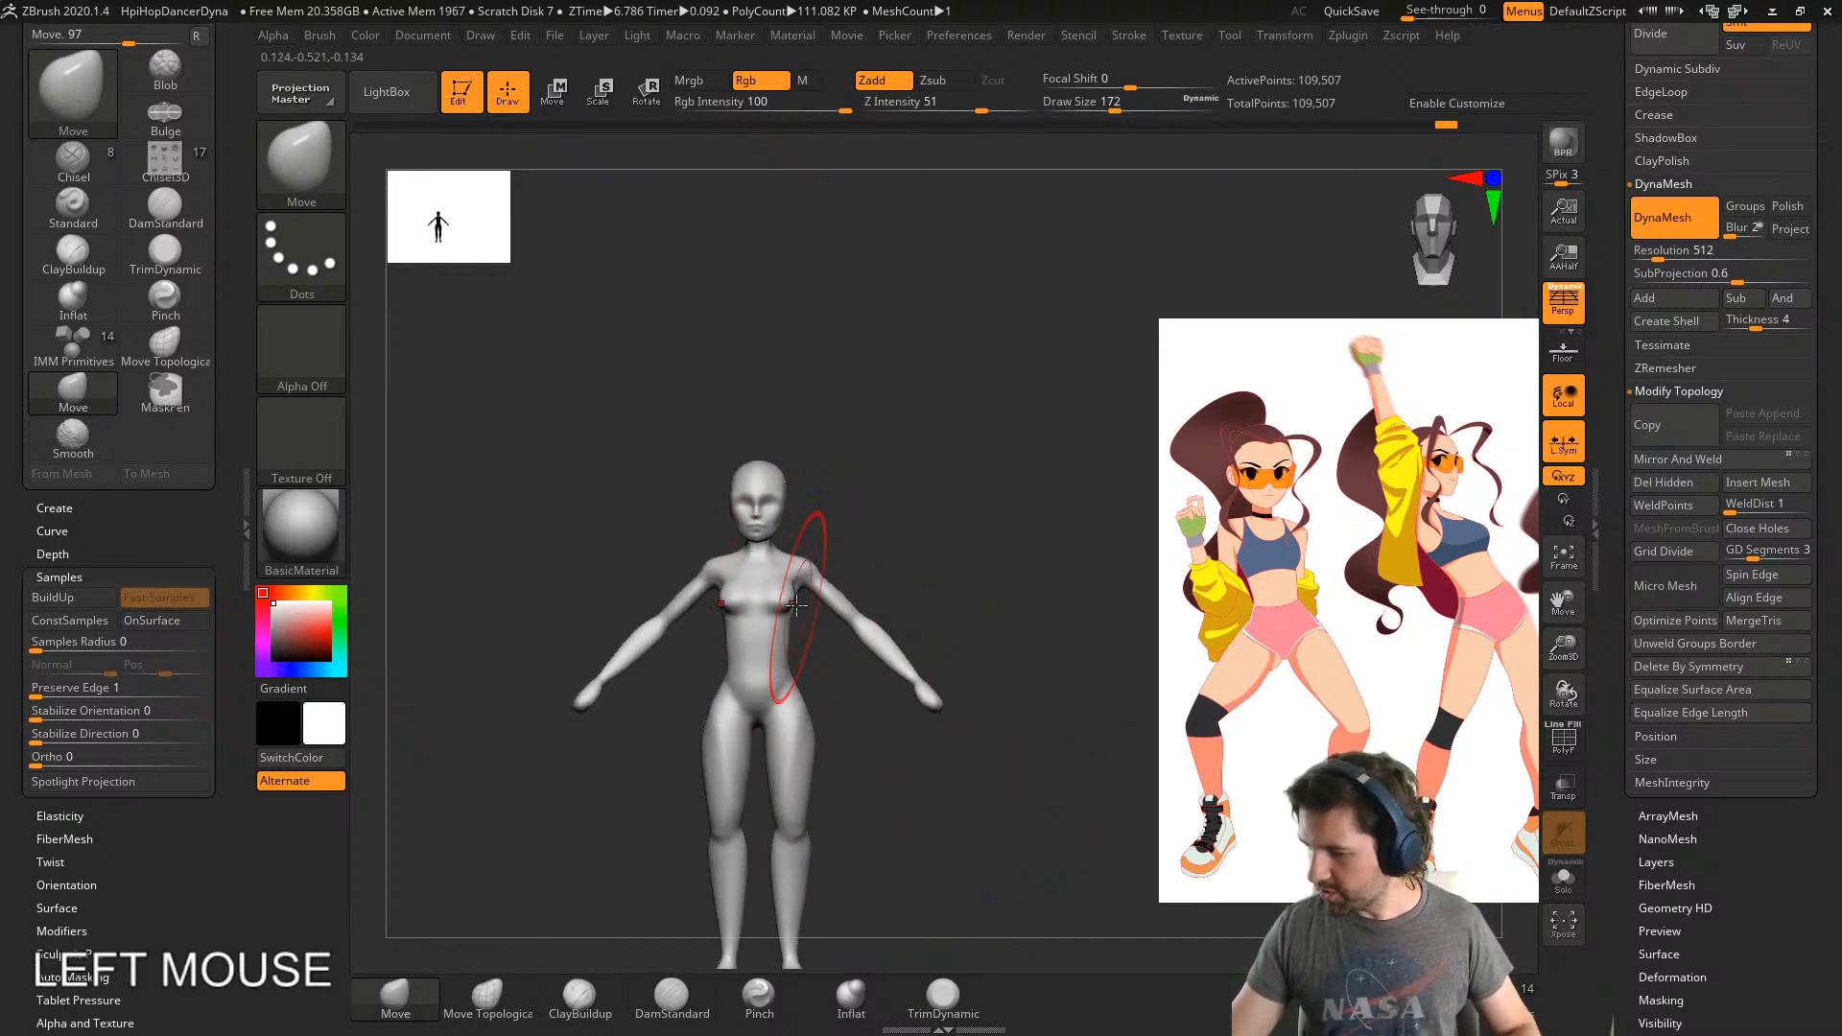
pyautogui.moveTo(803, 600); pyautogui.dragTo(853, 545, button='right')
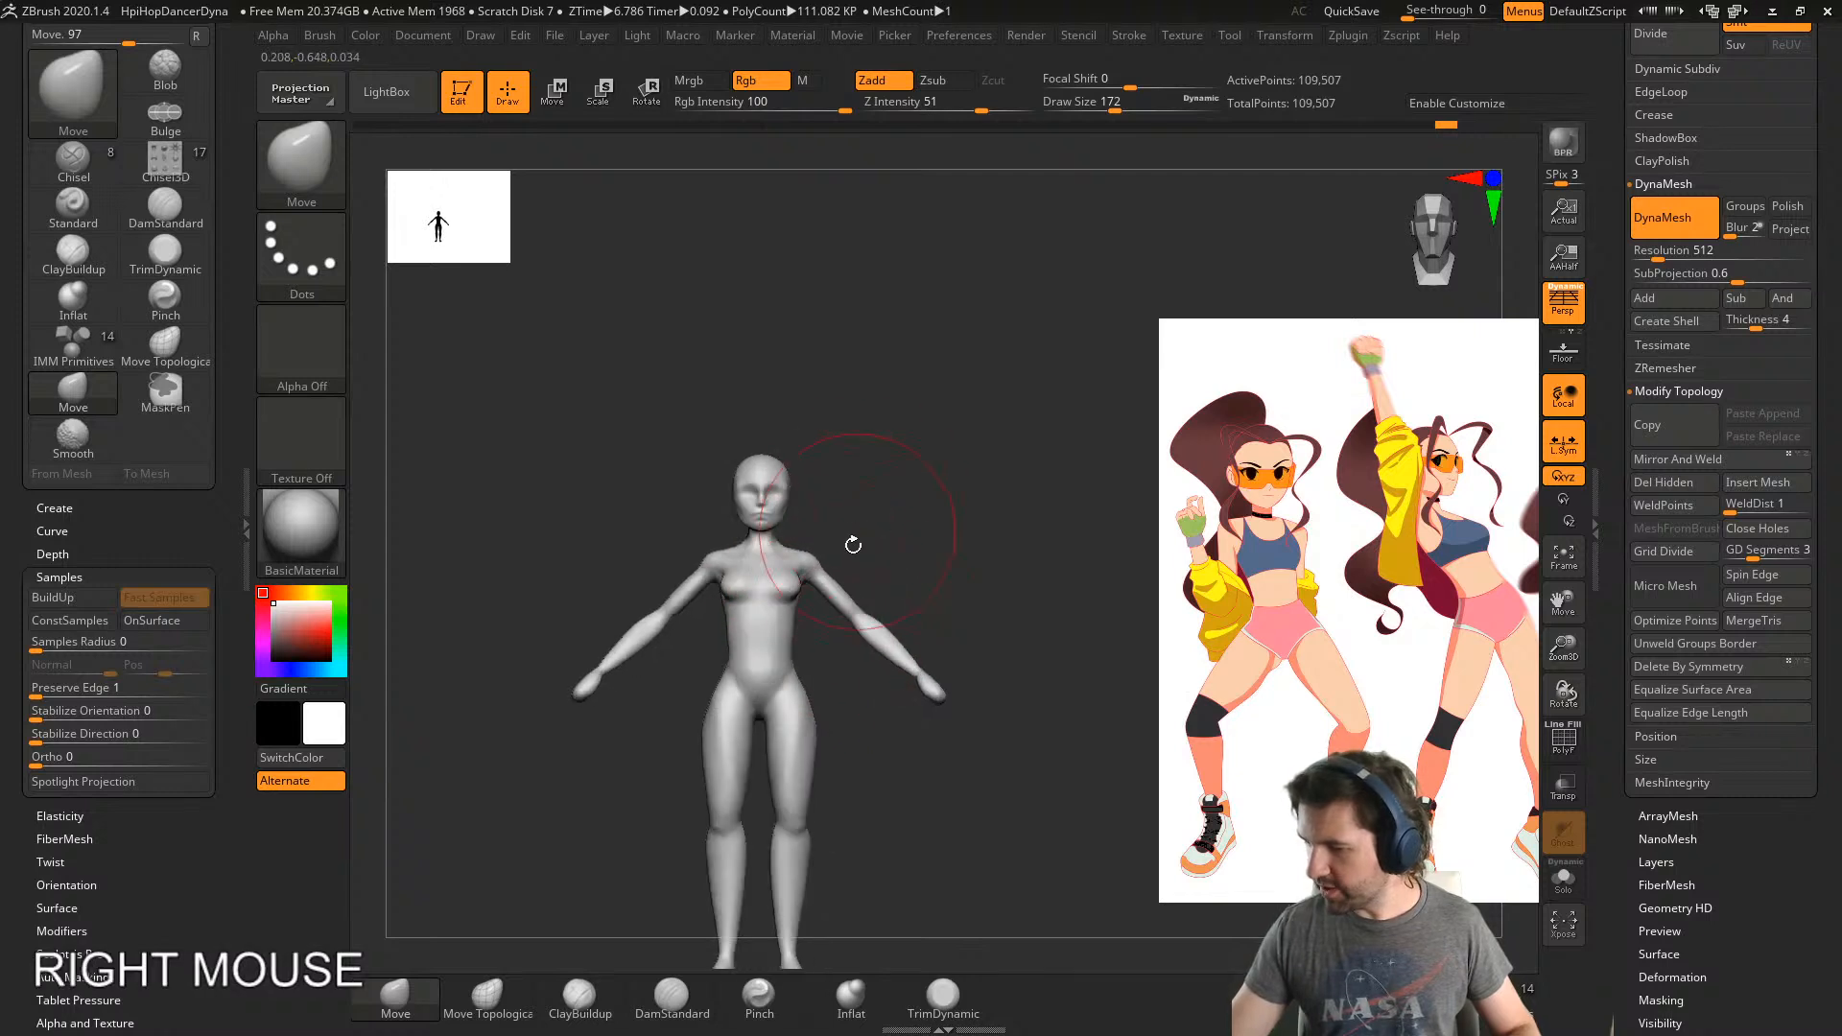
pyautogui.moveTo(796, 657); pyautogui.dragTo(791, 658)
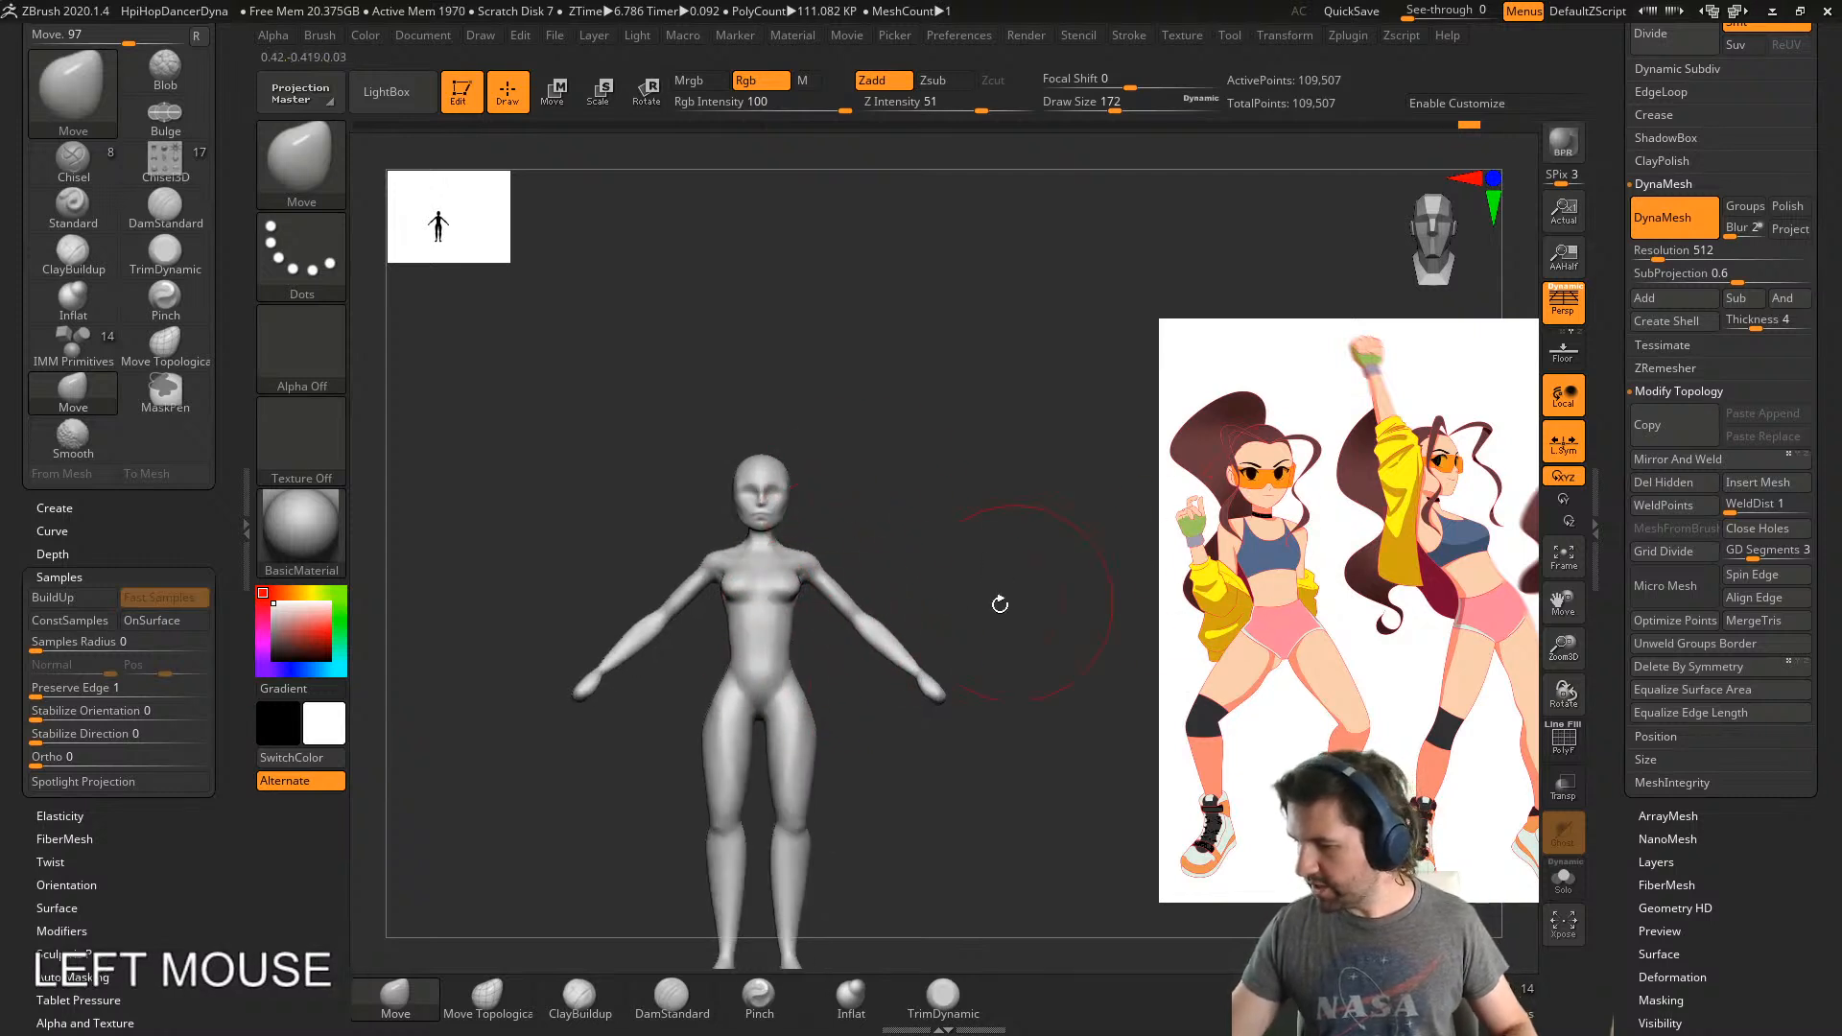
pyautogui.moveTo(815, 707); pyautogui.dragTo(812, 719)
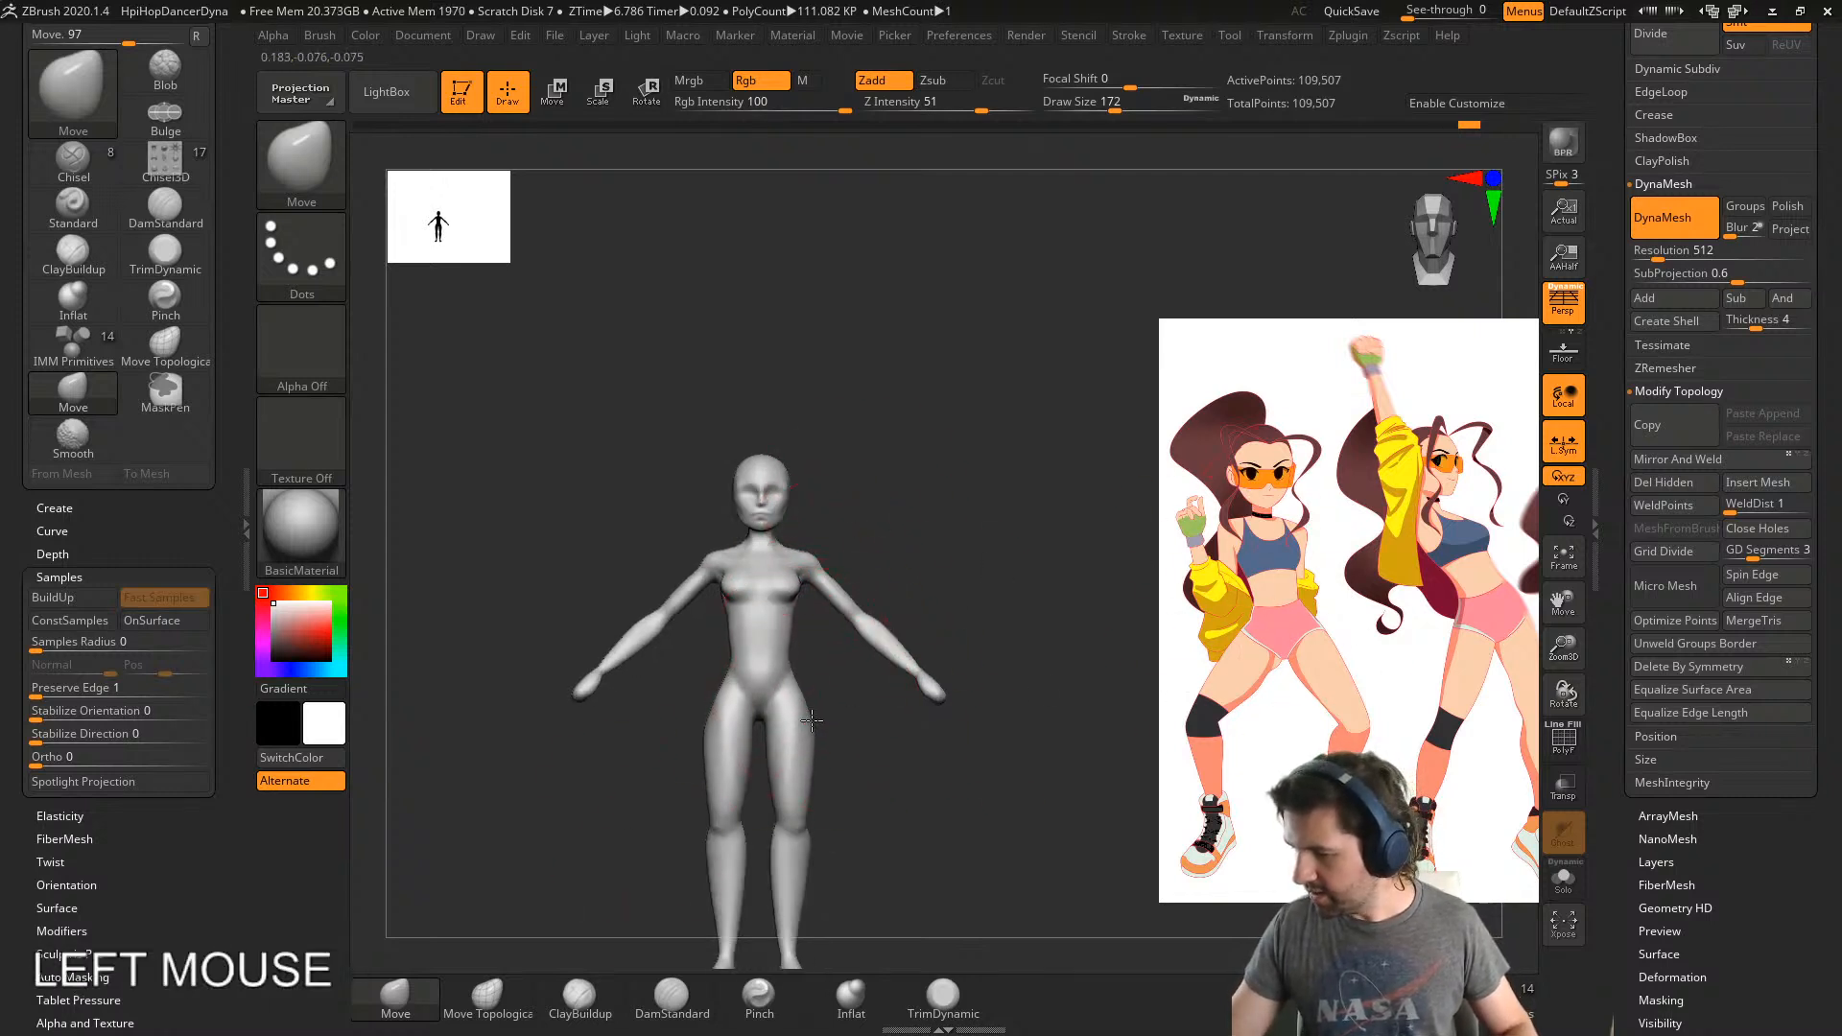
# - Refine the upper arm silhouette with the Move brush at draw size 104
pyautogui.press('s')
pyautogui.moveTo(877, 774); pyautogui.dragTo(861, 774)
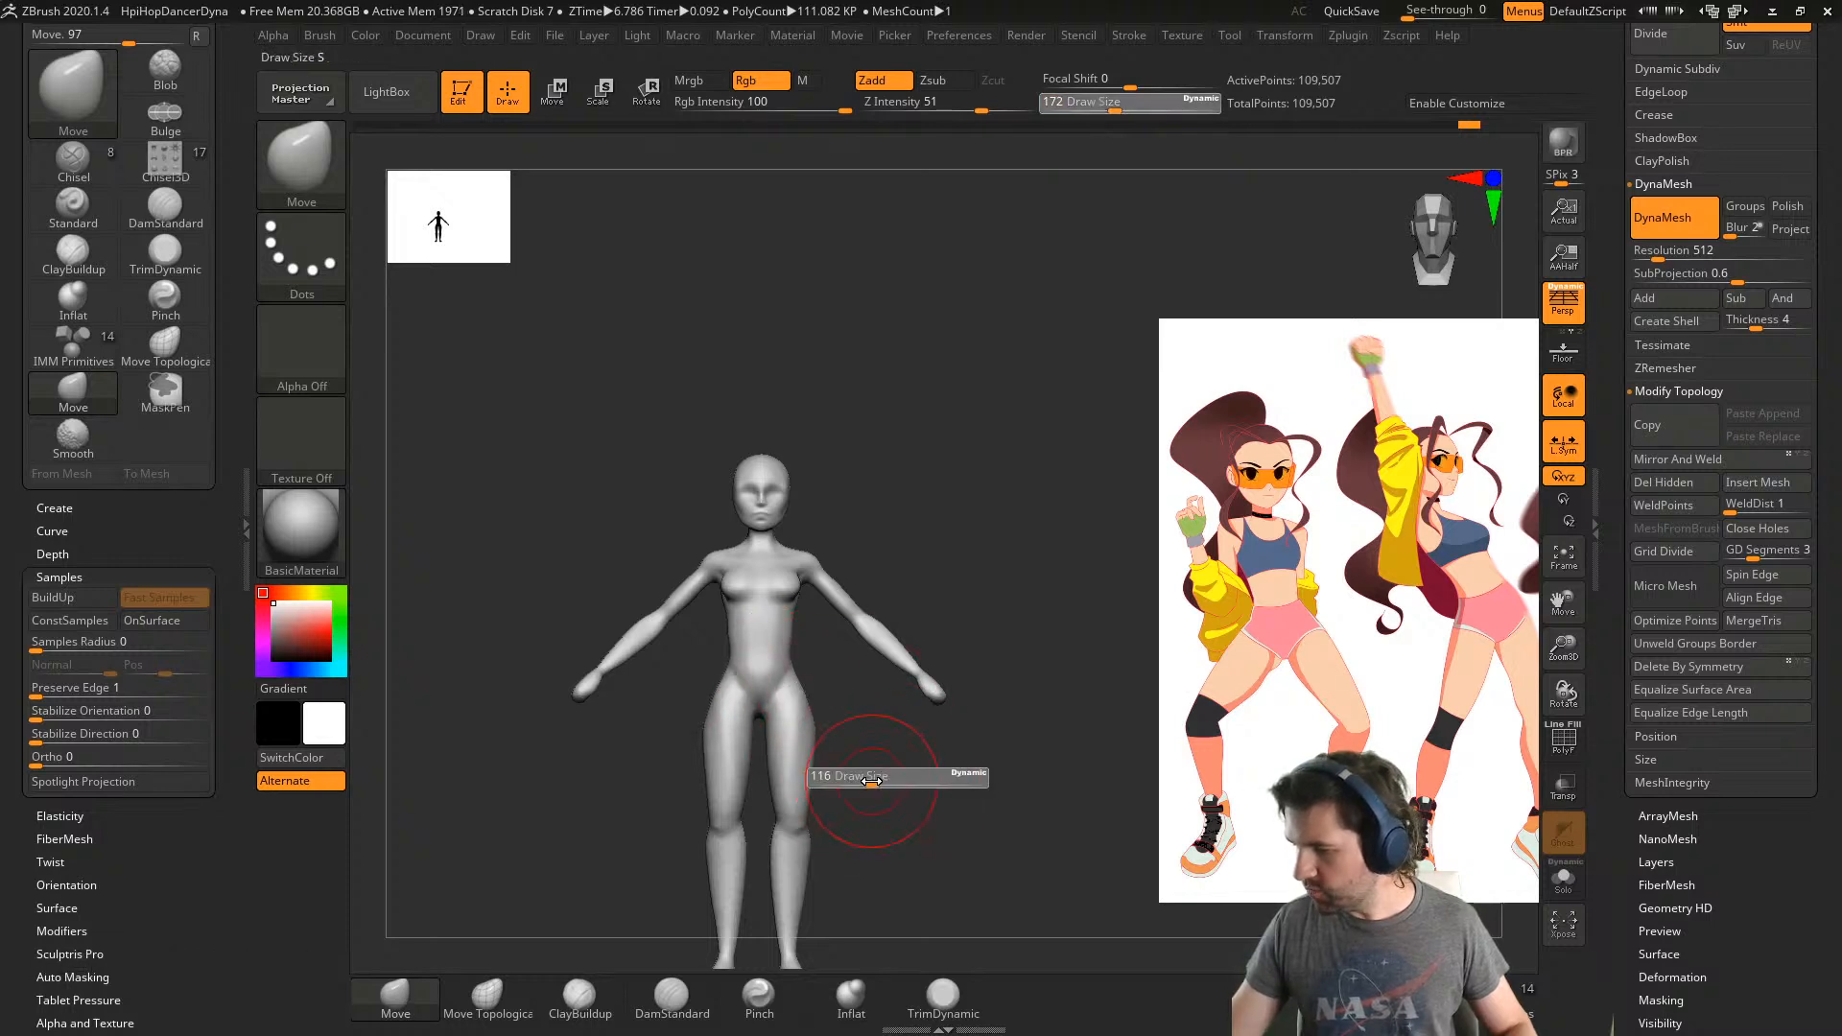
pyautogui.moveTo(862, 606); pyautogui.dragTo(857, 610)
pyautogui.keyDown('shift'); pyautogui.moveTo(1041, 672); pyautogui.dragTo(1079, 666); pyautogui.keyUp('shift')
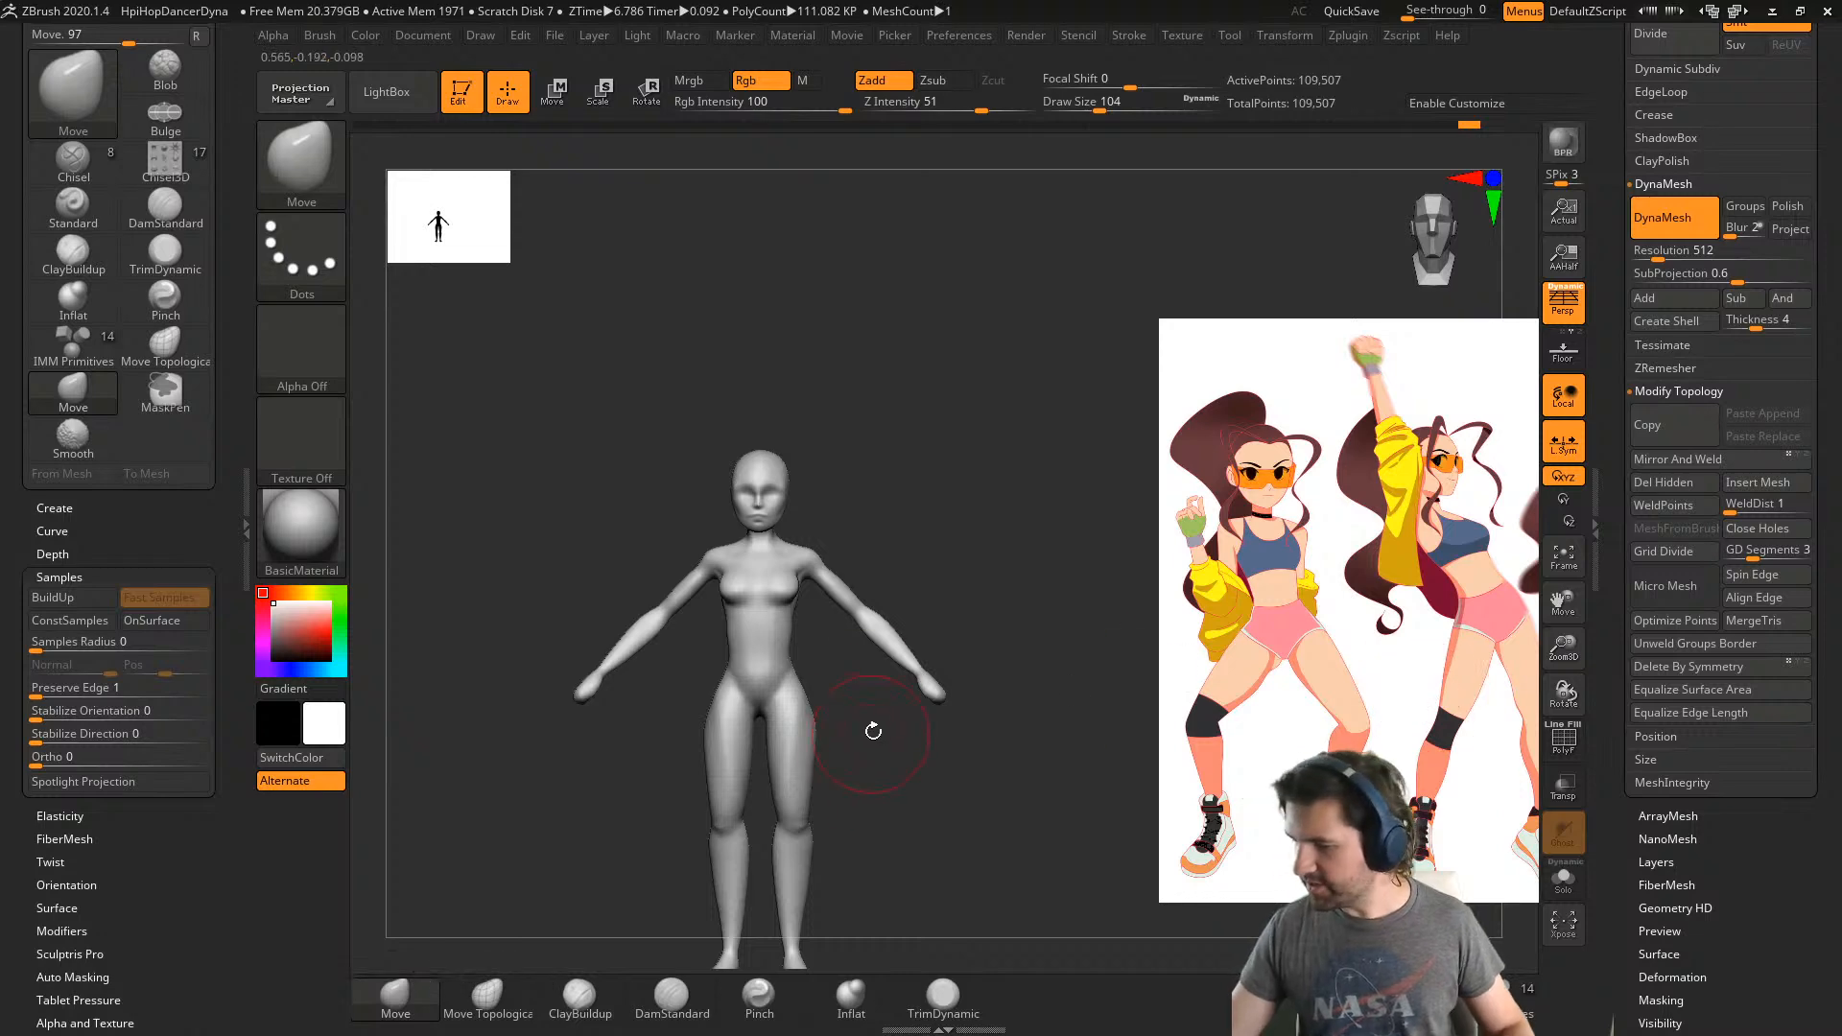
# - Move the Spotlight reference image to the other side of the canvas and frame the whole figure beside it
pyautogui.moveTo(873, 731); pyautogui.dragTo(1487, 657, button='right')
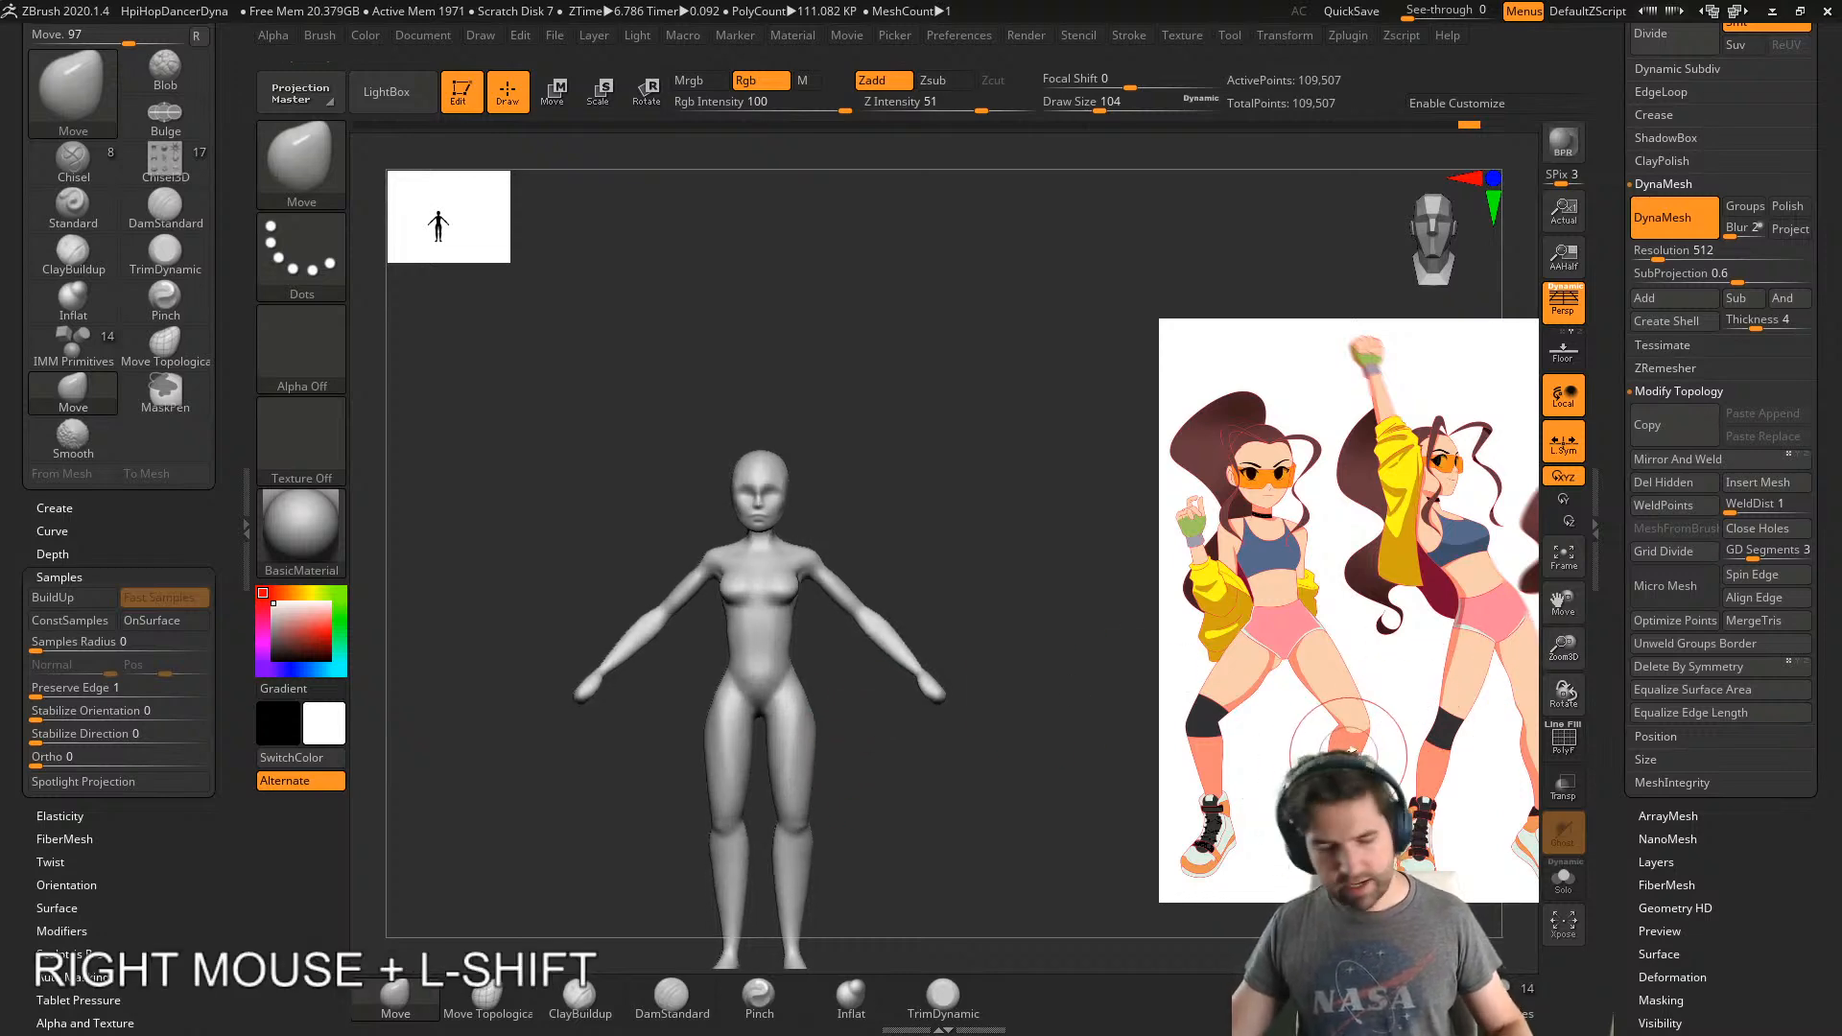
pyautogui.hotkey('shift', 'z')
pyautogui.moveTo(1406, 768); pyautogui.dragTo(928, 765)
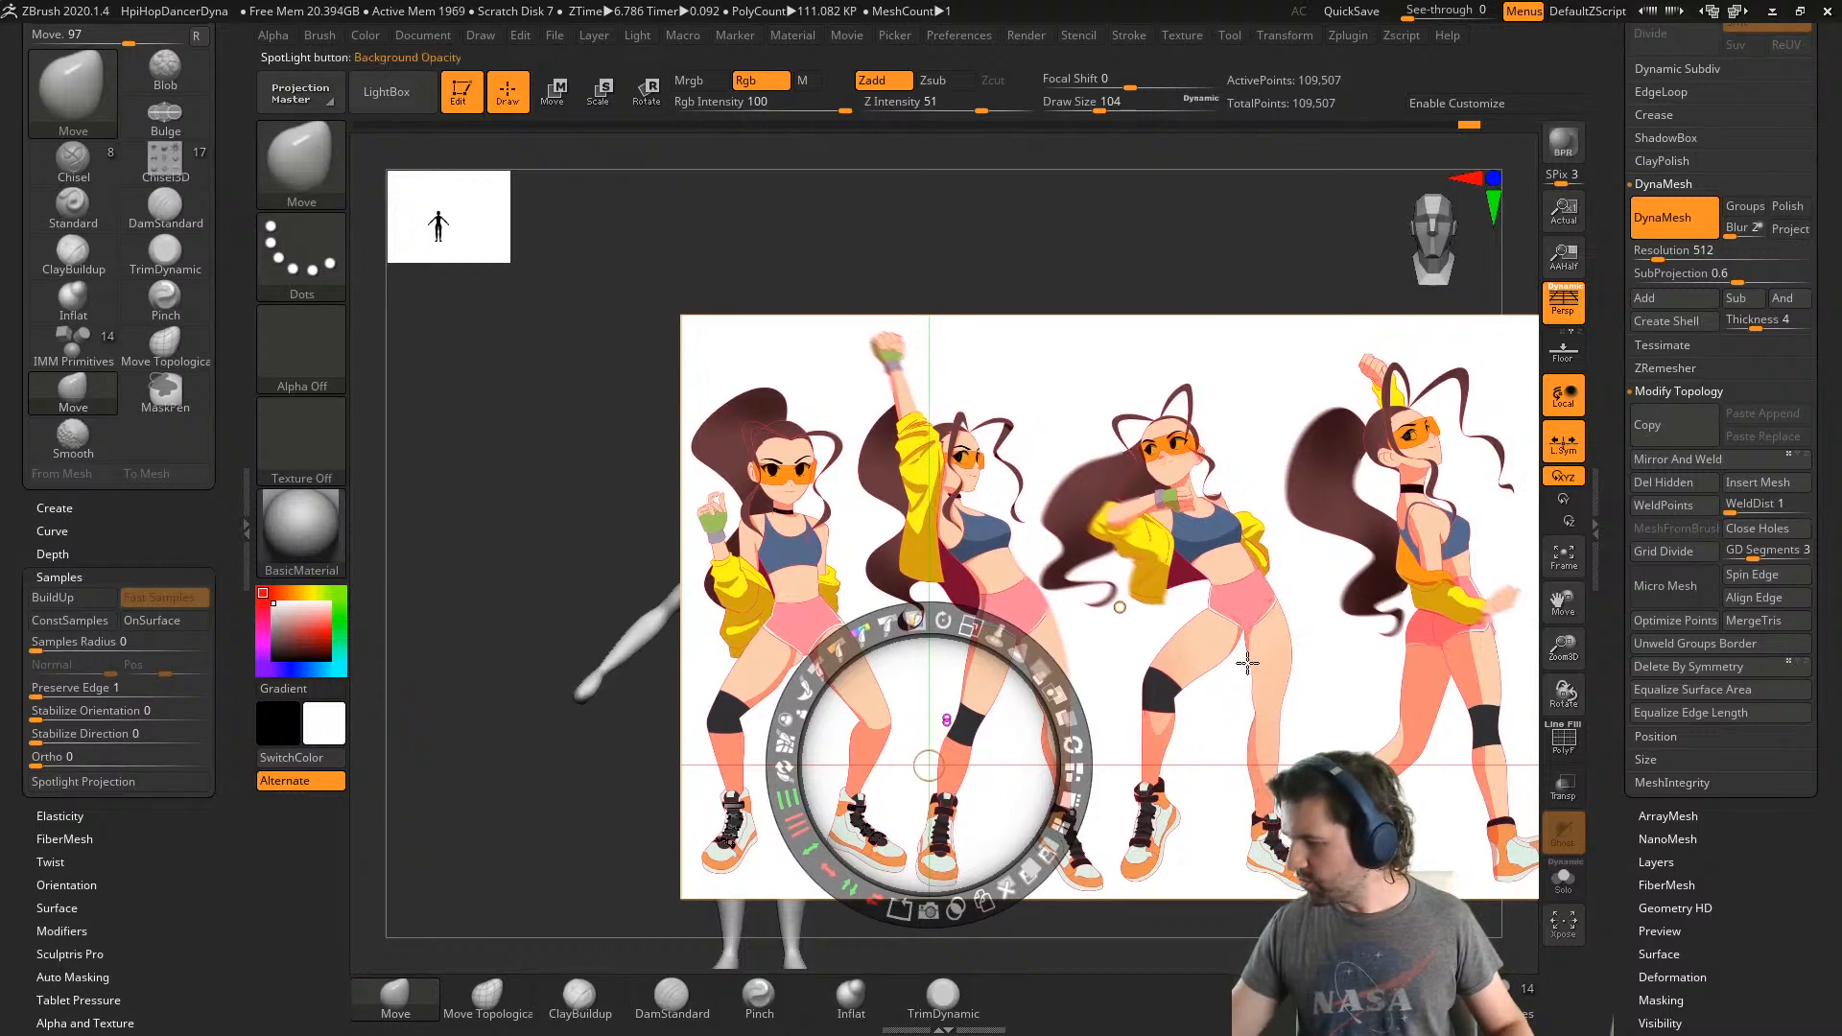
pyautogui.moveTo(999, 779); pyautogui.dragTo(1304, 778)
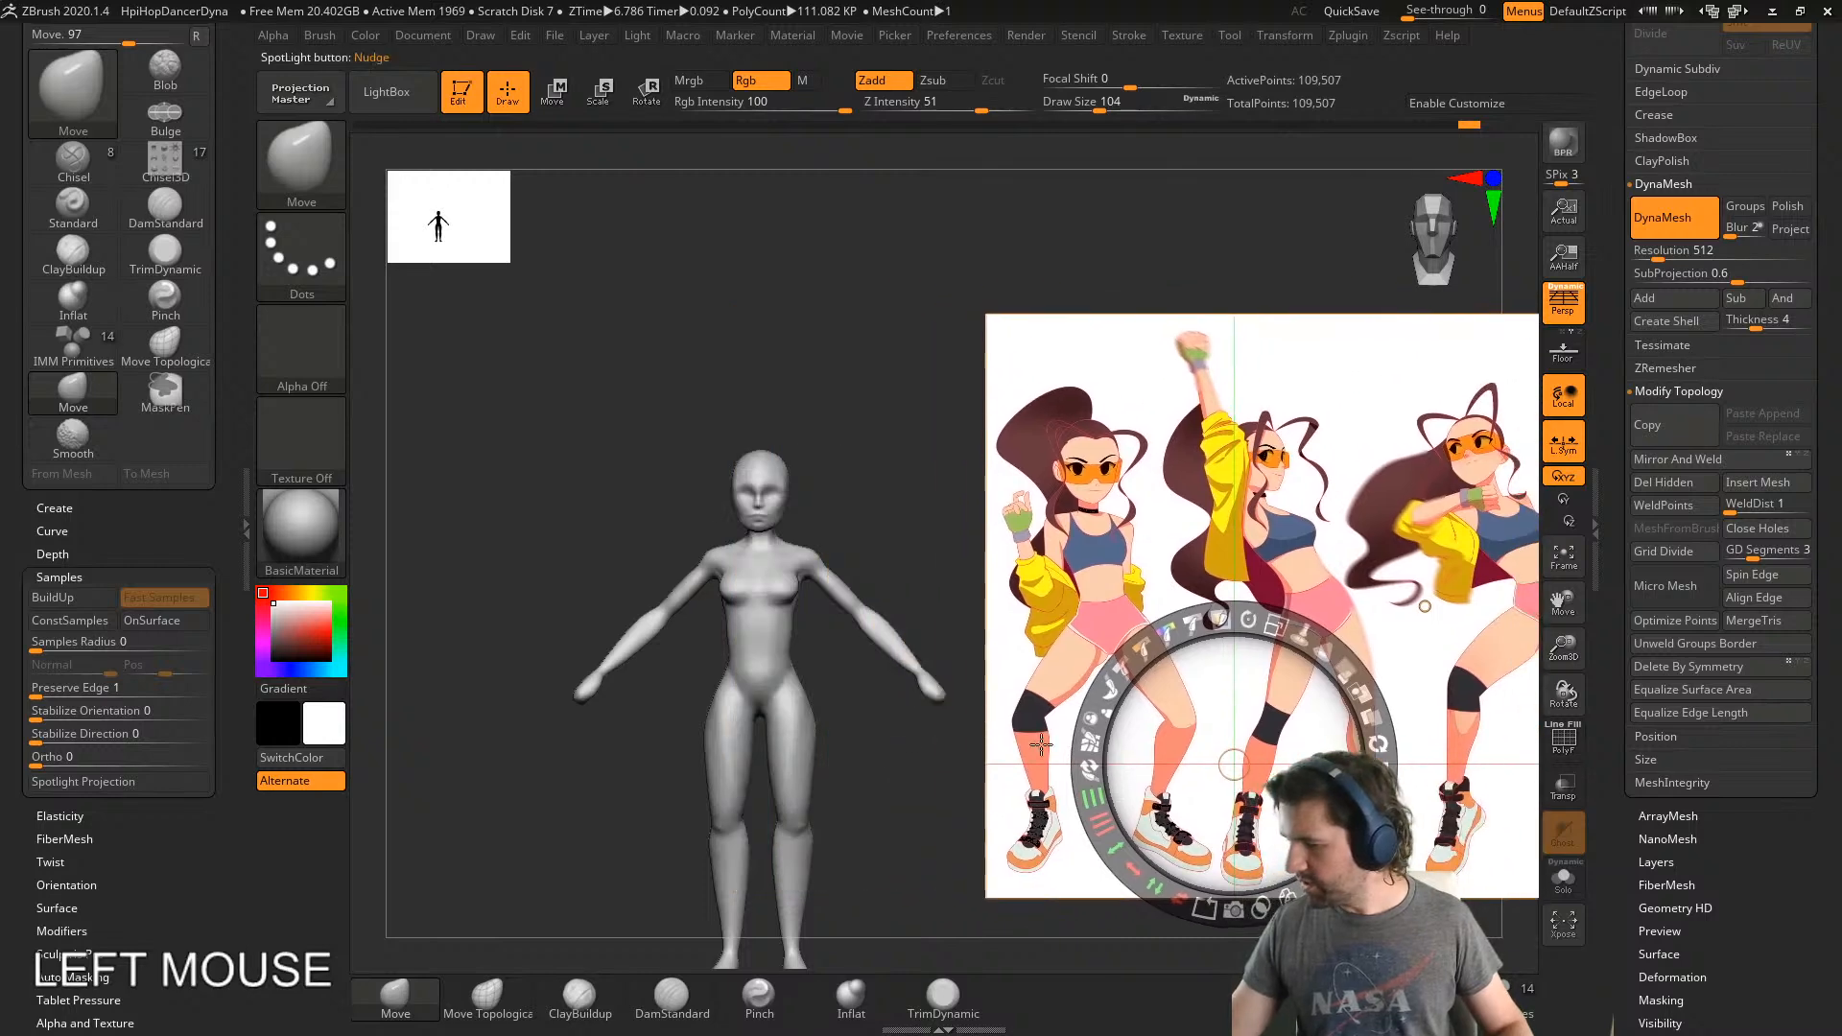
pyautogui.click(812, 764)
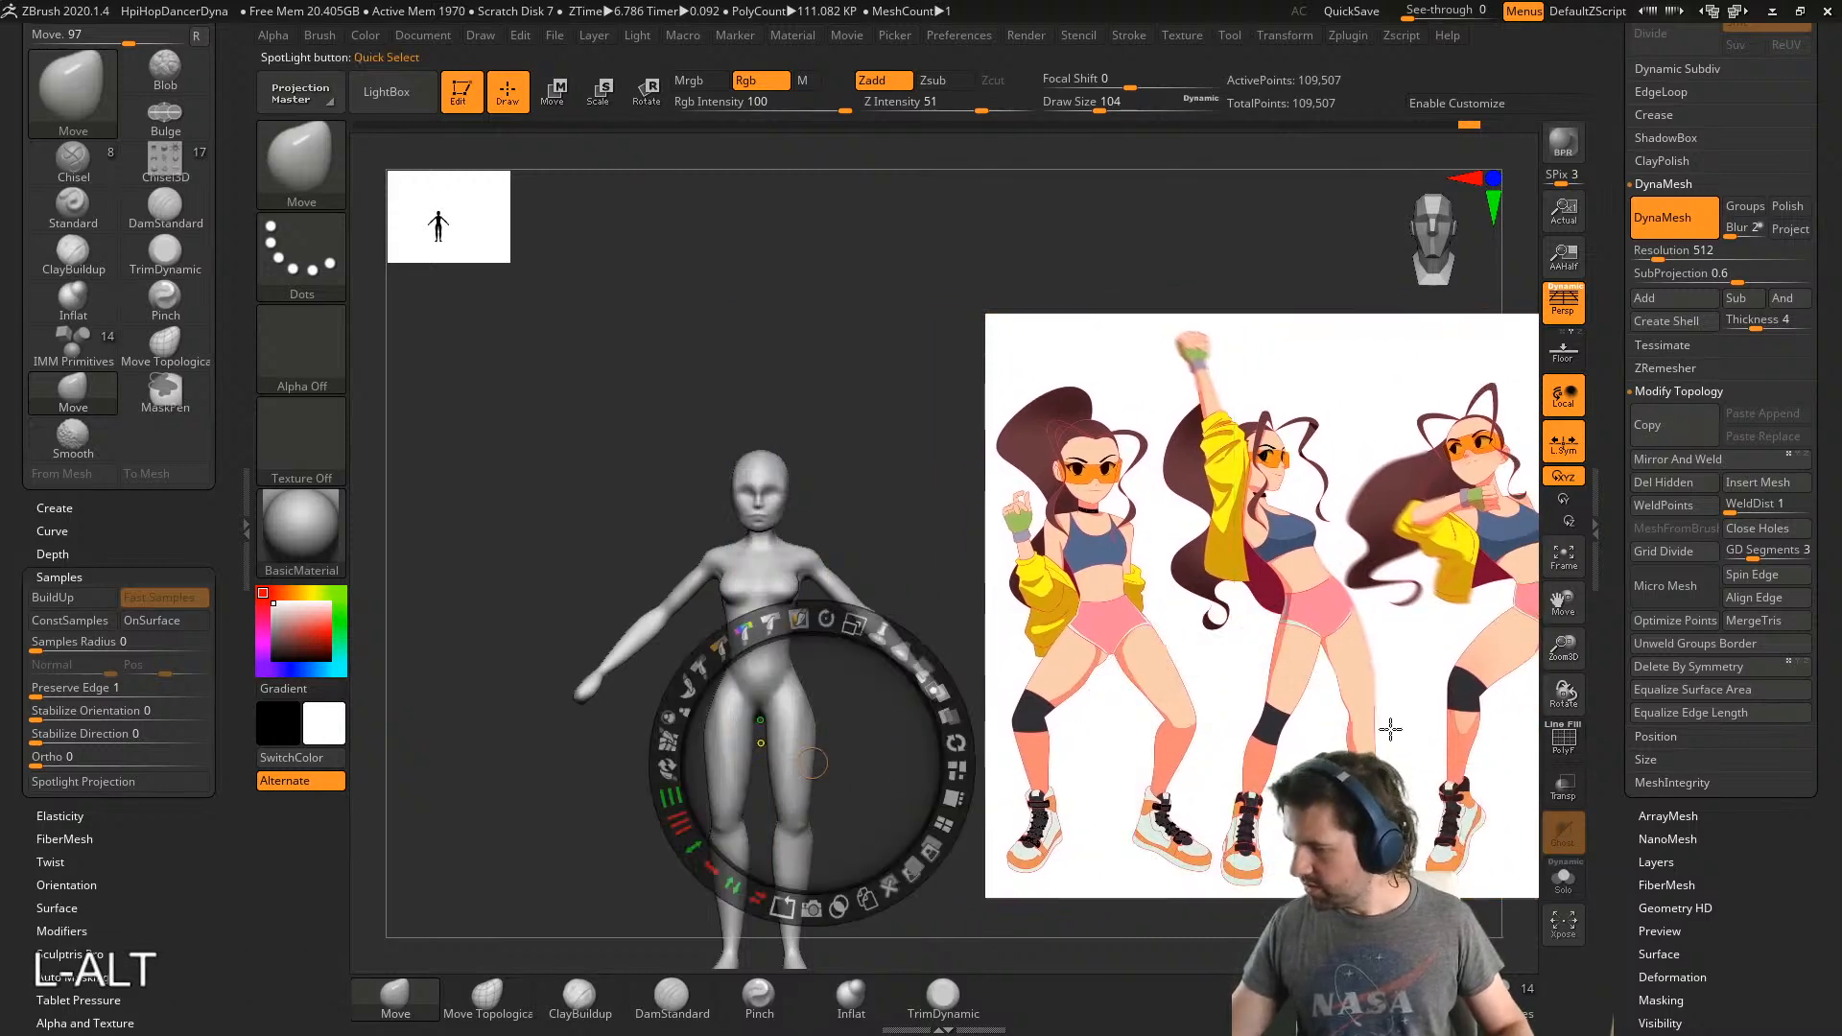
pyautogui.moveTo(1390, 729); pyautogui.dragTo(372, 803)
pyautogui.press('z')
pyautogui.moveTo(1054, 813)
pyautogui.keyDown('alt'); pyautogui.mouseDown(button='right')
pyautogui.moveTo(1430, 777)
pyautogui.moveTo(1404, 699)
pyautogui.mouseUp(button='right'); pyautogui.keyUp('alt')
pyautogui.keyDown('alt'); pyautogui.moveTo(622, 830); pyautogui.dragTo(1191, 698, button='right'); pyautogui.keyUp('alt')
# - Refine the hip, thigh and knee silhouette with the Move brush at draw size 101
pyautogui.moveTo(1155, 585); pyautogui.dragTo(1166, 585)
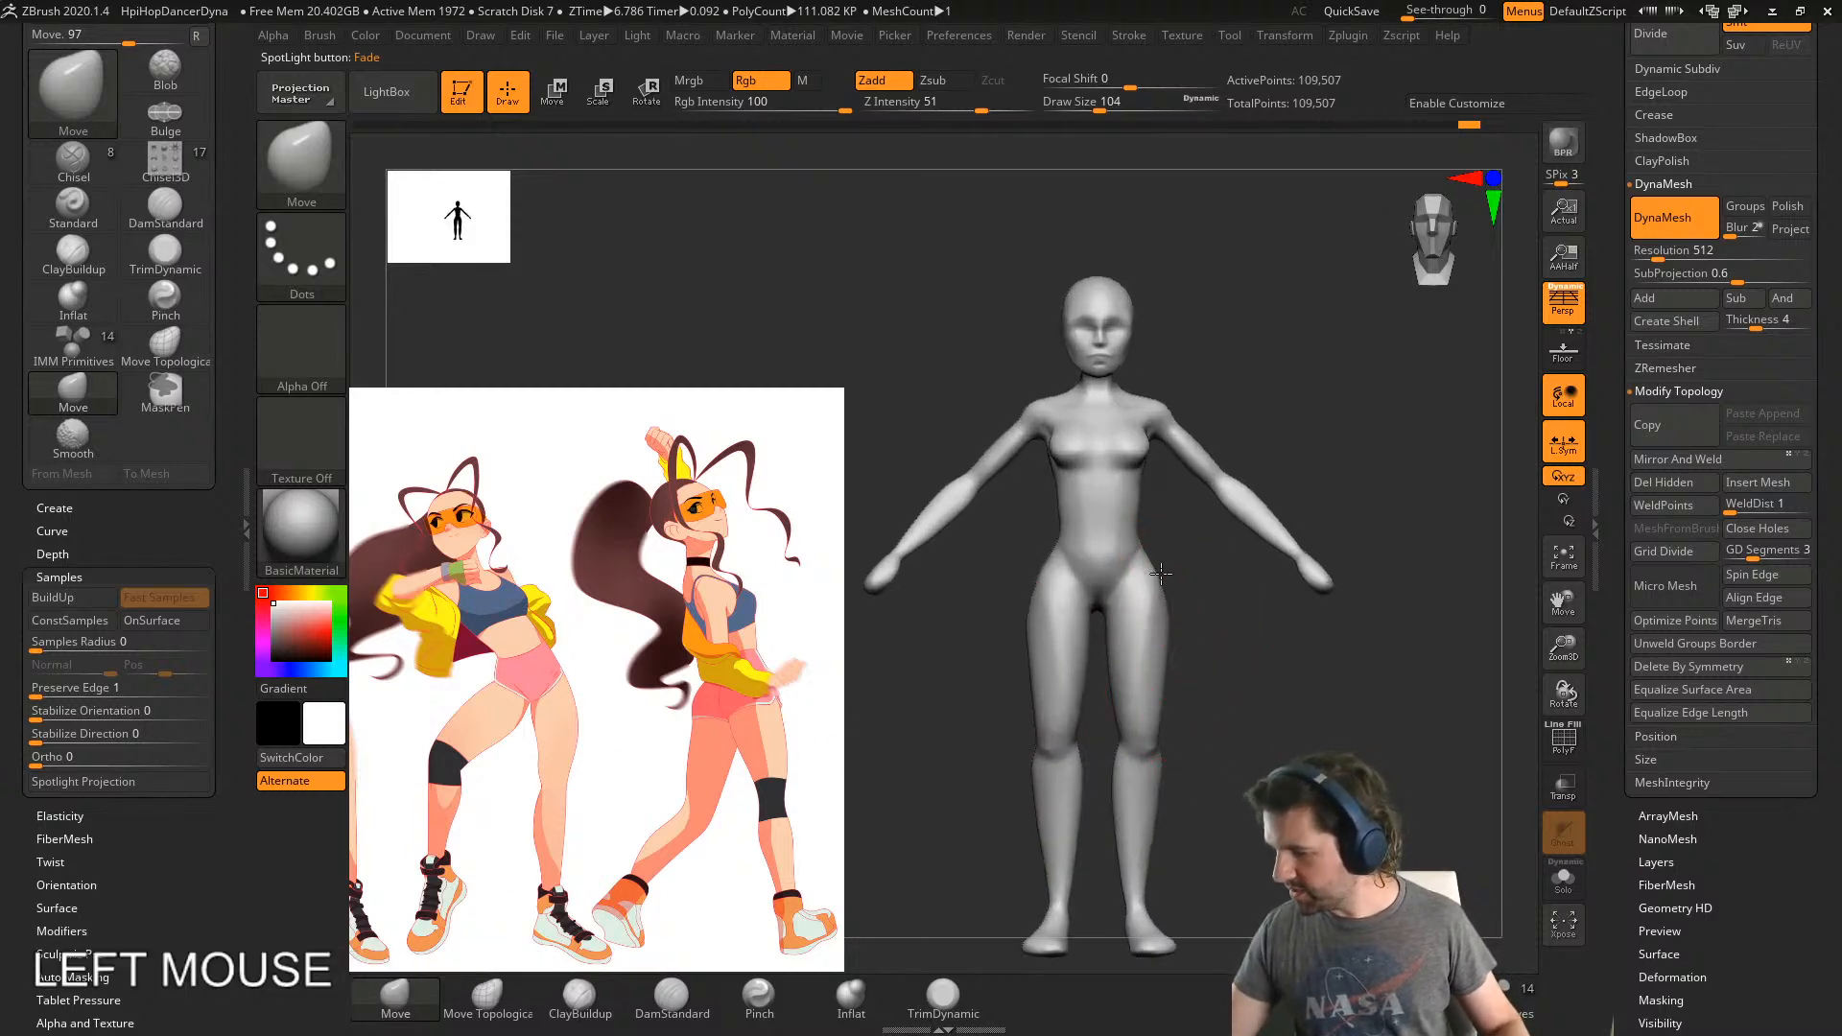
pyautogui.press('s')
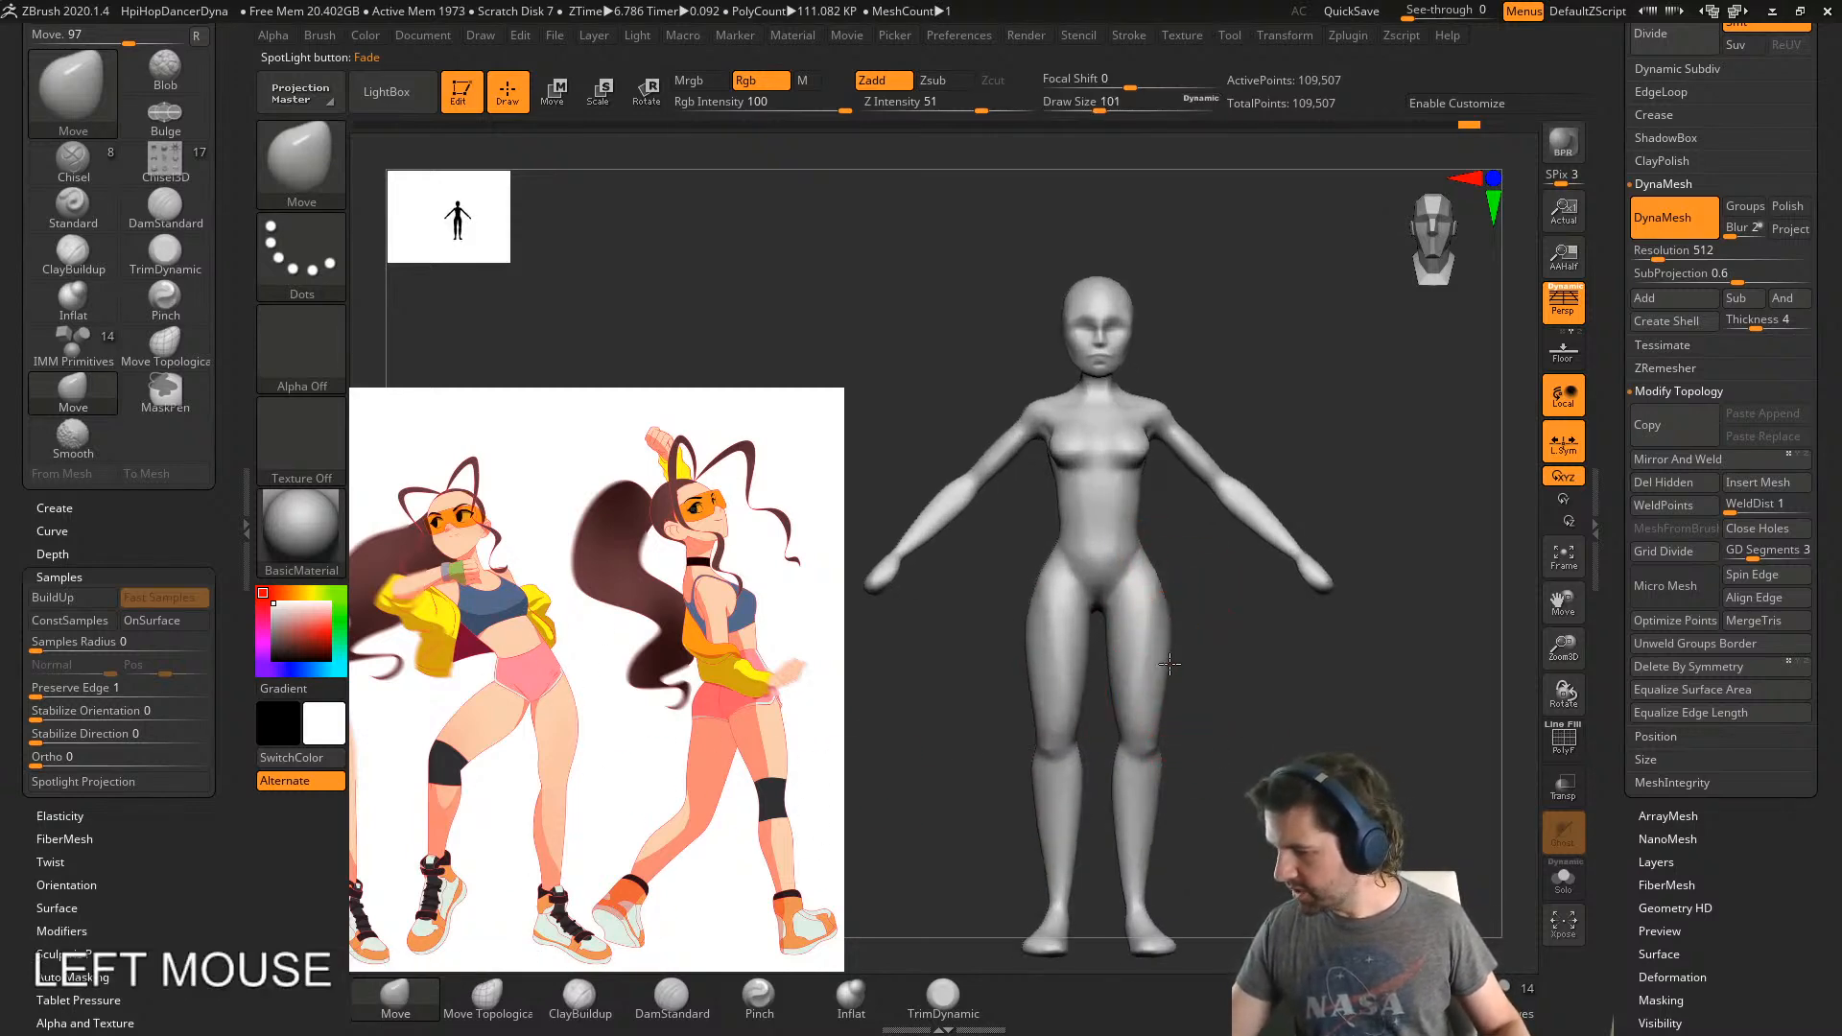
pyautogui.keyDown('shift'); pyautogui.moveTo(1161, 595); pyautogui.dragTo(1159, 566); pyautogui.keyUp('shift')
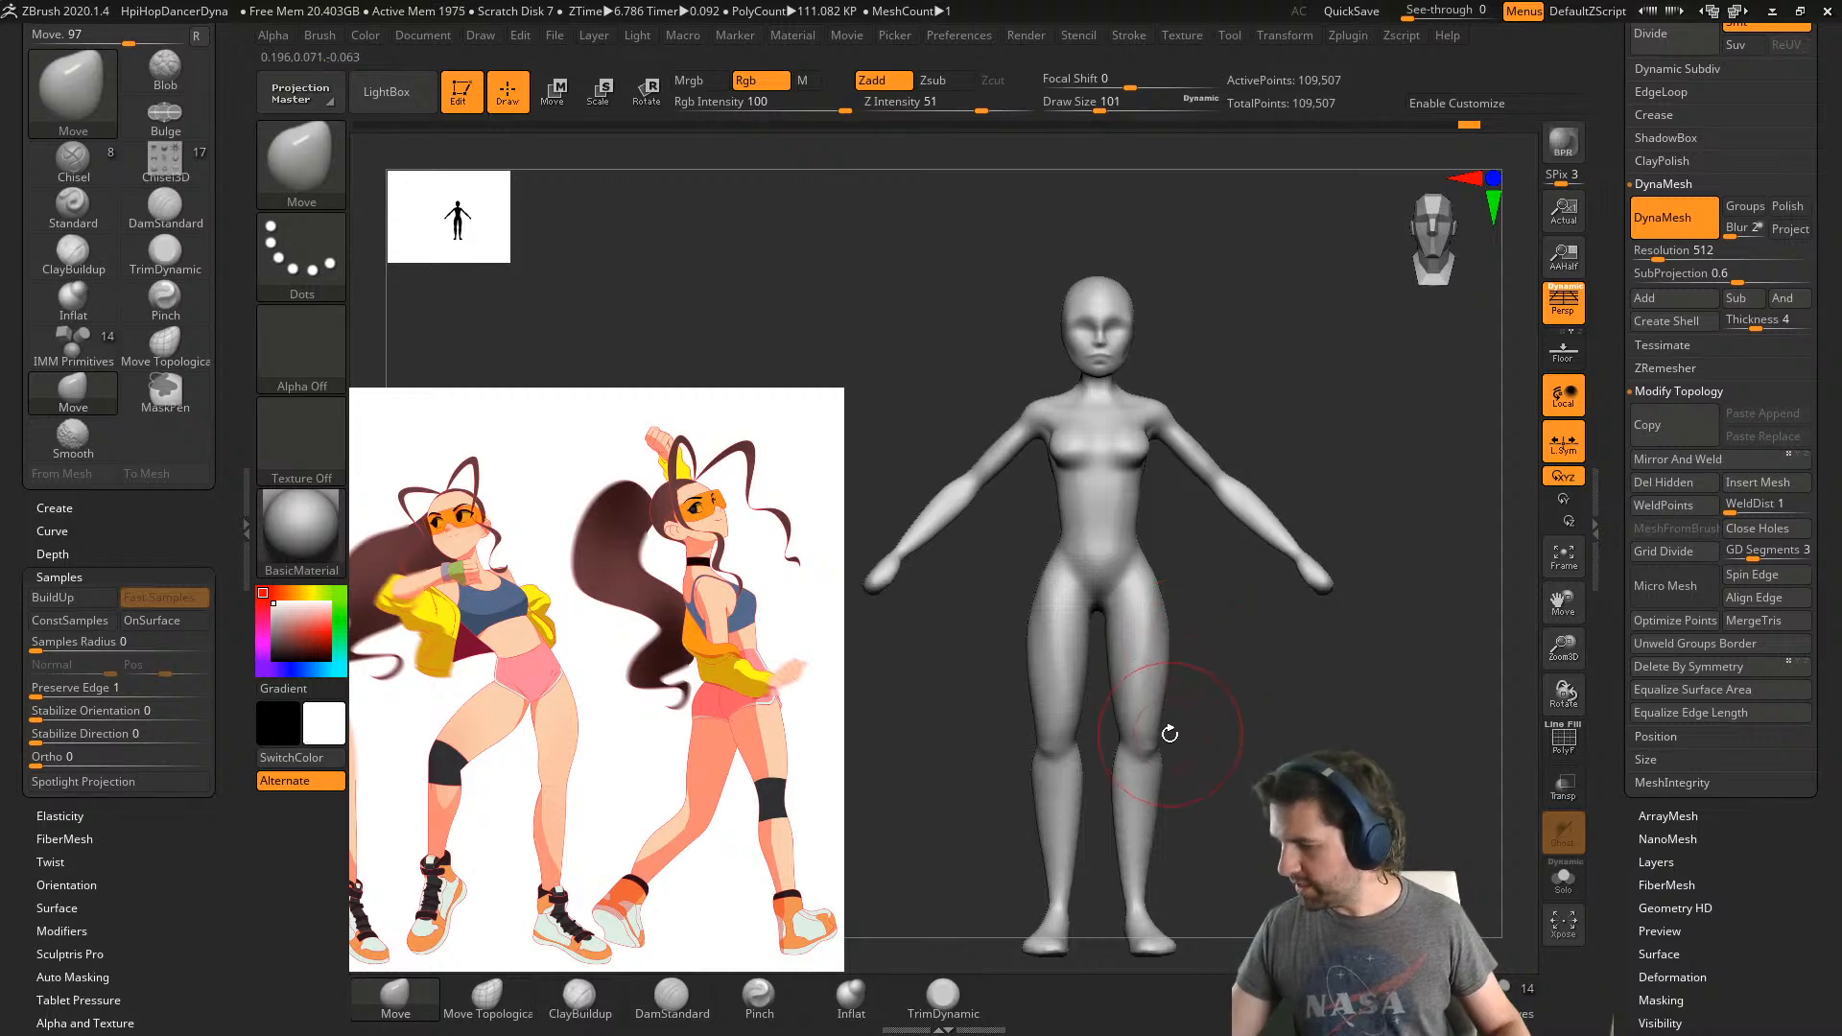
pyautogui.moveTo(1169, 734); pyautogui.dragTo(1163, 734)
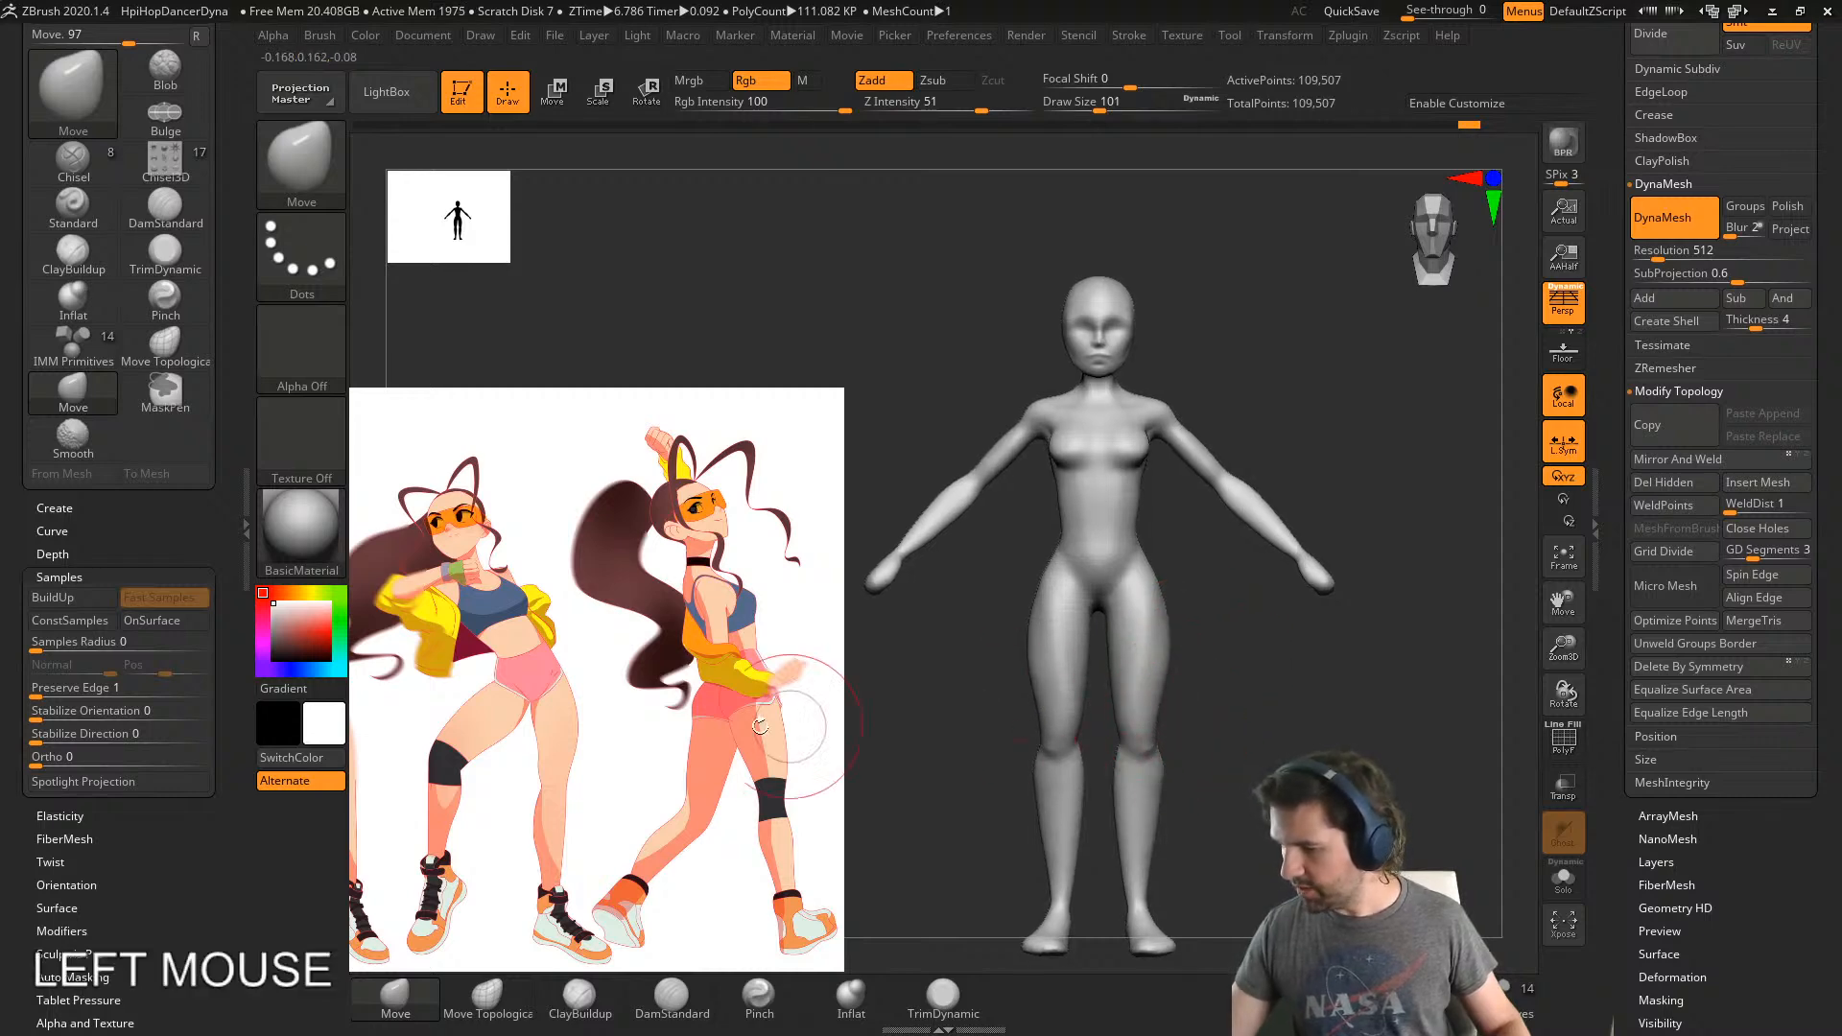
pyautogui.click(672, 997)
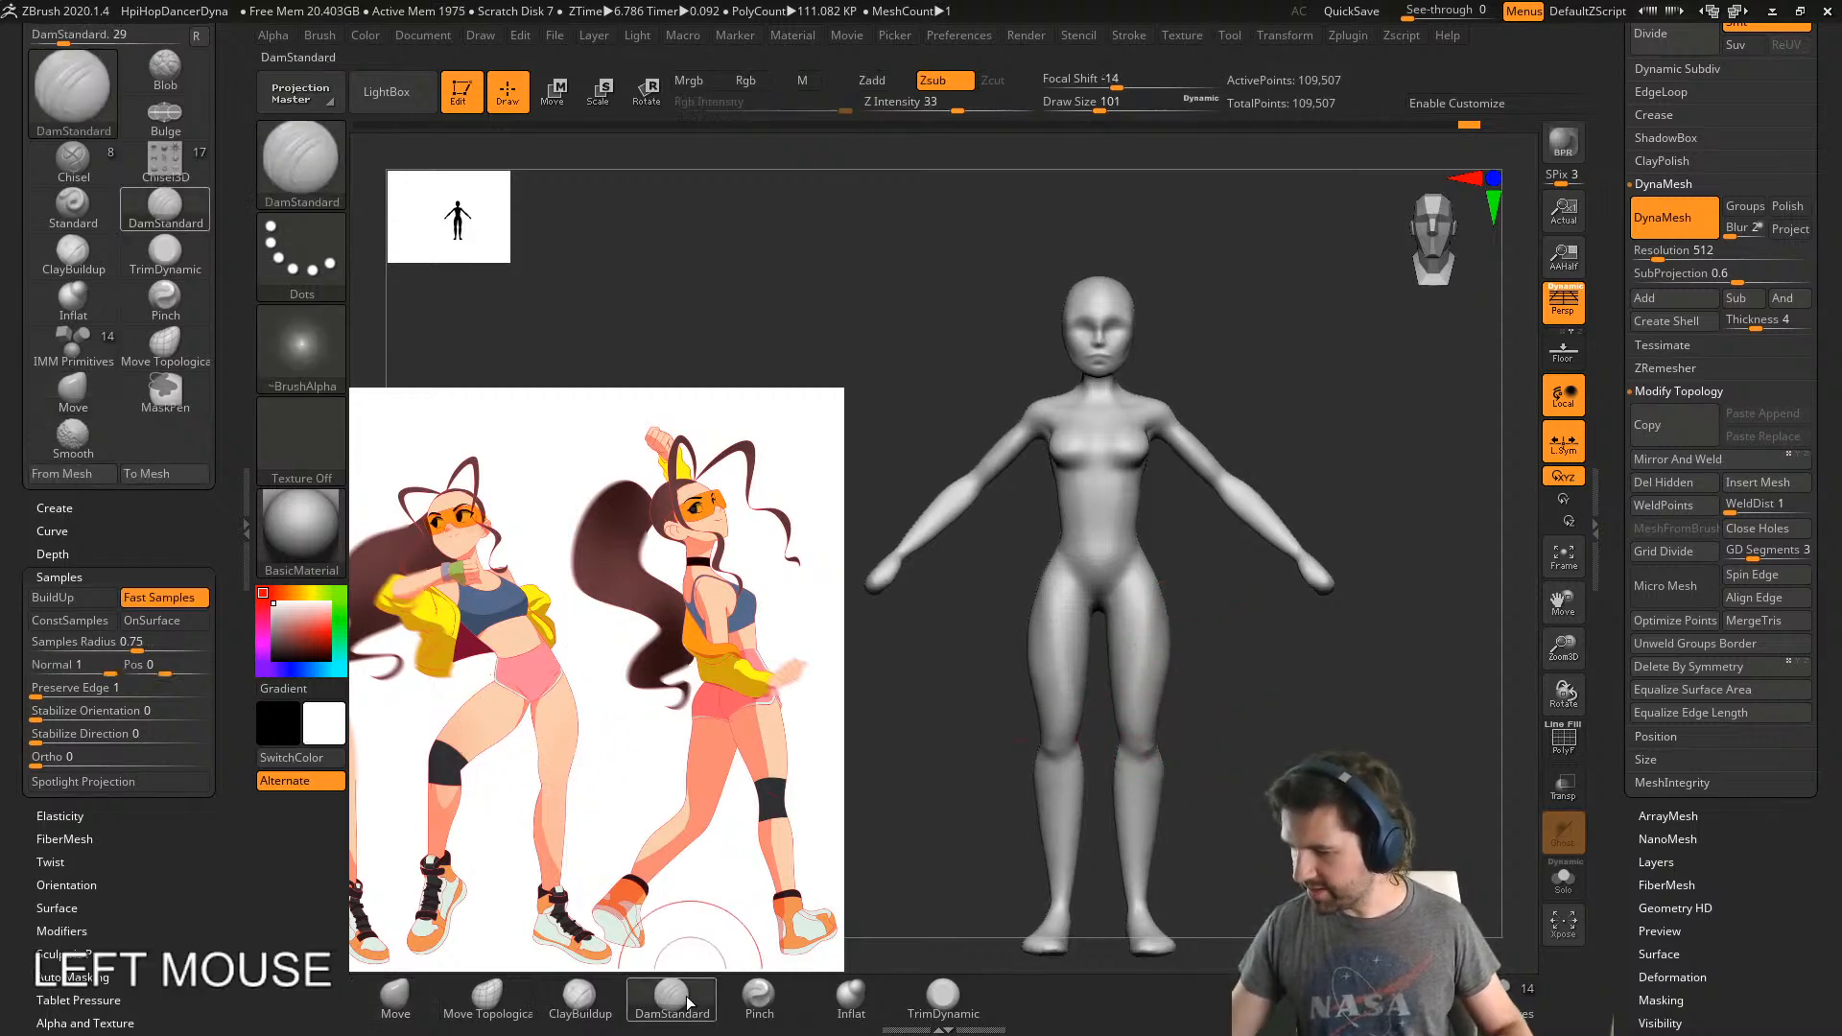
pyautogui.moveTo(1149, 656); pyautogui.dragTo(1101, 657, button='right')
pyautogui.moveTo(1092, 666); pyautogui.dragTo(1063, 670)
pyautogui.moveTo(1103, 656)
pyautogui.mouseDown(button='right')
pyautogui.moveTo(1140, 646)
pyautogui.moveTo(1197, 696)
pyautogui.moveTo(1219, 690)
pyautogui.moveTo(1090, 658)
pyautogui.mouseUp(button='right')
pyautogui.hotkey('ctrl', 'z')
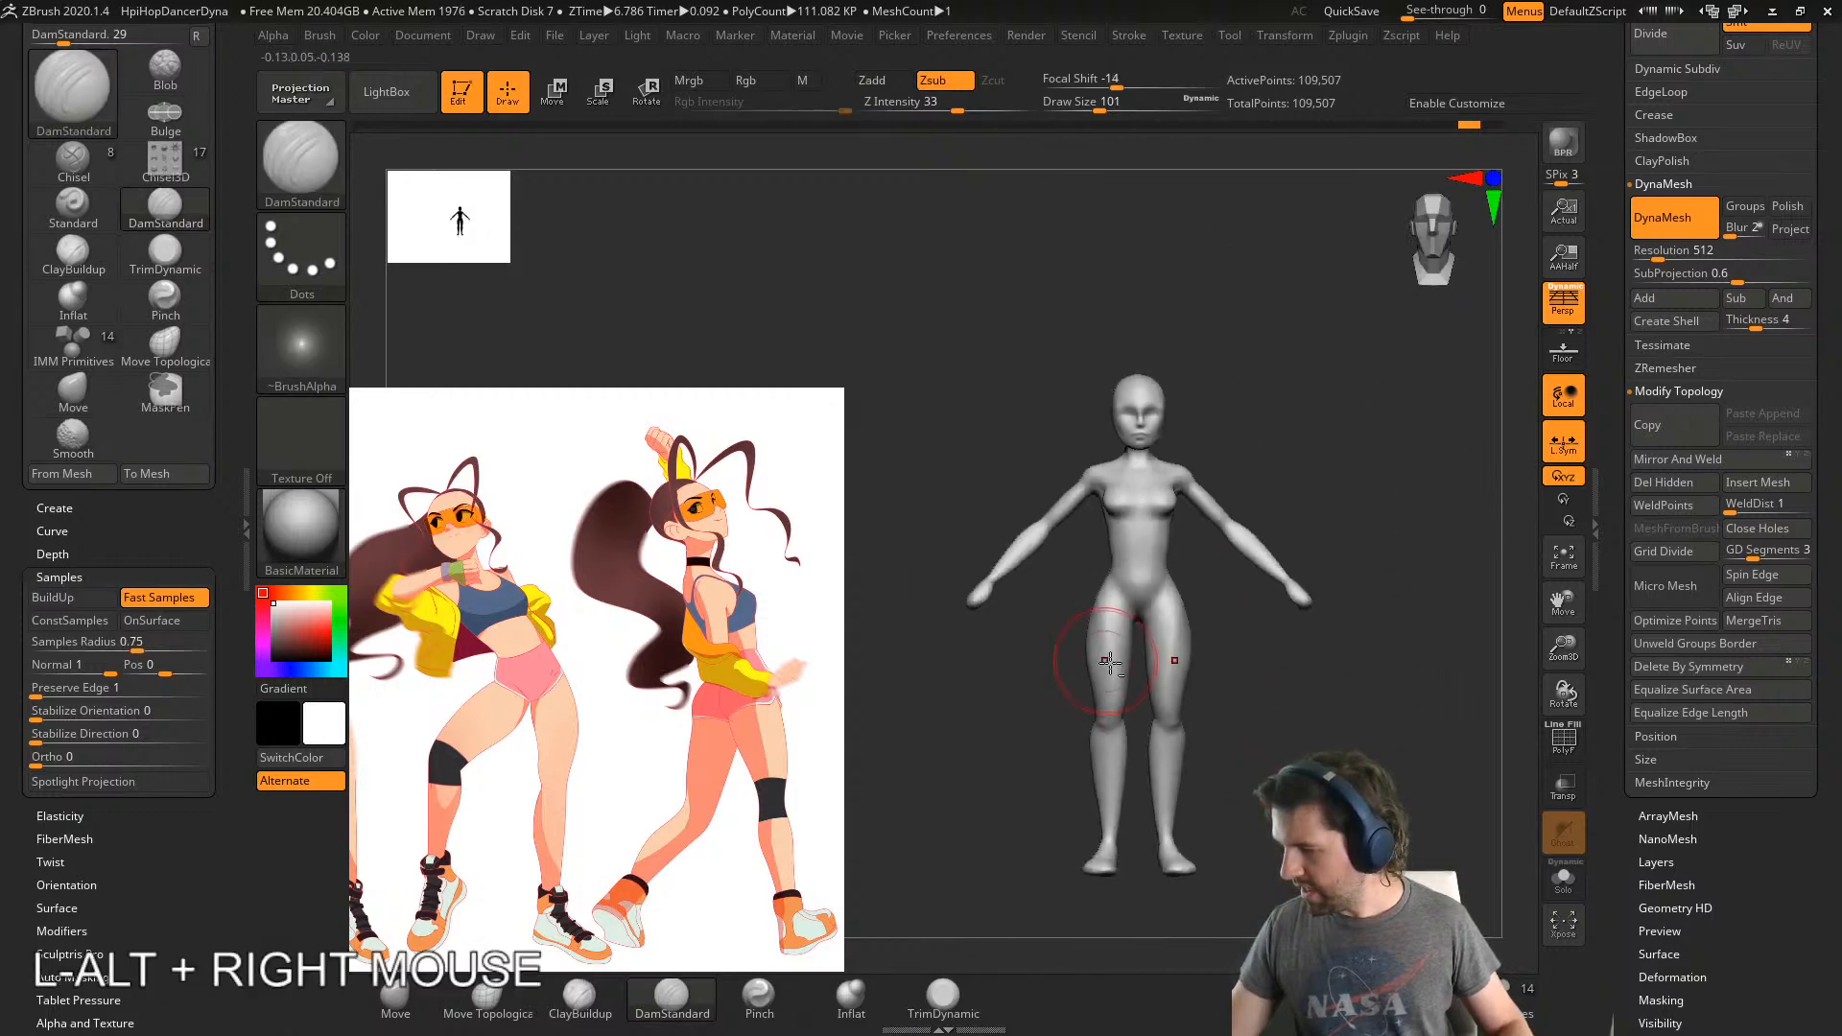
# - Isolate the hips and legs by hiding the upper body, and frame the legs
pyautogui.hotkey('ctrl', 'shift')
pyautogui.keyDown('ctrl'); pyautogui.keyDown('shift'); pyautogui.moveTo(1233, 827); pyautogui.dragTo(1091, 459); pyautogui.keyUp('shift'); pyautogui.keyUp('ctrl')
pyautogui.keyDown('ctrl'); pyautogui.moveTo(1166, 522); pyautogui.dragTo(1420, 581, button='right'); pyautogui.keyUp('ctrl')
pyautogui.moveTo(1154, 490); pyautogui.dragTo(1161, 484)
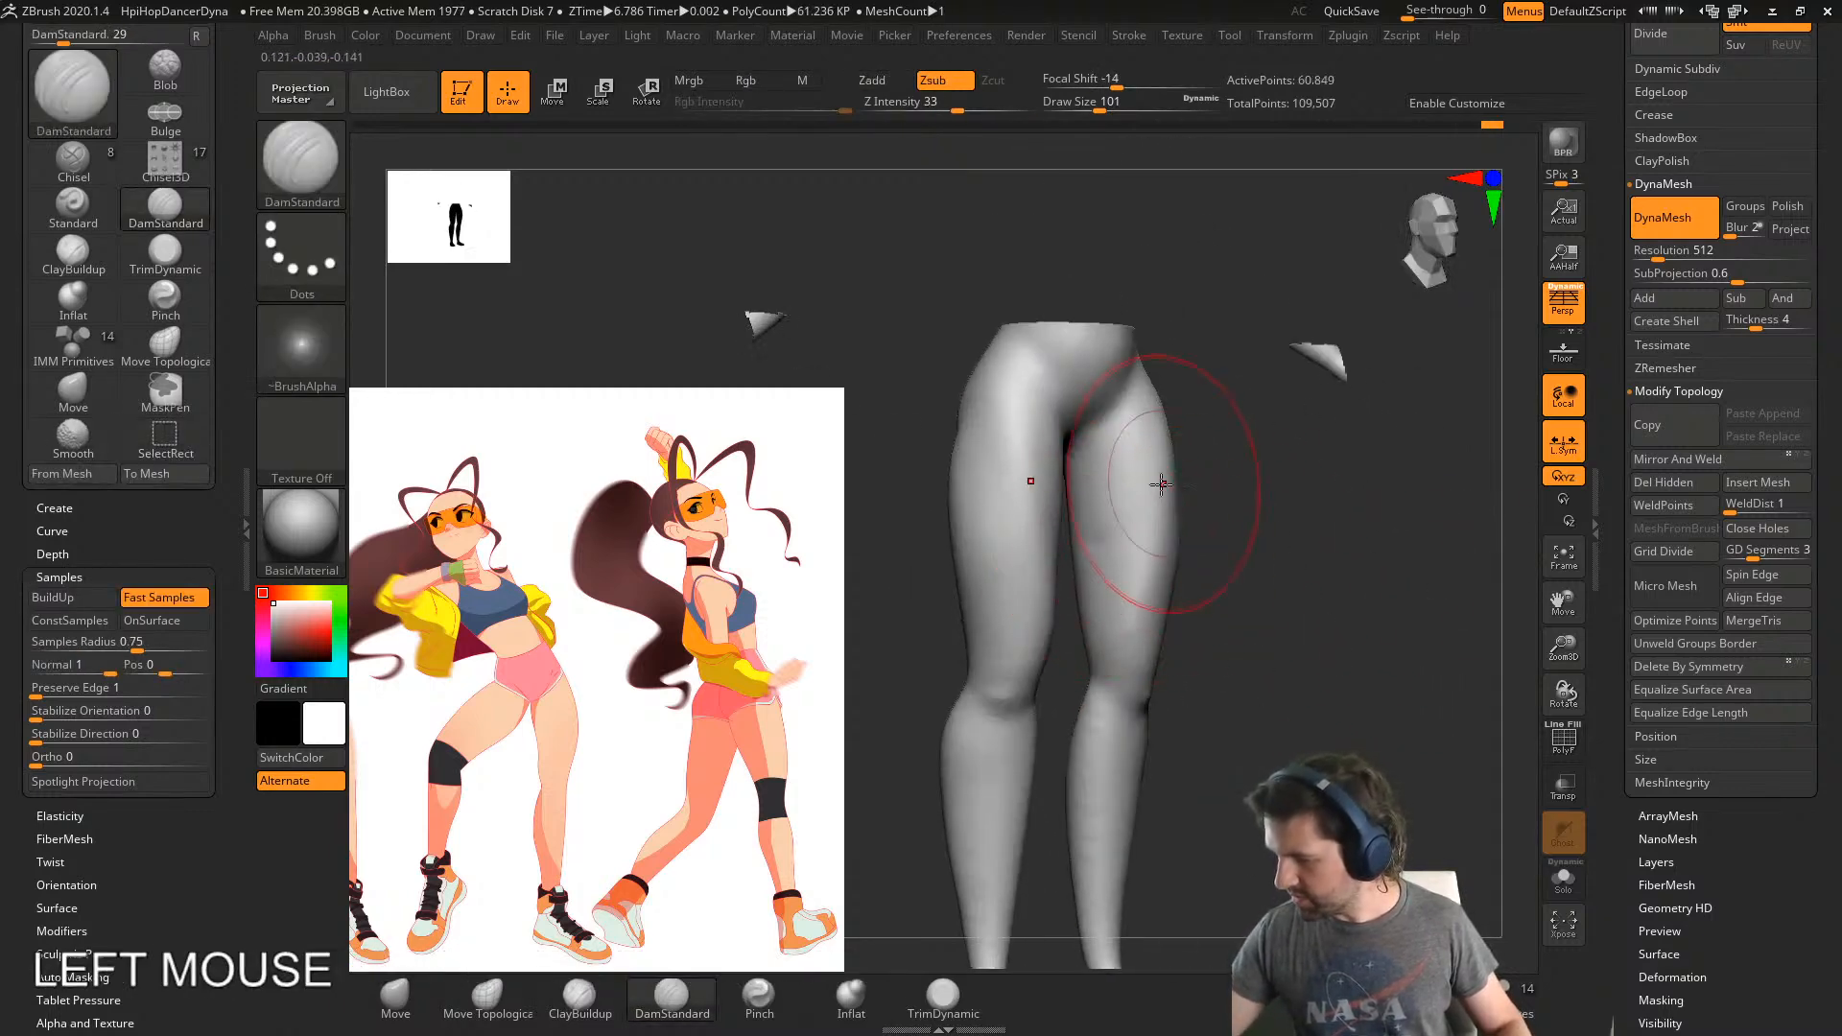
pyautogui.moveTo(1267, 504); pyautogui.dragTo(1182, 551, button='right')
pyautogui.hotkey('ctrl', 'z')
# - Build up the front and inner thigh muscles down to the knees with ClayBuildup at draw size 46
pyautogui.click(579, 998)
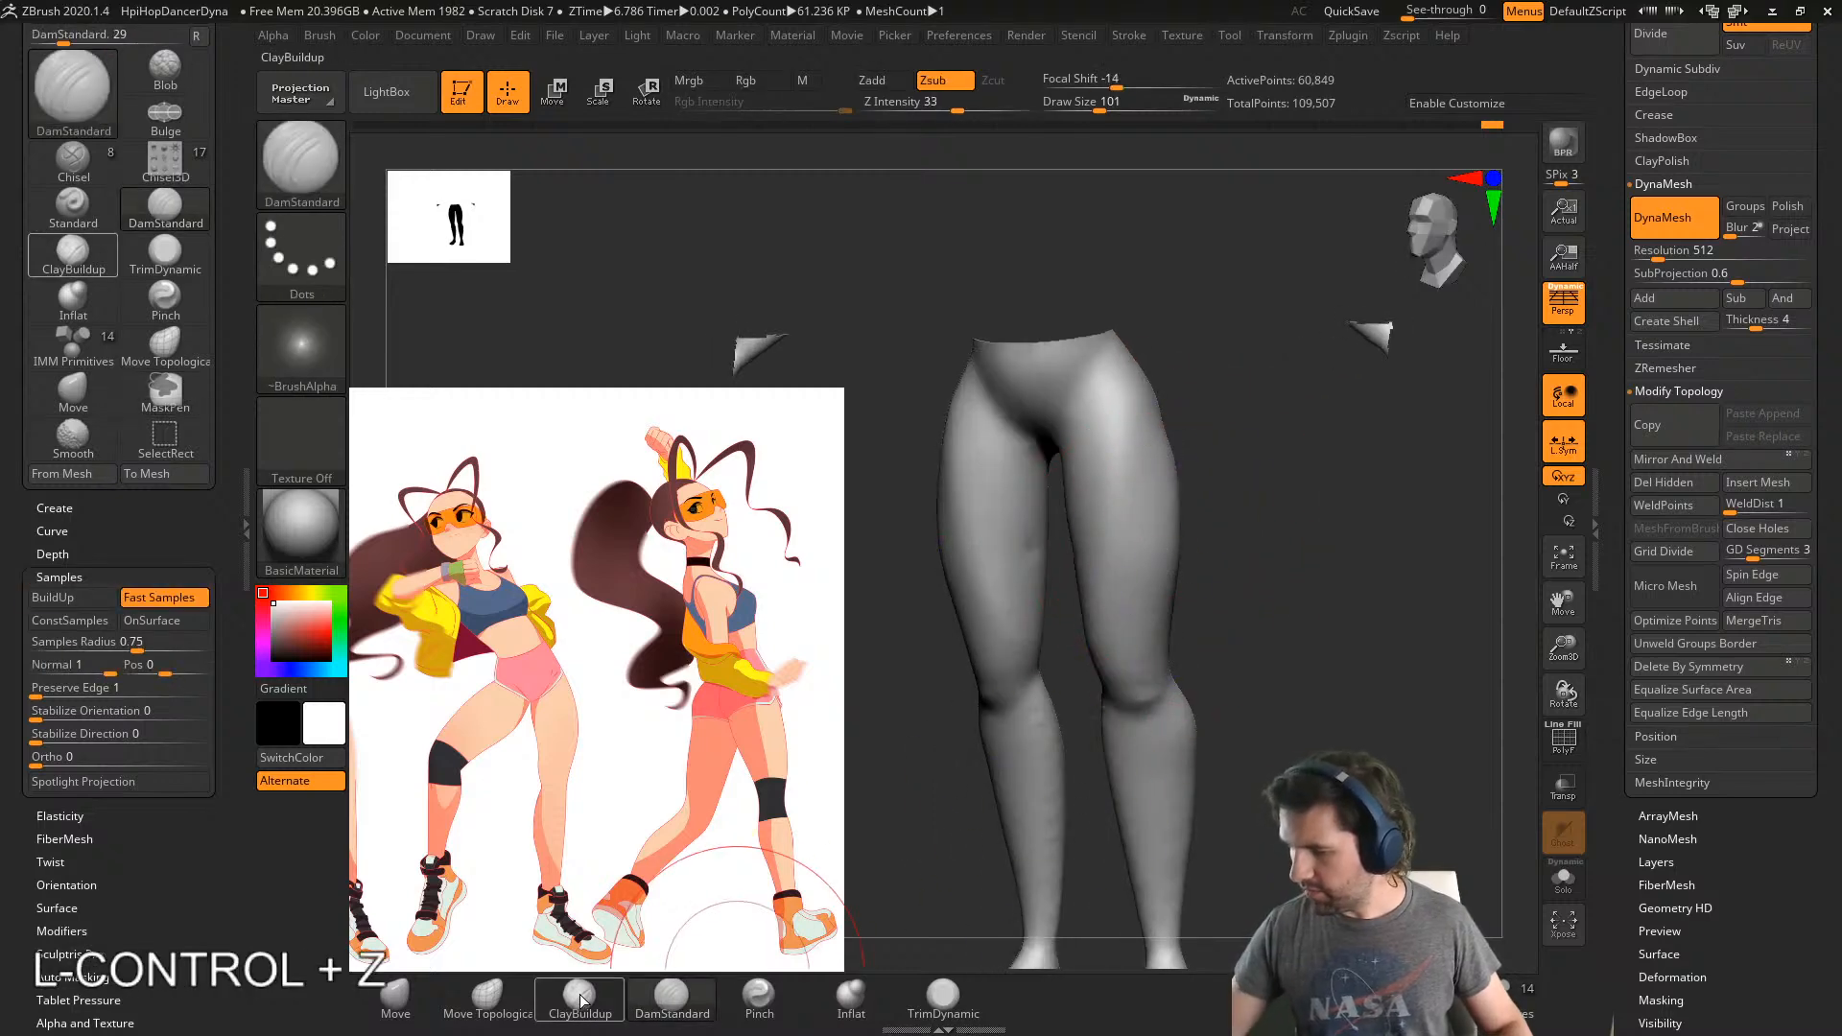
pyautogui.moveTo(978, 731); pyautogui.dragTo(725, 758, button='right')
pyautogui.moveTo(1160, 468); pyautogui.dragTo(1150, 614)
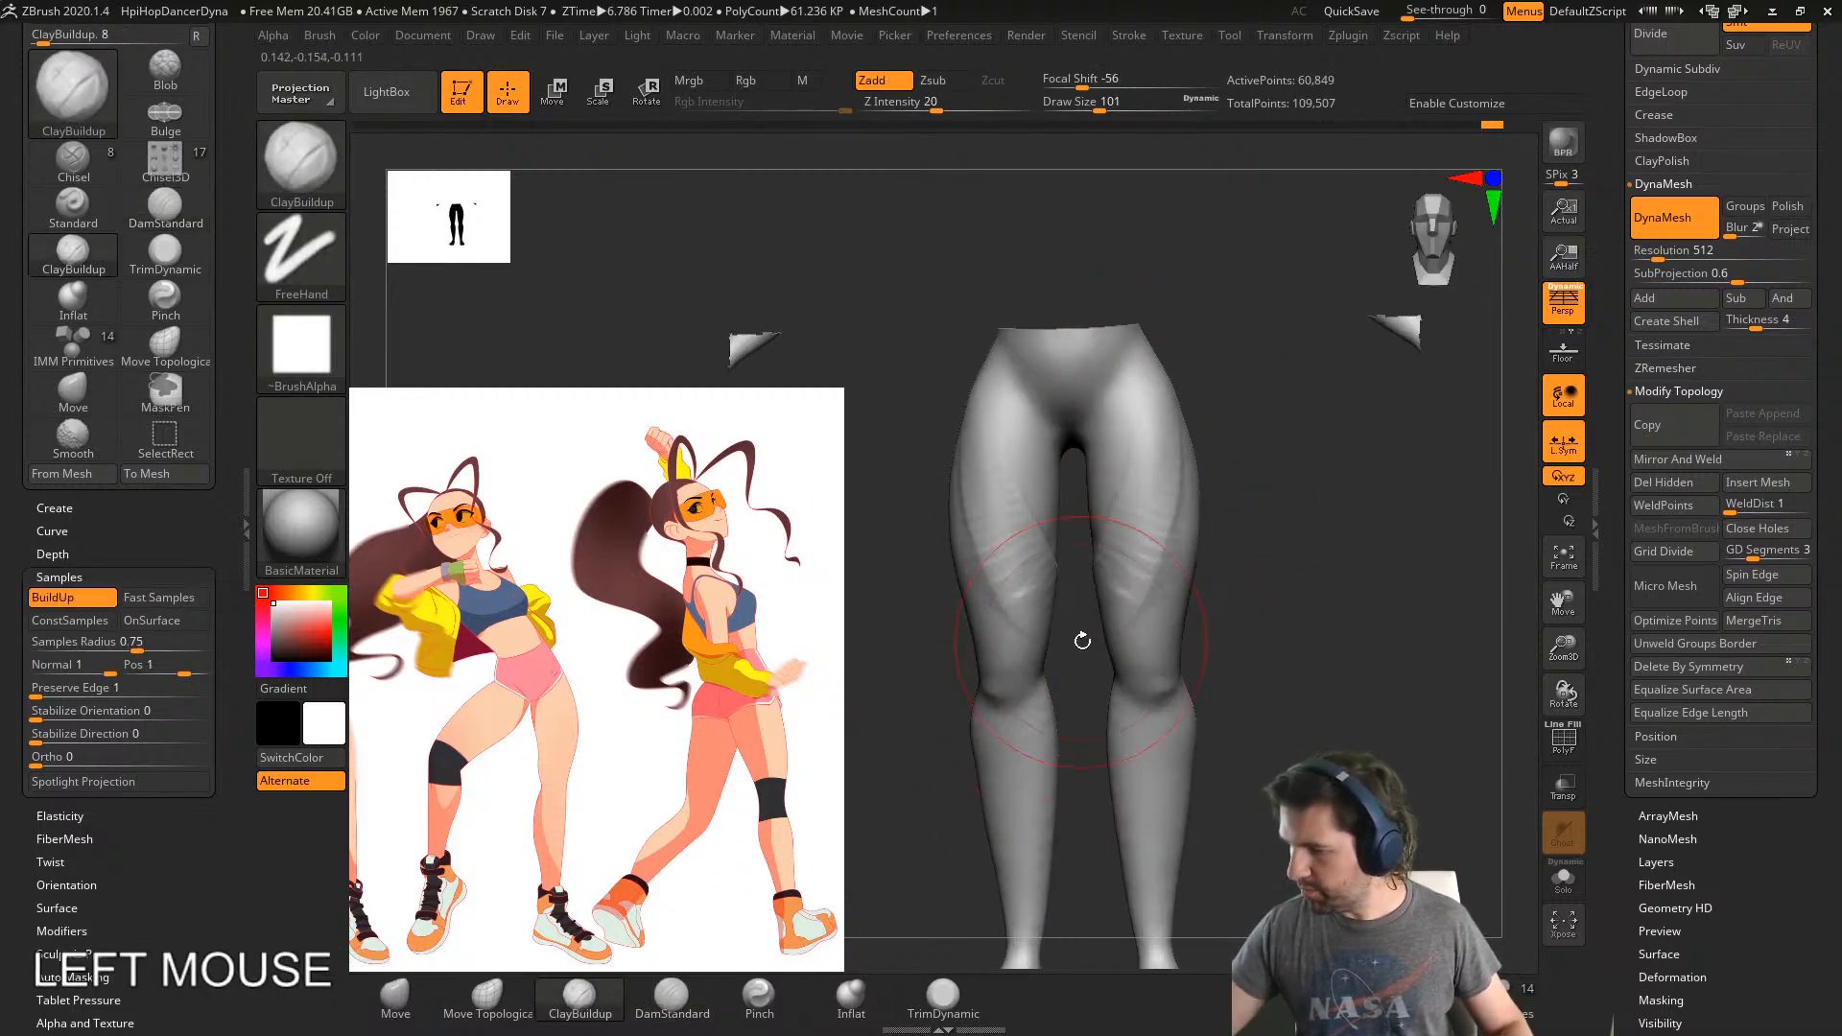
pyautogui.moveTo(1081, 637); pyautogui.dragTo(1045, 677, button='right')
pyautogui.hotkey('ctrl', 'z')
pyautogui.press('s')
pyautogui.moveTo(1107, 646); pyautogui.dragTo(1097, 646)
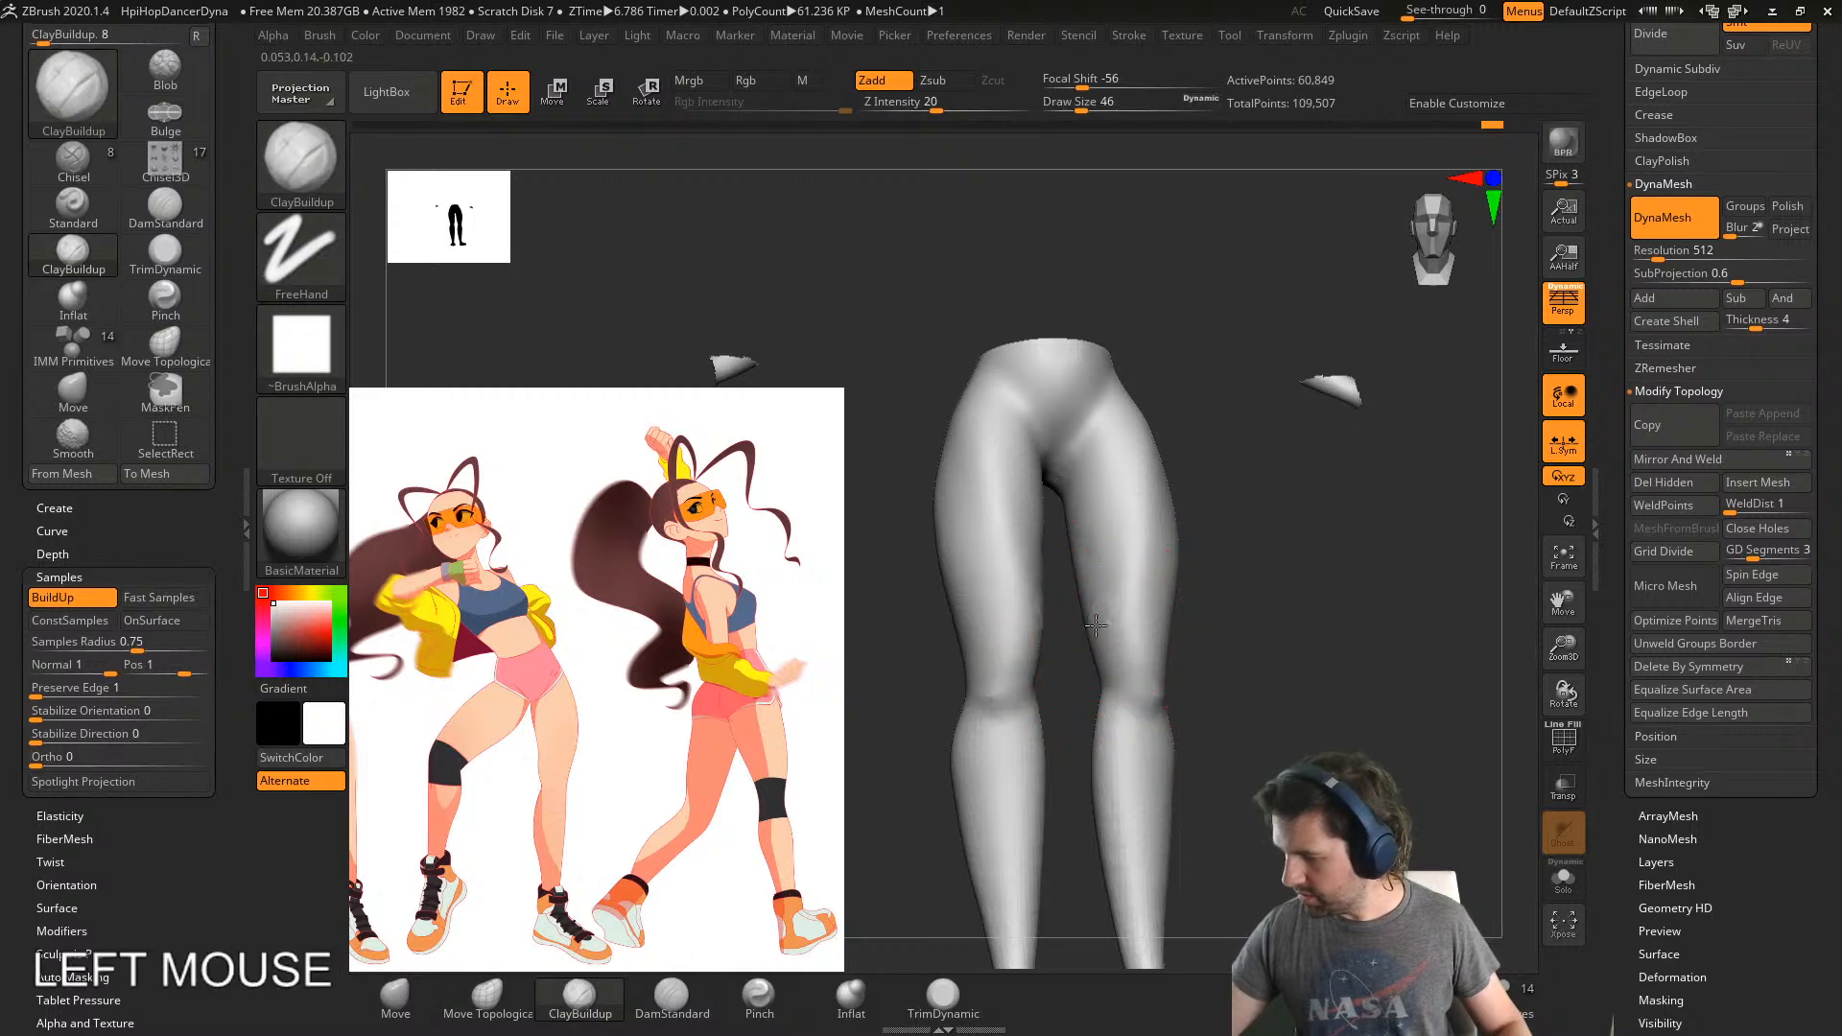
pyautogui.moveTo(1133, 579); pyautogui.dragTo(1147, 609, button='right')
pyautogui.moveTo(1136, 614); pyautogui.dragTo(1152, 511)
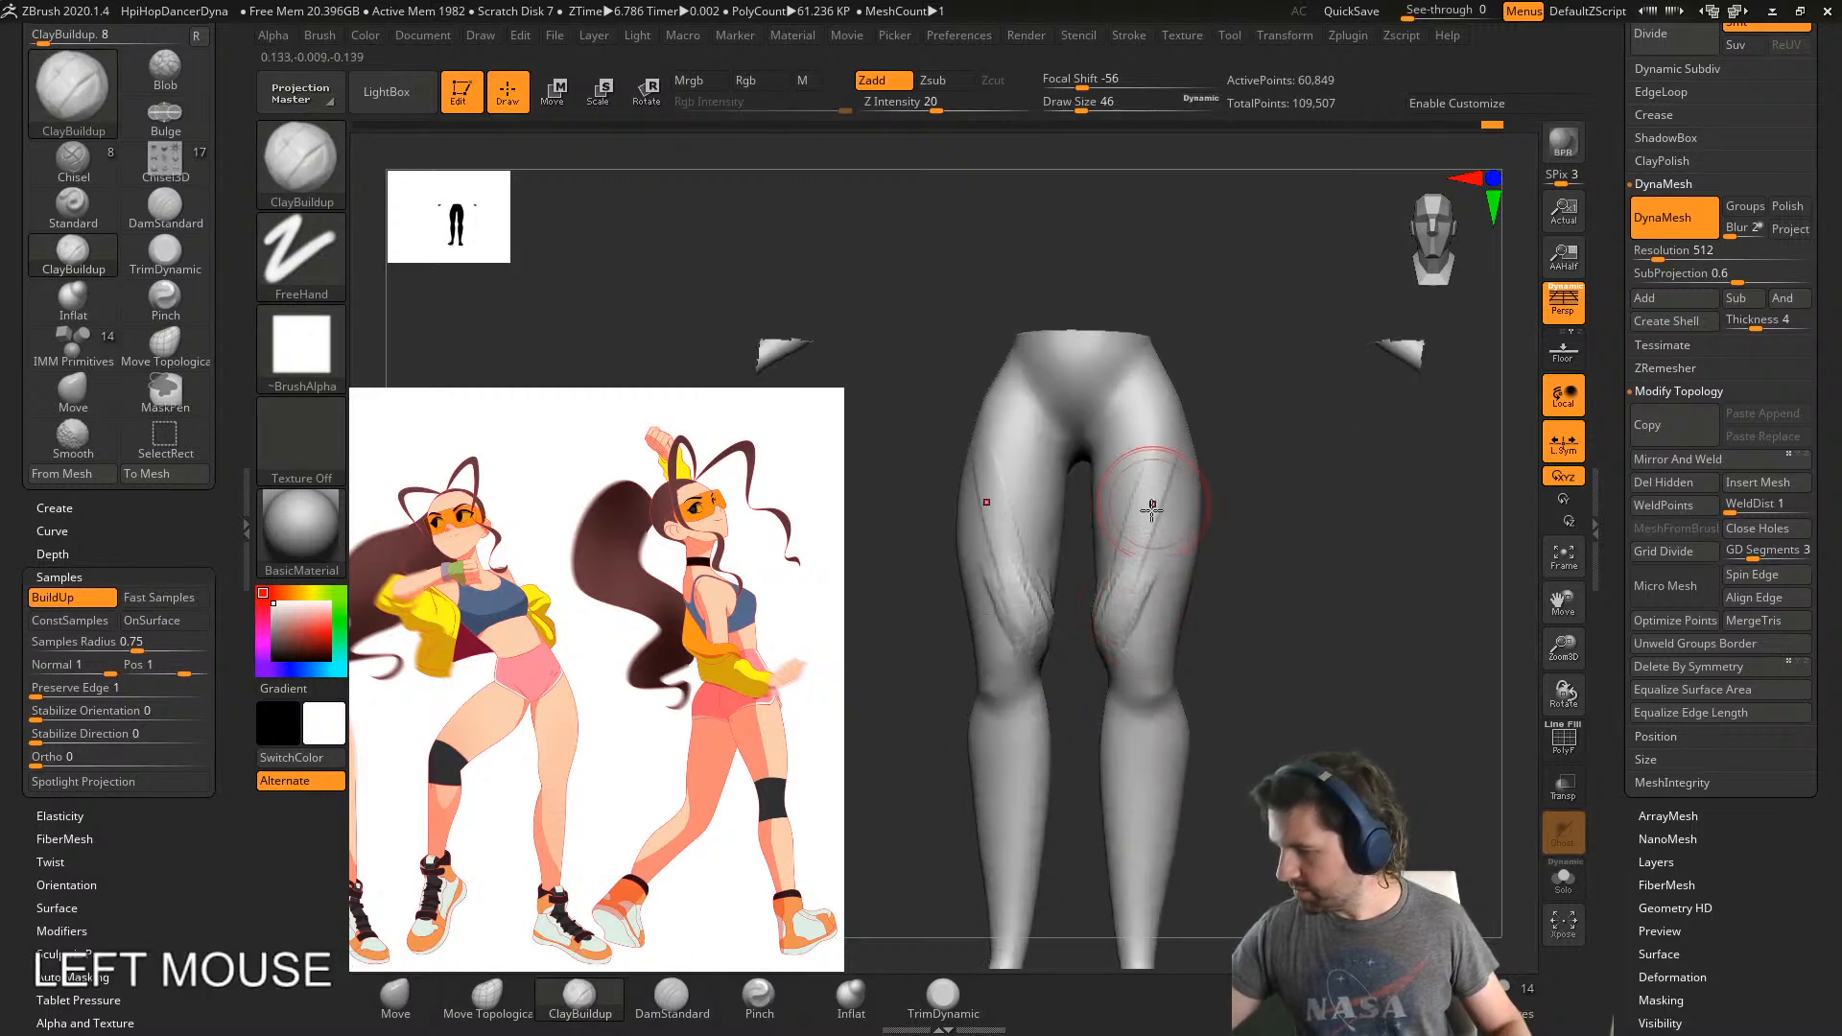
# - Build up the outer thighs with ClayBuildup at draw size 46 and smooth the thigh strokes into the surface
pyautogui.moveTo(1183, 530); pyautogui.dragTo(1168, 403, button='right')
pyautogui.moveTo(1167, 403); pyautogui.dragTo(1183, 466)
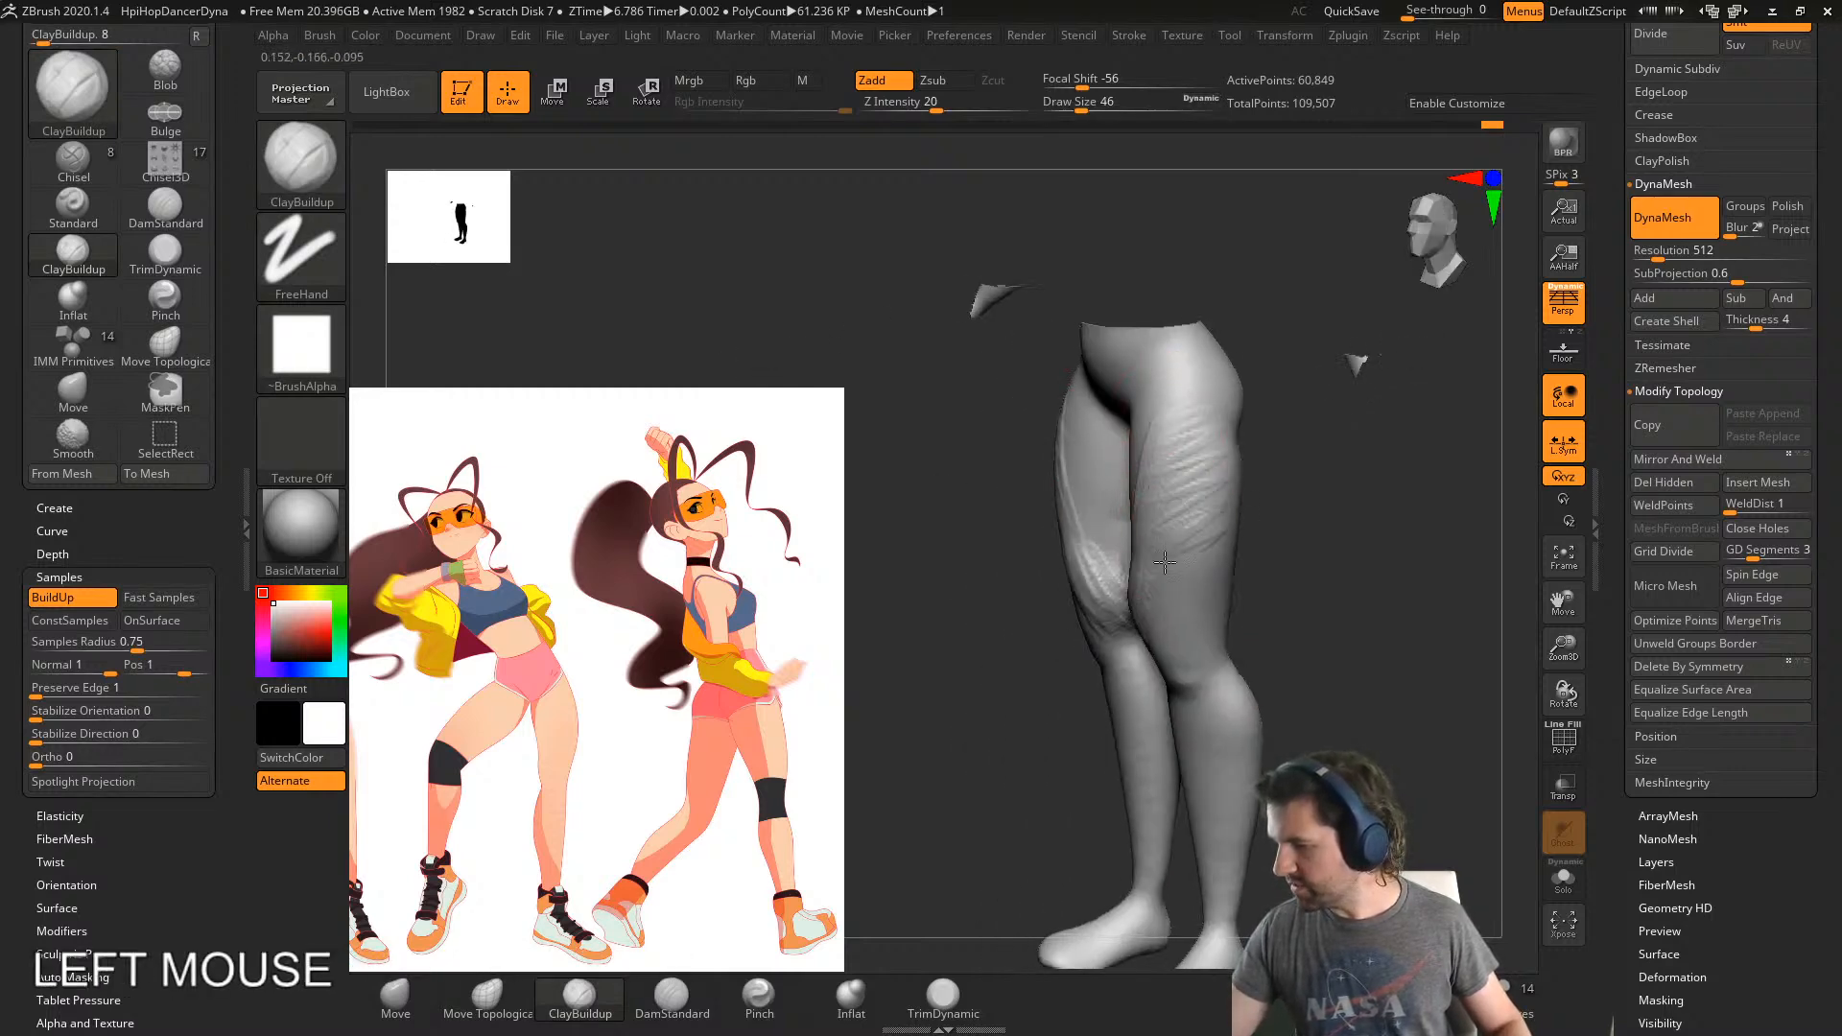
pyautogui.moveTo(1165, 562); pyautogui.dragTo(1234, 534, button='right')
pyautogui.moveTo(1190, 508); pyautogui.dragTo(1173, 575)
pyautogui.moveTo(1190, 566); pyautogui.dragTo(1168, 575, button='right')
pyautogui.keyDown('shift'); pyautogui.moveTo(1142, 576); pyautogui.dragTo(1110, 626); pyautogui.keyUp('shift')
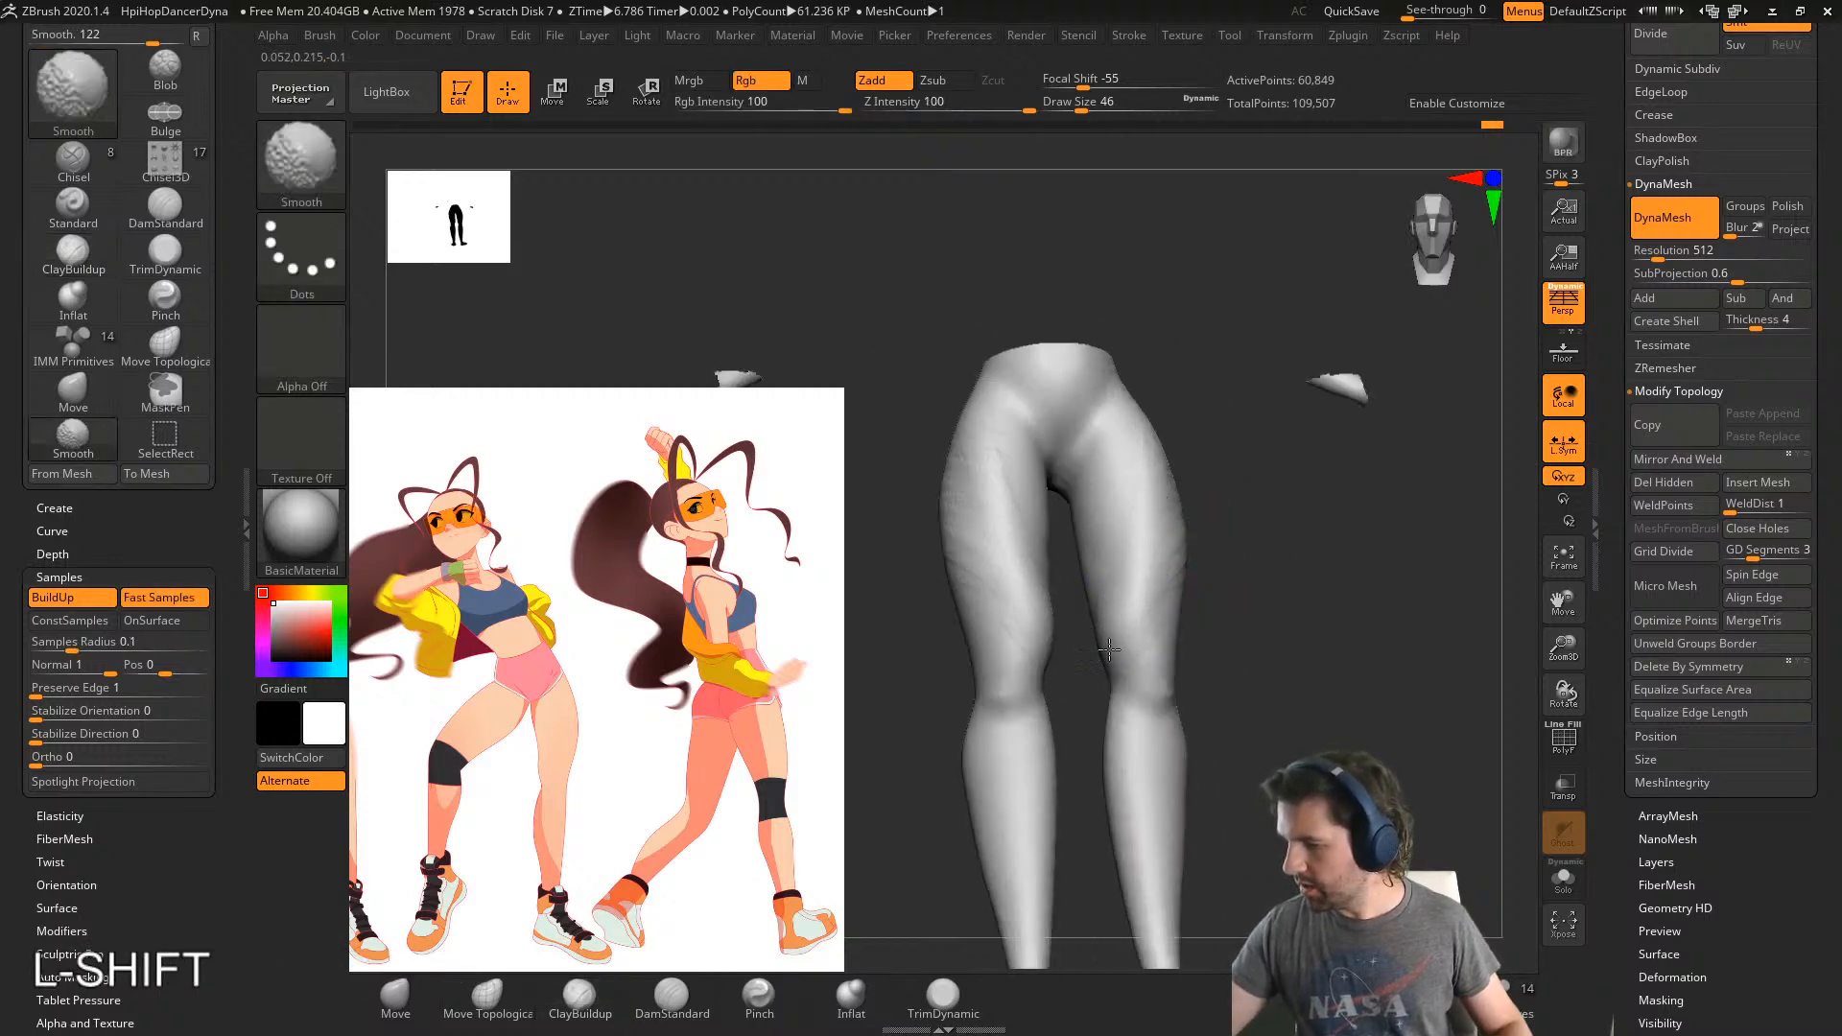
pyautogui.keyDown('shift'); pyautogui.moveTo(1110, 651); pyautogui.dragTo(1134, 539, button='right'); pyautogui.keyUp('shift')
# - Build up the inner and back sides of the thighs with ClayBuildup and smooth them
pyautogui.moveTo(1187, 628)
pyautogui.mouseDown(button='right')
pyautogui.moveTo(1279, 584)
pyautogui.moveTo(1155, 617)
pyautogui.mouseUp(button='right')
pyautogui.moveTo(1142, 604); pyautogui.dragTo(1105, 629)
pyautogui.moveTo(1149, 609); pyautogui.dragTo(1110, 617, button='right')
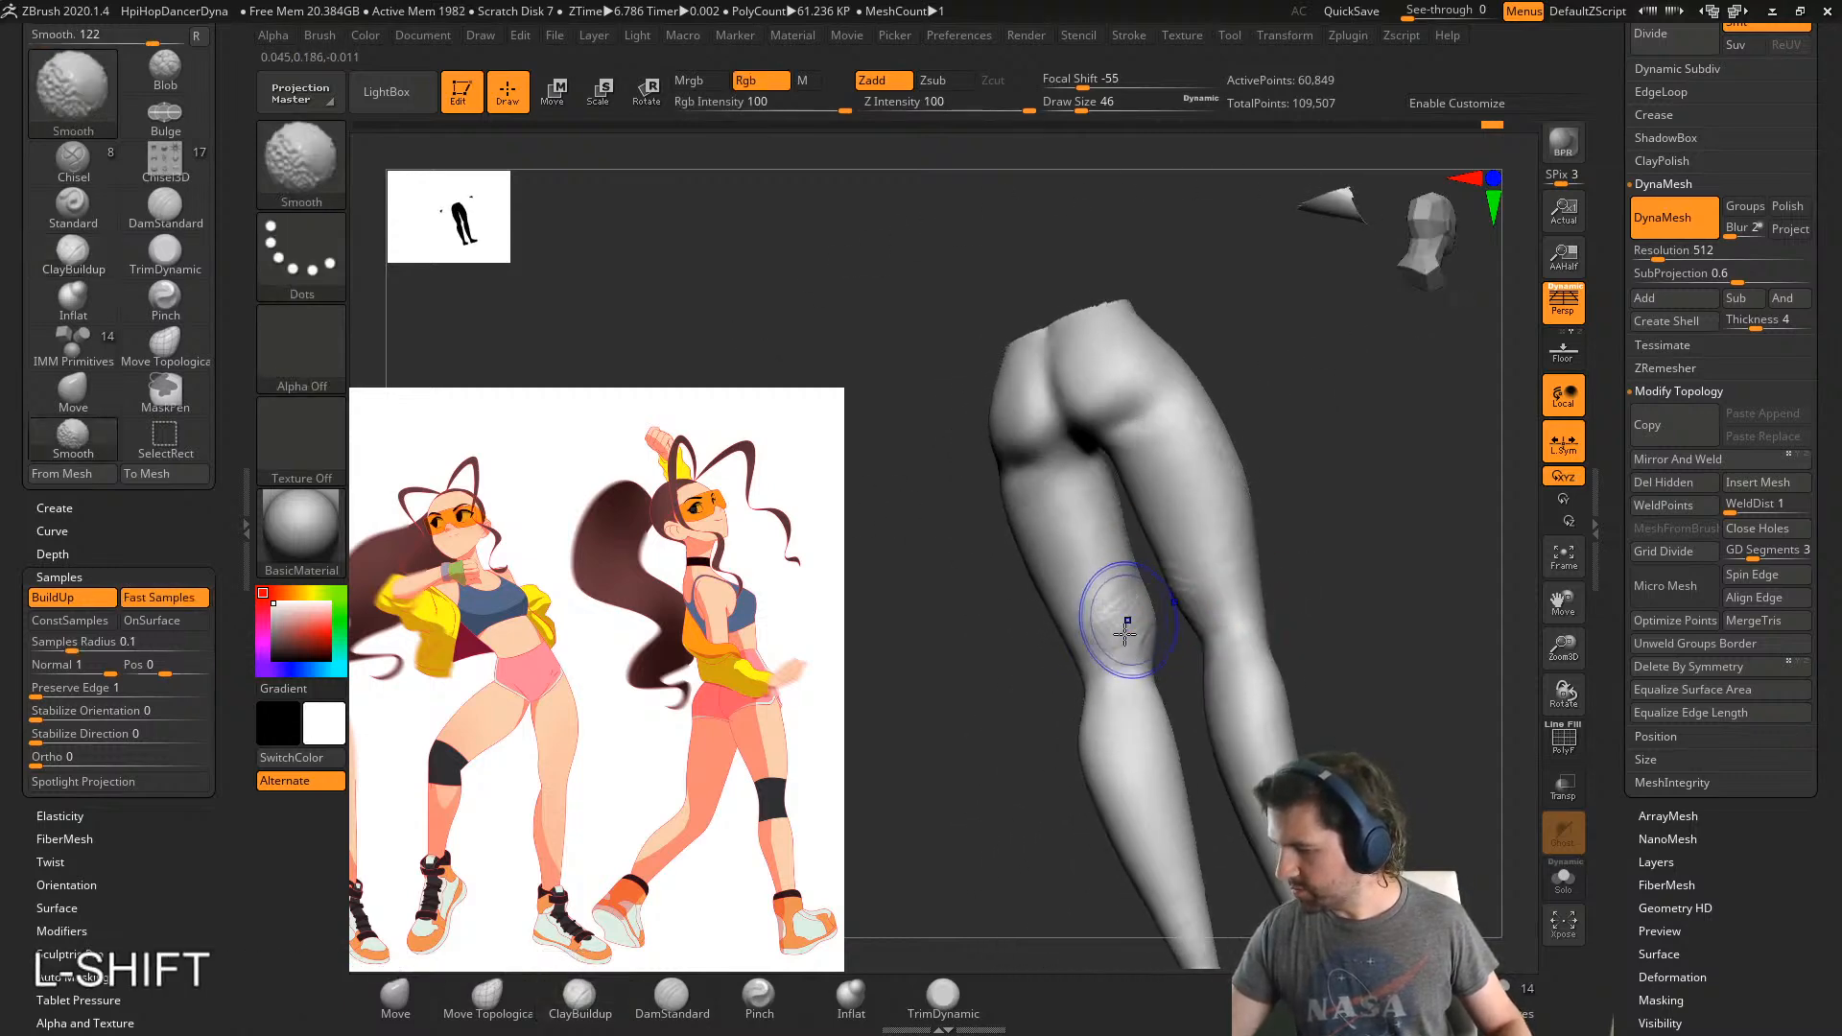
pyautogui.keyDown('shift'); pyautogui.moveTo(1110, 617); pyautogui.dragTo(1102, 576); pyautogui.keyUp('shift')
pyautogui.keyDown('shift'); pyautogui.moveTo(1102, 576); pyautogui.dragTo(1194, 569, button='right'); pyautogui.keyUp('shift')
pyautogui.keyDown('shift'); pyautogui.moveTo(1093, 581); pyautogui.dragTo(1064, 599); pyautogui.keyUp('shift')
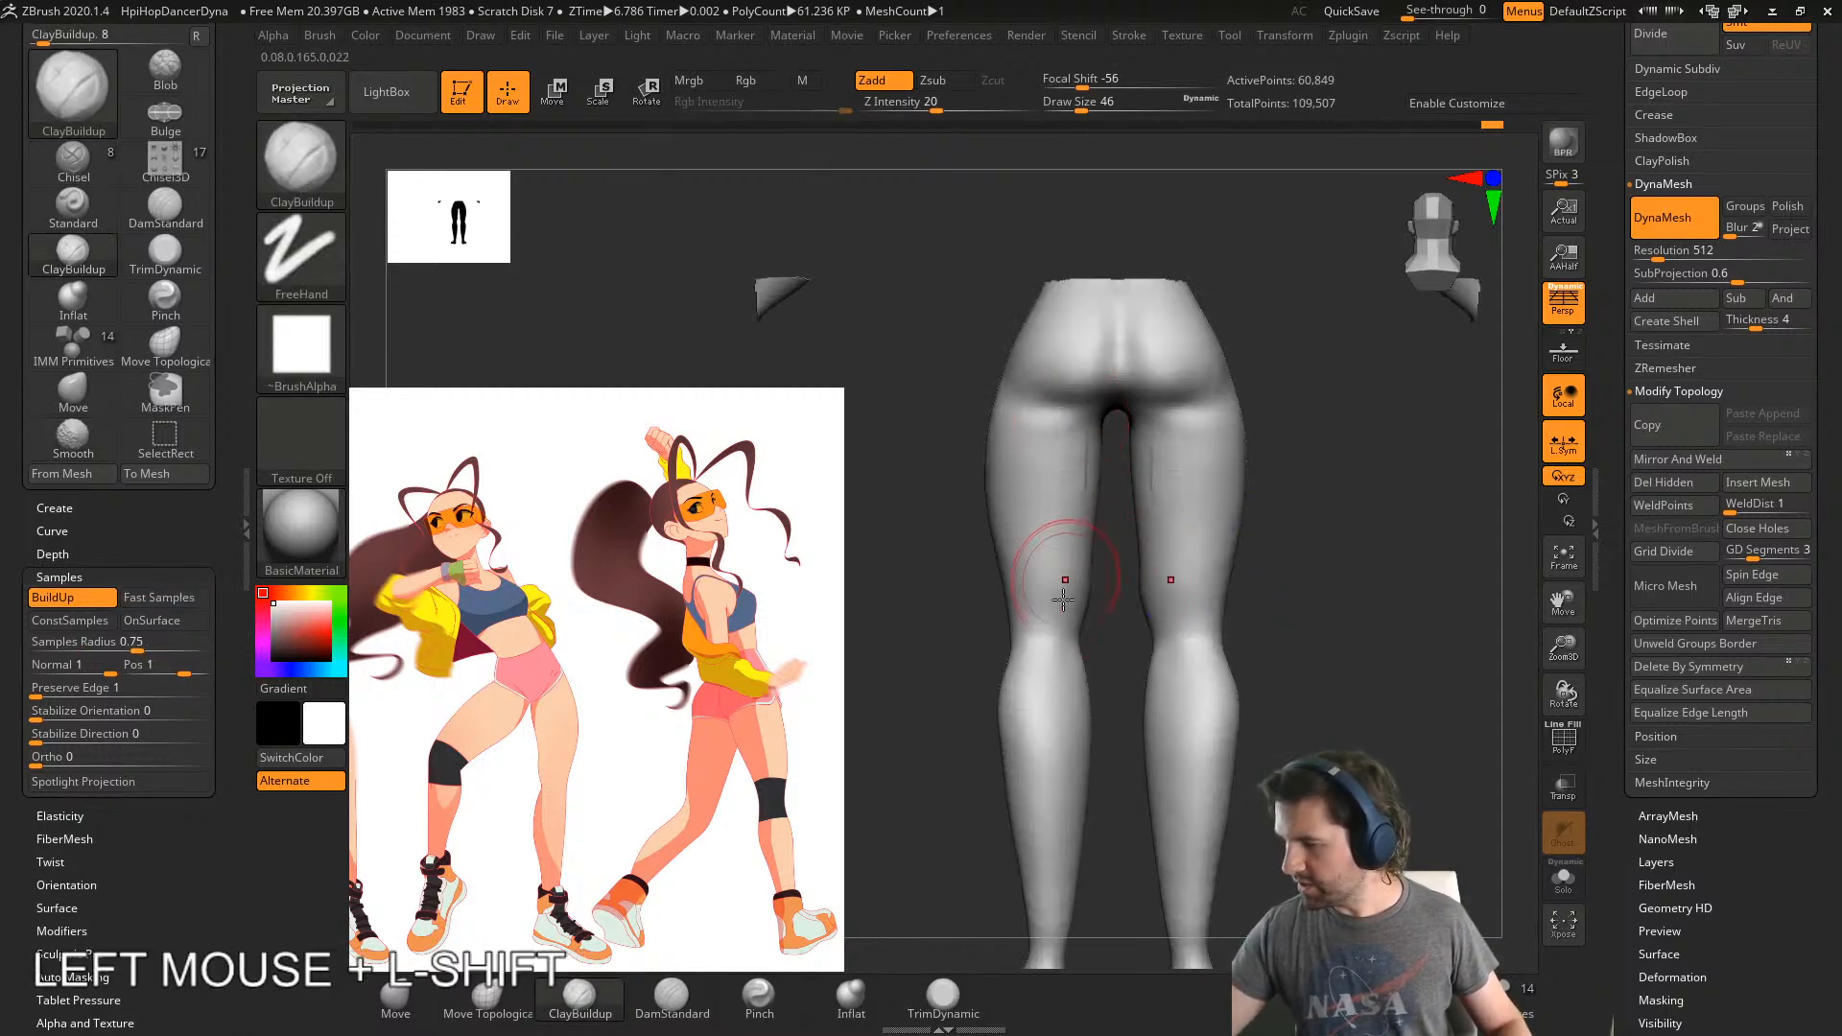
pyautogui.keyDown('shift'); pyautogui.moveTo(1014, 414); pyautogui.dragTo(1028, 435); pyautogui.keyUp('shift')
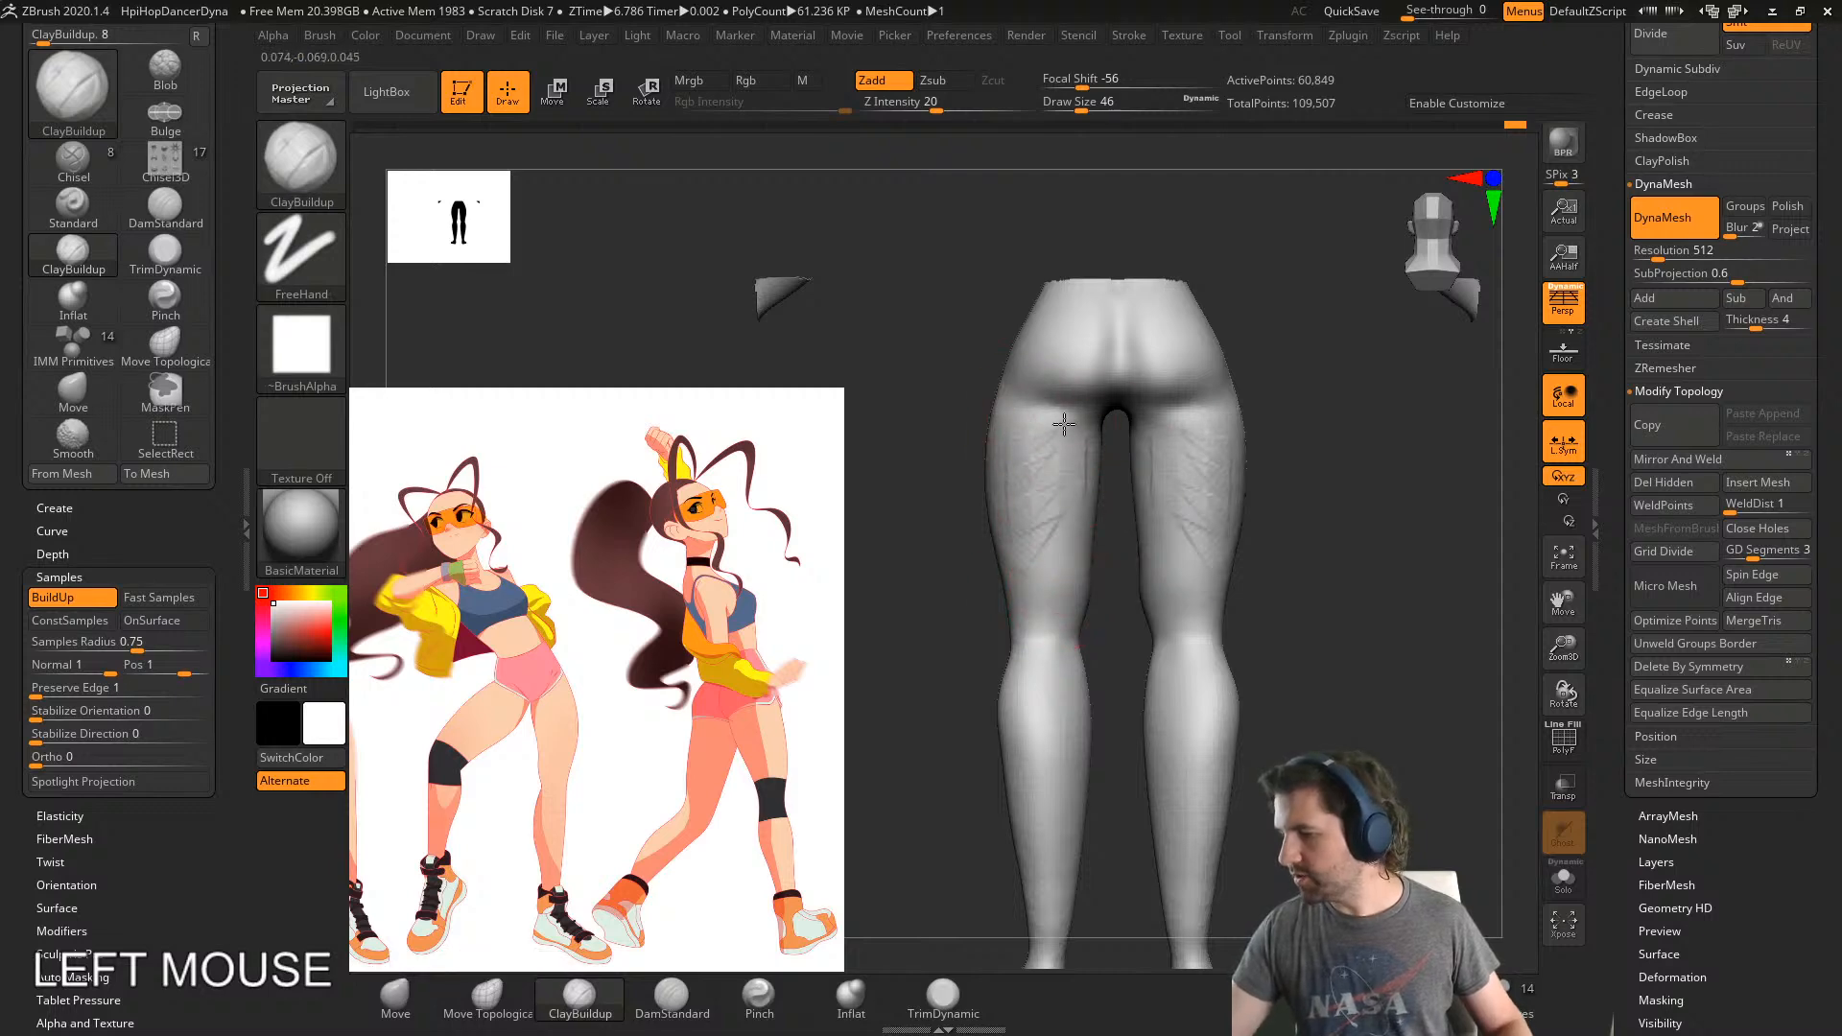
pyautogui.keyDown('shift'); pyautogui.moveTo(1040, 547); pyautogui.dragTo(1027, 444); pyautogui.keyUp('shift')
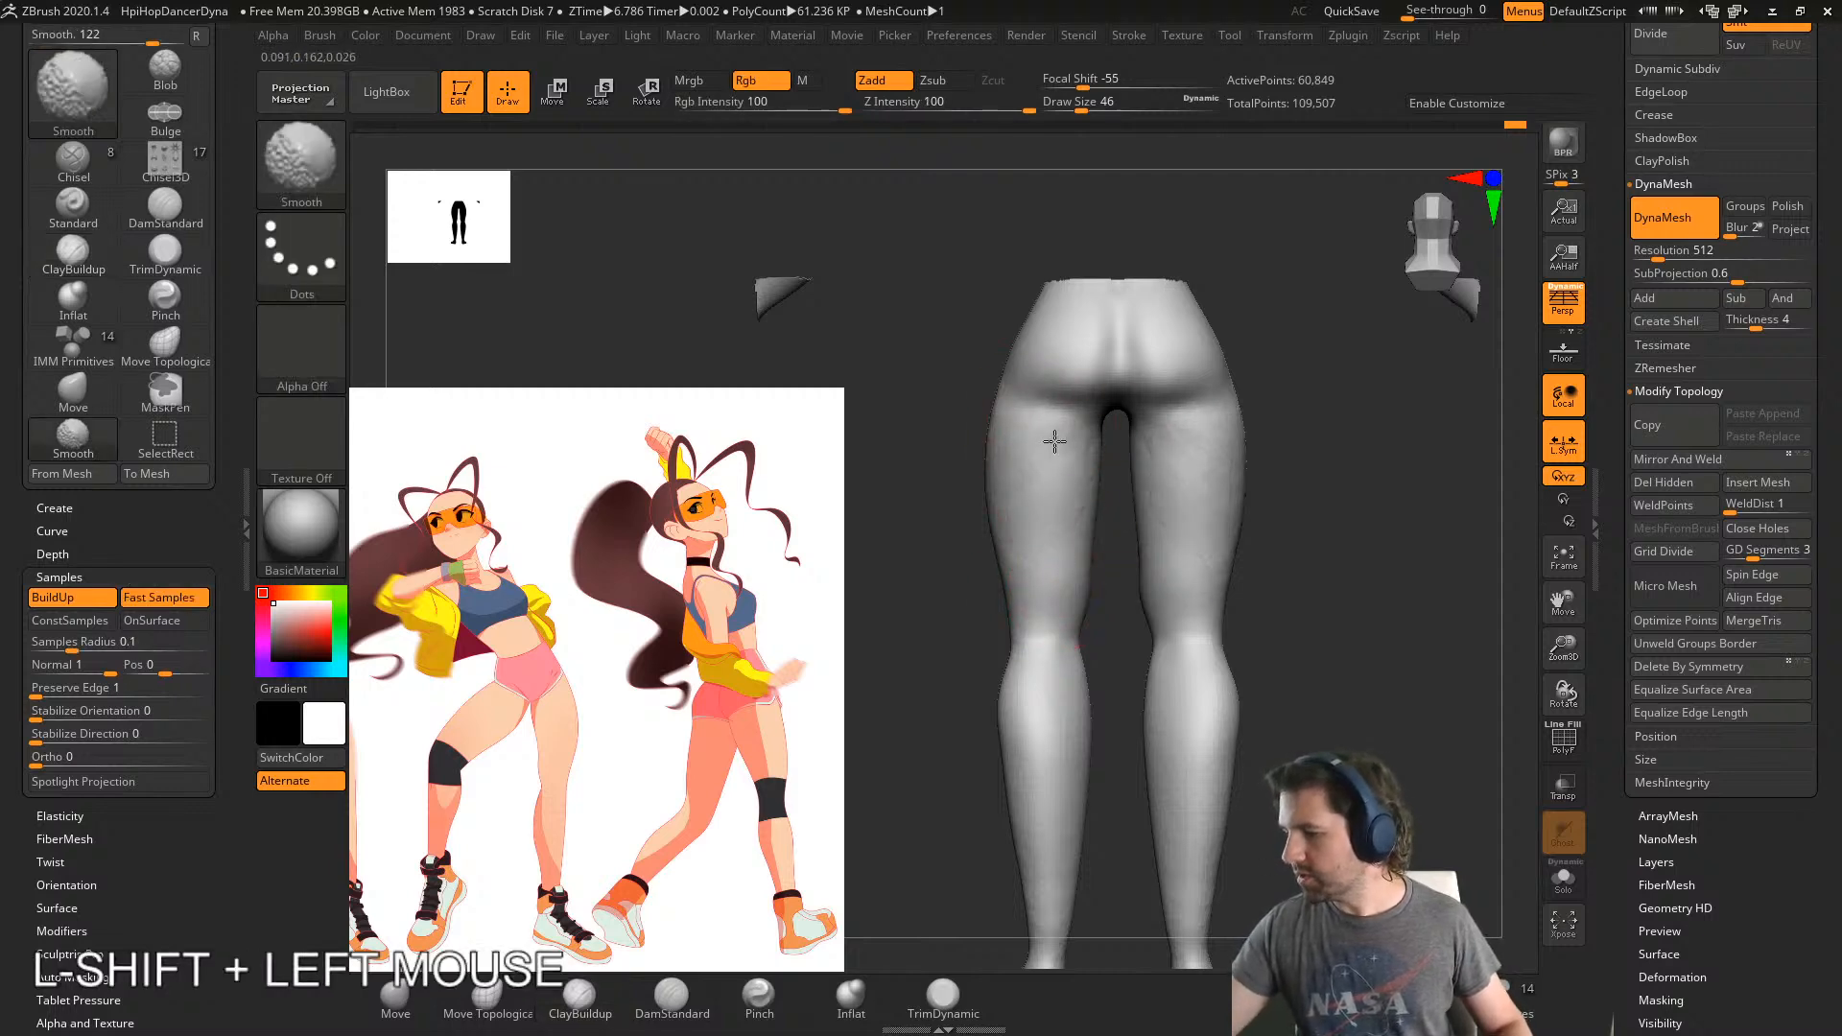
# - Sculpt the back of the knees with ClayBuildup at draw size 18 and blend the strokes into the calves
pyautogui.moveTo(1079, 574)
pyautogui.keyDown('shift'); pyautogui.mouseDown()
pyautogui.moveTo(1045, 643)
pyautogui.moveTo(1043, 622)
pyautogui.mouseUp(); pyautogui.keyUp('shift')
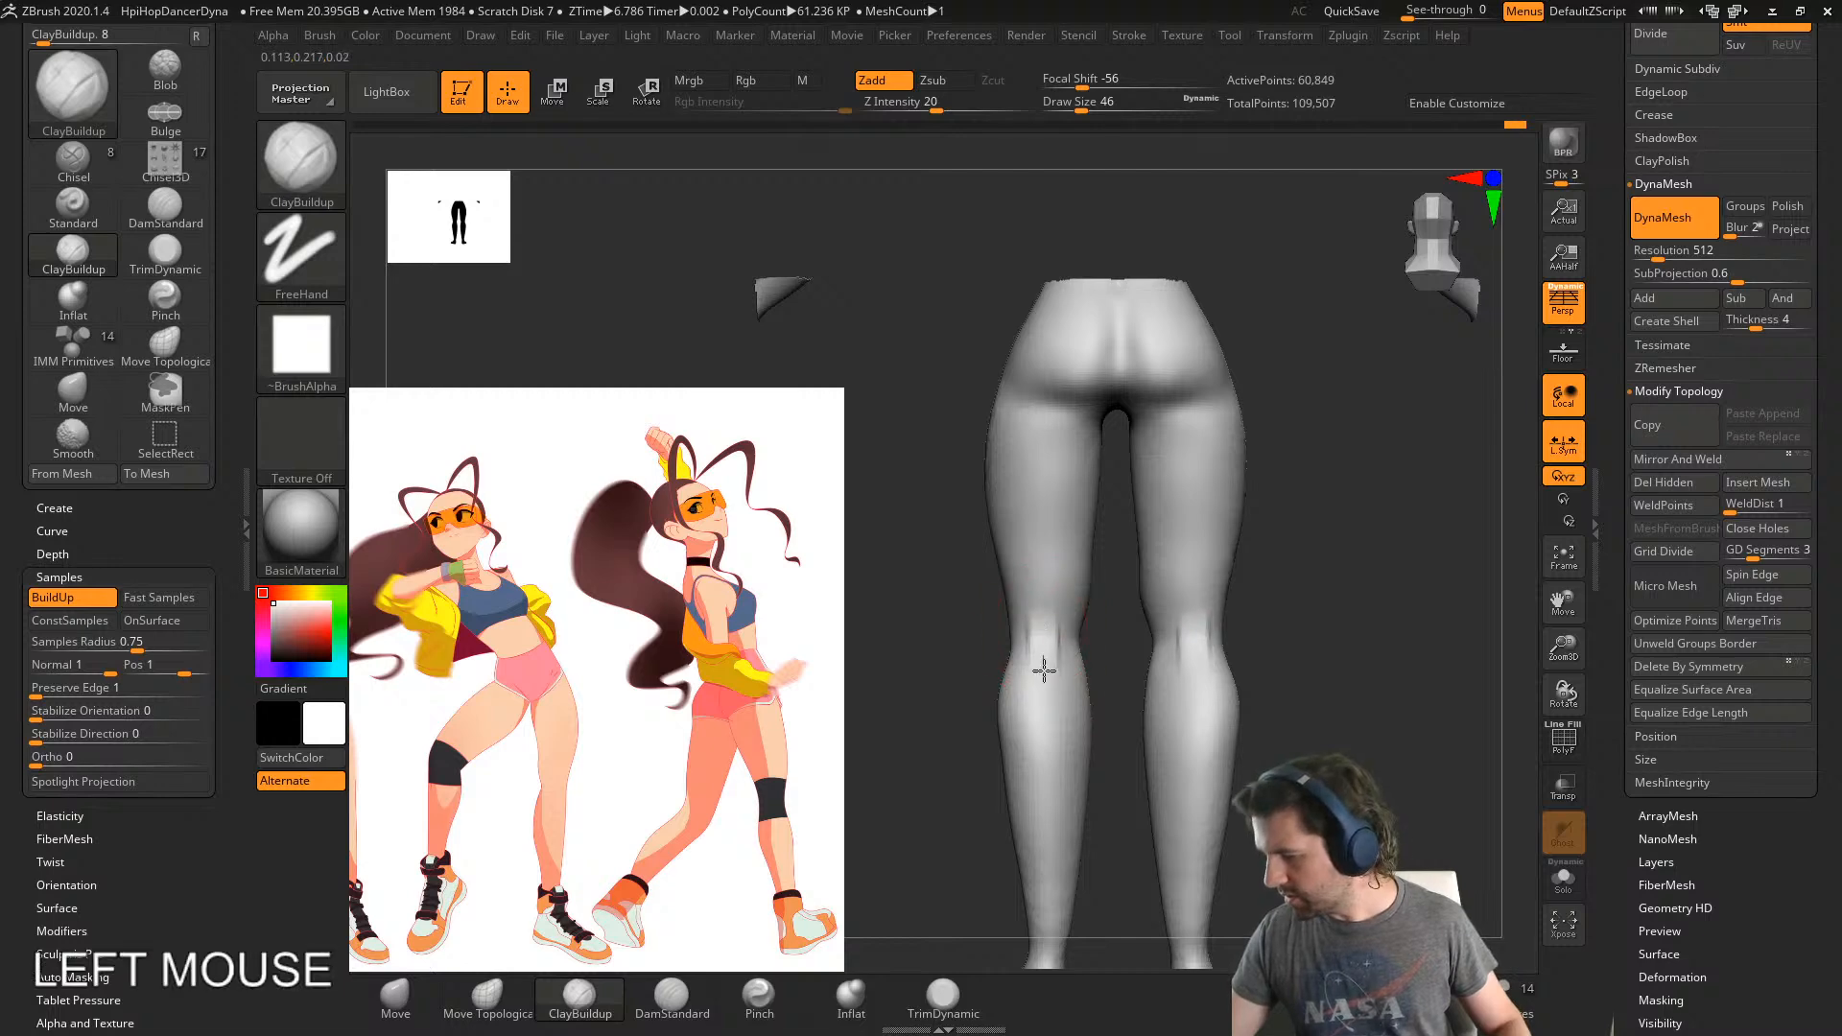
pyautogui.moveTo(1044, 671)
pyautogui.mouseDown(button='right')
pyautogui.moveTo(1276, 658)
pyautogui.moveTo(1085, 592)
pyautogui.moveTo(1156, 619)
pyautogui.mouseUp(button='right')
pyautogui.press('s')
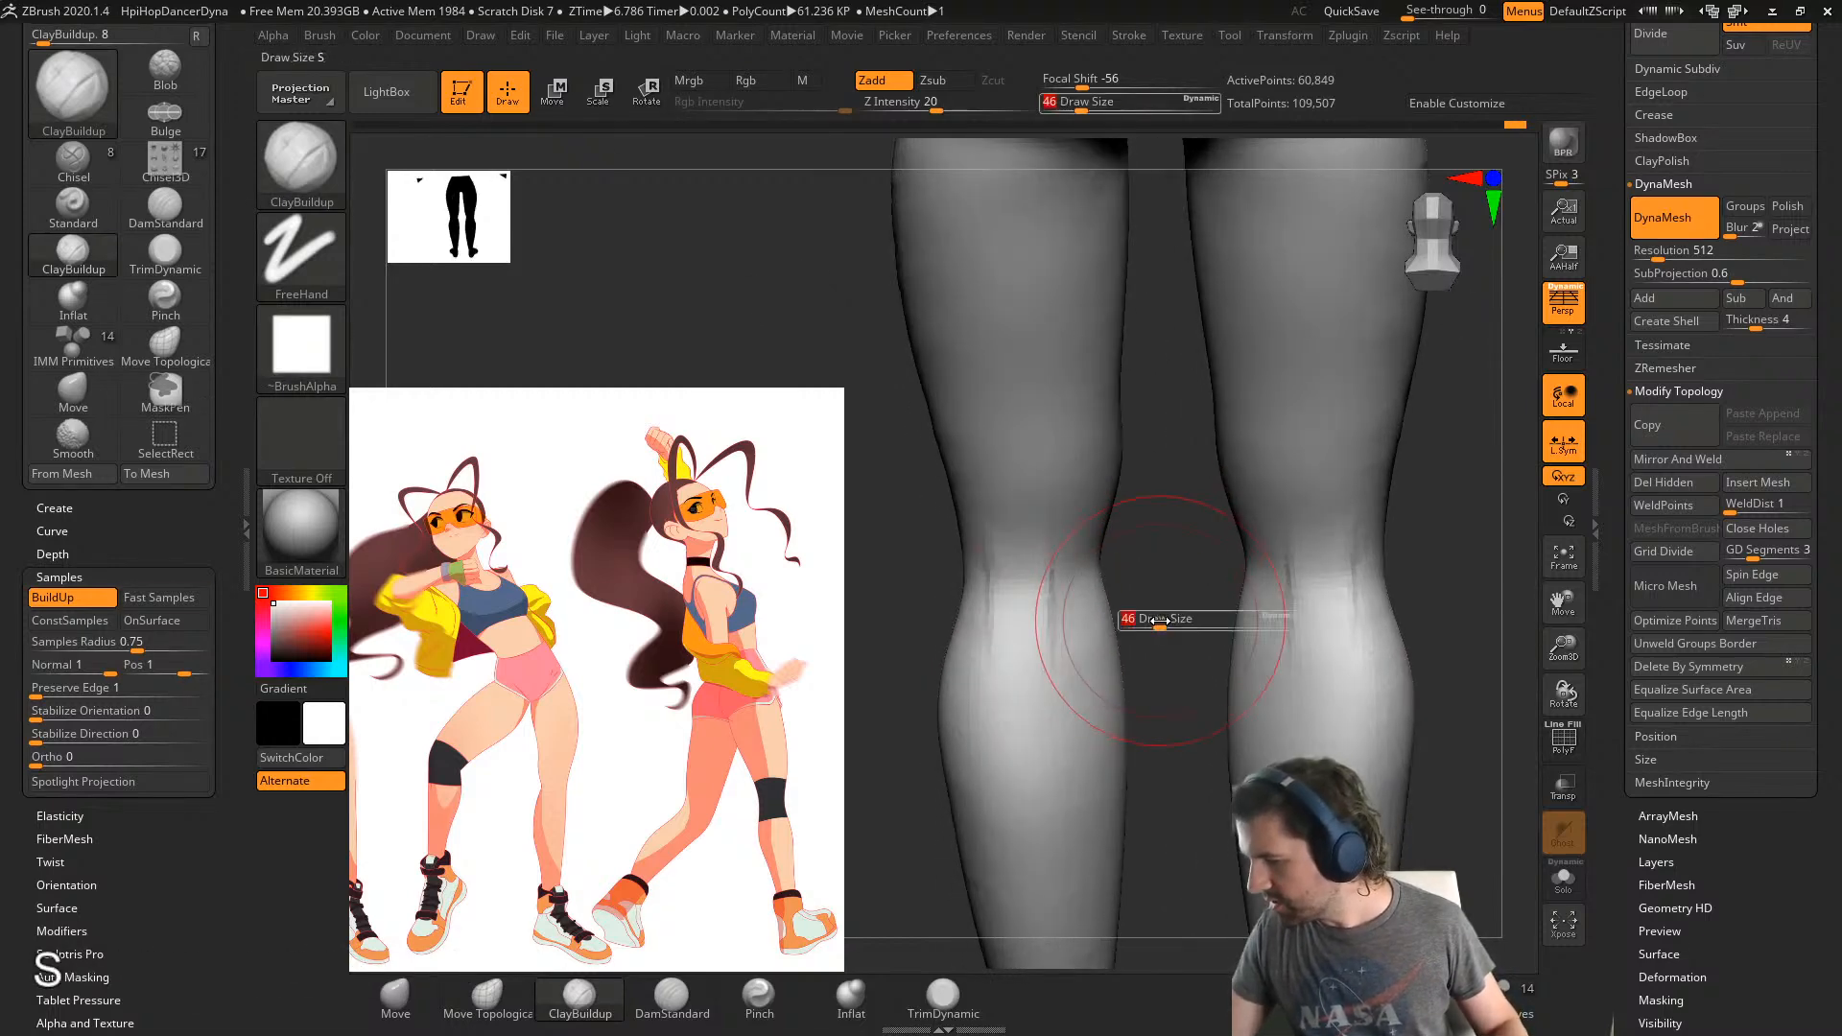
pyautogui.click(1152, 610)
pyautogui.hotkey('ctrl', 'z')
pyautogui.moveTo(1063, 573); pyautogui.dragTo(1041, 554)
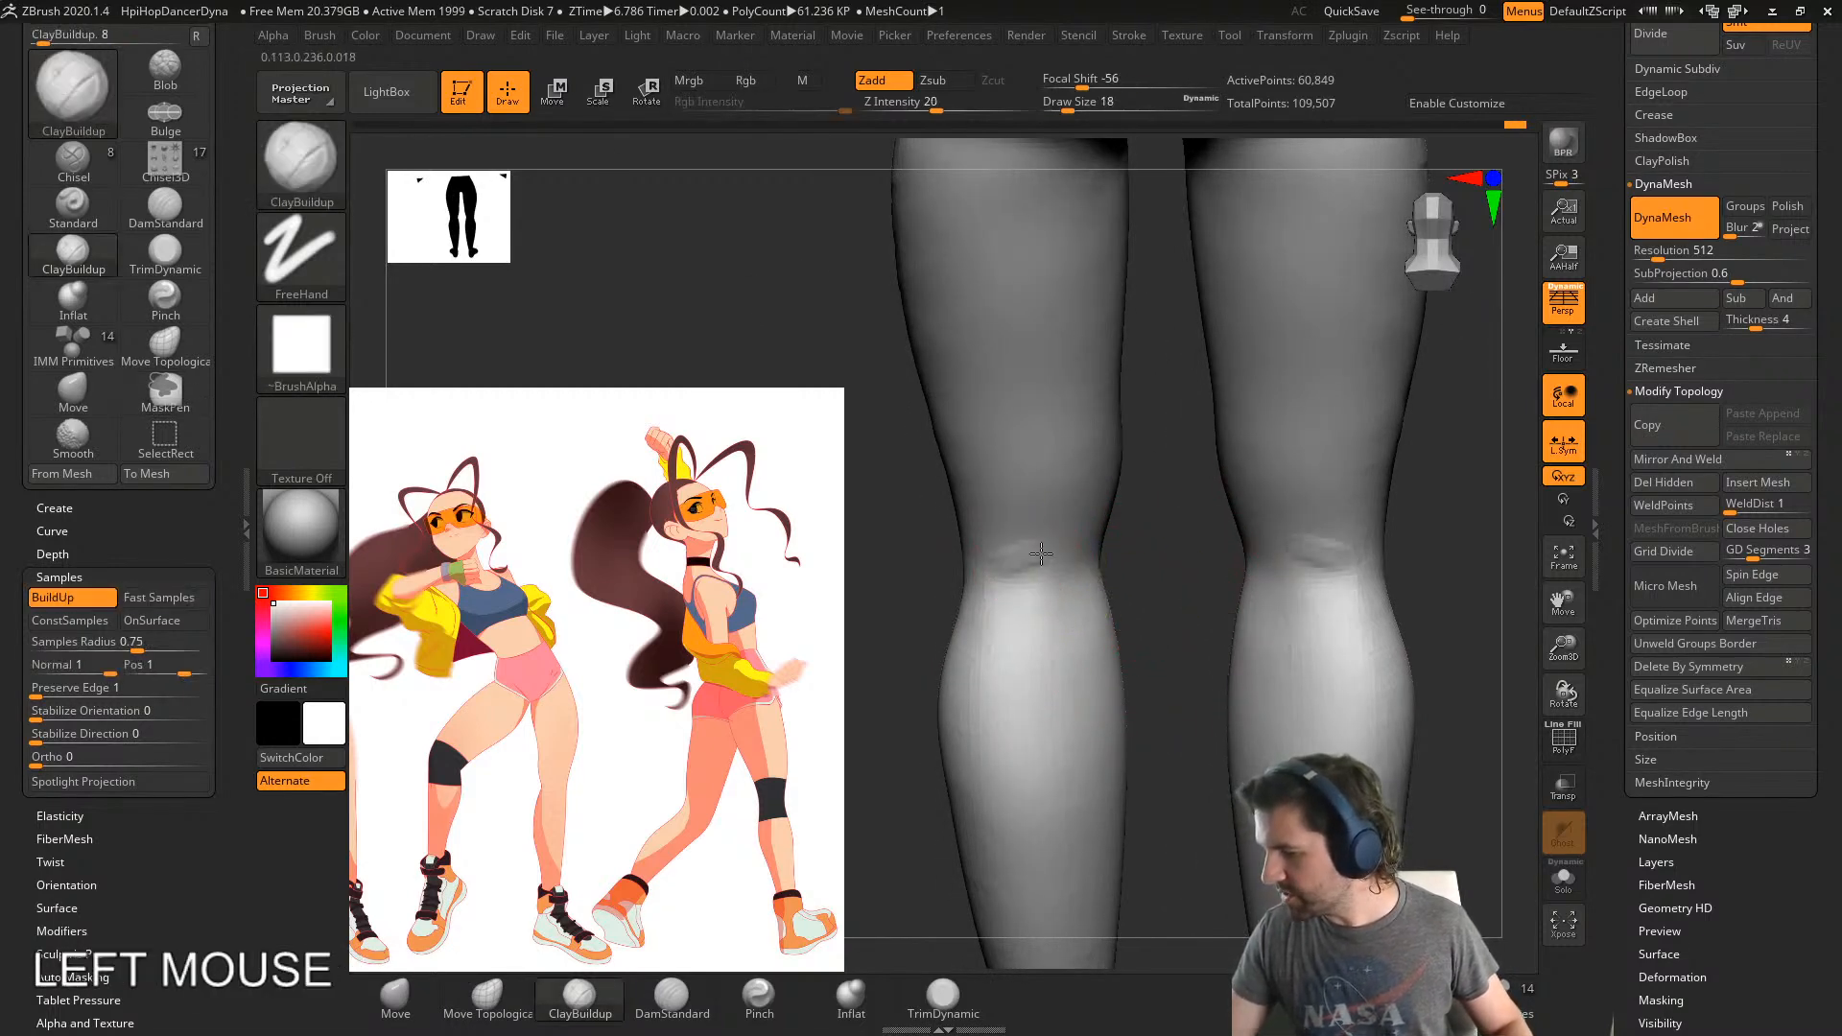
pyautogui.moveTo(1017, 623)
pyautogui.keyDown('shift'); pyautogui.mouseDown()
pyautogui.moveTo(994, 574)
pyautogui.moveTo(1077, 587)
pyautogui.moveTo(1085, 622)
pyautogui.mouseUp(); pyautogui.keyUp('shift')
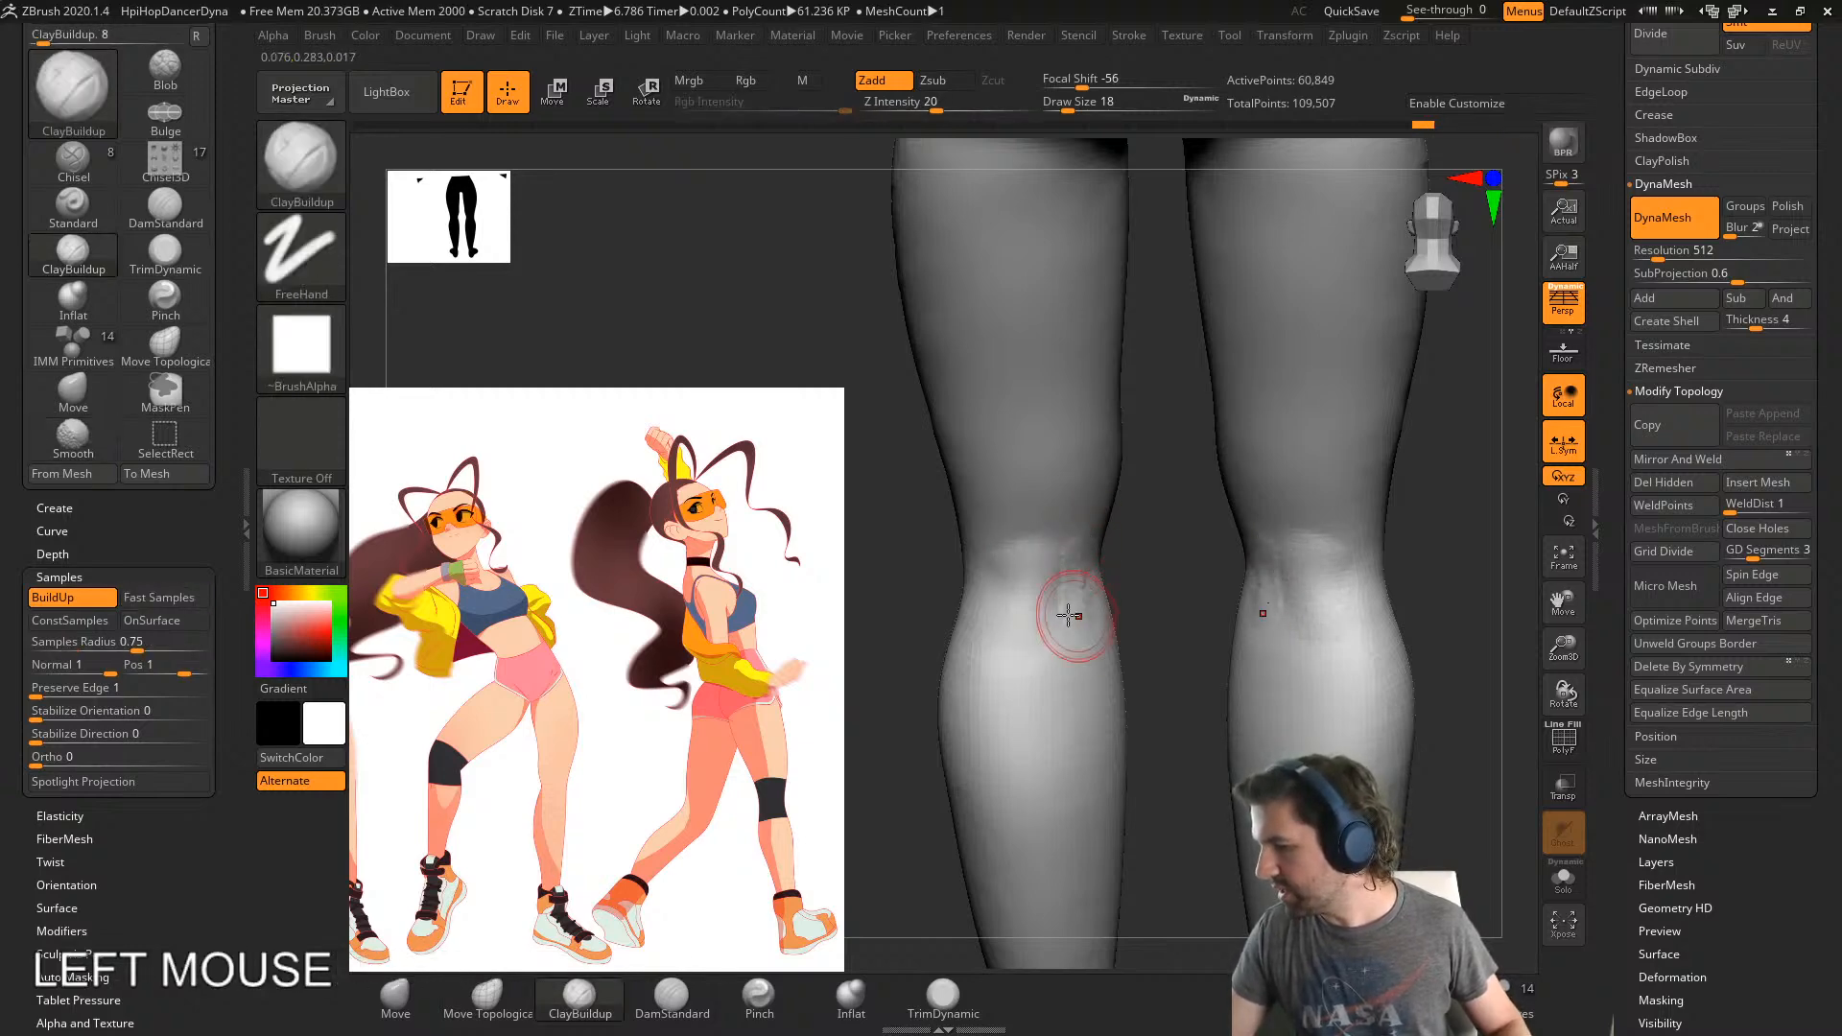
pyautogui.moveTo(1068, 615); pyautogui.dragTo(984, 553, button='right')
pyautogui.moveTo(984, 553); pyautogui.dragTo(982, 616)
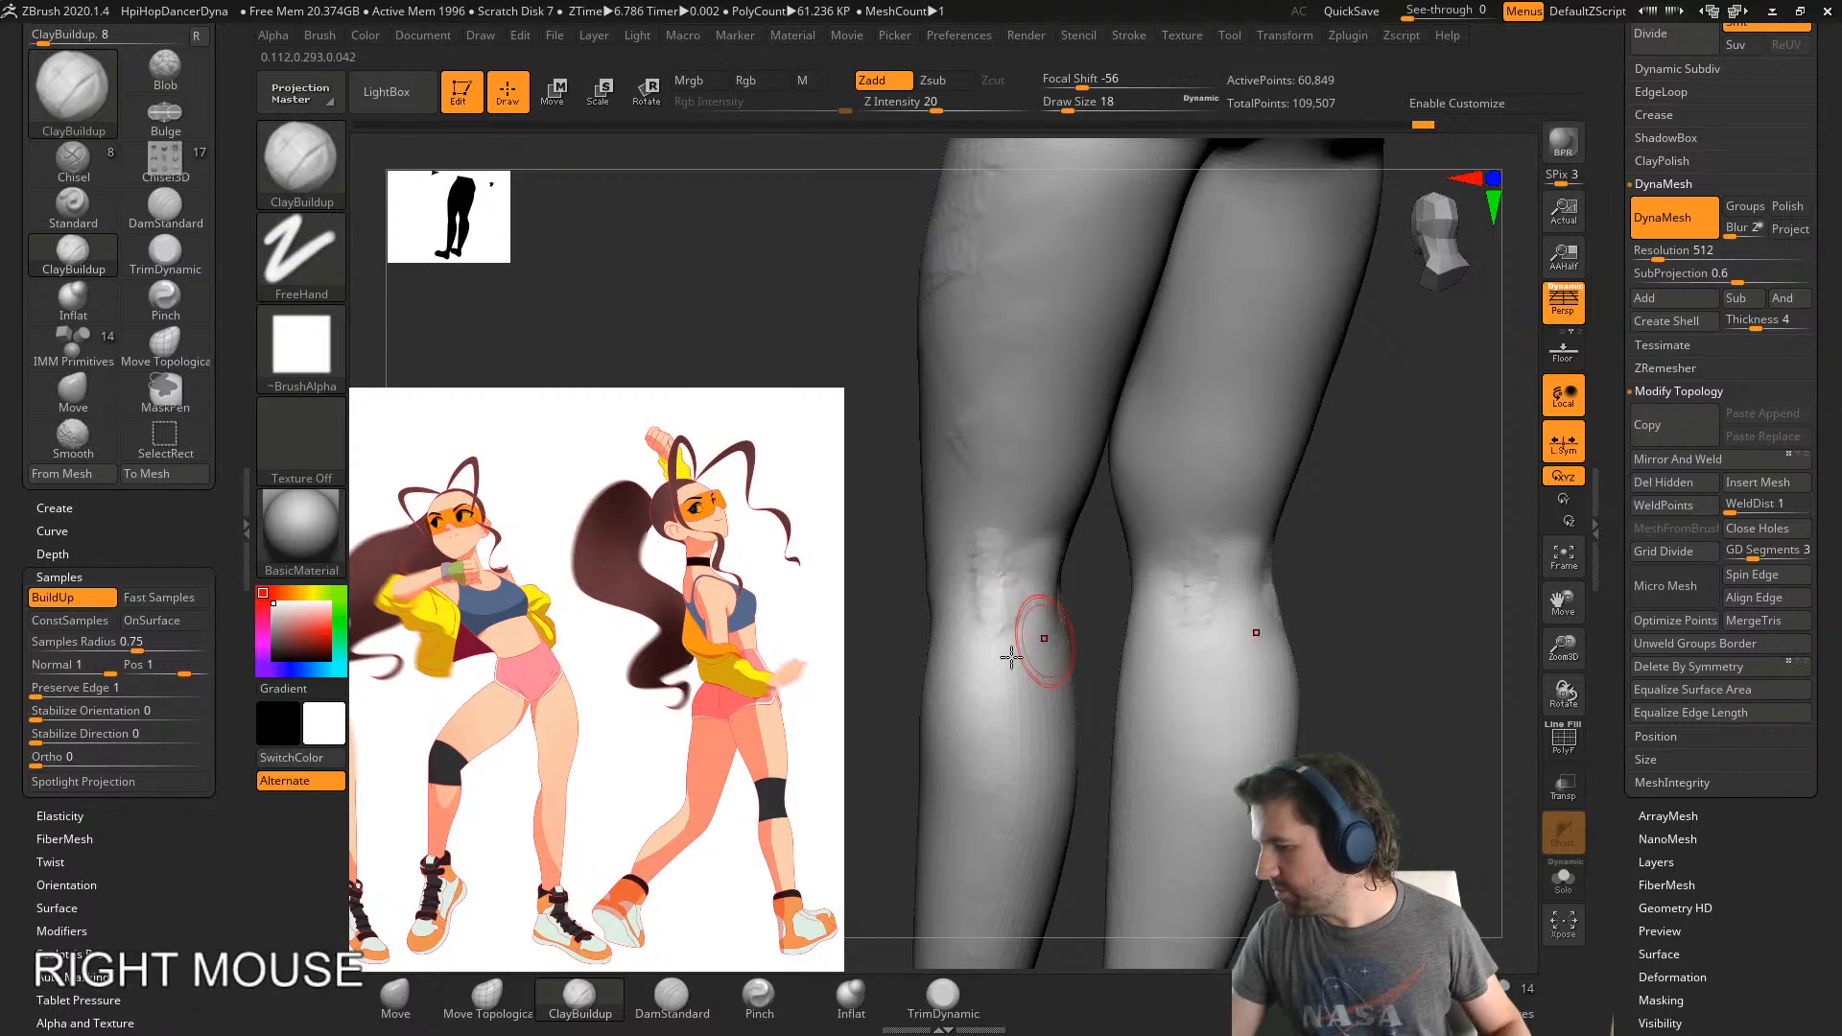
pyautogui.moveTo(1028, 626); pyautogui.dragTo(1085, 608, button='right')
pyautogui.moveTo(1105, 537)
pyautogui.mouseDown()
pyautogui.moveTo(1113, 564)
pyautogui.moveTo(1080, 606)
pyautogui.moveTo(1104, 614)
pyautogui.mouseUp()
# - Smooth the front and inner thighs above the knees at draw size 68
pyautogui.scroll(-5, 1094, 614)
pyautogui.moveTo(1132, 614)
pyautogui.mouseDown(button='right')
pyautogui.moveTo(1233, 604)
pyautogui.moveTo(998, 561)
pyautogui.mouseUp(button='right')
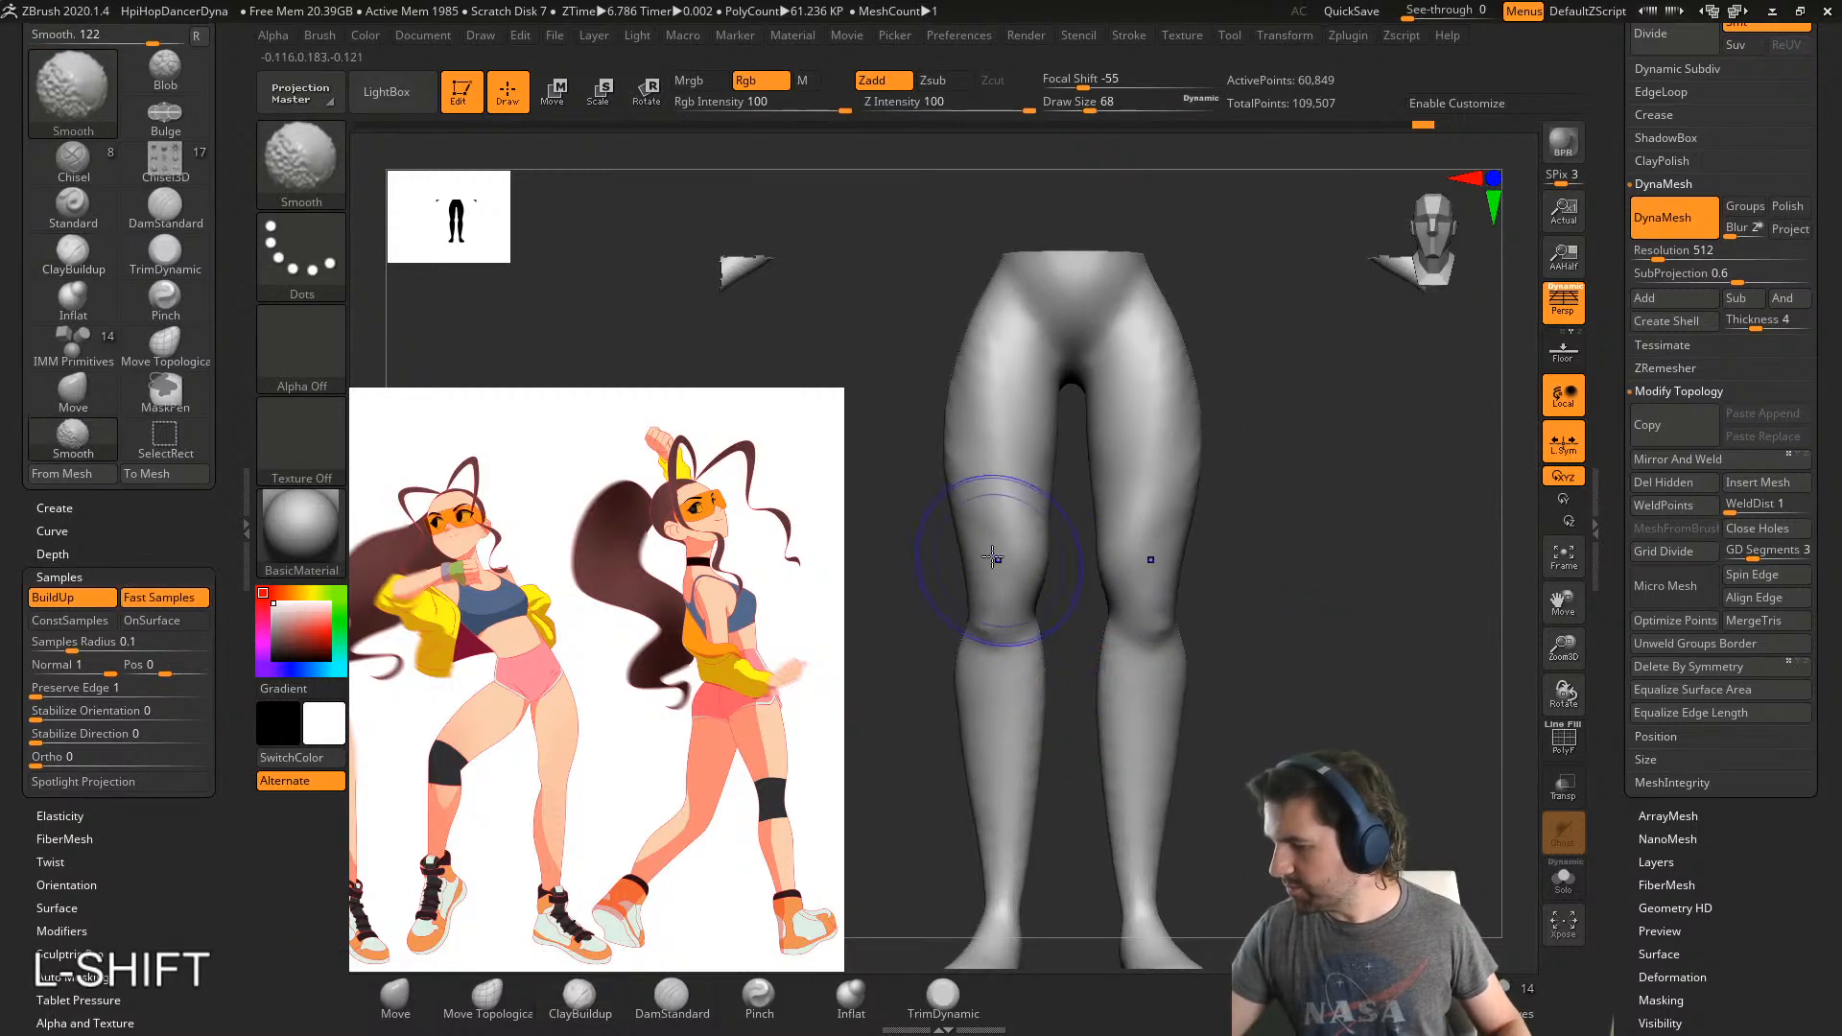
pyautogui.moveTo(992, 557)
pyautogui.keyDown('shift'); pyautogui.mouseDown()
pyautogui.moveTo(965, 461)
pyautogui.moveTo(1065, 412)
pyautogui.mouseUp(); pyautogui.keyUp('shift')
pyautogui.moveTo(1254, 585)
pyautogui.mouseDown(button='right')
pyautogui.moveTo(1147, 587)
pyautogui.moveTo(1254, 604)
pyautogui.mouseUp(button='right')
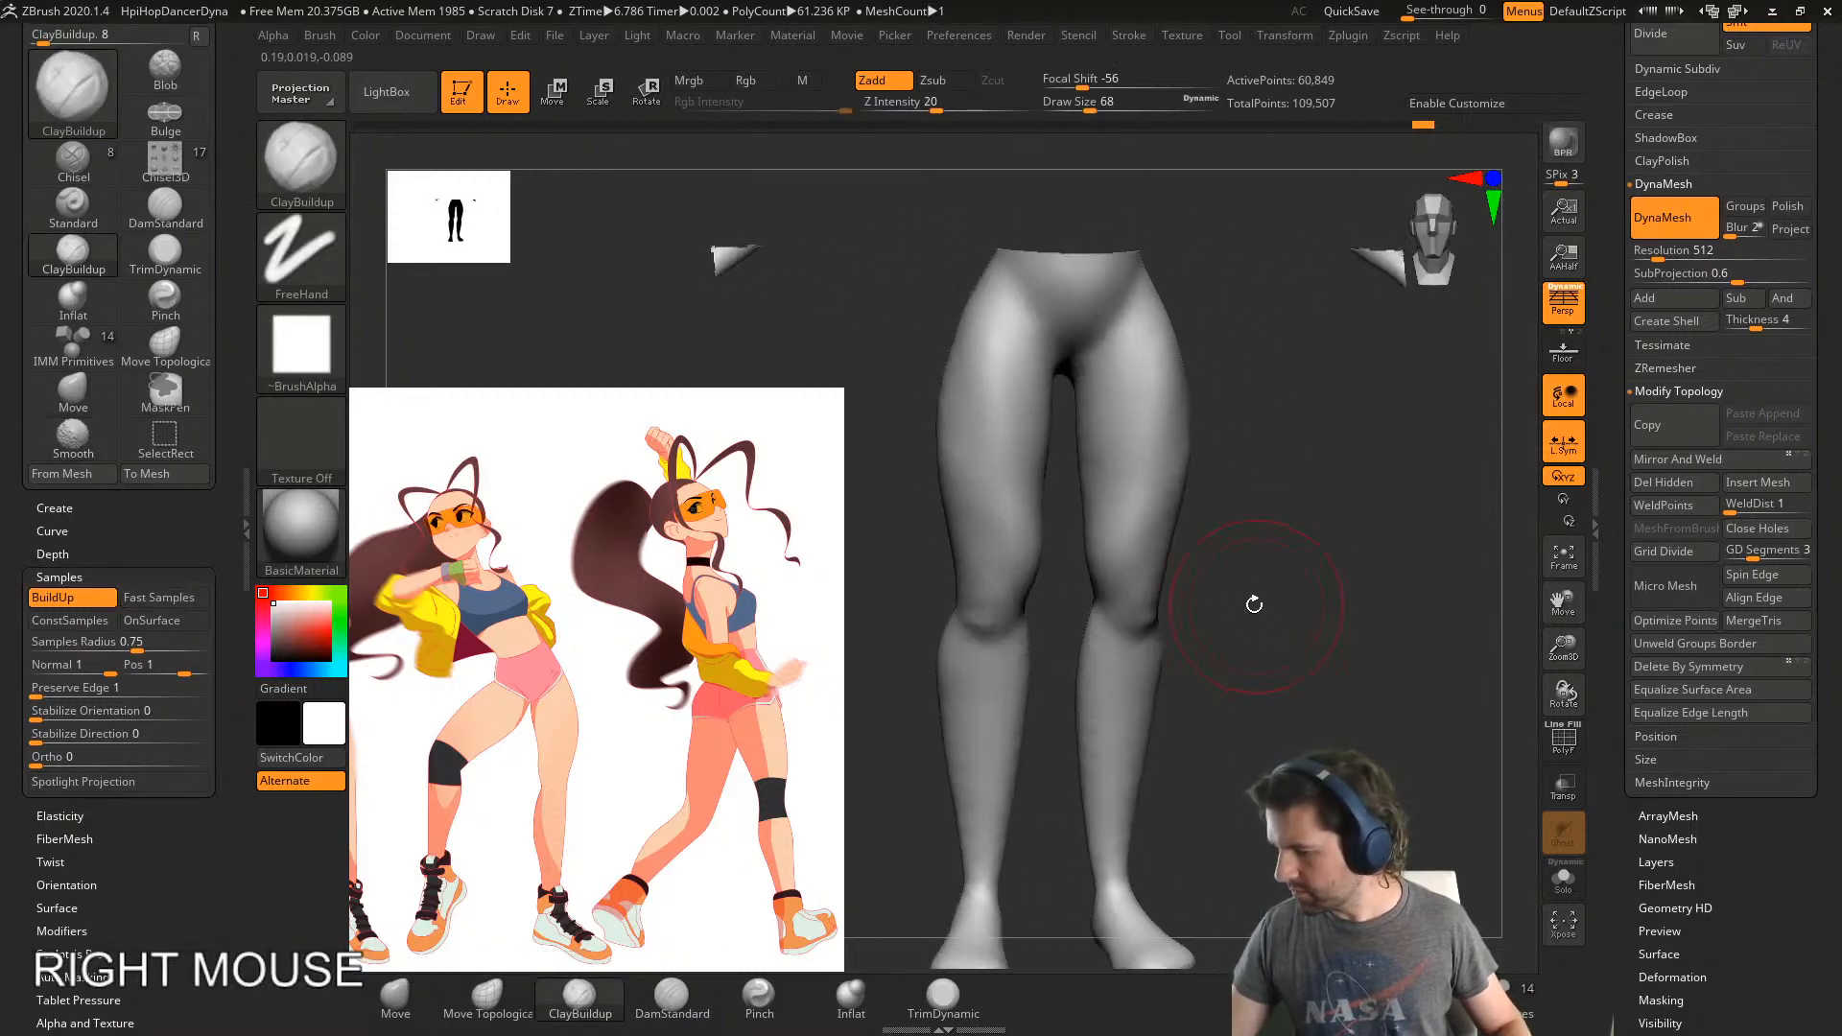
pyautogui.moveTo(1113, 575)
pyautogui.keyDown('shift'); pyautogui.mouseDown()
pyautogui.moveTo(1100, 545)
pyautogui.moveTo(1185, 528)
pyautogui.moveTo(1095, 491)
pyautogui.mouseUp(); pyautogui.keyUp('shift')
pyautogui.keyDown('shift'); pyautogui.moveTo(1095, 492); pyautogui.dragTo(1107, 596, button='right'); pyautogui.keyUp('shift')
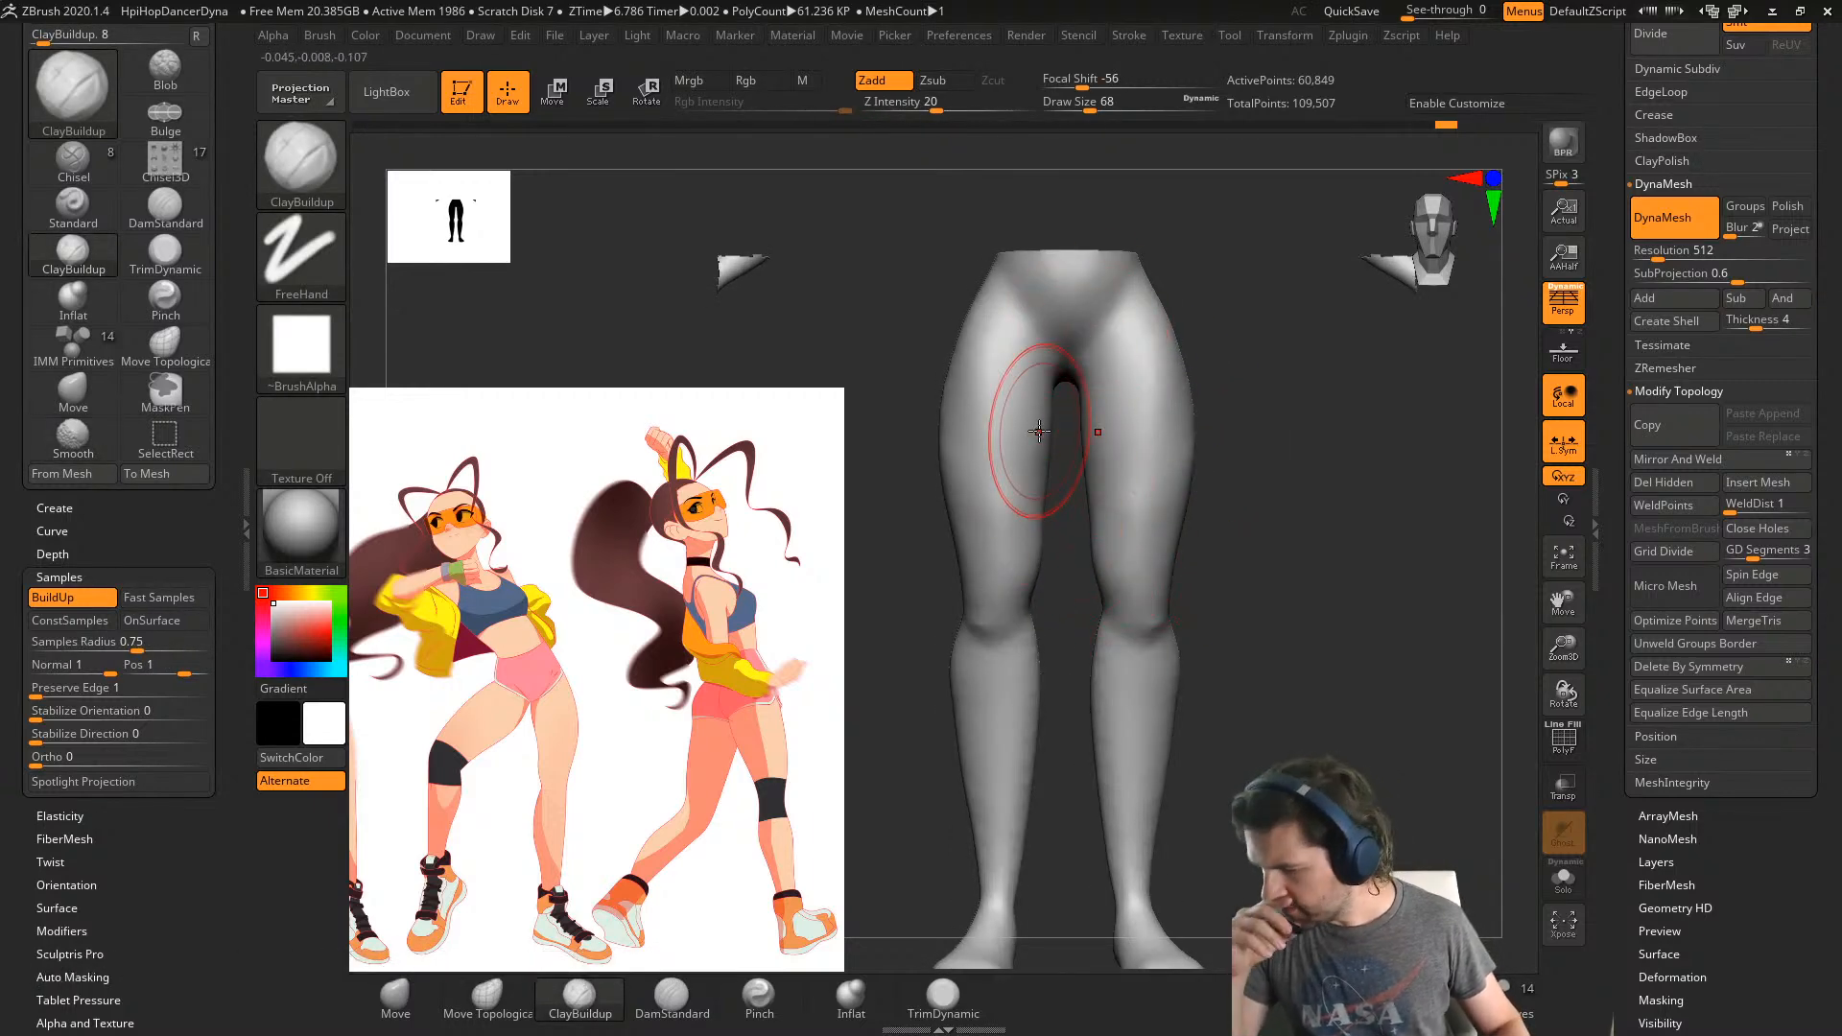
pyautogui.moveTo(1059, 415); pyautogui.dragTo(1032, 410, button='right')
pyautogui.moveTo(1049, 403); pyautogui.dragTo(1039, 422)
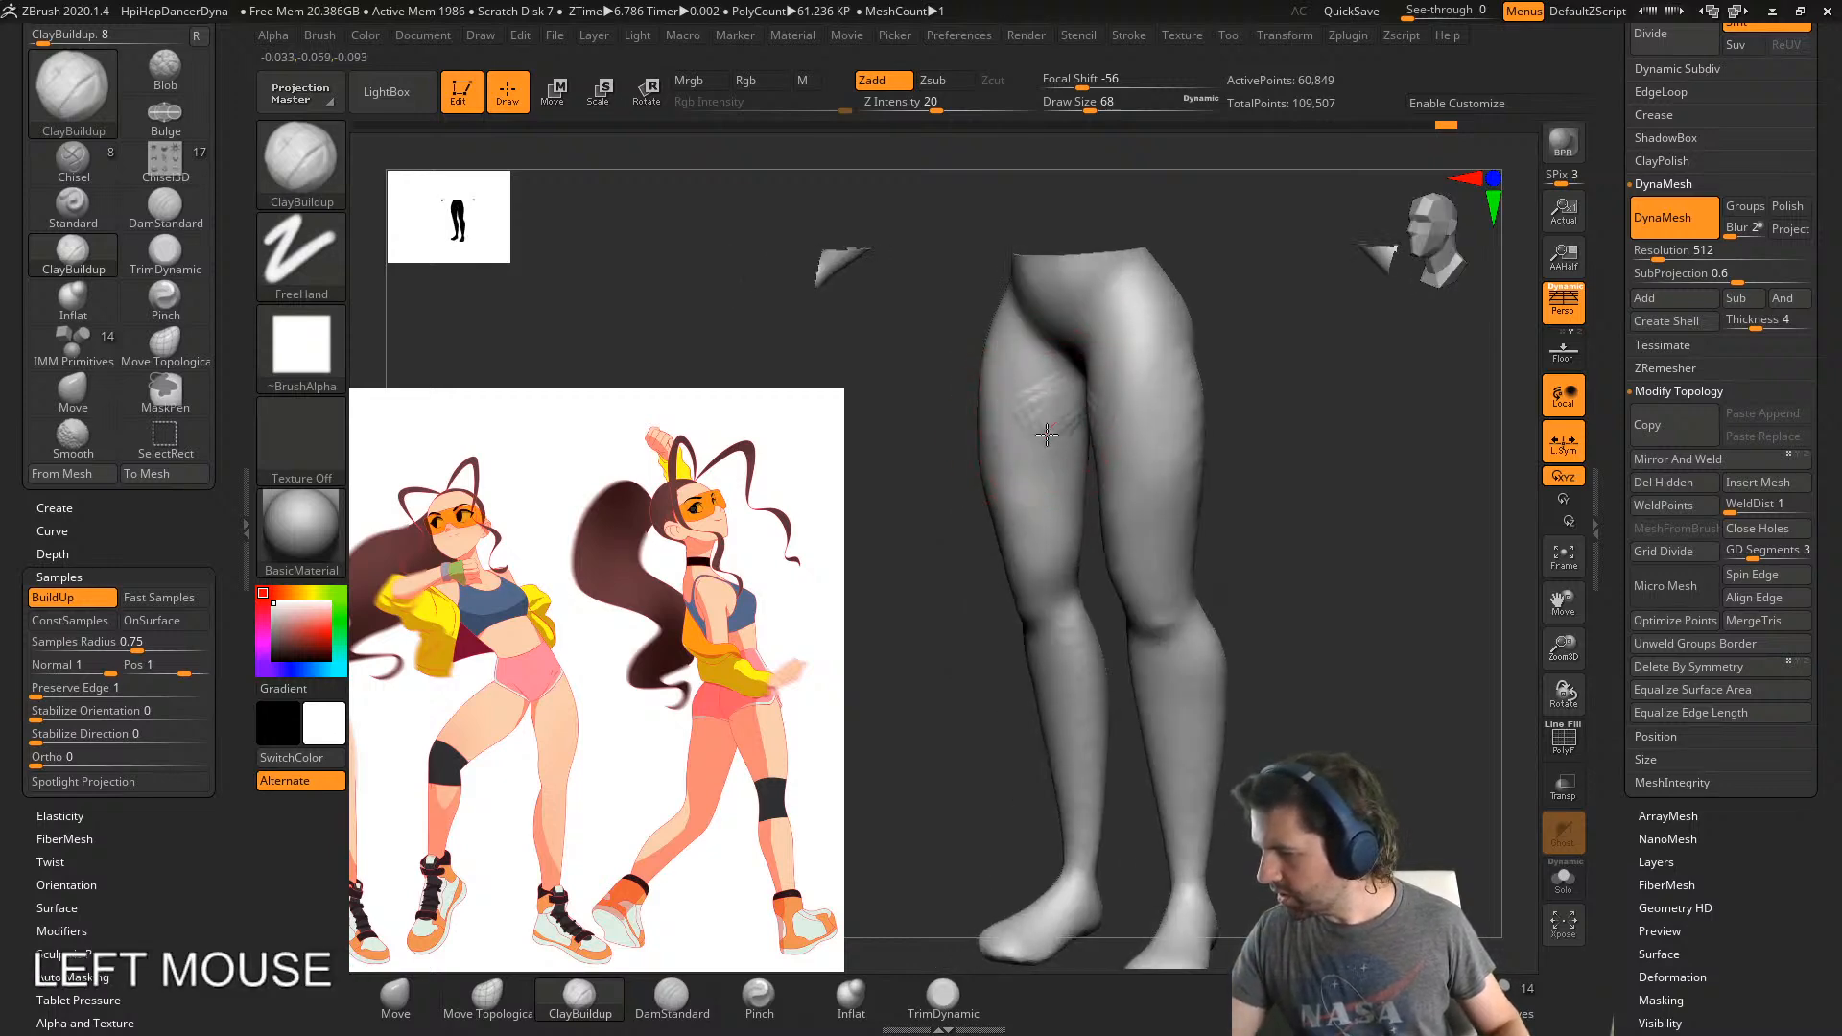
pyautogui.hotkey('ctrl', 'z')
# - Adjust the fullness of the upper thighs with the Inflat brush at draw size 112 and smooth the result
pyautogui.click(846, 997)
pyautogui.press('s')
pyautogui.moveTo(943, 810); pyautogui.dragTo(956, 810)
pyautogui.moveTo(1048, 422); pyautogui.dragTo(1097, 416, button='right')
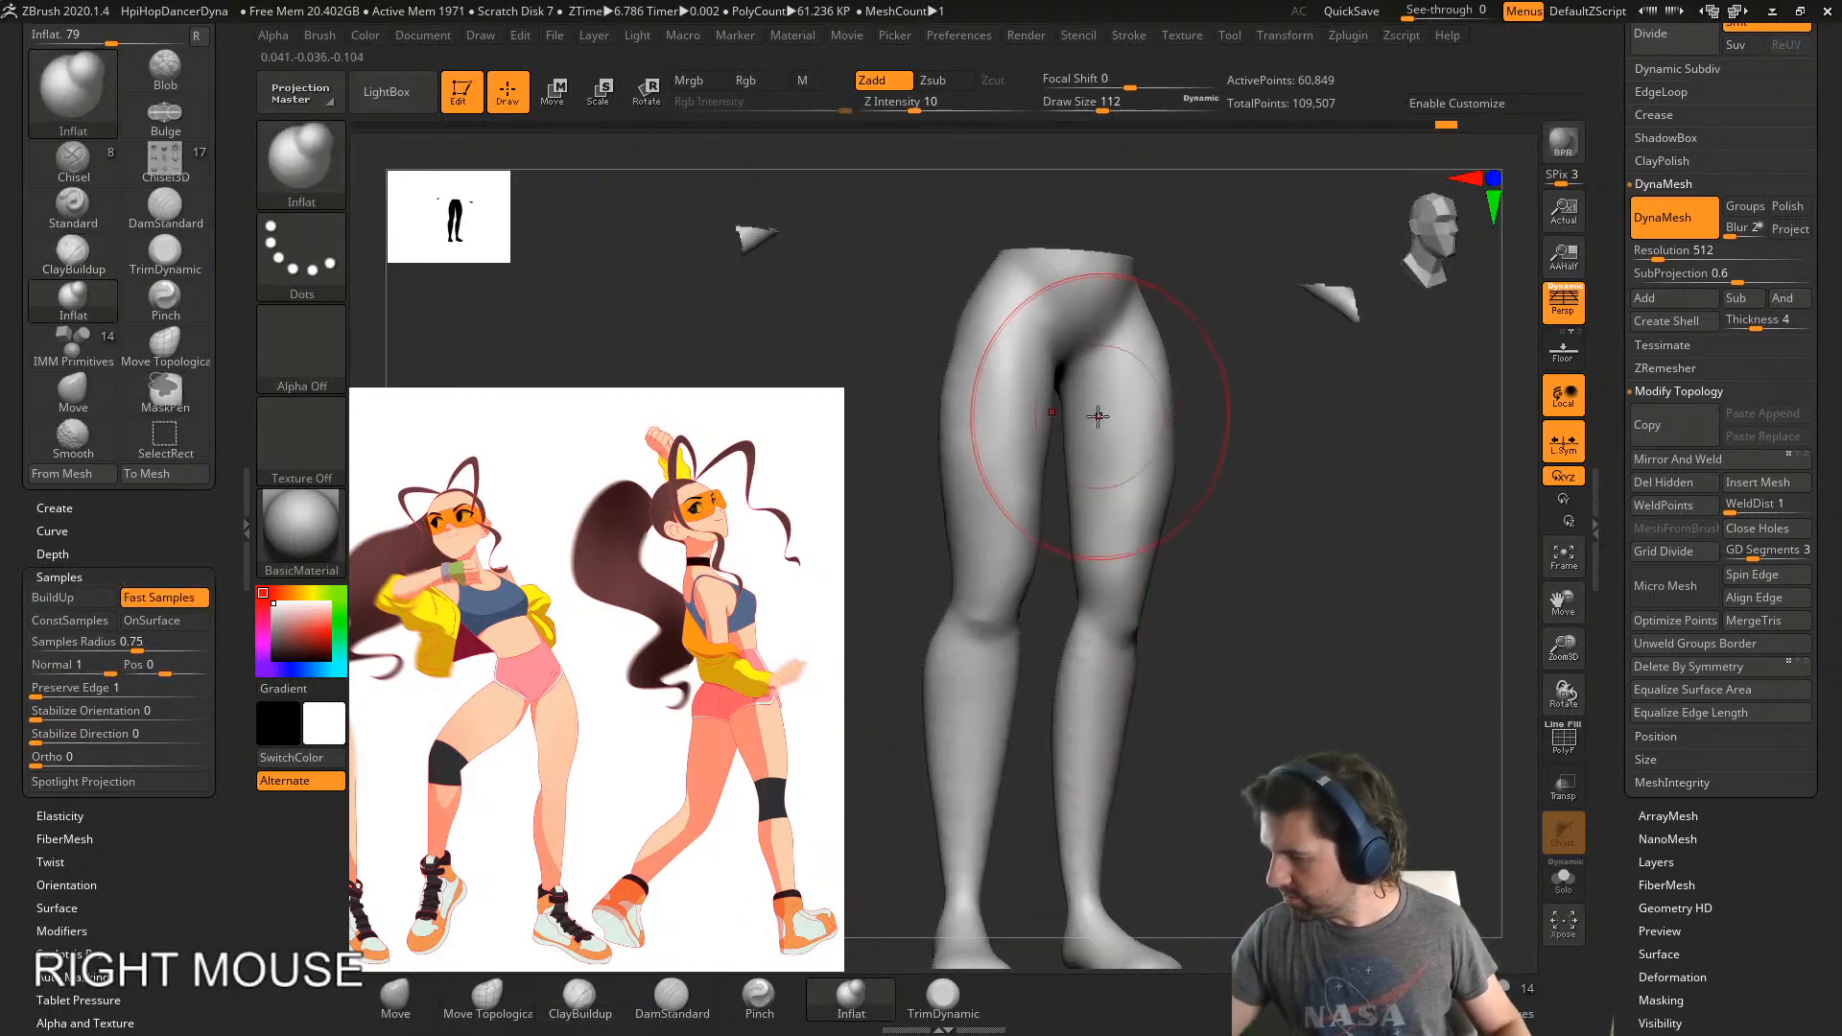
pyautogui.moveTo(1098, 415); pyautogui.dragTo(1088, 441)
pyautogui.moveTo(1088, 441); pyautogui.dragTo(1120, 470, button='right')
pyautogui.keyDown('alt'); pyautogui.moveTo(1139, 436); pyautogui.dragTo(1147, 499); pyautogui.keyUp('alt')
pyautogui.moveTo(1151, 512); pyautogui.dragTo(1110, 485, button='right')
pyautogui.keyDown('shift'); pyautogui.moveTo(1110, 486); pyautogui.dragTo(1114, 504); pyautogui.keyUp('shift')
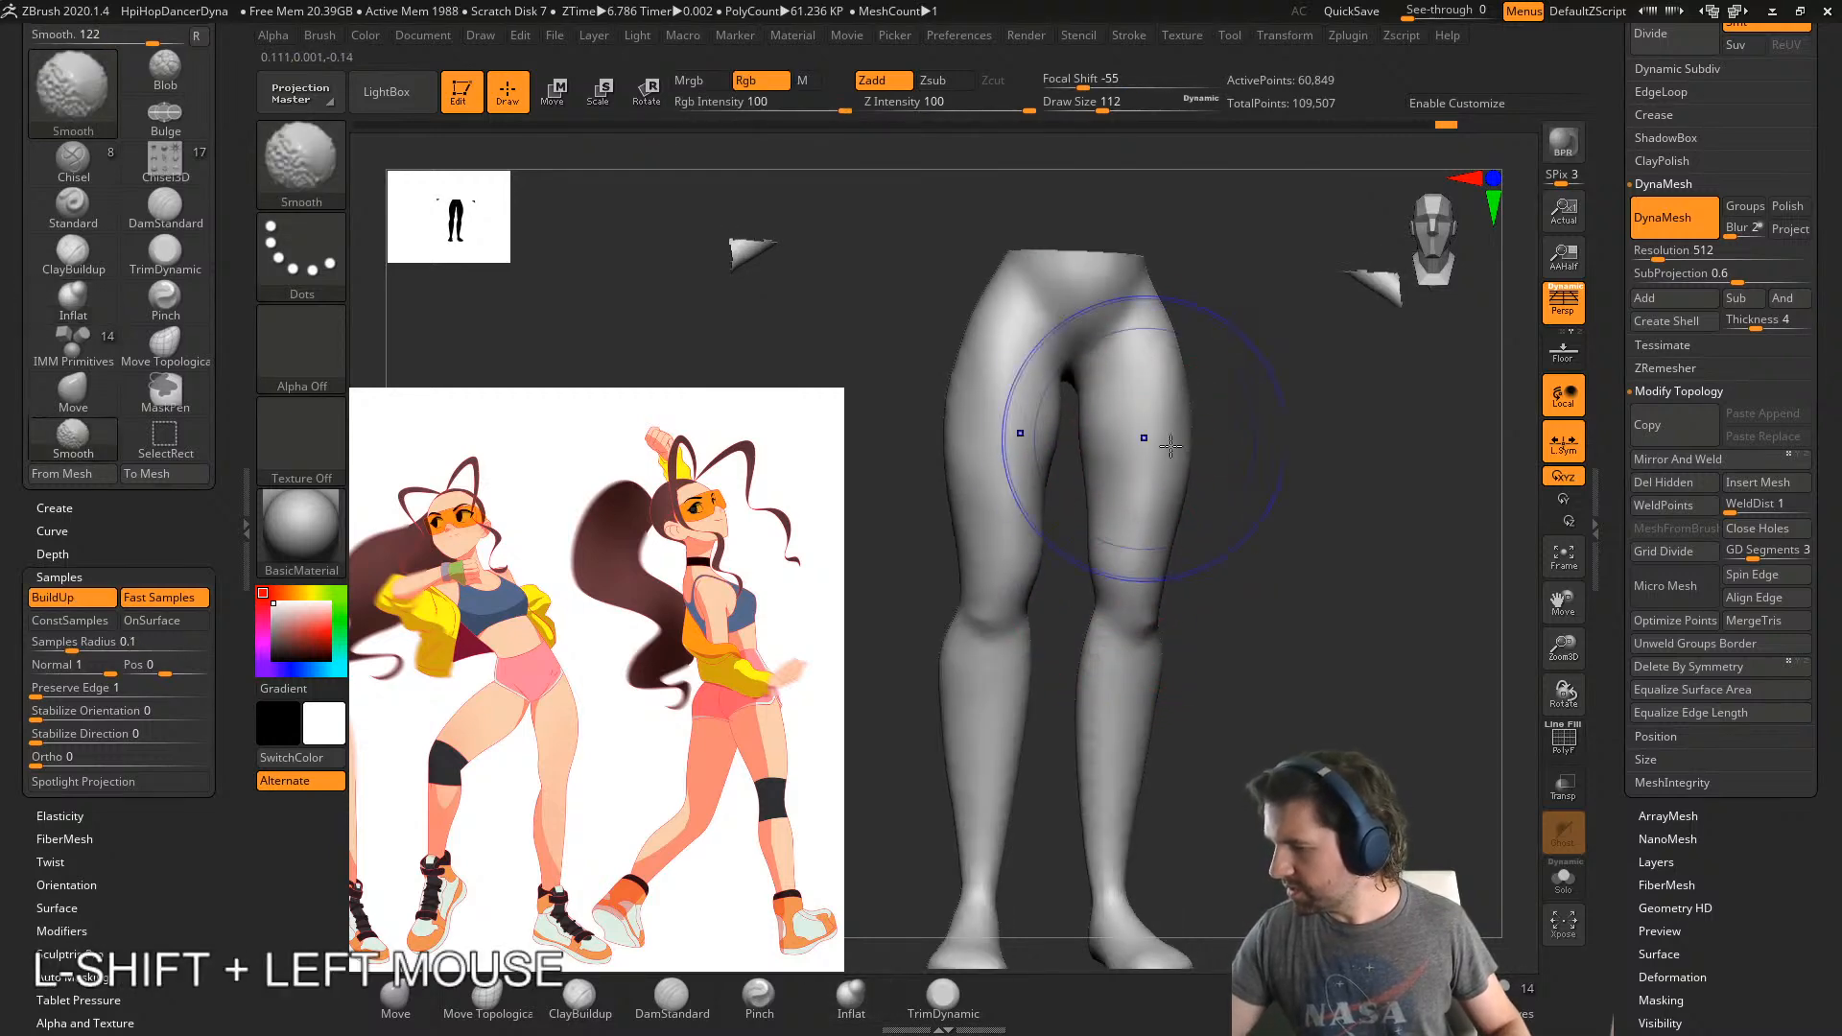
pyautogui.moveTo(1170, 446)
pyautogui.keyDown('shift'); pyautogui.mouseDown(button='right')
pyautogui.moveTo(1245, 530)
pyautogui.moveTo(1172, 420)
pyautogui.moveTo(1222, 567)
pyautogui.moveTo(1189, 634)
pyautogui.mouseUp(button='right'); pyautogui.keyUp('shift')
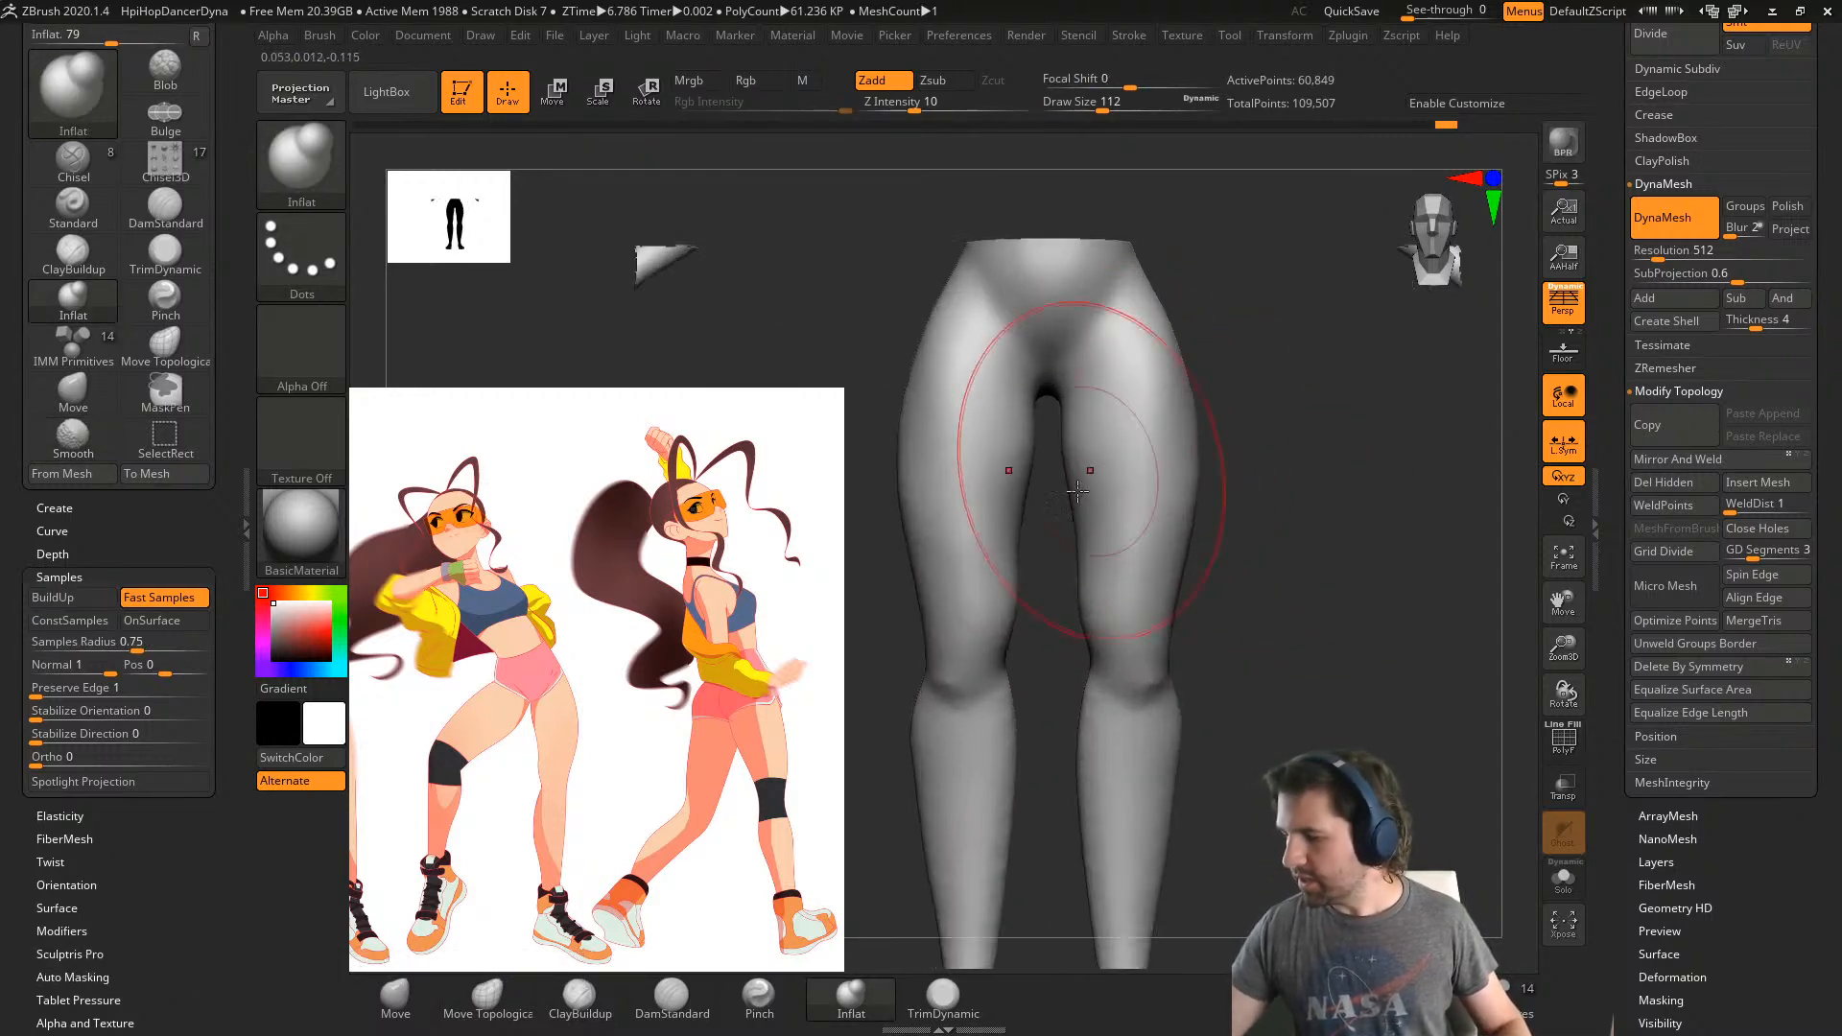
pyautogui.keyDown('ctrl'); pyautogui.moveTo(1078, 491); pyautogui.dragTo(978, 658, button='right'); pyautogui.keyUp('ctrl')
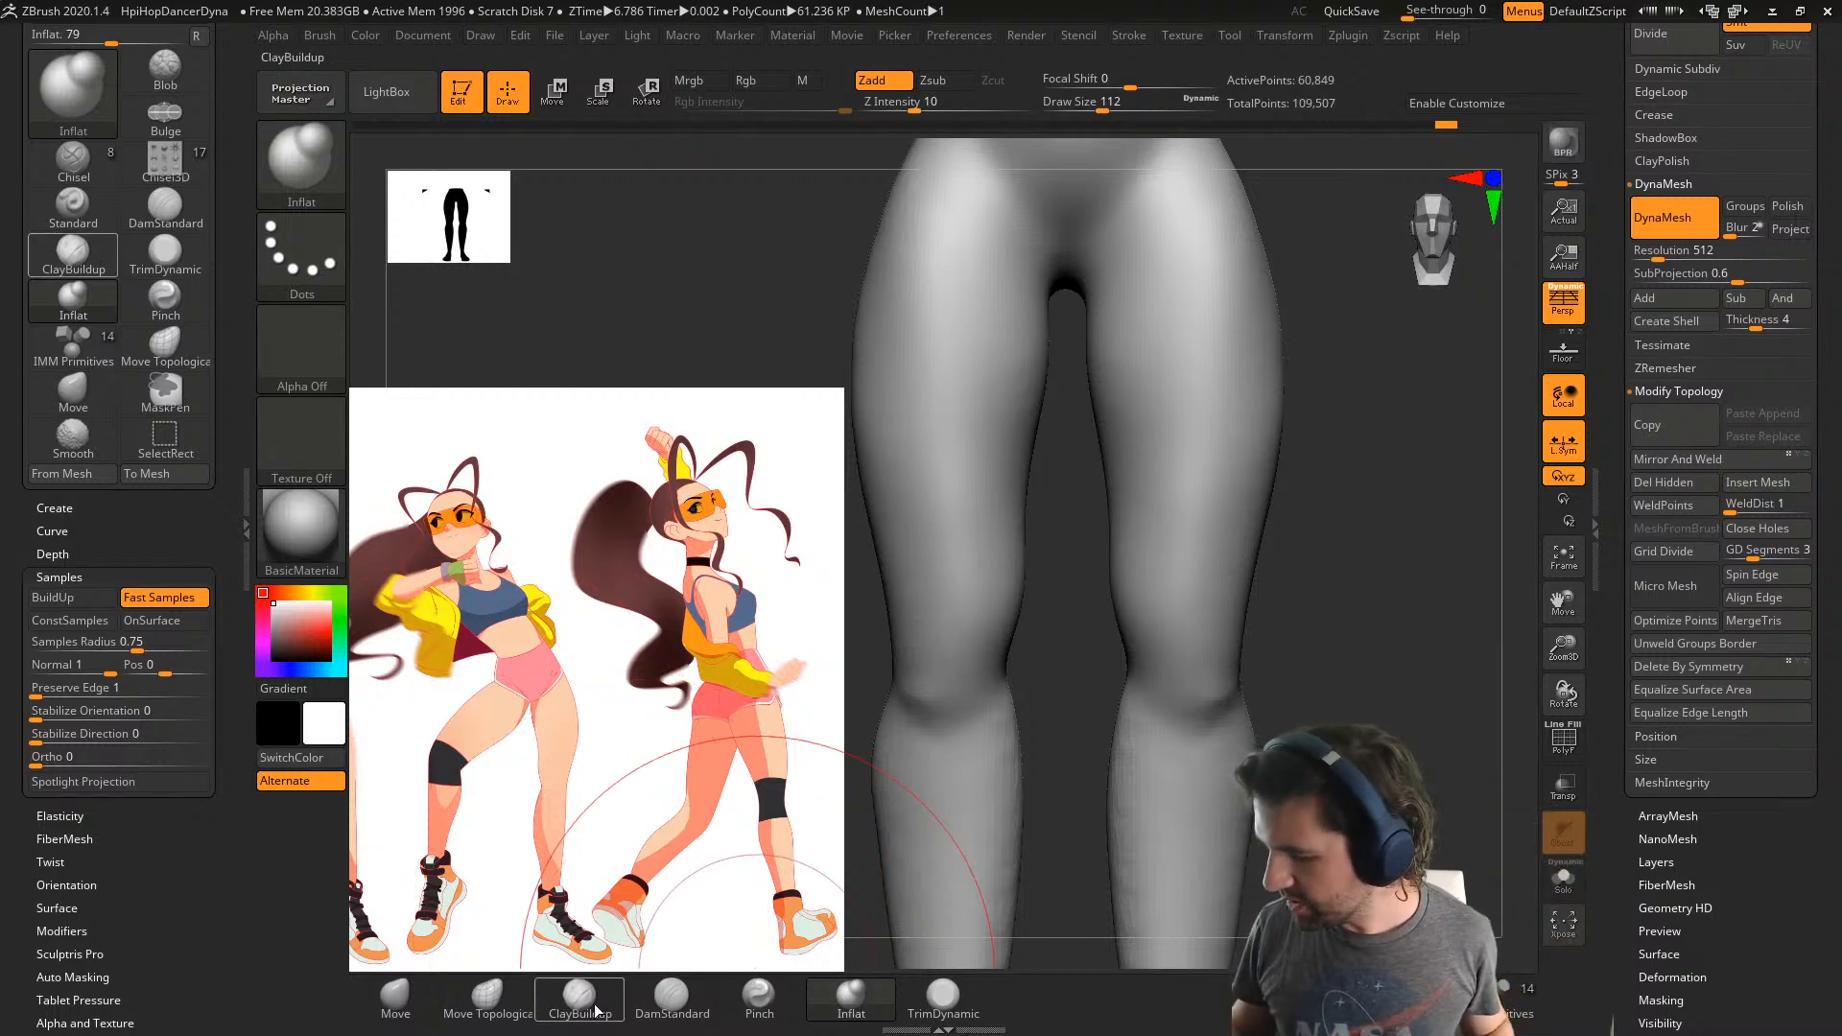
# - Define the front of the knees with DamStandard at draw size 83 and smooth the transition into the shins
pyautogui.click(672, 998)
pyautogui.moveTo(1204, 600)
pyautogui.keyDown('alt'); pyautogui.mouseDown(button='right')
pyautogui.moveTo(1127, 571)
pyautogui.moveTo(1080, 446)
pyautogui.moveTo(1065, 494)
pyautogui.mouseUp(button='right'); pyautogui.keyUp('alt')
pyautogui.moveTo(1065, 494)
pyautogui.mouseDown()
pyautogui.moveTo(1080, 504)
pyautogui.moveTo(1102, 444)
pyautogui.mouseUp()
pyautogui.hotkey('ctrl', 'z')
pyautogui.hotkey('ctrl', 'z')
pyautogui.keyDown('shift'); pyautogui.moveTo(1197, 527); pyautogui.dragTo(1171, 566, button='right'); pyautogui.keyUp('shift')
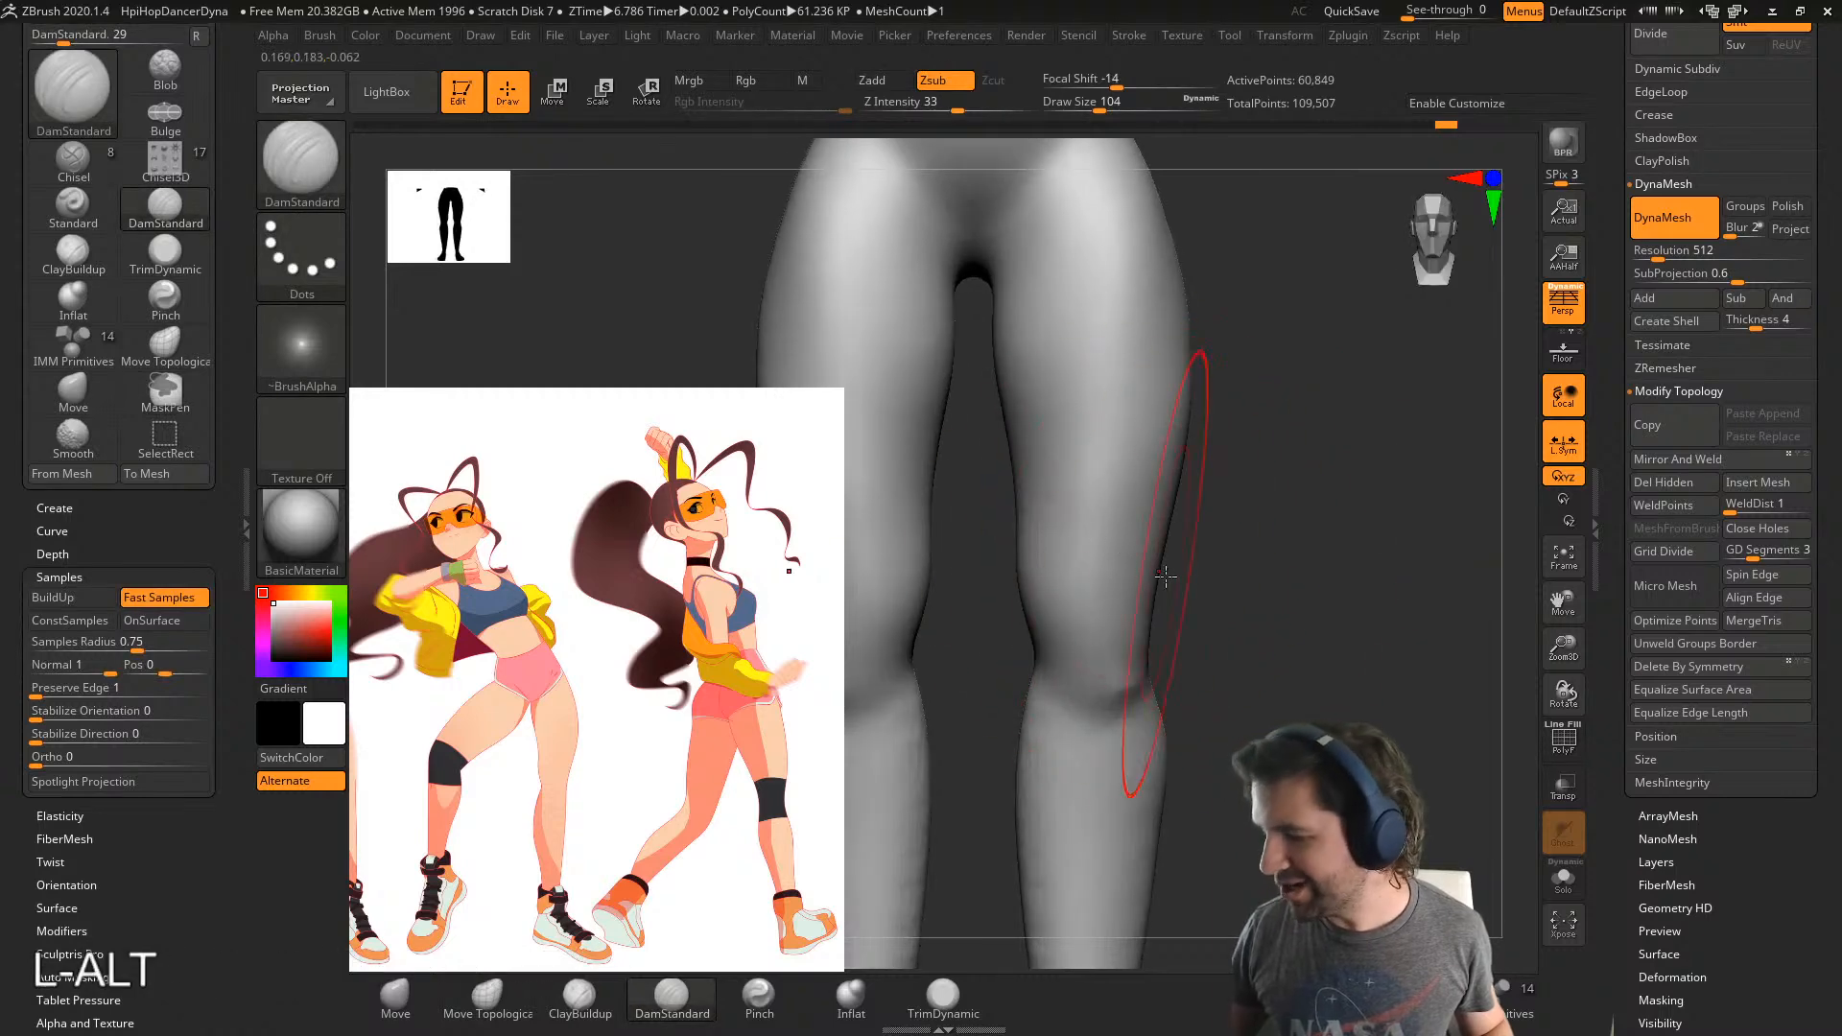
pyautogui.press('s')
pyautogui.moveTo(1207, 697); pyautogui.dragTo(1198, 697)
pyautogui.keyDown('alt'); pyautogui.moveTo(1174, 634); pyautogui.dragTo(1110, 498, button='right'); pyautogui.keyUp('alt')
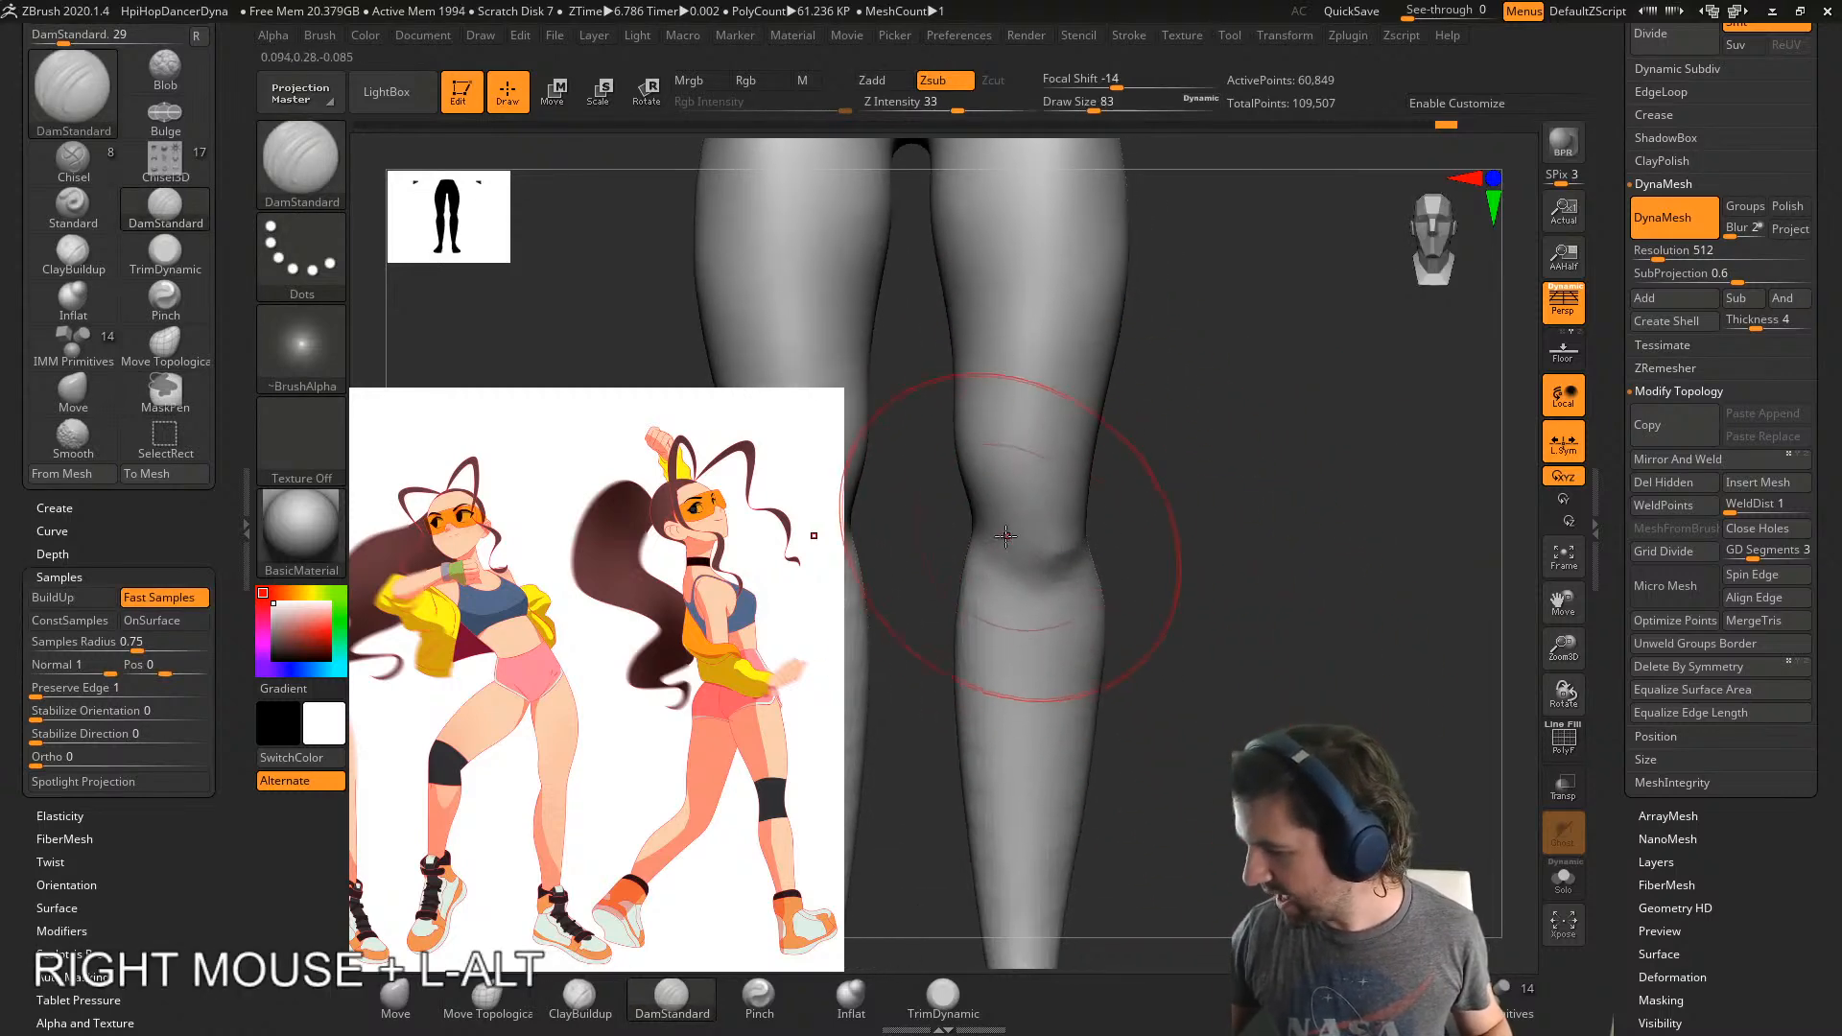
pyautogui.moveTo(1000, 537)
pyautogui.mouseDown()
pyautogui.moveTo(1083, 558)
pyautogui.moveTo(1100, 498)
pyautogui.moveTo(1041, 534)
pyautogui.mouseUp()
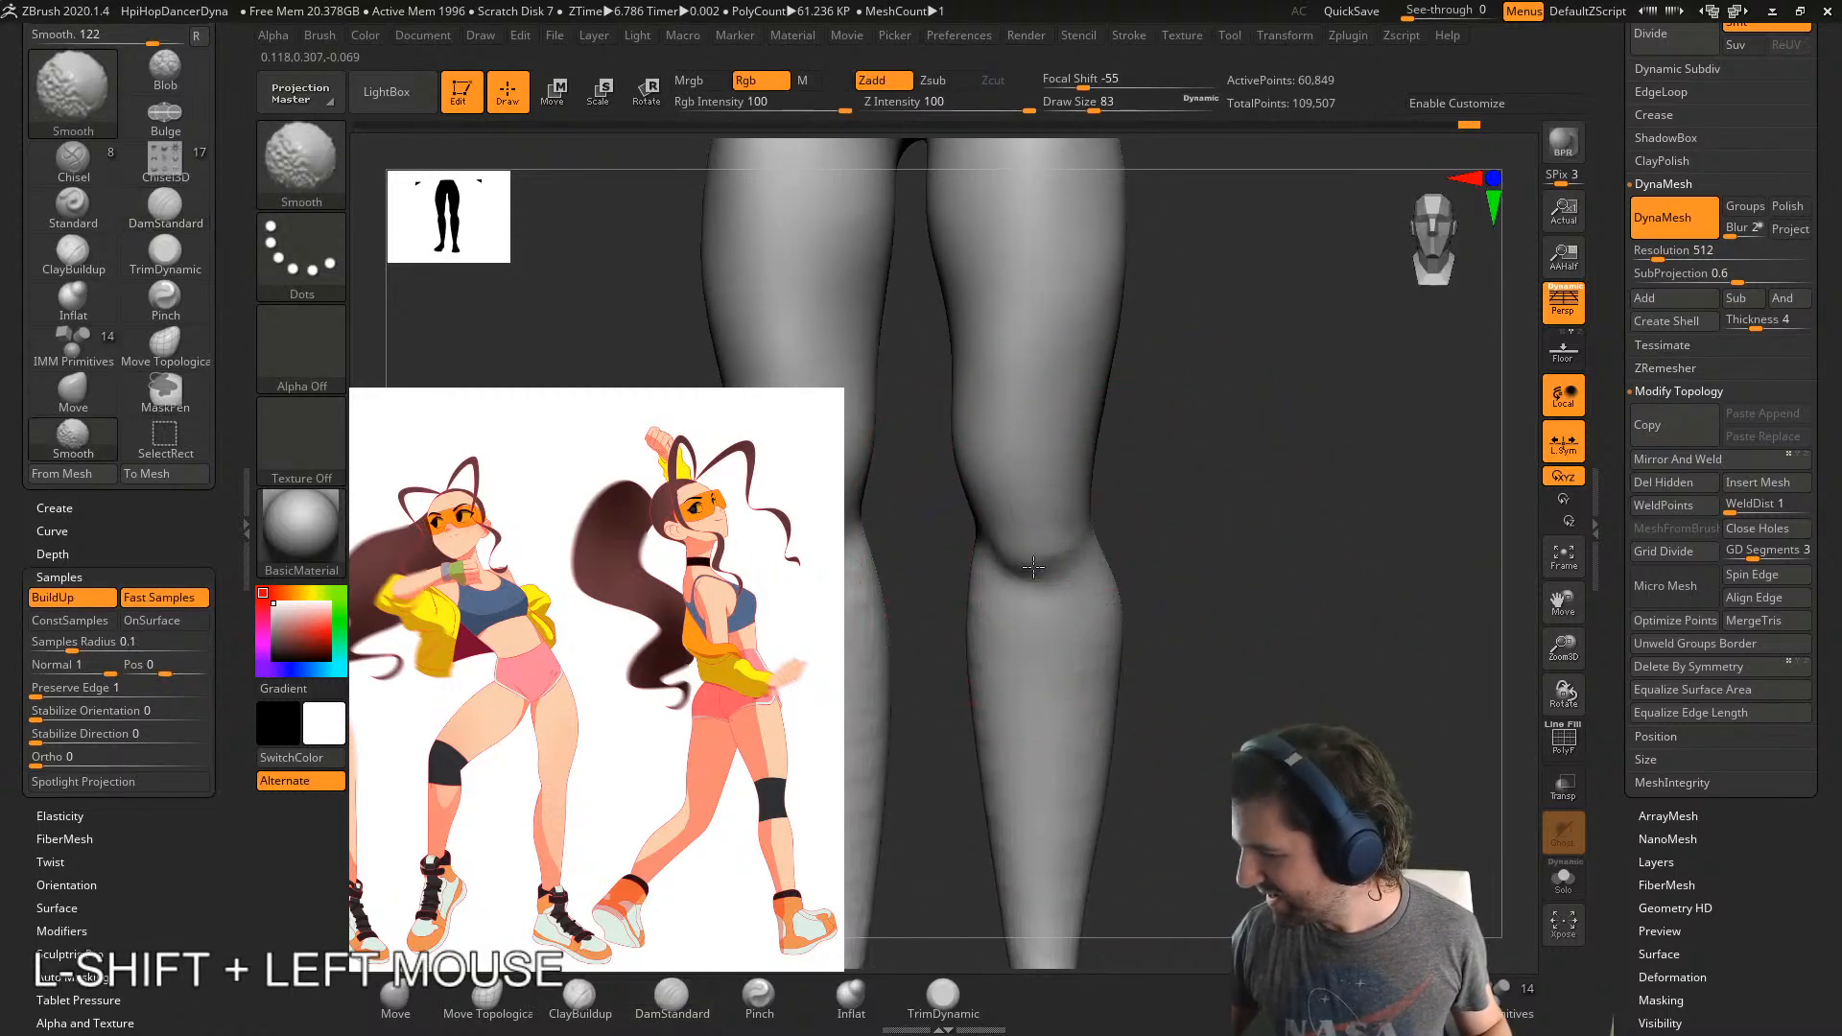
# - Build up the kneecaps with ClayBuildup at draw size 51 and smooth the strokes at draw size 35
pyautogui.moveTo(1102, 548)
pyautogui.mouseDown(button='right')
pyautogui.moveTo(1121, 553)
pyautogui.moveTo(1086, 705)
pyautogui.mouseUp(button='right')
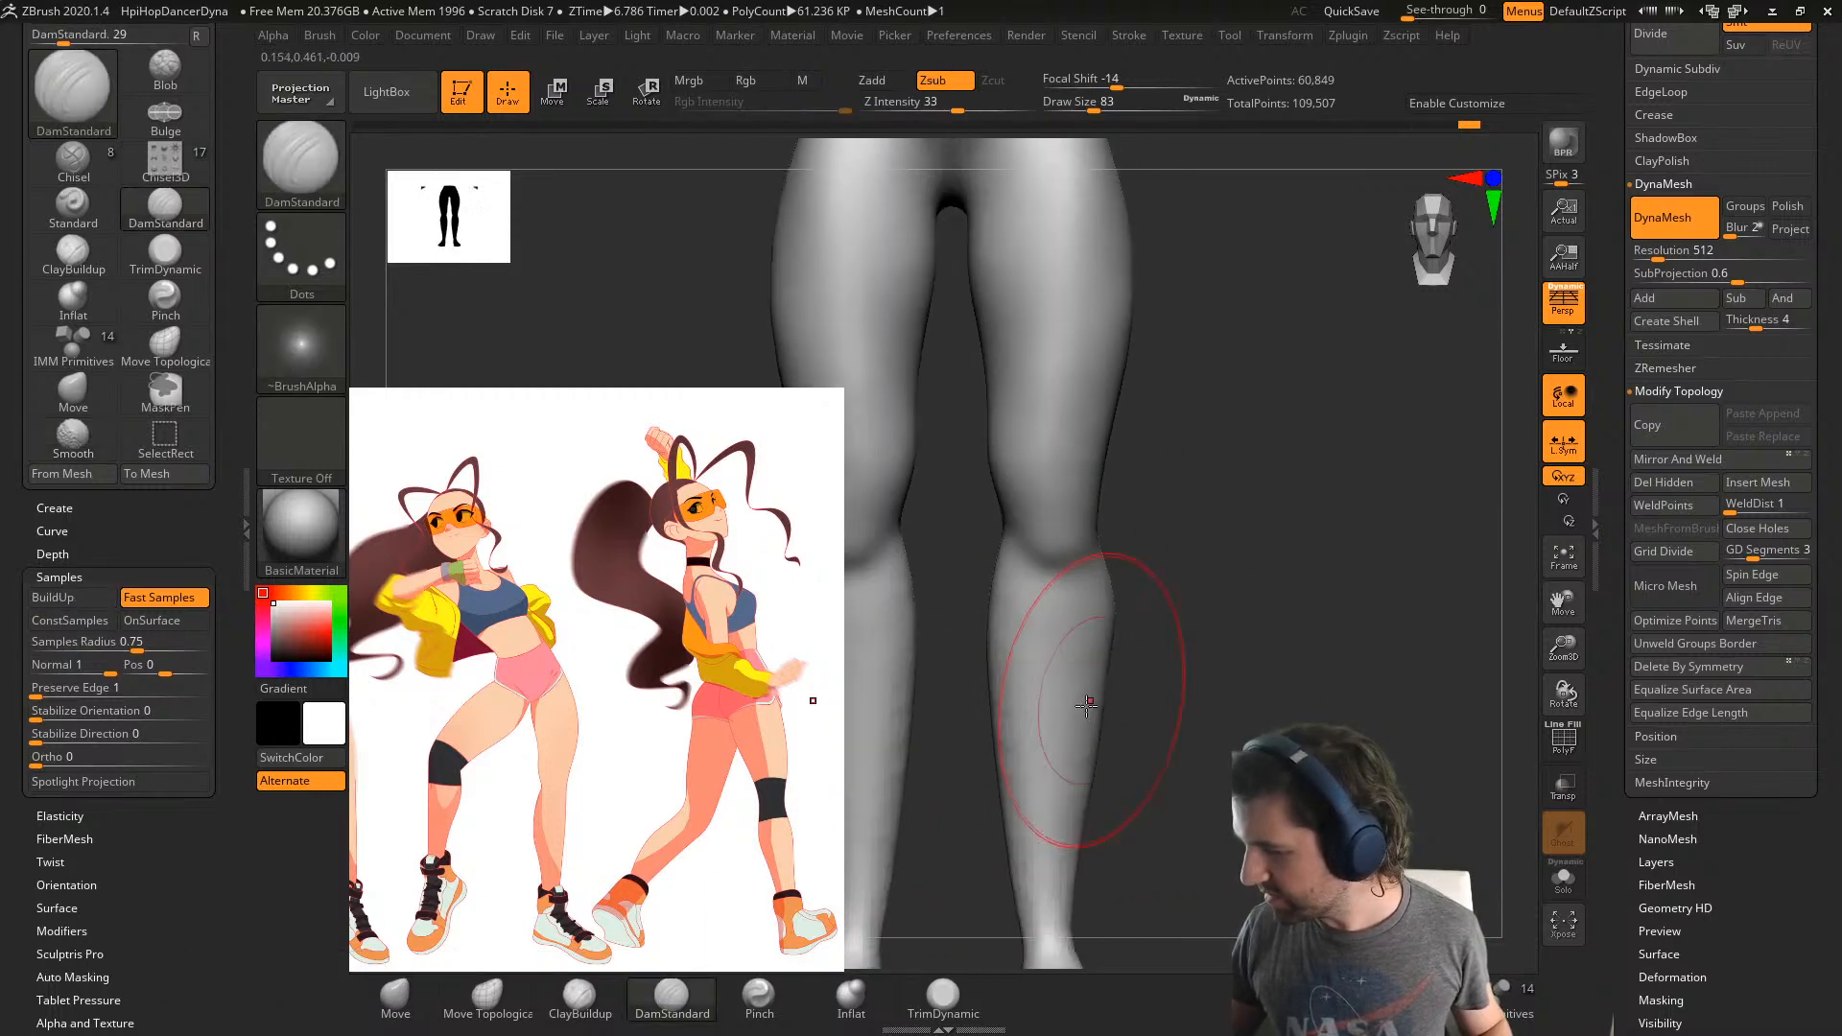
pyautogui.click(579, 998)
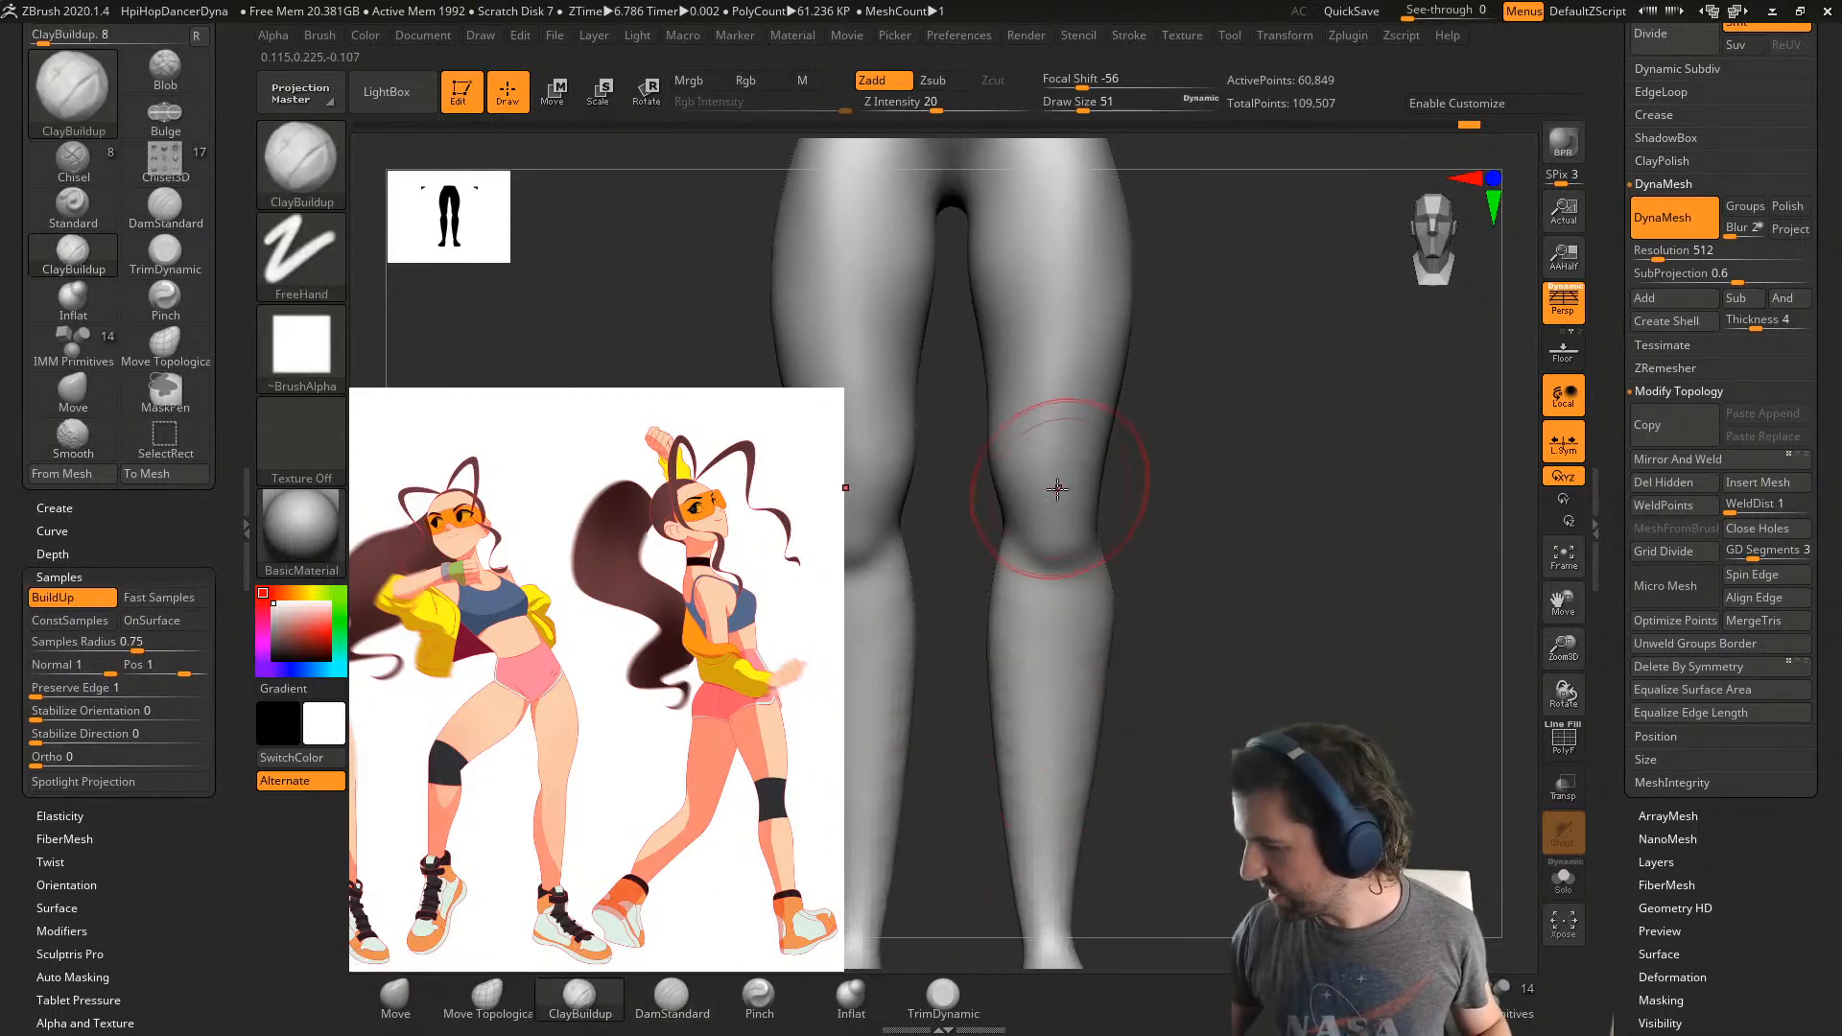
pyautogui.moveTo(1055, 508)
pyautogui.mouseDown()
pyautogui.moveTo(1061, 564)
pyautogui.moveTo(1055, 527)
pyautogui.moveTo(1071, 539)
pyautogui.mouseUp()
pyautogui.press('s')
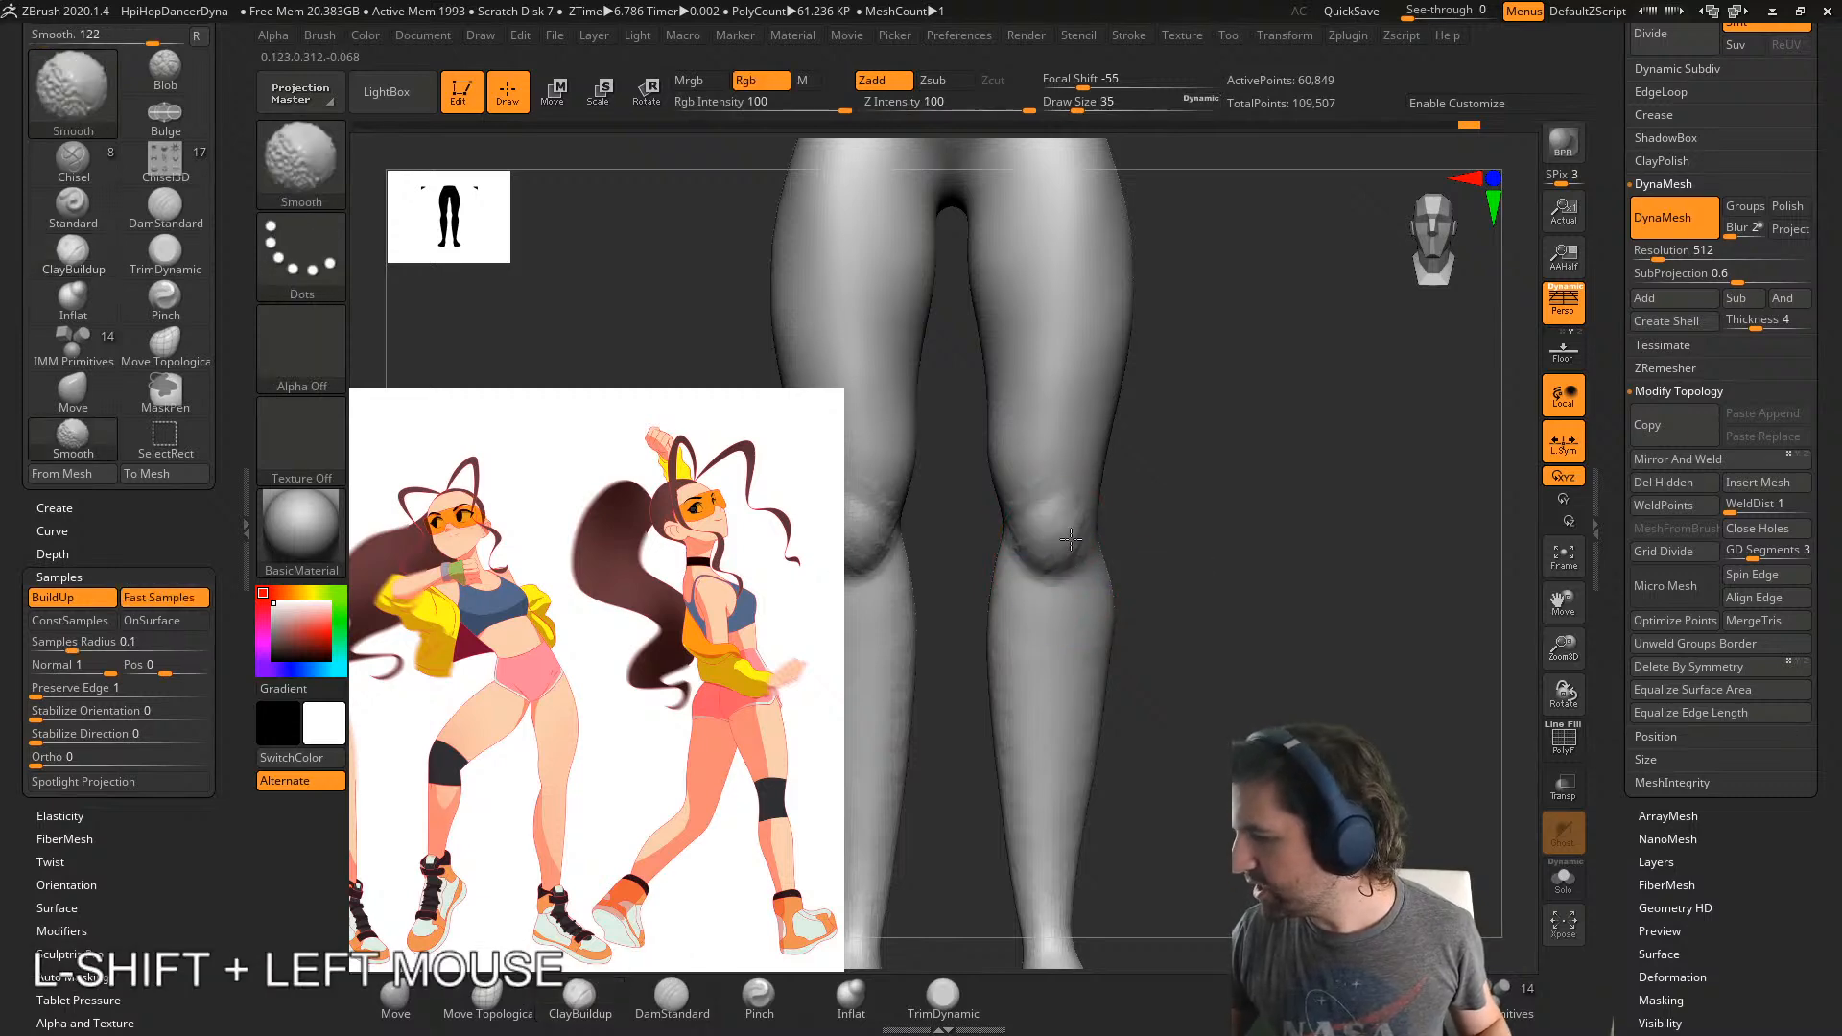
pyautogui.moveTo(1166, 652)
pyautogui.mouseDown(button='right')
pyautogui.moveTo(1049, 650)
pyautogui.moveTo(1184, 662)
pyautogui.mouseUp(button='right')
# - Sharpen the crease beneath the kneecaps with DamStandard at draw size 35 and soften the kneecap surface
pyautogui.click(672, 998)
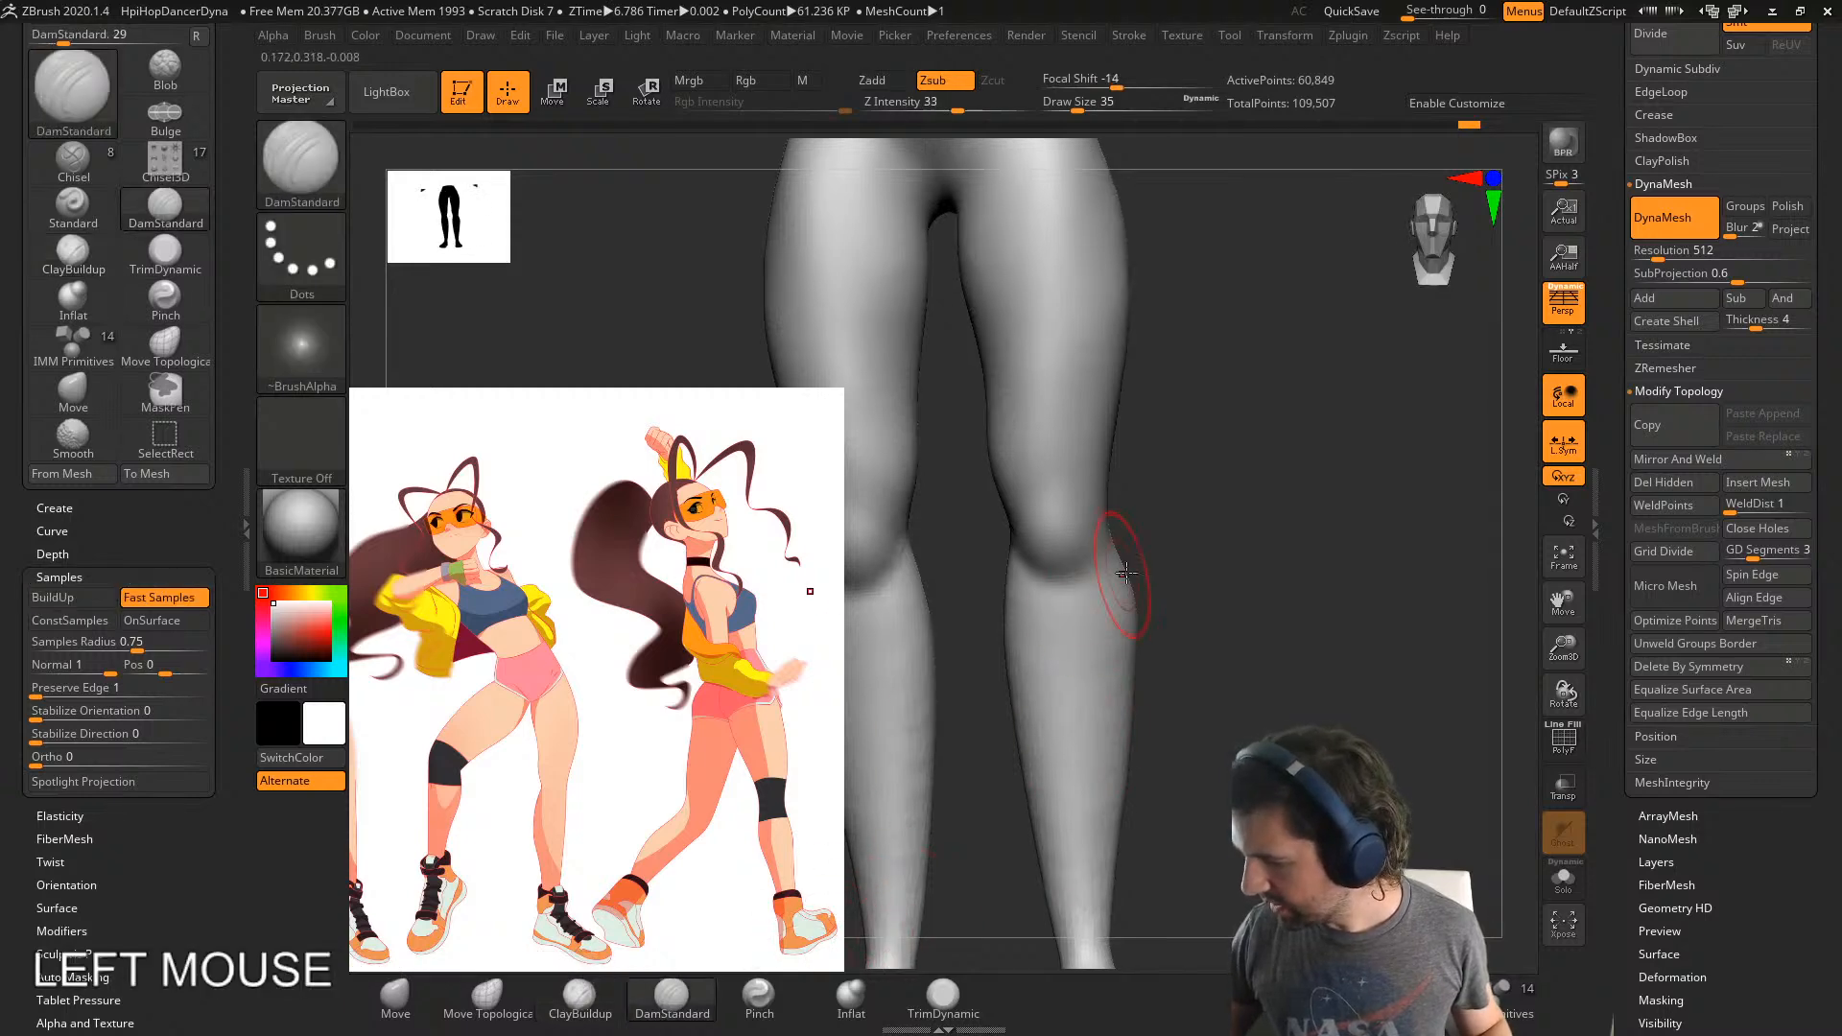
pyautogui.keyDown('shift'); pyautogui.moveTo(1103, 552); pyautogui.dragTo(1065, 538, button='right'); pyautogui.keyUp('shift')
pyautogui.moveTo(1065, 538)
pyautogui.keyDown('alt'); pyautogui.mouseDown()
pyautogui.moveTo(1094, 539)
pyautogui.moveTo(1058, 521)
pyautogui.mouseUp(); pyautogui.keyUp('alt')
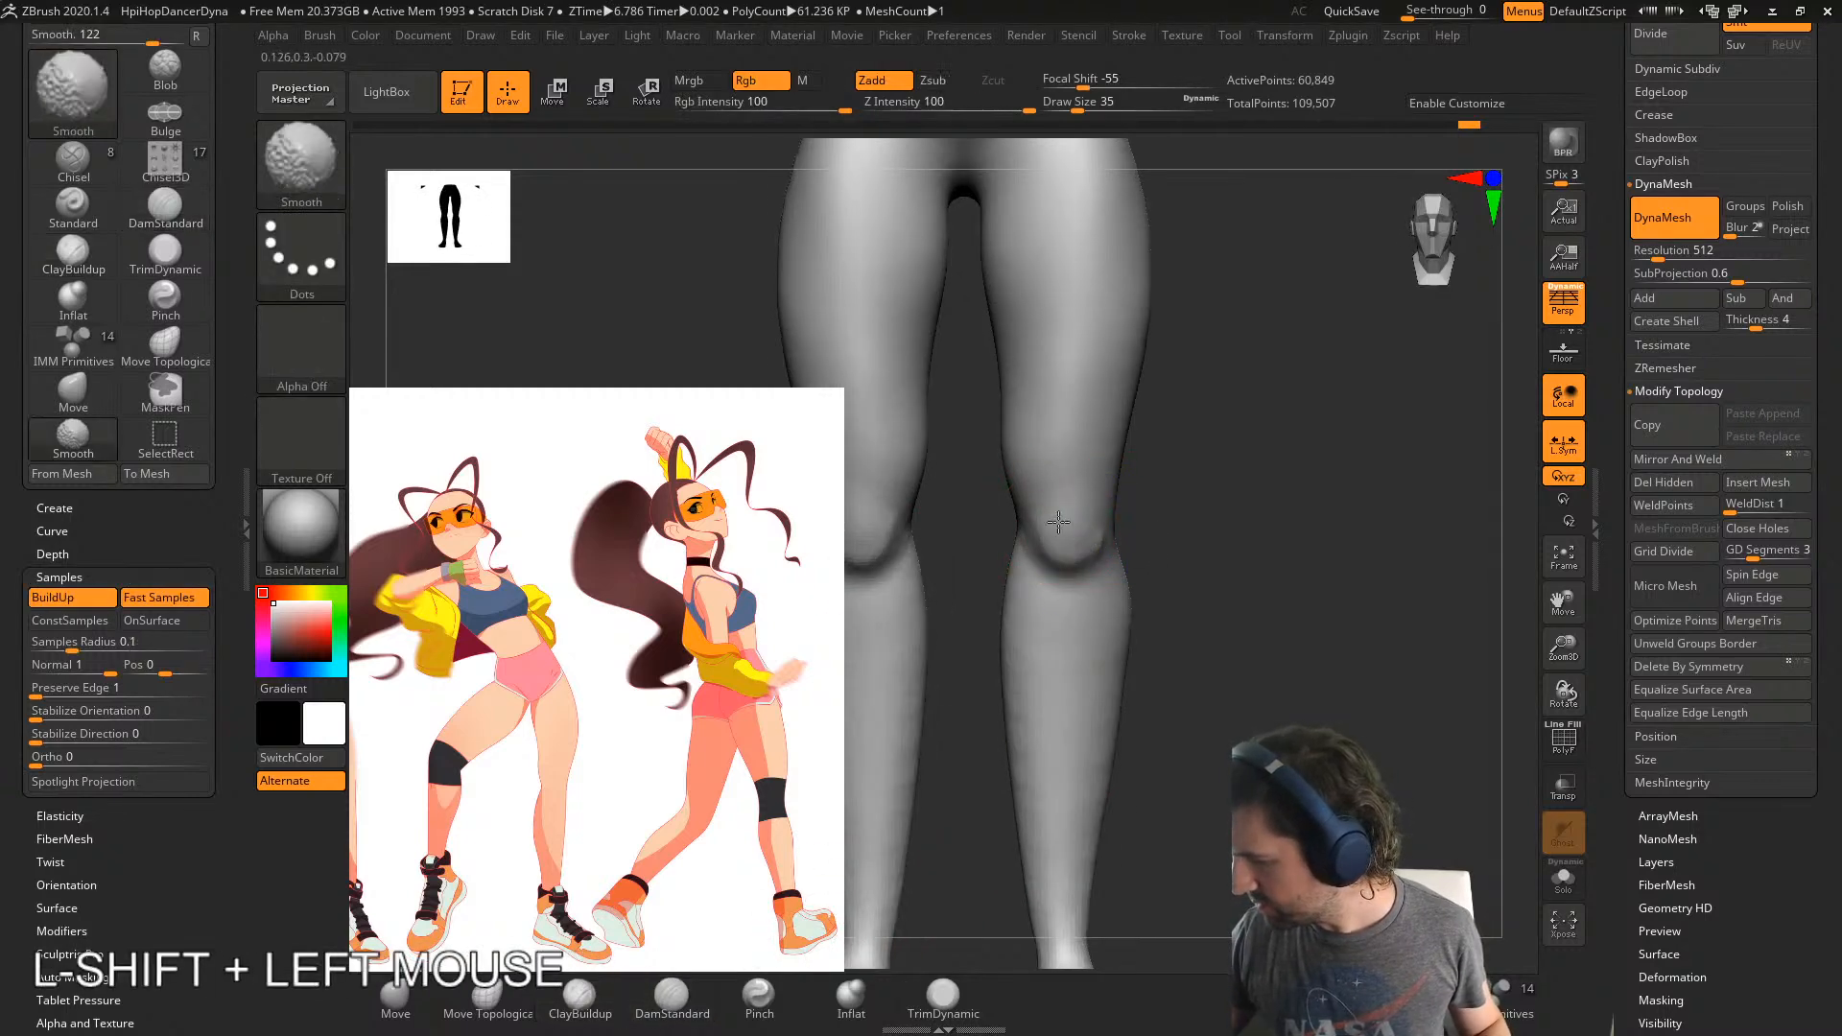
pyautogui.moveTo(1148, 529); pyautogui.dragTo(1117, 570, button='right')
pyautogui.moveTo(1118, 570)
pyautogui.mouseDown()
pyautogui.moveTo(1097, 578)
pyautogui.moveTo(1147, 551)
pyautogui.mouseUp()
pyautogui.keyDown('shift'); pyautogui.moveTo(1146, 551); pyautogui.dragTo(1016, 601, button='right'); pyautogui.keyUp('shift')
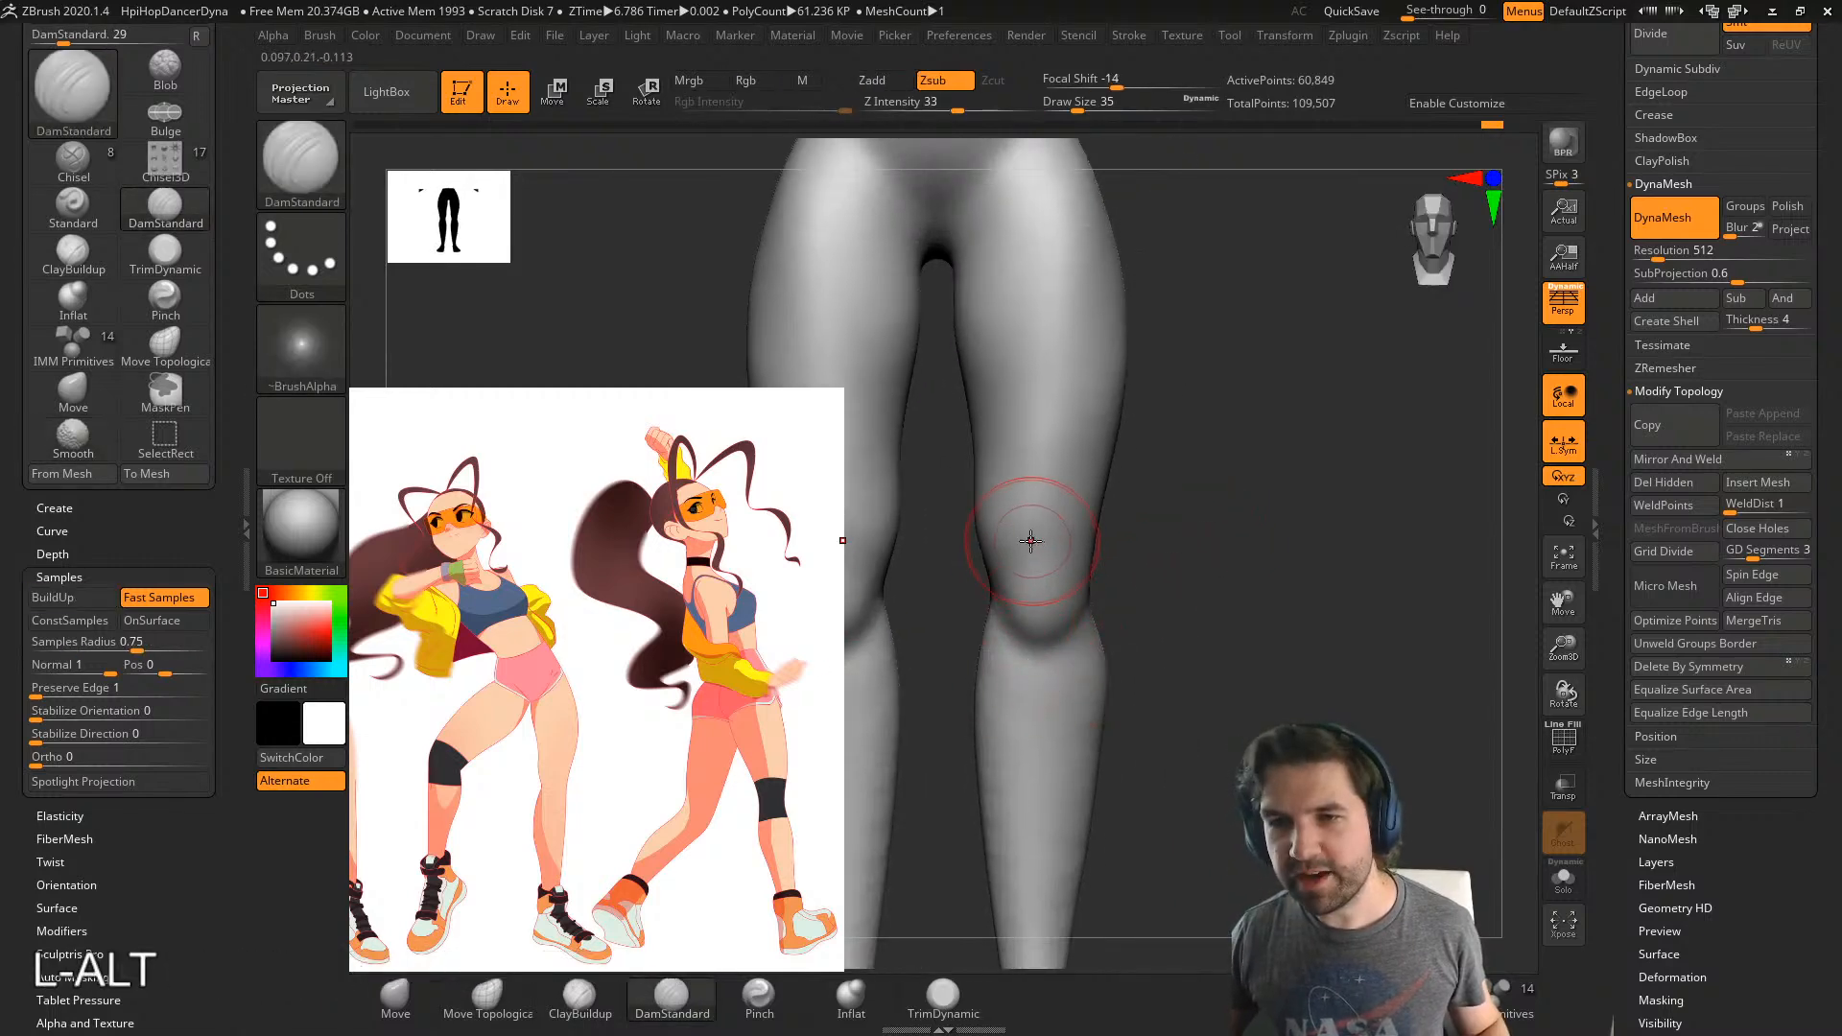
# - Refine the sides of the knees with DamStandard at draw size 35 and smooth the kneecaps into the thighs
pyautogui.moveTo(1177, 538); pyautogui.dragTo(1069, 514, button='right')
pyautogui.moveTo(996, 588); pyautogui.dragTo(1003, 624)
pyautogui.moveTo(1046, 595); pyautogui.dragTo(1132, 587, button='right')
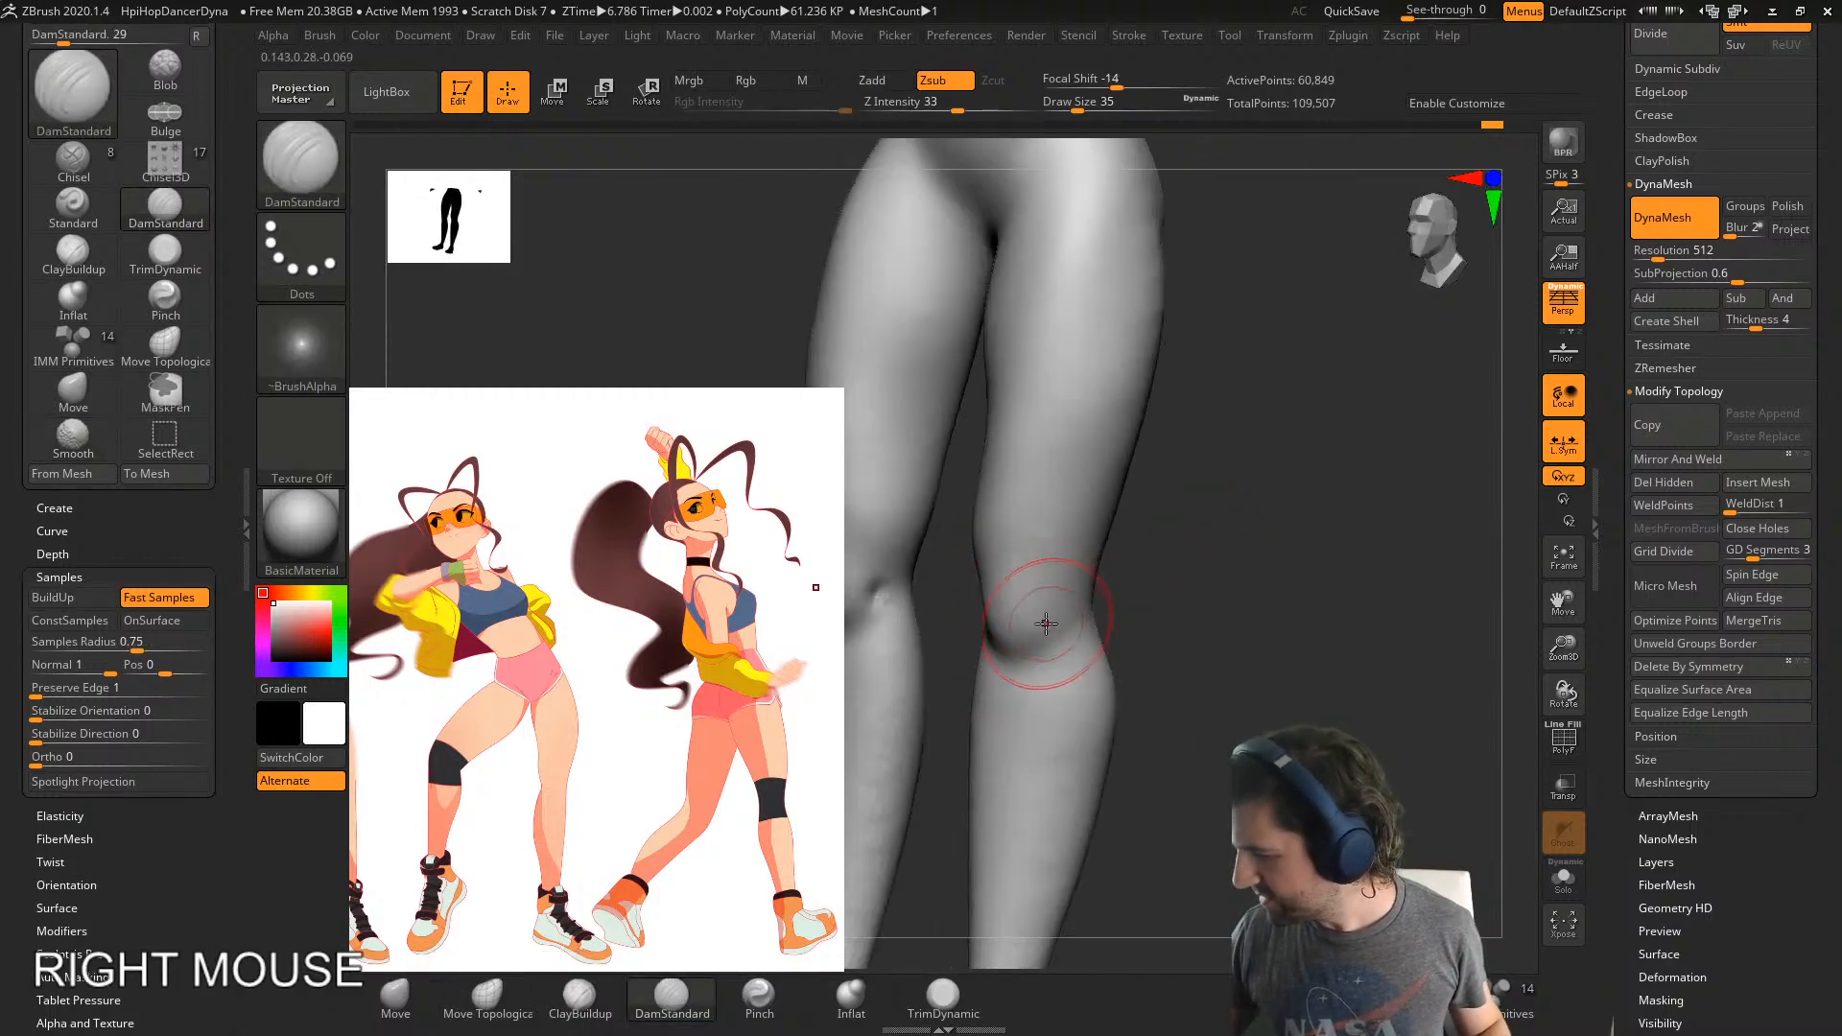
pyautogui.moveTo(1046, 624)
pyautogui.mouseDown()
pyautogui.moveTo(1061, 619)
pyautogui.moveTo(1041, 622)
pyautogui.mouseUp()
pyautogui.moveTo(1041, 585); pyautogui.dragTo(1114, 567, button='right')
pyautogui.keyDown('shift'); pyautogui.moveTo(1080, 590); pyautogui.dragTo(1083, 570); pyautogui.keyUp('shift')
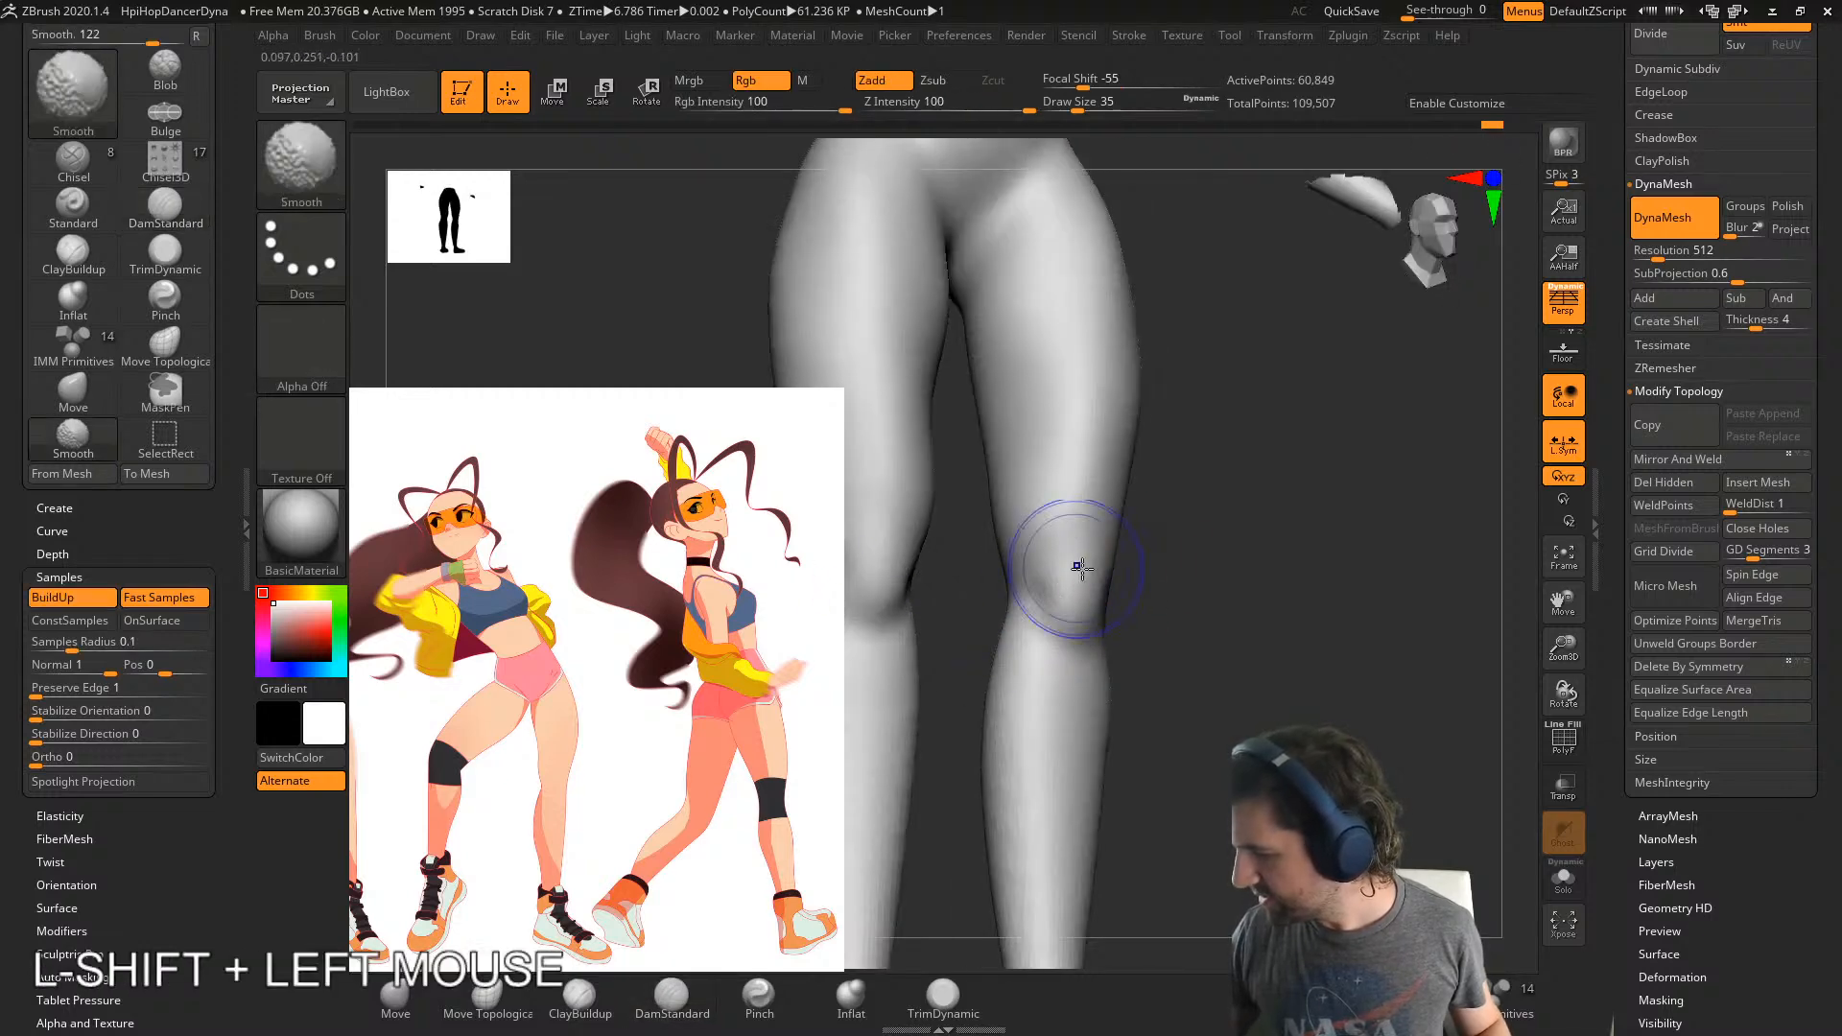
pyautogui.keyDown('shift'); pyautogui.moveTo(1082, 568); pyautogui.dragTo(1064, 658, button='right'); pyautogui.keyUp('shift')
# - Rework the lower edge of the knees with DamStandard at draw size 35 and smooth the upper shins
pyautogui.moveTo(994, 624)
pyautogui.mouseDown()
pyautogui.moveTo(999, 649)
pyautogui.moveTo(1003, 623)
pyautogui.moveTo(1053, 653)
pyautogui.mouseUp()
pyautogui.moveTo(1028, 725)
pyautogui.mouseDown()
pyautogui.moveTo(1053, 688)
pyautogui.moveTo(1039, 733)
pyautogui.moveTo(1053, 715)
pyautogui.mouseUp()
pyautogui.keyDown('alt'); pyautogui.moveTo(1099, 596); pyautogui.dragTo(1167, 742, button='right'); pyautogui.keyUp('alt')
pyautogui.keyDown('shift'); pyautogui.moveTo(1046, 868); pyautogui.dragTo(1056, 887); pyautogui.keyUp('shift')
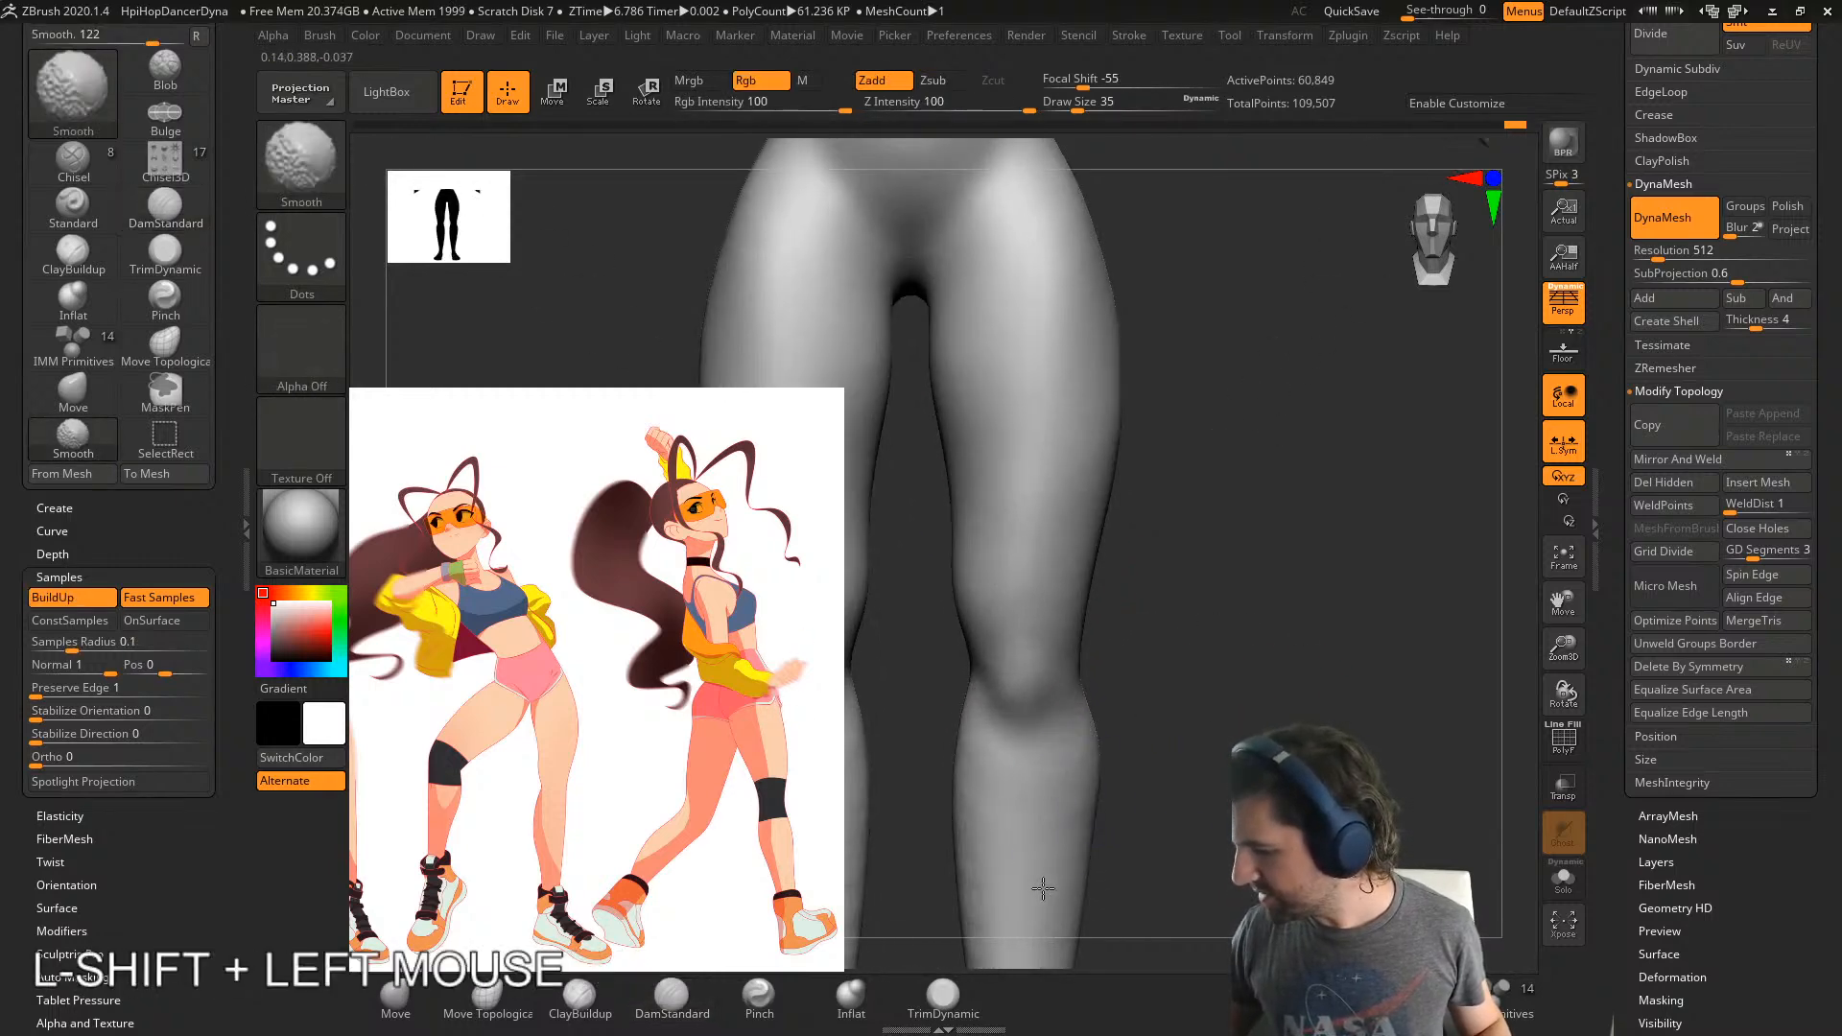
# - Try to carve the edges of the shinbones with DamStandard at draw size 35, undoing and smoothing the strokes
pyautogui.keyDown('alt'); pyautogui.moveTo(1055, 888); pyautogui.dragTo(1152, 525, button='right'); pyautogui.keyUp('alt')
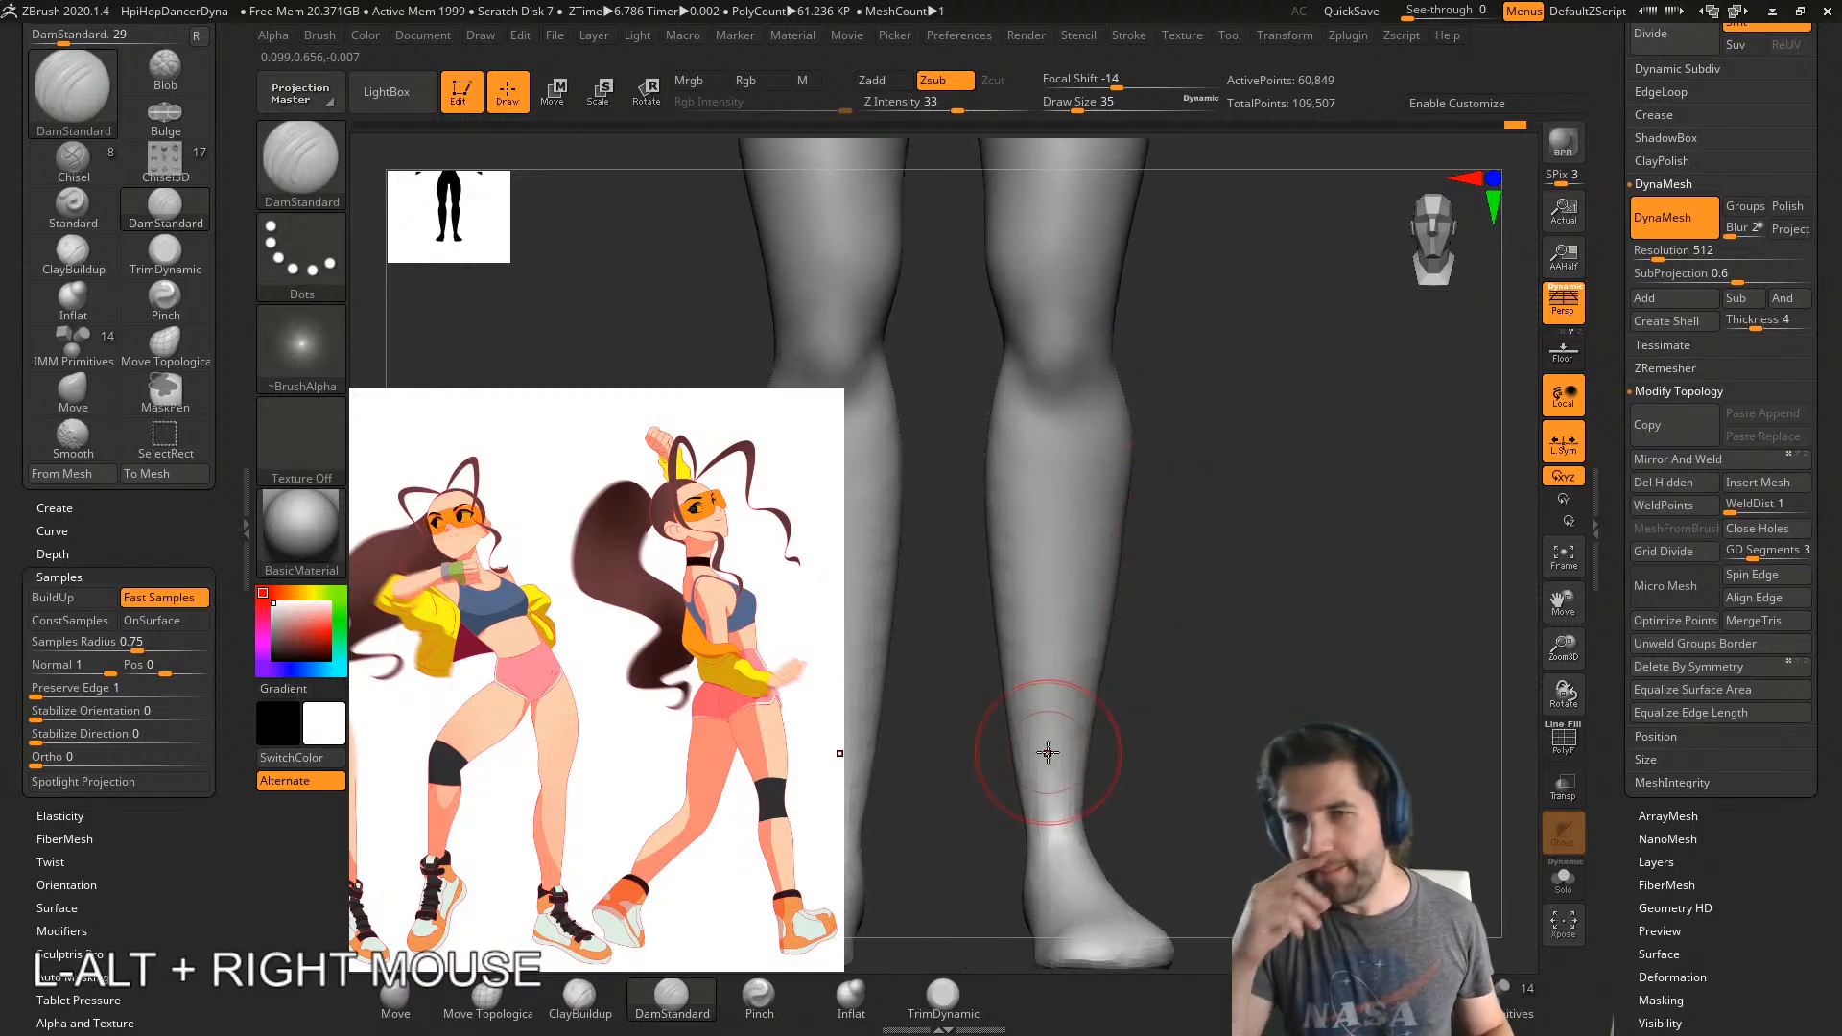
pyautogui.moveTo(1019, 542); pyautogui.dragTo(1017, 662)
pyautogui.hotkey('ctrl', 'z')
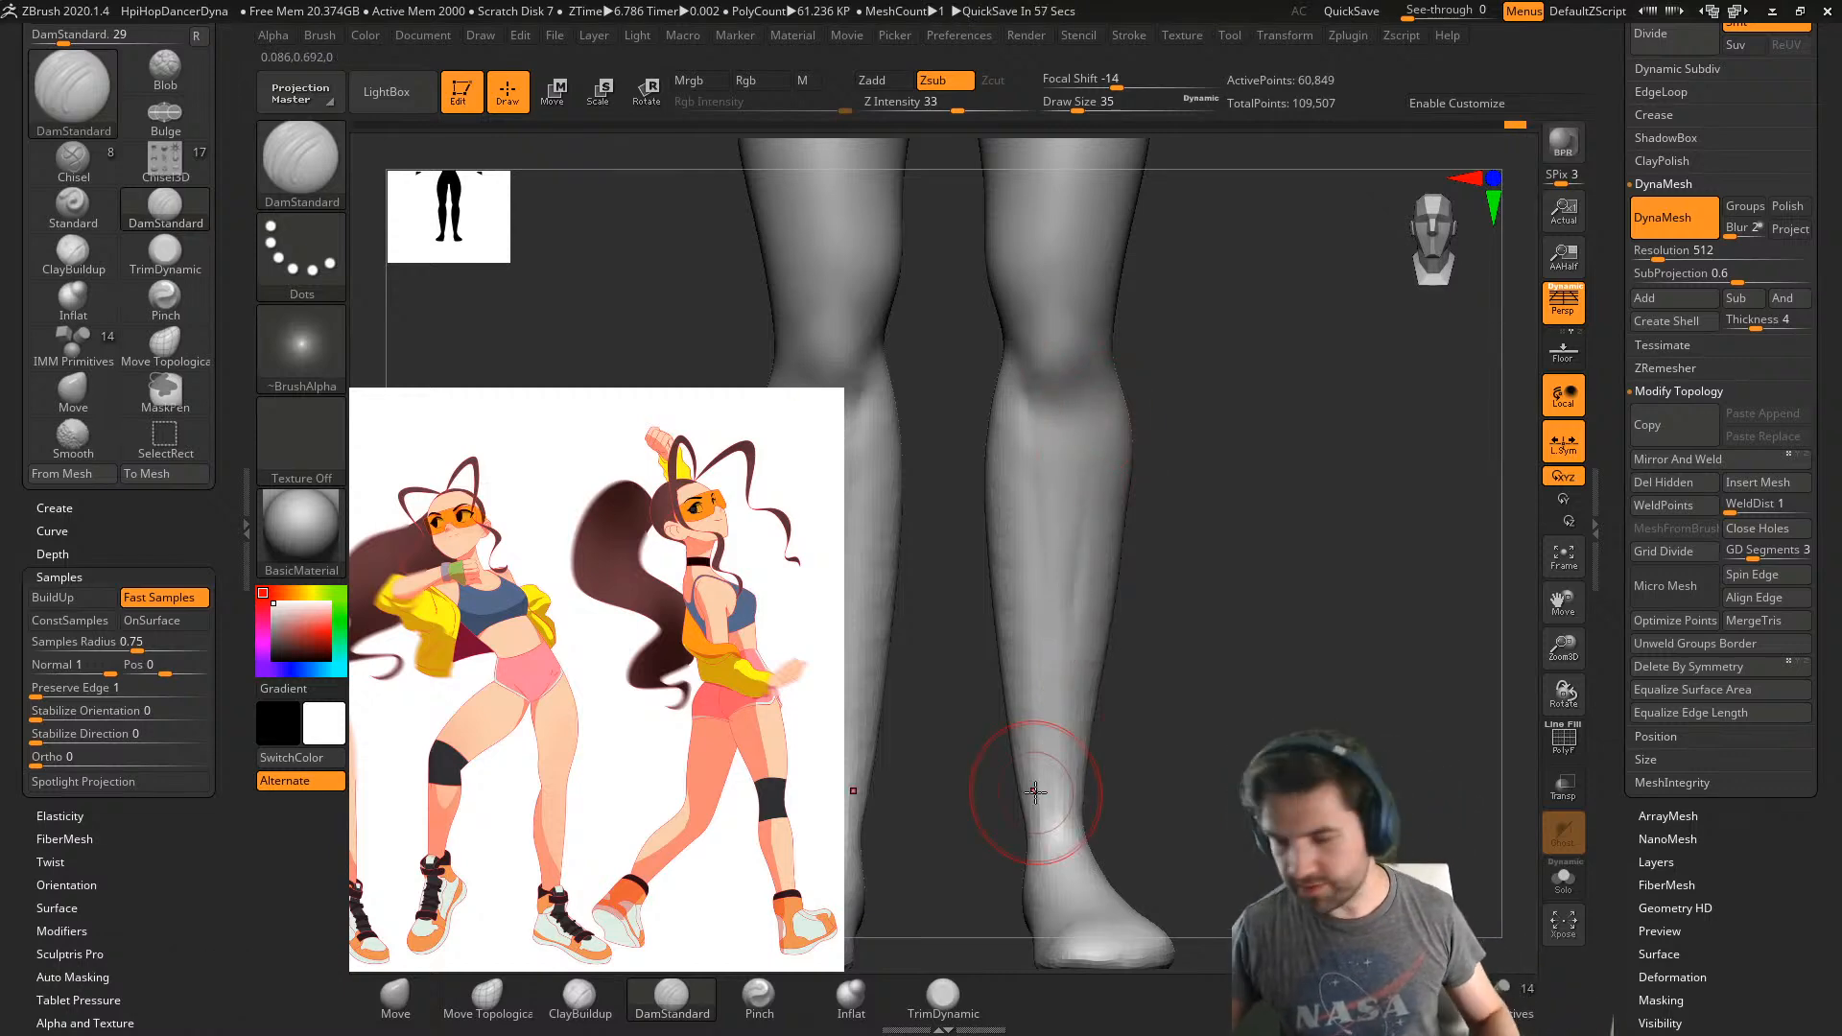
pyautogui.hotkey('ctrl', 'z')
pyautogui.moveTo(1032, 650); pyautogui.dragTo(1039, 765)
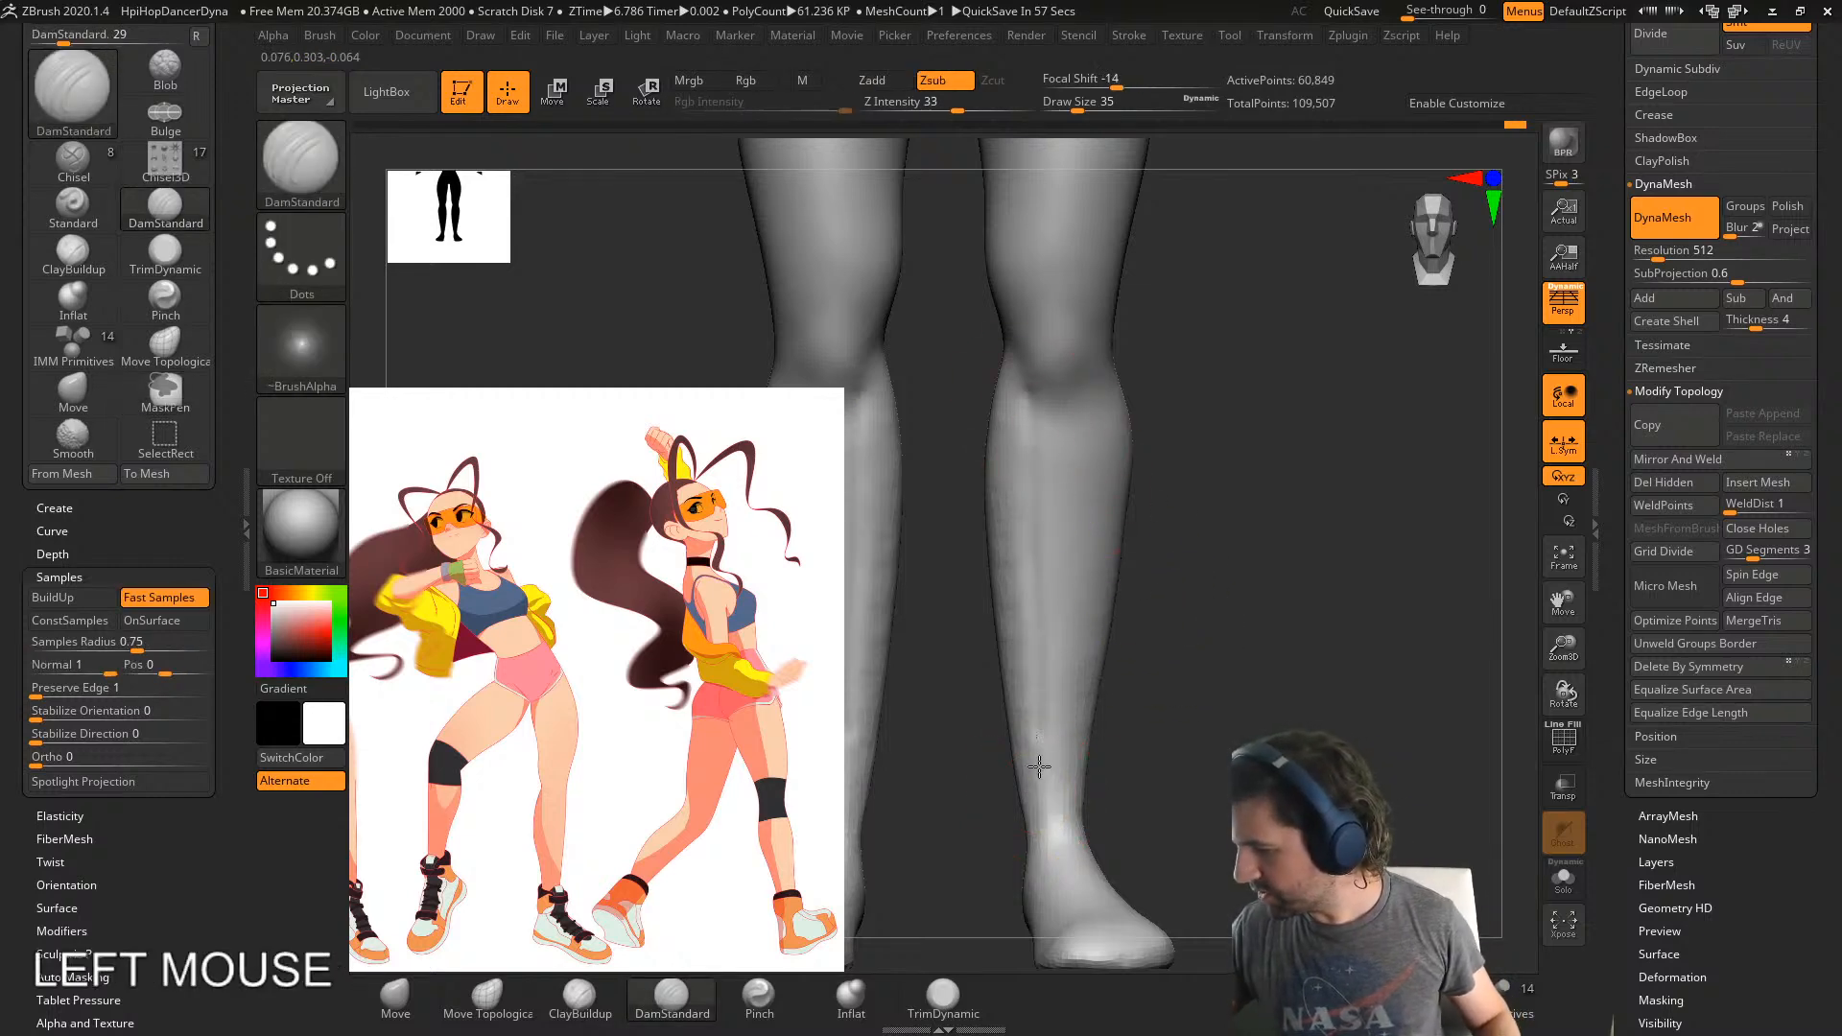
pyautogui.moveTo(1084, 539); pyautogui.dragTo(1062, 815)
pyautogui.hotkey('ctrl', 'z')
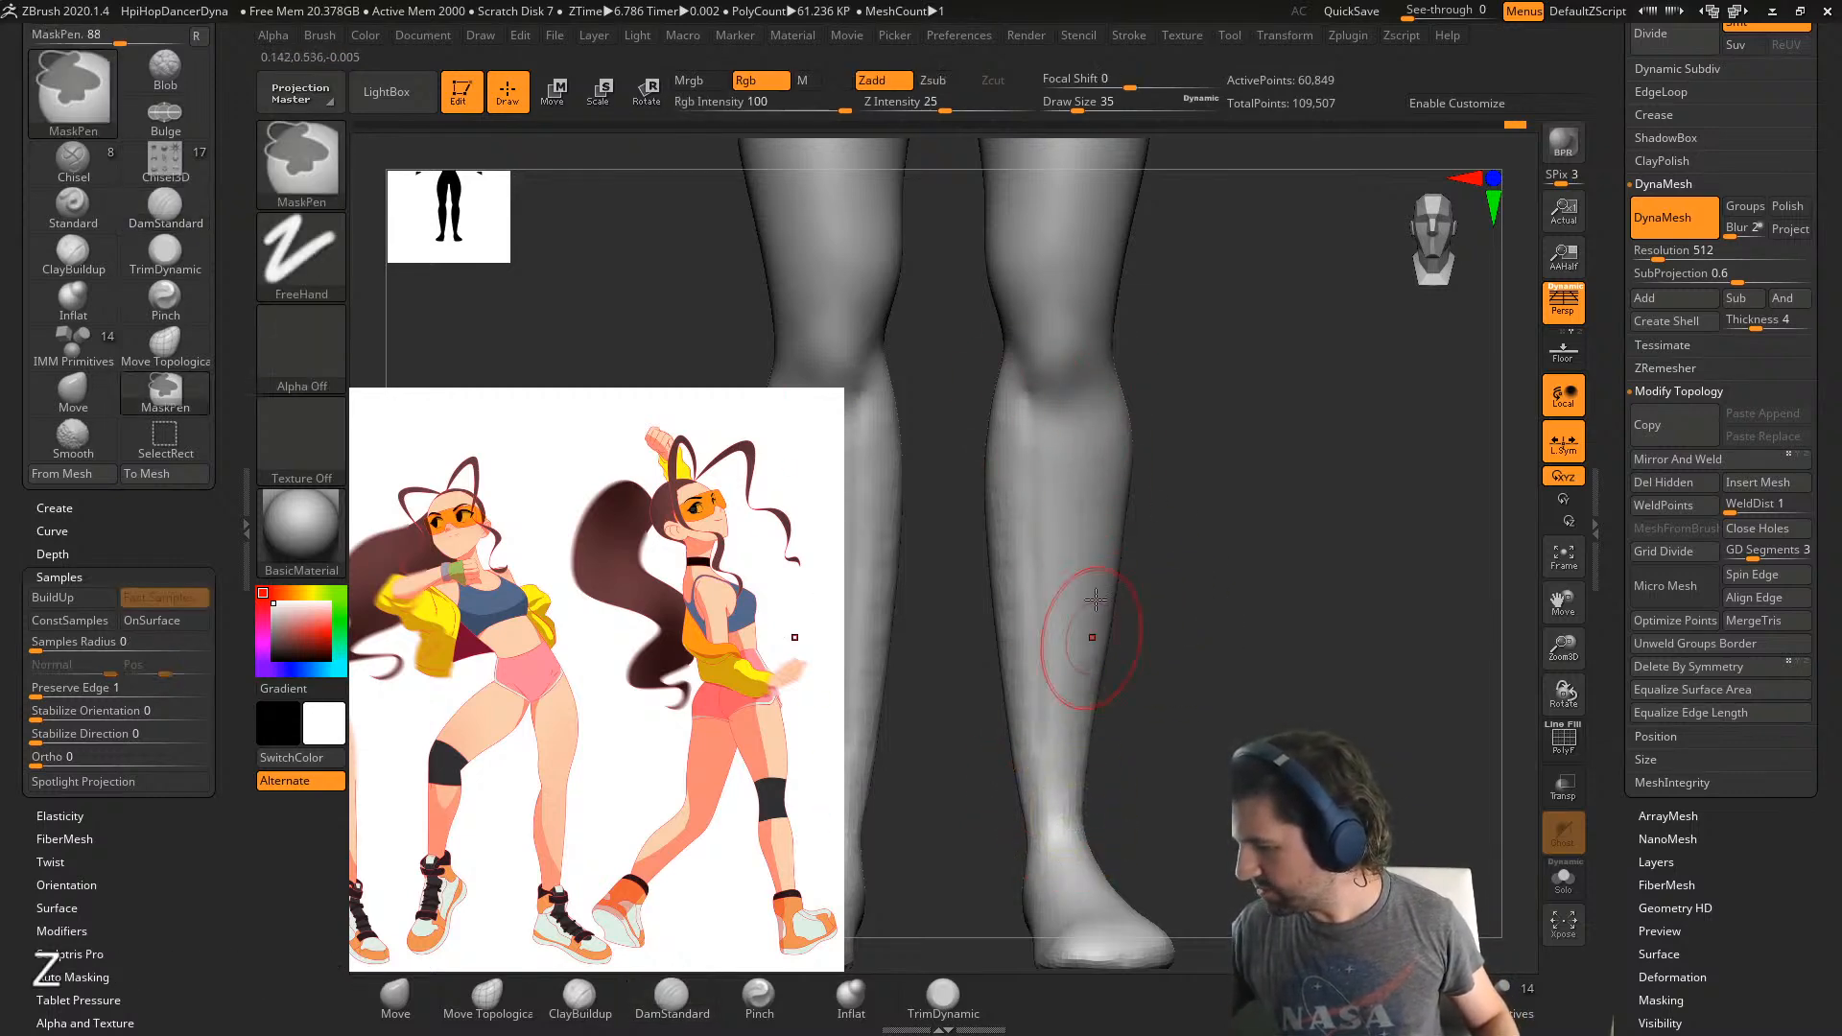
pyautogui.moveTo(1090, 441); pyautogui.dragTo(1078, 782)
pyautogui.hotkey('ctrl', 'z')
pyautogui.moveTo(1087, 451)
pyautogui.mouseDown()
pyautogui.moveTo(1050, 797)
pyautogui.moveTo(1042, 619)
pyautogui.mouseUp()
pyautogui.keyDown('shift'); pyautogui.moveTo(1068, 447); pyautogui.dragTo(1054, 592); pyautogui.keyUp('shift')
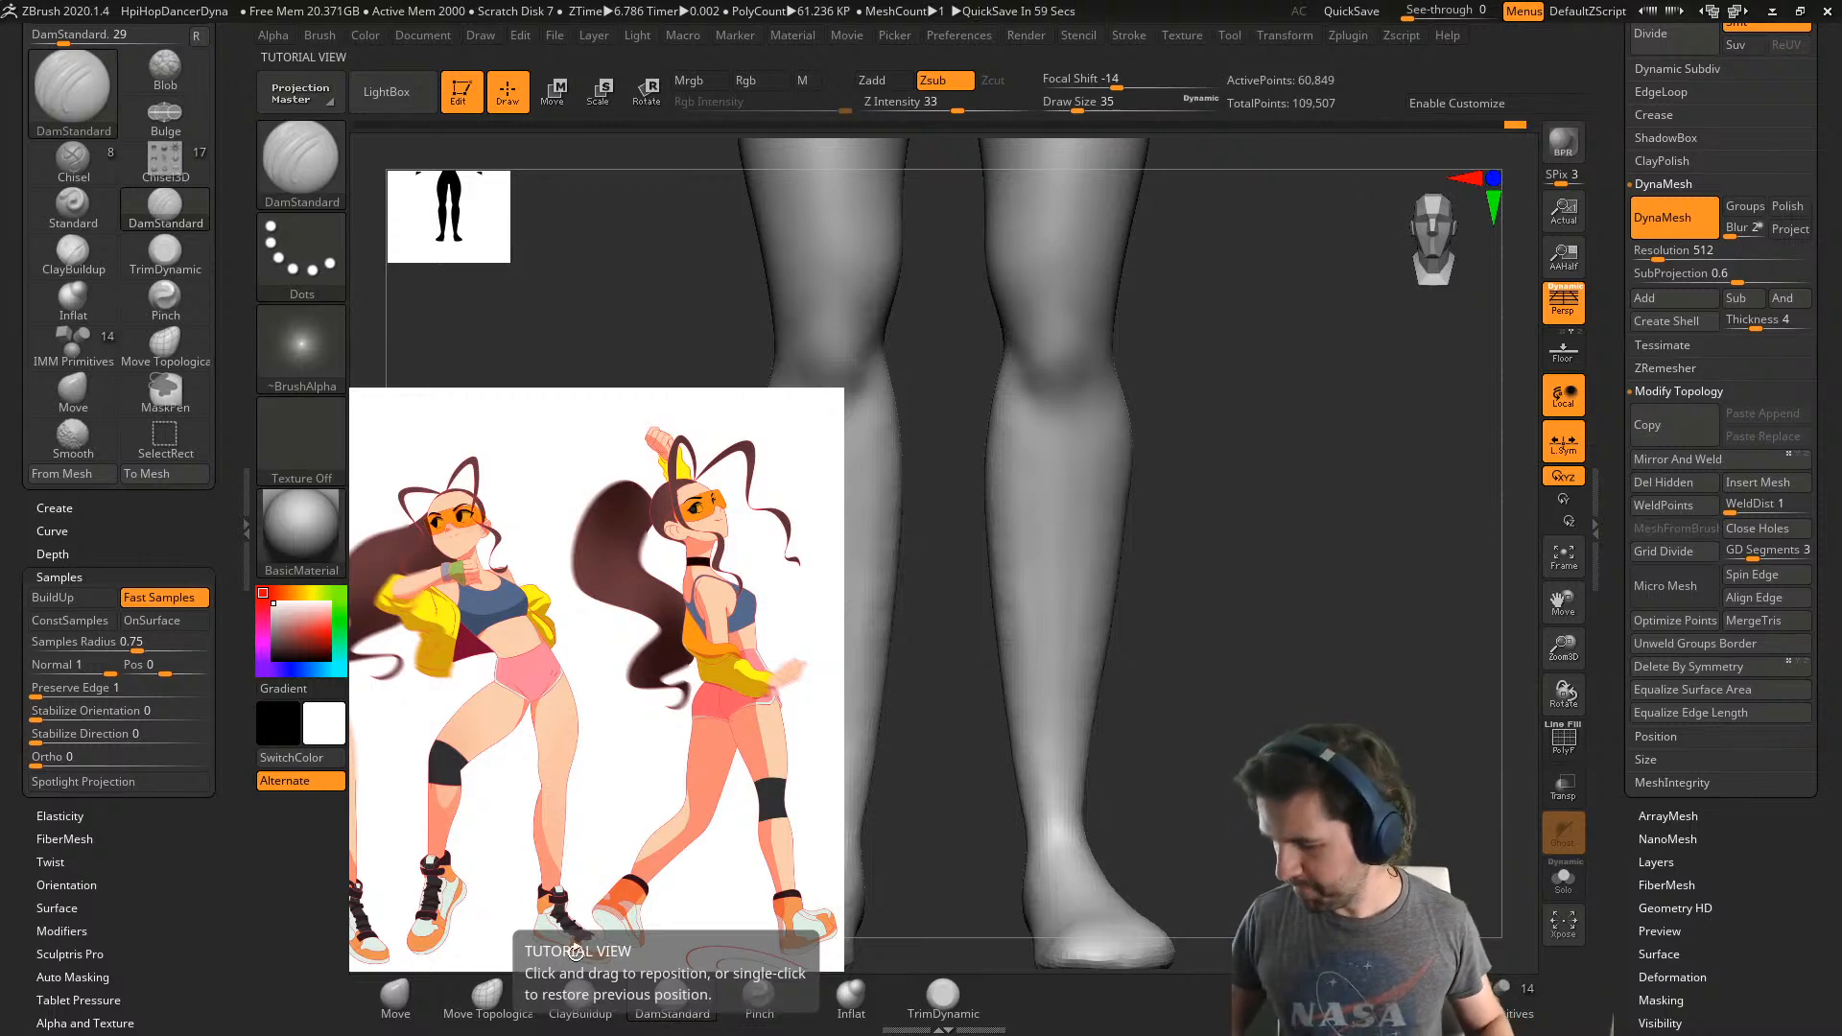
# - Build up a shinbone ridge from knee to ankle with ClayBuildup and flatten it with TrimDynamic at draw size 23
pyautogui.click(580, 995)
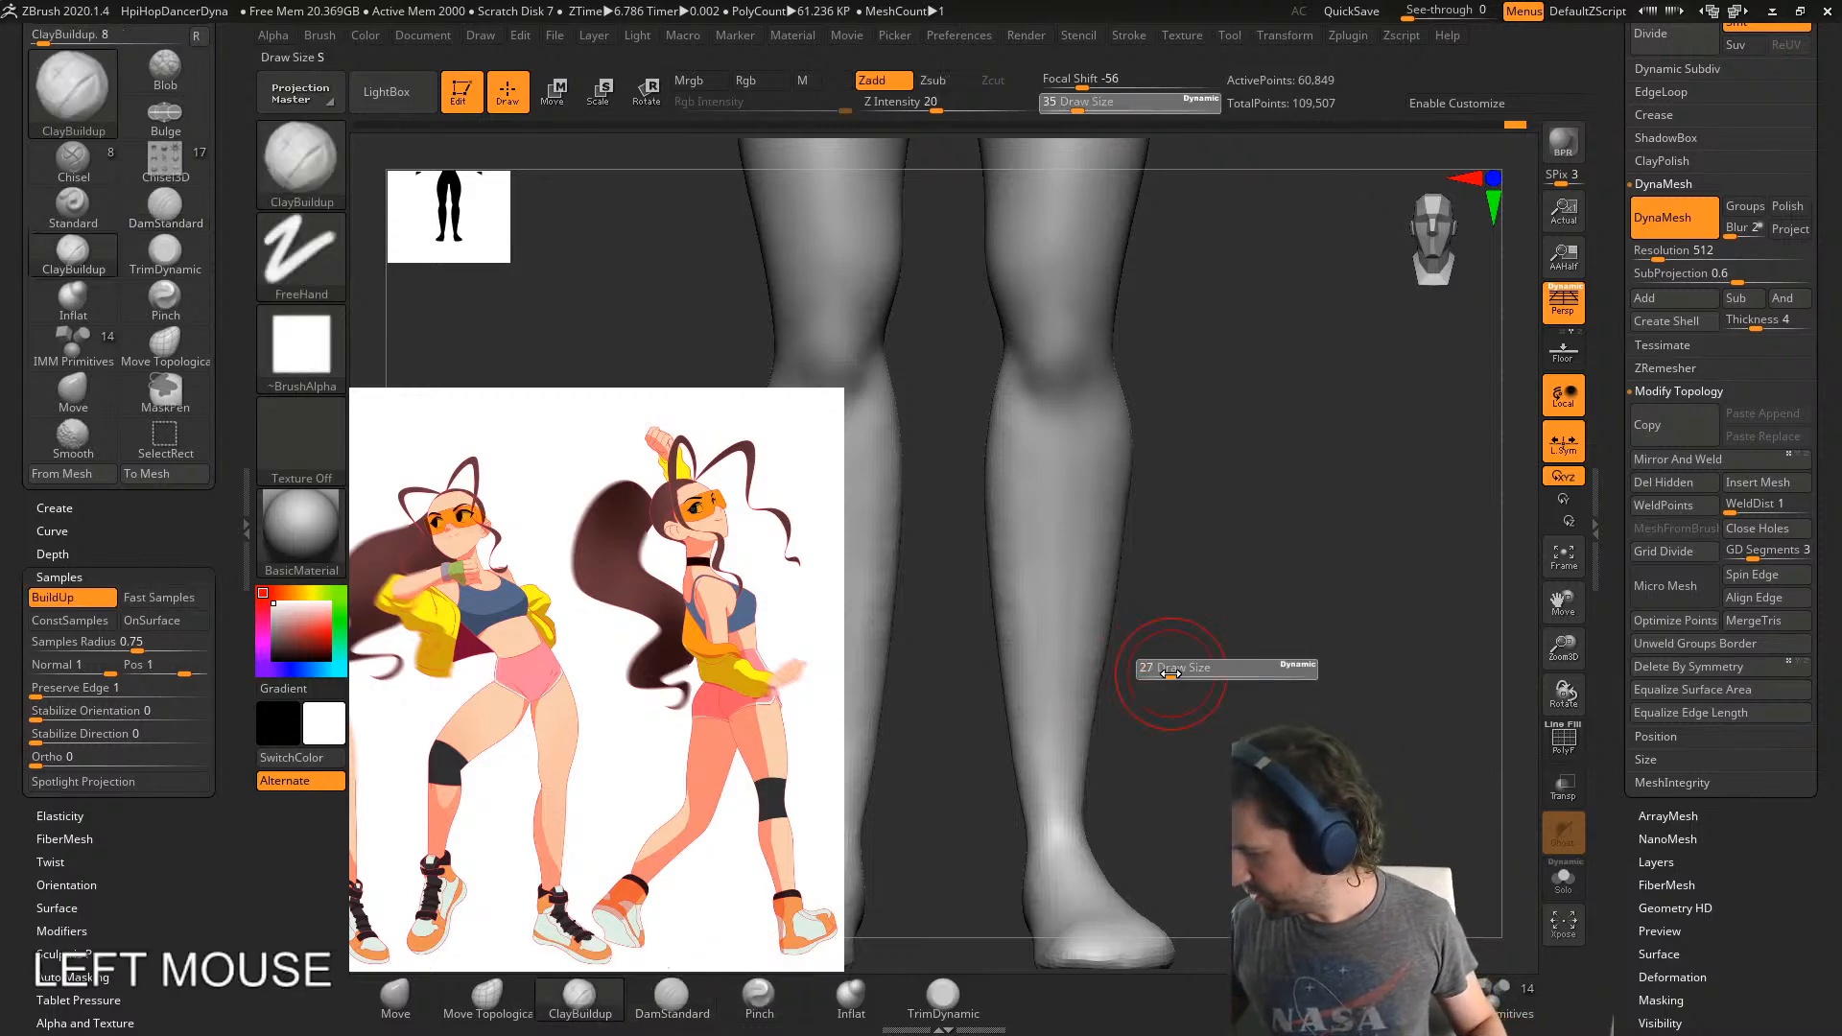
pyautogui.moveTo(1052, 611)
pyautogui.mouseDown()
pyautogui.moveTo(1056, 844)
pyautogui.moveTo(1049, 399)
pyautogui.mouseUp()
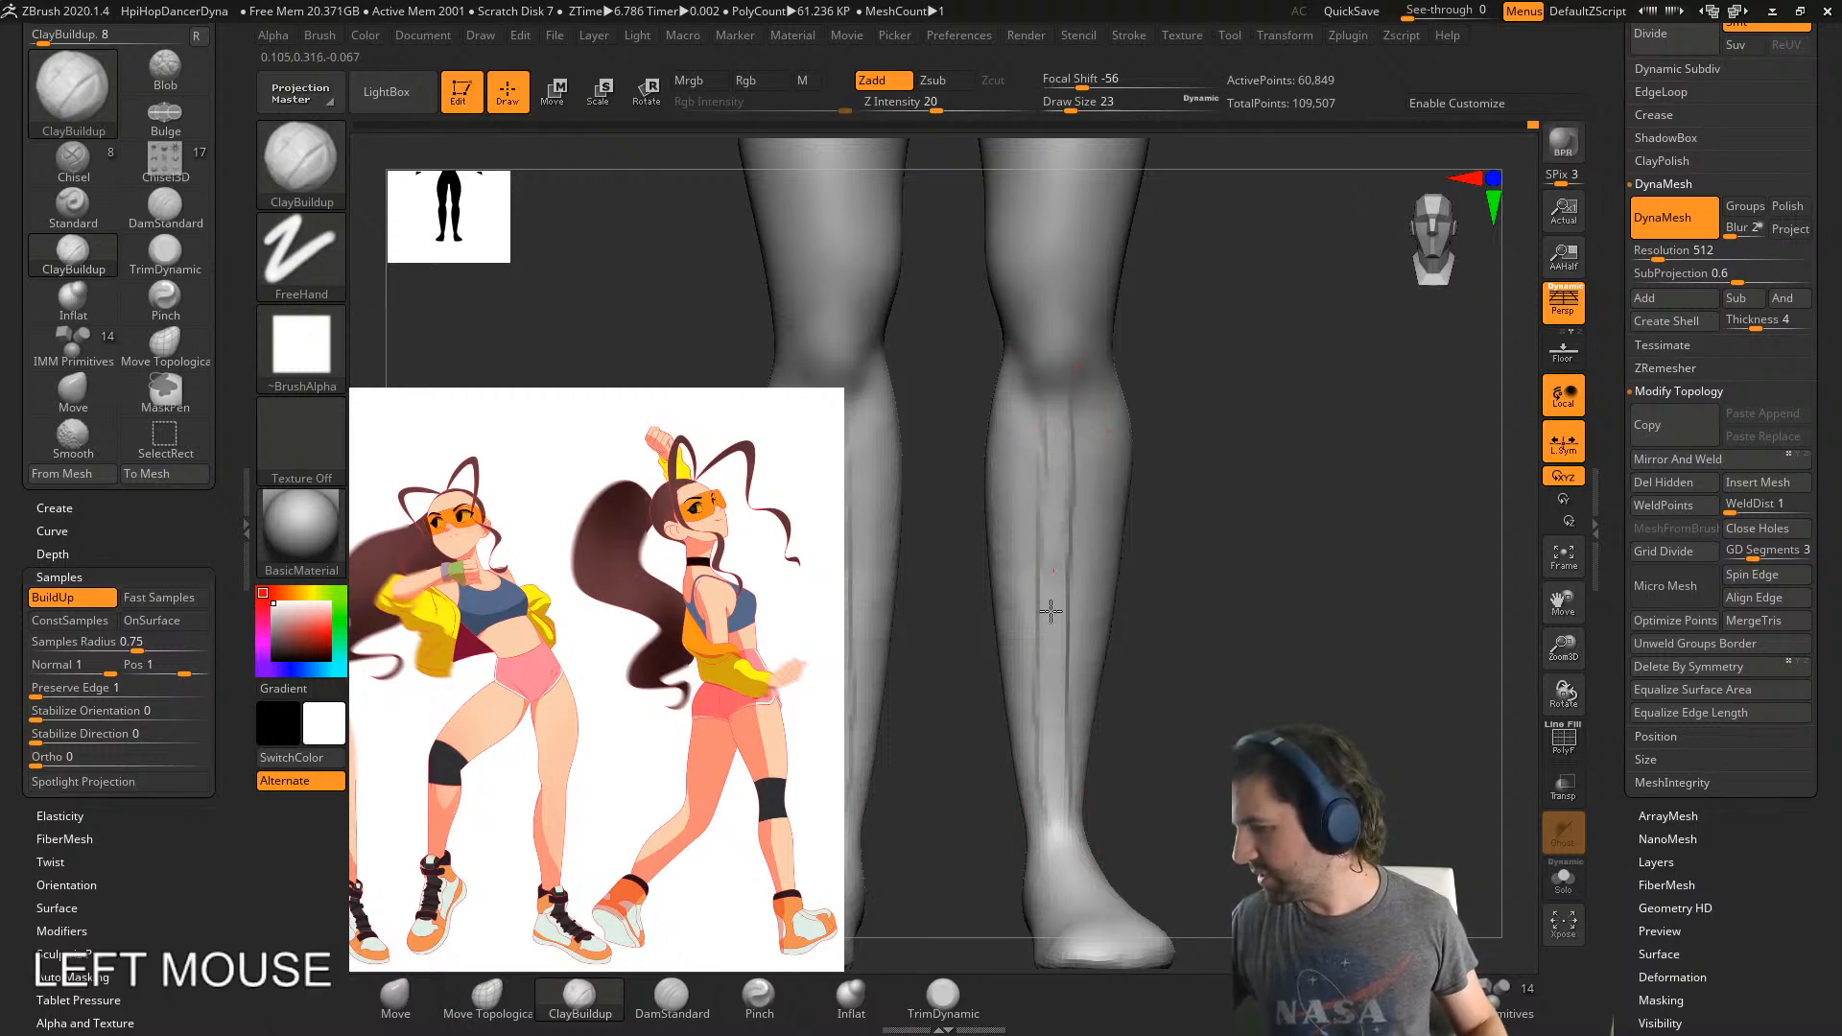
pyautogui.moveTo(1052, 611)
pyautogui.mouseDown()
pyautogui.moveTo(1073, 787)
pyautogui.moveTo(1061, 529)
pyautogui.moveTo(1053, 812)
pyautogui.moveTo(1073, 427)
pyautogui.moveTo(1051, 759)
pyautogui.mouseUp()
pyautogui.click(943, 999)
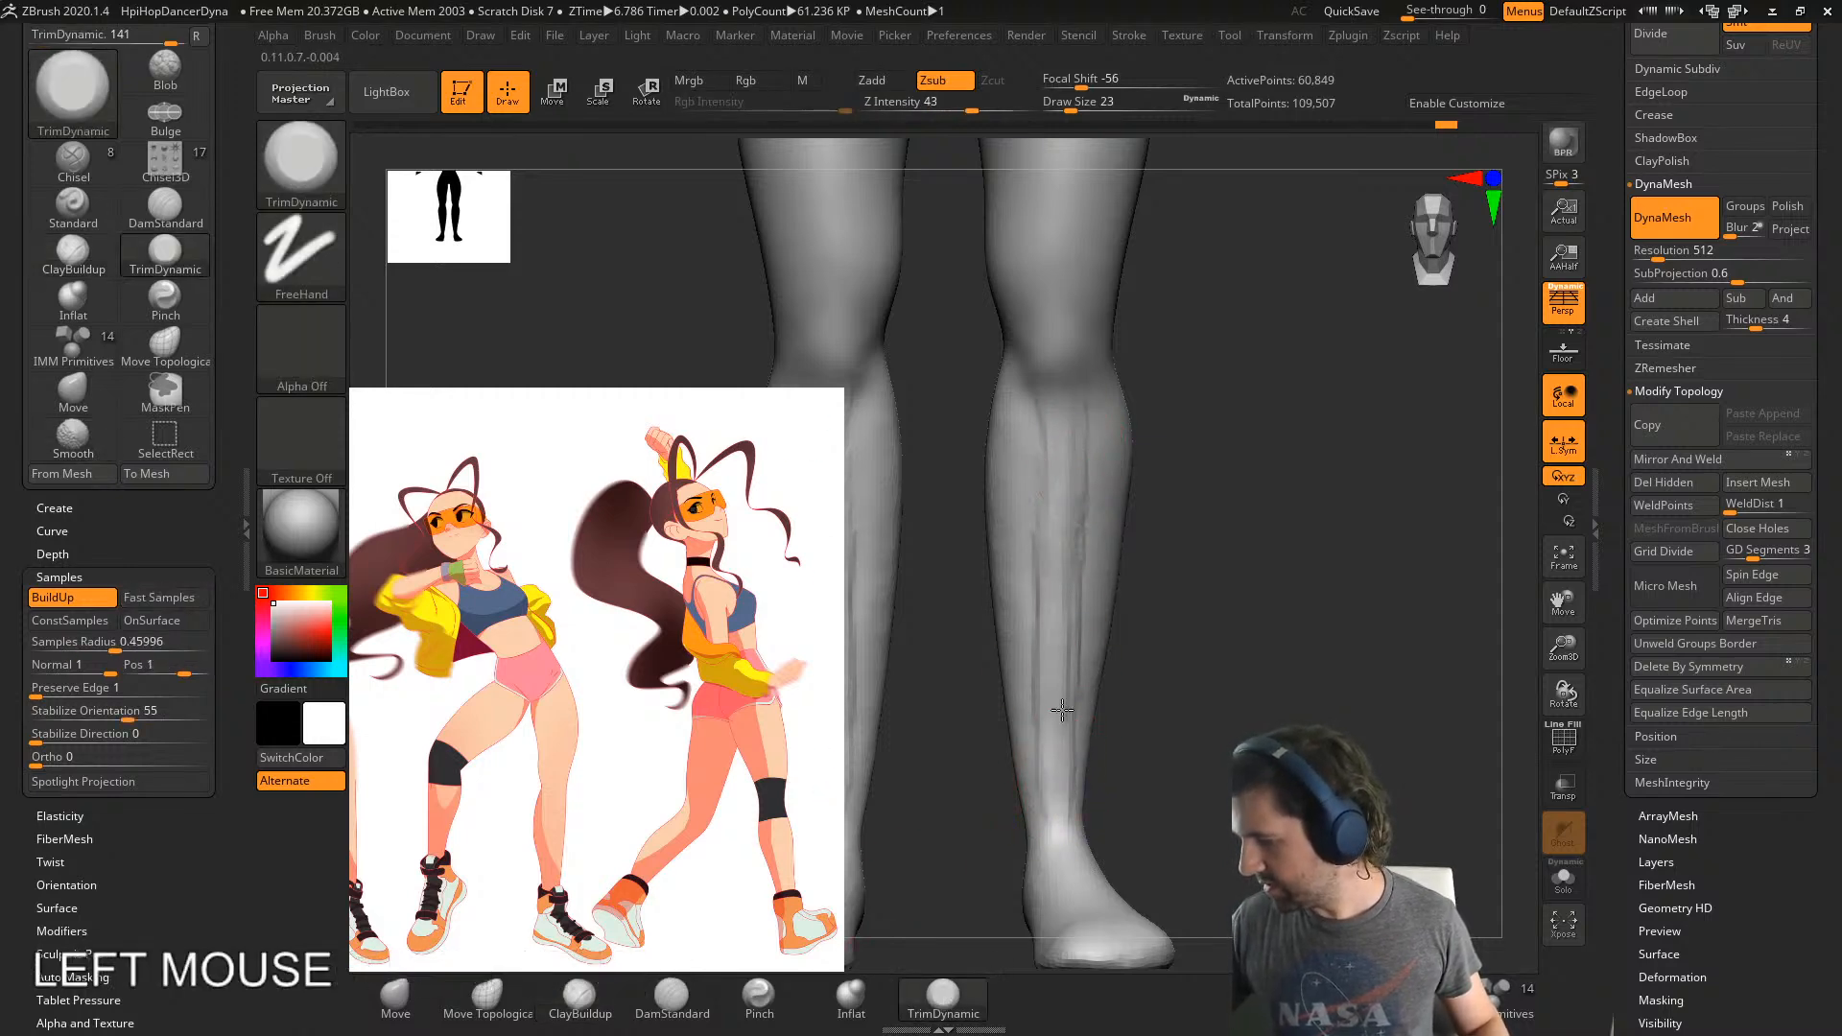
pyautogui.moveTo(1060, 403); pyautogui.dragTo(1047, 671)
# - Try to remesh the partly hidden body with DynaMesh and smooth the strokes along the shins down to the ankles
pyautogui.moveTo(1277, 633); pyautogui.dragTo(1142, 641, button='right')
pyautogui.keyDown('ctrl'); pyautogui.moveTo(1201, 641); pyautogui.dragTo(1233, 686); pyautogui.keyUp('ctrl')
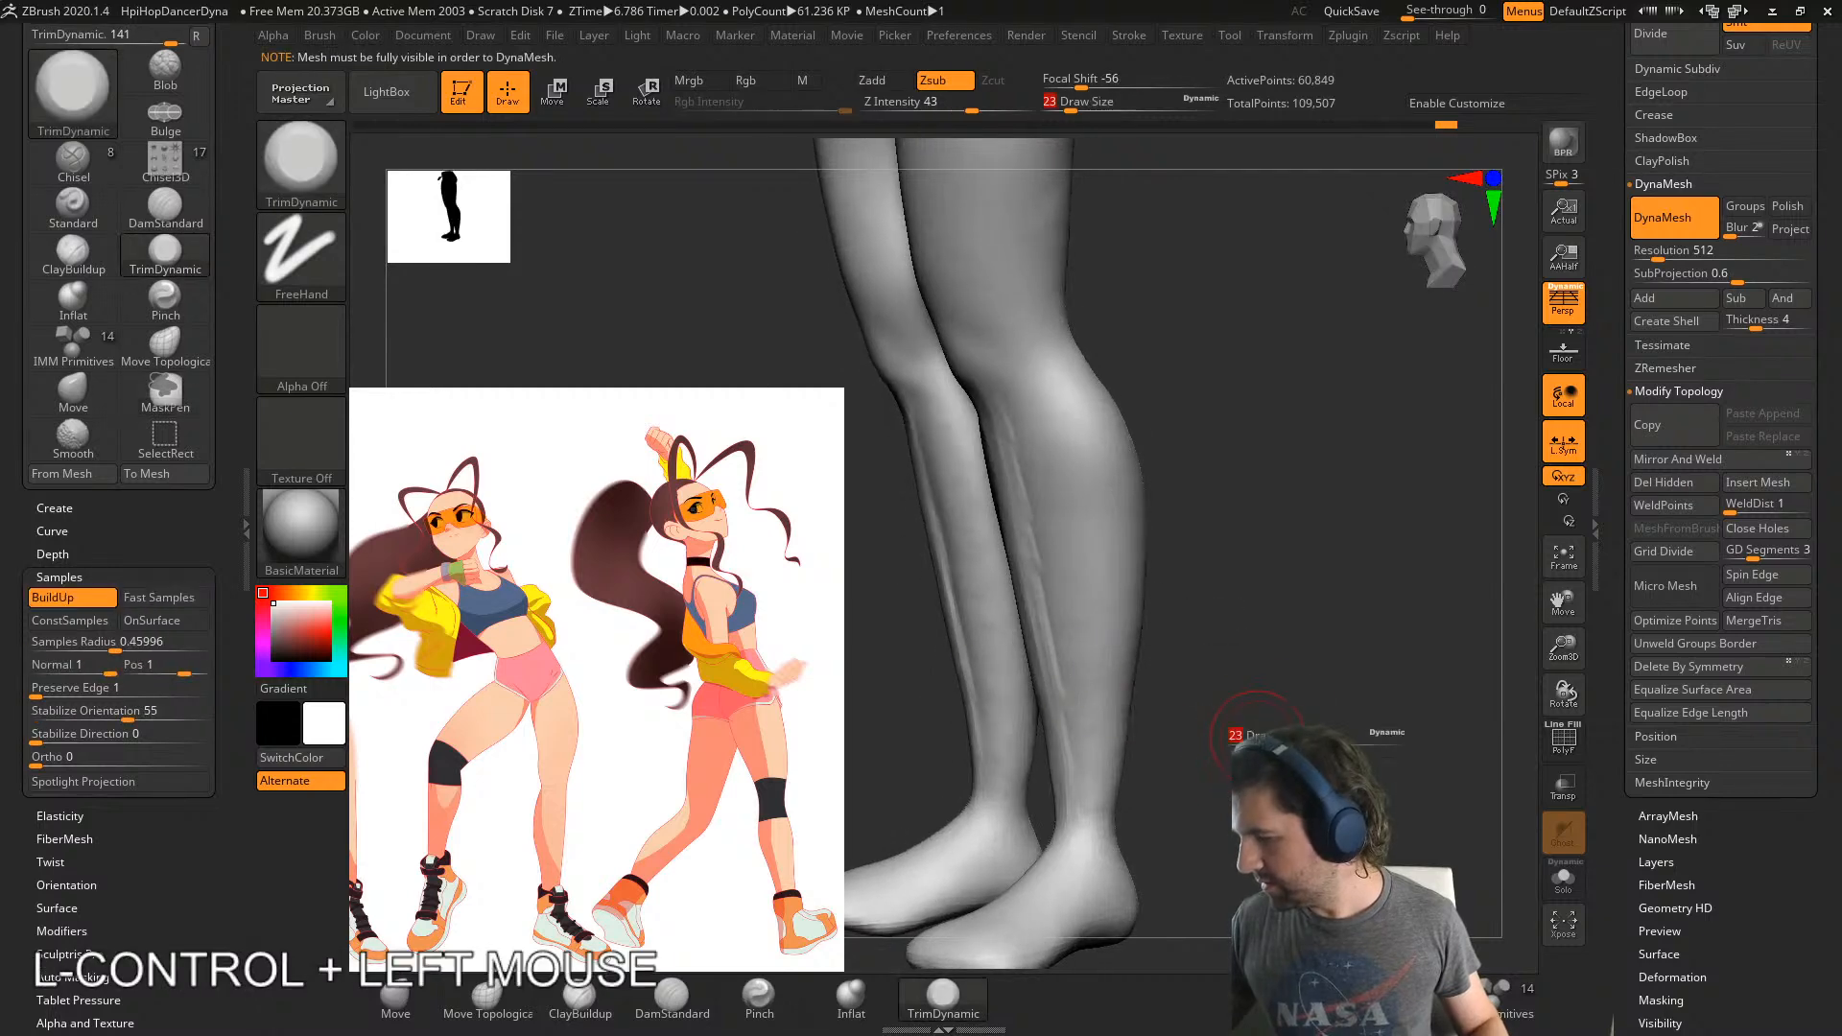
pyautogui.keyDown('shift'); pyautogui.moveTo(1077, 750); pyautogui.dragTo(1067, 641); pyautogui.keyUp('shift')
pyautogui.moveTo(1067, 641)
pyautogui.keyDown('shift'); pyautogui.mouseDown(button='right')
pyautogui.moveTo(1131, 637)
pyautogui.moveTo(1056, 676)
pyautogui.mouseUp(button='right'); pyautogui.keyUp('shift')
pyautogui.moveTo(1055, 677); pyautogui.dragTo(1072, 830)
# - Flatten the inner shins with TrimDynamic at draw size 74 and smooth the shins and sides of the calves
pyautogui.moveTo(1048, 614); pyautogui.dragTo(1126, 600, button='right')
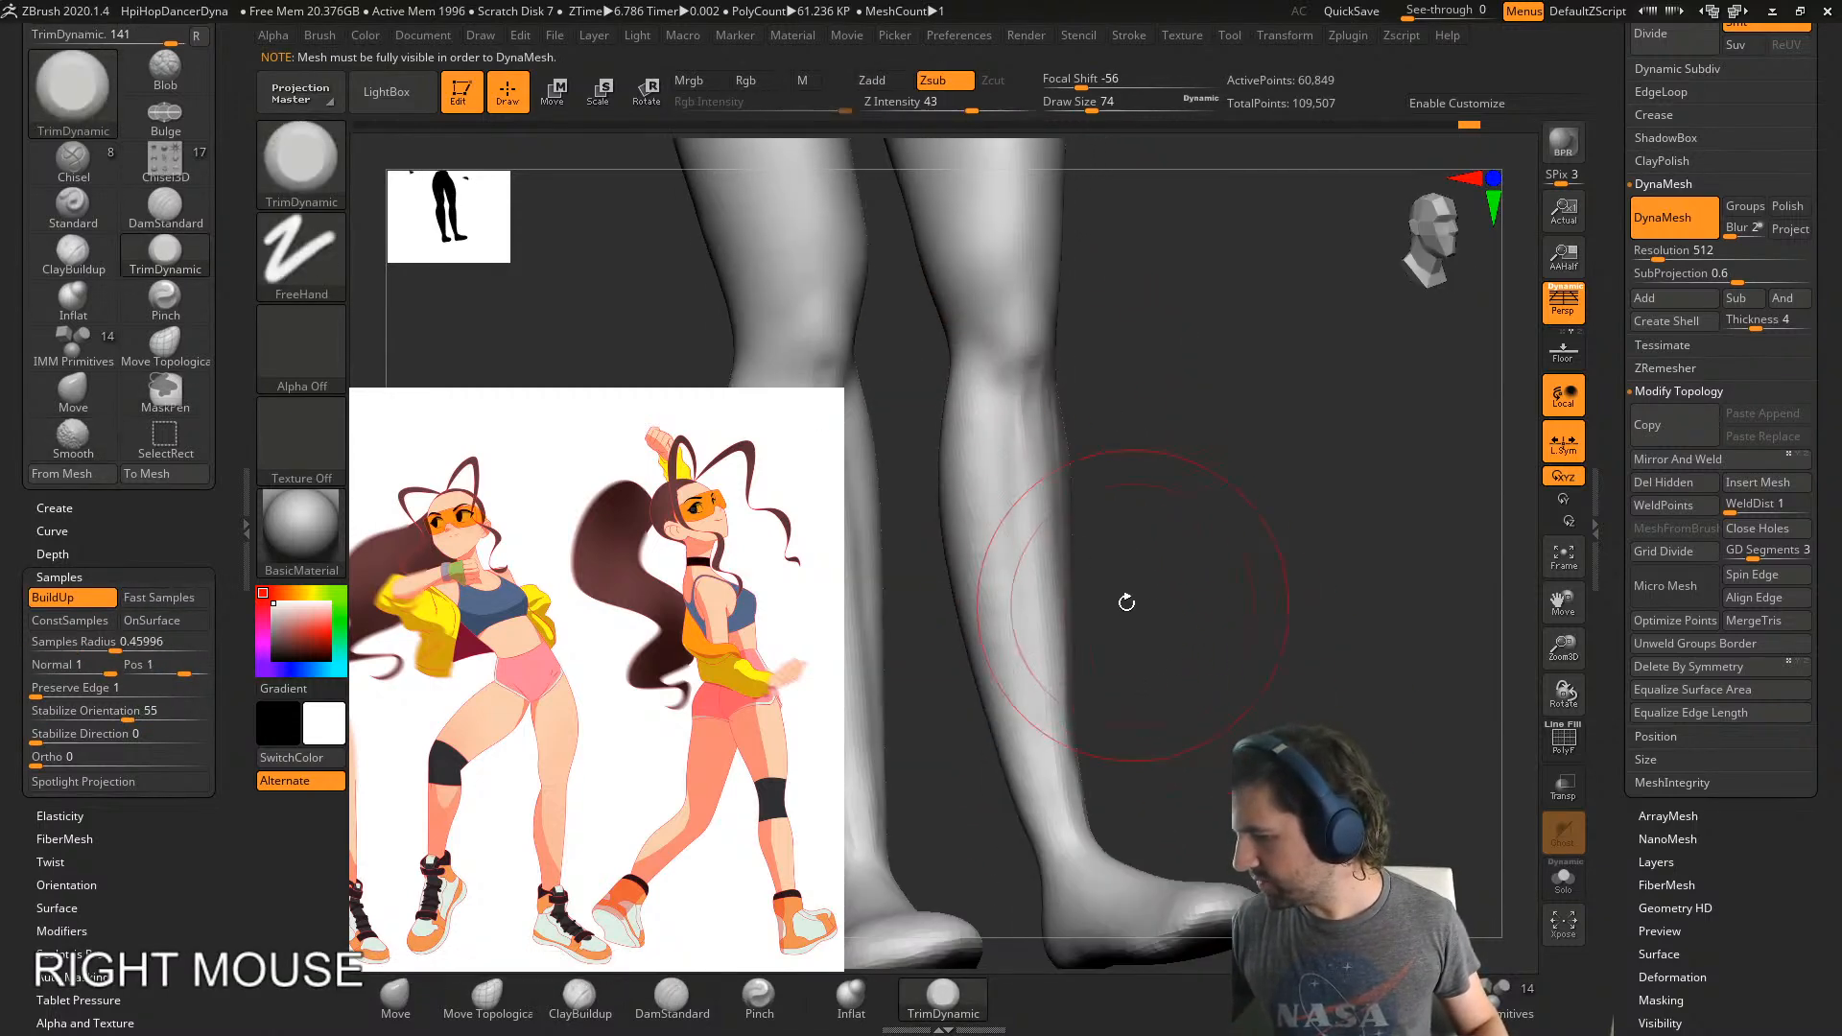
pyautogui.moveTo(1019, 561); pyautogui.dragTo(1006, 592)
pyautogui.moveTo(998, 523)
pyautogui.keyDown('shift'); pyautogui.mouseDown()
pyautogui.moveTo(995, 444)
pyautogui.moveTo(1008, 518)
pyautogui.mouseUp(); pyautogui.keyUp('shift')
pyautogui.keyDown('shift'); pyautogui.moveTo(1104, 537); pyautogui.dragTo(1056, 542, button='right'); pyautogui.keyUp('shift')
pyautogui.keyDown('shift'); pyautogui.moveTo(1054, 576); pyautogui.dragTo(1050, 633); pyautogui.keyUp('shift')
pyautogui.moveTo(1204, 804); pyautogui.dragTo(1089, 816, button='right')
pyautogui.keyDown('shift'); pyautogui.moveTo(1127, 543); pyautogui.dragTo(1117, 461); pyautogui.keyUp('shift')
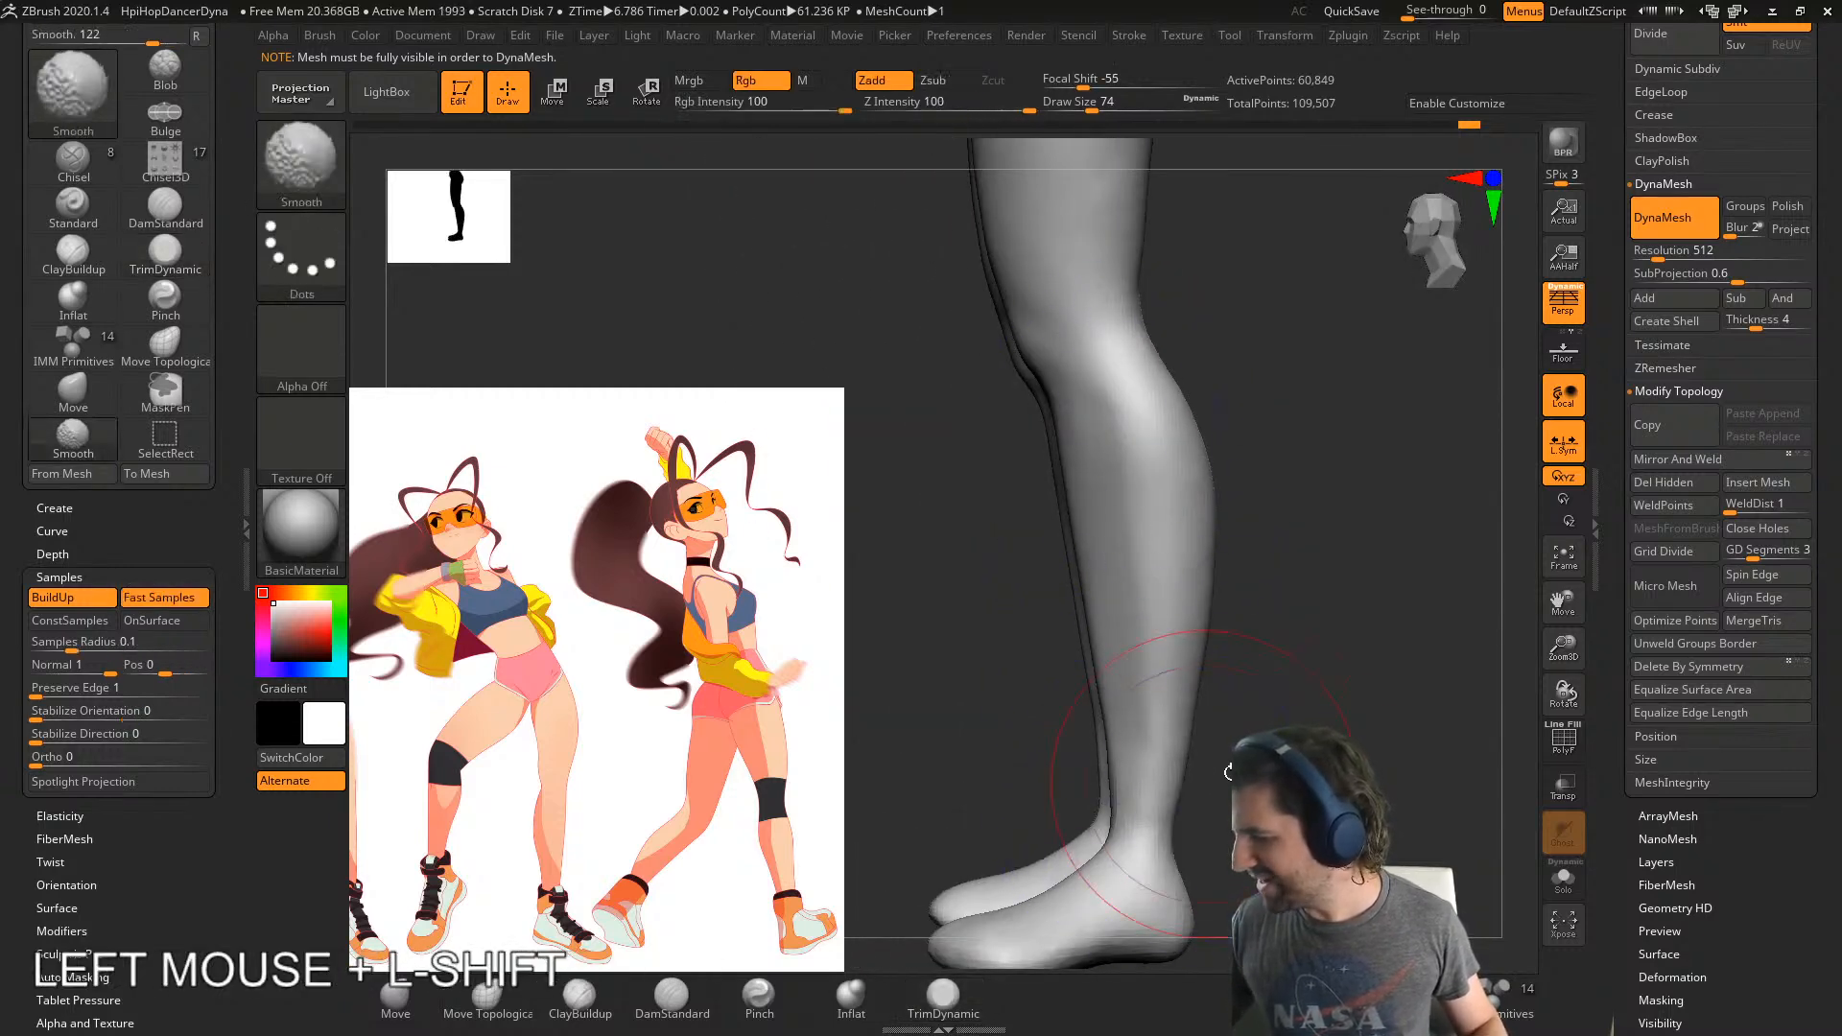
# - Carve the centre line and lower edges of the calf muscles with DamStandard at draw size 51
pyautogui.moveTo(1181, 815); pyautogui.dragTo(1069, 826, button='right')
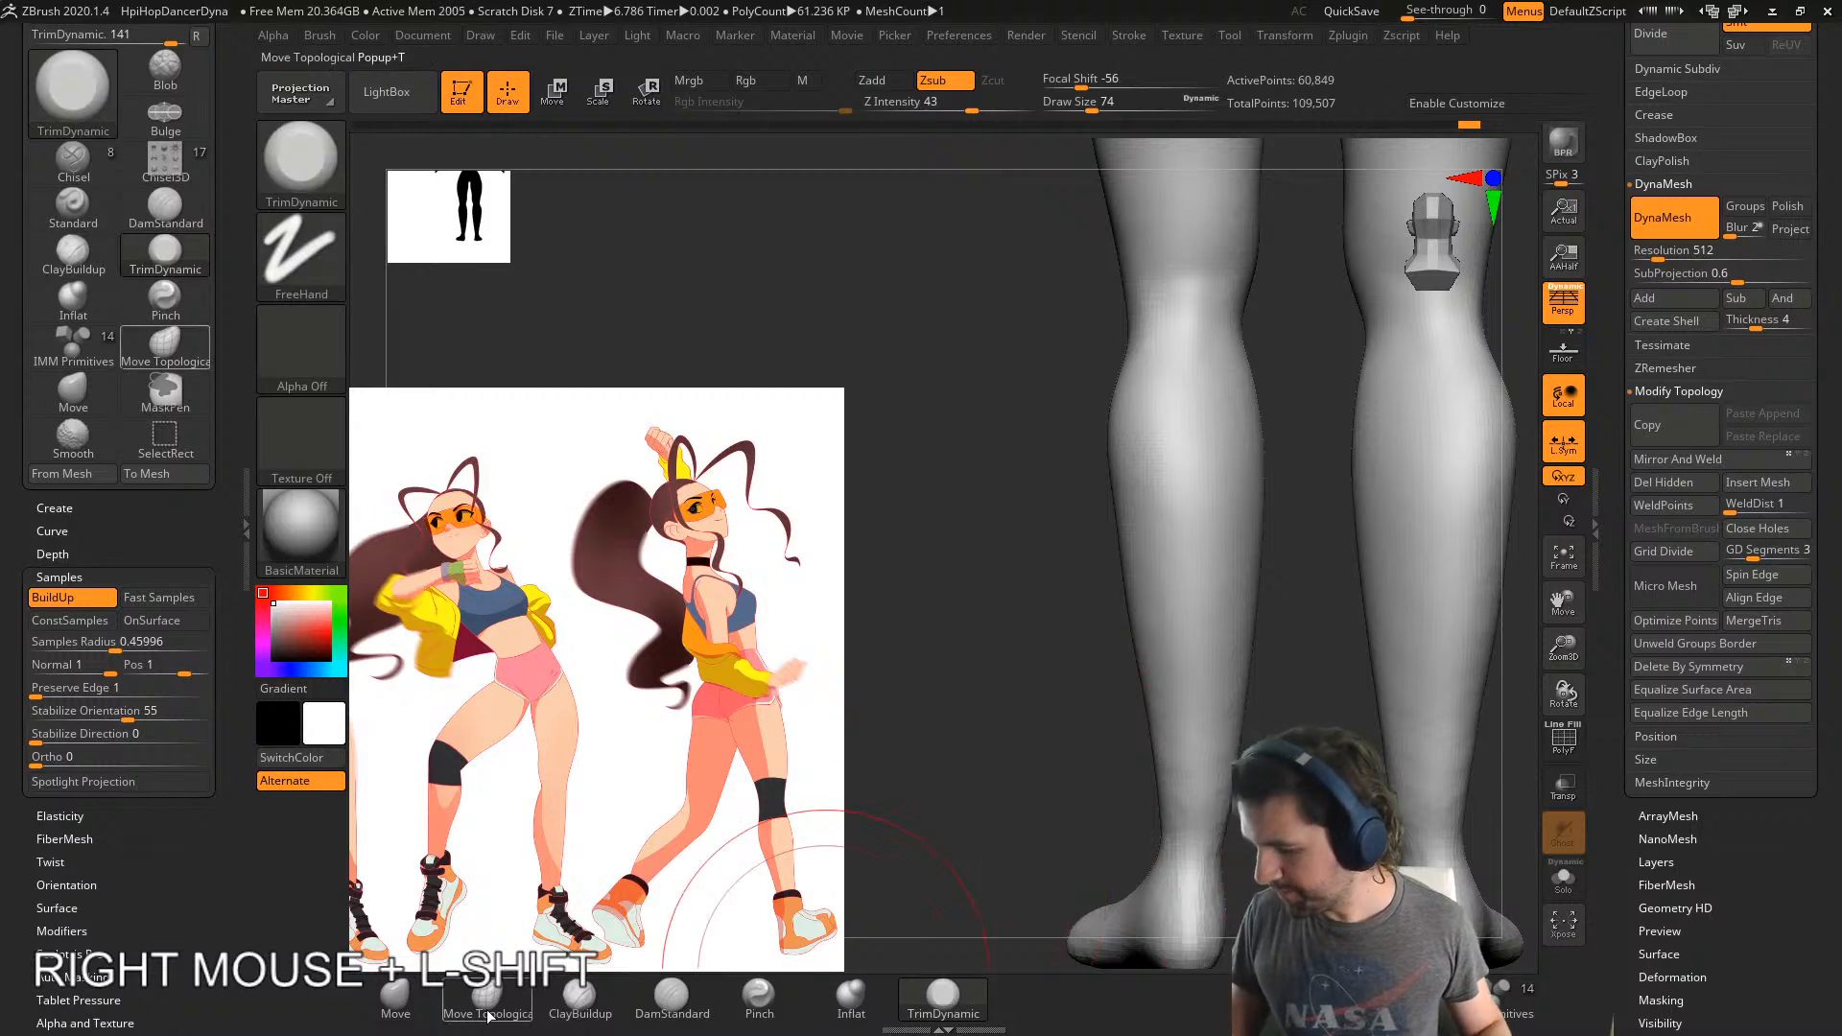
pyautogui.click(671, 998)
pyautogui.press('s')
pyautogui.moveTo(1021, 810); pyautogui.dragTo(1012, 809)
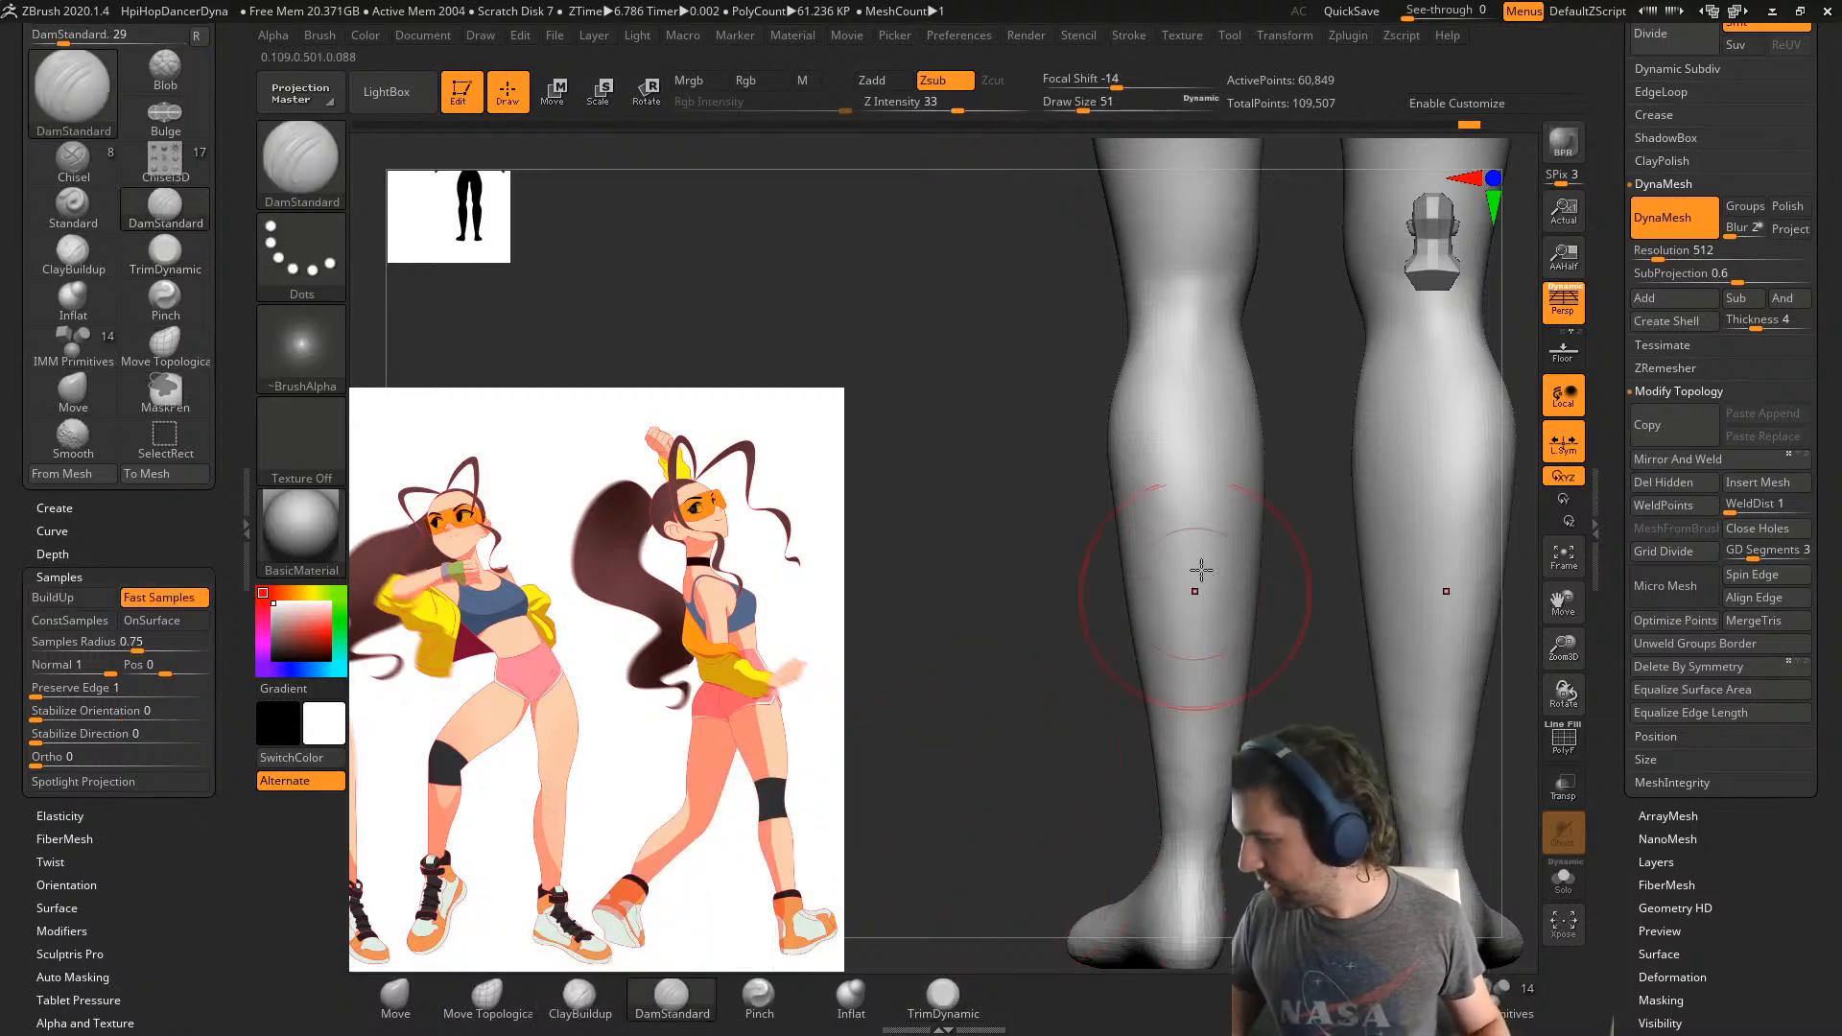
pyautogui.moveTo(1130, 533); pyautogui.dragTo(1192, 512)
pyautogui.moveTo(1207, 413); pyautogui.dragTo(1193, 470)
pyautogui.moveTo(1192, 469); pyautogui.dragTo(1221, 535, button='right')
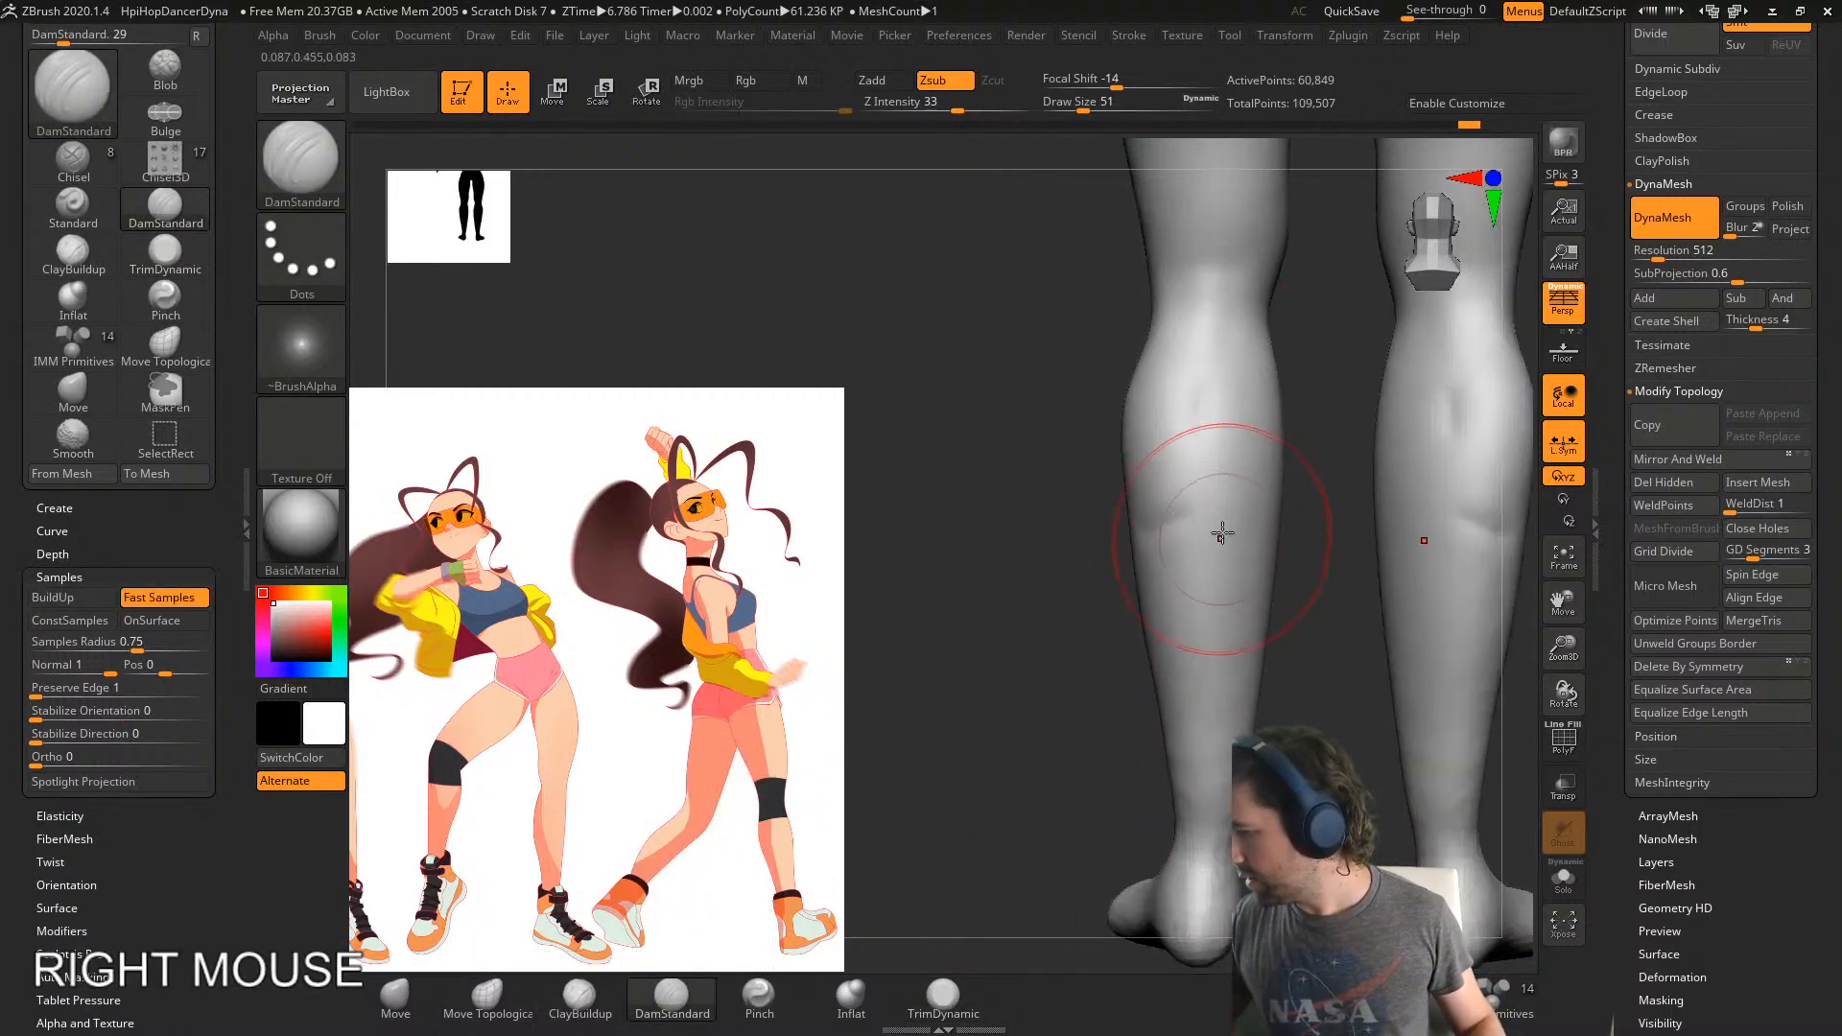
pyautogui.moveTo(1222, 534); pyautogui.dragTo(1283, 494)
pyautogui.moveTo(1283, 494); pyautogui.dragTo(1205, 512, button='right')
pyautogui.moveTo(1206, 513)
pyautogui.mouseDown()
pyautogui.moveTo(1262, 534)
pyautogui.moveTo(1305, 504)
pyautogui.mouseUp()
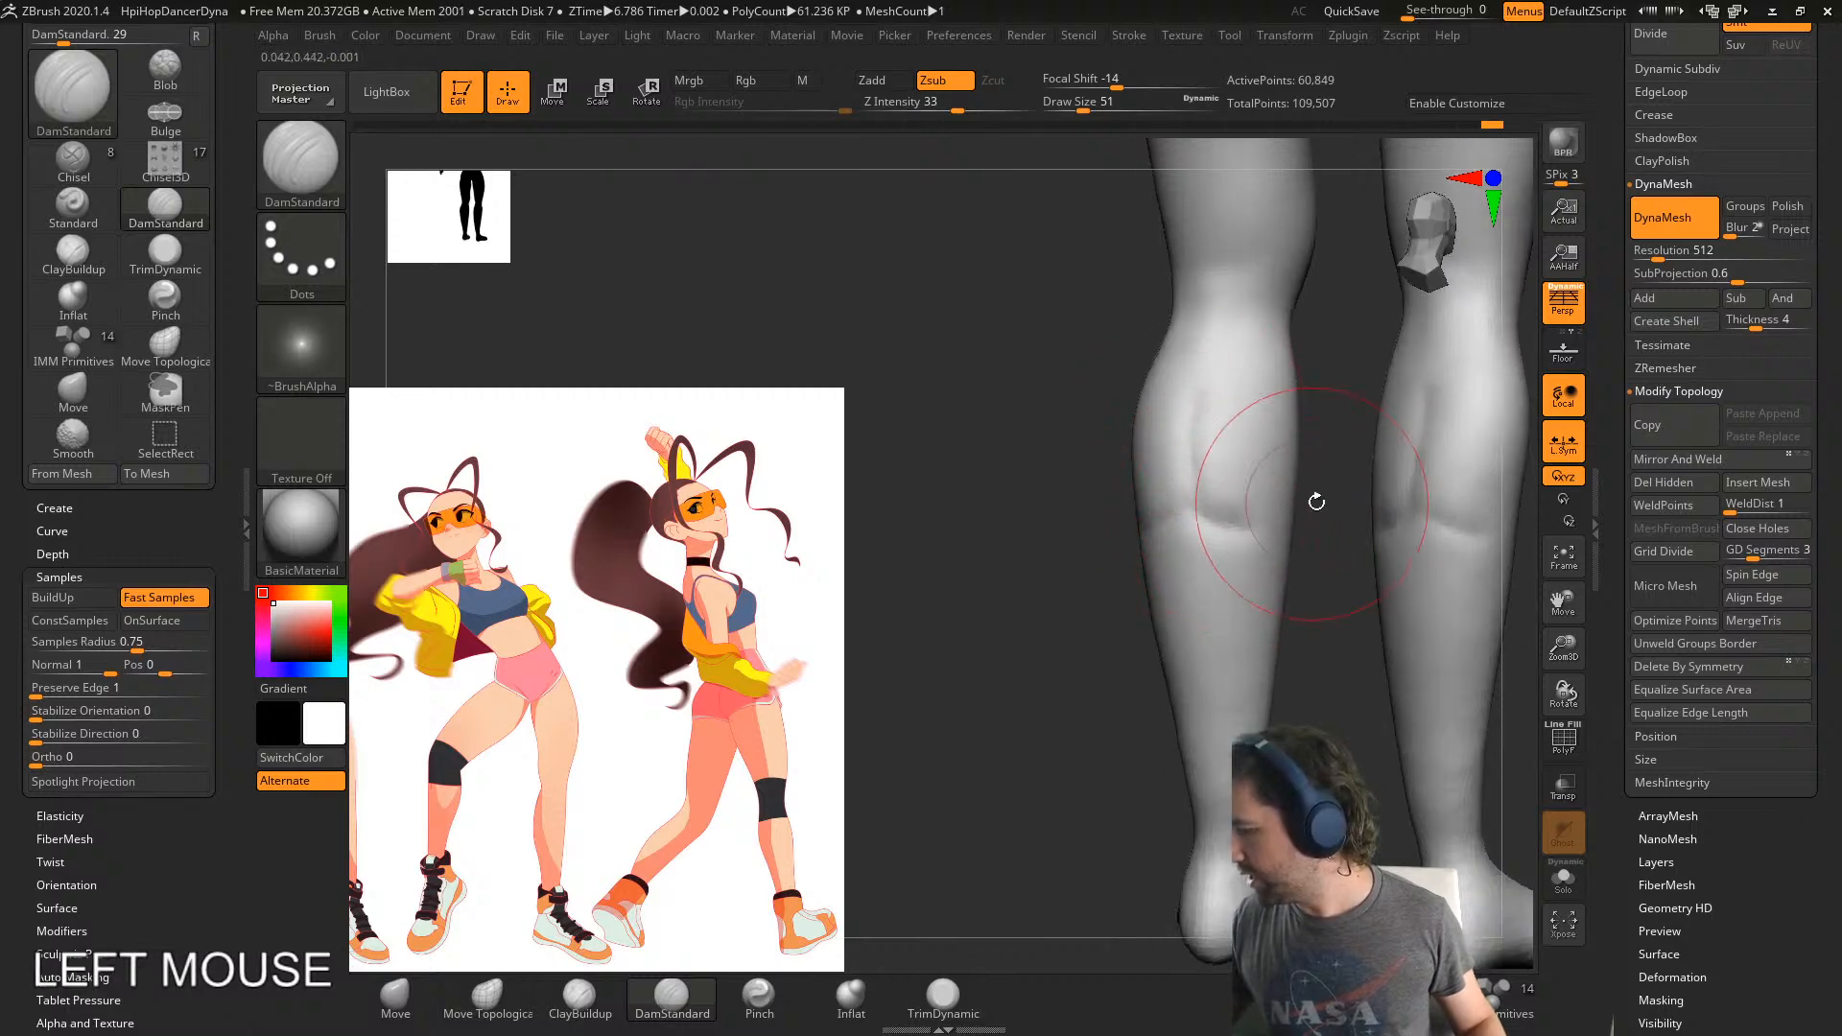
# - Smooth the carved grooves on the backs of the calves
pyautogui.keyDown('shift'); pyautogui.moveTo(1199, 408); pyautogui.dragTo(1223, 521); pyautogui.keyUp('shift')
pyautogui.moveTo(1223, 521)
pyautogui.mouseDown(button='right')
pyautogui.moveTo(1271, 552)
pyautogui.moveTo(1248, 537)
pyautogui.mouseUp(button='right')
pyautogui.keyDown('shift'); pyautogui.moveTo(1219, 398); pyautogui.dragTo(1226, 522); pyautogui.keyUp('shift')
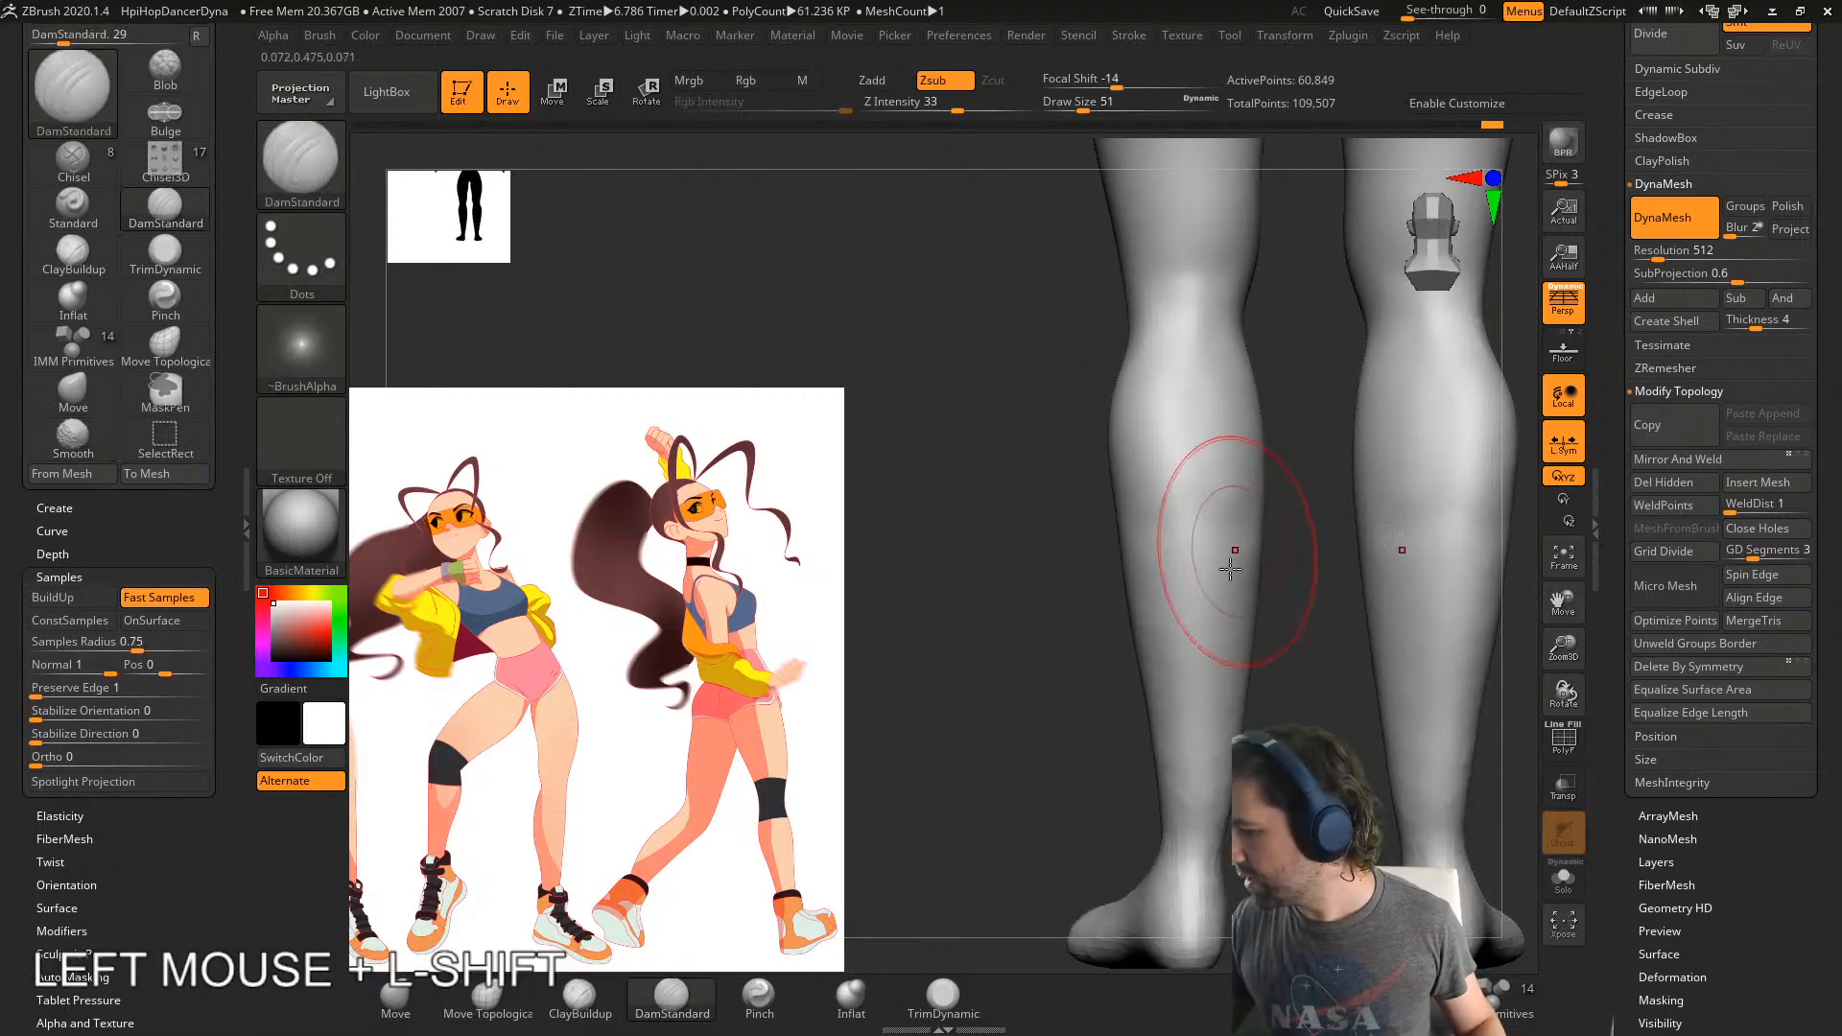
# - Build up the calf muscles on the backs of the lower legs with ClayBuildup at draw size 46
pyautogui.moveTo(1229, 551)
pyautogui.mouseDown(button='right')
pyautogui.moveTo(1147, 627)
pyautogui.moveTo(1203, 591)
pyautogui.moveTo(1324, 605)
pyautogui.moveTo(1200, 637)
pyautogui.moveTo(1185, 614)
pyautogui.mouseUp(button='right')
pyautogui.click(579, 998)
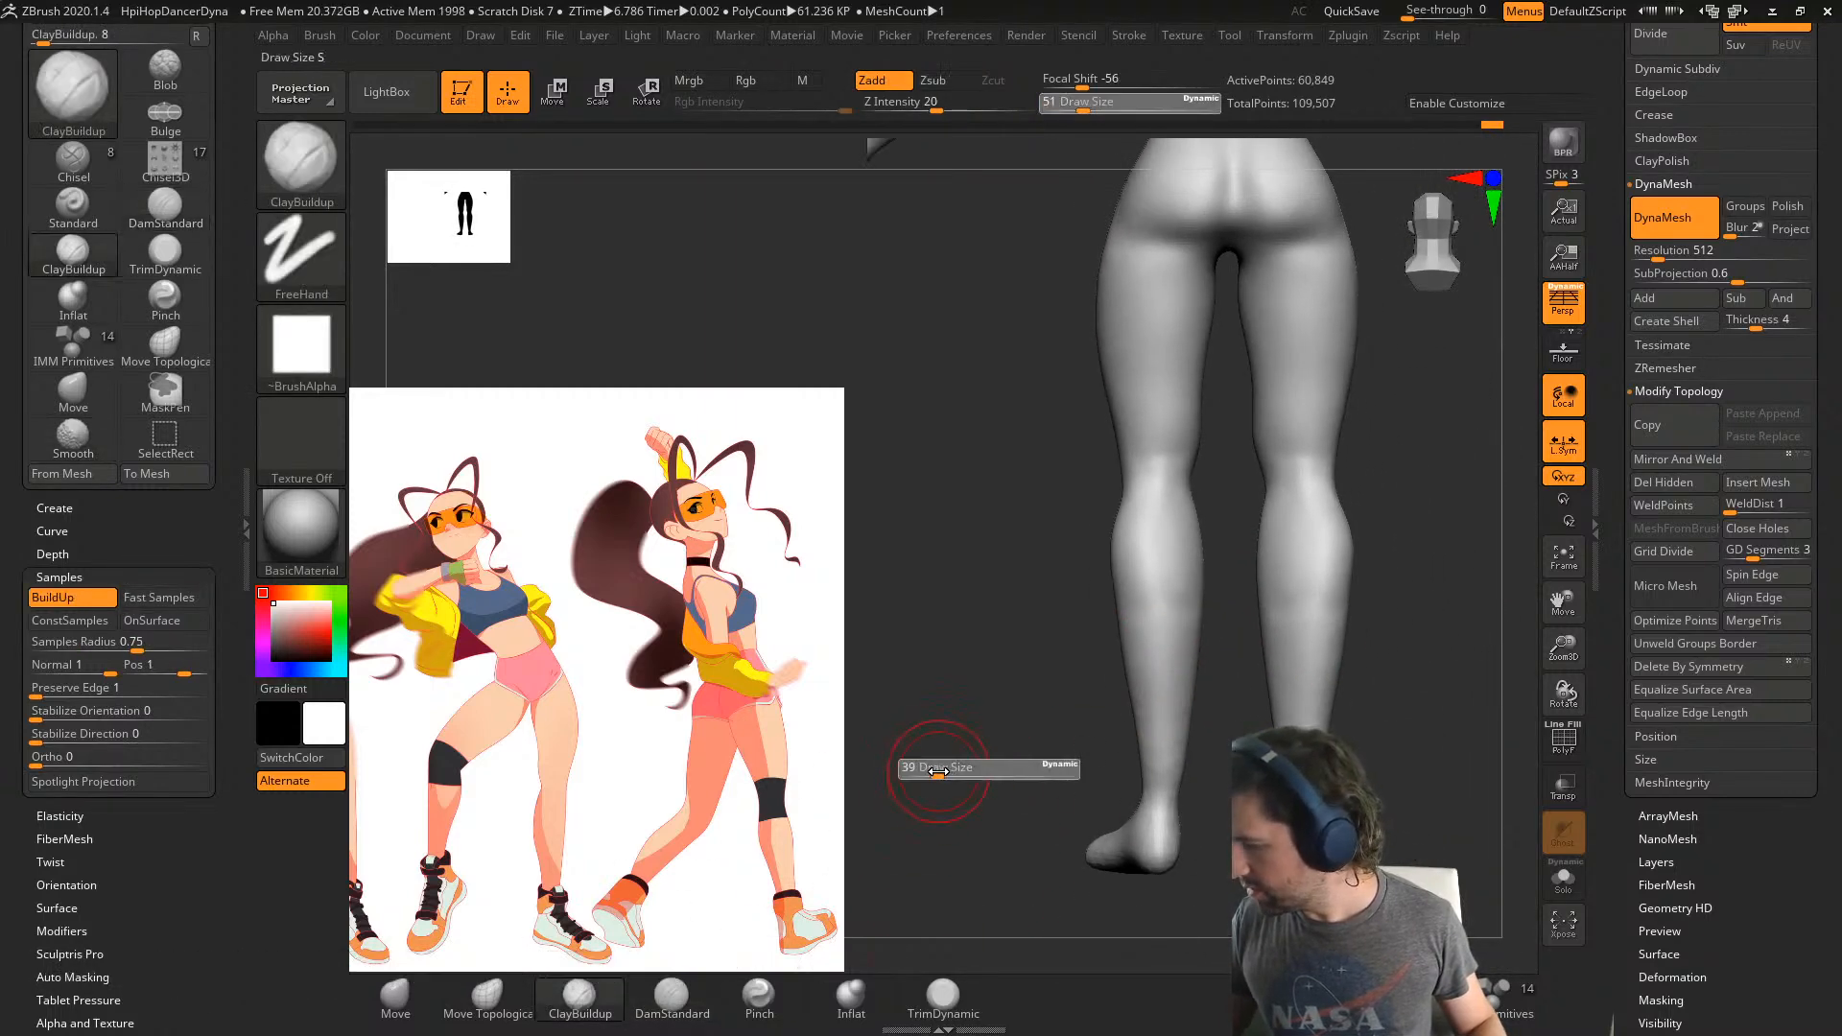
pyautogui.keyDown('alt'); pyautogui.moveTo(937, 758); pyautogui.dragTo(1150, 463, button='right'); pyautogui.keyUp('alt')
pyautogui.moveTo(1151, 464); pyautogui.dragTo(1054, 412)
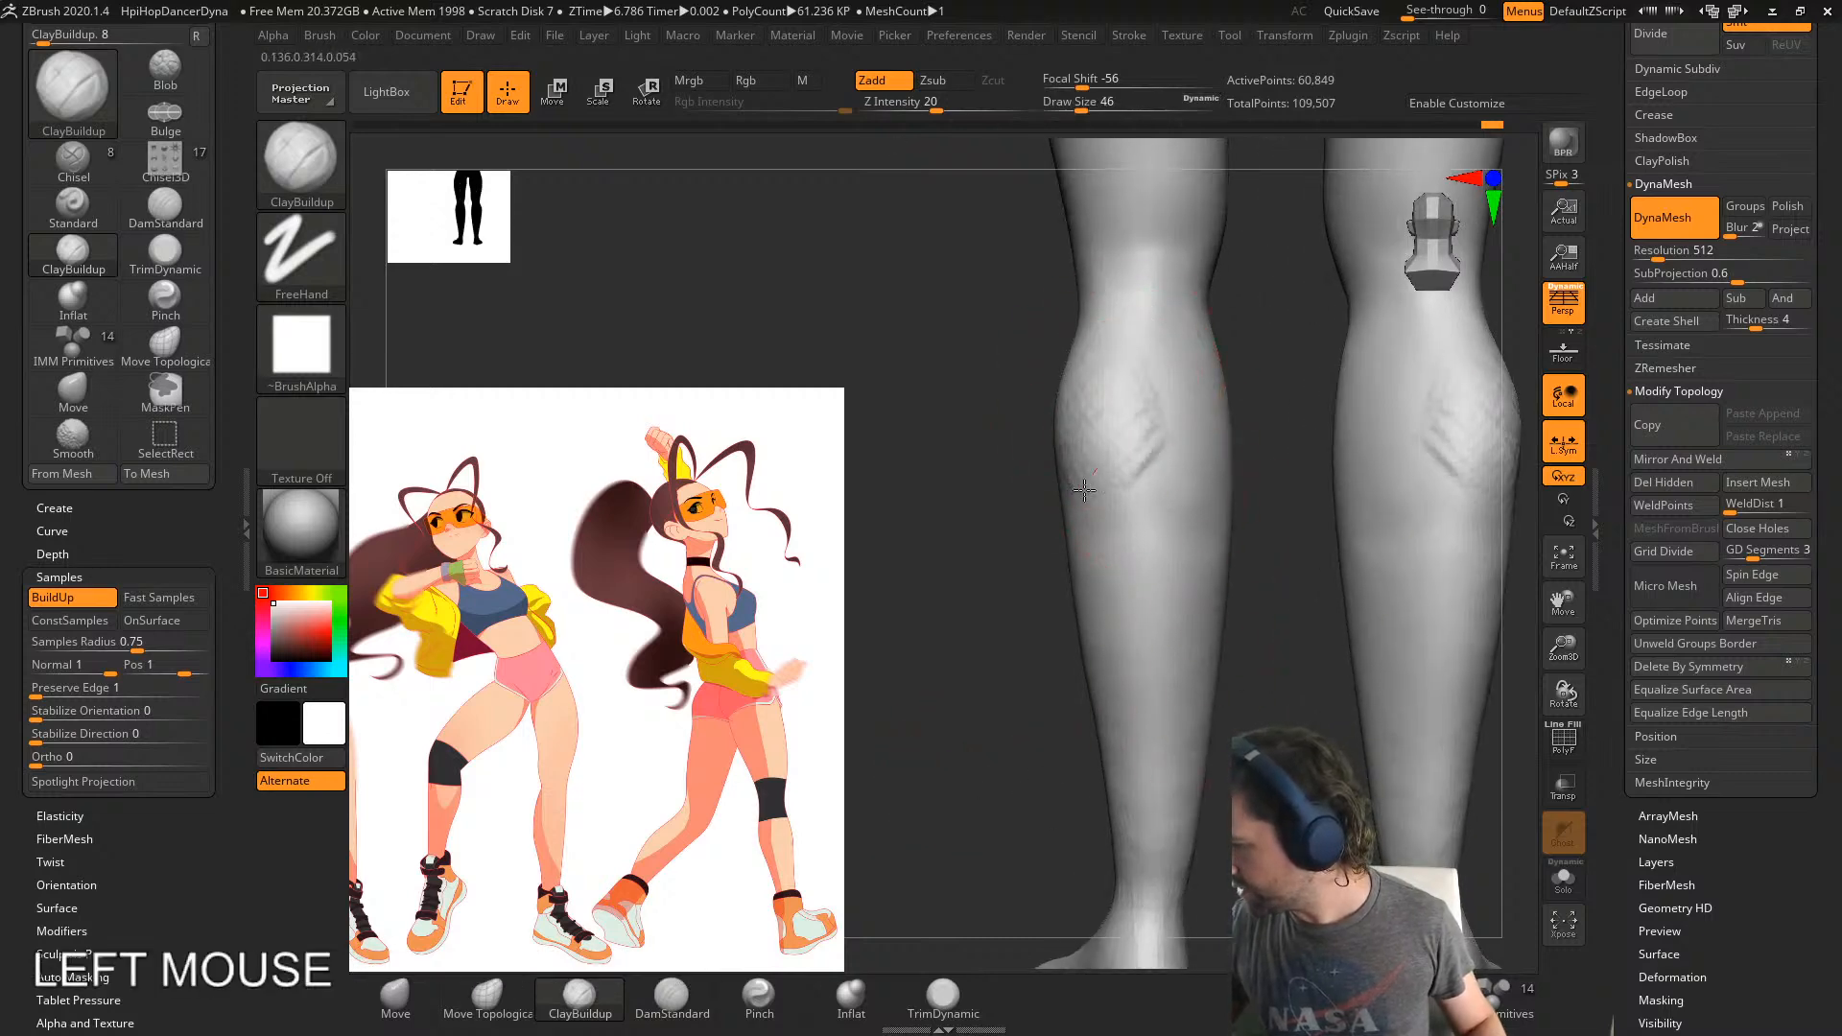
pyautogui.moveTo(1085, 490)
pyautogui.mouseDown()
pyautogui.moveTo(1131, 527)
pyautogui.moveTo(1180, 308)
pyautogui.moveTo(1184, 398)
pyautogui.mouseUp()
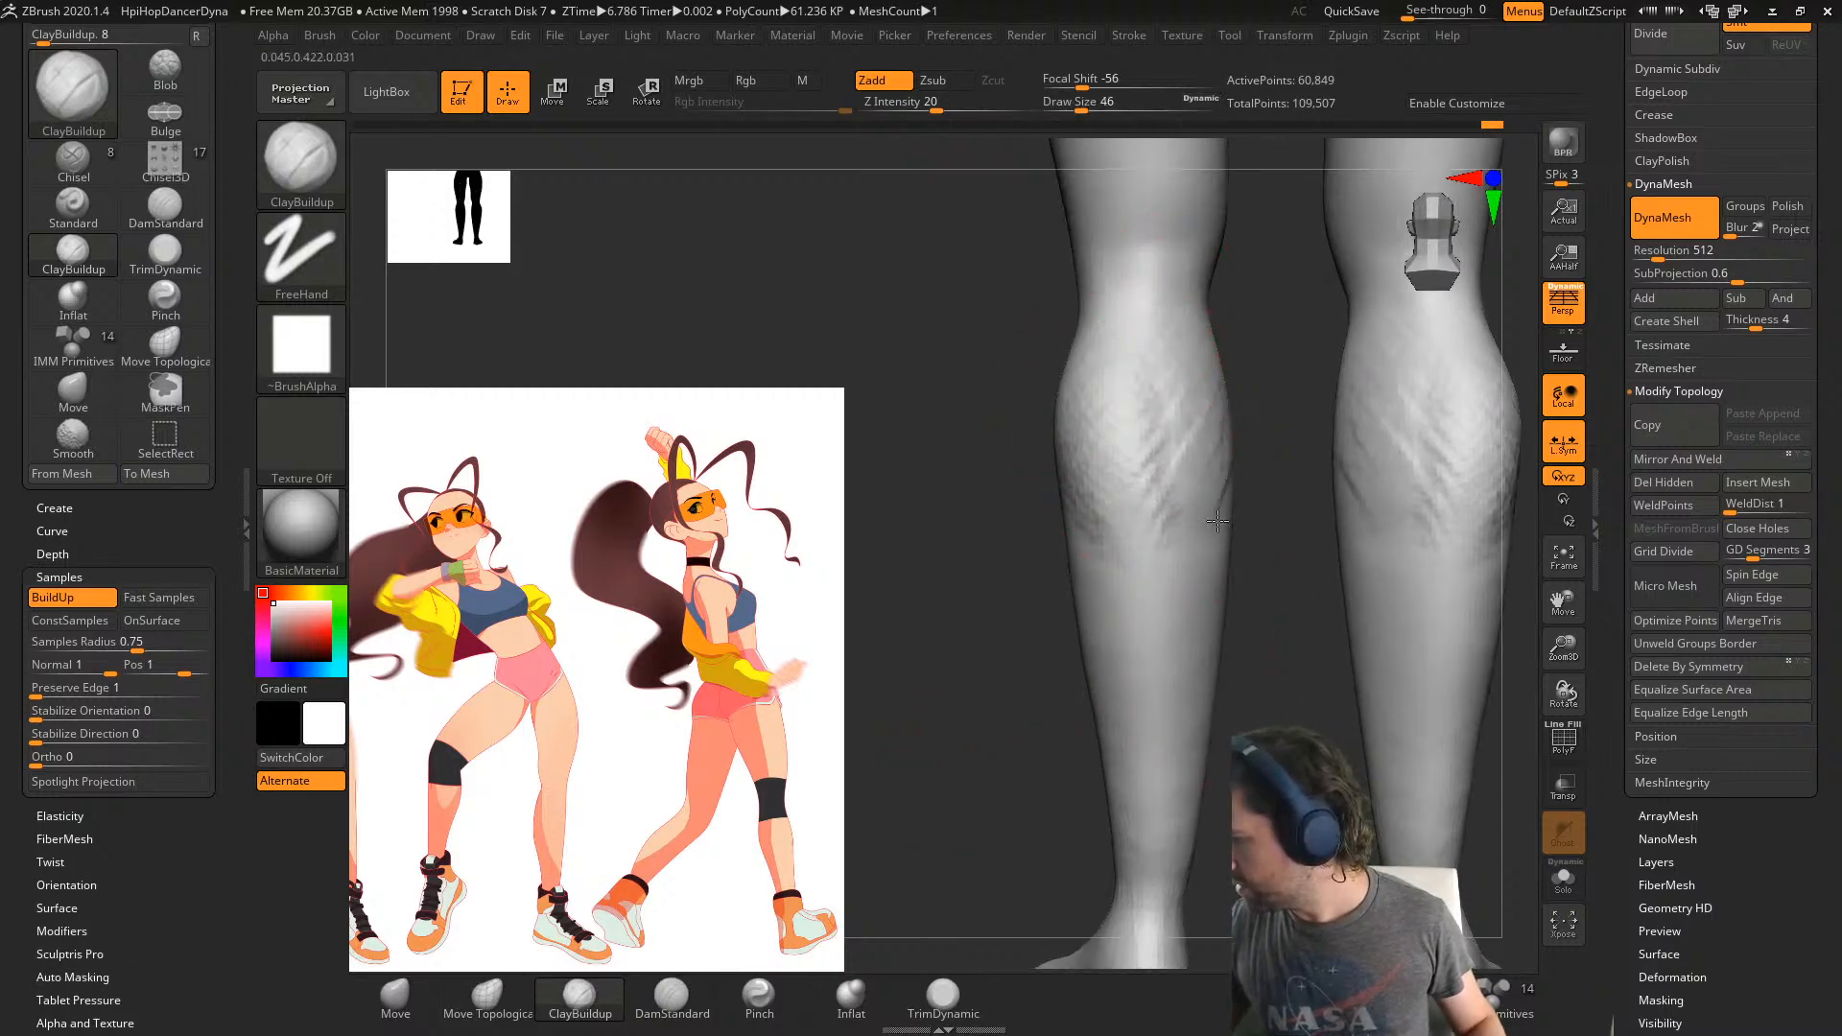
pyautogui.moveTo(1218, 521); pyautogui.dragTo(1156, 514, button='right')
pyautogui.moveTo(1171, 383)
pyautogui.mouseDown()
pyautogui.moveTo(1209, 451)
pyautogui.moveTo(1204, 532)
pyautogui.mouseUp()
# - Smooth the clay strokes on the calves into the surrounding leg surface
pyautogui.moveTo(1209, 464)
pyautogui.keyDown('shift'); pyautogui.mouseDown()
pyautogui.moveTo(1117, 529)
pyautogui.moveTo(1209, 499)
pyautogui.mouseUp(); pyautogui.keyUp('shift')
pyautogui.moveTo(1242, 514); pyautogui.dragTo(1221, 485, button='right')
pyautogui.moveTo(1222, 486)
pyautogui.keyDown('shift'); pyautogui.mouseDown()
pyautogui.moveTo(1160, 333)
pyautogui.moveTo(1165, 394)
pyautogui.mouseUp(); pyautogui.keyUp('shift')
# - Unhide the rest of the body and check the legs against the full figure
pyautogui.keyDown('ctrl'); pyautogui.moveTo(1132, 412); pyautogui.dragTo(1513, 745, button='right'); pyautogui.keyUp('ctrl')
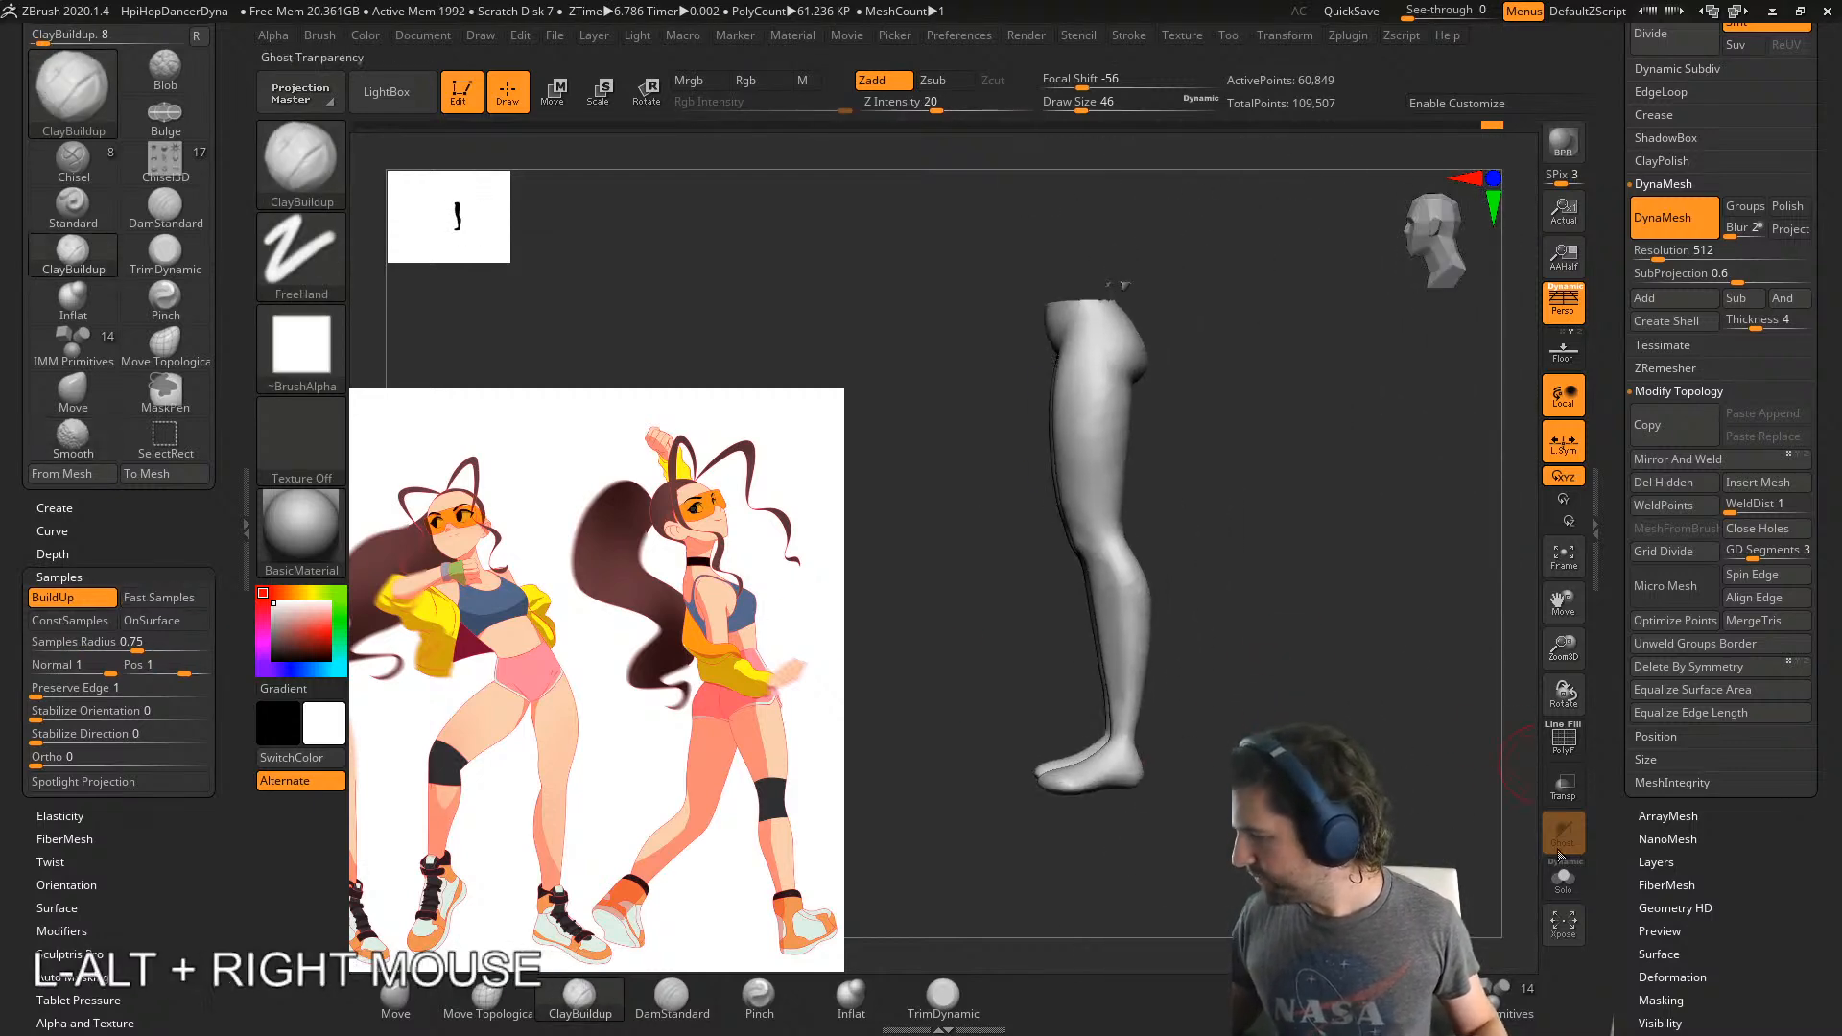
pyautogui.keyDown('ctrl'); pyautogui.keyDown('shift'); pyautogui.click(1276, 672); pyautogui.keyUp('shift'); pyautogui.keyUp('ctrl')
pyautogui.moveTo(1085, 696); pyautogui.dragTo(1243, 841, button='right')
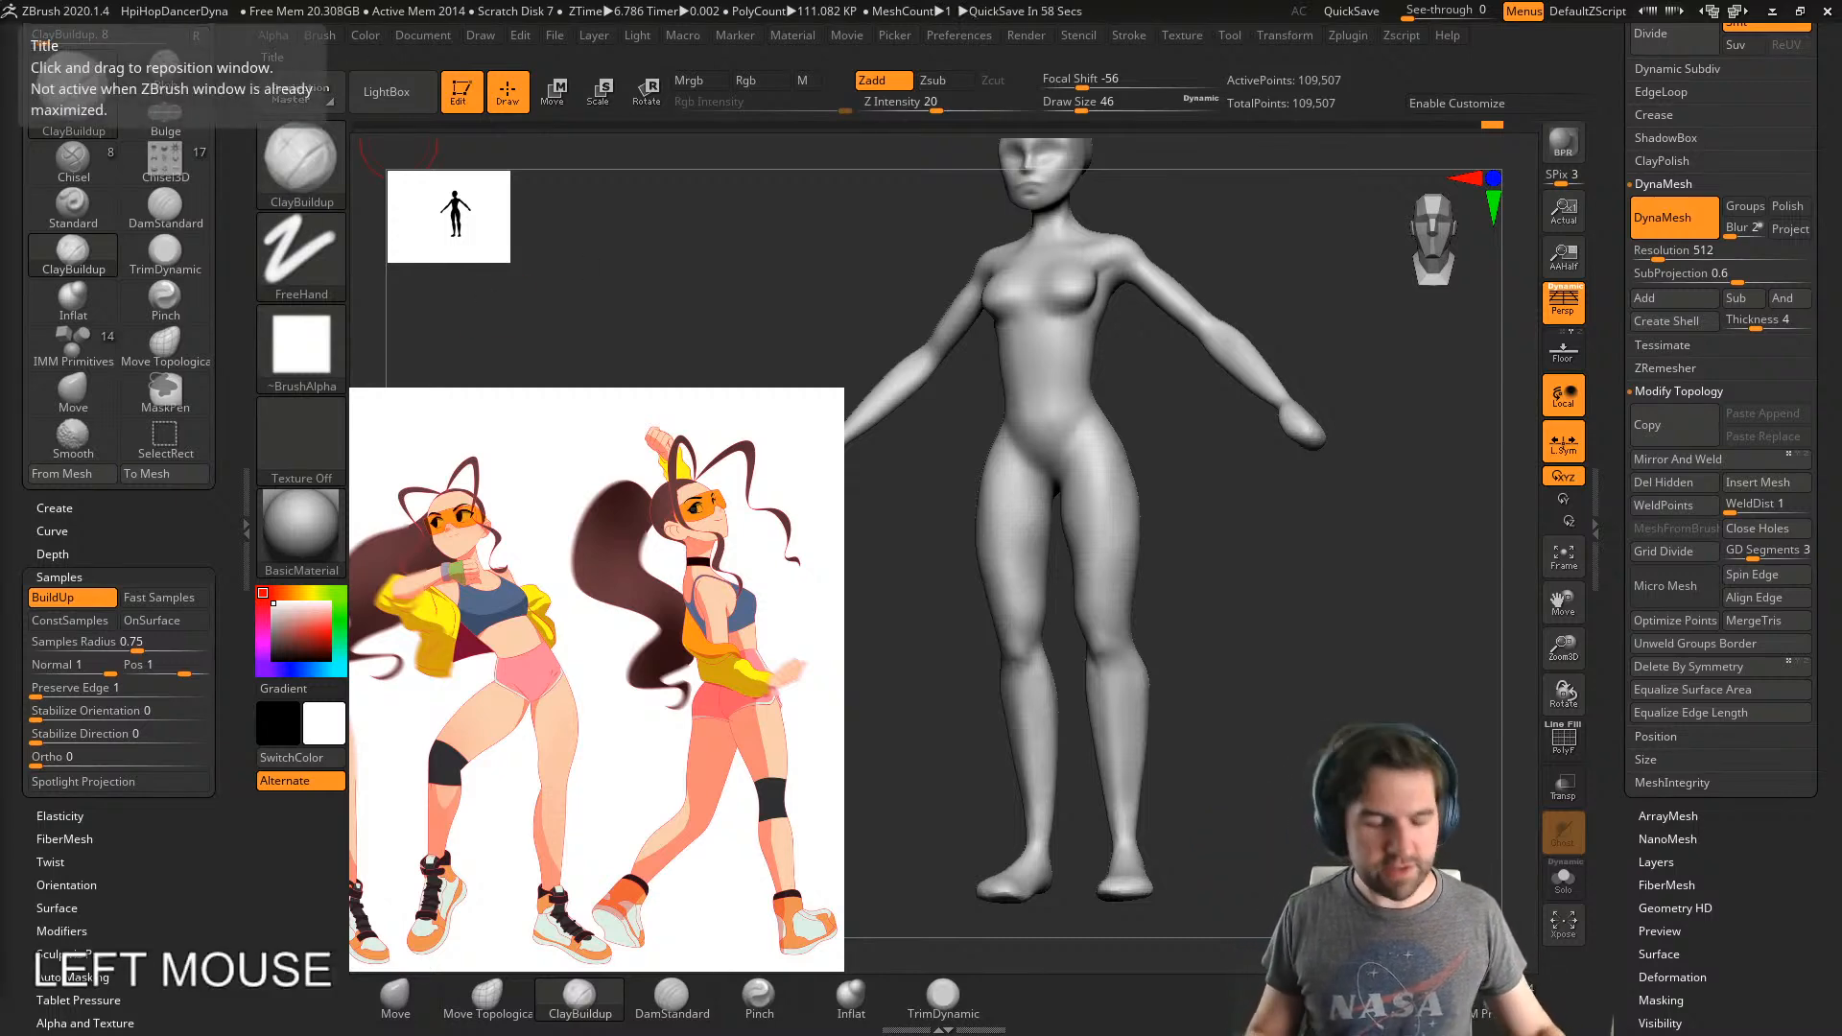
pyautogui.press('k')
pyautogui.press('BackSpace')
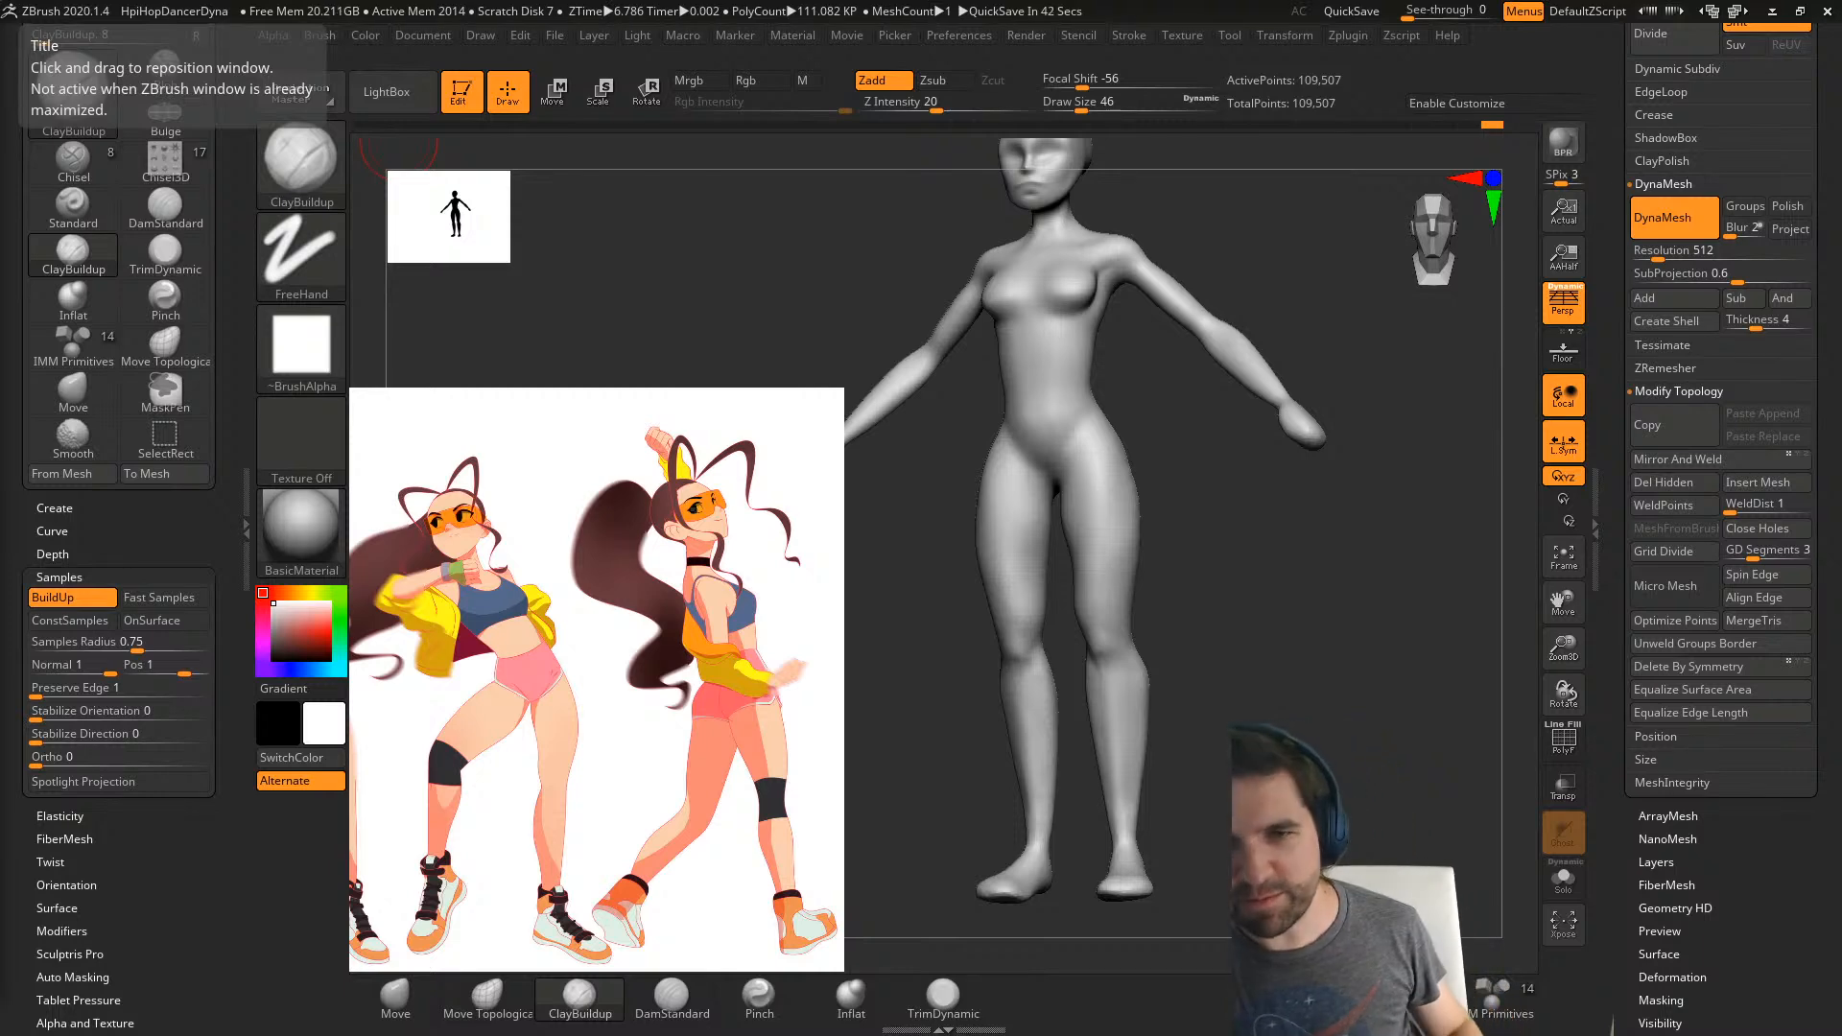
# - Adjust the side profile of the hips at draw size 197 and the knee area at draw size 128 with the Move brush
pyautogui.moveTo(1117, 700); pyautogui.dragTo(1113, 737)
pyautogui.moveTo(1190, 710)
pyautogui.mouseDown(button='right')
pyautogui.moveTo(1085, 700)
pyautogui.moveTo(1166, 710)
pyautogui.moveTo(1165, 757)
pyautogui.moveTo(1171, 724)
pyautogui.moveTo(1103, 674)
pyautogui.mouseUp(button='right')
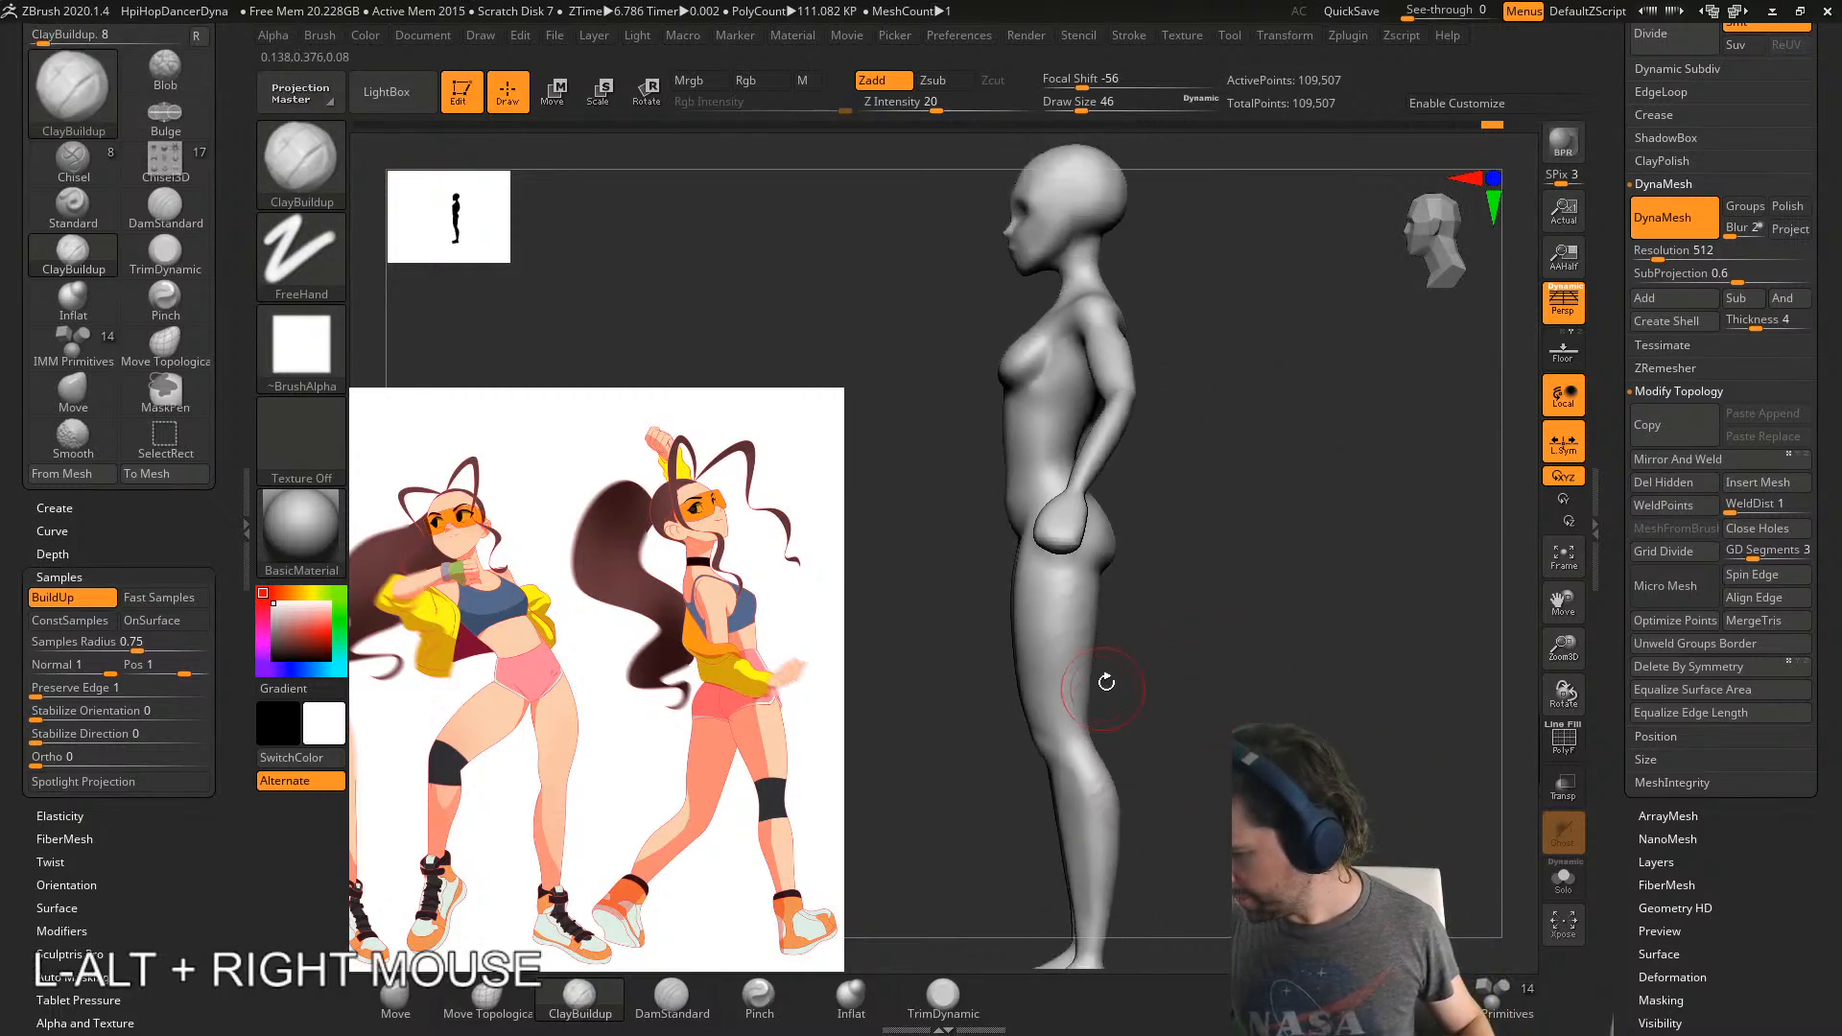
pyautogui.click(395, 998)
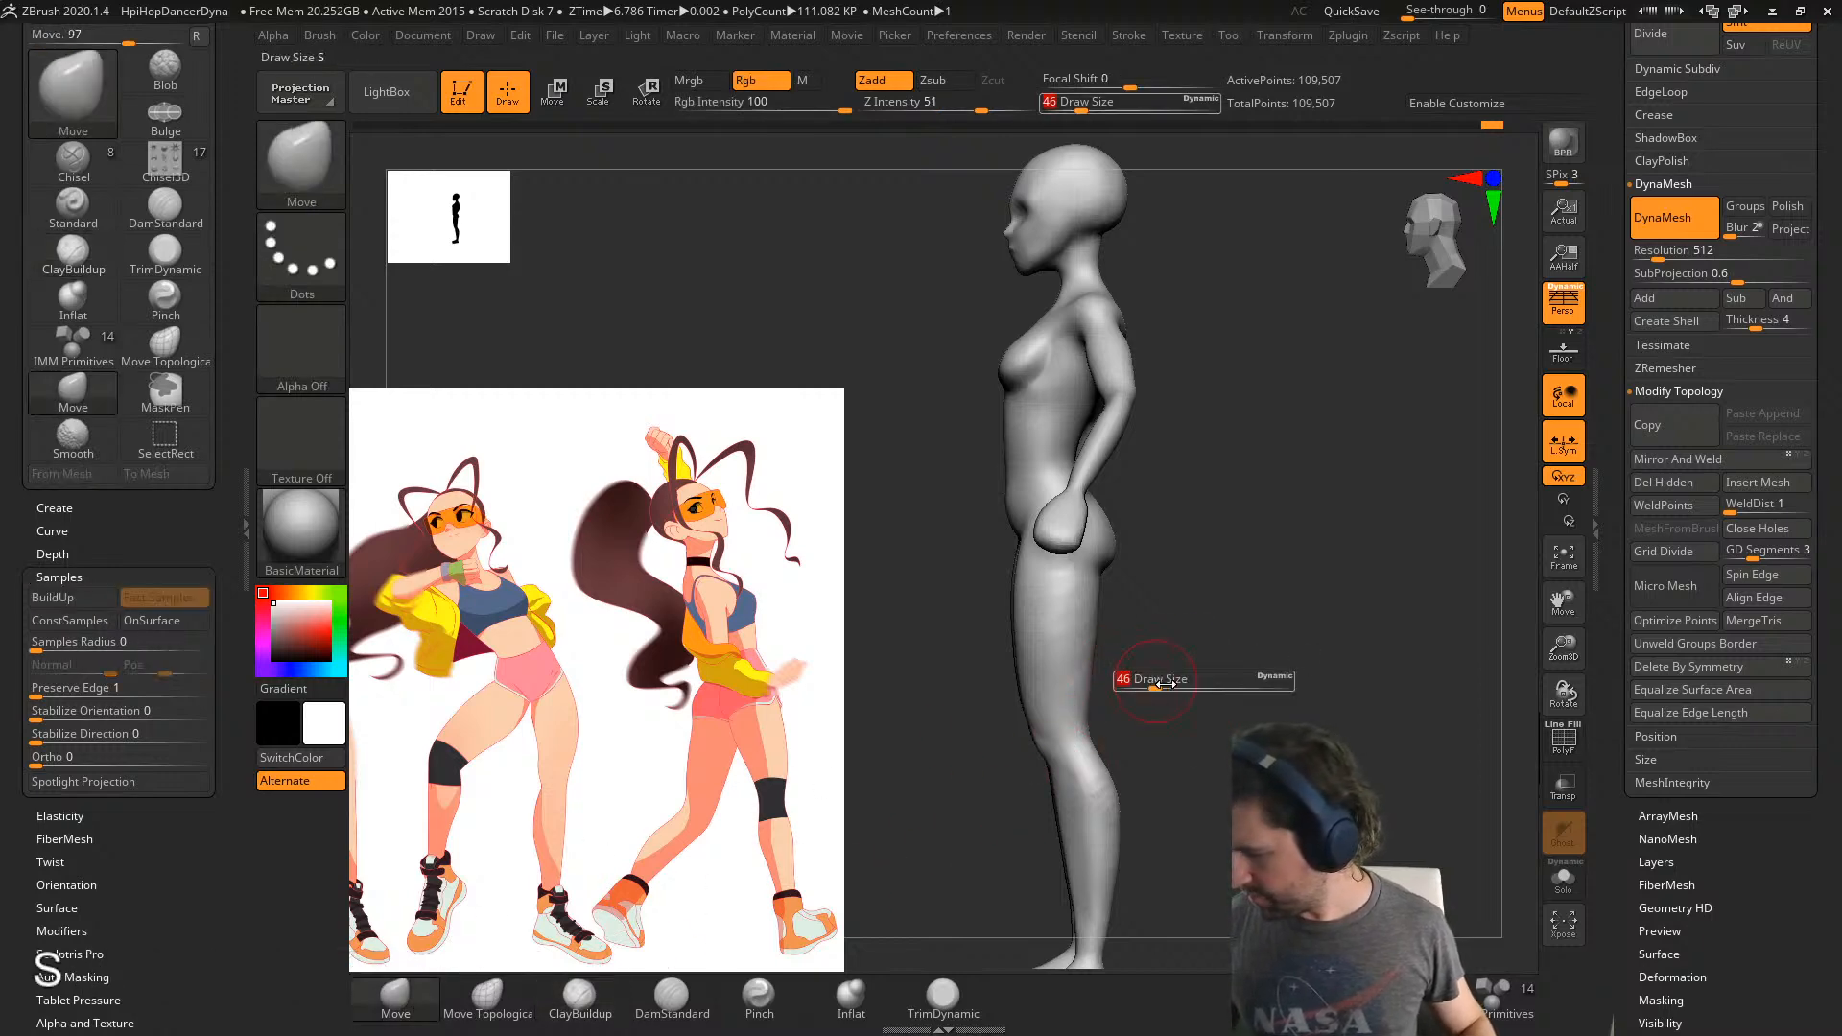
pyautogui.moveTo(1020, 536); pyautogui.dragTo(1014, 533)
pyautogui.press('s')
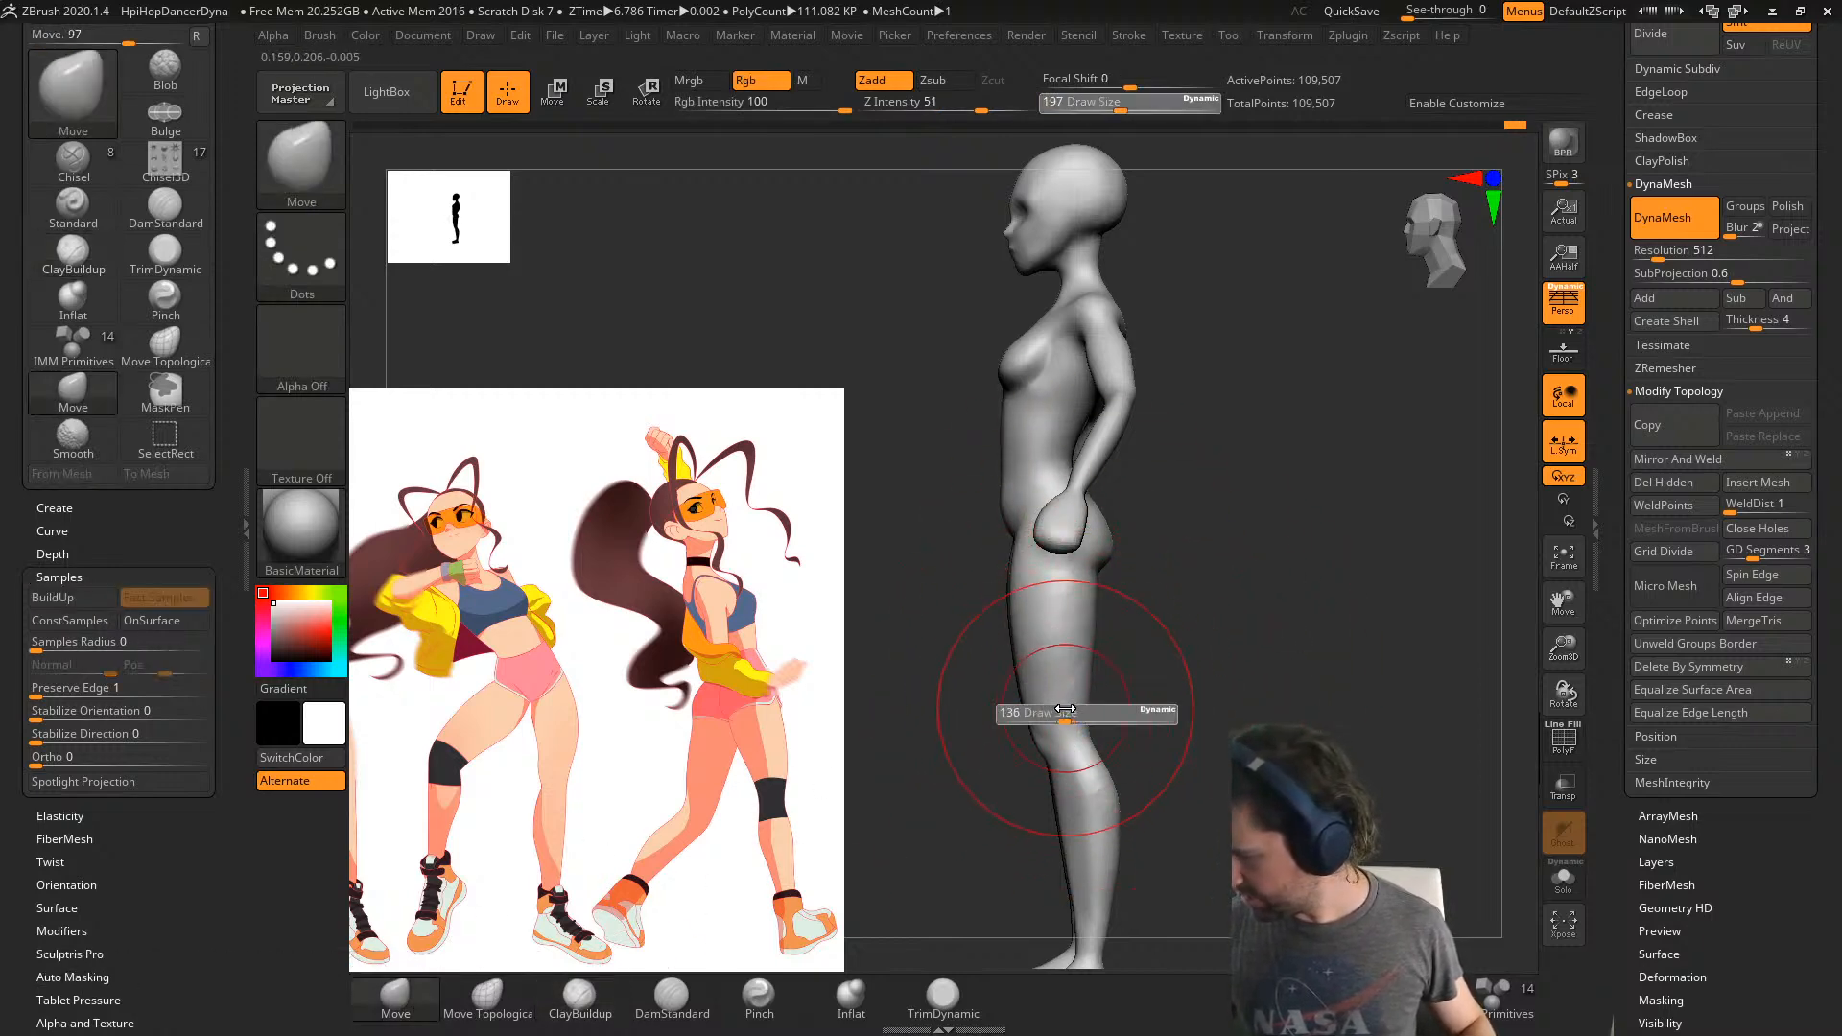
pyautogui.moveTo(1078, 715); pyautogui.dragTo(1035, 702)
pyautogui.moveTo(1144, 722)
pyautogui.keyDown('alt'); pyautogui.mouseDown(button='right')
pyautogui.moveTo(1079, 567)
pyautogui.moveTo(1128, 615)
pyautogui.mouseUp(button='right'); pyautogui.keyUp('alt')
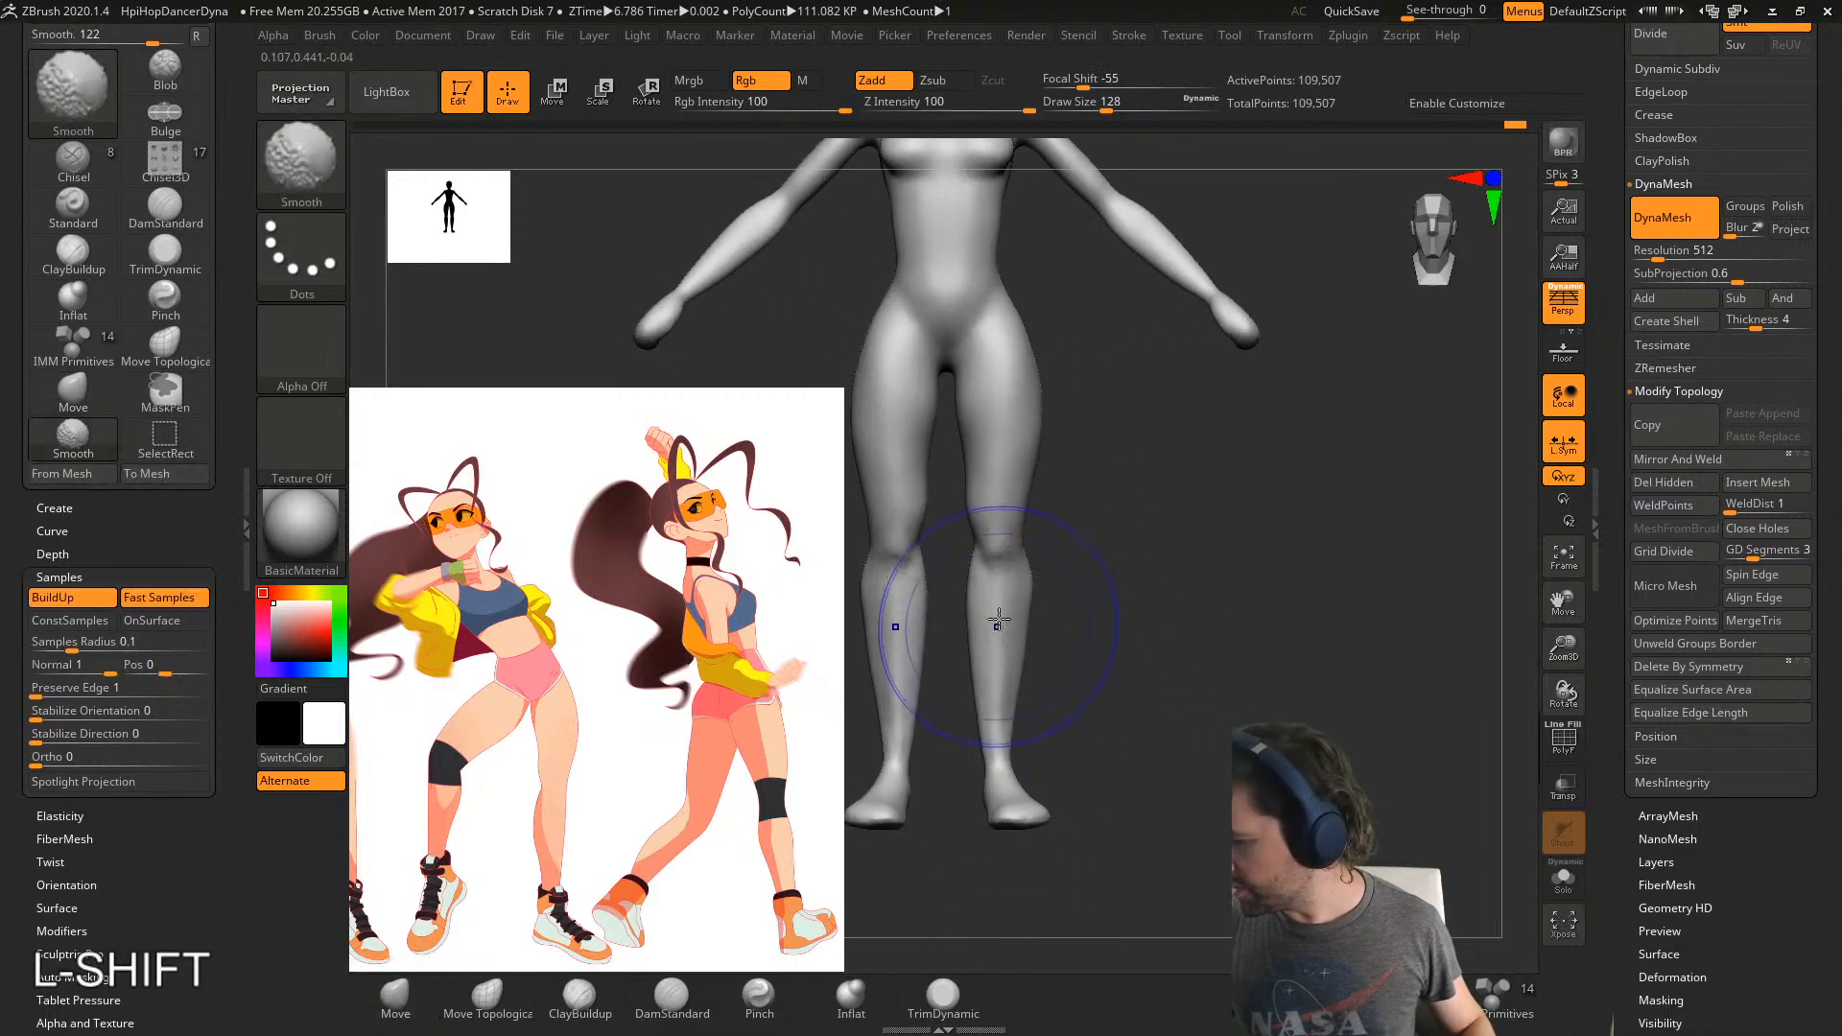
# - Smooth the eye and upper cheek area of the face at draw size 35
pyautogui.moveTo(988, 682)
pyautogui.keyDown('alt'); pyautogui.mouseDown(button='right')
pyautogui.moveTo(1110, 739)
pyautogui.moveTo(1182, 803)
pyautogui.mouseUp(button='right'); pyautogui.keyUp('alt')
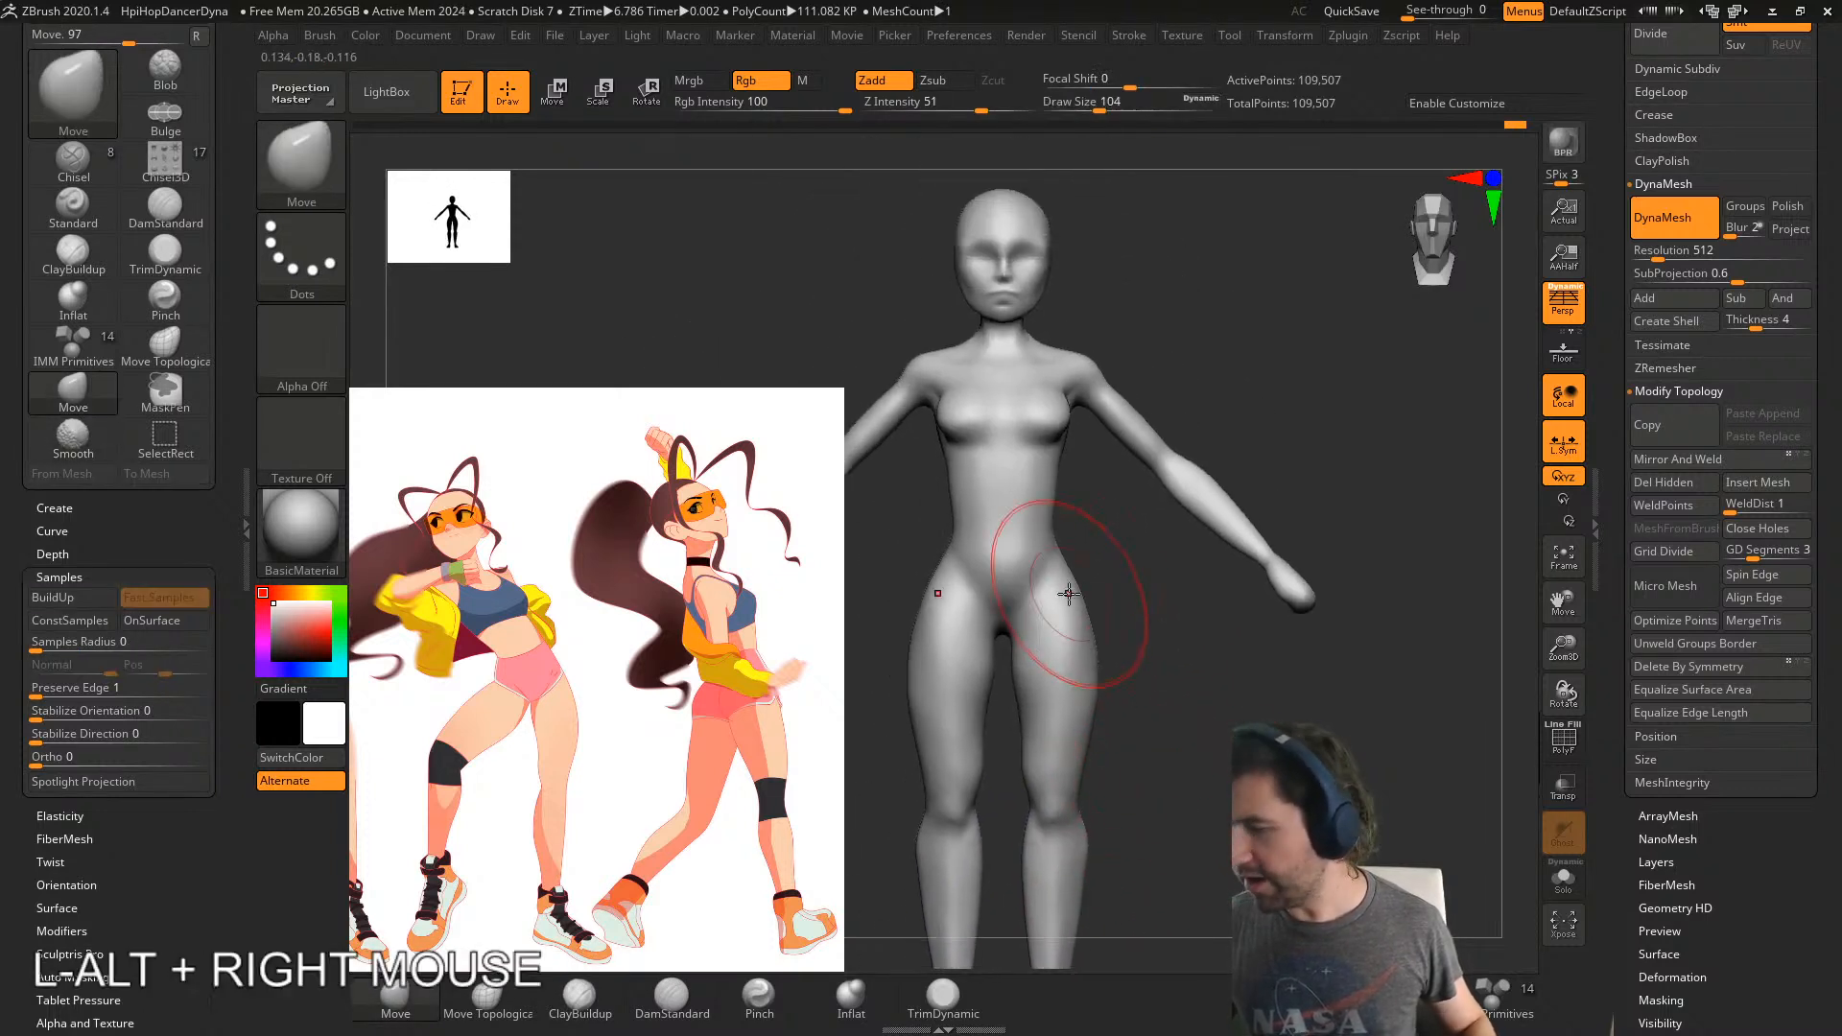
pyautogui.keyDown('alt'); pyautogui.moveTo(1071, 322); pyautogui.dragTo(1141, 461, button='right'); pyautogui.keyUp('alt')
pyautogui.moveTo(1146, 452); pyautogui.dragTo(1160, 360)
pyautogui.moveTo(1160, 359); pyautogui.dragTo(1193, 313, button='right')
pyautogui.keyDown('alt'); pyautogui.moveTo(1193, 313); pyautogui.dragTo(1205, 473, button='right'); pyautogui.keyUp('alt')
pyautogui.press('s')
pyautogui.click(1192, 469)
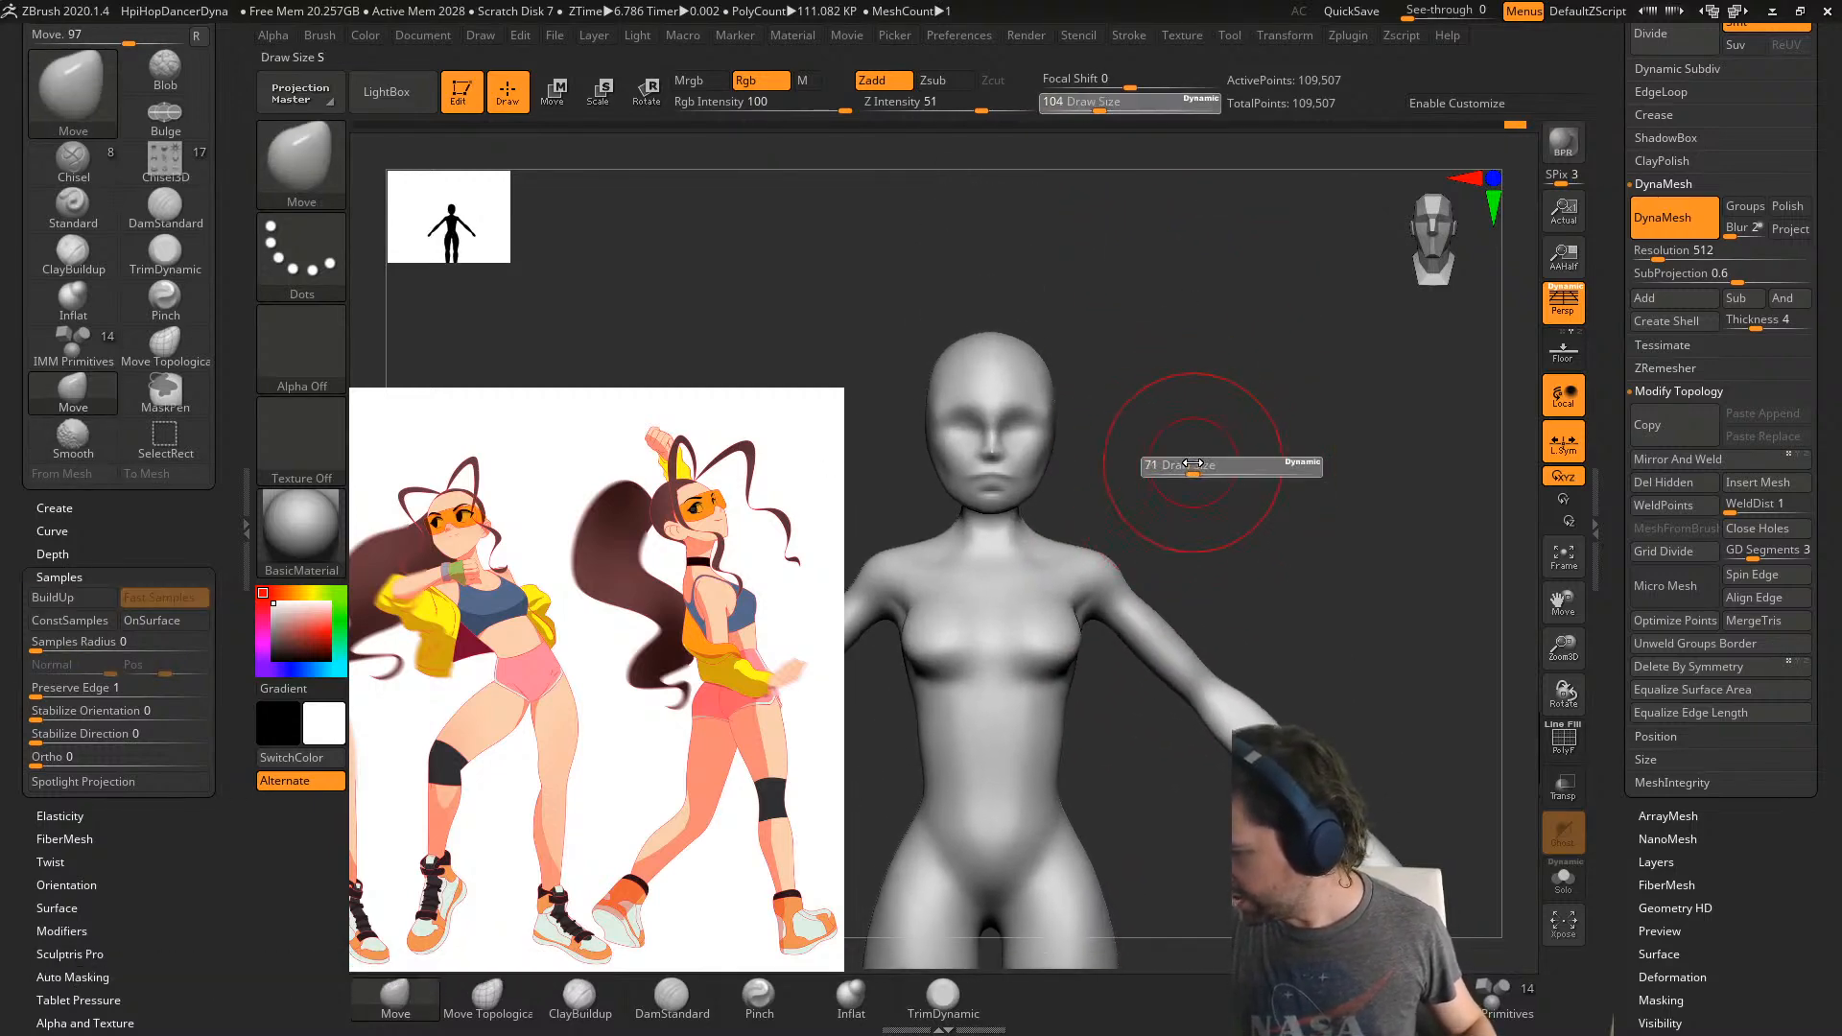
pyautogui.press('s')
pyautogui.click(1073, 435)
pyautogui.moveTo(1082, 422); pyautogui.dragTo(1037, 435, button='right')
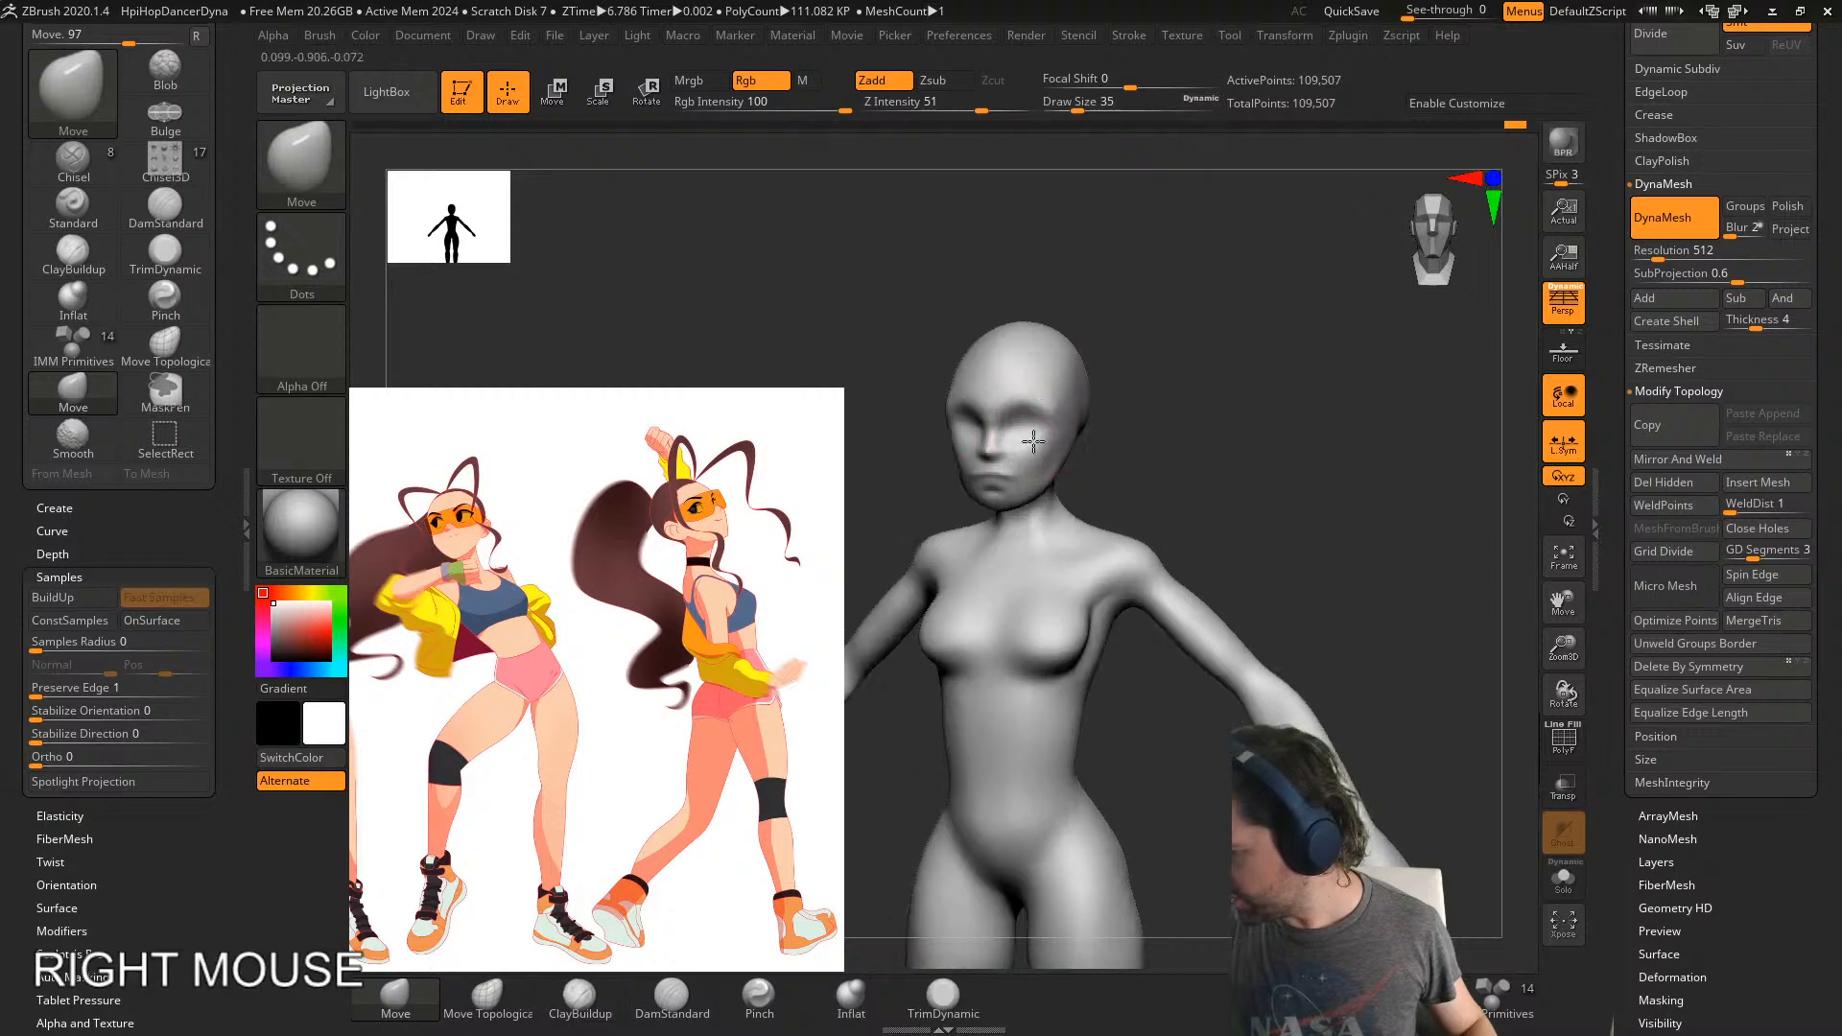
pyautogui.keyDown('shift'); pyautogui.moveTo(1025, 423); pyautogui.dragTo(1026, 407); pyautogui.keyUp('shift')
pyautogui.moveTo(1084, 444); pyautogui.dragTo(1023, 453, button='right')
pyautogui.keyDown('shift'); pyautogui.moveTo(1024, 416); pyautogui.dragTo(1027, 422); pyautogui.keyUp('shift')
pyautogui.moveTo(1054, 417)
pyautogui.mouseDown(button='right')
pyautogui.moveTo(1102, 412)
pyautogui.moveTo(1100, 479)
pyautogui.mouseUp(button='right')
# - Narrow the jaw with the Move brush at draw size 41 and adjust the chin and face profile at draw size 62
pyautogui.press('s')
pyautogui.click(1080, 479)
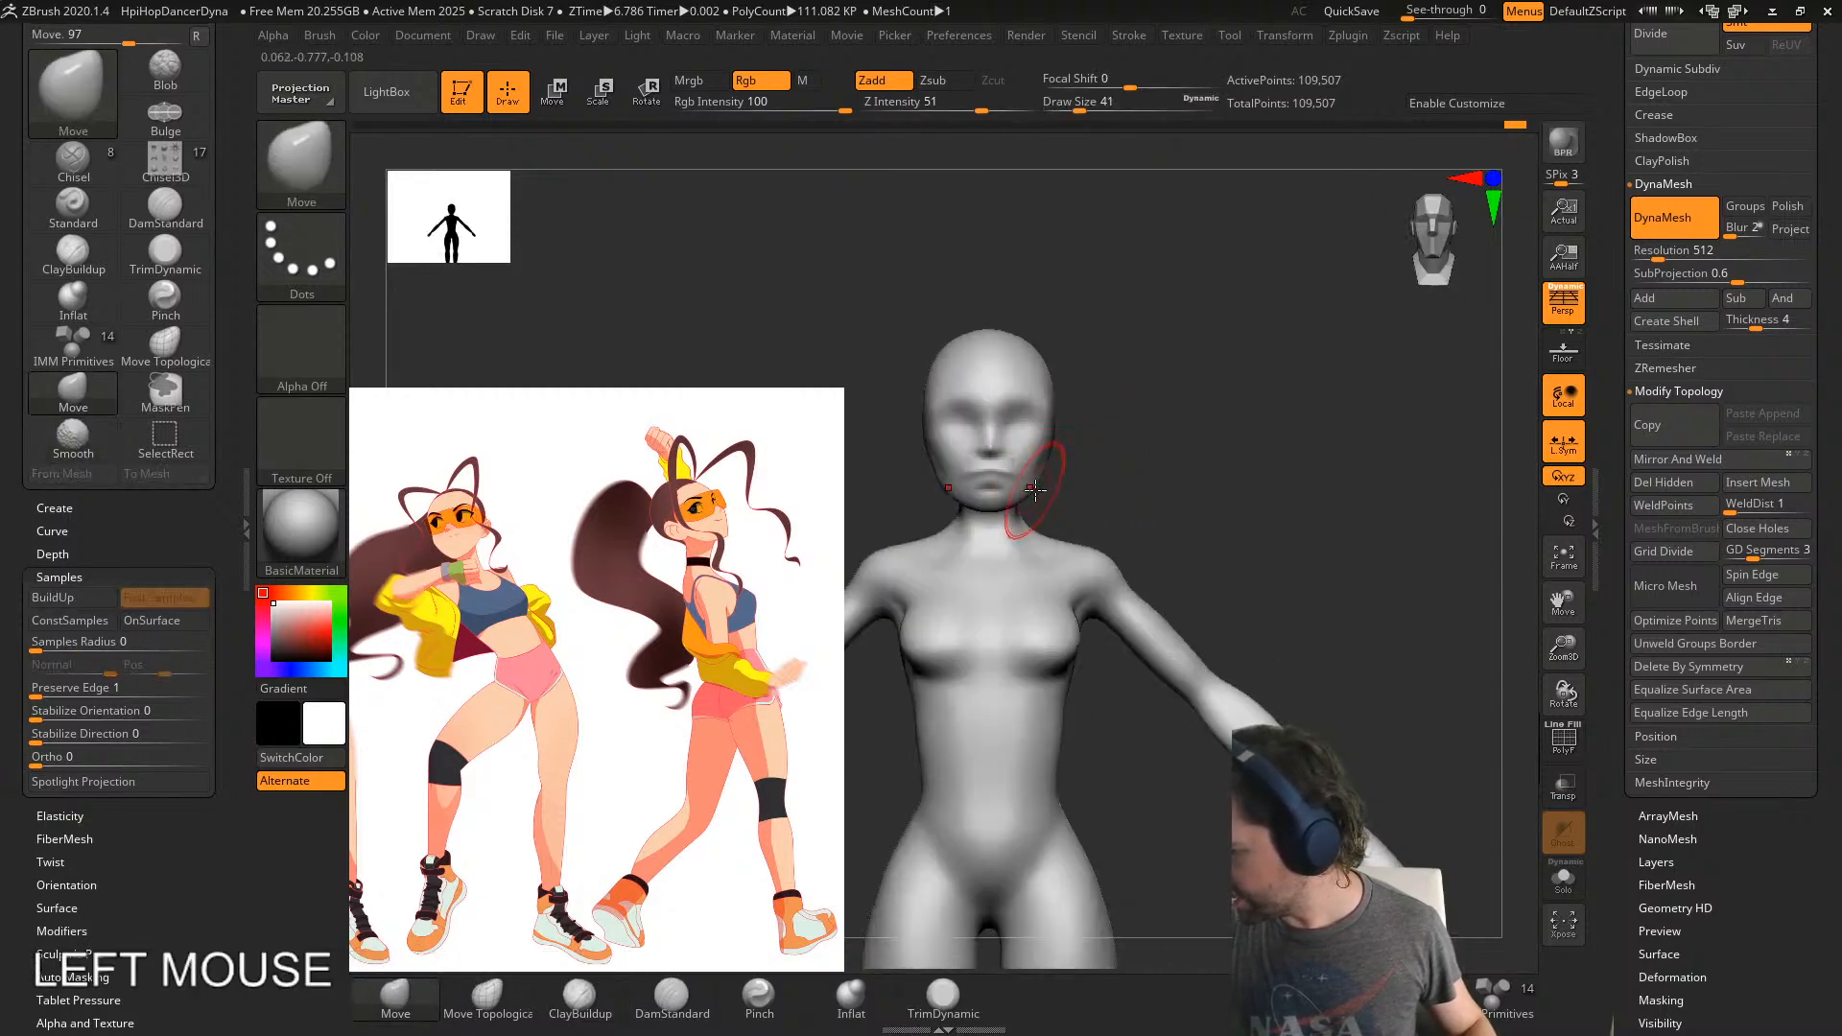
pyautogui.moveTo(1029, 489); pyautogui.dragTo(1024, 490)
pyautogui.moveTo(1024, 494); pyautogui.dragTo(970, 510, button='right')
pyautogui.press('s')
pyautogui.click(978, 527)
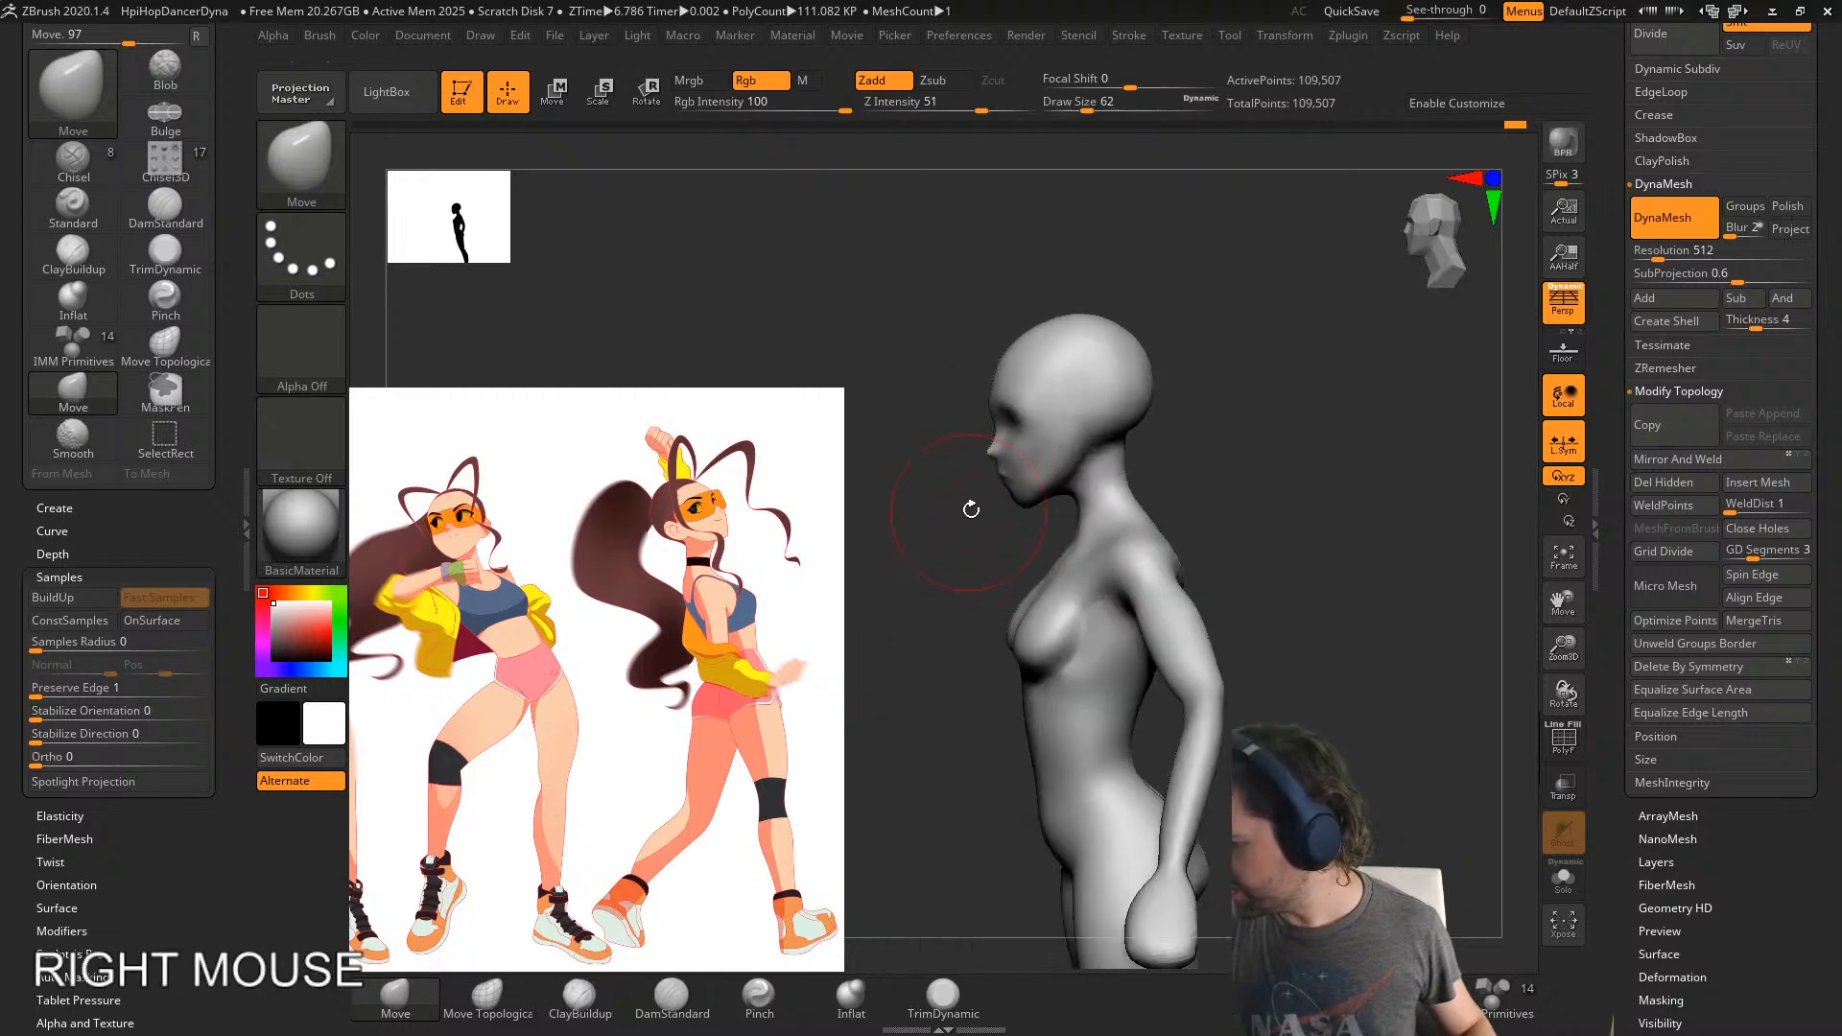
pyautogui.moveTo(1015, 500); pyautogui.dragTo(1019, 497)
pyautogui.moveTo(1008, 451); pyautogui.dragTo(1058, 407, button='right')
pyautogui.moveTo(1057, 407); pyautogui.dragTo(1065, 406)
pyautogui.moveTo(1075, 451)
pyautogui.mouseDown(button='right')
pyautogui.moveTo(1102, 494)
pyautogui.moveTo(1091, 465)
pyautogui.mouseUp(button='right')
# - Reshape the area beneath the jaw with the Move brush and smooth the base of the skull
pyautogui.moveTo(1083, 491); pyautogui.dragTo(1131, 458)
pyautogui.press('s')
pyautogui.click(1158, 483)
pyautogui.press('s')
pyautogui.click(1208, 439)
pyautogui.moveTo(1205, 444); pyautogui.dragTo(1154, 441, button='right')
pyautogui.keyDown('shift'); pyautogui.moveTo(1124, 444); pyautogui.dragTo(1120, 453); pyautogui.keyUp('shift')
pyautogui.keyDown('shift'); pyautogui.moveTo(1185, 428); pyautogui.dragTo(1229, 411, button='right'); pyautogui.keyUp('shift')
pyautogui.press('s')
# - Try to push the back of the head inward and upward with the Move brush
pyautogui.moveTo(1225, 433); pyautogui.dragTo(1166, 395)
pyautogui.moveTo(1228, 434); pyautogui.dragTo(1187, 431, button='right')
pyautogui.press('s')
pyautogui.click(1186, 430)
pyautogui.moveTo(1186, 431)
pyautogui.mouseDown()
pyautogui.moveTo(1167, 430)
pyautogui.moveTo(1159, 388)
pyautogui.mouseUp()
pyautogui.moveTo(1216, 359)
pyautogui.mouseDown(button='right')
pyautogui.moveTo(1274, 460)
pyautogui.moveTo(1169, 438)
pyautogui.mouseUp(button='right')
pyautogui.hotkey('ctrl', 'z')
# - Round the back and crown of the skull with the Move brush at draw sizes 90 and 97
pyautogui.press('s')
pyautogui.click(1257, 466)
pyautogui.moveTo(1159, 411); pyautogui.dragTo(1165, 408)
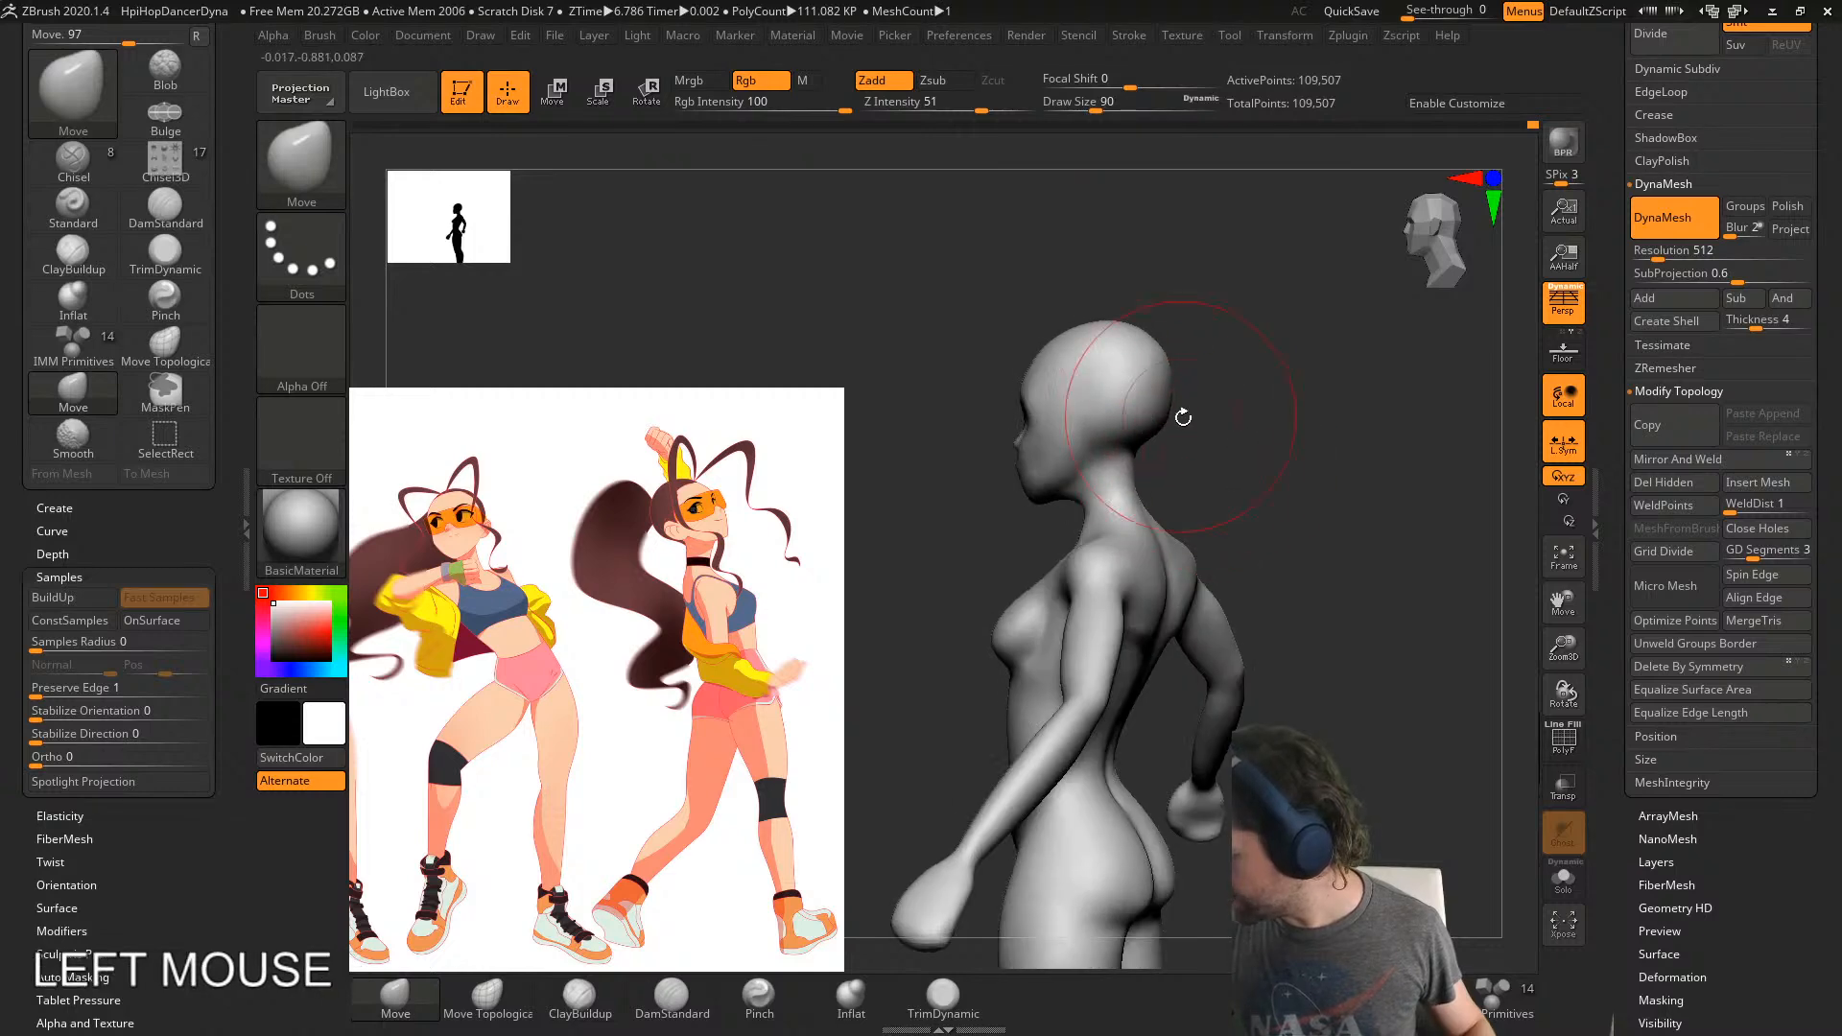
pyautogui.moveTo(1180, 415); pyautogui.dragTo(1197, 387, button='right')
pyautogui.moveTo(1134, 338); pyautogui.dragTo(1125, 333)
pyautogui.moveTo(1185, 312); pyautogui.dragTo(1166, 350, button='right')
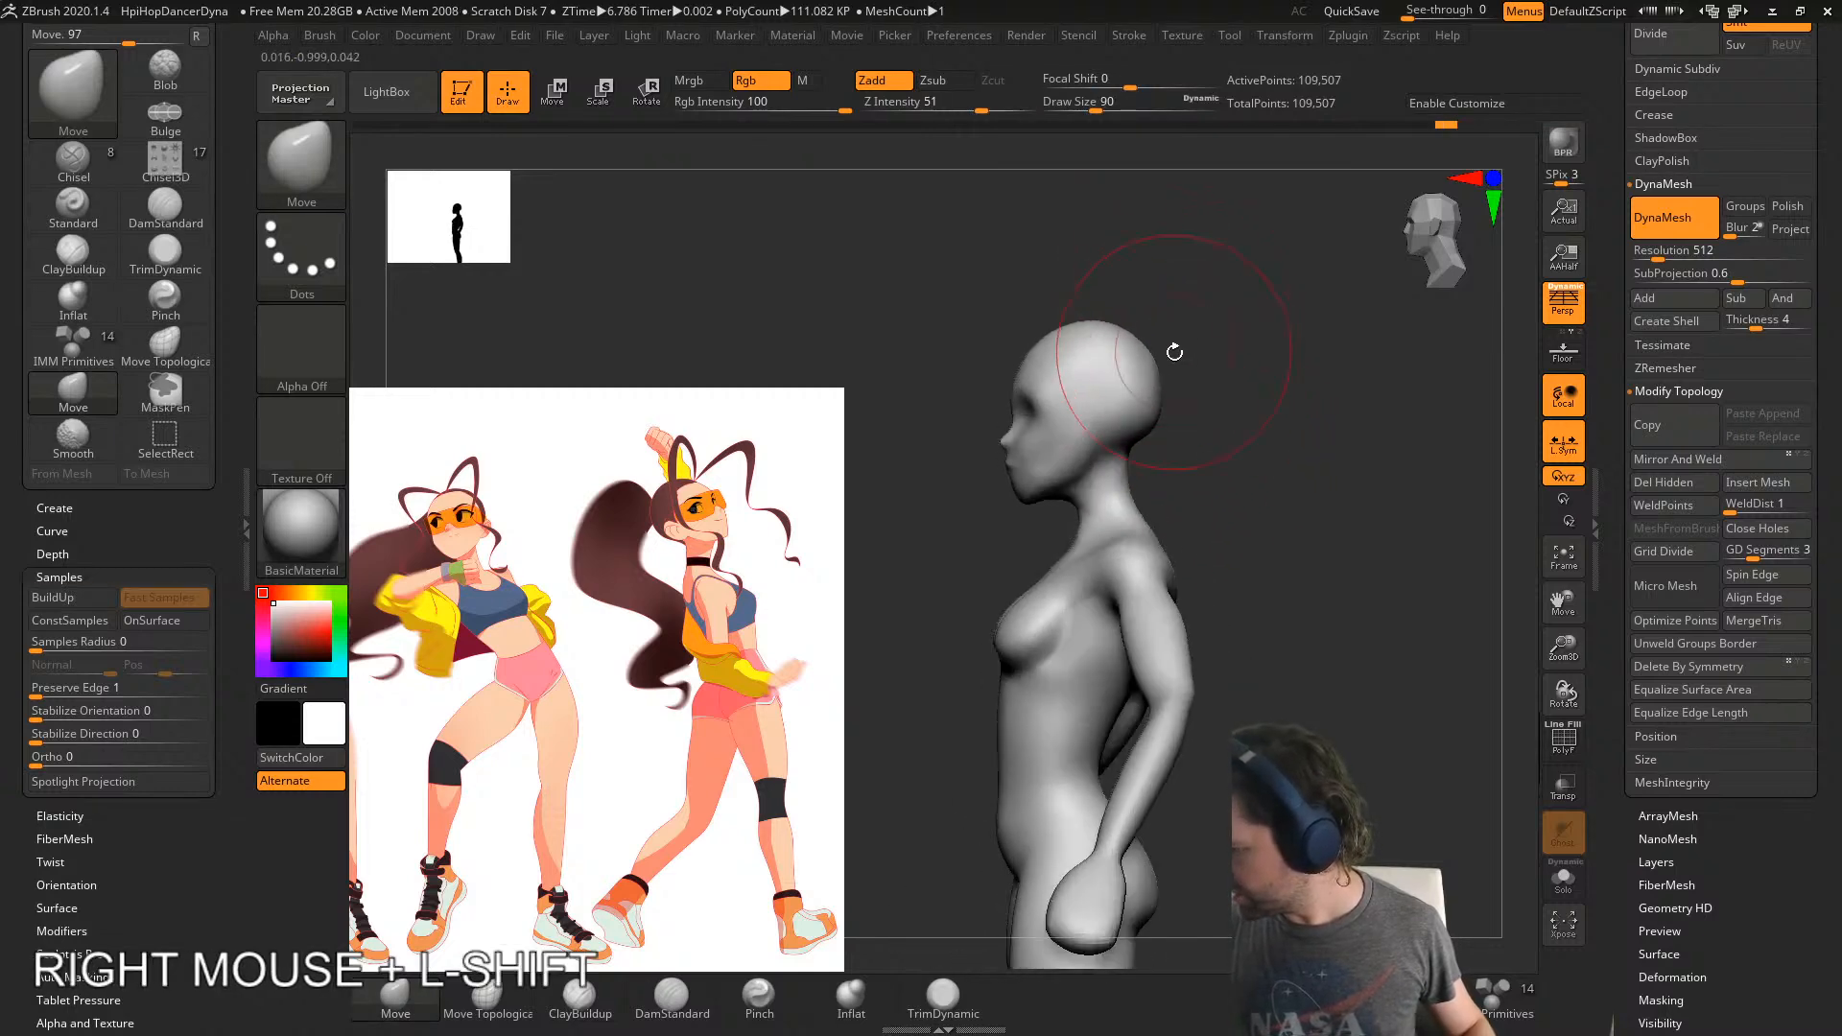
pyautogui.press(']')
pyautogui.moveTo(1159, 352); pyautogui.dragTo(1152, 347)
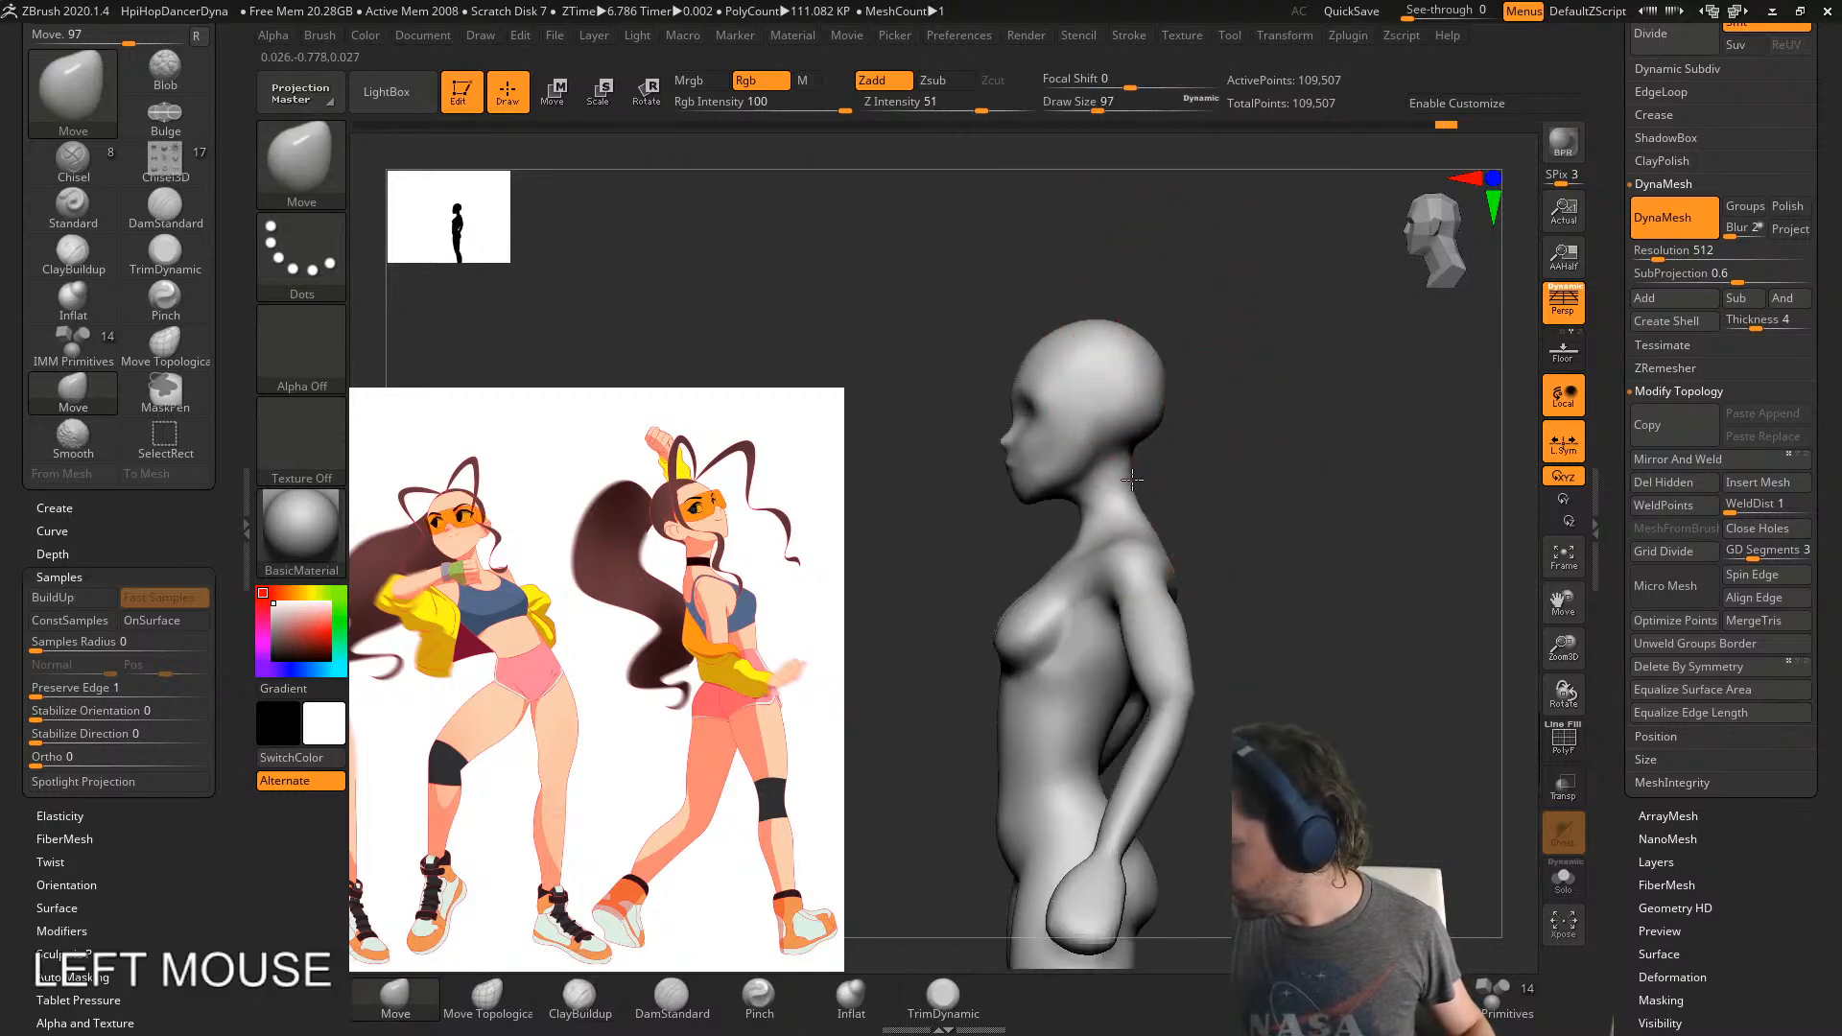
# - Adjust the side contour of the neck with the Move brush at draw size 49
pyautogui.keyDown('shift'); pyautogui.moveTo(1193, 491); pyautogui.dragTo(1190, 518, button='right'); pyautogui.keyUp('shift')
pyautogui.press('s')
pyautogui.moveTo(1167, 508); pyautogui.dragTo(1130, 509)
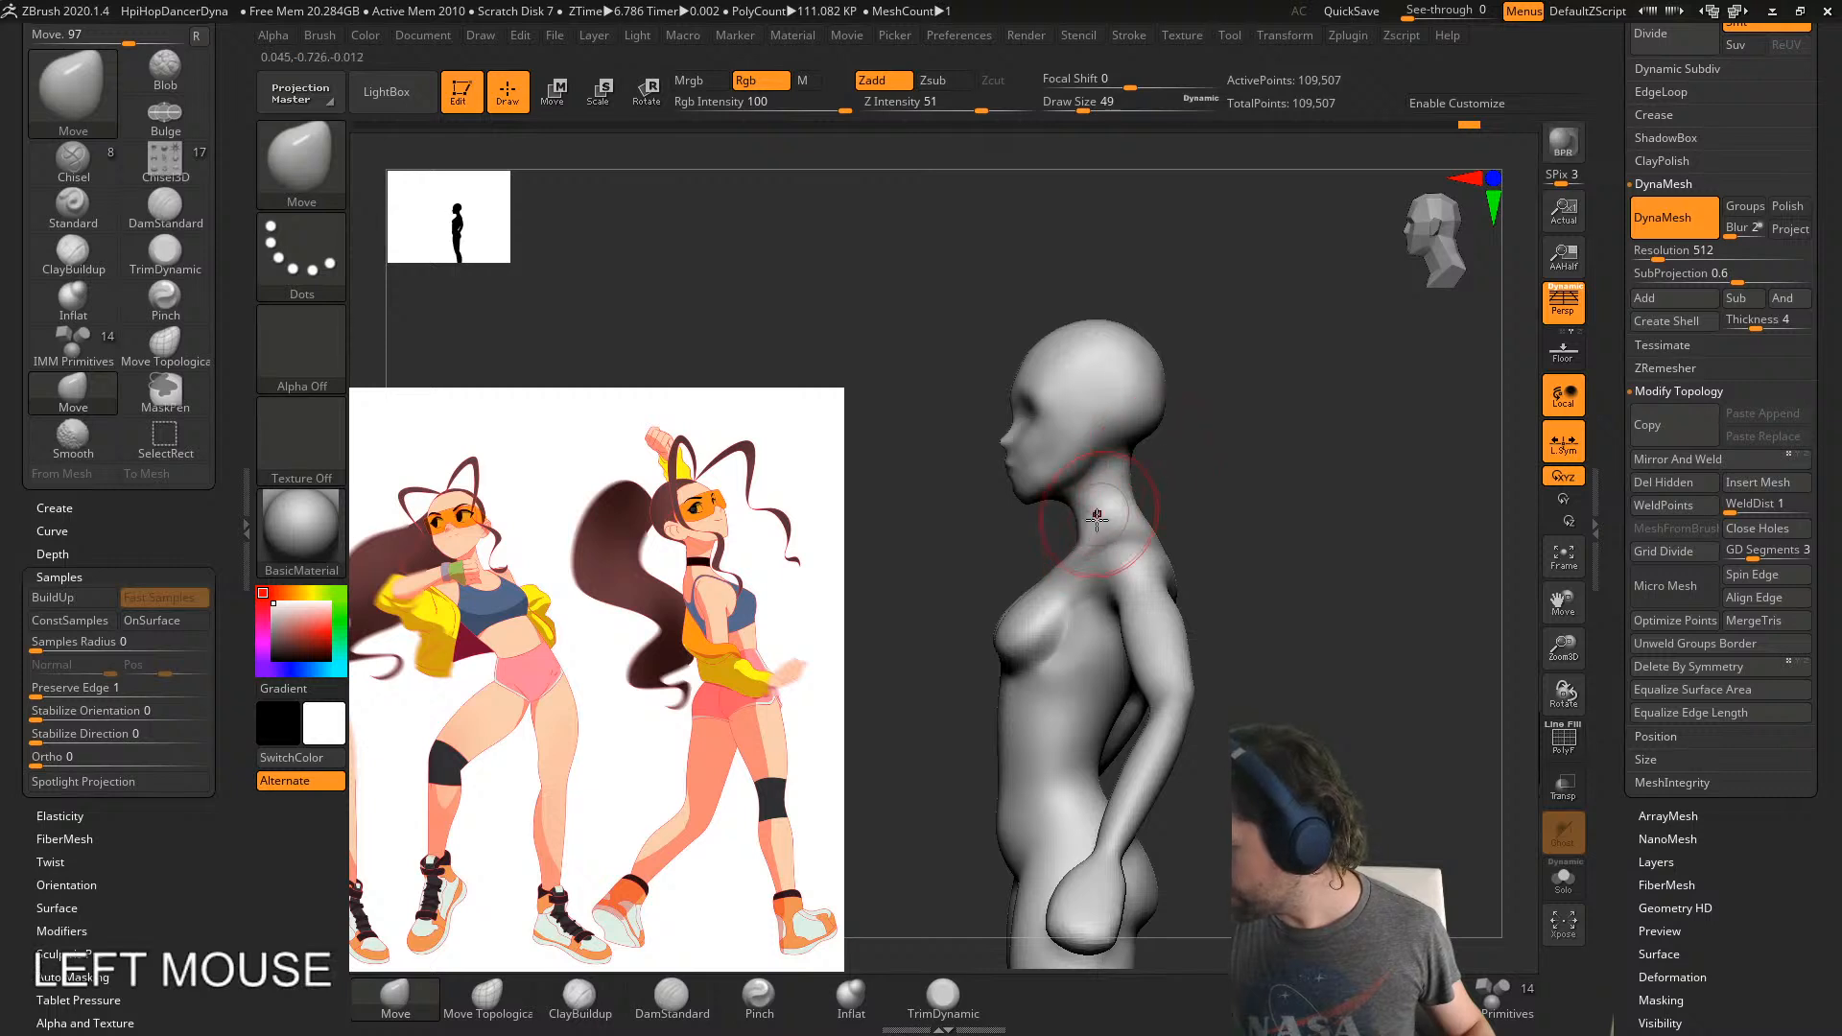
pyautogui.moveTo(1090, 534)
pyautogui.mouseDown(button='right')
pyautogui.moveTo(1163, 485)
pyautogui.moveTo(1077, 559)
pyautogui.moveTo(1139, 567)
pyautogui.moveTo(1141, 653)
pyautogui.mouseUp(button='right')
# - Select the DamStandard brush and save the project over the existing HpiHopDancerDyna file on the Desktop
pyautogui.click(689, 996)
pyautogui.keyDown('shift'); pyautogui.moveTo(953, 522); pyautogui.dragTo(1052, 485, button='right'); pyautogui.keyUp('shift')
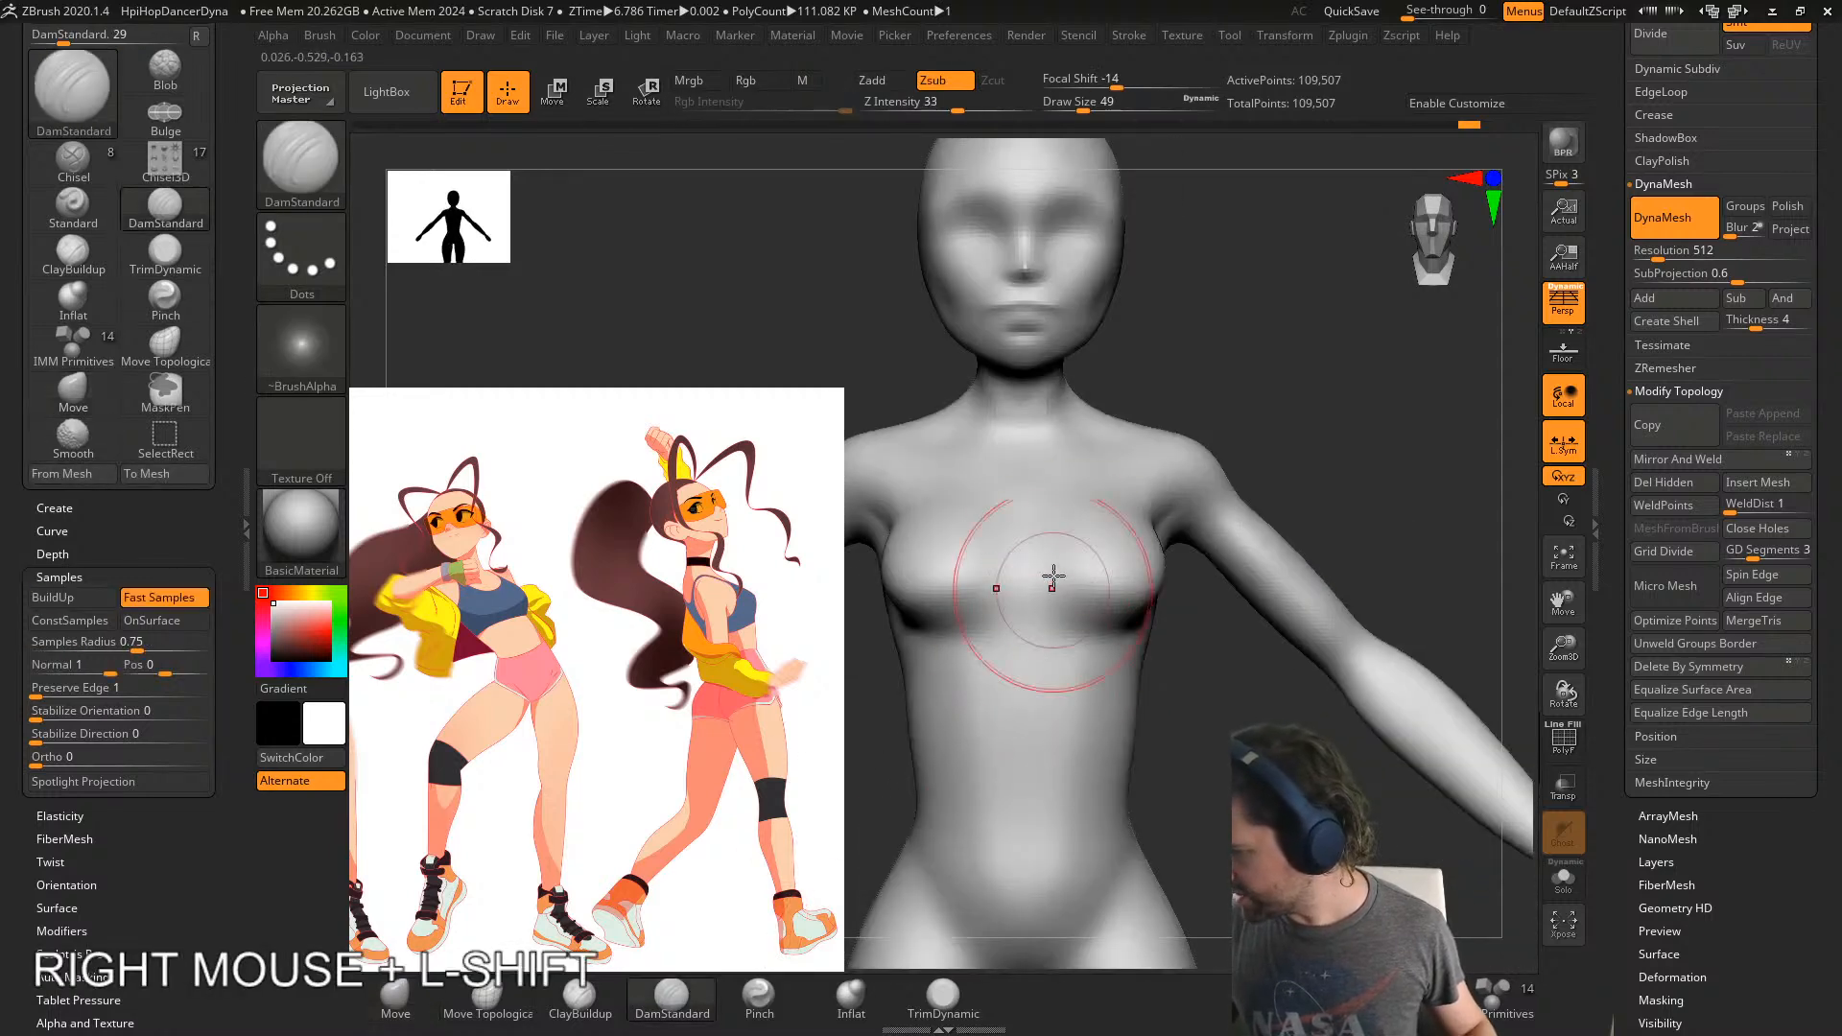
pyautogui.press('ctrl')
pyautogui.hotkey('ctrl', 's')
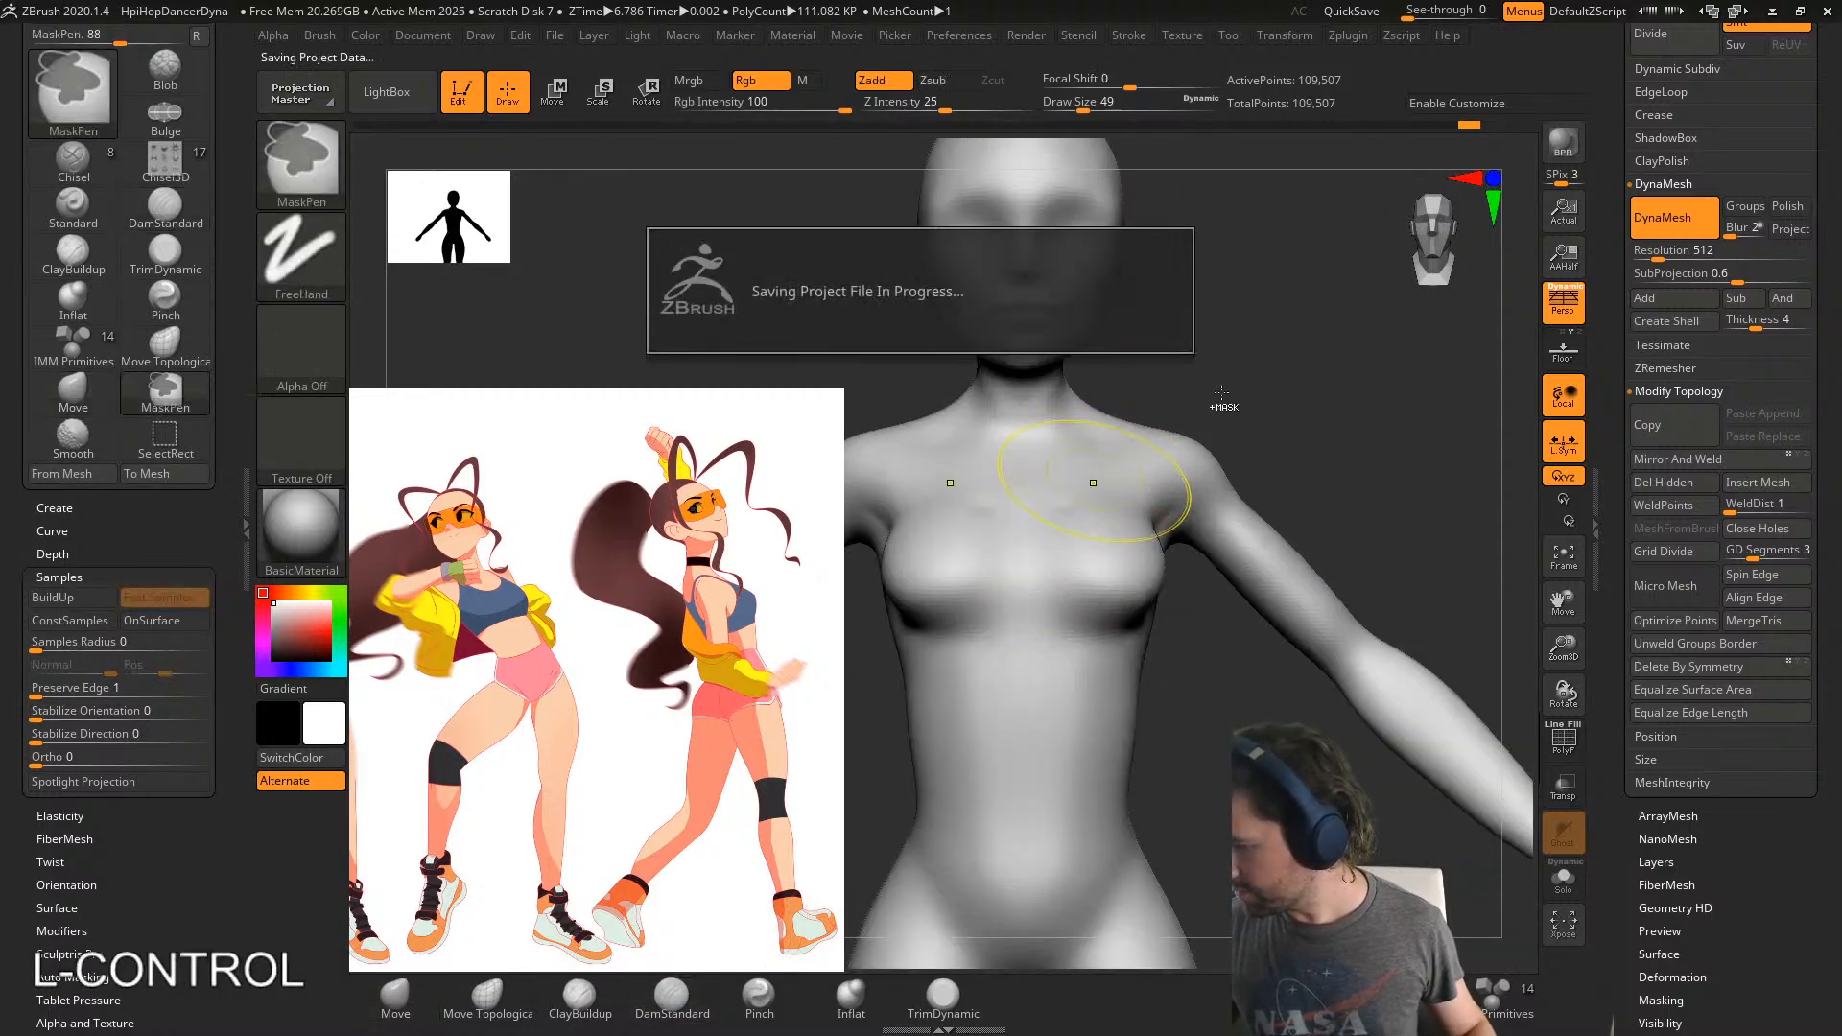
pyautogui.moveTo(1222, 393); pyautogui.dragTo(1219, 429, button='right')
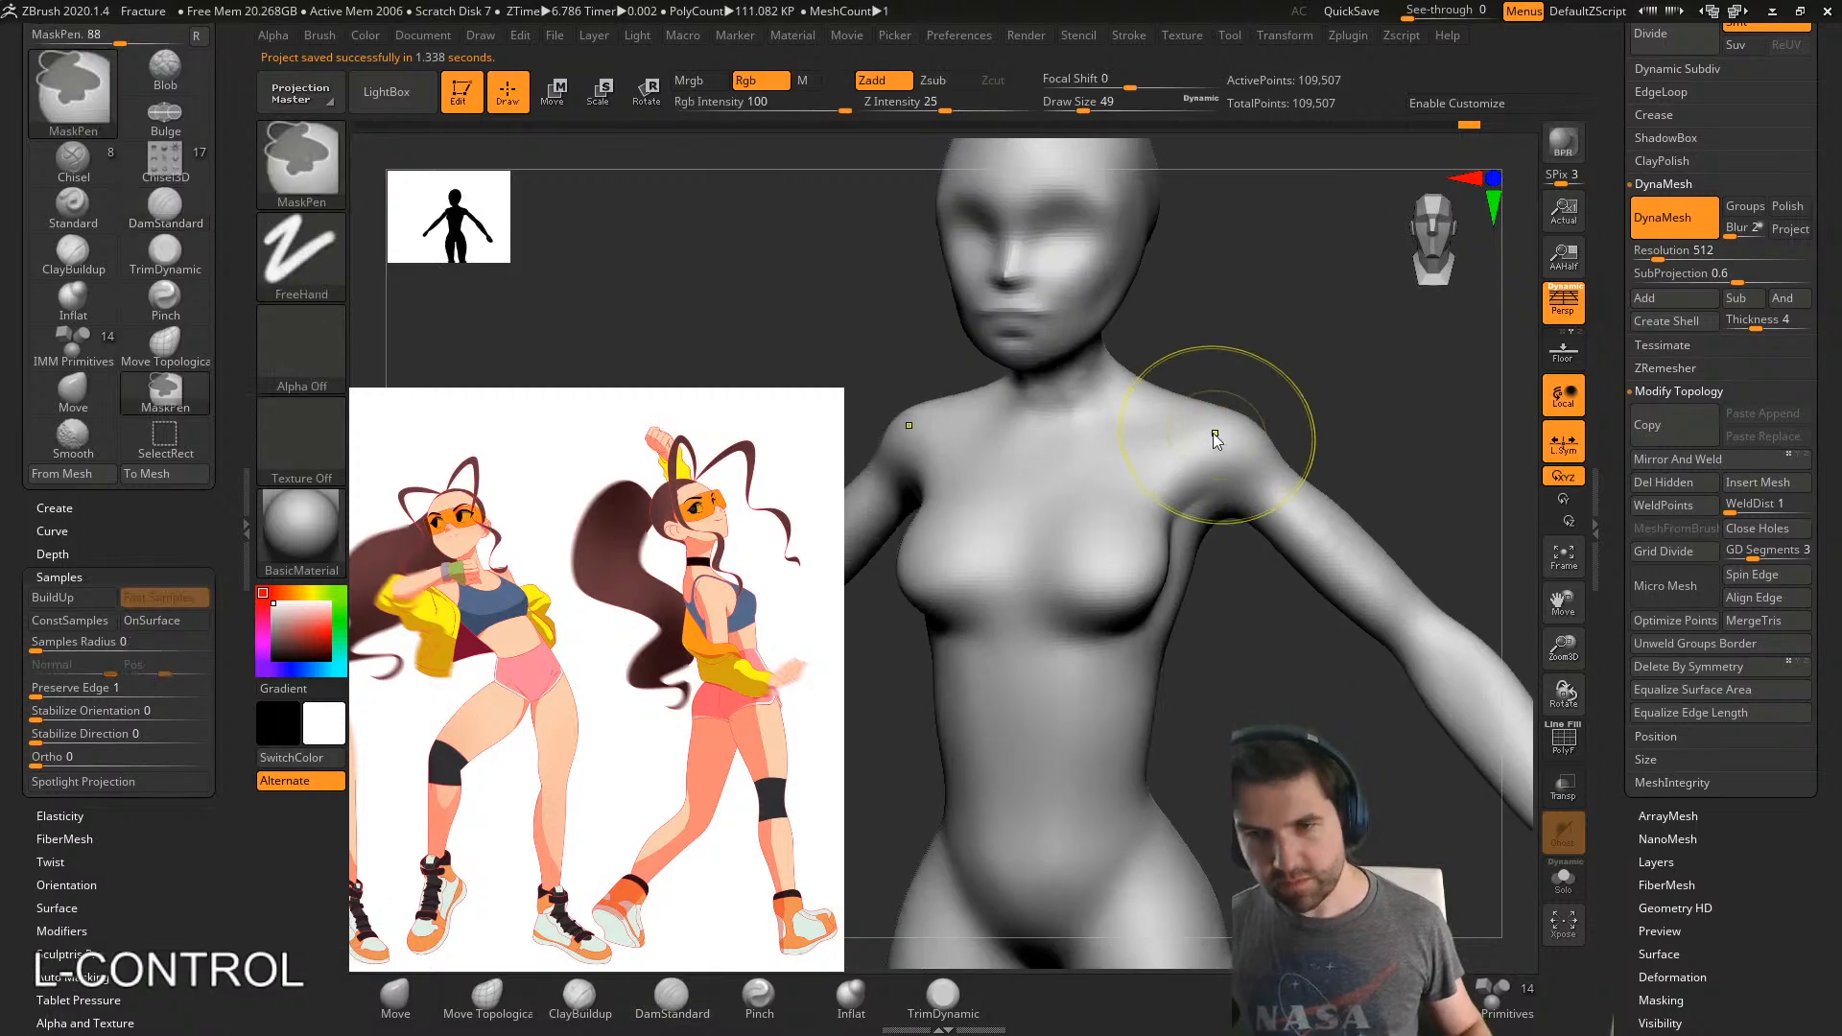
pyautogui.hotkey('ctrl', 'shift', 's')
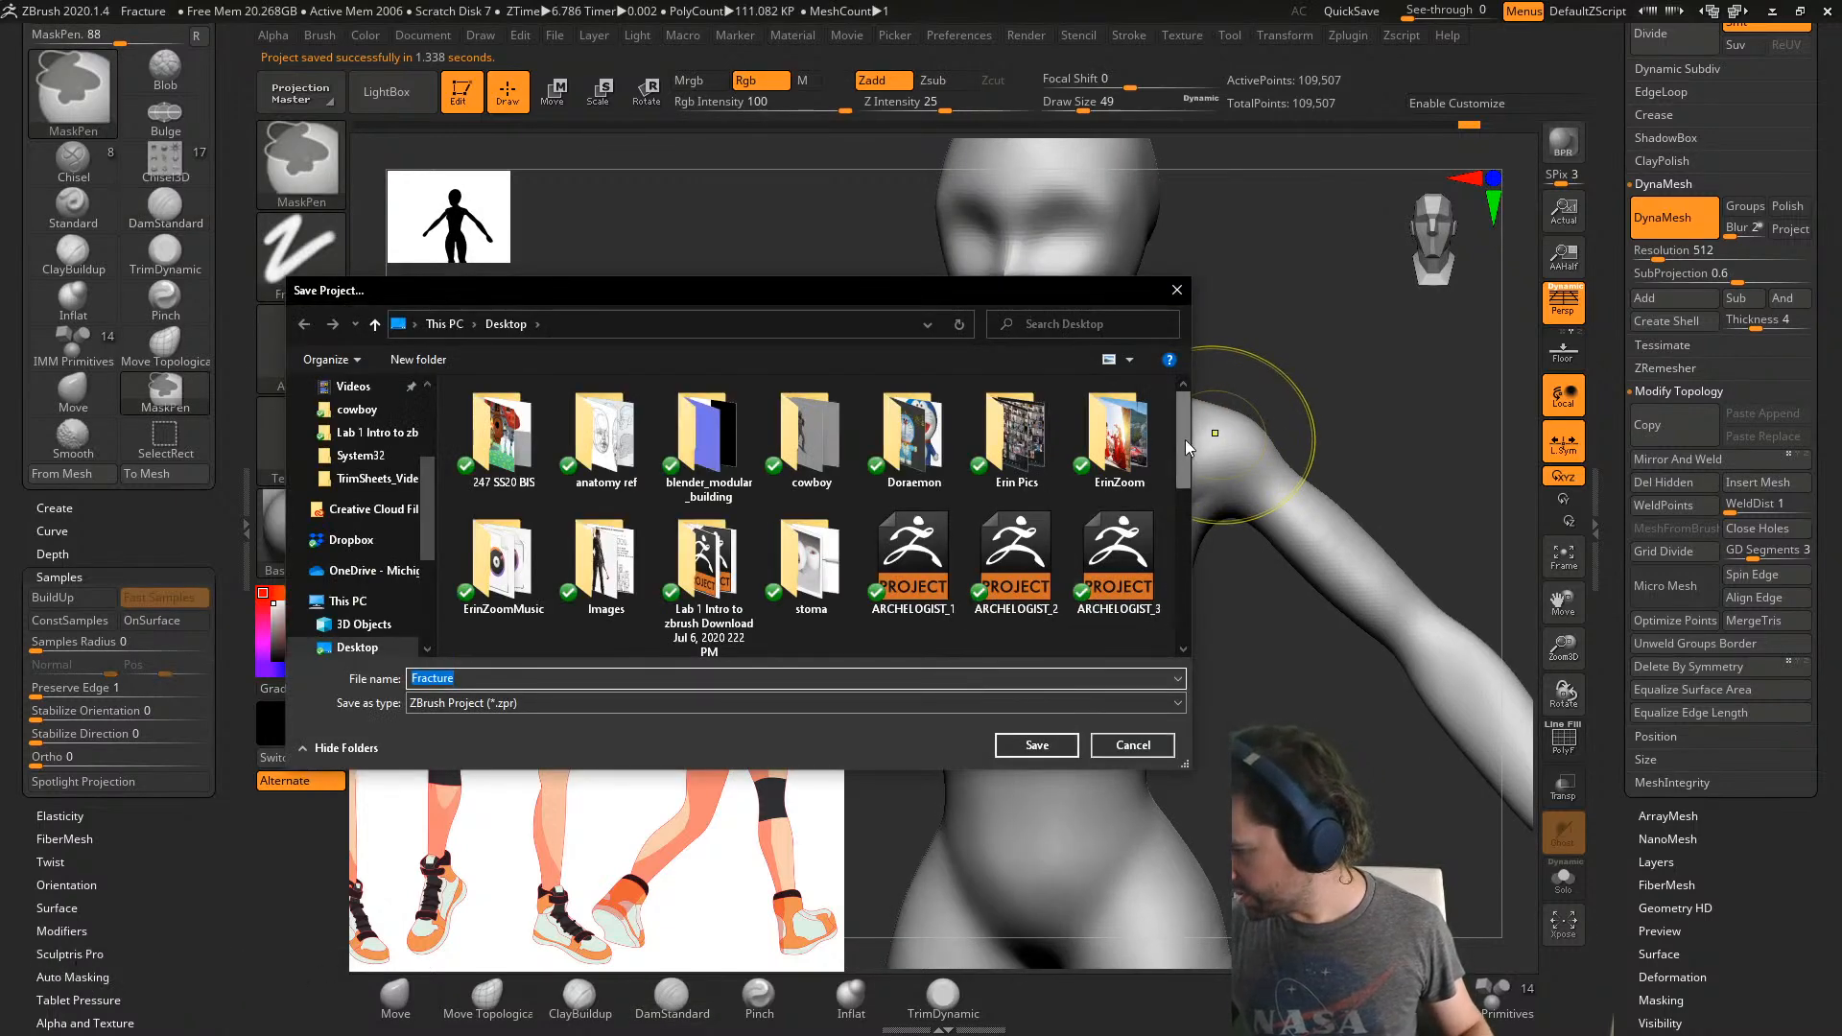
pyautogui.click(1183, 586)
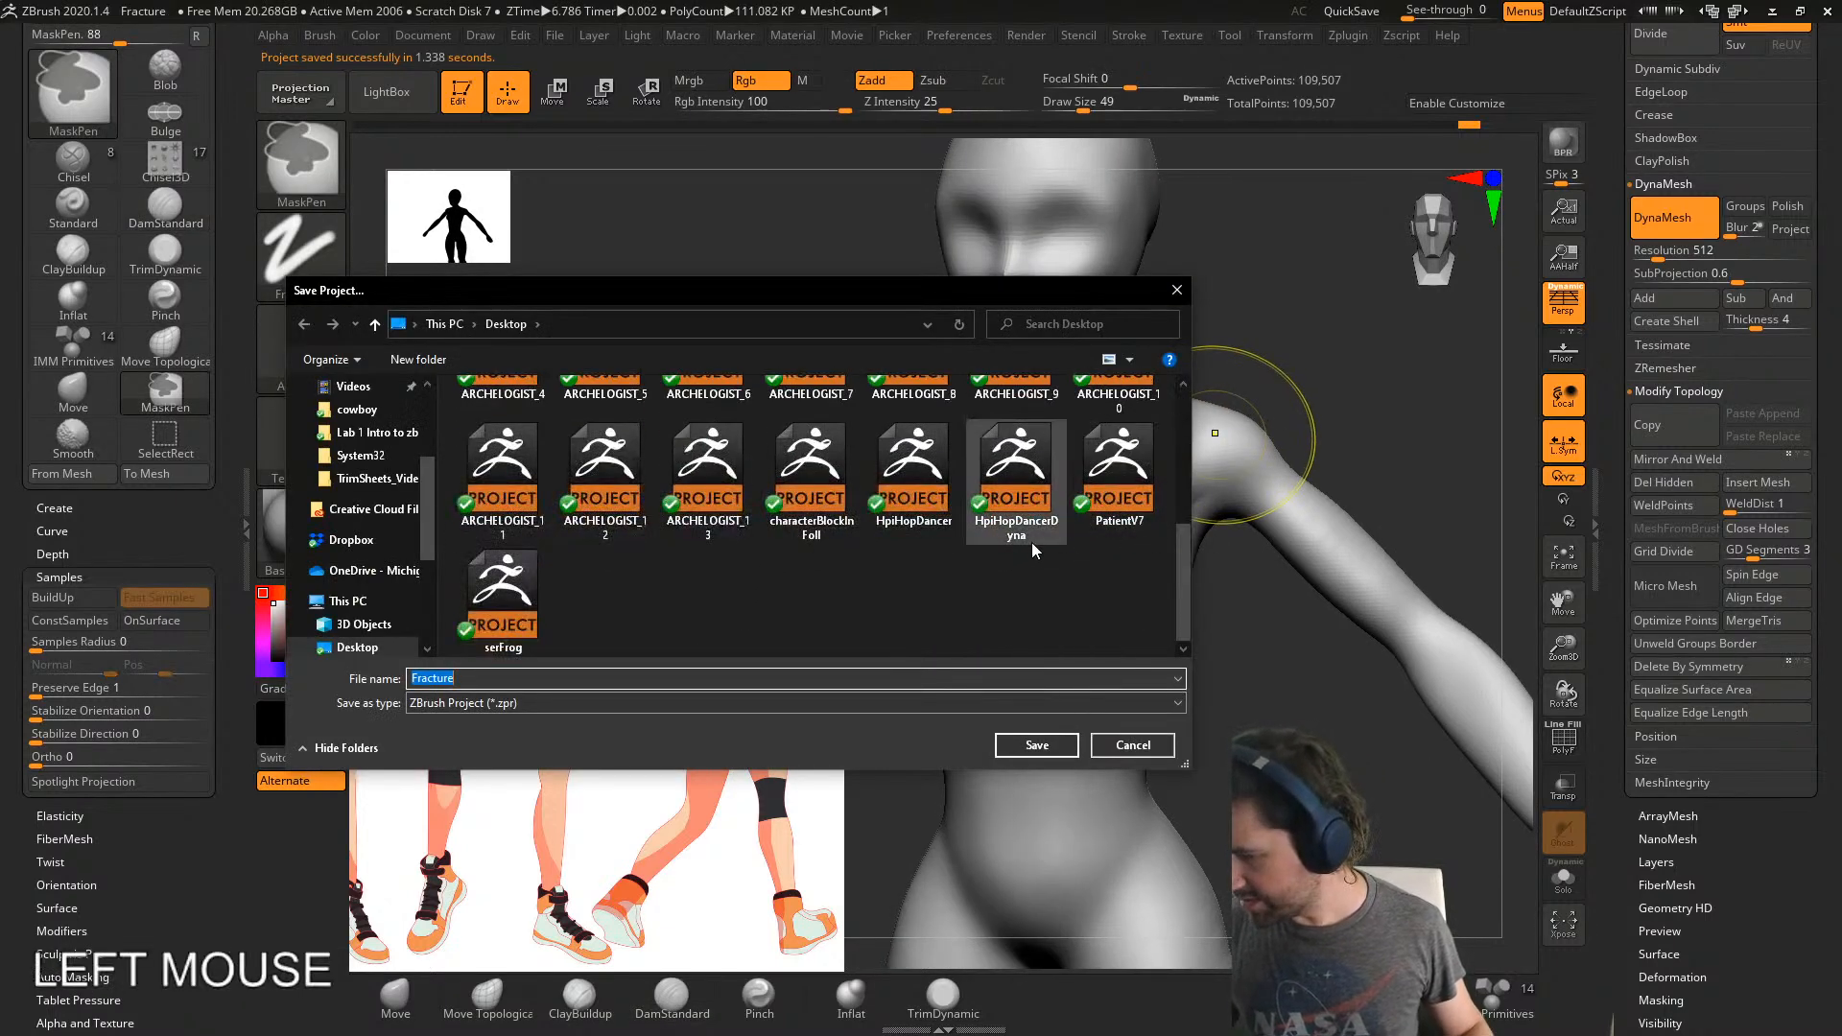
pyautogui.moveTo(1187, 586)
pyautogui.mouseDown()
pyautogui.moveTo(1193, 493)
pyautogui.moveTo(1177, 614)
pyautogui.moveTo(1180, 568)
pyautogui.mouseUp()
pyautogui.click(980, 527)
pyautogui.click(1041, 743)
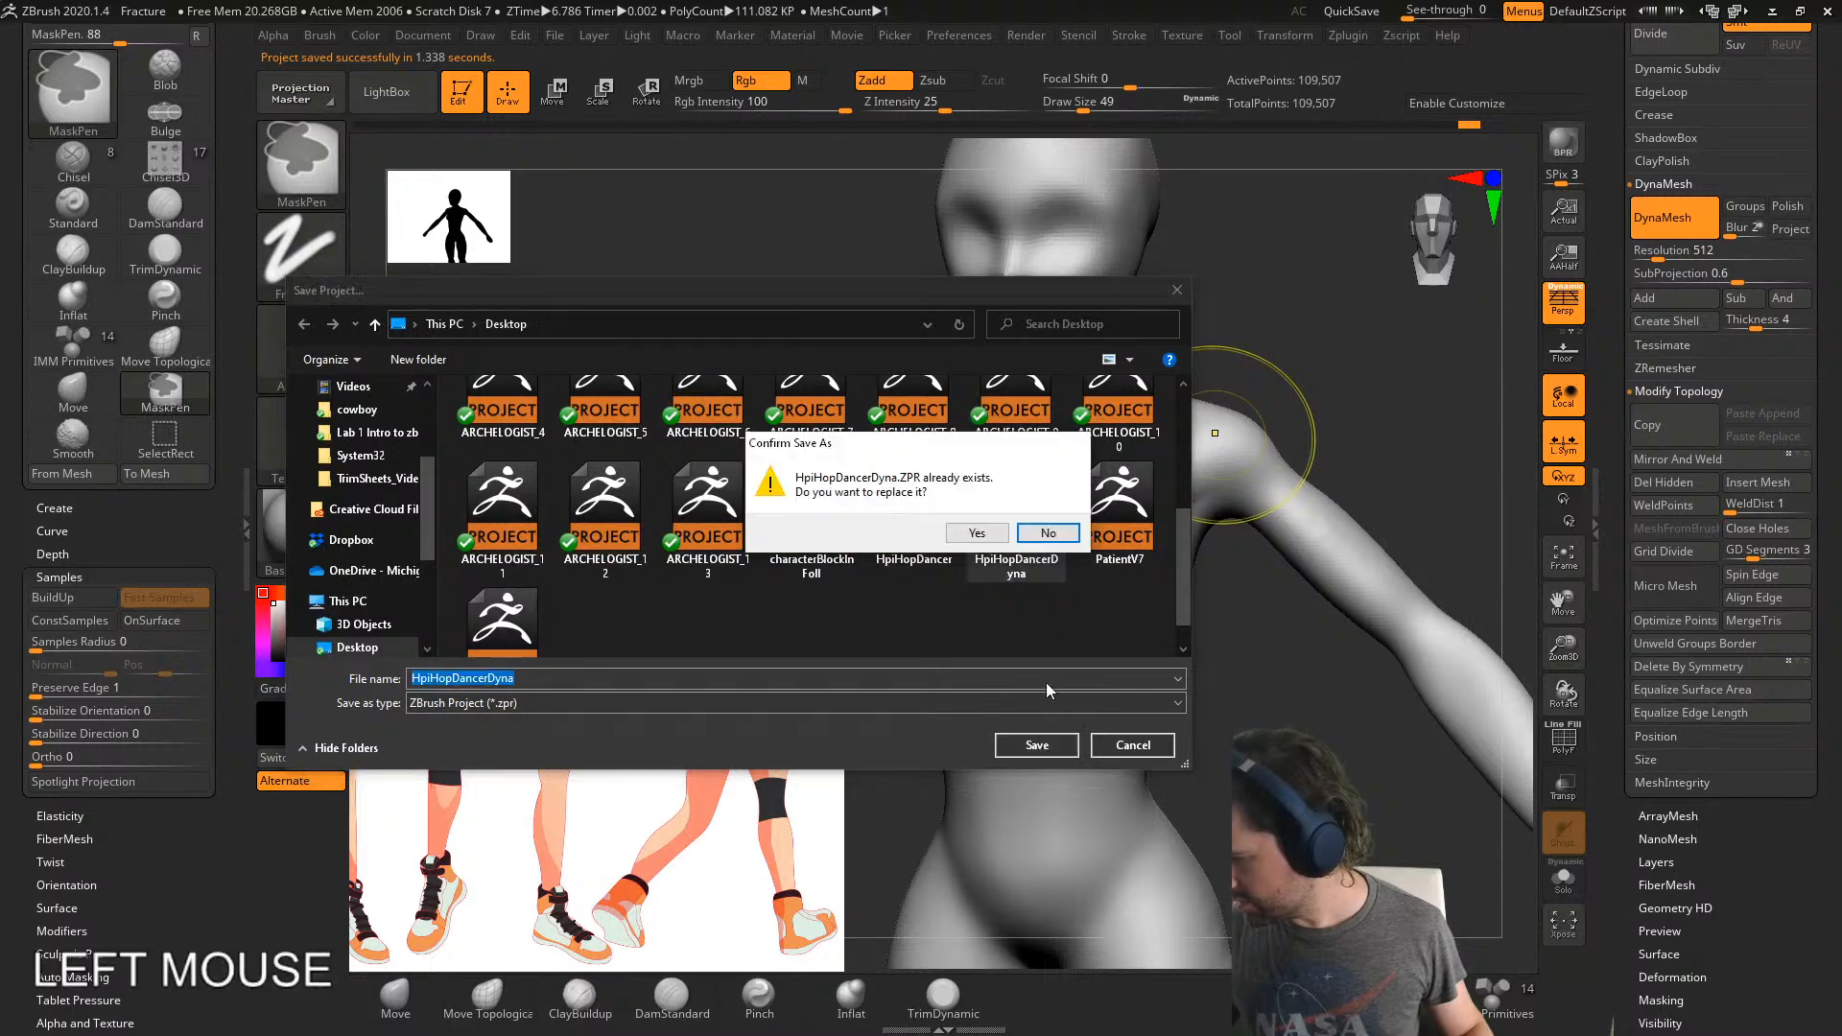
pyautogui.click(993, 532)
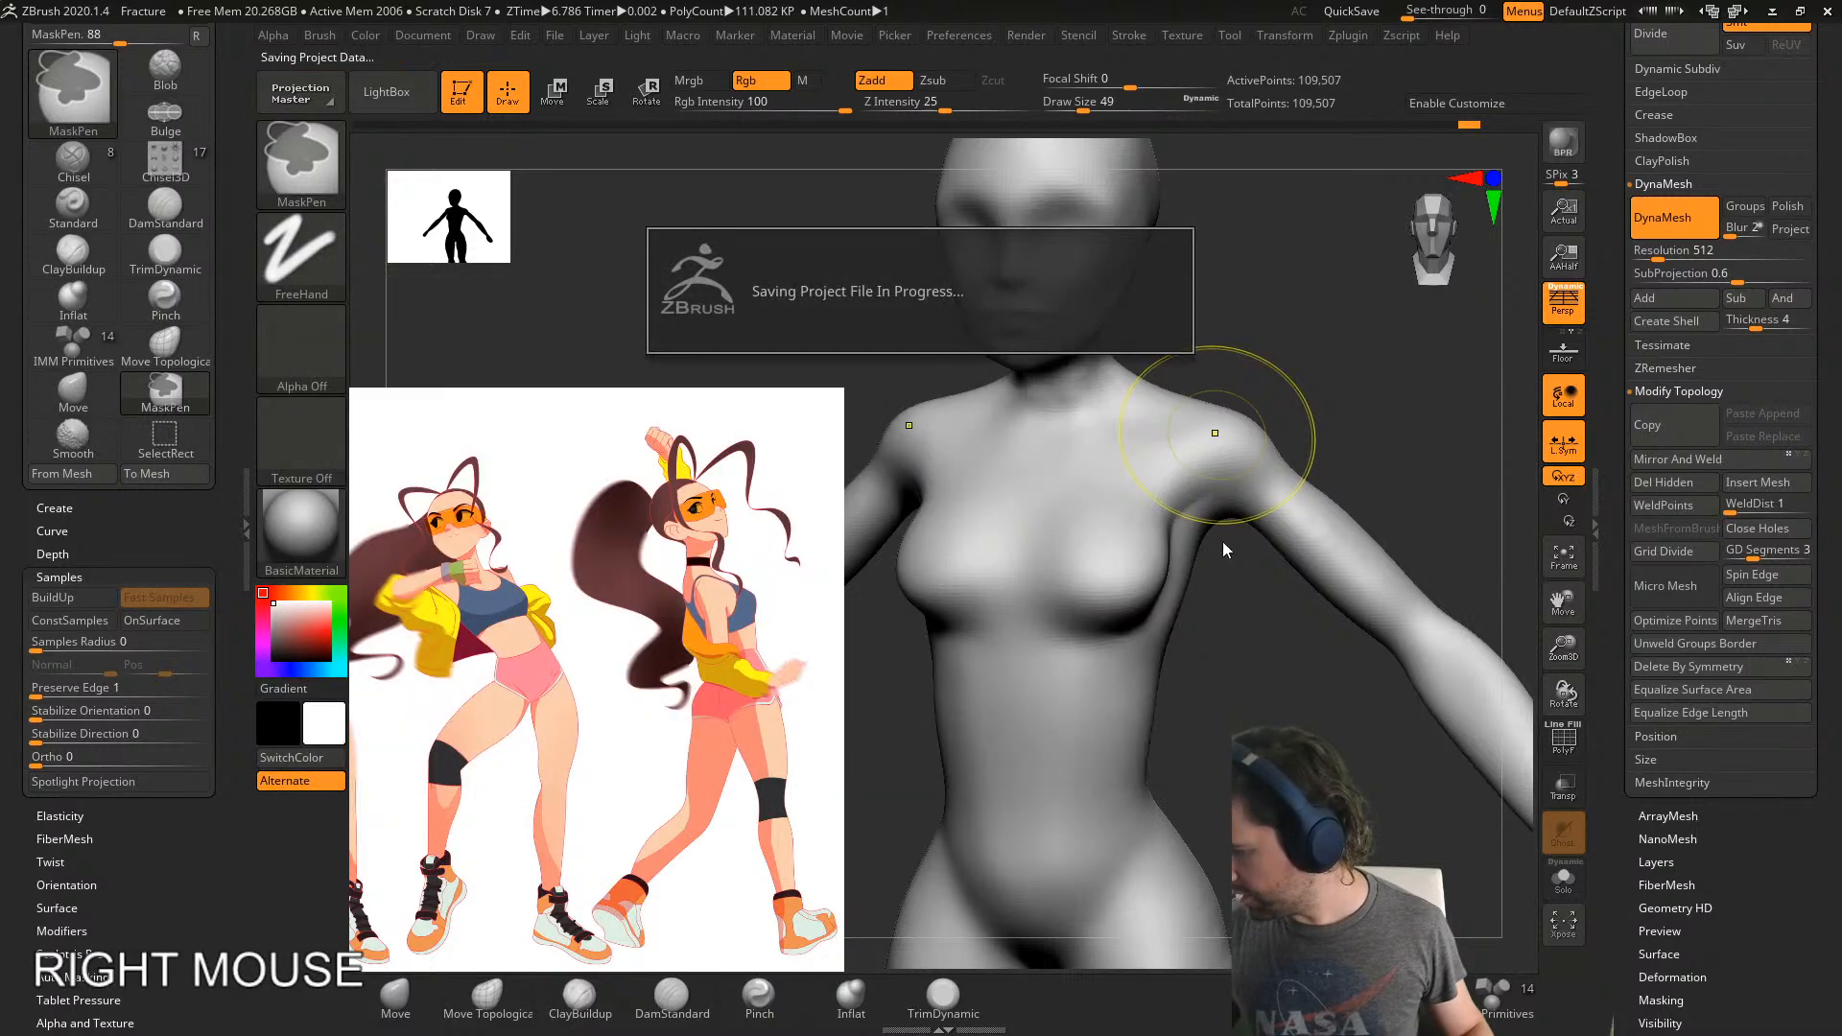
# - Carve and raise the collarbone lines with DamStandard at draw size 27 and smooth the surrounding neck and chest
pyautogui.moveTo(1209, 545); pyautogui.dragTo(1226, 642, button='right')
pyautogui.press('s')
pyautogui.moveTo(1226, 644); pyautogui.dragTo(1217, 644)
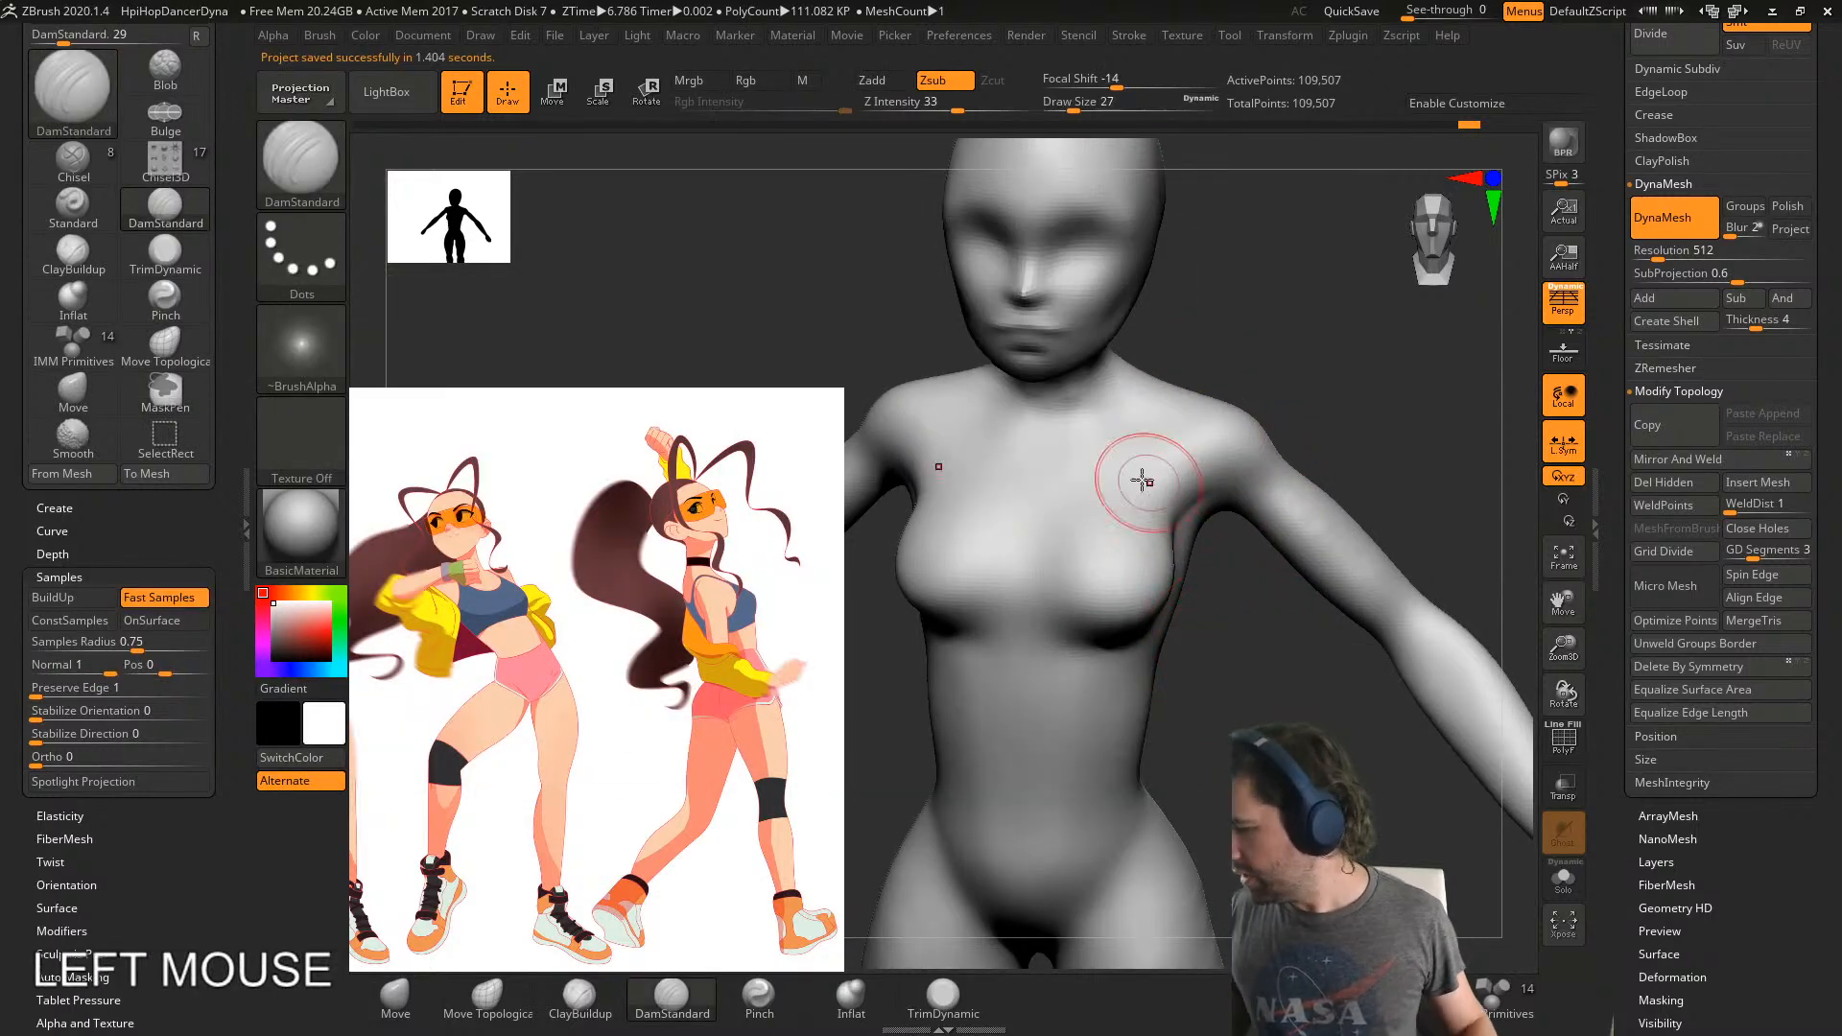
pyautogui.moveTo(1034, 467); pyautogui.dragTo(1186, 447)
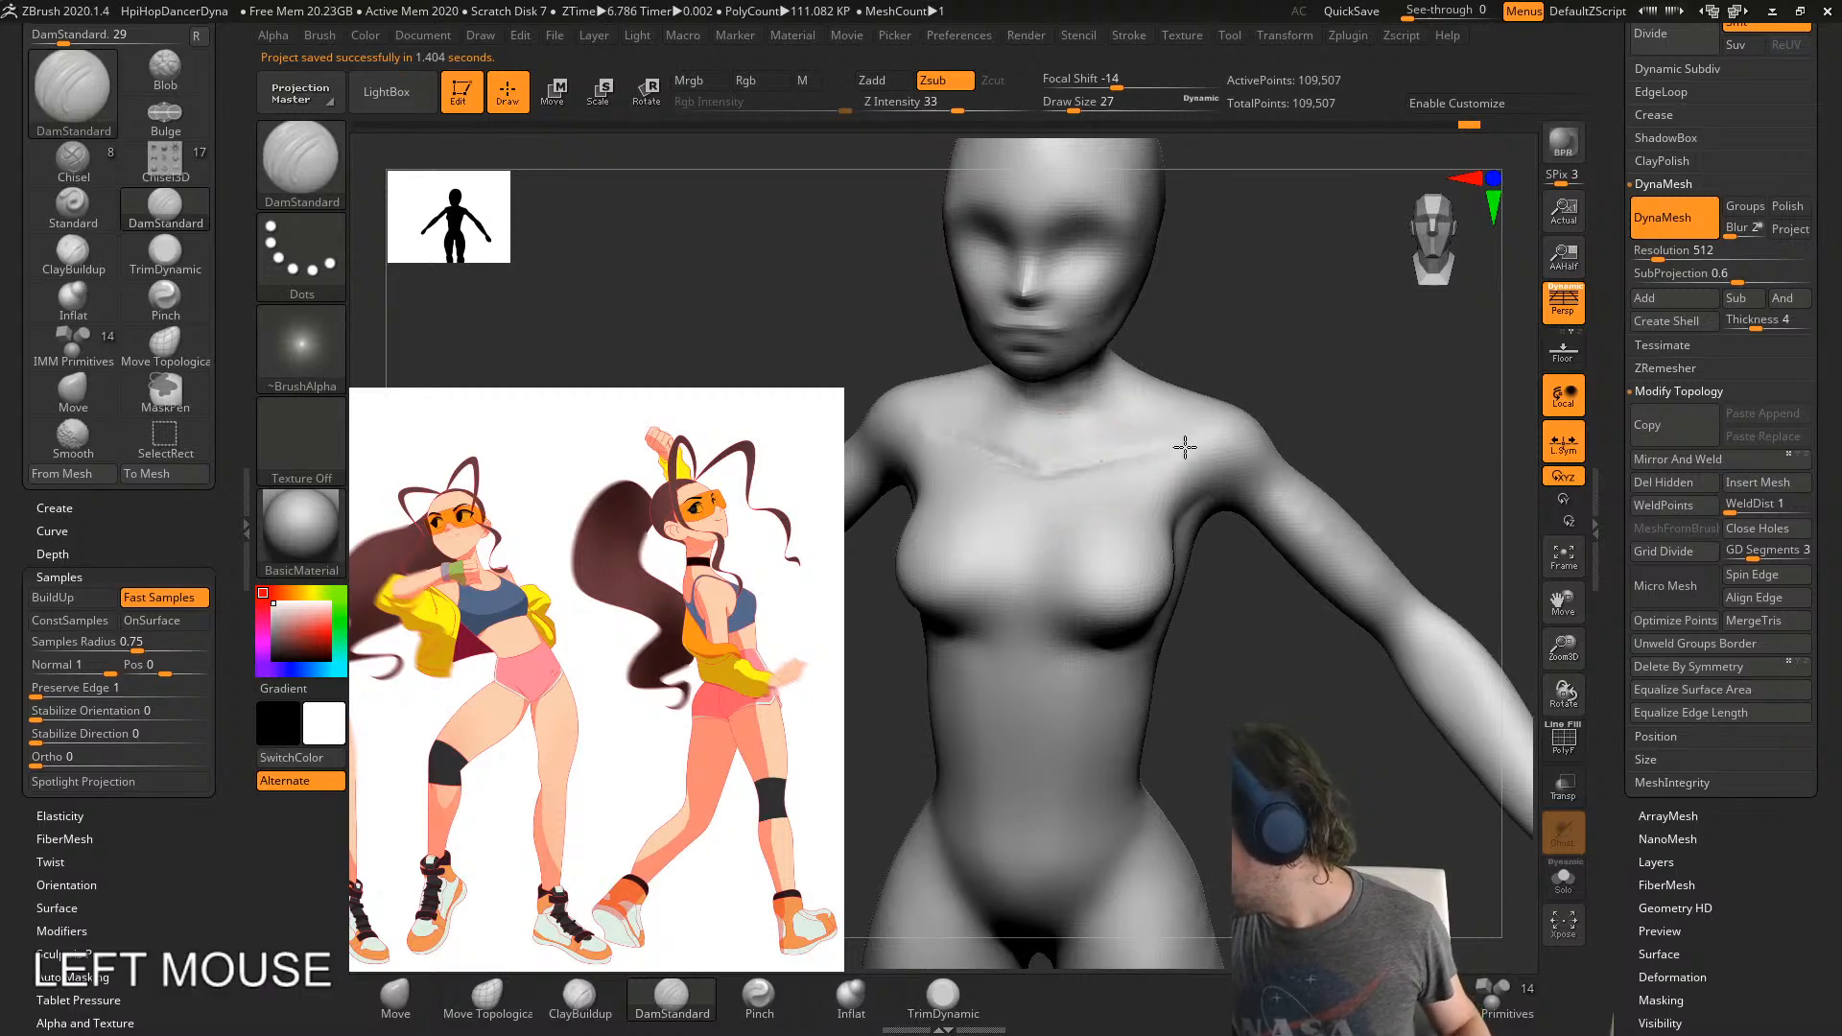
pyautogui.moveTo(1176, 441); pyautogui.dragTo(1181, 485, button='right')
pyautogui.keyDown('alt'); pyautogui.moveTo(1051, 487); pyautogui.dragTo(1097, 469); pyautogui.keyUp('alt')
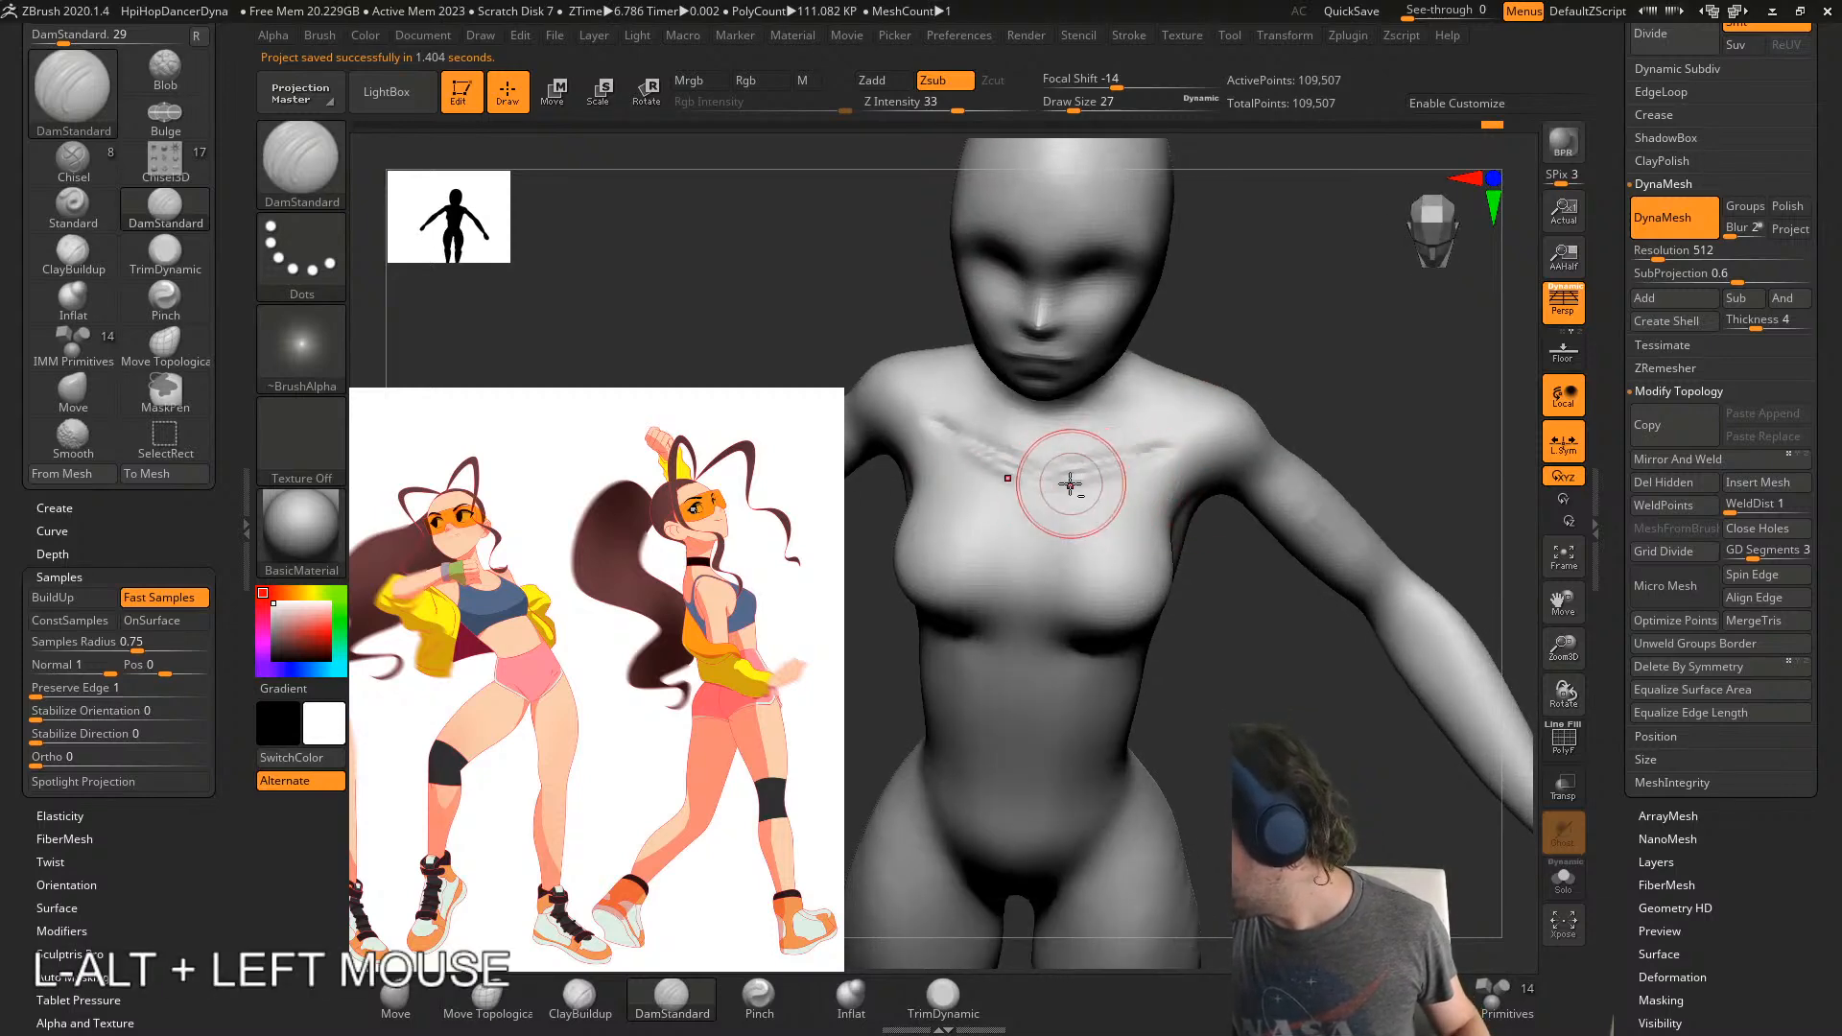
pyautogui.moveTo(1104, 434)
pyautogui.mouseDown(button='right')
pyautogui.moveTo(1077, 432)
pyautogui.moveTo(1122, 326)
pyautogui.moveTo(1178, 347)
pyautogui.mouseUp(button='right')
pyautogui.moveTo(1134, 316)
pyautogui.mouseDown()
pyautogui.moveTo(1085, 407)
pyautogui.moveTo(1164, 333)
pyautogui.mouseUp()
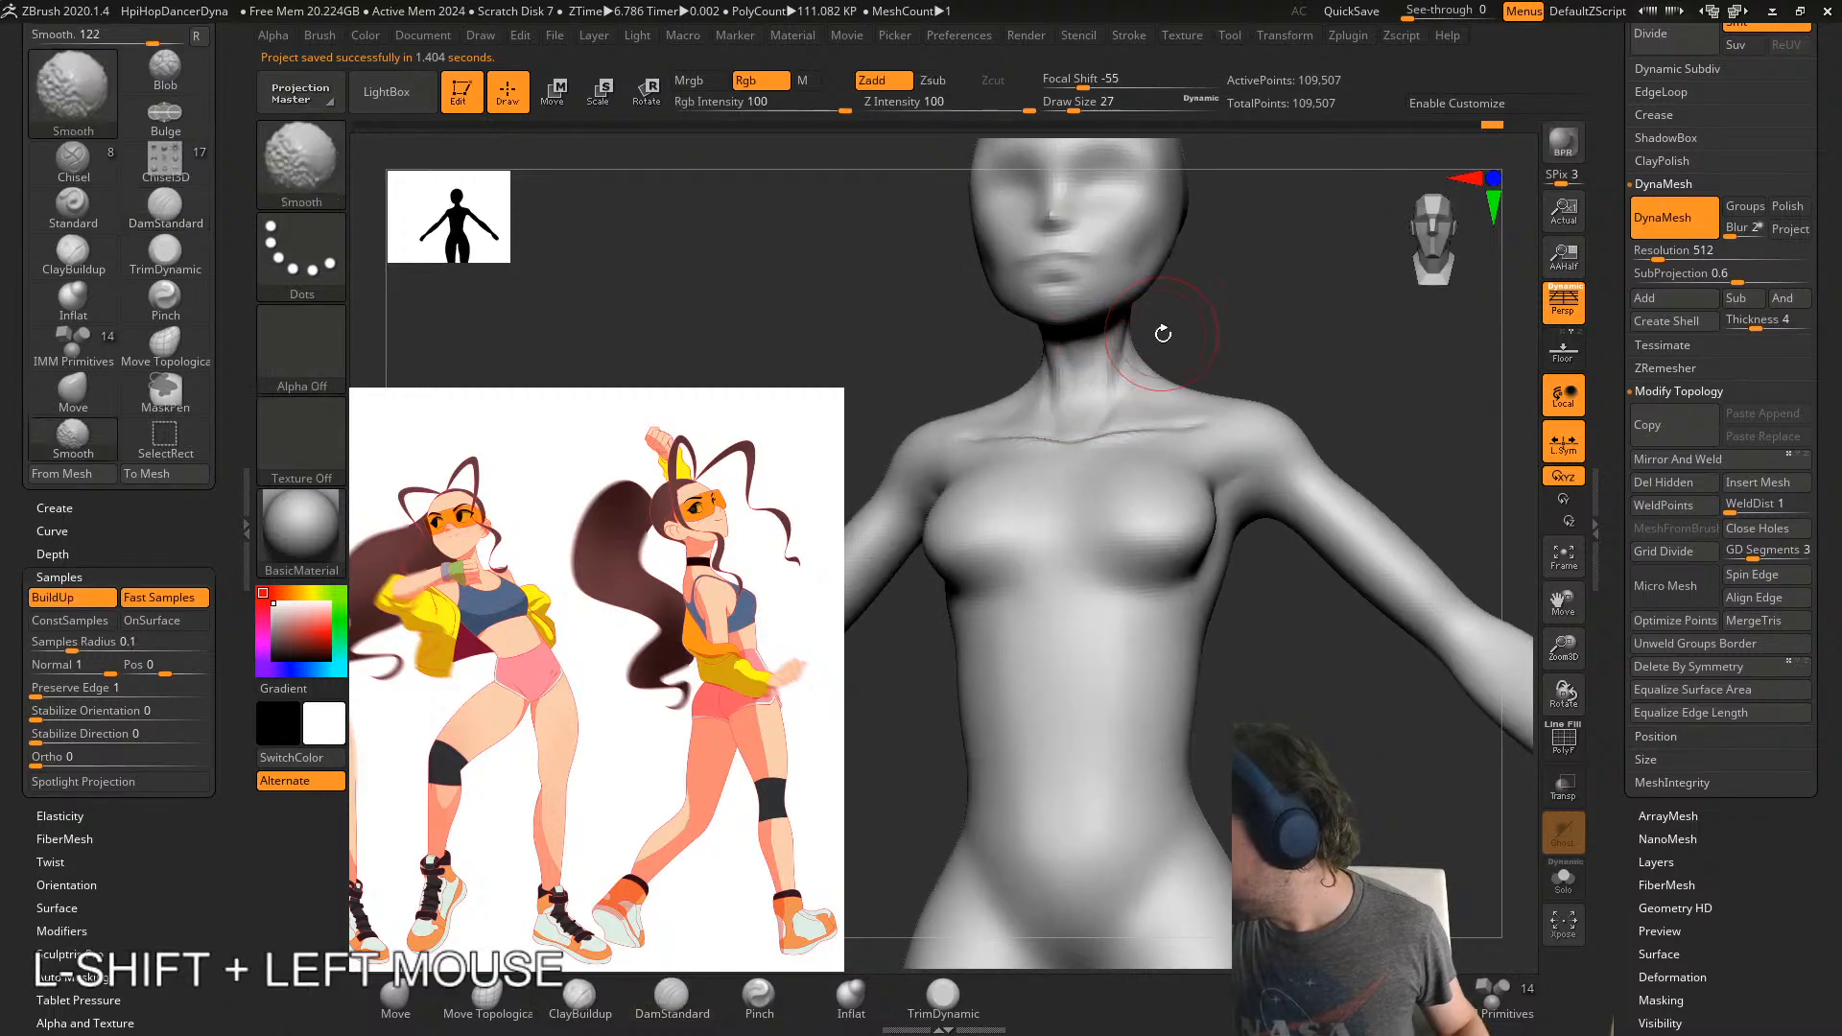
pyautogui.moveTo(1164, 340); pyautogui.dragTo(1108, 411, button='right')
pyautogui.keyDown('shift'); pyautogui.moveTo(1108, 412); pyautogui.dragTo(1143, 399); pyautogui.keyUp('shift')
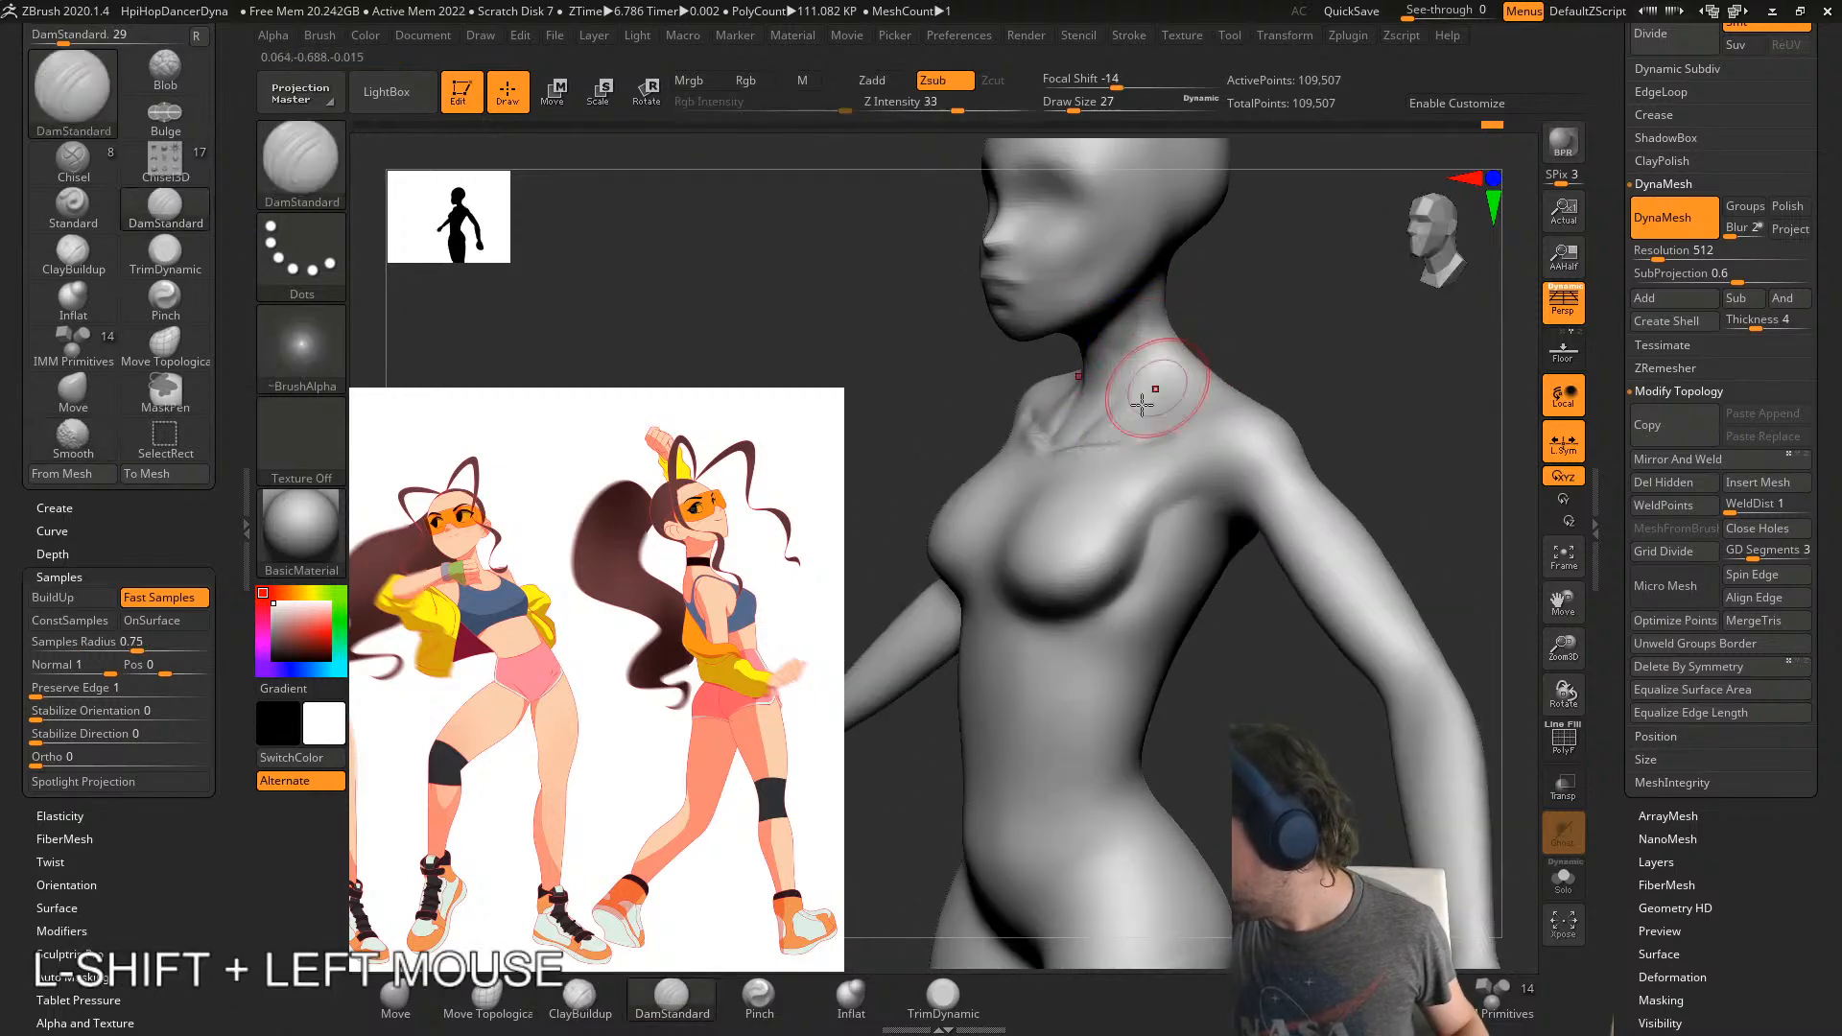
# - Build up the side neck muscles down to the collarbones with ClayBuildup at draw size 17 and smooth the strokes
pyautogui.click(603, 1005)
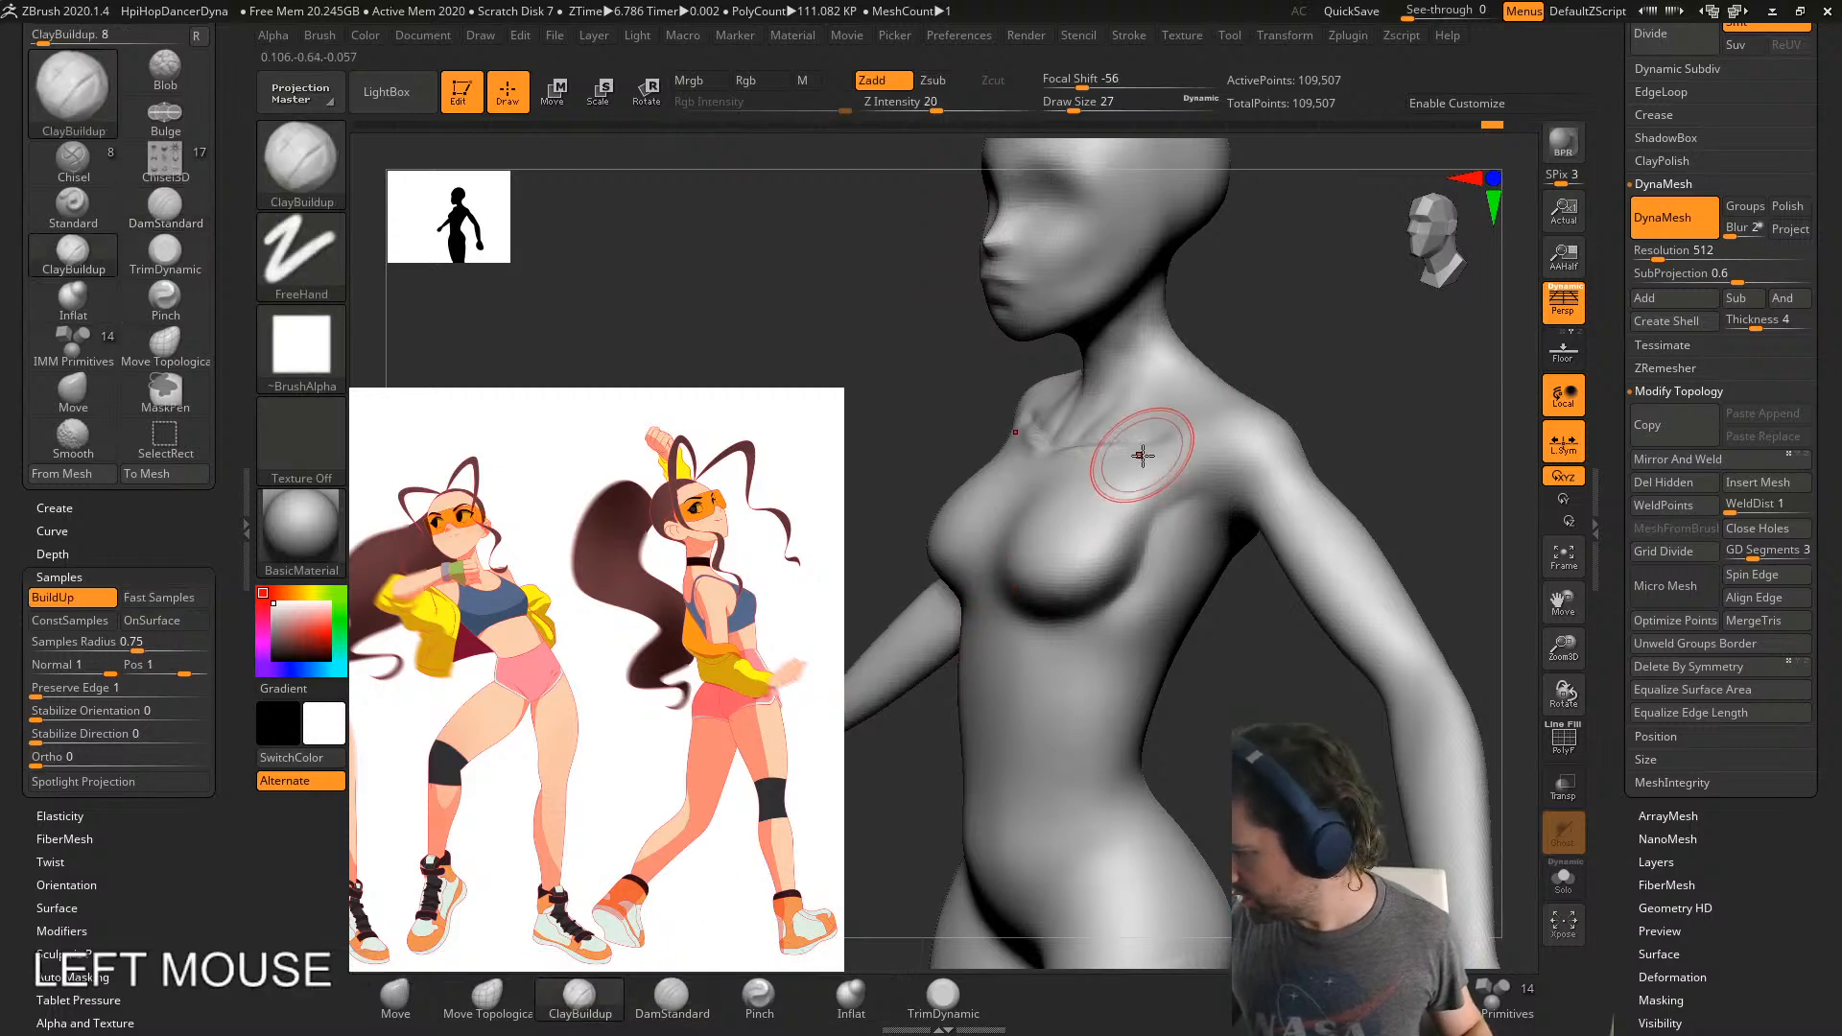
pyautogui.moveTo(1164, 436); pyautogui.dragTo(1221, 337, button='right')
pyautogui.moveTo(1137, 368); pyautogui.dragTo(1137, 367)
pyautogui.moveTo(1132, 373); pyautogui.dragTo(1174, 331, button='right')
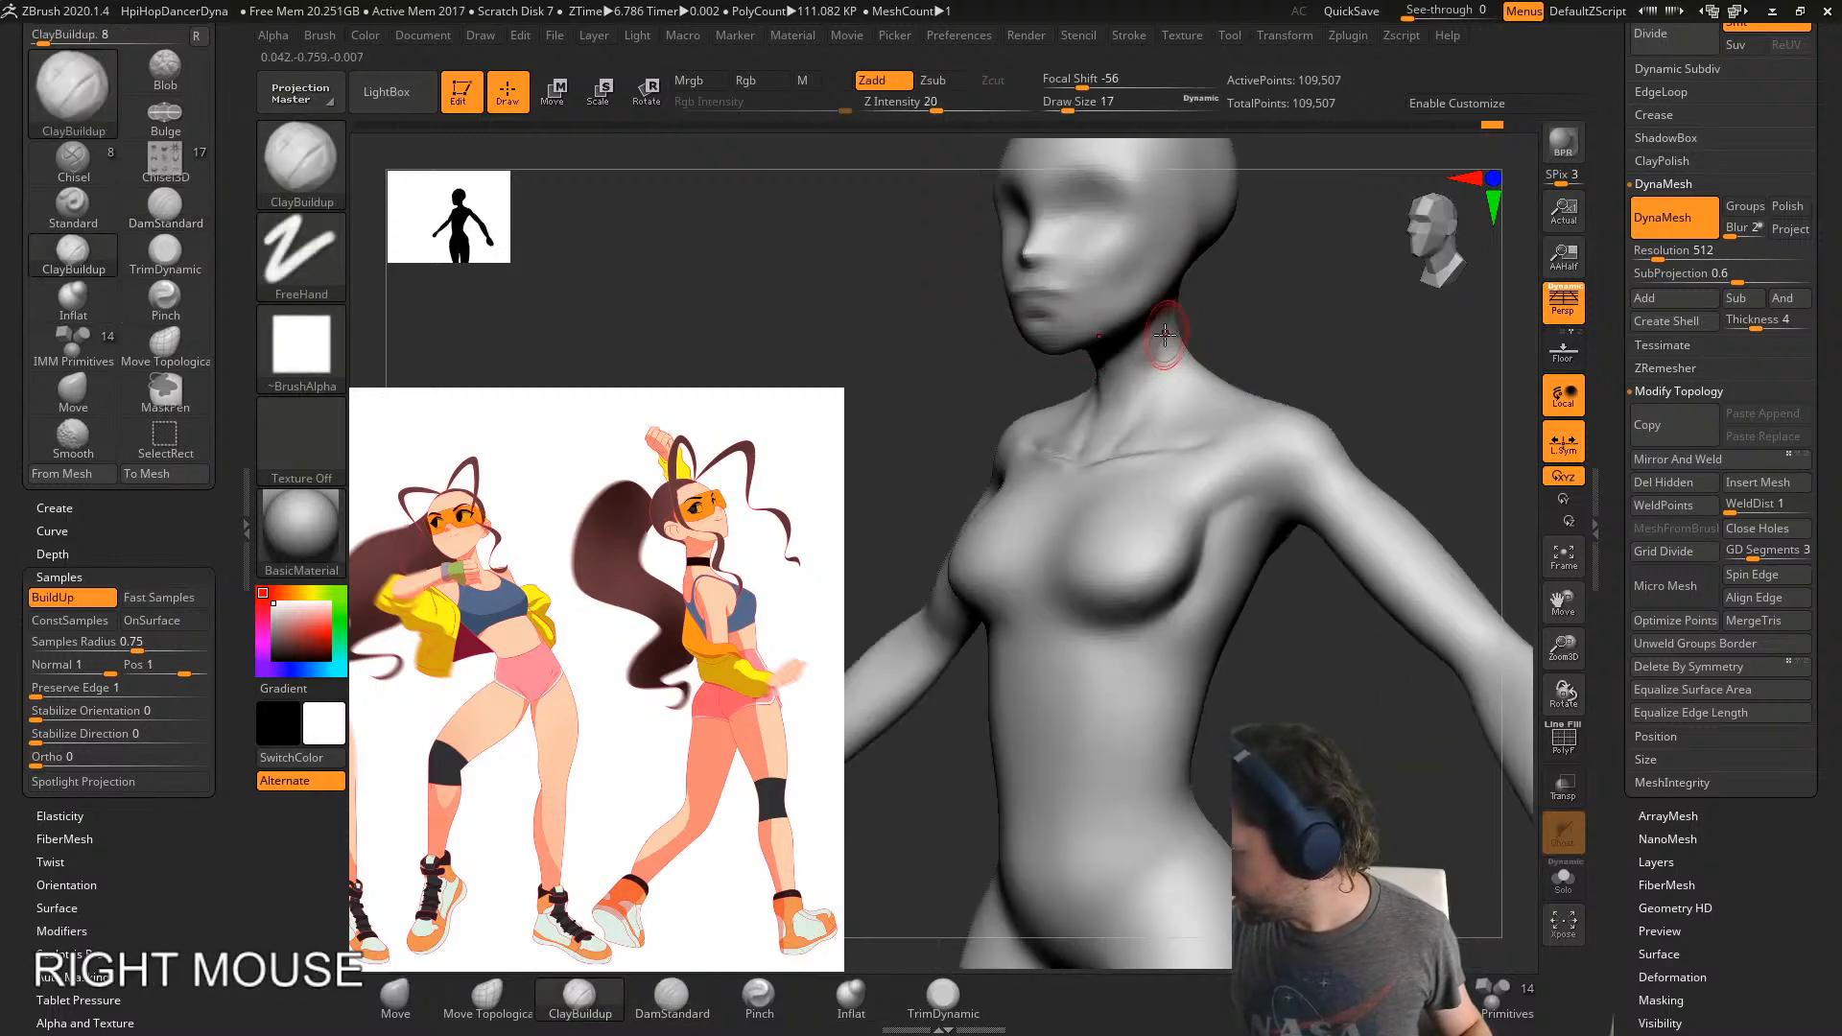
pyautogui.moveTo(1174, 331); pyautogui.dragTo(1121, 436)
pyautogui.moveTo(1146, 382)
pyautogui.mouseDown(button='right')
pyautogui.moveTo(1152, 280)
pyautogui.moveTo(1147, 360)
pyautogui.mouseUp(button='right')
pyautogui.moveTo(1147, 361)
pyautogui.mouseDown()
pyautogui.moveTo(1156, 347)
pyautogui.moveTo(1133, 414)
pyautogui.mouseUp()
pyautogui.keyDown('shift'); pyautogui.moveTo(1133, 414); pyautogui.dragTo(1152, 347); pyautogui.keyUp('shift')
pyautogui.moveTo(1151, 347); pyautogui.dragTo(1196, 351, button='right')
pyautogui.keyDown('shift'); pyautogui.moveTo(1171, 360); pyautogui.dragTo(1167, 345); pyautogui.keyUp('shift')
pyautogui.moveTo(1246, 348); pyautogui.dragTo(1190, 336, button='right')
pyautogui.keyDown('shift'); pyautogui.moveTo(1188, 315); pyautogui.dragTo(1178, 344); pyautogui.keyUp('shift')
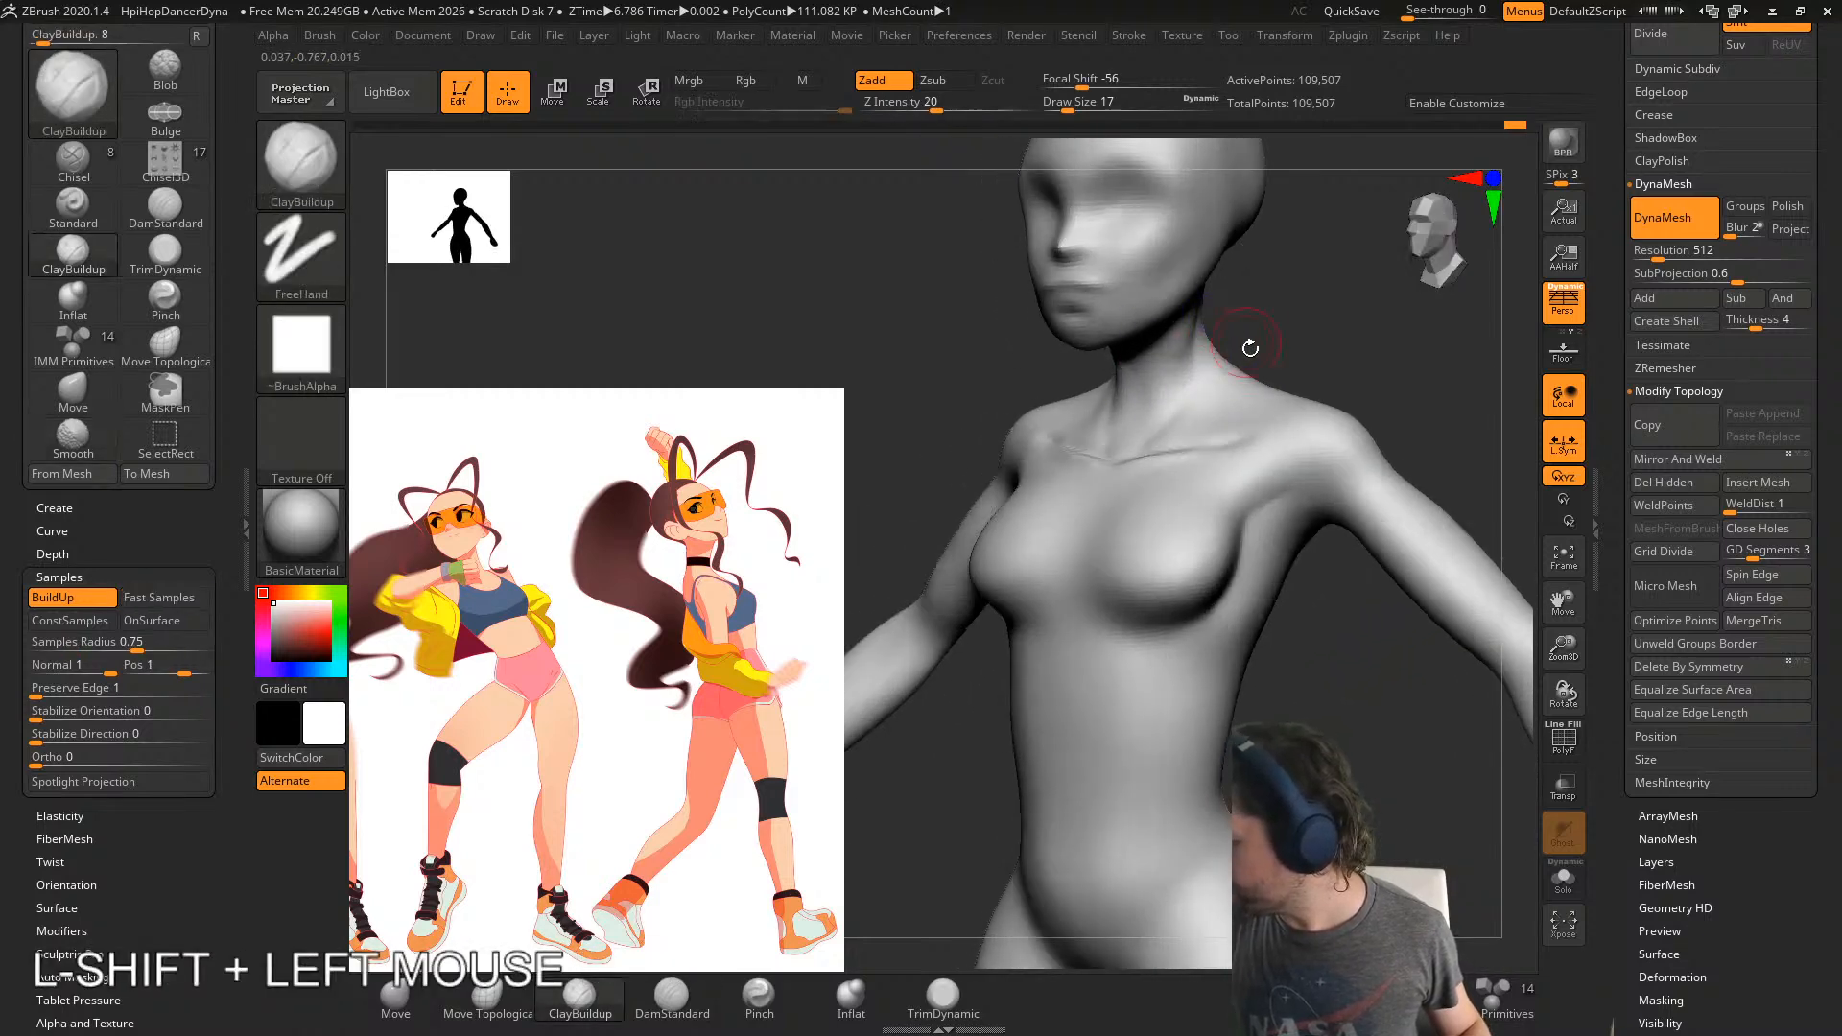
# - Add clay along the collarbones, carve the hollows above them with ClayBuildup, and smooth the shoulder transition
pyautogui.moveTo(1250, 350); pyautogui.dragTo(1263, 435, button='right')
pyautogui.moveTo(1263, 442); pyautogui.dragTo(1165, 470)
pyautogui.keyDown('alt'); pyautogui.moveTo(1182, 443); pyautogui.dragTo(1206, 412); pyautogui.keyUp('alt')
pyautogui.moveTo(1214, 443); pyautogui.dragTo(1213, 443, button='right')
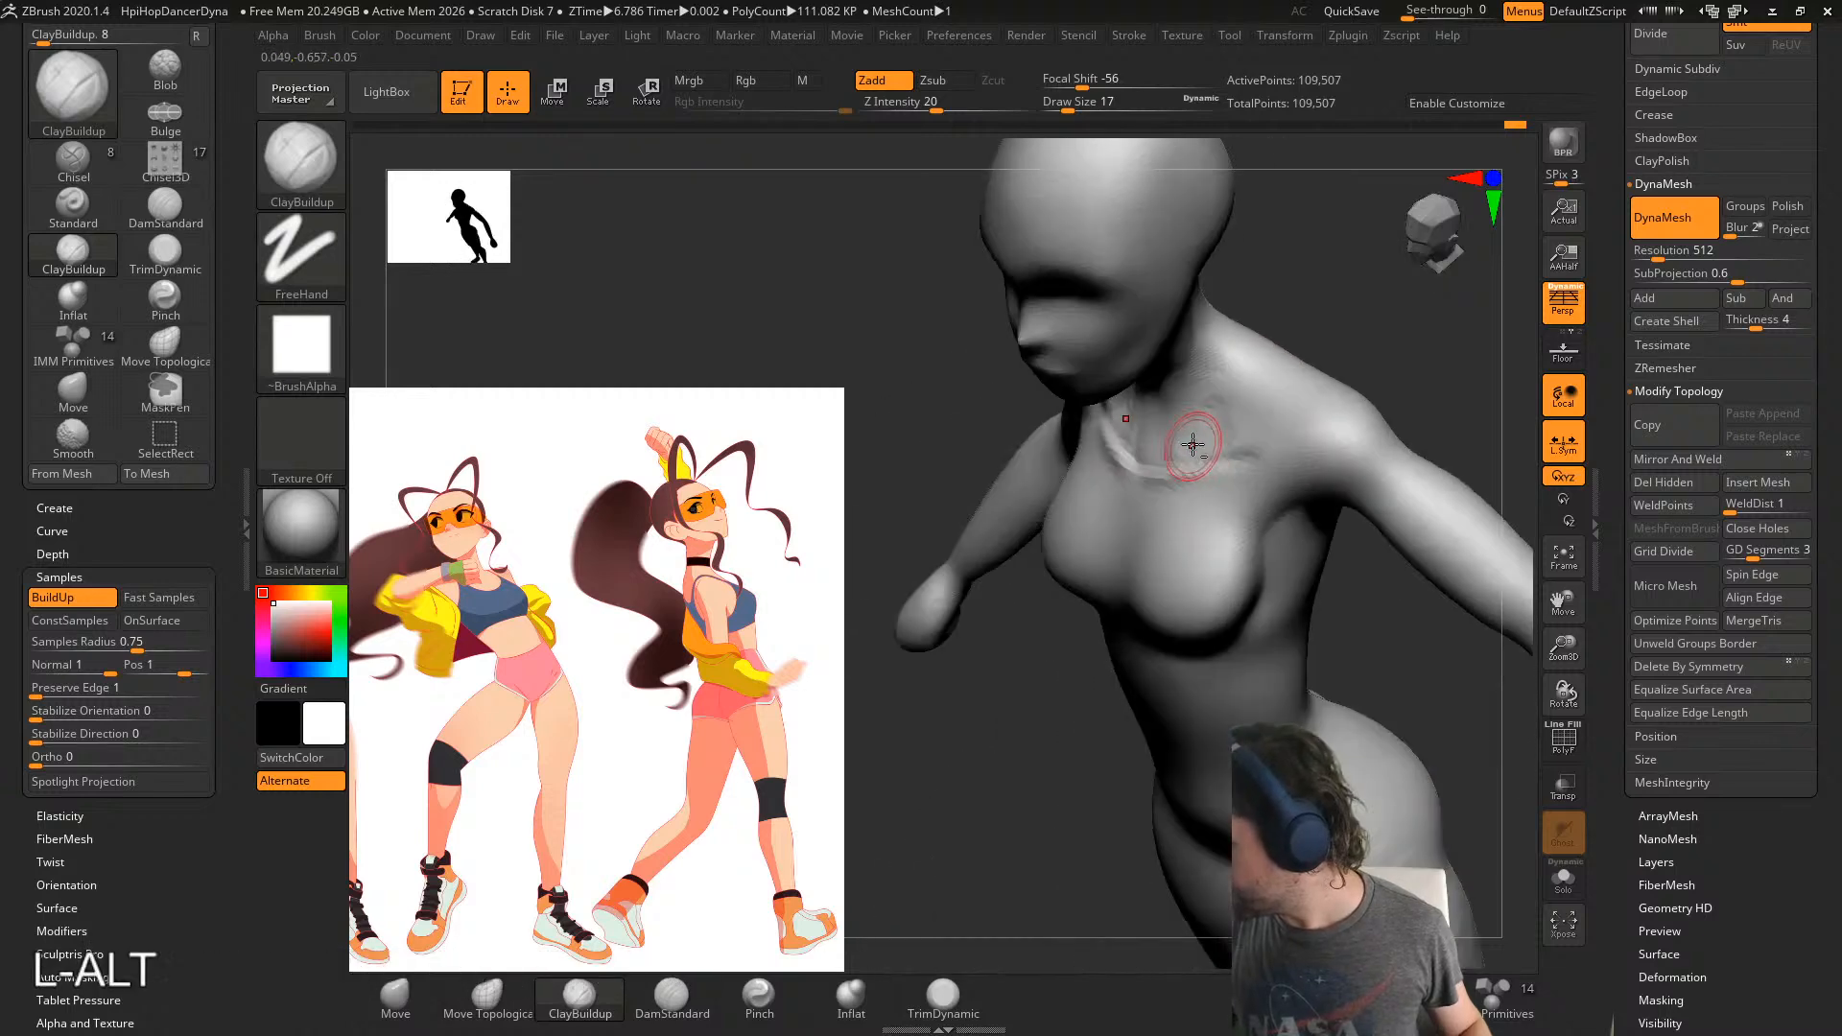
pyautogui.moveTo(1213, 444)
pyautogui.keyDown('alt'); pyautogui.mouseDown()
pyautogui.moveTo(1182, 446)
pyautogui.moveTo(1247, 398)
pyautogui.mouseUp(); pyautogui.keyUp('alt')
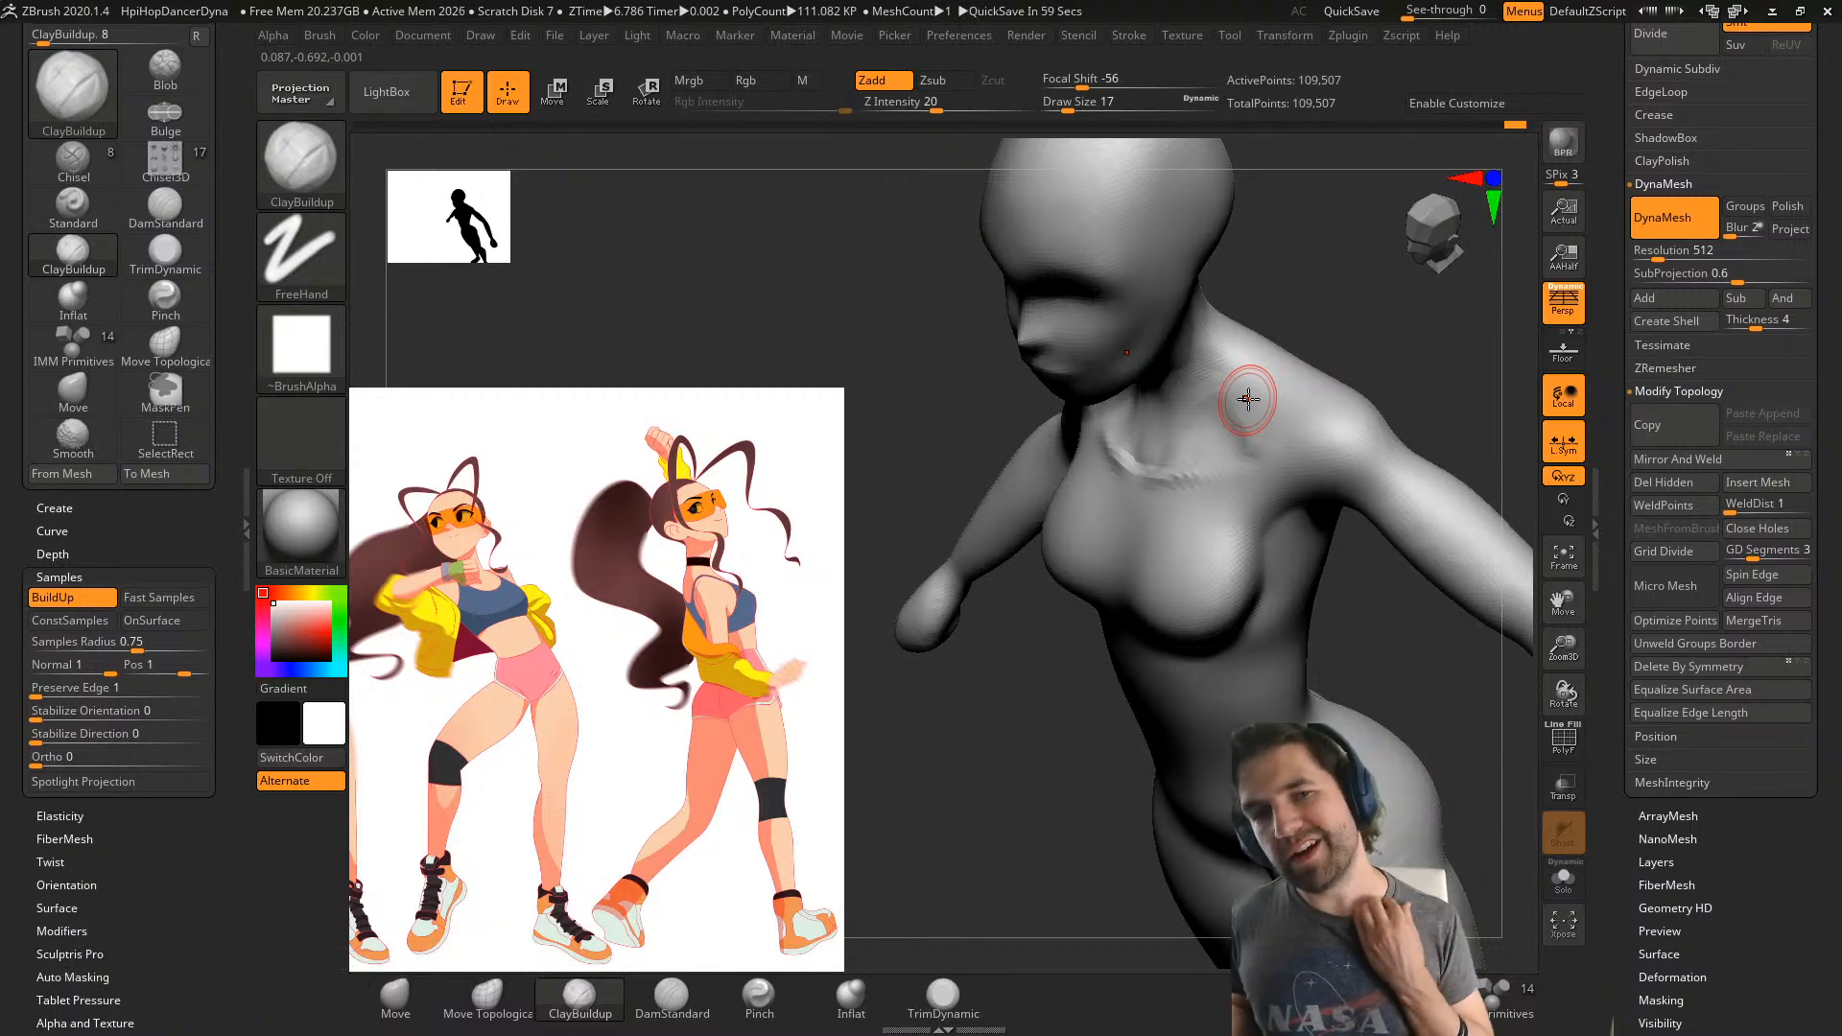
pyautogui.moveTo(1247, 398); pyautogui.dragTo(1217, 374, button='right')
pyautogui.moveTo(1238, 366); pyautogui.dragTo(1232, 405)
pyautogui.keyDown('shift'); pyautogui.moveTo(1232, 405); pyautogui.dragTo(1251, 403); pyautogui.keyUp('shift')
# - Thicken the collarbones with another pass of ClayBuildup strokes and smooth them toward the shoulders
pyautogui.moveTo(1257, 407)
pyautogui.mouseDown(button='right')
pyautogui.moveTo(1301, 427)
pyautogui.moveTo(1181, 551)
pyautogui.moveTo(1132, 482)
pyautogui.mouseUp(button='right')
pyautogui.moveTo(1133, 482); pyautogui.dragTo(1165, 486)
pyautogui.moveTo(1166, 485); pyautogui.dragTo(1234, 509, button='right')
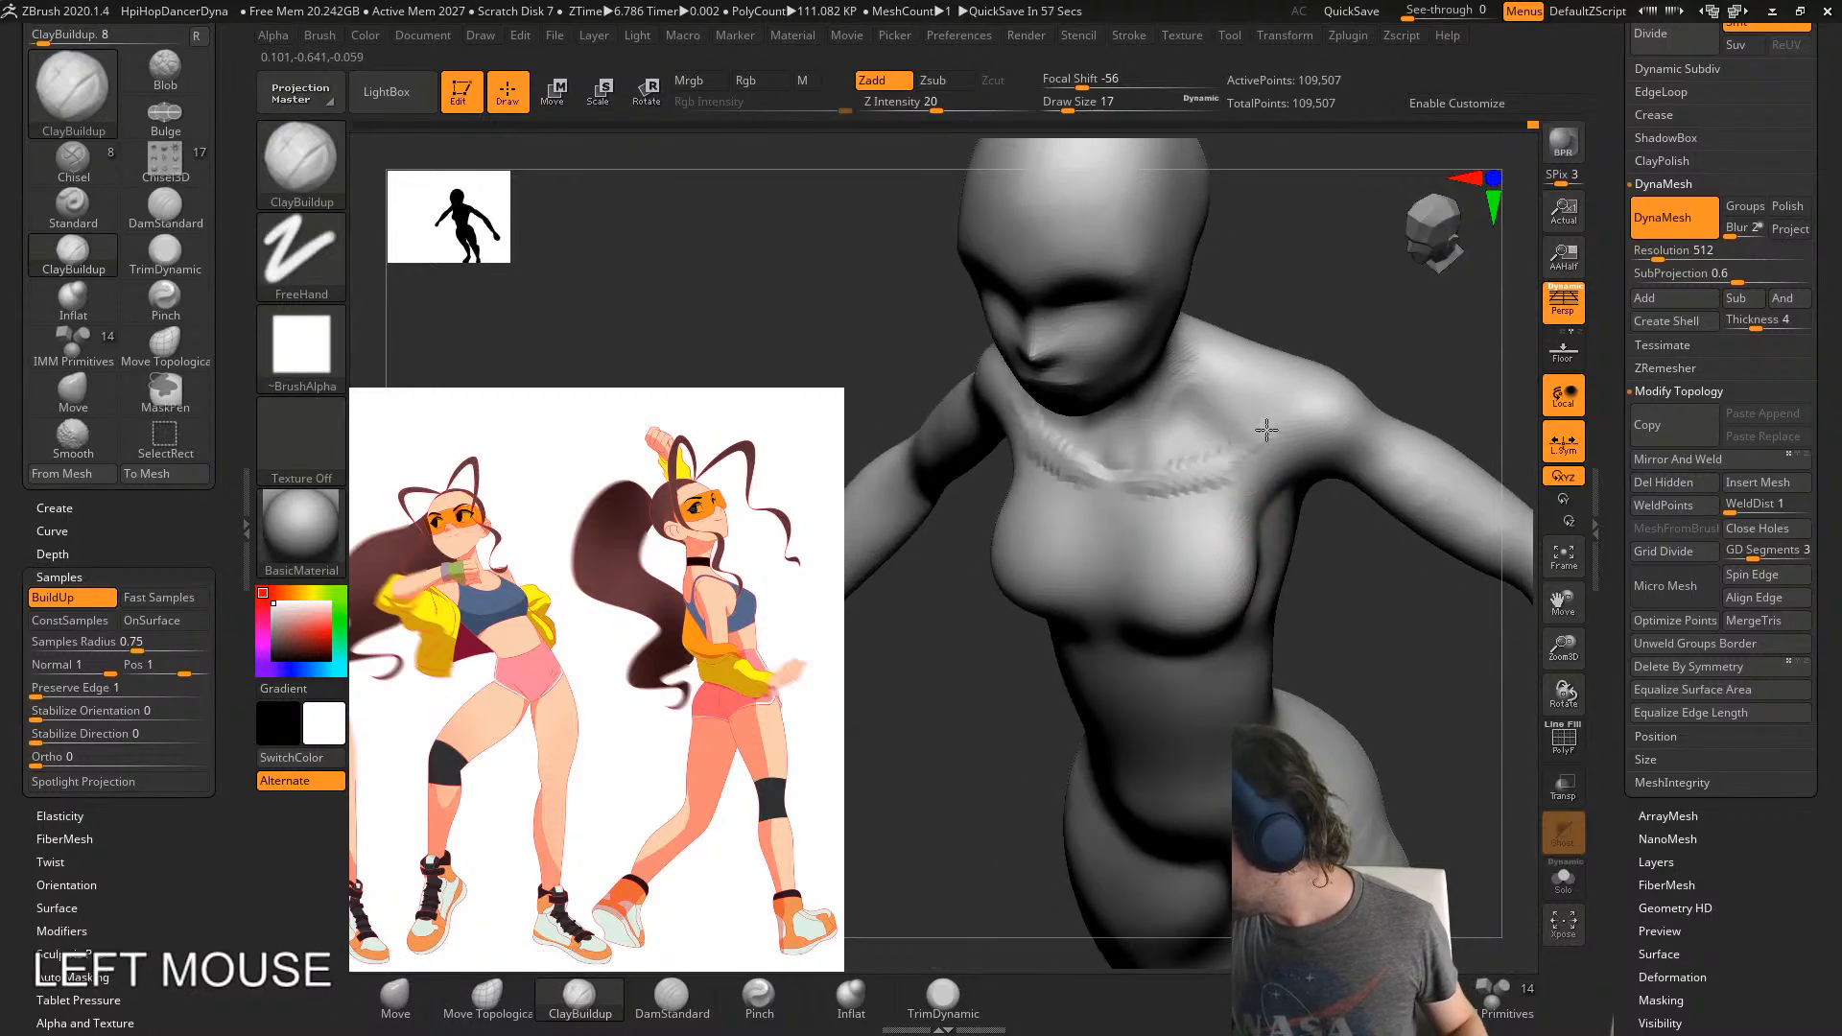
pyautogui.moveTo(1275, 432)
pyautogui.keyDown('shift'); pyautogui.mouseDown()
pyautogui.moveTo(1192, 485)
pyautogui.moveTo(1279, 415)
pyautogui.mouseUp(); pyautogui.keyUp('shift')
pyautogui.keyDown('shift'); pyautogui.moveTo(1279, 416); pyautogui.dragTo(979, 809, button='right'); pyautogui.keyUp('shift')
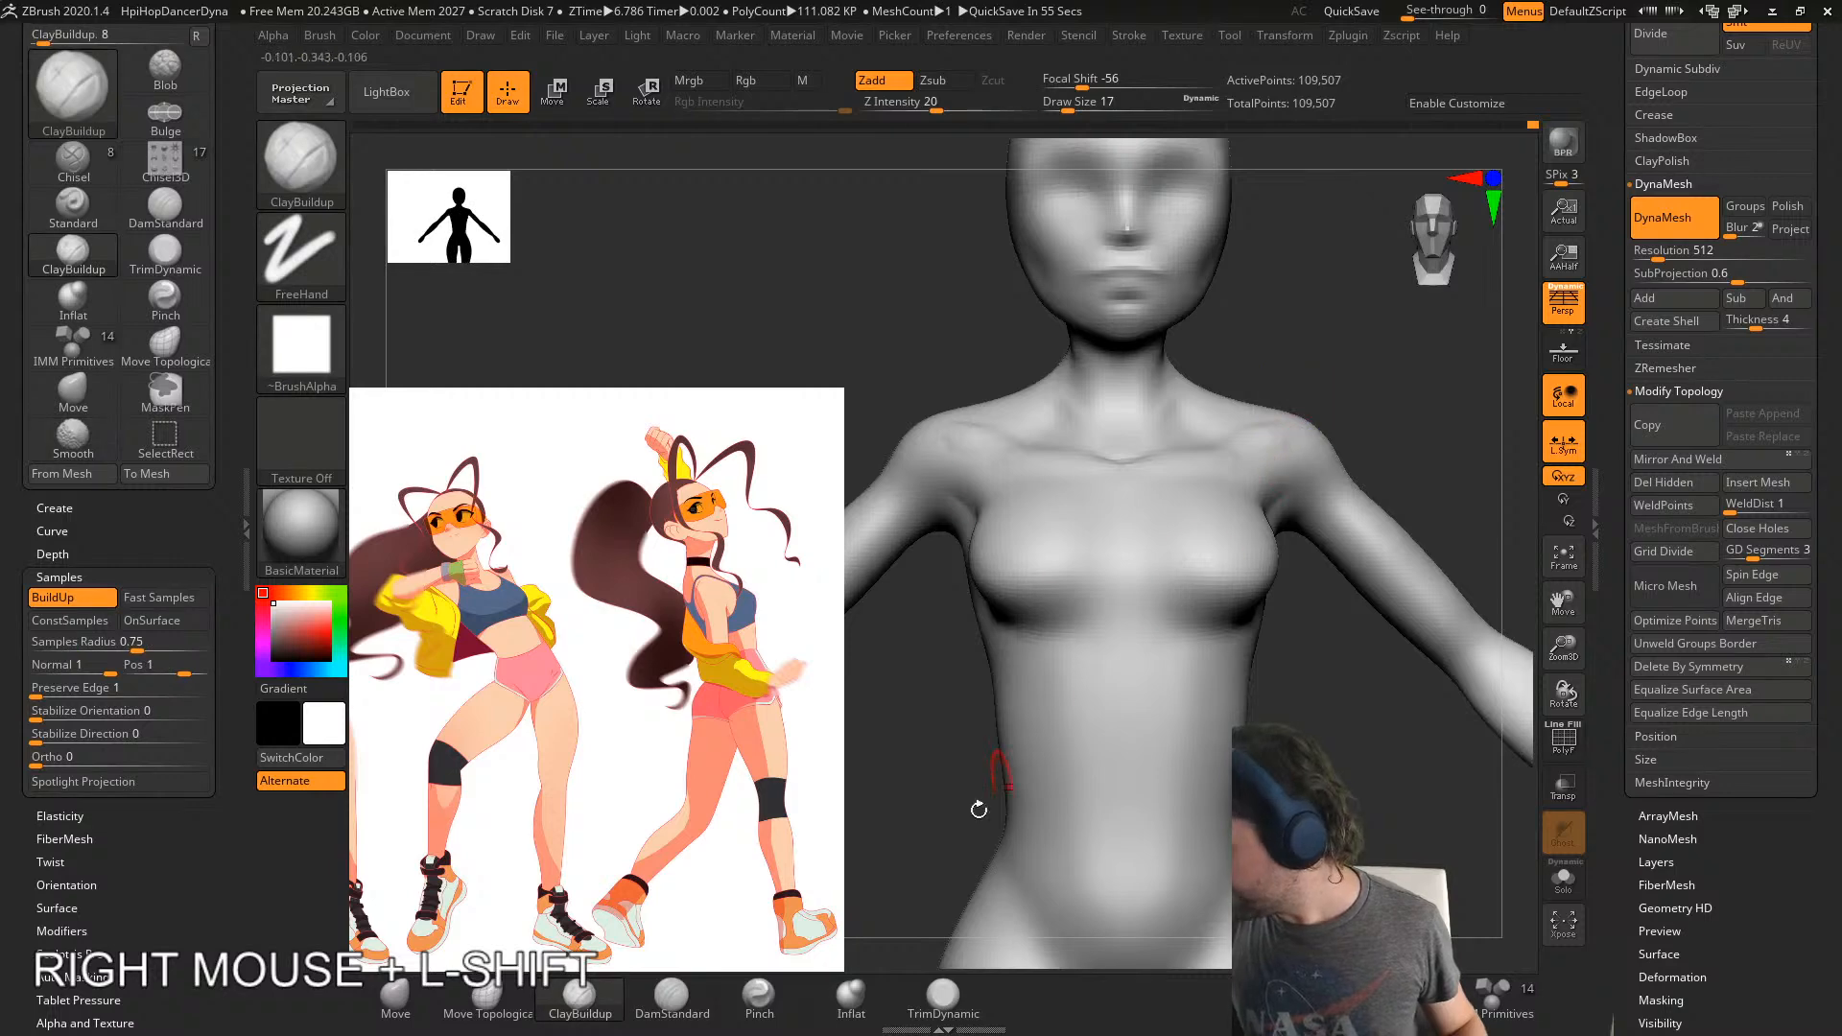
# - Sharpen the collarbones and throat notch with DamStandard at draw size 17 and soften the clay marks
pyautogui.click(705, 1023)
pyautogui.moveTo(1049, 567); pyautogui.dragTo(1131, 476, button='right')
pyautogui.moveTo(1131, 477); pyautogui.dragTo(1132, 452)
pyautogui.moveTo(1131, 452)
pyautogui.mouseDown(button='right')
pyautogui.moveTo(1168, 516)
pyautogui.moveTo(1205, 459)
pyautogui.mouseUp(button='right')
pyautogui.moveTo(1206, 459)
pyautogui.mouseDown()
pyautogui.moveTo(1247, 454)
pyautogui.moveTo(1194, 434)
pyautogui.mouseUp()
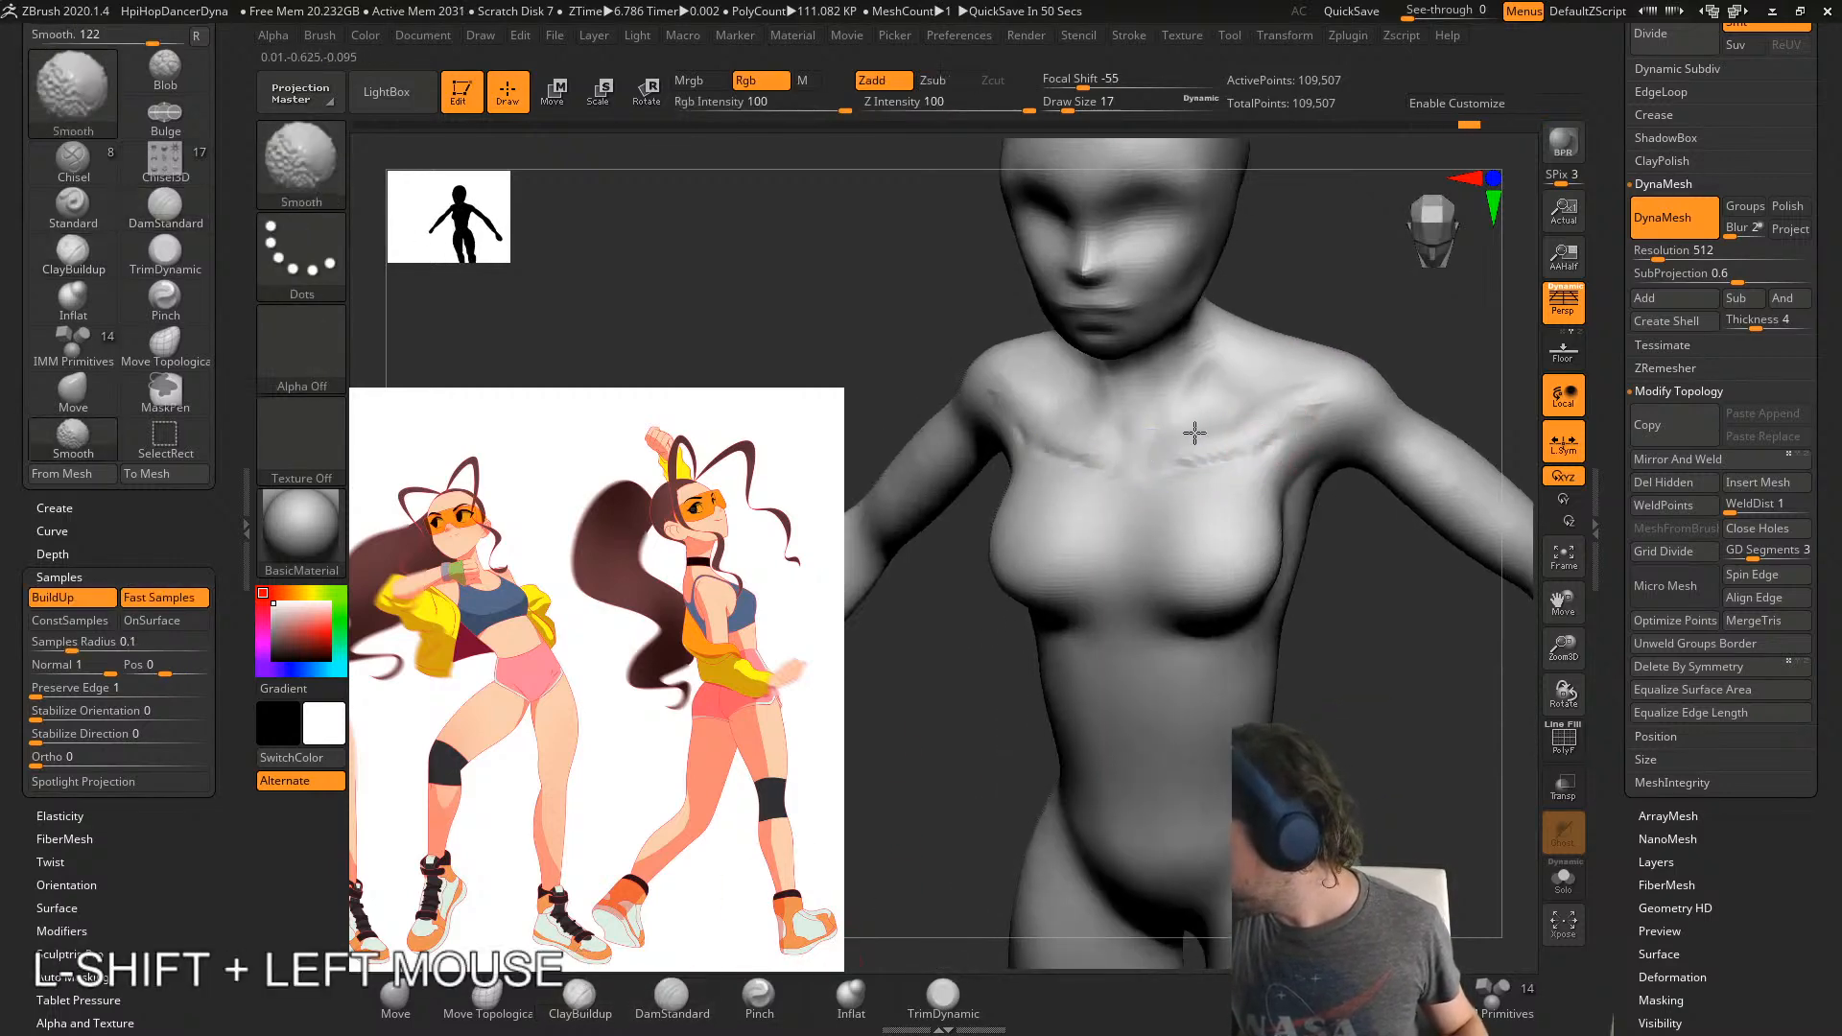
pyautogui.moveTo(1217, 494); pyautogui.dragTo(1221, 457, button='right')
pyautogui.moveTo(1222, 457)
pyautogui.mouseDown()
pyautogui.moveTo(1216, 481)
pyautogui.moveTo(1236, 482)
pyautogui.moveTo(1285, 432)
pyautogui.mouseUp()
# - Define the chest edge near the armpit and outer breast with DamStandard at draw size 62, smoothing the strokes
pyautogui.press('s')
pyautogui.moveTo(1286, 432)
pyautogui.mouseDown(button='right')
pyautogui.moveTo(1166, 441)
pyautogui.moveTo(1303, 466)
pyautogui.mouseUp(button='right')
pyautogui.moveTo(1303, 466); pyautogui.dragTo(1296, 490)
pyautogui.keyDown('shift'); pyautogui.moveTo(1307, 470); pyautogui.dragTo(1316, 470); pyautogui.keyUp('shift')
pyautogui.moveTo(1334, 475)
pyautogui.mouseDown(button='right')
pyautogui.moveTo(1419, 485)
pyautogui.moveTo(1291, 509)
pyautogui.mouseUp(button='right')
pyautogui.moveTo(1296, 528); pyautogui.dragTo(1317, 575)
pyautogui.moveTo(1316, 576); pyautogui.dragTo(1324, 588, button='right')
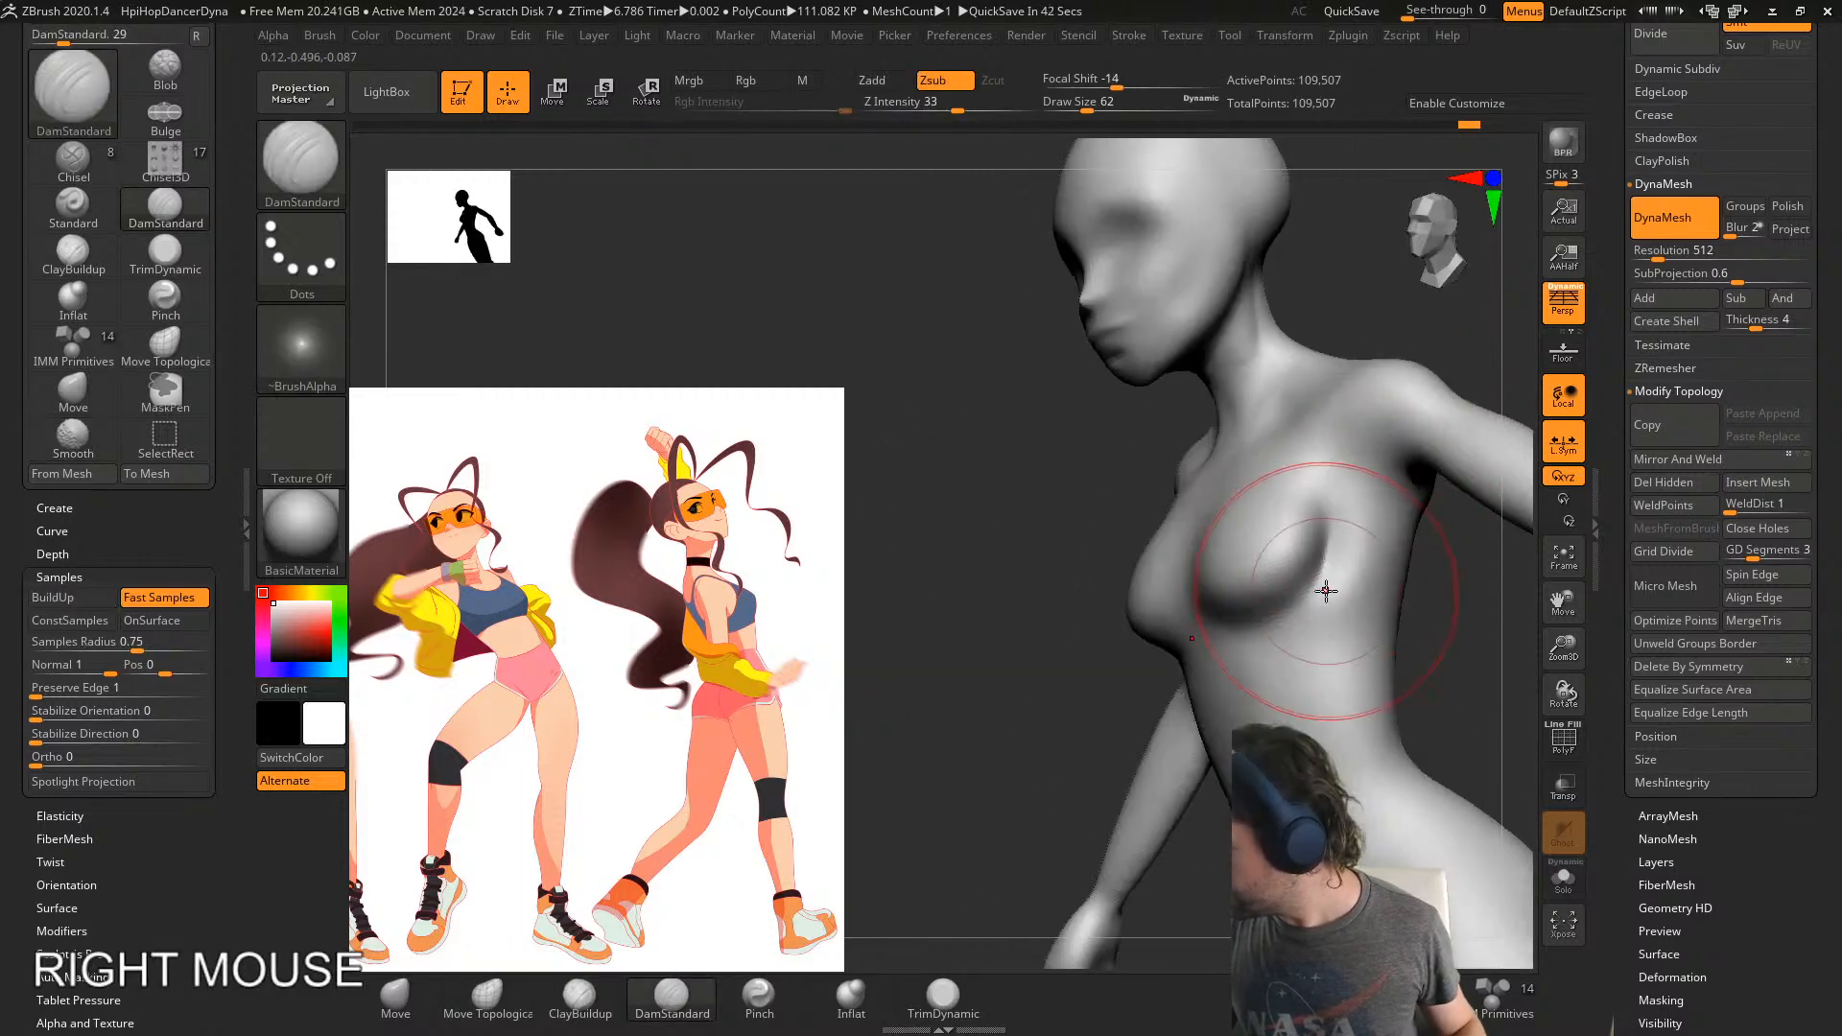
pyautogui.keyDown('shift'); pyautogui.moveTo(1324, 588); pyautogui.dragTo(1348, 547); pyautogui.keyUp('shift')
# - Try to carve the ribcage line on the side of the torso below the breast with DamStandard
pyautogui.moveTo(1348, 547)
pyautogui.keyDown('alt'); pyautogui.mouseDown(button='right')
pyautogui.moveTo(1347, 523)
pyautogui.moveTo(1289, 555)
pyautogui.mouseUp(button='right'); pyautogui.keyUp('alt')
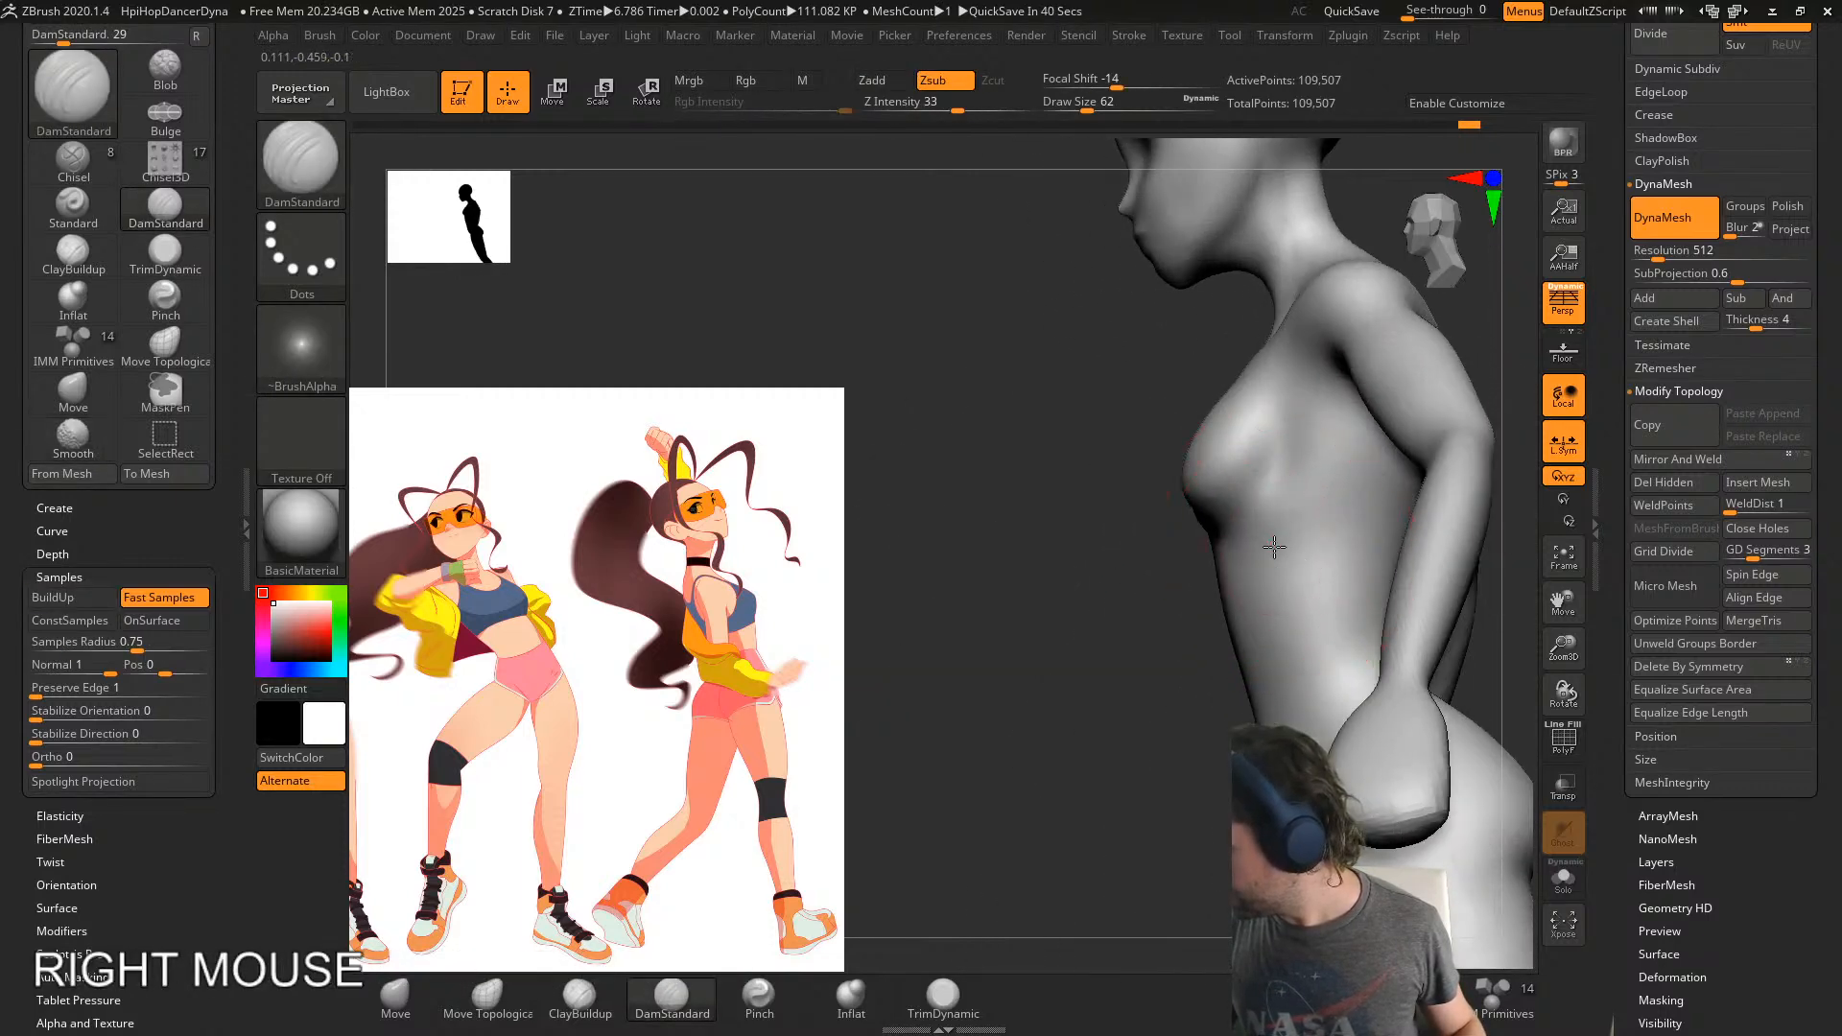
pyautogui.moveTo(1274, 547); pyautogui.dragTo(1348, 575)
pyautogui.moveTo(1347, 576)
pyautogui.mouseDown(button='right')
pyautogui.moveTo(1390, 490)
pyautogui.moveTo(1344, 523)
pyautogui.mouseUp(button='right')
pyautogui.moveTo(1344, 522); pyautogui.dragTo(1387, 570)
pyautogui.moveTo(1387, 571); pyautogui.dragTo(1365, 530, button='right')
pyautogui.hotkey('ctrl', 'z')
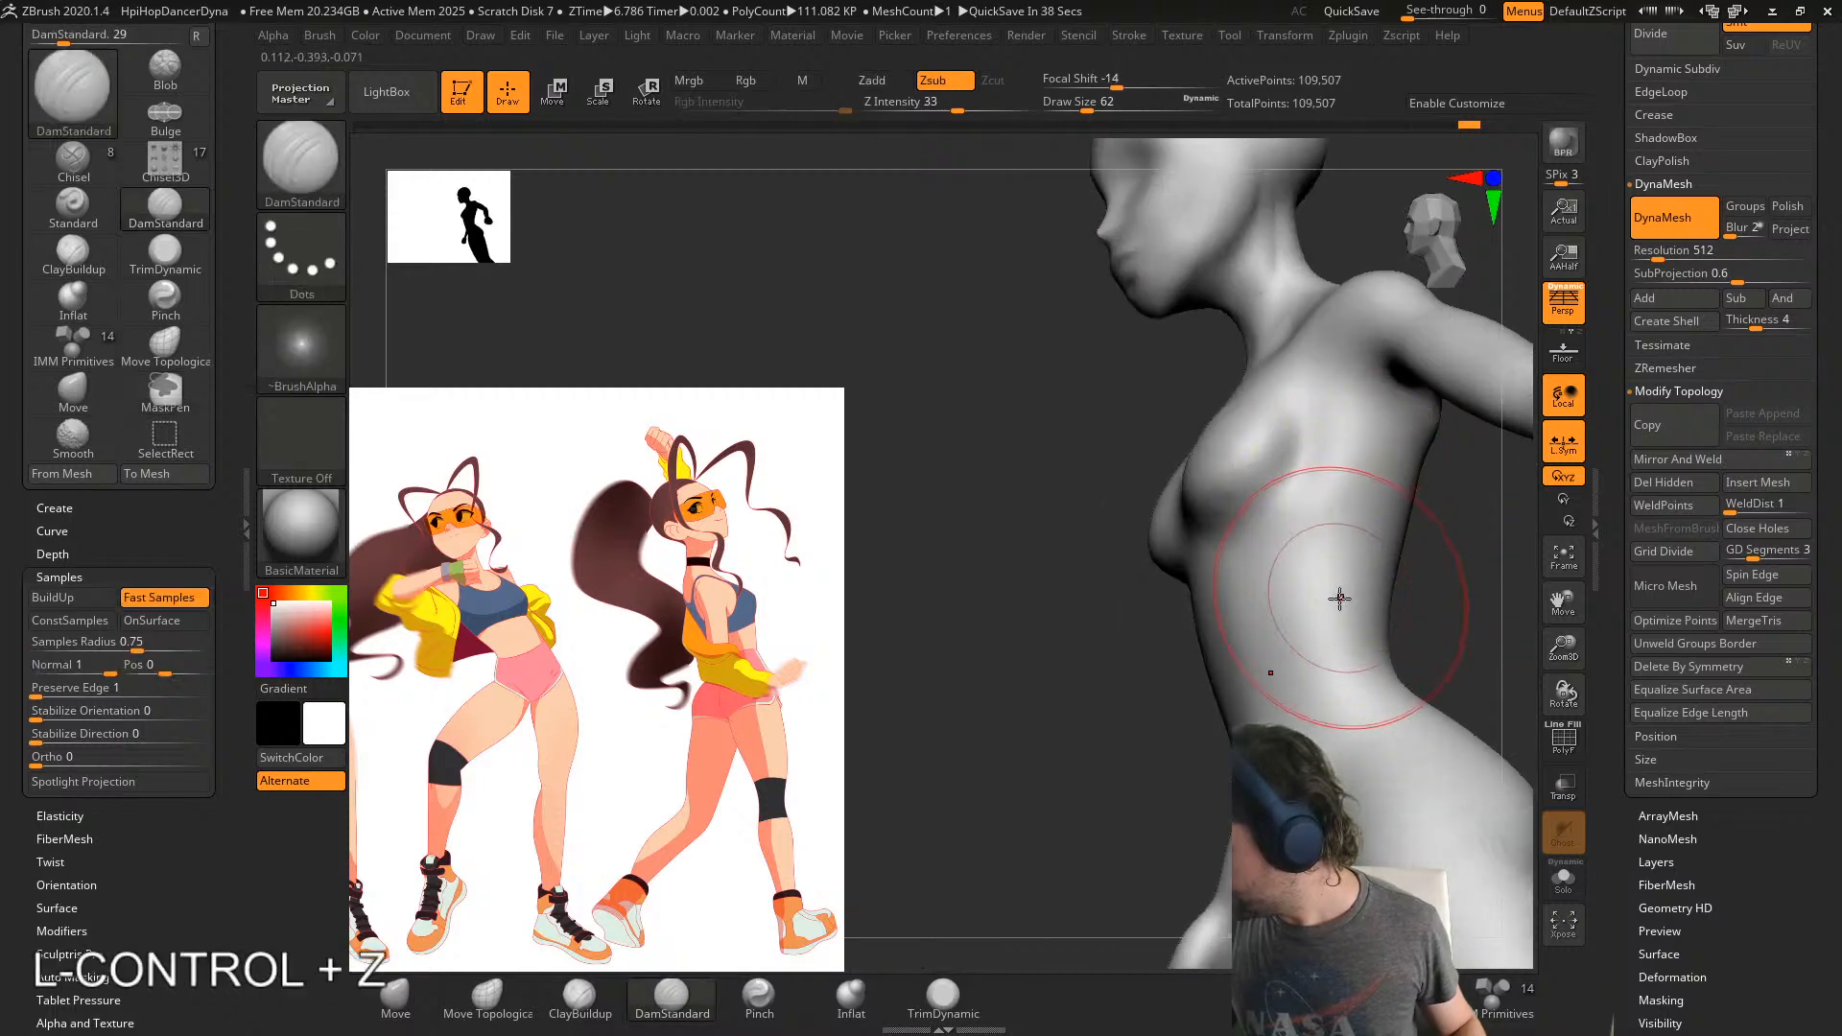
pyautogui.press('s')
pyautogui.moveTo(1340, 597); pyautogui.dragTo(1332, 590)
# - Build up the ribcage edge below the breasts with ClayBuildup at draw size 31 and smooth the strokes
pyautogui.moveTo(1332, 589)
pyautogui.keyDown('shift'); pyautogui.mouseDown(button='right')
pyautogui.moveTo(1402, 617)
pyautogui.moveTo(1301, 559)
pyautogui.mouseUp(button='right'); pyautogui.keyUp('shift')
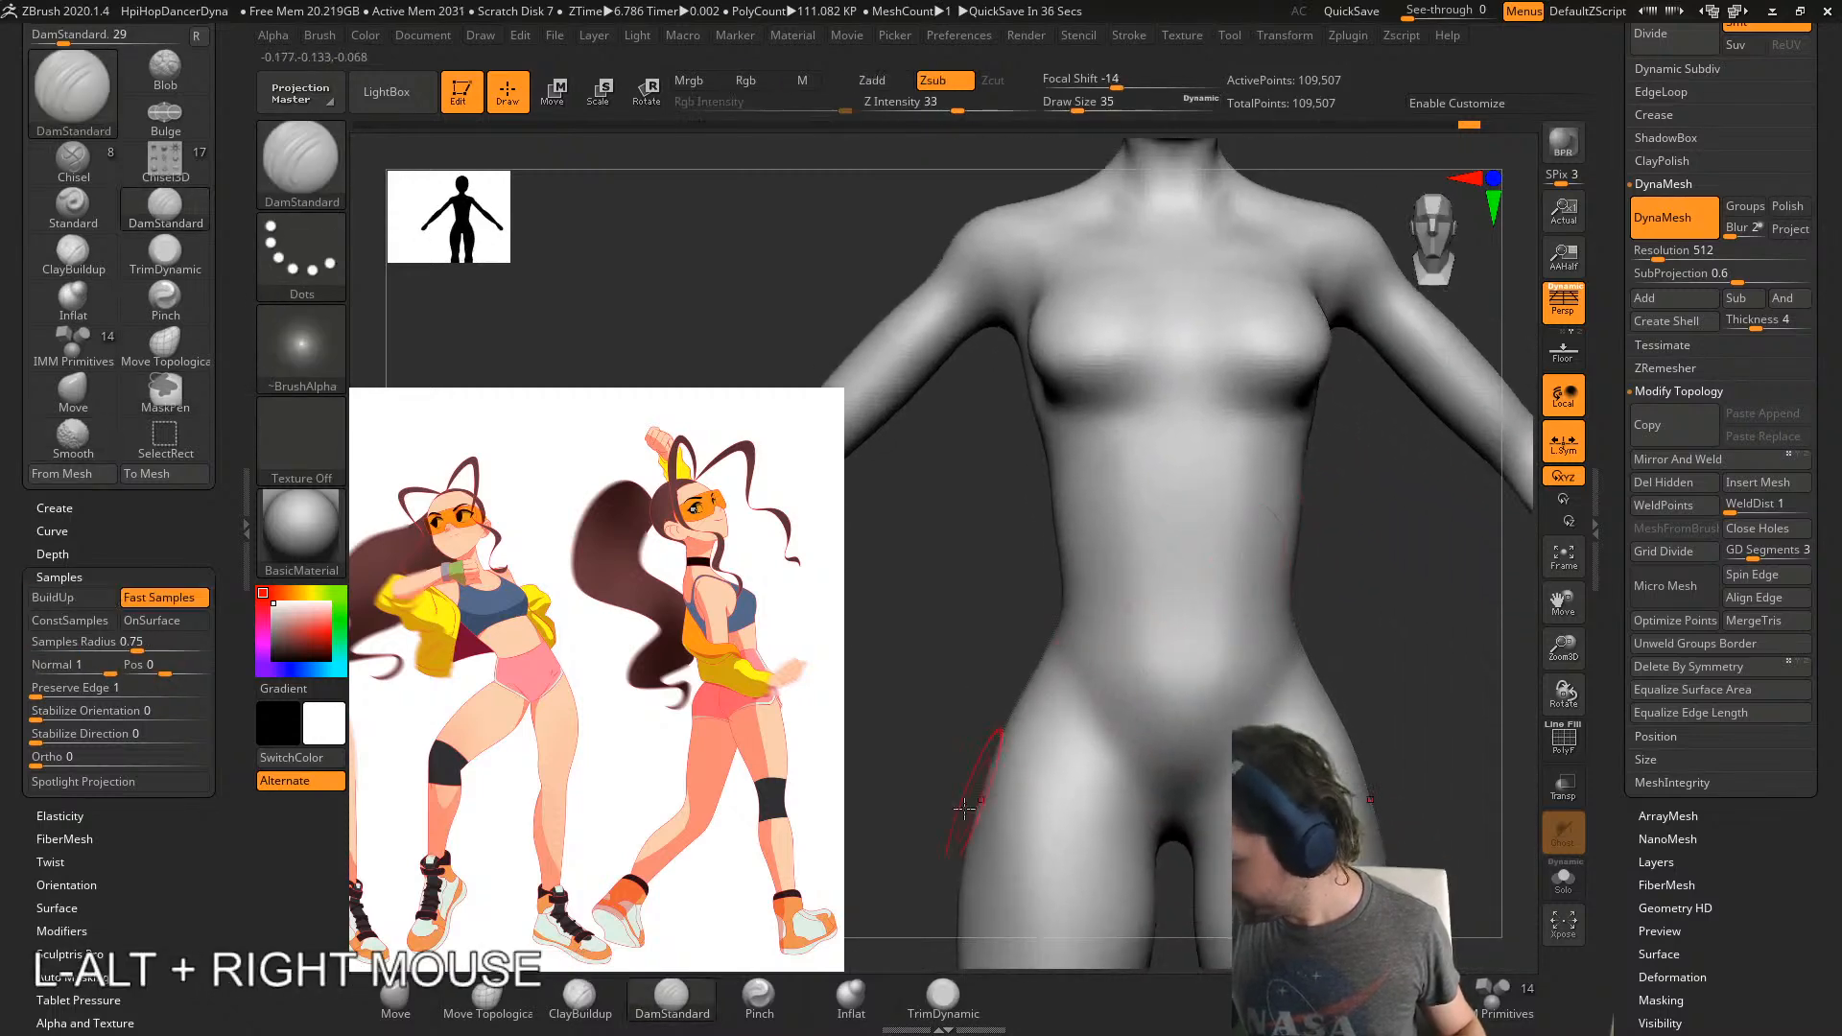
pyautogui.click(579, 998)
pyautogui.press('s')
pyautogui.moveTo(1164, 762); pyautogui.dragTo(1146, 763)
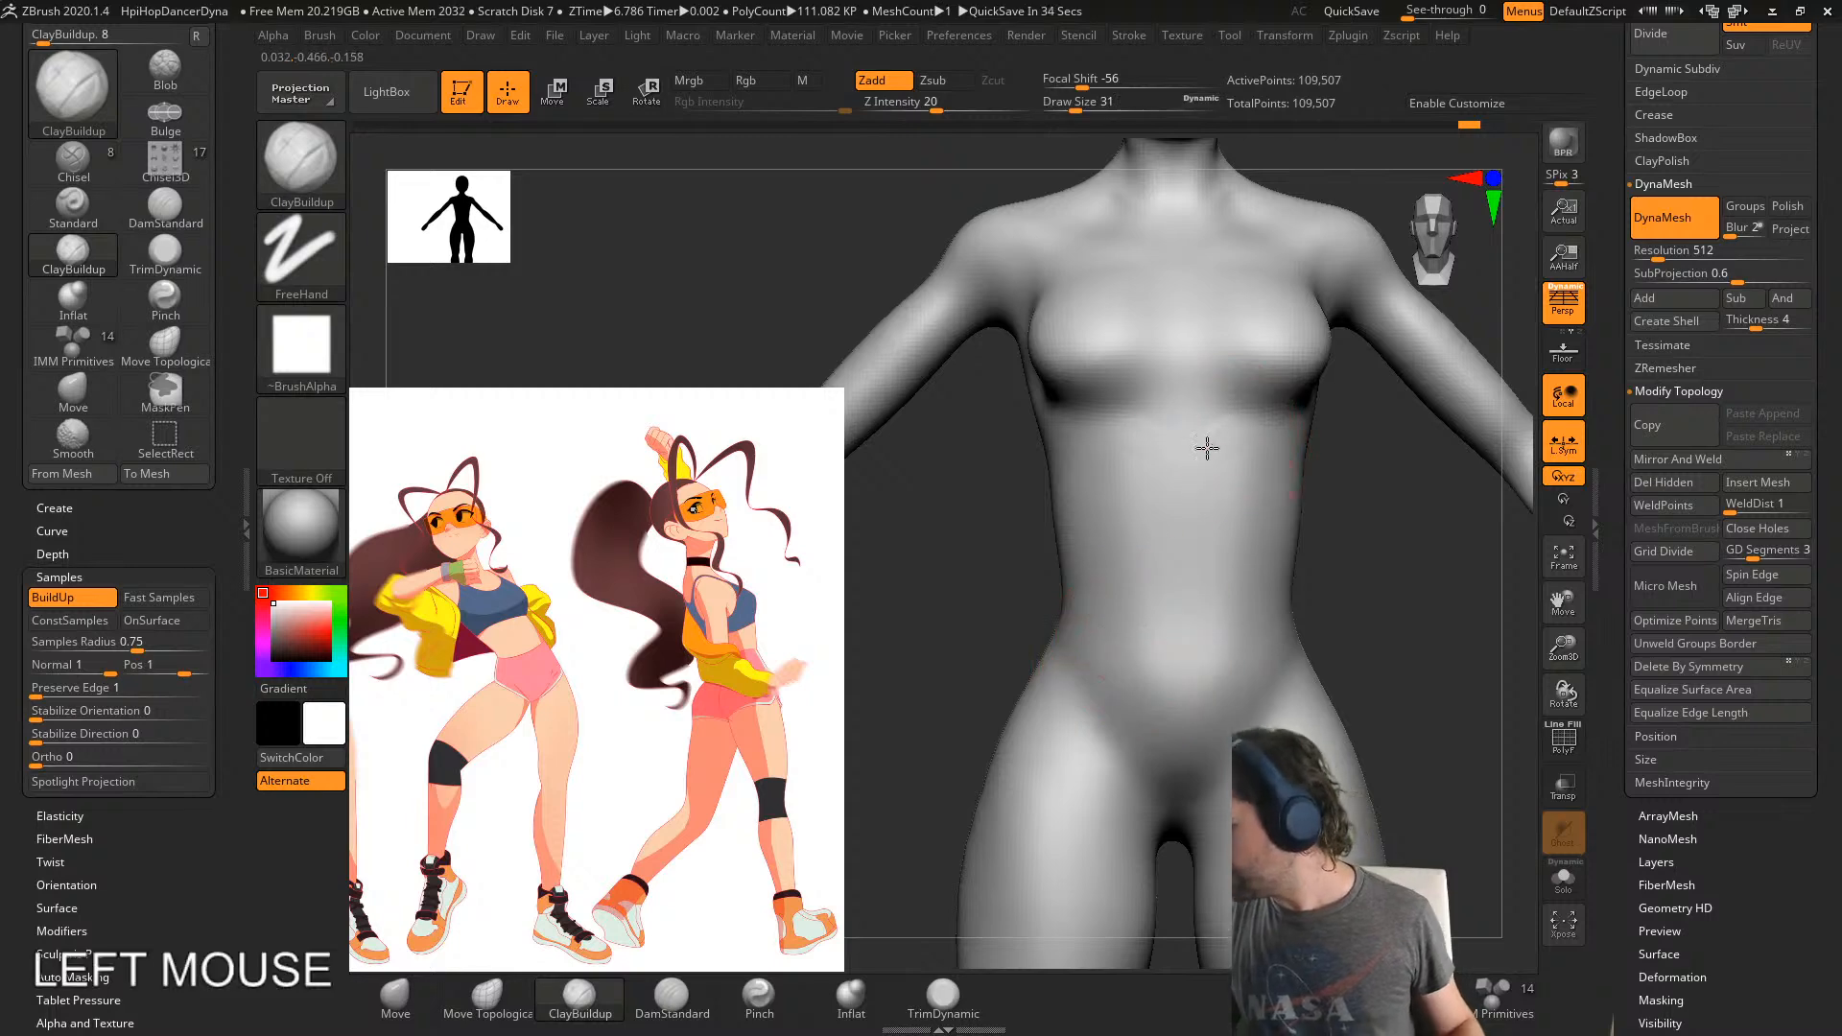
pyautogui.hotkey('ctrl', 'z')
pyautogui.moveTo(1173, 436); pyautogui.dragTo(1297, 455)
pyautogui.moveTo(1298, 455); pyautogui.dragTo(1262, 460, button='right')
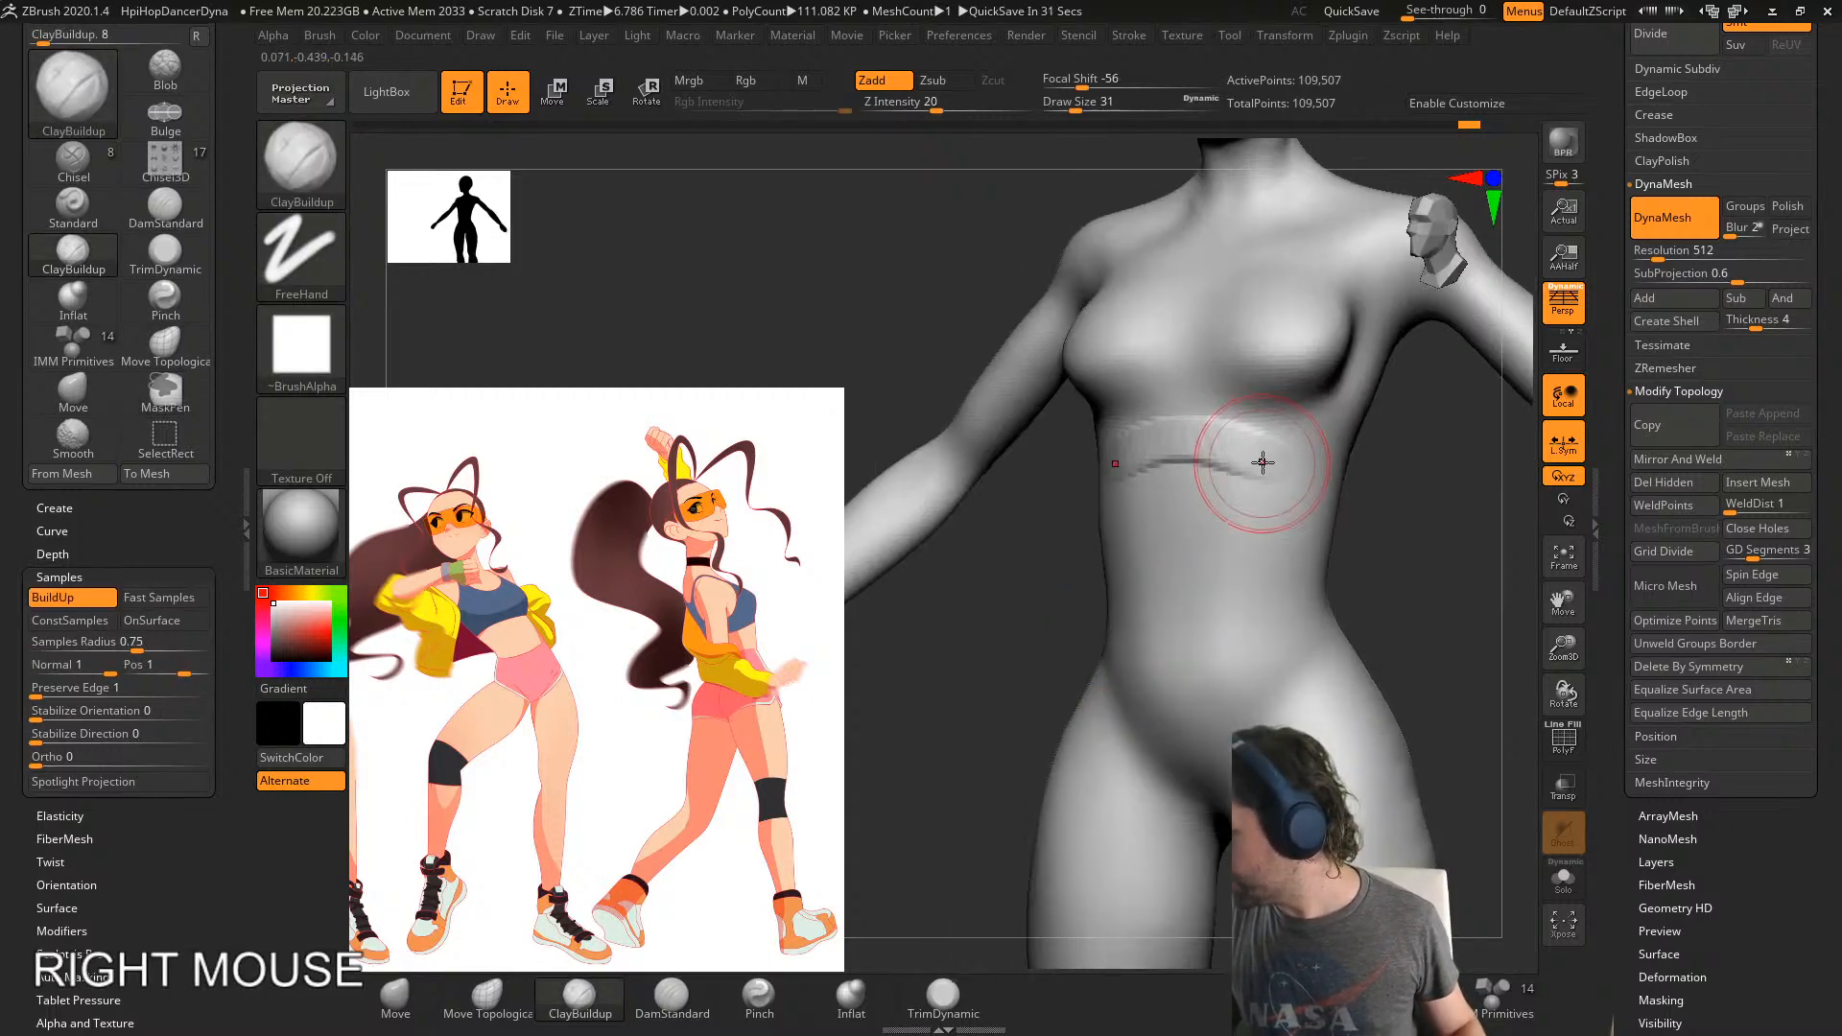
pyautogui.moveTo(1263, 460); pyautogui.dragTo(1357, 430)
pyautogui.moveTo(1357, 430); pyautogui.dragTo(1276, 461, button='right')
pyautogui.keyDown('shift'); pyautogui.moveTo(1276, 461); pyautogui.dragTo(1276, 451); pyautogui.keyUp('shift')
pyautogui.moveTo(1276, 451)
pyautogui.mouseDown(button='right')
pyautogui.moveTo(1324, 452)
pyautogui.moveTo(1276, 518)
pyautogui.mouseUp(button='right')
# - Block in the abdominal muscles down to the lower belly with ClayBuildup at draw size 27 and smooth them softly
pyautogui.press('s')
pyautogui.moveTo(1263, 522); pyautogui.dragTo(1251, 522)
pyautogui.keyDown('shift'); pyautogui.moveTo(1234, 452); pyautogui.dragTo(1281, 465); pyautogui.keyUp('shift')
pyautogui.moveTo(1281, 465)
pyautogui.mouseDown(button='right')
pyautogui.moveTo(1322, 507)
pyautogui.moveTo(1246, 526)
pyautogui.mouseUp(button='right')
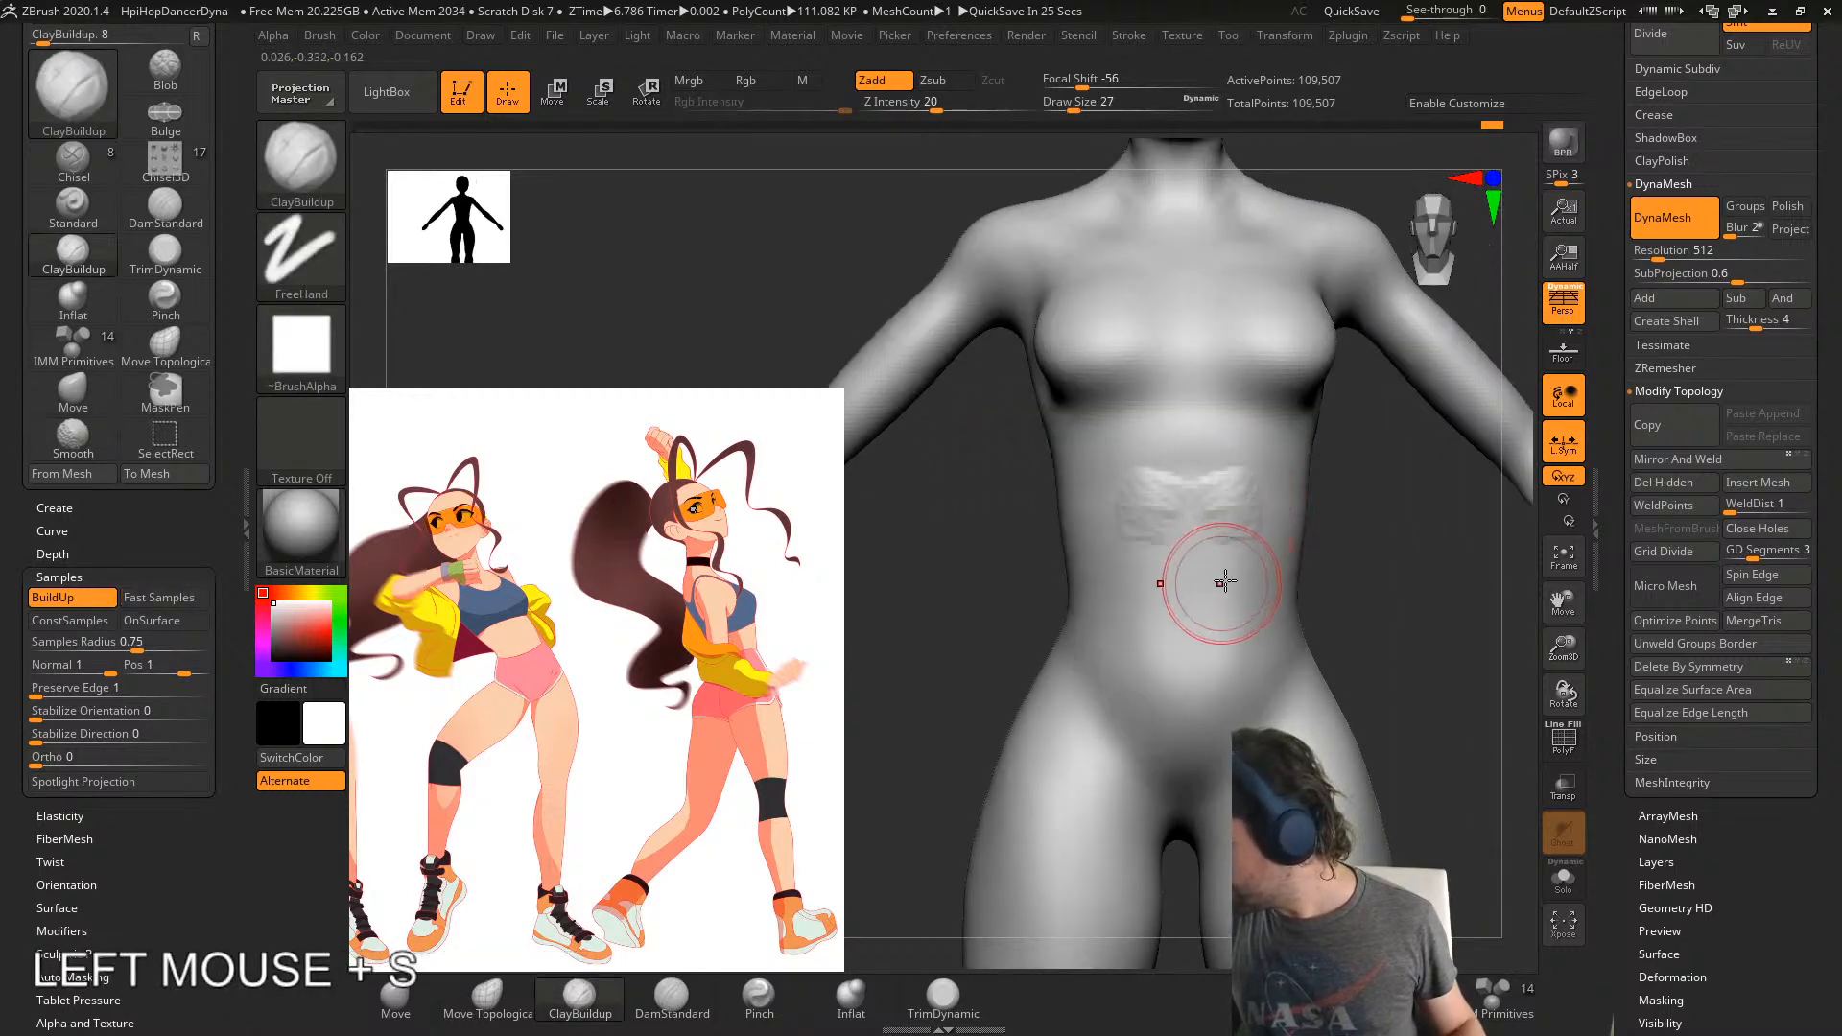
pyautogui.moveTo(1225, 582)
pyautogui.mouseDown()
pyautogui.moveTo(1212, 600)
pyautogui.moveTo(1256, 679)
pyautogui.mouseUp()
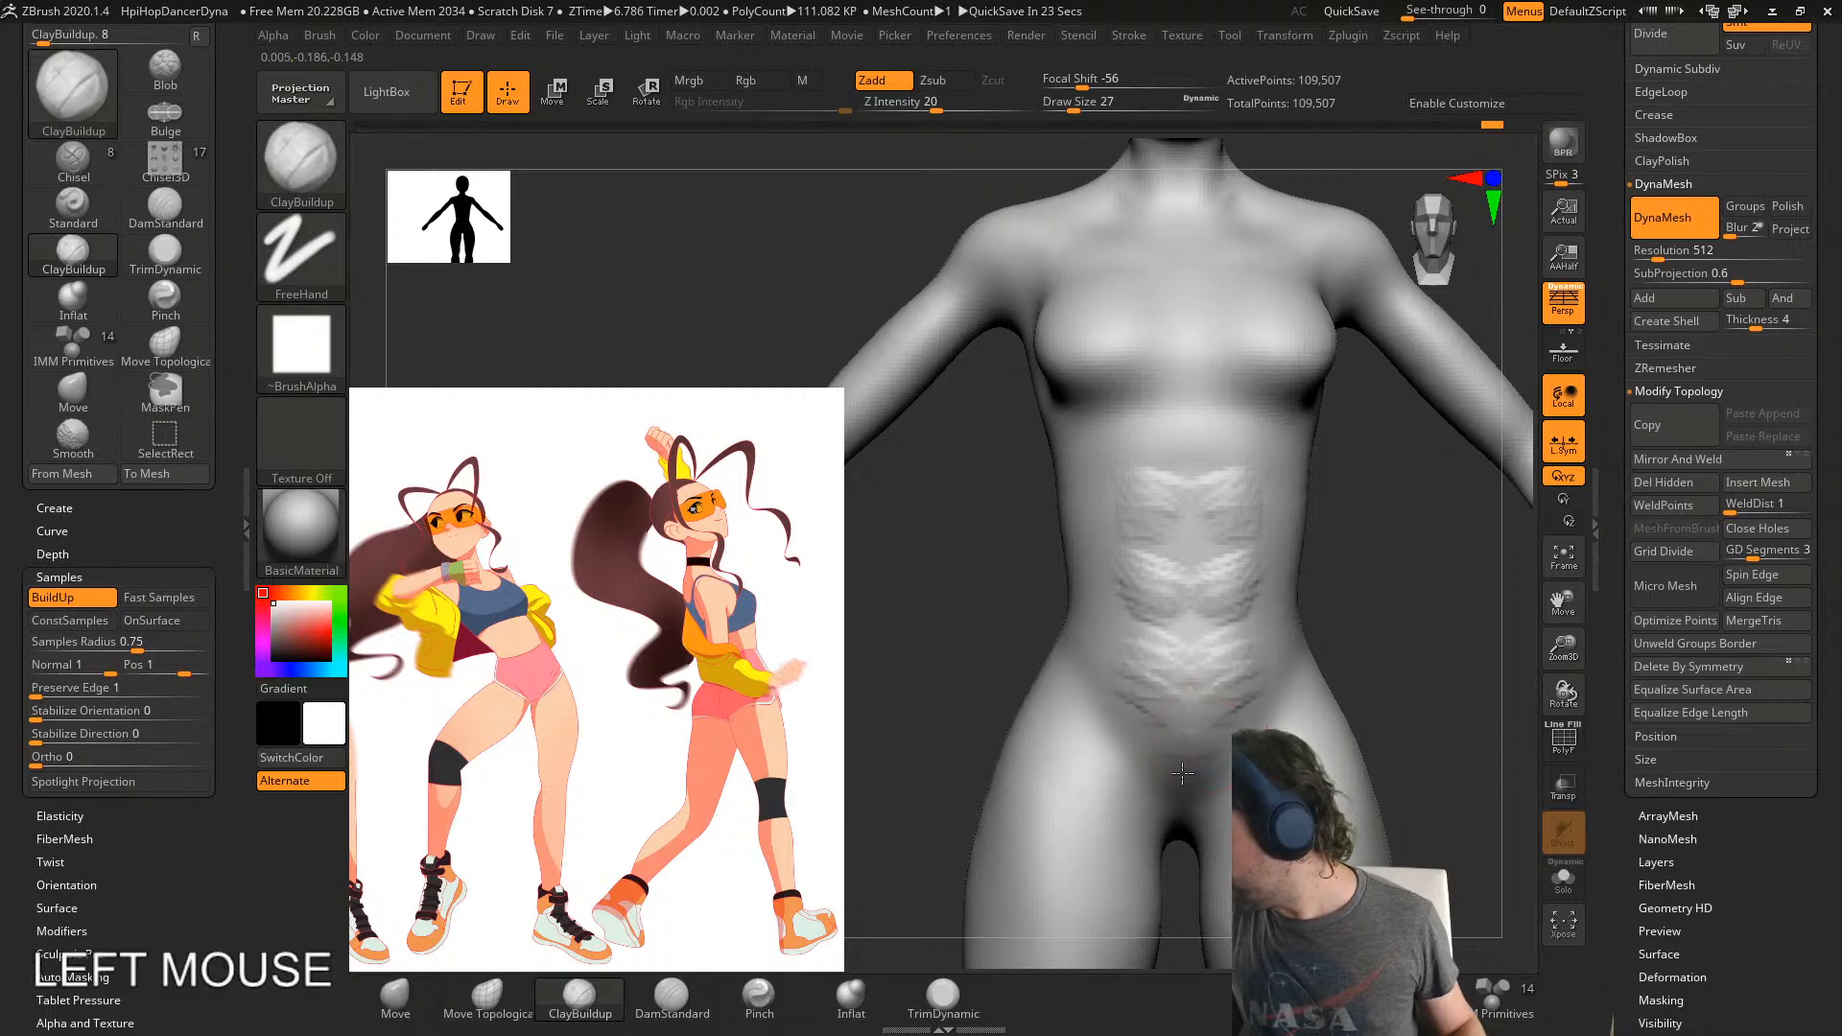
pyautogui.moveTo(1226, 775); pyautogui.dragTo(1239, 774)
pyautogui.keyDown('shift'); pyautogui.moveTo(1232, 700); pyautogui.dragTo(1228, 681); pyautogui.keyUp('shift')
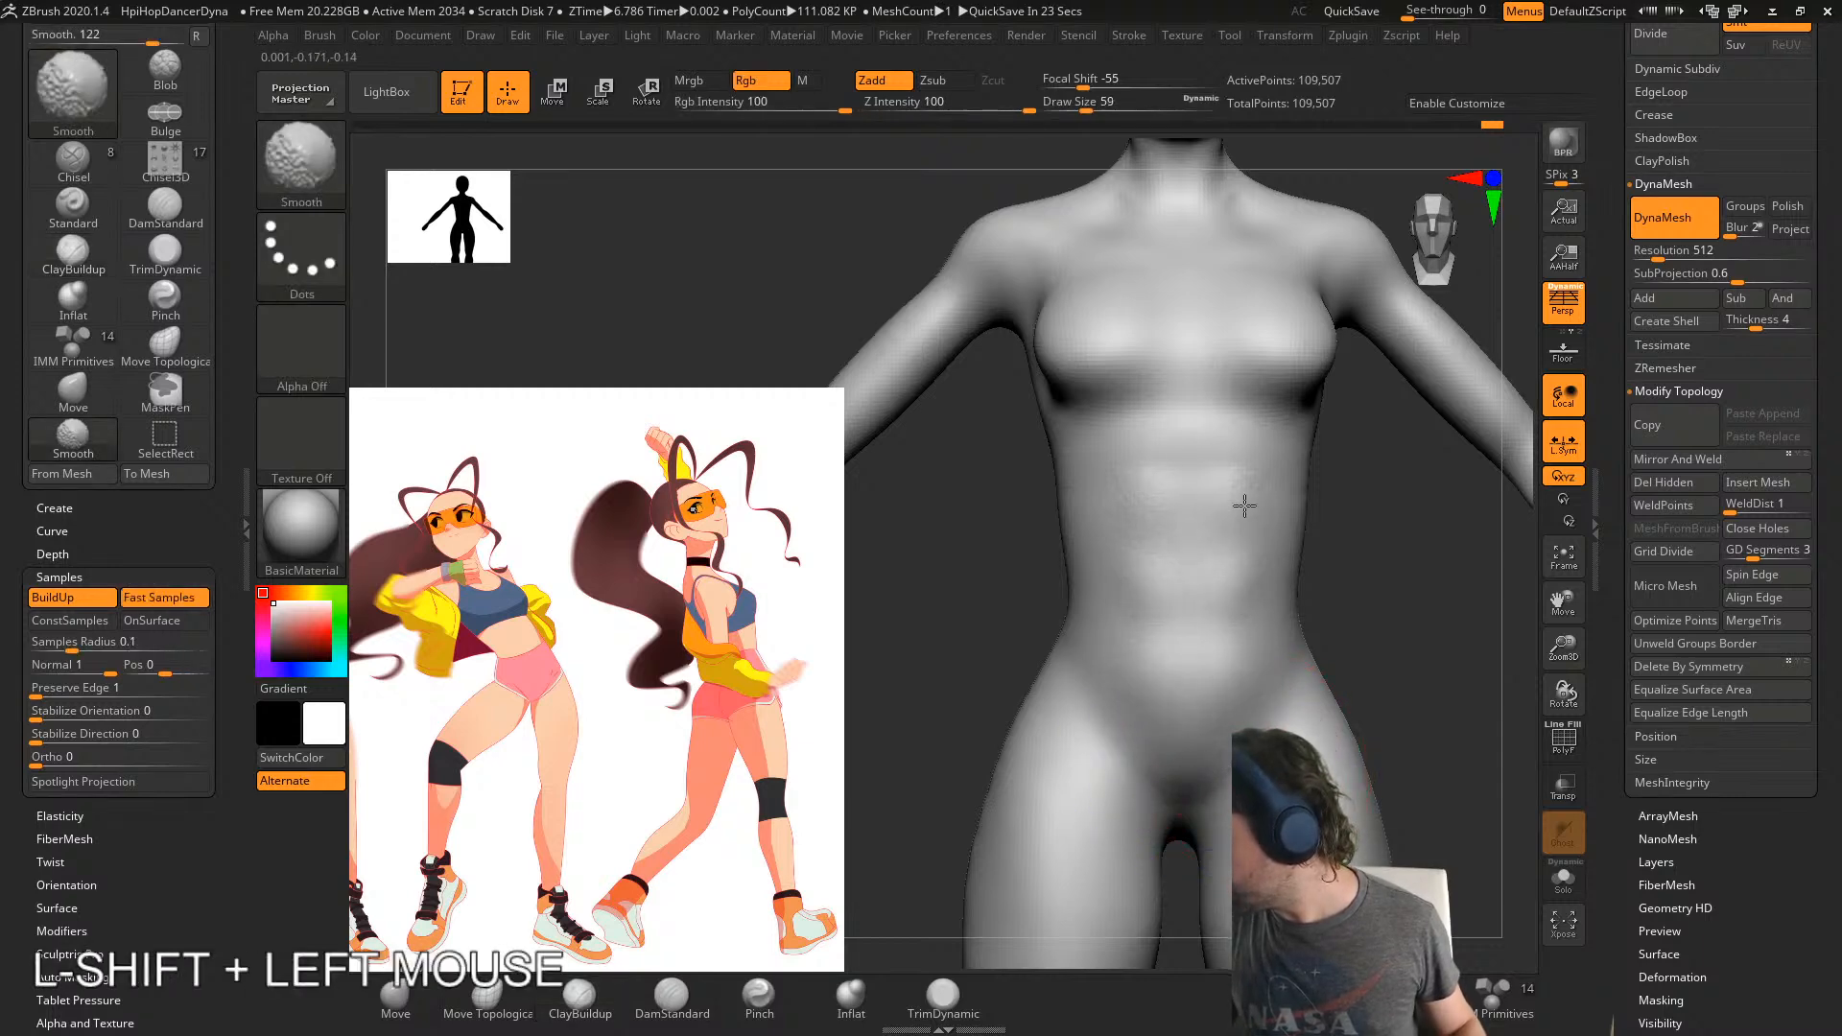
pyautogui.keyDown('shift'); pyautogui.moveTo(1244, 506); pyautogui.dragTo(1224, 617); pyautogui.keyUp('shift')
# - Review the whole body from front, side and three-quarter views to check its proportions against the reference
pyautogui.moveTo(1370, 682)
pyautogui.mouseDown(button='right')
pyautogui.moveTo(1069, 671)
pyautogui.moveTo(1174, 727)
pyautogui.moveTo(1217, 719)
pyautogui.mouseUp(button='right')
pyautogui.moveTo(1334, 633)
pyautogui.keyDown('shift'); pyautogui.mouseDown()
pyautogui.moveTo(1344, 610)
pyautogui.moveTo(1401, 671)
pyautogui.mouseUp(); pyautogui.keyUp('shift')
pyautogui.press('s')
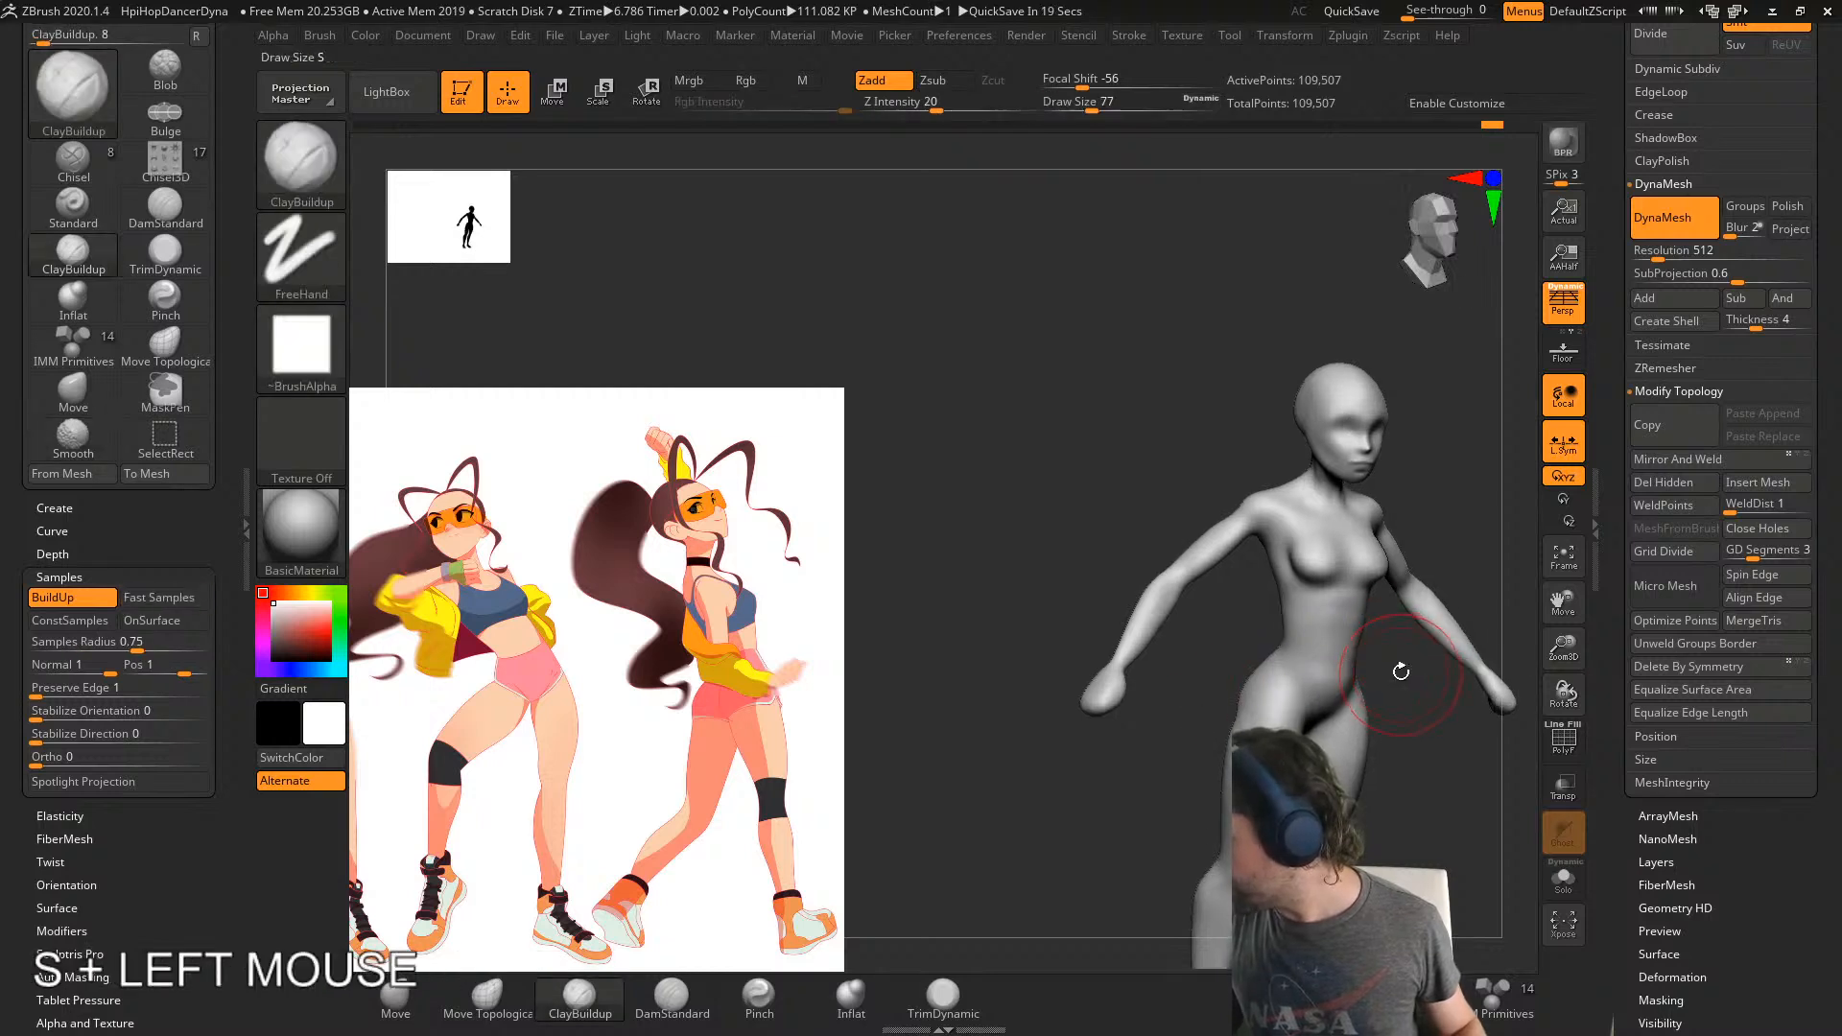
pyautogui.moveTo(1401, 671); pyautogui.dragTo(1343, 658, button='right')
pyautogui.keyDown('shift'); pyautogui.moveTo(1378, 629); pyautogui.dragTo(1385, 610); pyautogui.keyUp('shift')
pyautogui.moveTo(1384, 611)
pyautogui.mouseDown(button='right')
pyautogui.moveTo(1282, 603)
pyautogui.moveTo(1431, 582)
pyautogui.mouseUp(button='right')
pyautogui.moveTo(1390, 563); pyautogui.dragTo(1374, 605)
pyautogui.moveTo(1305, 653)
pyautogui.mouseDown(button='right')
pyautogui.moveTo(1391, 668)
pyautogui.moveTo(1285, 672)
pyautogui.mouseUp(button='right')
pyautogui.keyDown('alt'); pyautogui.moveTo(1286, 672); pyautogui.dragTo(1183, 675, button='right'); pyautogui.keyUp('alt')
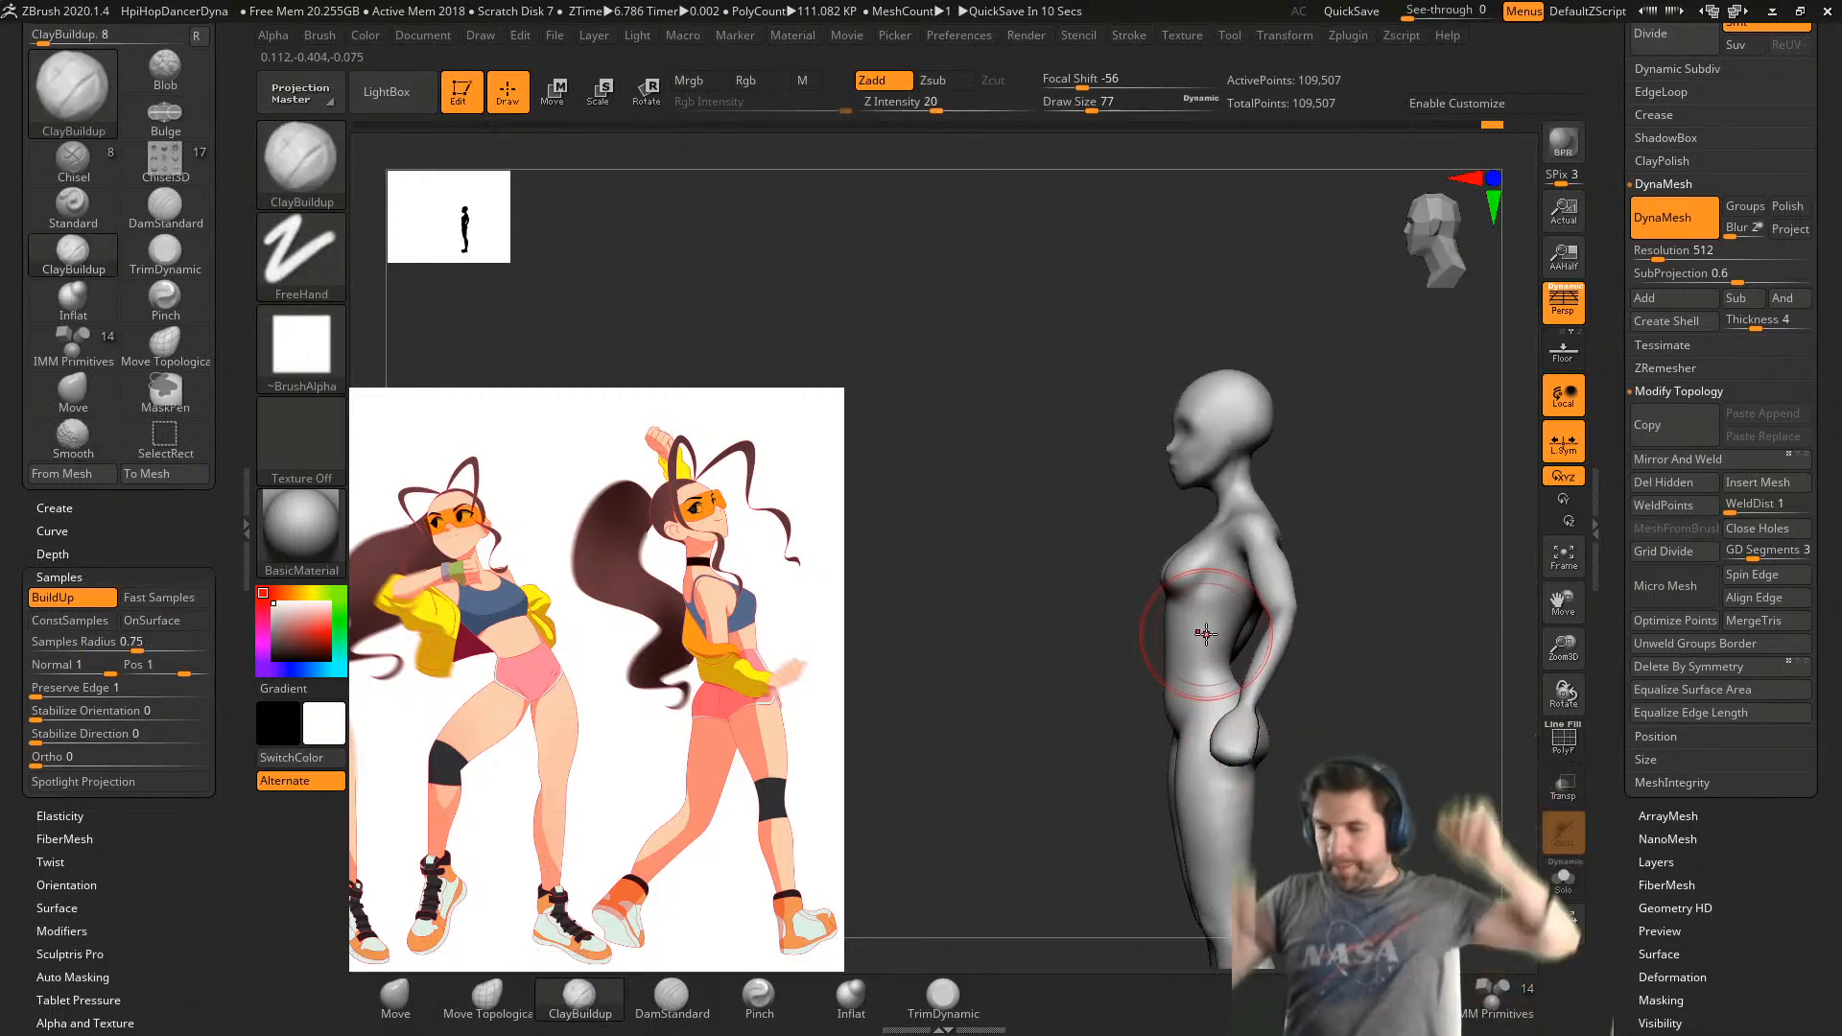
pyautogui.moveTo(1376, 641); pyautogui.dragTo(1443, 682)
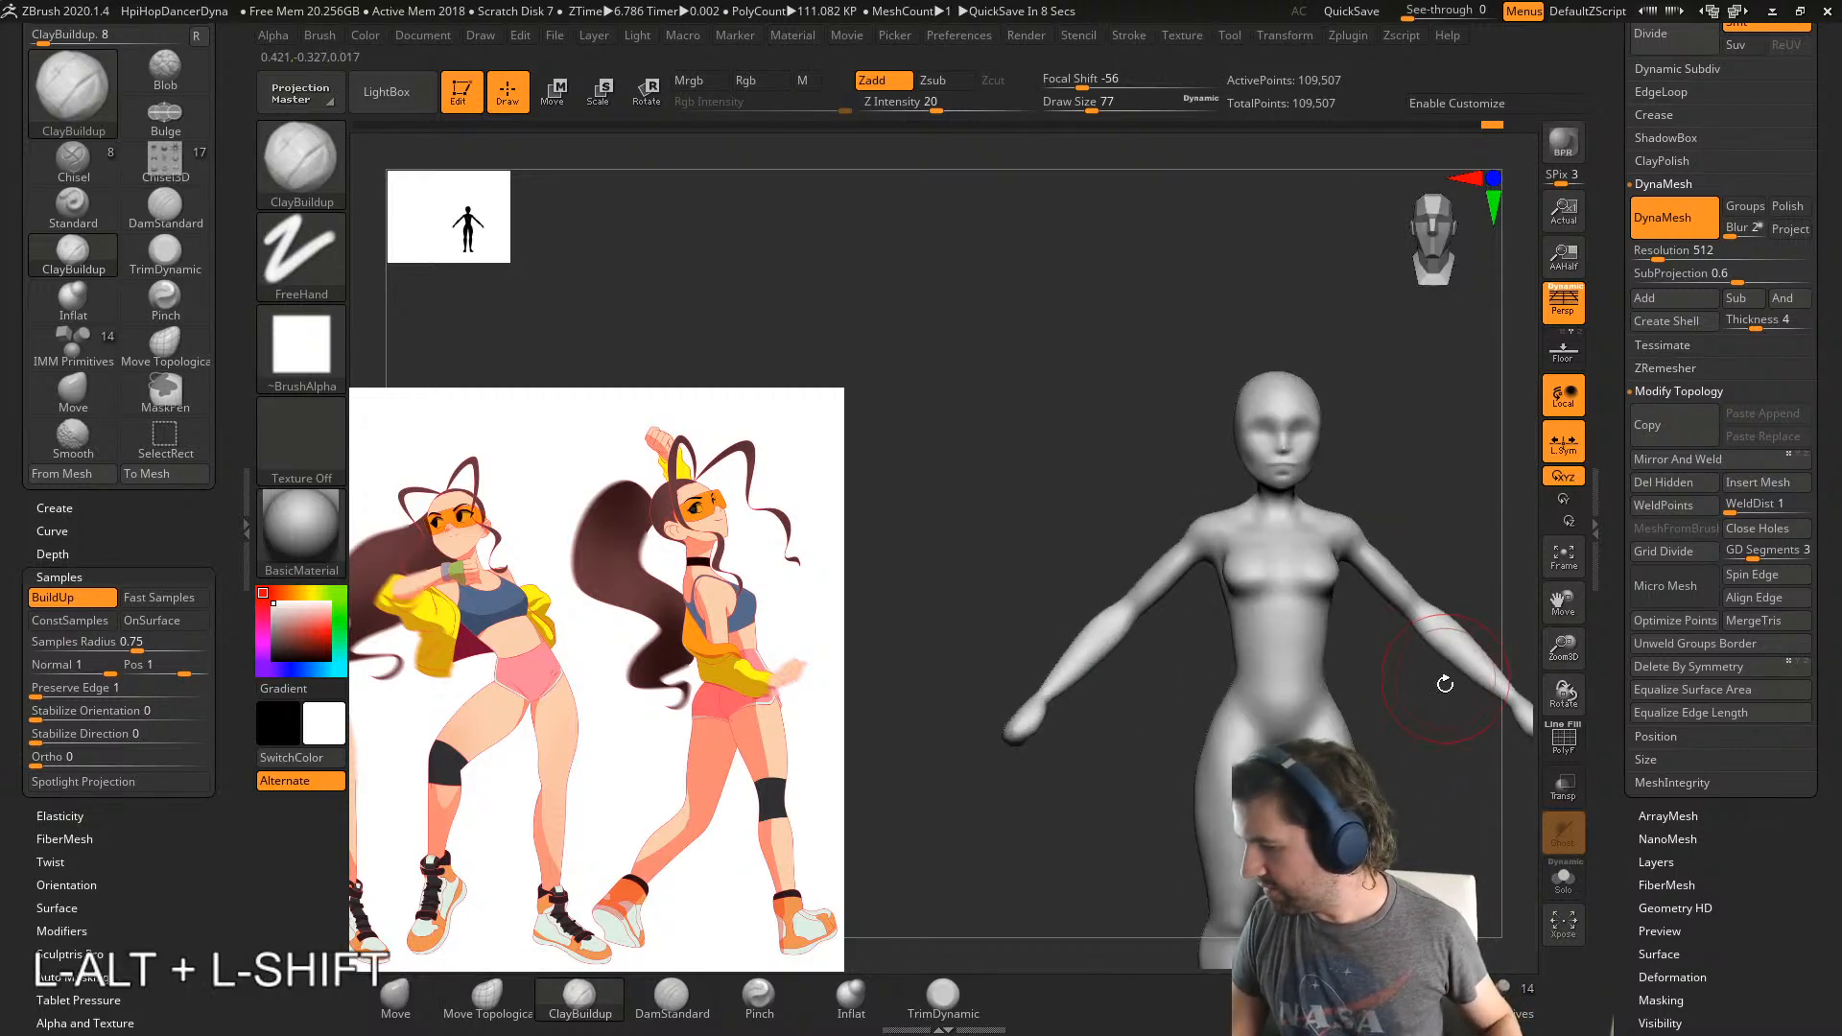
pyautogui.keyDown('alt'); pyautogui.moveTo(1428, 751); pyautogui.dragTo(1281, 630); pyautogui.keyUp('alt')
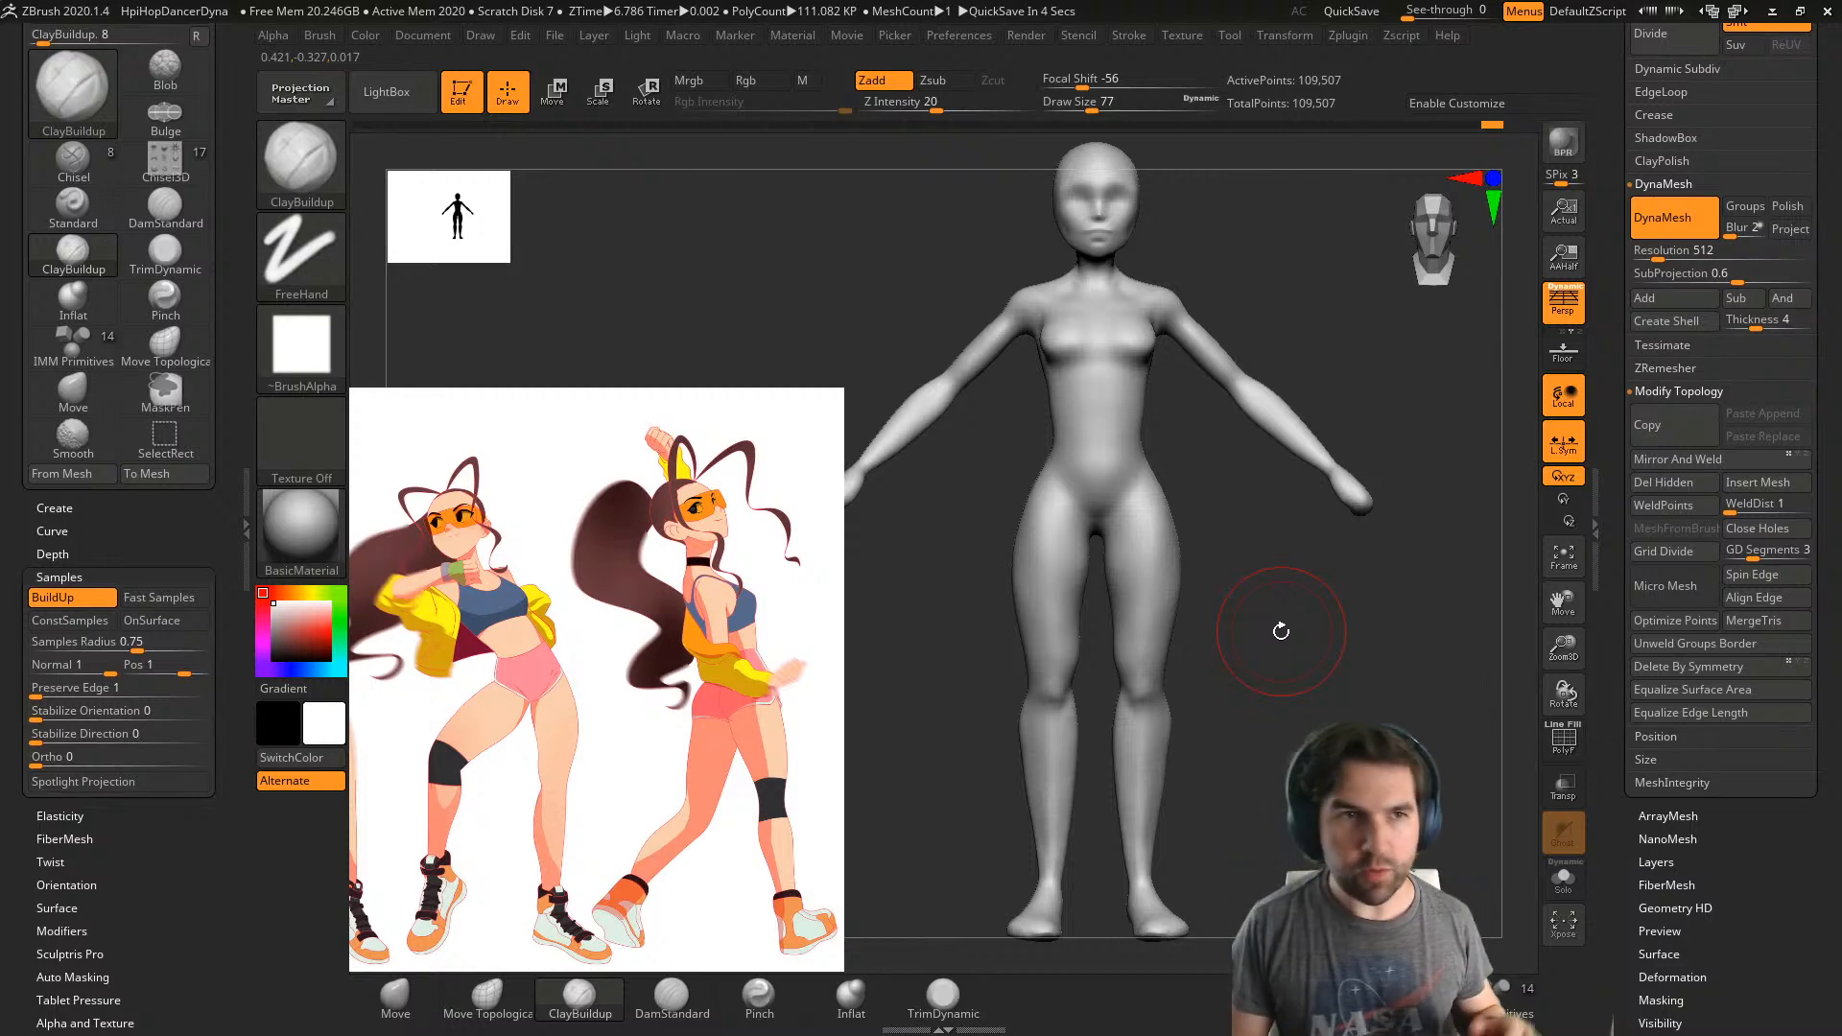
pyautogui.moveTo(1281, 632); pyautogui.dragTo(1172, 717, button='right')
pyautogui.moveTo(1608, 368); pyautogui.dragTo(1608, 455)
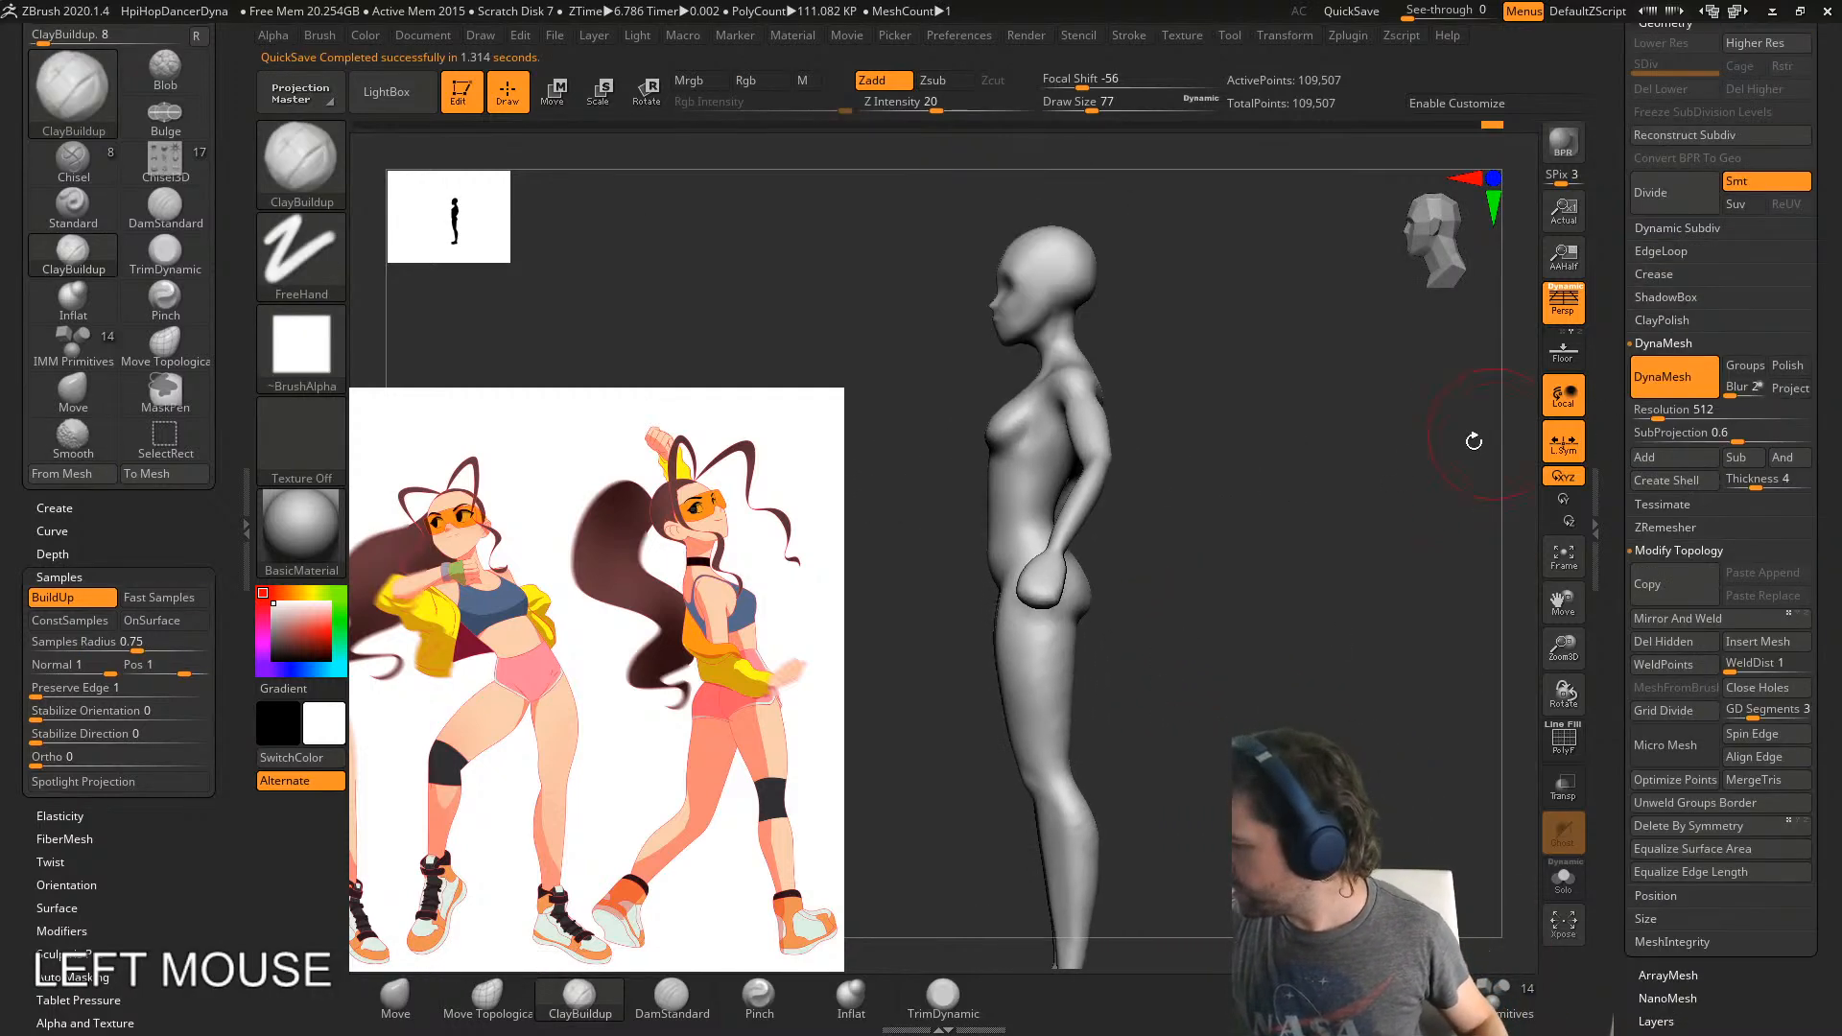
pyautogui.moveTo(1287, 562); pyautogui.dragTo(1355, 527, button='right')
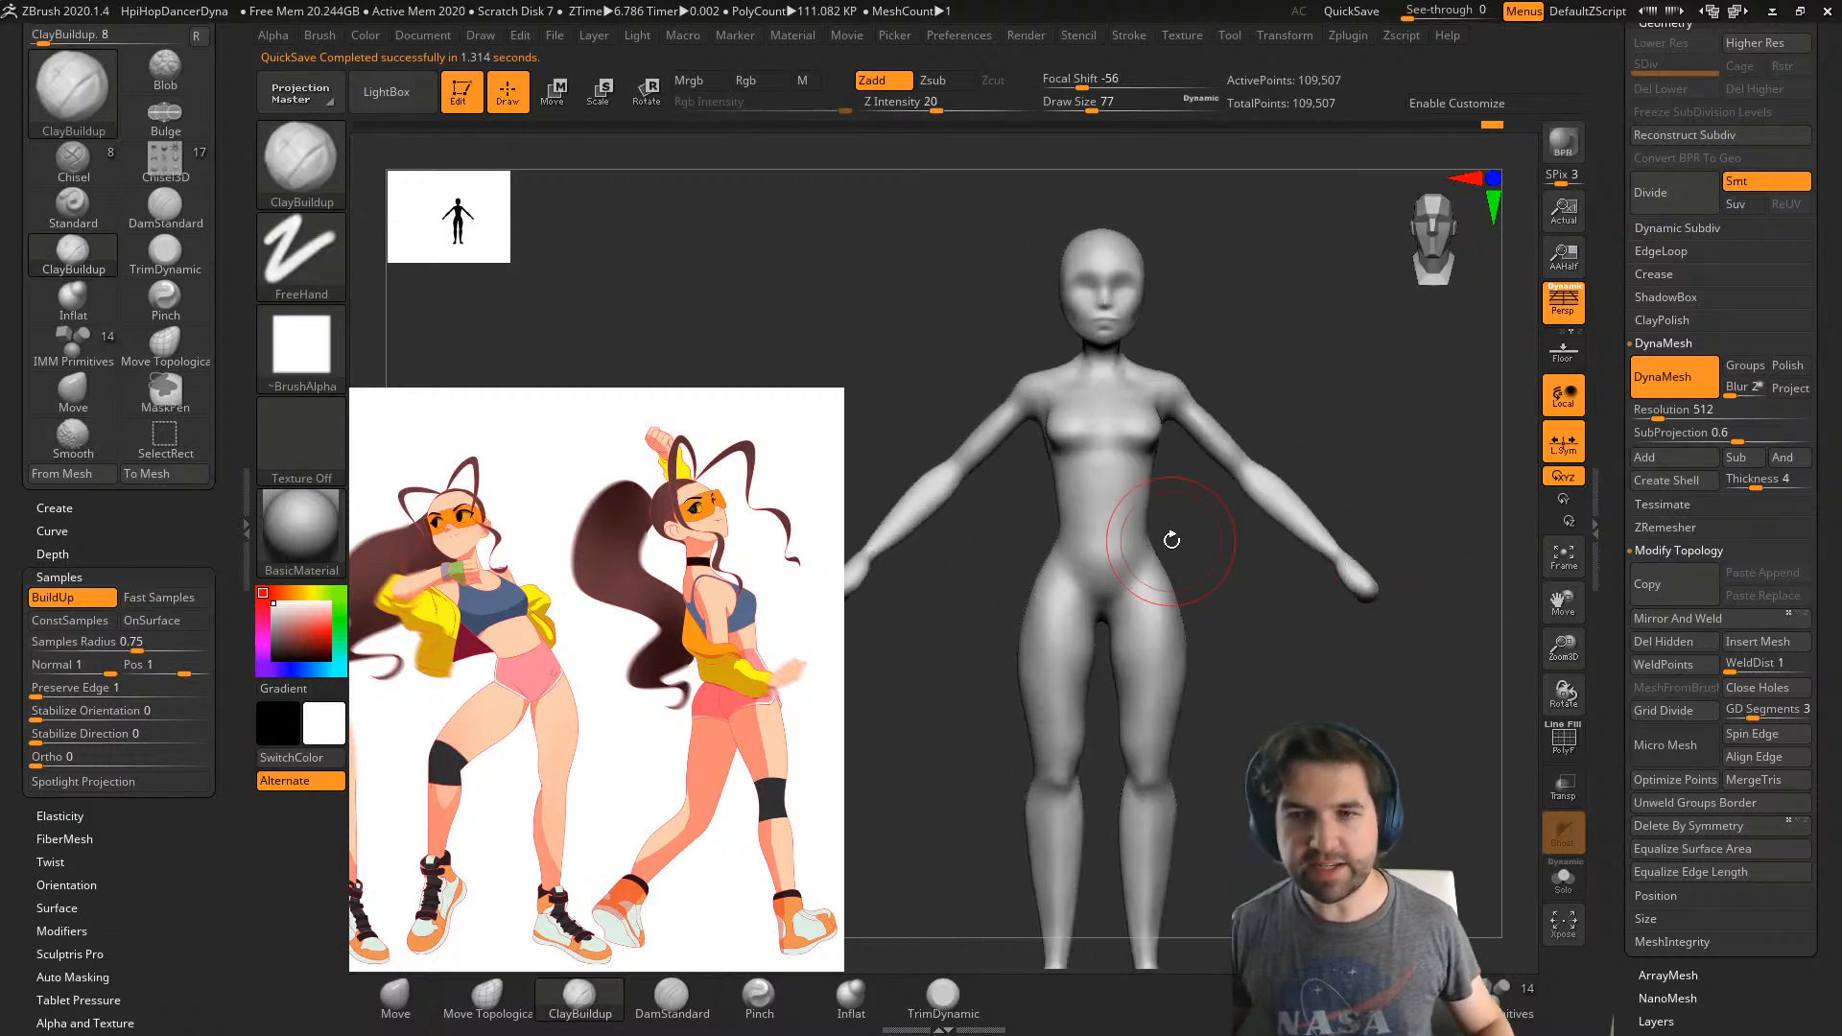
# - Save the project to the Desktop as HpiHopDancerDyna, replacing the existing file
pyautogui.moveTo(1611, 506); pyautogui.dragTo(1611, 676)
pyautogui.hotkey('ctrl', 's')
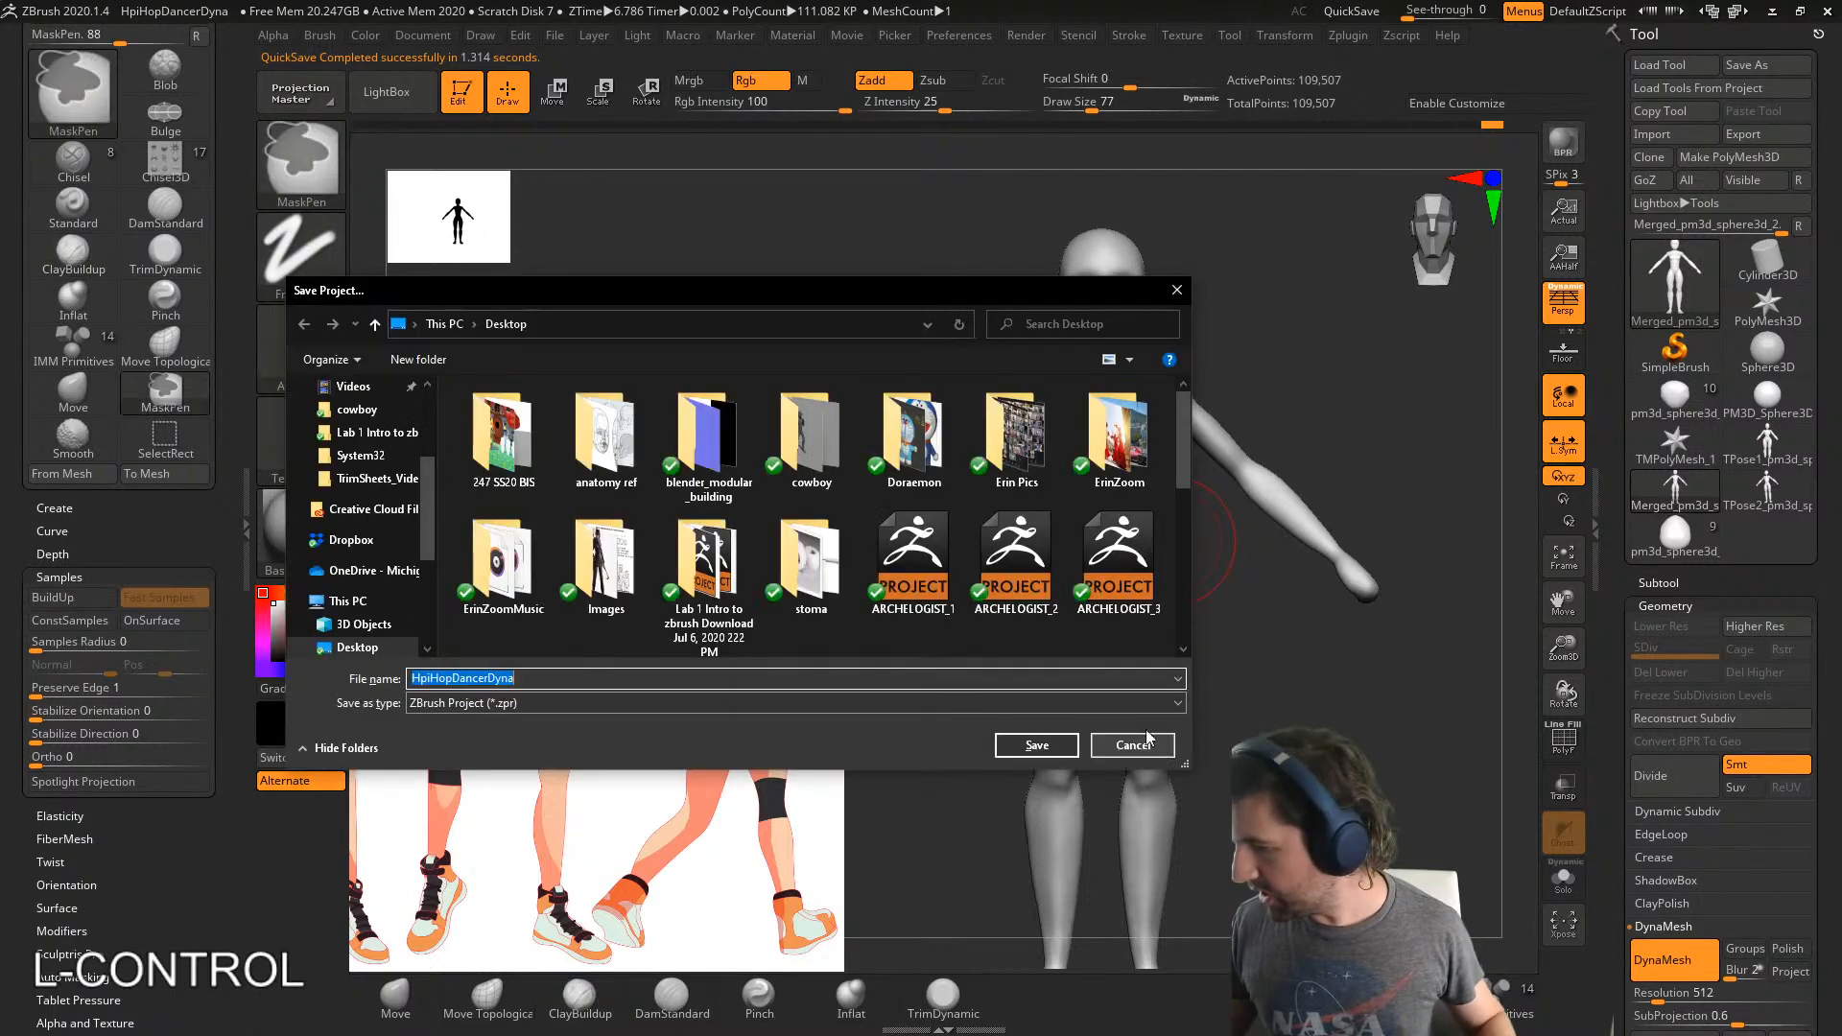
pyautogui.moveTo(1183, 470); pyautogui.dragTo(1178, 595)
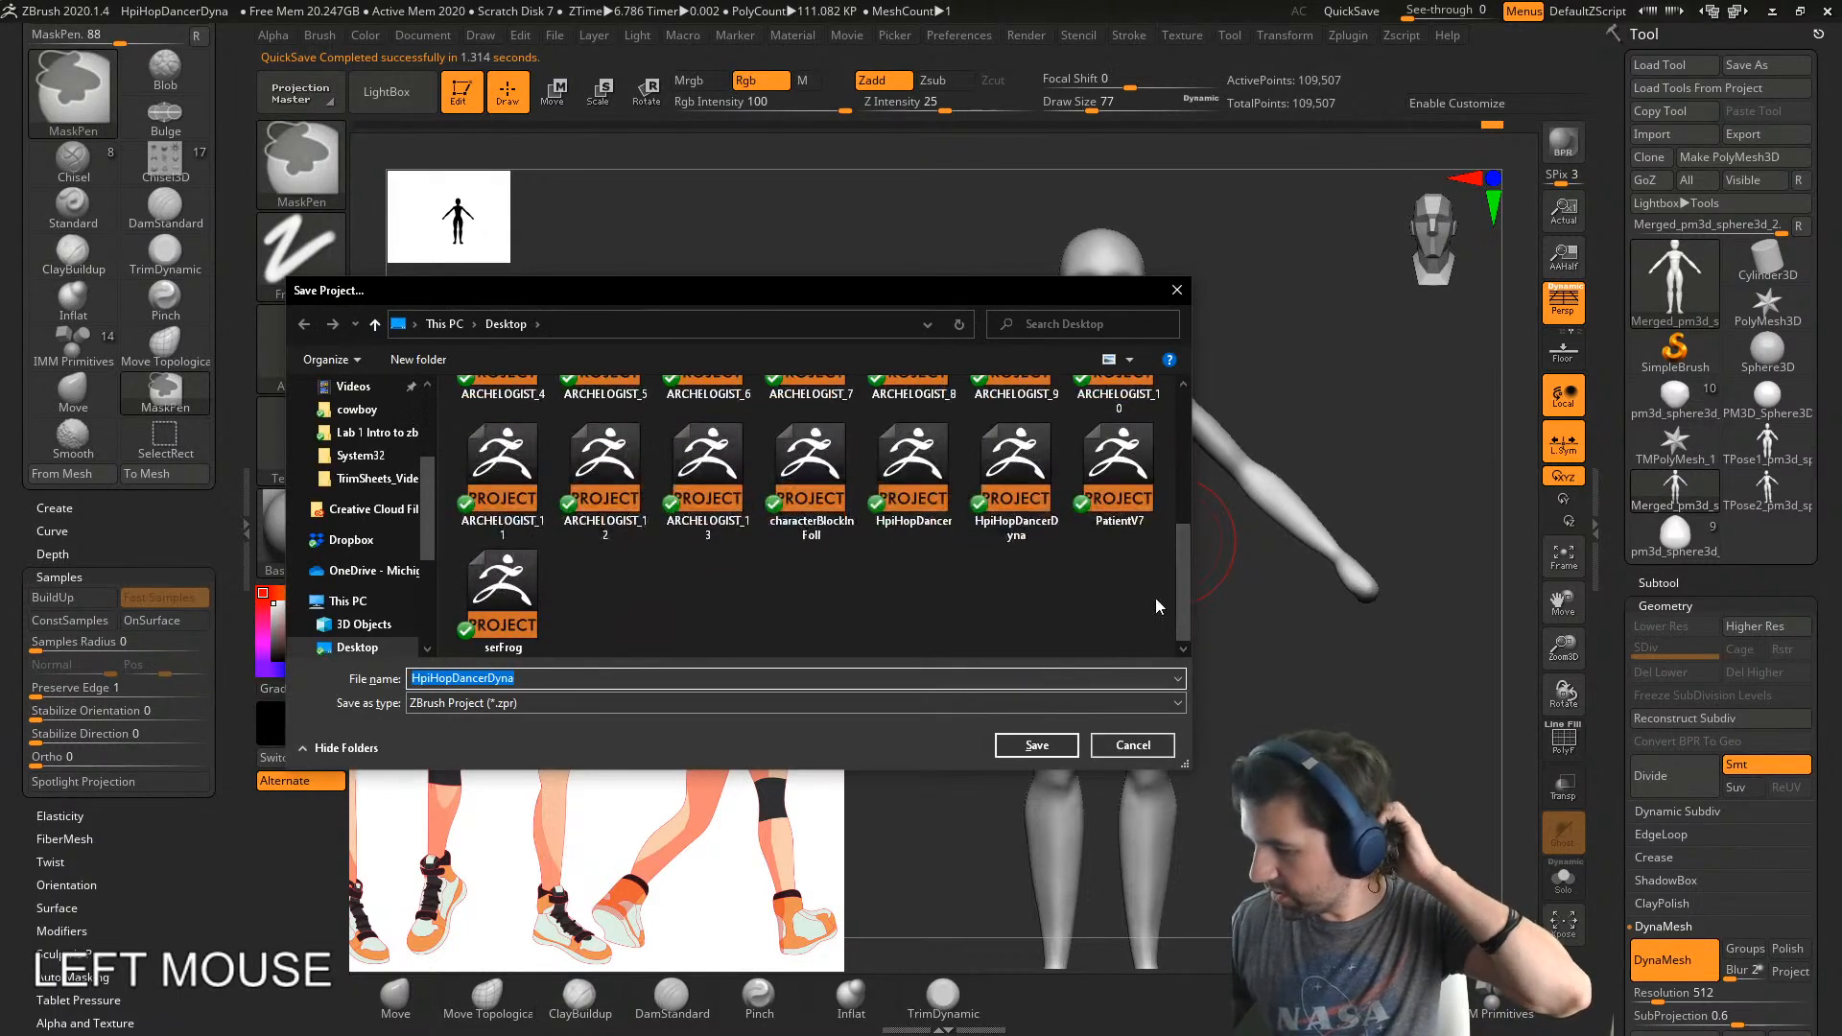
pyautogui.click(1034, 746)
pyautogui.click(983, 536)
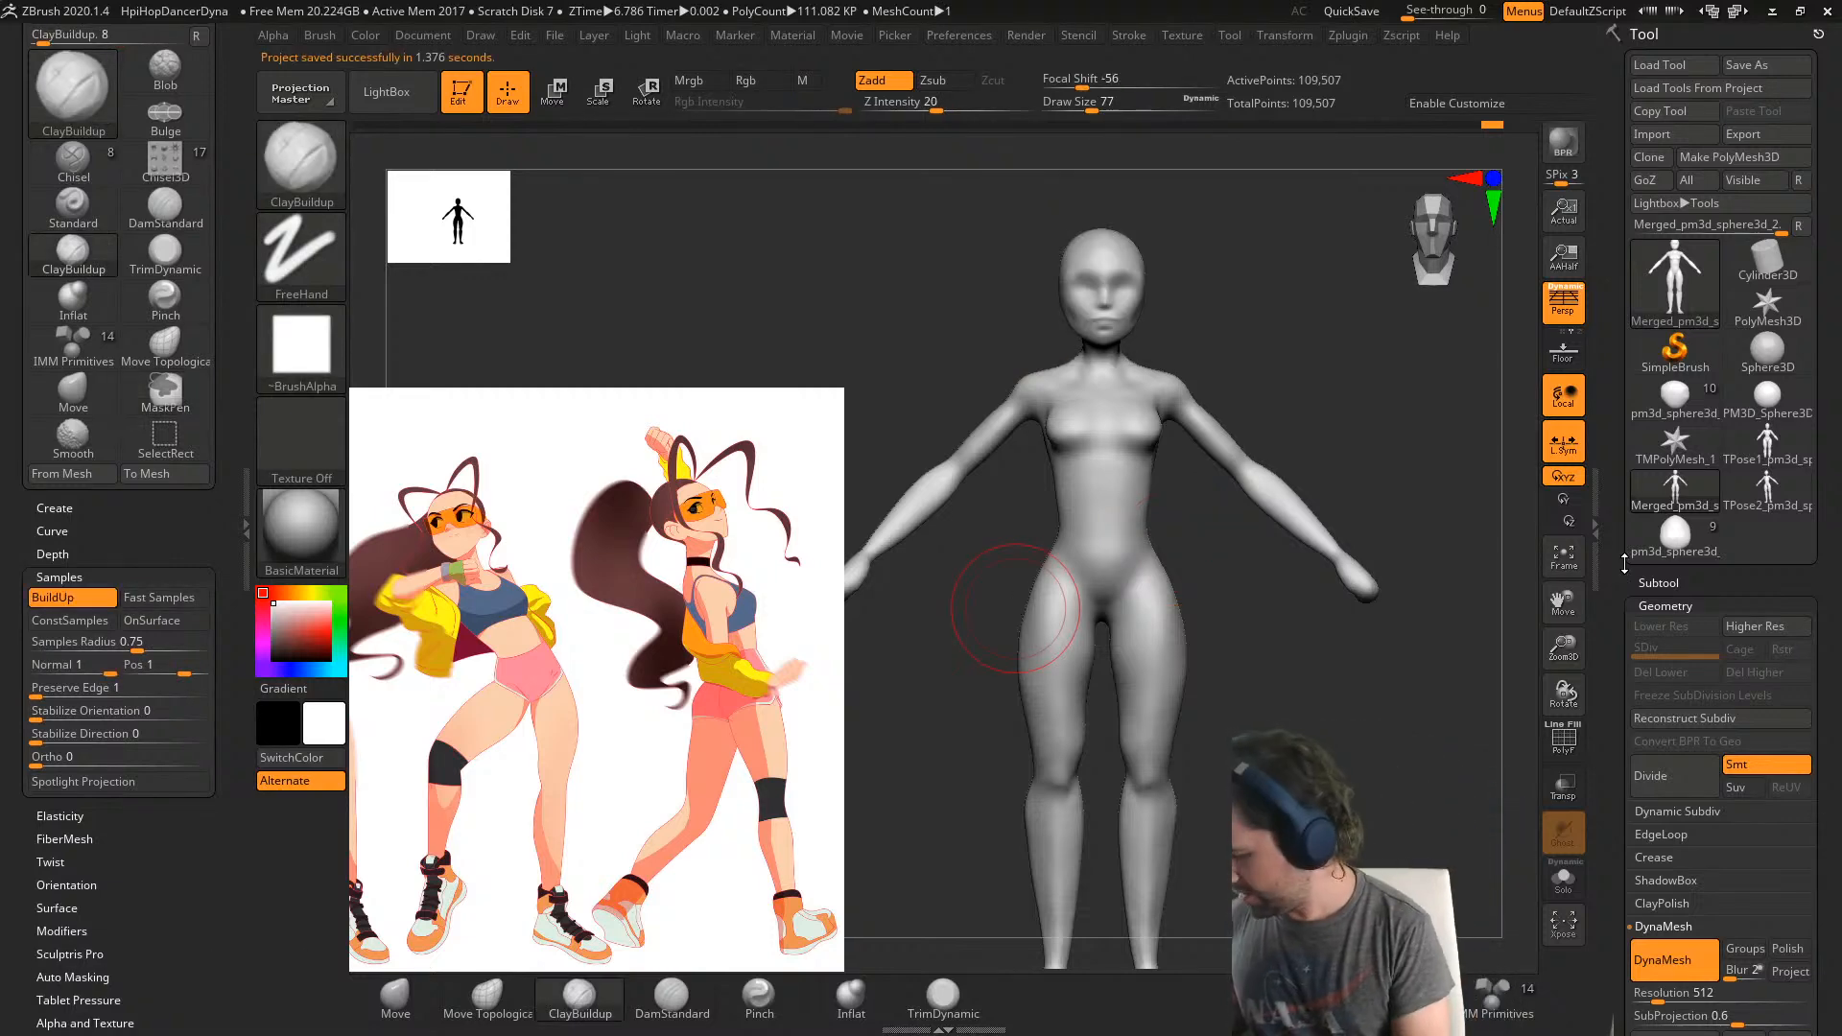
# - Duplicate the body subtool, then isolate the copy with Solo and display its polyframe
pyautogui.click(1659, 583)
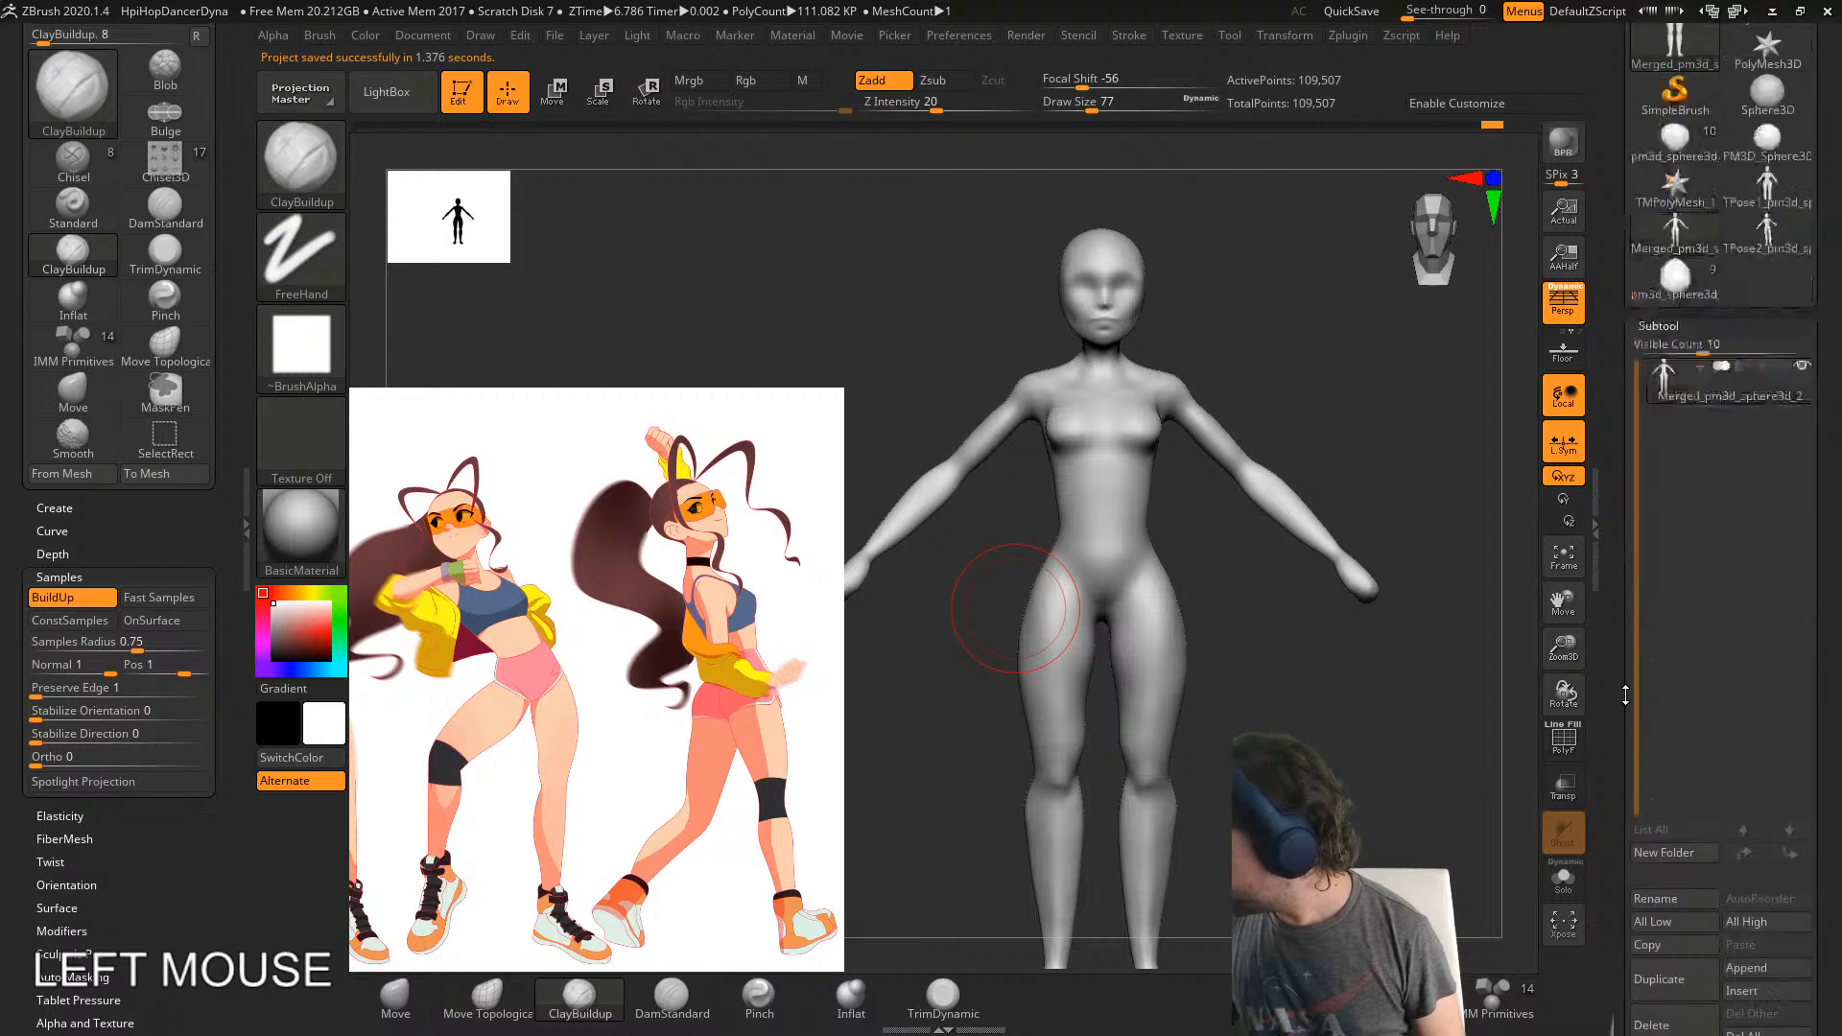
pyautogui.click(1690, 771)
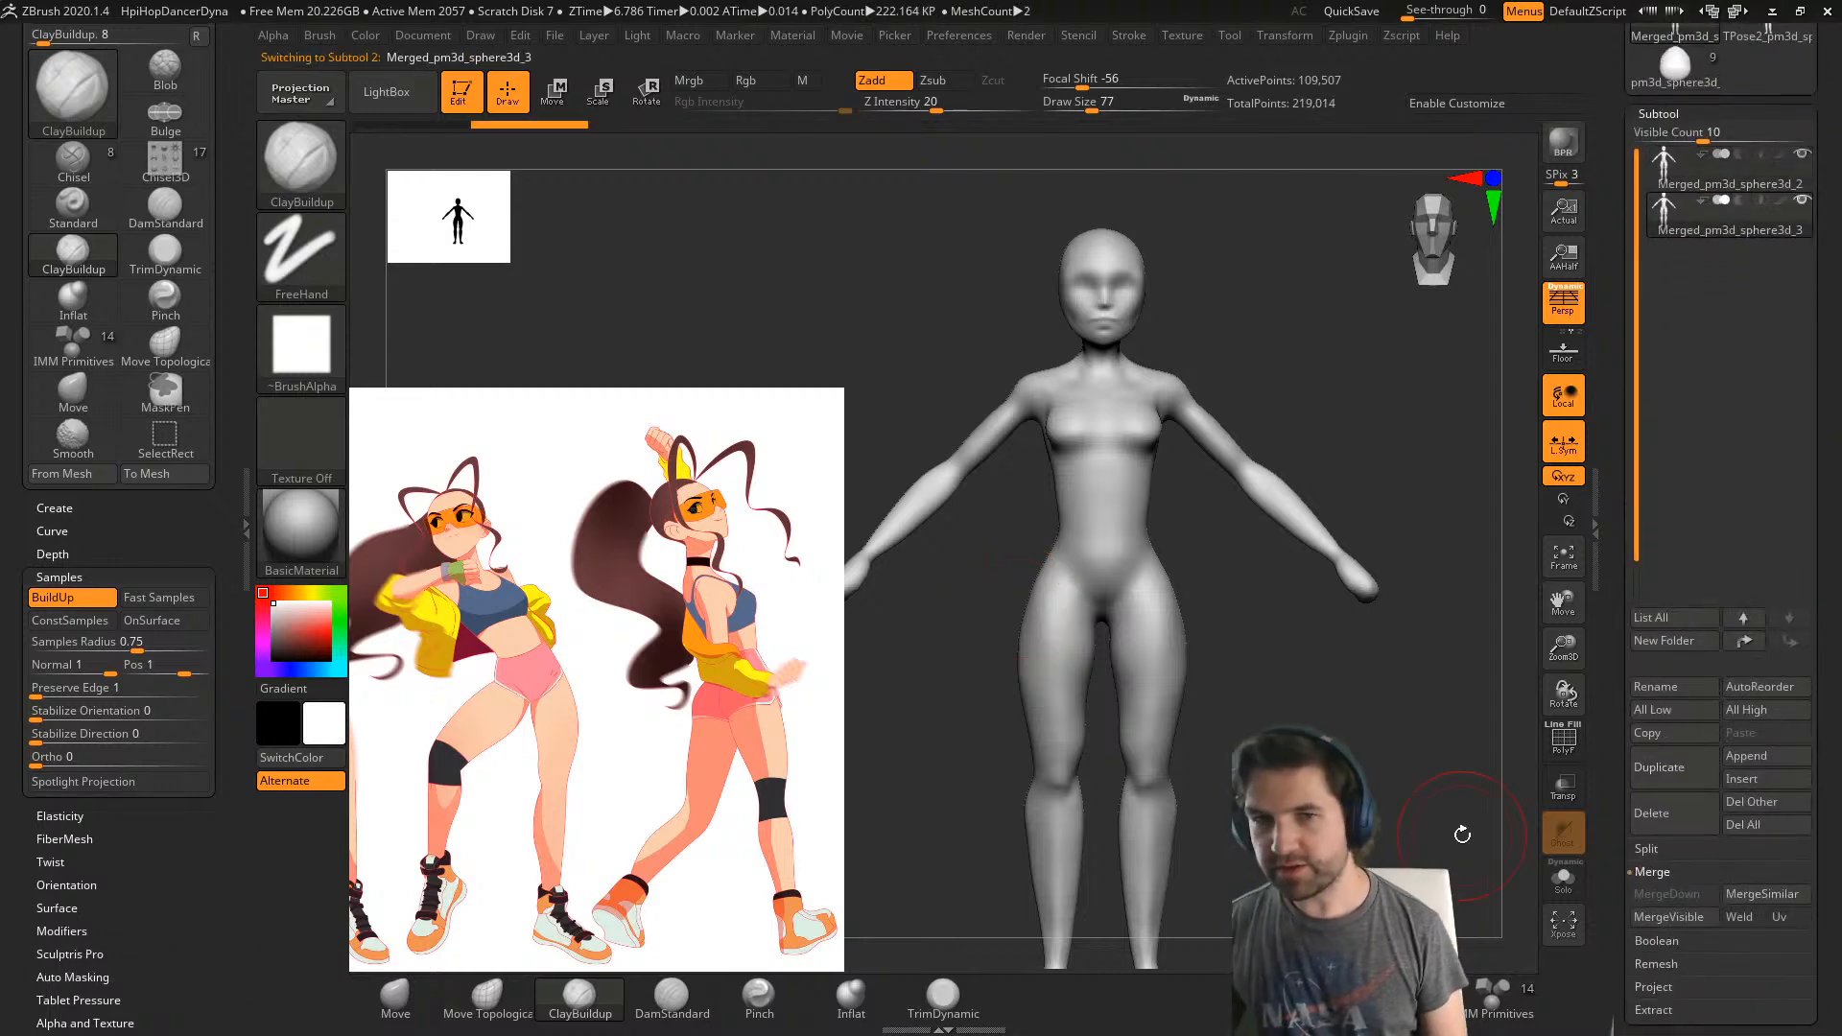
pyautogui.moveTo(1615, 651); pyautogui.dragTo(1616, 438)
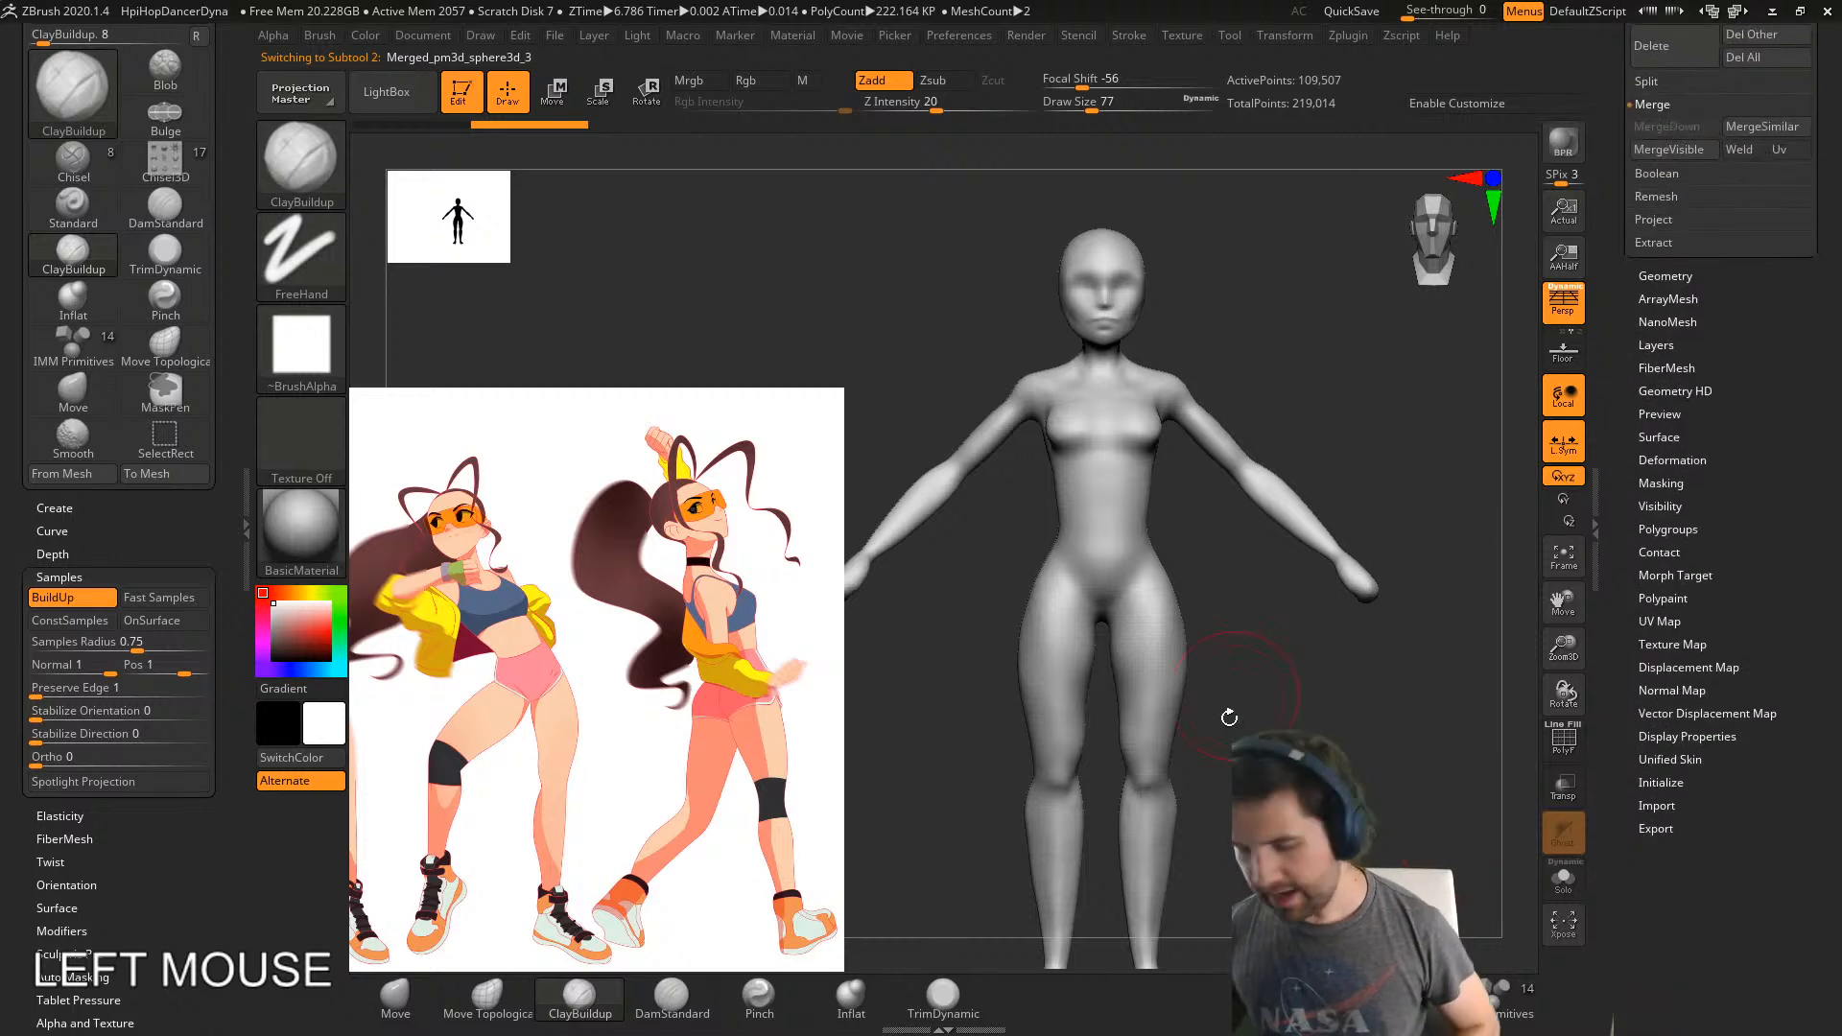
pyautogui.click(1564, 878)
pyautogui.moveTo(1405, 706)
pyautogui.keyDown('alt'); pyautogui.mouseDown(button='right')
pyautogui.moveTo(1353, 736)
pyautogui.moveTo(1300, 695)
pyautogui.mouseUp(button='right'); pyautogui.keyUp('alt')
pyautogui.hotkey('shift', 'f')
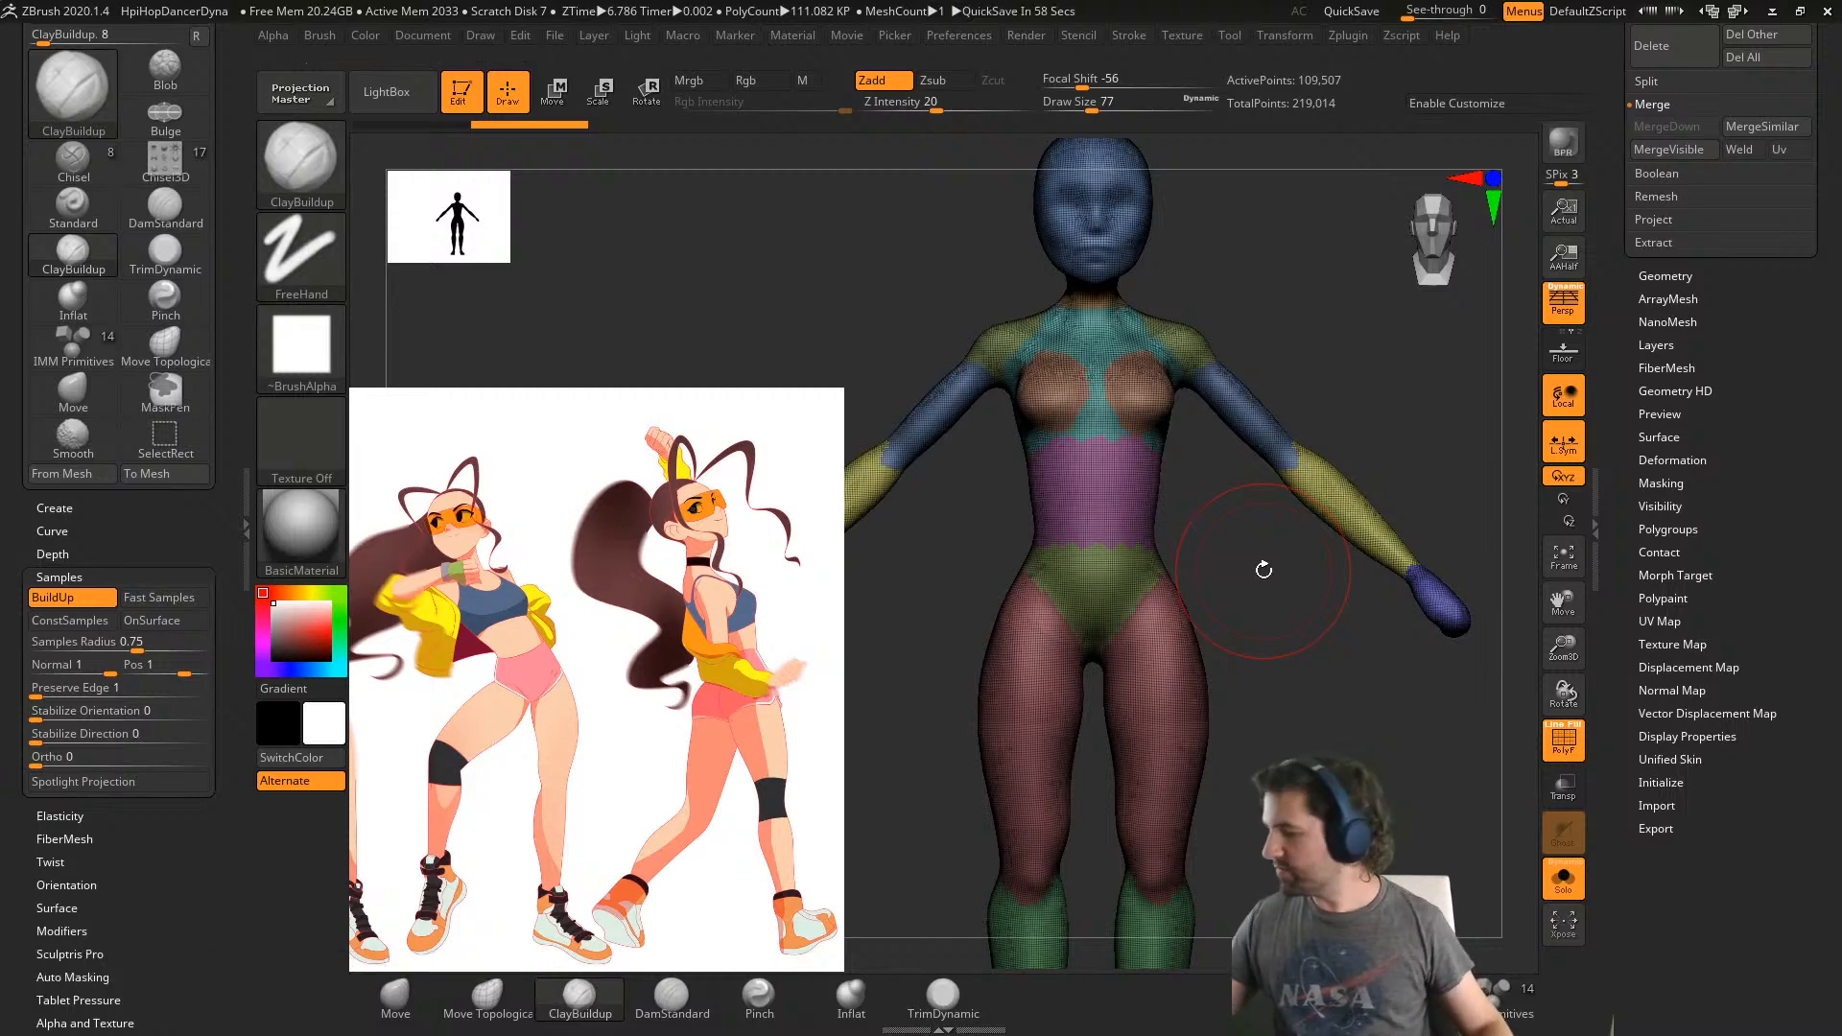
# - Remesh the duplicated body with ZRemesher at a target polygon count of 5
pyautogui.moveTo(1728, 501); pyautogui.dragTo(1775, 665)
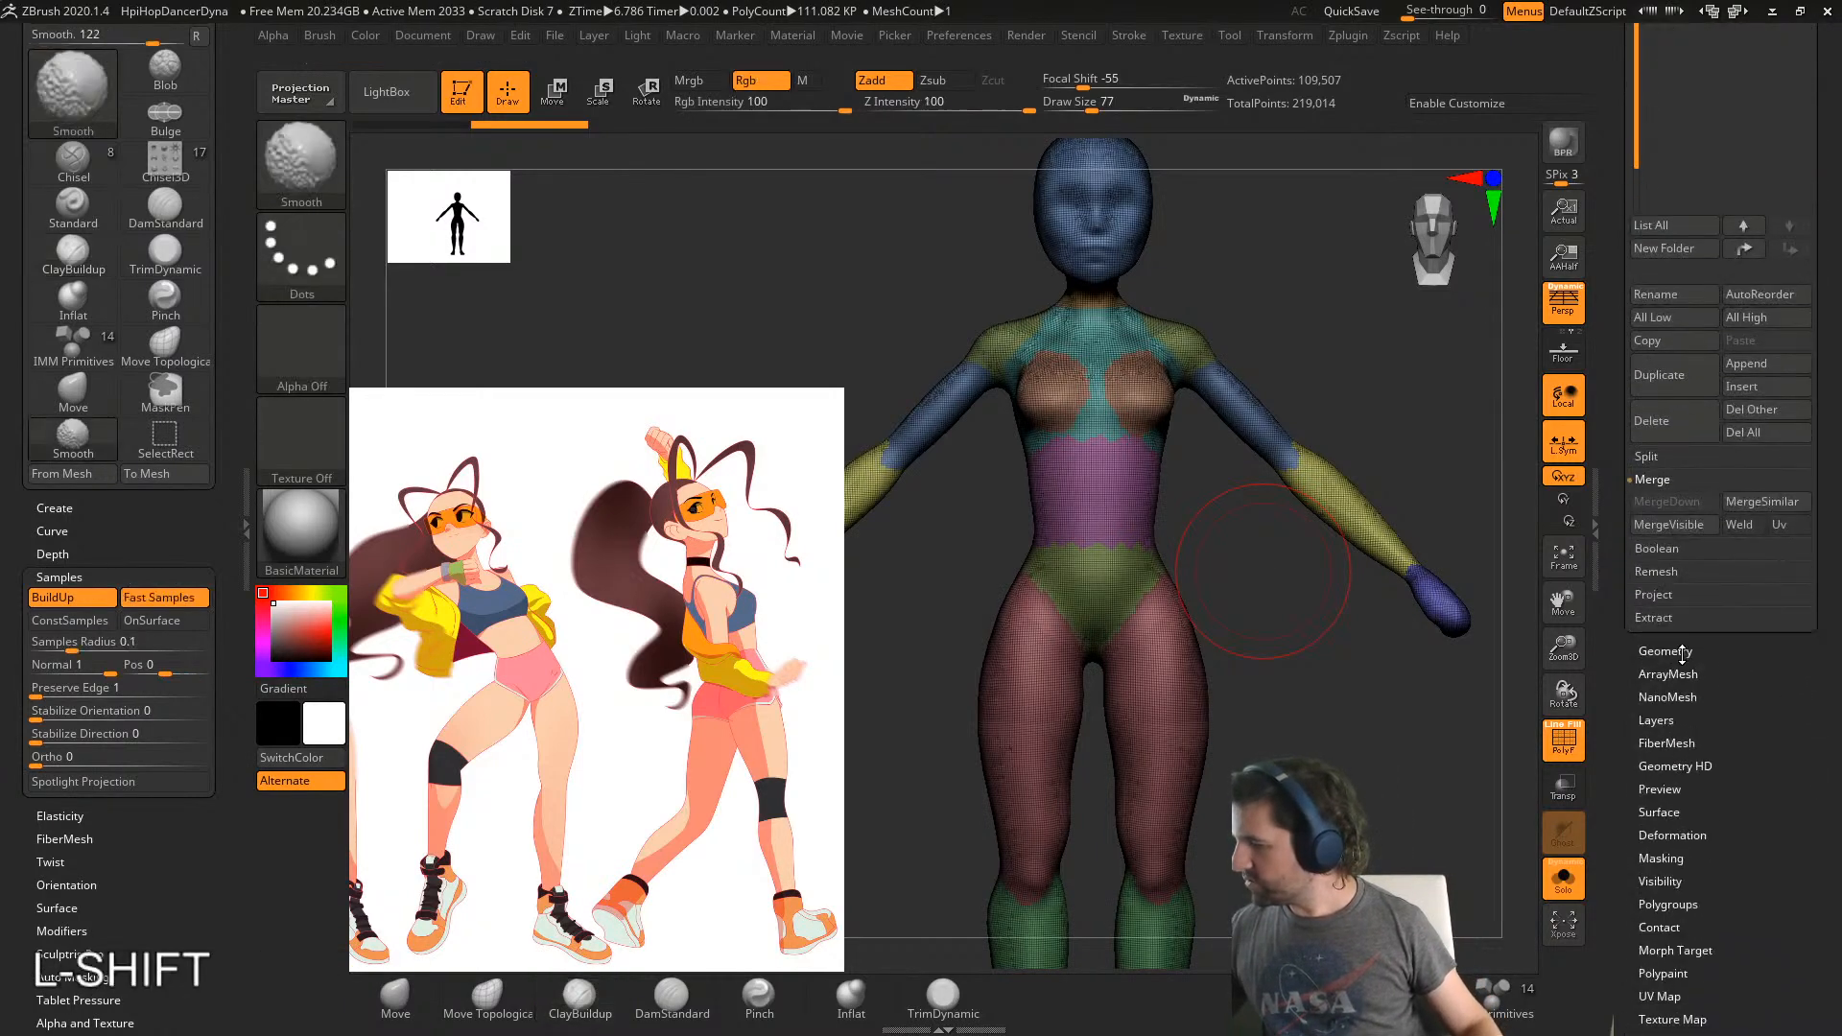
pyautogui.keyDown('shift'); pyautogui.click(1679, 650); pyautogui.keyUp('shift')
pyautogui.moveTo(1621, 905); pyautogui.dragTo(1625, 579)
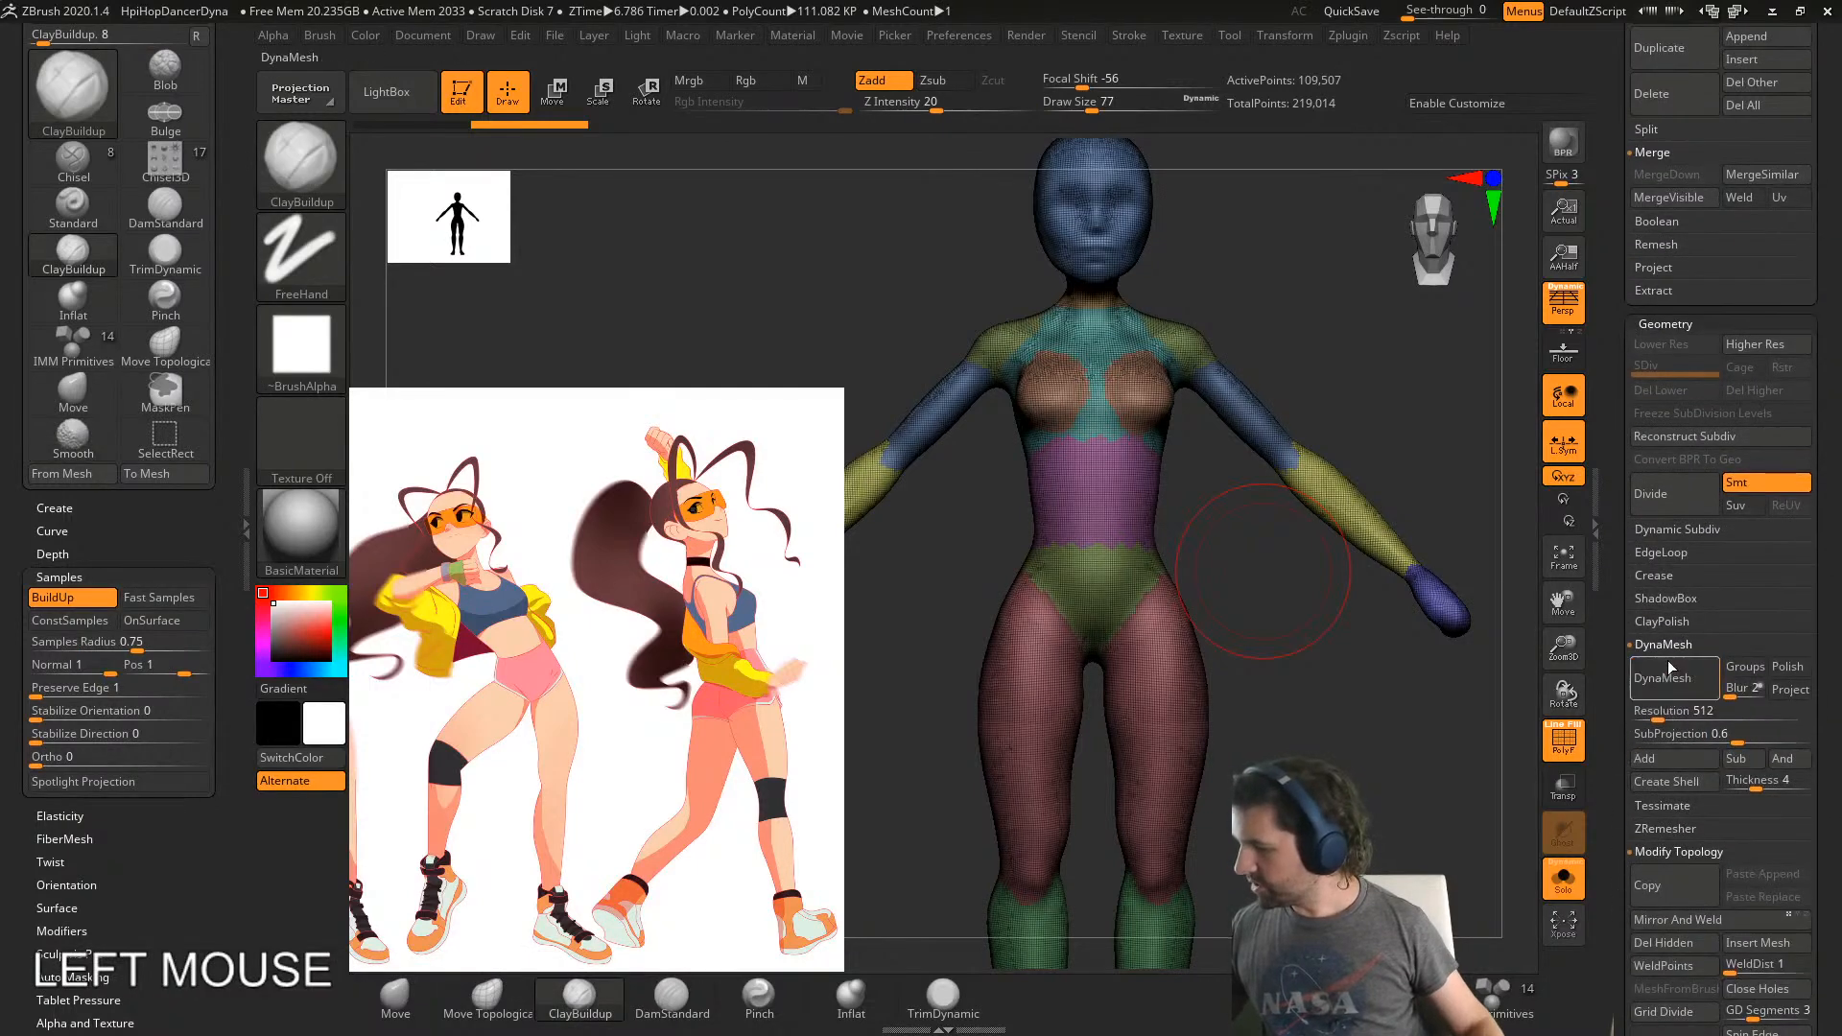
pyautogui.moveTo(1625, 906); pyautogui.dragTo(1625, 758)
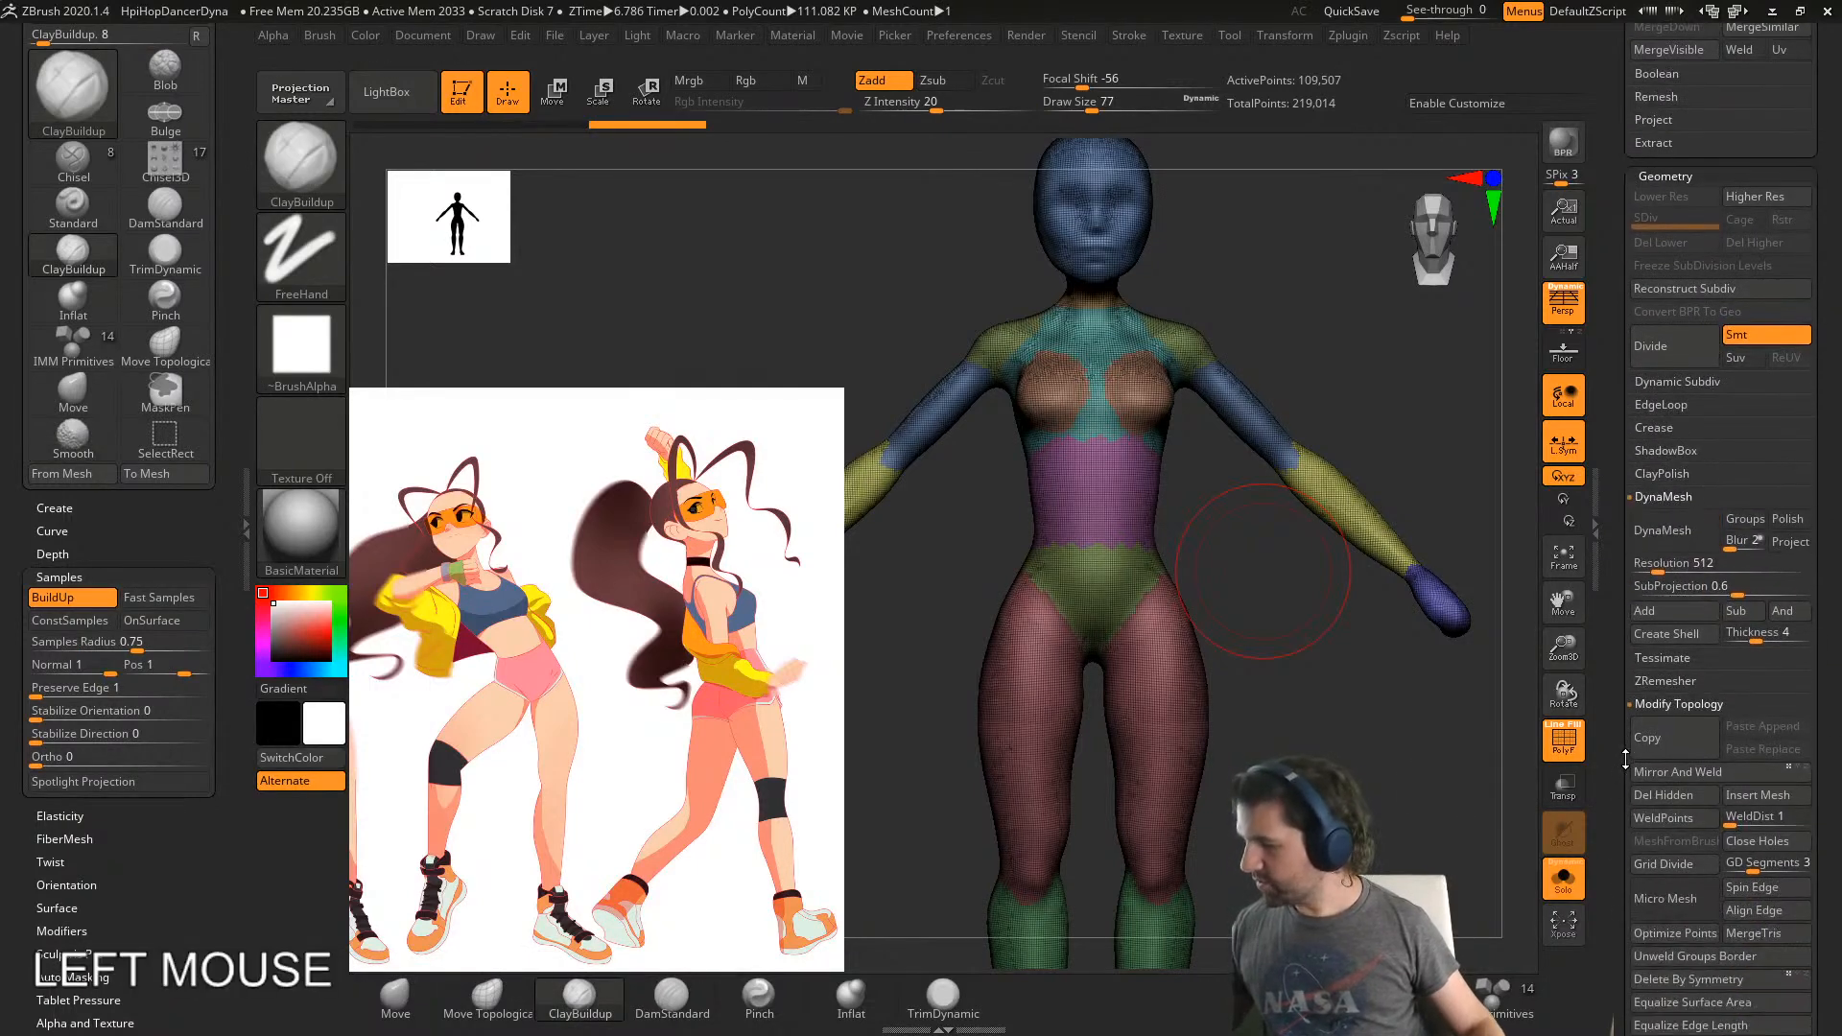
pyautogui.click(1661, 687)
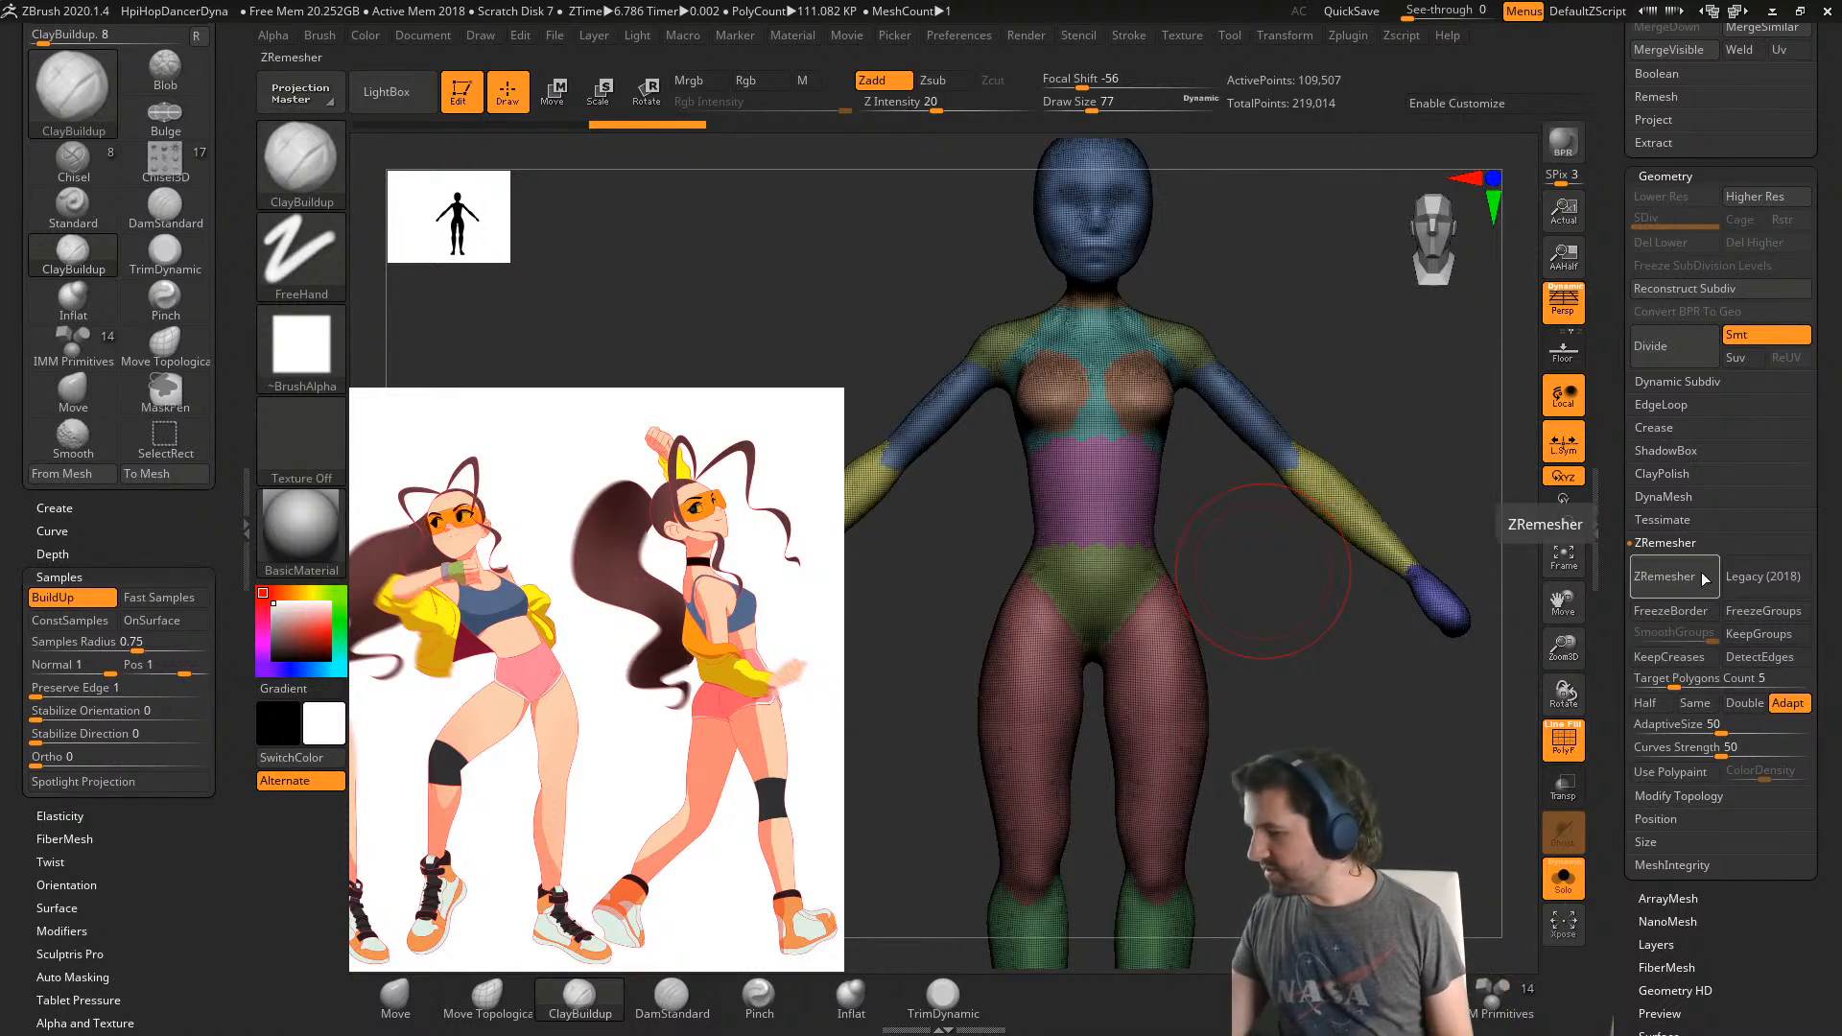
pyautogui.click(1669, 578)
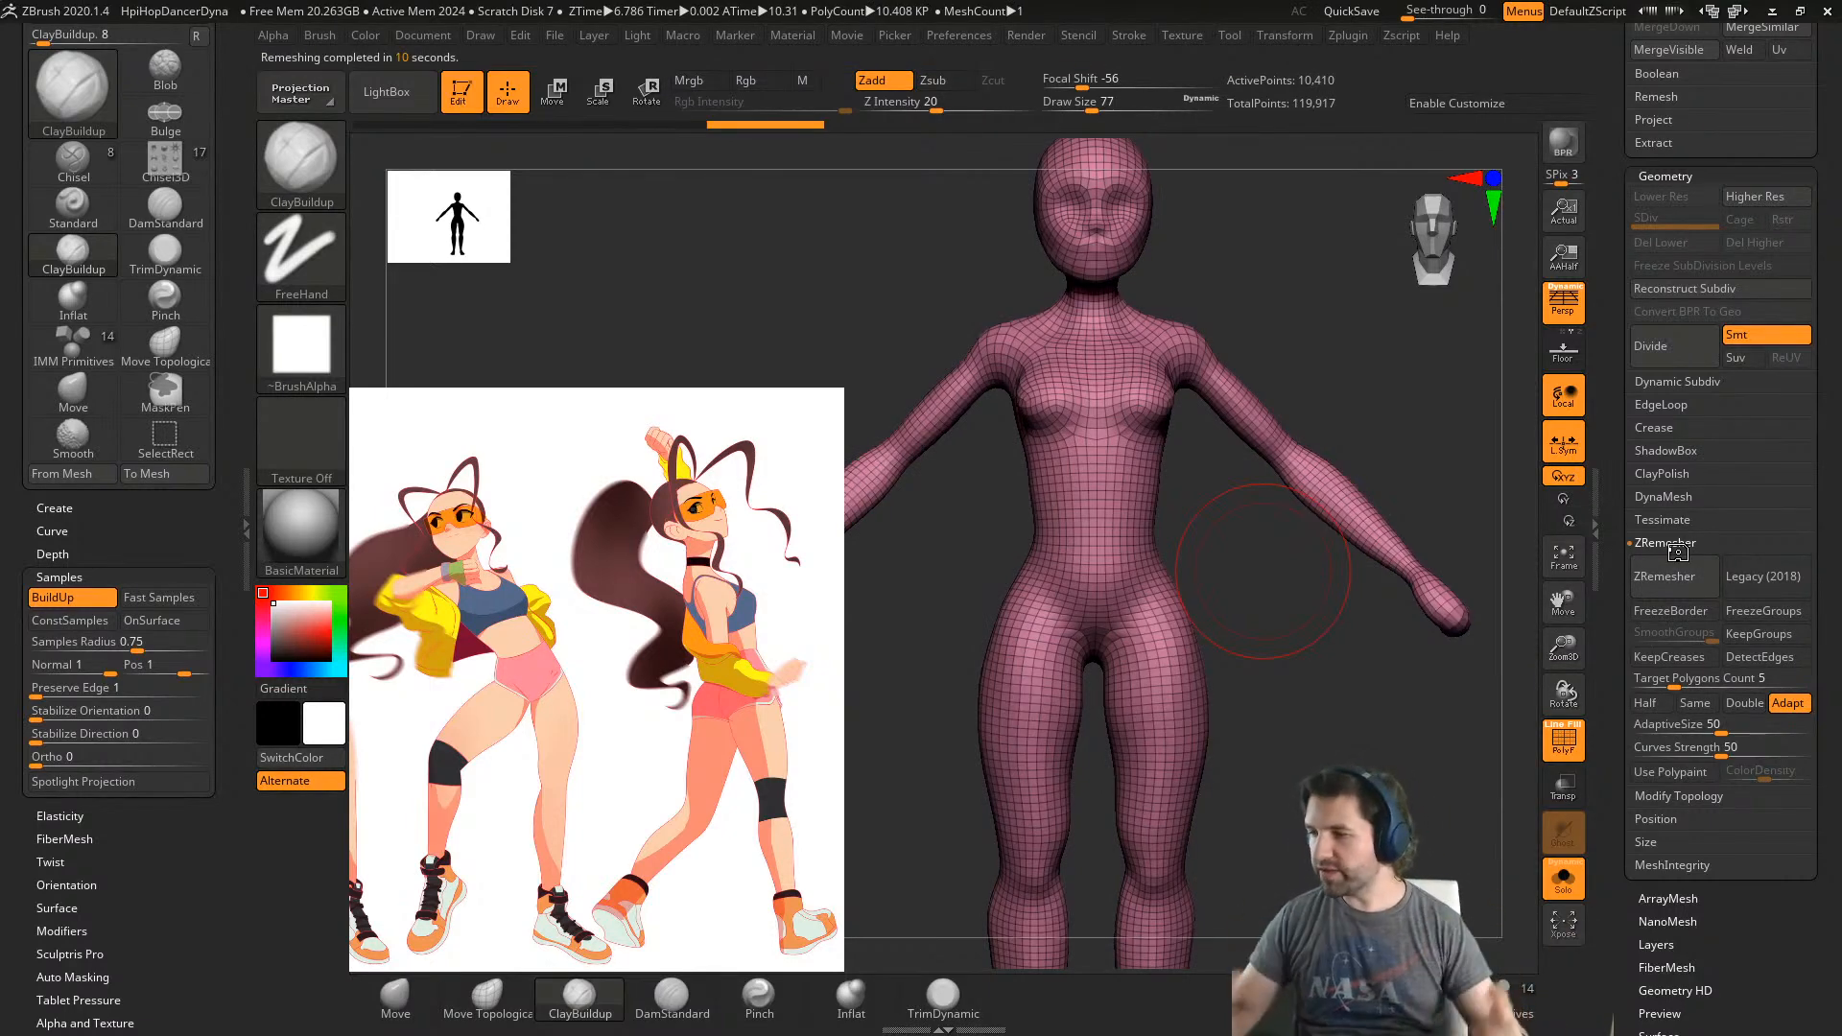
# - Inspect the new topology and try reshaping the remeshed body with the Move brush at draw size 163
pyautogui.moveTo(1262, 571); pyautogui.dragTo(993, 446)
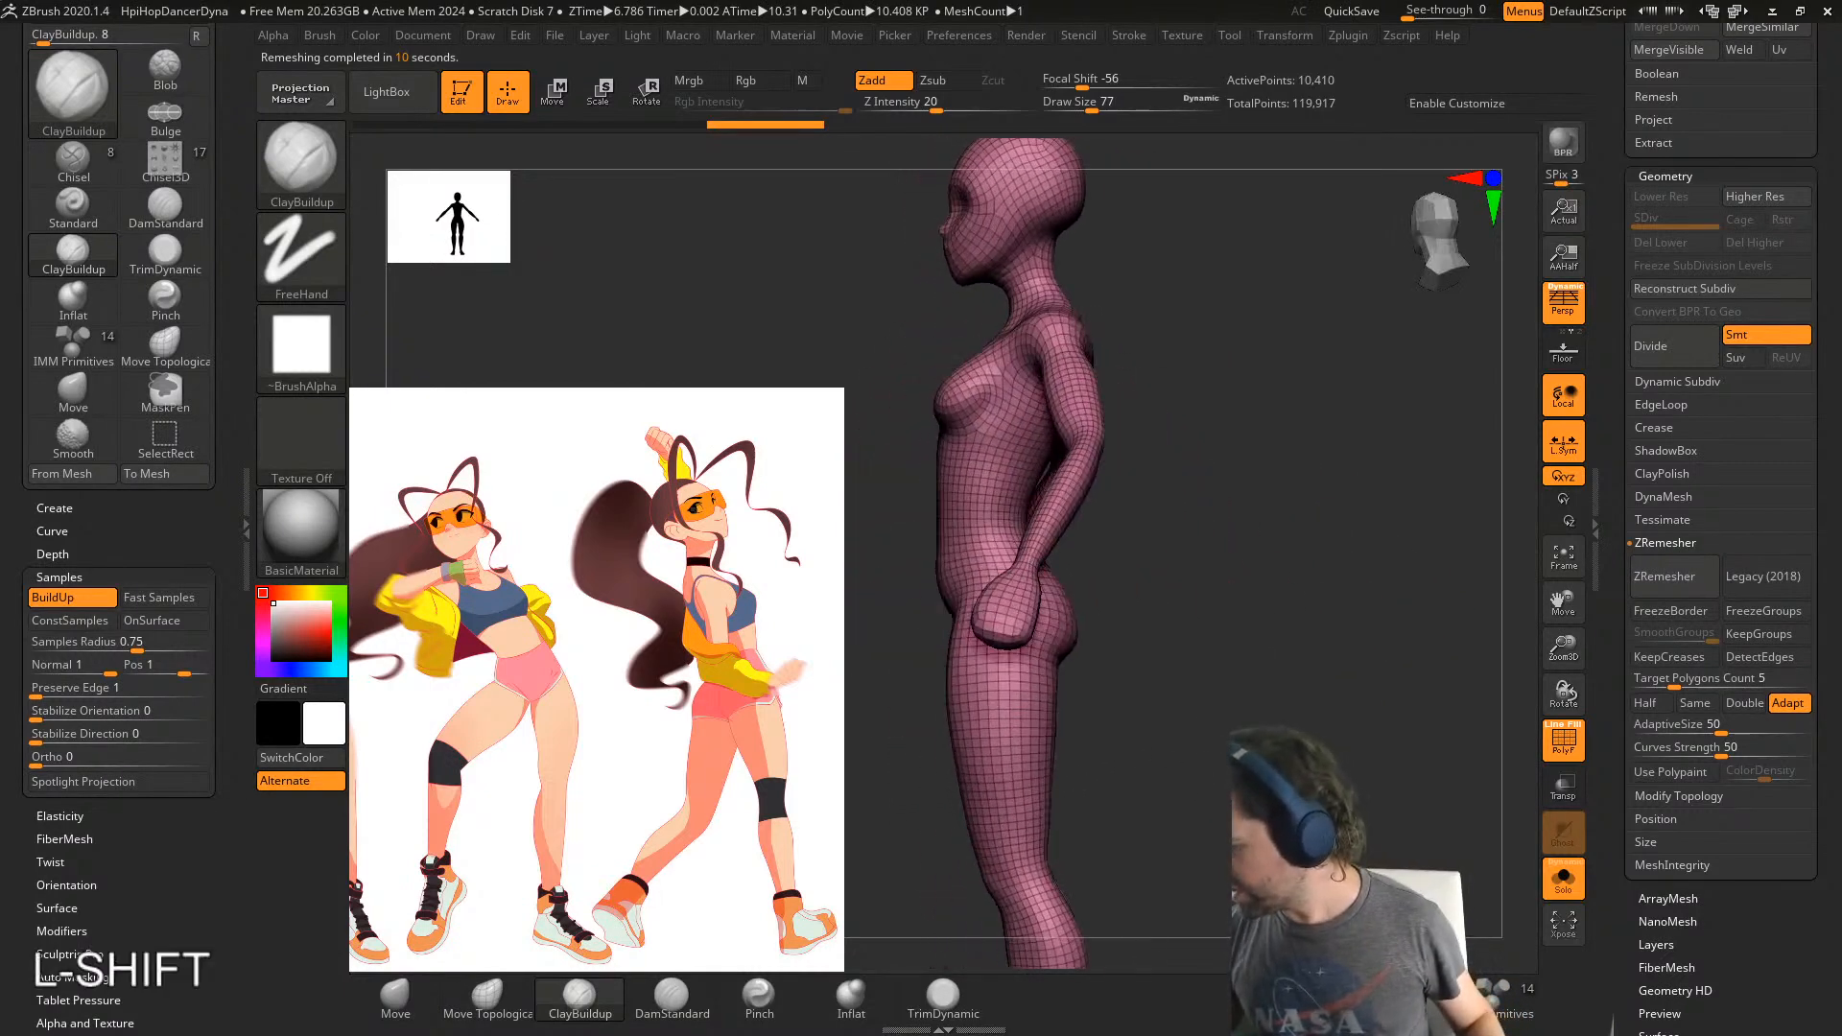
pyautogui.keyDown('alt'); pyautogui.moveTo(992, 445); pyautogui.dragTo(1142, 331, button='right'); pyautogui.keyUp('alt')
pyautogui.keyDown('shift'); pyautogui.moveTo(998, 538); pyautogui.dragTo(1444, 626, button='right'); pyautogui.keyUp('shift')
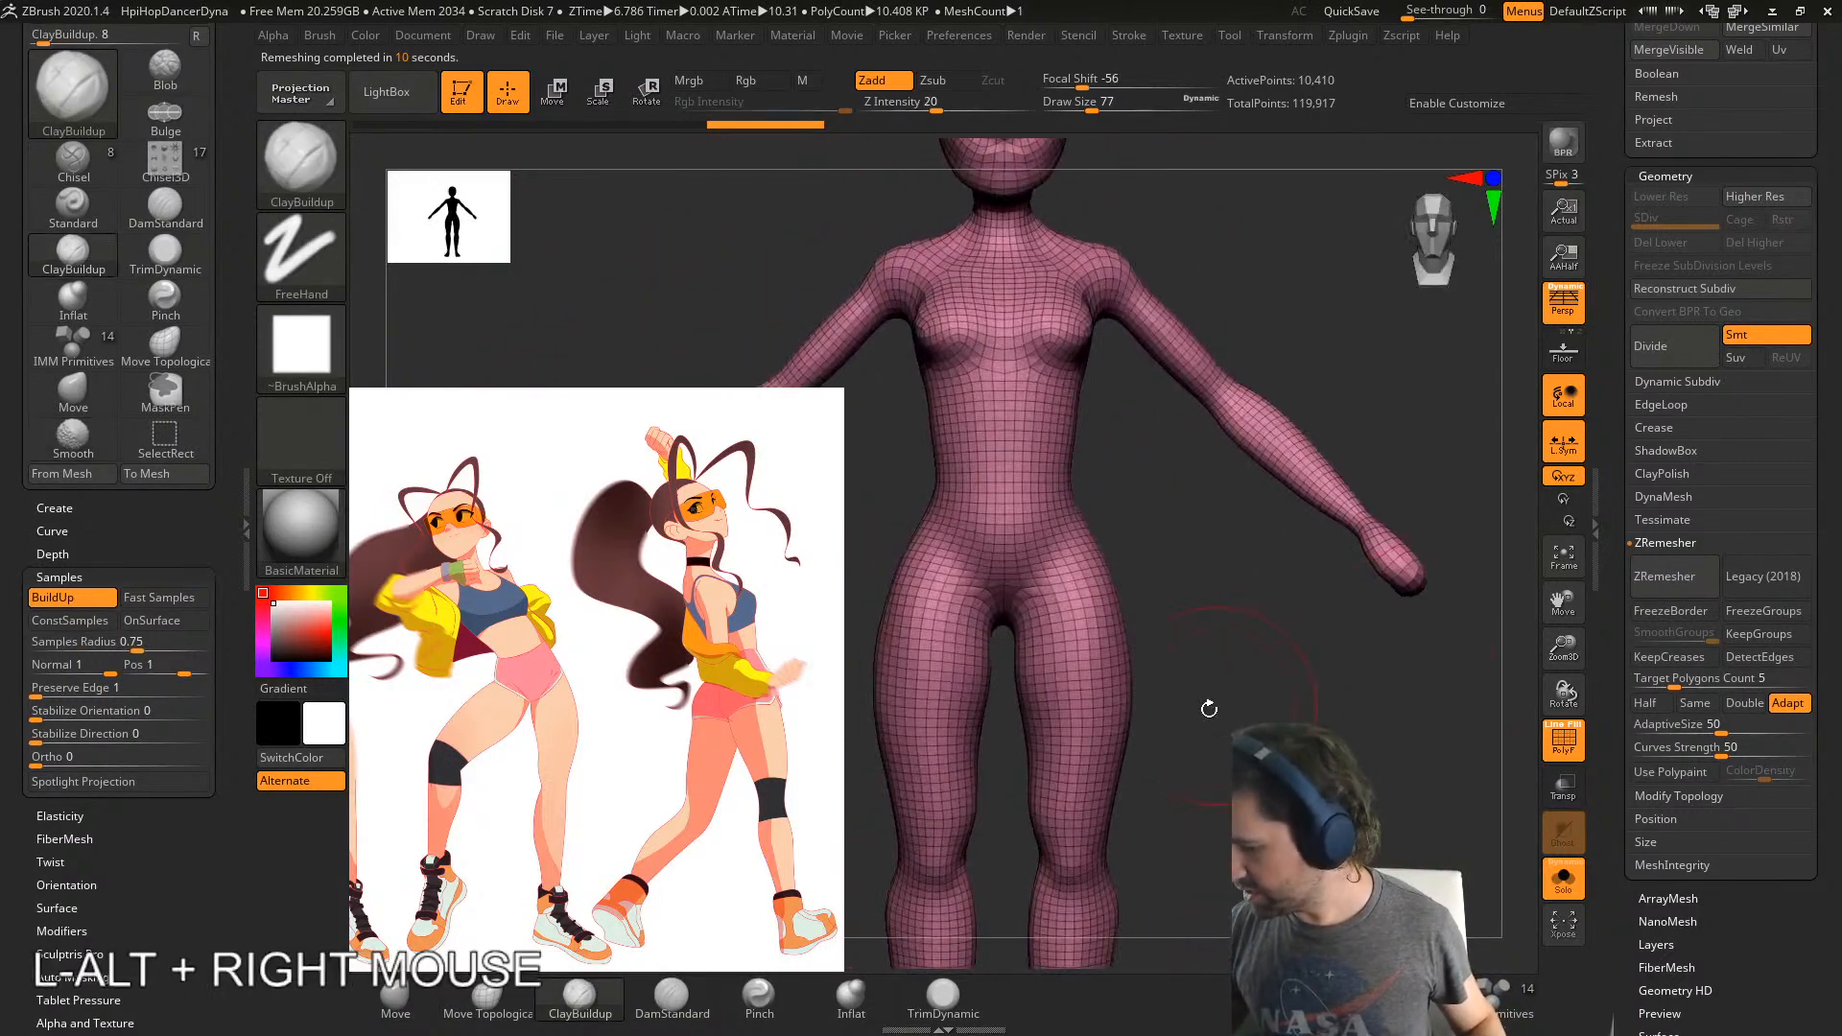
pyautogui.click(395, 1000)
pyautogui.press('s')
pyautogui.moveTo(1192, 689); pyautogui.dragTo(1203, 689)
pyautogui.moveTo(1372, 686); pyautogui.dragTo(1268, 708, button='right')
pyautogui.moveTo(1268, 672); pyautogui.dragTo(1280, 652)
pyautogui.moveTo(1268, 614)
pyautogui.mouseDown()
pyautogui.moveTo(1282, 578)
pyautogui.moveTo(1243, 551)
pyautogui.mouseUp()
pyautogui.moveTo(1276, 633)
pyautogui.mouseDown(button='right')
pyautogui.moveTo(1390, 670)
pyautogui.moveTo(1396, 768)
pyautogui.moveTo(1424, 722)
pyautogui.mouseUp(button='right')
# - Undo the Move strokes and the ZRemesher pass on the duplicated body
pyautogui.hotkey('ctrl', 'z')
pyautogui.hotkey('ctrl', 'z')
pyautogui.hotkey('ctrl', 'z')
pyautogui.hotkey('ctrl', 'z')
pyautogui.hotkey('ctrl', 'z')
pyautogui.rightClick(1398, 772)
# - Run ZRemesher on the copy at target polygon count 5, then reduce it further with repeated passes set to Half
pyautogui.click(1687, 573)
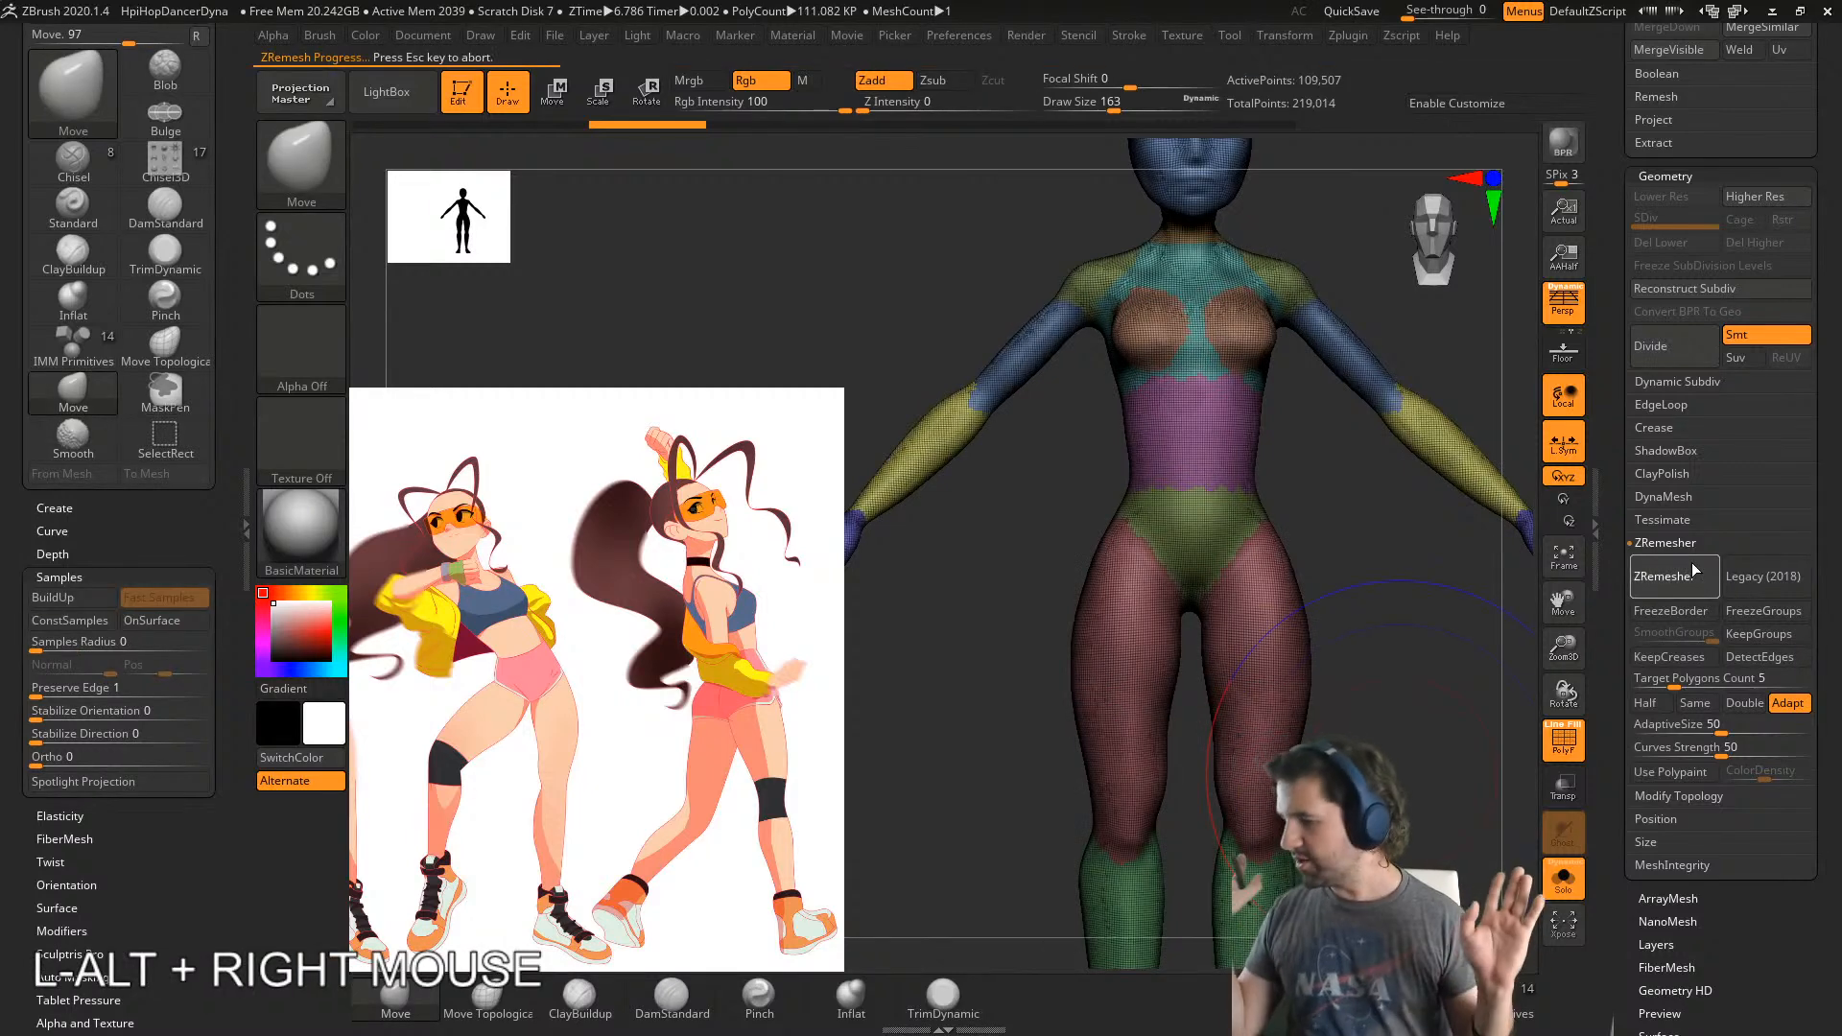
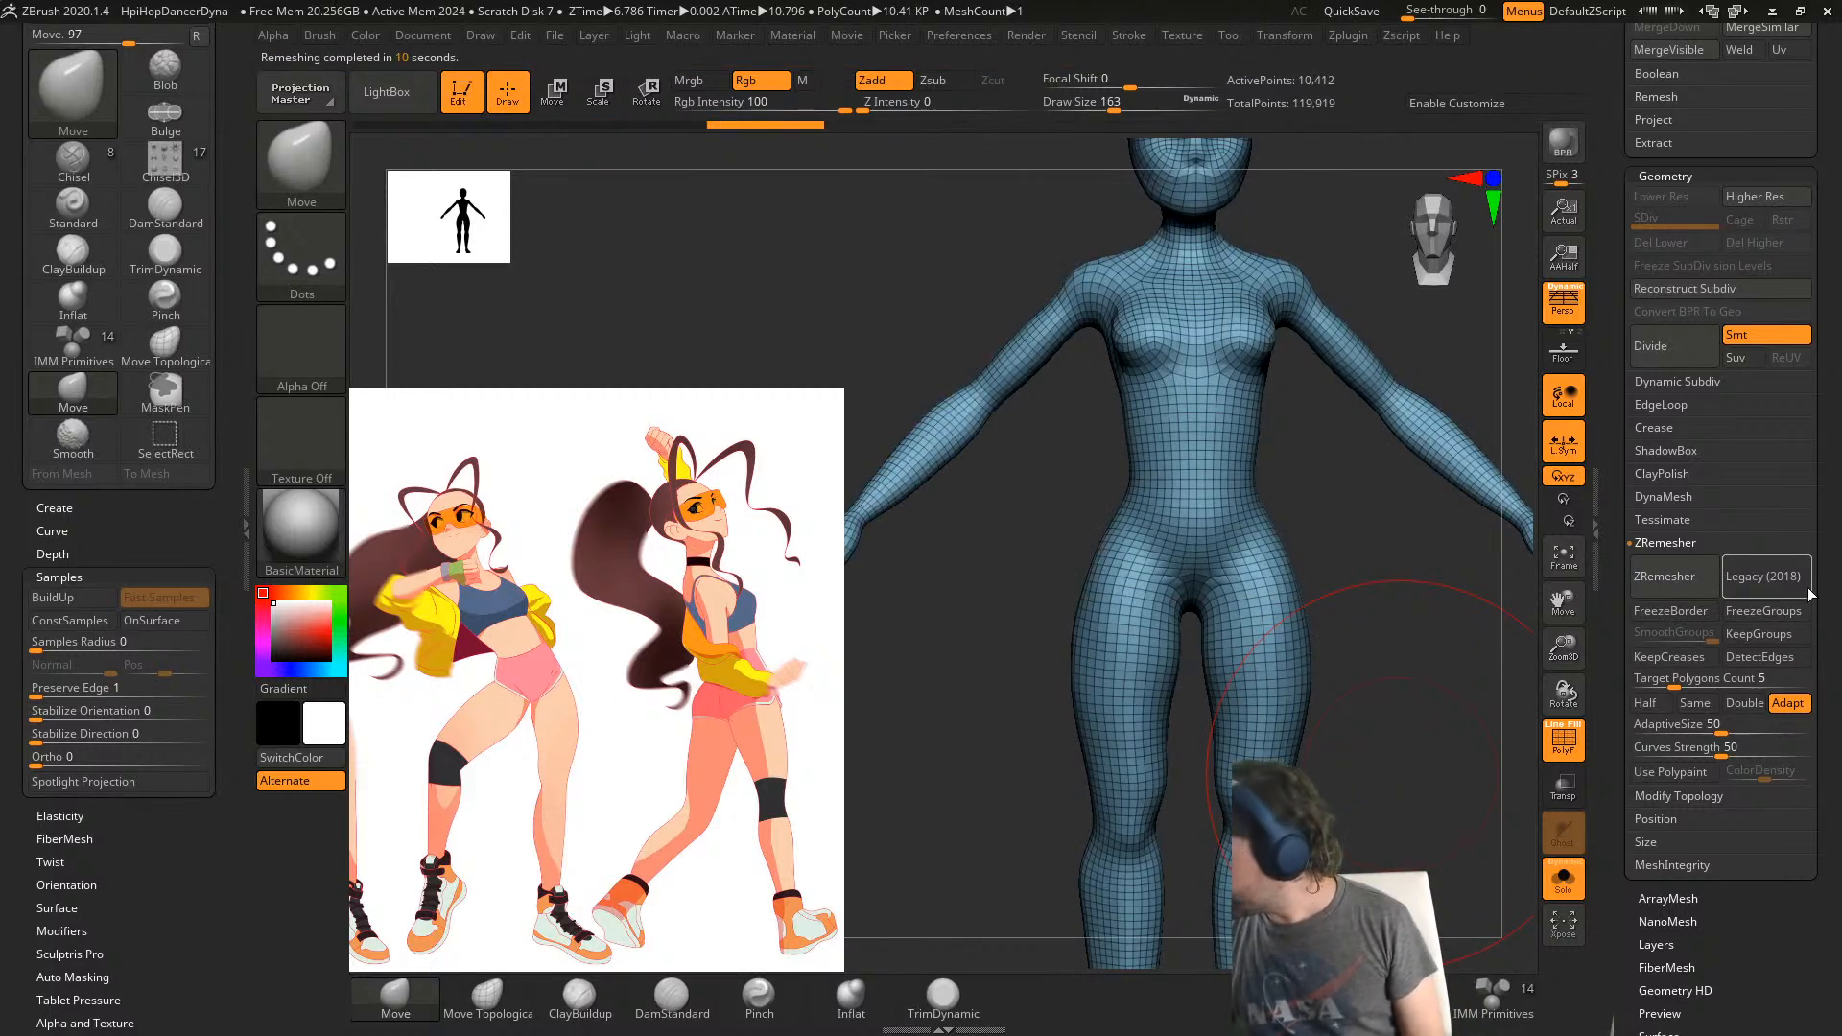
pyautogui.click(1690, 582)
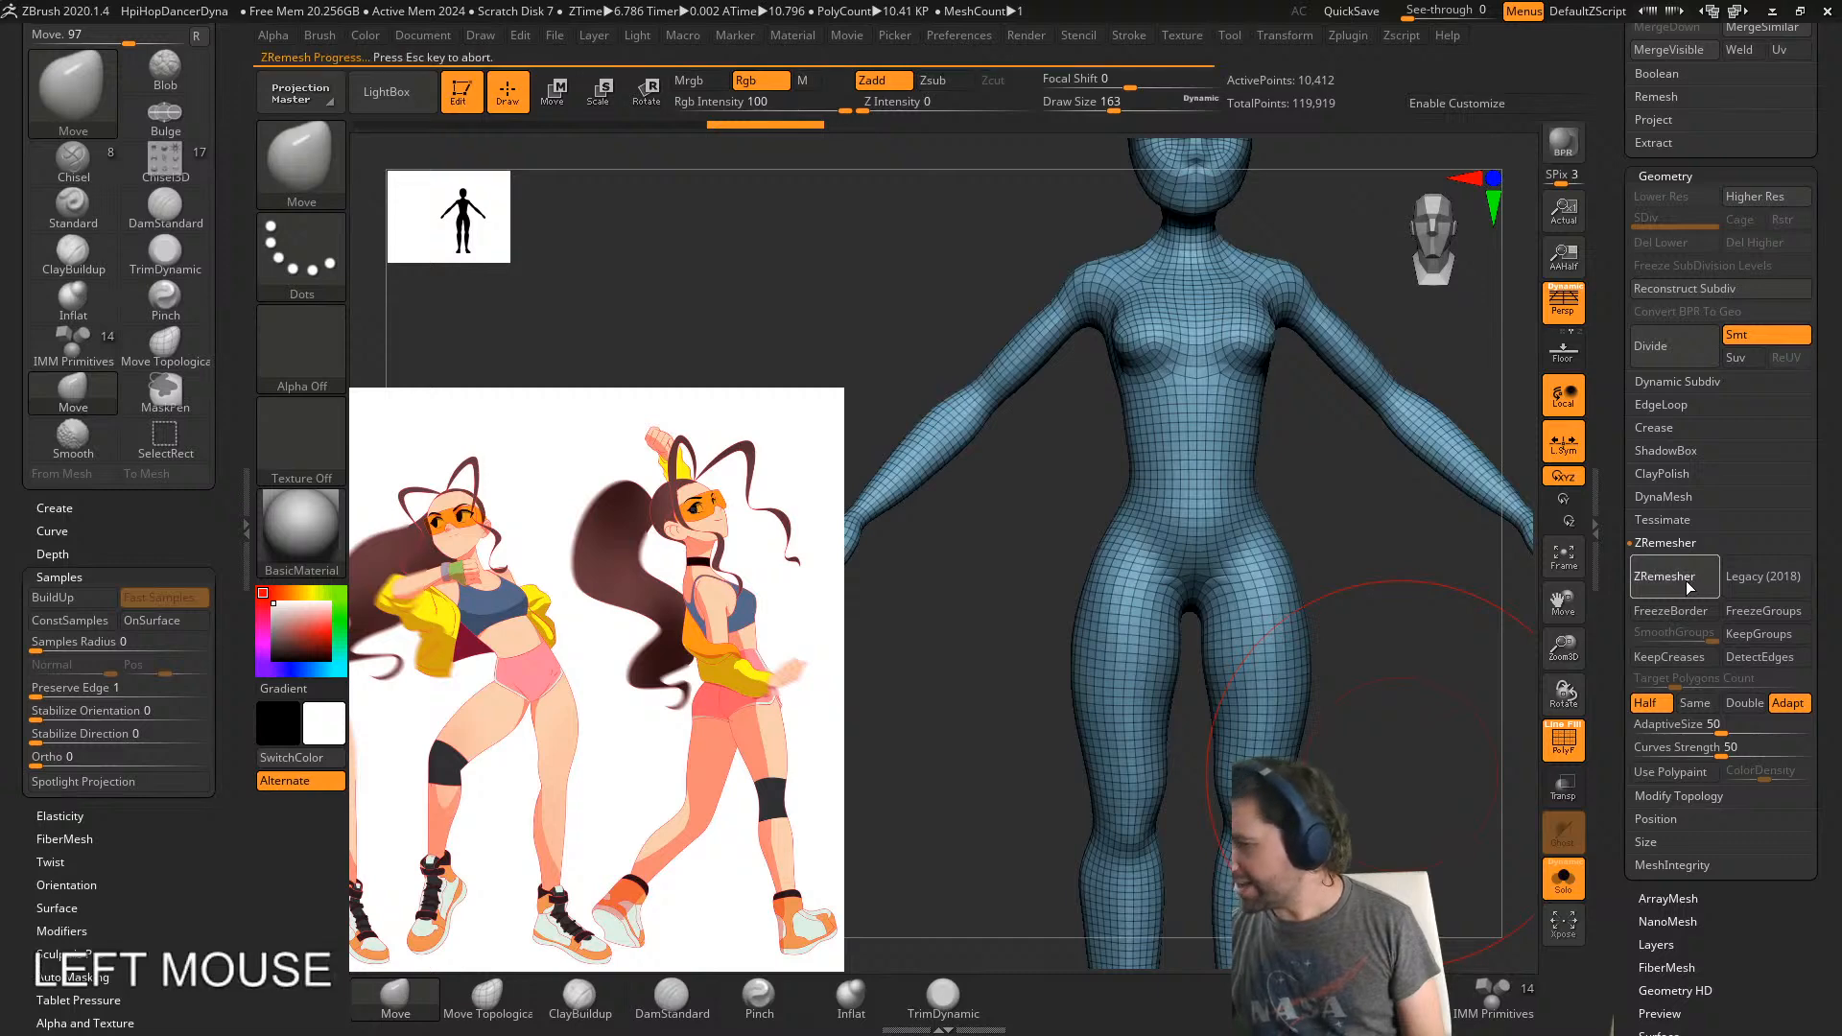
pyautogui.moveTo(1420, 715); pyautogui.dragTo(1468, 748, button='right')
pyautogui.click(1670, 579)
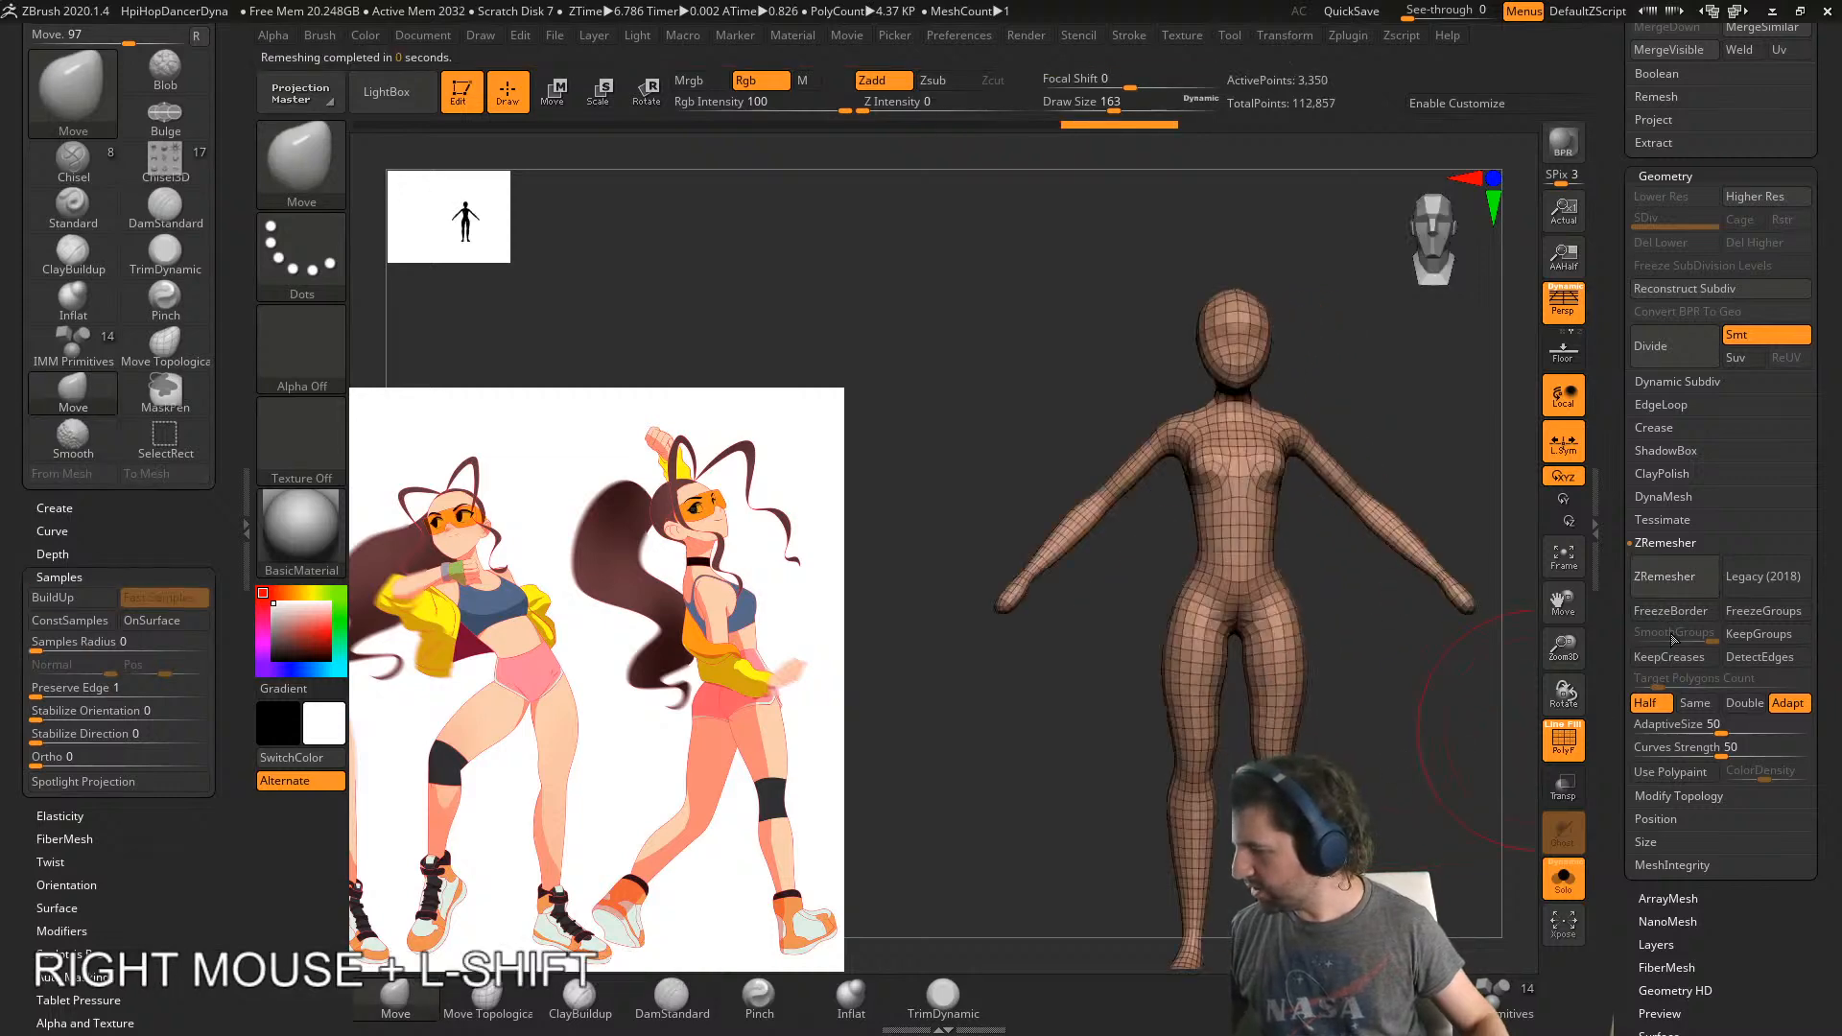
pyautogui.click(1669, 579)
pyautogui.keyDown('alt'); pyautogui.moveTo(1356, 731); pyautogui.dragTo(1410, 741, button='right'); pyautogui.keyUp('alt')
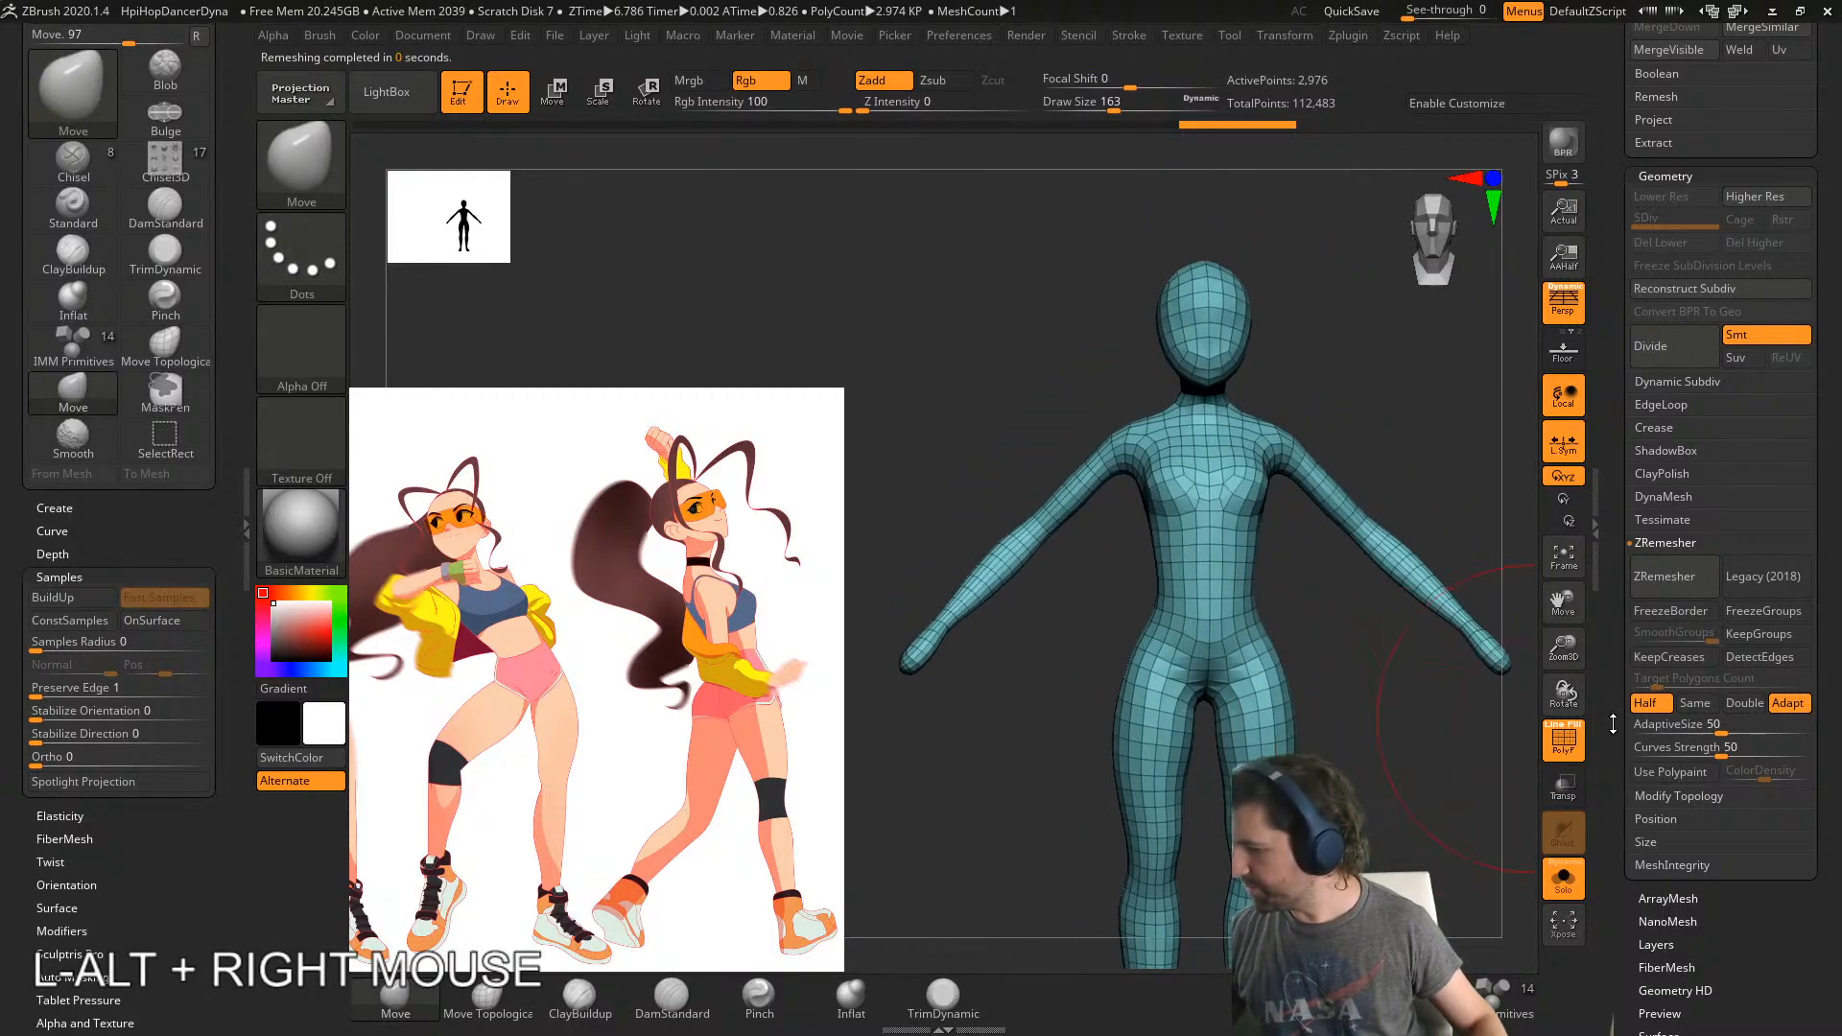
# - Divide the remeshed low-poly body three times to give it four subdivision levels
pyautogui.moveTo(1611, 733); pyautogui.dragTo(1610, 578)
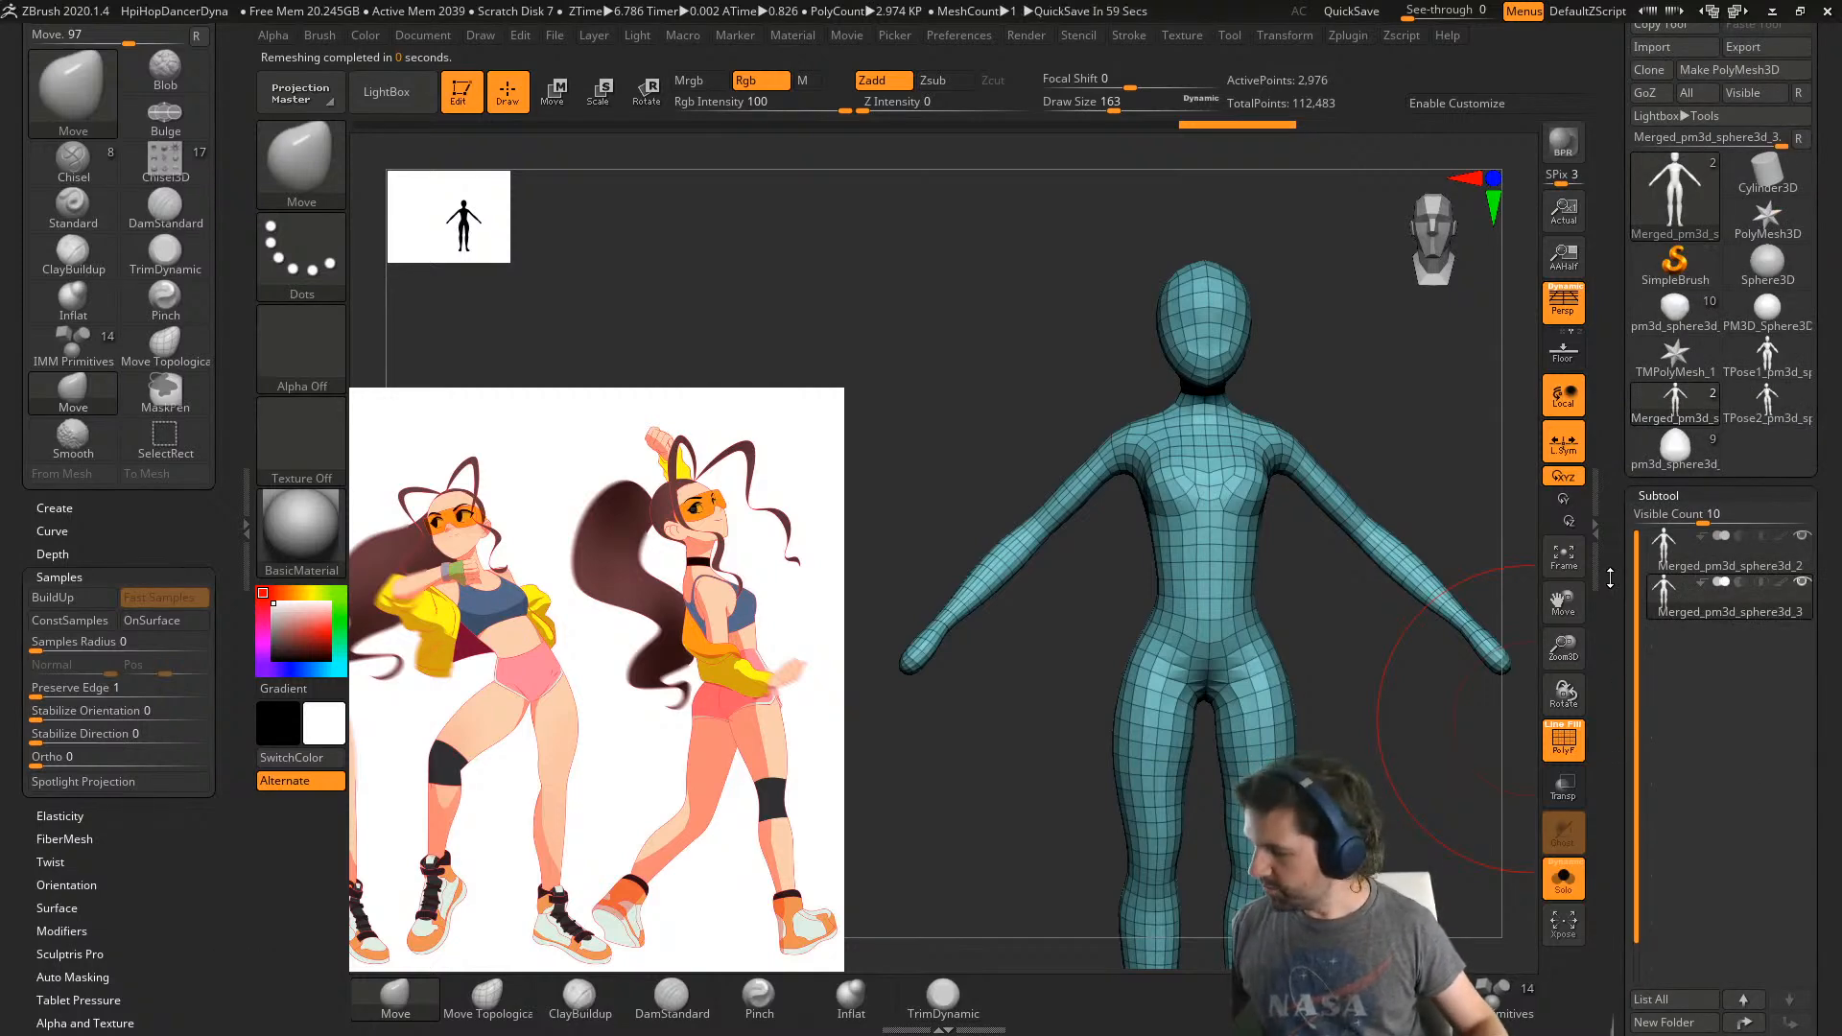
pyautogui.moveTo(1605, 804); pyautogui.dragTo(1610, 595)
pyautogui.click(1639, 591)
pyautogui.moveTo(1449, 734); pyautogui.dragTo(1361, 769, button='right')
pyautogui.press('ctrl')
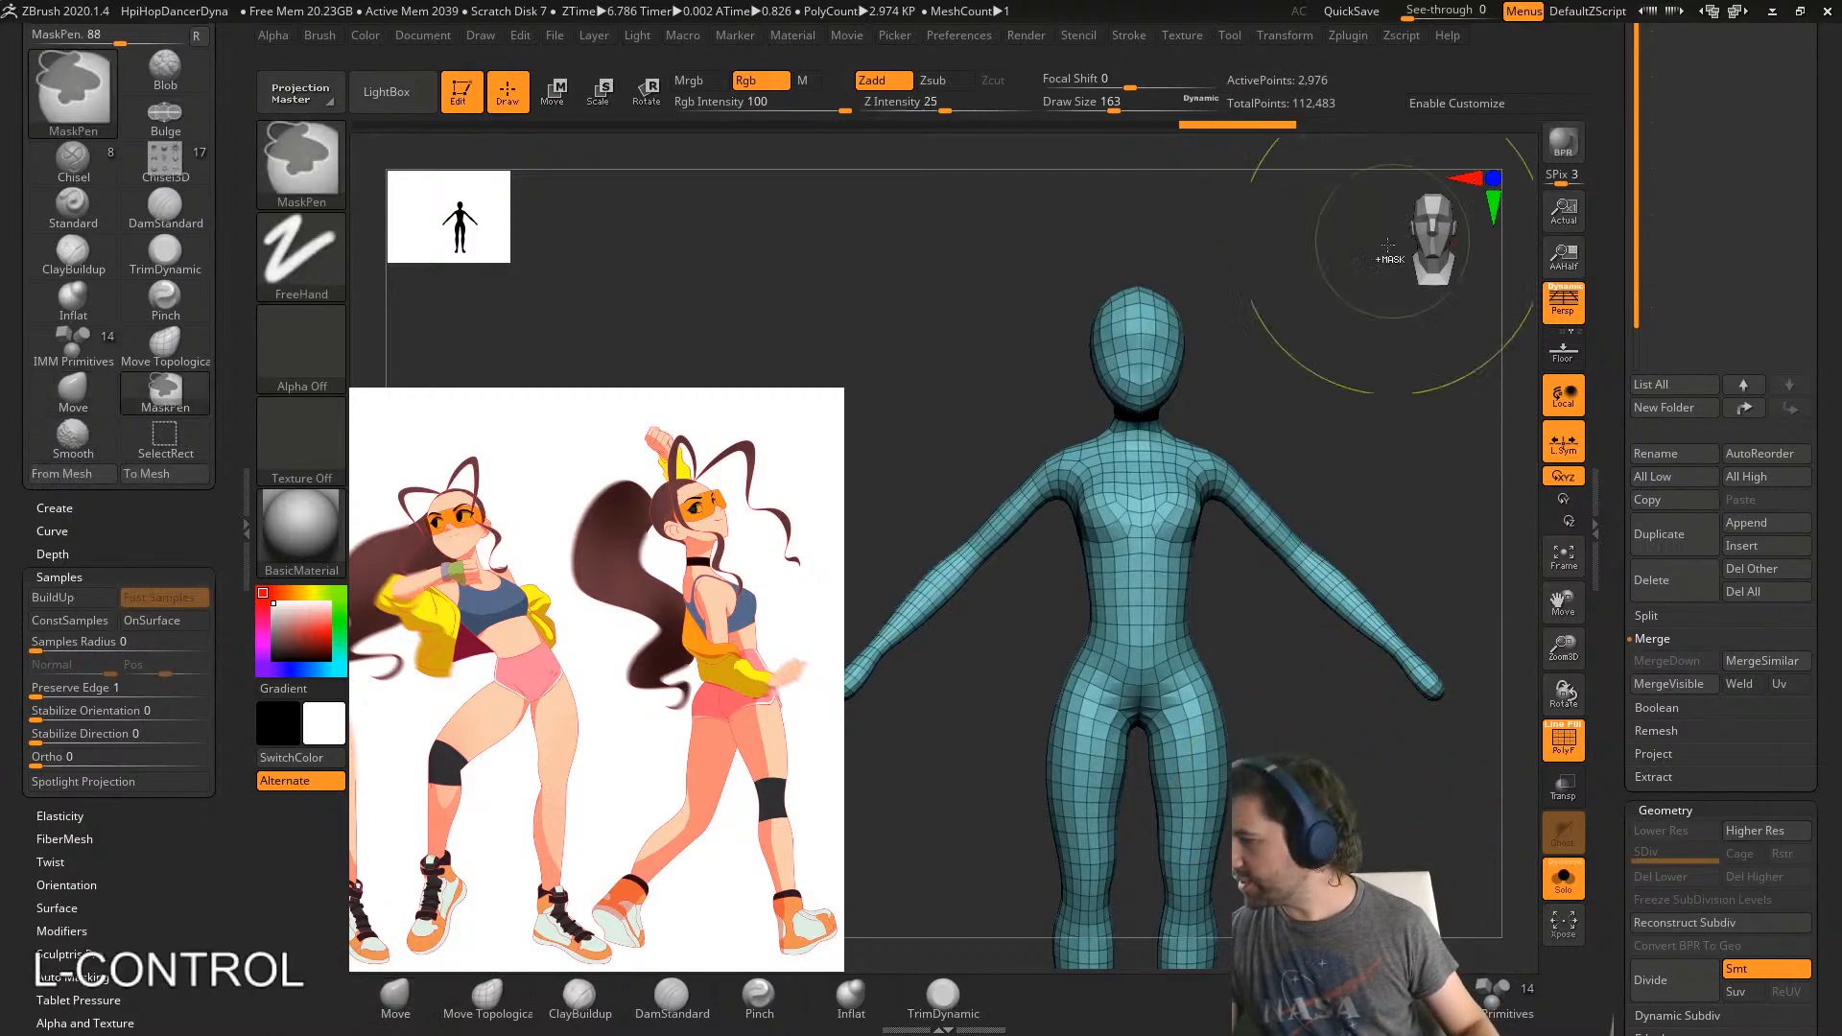
pyautogui.hotkey('ctrl', 'd')
pyautogui.hotkey('ctrl', 'd')
pyautogui.hotkey('ctrl', 'd')
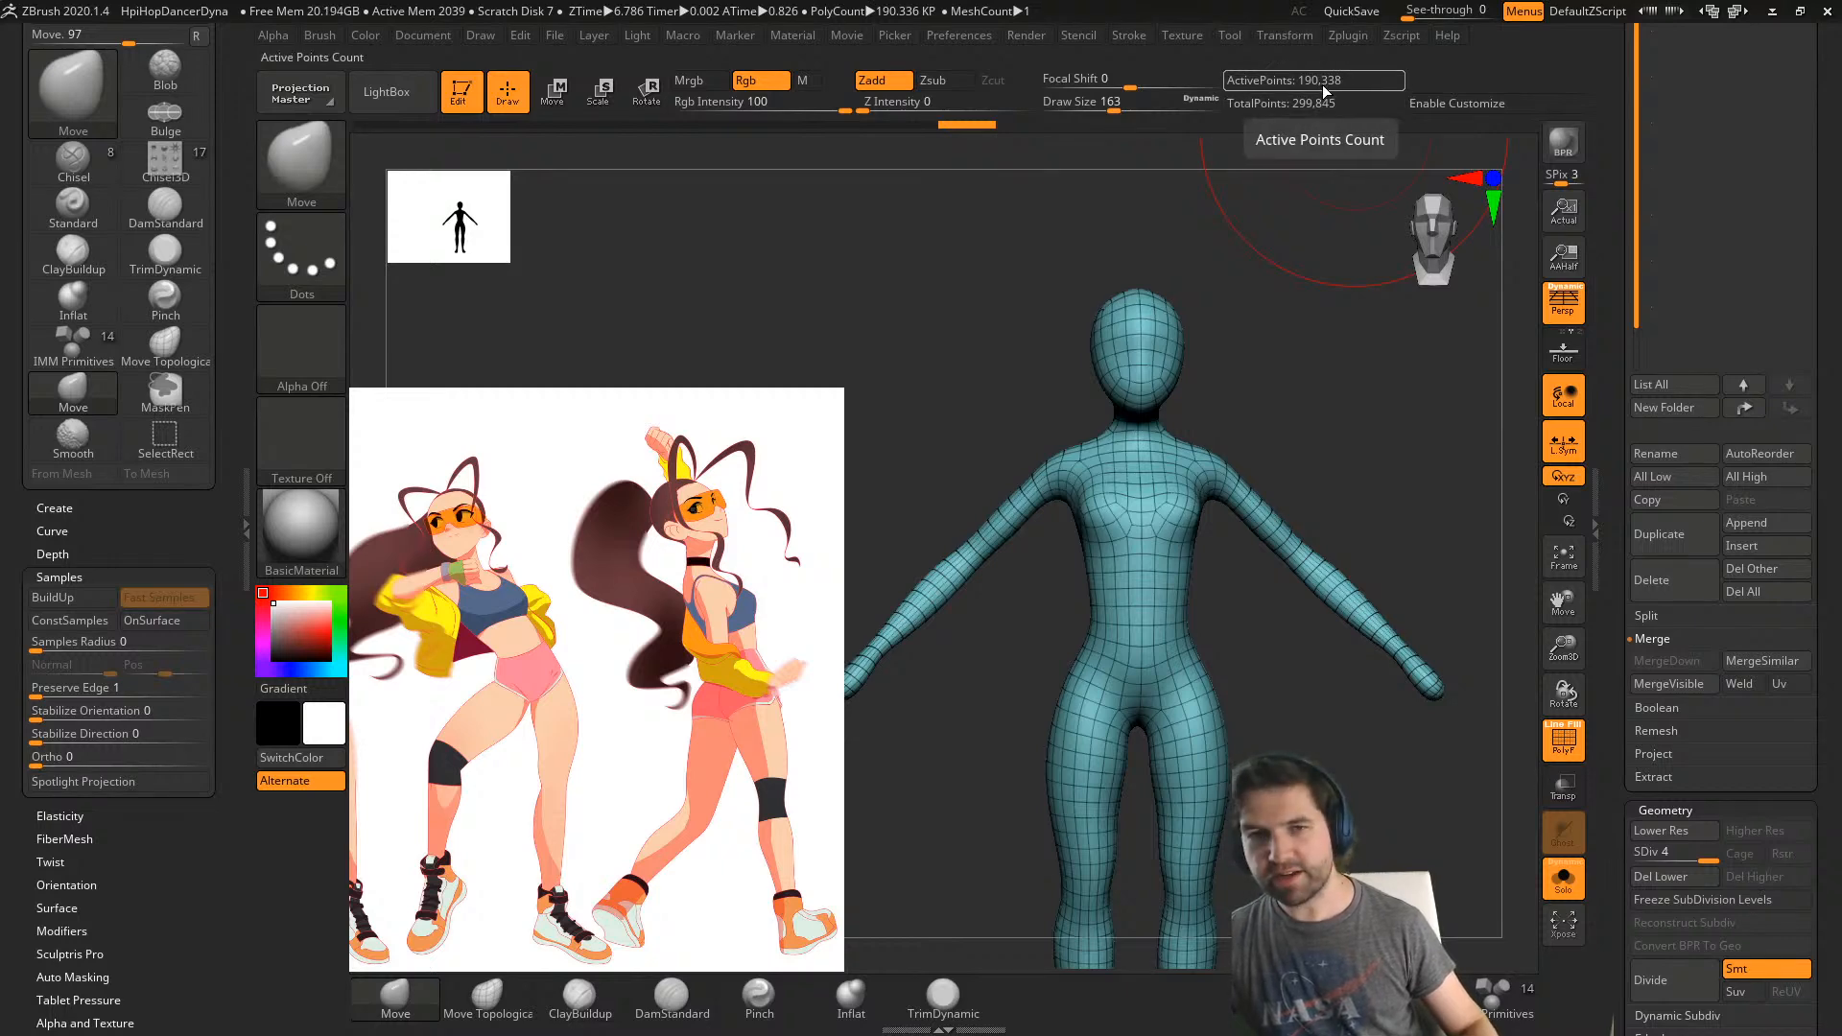
pyautogui.moveTo(1420, 511); pyautogui.dragTo(1352, 566)
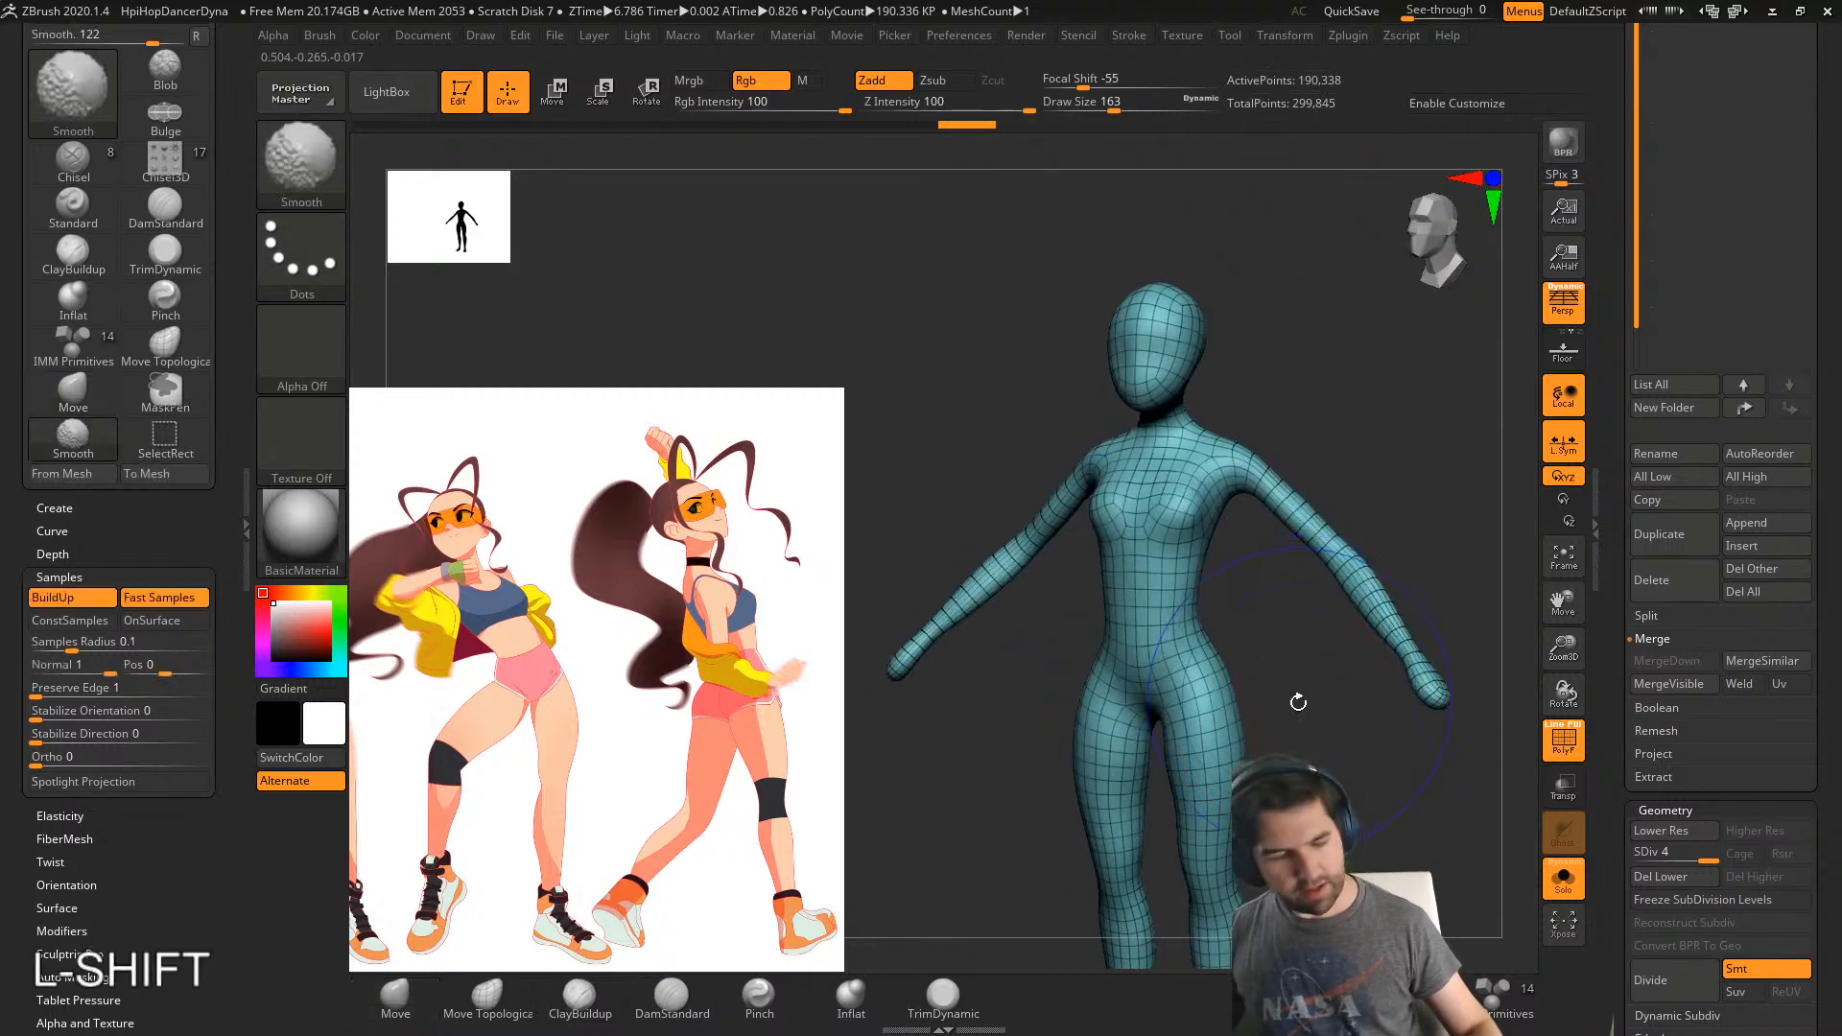
# - Lower the remeshed body to subdivision level 1
pyautogui.hotkey('shift', 'f')
pyautogui.hotkey('shift', 'f')
pyautogui.keyDown('shift'); pyautogui.moveTo(1285, 768); pyautogui.dragTo(1340, 757); pyautogui.keyUp('shift')
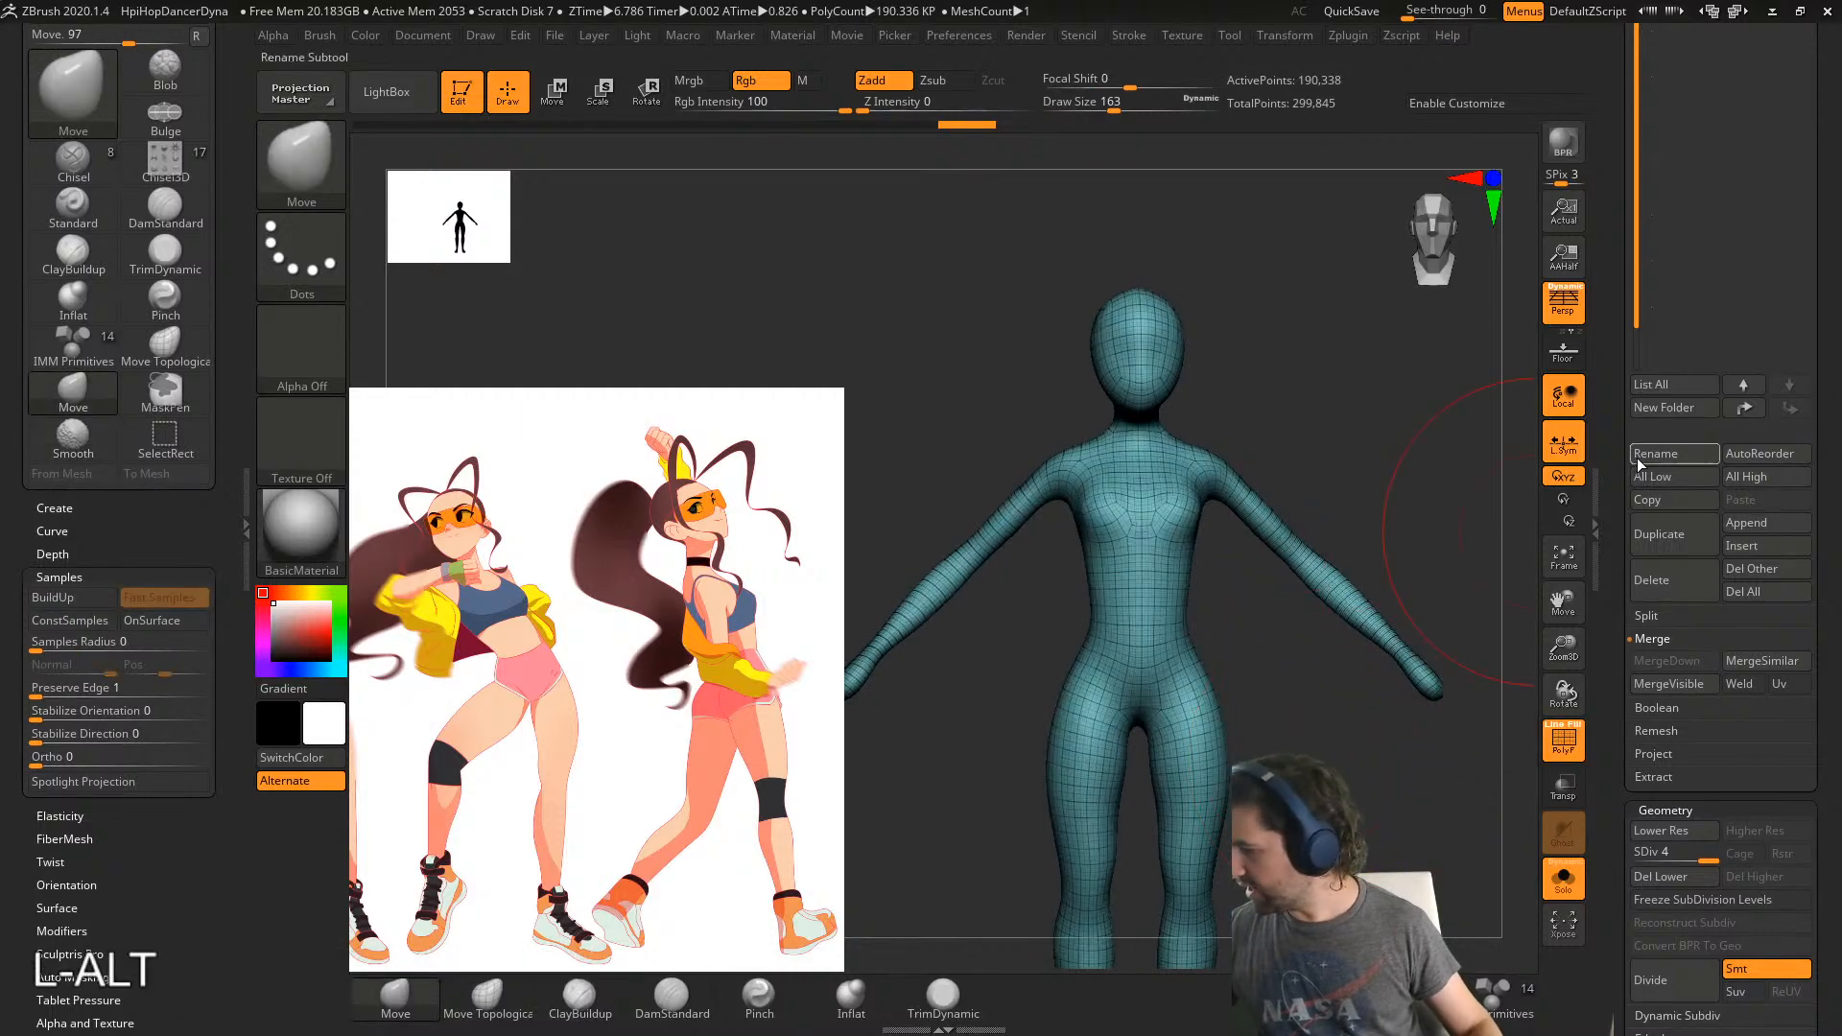
pyautogui.moveTo(1615, 406); pyautogui.dragTo(1615, 478)
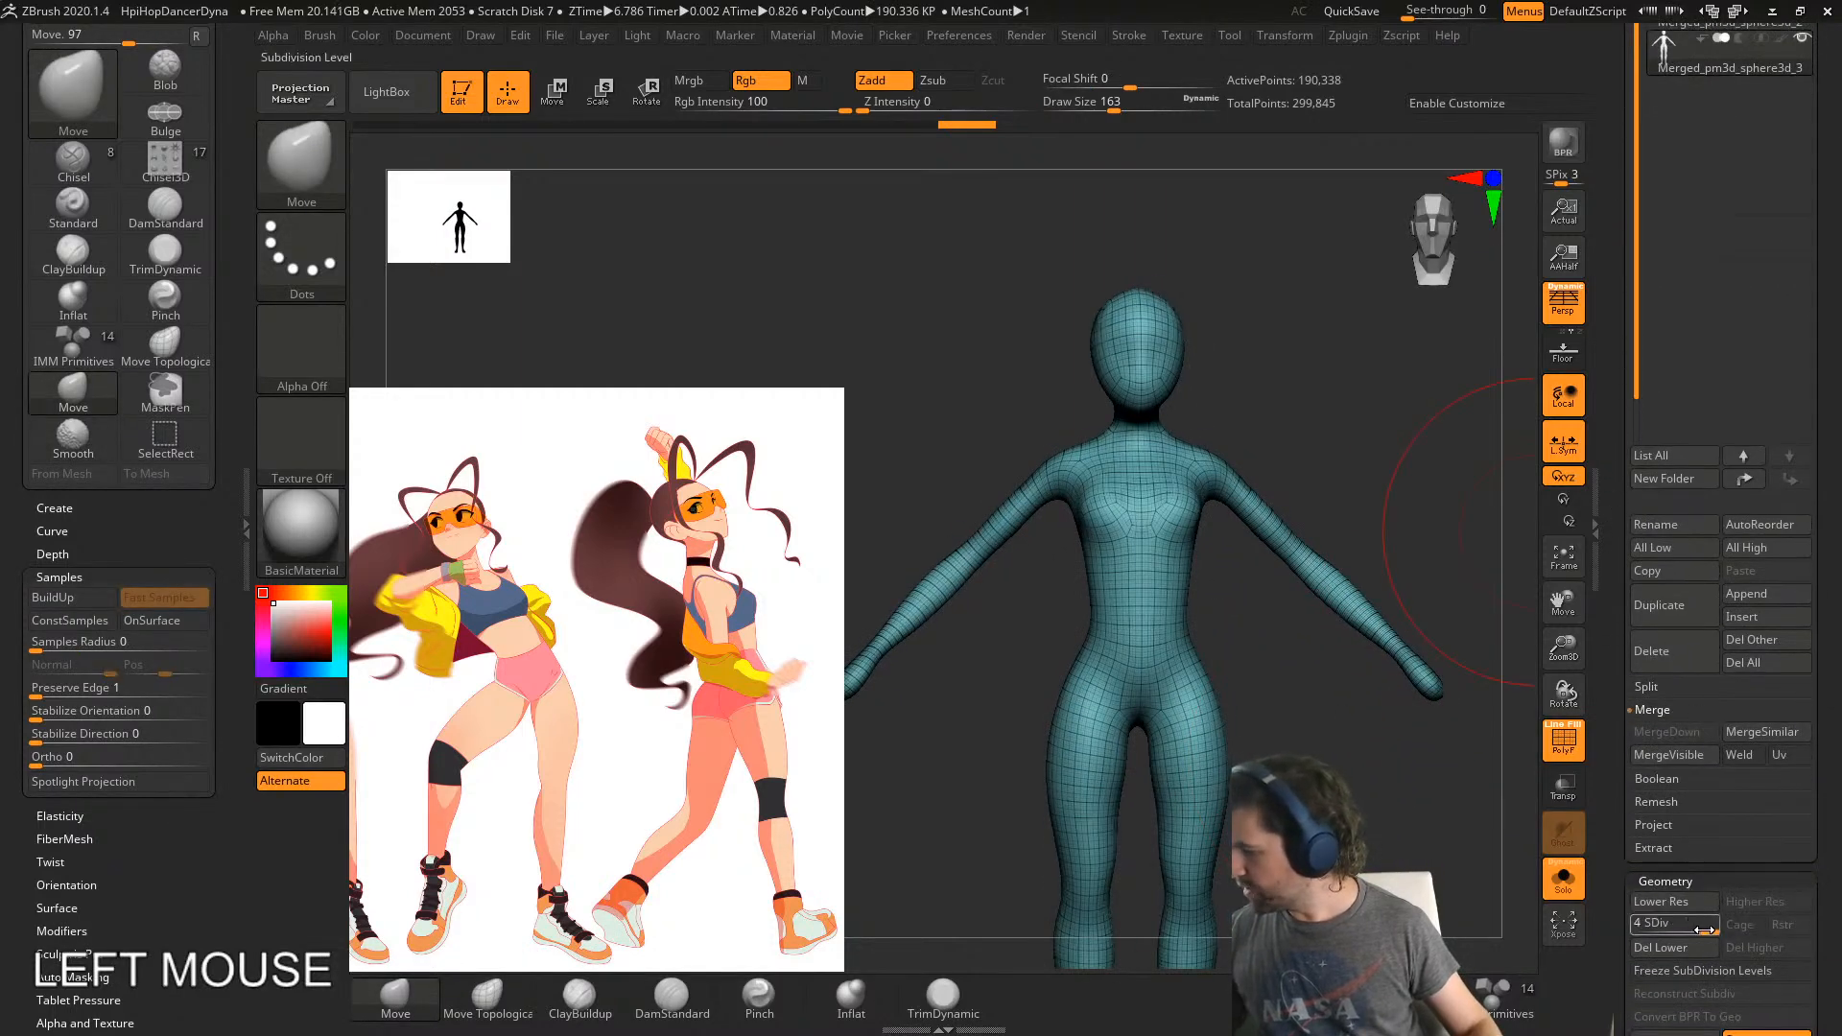
pyautogui.moveTo(1706, 928); pyautogui.dragTo(1637, 928)
pyautogui.moveTo(1615, 328)
pyautogui.mouseDown()
pyautogui.moveTo(1617, 473)
pyautogui.moveTo(1615, 353)
pyautogui.mouseUp()
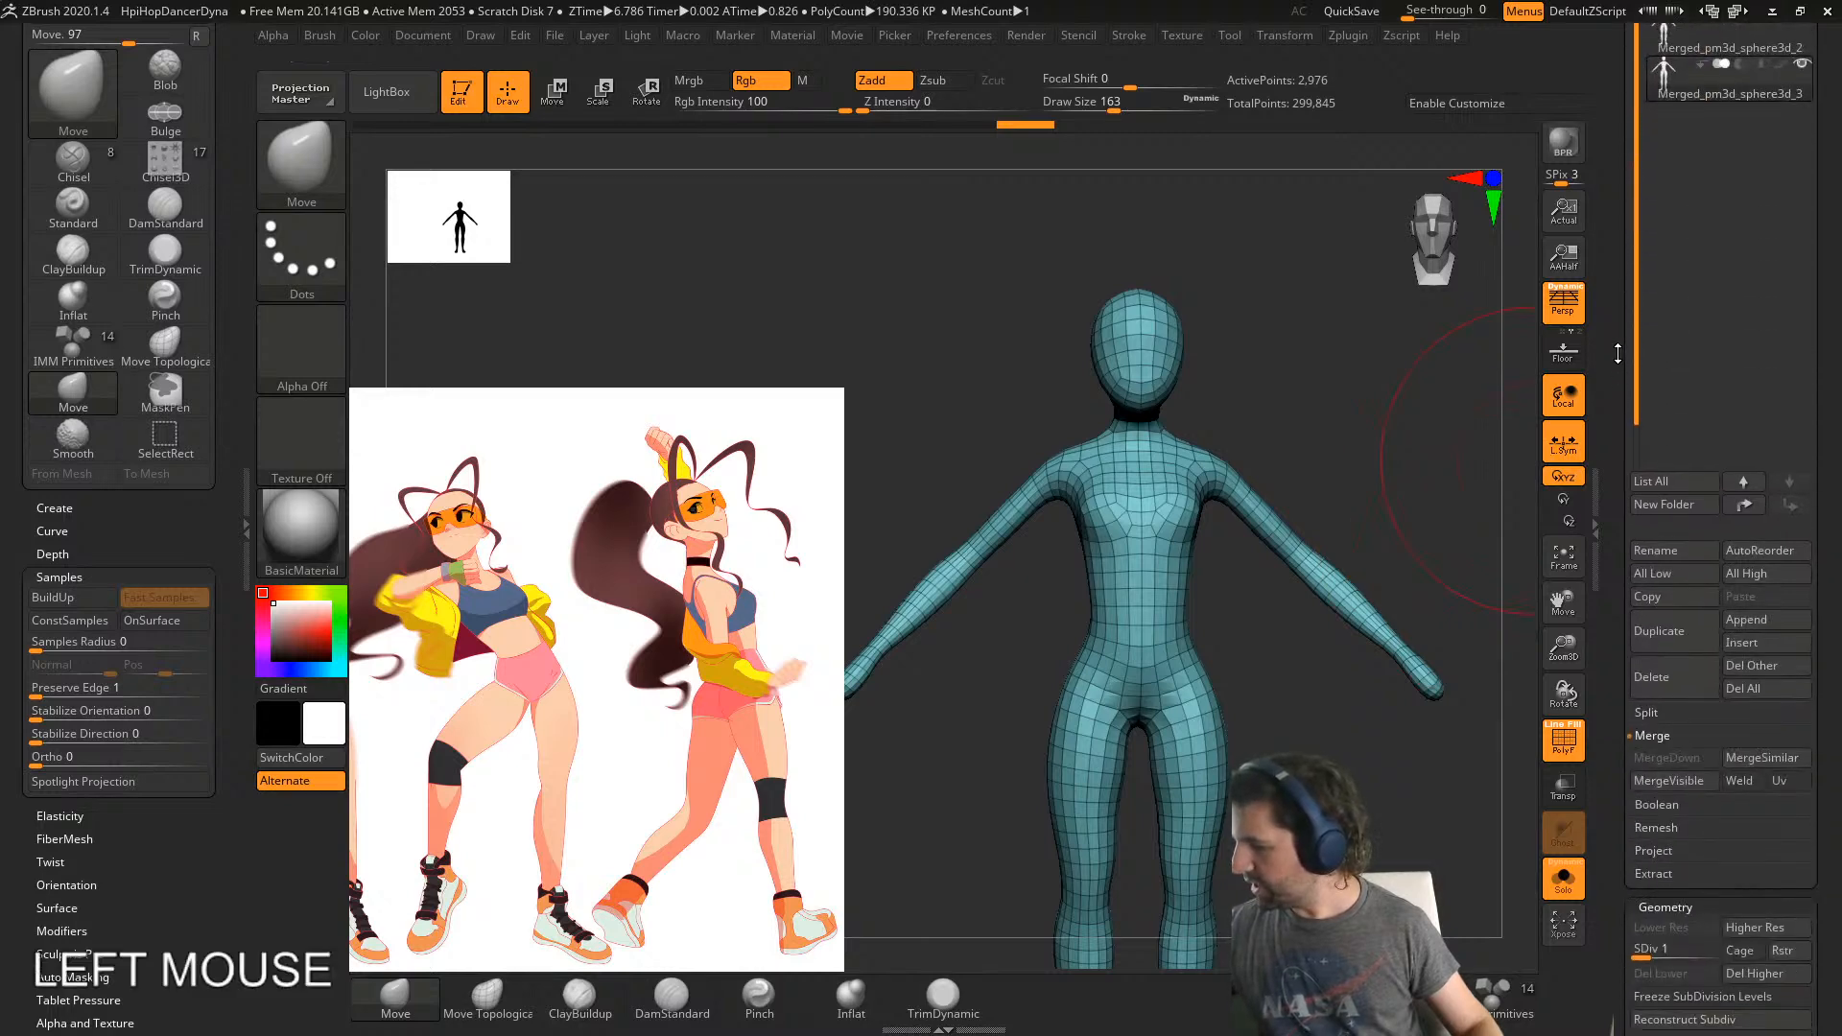
# - Project the original body's shape onto the remeshed copy with ProjectAll, repeating it while stepping up from subdivision level 1 to 4
pyautogui.click(1664, 848)
pyautogui.moveTo(1343, 864); pyautogui.dragTo(1430, 844, button='right')
pyautogui.hotkey('ctrl', 'd')
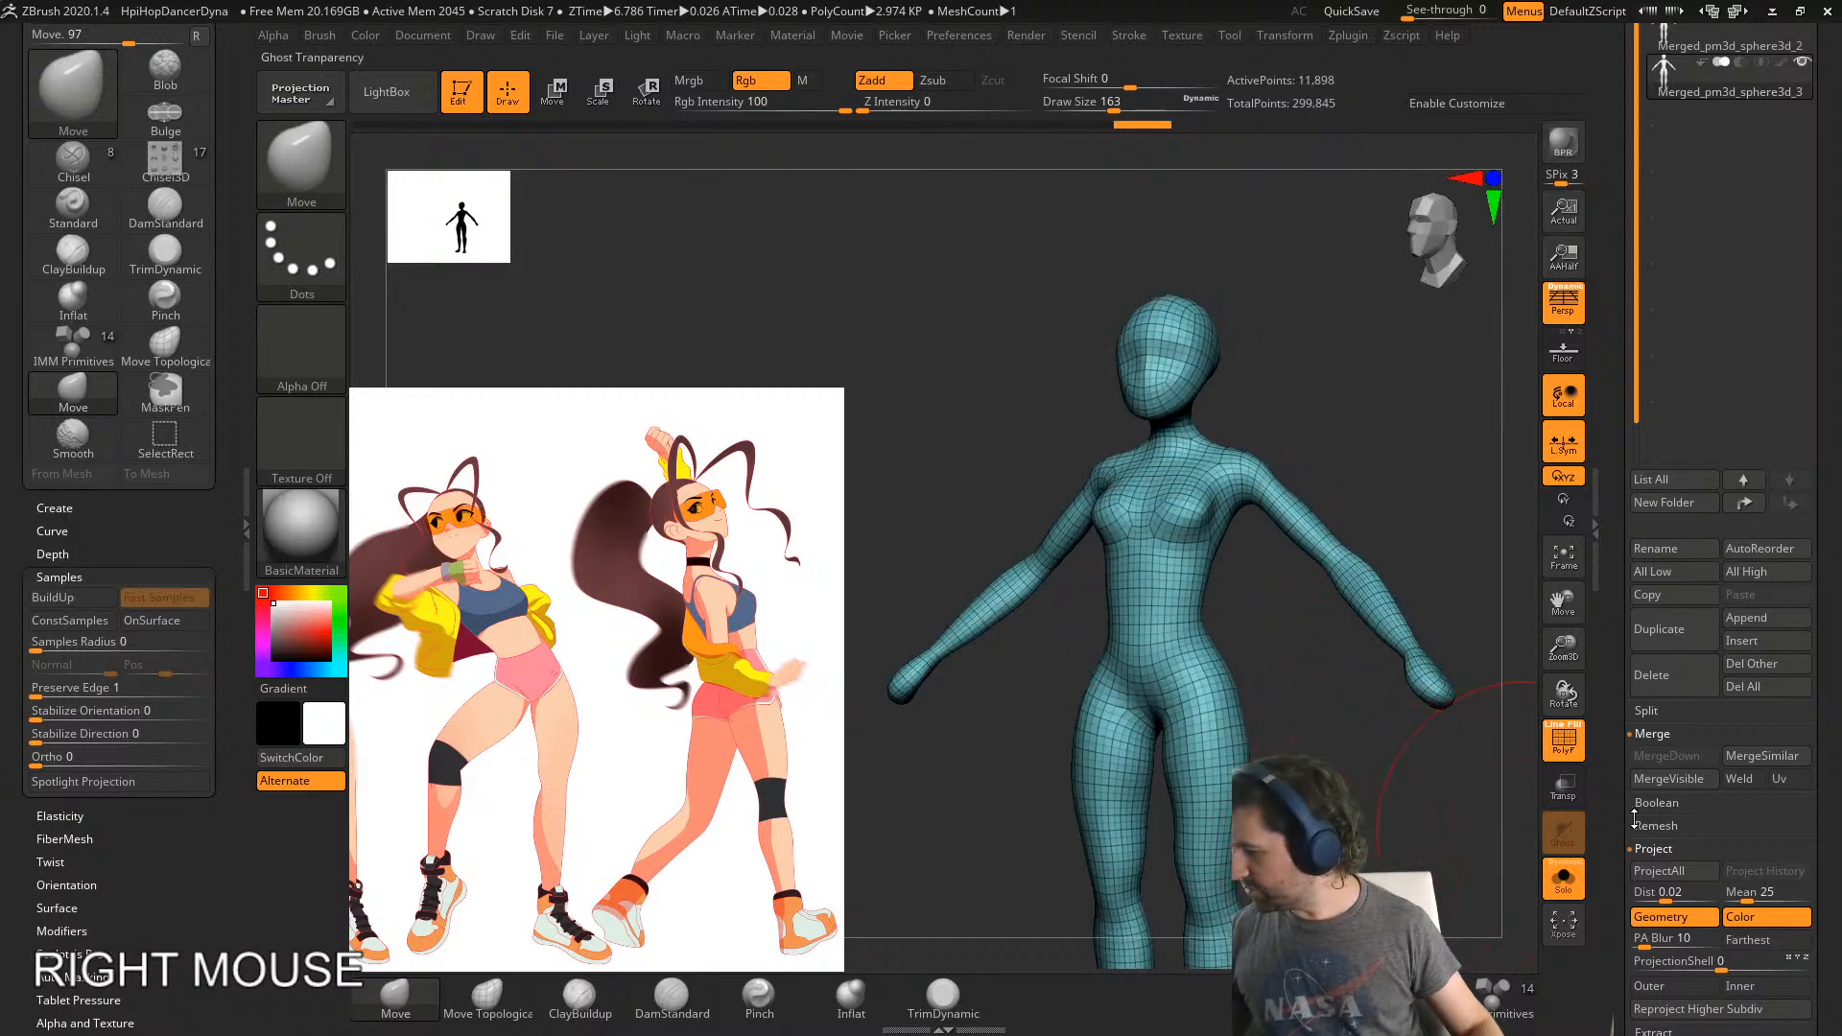
pyautogui.click(1408, 864)
pyautogui.hotkey('ctrl', 'd')
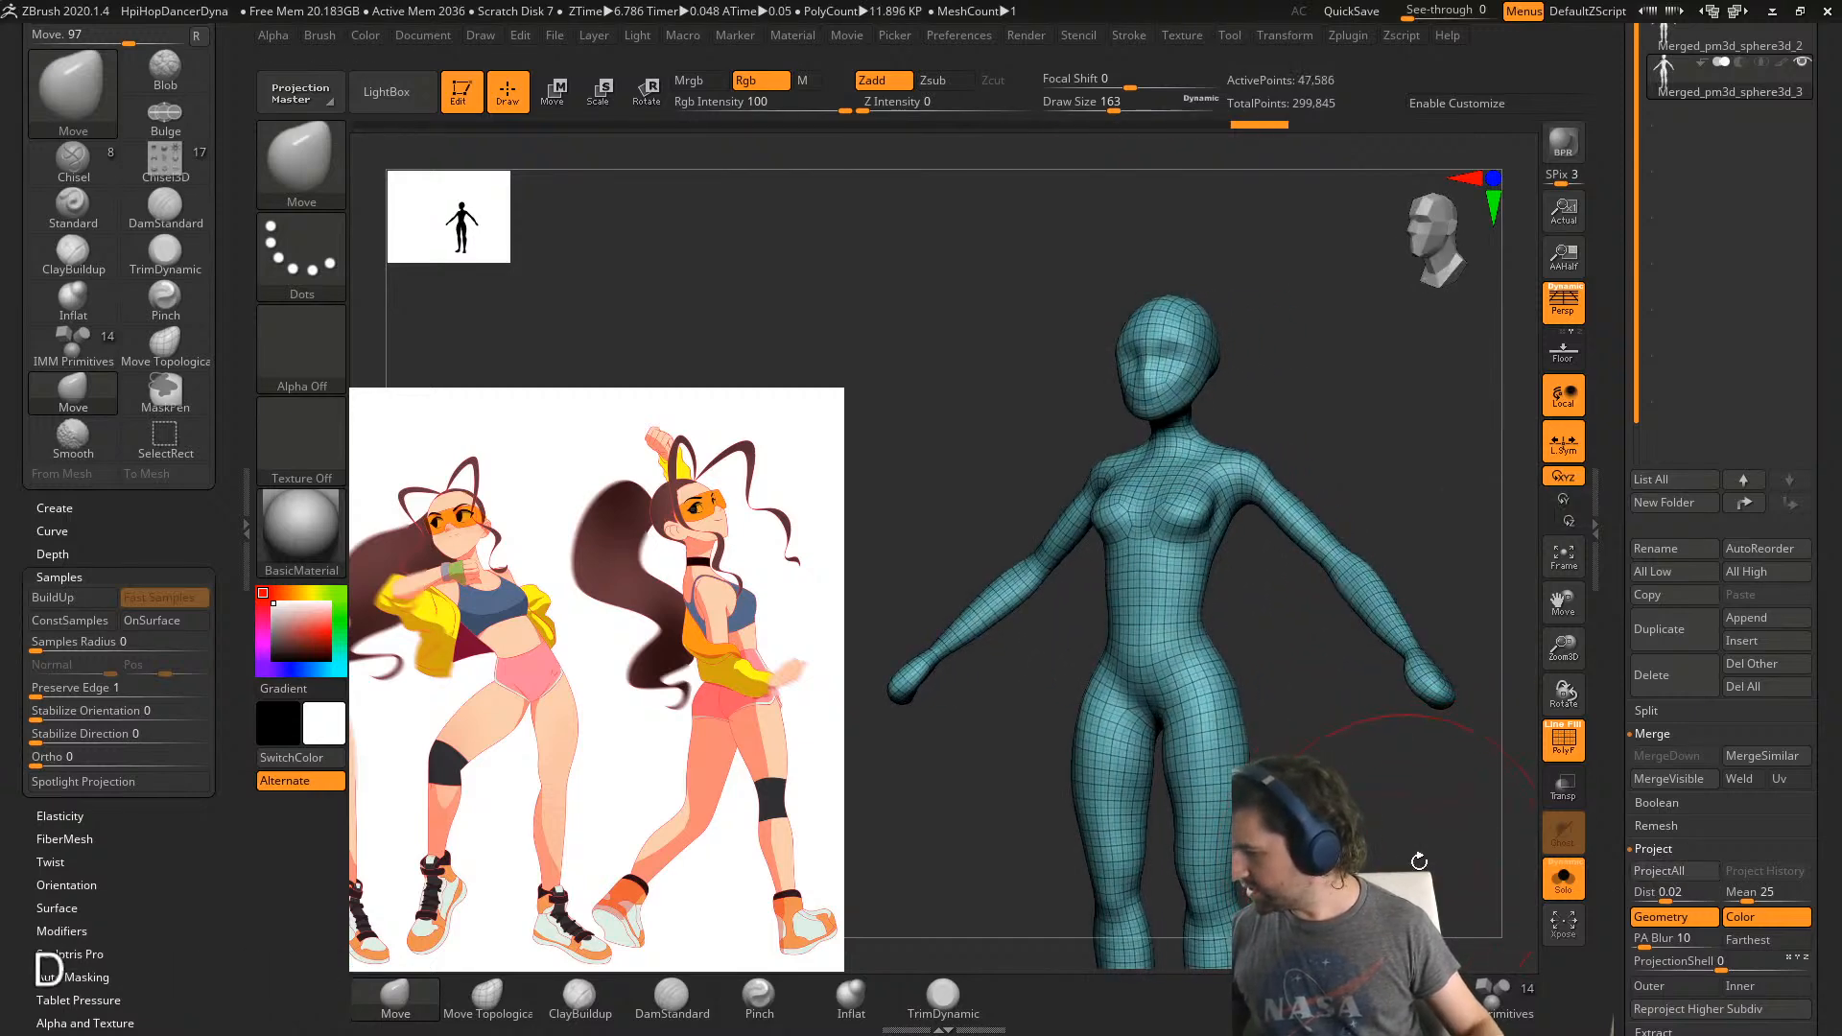
pyautogui.click(1656, 874)
pyautogui.hotkey('ctrl', 'd')
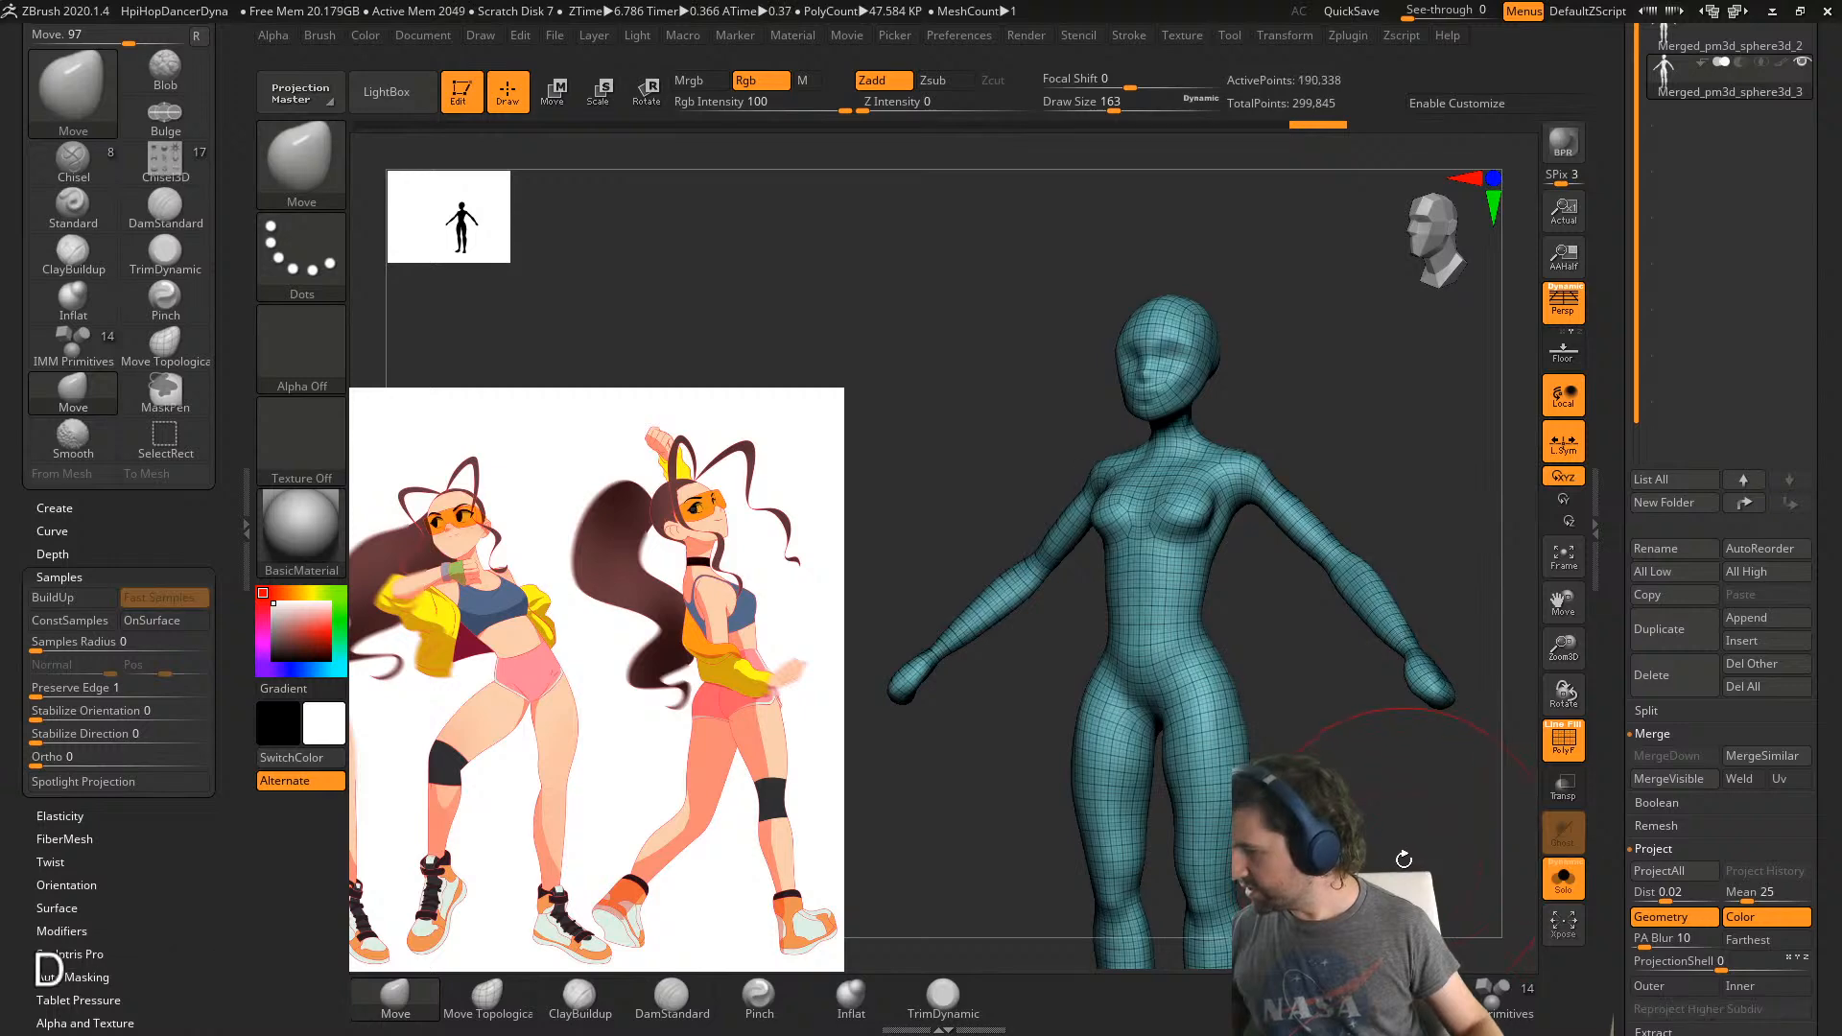
pyautogui.click(1667, 877)
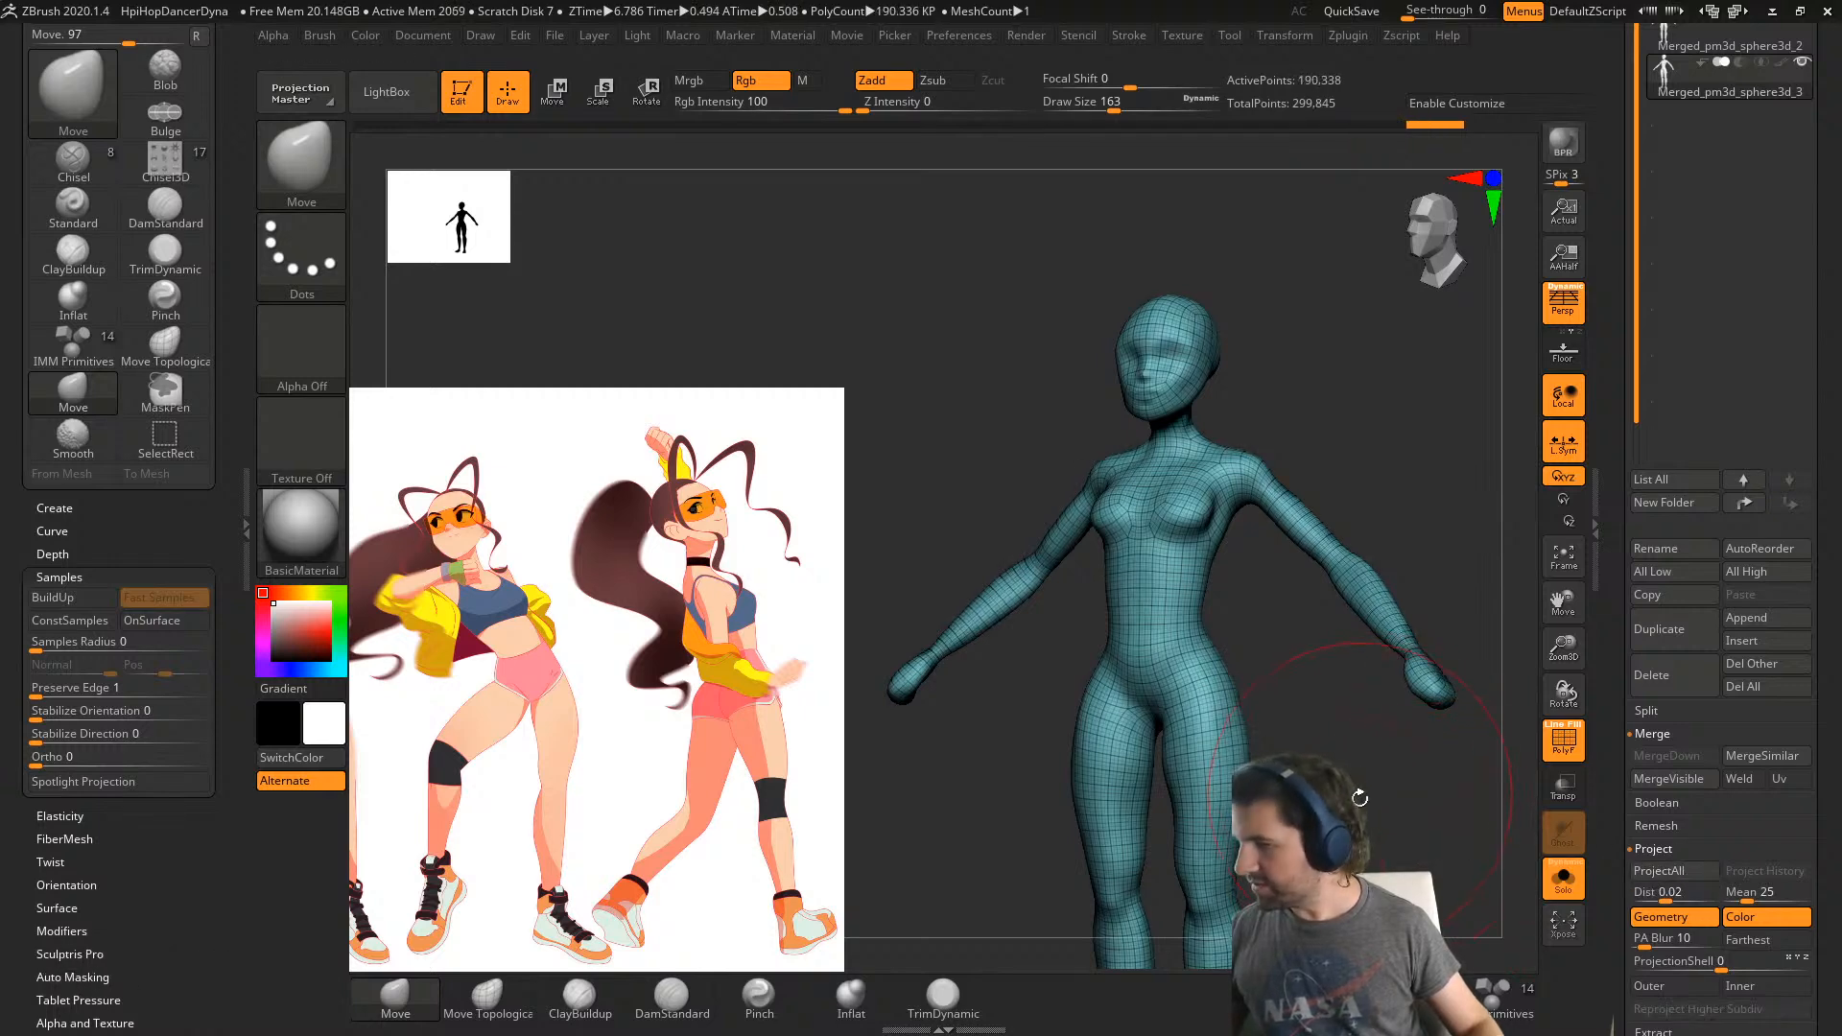
pyautogui.moveTo(1497, 816); pyautogui.dragTo(1473, 729, button='right')
pyautogui.click(1684, 871)
# - Turn off the wireframe and Solo mode, and move the original body sideways so it stands beside the remeshed copy
pyautogui.hotkey('shift', 'f')
pyautogui.keyDown('alt'); pyautogui.moveTo(1314, 811); pyautogui.dragTo(1269, 844, button='right'); pyautogui.keyUp('alt')
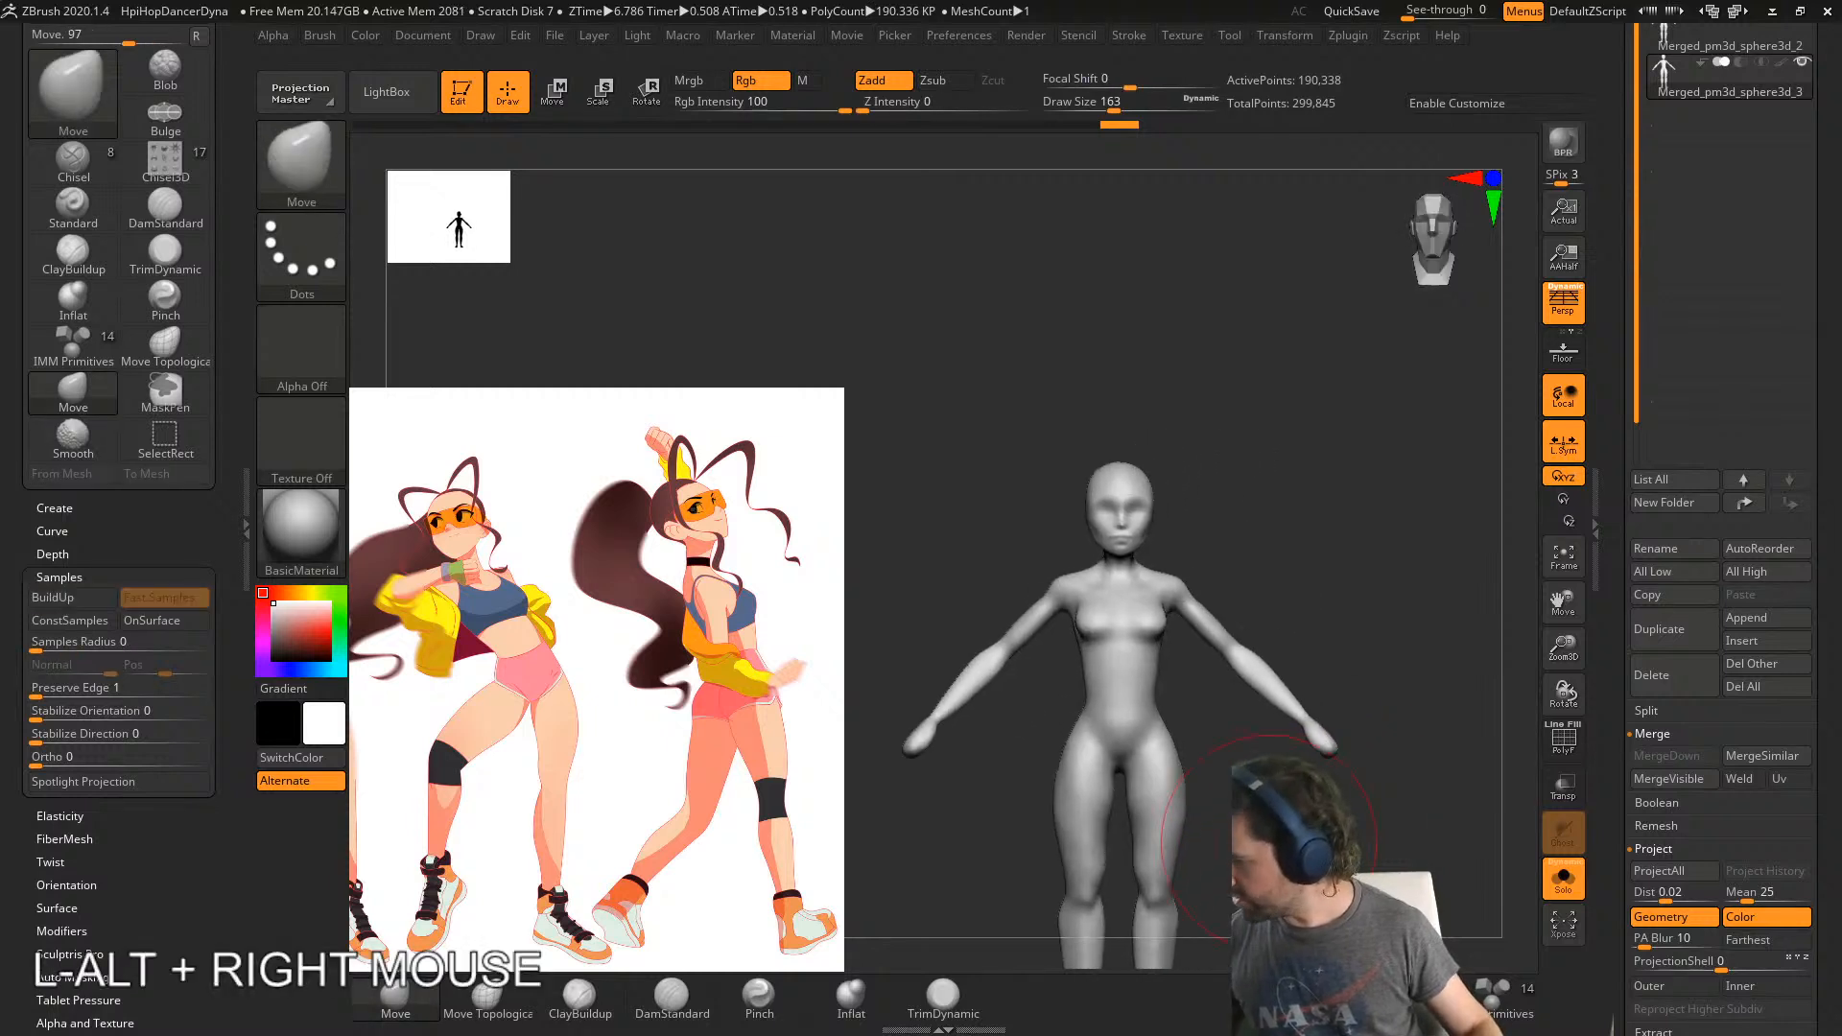
pyautogui.click(1564, 874)
pyautogui.keyDown('alt'); pyautogui.moveTo(1379, 793); pyautogui.dragTo(1511, 592, button='right'); pyautogui.keyUp('alt')
pyautogui.click(1665, 40)
pyautogui.moveTo(1310, 686); pyautogui.dragTo(1369, 575, button='right')
pyautogui.press('w')
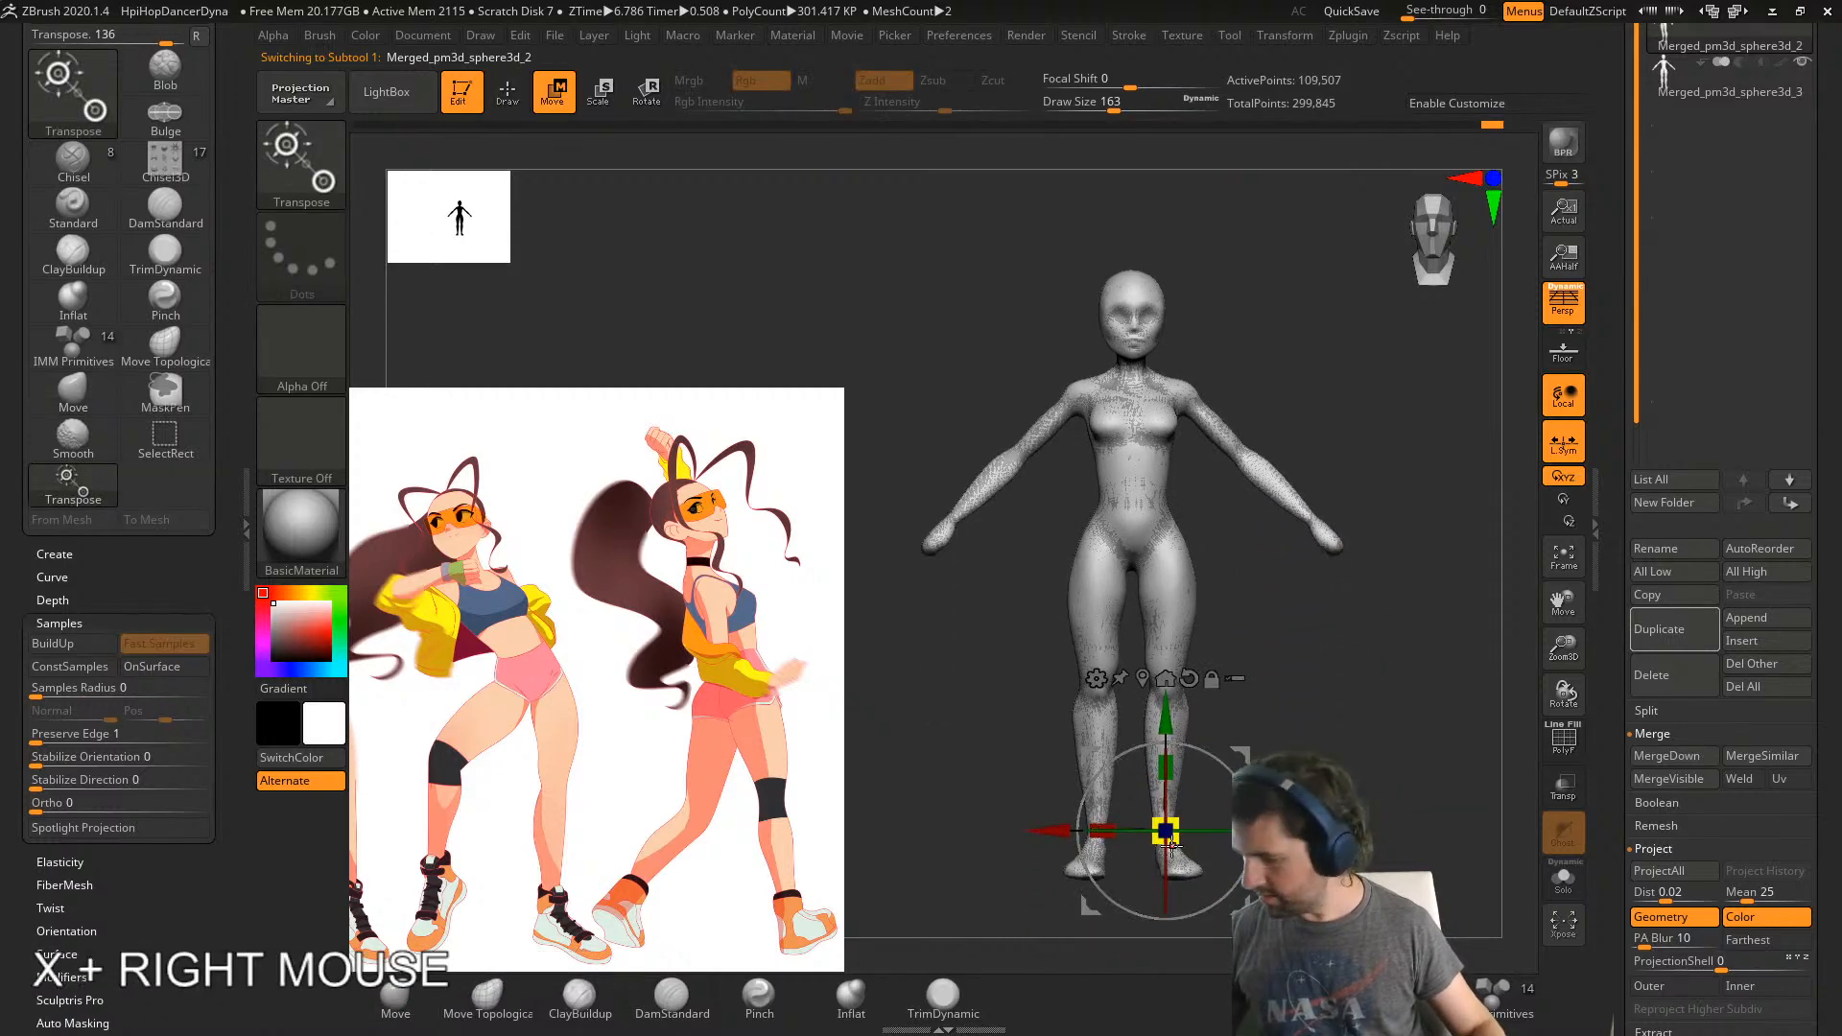
pyautogui.moveTo(1051, 823); pyautogui.dragTo(1405, 833)
pyautogui.keyDown('alt'); pyautogui.moveTo(1382, 734); pyautogui.dragTo(1155, 769, button='right'); pyautogui.keyUp('alt')
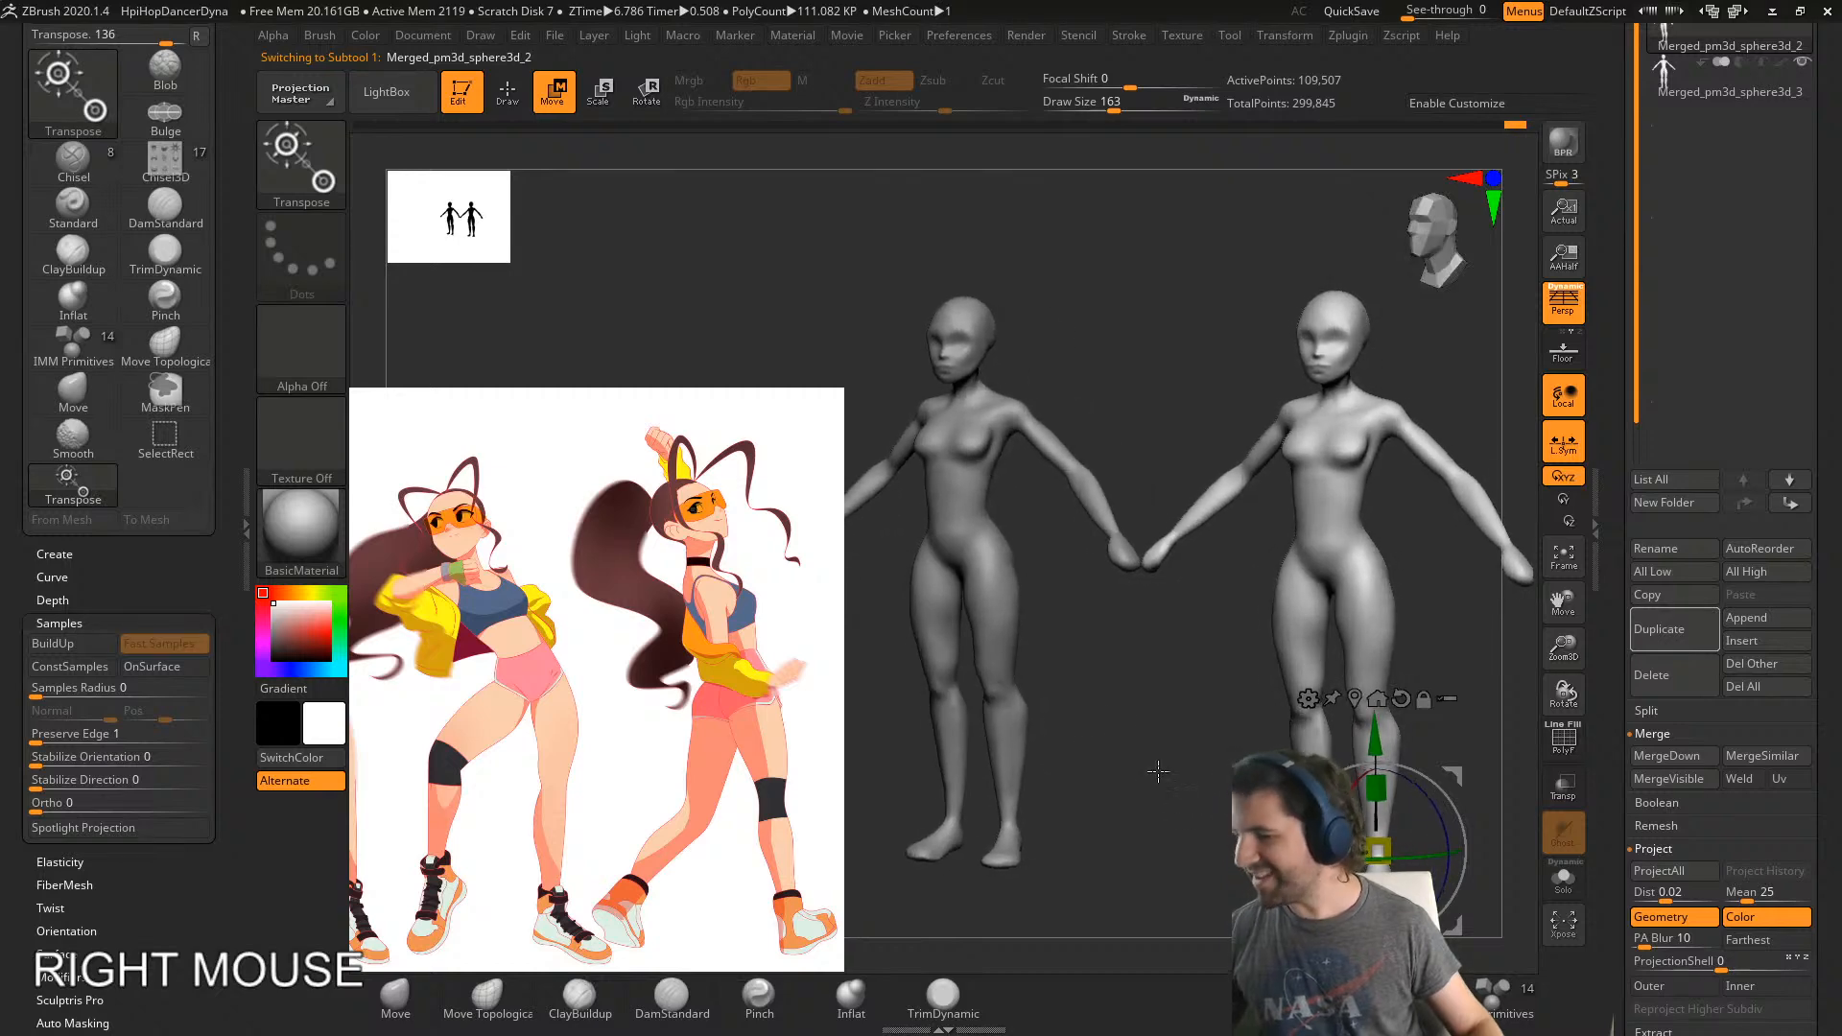
# - Select the remeshed copy, refine its knees with ClayBuildup strokes at draw sizes 44 and 25, and isolate the body with Solo
pyautogui.keyDown('alt'); pyautogui.click(1003, 657); pyautogui.keyUp('alt')
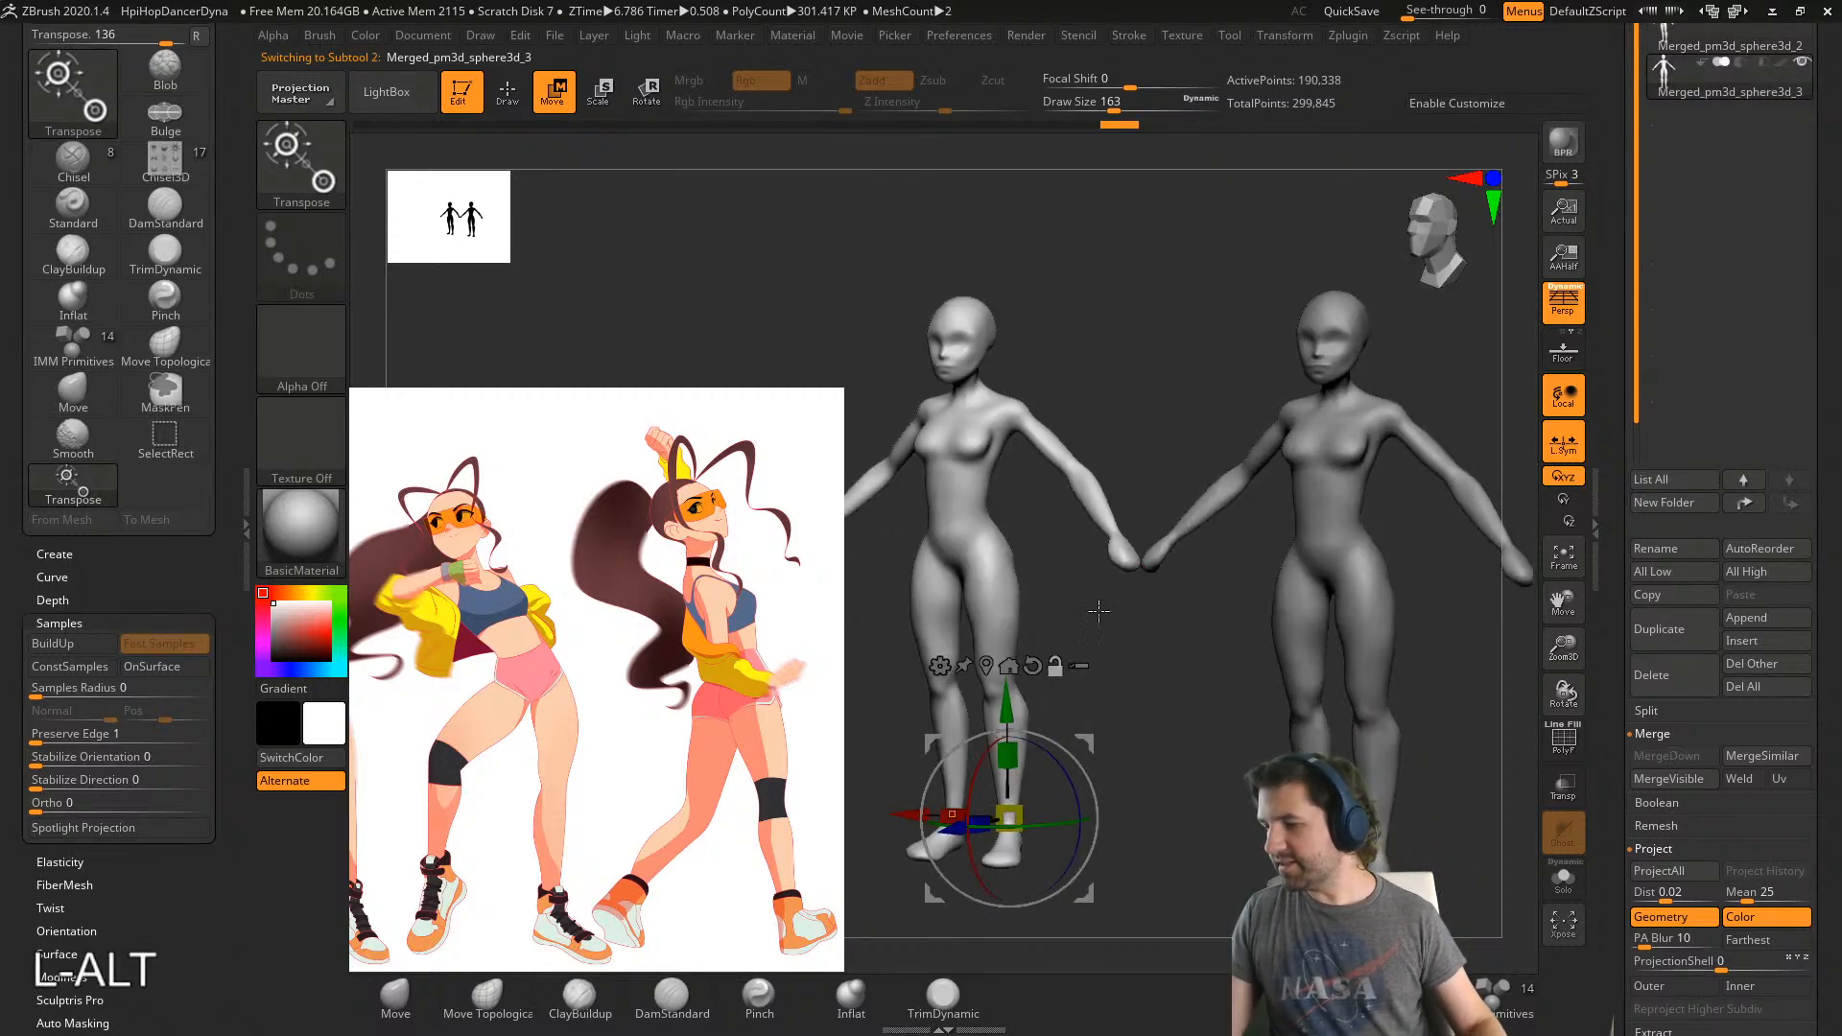
pyautogui.keyDown('alt'); pyautogui.moveTo(1002, 657); pyautogui.dragTo(1216, 466, button='right'); pyautogui.keyUp('alt')
pyautogui.keyDown('alt'); pyautogui.click(1175, 630); pyautogui.keyUp('alt')
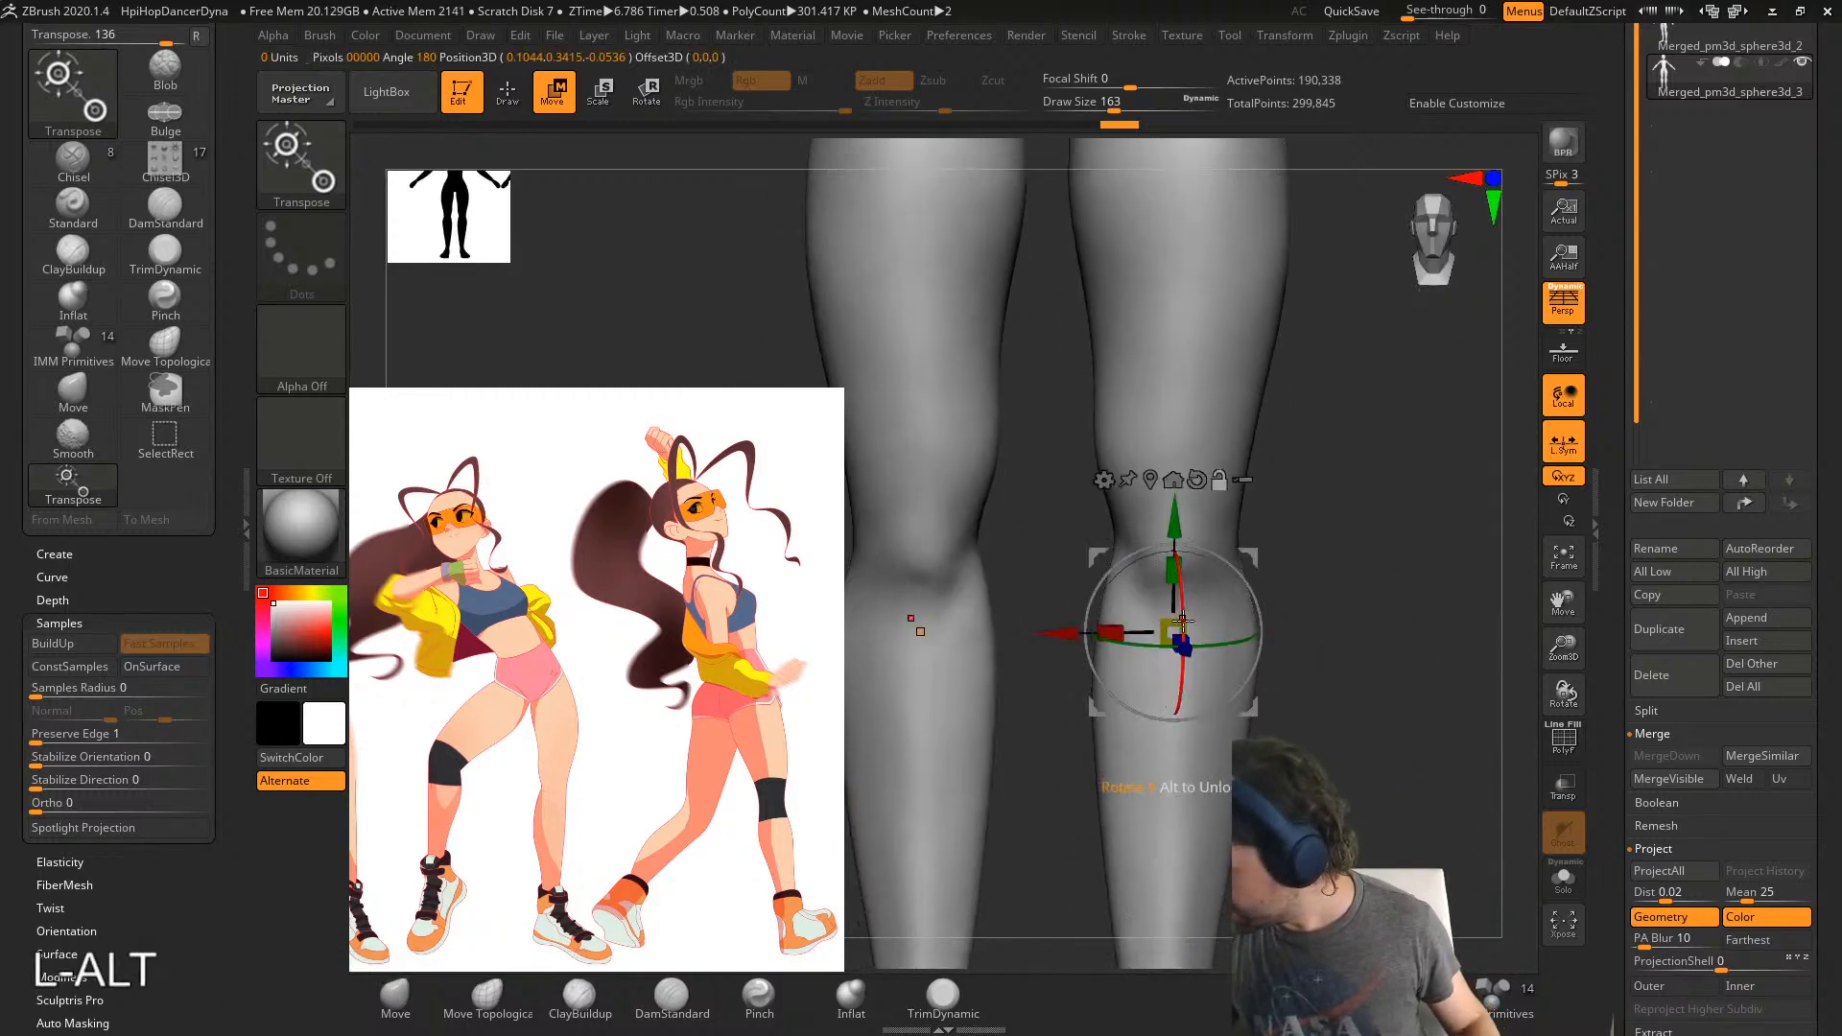
pyautogui.click(614, 1000)
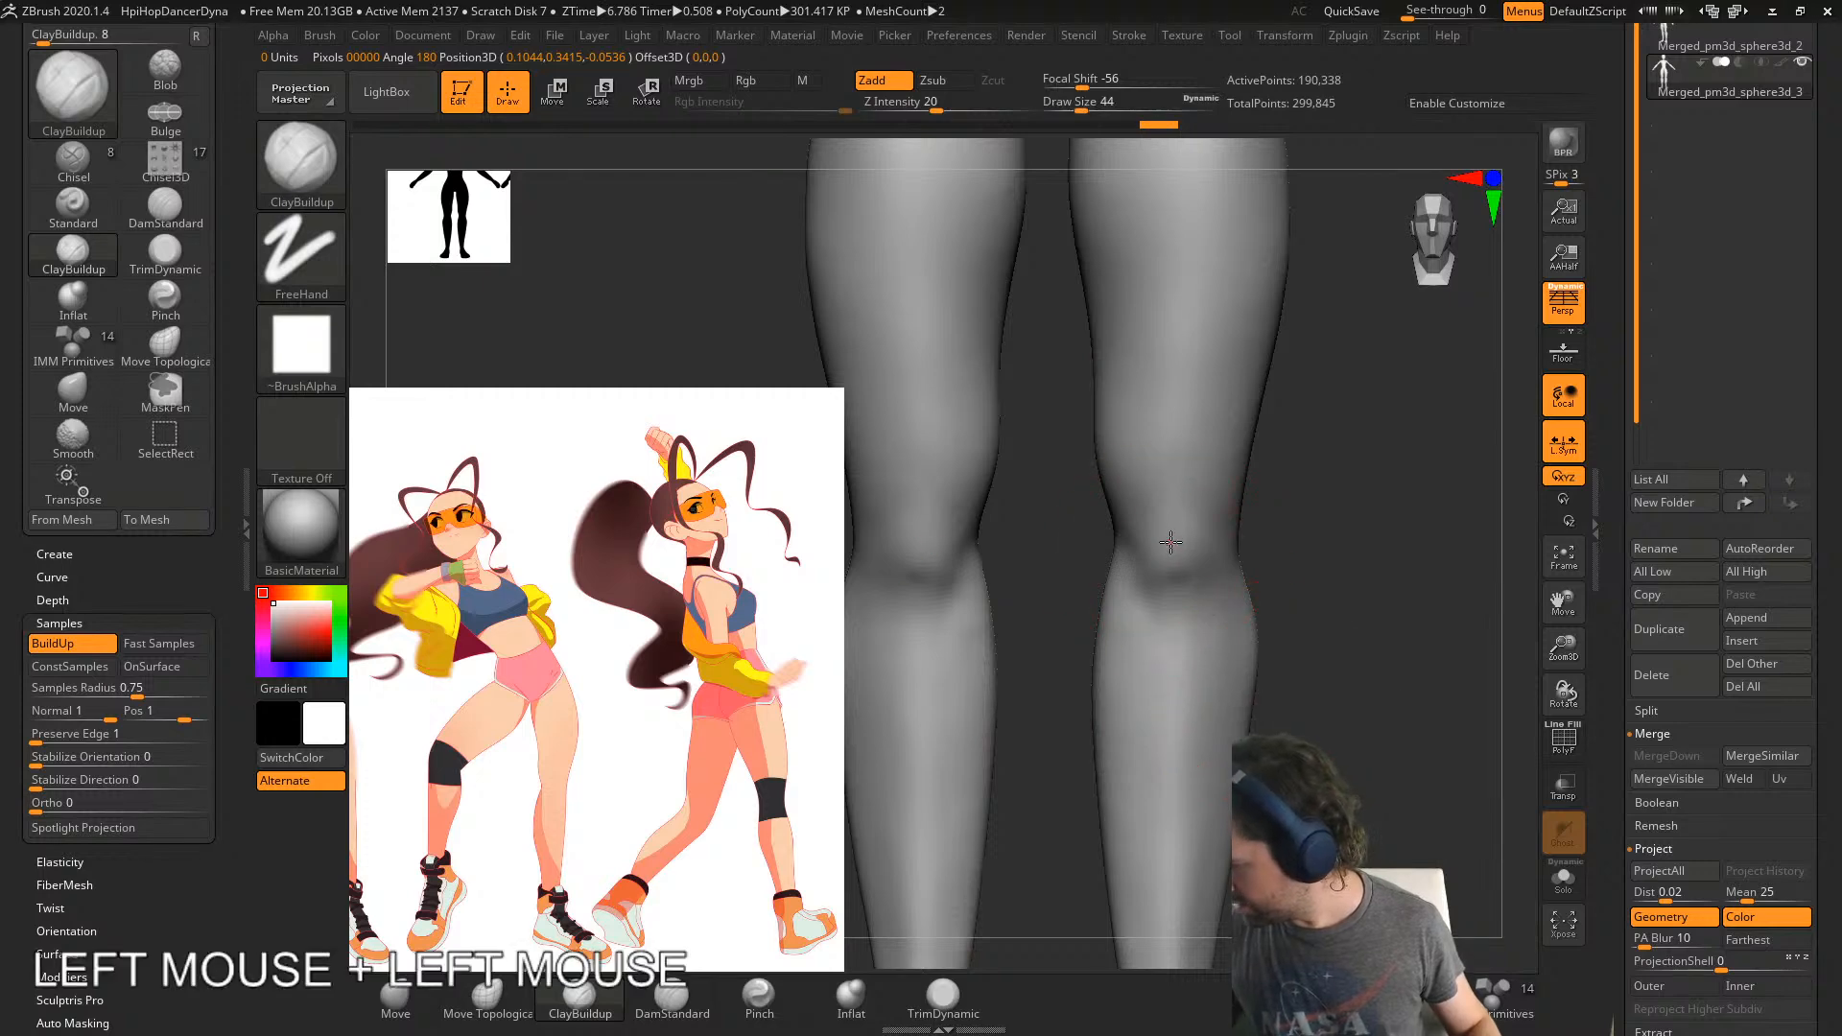
pyautogui.moveTo(1170, 543)
pyautogui.mouseDown()
pyautogui.moveTo(1190, 571)
pyautogui.moveTo(1182, 528)
pyautogui.moveTo(1188, 577)
pyautogui.mouseUp()
pyautogui.press('s')
pyautogui.keyDown('alt'); pyautogui.moveTo(1206, 562); pyautogui.dragTo(1204, 564); pyautogui.keyUp('alt')
pyautogui.keyDown('ctrl'); pyautogui.moveTo(1142, 599); pyautogui.dragTo(1277, 691, button='right'); pyautogui.keyUp('ctrl')
pyautogui.moveTo(1276, 690); pyautogui.dragTo(1535, 801, button='right')
pyautogui.keyDown('alt'); pyautogui.moveTo(1176, 761); pyautogui.dragTo(1537, 801, button='right'); pyautogui.keyUp('alt')
pyautogui.click(1562, 874)
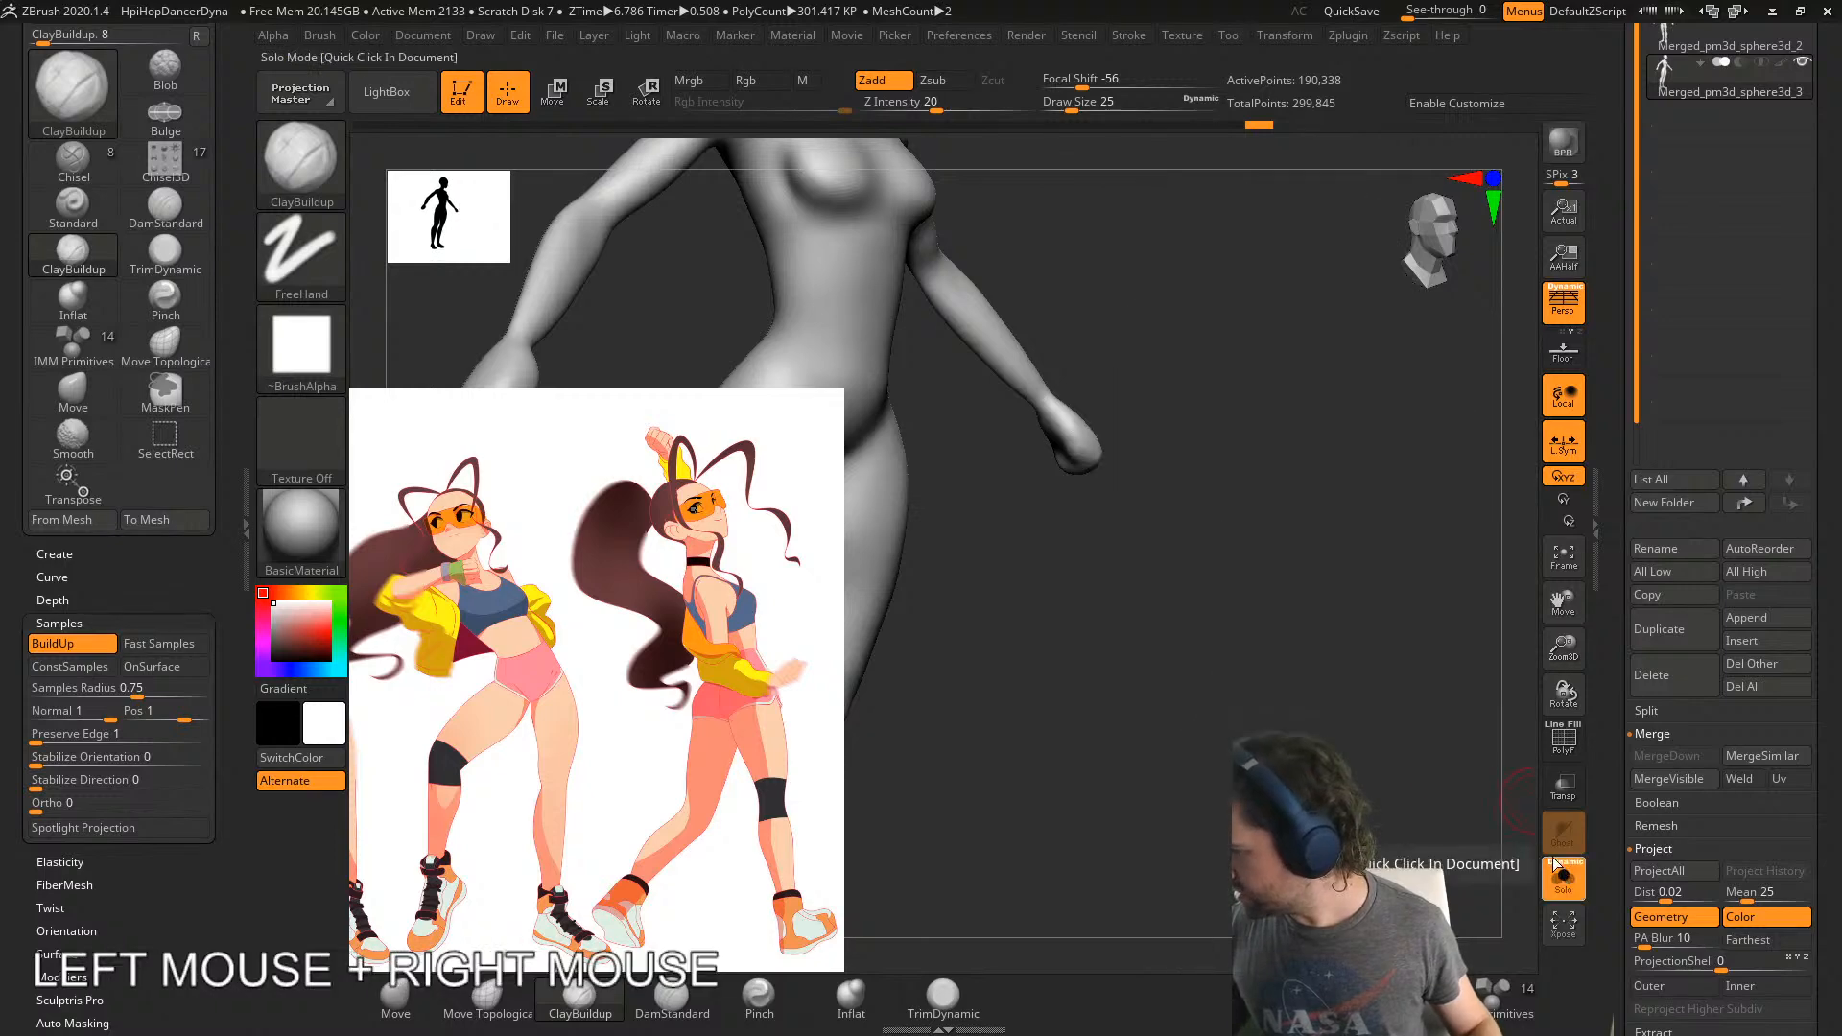
# - Try reshaping the torso's side profile at the abdomen with the Move brush at draw size 177, and undo the attempt
pyautogui.keyDown('shift'); pyautogui.moveTo(1256, 653); pyautogui.dragTo(1165, 649, button='right'); pyautogui.keyUp('shift')
pyautogui.keyDown('alt'); pyautogui.moveTo(1320, 650); pyautogui.dragTo(1143, 605, button='right'); pyautogui.keyUp('alt')
pyautogui.keyDown('alt'); pyautogui.moveTo(1250, 462); pyautogui.dragTo(1193, 511, button='right'); pyautogui.keyUp('alt')
pyautogui.click(73, 388)
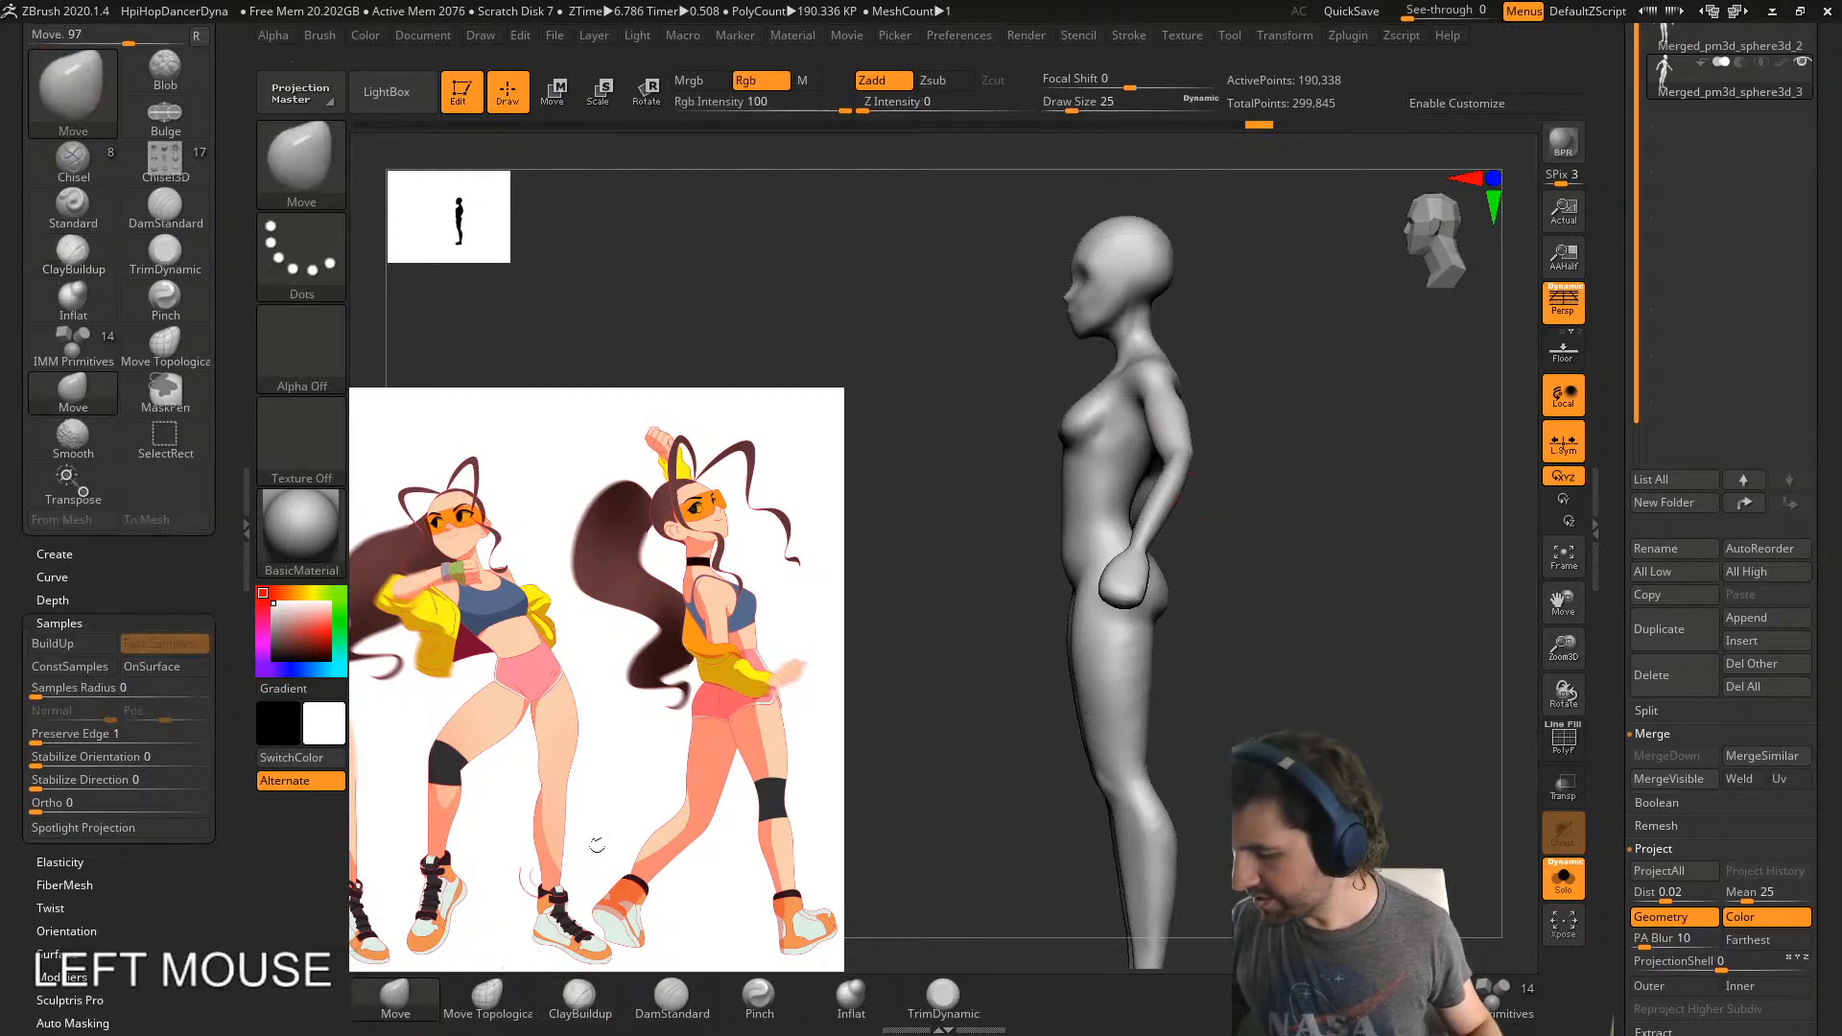
pyautogui.press('s')
pyautogui.moveTo(1041, 488); pyautogui.dragTo(1113, 475, button='right')
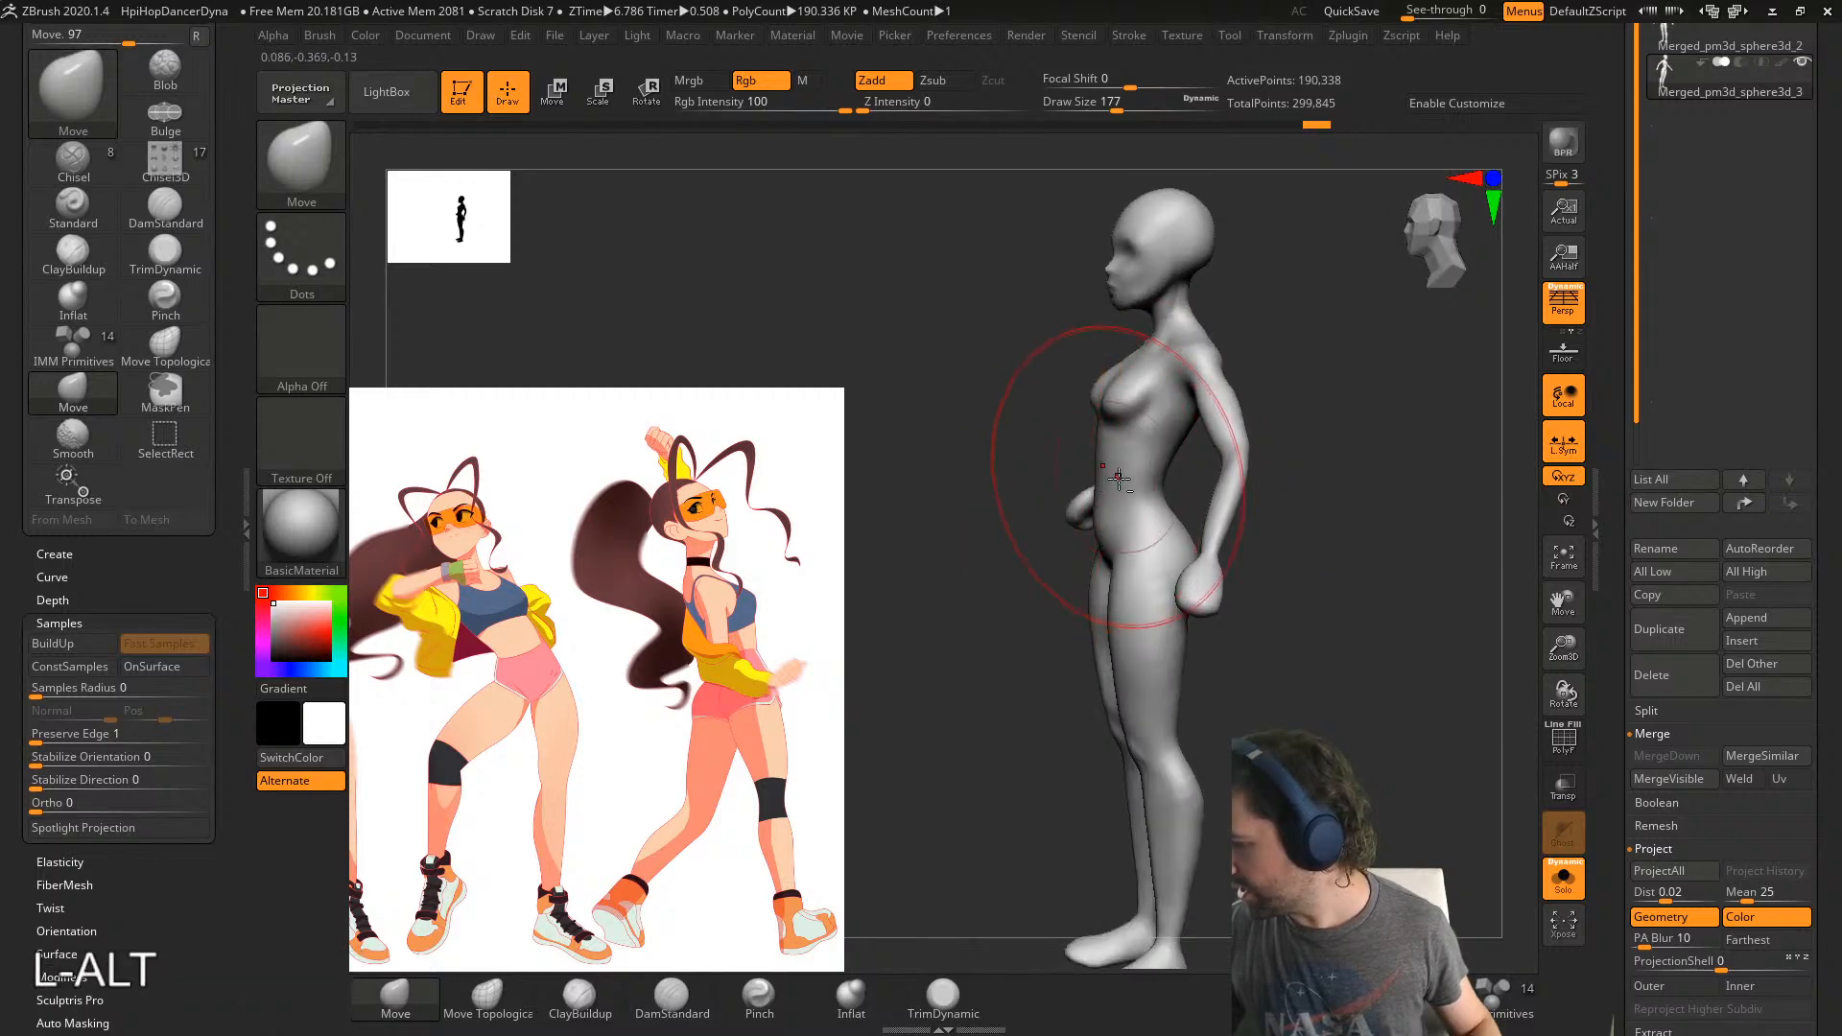
pyautogui.moveTo(1117, 481); pyautogui.dragTo(1092, 483)
pyautogui.keyDown('ctrl'); pyautogui.moveTo(1265, 499); pyautogui.dragTo(1240, 521); pyautogui.keyUp('ctrl')
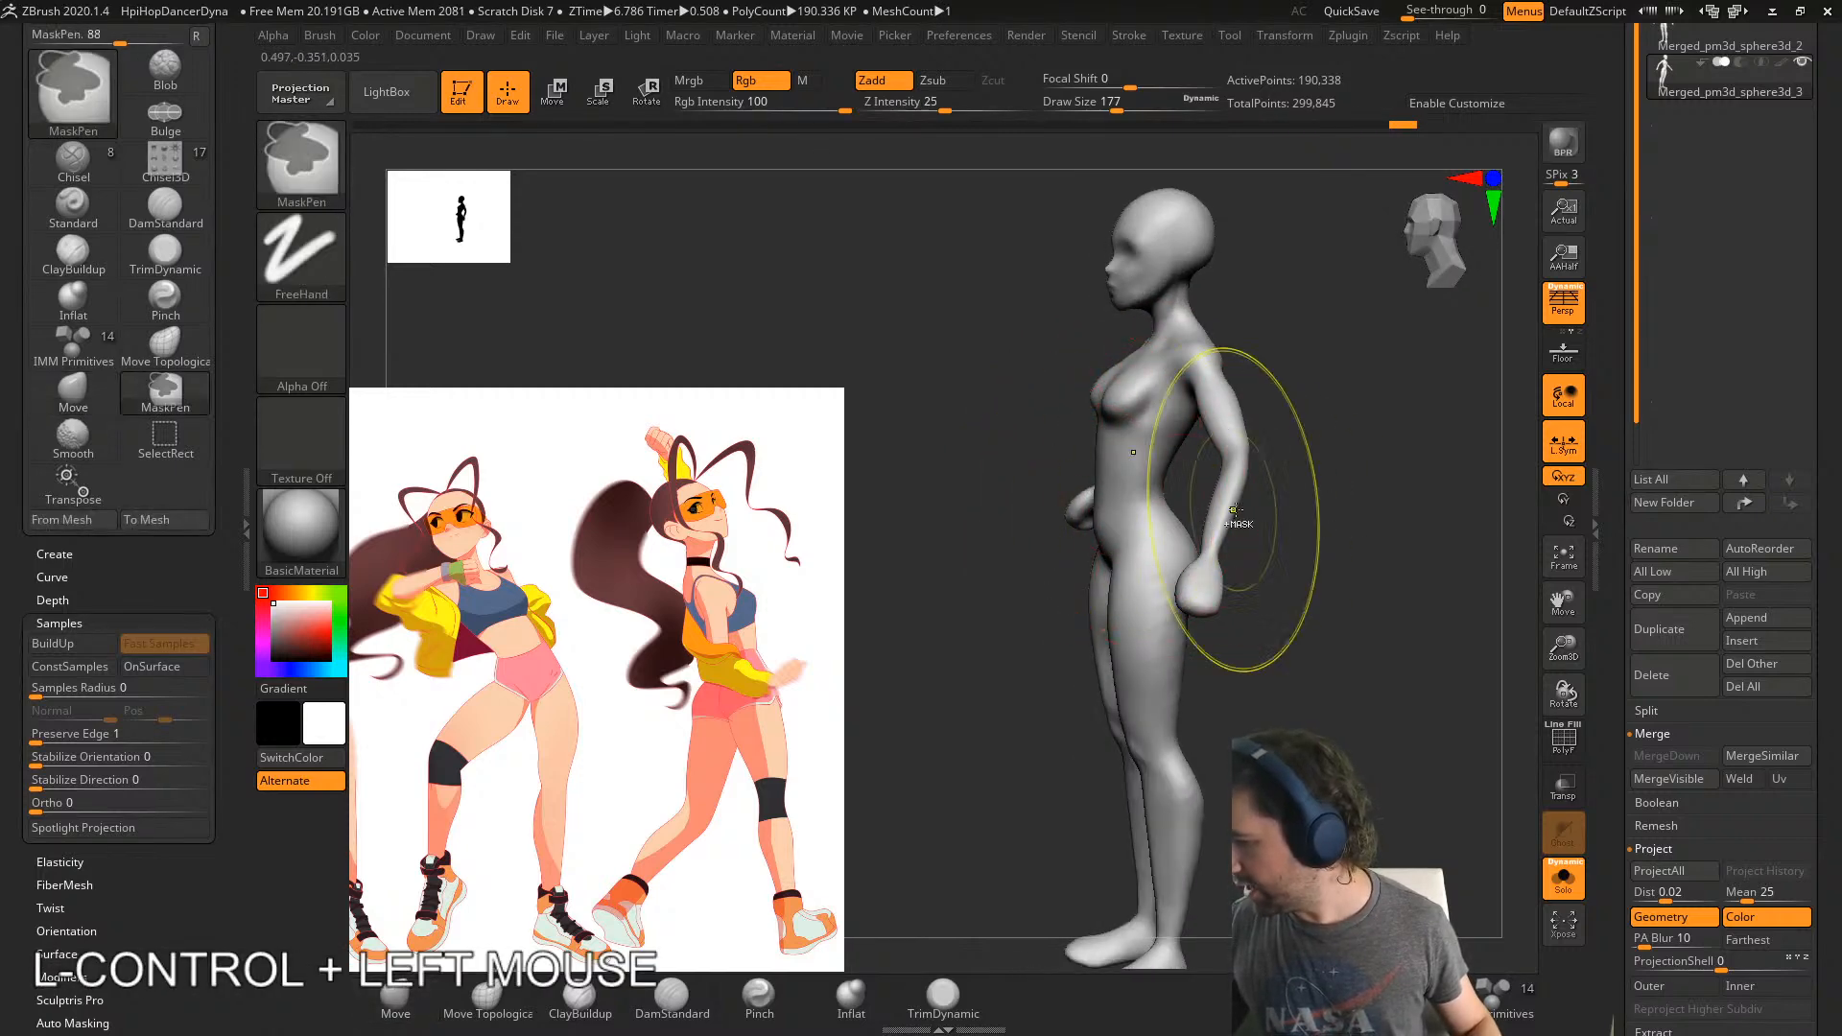
pyautogui.hotkey('ctrl', 'z')
pyautogui.click(488, 997)
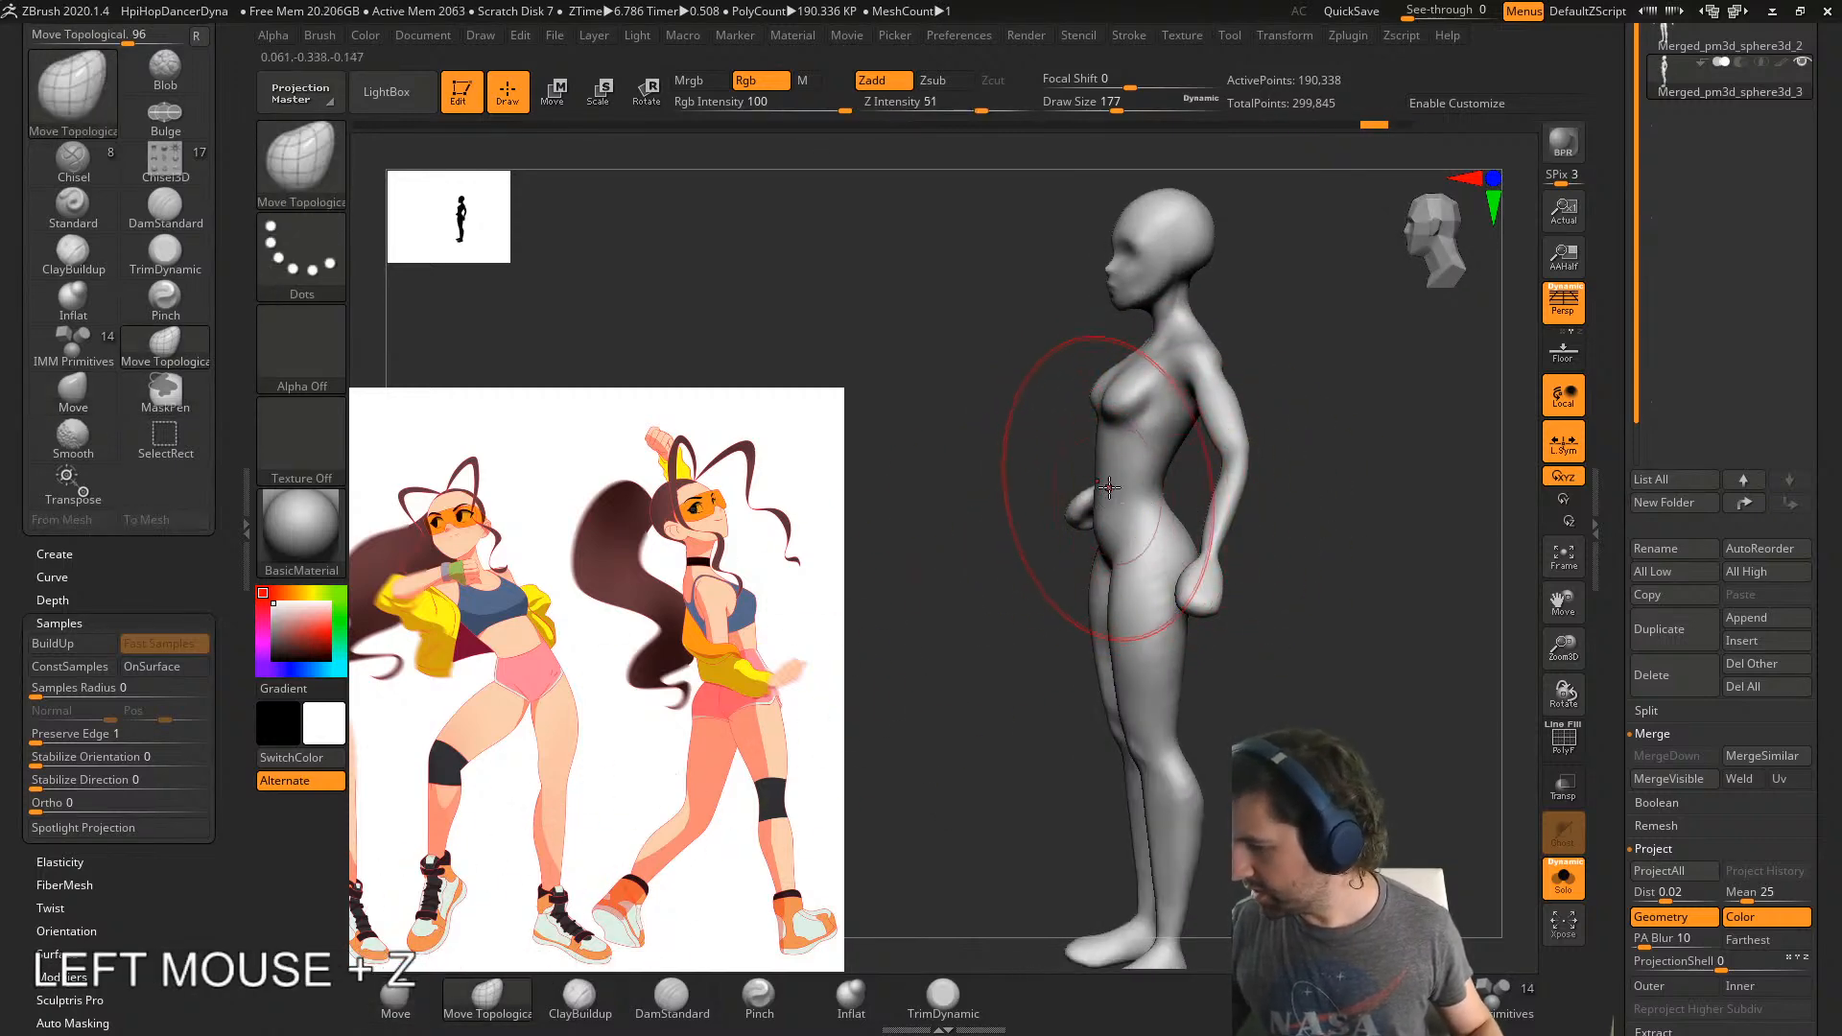
pyautogui.hotkey('ctrl', 'z')
# - Drop the body to subdivision level 1 and reshape the neck and jaw with Move Topological at draw size 77
pyautogui.moveTo(1200, 440); pyautogui.dragTo(1296, 460, button='right')
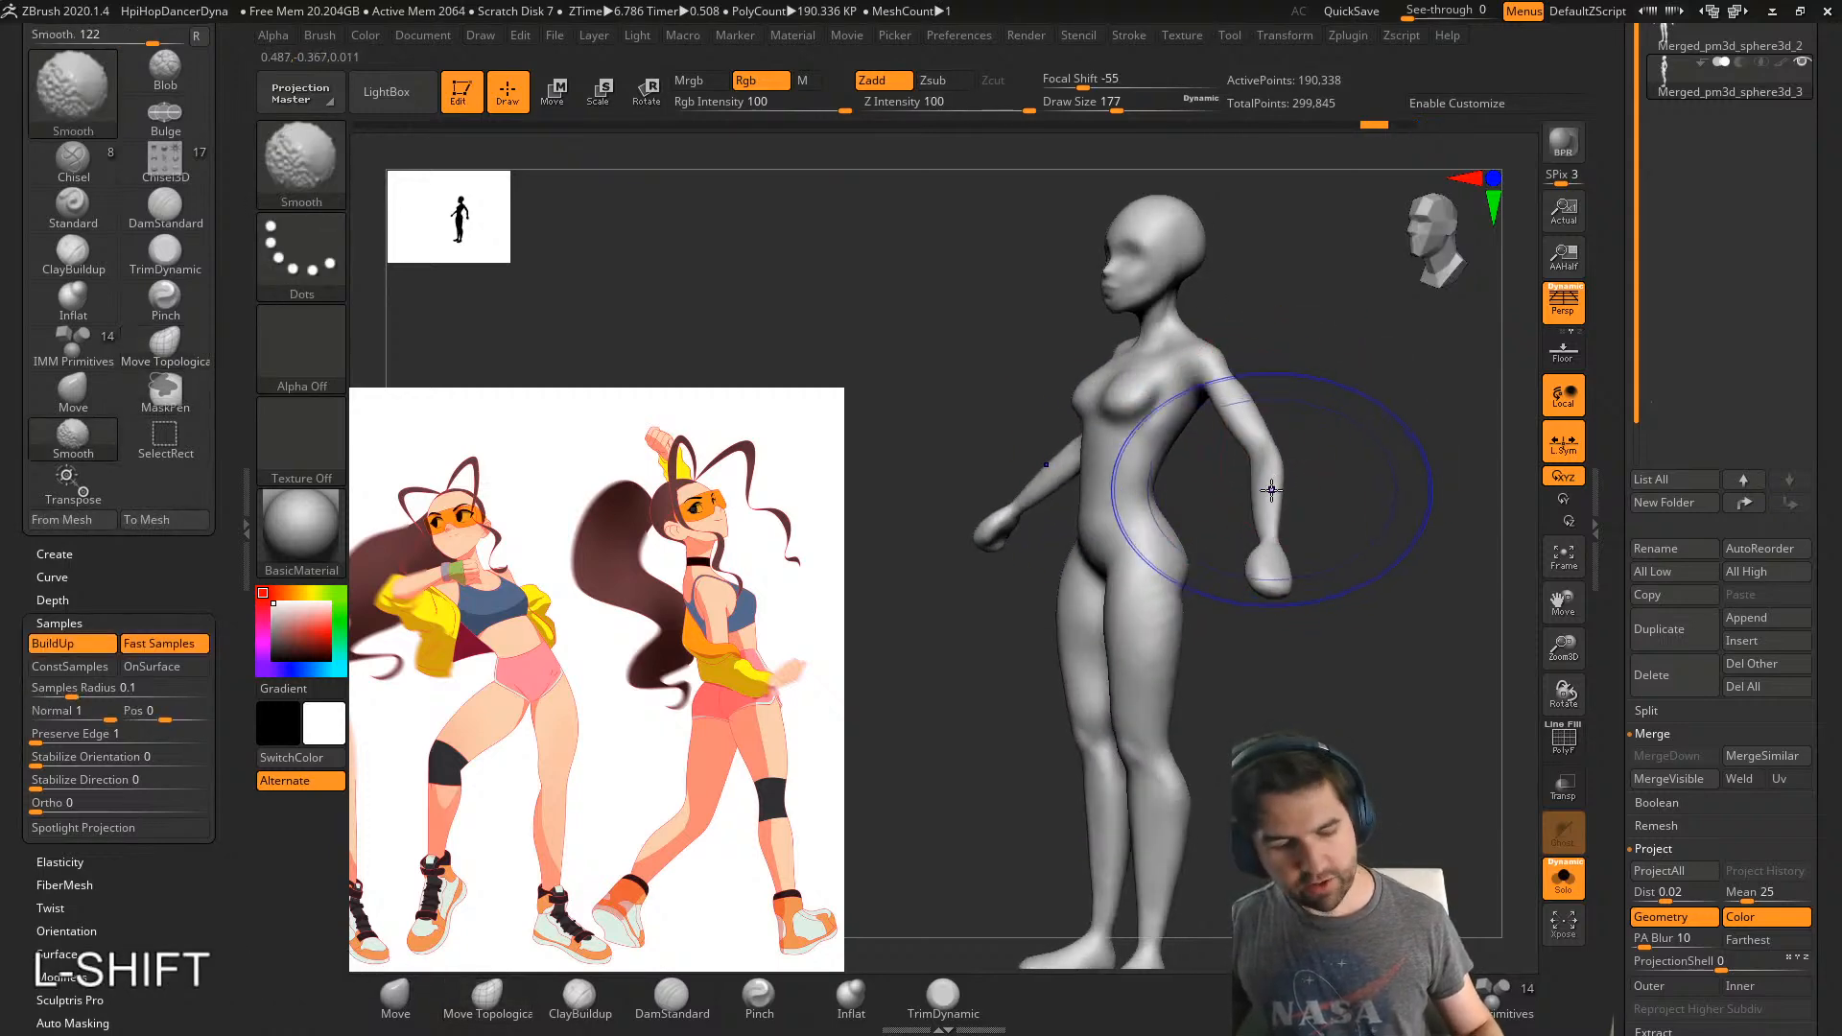
pyautogui.hotkey('shift', 'd')
pyautogui.hotkey('shift', 'd')
pyautogui.moveTo(1329, 321)
pyautogui.mouseDown(button='right')
pyautogui.moveTo(1272, 303)
pyautogui.moveTo(1241, 383)
pyautogui.moveTo(1278, 392)
pyautogui.moveTo(1252, 458)
pyautogui.moveTo(1316, 361)
pyautogui.mouseUp(button='right')
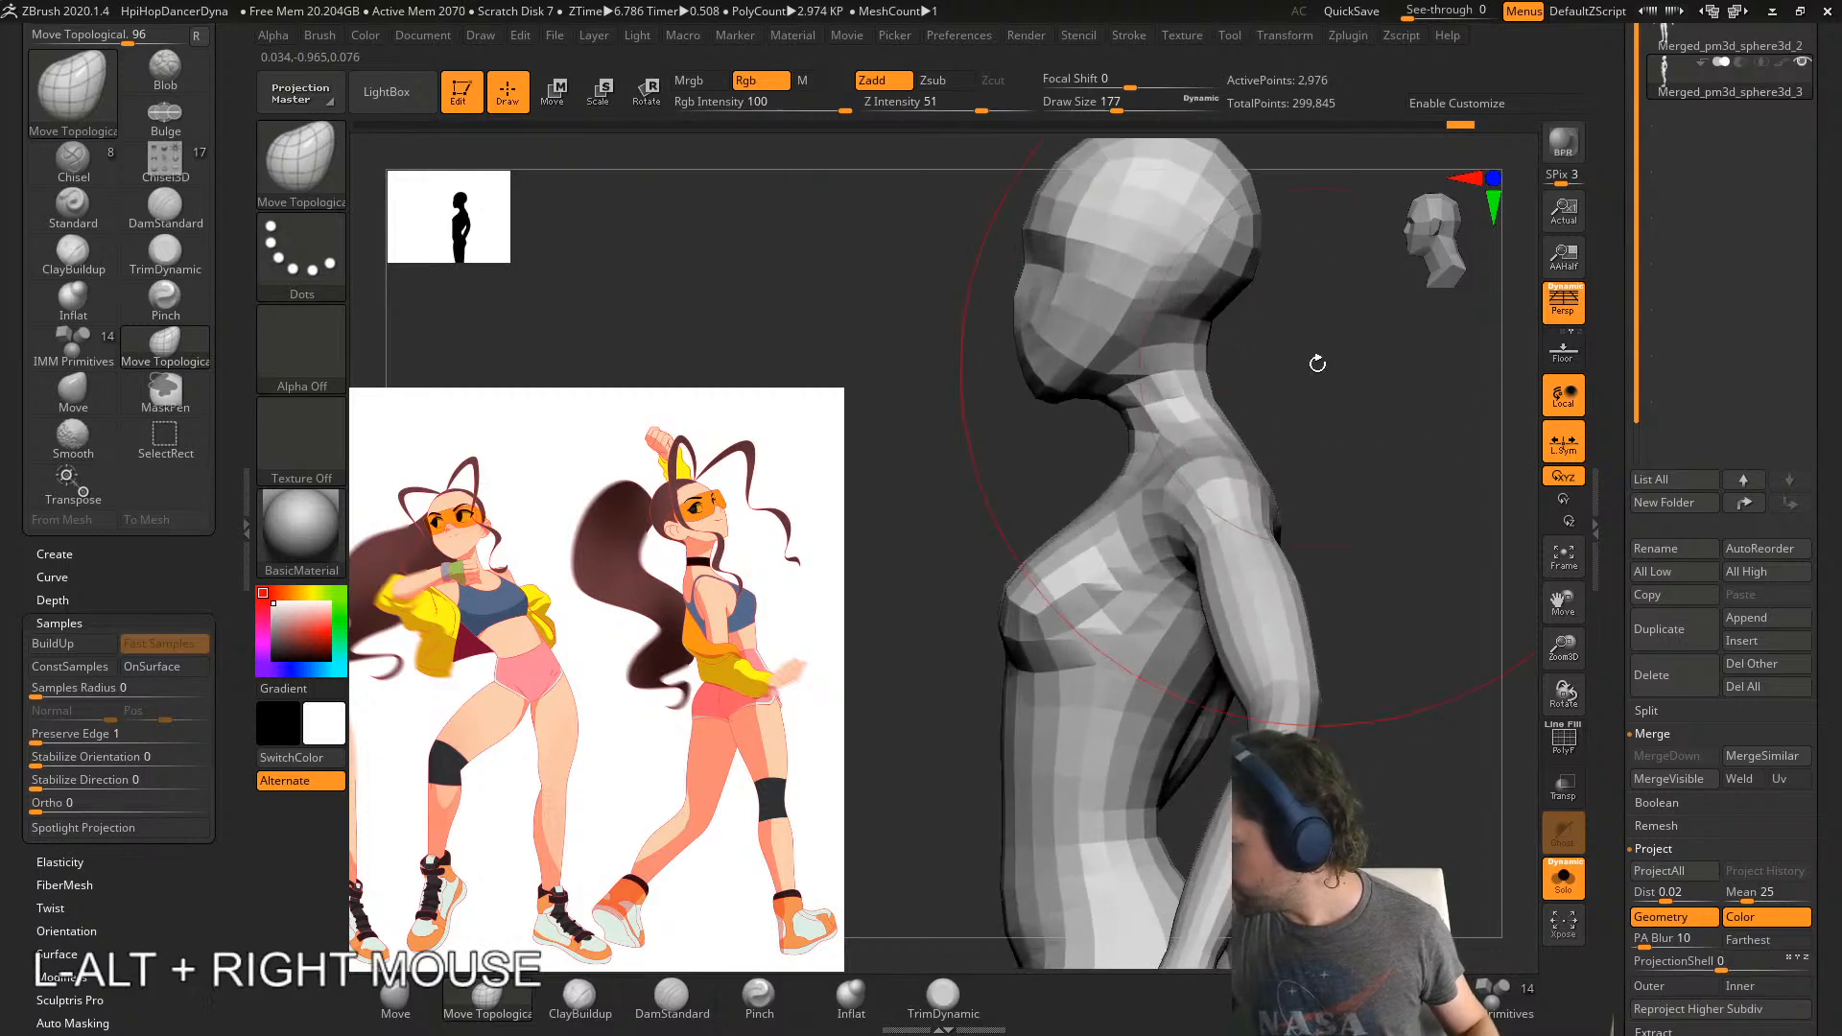
pyautogui.press('s')
pyautogui.moveTo(1316, 362); pyautogui.dragTo(1290, 362)
pyautogui.keyDown('alt'); pyautogui.moveTo(1291, 362); pyautogui.dragTo(1264, 469, button='right'); pyautogui.keyUp('alt')
pyautogui.moveTo(1217, 385); pyautogui.dragTo(1209, 378)
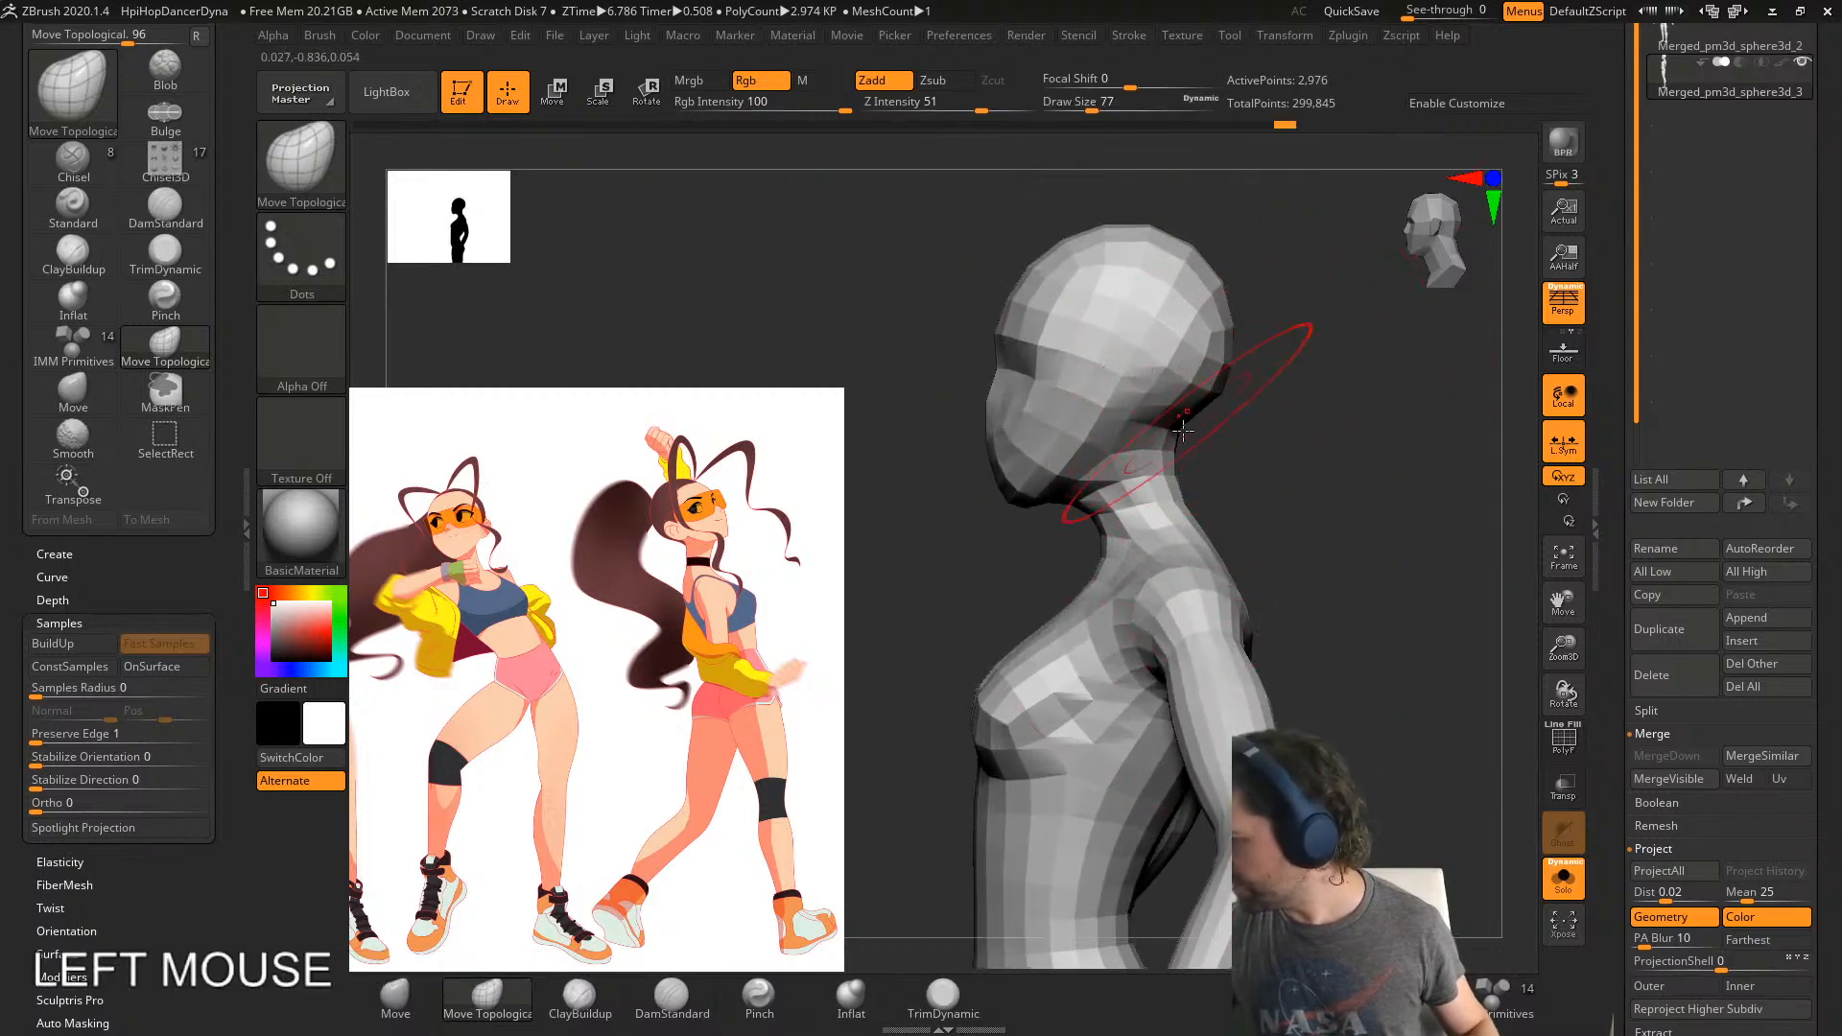
pyautogui.moveTo(1118, 477)
pyautogui.mouseDown()
pyautogui.moveTo(1045, 473)
pyautogui.moveTo(1069, 481)
pyautogui.mouseUp()
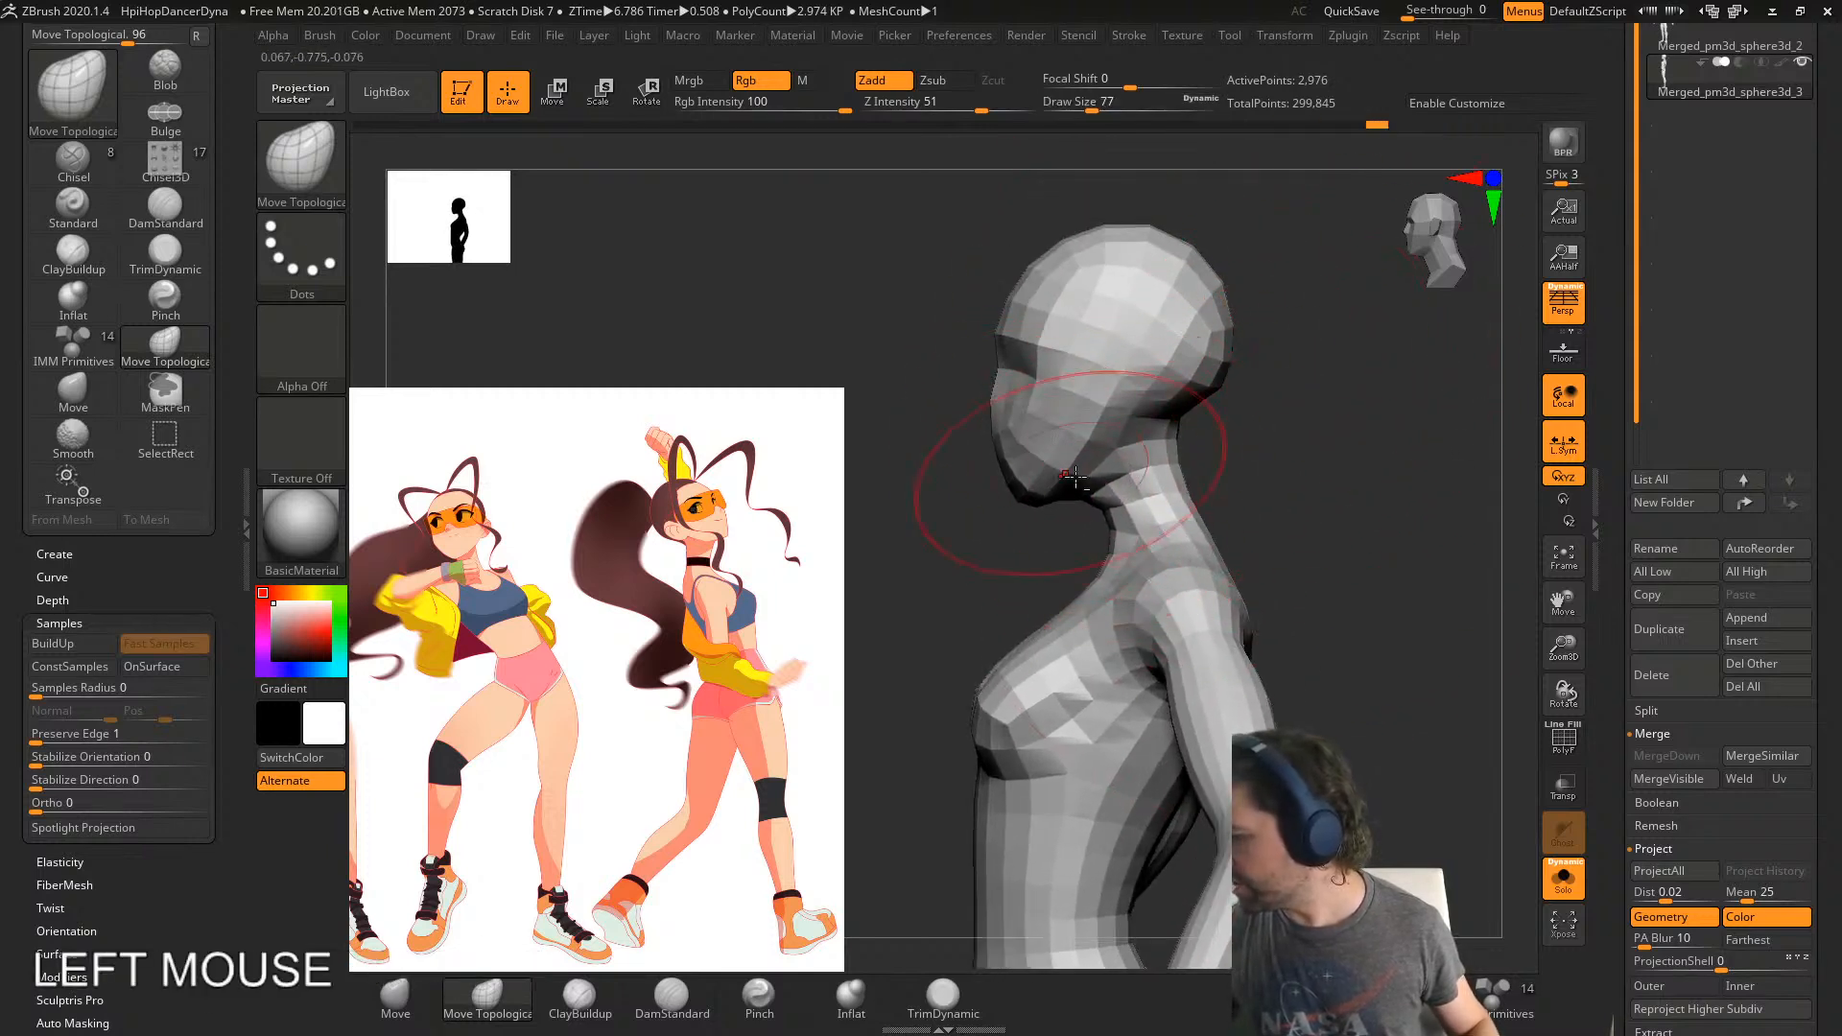
# - Smooth the abdomen and refine its contour with Move Topological at draw size 41, and return the body to subdivision level 4
pyautogui.keyDown('alt'); pyautogui.moveTo(1057, 665); pyautogui.dragTo(1102, 484, button='right'); pyautogui.keyUp('alt')
pyautogui.moveTo(945, 628); pyautogui.dragTo(992, 645, button='right')
pyautogui.moveTo(1040, 710)
pyautogui.keyDown('alt'); pyautogui.mouseDown(button='right')
pyautogui.moveTo(1056, 567)
pyautogui.moveTo(1044, 612)
pyautogui.mouseUp(button='right'); pyautogui.keyUp('alt')
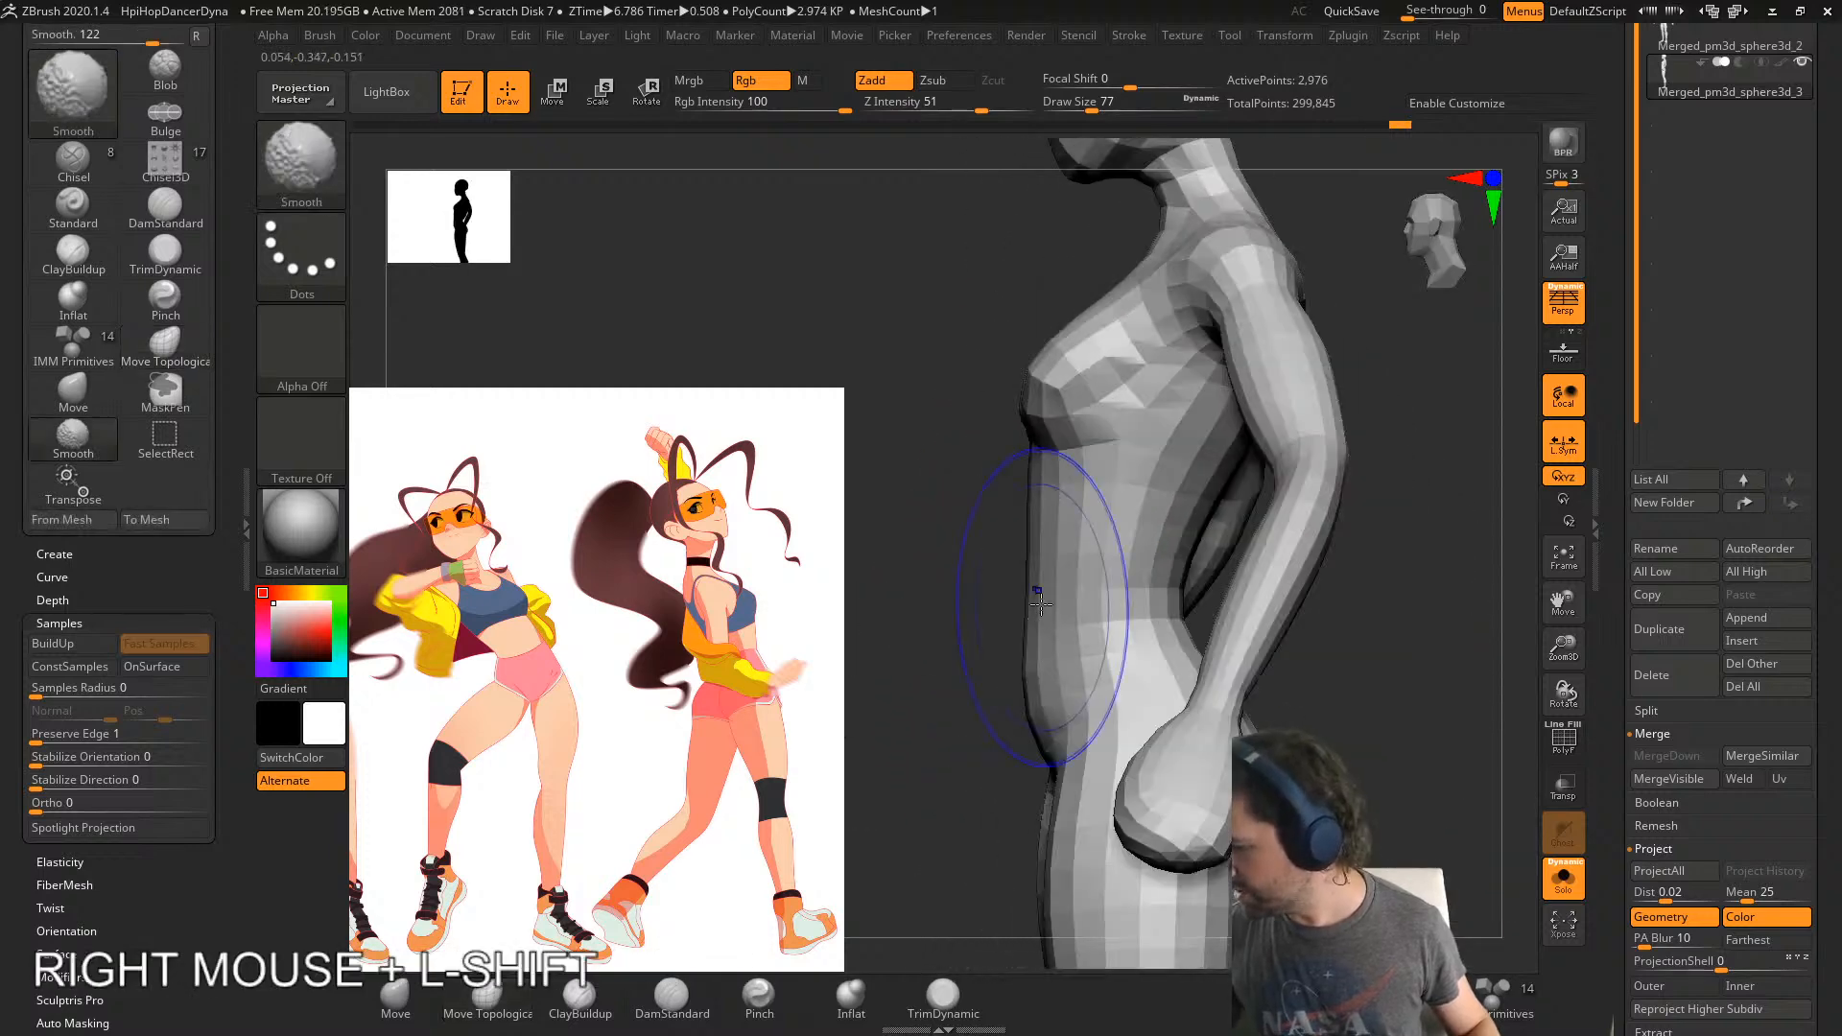
pyautogui.moveTo(1038, 687)
pyautogui.mouseDown()
pyautogui.moveTo(1060, 614)
pyautogui.moveTo(1048, 561)
pyautogui.mouseUp()
pyautogui.press('s')
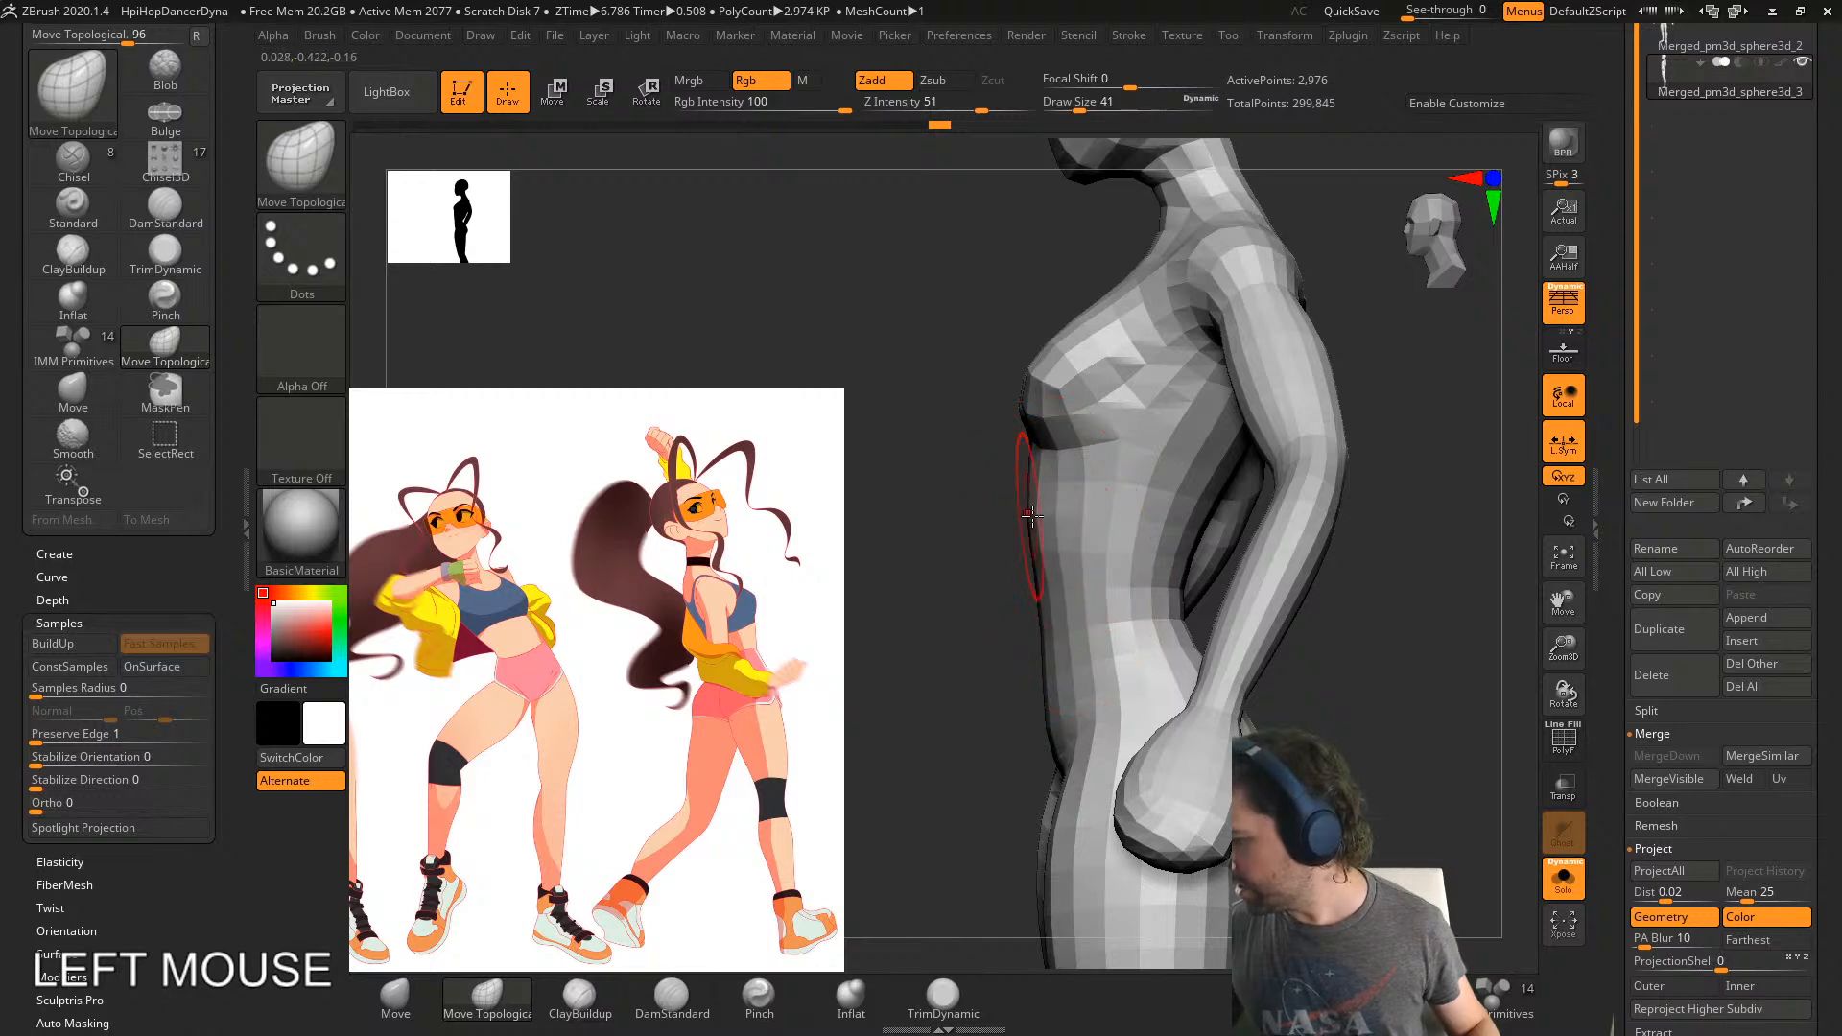
pyautogui.moveTo(1046, 586); pyautogui.dragTo(1073, 596, button='right')
pyautogui.moveTo(1072, 596); pyautogui.dragTo(1067, 599)
pyautogui.moveTo(1067, 599); pyautogui.dragTo(1055, 629, button='right')
pyautogui.moveTo(1048, 639); pyautogui.dragTo(1052, 637)
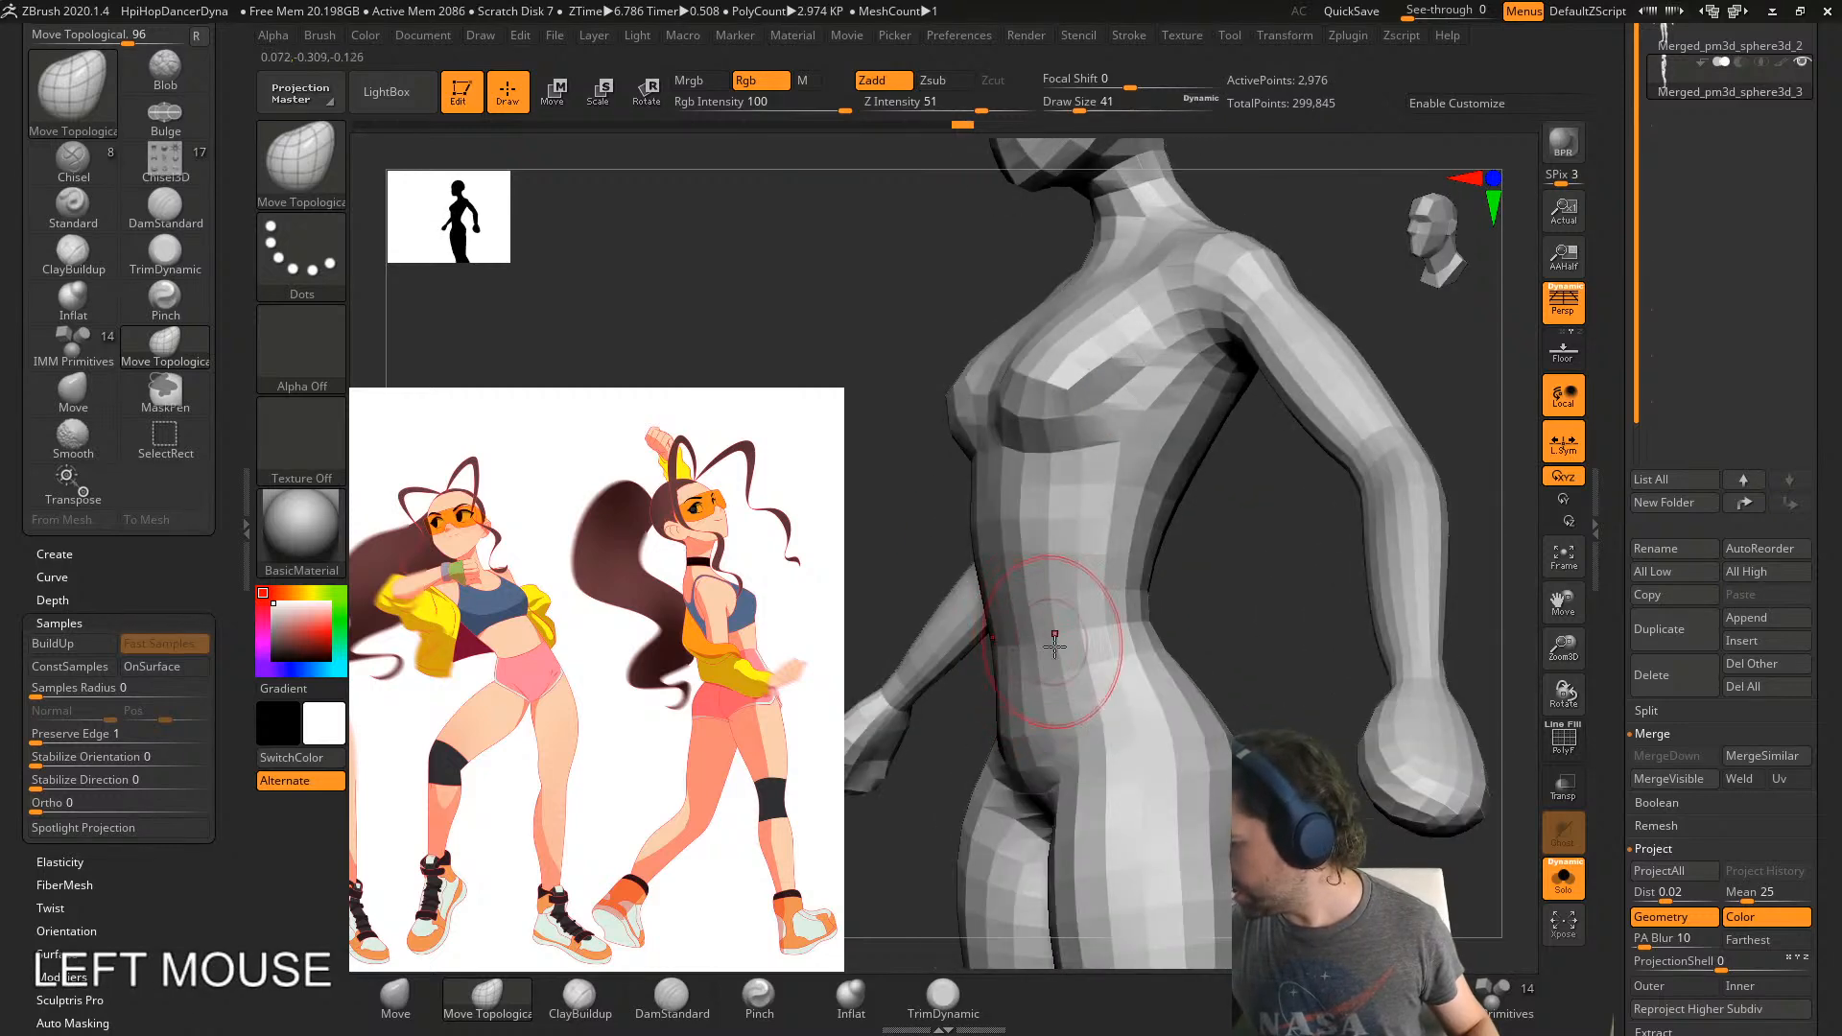
pyautogui.moveTo(1190, 614)
pyautogui.mouseDown(button='right')
pyautogui.moveTo(1162, 606)
pyautogui.moveTo(1234, 596)
pyautogui.mouseUp(button='right')
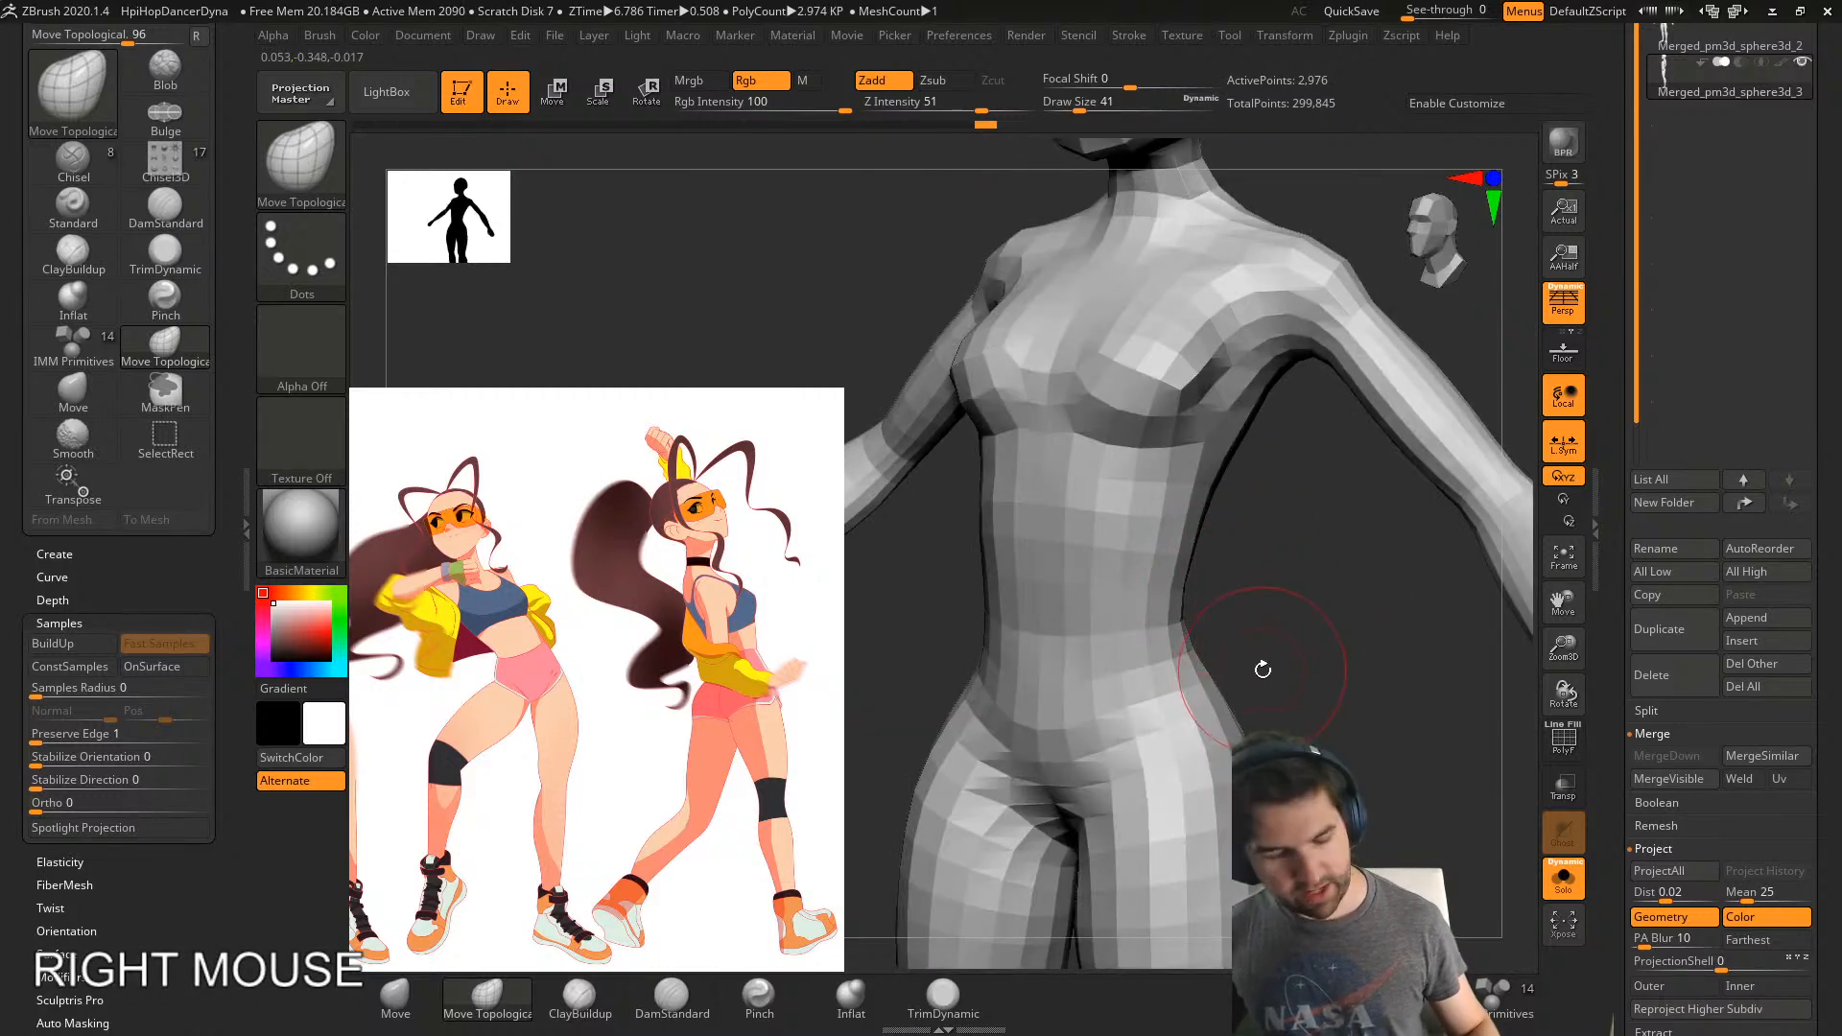
pyautogui.press('d')
pyautogui.press('d')
pyautogui.press('d')
pyautogui.moveTo(1264, 672)
pyautogui.mouseDown(button='right')
pyautogui.moveTo(1303, 656)
pyautogui.moveTo(1284, 653)
pyautogui.mouseUp(button='right')
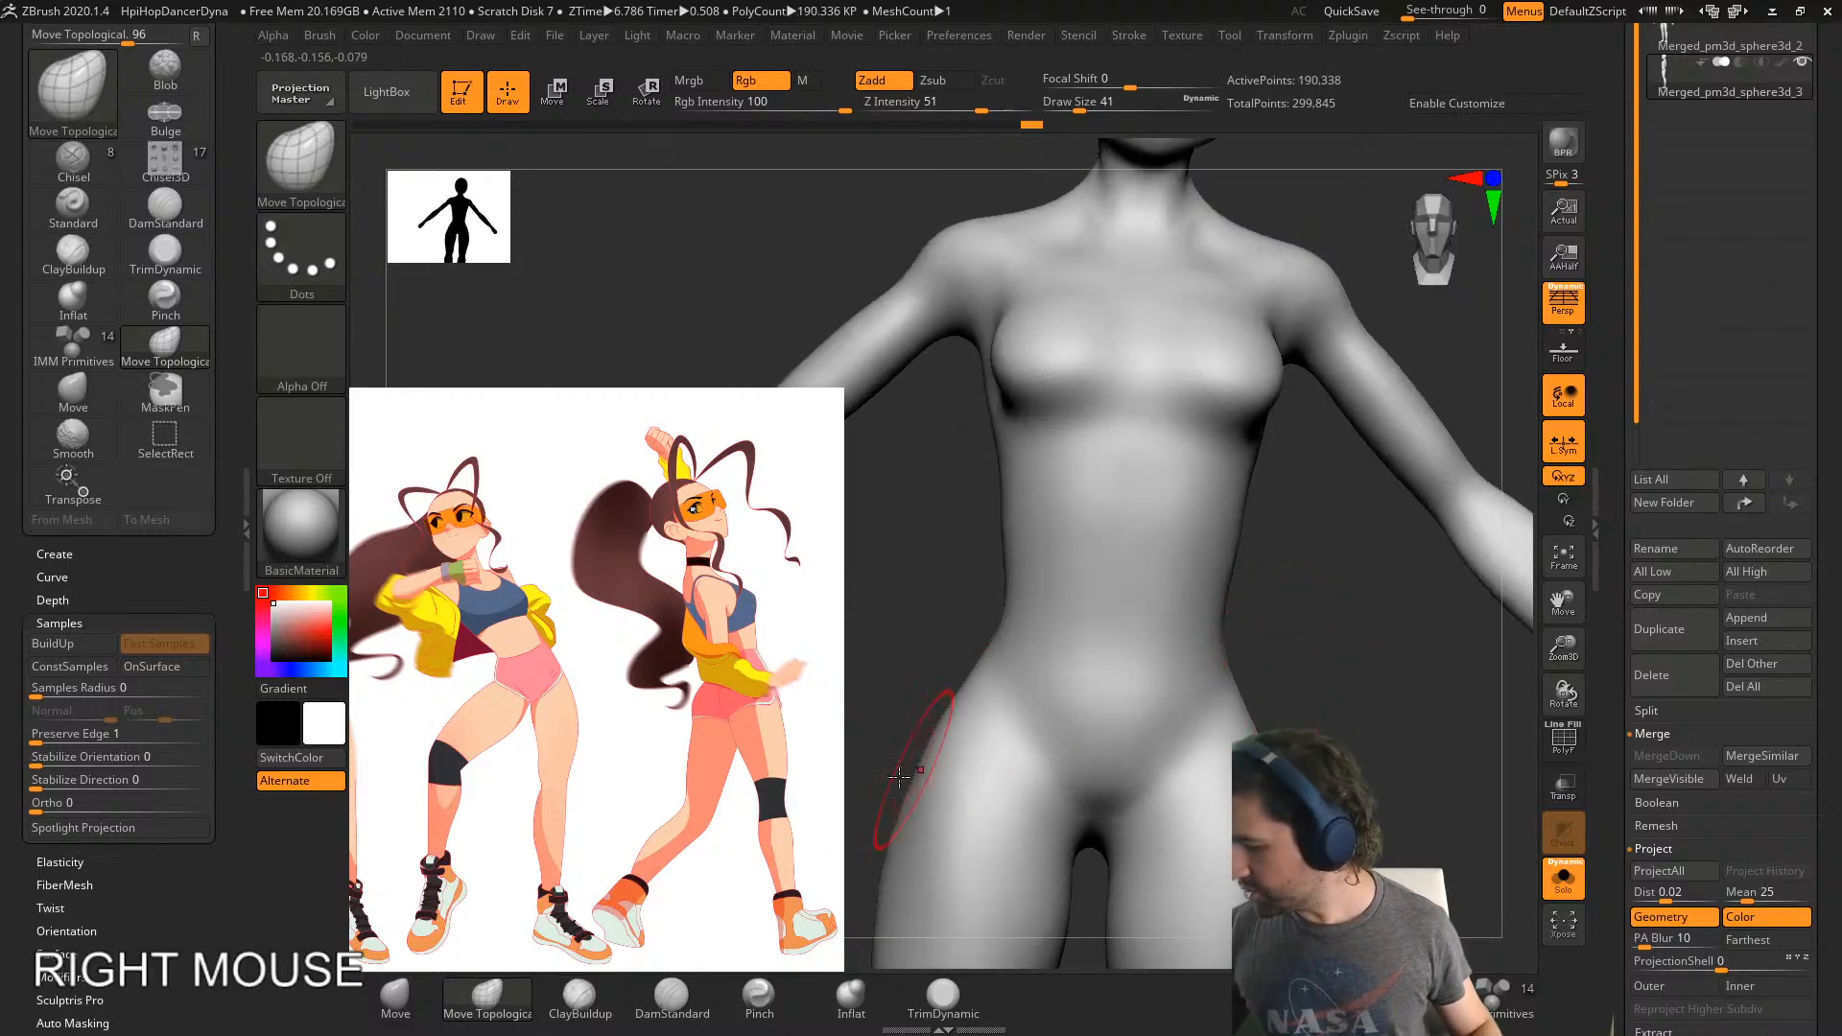
# - Try carving vertical muscle lines down the sides of the abdomen with DamStandard at draw size 18
pyautogui.click(672, 998)
pyautogui.press('s')
pyautogui.moveTo(1328, 606); pyautogui.dragTo(1315, 605)
pyautogui.moveTo(1312, 603); pyautogui.dragTo(1231, 592, button='right')
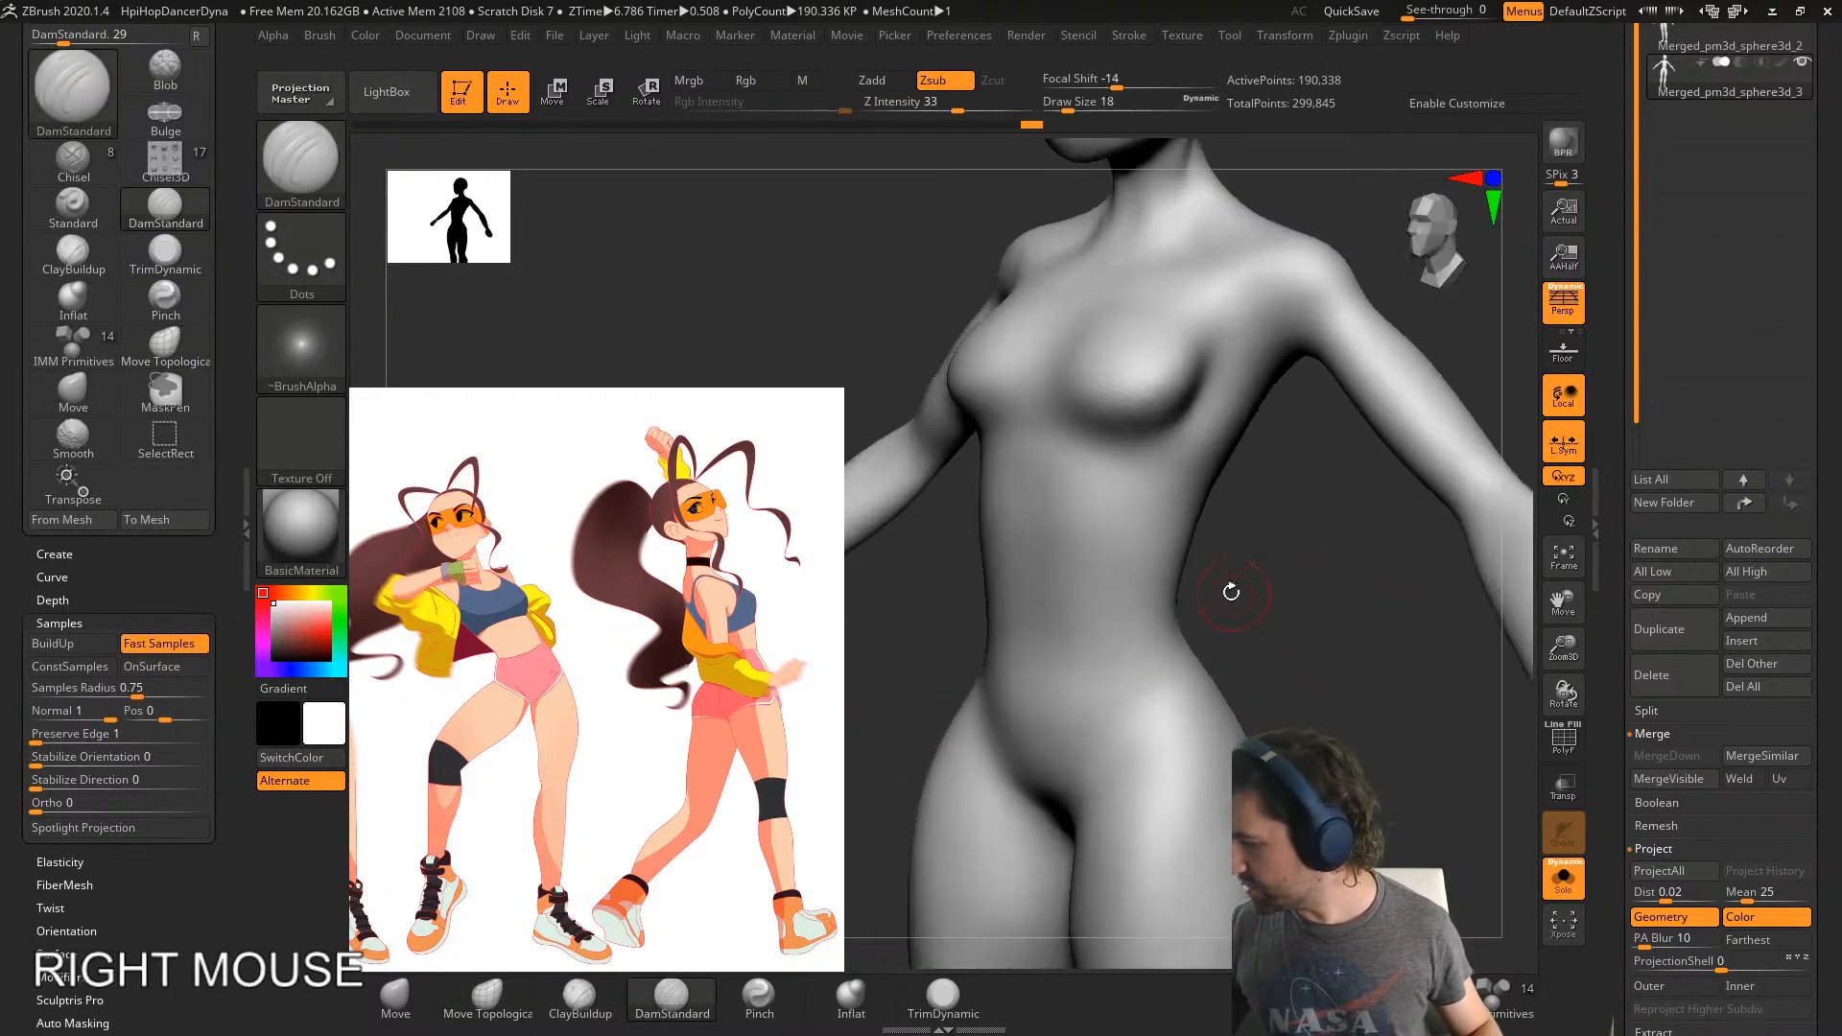
pyautogui.moveTo(1120, 493); pyautogui.dragTo(1123, 604)
pyautogui.moveTo(1133, 614); pyautogui.dragTo(1168, 567, button='right')
pyautogui.hotkey('ctrl', 'z')
pyautogui.moveTo(1130, 476); pyautogui.dragTo(1093, 663)
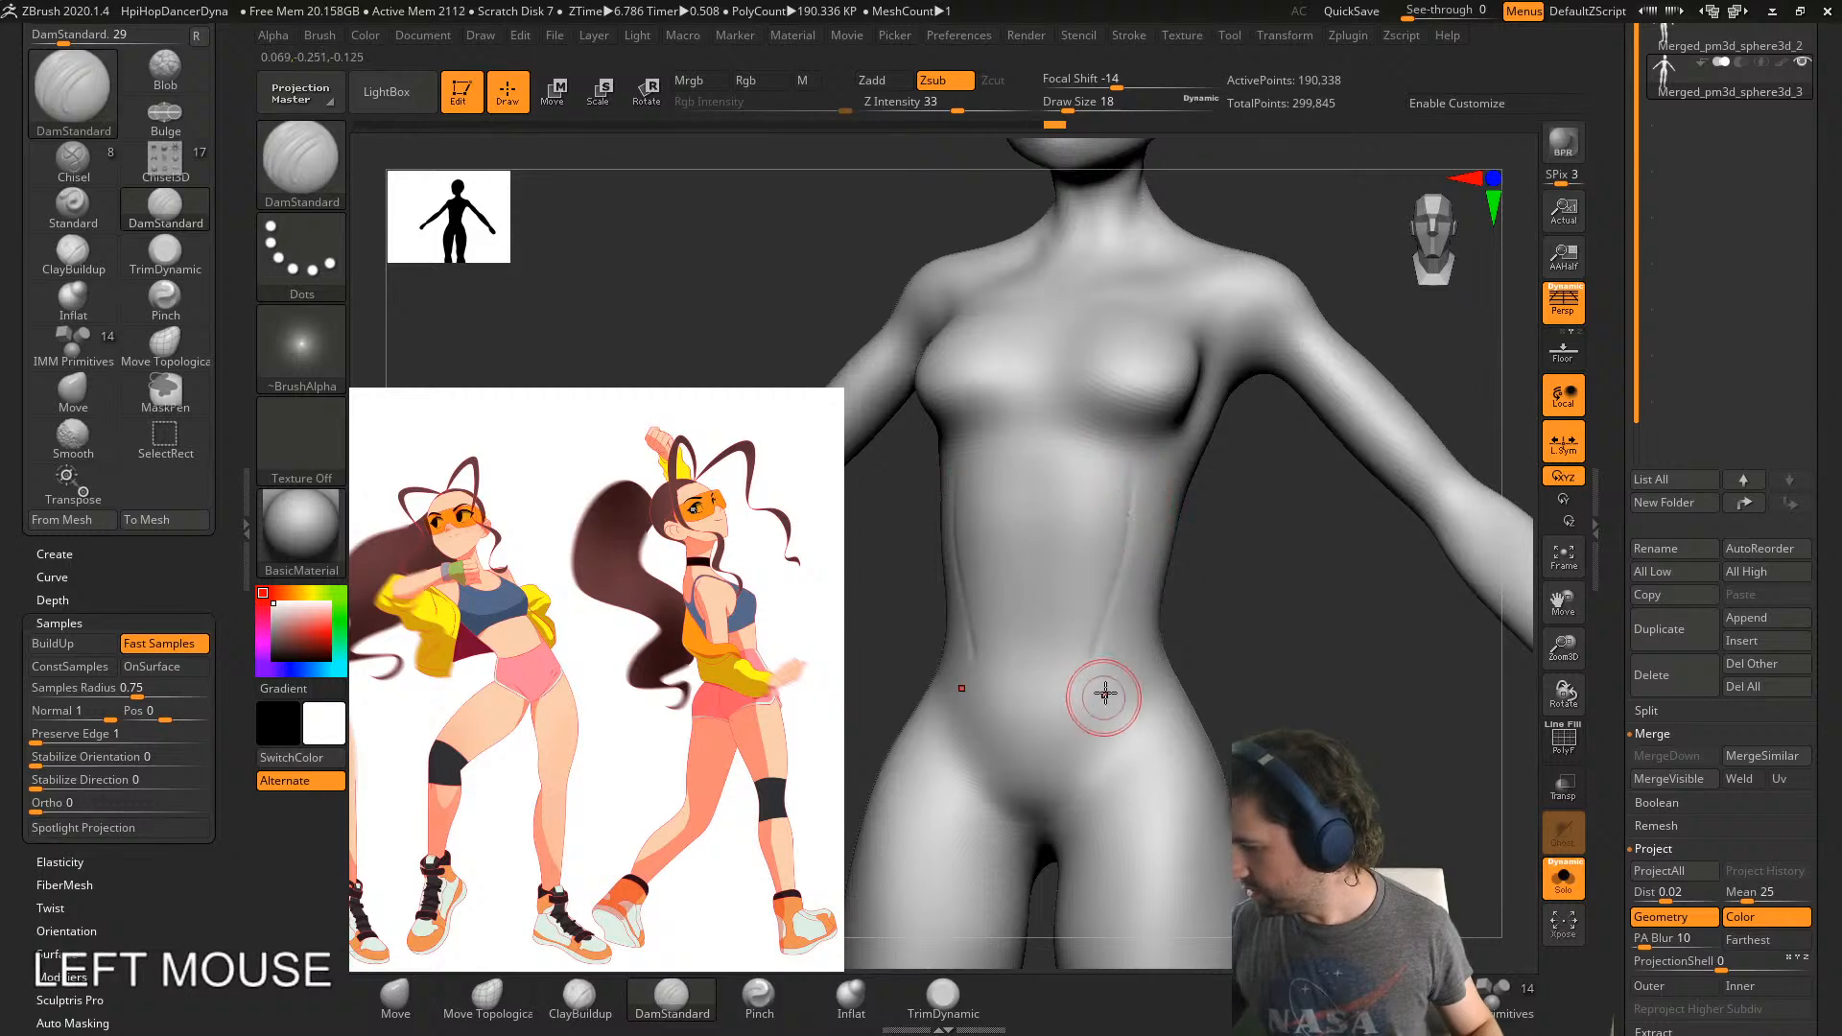
pyautogui.hotkey('ctrl', 'z')
# - Carve side and centre abdominal lines with DamStandard at draw size 18 on subdivision level 3, and smooth the centre line
pyautogui.hotkey('shift', 'd')
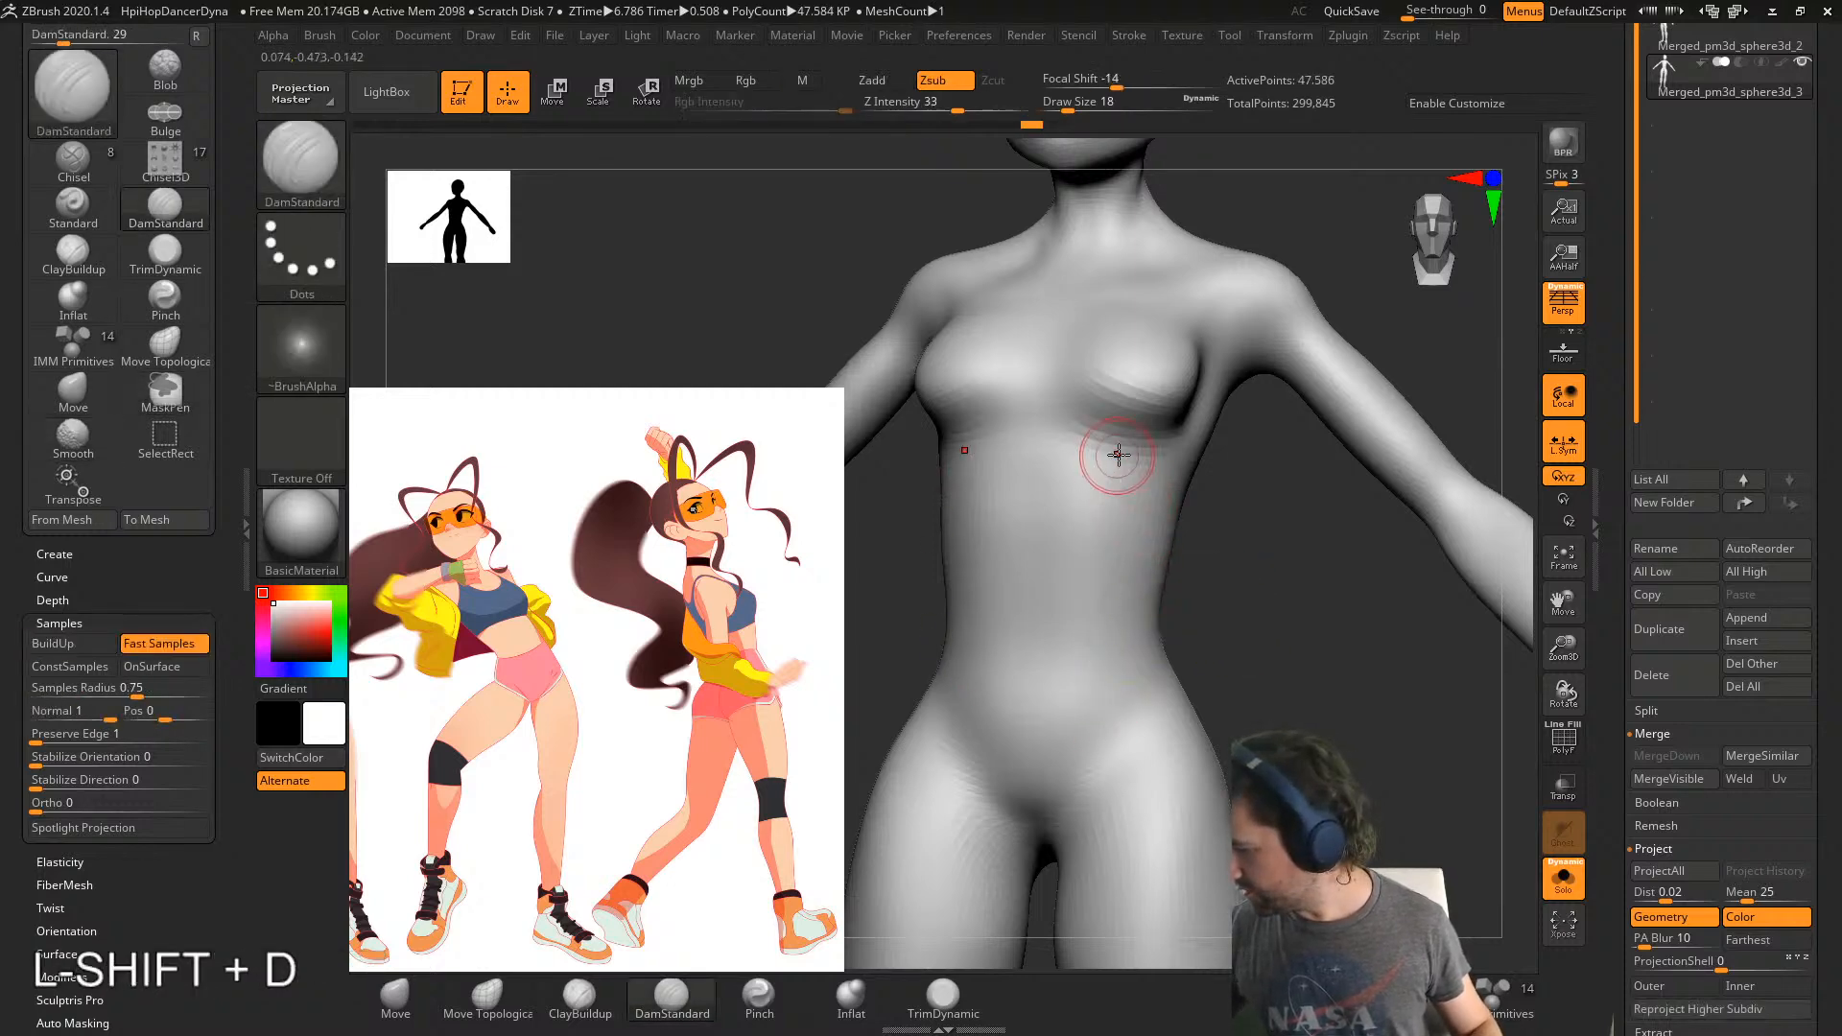
pyautogui.moveTo(1118, 455)
pyautogui.mouseDown()
pyautogui.moveTo(1107, 671)
pyautogui.moveTo(1113, 589)
pyautogui.mouseUp()
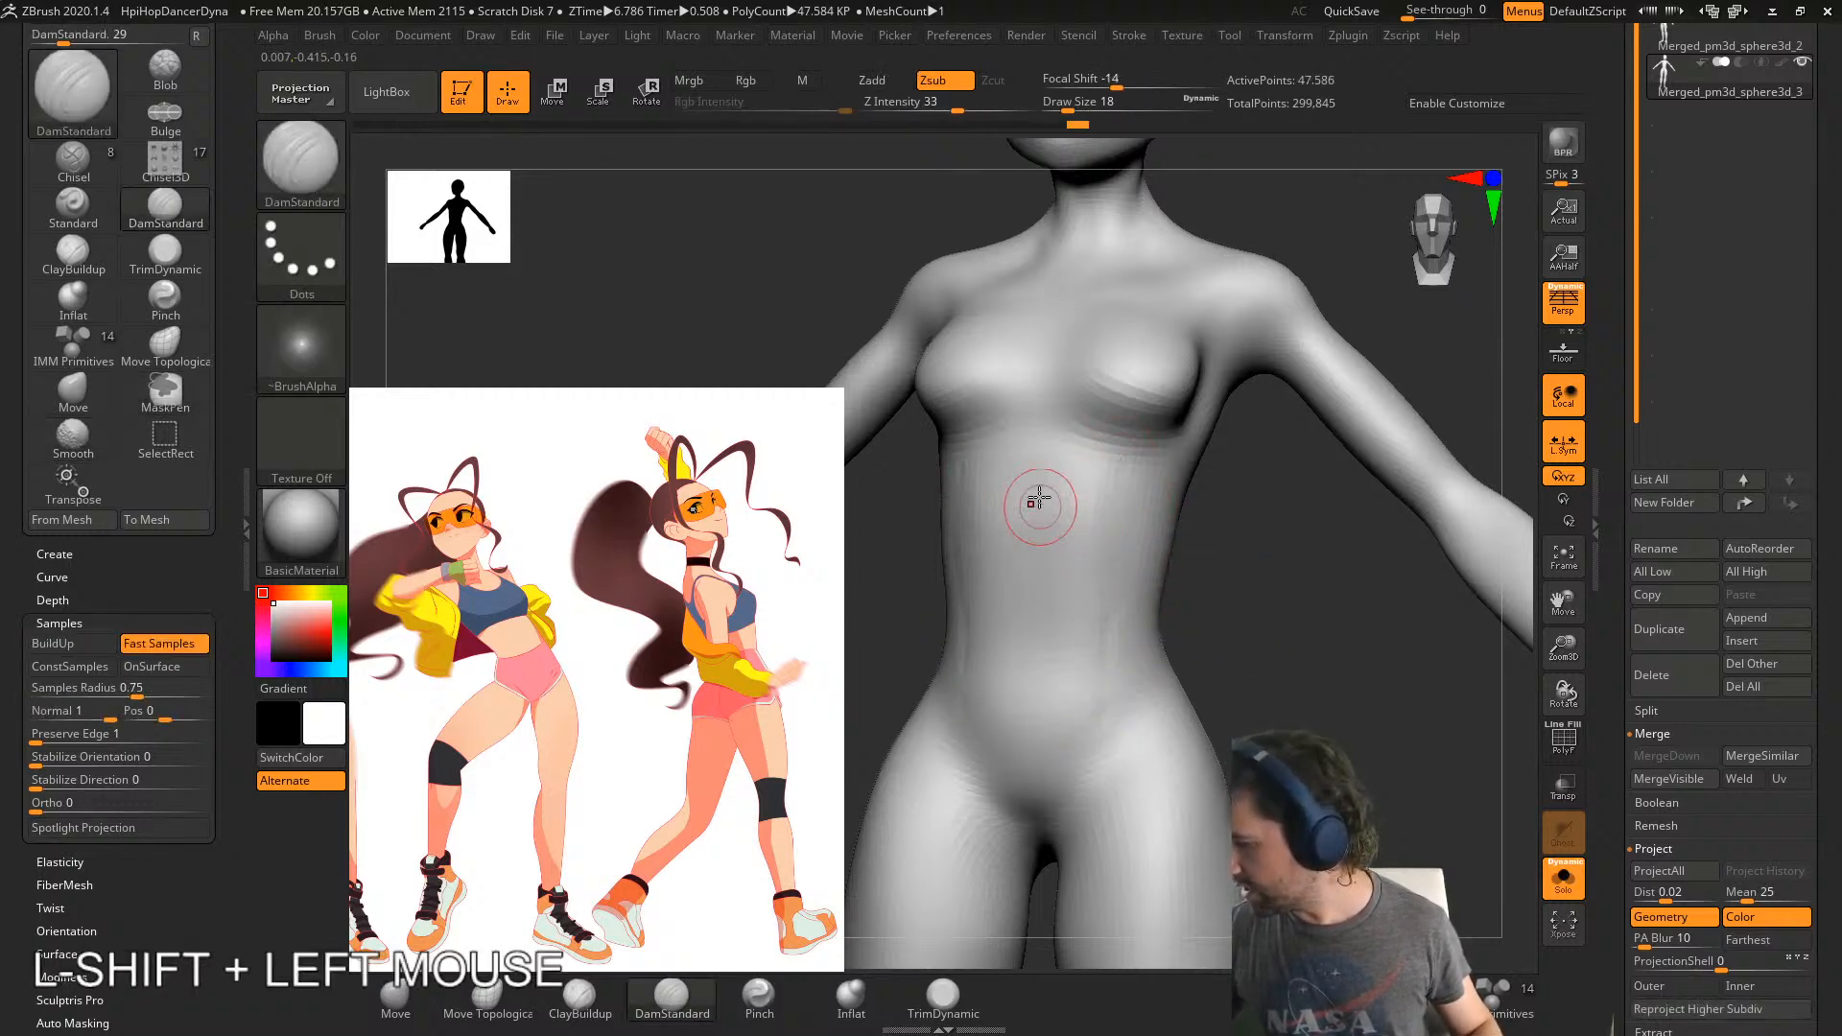
pyautogui.moveTo(1034, 480); pyautogui.dragTo(1032, 696)
pyautogui.moveTo(1073, 597); pyautogui.dragTo(1094, 620, button='right')
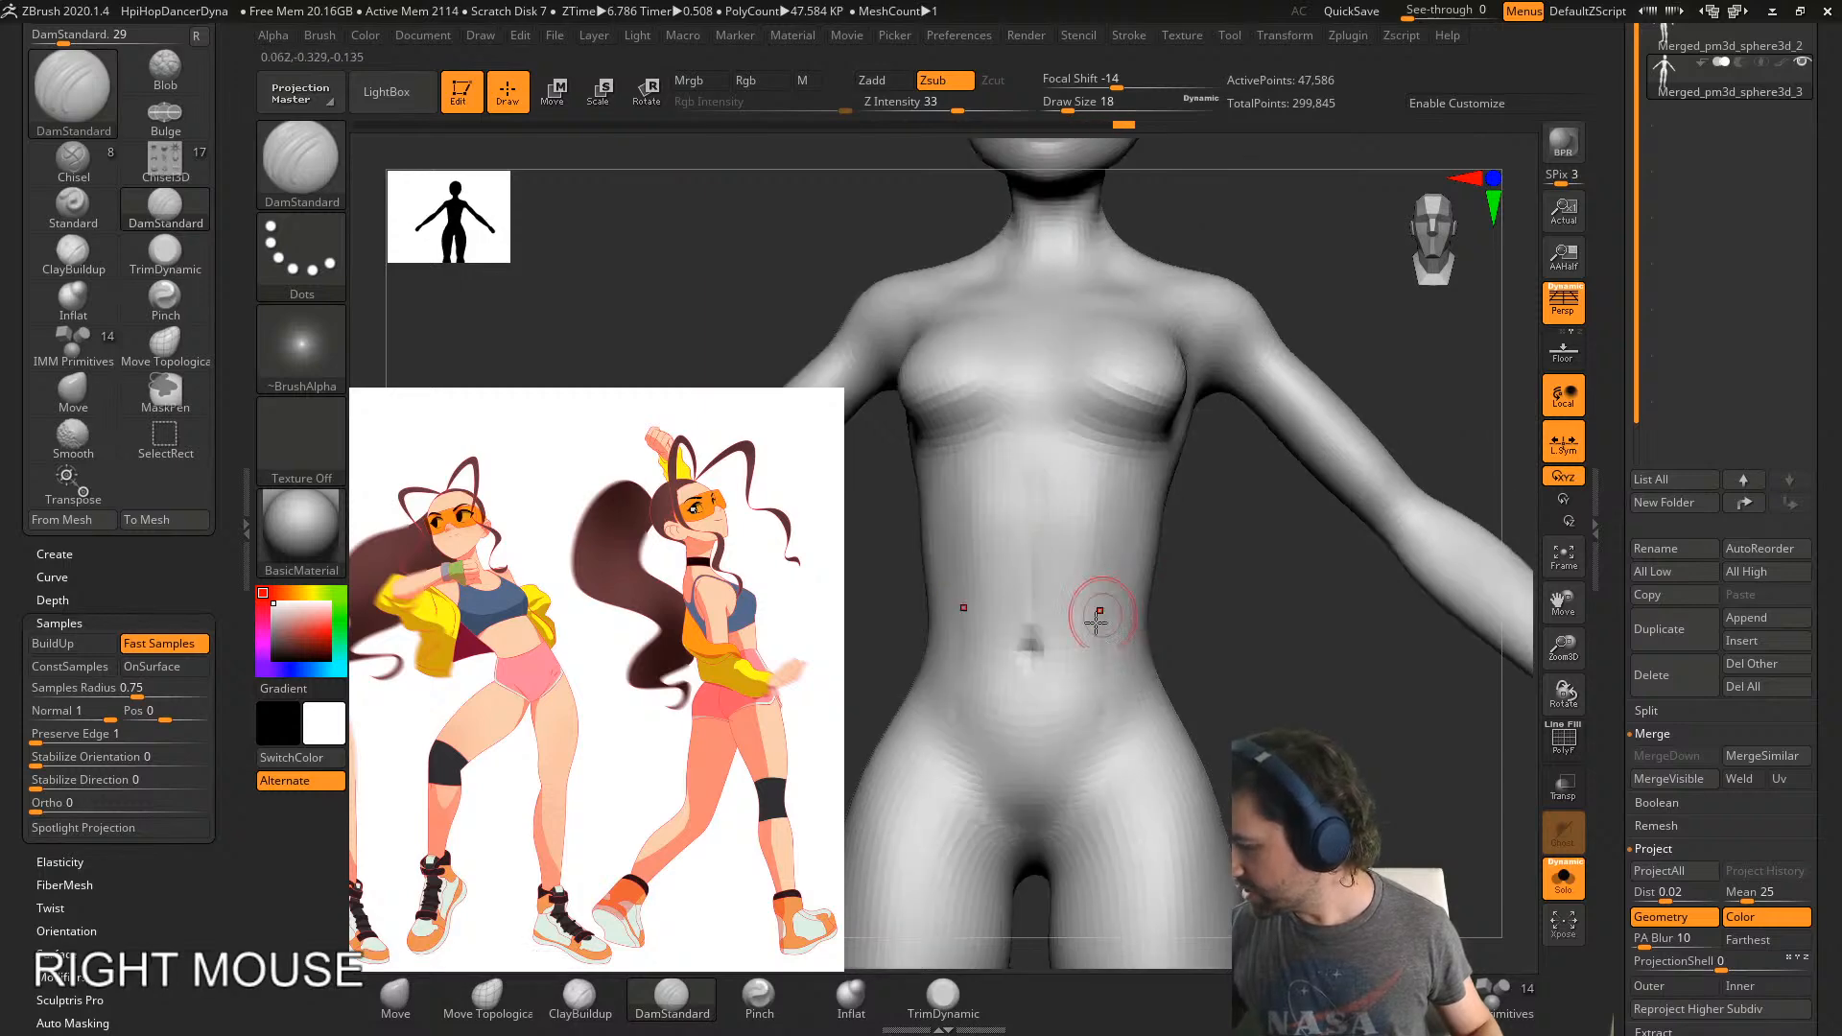
pyautogui.keyDown('shift'); pyautogui.moveTo(1033, 652); pyautogui.dragTo(1043, 457); pyautogui.keyUp('shift')
# - Smooth the lower abdomen, carve creases where the thighs meet the pelvis, and return to subdivision level 4
pyautogui.moveTo(1082, 752); pyautogui.dragTo(1027, 734, button='right')
pyautogui.keyDown('shift'); pyautogui.moveTo(1103, 700); pyautogui.dragTo(1101, 667); pyautogui.keyUp('shift')
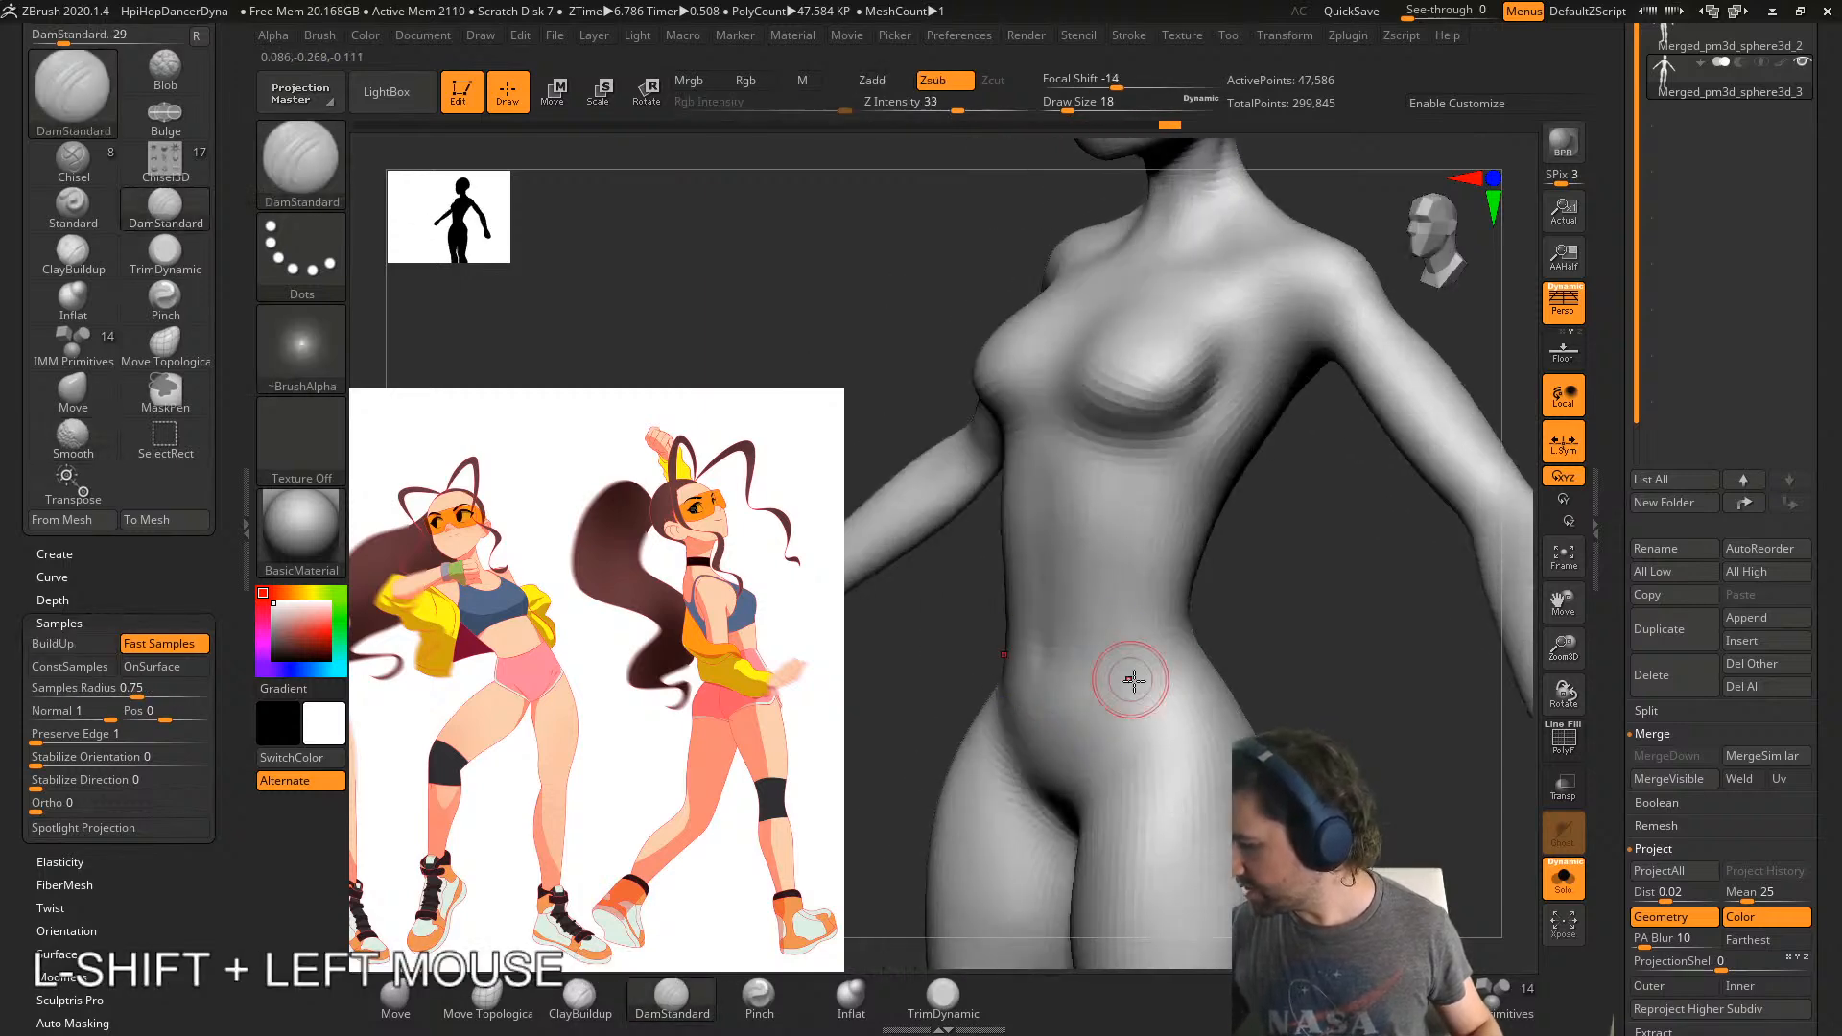
pyautogui.moveTo(1131, 682); pyautogui.dragTo(1190, 691, button='right')
pyautogui.moveTo(1088, 791)
pyautogui.mouseDown()
pyautogui.moveTo(1154, 724)
pyautogui.moveTo(1104, 772)
pyautogui.mouseUp()
pyautogui.press('d')
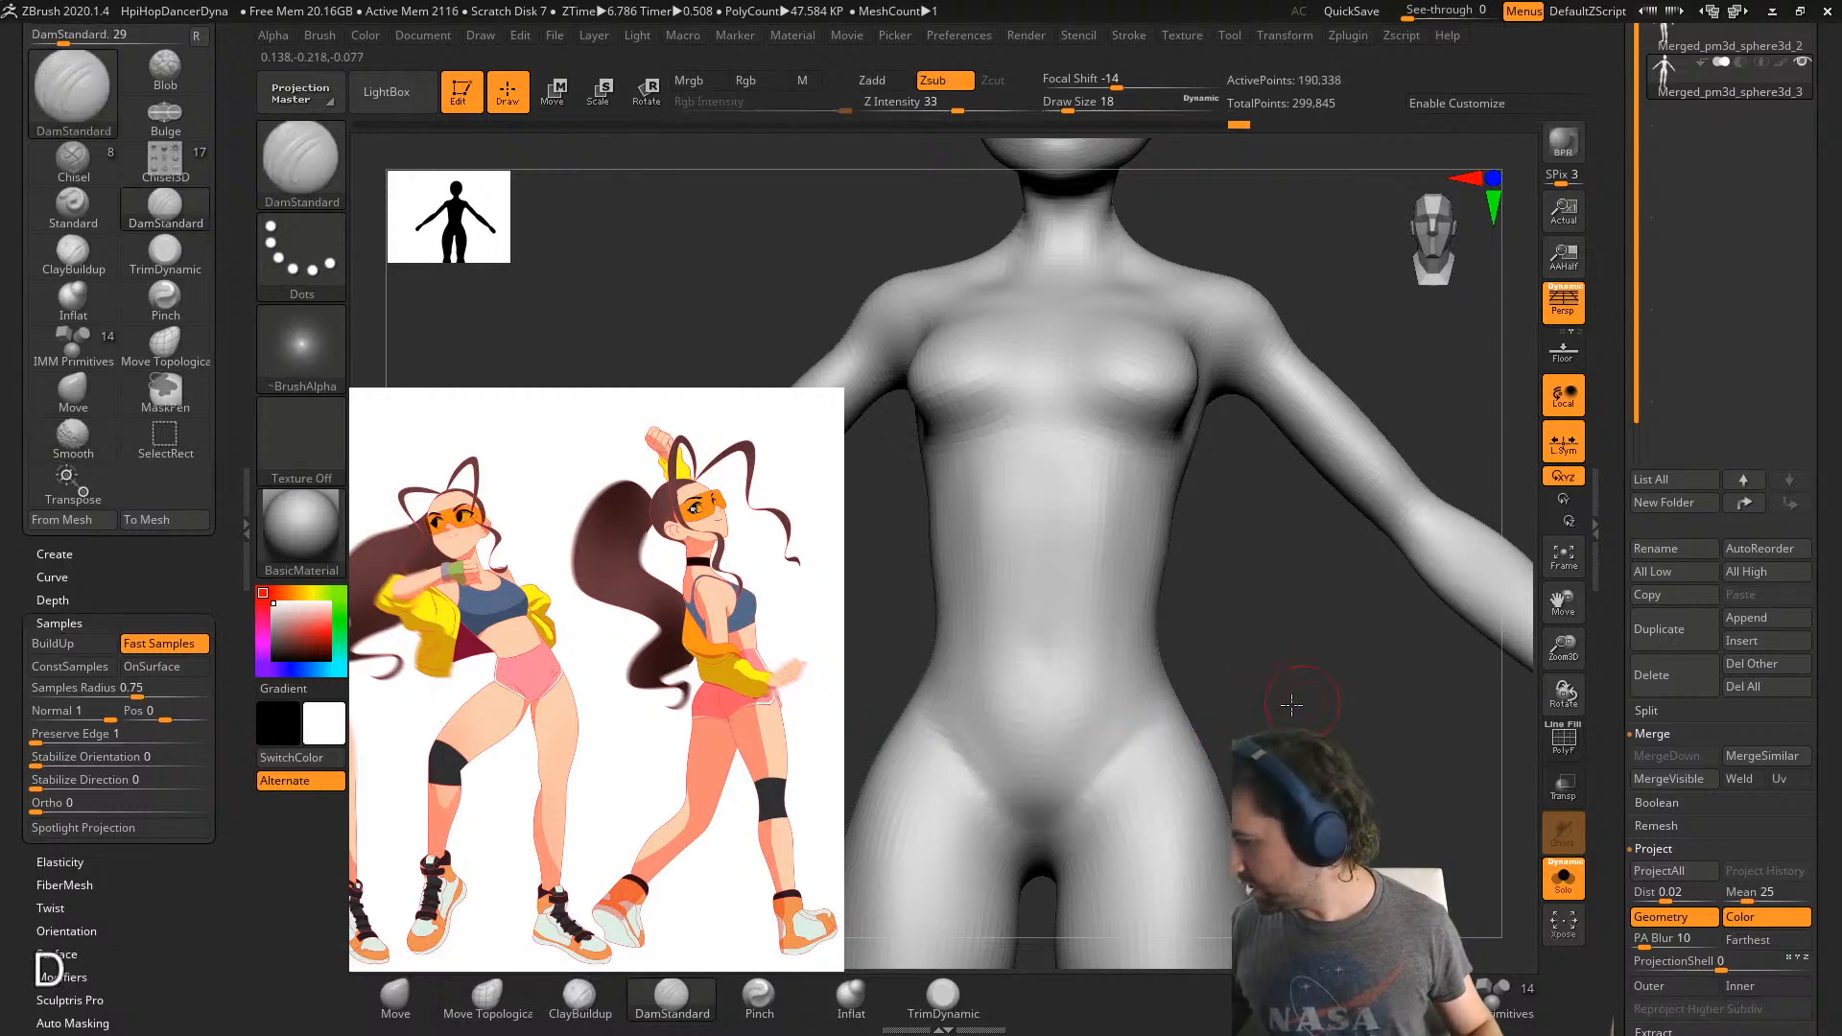
pyautogui.moveTo(1291, 706); pyautogui.dragTo(1307, 552, button='right')
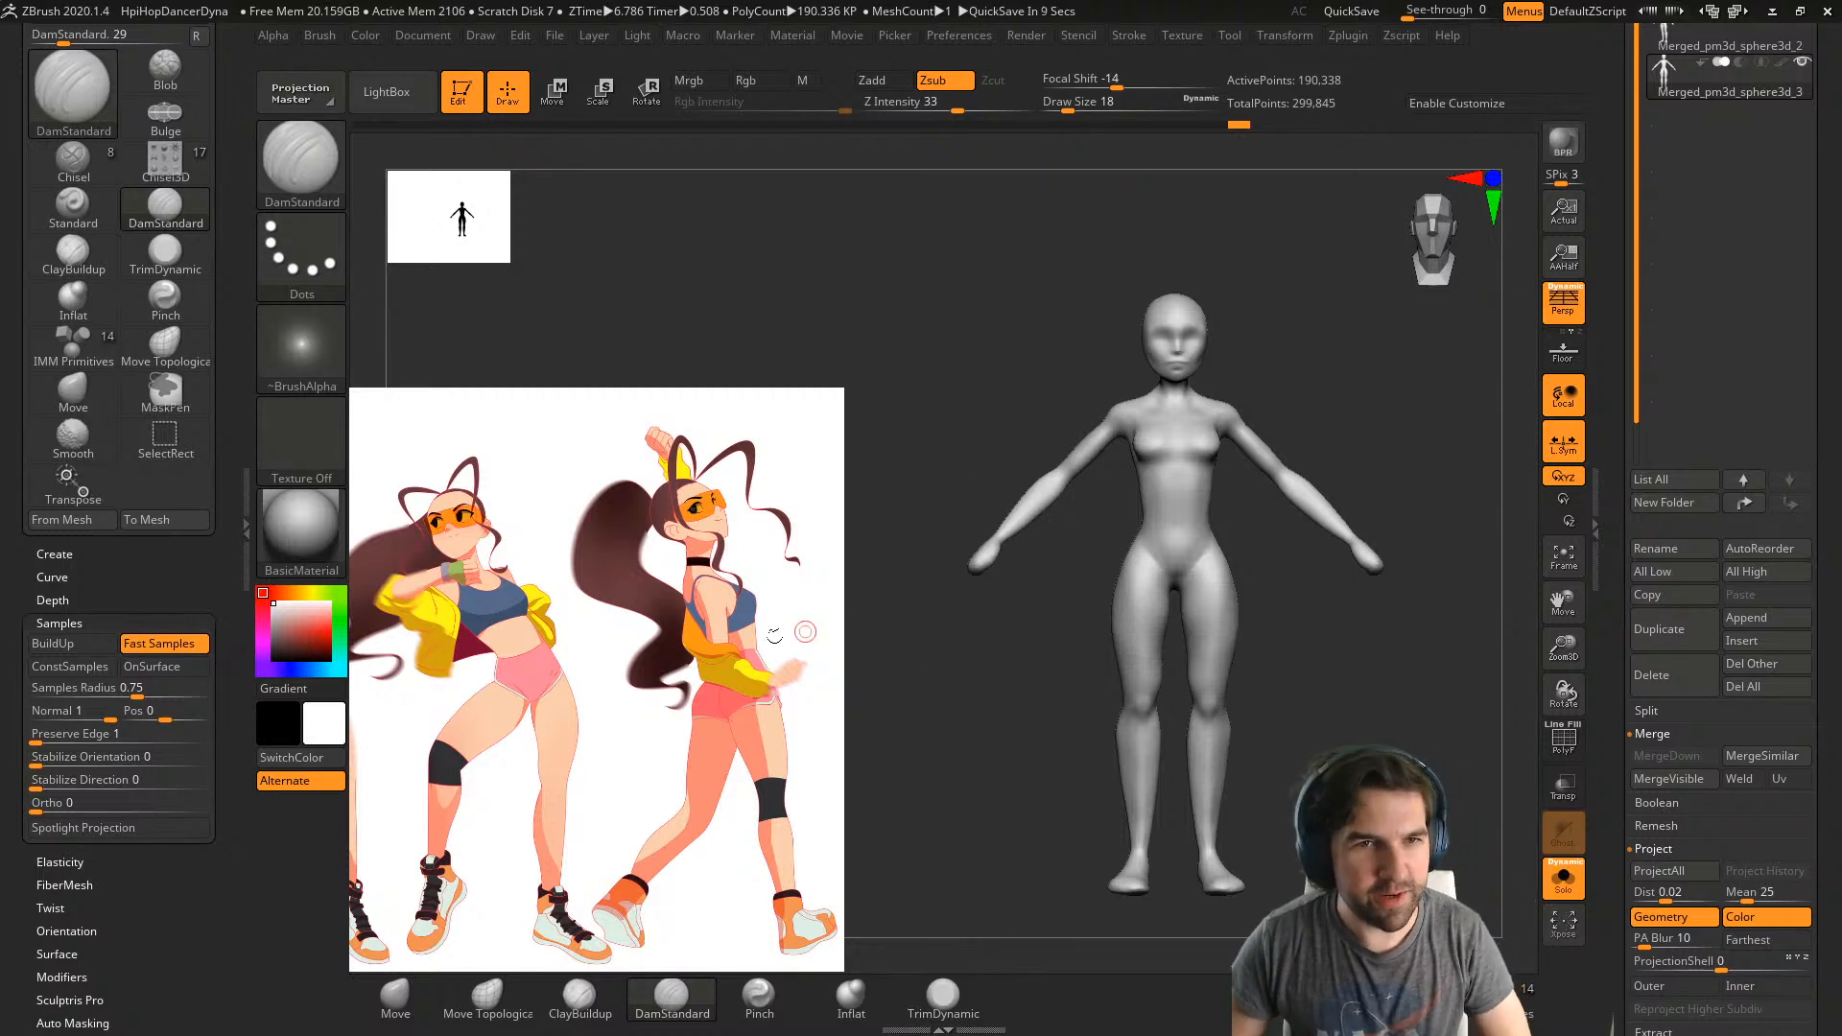
pyautogui.press('shift')
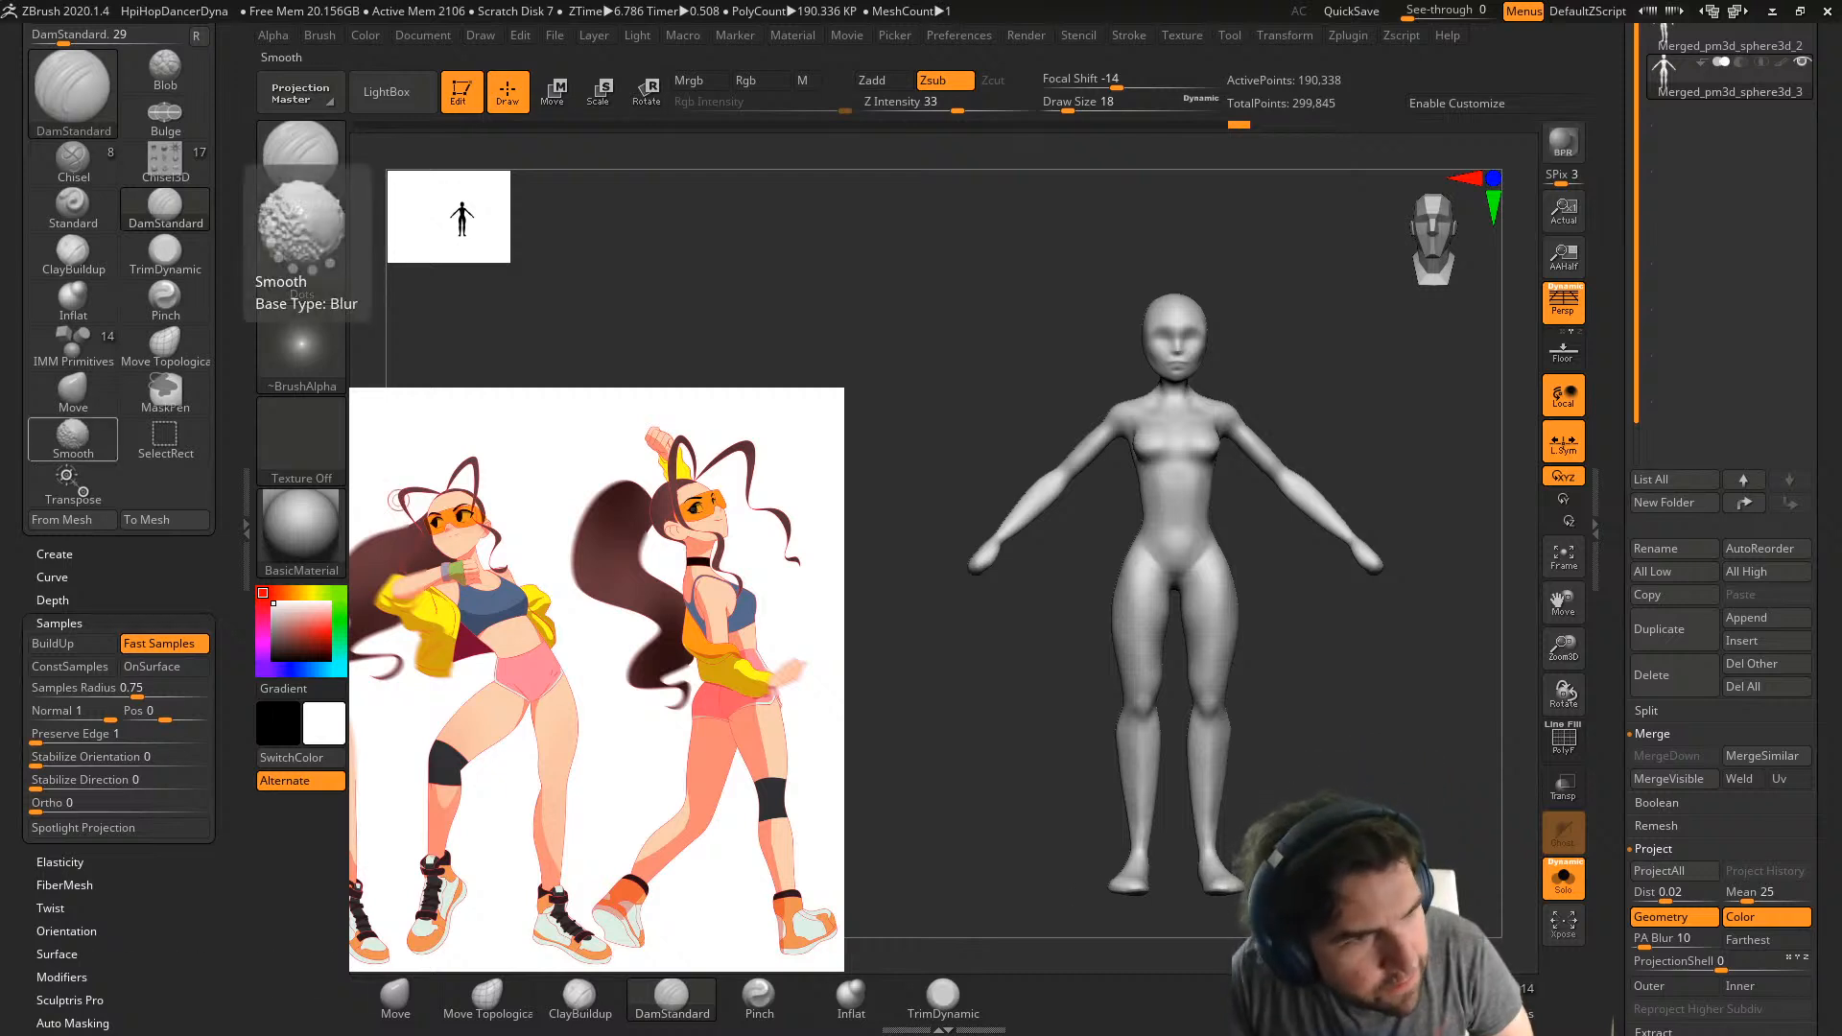
pyautogui.scroll(1, 597, 679)
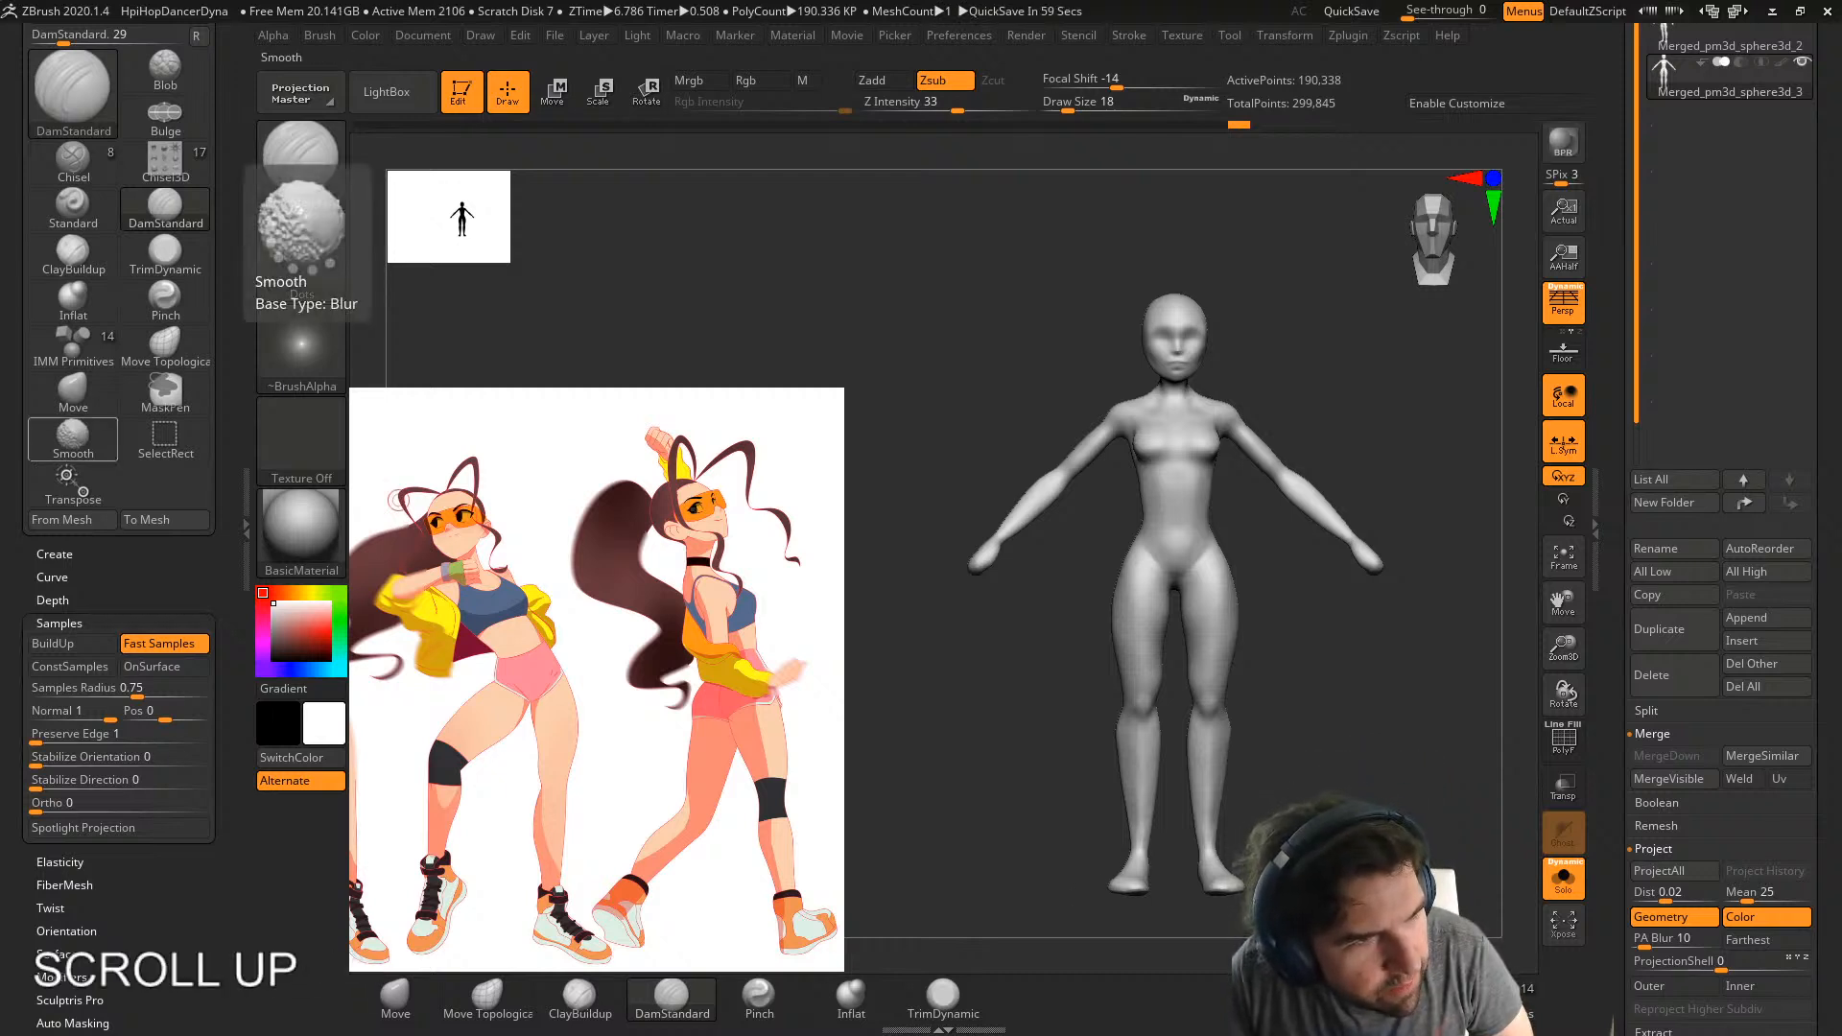